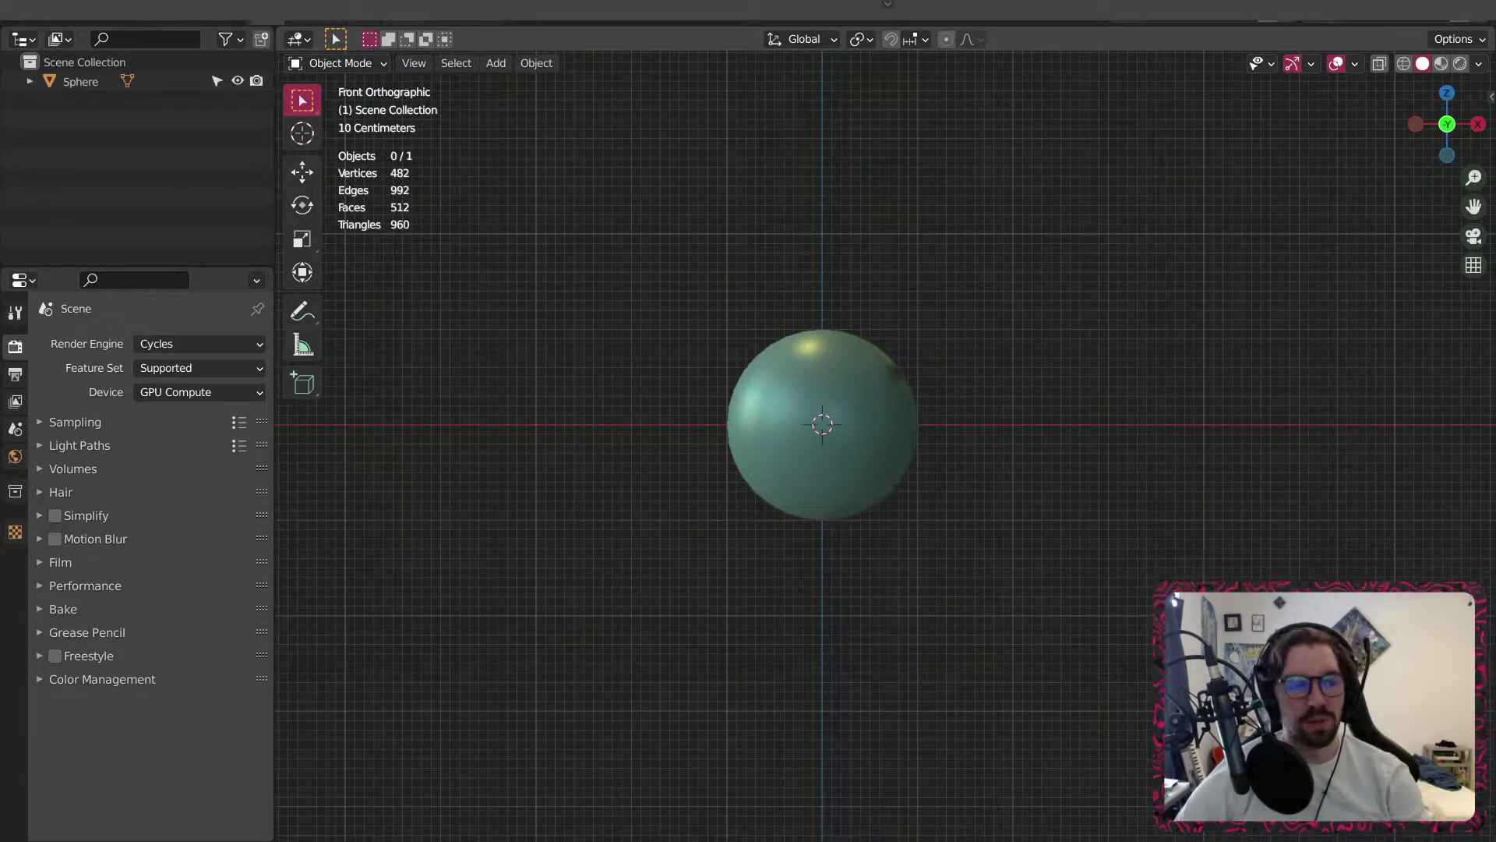
{"action": "left_click", "coordinate": [887, 4]}
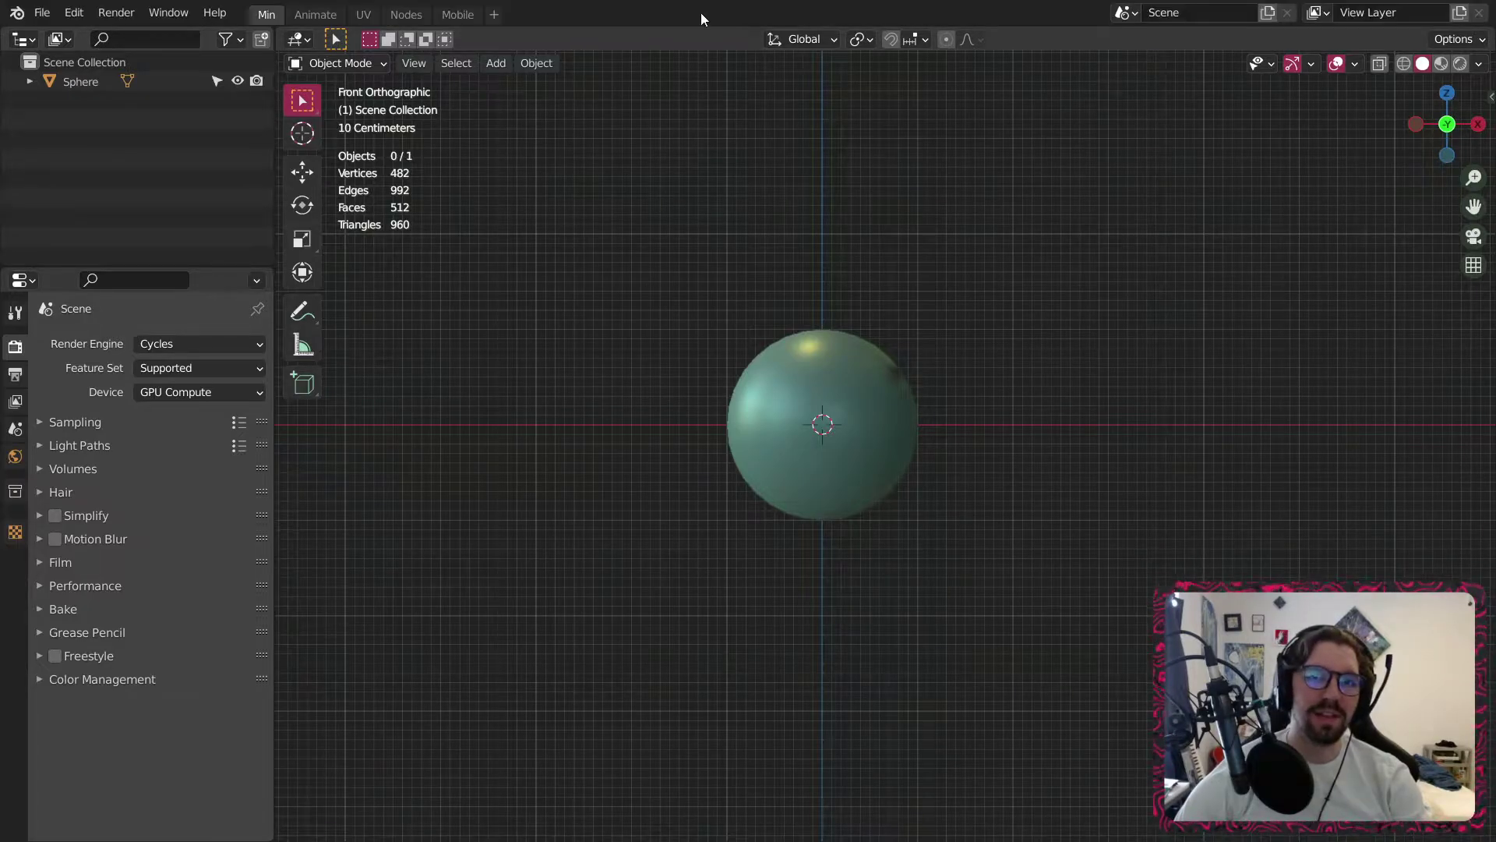
{"action": "middle_click_drag", "start_coordinate": [758, 283], "coordinate": [789, 468]}
{"action": "scroll", "coordinate": [754, 343], "scroll_direction": "down", "scroll_amount": 4}
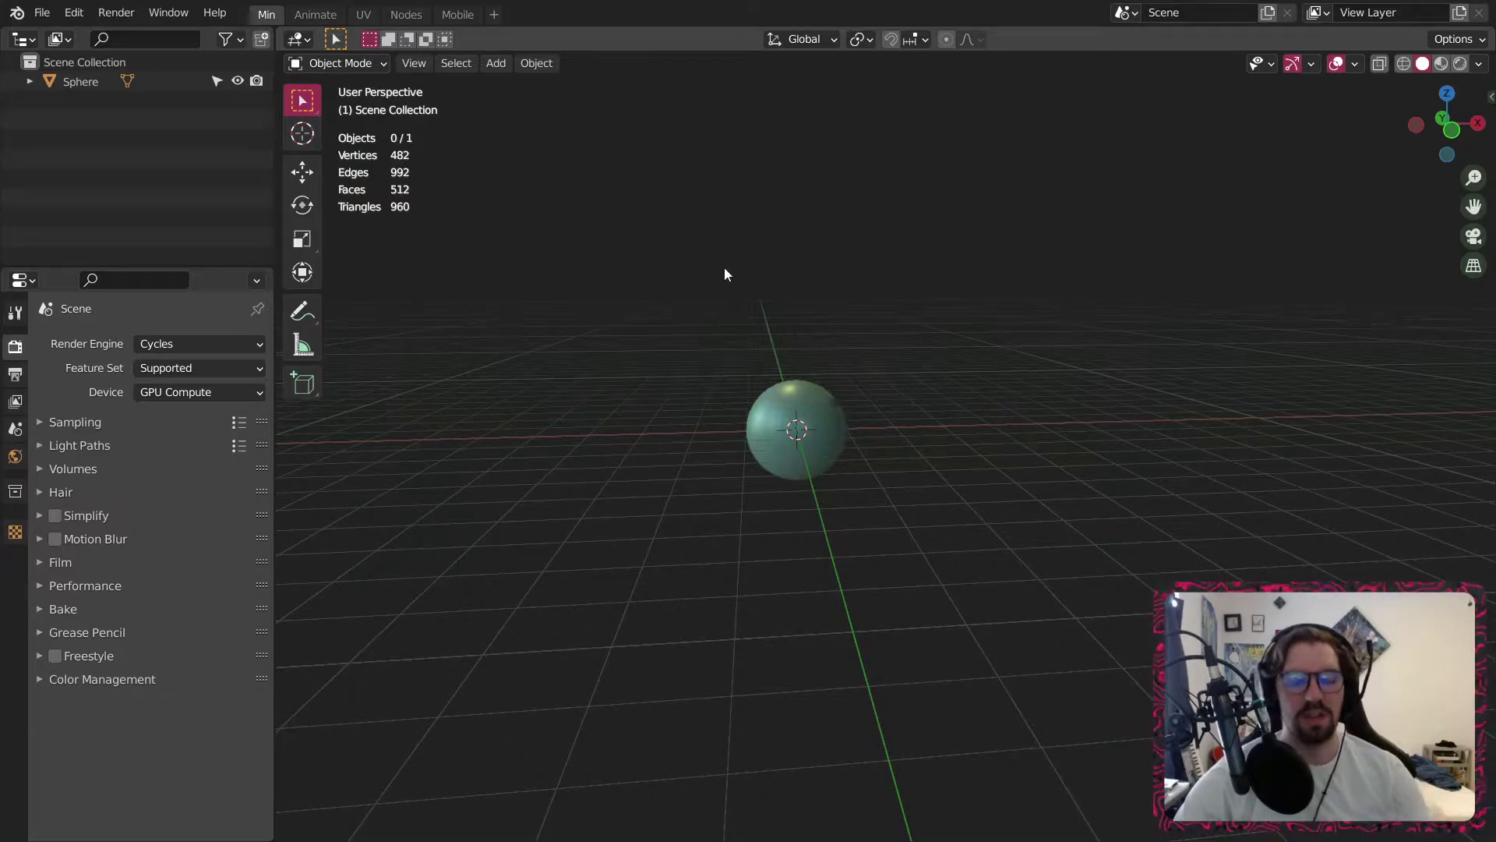
{"action": "middle_click_drag", "start_coordinate": [790, 428], "coordinate": [594, 347]}
{"action": "scroll", "coordinate": [808, 422], "scroll_direction": "up", "scroll_amount": 5}
{"action": "scroll", "coordinate": [764, 444], "scroll_direction": "down", "scroll_amount": 3}
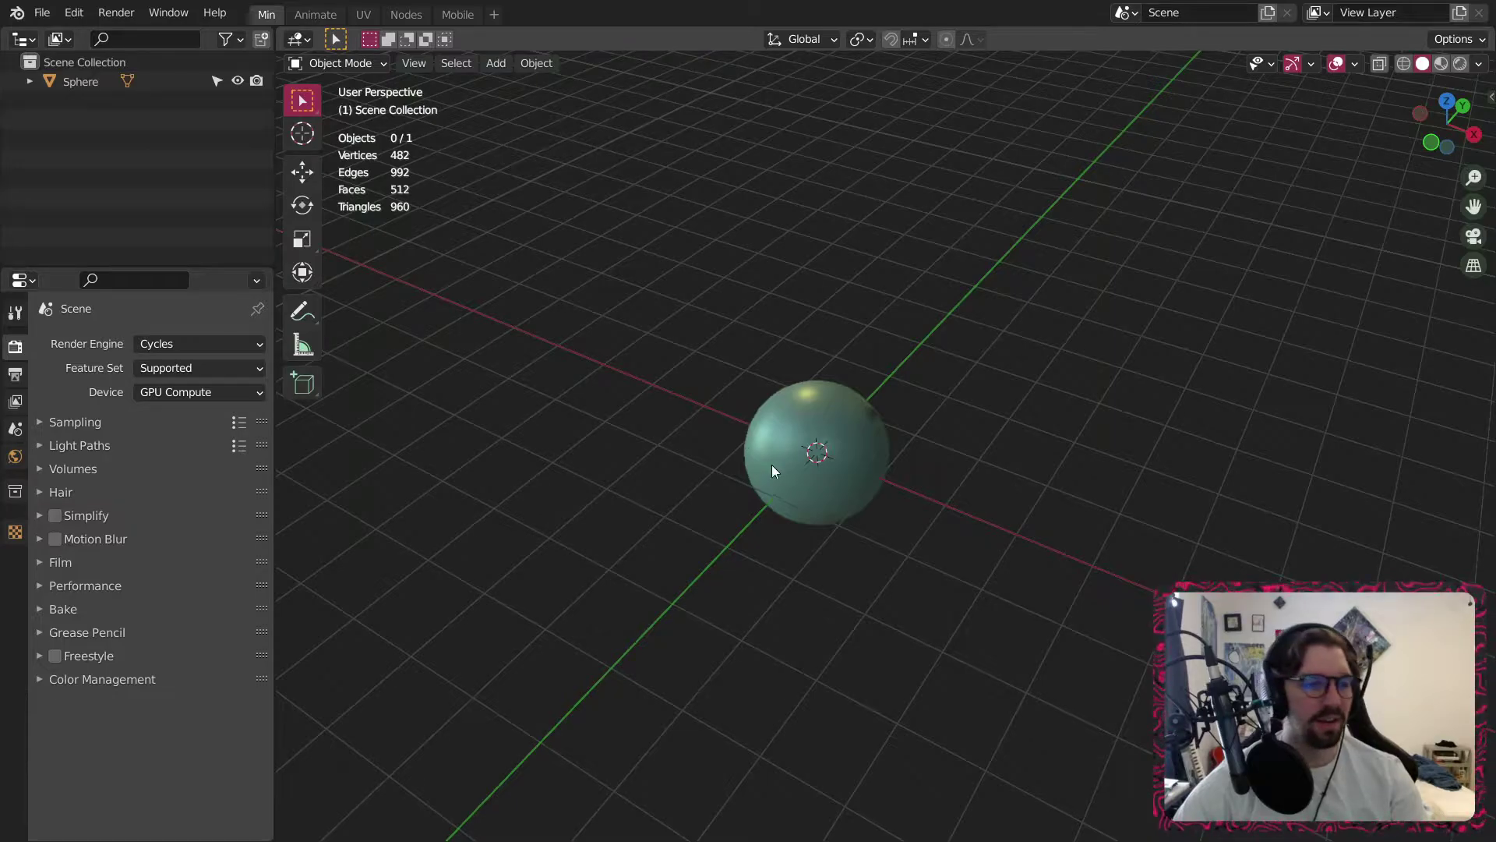
{"action": "middle_click_drag", "start_coordinate": [772, 465], "coordinate": [836, 437]}
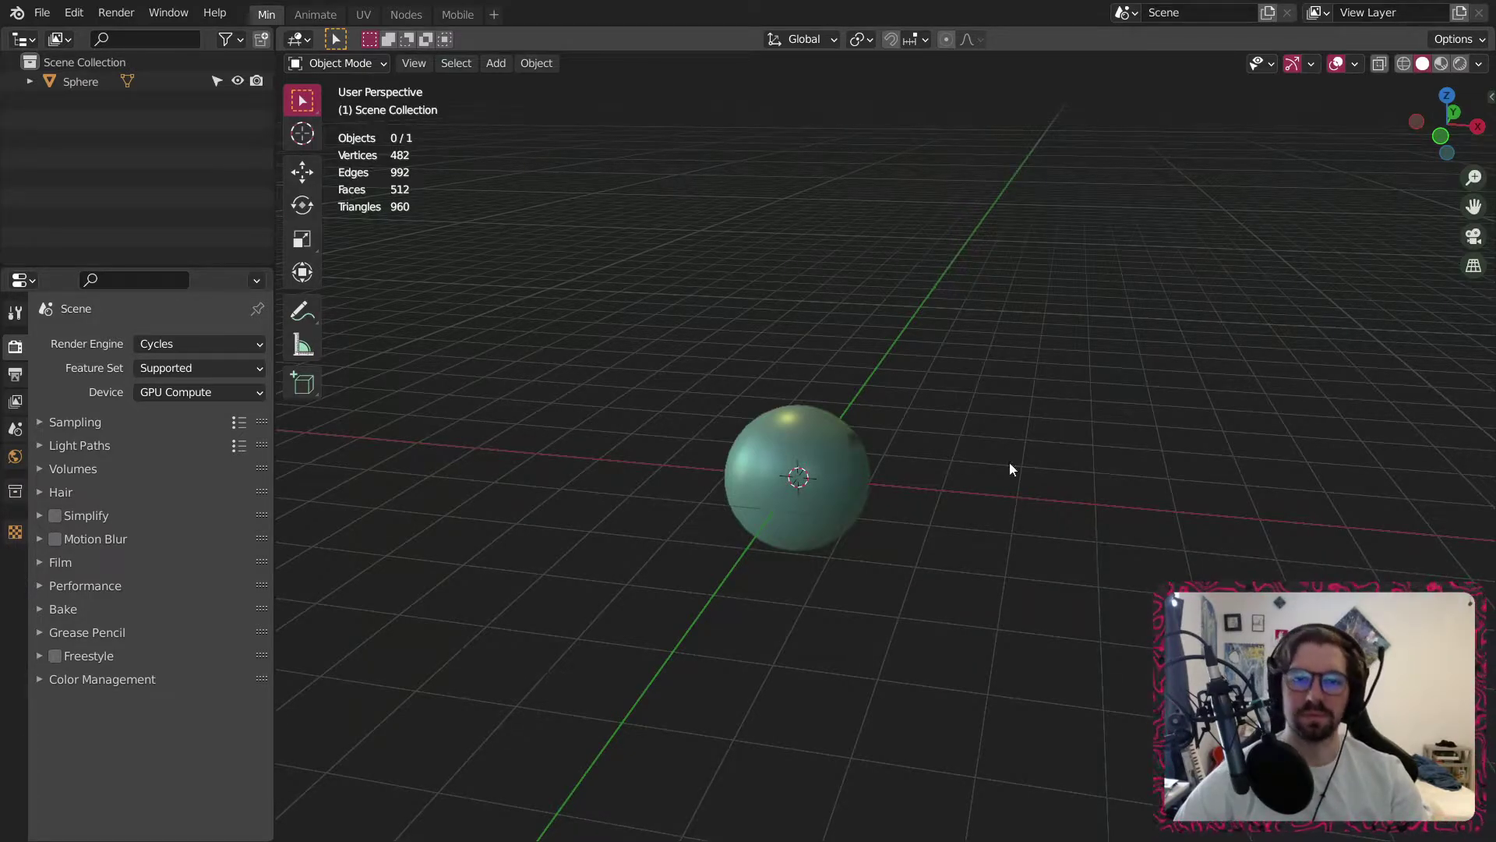
Delete the sphere from the scene.
{"action": "left_click", "coordinate": [777, 502]}
{"action": "middle_click_drag", "start_coordinate": [807, 500], "coordinate": [845, 502]}
{"action": "key", "text": "alt+a"}
{"action": "left_click", "coordinate": [824, 477]}
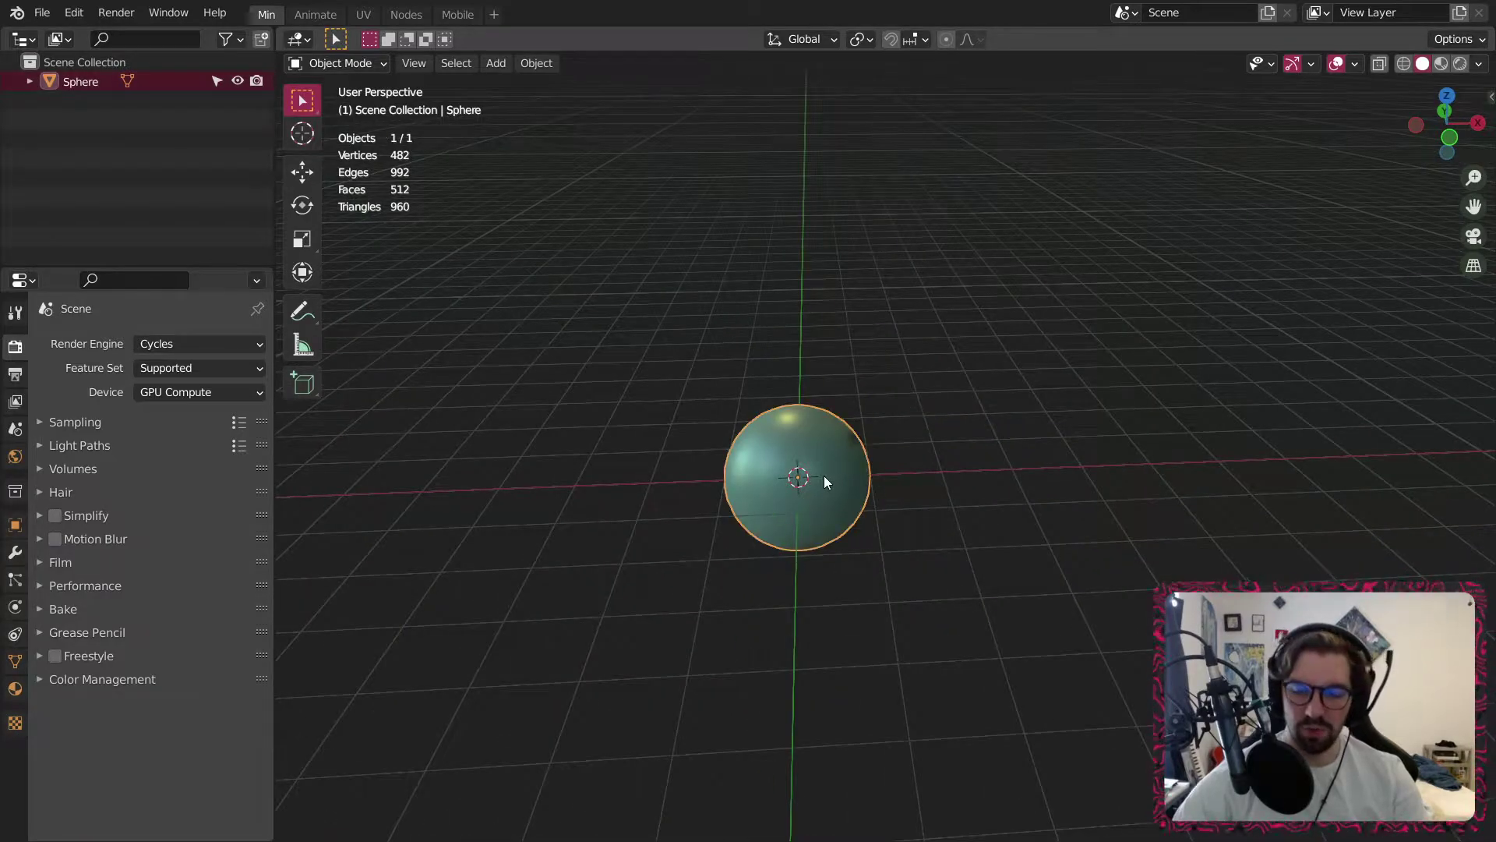
{"action": "key", "text": "Delete"}
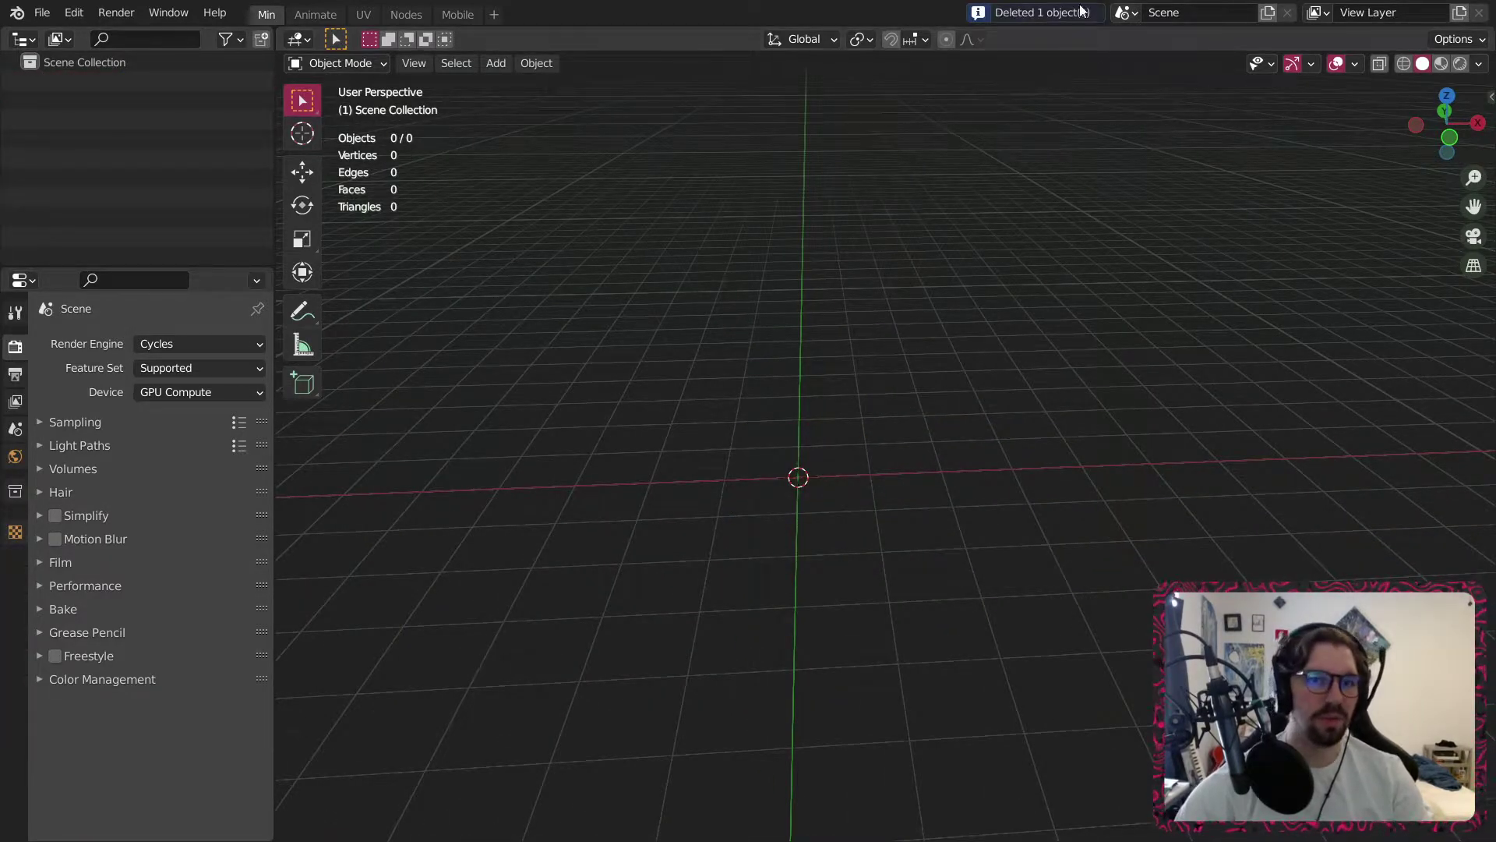
Add a 2 m cube at the world origin and scale it up uniformly by about 3.9.
{"action": "left_click", "coordinate": [496, 63]}
{"action": "mouse_move", "coordinate": [536, 64]}
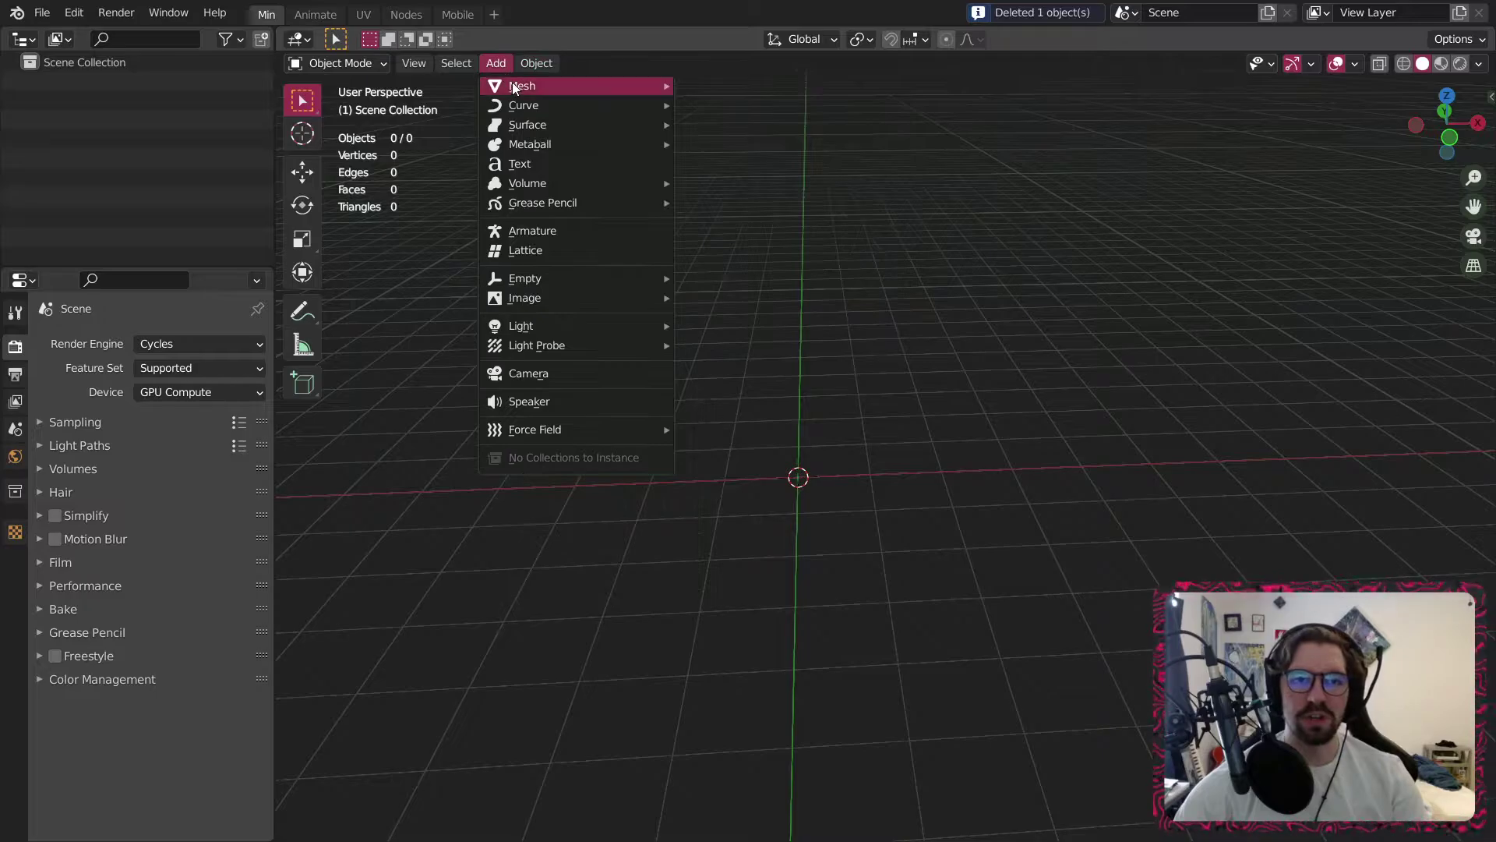
{"action": "left_click", "coordinate": [711, 106]}
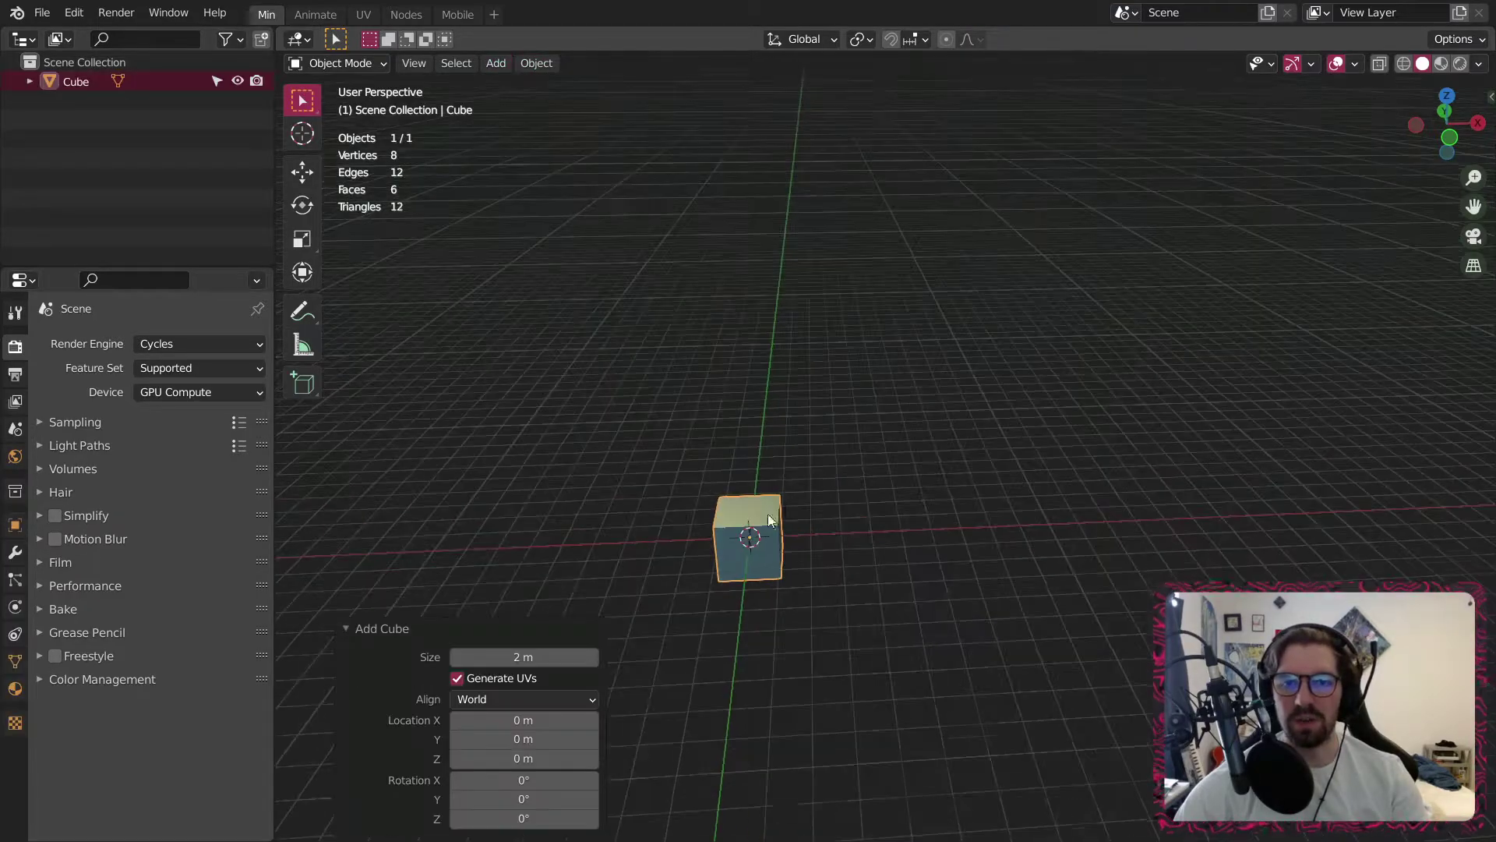
{"action": "key", "text": "s"}
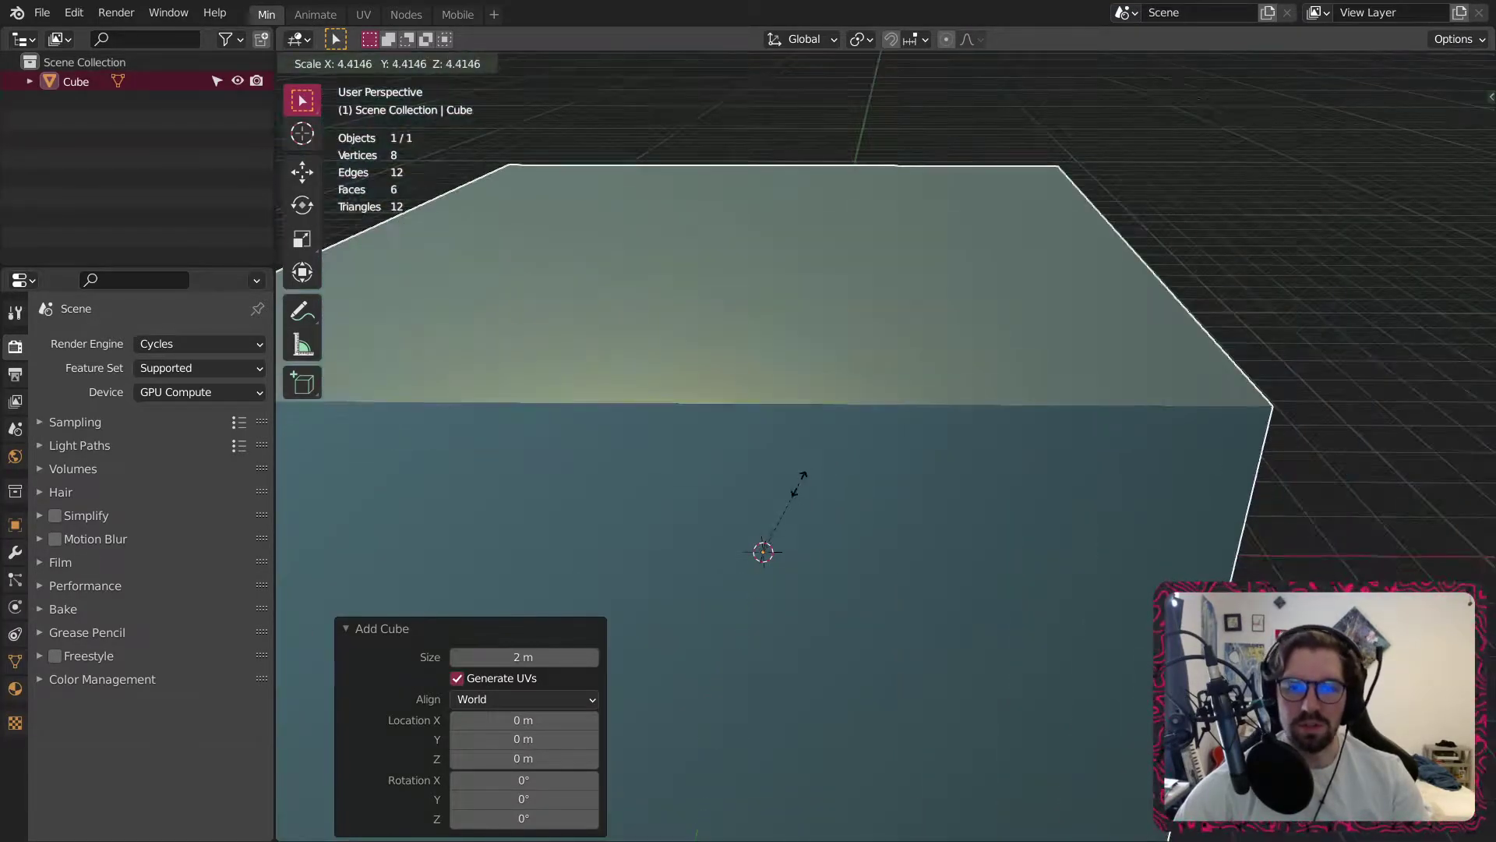
{"action": "left_click", "coordinate": [795, 491]}
{"action": "scroll", "coordinate": [785, 510], "scroll_direction": "down", "scroll_amount": 4}
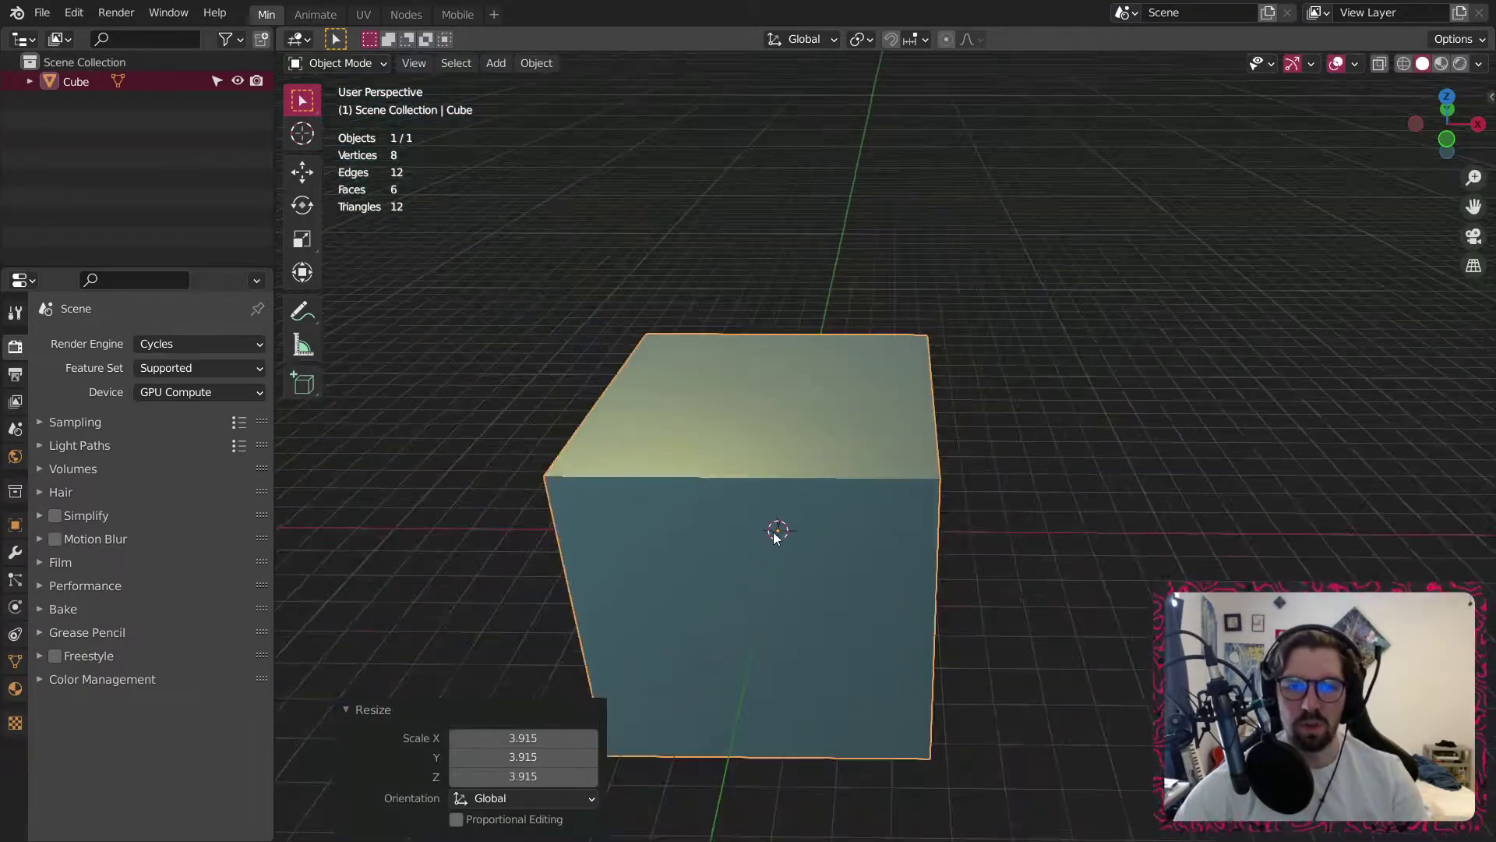
{"action": "middle_click_drag", "start_coordinate": [773, 531], "coordinate": [764, 439]}
{"action": "left_click", "coordinate": [326, 177]}
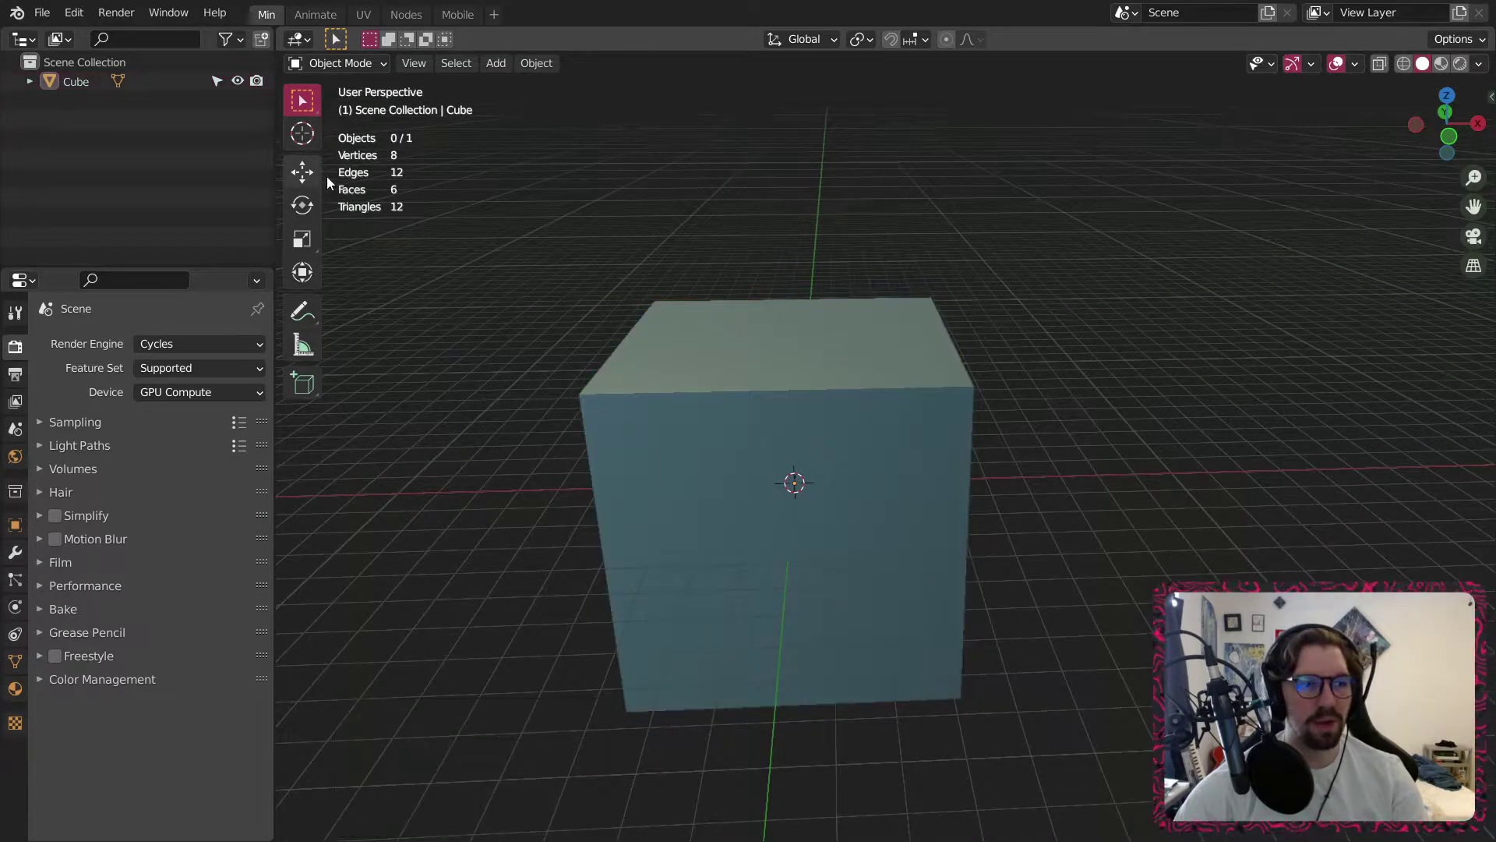
Move the cube up about 3.88 m along Z in front view so that its base sits on the ground plane.
{"action": "left_click", "coordinate": [1451, 139]}
{"action": "left_click", "coordinate": [303, 171]}
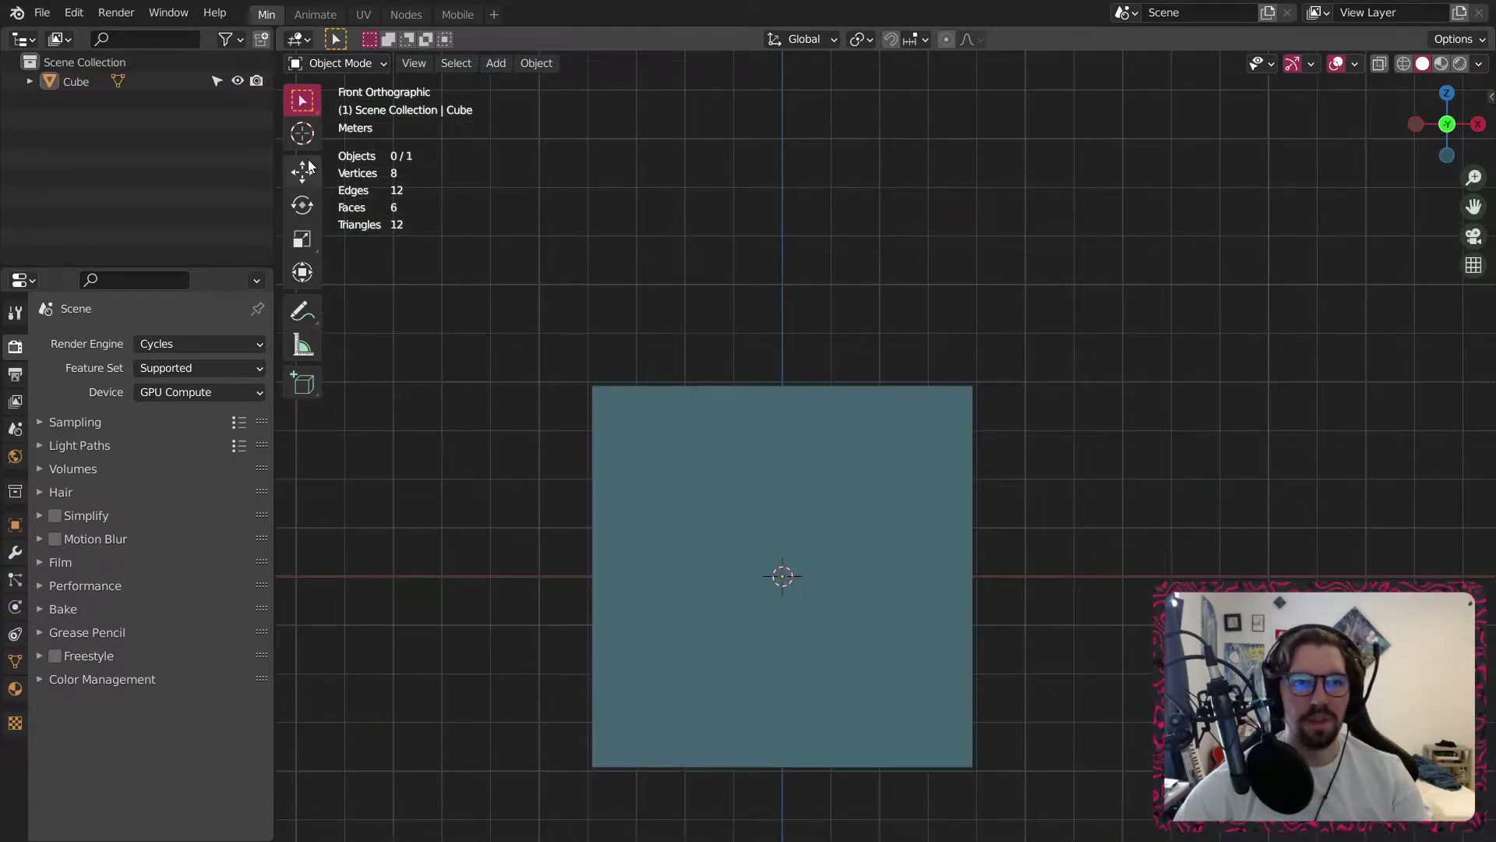
{"action": "left_click", "coordinate": [868, 462]}
{"action": "left_click_drag", "start_coordinate": [783, 499], "coordinate": [820, 302]}
{"action": "scroll", "coordinate": [756, 546], "scroll_direction": "up", "scroll_amount": 2}
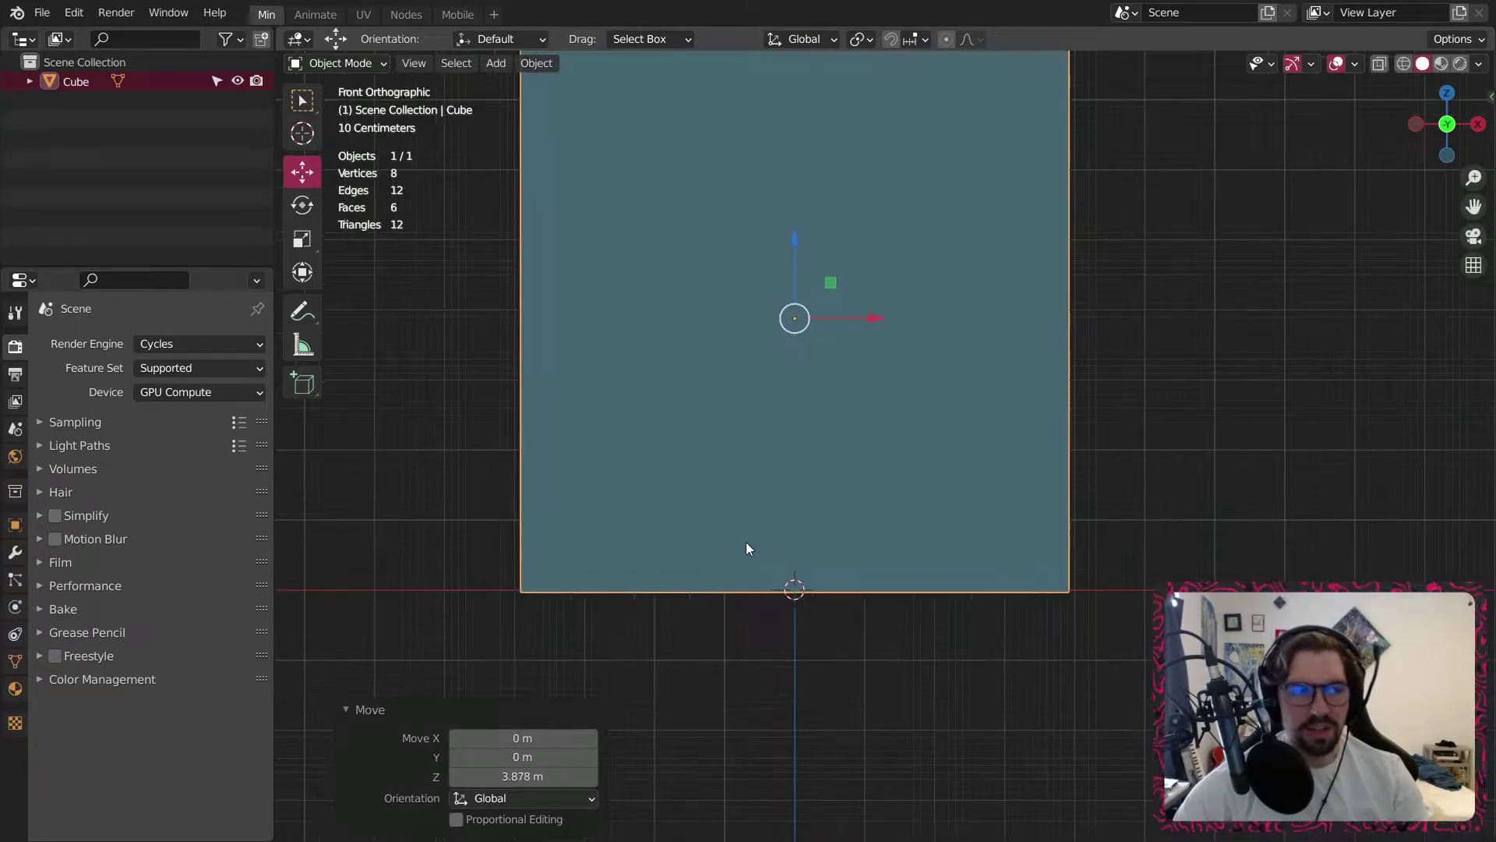
{"action": "middle_click_drag", "start_coordinate": [791, 581], "coordinate": [678, 593]}
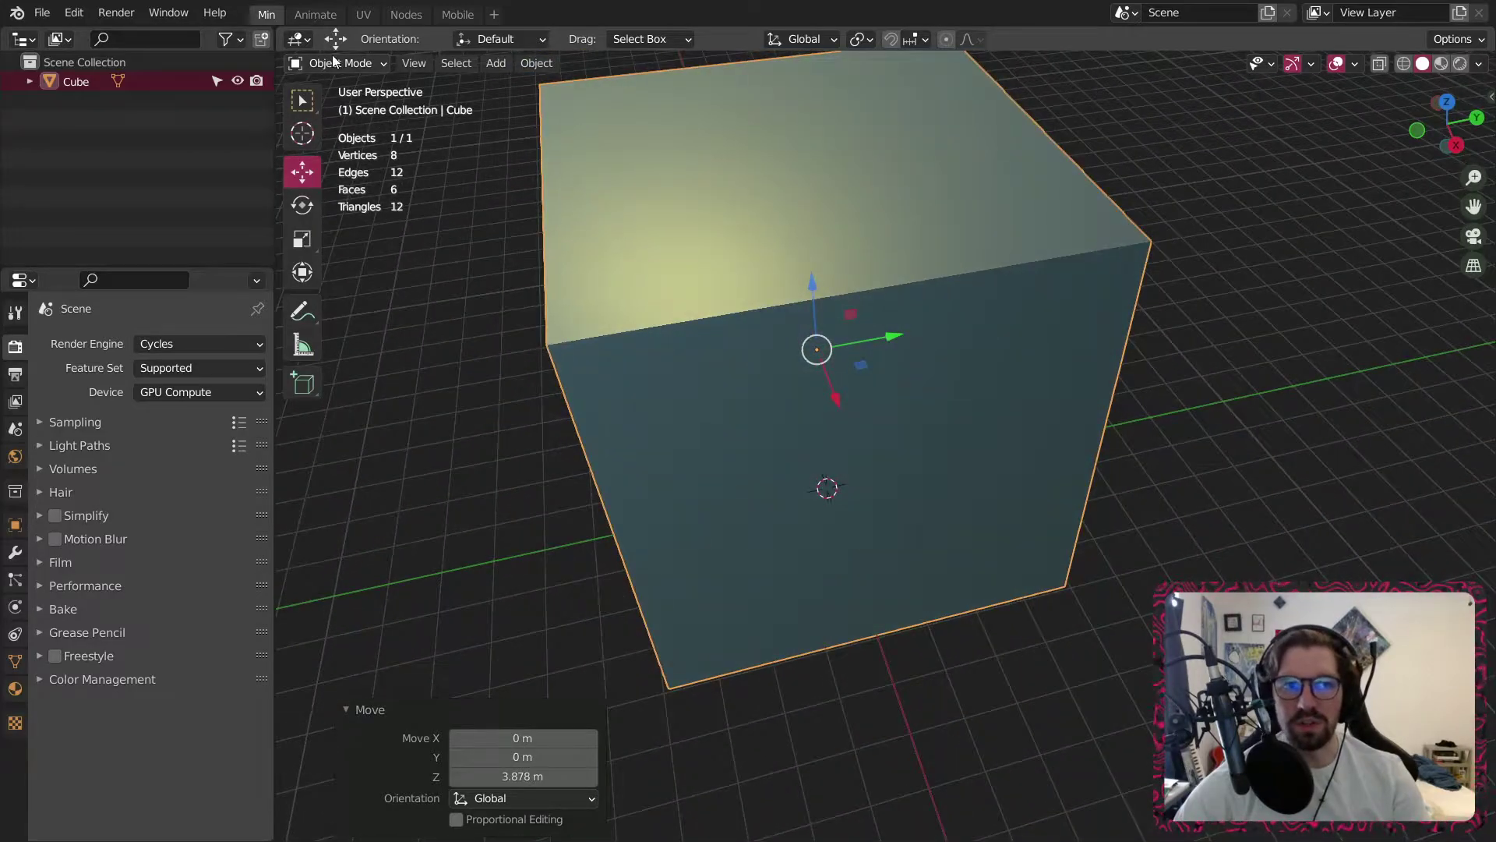
Enter Edit Mode on the cube and add one centred vertical loop cut that divides it into front and back halves.
{"action": "left_click", "coordinate": [335, 63]}
{"action": "left_click", "coordinate": [335, 103]}
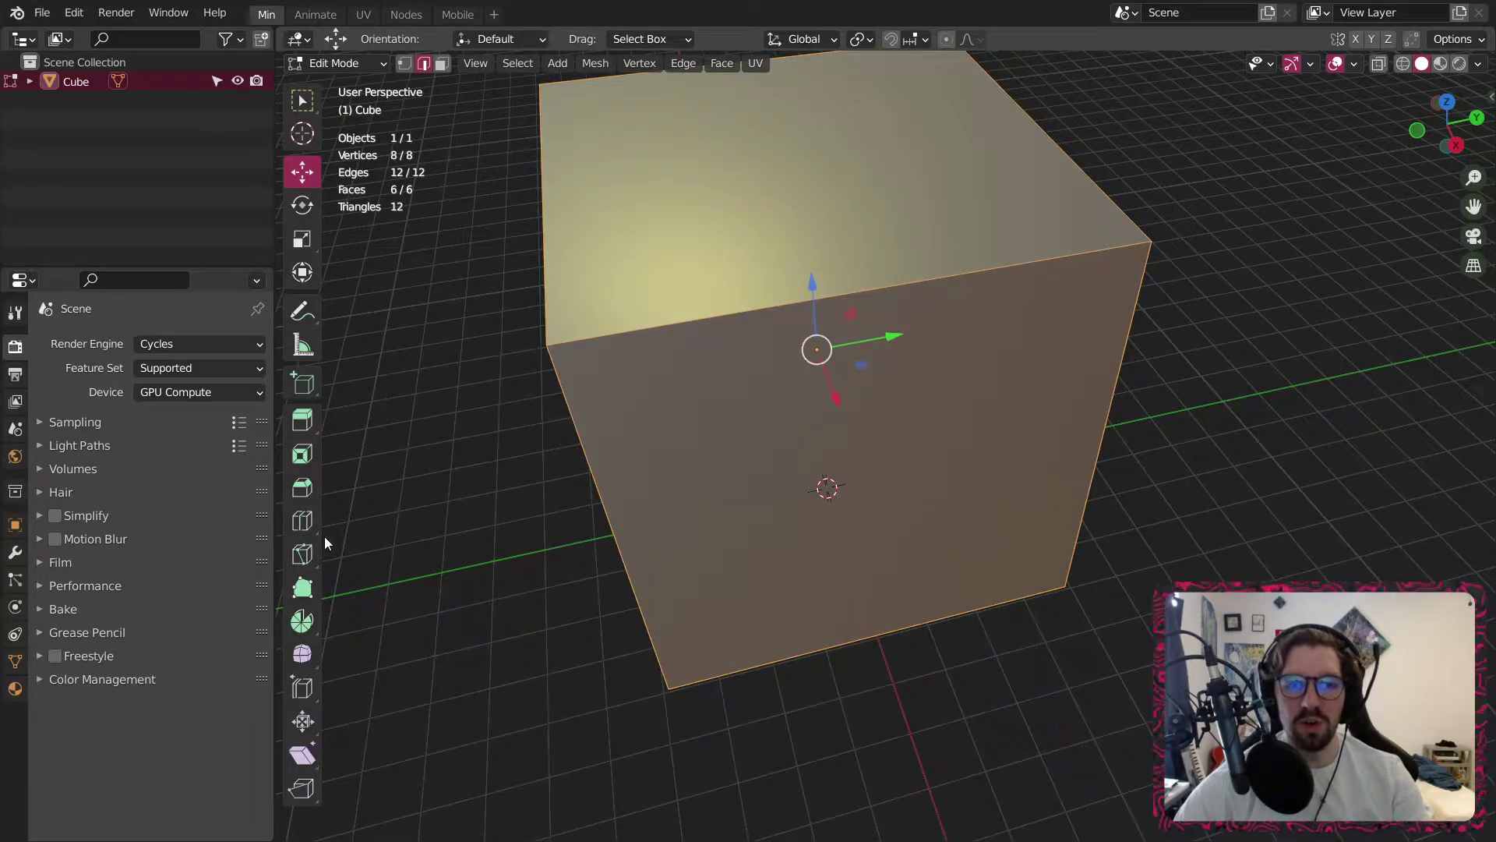
{"action": "left_click", "coordinate": [301, 522]}
{"action": "middle_click_drag", "start_coordinate": [851, 424], "coordinate": [852, 307]}
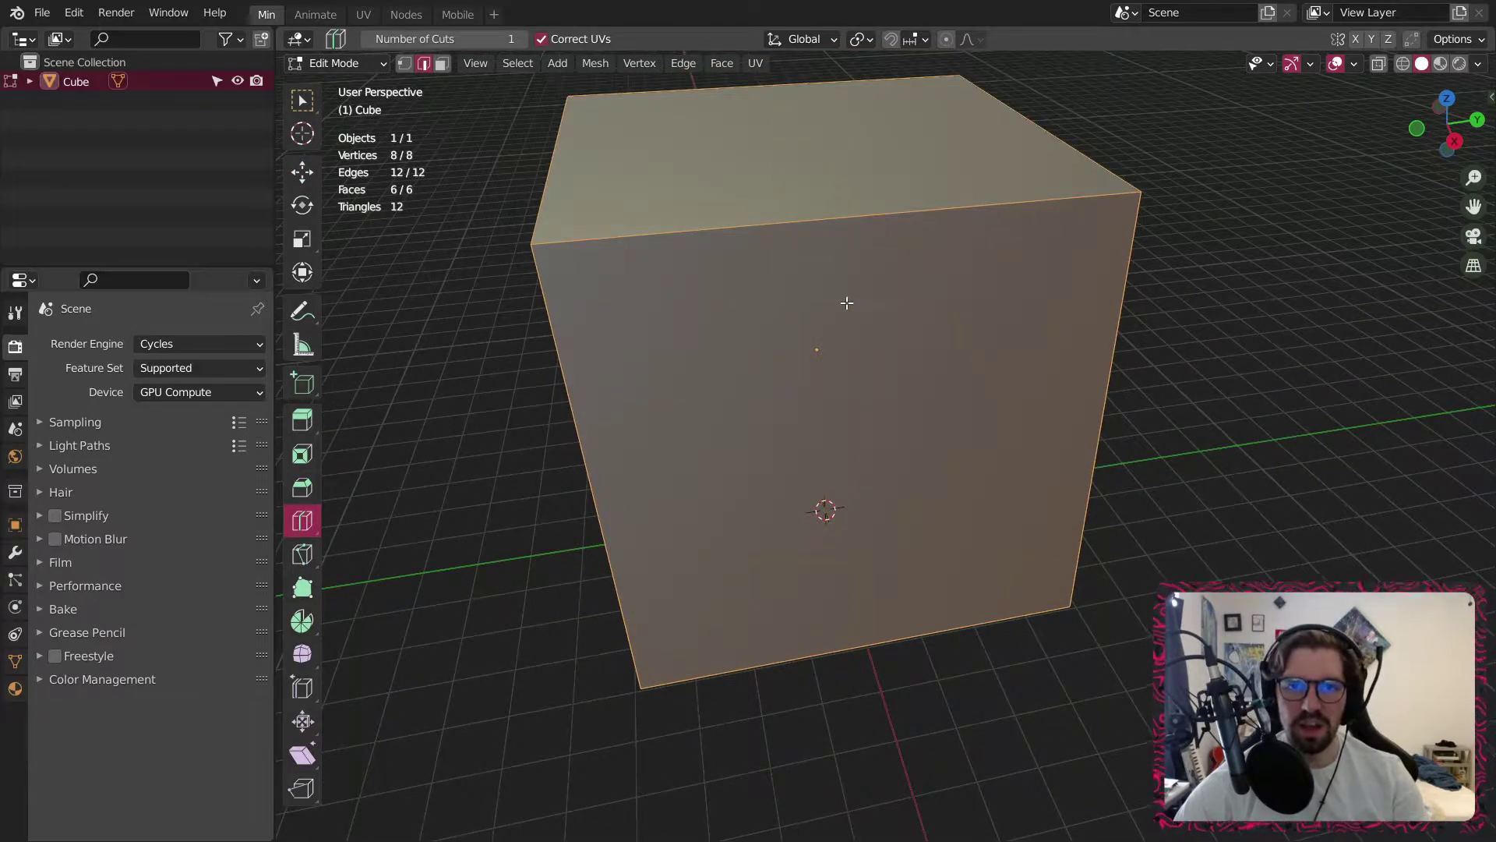
{"action": "left_click", "coordinate": [855, 226]}
{"action": "middle_click_drag", "start_coordinate": [645, 460], "coordinate": [713, 440]}
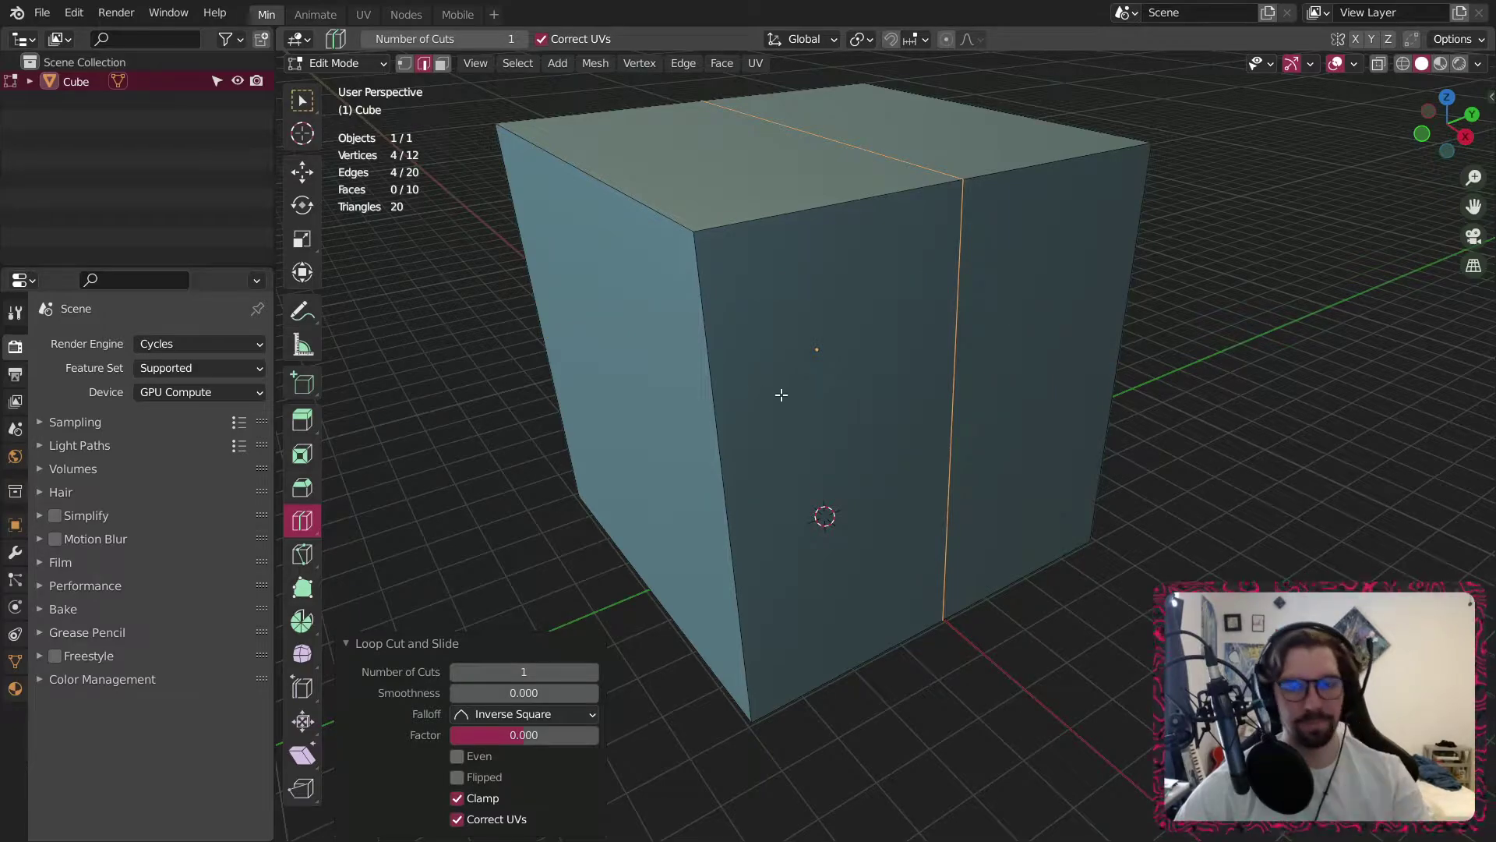
{"action": "mouse_move", "coordinate": [778, 395]}
{"action": "middle_mouse_down"}
{"action": "mouse_move", "coordinate": [750, 385]}
{"action": "mouse_move", "coordinate": [804, 390]}
{"action": "middle_mouse_up"}
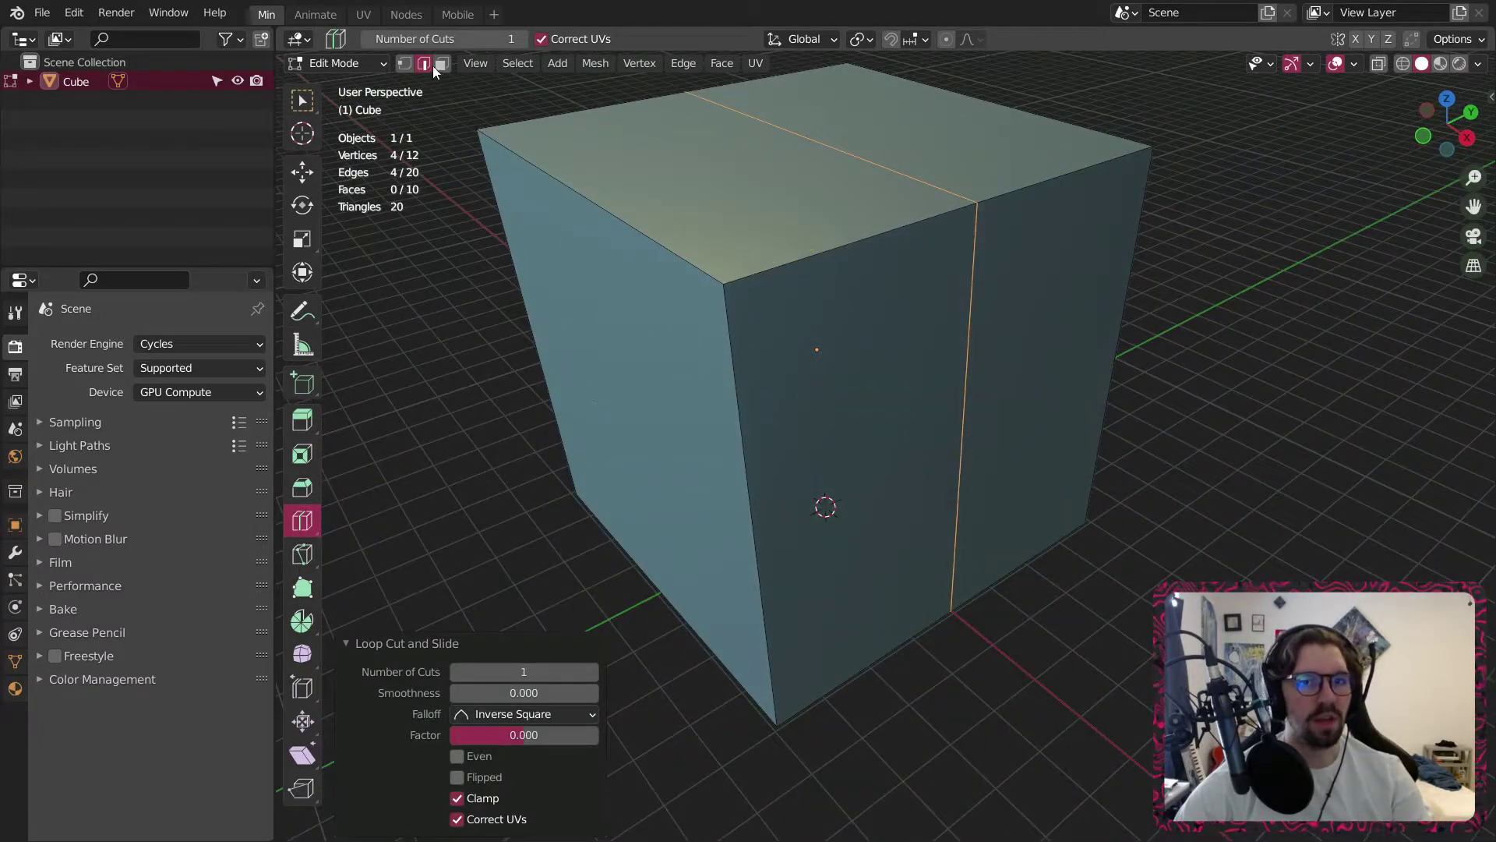
Select all the faces of the cube's front half in face mode and delete them to leave an open box.
{"action": "left_click", "coordinate": [441, 63]}
{"action": "left_click", "coordinate": [303, 101]}
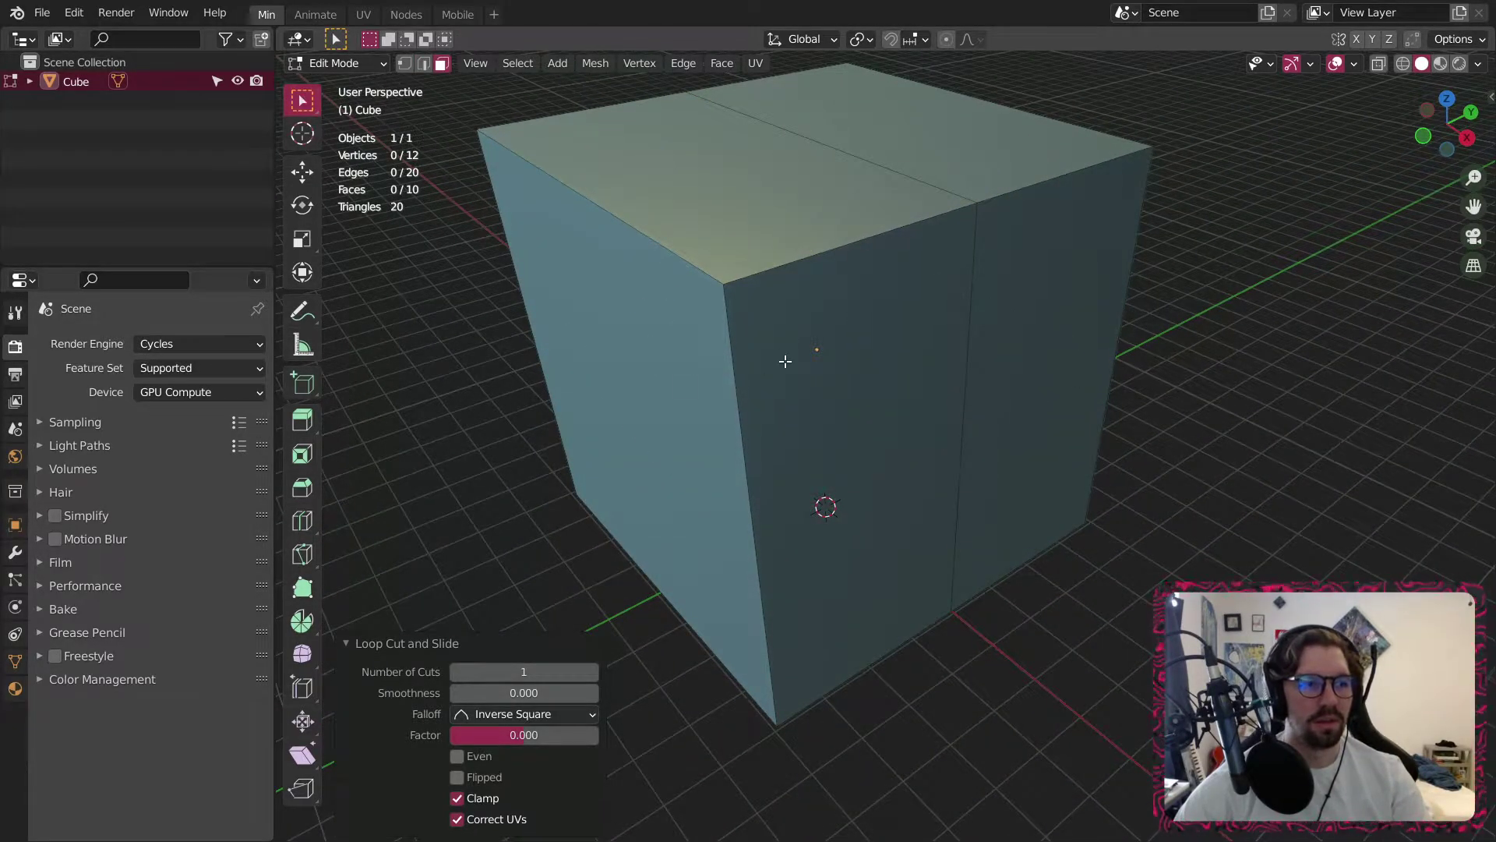
{"action": "middle_click_drag", "start_coordinate": [785, 363], "coordinate": [770, 312]}
{"action": "left_click", "coordinate": [797, 257], "text": "alt"}
{"action": "left_click", "coordinate": [724, 317], "text": "shift"}
{"action": "right_click", "coordinate": [708, 337]}
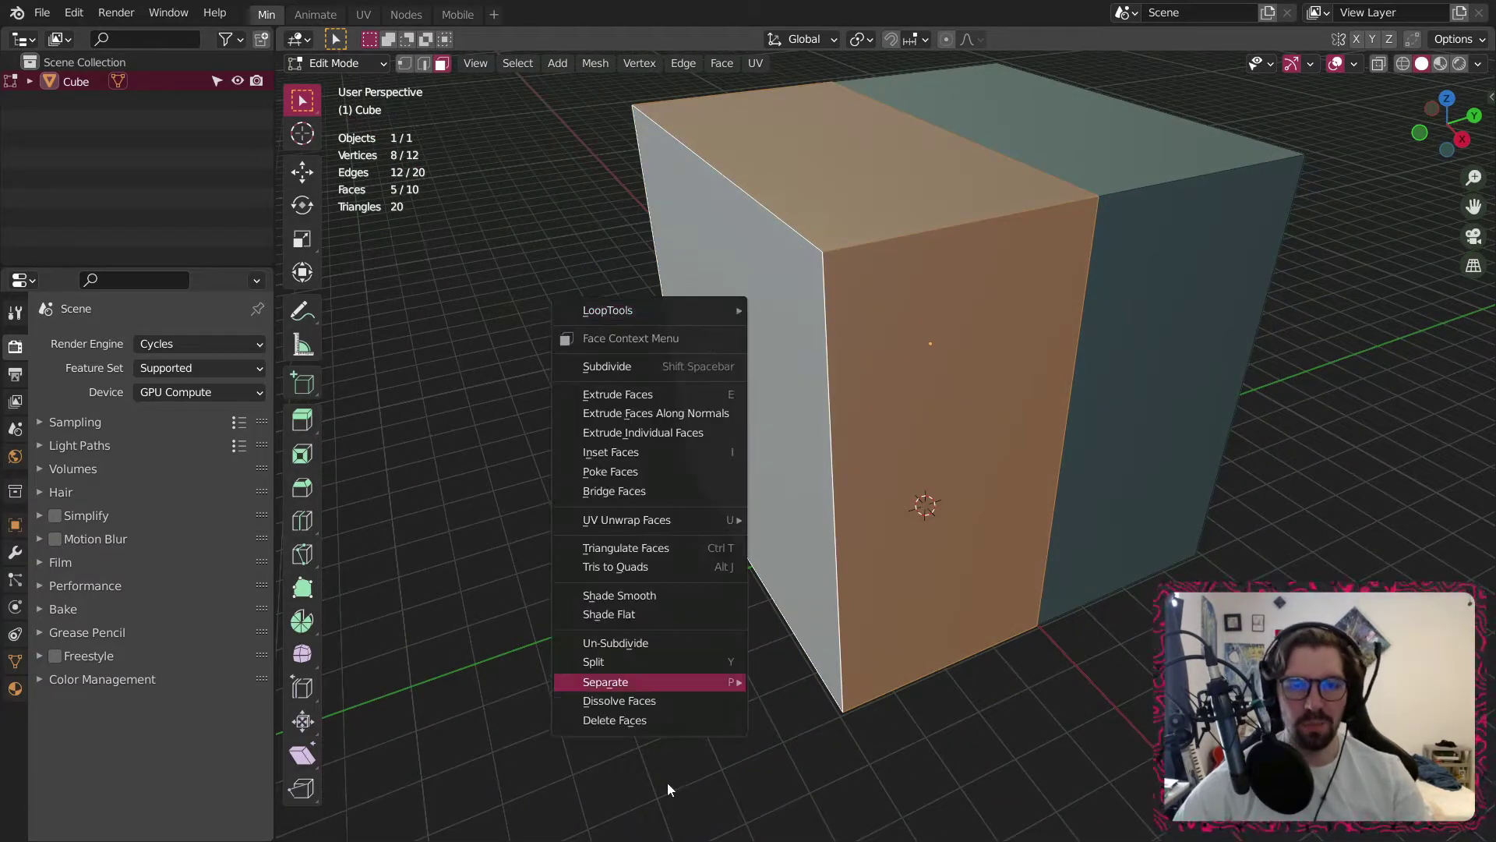
{"action": "left_click", "coordinate": [616, 720]}
Add three evenly spaced horizontal loop cuts around the side and back walls of the open box.
{"action": "middle_click_drag", "start_coordinate": [905, 327], "coordinate": [802, 426]}
{"action": "scroll", "coordinate": [989, 357], "scroll_direction": "down", "scroll_amount": 3}
{"action": "scroll", "coordinate": [807, 435], "scroll_direction": "up", "scroll_amount": 2}
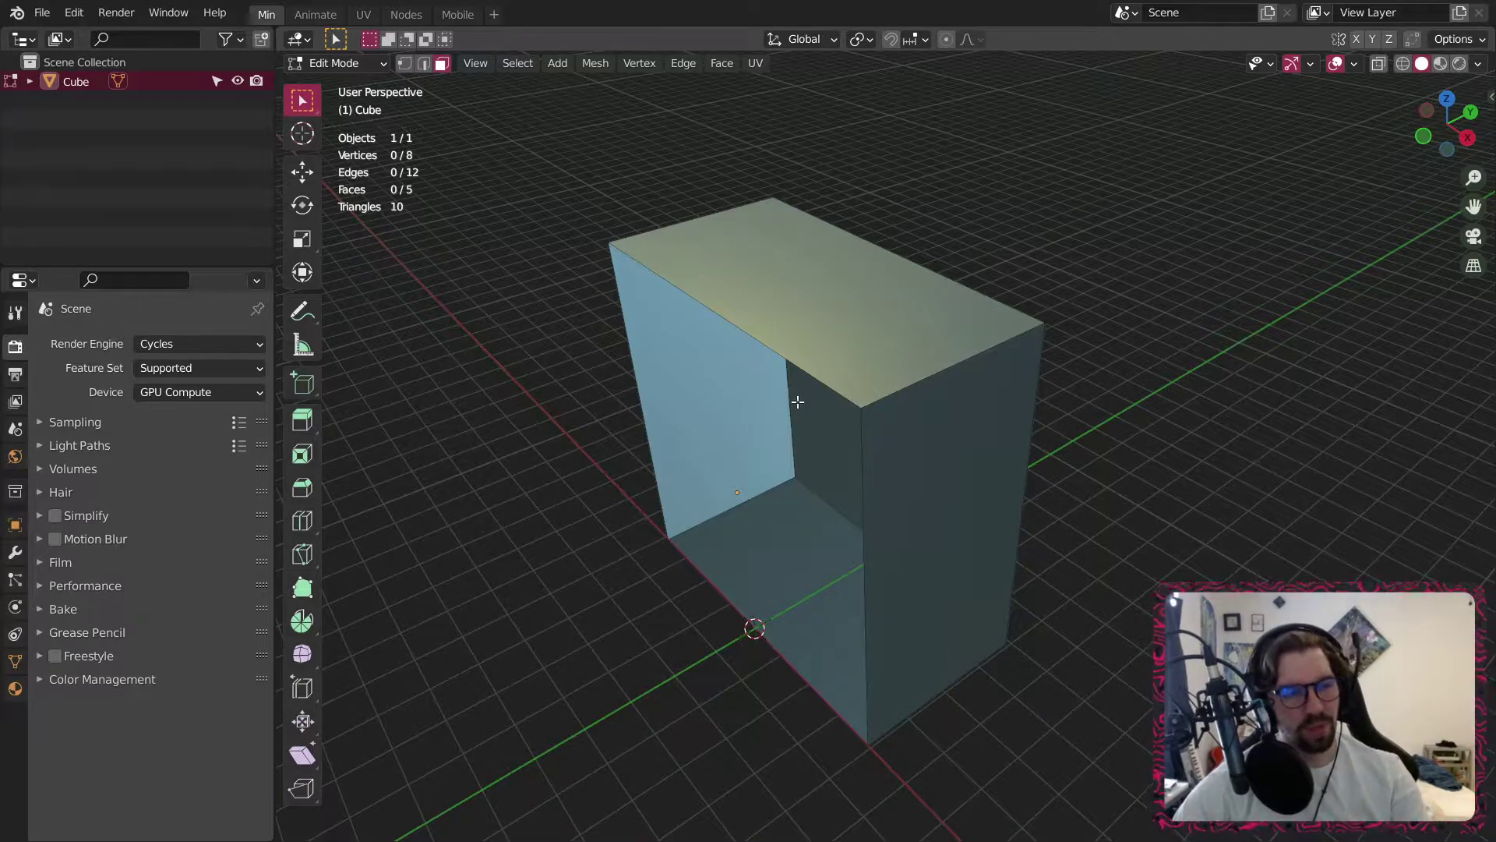
{"action": "scroll", "coordinate": [891, 491], "scroll_direction": "down", "scroll_amount": 2}
{"action": "middle_click_drag", "start_coordinate": [891, 491], "coordinate": [904, 530]}
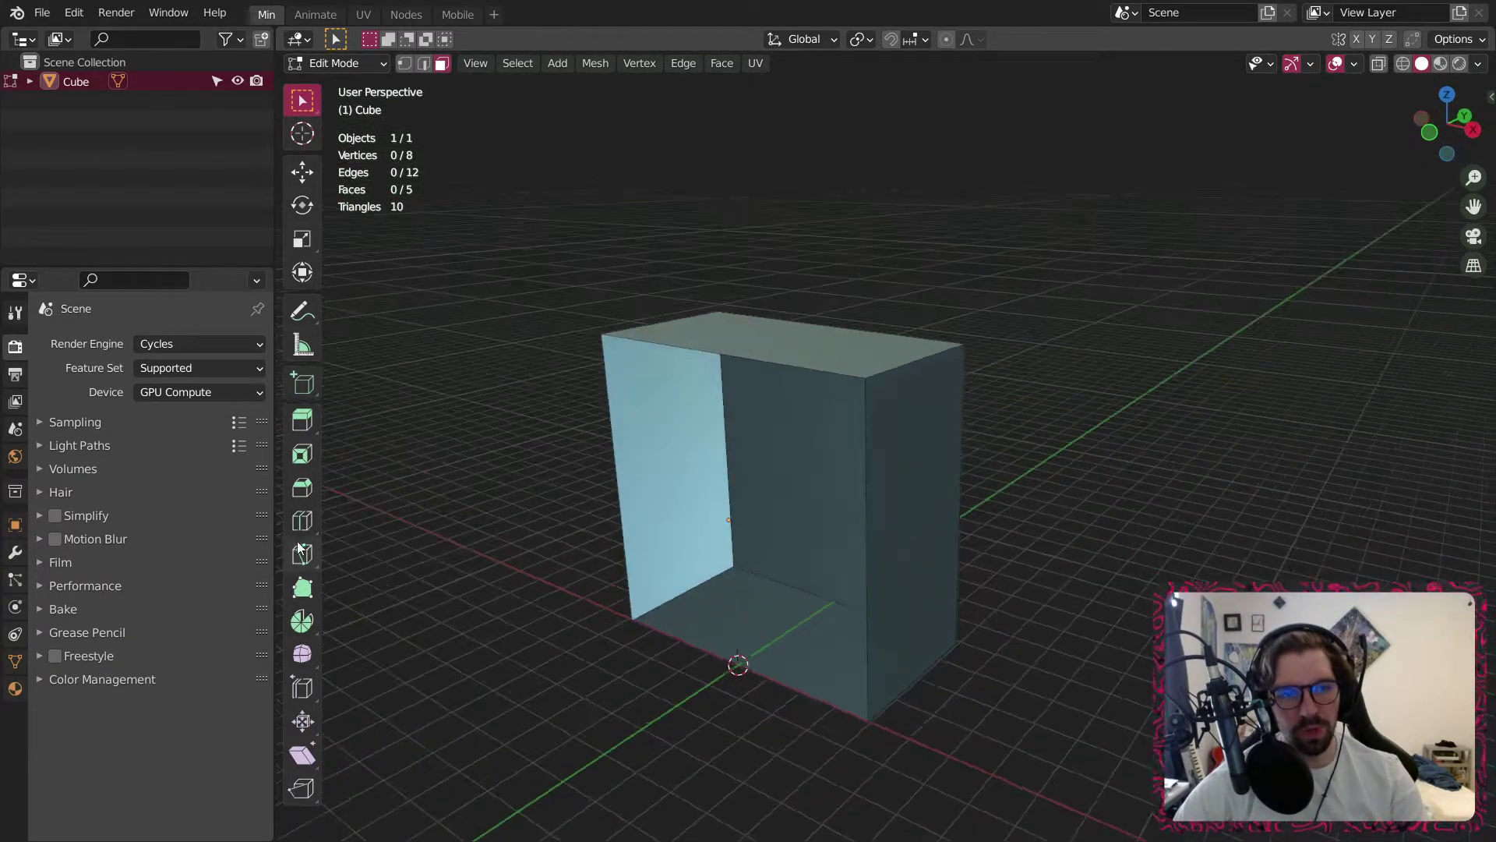
{"action": "left_click", "coordinate": [303, 520]}
{"action": "left_click", "coordinate": [924, 541]}
{"action": "scroll", "coordinate": [875, 544], "scroll_direction": "up", "scroll_amount": 1}
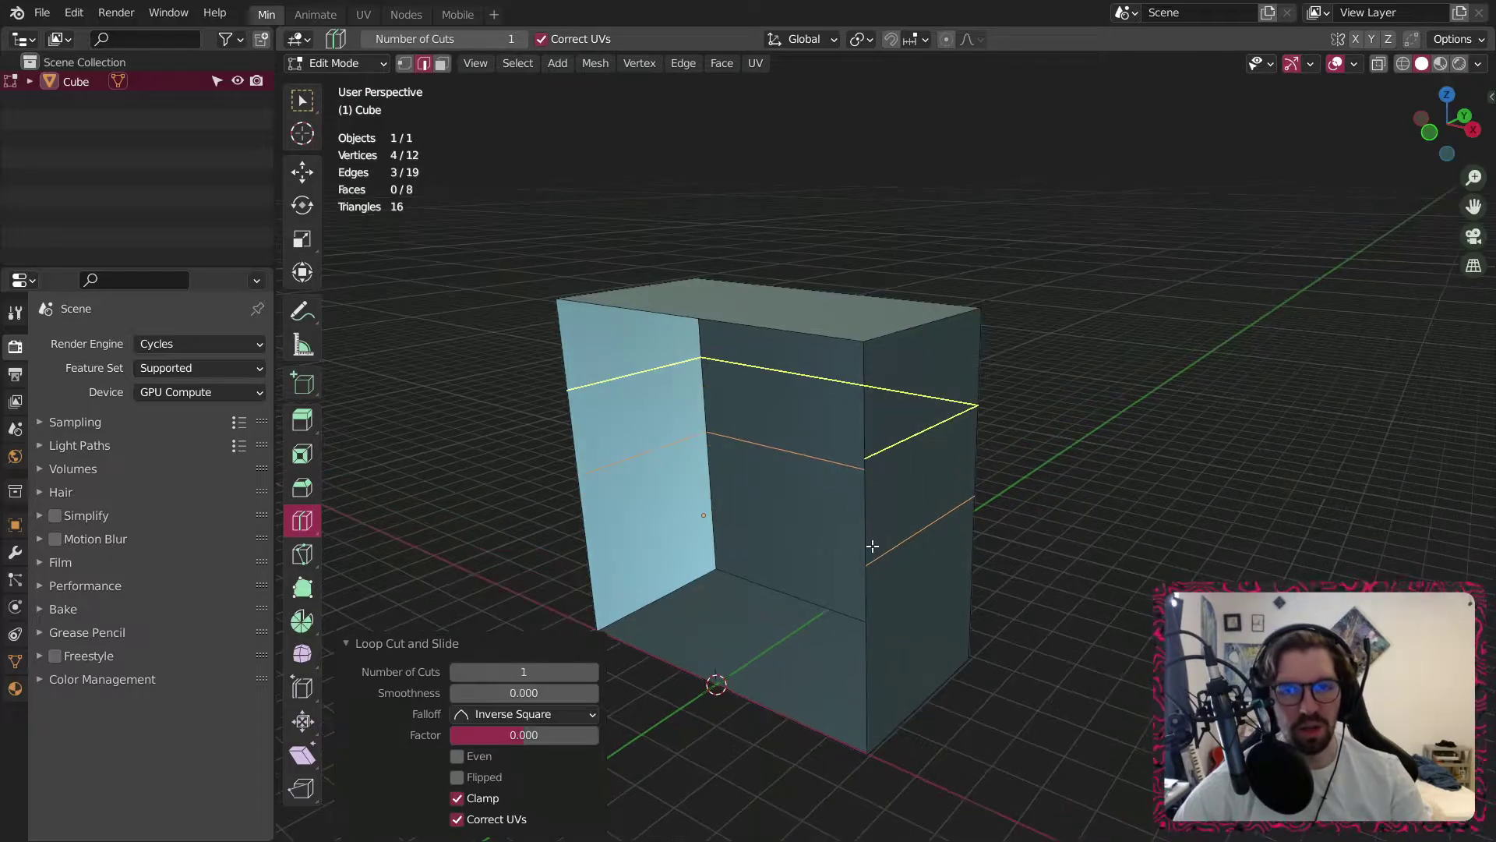
{"action": "left_click", "coordinate": [595, 677]}
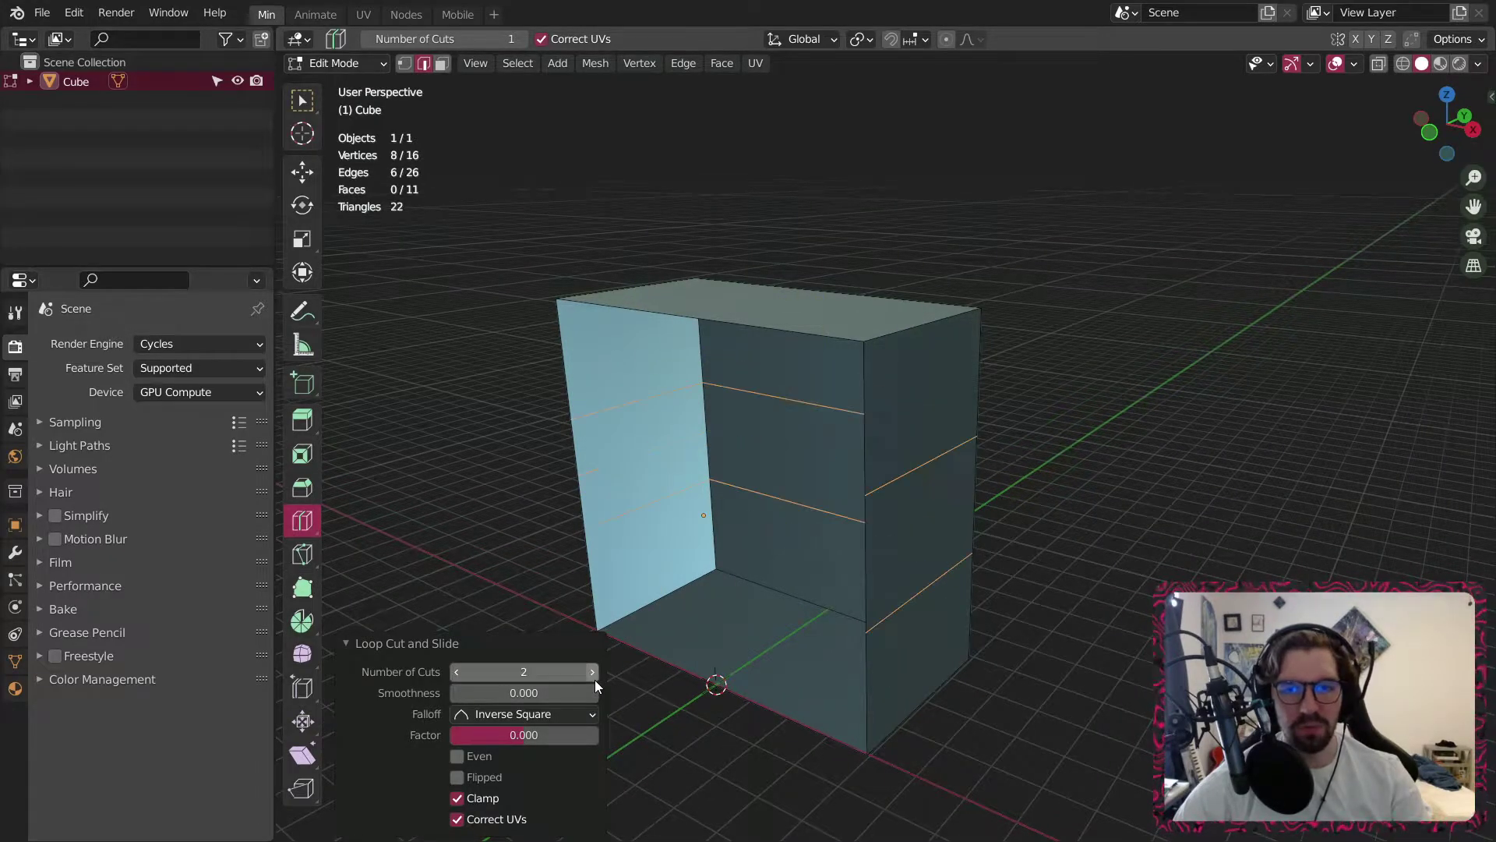
{"action": "left_click", "coordinate": [595, 677]}
{"action": "middle_click_drag", "start_coordinate": [857, 436], "coordinate": [903, 437]}
{"action": "scroll", "coordinate": [779, 357], "scroll_direction": "up", "scroll_amount": 2}
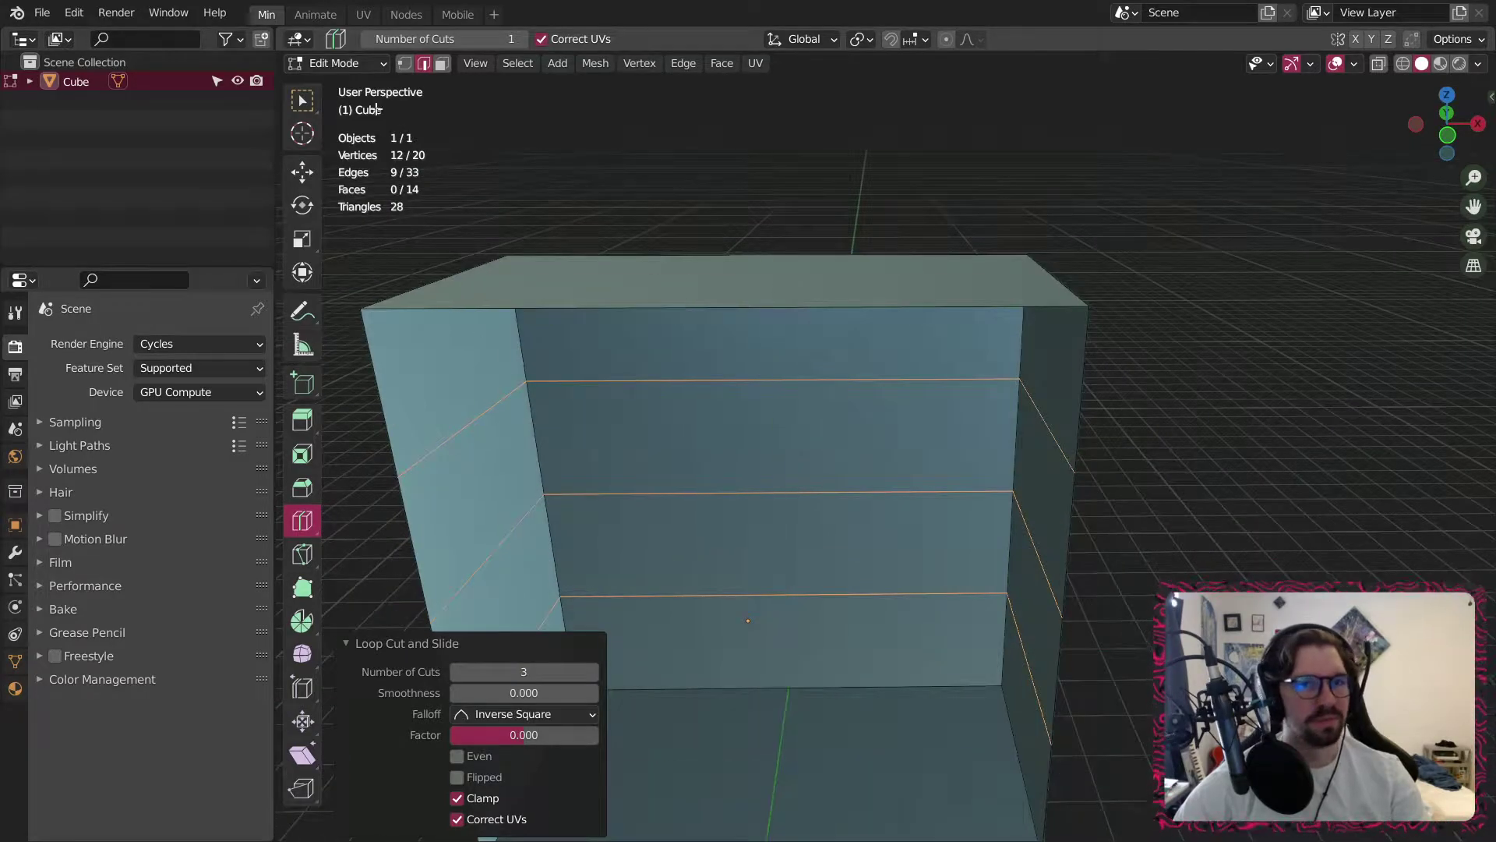
Select the top face of the open box in face selection mode.
{"action": "left_click", "coordinate": [310, 105]}
{"action": "left_click", "coordinate": [442, 63]}
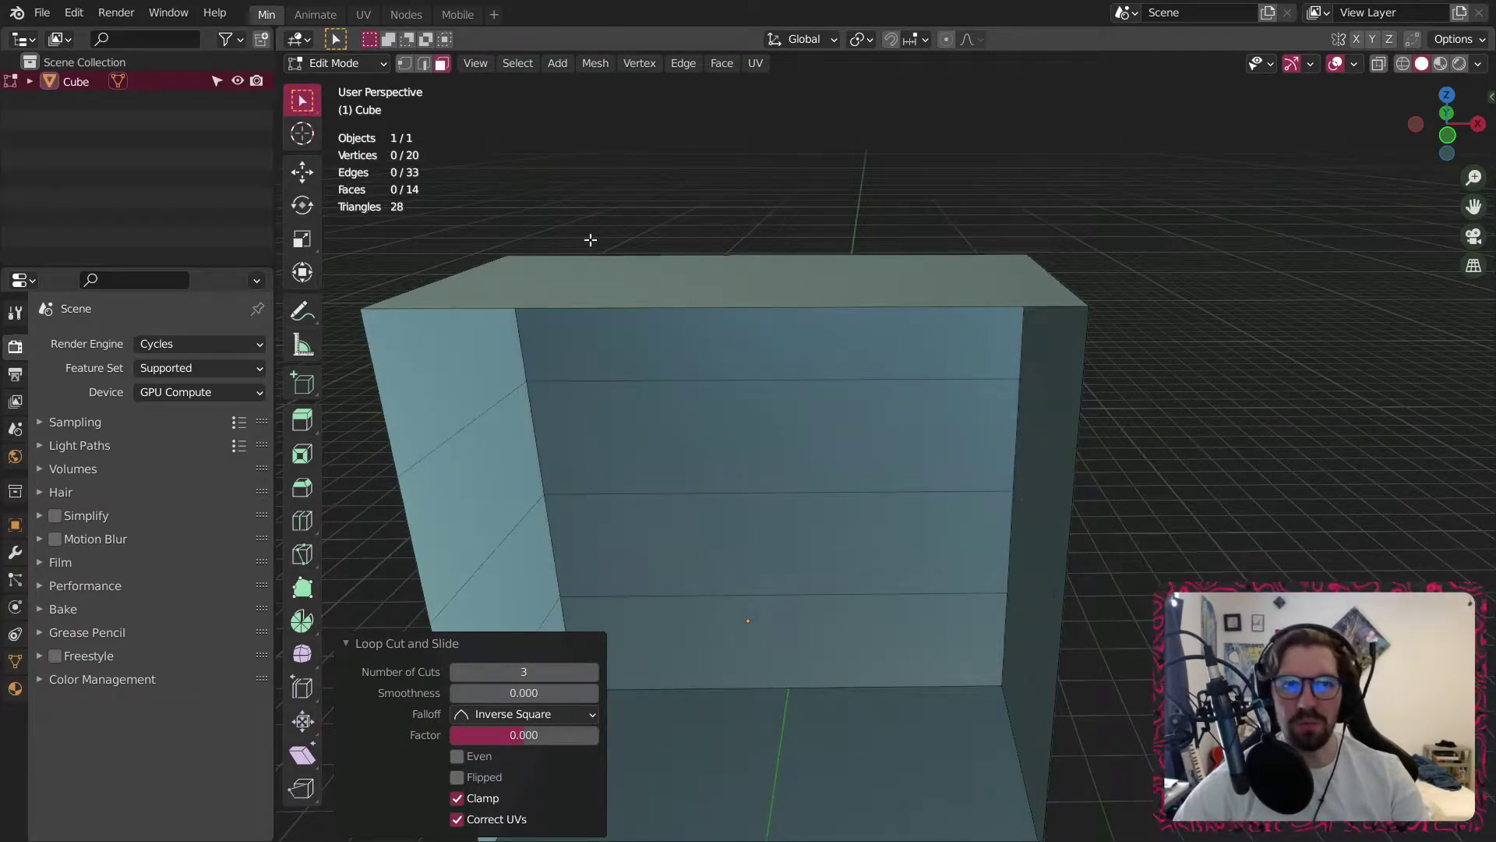
{"action": "left_click", "coordinate": [636, 271]}
{"action": "middle_click_drag", "start_coordinate": [636, 271], "coordinate": [708, 348]}
{"action": "key", "text": "s"}
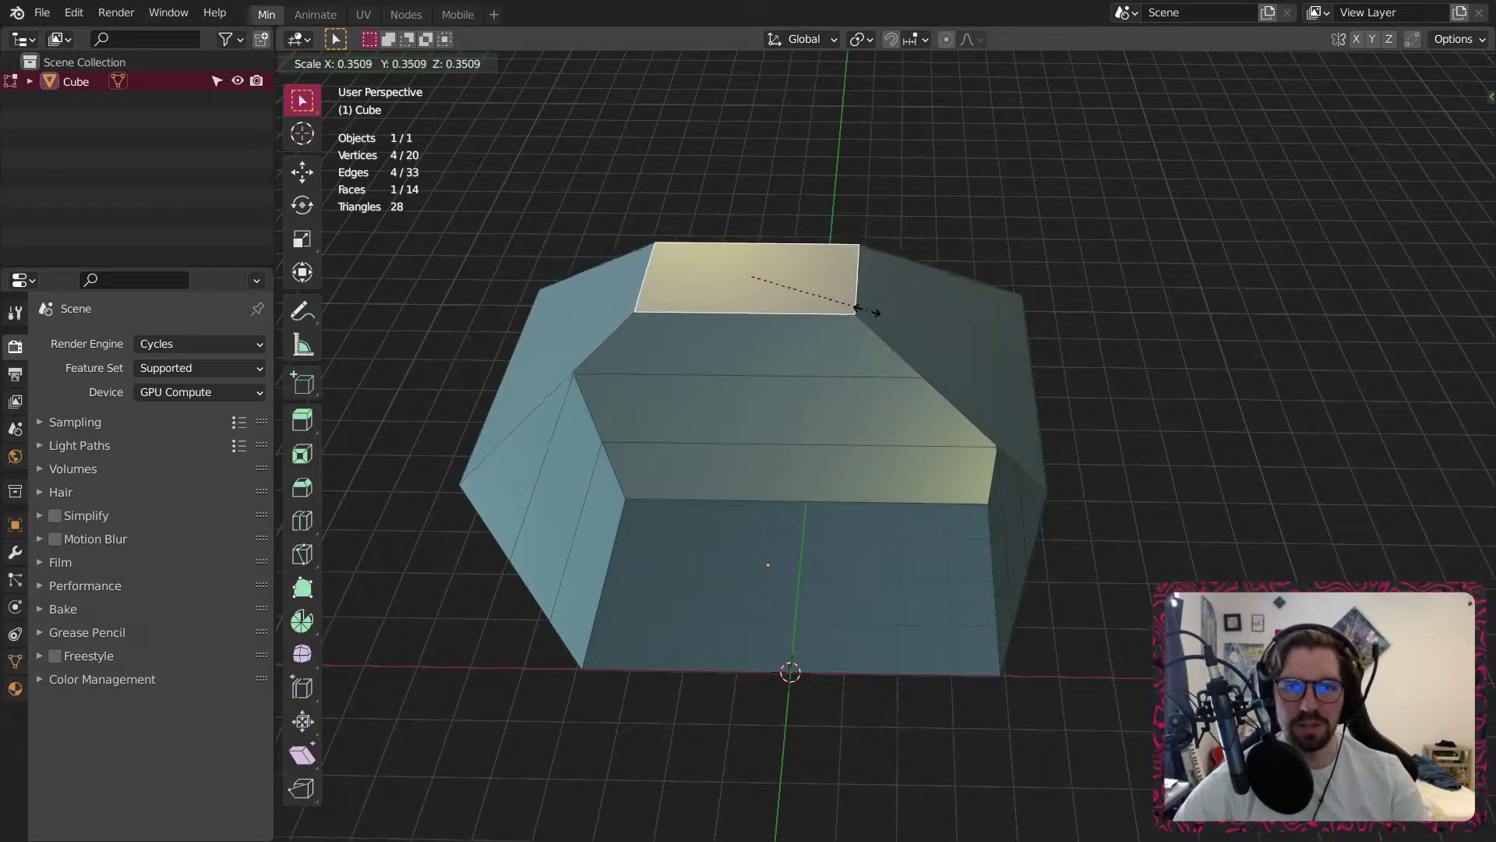
{"action": "left_click", "coordinate": [828, 315]}
{"action": "middle_click_drag", "start_coordinate": [829, 316], "coordinate": [449, 194]}
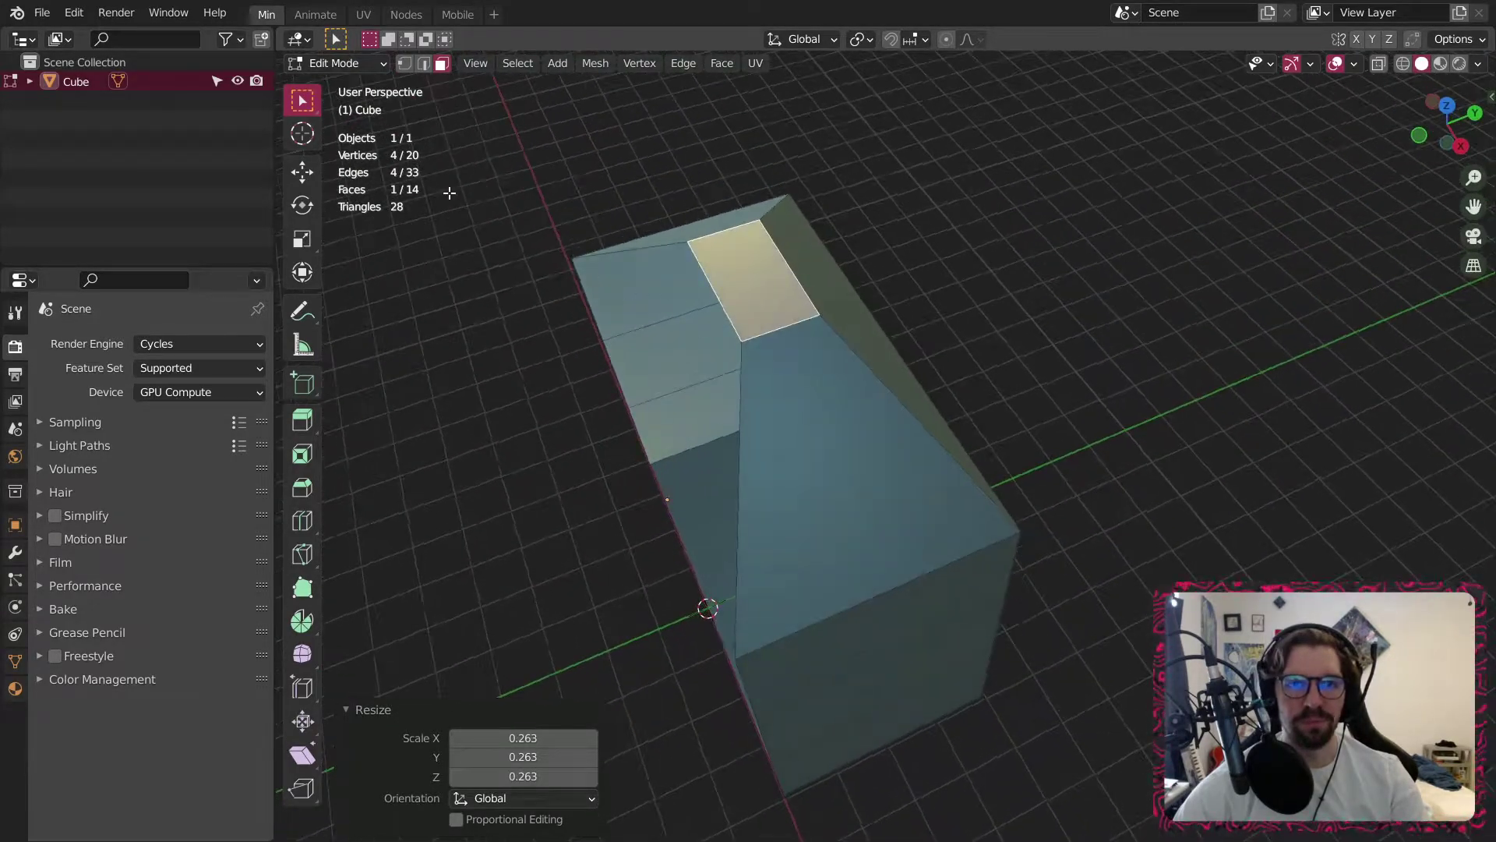
{"action": "key", "text": "ctrl+z"}
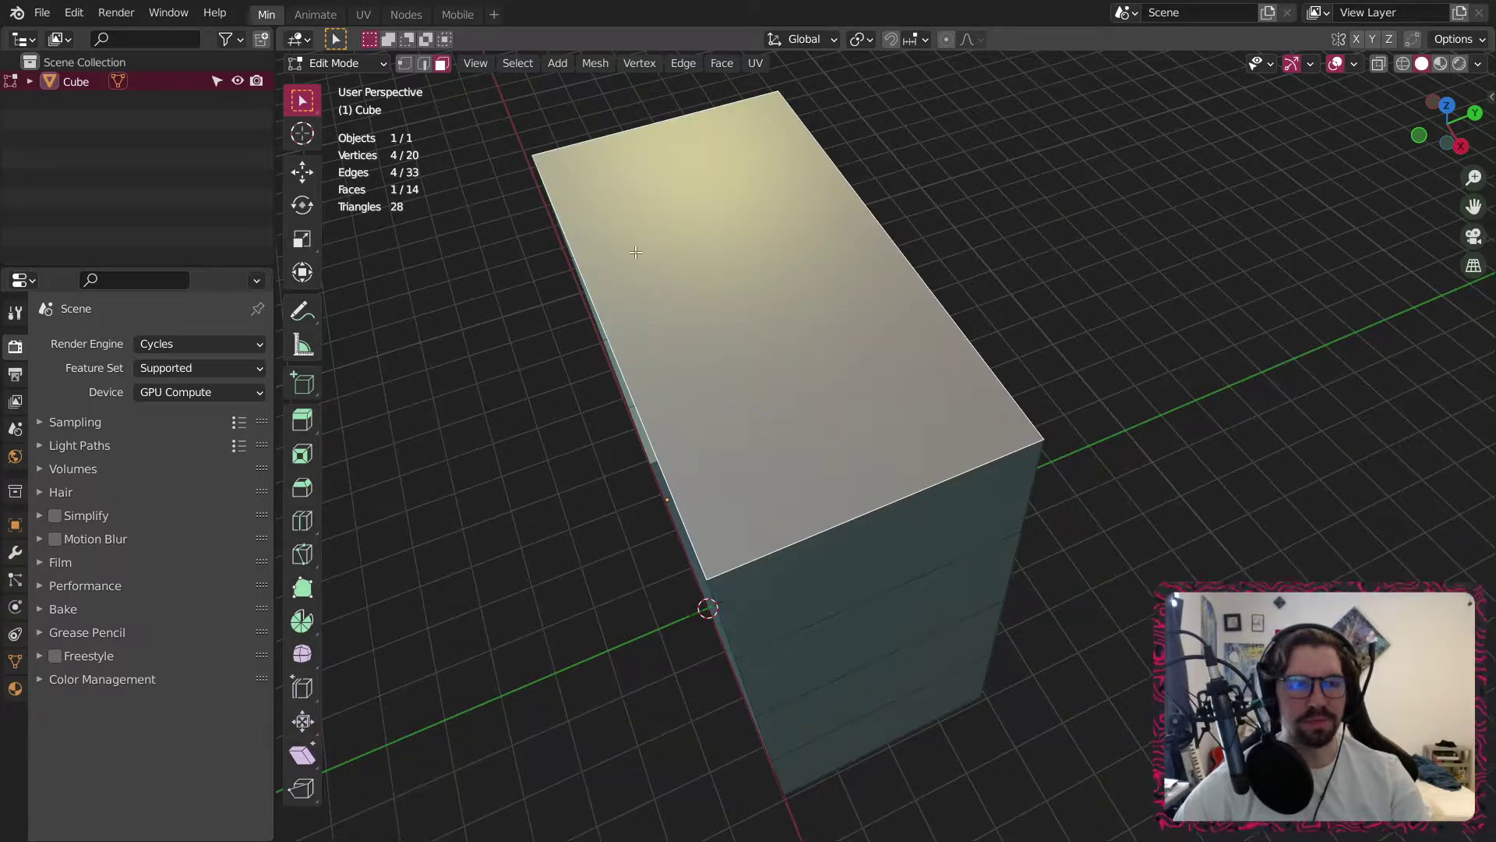
Scale the top face down uniformly by about 0.445 and again by about 0.228 to taper the upper walls inward.
{"action": "middle_click_drag", "start_coordinate": [756, 320], "coordinate": [872, 331]}
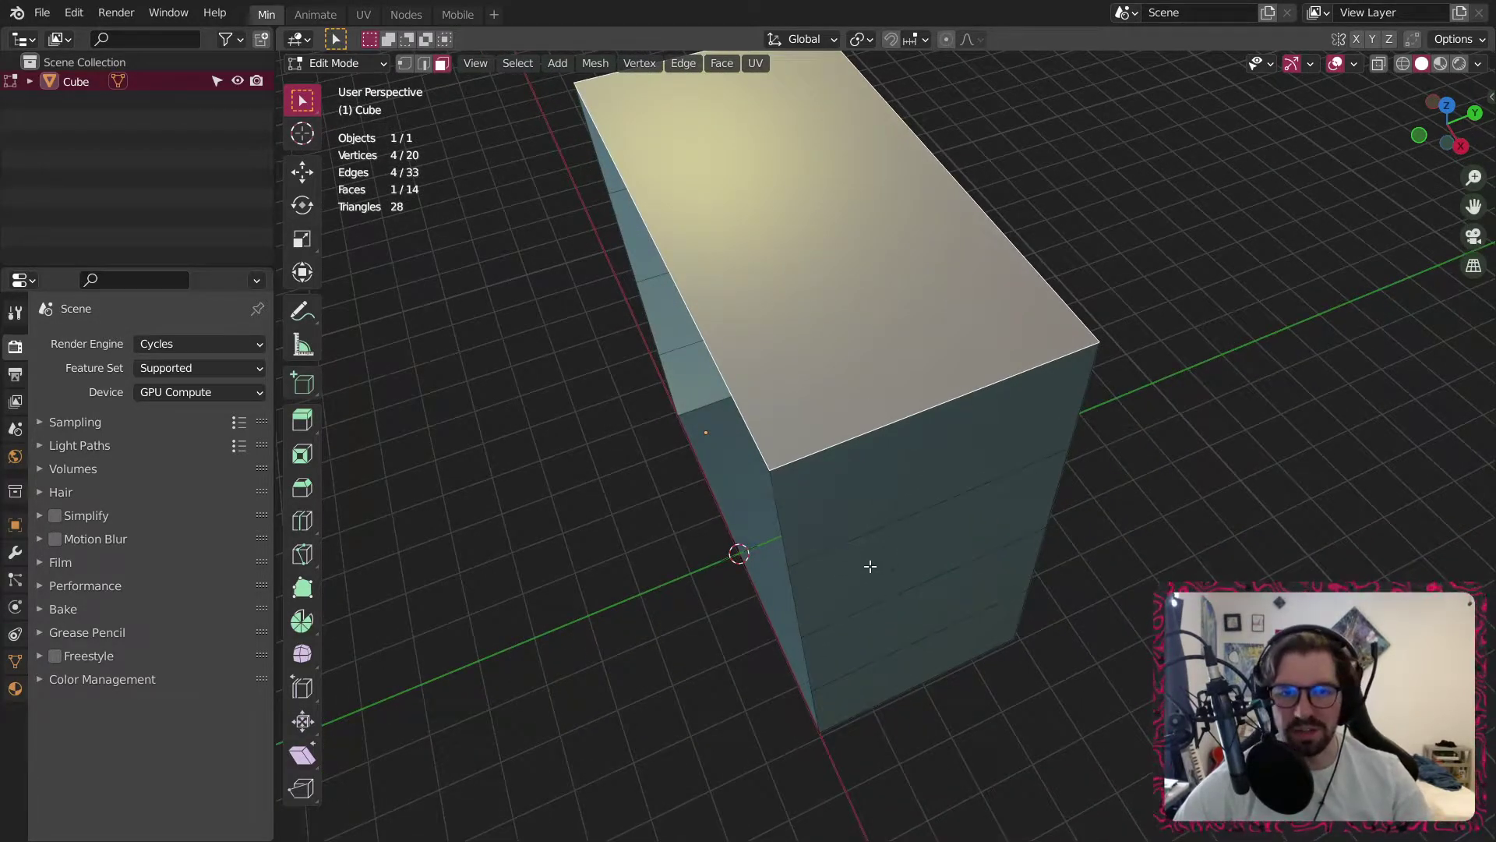
{"action": "middle_click_drag", "start_coordinate": [868, 568], "coordinate": [891, 517]}
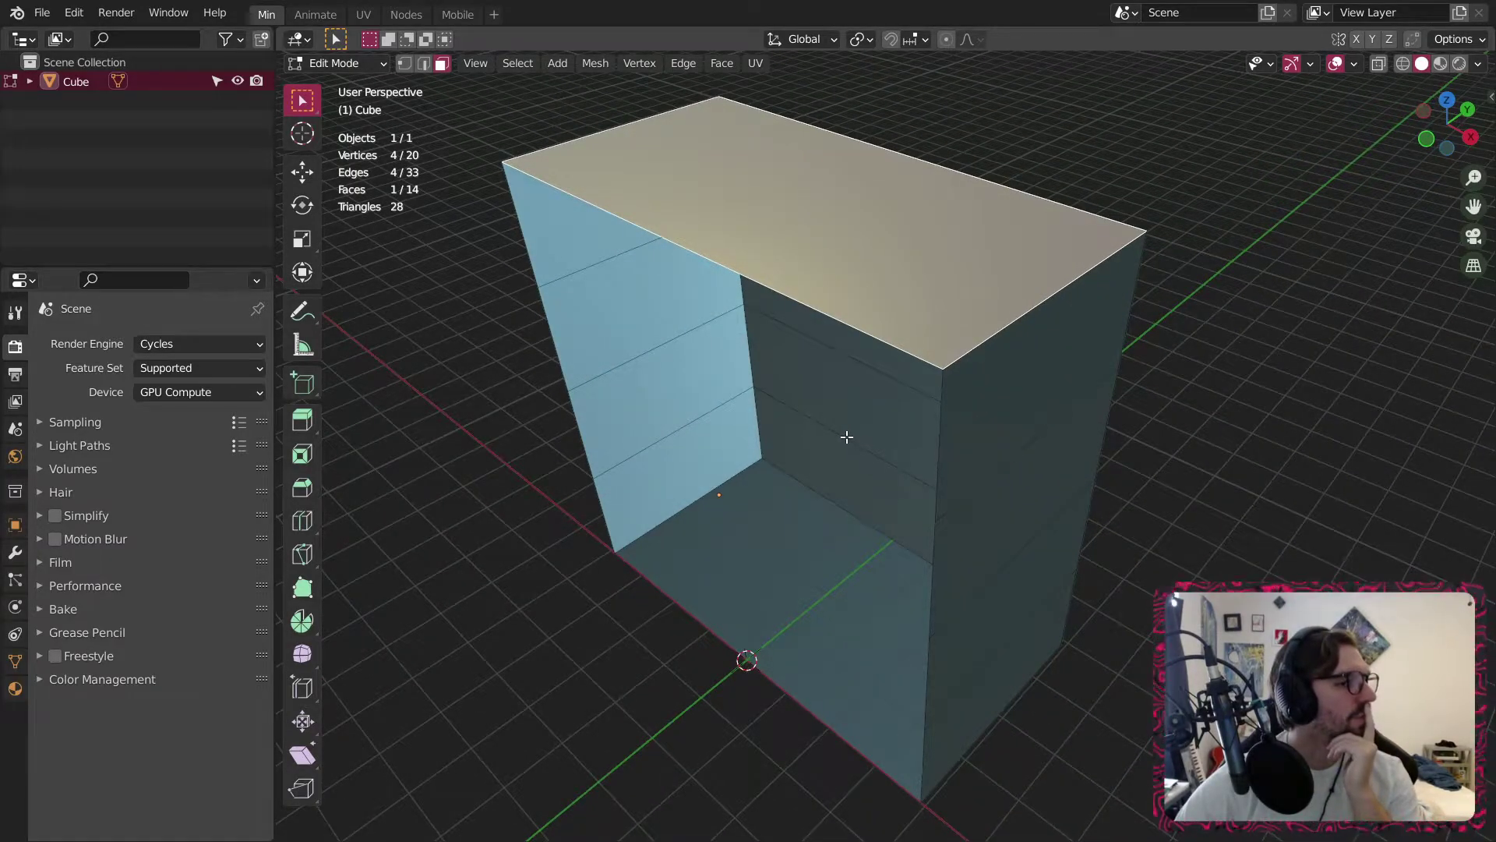
{"action": "key", "text": "s"}
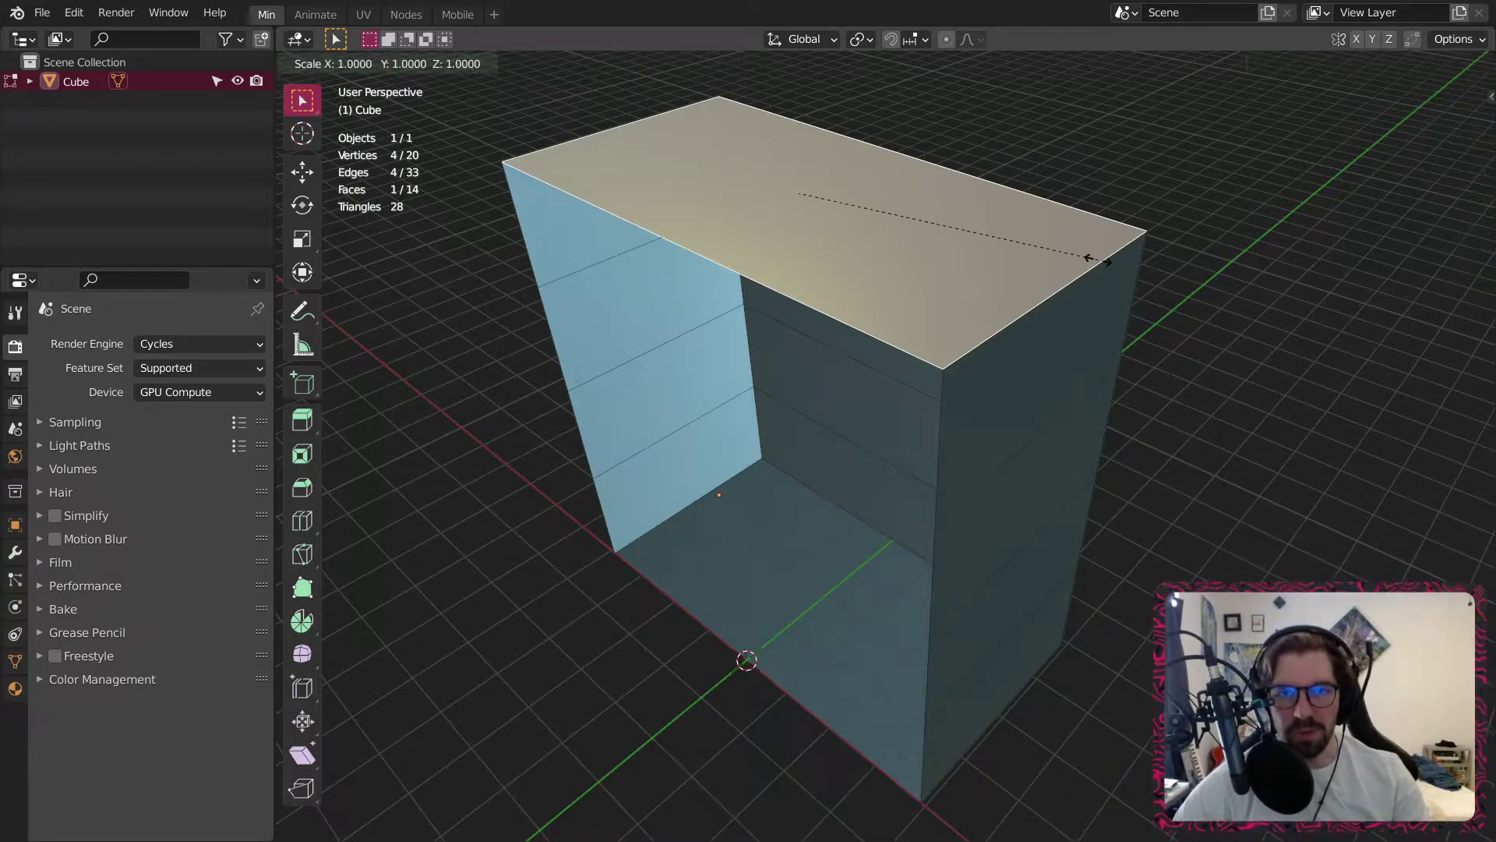
{"action": "left_click", "coordinate": [851, 320]}
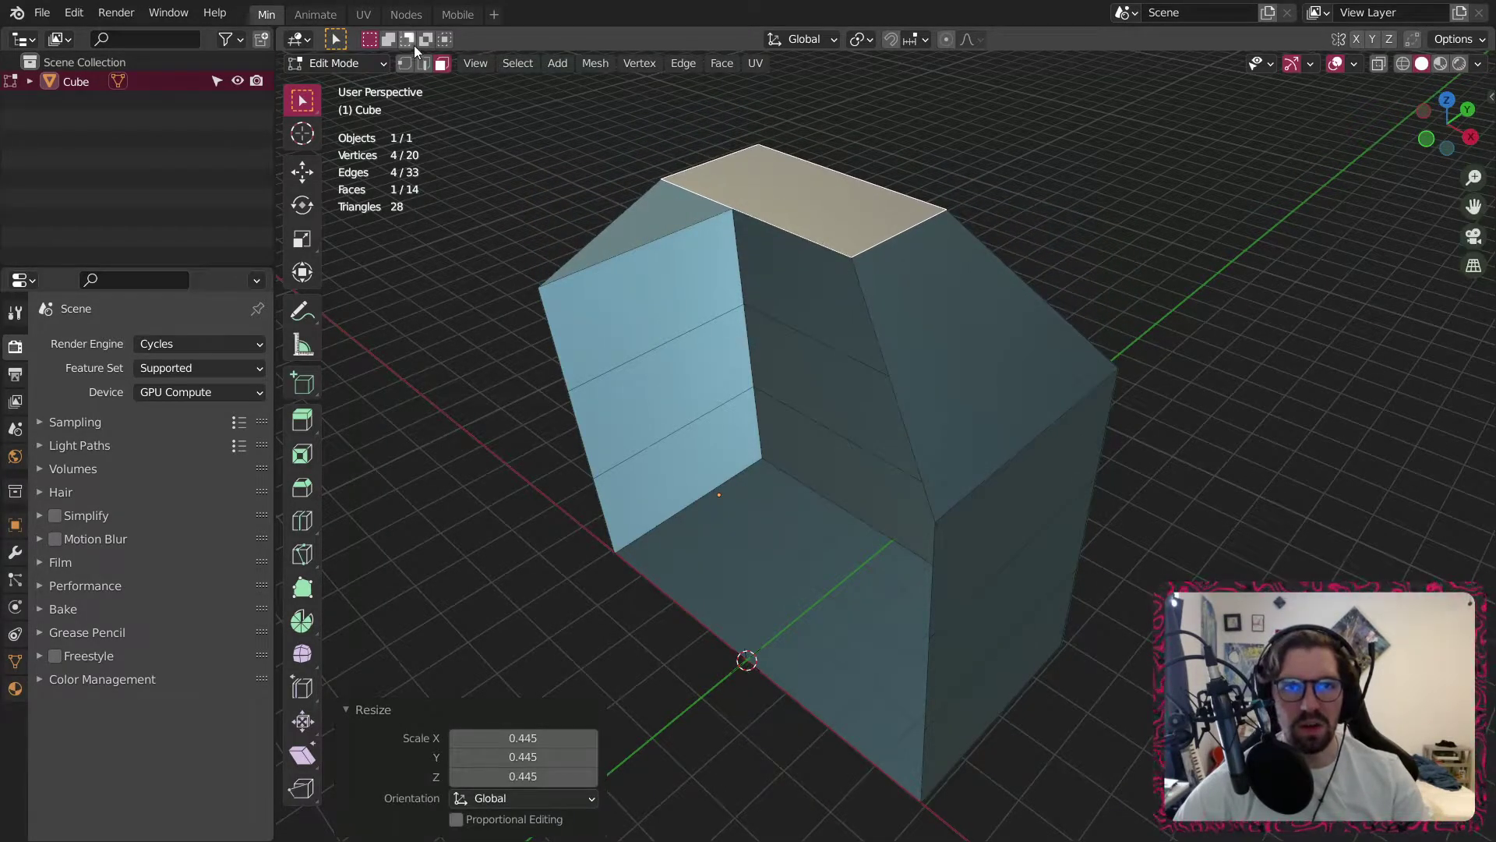
{"action": "key", "text": "s"}
{"action": "left_click", "coordinate": [862, 197]}
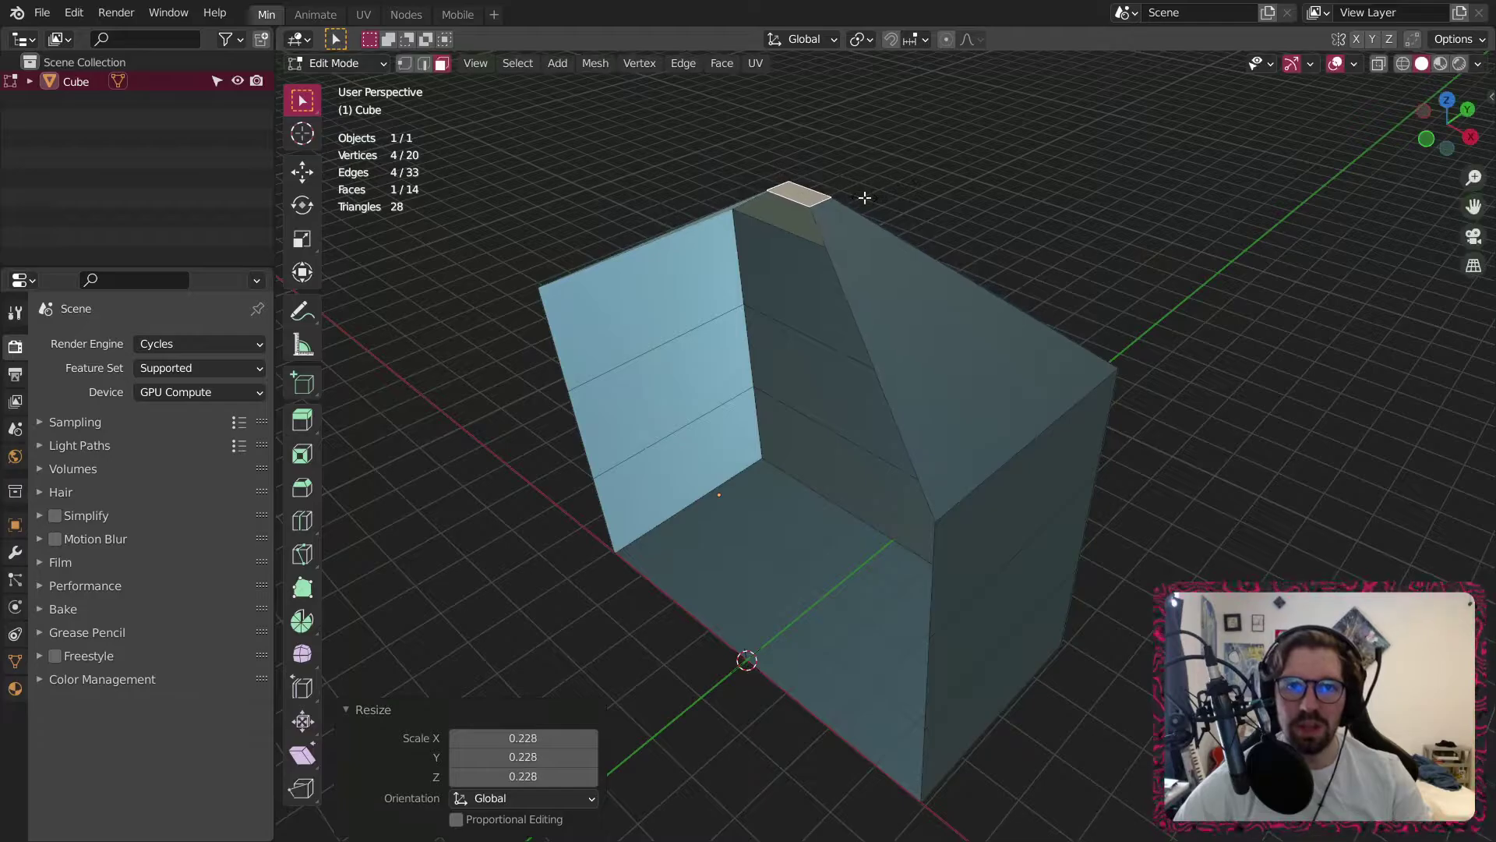
Scale the highest horizontal edge loop uniformly to about 0.59 and the middle loop to about 0.868, curving the walls inward.
{"action": "left_click", "coordinate": [1111, 388], "text": "alt"}
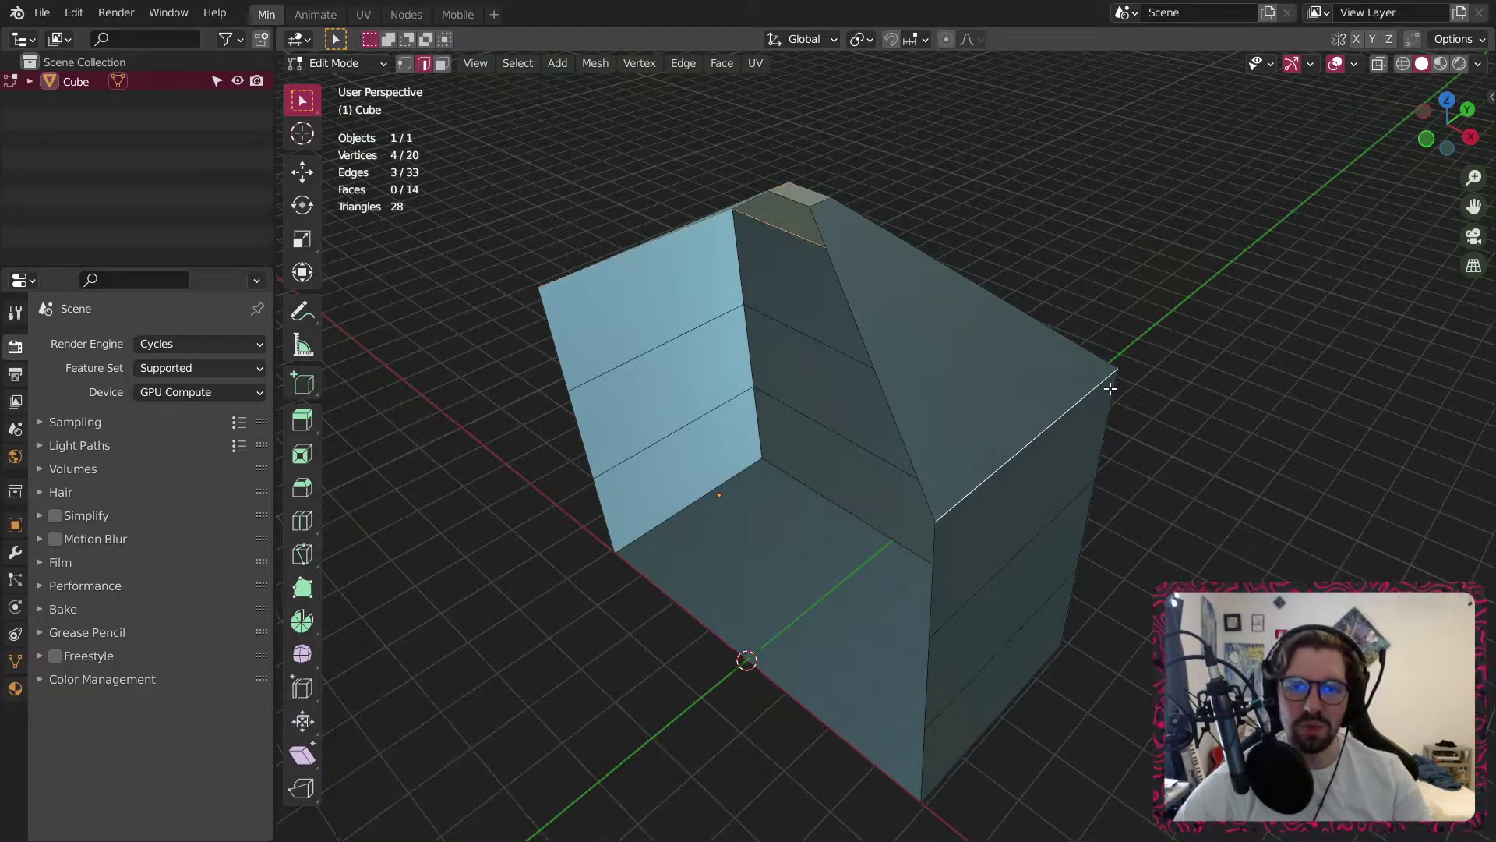
{"action": "key", "text": "s"}
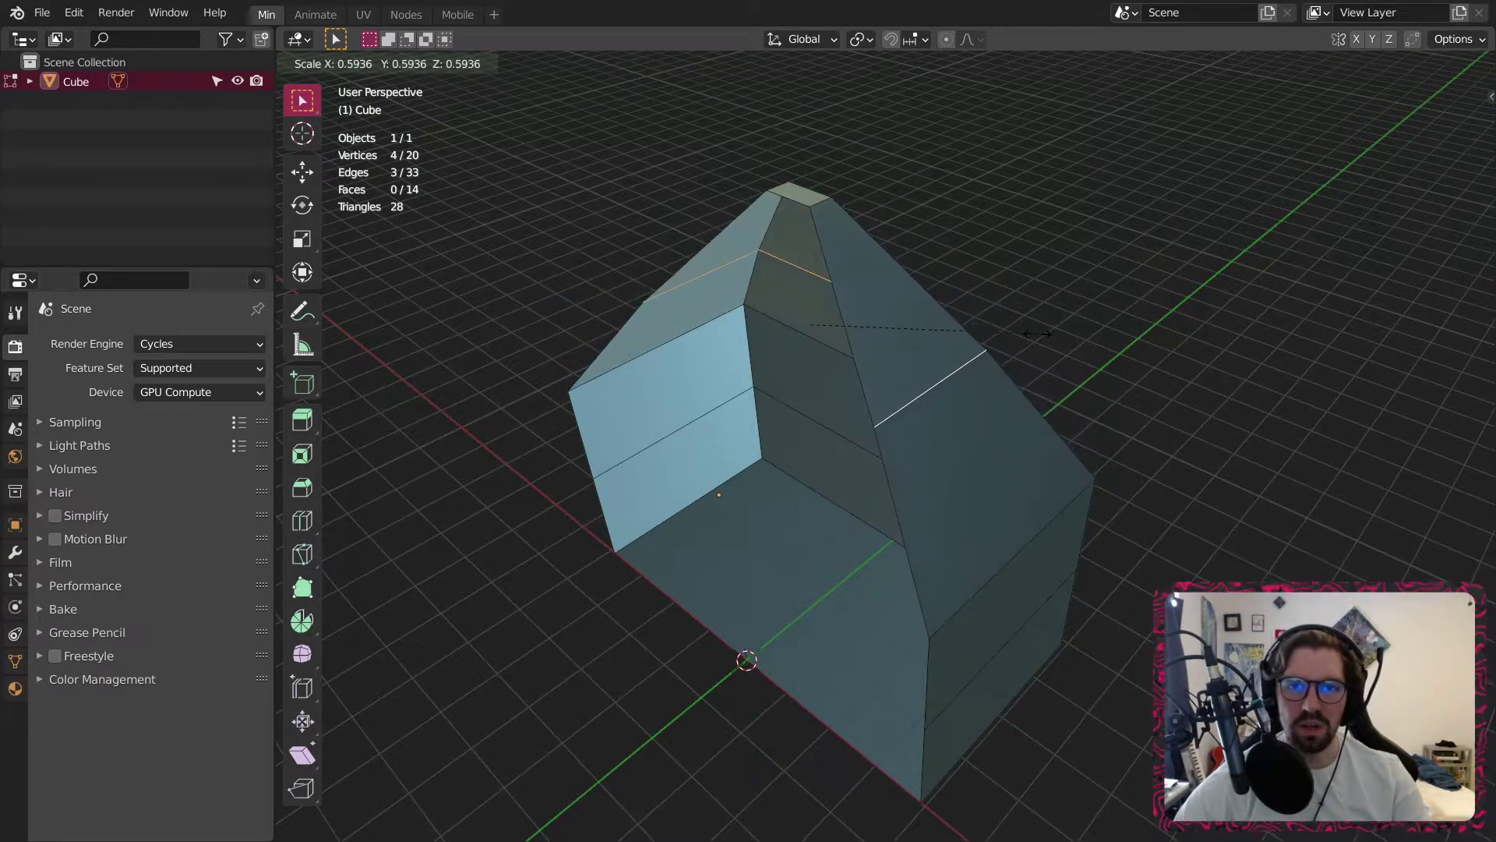
{"action": "left_click", "coordinate": [1019, 465]}
{"action": "left_click", "coordinate": [991, 572], "text": "alt"}
{"action": "key", "text": "s"}
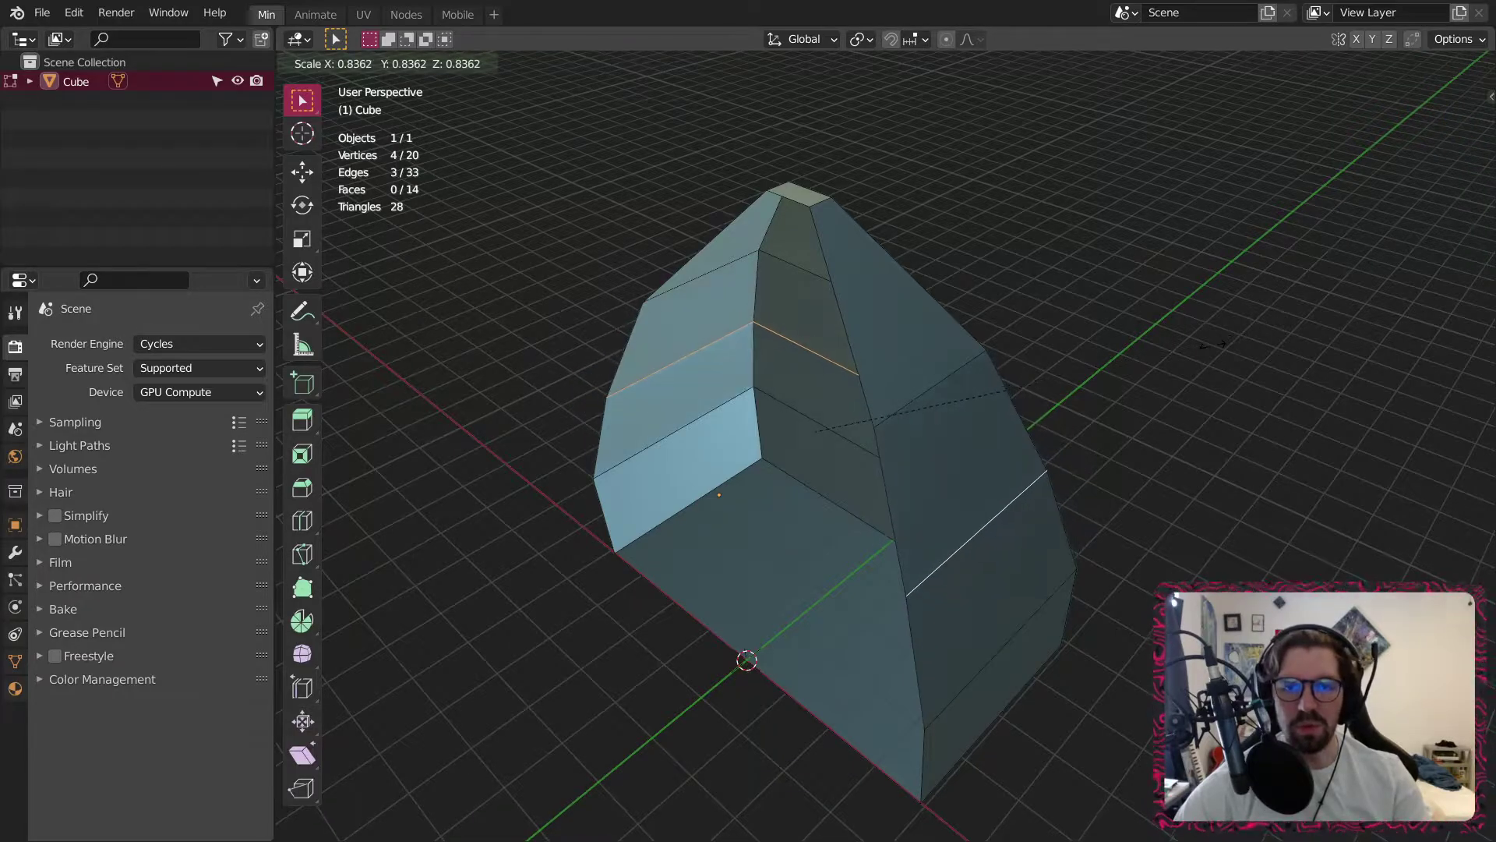
{"action": "left_click", "coordinate": [1120, 374]}
{"action": "middle_click_drag", "start_coordinate": [1121, 374], "coordinate": [1062, 389]}
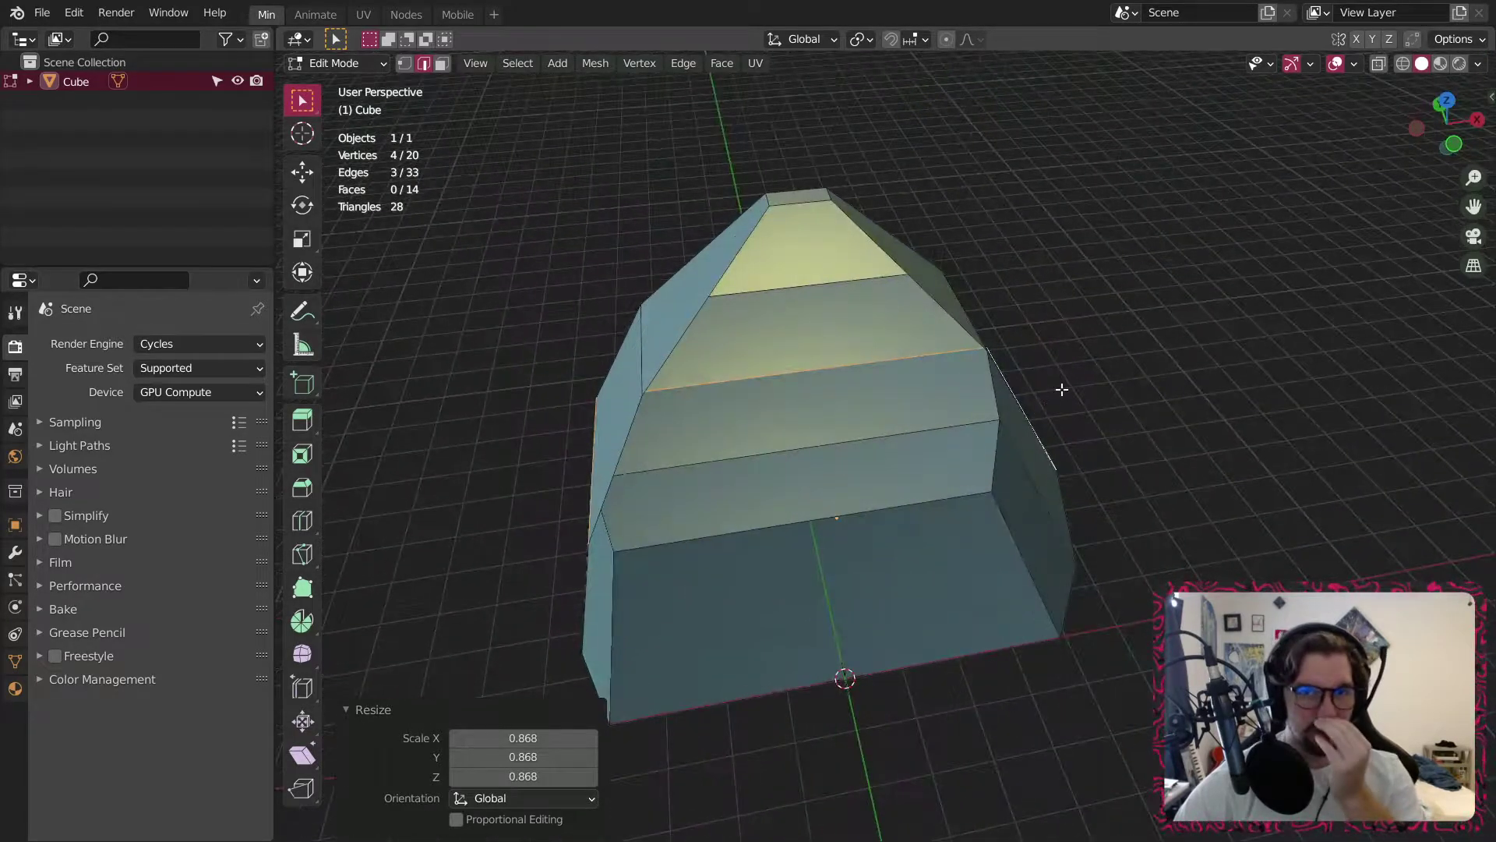
{"action": "middle_click_drag", "start_coordinate": [960, 276], "coordinate": [856, 168]}
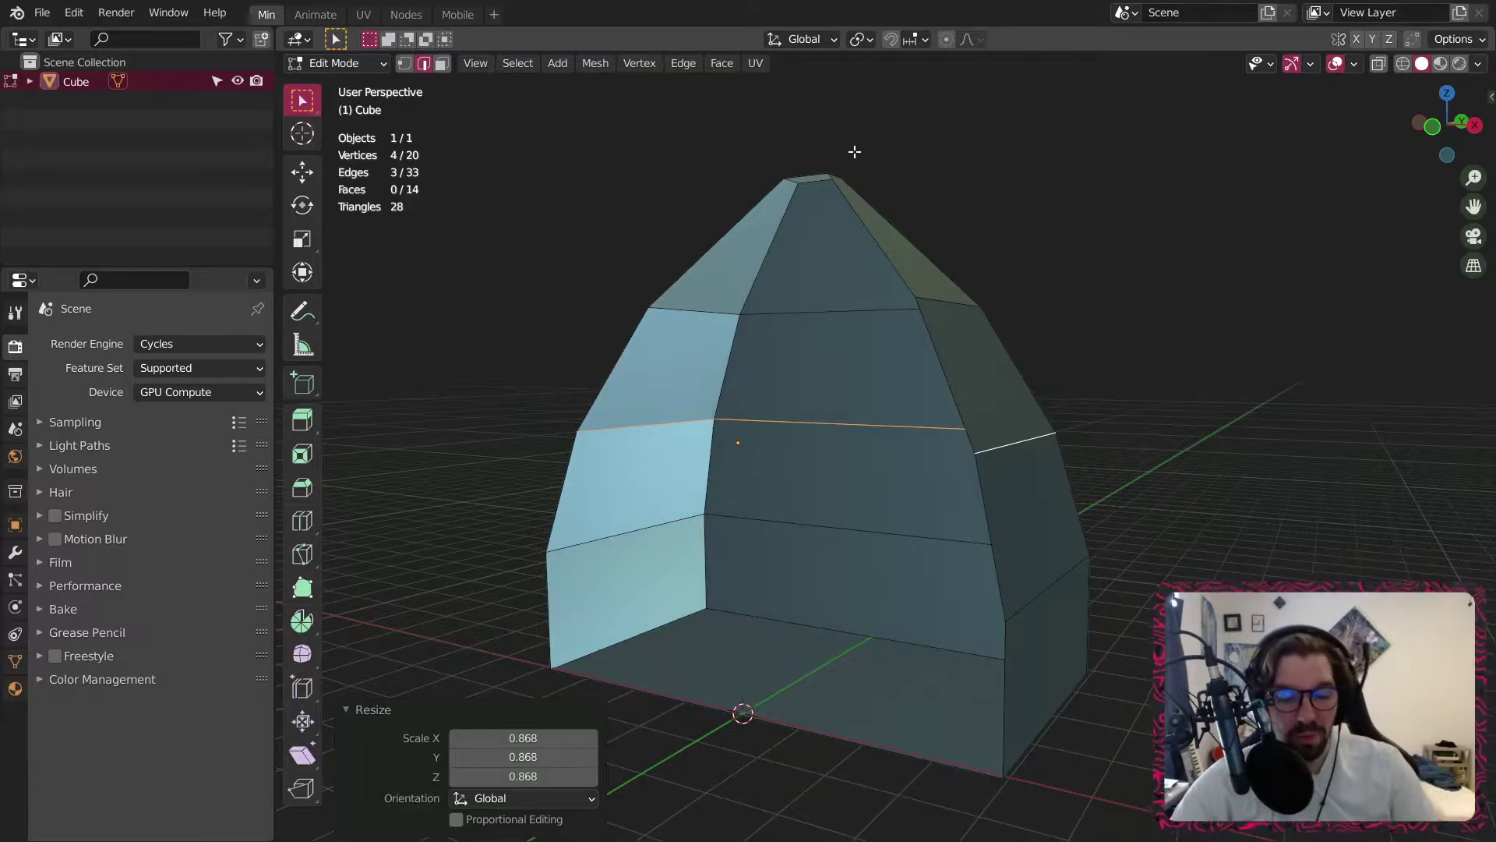
{"action": "middle_click_drag", "start_coordinate": [756, 344], "coordinate": [837, 477]}
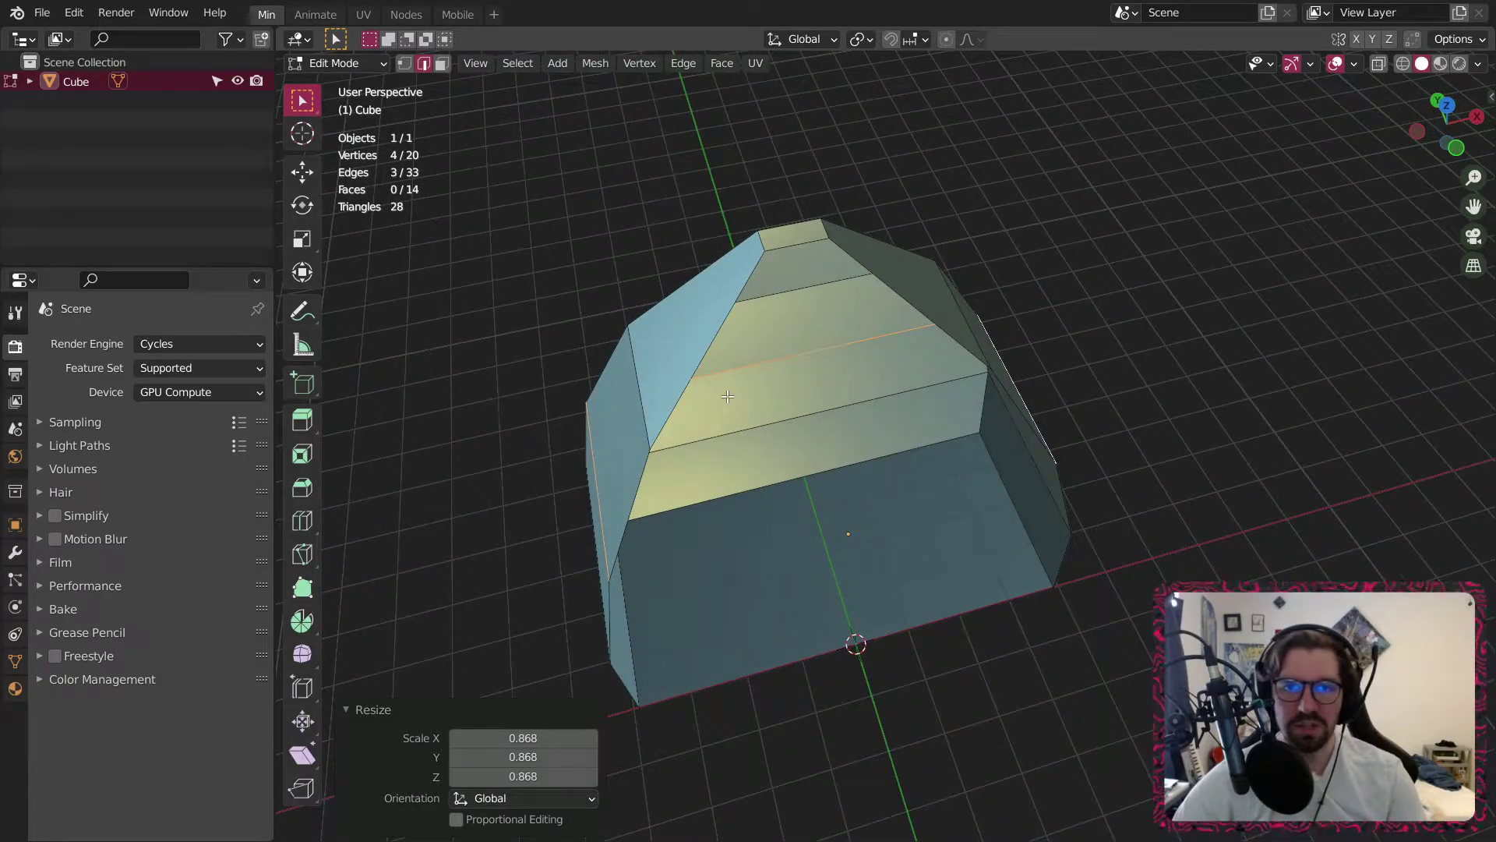
Add one vertical loop cut through the centre of the back wall, floor and top, and move it about 0.339 m along Y.
{"action": "left_click", "coordinate": [302, 521]}
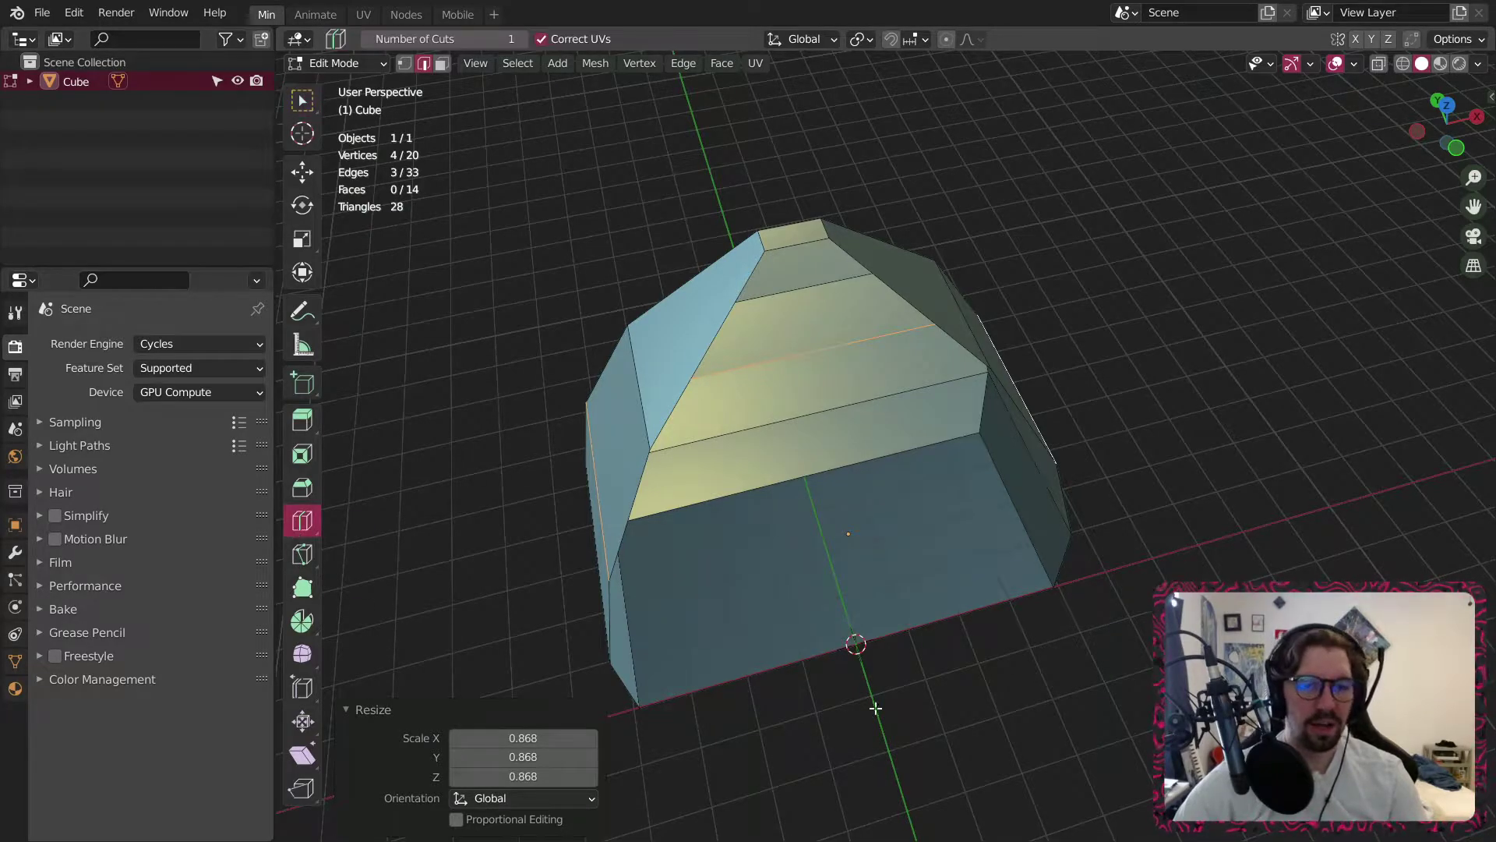
{"action": "left_click", "coordinate": [849, 632]}
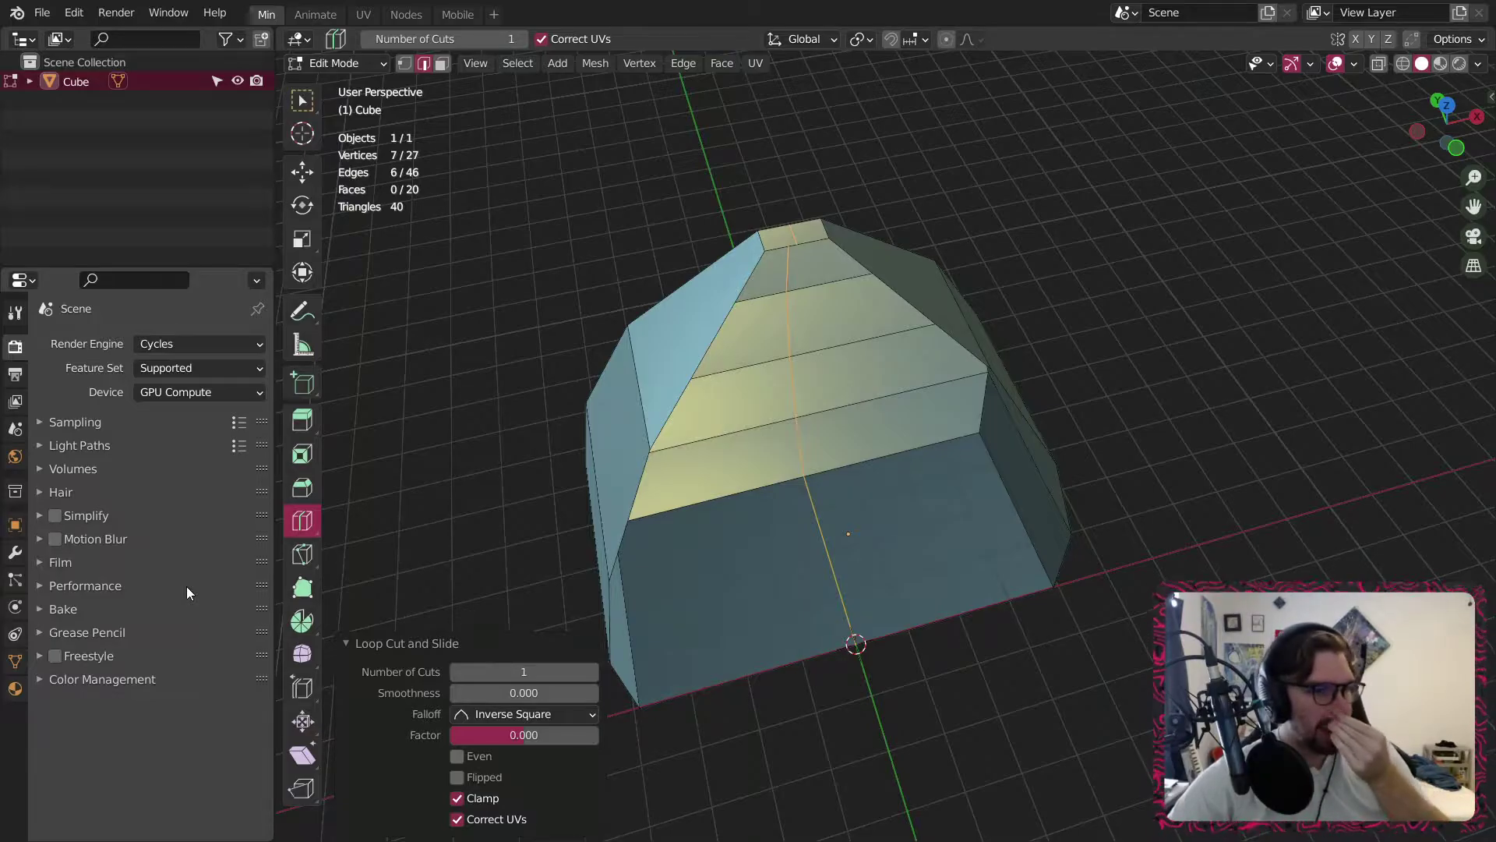
{"action": "middle_click_drag", "start_coordinate": [713, 443], "coordinate": [548, 419]}
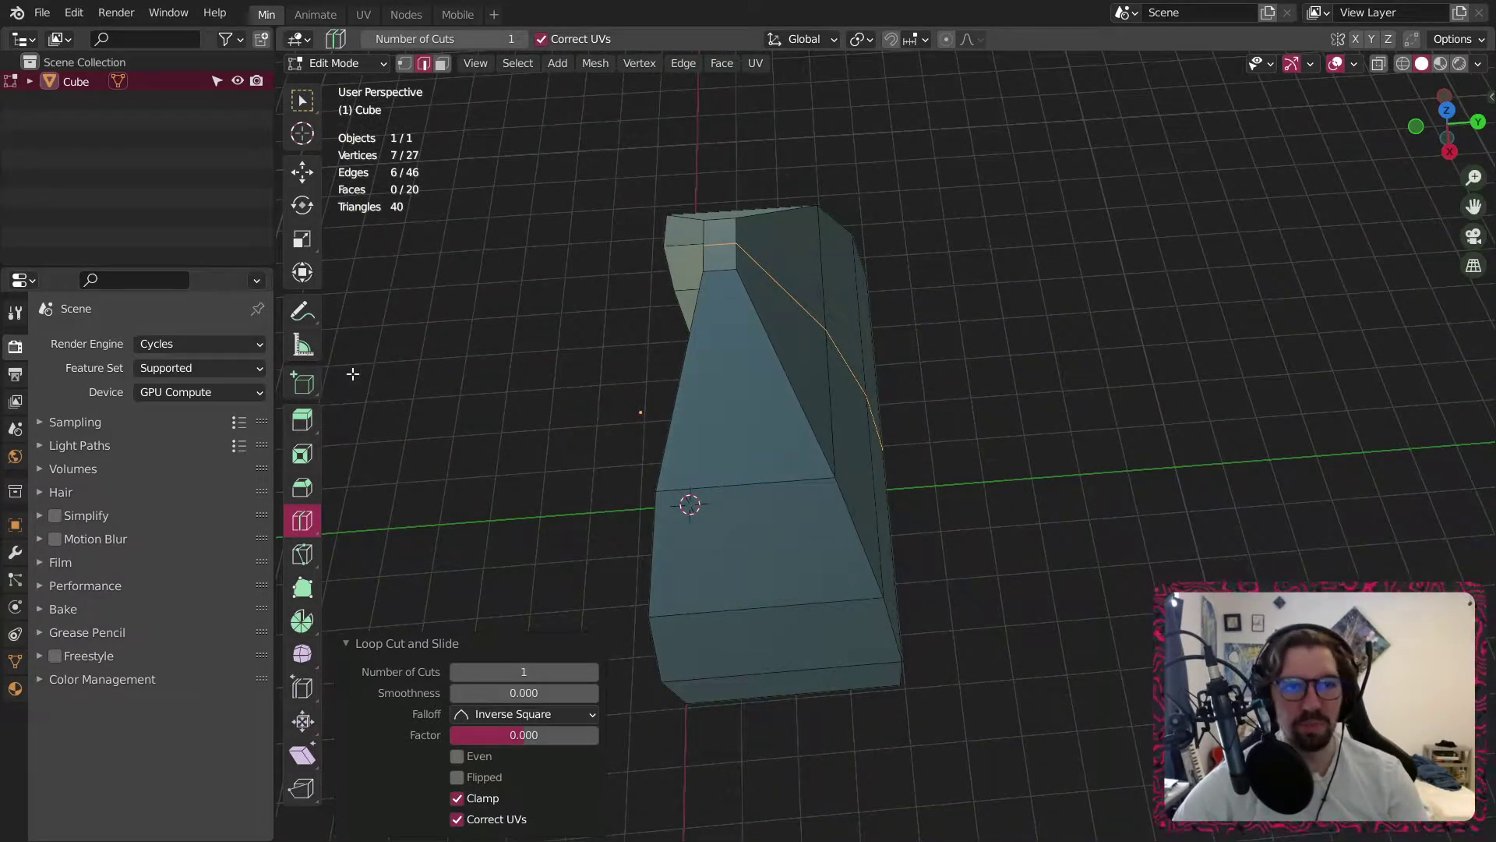
{"action": "left_click", "coordinate": [303, 173]}
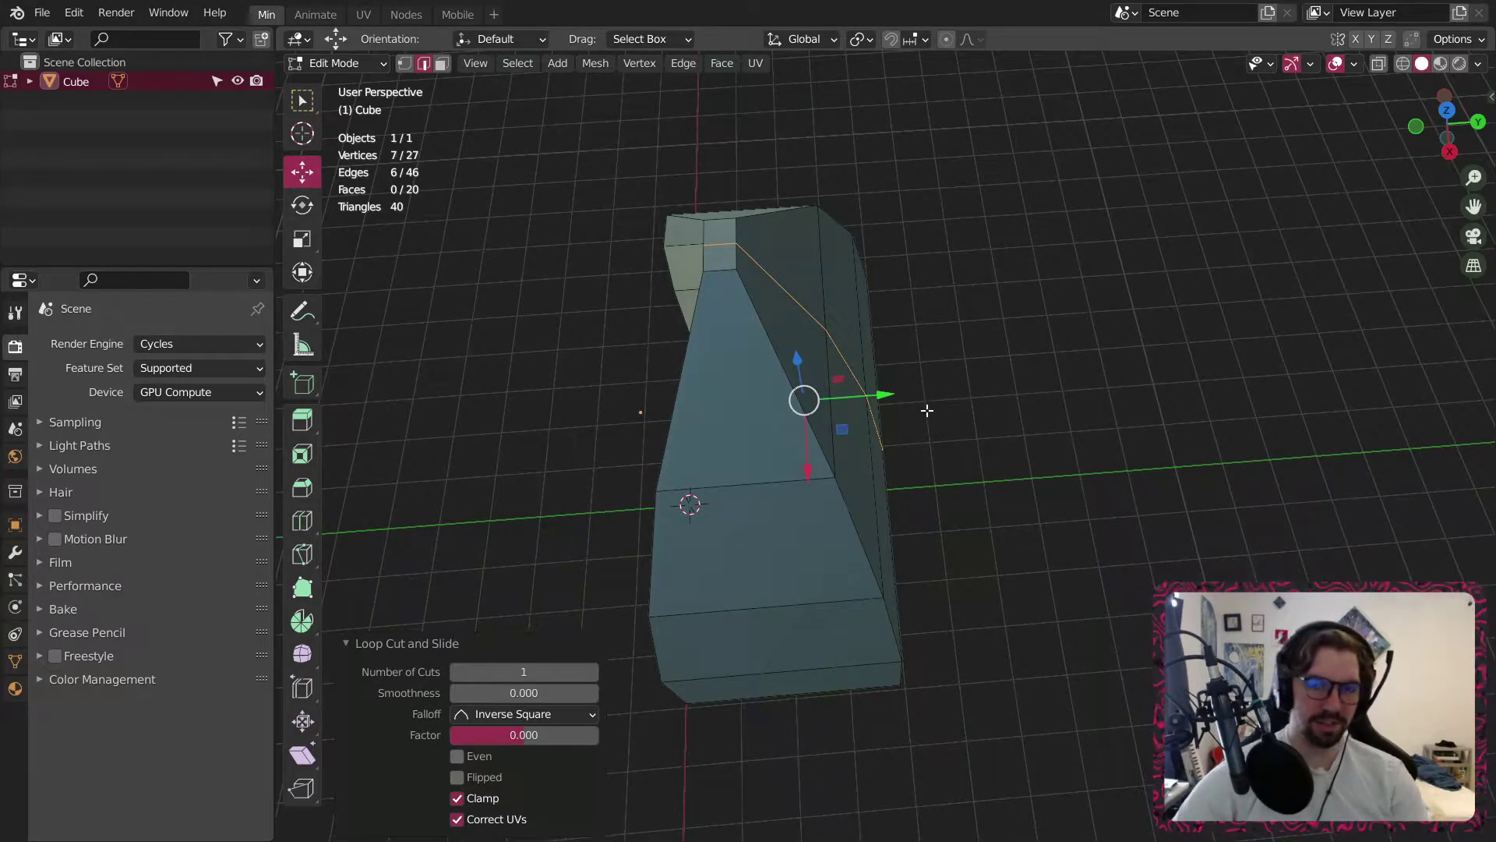
{"action": "left_click_drag", "start_coordinate": [897, 391], "coordinate": [909, 394]}
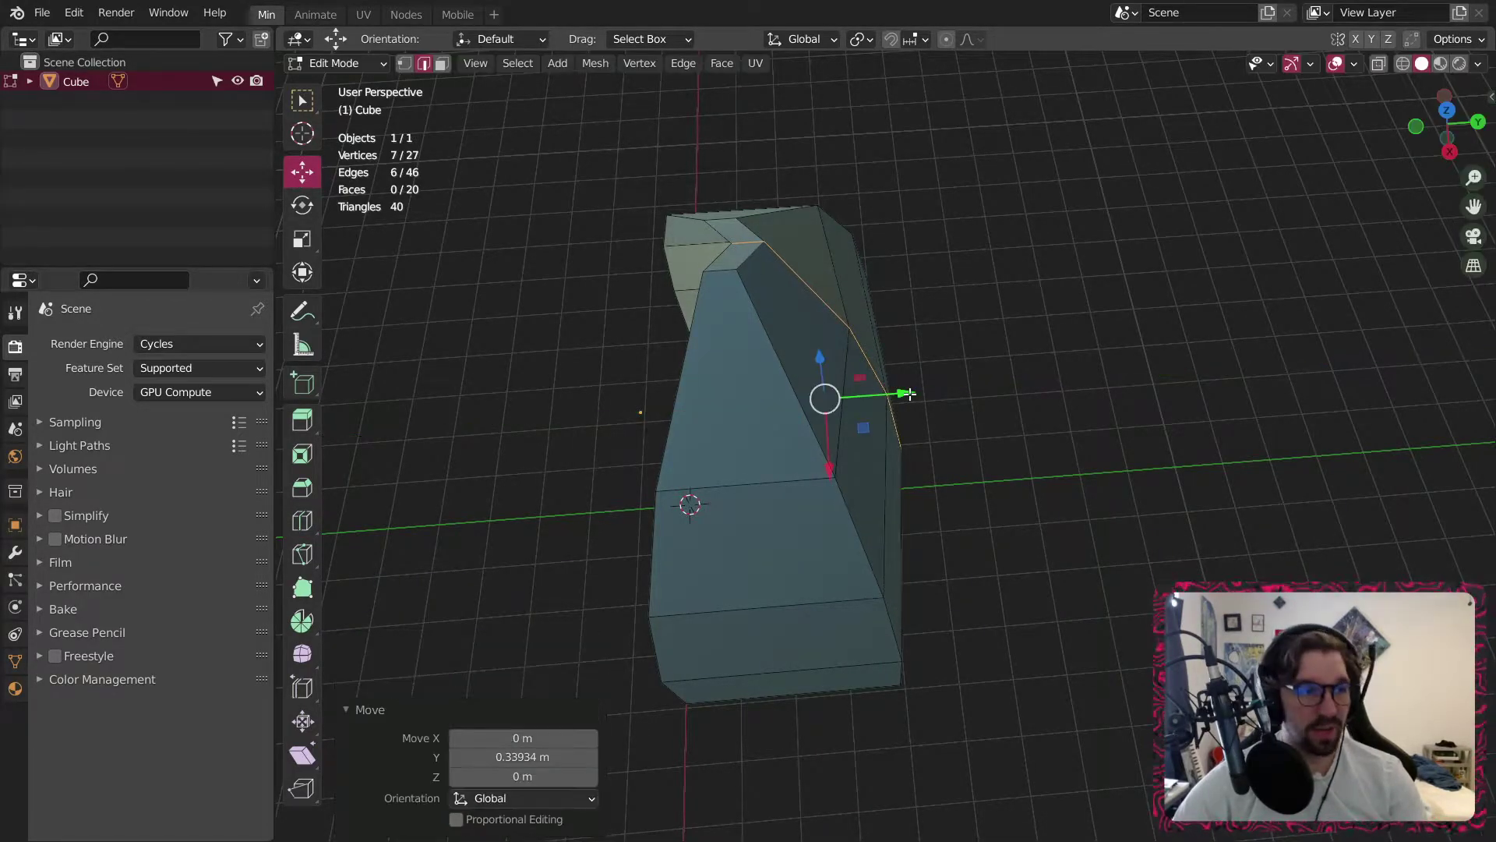
{"action": "middle_click_drag", "start_coordinate": [725, 273], "coordinate": [759, 358]}
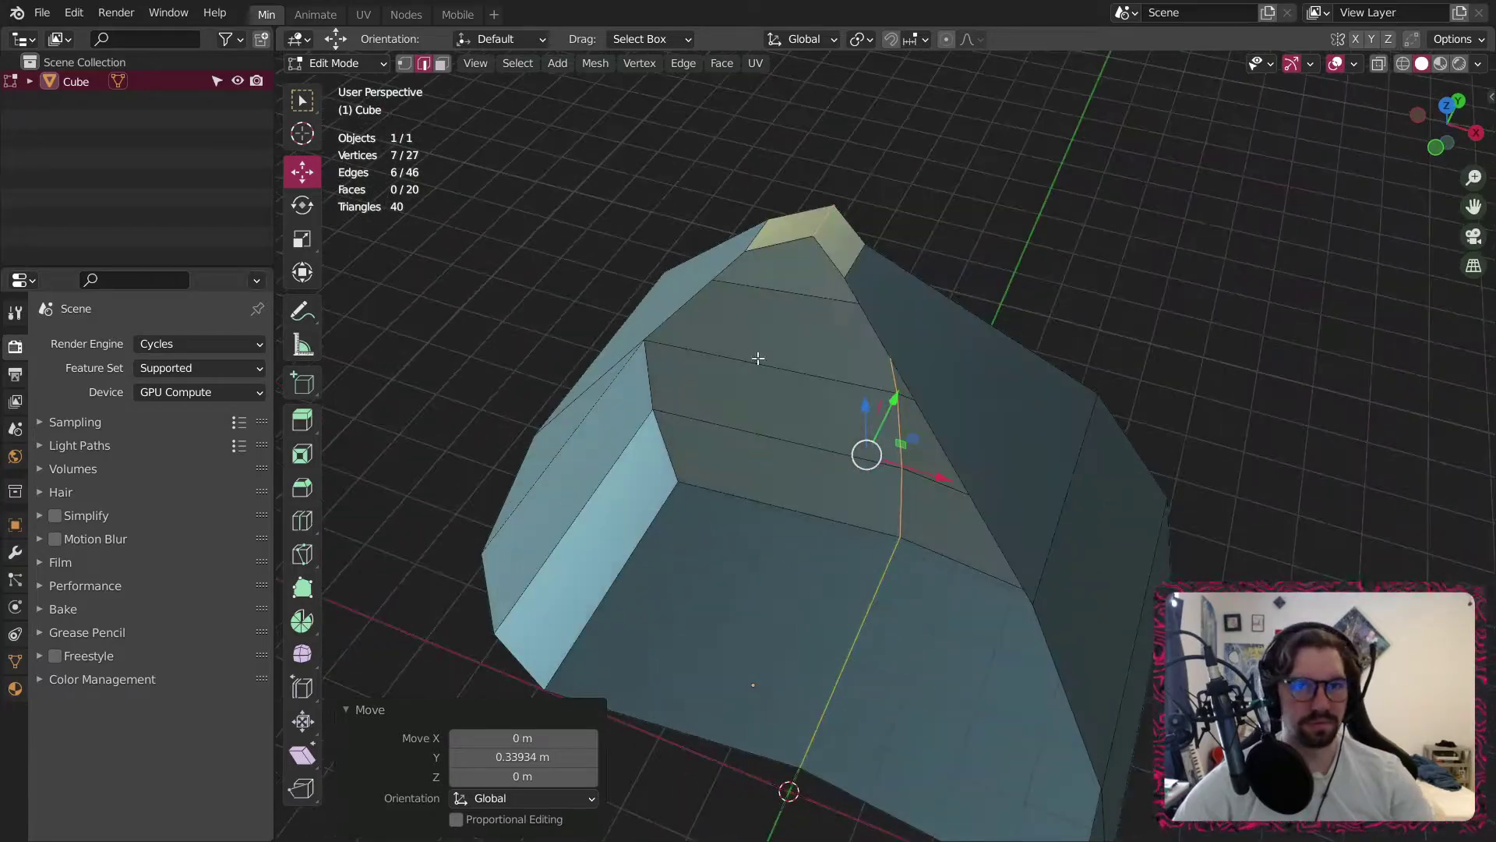
Select the edge loop around the front opening and flatten it by scaling to 0 along Y.
{"action": "left_click", "coordinate": [671, 321], "text": "alt"}
{"action": "middle_click_drag", "start_coordinate": [668, 317], "coordinate": [626, 293]}
{"action": "key", "text": "s"}
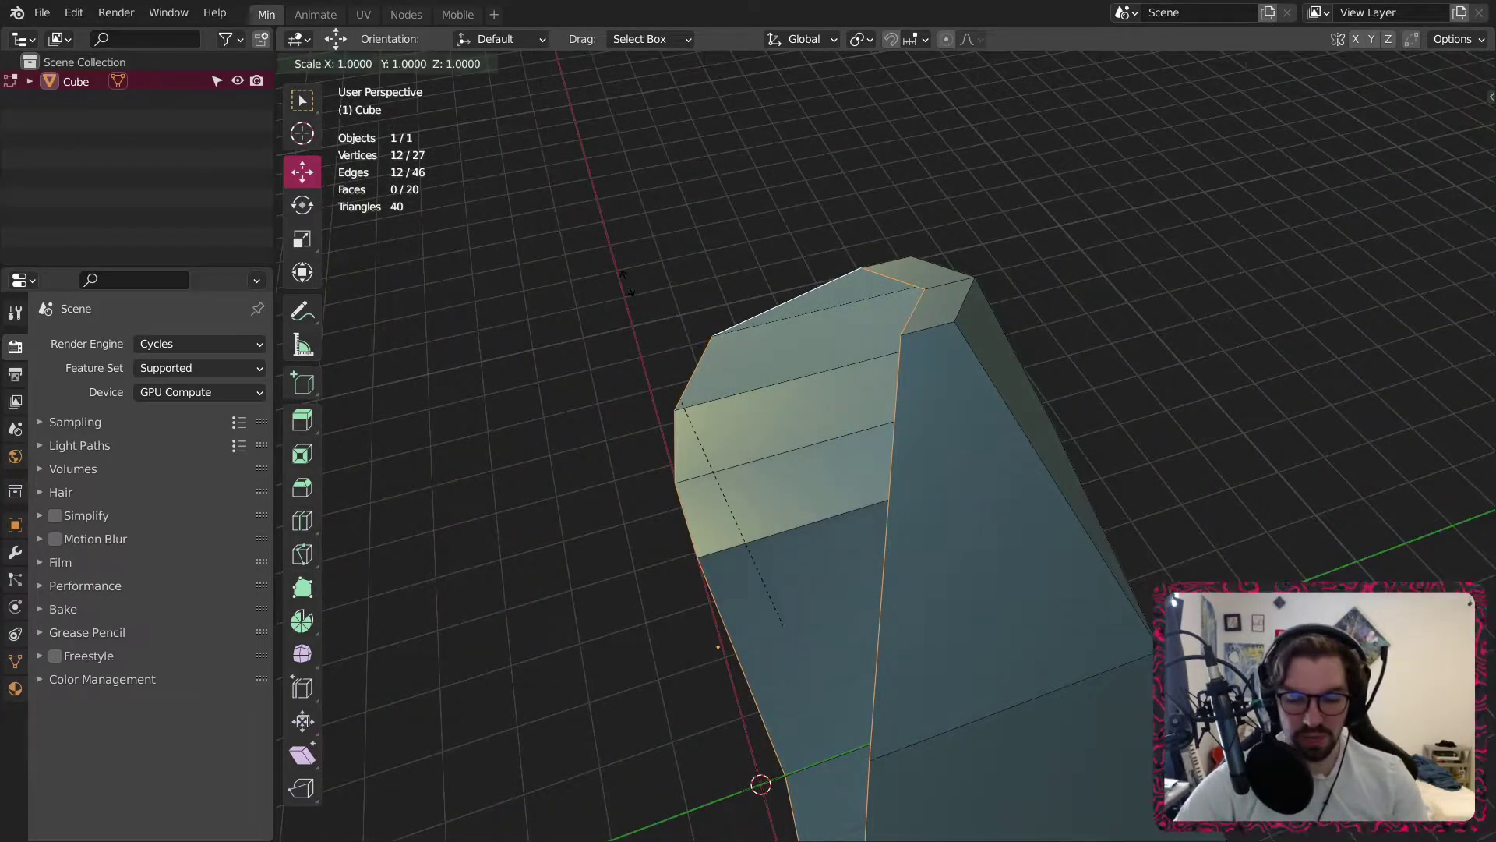
{"action": "key", "text": "y"}
{"action": "key", "text": "0"}
{"action": "key", "text": "Return"}
{"action": "middle_click_drag", "start_coordinate": [671, 231], "coordinate": [864, 370]}
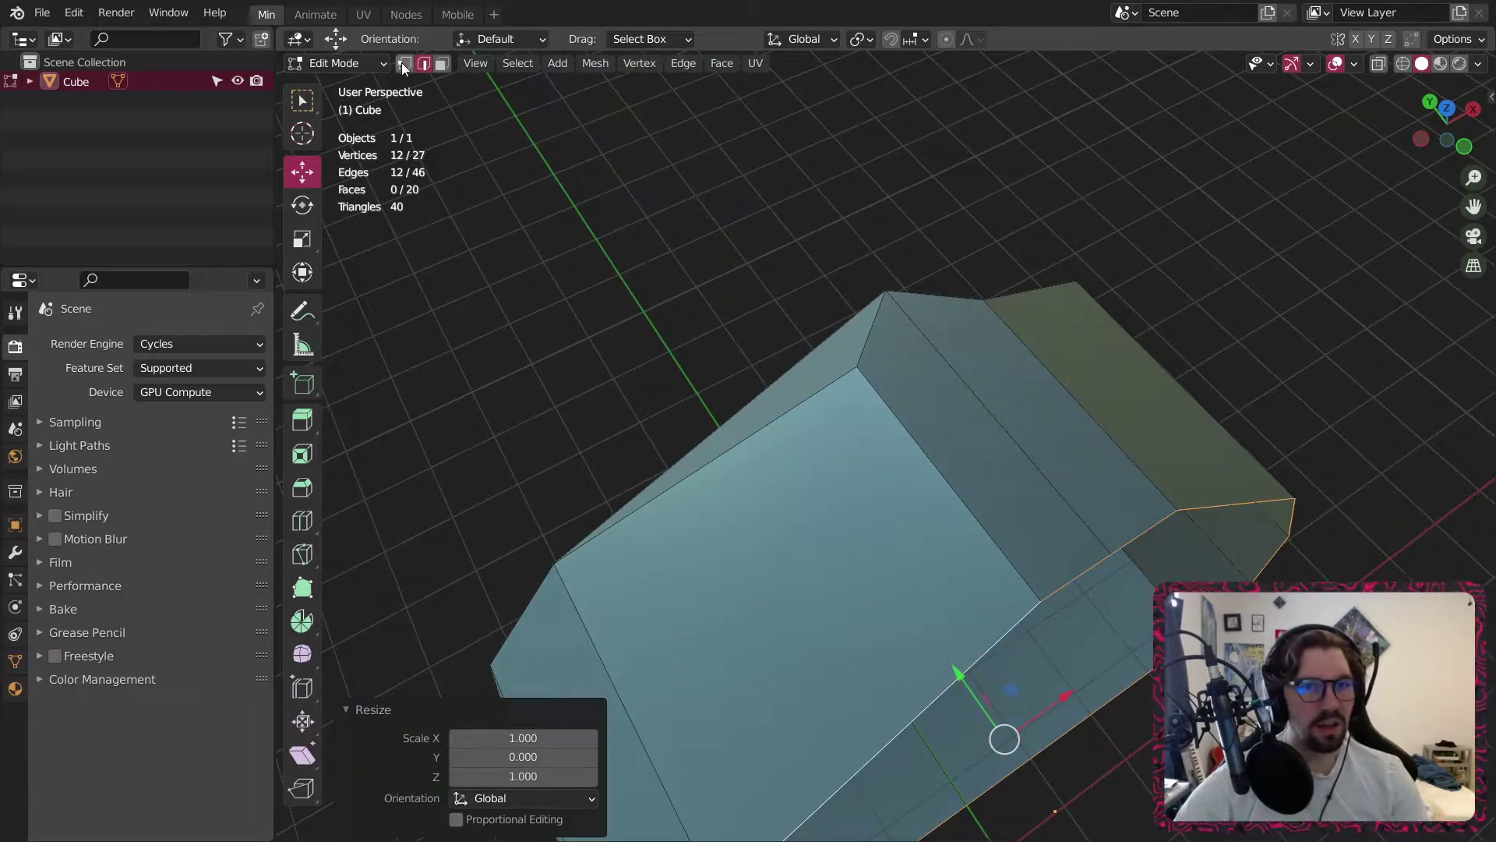
Select the centre vertex at the top of the front opening and raise it about 0.585 m along Z into a pointed peak.
{"action": "left_click", "coordinate": [1110, 554]}
{"action": "middle_click_drag", "start_coordinate": [1110, 555], "coordinate": [932, 272]}
{"action": "left_click_drag", "start_coordinate": [904, 289], "coordinate": [902, 282]}
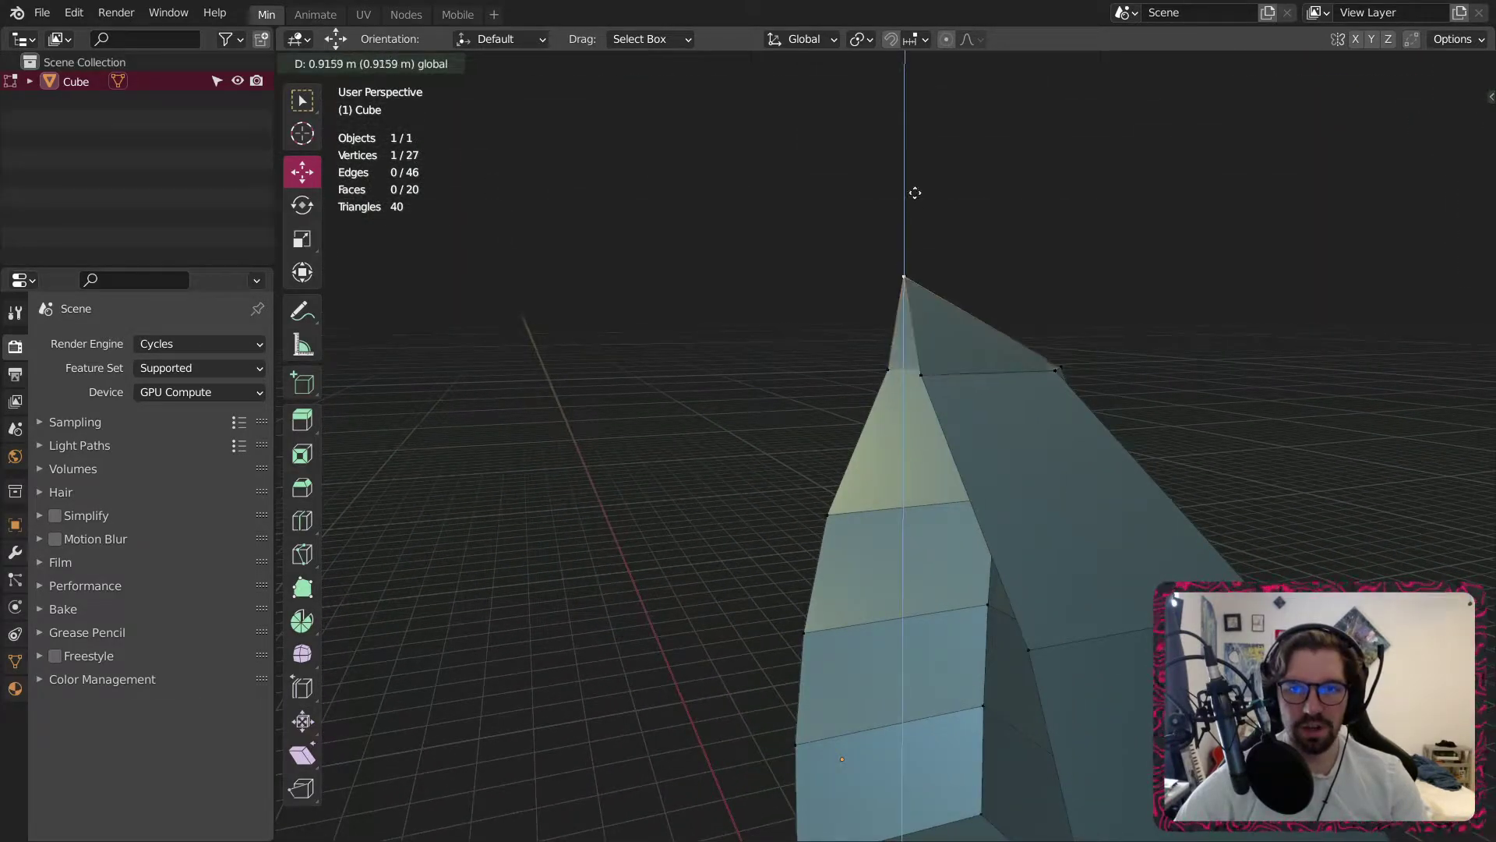
{"action": "left_click_drag", "start_coordinate": [921, 228], "coordinate": [921, 228]}
{"action": "middle_click_drag", "start_coordinate": [921, 227], "coordinate": [1020, 401]}
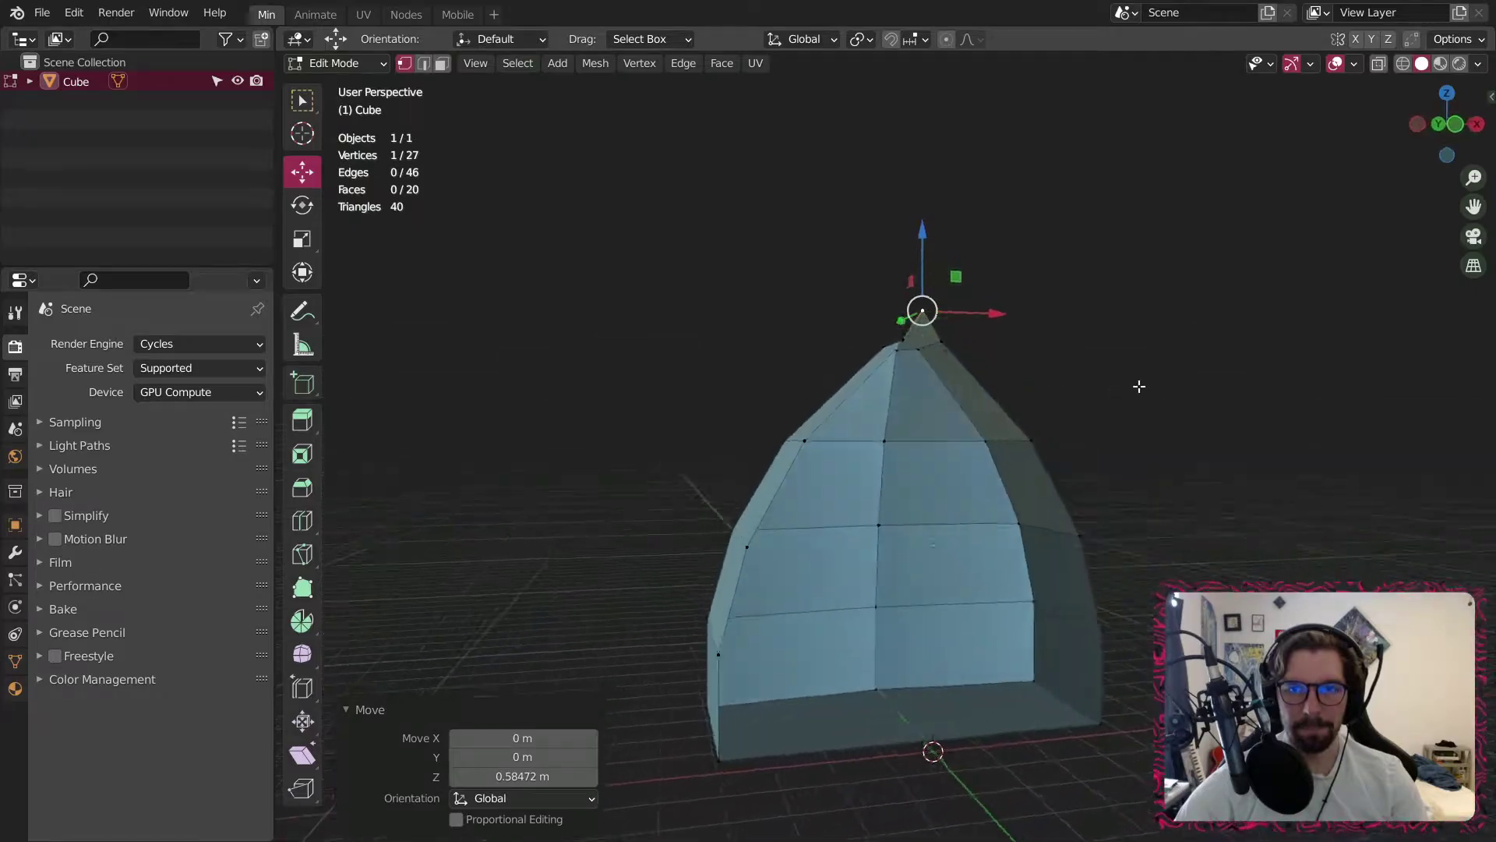
{"action": "left_click", "coordinate": [1082, 460]}
{"action": "middle_click_drag", "start_coordinate": [1083, 461], "coordinate": [1036, 470]}
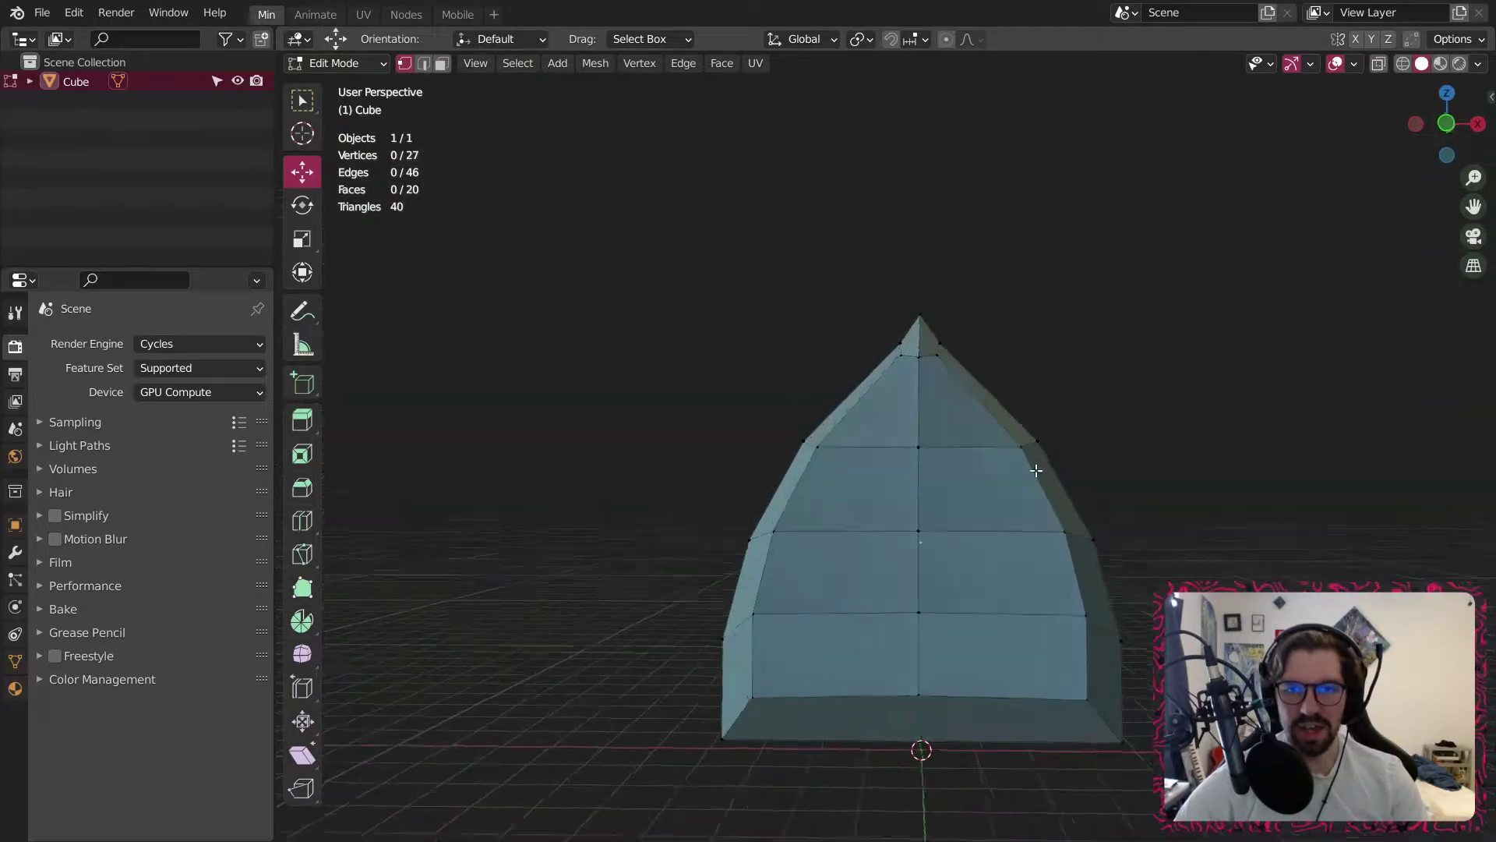
Select the whole mesh and subdivide it with 1 cut.
{"action": "middle_click_drag", "start_coordinate": [1127, 498], "coordinate": [633, 499]}
{"action": "scroll", "coordinate": [763, 505], "scroll_direction": "up", "scroll_amount": 2}
{"action": "left_click", "coordinate": [740, 474]}
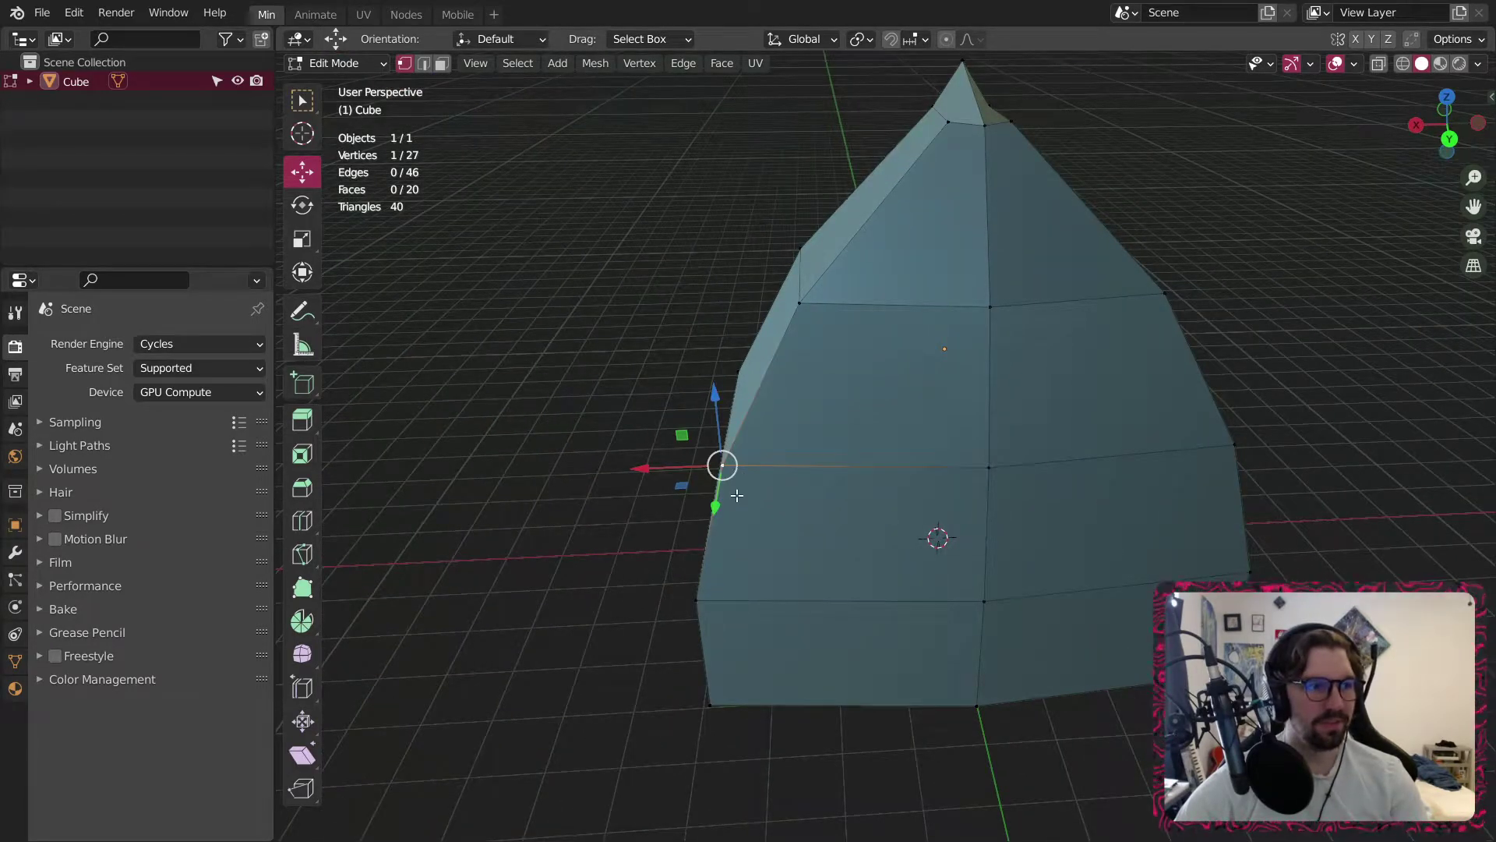
{"action": "key", "text": "a"}
{"action": "right_click", "coordinate": [786, 434]}
{"action": "left_click", "coordinate": [790, 435]}
{"action": "middle_click_drag", "start_coordinate": [959, 251], "coordinate": [939, 345]}
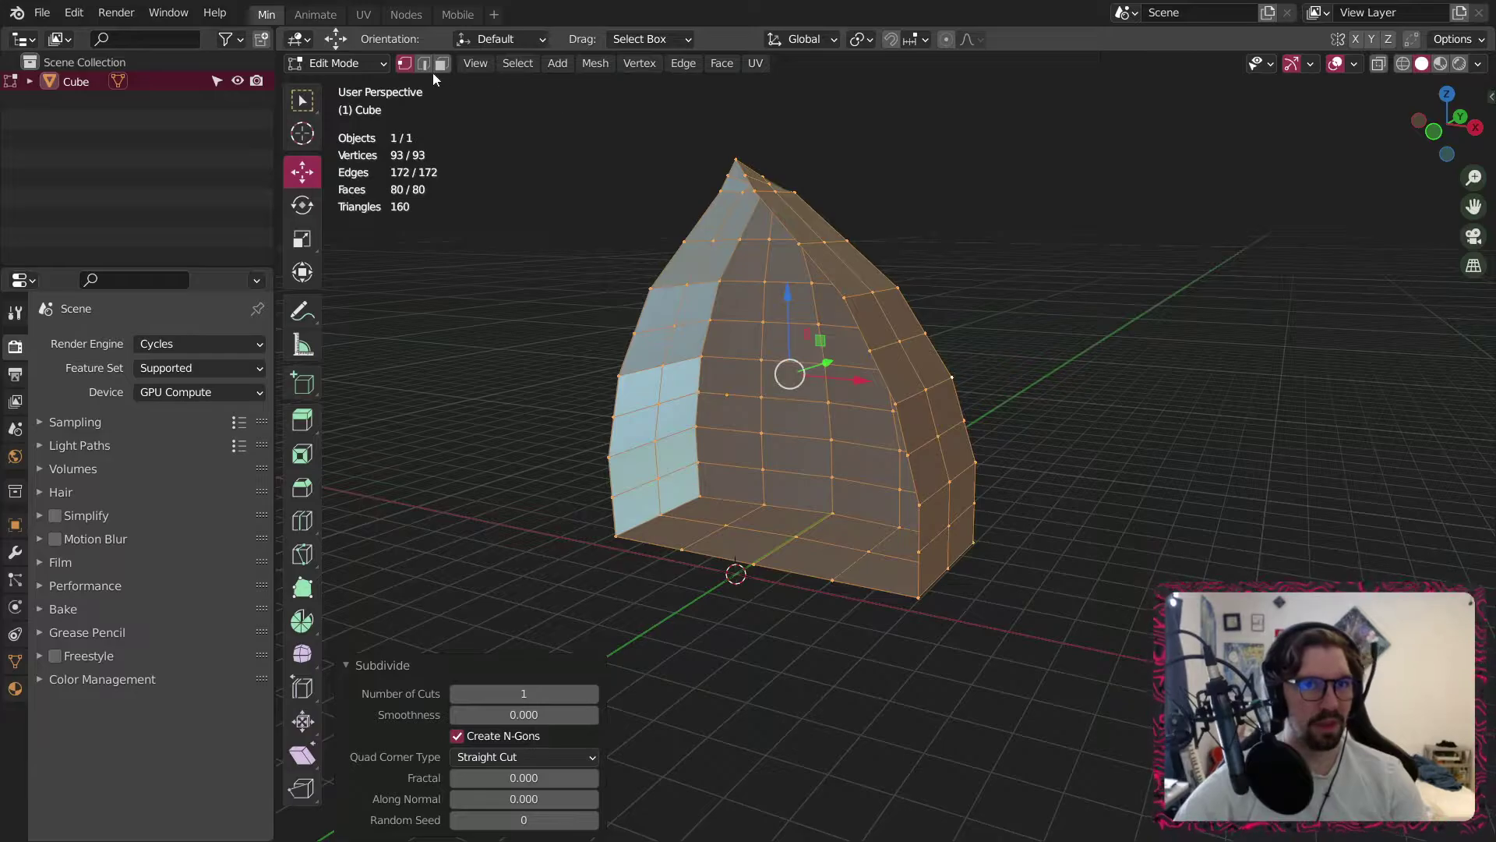
Select the edge loop bordering the front opening in edge mode and hide it.
{"action": "scroll", "coordinate": [587, 273], "scroll_direction": "up", "scroll_amount": 2}
{"action": "left_click", "coordinate": [613, 337], "text": "alt"}
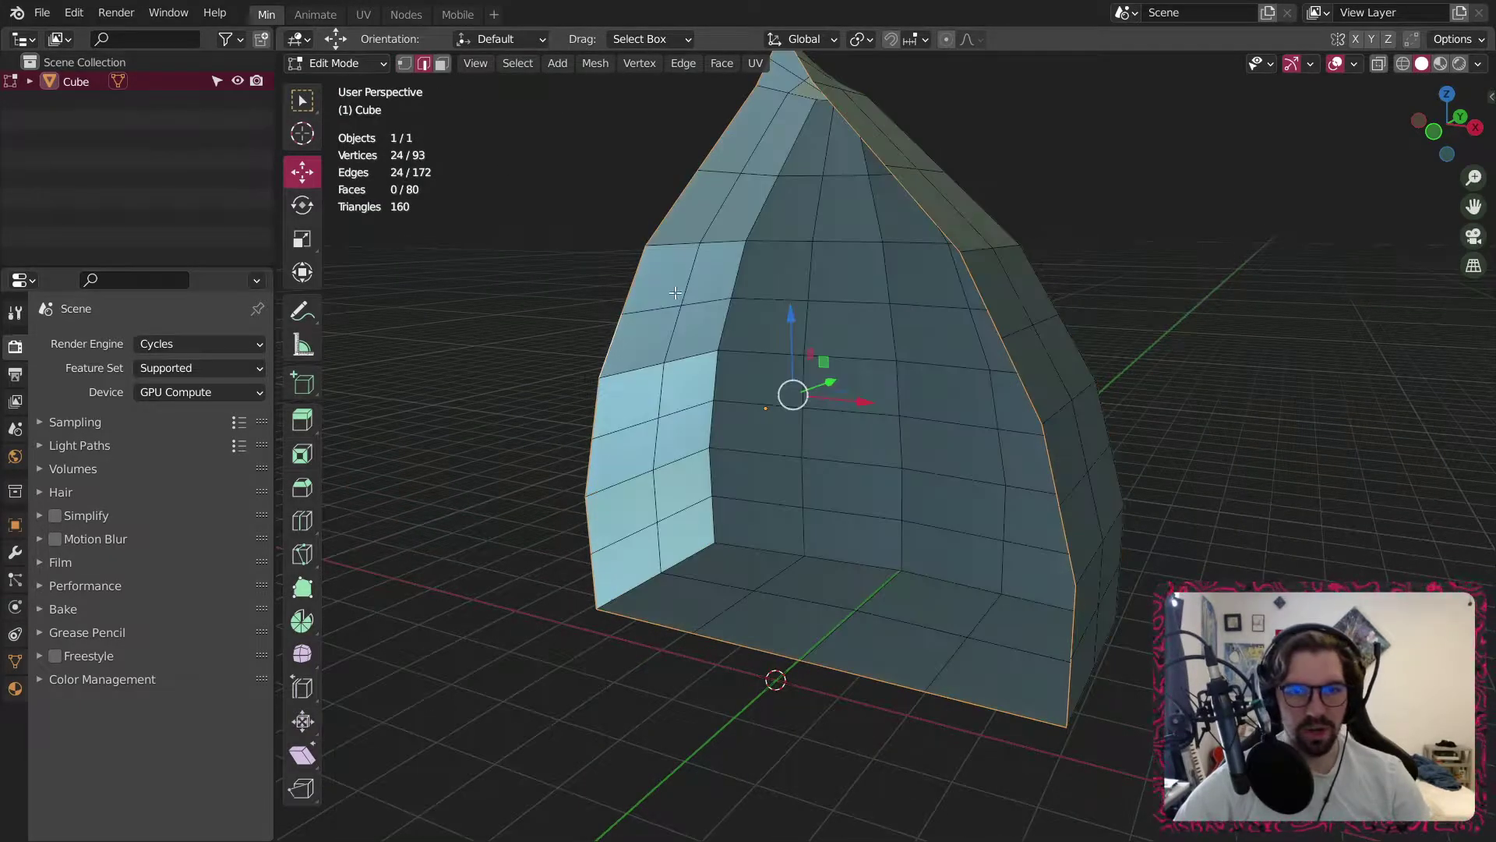
{"action": "middle_click_drag", "start_coordinate": [614, 337], "coordinate": [528, 230]}
{"action": "key", "text": "h"}
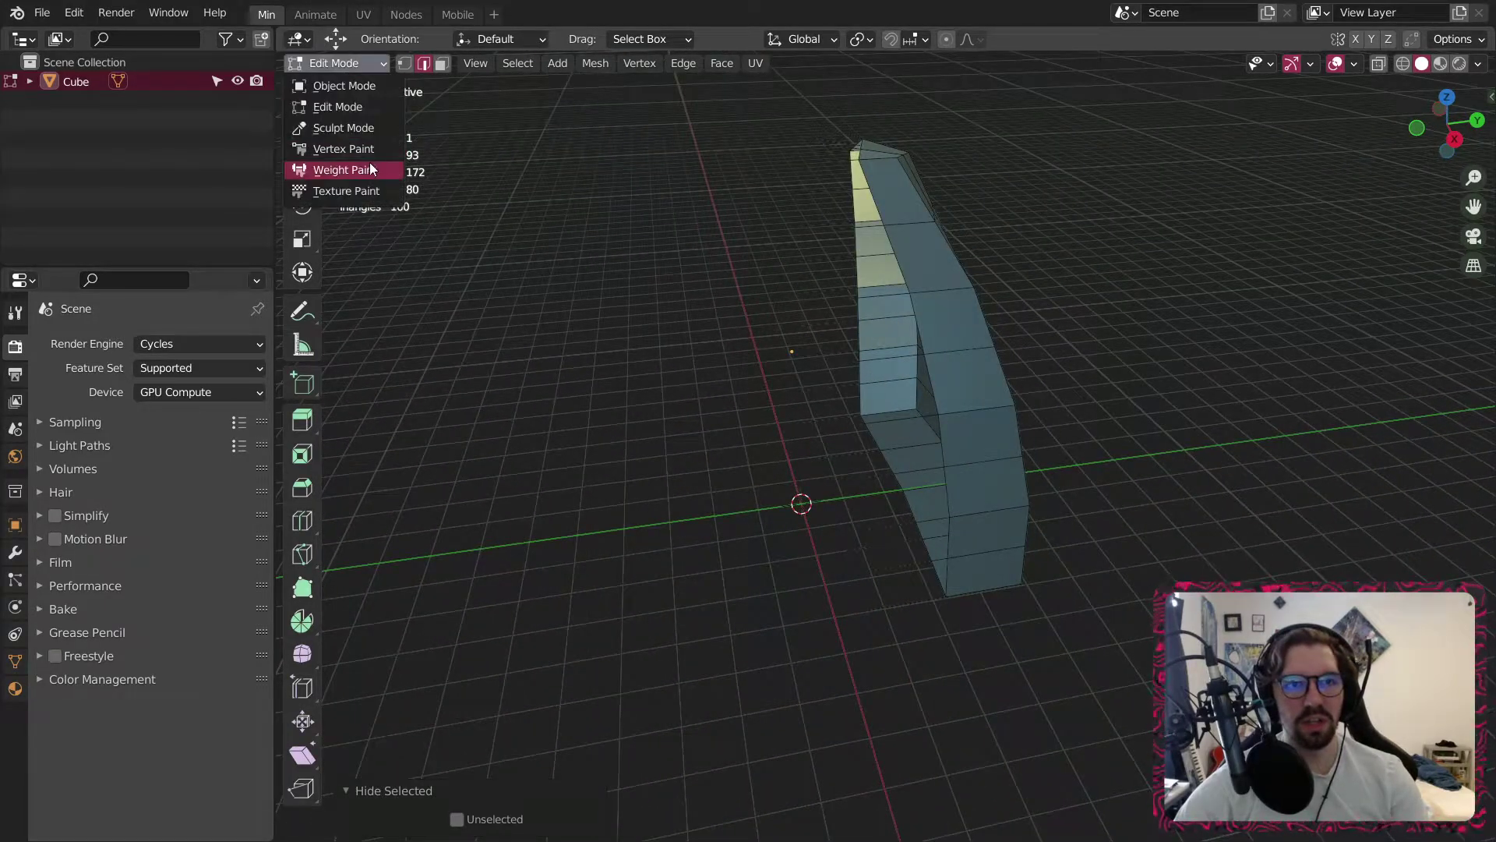
Switch to Sculpt Mode and stroke down the side wall with the Inflate/Deflate brush.
{"action": "left_click", "coordinate": [367, 126]}
{"action": "middle_click_drag", "start_coordinate": [779, 312], "coordinate": [841, 358]}
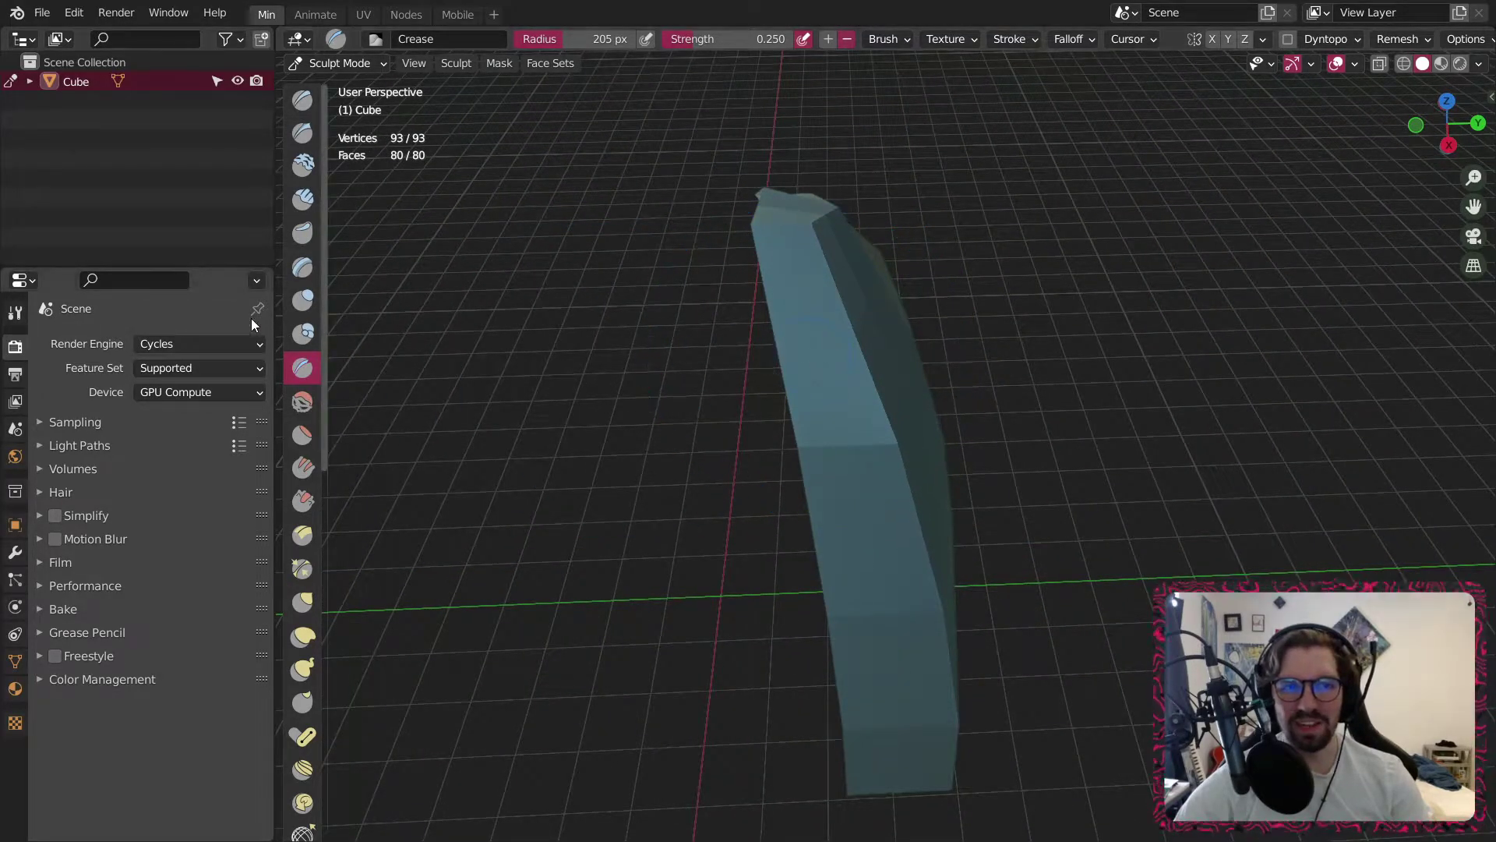
{"action": "left_click_drag", "start_coordinate": [790, 259], "coordinate": [808, 374]}
{"action": "middle_click_drag", "start_coordinate": [849, 523], "coordinate": [891, 457]}
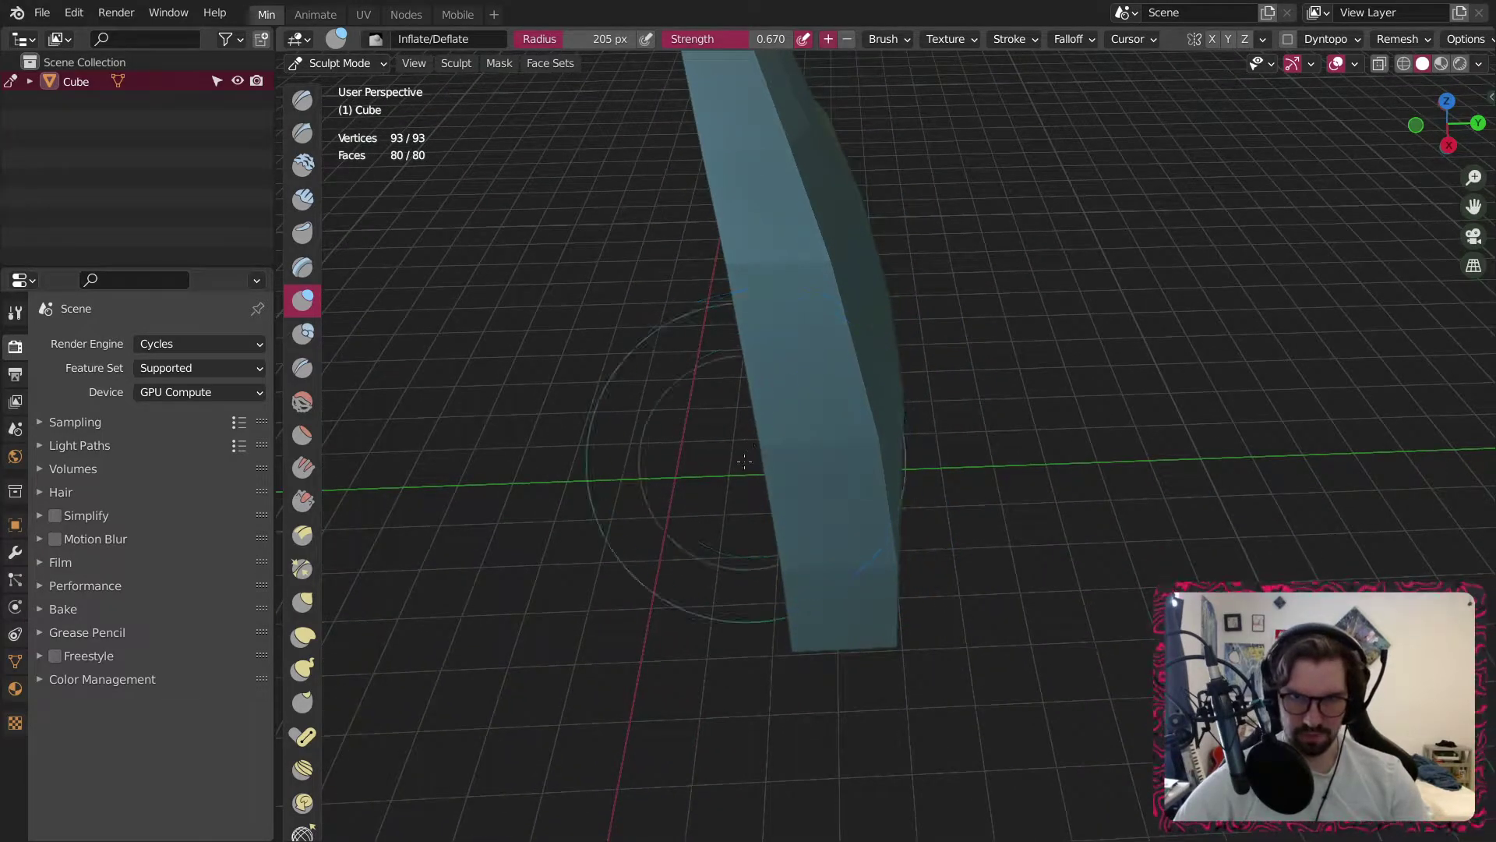
{"action": "middle_click_drag", "start_coordinate": [746, 460], "coordinate": [645, 435]}
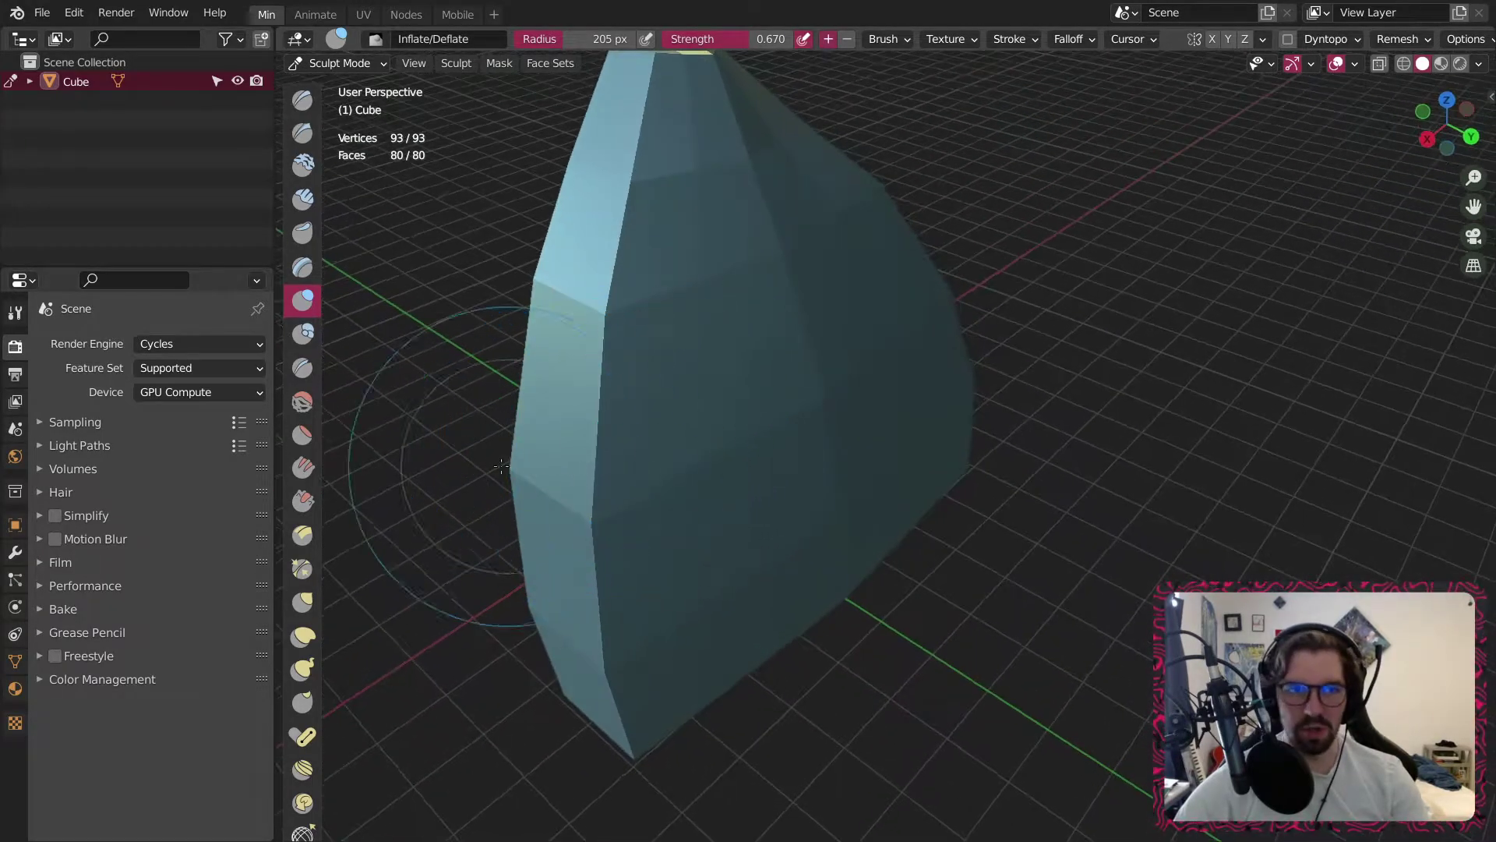
Round off the corners between the side and back walls with strokes of the Smooth brush at strength 0.373.
{"action": "left_click", "coordinate": [302, 401]}
{"action": "mouse_move", "coordinate": [551, 551]}
{"action": "left_mouse_down"}
{"action": "mouse_move", "coordinate": [593, 406]}
{"action": "mouse_move", "coordinate": [702, 468]}
{"action": "mouse_move", "coordinate": [689, 646]}
{"action": "left_mouse_up"}
{"action": "middle_click_drag", "start_coordinate": [954, 378], "coordinate": [817, 378]}
{"action": "mouse_move", "coordinate": [1002, 288]}
{"action": "left_mouse_down"}
{"action": "mouse_move", "coordinate": [992, 377]}
{"action": "mouse_move", "coordinate": [896, 203]}
{"action": "left_mouse_up"}
{"action": "mouse_move", "coordinate": [1002, 425]}
{"action": "middle_mouse_down", "text": "shift"}
{"action": "mouse_move", "coordinate": [961, 448]}
{"action": "mouse_move", "coordinate": [897, 194]}
{"action": "mouse_move", "coordinate": [779, 226]}
{"action": "middle_mouse_up", "text": "shift"}
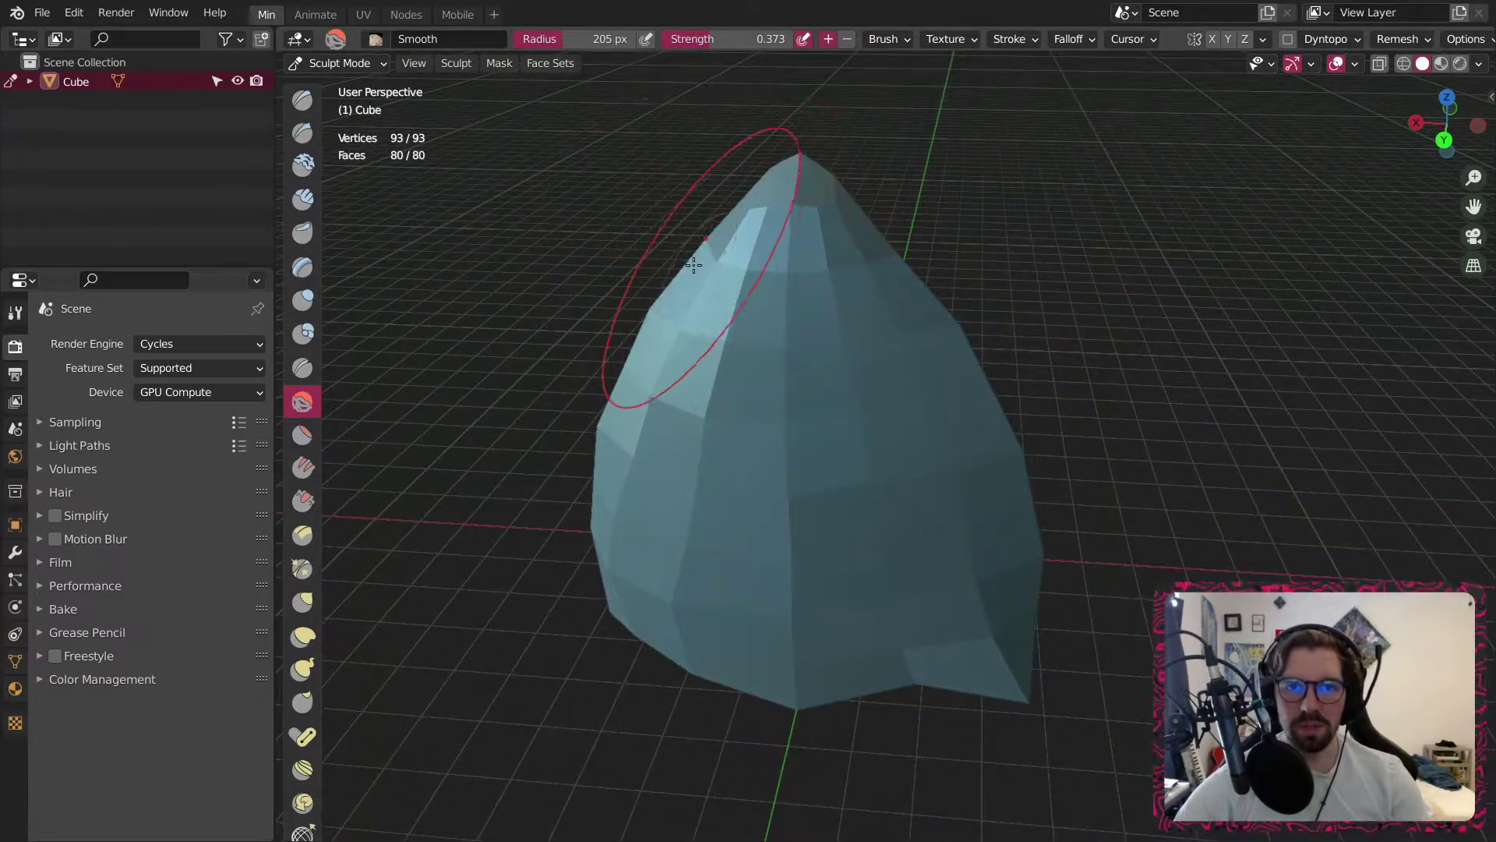
{"action": "left_click_drag", "start_coordinate": [693, 265], "coordinate": [768, 291]}
{"action": "middle_click_drag", "start_coordinate": [769, 291], "coordinate": [793, 292]}
{"action": "left_click_drag", "start_coordinate": [932, 577], "coordinate": [978, 572]}
{"action": "middle_click_drag", "start_coordinate": [958, 581], "coordinate": [980, 457], "text": "shift"}
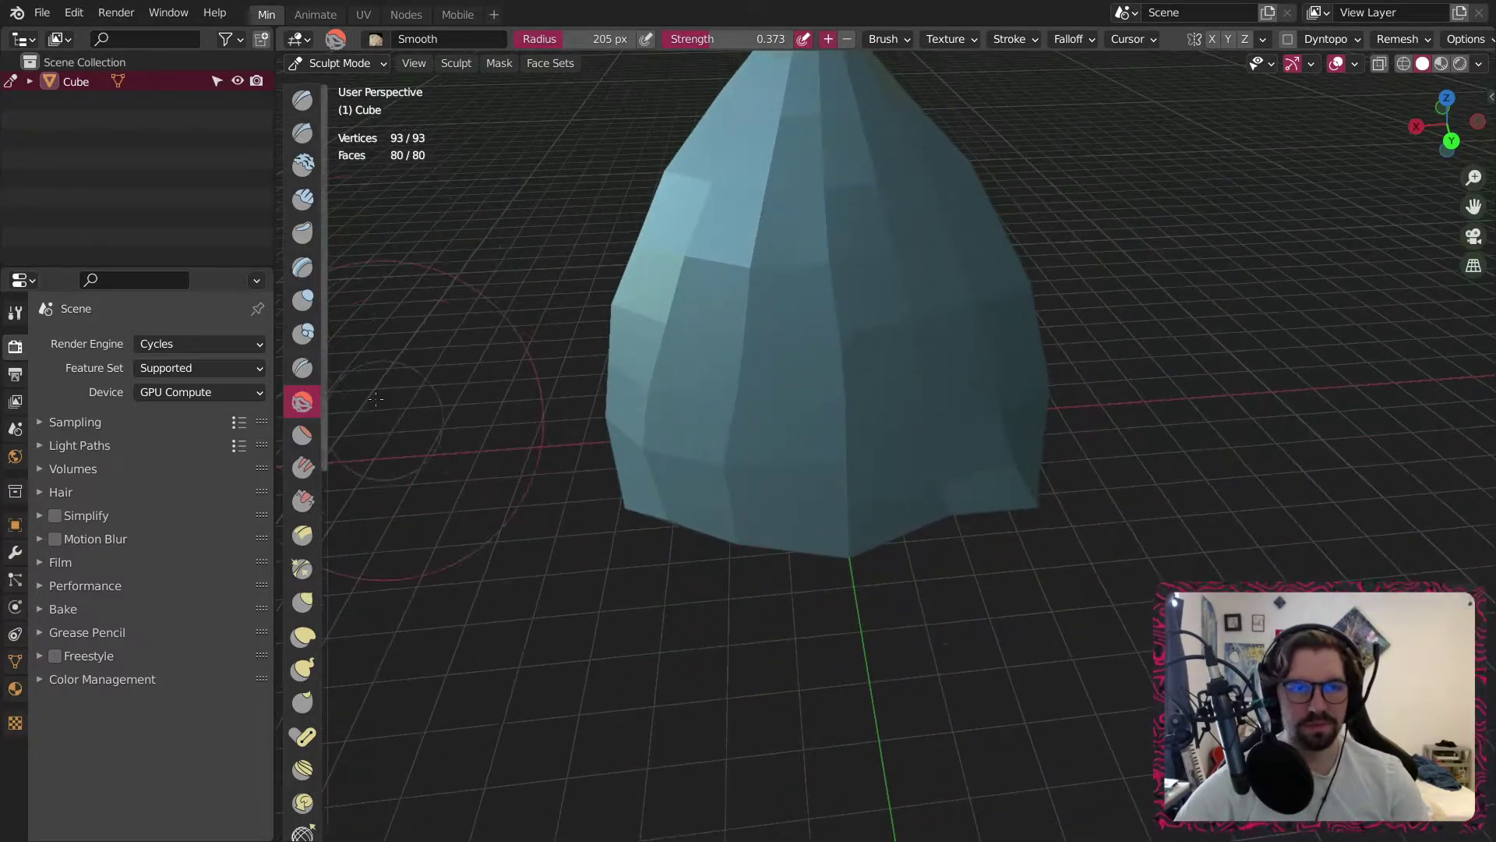
Bulge the lower back wall outward using the Inflate/Deflate brush at strength 0.670.
{"action": "left_click", "coordinate": [302, 300]}
{"action": "middle_click_drag", "start_coordinate": [896, 563], "coordinate": [802, 535]}
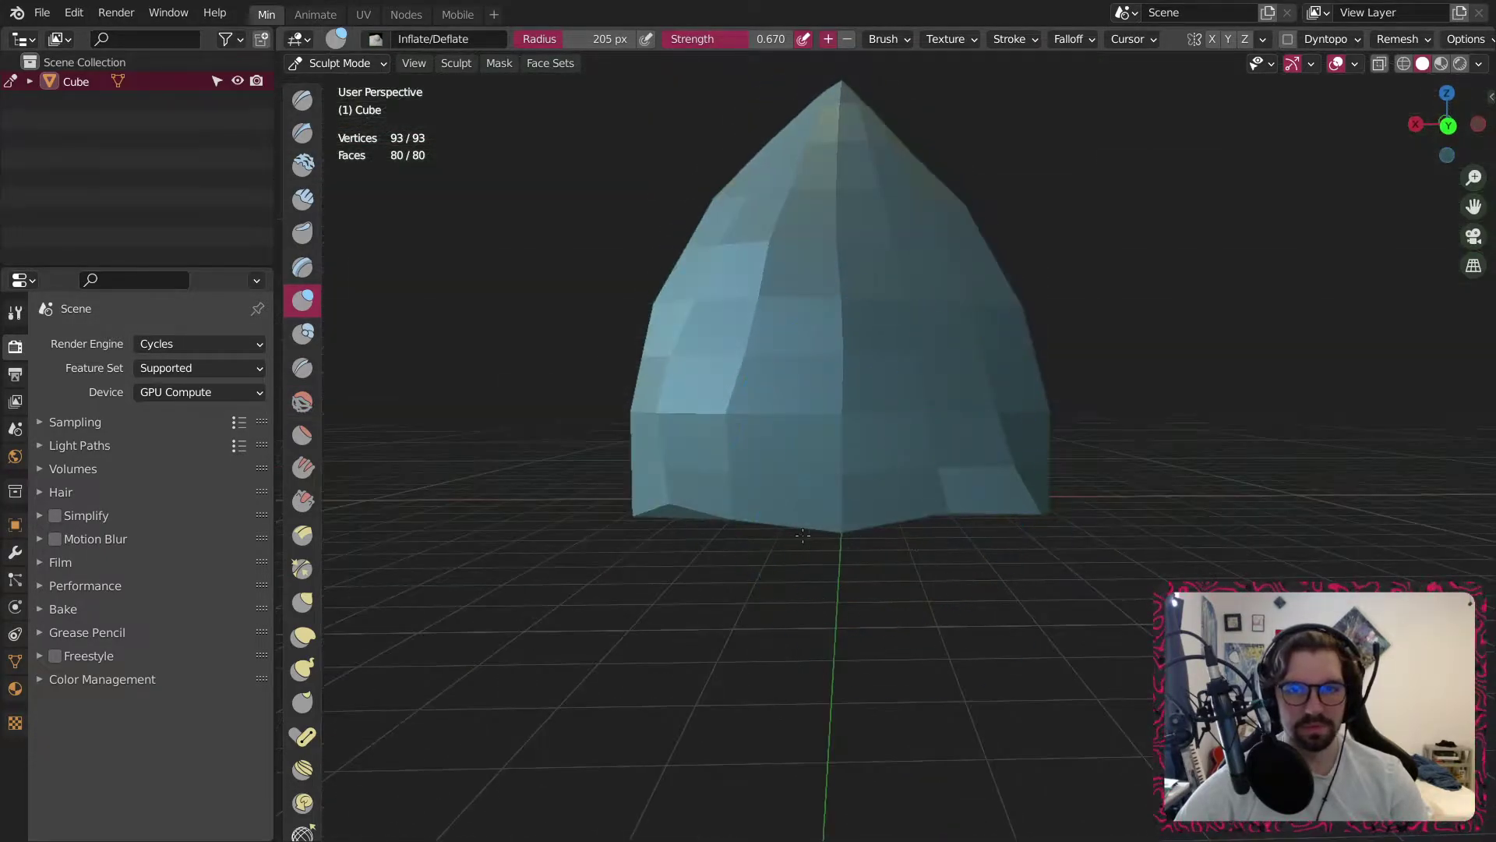
{"action": "left_click_drag", "start_coordinate": [826, 490], "coordinate": [808, 476]}
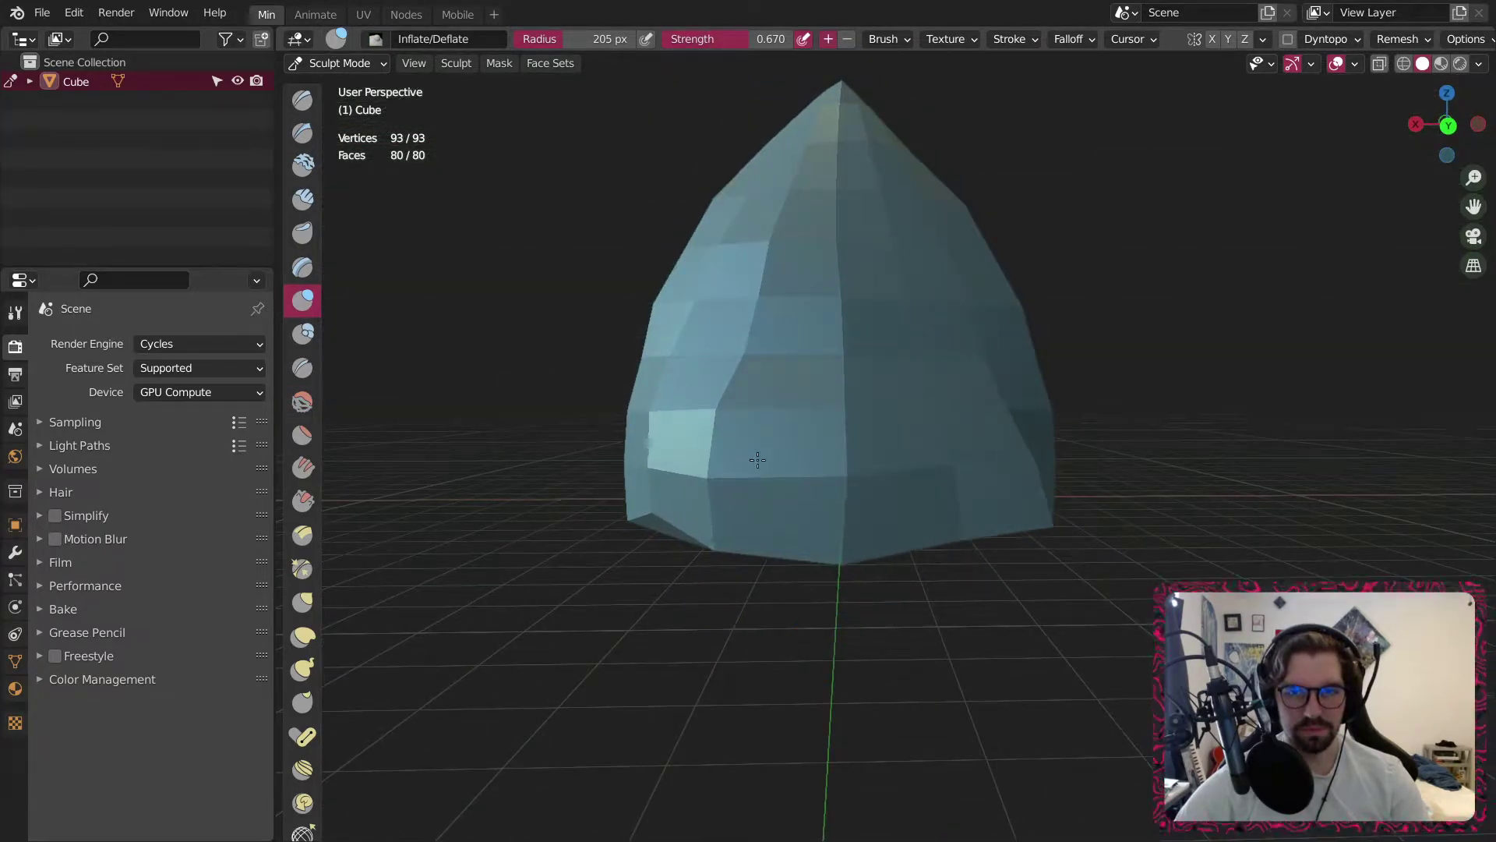
{"action": "mouse_move", "coordinate": [911, 339]}
{"action": "middle_mouse_down"}
{"action": "mouse_move", "coordinate": [818, 418]}
{"action": "mouse_move", "coordinate": [667, 434]}
{"action": "mouse_move", "coordinate": [825, 437]}
{"action": "mouse_move", "coordinate": [924, 511]}
{"action": "mouse_move", "coordinate": [762, 468]}
{"action": "mouse_move", "coordinate": [803, 425]}
{"action": "mouse_move", "coordinate": [725, 382]}
{"action": "middle_mouse_up"}
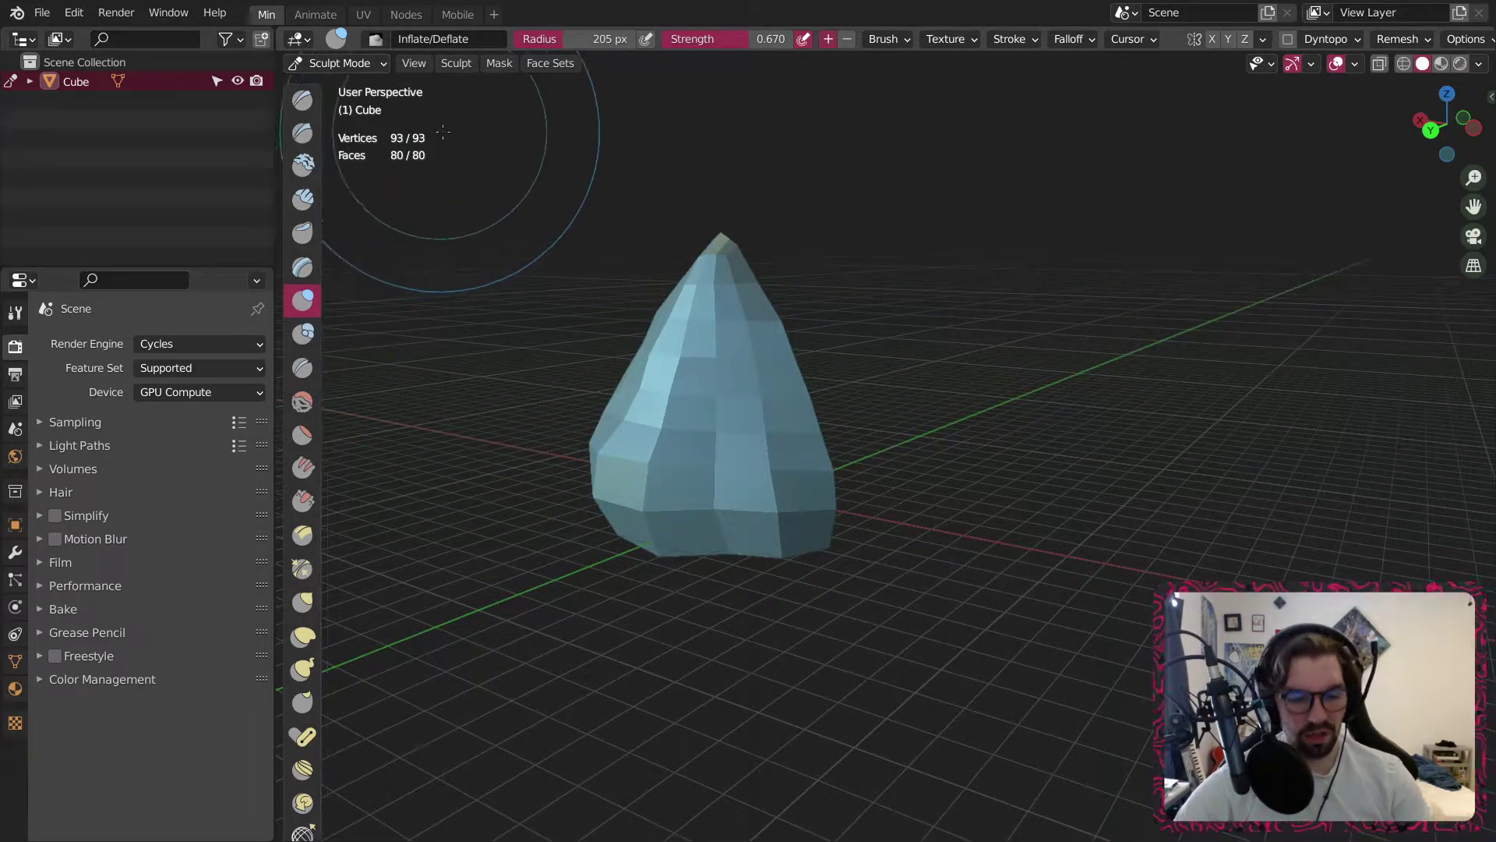
Reveal the hidden geometry and return the mesh to Object Mode.
{"action": "key", "text": "alt+h"}
{"action": "middle_click_drag", "start_coordinate": [535, 123], "coordinate": [610, 356]}
{"action": "left_click", "coordinate": [386, 64]}
{"action": "left_click", "coordinate": [363, 82]}
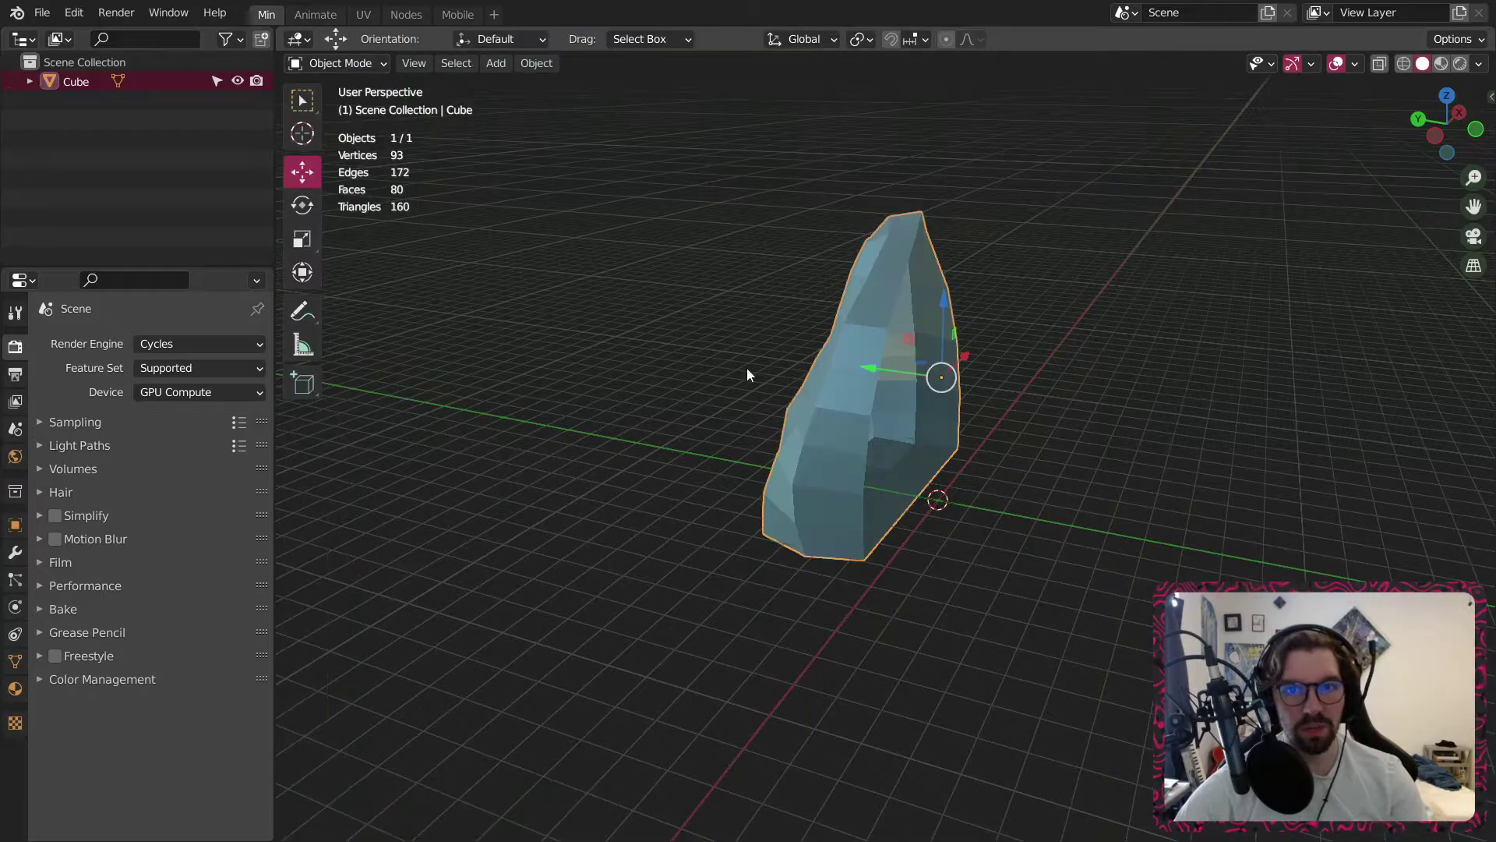
{"action": "scroll", "coordinate": [746, 368], "scroll_direction": "up", "scroll_amount": 6}
{"action": "middle_click_drag", "start_coordinate": [915, 424], "coordinate": [798, 416]}
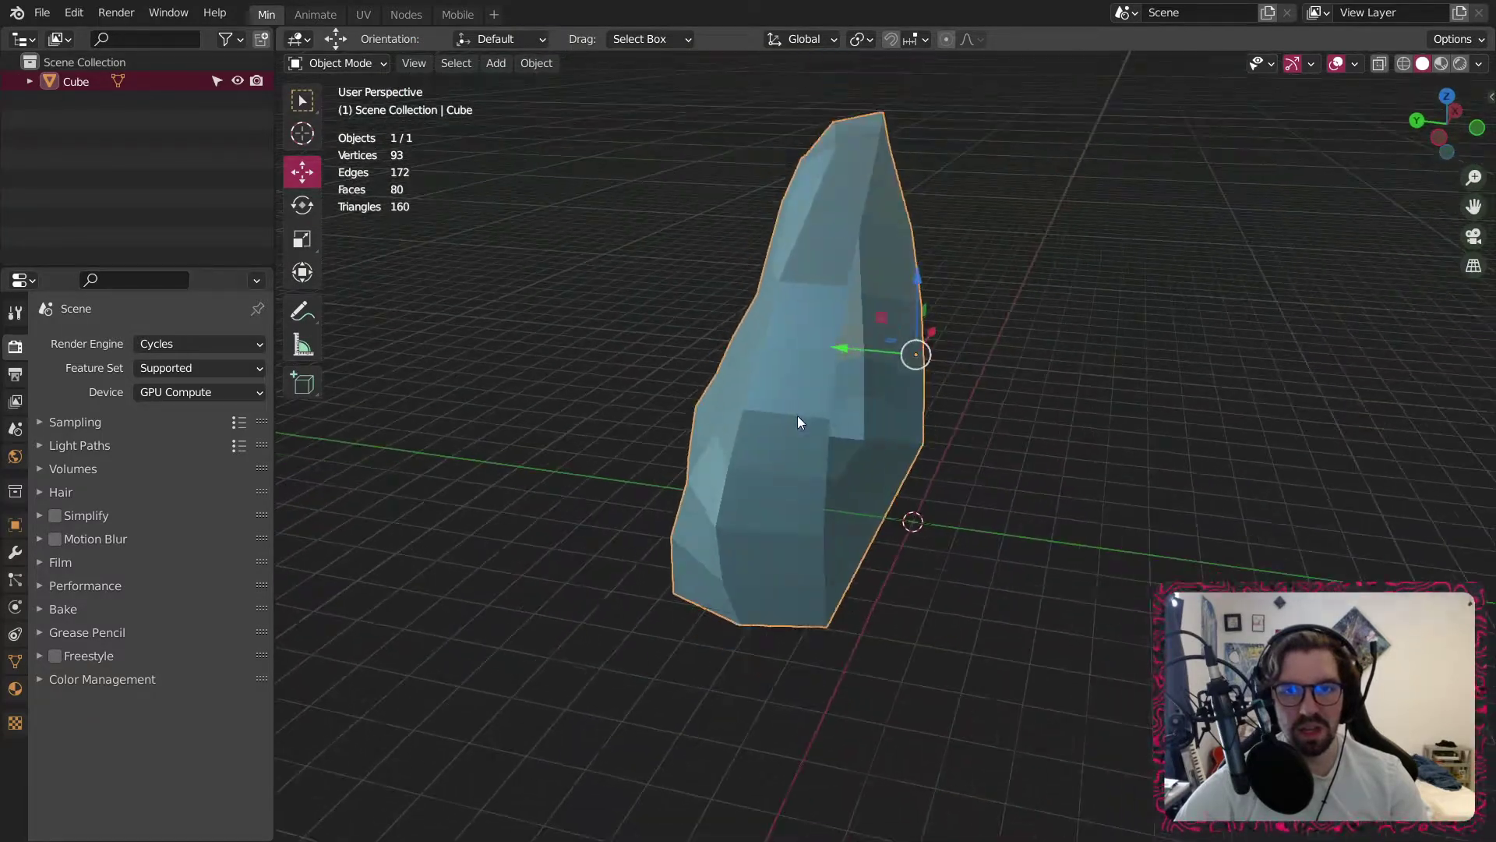
Enter Edit Mode with vertex selection and move a vertex on the opening's upper rim about -0.273 m in X and 0.198 m in Z.
{"action": "left_click", "coordinate": [388, 67]}
{"action": "left_click", "coordinate": [357, 103]}
{"action": "middle_click_drag", "start_coordinate": [748, 343], "coordinate": [651, 299]}
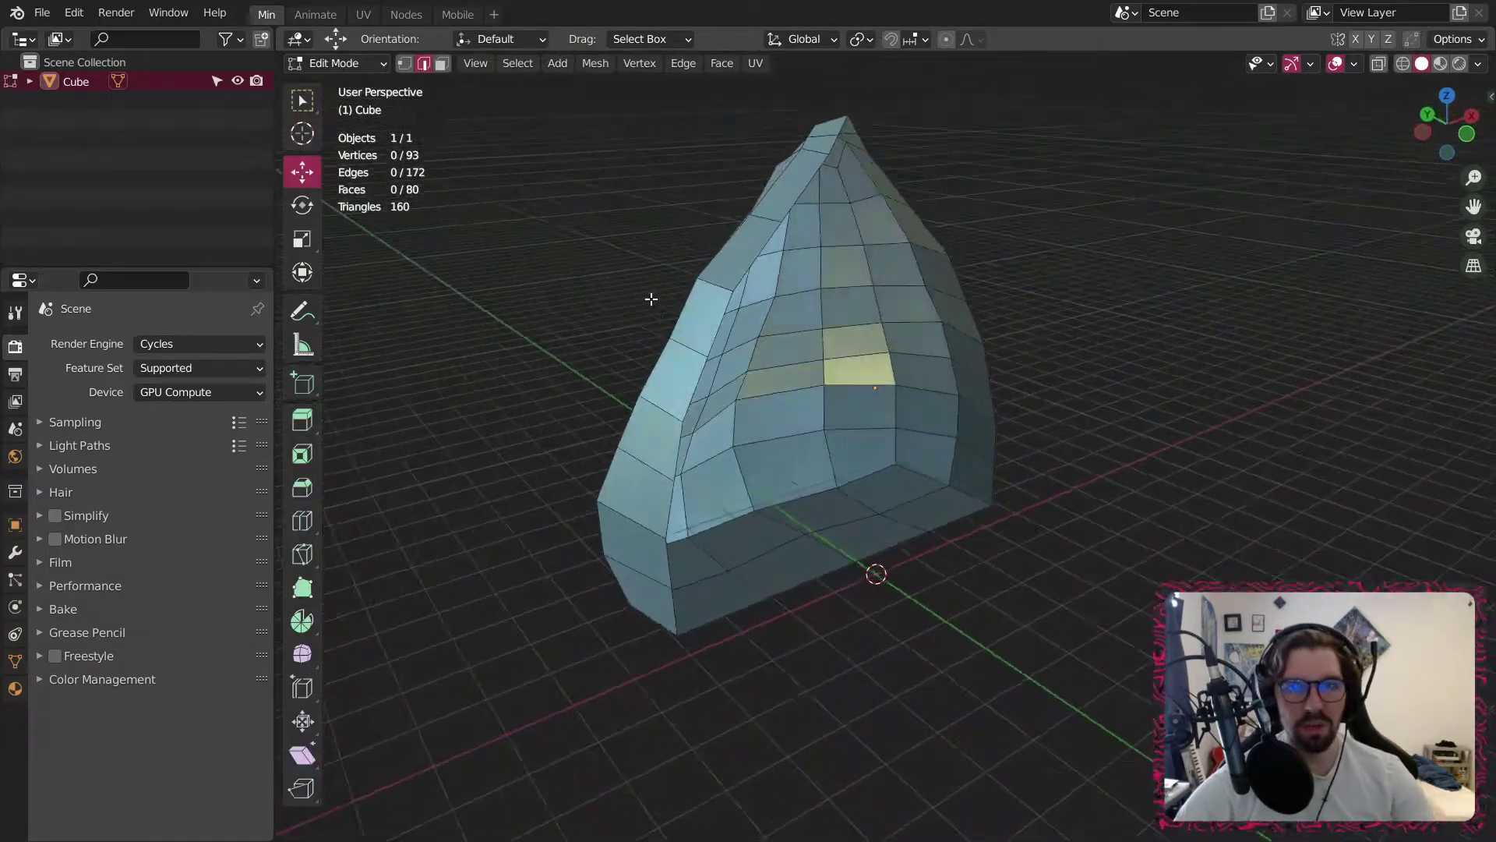
{"action": "middle_click_drag", "start_coordinate": [835, 210], "coordinate": [735, 318]}
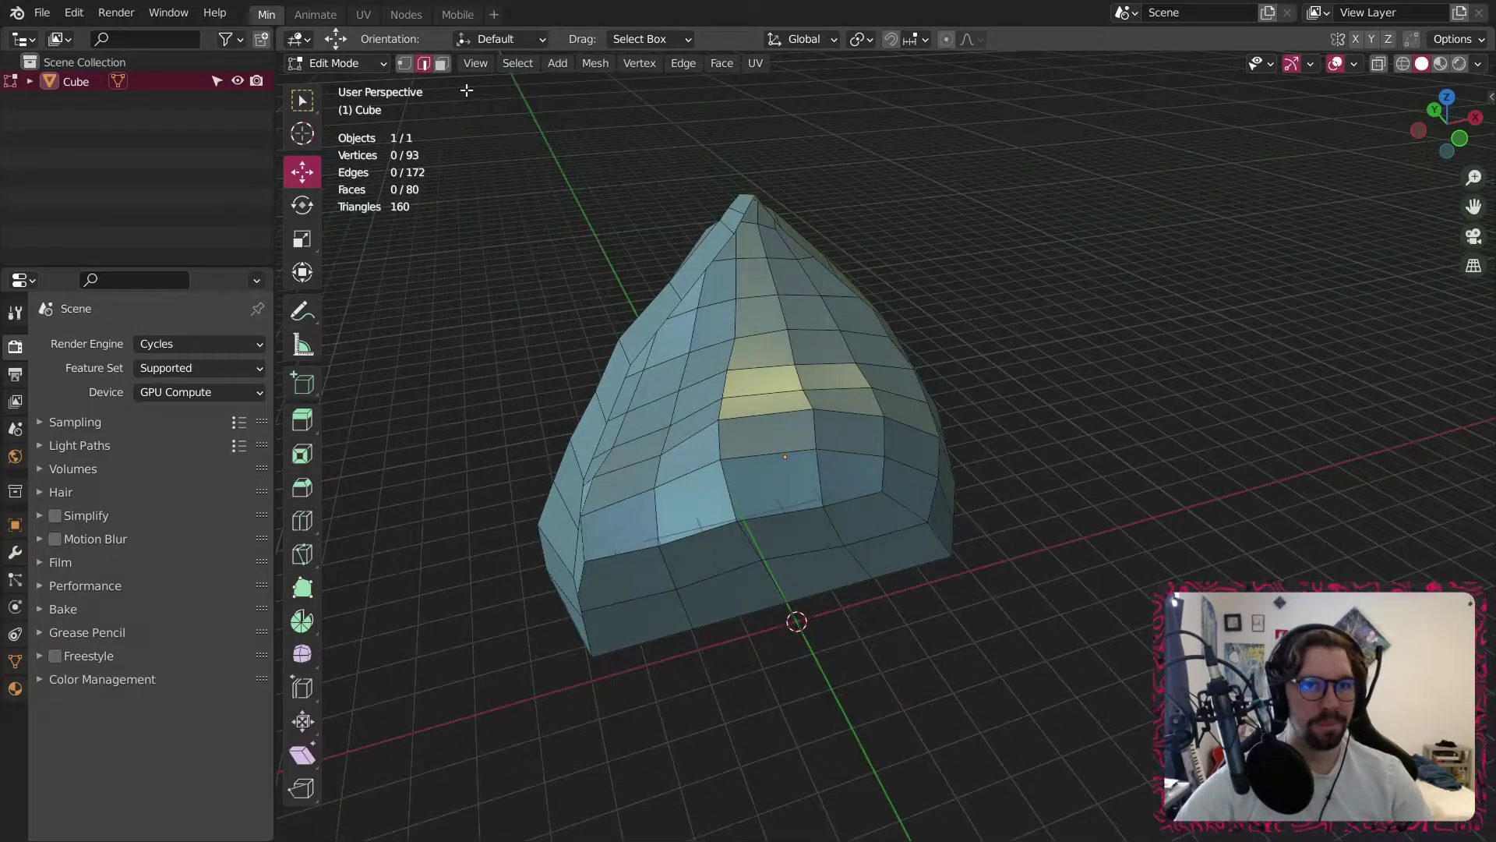
{"action": "middle_click_drag", "start_coordinate": [683, 418], "coordinate": [865, 406], "text": "shift"}
{"action": "middle_click_drag", "start_coordinate": [924, 315], "coordinate": [944, 318]}
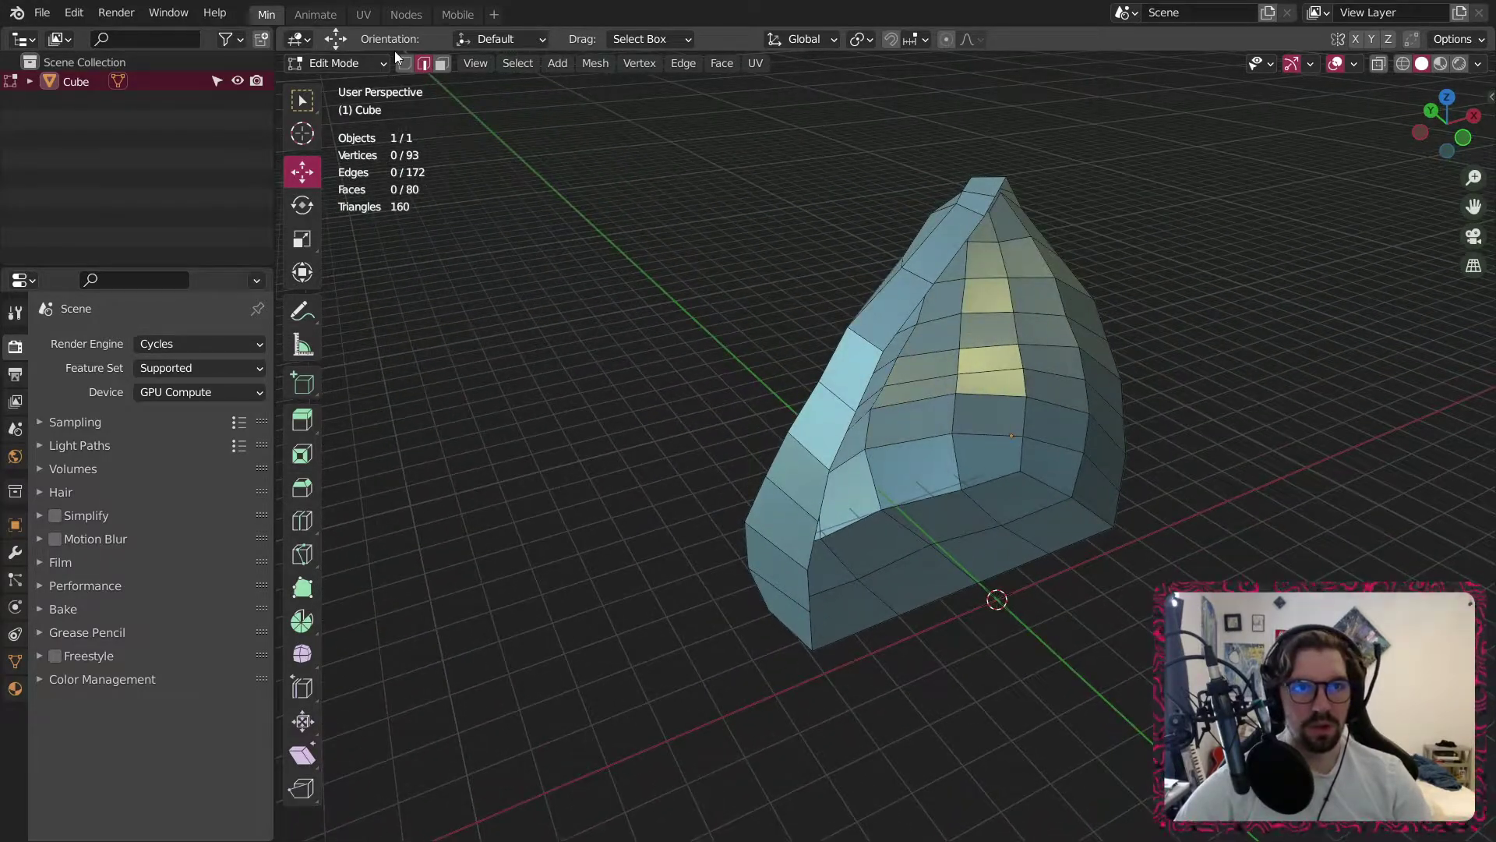
{"action": "key", "text": "1"}
{"action": "scroll", "coordinate": [943, 299], "scroll_direction": "up", "scroll_amount": 1}
{"action": "middle_click_drag", "start_coordinate": [939, 261], "coordinate": [927, 257]}
{"action": "key", "text": "g"}
{"action": "left_click", "coordinate": [940, 221]}
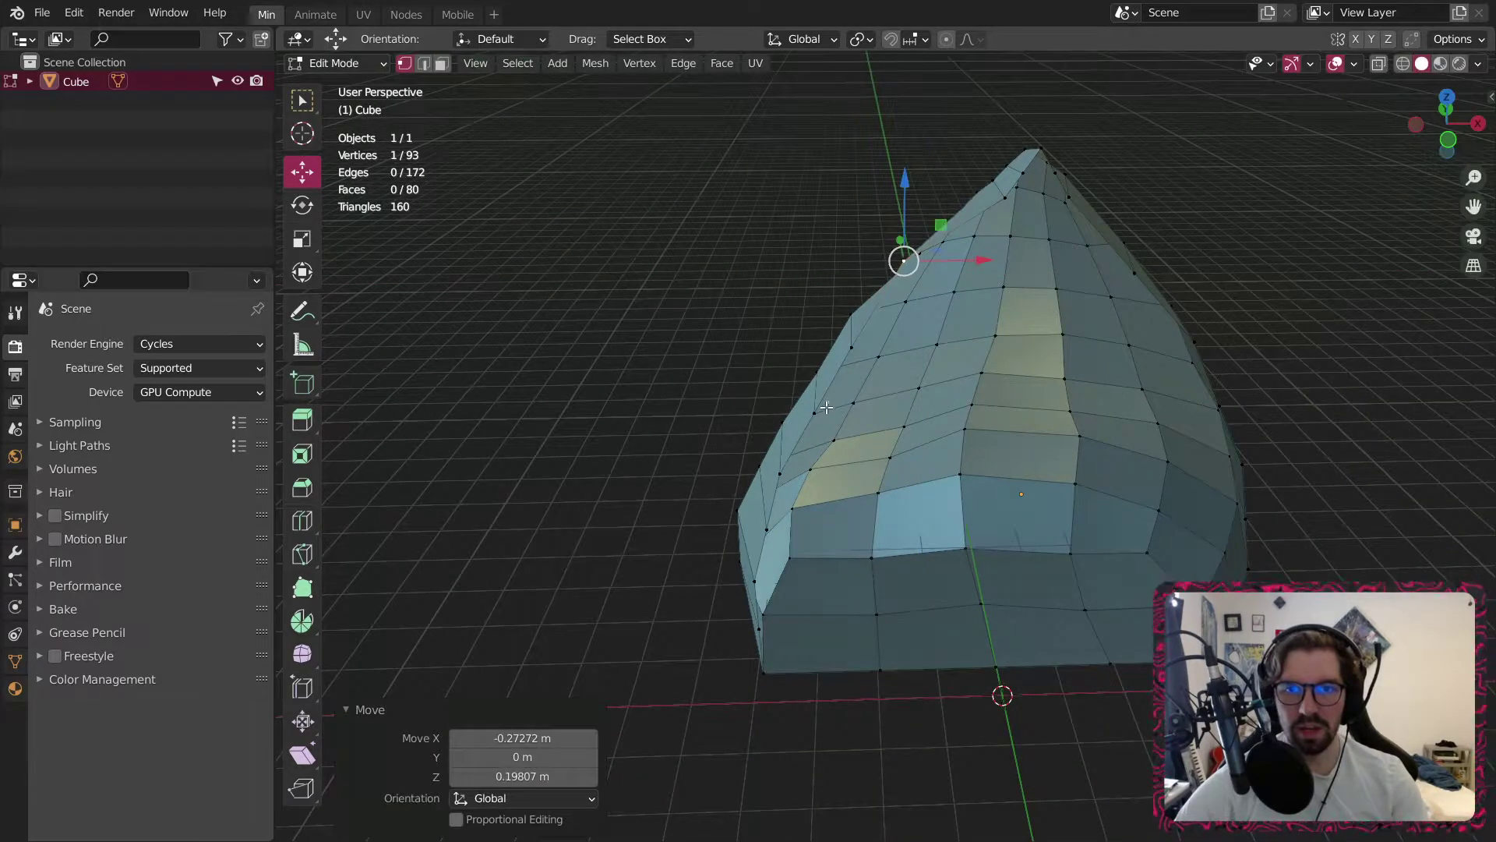
Move vertices along the opening's negative-X rim outward, shifting an upper one about -0.521 m in X and 0.312 m in Z.
{"action": "key", "text": "alt+a"}
{"action": "left_click_drag", "start_coordinate": [850, 379], "coordinate": [810, 361]}
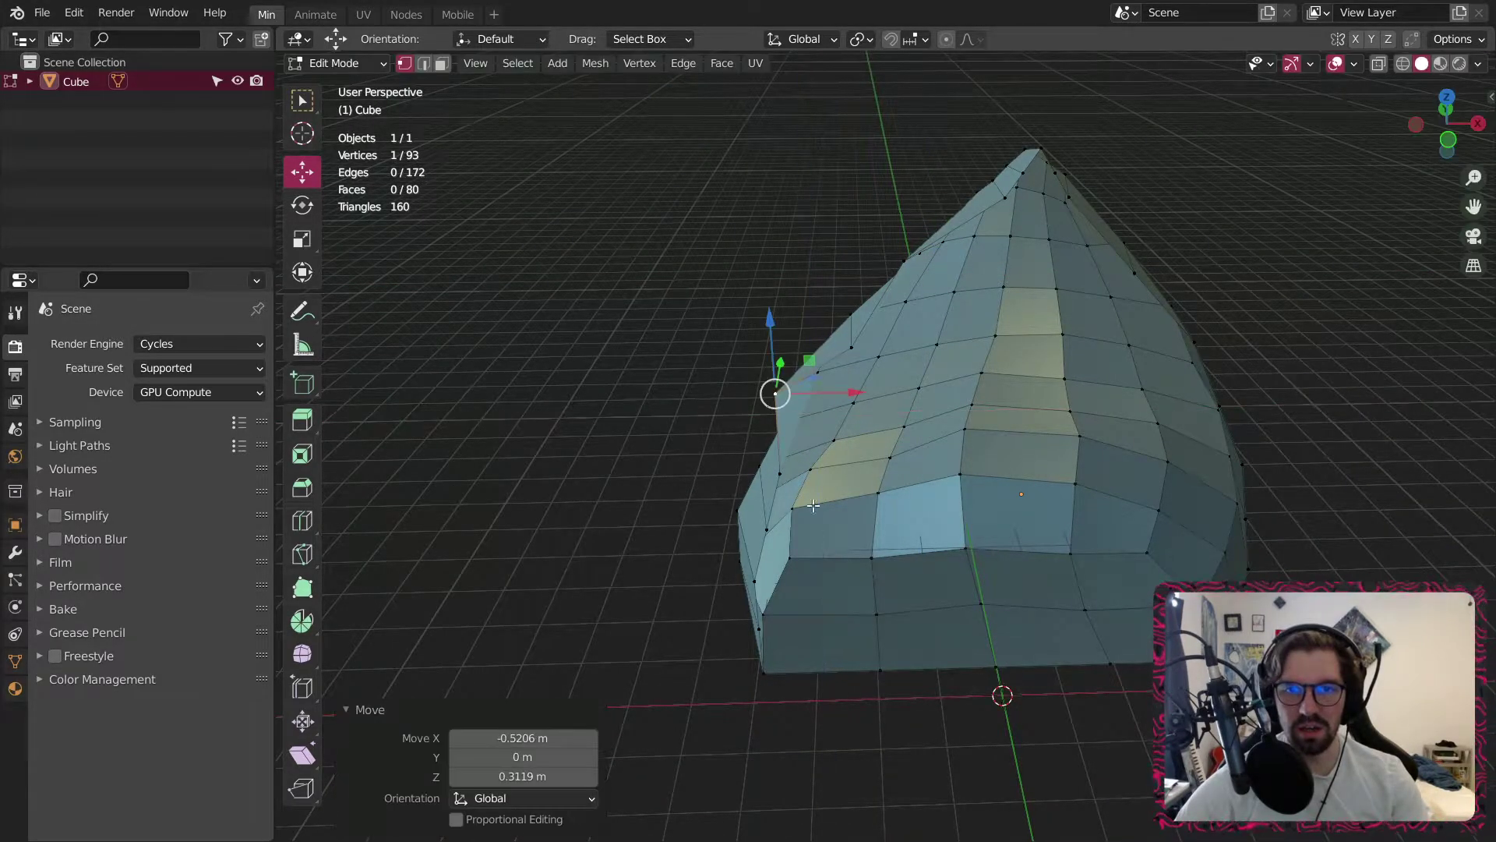
{"action": "middle_click_drag", "start_coordinate": [798, 519], "coordinate": [795, 465], "text": "shift"}
{"action": "left_click", "coordinate": [765, 475]}
{"action": "left_click_drag", "start_coordinate": [834, 472], "coordinate": [802, 477]}
{"action": "left_click", "coordinate": [764, 581]}
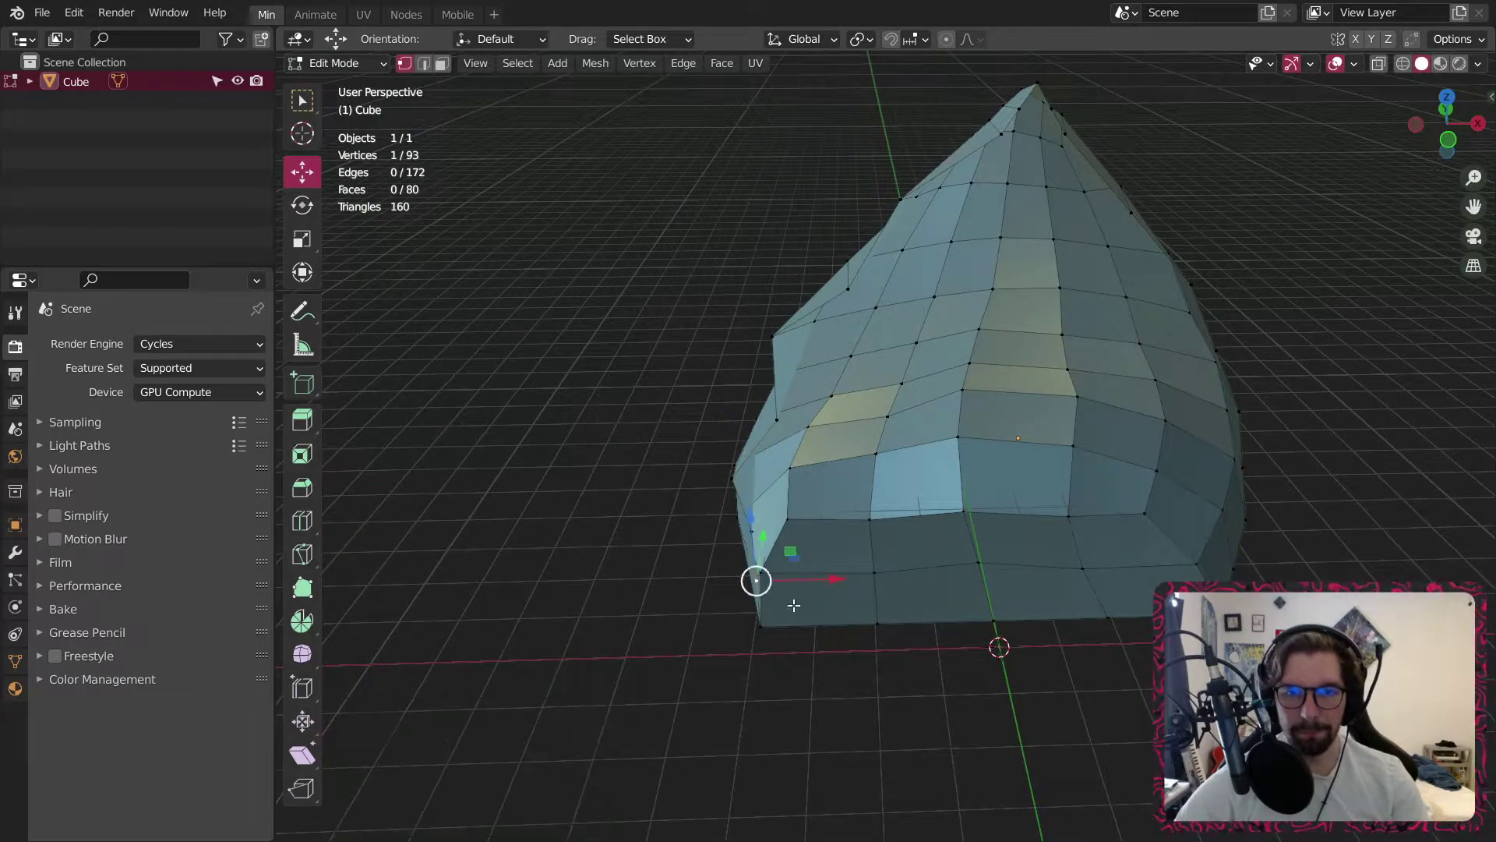
{"action": "middle_click_drag", "start_coordinate": [809, 614], "coordinate": [790, 512], "text": "shift"}
{"action": "left_click_drag", "start_coordinate": [812, 471], "coordinate": [776, 483]}
{"action": "left_click", "coordinate": [777, 483]}
Pull two vertices on the opening's positive-X rim outward along X, the upper one by about 0.434 m.
{"action": "middle_click_drag", "start_coordinate": [776, 483], "coordinate": [905, 446]}
{"action": "left_click", "coordinate": [902, 438]}
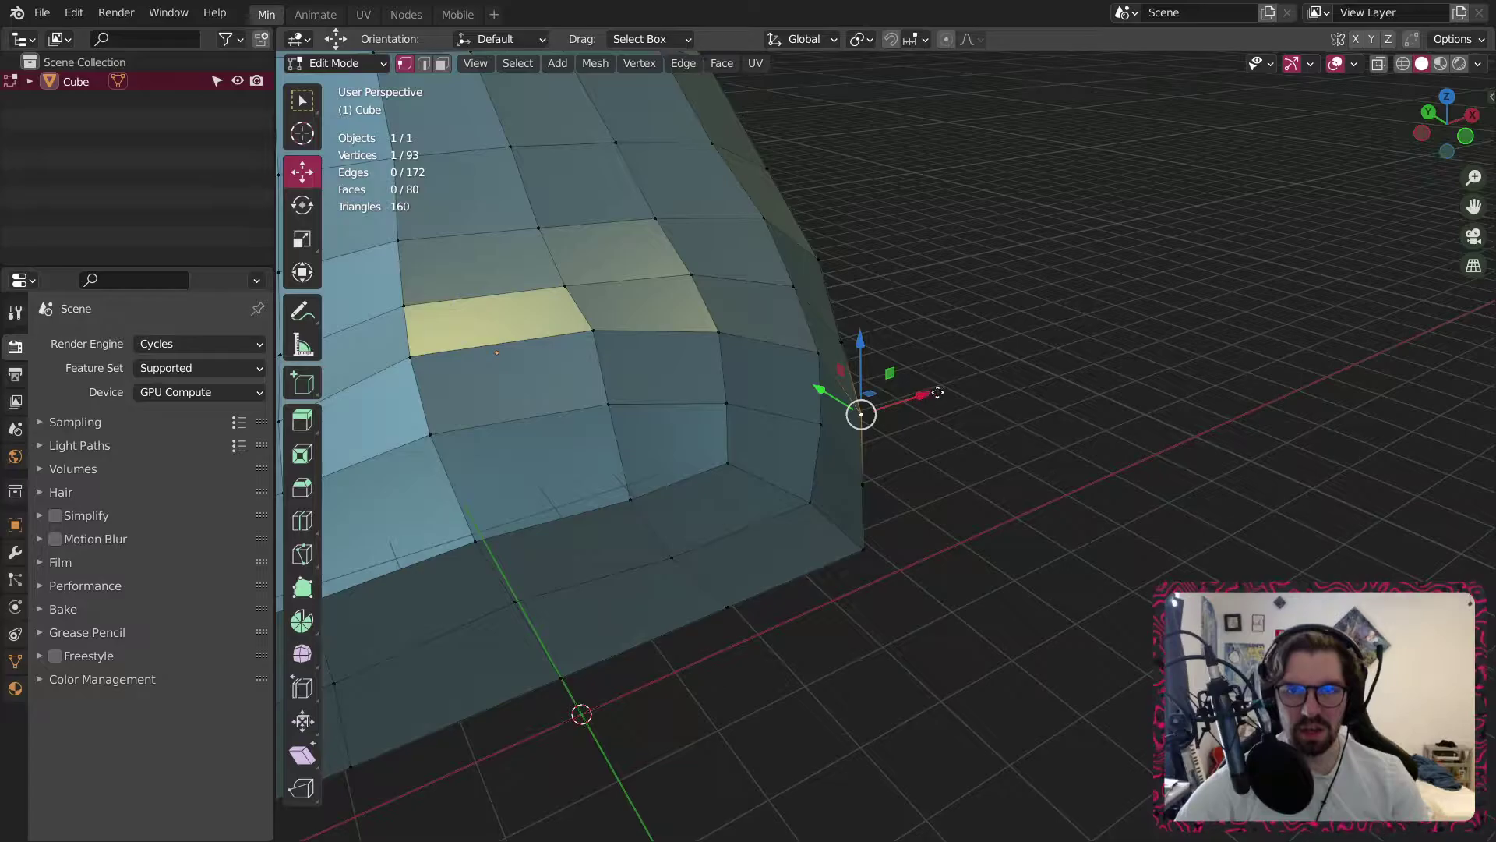
{"action": "left_click_drag", "start_coordinate": [937, 392], "coordinate": [965, 381]}
{"action": "left_click", "coordinate": [815, 260]}
{"action": "left_click_drag", "start_coordinate": [885, 246], "coordinate": [919, 238]}
{"action": "scroll", "coordinate": [891, 266], "scroll_direction": "down", "scroll_amount": 2}
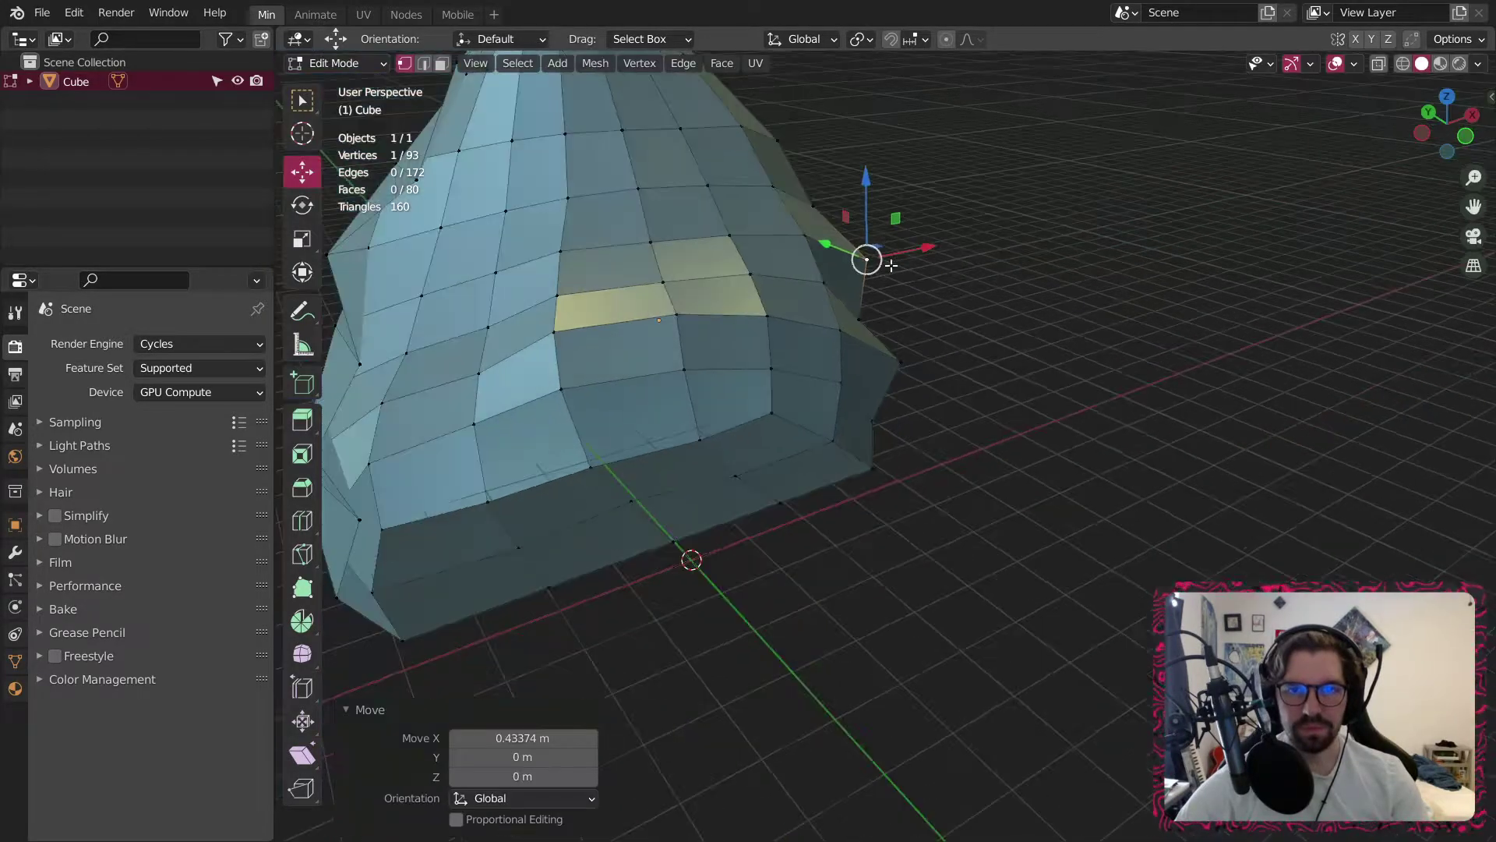
Try to move a lower vertex on the positive-X rim outward, and undo the move.
{"action": "middle_click_drag", "start_coordinate": [892, 266], "coordinate": [913, 420], "text": "shift"}
{"action": "middle_click_drag", "start_coordinate": [913, 421], "coordinate": [877, 413]}
{"action": "left_click", "coordinate": [906, 483]}
{"action": "left_click_drag", "start_coordinate": [960, 451], "coordinate": [987, 457]}
{"action": "key", "text": "ctrl+z"}
Nudge another vertex on the opening's positive-X rim slightly outward along X.
{"action": "scroll", "coordinate": [882, 477], "scroll_direction": "up", "scroll_amount": 4}
{"action": "scroll", "coordinate": [935, 405], "scroll_direction": "down", "scroll_amount": 2}
{"action": "middle_click_drag", "start_coordinate": [844, 293], "coordinate": [845, 400], "text": "shift"}
{"action": "middle_click_drag", "start_coordinate": [845, 401], "coordinate": [824, 408]}
{"action": "left_click", "coordinate": [844, 417]}
{"action": "left_click_drag", "start_coordinate": [910, 408], "coordinate": [917, 408]}
Move the two lowest vertices at the opening's positive-X corner about 1.003 m outward along X.
{"action": "middle_click_drag", "start_coordinate": [958, 713], "coordinate": [948, 618], "text": "shift"}
{"action": "scroll", "coordinate": [926, 678], "scroll_direction": "up", "scroll_amount": 2}
{"action": "left_click", "coordinate": [909, 596]}
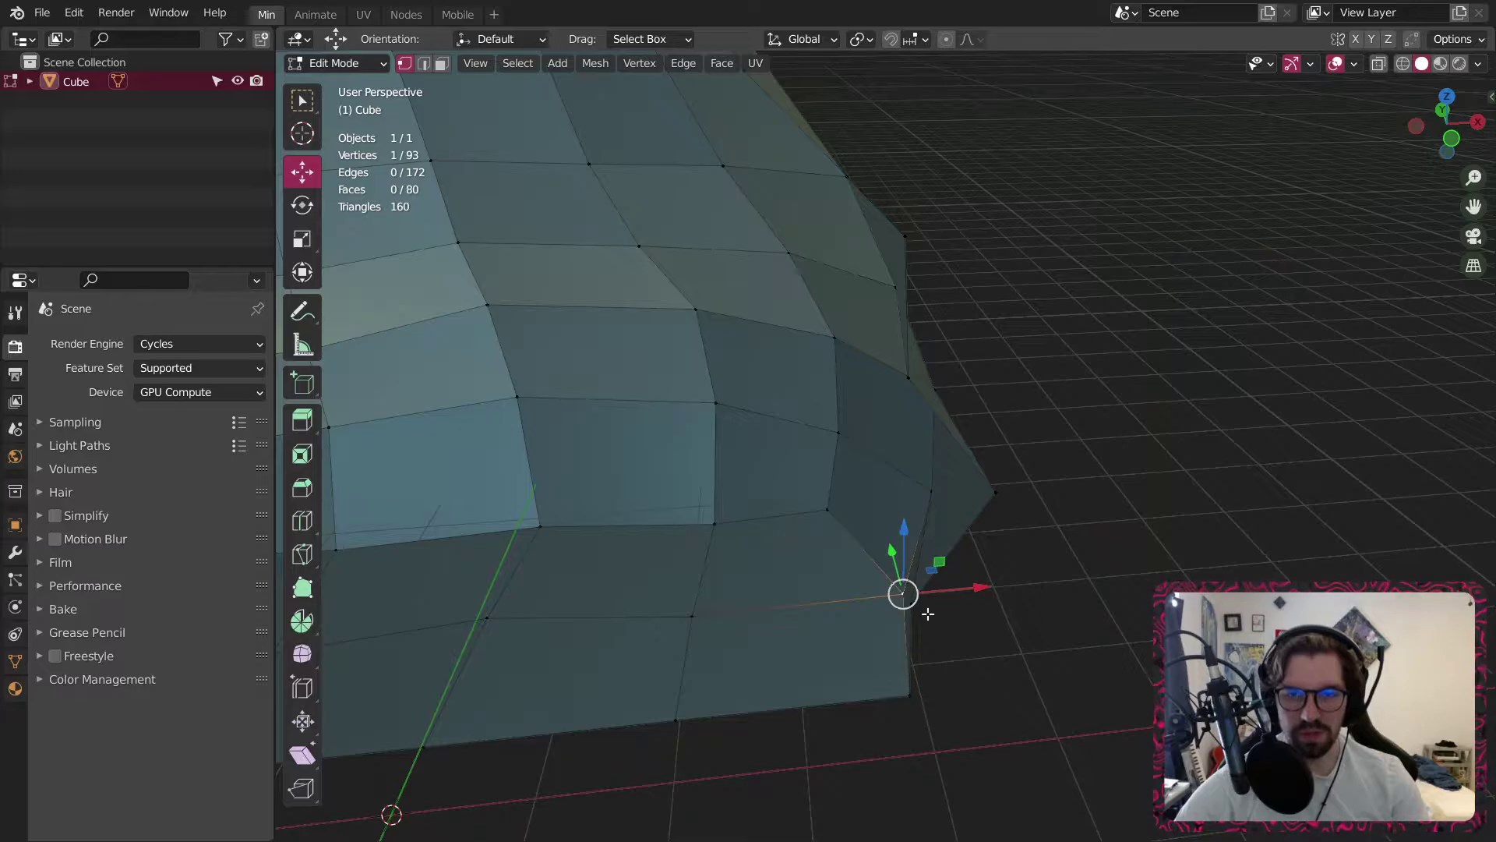
{"action": "left_click_drag", "start_coordinate": [983, 653], "coordinate": [1107, 627]}
{"action": "scroll", "coordinate": [1072, 437], "scroll_direction": "down", "scroll_amount": 8}
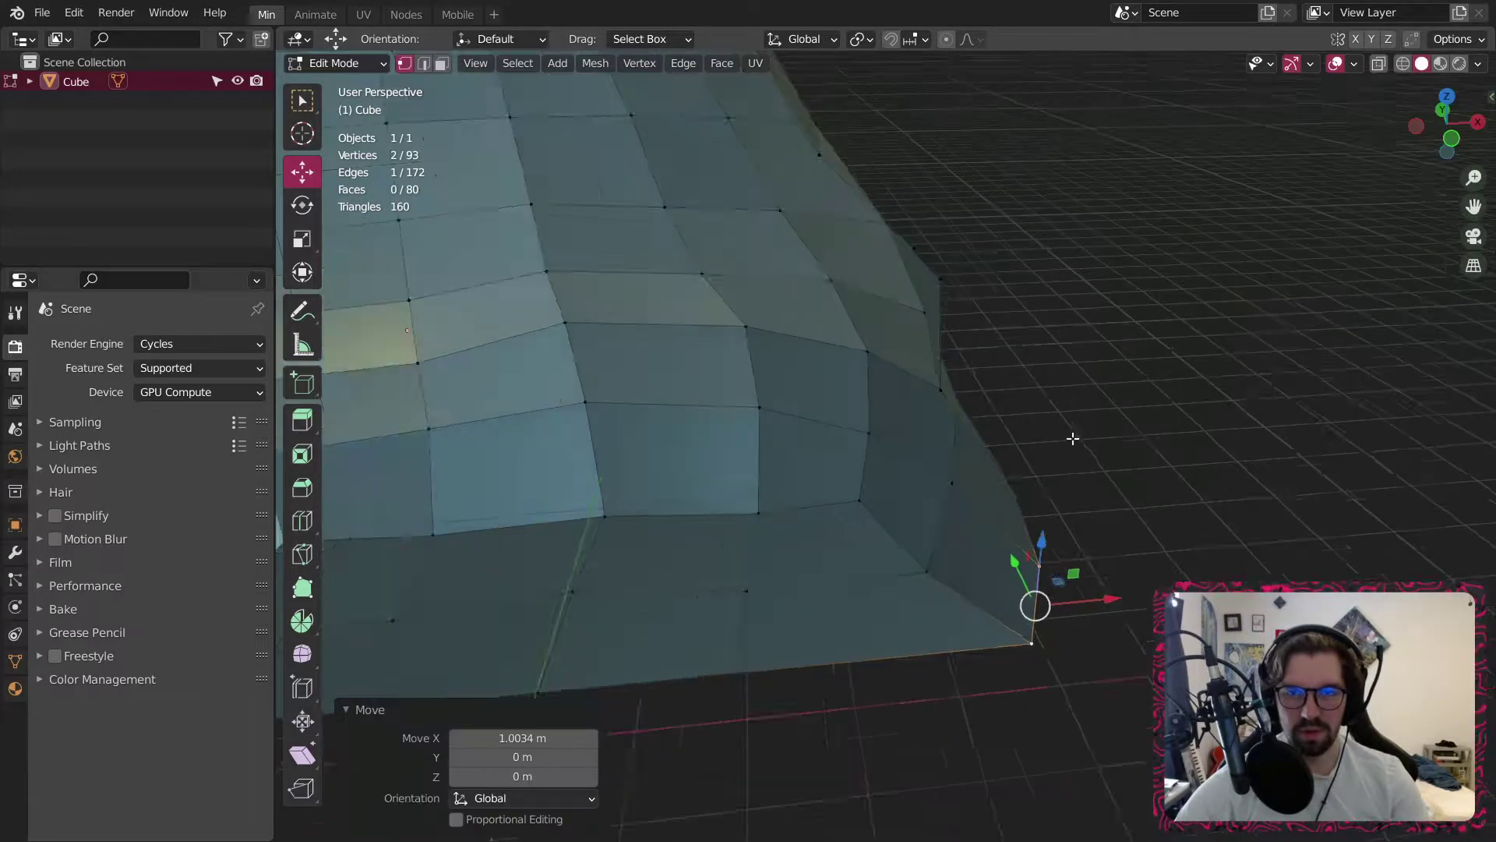
{"action": "left_click", "coordinate": [1072, 437]}
Return to Object Mode and apply Shade Smooth to the mesh.
{"action": "mouse_move", "coordinate": [992, 431]}
{"action": "middle_mouse_down"}
{"action": "mouse_move", "coordinate": [785, 434]}
{"action": "mouse_move", "coordinate": [818, 328]}
{"action": "mouse_move", "coordinate": [1086, 371]}
{"action": "mouse_move", "coordinate": [966, 427]}
{"action": "middle_mouse_up"}
{"action": "left_click", "coordinate": [348, 63]}
{"action": "left_click", "coordinate": [342, 86]}
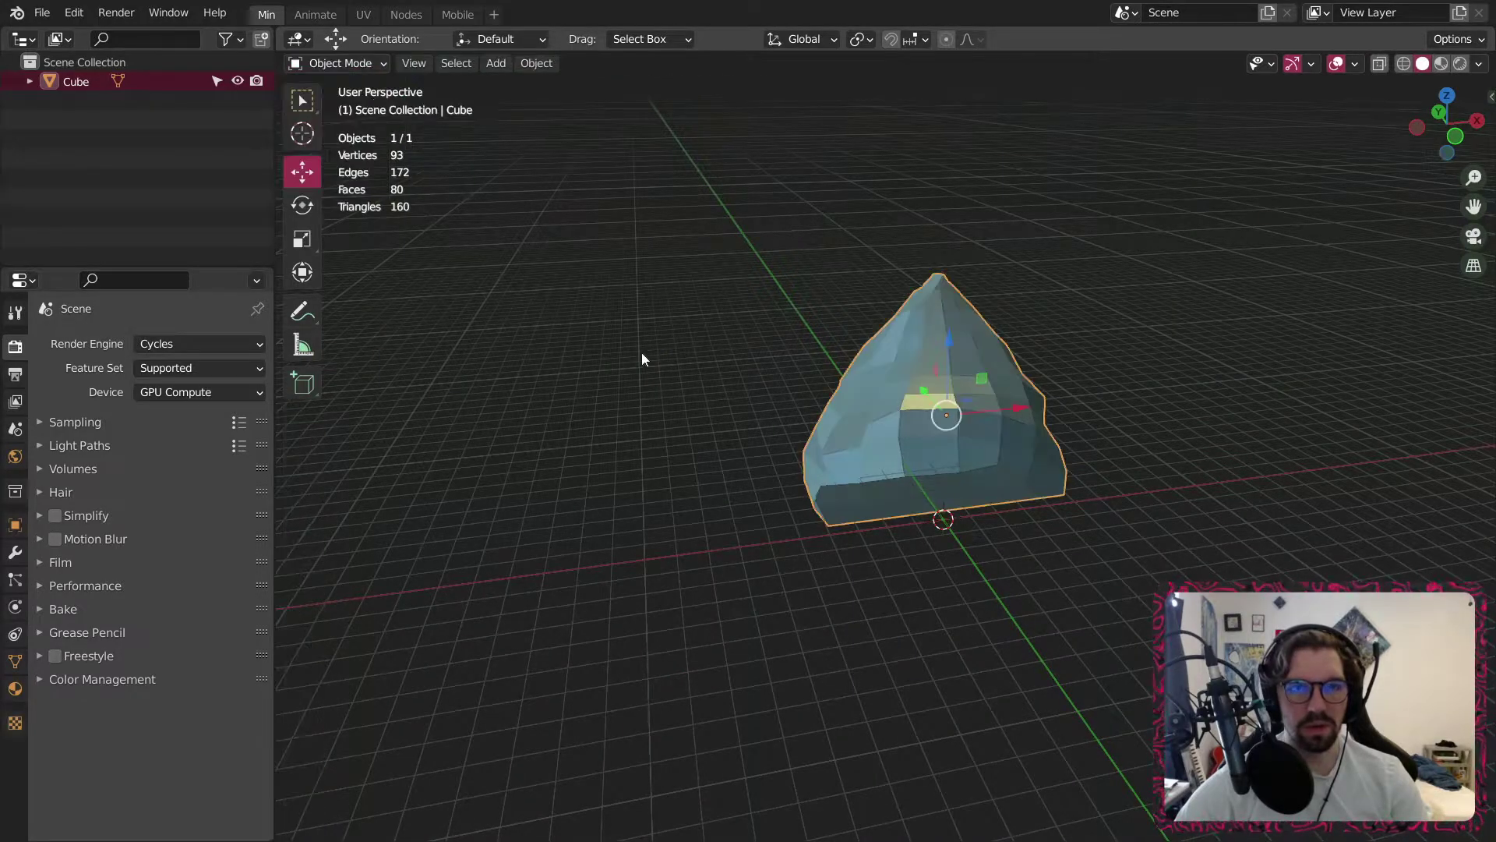
{"action": "left_click", "coordinate": [642, 353]}
{"action": "mouse_move", "coordinate": [642, 352]}
{"action": "middle_mouse_down"}
{"action": "mouse_move", "coordinate": [895, 413]}
{"action": "mouse_move", "coordinate": [676, 419]}
{"action": "mouse_move", "coordinate": [820, 338]}
{"action": "middle_mouse_up"}
{"action": "left_click", "coordinate": [820, 338]}
{"action": "right_click", "coordinate": [820, 338]}
{"action": "left_click", "coordinate": [820, 339]}
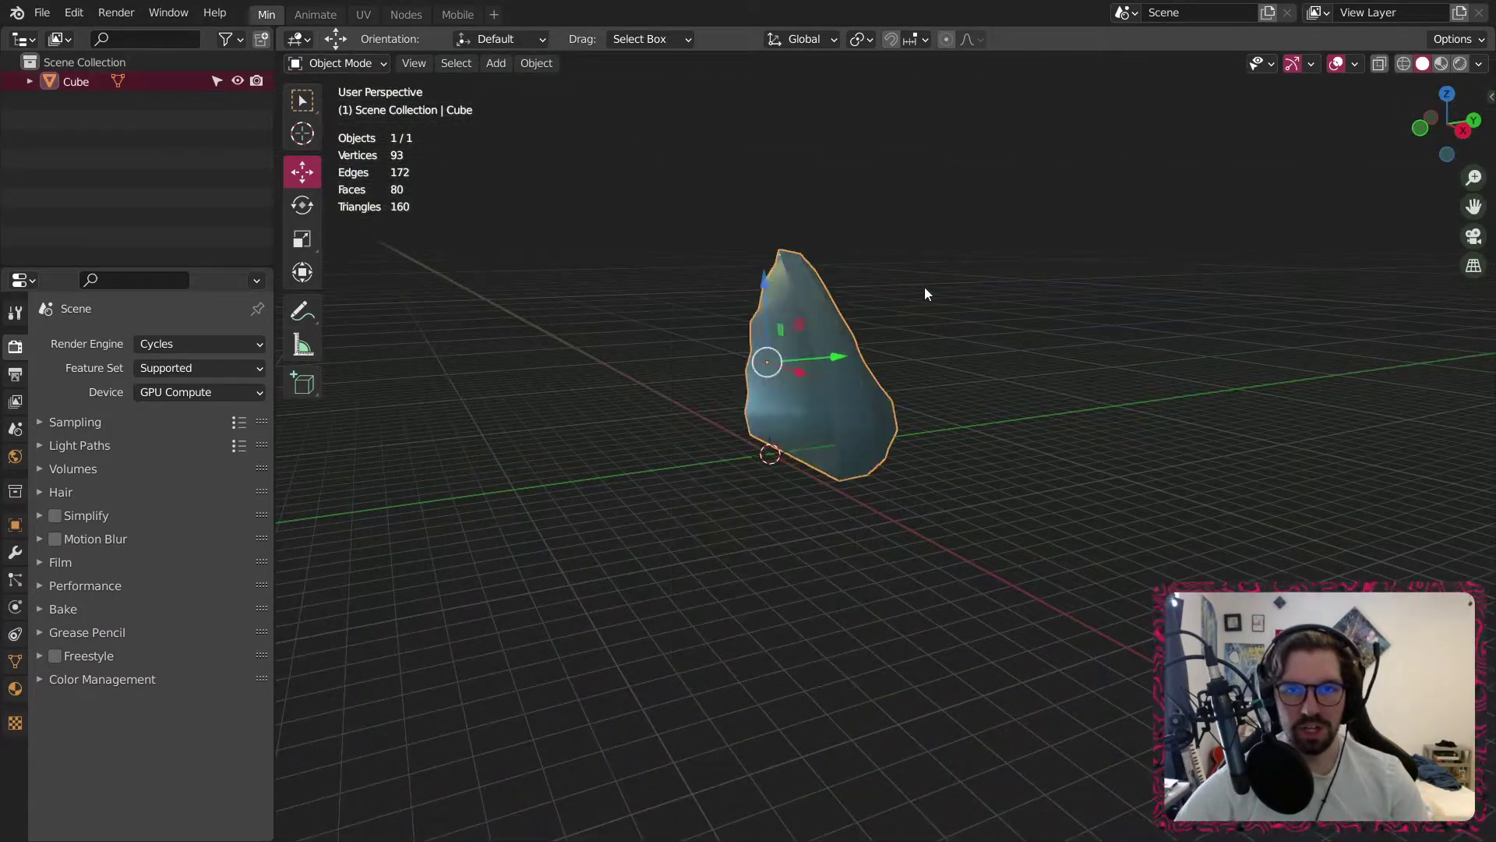
Enter Edit Mode on the mesh and switch to face selection.
{"action": "left_click", "coordinate": [924, 287]}
{"action": "mouse_move", "coordinate": [924, 286]}
{"action": "middle_mouse_down"}
{"action": "mouse_move", "coordinate": [857, 432]}
{"action": "mouse_move", "coordinate": [1147, 447]}
{"action": "mouse_move", "coordinate": [1016, 444]}
{"action": "mouse_move", "coordinate": [856, 383]}
{"action": "mouse_move", "coordinate": [852, 367]}
{"action": "mouse_move", "coordinate": [773, 374]}
{"action": "middle_mouse_up"}
{"action": "scroll", "coordinate": [856, 384], "scroll_direction": "up", "scroll_amount": 5}
{"action": "scroll", "coordinate": [855, 383], "scroll_direction": "down", "scroll_amount": 3}
{"action": "left_click", "coordinate": [773, 374]}
{"action": "left_click", "coordinate": [335, 65]}
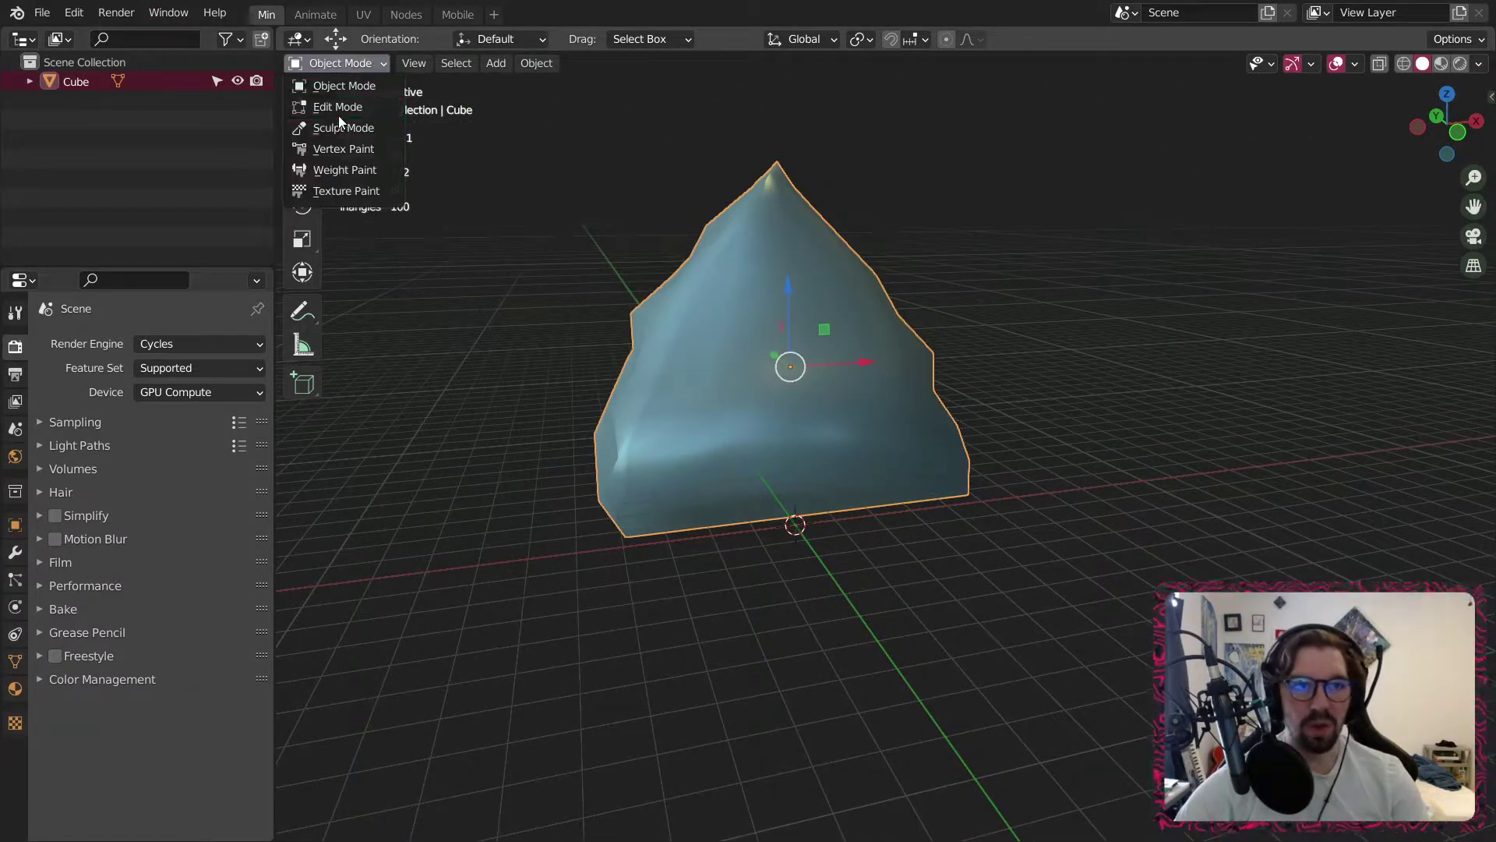
{"action": "left_click", "coordinate": [339, 109]}
{"action": "scroll", "coordinate": [774, 554], "scroll_direction": "up", "scroll_amount": 4}
{"action": "middle_click_drag", "start_coordinate": [774, 553], "coordinate": [433, 302]}
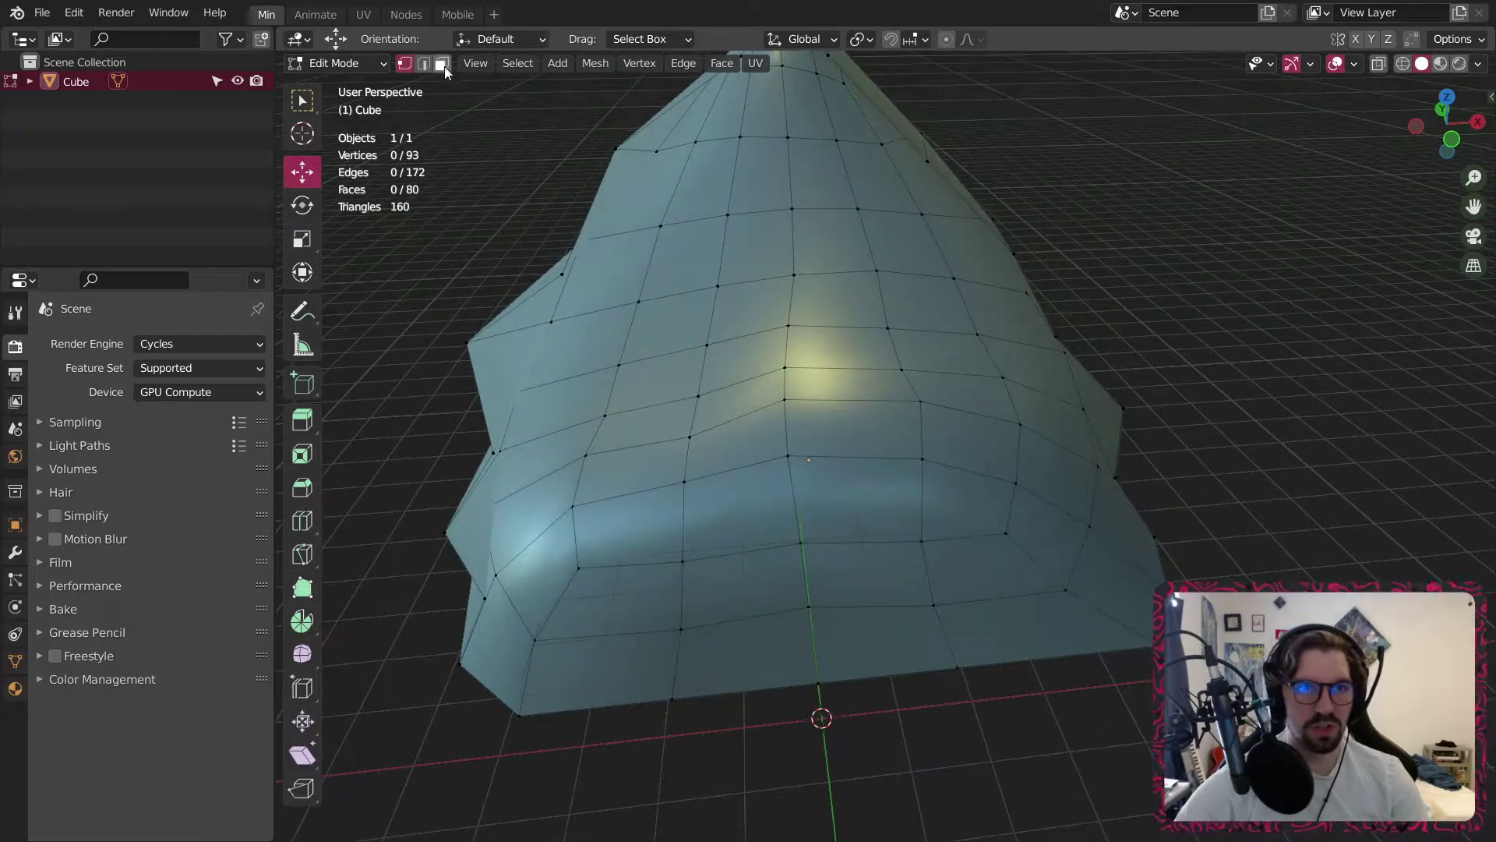
Select the eight floor faces and separate the selection into its own object.
{"action": "left_click", "coordinate": [593, 604]}
{"action": "left_click", "coordinate": [605, 659], "text": "shift"}
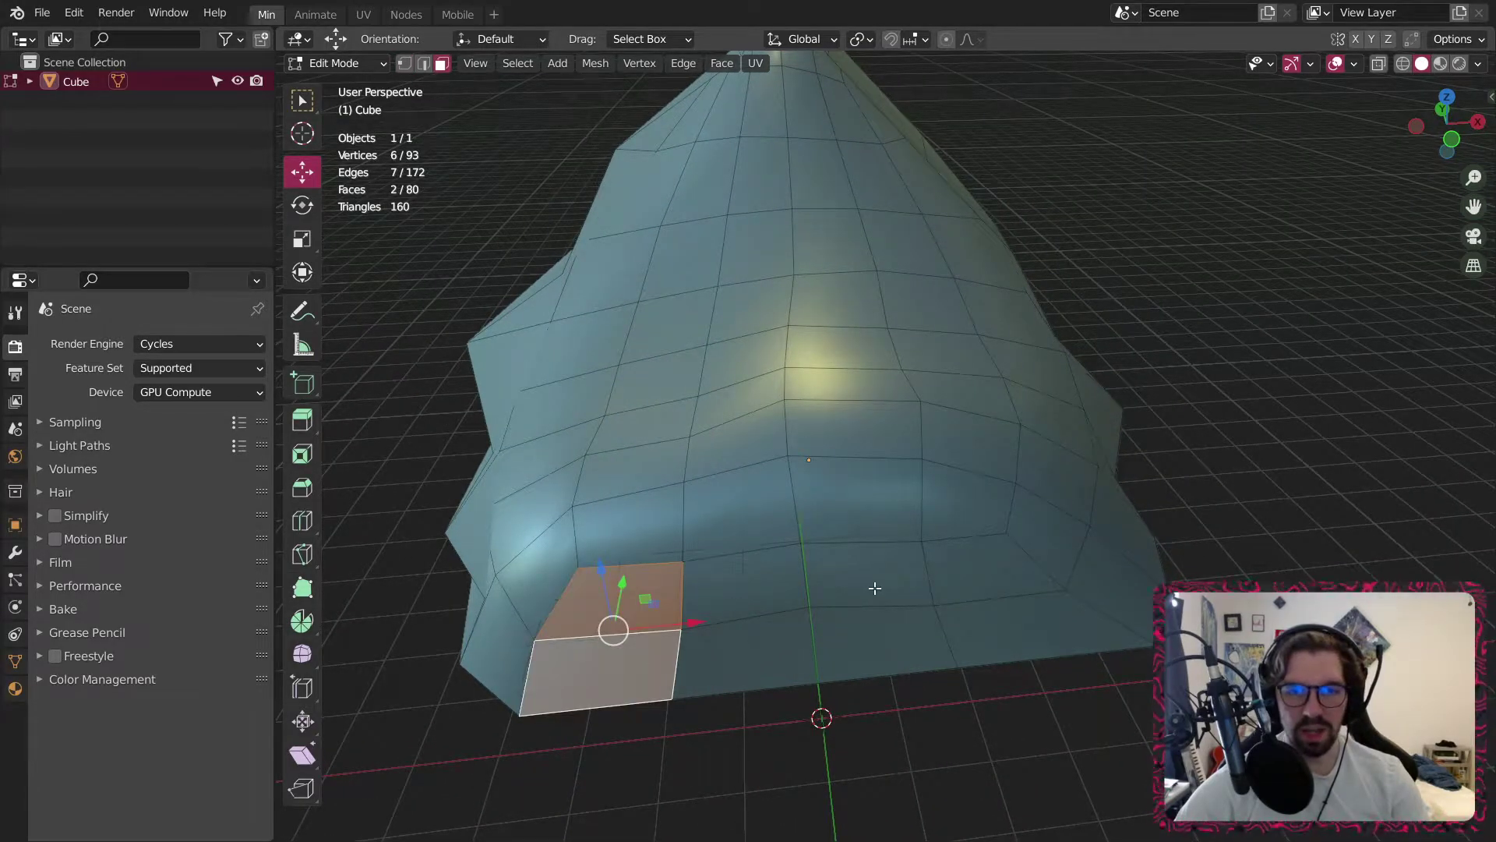
{"action": "left_click", "coordinate": [874, 589], "text": "shift"}
{"action": "left_click", "coordinate": [835, 647], "text": "shift"}
{"action": "left_click", "coordinate": [769, 576], "text": "shift"}
{"action": "left_click", "coordinate": [760, 662], "text": "shift"}
{"action": "left_click", "coordinate": [966, 593], "text": "shift"}
{"action": "left_click", "coordinate": [995, 644], "text": "shift"}
{"action": "middle_click_drag", "start_coordinate": [997, 649], "coordinate": [685, 600]}
{"action": "right_click", "coordinate": [685, 597]}
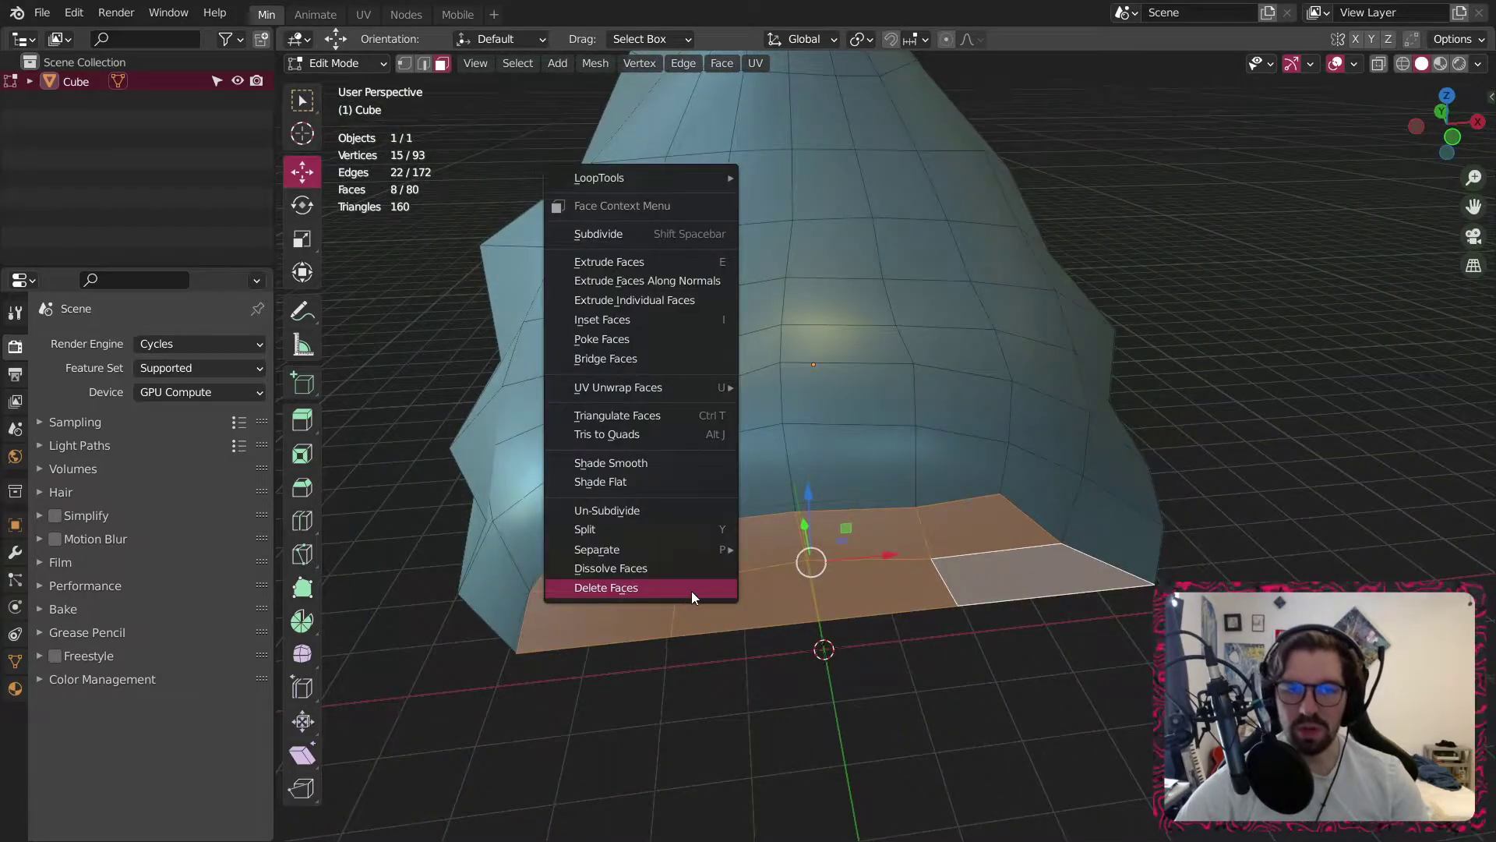
{"action": "mouse_move", "coordinate": [689, 548]}
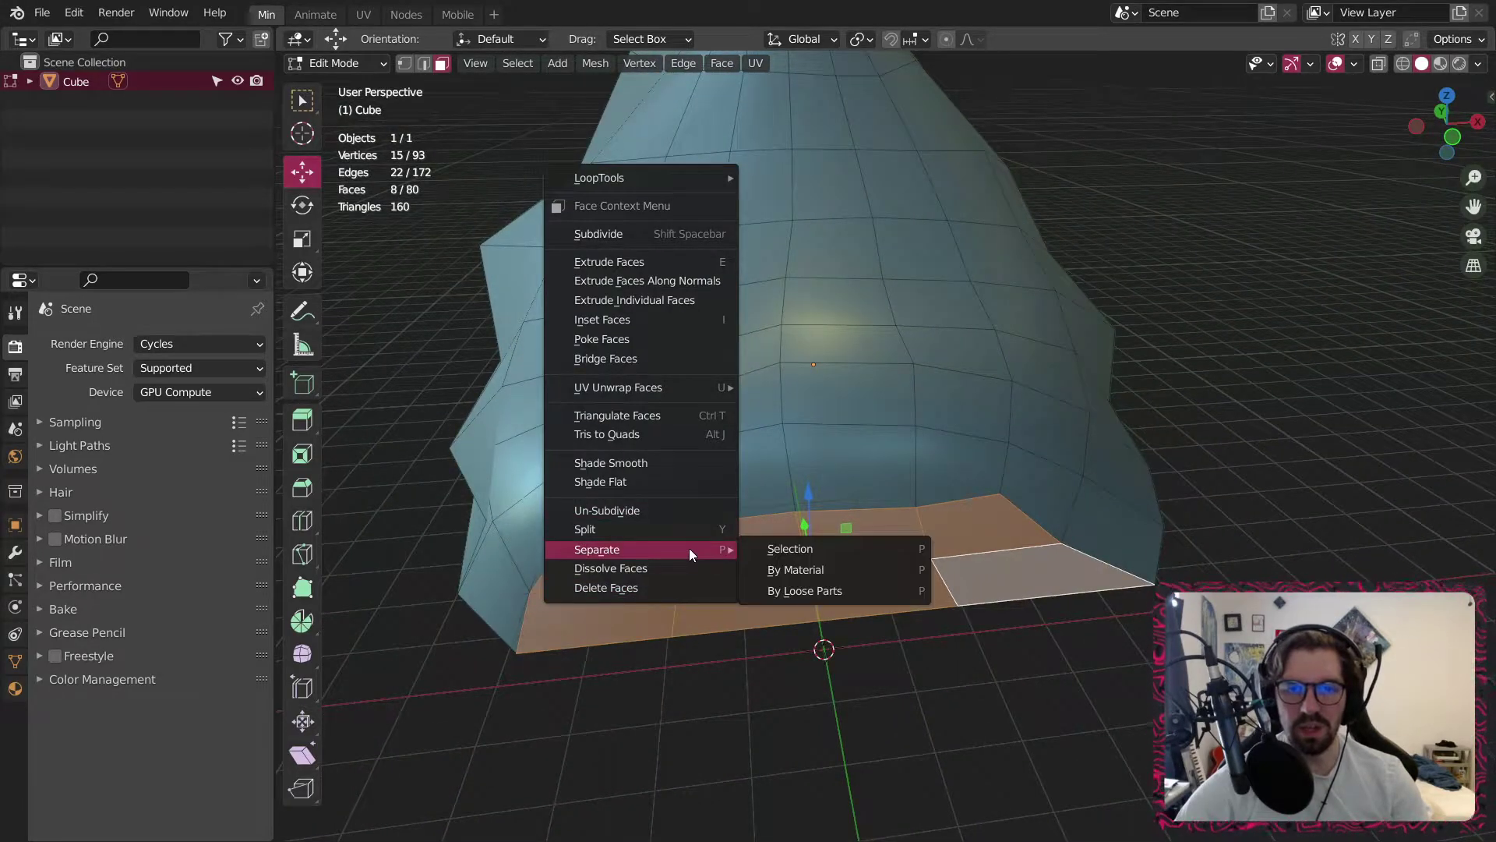
{"action": "left_click", "coordinate": [835, 551]}
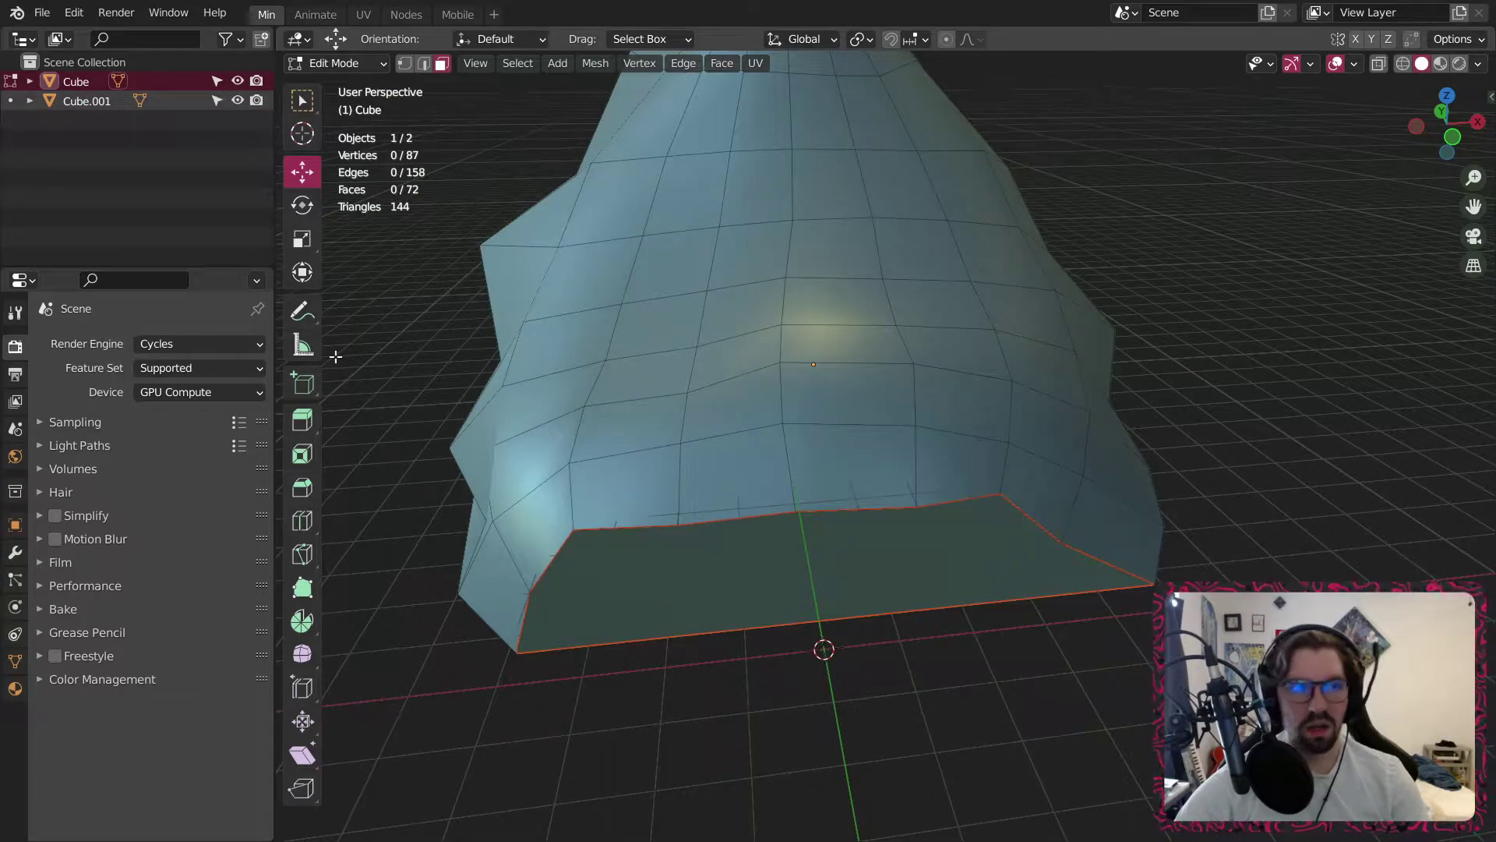
Return to Object Mode and rename the separated floor object Lava.
{"action": "left_click", "coordinate": [331, 64]}
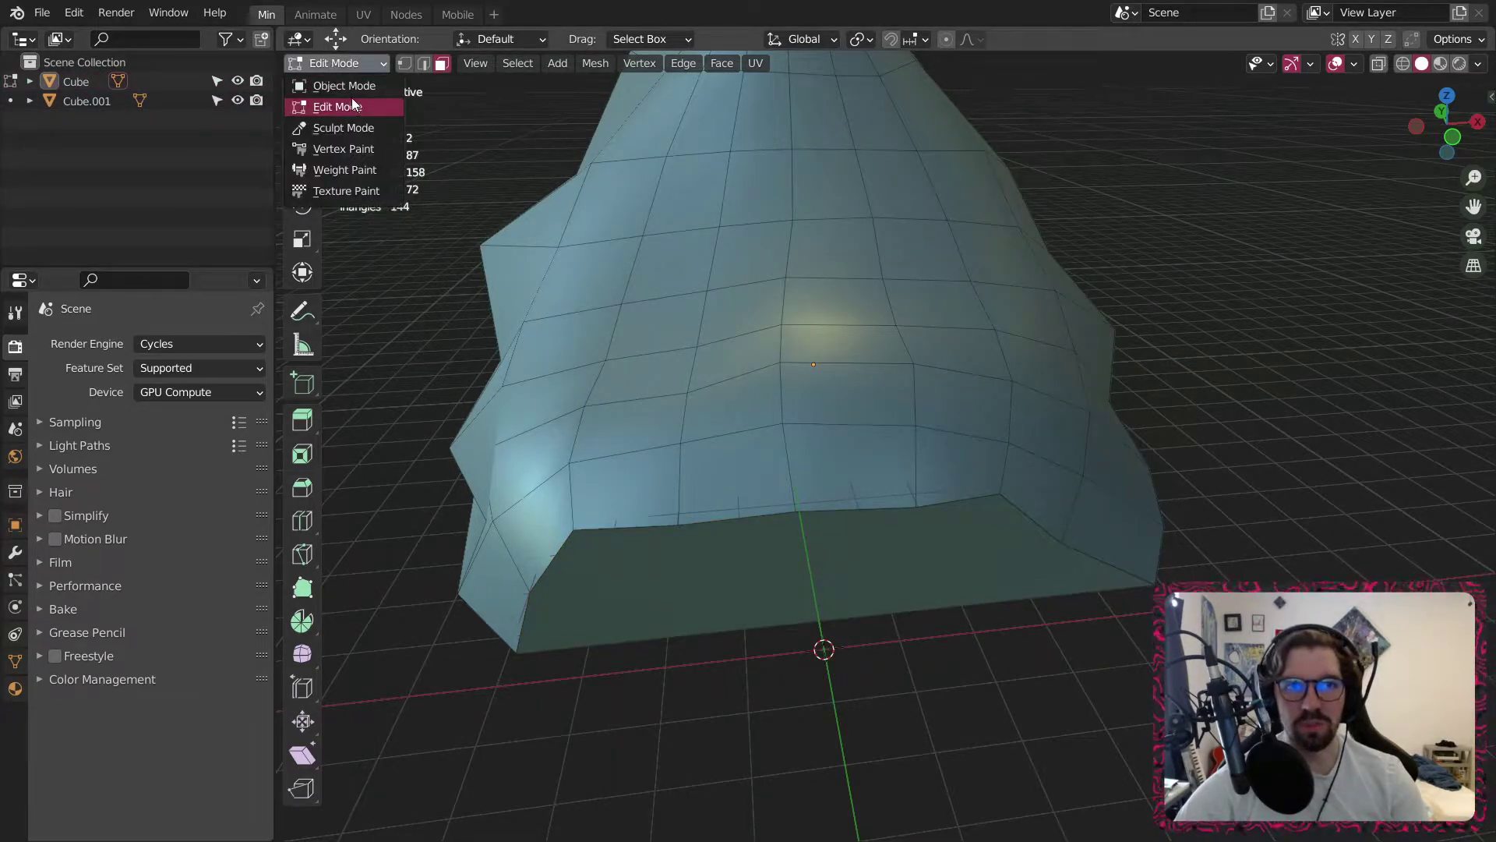
{"action": "left_click", "coordinate": [348, 87]}
{"action": "left_click", "coordinate": [700, 549]}
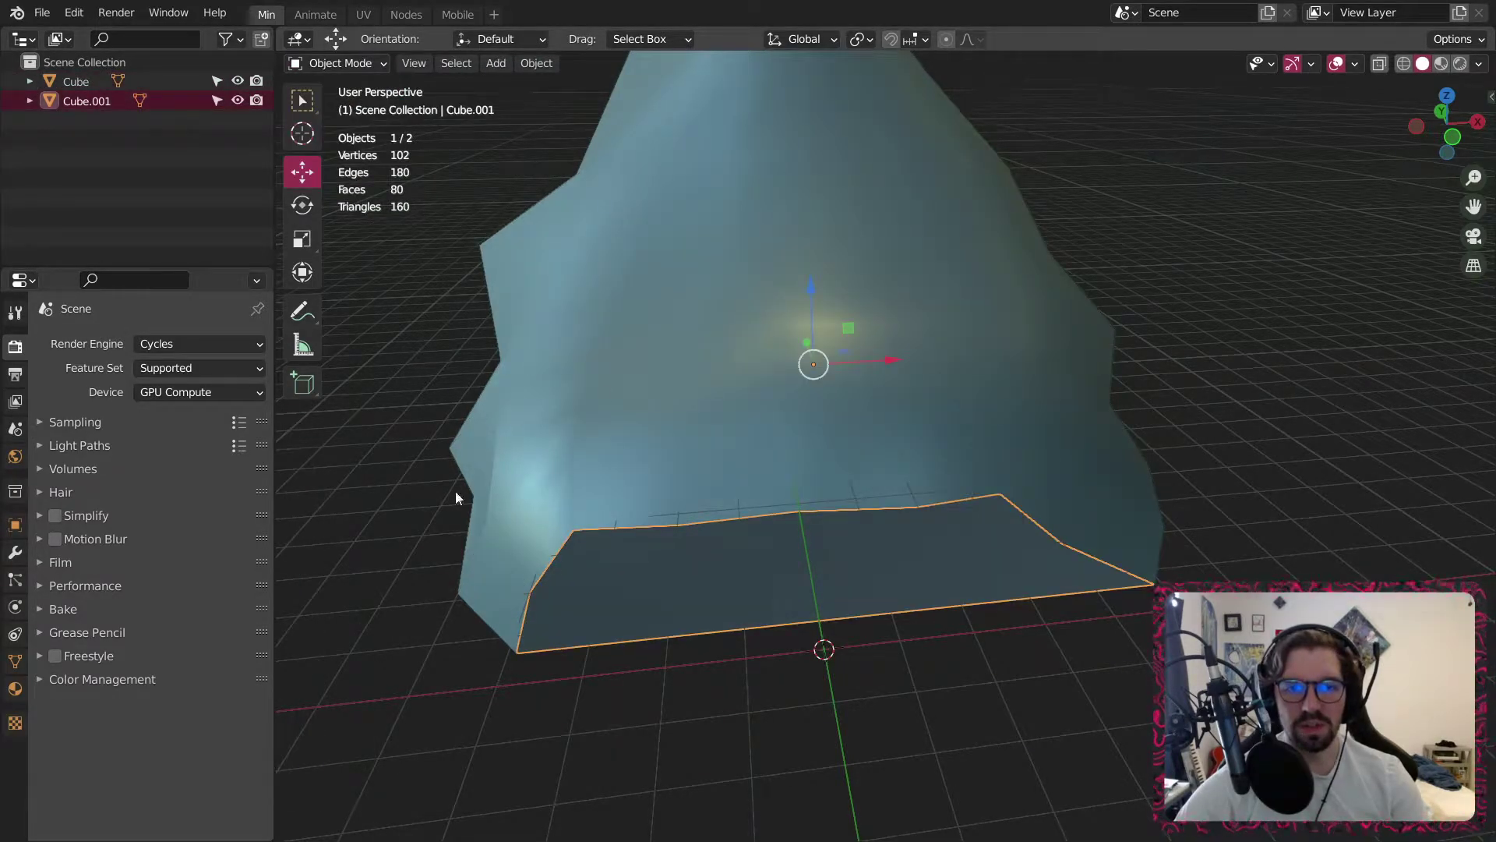
{"action": "double_click", "coordinate": [101, 109]}
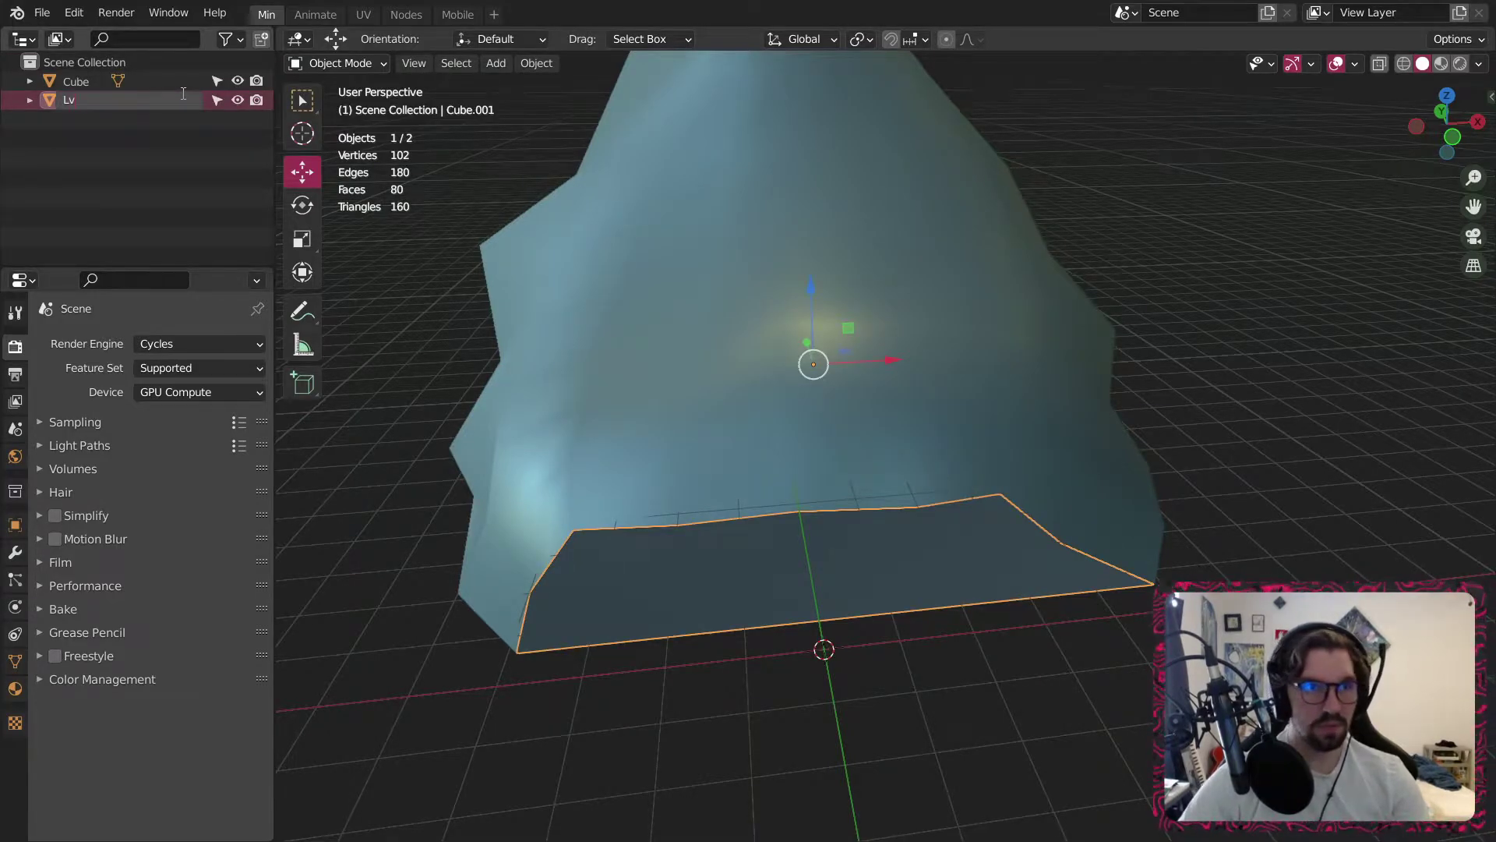
{"action": "left_click", "coordinate": [632, 439]}
Rename the remaining shell object Mountain.
{"action": "double_click", "coordinate": [76, 79]}
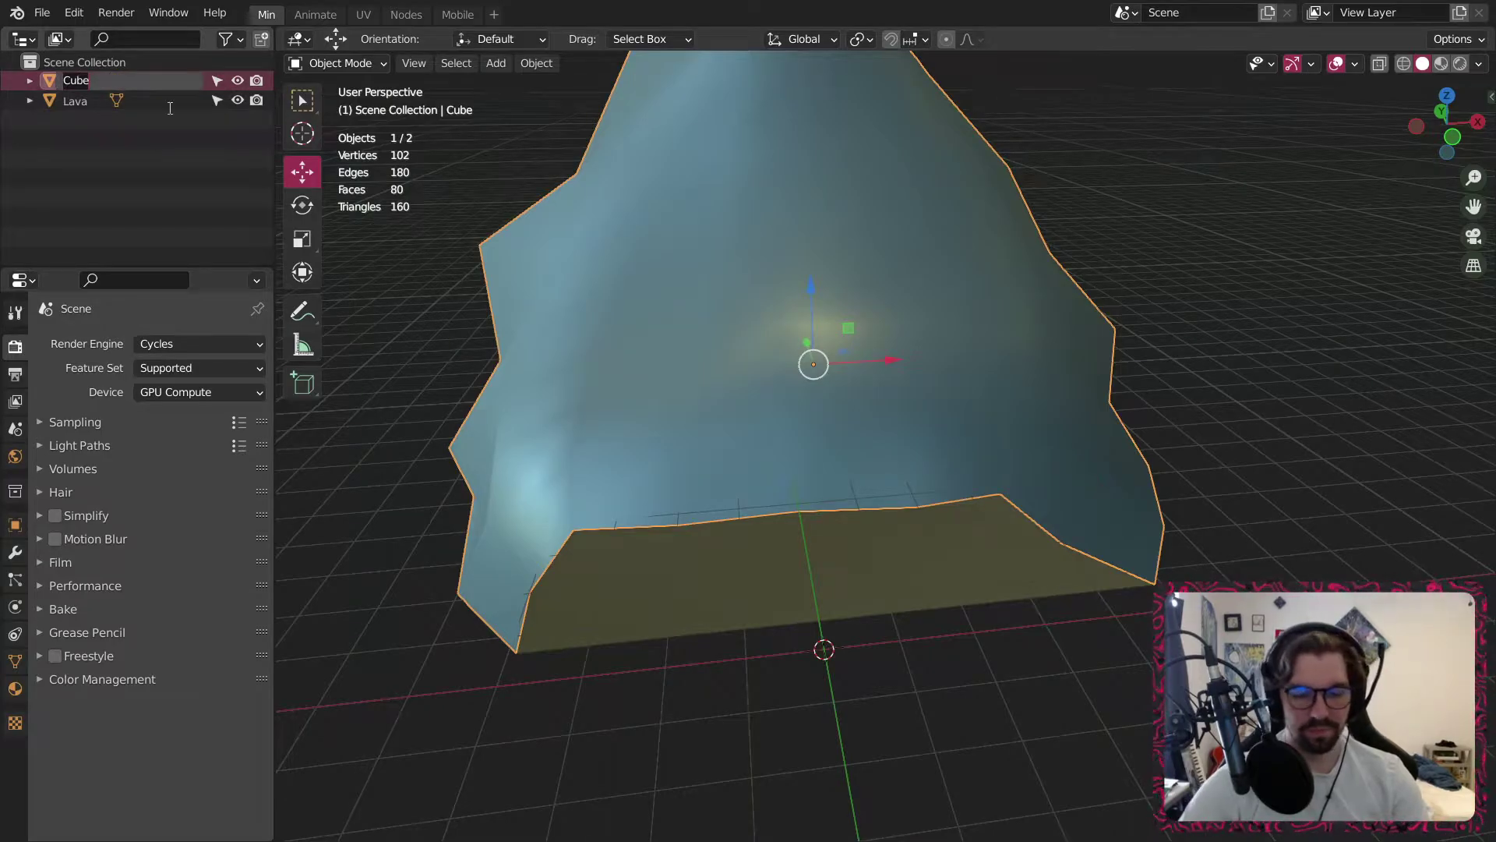
{"action": "type", "text": "Mountain"}
{"action": "key", "text": "Return"}
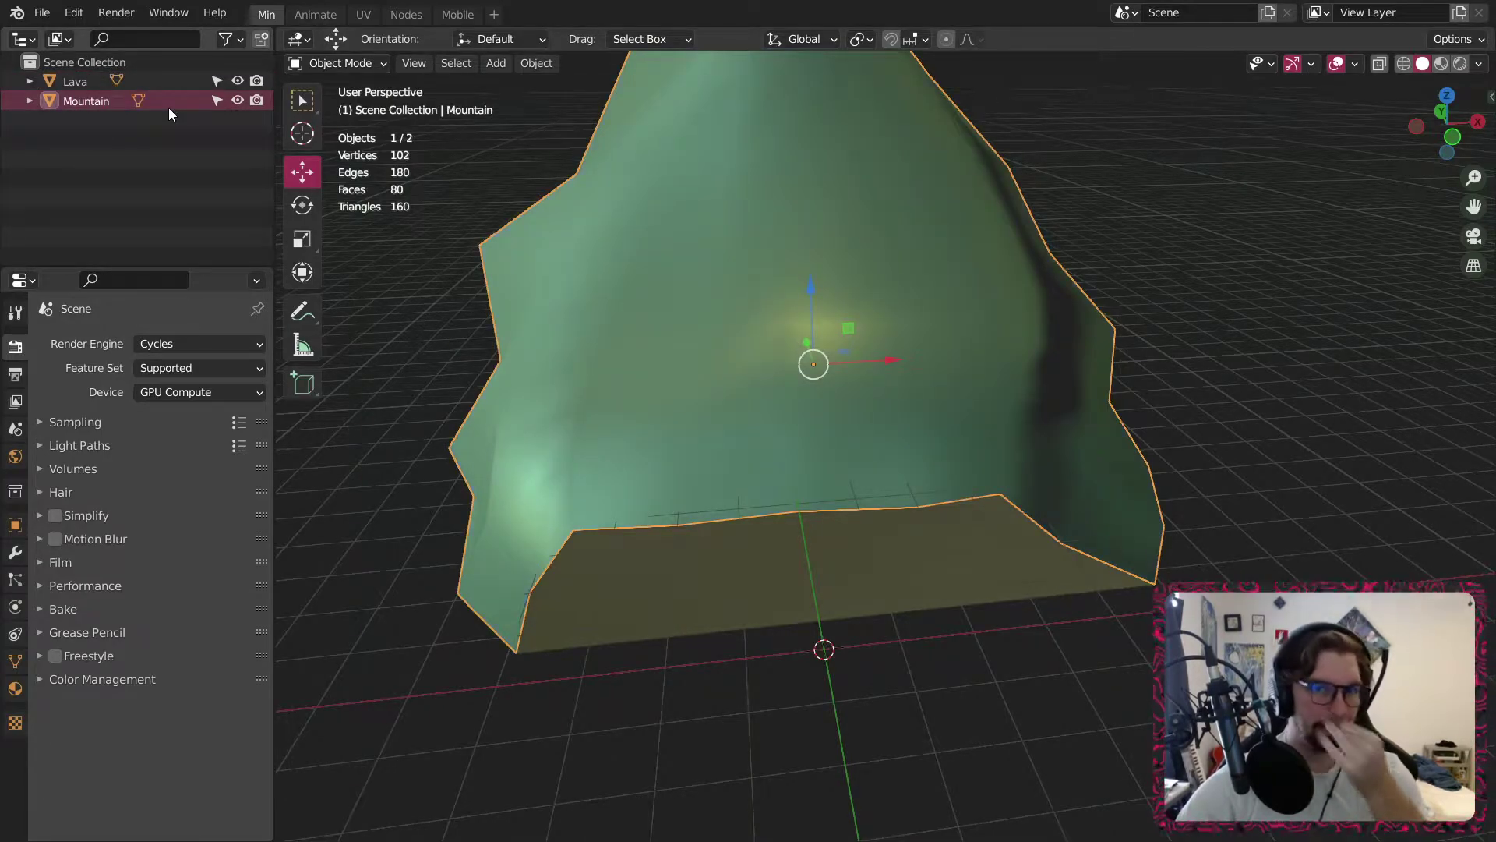
Try a Subdivision Surface modifier on the Mountain object, and remove it again.
{"action": "scroll", "coordinate": [849, 444], "scroll_direction": "down", "scroll_amount": 5}
{"action": "middle_click_drag", "start_coordinate": [904, 553], "coordinate": [874, 510]}
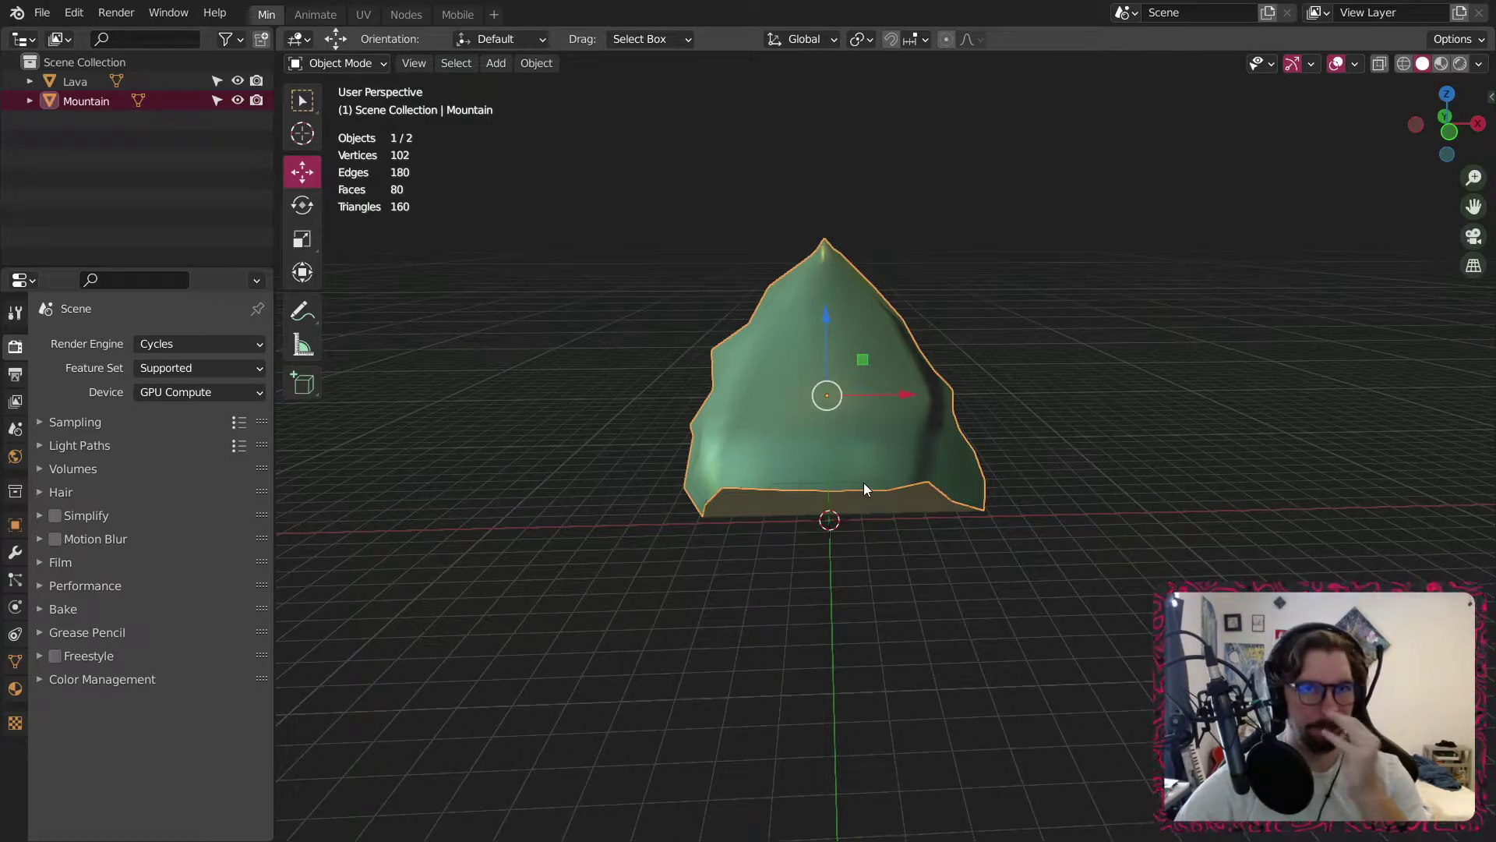
{"action": "middle_click_drag", "start_coordinate": [842, 419], "coordinate": [824, 409]}
{"action": "scroll", "coordinate": [804, 414], "scroll_direction": "up", "scroll_amount": 3}
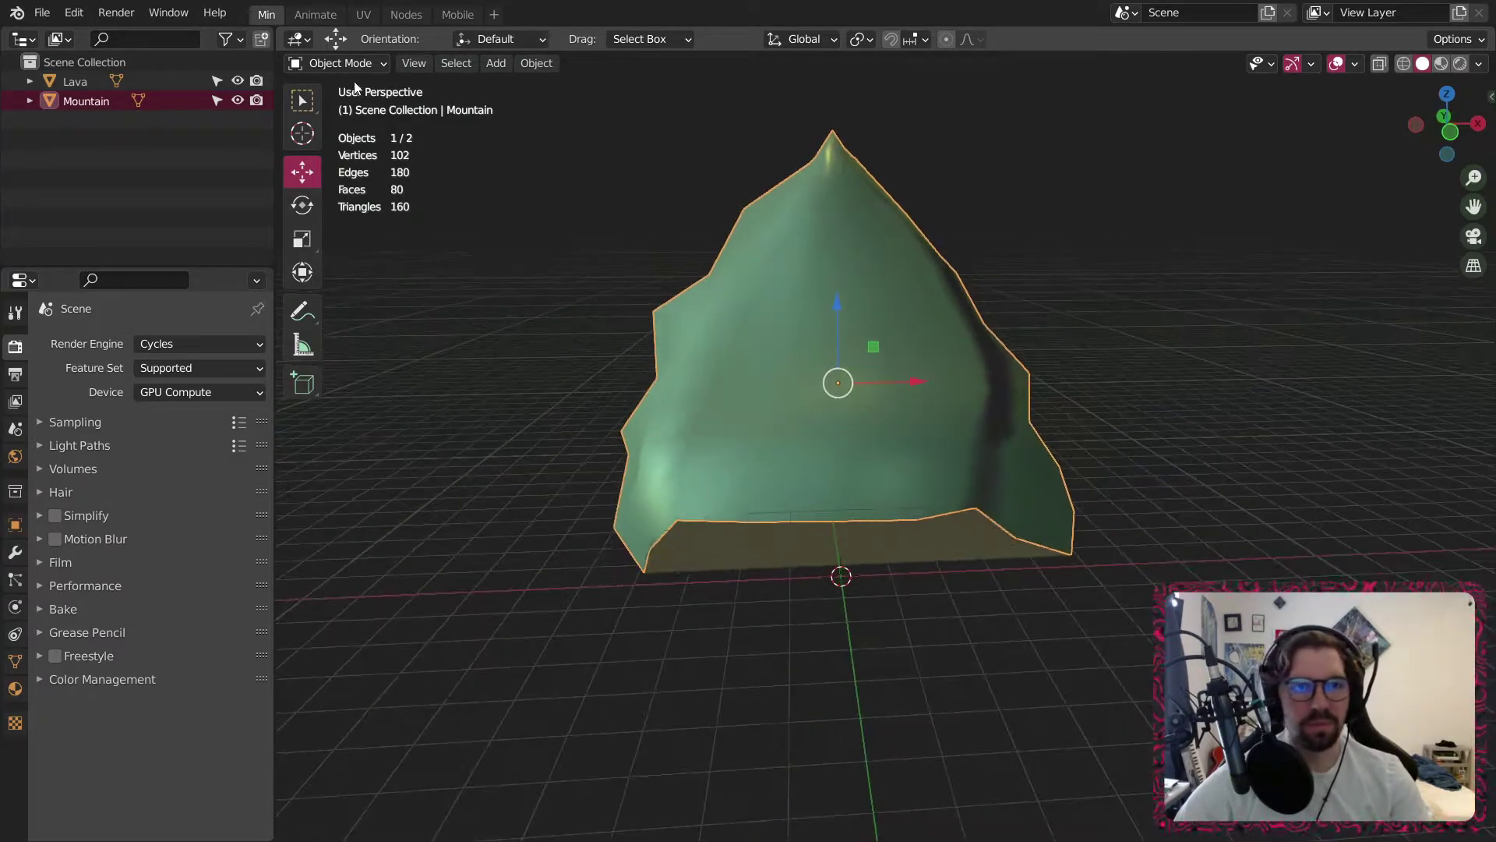
{"action": "left_click", "coordinate": [16, 552]}
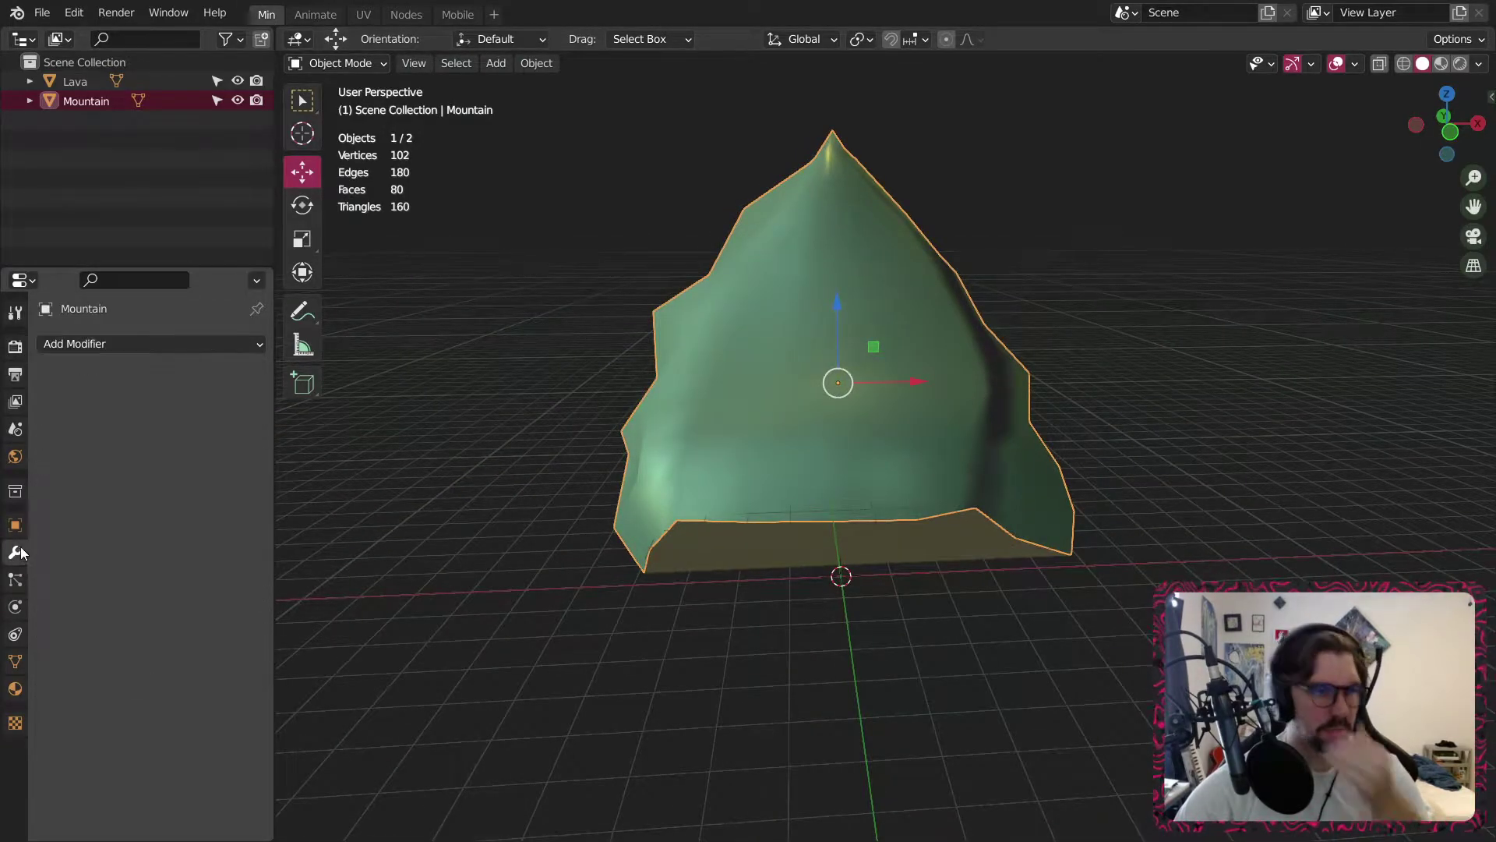
{"action": "left_click", "coordinate": [157, 343]}
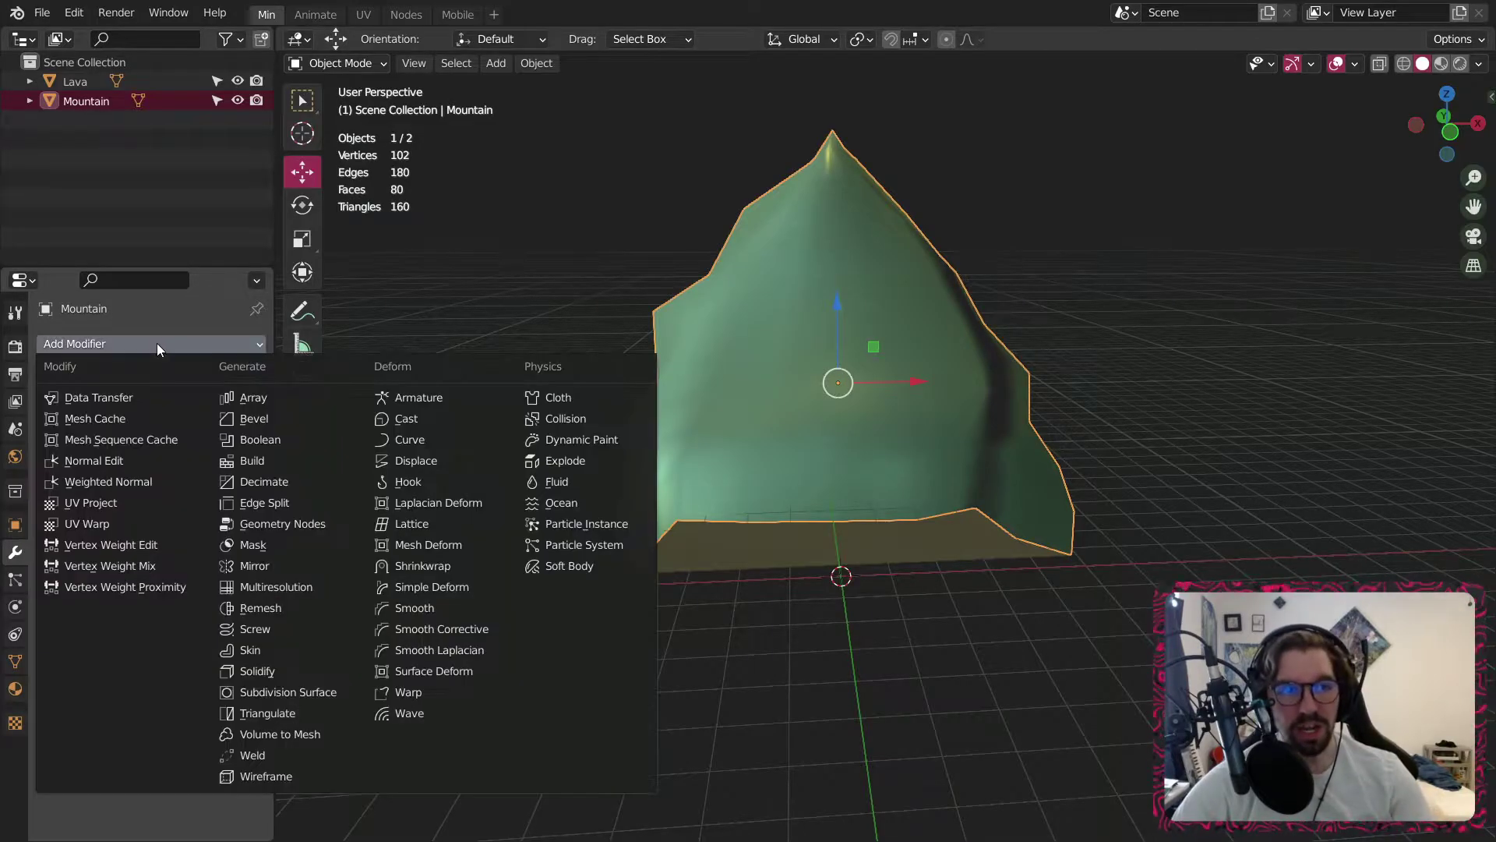
{"action": "left_click", "coordinate": [301, 692]}
{"action": "middle_click_drag", "start_coordinate": [897, 343], "coordinate": [747, 324]}
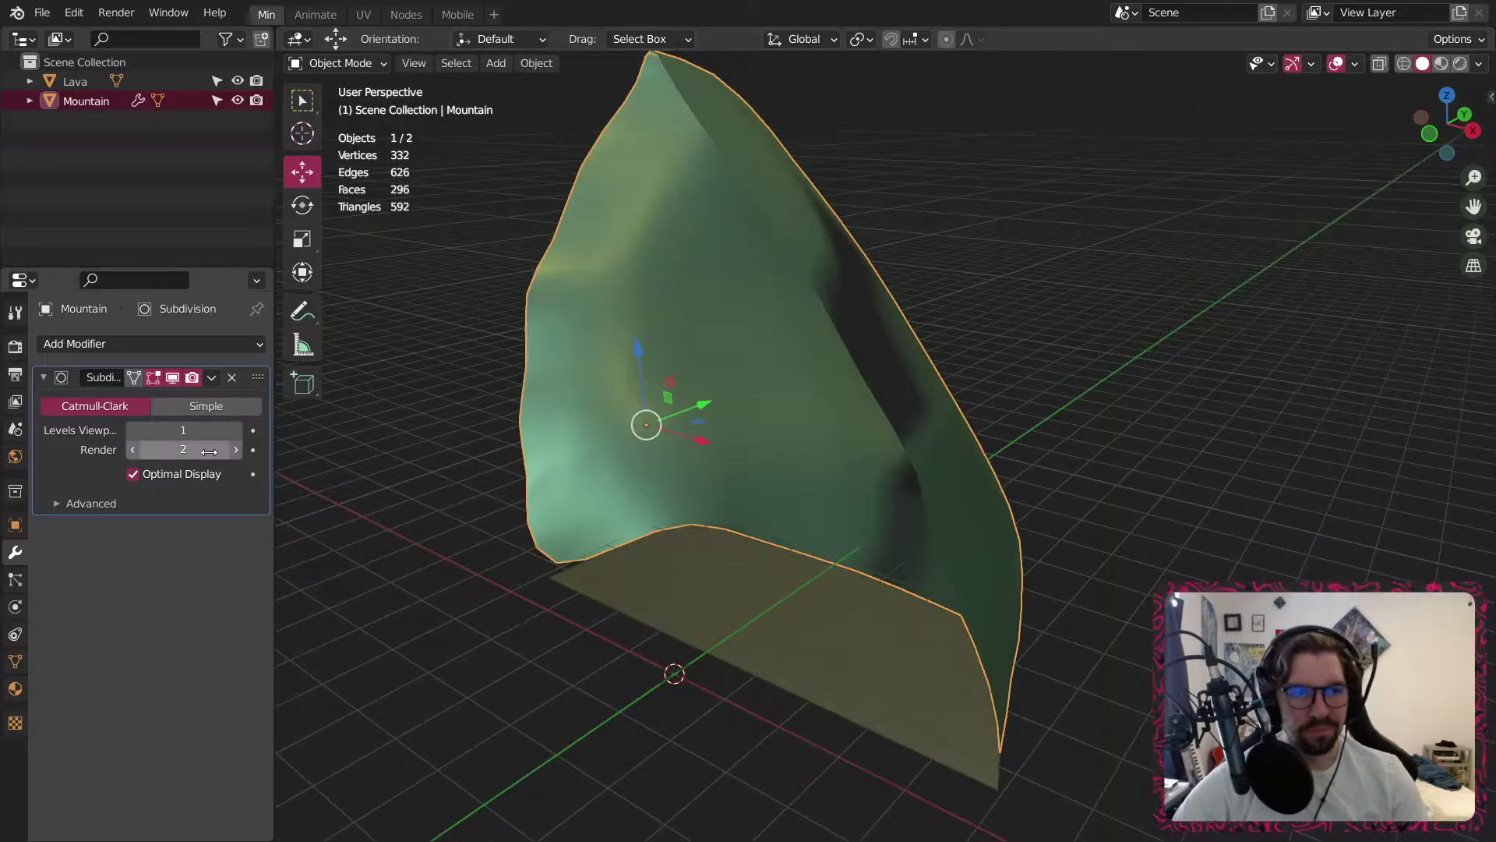
{"action": "left_click", "coordinate": [233, 377]}
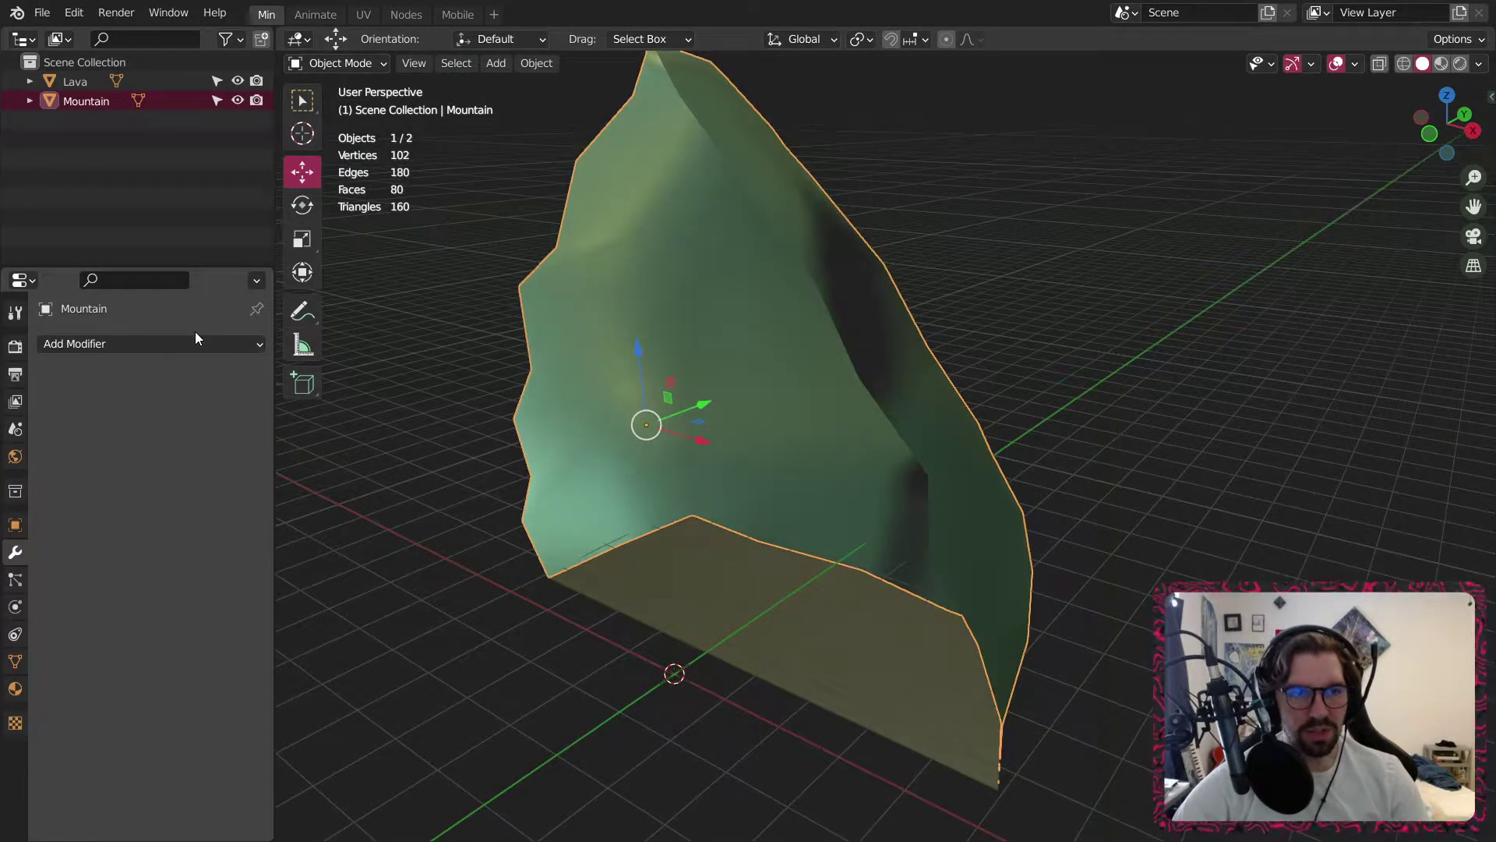
Add a Solidify modifier to the Mountain object with a thickness of 0.1 m.
{"action": "left_click", "coordinate": [192, 345]}
{"action": "left_click", "coordinate": [265, 671]}
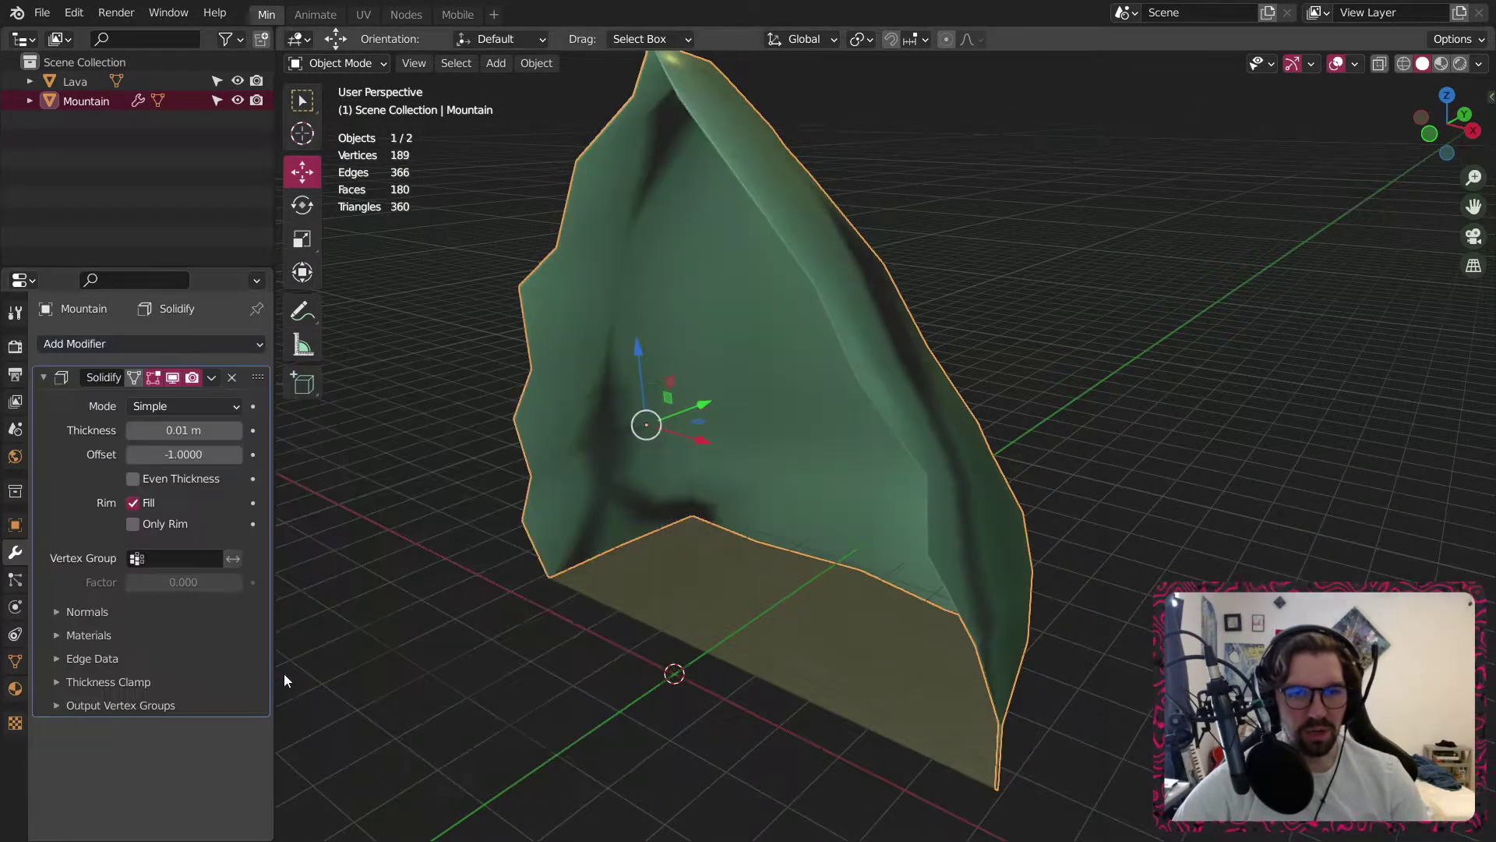
{"action": "middle_click_drag", "start_coordinate": [536, 486], "coordinate": [264, 462]}
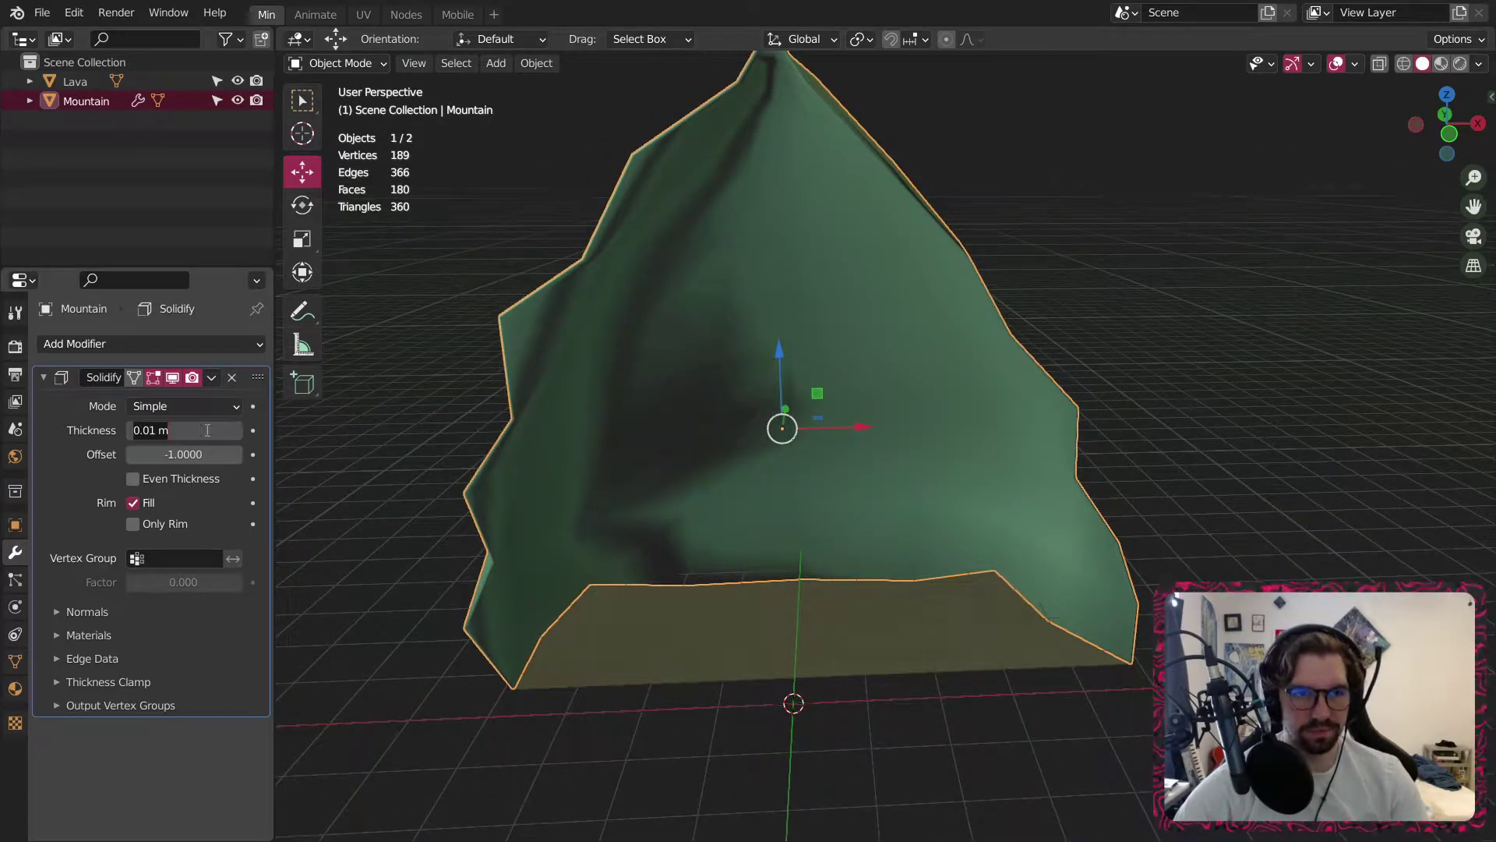
{"action": "type", "text": "0.1"}
{"action": "key", "text": "Return"}
Set the Solidify modifier's thickness to -0.1 m so the walls thicken in the opposite direction.
{"action": "middle_click_drag", "start_coordinate": [896, 74], "coordinate": [801, 218]}
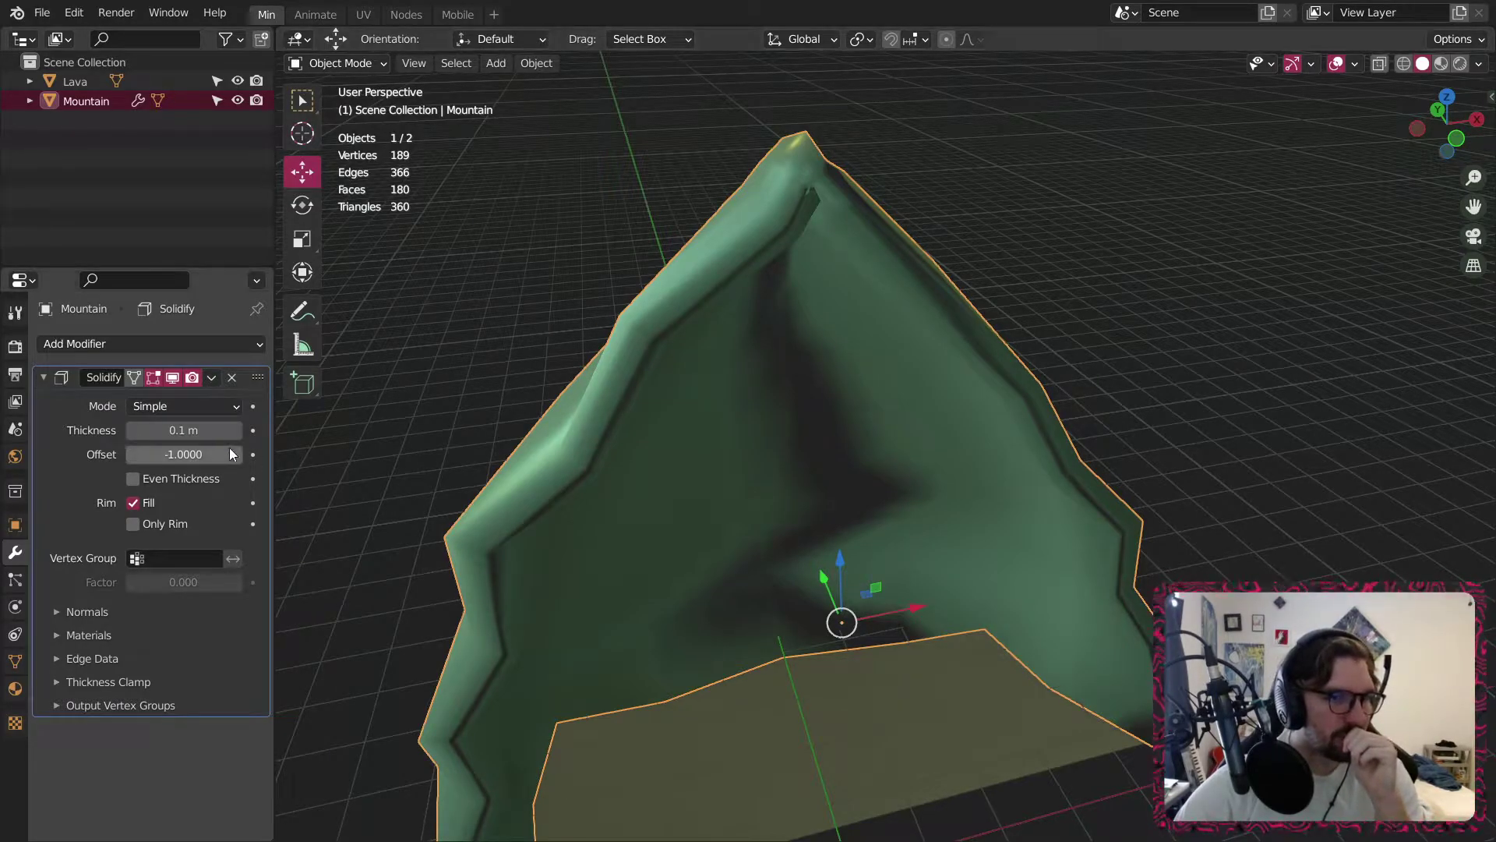
{"action": "type", "text": "-0.1"}
{"action": "key", "text": "Return"}
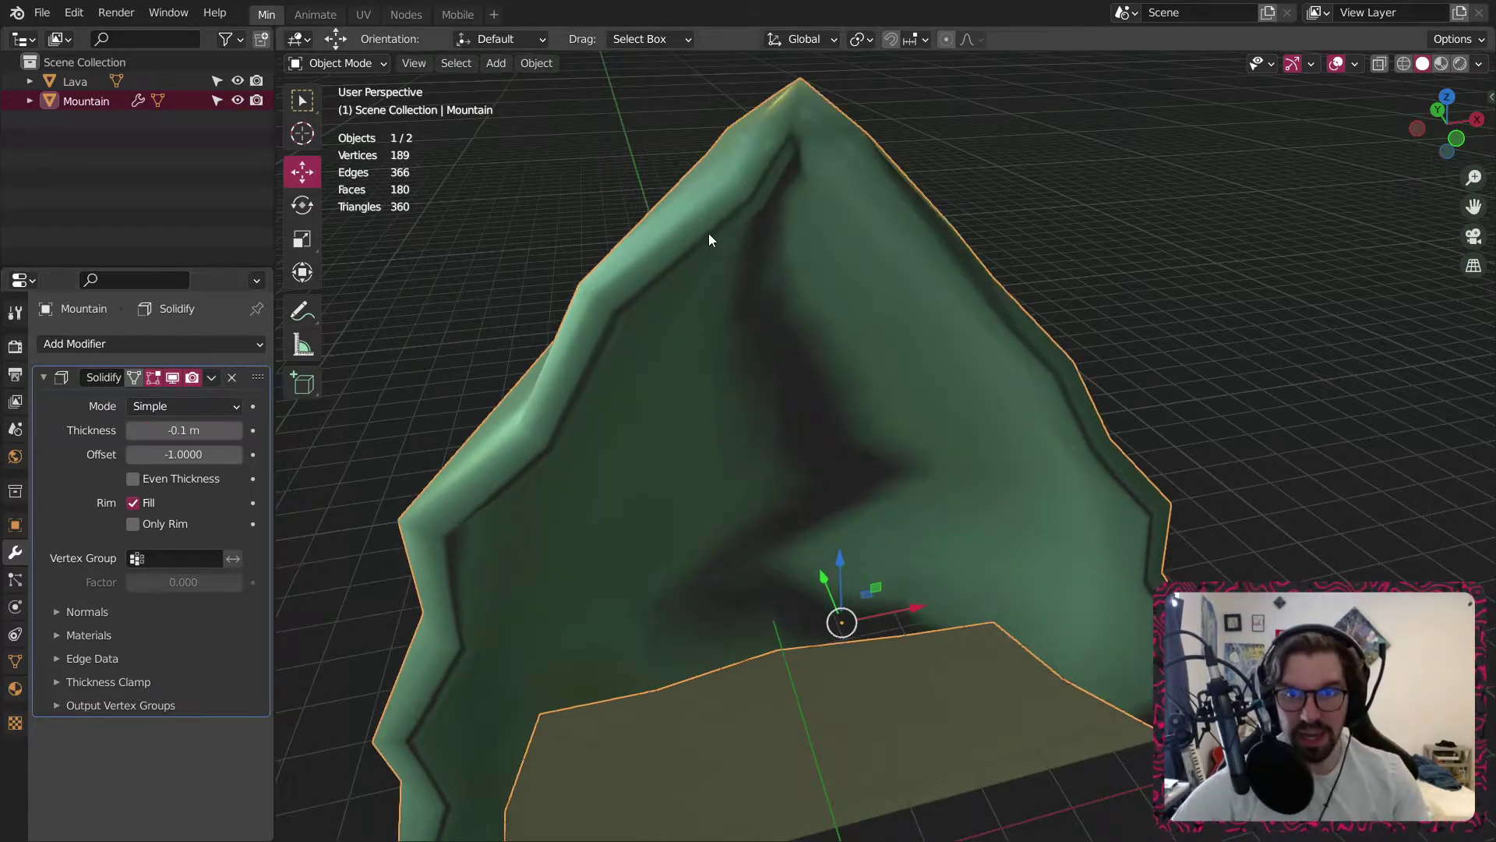
Examine the thickened walls, rim and interior of the mountain from several angles, with nothing selected.
{"action": "middle_click_drag", "start_coordinate": [709, 233], "coordinate": [970, 474]}
{"action": "middle_click_drag", "start_coordinate": [872, 472], "coordinate": [756, 488]}
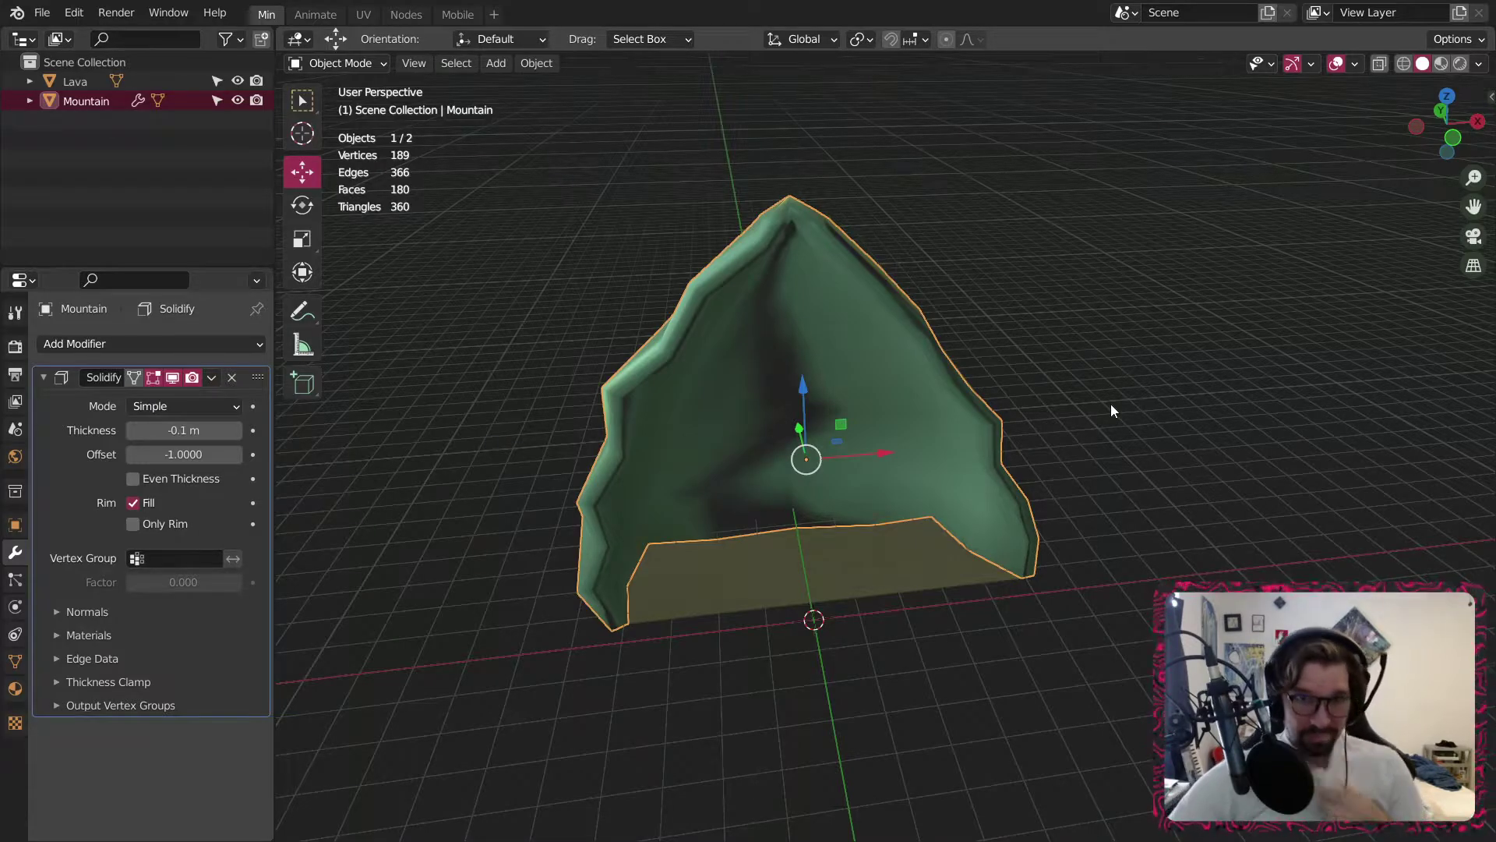
{"action": "middle_click_drag", "start_coordinate": [1083, 327], "coordinate": [737, 480]}
{"action": "scroll", "coordinate": [695, 479], "scroll_direction": "up", "scroll_amount": 3}
{"action": "left_click", "coordinate": [1193, 300]}
{"action": "scroll", "coordinate": [1122, 330], "scroll_direction": "down", "scroll_amount": 5}
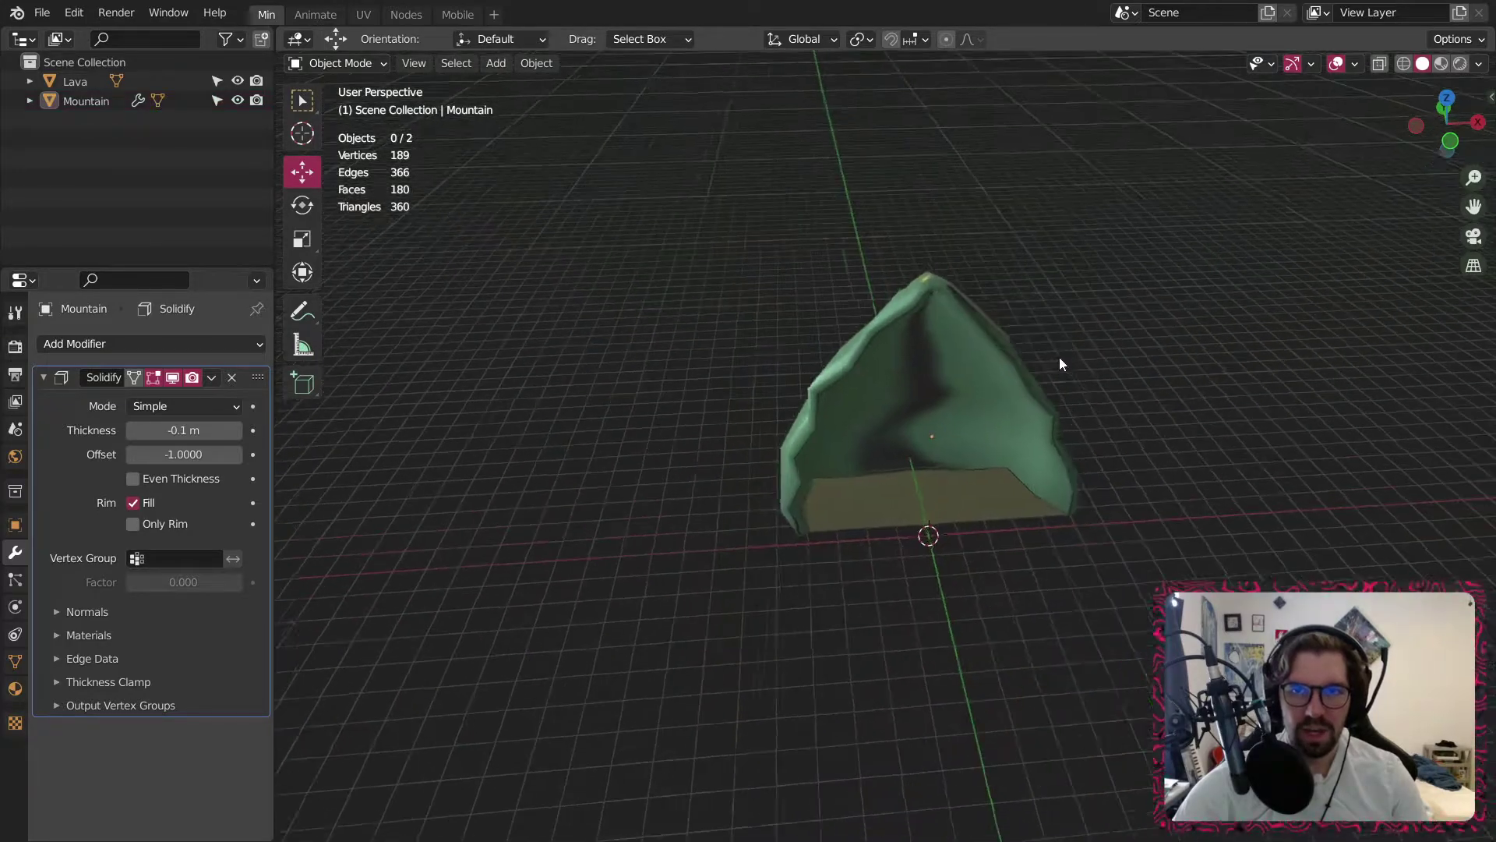
{"action": "middle_click_drag", "start_coordinate": [1059, 357], "coordinate": [1028, 351]}
{"action": "scroll", "coordinate": [891, 418], "scroll_direction": "up", "scroll_amount": 4}
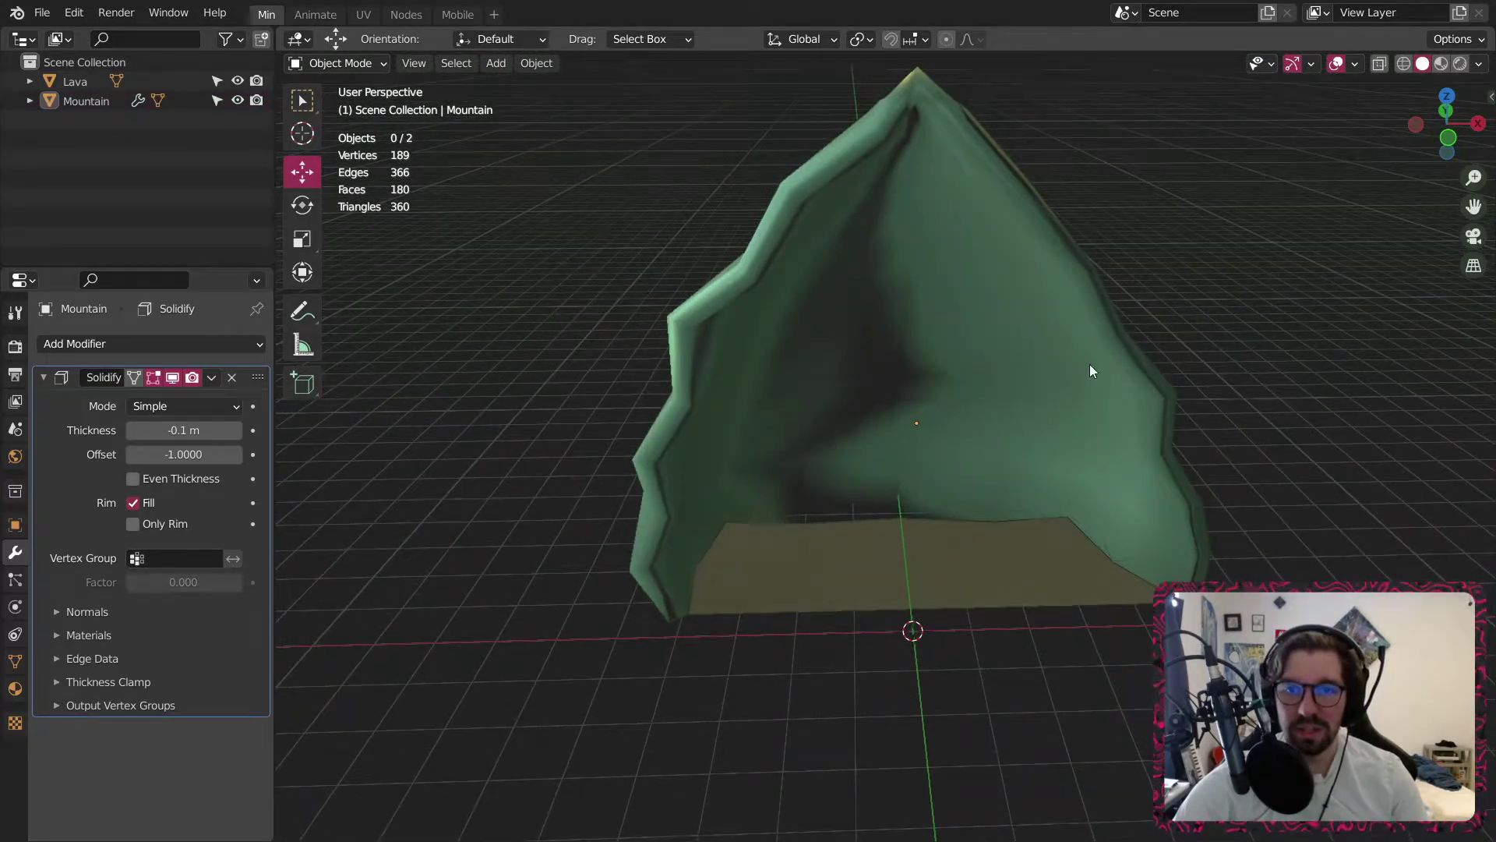
{"action": "scroll", "coordinate": [932, 385], "scroll_direction": "up", "scroll_amount": 4}
{"action": "scroll", "coordinate": [932, 369], "scroll_direction": "down", "scroll_amount": 4}
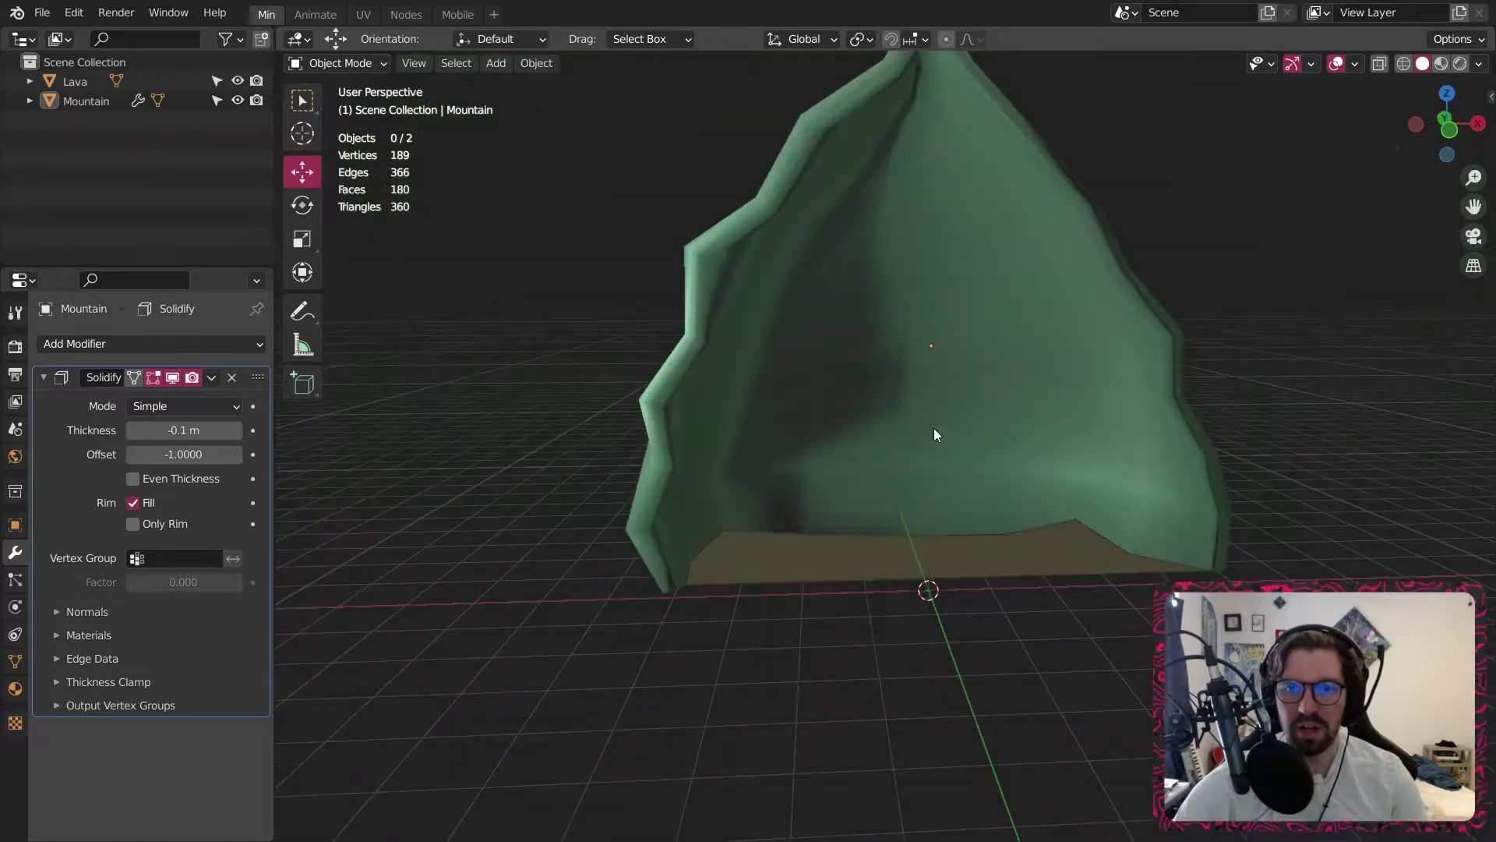
{"action": "scroll", "coordinate": [1195, 239], "scroll_direction": "down", "scroll_amount": 5}
Select both the Mountain and Lava objects and scale them uniformly by about 3.533.
{"action": "left_click_drag", "start_coordinate": [1178, 280], "coordinate": [667, 648]}
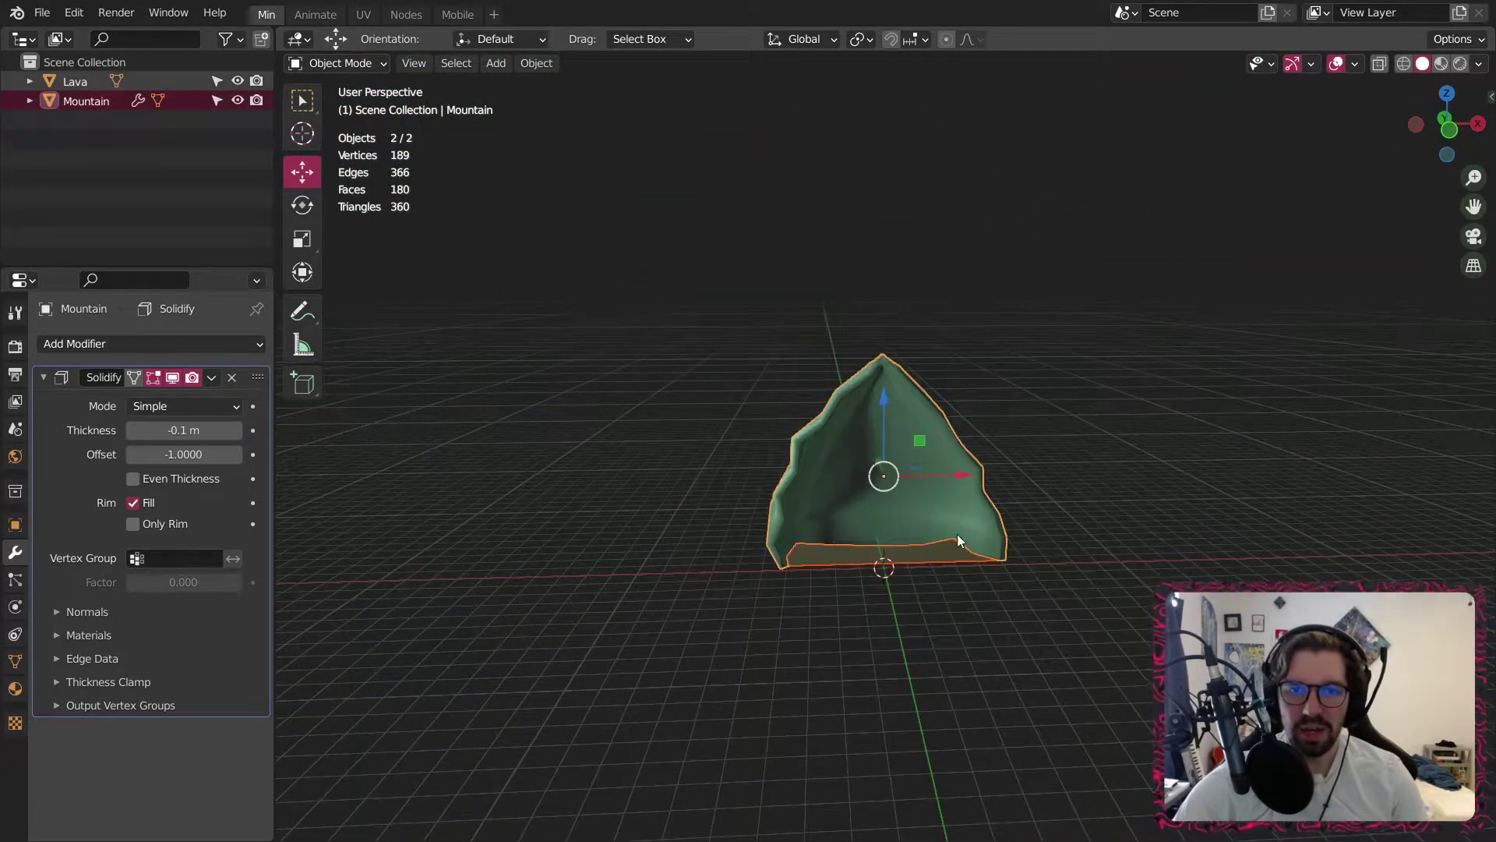
{"action": "key", "text": "s"}
{"action": "left_click", "coordinate": [552, 404]}
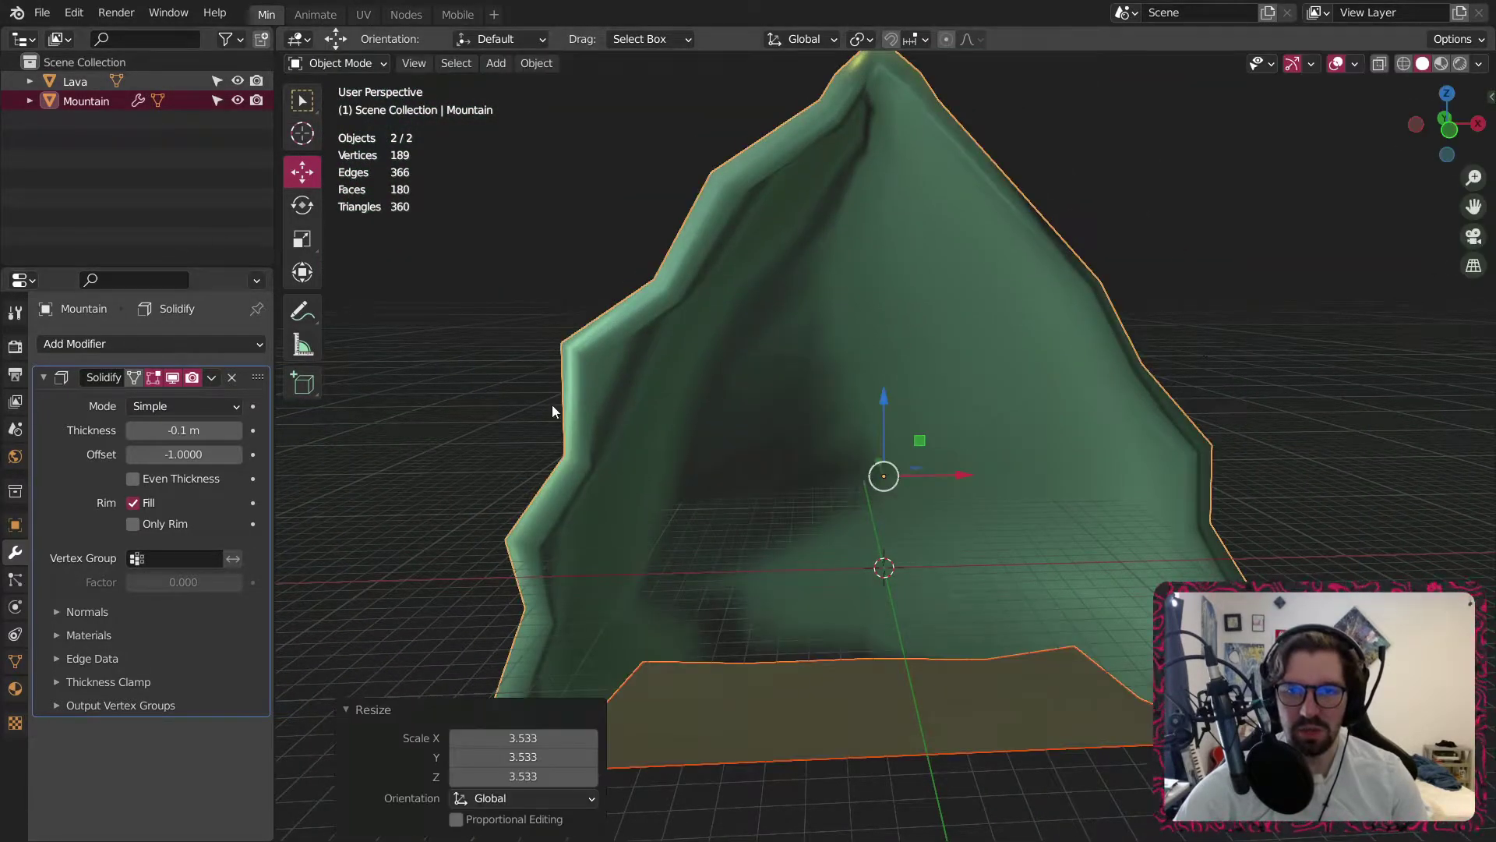
Raise the Mountain and Lava objects together about 8.08 m along Z and about 0.95 m more, bringing their base near the ground grid.
{"action": "scroll", "coordinate": [761, 437], "scroll_direction": "down", "scroll_amount": 3}
{"action": "key", "text": "g"}
{"action": "key", "text": "z"}
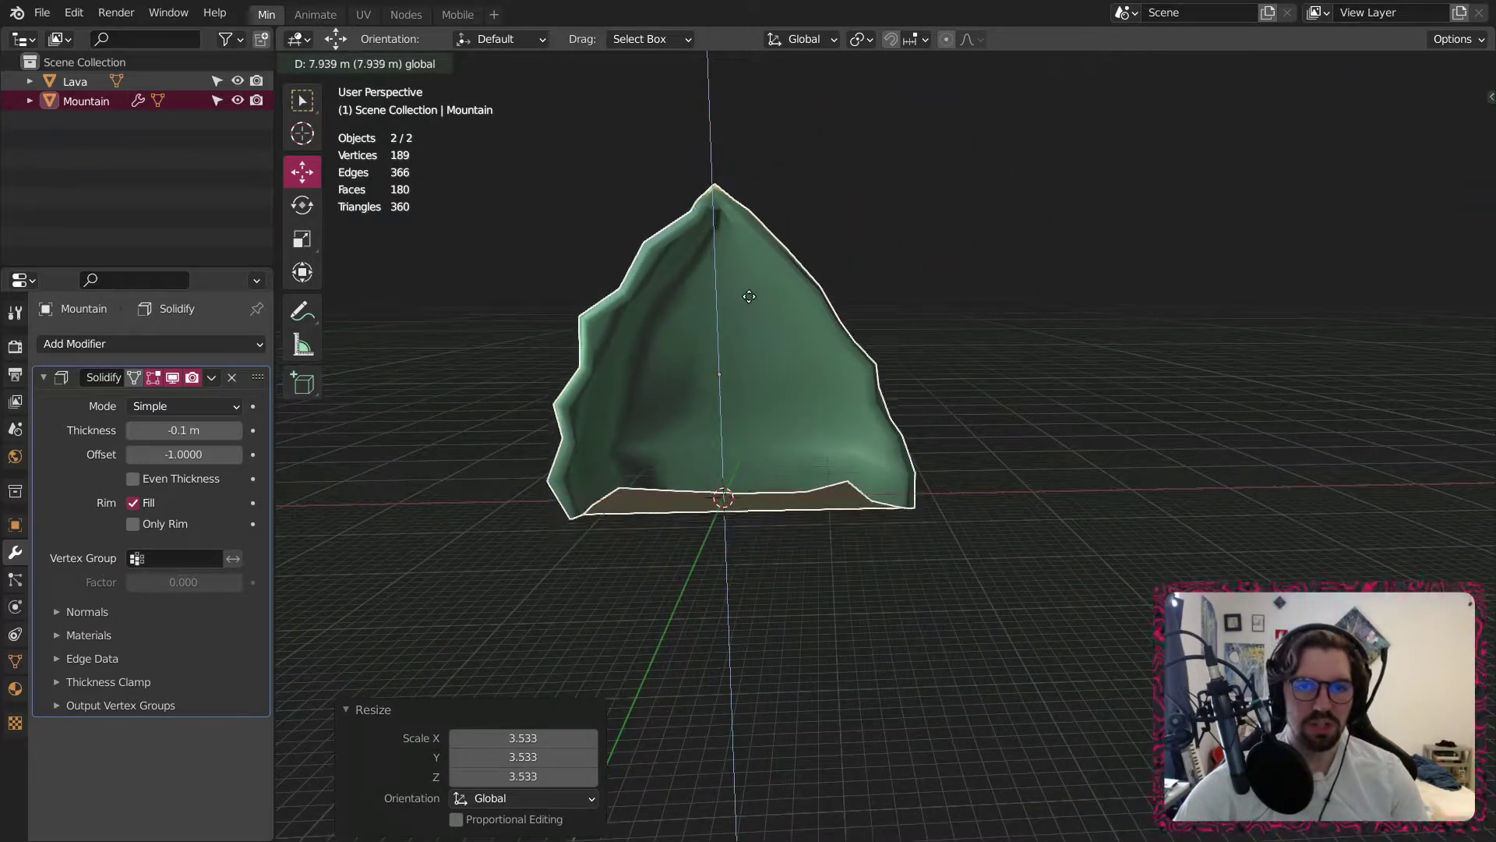
{"action": "left_click", "coordinate": [757, 270]}
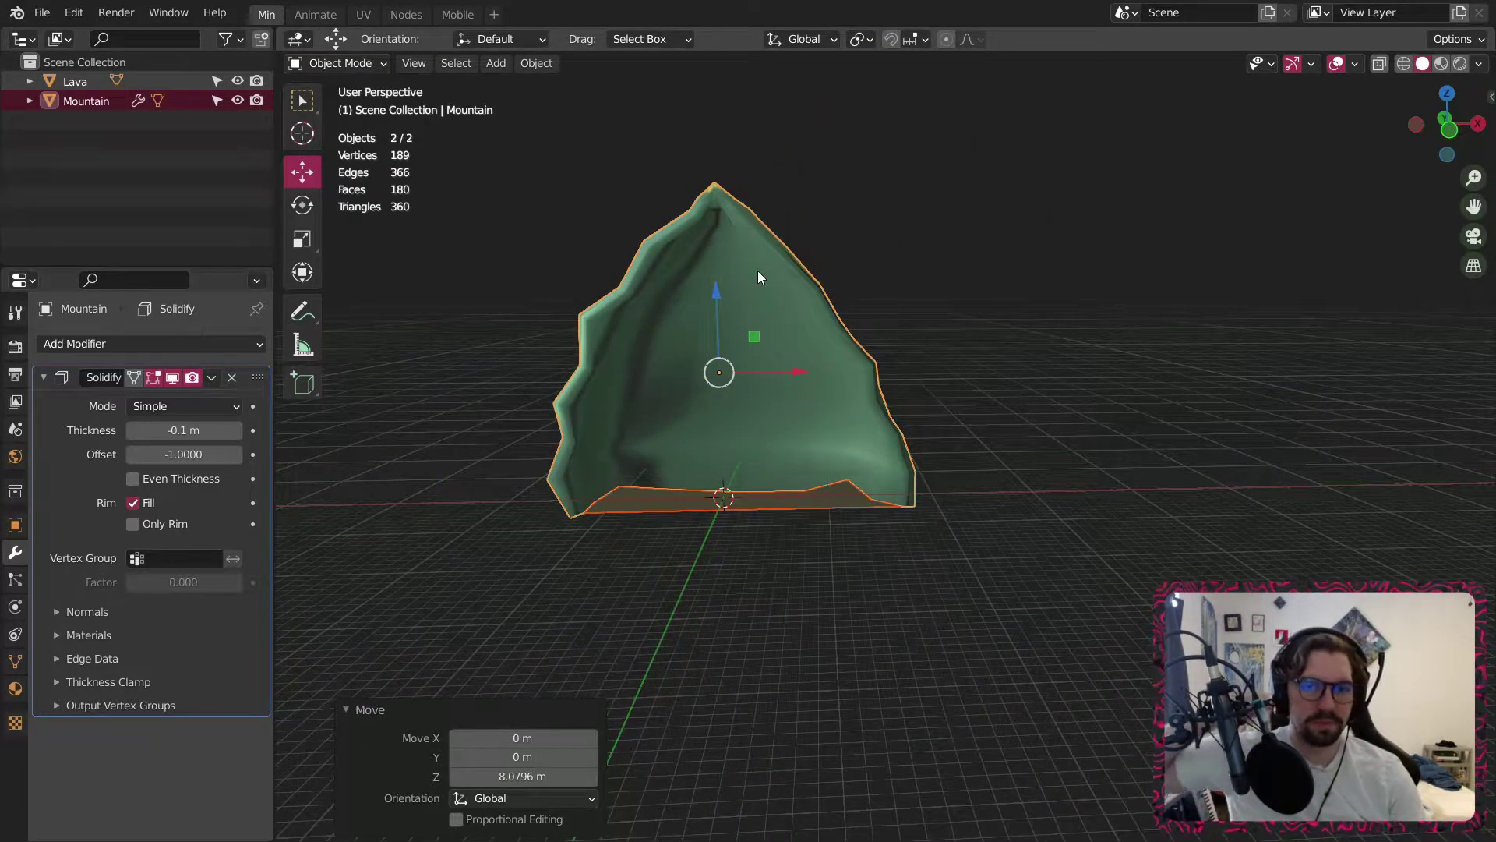
{"action": "middle_click_drag", "start_coordinate": [757, 270], "coordinate": [876, 317], "text": "shift"}
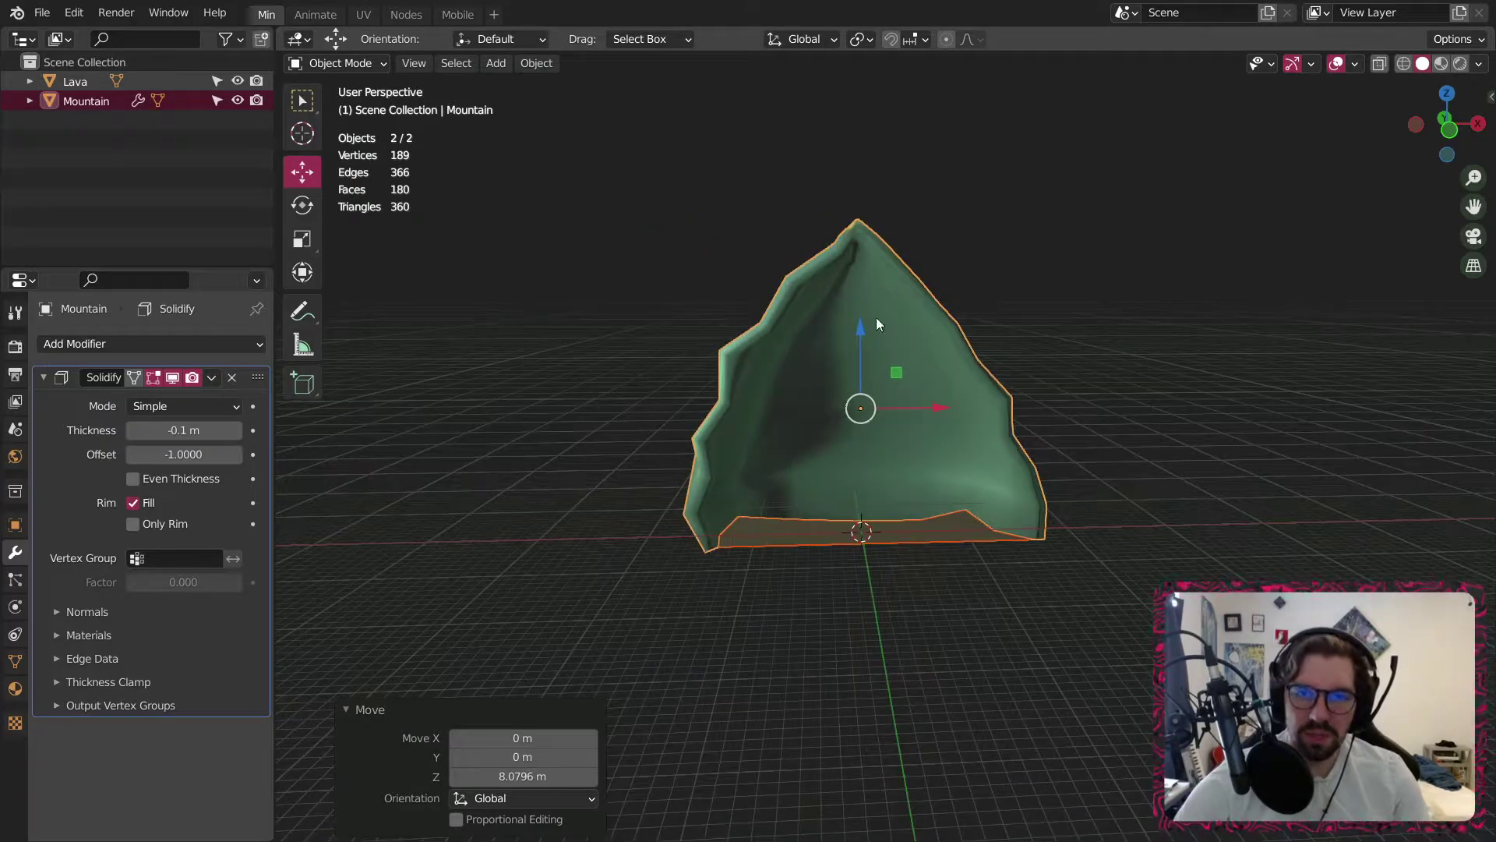
{"action": "left_click_drag", "start_coordinate": [860, 335], "coordinate": [865, 324]}
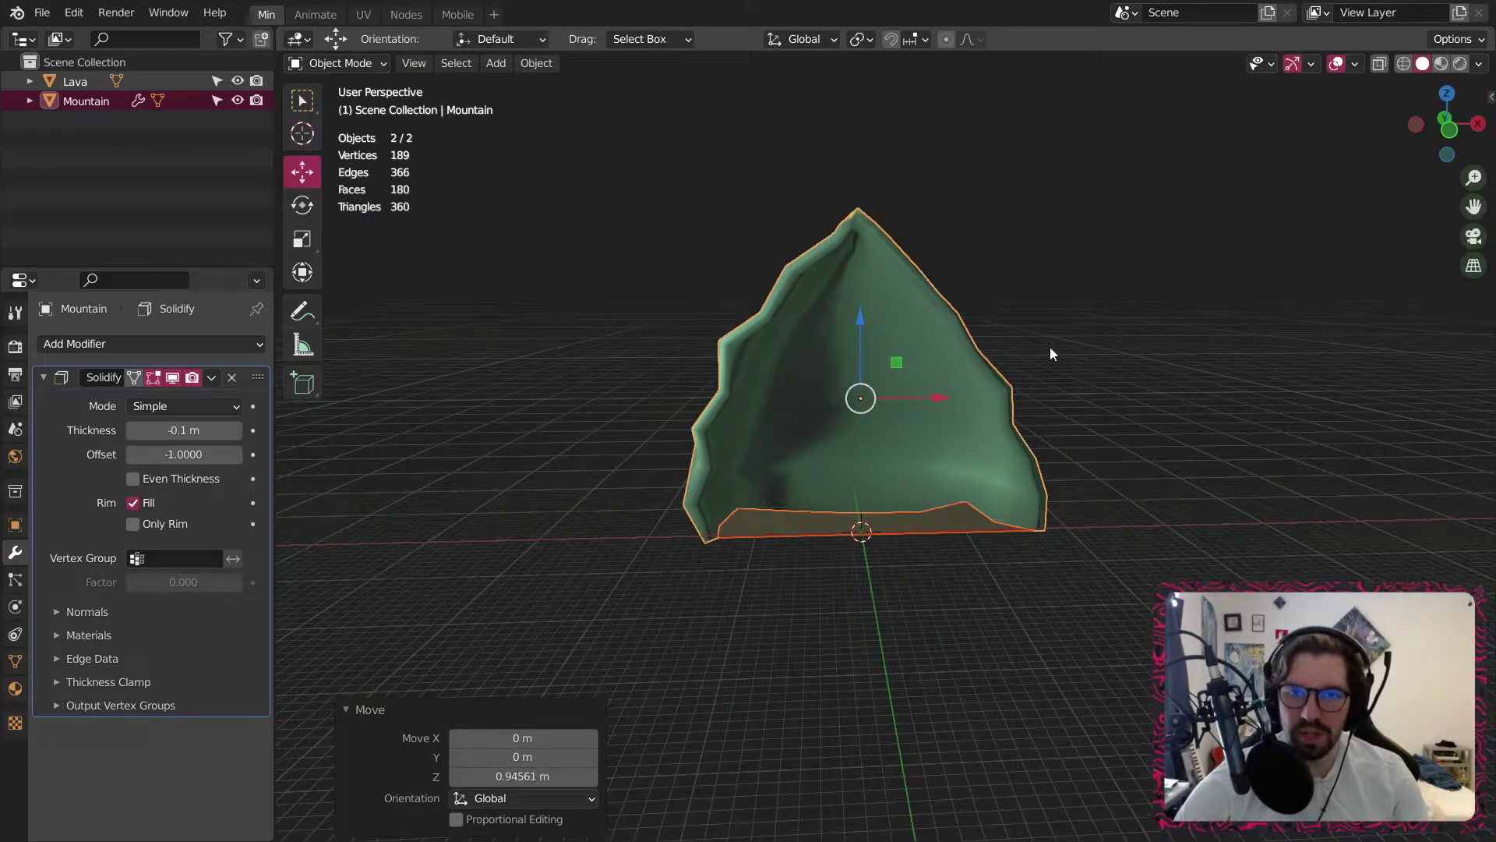
Scale both objects uniformly by about 1.141, raise them about 1.95 m along Z, and leave nothing selected.
{"action": "key", "text": "s"}
{"action": "left_click", "coordinate": [1075, 348]}
{"action": "key", "text": "g"}
{"action": "key", "text": "z"}
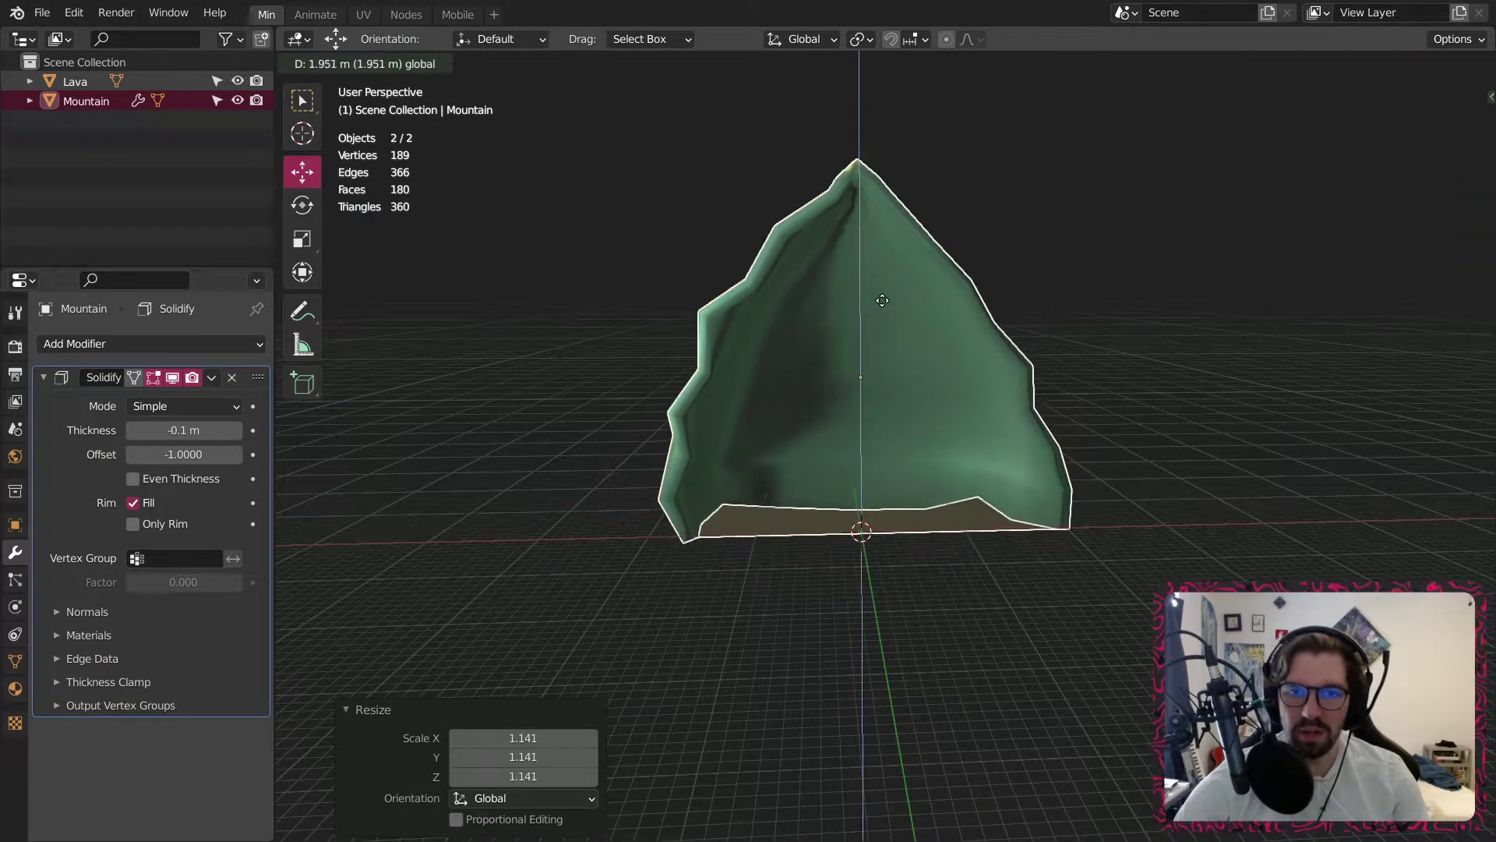
{"action": "left_click", "coordinate": [883, 300]}
{"action": "scroll", "coordinate": [933, 373], "scroll_direction": "up", "scroll_amount": 3}
{"action": "left_click", "coordinate": [1226, 317]}
{"action": "middle_click_drag", "start_coordinate": [984, 499], "coordinate": [709, 461]}
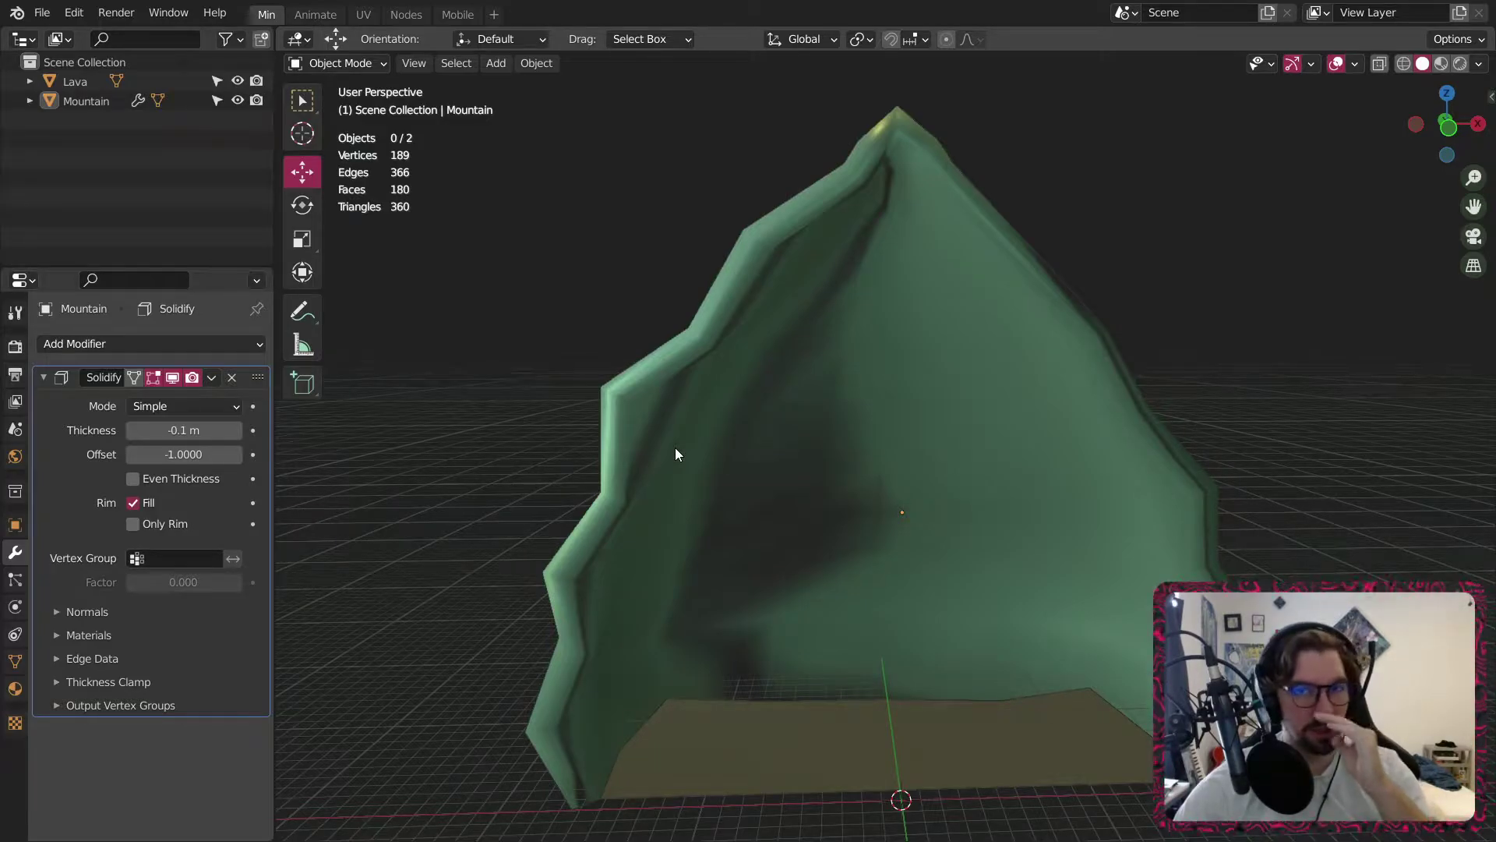
{"action": "middle_click_drag", "start_coordinate": [675, 448], "coordinate": [752, 548]}
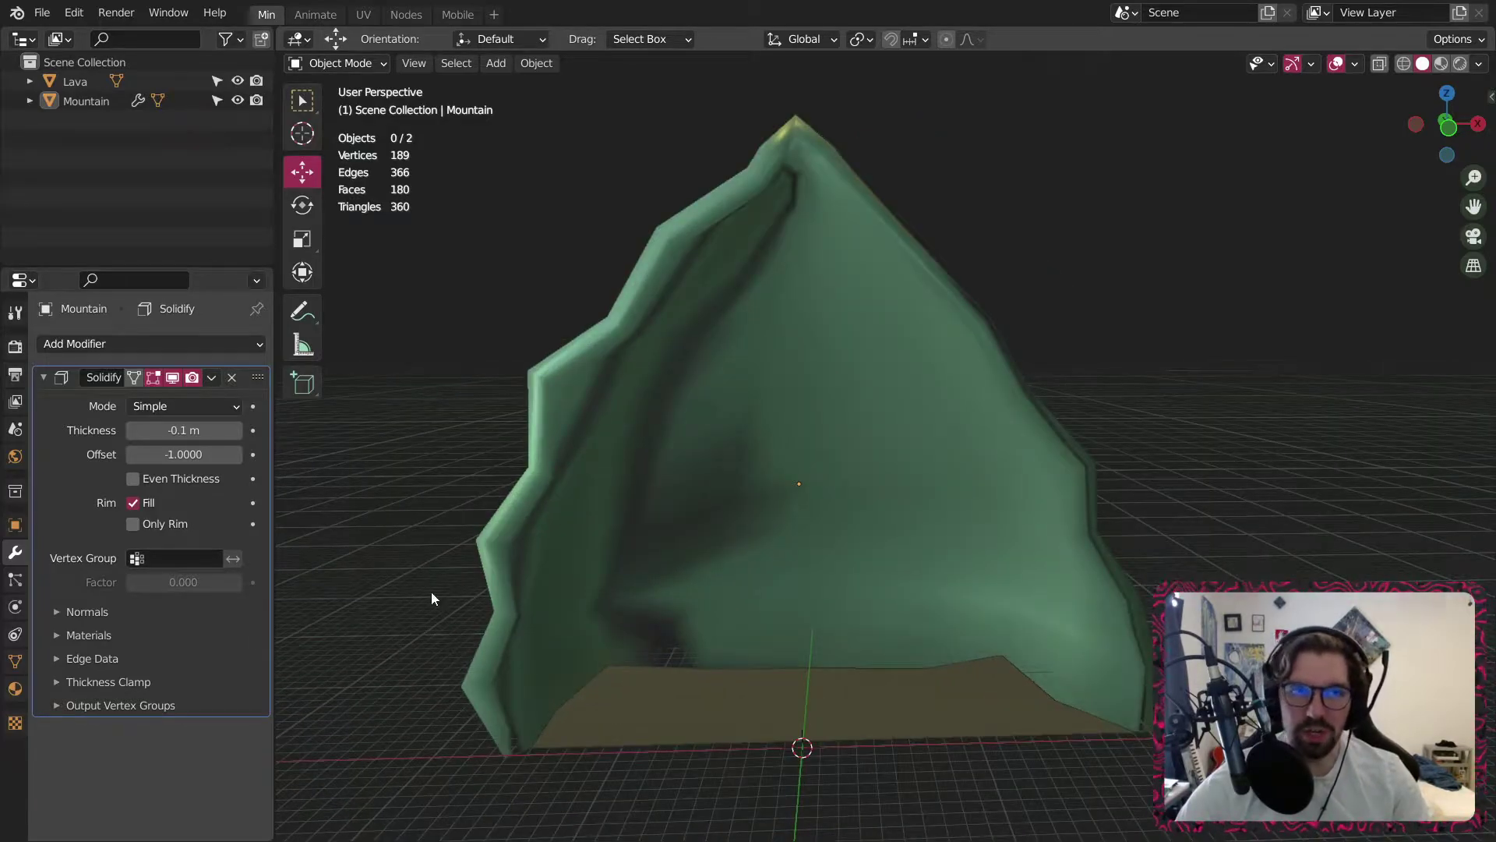
Add a 2 m cube at the world origin, in front of the mountain's opening.
{"action": "left_click", "coordinate": [496, 63]}
{"action": "mouse_move", "coordinate": [518, 77]}
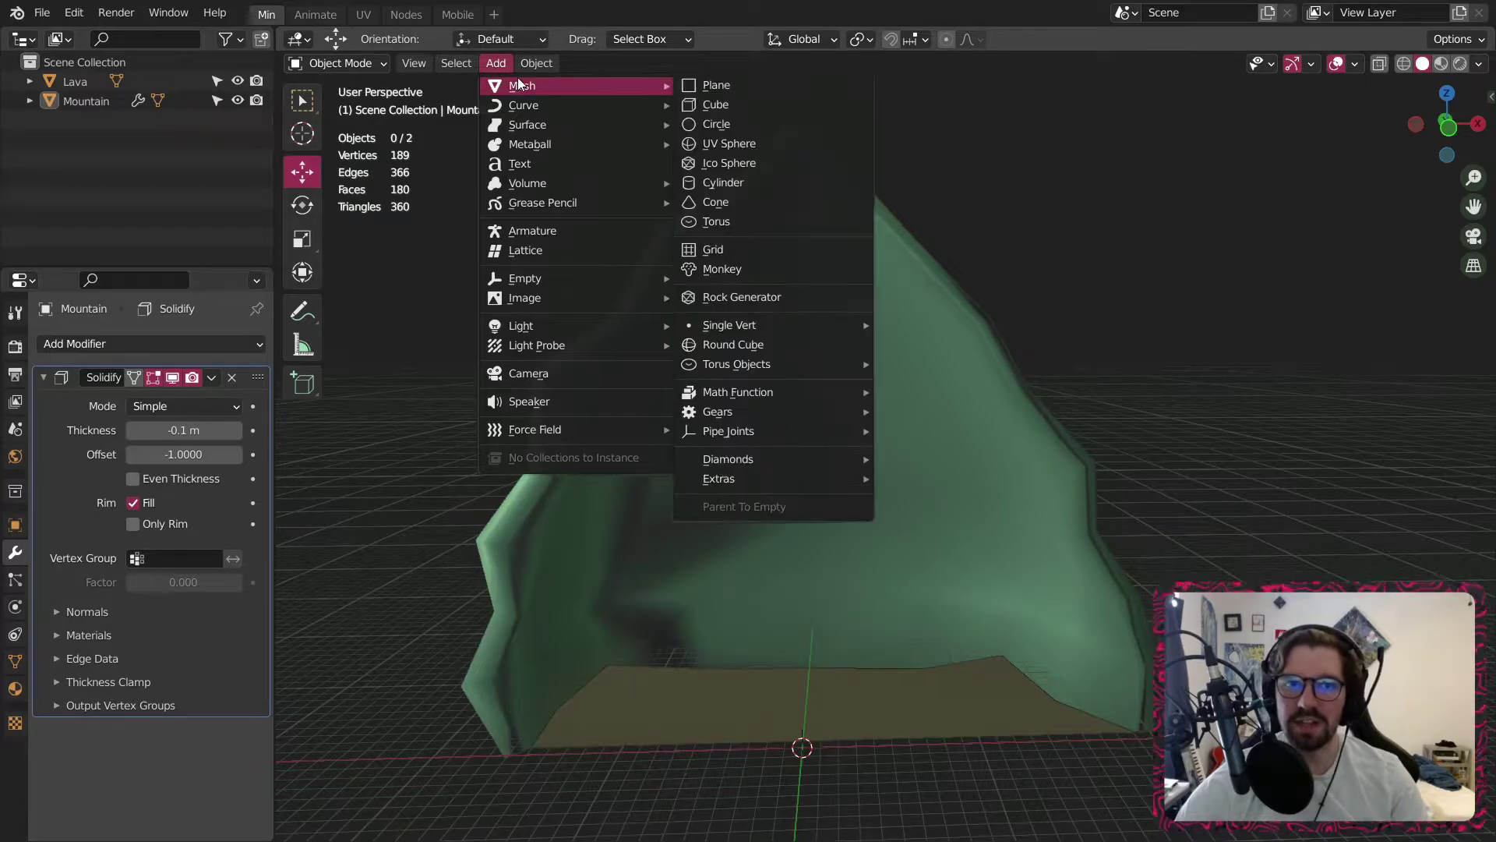
{"action": "left_click", "coordinate": [727, 105]}
{"action": "scroll", "coordinate": [736, 330], "scroll_direction": "down", "scroll_amount": 7}
{"action": "scroll", "coordinate": [756, 443], "scroll_direction": "up", "scroll_amount": 4}
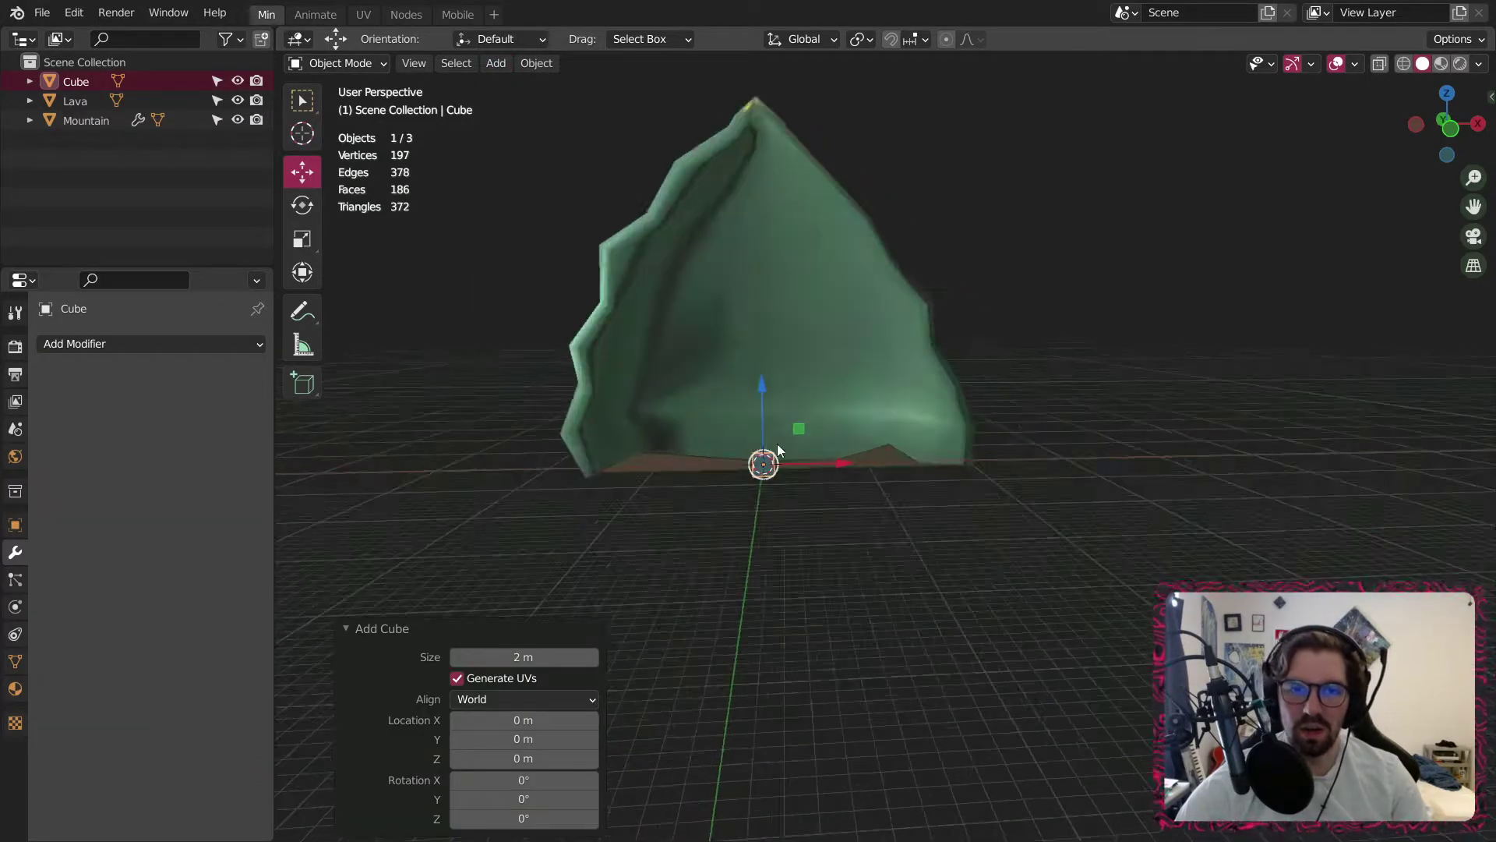
{"action": "middle_click_drag", "start_coordinate": [778, 443], "coordinate": [710, 553]}
Scale the cube by about 8.966 along X and about 7.46 along Y to form a wide platform.
{"action": "left_click", "coordinate": [302, 239]}
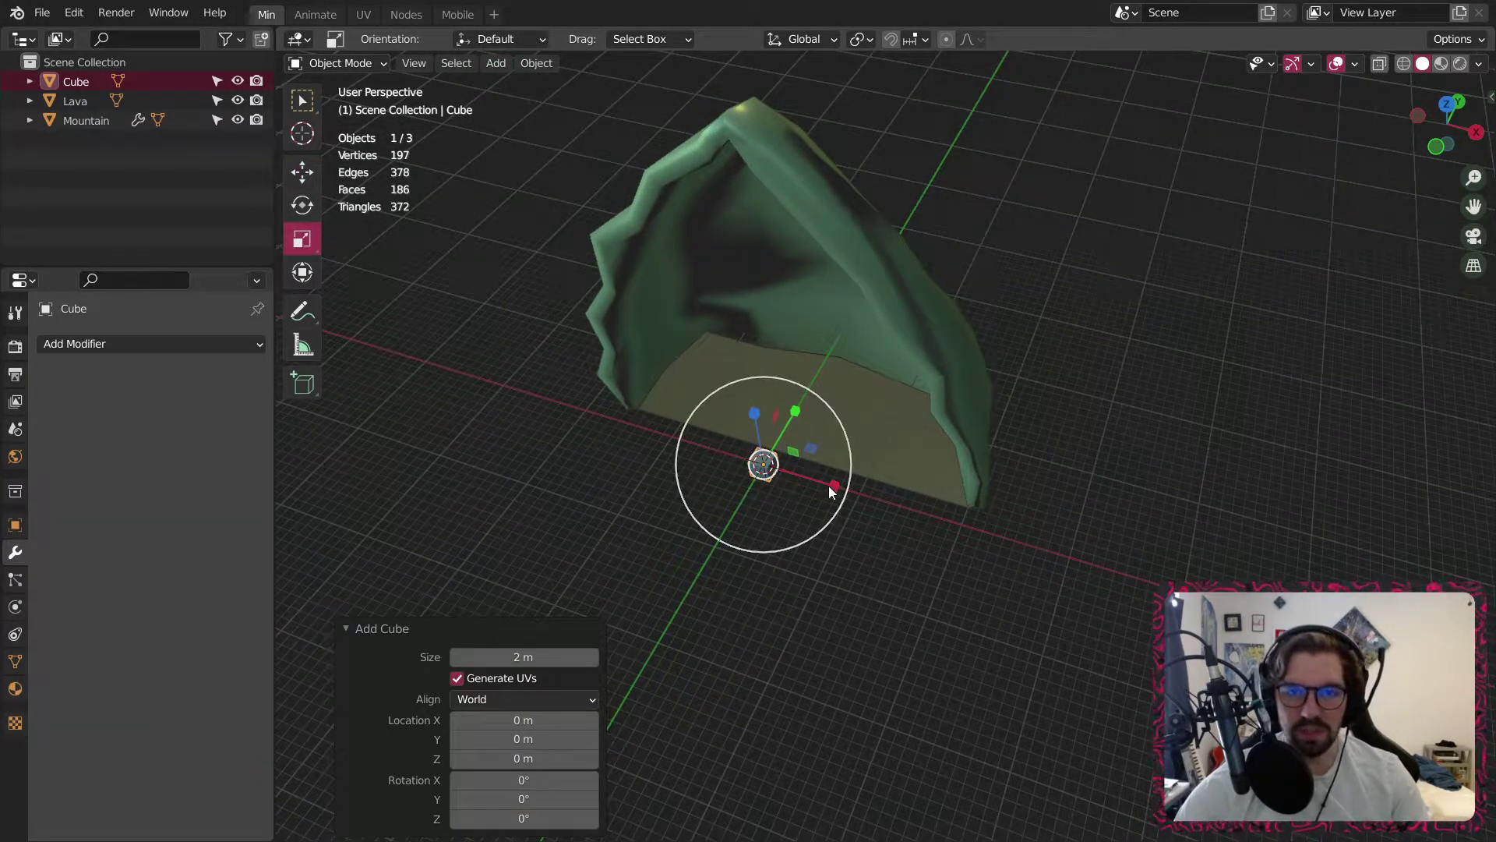
{"action": "left_click_drag", "start_coordinate": [836, 488], "coordinate": [1140, 442]}
{"action": "middle_click_drag", "start_coordinate": [1140, 442], "coordinate": [839, 452]}
{"action": "key", "text": "s"}
{"action": "key", "text": "y"}
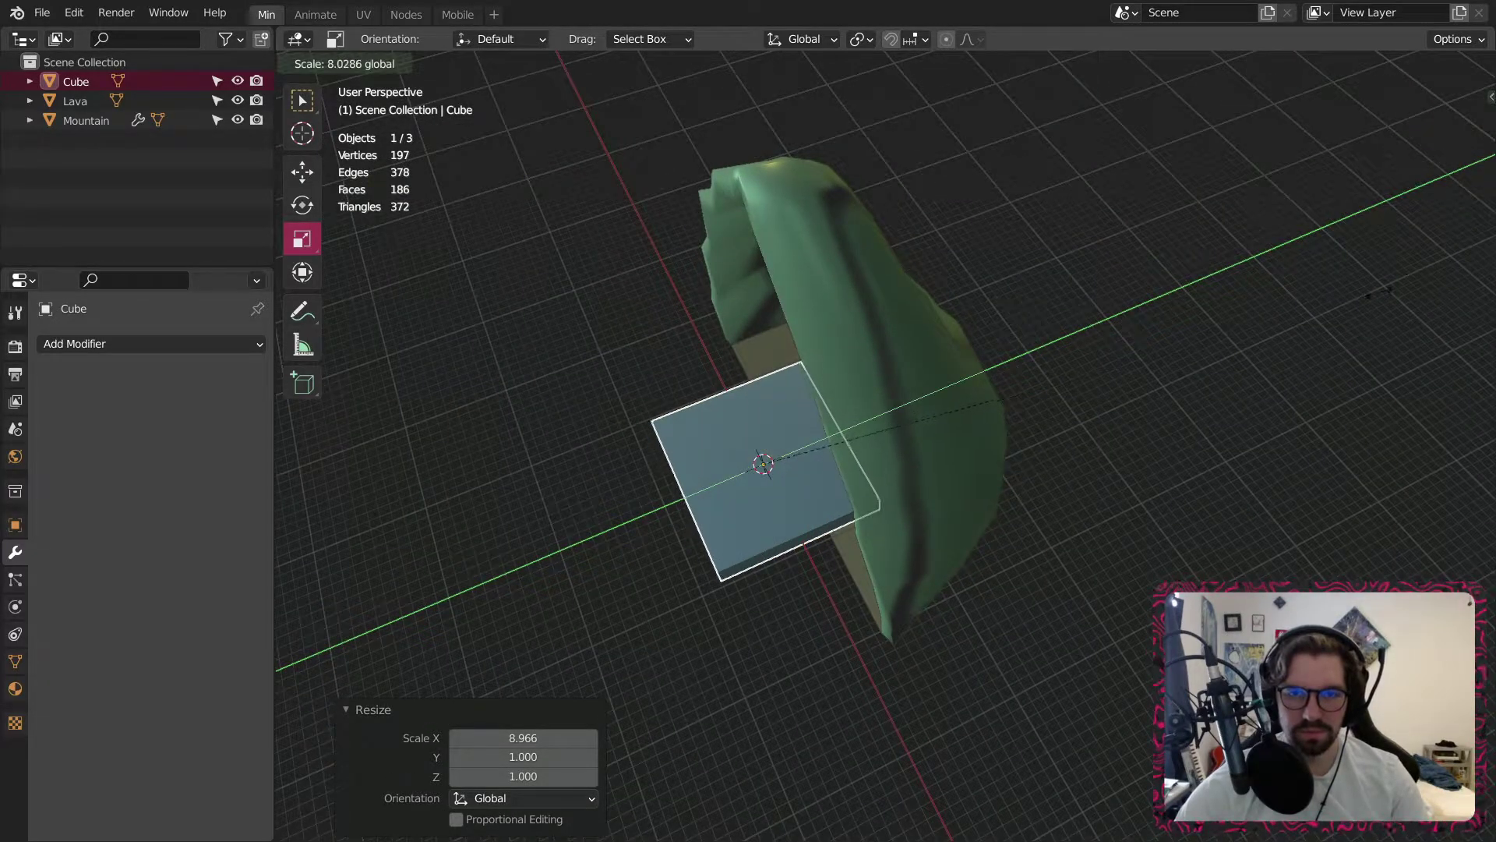
{"action": "left_click", "coordinate": [988, 403]}
{"action": "middle_click_drag", "start_coordinate": [988, 404], "coordinate": [747, 422]}
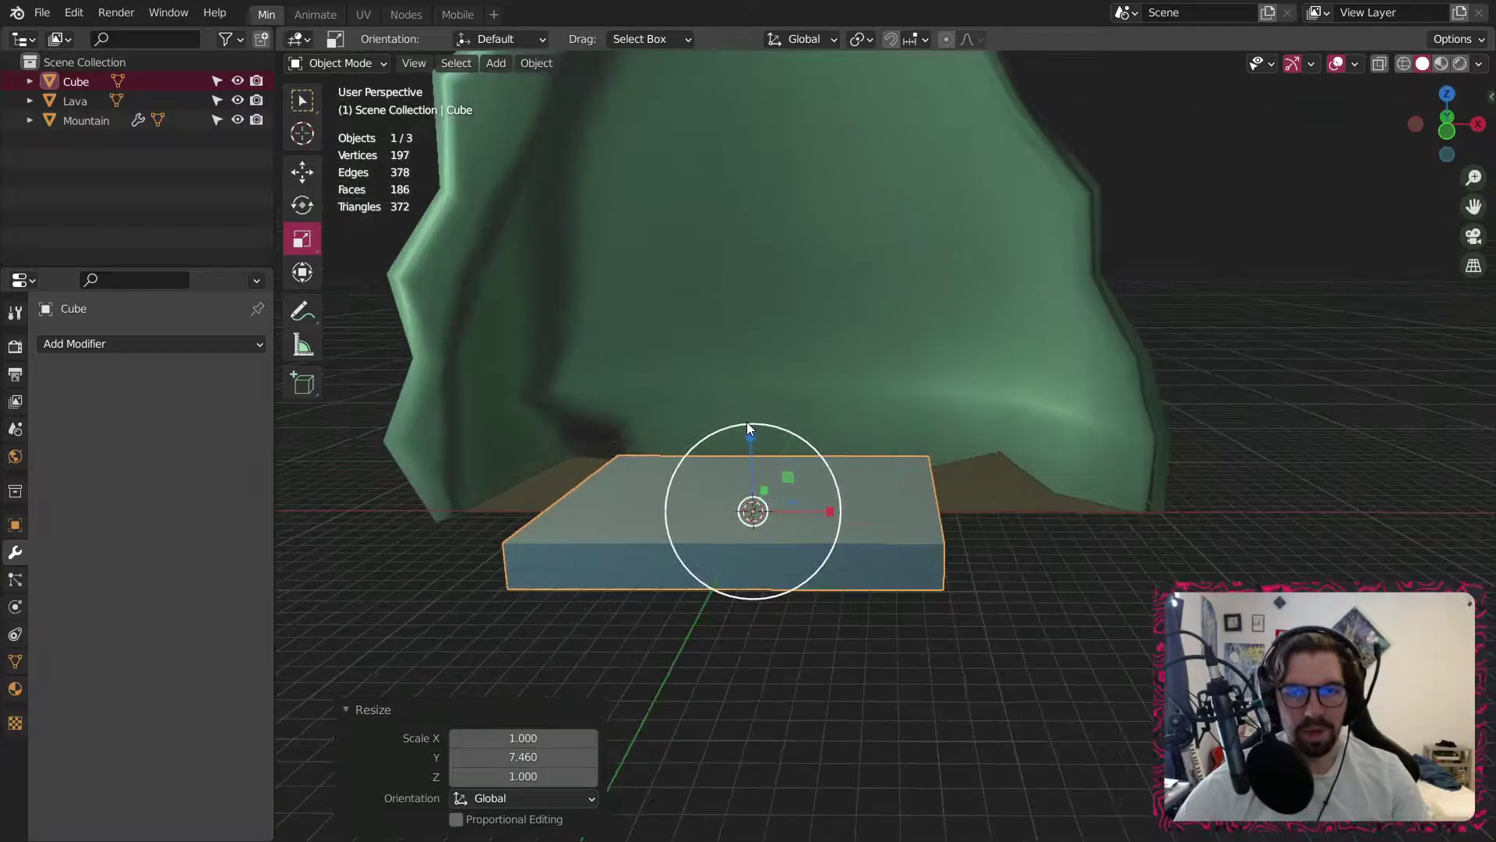
Flatten the platform by scaling it about 0.422 along Z, and stretch it further along Y.
{"action": "left_click_drag", "start_coordinate": [751, 438], "coordinate": [756, 483]}
{"action": "middle_click_drag", "start_coordinate": [756, 483], "coordinate": [843, 508]}
{"action": "key", "text": "s"}
{"action": "key", "text": "y"}
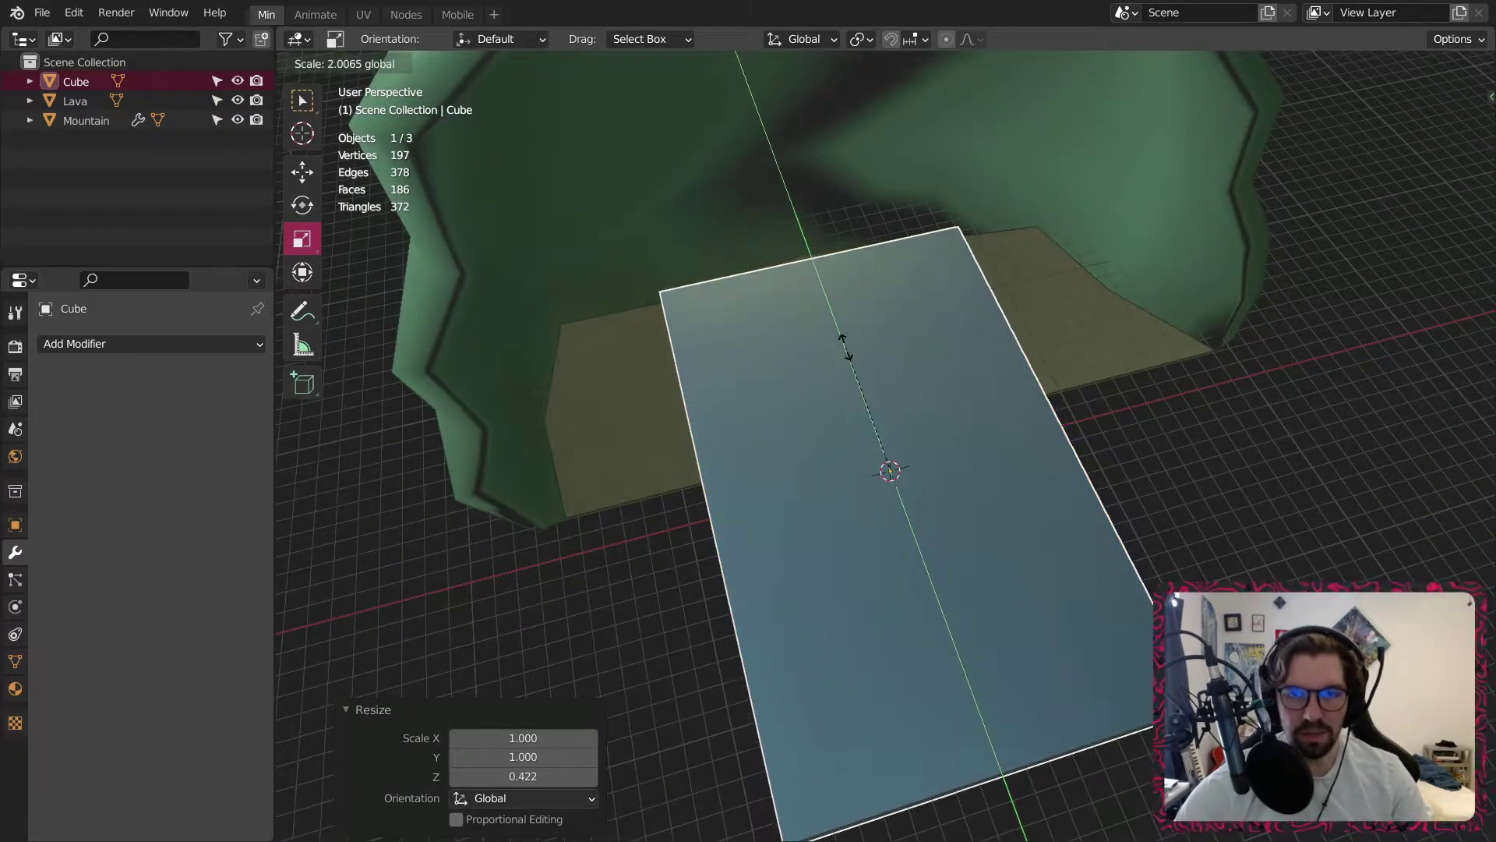
{"action": "left_click", "coordinate": [852, 382]}
Move the platform about 14.18 m along Y into the mountain and about -8.94 m along X.
{"action": "left_click", "coordinate": [293, 178]}
{"action": "scroll", "coordinate": [776, 396], "scroll_direction": "down", "scroll_amount": 4}
{"action": "middle_click_drag", "start_coordinate": [776, 395], "coordinate": [871, 455]}
{"action": "left_click_drag", "start_coordinate": [736, 396], "coordinate": [585, 380]}
{"action": "middle_click_drag", "start_coordinate": [585, 380], "coordinate": [536, 395]}
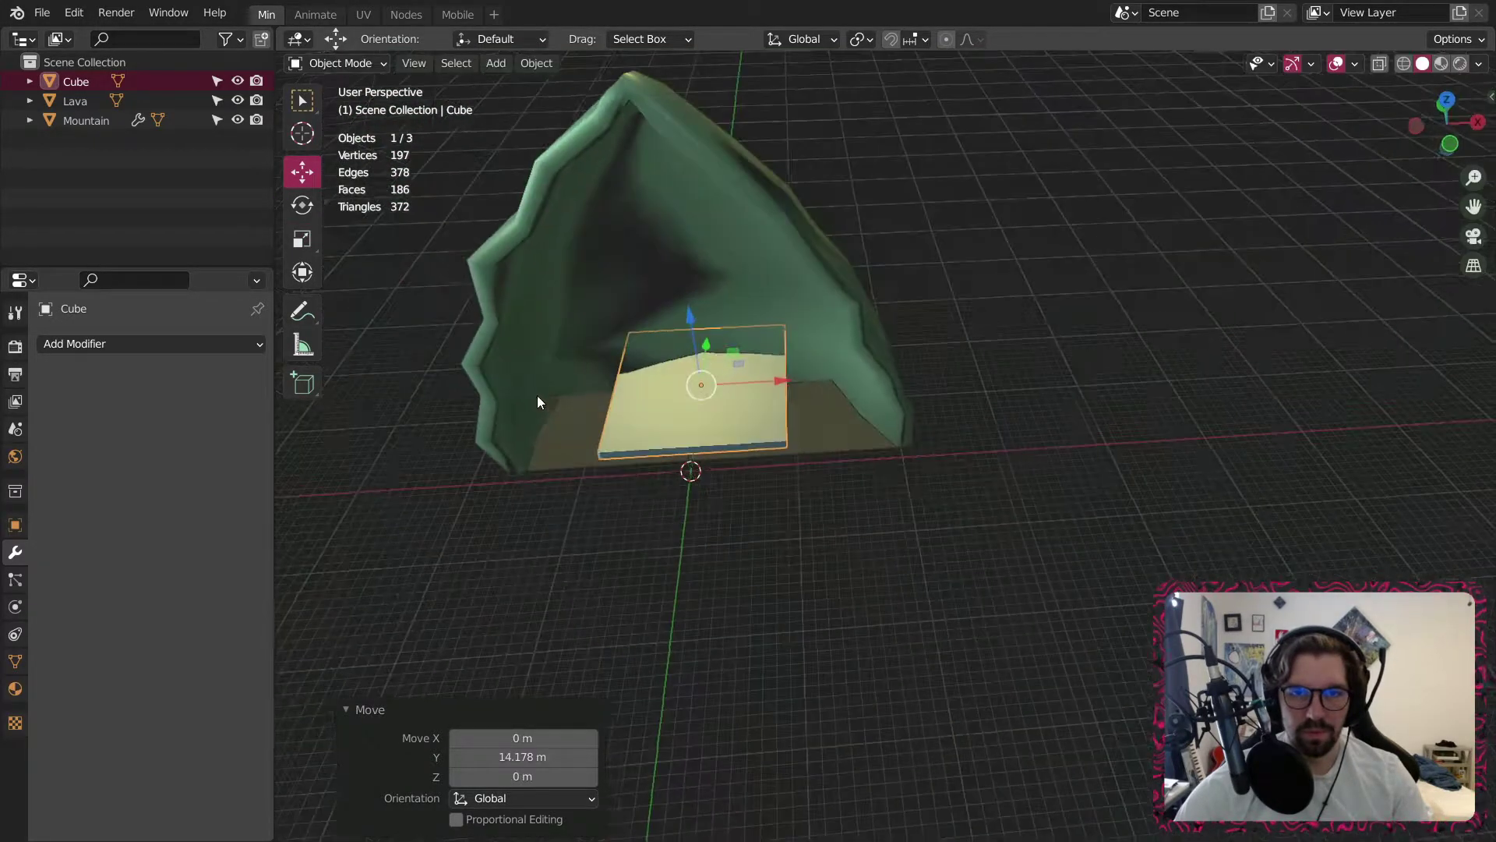
{"action": "left_click_drag", "start_coordinate": [777, 380], "coordinate": [689, 388]}
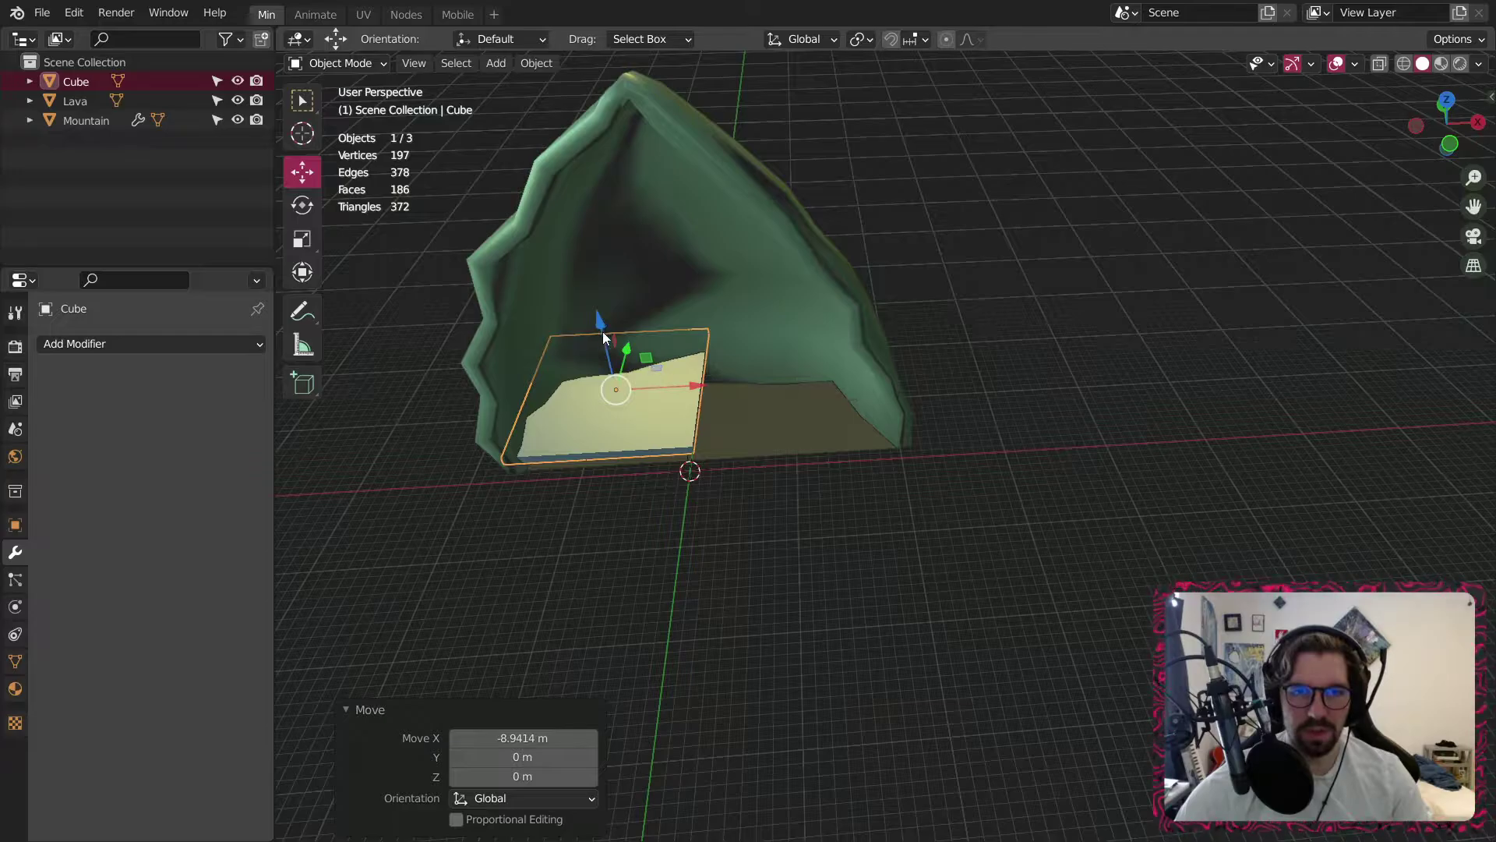
Raise the platform well above the lava floor and push it about -7.74 m along X through the mountain's side wall.
{"action": "left_click_drag", "start_coordinate": [601, 331], "coordinate": [584, 245]}
{"action": "middle_click_drag", "start_coordinate": [564, 374], "coordinate": [588, 318]}
{"action": "left_click_drag", "start_coordinate": [697, 284], "coordinate": [558, 291]}
{"action": "middle_click_drag", "start_coordinate": [580, 301], "coordinate": [581, 335]}
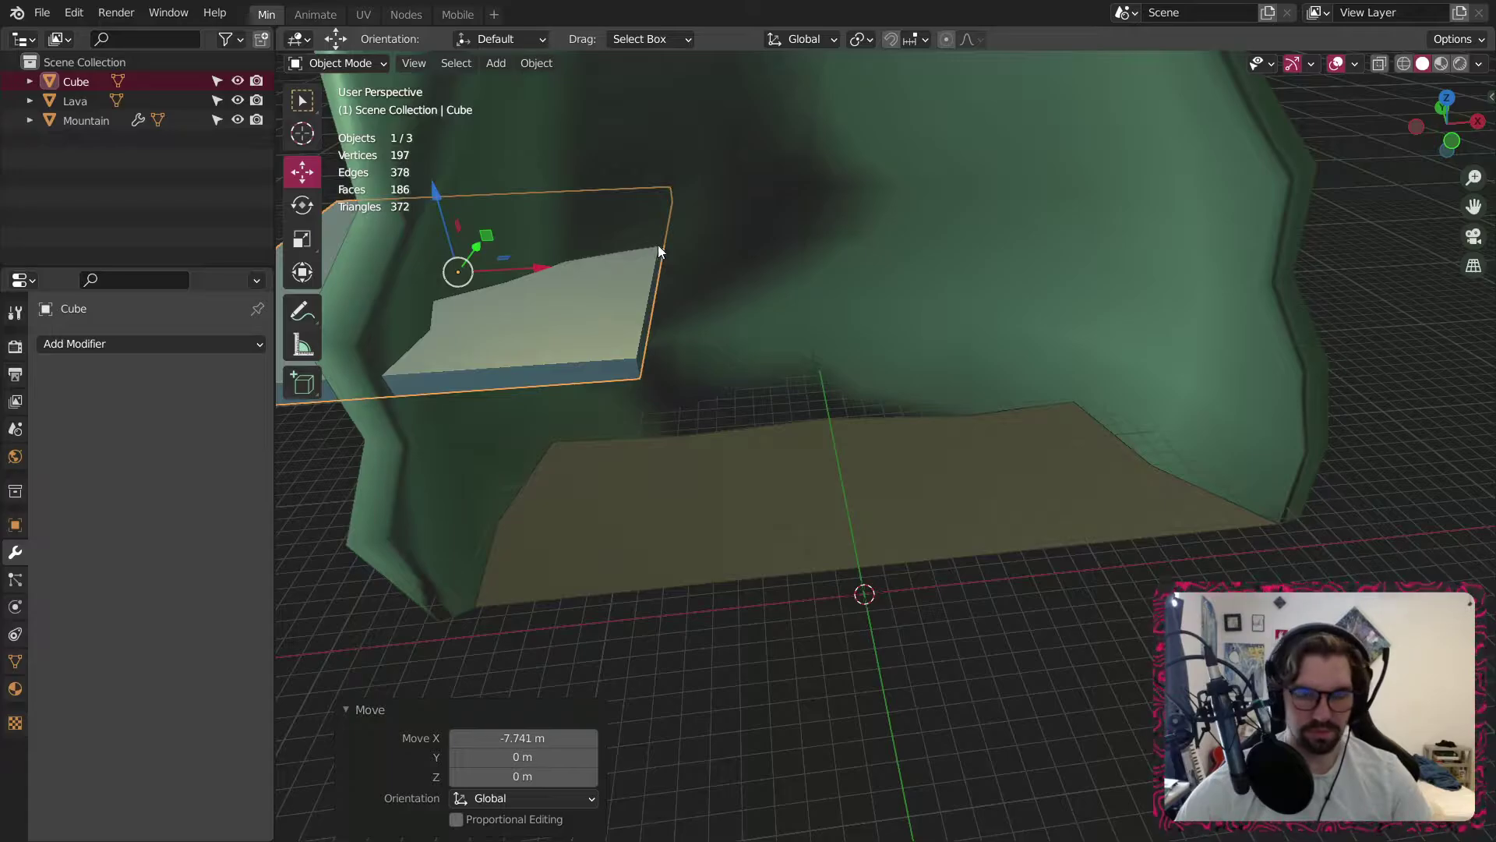
Paste a copy of the platform, move it about 32.09 m along X to the opposite wall, and lower it toward the floor.
{"action": "key", "text": "ctrl+v"}
{"action": "left_click_drag", "start_coordinate": [539, 264], "coordinate": [1077, 204]}
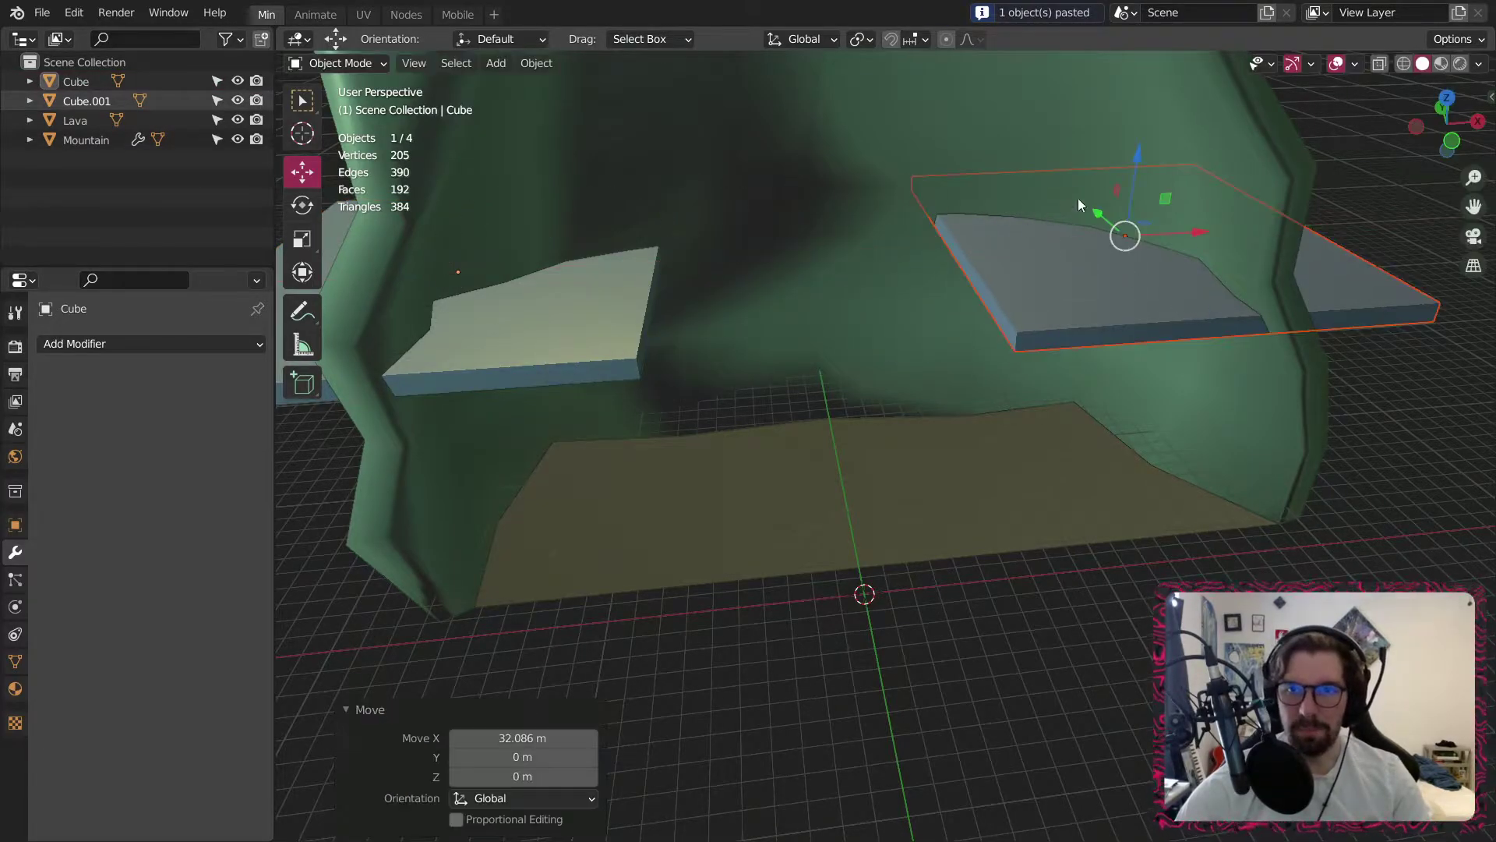
{"action": "left_click_drag", "start_coordinate": [1138, 148], "coordinate": [1118, 290]}
Fine-position the copied platform along X, lower it about 1.64 m, shift it about -0.37 m along Y, and deselect it.
{"action": "left_click_drag", "start_coordinate": [1183, 399], "coordinate": [1245, 374]}
{"action": "left_click_drag", "start_coordinate": [1179, 336], "coordinate": [1180, 341]}
{"action": "middle_click_drag", "start_coordinate": [1204, 450], "coordinate": [1214, 321]}
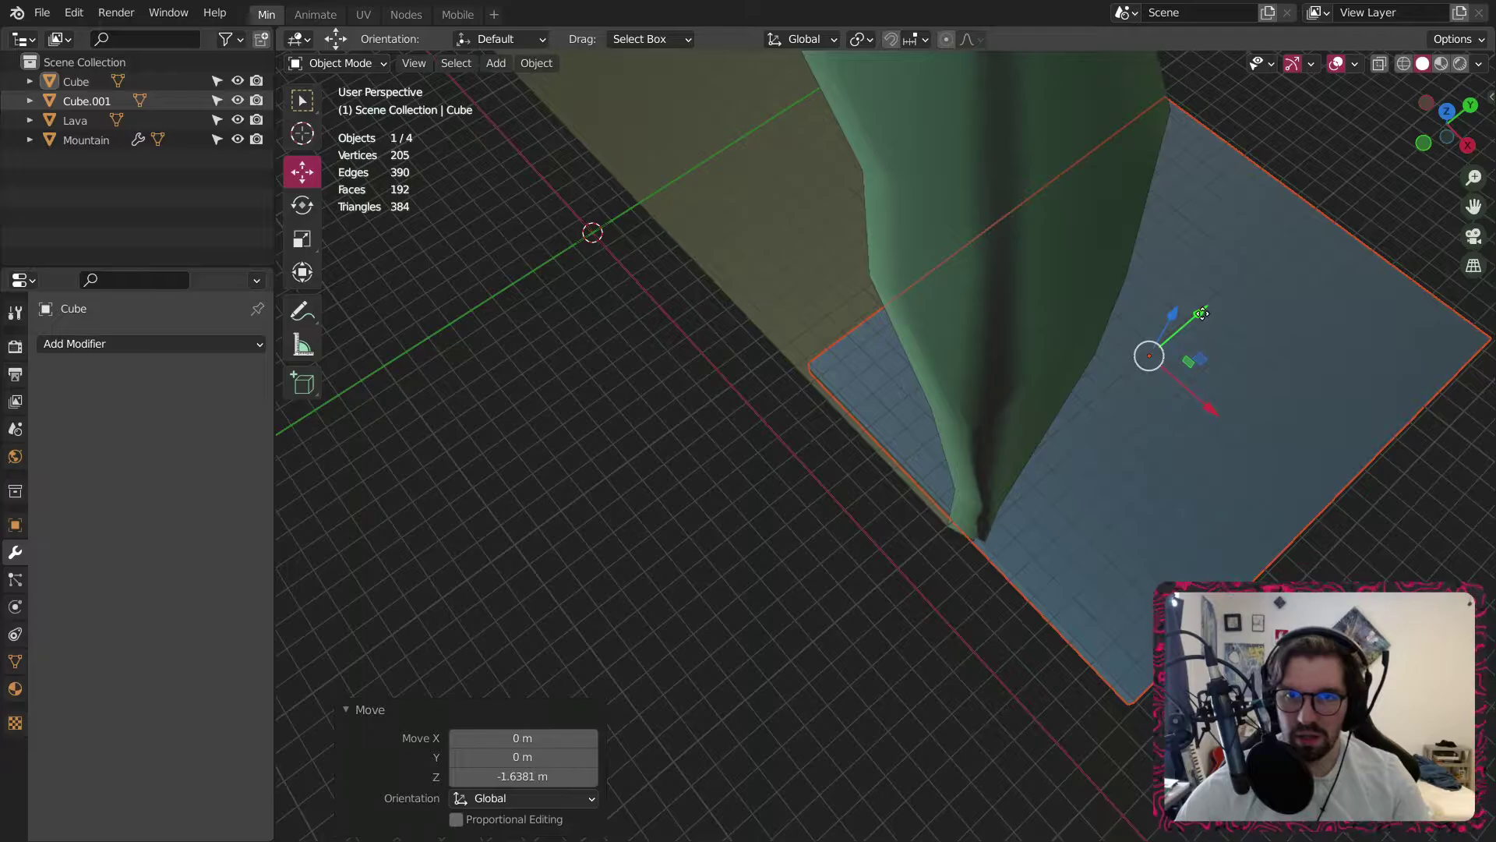
{"action": "left_click_drag", "start_coordinate": [1203, 313], "coordinate": [1190, 311]}
{"action": "scroll", "coordinate": [707, 497], "scroll_direction": "up", "scroll_amount": 2}
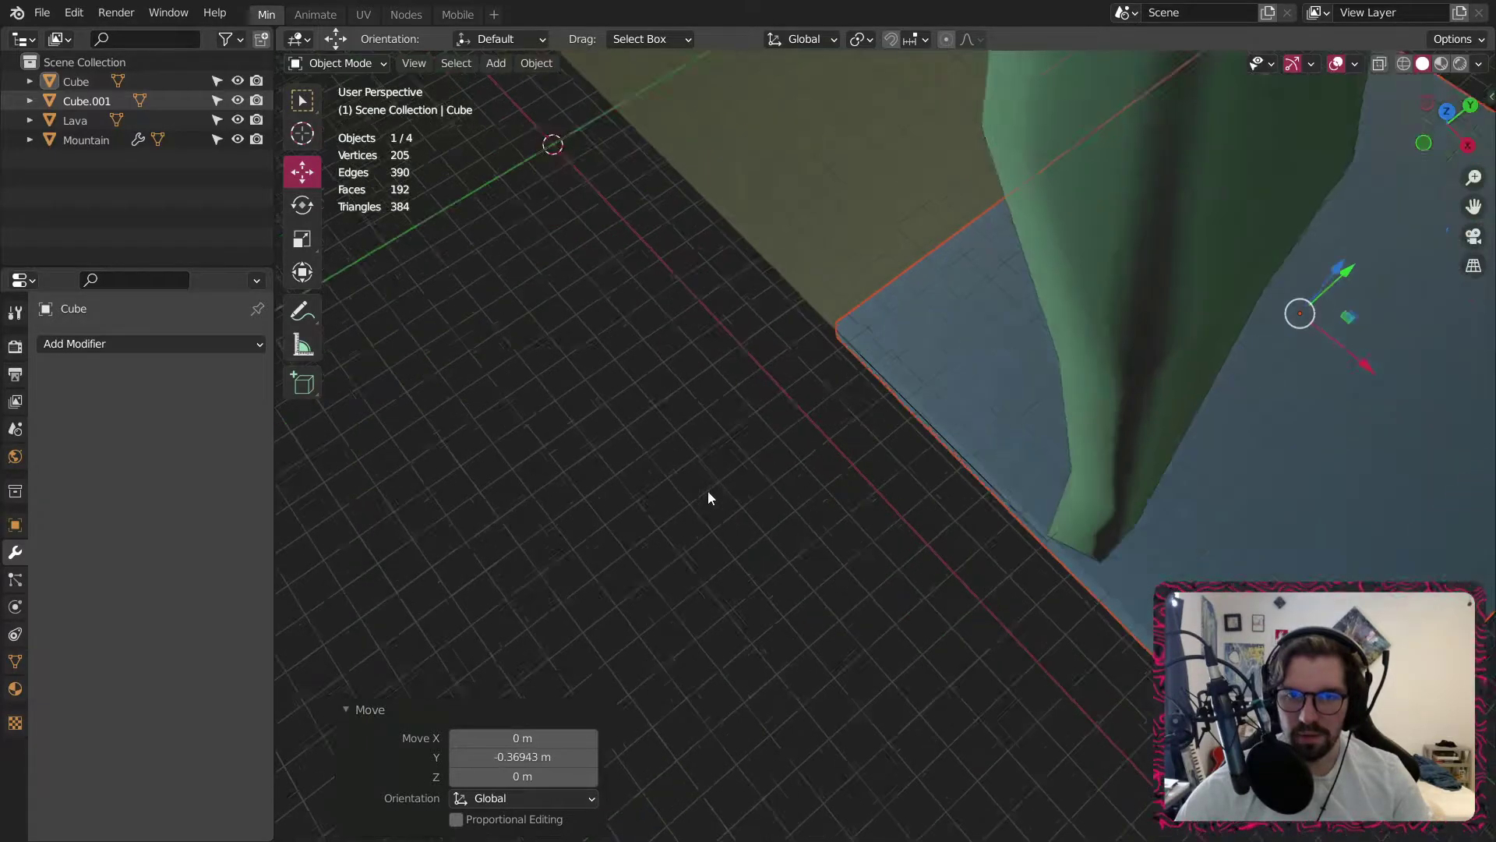
{"action": "middle_click_drag", "start_coordinate": [707, 498], "coordinate": [889, 427]}
{"action": "left_click", "coordinate": [1147, 809]}
{"action": "middle_click_drag", "start_coordinate": [1147, 809], "coordinate": [1133, 705]}
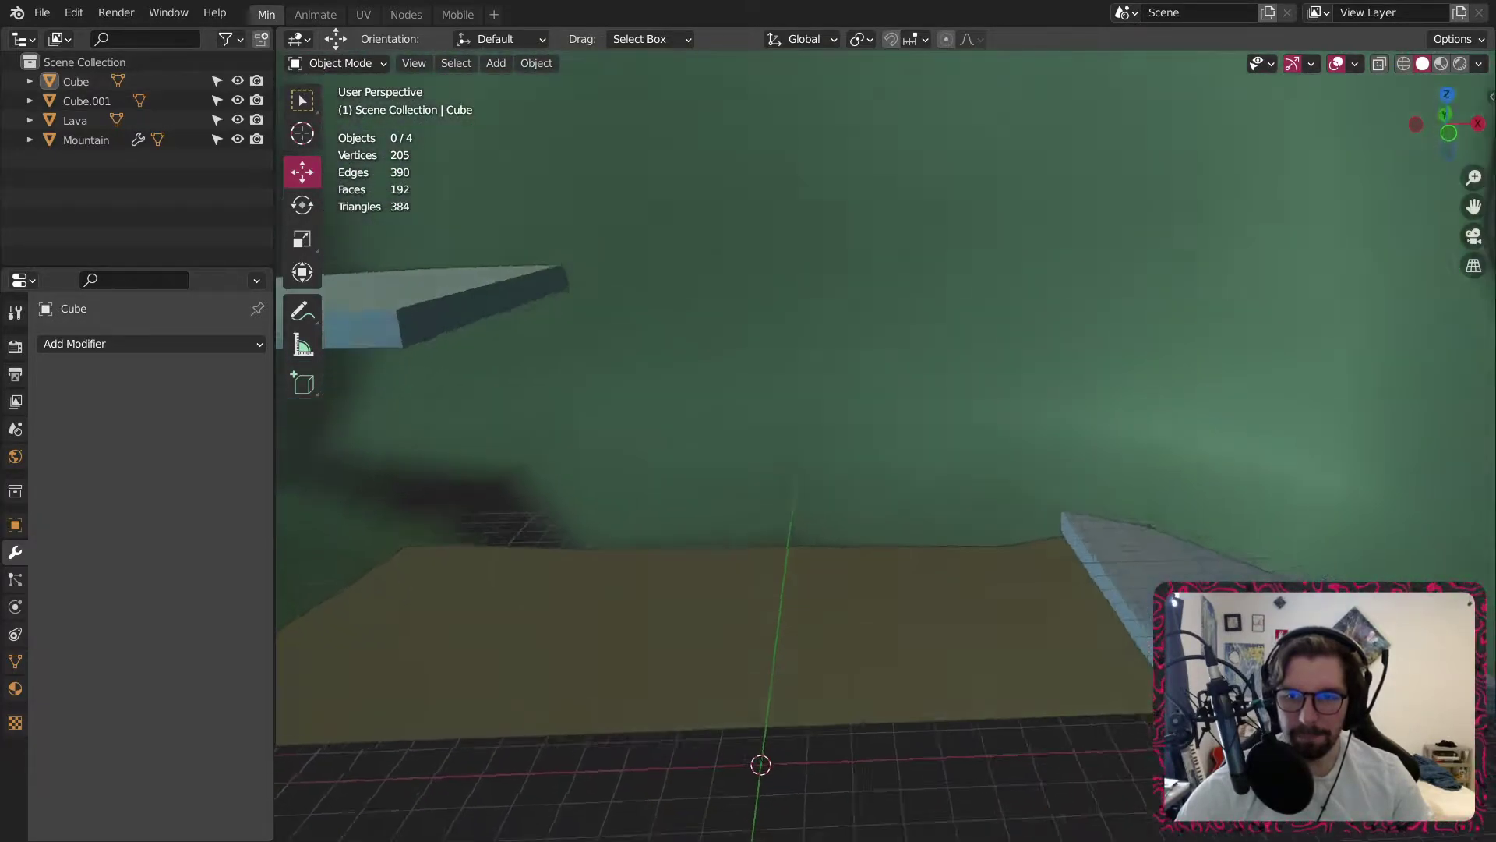
In Edit Mode with X-ray on, move the Lava's outer-edge vertex near the lower platform about -0.65 m along Z, and return to Object Mode.
{"action": "middle_click_drag", "start_coordinate": [1200, 771], "coordinate": [1024, 203]}
{"action": "left_click", "coordinate": [1108, 493]}
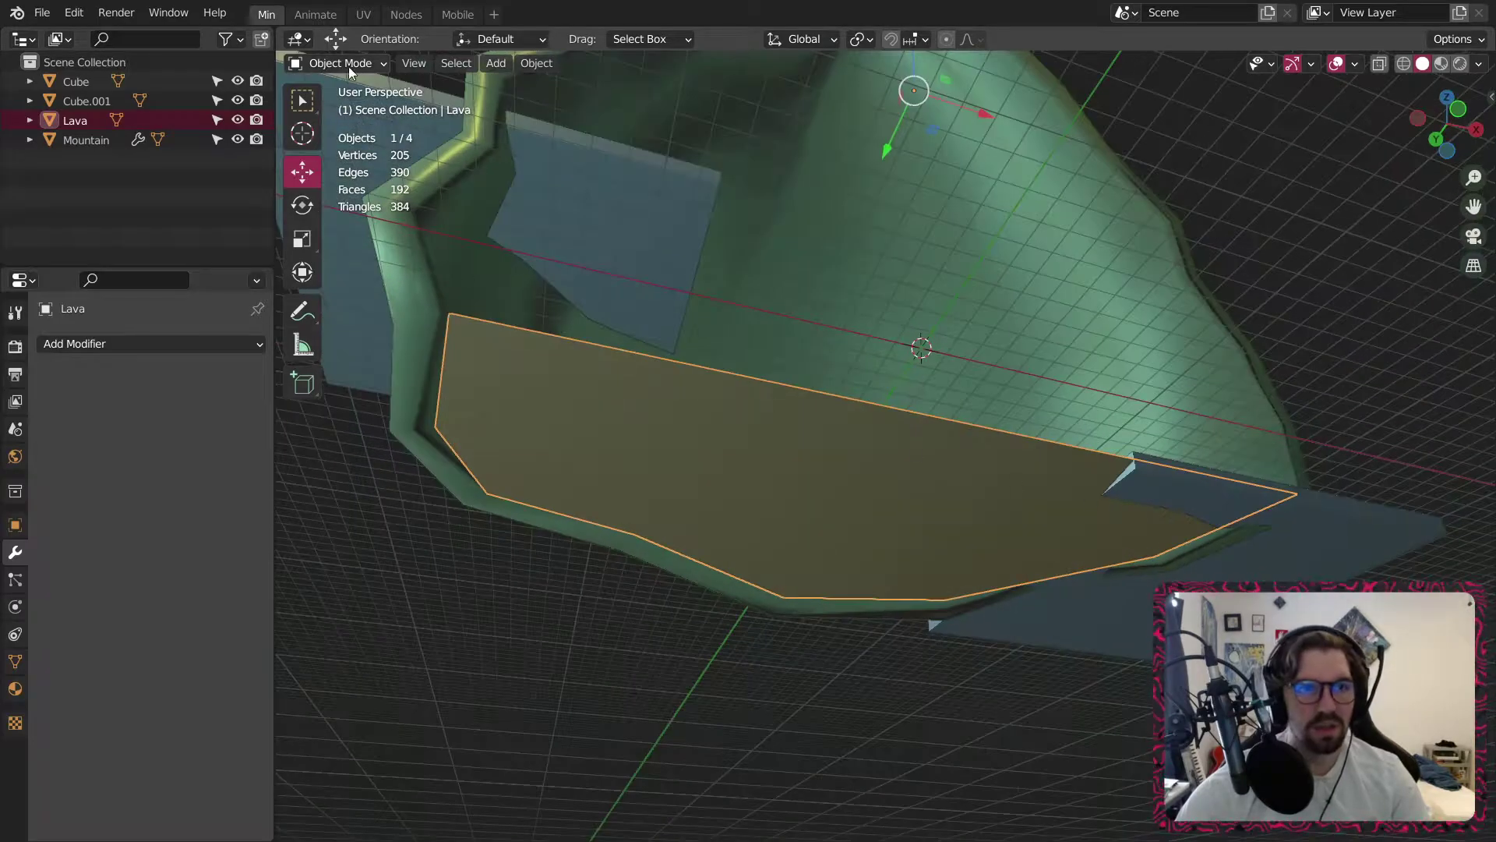
{"action": "left_click", "coordinate": [335, 61]}
{"action": "left_click", "coordinate": [336, 105]}
{"action": "middle_click_drag", "start_coordinate": [1155, 511], "coordinate": [1082, 505]}
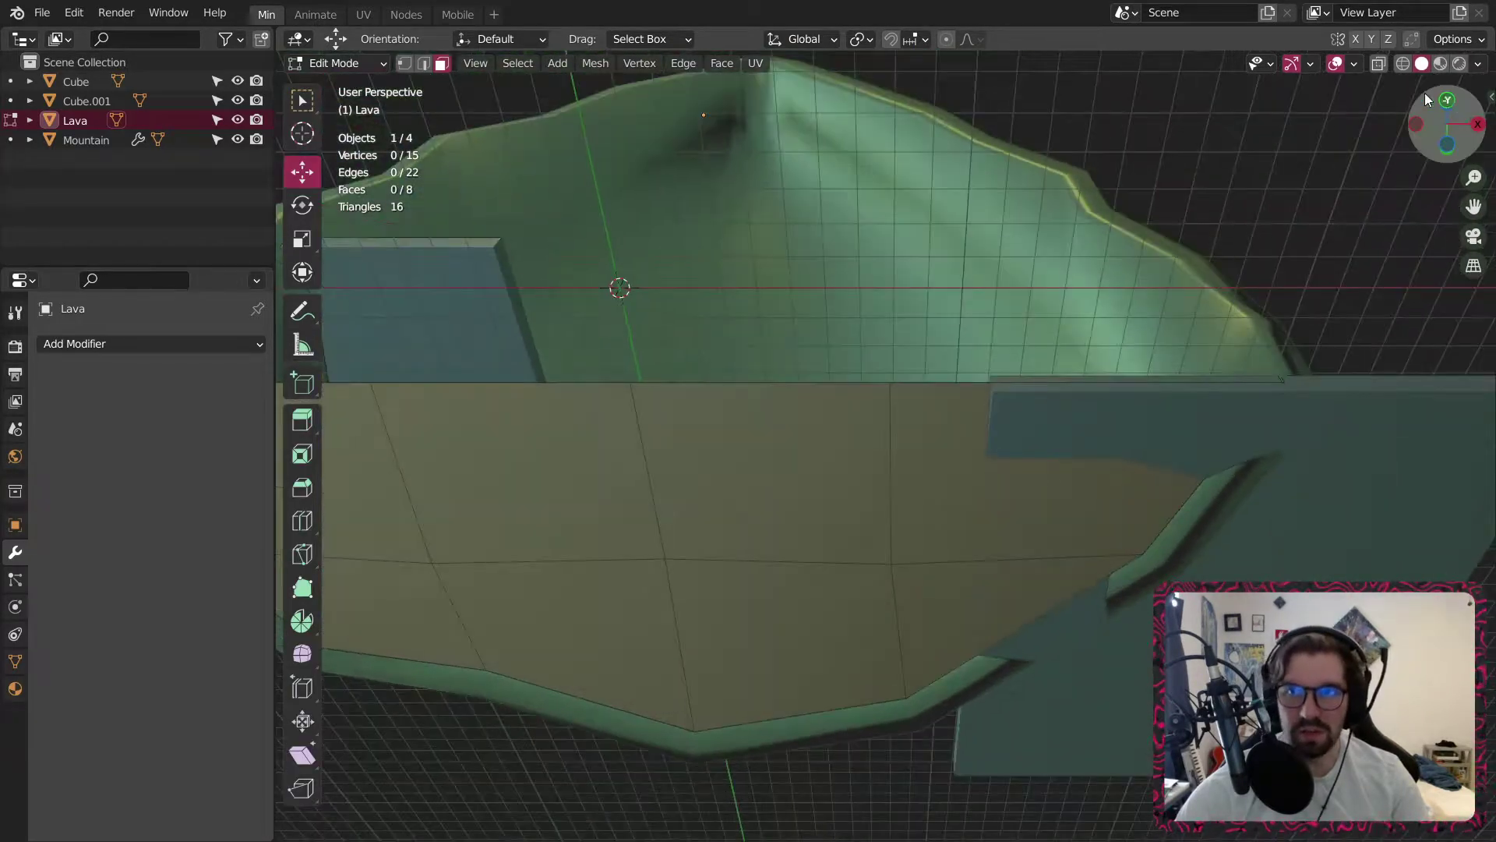
{"action": "key", "text": "alt+z"}
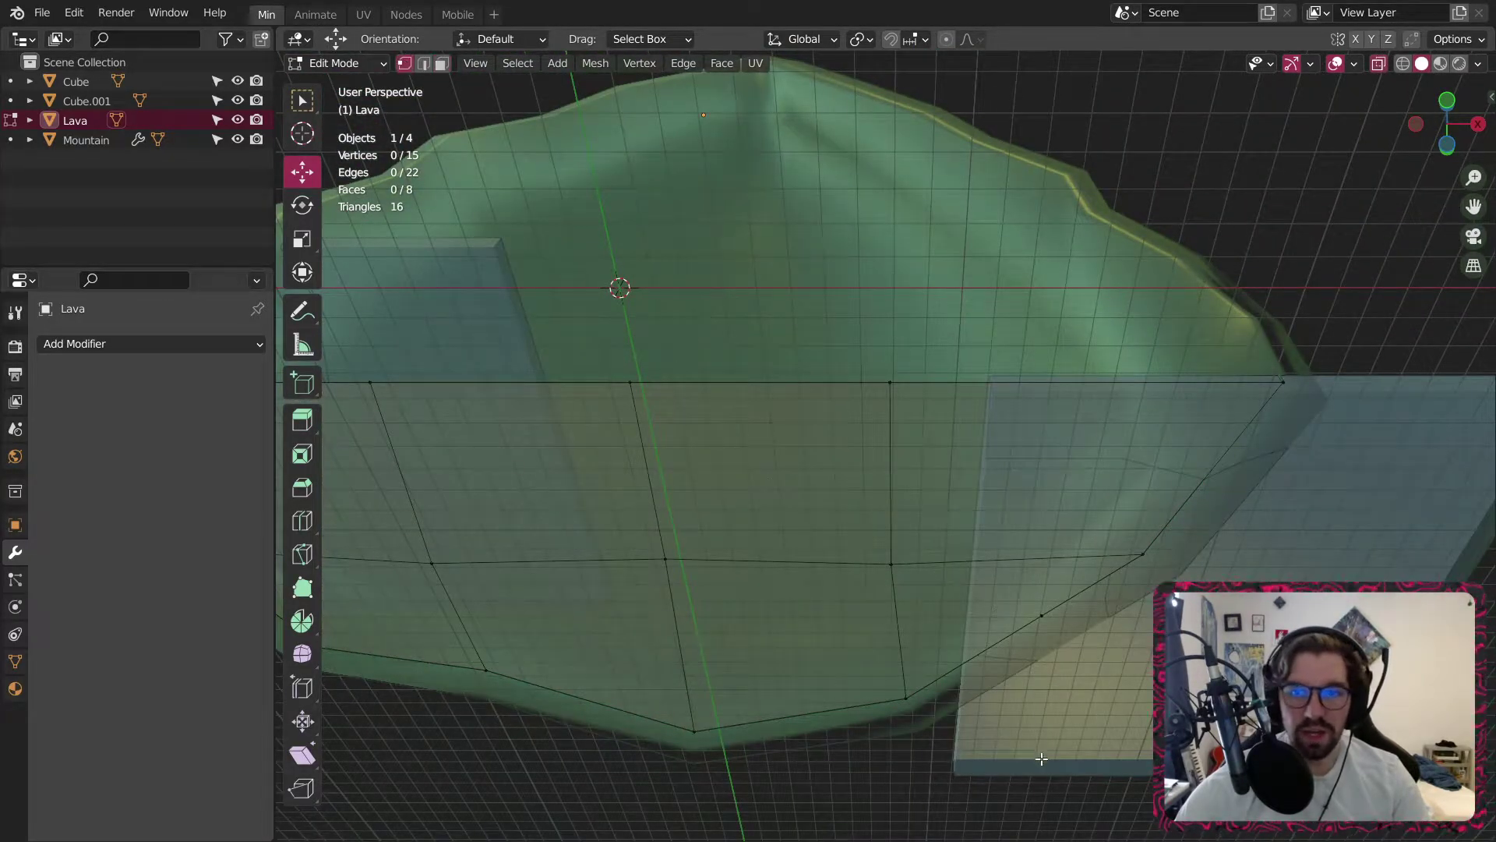
{"action": "mouse_move", "coordinate": [1114, 548]}
{"action": "middle_mouse_down"}
{"action": "mouse_move", "coordinate": [1126, 755]}
{"action": "mouse_move", "coordinate": [1118, 546]}
{"action": "middle_mouse_up"}
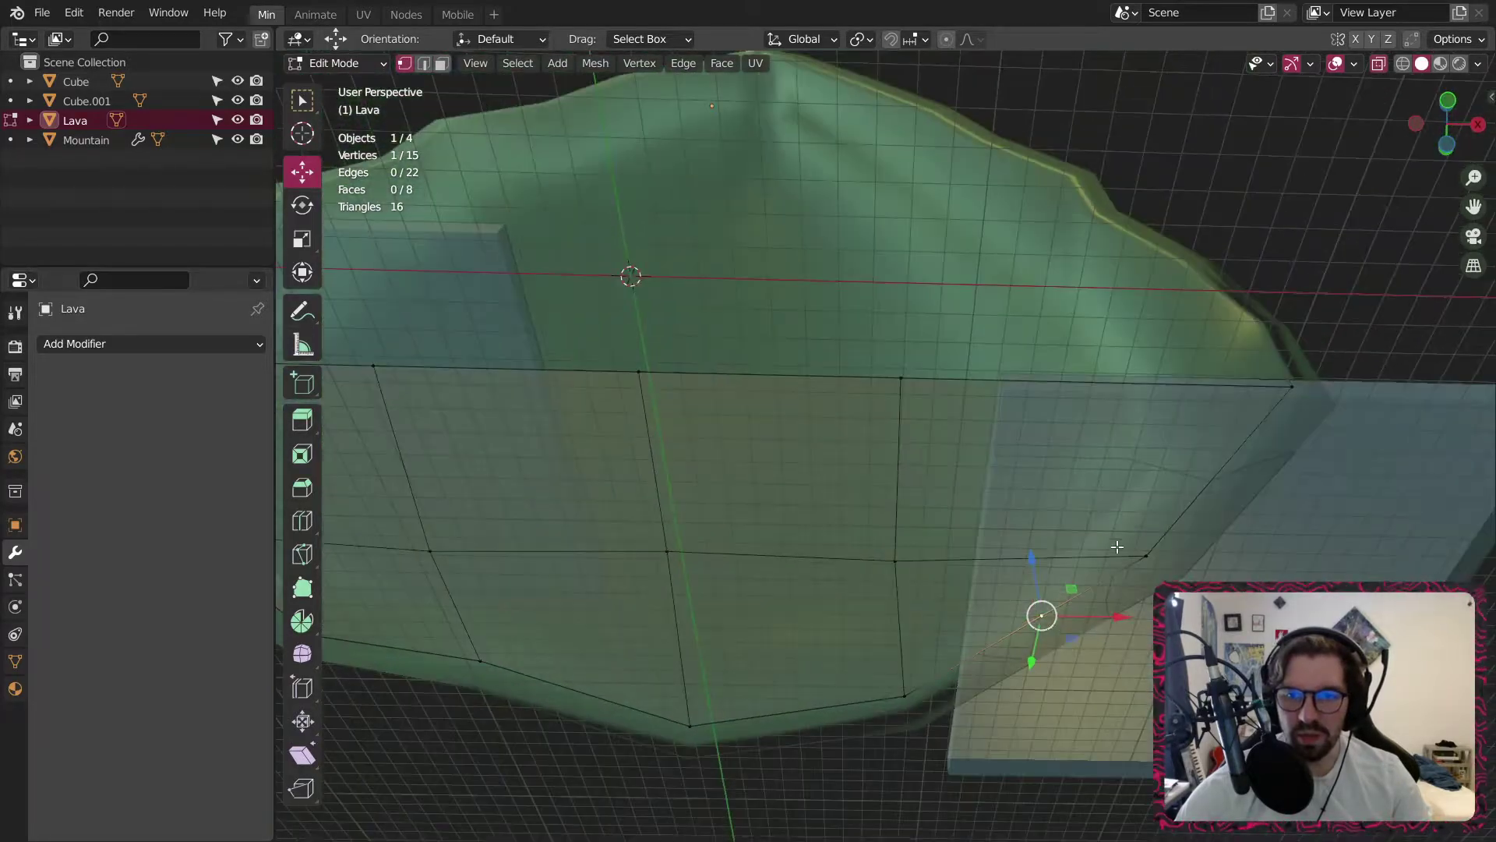
{"action": "left_click_drag", "start_coordinate": [1029, 545], "coordinate": [1029, 569]}
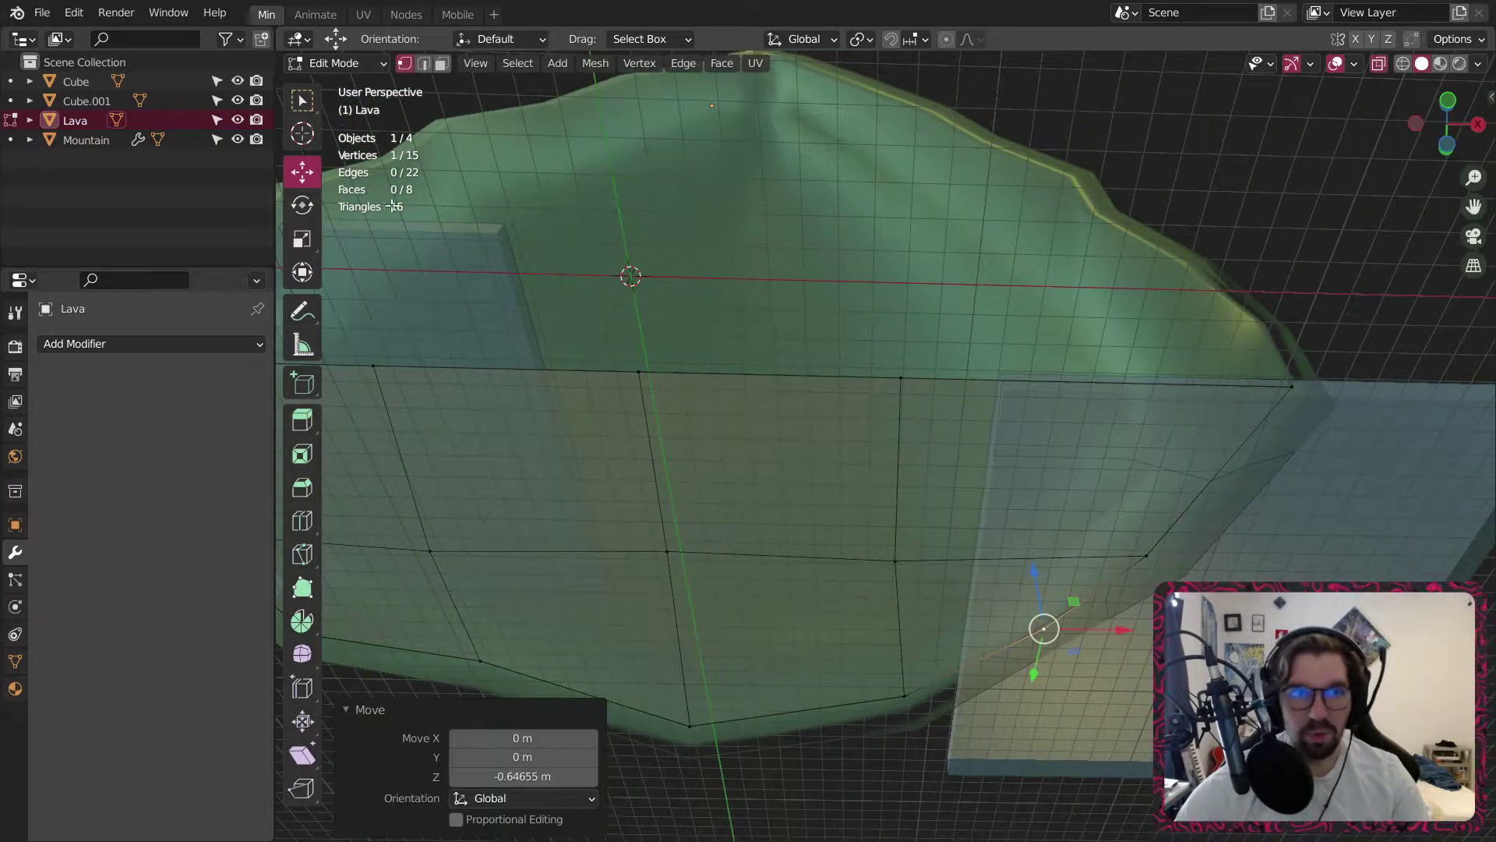
{"action": "left_click", "coordinate": [353, 57]}
{"action": "left_click", "coordinate": [347, 75]}
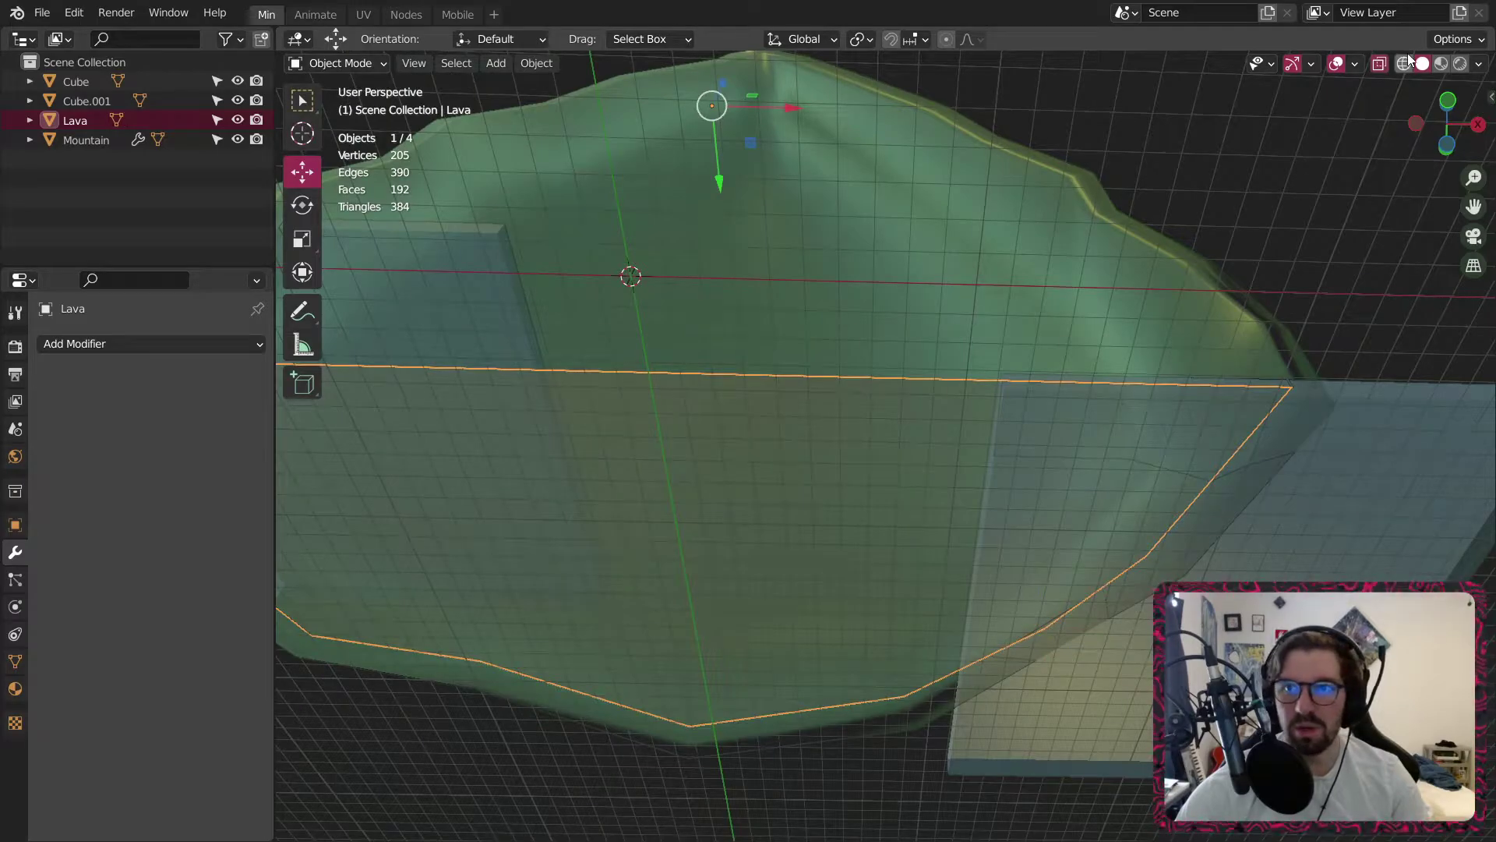
Examine both platforms and the lava floor through the mountain's opening, with X-ray off and nothing selected.
{"action": "middle_click_drag", "start_coordinate": [1169, 311], "coordinate": [1053, 421]}
{"action": "scroll", "coordinate": [1052, 467], "scroll_direction": "down", "scroll_amount": 7}
{"action": "left_click", "coordinate": [1049, 526]}
{"action": "scroll", "coordinate": [1029, 518], "scroll_direction": "up", "scroll_amount": 6}
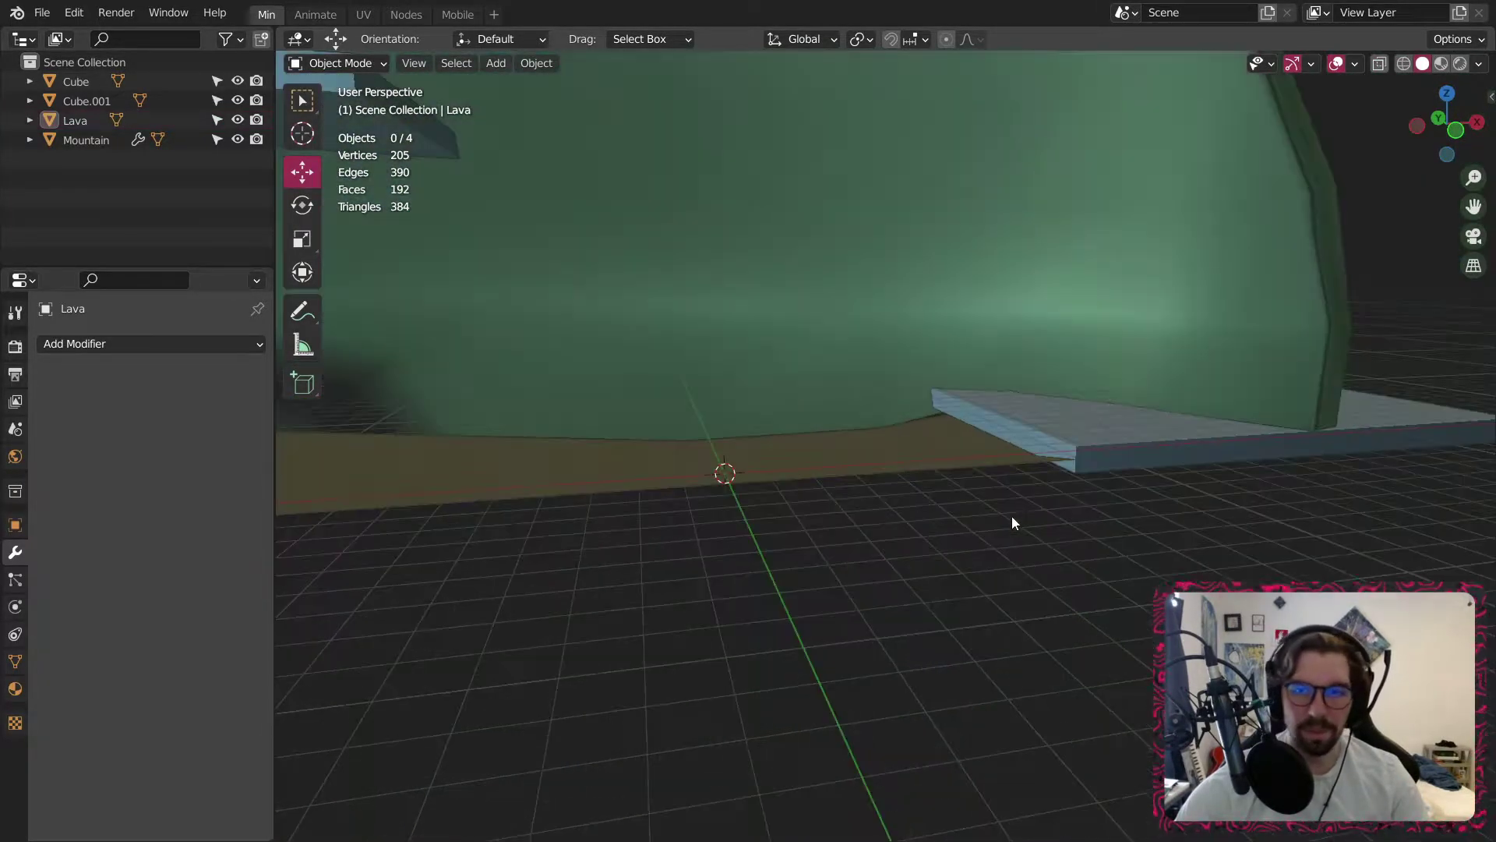
{"action": "middle_click_drag", "start_coordinate": [1012, 516], "coordinate": [925, 689]}
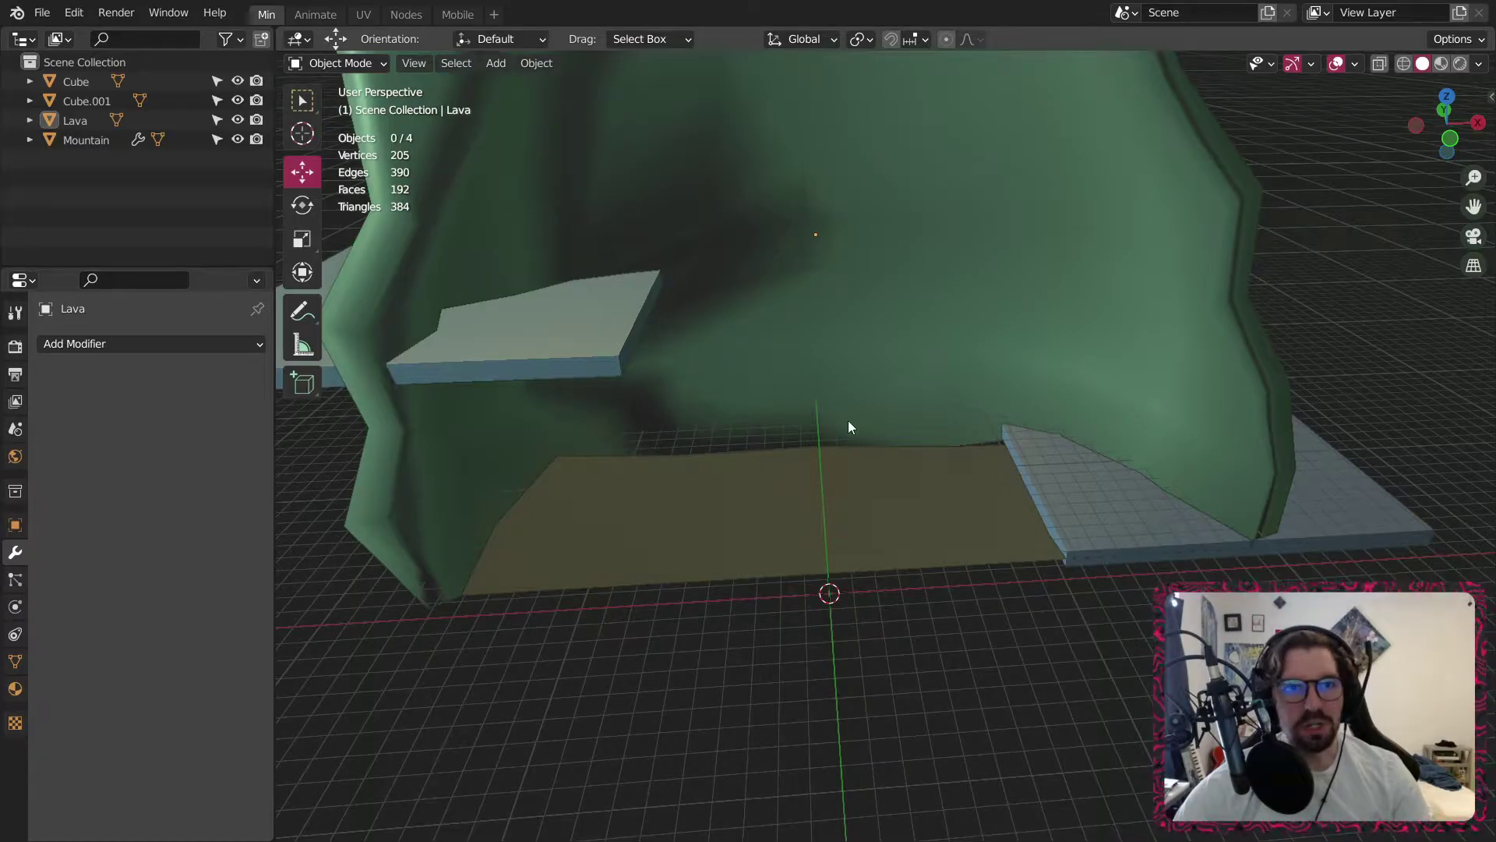
{"action": "left_click", "coordinate": [505, 67]}
{"action": "mouse_move", "coordinate": [554, 78]}
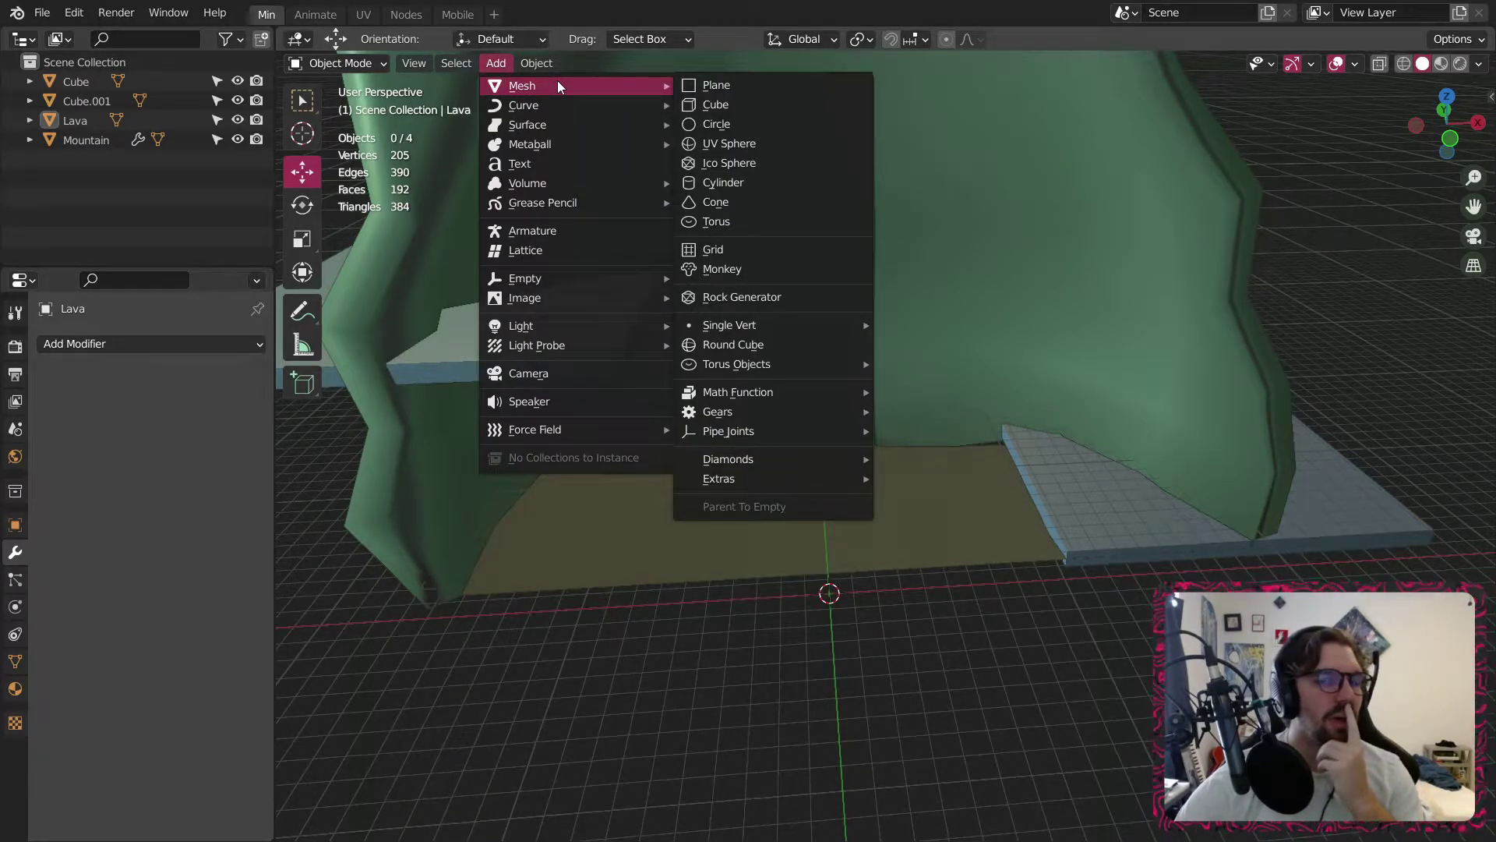
Add a Bezier curve at the world origin while in the front orthographic view.
{"action": "left_click", "coordinate": [1440, 136]}
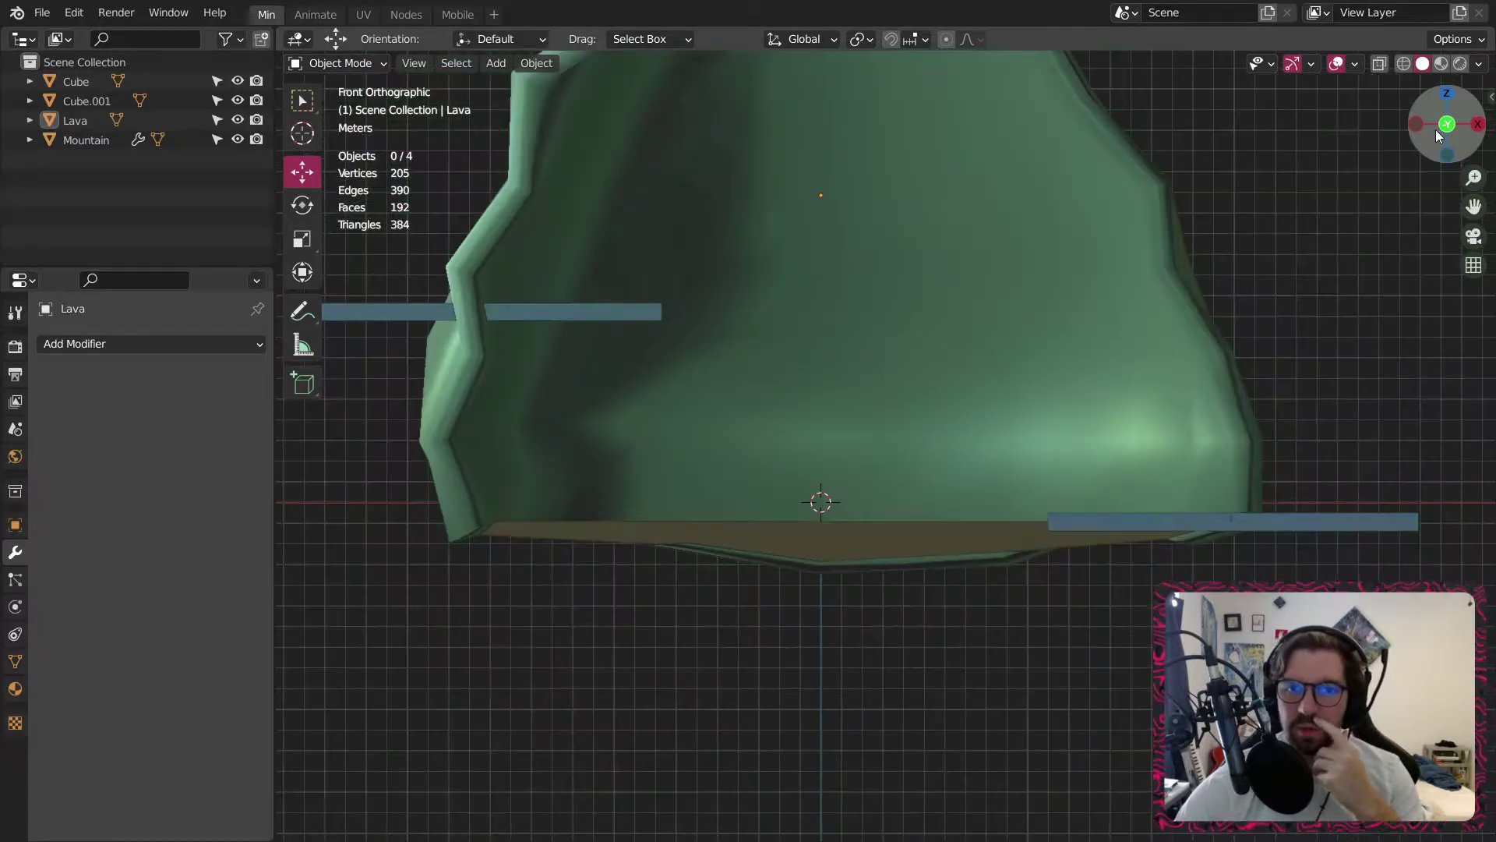
{"action": "scroll", "coordinate": [839, 249], "scroll_direction": "up", "scroll_amount": 2}
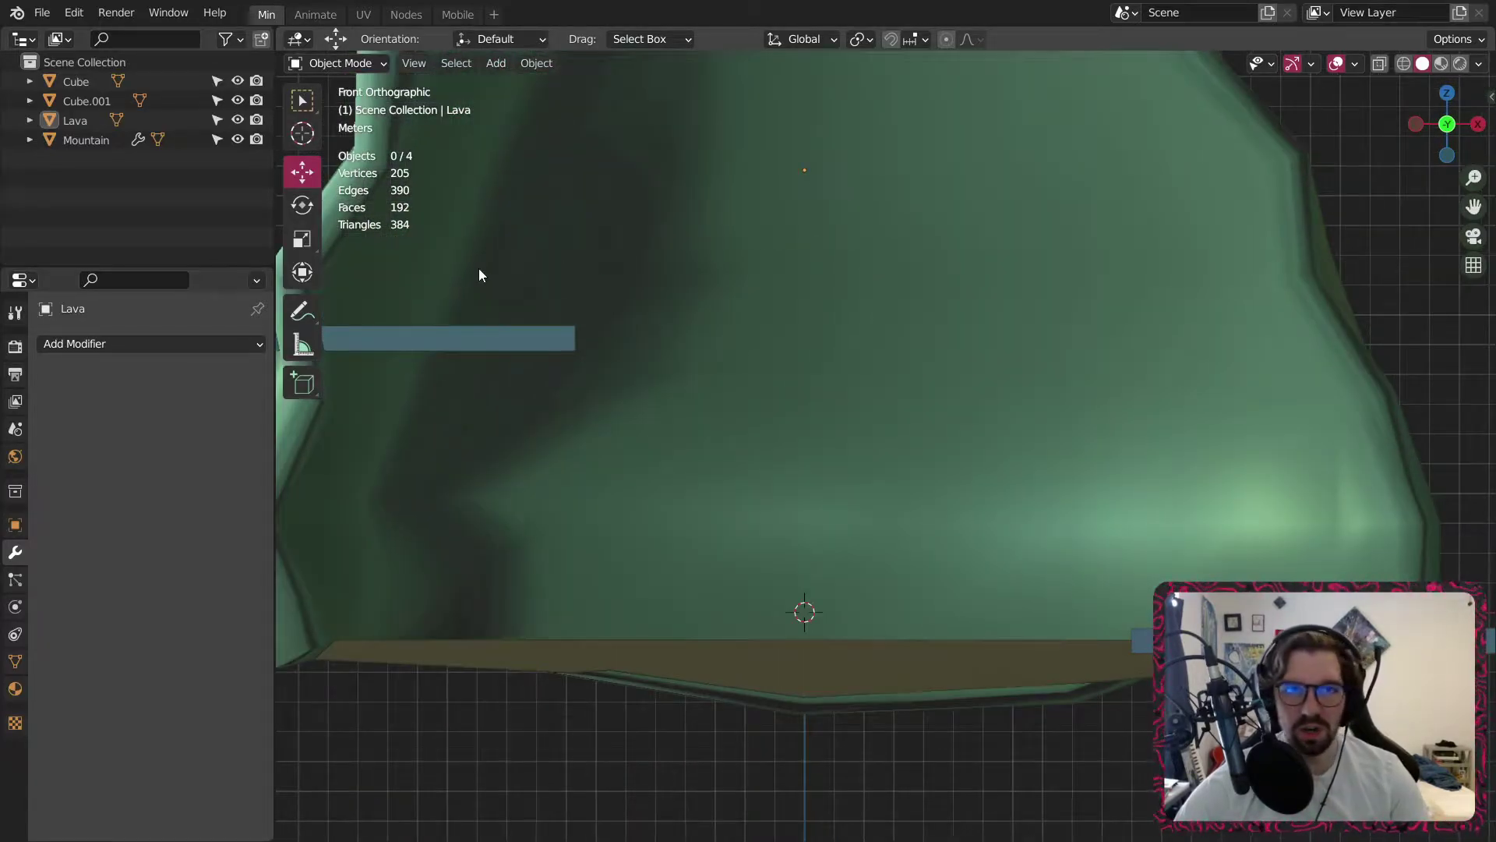
{"action": "left_click", "coordinate": [496, 63]}
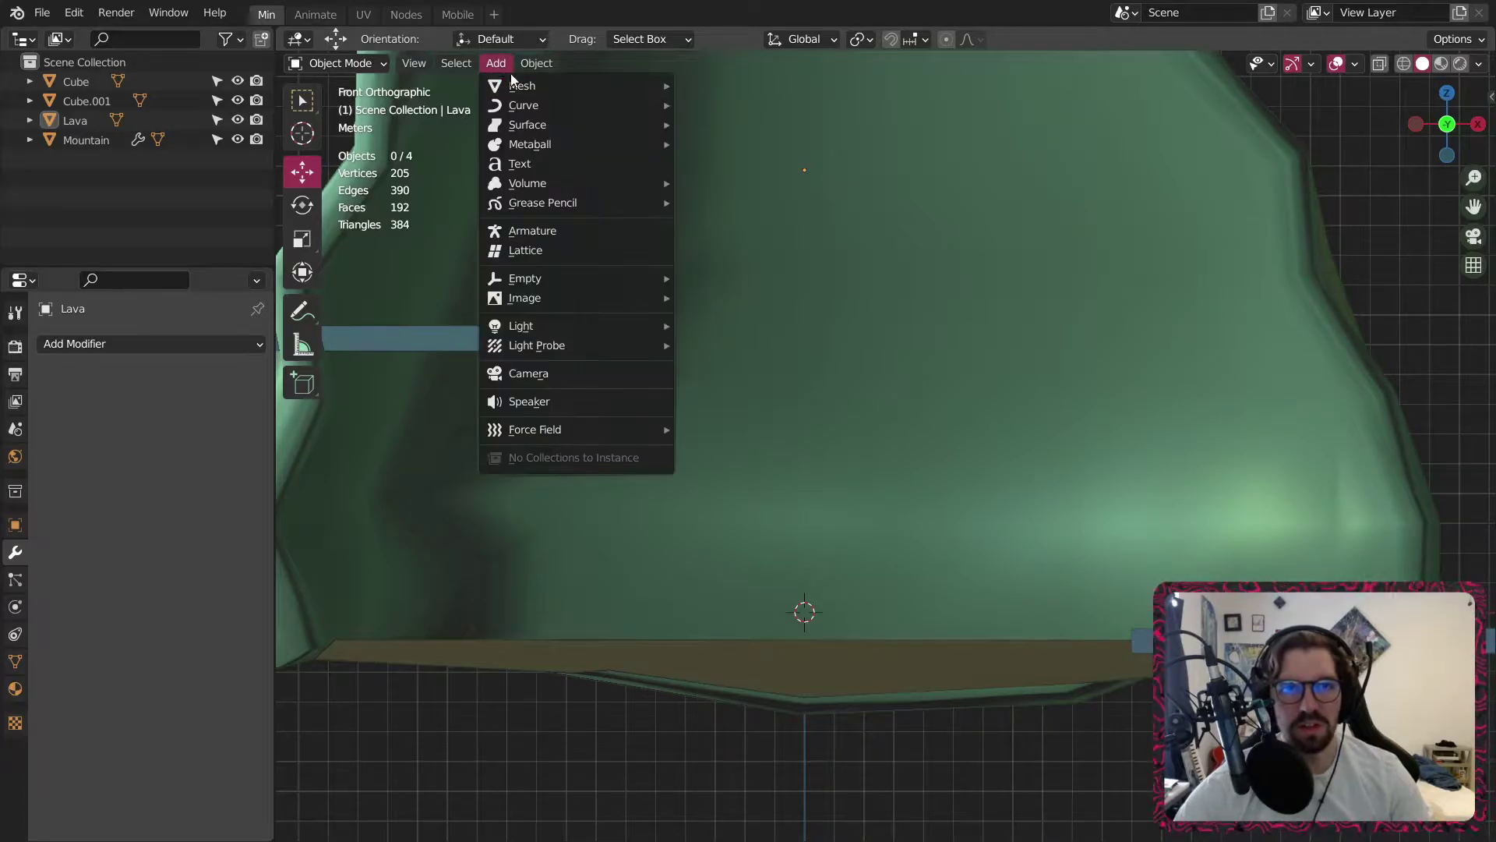
{"action": "mouse_move", "coordinate": [560, 106]}
{"action": "left_click", "coordinate": [714, 105]}
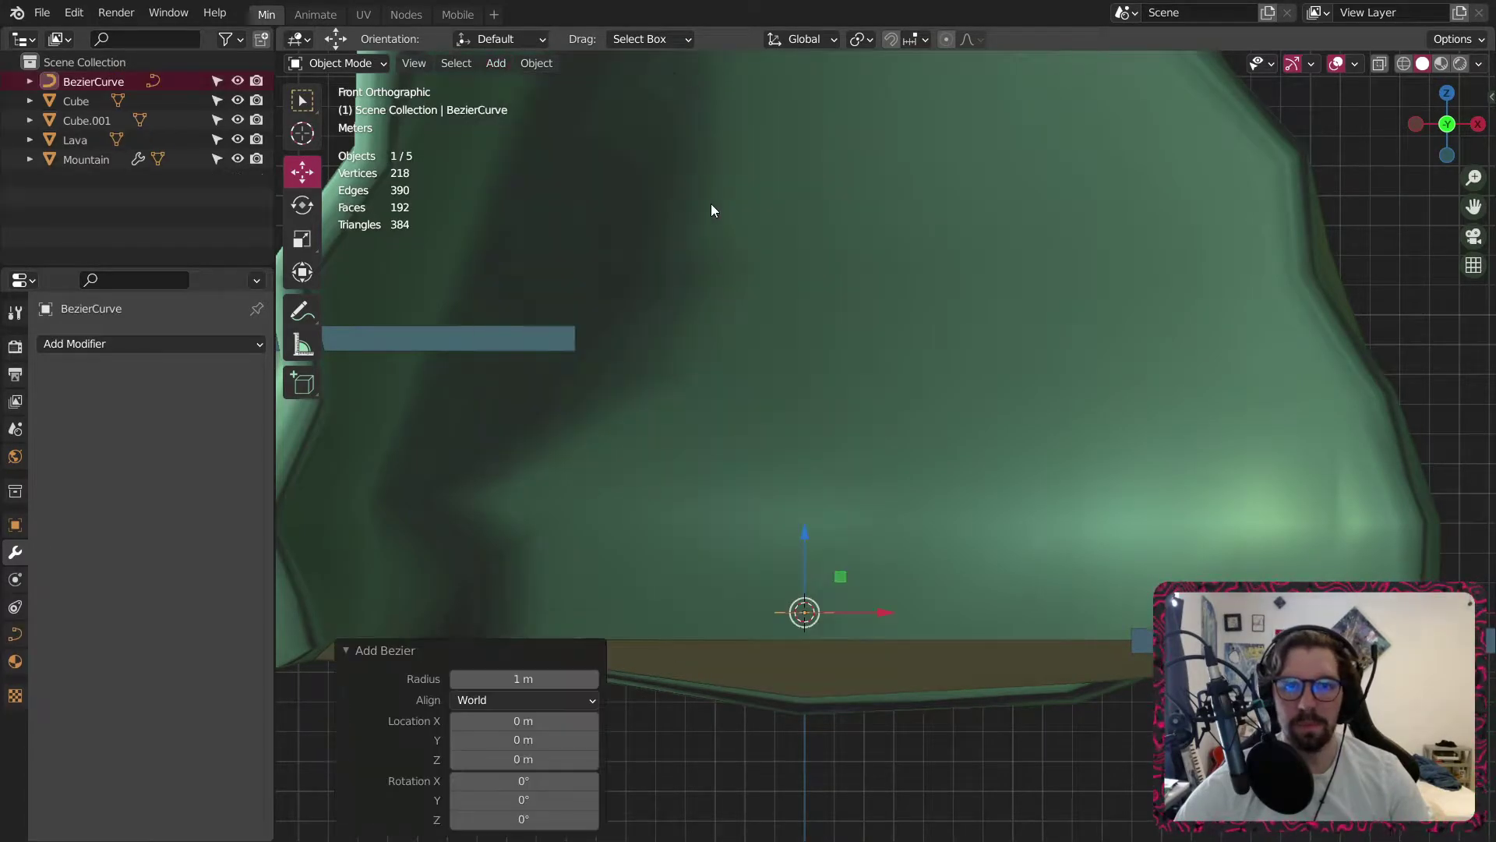
Set the new Bezier curve's X rotation to -90° so that it stands upright and sags downward.
{"action": "left_click", "coordinate": [558, 781]}
{"action": "type", "text": "90"}
{"action": "key", "text": "Return"}
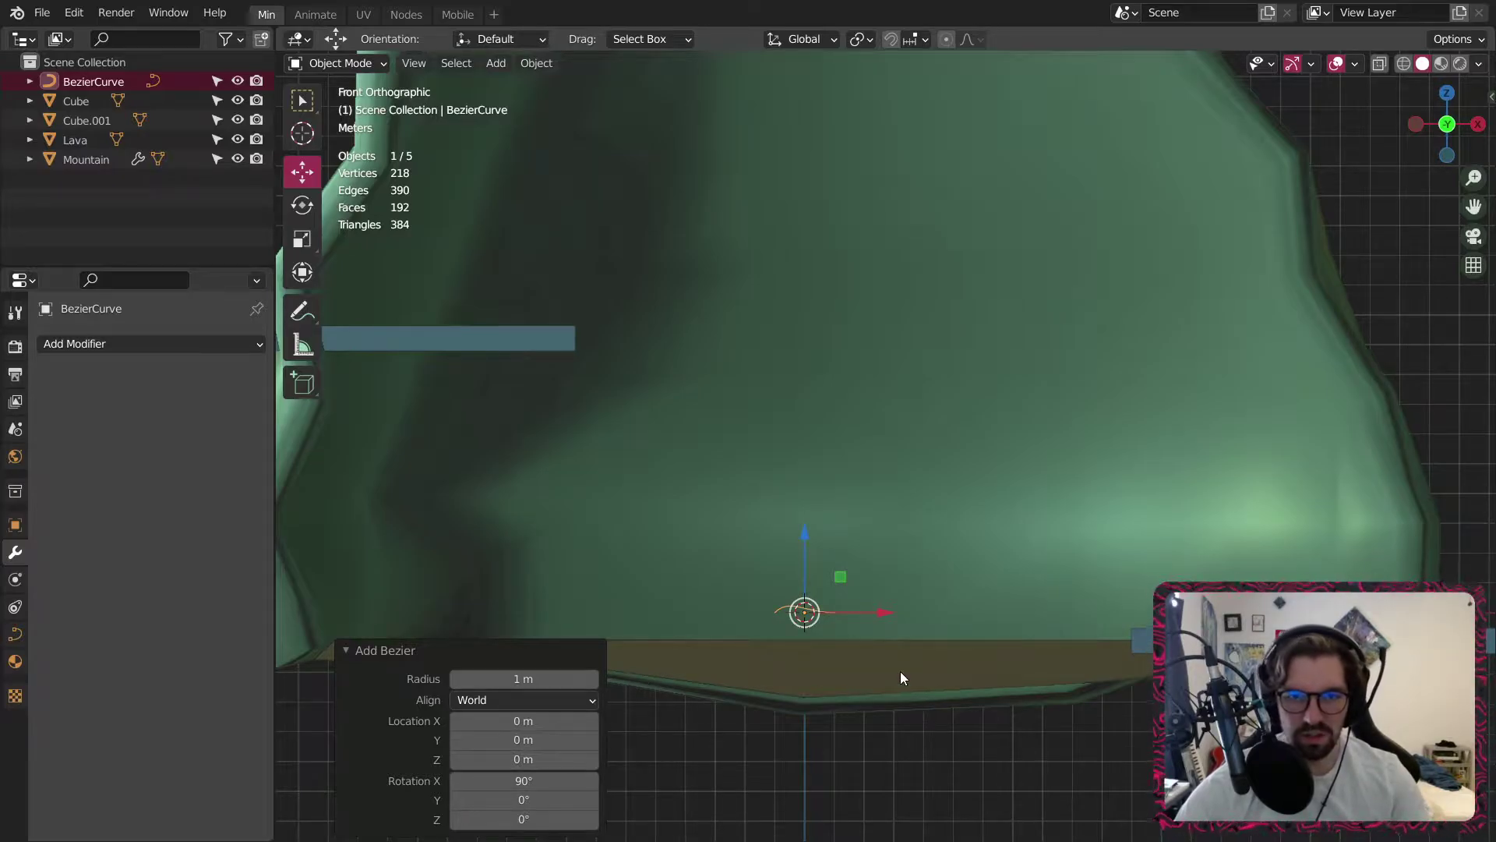
{"action": "left_click", "coordinate": [545, 782]}
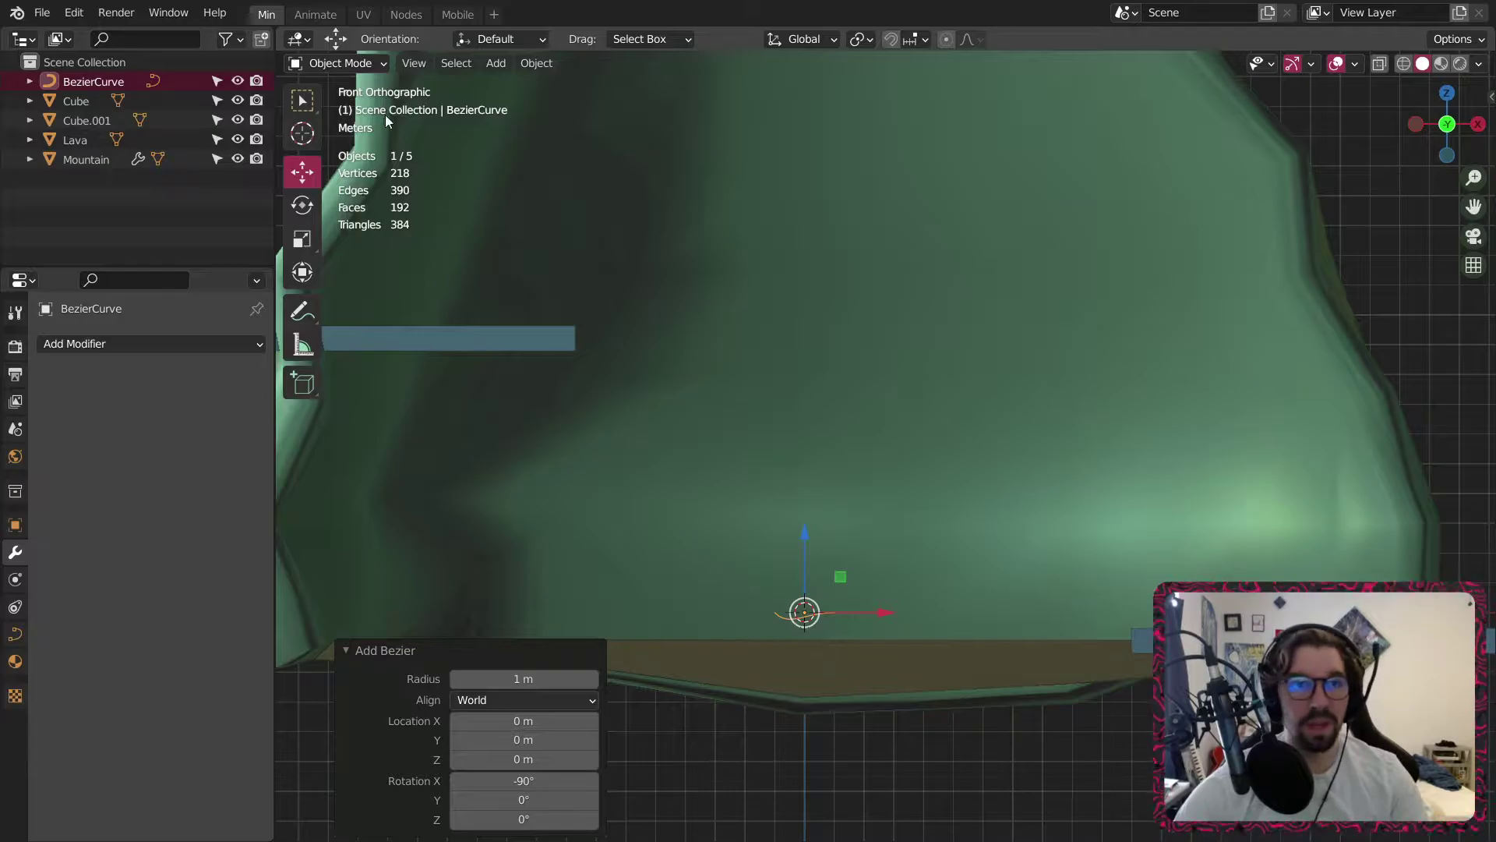
In Edit Mode, move the curve's left end point about -6.65 m along X and 9.2 m along Z to the upper platform's edge.
{"action": "left_click", "coordinate": [331, 63]}
{"action": "left_click", "coordinate": [337, 106]}
{"action": "scroll", "coordinate": [740, 606], "scroll_direction": "up", "scroll_amount": 3}
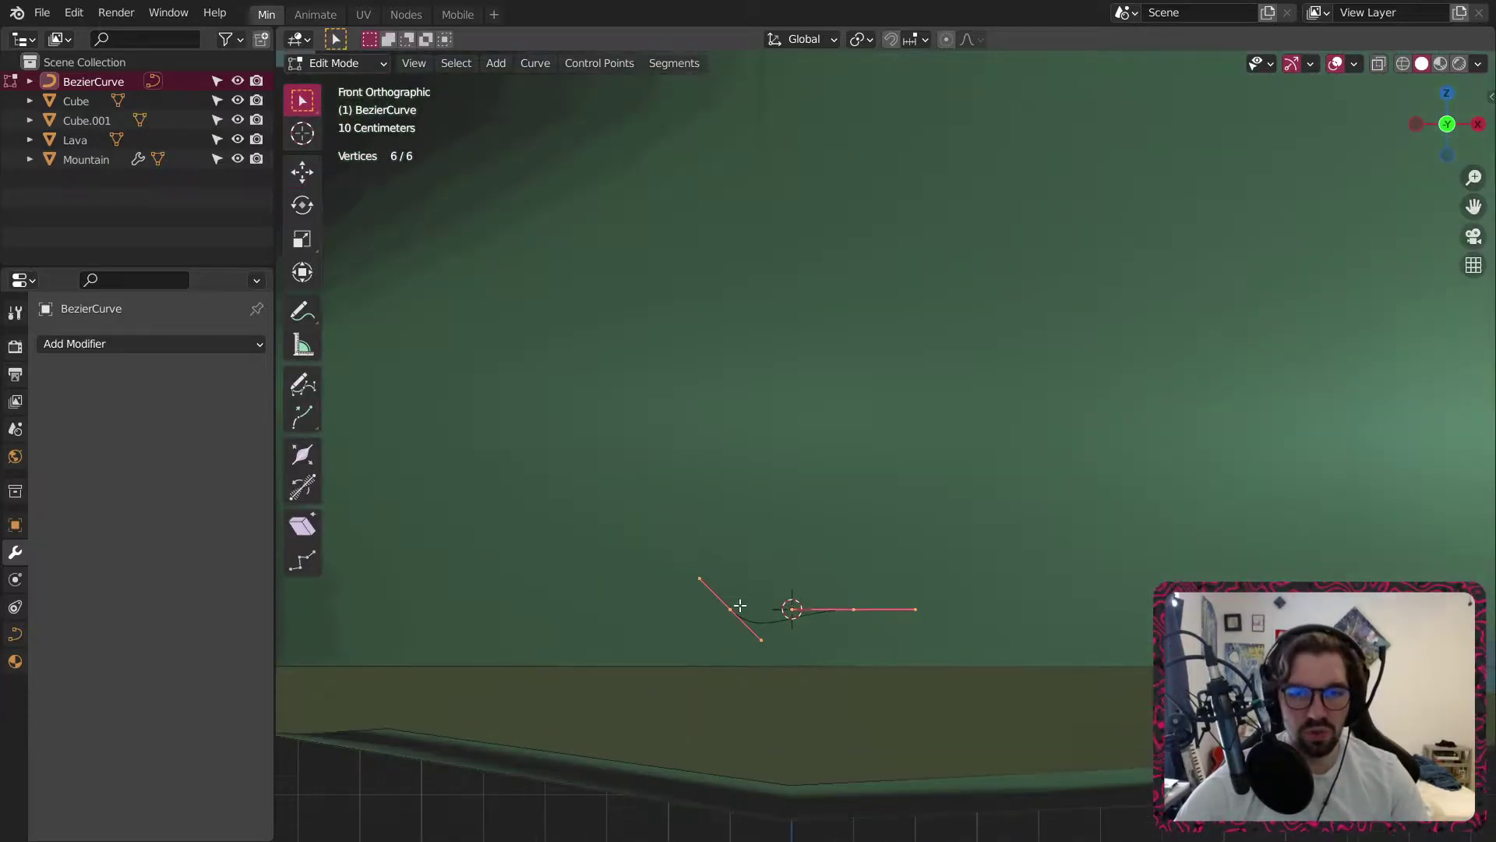
{"action": "scroll", "coordinate": [805, 593], "scroll_direction": "down", "scroll_amount": 3}
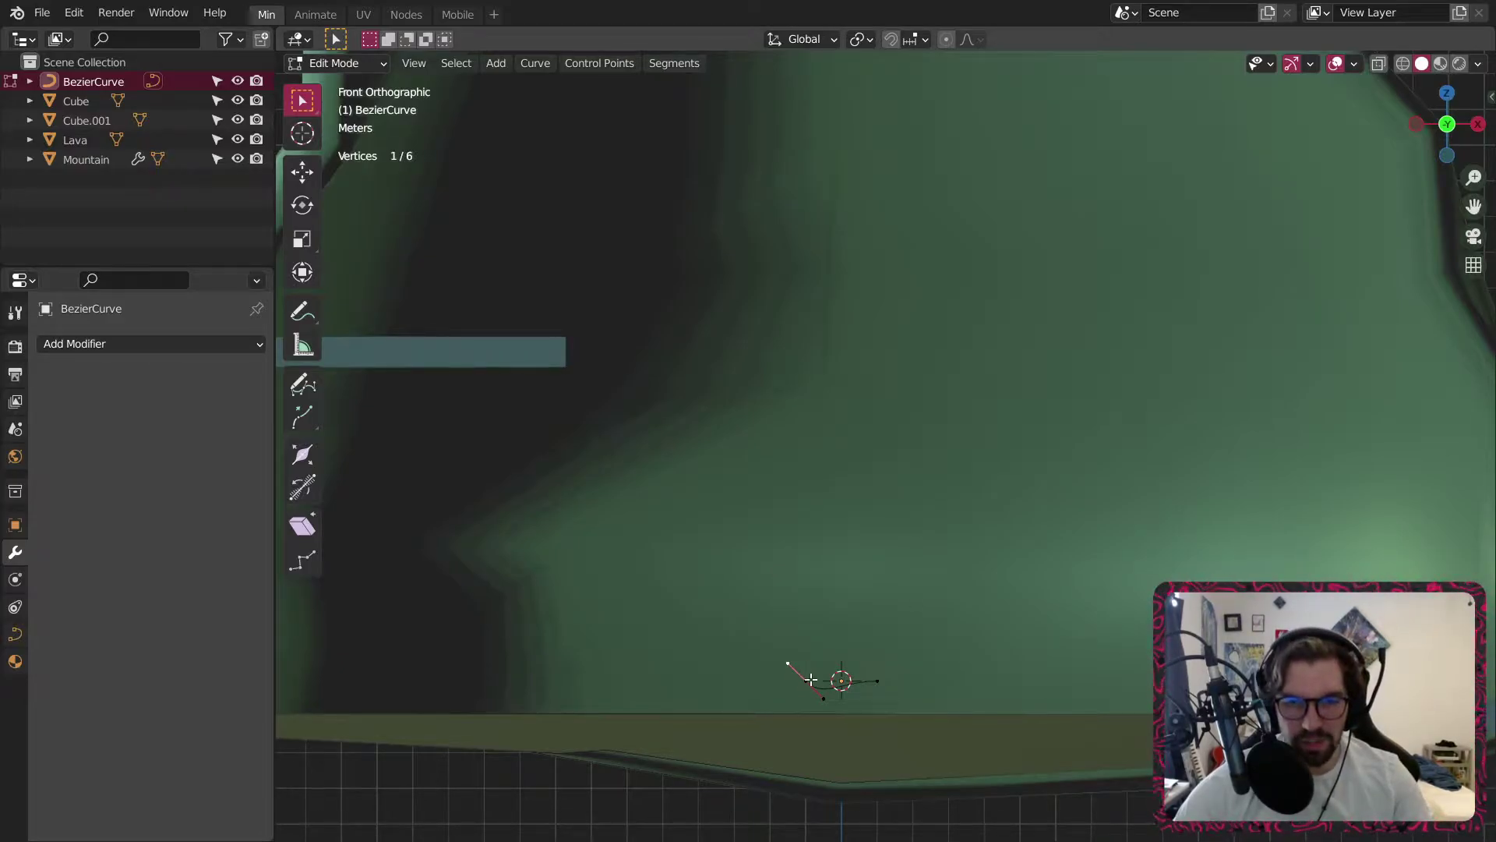
{"action": "left_click", "coordinate": [290, 172]}
{"action": "left_click_drag", "start_coordinate": [808, 612], "coordinate": [806, 572]}
{"action": "left_click_drag", "start_coordinate": [783, 316], "coordinate": [786, 319]}
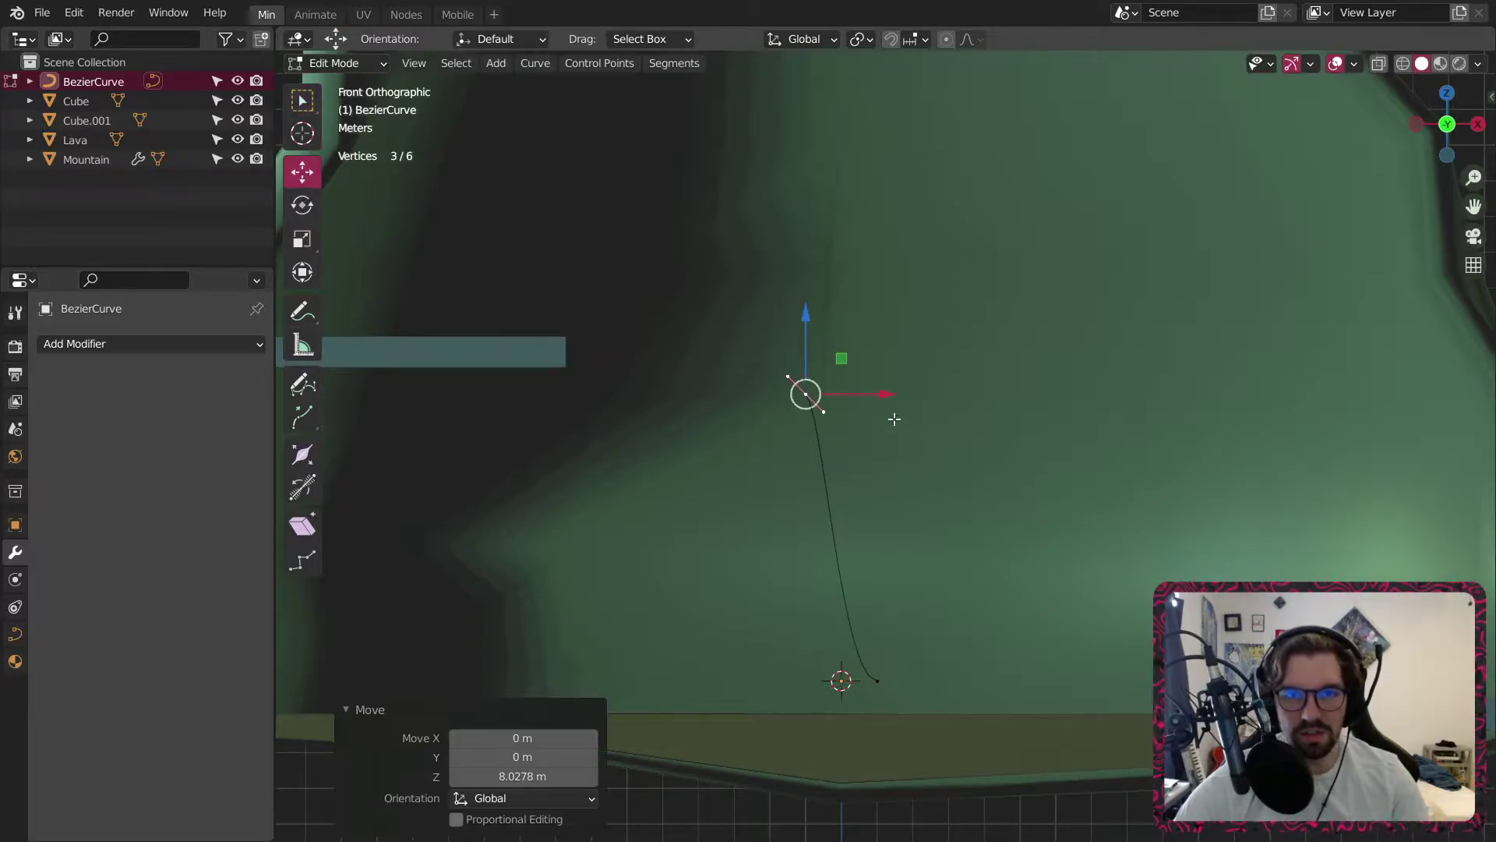
{"action": "left_click_drag", "start_coordinate": [877, 395], "coordinate": [643, 362]}
{"action": "left_click_drag", "start_coordinate": [570, 314], "coordinate": [576, 271]}
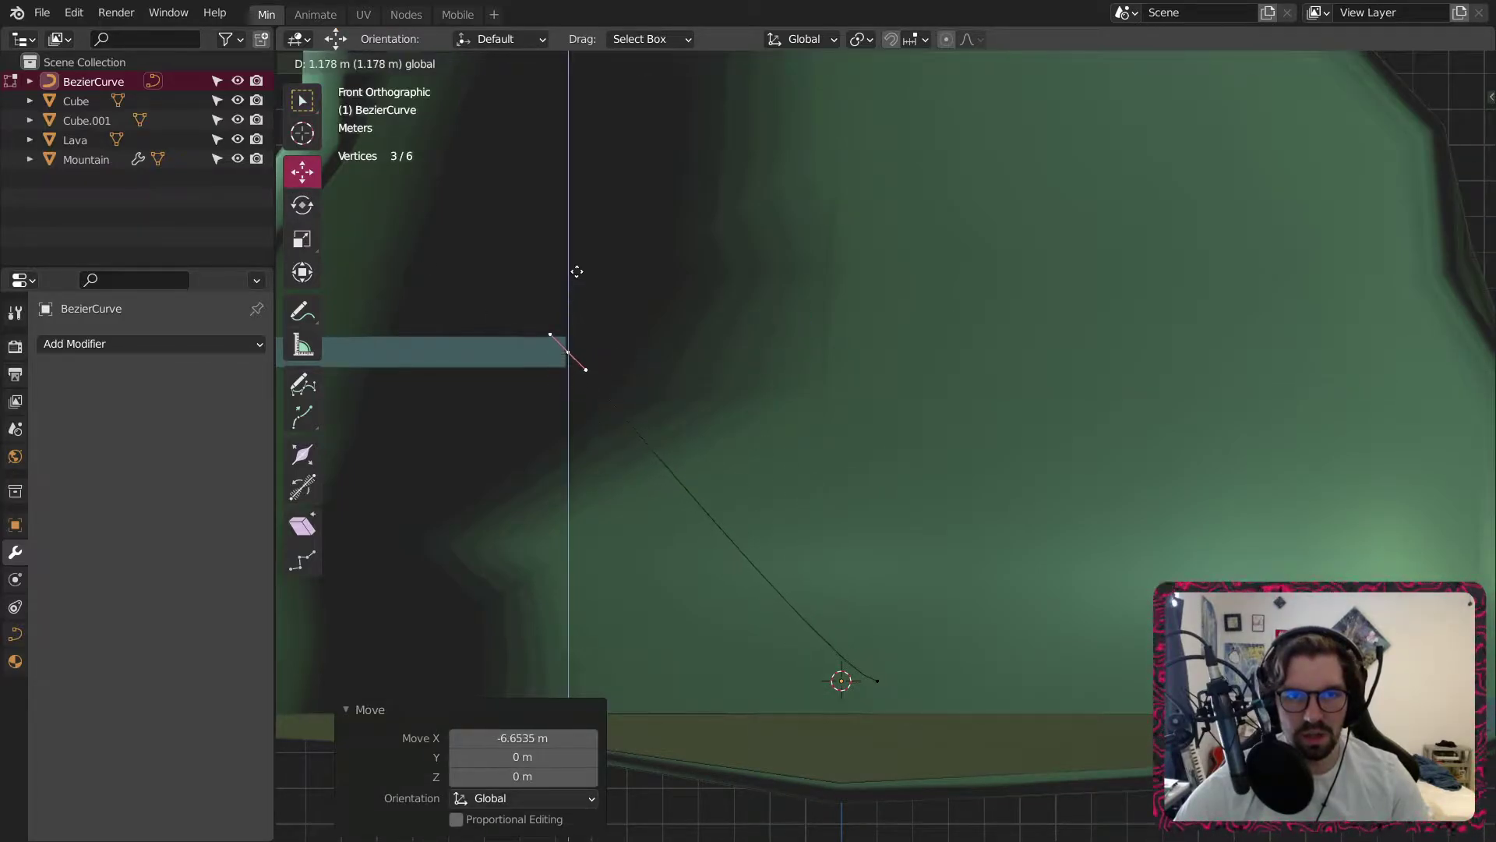
{"action": "scroll", "coordinate": [563, 357], "scroll_direction": "up", "scroll_amount": 4}
{"action": "scroll", "coordinate": [735, 491], "scroll_direction": "down", "scroll_amount": 4}
Move the curve's right end point about 10 m along X and -0.76 m along Z to the lower platform's near edge.
{"action": "middle_click_drag", "start_coordinate": [954, 741], "coordinate": [792, 561], "text": "shift"}
{"action": "left_click", "coordinate": [876, 596]}
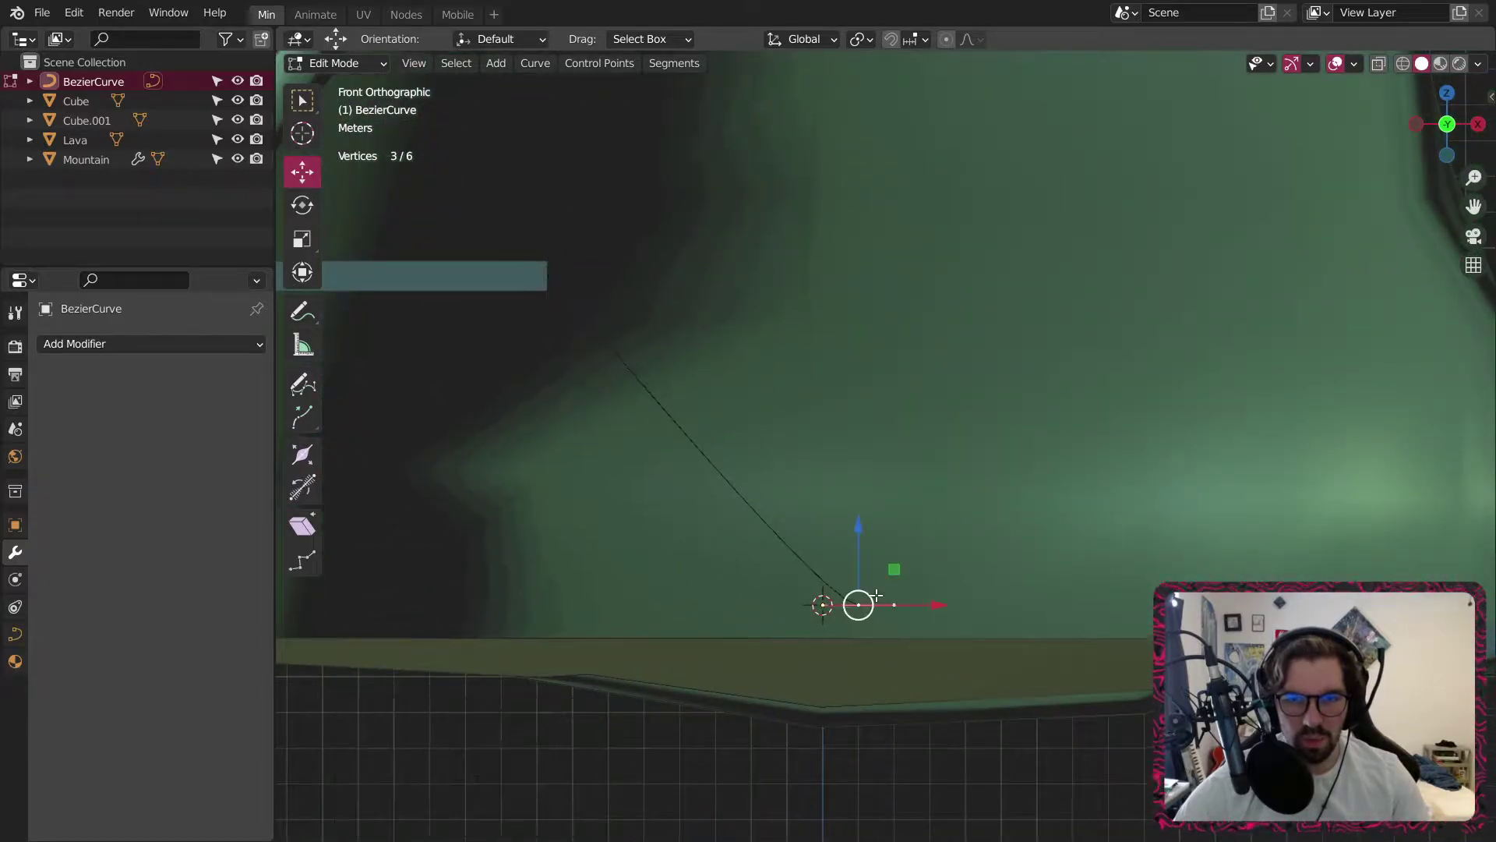
{"action": "left_click_drag", "start_coordinate": [937, 605], "coordinate": [1287, 606]}
{"action": "left_click_drag", "start_coordinate": [1207, 527], "coordinate": [1191, 547]}
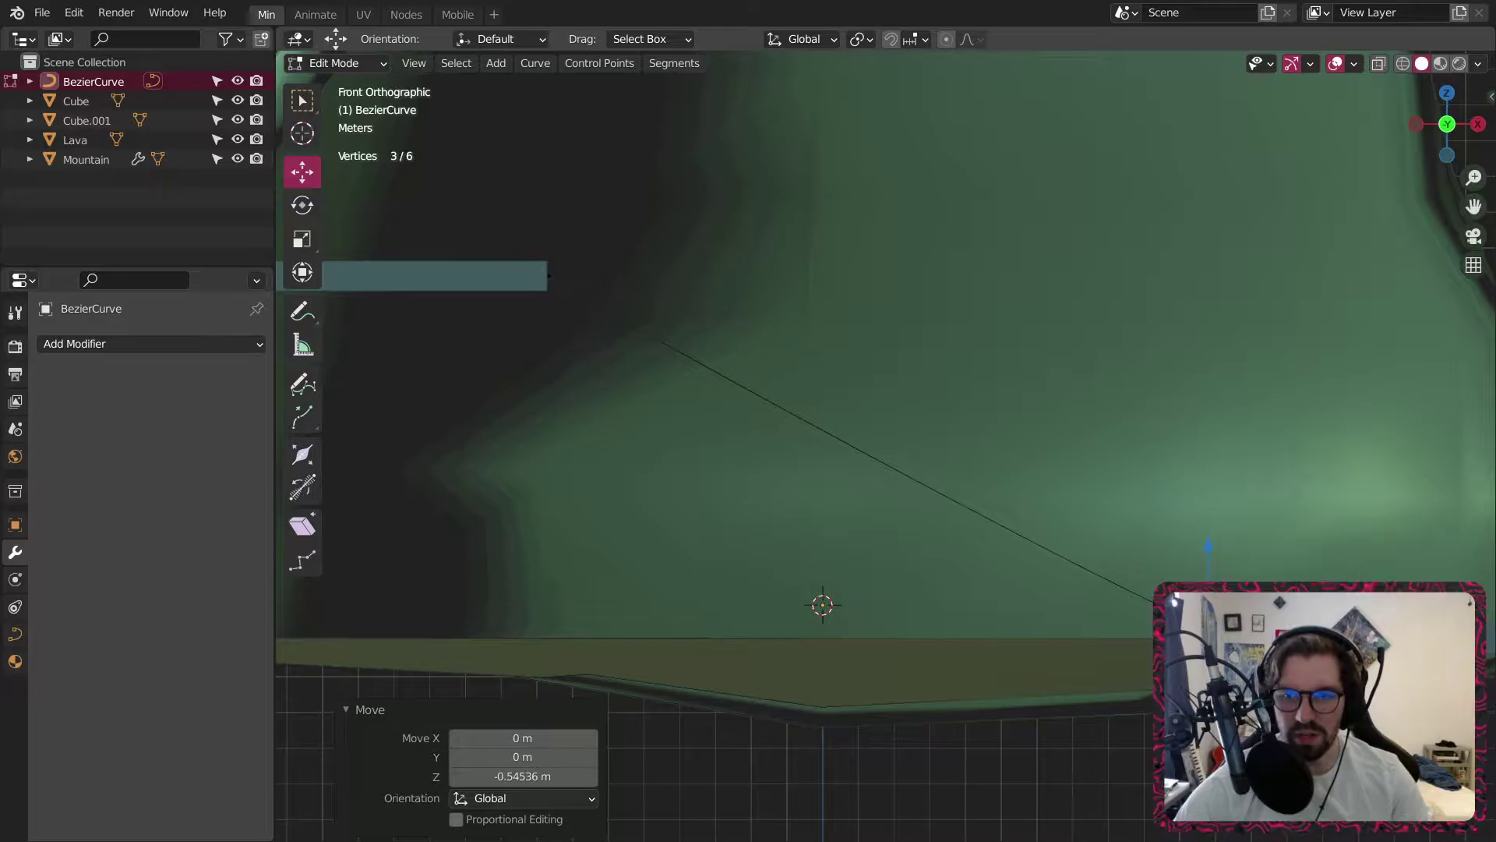
{"action": "left_click_drag", "start_coordinate": [1281, 625], "coordinate": [1273, 624]}
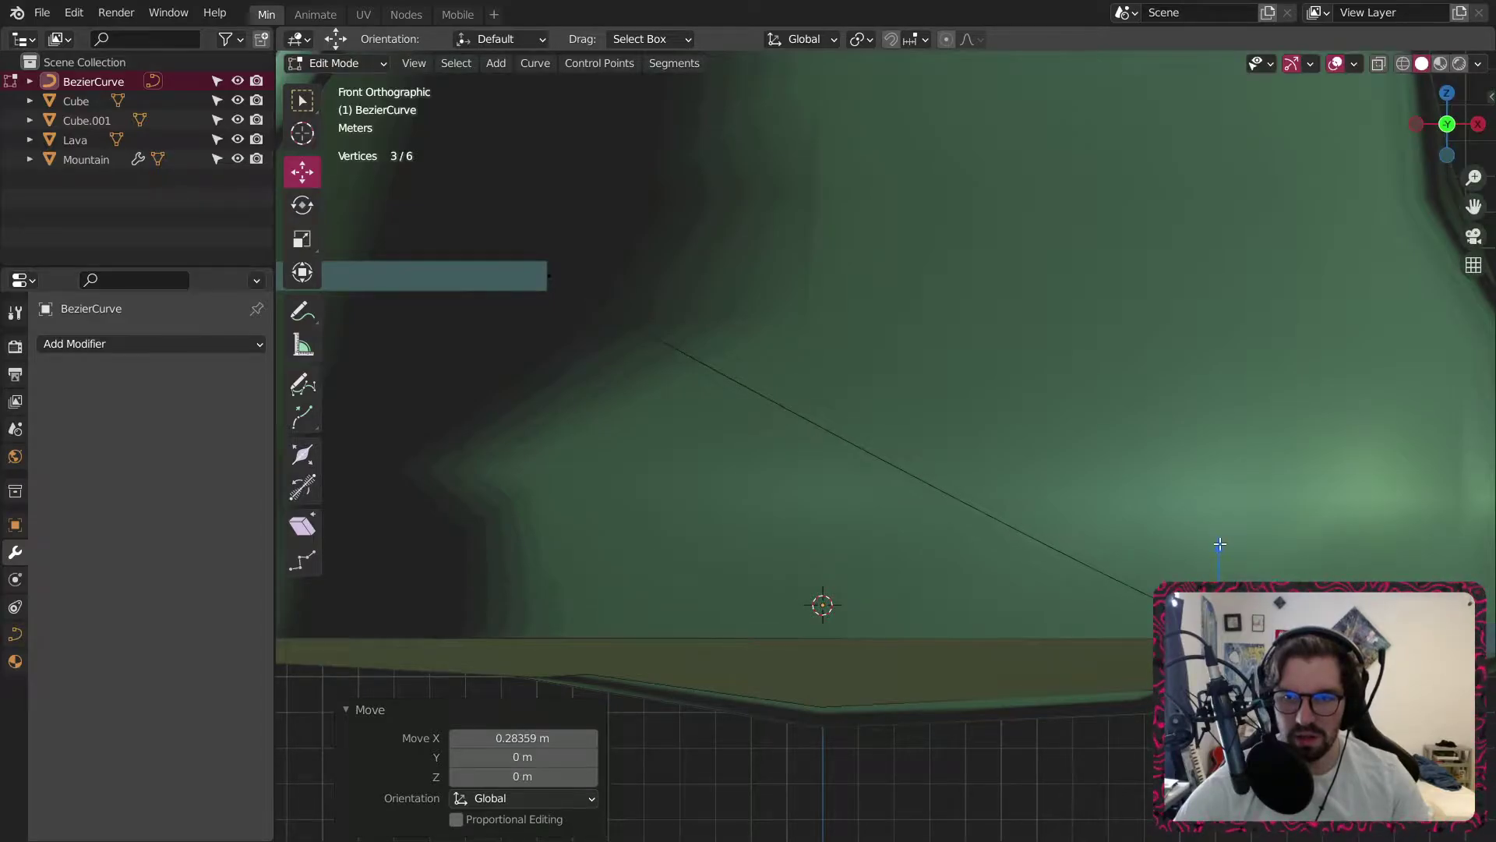
{"action": "left_click_drag", "start_coordinate": [1219, 544], "coordinate": [1220, 551]}
Raise the outer handle of the curve's lower end point, then lift the point itself to the lower platform's top surface.
{"action": "scroll", "coordinate": [1220, 551], "scroll_direction": "up", "scroll_amount": 4}
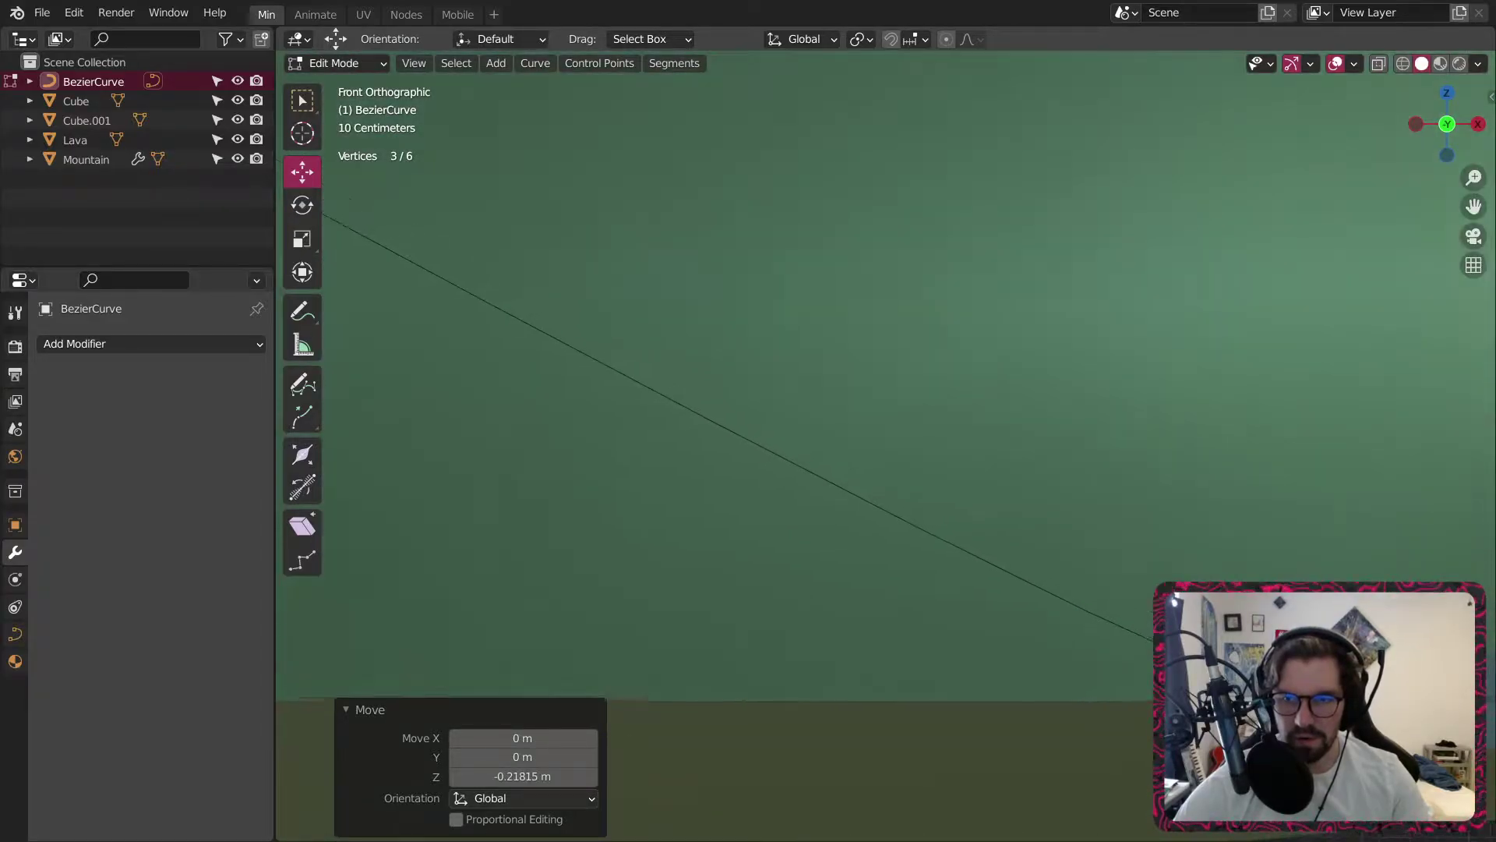
{"action": "scroll", "coordinate": [1339, 686], "scroll_direction": "up", "scroll_amount": 1}
{"action": "left_click", "coordinate": [1339, 678]}
{"action": "left_click_drag", "start_coordinate": [1339, 600], "coordinate": [1343, 472]}
{"action": "left_click", "coordinate": [1232, 678]}
{"action": "mouse_move", "coordinate": [1233, 600]}
{"action": "left_mouse_down"}
{"action": "mouse_move", "coordinate": [1238, 573]}
{"action": "mouse_move", "coordinate": [1252, 579]}
{"action": "left_mouse_up"}
Raise the curve's upper end point slightly toward the upper platform's top edge and deselect it.
{"action": "scroll", "coordinate": [1252, 579], "scroll_direction": "down", "scroll_amount": 1}
{"action": "middle_click_drag", "start_coordinate": [1253, 579], "coordinate": [1424, 712], "text": "shift"}
{"action": "scroll", "coordinate": [501, 359], "scroll_direction": "down", "scroll_amount": 1}
{"action": "middle_click_drag", "start_coordinate": [501, 360], "coordinate": [731, 467], "text": "shift"}
{"action": "left_click", "coordinate": [558, 342]}
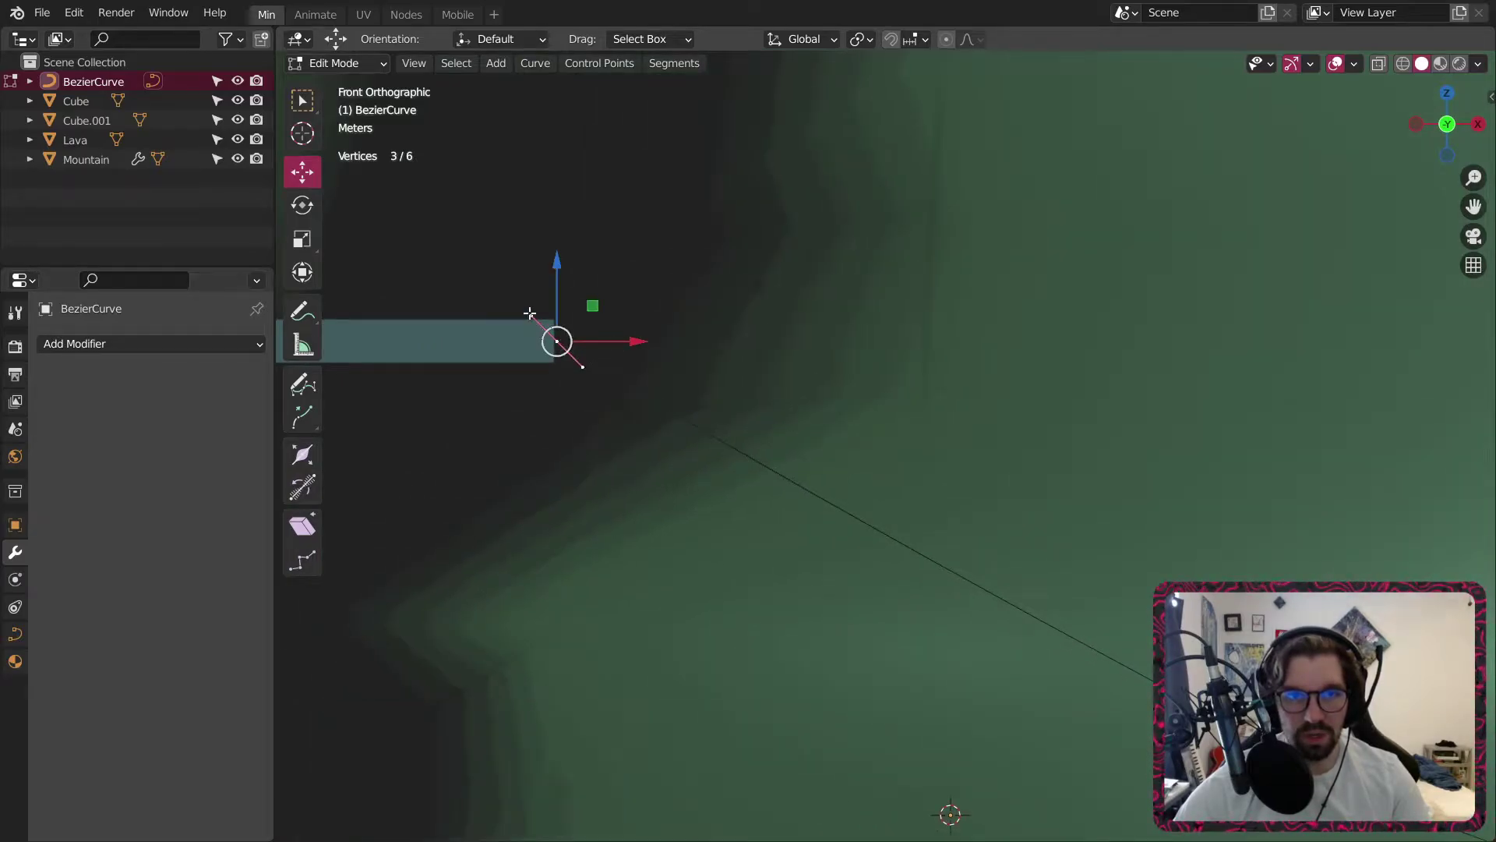
{"action": "left_click_drag", "start_coordinate": [592, 305], "coordinate": [591, 293]}
{"action": "left_click", "coordinate": [666, 306]}
Nudge the curve's lower end point outward along X to line up with the lower platform's top corner, and deselect it.
{"action": "scroll", "coordinate": [666, 306], "scroll_direction": "down", "scroll_amount": 3}
{"action": "middle_click_drag", "start_coordinate": [1184, 661], "coordinate": [1037, 561], "text": "shift"}
{"action": "scroll", "coordinate": [1038, 561], "scroll_direction": "up", "scroll_amount": 7}
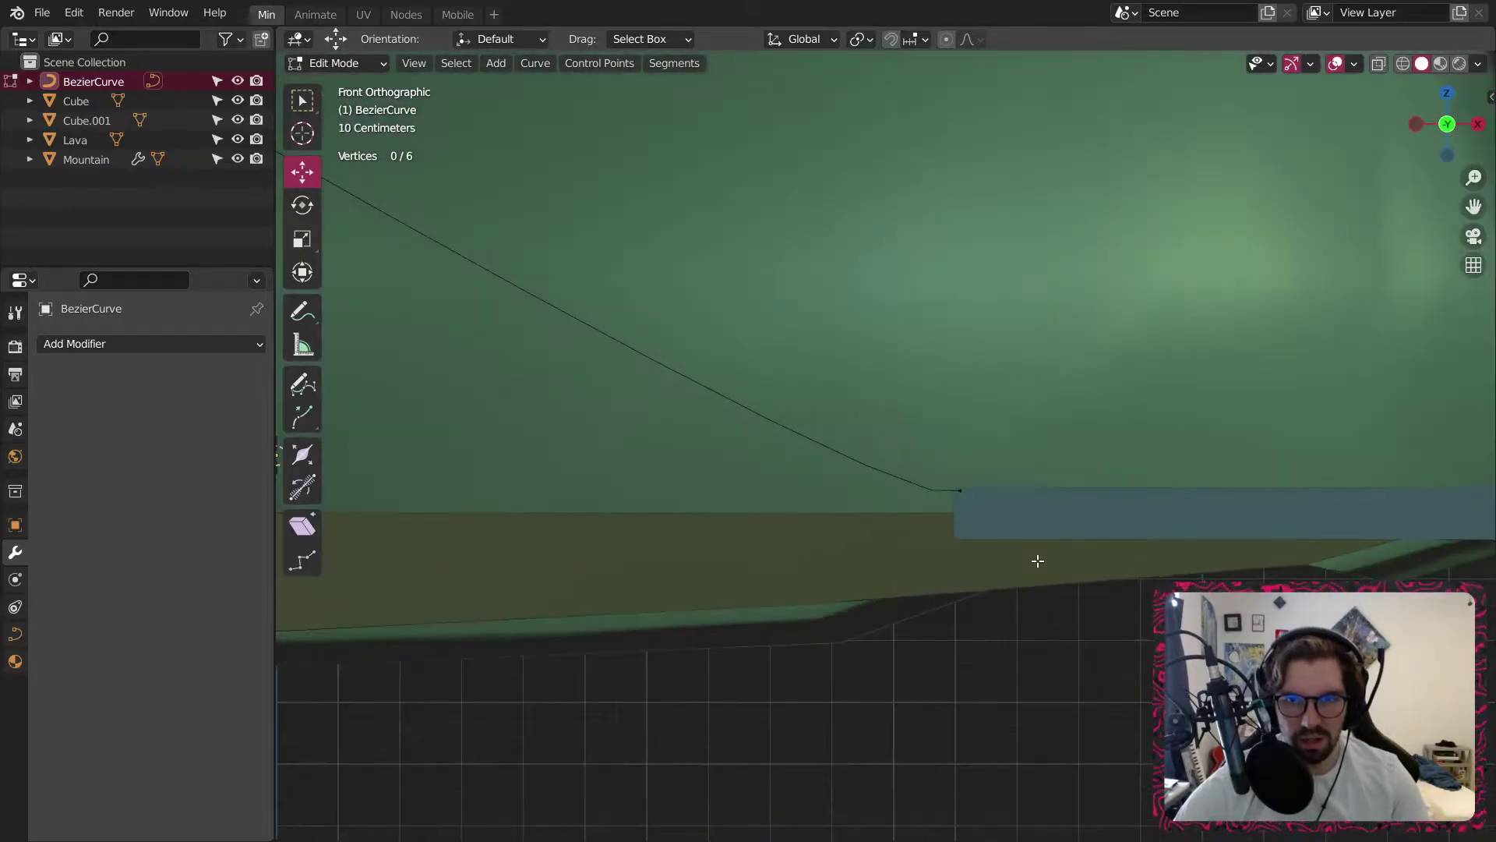
{"action": "left_click_drag", "start_coordinate": [978, 442], "coordinate": [954, 441]}
{"action": "left_click", "coordinate": [826, 304]}
Extend the inner handle of the curve's lower end point far back along X, flattening the curve where it meets the lower platform.
{"action": "scroll", "coordinate": [825, 304], "scroll_direction": "down", "scroll_amount": 4}
{"action": "middle_click_drag", "start_coordinate": [789, 373], "coordinate": [890, 445], "text": "shift"}
{"action": "middle_click_drag", "start_coordinate": [667, 337], "coordinate": [921, 389], "text": "shift"}
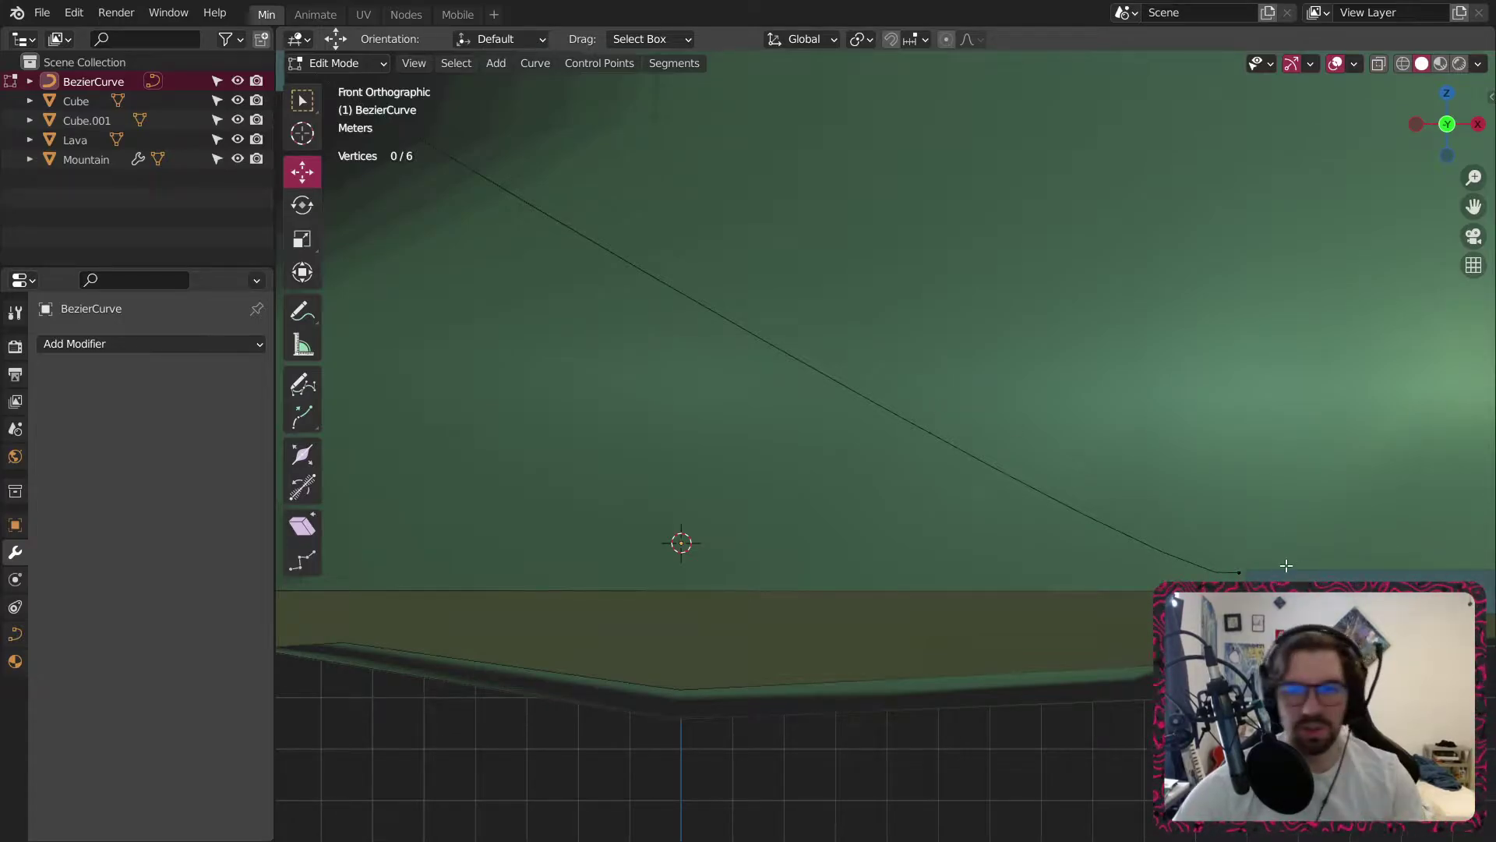
{"action": "scroll", "coordinate": [1285, 565], "scroll_direction": "up", "scroll_amount": 2}
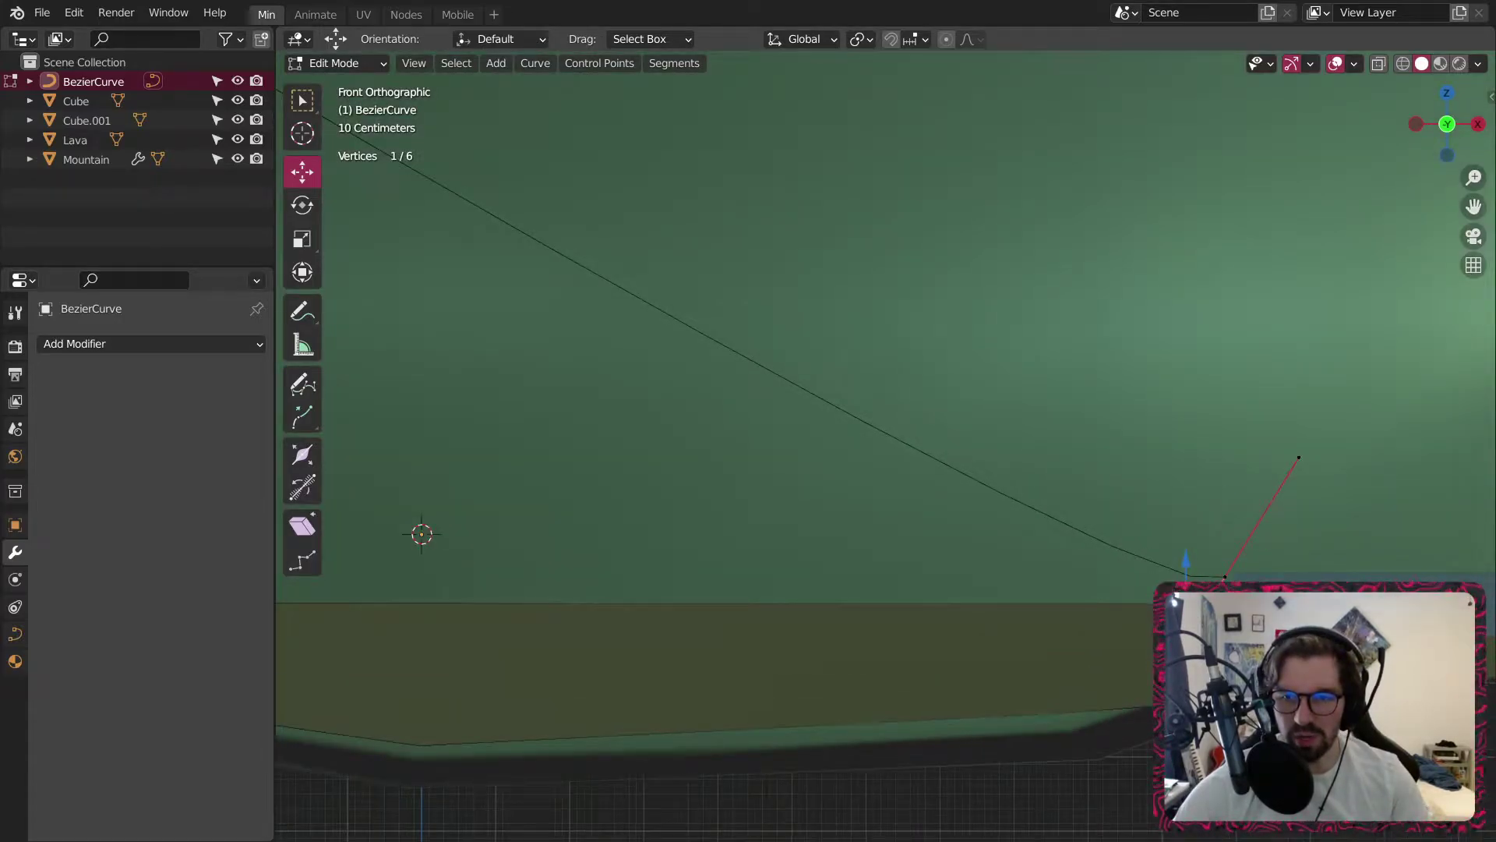
{"action": "key", "text": "g"}
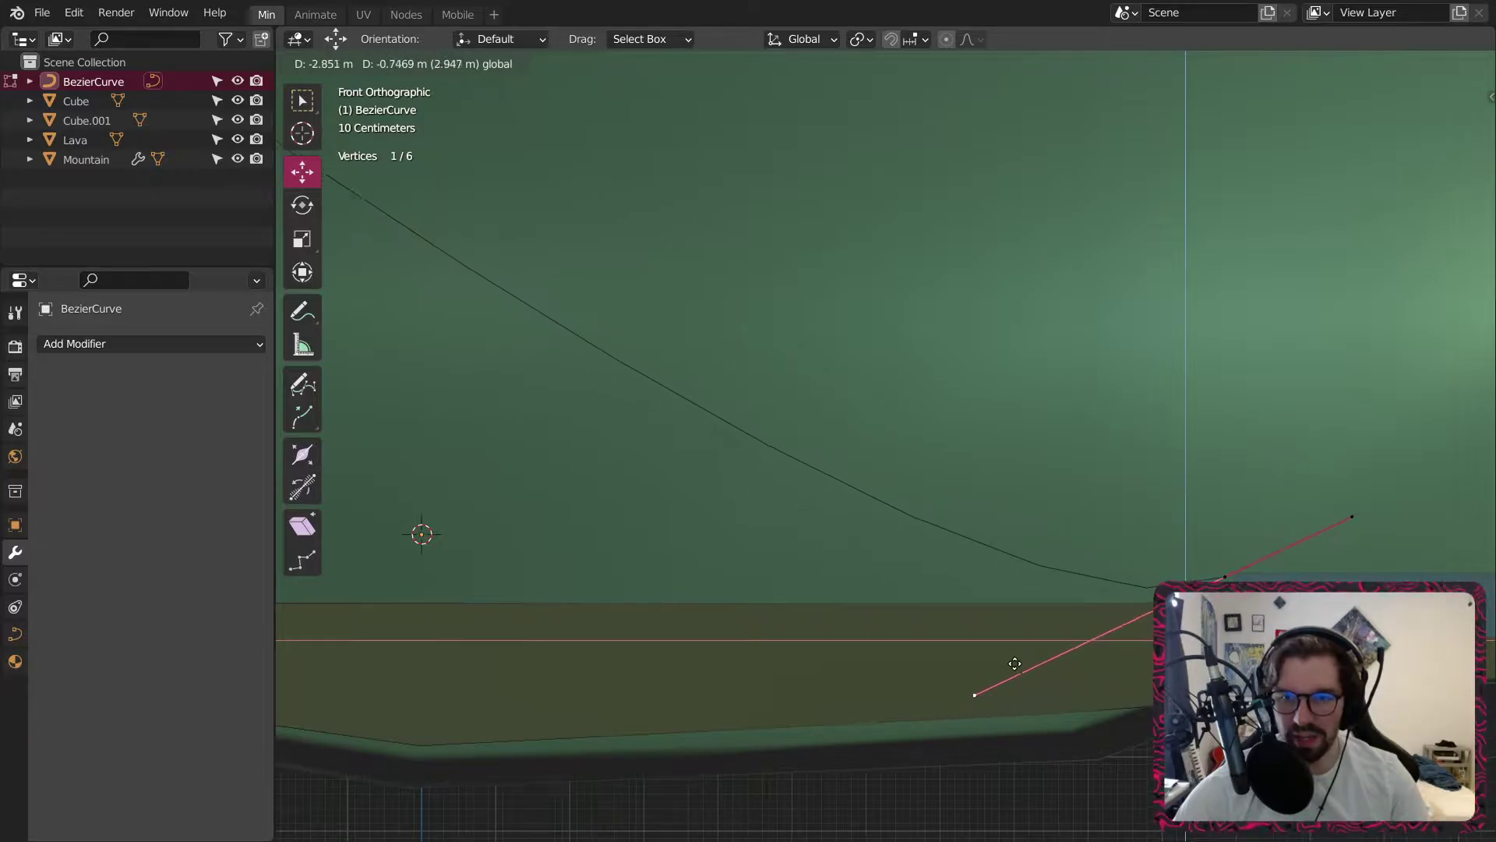
{"action": "left_click_drag", "start_coordinate": [751, 613], "coordinate": [754, 614]}
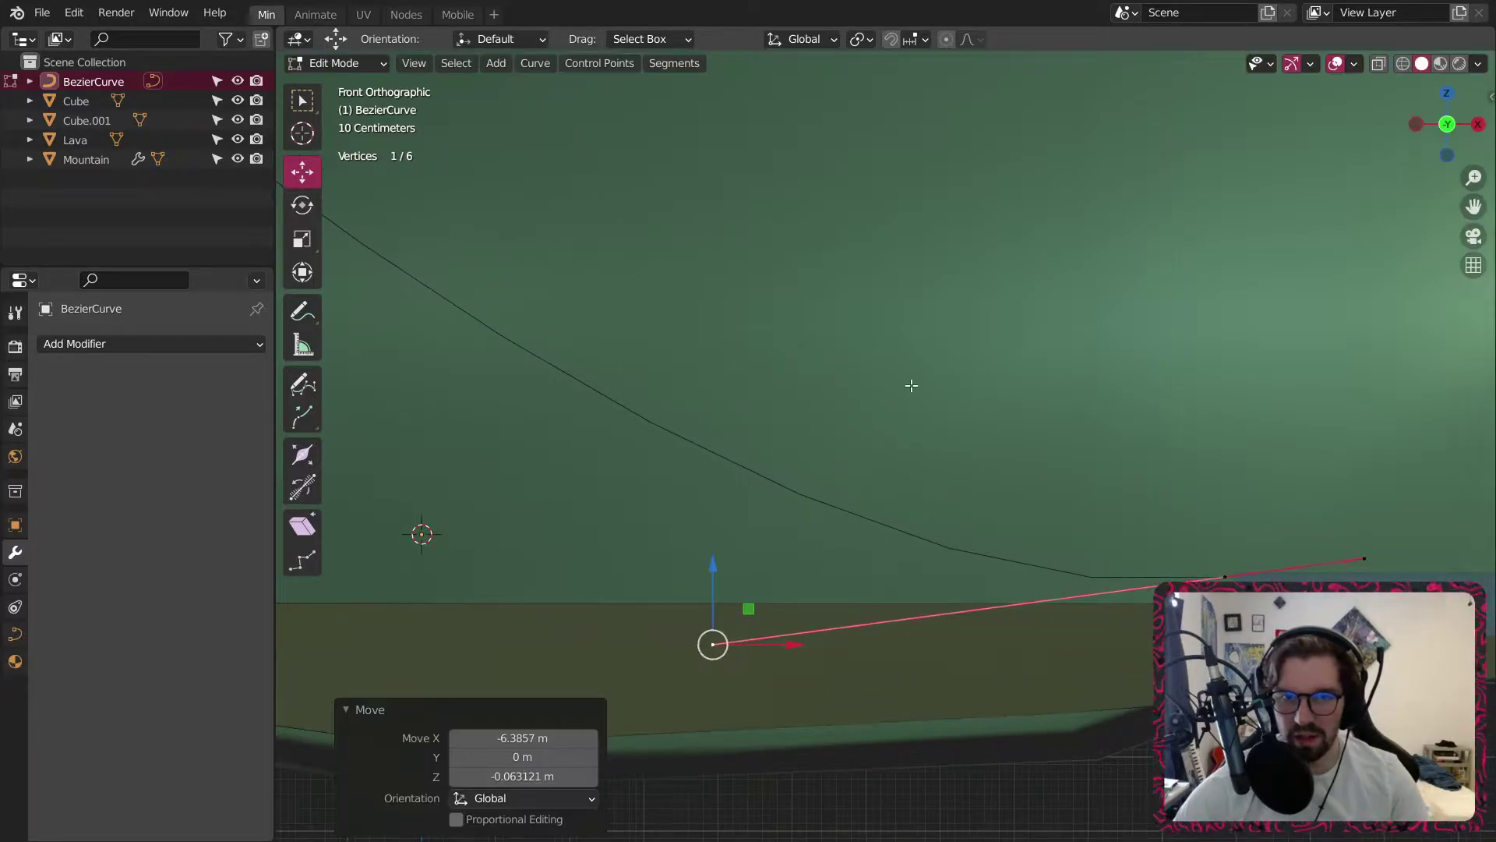
{"action": "left_click", "coordinate": [912, 385]}
{"action": "scroll", "coordinate": [911, 385], "scroll_direction": "down", "scroll_amount": 4}
{"action": "middle_click_drag", "start_coordinate": [767, 367], "coordinate": [829, 429], "text": "shift"}
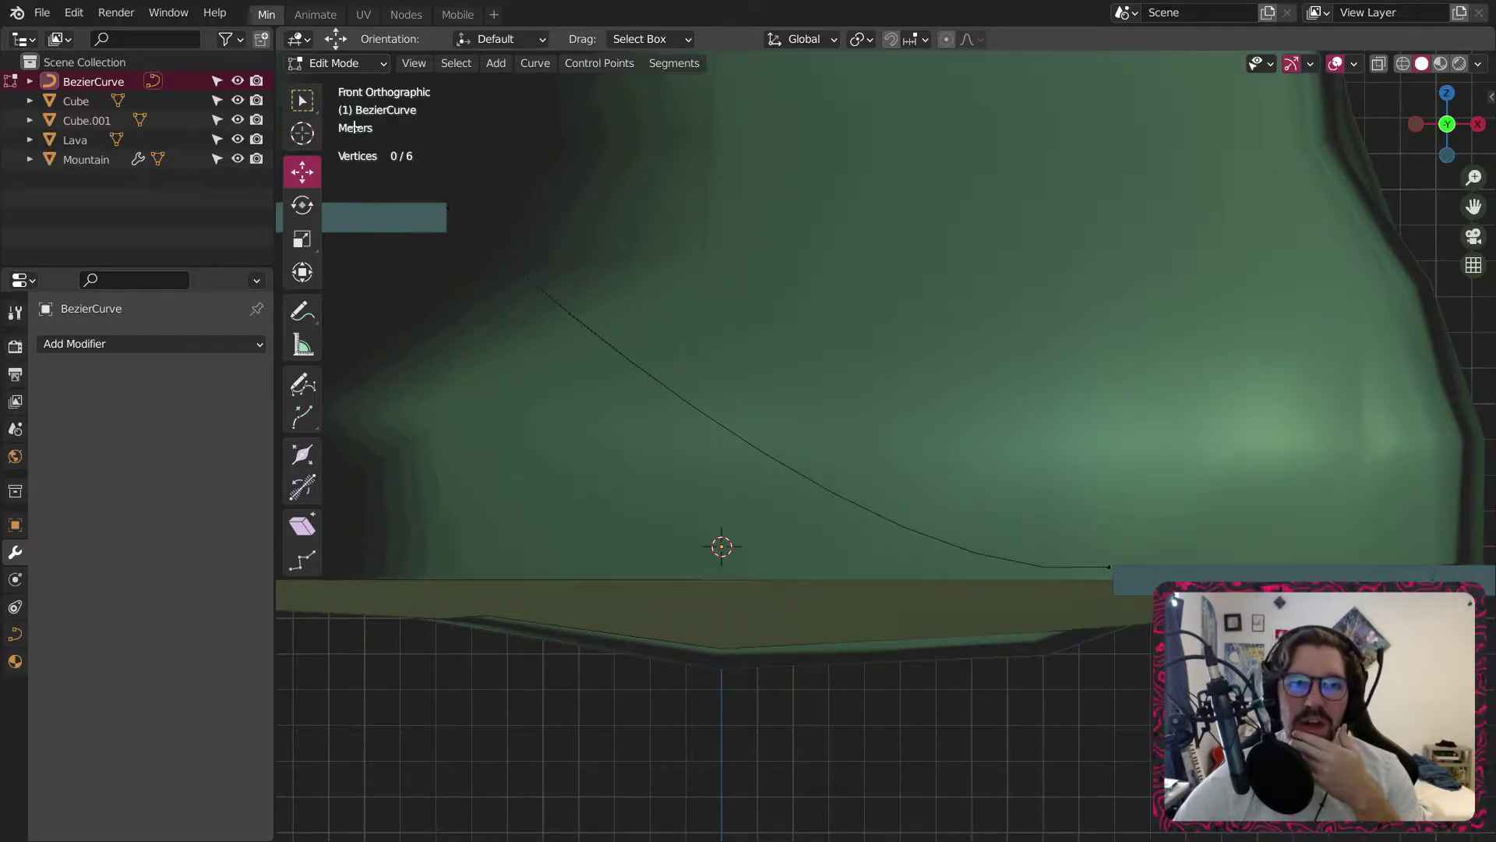
Return to Object Mode and move the curve about 4.9 m along Y so that it runs between the two platforms.
{"action": "key", "text": "Tab"}
{"action": "middle_click_drag", "start_coordinate": [624, 325], "coordinate": [555, 446]}
{"action": "key", "text": "g"}
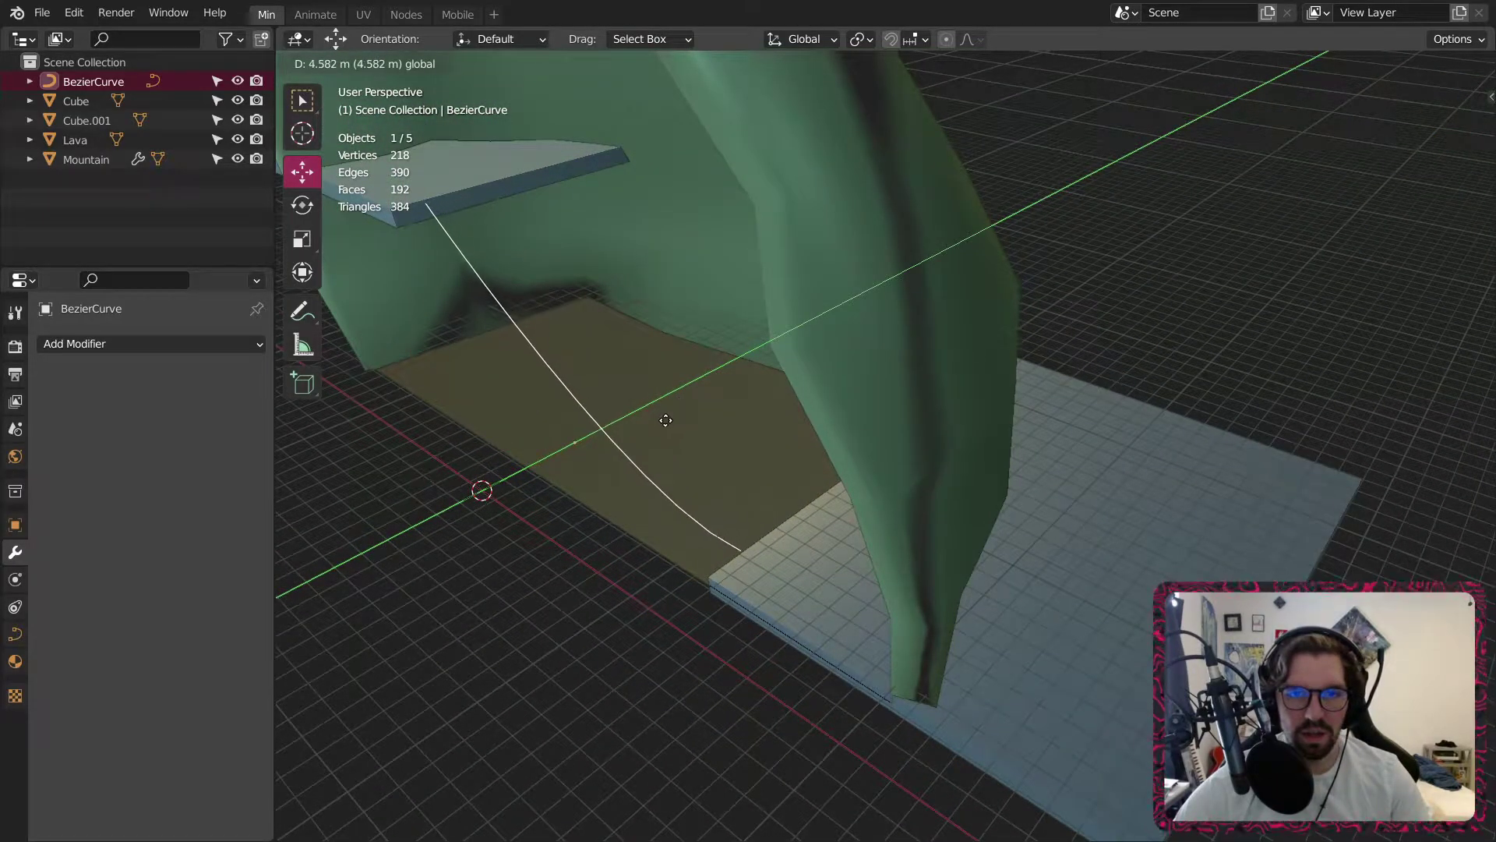
{"action": "left_click", "coordinate": [671, 420]}
{"action": "left_click", "coordinate": [568, 654]}
{"action": "middle_click_drag", "start_coordinate": [589, 532], "coordinate": [1032, 353], "text": "shift"}
{"action": "middle_click_drag", "start_coordinate": [981, 402], "coordinate": [920, 380]}
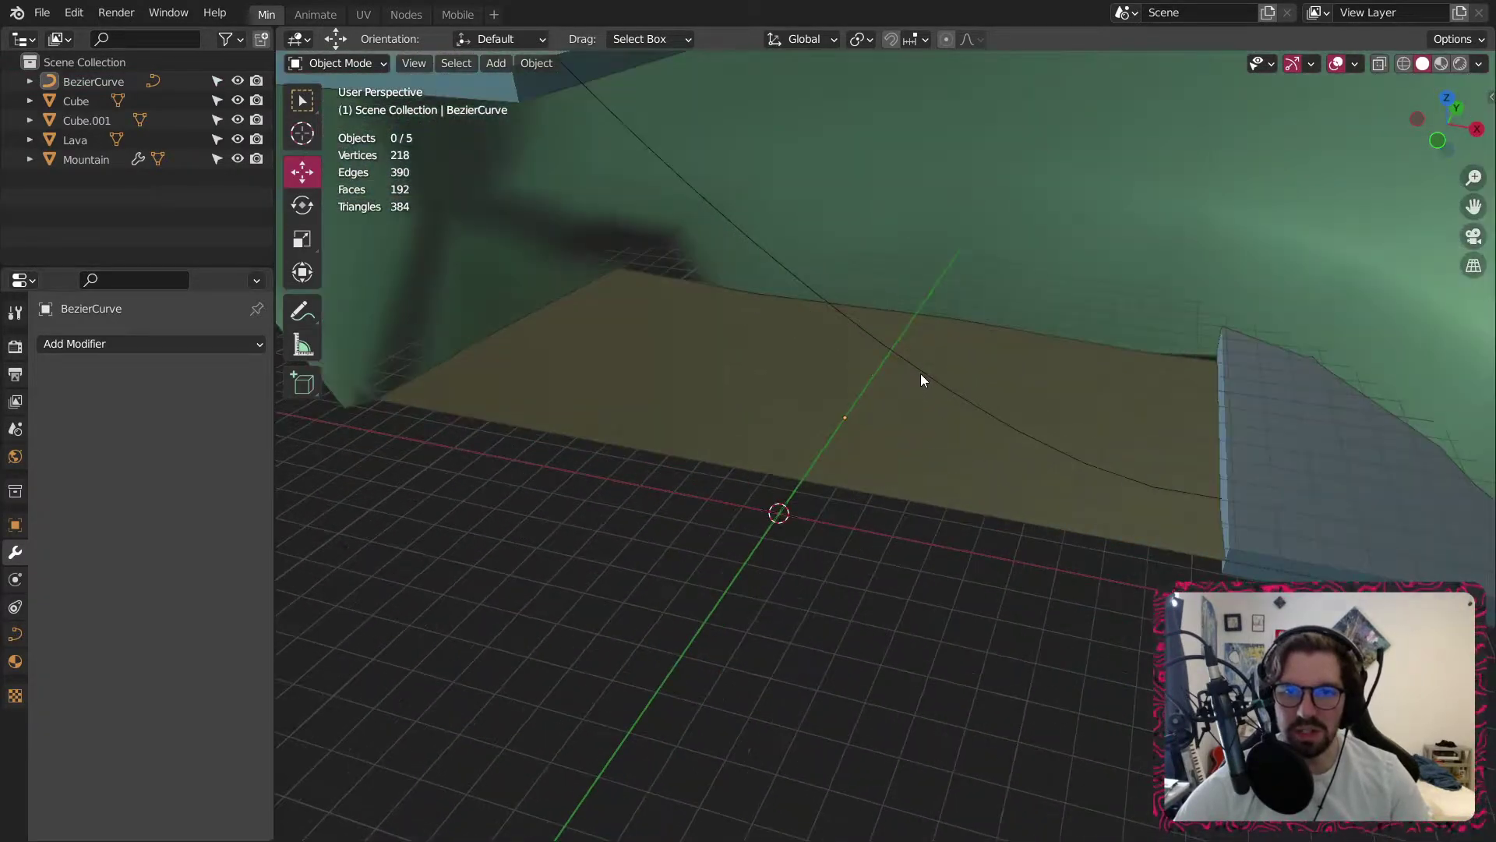
Set the Bezier curve's preview resolution to 24 and deselect it.
{"action": "left_click", "coordinate": [921, 380]}
{"action": "left_click", "coordinate": [16, 634]}
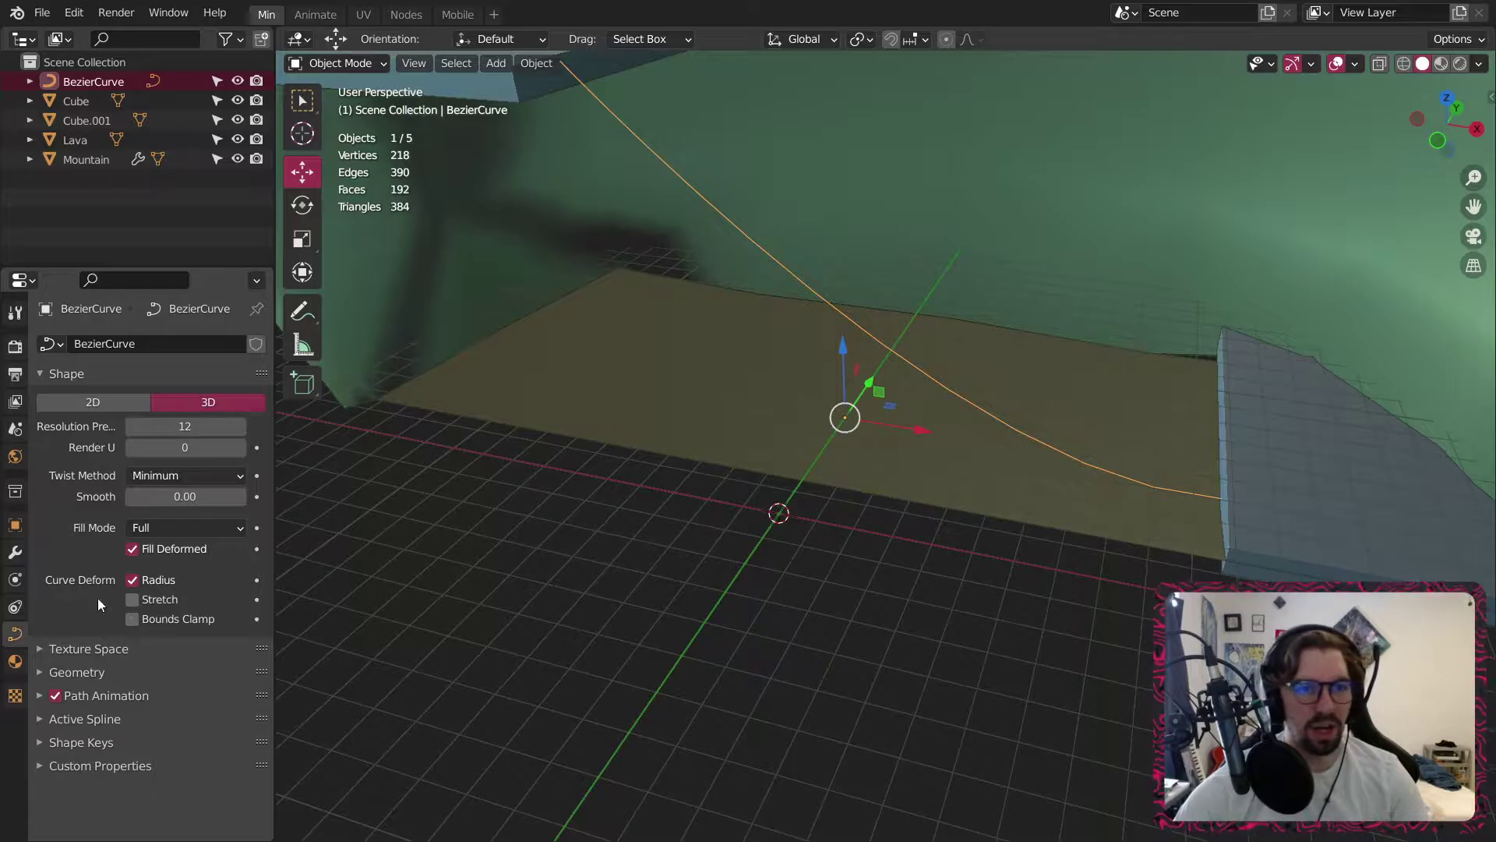
{"action": "middle_click_drag", "start_coordinate": [848, 330], "coordinate": [909, 391]}
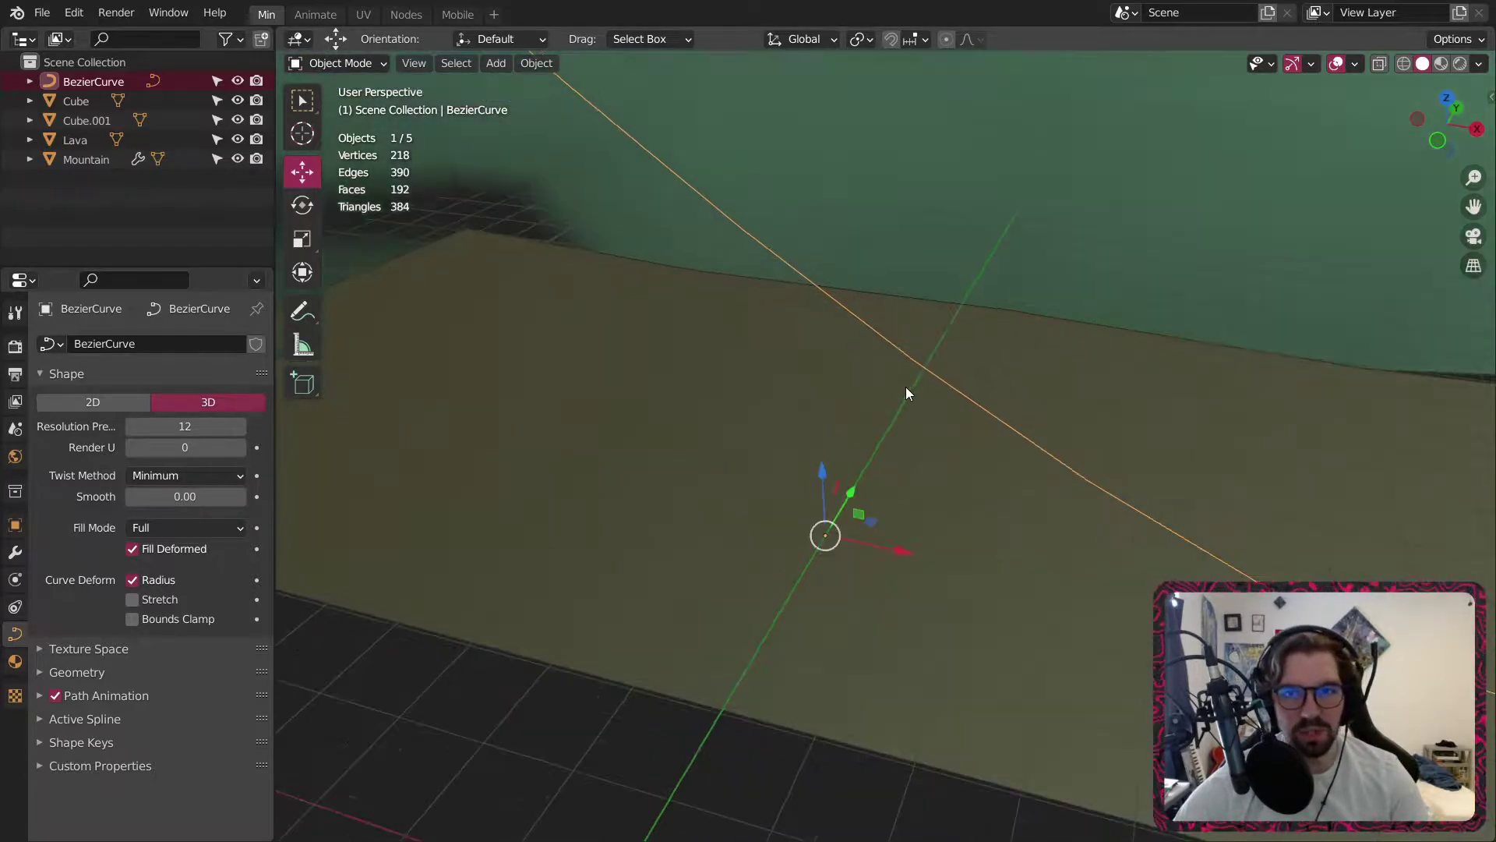
{"action": "left_click", "coordinate": [241, 426]}
{"action": "left_click", "coordinate": [242, 425]}
{"action": "left_click", "coordinate": [242, 426]}
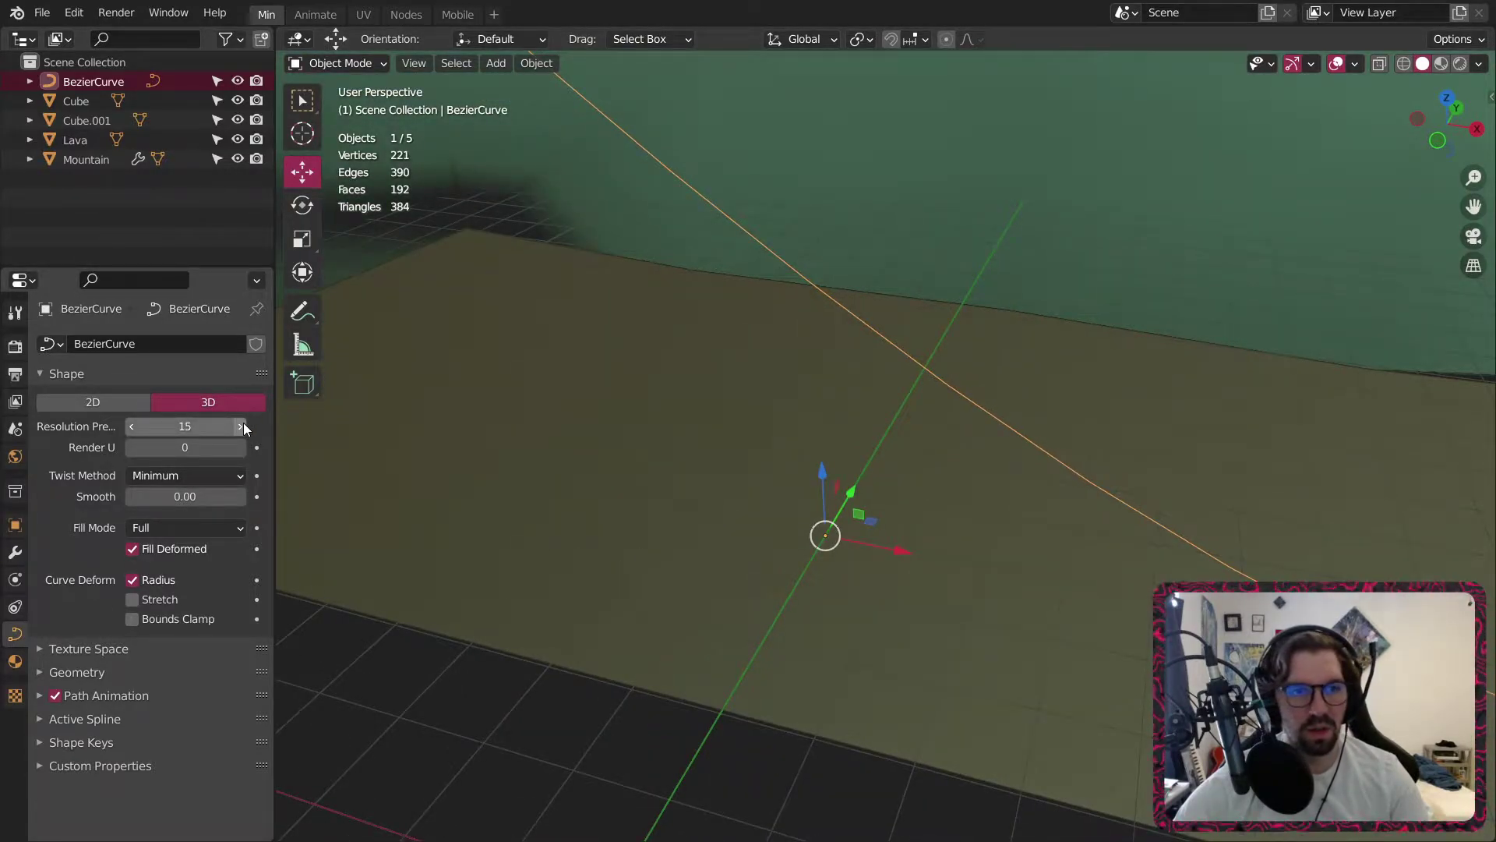
{"action": "left_click", "coordinate": [242, 426]}
{"action": "left_click", "coordinate": [241, 426]}
{"action": "left_click", "coordinate": [241, 426]}
{"action": "left_click", "coordinate": [241, 425]}
{"action": "left_click", "coordinate": [242, 426]}
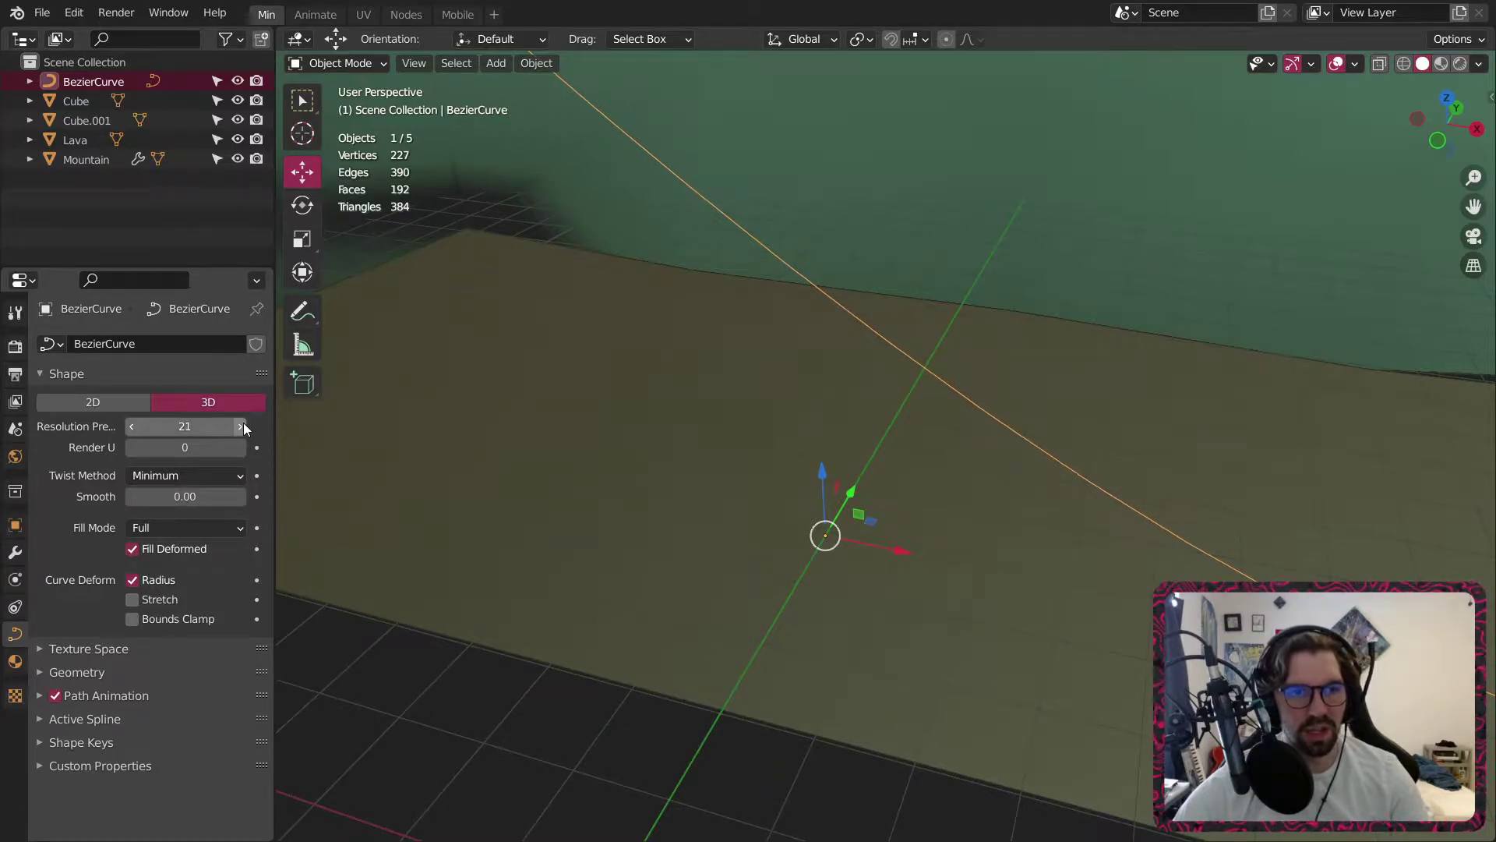
{"action": "left_click", "coordinate": [241, 425]}
{"action": "left_click", "coordinate": [242, 425]}
{"action": "left_click", "coordinate": [242, 425]}
{"action": "left_click", "coordinate": [242, 425]}
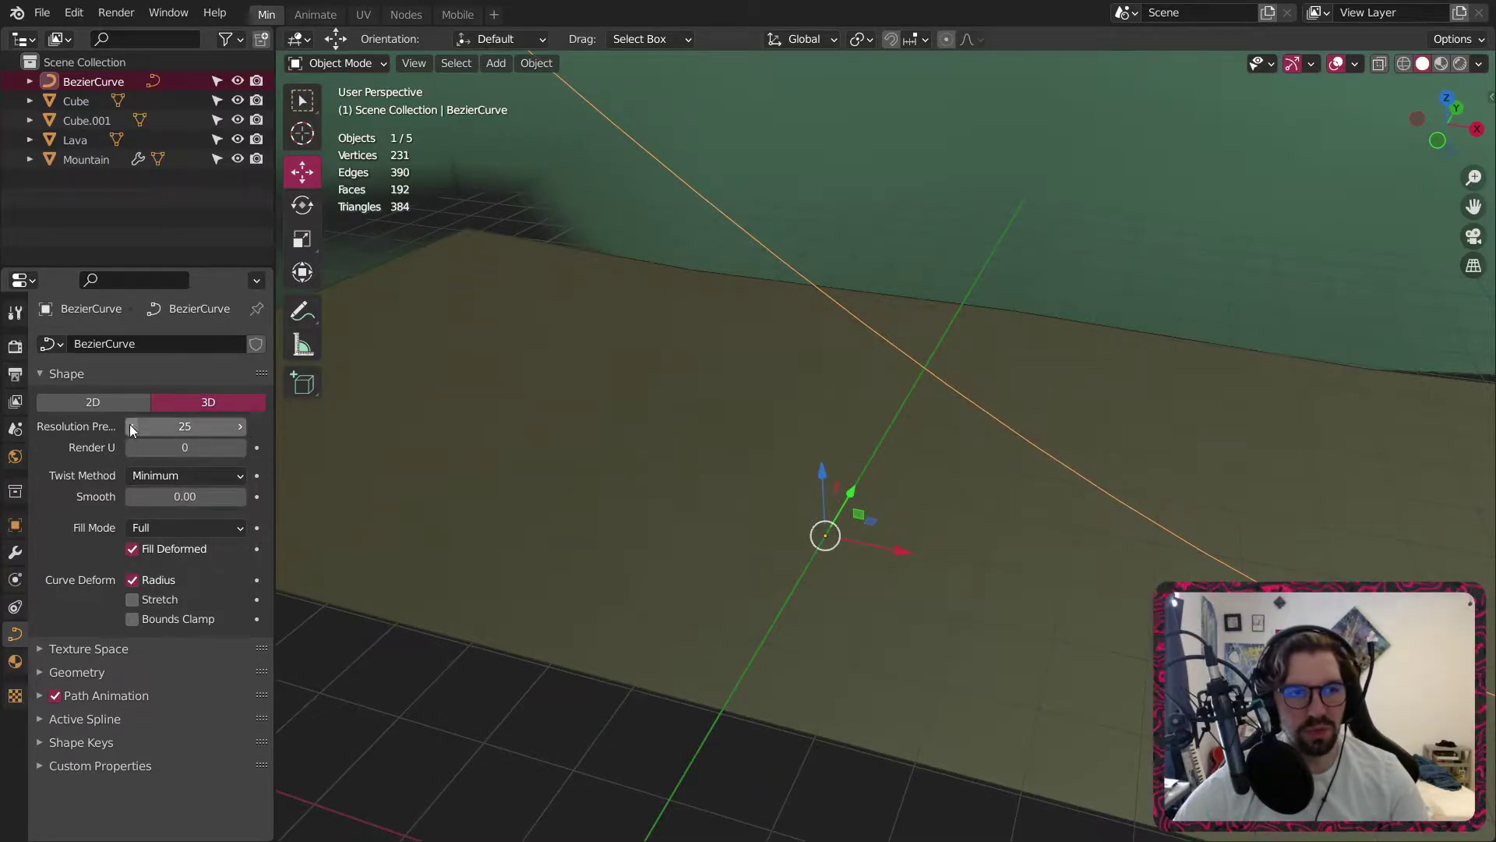
{"action": "left_click", "coordinate": [132, 425]}
{"action": "scroll", "coordinate": [592, 534], "scroll_direction": "down", "scroll_amount": 5}
{"action": "middle_click_drag", "start_coordinate": [639, 535], "coordinate": [685, 534]}
{"action": "key", "text": "alt+a"}
{"action": "middle_click_drag", "start_coordinate": [713, 584], "coordinate": [750, 536]}
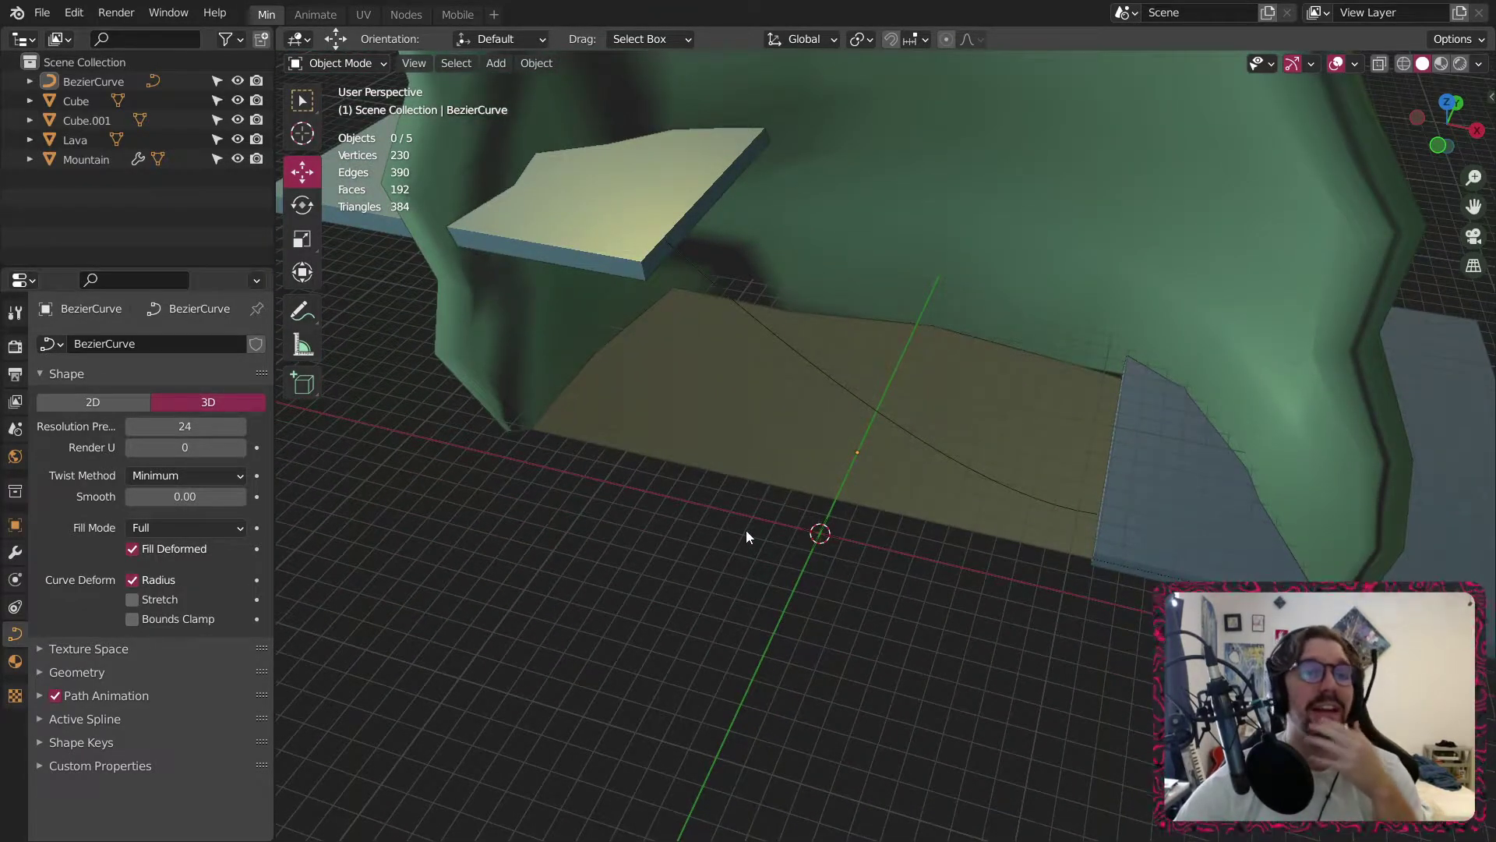
Add a 2 m cube at the world origin and flatten it along Z to a scale of about 0.27.
{"action": "left_click", "coordinate": [493, 62]}
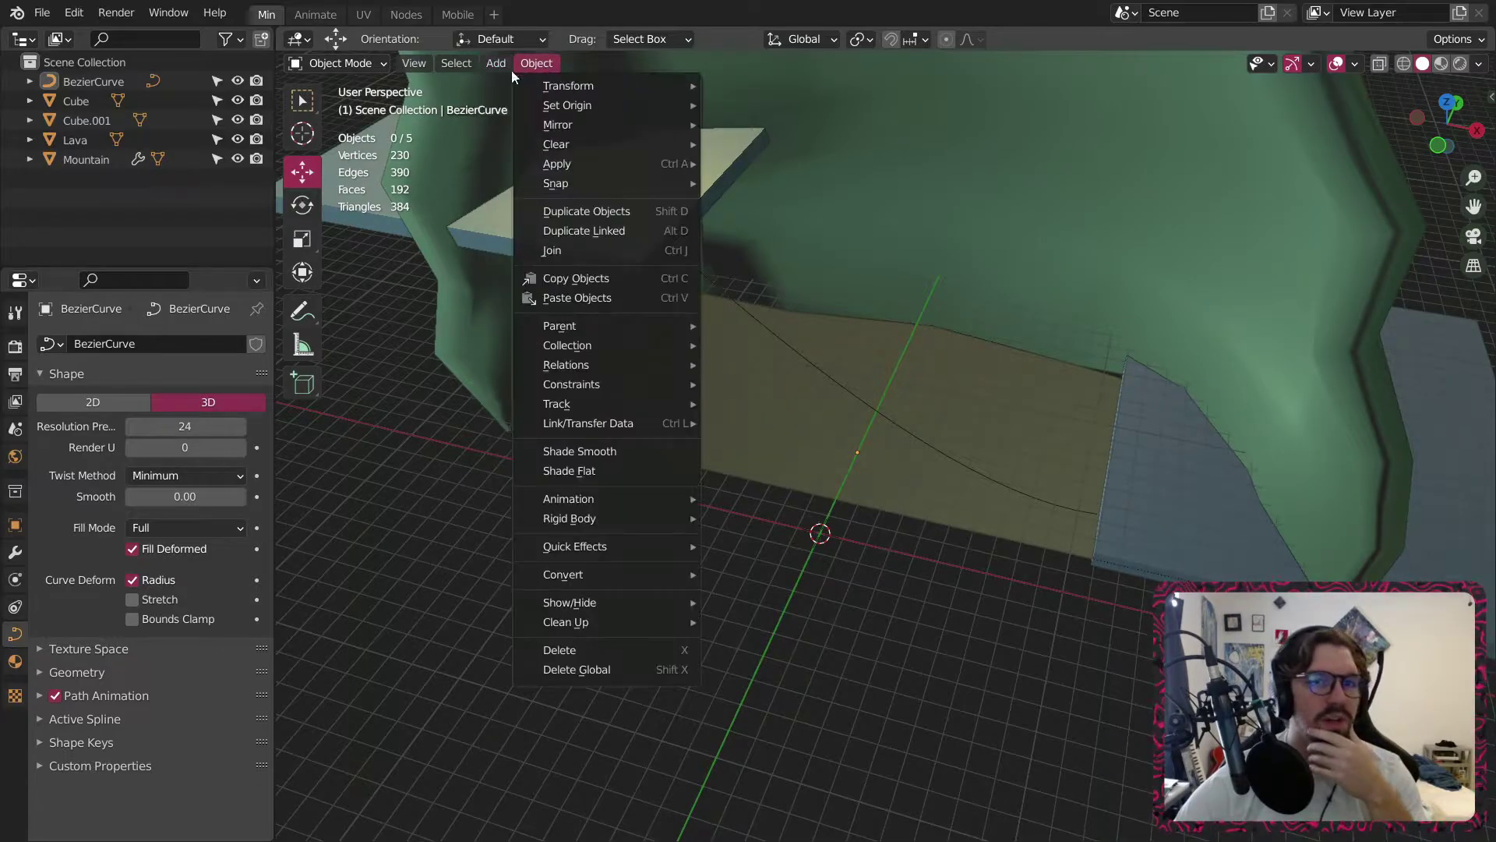
{"action": "mouse_move", "coordinate": [538, 87]}
{"action": "left_click", "coordinate": [711, 104]}
{"action": "middle_click_drag", "start_coordinate": [749, 423], "coordinate": [779, 483]}
{"action": "left_click", "coordinate": [301, 239]}
{"action": "middle_click_drag", "start_coordinate": [666, 474], "coordinate": [854, 452]}
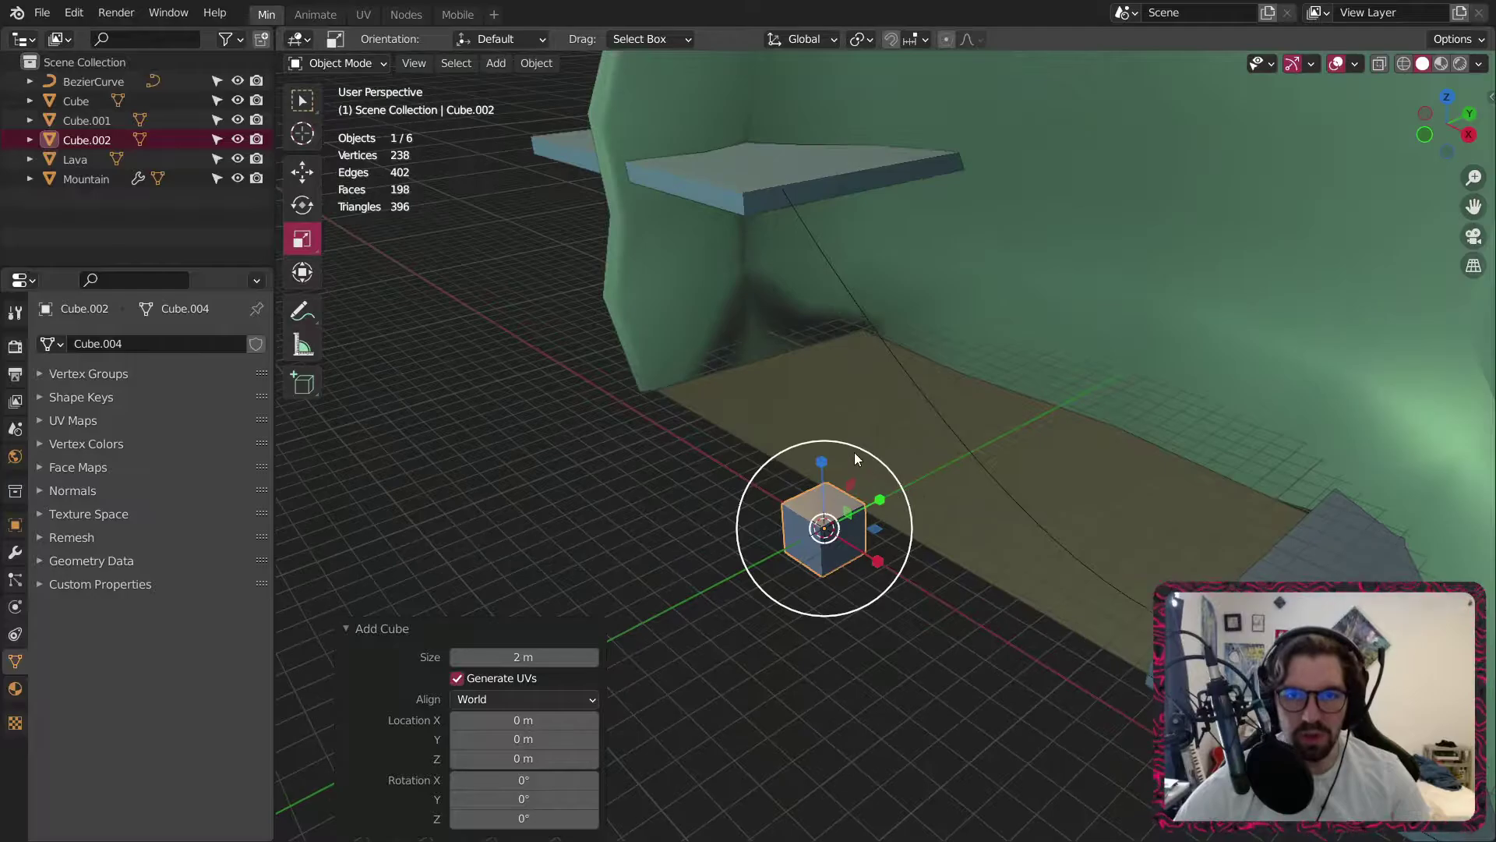
{"action": "left_click_drag", "start_coordinate": [821, 452], "coordinate": [825, 518]}
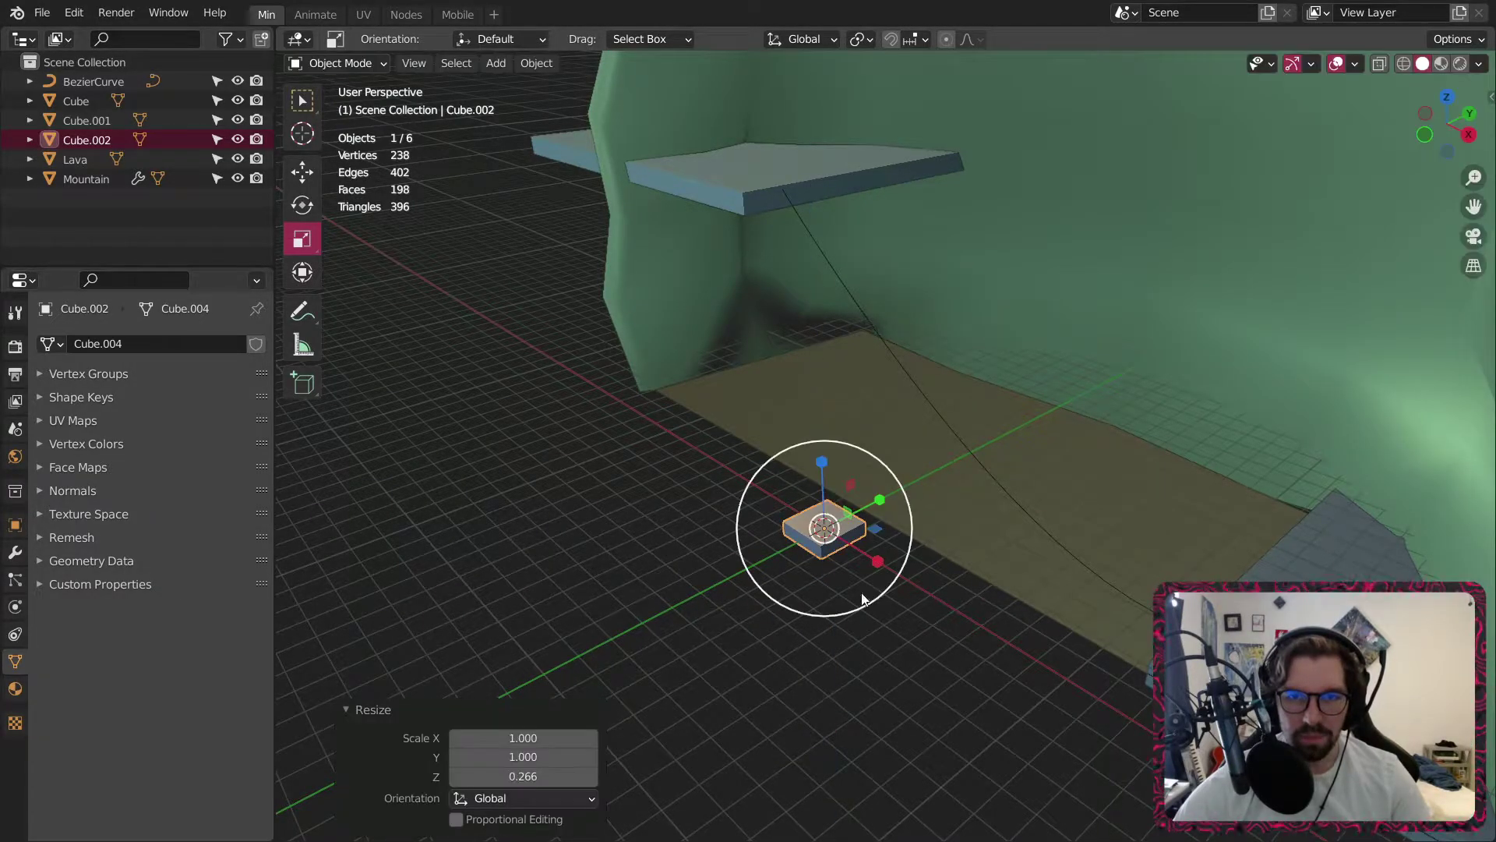
Narrow the flattened cube along X and thin it further along Z to form a plank.
{"action": "middle_click_drag", "start_coordinate": [824, 518], "coordinate": [798, 544]}
{"action": "left_click_drag", "start_coordinate": [787, 542], "coordinate": [738, 538]}
{"action": "left_click_drag", "start_coordinate": [695, 471], "coordinate": [702, 518]}
{"action": "left_click_drag", "start_coordinate": [782, 543], "coordinate": [765, 544]}
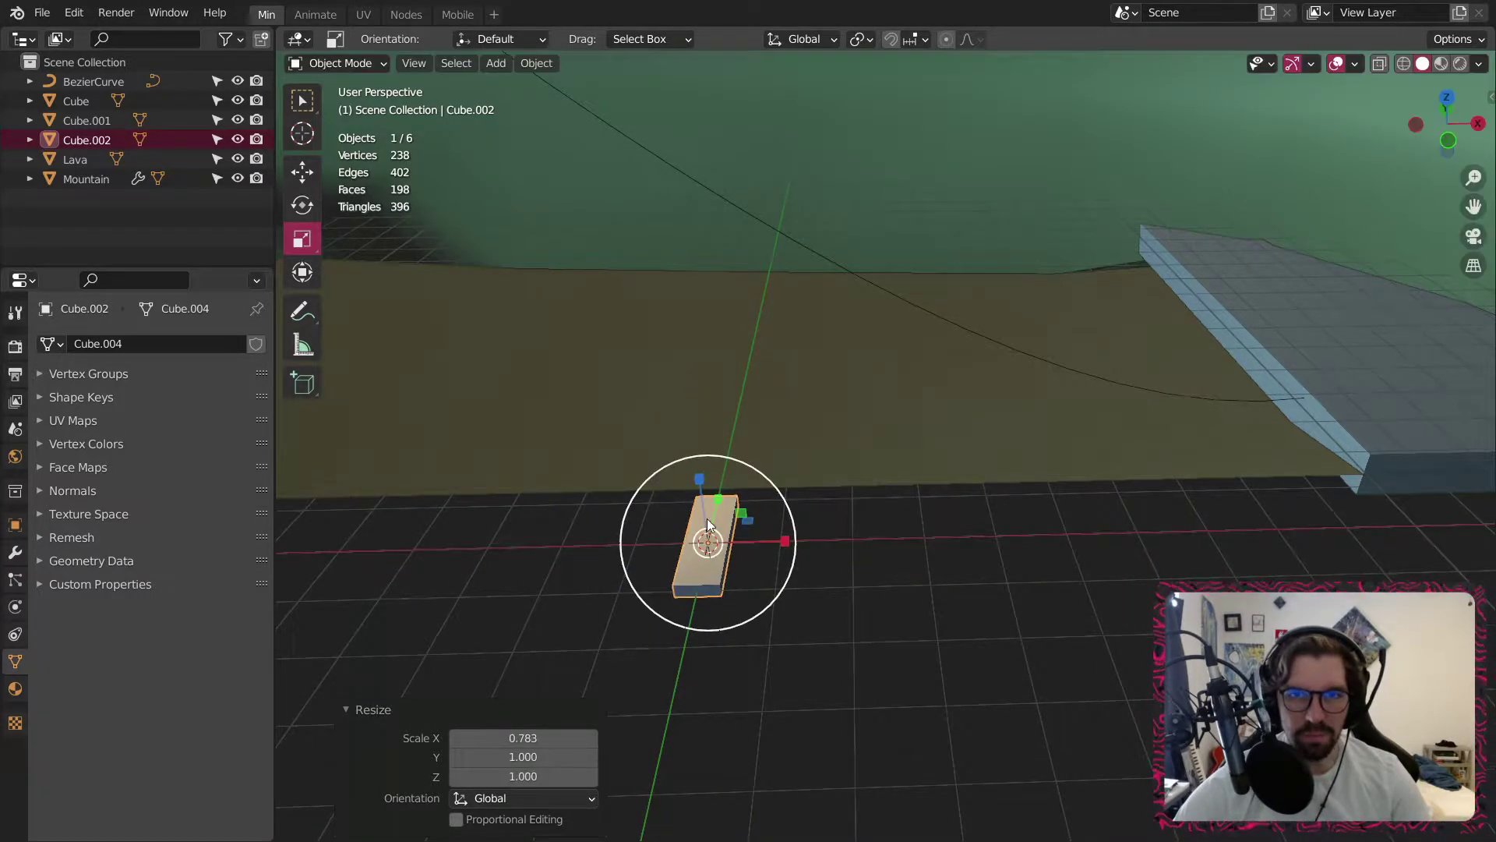
{"action": "left_click_drag", "start_coordinate": [699, 485], "coordinate": [701, 494]}
{"action": "mouse_move", "coordinate": [700, 494]}
{"action": "middle_mouse_down"}
{"action": "mouse_move", "coordinate": [740, 535]}
{"action": "mouse_move", "coordinate": [651, 536]}
{"action": "mouse_move", "coordinate": [703, 476]}
{"action": "middle_mouse_up"}
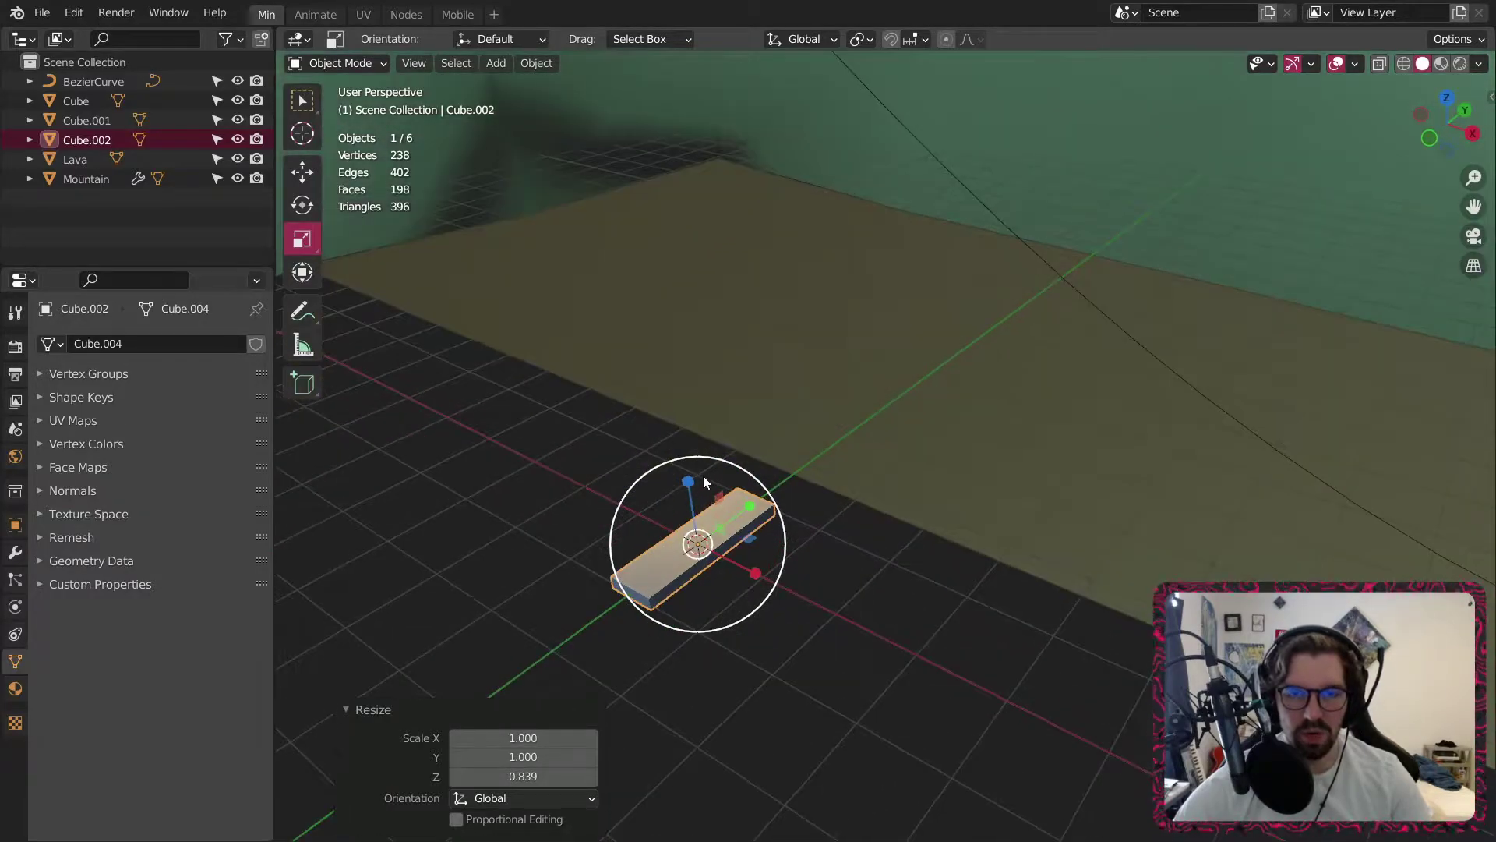
Refine the plank to scale factors of about 0.194 in X, 0.649 in Y and 0.061 in Z, and deselect it.
{"action": "left_click_drag", "start_coordinate": [754, 573], "coordinate": [729, 566]}
{"action": "left_click_drag", "start_coordinate": [748, 503], "coordinate": [702, 552]}
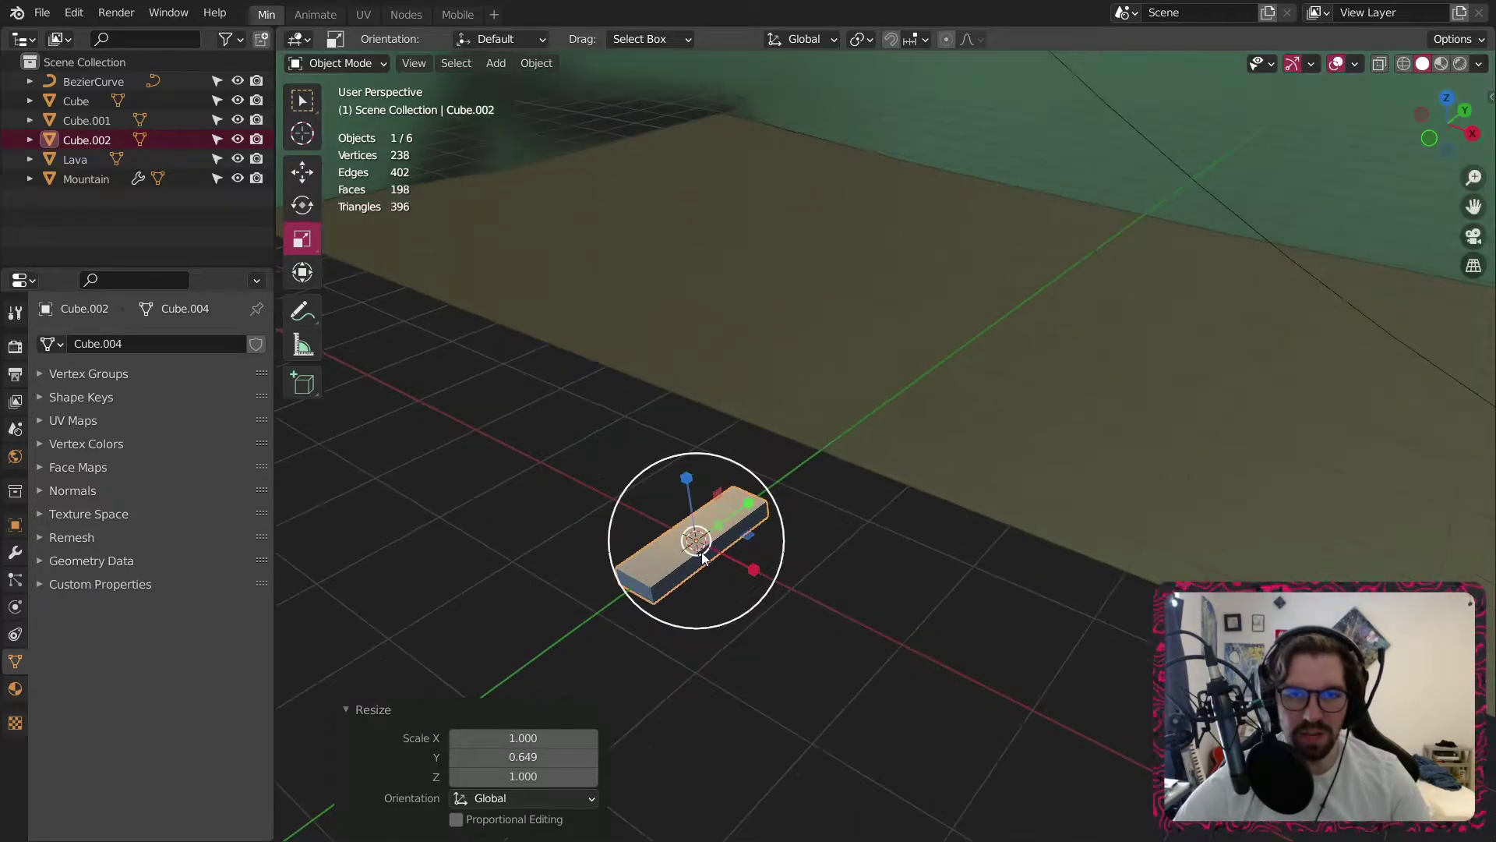
{"action": "middle_click_drag", "start_coordinate": [702, 552], "coordinate": [683, 465]}
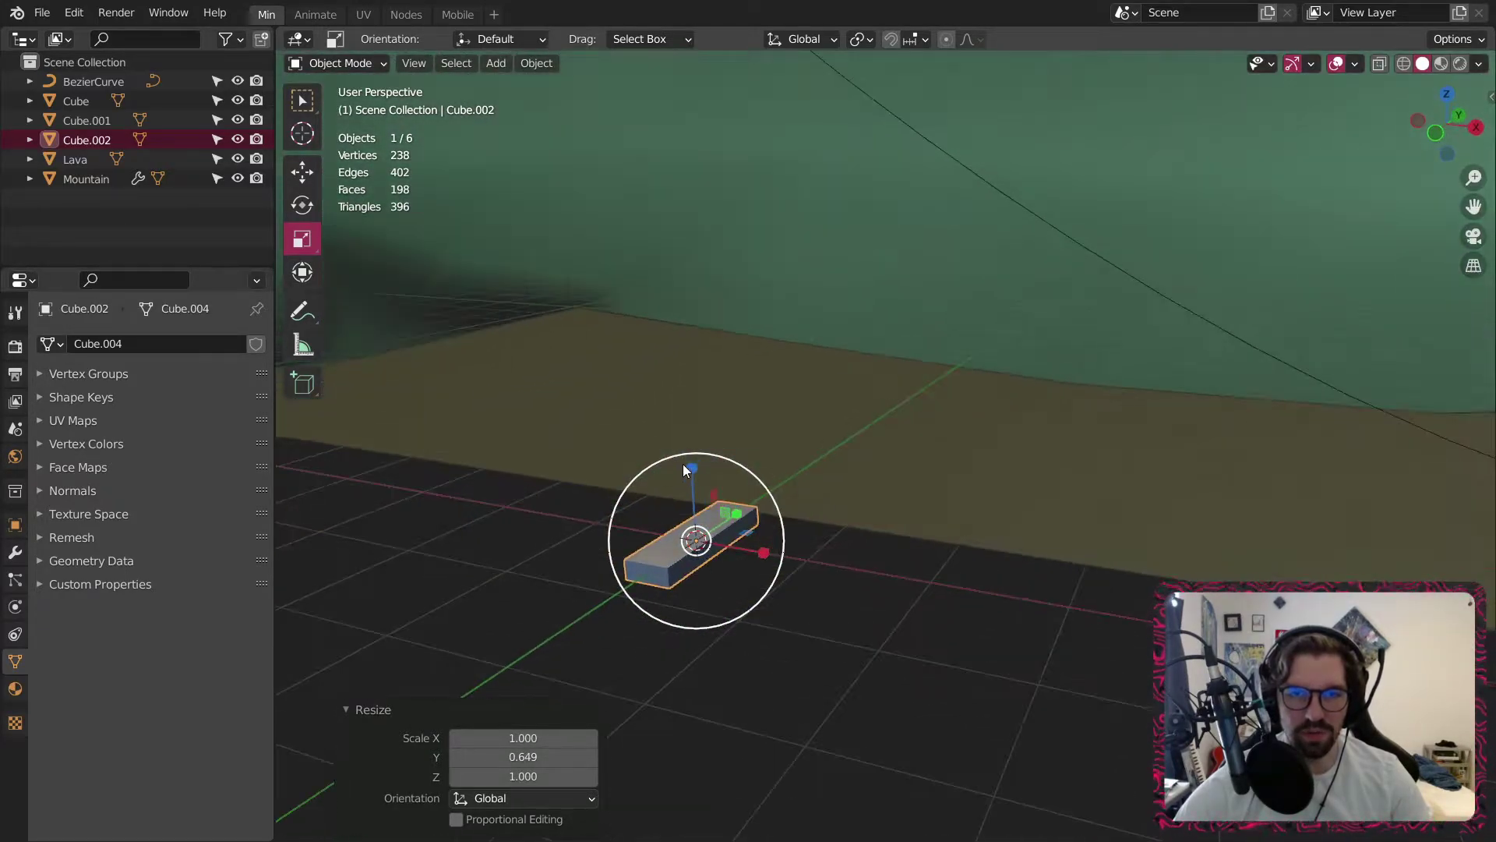
{"action": "left_click_drag", "start_coordinate": [689, 465], "coordinate": [689, 489]}
{"action": "left_click", "coordinate": [787, 596]}
{"action": "scroll", "coordinate": [802, 574], "scroll_direction": "down", "scroll_amount": 3}
{"action": "middle_click_drag", "start_coordinate": [787, 595], "coordinate": [619, 518]}
{"action": "left_click", "coordinate": [797, 616]}
{"action": "left_click", "coordinate": [914, 606]}
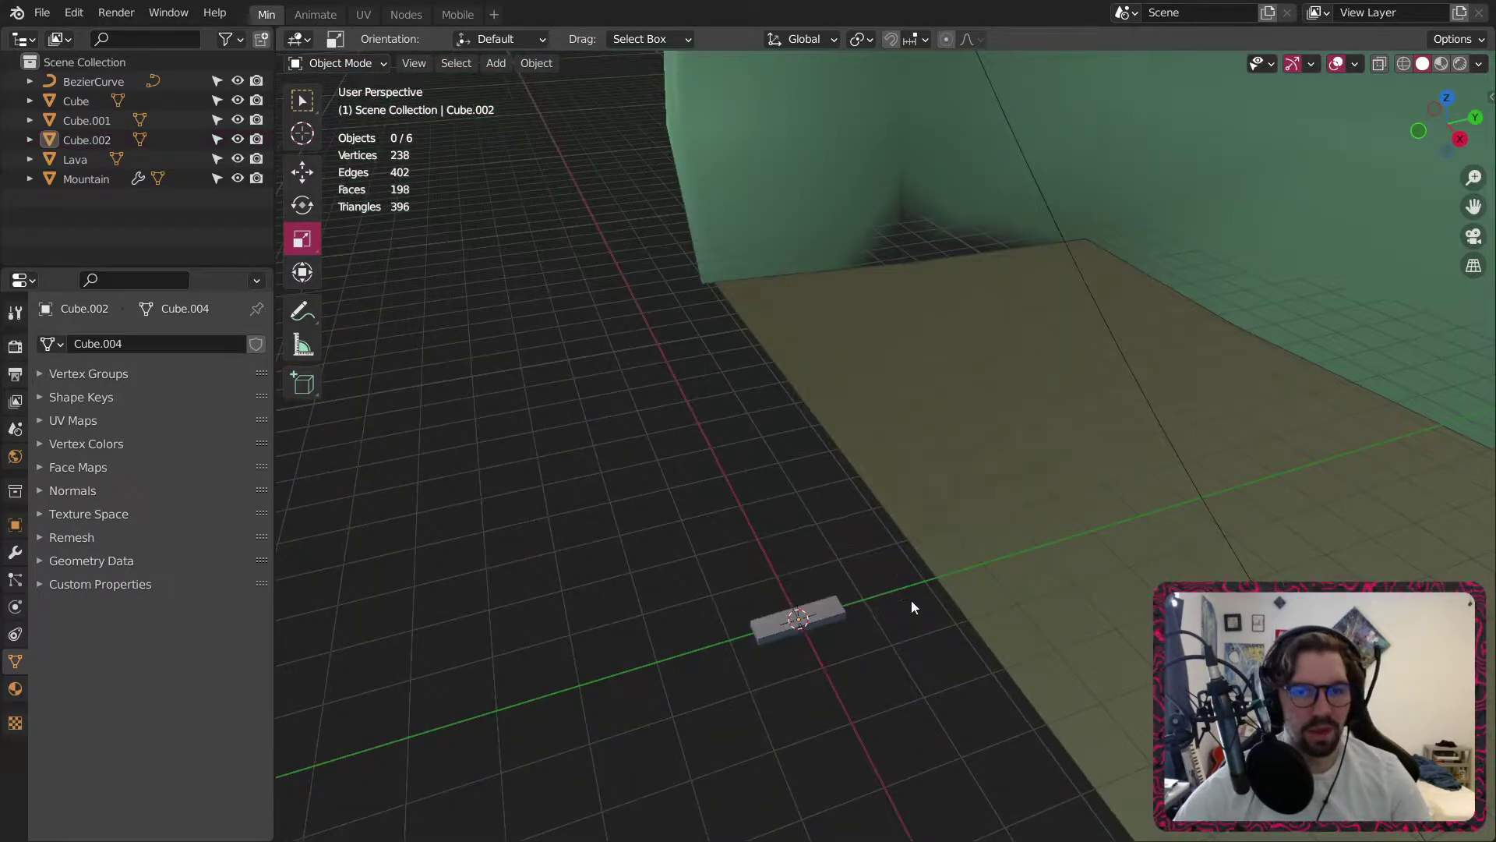
Copy the Bezier curve's Y location of 4.90467 m to the plank.
{"action": "middle_click_drag", "start_coordinate": [913, 607], "coordinate": [903, 589]}
{"action": "left_click", "coordinate": [1044, 460]}
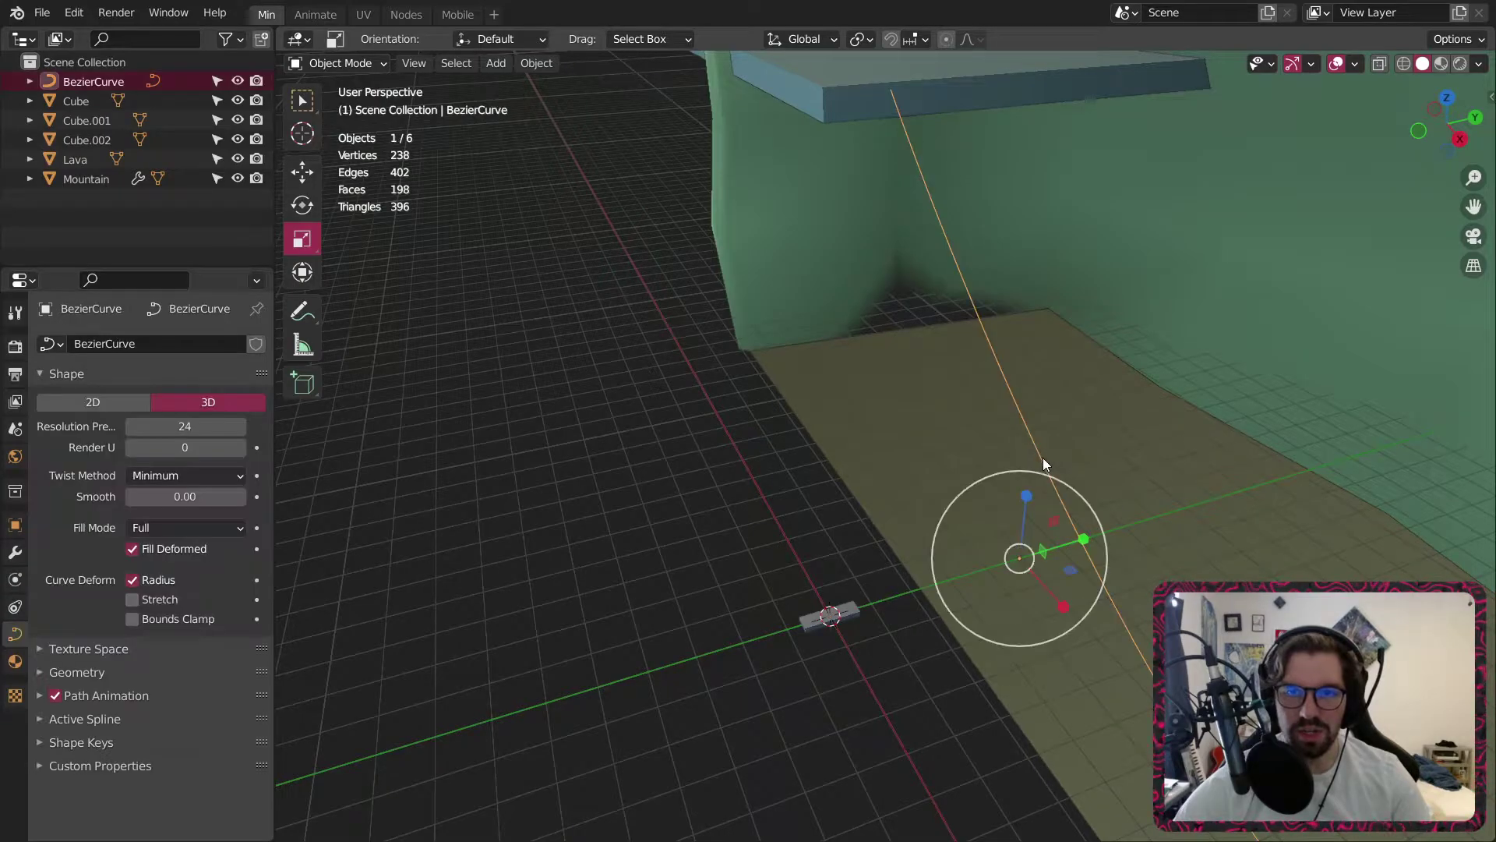
{"action": "left_click", "coordinate": [16, 525]}
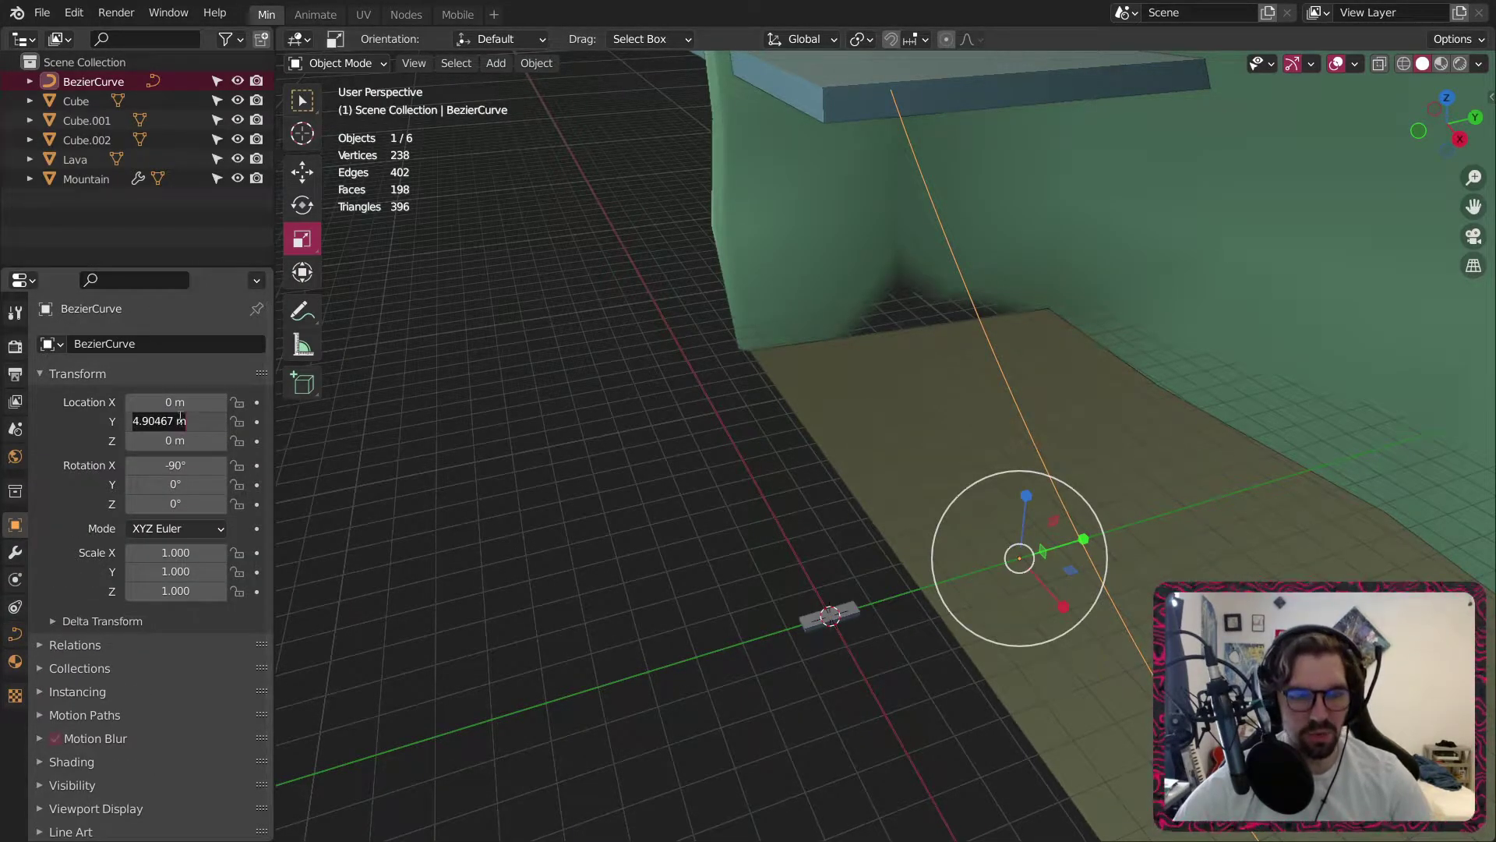
{"action": "left_click", "coordinate": [811, 616]}
{"action": "left_click", "coordinate": [175, 421]}
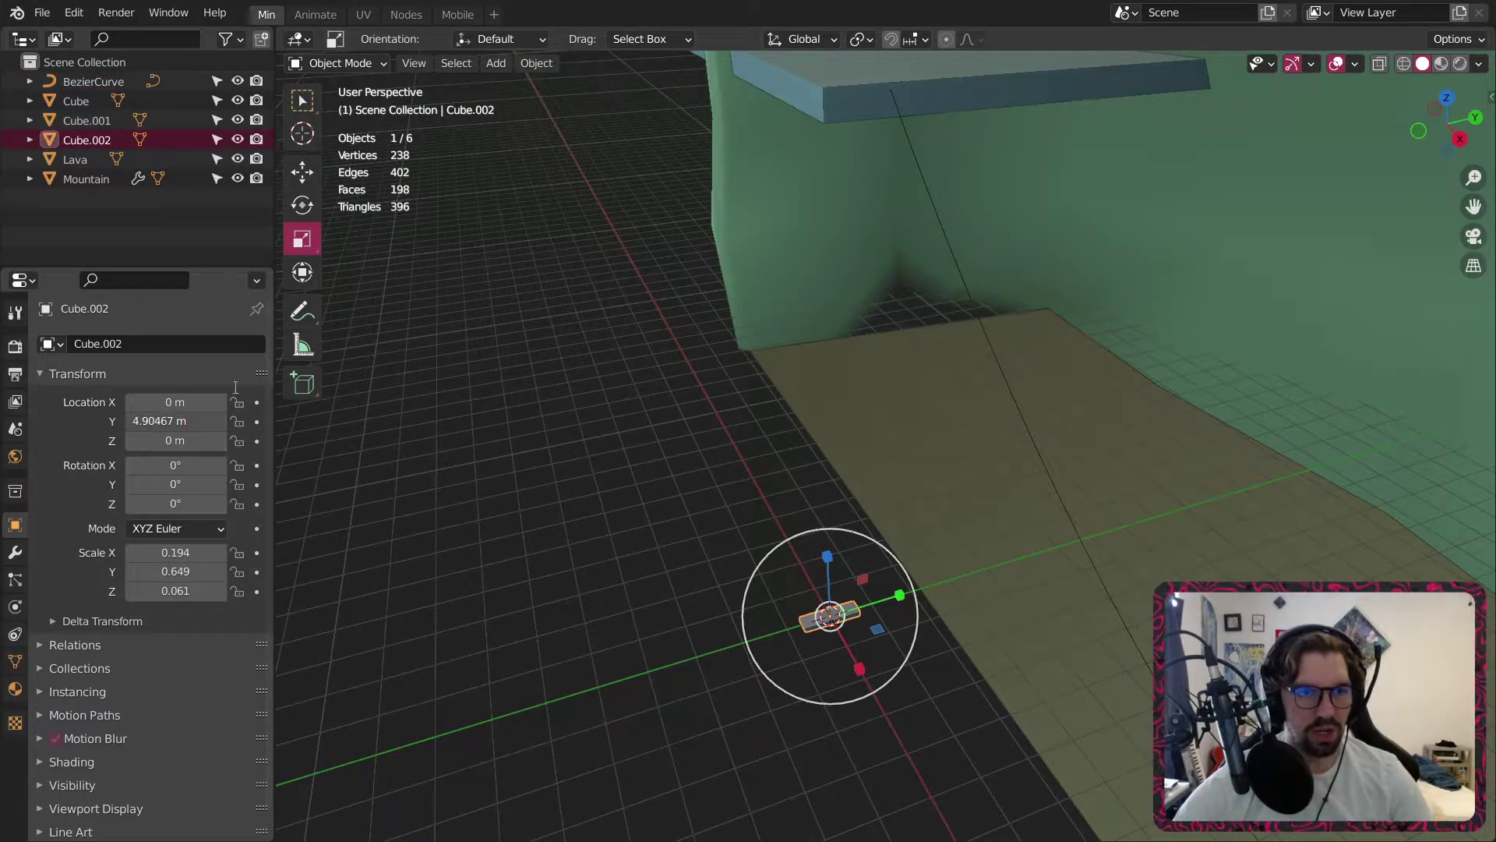
{"action": "key", "text": "Return"}
Move the plank about 10.287 m along X and about 0.496 m down along Z to the curve's end at the lower platform.
{"action": "middle_click_drag", "start_coordinate": [810, 304], "coordinate": [940, 333]}
{"action": "left_click", "coordinate": [305, 175]}
{"action": "middle_click_drag", "start_coordinate": [865, 544], "coordinate": [817, 531]}
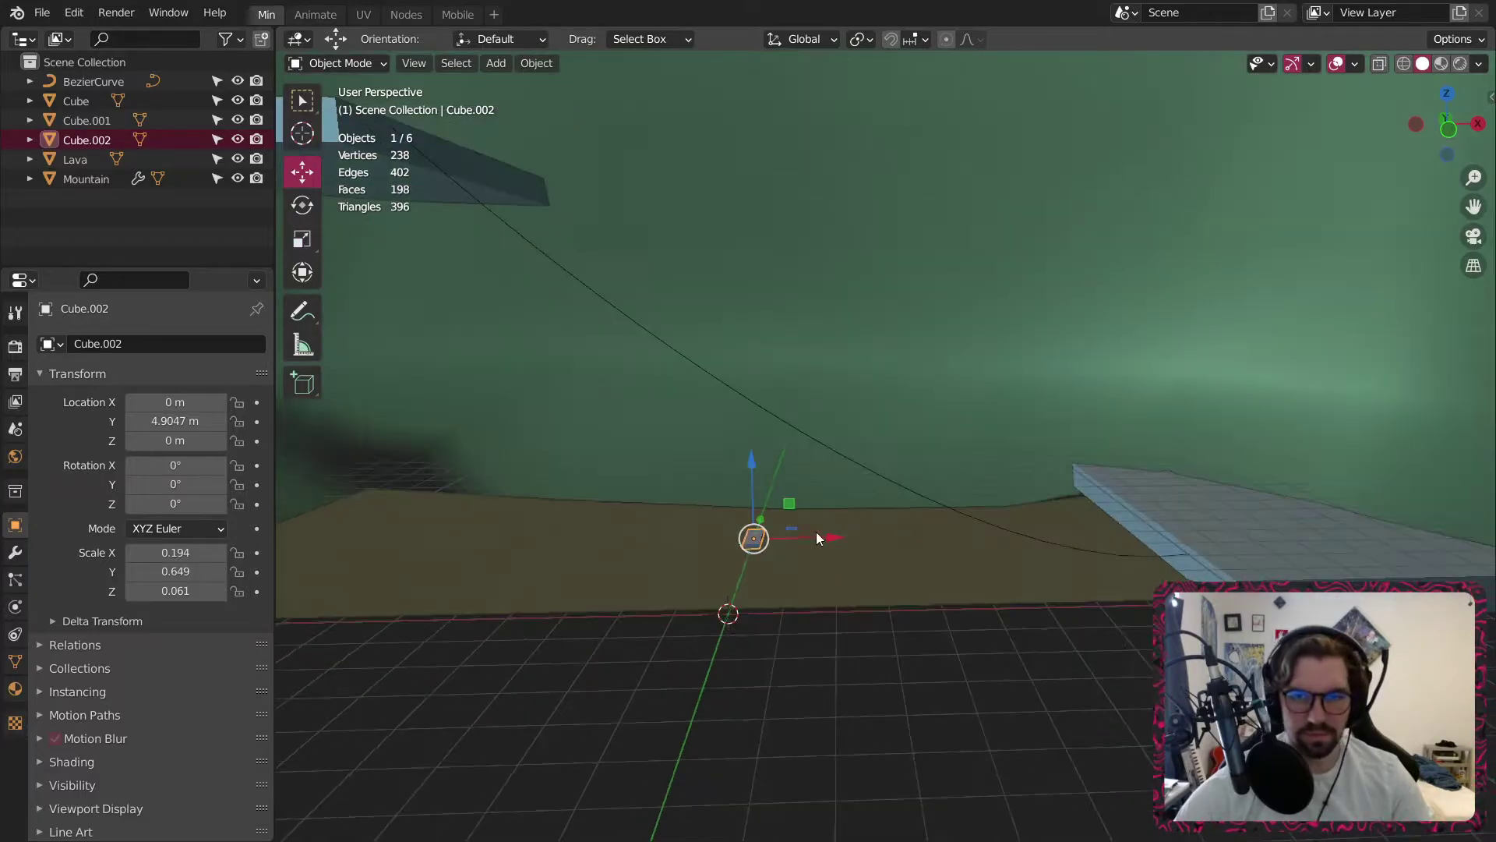
{"action": "left_click_drag", "start_coordinate": [835, 536], "coordinate": [1186, 534]}
{"action": "middle_click_drag", "start_coordinate": [1187, 535], "coordinate": [1152, 422]}
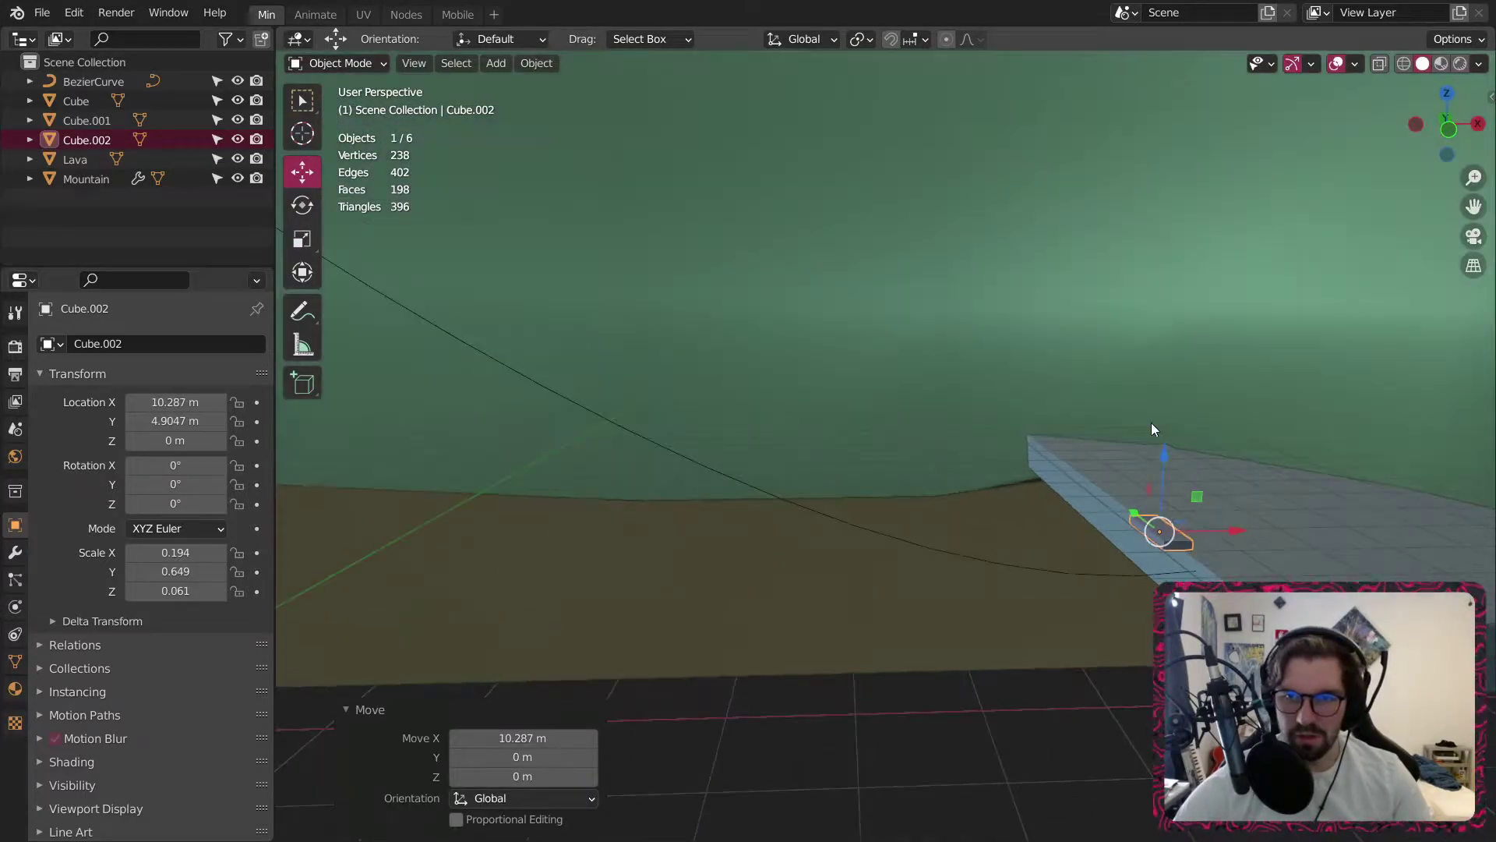
{"action": "left_click_drag", "start_coordinate": [1151, 422], "coordinate": [1144, 490]}
{"action": "middle_click_drag", "start_coordinate": [1144, 489], "coordinate": [1095, 546]}
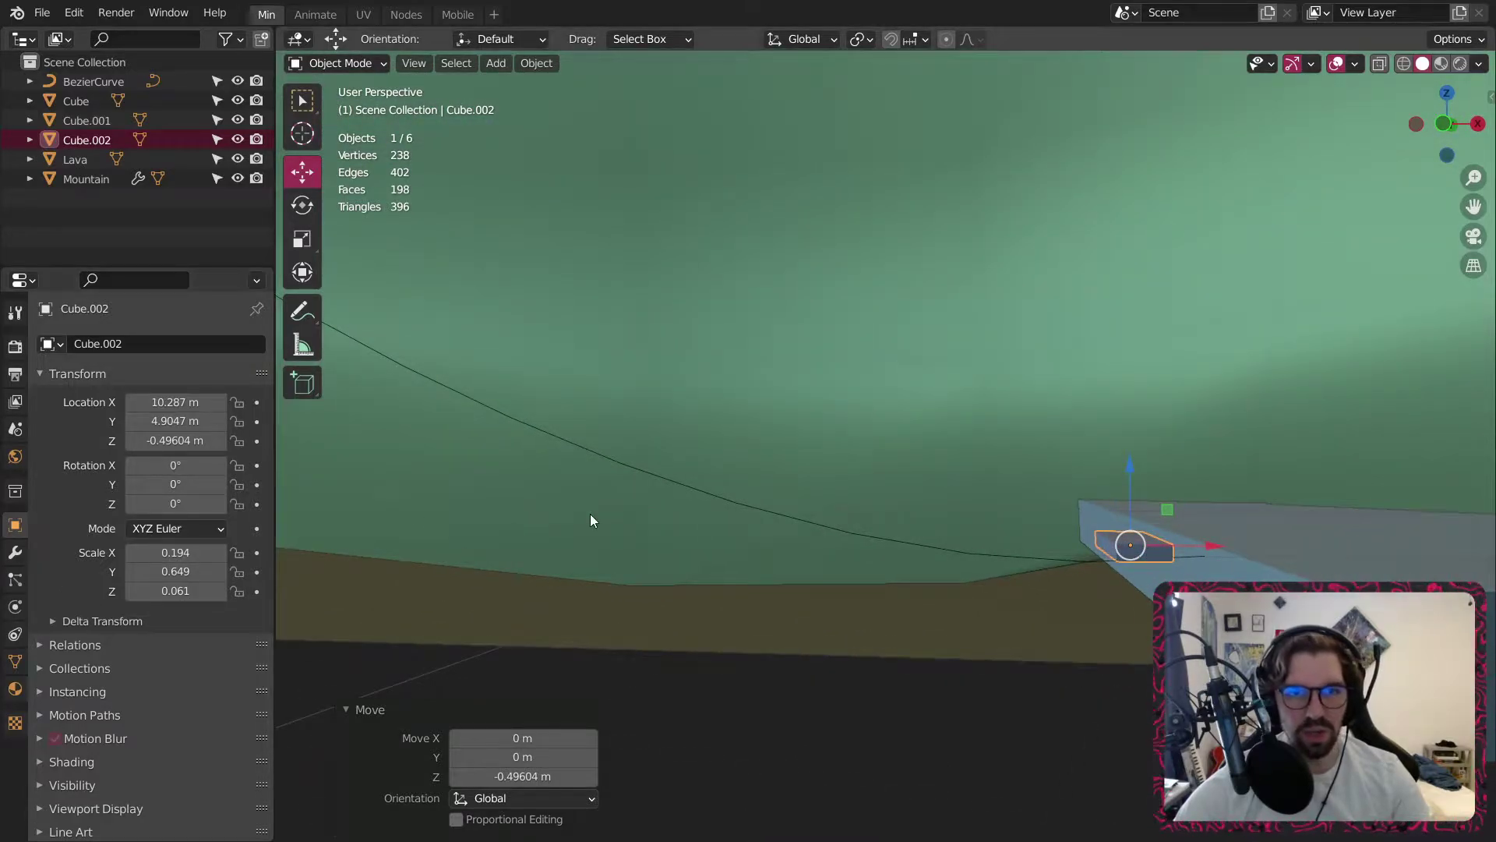
Add an Array modifier to the plank with fit type Fit Curve, using BezierCurve as the curve.
{"action": "left_click", "coordinate": [14, 552]}
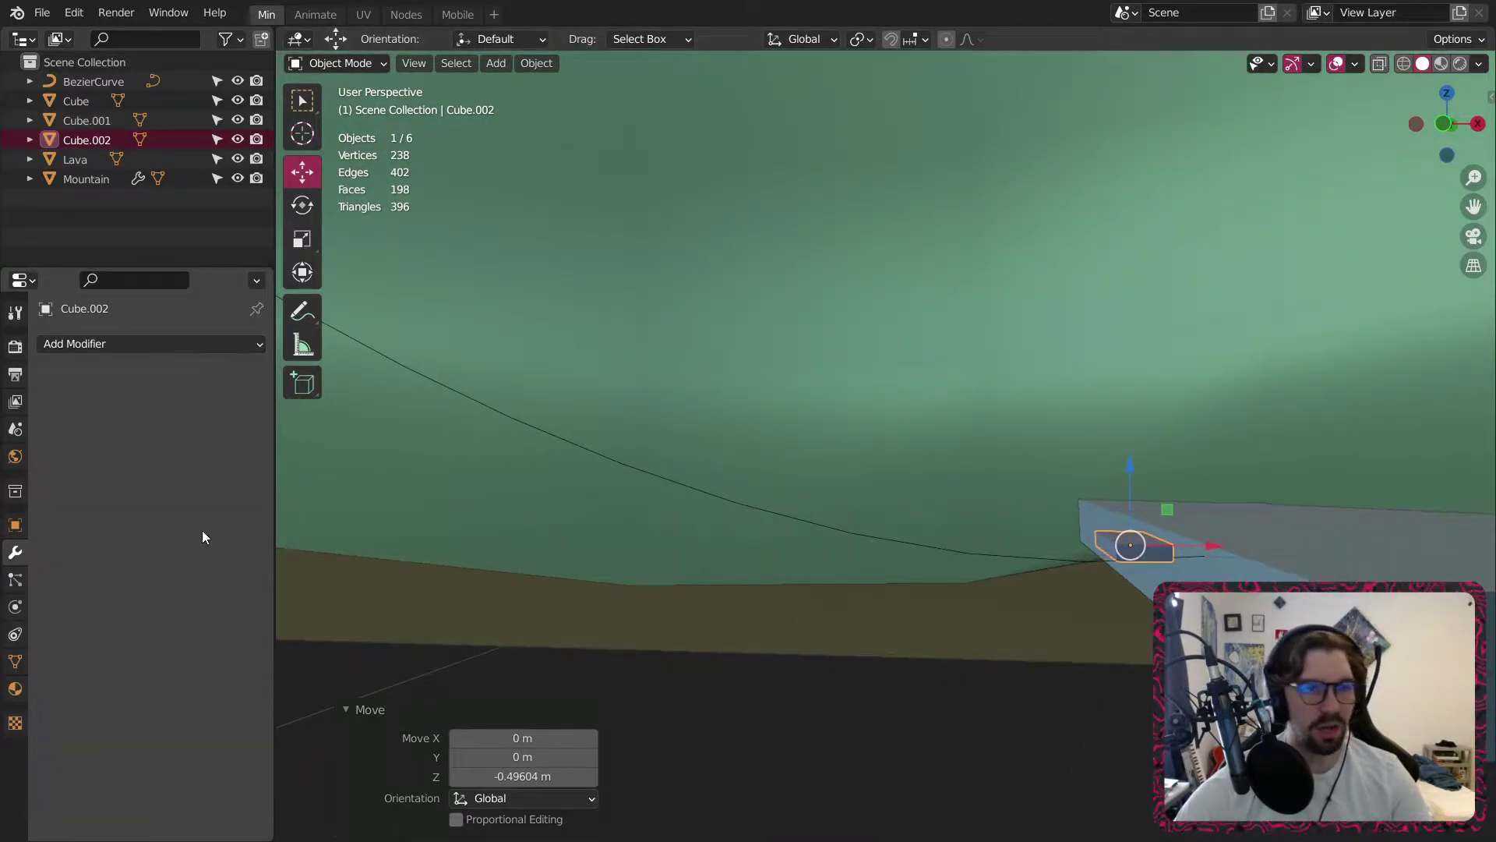
{"action": "left_click", "coordinate": [204, 346]}
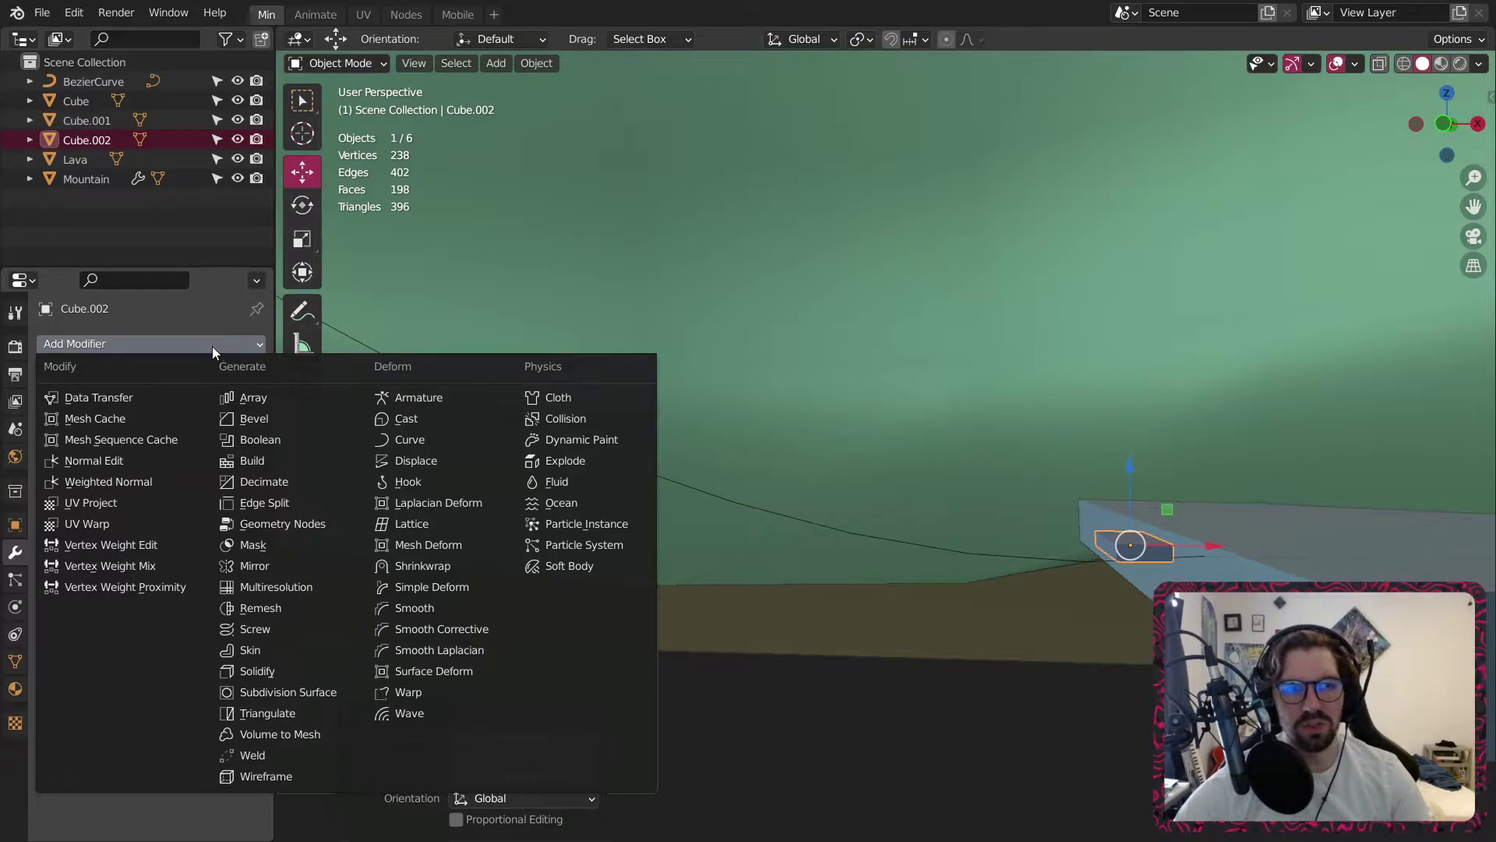
{"action": "left_click", "coordinate": [242, 398]}
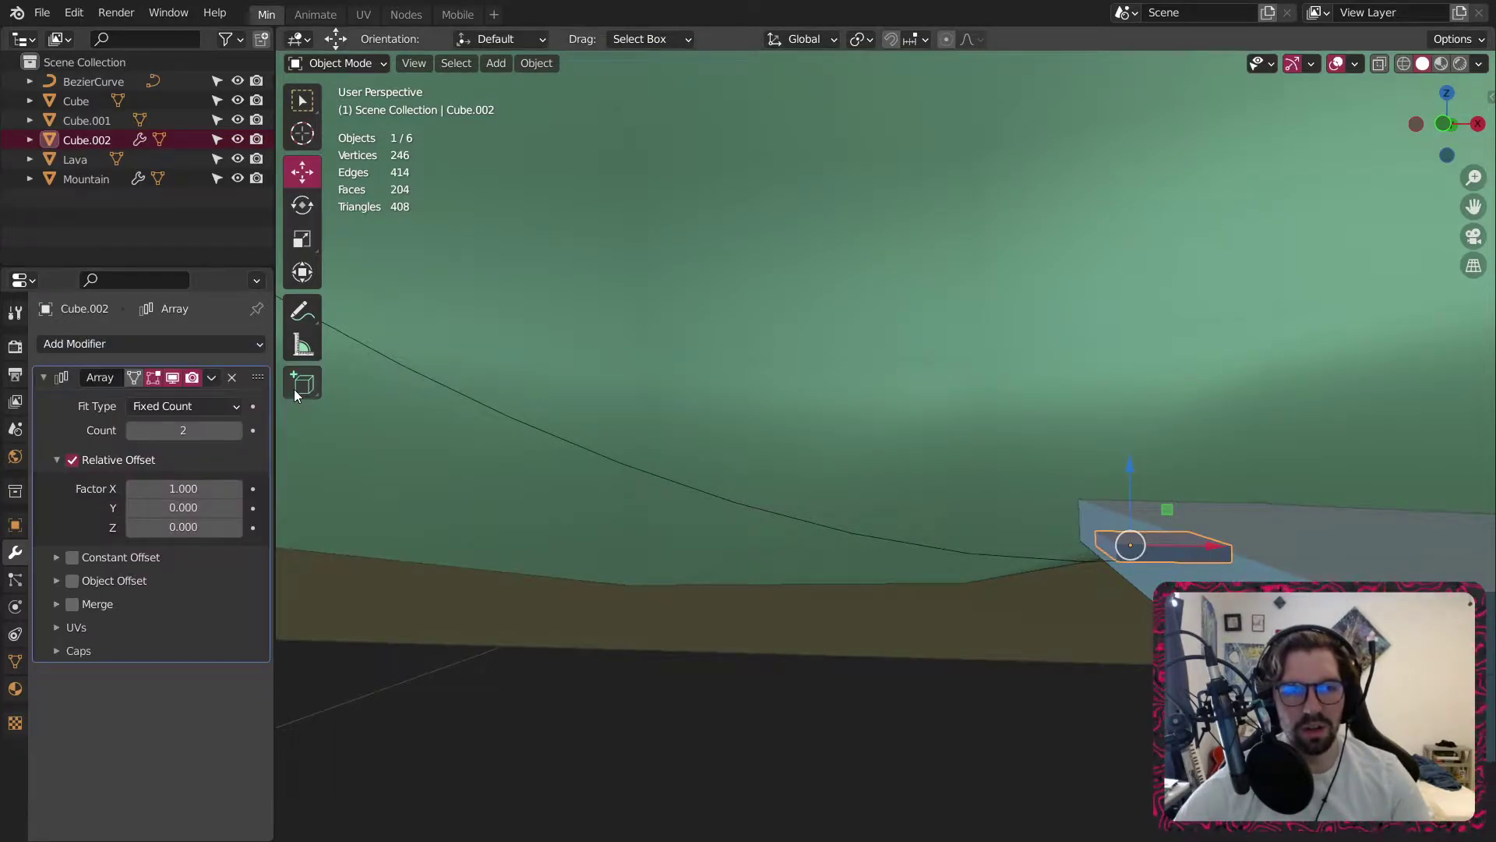
{"action": "double_click", "coordinate": [195, 488]}
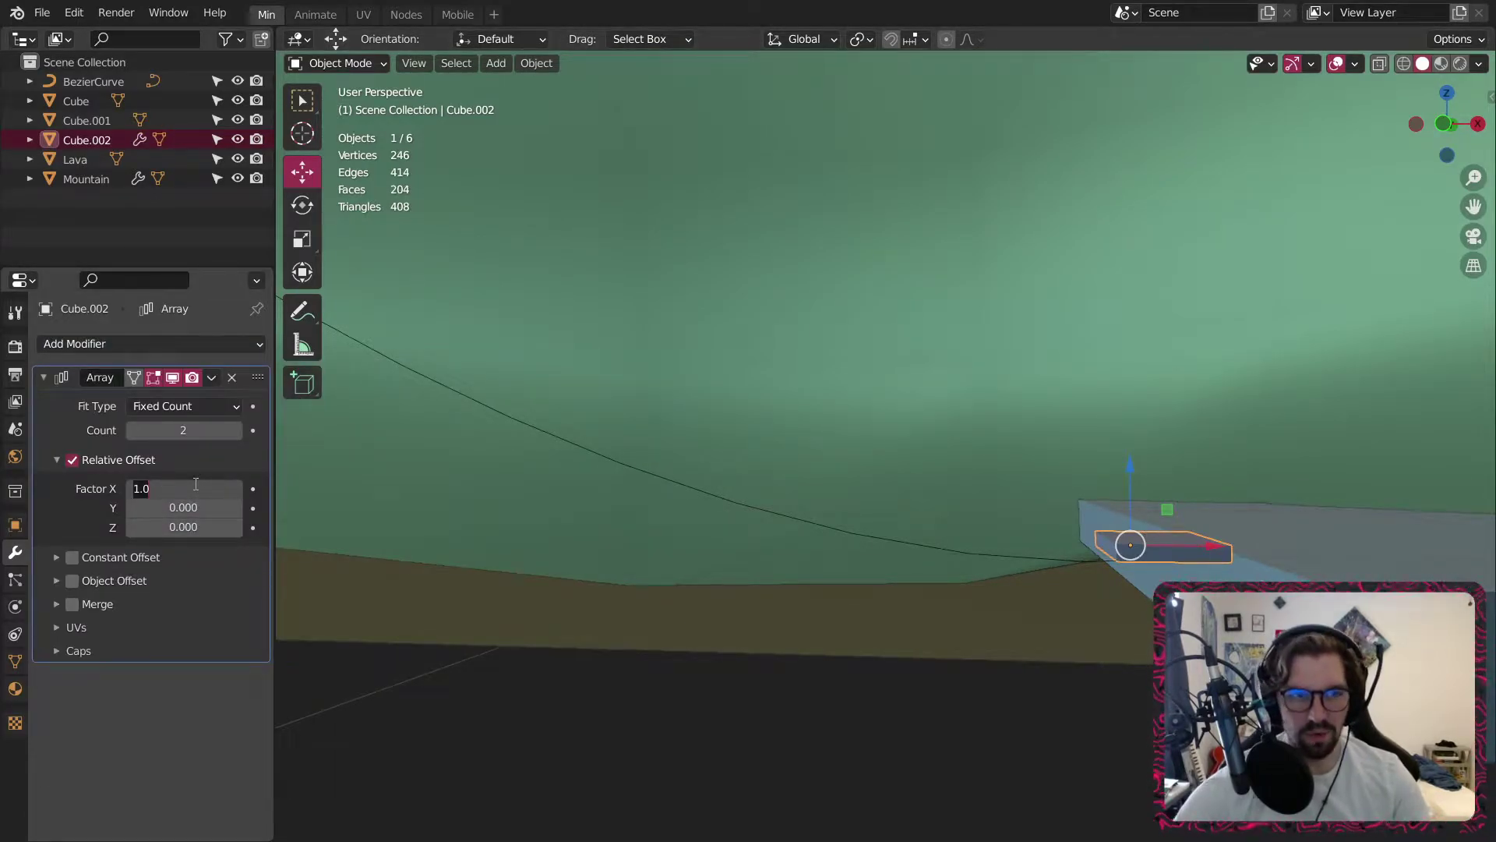
{"action": "key", "text": "Return"}
{"action": "left_click", "coordinate": [183, 406]}
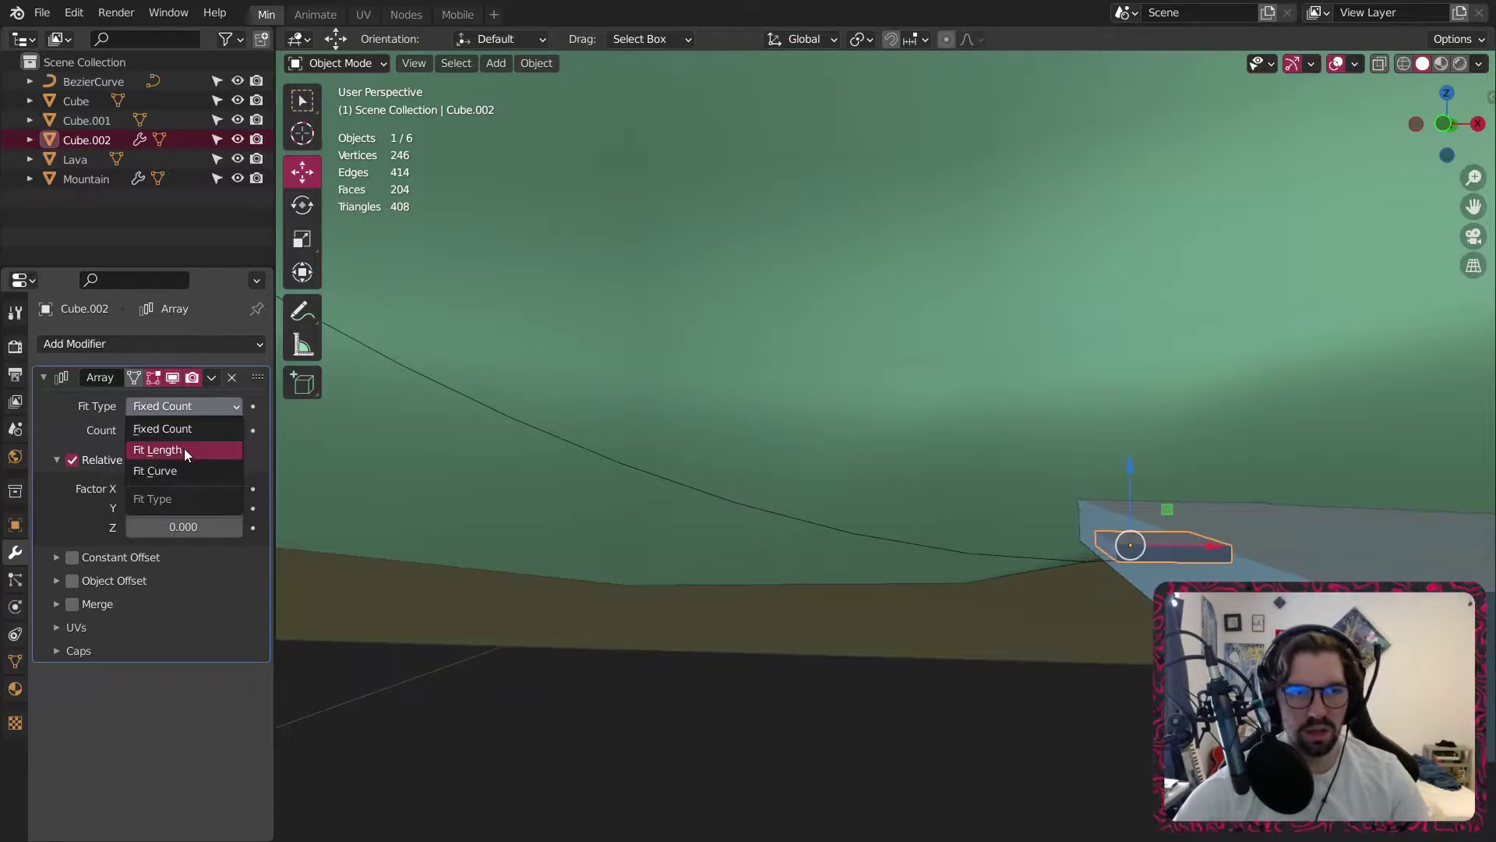
{"action": "left_click", "coordinate": [155, 470]}
{"action": "left_click", "coordinate": [181, 430]}
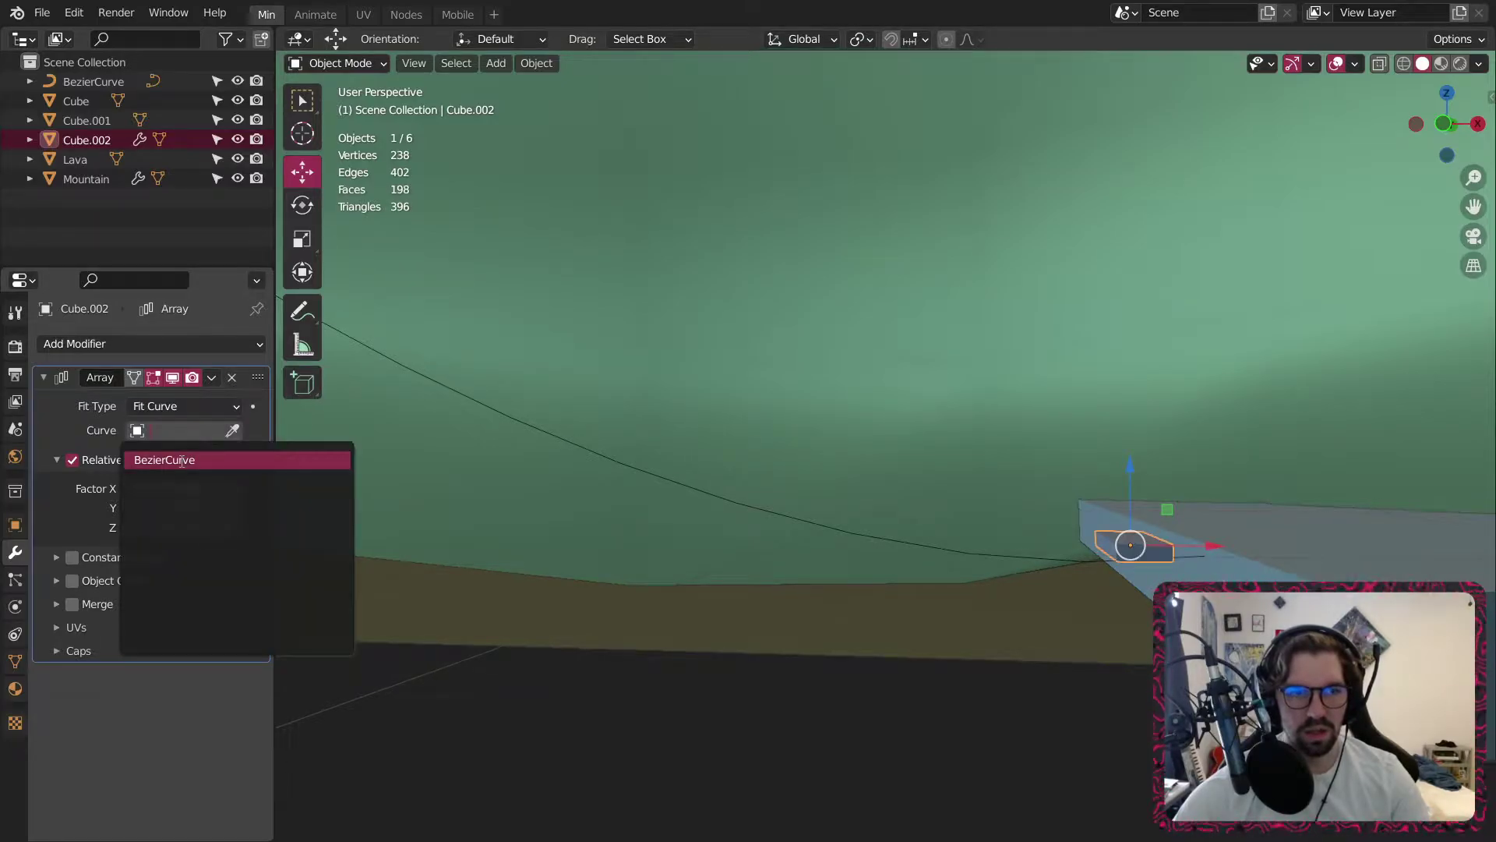
{"action": "left_click", "coordinate": [181, 459]}
{"action": "scroll", "coordinate": [837, 500], "scroll_direction": "down", "scroll_amount": 5}
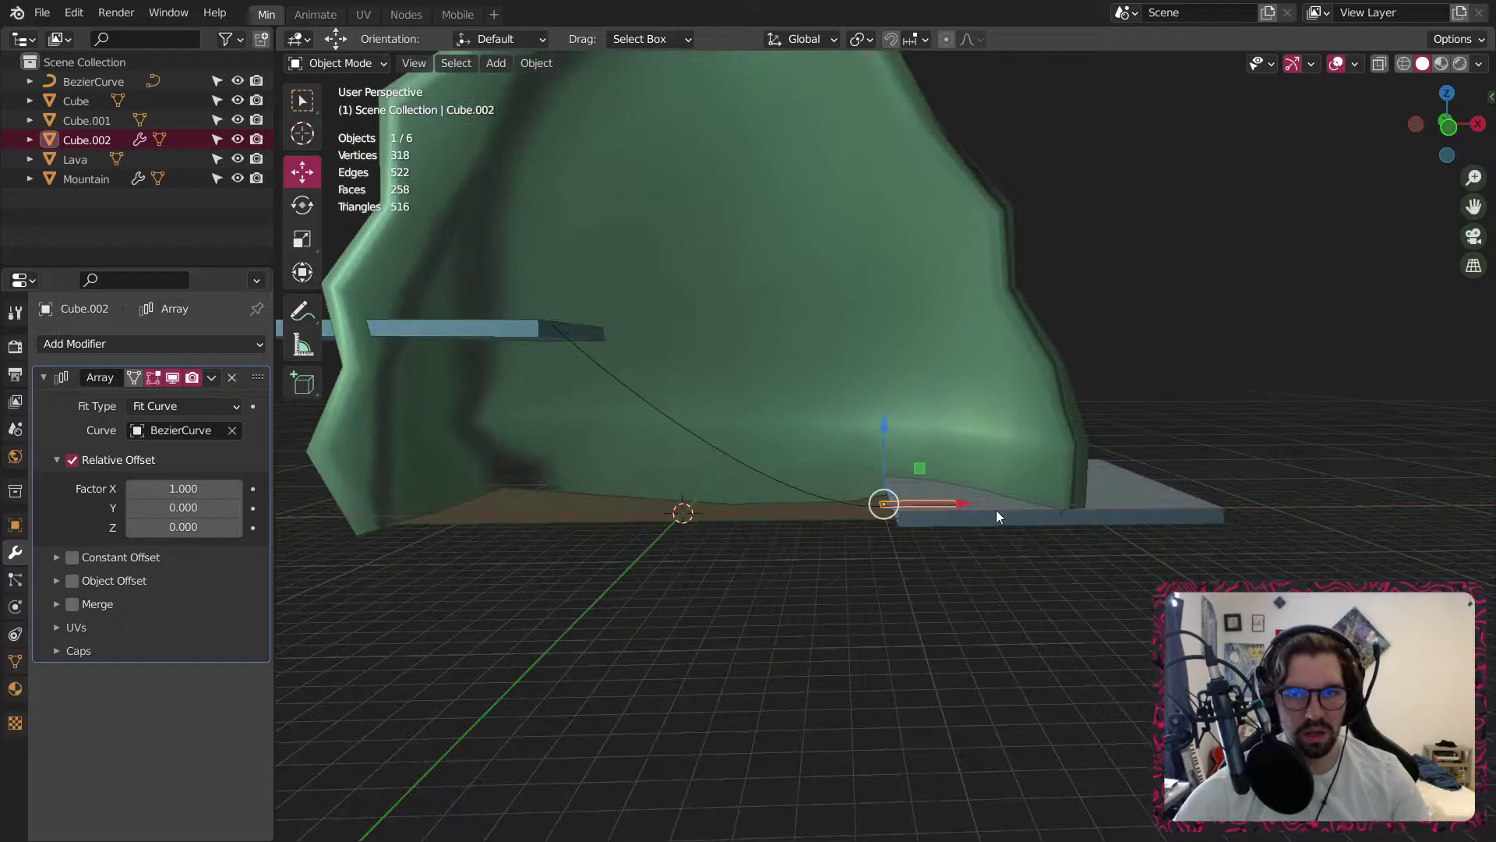
{"action": "scroll", "coordinate": [940, 512], "scroll_direction": "up", "scroll_amount": 5}
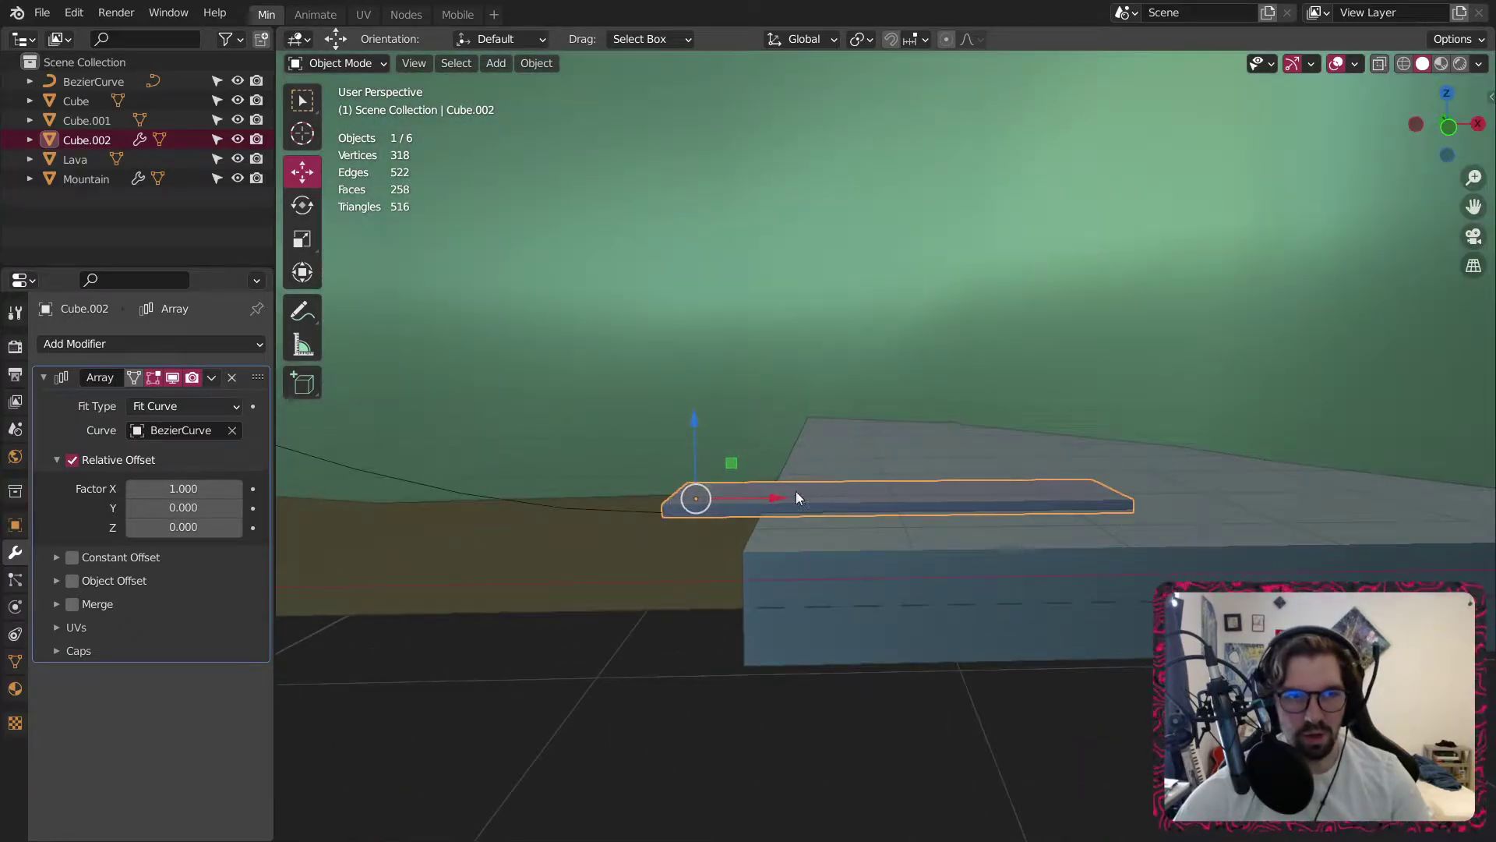
Set the array's relative offset factor X to -0.1.
{"action": "left_click", "coordinate": [160, 489]}
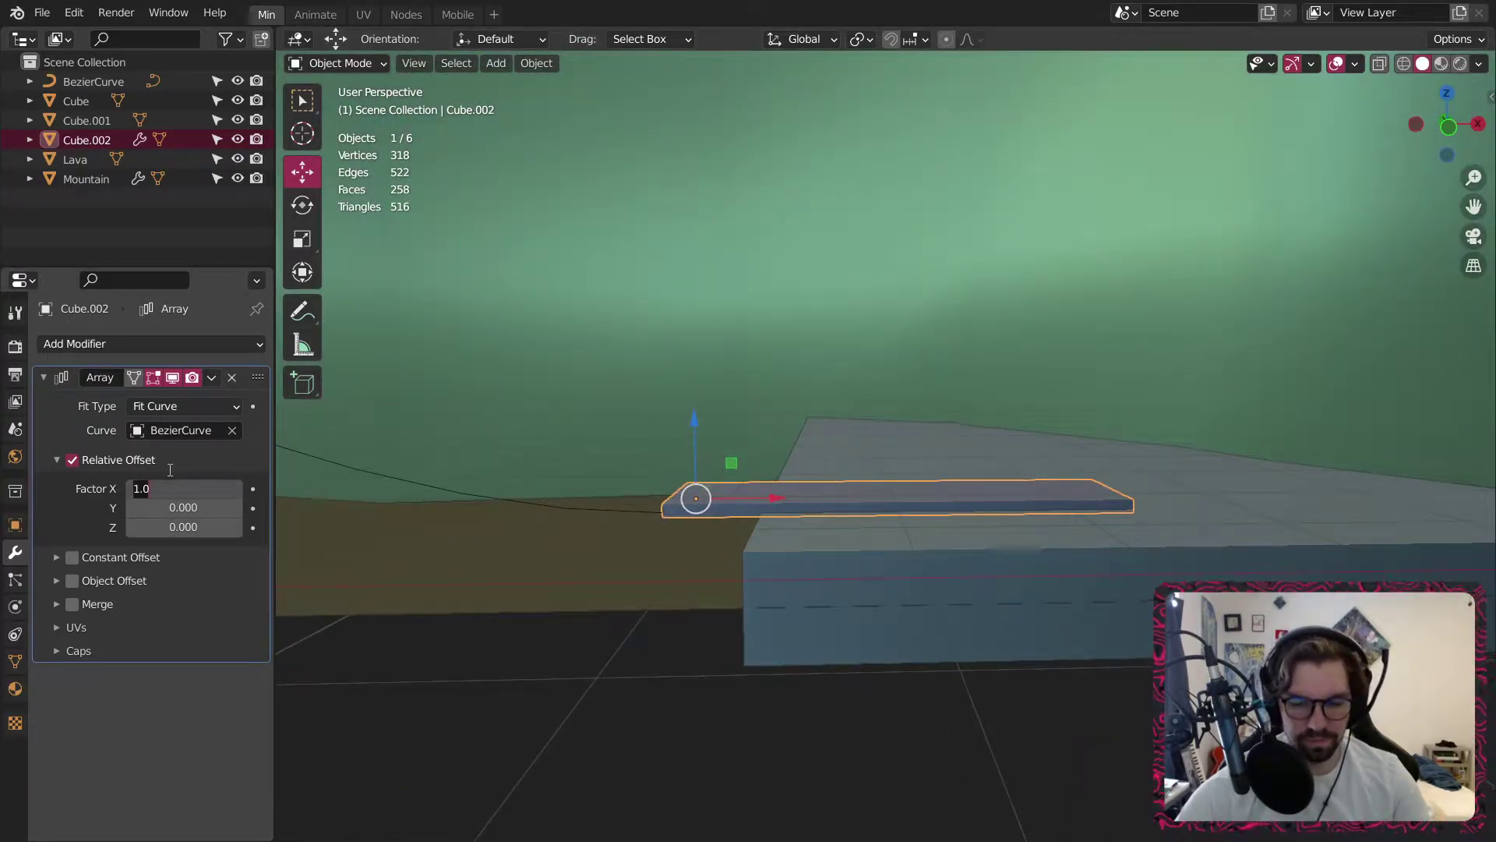
{"action": "type", "text": "-.1"}
{"action": "key", "text": "Return"}
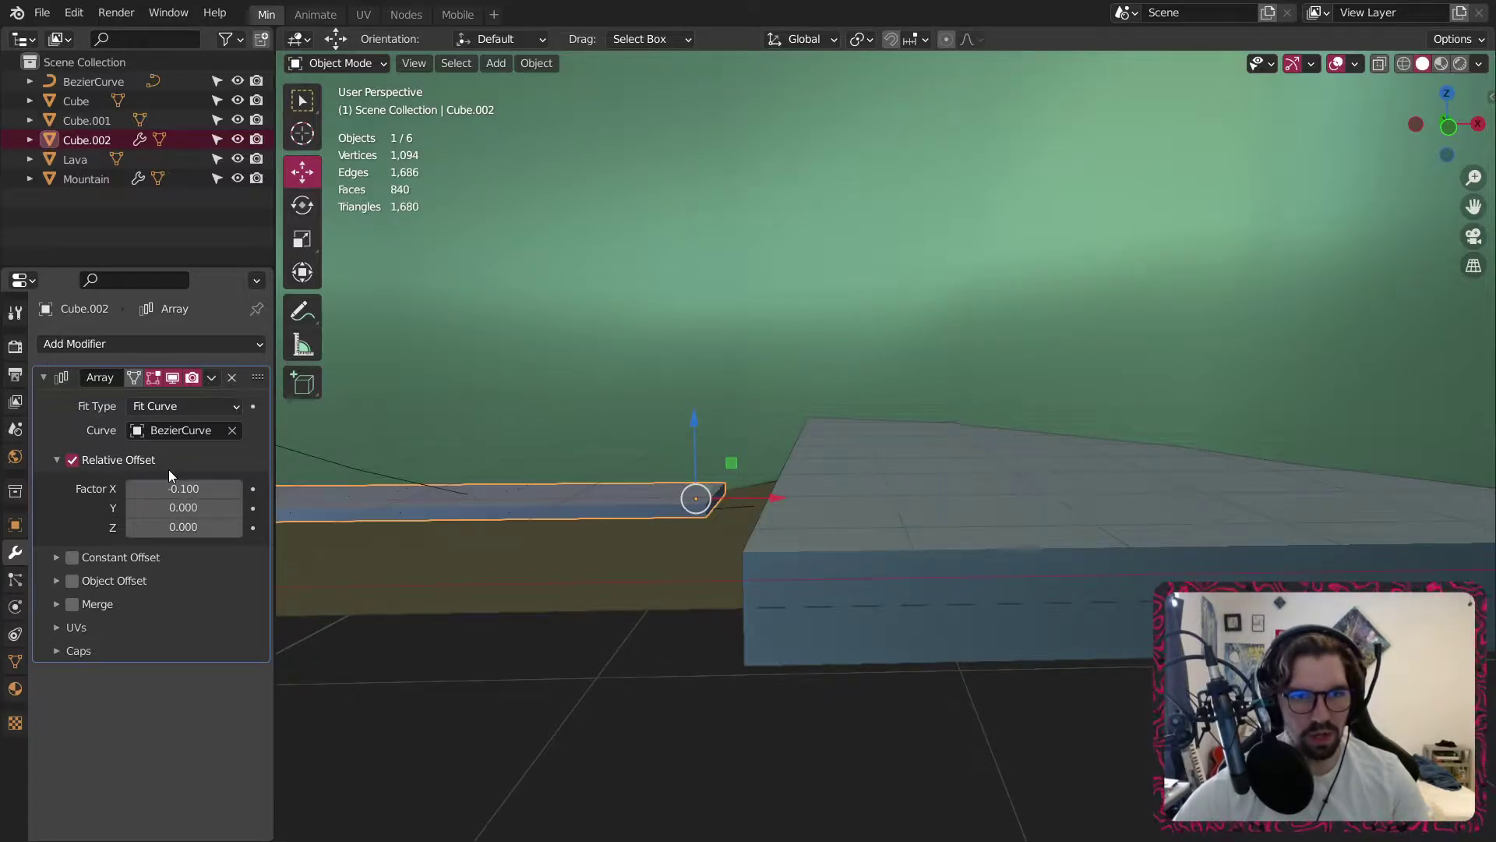
Add a Curve modifier to the plank array with BezierCurve as the curve object.
{"action": "middle_click_drag", "start_coordinate": [405, 467], "coordinate": [616, 563]}
{"action": "left_click", "coordinate": [198, 343]}
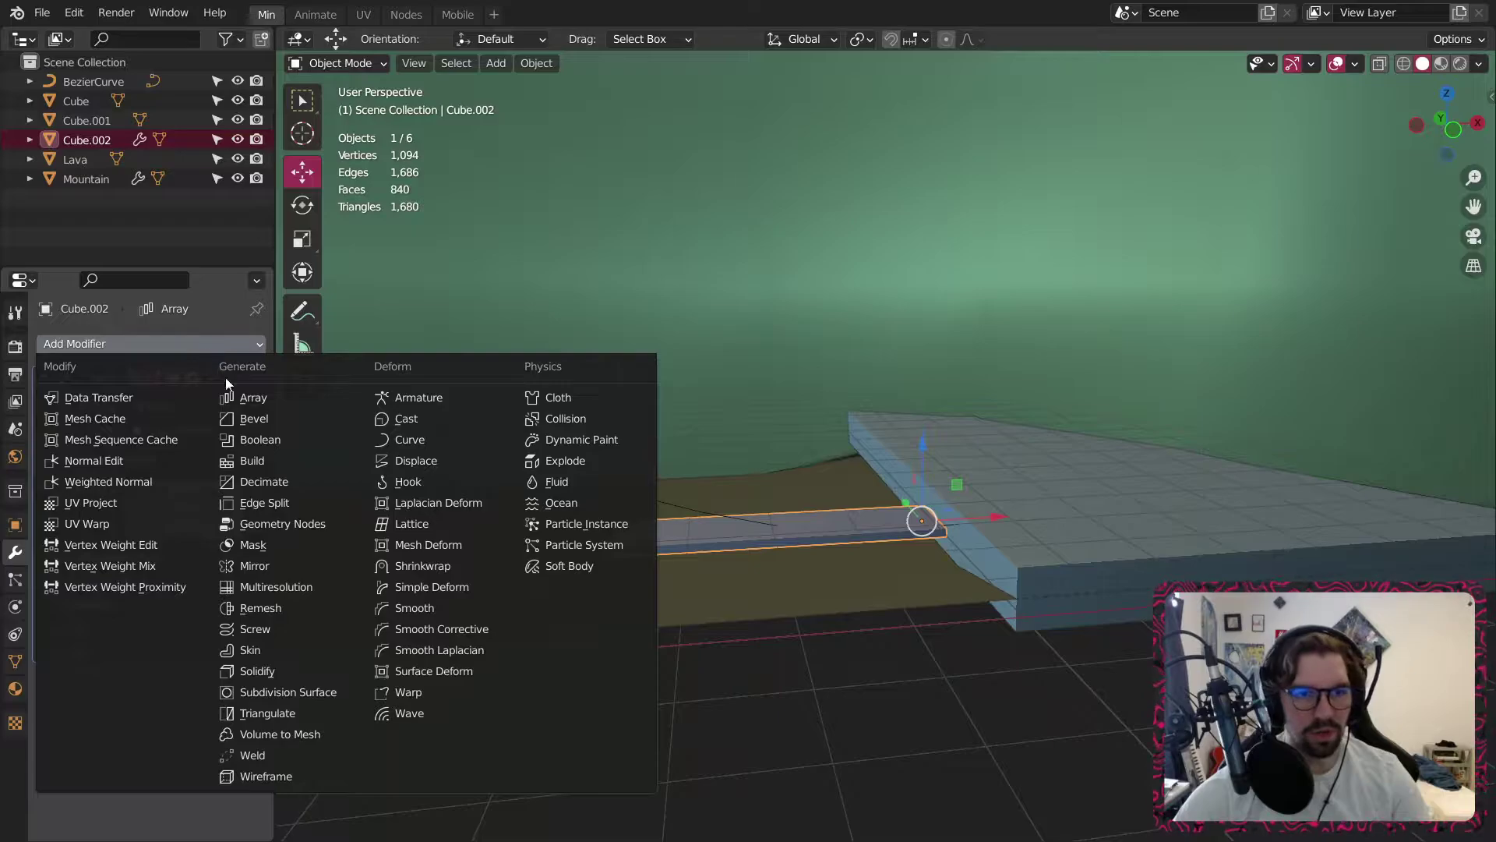
{"action": "left_click", "coordinate": [438, 438]}
{"action": "left_click", "coordinate": [204, 706]}
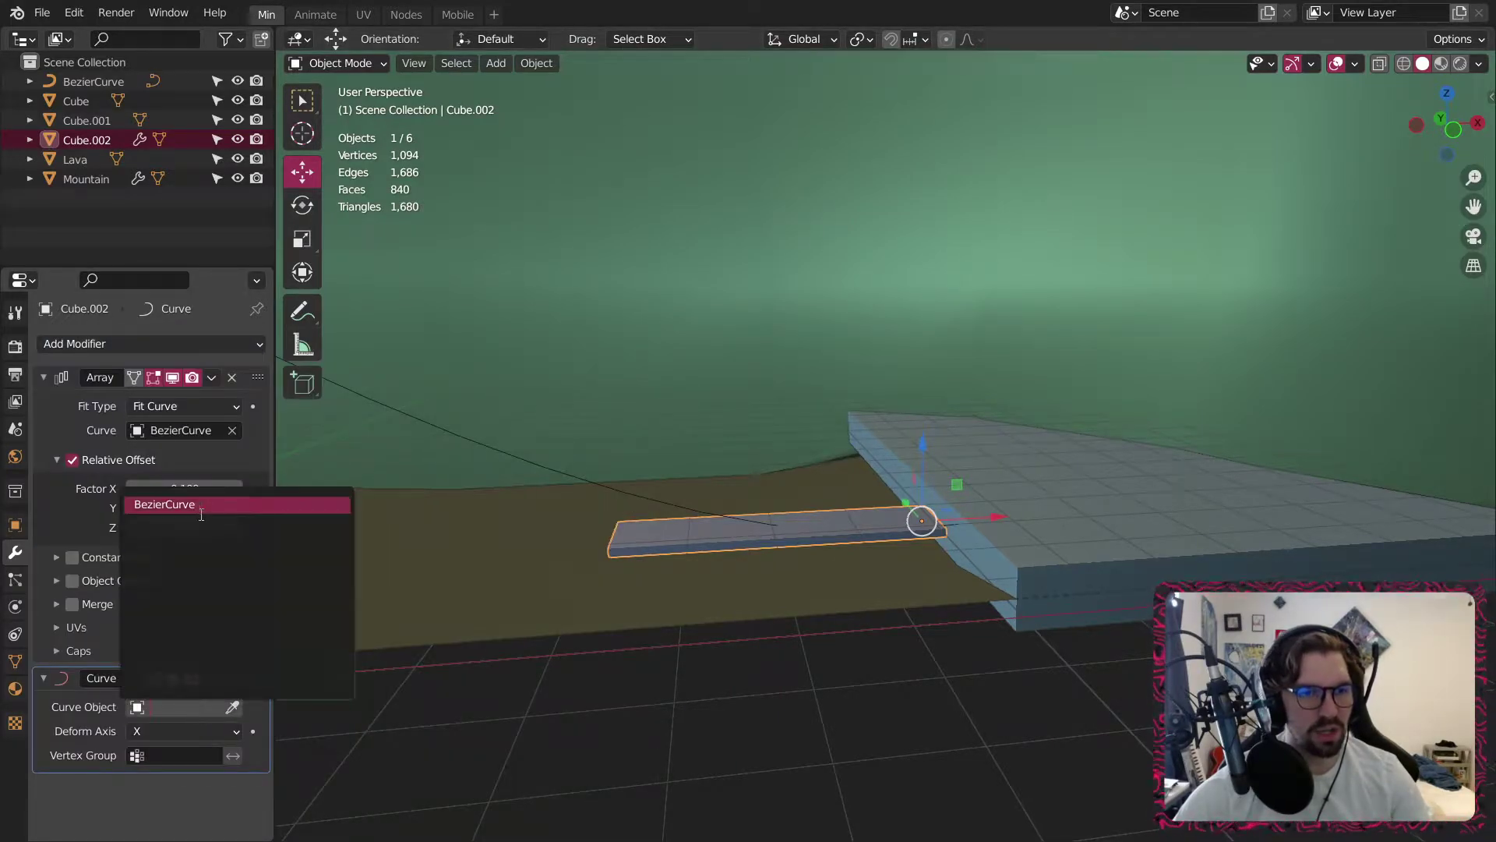
{"action": "left_click", "coordinate": [200, 507]}
{"action": "scroll", "coordinate": [556, 510], "scroll_direction": "down", "scroll_amount": 9}
{"action": "middle_click_drag", "start_coordinate": [466, 483], "coordinate": [630, 488], "text": "shift"}
{"action": "scroll", "coordinate": [630, 488], "scroll_direction": "up", "scroll_amount": 12}
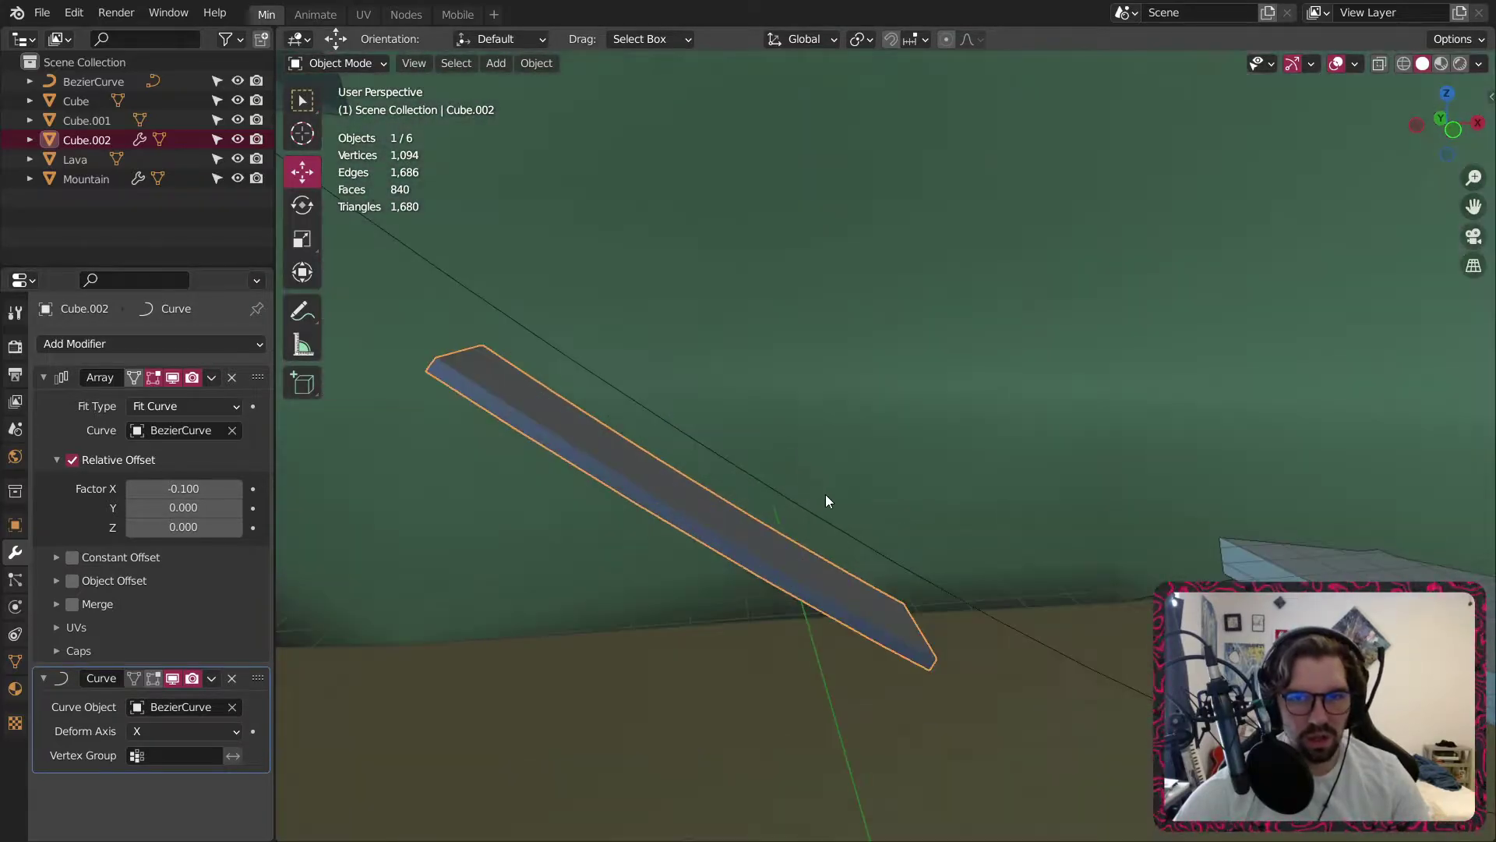
{"action": "middle_click_drag", "start_coordinate": [827, 501], "coordinate": [1021, 638]}
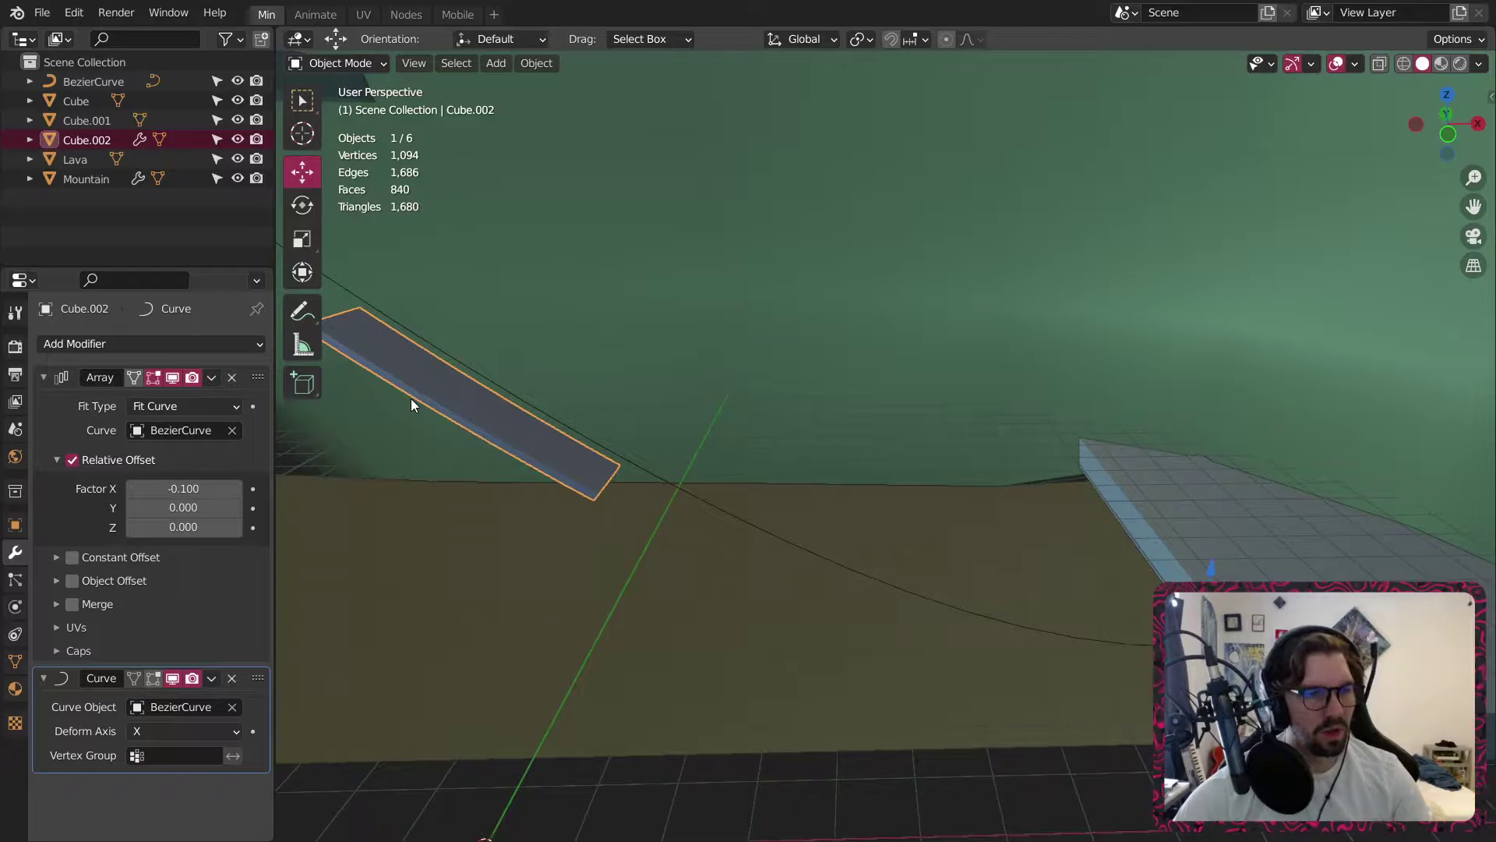
Set the array's relative offset factor X to -1.1 to separate the planks with gaps.
{"action": "left_click", "coordinate": [173, 490]}
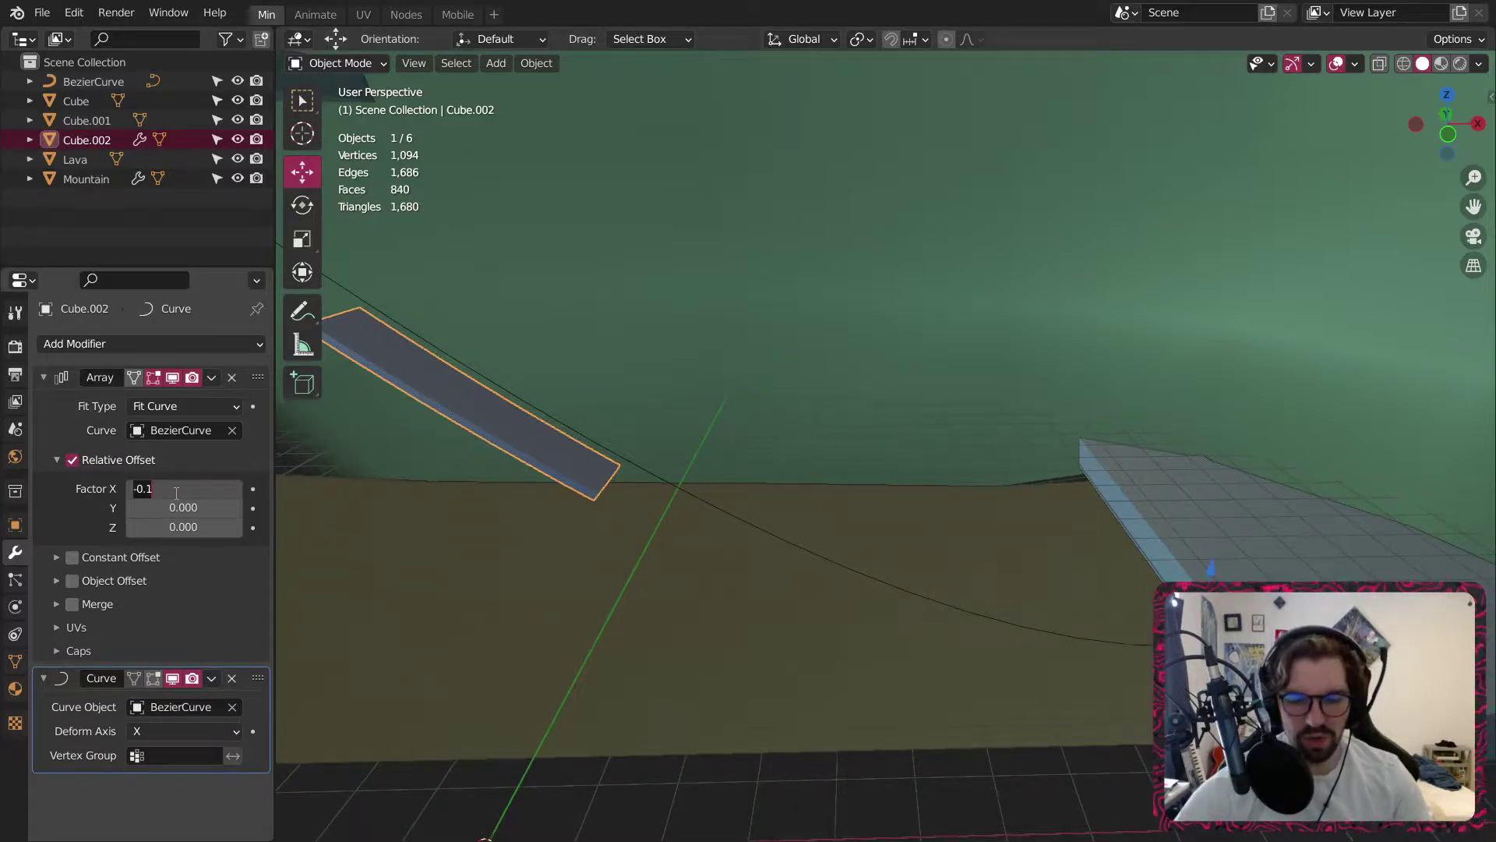
{"action": "type", "text": "-1.1"}
{"action": "key", "text": "Return"}
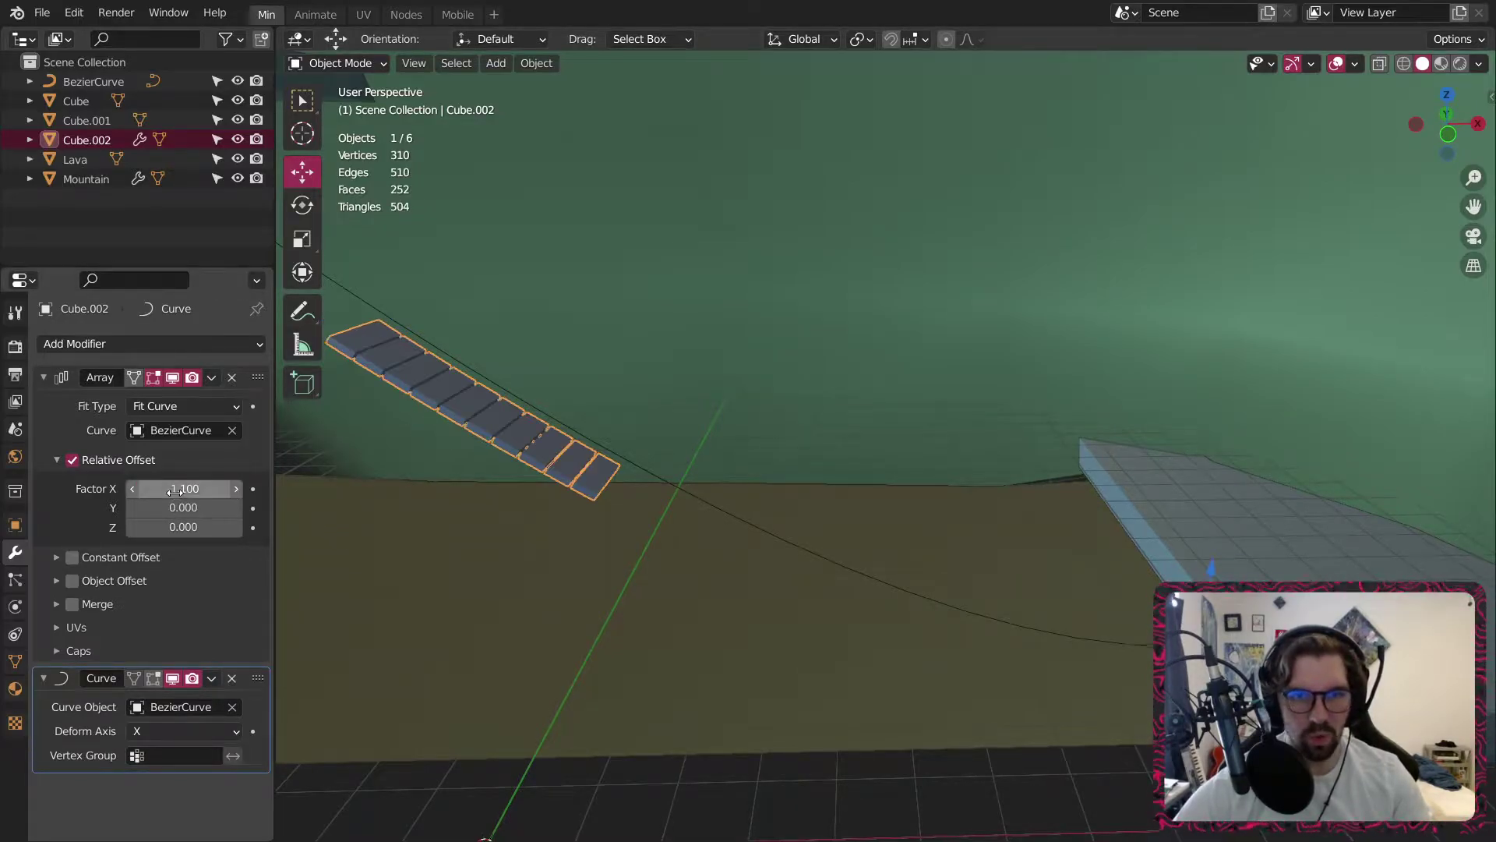
{"action": "scroll", "coordinate": [521, 429], "scroll_direction": "up", "scroll_amount": 4}
{"action": "scroll", "coordinate": [520, 429], "scroll_direction": "down", "scroll_amount": 3}
{"action": "middle_click_drag", "start_coordinate": [521, 429], "coordinate": [617, 605], "text": "shift"}
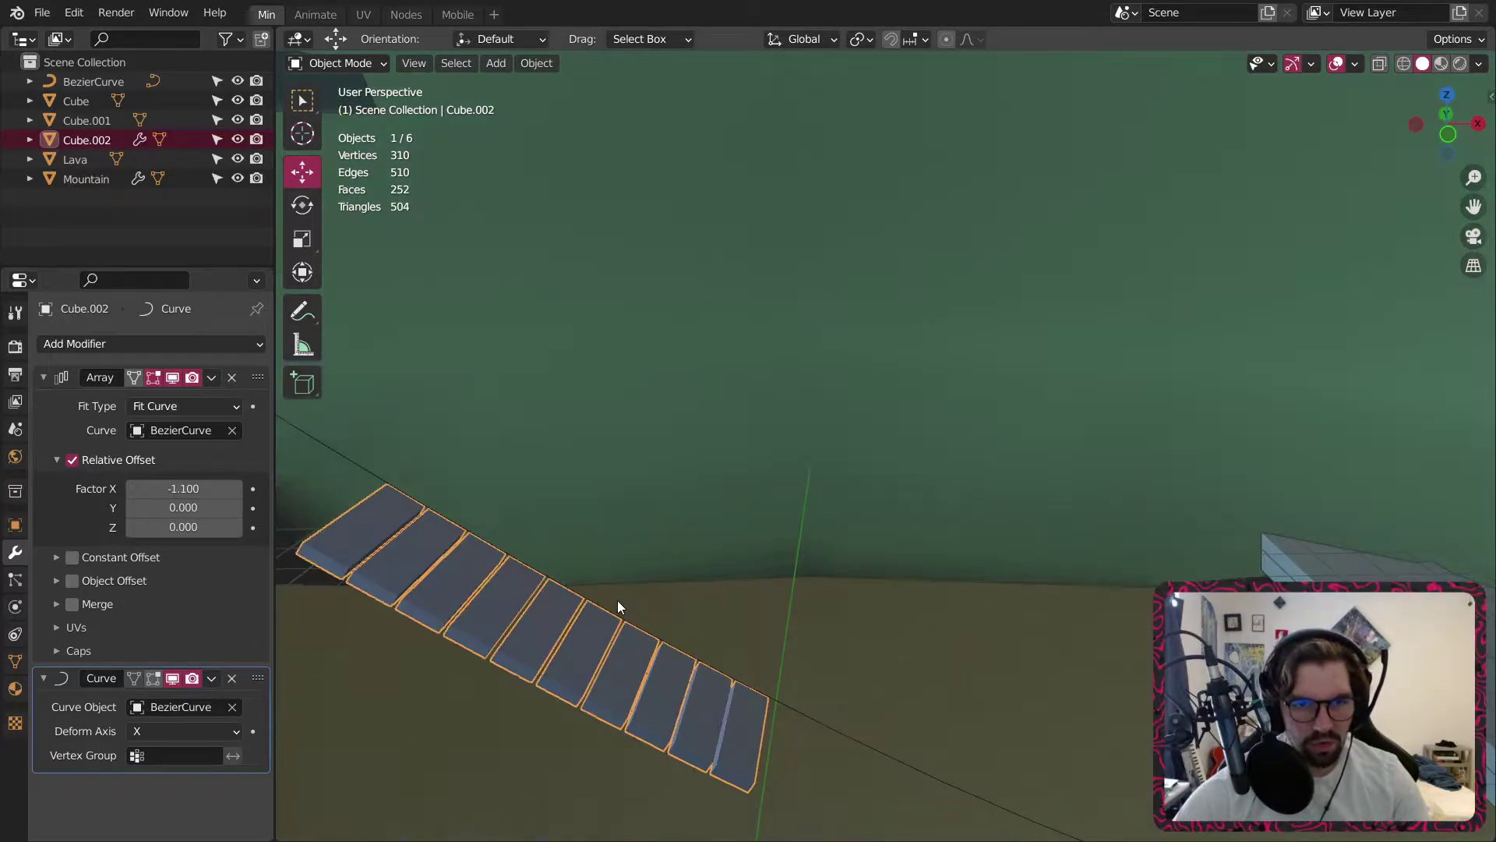
Widen the gaps between the planks by setting the array's relative offset factor X to -1.2.
{"action": "left_click", "coordinate": [179, 491]}
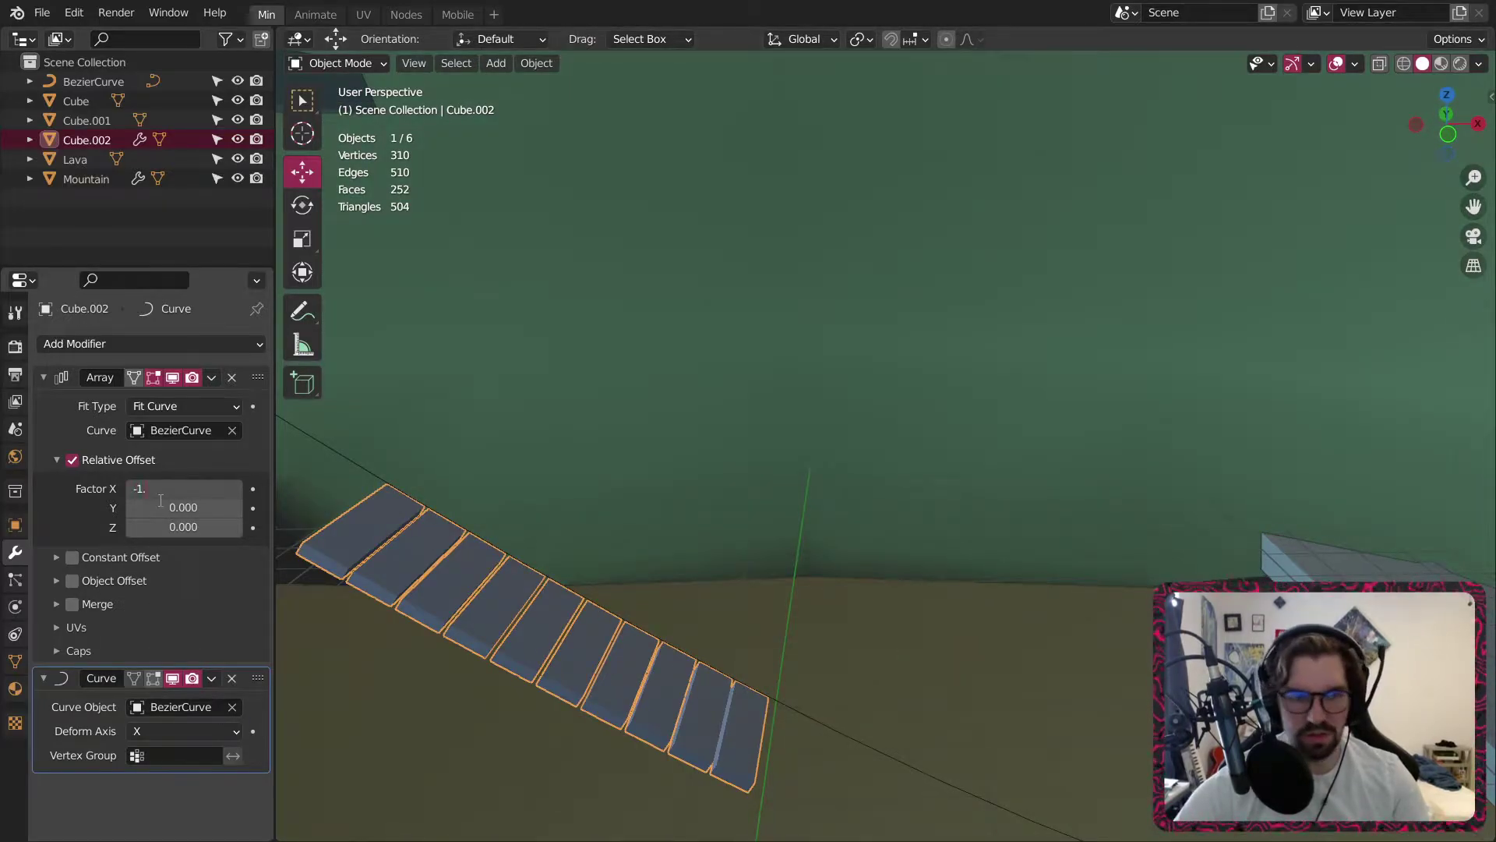
{"action": "type", "text": "-1.2"}
{"action": "key", "text": "Return"}
{"action": "scroll", "coordinate": [414, 554], "scroll_direction": "down", "scroll_amount": 4}
{"action": "middle_click_drag", "start_coordinate": [954, 608], "coordinate": [834, 327], "text": "shift"}
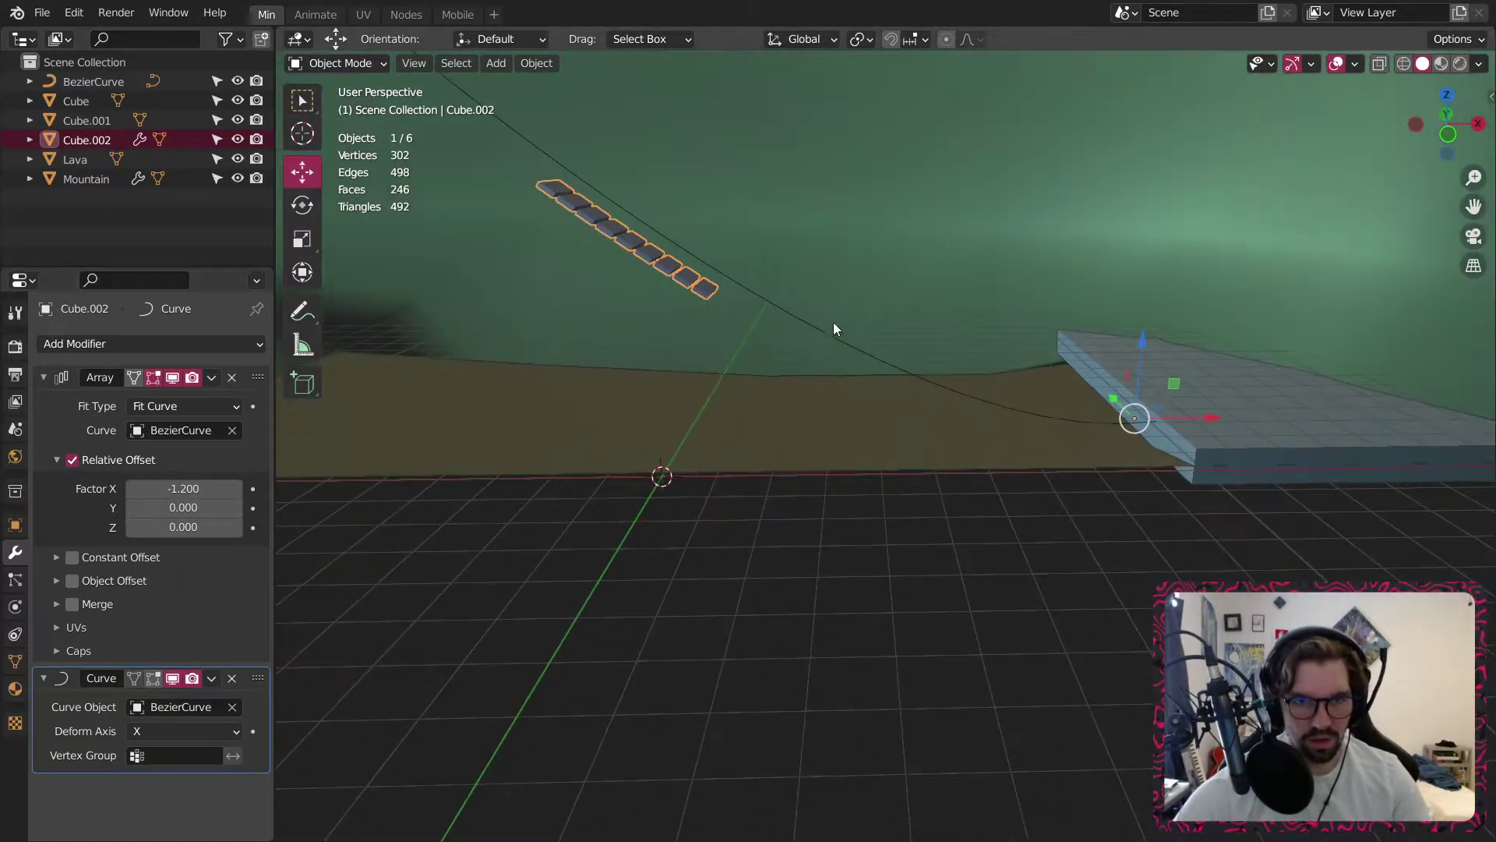
Try moving the plank row about 10.984 m along X toward the lower platform, and undo the move.
{"action": "middle_click_drag", "start_coordinate": [968, 306], "coordinate": [1148, 470], "text": "shift"}
{"action": "key", "text": "g"}
{"action": "key", "text": "x"}
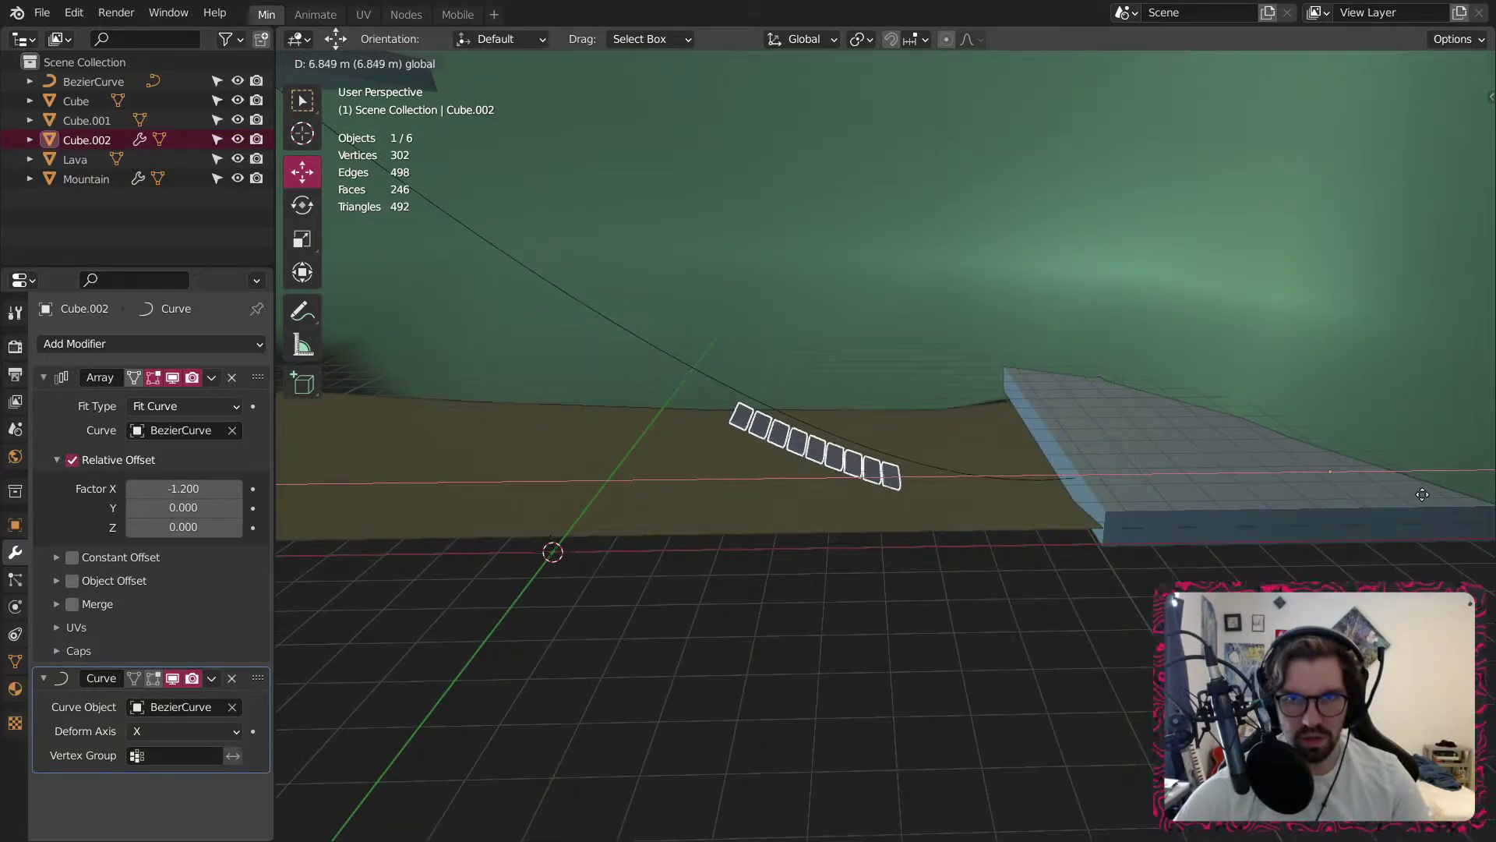
{"action": "left_click_drag", "start_coordinate": [338, 536], "coordinate": [363, 580]}
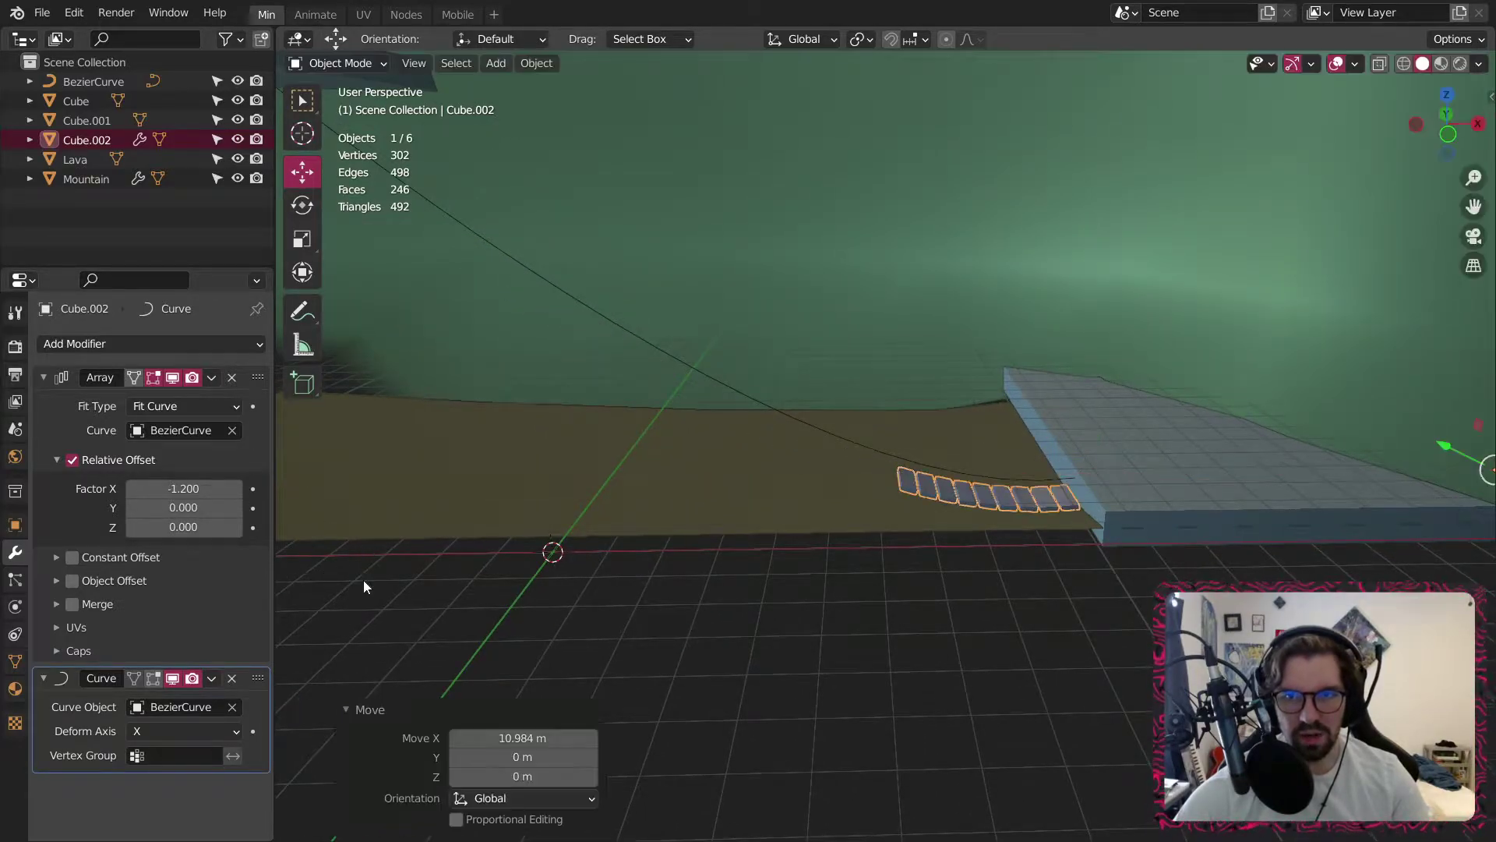
{"action": "key", "text": "ctrl+z"}
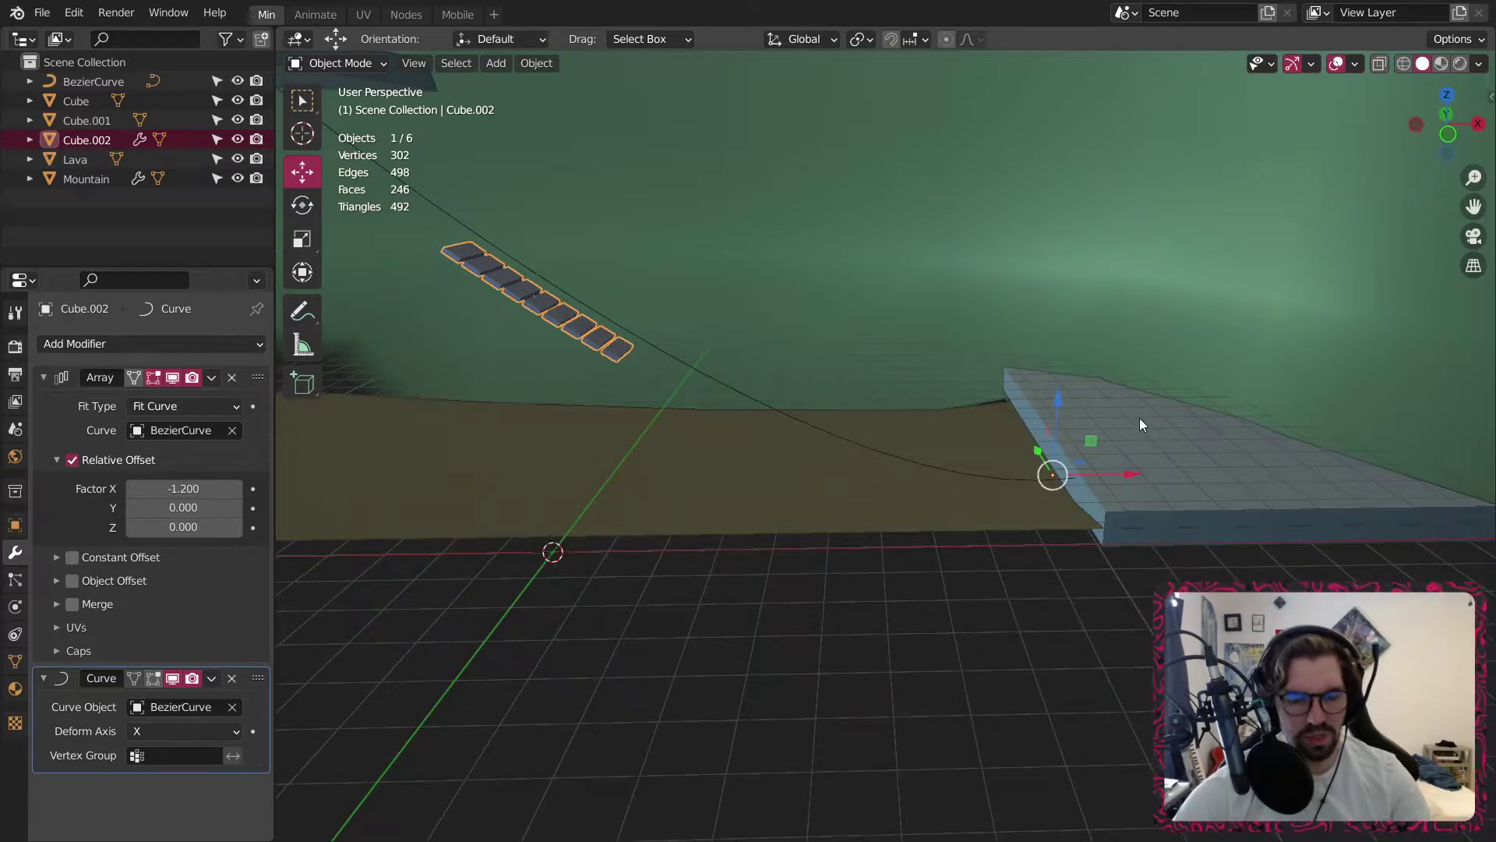
Apply the plank object's scale so the array fits the full length of the curve.
{"action": "key", "text": "ctrl+a"}
{"action": "left_click", "coordinate": [1027, 459]}
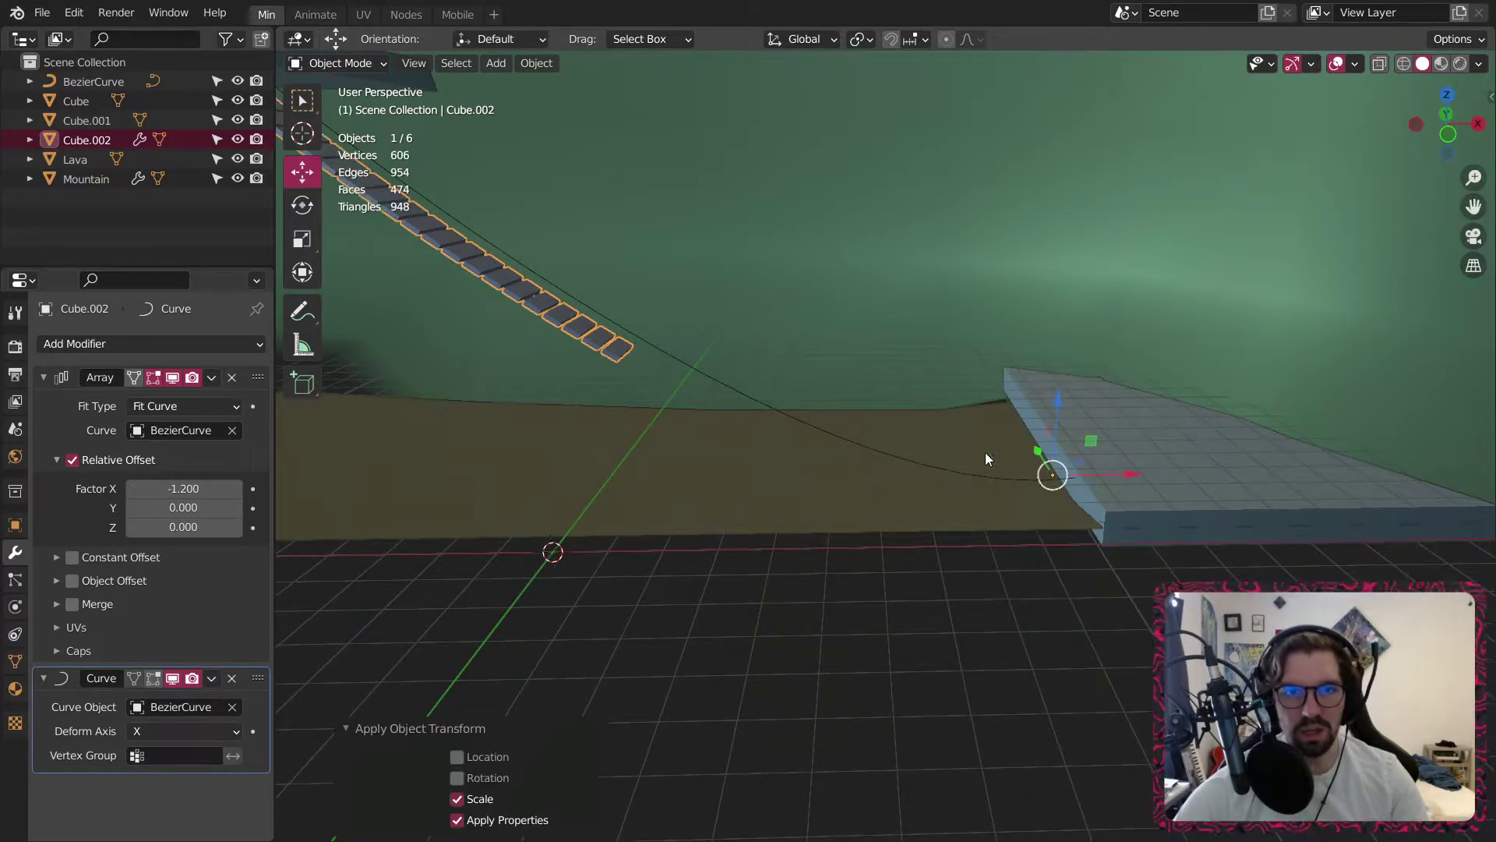
{"action": "scroll", "coordinate": [648, 306], "scroll_direction": "down", "scroll_amount": 5}
{"action": "scroll", "coordinate": [658, 327], "scroll_direction": "up", "scroll_amount": 1}
{"action": "scroll", "coordinate": [878, 413], "scroll_direction": "up", "scroll_amount": 3}
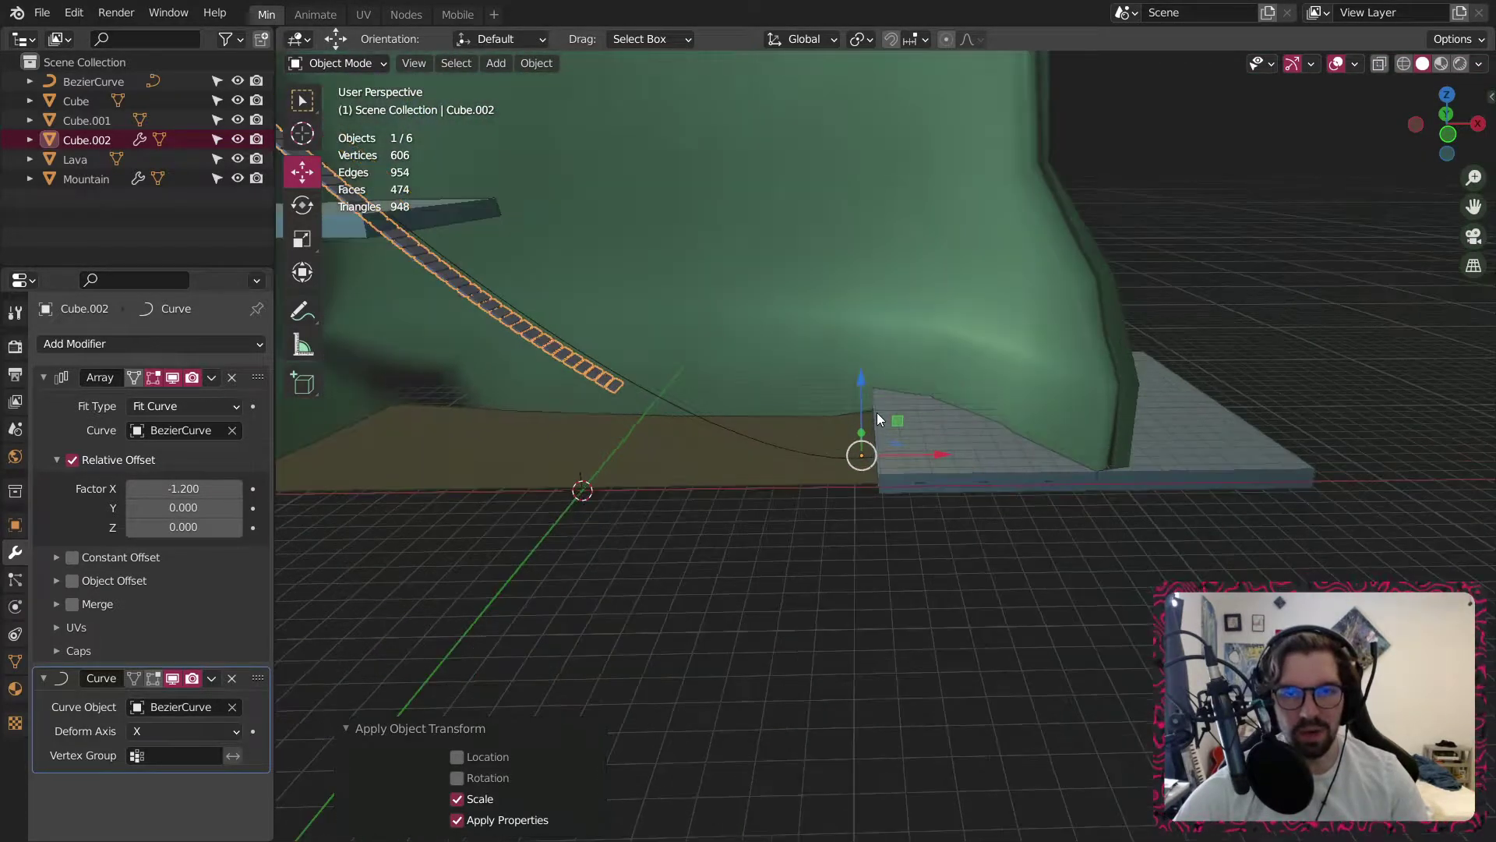
Move the plank bridge about 11.006 m along X to span the platforms, and nudge it about 0.06 m further.
{"action": "scroll", "coordinate": [872, 415], "scroll_direction": "up", "scroll_amount": 1}
{"action": "left_click_drag", "start_coordinate": [932, 482], "coordinate": [1343, 553]}
{"action": "middle_click_drag", "start_coordinate": [1158, 508], "coordinate": [681, 377]}
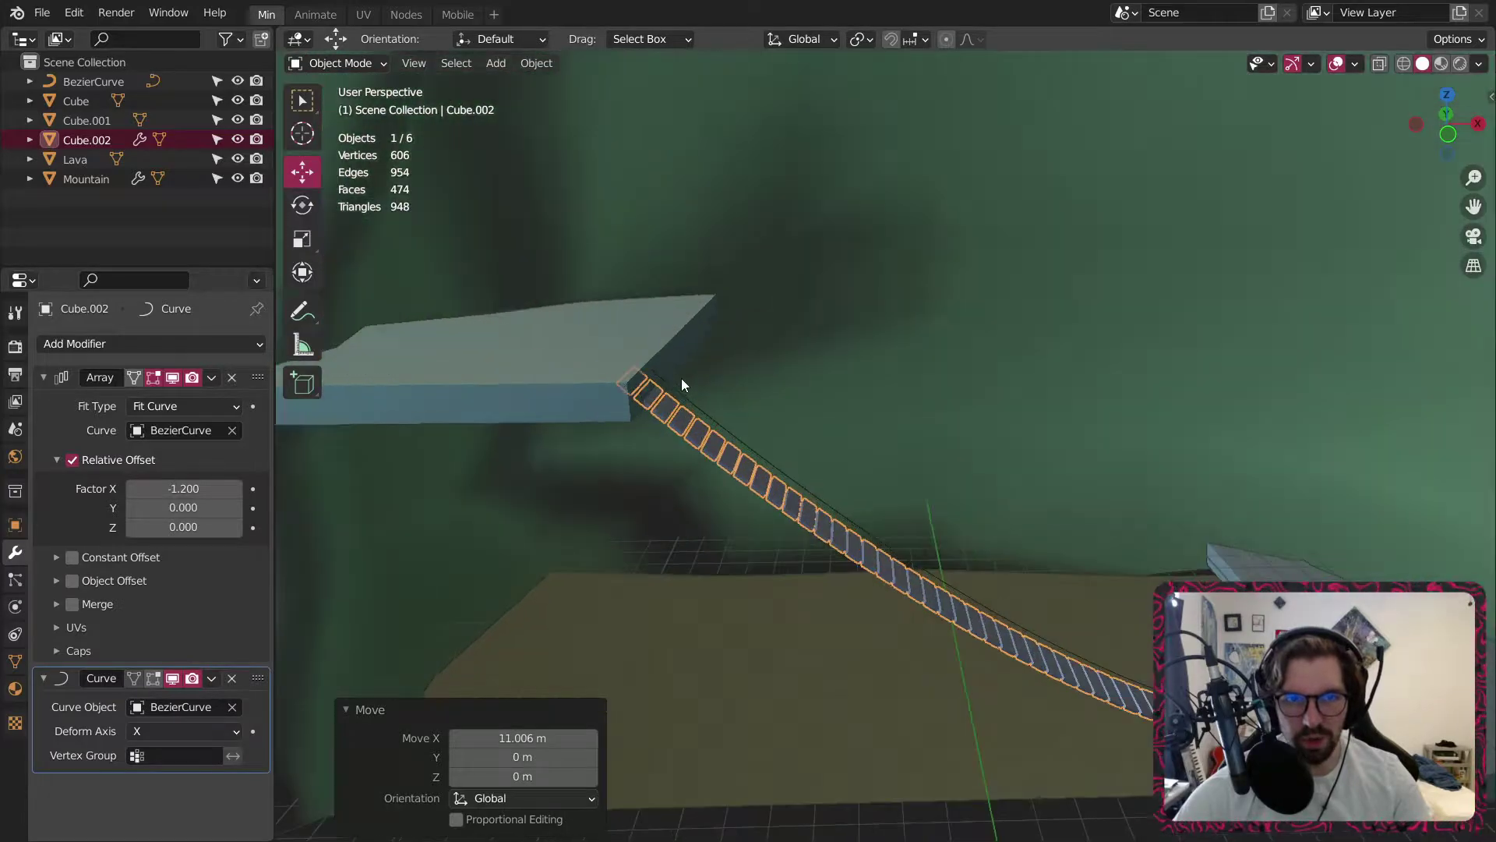
{"action": "middle_click_drag", "start_coordinate": [1207, 580], "coordinate": [960, 460], "text": "shift"}
{"action": "scroll", "coordinate": [1267, 620], "scroll_direction": "up", "scroll_amount": 2}
{"action": "middle_click_drag", "start_coordinate": [1267, 621], "coordinate": [951, 597], "text": "shift"}
{"action": "left_click_drag", "start_coordinate": [1298, 549], "coordinate": [1303, 550]}
Raise the plank bridge along Z by about 0.558 m toward the top of the lower platform.
{"action": "middle_click_drag", "start_coordinate": [1302, 550], "coordinate": [834, 518]}
{"action": "key", "text": "g"}
{"action": "key", "text": "z"}
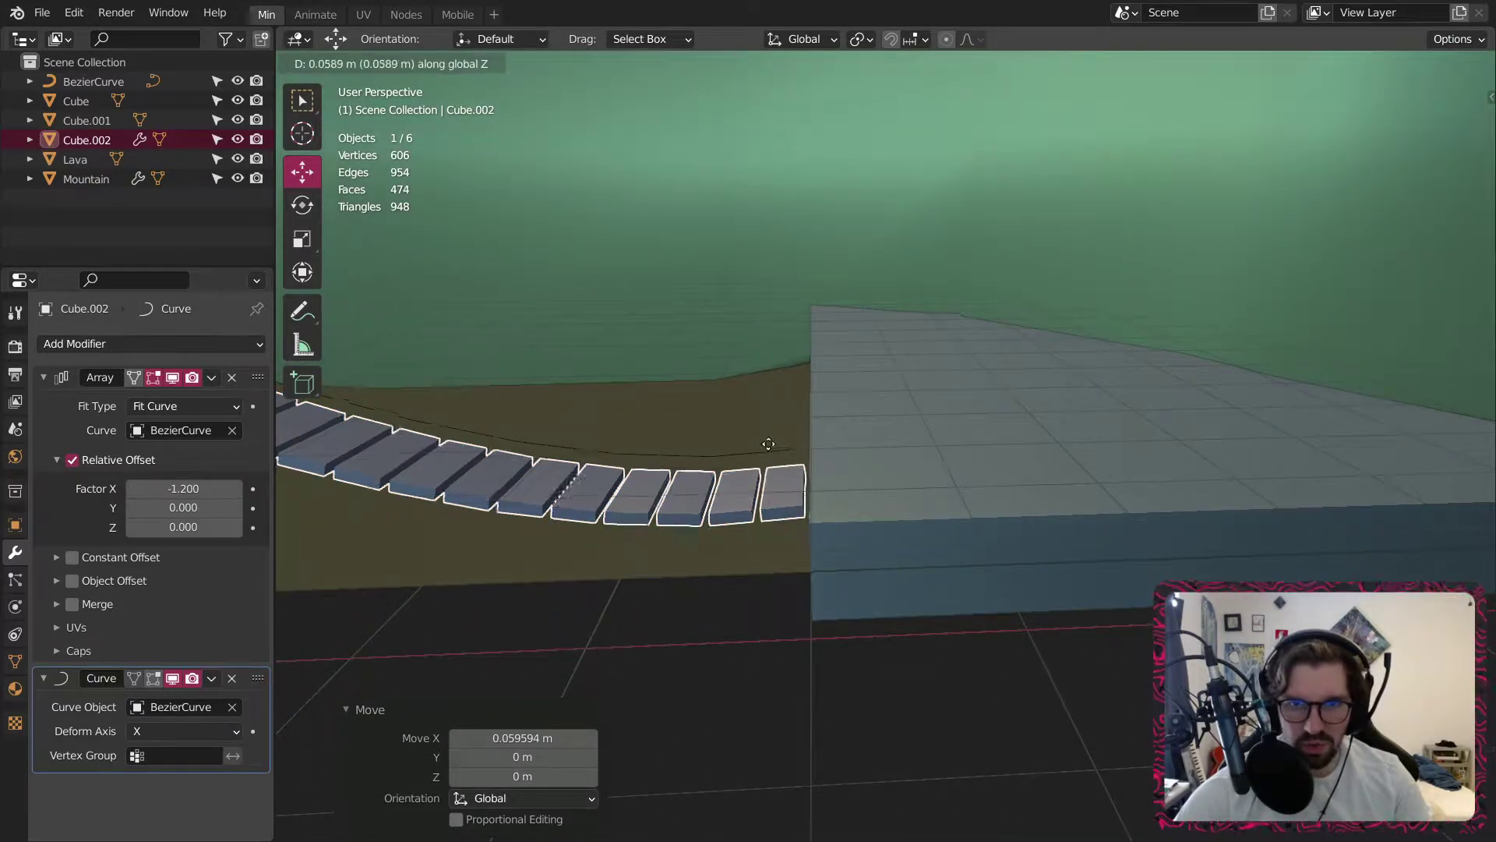
{"action": "left_click", "coordinate": [771, 437]}
Examine how the raised planks line up with the lower platform and follow the curve.
{"action": "middle_click_drag", "start_coordinate": [763, 446], "coordinate": [1243, 377]}
{"action": "middle_click_drag", "start_coordinate": [1243, 377], "coordinate": [1015, 423], "text": "shift"}
{"action": "scroll", "coordinate": [989, 350], "scroll_direction": "up", "scroll_amount": 4}
{"action": "middle_click_drag", "start_coordinate": [989, 311], "coordinate": [941, 315]}
{"action": "scroll", "coordinate": [919, 317], "scroll_direction": "up", "scroll_amount": 3}
{"action": "scroll", "coordinate": [941, 315], "scroll_direction": "down", "scroll_amount": 4}
{"action": "scroll", "coordinate": [941, 315], "scroll_direction": "up", "scroll_amount": 1}
{"action": "scroll", "coordinate": [942, 315], "scroll_direction": "down", "scroll_amount": 8}
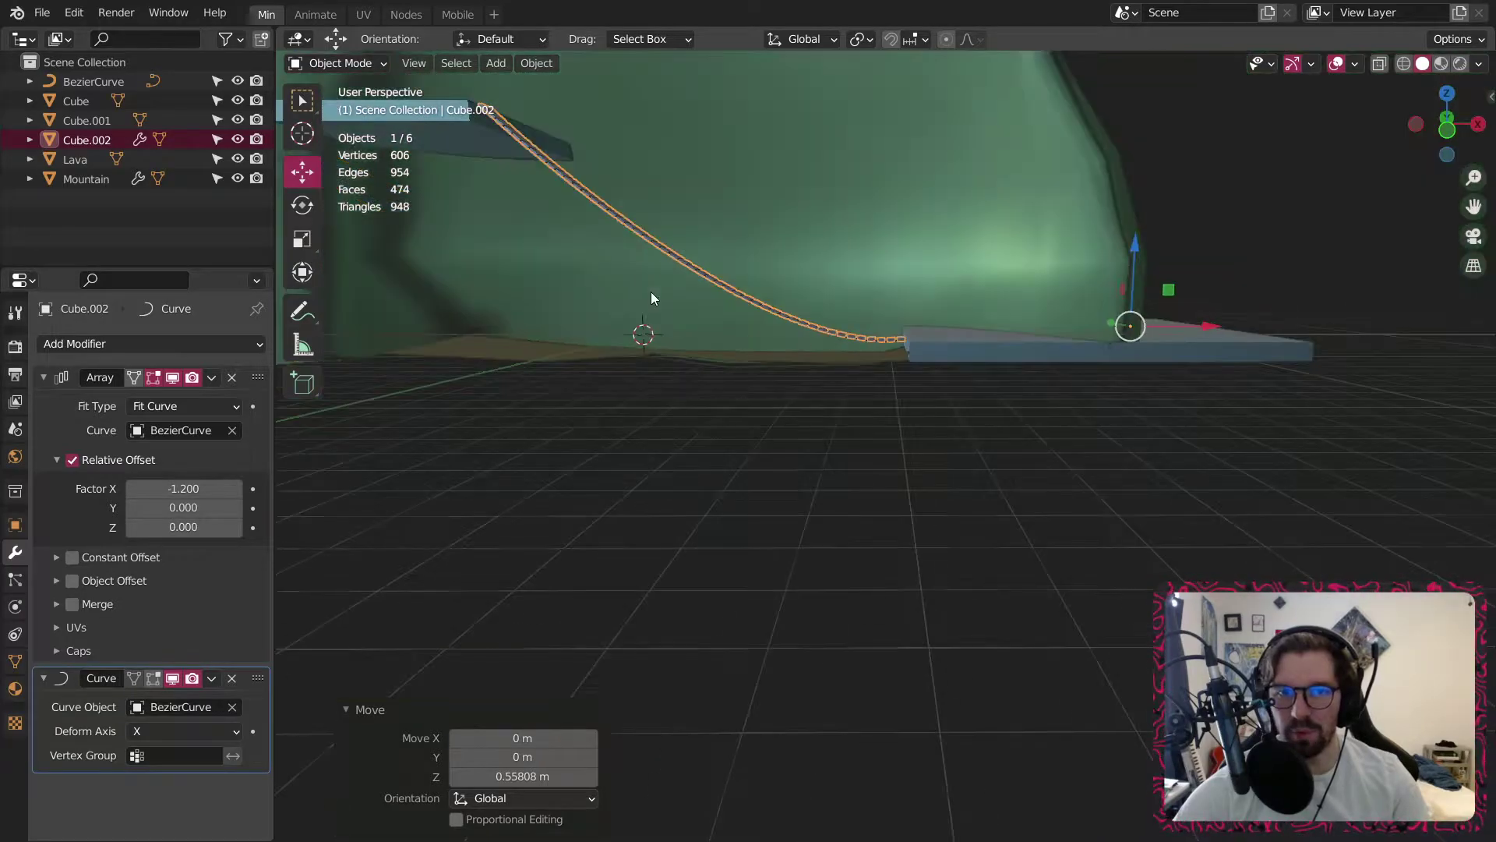
Adjust the bridge's fit at the upper platform by setting the array's relative offset factor X to -1.17.
{"action": "middle_click_drag", "start_coordinate": [507, 109], "coordinate": [879, 340], "text": "shift"}
{"action": "scroll", "coordinate": [857, 380], "scroll_direction": "up", "scroll_amount": 10}
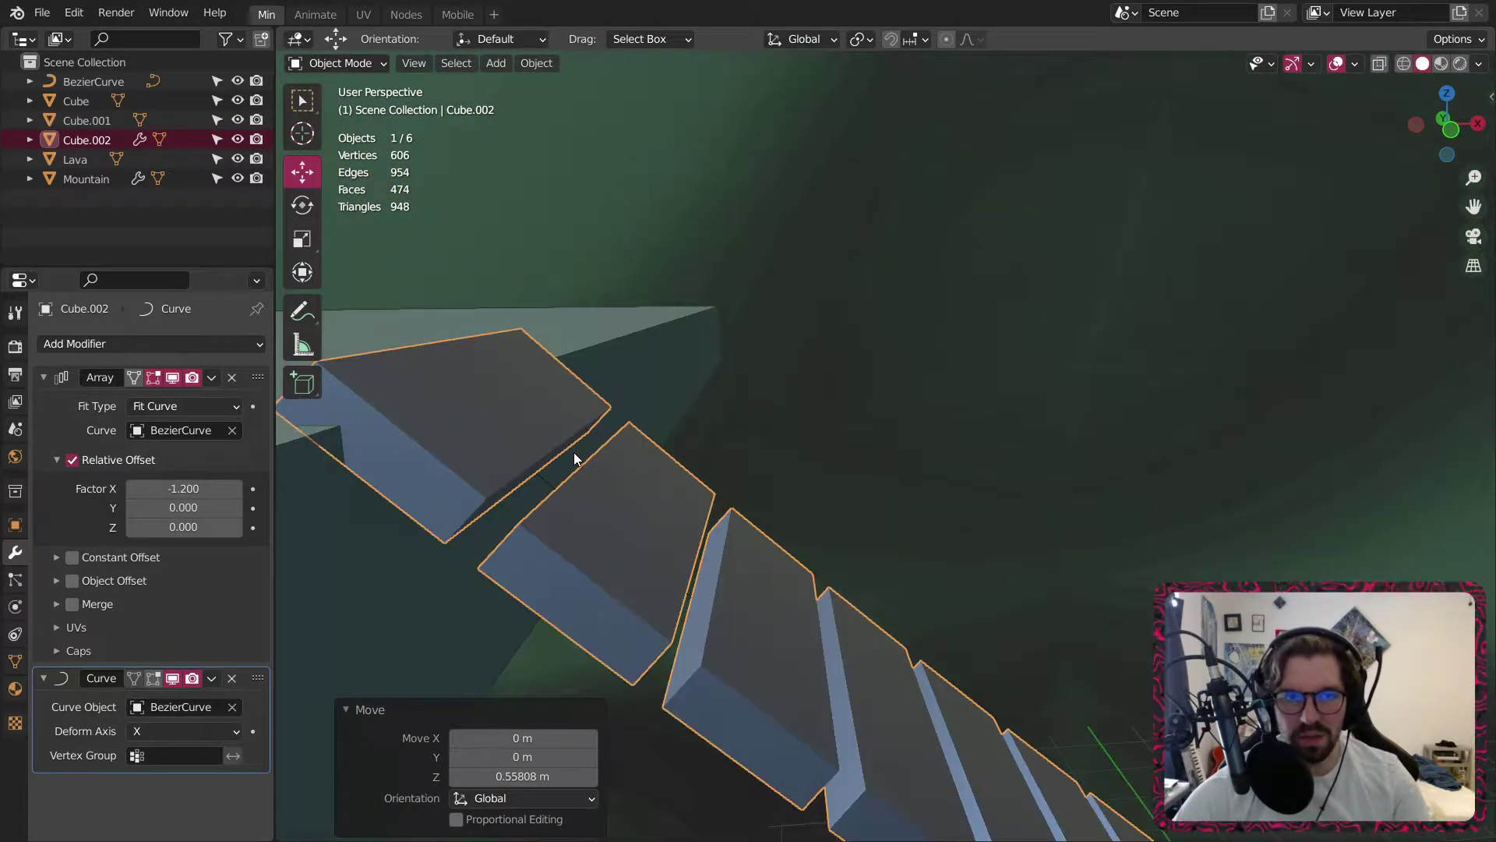
{"action": "scroll", "coordinate": [713, 453], "scroll_direction": "down", "scroll_amount": 3}
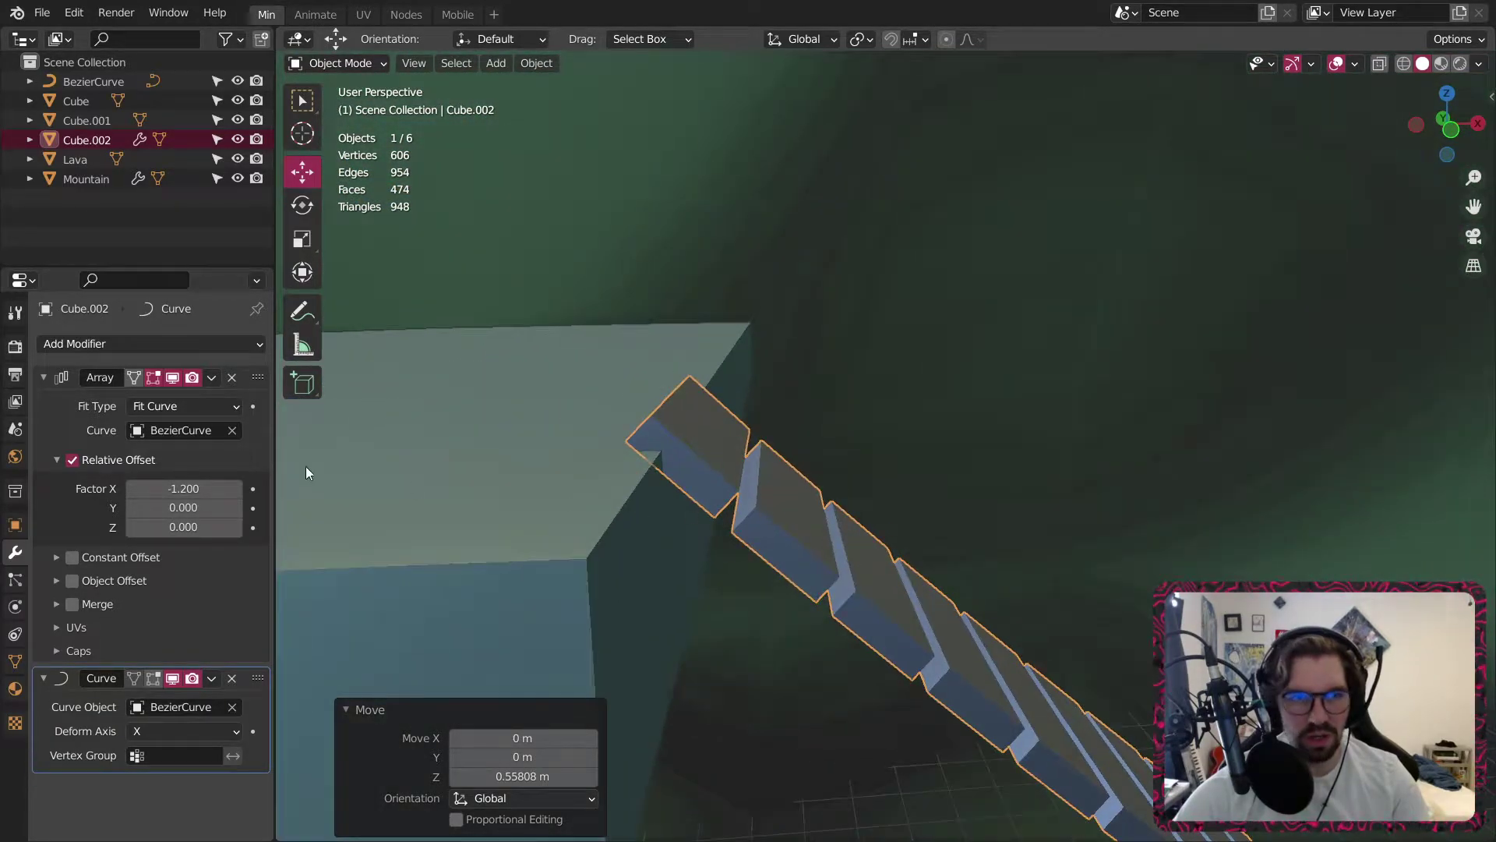
{"action": "left_click", "coordinate": [184, 488]}
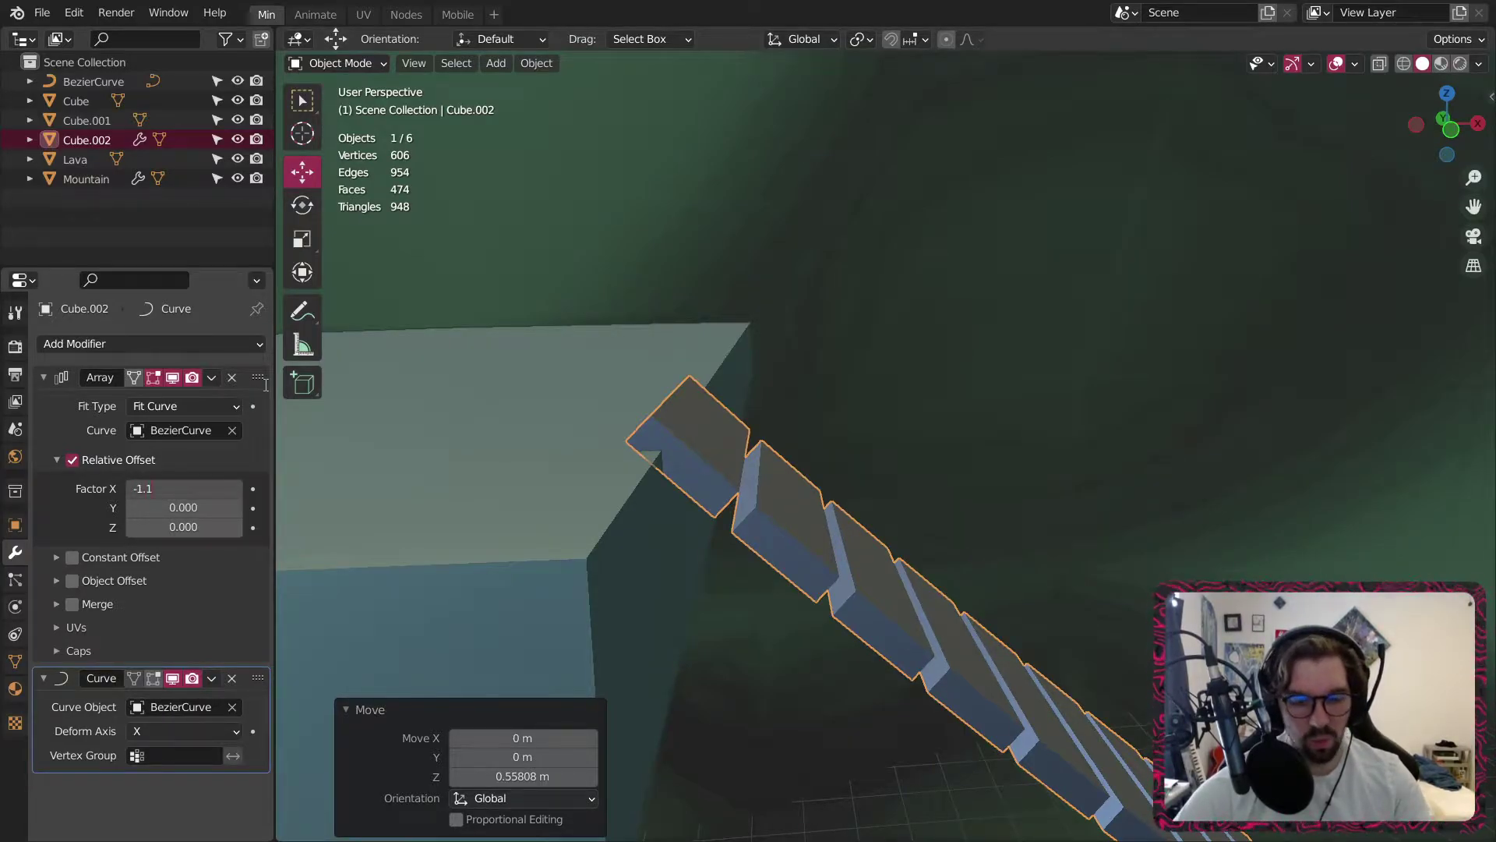
{"action": "type", "text": "7"}
{"action": "key", "text": "Return"}
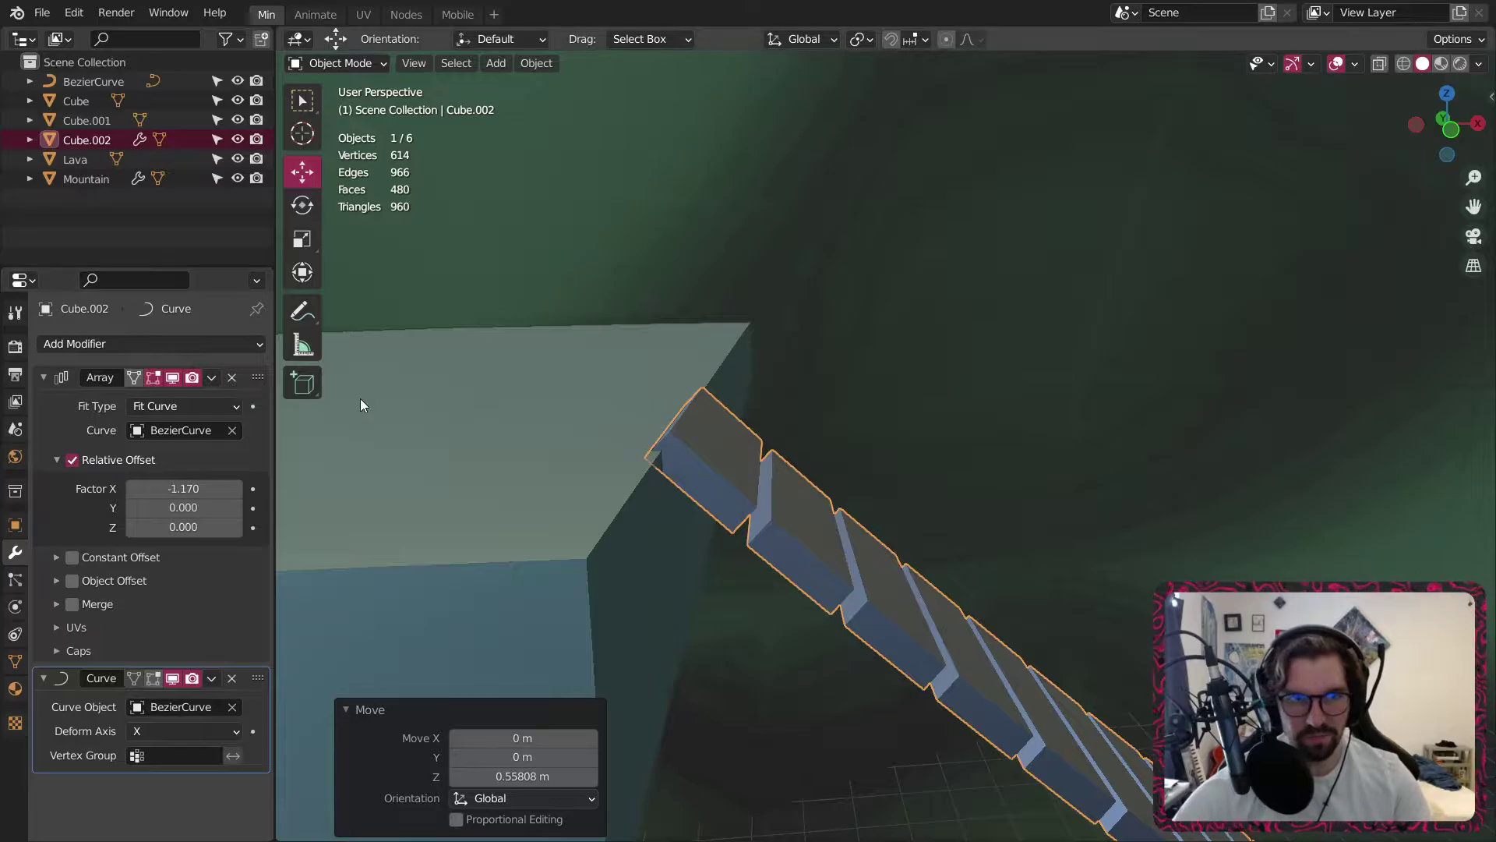
Try relative offset X factors of -1.15 and -1.13 in the plank bridge's Array modifier.
{"action": "left_click", "coordinate": [182, 483]}
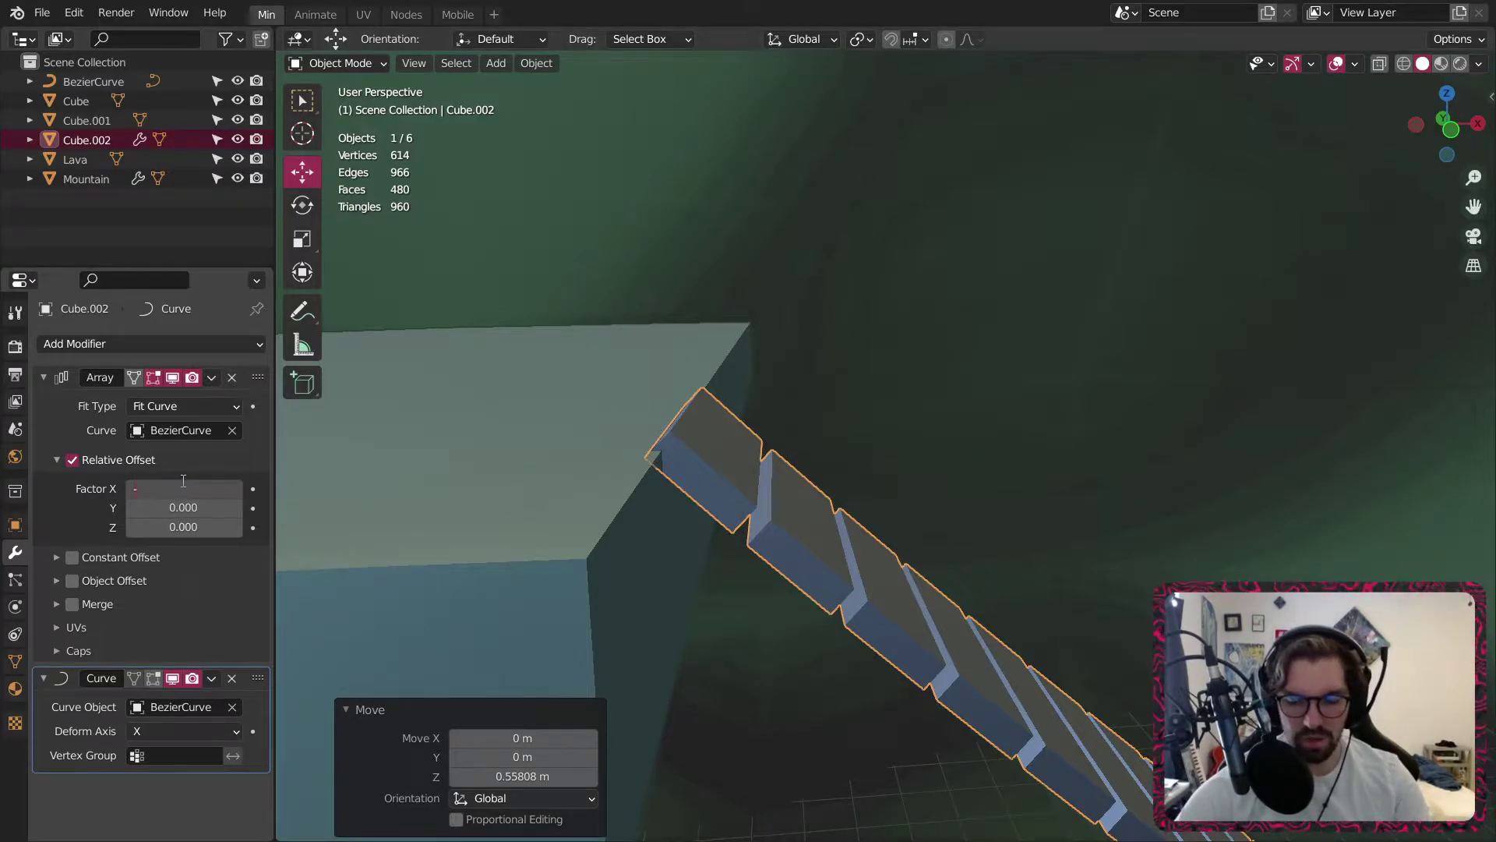
{"action": "type", "text": "-1.15"}
{"action": "key", "text": "Return"}
{"action": "left_click", "coordinate": [172, 483]}
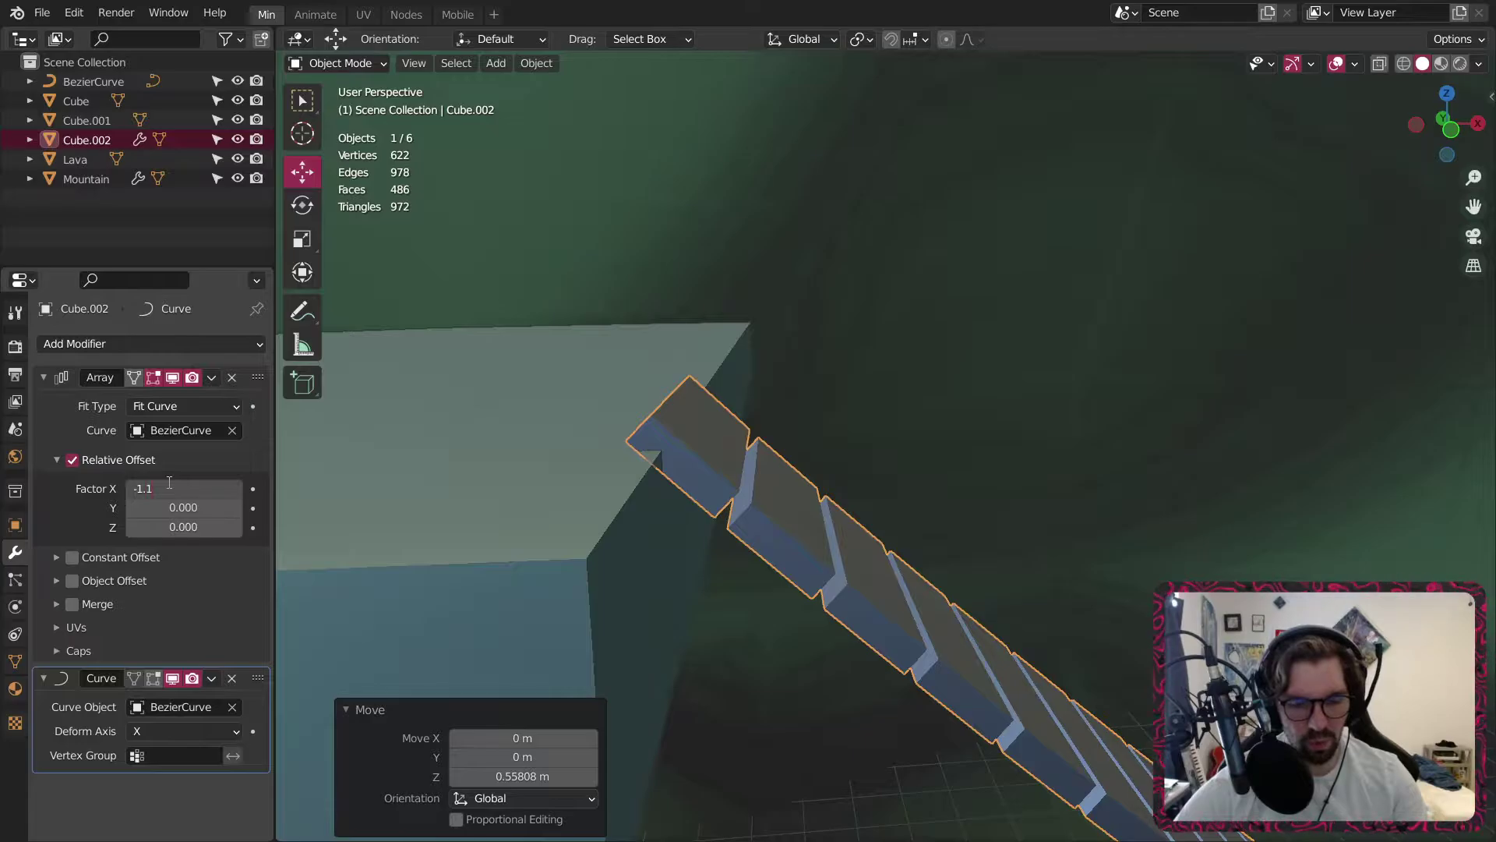
{"action": "type", "text": "3"}
{"action": "key", "text": "Return"}
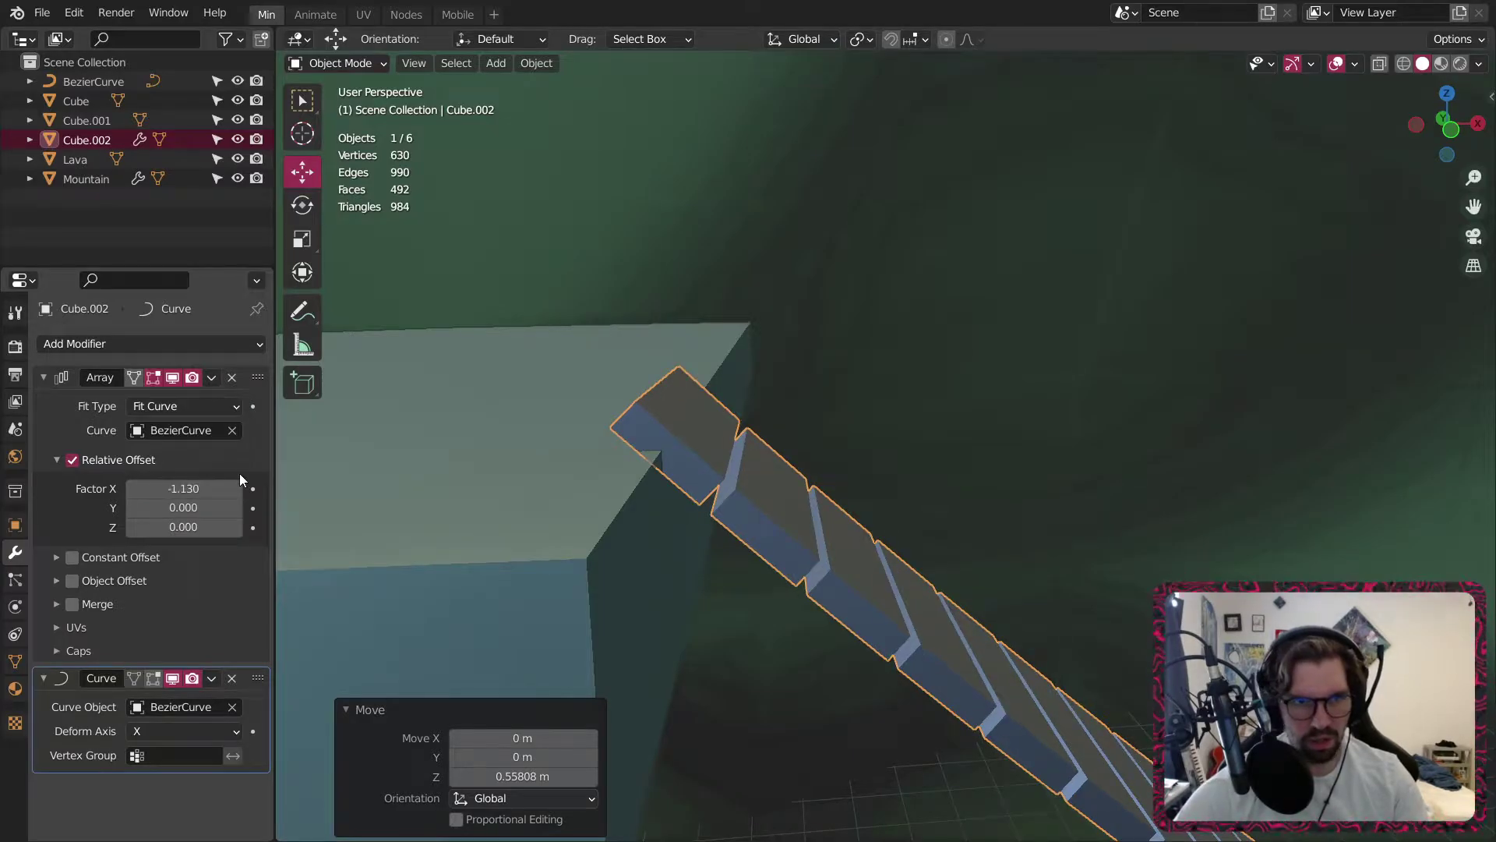
Set the relative offset factor X of the plank bridge's array to -1.12.
{"action": "left_click", "coordinate": [192, 484]}
{"action": "type", "text": "-1."}
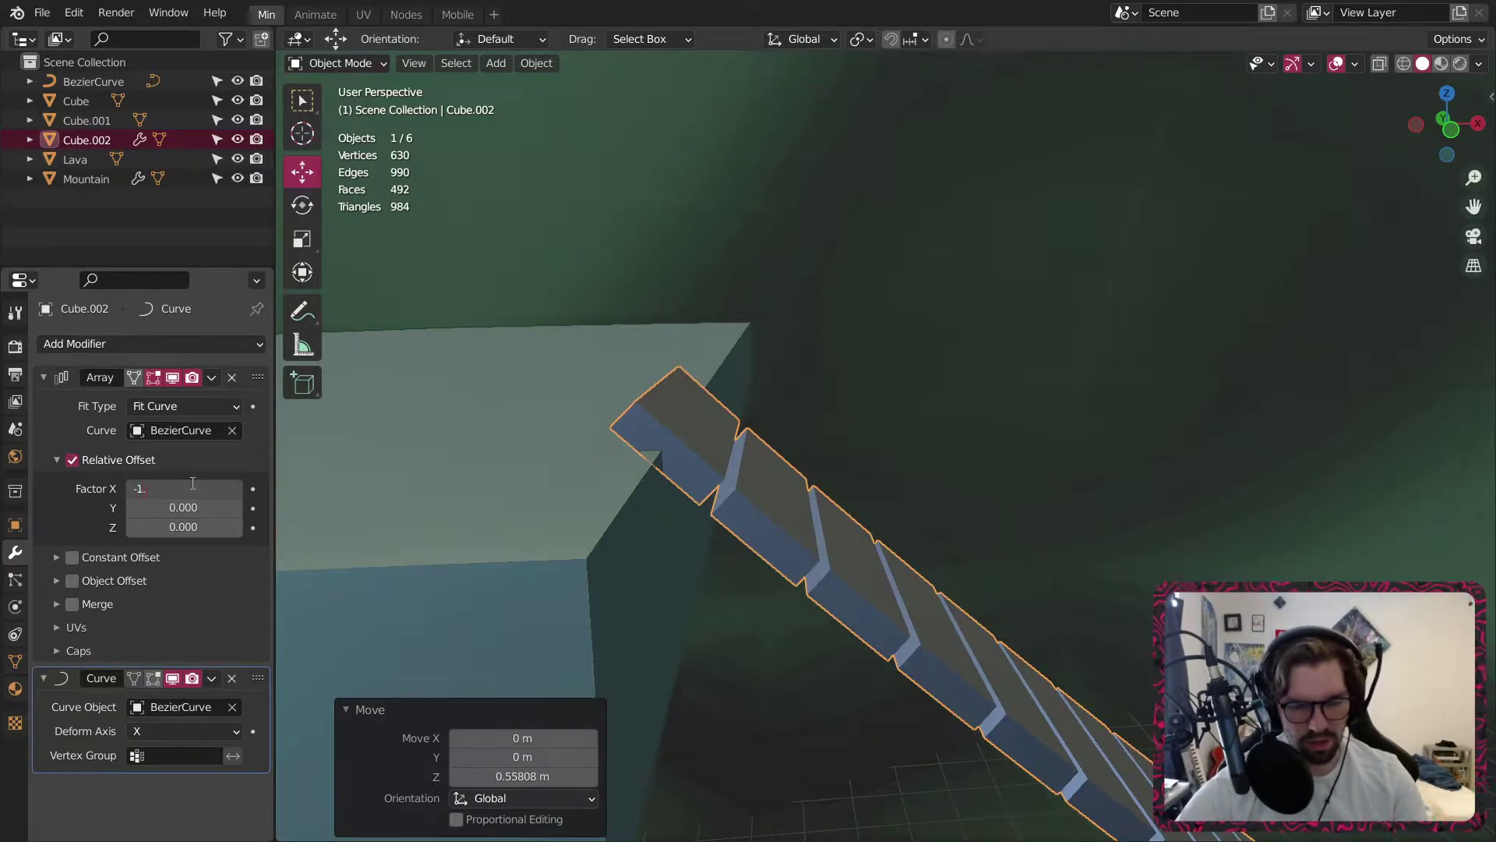
{"action": "type", "text": "12"}
{"action": "key", "text": "Return"}
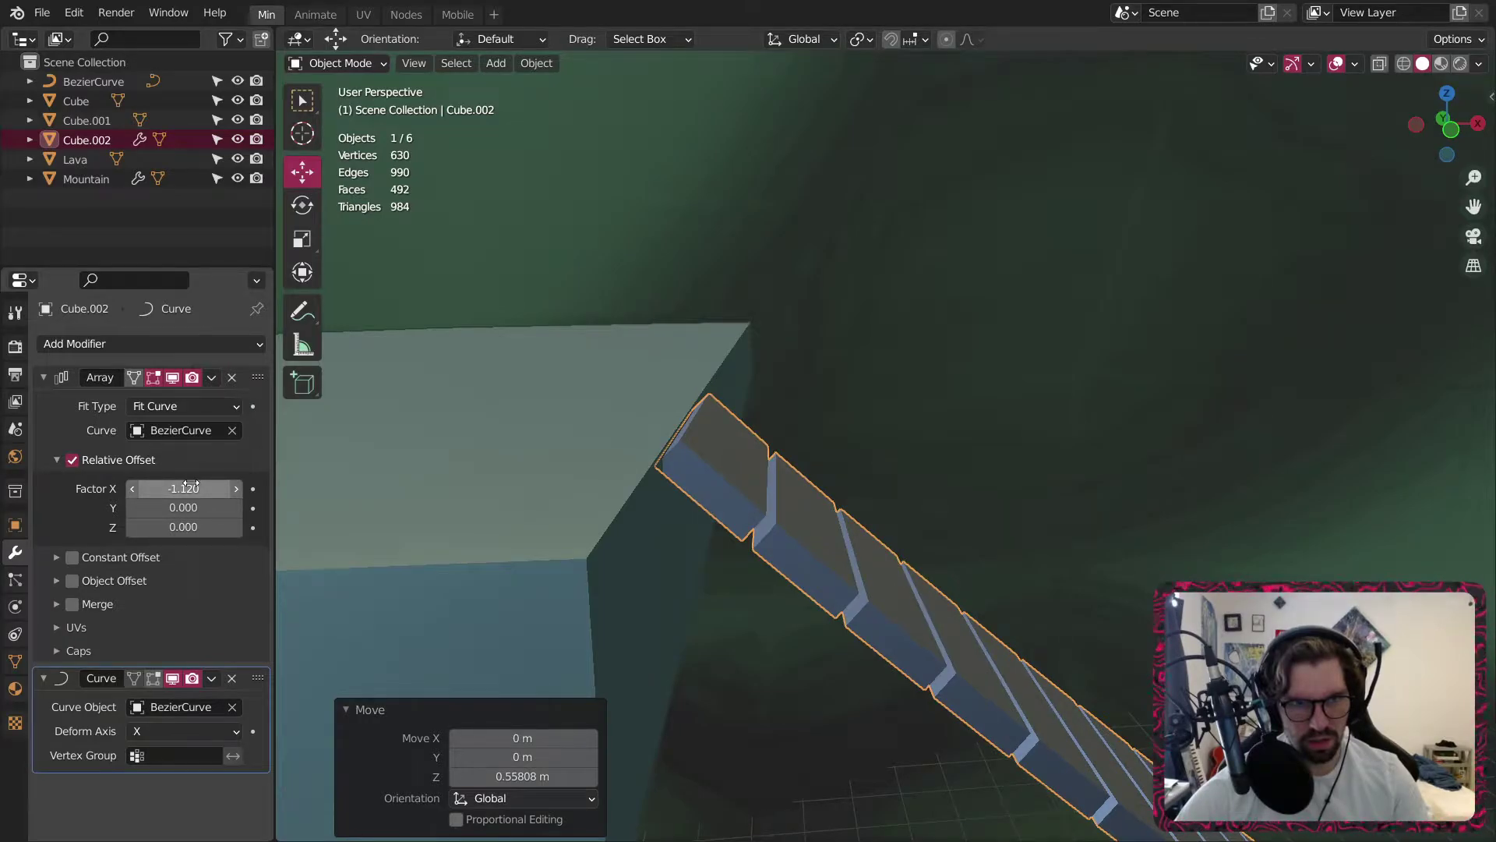
Examine how the planks fit between the upper and lower platforms along the whole bridge.
{"action": "scroll", "coordinate": [755, 527], "scroll_direction": "down", "scroll_amount": 2}
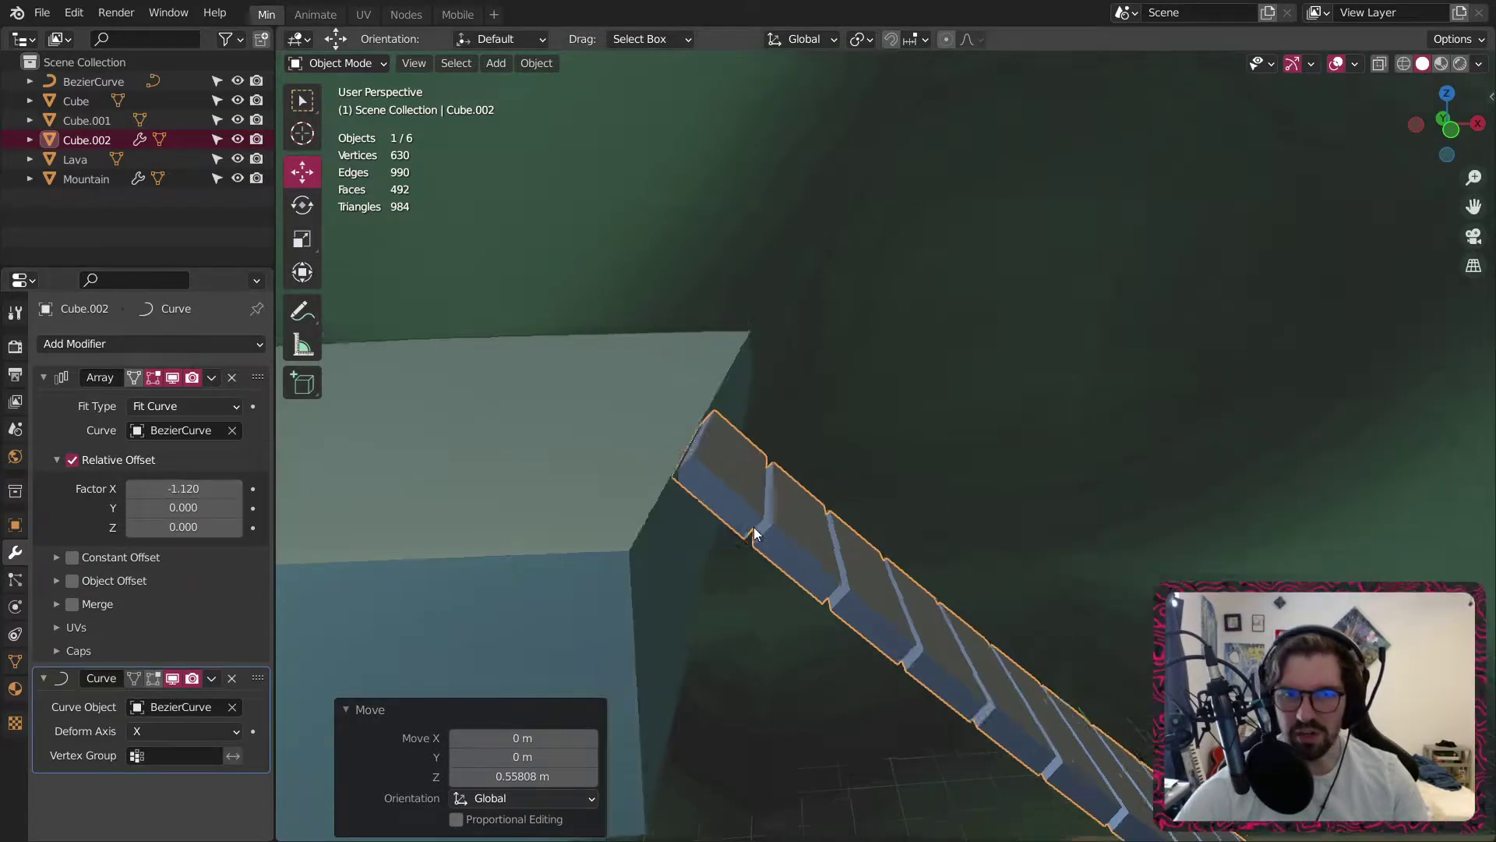
{"action": "middle_click_drag", "start_coordinate": [754, 527], "coordinate": [834, 558]}
{"action": "scroll", "coordinate": [714, 558], "scroll_direction": "down", "scroll_amount": 6}
{"action": "middle_click_drag", "start_coordinate": [688, 641], "coordinate": [620, 558]}
{"action": "scroll", "coordinate": [616, 545], "scroll_direction": "down", "scroll_amount": 1}
{"action": "left_click", "coordinate": [914, 718]}
{"action": "scroll", "coordinate": [771, 658], "scroll_direction": "up", "scroll_amount": 6}
{"action": "middle_click_drag", "start_coordinate": [678, 454], "coordinate": [677, 578]}
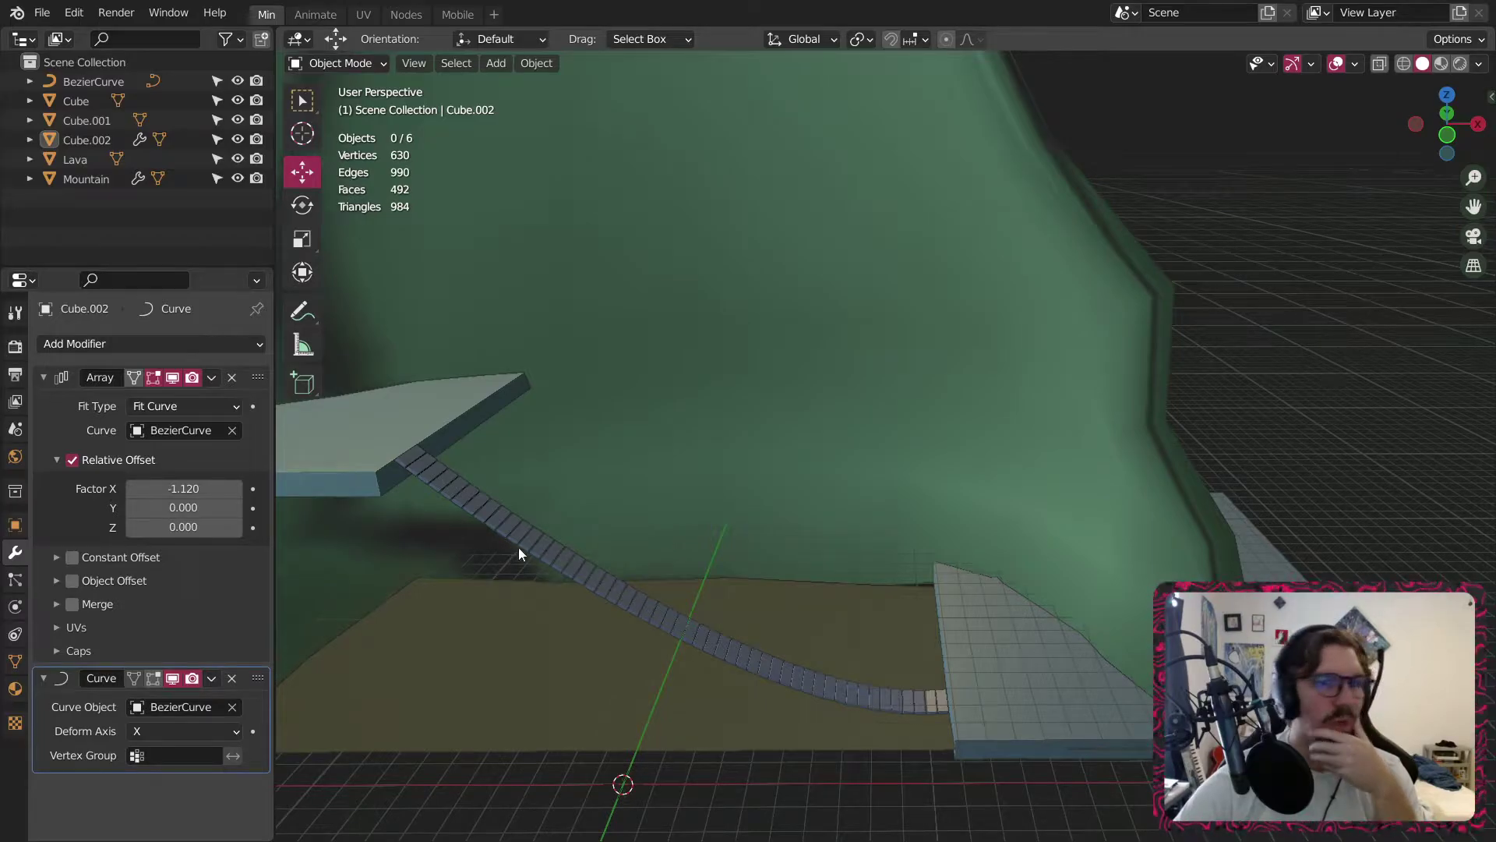
Rename the plank bridge object Cube.002 as Suspension Bridge.
{"action": "left_click", "coordinate": [565, 567]}
{"action": "left_click", "coordinate": [117, 159]}
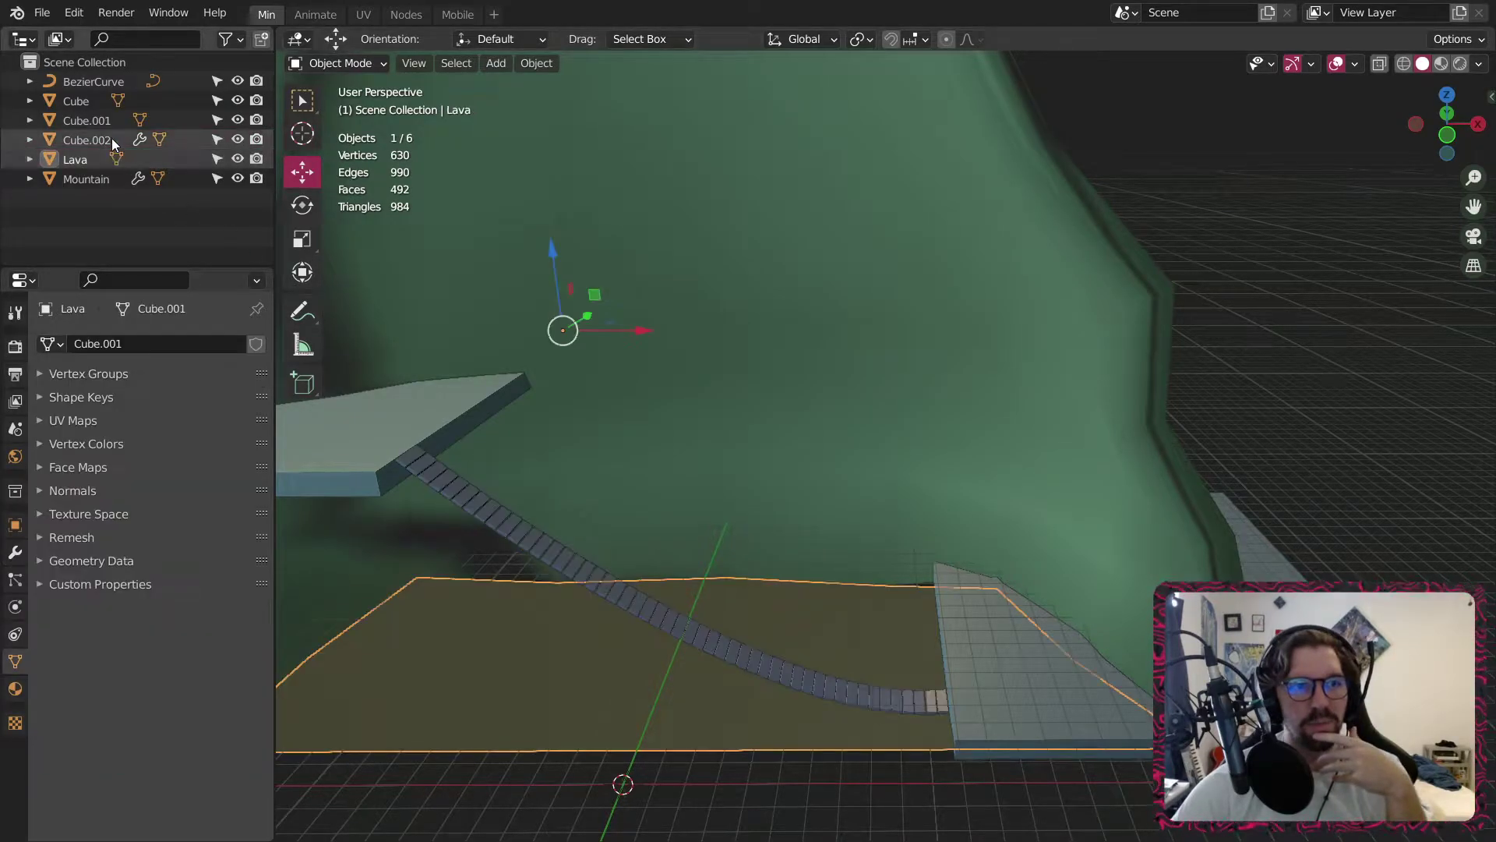
{"action": "double_click", "coordinate": [109, 141]}
{"action": "type", "text": "Wo"}
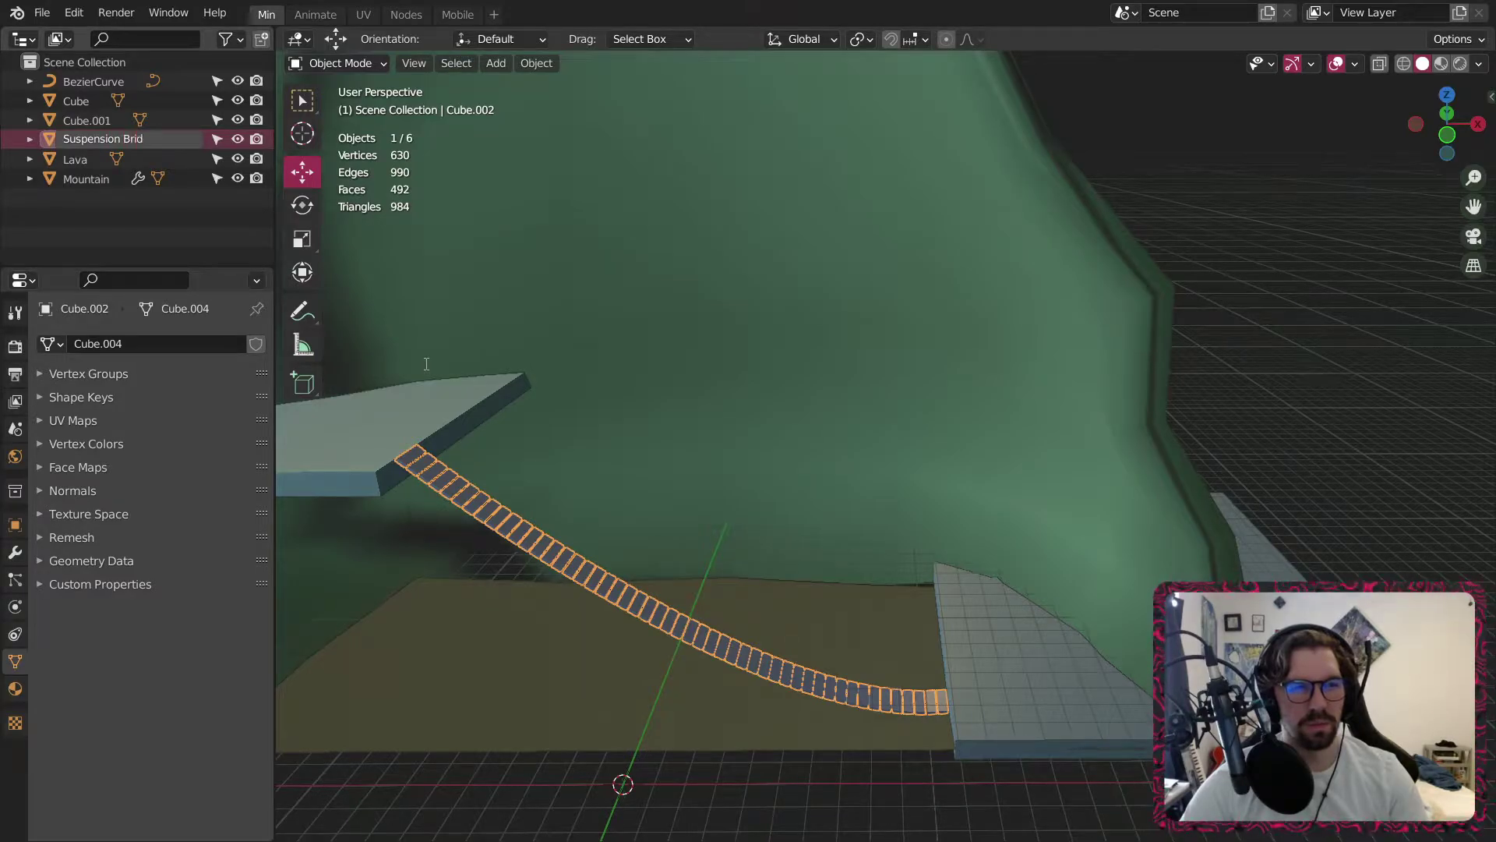
{"action": "type", "text": "ge"}
{"action": "key", "text": "Return"}
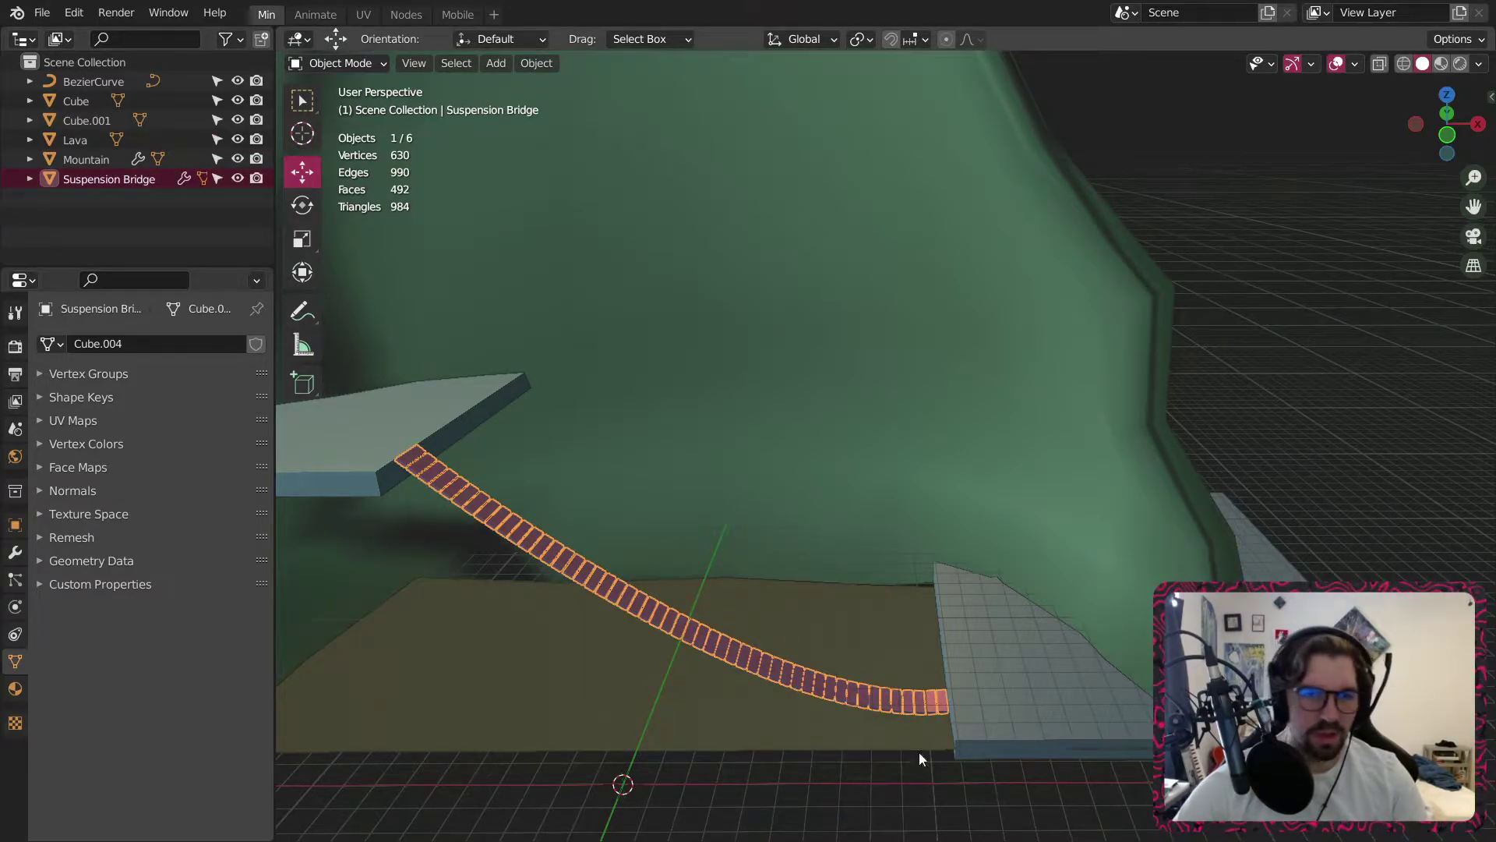
Deselect the bridge and add a mesh cylinder with 6 vertices at the world origin.
{"action": "scroll", "coordinate": [919, 752], "scroll_direction": "down", "scroll_amount": 3}
{"action": "middle_click_drag", "start_coordinate": [918, 751], "coordinate": [925, 571], "text": "shift"}
{"action": "key", "text": "alt+a"}
{"action": "scroll", "coordinate": [726, 447], "scroll_direction": "up", "scroll_amount": 1}
{"action": "scroll", "coordinate": [726, 454], "scroll_direction": "up", "scroll_amount": 3}
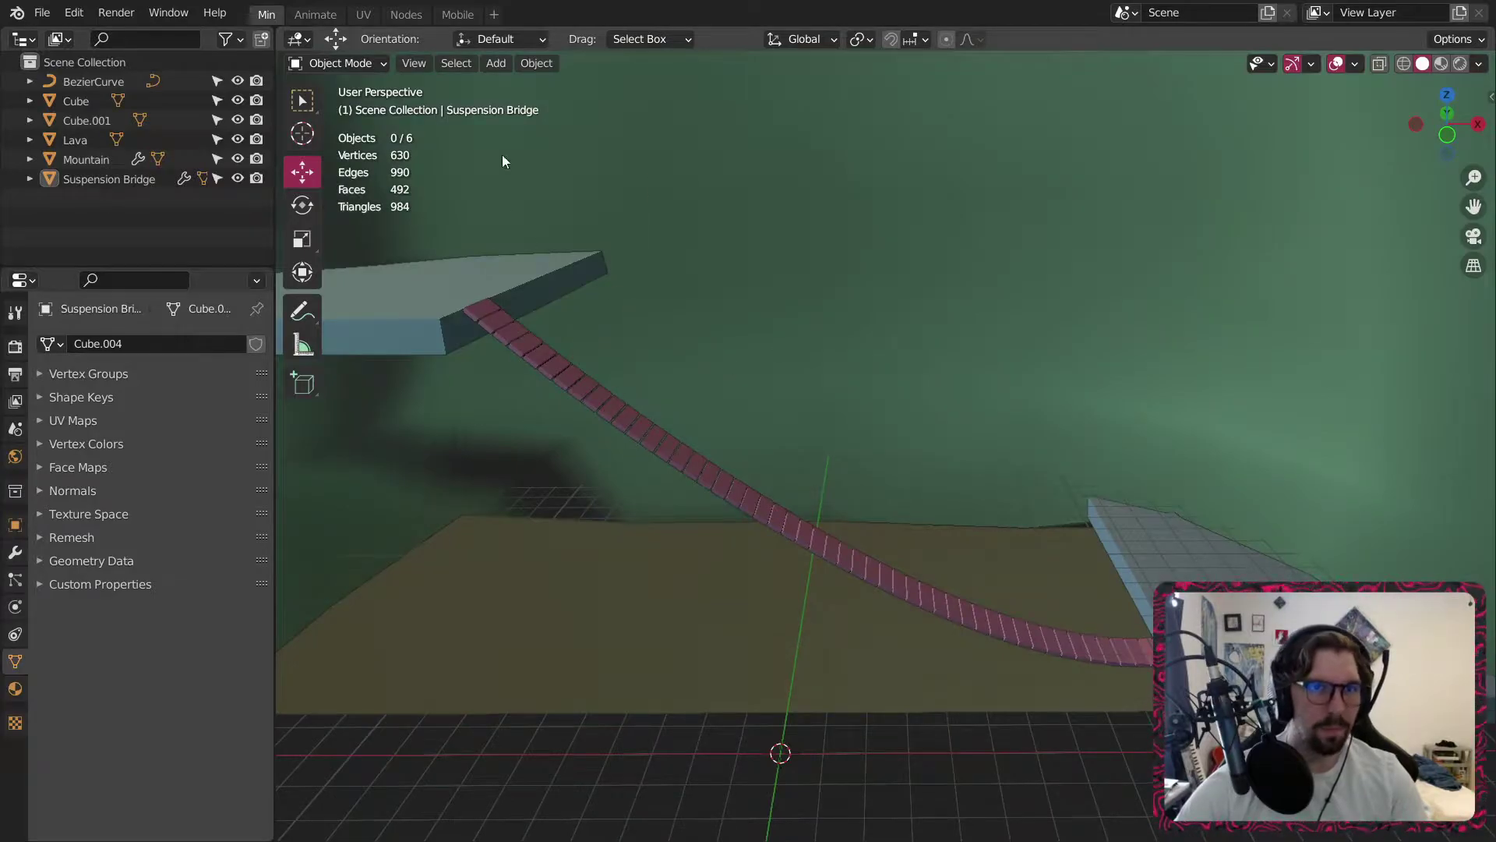
{"action": "left_click", "coordinate": [496, 66]}
{"action": "mouse_move", "coordinate": [527, 86]}
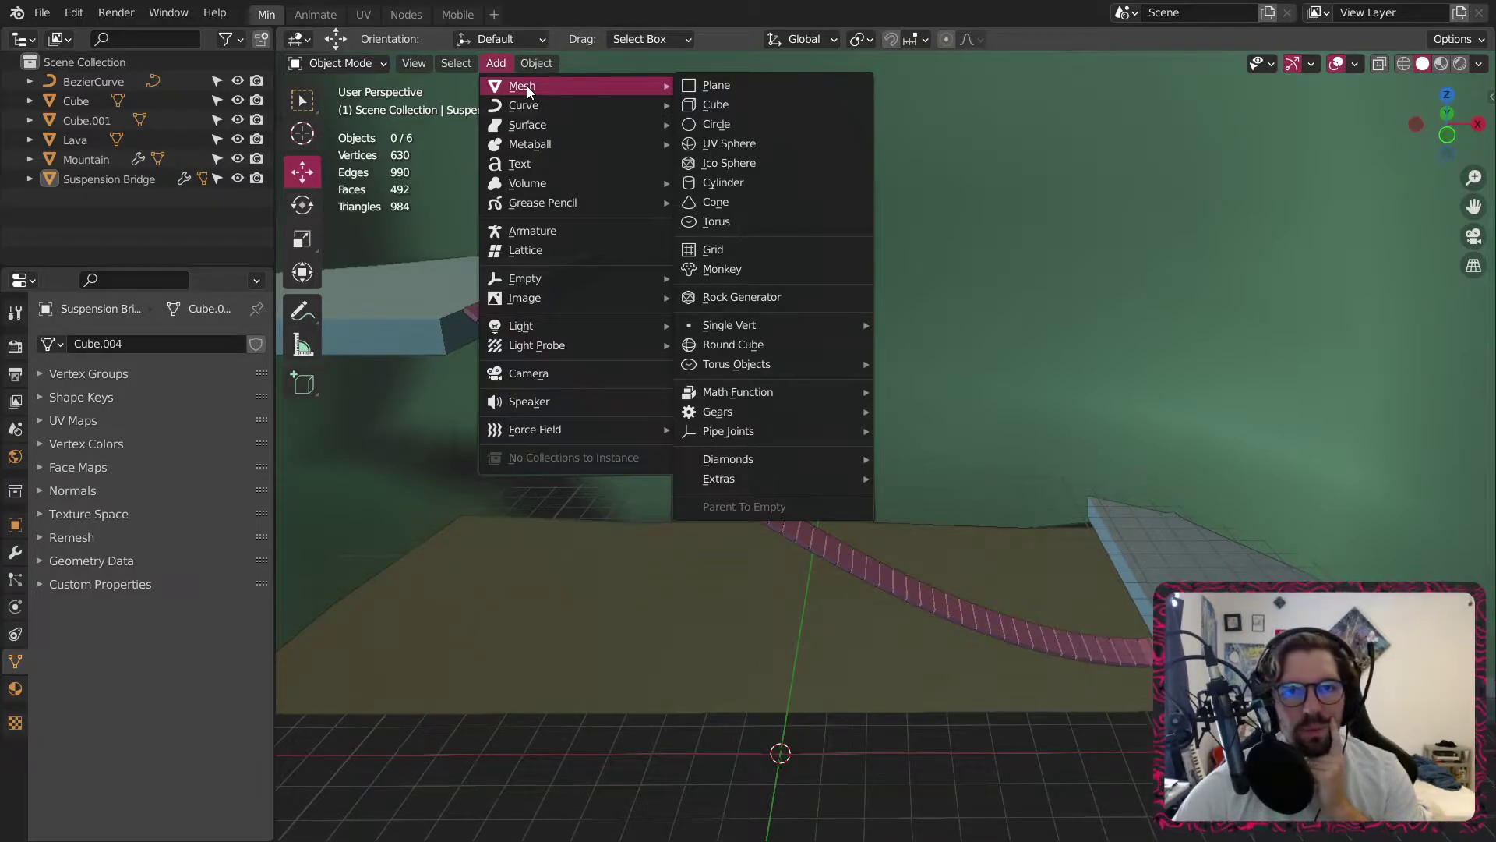
{"action": "left_click", "coordinate": [735, 184]}
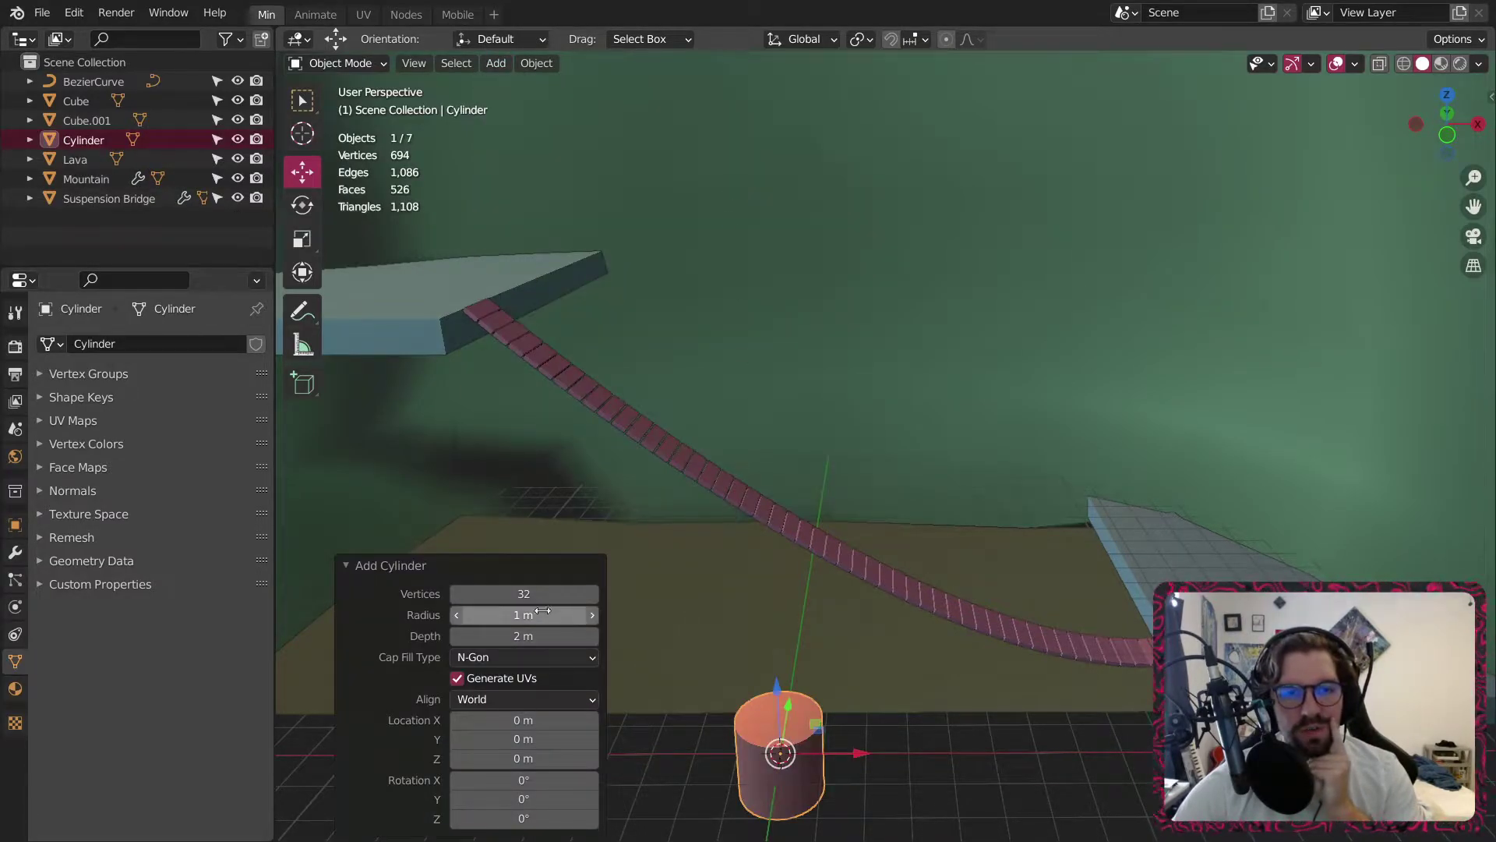
{"action": "left_click", "coordinate": [514, 594]}
{"action": "type", "text": "6"}
{"action": "key", "text": "Return"}
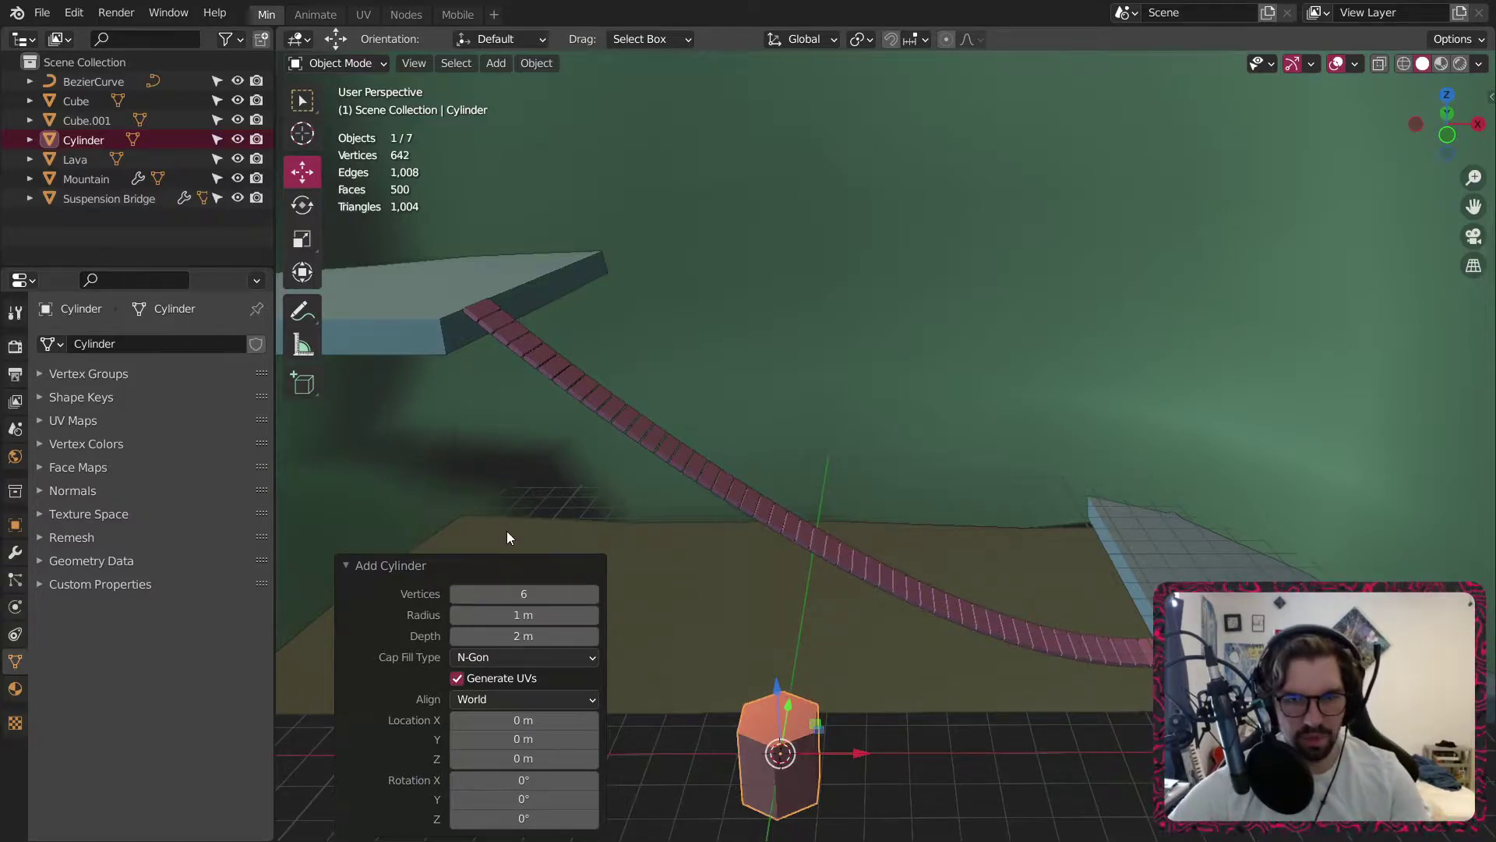
Set the new cylinder's Y rotation to 90° so it lies along the X axis.
{"action": "middle_click_drag", "start_coordinate": [541, 549], "coordinate": [871, 502]}
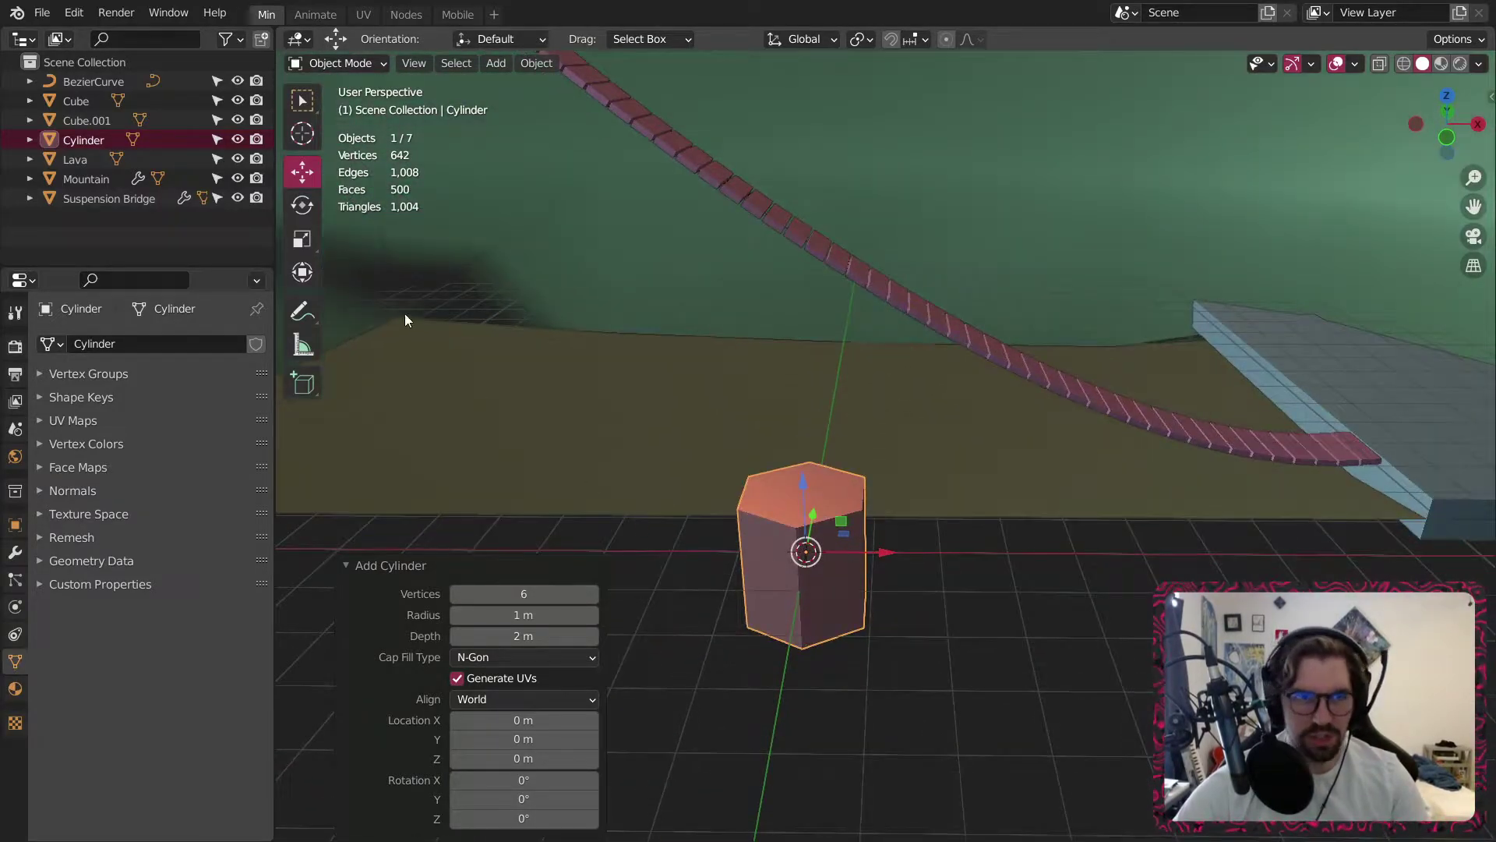
{"action": "left_click", "coordinate": [543, 798]}
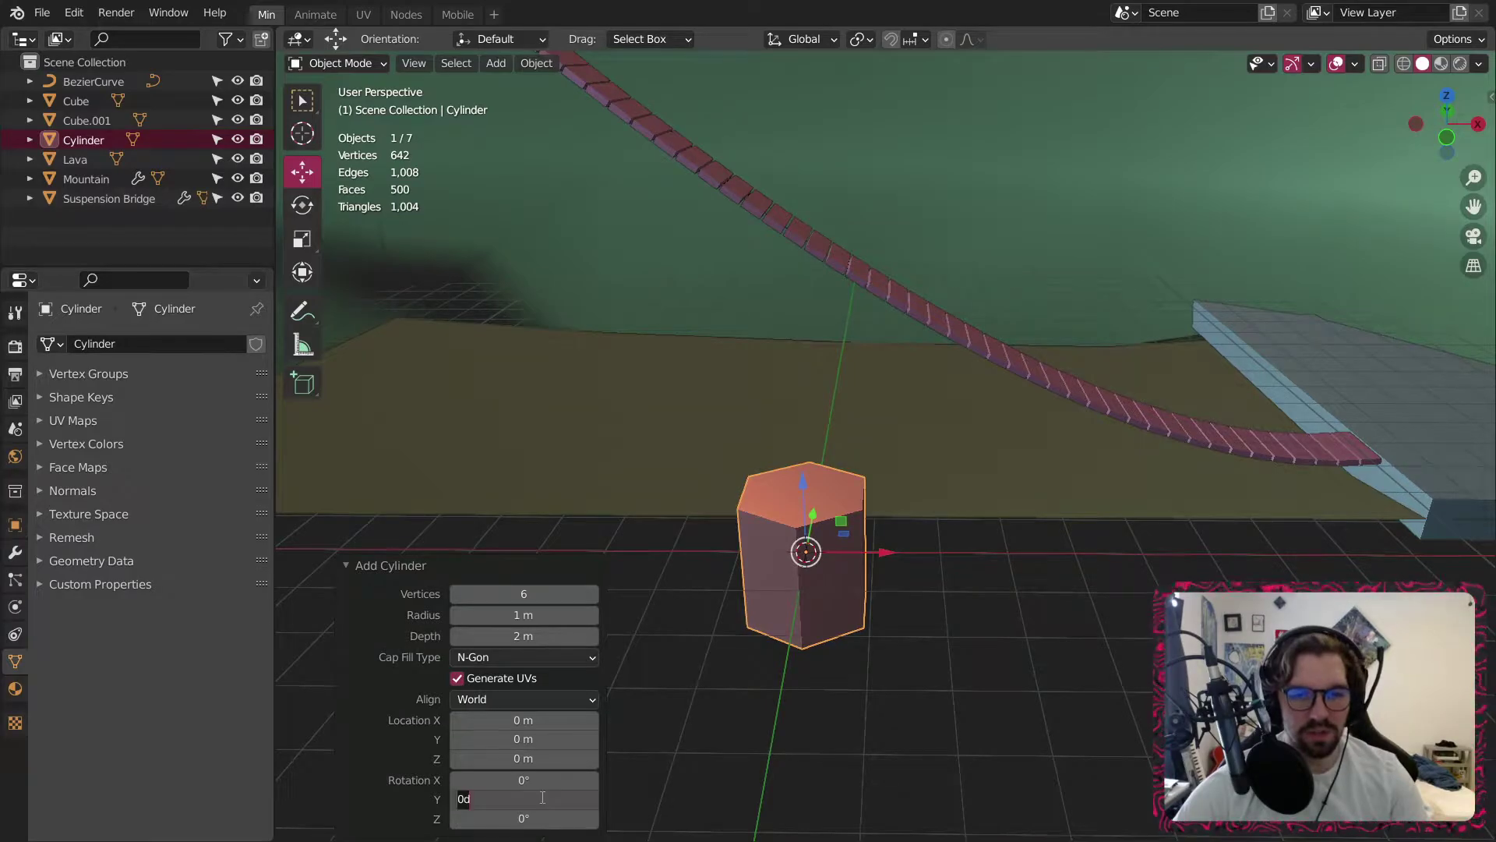
{"action": "type", "text": "90"}
{"action": "key", "text": "Return"}
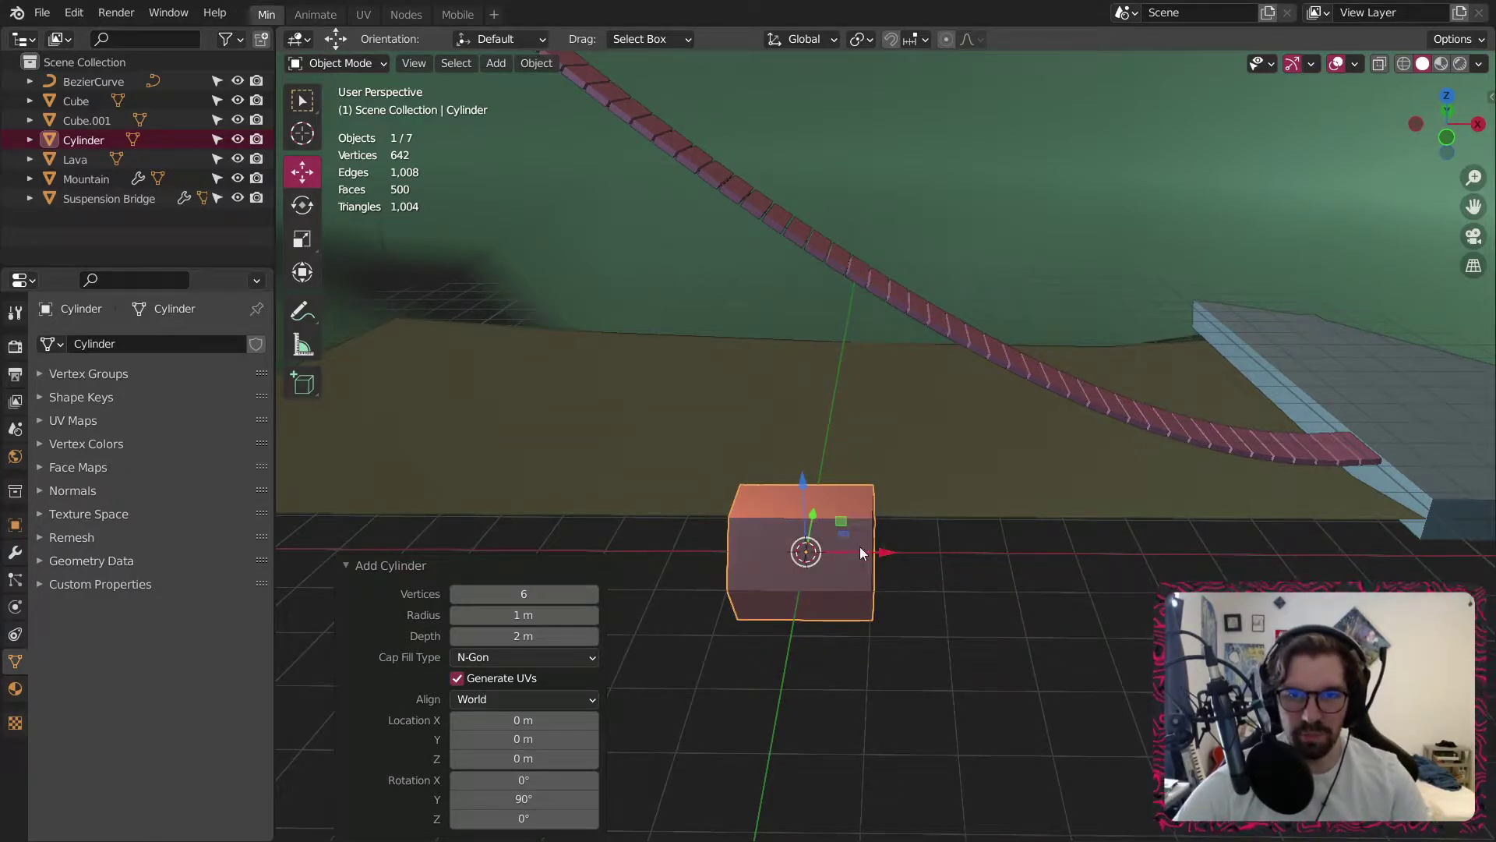
Shrink the cylinder along global Y and Z to a thin rod, about 0.027 of its original thickness, keeping its length.
{"action": "middle_click_drag", "start_coordinate": [888, 581], "coordinate": [853, 527]}
{"action": "left_click", "coordinate": [302, 238]}
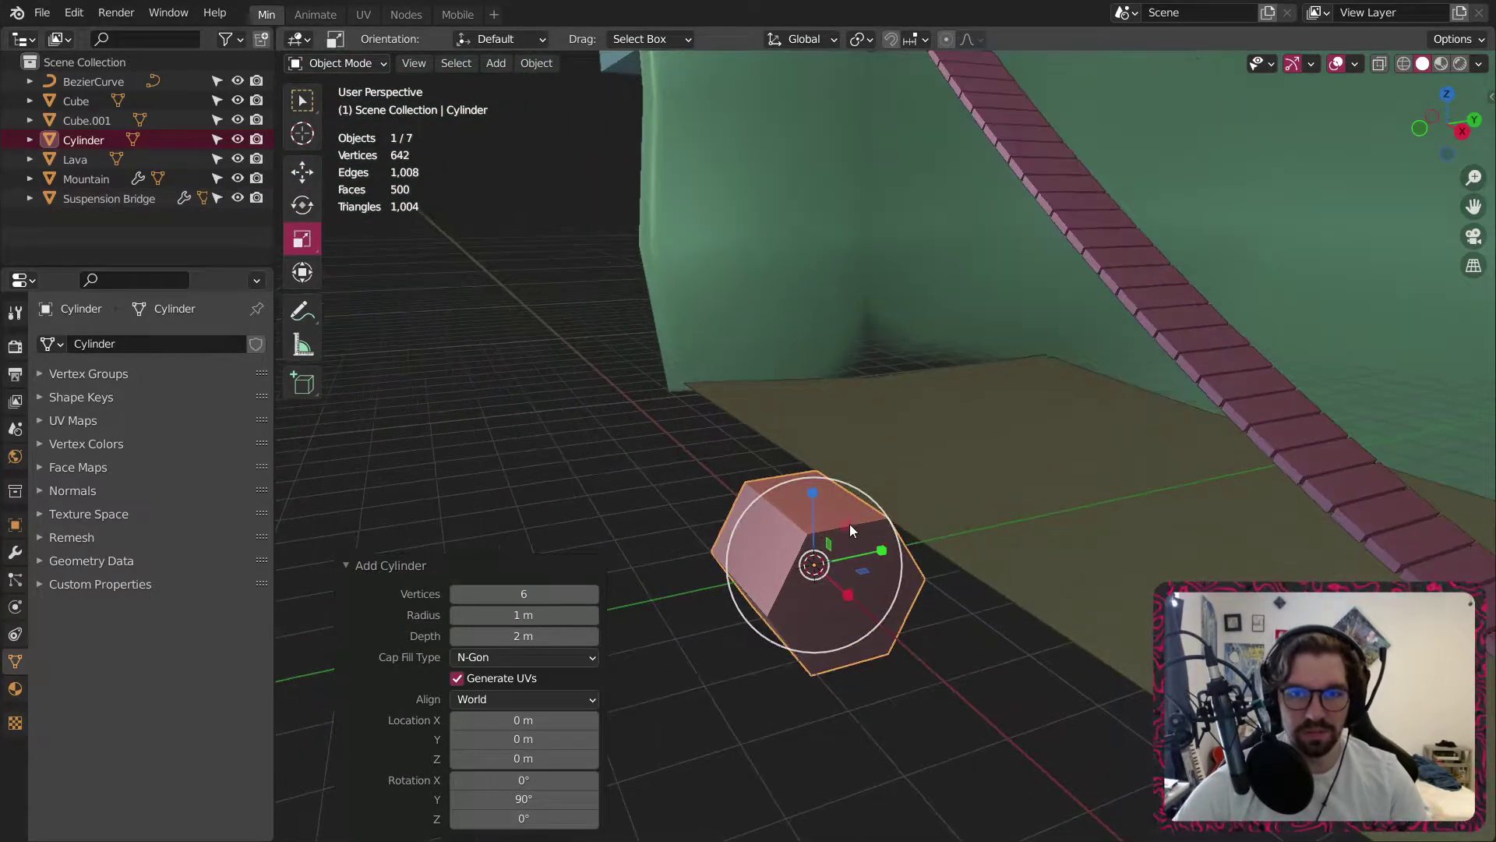
{"action": "left_click_drag", "start_coordinate": [848, 528], "coordinate": [809, 545]}
{"action": "scroll", "coordinate": [842, 551], "scroll_direction": "up", "scroll_amount": 3}
{"action": "middle_click_drag", "start_coordinate": [850, 569], "coordinate": [813, 588]}
{"action": "left_click_drag", "start_coordinate": [820, 516], "coordinate": [783, 549]}
{"action": "scroll", "coordinate": [812, 538], "scroll_direction": "up", "scroll_amount": 1}
{"action": "mouse_move", "coordinate": [783, 552]}
{"action": "middle_mouse_down"}
{"action": "mouse_move", "coordinate": [1039, 577]}
{"action": "mouse_move", "coordinate": [770, 541]}
{"action": "middle_mouse_up"}
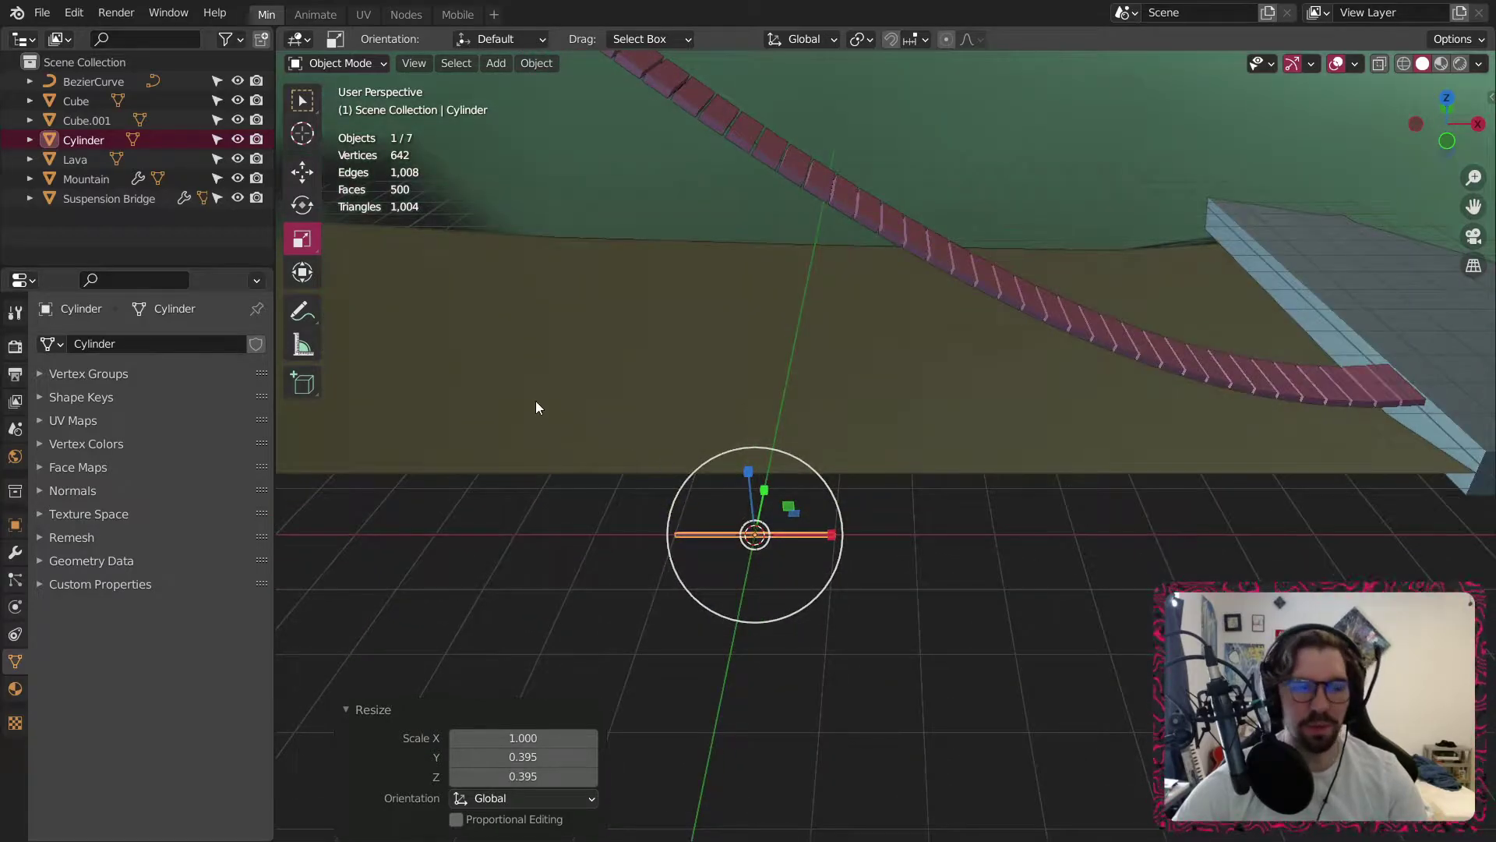
Copy the Y location value of the BezierCurve object from its transform properties.
{"action": "middle_click_drag", "start_coordinate": [765, 431], "coordinate": [780, 421]}
{"action": "left_click", "coordinate": [302, 184]}
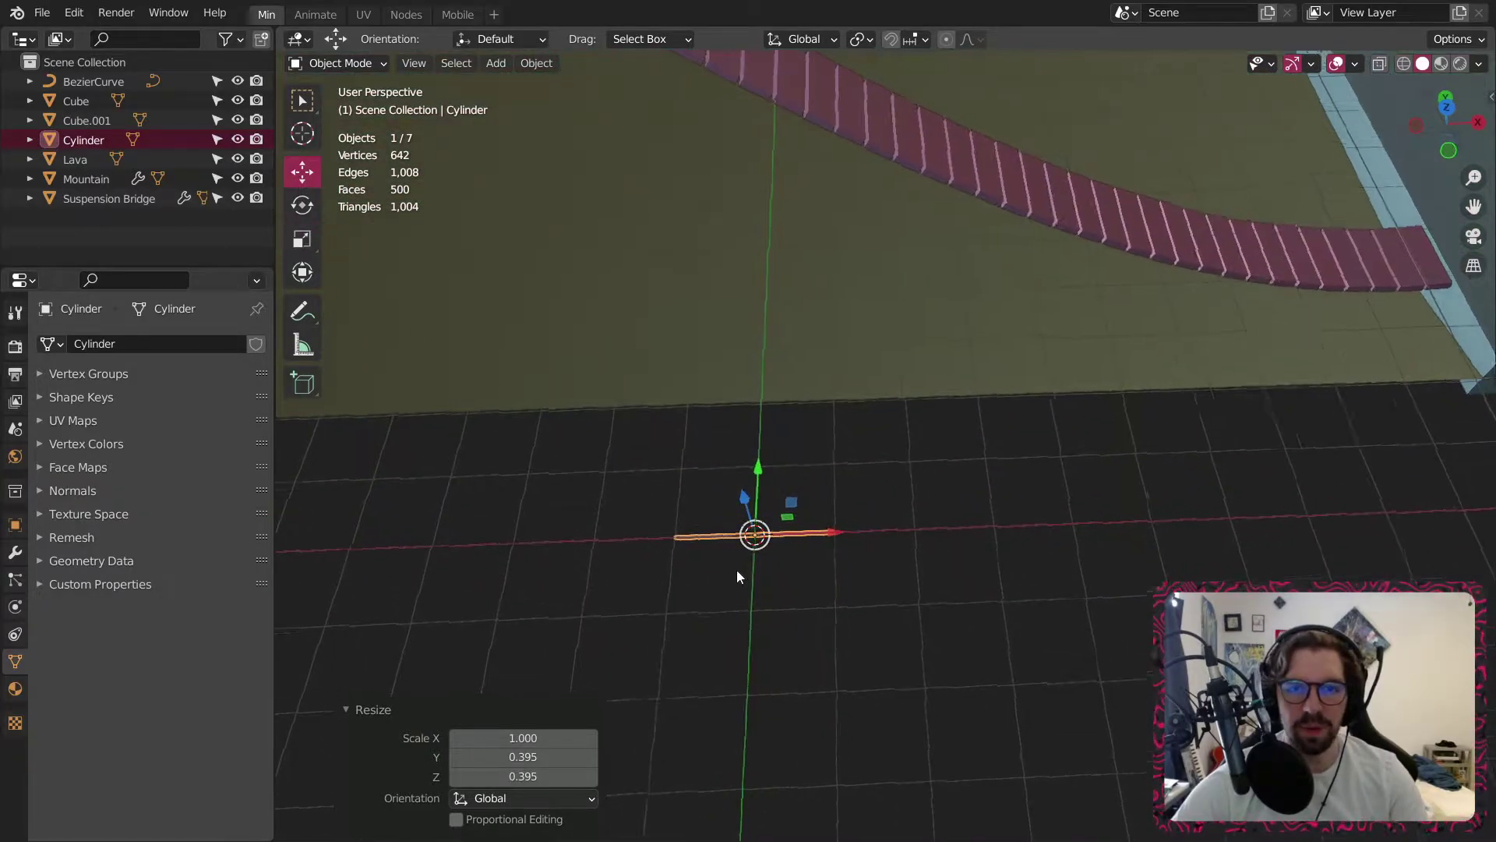
{"action": "middle_click_drag", "start_coordinate": [741, 575], "coordinate": [835, 511]}
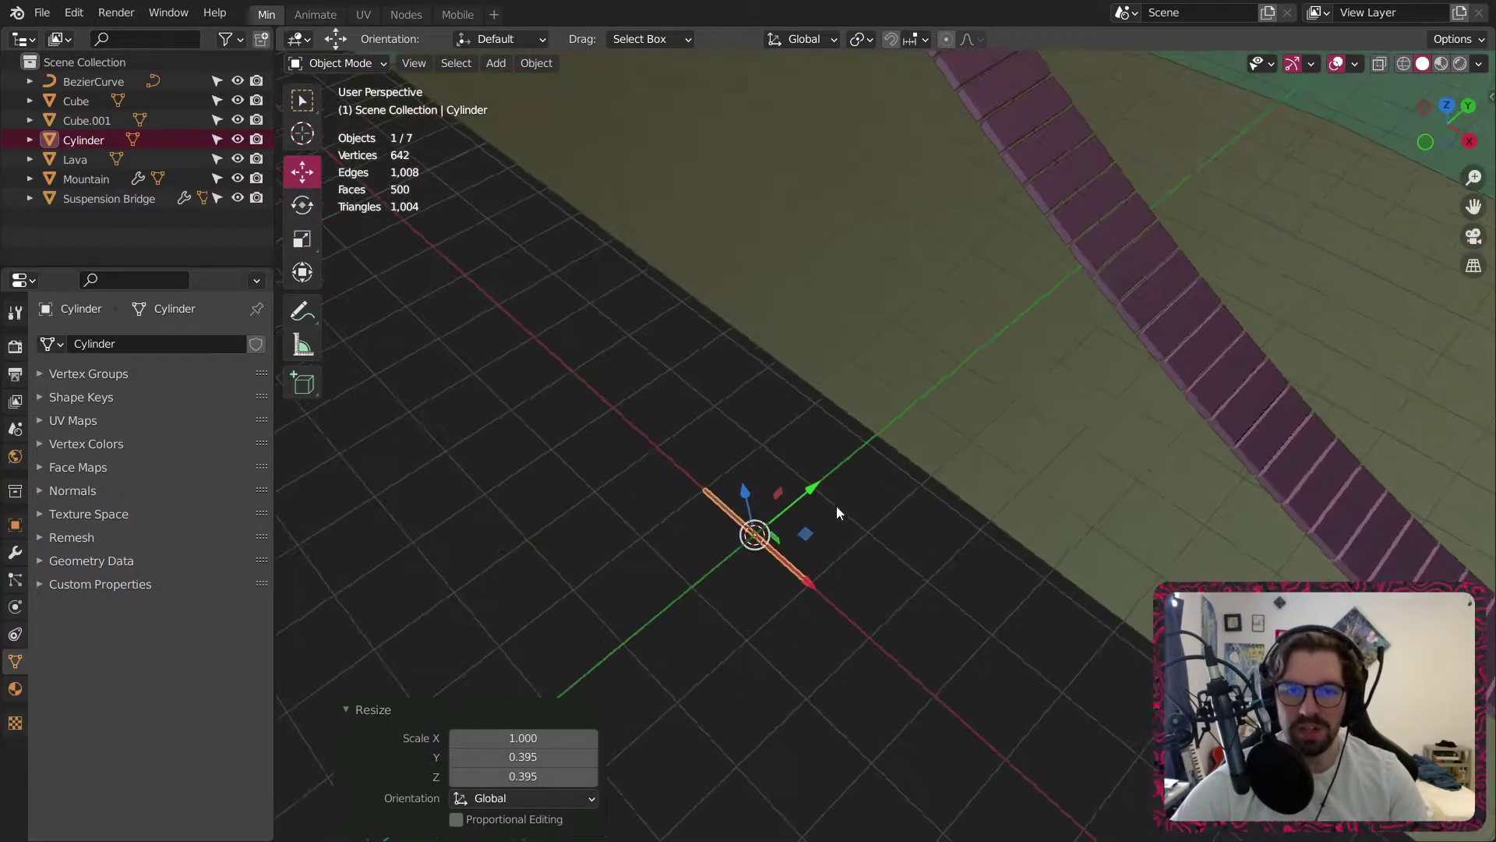
{"action": "left_click", "coordinate": [15, 524]}
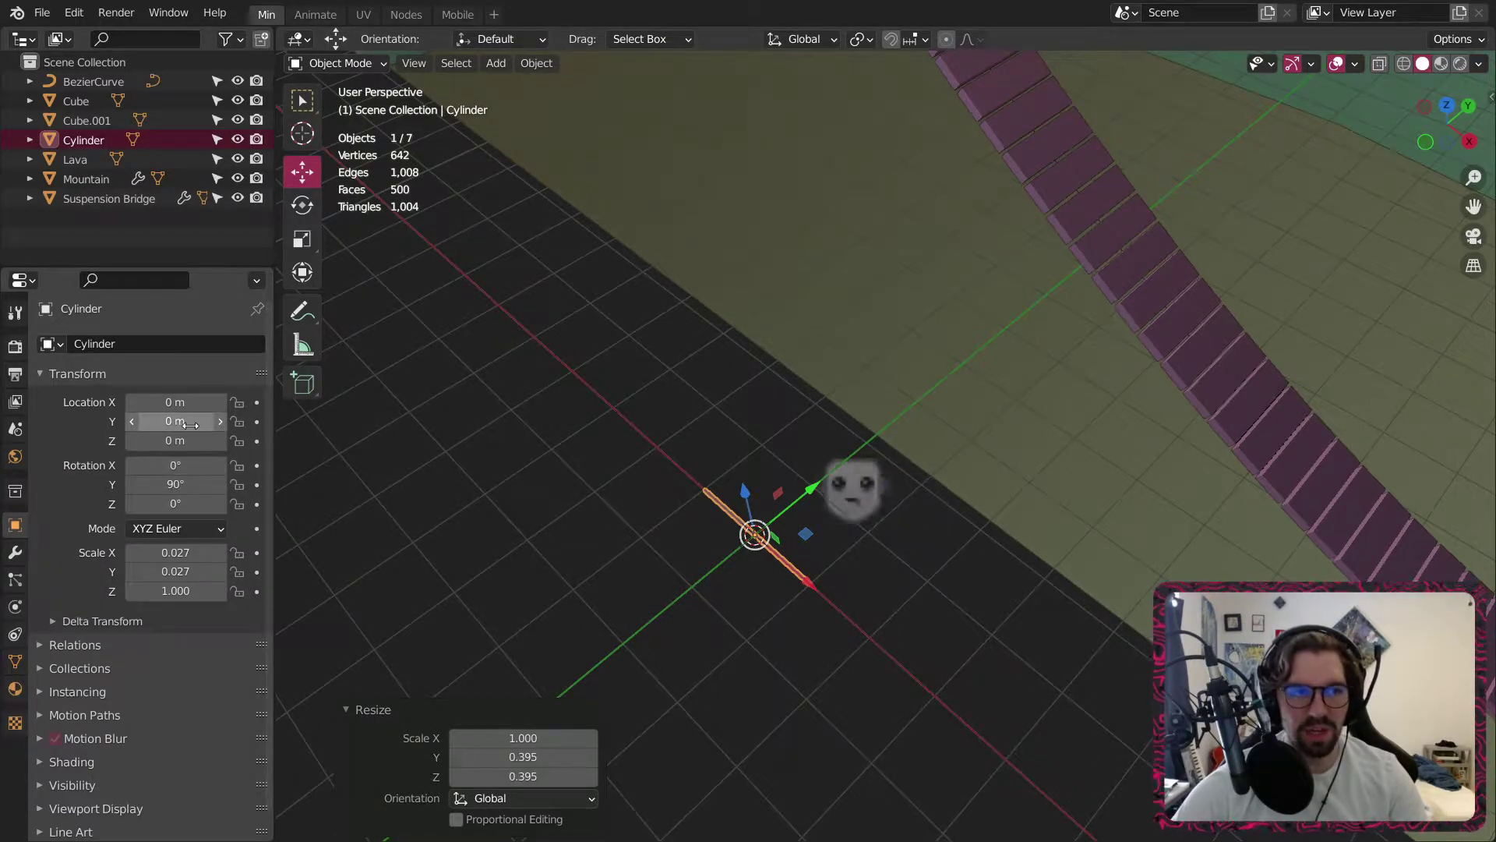
{"action": "scroll", "coordinate": [560, 334], "scroll_direction": "down", "scroll_amount": 4}
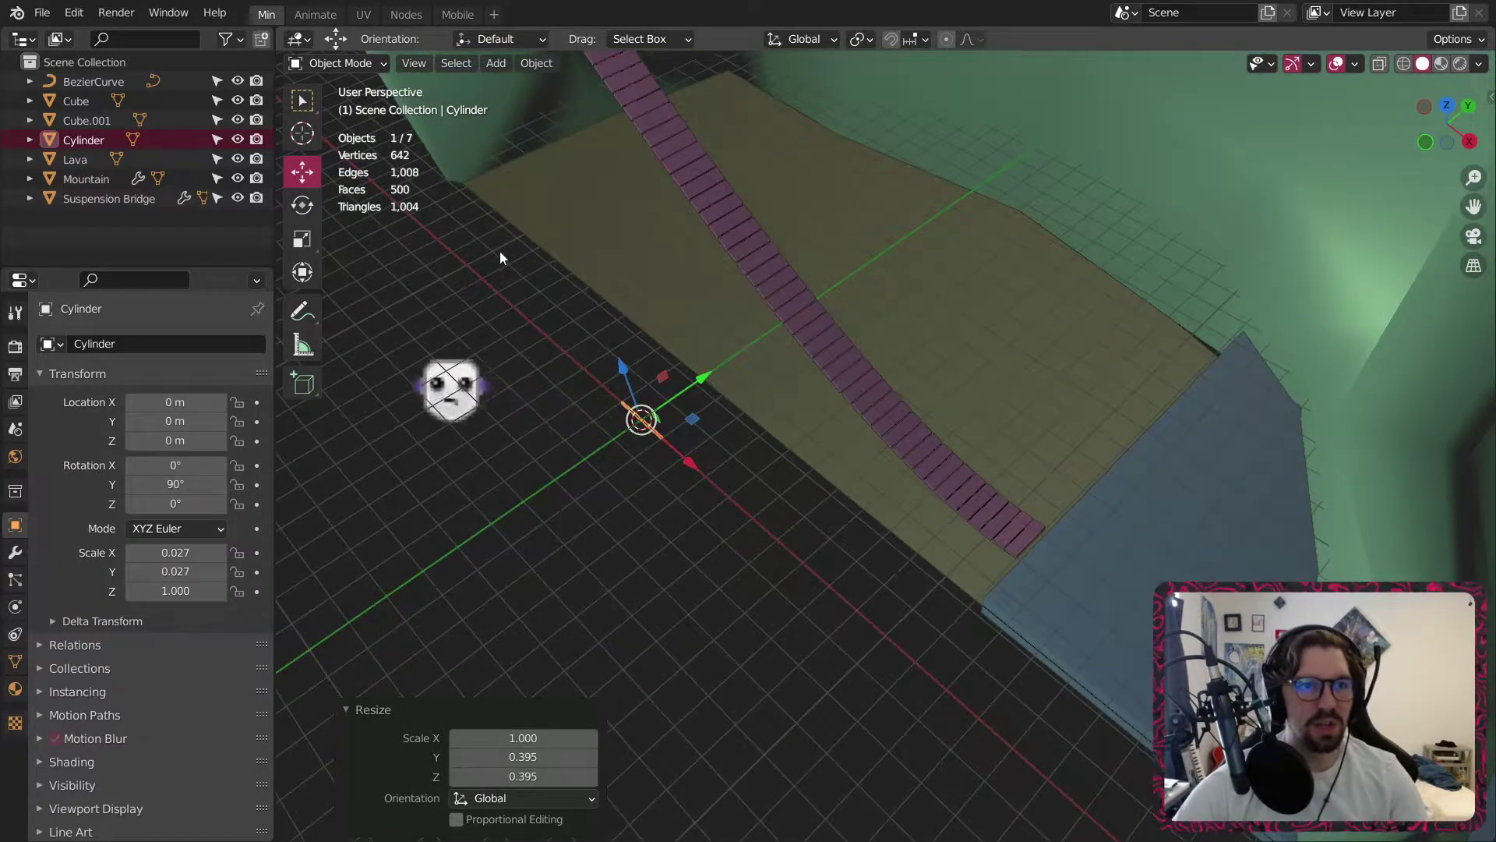
{"action": "scroll", "coordinate": [498, 251], "scroll_direction": "up", "scroll_amount": 4}
{"action": "left_click", "coordinate": [90, 82]}
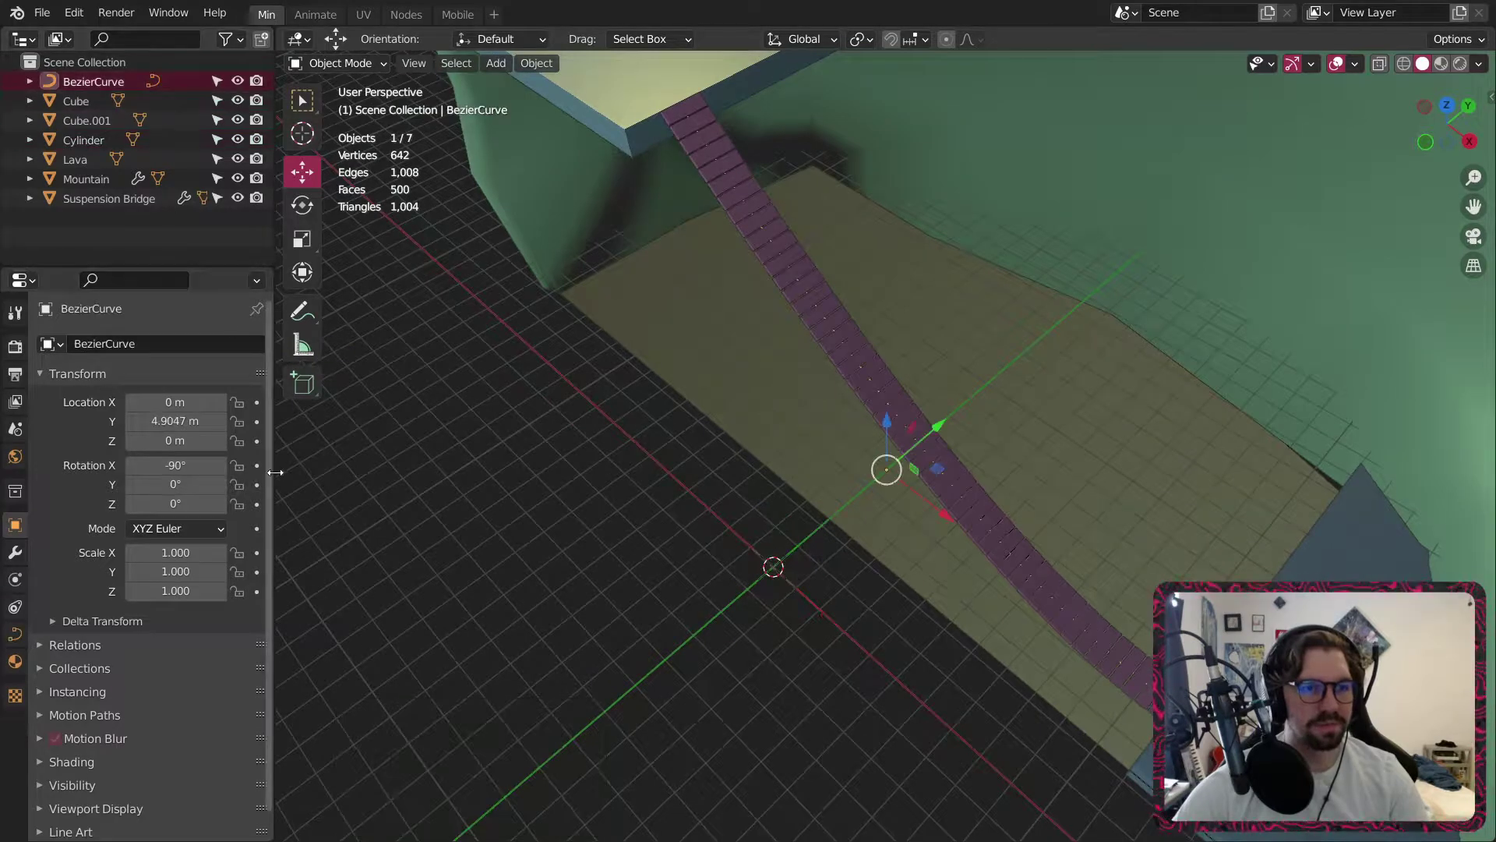
{"action": "left_click", "coordinate": [187, 422]}
{"action": "key", "text": "ctrl+c"}
{"action": "left_click", "coordinate": [544, 611]}
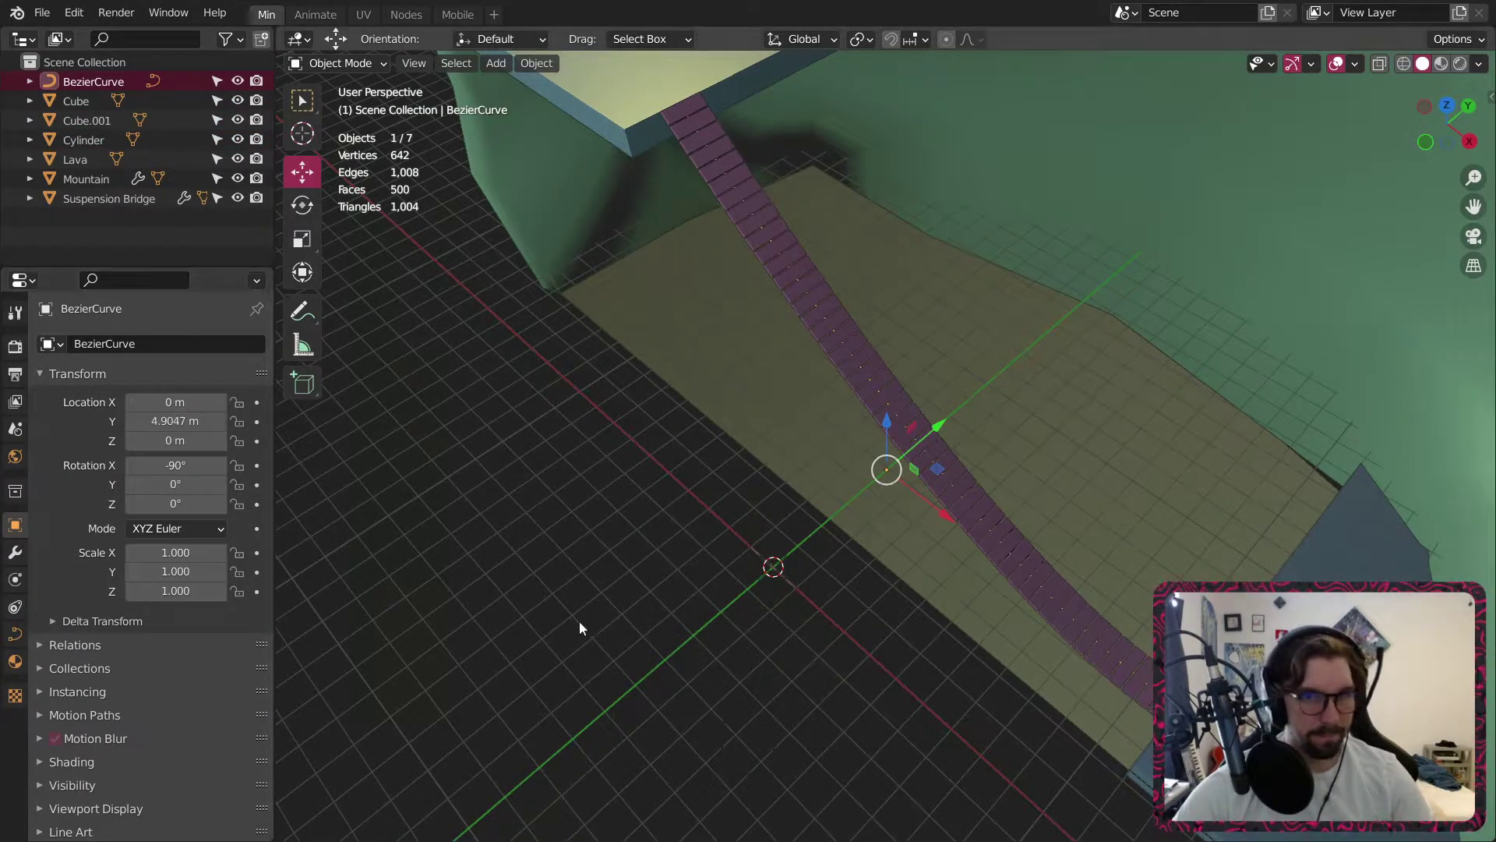
Paste the copied value of 4.9047 m into the thin cylinder's Y location.
{"action": "scroll", "coordinate": [771, 592], "scroll_direction": "up", "scroll_amount": 12}
{"action": "left_click", "coordinate": [1054, 338]}
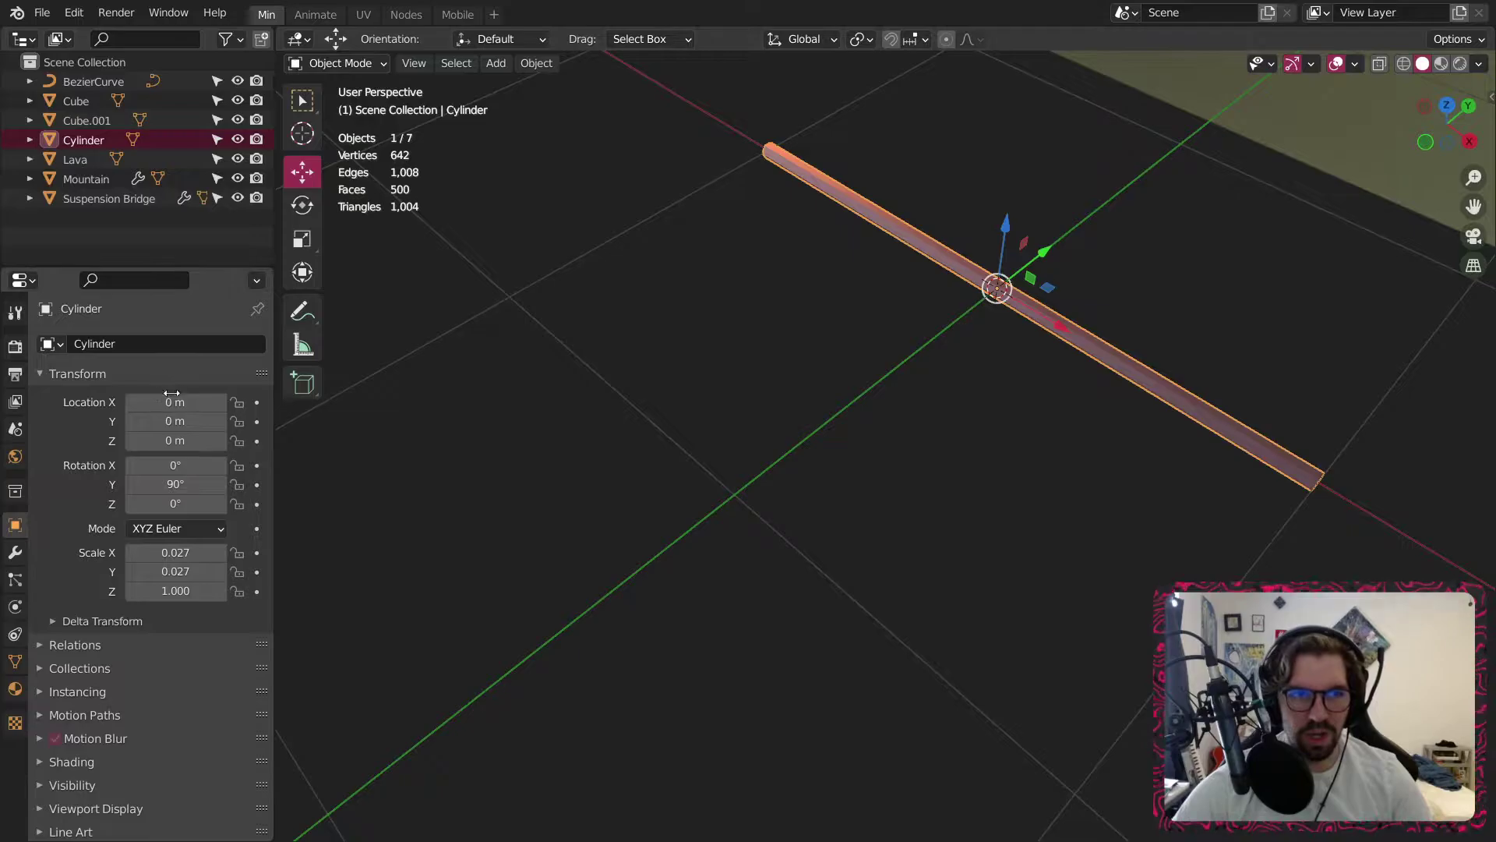
{"action": "left_click", "coordinate": [174, 421]}
{"action": "key", "text": "ctrl+v"}
{"action": "left_click", "coordinate": [317, 615]}
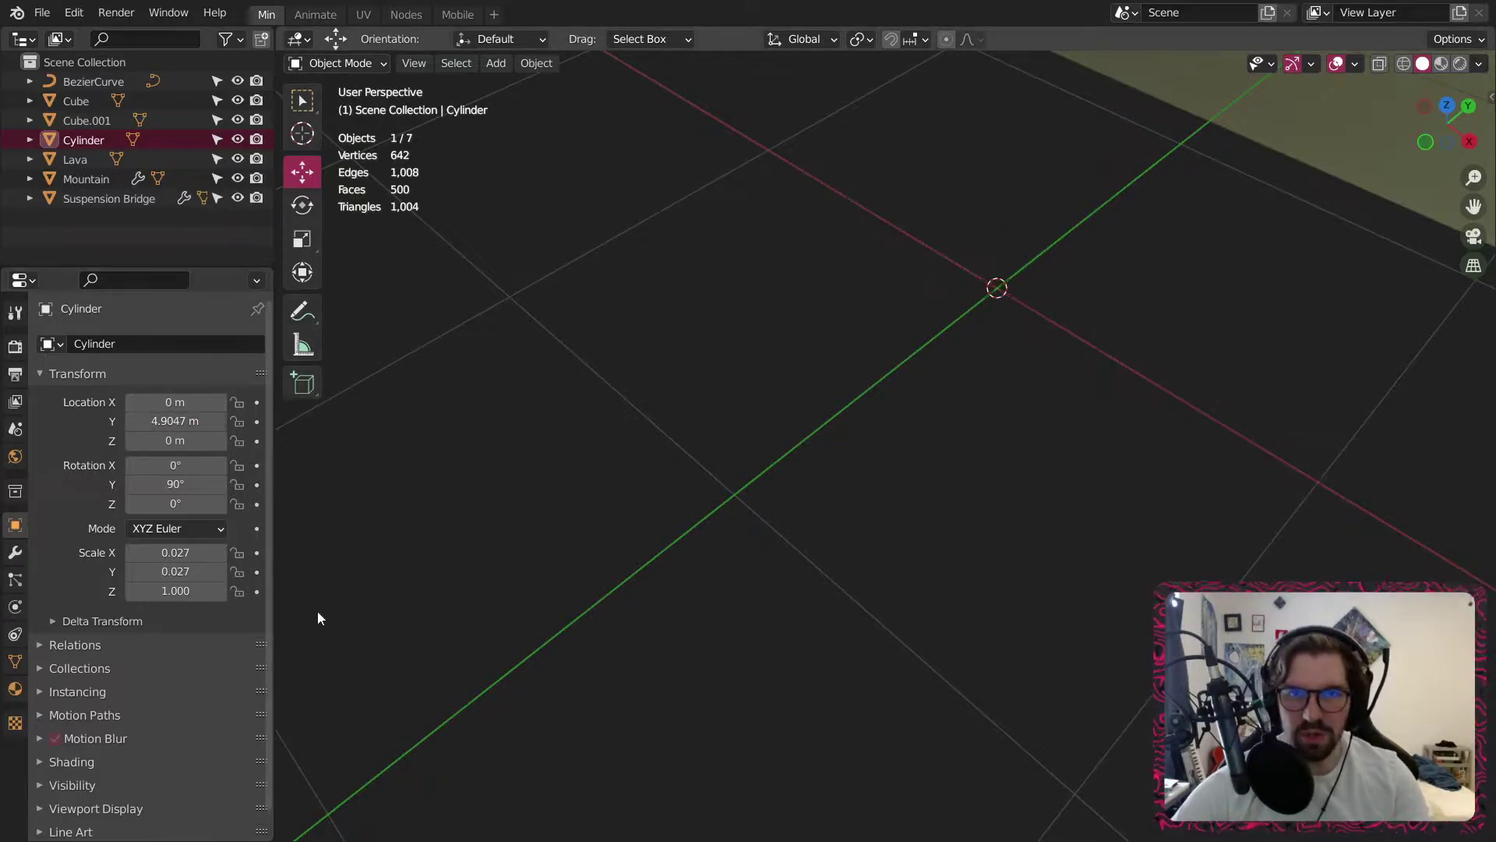
{"action": "scroll", "coordinate": [772, 386], "scroll_direction": "down", "scroll_amount": 9}
{"action": "middle_click_drag", "start_coordinate": [888, 357], "coordinate": [861, 407]}
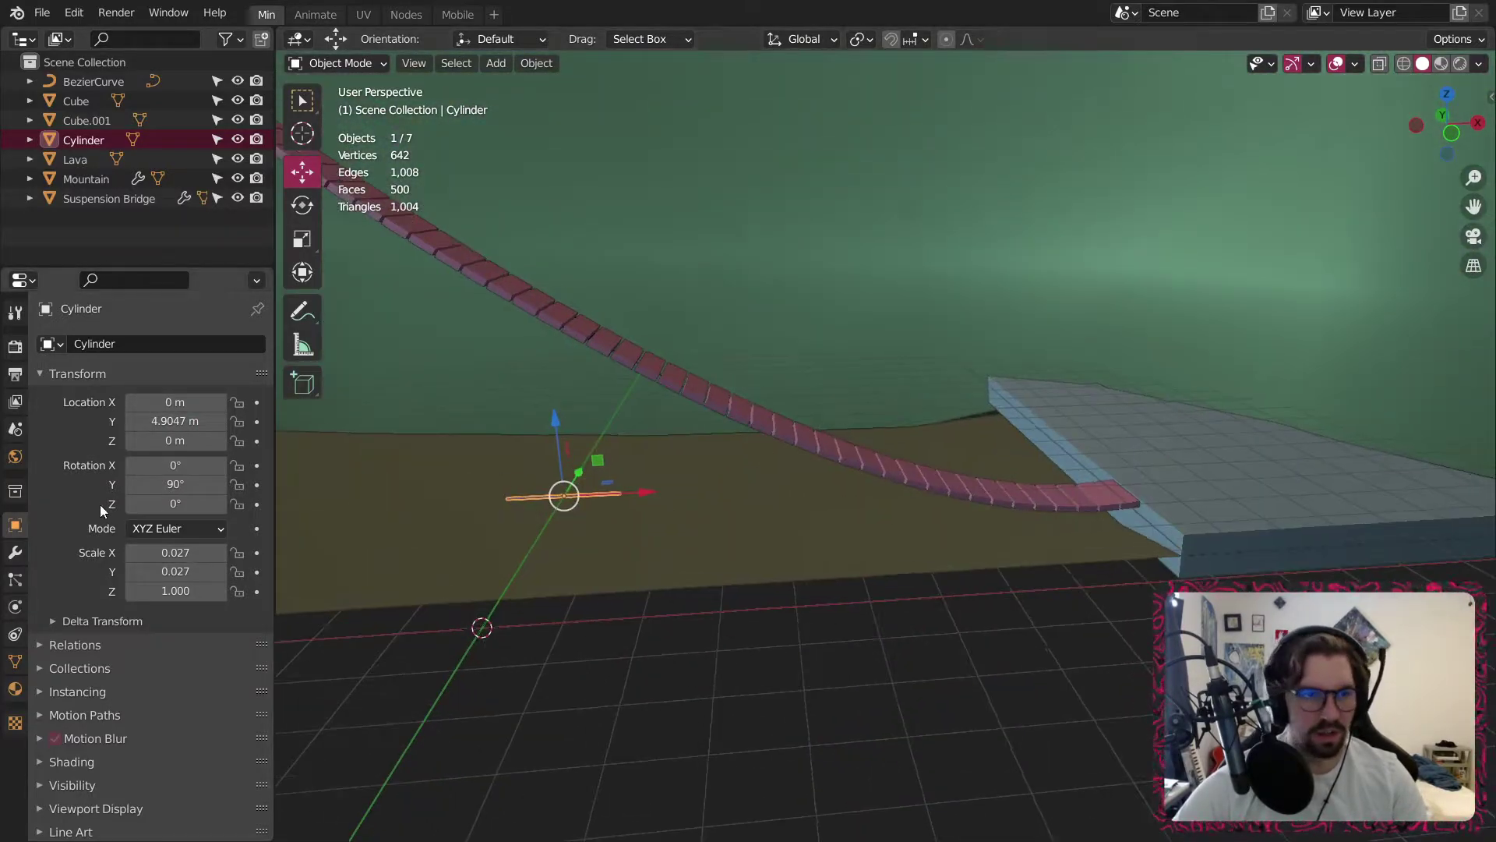
Add a Curve modifier to the cylinder with BezierCurve as its curve object.
{"action": "left_click", "coordinate": [15, 553]}
{"action": "left_click", "coordinate": [152, 344]}
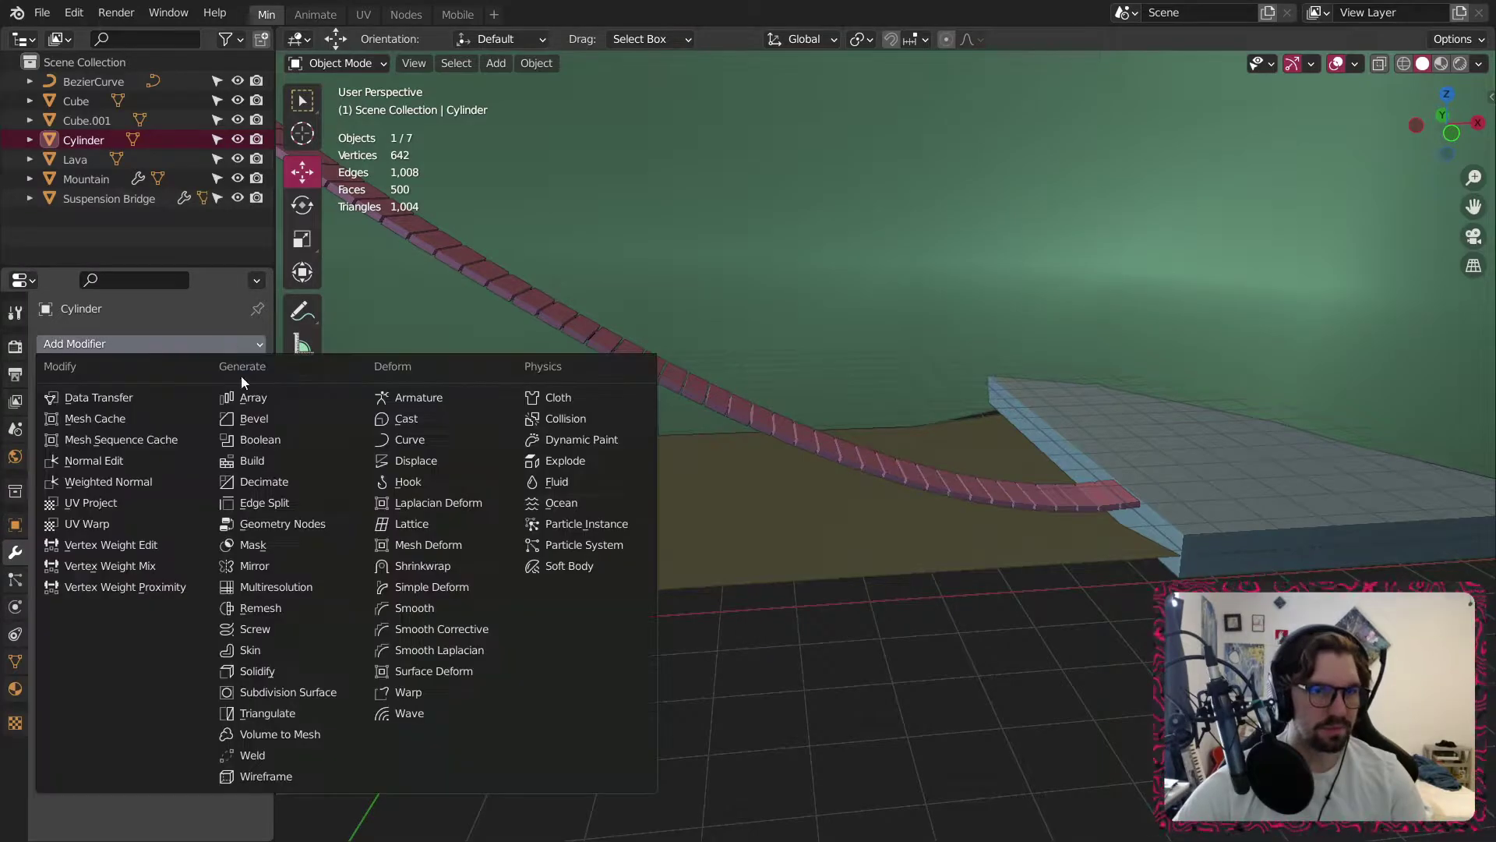
{"action": "left_click", "coordinate": [411, 450]}
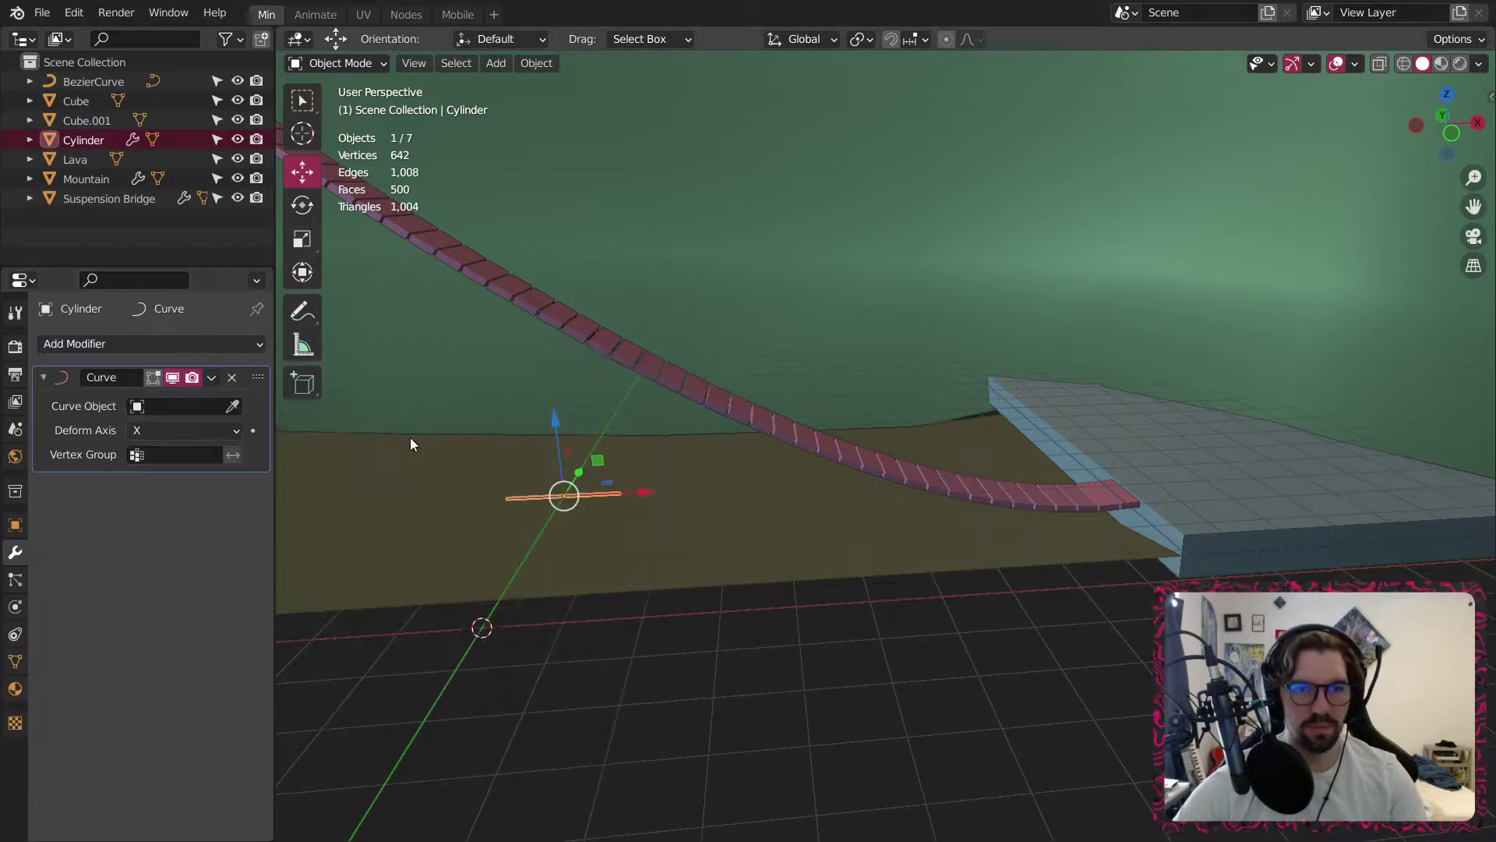
{"action": "left_click", "coordinate": [177, 406]}
{"action": "left_click", "coordinate": [199, 440]}
{"action": "middle_click_drag", "start_coordinate": [350, 440], "coordinate": [755, 518]}
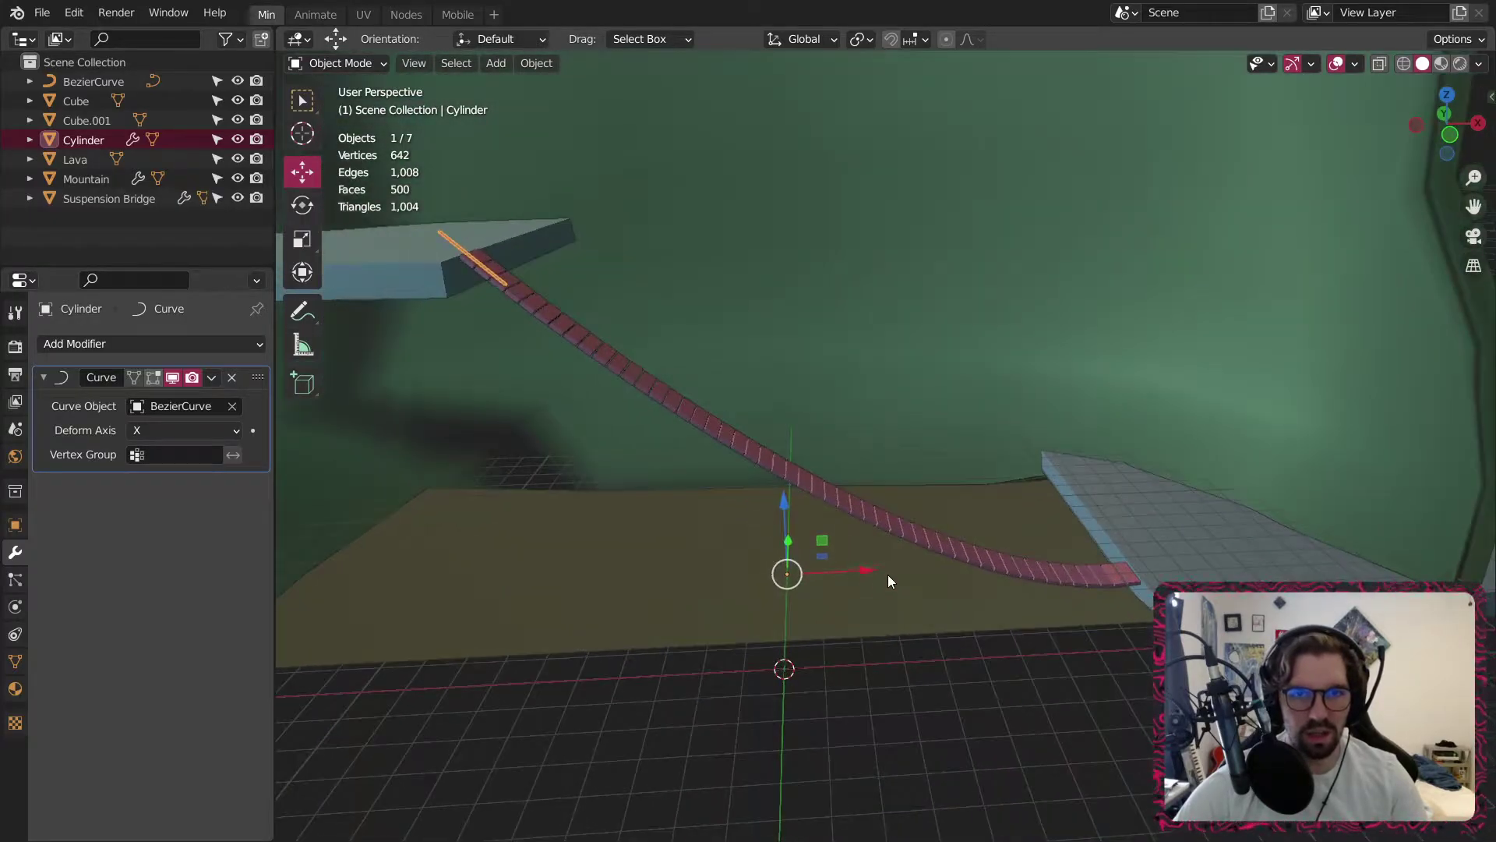
Move the rope cylinder about 0.517 m along X and raise it about 0.513 m above the planks.
{"action": "mouse_move", "coordinate": [888, 577]}
{"action": "left_mouse_down"}
{"action": "mouse_move", "coordinate": [1074, 617]}
{"action": "mouse_move", "coordinate": [904, 572]}
{"action": "left_mouse_up"}
{"action": "middle_click_drag", "start_coordinate": [821, 514], "coordinate": [697, 386]}
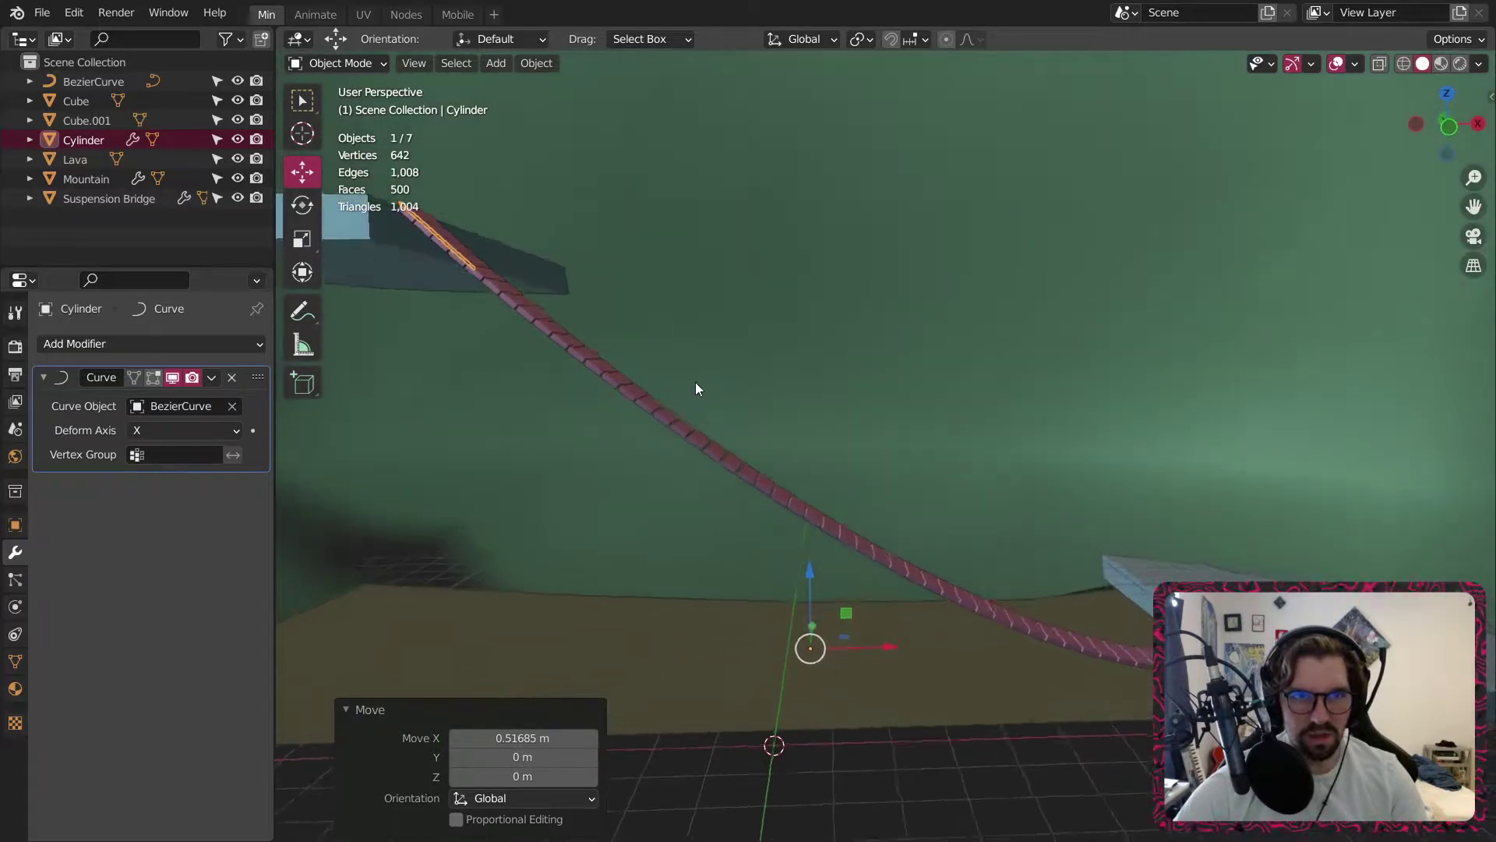
{"action": "left_click_drag", "start_coordinate": [824, 568], "coordinate": [818, 530]}
{"action": "middle_click_drag", "start_coordinate": [818, 530], "coordinate": [905, 639]}
Apply the cylinder's scale and move it about 8.452 m along X so it slides down the curve.
{"action": "key", "text": "ctrl+a"}
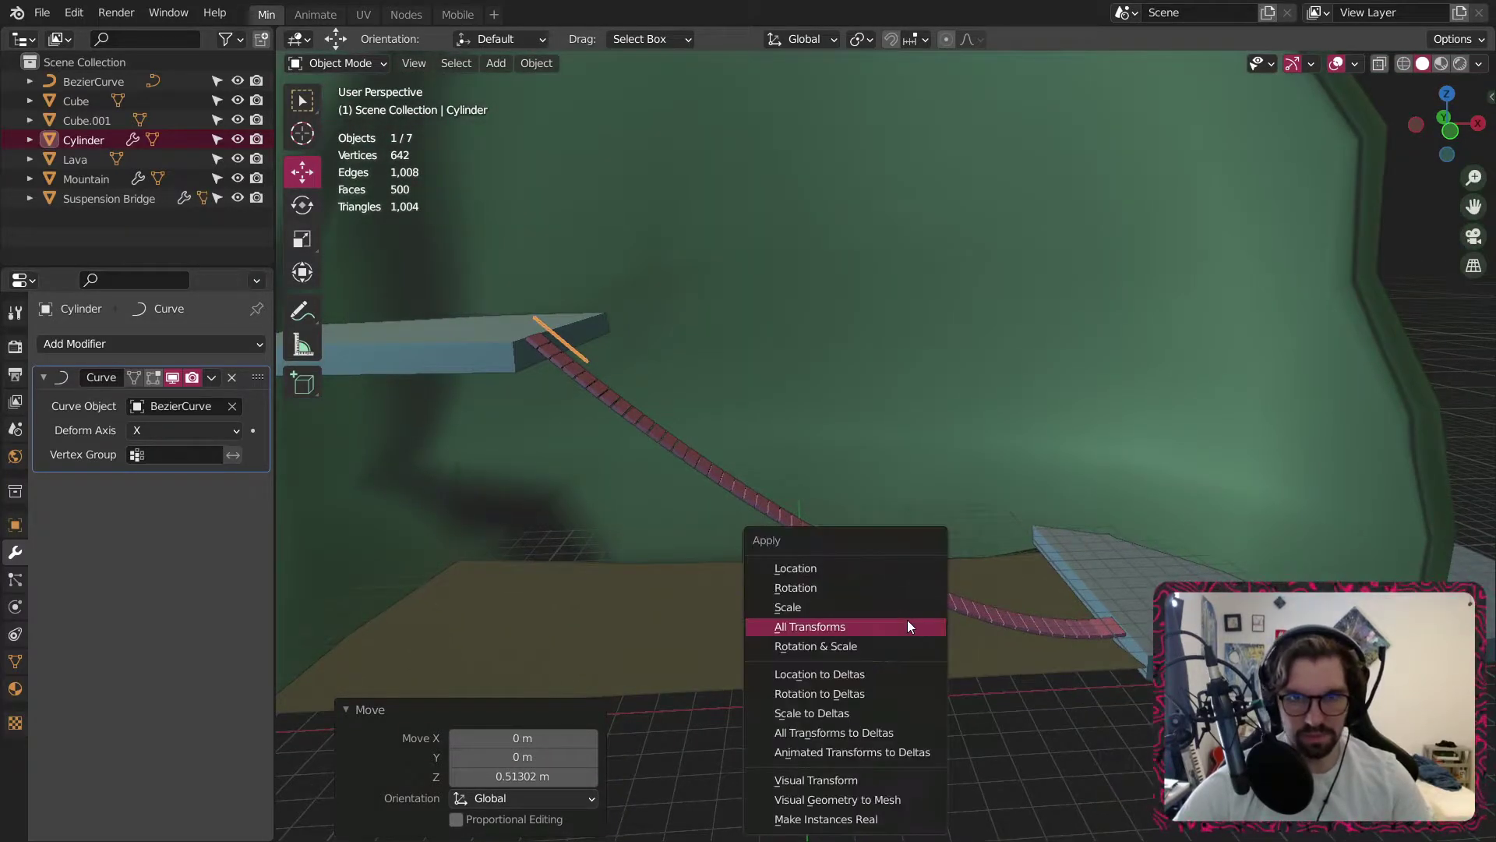
{"action": "left_click", "coordinate": [854, 609]}
{"action": "left_click_drag", "start_coordinate": [885, 615], "coordinate": [1006, 610]}
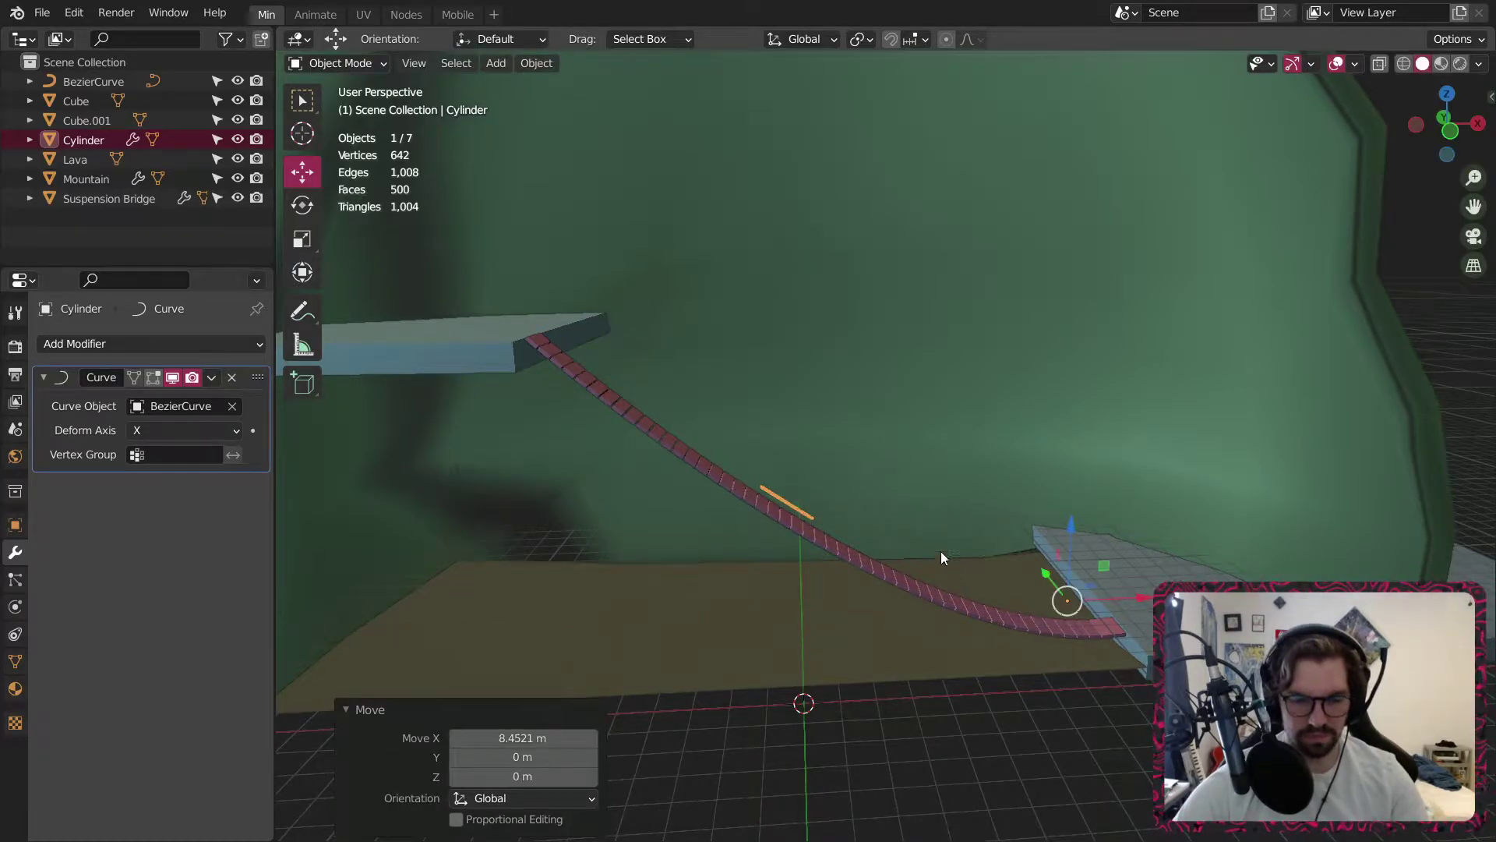
{"action": "scroll", "coordinate": [941, 550], "scroll_direction": "up", "scroll_amount": 2}
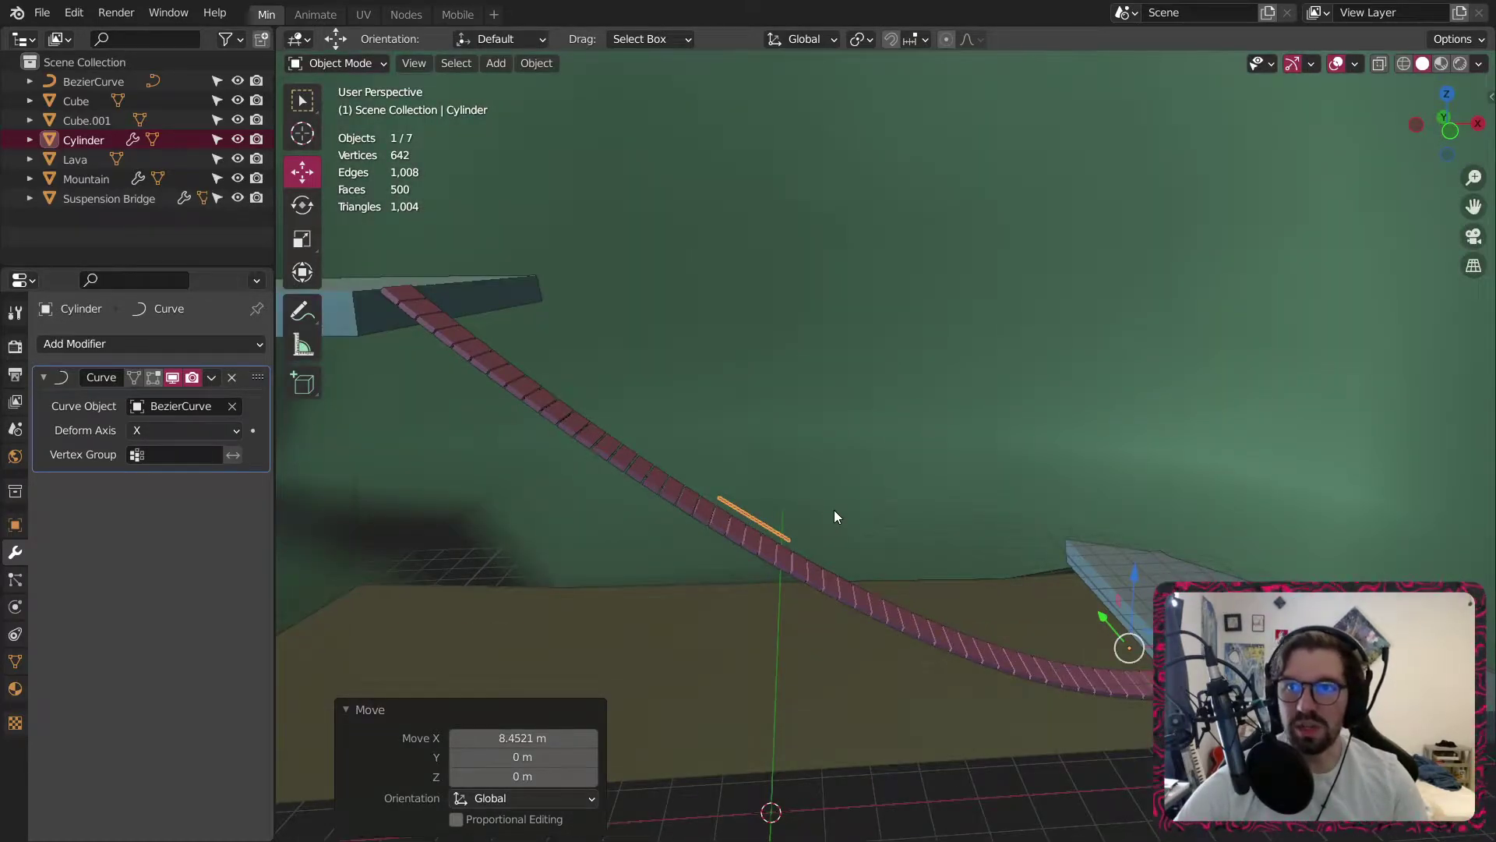
Stretch the rope cylinder along X by a factor of about 9.472.
{"action": "key", "text": "s"}
{"action": "key", "text": "x"}
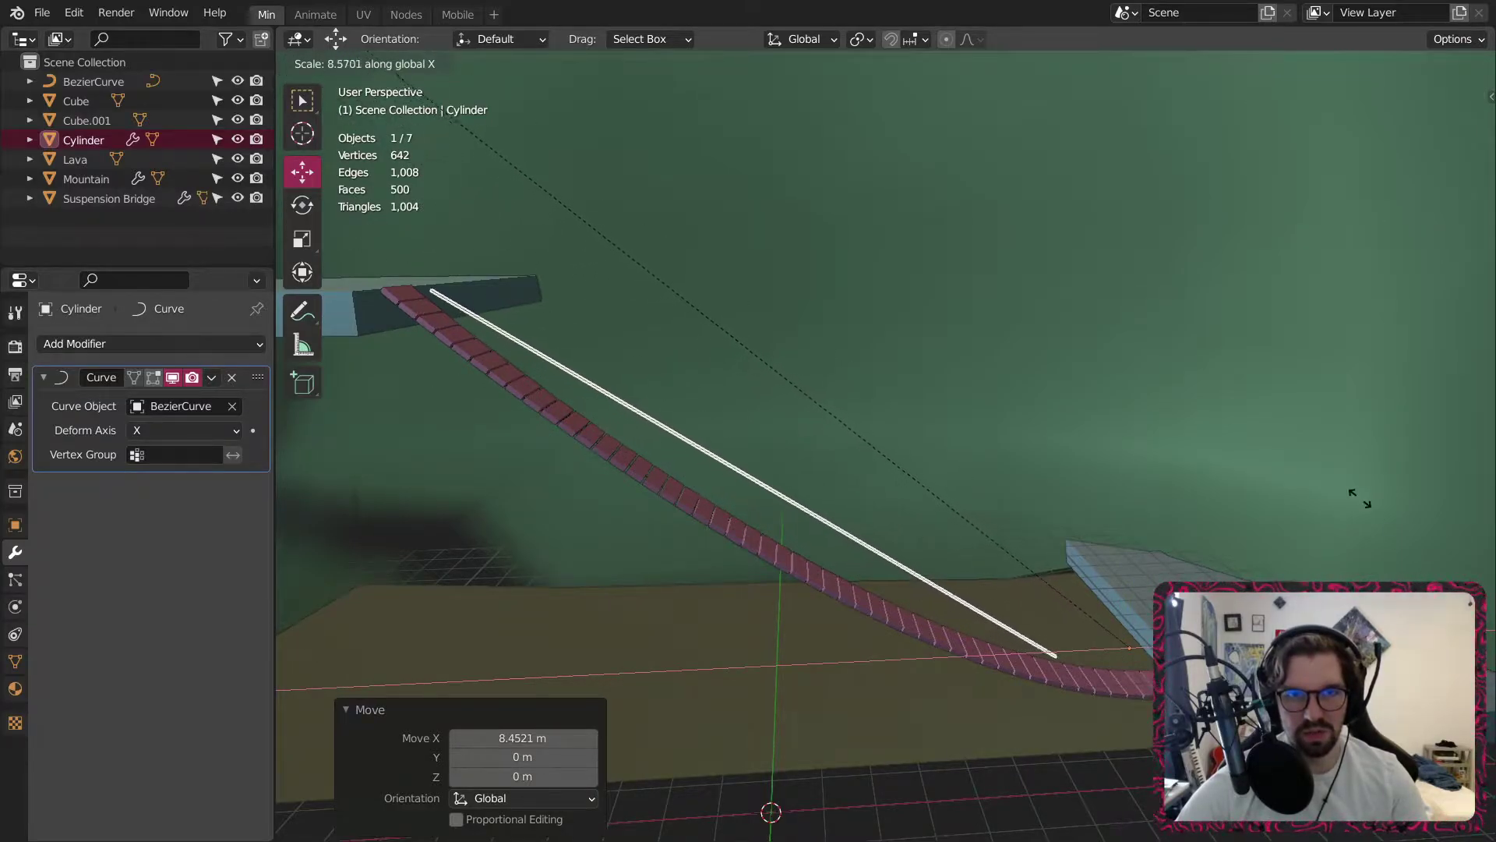
{"action": "left_click", "coordinate": [1123, 330]}
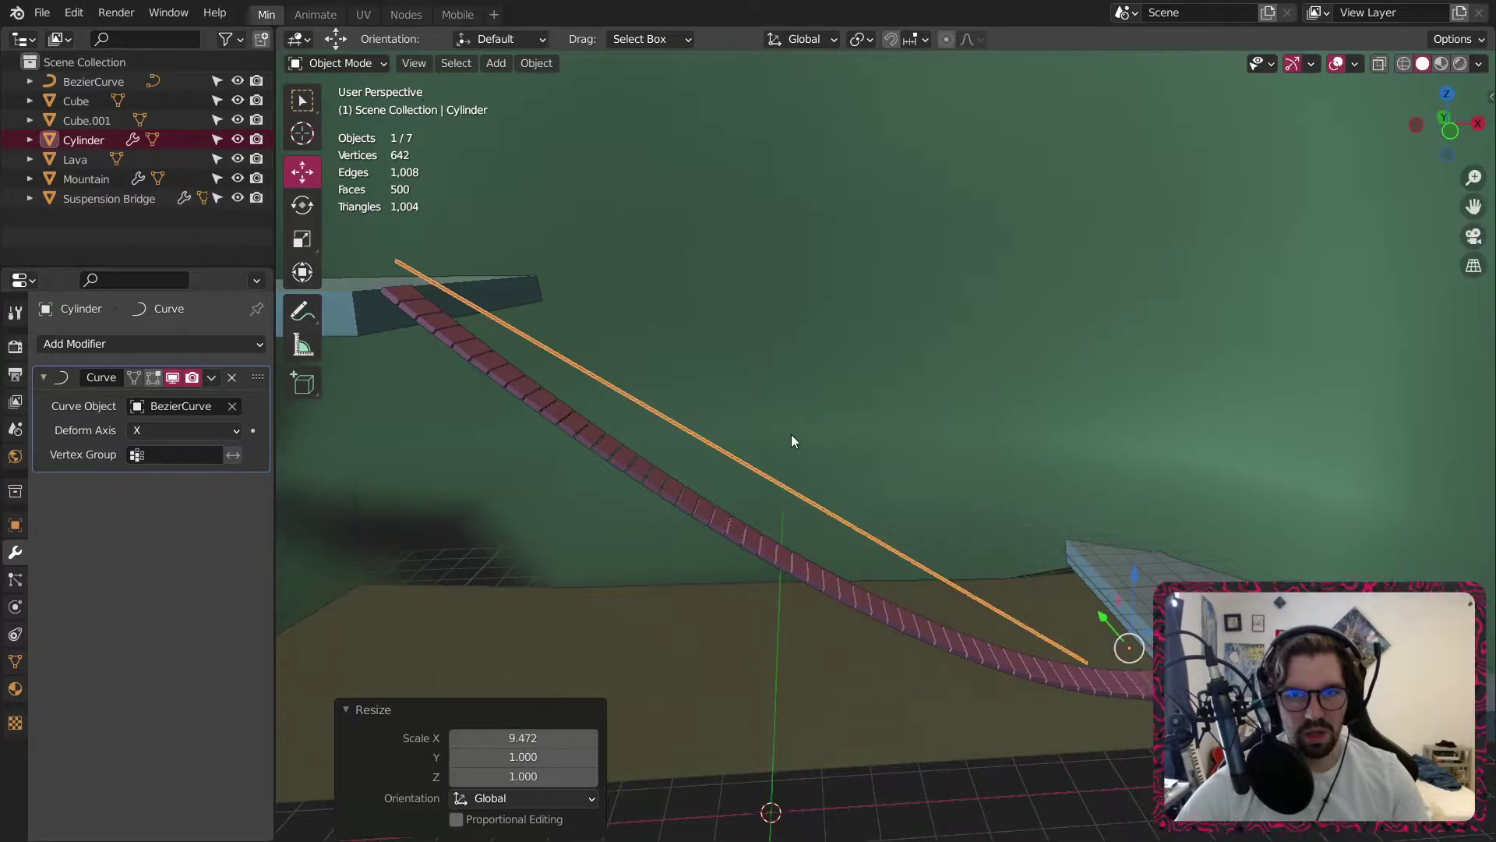
Add a single centred loop cut across the length of the rope cylinder and return to Object Mode.
{"action": "left_click", "coordinate": [326, 65]}
{"action": "left_click", "coordinate": [353, 106]}
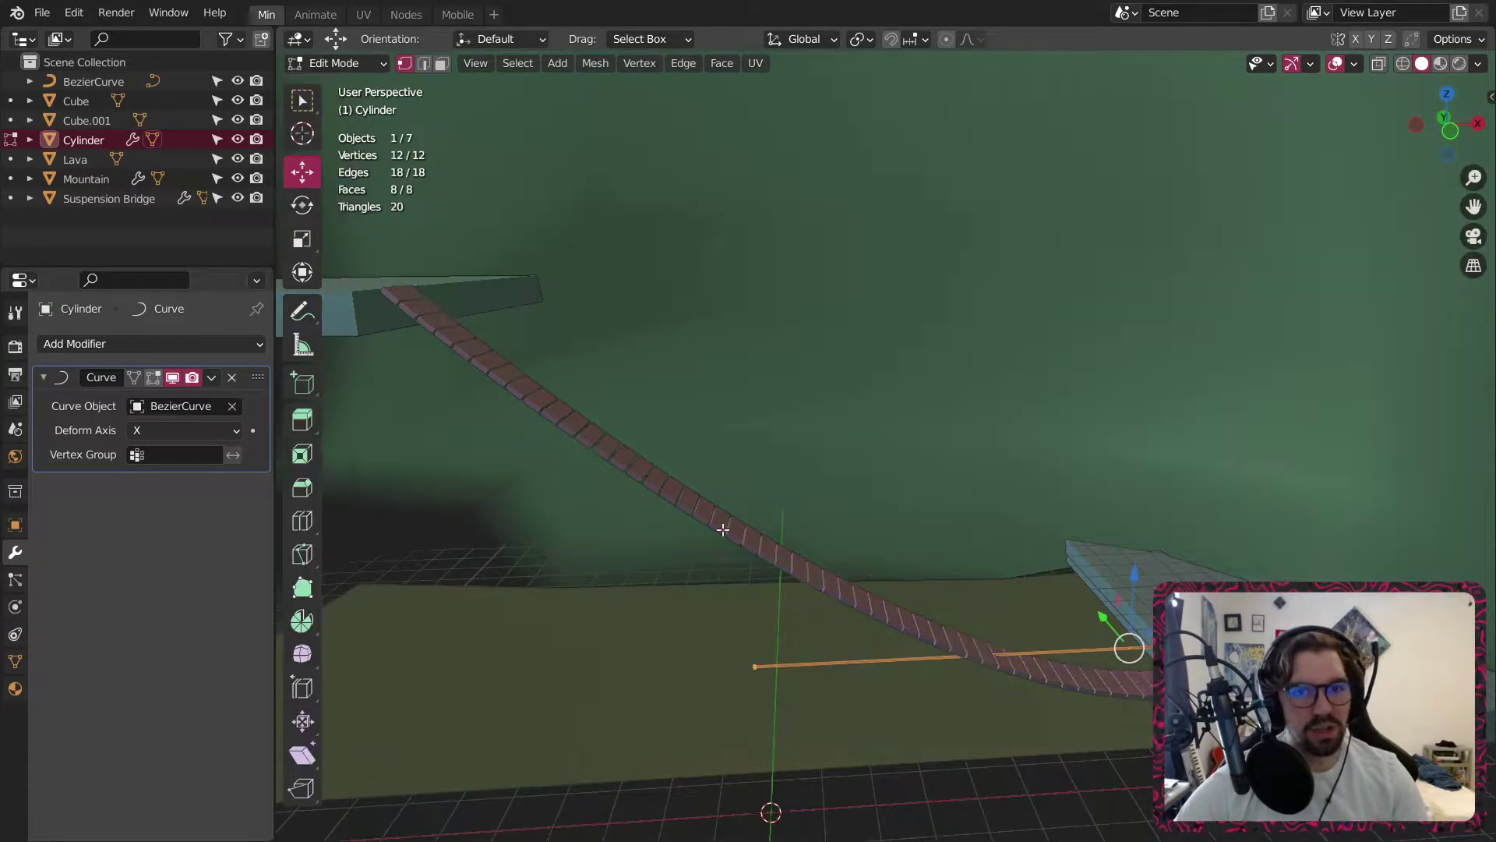
{"action": "scroll", "coordinate": [1028, 659], "scroll_direction": "up", "scroll_amount": 1}
{"action": "middle_click_drag", "start_coordinate": [1029, 659], "coordinate": [841, 654], "text": "shift"}
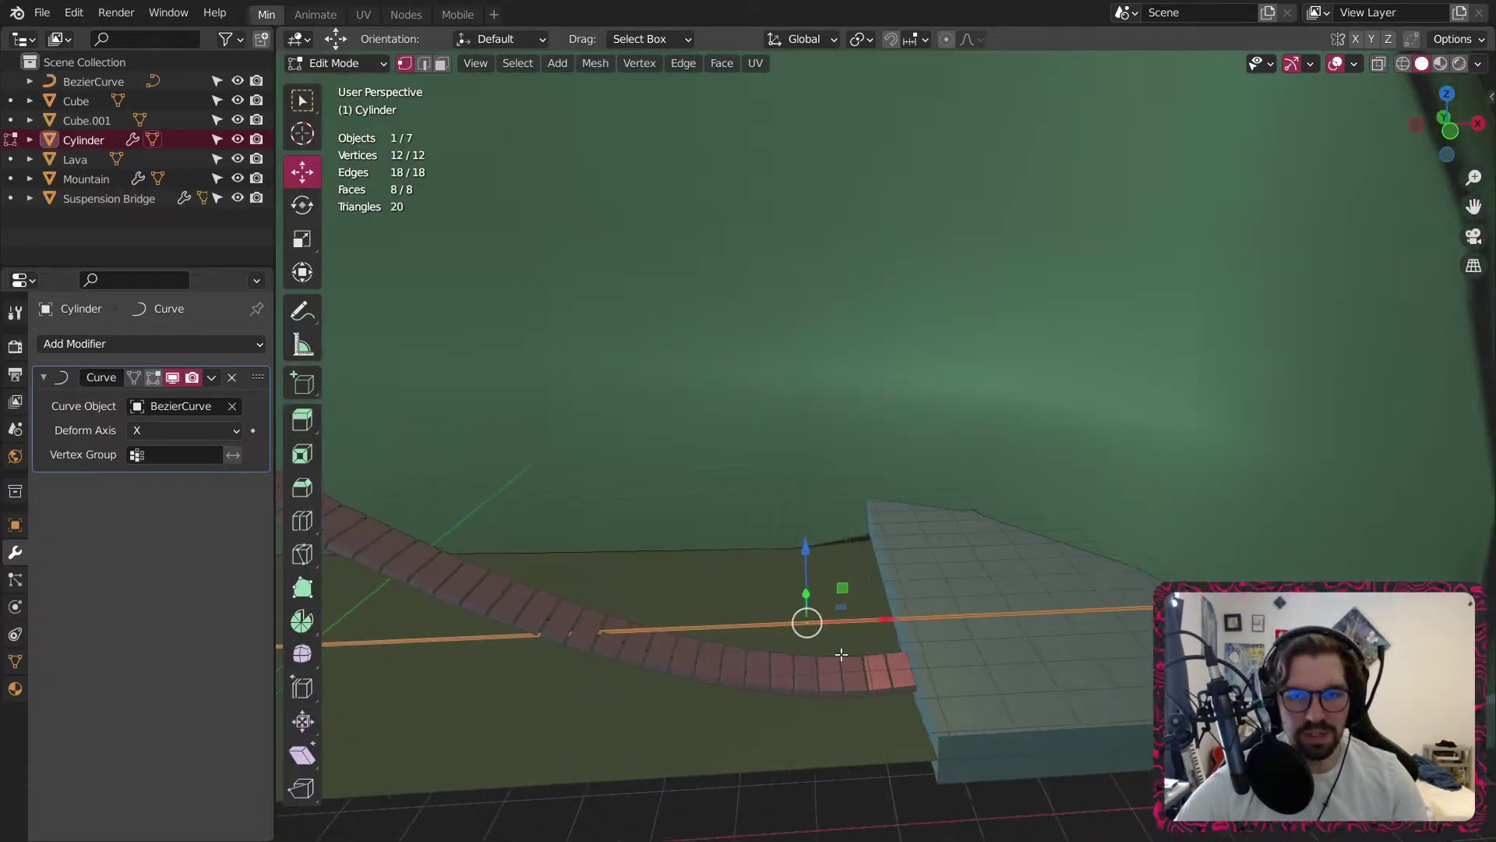
{"action": "left_click", "coordinate": [311, 535]}
{"action": "left_click", "coordinate": [570, 633]}
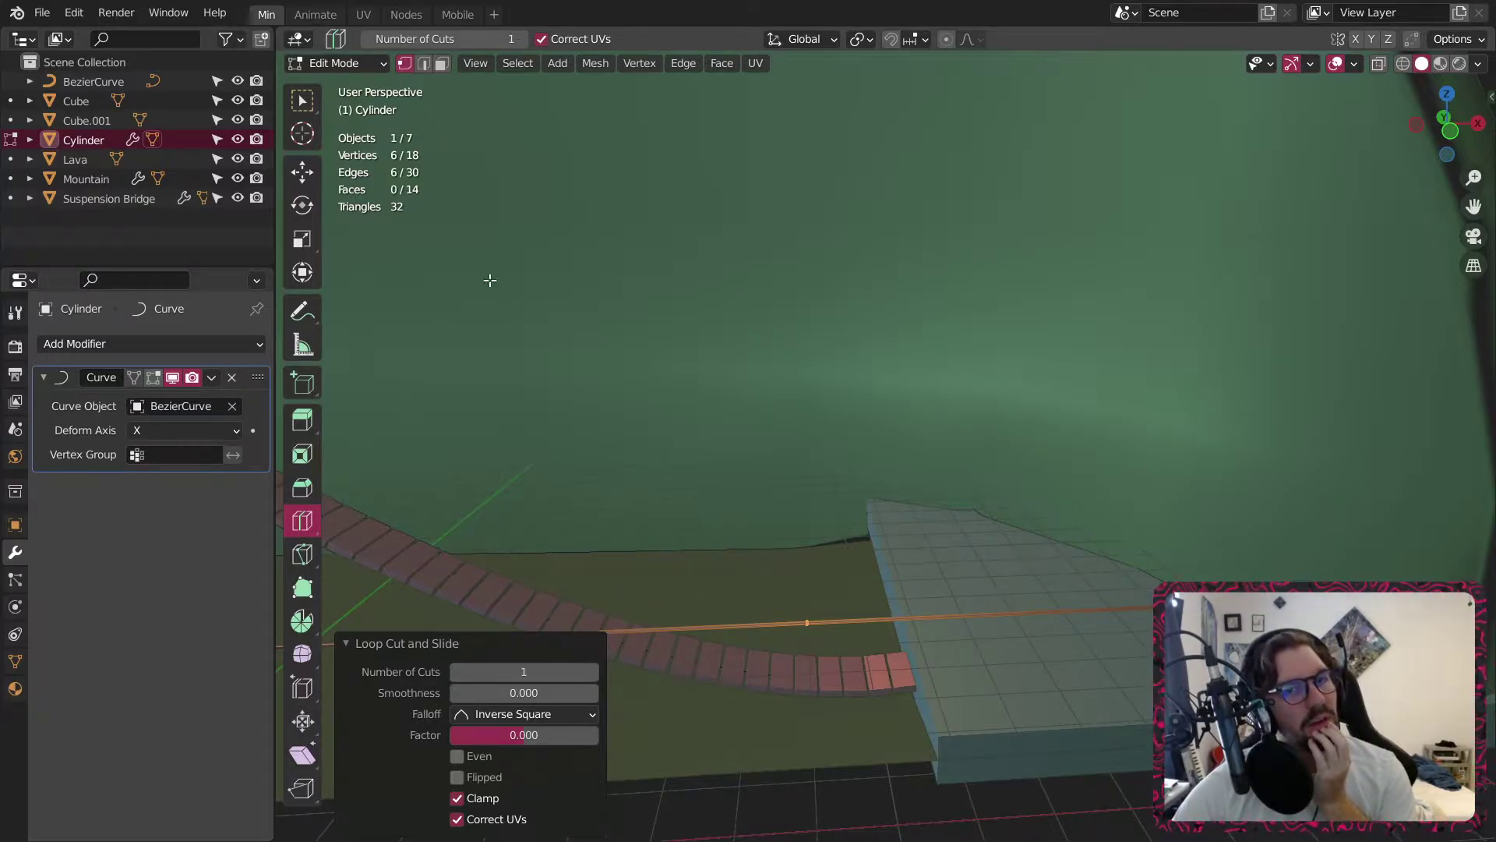
{"action": "left_click", "coordinate": [342, 66]}
{"action": "left_click", "coordinate": [340, 85]}
Delete the rope cylinder.
{"action": "scroll", "coordinate": [640, 540], "scroll_direction": "down", "scroll_amount": 8}
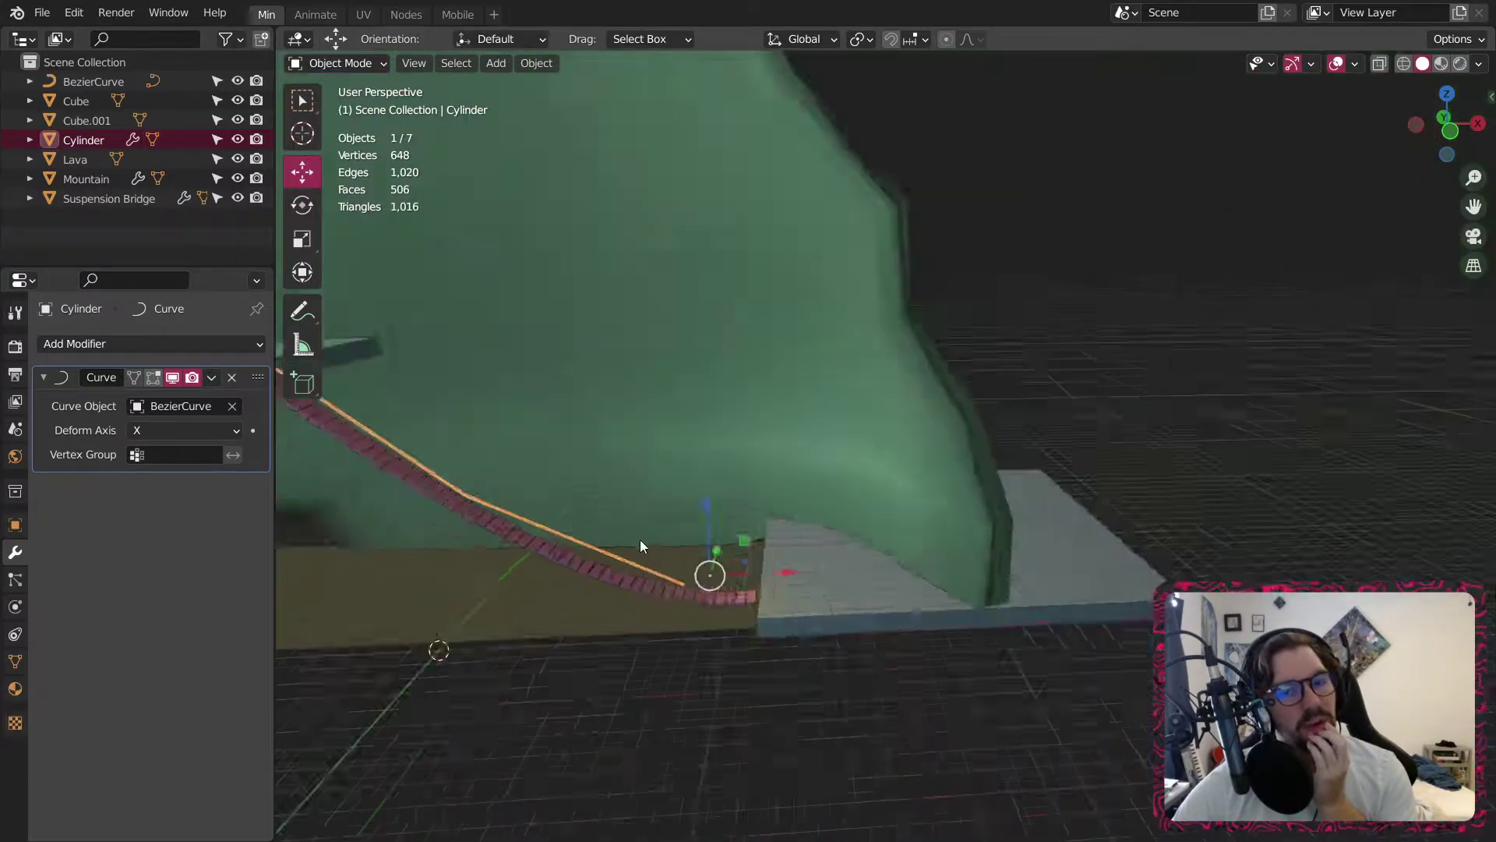
{"action": "scroll", "coordinate": [544, 507], "scroll_direction": "up", "scroll_amount": 3}
{"action": "key", "text": "Delete"}
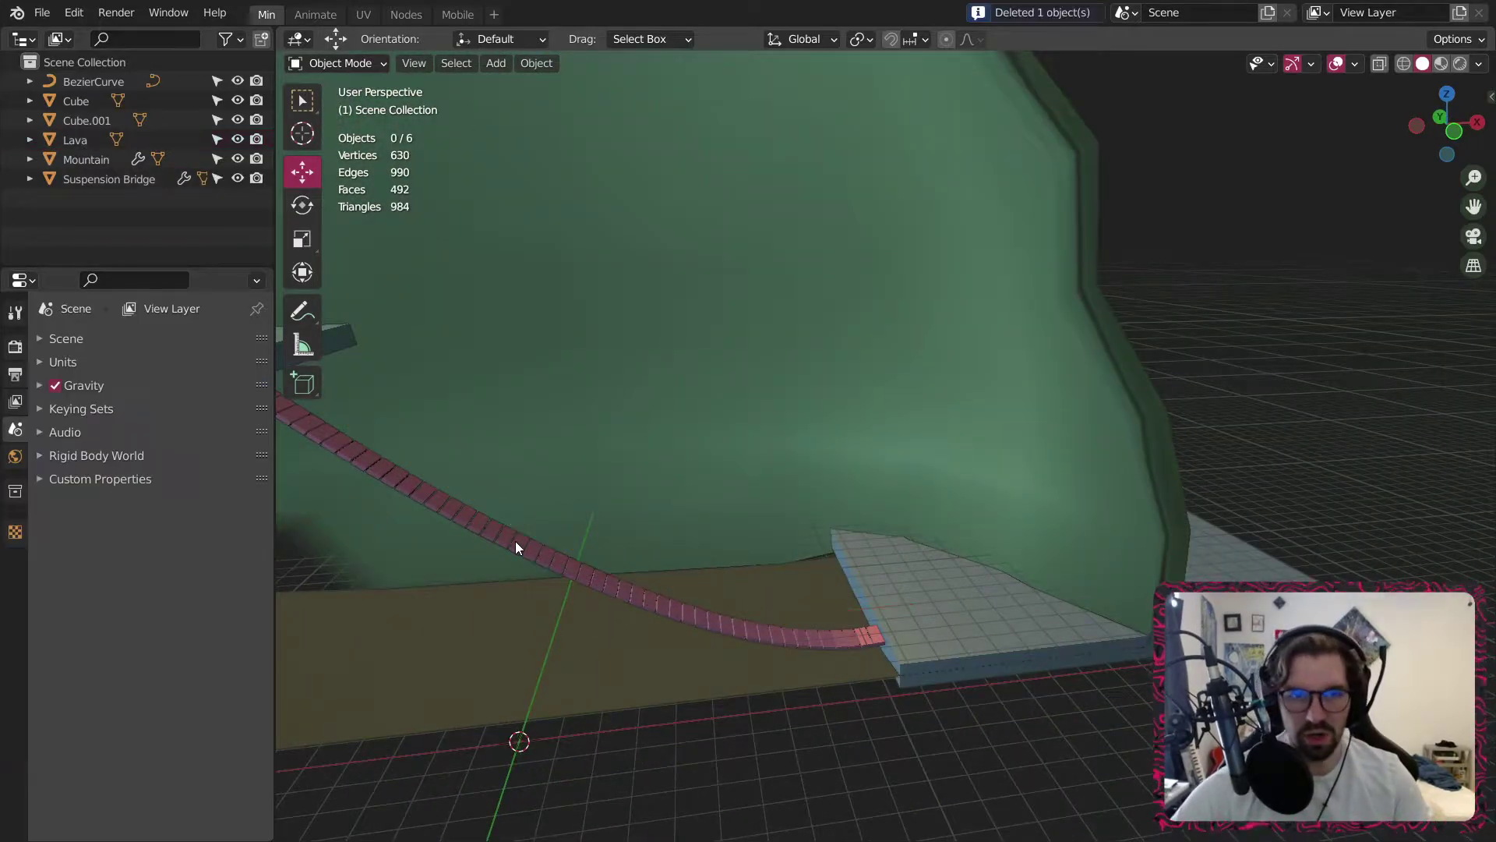
Apply the Array and Curve modifiers on the Suspension Bridge object.
{"action": "middle_click_drag", "start_coordinate": [659, 545], "coordinate": [618, 586]}
{"action": "left_click", "coordinate": [713, 544]}
{"action": "middle_click_drag", "start_coordinate": [713, 544], "coordinate": [726, 552]}
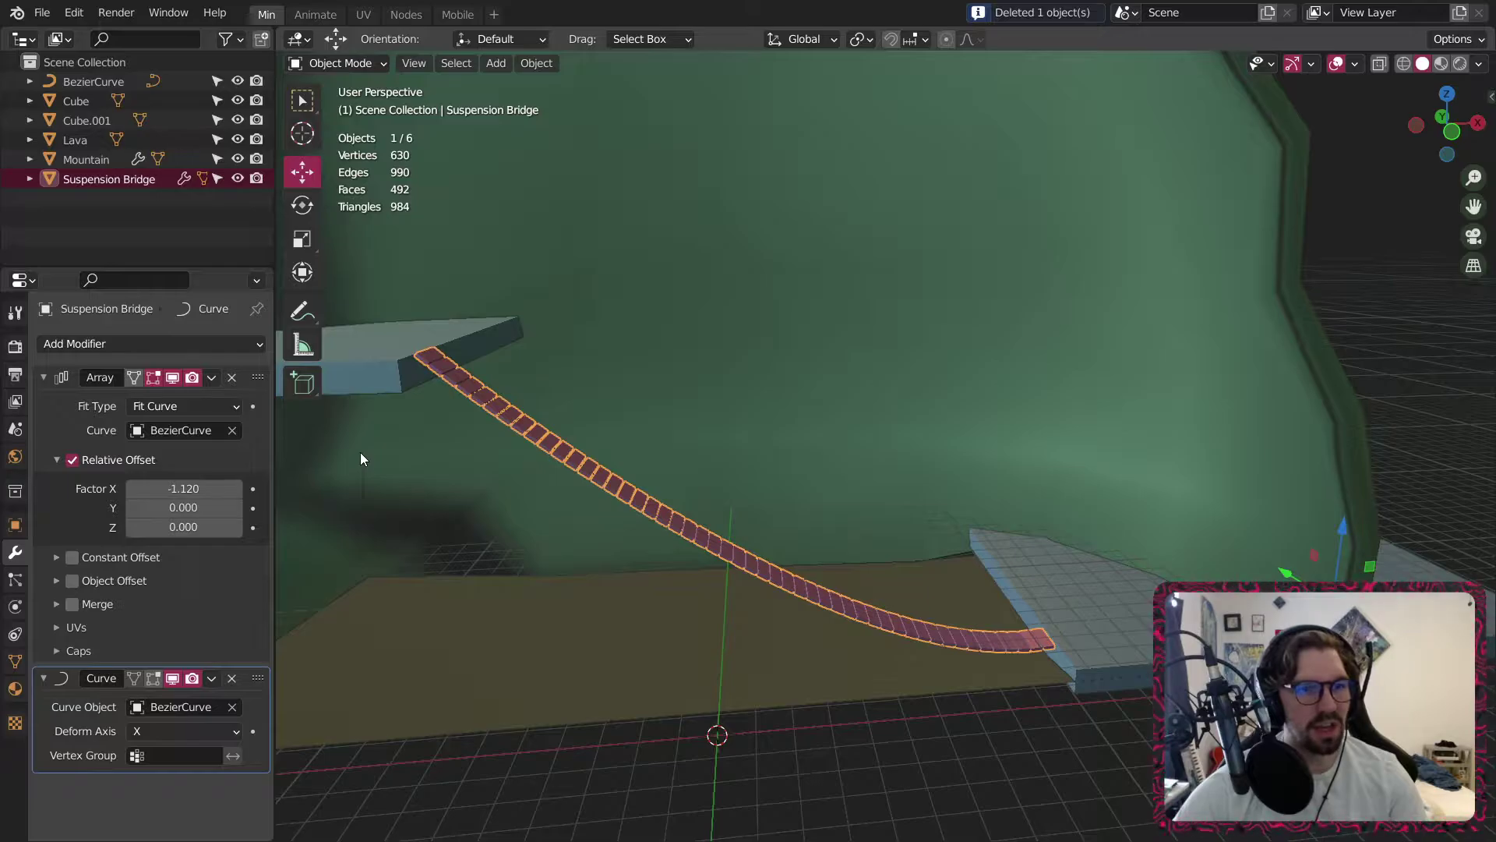
{"action": "left_click", "coordinate": [211, 377]}
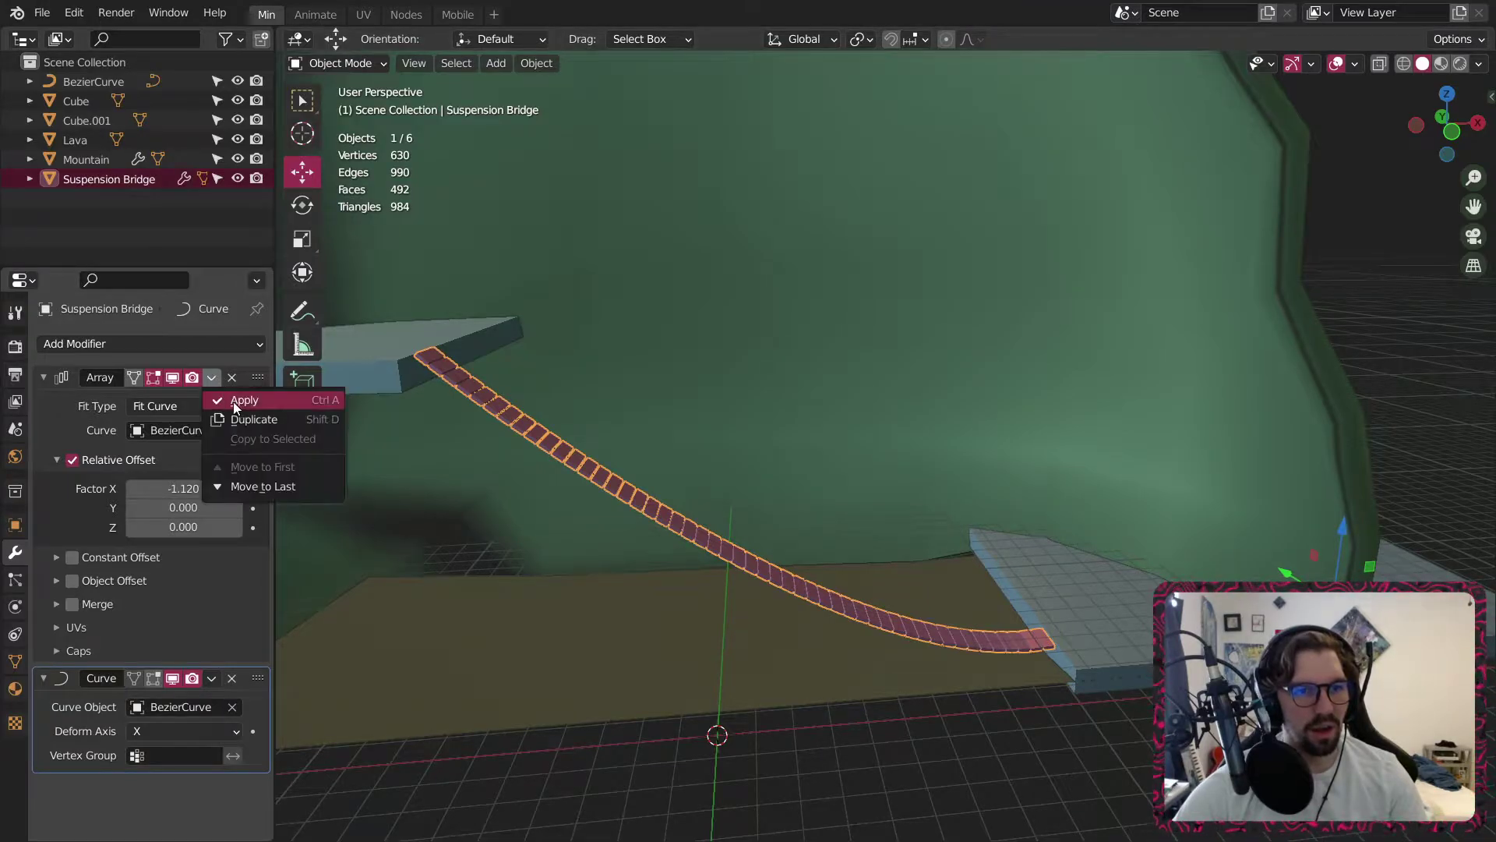
{"action": "left_click", "coordinate": [236, 400]}
{"action": "left_click", "coordinate": [211, 377]}
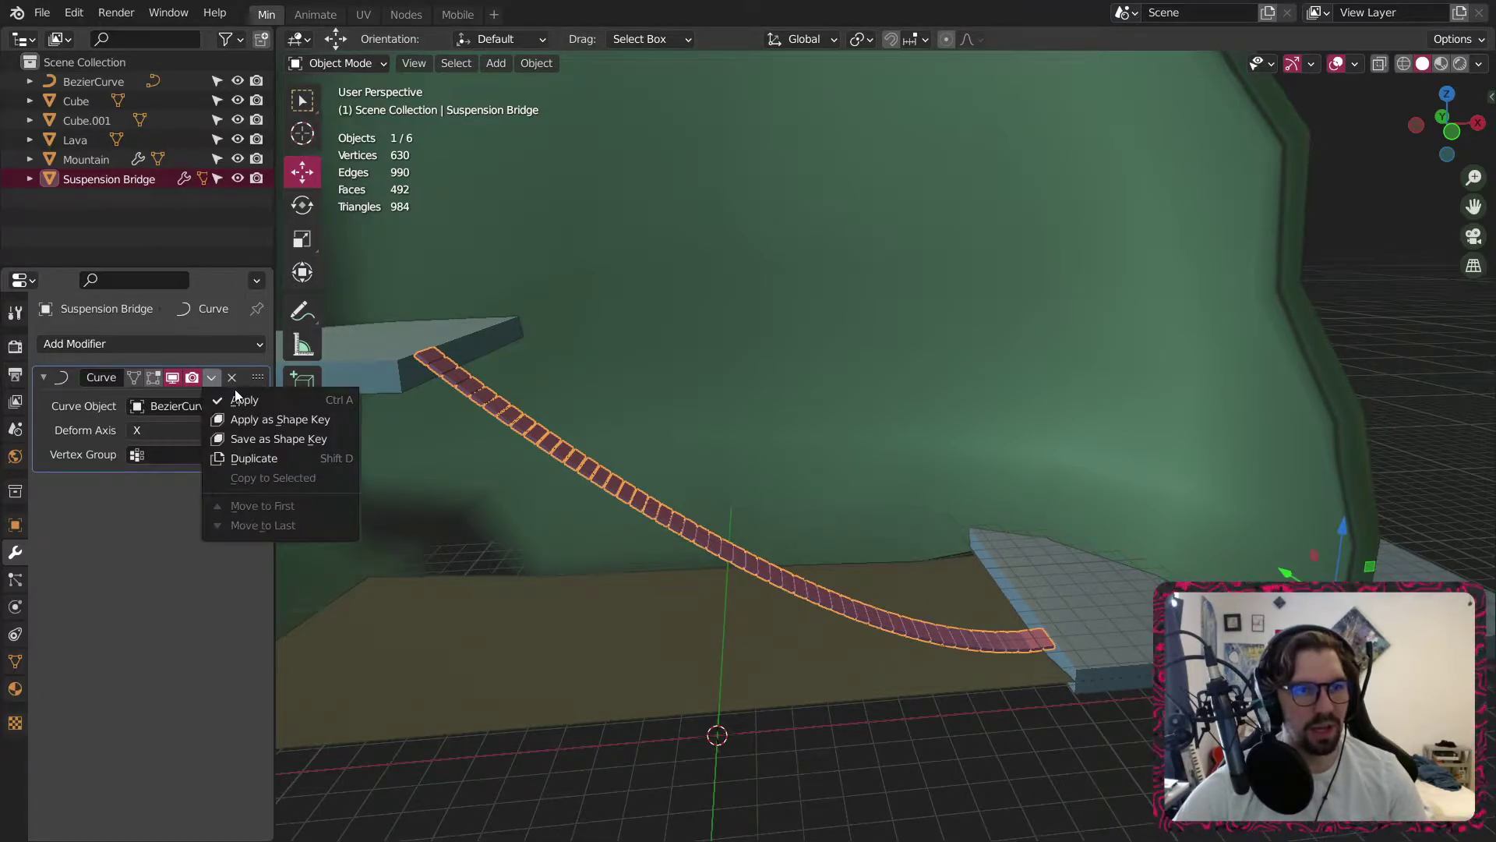
{"action": "left_click", "coordinate": [238, 400]}
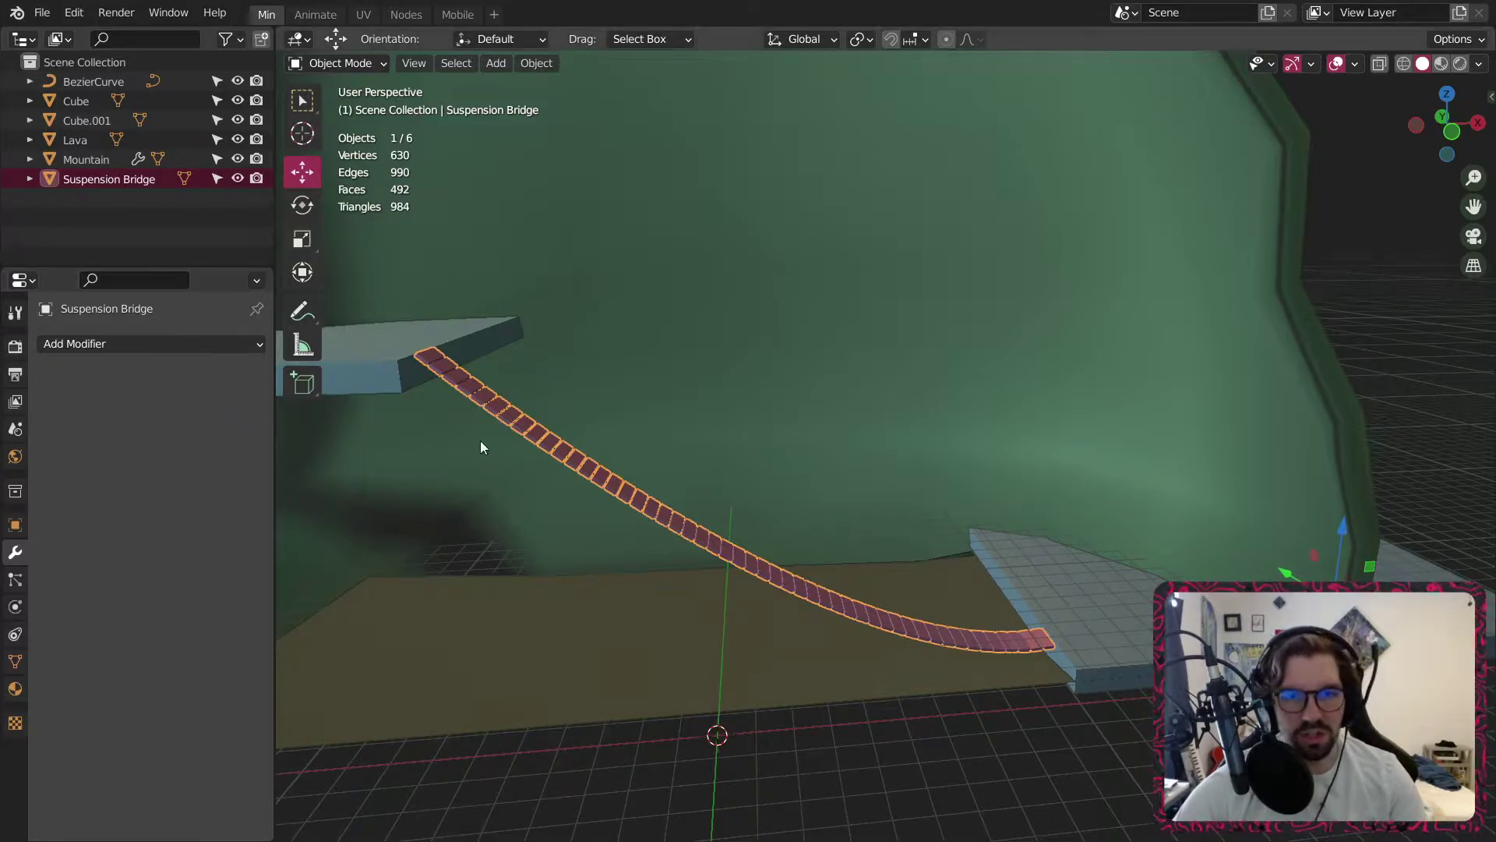
Select the BezierCurve object and raise it about 0.697 m along Z above the planks.
{"action": "scroll", "coordinate": [615, 482], "scroll_direction": "up", "scroll_amount": 3}
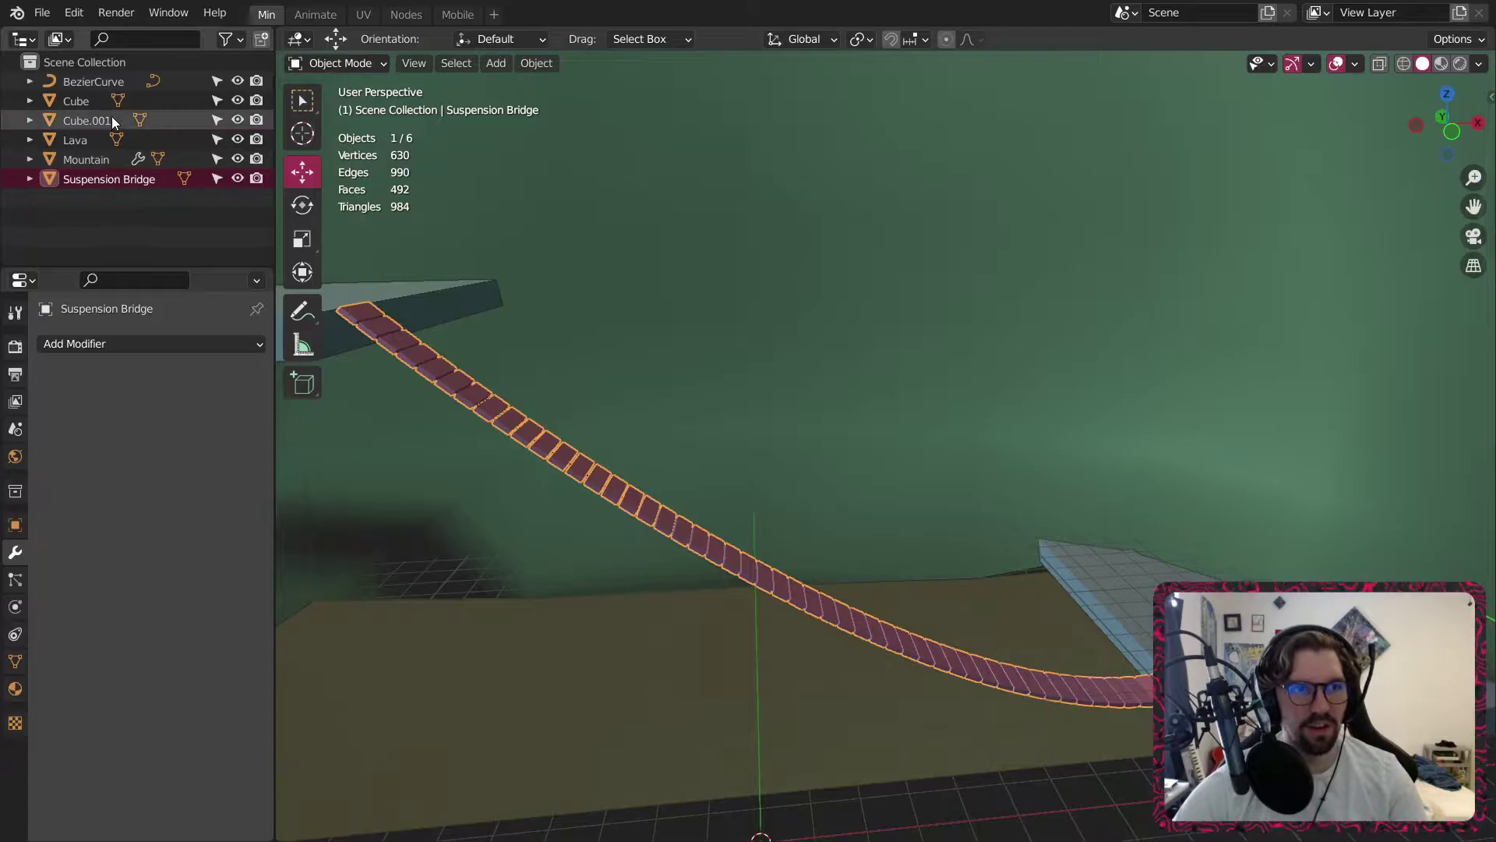
{"action": "left_click", "coordinate": [96, 77]}
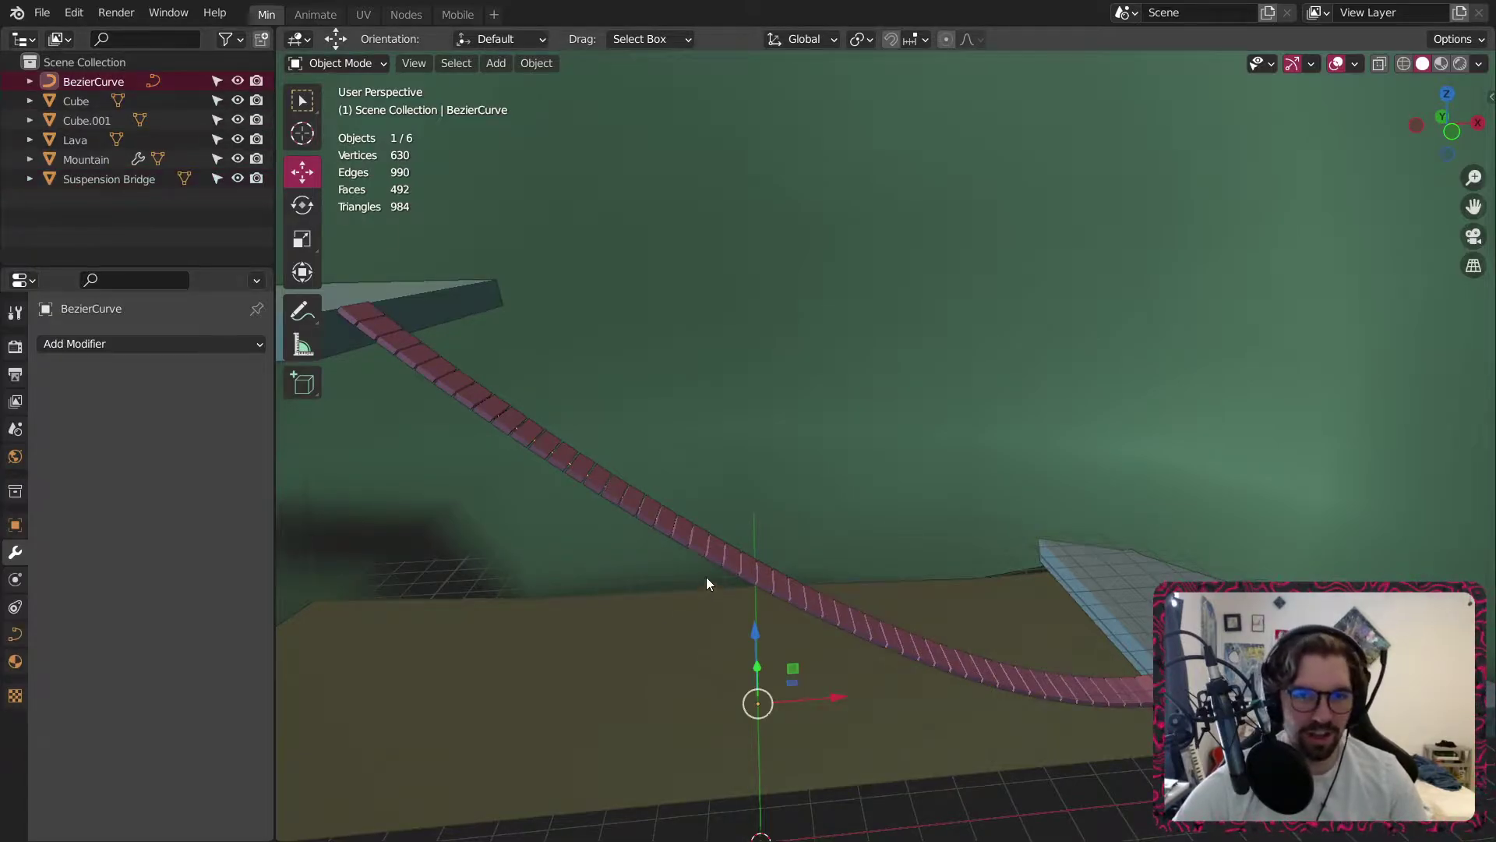
{"action": "left_click", "coordinate": [722, 550]}
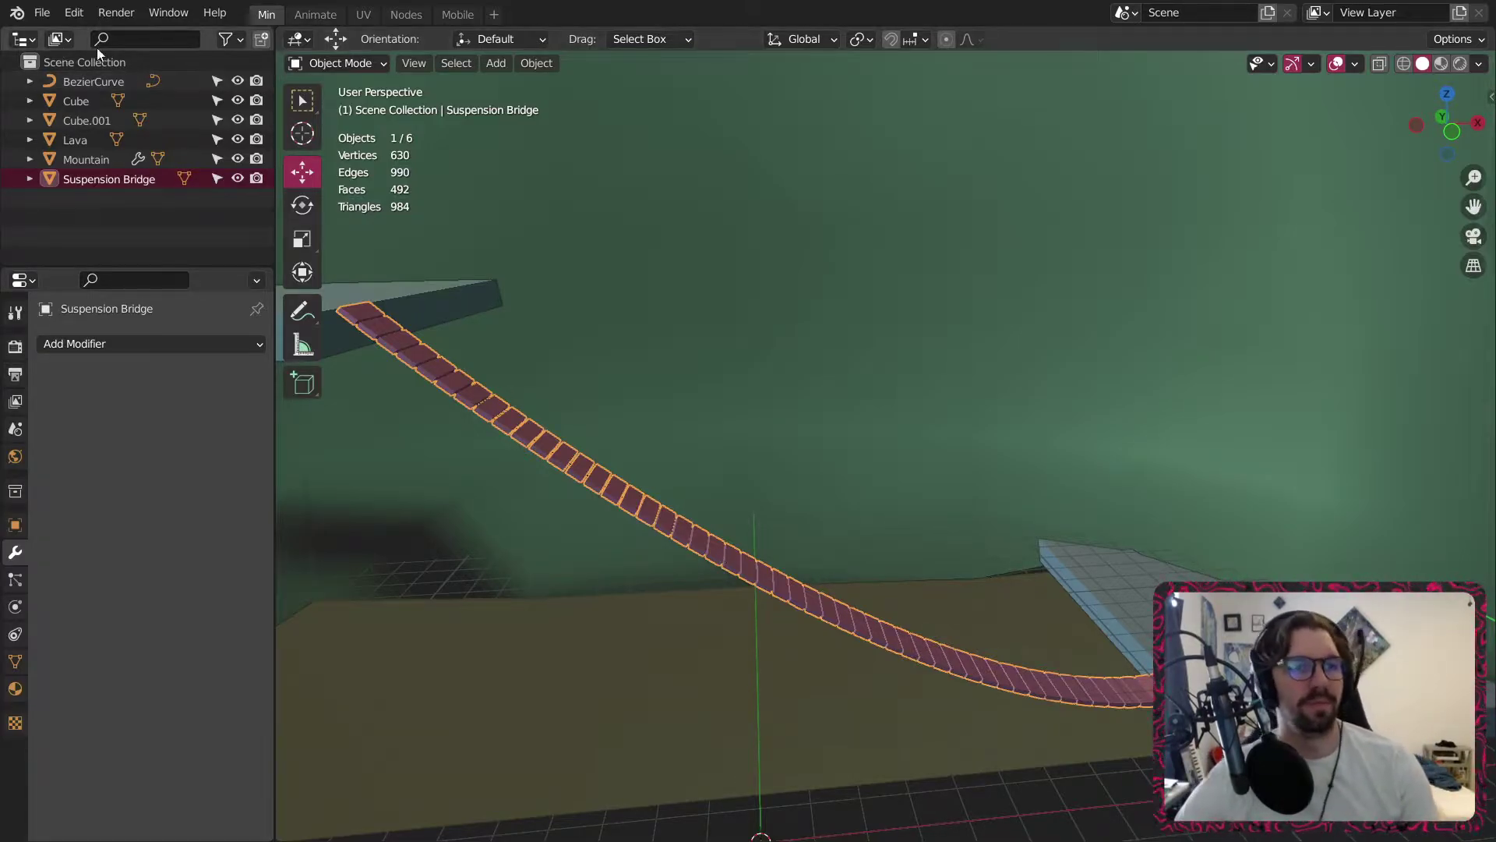
{"action": "left_click", "coordinate": [64, 82]}
{"action": "middle_click_drag", "start_coordinate": [600, 577], "coordinate": [736, 594]}
{"action": "left_click_drag", "start_coordinate": [757, 666], "coordinate": [753, 614]}
{"action": "middle_click_drag", "start_coordinate": [765, 597], "coordinate": [848, 608]}
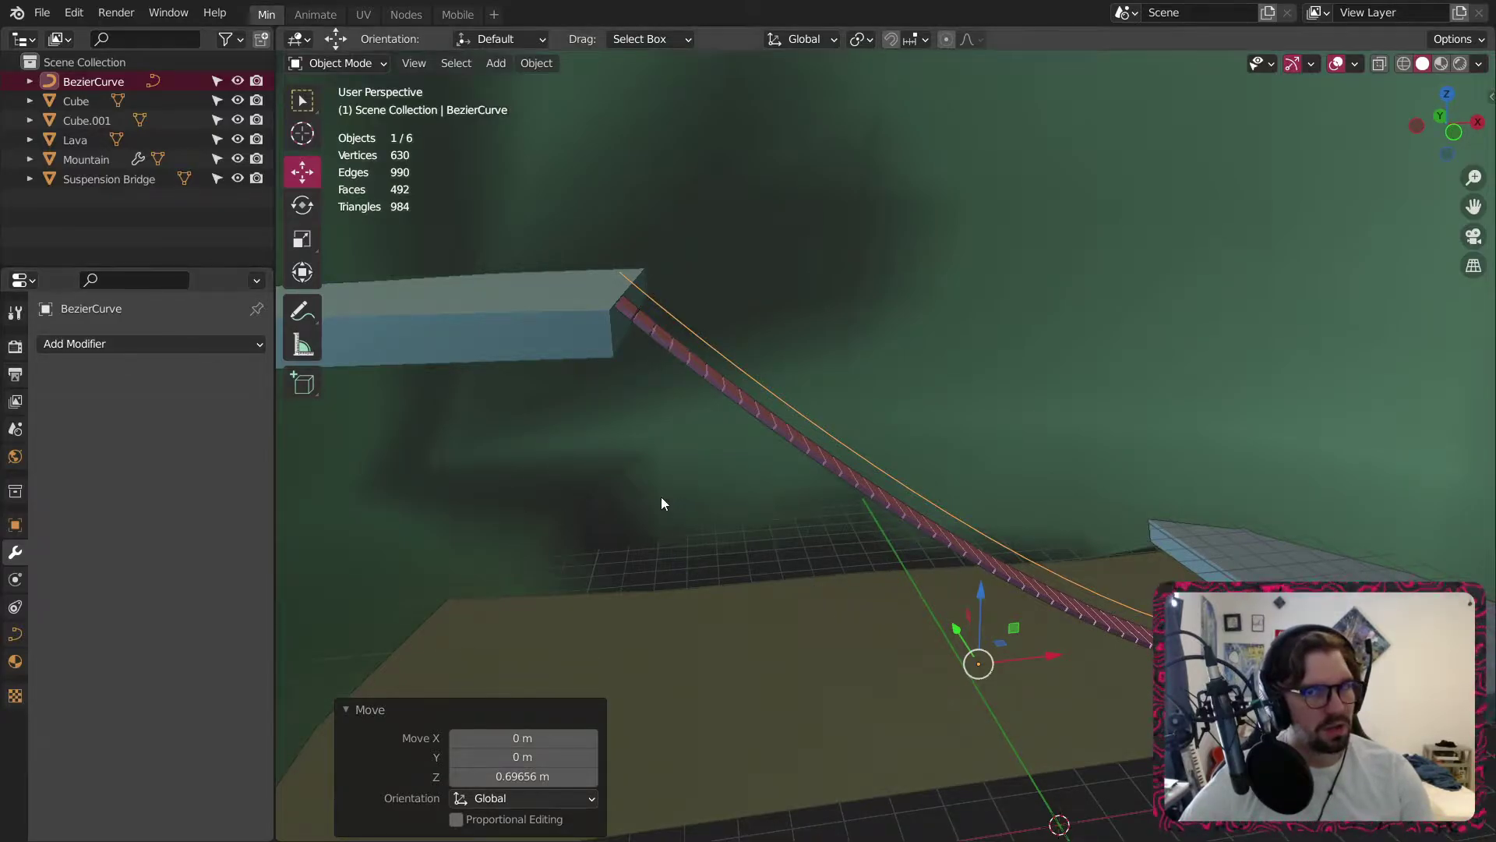
Try a geometry offset of 0.1 m on the BezierCurve and reset it to 0 m.
{"action": "left_click", "coordinate": [14, 635]}
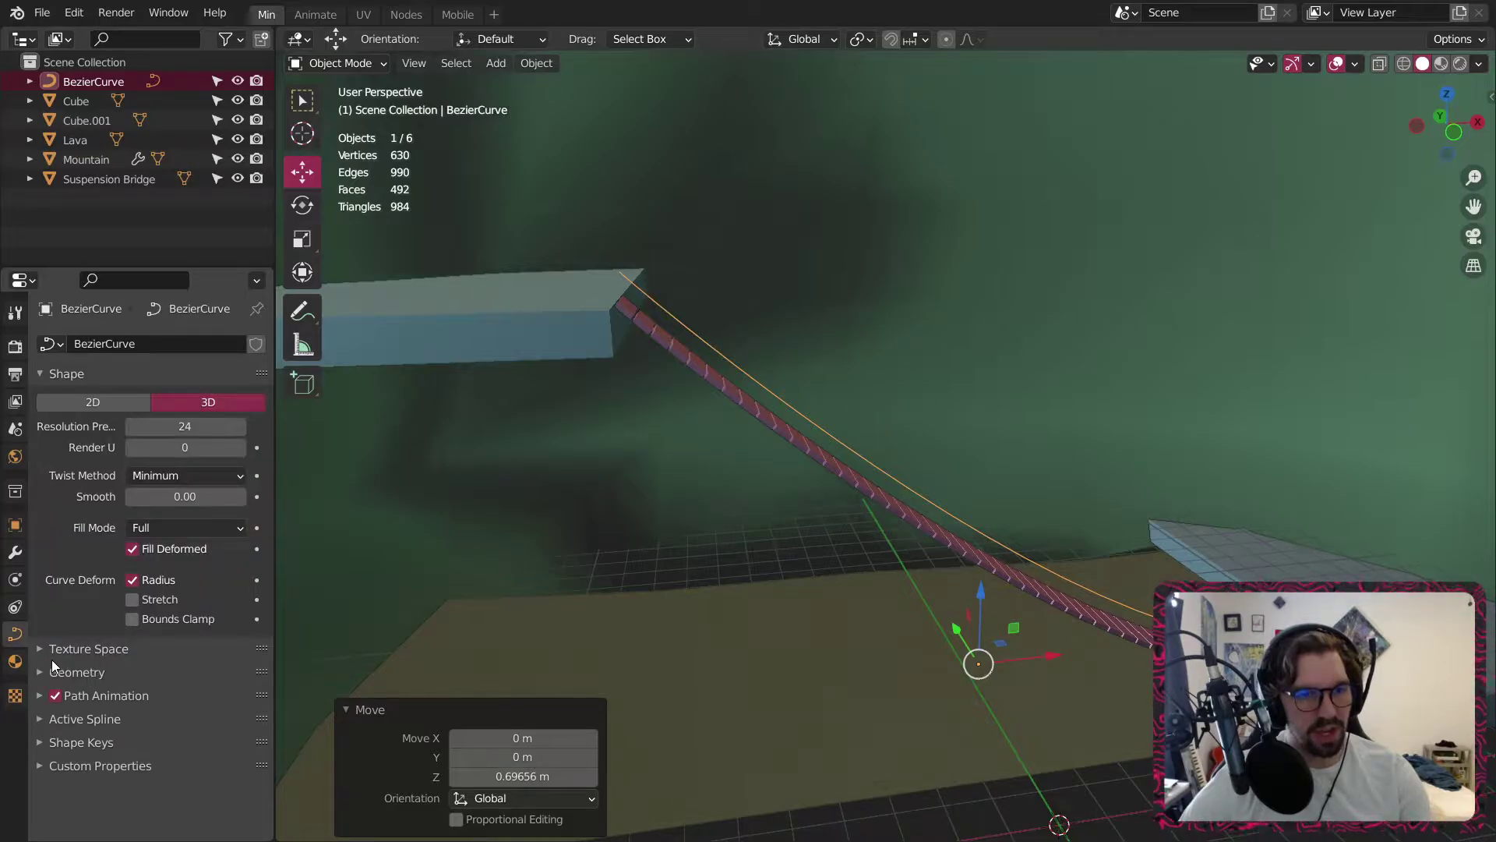
{"action": "left_click", "coordinate": [49, 671]}
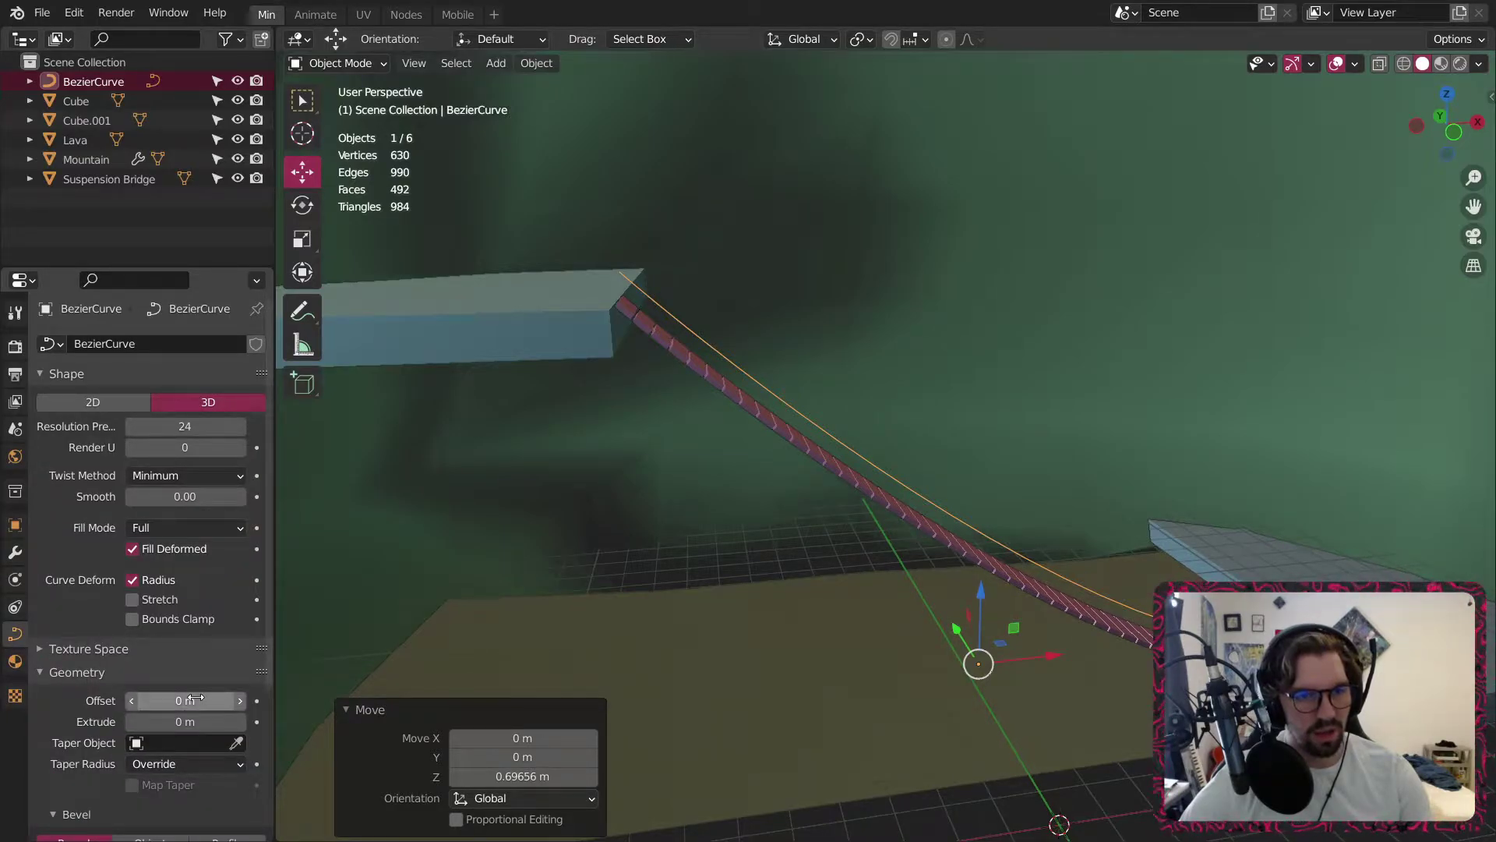
{"action": "scroll", "coordinate": [195, 698], "scroll_direction": "down", "scroll_amount": 4}
{"action": "left_click", "coordinate": [189, 570]}
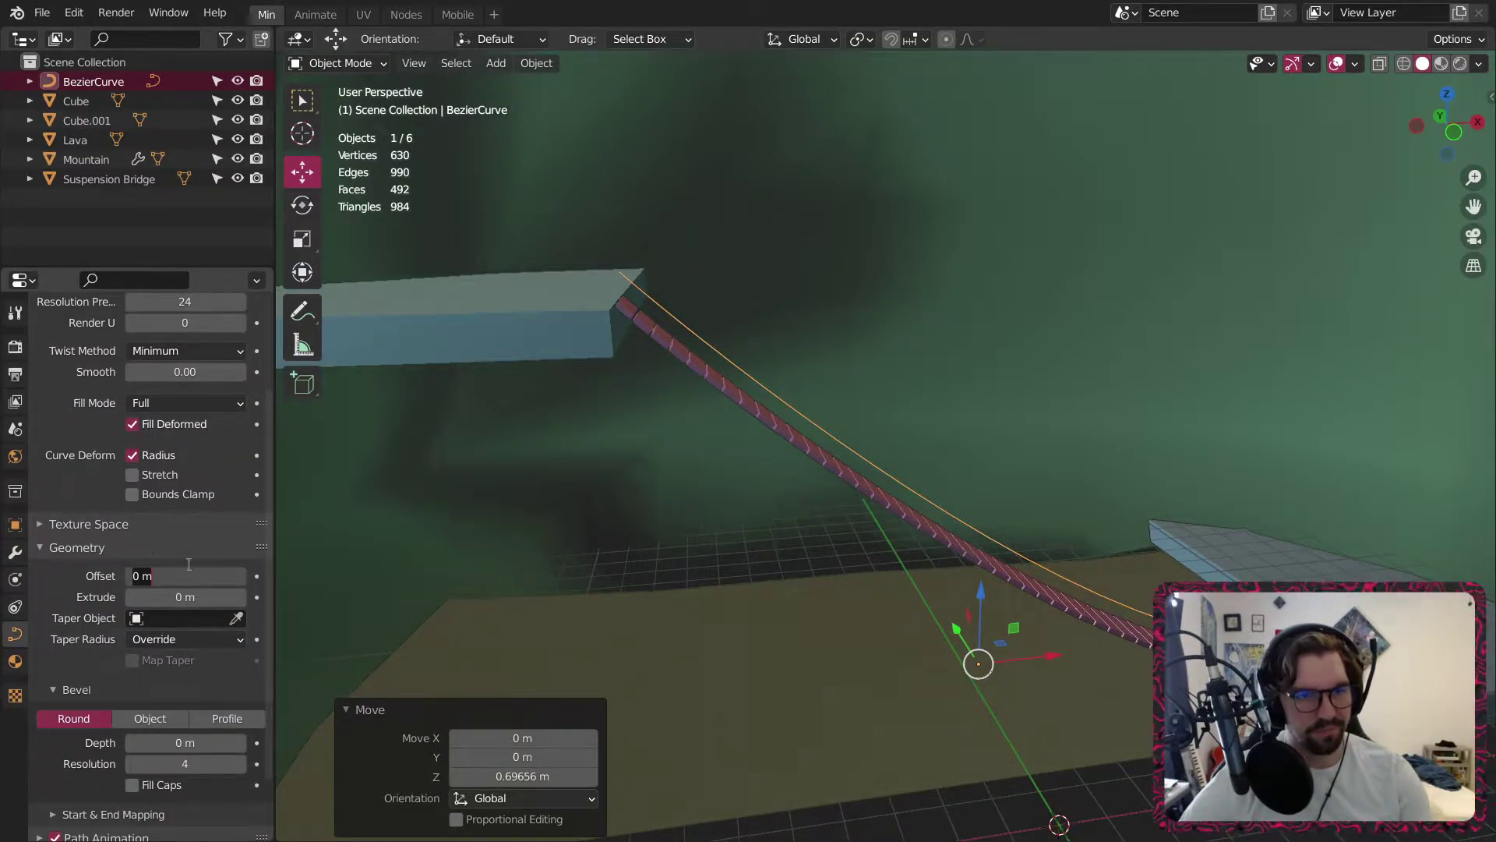
{"action": "type", "text": "0.1"}
{"action": "key", "text": "Return"}
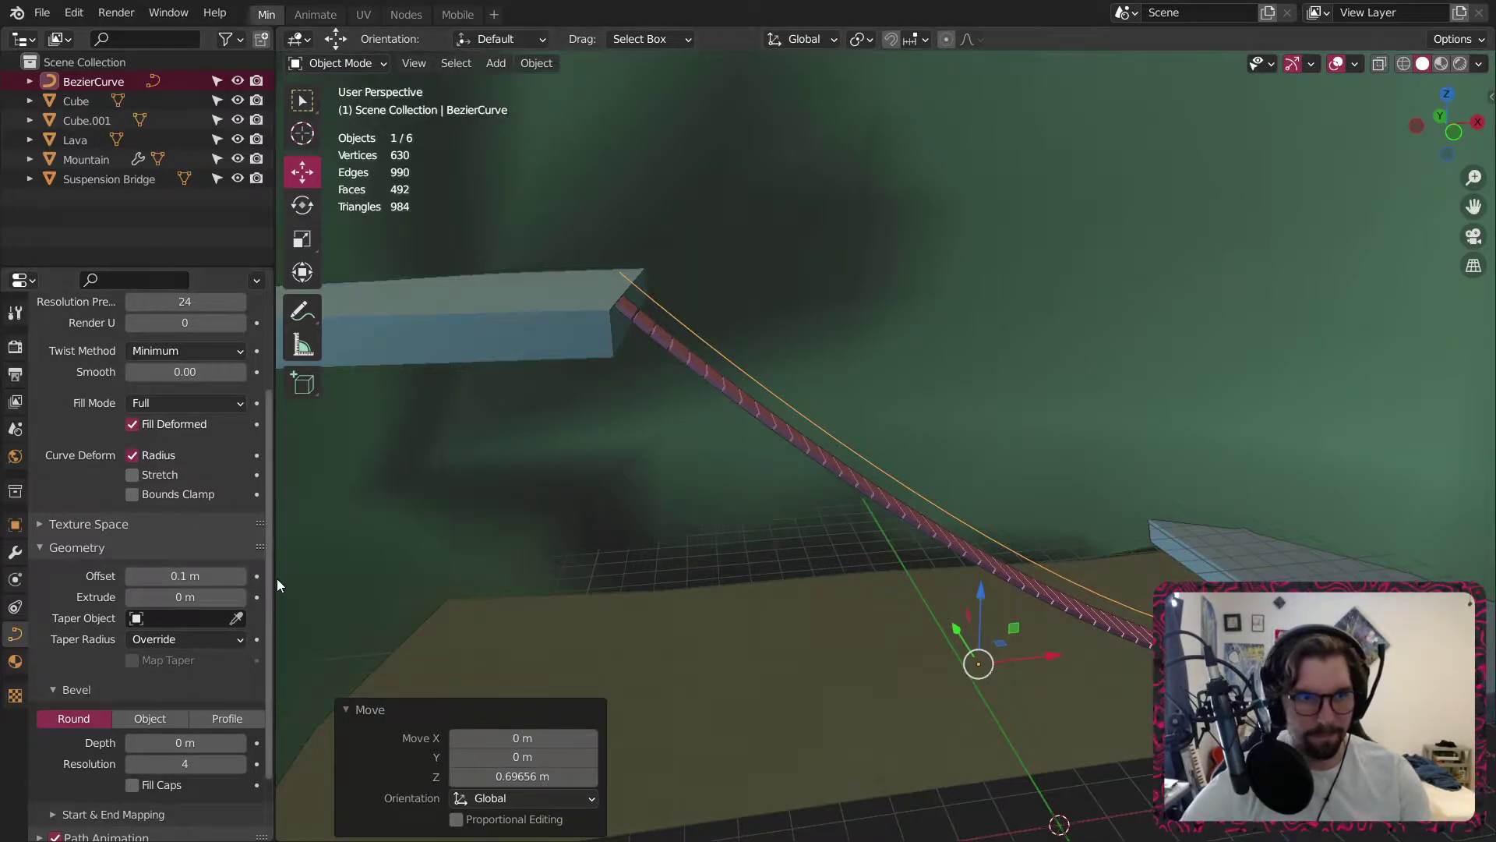
{"action": "scroll", "coordinate": [106, 672], "scroll_direction": "down", "scroll_amount": 2}
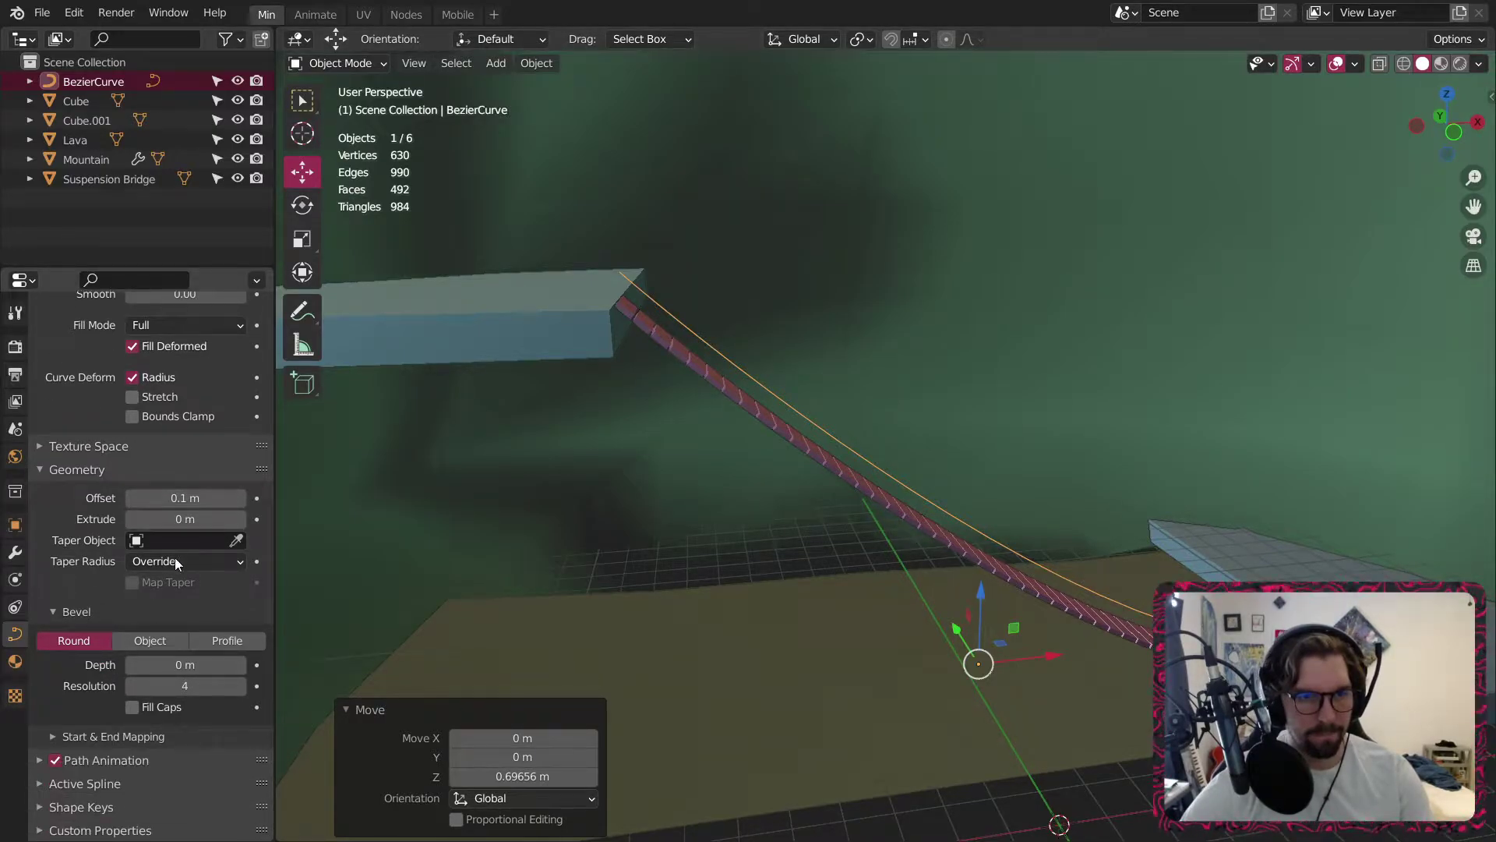
{"action": "left_click", "coordinate": [192, 496]}
{"action": "type", "text": "0"}
{"action": "key", "text": "Return"}
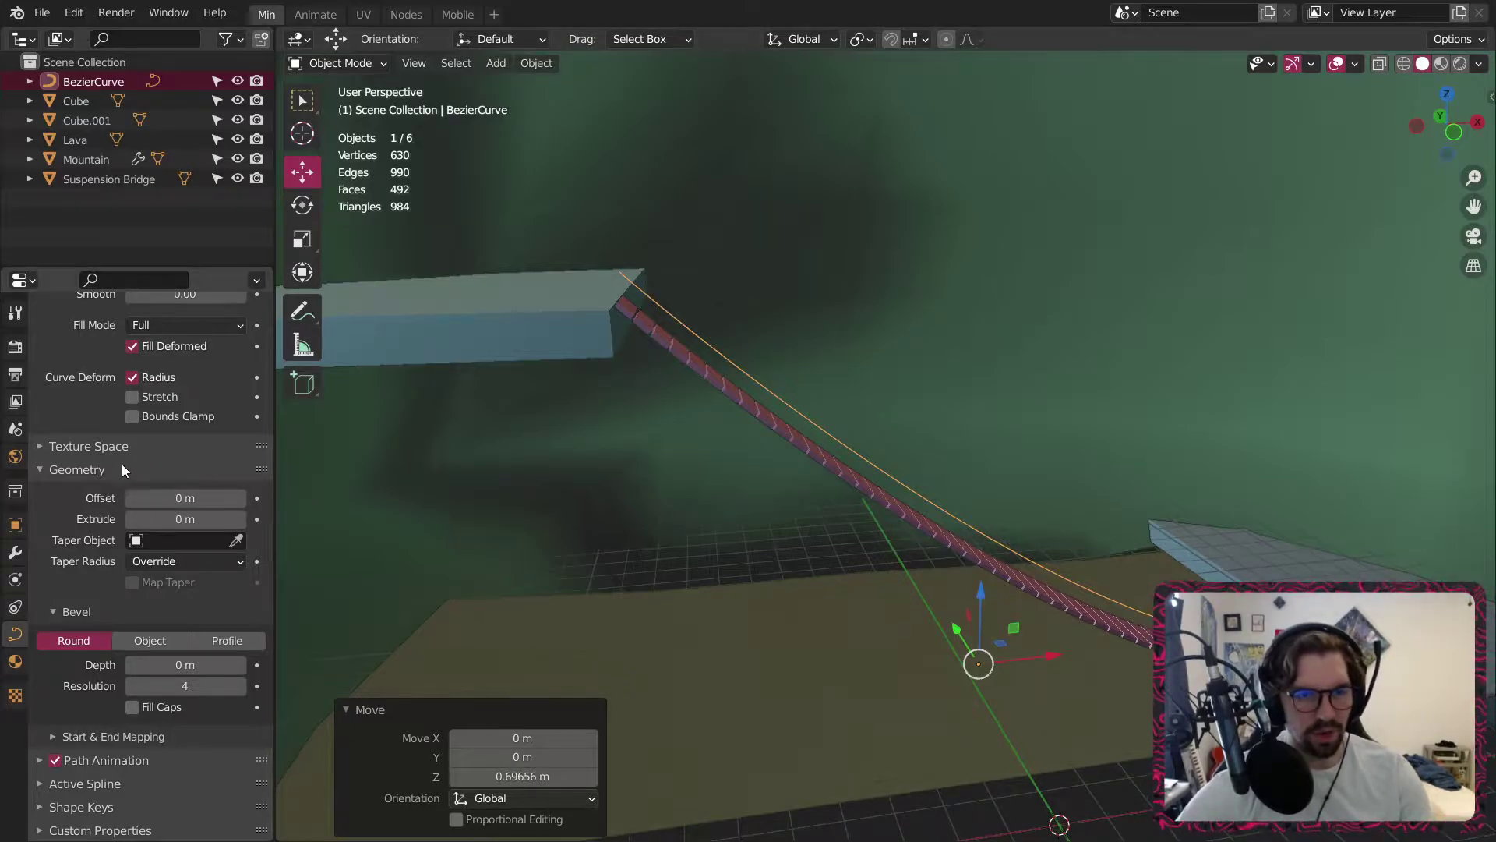
Give the BezierCurve a round bevel with a depth of 0.1 m.
{"action": "left_click", "coordinate": [233, 655]}
{"action": "type", "text": "0.1"}
{"action": "key", "text": "Return"}
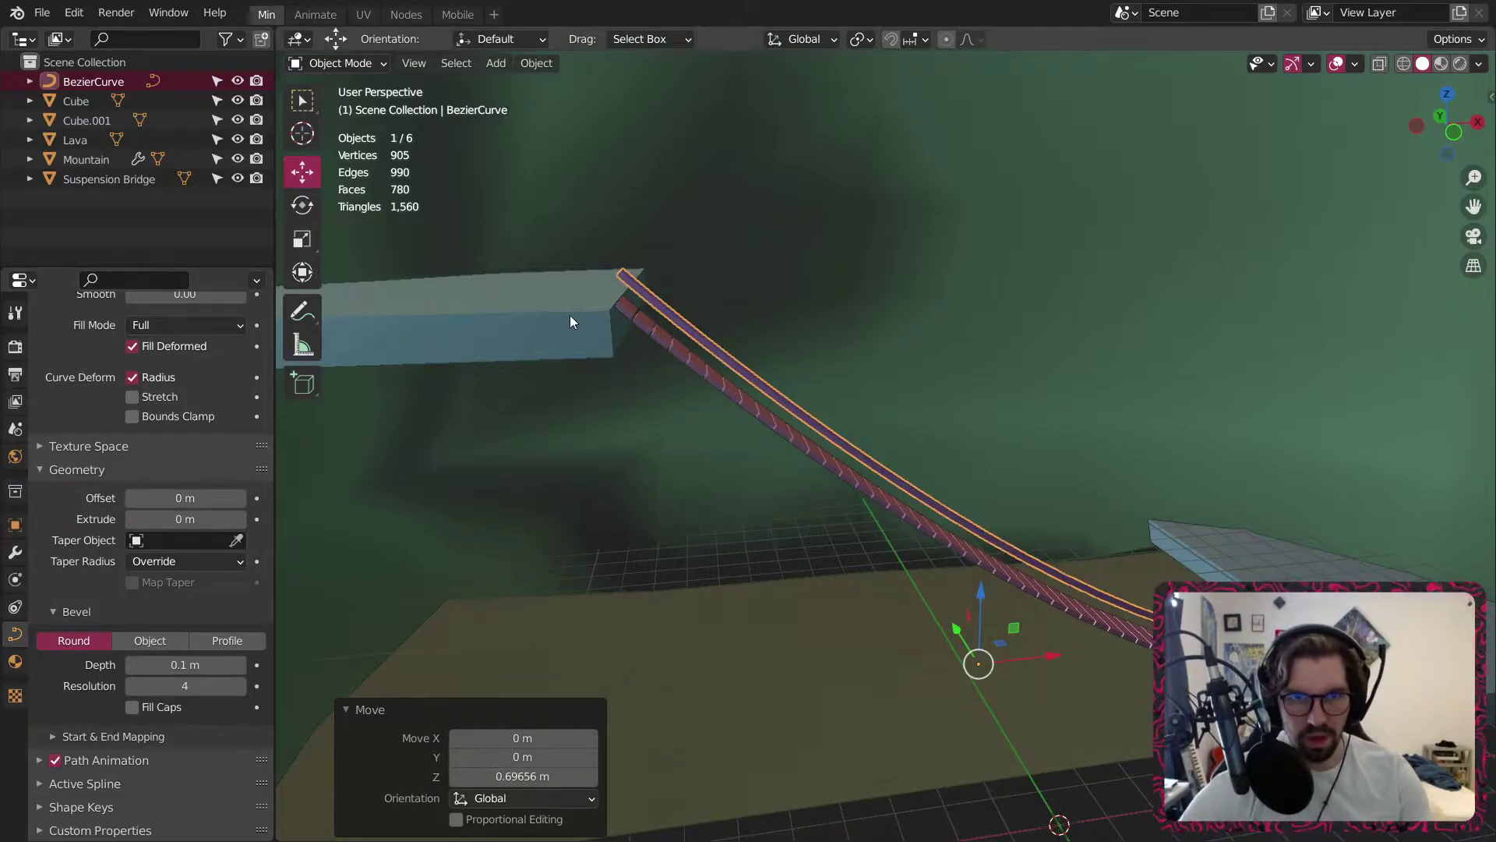
{"action": "scroll", "coordinate": [715, 363], "scroll_direction": "up", "scroll_amount": 5}
{"action": "middle_click_drag", "start_coordinate": [715, 363], "coordinate": [717, 615]}
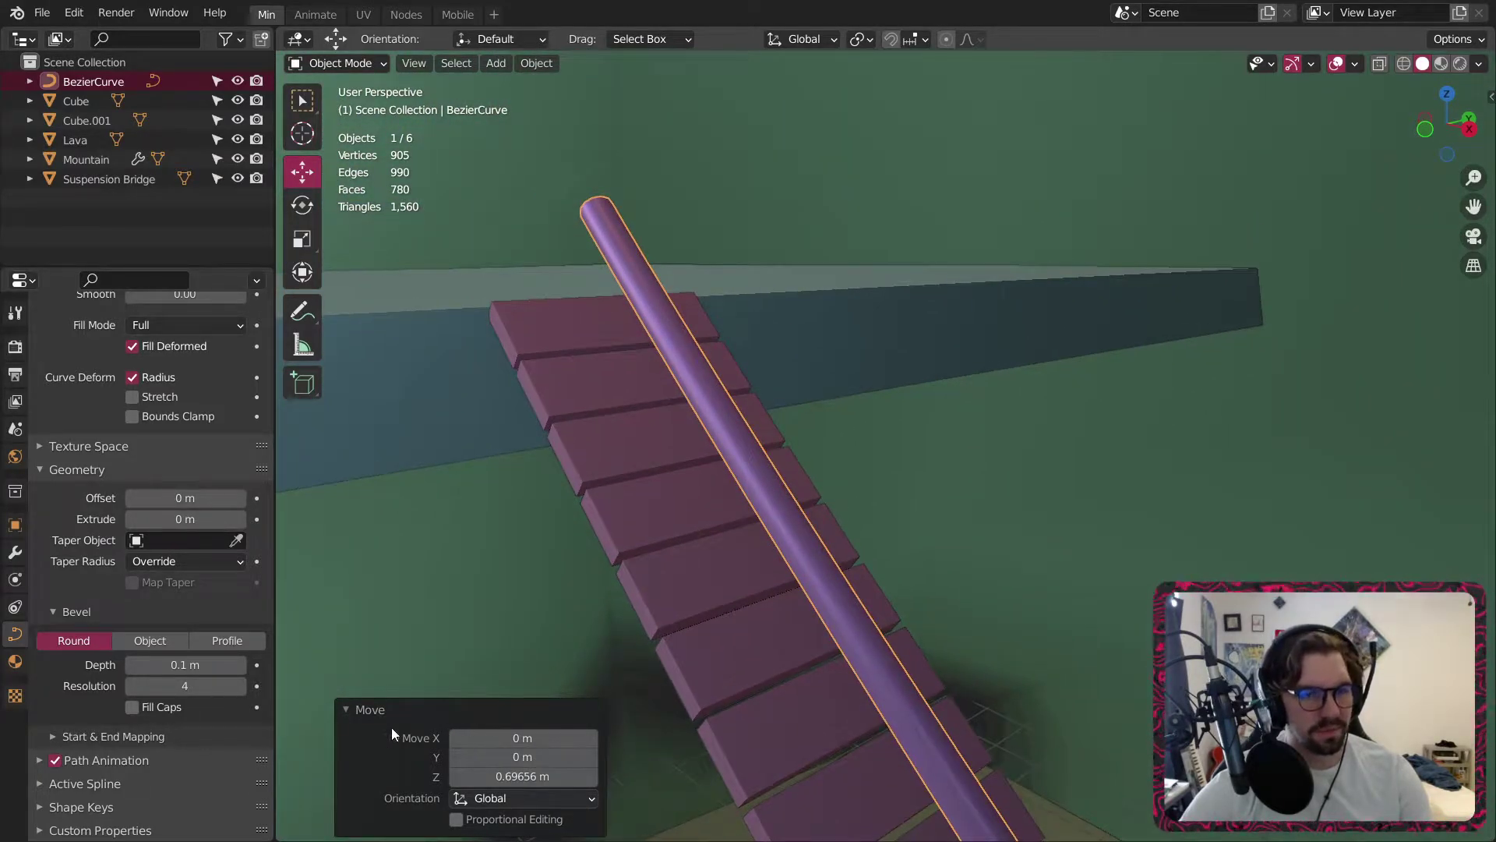
Set the BezierCurve's round bevel depth to 0.03 m to form a thin rope.
{"action": "left_click", "coordinate": [155, 665]}
{"action": "key", "text": "ctrl+a"}
{"action": "type", "text": "."}
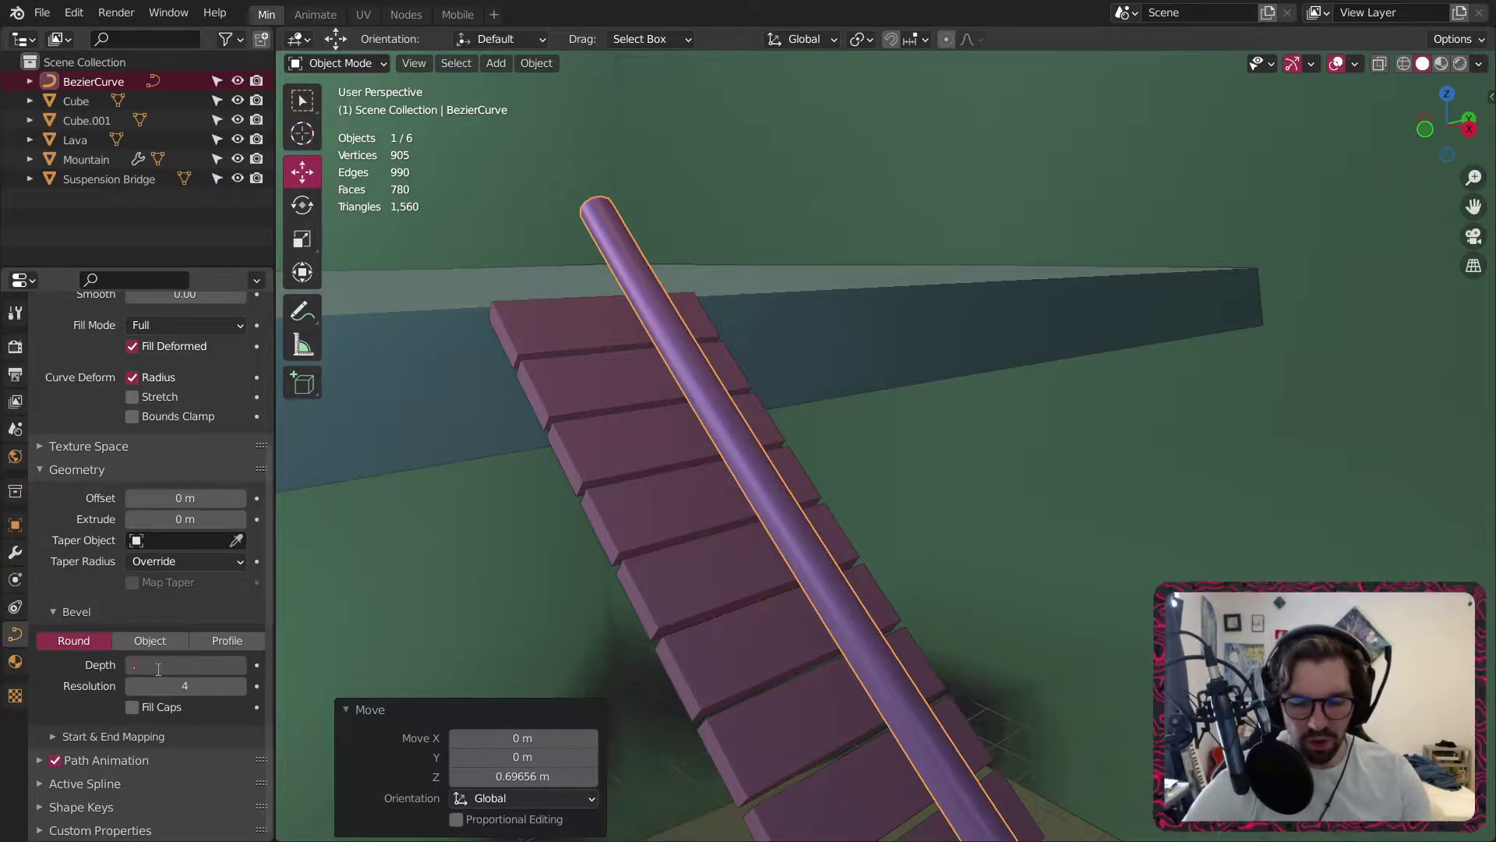
{"action": "type", "text": "03"}
{"action": "key", "text": "Return"}
Move the rope curve about -0.535 m along Y to the side edge of the planks.
{"action": "middle_click_drag", "start_coordinate": [624, 374], "coordinate": [701, 367]}
{"action": "scroll", "coordinate": [648, 537], "scroll_direction": "down", "scroll_amount": 6}
{"action": "middle_click_drag", "start_coordinate": [649, 538], "coordinate": [731, 502], "text": "shift"}
{"action": "scroll", "coordinate": [731, 503], "scroll_direction": "up", "scroll_amount": 4}
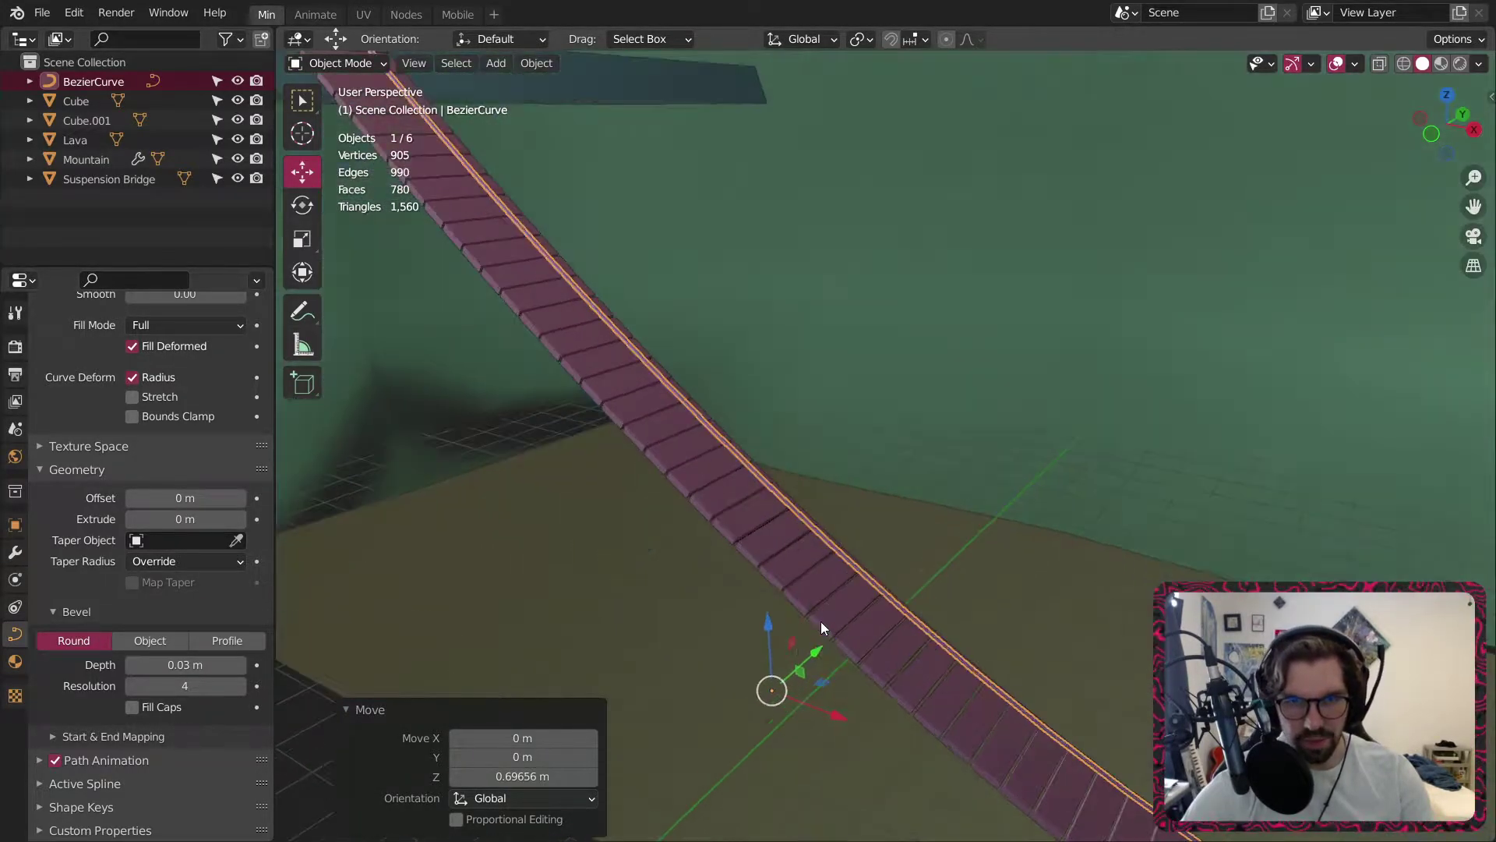
{"action": "middle_click_drag", "start_coordinate": [820, 621], "coordinate": [942, 600]}
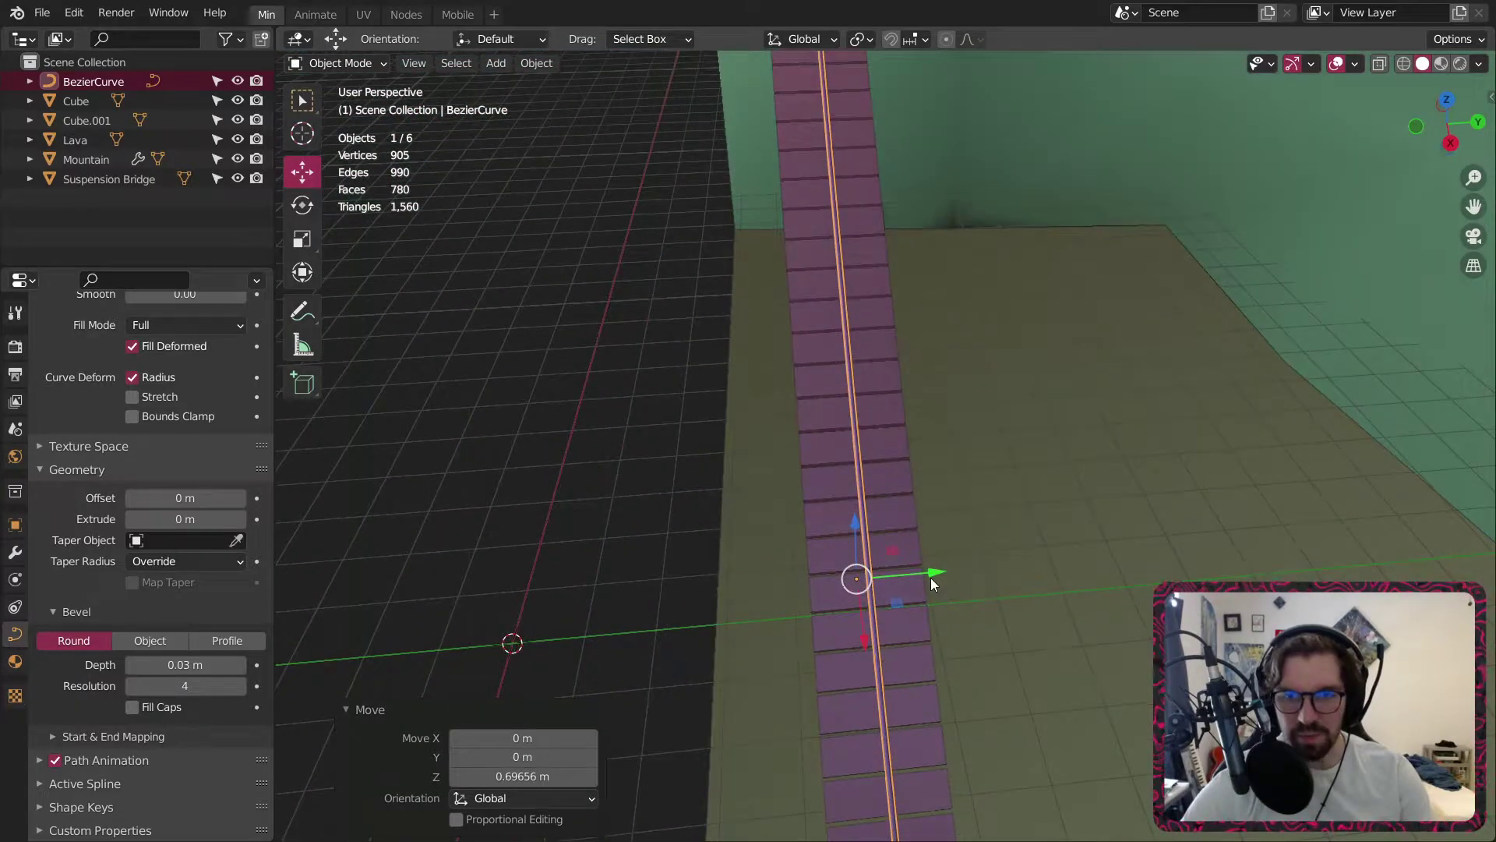
{"action": "left_click_drag", "start_coordinate": [932, 577], "coordinate": [861, 607]}
{"action": "scroll", "coordinate": [861, 607], "scroll_direction": "up", "scroll_amount": 2}
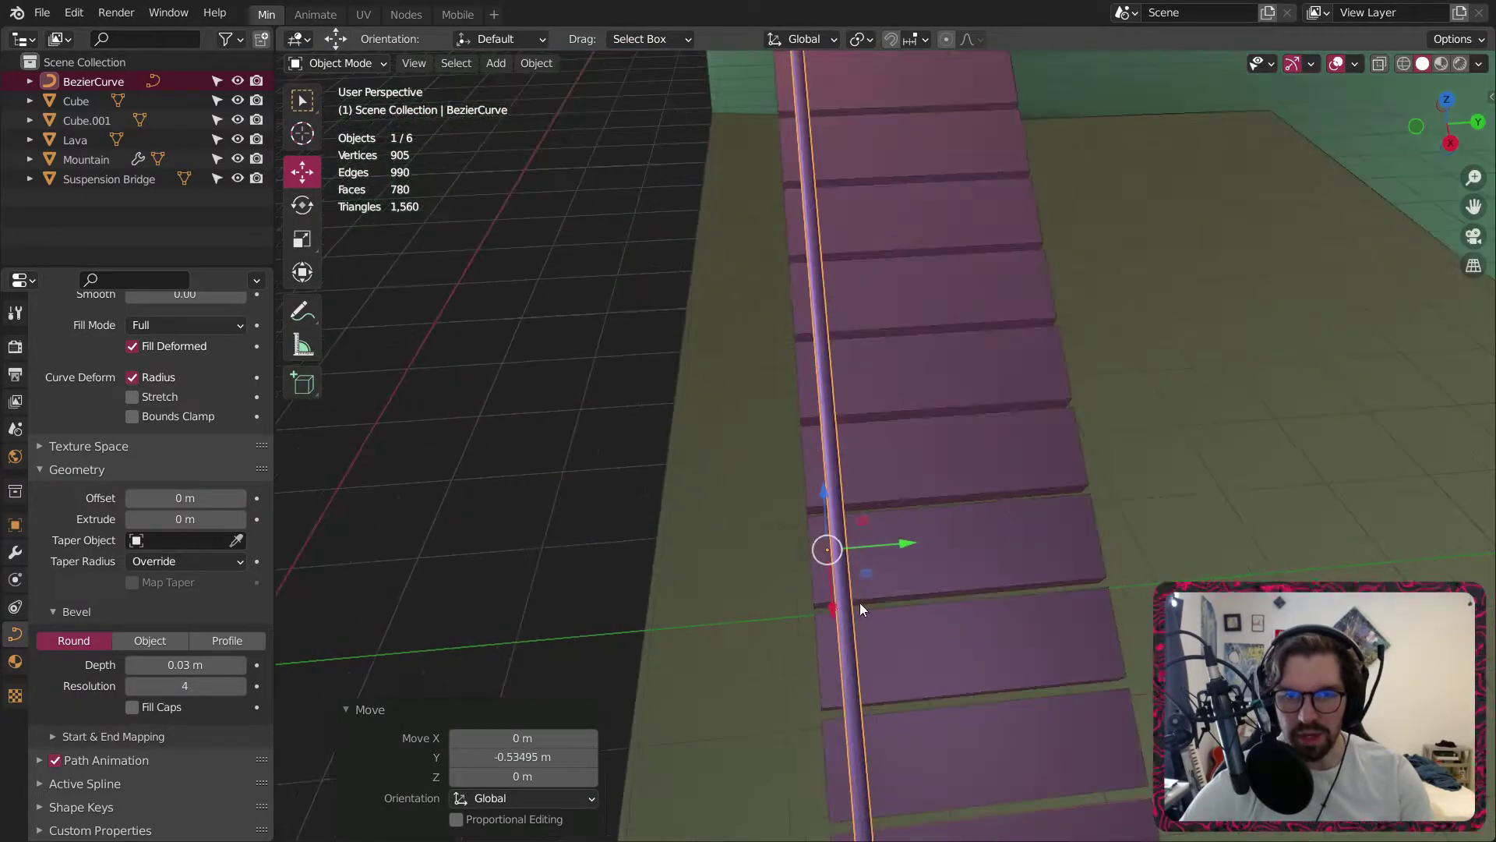
{"action": "mouse_move", "coordinate": [860, 607]}
{"action": "middle_mouse_down"}
{"action": "mouse_move", "coordinate": [816, 617]}
{"action": "mouse_move", "coordinate": [1059, 553]}
{"action": "mouse_move", "coordinate": [909, 583]}
{"action": "mouse_move", "coordinate": [1066, 530]}
{"action": "mouse_move", "coordinate": [1064, 484]}
{"action": "mouse_move", "coordinate": [1003, 578]}
{"action": "mouse_move", "coordinate": [1042, 569]}
{"action": "mouse_move", "coordinate": [993, 551]}
{"action": "mouse_move", "coordinate": [1032, 643]}
{"action": "mouse_move", "coordinate": [1047, 532]}
{"action": "mouse_move", "coordinate": [765, 527]}
{"action": "mouse_move", "coordinate": [867, 661]}
{"action": "mouse_move", "coordinate": [878, 653]}
{"action": "mouse_move", "coordinate": [846, 595]}
{"action": "mouse_move", "coordinate": [853, 631]}
{"action": "middle_mouse_up"}
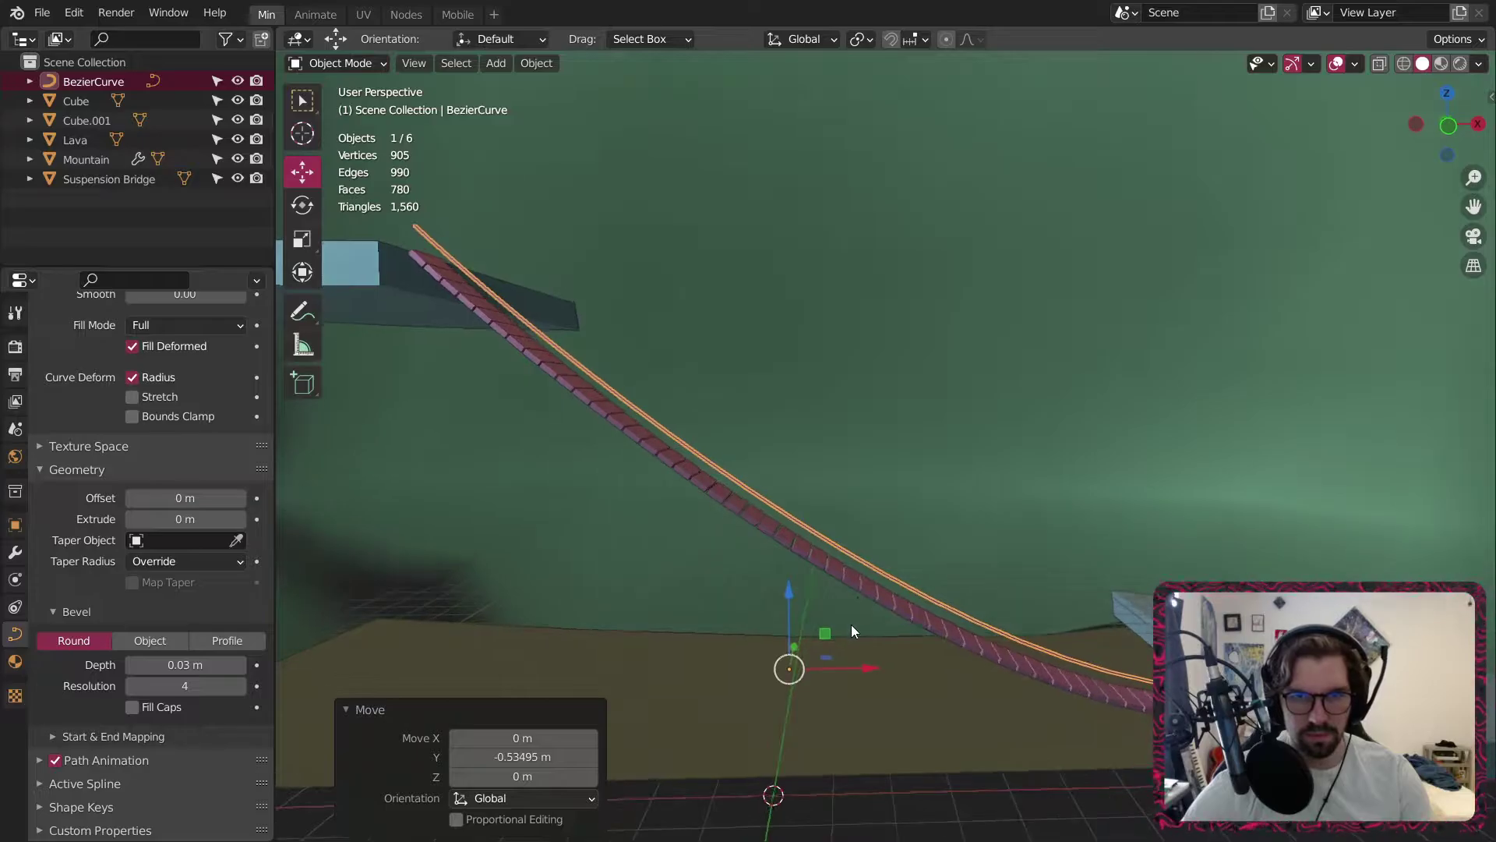
Scale the rope curve along X only, with a factor of 1.01.
{"action": "key", "text": "s"}
{"action": "right_click", "coordinate": [857, 626]}
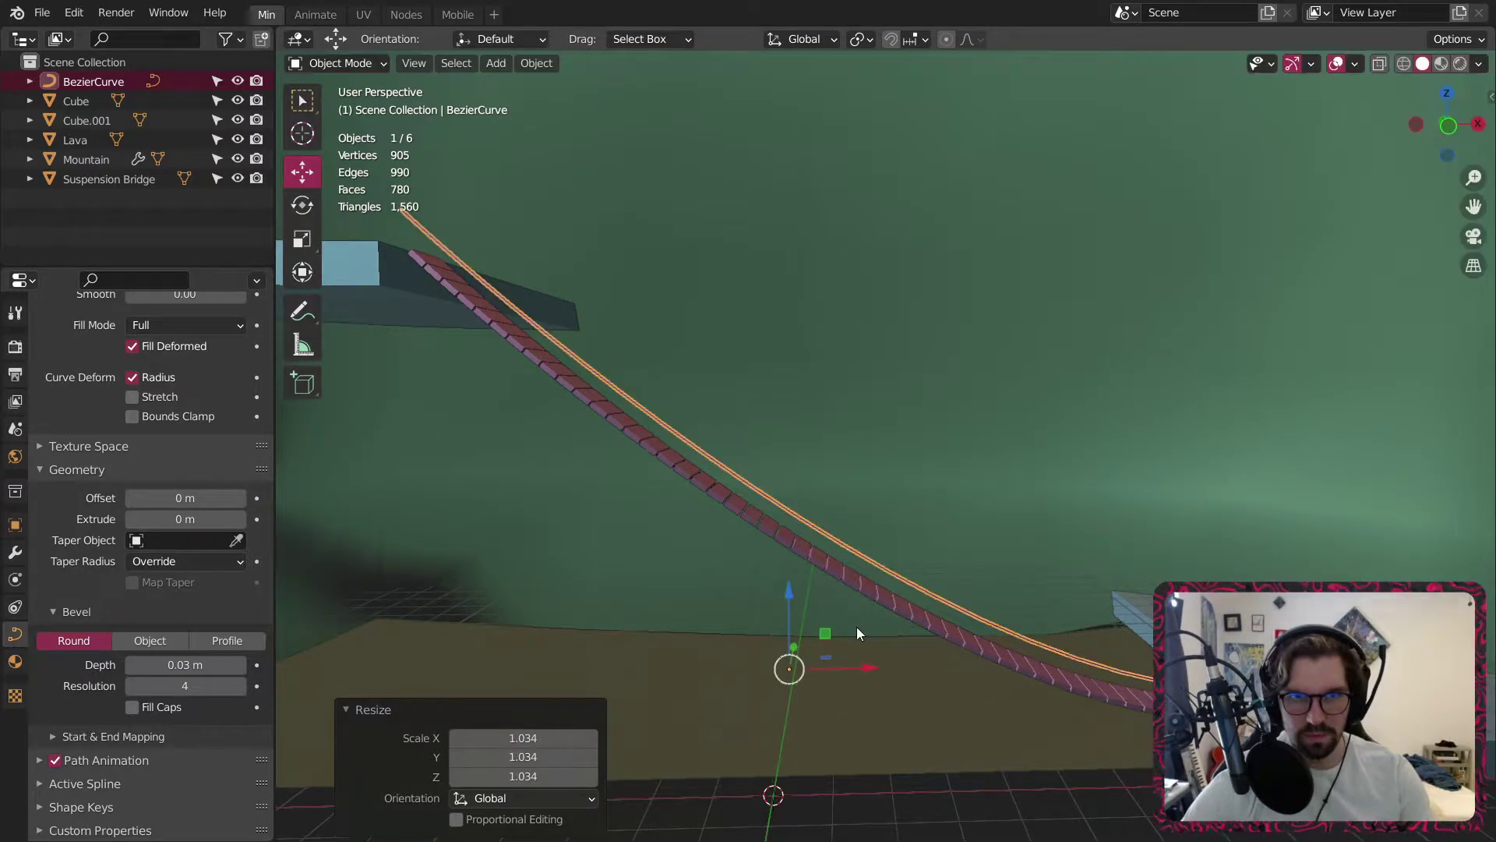
{"action": "left_click", "coordinate": [303, 241]}
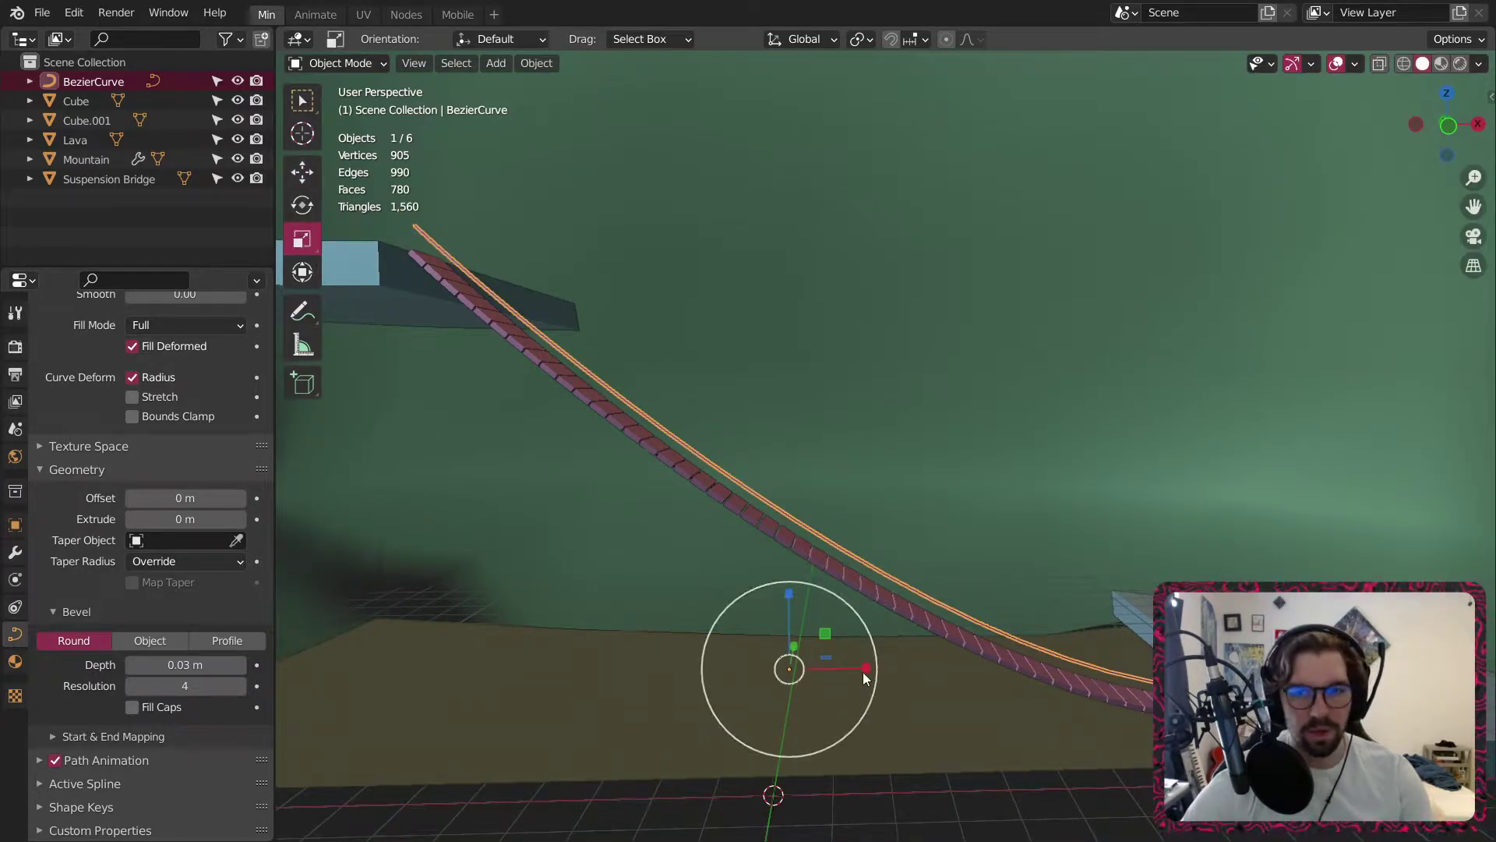
{"action": "left_click_drag", "start_coordinate": [868, 671], "coordinate": [877, 671]}
{"action": "left_click", "coordinate": [550, 738]}
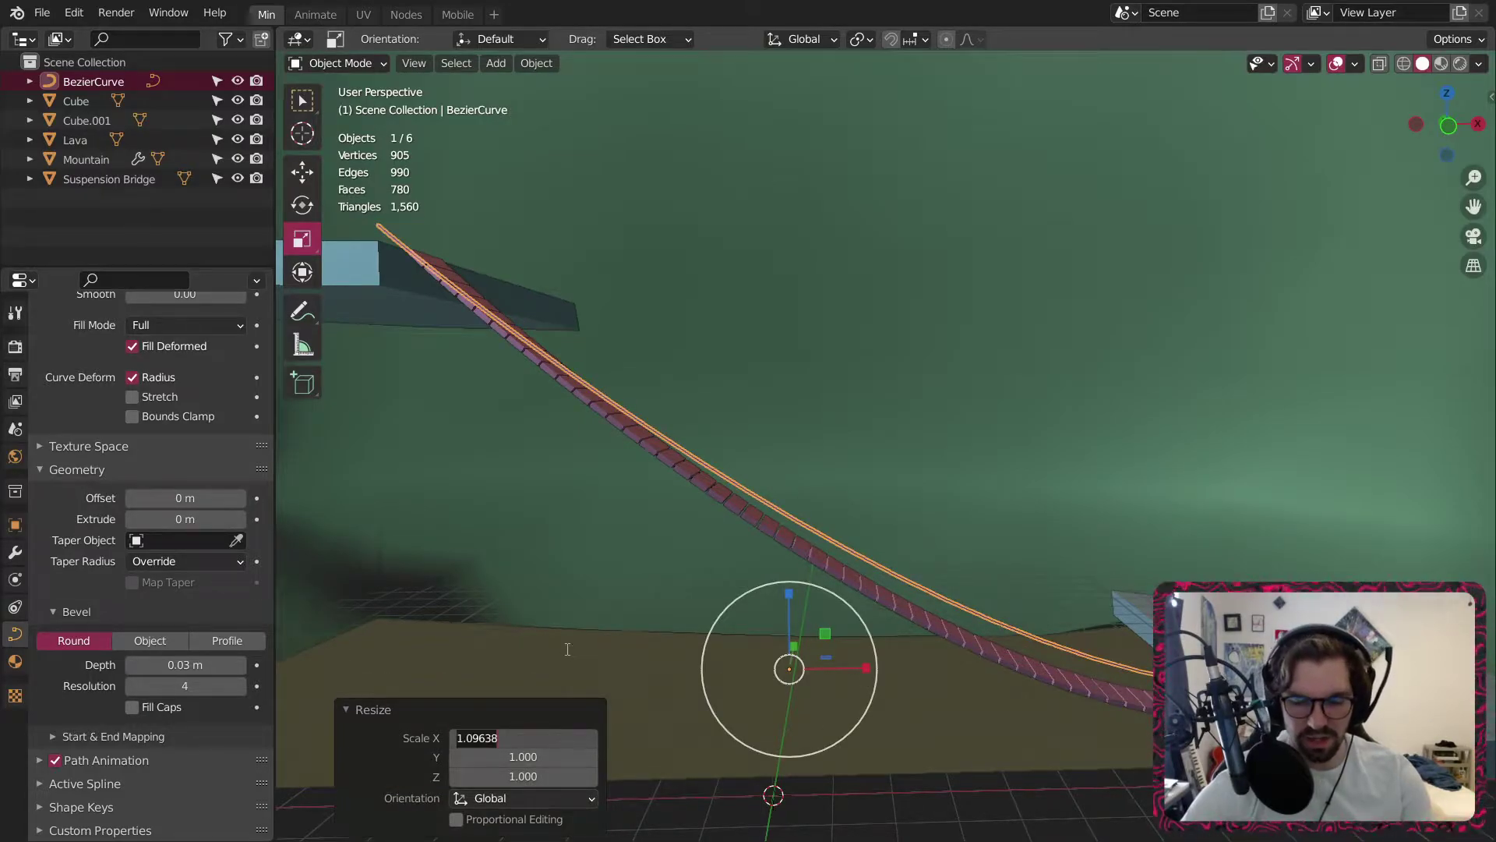
{"action": "type", "text": "1.01"}
{"action": "key", "text": "Return"}
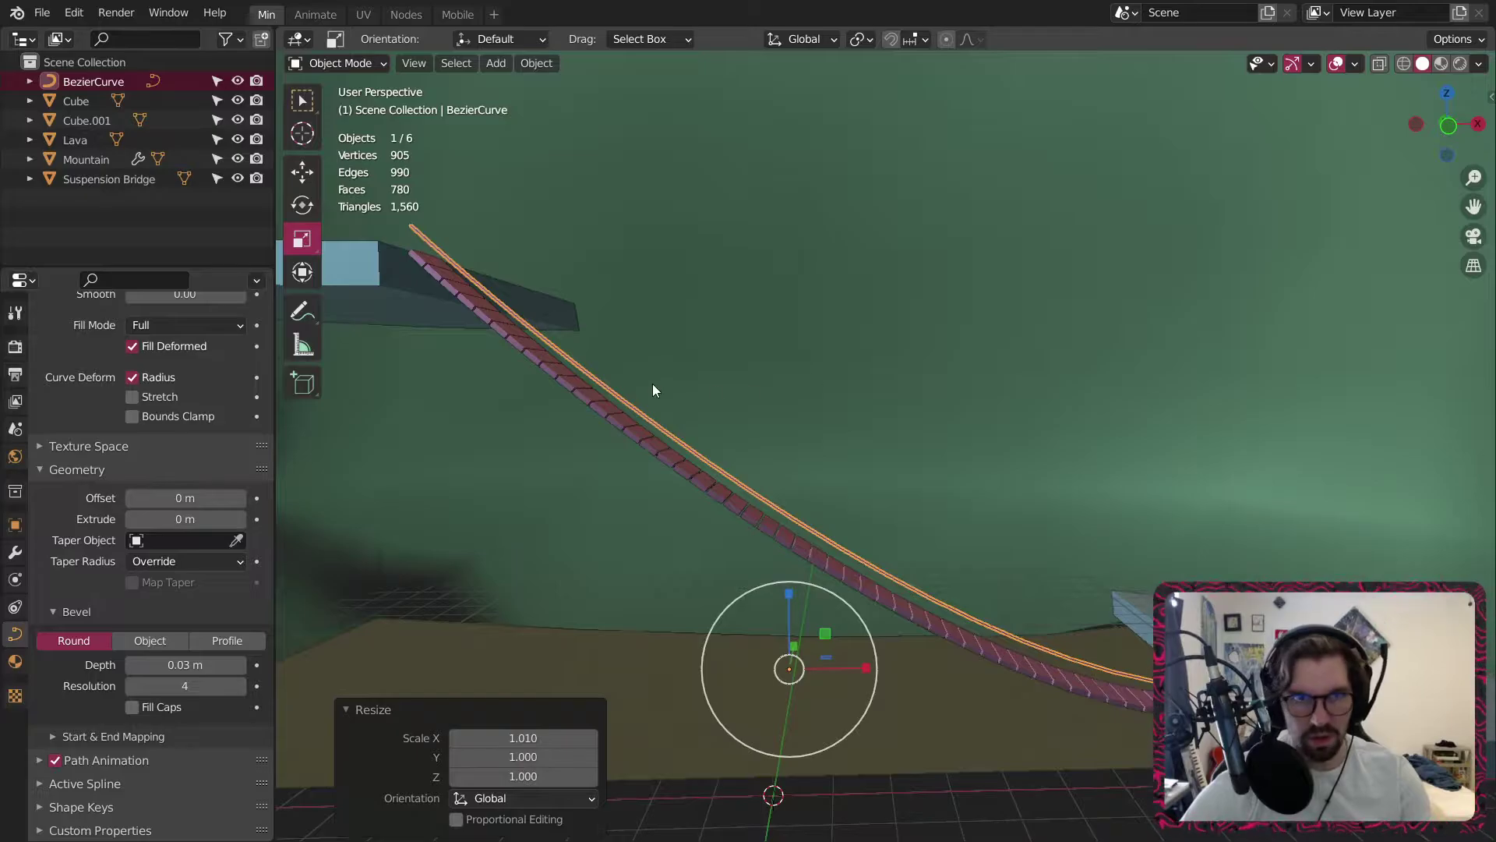
Increase the rope curve's X resize factor to 1.02 and check both ends against the platforms.
{"action": "middle_click_drag", "start_coordinate": [652, 384], "coordinate": [545, 286], "text": "shift"}
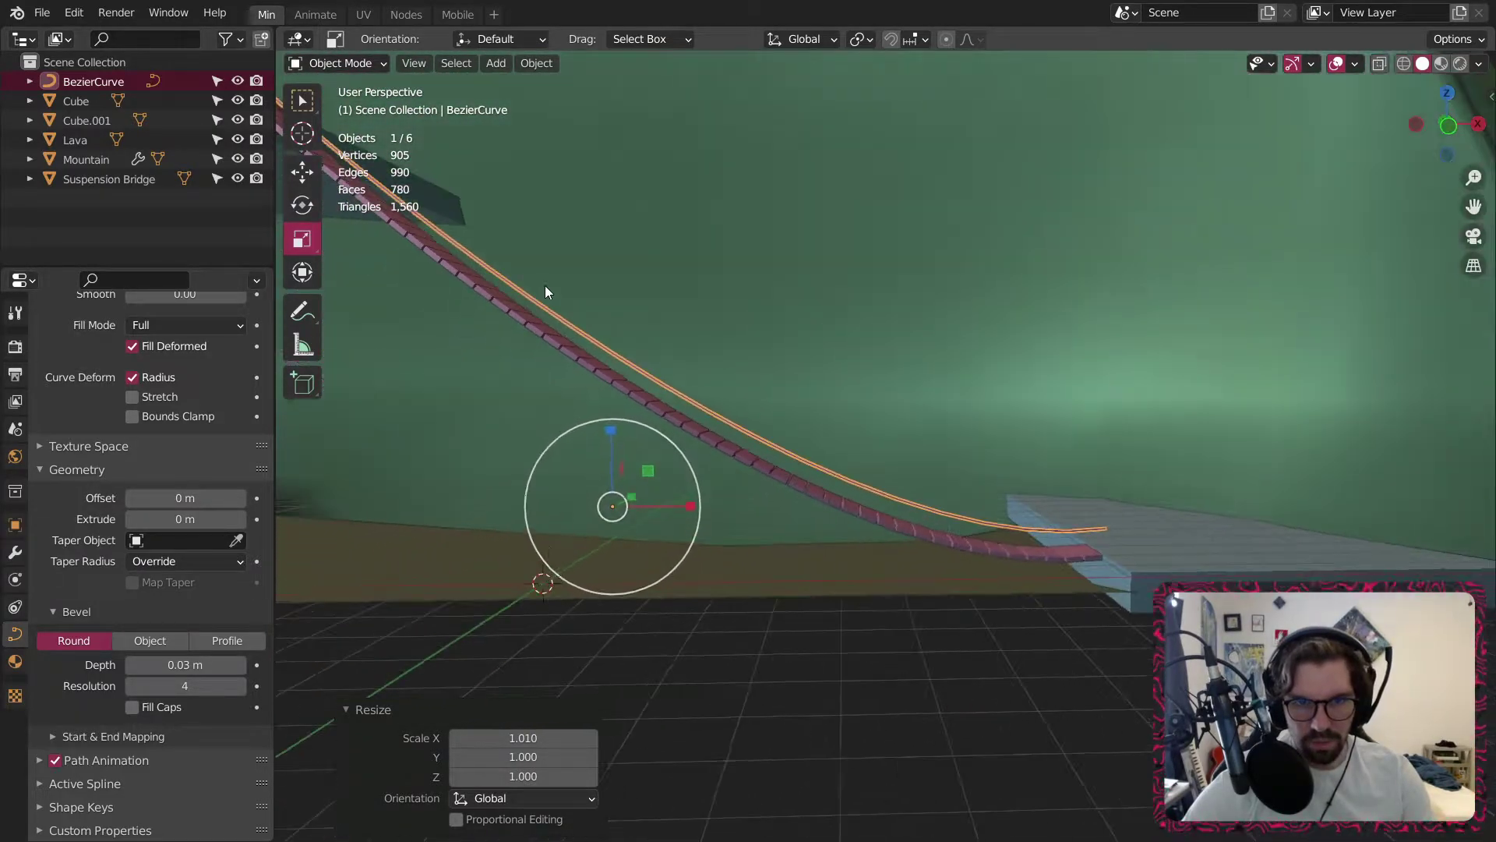
{"action": "left_click", "coordinate": [540, 737]}
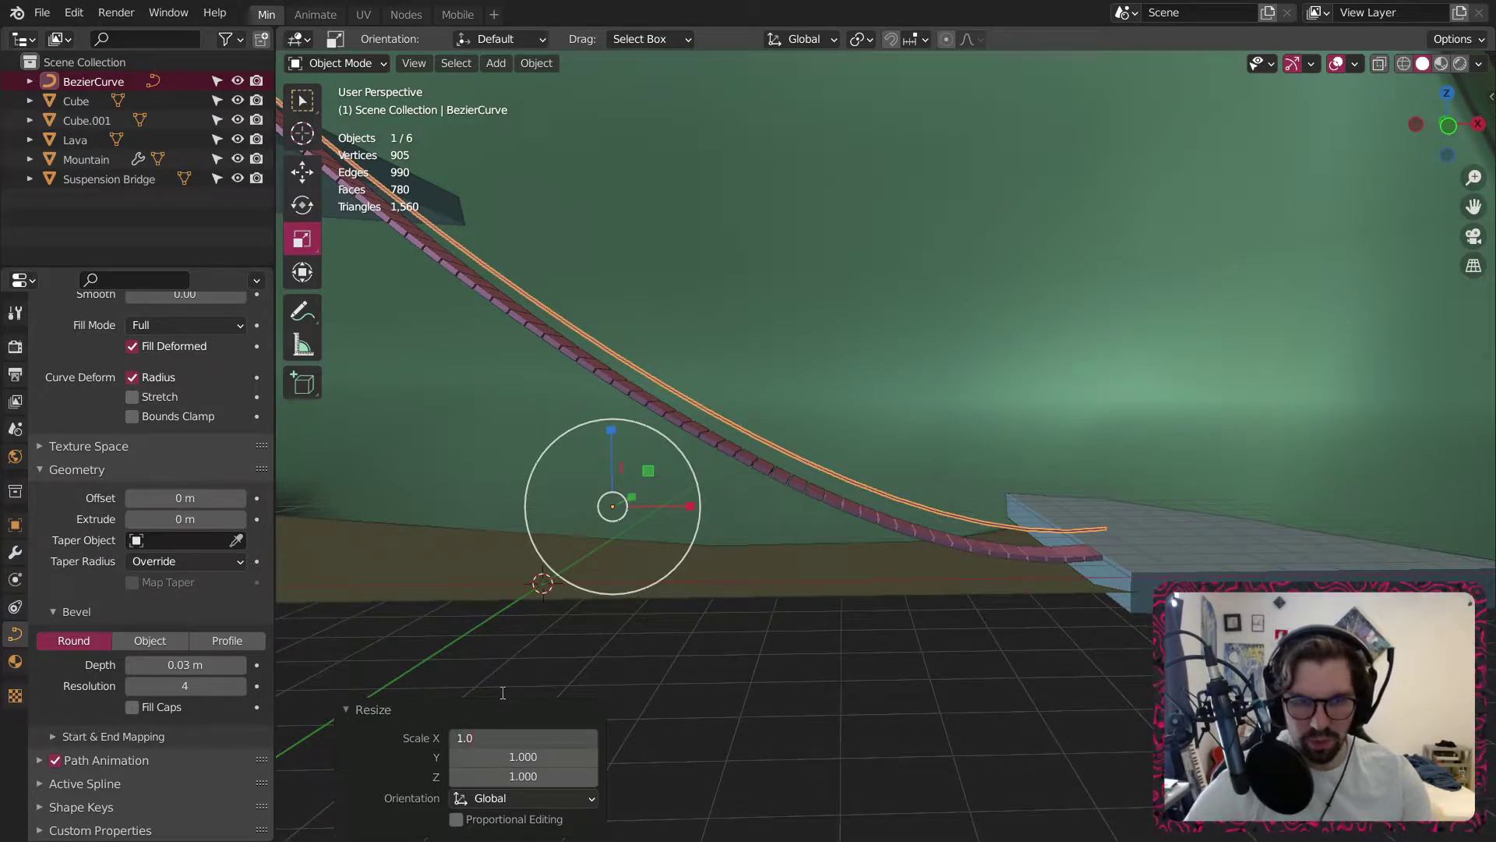
{"action": "key", "text": "Return"}
{"action": "middle_click_drag", "start_coordinate": [502, 692], "coordinate": [948, 375], "text": "shift"}
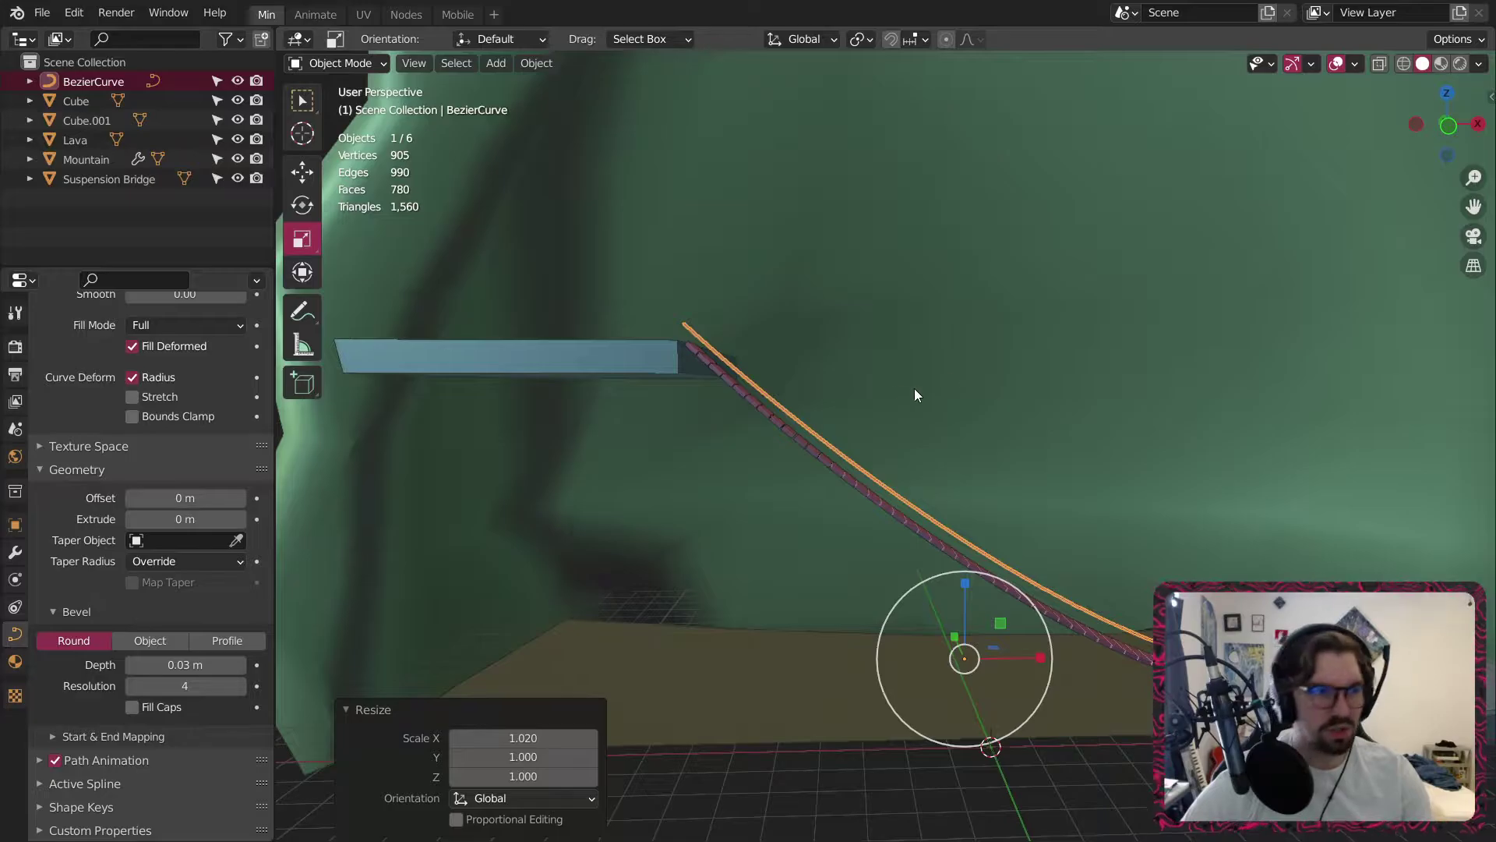
Add a Mirror modifier to the BezierCurve rope beside the bridge planks.
{"action": "scroll", "coordinate": [922, 527], "scroll_direction": "up", "scroll_amount": 5}
{"action": "middle_click_drag", "start_coordinate": [914, 527], "coordinate": [767, 524]}
{"action": "left_click", "coordinate": [925, 527]}
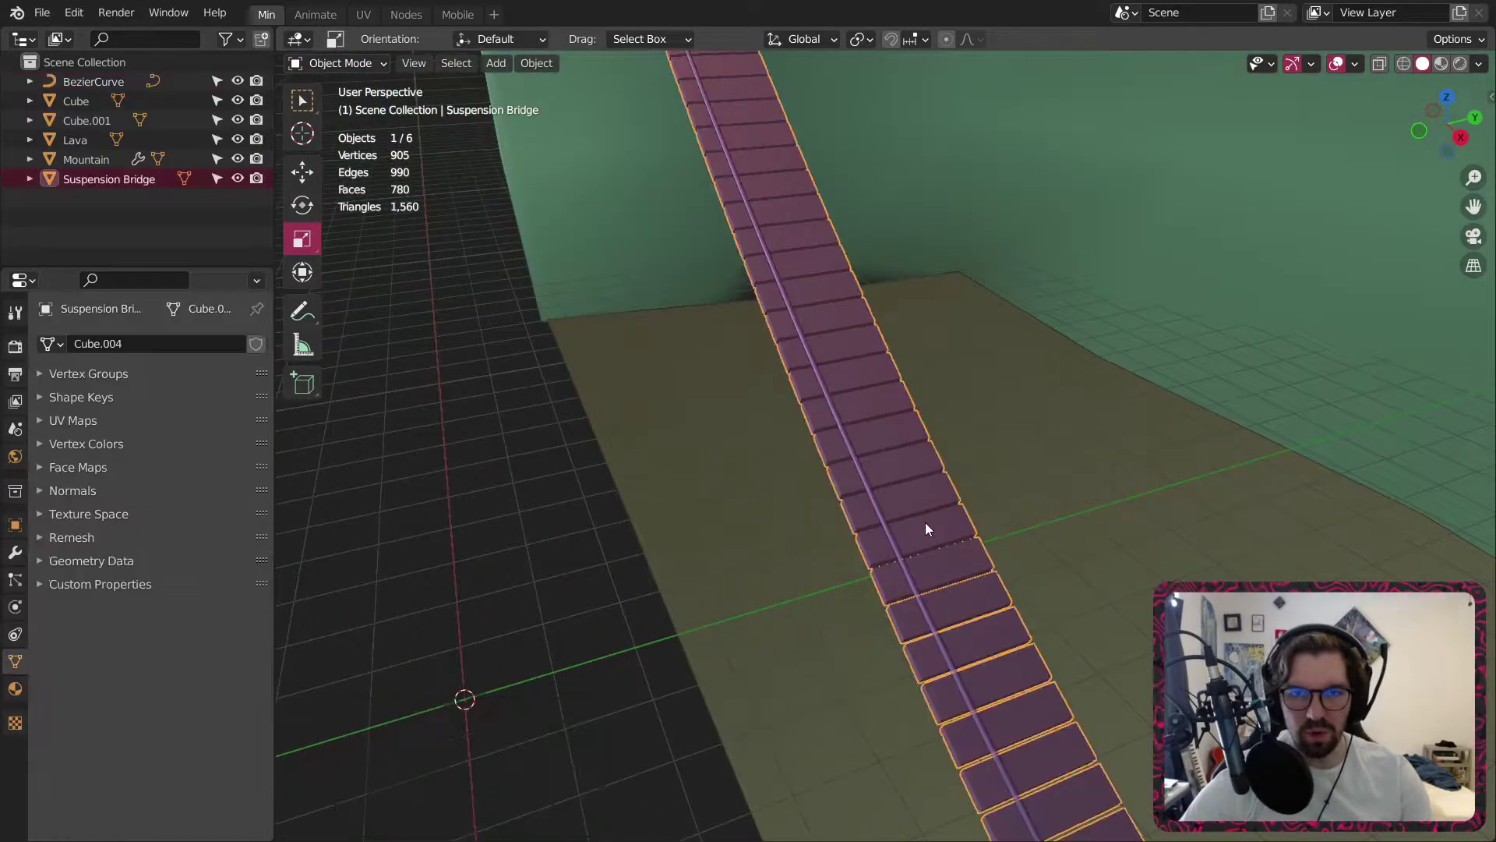
{"action": "left_click", "coordinate": [854, 461]}
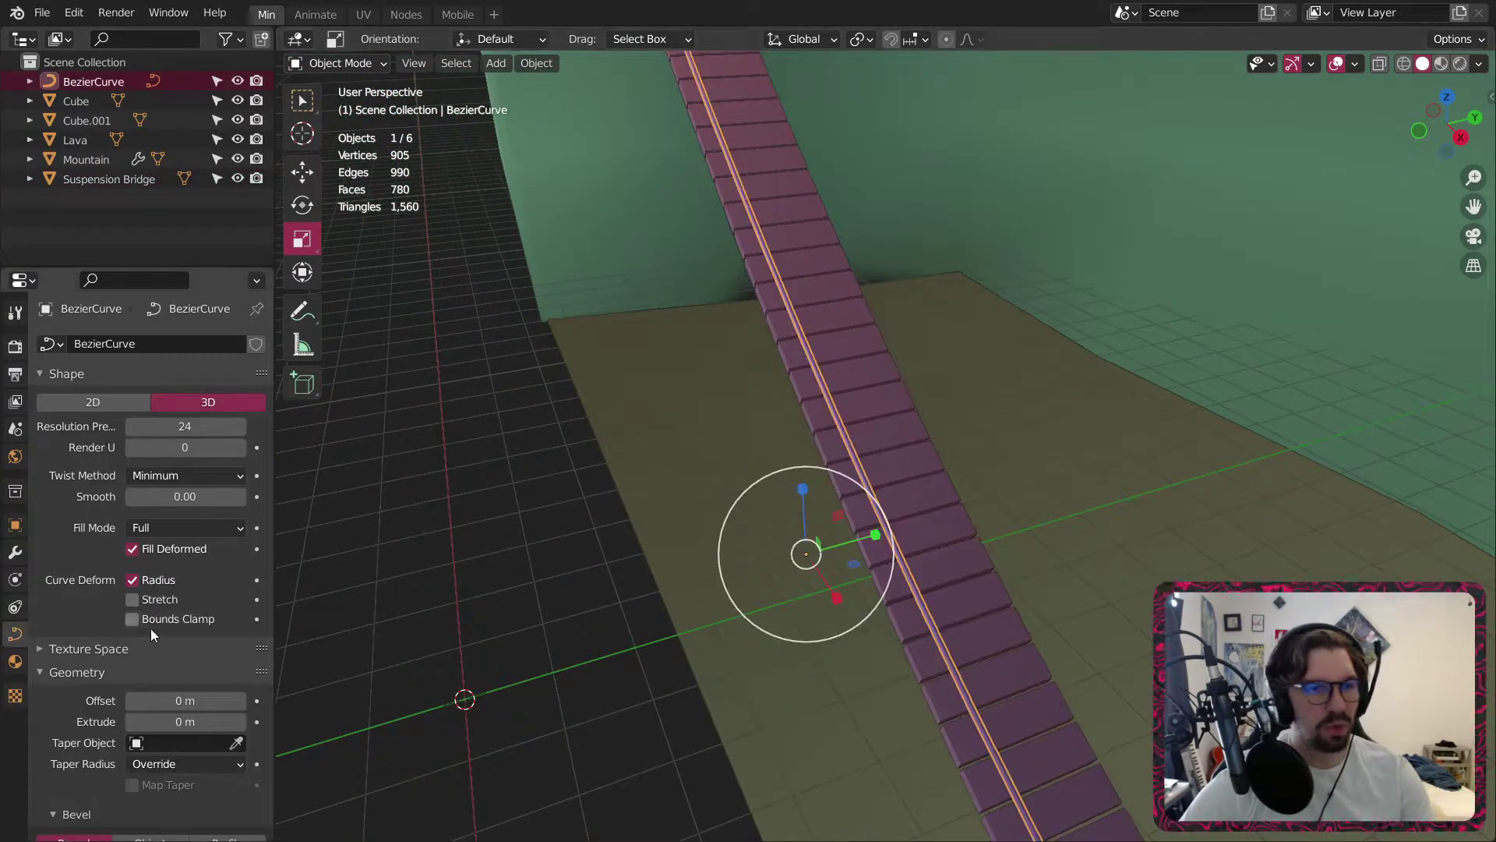
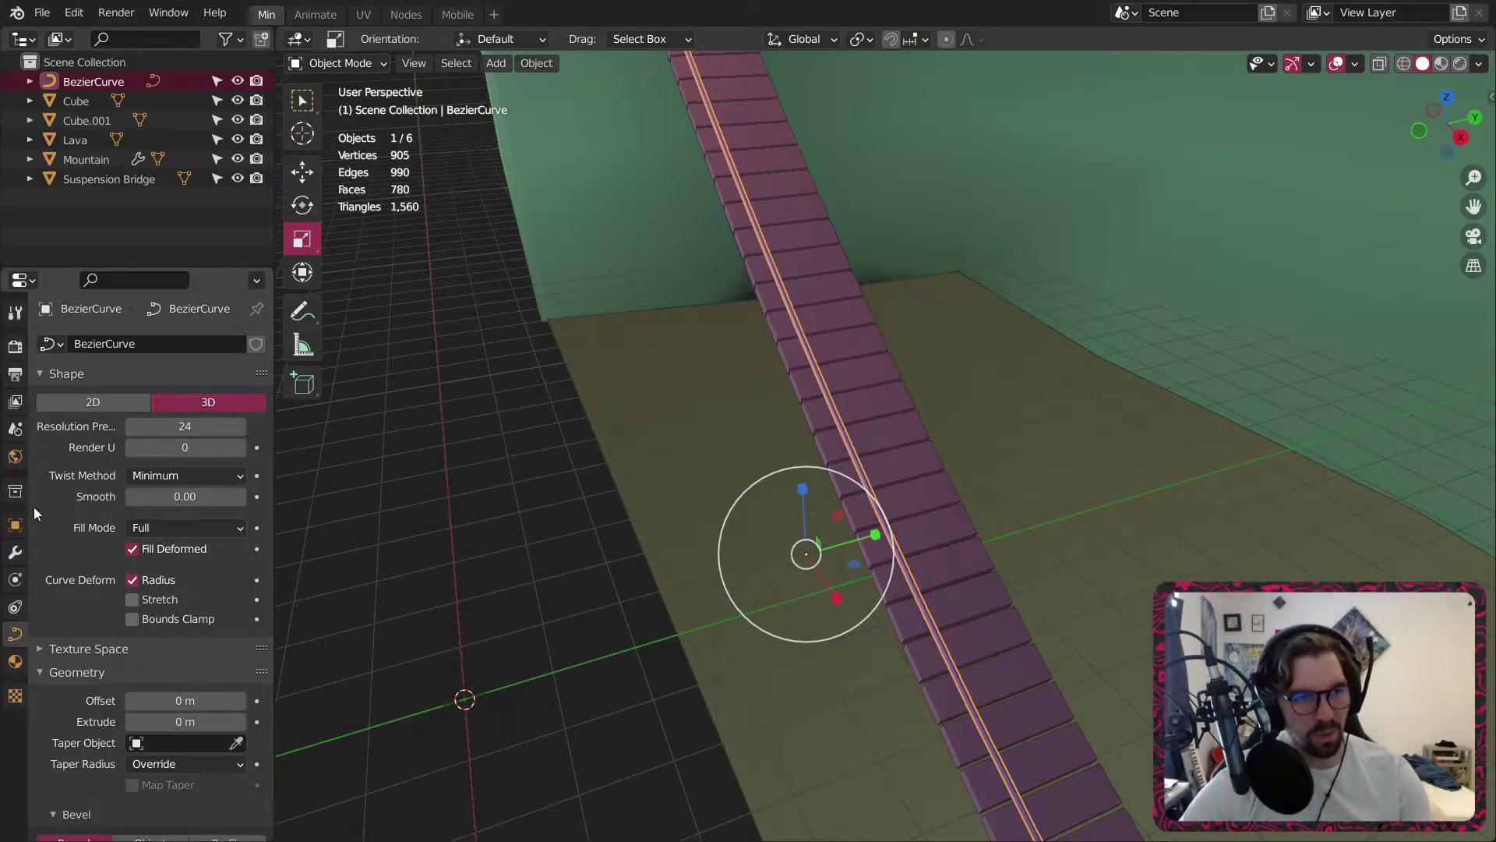
{"action": "left_click", "coordinate": [15, 525]}
{"action": "left_click", "coordinate": [13, 554]}
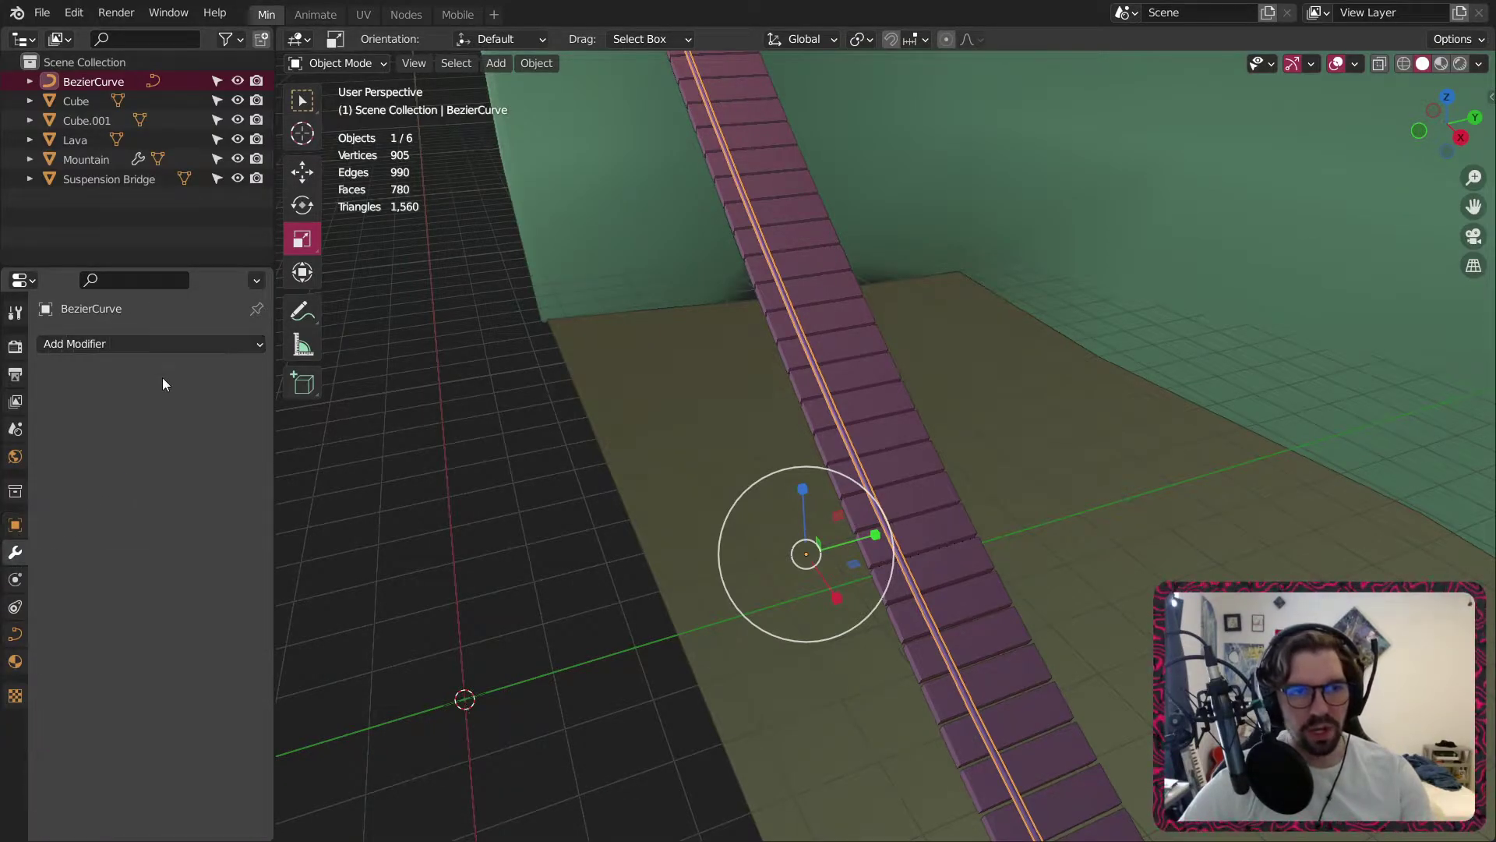
{"action": "left_click", "coordinate": [124, 349]}
{"action": "left_click", "coordinate": [260, 503]}
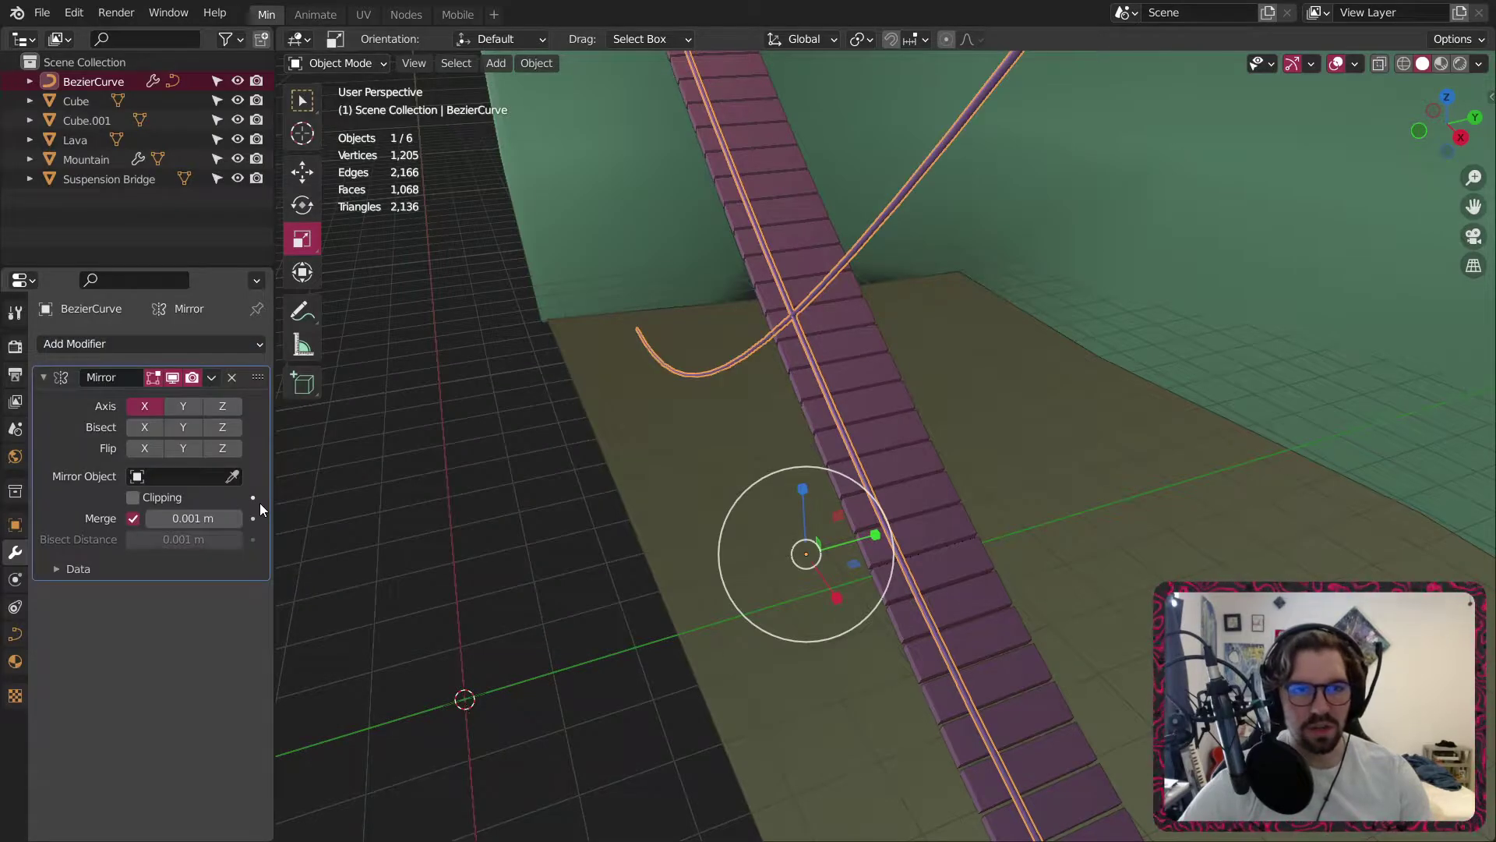
Mirror the rope across the Suspension Bridge object along the Y axis only, with X off.
{"action": "left_click", "coordinate": [209, 476]}
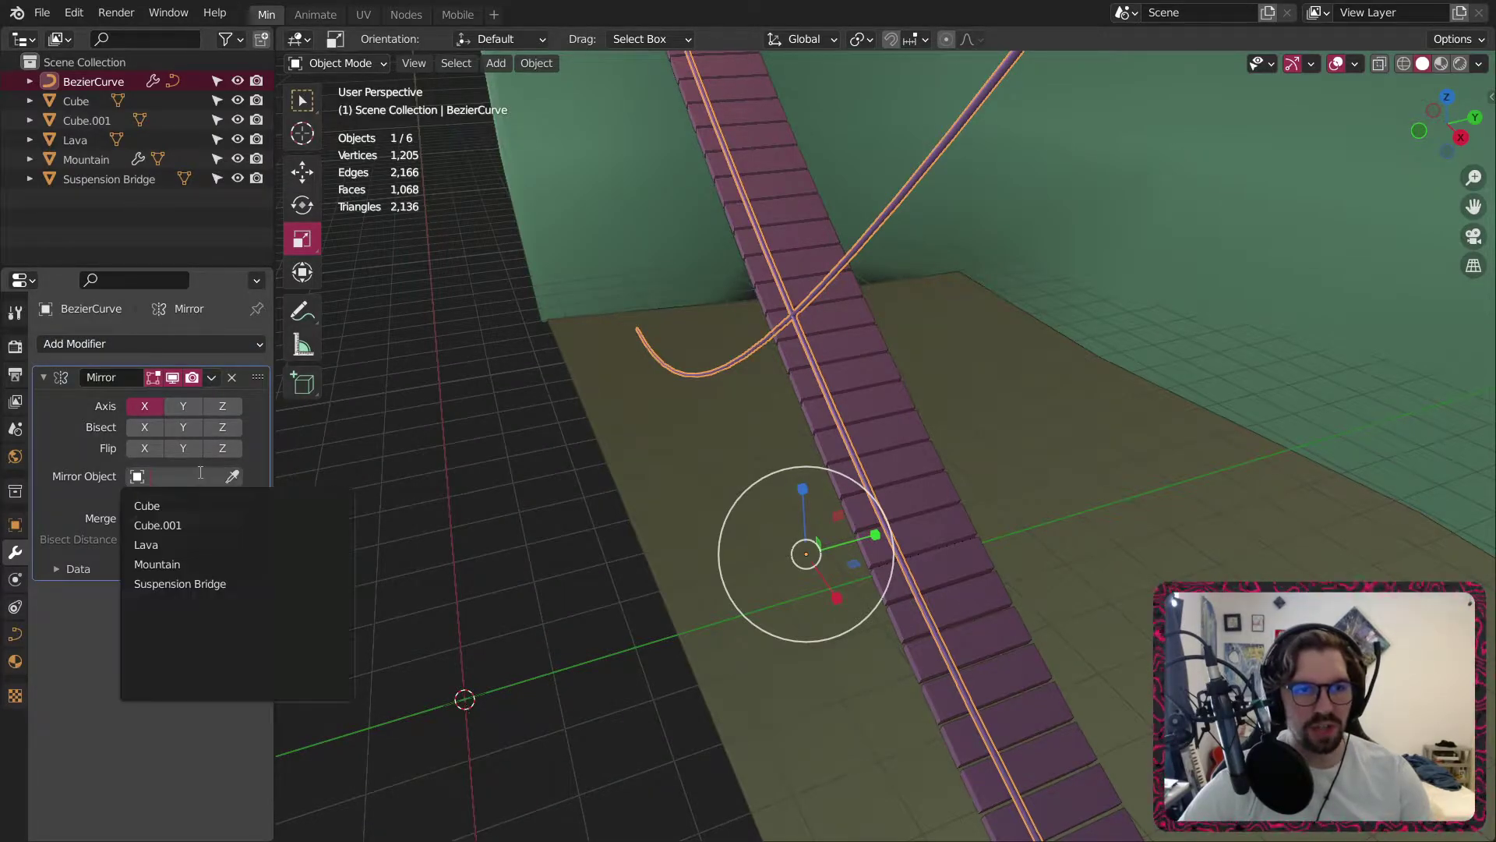
{"action": "left_click", "coordinate": [181, 583]}
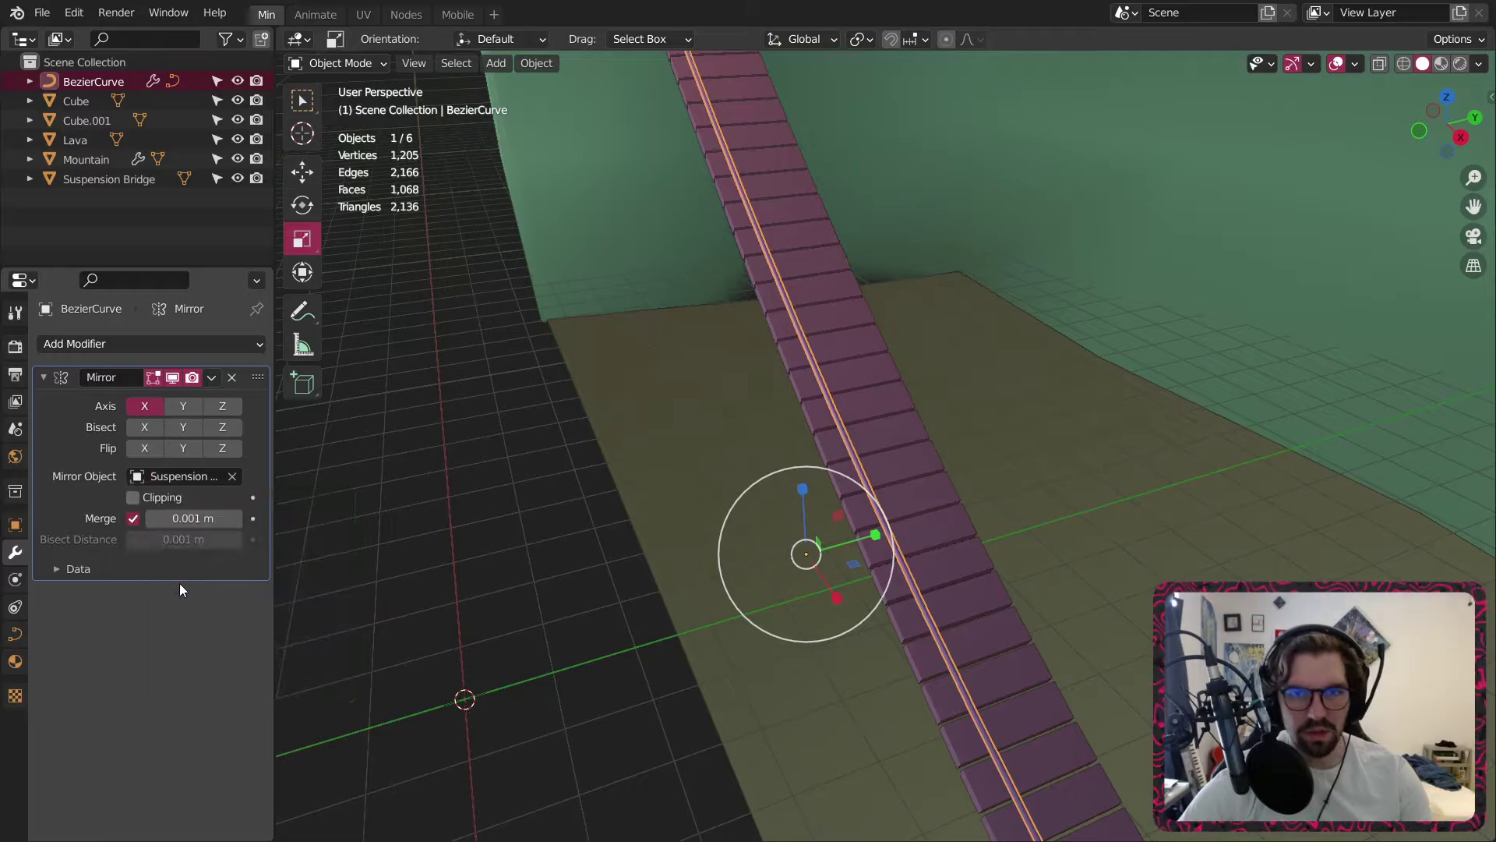
{"action": "left_click", "coordinate": [184, 405]}
{"action": "left_click", "coordinate": [153, 407]}
{"action": "middle_click_drag", "start_coordinate": [1224, 486], "coordinate": [690, 308]}
{"action": "scroll", "coordinate": [962, 286], "scroll_direction": "up", "scroll_amount": 6}
{"action": "left_click", "coordinate": [985, 722]}
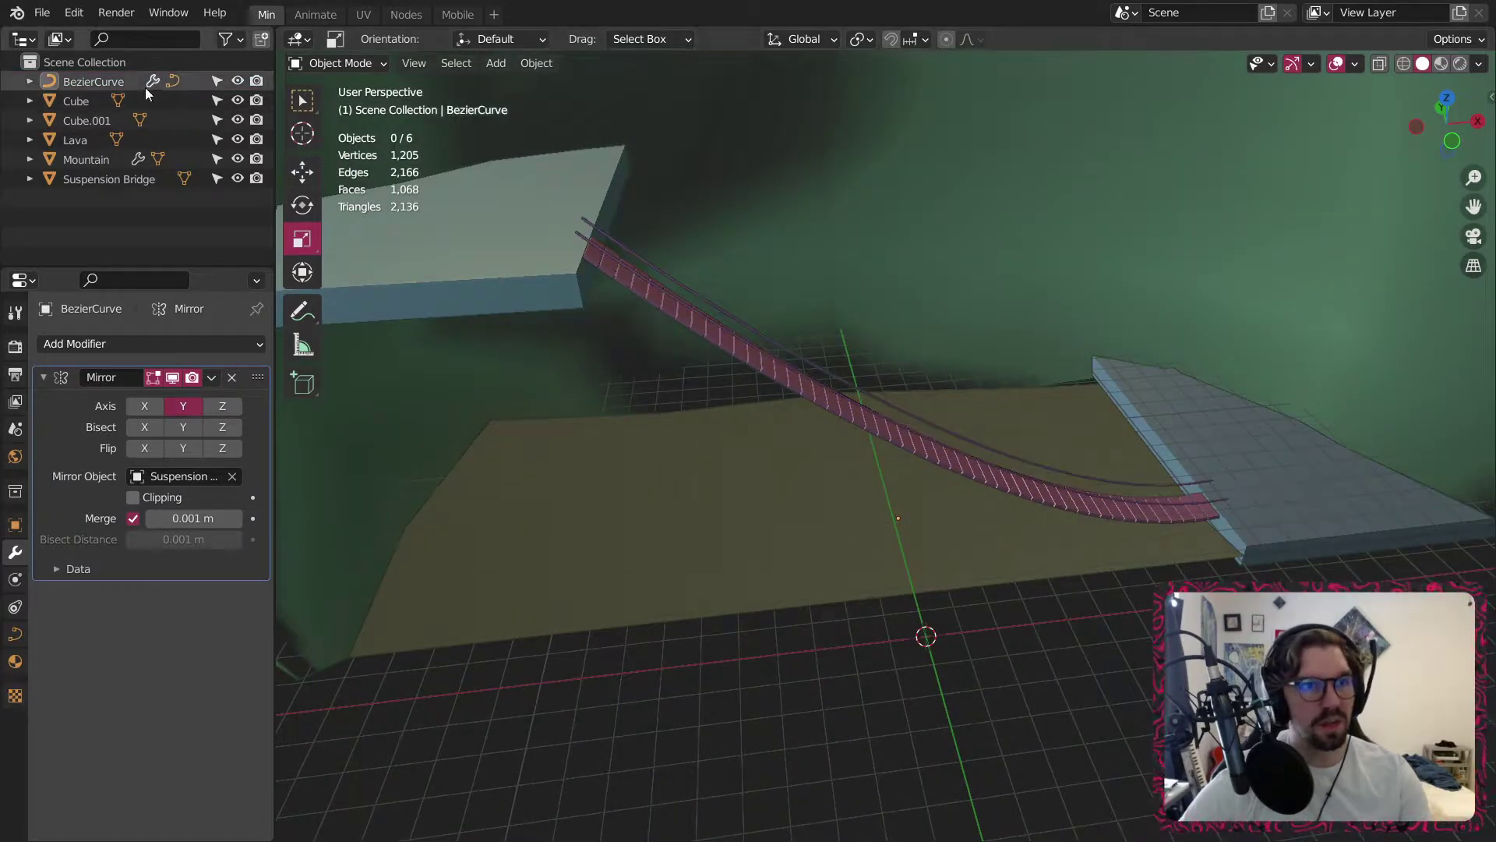
Rename the BezierCurve object Suspension Rope.
{"action": "left_click", "coordinate": [122, 82]}
{"action": "double_click", "coordinate": [122, 82]}
{"action": "type", "text": "Rope"}
{"action": "key", "text": "Return"}
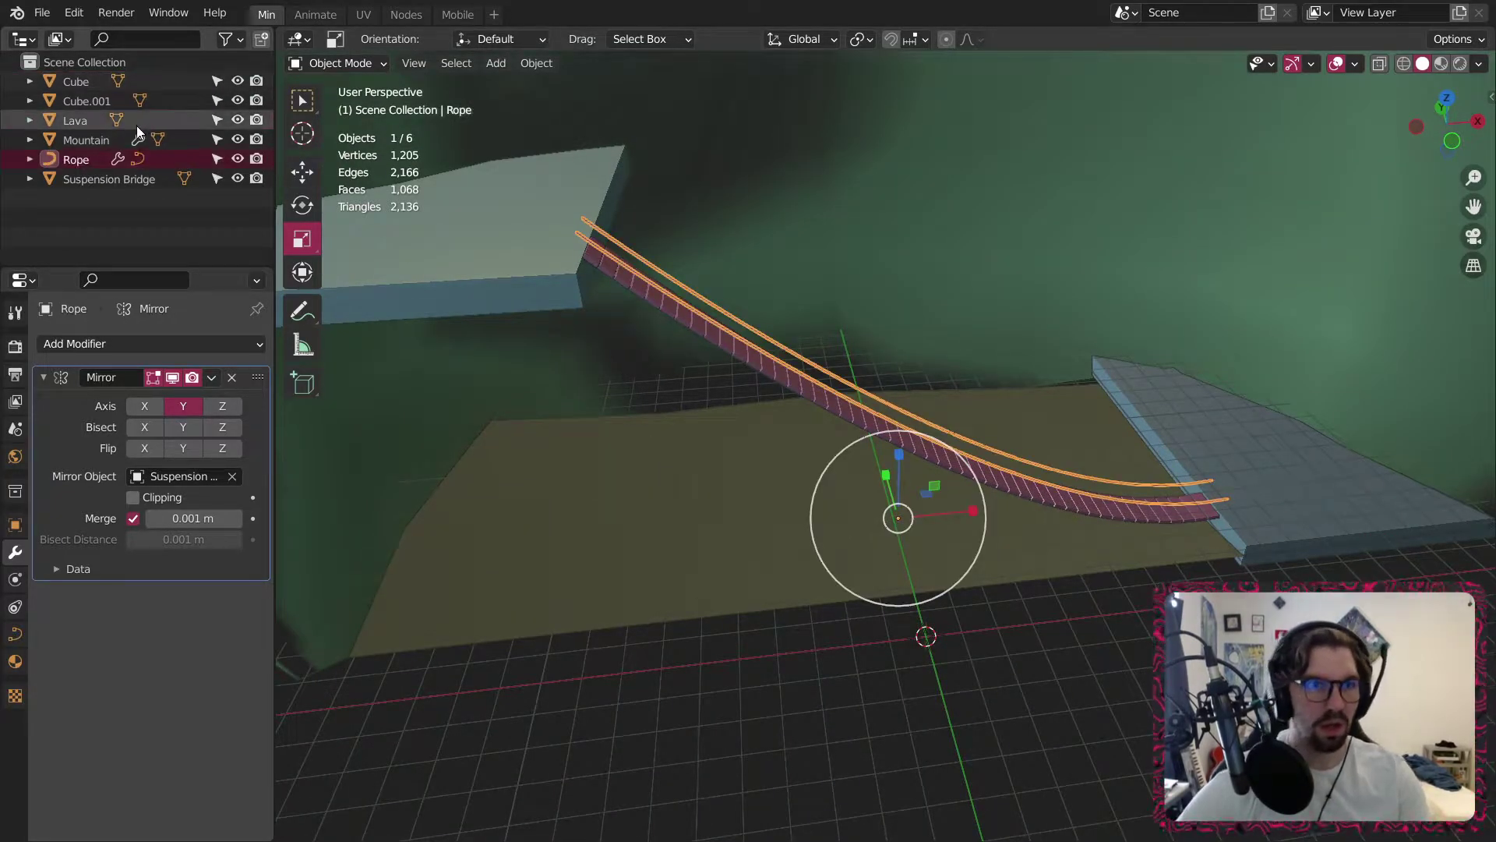
{"action": "double_click", "coordinate": [86, 159]}
{"action": "type", "text": "S"}
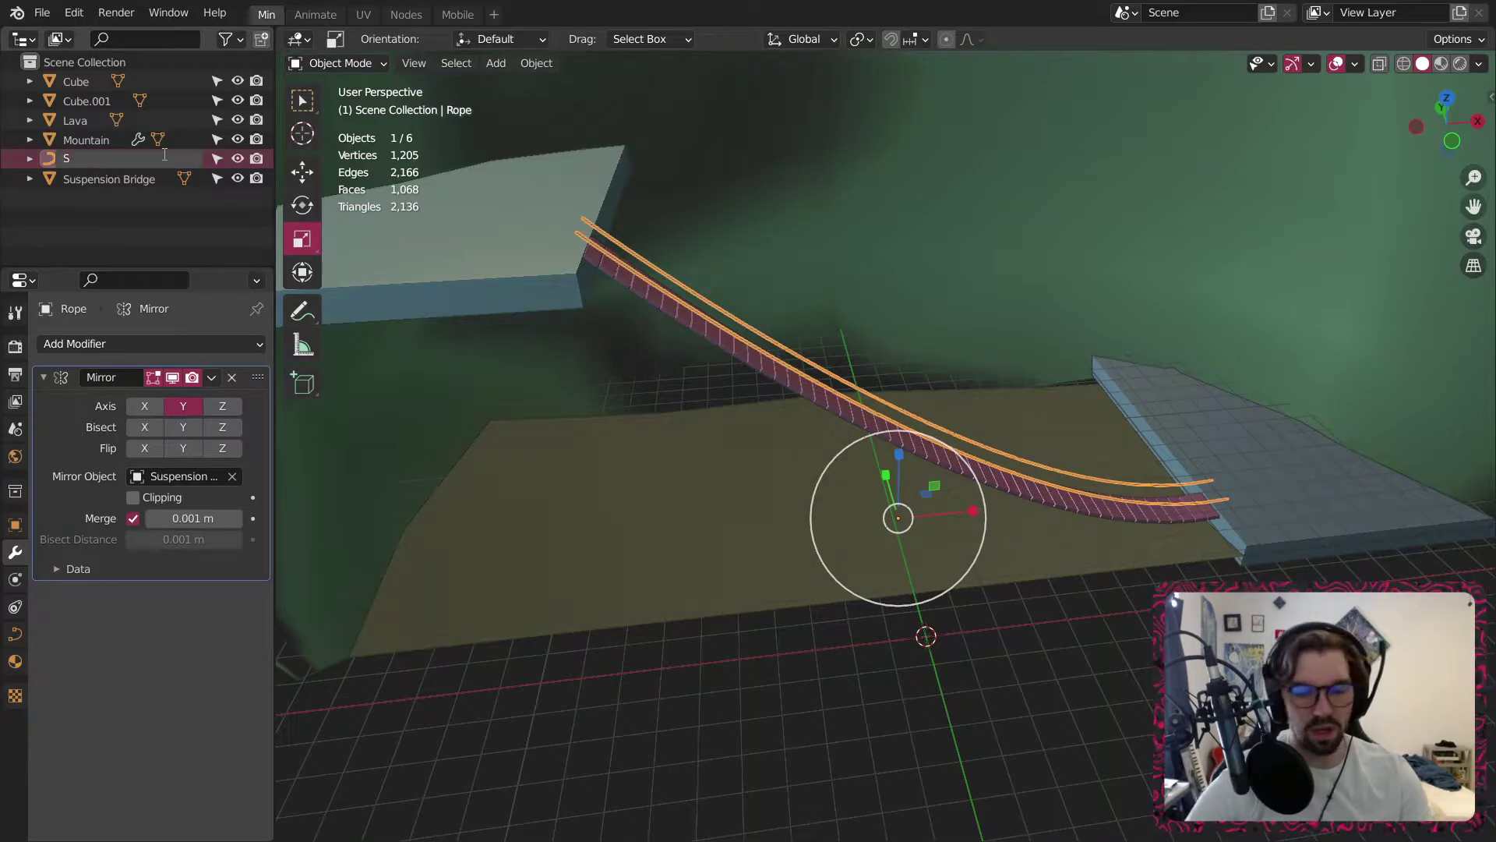
{"action": "type", "text": "uspension R"}
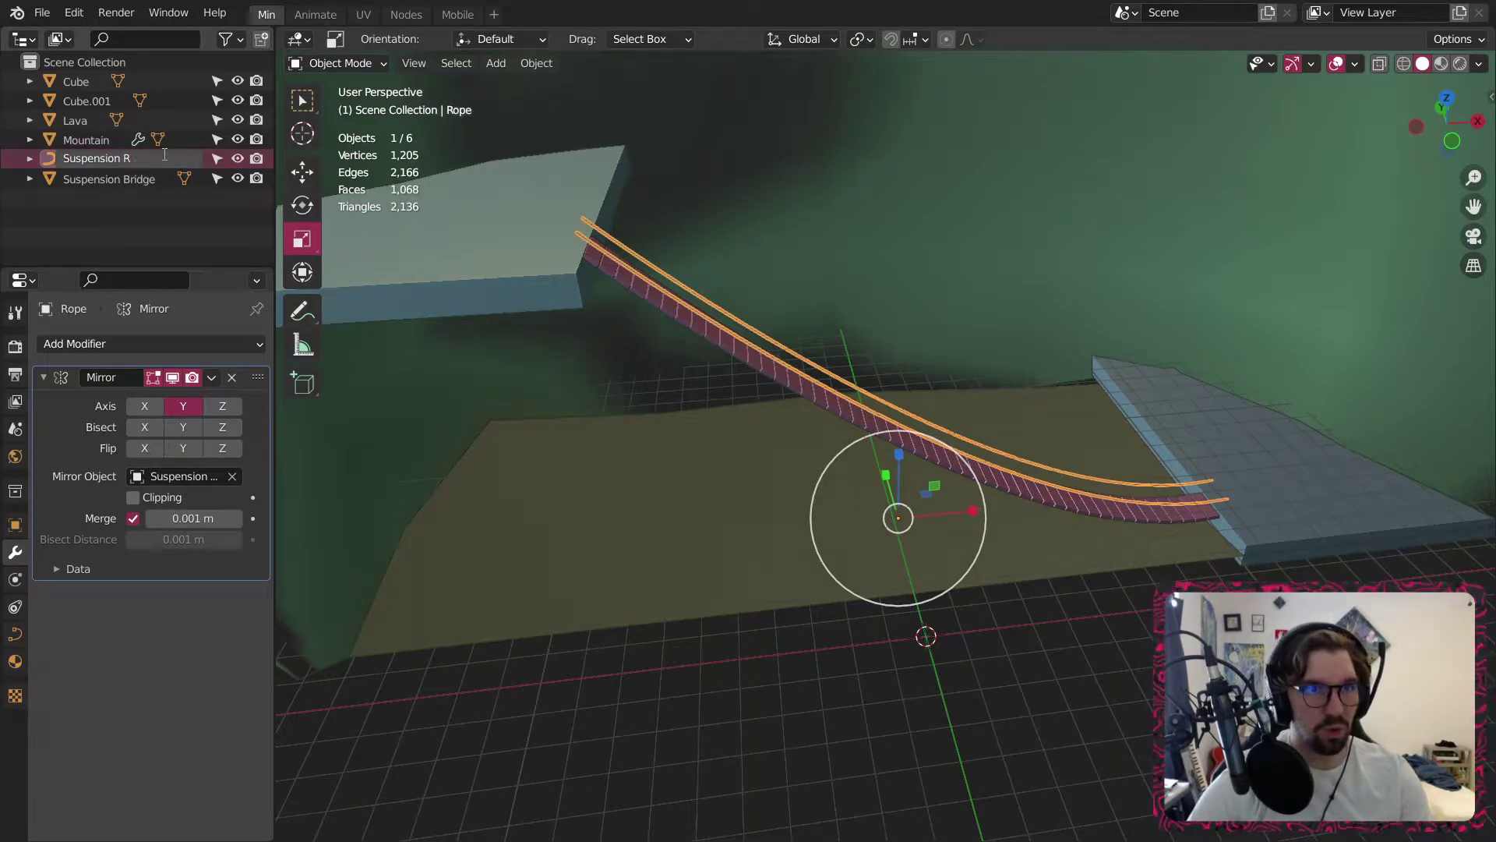
{"action": "type", "text": "ope"}
{"action": "key", "text": "Return"}
{"action": "left_click", "coordinate": [811, 709]}
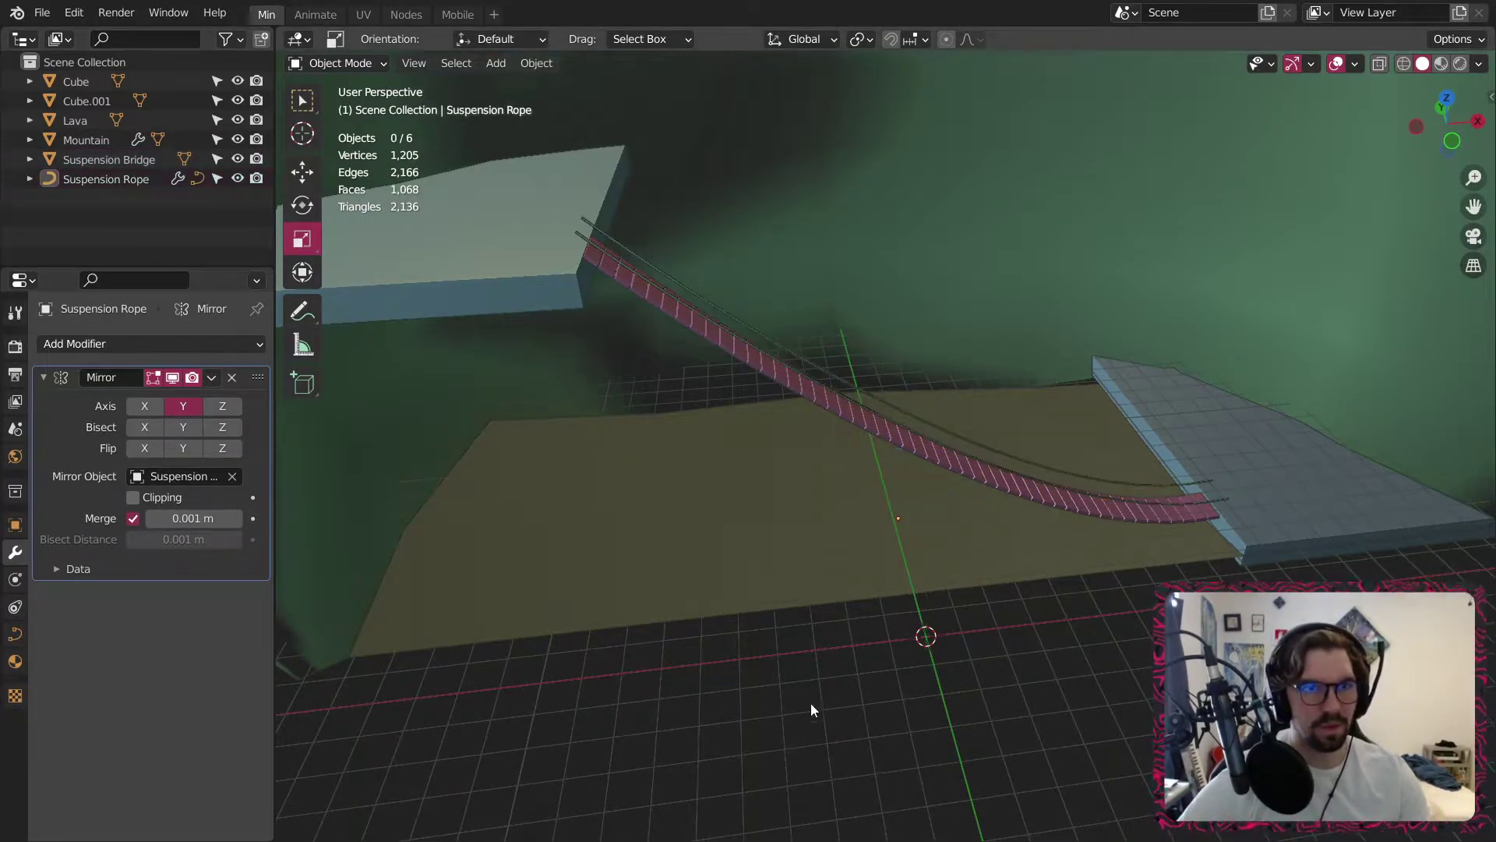
Rename the upper platform's Cube object High Platform.
{"action": "left_click", "coordinate": [374, 202]}
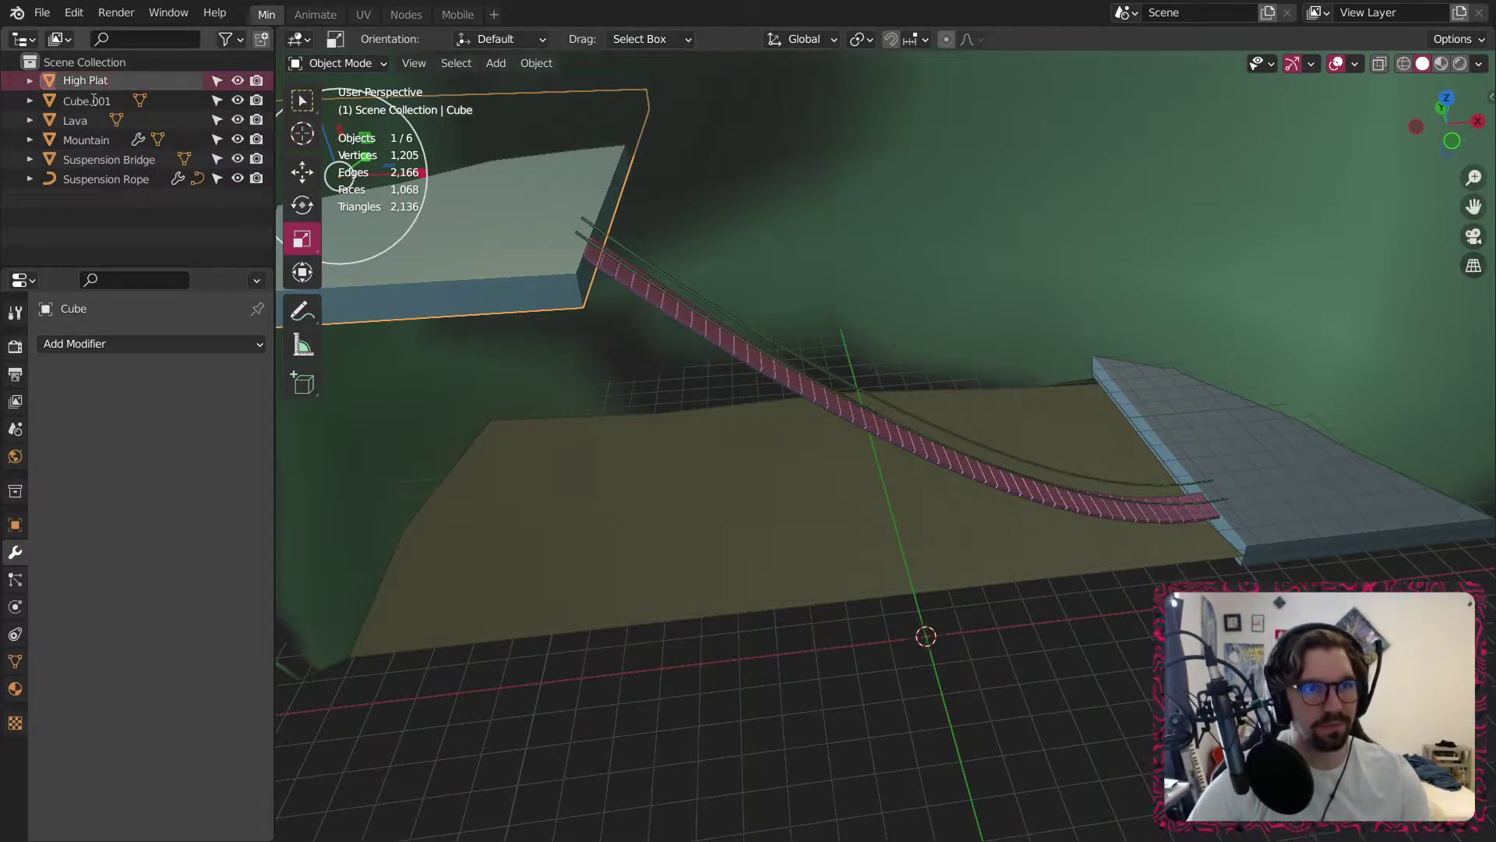
{"action": "type", "text": "High Platform"}
{"action": "key", "text": "Return"}
Rename the lower platform object, Cube.001, as Platform.
{"action": "left_click", "coordinate": [1322, 521]}
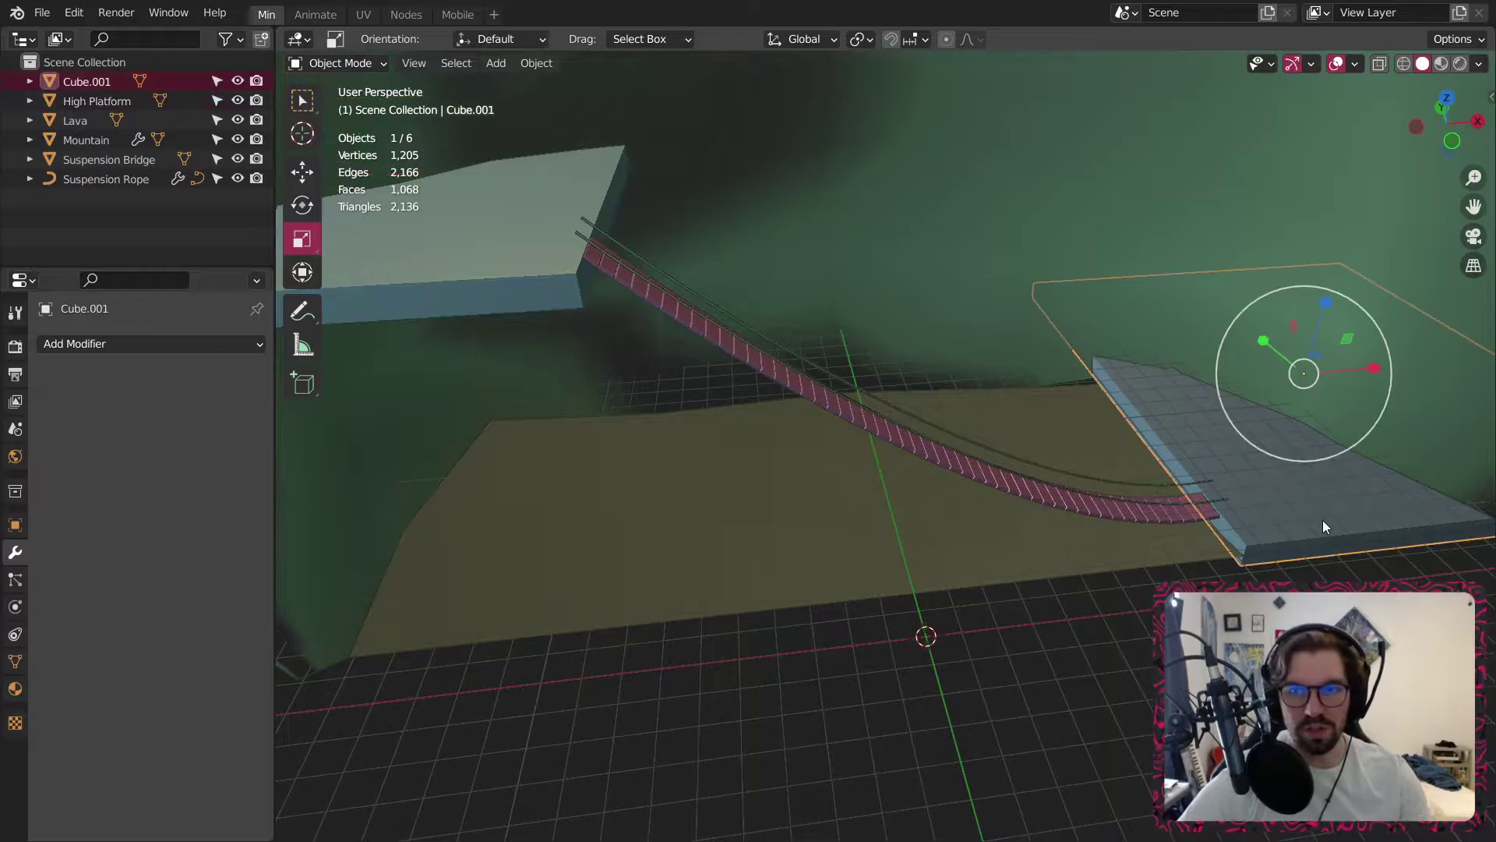
{"action": "double_click", "coordinate": [97, 79]}
{"action": "type", "text": "Low"}
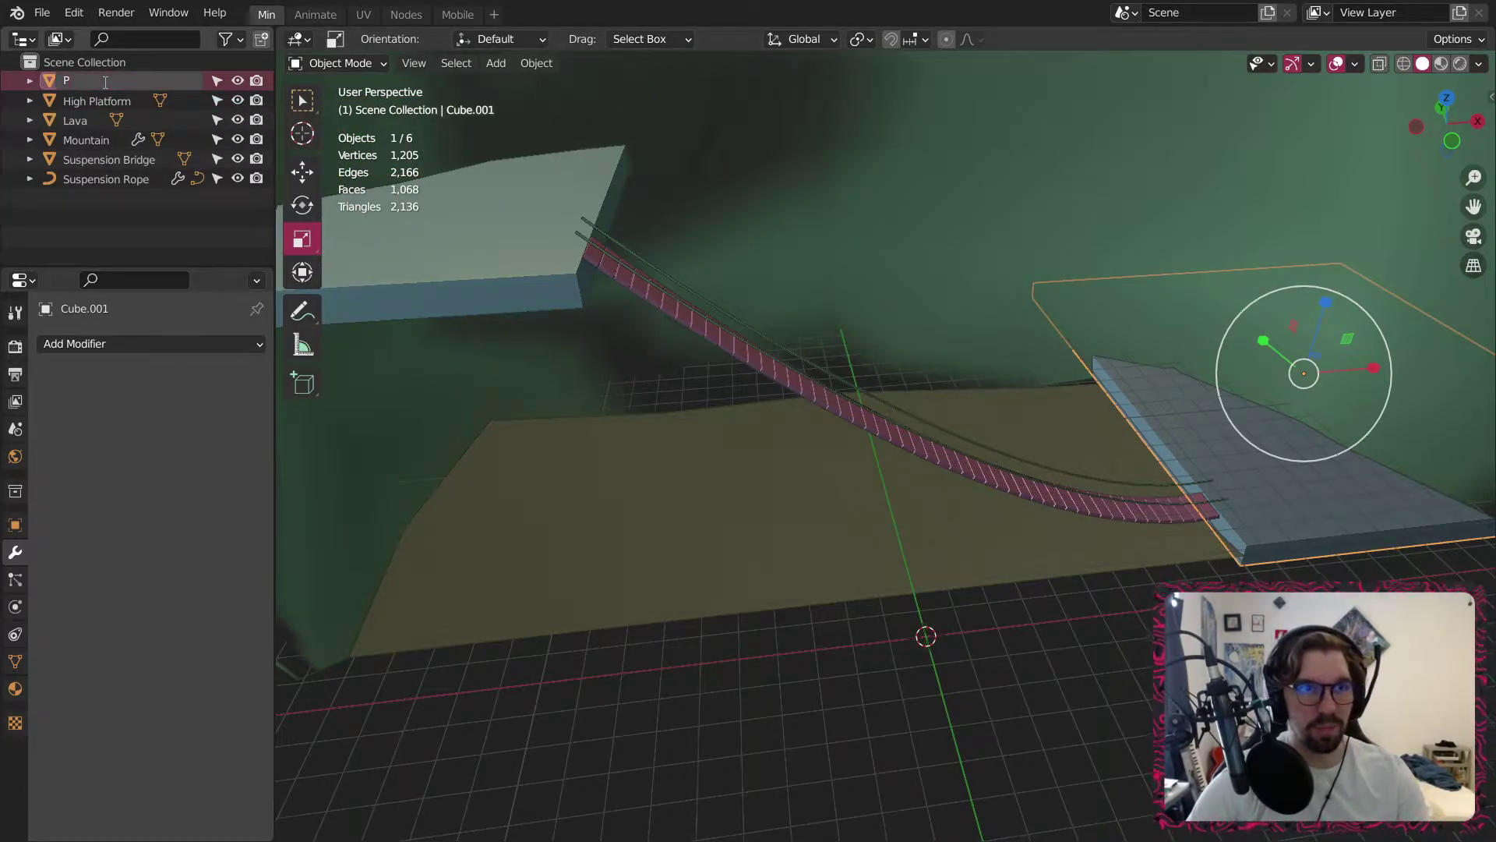
{"action": "type", "text": "Platform"}
{"action": "key", "text": "Return"}
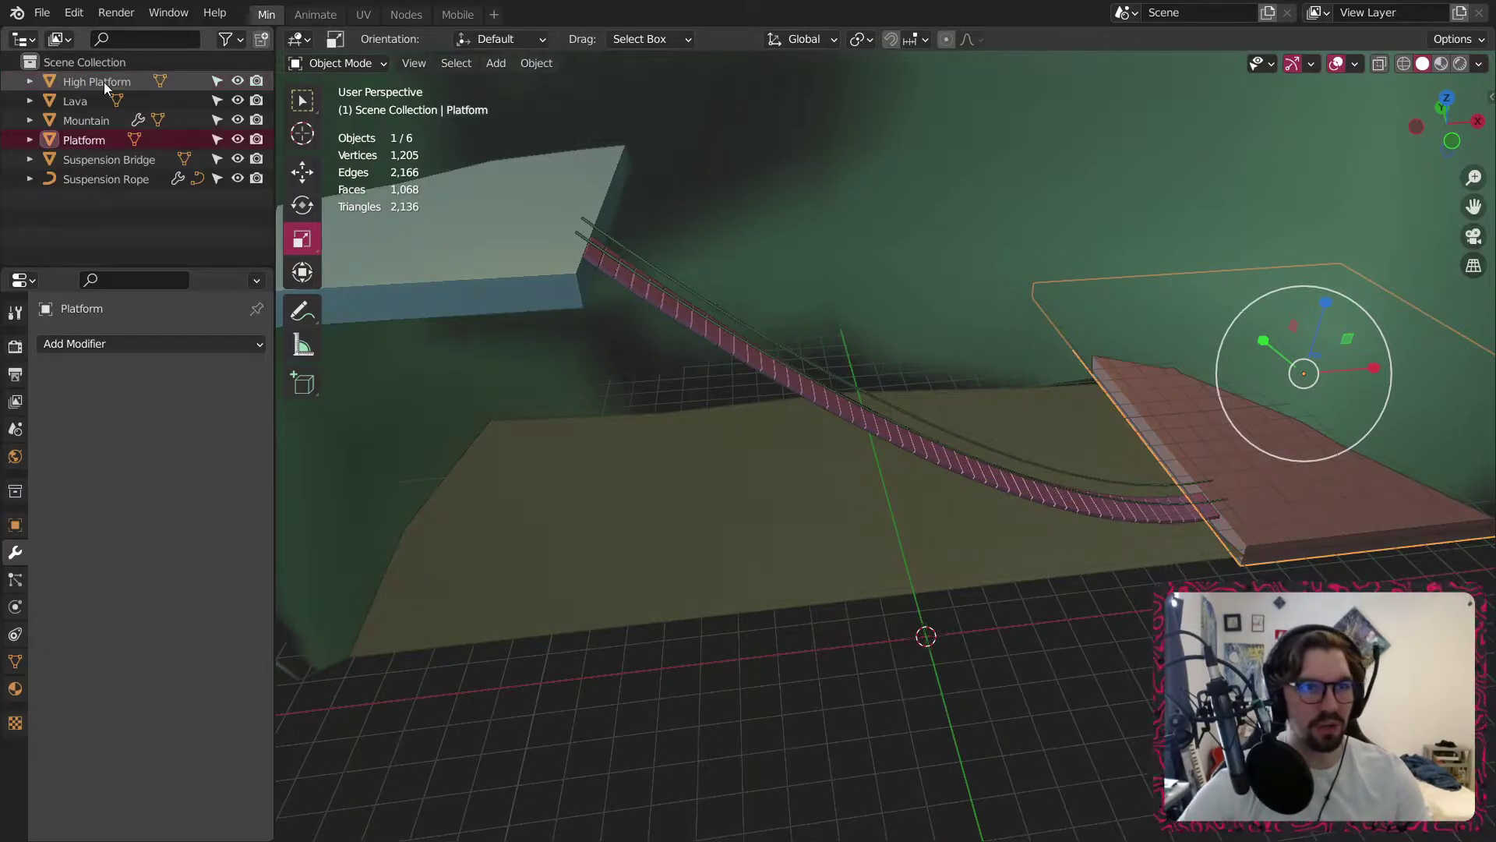
Rename the upper platform object Platform High.
{"action": "double_click", "coordinate": [105, 82]}
{"action": "type", "text": "Pal"}
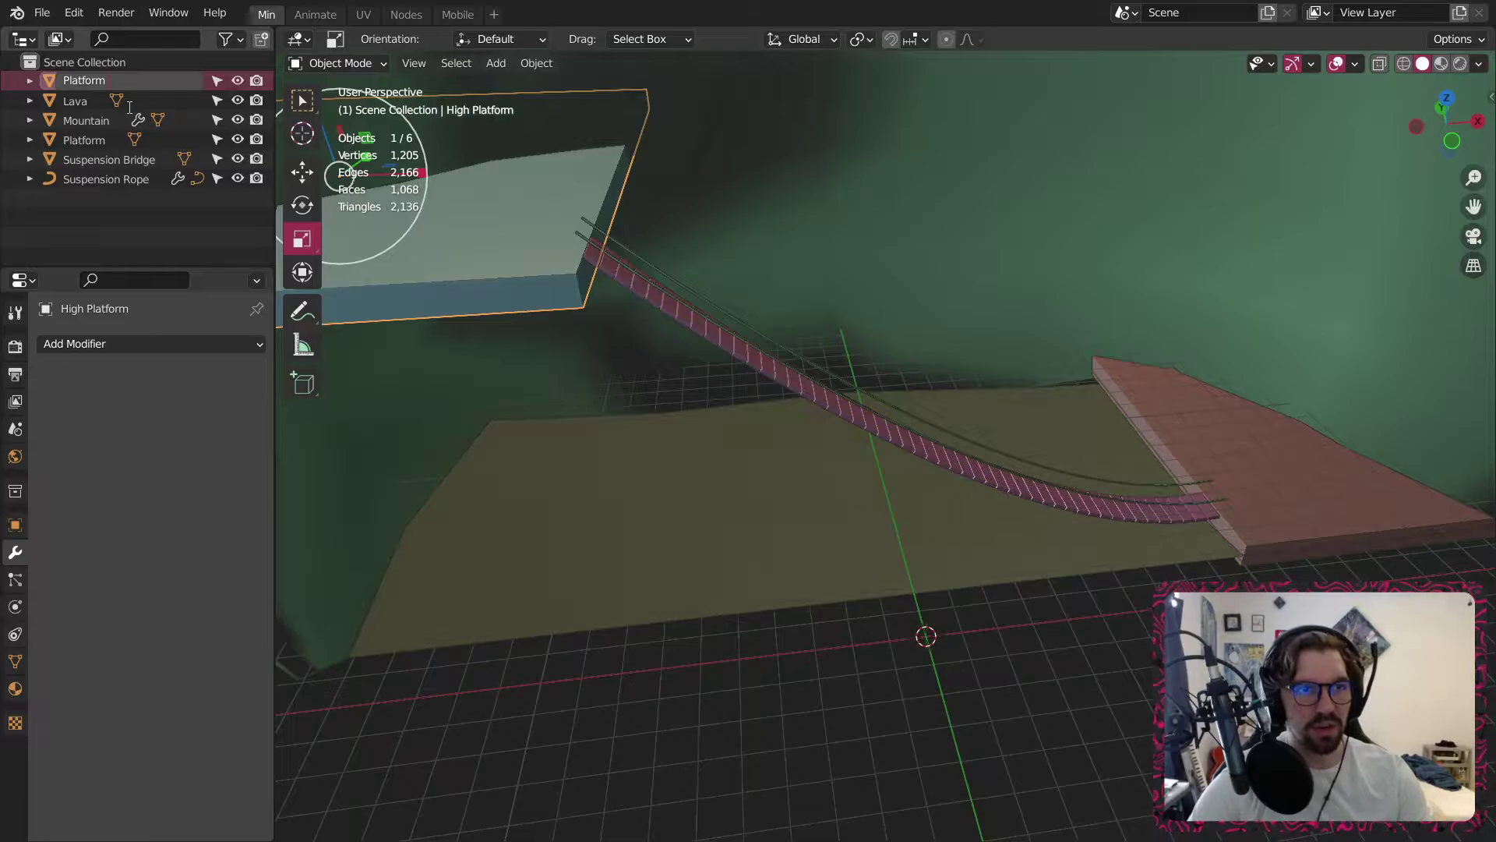
{"action": "key", "text": "Return"}
{"action": "left_click", "coordinate": [932, 742]}
Add a new cube mesh to the scene as the base for a rope post.
{"action": "scroll", "coordinate": [731, 374], "scroll_direction": "down", "scroll_amount": 4}
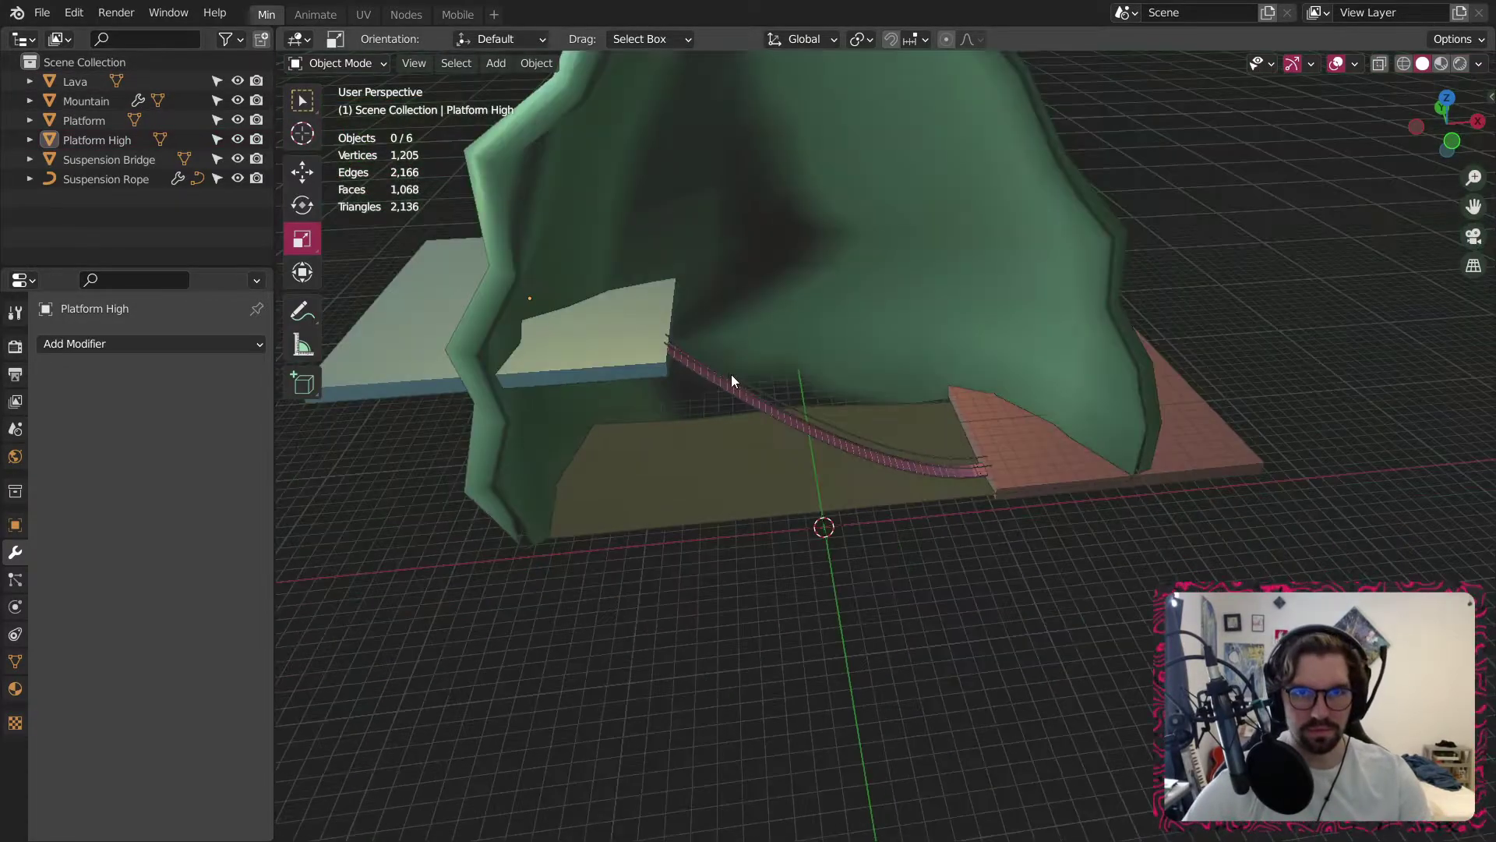
{"action": "middle_click_drag", "start_coordinate": [731, 374], "coordinate": [686, 366]}
{"action": "scroll", "coordinate": [625, 313], "scroll_direction": "up", "scroll_amount": 4}
{"action": "scroll", "coordinate": [602, 317], "scroll_direction": "up", "scroll_amount": 5}
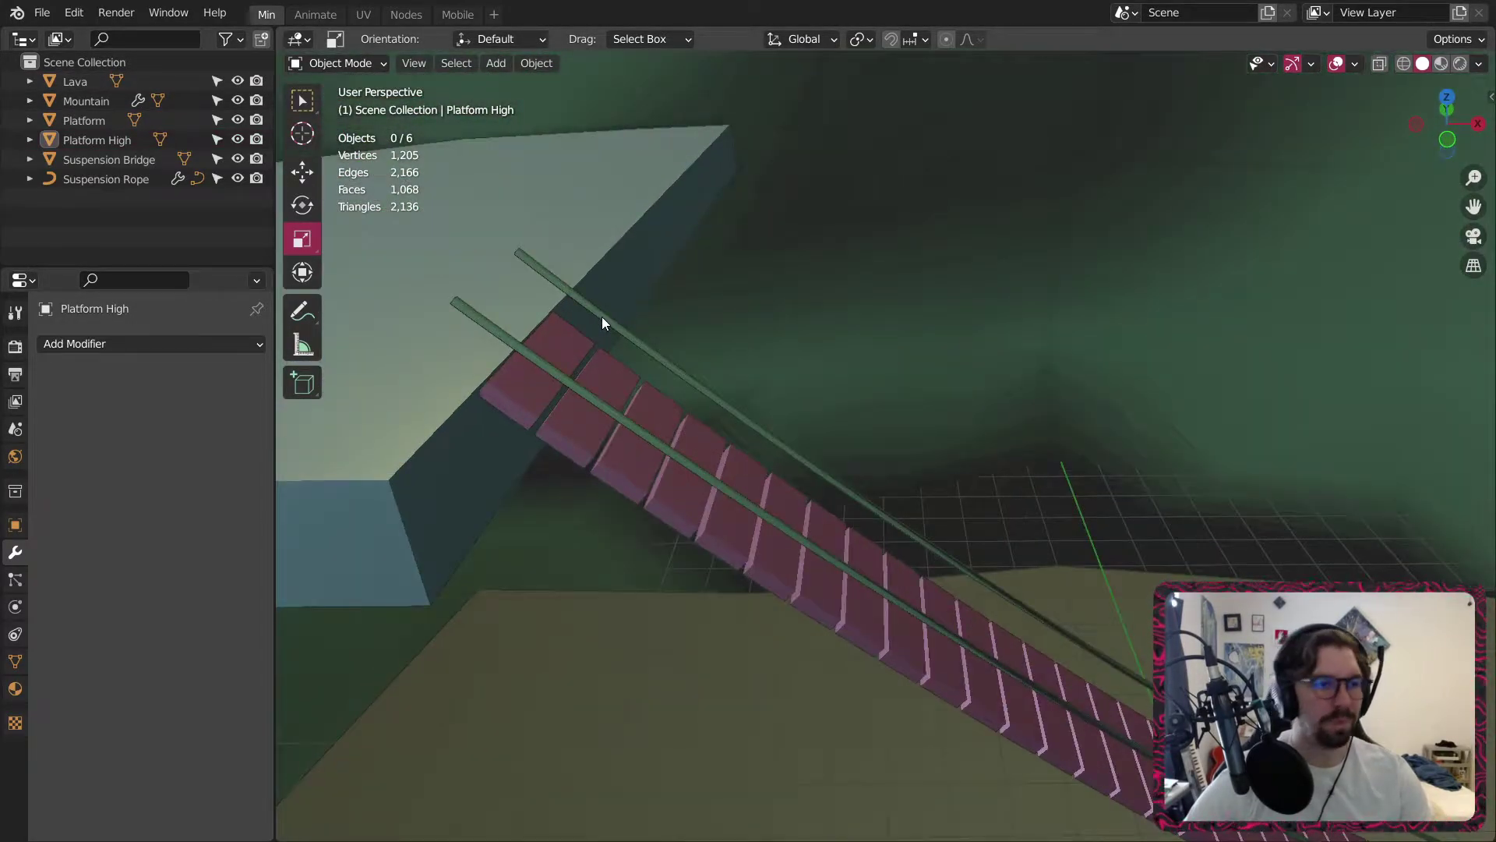
{"action": "left_click", "coordinate": [502, 66]}
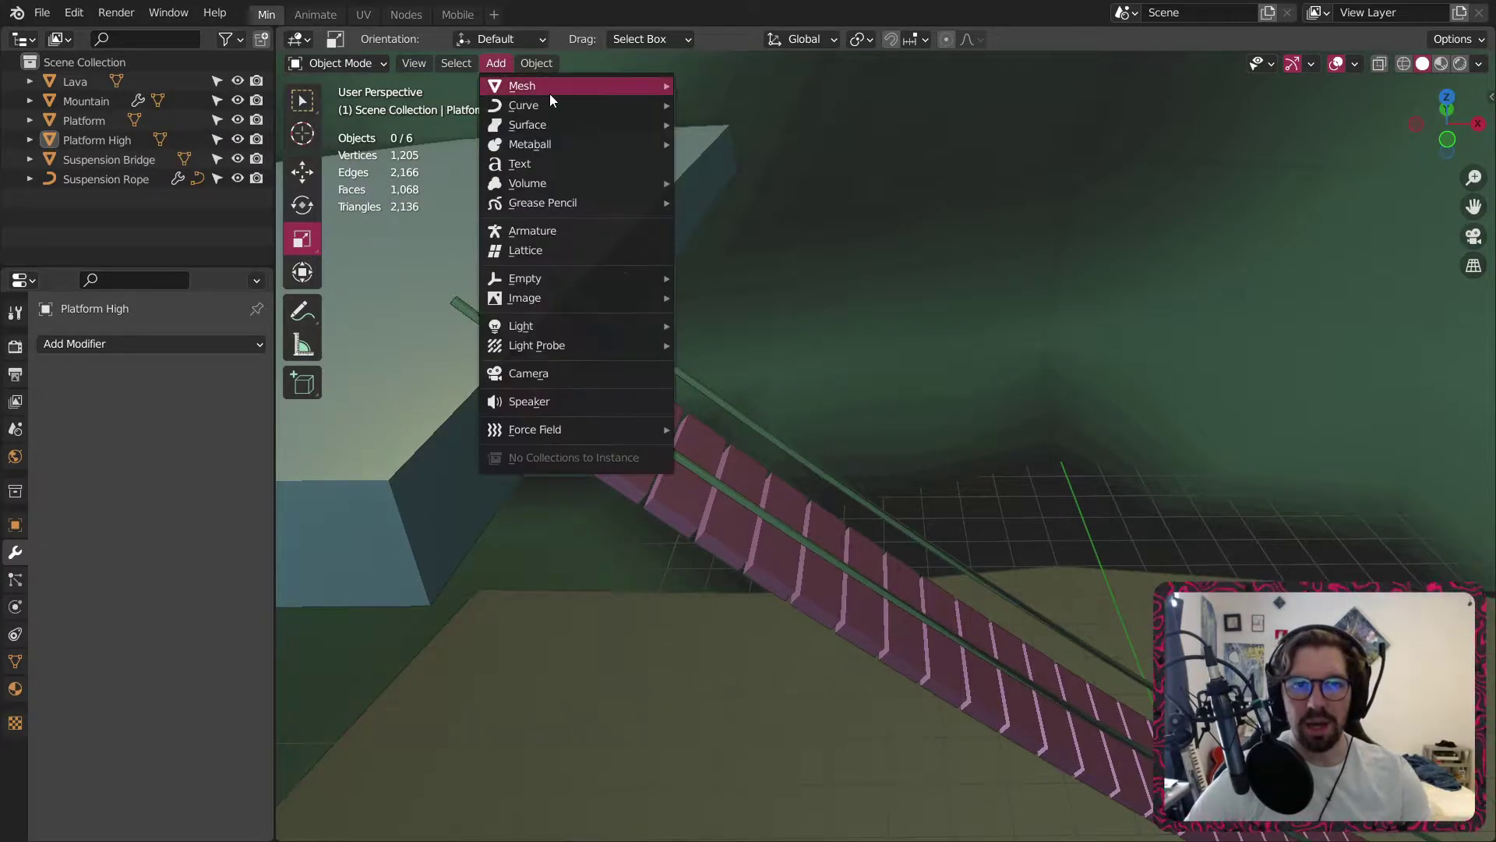
{"action": "mouse_move", "coordinate": [550, 93]}
{"action": "left_click", "coordinate": [677, 104]}
Narrow the new cube into a post by scaling X and Y by about -0.324 and about 0.403, keeping Z unchanged.
{"action": "scroll", "coordinate": [832, 438], "scroll_direction": "down", "scroll_amount": 6}
{"action": "middle_click_drag", "start_coordinate": [832, 438], "coordinate": [935, 635]}
{"action": "scroll", "coordinate": [954, 581], "scroll_direction": "up", "scroll_amount": 3}
{"action": "left_click_drag", "start_coordinate": [951, 554], "coordinate": [886, 568]}
{"action": "middle_click_drag", "start_coordinate": [887, 568], "coordinate": [951, 560]}
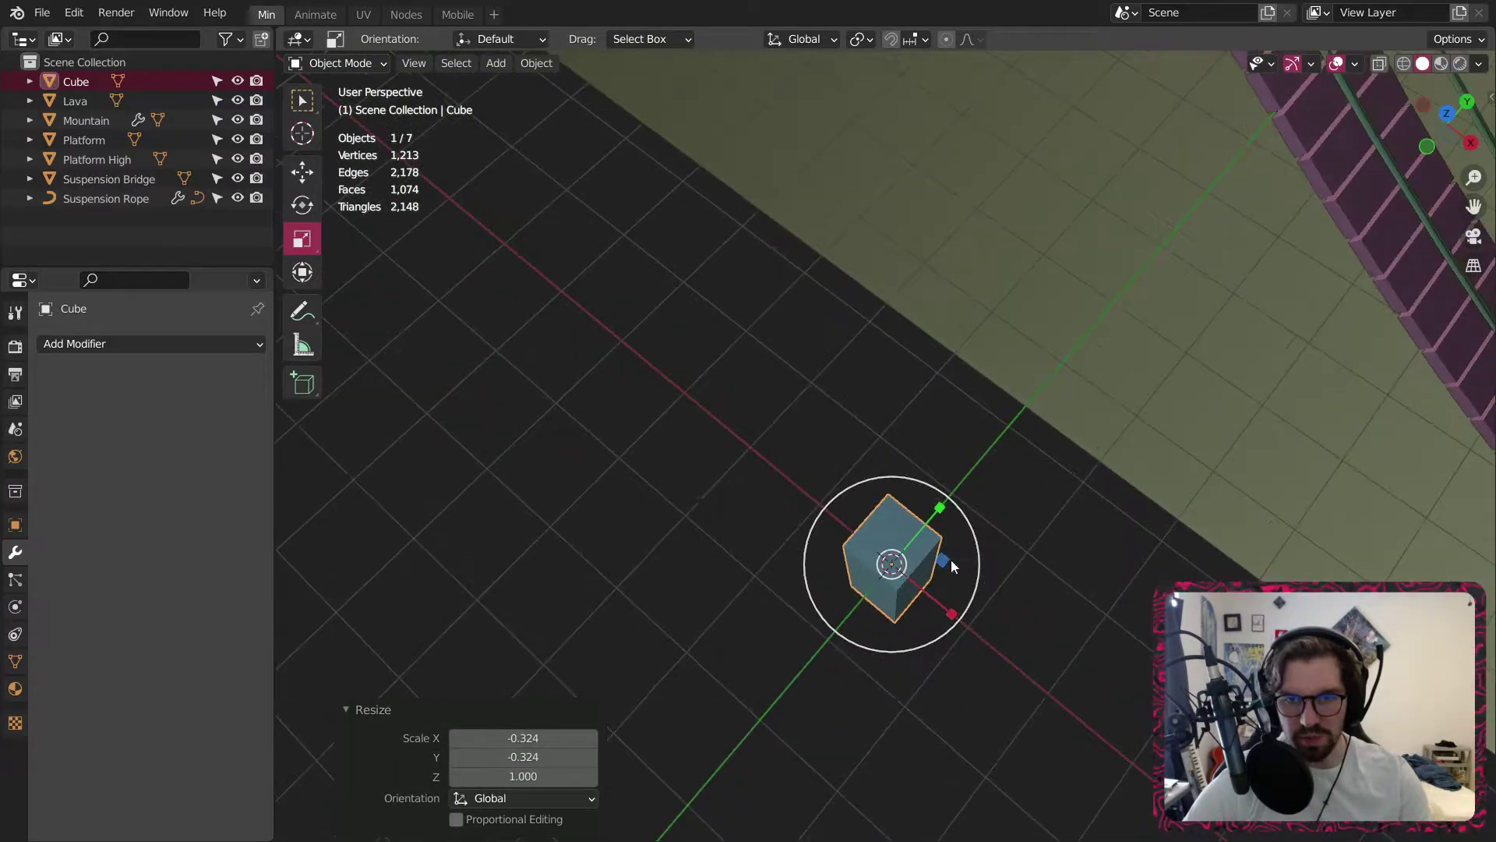
{"action": "left_click_drag", "start_coordinate": [951, 560], "coordinate": [923, 580]}
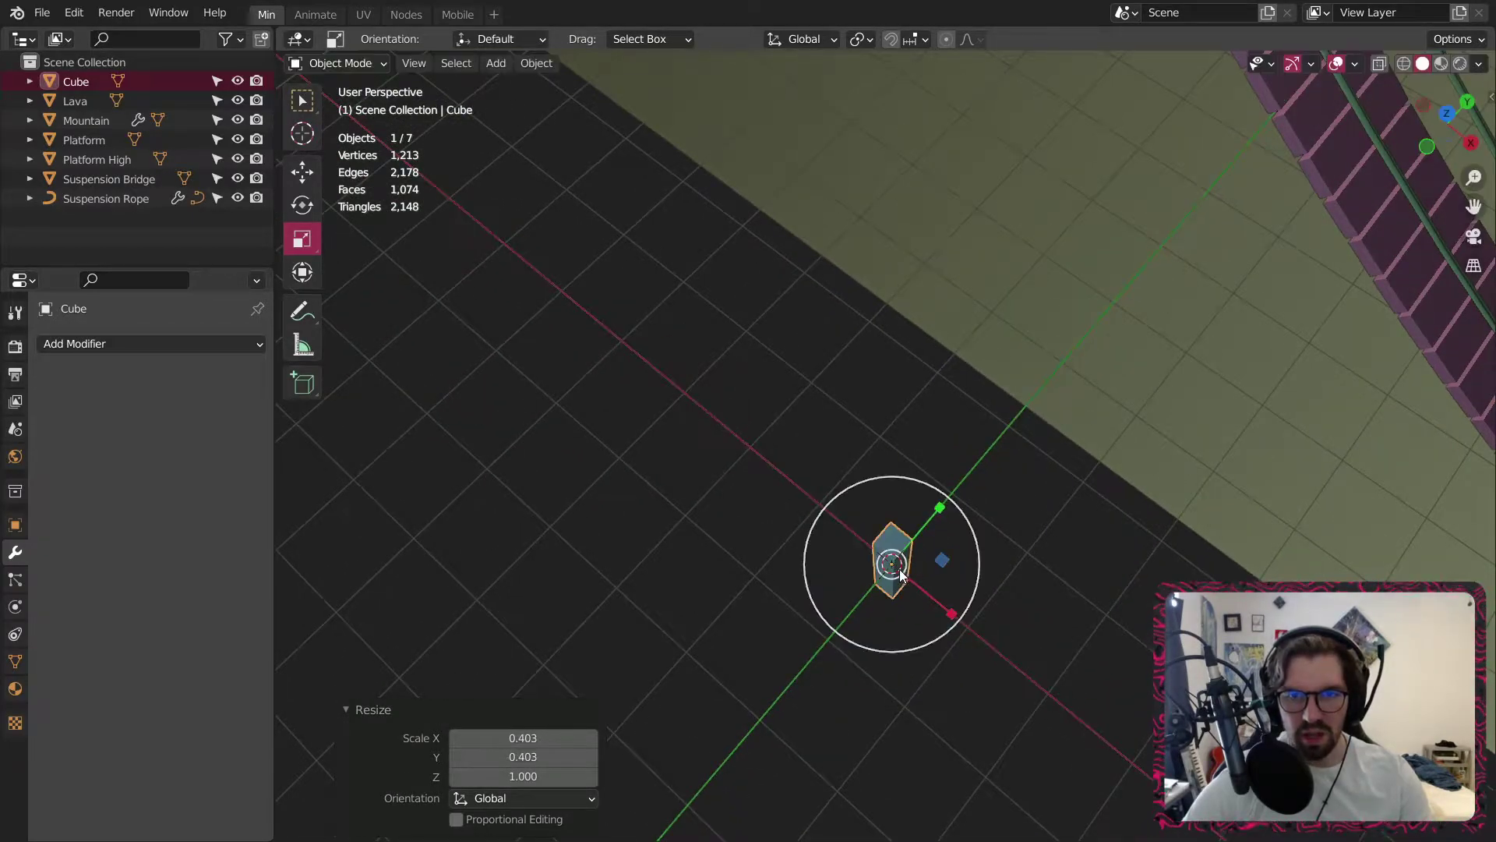
{"action": "middle_click_drag", "start_coordinate": [924, 580], "coordinate": [974, 546]}
Raise the post about 8.64 m along Z and move it along X to the high platform.
{"action": "left_click", "coordinate": [301, 172]}
{"action": "middle_click_drag", "start_coordinate": [908, 583], "coordinate": [938, 583]}
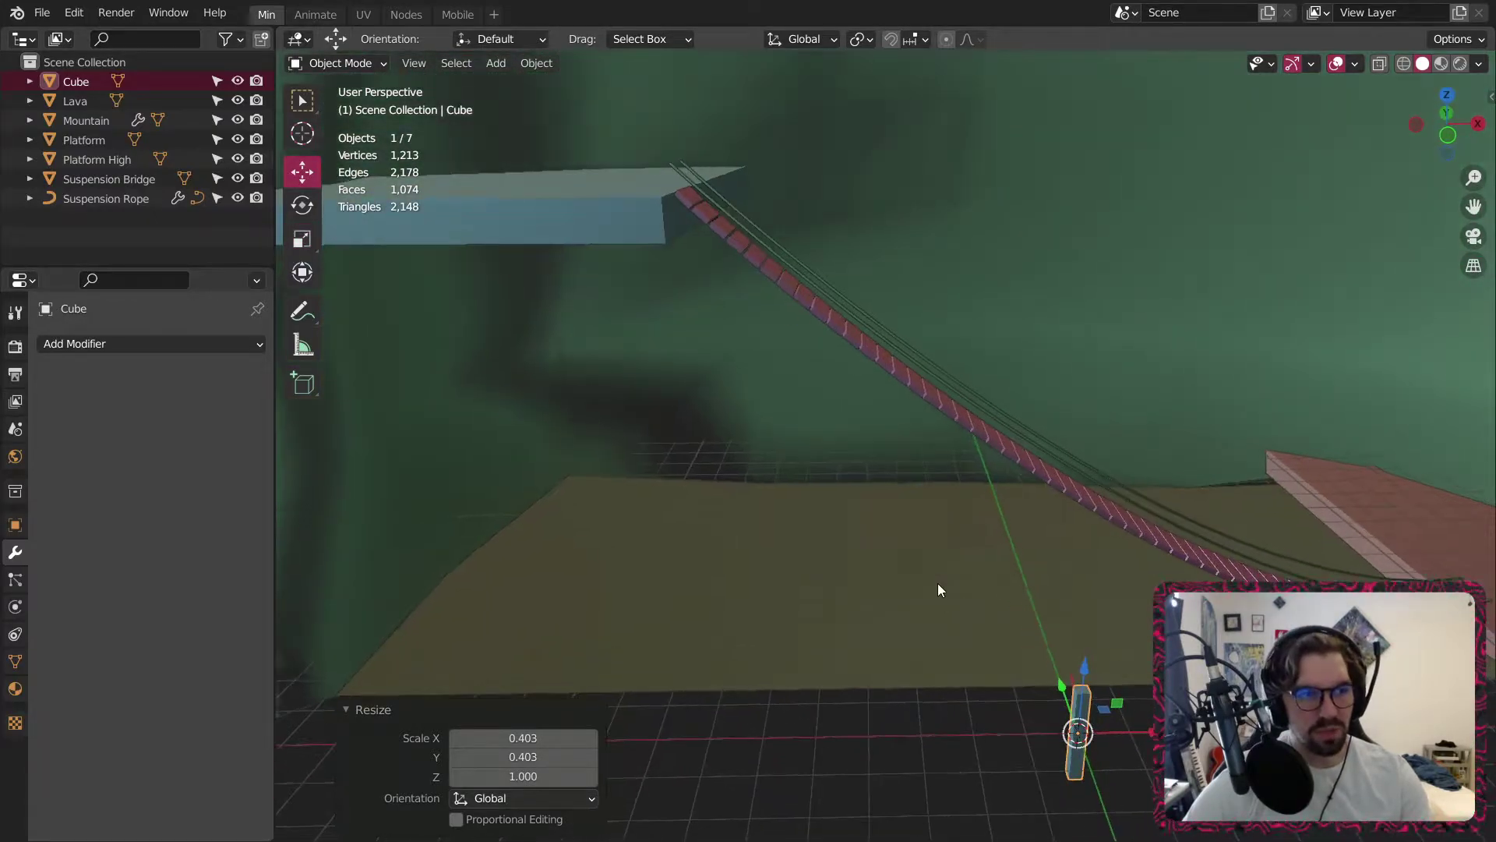
{"action": "left_click_drag", "start_coordinate": [1084, 671], "coordinate": [1110, 217]}
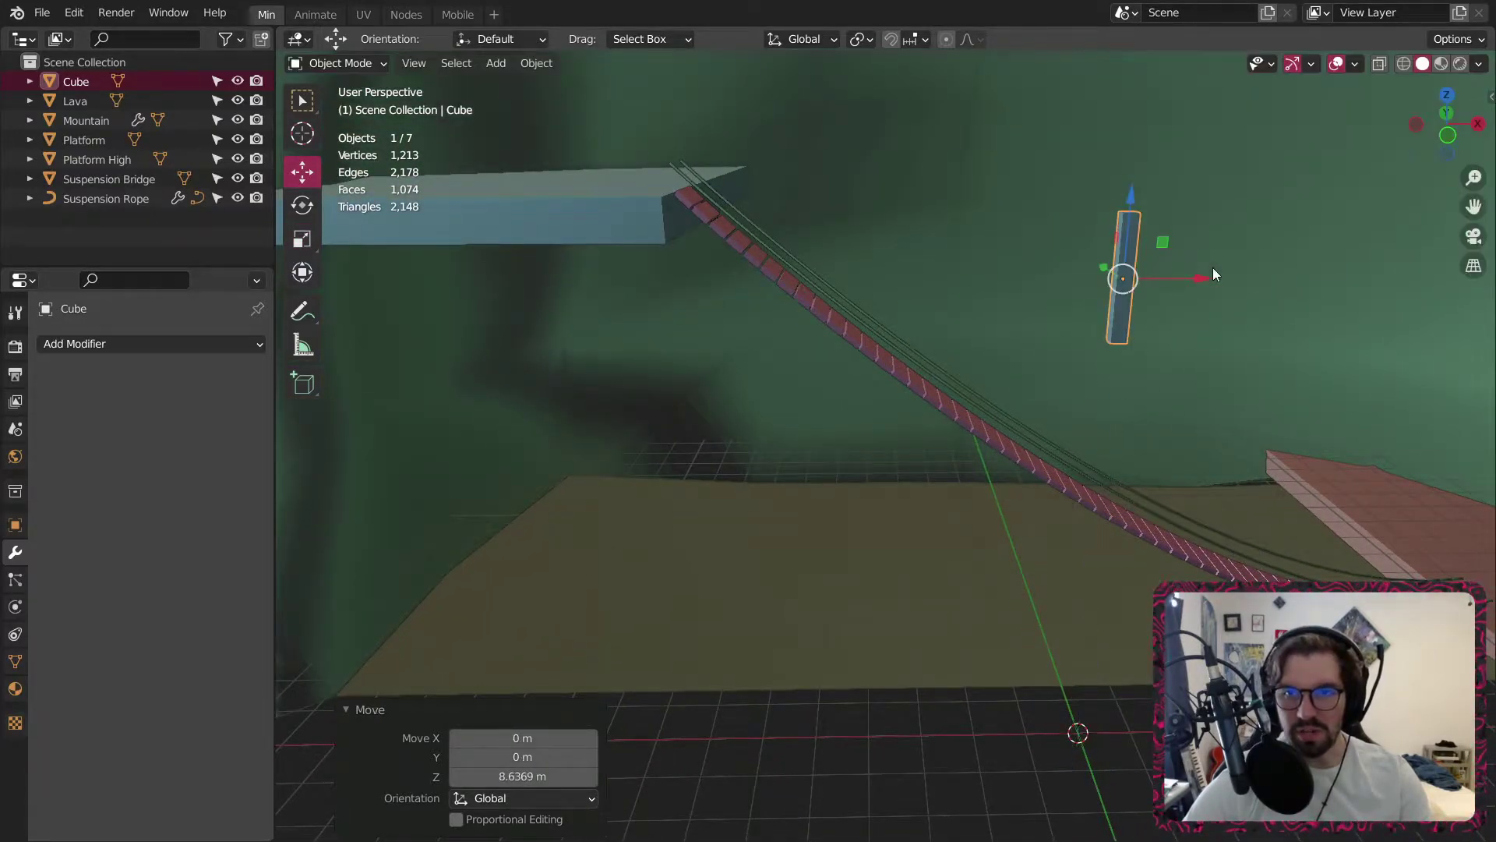
{"action": "left_click_drag", "start_coordinate": [1203, 283], "coordinate": [714, 247]}
Position the post beside the rope at the bridge's upper end, raising it about 2.35 m.
{"action": "middle_click_drag", "start_coordinate": [714, 248], "coordinate": [619, 432]}
{"action": "left_click_drag", "start_coordinate": [749, 538], "coordinate": [946, 476]}
{"action": "middle_click_drag", "start_coordinate": [946, 475], "coordinate": [935, 425]}
{"action": "mouse_move", "coordinate": [935, 425]}
{"action": "left_mouse_down"}
{"action": "mouse_move", "coordinate": [942, 326]}
{"action": "mouse_move", "coordinate": [917, 404]}
{"action": "left_mouse_up"}
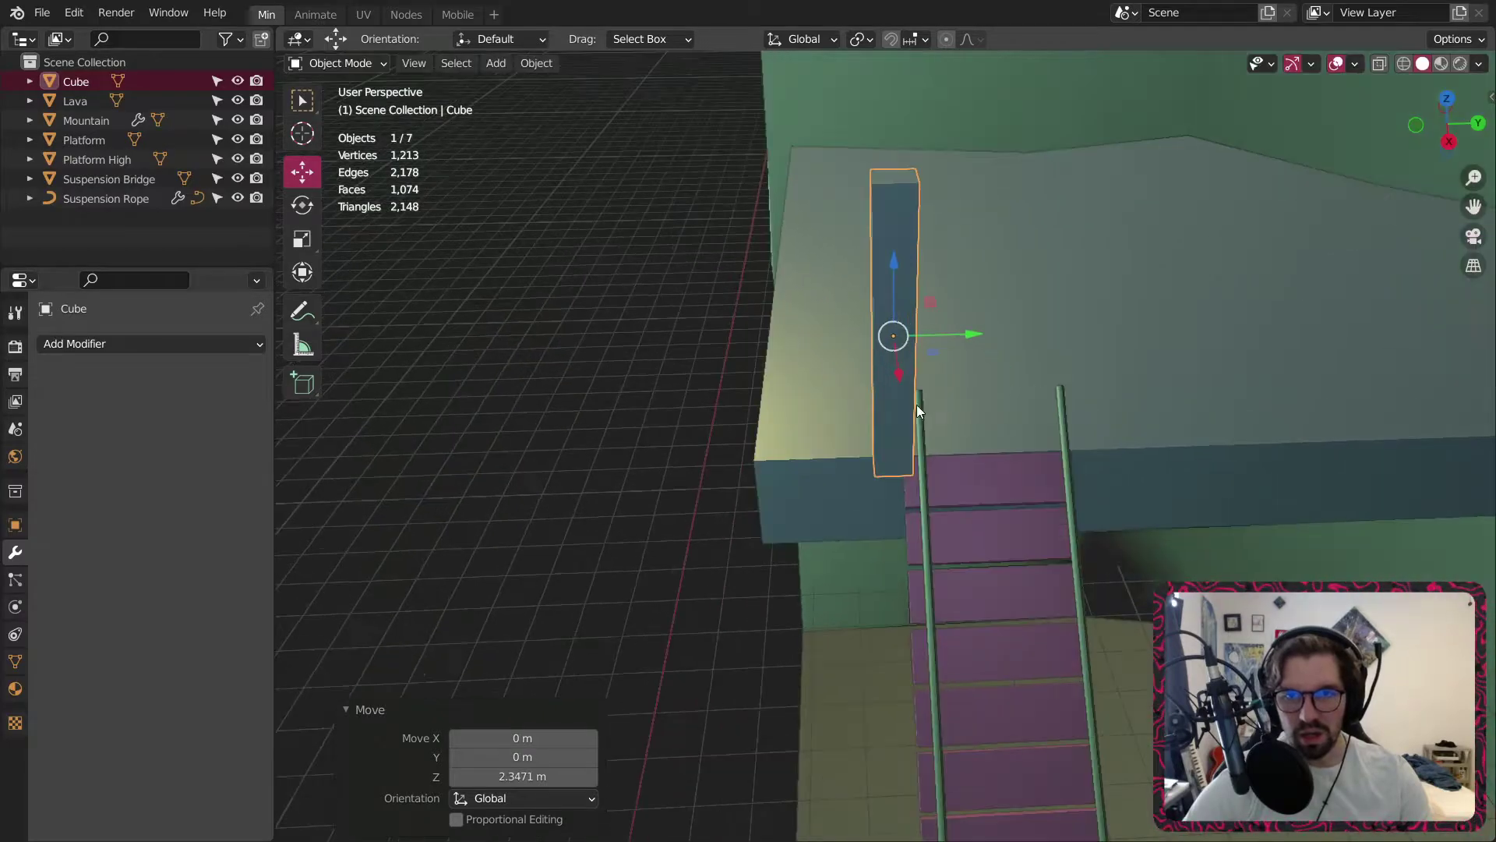
Scale the post down uniformly by a factor of about 0.473.
{"action": "middle_click_drag", "start_coordinate": [917, 405], "coordinate": [1086, 340]}
{"action": "key", "text": "s"}
{"action": "left_click", "coordinate": [963, 410]}
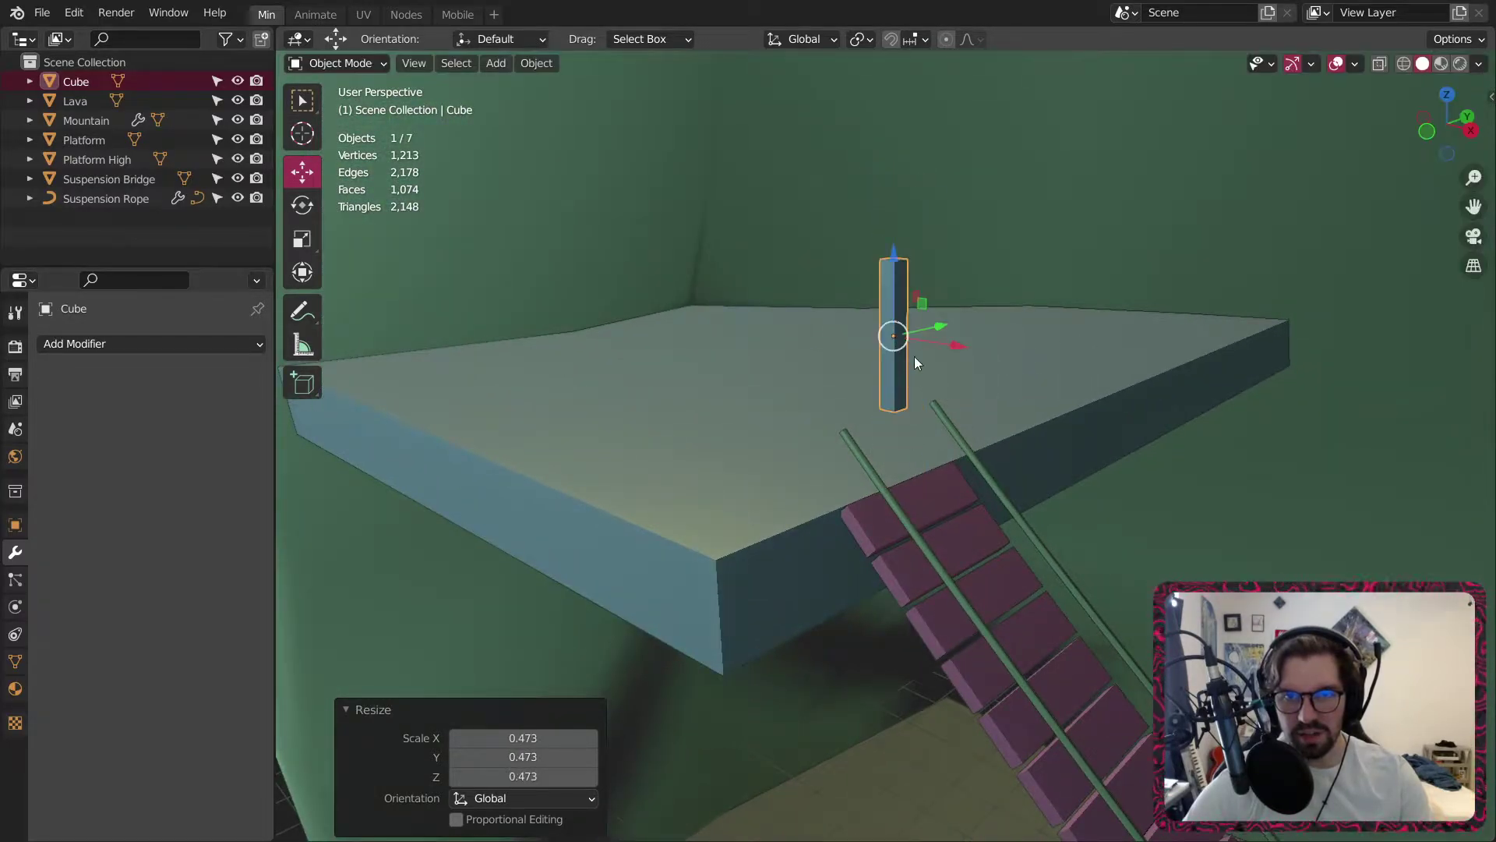
Lower the post onto the high platform and align it with the rope's end, shifting it about 0.23 m in Y and -0.07 m in Z.
{"action": "left_click_drag", "start_coordinate": [900, 261], "coordinate": [896, 402]}
{"action": "middle_click_drag", "start_coordinate": [896, 401], "coordinate": [1002, 478]}
{"action": "left_click_drag", "start_coordinate": [960, 474], "coordinate": [851, 475]}
{"action": "middle_click_drag", "start_coordinate": [850, 475], "coordinate": [793, 534]}
{"action": "scroll", "coordinate": [753, 494], "scroll_direction": "up", "scroll_amount": 3}
{"action": "left_click_drag", "start_coordinate": [831, 468], "coordinate": [907, 467]}
{"action": "middle_click_drag", "start_coordinate": [891, 467], "coordinate": [924, 433]}
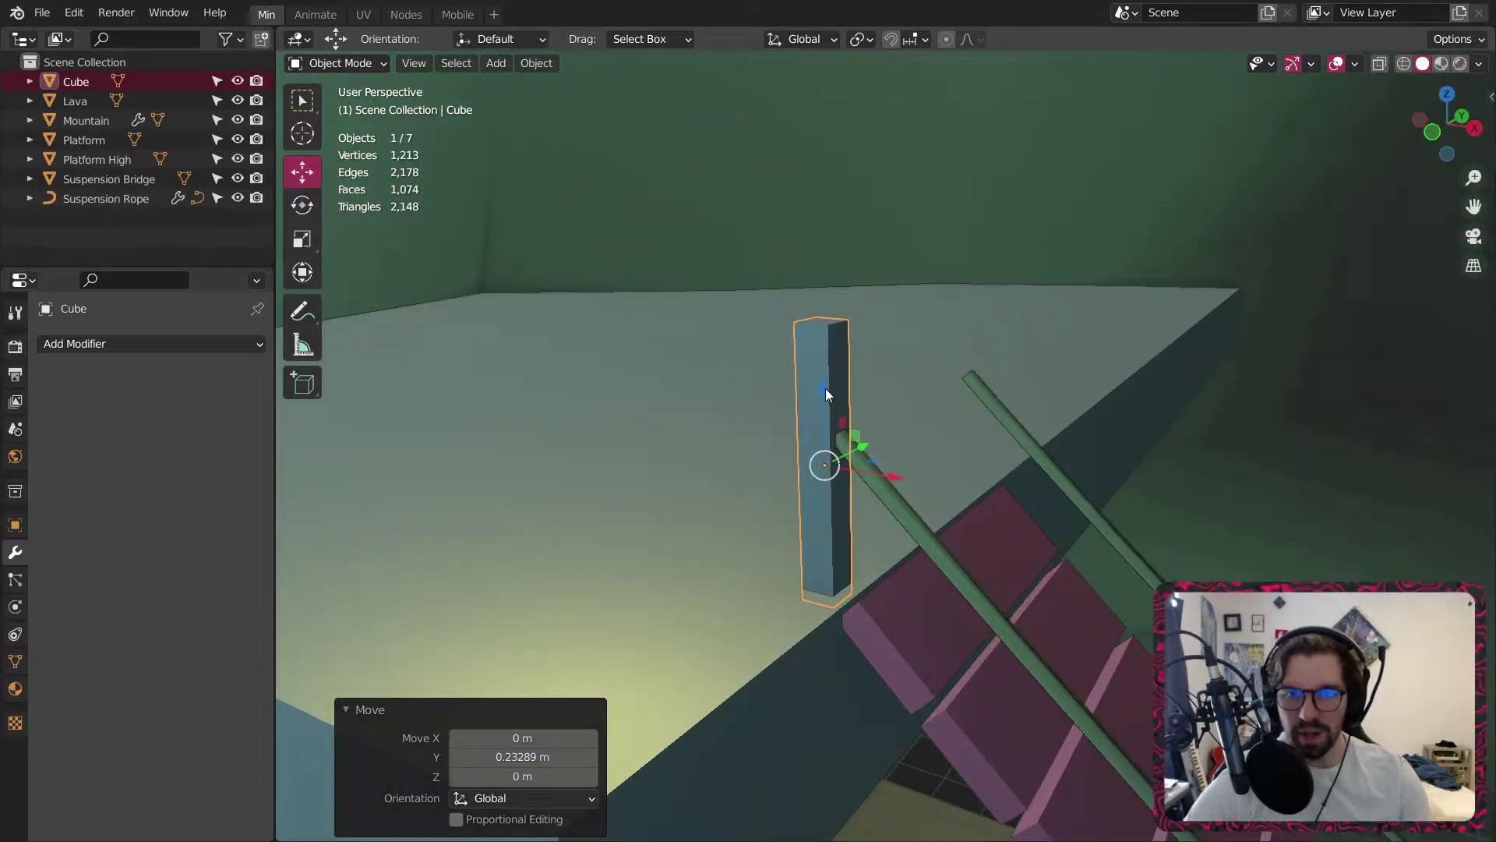
{"action": "left_click_drag", "start_coordinate": [825, 388], "coordinate": [828, 399]}
{"action": "middle_click_drag", "start_coordinate": [878, 404], "coordinate": [882, 507]}
Thicken the post by scaling X and Y by about 1.215, leaving its height unchanged.
{"action": "left_click", "coordinate": [311, 245]}
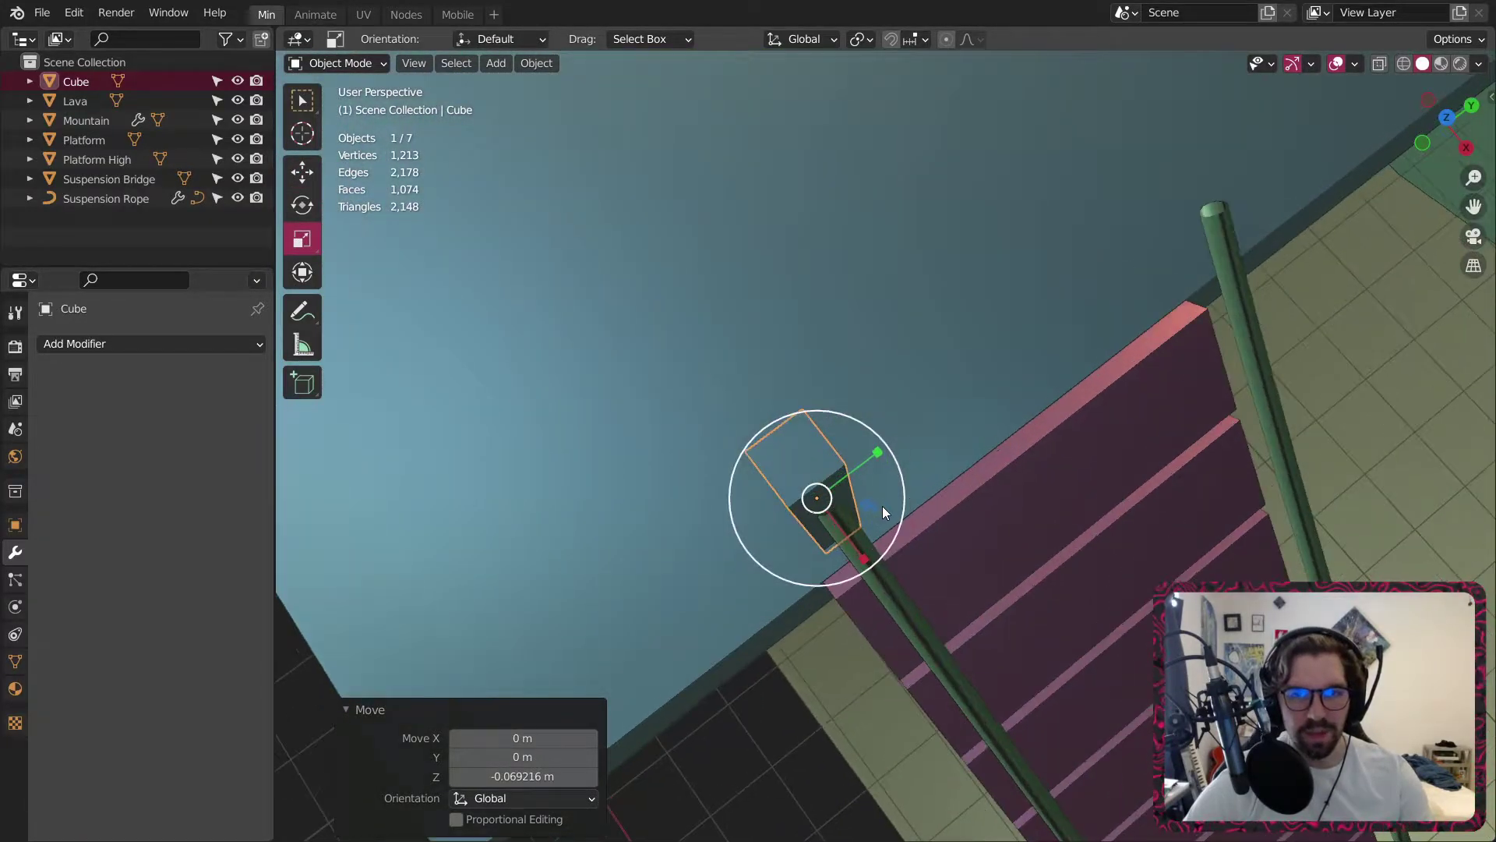
{"action": "key", "text": "s"}
{"action": "key", "text": "shift+z"}
{"action": "left_click", "coordinate": [878, 508]}
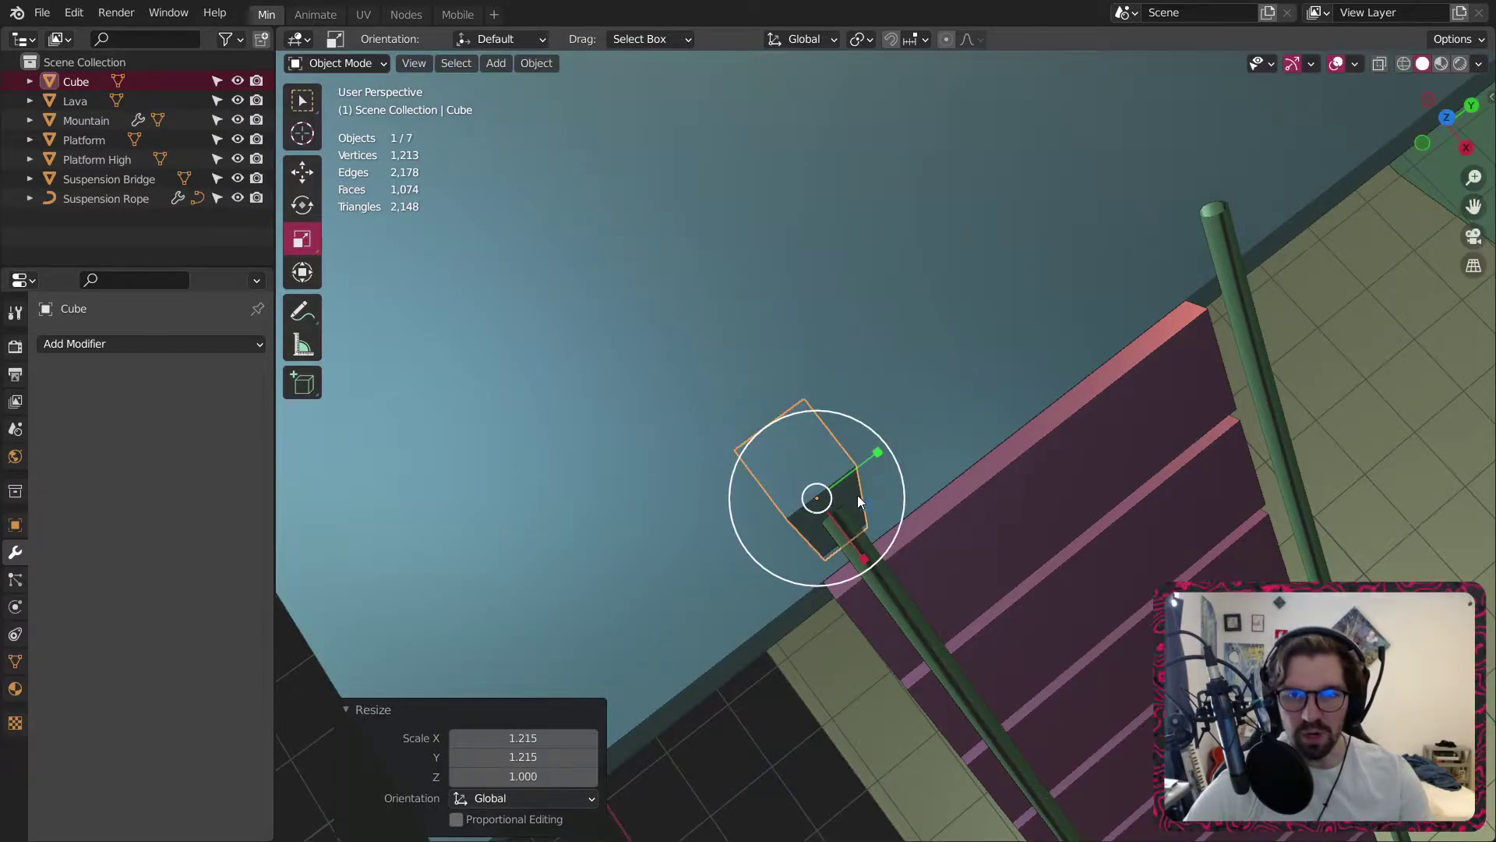
Nudge the post about -0.006 m along X at the rope's end.
{"action": "left_click", "coordinate": [298, 165]}
{"action": "middle_click_drag", "start_coordinate": [844, 447], "coordinate": [933, 433]}
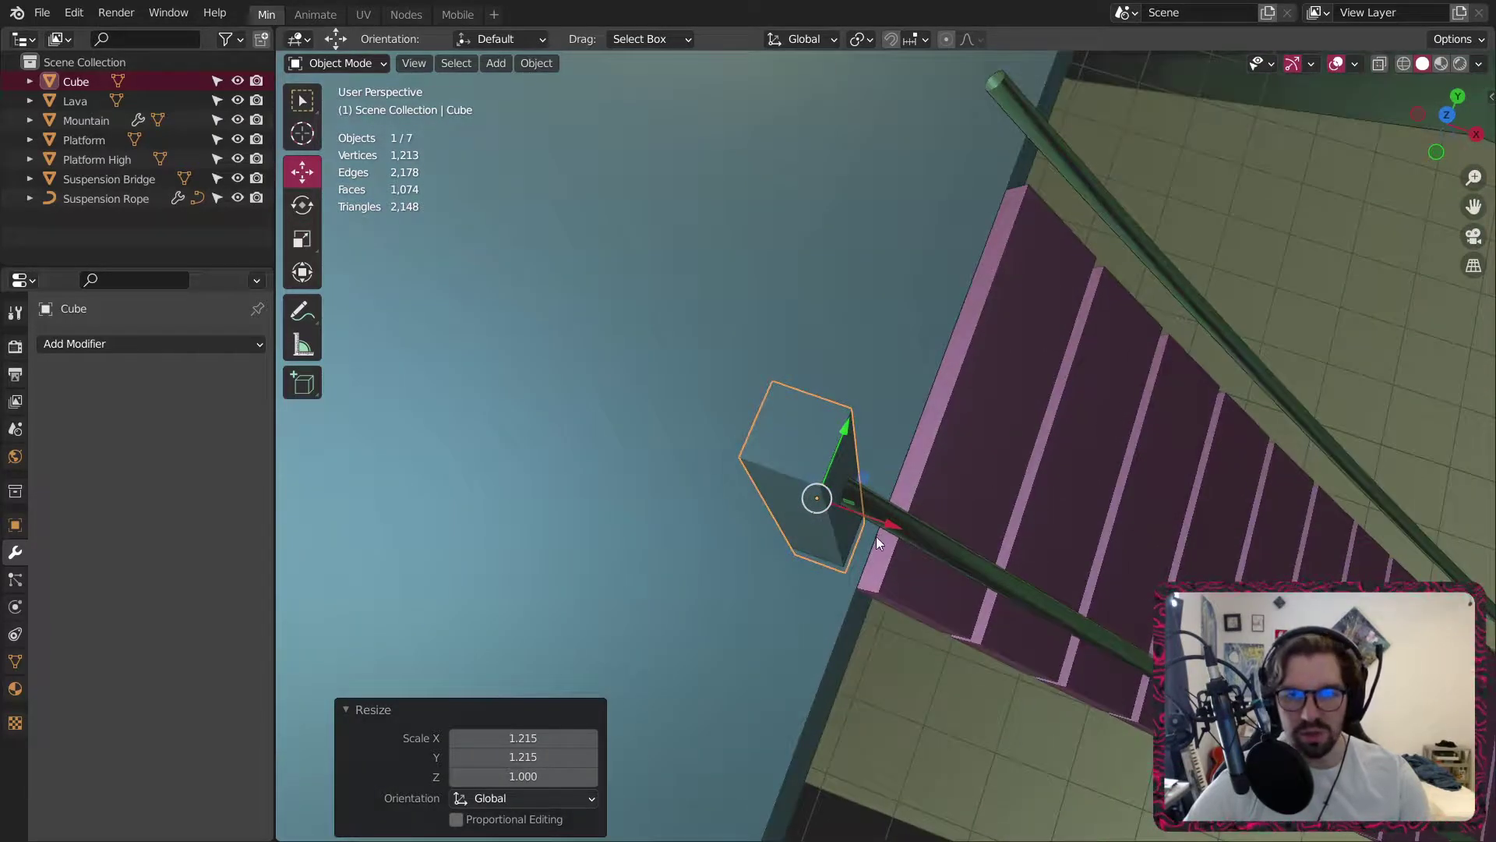
{"action": "key", "text": "g"}
{"action": "key", "text": "x"}
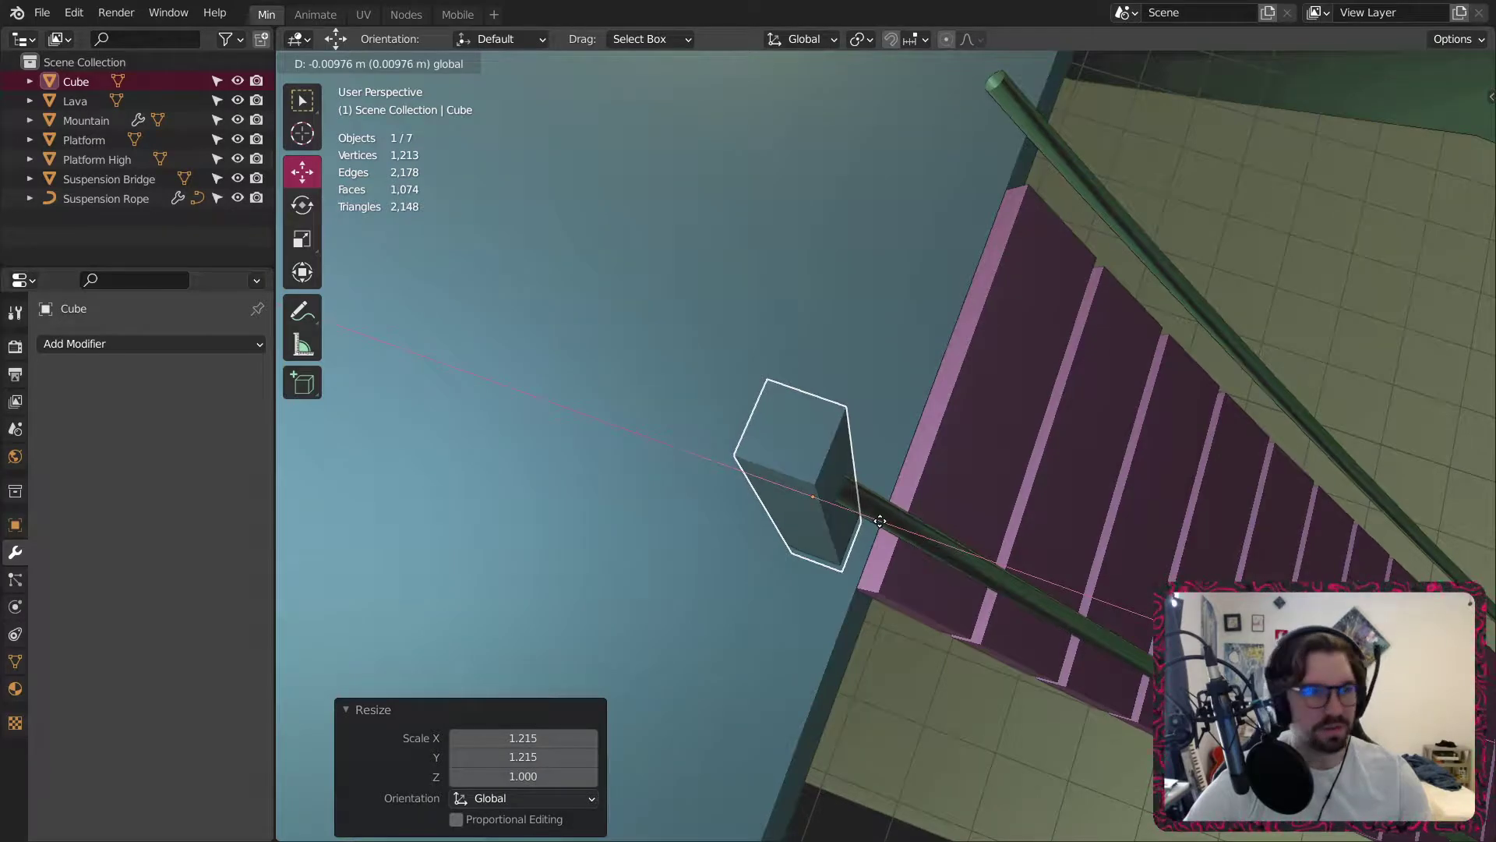
{"action": "left_click", "coordinate": [877, 516]}
{"action": "middle_click_drag", "start_coordinate": [877, 515], "coordinate": [816, 433]}
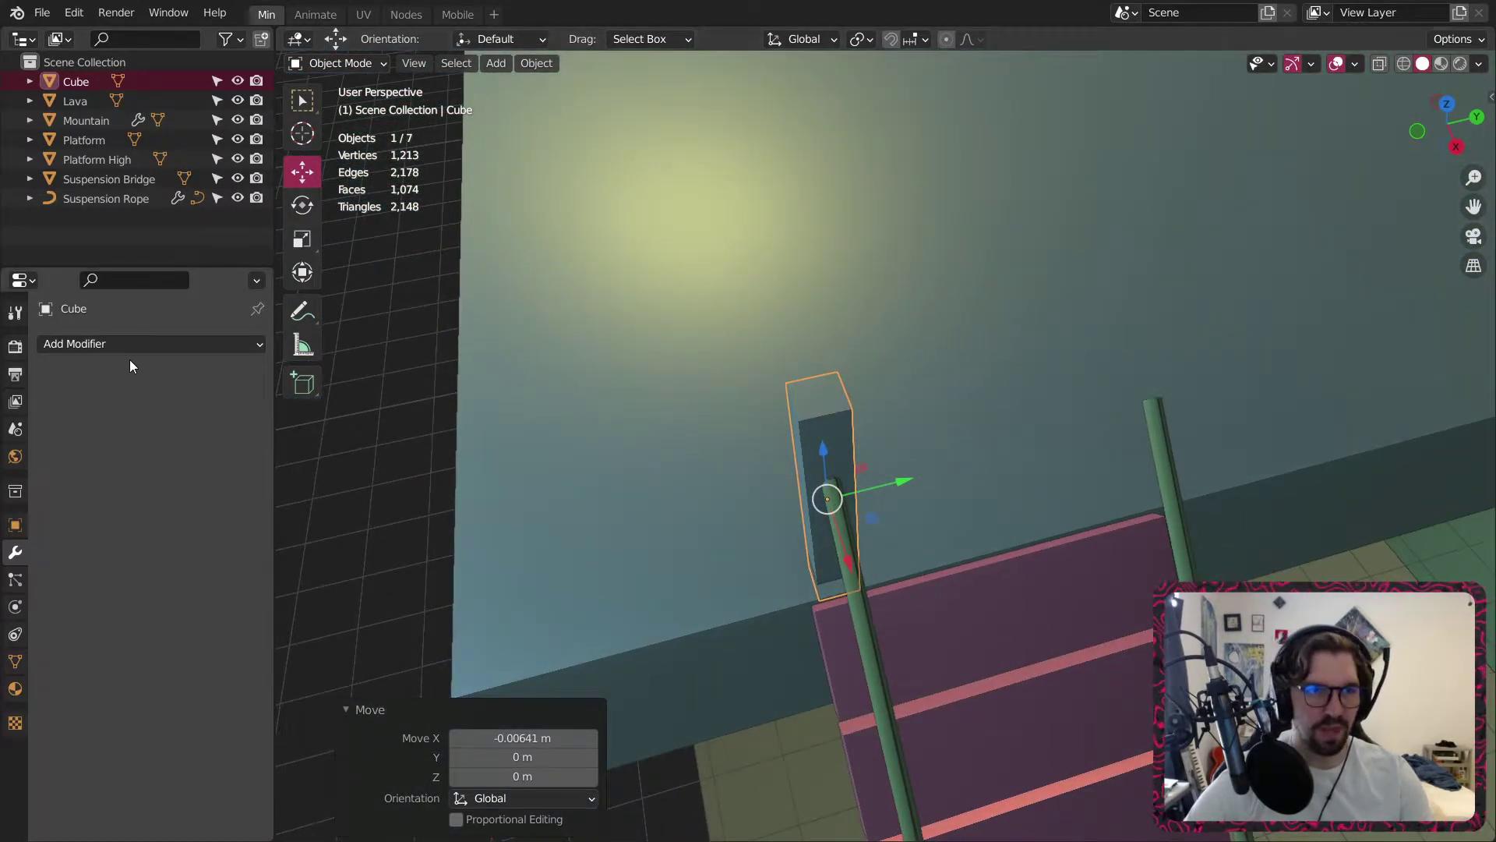
Add a Mirror modifier to the post, using Suspension Bridge as the mirror object and only the Y axis.
{"action": "middle_click_drag", "start_coordinate": [893, 507], "coordinate": [698, 478]}
{"action": "left_click", "coordinate": [195, 345]}
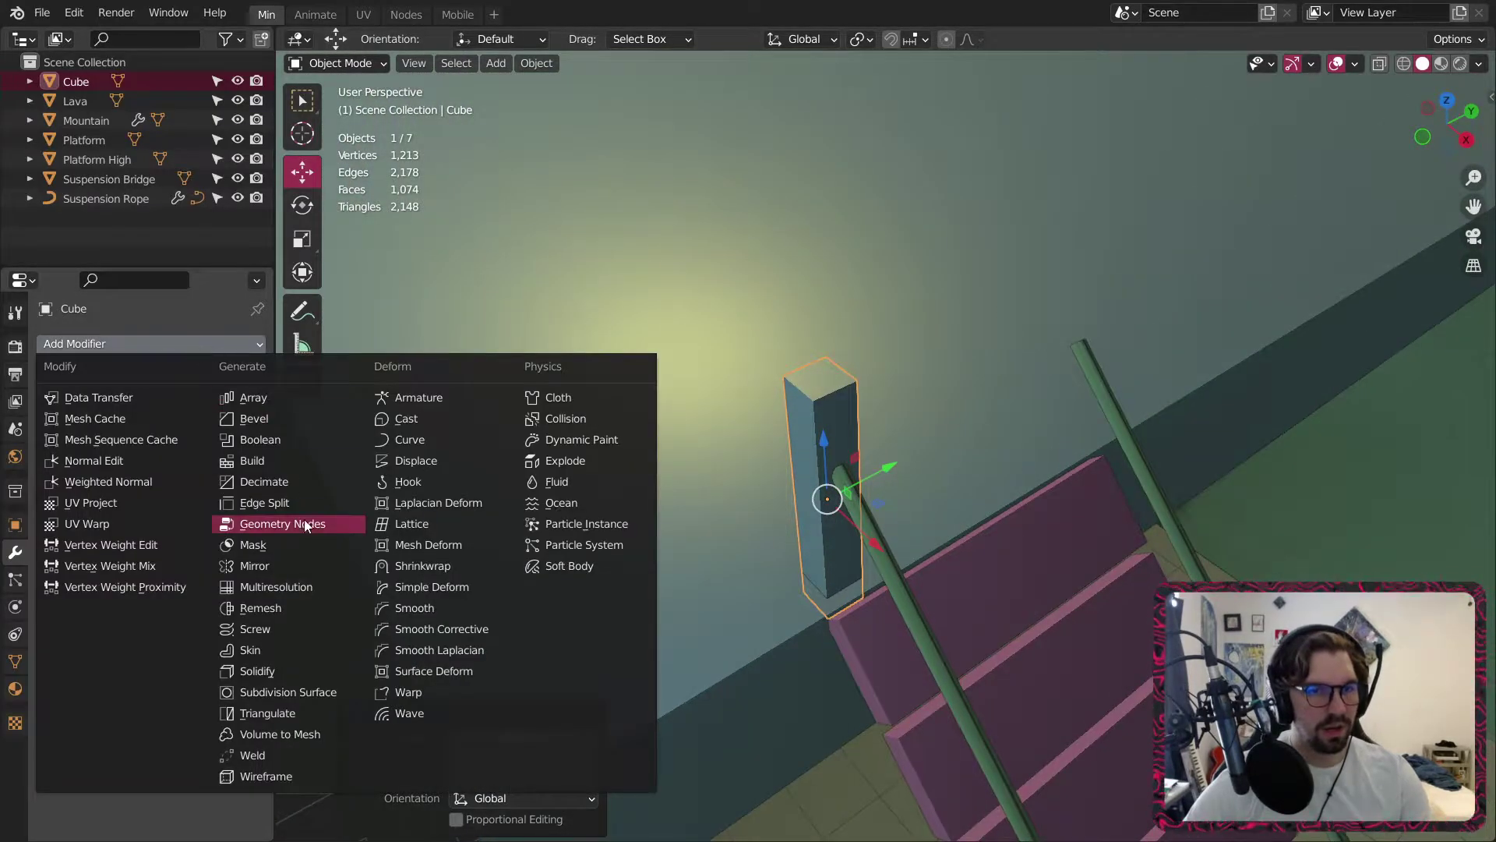
{"action": "left_click", "coordinate": [283, 564]}
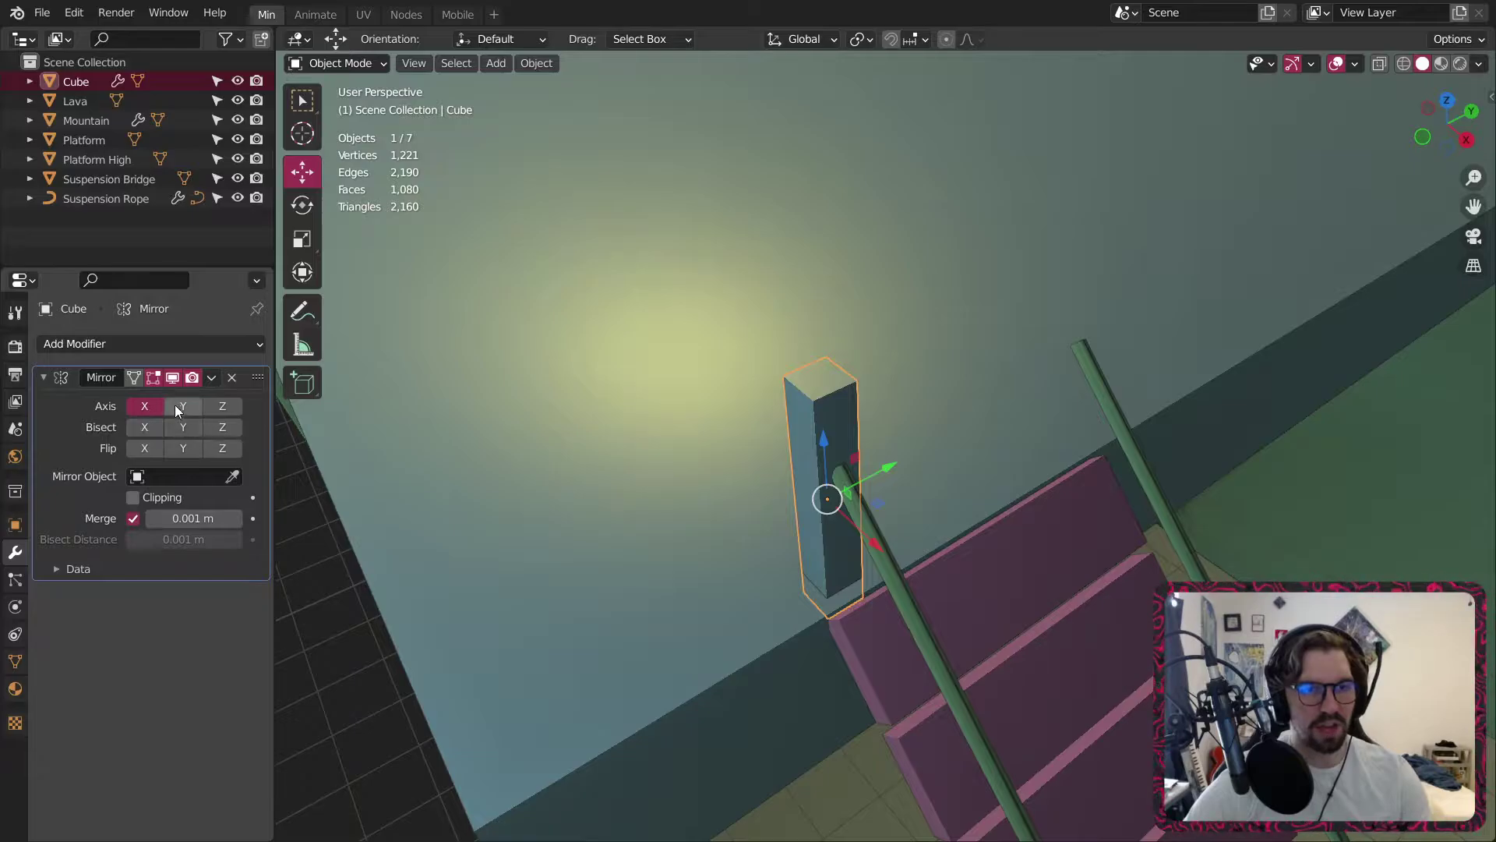
{"action": "left_click", "coordinate": [181, 476]}
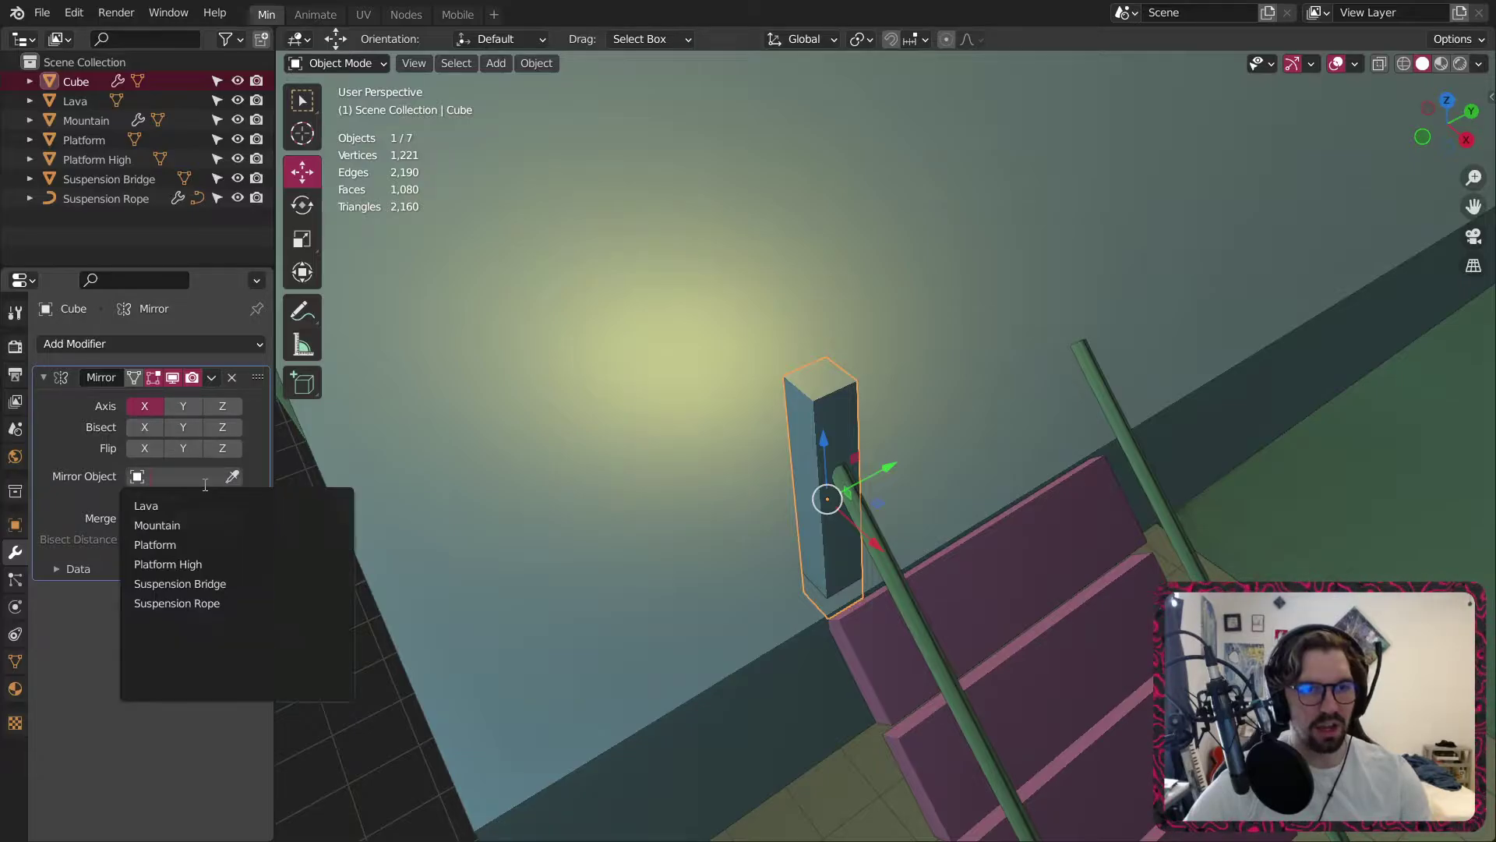
{"action": "left_click", "coordinate": [219, 584]}
{"action": "left_click", "coordinate": [183, 406]}
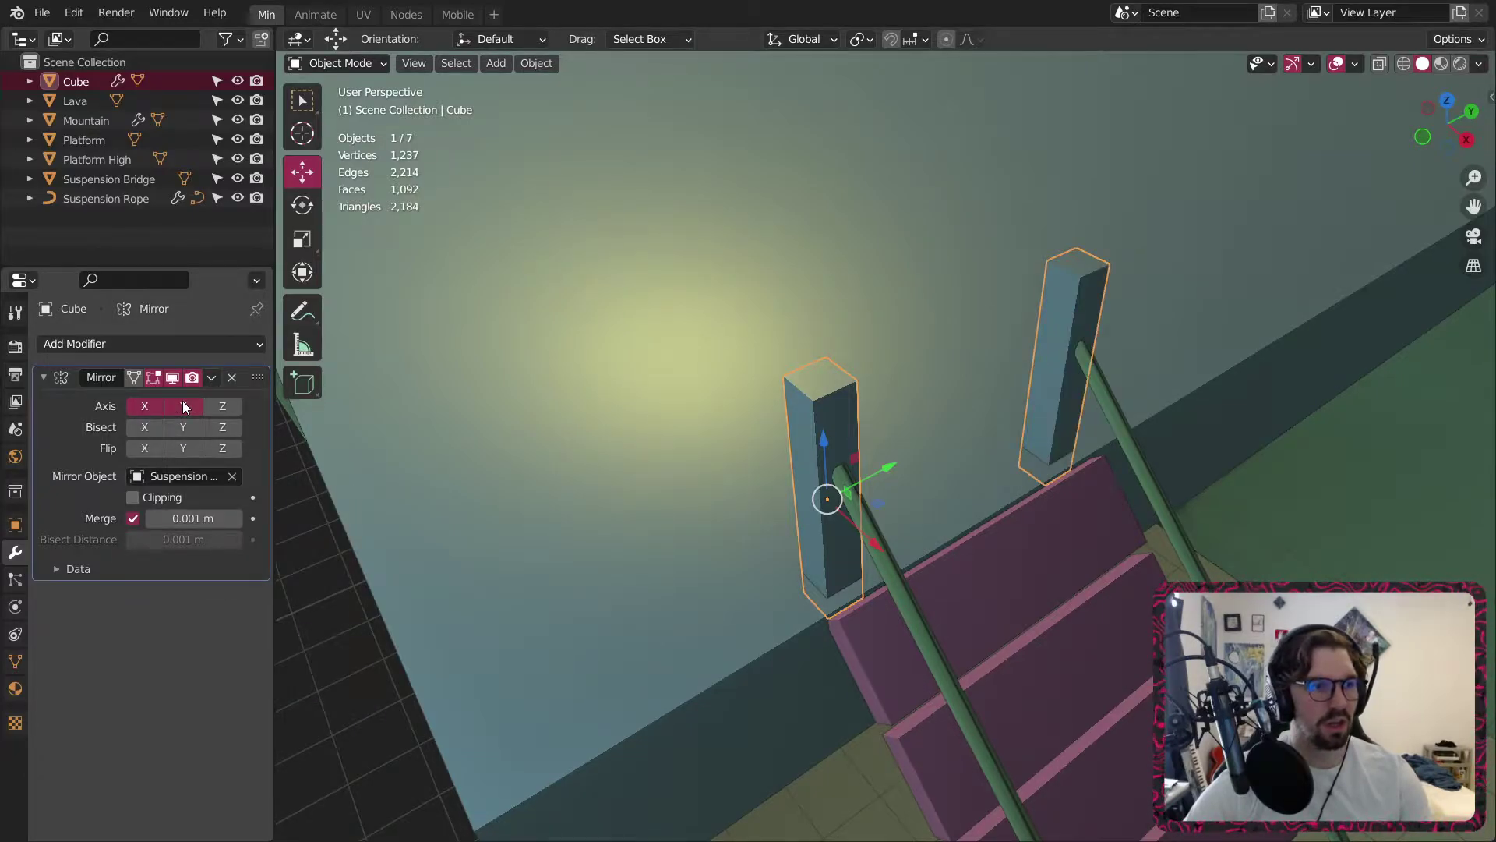
{"action": "left_click", "coordinate": [142, 406]}
Rename the mirrored post object as Suspension Holder High.
{"action": "scroll", "coordinate": [825, 404], "scroll_direction": "down", "scroll_amount": 3}
{"action": "middle_click_drag", "start_coordinate": [824, 404], "coordinate": [879, 355]}
{"action": "left_click", "coordinate": [654, 365]}
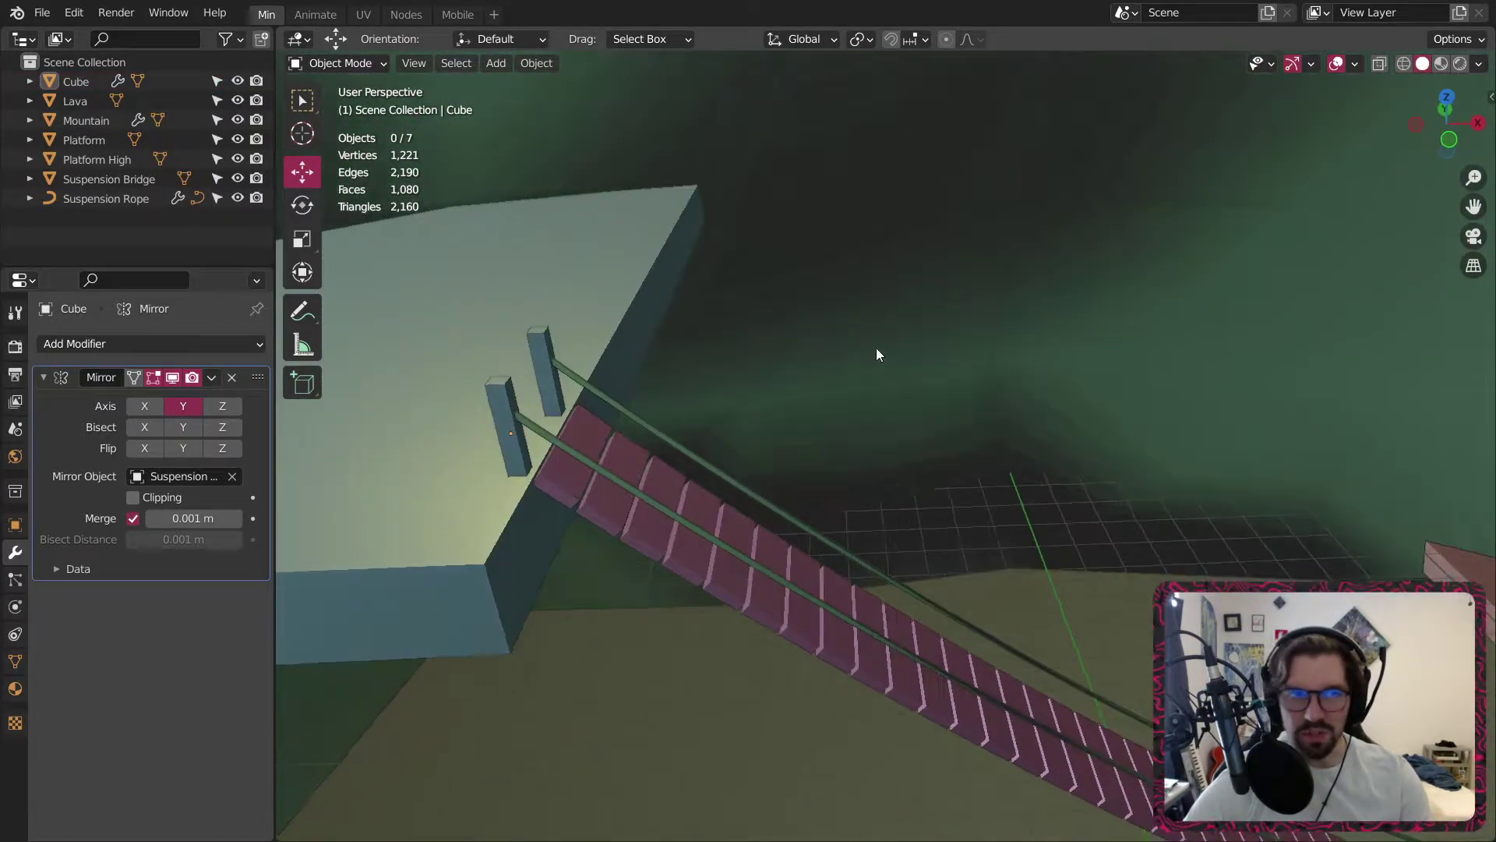
{"action": "left_click", "coordinate": [505, 434]}
{"action": "scroll", "coordinate": [507, 428], "scroll_direction": "up", "scroll_amount": 3}
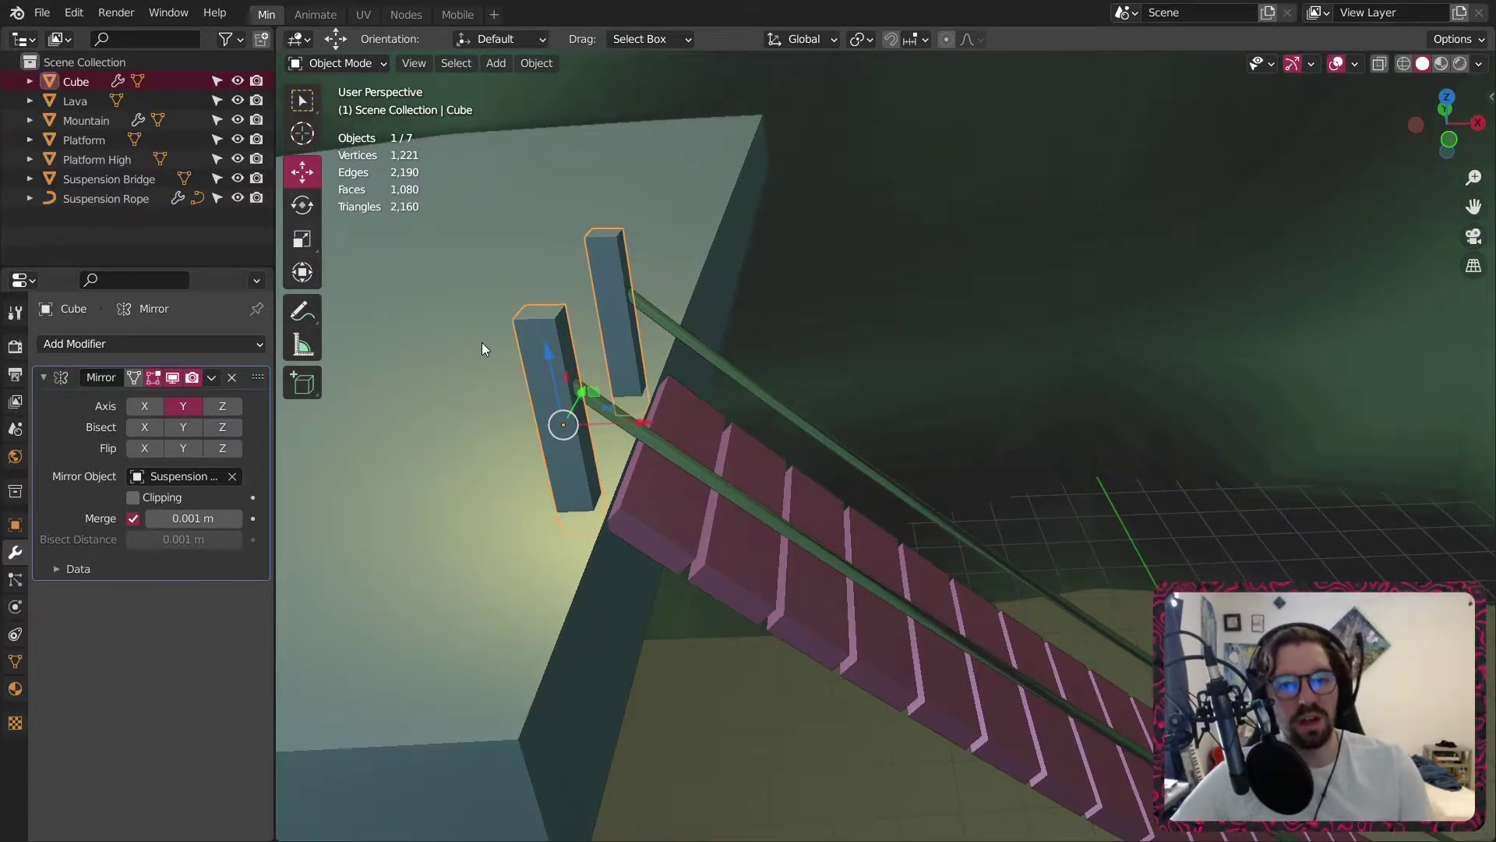
{"action": "middle_click_drag", "start_coordinate": [670, 336], "coordinate": [686, 300]}
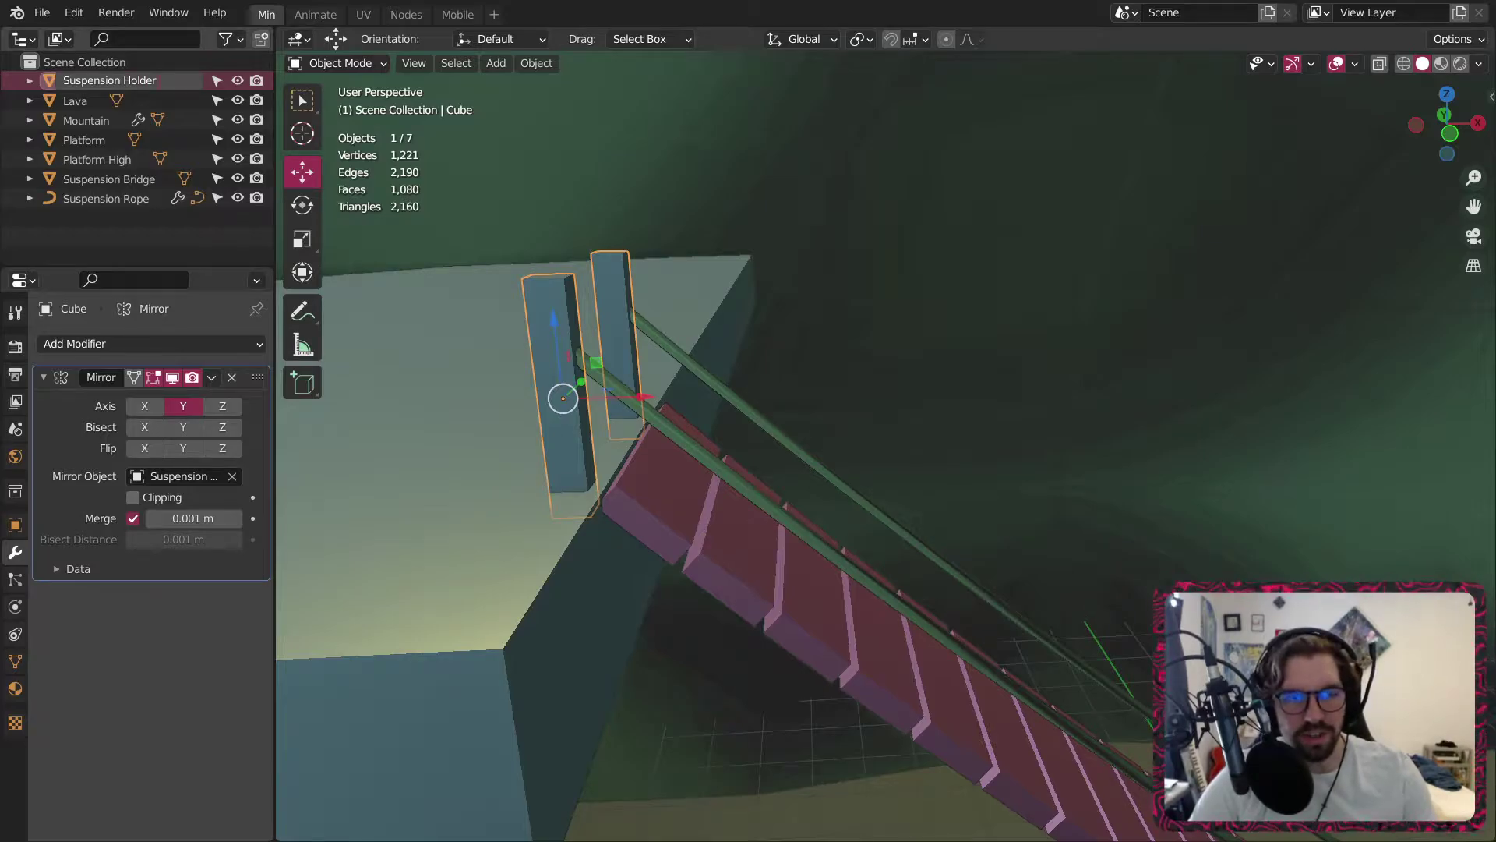
{"action": "scroll", "coordinate": [554, 270], "scroll_direction": "down", "scroll_amount": 3}
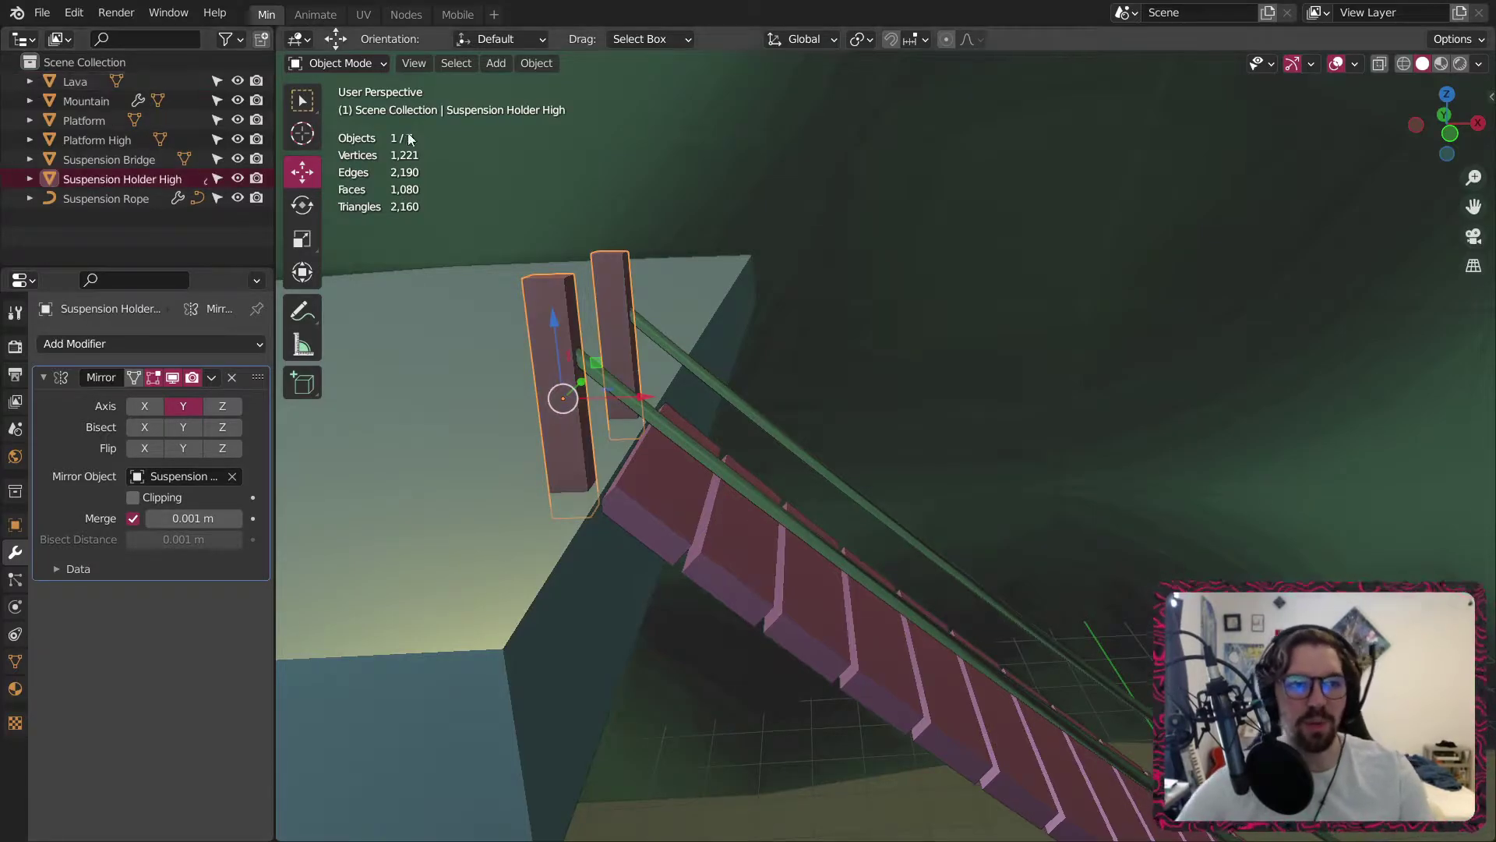
Paste a copy of the Suspension Holder High posts and delete the bridge copy that comes with it.
{"action": "left_click", "coordinate": [521, 308]}
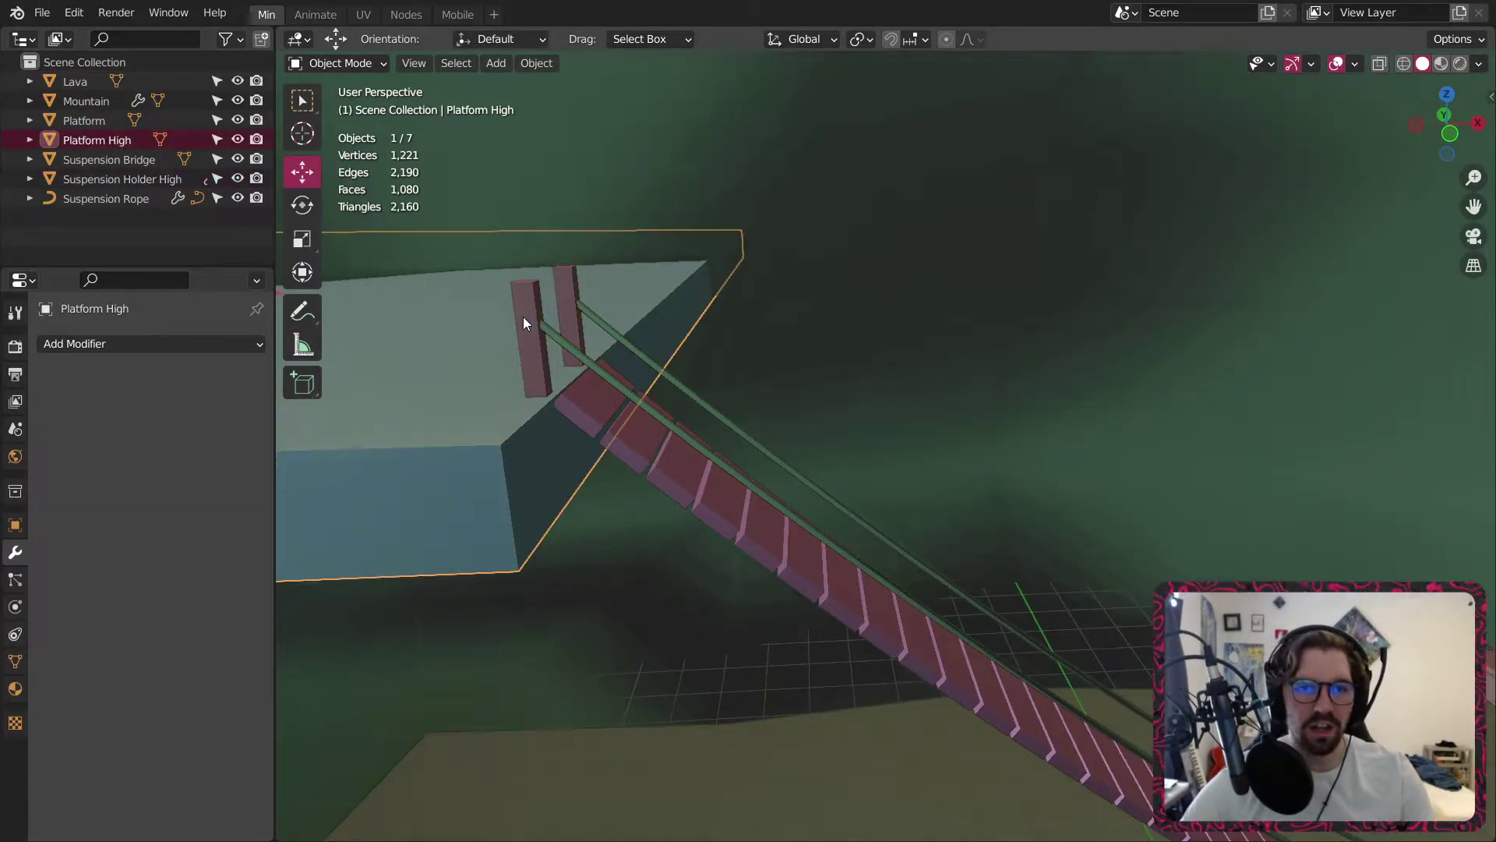
{"action": "left_click", "coordinate": [522, 317]}
{"action": "key", "text": "ctrl+v"}
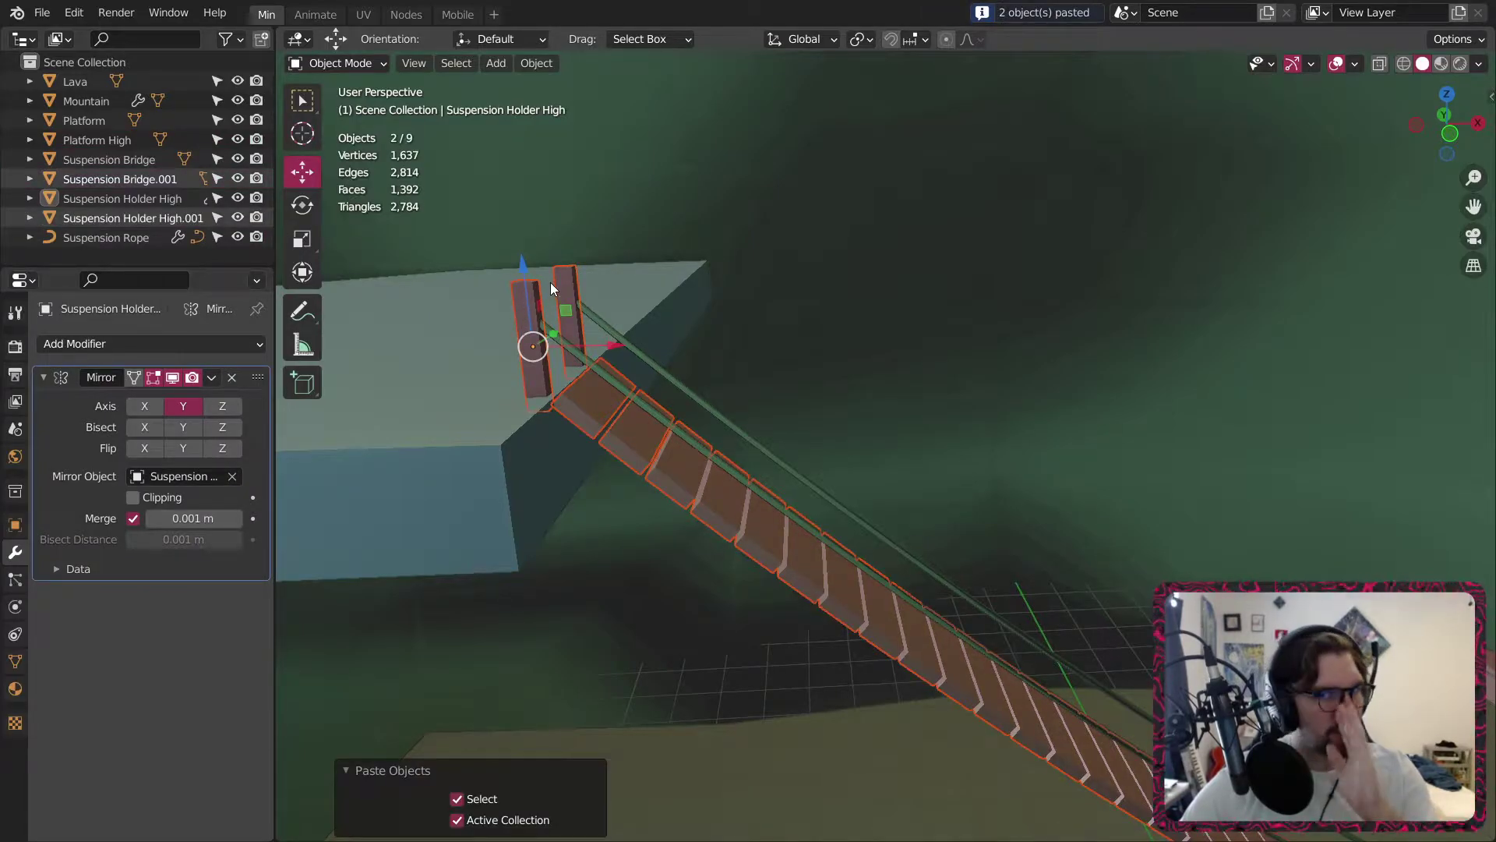
{"action": "left_click", "coordinate": [138, 179]}
{"action": "key", "text": "Delete"}
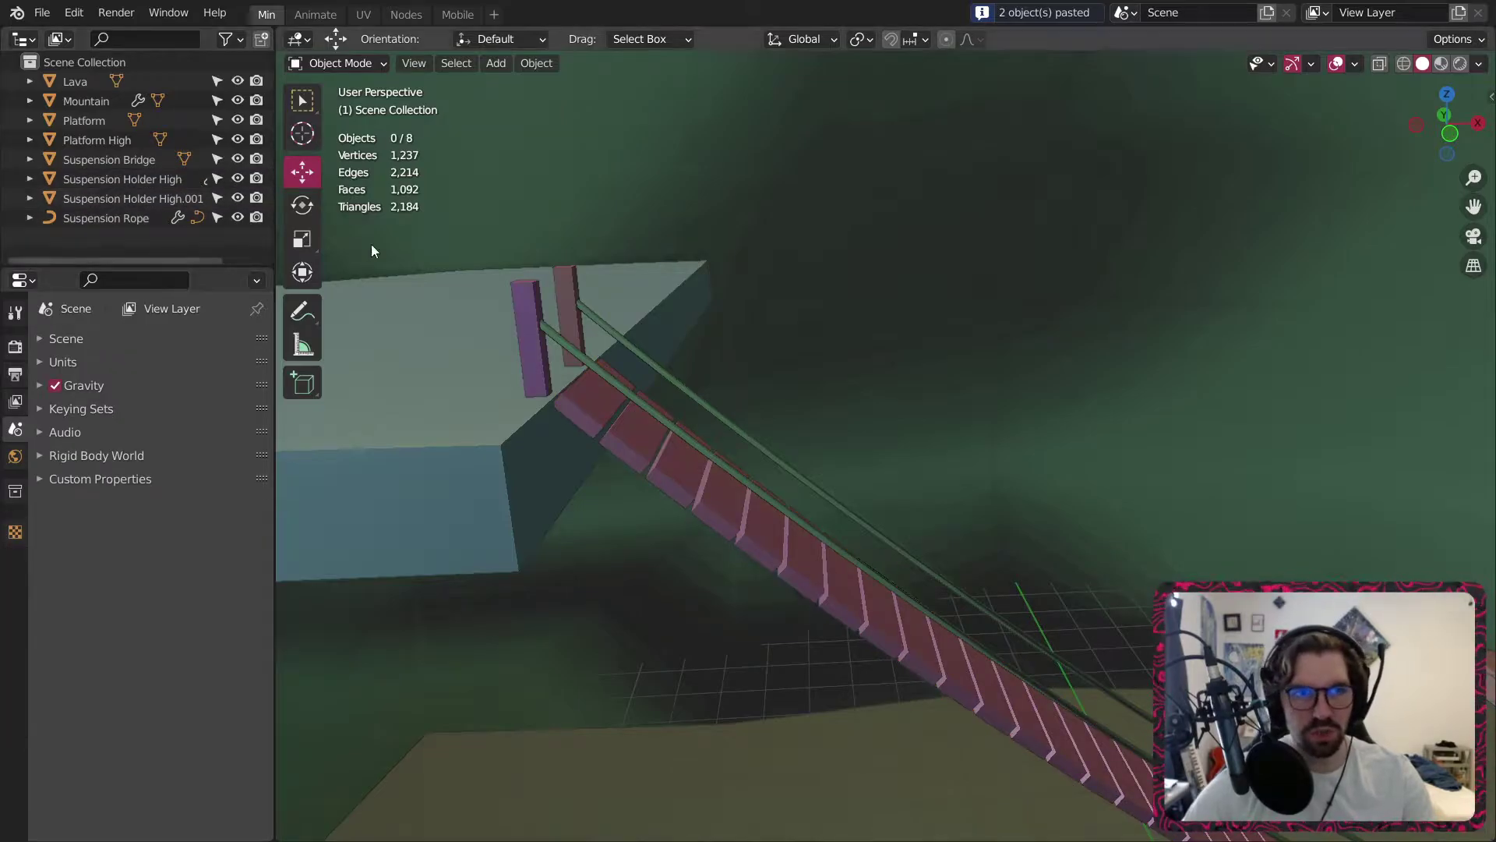
Move the copied post about 6.04 m along X and set its mirror object to Suspension Bridge.
{"action": "left_click", "coordinate": [528, 328]}
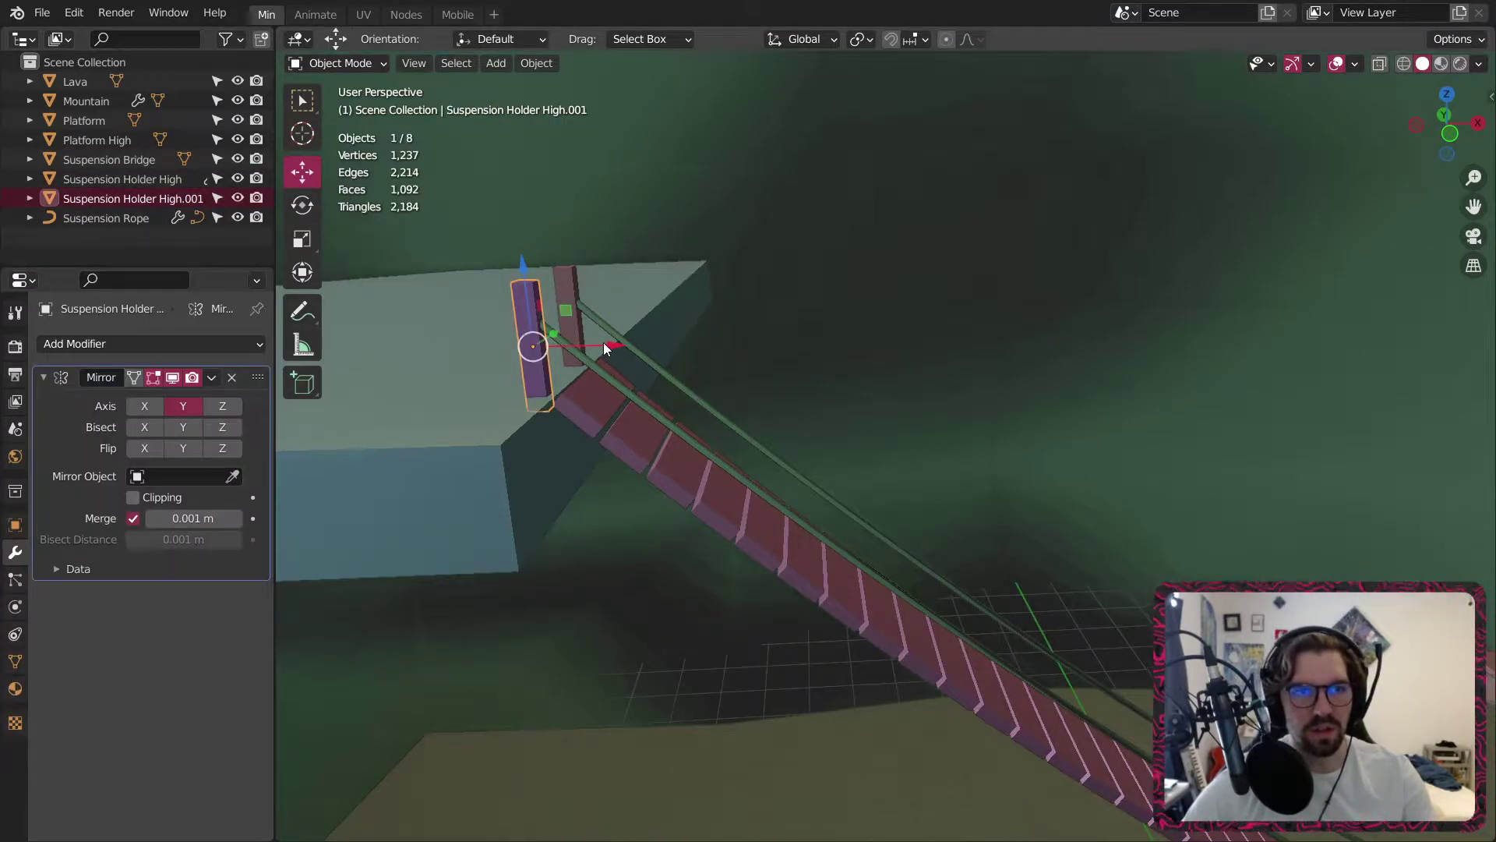
{"action": "key", "text": "shift+d"}
{"action": "key", "text": "x"}
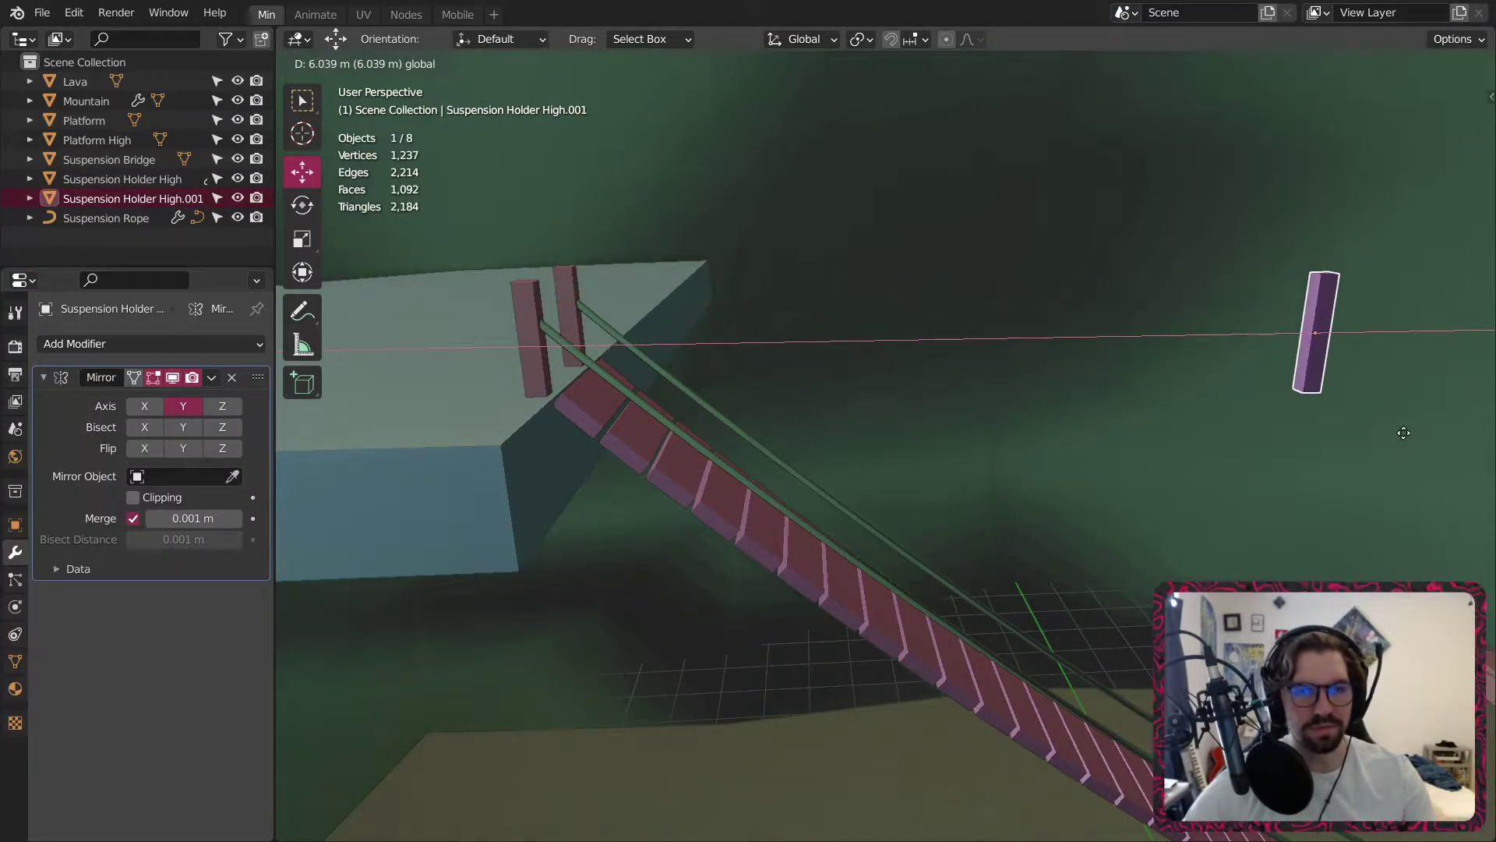
{"action": "left_click", "coordinate": [1404, 432]}
{"action": "left_click", "coordinate": [176, 475]}
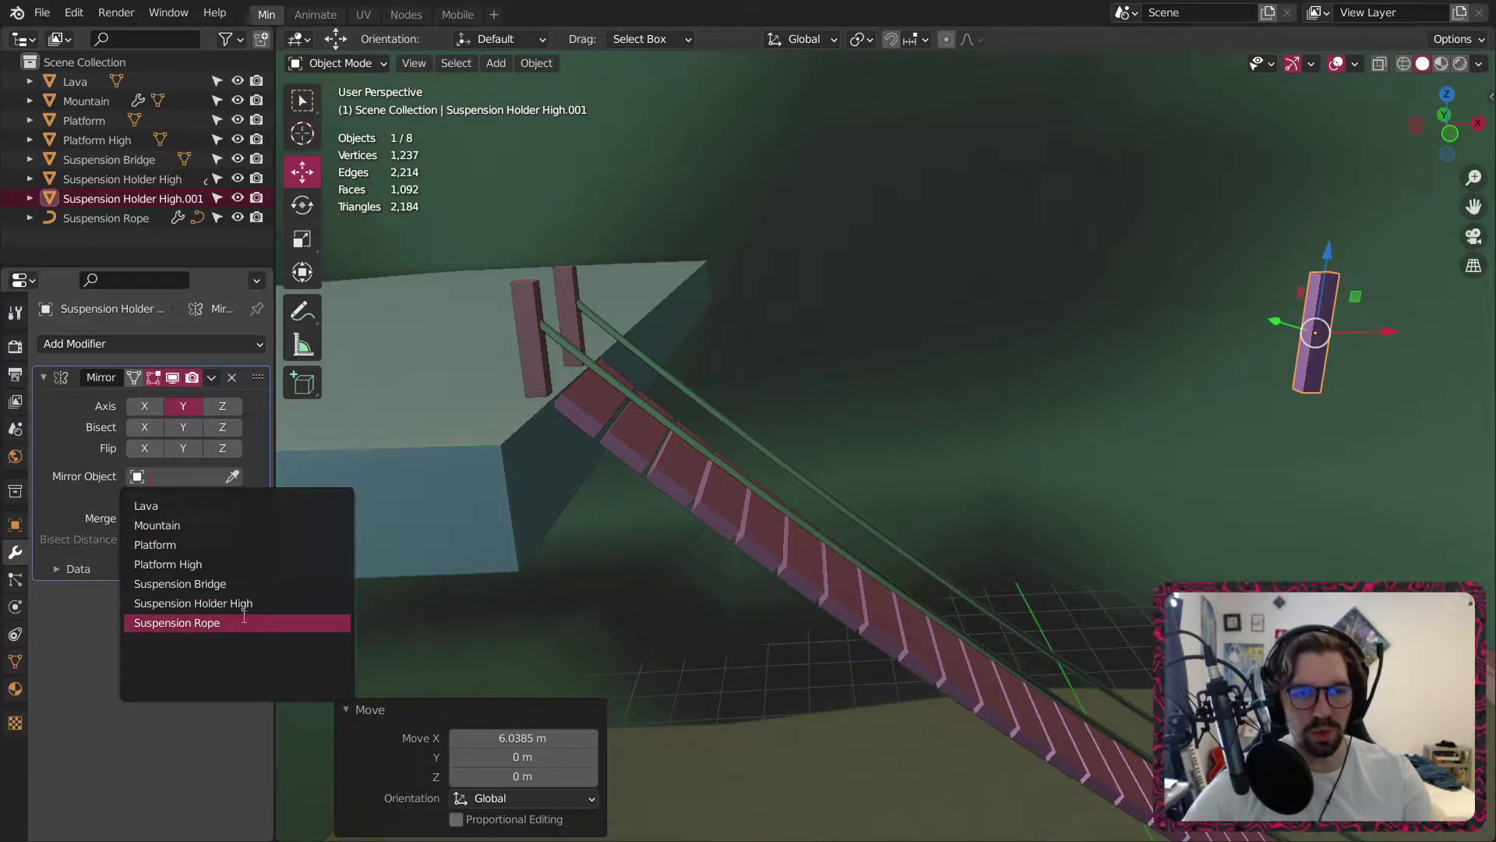
{"action": "left_click", "coordinate": [238, 584]}
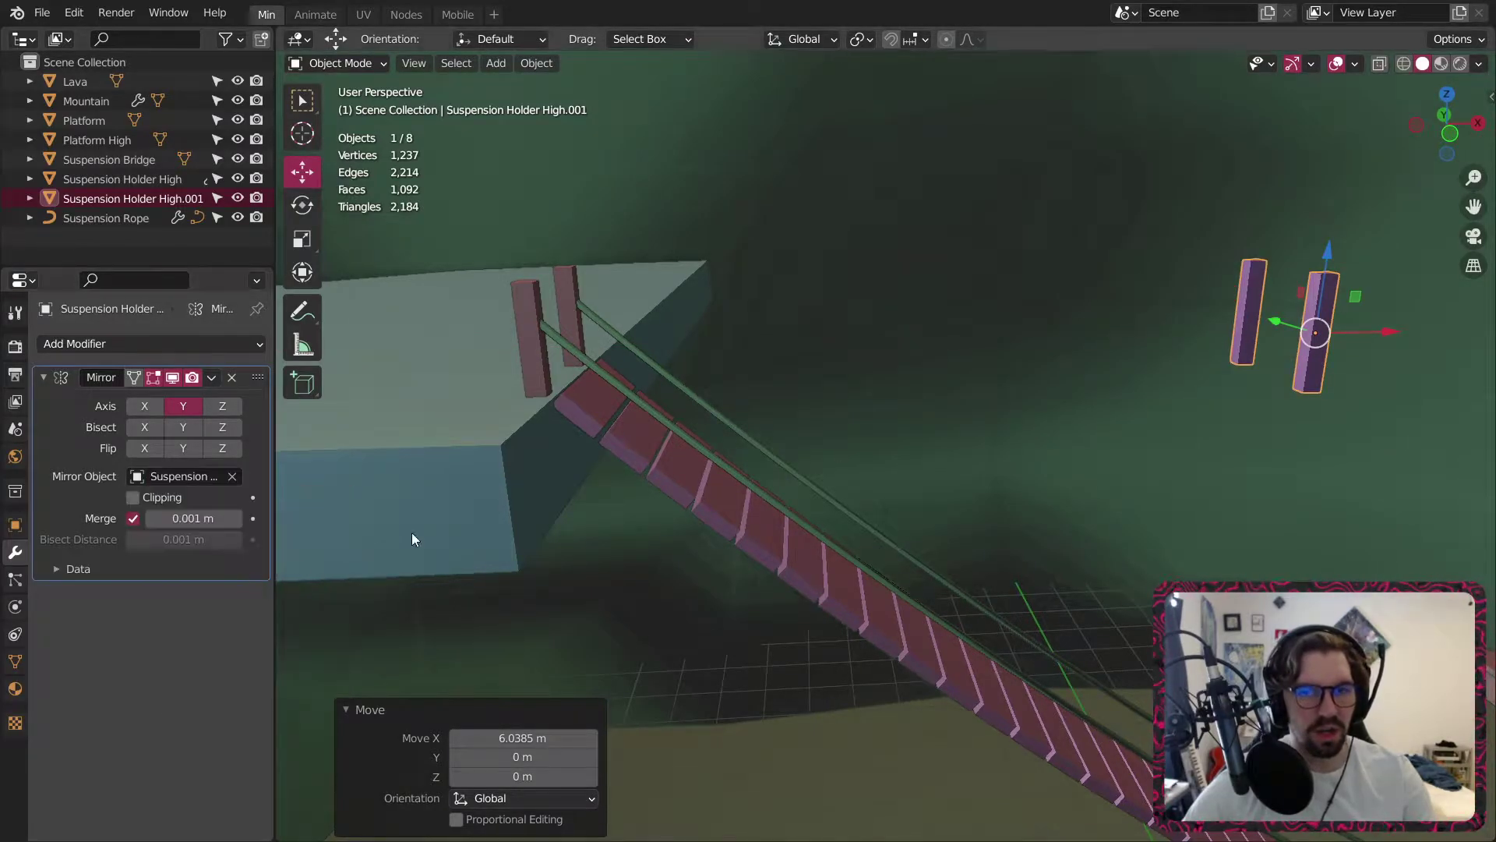
Move the copied posts about 12.4 m along X and -9.95 m along Z to the bridge's lower end.
{"action": "middle_click_drag", "start_coordinate": [1341, 393], "coordinate": [608, 361], "text": "shift"}
{"action": "scroll", "coordinate": [741, 378], "scroll_direction": "down", "scroll_amount": 5}
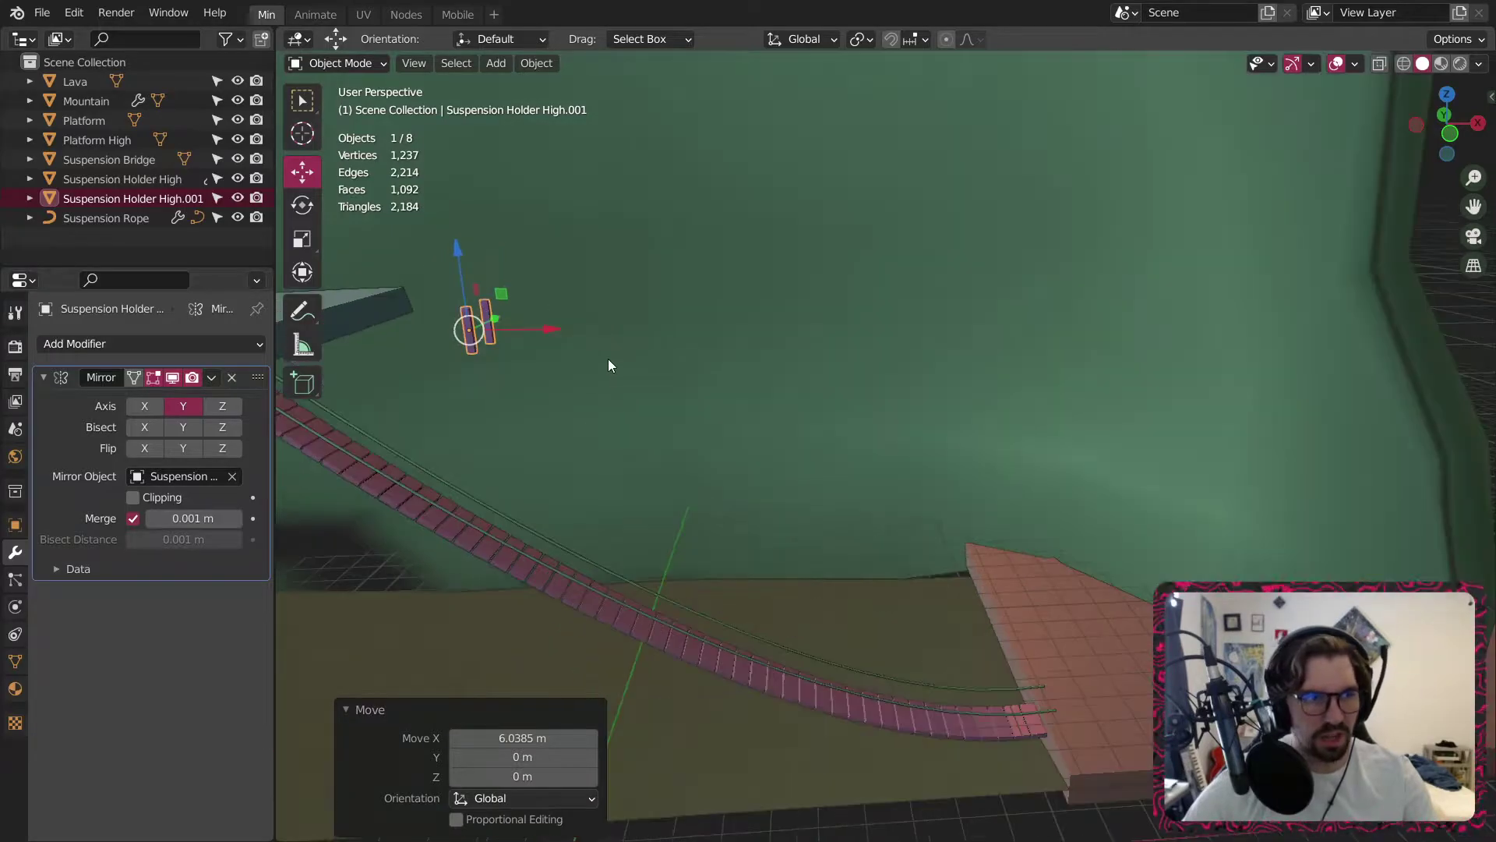
{"action": "left_click_drag", "start_coordinate": [562, 328], "coordinate": [1147, 462]}
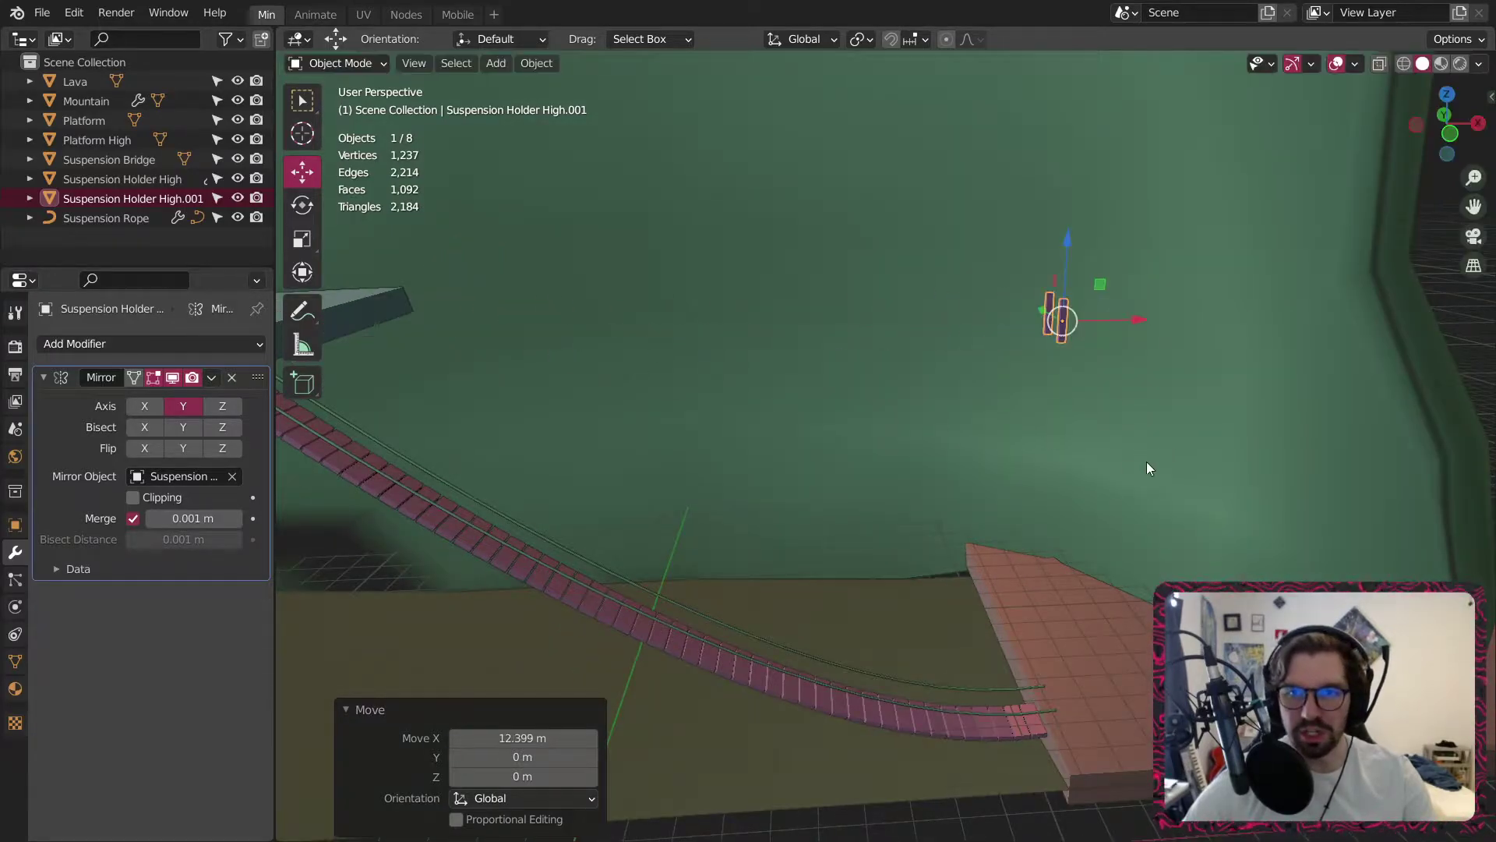
{"action": "middle_click_drag", "start_coordinate": [1147, 462], "coordinate": [931, 381]}
{"action": "left_click", "coordinate": [854, 616]}
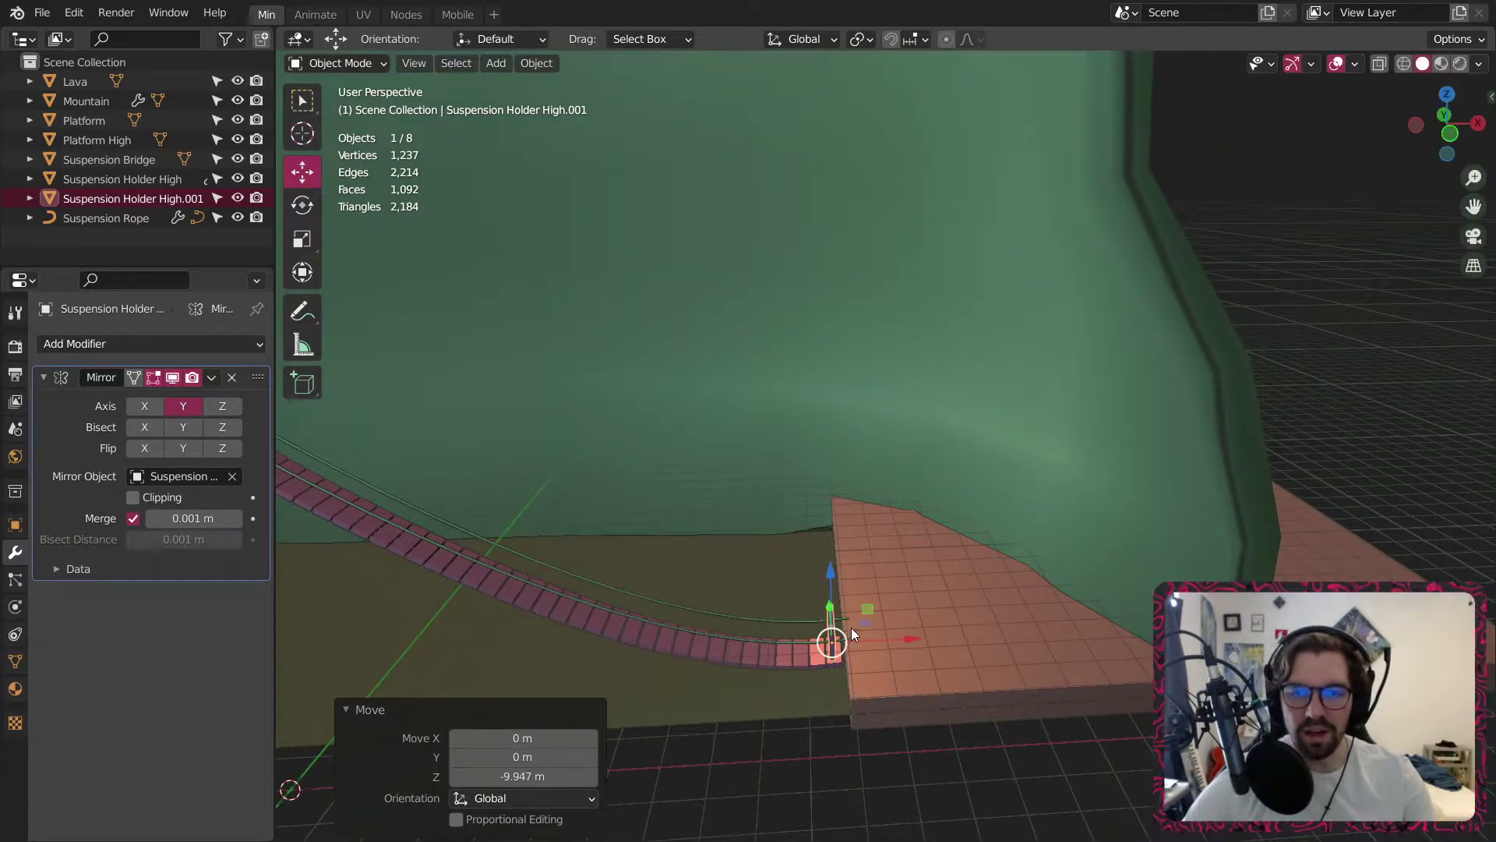
Shift the copied posts about 0.505 m along X onto the edge of the low platform.
{"action": "scroll", "coordinate": [846, 647], "scroll_direction": "up", "scroll_amount": 4}
{"action": "key", "text": "g"}
{"action": "key", "text": "x"}
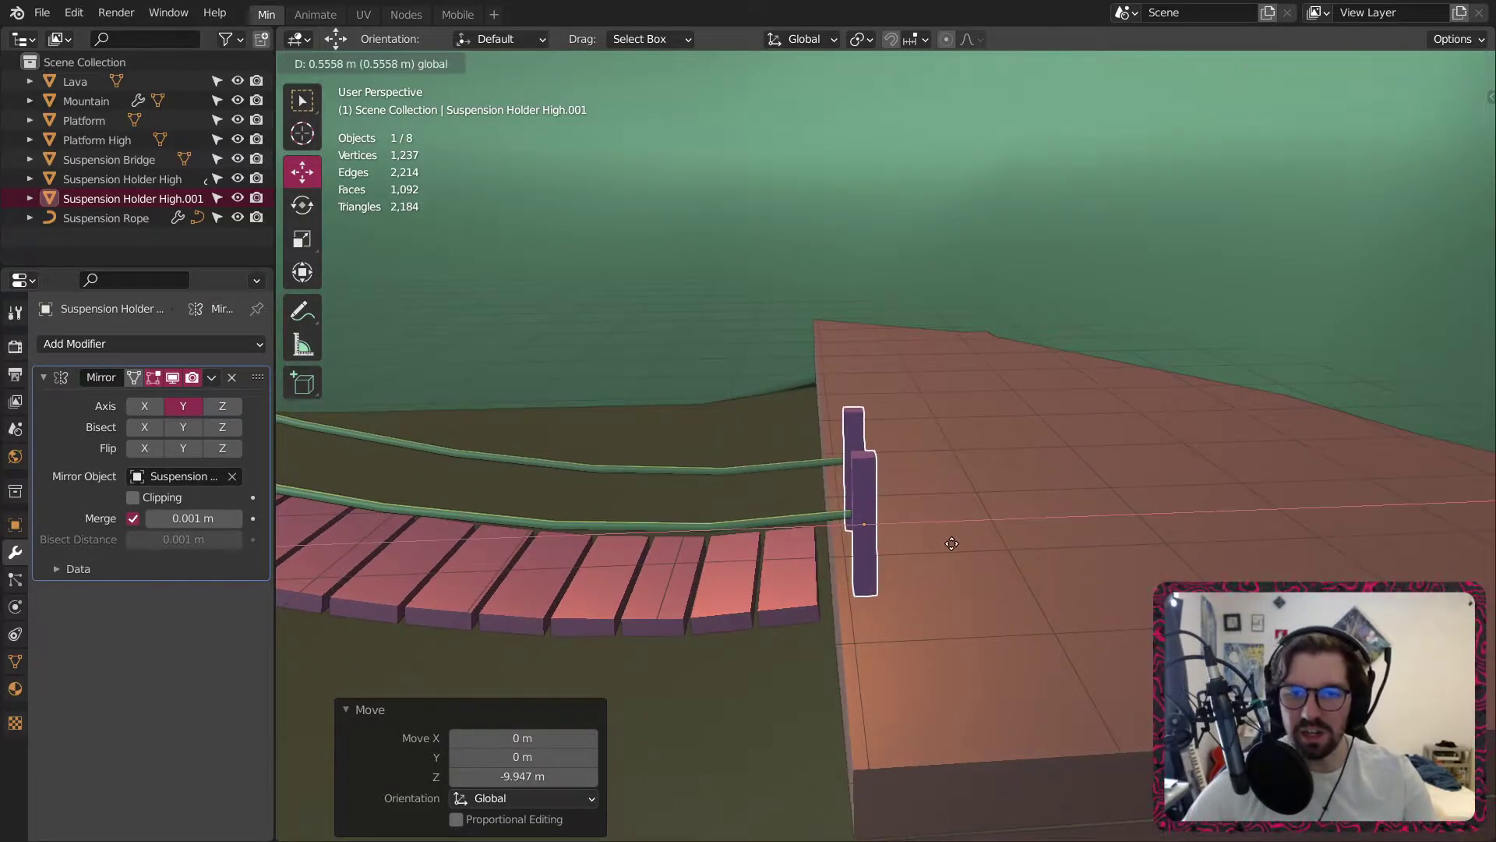
{"action": "left_click", "coordinate": [907, 544]}
{"action": "middle_click_drag", "start_coordinate": [907, 544], "coordinate": [899, 496]}
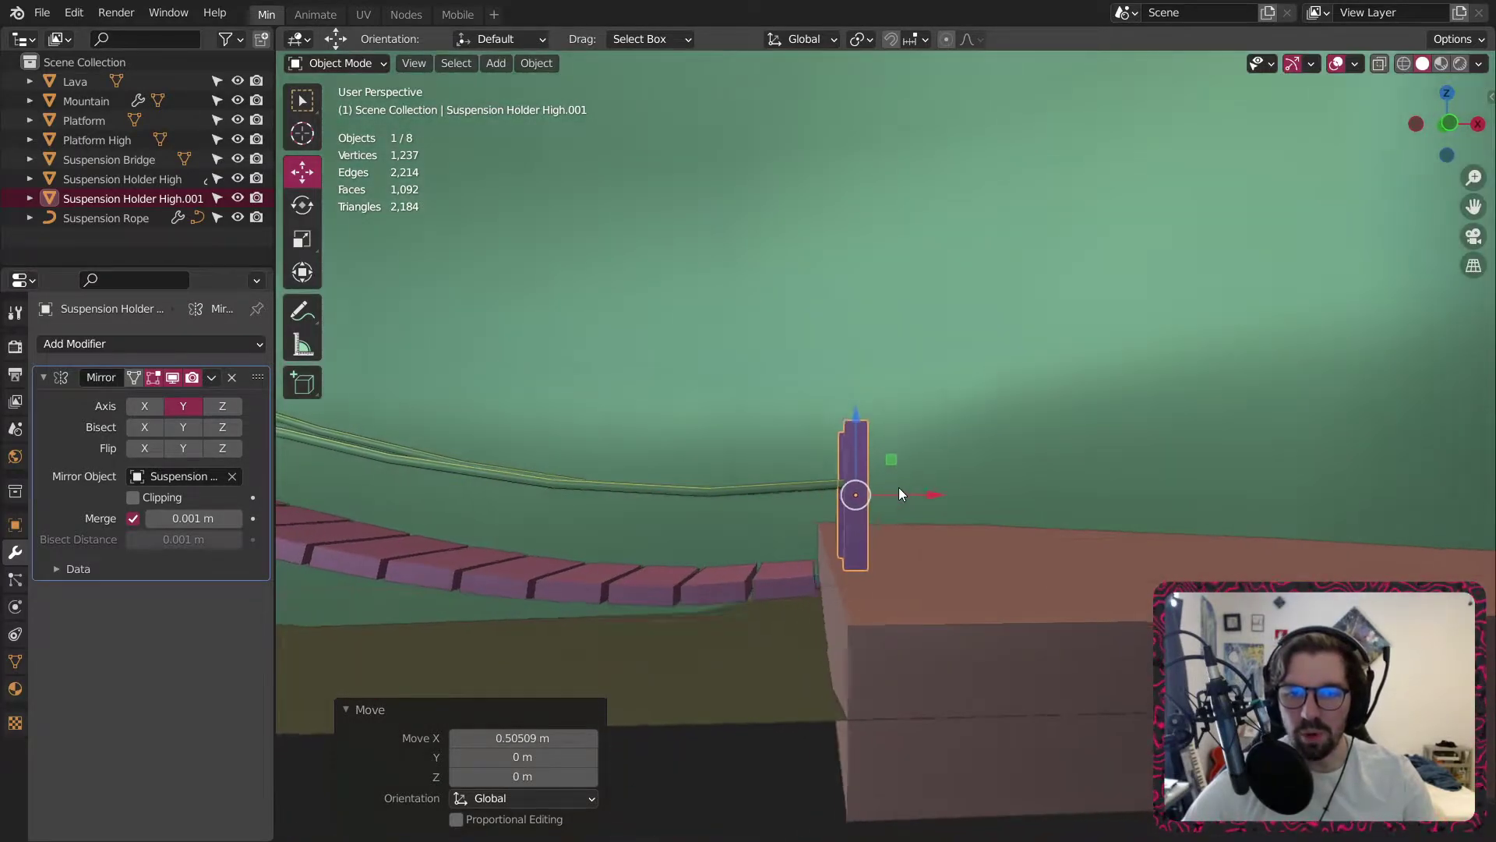
Lower the copied posts along Z so they stand in the low platform, and fine-tune their position at the rope ends.
{"action": "key", "text": "g"}
{"action": "key", "text": "z"}
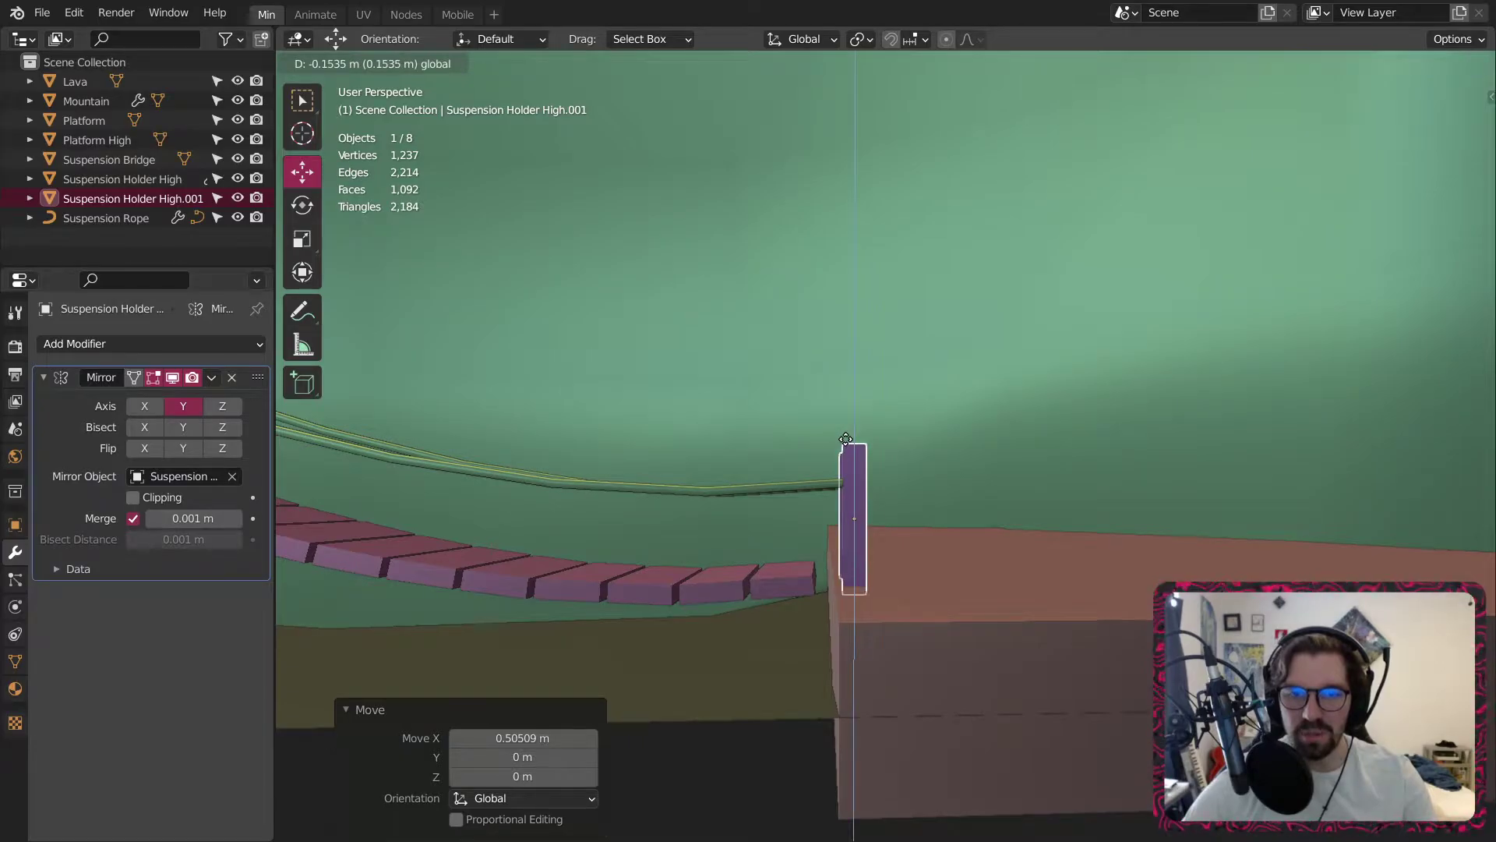
{"action": "left_click", "coordinate": [857, 468]}
{"action": "scroll", "coordinate": [872, 547], "scroll_direction": "up", "scroll_amount": 4}
{"action": "left_click_drag", "start_coordinate": [856, 596], "coordinate": [862, 597]}
{"action": "scroll", "coordinate": [860, 569], "scroll_direction": "down", "scroll_amount": 5}
{"action": "middle_click_drag", "start_coordinate": [857, 544], "coordinate": [926, 505]}
{"action": "left_click", "coordinate": [885, 642]}
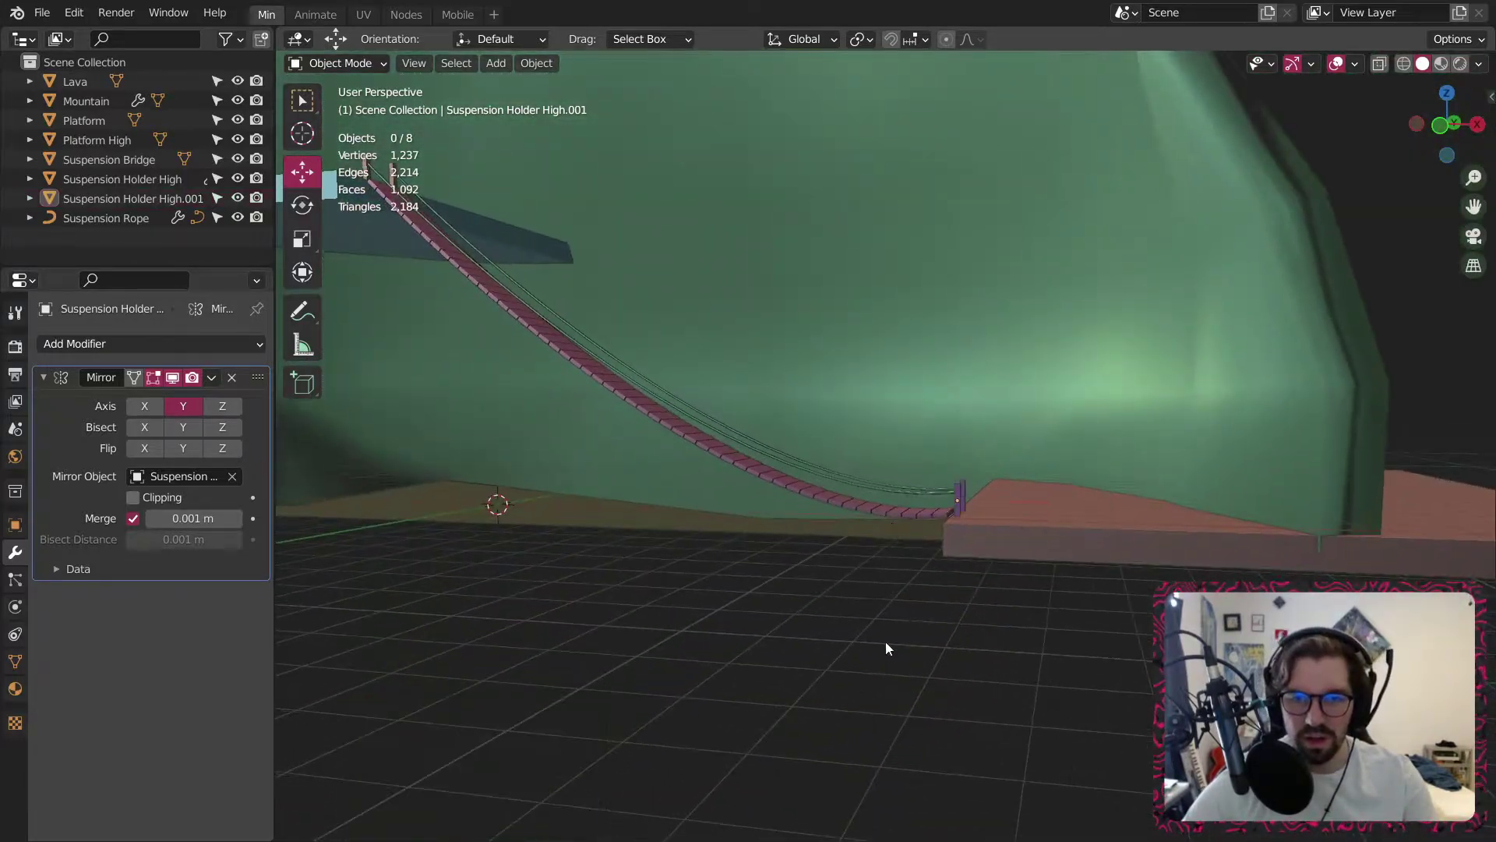
Nudge the suspension bridge slightly along X toward the low platform.
{"action": "middle_click_drag", "start_coordinate": [966, 560], "coordinate": [993, 552]}
{"action": "scroll", "coordinate": [966, 526], "scroll_direction": "up", "scroll_amount": 10}
{"action": "scroll", "coordinate": [887, 558], "scroll_direction": "down", "scroll_amount": 5}
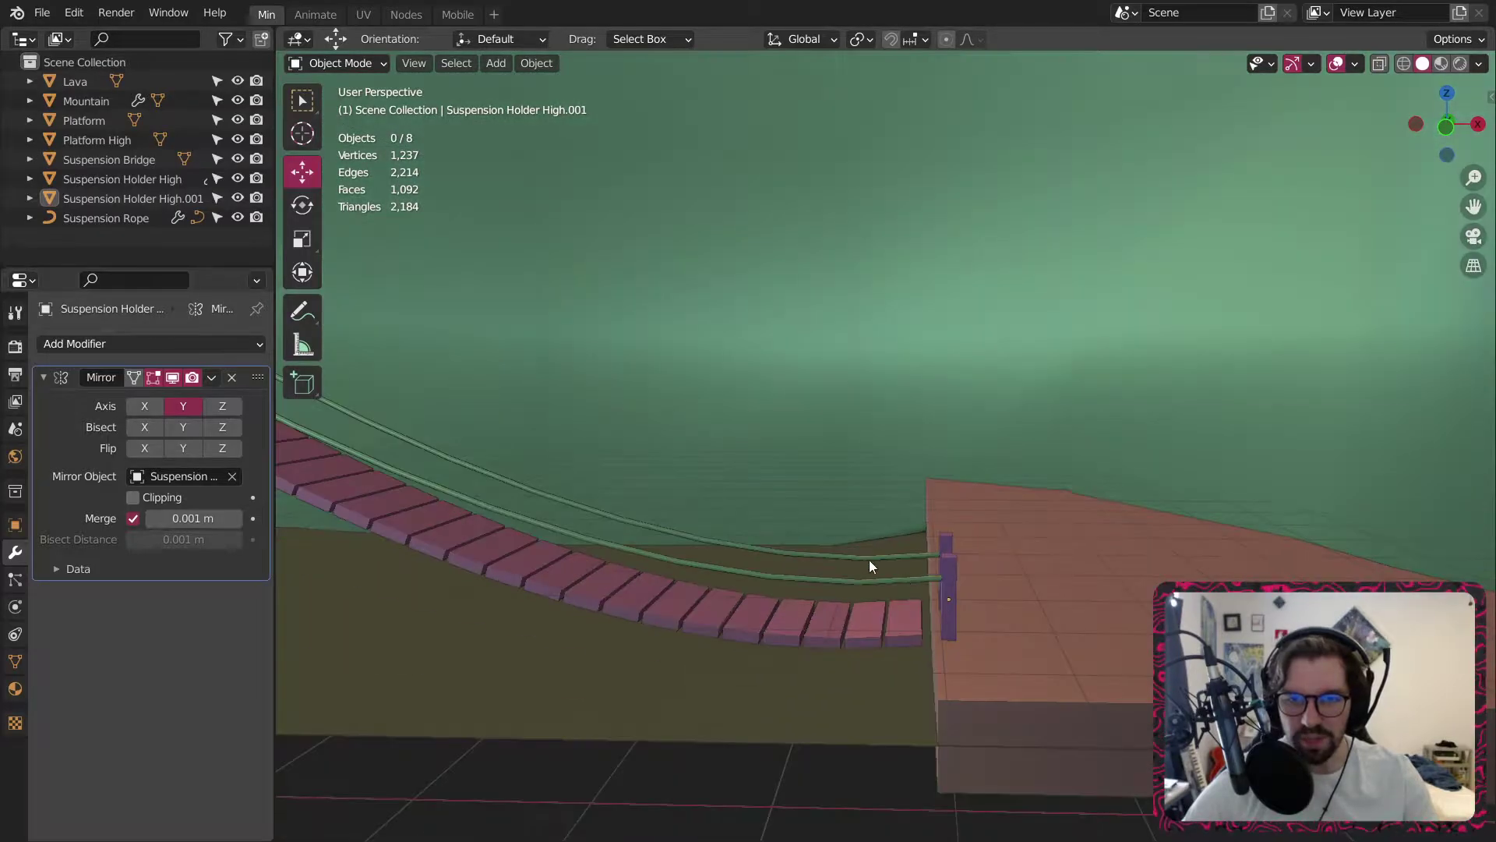
{"action": "middle_click_drag", "start_coordinate": [868, 560], "coordinate": [1007, 595]}
{"action": "scroll", "coordinate": [1045, 602], "scroll_direction": "up", "scroll_amount": 3}
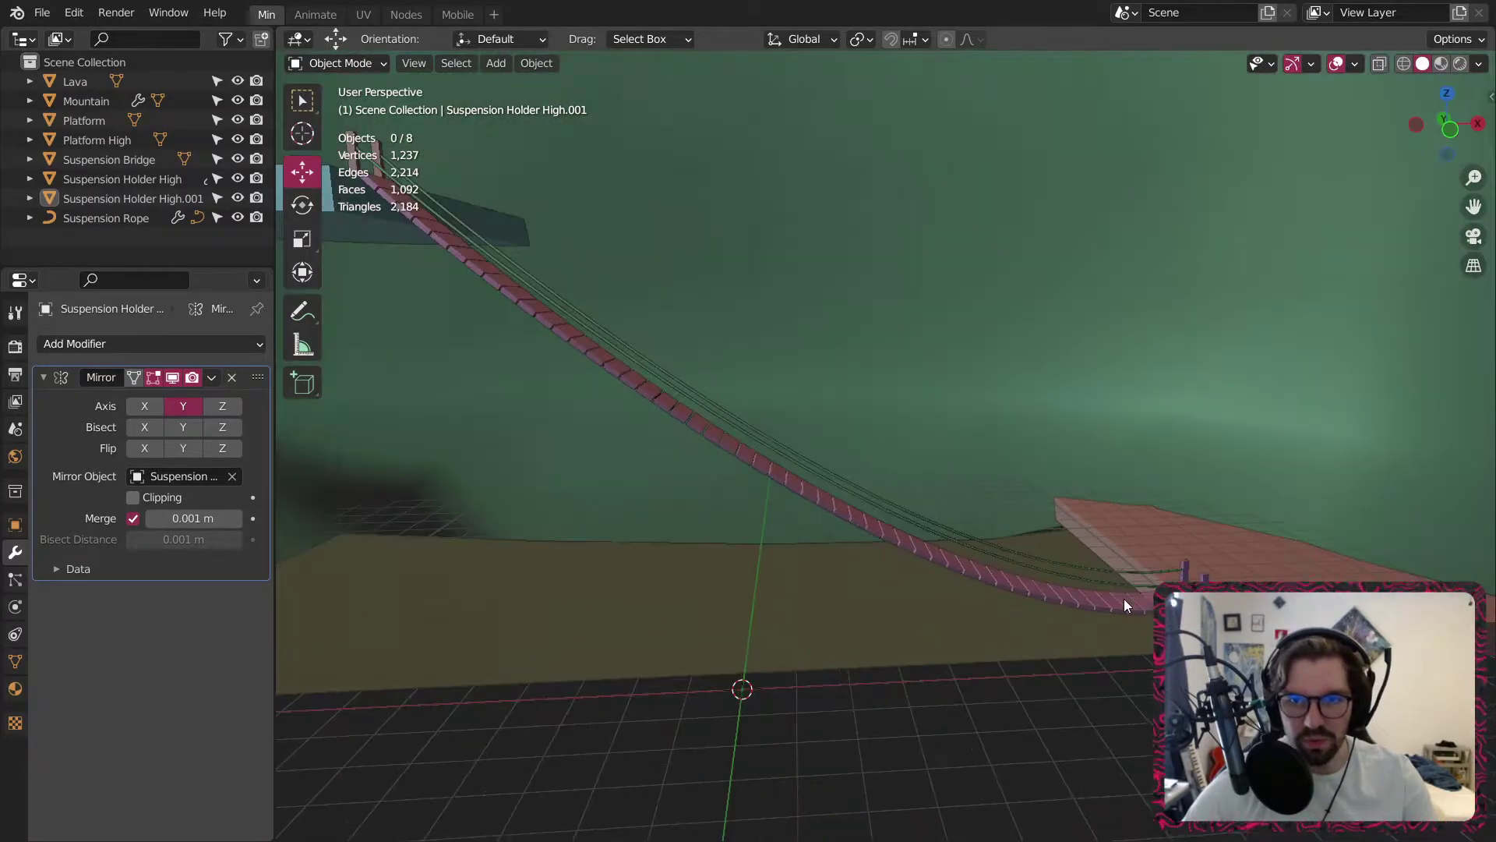
{"action": "left_click", "coordinate": [1125, 603]}
{"action": "middle_click_drag", "start_coordinate": [1139, 605], "coordinate": [1117, 610]}
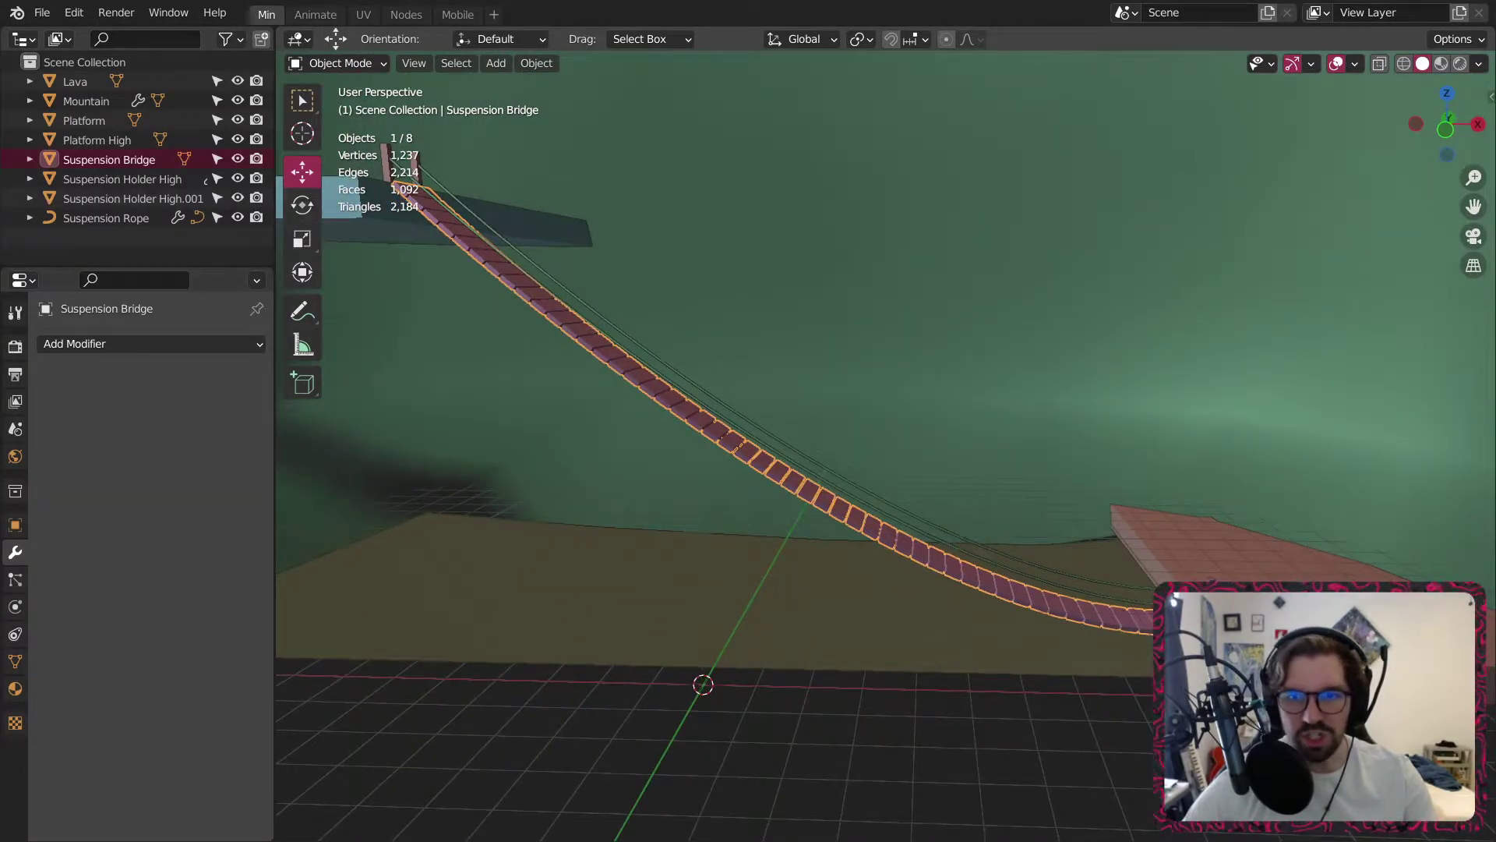
{"action": "middle_click_drag", "start_coordinate": [1481, 588], "coordinate": [1205, 541], "text": "shift"}
{"action": "left_click_drag", "start_coordinate": [1397, 555], "coordinate": [1405, 555]}
{"action": "middle_click_drag", "start_coordinate": [850, 522], "coordinate": [921, 517]}
{"action": "left_click", "coordinate": [1031, 750]}
Examine the whole scene from several angles, checking how the bridge and platforms sit inside the mountain.
{"action": "middle_click_drag", "start_coordinate": [1031, 756], "coordinate": [696, 254]}
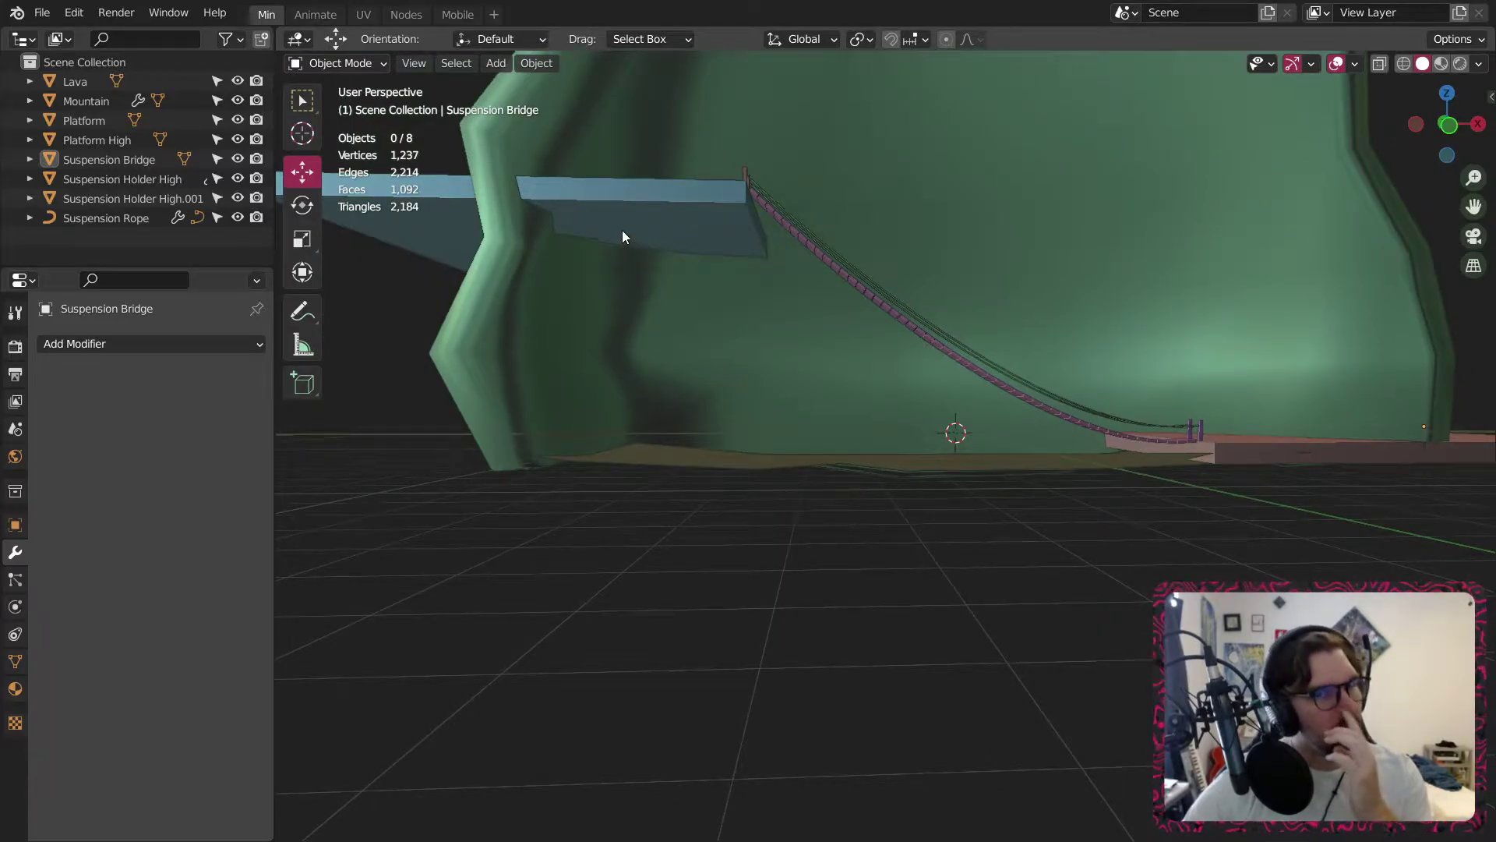
{"action": "scroll", "coordinate": [984, 222], "scroll_direction": "down", "scroll_amount": 4}
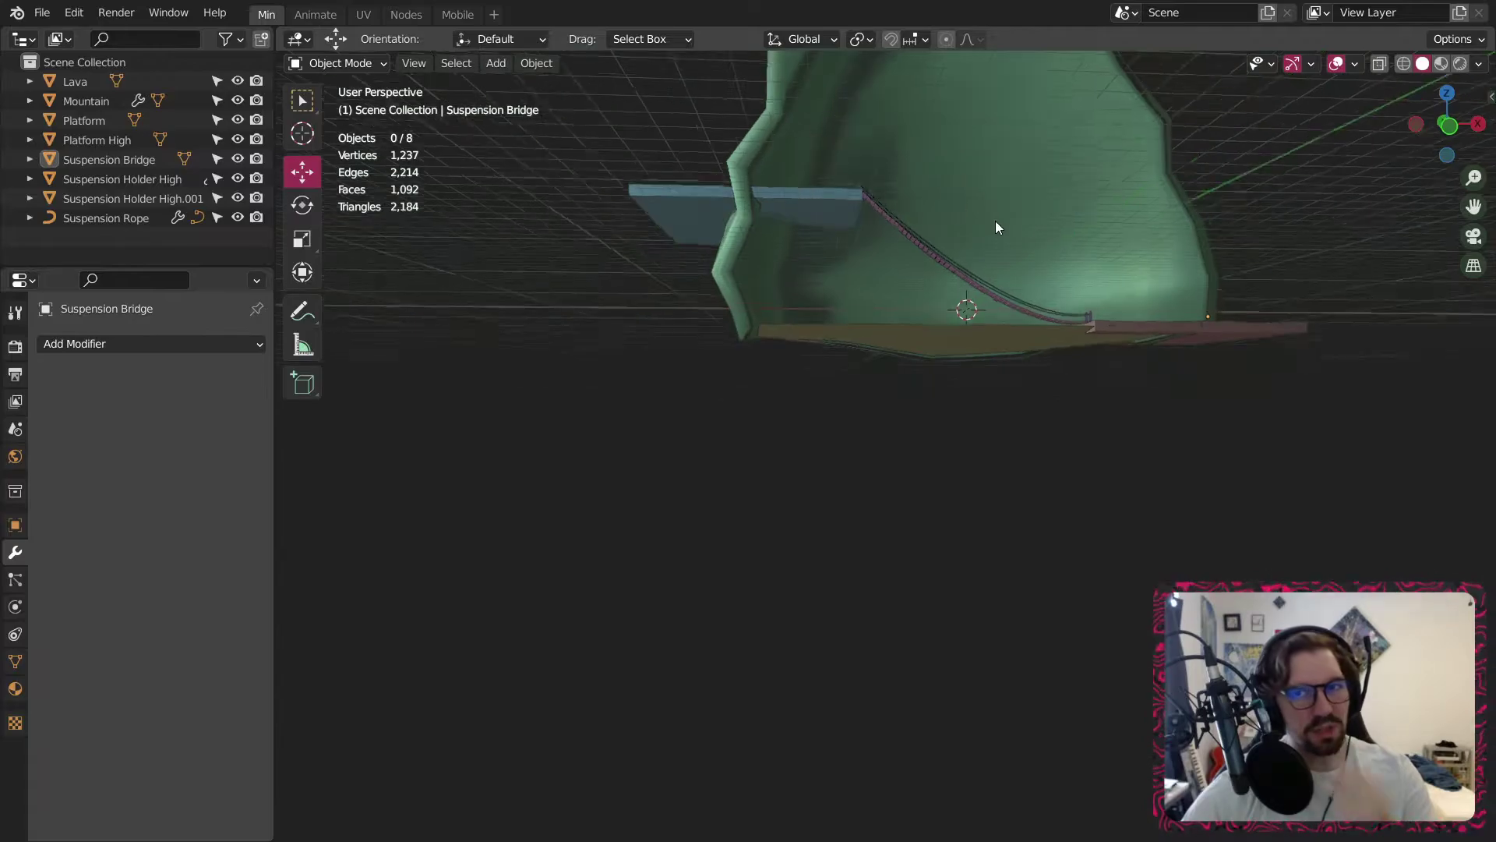
{"action": "middle_click_drag", "start_coordinate": [1028, 184], "coordinate": [1038, 234]}
{"action": "middle_click_drag", "start_coordinate": [937, 243], "coordinate": [820, 317], "text": "shift"}
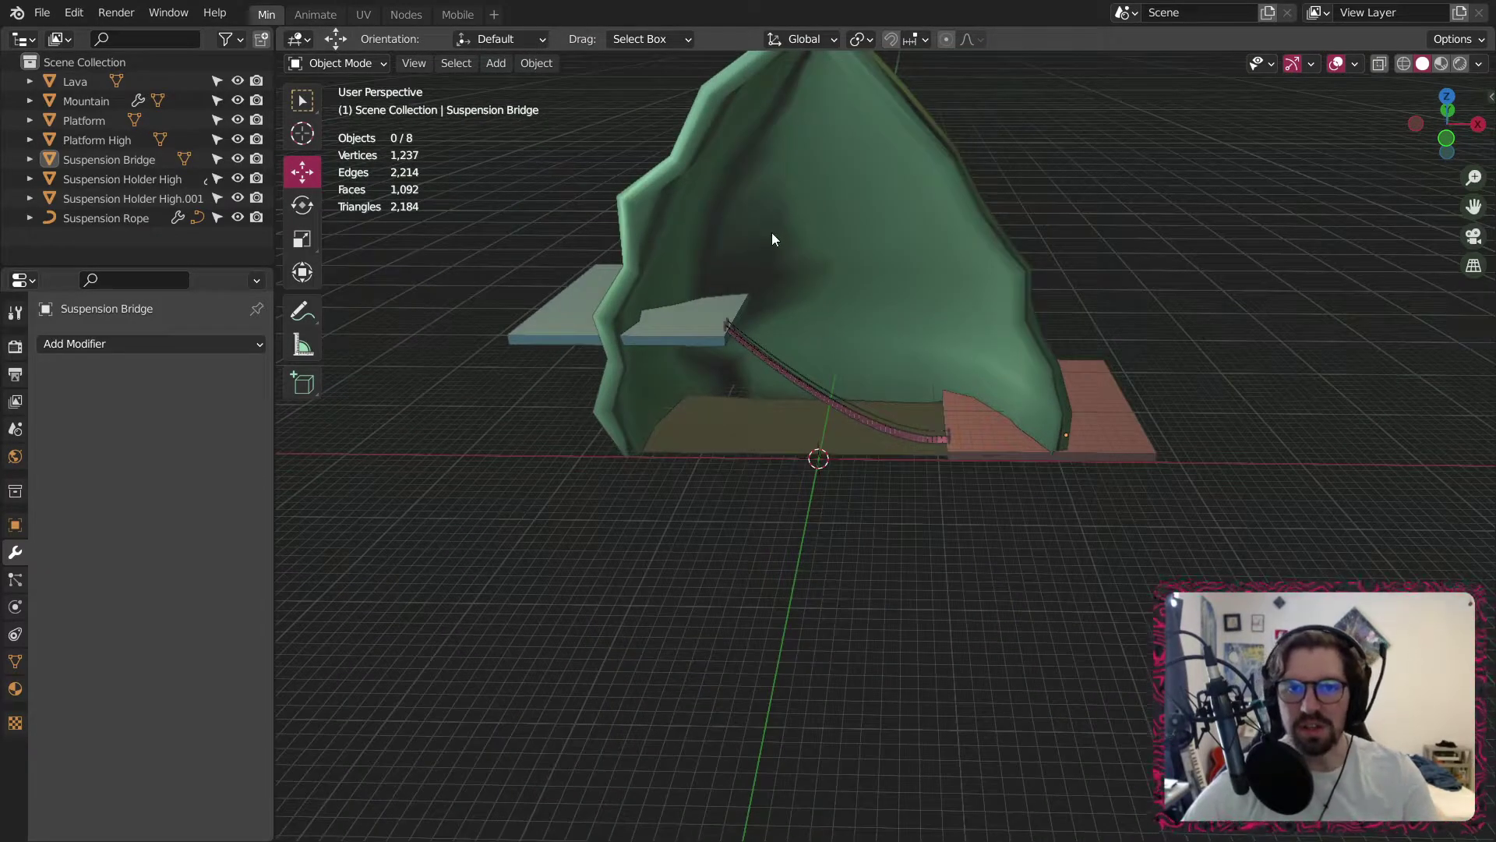
{"action": "middle_click_drag", "start_coordinate": [789, 227], "coordinate": [826, 189]}
{"action": "middle_click_drag", "start_coordinate": [859, 350], "coordinate": [835, 358]}
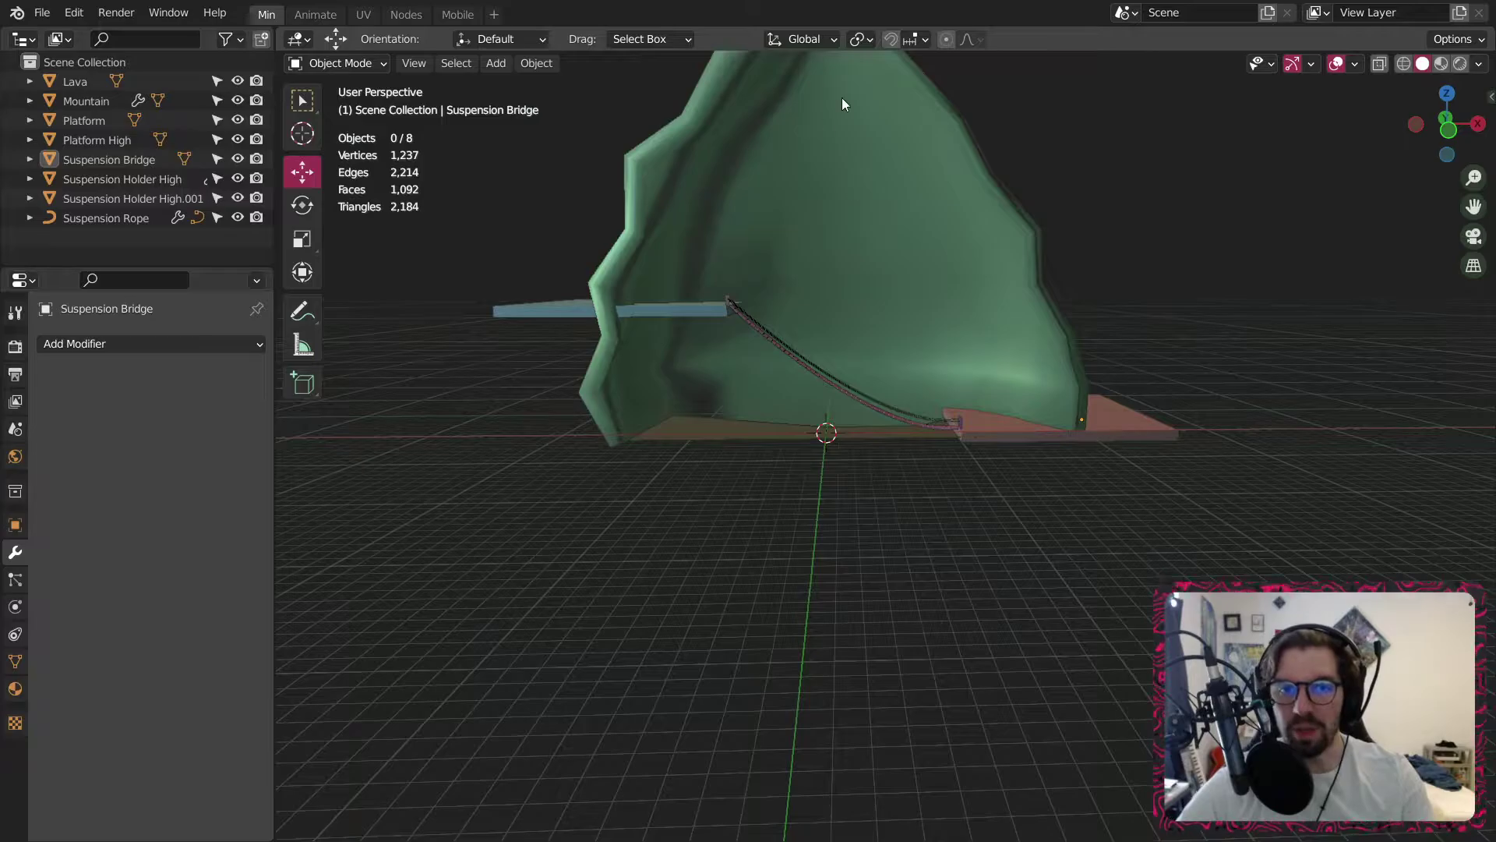
{"action": "middle_click_drag", "start_coordinate": [707, 170], "coordinate": [711, 218]}
{"action": "scroll", "coordinate": [714, 214], "scroll_direction": "up", "scroll_amount": 3}
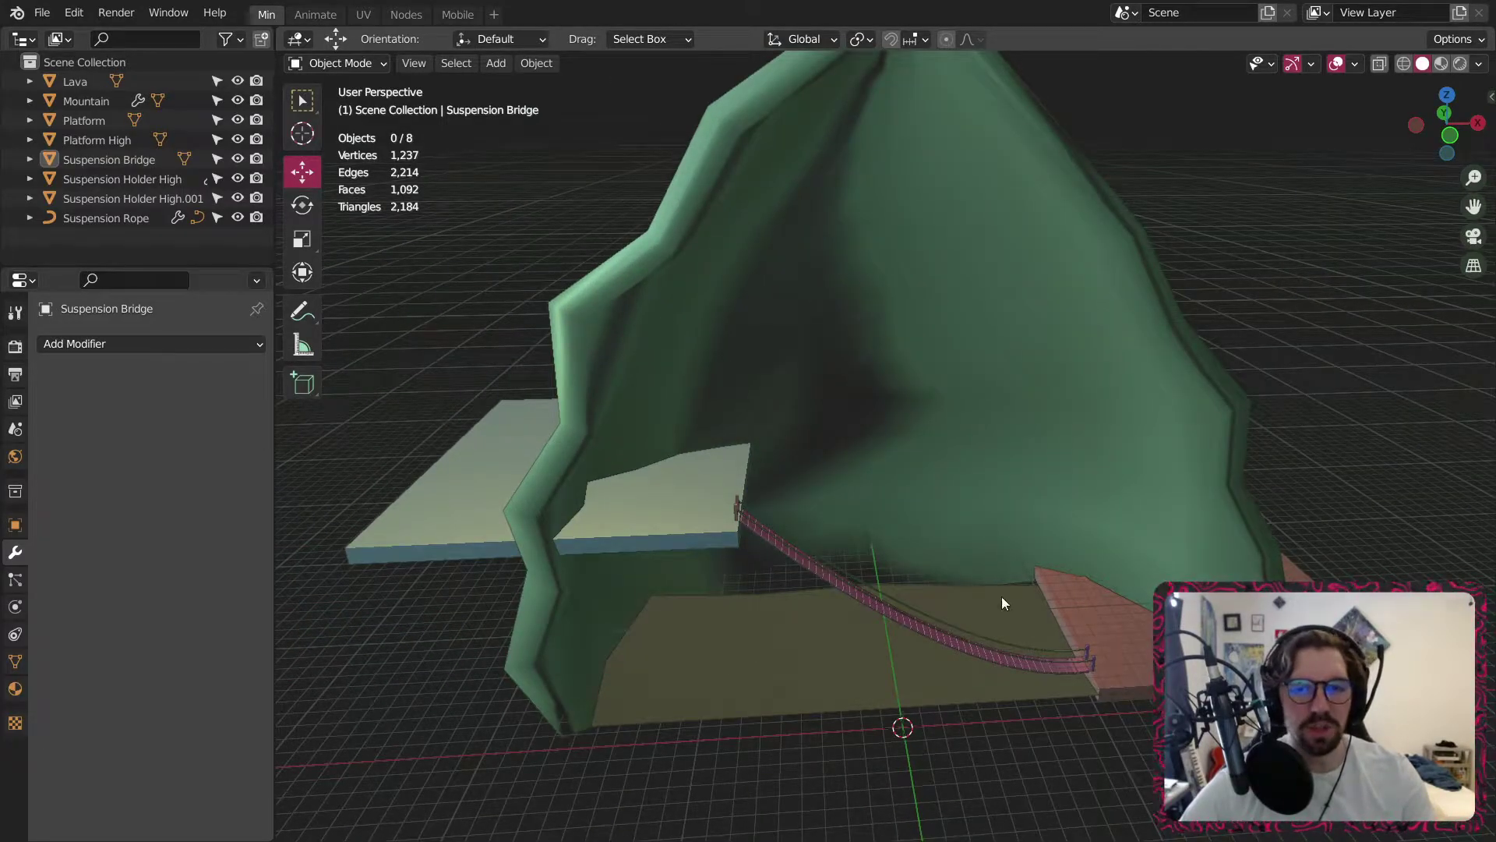
Duplicate the low platform, raising the copy about 24.02 m and moving it about -19.96 m along X.
{"action": "left_click", "coordinate": [1139, 645]}
{"action": "key", "text": "ctrl+c"}
{"action": "key", "text": "ctrl+v"}
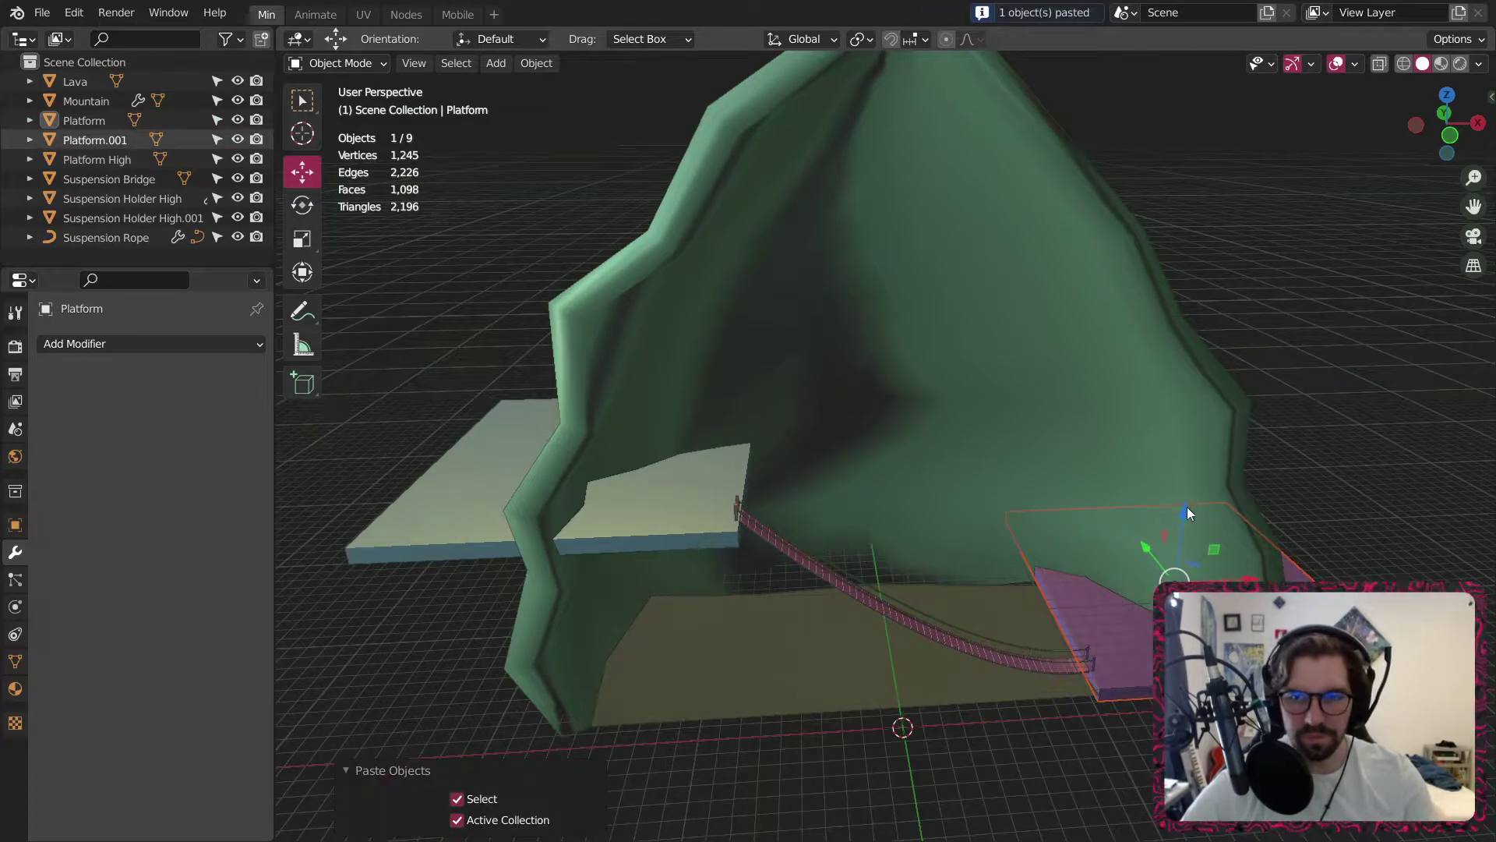
{"action": "left_click_drag", "start_coordinate": [1186, 507], "coordinate": [1184, 130]}
{"action": "left_click_drag", "start_coordinate": [1296, 215], "coordinate": [957, 186]}
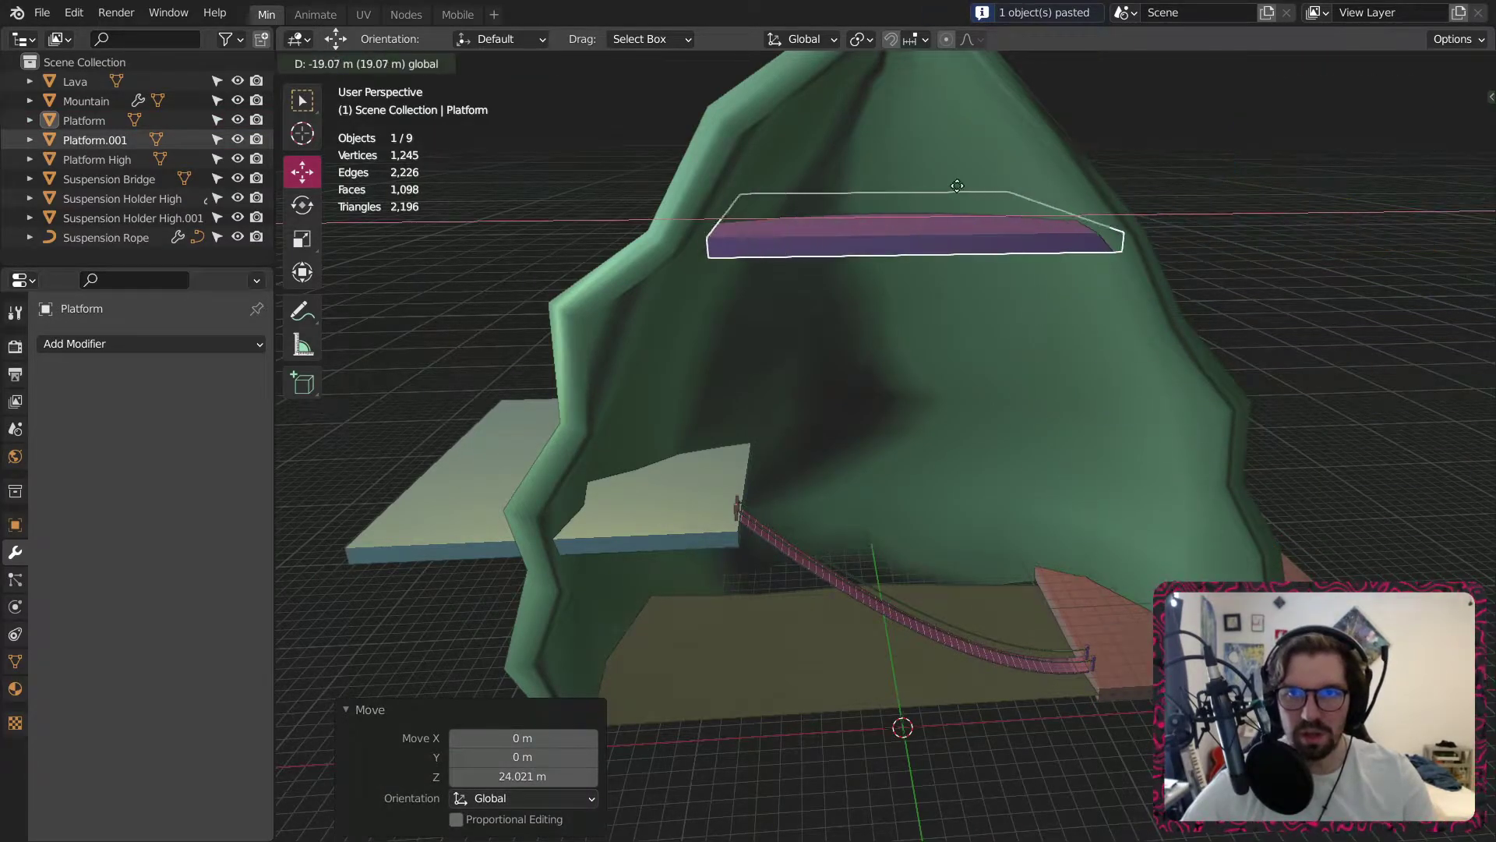
{"action": "left_click", "coordinate": [951, 185]}
Raise the duplicated platform another 1.14 m or so along Z near the mountain's top.
{"action": "middle_click_drag", "start_coordinate": [950, 184], "coordinate": [969, 329]}
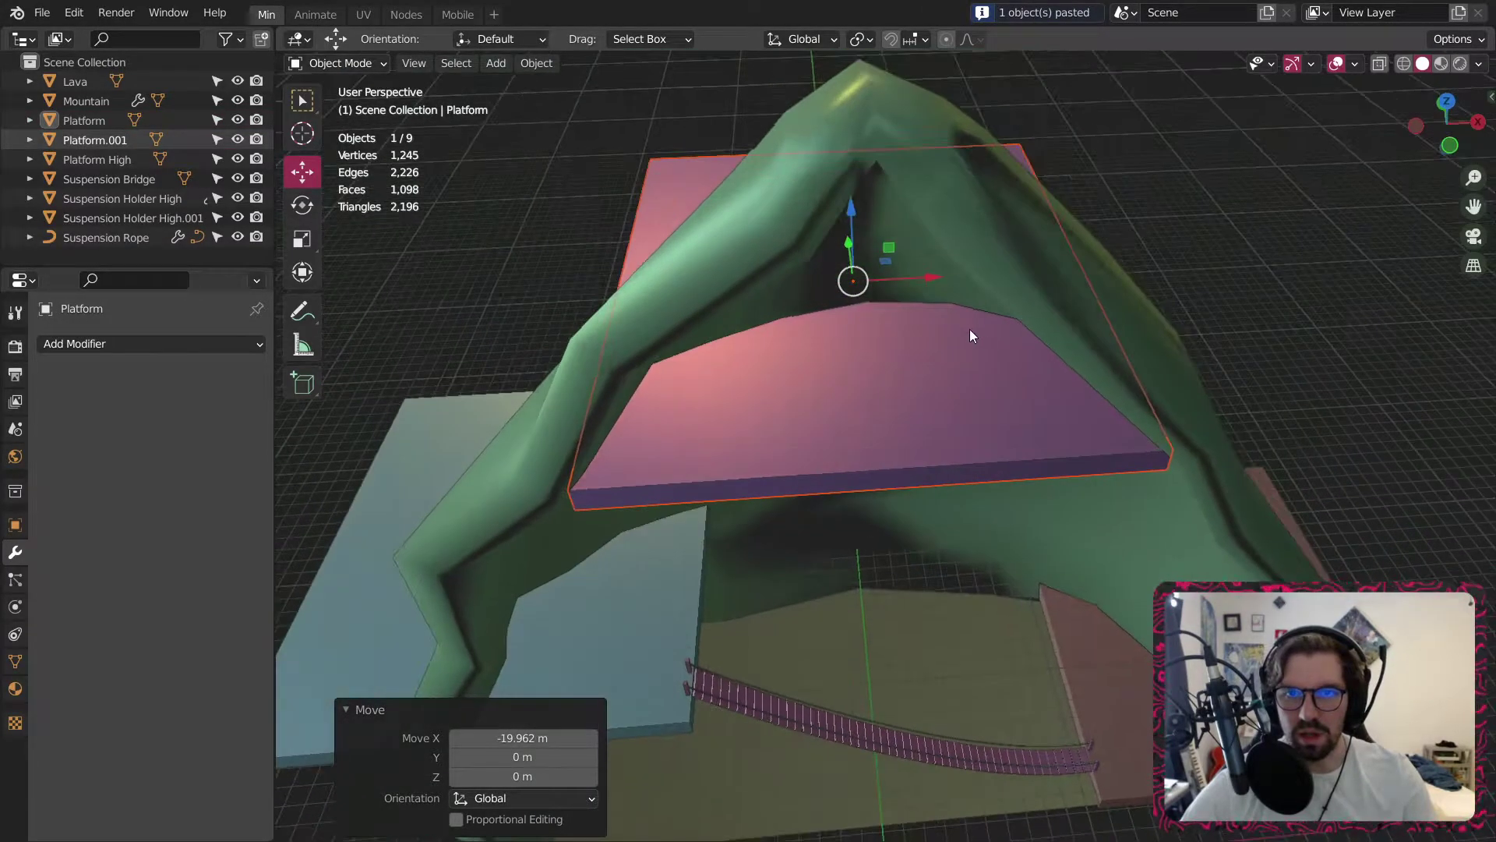
{"action": "key", "text": "g"}
{"action": "key", "text": "z"}
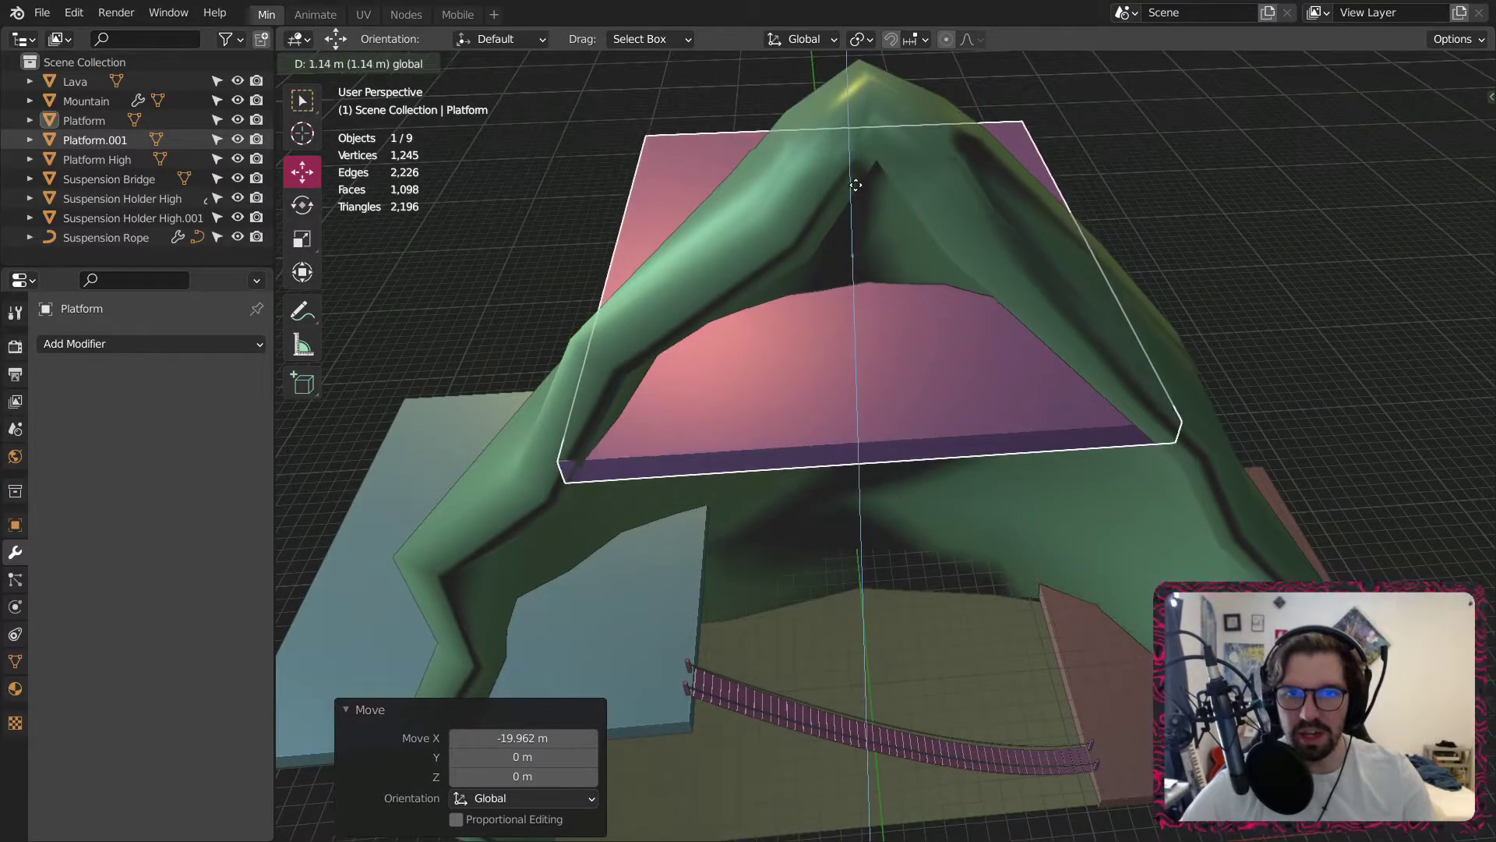
{"action": "left_click", "coordinate": [856, 185]}
{"action": "middle_click_drag", "start_coordinate": [872, 297], "coordinate": [898, 220]}
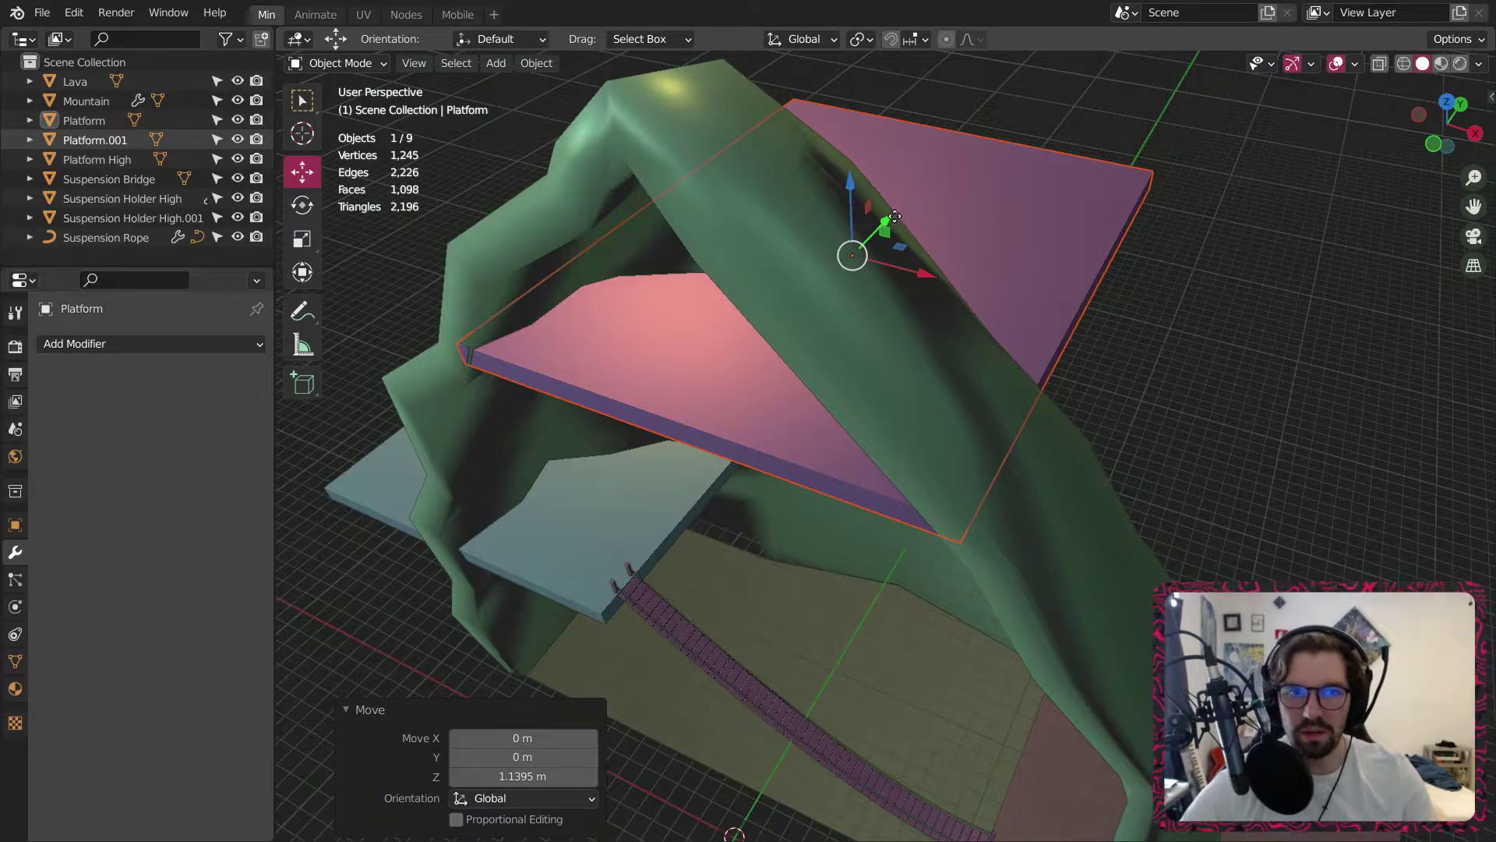
Nudge the duplicated platform near the mountain's top slightly along Y and deselect it.
{"action": "left_click_drag", "start_coordinate": [894, 216], "coordinate": [906, 206]}
{"action": "left_click", "coordinate": [1217, 231]}
{"action": "scroll", "coordinate": [1030, 326], "scroll_direction": "down", "scroll_amount": 3}
{"action": "middle_click_drag", "start_coordinate": [1030, 326], "coordinate": [1096, 245]}
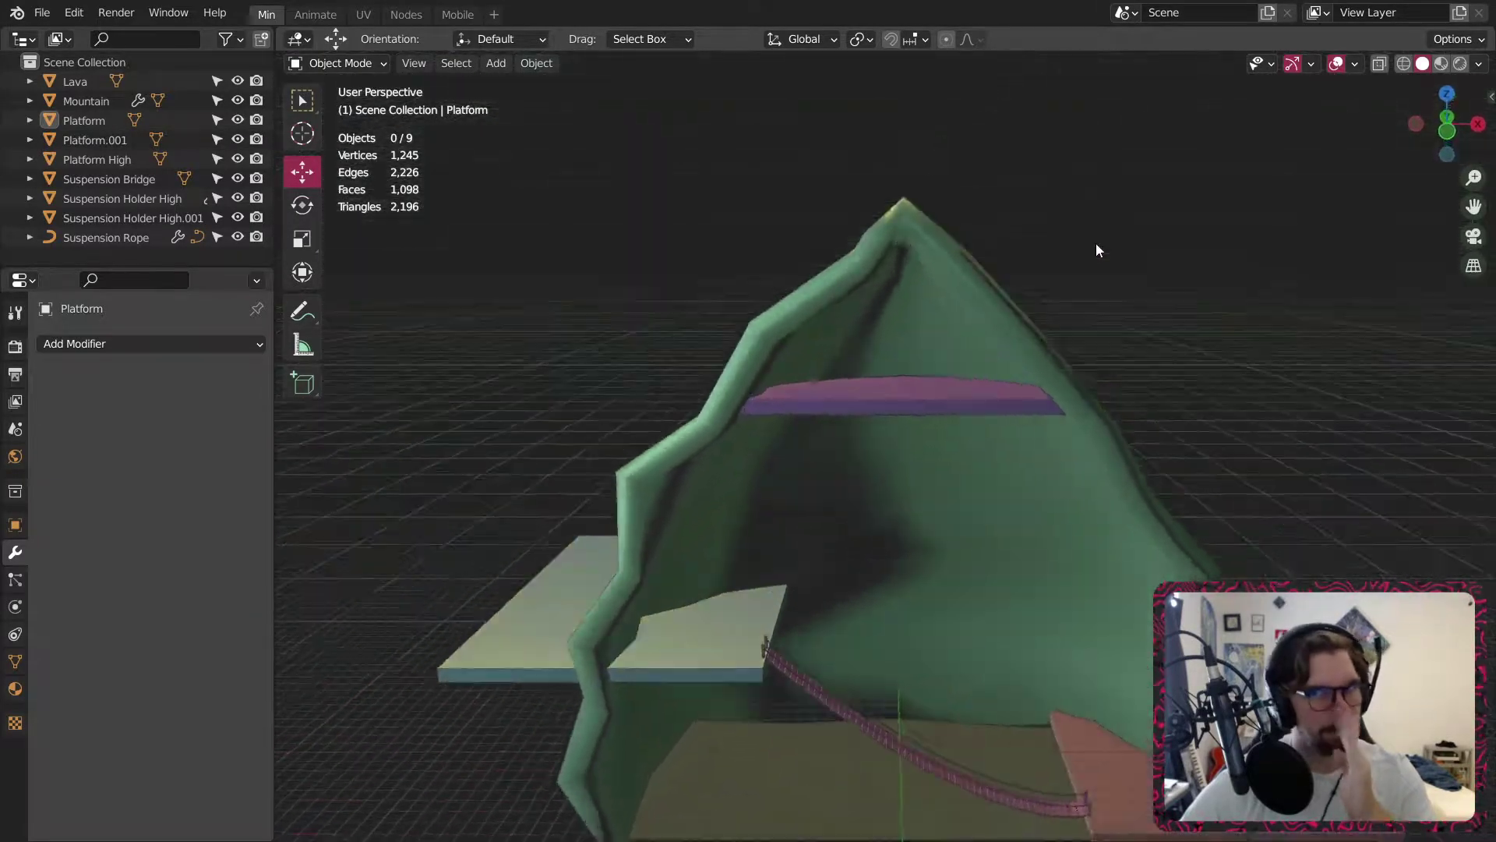
{"action": "middle_click_drag", "start_coordinate": [778, 481], "coordinate": [1054, 436]}
{"action": "scroll", "coordinate": [779, 594], "scroll_direction": "down", "scroll_amount": 2}
{"action": "scroll", "coordinate": [820, 473], "scroll_direction": "down", "scroll_amount": 2}
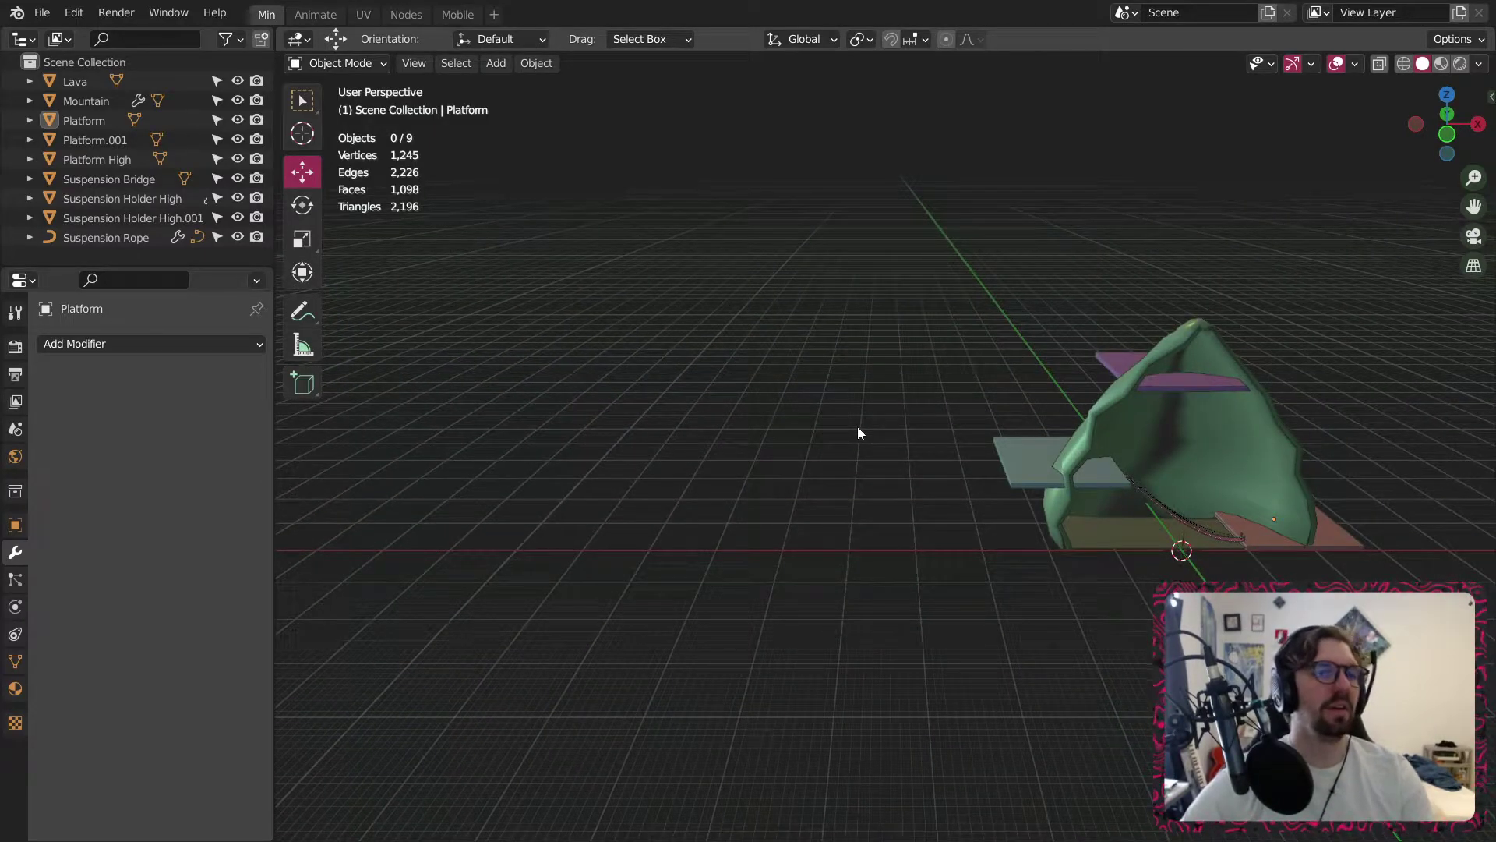
Rename the uppermost platform as Platform Top.
{"action": "left_click", "coordinate": [1194, 384]}
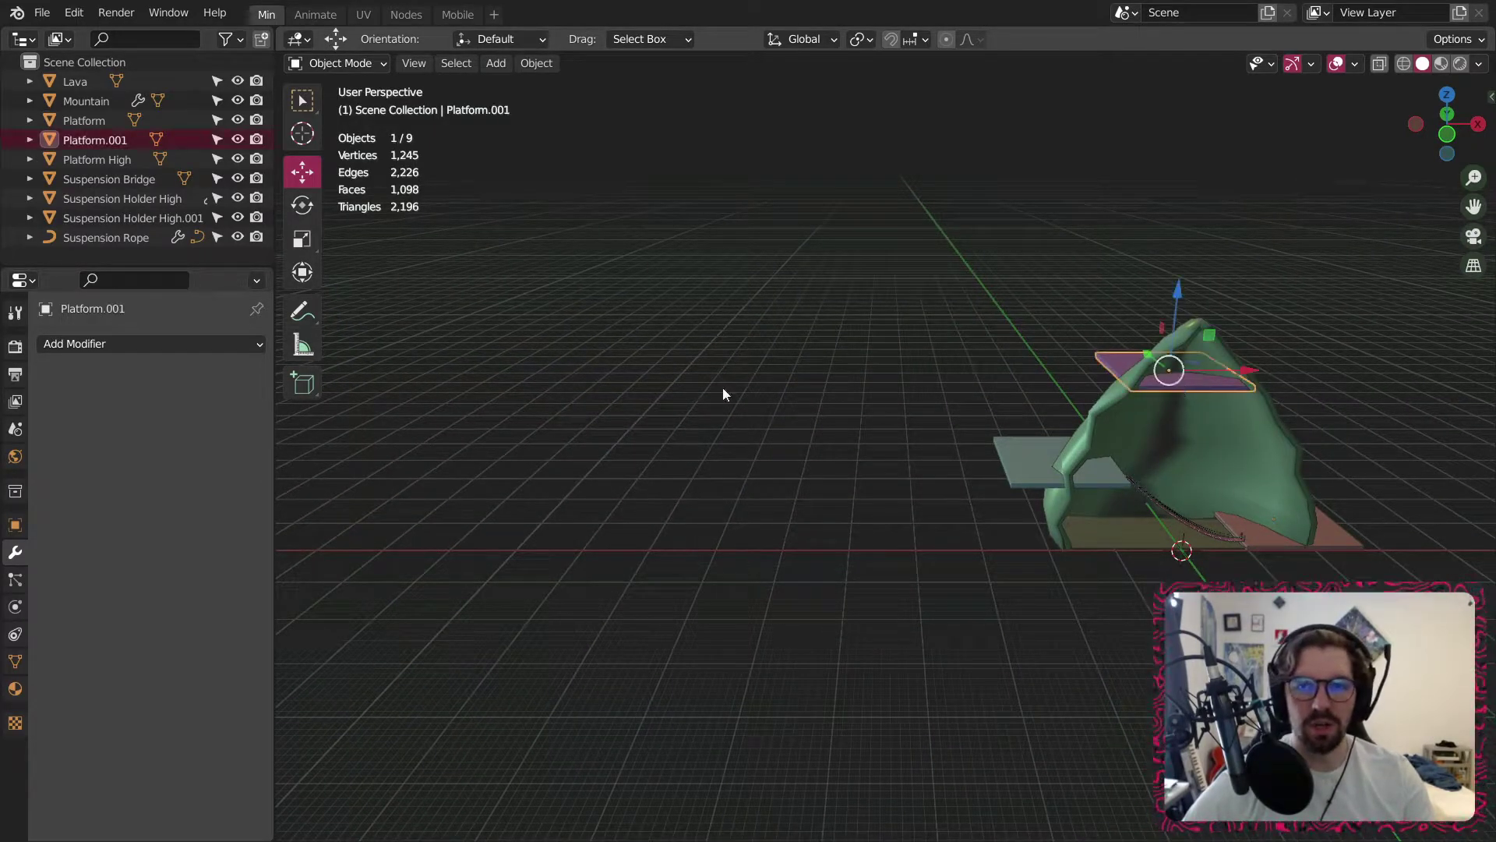
{"action": "double_click", "coordinate": [128, 138]}
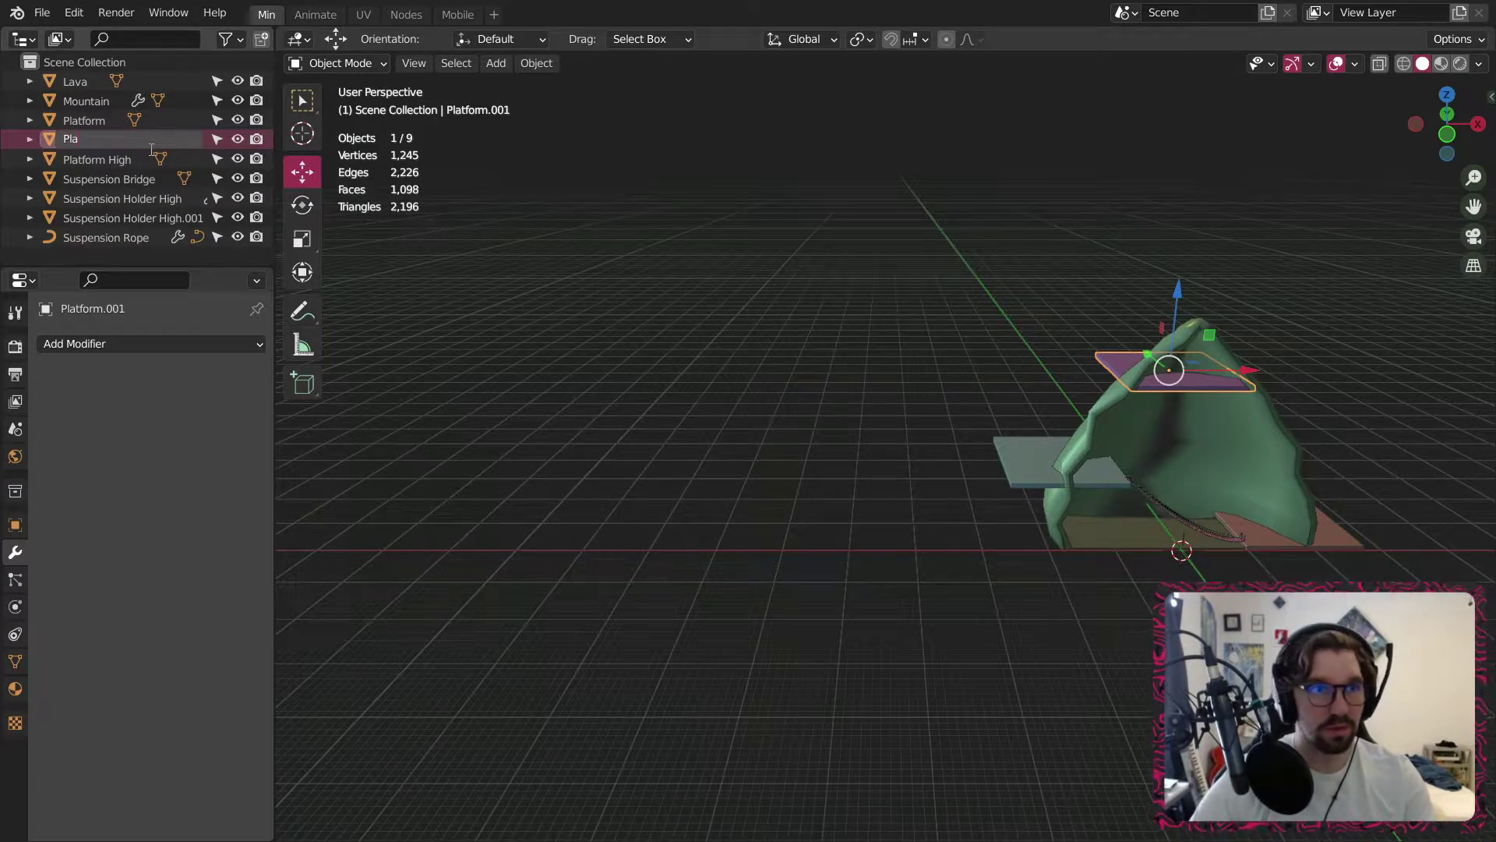
{"action": "type", "text": "Top"}
{"action": "key", "text": "Return"}
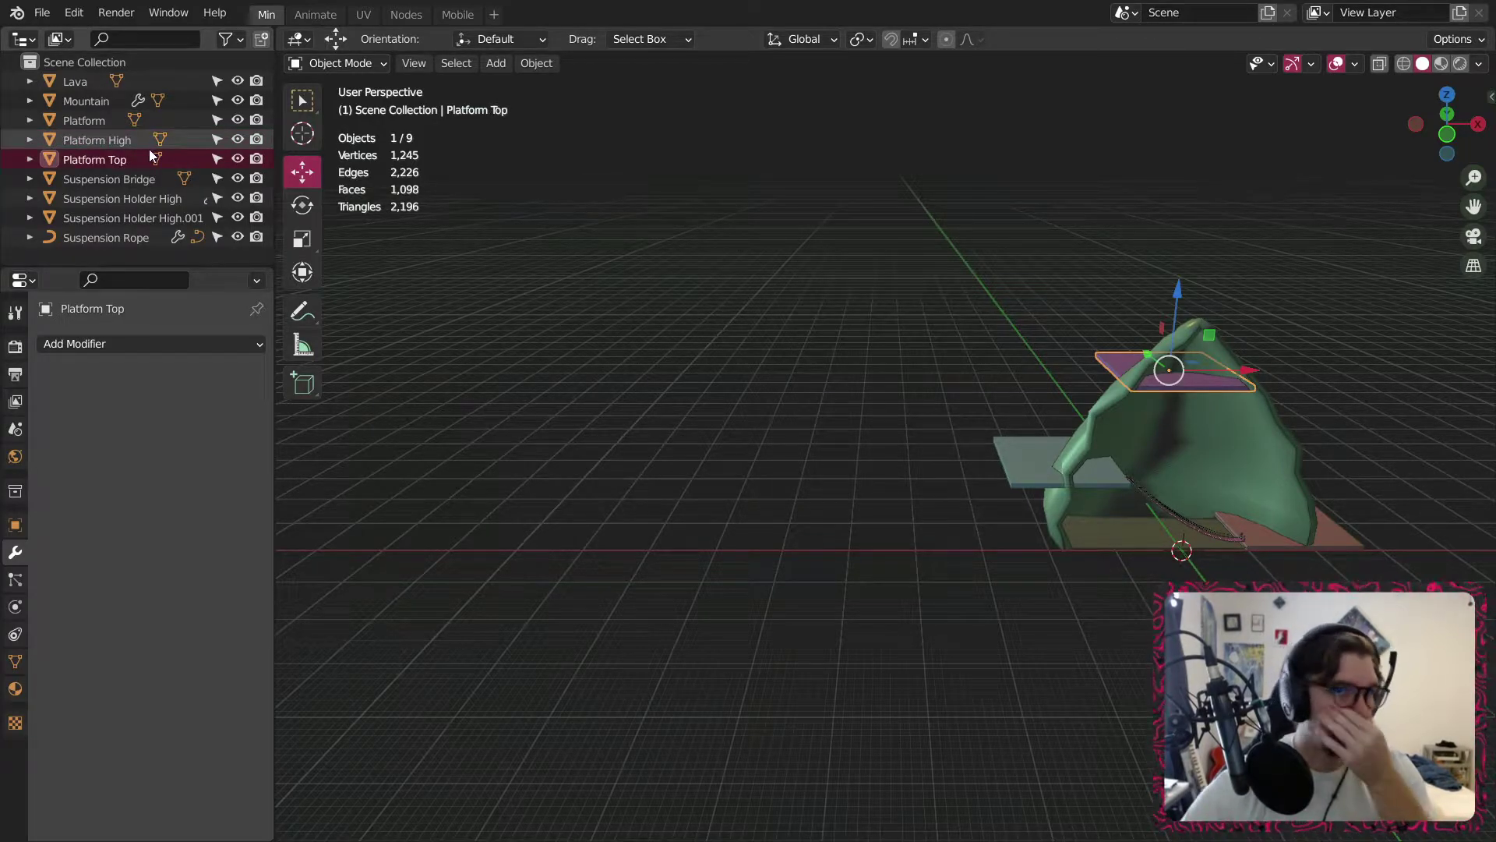
Rename the lowest platform as Platform Low and deselect it.
{"action": "left_click", "coordinate": [92, 101]}
{"action": "left_click", "coordinate": [101, 120]}
{"action": "double_click", "coordinate": [101, 122]}
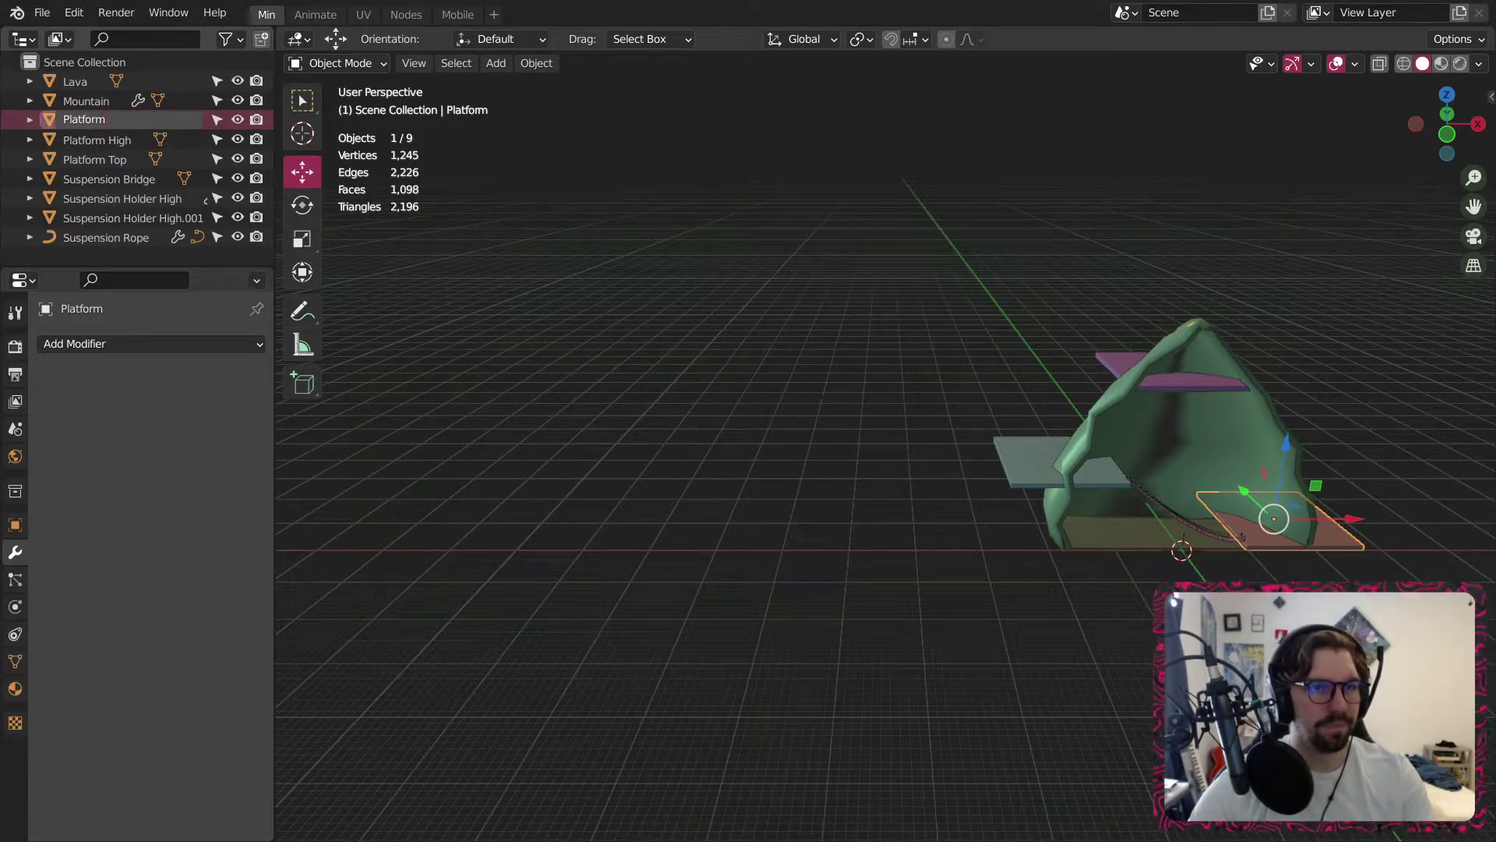
{"action": "type", "text": "Low"}
{"action": "key", "text": "Return"}
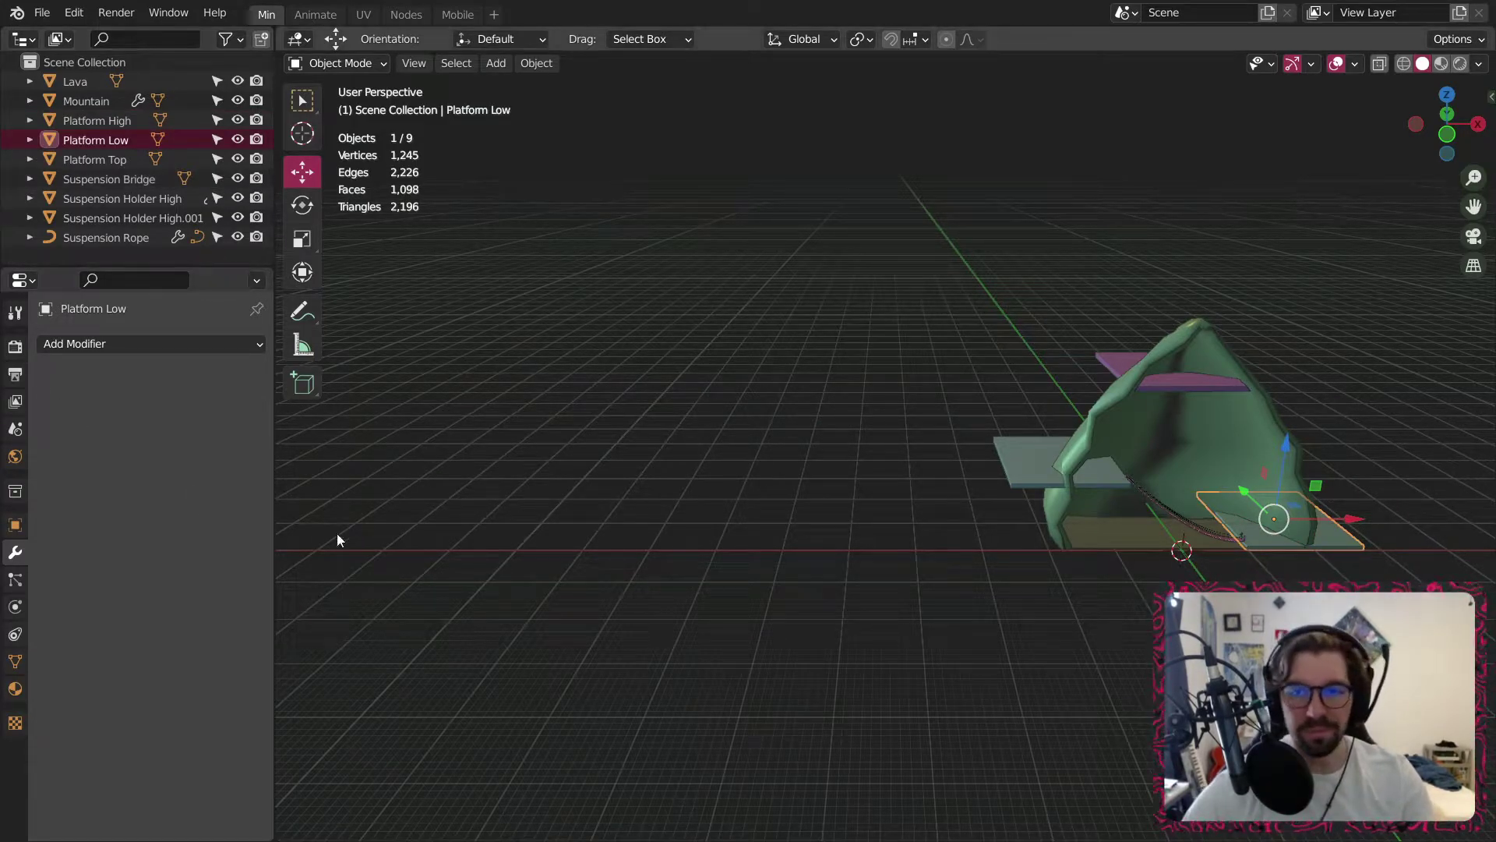
{"action": "left_click", "coordinate": [1032, 552]}
Add a cube and move it about -61.36 m along X, into the empty space beside the mountain.
{"action": "middle_click_drag", "start_coordinate": [1032, 552], "coordinate": [686, 542]}
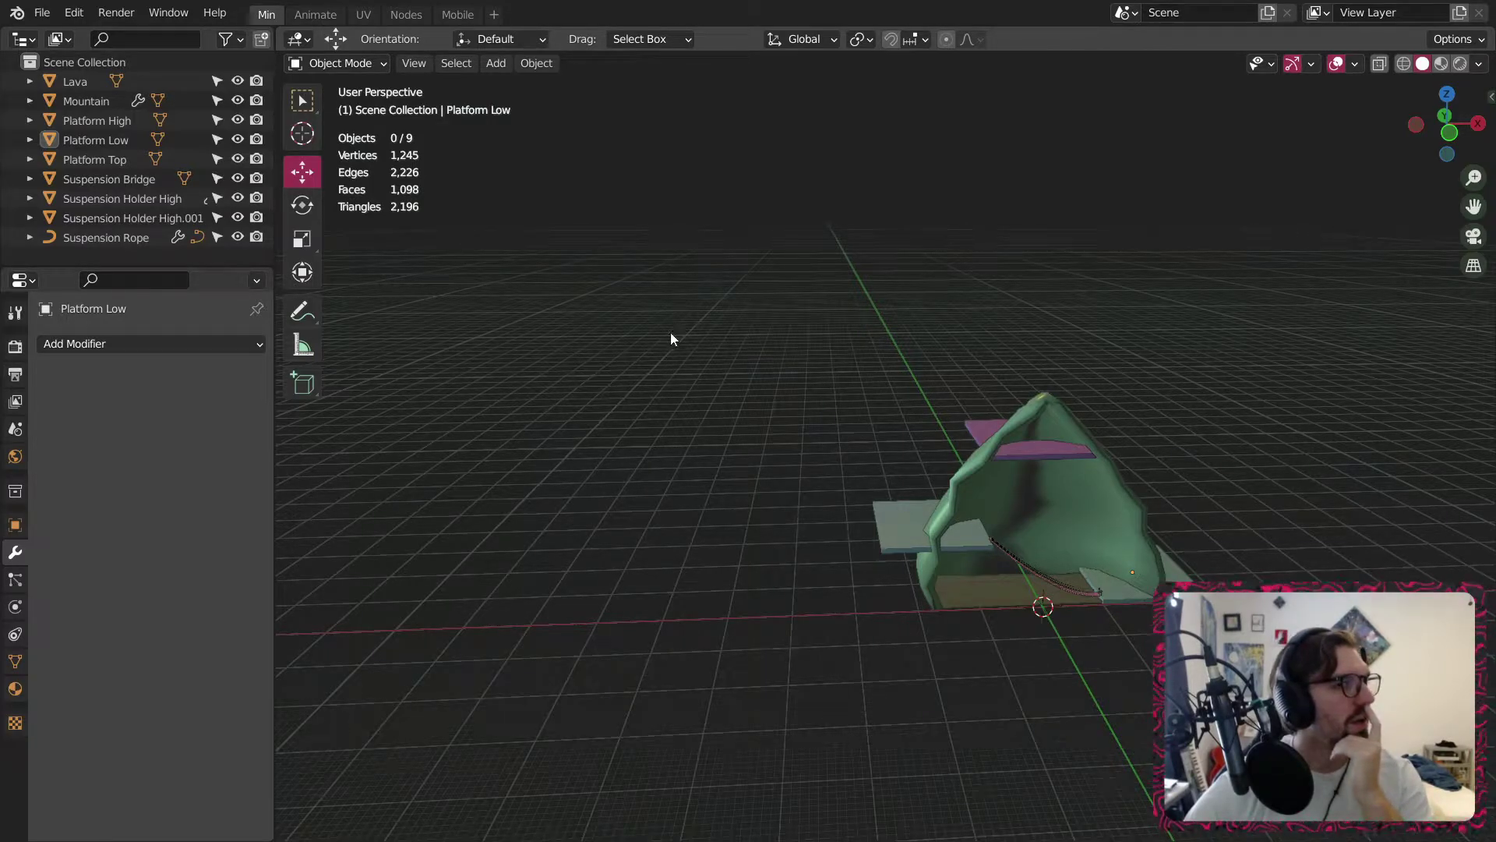
{"action": "left_click", "coordinate": [483, 63]}
{"action": "mouse_move", "coordinate": [525, 82]}
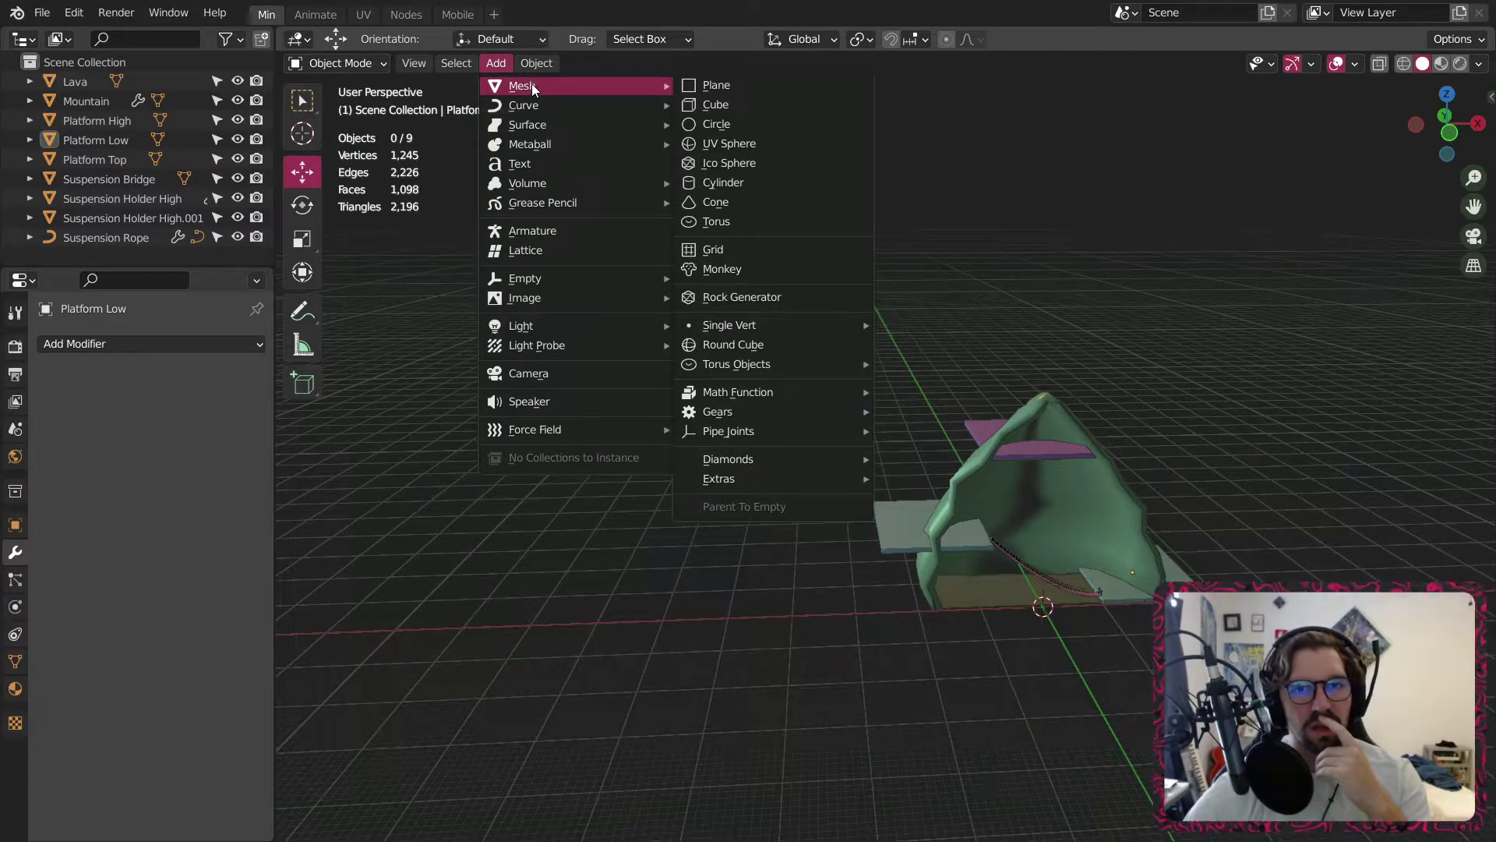
{"action": "left_click", "coordinate": [732, 105]}
{"action": "middle_click_drag", "start_coordinate": [729, 103], "coordinate": [1138, 592]}
{"action": "key", "text": "g"}
{"action": "key", "text": "x"}
{"action": "left_click", "coordinate": [695, 628]}
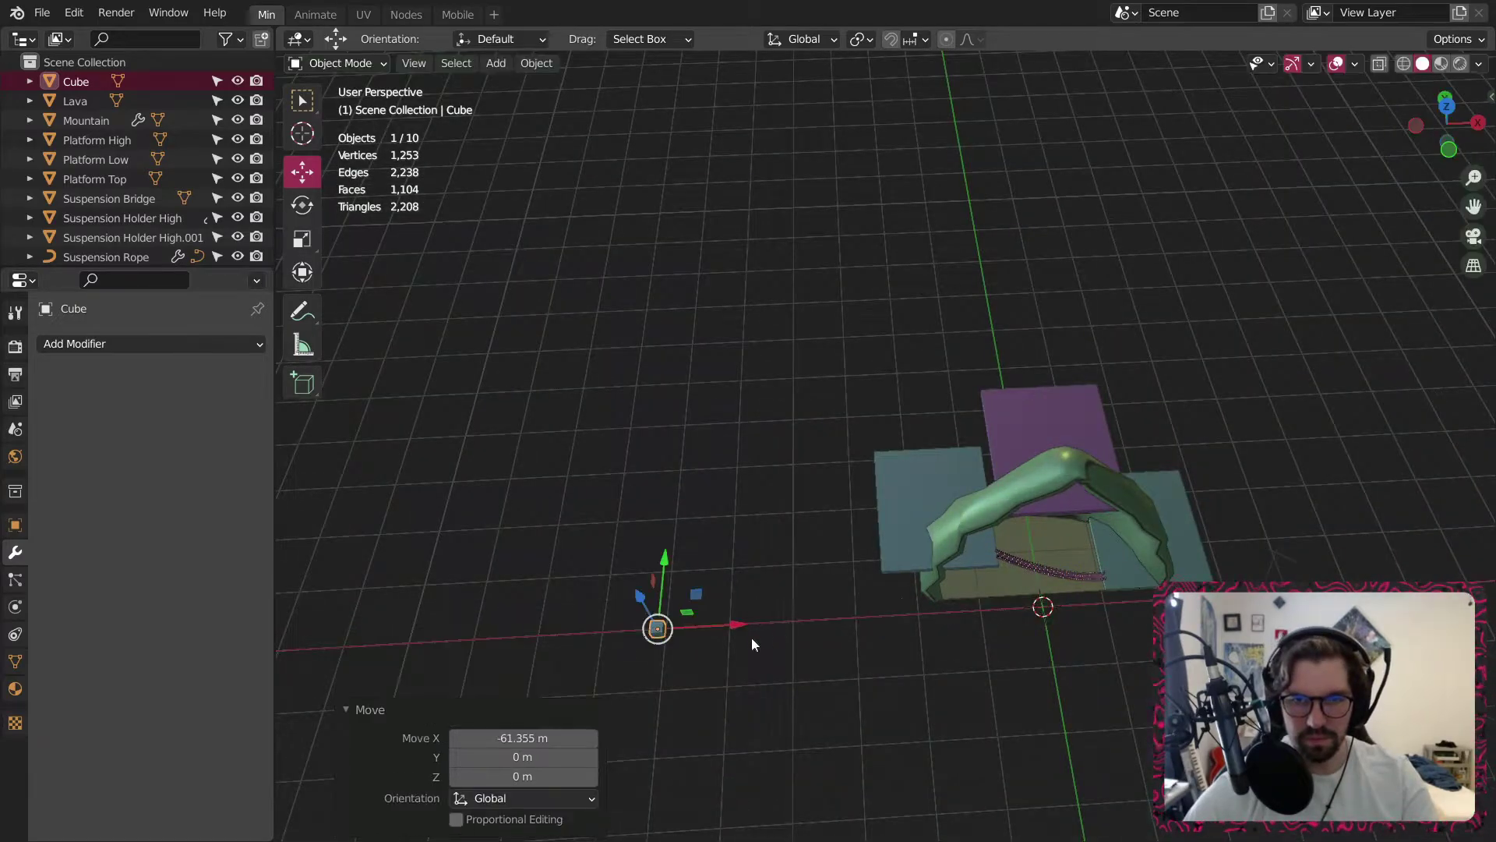
Scale the cube down equally along Y and Z into a thin bar, using about 0.516 for the last reduction.
{"action": "middle_click_drag", "start_coordinate": [751, 637], "coordinate": [647, 635]}
{"action": "scroll", "coordinate": [639, 627], "scroll_direction": "up", "scroll_amount": 6}
{"action": "scroll", "coordinate": [759, 649], "scroll_direction": "up", "scroll_amount": 6}
{"action": "middle_click_drag", "start_coordinate": [774, 657], "coordinate": [690, 544]}
{"action": "left_click", "coordinate": [292, 232]}
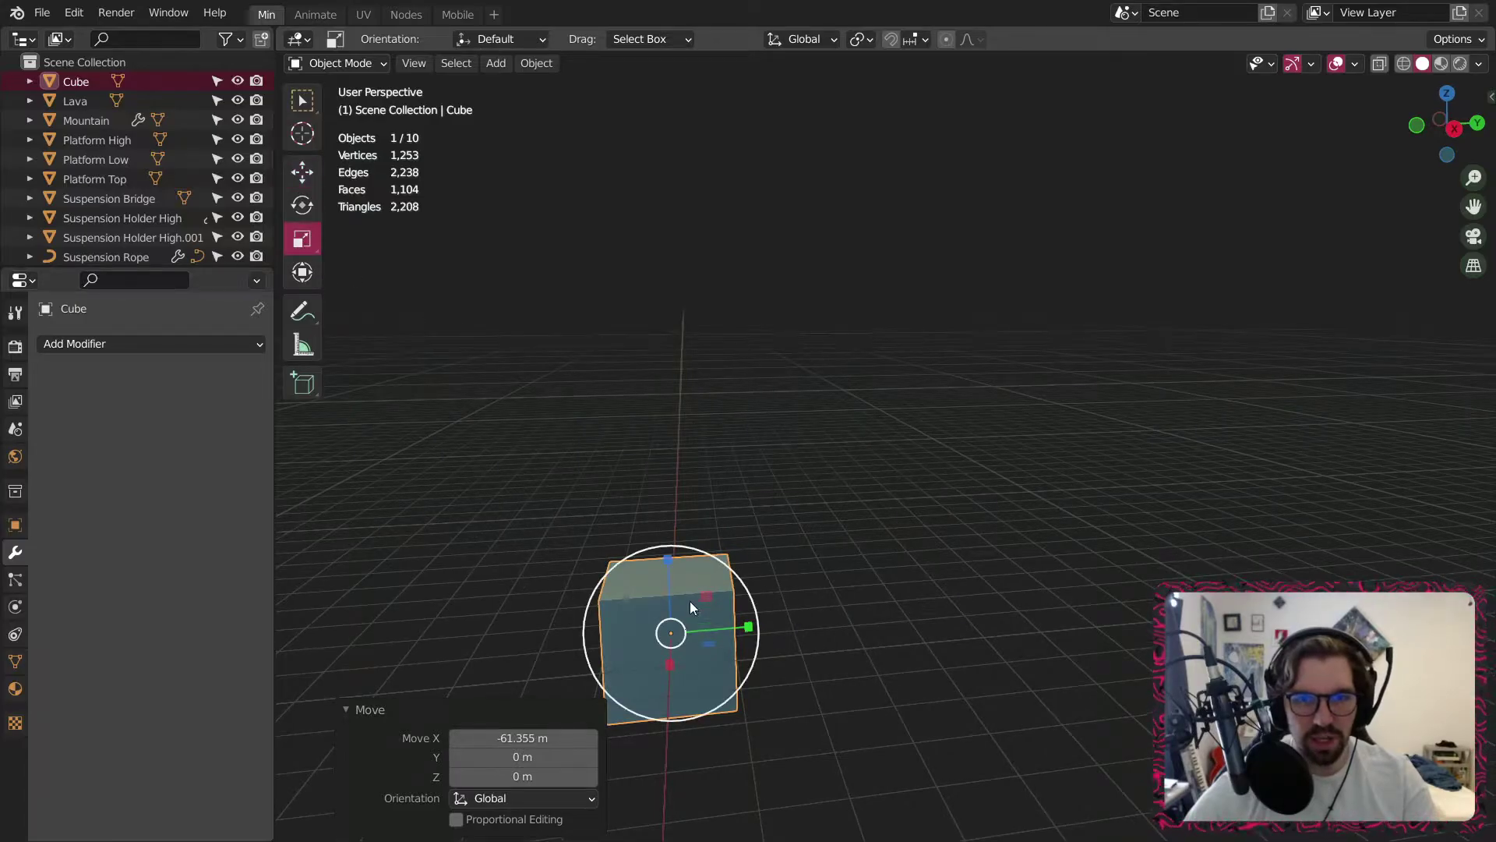
{"action": "middle_click_drag", "start_coordinate": [689, 601], "coordinate": [802, 549]}
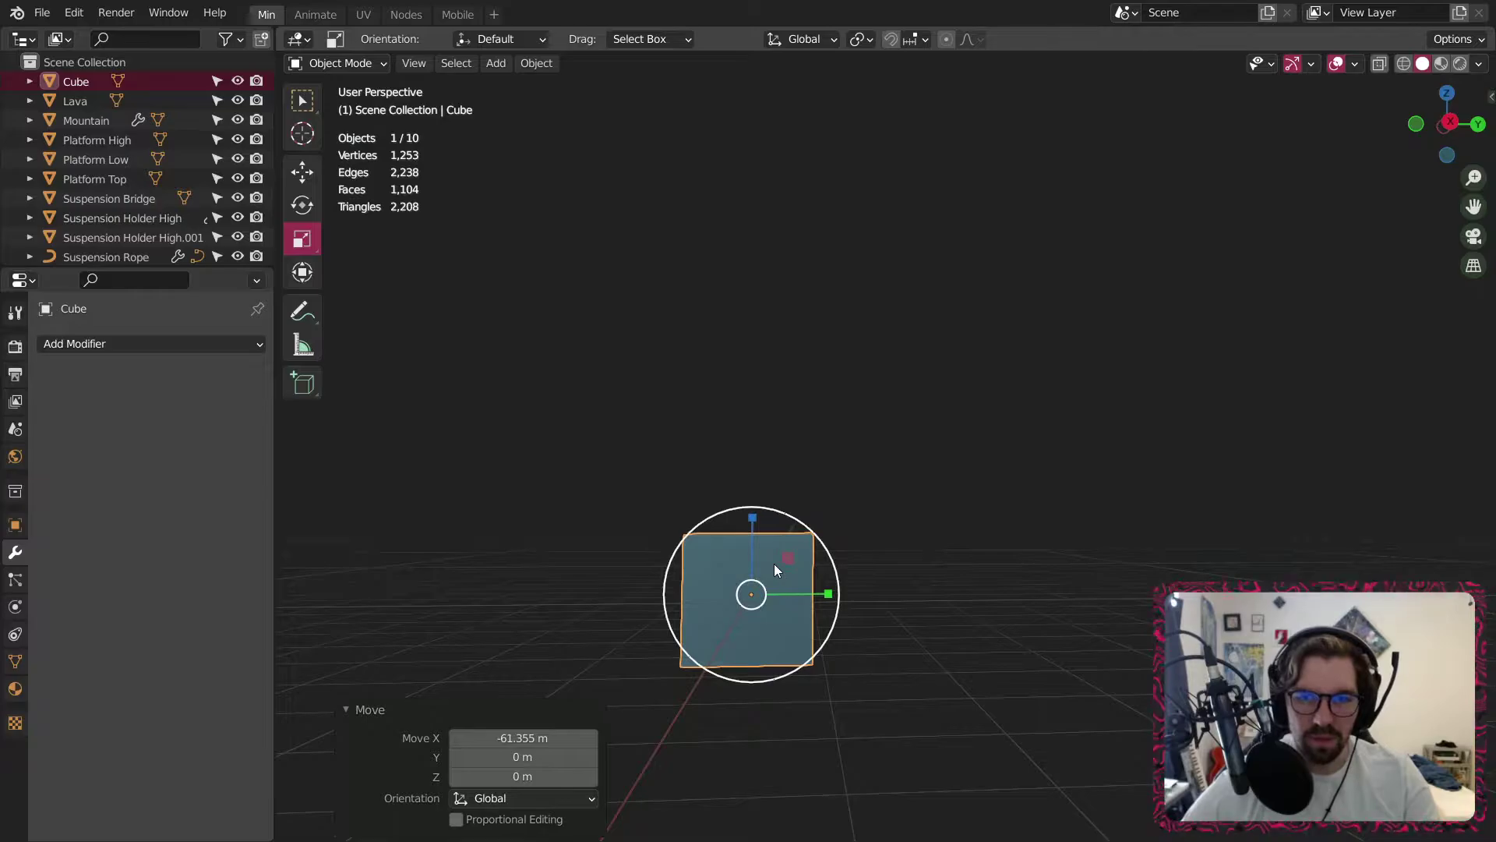
{"action": "left_click_drag", "start_coordinate": [787, 560], "coordinate": [765, 614]}
{"action": "left_click_drag", "start_coordinate": [804, 563], "coordinate": [774, 586]}
{"action": "middle_click_drag", "start_coordinate": [704, 594], "coordinate": [553, 597]}
{"action": "left_click_drag", "start_coordinate": [784, 558], "coordinate": [759, 579]}
{"action": "middle_click_drag", "start_coordinate": [759, 580], "coordinate": [946, 581]}
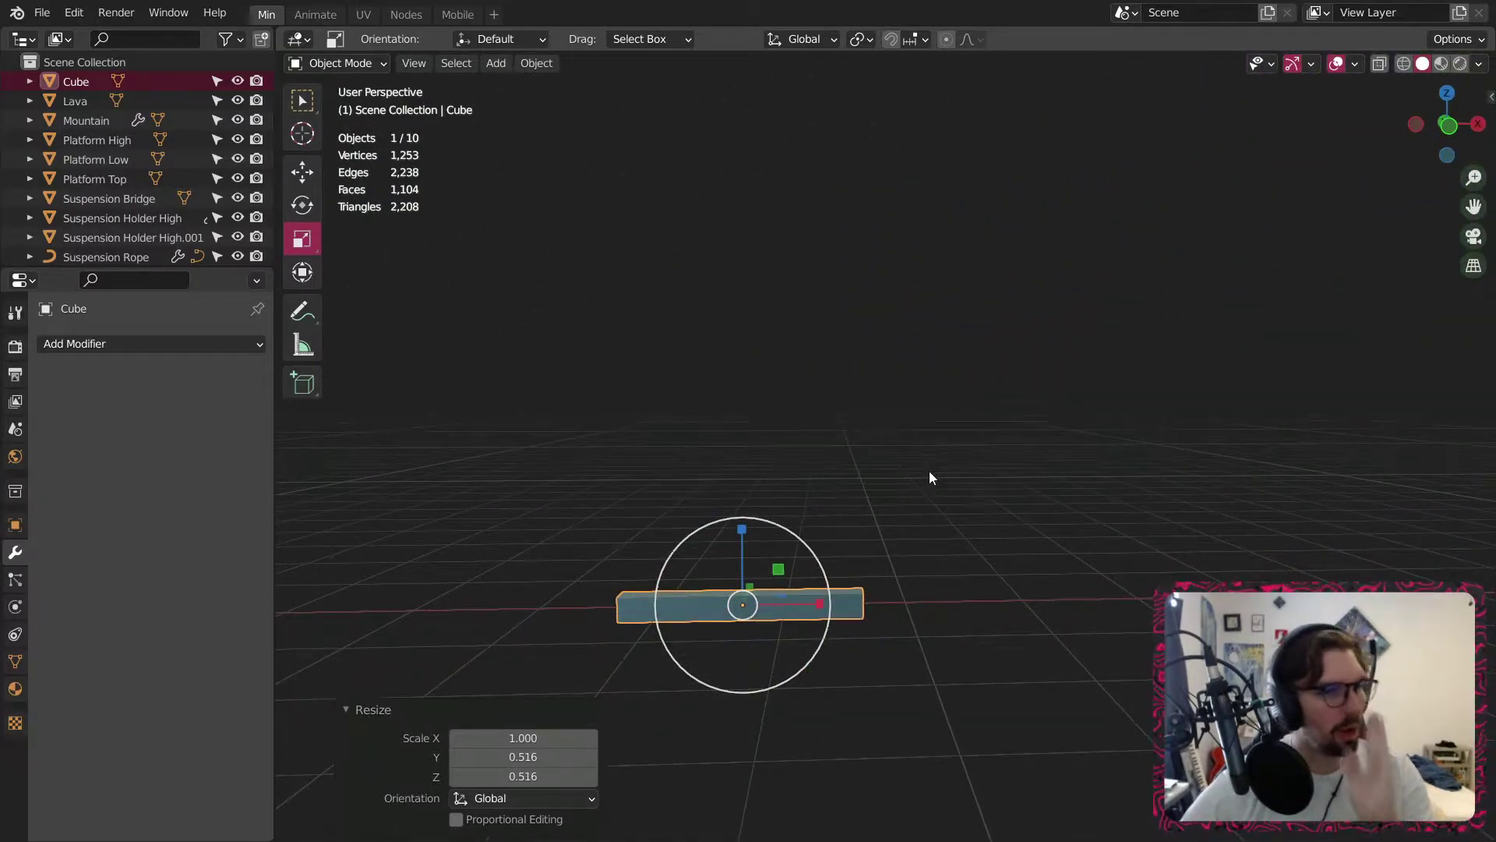
Add an Array modifier to the bar with a relative offset of 0 on X and 4 on Z.
{"action": "left_click", "coordinate": [498, 64]}
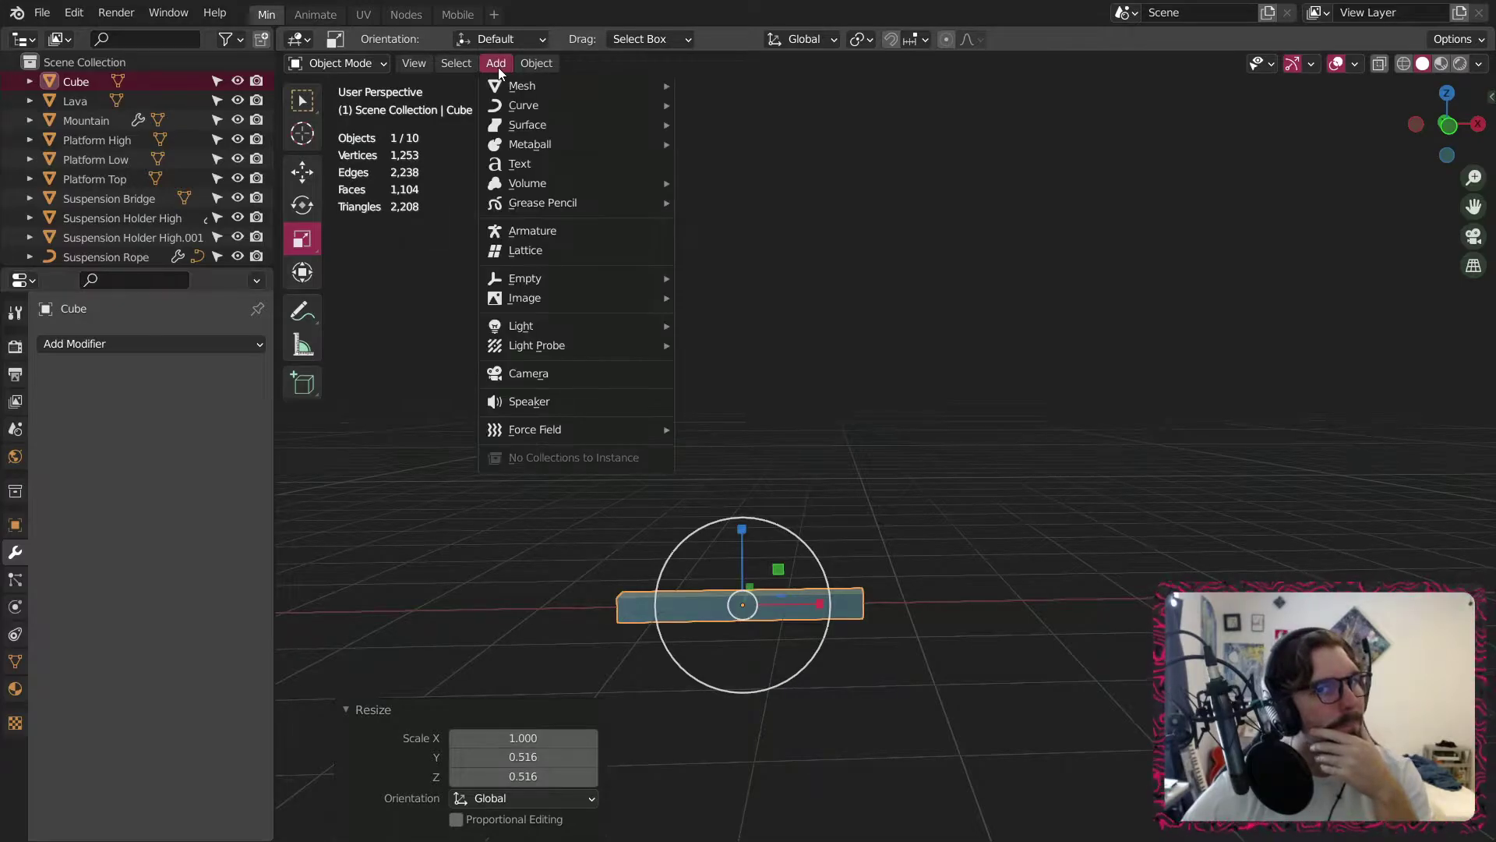
{"action": "left_click", "coordinate": [167, 345]}
{"action": "left_click", "coordinate": [226, 399]}
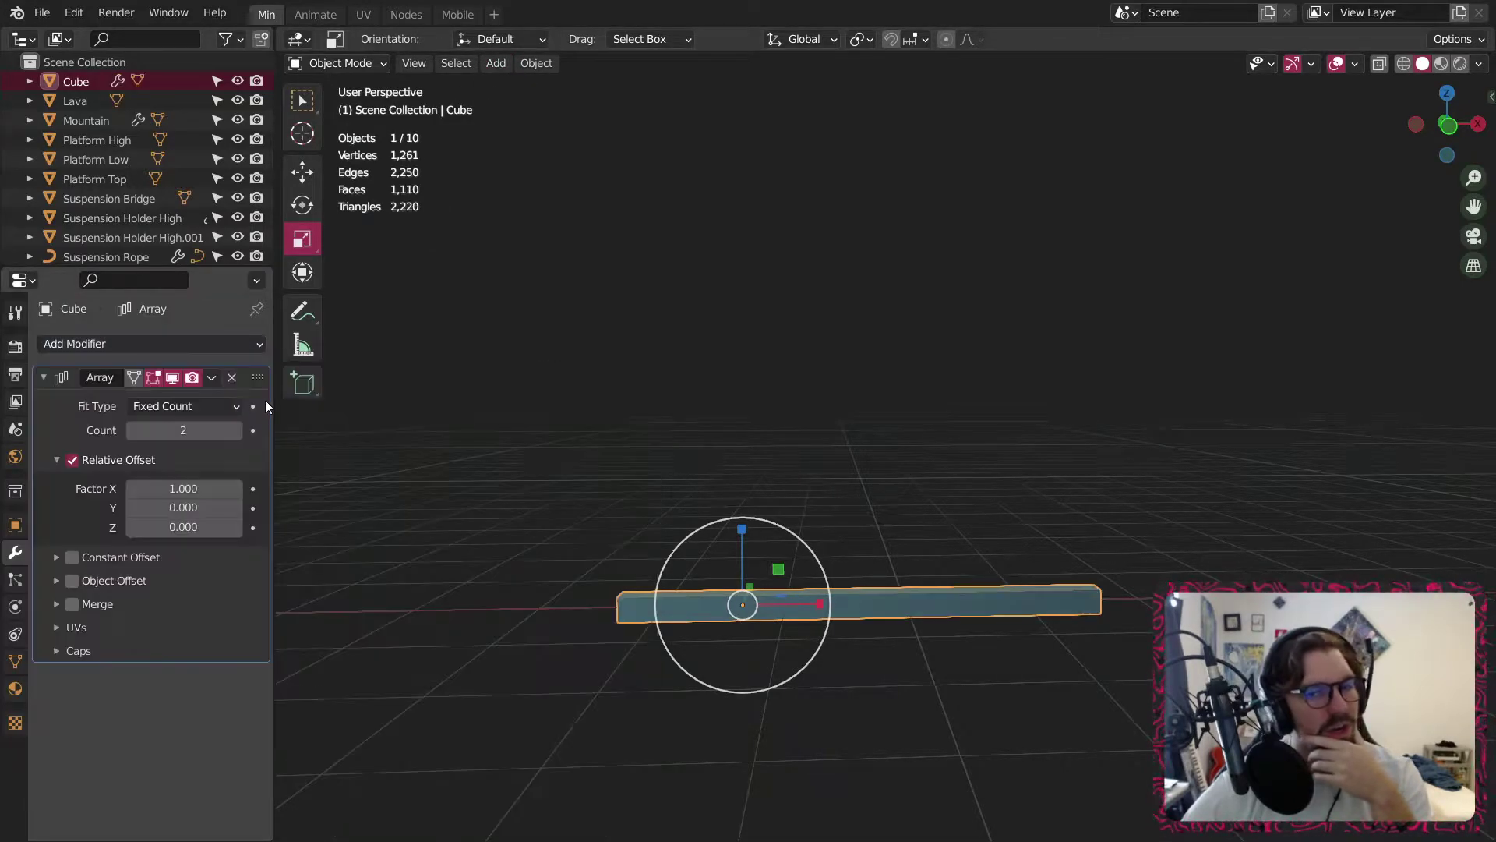
{"action": "left_click", "coordinate": [202, 525]}
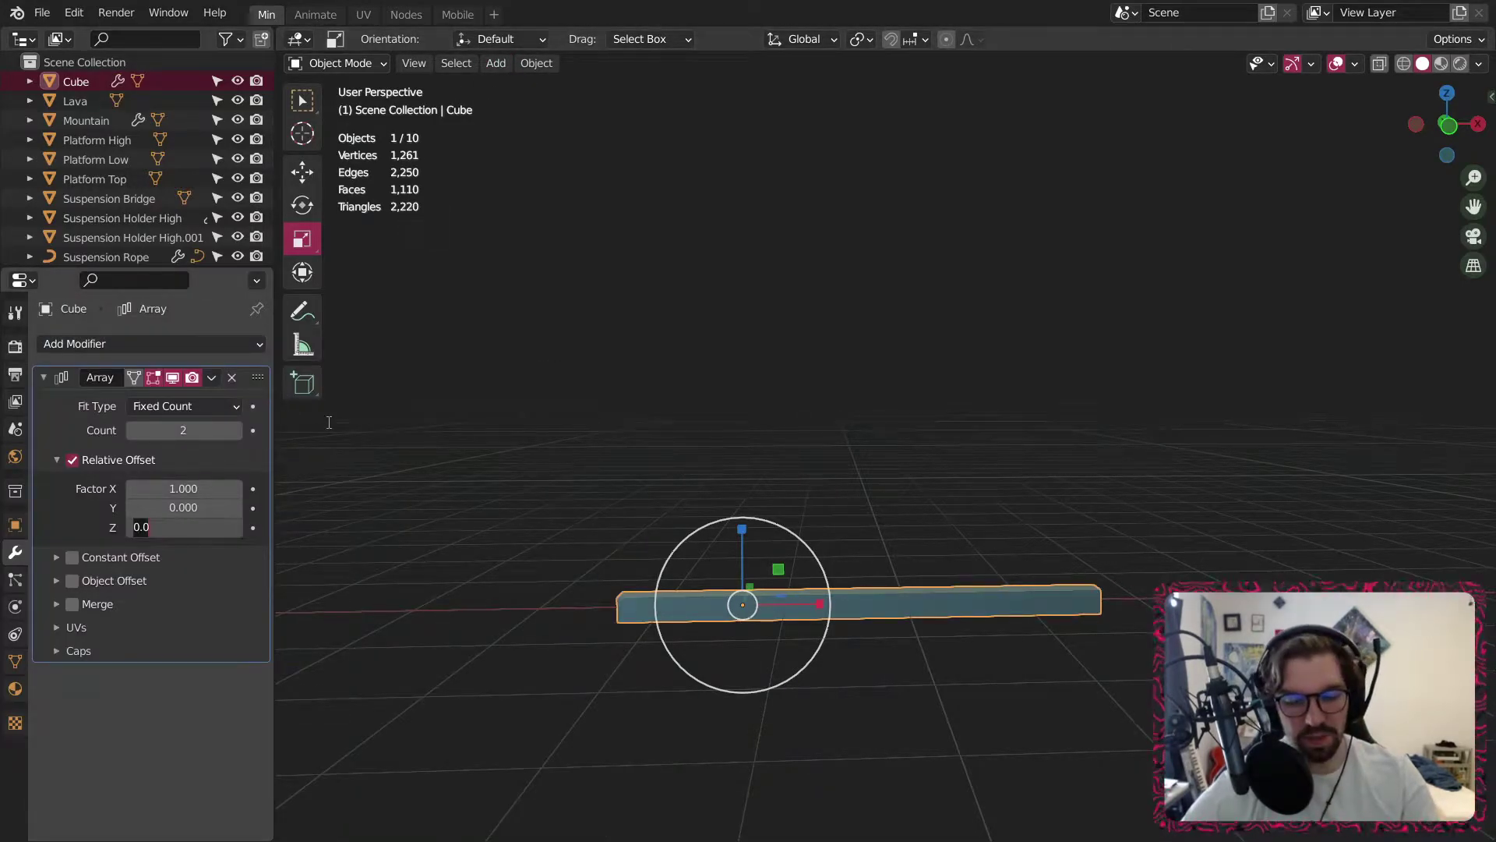
{"action": "type", "text": "4"}
{"action": "key", "text": "Return"}
{"action": "left_click", "coordinate": [172, 491]}
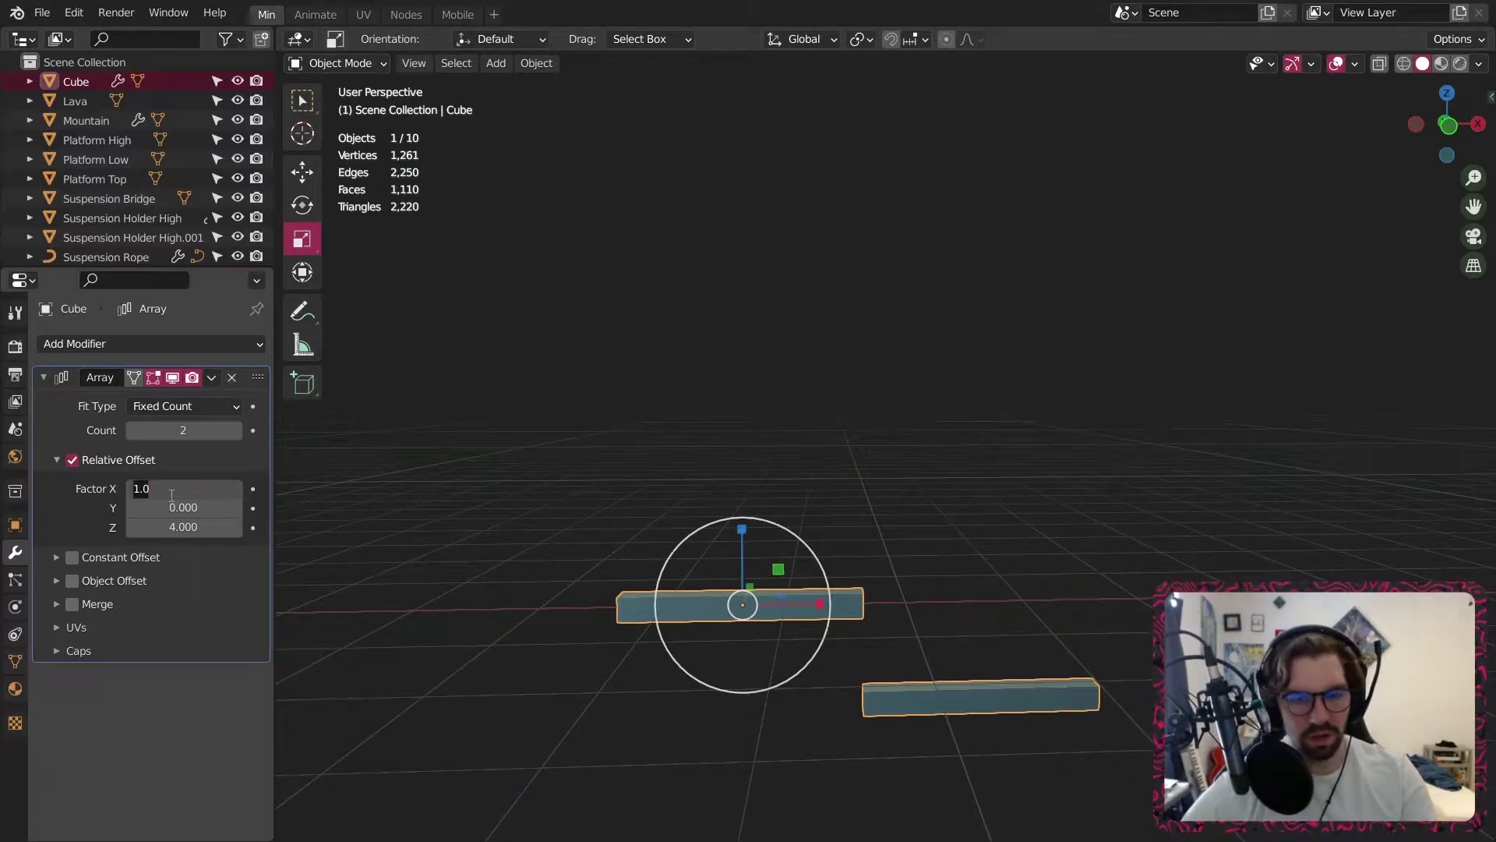
{"action": "type", "text": "0"}
{"action": "key", "text": "Return"}
Increase the bar's array count to 5.
{"action": "middle_click_drag", "start_coordinate": [759, 572], "coordinate": [904, 150]}
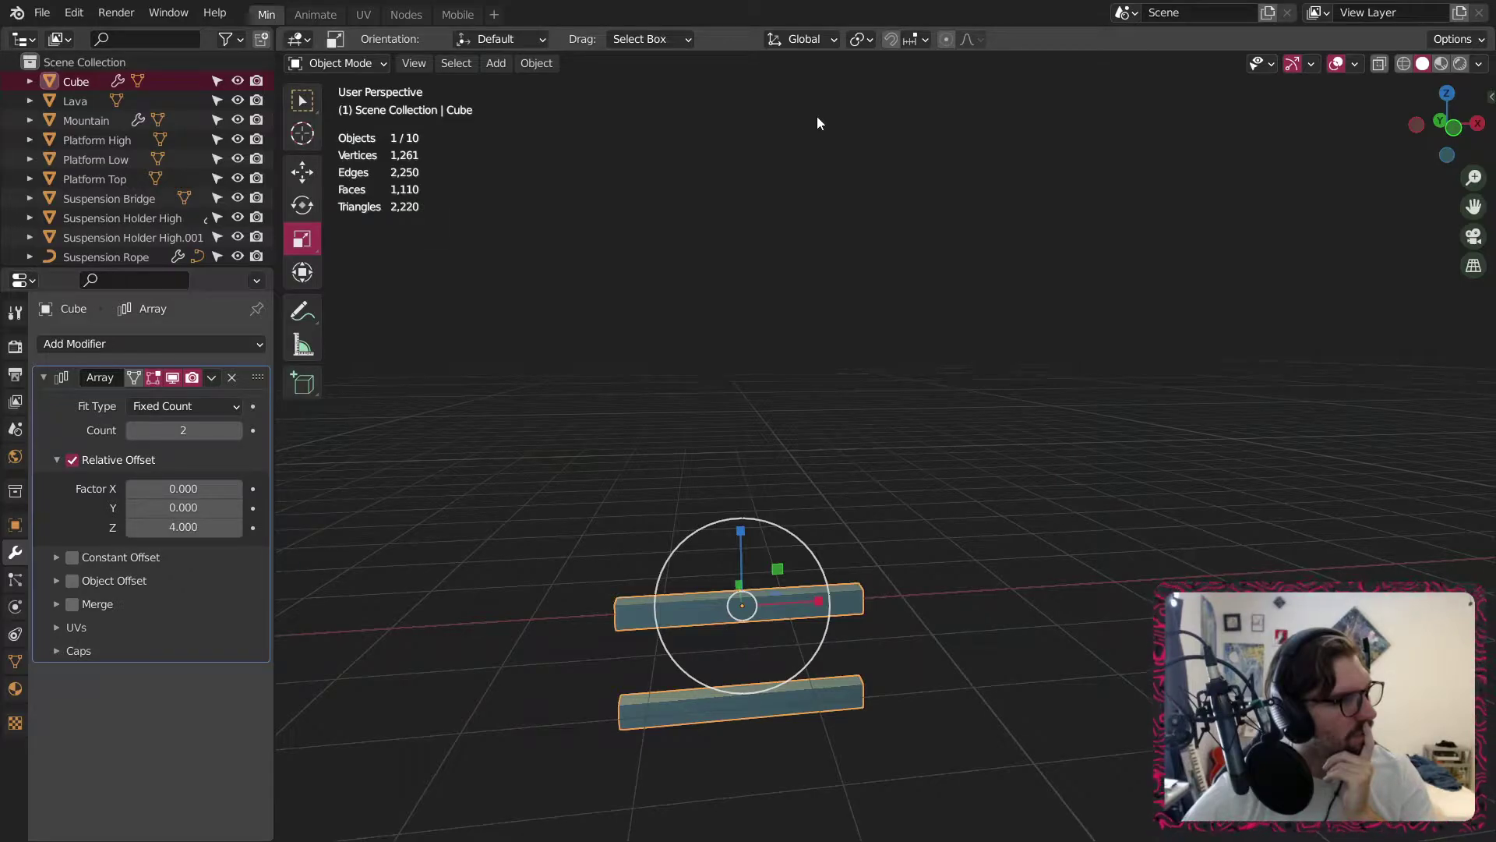
{"action": "middle_click_drag", "start_coordinate": [835, 175], "coordinate": [447, 434]}
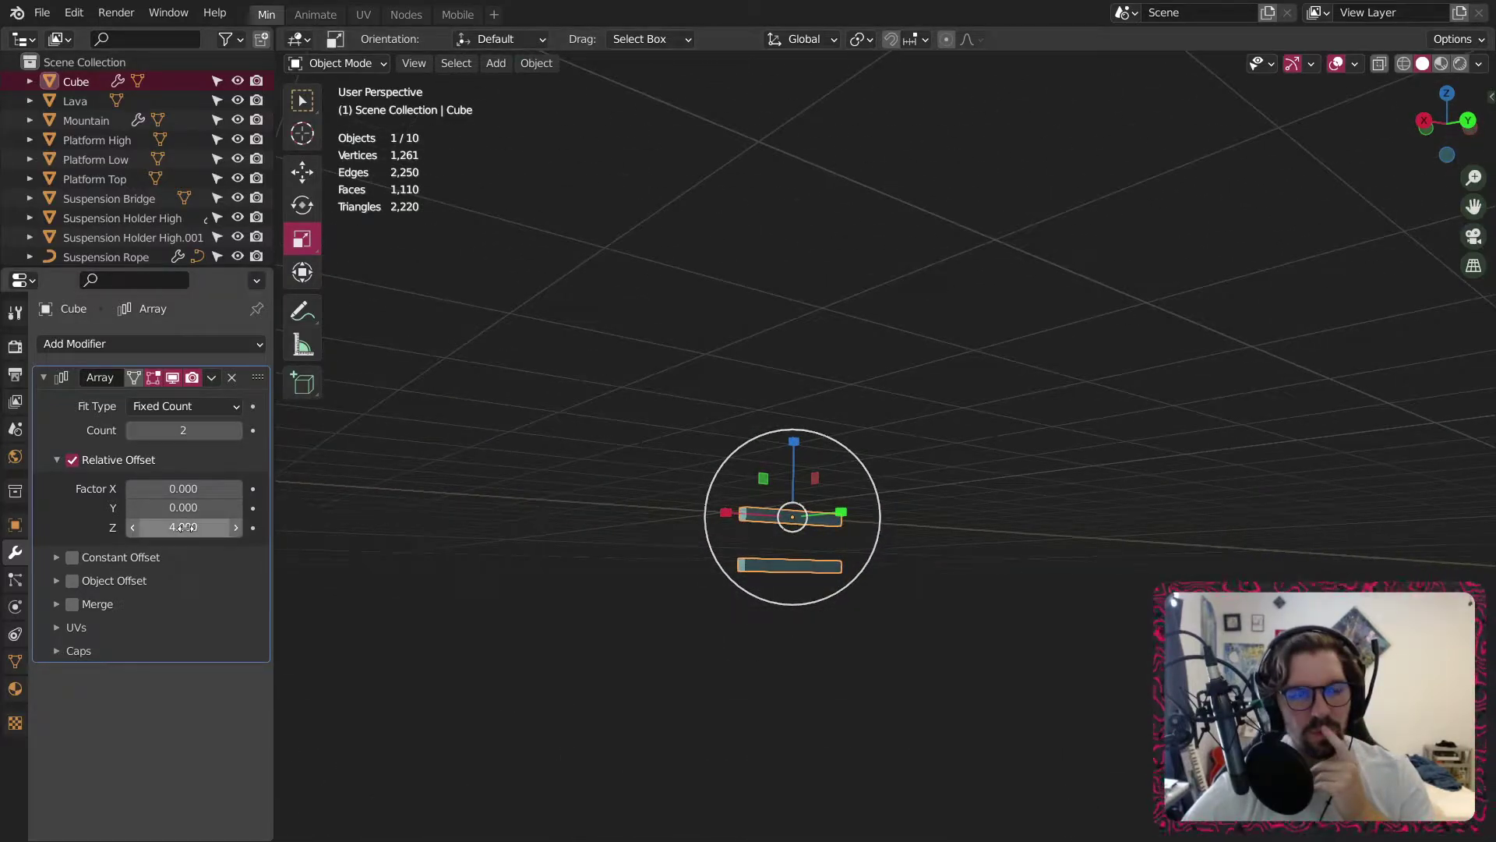
{"action": "left_click", "coordinate": [234, 430]}
{"action": "left_click", "coordinate": [235, 430]}
{"action": "left_click", "coordinate": [235, 430]}
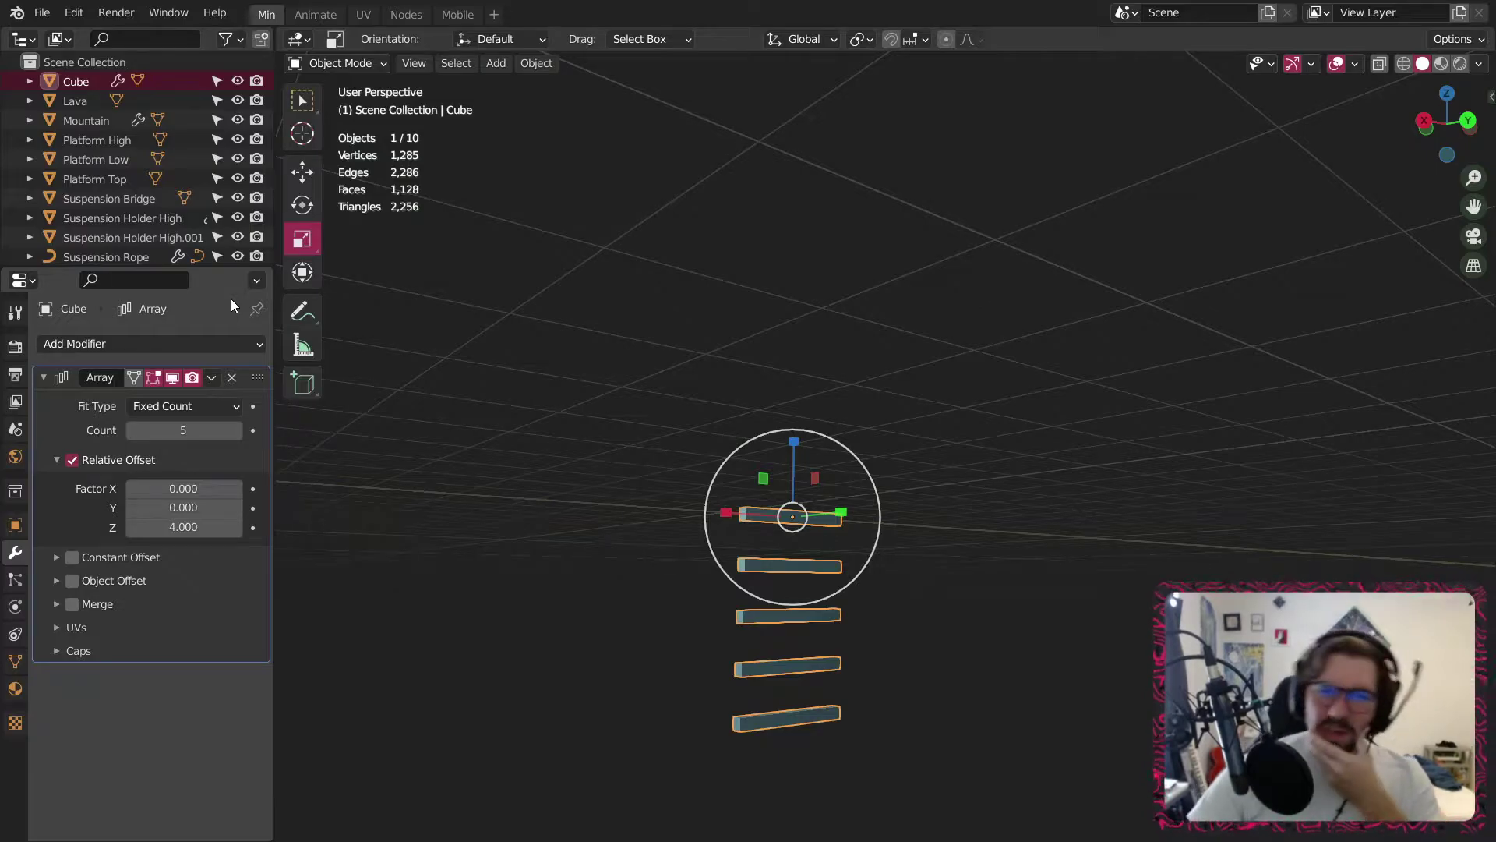
Try a relative Z offset of -1 for the bar's array.
{"action": "left_click", "coordinate": [174, 528]}
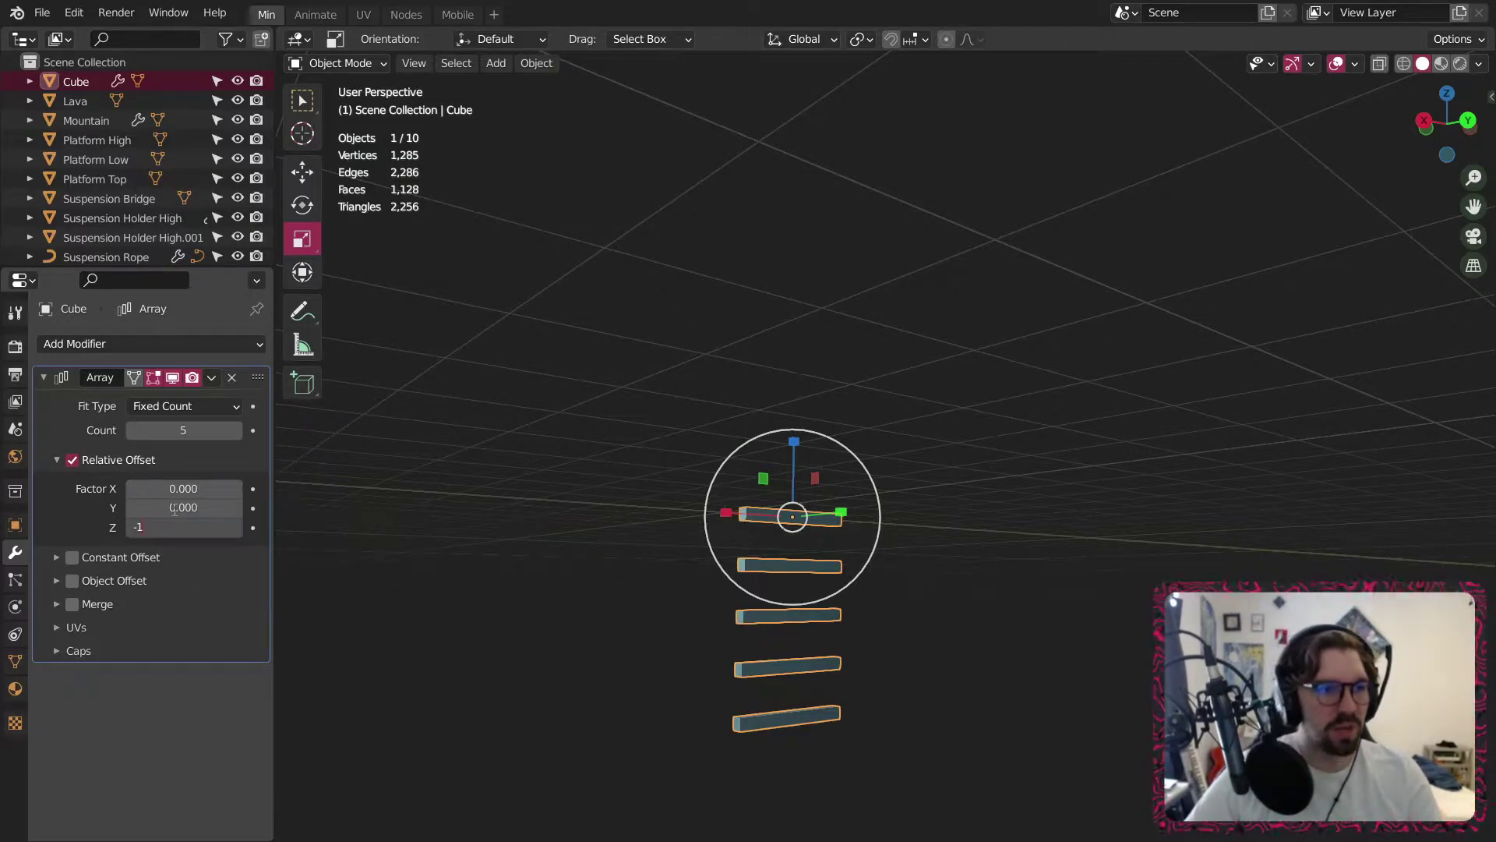
{"action": "type", "text": "-1"}
{"action": "key", "text": "Return"}
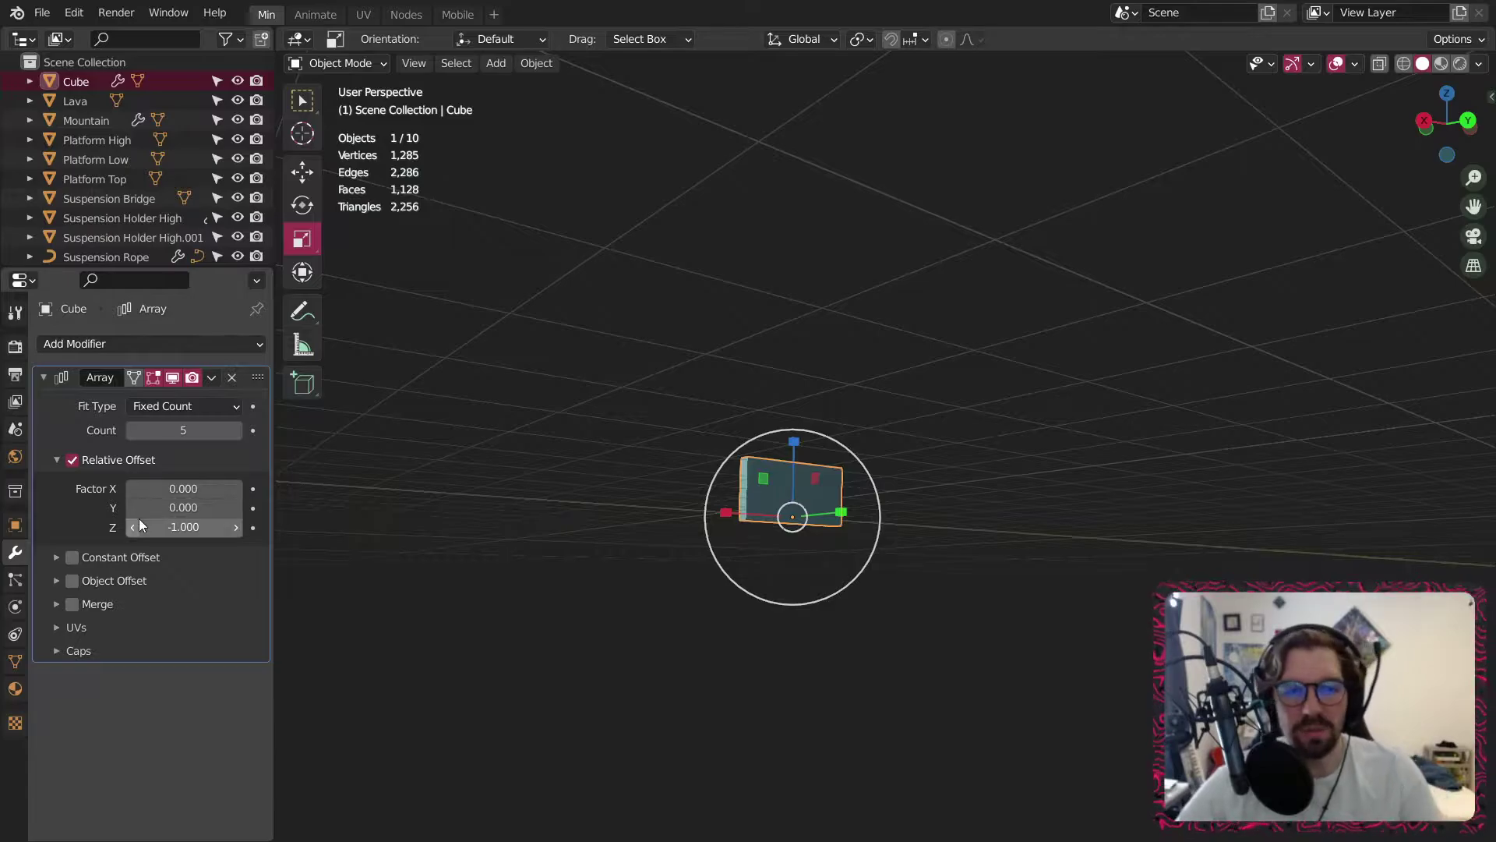
Set the array's relative Z offset to -5 to stack the spaced bars upward.
{"action": "left_click", "coordinate": [180, 530]}
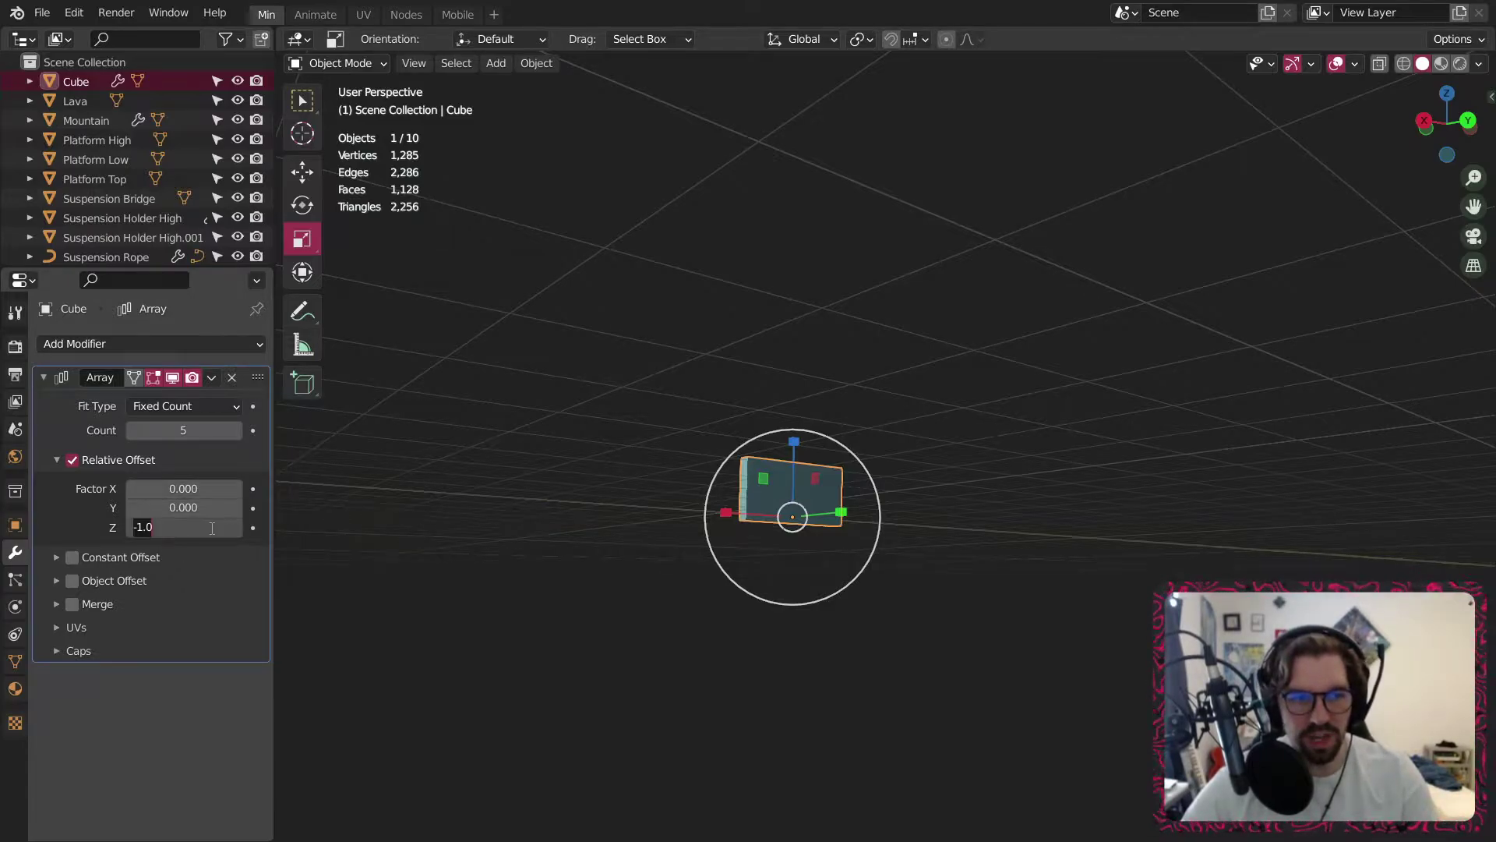
{"action": "type", "text": "-5"}
{"action": "key", "text": "Return"}
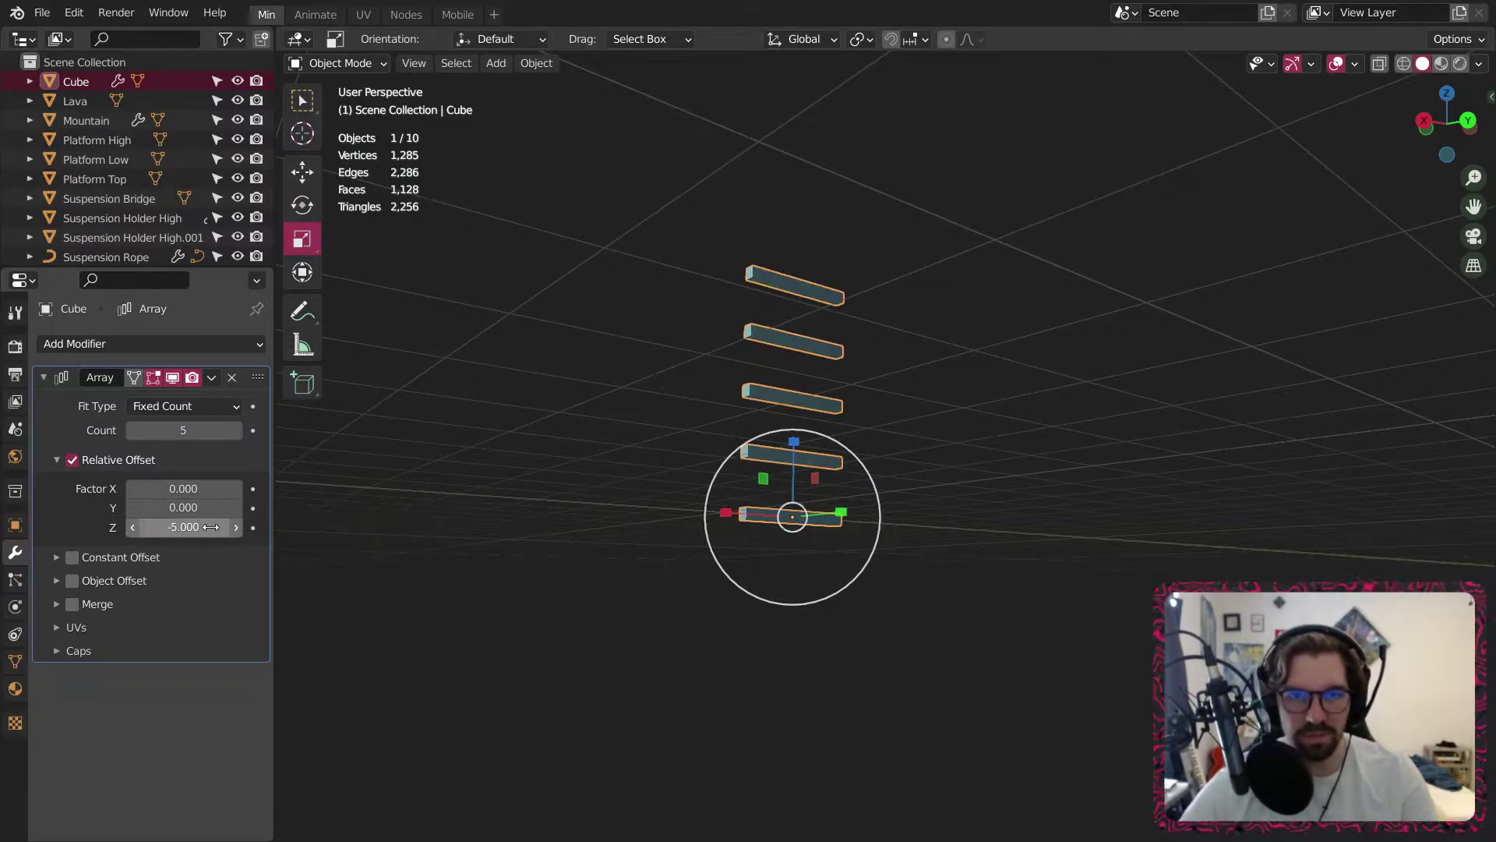
{"action": "middle_click_drag", "start_coordinate": [582, 433], "coordinate": [976, 436]}
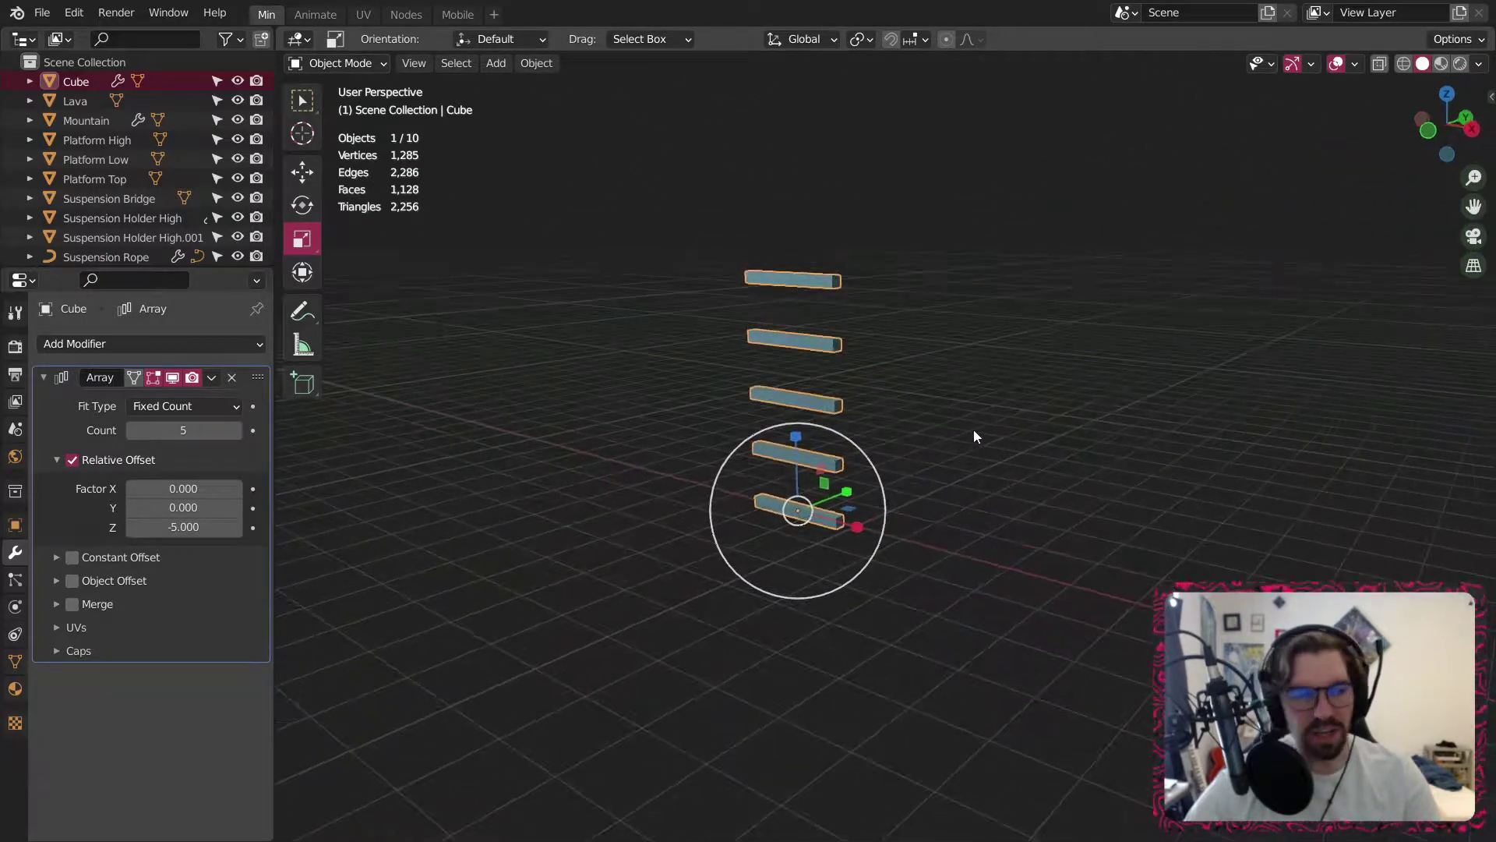
{"action": "middle_click_drag", "start_coordinate": [787, 403], "coordinate": [955, 429]}
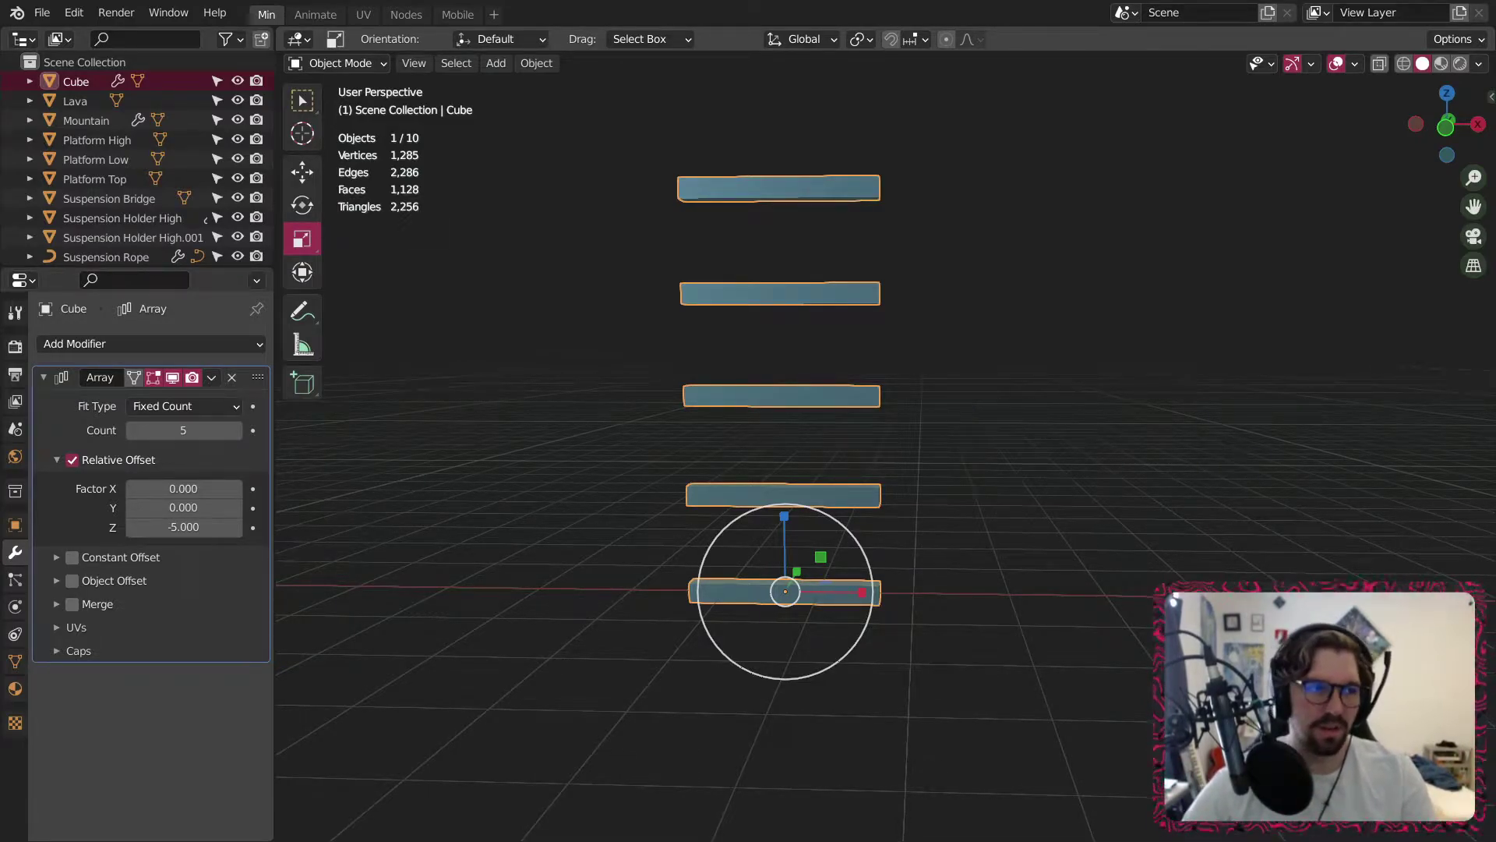
Raise the Array modifier's count on the Cube to 22 rungs.
{"action": "middle_click_drag", "start_coordinate": [839, 555], "coordinate": [817, 601]}
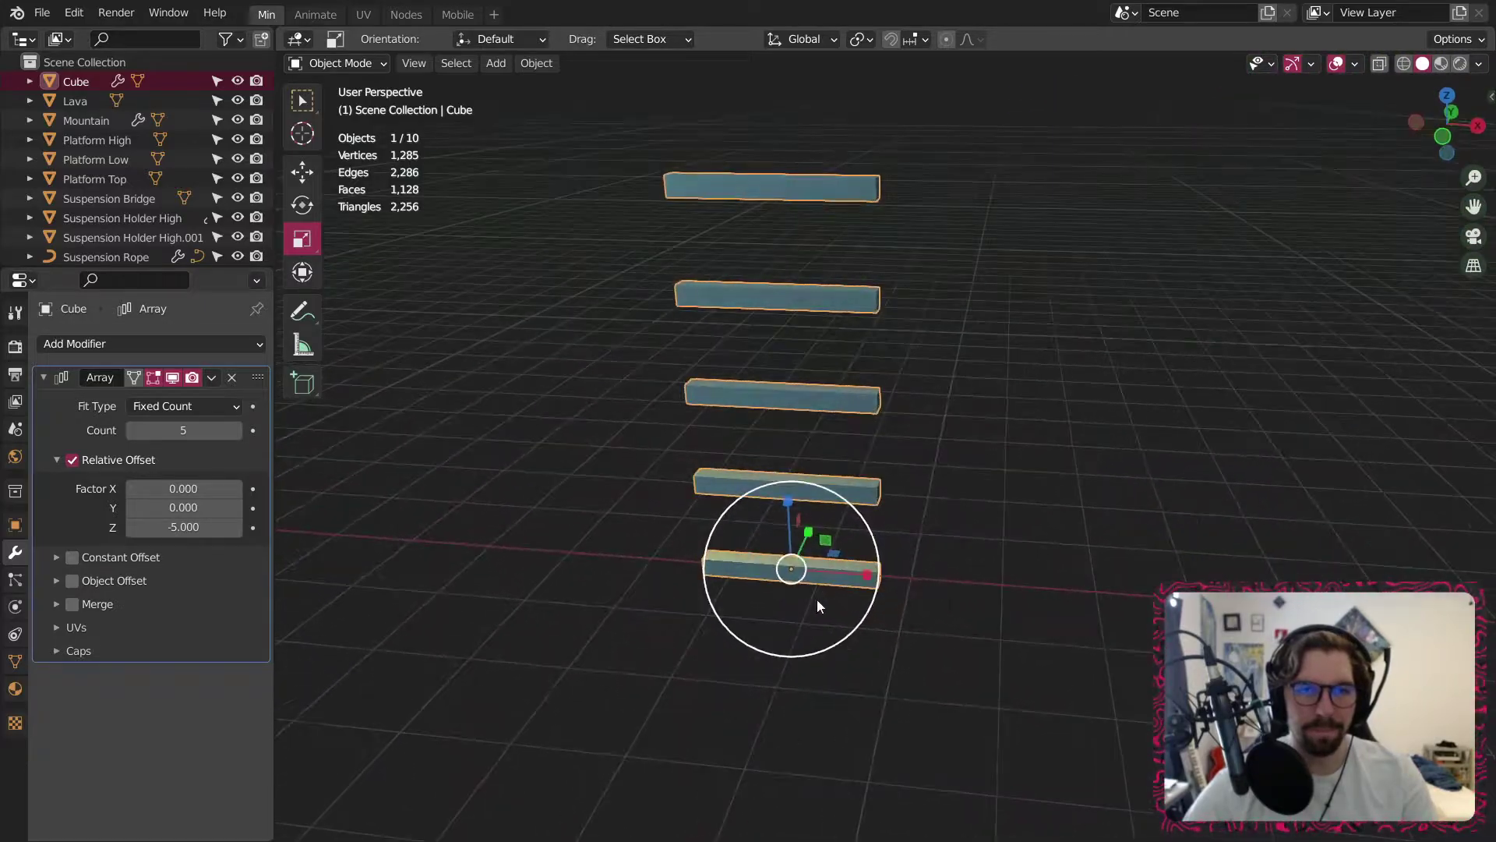
{"action": "left_click", "coordinate": [231, 436]}
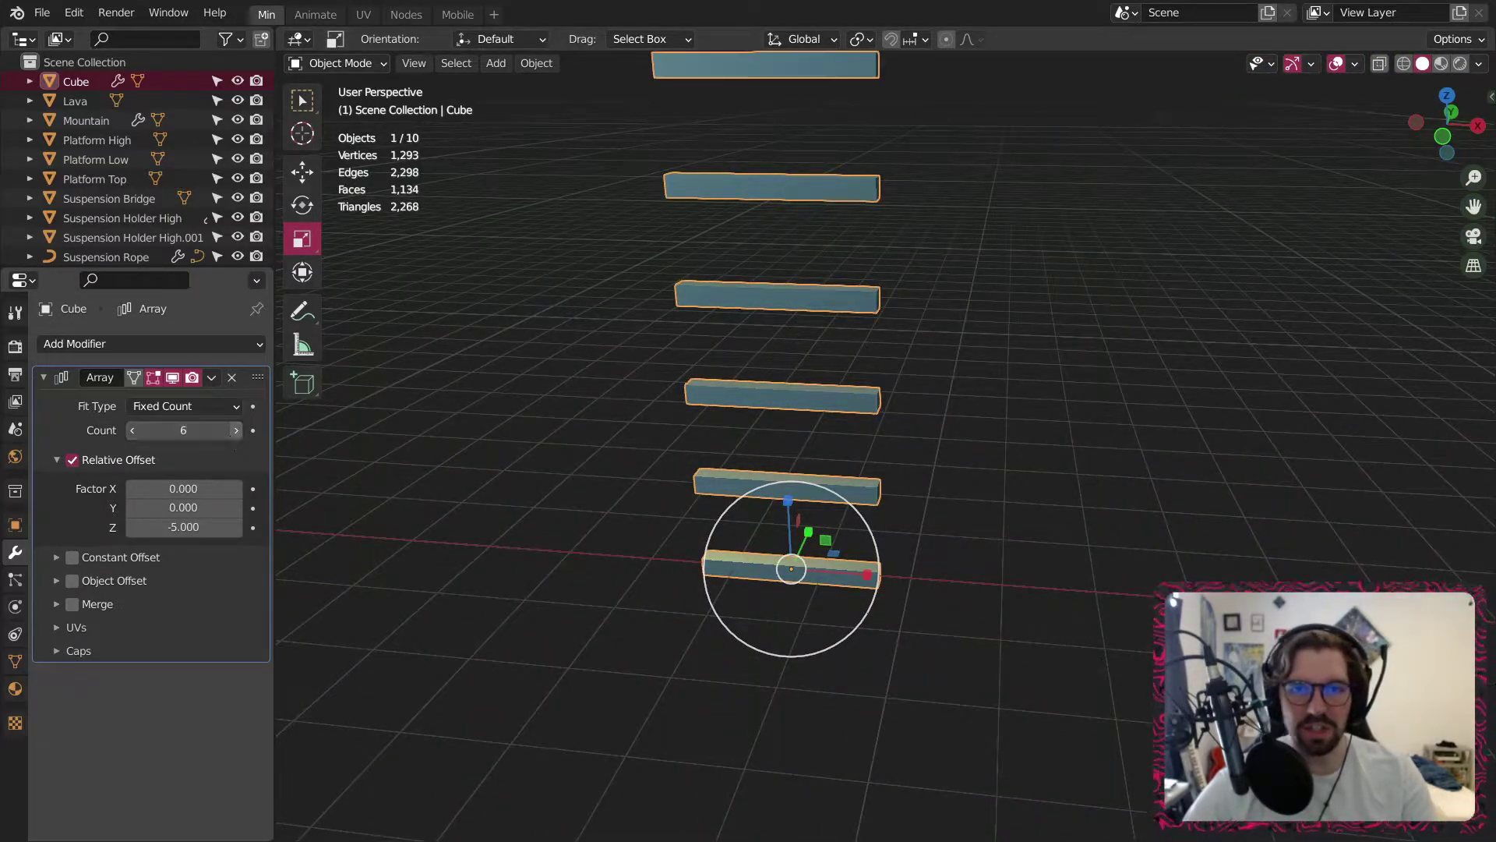
{"action": "left_click", "coordinate": [236, 433]}
{"action": "scroll", "coordinate": [877, 393], "scroll_direction": "down", "scroll_amount": 4}
{"action": "middle_click_drag", "start_coordinate": [878, 392], "coordinate": [890, 393]}
{"action": "middle_click_drag", "start_coordinate": [890, 393], "coordinate": [890, 436], "text": "shift"}
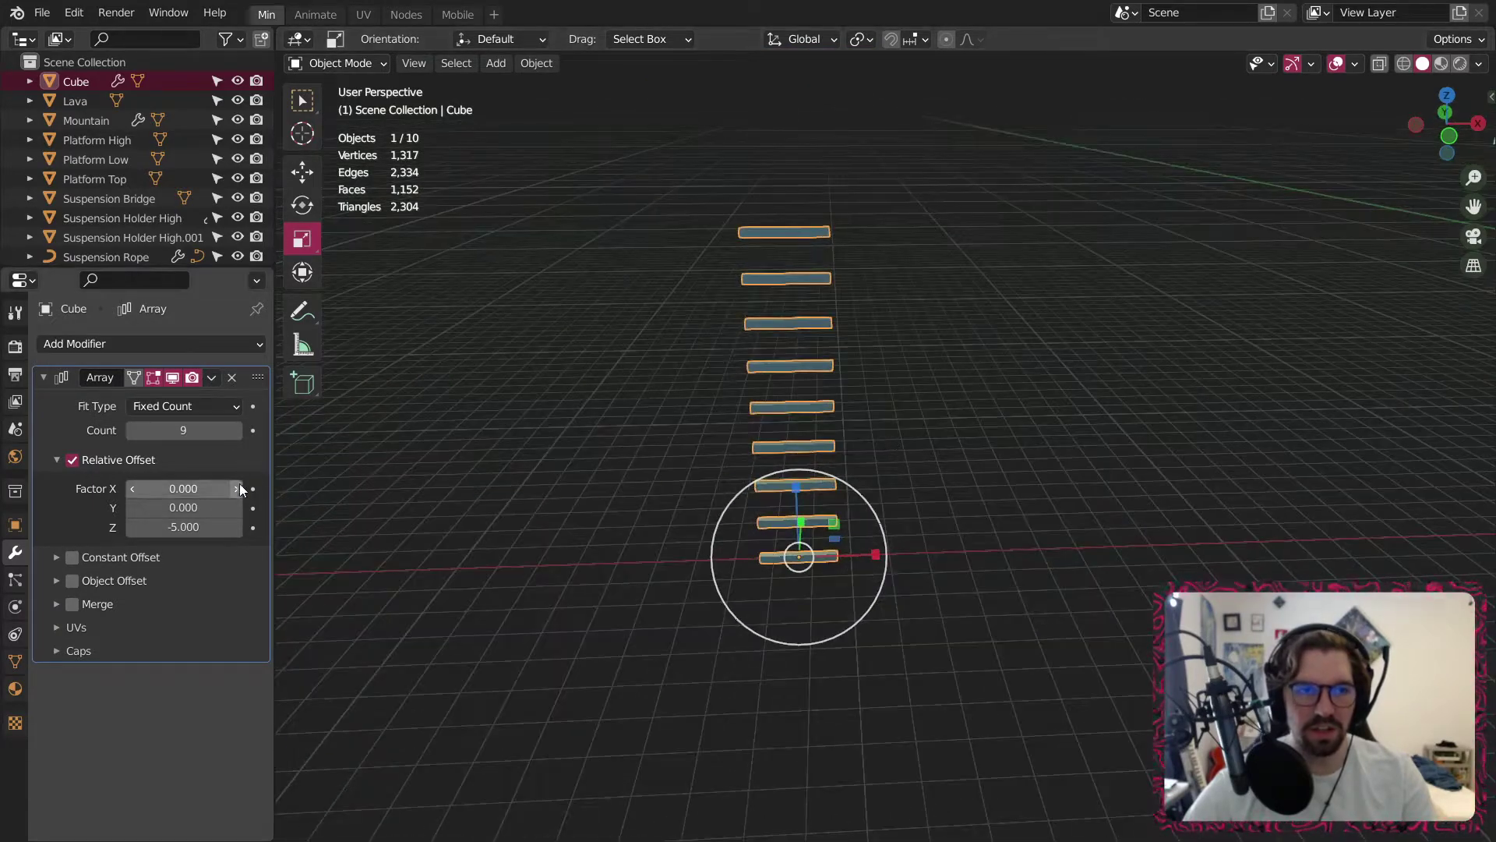
{"action": "left_click_drag", "start_coordinate": [240, 428], "coordinate": [257, 429]}
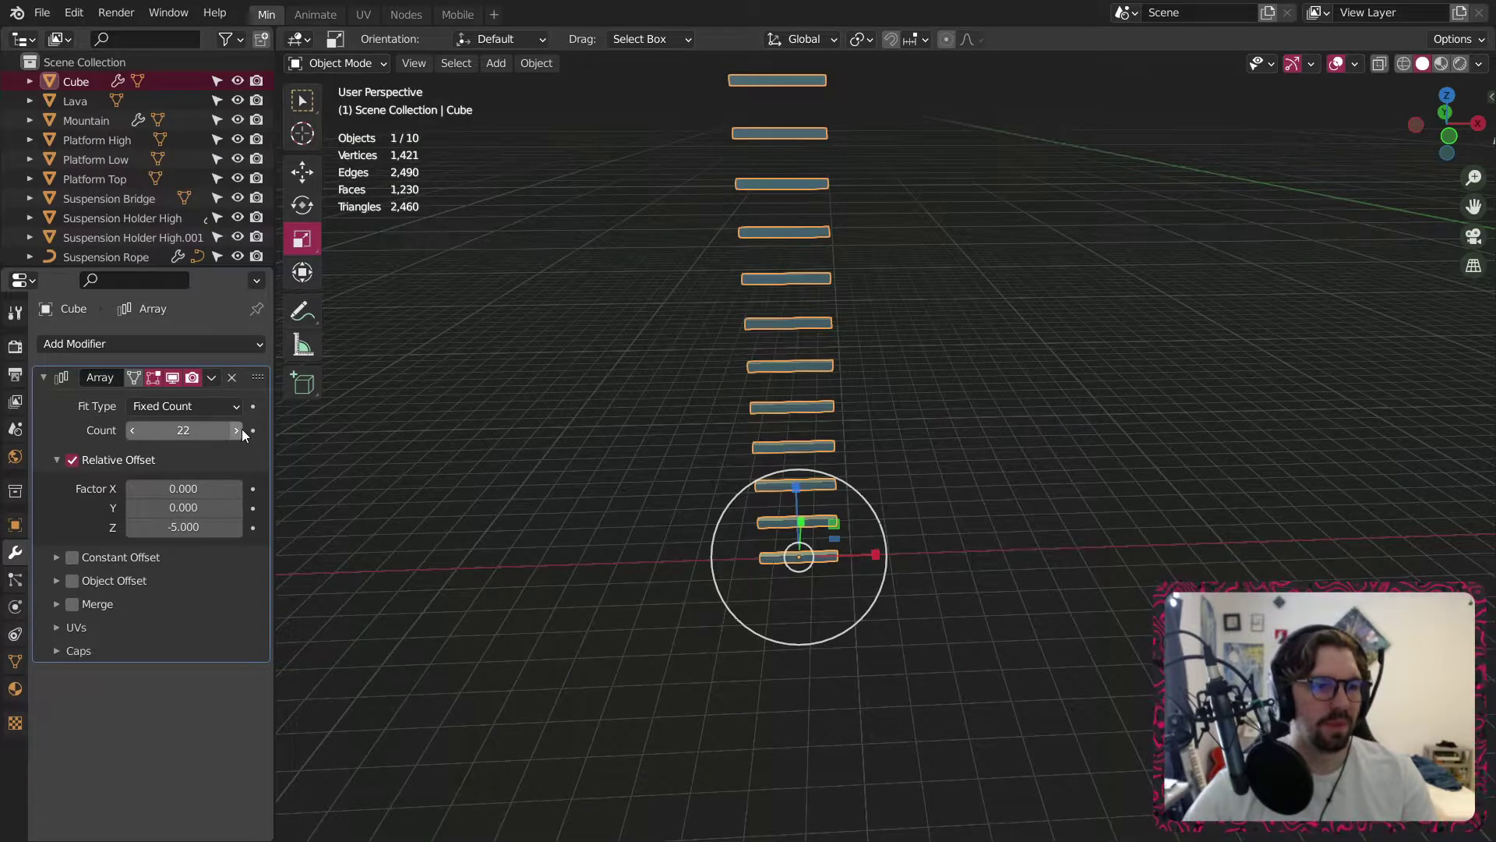
Scale the stack of rungs down uniformly to about 0.431.
{"action": "scroll", "coordinate": [909, 406], "scroll_direction": "down", "scroll_amount": 3}
{"action": "middle_click_drag", "start_coordinate": [909, 406], "coordinate": [932, 437], "text": "shift"}
{"action": "scroll", "coordinate": [932, 437], "scroll_direction": "down", "scroll_amount": 2}
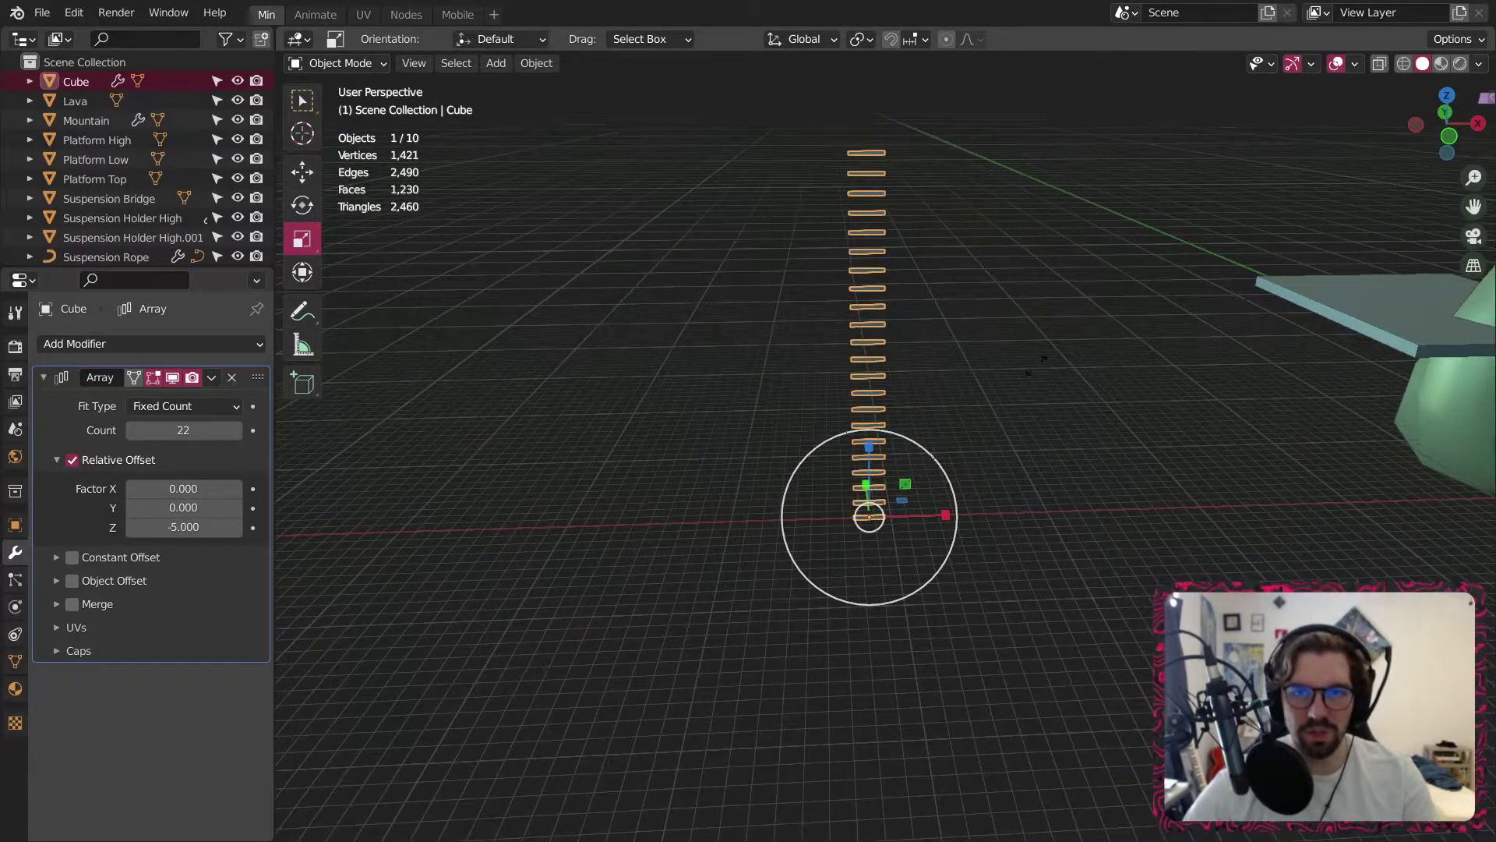
{"action": "key", "text": "s"}
{"action": "left_click", "coordinate": [966, 503]}
Move the rungs along the X axis about 33 m and a further 21 m, to beneath the platform at the suspension bridge's upper end.
{"action": "middle_click_drag", "start_coordinate": [966, 503], "coordinate": [793, 421]}
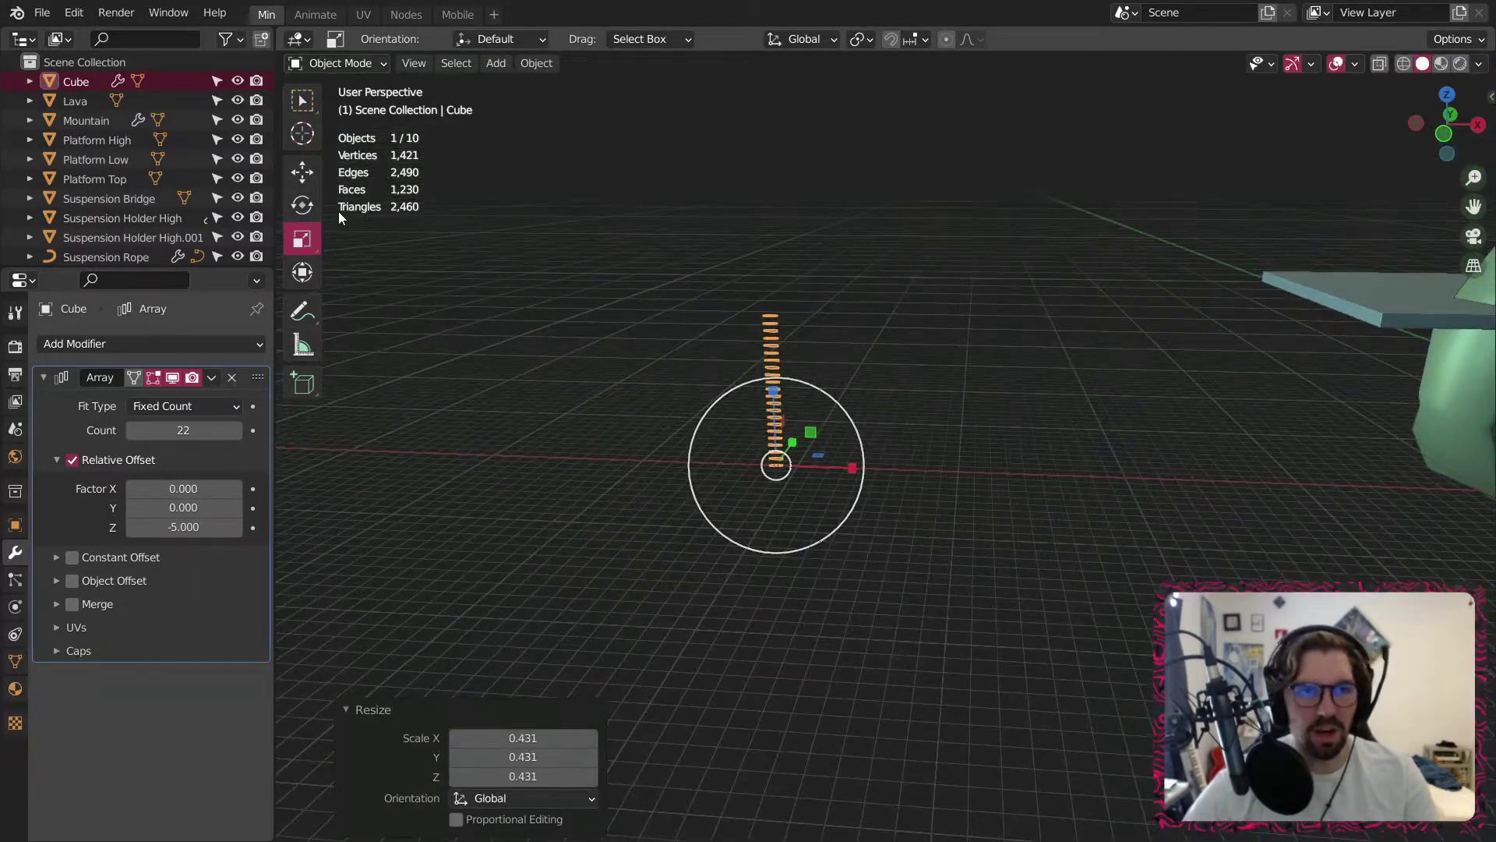
{"action": "left_click", "coordinate": [304, 173]}
{"action": "left_click_drag", "start_coordinate": [836, 473], "coordinate": [1396, 548]}
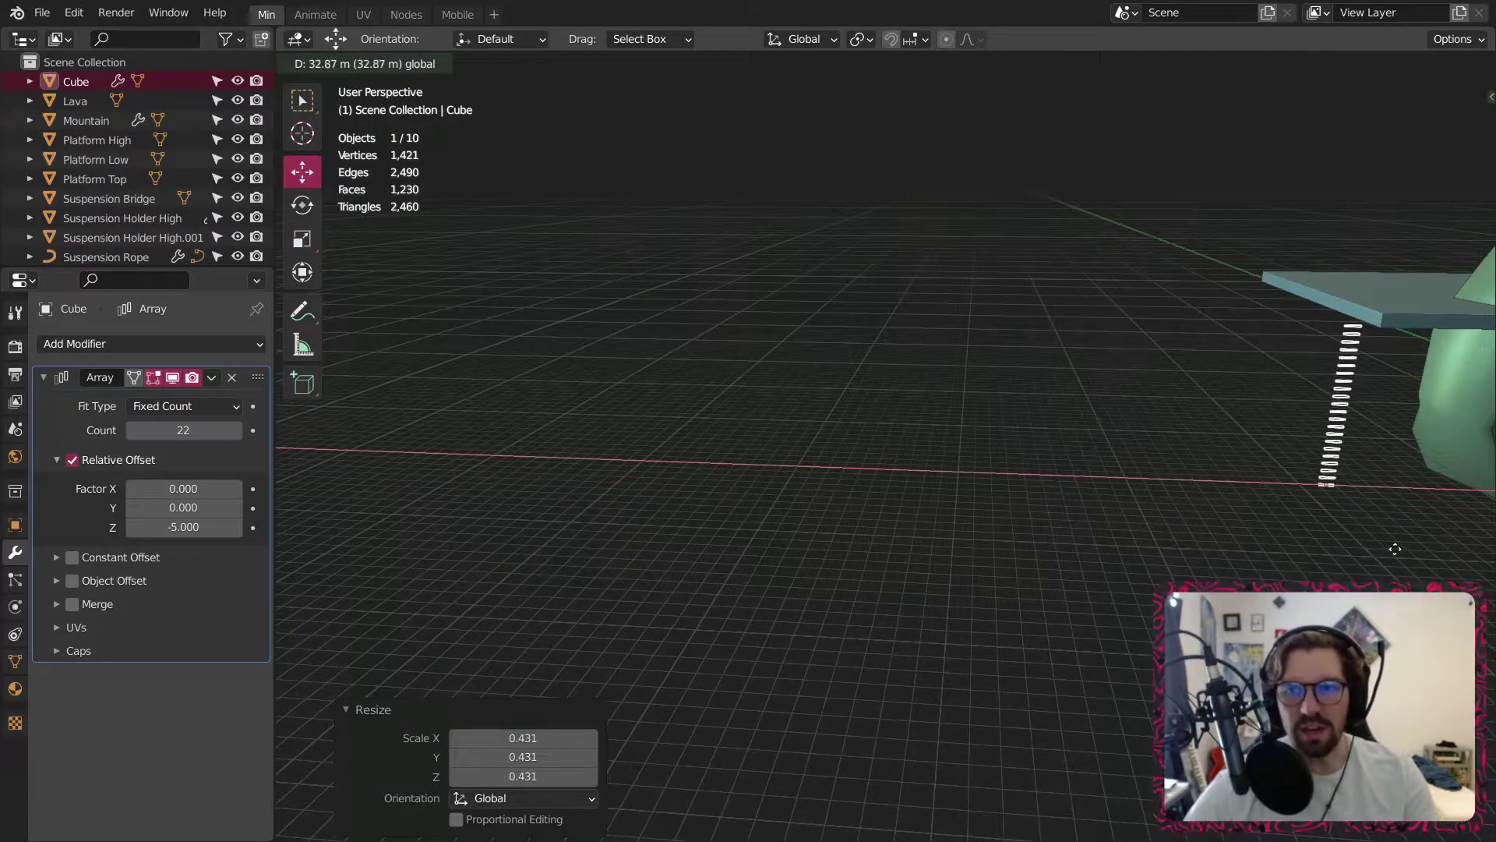
{"action": "middle_click_drag", "start_coordinate": [1282, 524], "coordinate": [546, 521], "text": "shift"}
{"action": "left_click_drag", "start_coordinate": [527, 495], "coordinate": [886, 544]}
Raise the rungs above the bridge's upper platform and shift them about 9.95 m along Y and -1.07 m along X.
{"action": "middle_click_drag", "start_coordinate": [812, 438], "coordinate": [770, 446]}
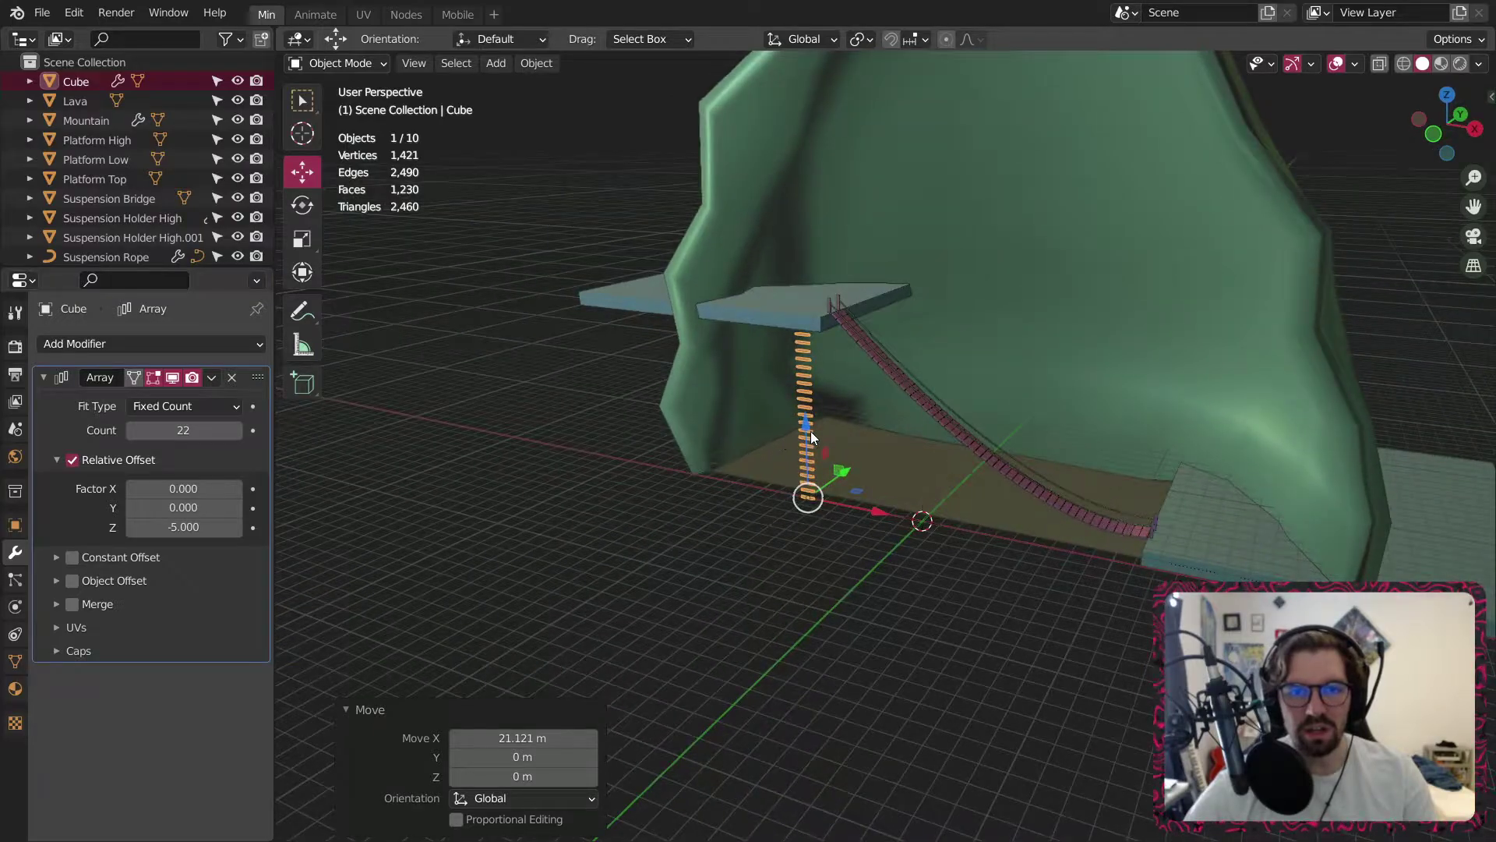
{"action": "left_click_drag", "start_coordinate": [808, 428], "coordinate": [809, 269]}
{"action": "middle_click_drag", "start_coordinate": [809, 269], "coordinate": [839, 332]}
{"action": "left_click_drag", "start_coordinate": [873, 304], "coordinate": [1195, 324]}
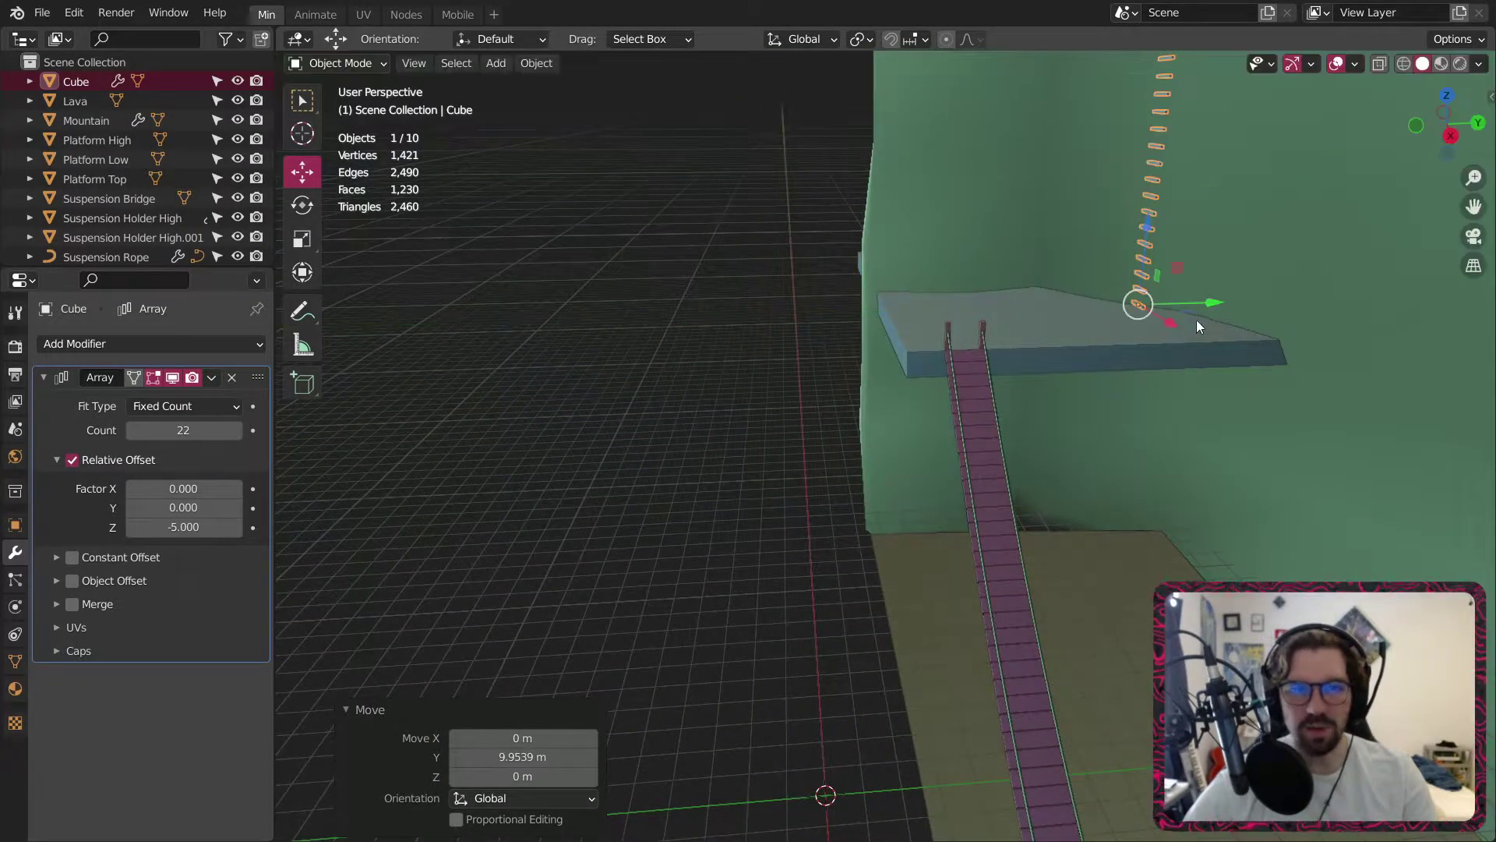
{"action": "middle_click_drag", "start_coordinate": [1196, 323], "coordinate": [1062, 327]}
{"action": "left_click_drag", "start_coordinate": [1030, 344], "coordinate": [996, 307]}
{"action": "middle_click_drag", "start_coordinate": [995, 307], "coordinate": [881, 365]}
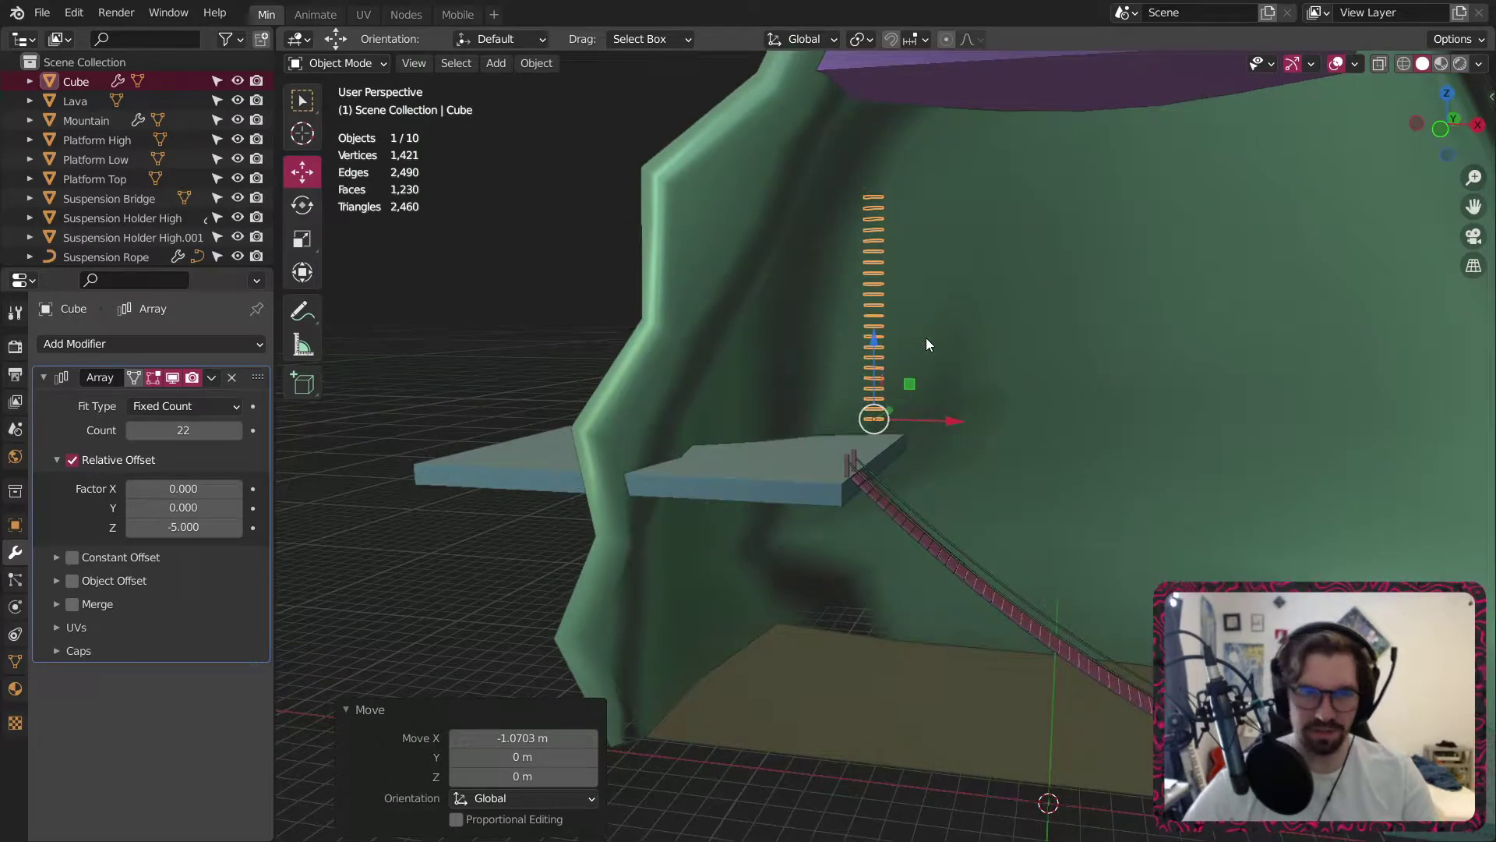
Scale the rungs uniformly by about 0.511 and lower them about 0.59 m to the surface of the bridge's upper platform.
{"action": "scroll", "coordinate": [890, 335], "scroll_direction": "up", "scroll_amount": 6}
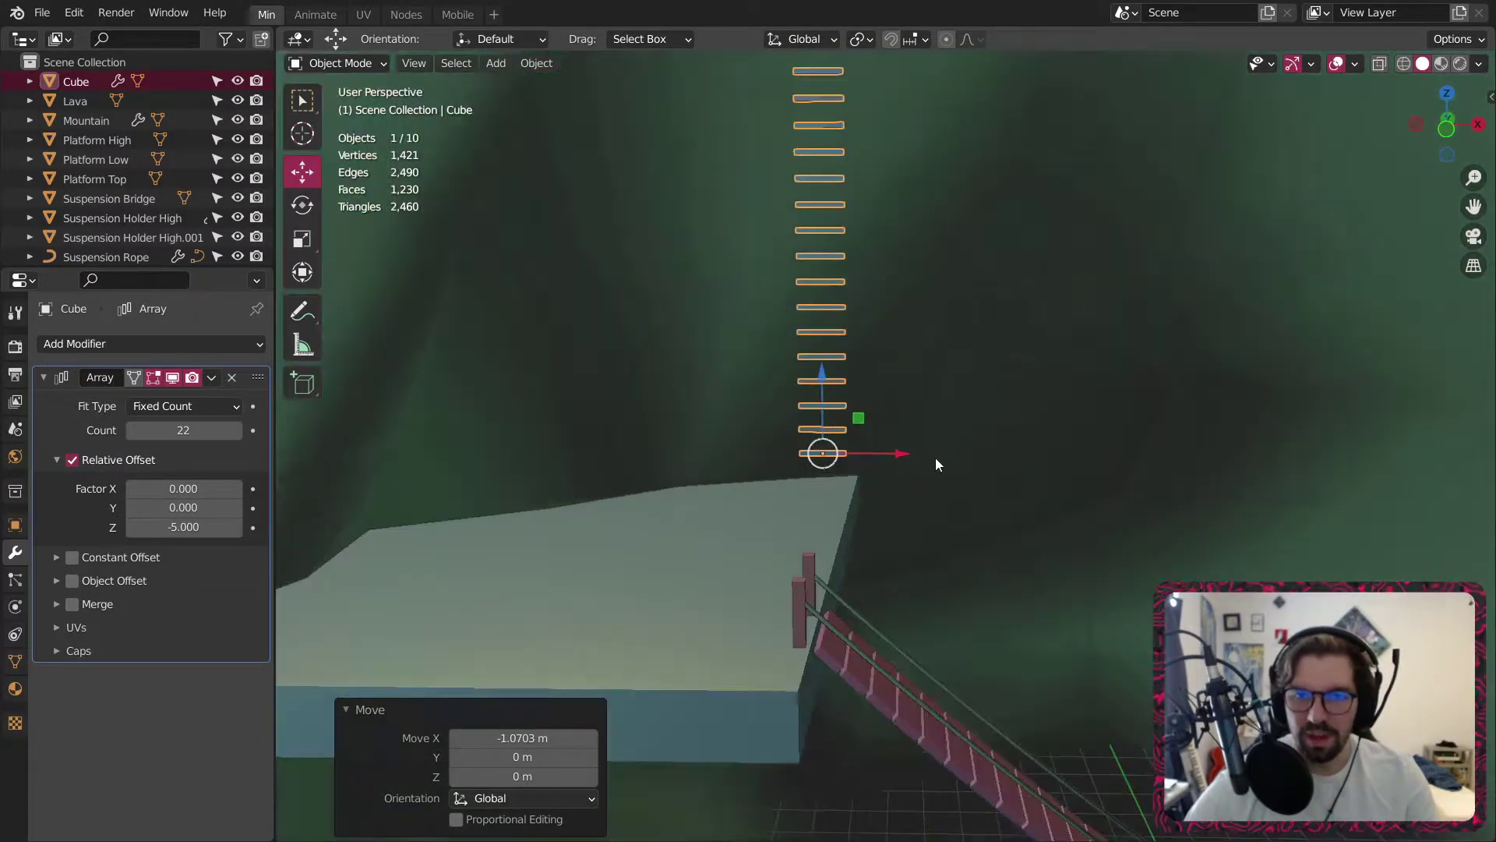
{"action": "key", "text": "s"}
{"action": "left_click", "coordinate": [894, 441]}
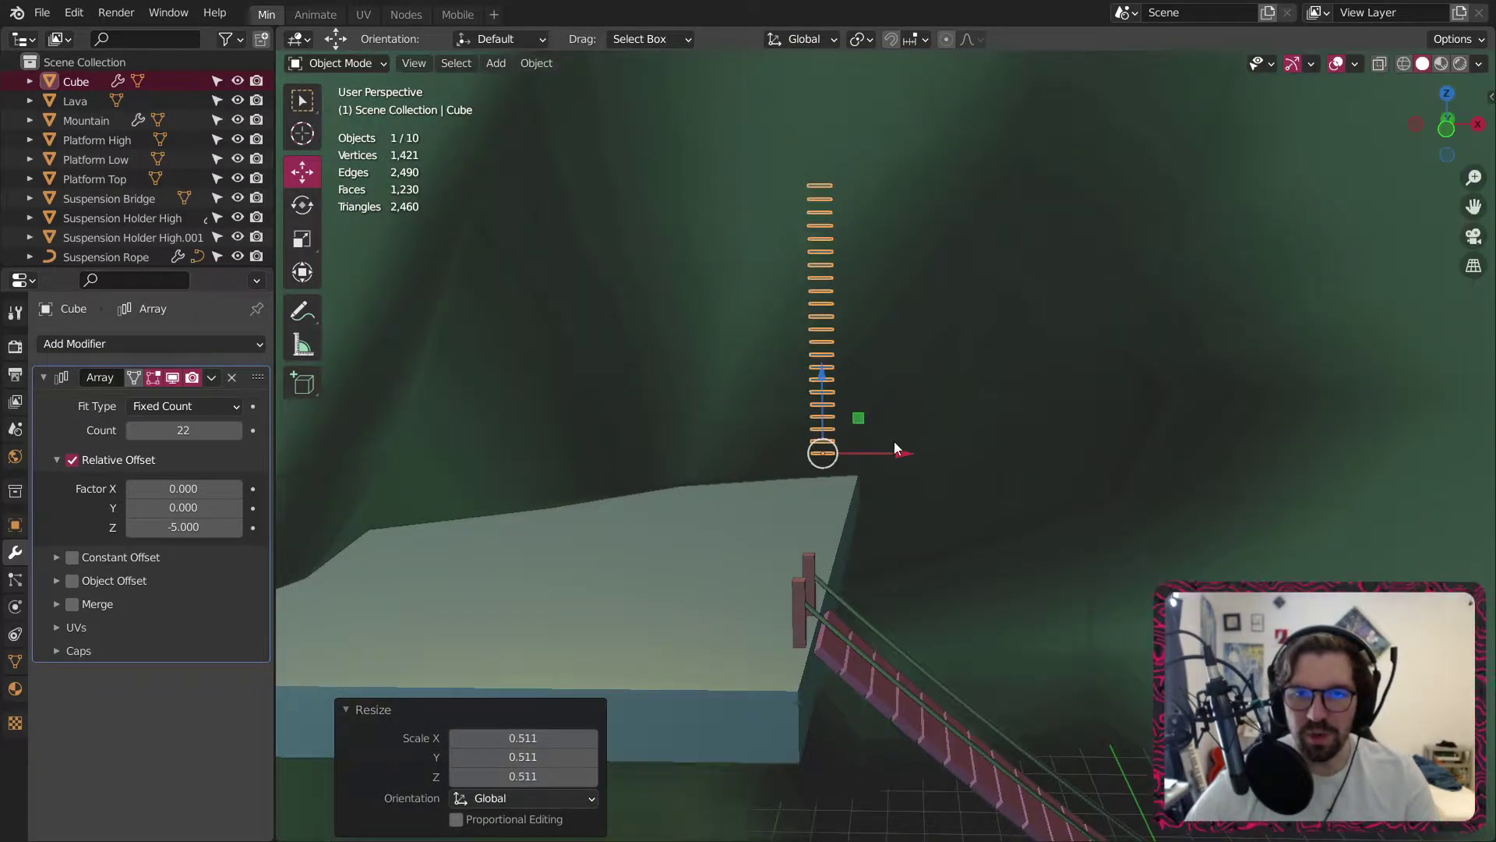
{"action": "left_click_drag", "start_coordinate": [904, 459], "coordinate": [895, 456]}
{"action": "left_click_drag", "start_coordinate": [819, 377], "coordinate": [820, 413]}
{"action": "scroll", "coordinate": [822, 457], "scroll_direction": "up", "scroll_amount": 4}
{"action": "mouse_move", "coordinate": [821, 457]}
{"action": "middle_mouse_down"}
{"action": "mouse_move", "coordinate": [758, 494]}
{"action": "mouse_move", "coordinate": [629, 459]}
{"action": "mouse_move", "coordinate": [826, 485]}
{"action": "middle_mouse_up"}
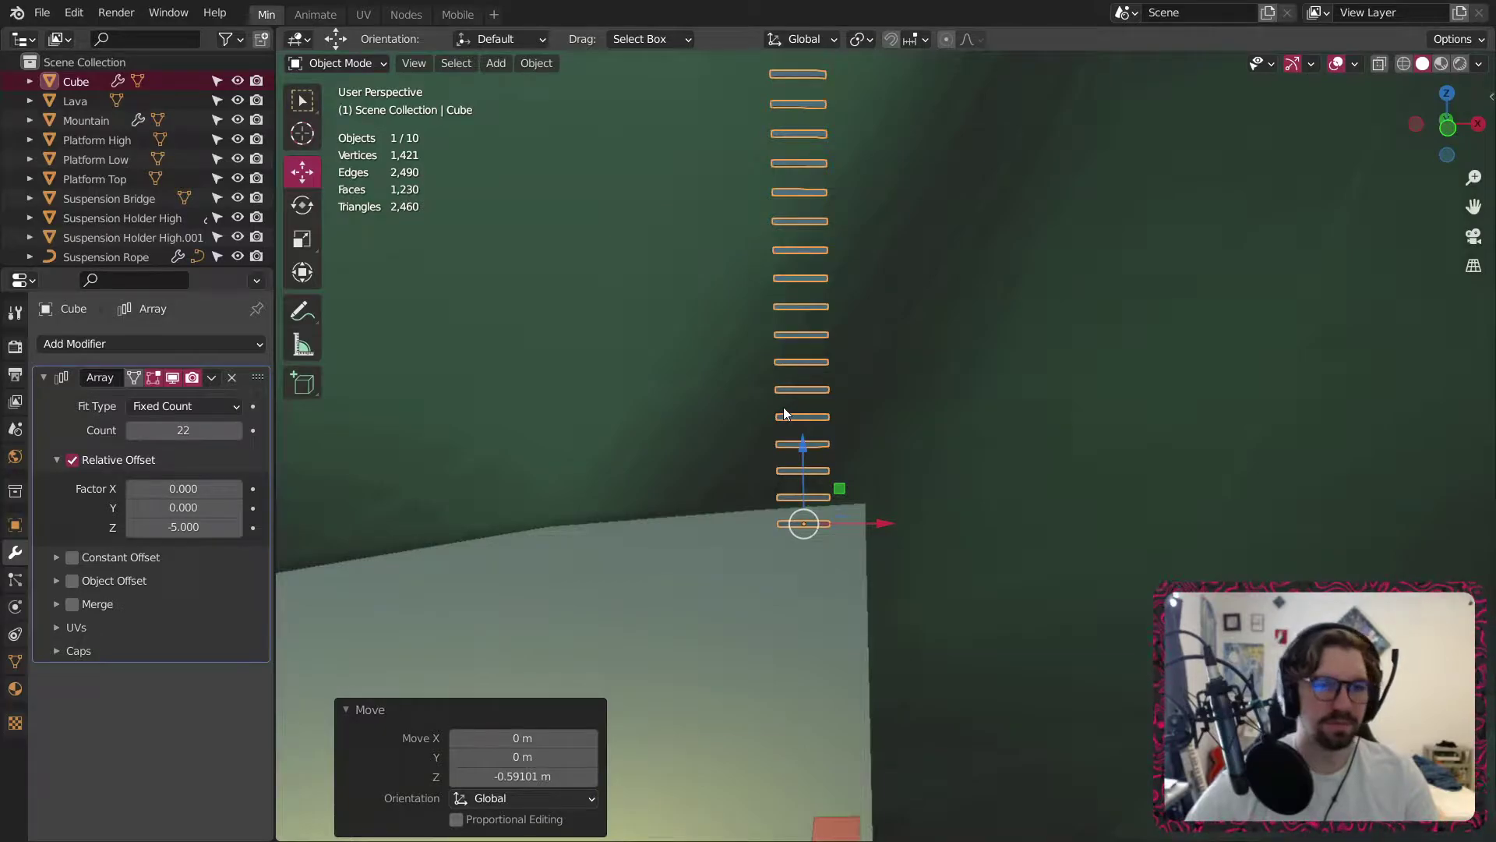
Raise the array count to 64 so the rungs reach the purple platform, and activate the Rotate tool.
{"action": "scroll", "coordinate": [784, 413], "scroll_direction": "down", "scroll_amount": 8}
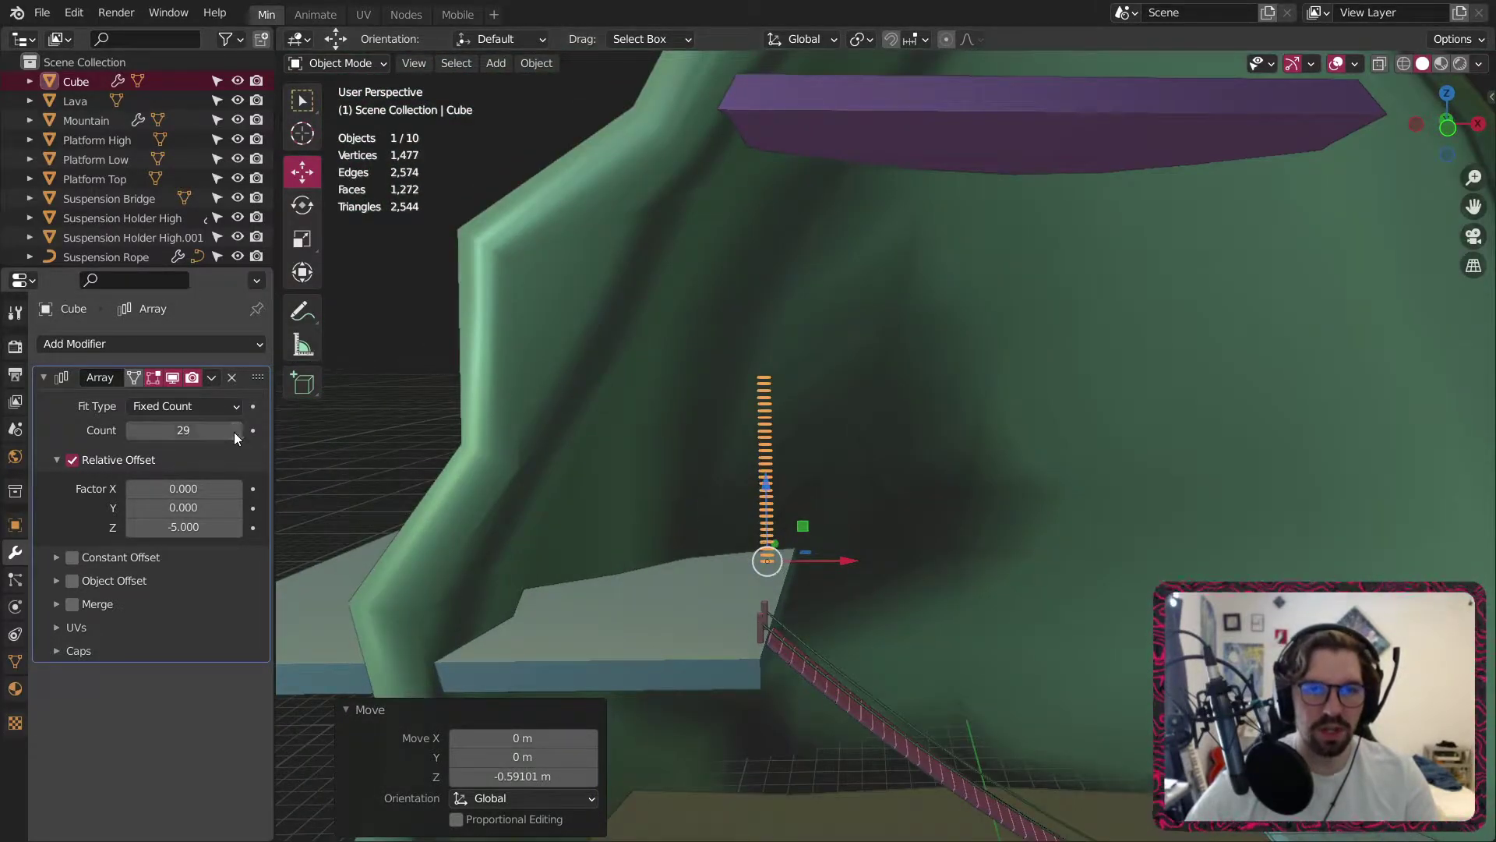
{"action": "scroll", "coordinate": [237, 432], "scroll_direction": "up", "scroll_amount": 8, "text": "ctrl"}
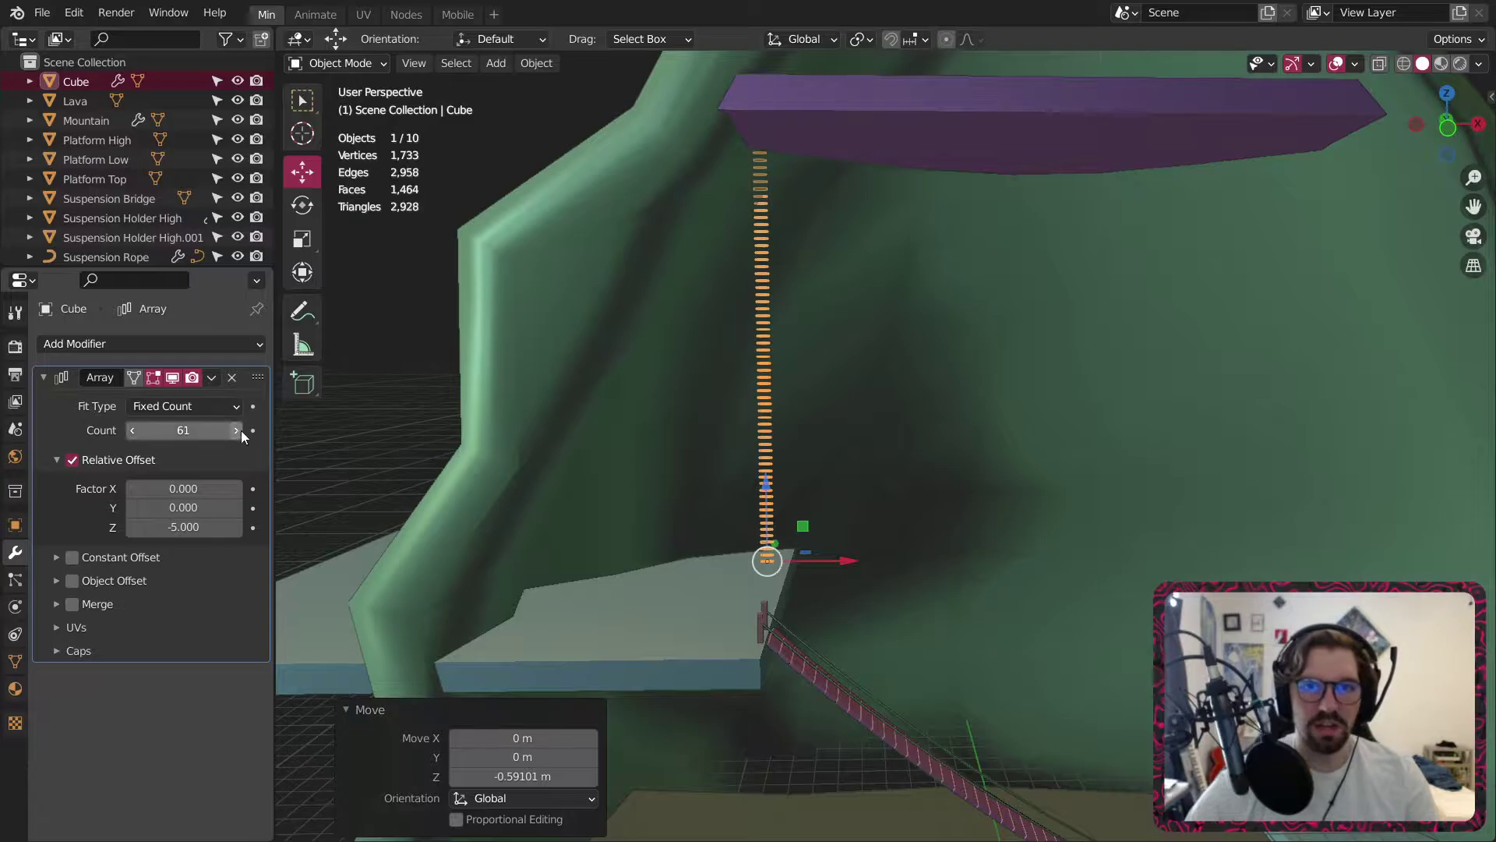
{"action": "left_click", "coordinate": [241, 430]}
{"action": "left_click", "coordinate": [241, 431]}
{"action": "left_click", "coordinate": [240, 430]}
{"action": "scroll", "coordinate": [755, 153], "scroll_direction": "up", "scroll_amount": 3}
{"action": "middle_click_drag", "start_coordinate": [721, 251], "coordinate": [754, 465]}
{"action": "left_click", "coordinate": [302, 205]}
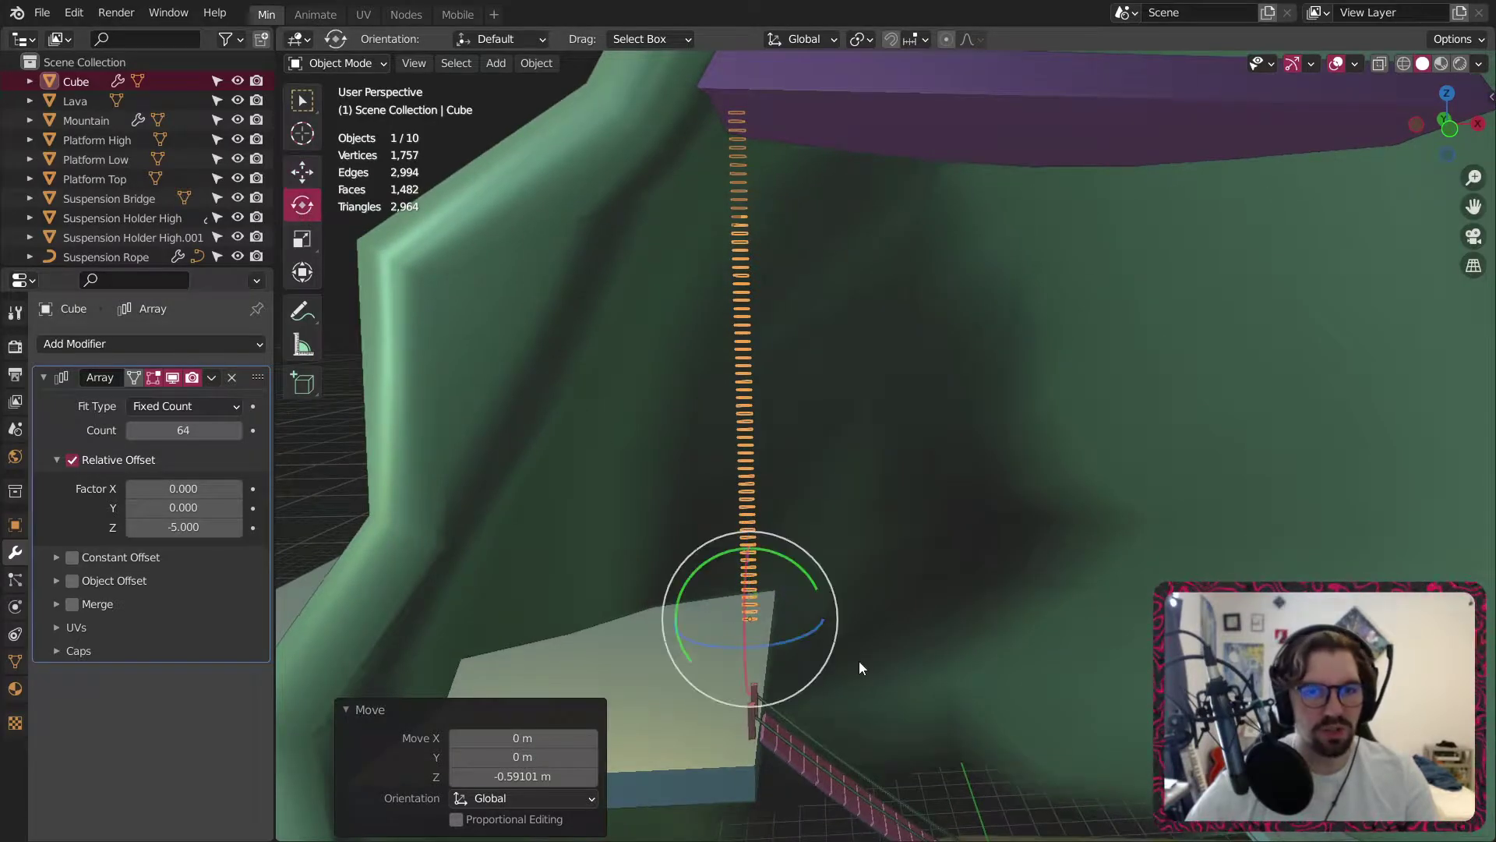
{"action": "left_click_drag", "start_coordinate": [778, 642], "coordinate": [728, 653]}
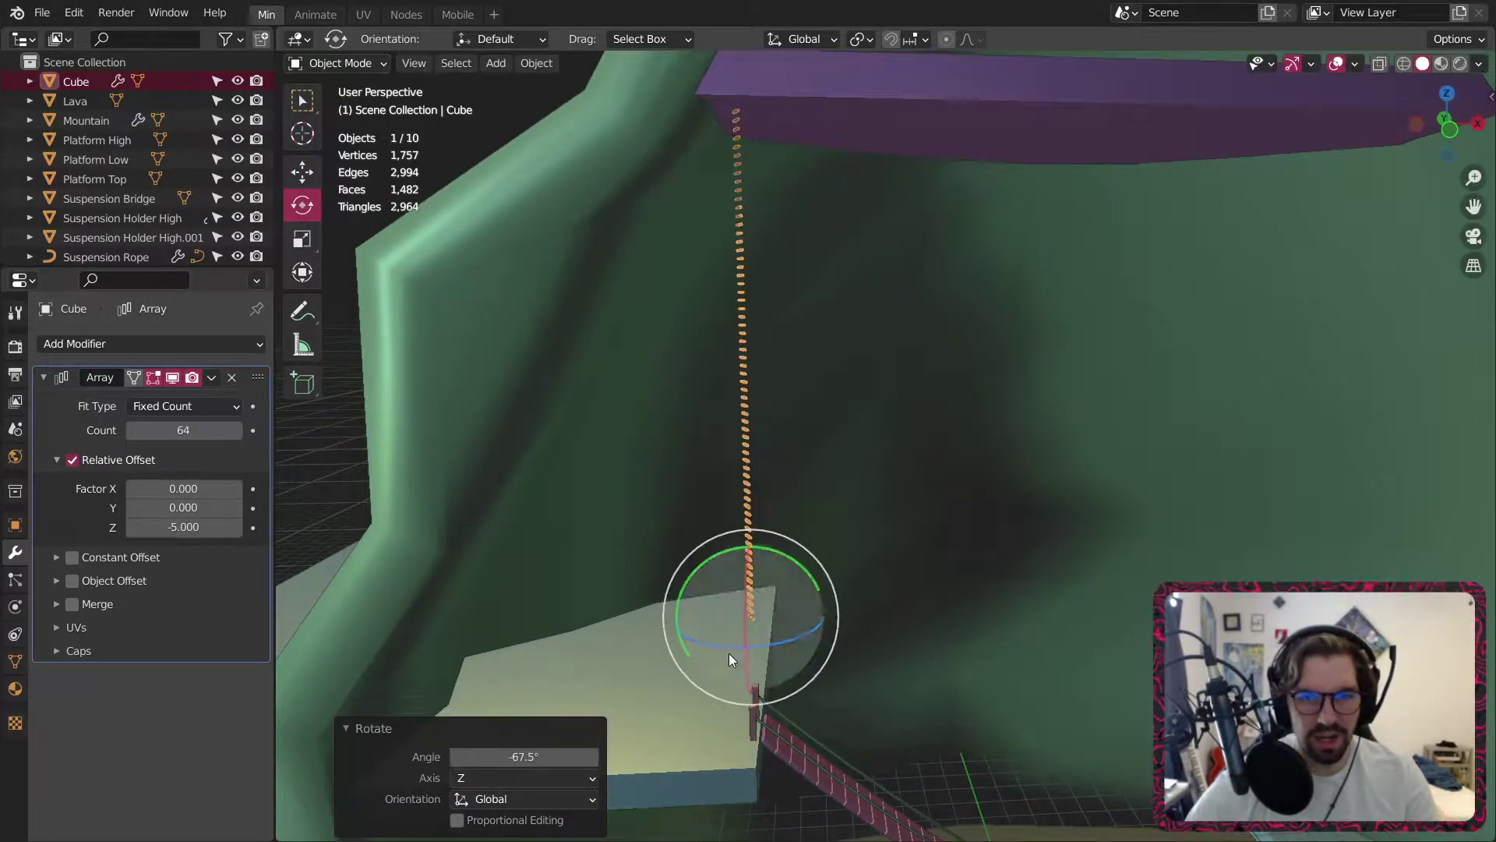
{"action": "left_click", "coordinate": [532, 754]}
{"action": "left_click", "coordinate": [755, 610]}
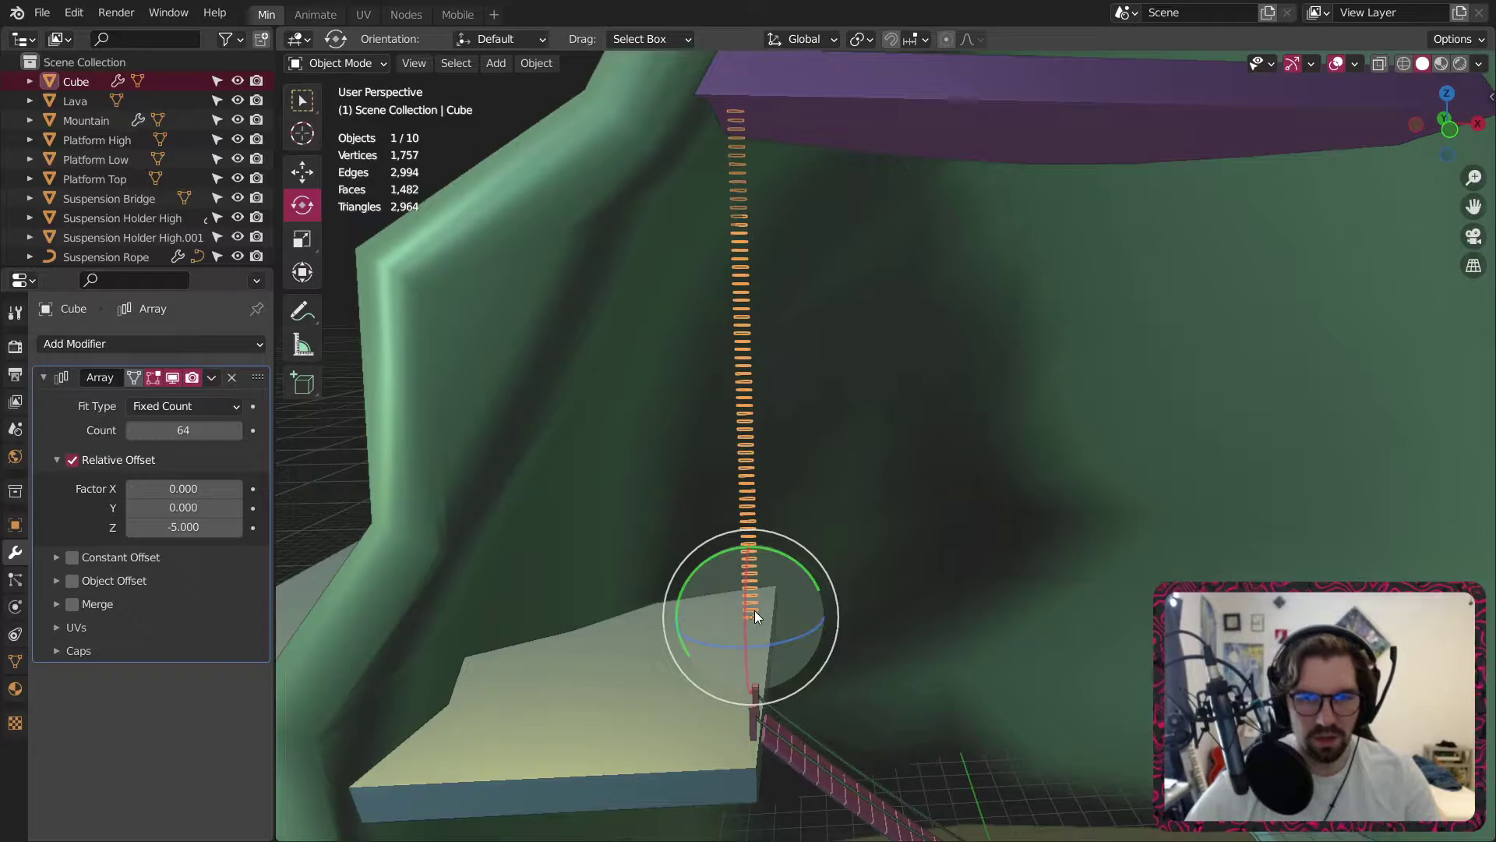
Rotate the rungs -90° about the global Z axis and tilt the ladder slightly about the Y axis.
{"action": "left_click_drag", "start_coordinate": [756, 647], "coordinate": [678, 653]}
{"action": "left_click", "coordinate": [558, 757]}
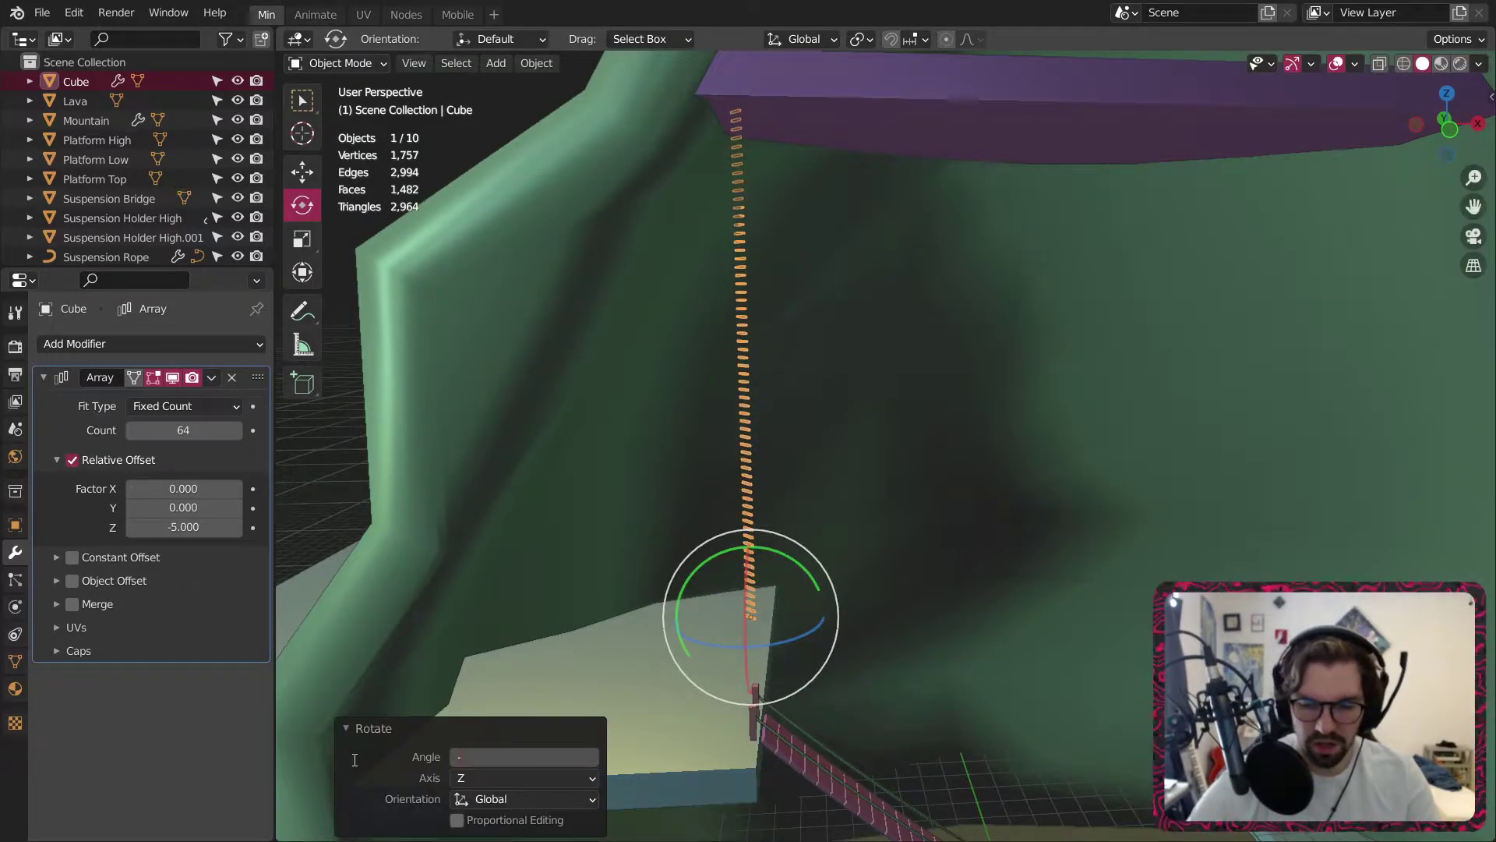
{"action": "type", "text": "-90"}
{"action": "key", "text": "Return"}
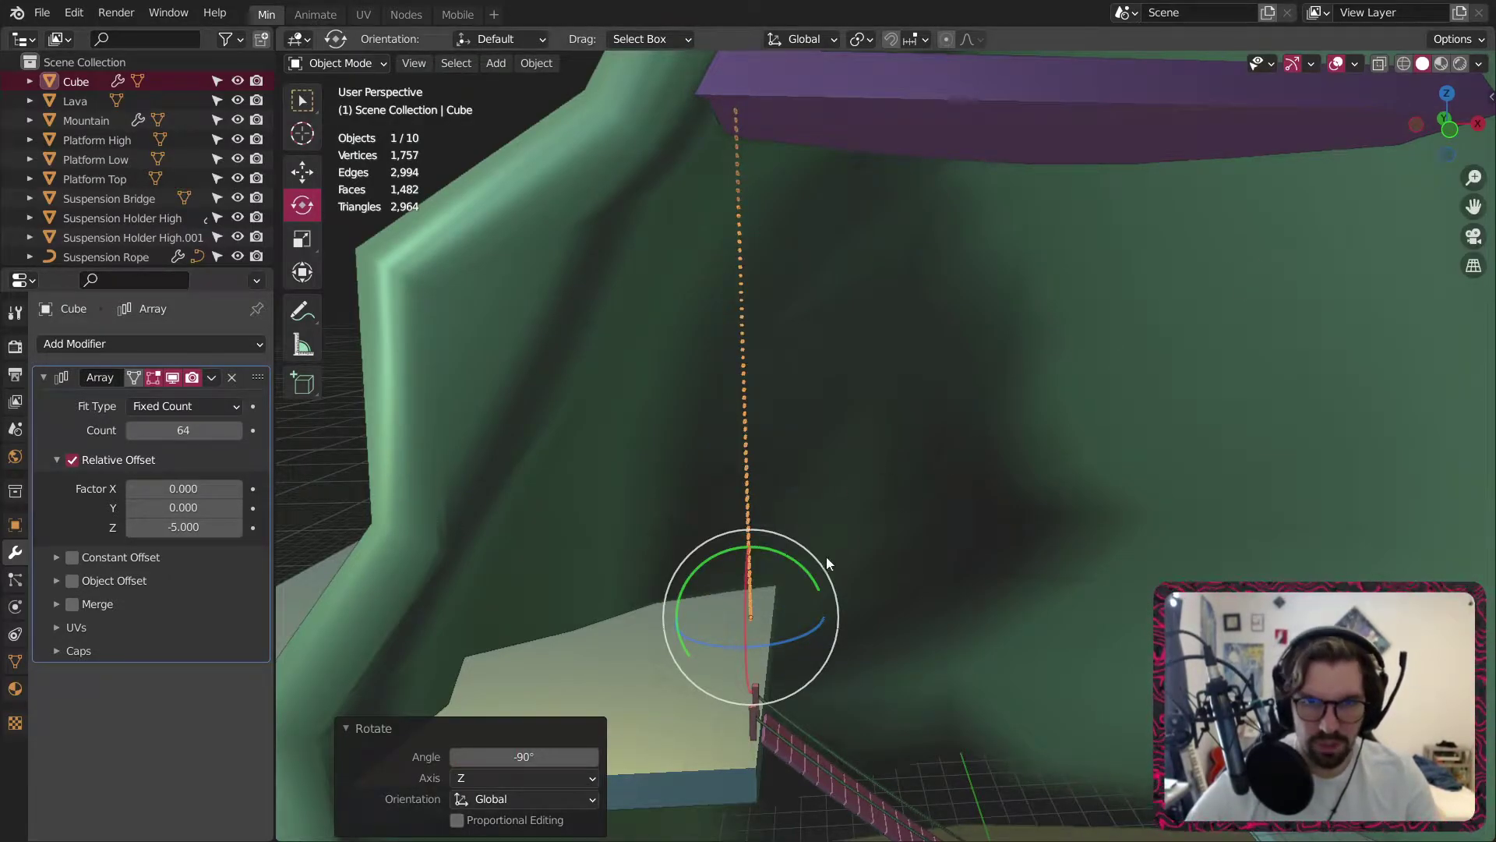
{"action": "left_click_drag", "start_coordinate": [722, 551], "coordinate": [733, 546]}
Lower the ladder about 0.61 m along Z and shift it about -2.54 m along Y on the bridge's upper platform.
{"action": "mouse_move", "coordinate": [732, 545]}
{"action": "middle_mouse_down"}
{"action": "mouse_move", "coordinate": [761, 624]}
{"action": "mouse_move", "coordinate": [587, 595]}
{"action": "mouse_move", "coordinate": [682, 543]}
{"action": "mouse_move", "coordinate": [758, 564]}
{"action": "mouse_move", "coordinate": [722, 617]}
{"action": "mouse_move", "coordinate": [742, 644]}
{"action": "mouse_move", "coordinate": [751, 526]}
{"action": "middle_mouse_up"}
{"action": "left_click", "coordinate": [310, 177]}
{"action": "left_click_drag", "start_coordinate": [751, 527], "coordinate": [752, 570]}
{"action": "middle_click_drag", "start_coordinate": [752, 570], "coordinate": [725, 385]}
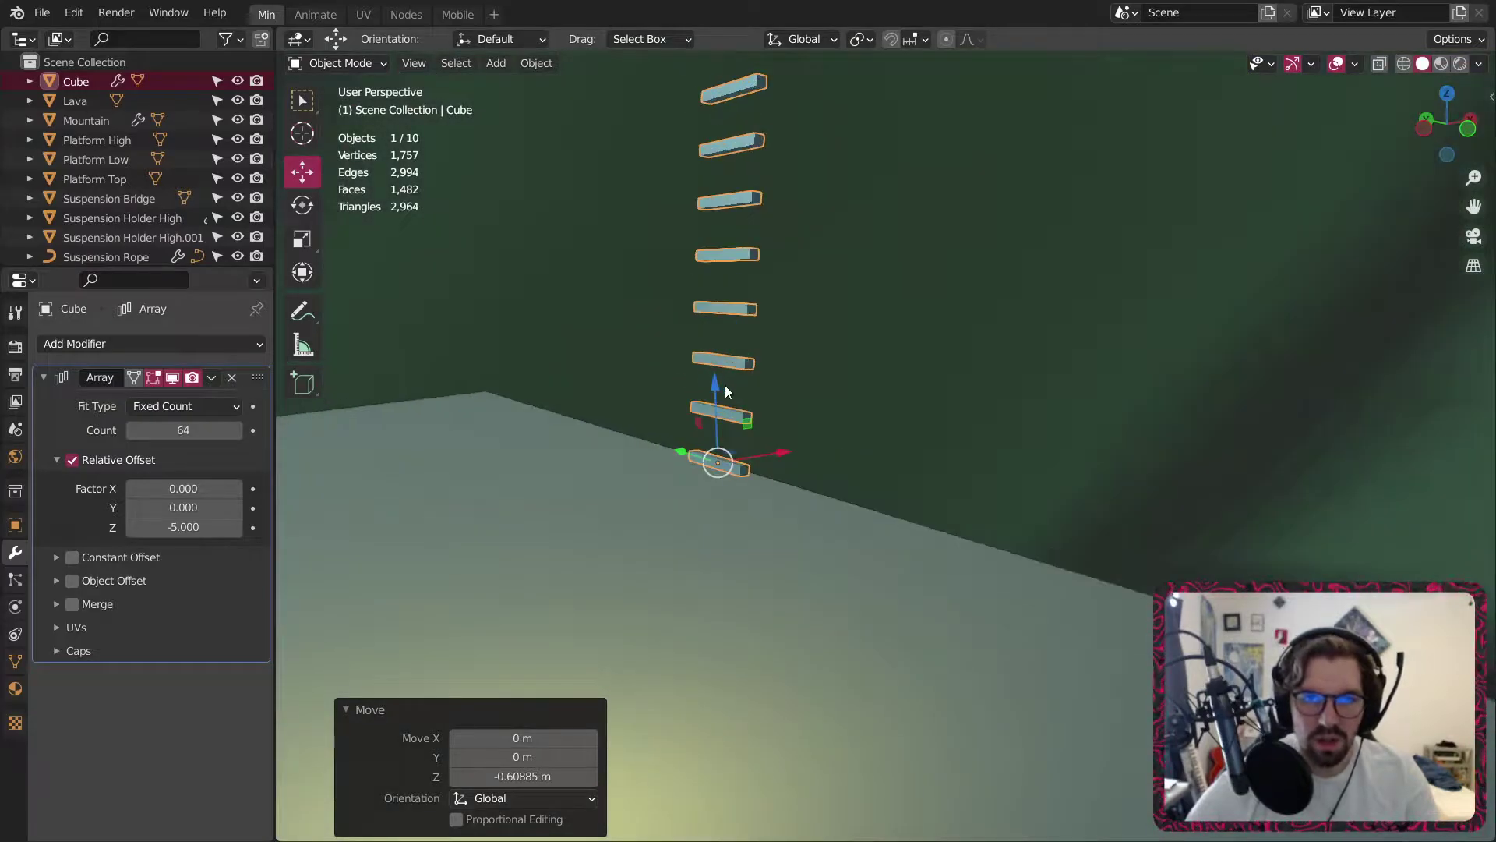
{"action": "left_click_drag", "start_coordinate": [724, 385], "coordinate": [760, 419]}
{"action": "middle_click_drag", "start_coordinate": [760, 419], "coordinate": [691, 510]}
{"action": "left_click_drag", "start_coordinate": [681, 508], "coordinate": [825, 275]}
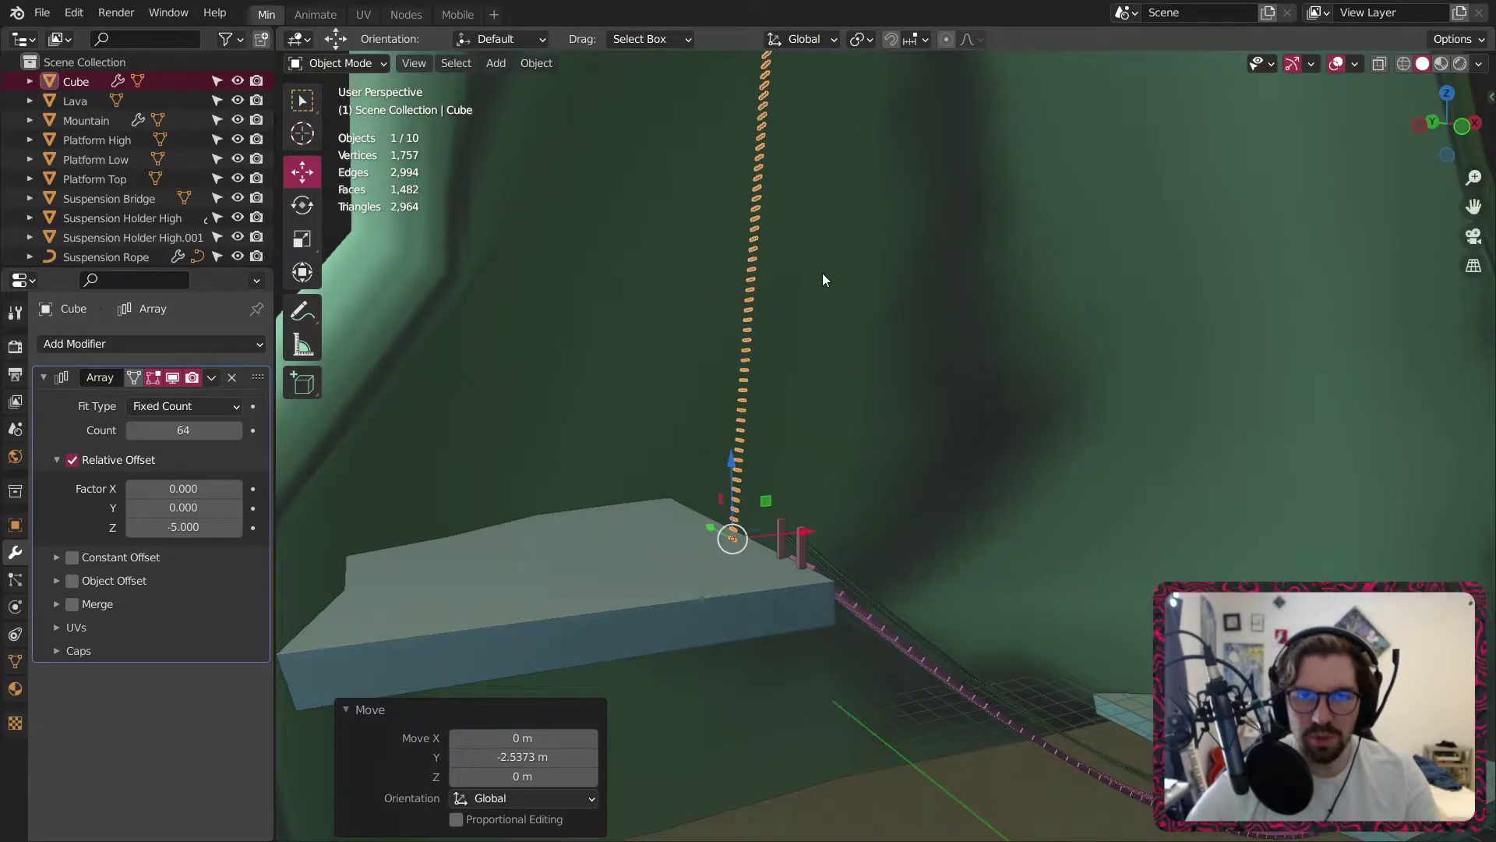
Tilt the ladder a further 2.56° or so about the global Y axis.
{"action": "middle_click_drag", "start_coordinate": [825, 275], "coordinate": [759, 321]}
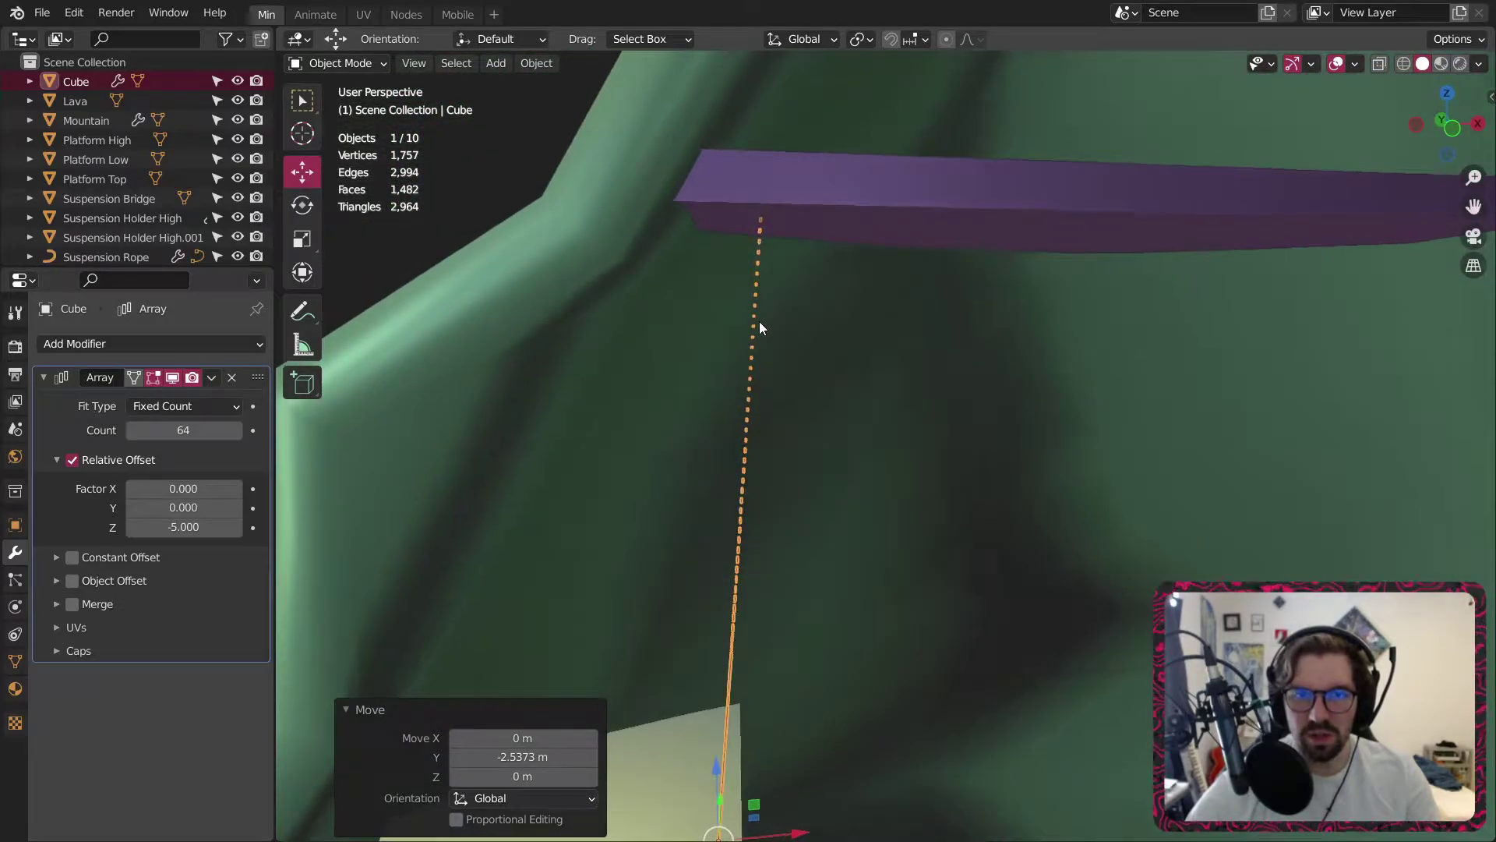
{"action": "middle_click_drag", "start_coordinate": [758, 716], "coordinate": [776, 531]}
{"action": "scroll", "coordinate": [895, 368], "scroll_direction": "down", "scroll_amount": 3}
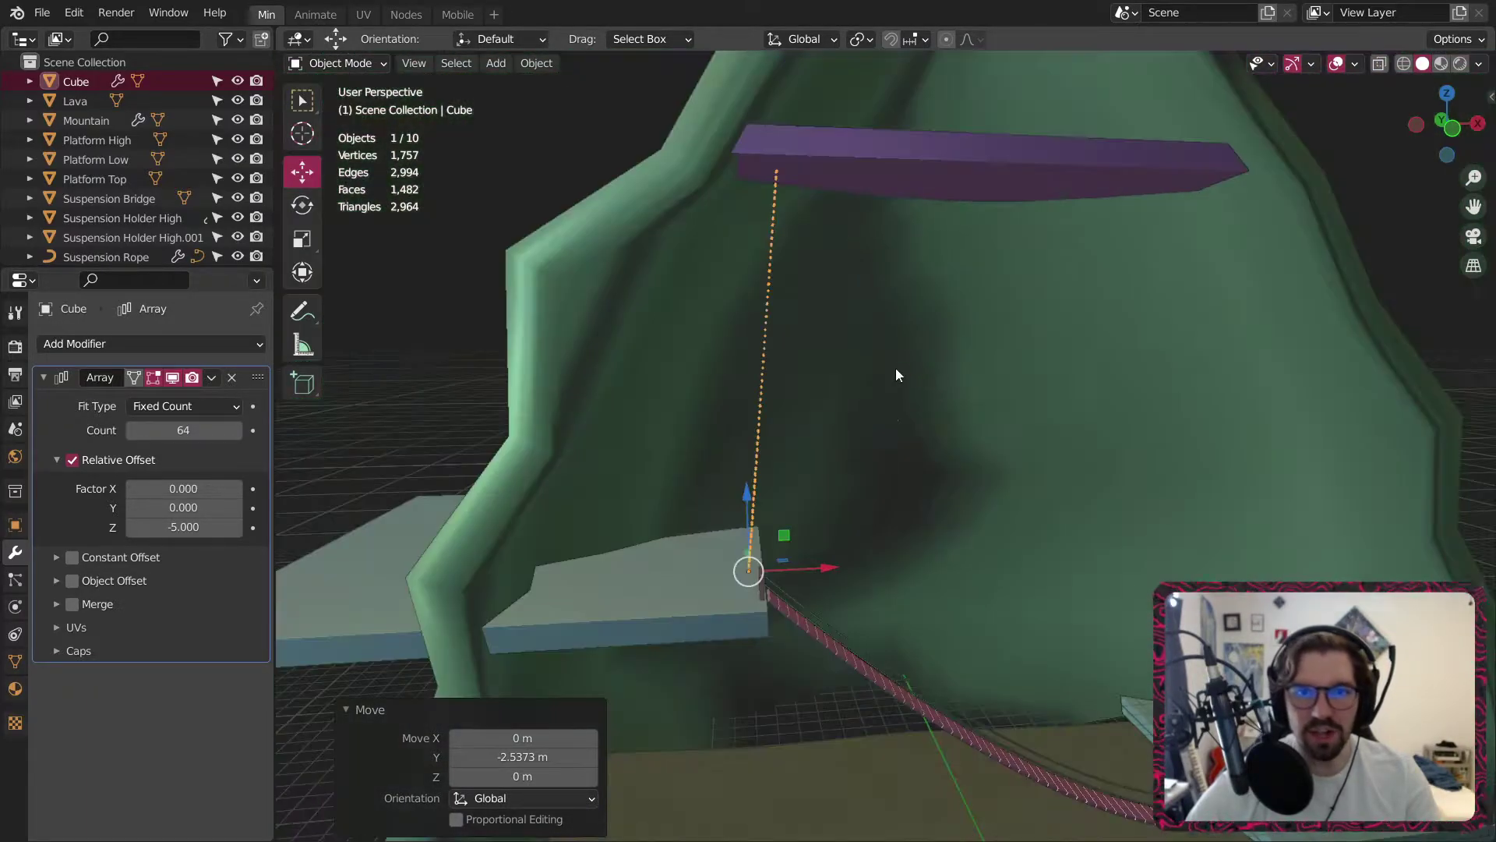
{"action": "scroll", "coordinate": [721, 354], "scroll_direction": "up", "scroll_amount": 2}
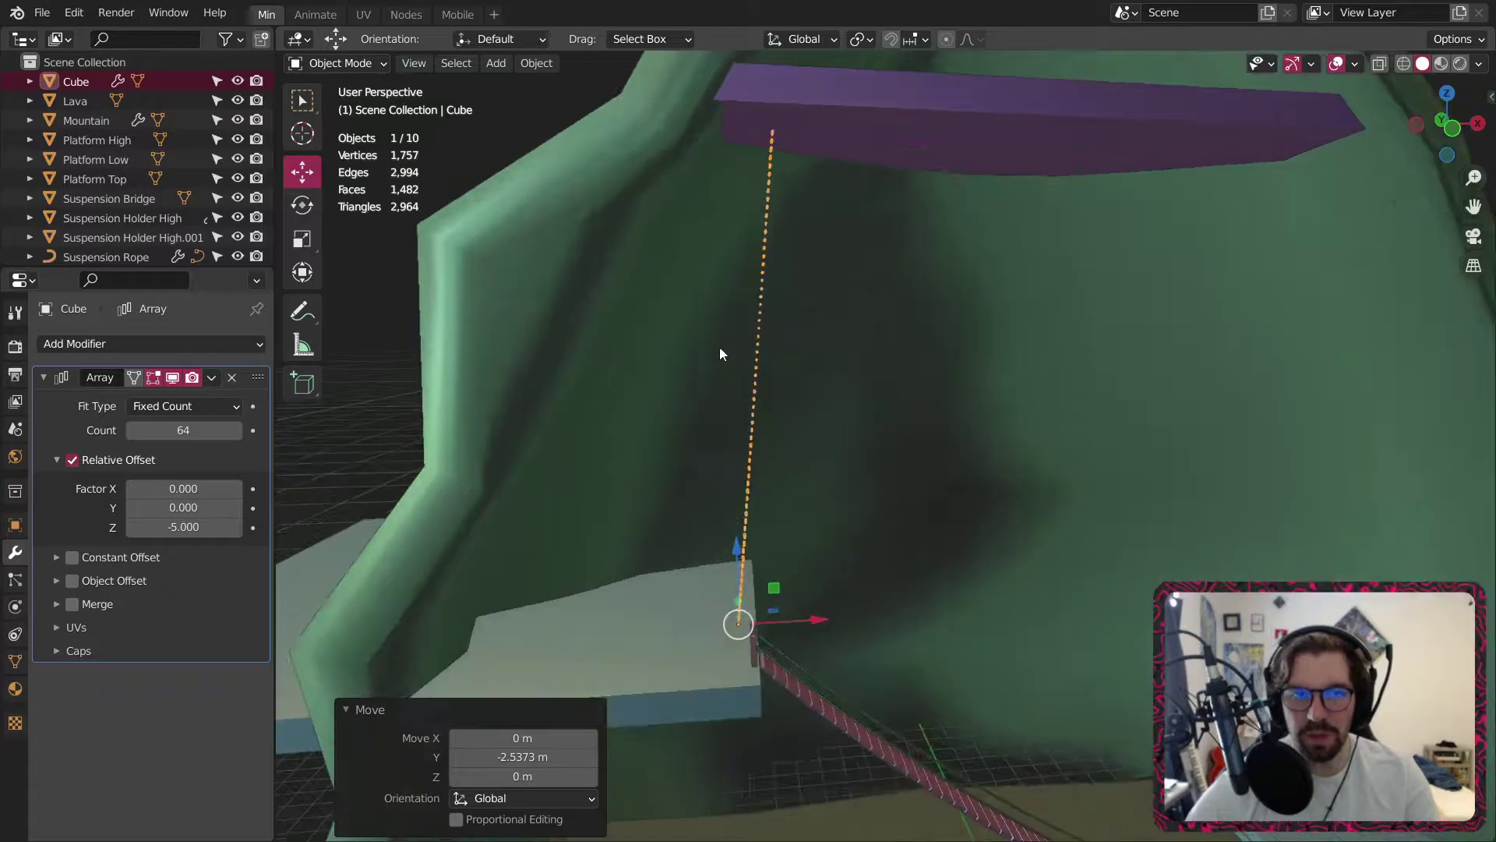
{"action": "left_click", "coordinate": [303, 206]}
{"action": "middle_click_drag", "start_coordinate": [799, 547], "coordinate": [717, 563]}
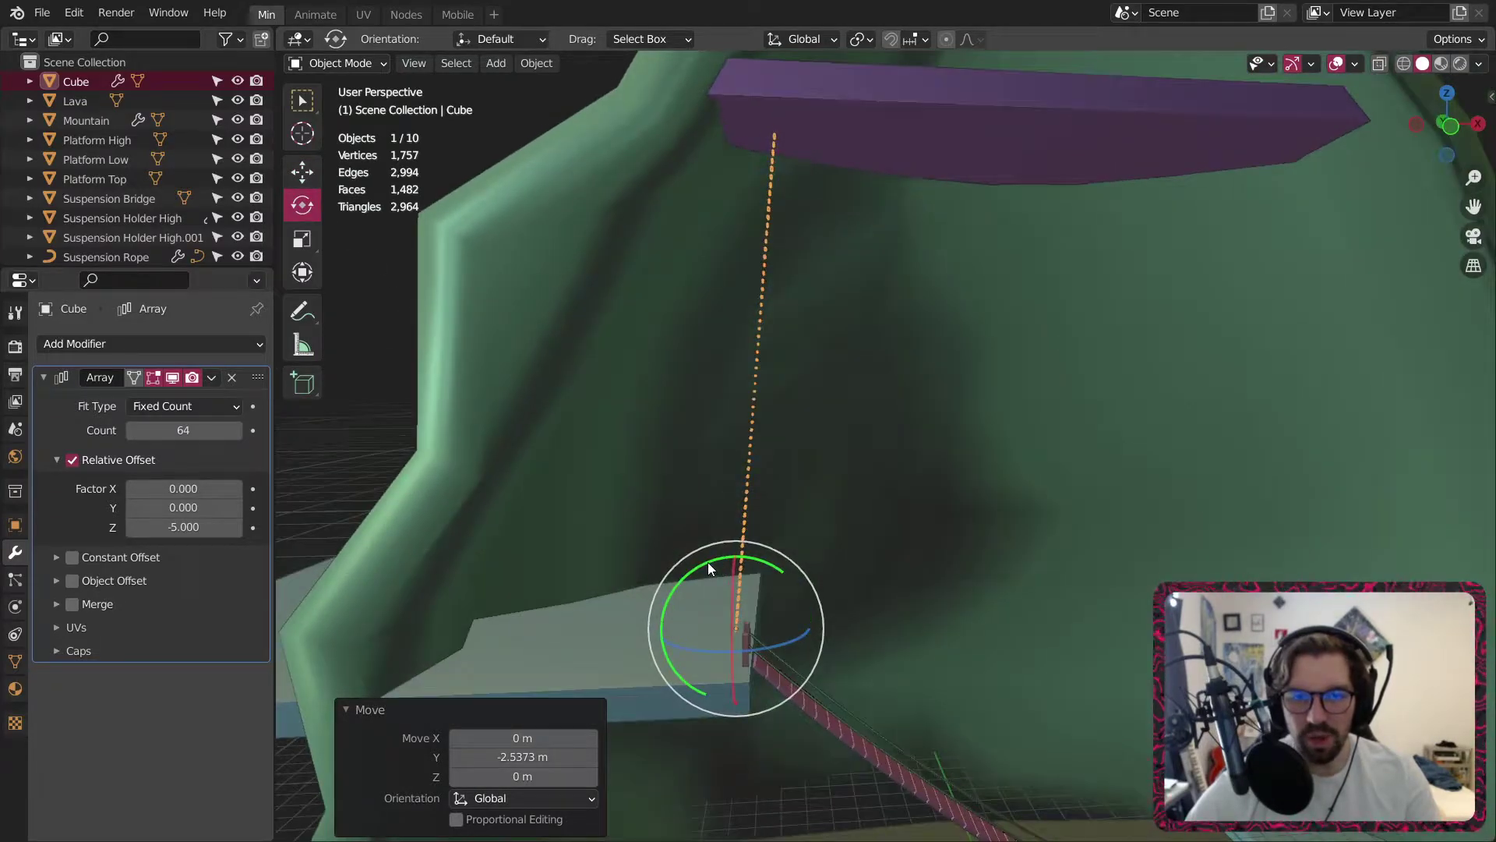
{"action": "left_click_drag", "start_coordinate": [712, 562], "coordinate": [720, 563]}
Try an array count of 65, check the ladder's top end at the purple platform, and return the count to 64.
{"action": "scroll", "coordinate": [821, 565], "scroll_direction": "up", "scroll_amount": 1}
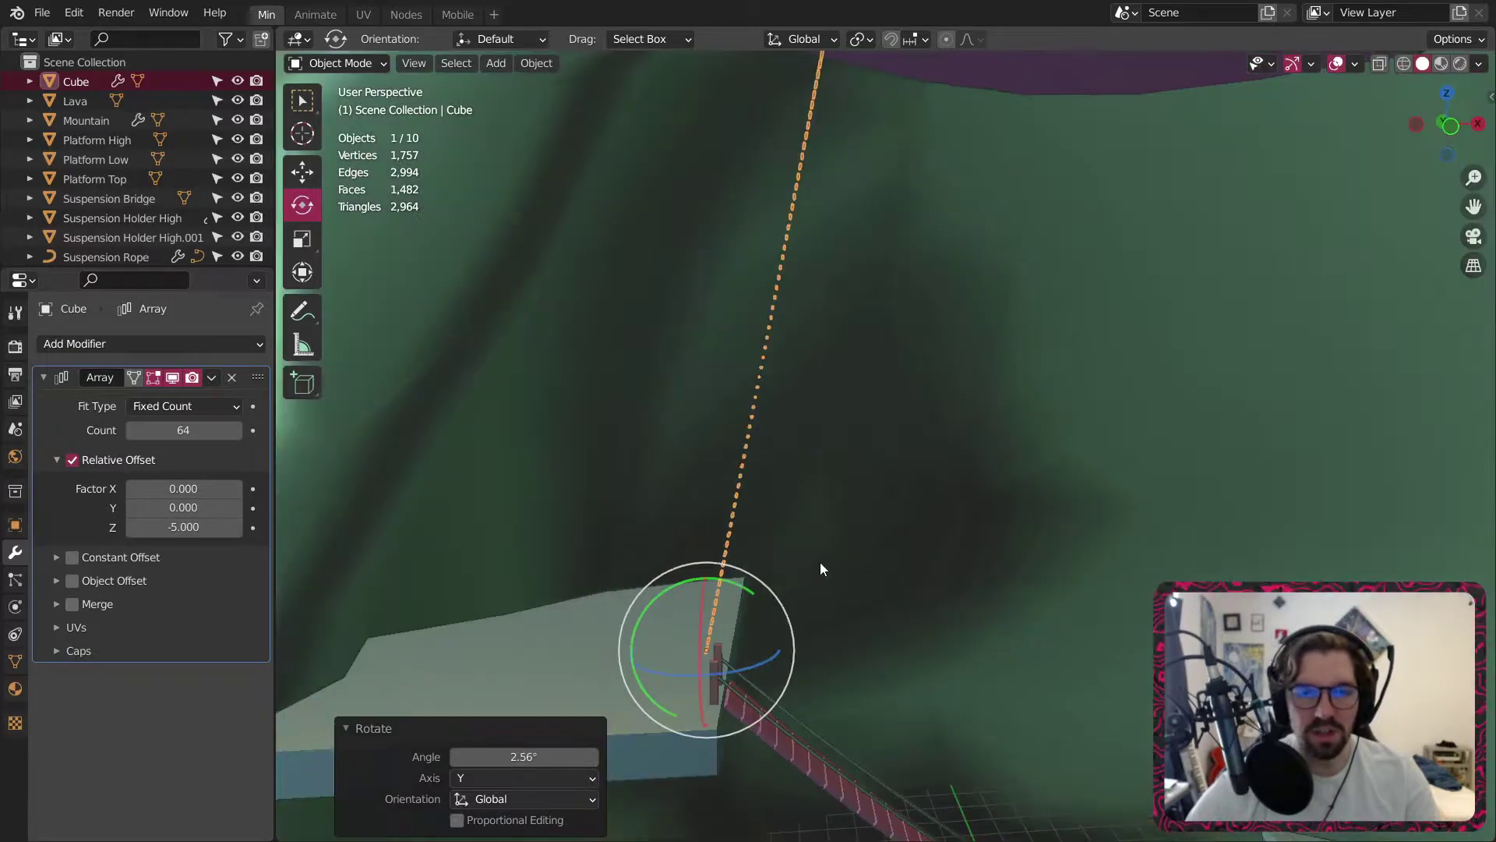
{"action": "scroll", "coordinate": [701, 663], "scroll_direction": "up", "scroll_amount": 4}
{"action": "middle_click_drag", "start_coordinate": [717, 642], "coordinate": [633, 646]}
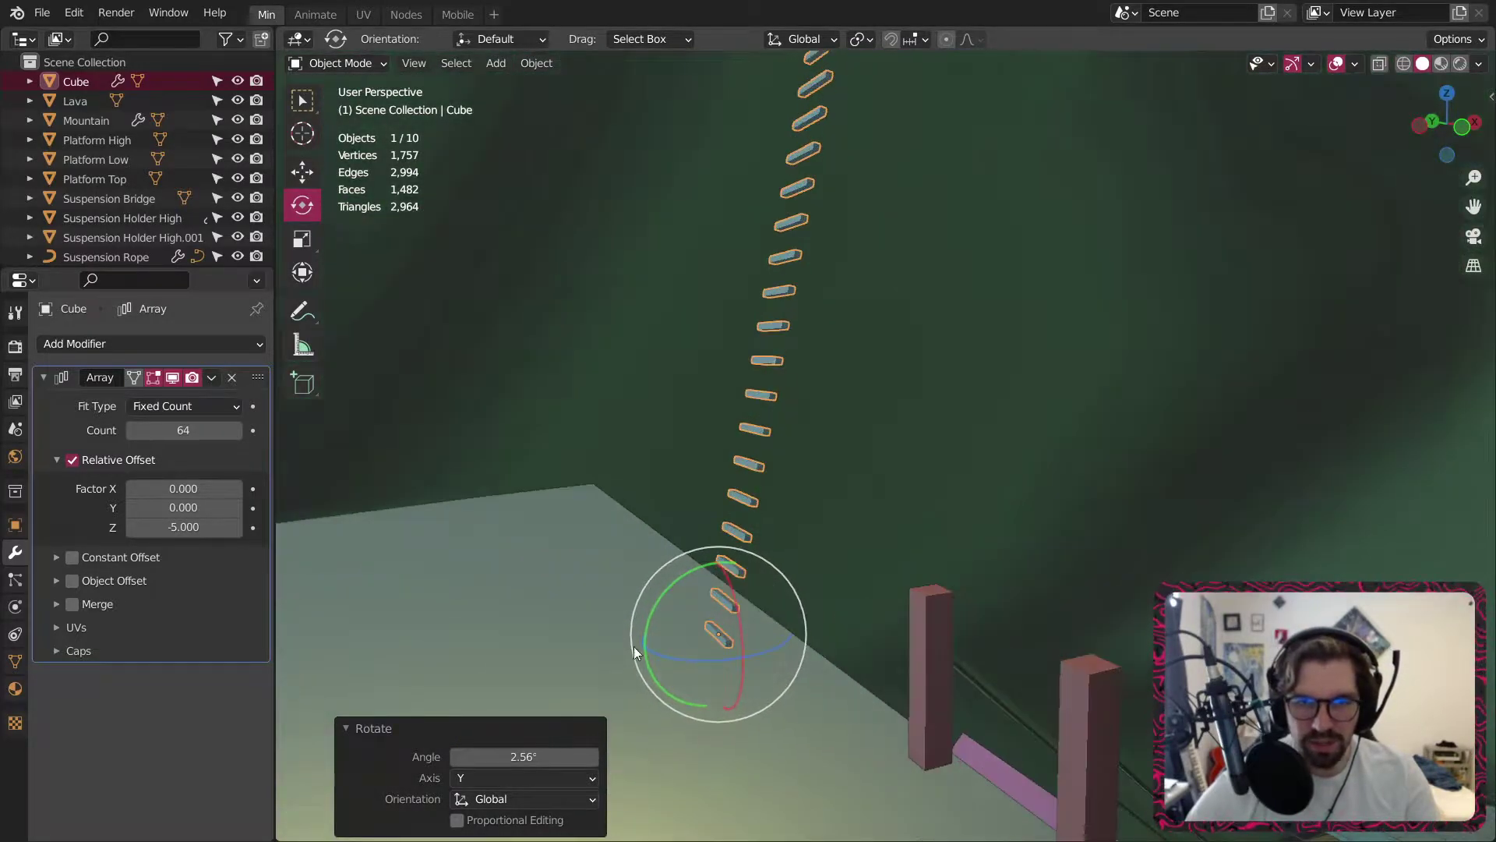
{"action": "left_click", "coordinate": [232, 428]}
{"action": "scroll", "coordinate": [608, 444], "scroll_direction": "down", "scroll_amount": 7}
{"action": "middle_click_drag", "start_coordinate": [837, 204], "coordinate": [829, 450], "text": "shift"}
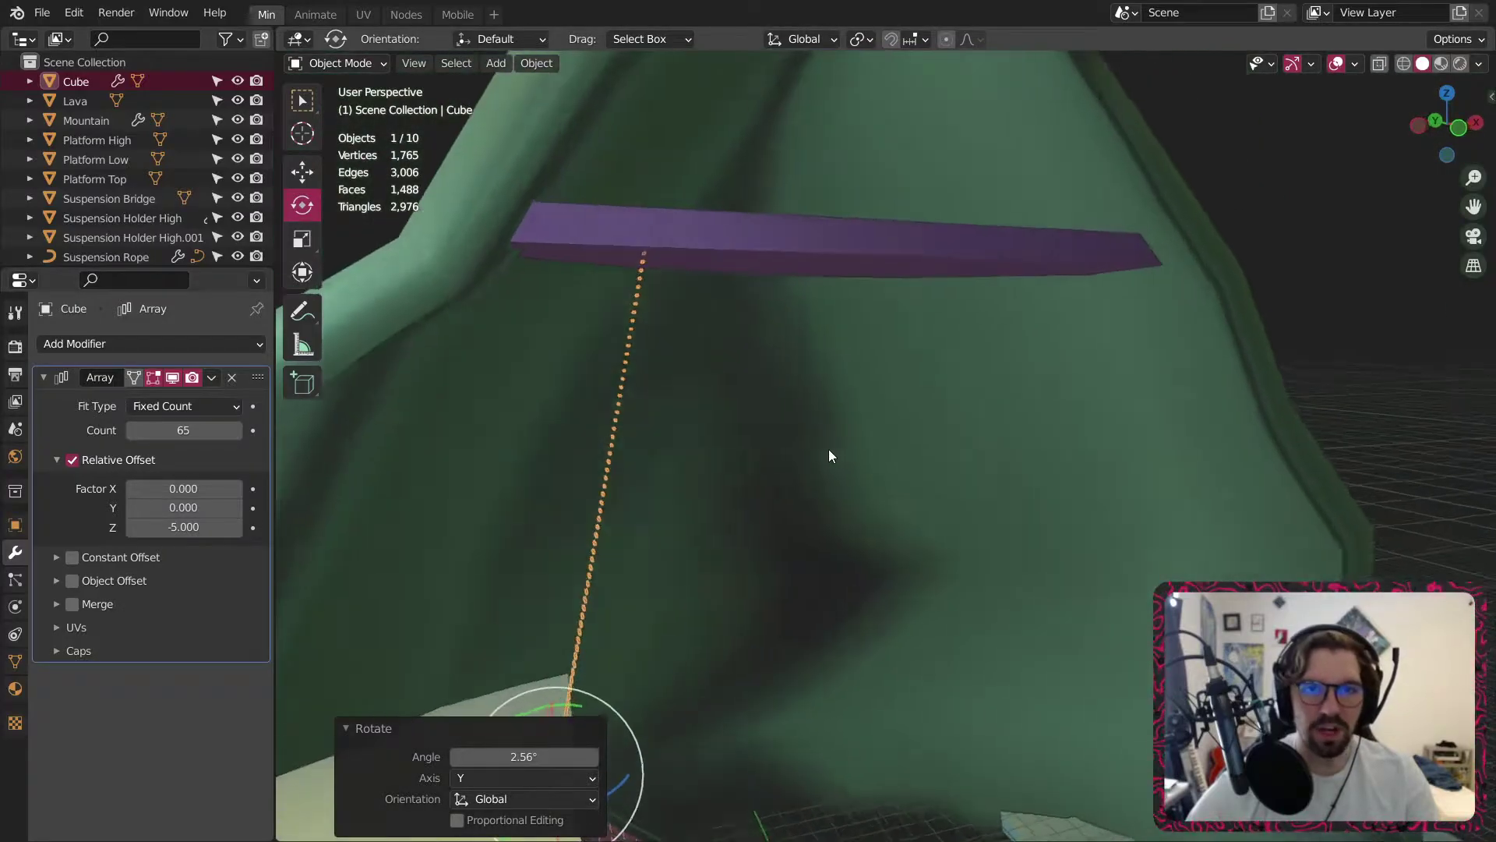
{"action": "scroll", "coordinate": [643, 243], "scroll_direction": "up", "scroll_amount": 2}
{"action": "middle_click_drag", "start_coordinate": [663, 327], "coordinate": [693, 300]}
{"action": "scroll", "coordinate": [672, 290], "scroll_direction": "up", "scroll_amount": 4}
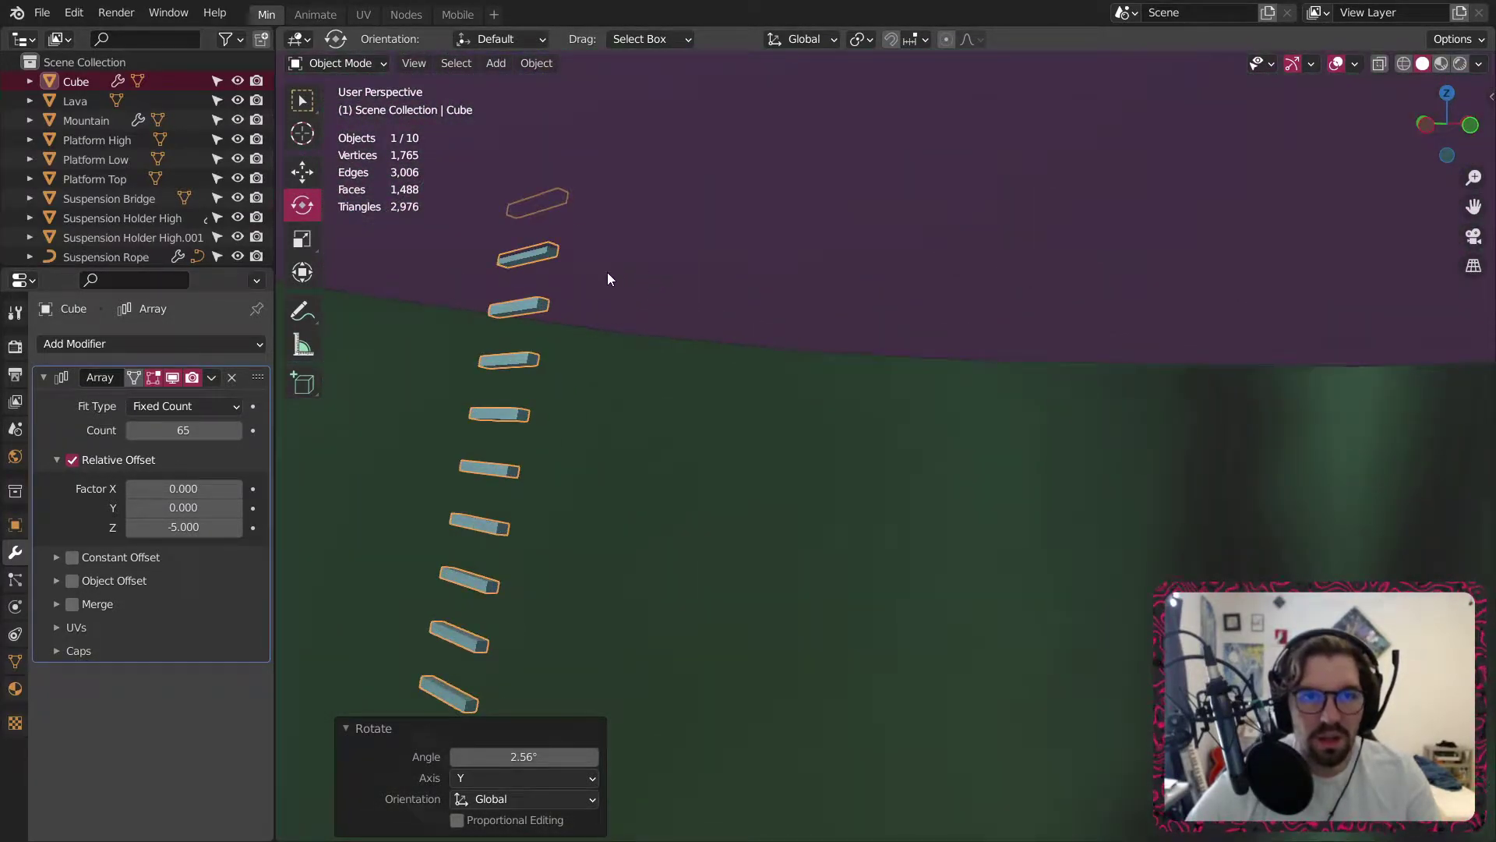
{"action": "left_click", "coordinate": [139, 431]}
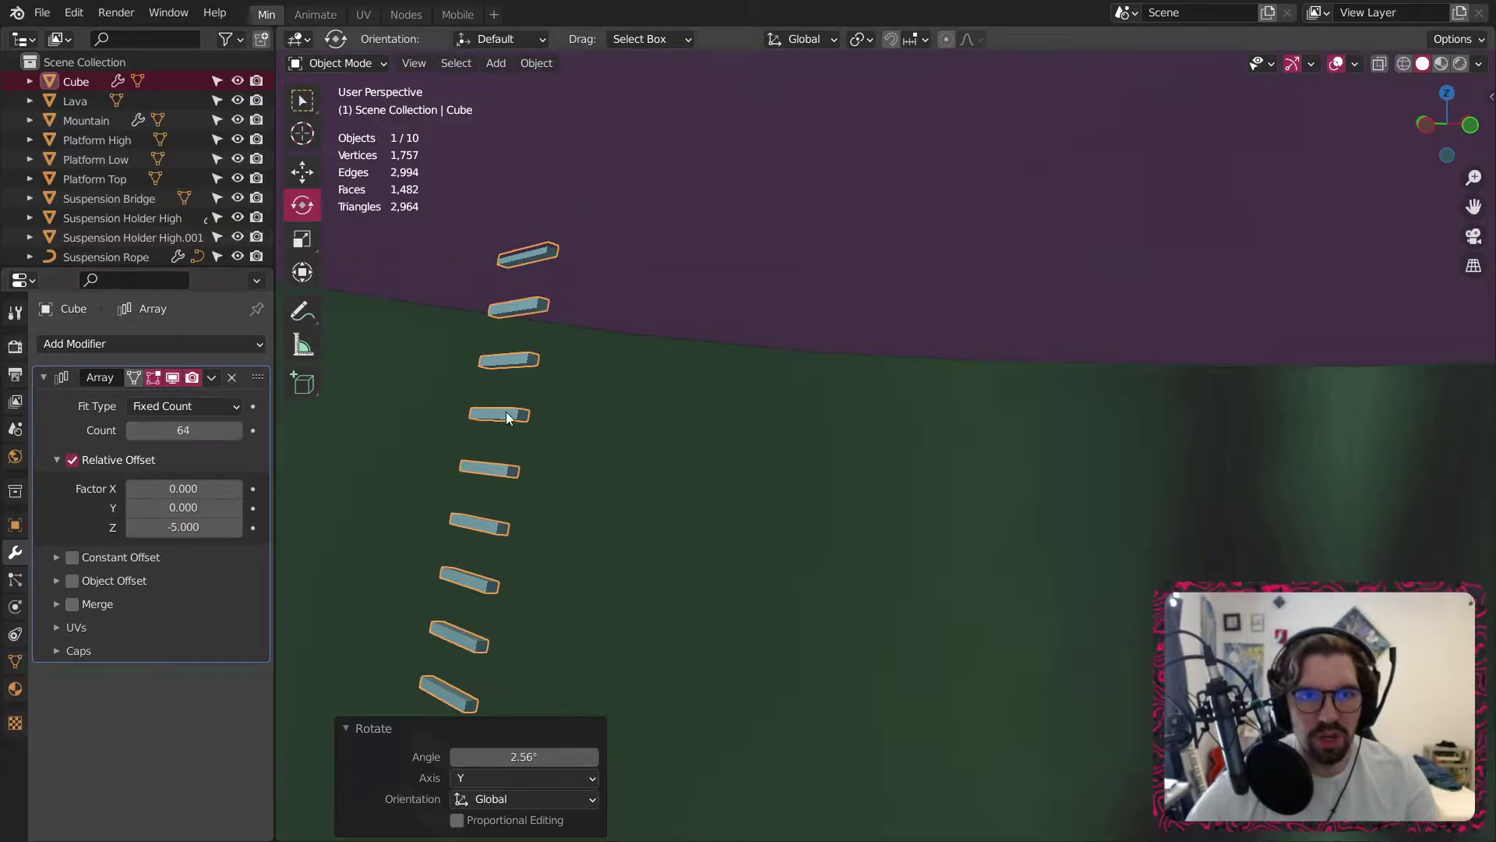
Create a new collection in the scene for grouping the suspension bridge objects.
{"action": "scroll", "coordinate": [517, 421], "scroll_direction": "down", "scroll_amount": 3}
{"action": "middle_click_drag", "start_coordinate": [529, 420], "coordinate": [451, 420]}
{"action": "scroll", "coordinate": [572, 424], "scroll_direction": "down", "scroll_amount": 6}
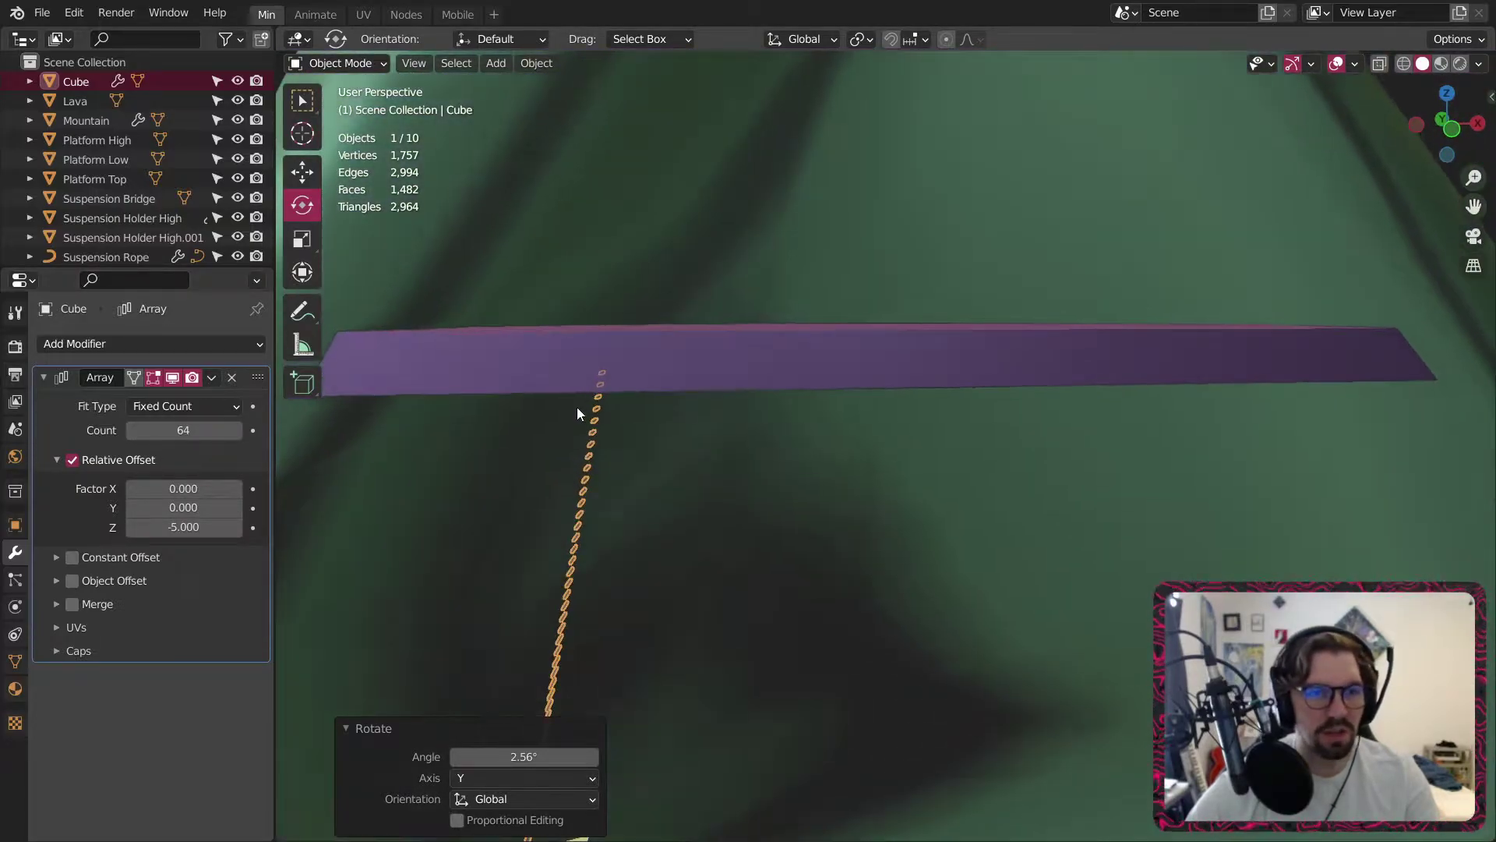
{"action": "scroll", "coordinate": [577, 407], "scroll_direction": "down", "scroll_amount": 5}
{"action": "middle_click_drag", "start_coordinate": [611, 420], "coordinate": [650, 438]}
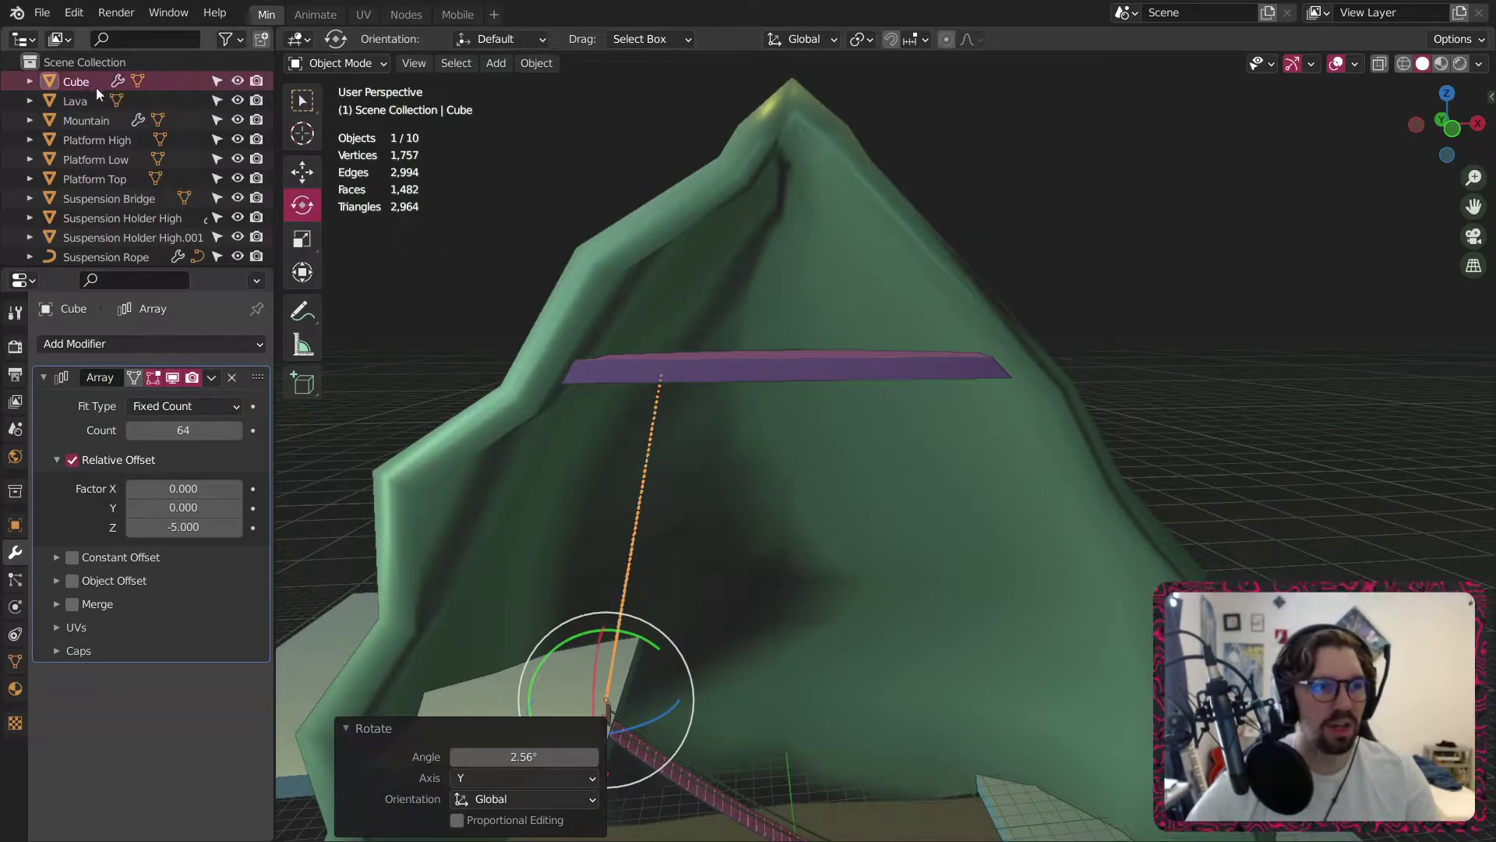
{"action": "scroll", "coordinate": [117, 171], "scroll_direction": "down", "scroll_amount": 1}
{"action": "right_click", "coordinate": [152, 248]}
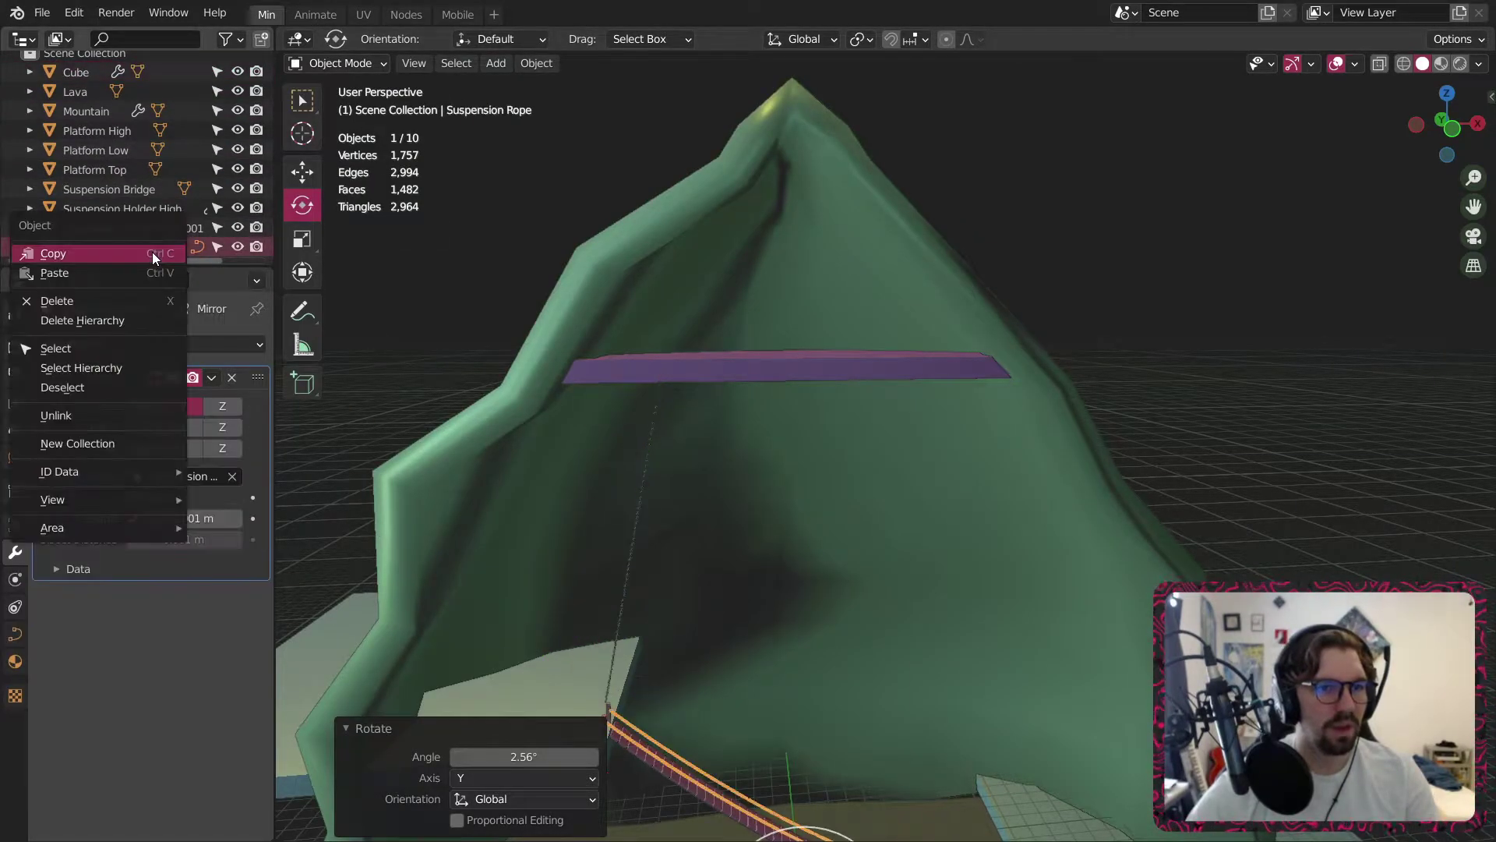
{"action": "left_click", "coordinate": [123, 450]}
{"action": "scroll", "coordinate": [117, 171], "scroll_direction": "up", "scroll_amount": 2}
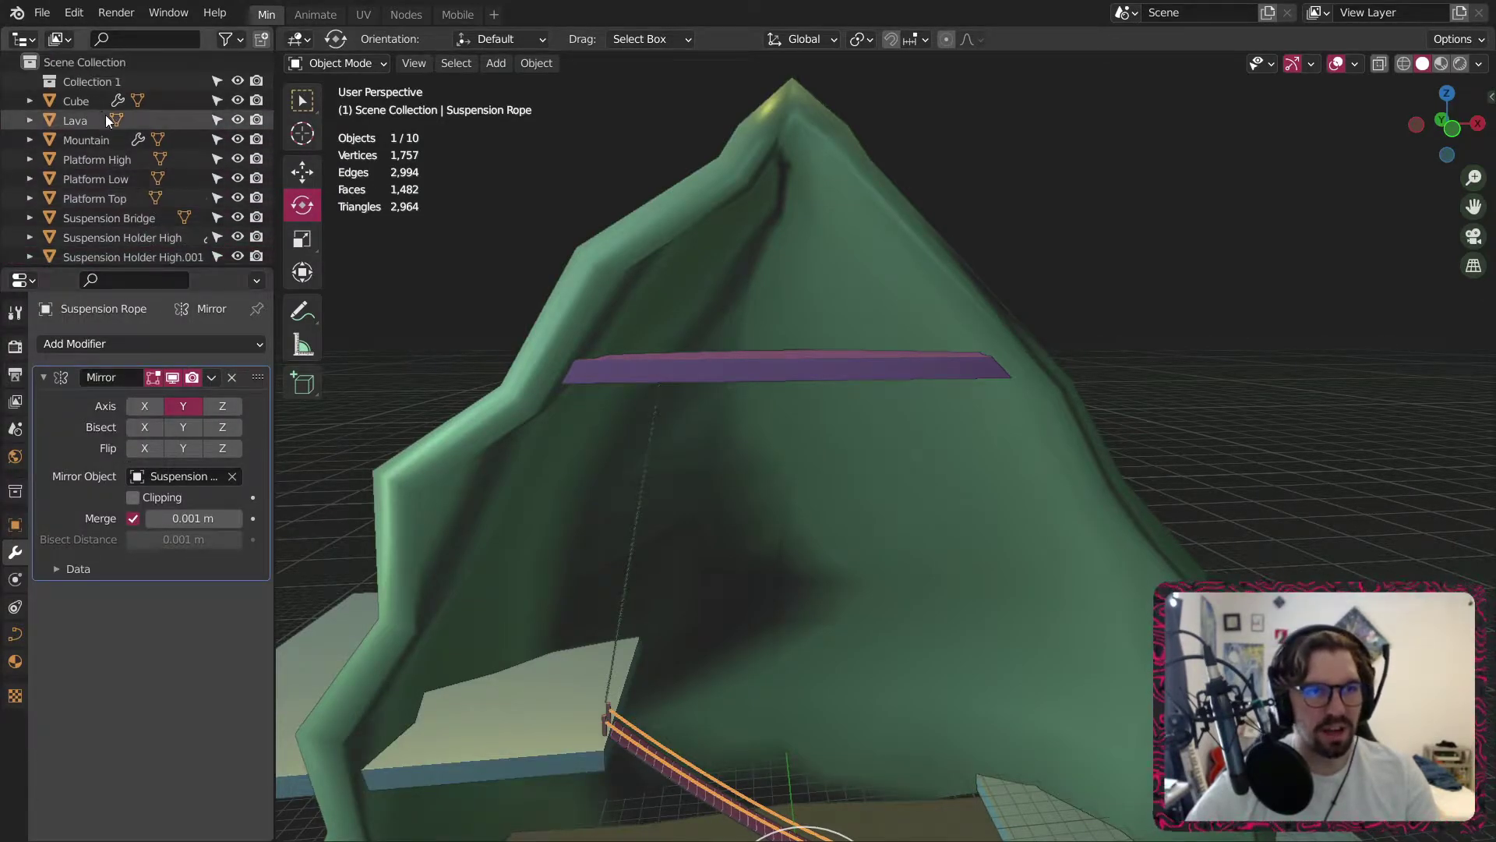
Rename the new collection as Ladder.
{"action": "double_click", "coordinate": [105, 79]}
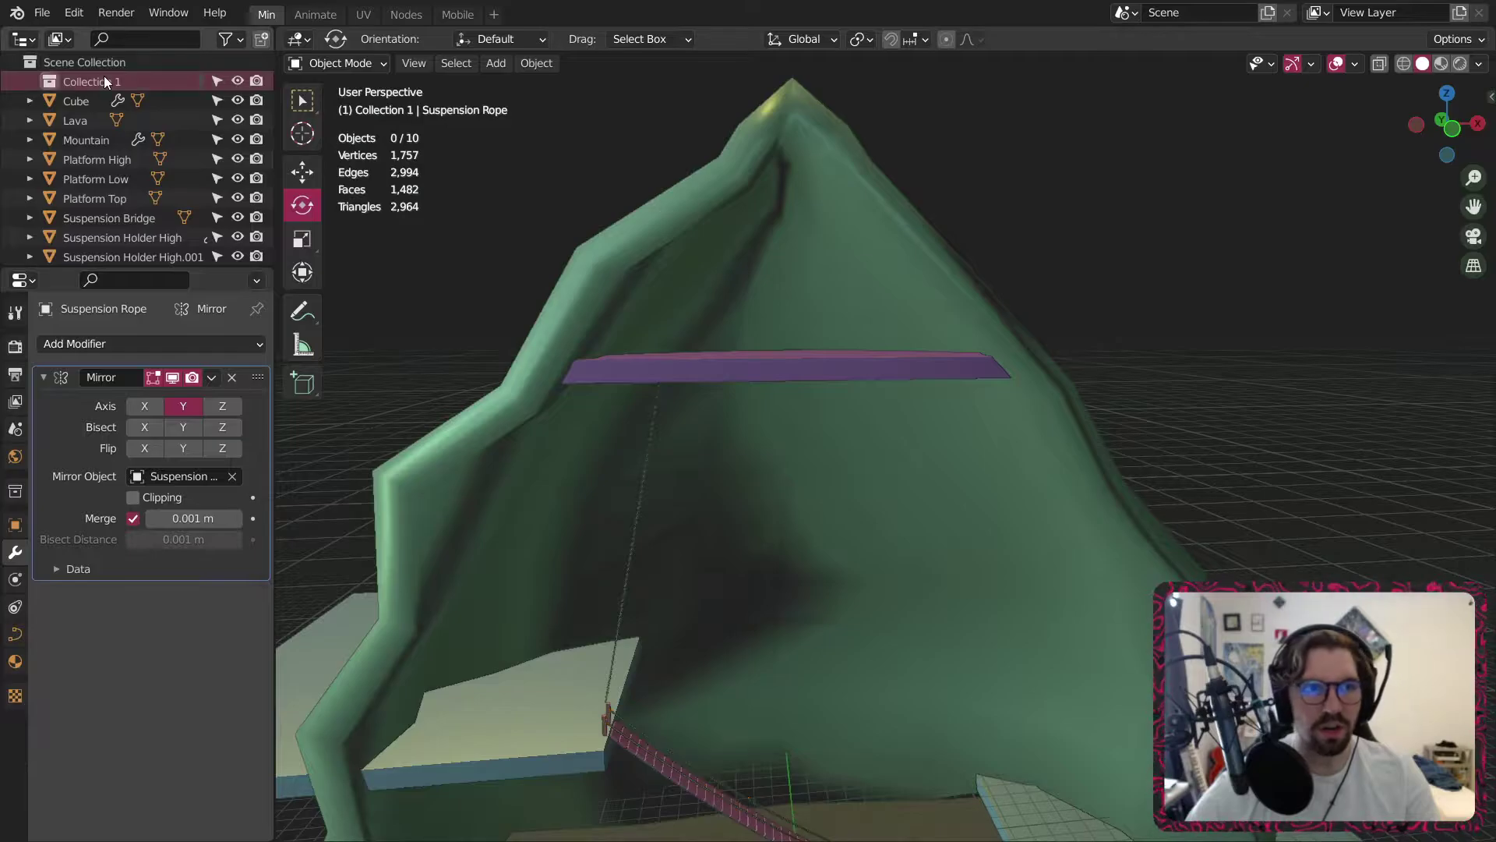
{"action": "type", "text": "Ladder"}
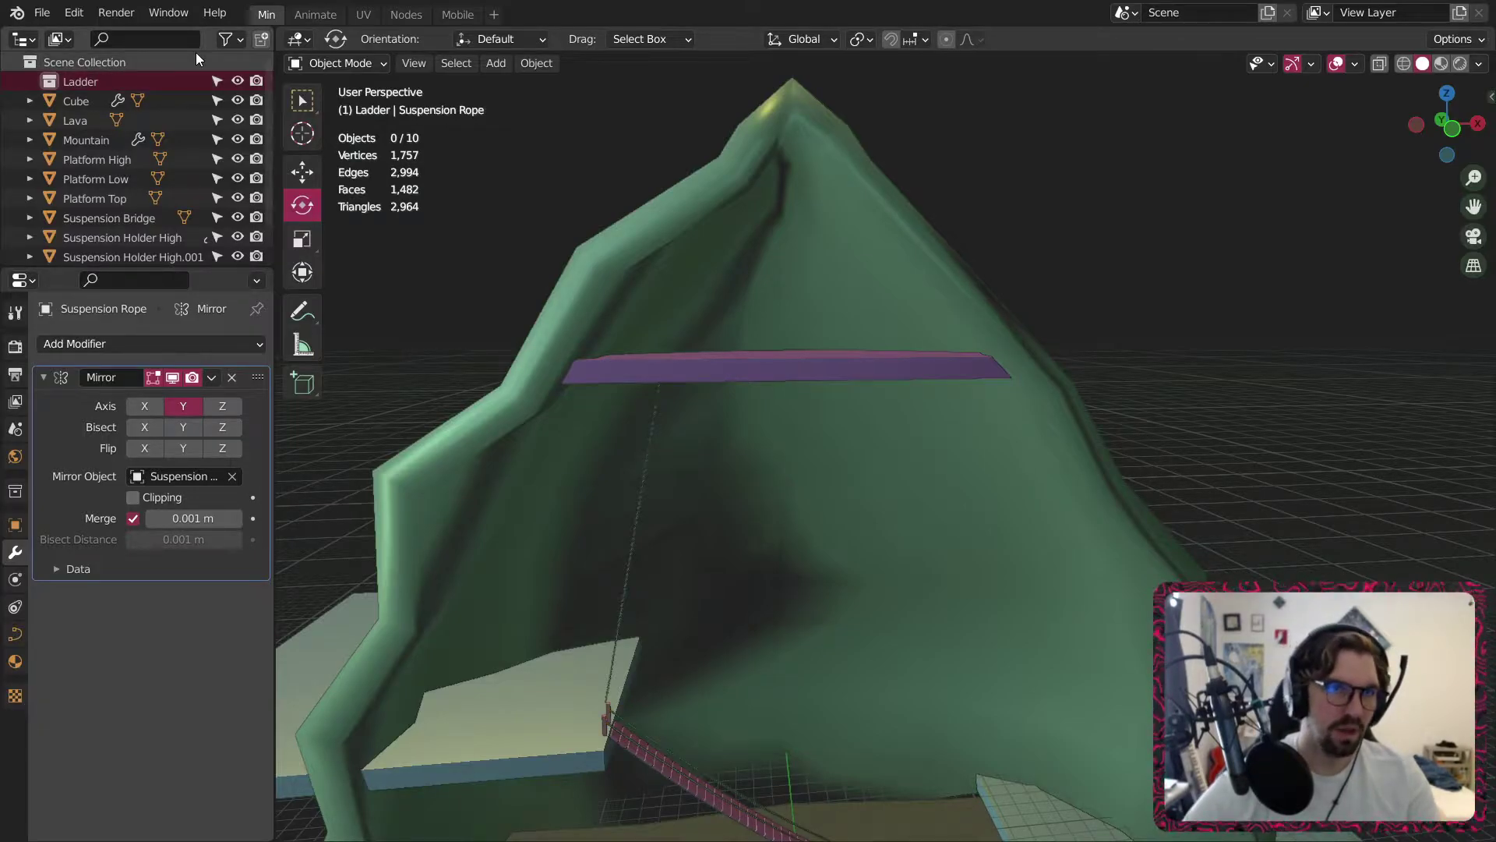
{"action": "key", "text": "Return"}
Move the arrayed rung cube into the Ladder collection and rename it Ladder Rungs.
{"action": "scroll", "coordinate": [576, 623], "scroll_direction": "up", "scroll_amount": 5}
{"action": "left_click", "coordinate": [559, 623]}
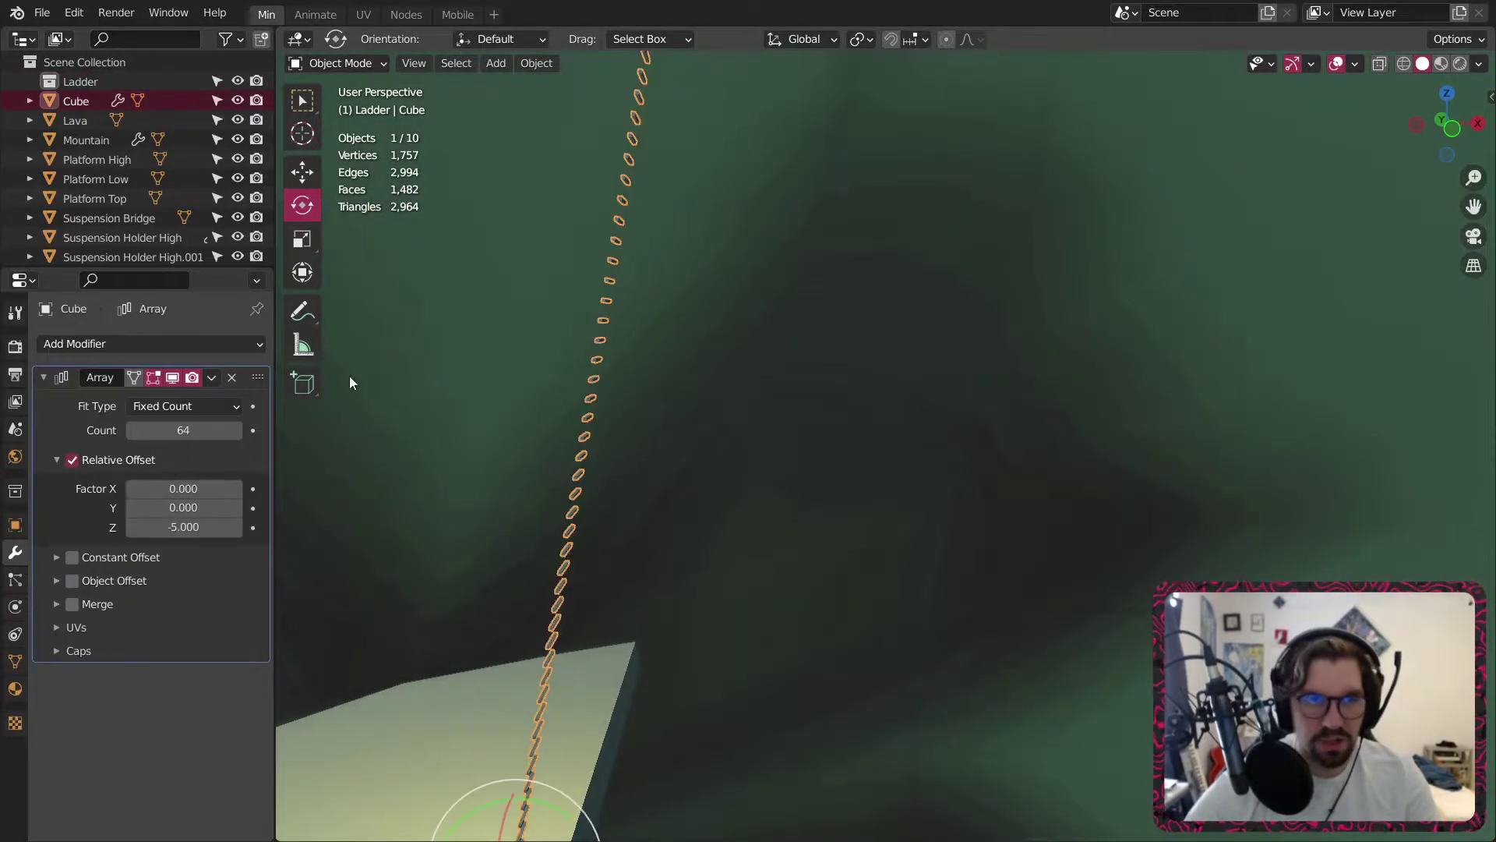
{"action": "left_click_drag", "start_coordinate": [100, 105], "coordinate": [109, 92]}
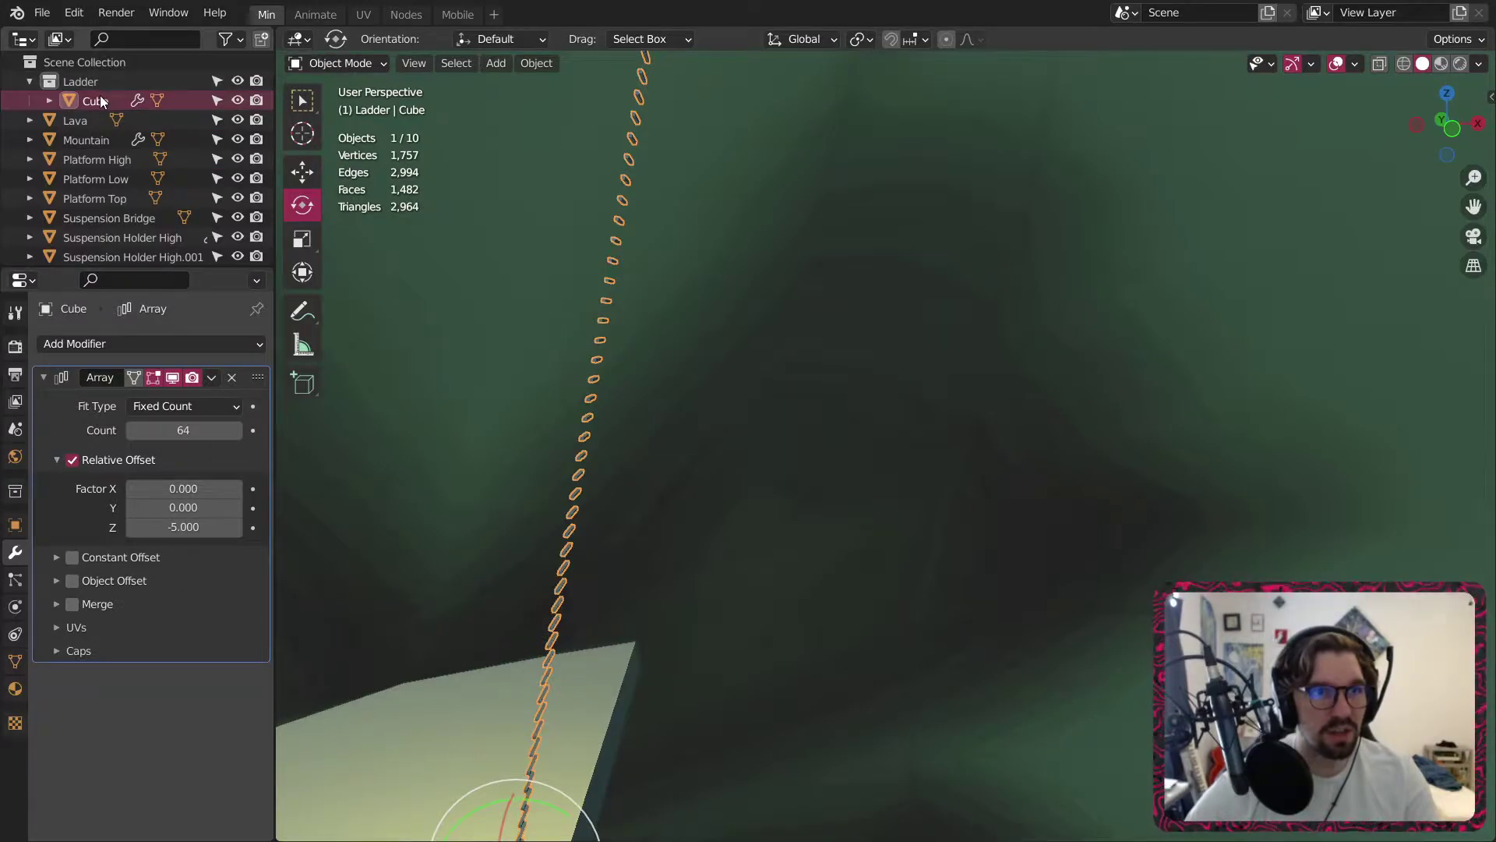
{"action": "double_click", "coordinate": [99, 95]}
{"action": "type", "text": "Ladder Rungs"}
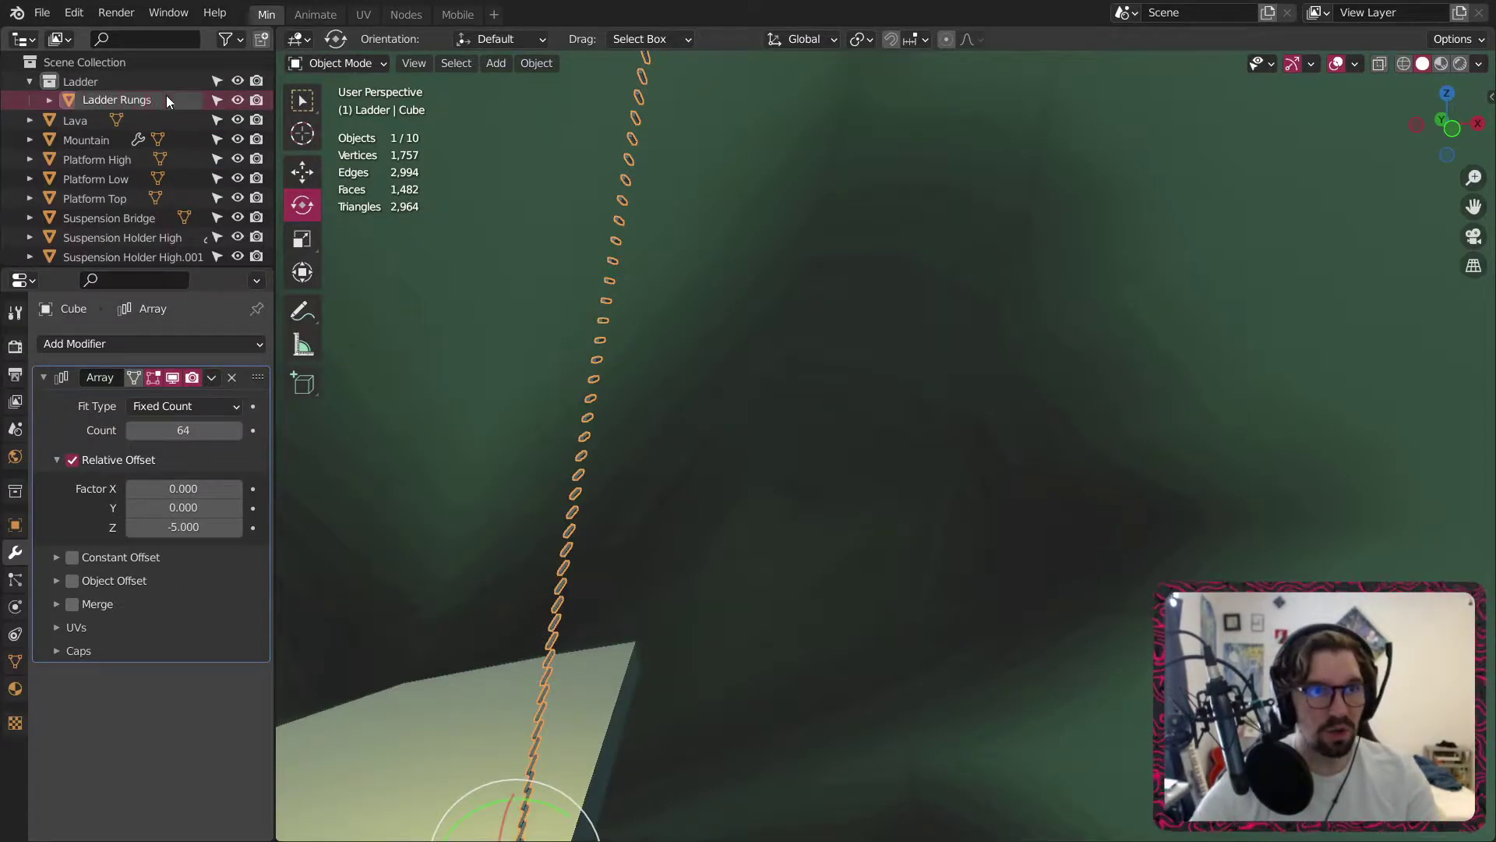
{"action": "key", "text": "Return"}
Add a 2 m cube to the Ladder collection as the base for a ladder side rail.
{"action": "scroll", "coordinate": [1036, 535], "scroll_direction": "down", "scroll_amount": 5}
{"action": "middle_click_drag", "start_coordinate": [954, 541], "coordinate": [868, 482]}
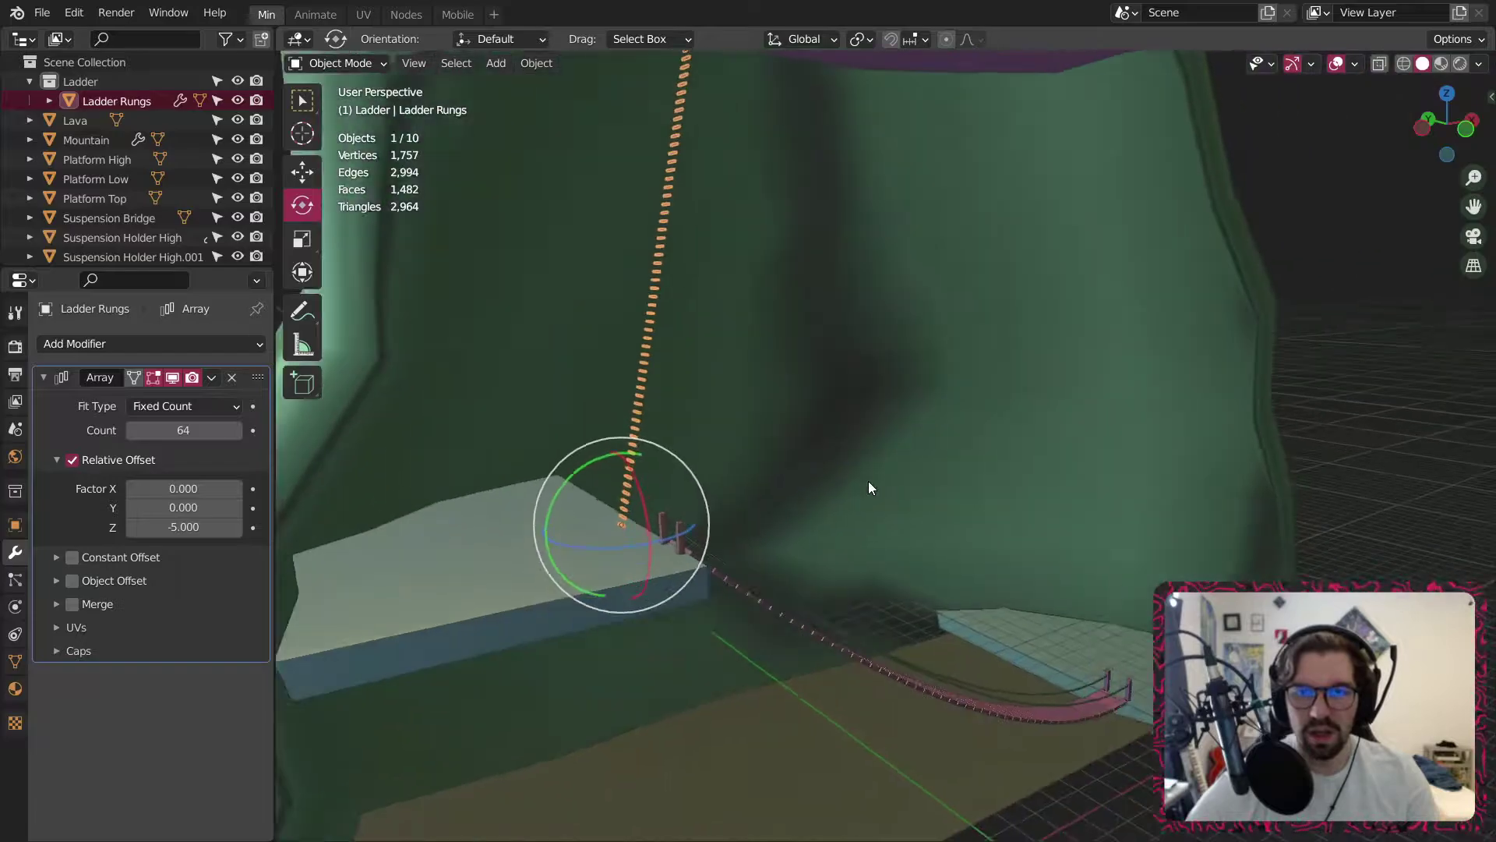
{"action": "left_click", "coordinate": [1310, 316]}
{"action": "left_click", "coordinate": [496, 63]}
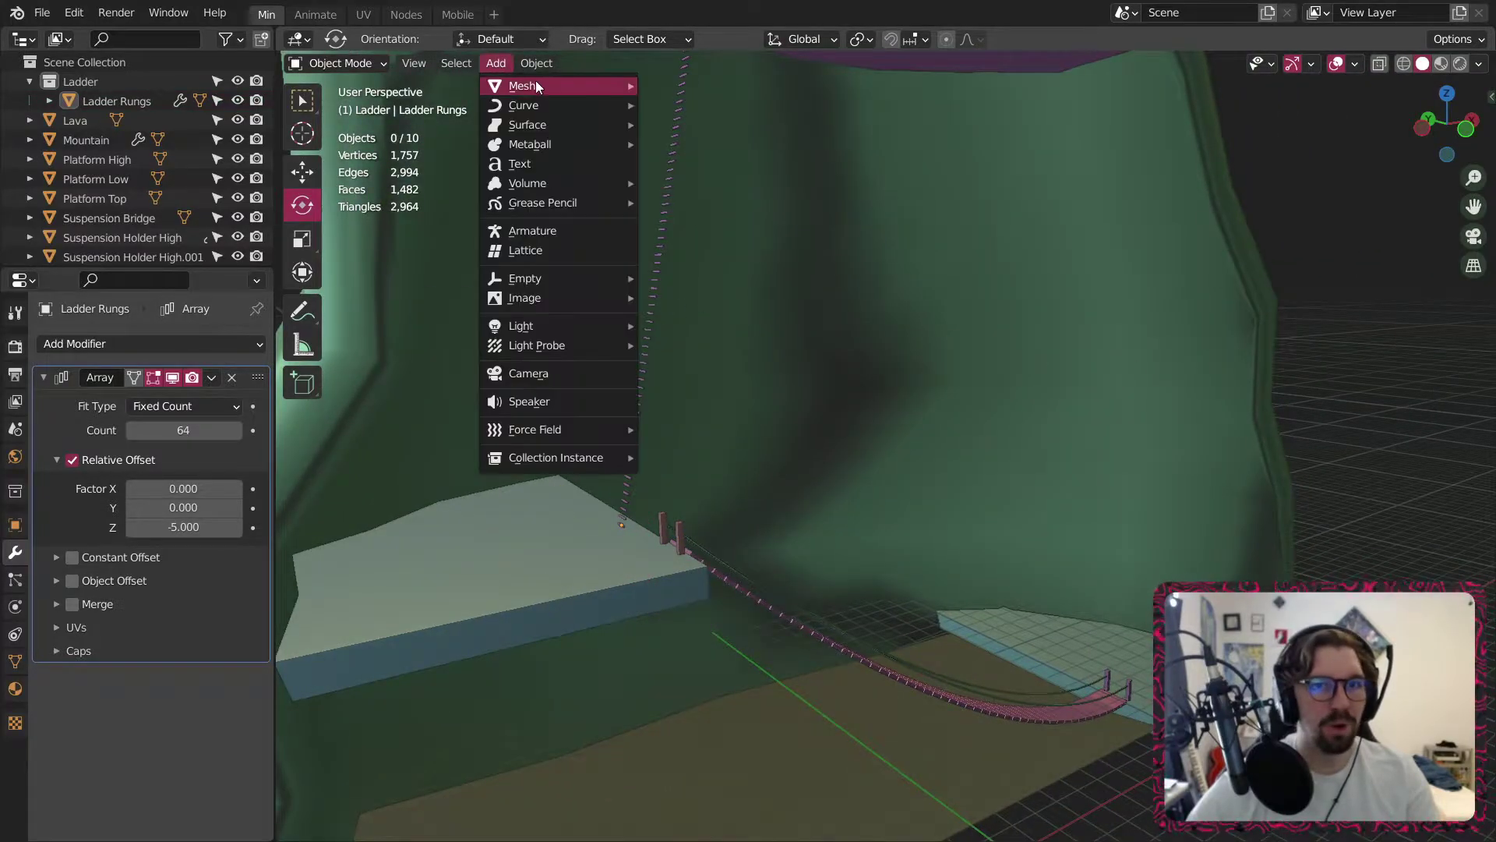
{"action": "mouse_move", "coordinate": [538, 82]}
{"action": "left_click", "coordinate": [706, 104]}
{"action": "scroll", "coordinate": [694, 274], "scroll_direction": "down", "scroll_amount": 6}
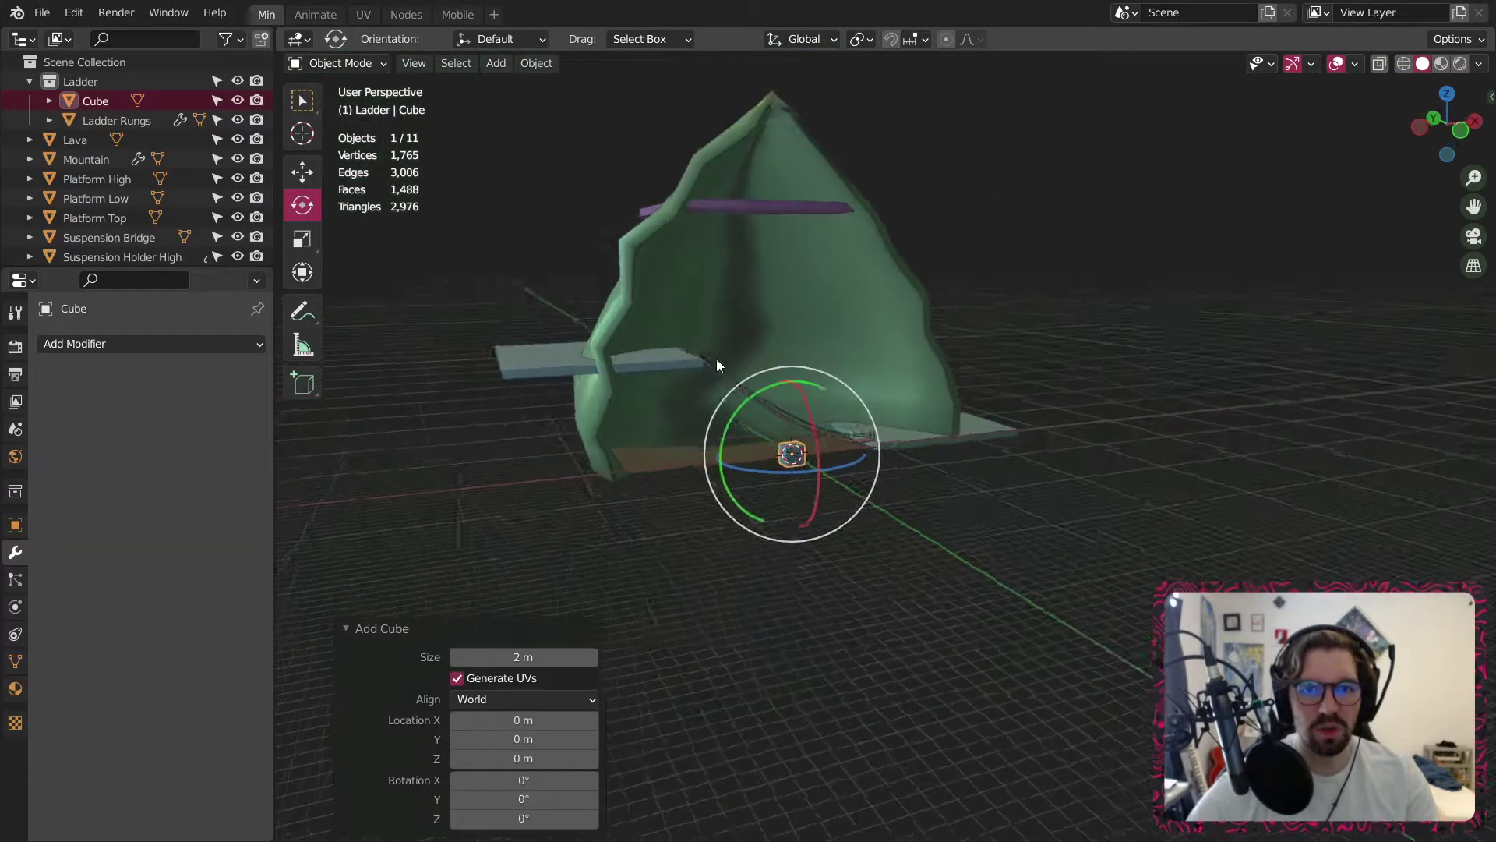
Shift the new cube about -9.88 m along X and raise it along Z to the bridge's upper platform.
{"action": "middle_click_drag", "start_coordinate": [717, 359], "coordinate": [685, 421]}
{"action": "scroll", "coordinate": [770, 425], "scroll_direction": "up", "scroll_amount": 5}
{"action": "middle_click_drag", "start_coordinate": [787, 414], "coordinate": [701, 421]}
{"action": "left_click", "coordinate": [302, 172]}
{"action": "middle_click_drag", "start_coordinate": [779, 483], "coordinate": [879, 444]}
{"action": "left_click_drag", "start_coordinate": [879, 444], "coordinate": [662, 525]}
{"action": "middle_click_drag", "start_coordinate": [588, 509], "coordinate": [637, 343]}
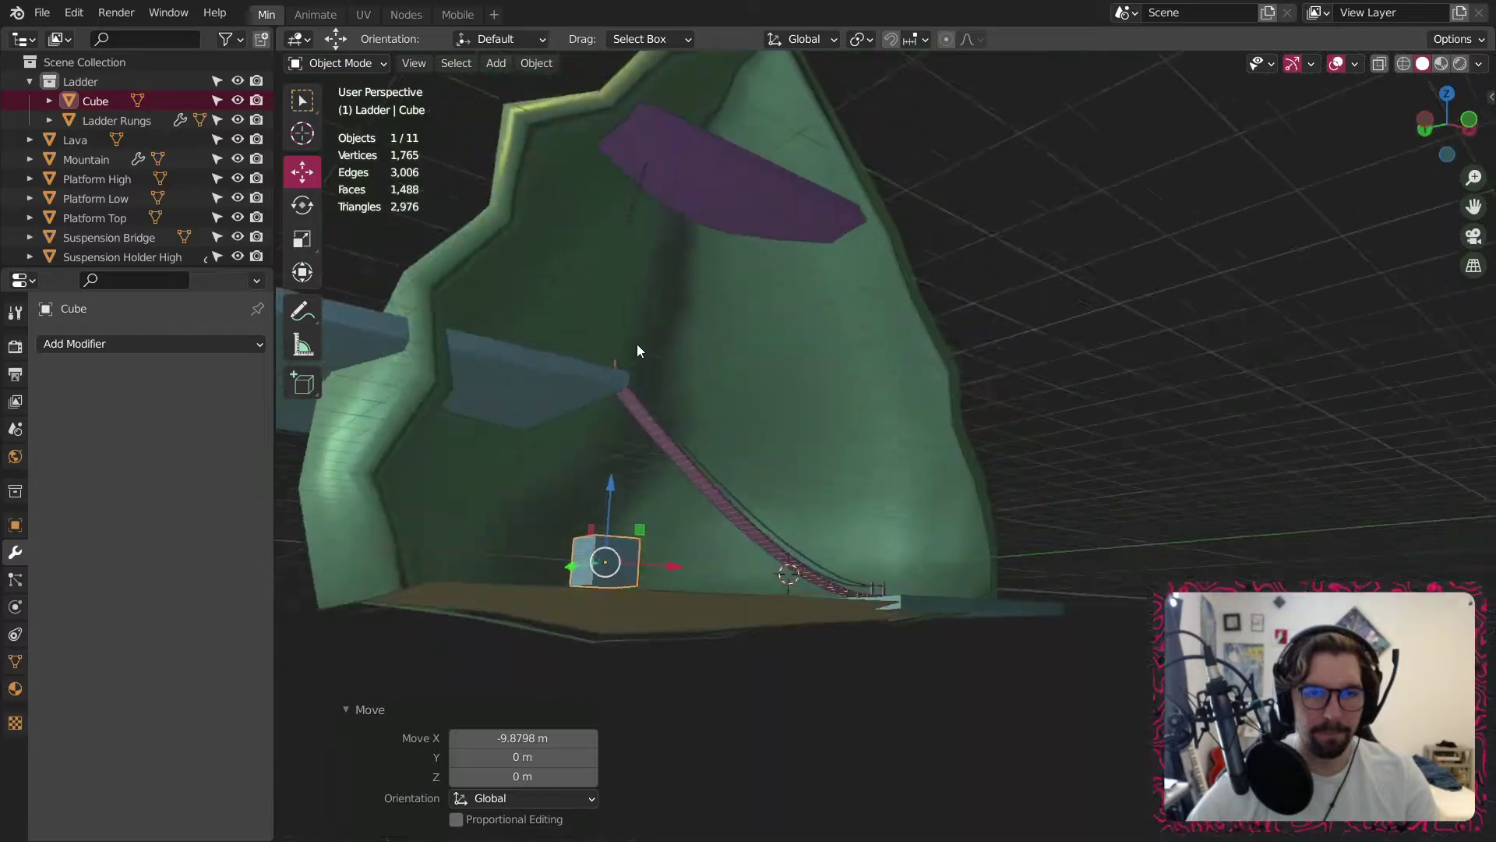
{"action": "left_click_drag", "start_coordinate": [614, 496], "coordinate": [635, 244]}
Move the cube beside the ladder's lowest rungs, to about -8.12 m in X and 7.01 m in Y.
{"action": "middle_click_drag", "start_coordinate": [635, 257], "coordinate": [684, 315]}
{"action": "left_click_drag", "start_coordinate": [653, 324], "coordinate": [454, 269]}
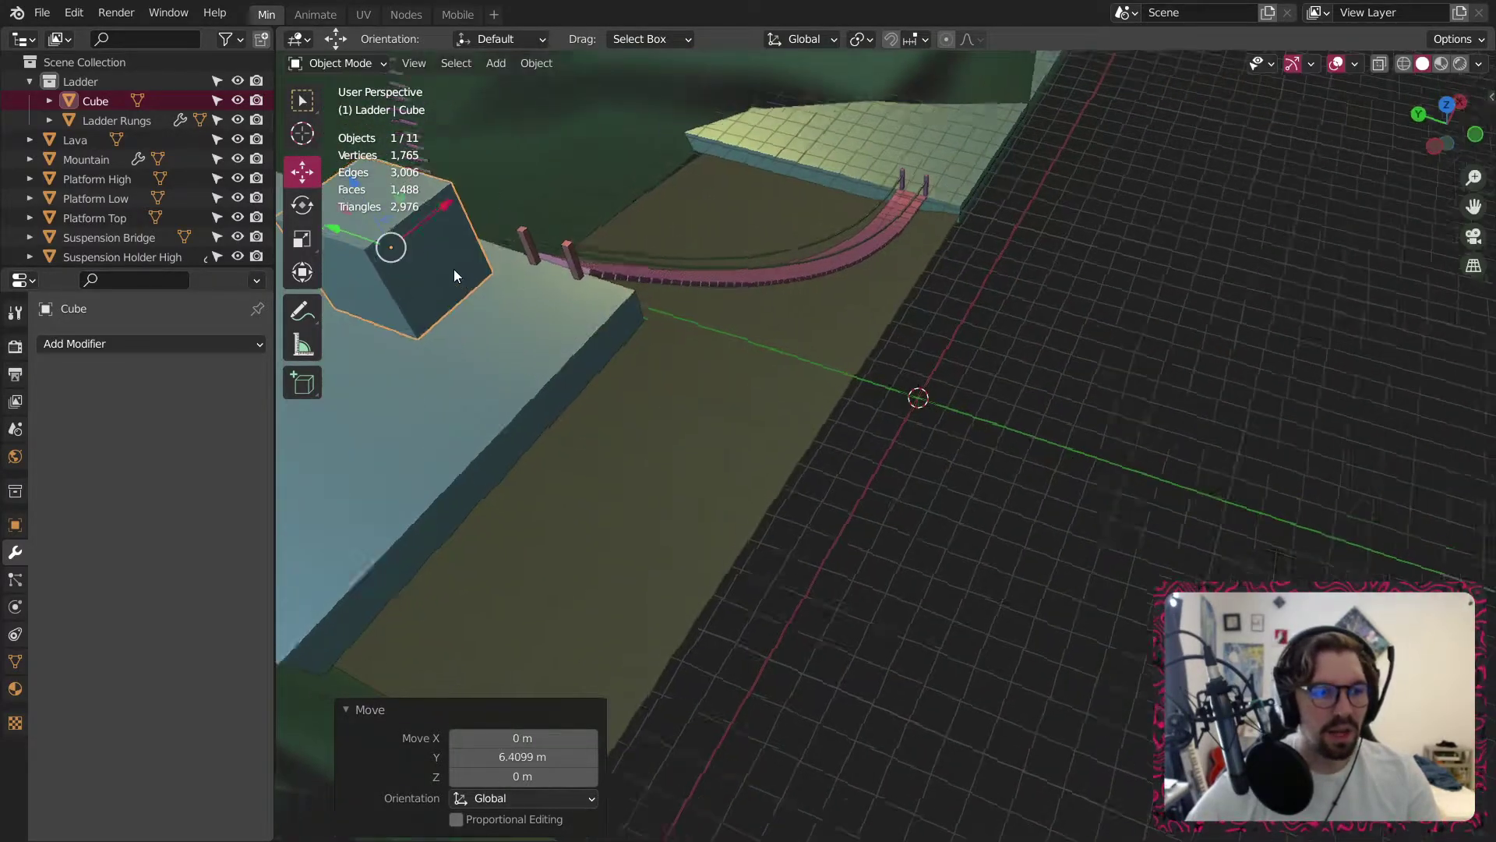
{"action": "middle_click_drag", "start_coordinate": [454, 268], "coordinate": [670, 353]}
{"action": "left_click_drag", "start_coordinate": [641, 332], "coordinate": [773, 377]}
{"action": "middle_click_drag", "start_coordinate": [773, 377], "coordinate": [575, 346]}
{"action": "left_click_drag", "start_coordinate": [766, 353], "coordinate": [811, 360]}
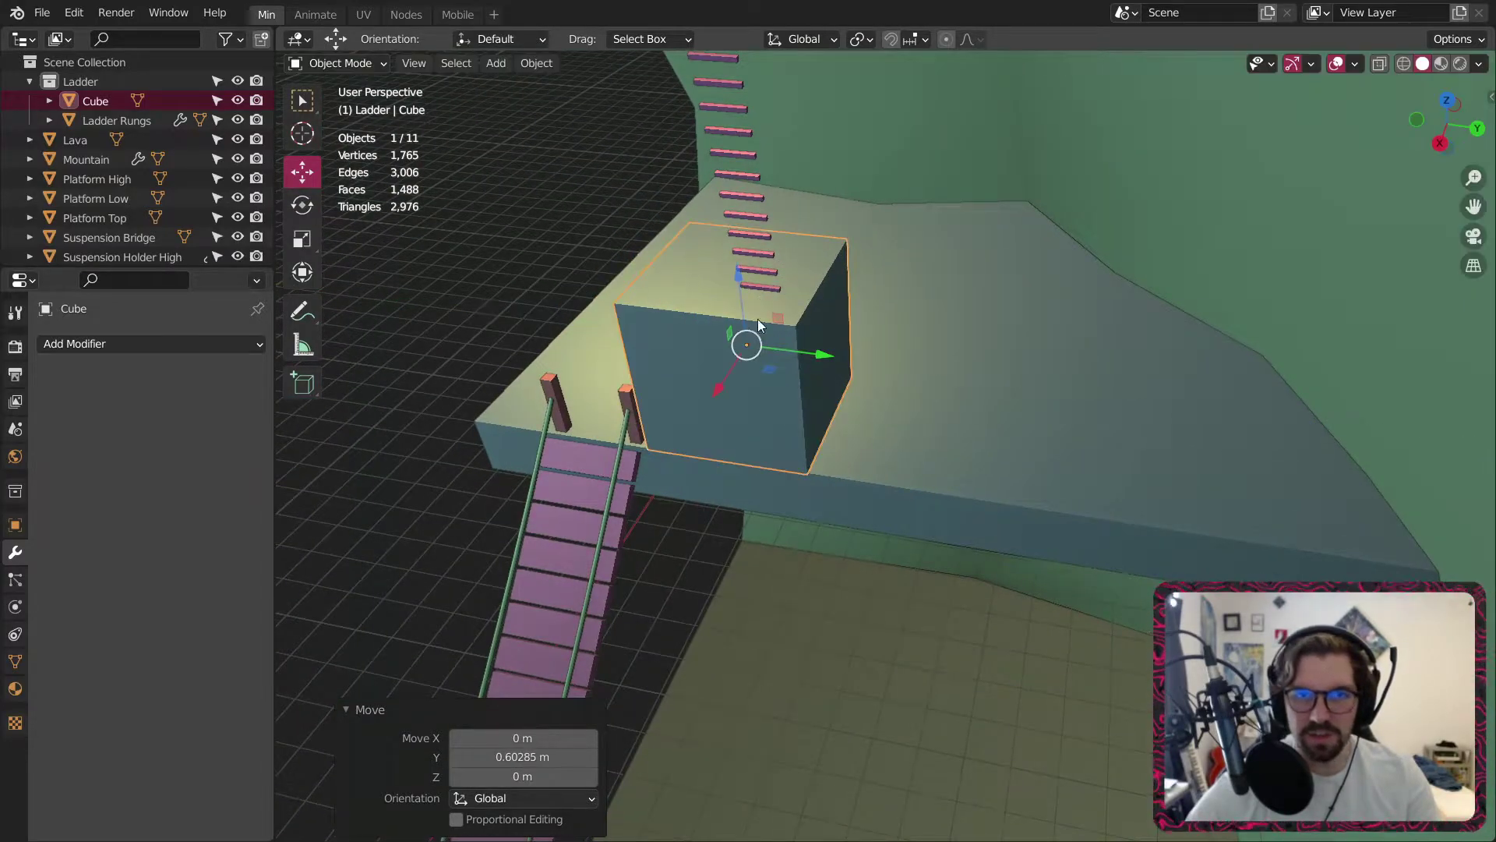
Scale the cube to about 0.037 in X and Y as a thin rail and lower it to about 10.75 m in Z.
{"action": "mouse_move", "coordinate": [758, 319]}
{"action": "middle_mouse_down"}
{"action": "mouse_move", "coordinate": [801, 349]}
{"action": "mouse_move", "coordinate": [771, 343]}
{"action": "middle_mouse_up"}
{"action": "middle_click_drag", "start_coordinate": [627, 327], "coordinate": [792, 371]}
{"action": "left_click_drag", "start_coordinate": [780, 393], "coordinate": [751, 366]}
{"action": "middle_click_drag", "start_coordinate": [752, 365], "coordinate": [938, 274]}
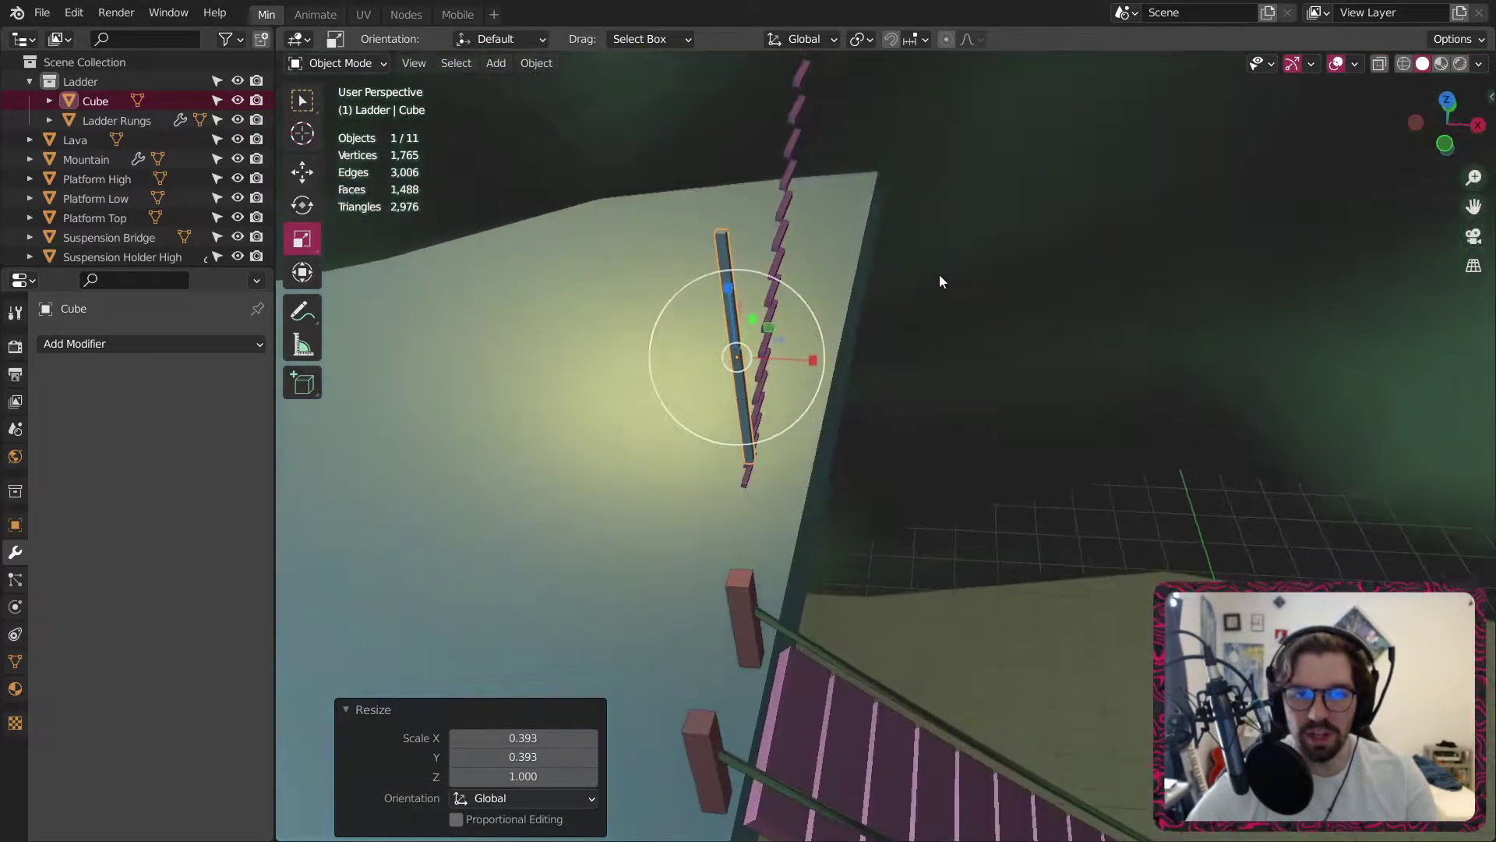
{"action": "middle_click_drag", "start_coordinate": [737, 330], "coordinate": [809, 298]}
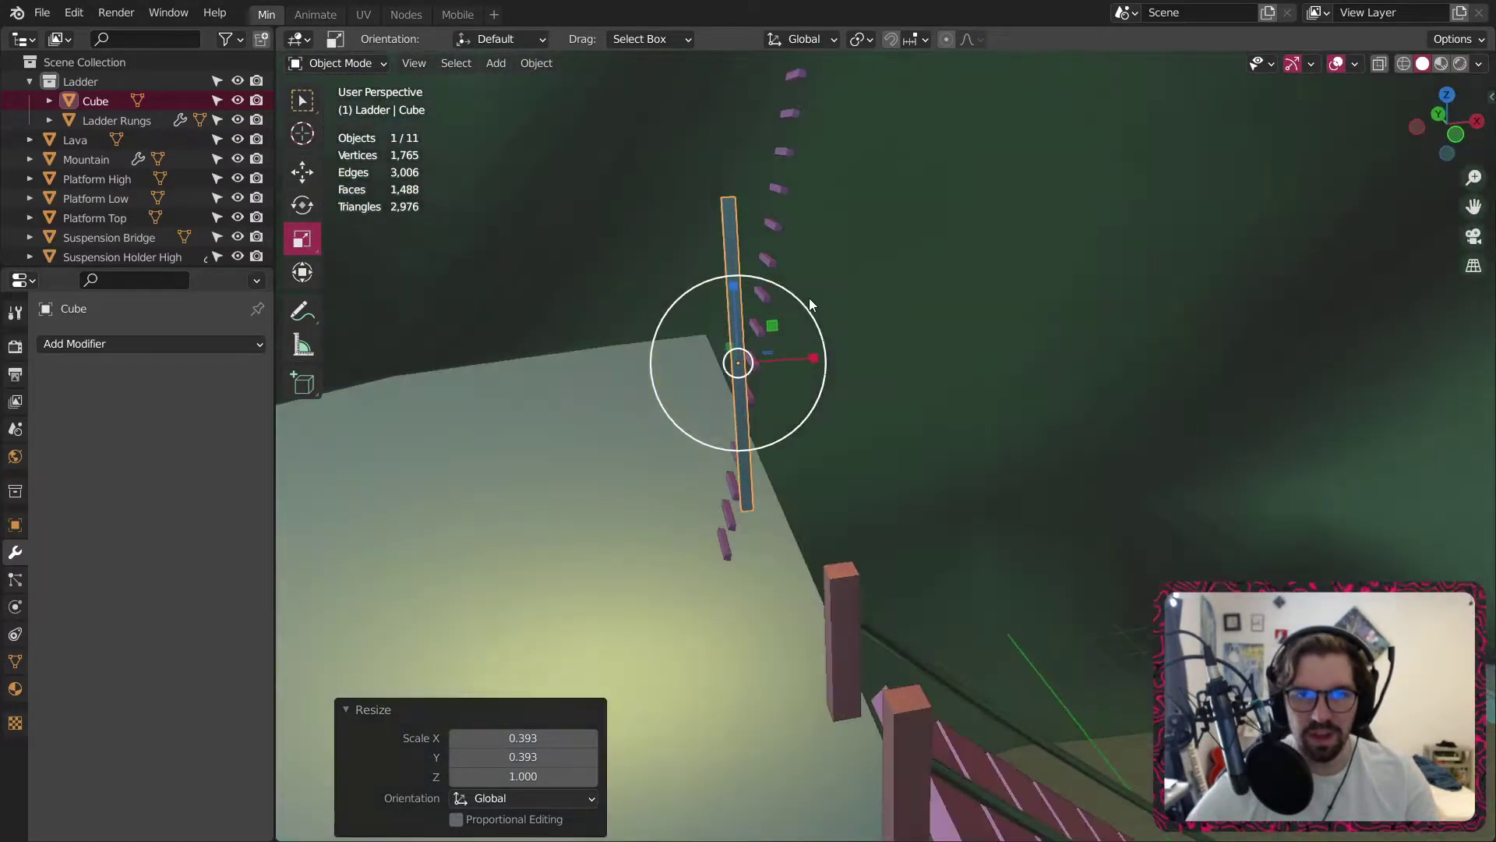
{"action": "left_click", "coordinate": [304, 173]}
{"action": "left_click_drag", "start_coordinate": [730, 299], "coordinate": [730, 370]}
Copy the X rotation of about -11.5° from Ladder Rungs to the thin rail cube.
{"action": "left_click", "coordinate": [770, 261]}
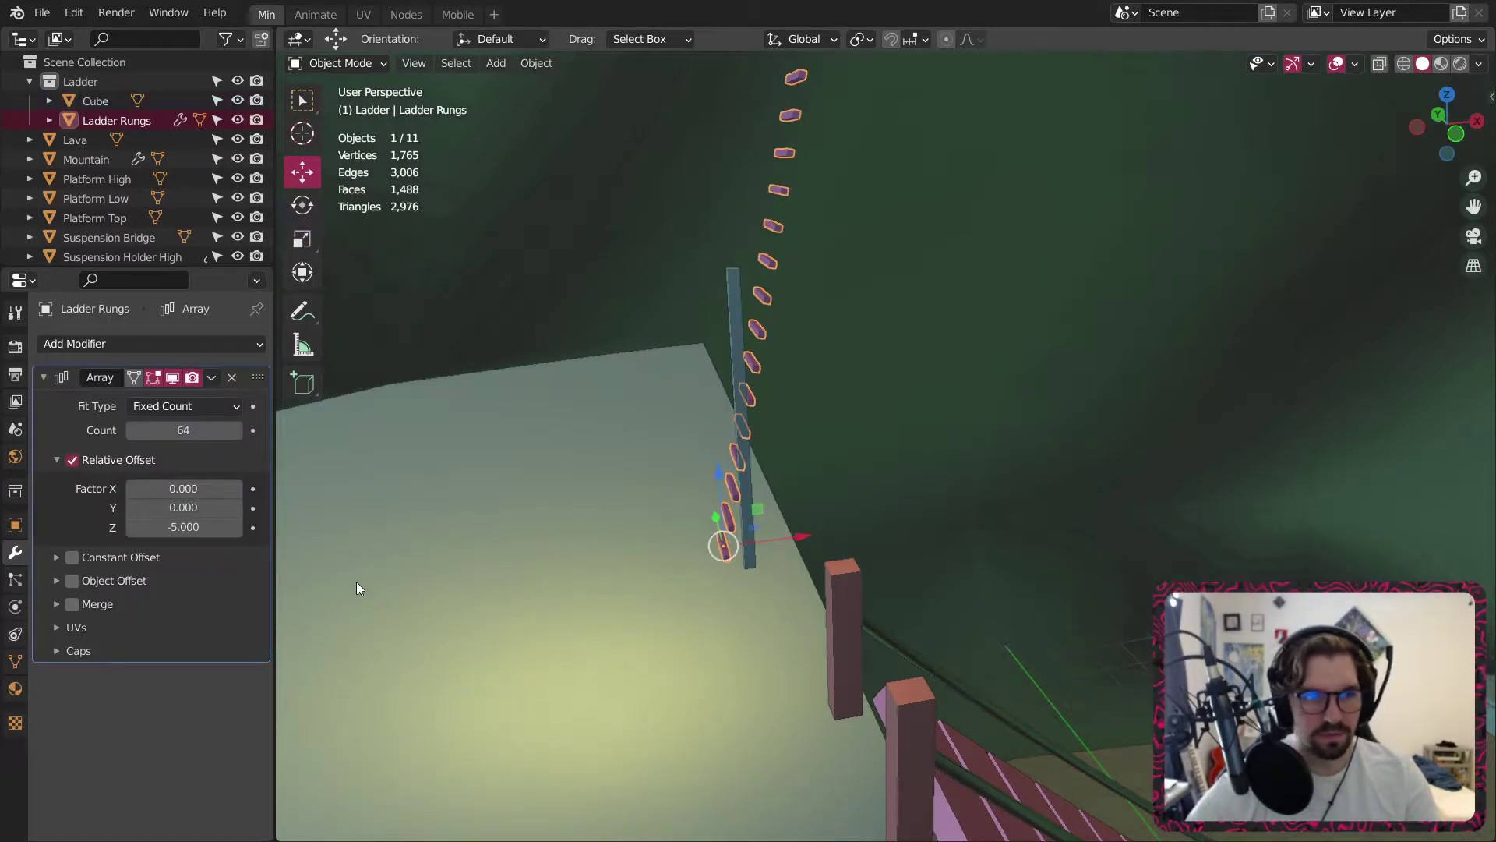
{"action": "left_click", "coordinate": [15, 525]}
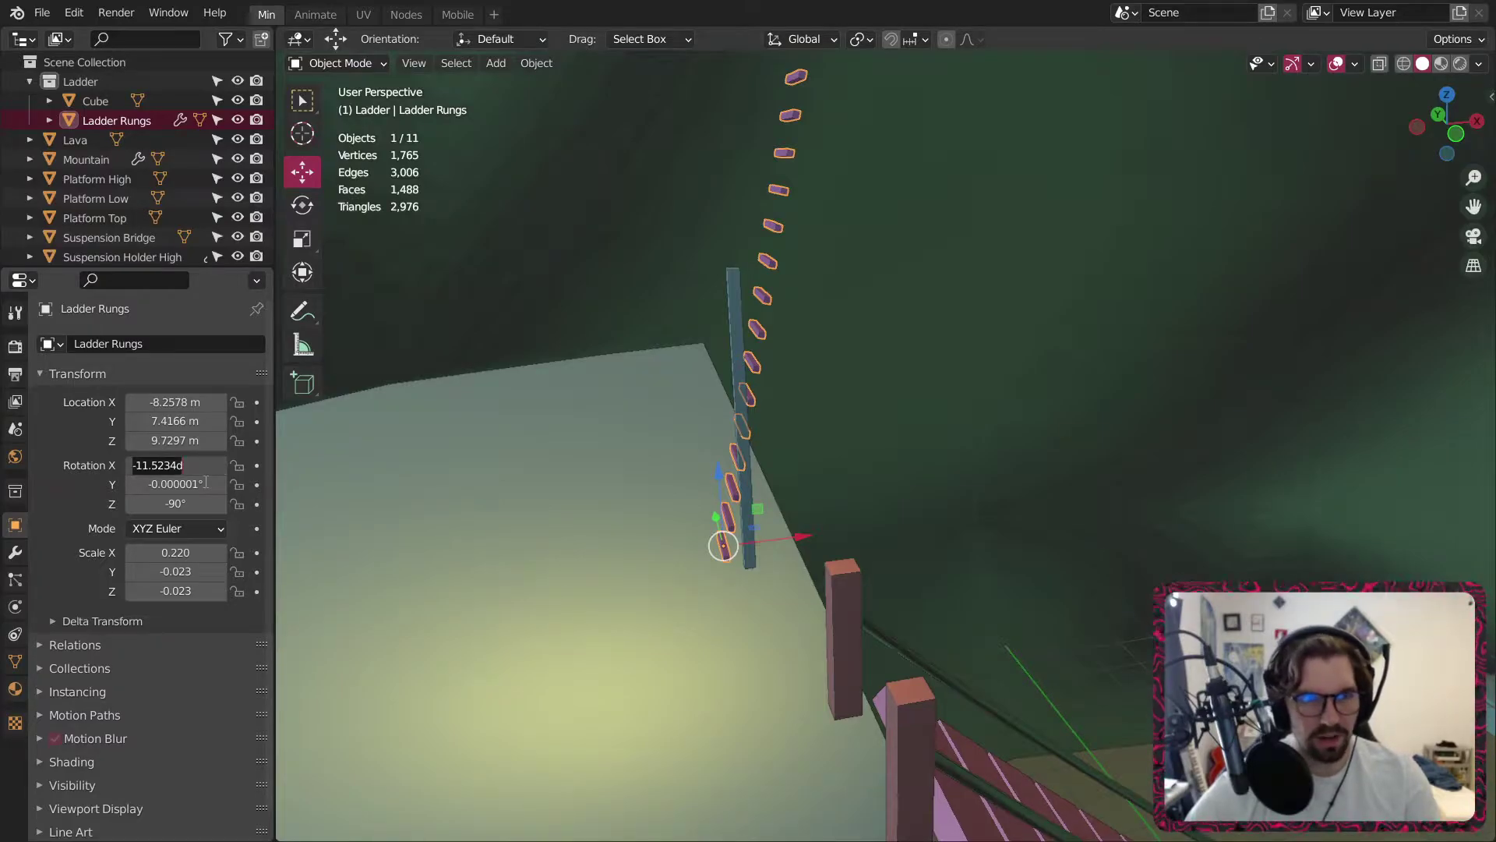
{"action": "key", "text": "Return"}
{"action": "left_click", "coordinate": [753, 499]}
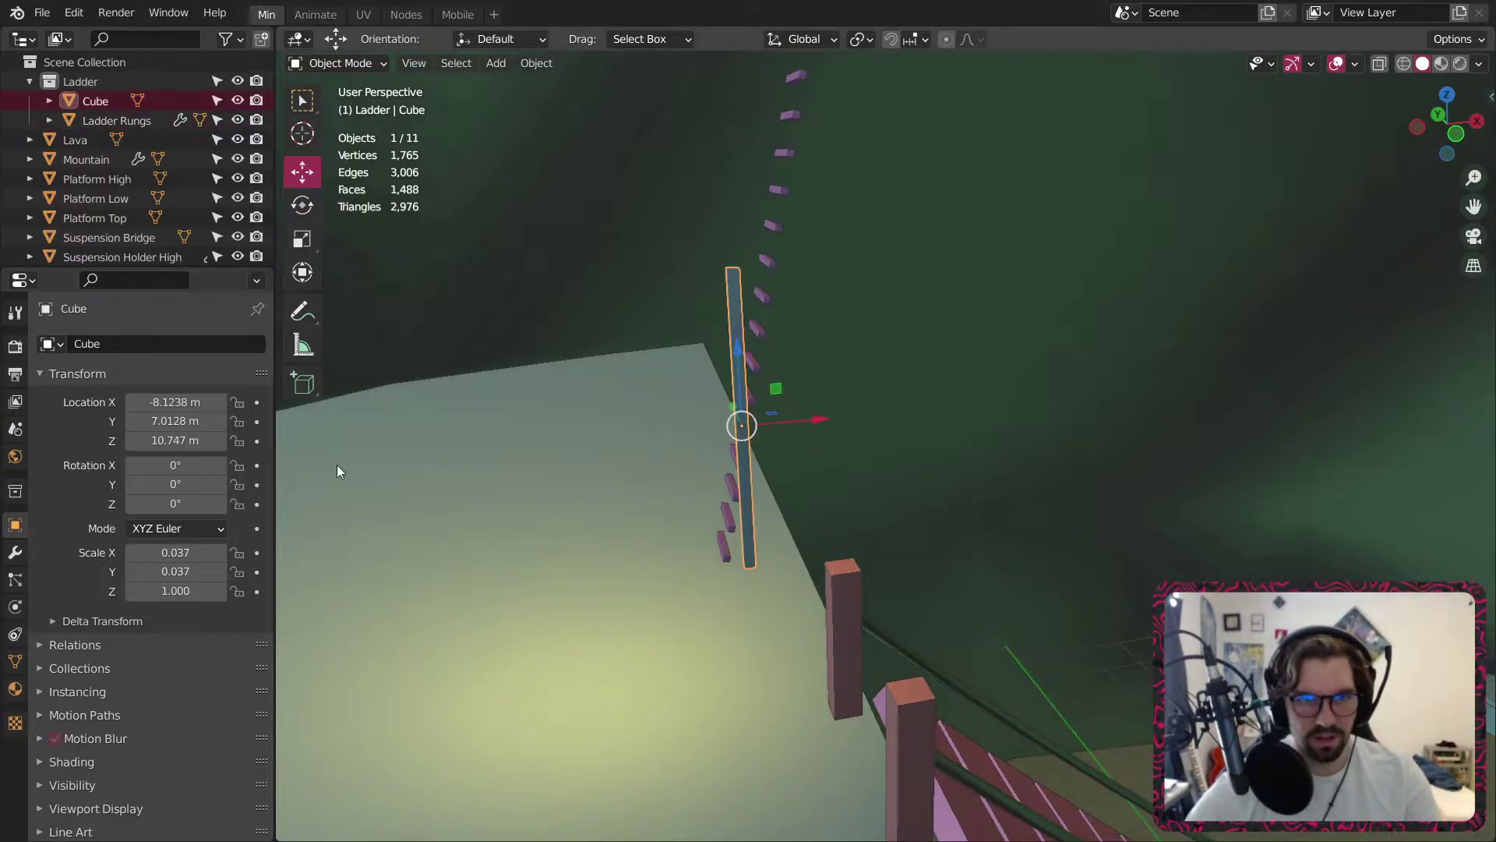
{"action": "left_click", "coordinate": [184, 469]}
{"action": "type", "text": "0d"}
{"action": "key", "text": "Return"}
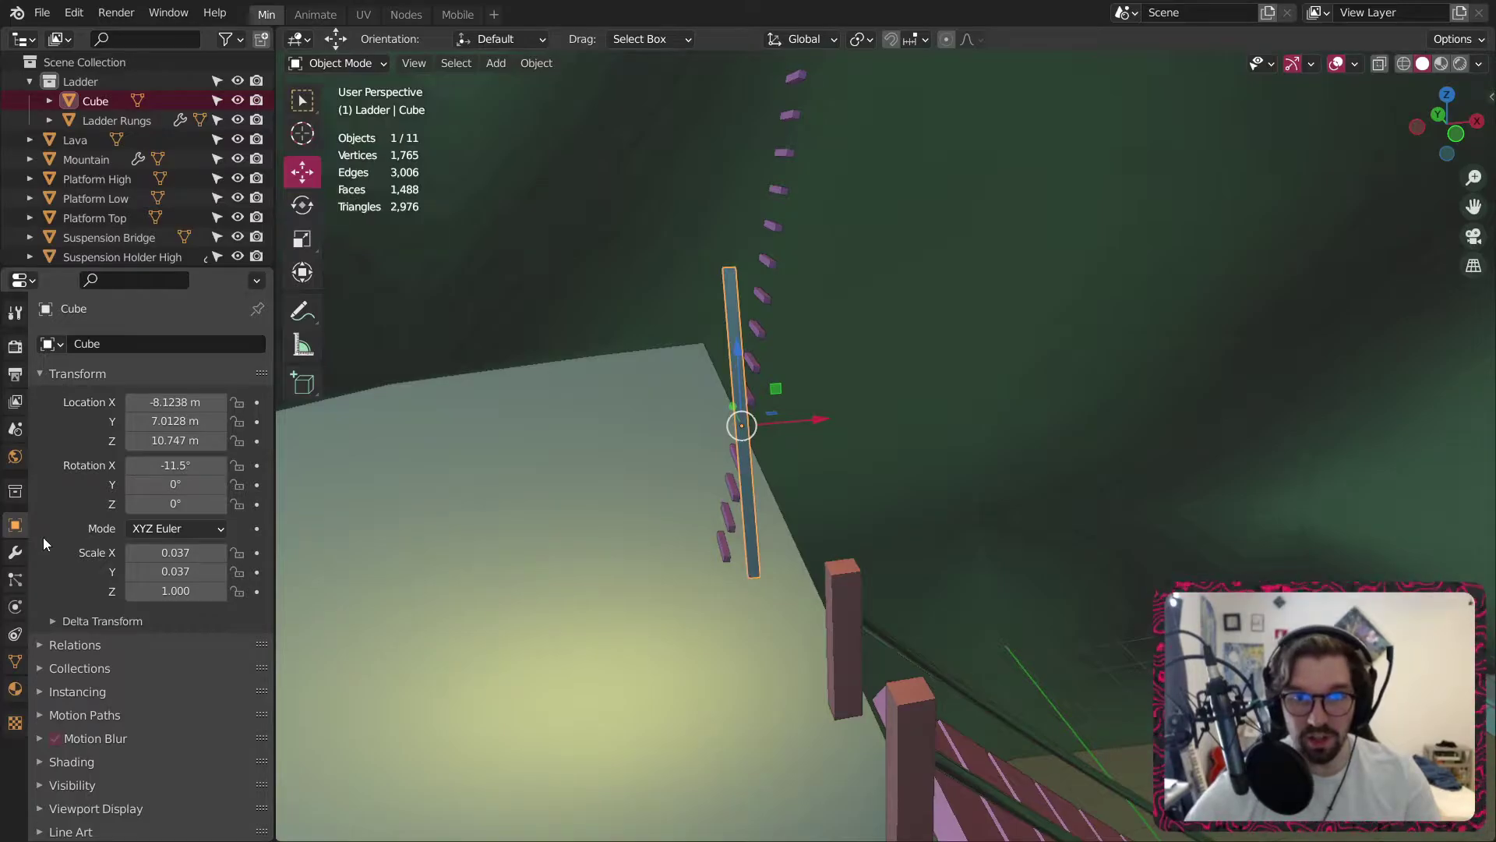
{"action": "middle_click_drag", "start_coordinate": [749, 510], "coordinate": [616, 515]}
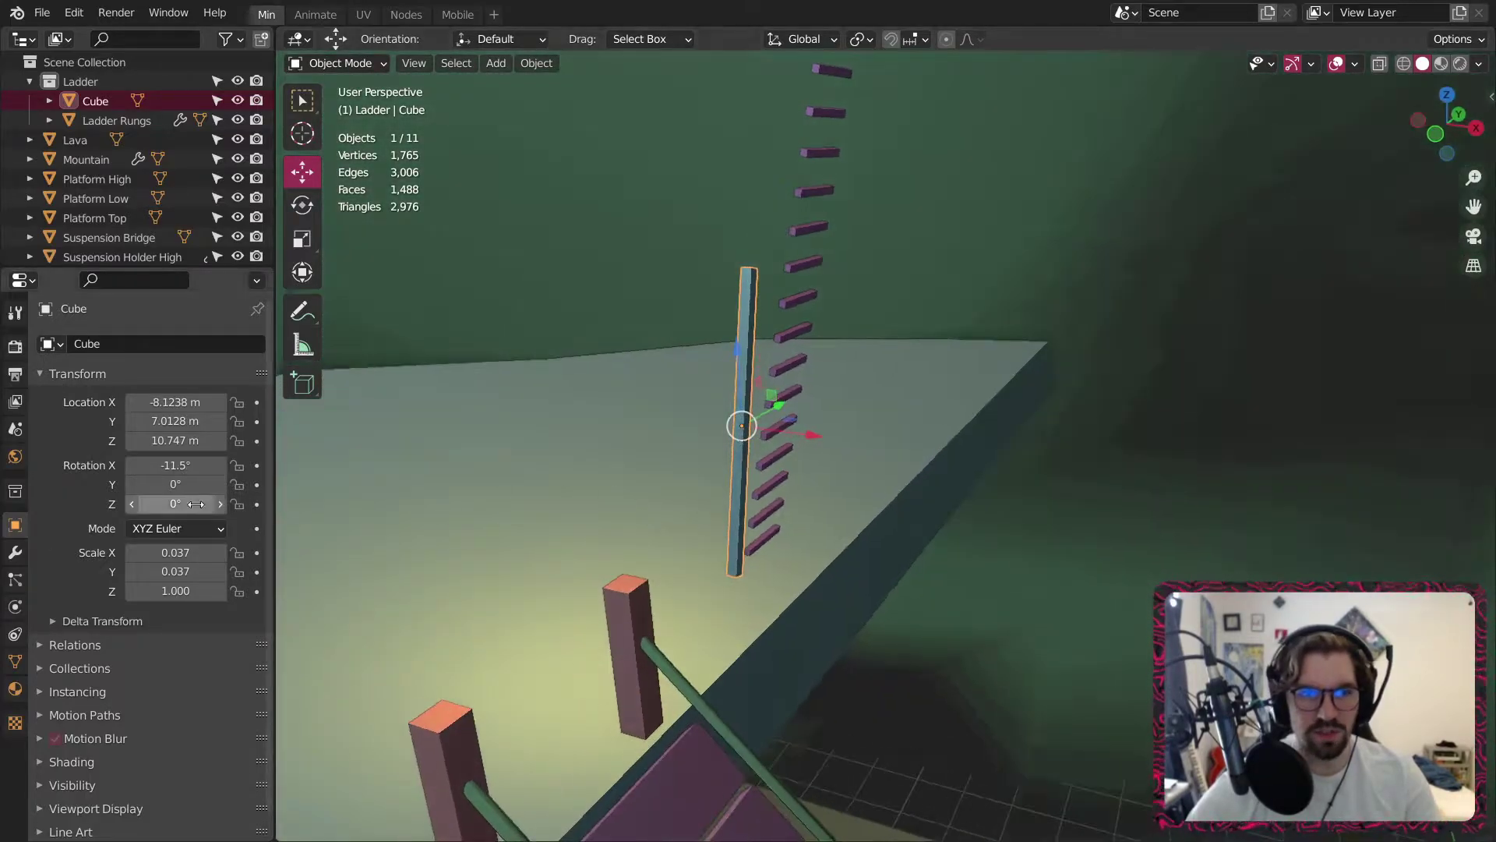
{"action": "left_click", "coordinate": [175, 465]}
{"action": "type", "text": "-"}
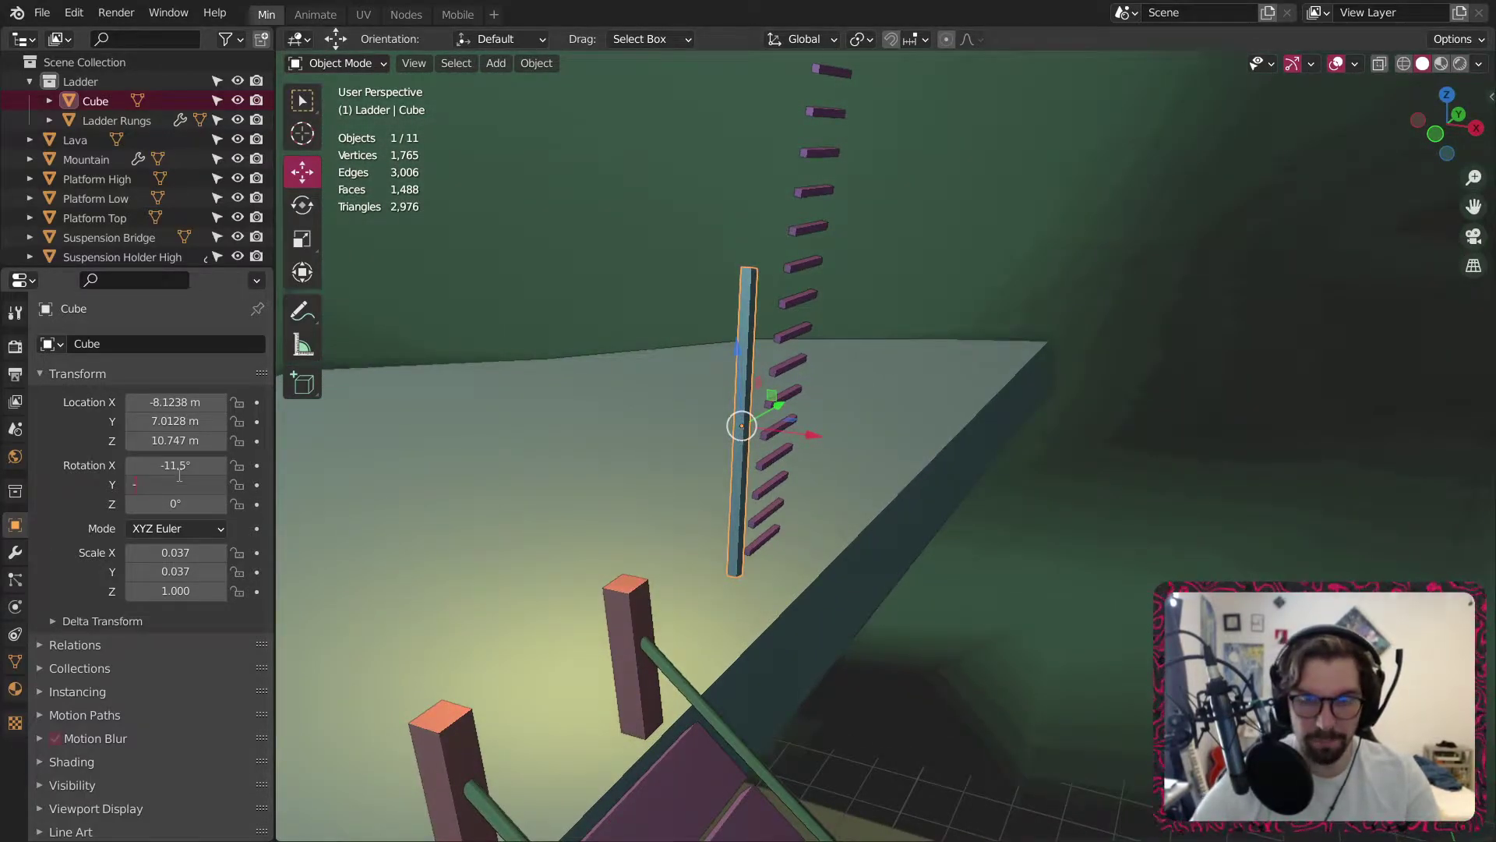
{"action": "type", "text": "90"}
{"action": "key", "text": "Return"}
{"action": "key", "text": "BackSpace"}
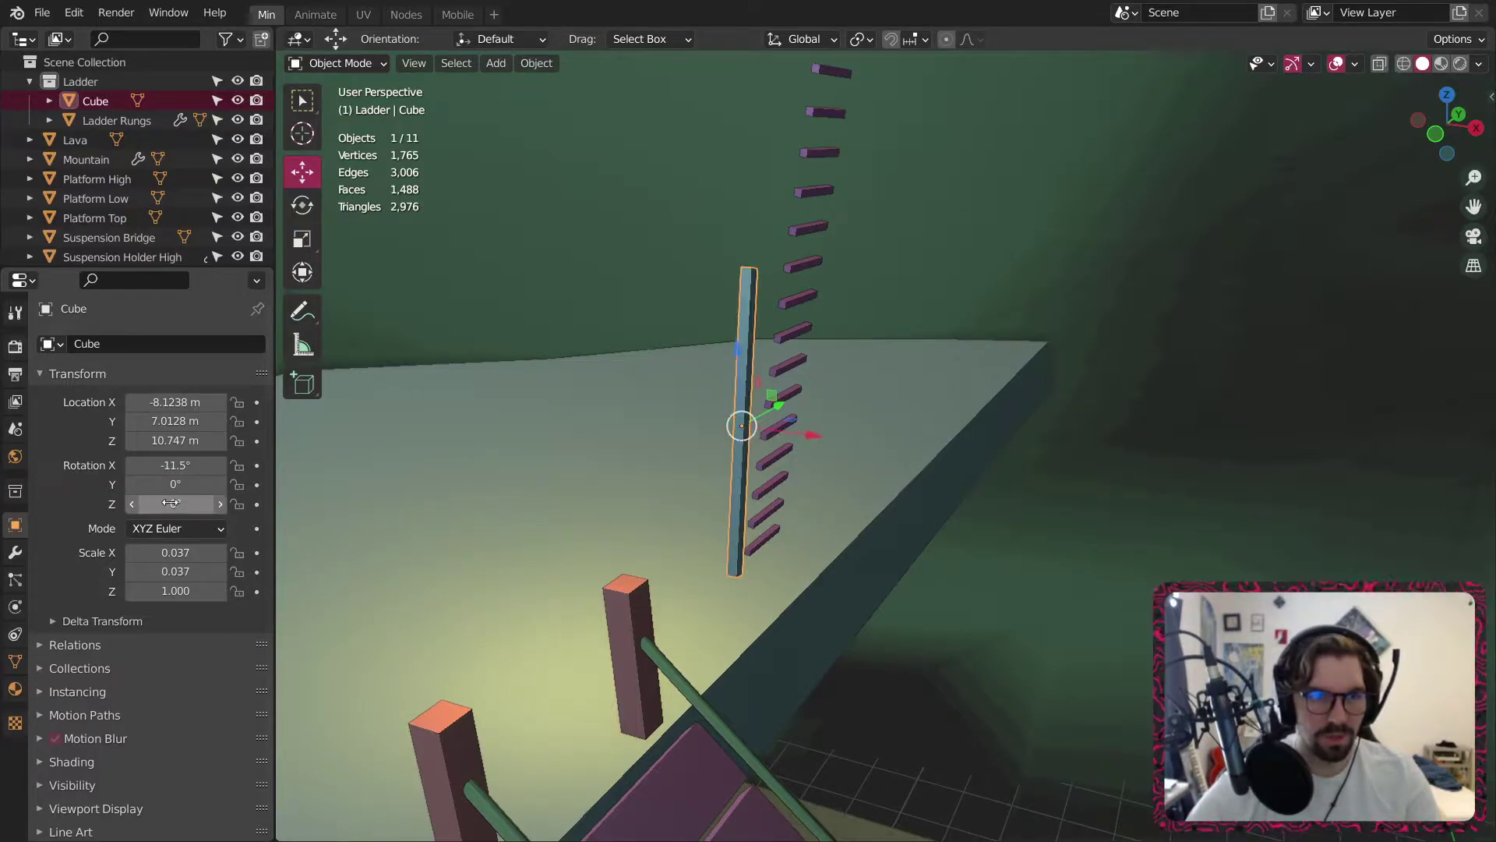
Set the rail cube's Z rotation to -90°.
{"action": "left_click", "coordinate": [191, 503]}
{"action": "type", "text": "-90"}
{"action": "key", "text": "Return"}
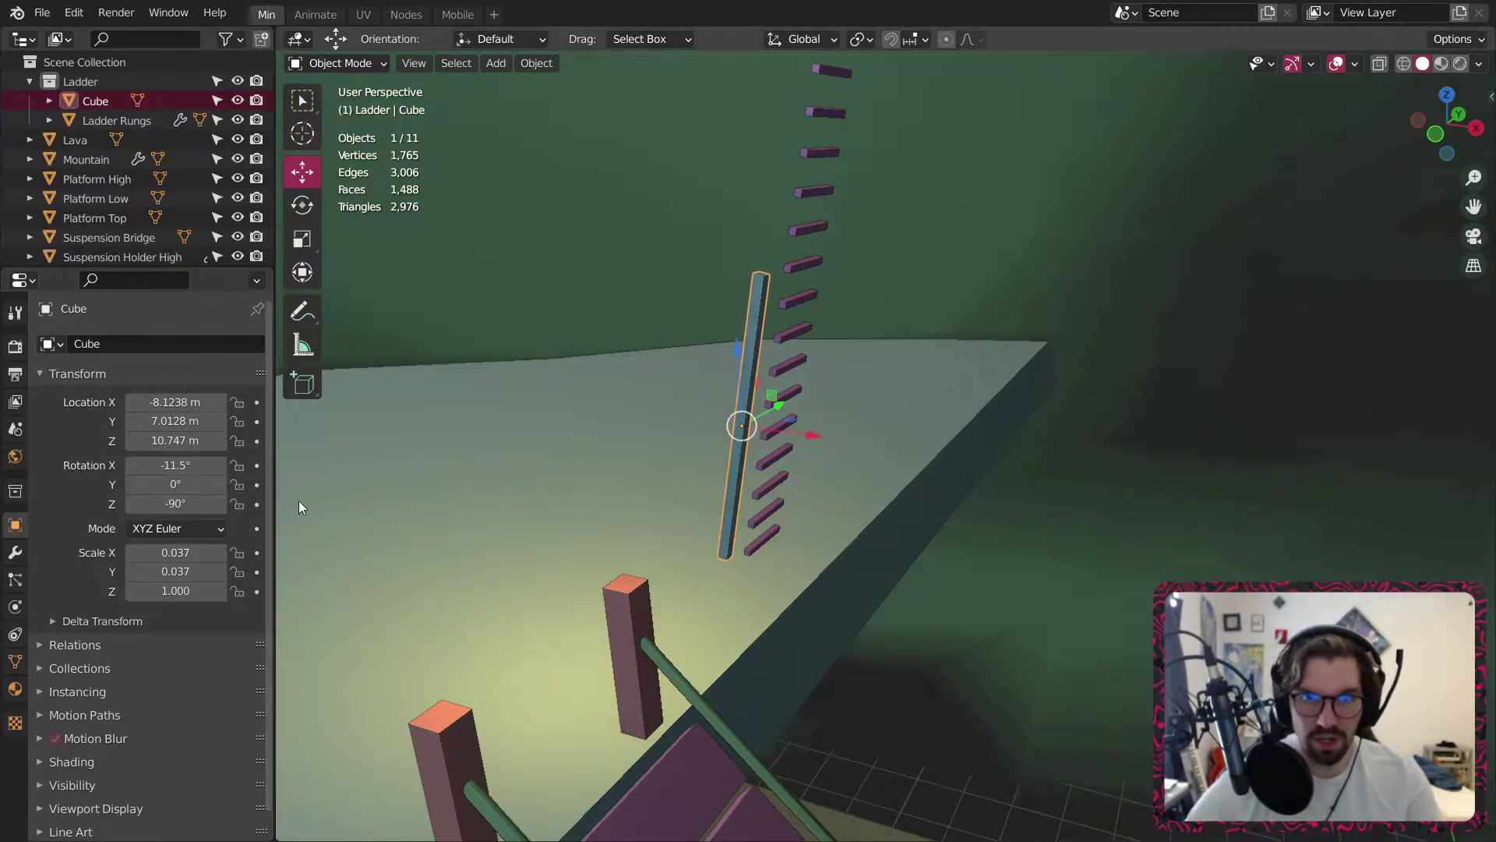
Shift the rail about 0.168 m along Y toward the ends of the rungs.
{"action": "middle_click_drag", "start_coordinate": [842, 367], "coordinate": [877, 386]}
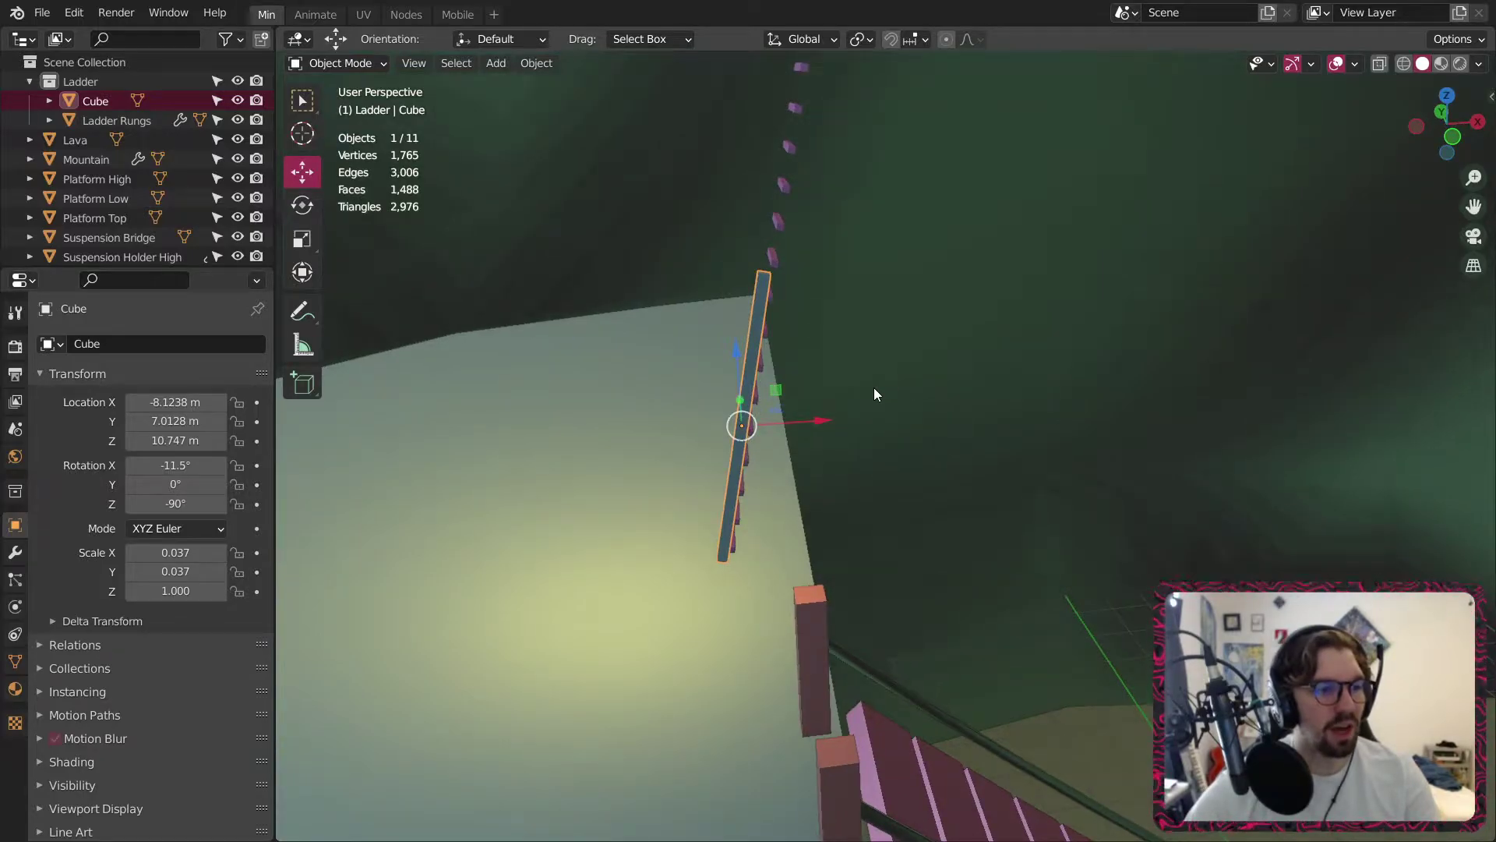
{"action": "scroll", "coordinate": [729, 436], "scroll_direction": "down", "scroll_amount": 6}
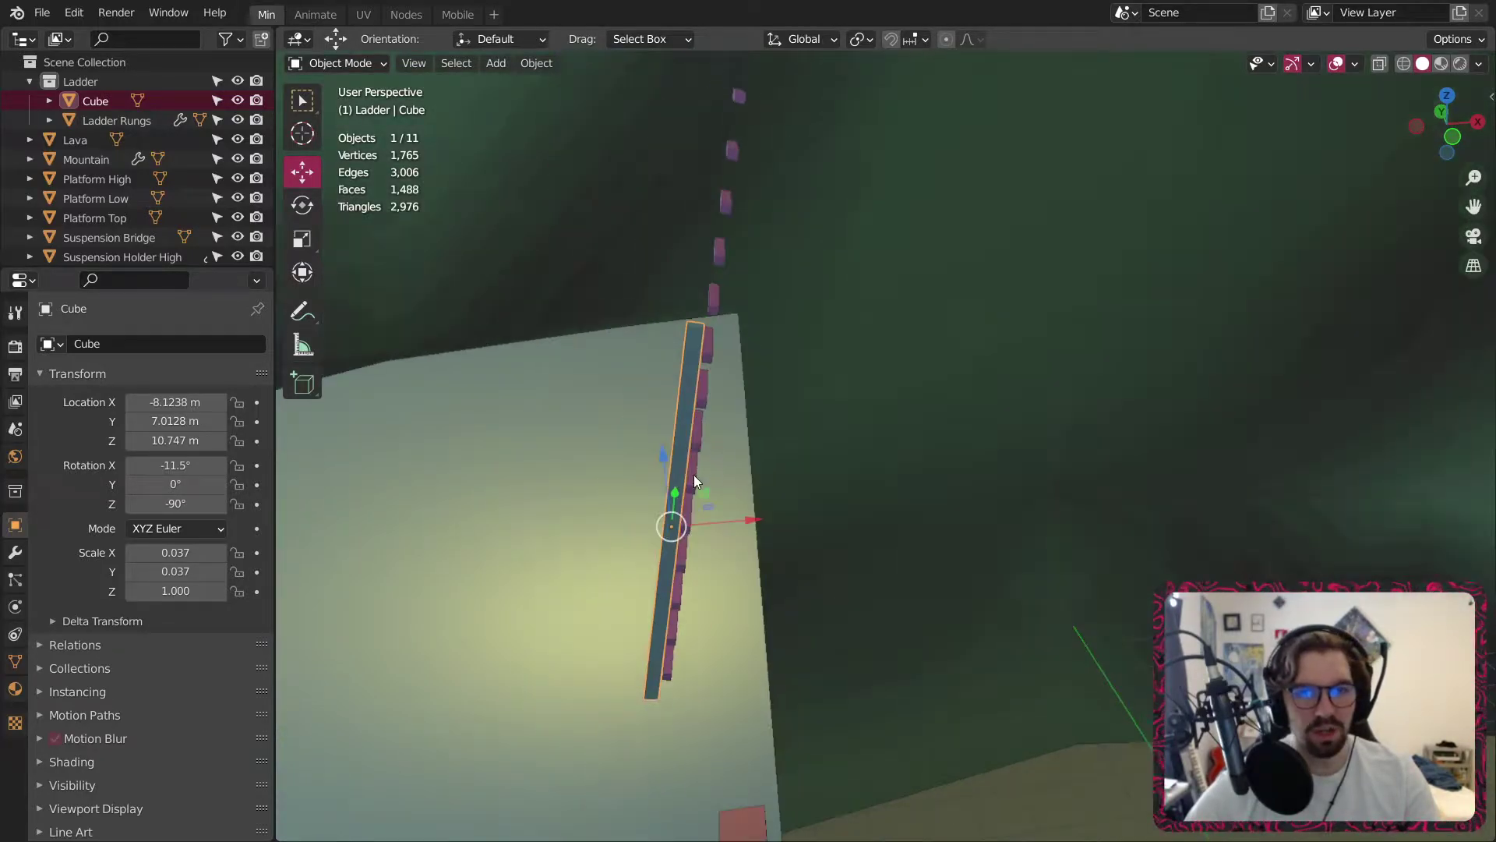
{"action": "middle_click_drag", "start_coordinate": [693, 475], "coordinate": [672, 453]}
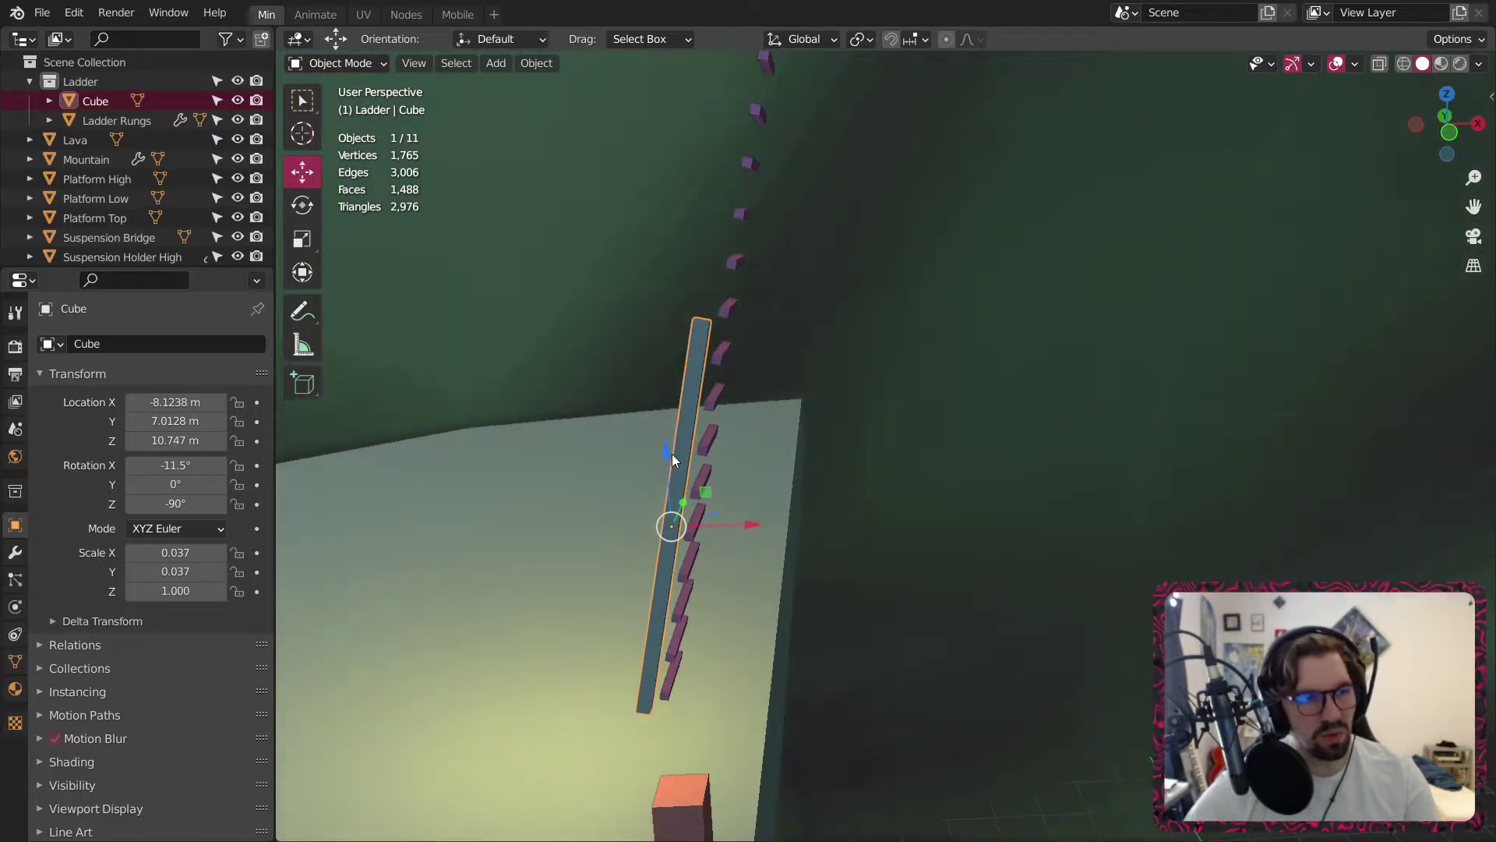
{"action": "middle_click_drag", "start_coordinate": [736, 396], "coordinate": [566, 501]}
{"action": "left_click_drag", "start_coordinate": [771, 434], "coordinate": [806, 436]}
{"action": "middle_click_drag", "start_coordinate": [806, 437], "coordinate": [878, 447]}
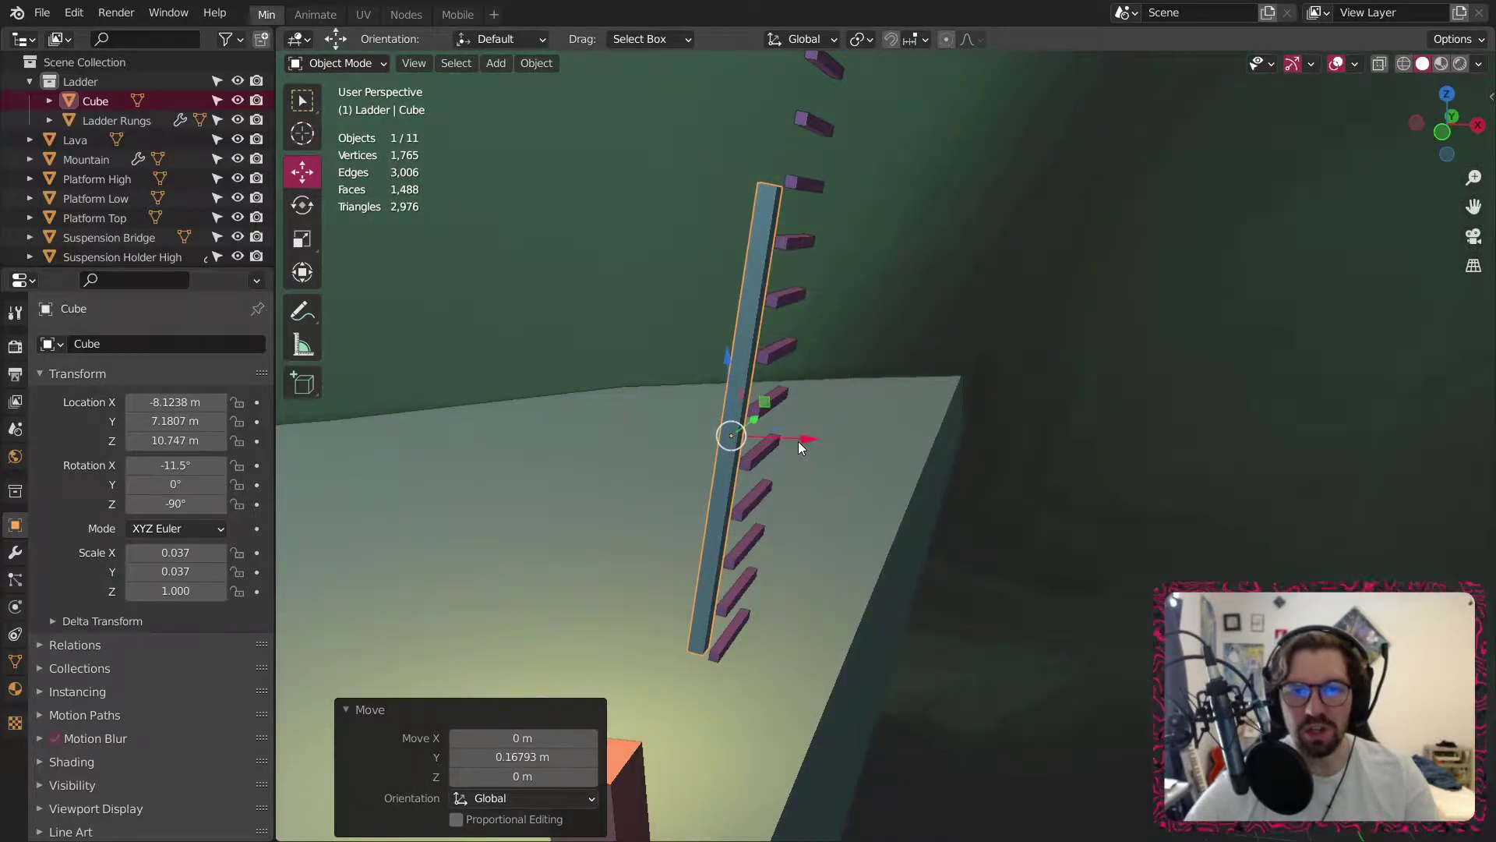
Nudge the rail against the rung ends, to about -8.051 m in X and 7.186 m in Y.
{"action": "left_click_drag", "start_coordinate": [798, 441], "coordinate": [821, 436]}
{"action": "middle_click_drag", "start_coordinate": [821, 437], "coordinate": [1017, 403]}
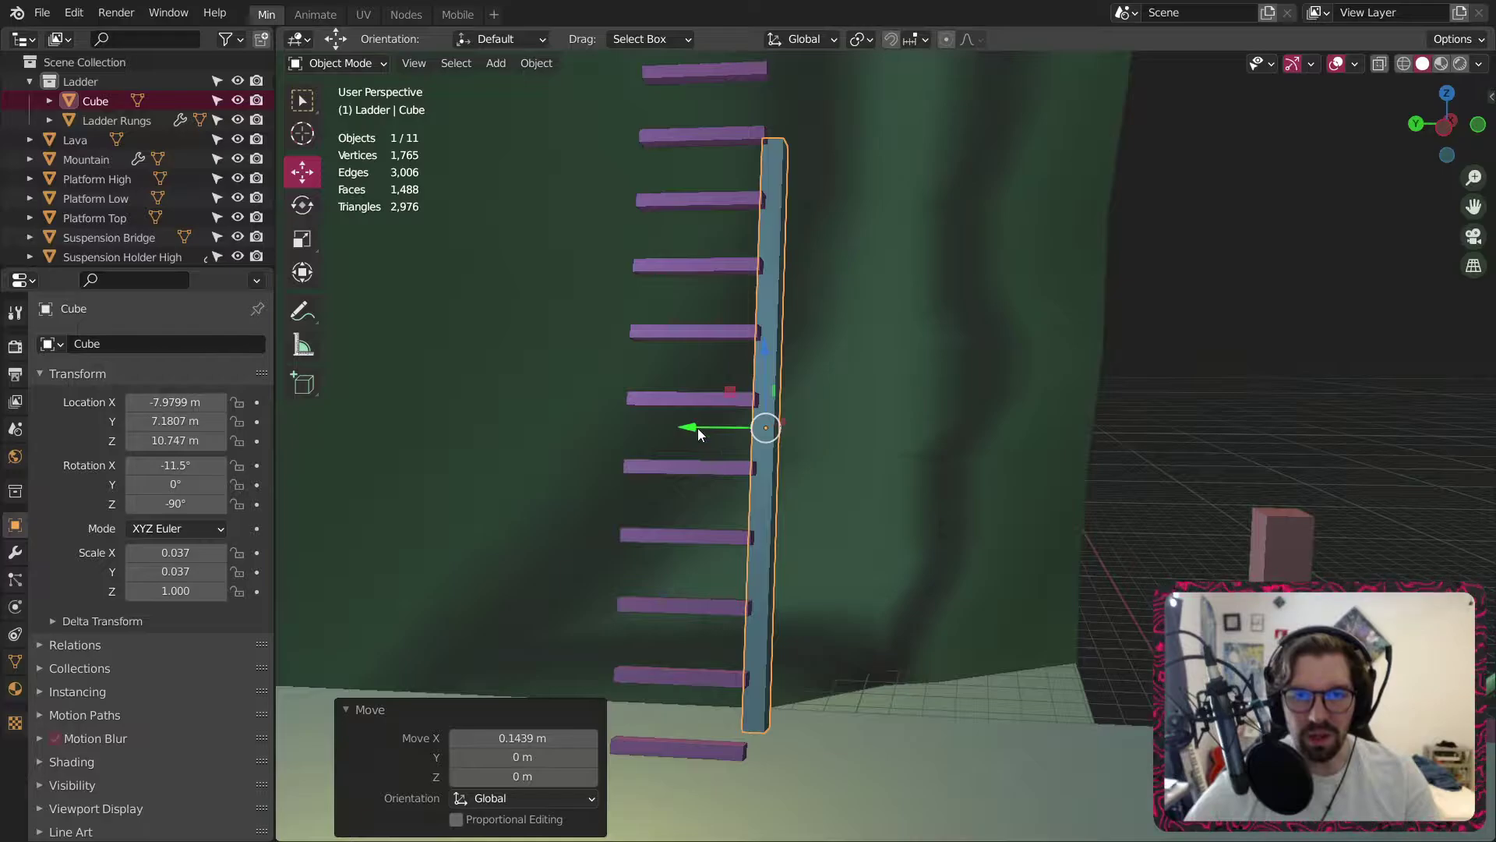
{"action": "mouse_move", "coordinate": [699, 434]}
{"action": "left_mouse_down"}
{"action": "mouse_move", "coordinate": [665, 434]}
{"action": "mouse_move", "coordinate": [697, 436]}
{"action": "left_mouse_up"}
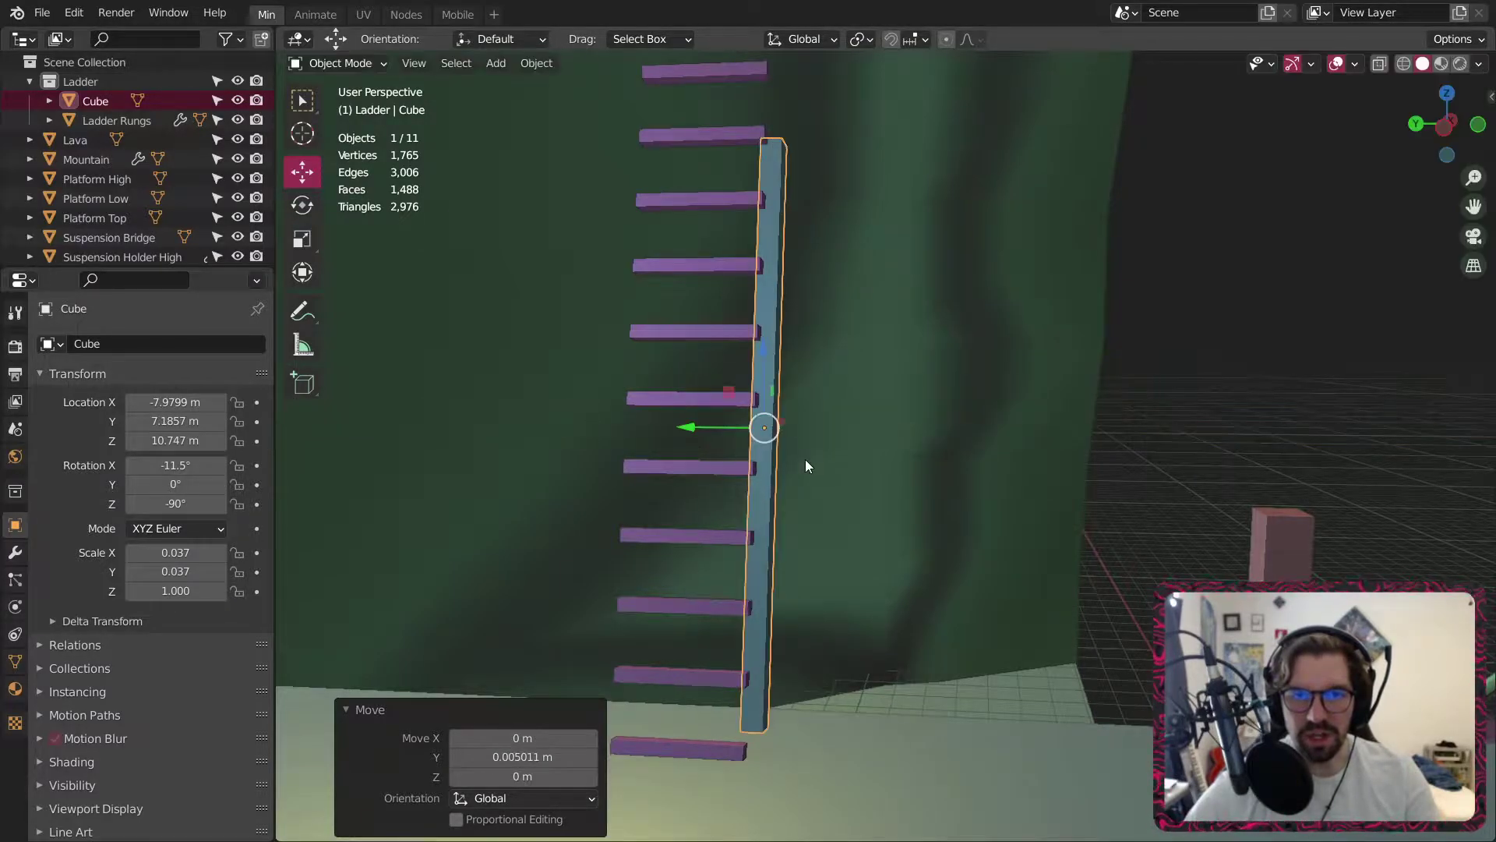
{"action": "middle_click_drag", "start_coordinate": [806, 466], "coordinate": [675, 466]}
{"action": "left_click_drag", "start_coordinate": [828, 430], "coordinate": [788, 439]}
{"action": "middle_click_drag", "start_coordinate": [788, 439], "coordinate": [727, 415]}
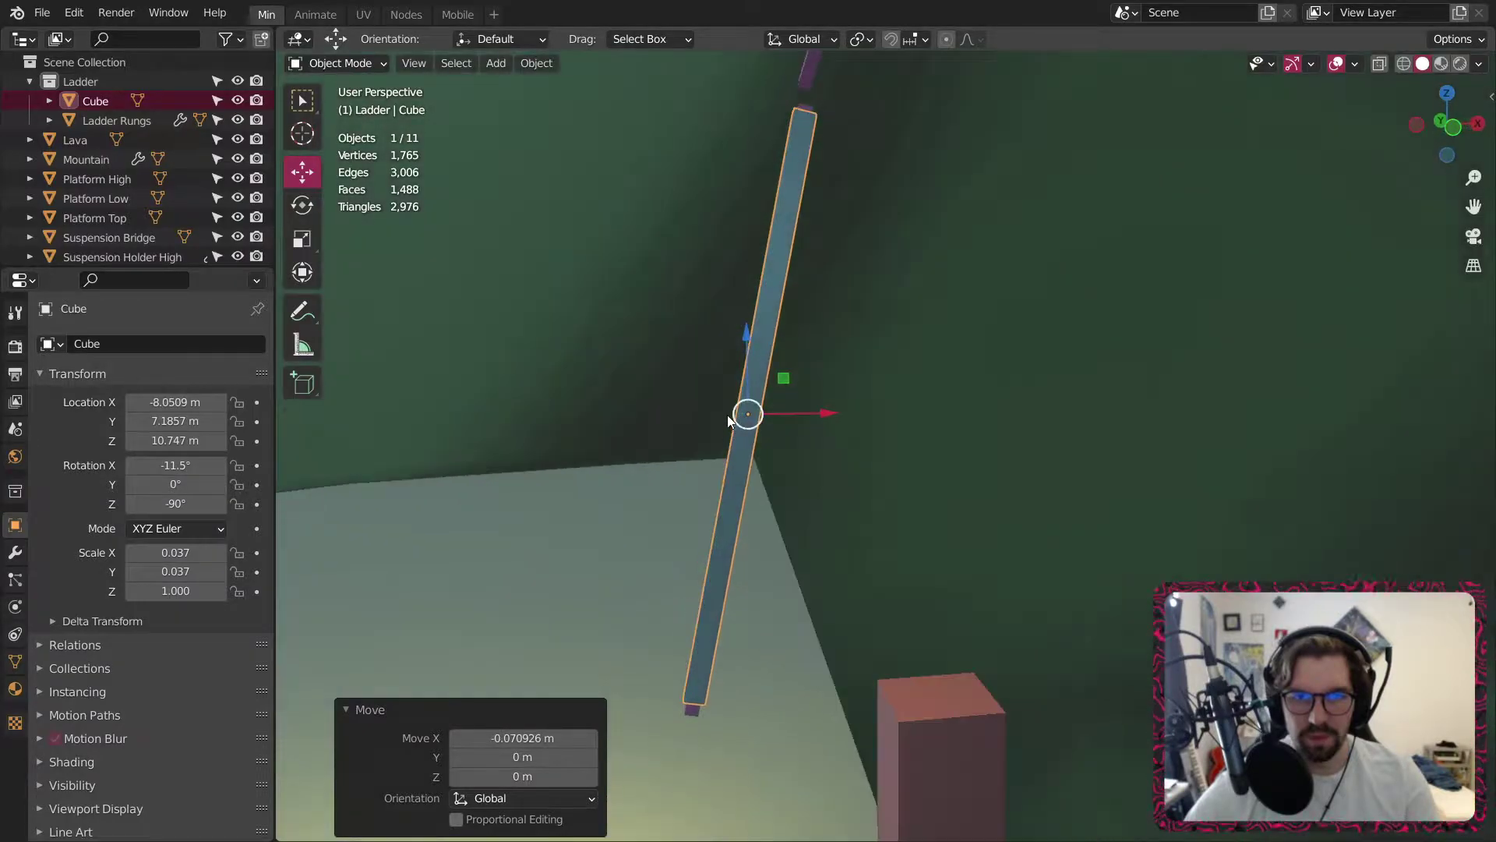
Lower the rail to about 10.567 m in Z and align it over the rung ends at about -8.095 m in X.
{"action": "left_click_drag", "start_coordinate": [744, 340], "coordinate": [792, 397]}
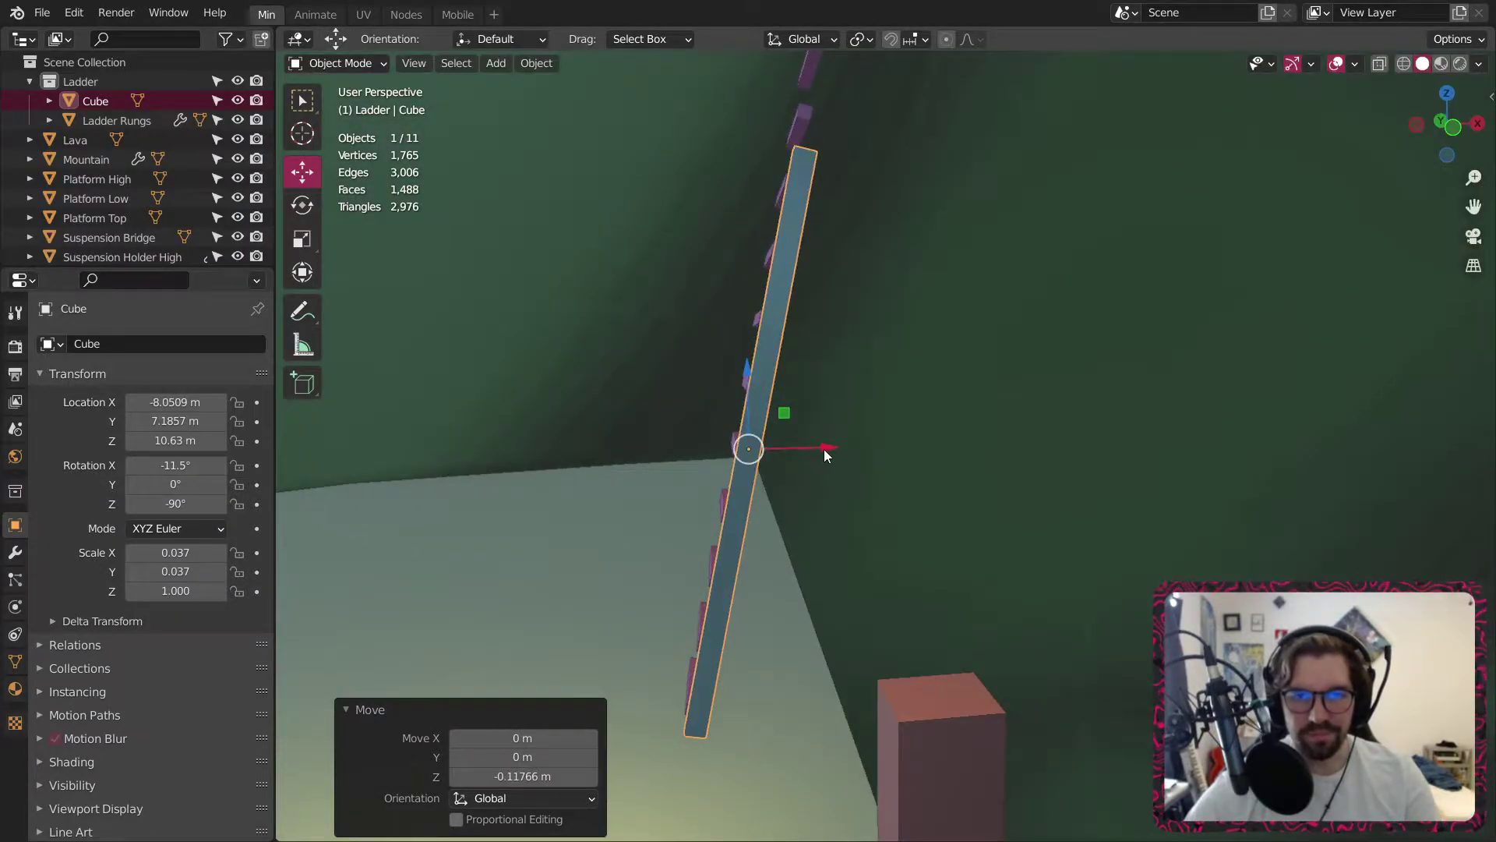
{"action": "left_click_drag", "start_coordinate": [824, 449], "coordinate": [803, 456]}
{"action": "middle_click_drag", "start_coordinate": [741, 444], "coordinate": [728, 409]}
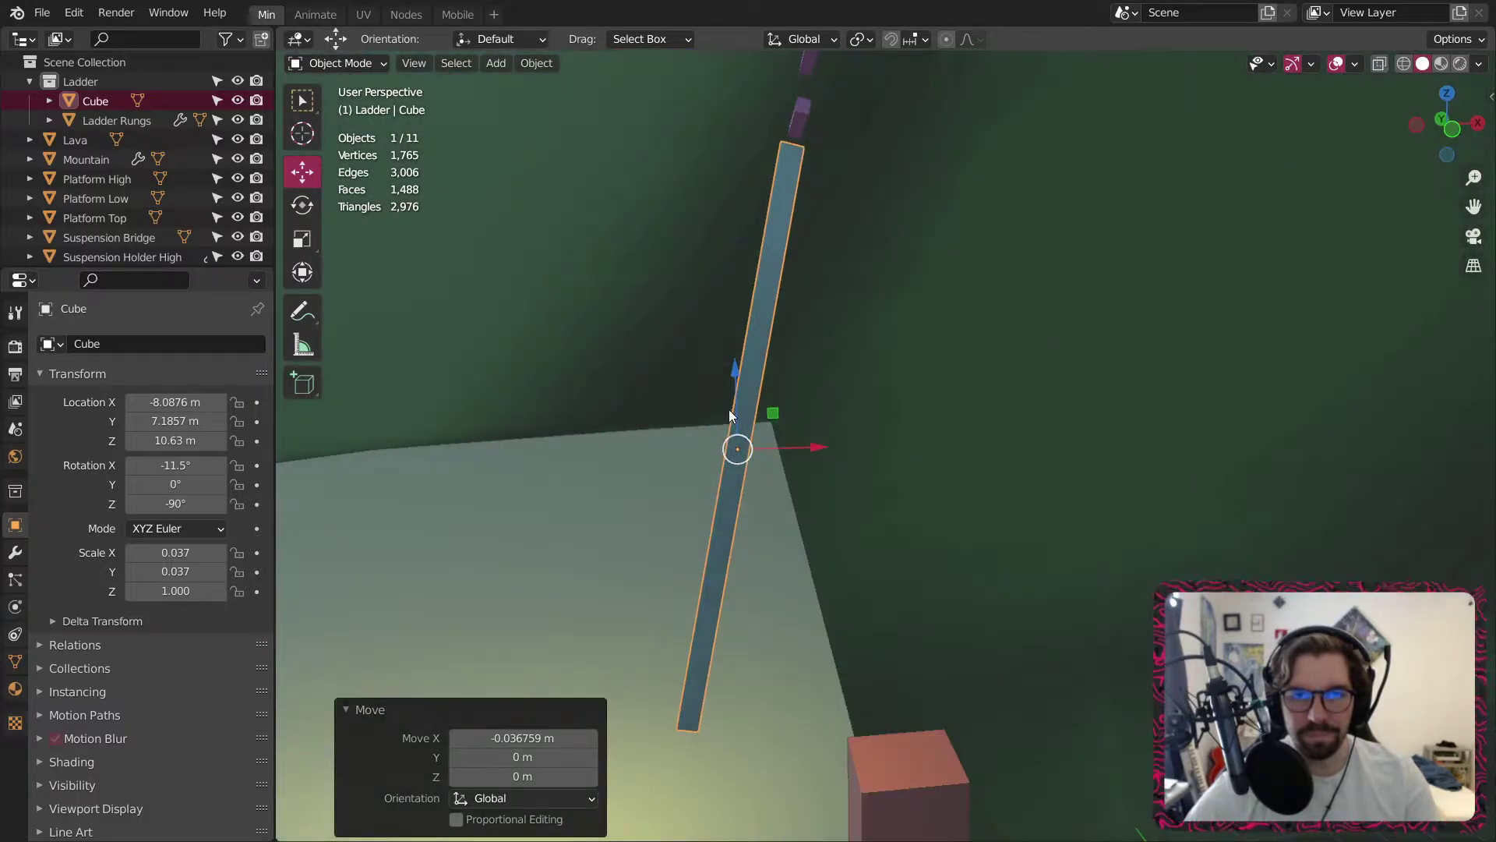
{"action": "left_click_drag", "start_coordinate": [737, 380], "coordinate": [737, 403]}
{"action": "left_click_drag", "start_coordinate": [817, 455], "coordinate": [801, 463]}
{"action": "mouse_move", "coordinate": [801, 463]}
{"action": "middle_mouse_down"}
{"action": "mouse_move", "coordinate": [653, 499]}
{"action": "mouse_move", "coordinate": [665, 447]}
{"action": "mouse_move", "coordinate": [806, 488]}
{"action": "middle_mouse_up"}
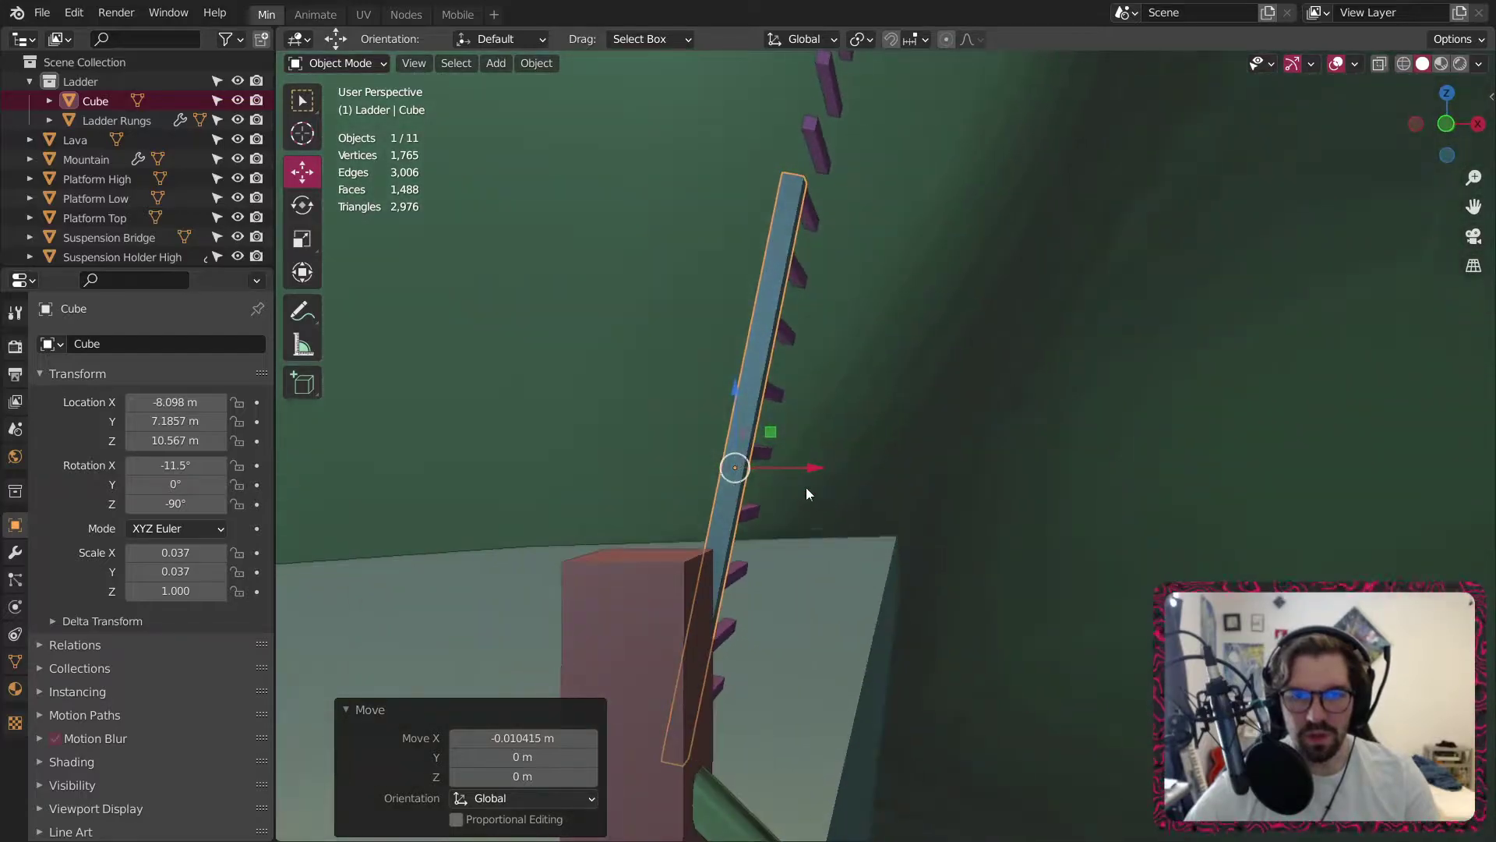
{"action": "left_click_drag", "start_coordinate": [802, 465], "coordinate": [809, 464]}
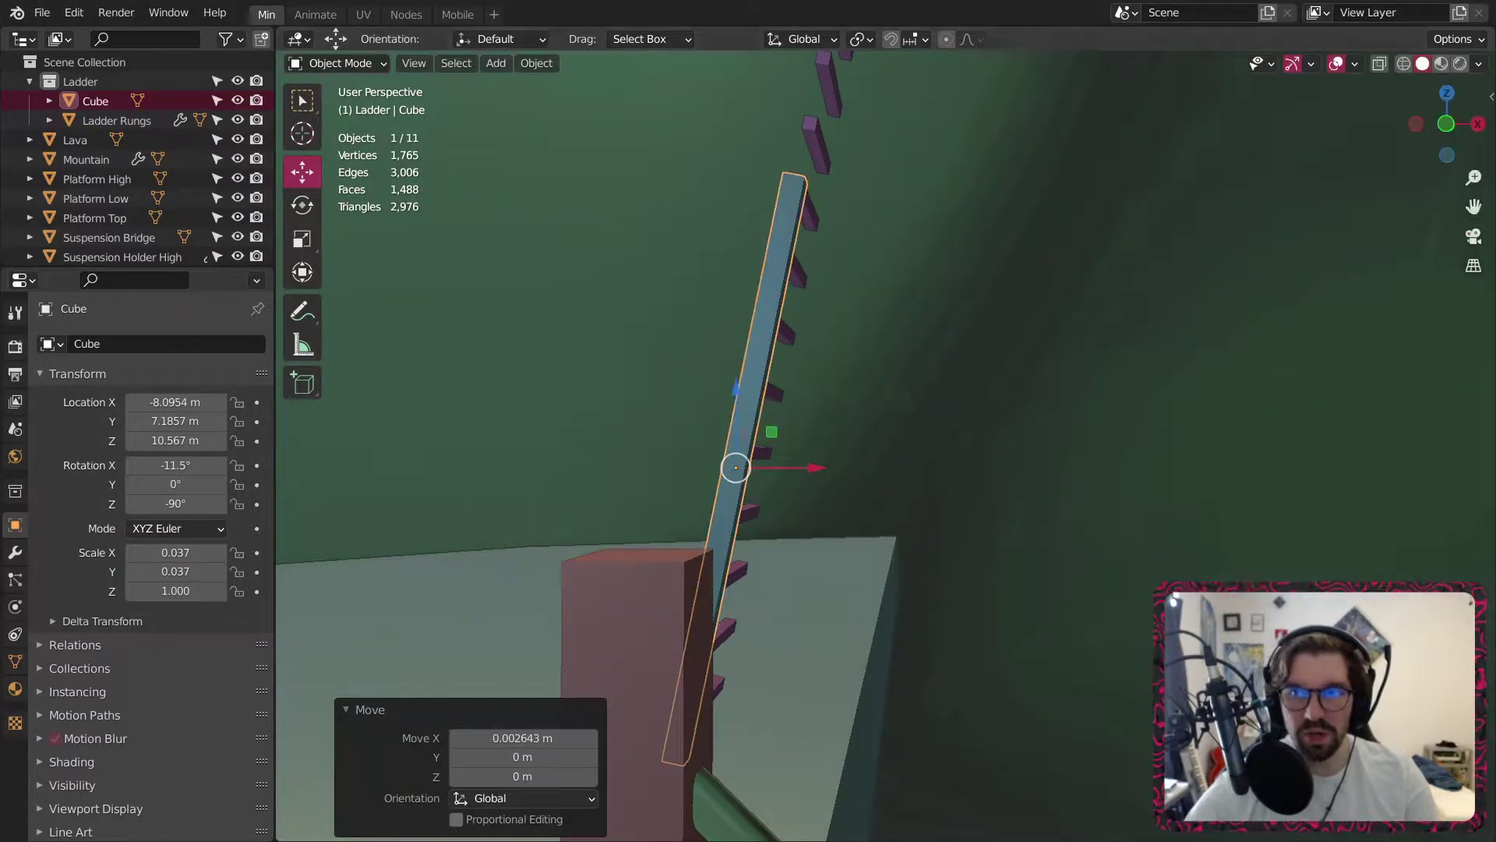
Fine-tune the rail's X location to about -8.09 m in a front orthographic wireframe view.
{"action": "left_click", "coordinate": [1447, 125]}
{"action": "scroll", "coordinate": [848, 456], "scroll_direction": "up", "scroll_amount": 10}
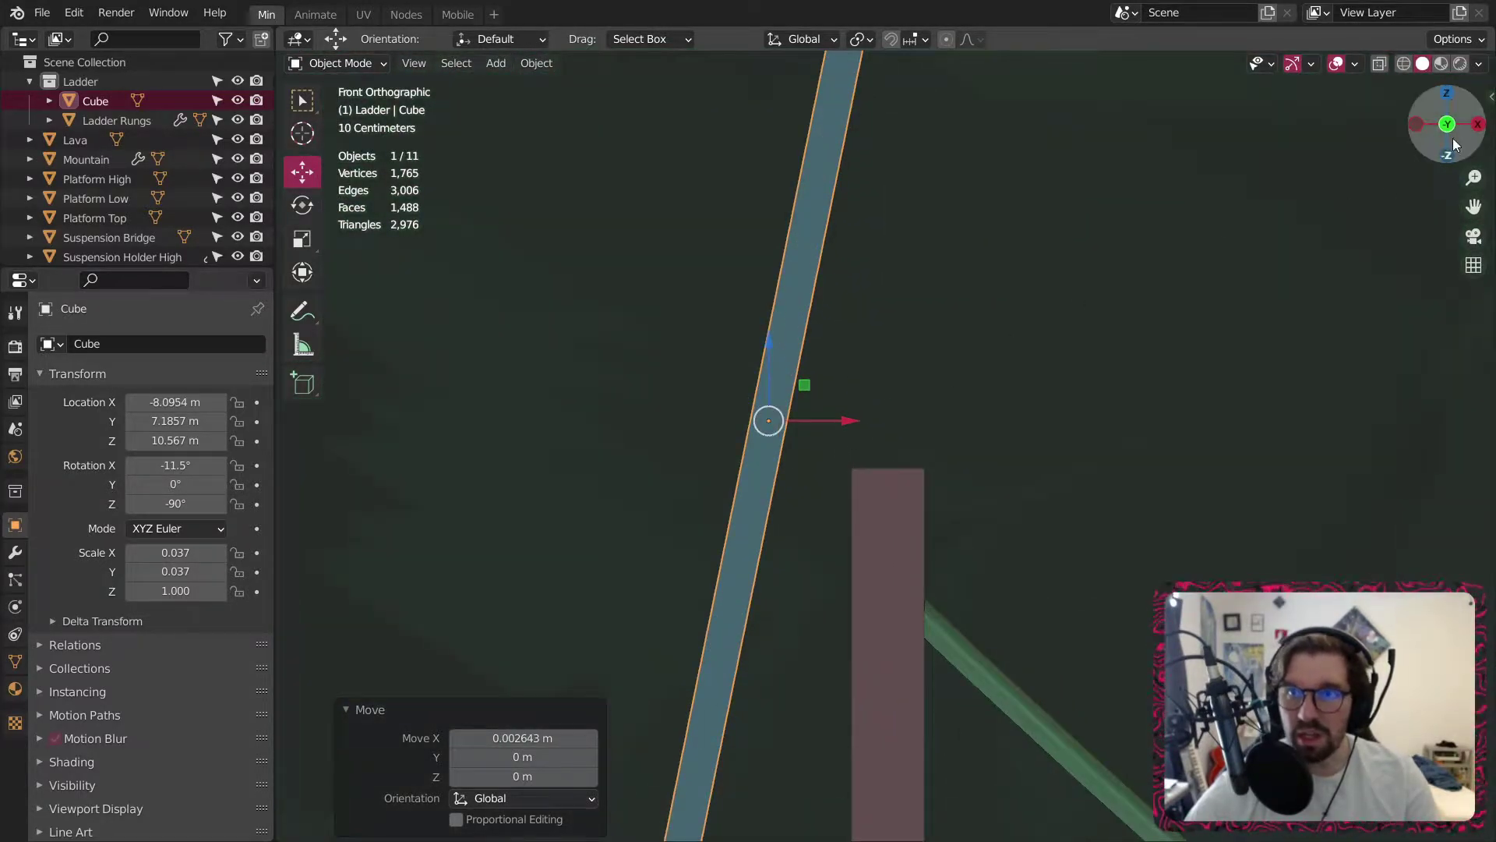
{"action": "left_click", "coordinate": [1406, 63]}
{"action": "scroll", "coordinate": [831, 471], "scroll_direction": "up", "scroll_amount": 2}
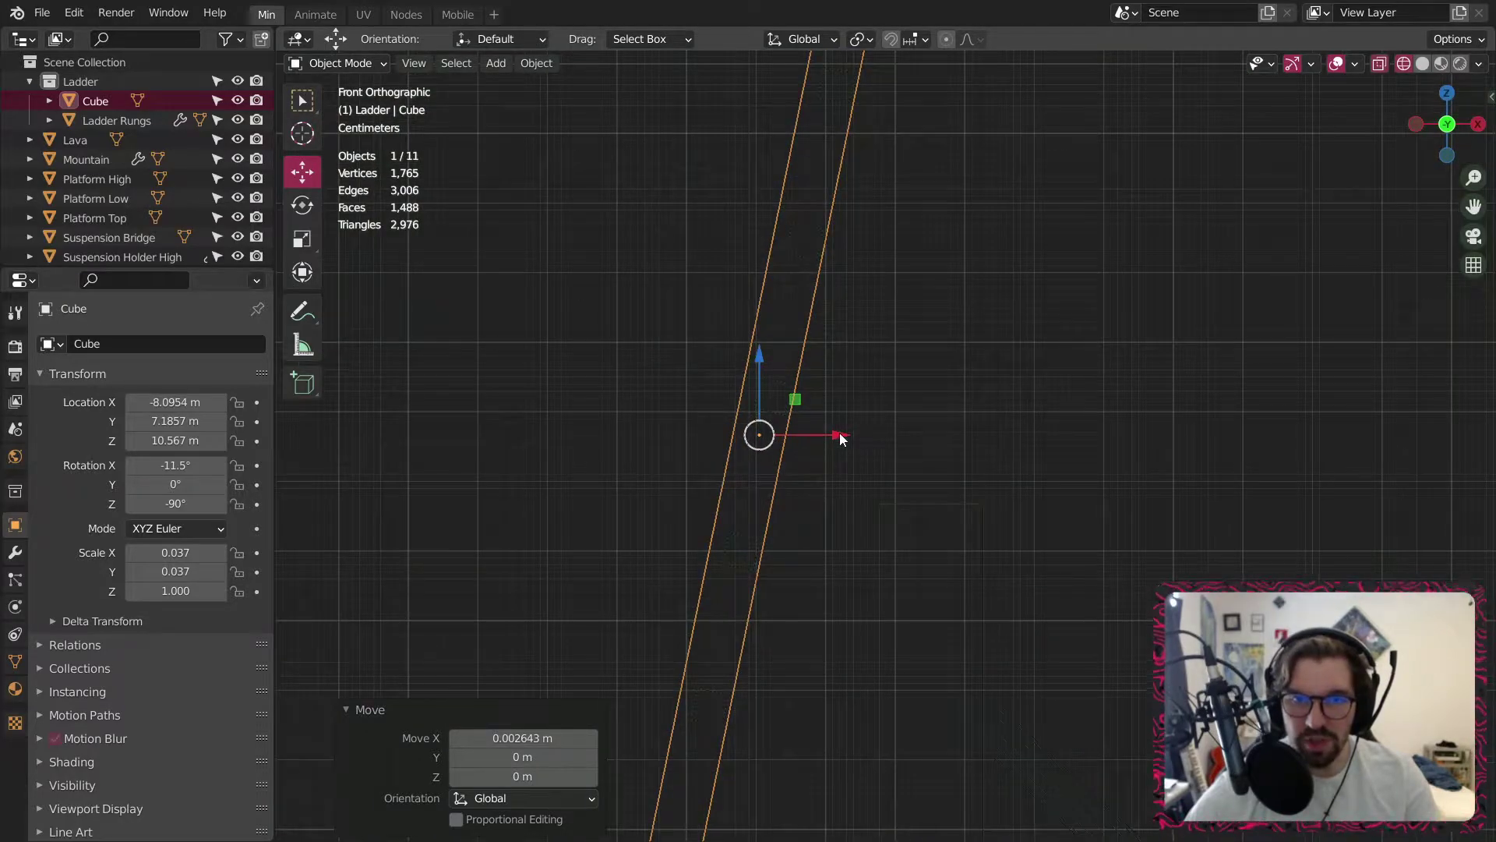
{"action": "left_click_drag", "start_coordinate": [839, 433], "coordinate": [848, 437]}
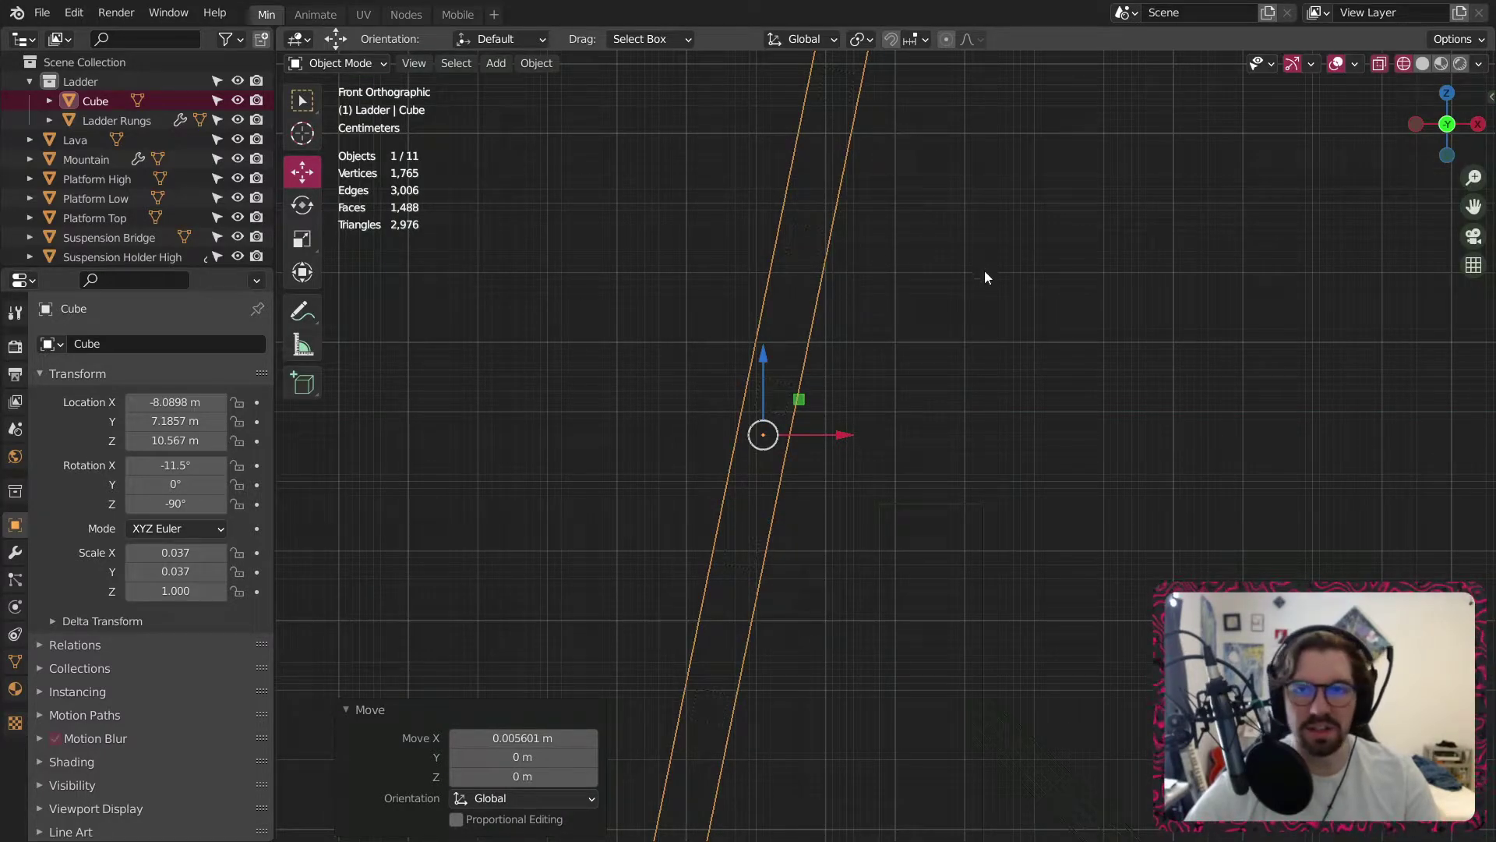
Slide the rail along Y over the rung ends, to about 7.253 m, in solid shading.
{"action": "left_click", "coordinate": [1425, 65]}
{"action": "mouse_move", "coordinate": [965, 321]}
{"action": "middle_mouse_down"}
{"action": "mouse_move", "coordinate": [846, 348]}
{"action": "mouse_move", "coordinate": [1064, 316]}
{"action": "mouse_move", "coordinate": [1173, 338]}
{"action": "mouse_move", "coordinate": [939, 395]}
{"action": "middle_mouse_up"}
{"action": "middle_click_drag", "start_coordinate": [1408, 263], "coordinate": [933, 407], "text": "shift"}
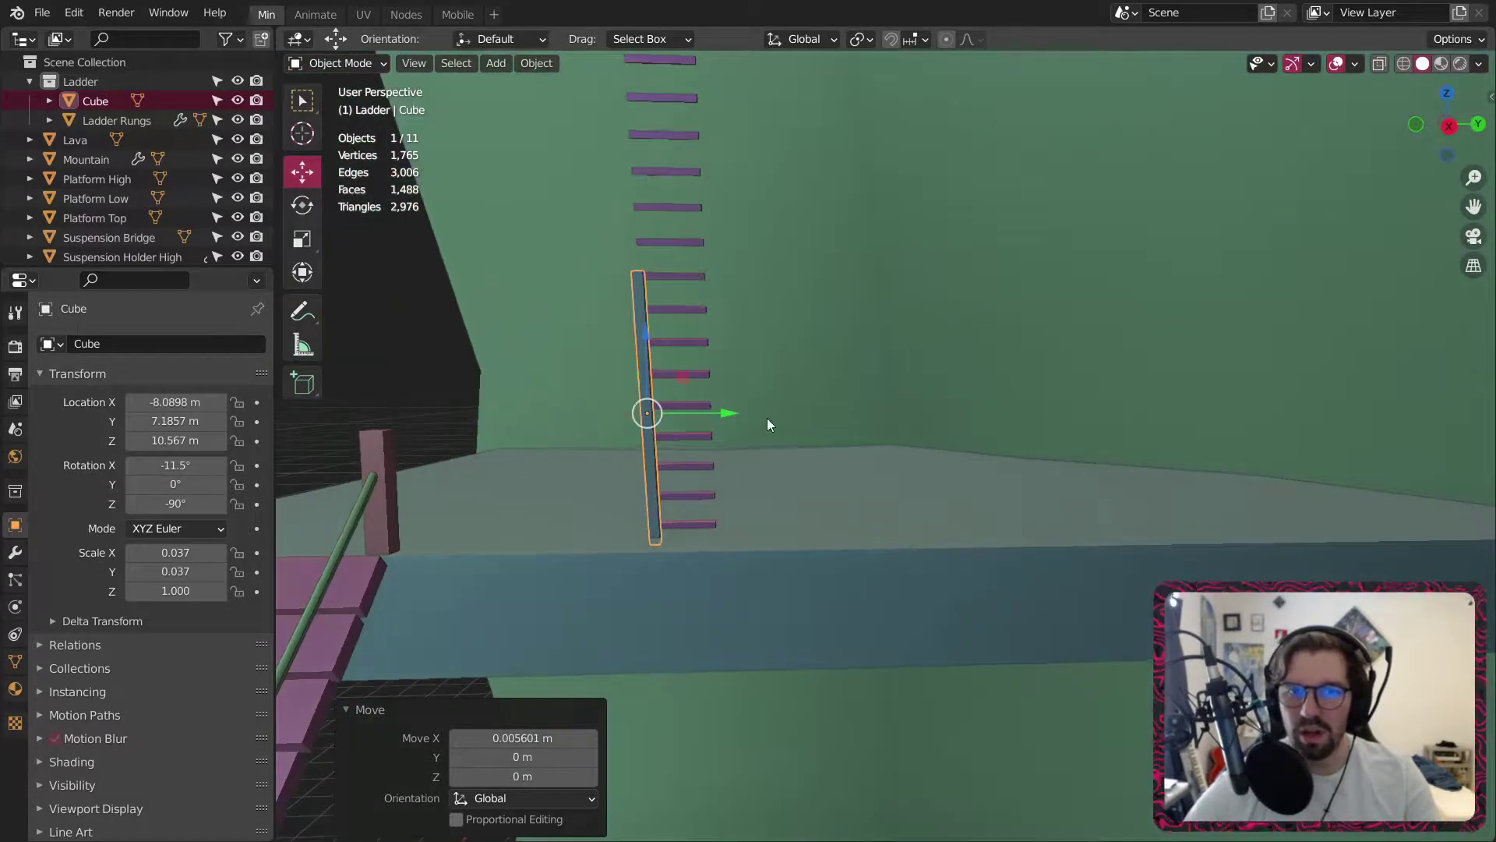
{"action": "scroll", "coordinate": [701, 401], "scroll_direction": "up", "scroll_amount": 3}
{"action": "left_click_drag", "start_coordinate": [655, 449], "coordinate": [683, 420]}
{"action": "mouse_move", "coordinate": [682, 426]}
{"action": "middle_mouse_down"}
{"action": "mouse_move", "coordinate": [895, 417]}
{"action": "mouse_move", "coordinate": [865, 448]}
{"action": "mouse_move", "coordinate": [696, 444]}
{"action": "middle_mouse_up"}
{"action": "left_click_drag", "start_coordinate": [695, 439], "coordinate": [698, 442]}
{"action": "middle_click_drag", "start_coordinate": [594, 315], "coordinate": [748, 306]}
{"action": "scroll", "coordinate": [766, 362], "scroll_direction": "up", "scroll_amount": 10}
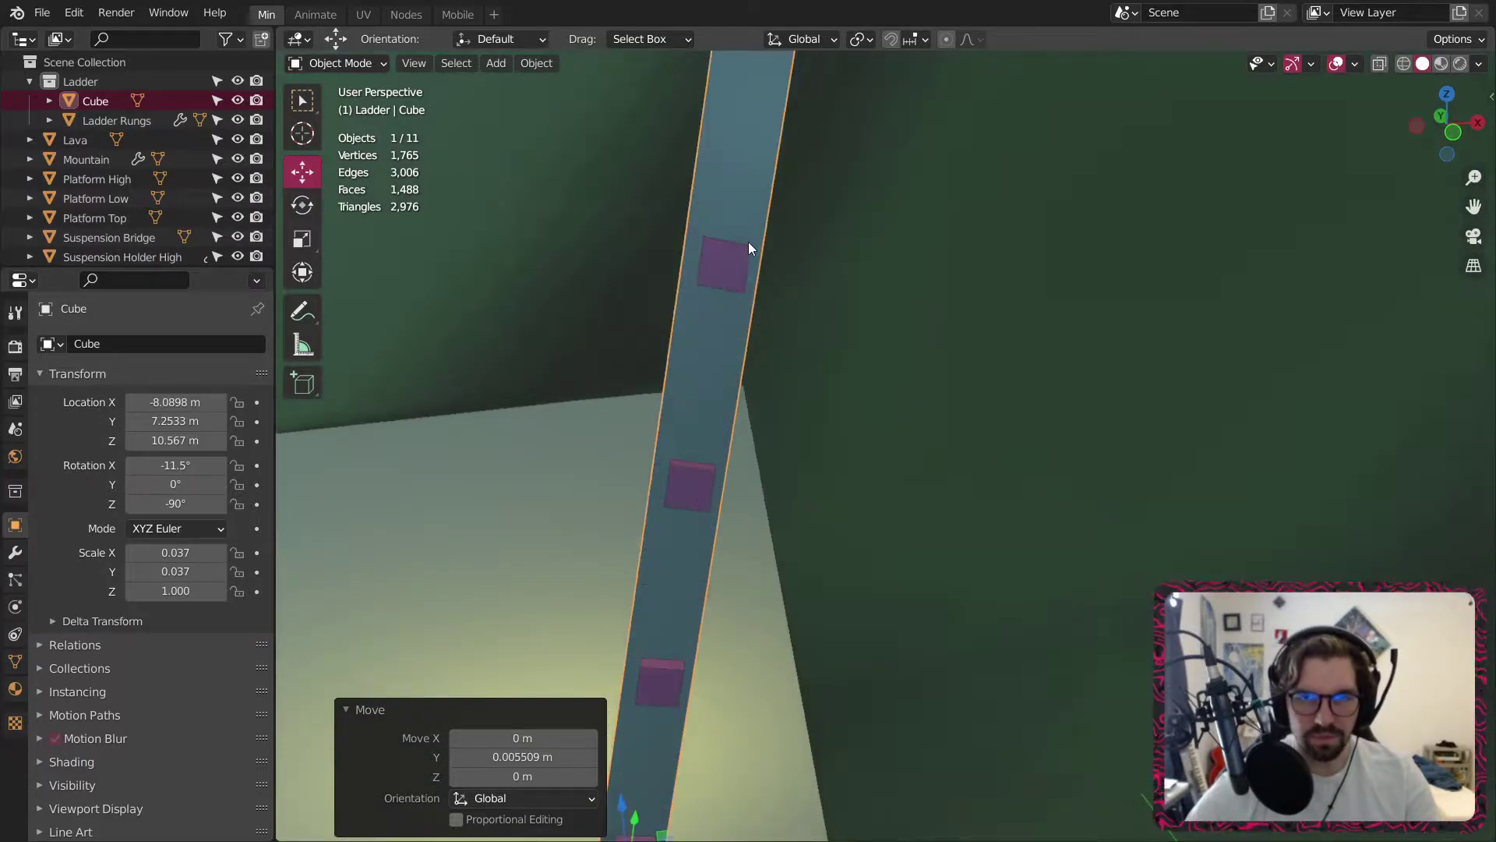
{"action": "scroll", "coordinate": [772, 248], "scroll_direction": "down", "scroll_amount": 5}
{"action": "middle_click_drag", "start_coordinate": [759, 219], "coordinate": [731, 278]}
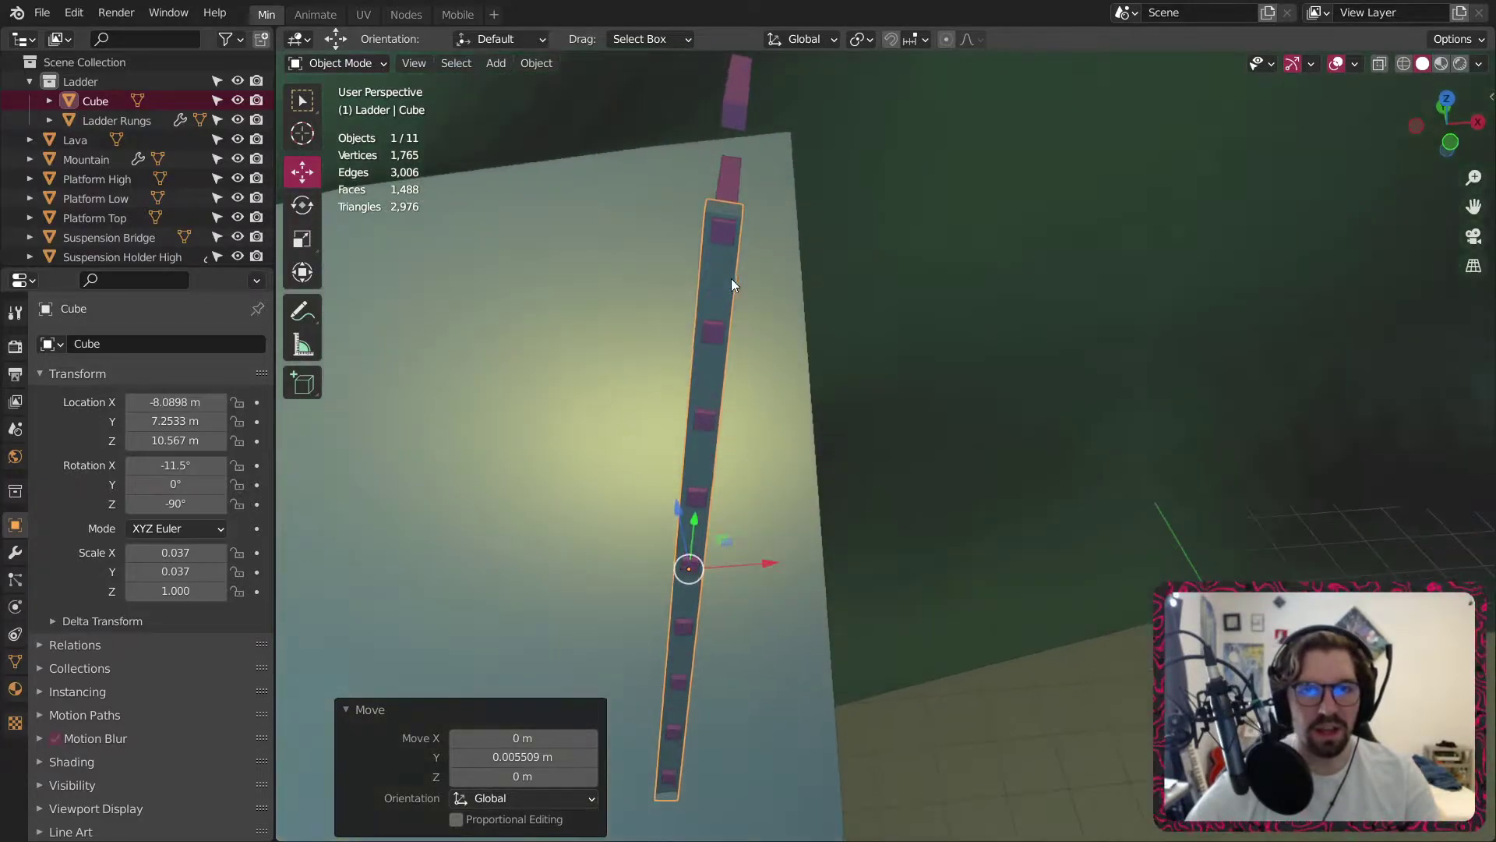
Set Edit Mode to face selection for the rail, return to Object Mode and apply the rail's scale.
{"action": "left_click", "coordinate": [337, 65]}
{"action": "left_click", "coordinate": [343, 105]}
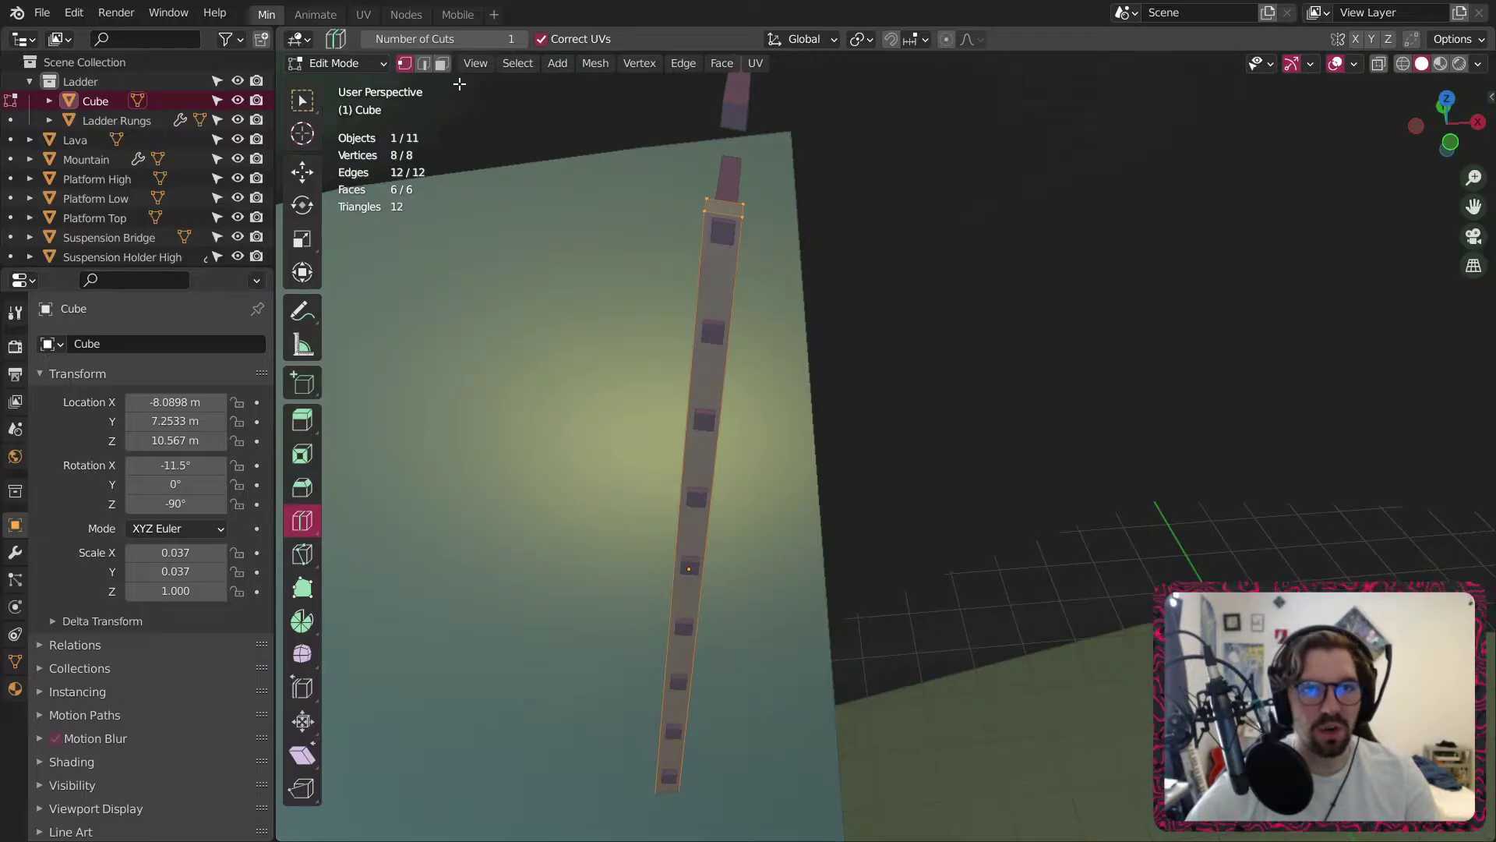
{"action": "left_click", "coordinate": [441, 63]}
{"action": "key", "text": "w"}
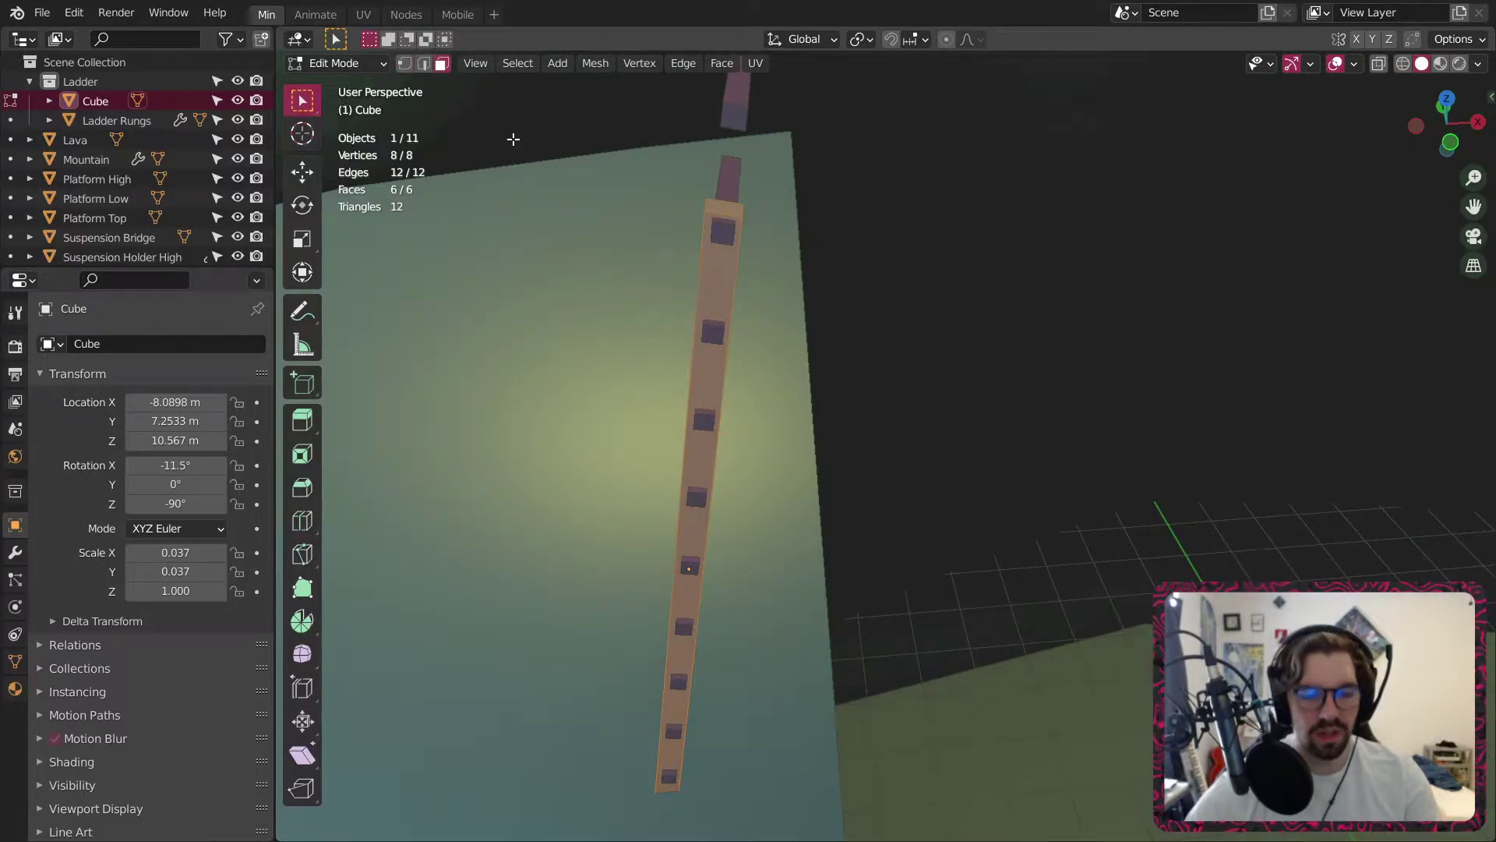
{"action": "left_click", "coordinate": [360, 67]}
{"action": "left_click", "coordinate": [355, 66]}
{"action": "key", "text": "ctrl+a"}
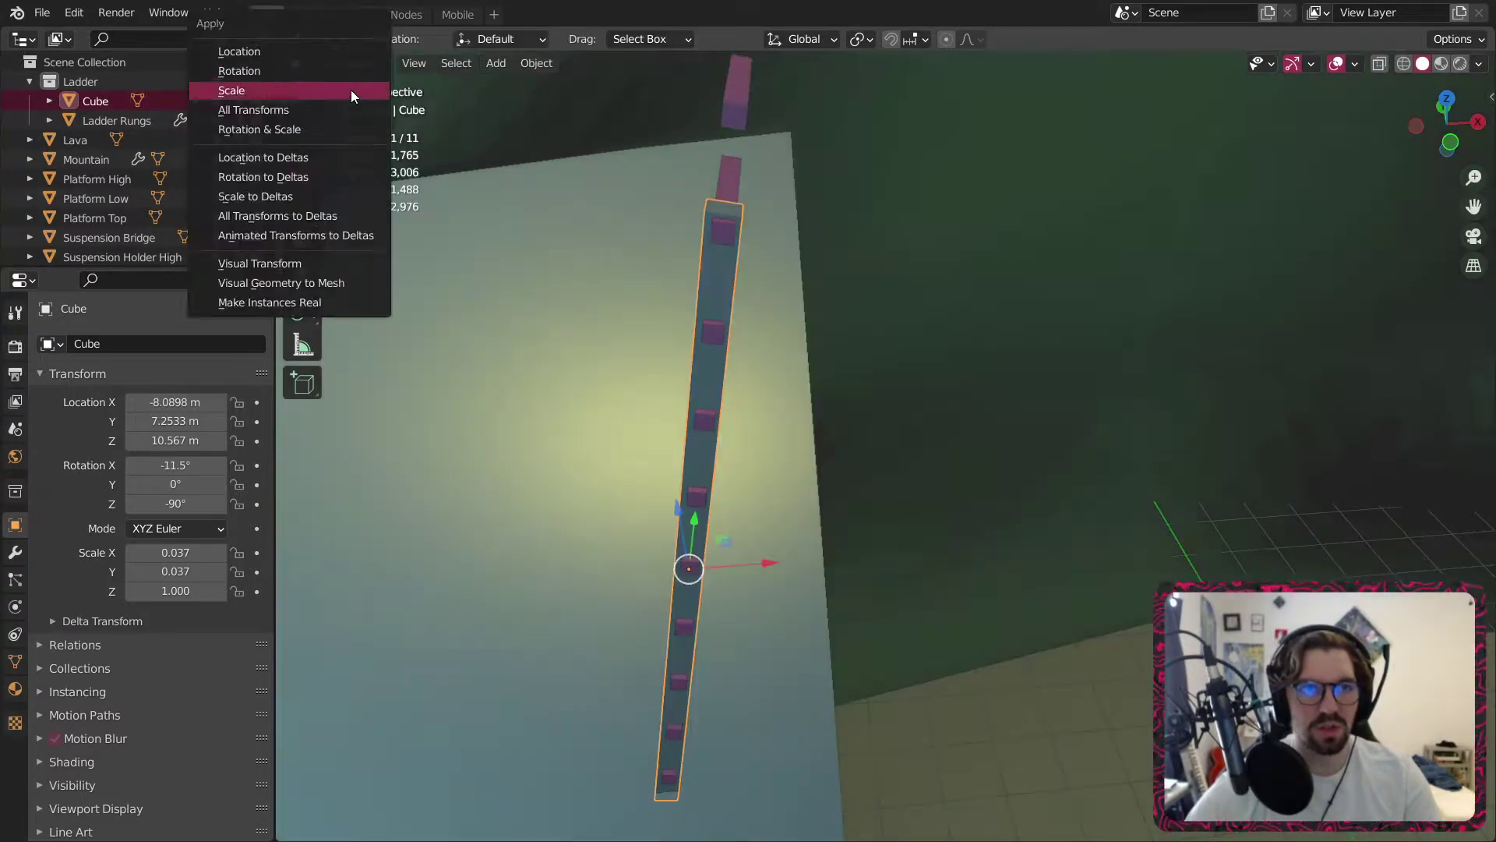
{"action": "left_click", "coordinate": [339, 95]}
Extrude the rail's upper end face along its normals up toward the purple platform.
{"action": "left_click", "coordinate": [326, 65]}
{"action": "left_click", "coordinate": [333, 86]}
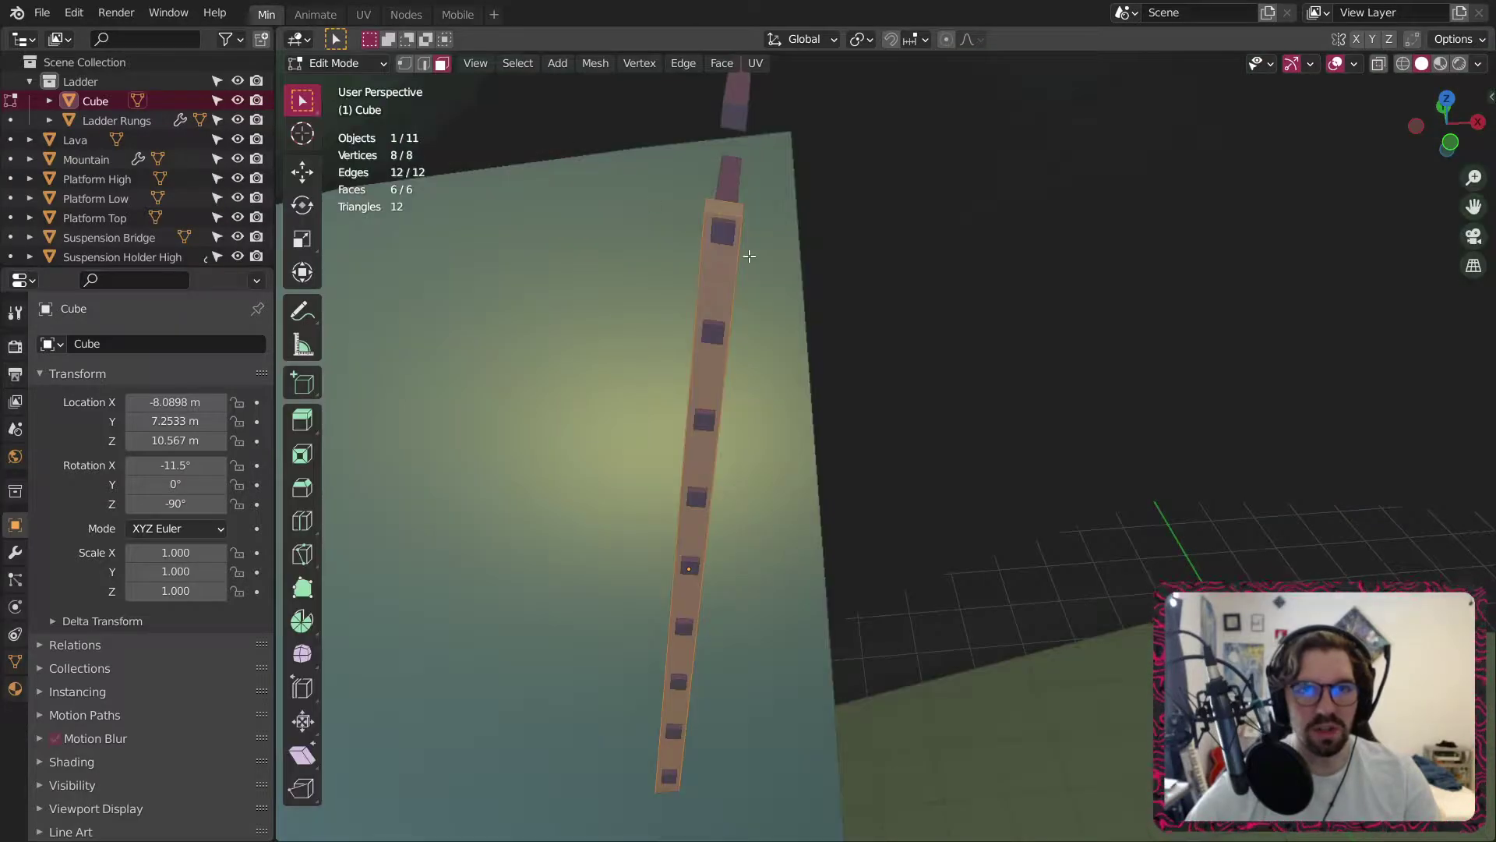
{"action": "left_click", "coordinate": [712, 210]}
{"action": "scroll", "coordinate": [729, 226], "scroll_direction": "down", "scroll_amount": 6}
{"action": "middle_click_drag", "start_coordinate": [732, 227], "coordinate": [762, 401], "text": "shift"}
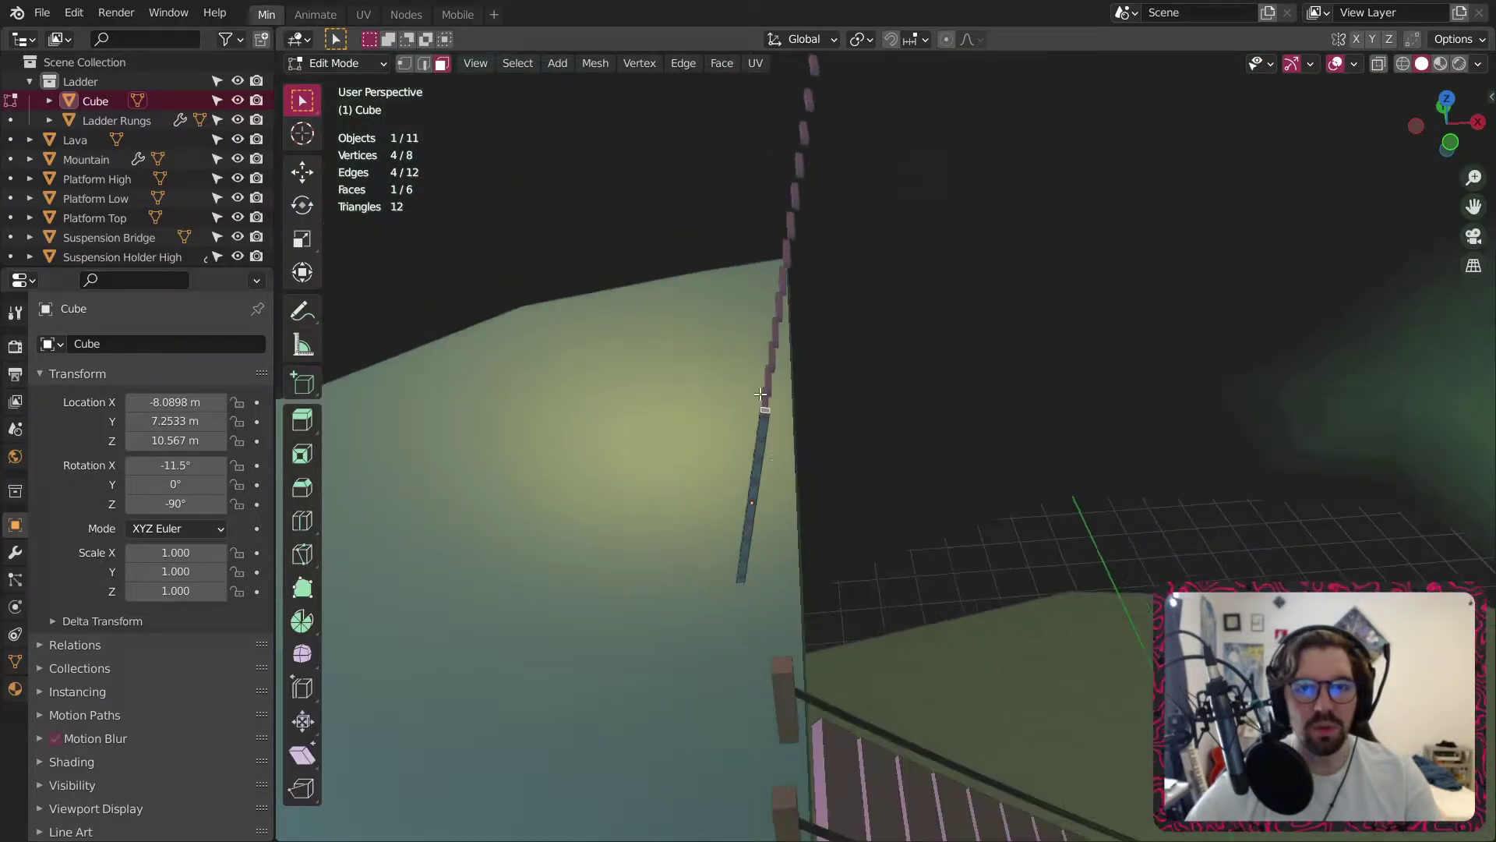
{"action": "right_click", "coordinate": [771, 413]}
{"action": "mouse_move", "coordinate": [771, 415]}
{"action": "left_click", "coordinate": [724, 161]}
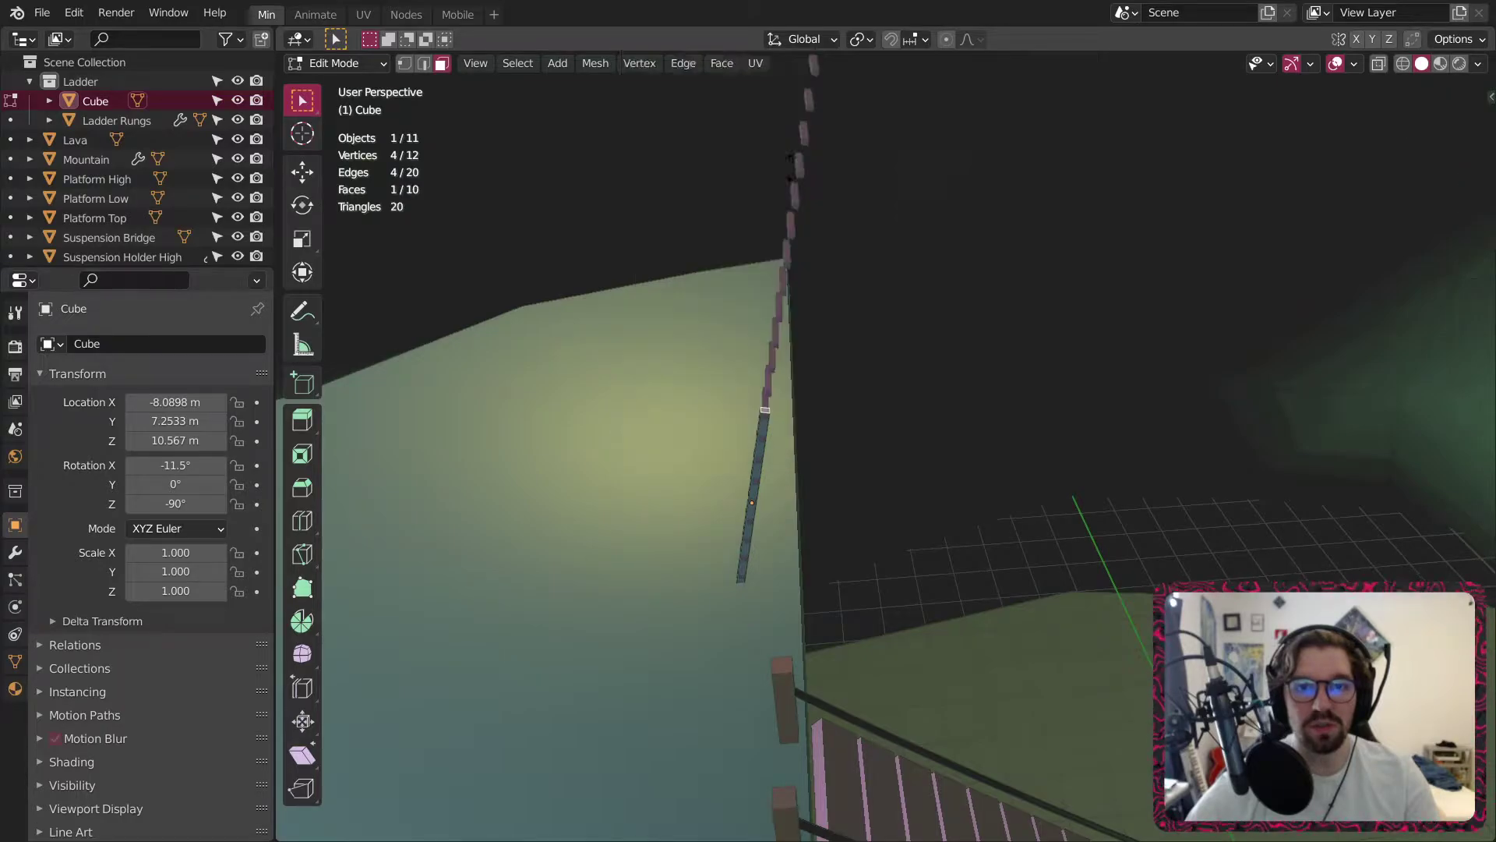
{"action": "left_click", "coordinate": [1015, 117], "text": "ctrl"}
Set the extrusion offset to about 12.7 m so the rail ends at the purple platform.
{"action": "scroll", "coordinate": [1016, 117], "scroll_direction": "down", "scroll_amount": 3}
{"action": "middle_click_drag", "start_coordinate": [1015, 116], "coordinate": [784, 504], "text": "shift"}
{"action": "scroll", "coordinate": [748, 234], "scroll_direction": "up", "scroll_amount": 2}
{"action": "scroll", "coordinate": [782, 179], "scroll_direction": "up", "scroll_amount": 5}
{"action": "middle_click_drag", "start_coordinate": [788, 175], "coordinate": [768, 316]}
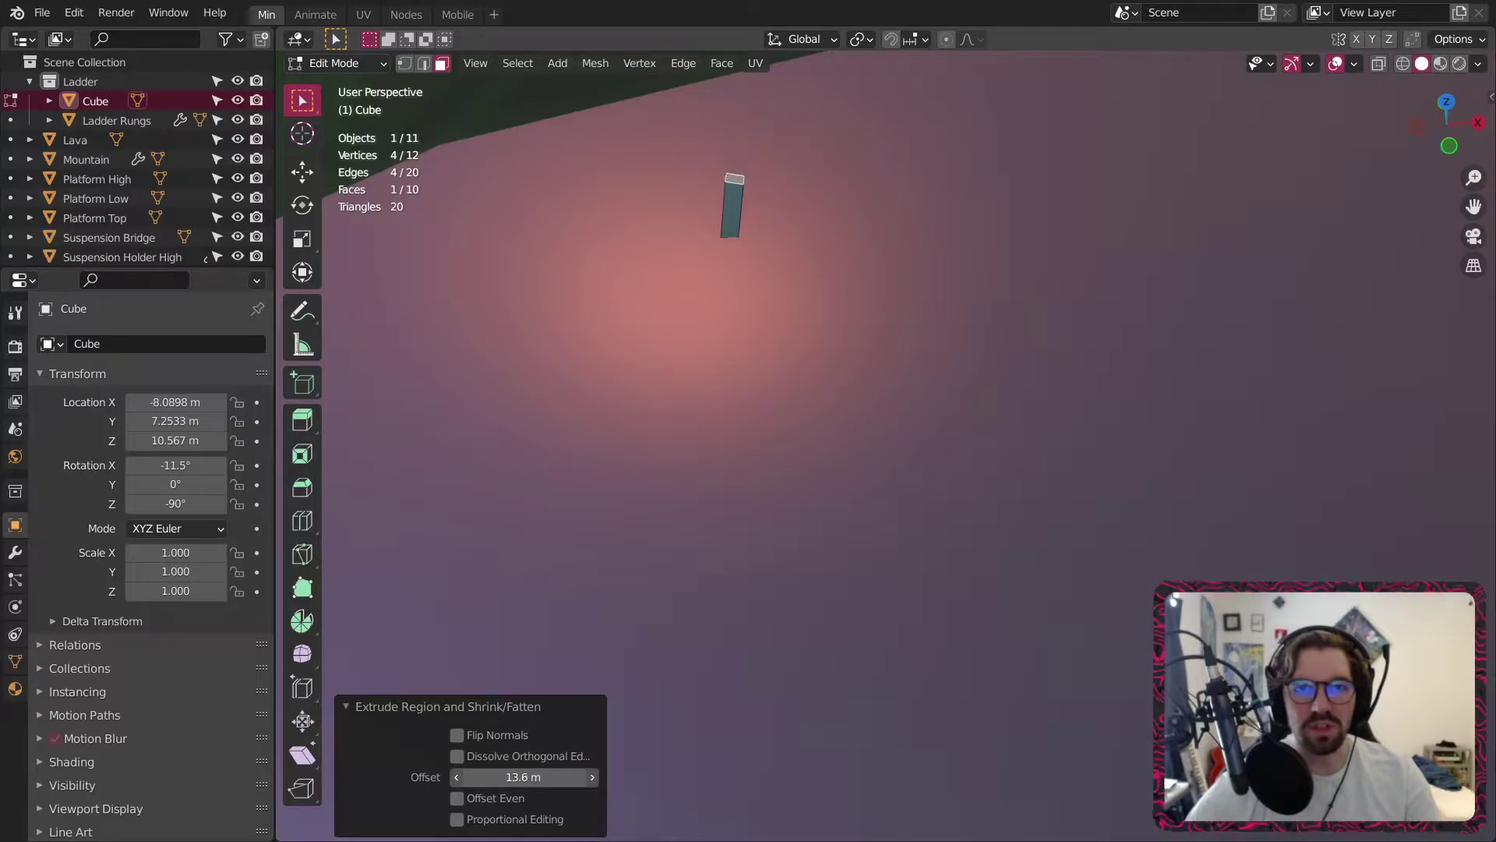
{"action": "middle_click_drag", "start_coordinate": [768, 618], "coordinate": [772, 516]}
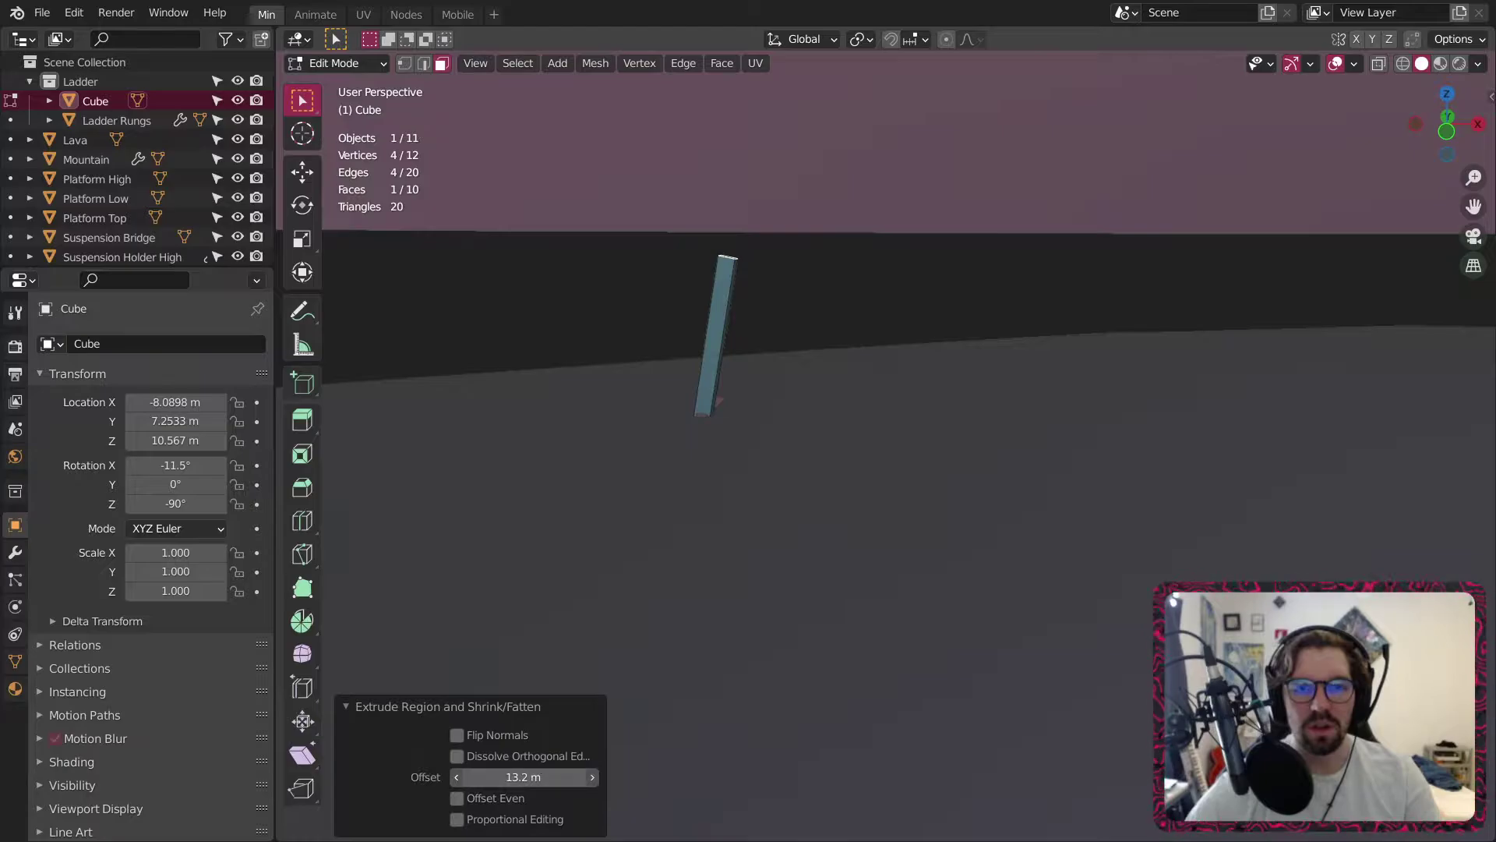
{"action": "left_click_drag", "start_coordinate": [523, 777], "coordinate": [508, 777]}
{"action": "scroll", "coordinate": [782, 601], "scroll_direction": "down", "scroll_amount": 3}
{"action": "middle_click_drag", "start_coordinate": [781, 601], "coordinate": [811, 427], "text": "shift"}
{"action": "scroll", "coordinate": [811, 428], "scroll_direction": "down", "scroll_amount": 5}
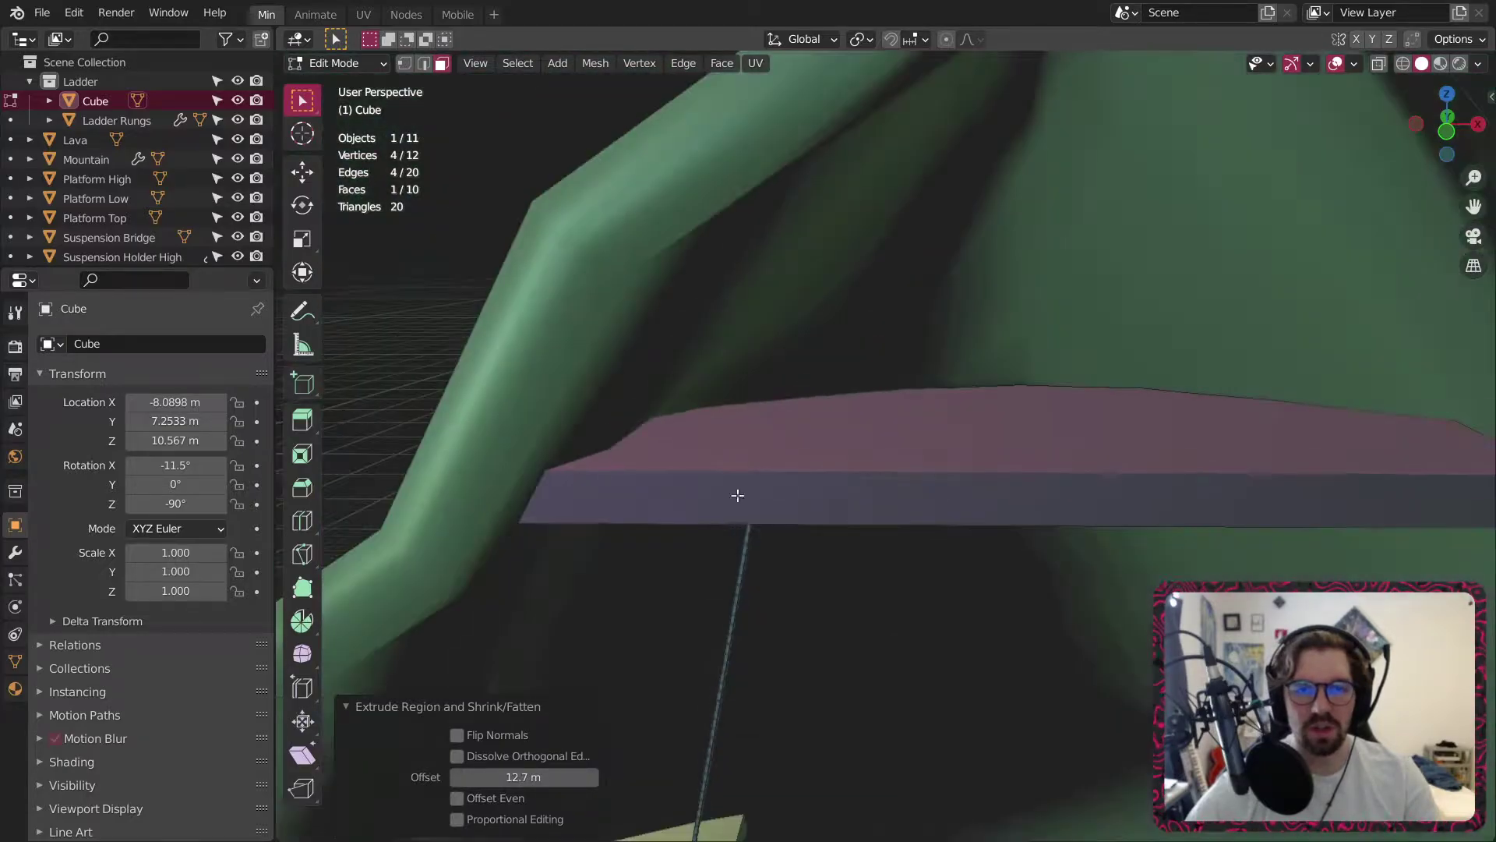
Dissolve the edge loop where the rail's extrusion starts and return to Object Mode.
{"action": "middle_click_drag", "start_coordinate": [678, 732], "coordinate": [720, 568], "text": "shift"}
{"action": "scroll", "coordinate": [720, 569], "scroll_direction": "up", "scroll_amount": 6}
{"action": "middle_click_drag", "start_coordinate": [972, 688], "coordinate": [908, 613], "text": "shift"}
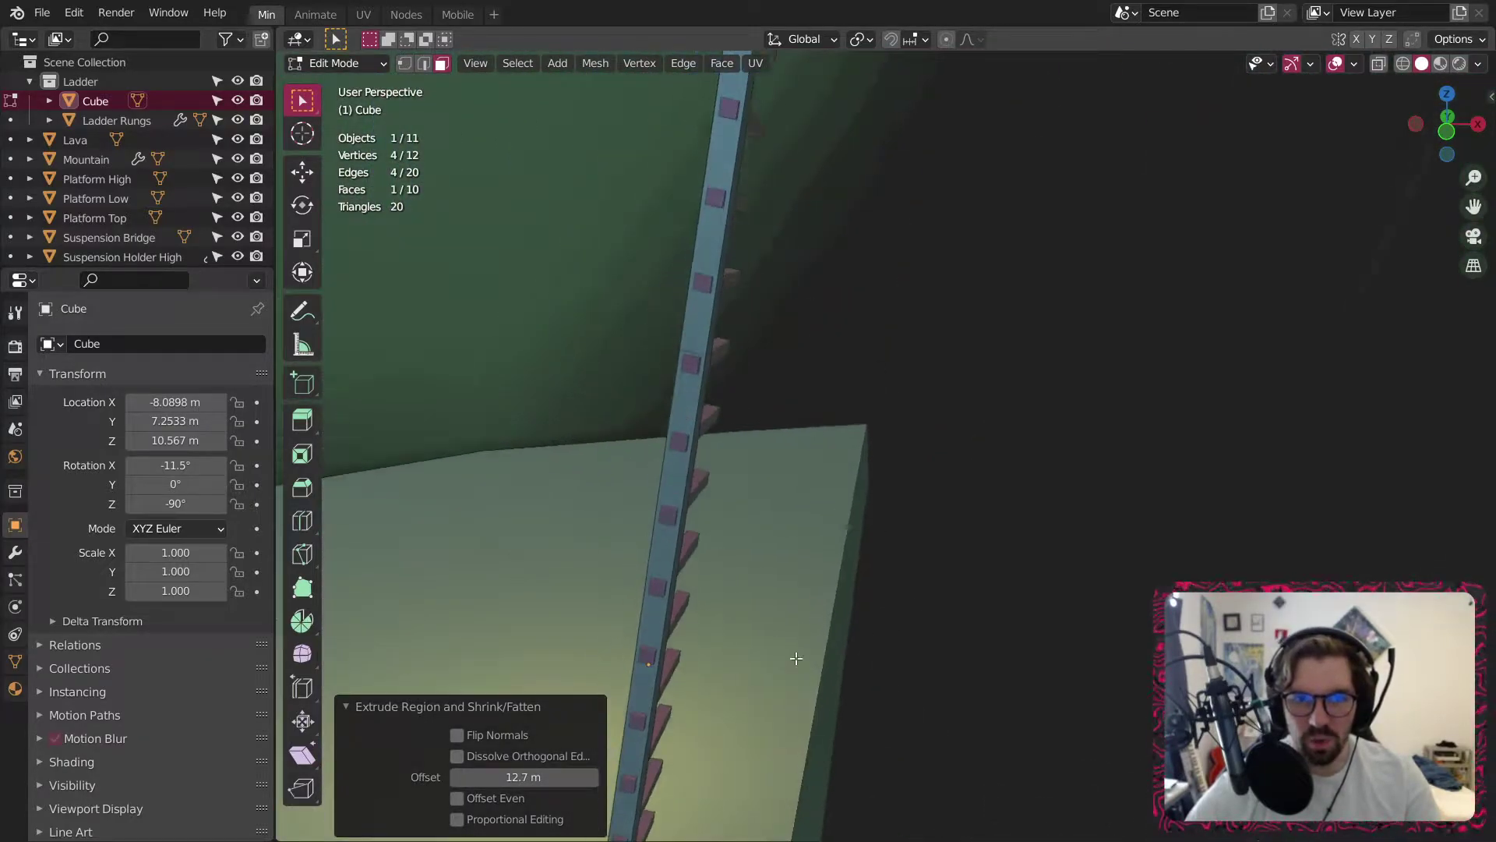
{"action": "middle_click_drag", "start_coordinate": [716, 685], "coordinate": [776, 585], "text": "shift"}
{"action": "middle_click_drag", "start_coordinate": [806, 320], "coordinate": [764, 389], "text": "shift"}
{"action": "middle_click_drag", "start_coordinate": [842, 208], "coordinate": [794, 62], "text": "ctrl"}
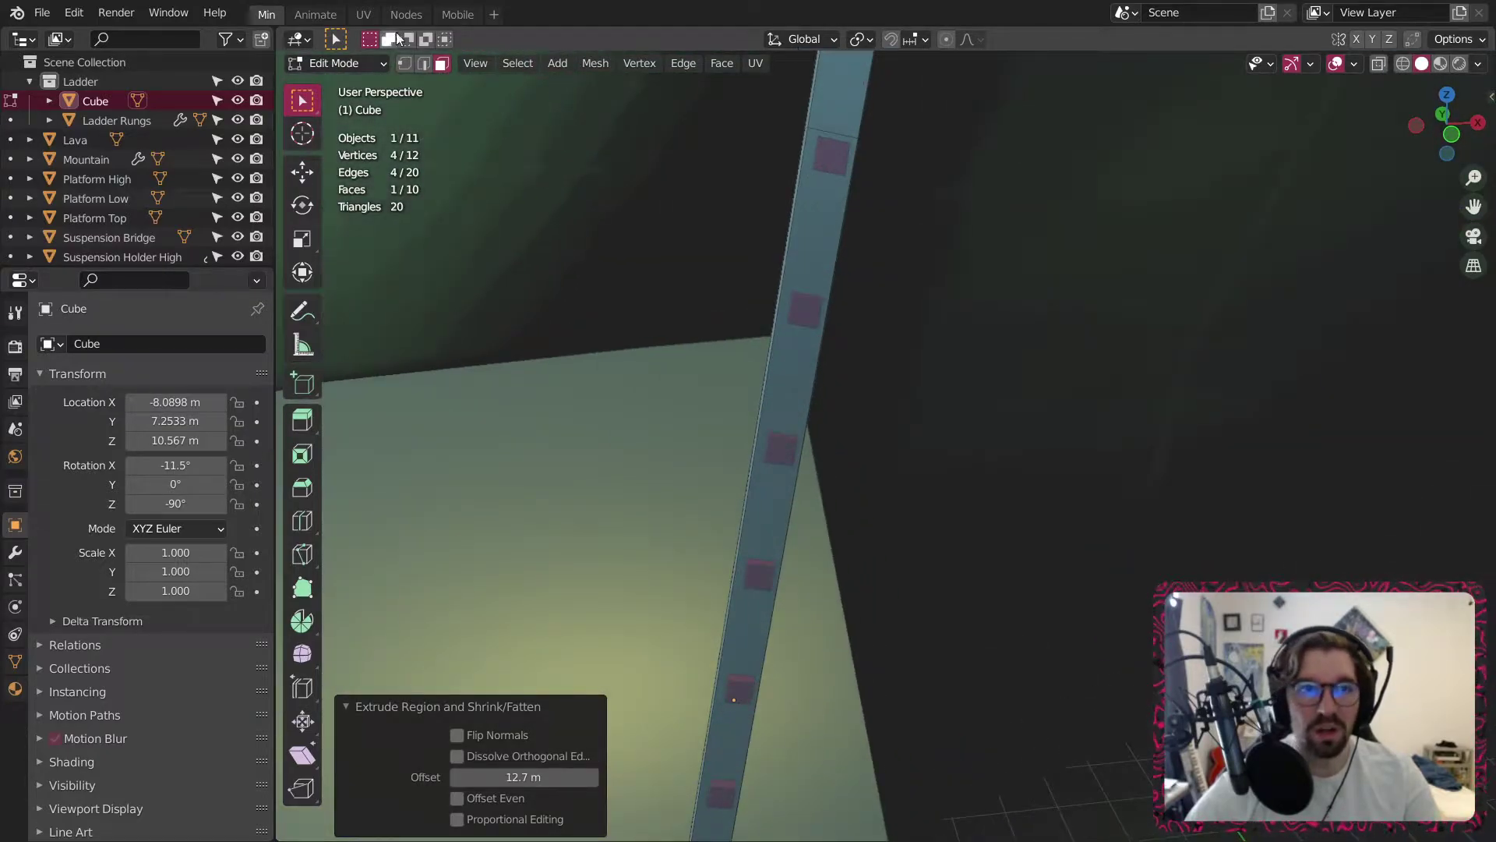
{"action": "left_click", "coordinate": [423, 64]}
{"action": "scroll", "coordinate": [869, 127], "scroll_direction": "up", "scroll_amount": 2}
{"action": "left_click", "coordinate": [837, 144], "text": "alt"}
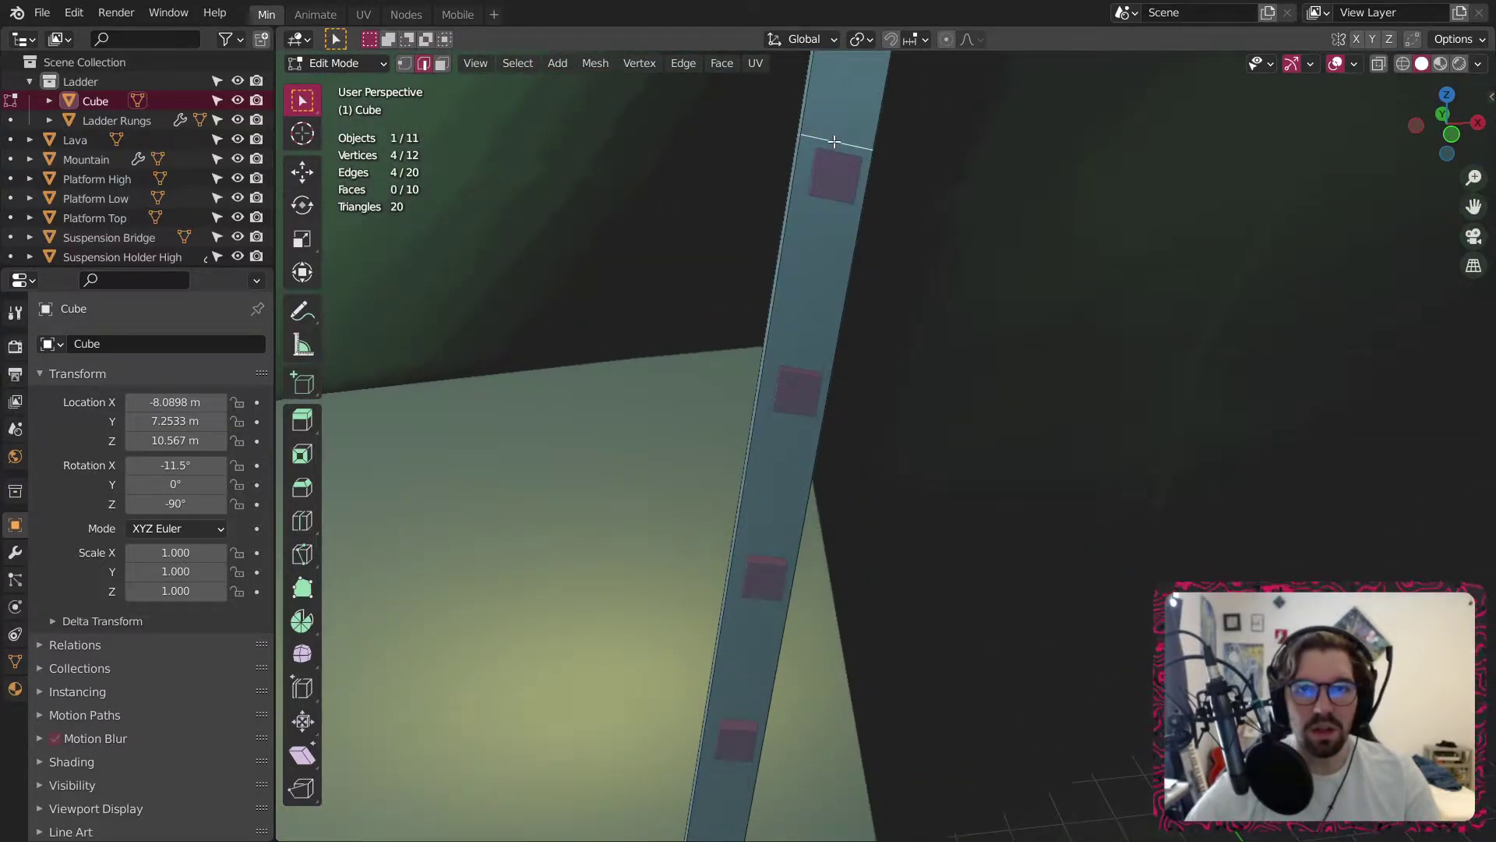
{"action": "right_click", "coordinate": [834, 143]}
{"action": "left_click", "coordinate": [741, 715]}
{"action": "scroll", "coordinate": [829, 501], "scroll_direction": "down", "scroll_amount": 5}
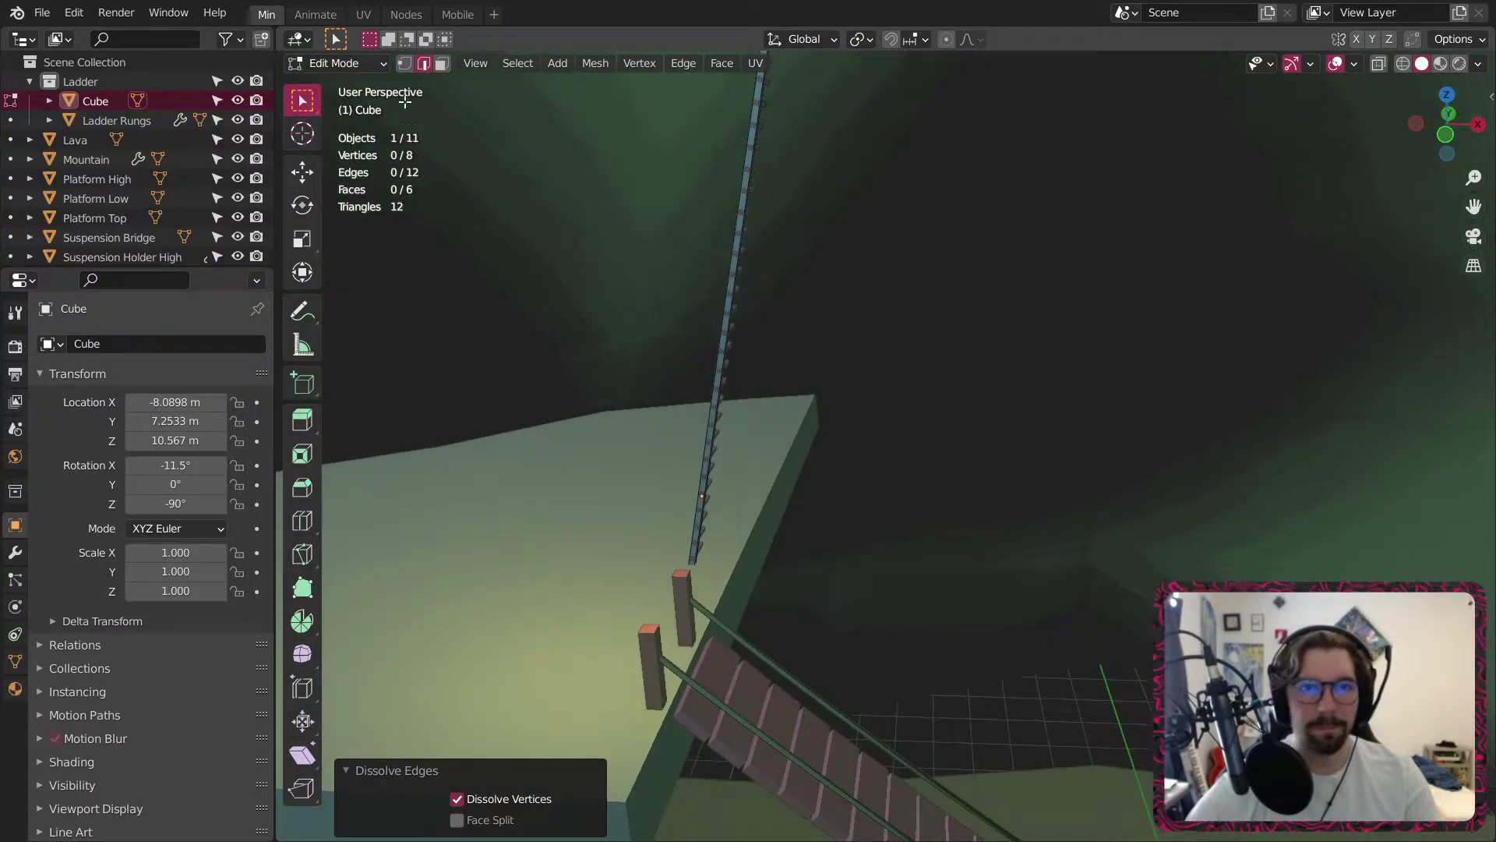
{"action": "left_click", "coordinate": [343, 63]}
{"action": "left_click", "coordinate": [360, 83]}
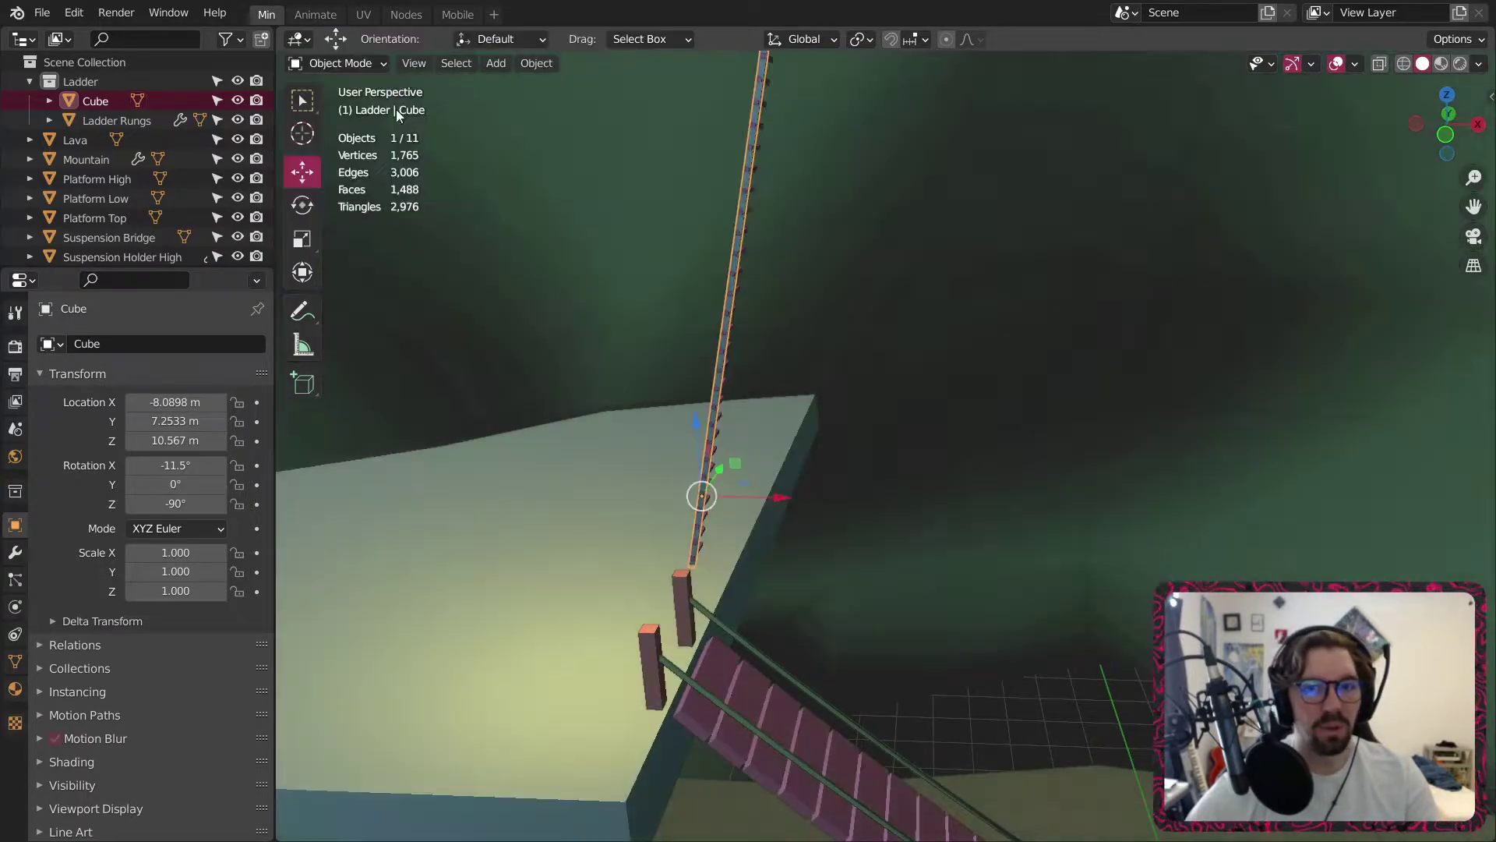
Add a Mirror modifier to the rail on the X axis with Ladder Rungs as the mirror object.
{"action": "scroll", "coordinate": [765, 388], "scroll_direction": "up", "scroll_amount": 3}
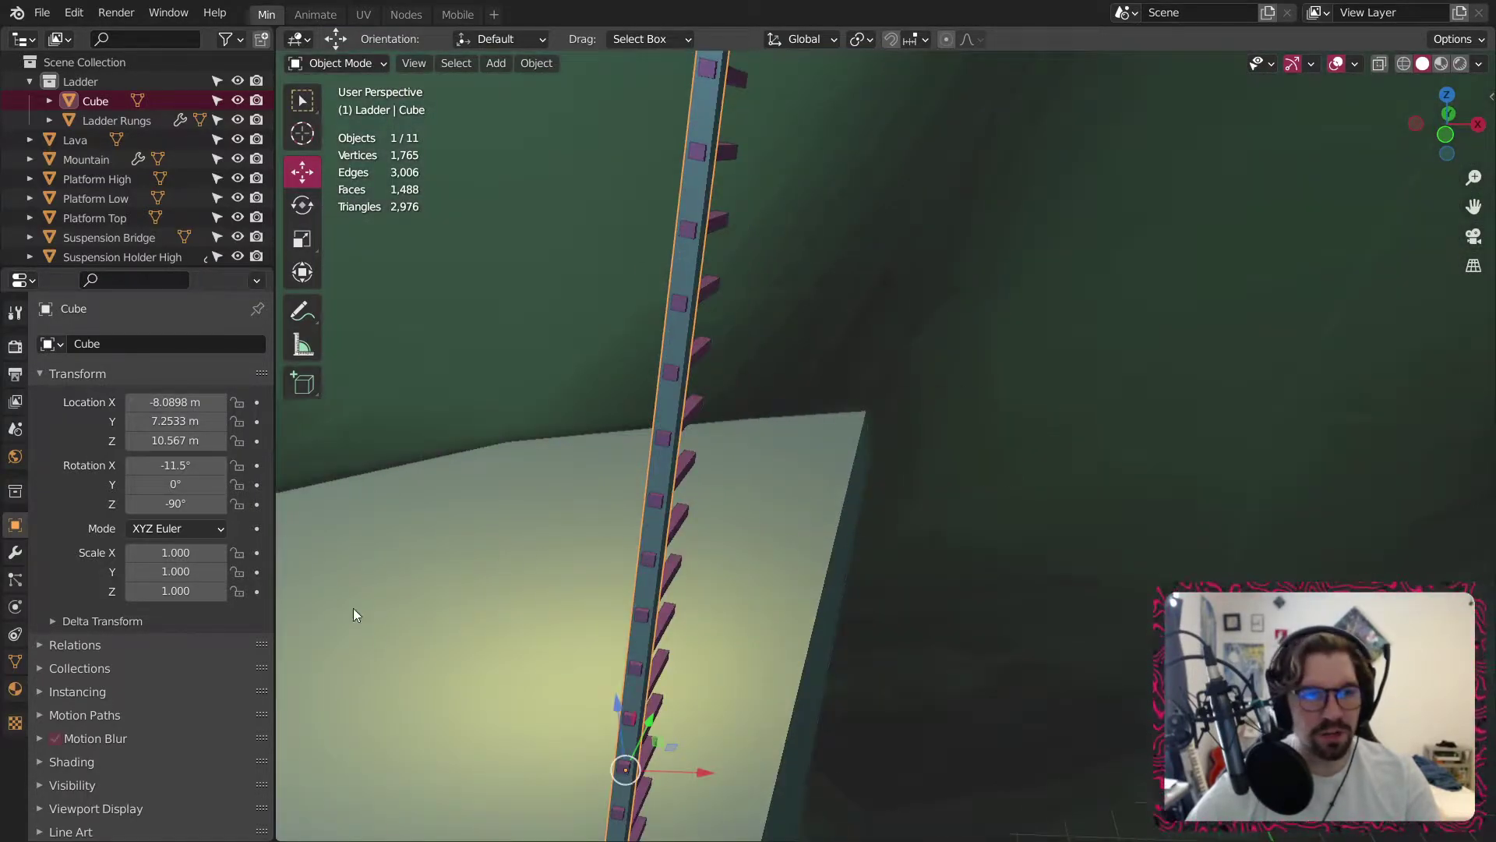
{"action": "left_click", "coordinate": [15, 552]}
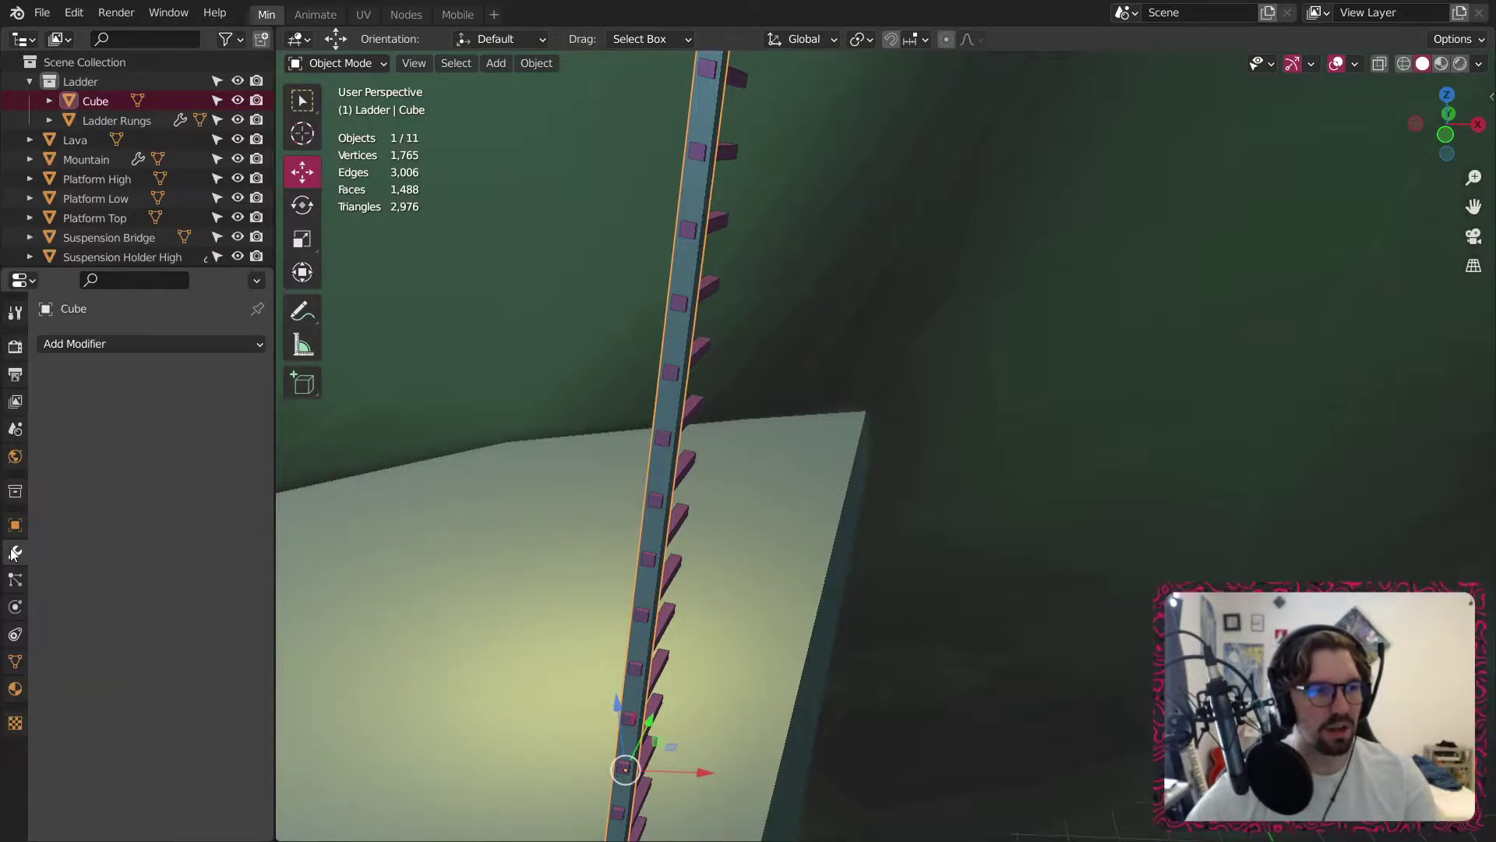
{"action": "left_click", "coordinate": [144, 350]}
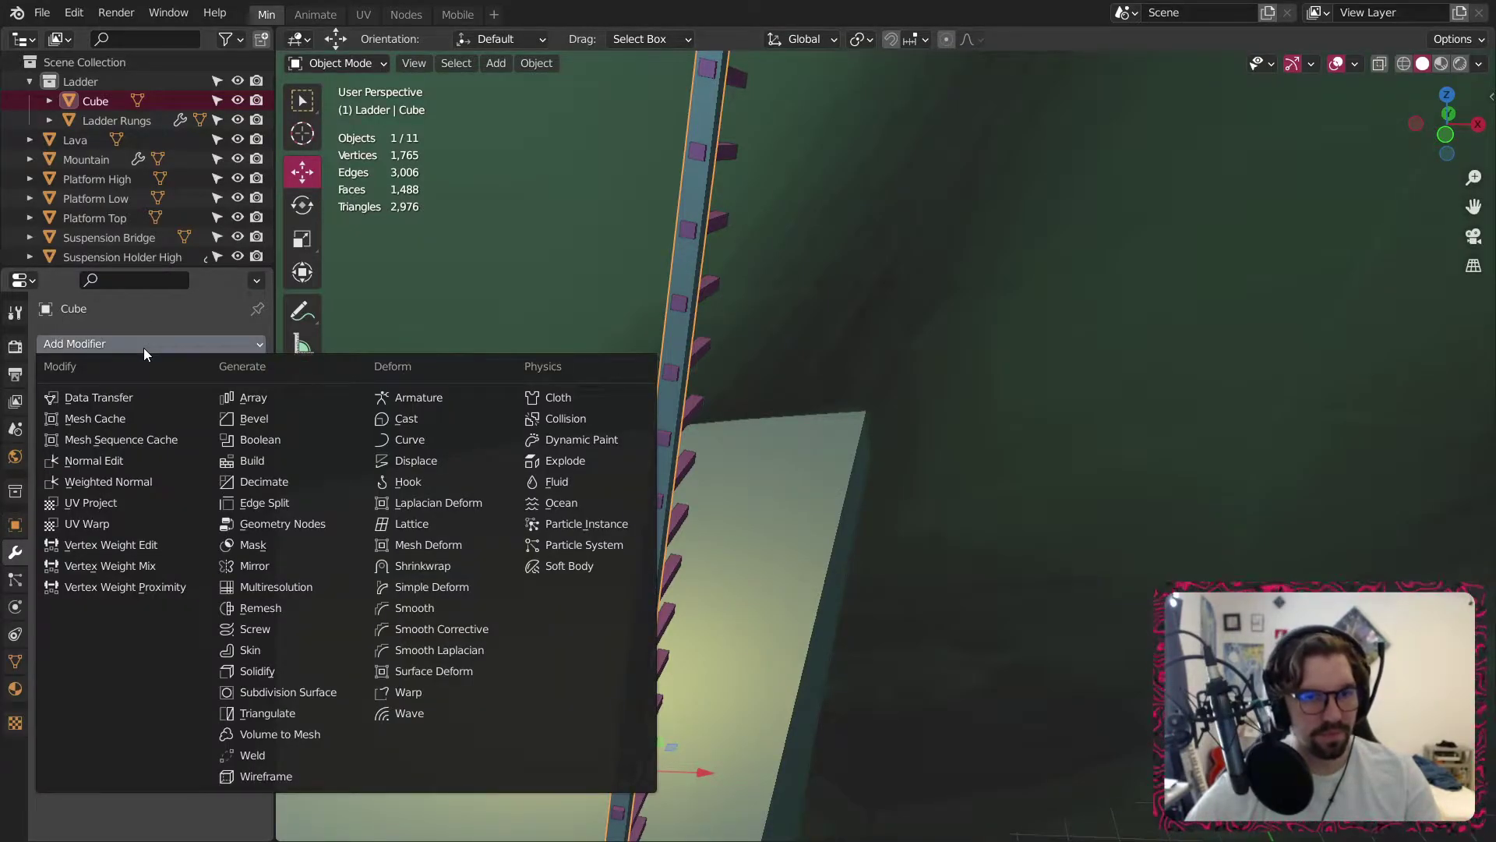
{"action": "left_click", "coordinate": [257, 568]}
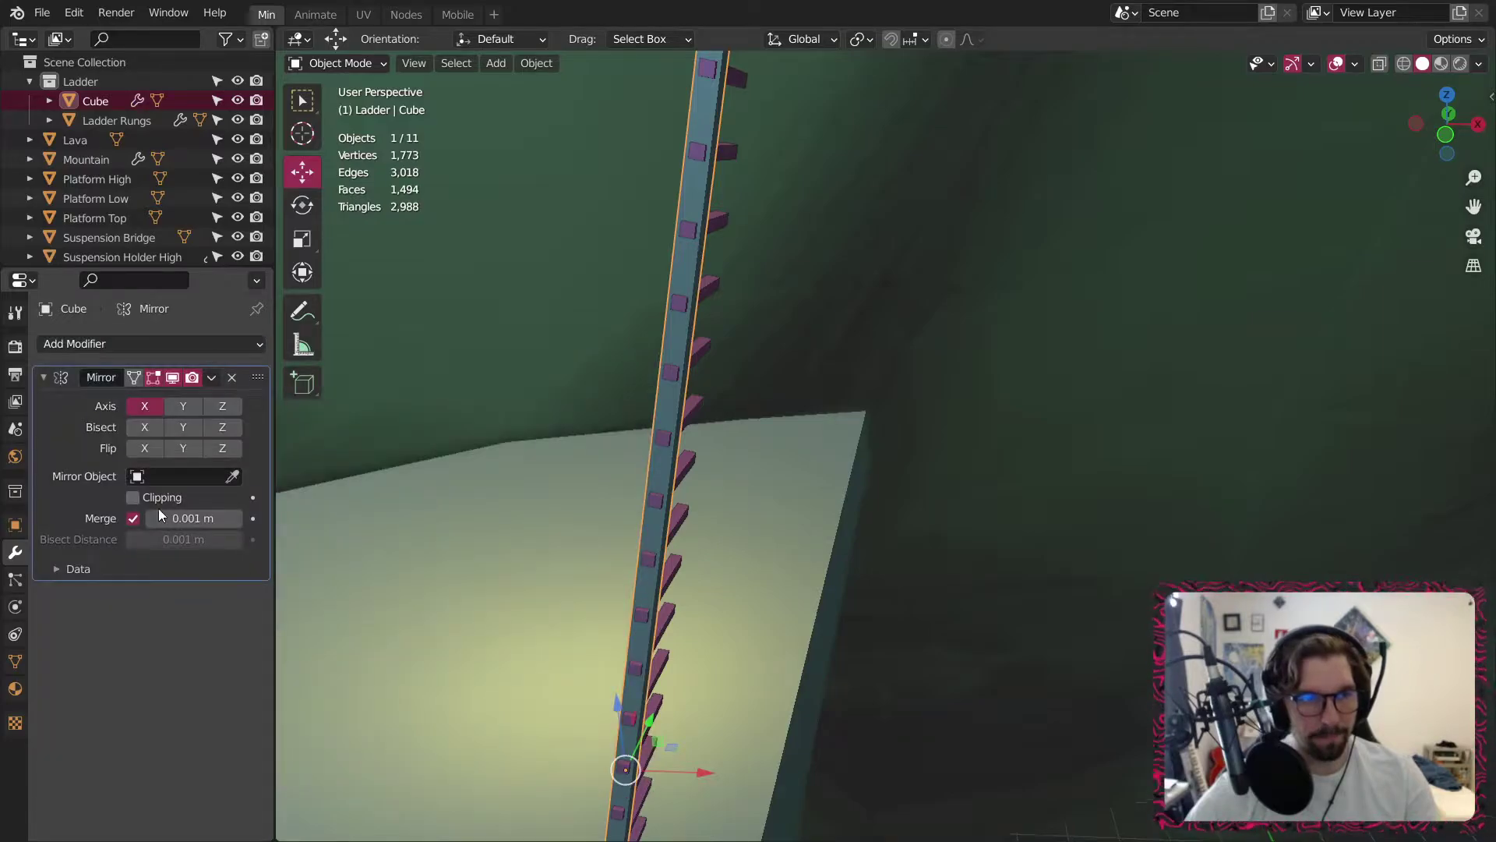
{"action": "left_click", "coordinate": [188, 477]}
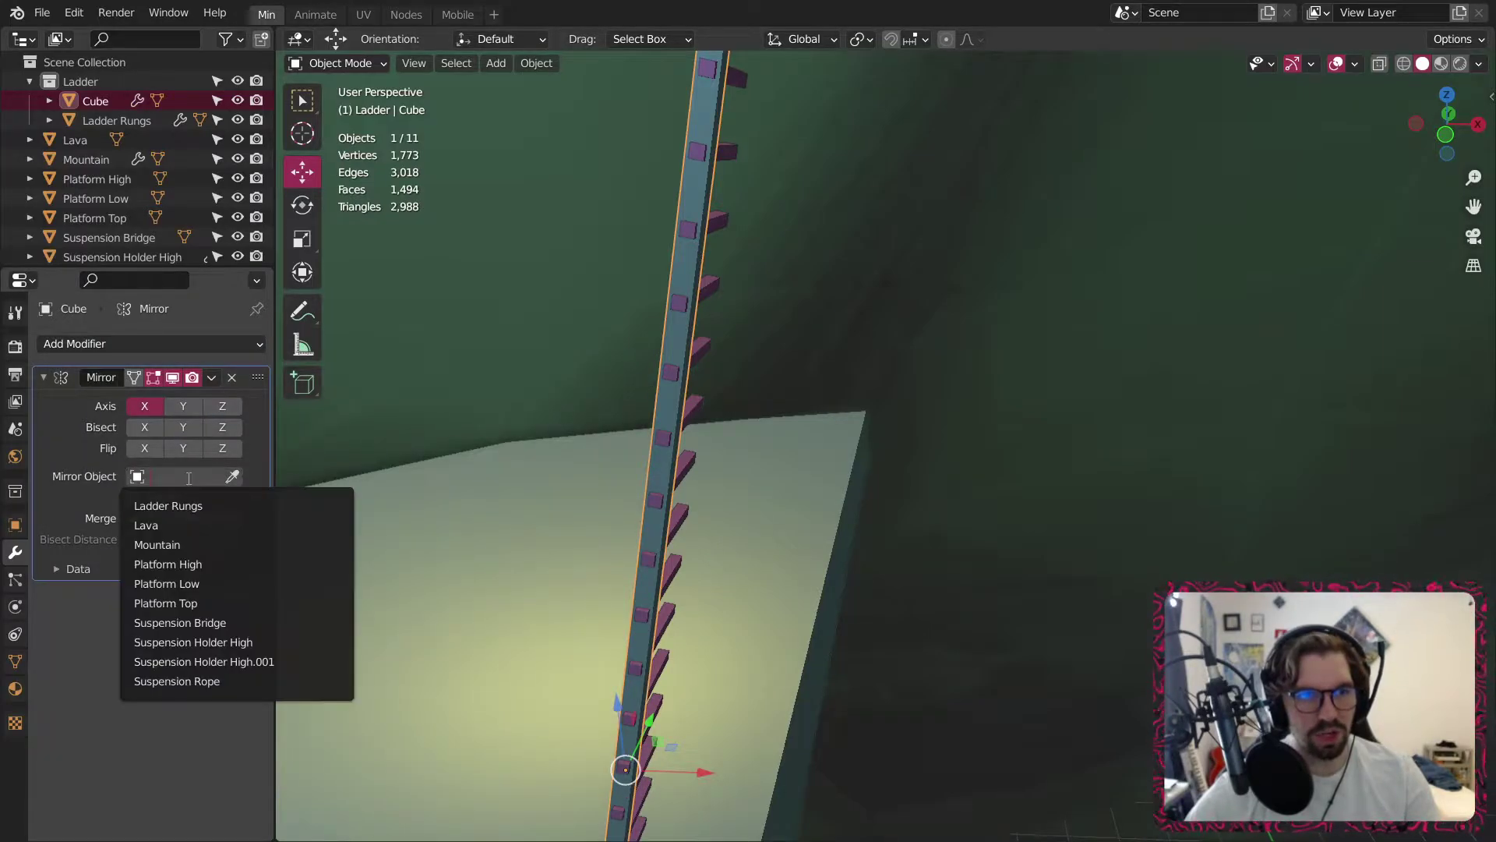
{"action": "left_click", "coordinate": [168, 506]}
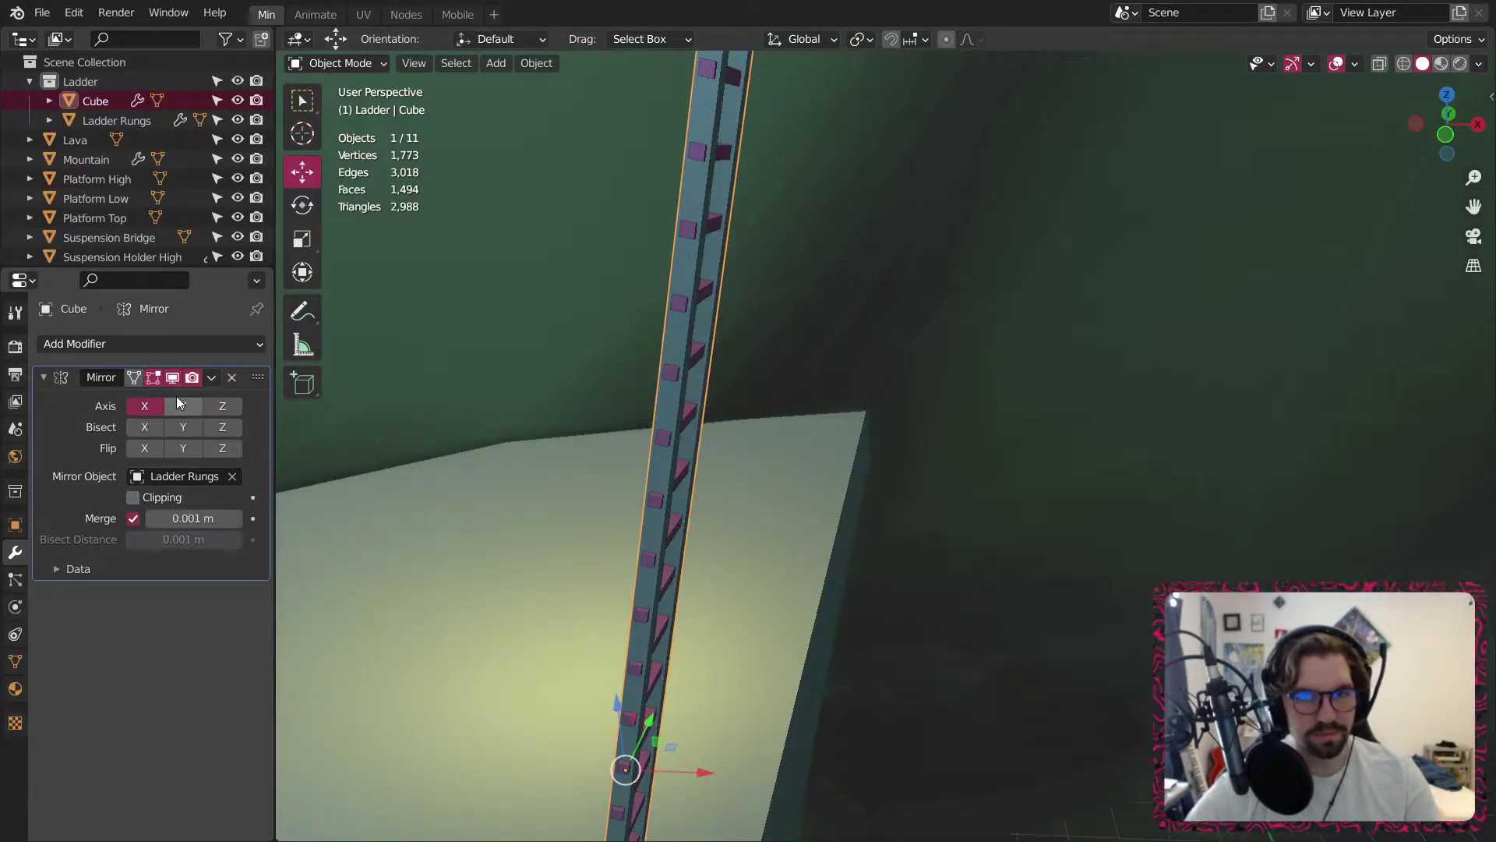
{"action": "middle_click_drag", "start_coordinate": [606, 495], "coordinate": [510, 485]}
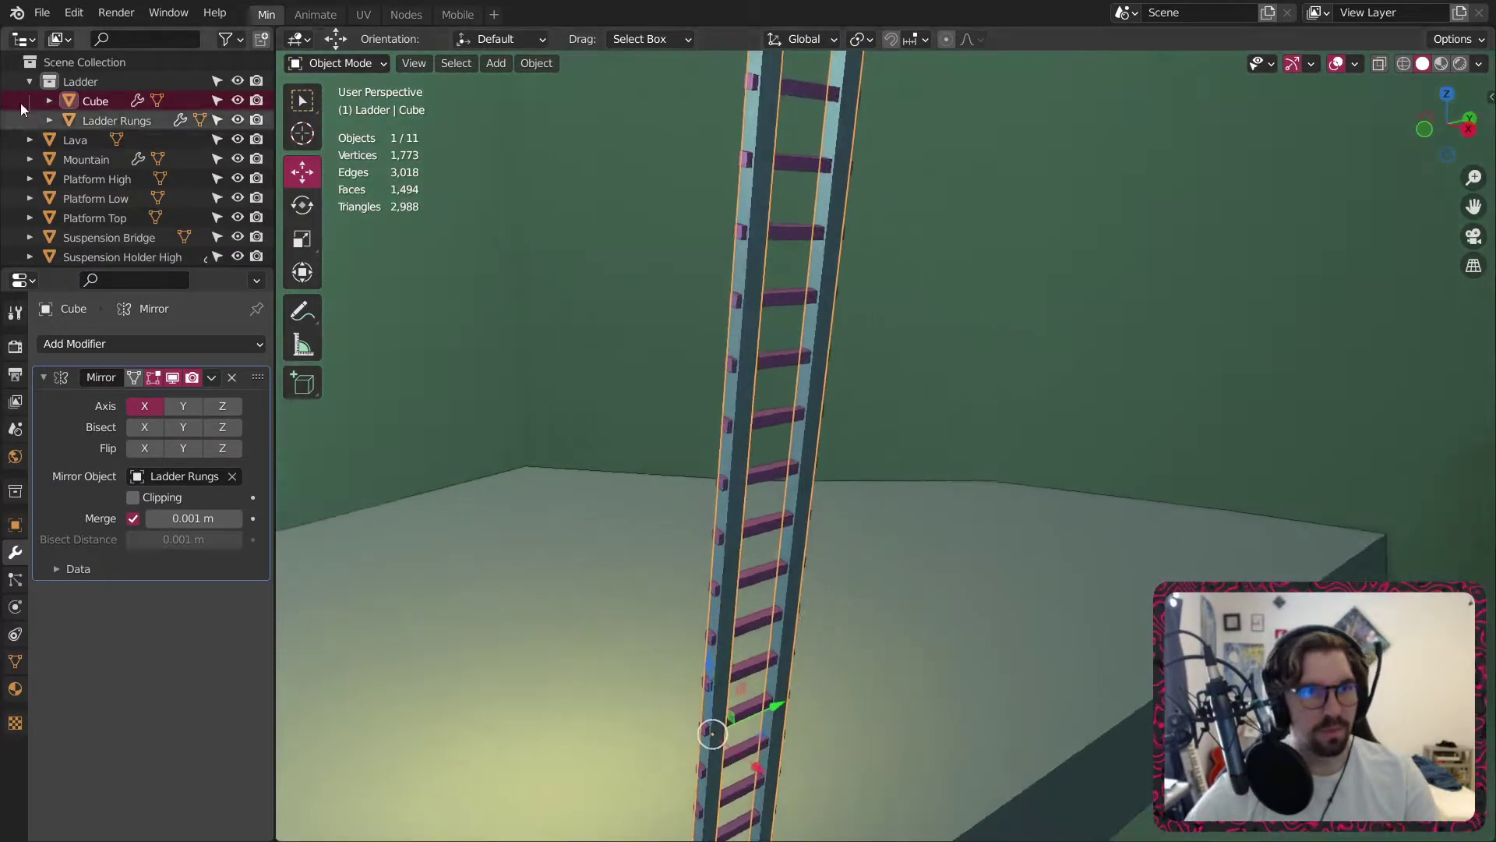
Rename the mirrored rail object as Ladder Height.
{"action": "double_click", "coordinate": [100, 101]}
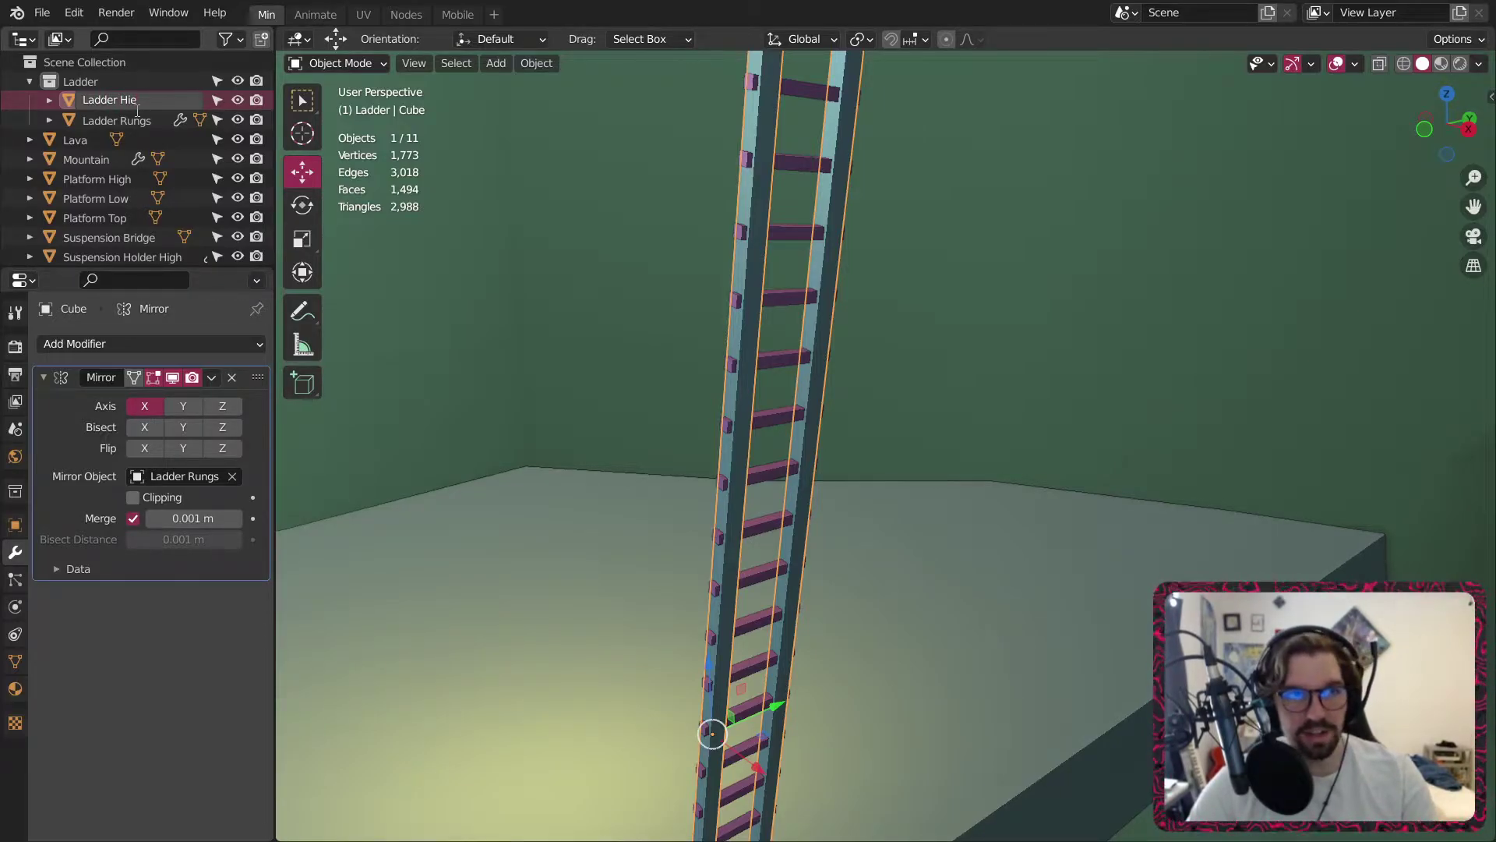
{"action": "type", "text": "Ladder Height"}
{"action": "key", "text": "Return"}
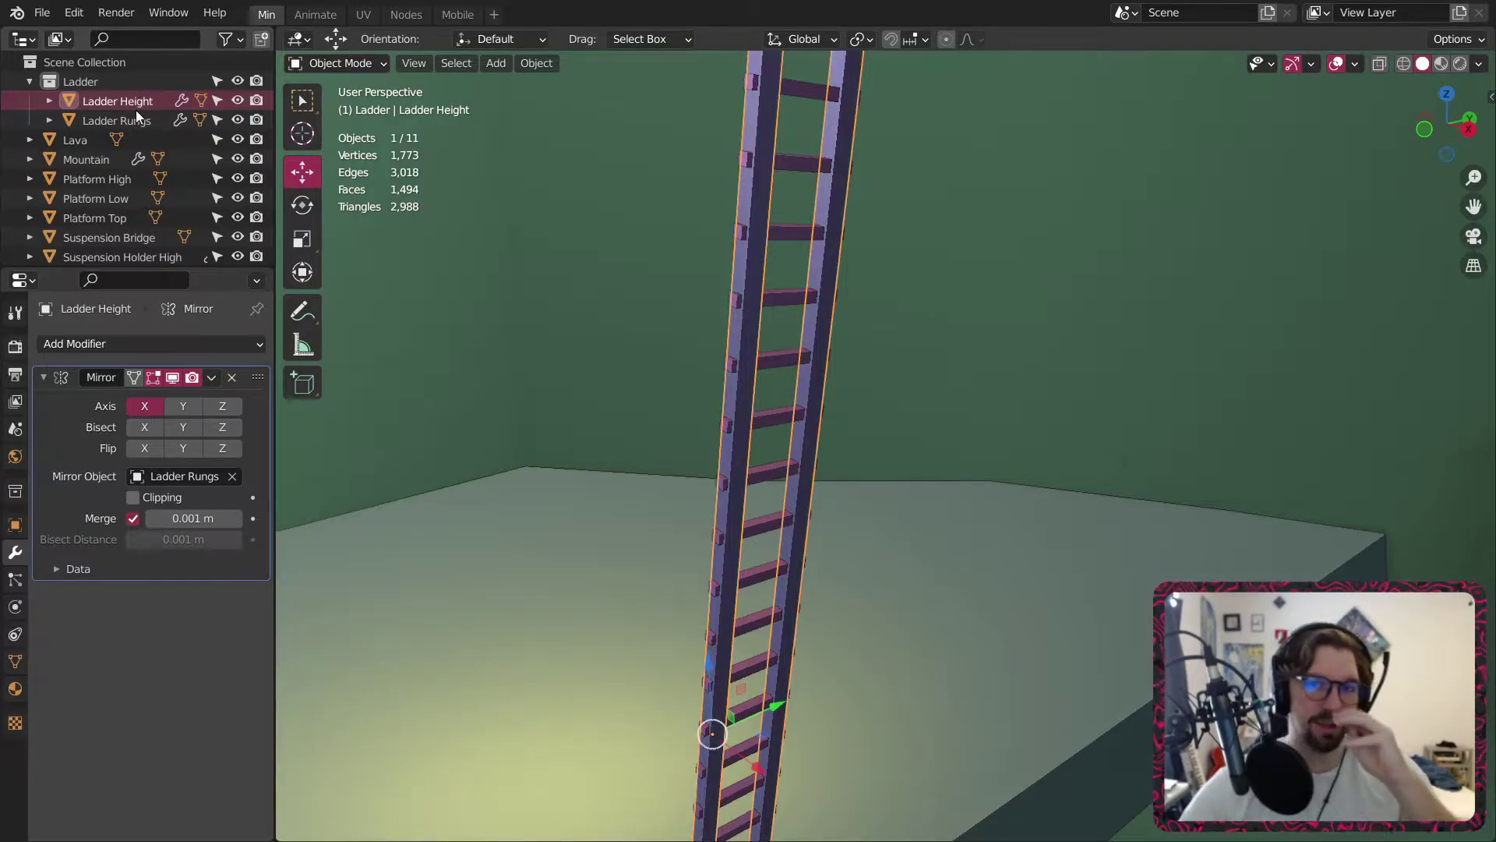
Examine the ladder's fit between the bridge platform and the purple platform inside the mountain.
{"action": "middle_click_drag", "start_coordinate": [935, 179], "coordinate": [980, 340]}
{"action": "scroll", "coordinate": [980, 340], "scroll_direction": "down", "scroll_amount": 6}
{"action": "left_click", "coordinate": [1070, 473]}
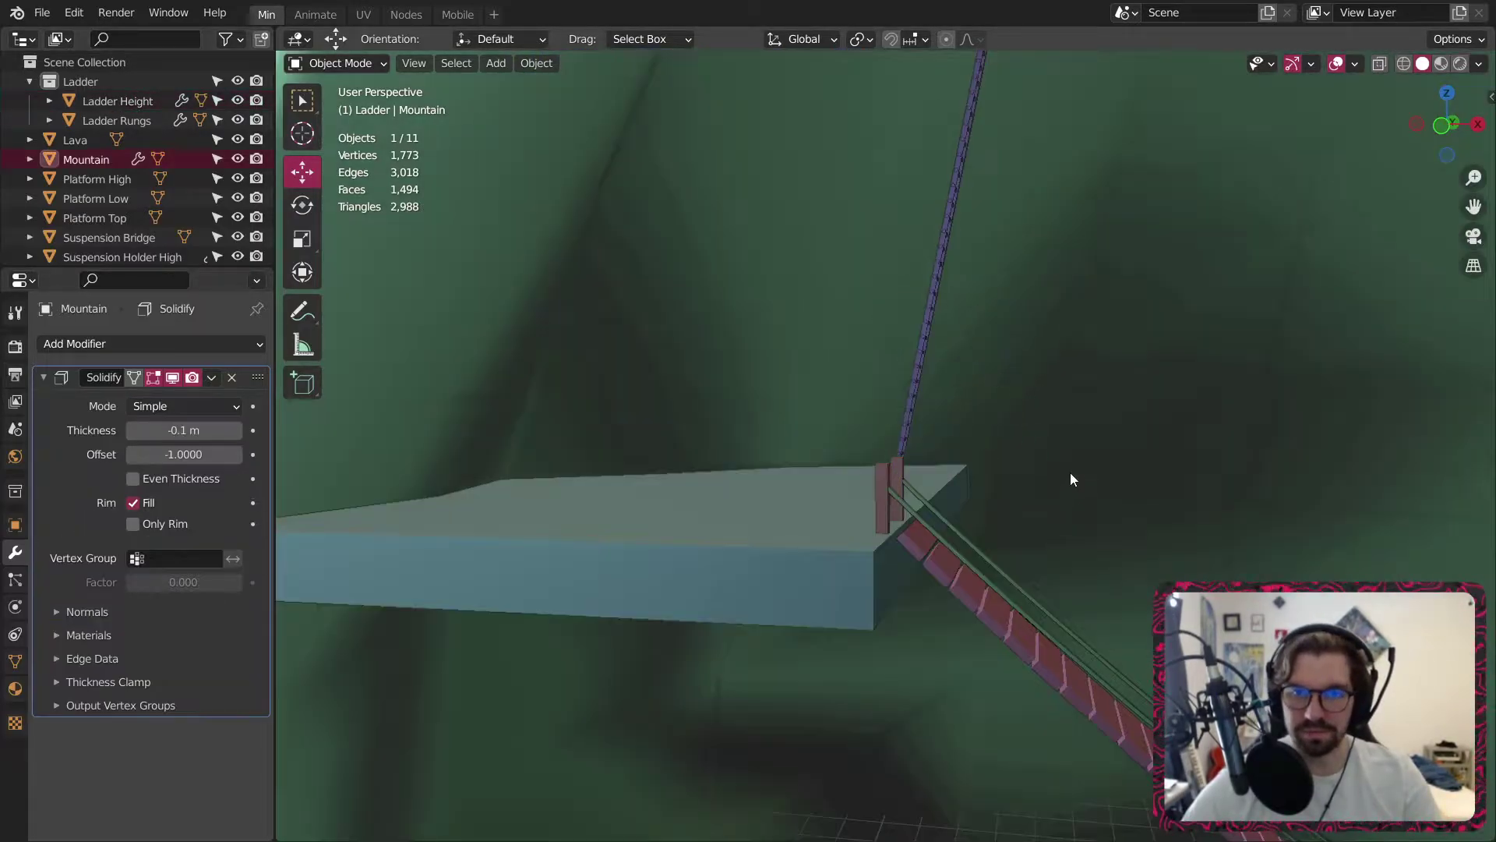
{"action": "scroll", "coordinate": [1069, 473], "scroll_direction": "down", "scroll_amount": 5}
{"action": "middle_click_drag", "start_coordinate": [1070, 473], "coordinate": [989, 363]}
{"action": "scroll", "coordinate": [776, 389], "scroll_direction": "up", "scroll_amount": 6}
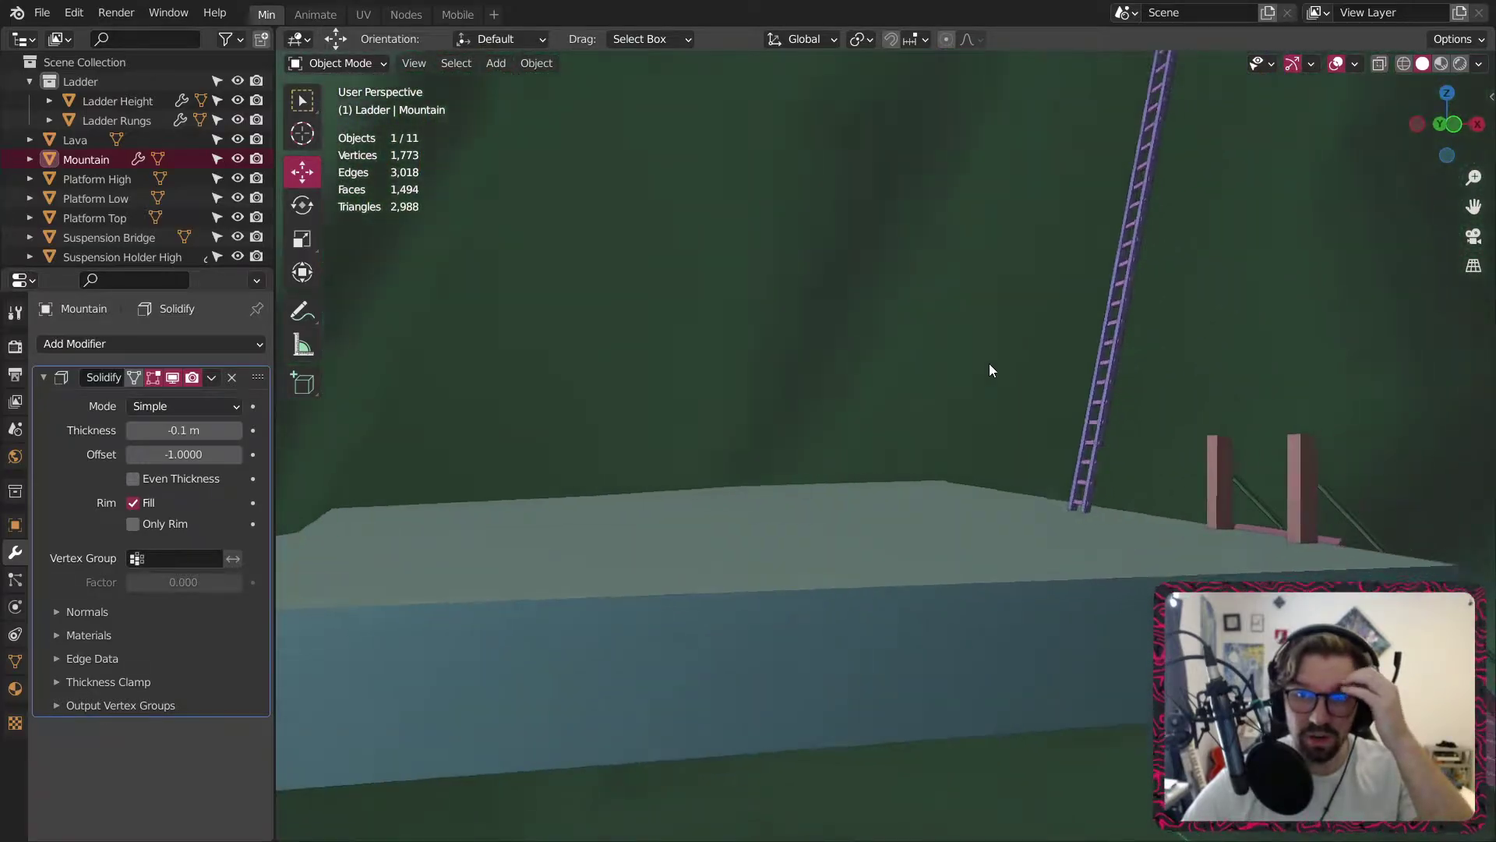
{"action": "scroll", "coordinate": [1055, 456], "scroll_direction": "down", "scroll_amount": 10}
{"action": "middle_click_drag", "start_coordinate": [1184, 492], "coordinate": [885, 462], "text": "shift"}
{"action": "scroll", "coordinate": [812, 199], "scroll_direction": "up", "scroll_amount": 3}
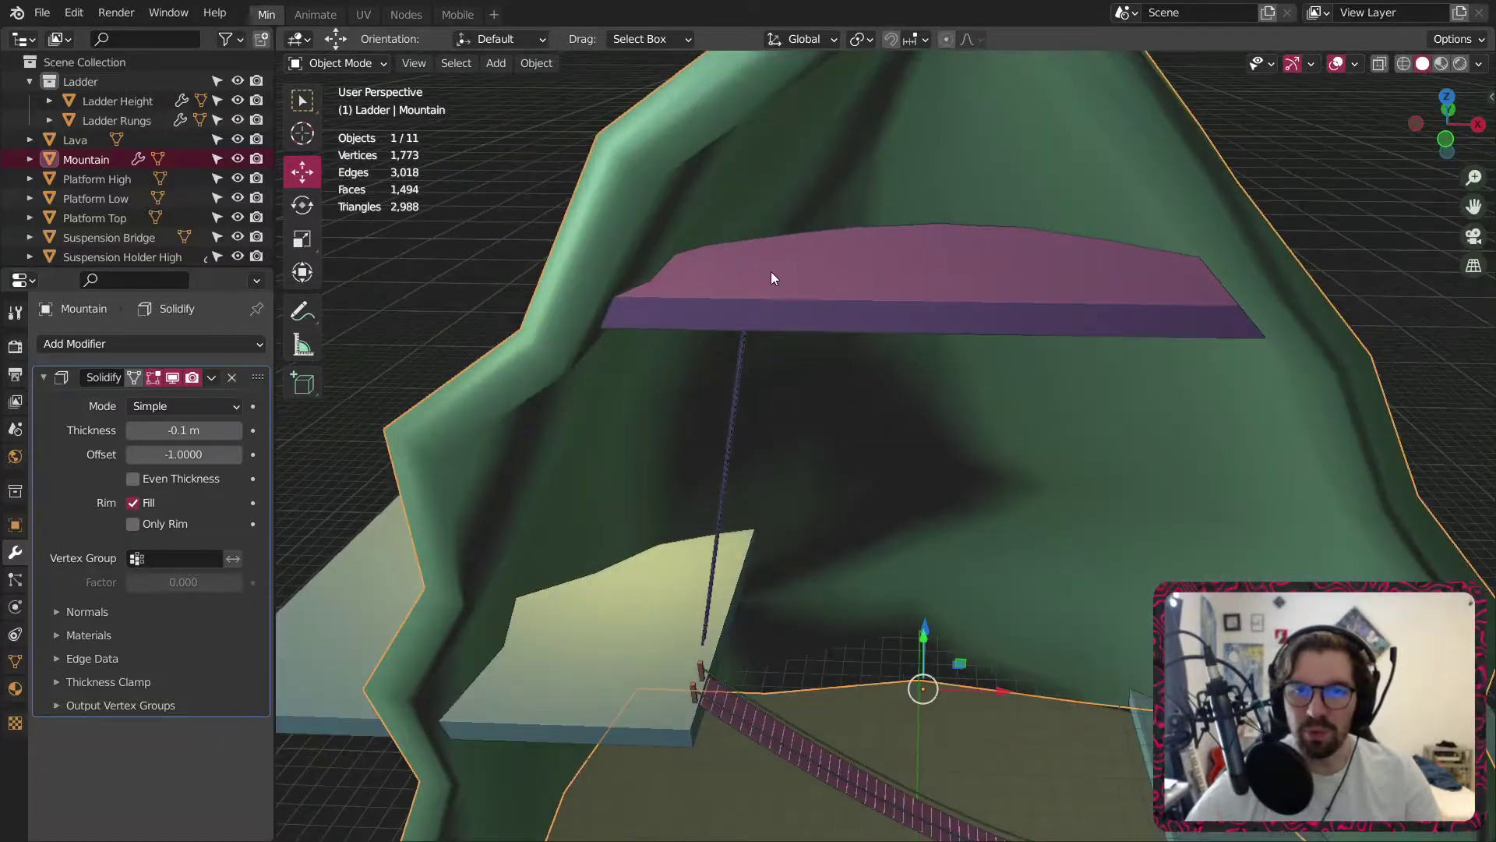
{"action": "scroll", "coordinate": [745, 329], "scroll_direction": "up", "scroll_amount": 3}
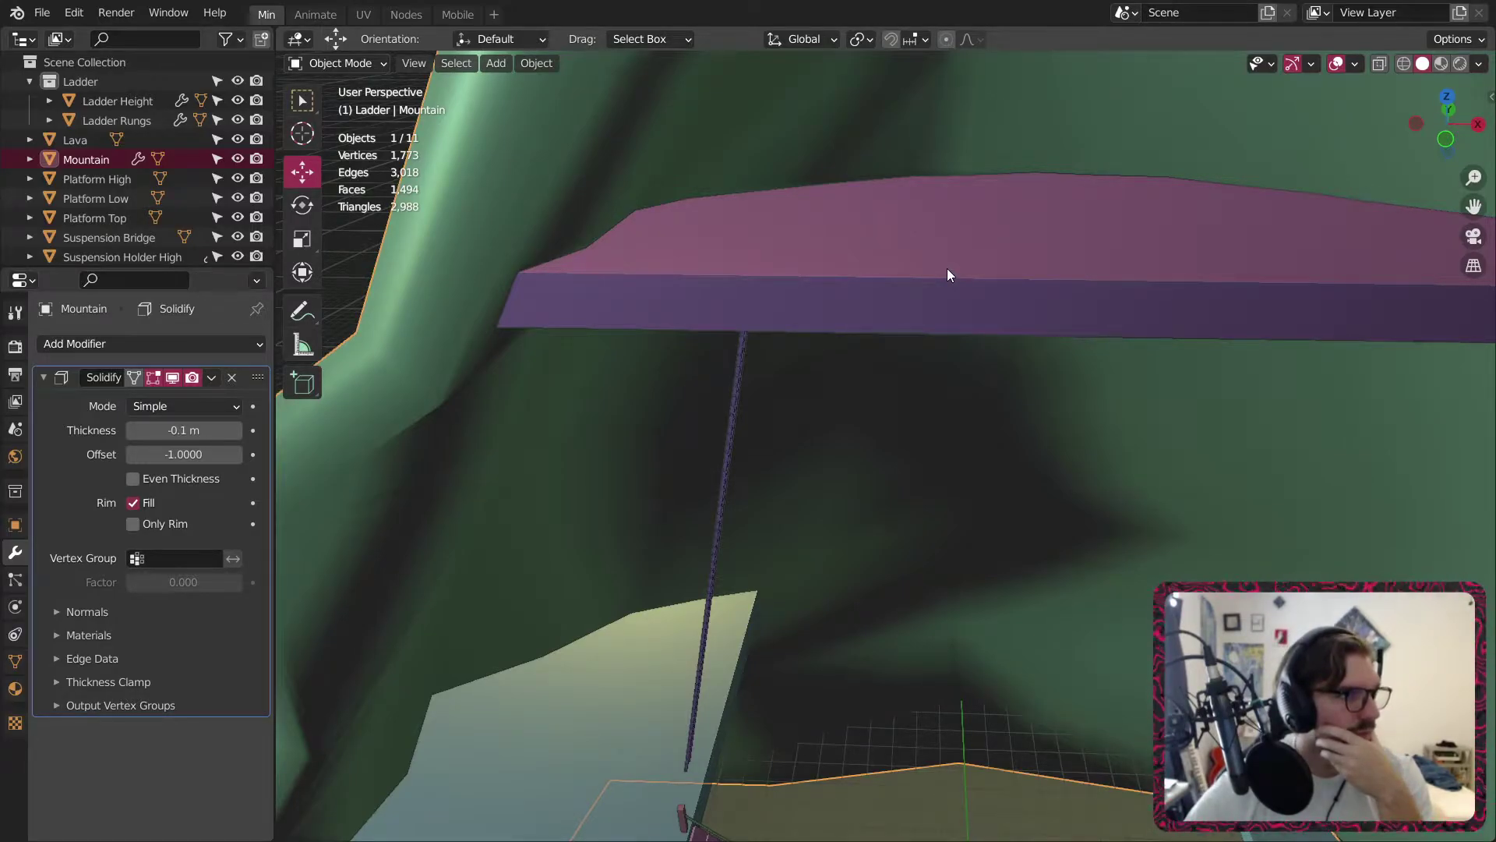
{"action": "scroll", "coordinate": [1031, 333], "scroll_direction": "down", "scroll_amount": 3}
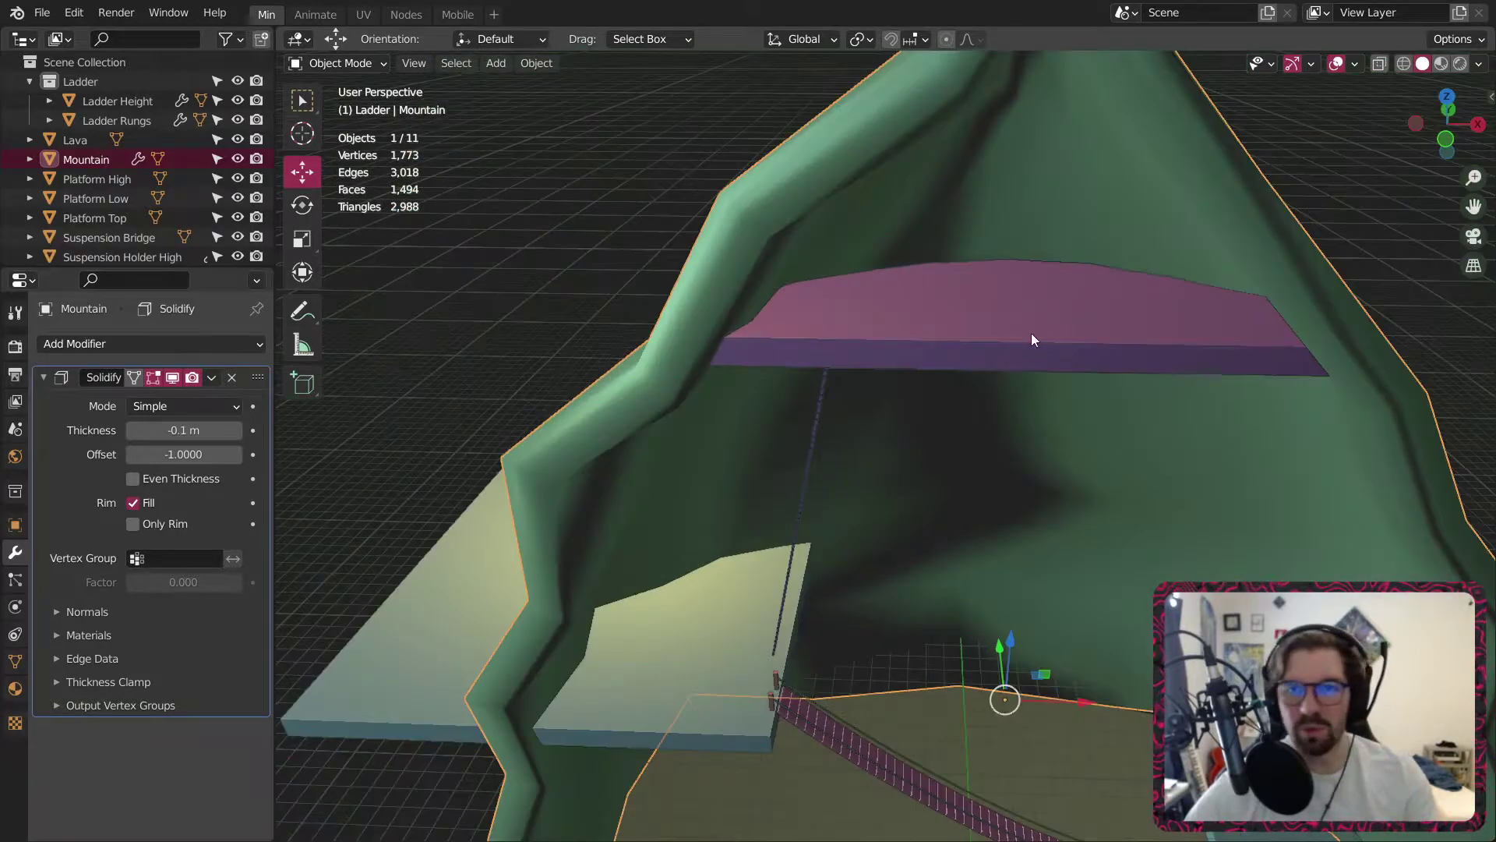
{"action": "mouse_move", "coordinate": [1080, 287]}
{"action": "middle_mouse_down"}
{"action": "mouse_move", "coordinate": [1077, 340]}
{"action": "mouse_move", "coordinate": [1086, 293]}
{"action": "middle_mouse_up"}
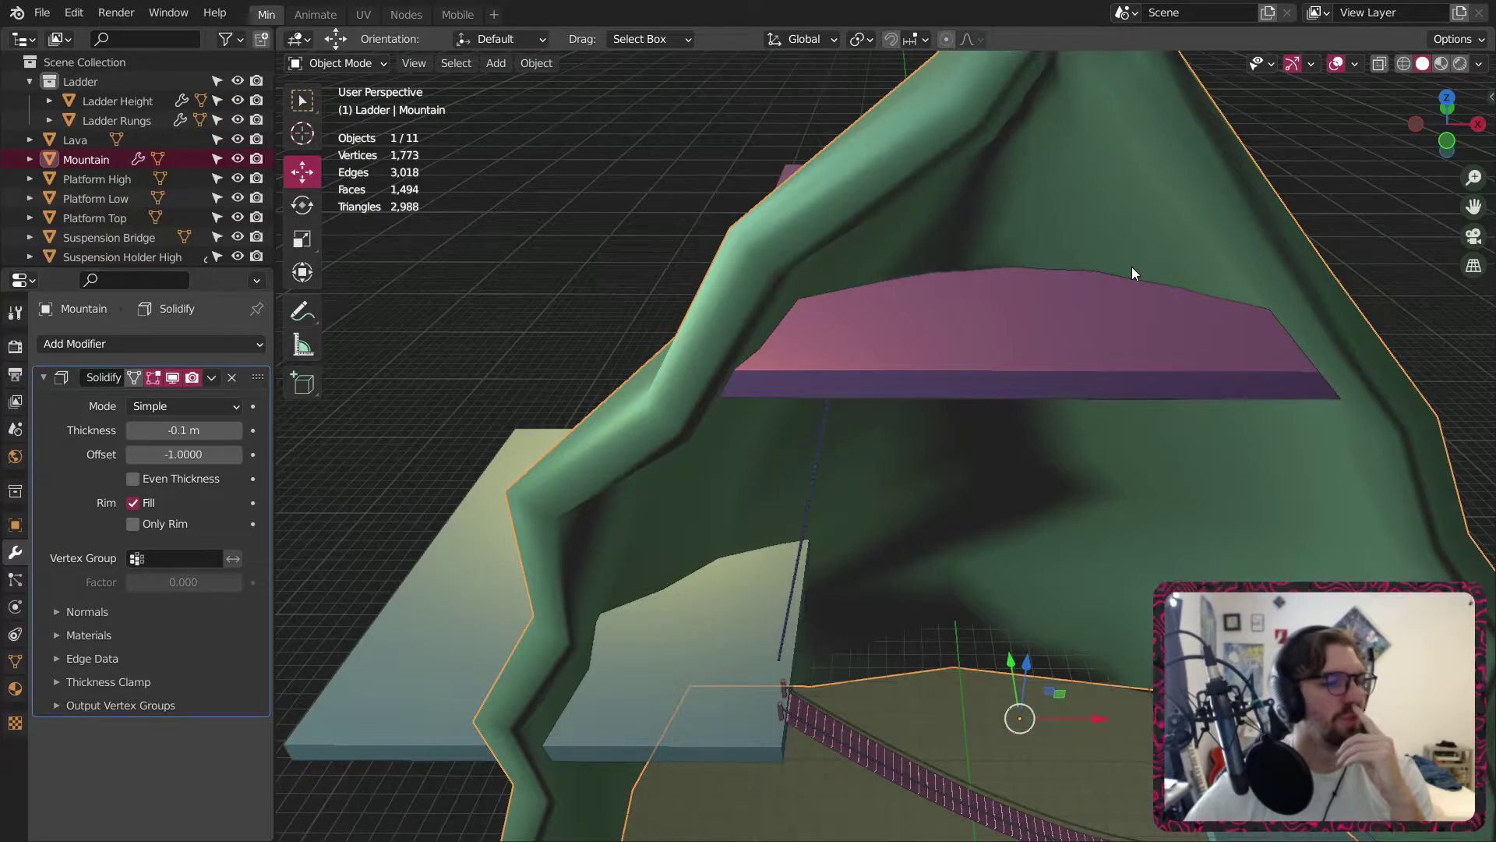
Deselect everything, add a mesh cube and move it along X to the empty area beside the mountain.
{"action": "scroll", "coordinate": [1131, 266], "scroll_direction": "down", "scroll_amount": 4}
{"action": "middle_click_drag", "start_coordinate": [1249, 226], "coordinate": [676, 597]}
{"action": "scroll", "coordinate": [985, 467], "scroll_direction": "down", "scroll_amount": 3}
{"action": "left_click", "coordinate": [544, 248]}
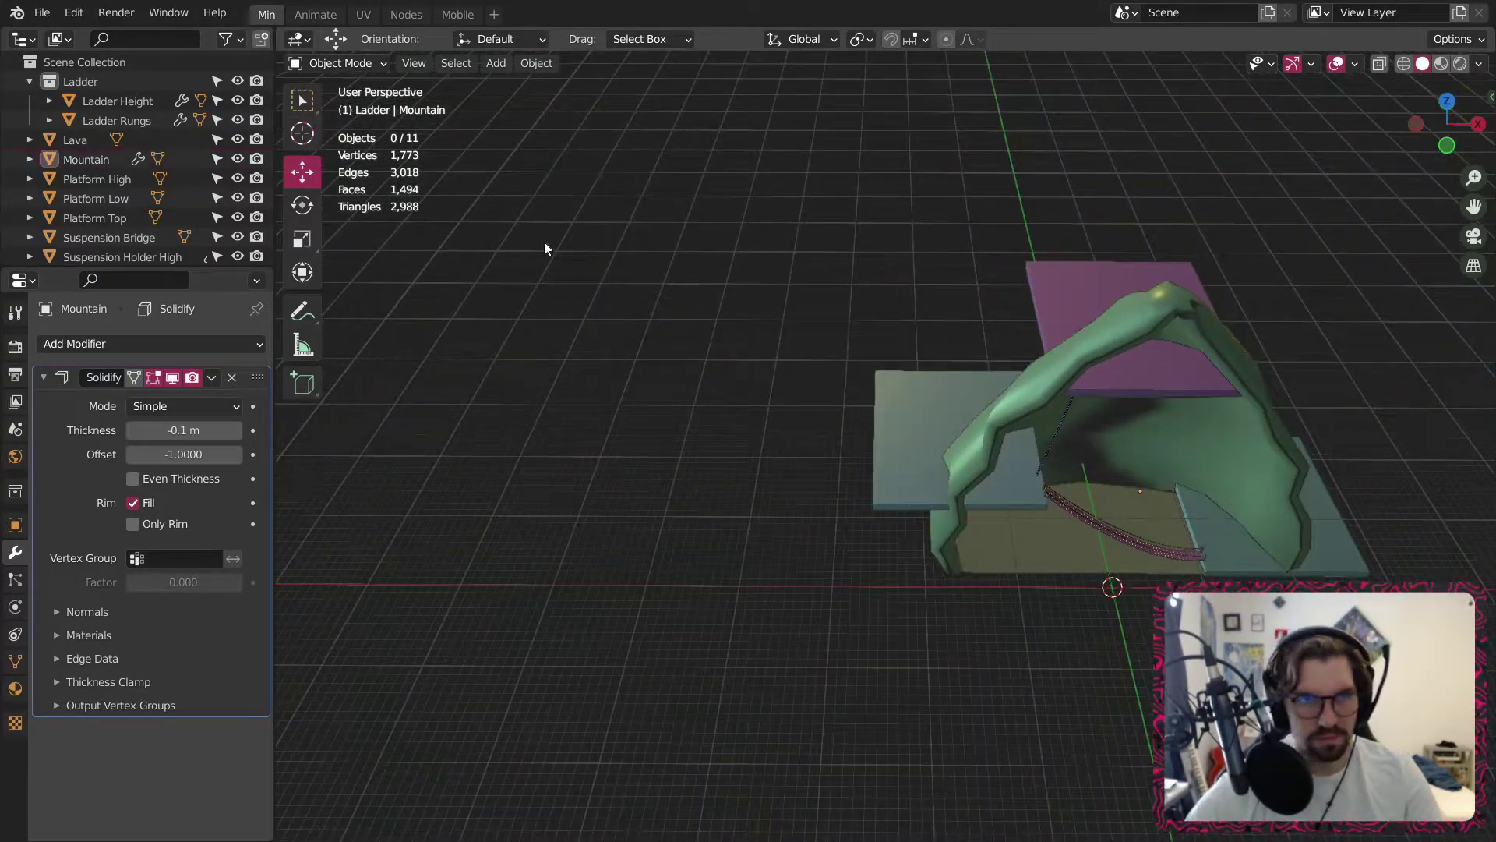
{"action": "left_click", "coordinate": [488, 63]}
{"action": "mouse_move", "coordinate": [512, 84]}
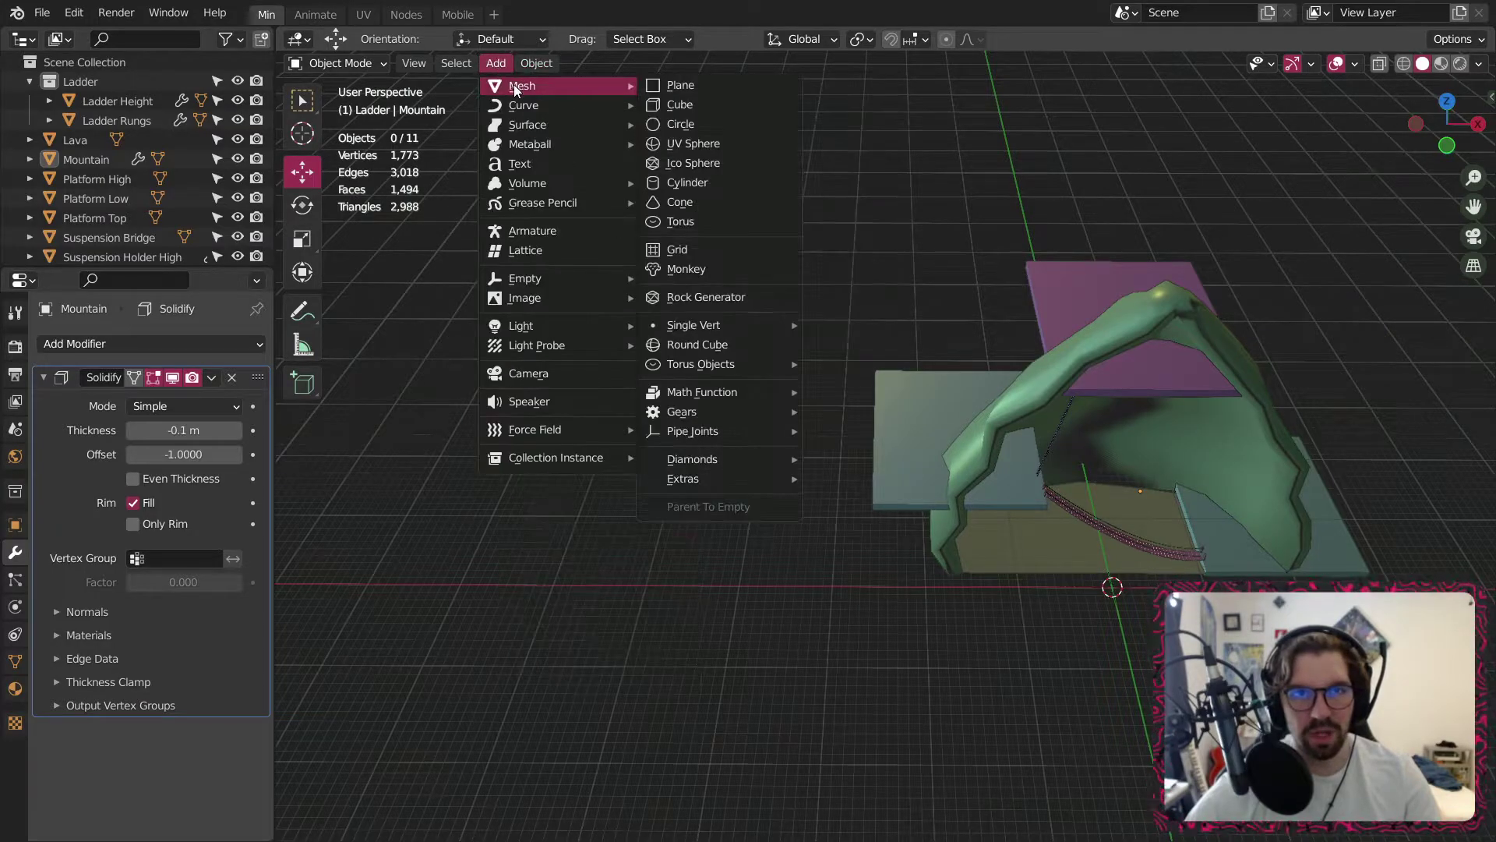
{"action": "left_click", "coordinate": [673, 110]}
{"action": "middle_click_drag", "start_coordinate": [1213, 549], "coordinate": [1208, 475], "text": "shift"}
{"action": "left_click_drag", "start_coordinate": [1138, 514], "coordinate": [846, 495]}
Stretch the new cube along X by a factor of about 3.262.
{"action": "scroll", "coordinate": [701, 518], "scroll_direction": "up", "scroll_amount": 8}
{"action": "left_click", "coordinate": [302, 239]}
{"action": "middle_click_drag", "start_coordinate": [533, 383], "coordinate": [706, 344], "text": "shift"}
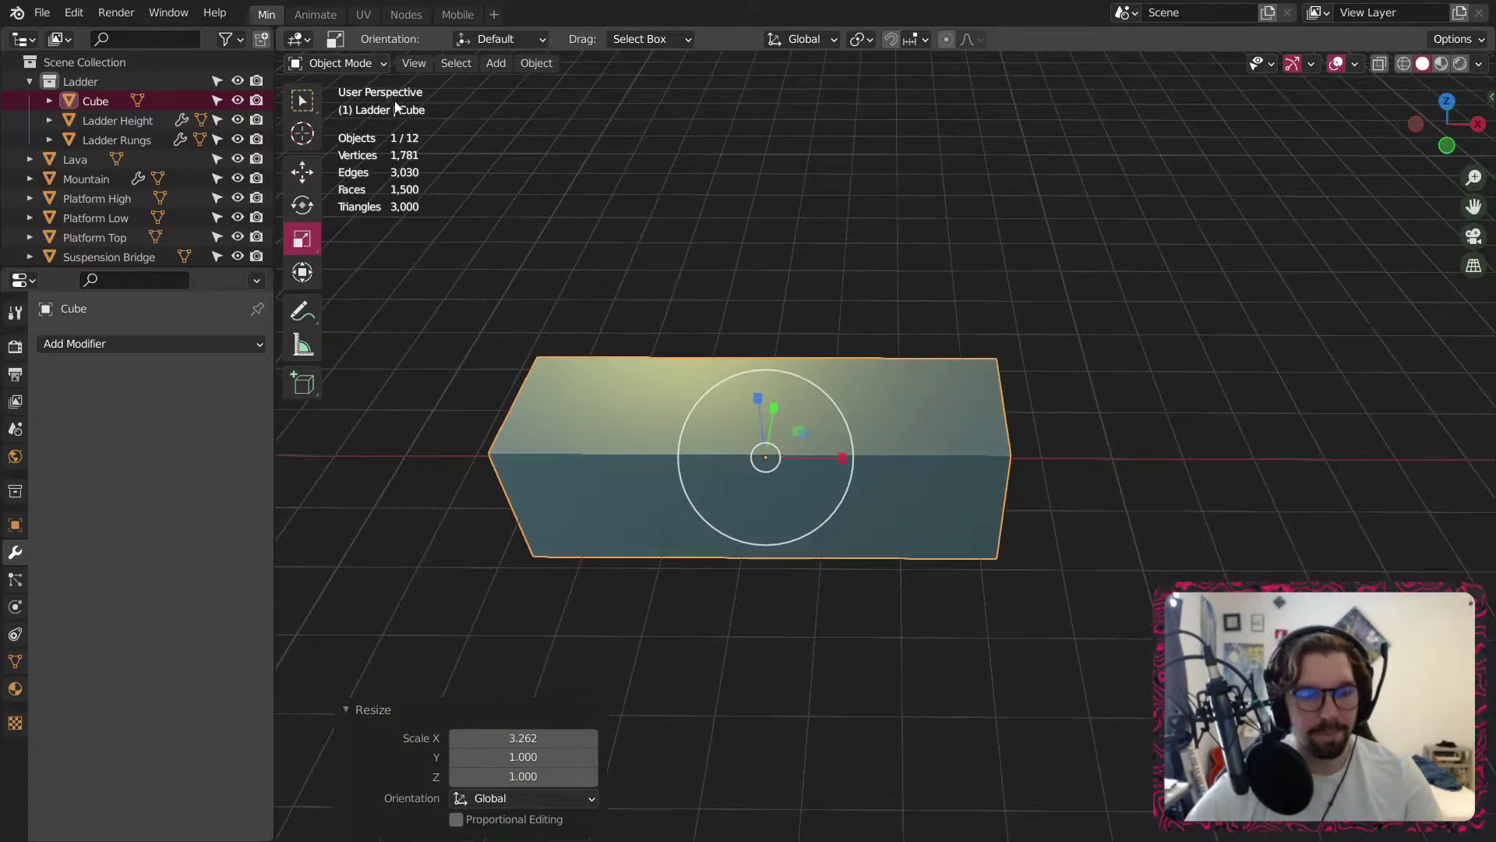
Apply the stretched cube's scale and enter Edit Mode.
{"action": "key", "text": "ctrl+a"}
{"action": "left_click", "coordinate": [402, 114]}
{"action": "left_click", "coordinate": [322, 66]}
{"action": "left_click", "coordinate": [332, 83]}
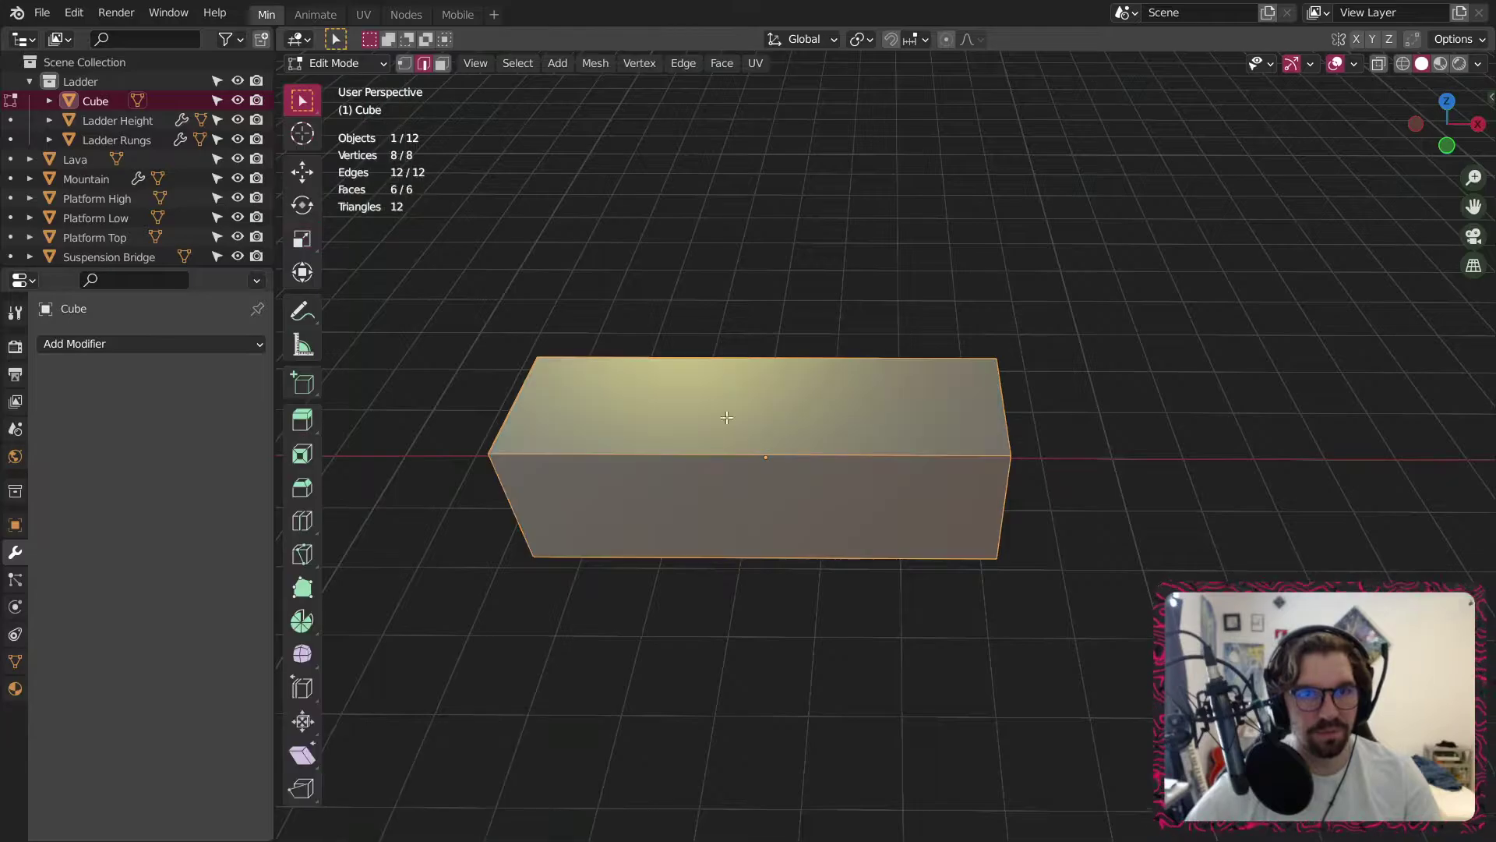
Select the cube's top face and scale it uniformly to about 0.715.
{"action": "middle_click_drag", "start_coordinate": [726, 417], "coordinate": [502, 179]}
{"action": "left_click", "coordinate": [444, 64]}
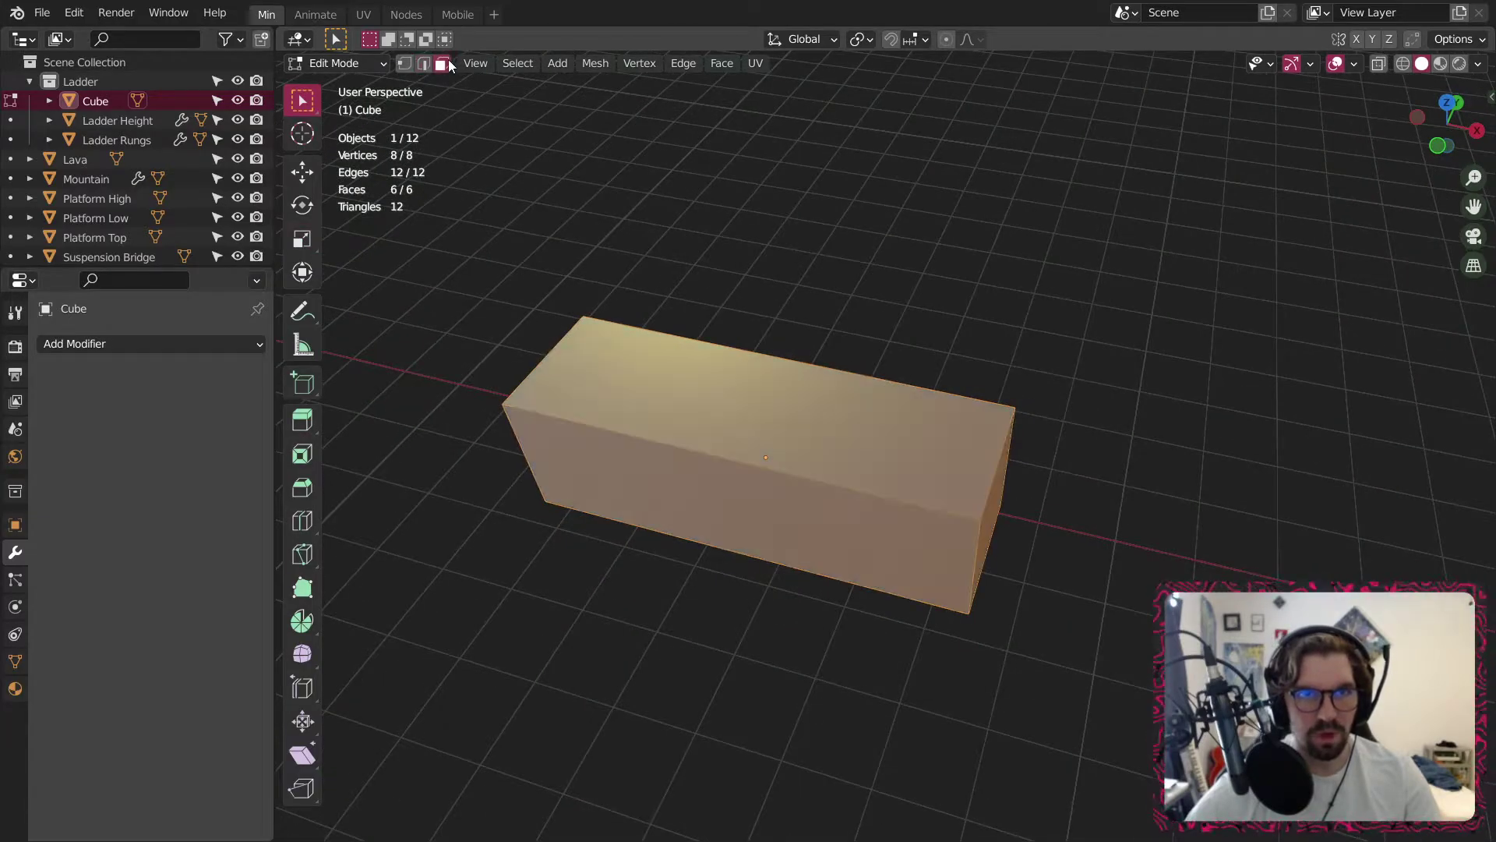
{"action": "left_click", "coordinate": [609, 324]}
{"action": "key", "text": "s"}
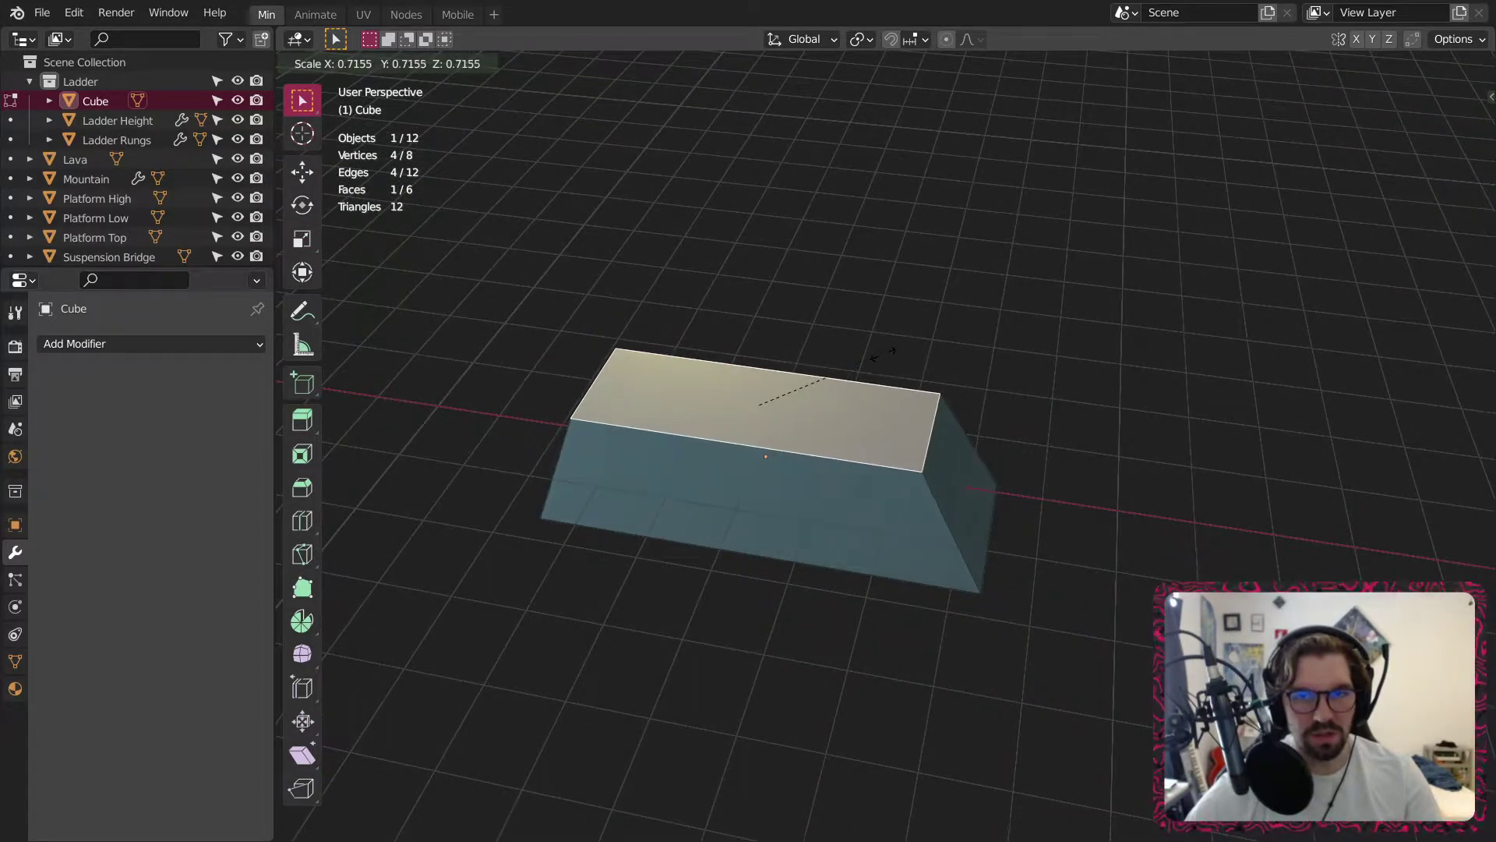
{"action": "left_click", "coordinate": [883, 355]}
Lower the selected top face by about 0.81 m along Z.
{"action": "middle_click_drag", "start_coordinate": [831, 372], "coordinate": [883, 326]}
{"action": "left_click", "coordinate": [302, 172]}
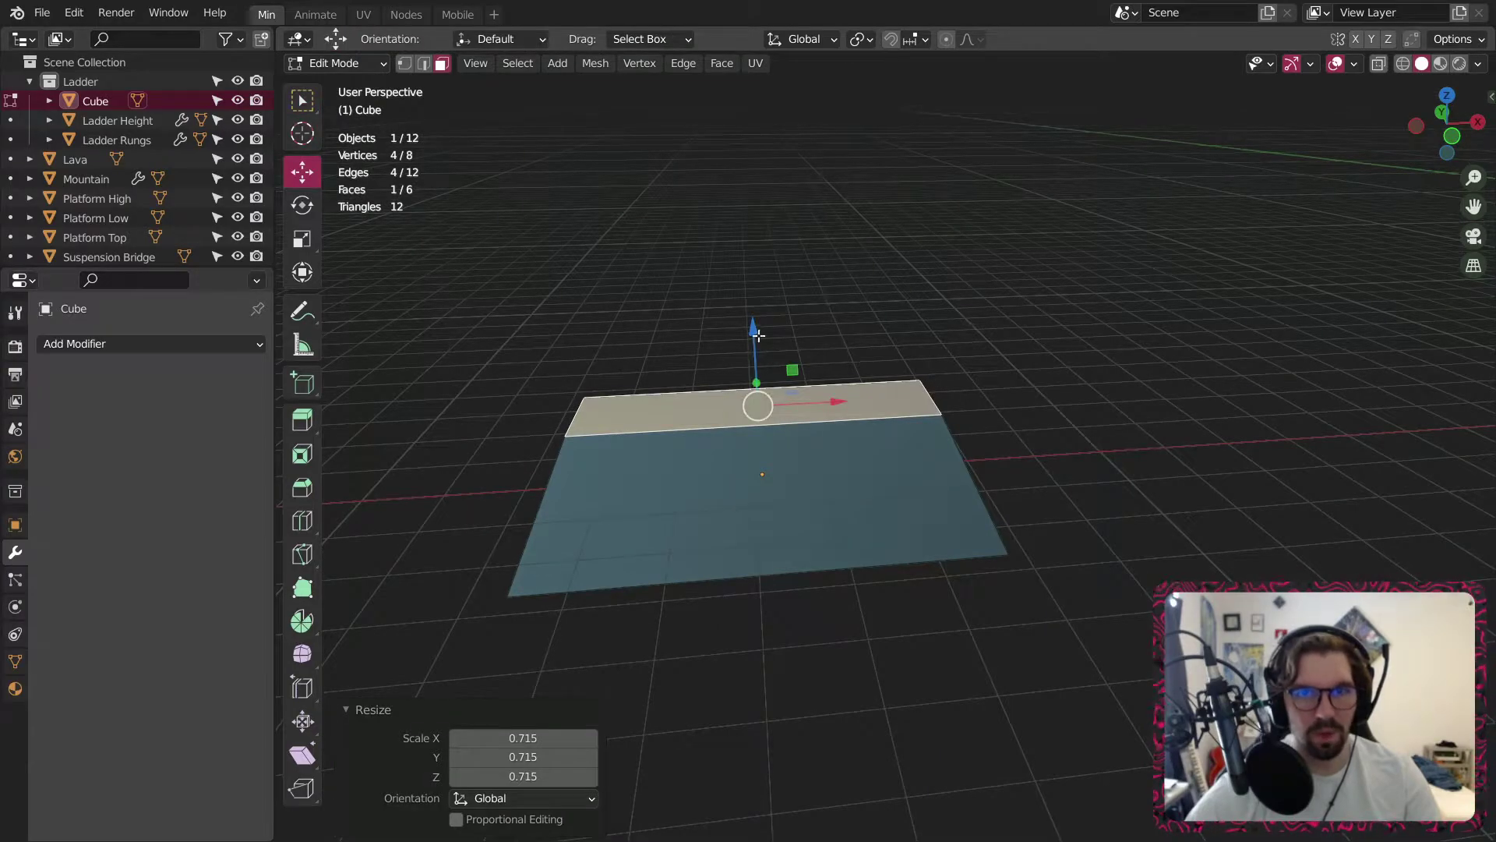
{"action": "left_click_drag", "start_coordinate": [758, 335], "coordinate": [738, 394]}
{"action": "middle_click_drag", "start_coordinate": [738, 394], "coordinate": [765, 378]}
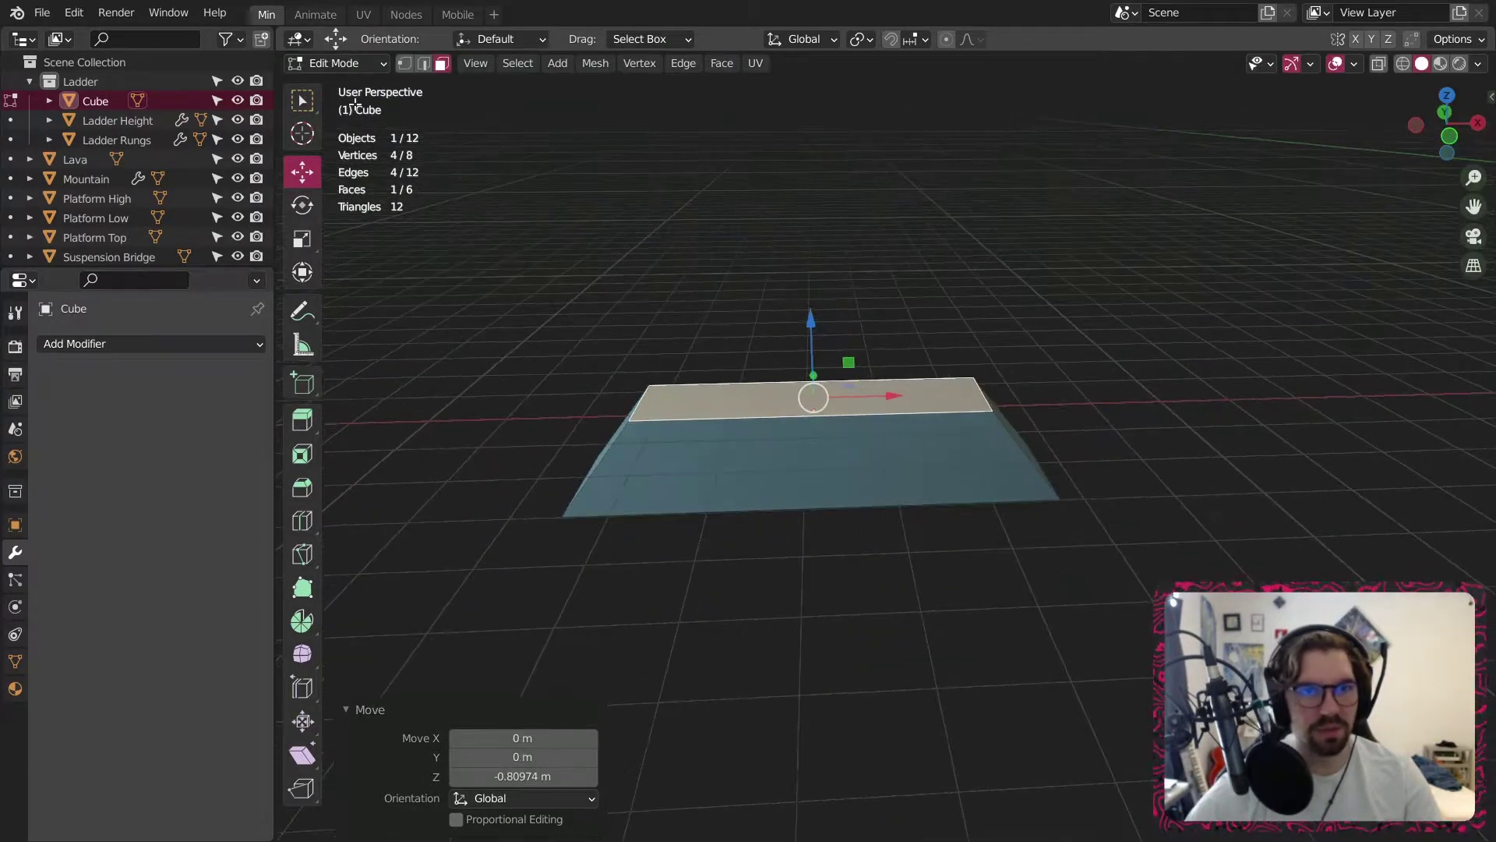
Select the four edges around the block's underside and bevel them.
{"action": "left_click", "coordinate": [426, 64]}
{"action": "left_click", "coordinate": [729, 495]}
{"action": "middle_click_drag", "start_coordinate": [755, 444], "coordinate": [858, 458]}
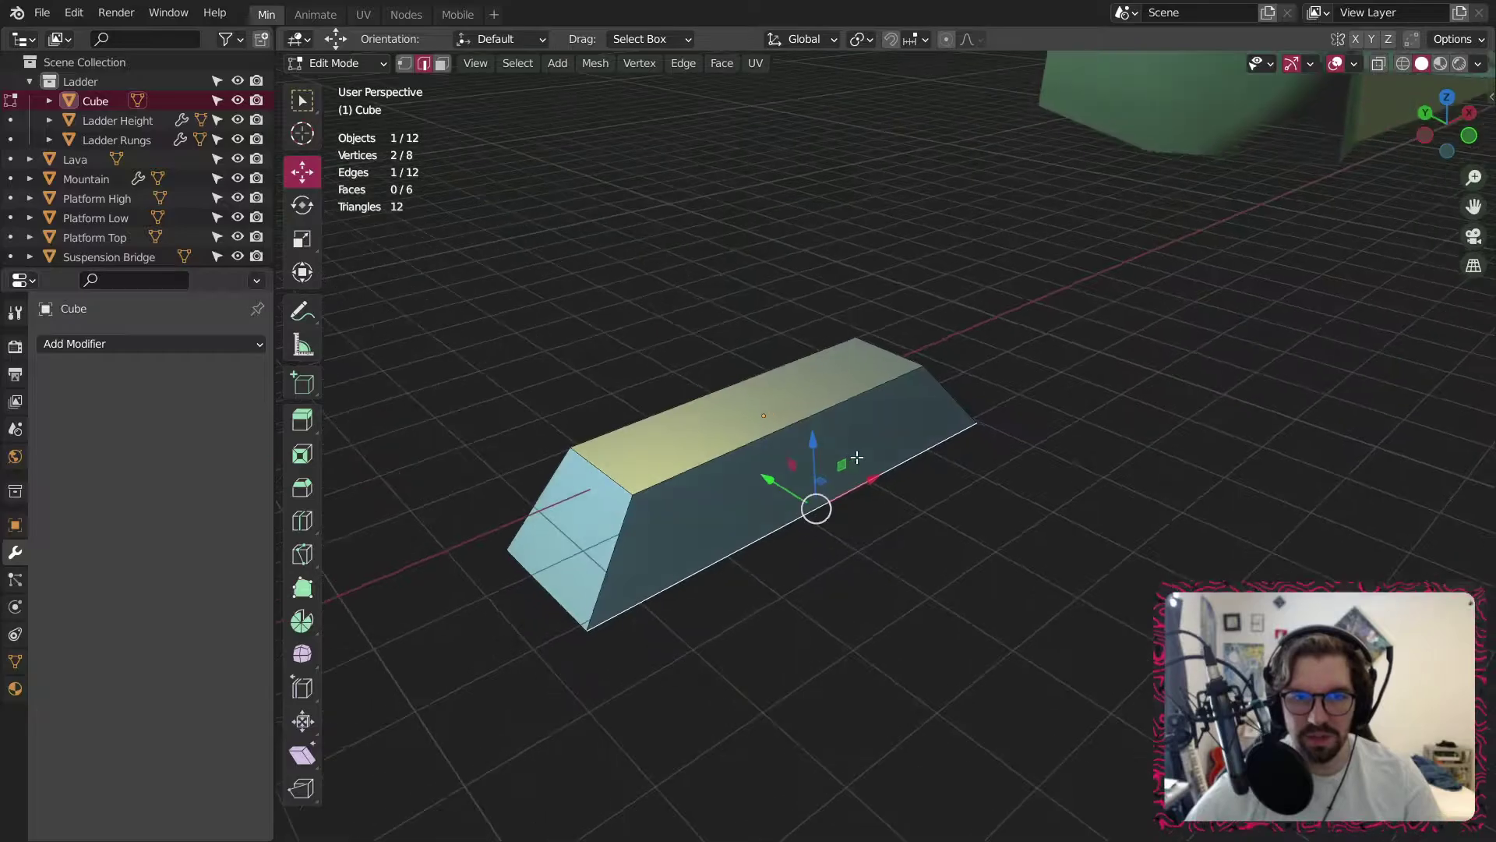
{"action": "left_click", "coordinate": [563, 591], "text": "shift"}
{"action": "middle_click_drag", "start_coordinate": [563, 591], "coordinate": [629, 531]}
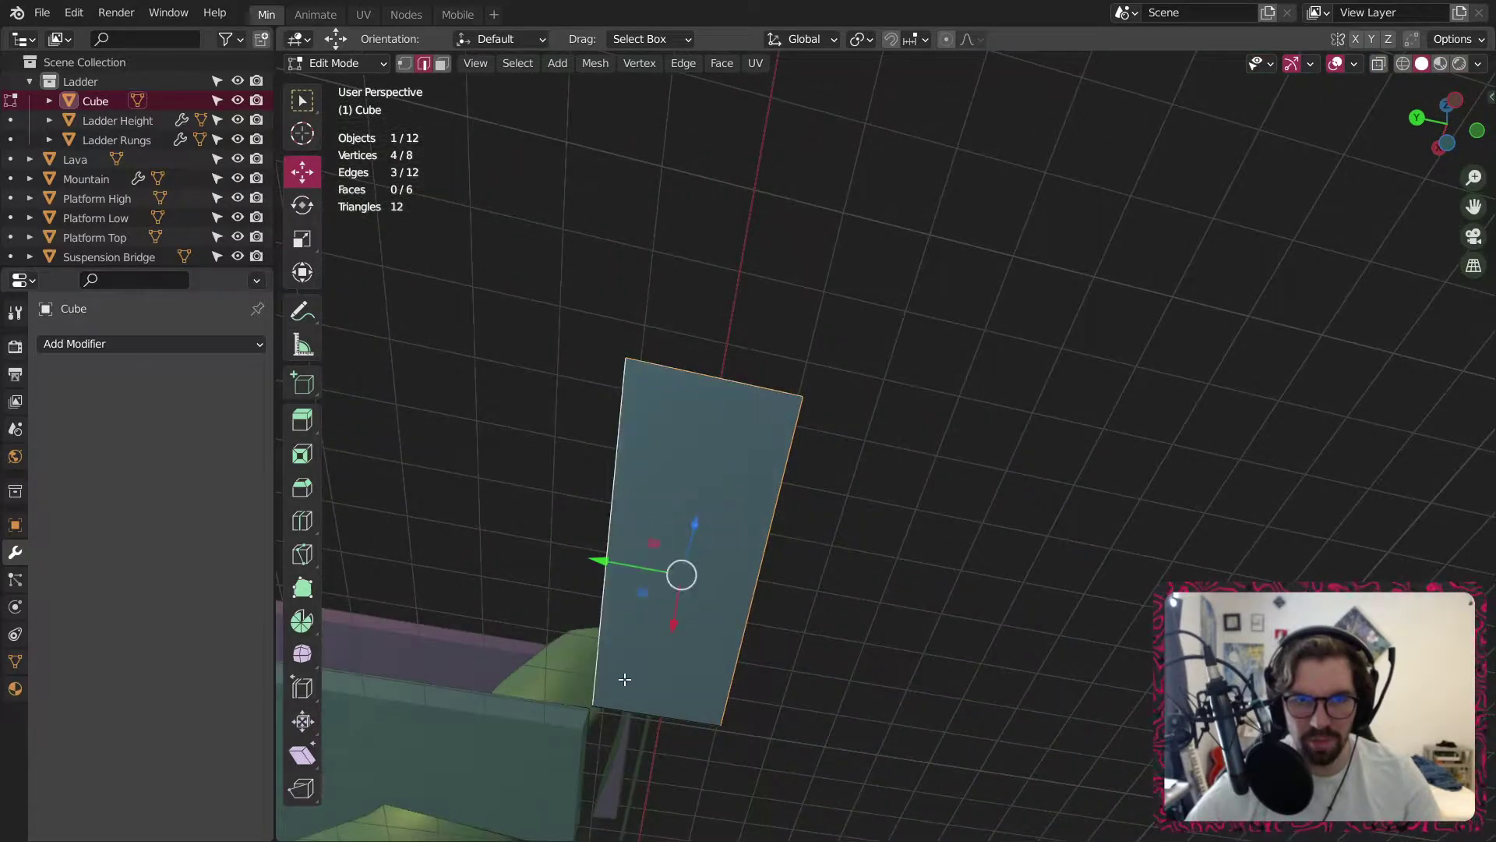
{"action": "left_click", "coordinate": [643, 699], "text": "shift"}
{"action": "middle_click_drag", "start_coordinate": [643, 699], "coordinate": [884, 534]}
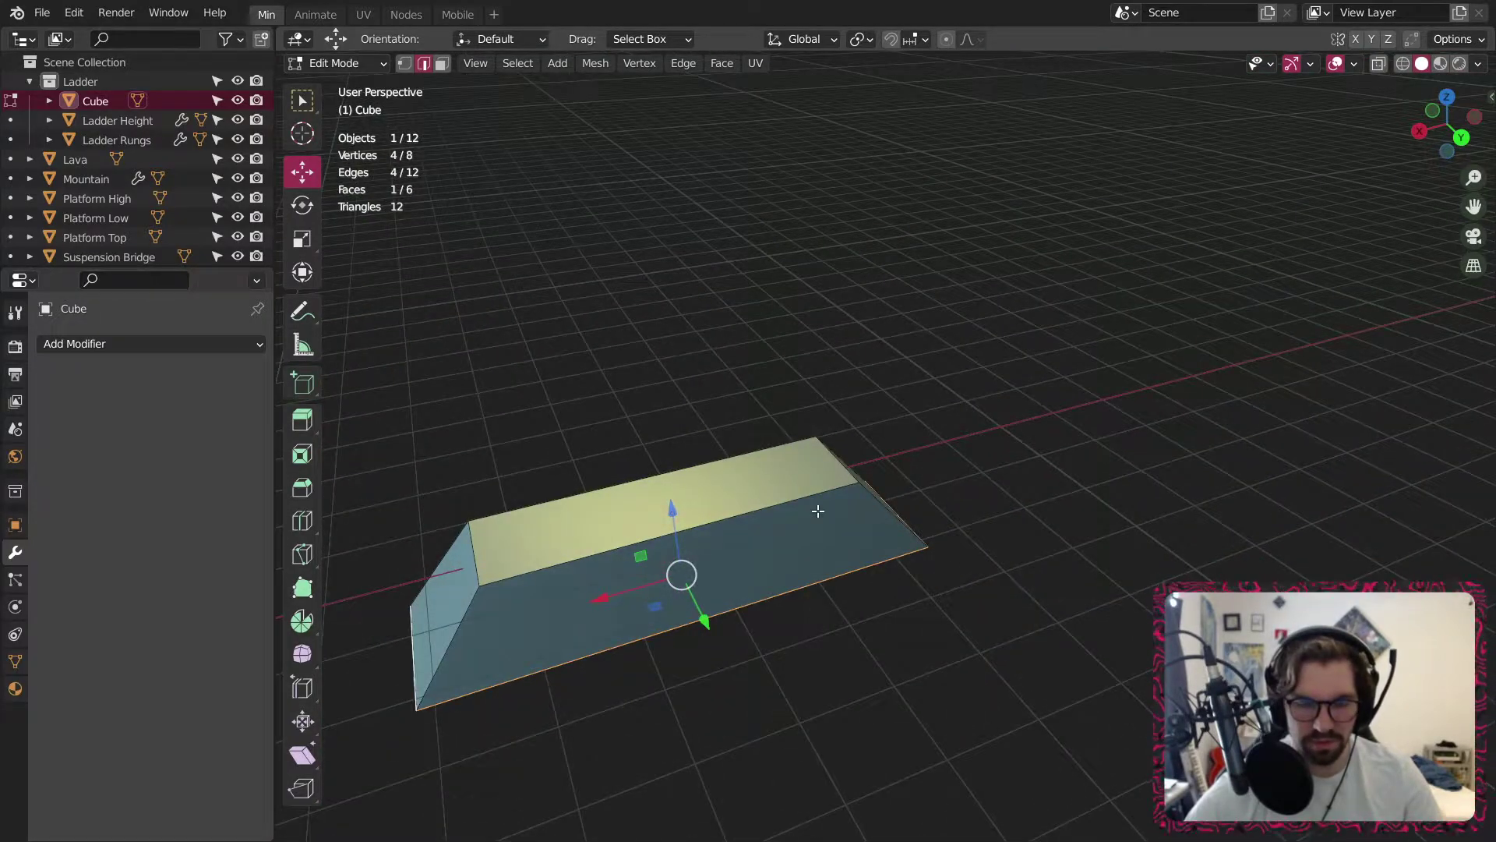
{"action": "key", "text": "e"}
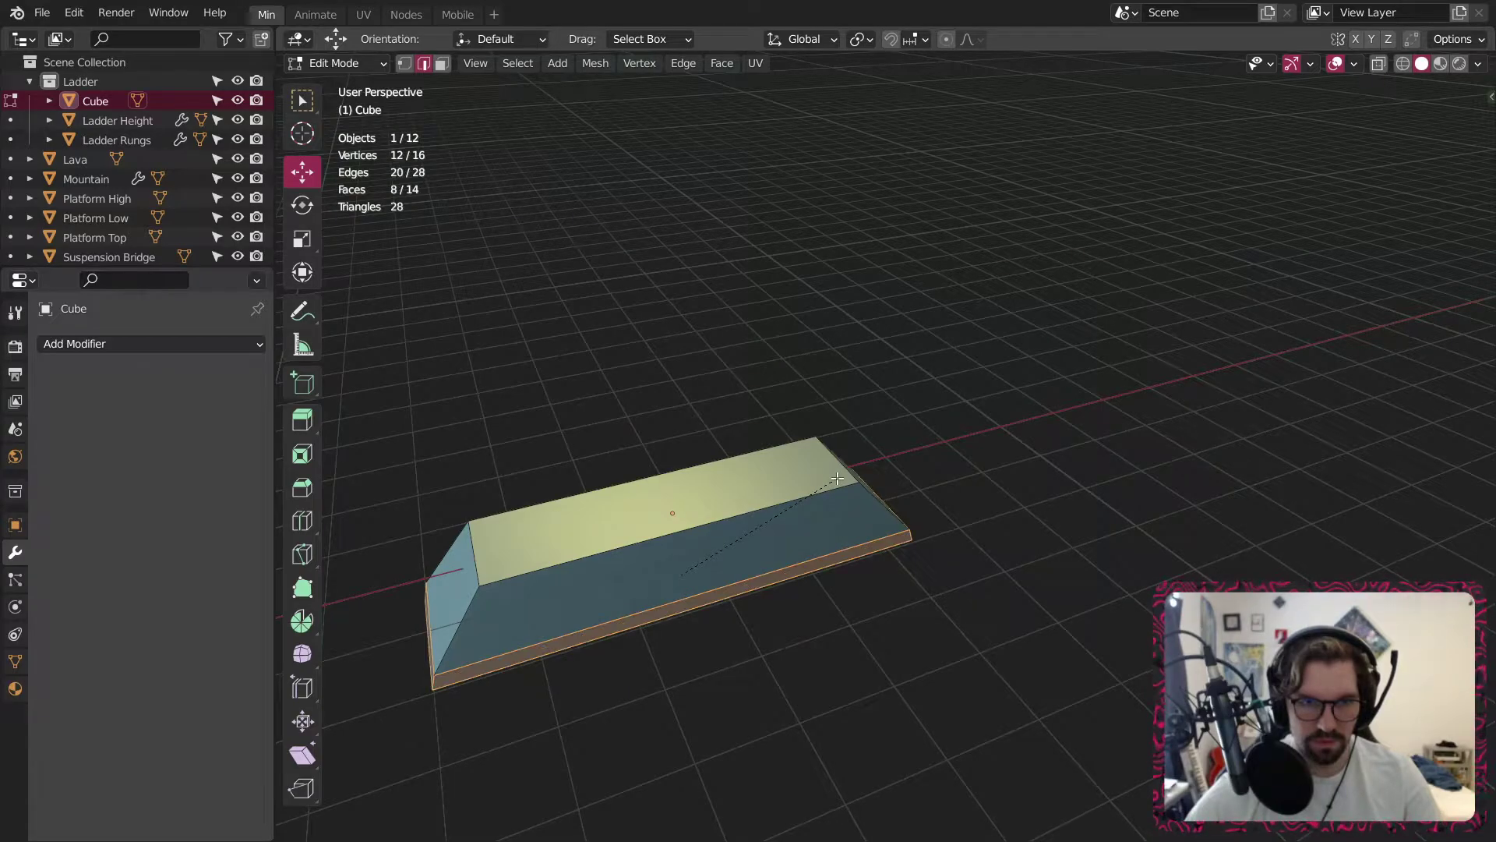
{"action": "left_click", "coordinate": [838, 479]}
Return to Object Mode and apply smooth shading to the block.
{"action": "middle_click_drag", "start_coordinate": [830, 616], "coordinate": [923, 526]}
{"action": "left_click", "coordinate": [596, 549]}
{"action": "left_click", "coordinate": [373, 61]}
{"action": "left_click", "coordinate": [336, 85]}
{"action": "middle_click_drag", "start_coordinate": [741, 408], "coordinate": [840, 424]}
{"action": "right_click", "coordinate": [790, 468]}
{"action": "left_click", "coordinate": [792, 470]}
{"action": "left_click", "coordinate": [829, 545]}
{"action": "left_click", "coordinate": [845, 438]}
Narrow the block's top face along Y in Edit Mode and return to Object Mode.
{"action": "left_click", "coordinate": [335, 63]}
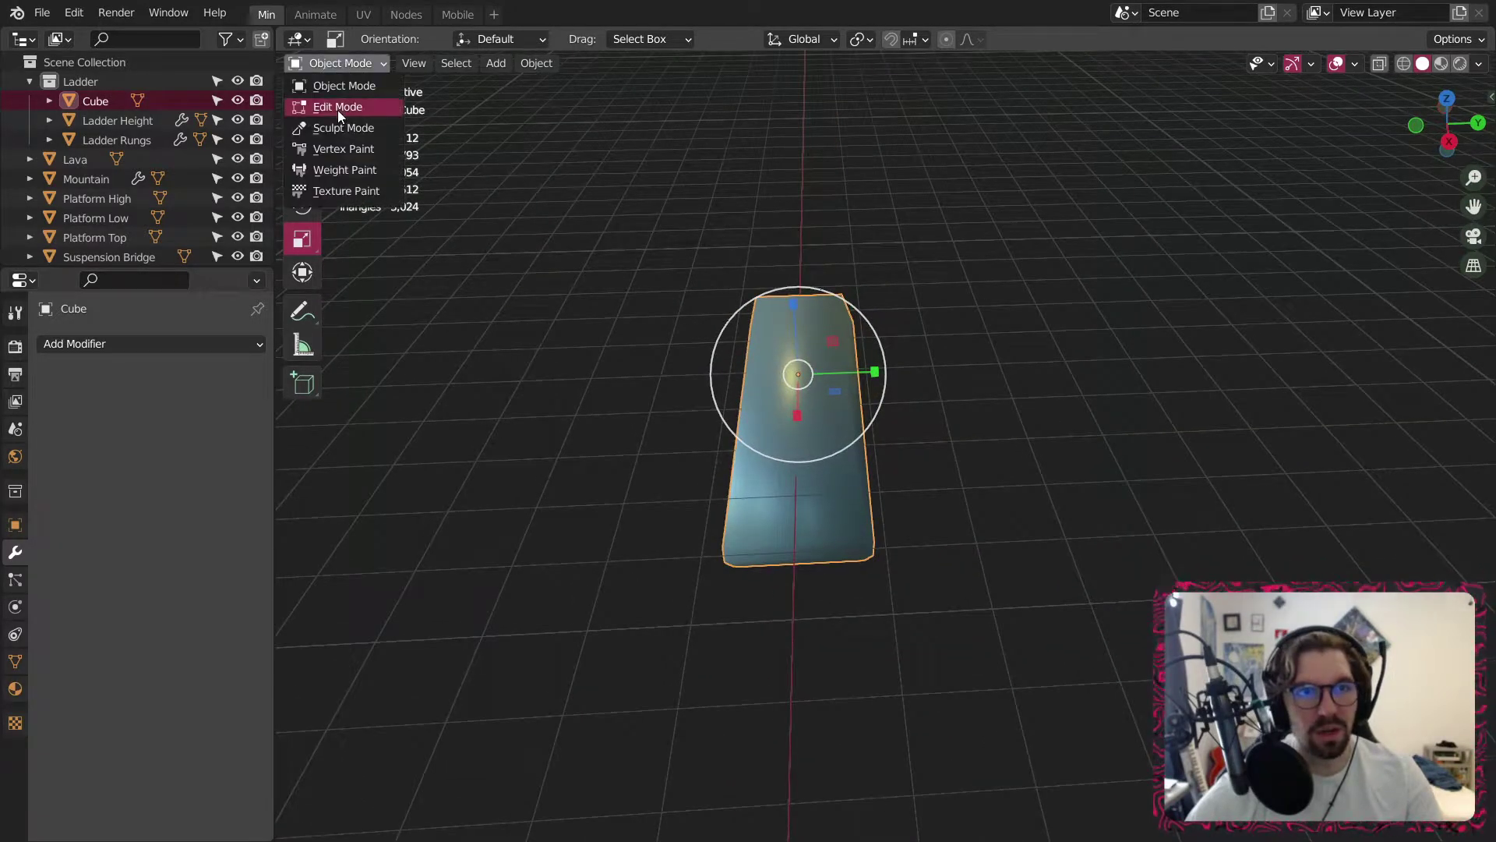
{"action": "left_click", "coordinate": [338, 106]}
{"action": "left_click", "coordinate": [762, 353]}
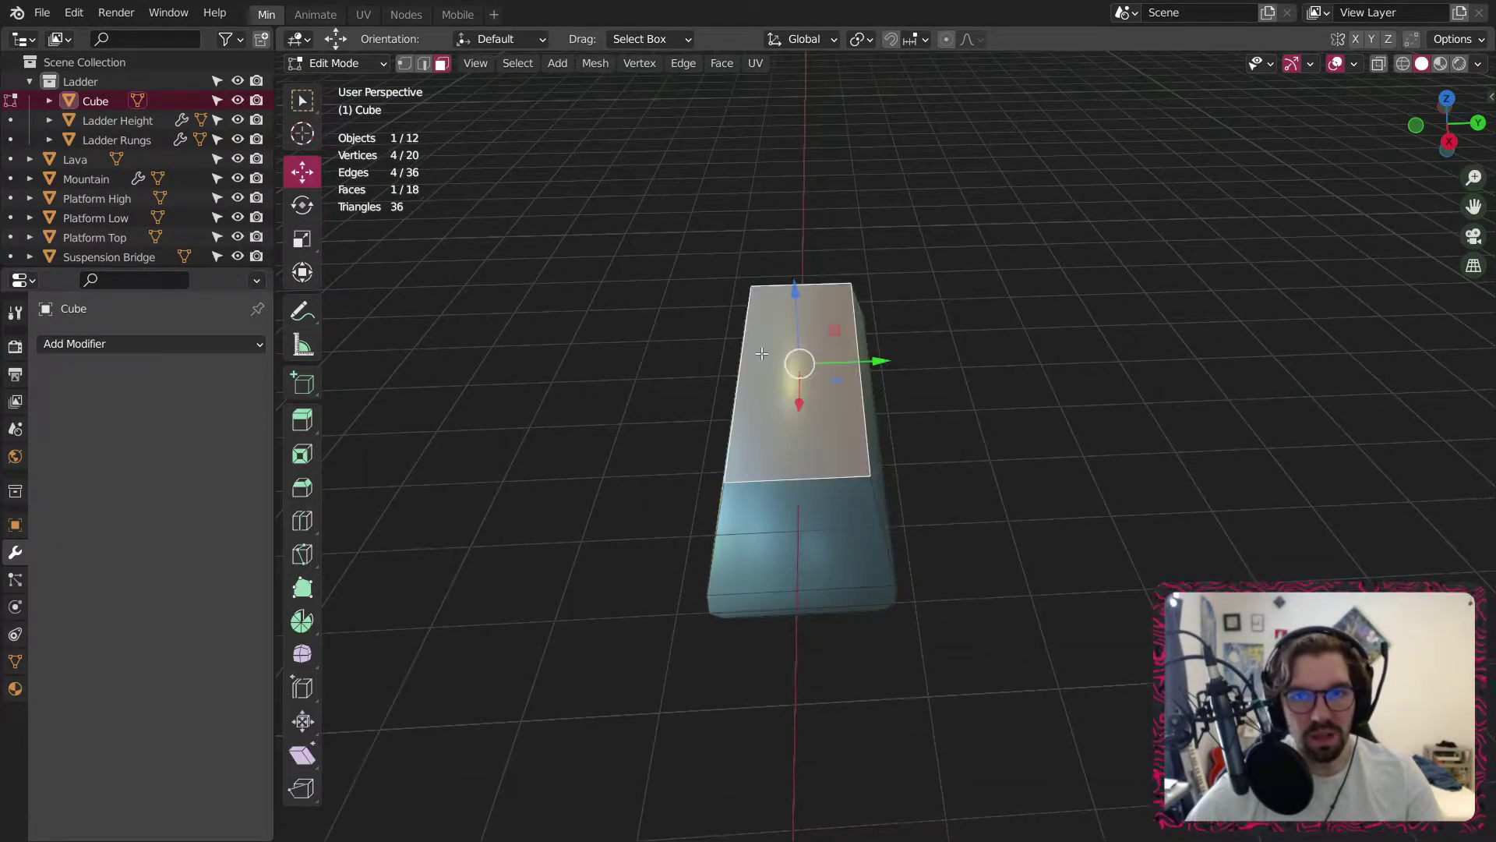
{"action": "left_click_drag", "start_coordinate": [877, 360], "coordinate": [856, 361]}
{"action": "left_click", "coordinate": [352, 62]}
{"action": "left_click", "coordinate": [327, 78]}
Widen the whole block along Y and deselect everything.
{"action": "left_click", "coordinate": [664, 315]}
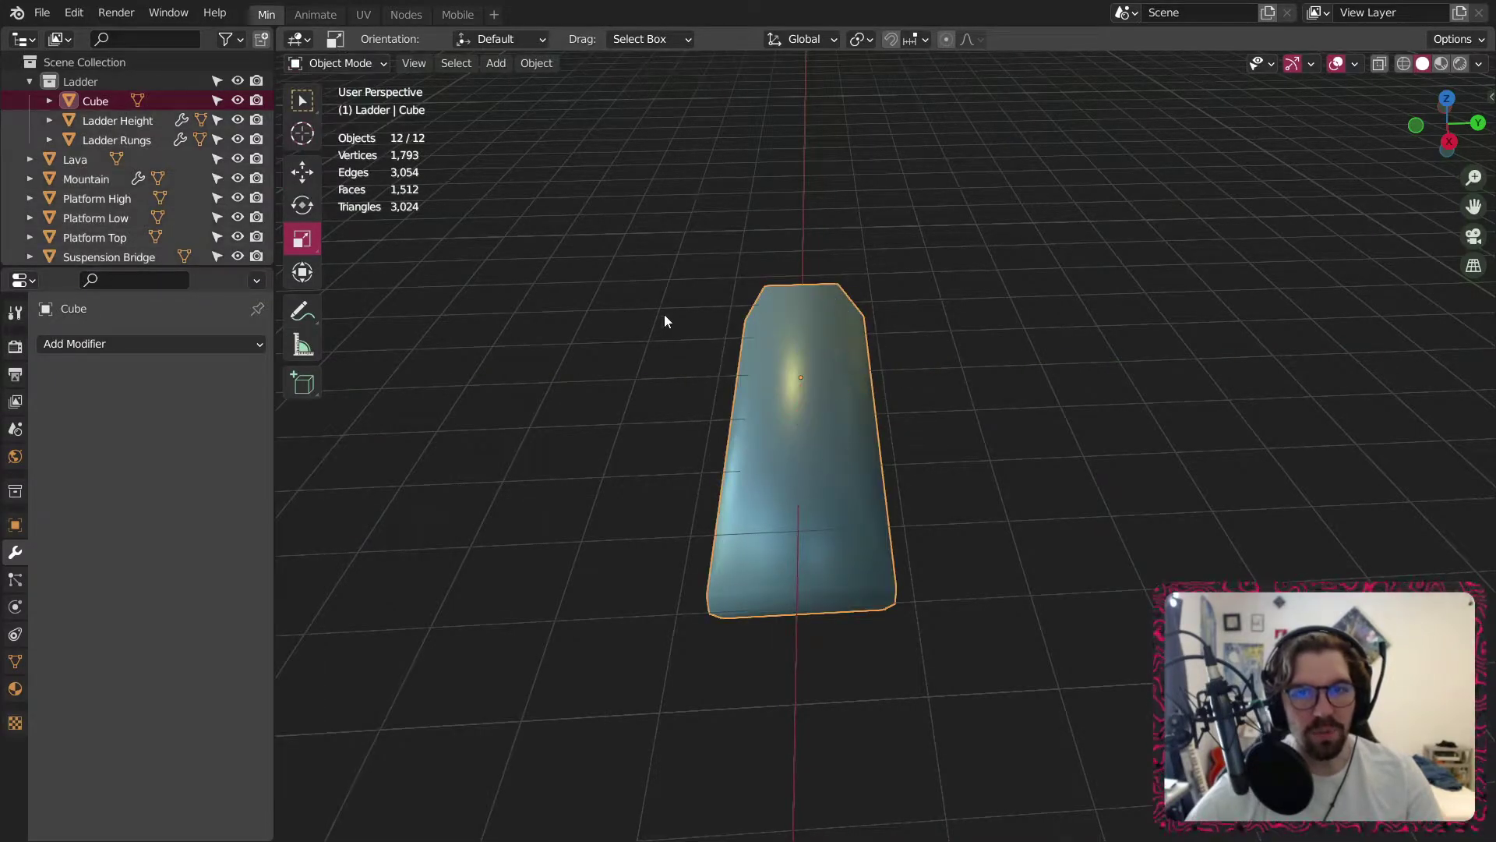
{"action": "left_click", "coordinate": [799, 382]}
{"action": "left_click_drag", "start_coordinate": [873, 373], "coordinate": [906, 374]}
{"action": "key", "text": "alt+a"}
{"action": "middle_click_drag", "start_coordinate": [894, 387], "coordinate": [498, 233]}
{"action": "left_click", "coordinate": [337, 64]}
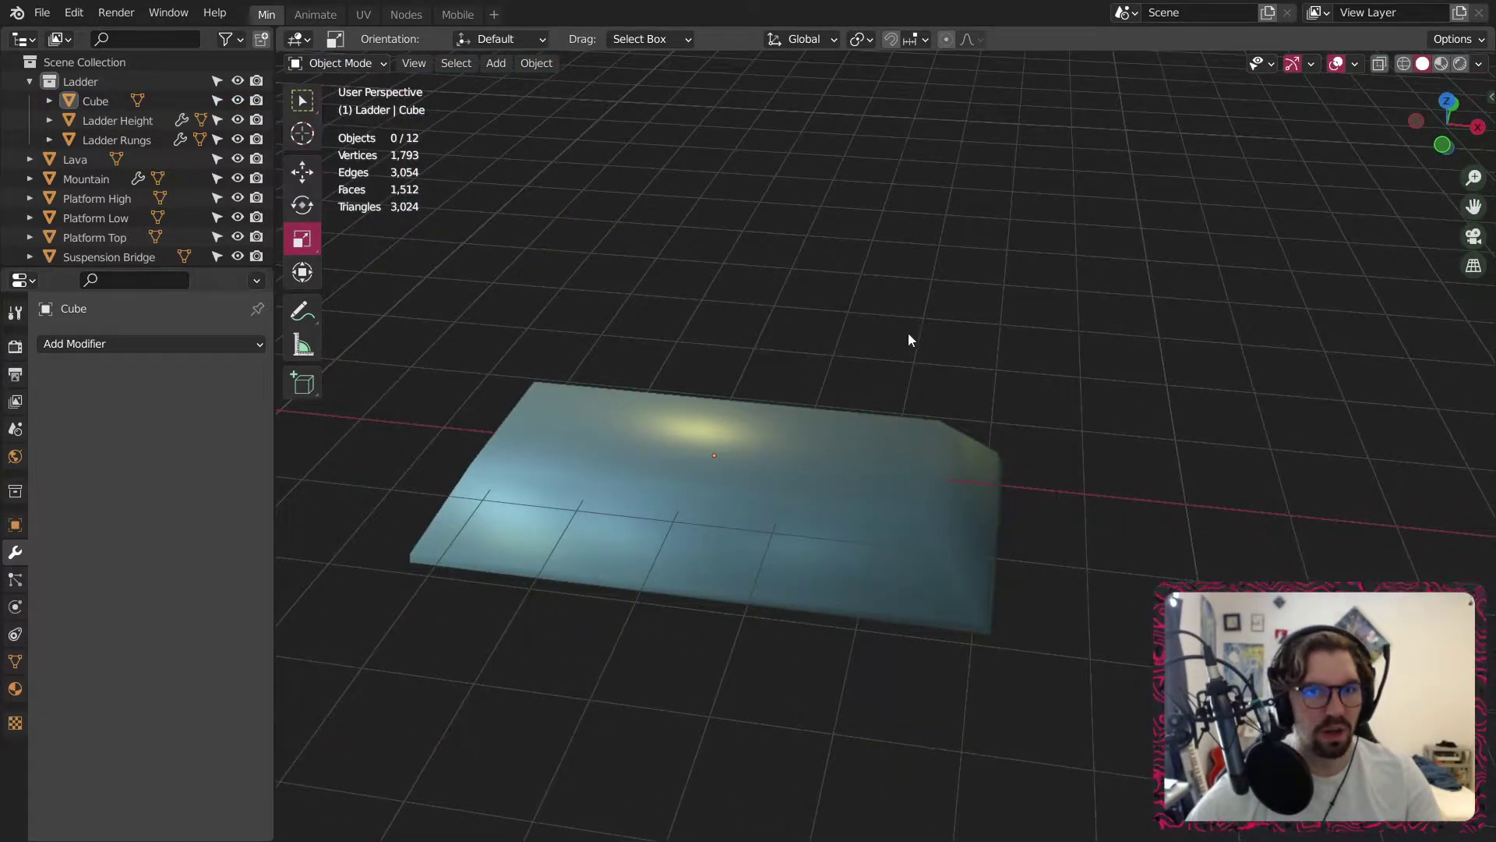
Move the block along X by about 29.613 m and then further toward the mountain's interior.
{"action": "middle_click_drag", "start_coordinate": [909, 333], "coordinate": [792, 448]}
{"action": "left_click", "coordinate": [784, 484]}
{"action": "left_click", "coordinate": [304, 173]}
{"action": "middle_click_drag", "start_coordinate": [896, 510], "coordinate": [939, 526]}
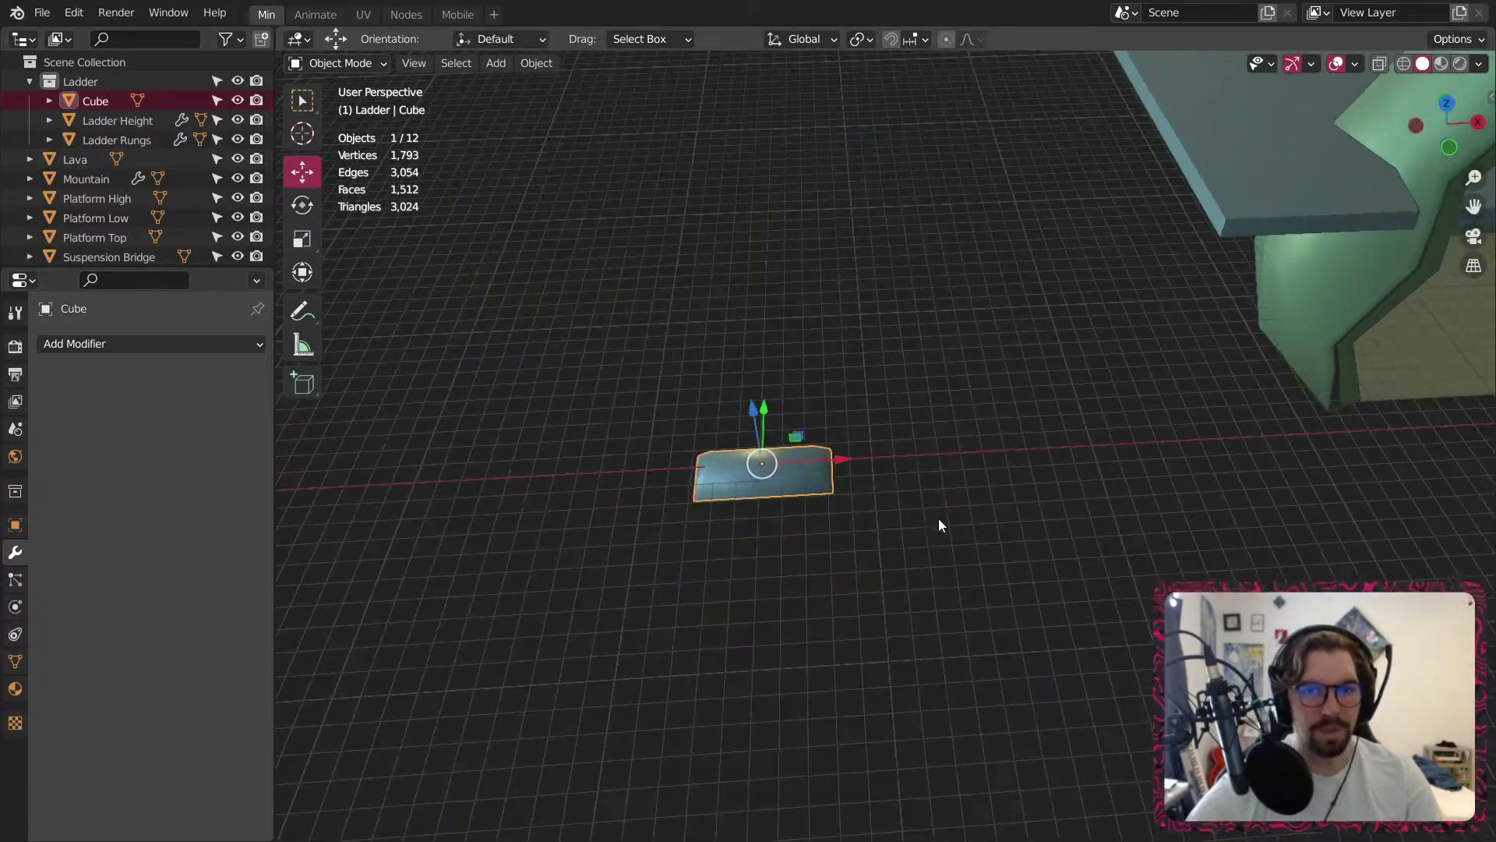
{"action": "left_click_drag", "start_coordinate": [826, 461], "coordinate": [1479, 414]}
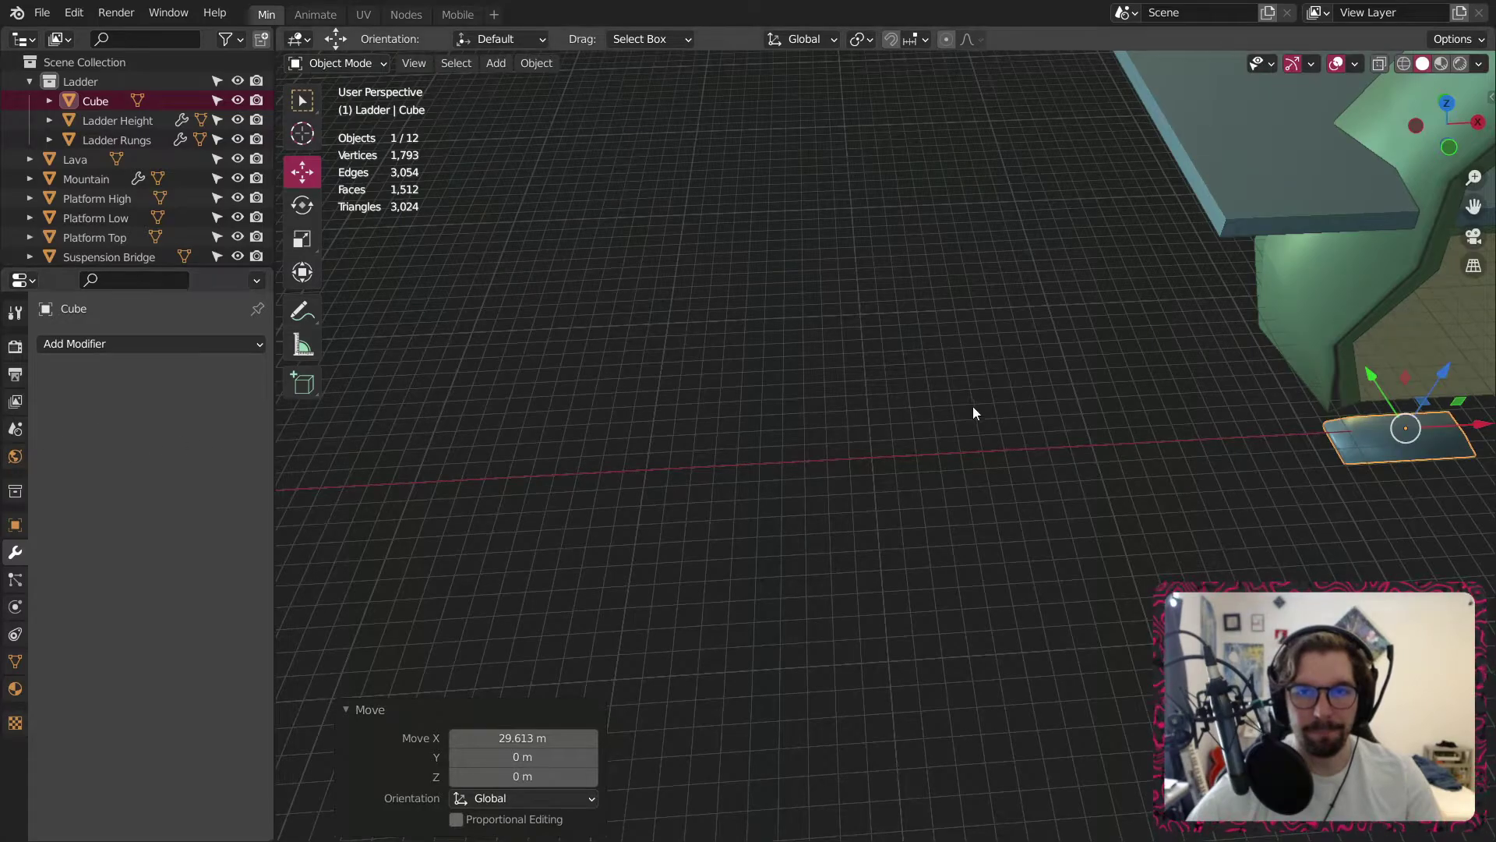
{"action": "middle_click_drag", "start_coordinate": [974, 412], "coordinate": [303, 459], "text": "shift"}
{"action": "left_click_drag", "start_coordinate": [822, 466], "coordinate": [1353, 452]}
Raise the block along Z and shift it about -7.104 m along X to the middle of the mountain opening.
{"action": "middle_click_drag", "start_coordinate": [1337, 460], "coordinate": [1104, 418], "text": "shift"}
{"action": "left_click_drag", "start_coordinate": [959, 446], "coordinate": [959, 109]}
{"action": "middle_click_drag", "start_coordinate": [935, 616], "coordinate": [926, 584]}
{"action": "scroll", "coordinate": [924, 577], "scroll_direction": "down", "scroll_amount": 3}
{"action": "middle_click_drag", "start_coordinate": [835, 301], "coordinate": [1030, 490]}
{"action": "left_click_drag", "start_coordinate": [1005, 558], "coordinate": [778, 569]}
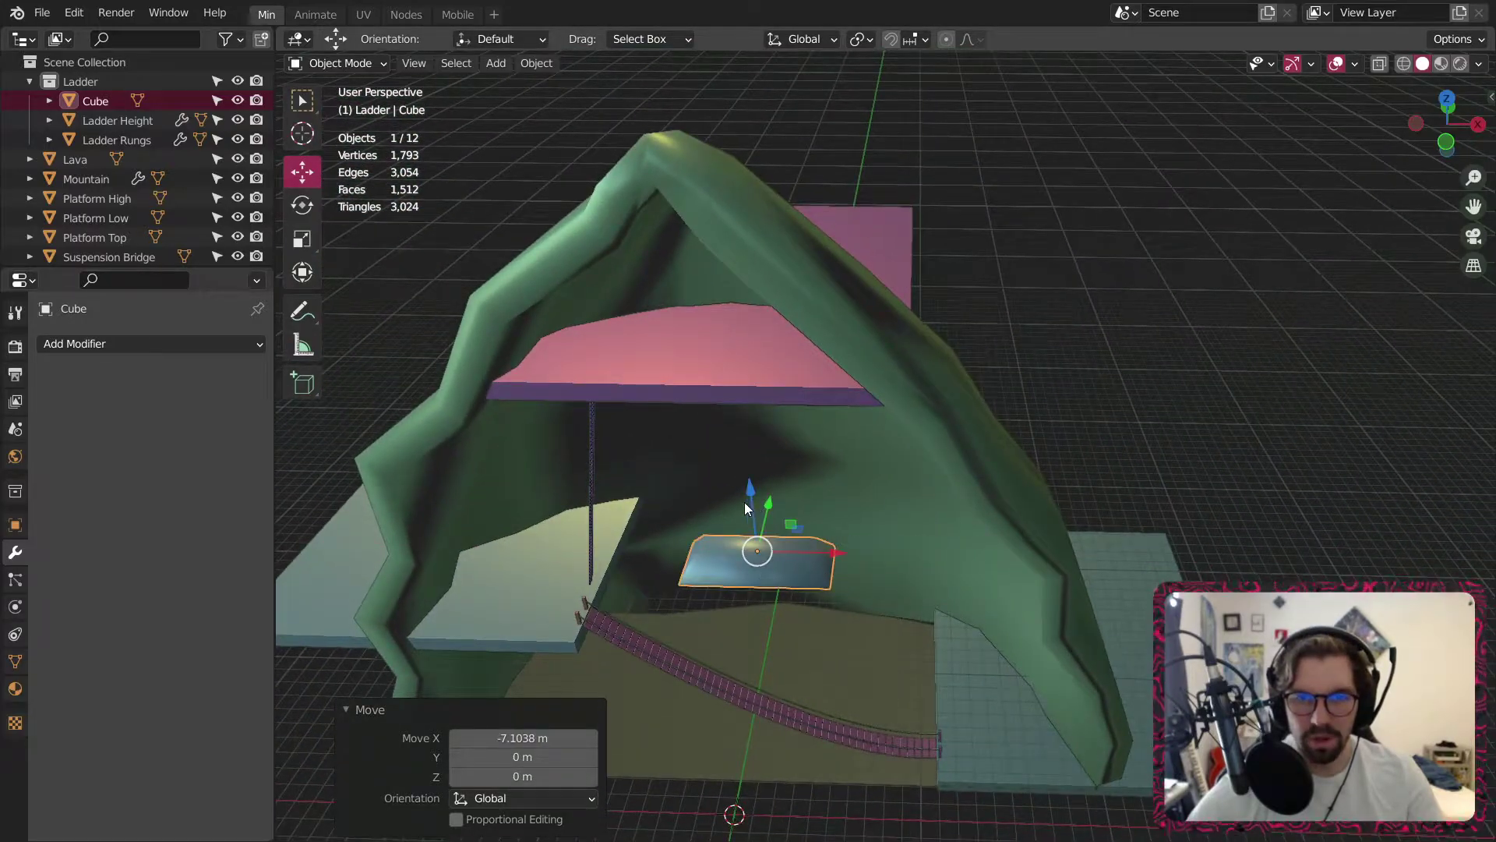
Raise the block about 7.122 m along Z and move it about 4.703 m along Y over the purple platform.
{"action": "left_click_drag", "start_coordinate": [745, 508], "coordinate": [718, 377]}
{"action": "scroll", "coordinate": [769, 361], "scroll_direction": "up", "scroll_amount": 4}
{"action": "middle_click_drag", "start_coordinate": [768, 362], "coordinate": [696, 375]}
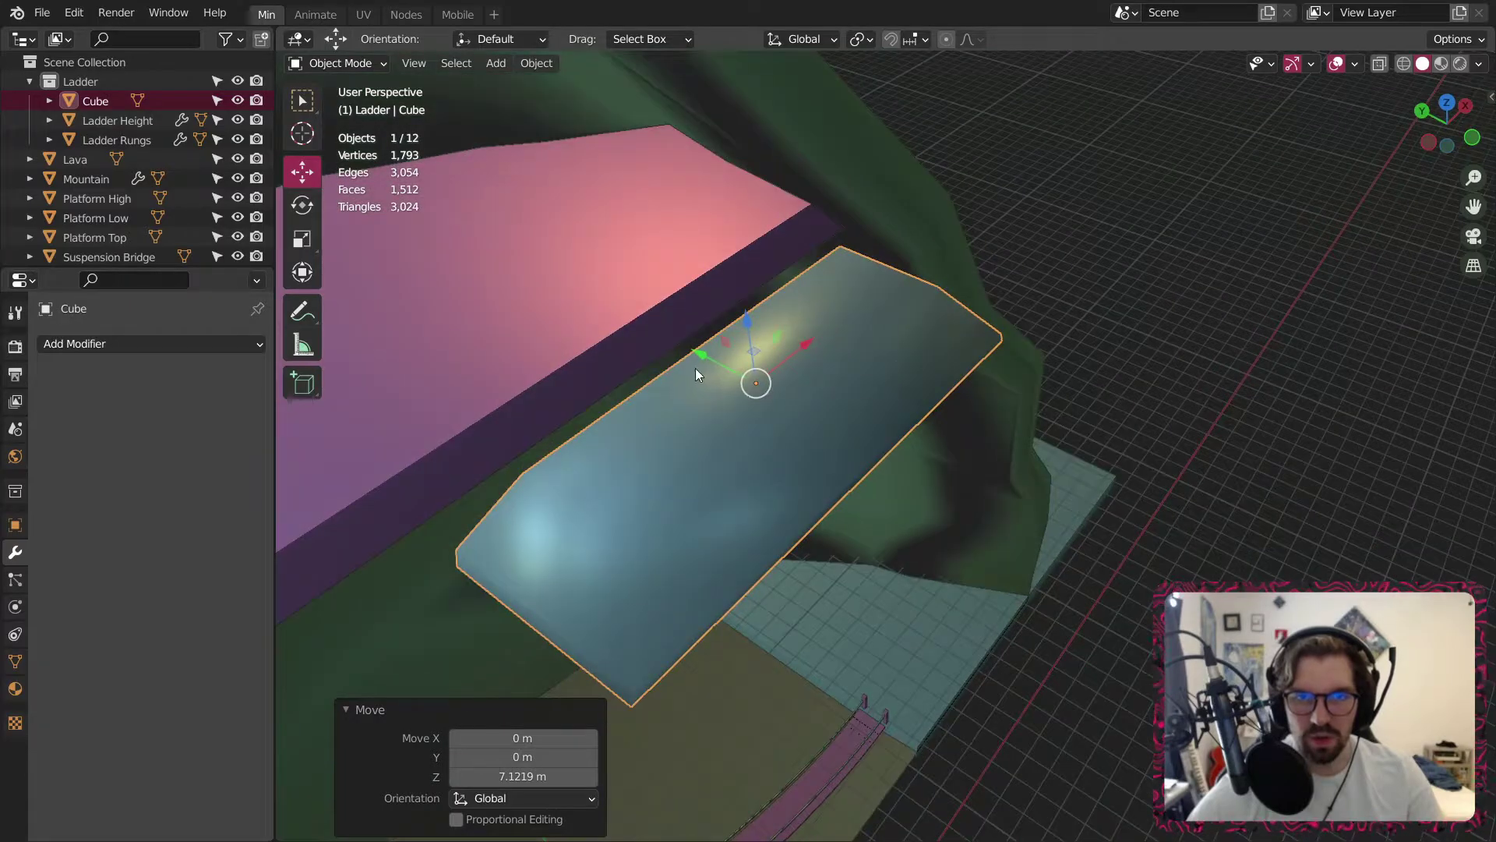
{"action": "left_click_drag", "start_coordinate": [701, 355], "coordinate": [422, 209]}
{"action": "middle_click_drag", "start_coordinate": [456, 331], "coordinate": [852, 284]}
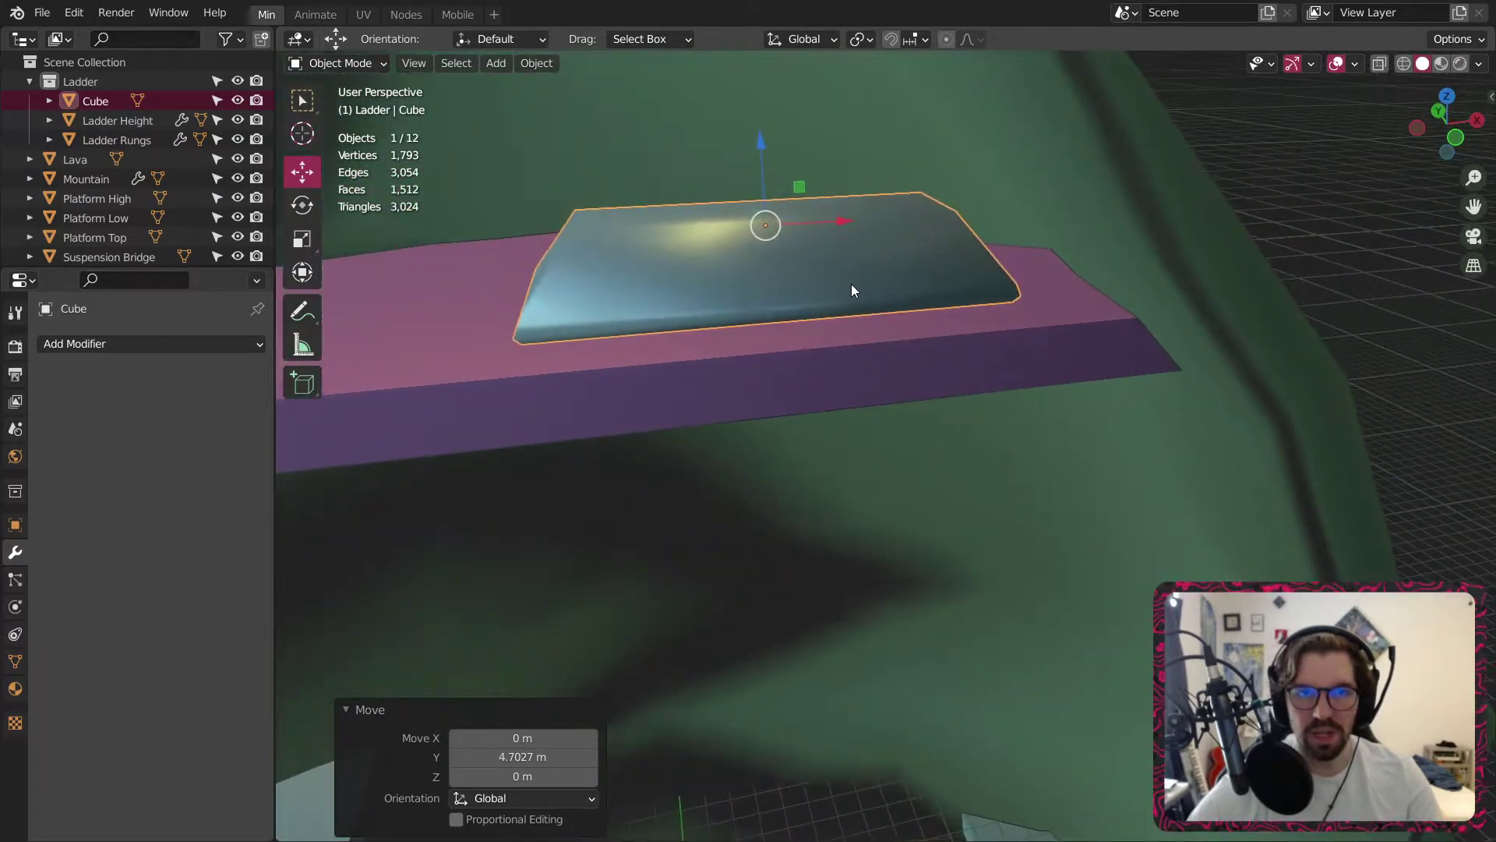
Shrink the block uniformly by about 0.105 and again by about 0.594.
{"action": "scroll", "coordinate": [742, 237], "scroll_direction": "up", "scroll_amount": 3}
{"action": "middle_click_drag", "start_coordinate": [742, 237], "coordinate": [655, 238]}
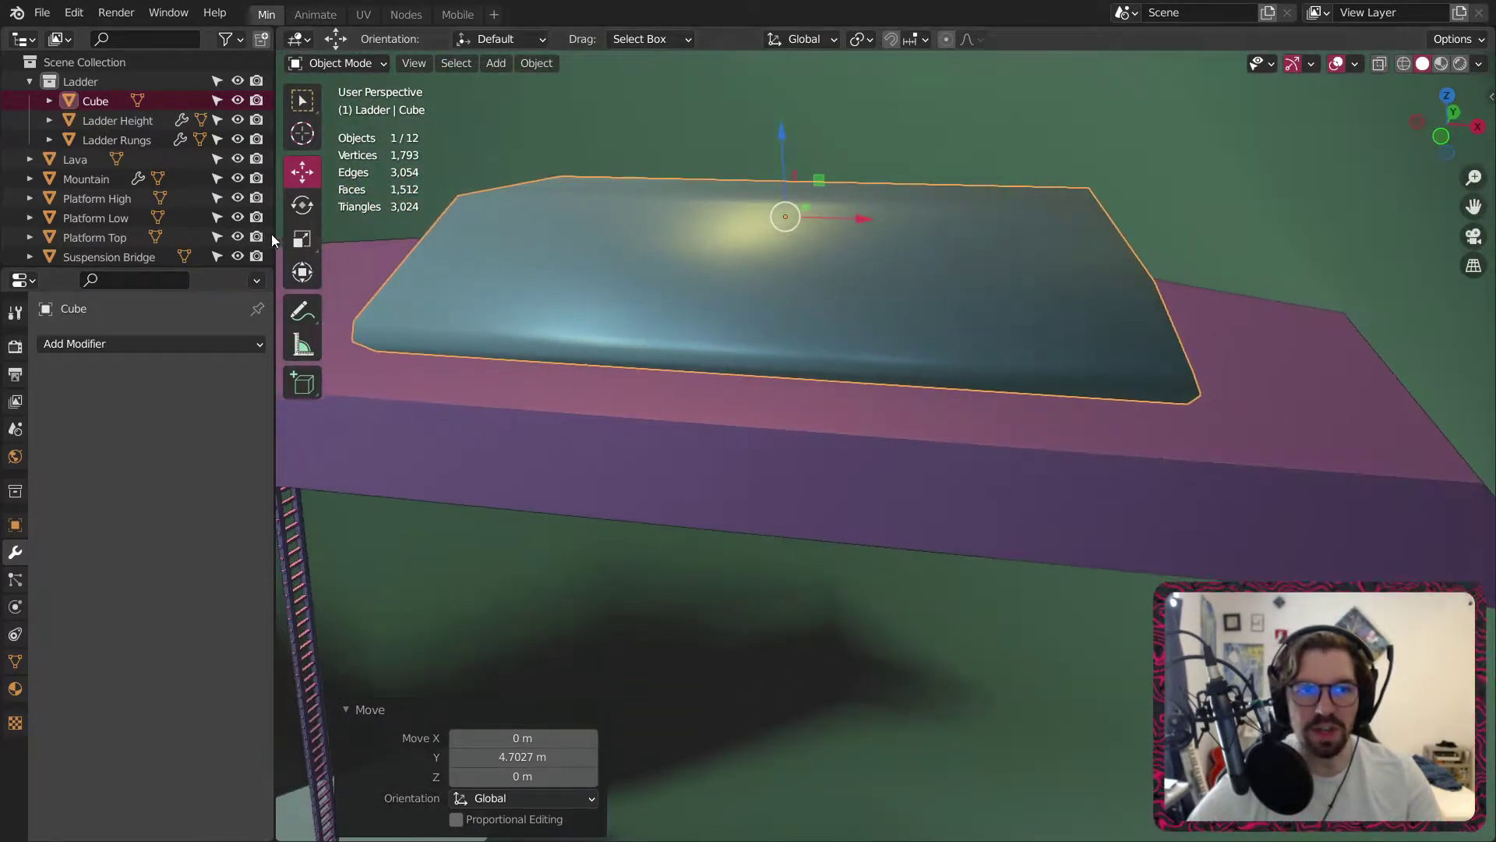
{"action": "key", "text": "s"}
{"action": "left_click", "coordinate": [805, 242]}
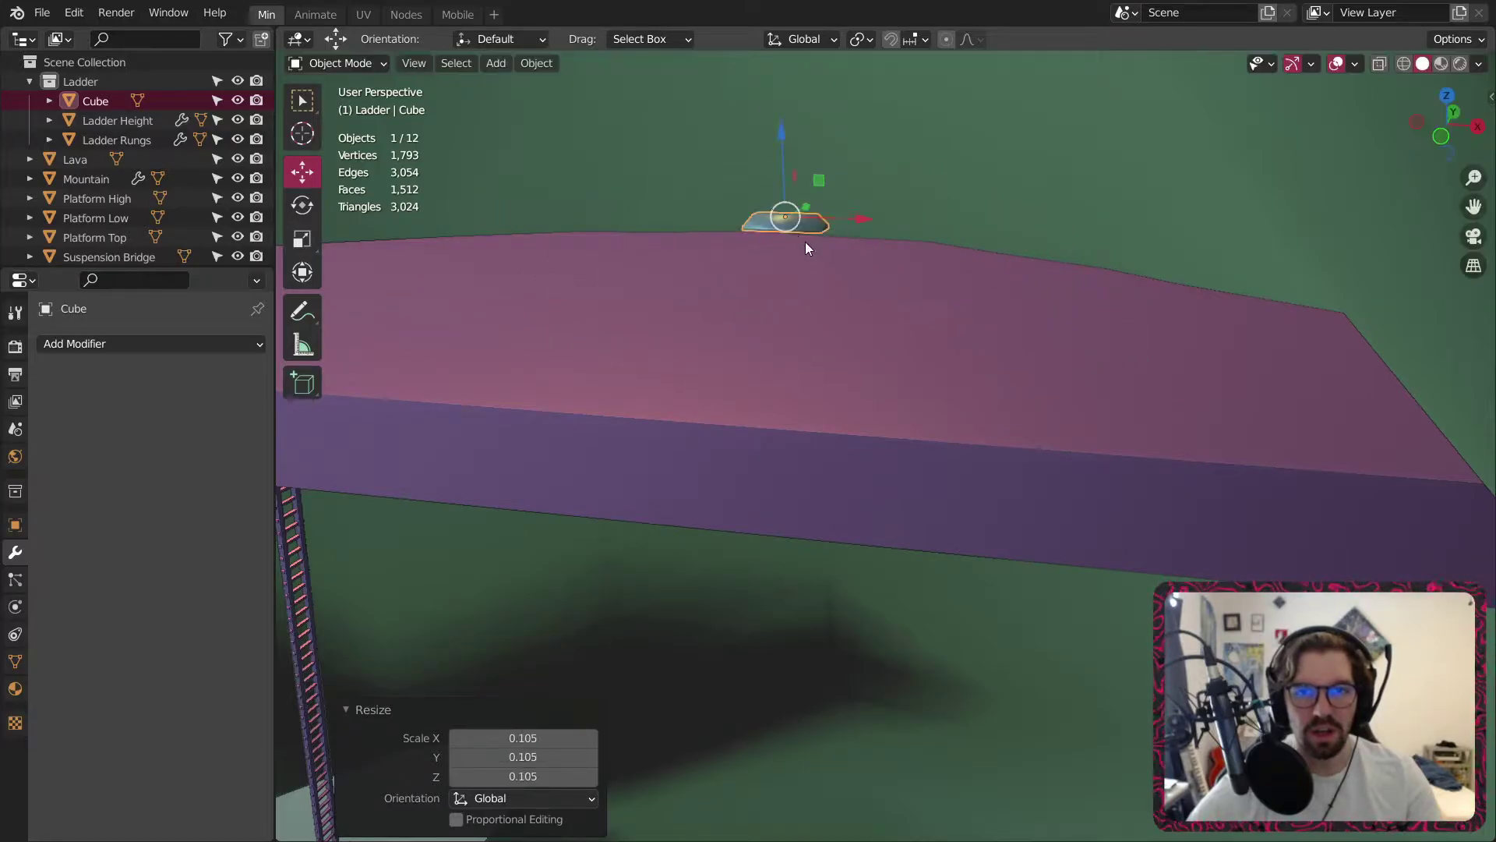
{"action": "scroll", "coordinate": [806, 234], "scroll_direction": "up", "scroll_amount": 5}
{"action": "key", "text": "s"}
{"action": "left_click", "coordinate": [778, 336]}
{"action": "scroll", "coordinate": [778, 335], "scroll_direction": "up", "scroll_amount": 2}
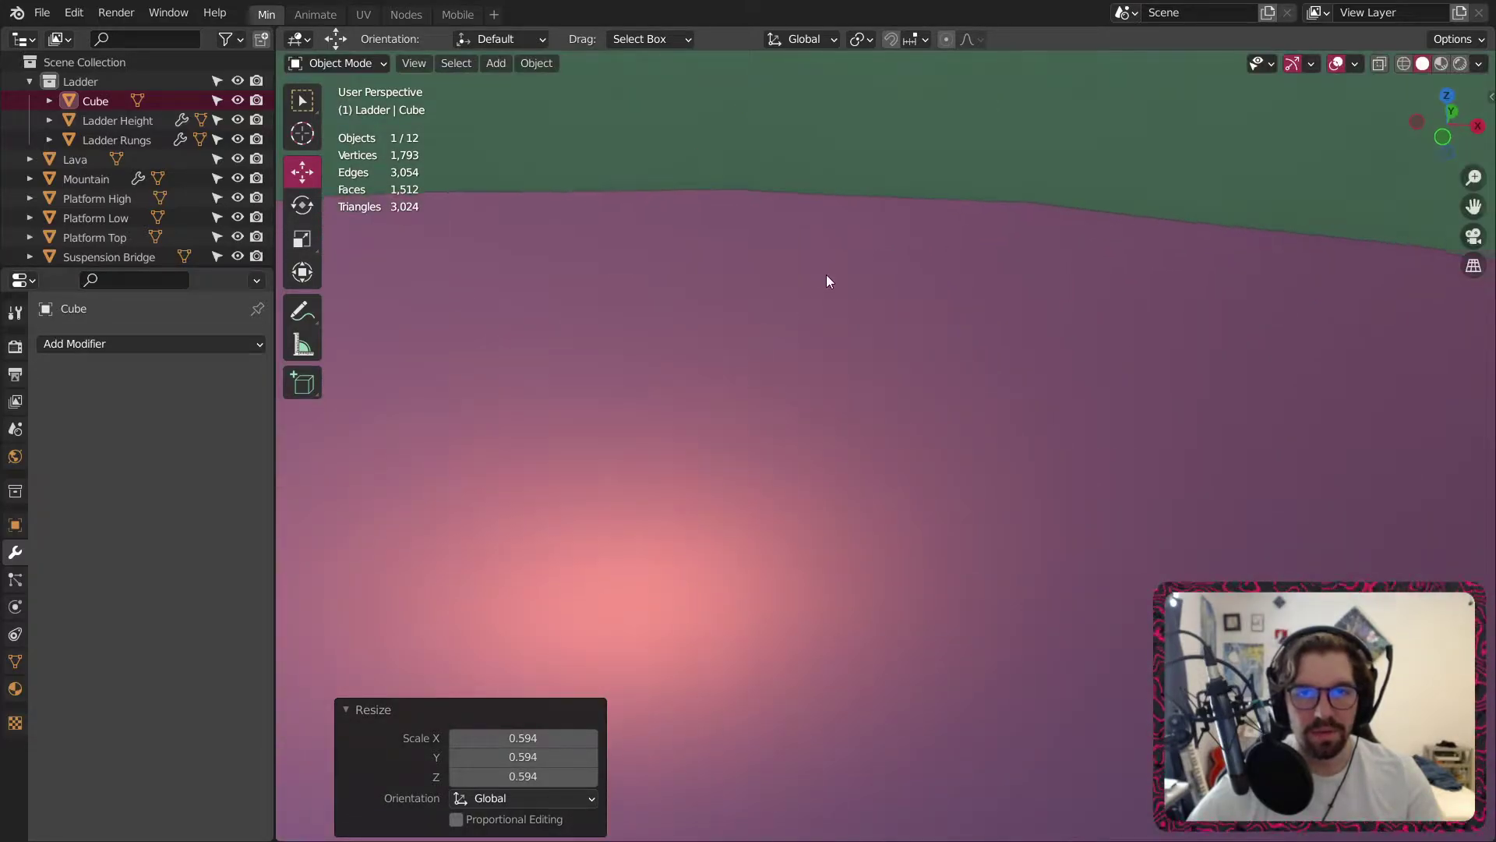
Shift the small block along X and lower it about 1.155 m along Z toward the purple platform's surface.
{"action": "middle_click_drag", "start_coordinate": [826, 274], "coordinate": [900, 278]}
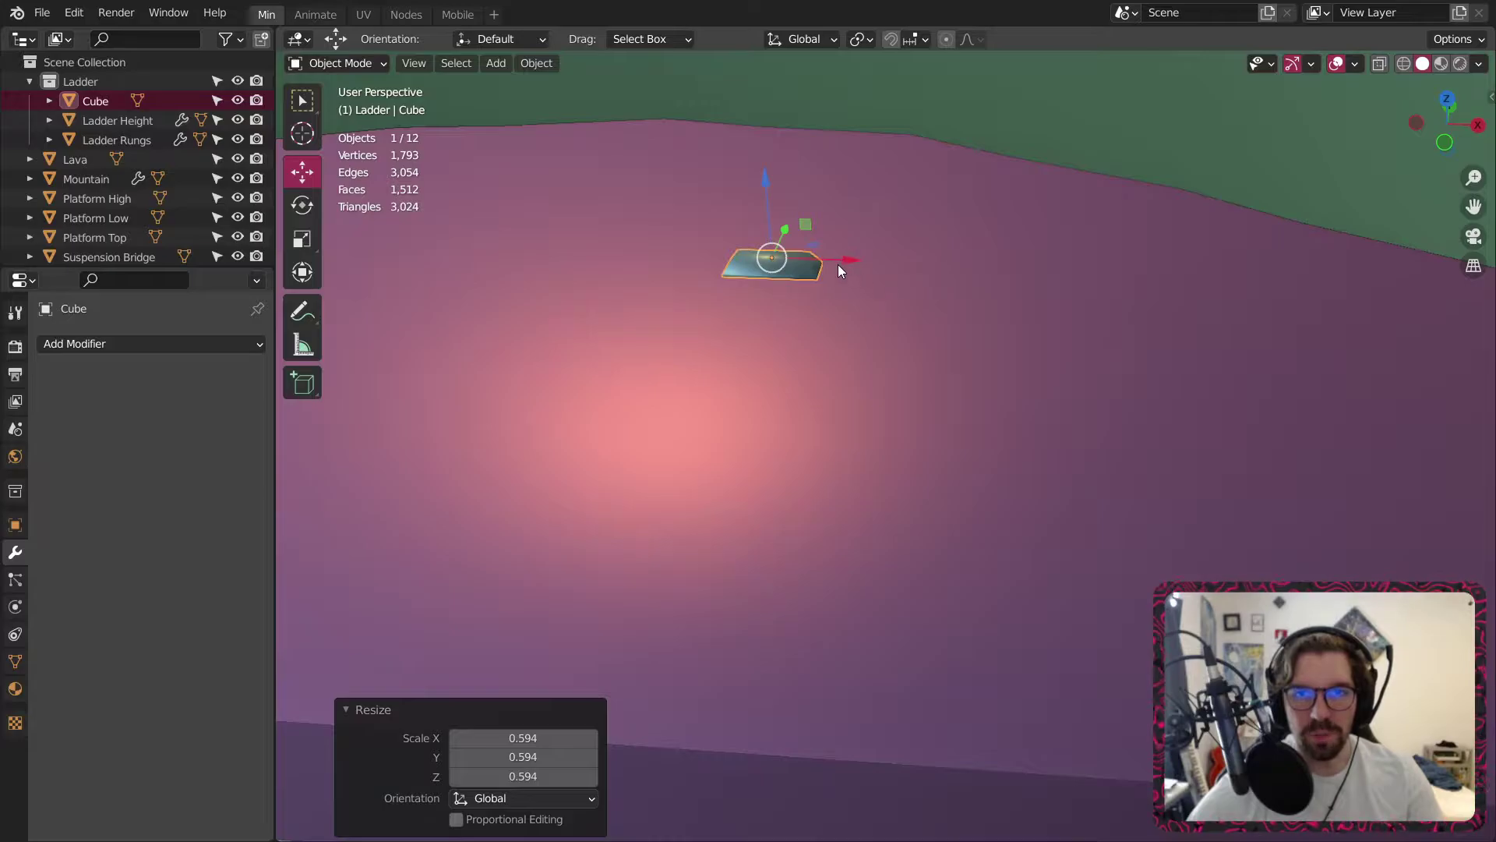
{"action": "left_click_drag", "start_coordinate": [839, 265], "coordinate": [889, 265]}
{"action": "left_click_drag", "start_coordinate": [823, 187], "coordinate": [799, 413]}
{"action": "middle_click_drag", "start_coordinate": [799, 414], "coordinate": [860, 415]}
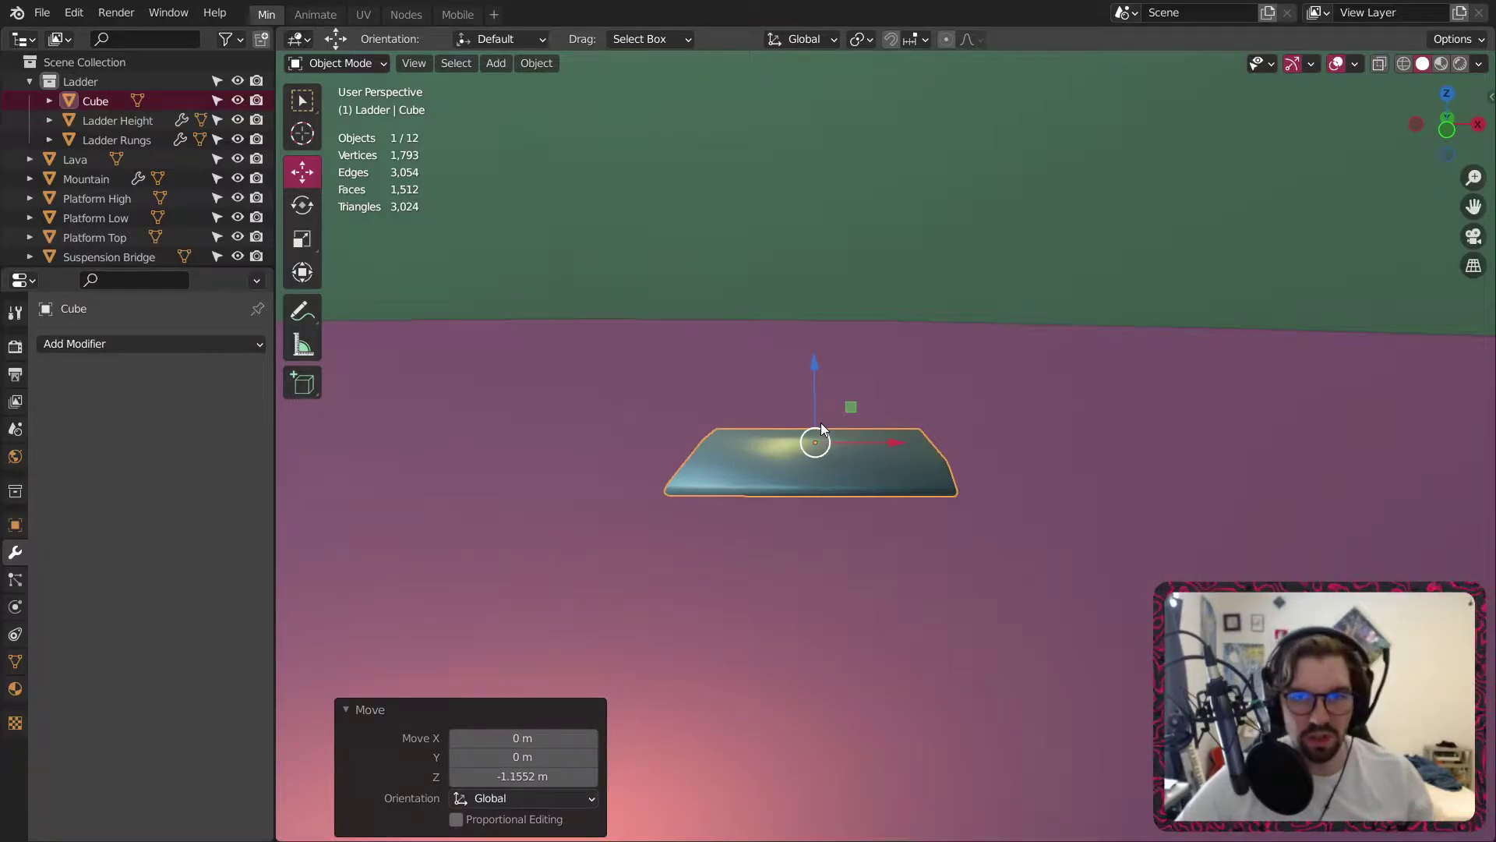
{"action": "middle_click_drag", "start_coordinate": [873, 485], "coordinate": [864, 514]}
Add an Array modifier to the block with a count of 4 and a relative X offset of 1.1.
{"action": "left_click", "coordinate": [137, 343]}
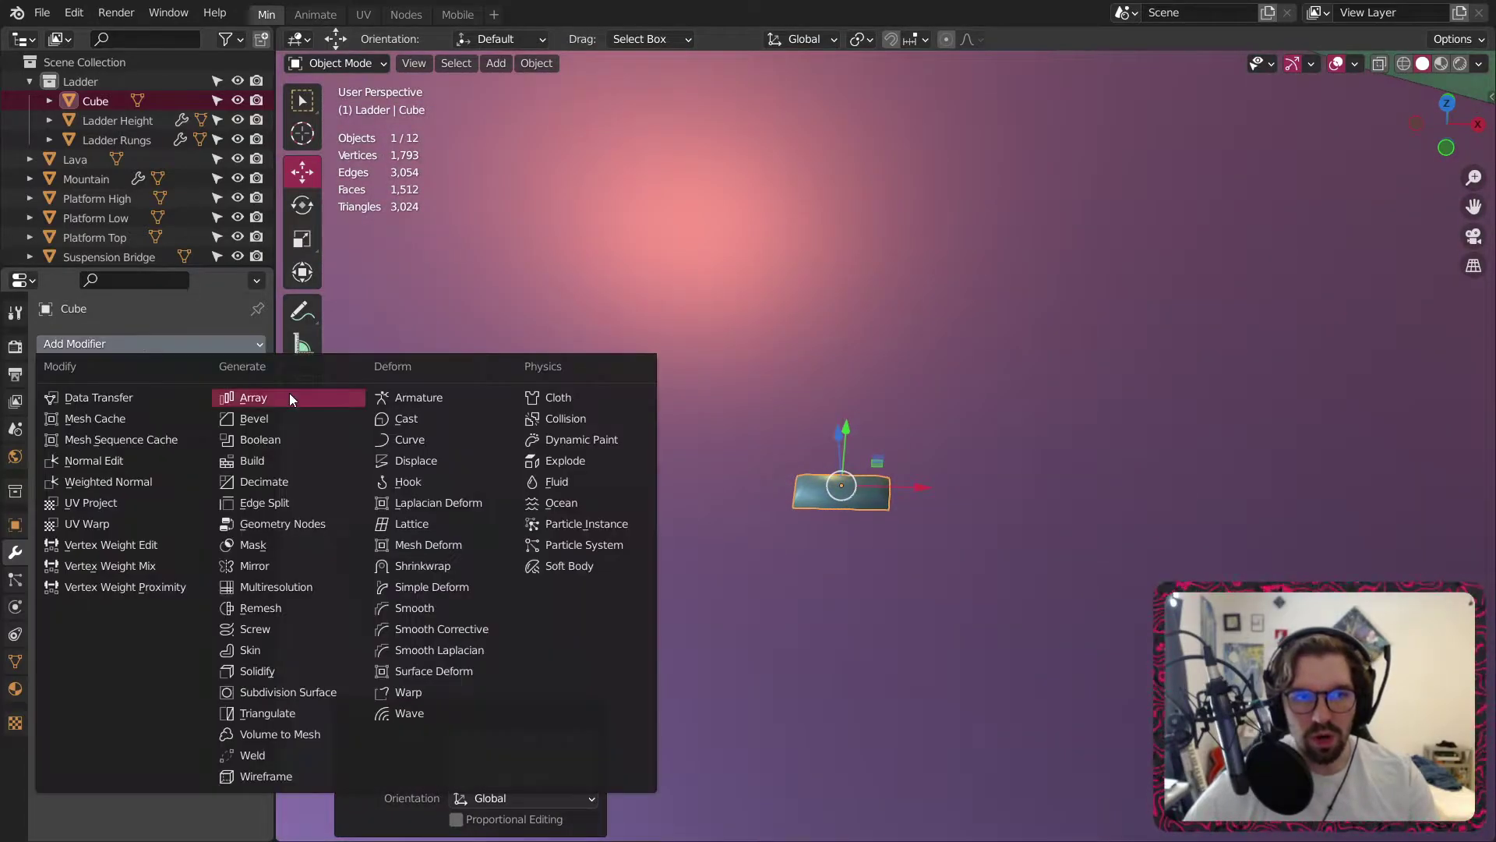
{"action": "left_click", "coordinate": [286, 396]}
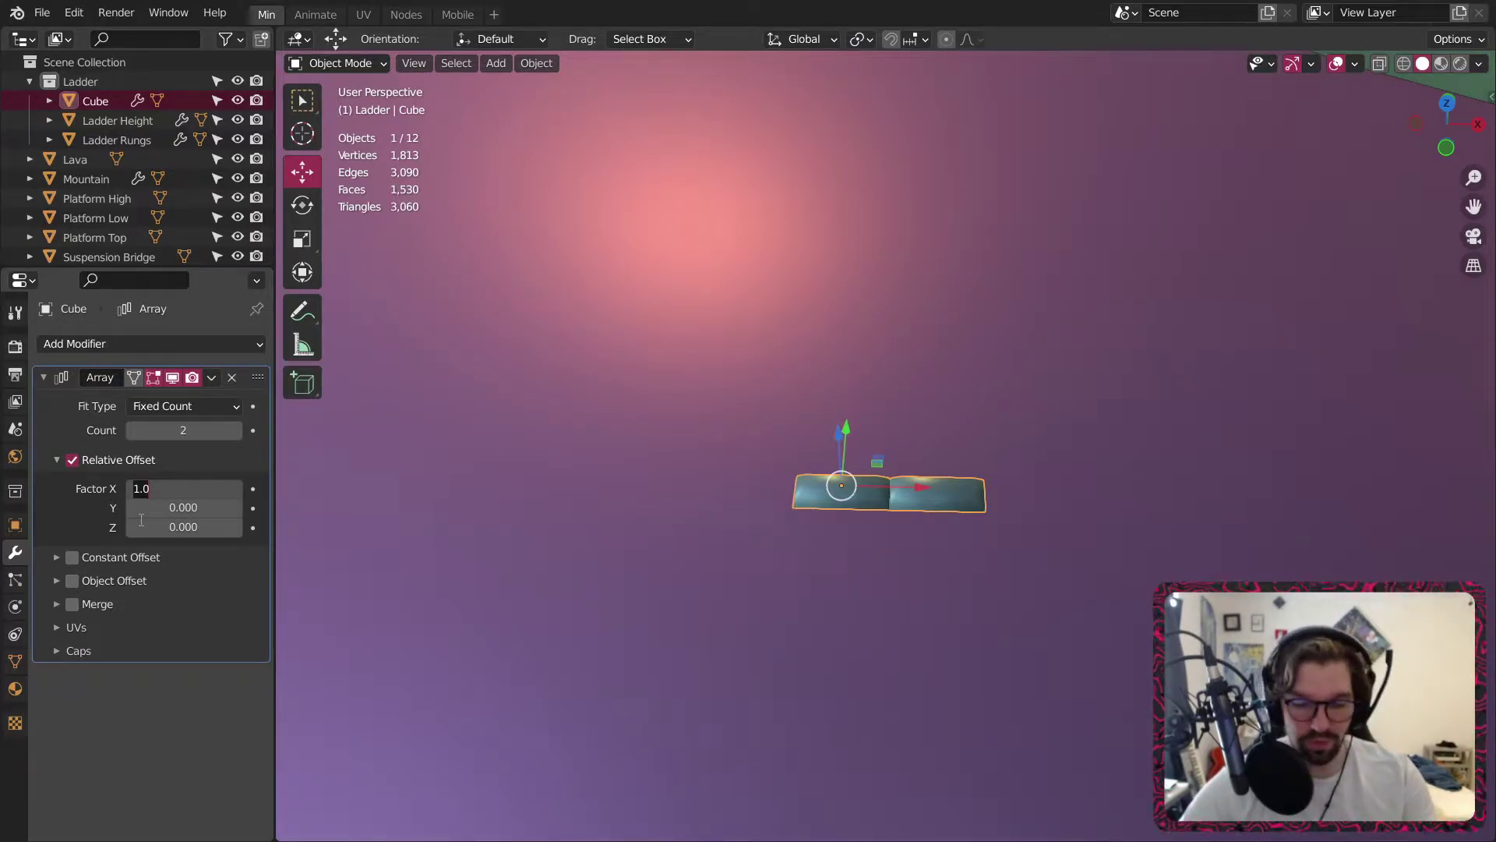
{"action": "key", "text": "Return"}
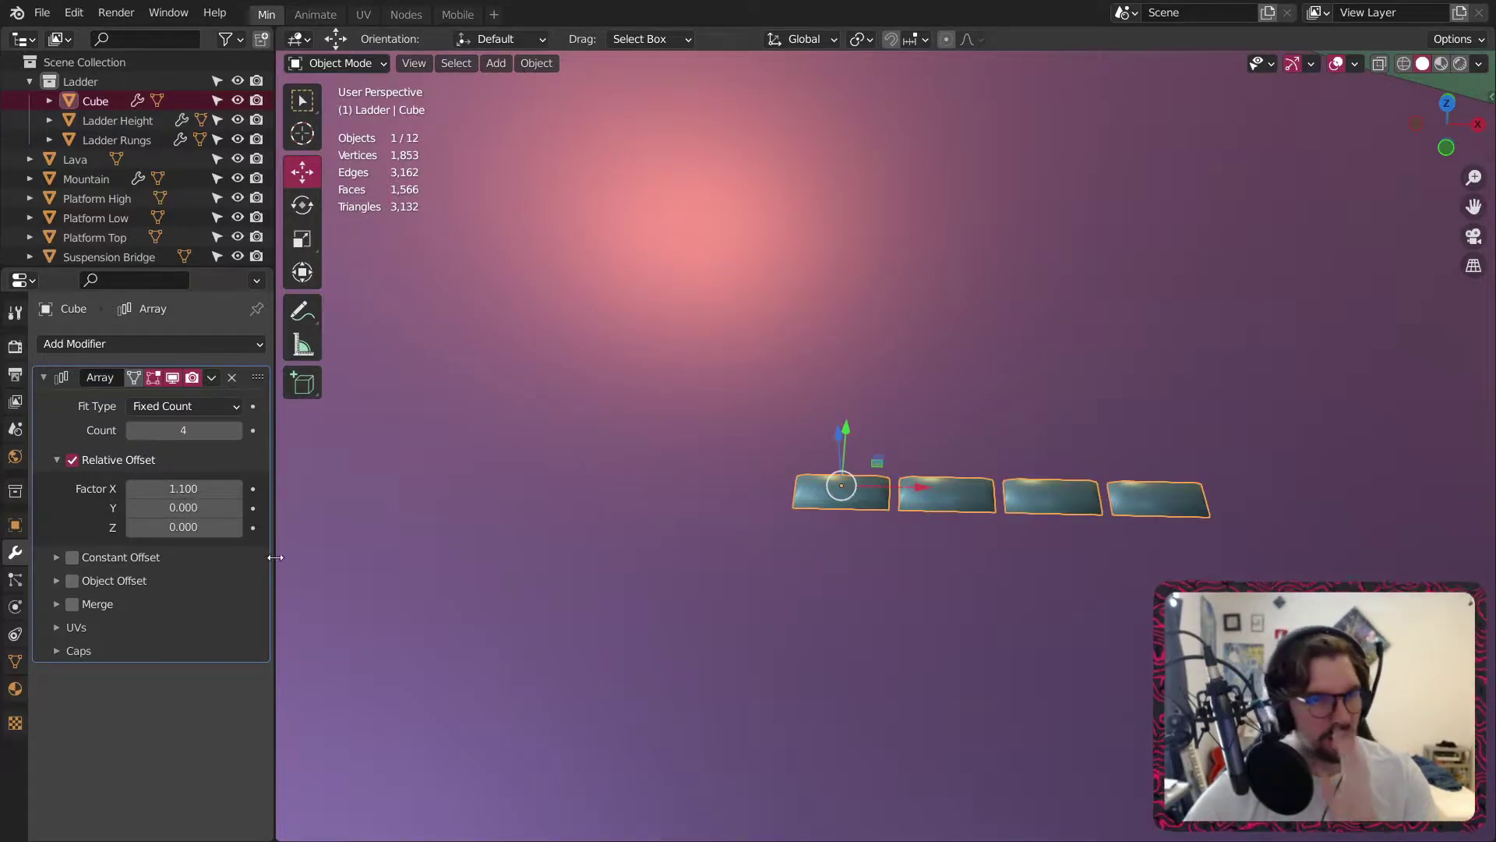
Add a second Array modifier with relative offset factors of 0 in X and 1.2 in Y.
{"action": "left_click", "coordinate": [186, 350]}
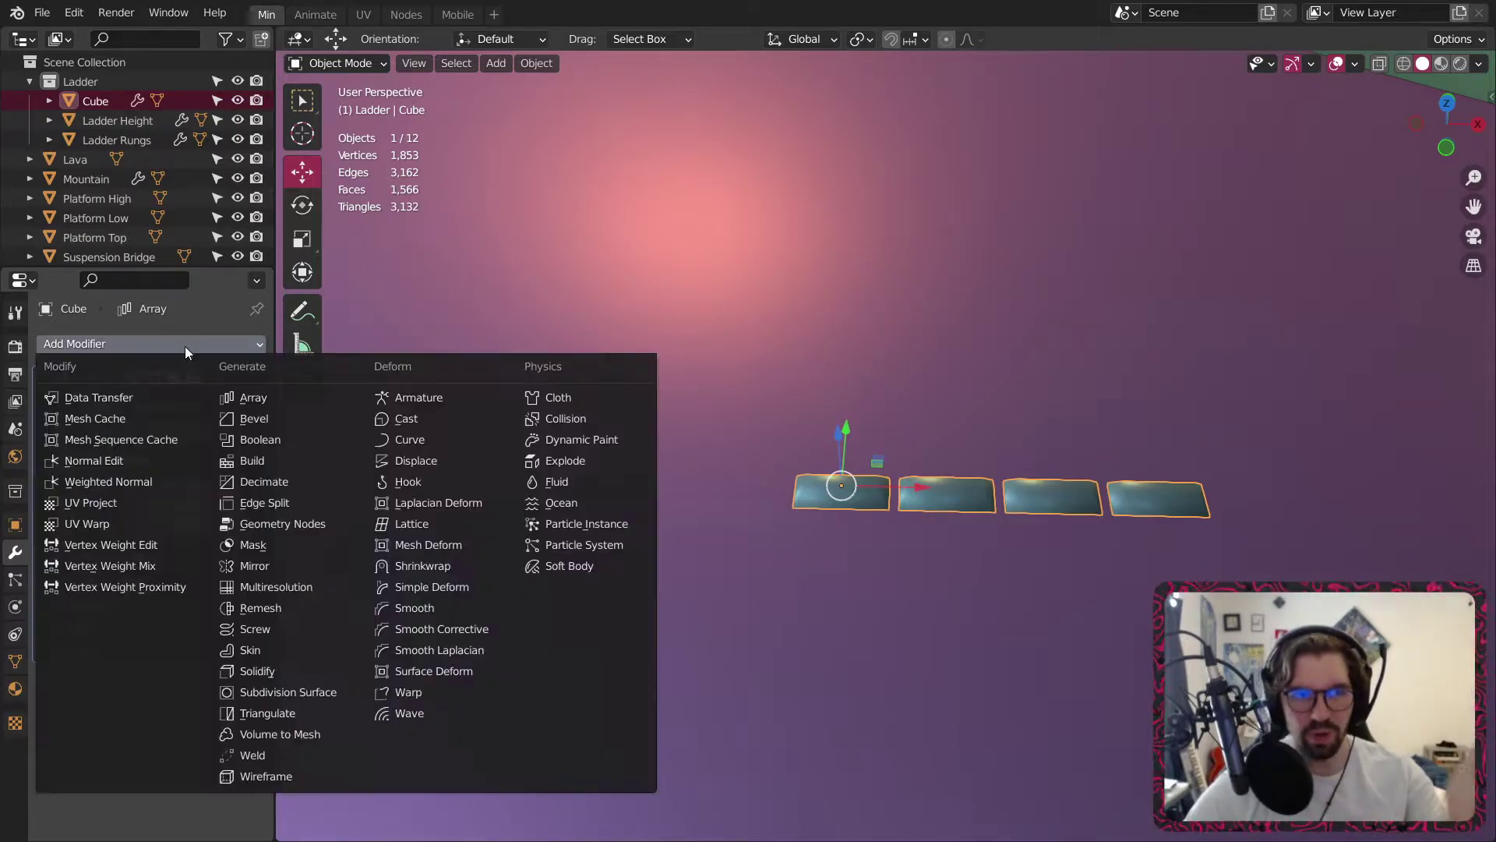
{"action": "left_click", "coordinate": [255, 401]}
{"action": "scroll", "coordinate": [217, 697], "scroll_direction": "down", "scroll_amount": 4}
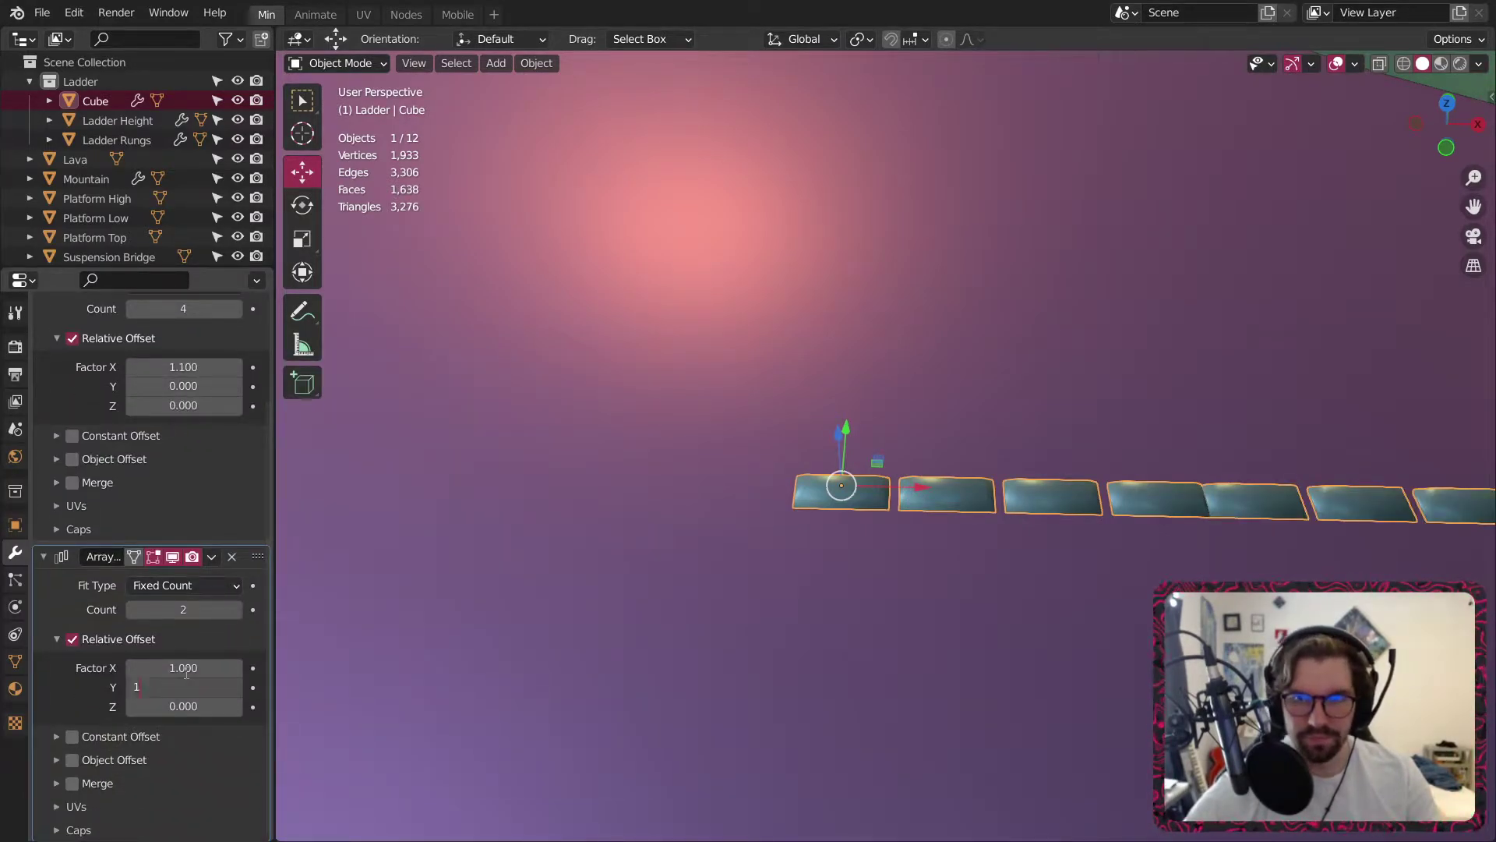
{"action": "key", "text": "Return"}
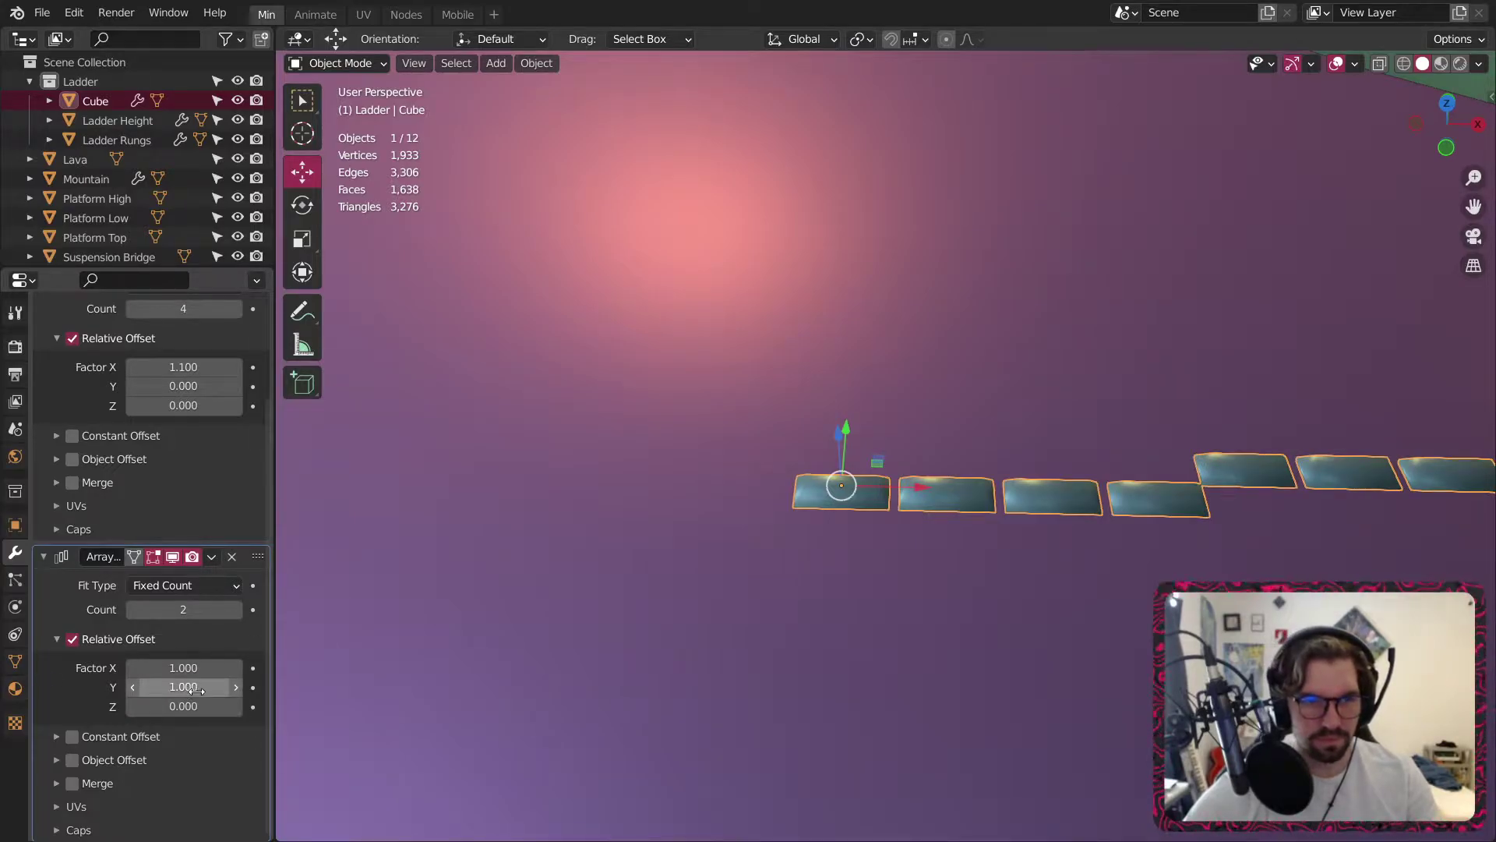
{"action": "type", "text": "0"}
{"action": "key", "text": "Return"}
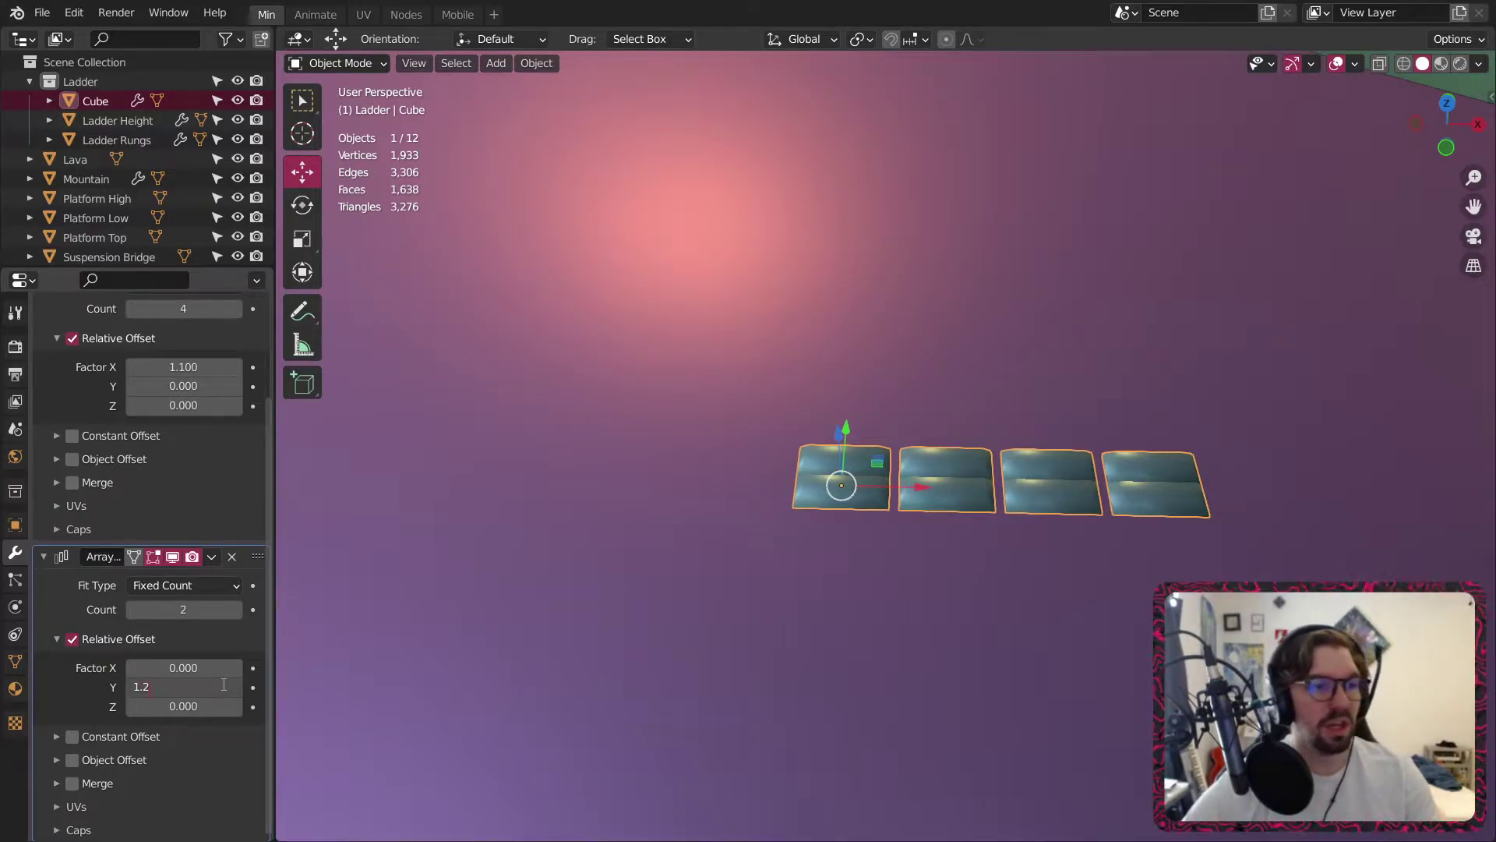
{"action": "left_click", "coordinate": [224, 684]}
{"action": "type", "text": "1.2"}
{"action": "key", "text": "Return"}
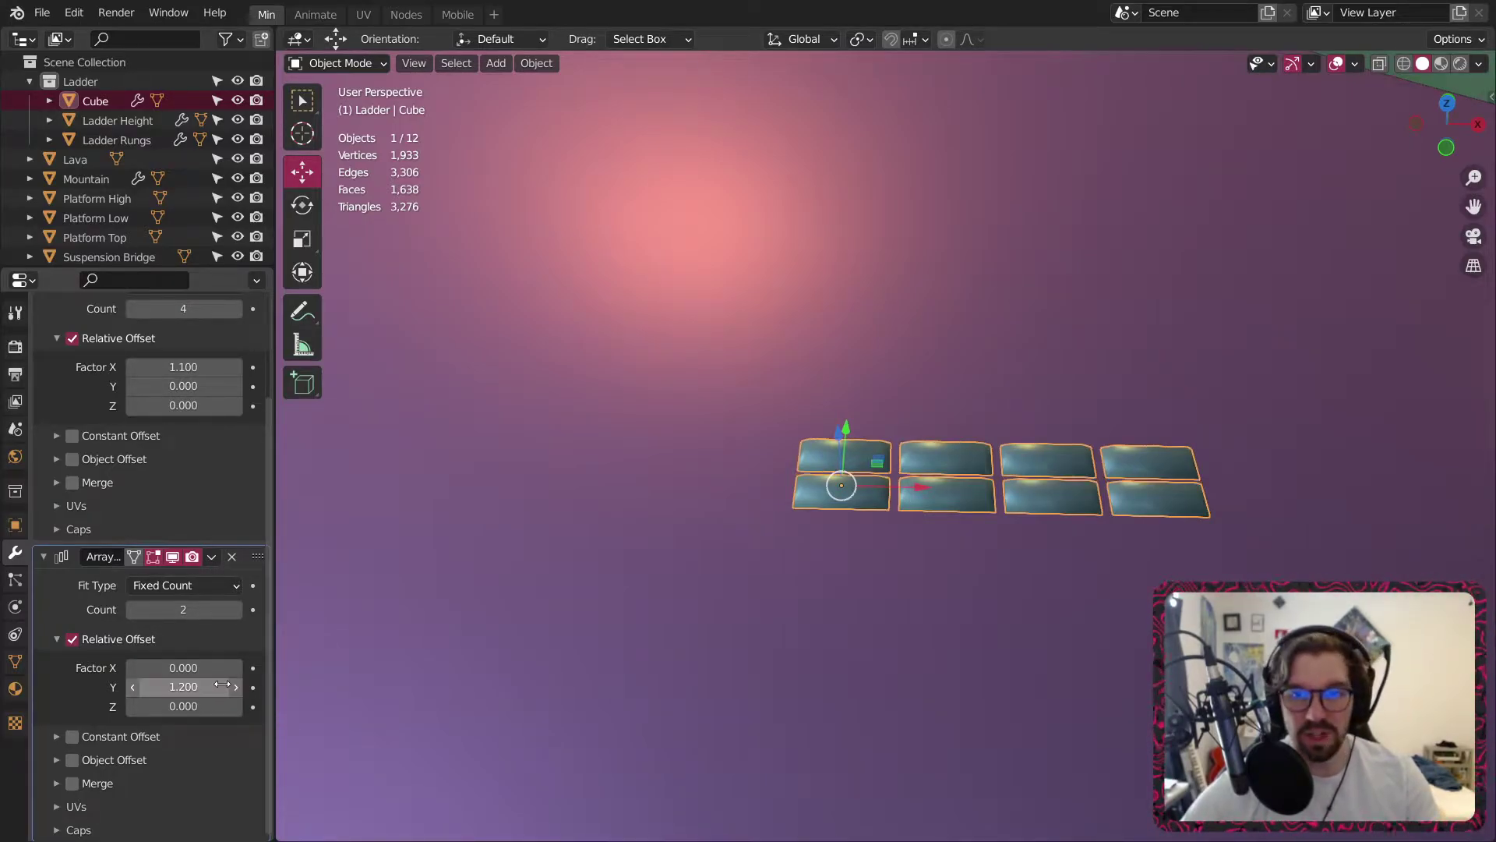
Increase the second array's count to 9 to fill out the grid of blocks.
{"action": "middle_click_drag", "start_coordinate": [746, 448], "coordinate": [887, 564]}
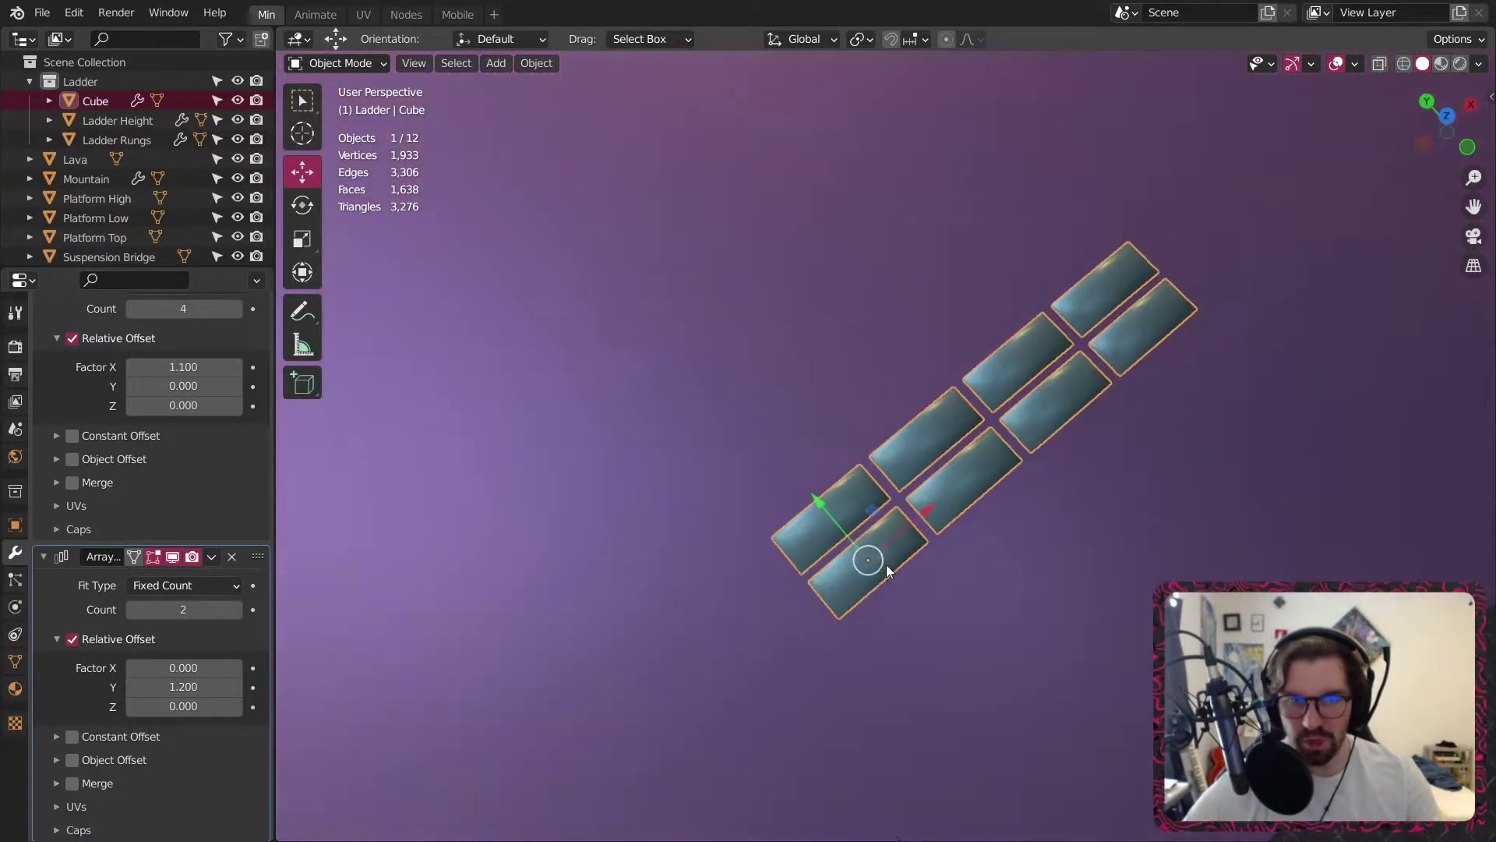
{"action": "left_click", "coordinate": [241, 608]}
{"action": "left_click", "coordinate": [241, 608]}
{"action": "left_click", "coordinate": [241, 608]}
{"action": "left_click", "coordinate": [241, 608]}
{"action": "left_click", "coordinate": [241, 607]}
{"action": "left_click", "coordinate": [241, 608]}
{"action": "left_click", "coordinate": [241, 608]}
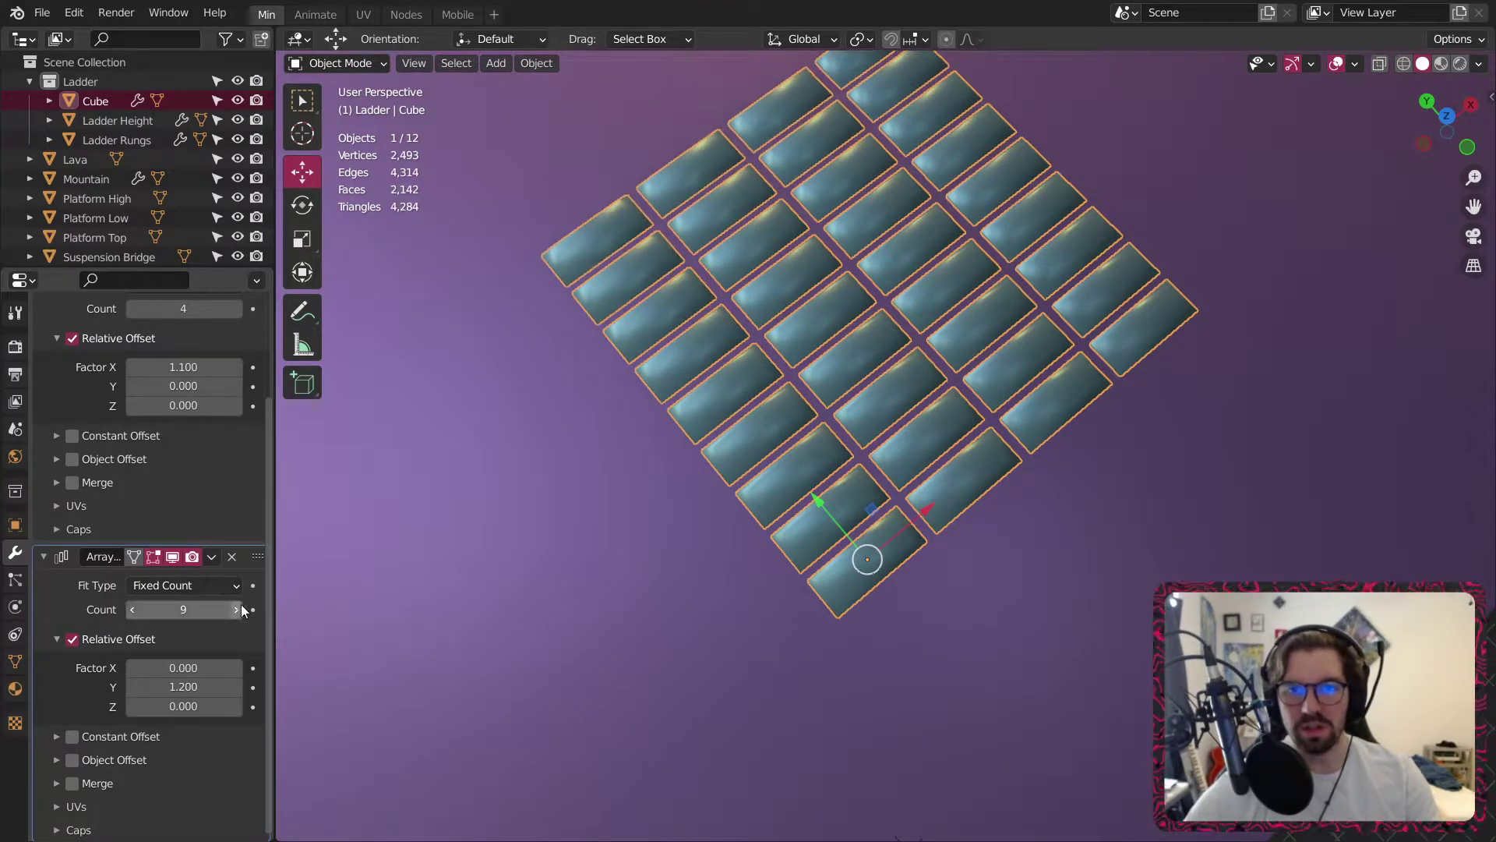
{"action": "middle_click_drag", "start_coordinate": [676, 333], "coordinate": [603, 246]}
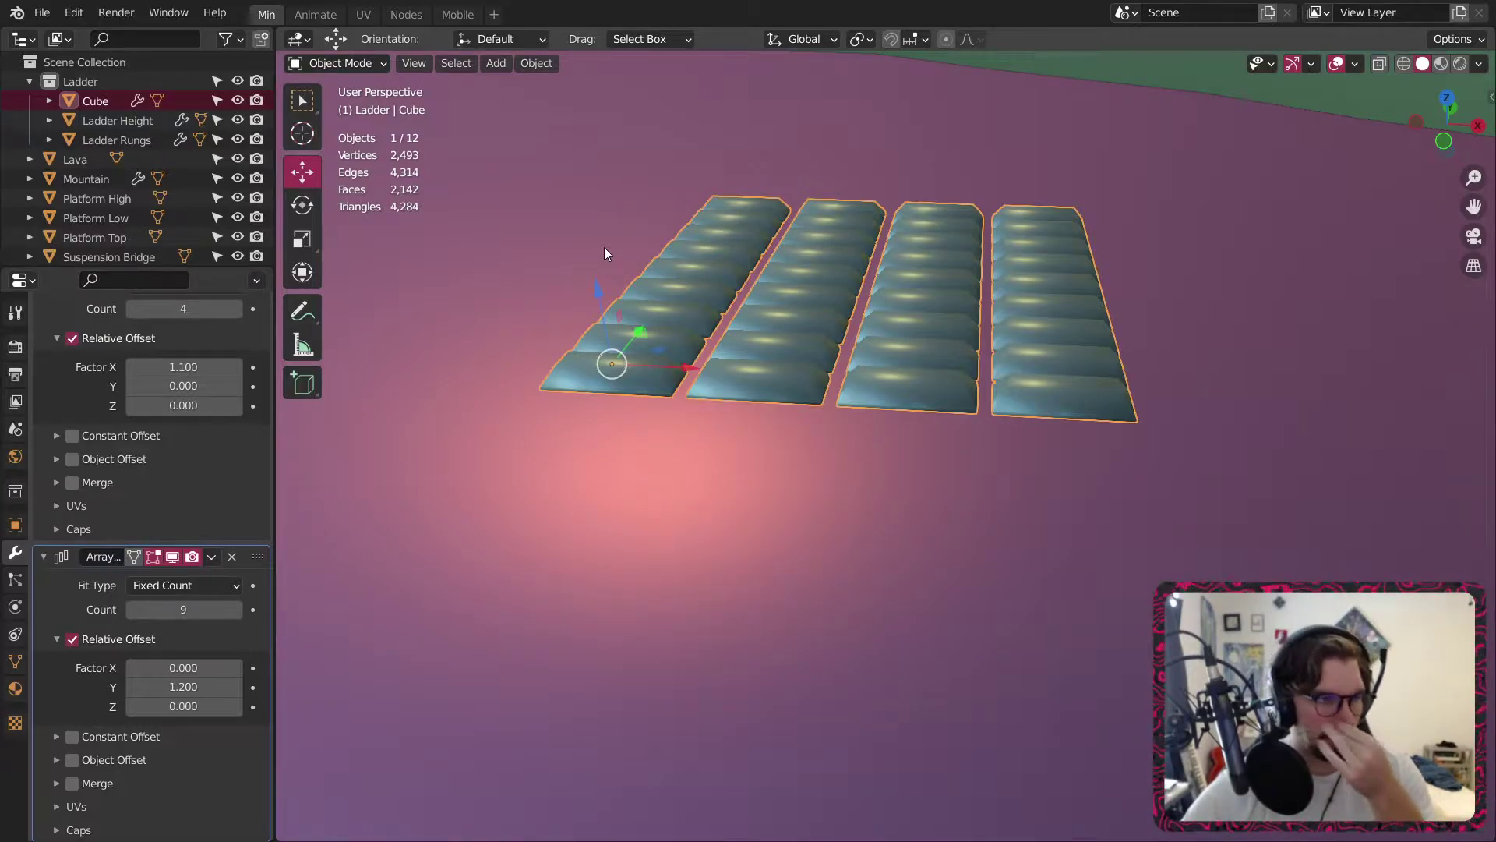
Reposition the grid of blocks toward the mountain's inner wall on the purple platform, ending with a move of about 1.281 m along Y.
{"action": "middle_click_drag", "start_coordinate": [976, 349], "coordinate": [871, 413]}
{"action": "left_click_drag", "start_coordinate": [840, 436], "coordinate": [1092, 433]}
{"action": "middle_click_drag", "start_coordinate": [1092, 433], "coordinate": [988, 403]}
{"action": "left_click_drag", "start_coordinate": [952, 415], "coordinate": [704, 460]}
{"action": "middle_click_drag", "start_coordinate": [704, 460], "coordinate": [851, 441]}
{"action": "left_click_drag", "start_coordinate": [851, 440], "coordinate": [698, 443]}
{"action": "middle_click_drag", "start_coordinate": [698, 442], "coordinate": [352, 530]}
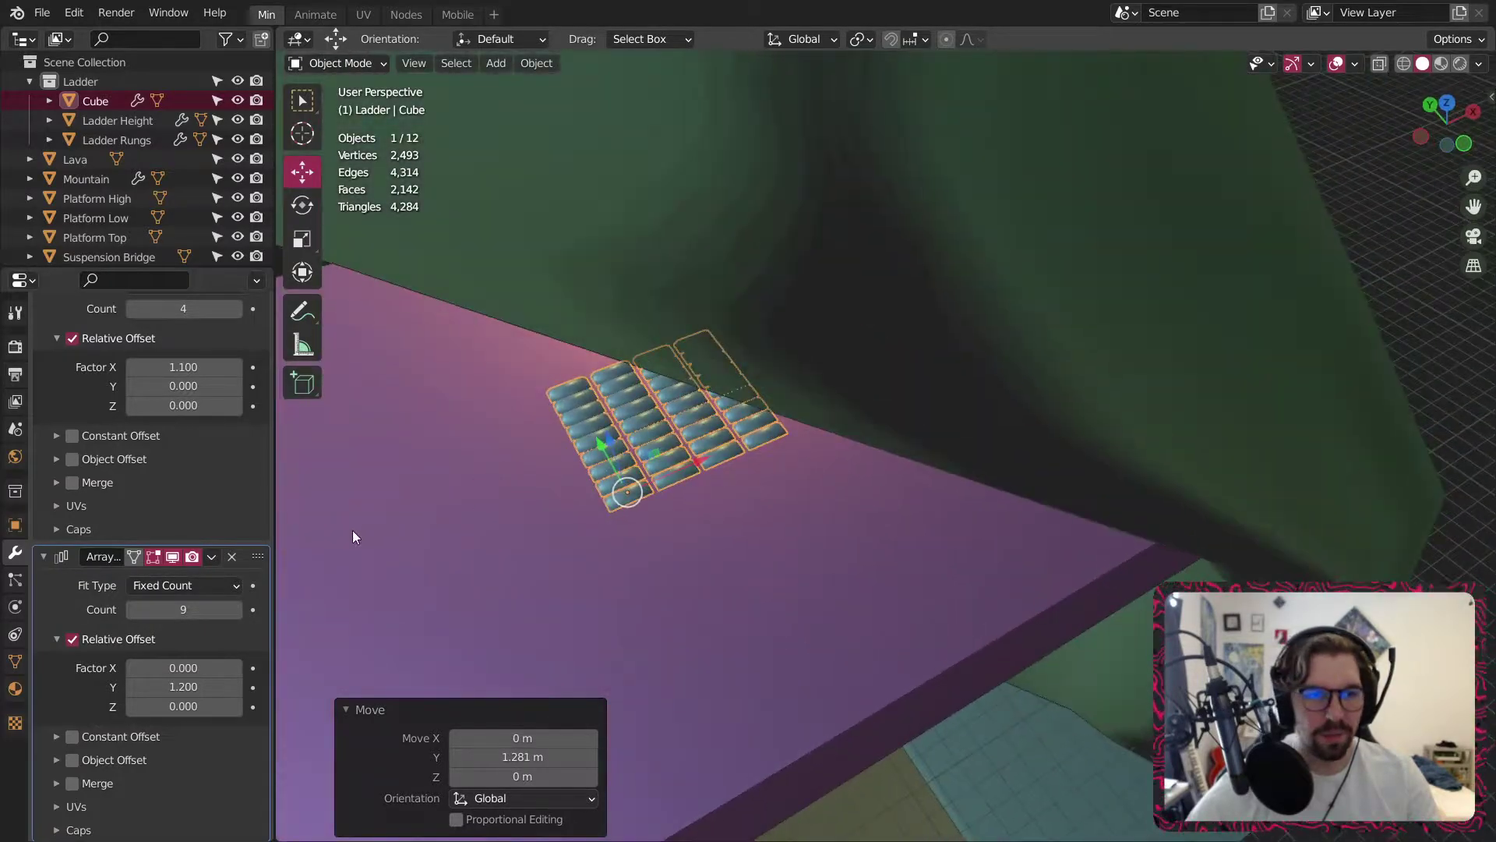
Reduce the block grid's array counts to 3 along X and 6 along Y.
{"action": "left_click", "coordinate": [134, 609]}
{"action": "left_click", "coordinate": [133, 308]}
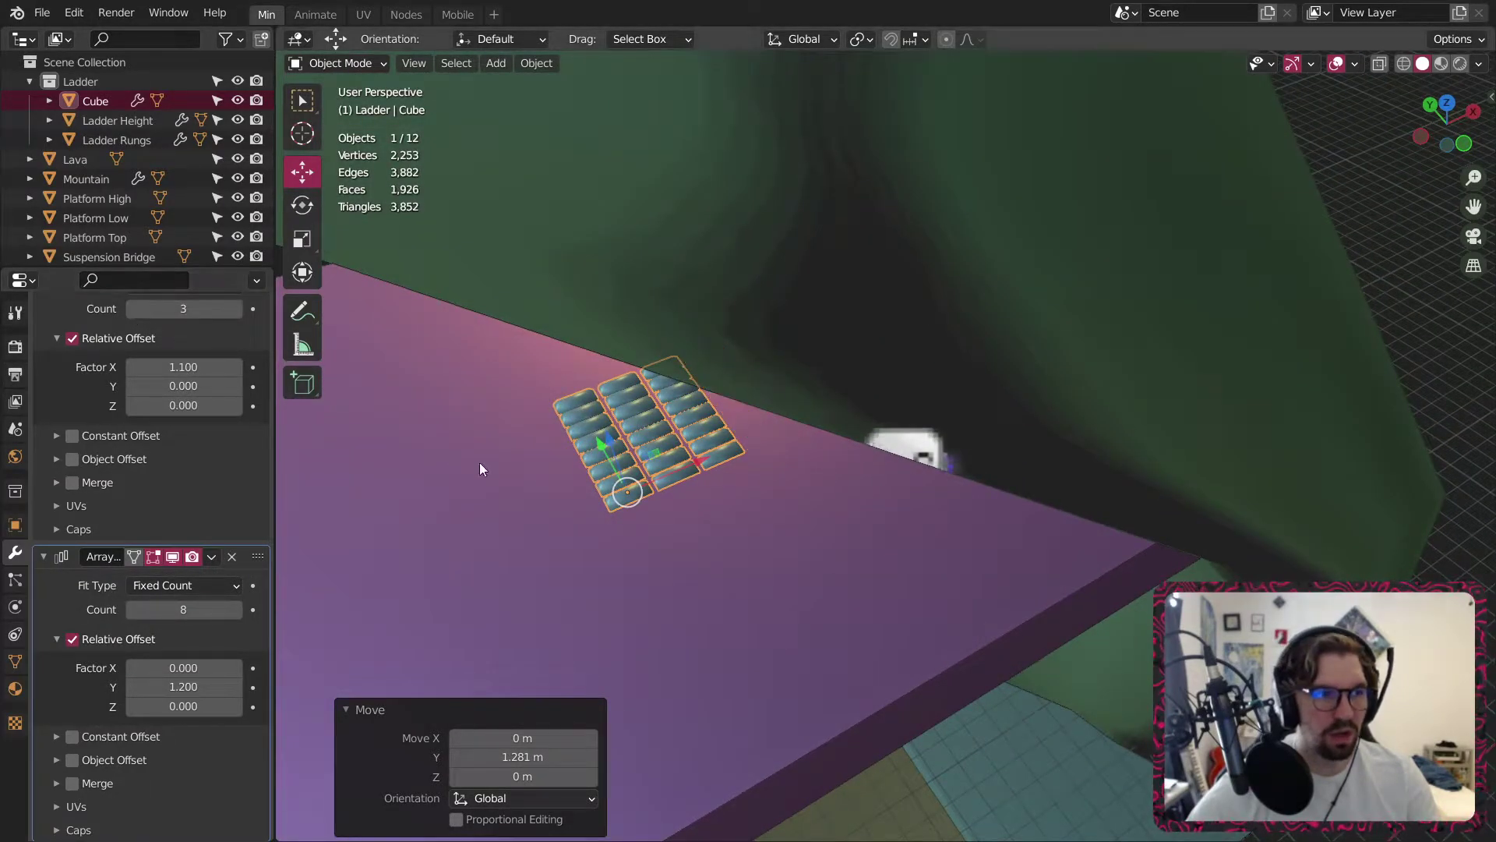
{"action": "middle_click_drag", "start_coordinate": [480, 461], "coordinate": [495, 516]}
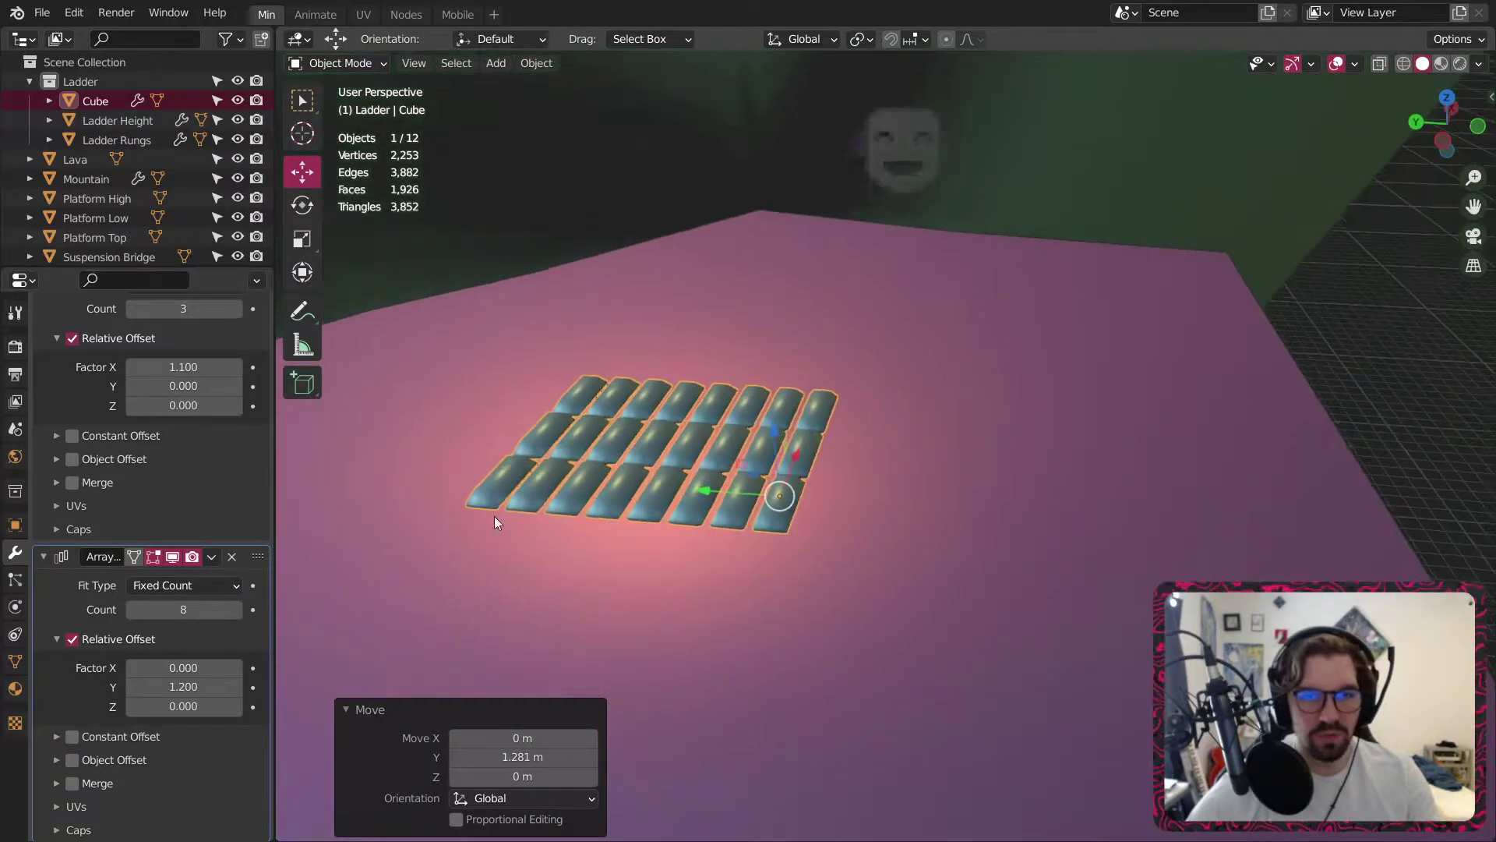
{"action": "left_click", "coordinate": [133, 609]}
{"action": "middle_click_drag", "start_coordinate": [421, 573], "coordinate": [880, 473]}
{"action": "left_click", "coordinate": [131, 609]}
Duplicate the block grid and place the copy directly on top of the original as a second layer.
{"action": "key", "text": "ctrl+c"}
{"action": "key", "text": "ctrl+v"}
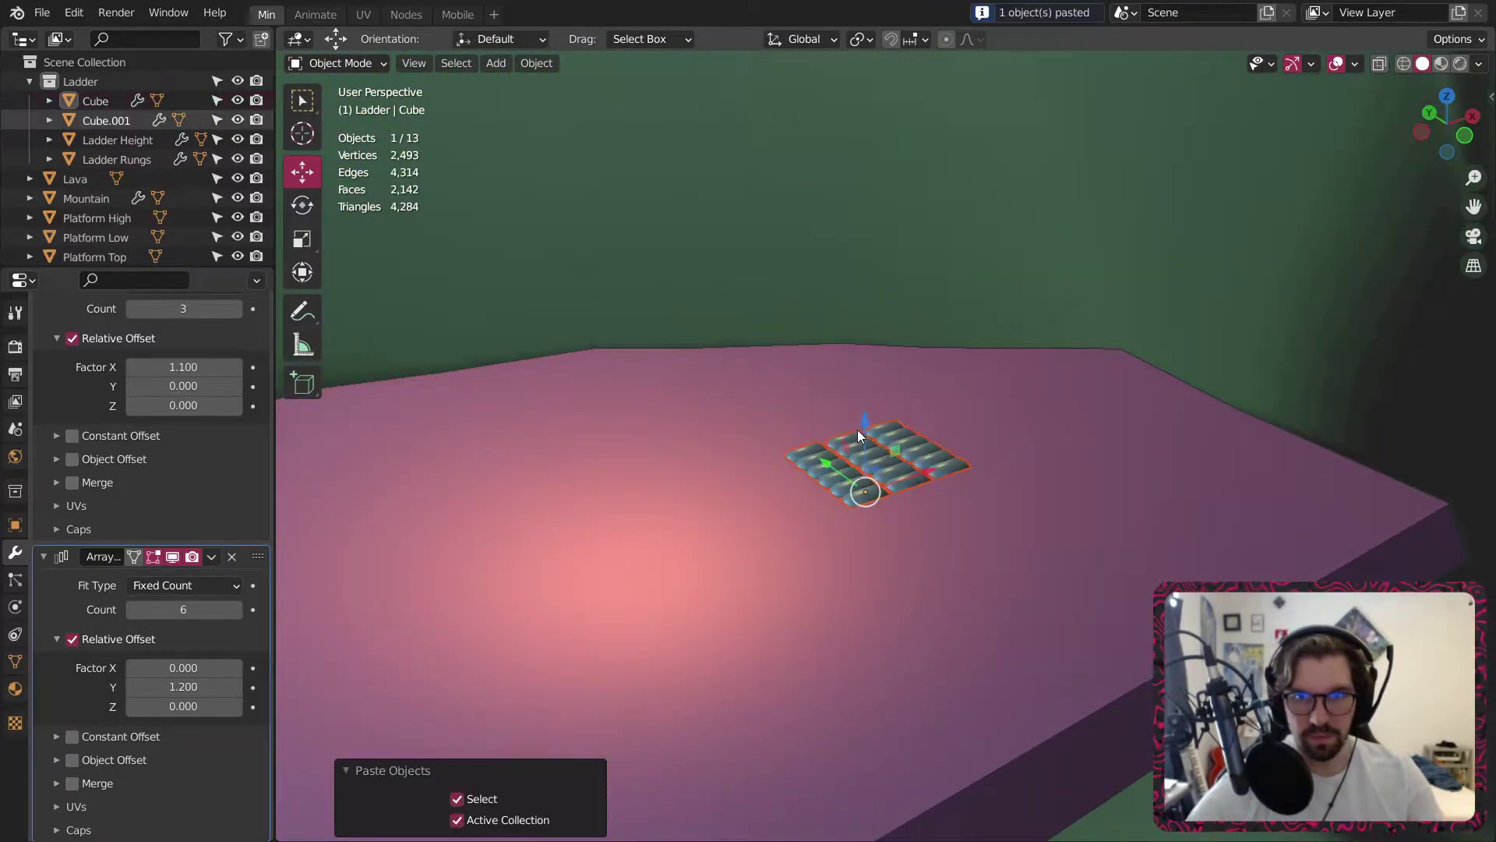
{"action": "key", "text": "g"}
{"action": "key", "text": "z"}
{"action": "left_click", "coordinate": [862, 409]}
{"action": "middle_click_drag", "start_coordinate": [861, 409], "coordinate": [820, 405]}
{"action": "scroll", "coordinate": [828, 384], "scroll_direction": "up", "scroll_amount": 3}
{"action": "left_click_drag", "start_coordinate": [817, 299], "coordinate": [852, 426]}
{"action": "middle_click_drag", "start_coordinate": [852, 426], "coordinate": [768, 387]}
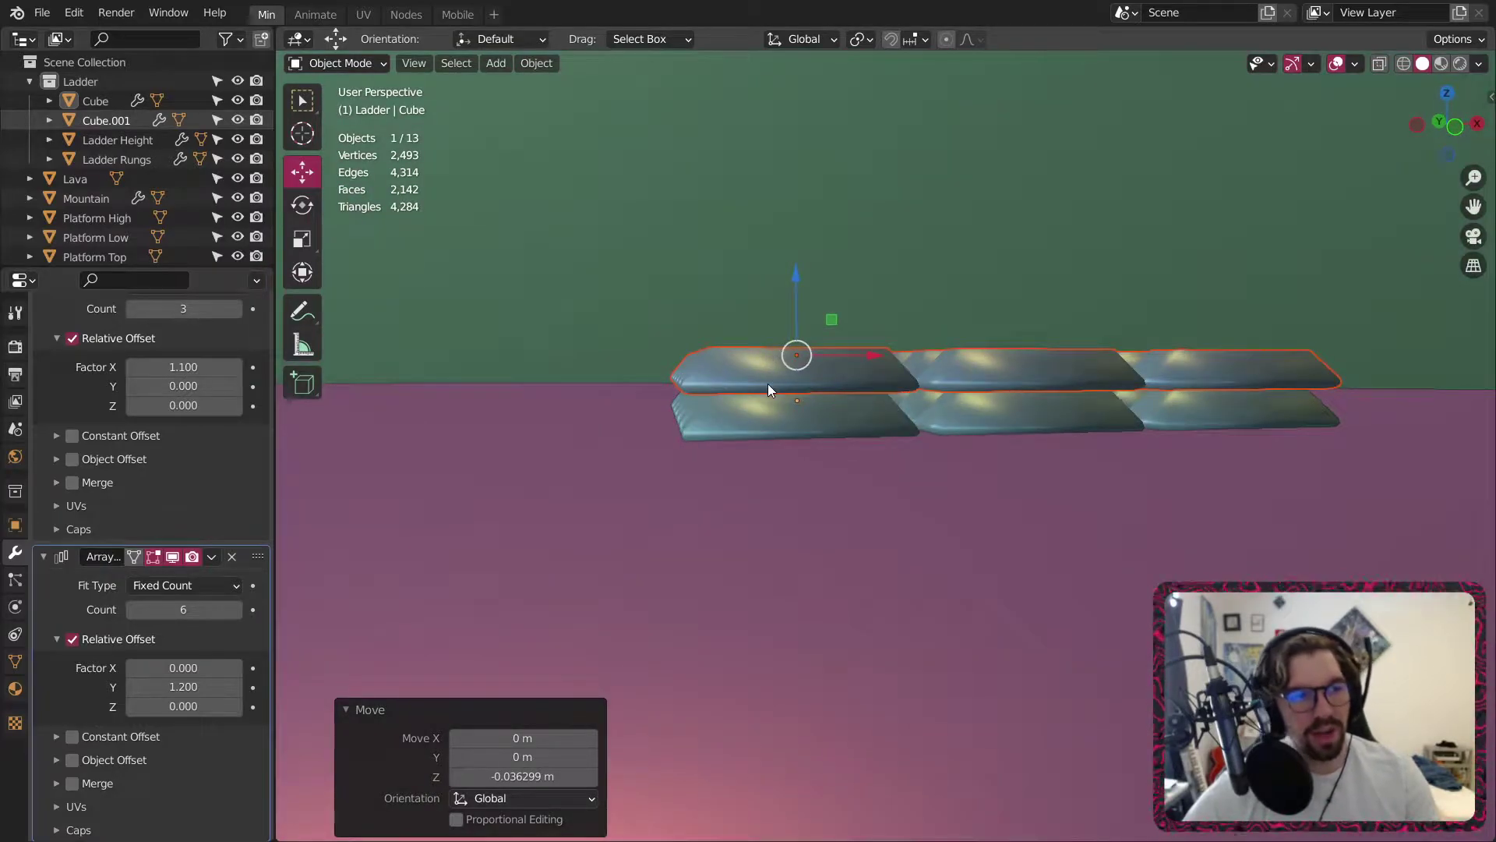
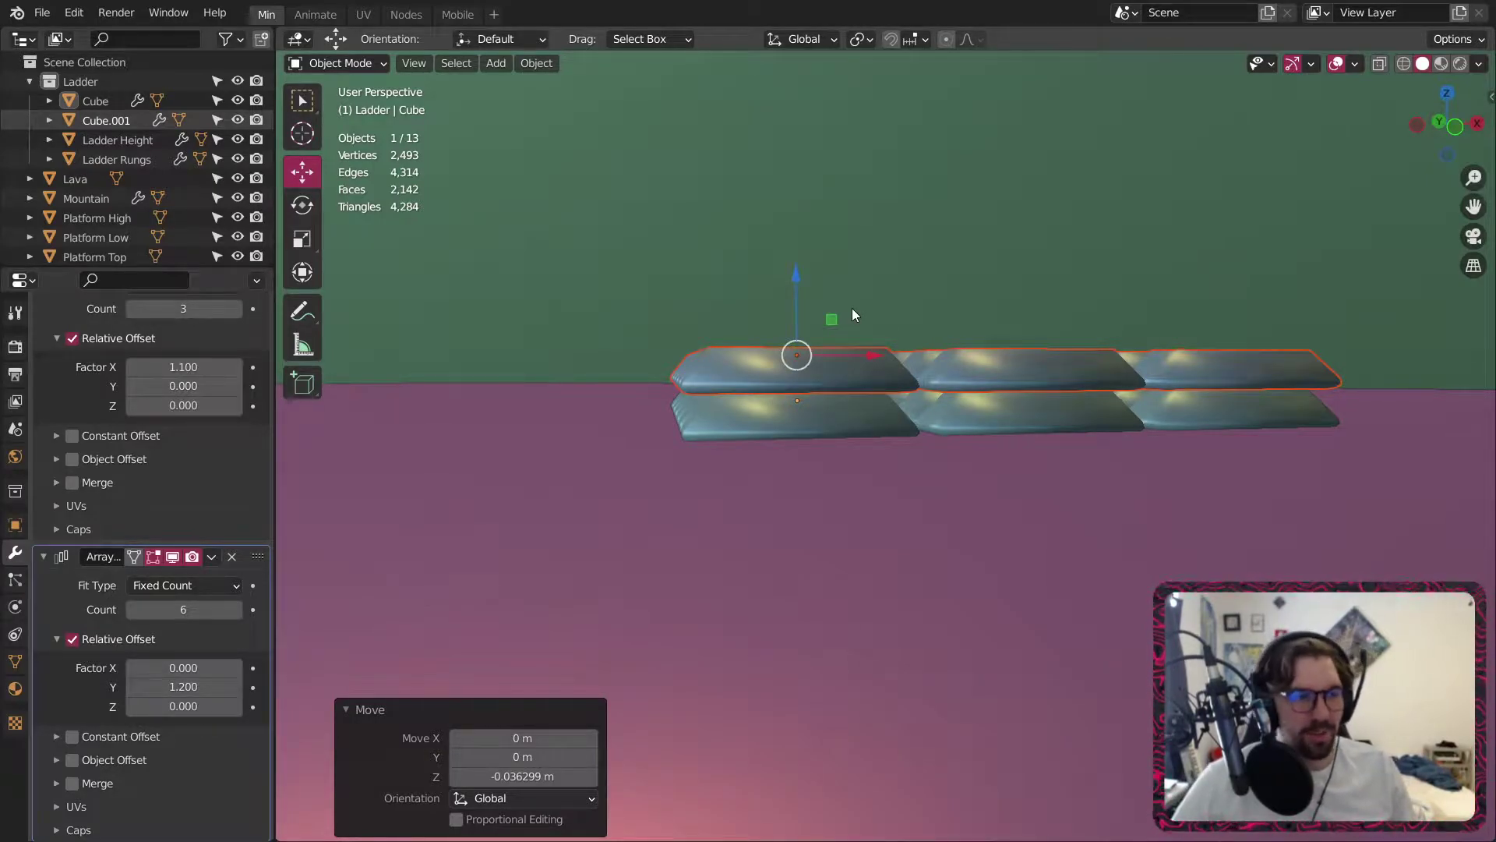
Rotate the upper block grid 90° around the Z axis.
{"action": "middle_click_drag", "start_coordinate": [853, 314], "coordinate": [813, 554]}
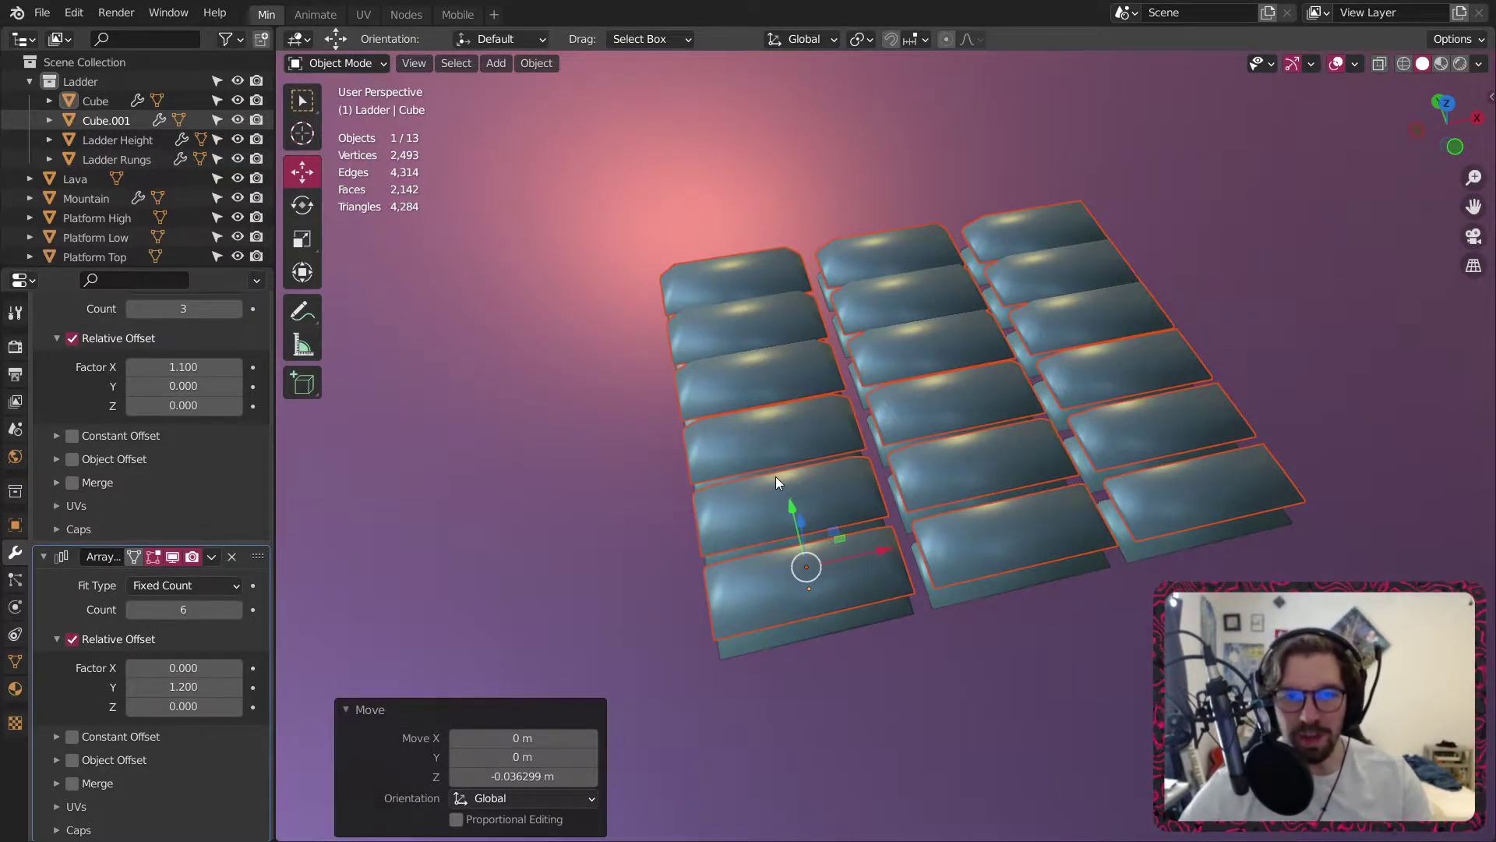
{"action": "mouse_move", "coordinate": [776, 481]}
{"action": "middle_mouse_down"}
{"action": "mouse_move", "coordinate": [746, 457]}
{"action": "mouse_move", "coordinate": [787, 437]}
{"action": "mouse_move", "coordinate": [779, 487]}
{"action": "middle_mouse_up"}
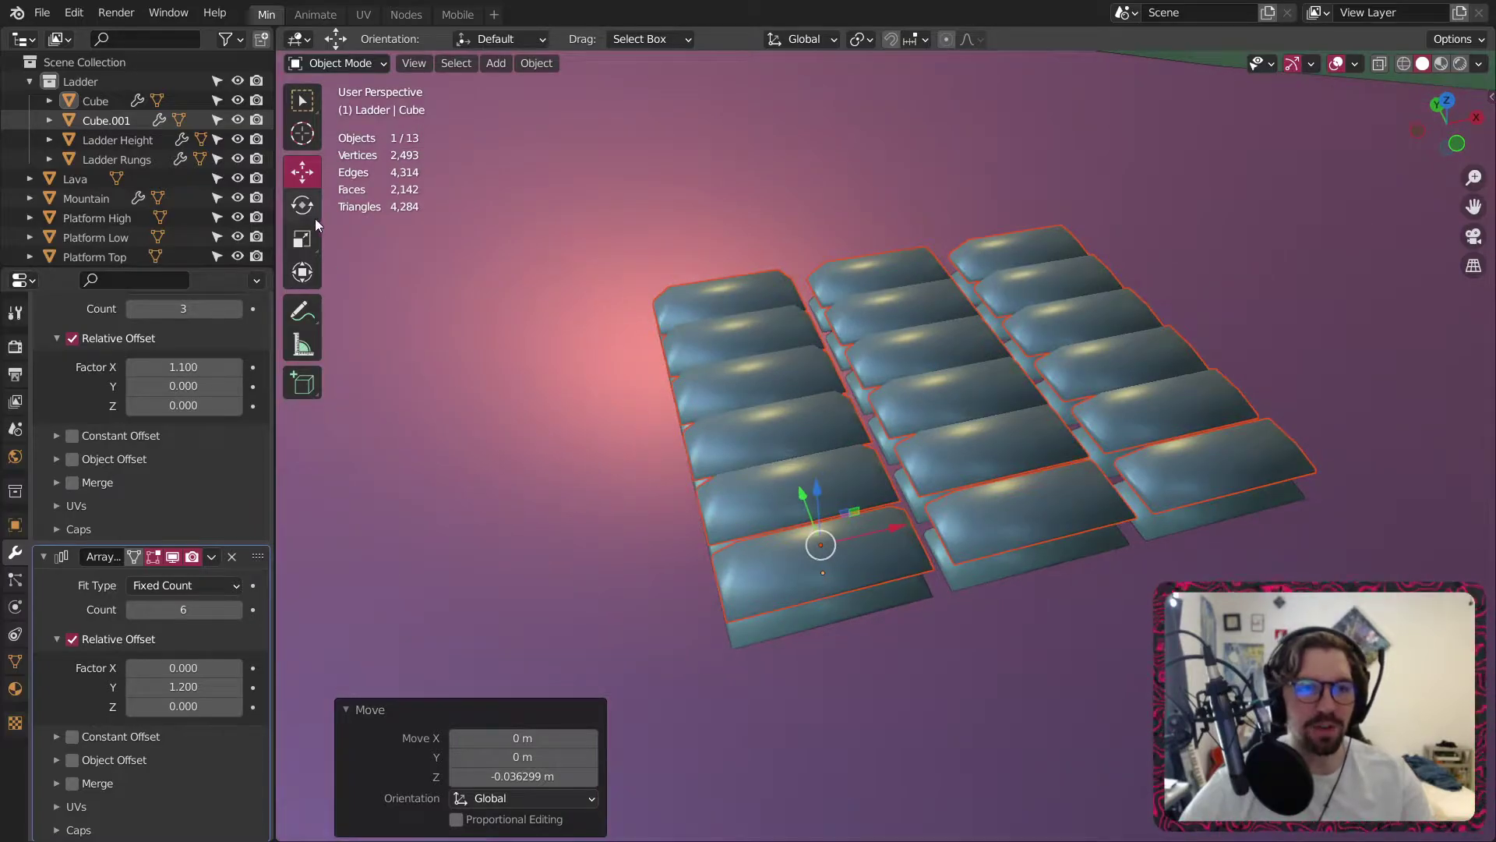
{"action": "left_click", "coordinate": [302, 205]}
{"action": "left_click_drag", "start_coordinate": [783, 593], "coordinate": [845, 616]}
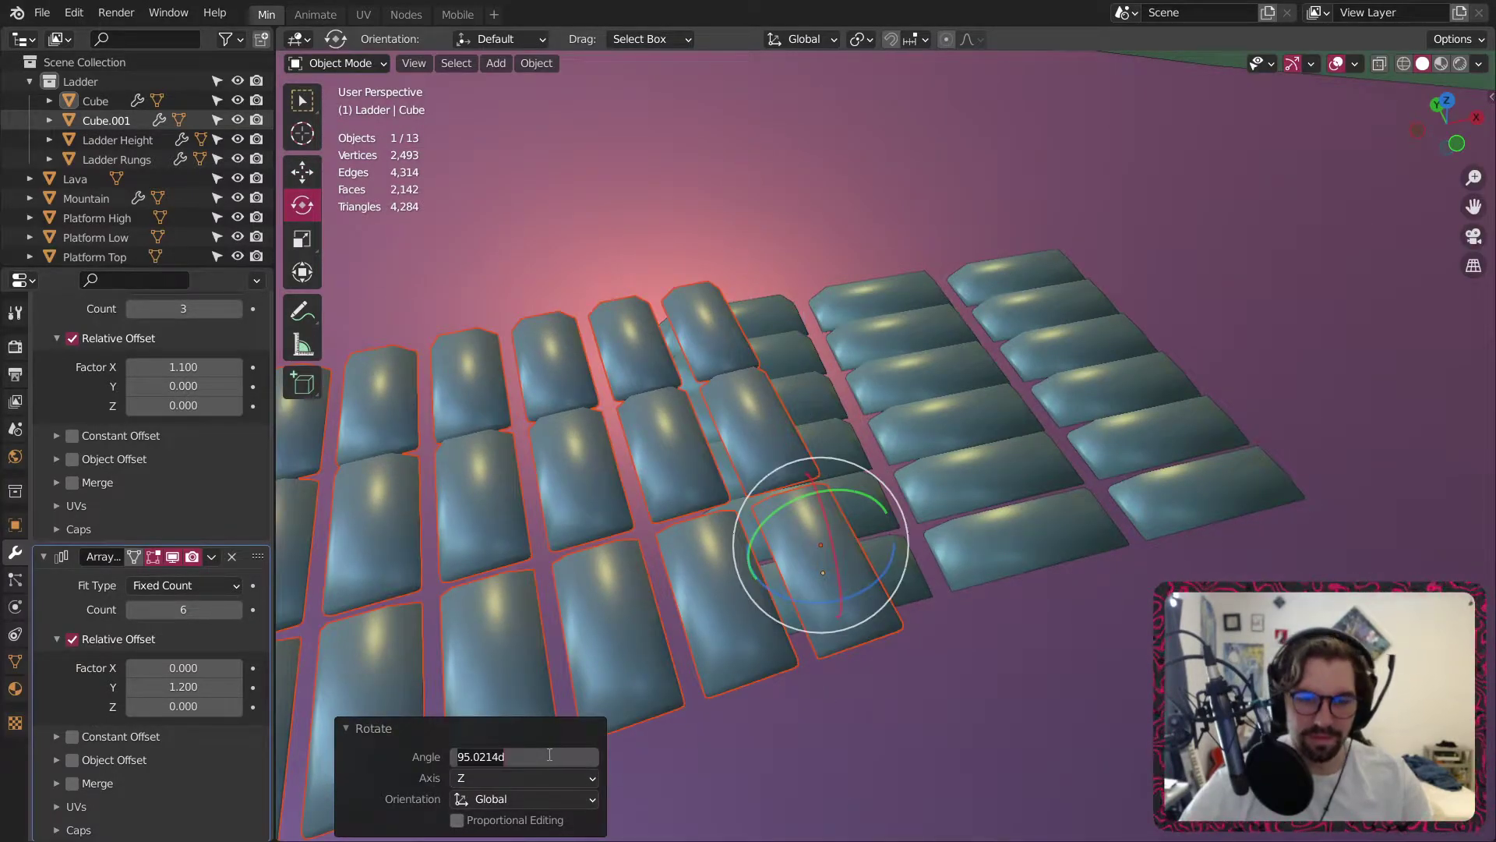
{"action": "type", "text": "90"}
{"action": "key", "text": "Return"}
{"action": "middle_click_drag", "start_coordinate": [946, 608], "coordinate": [865, 530]}
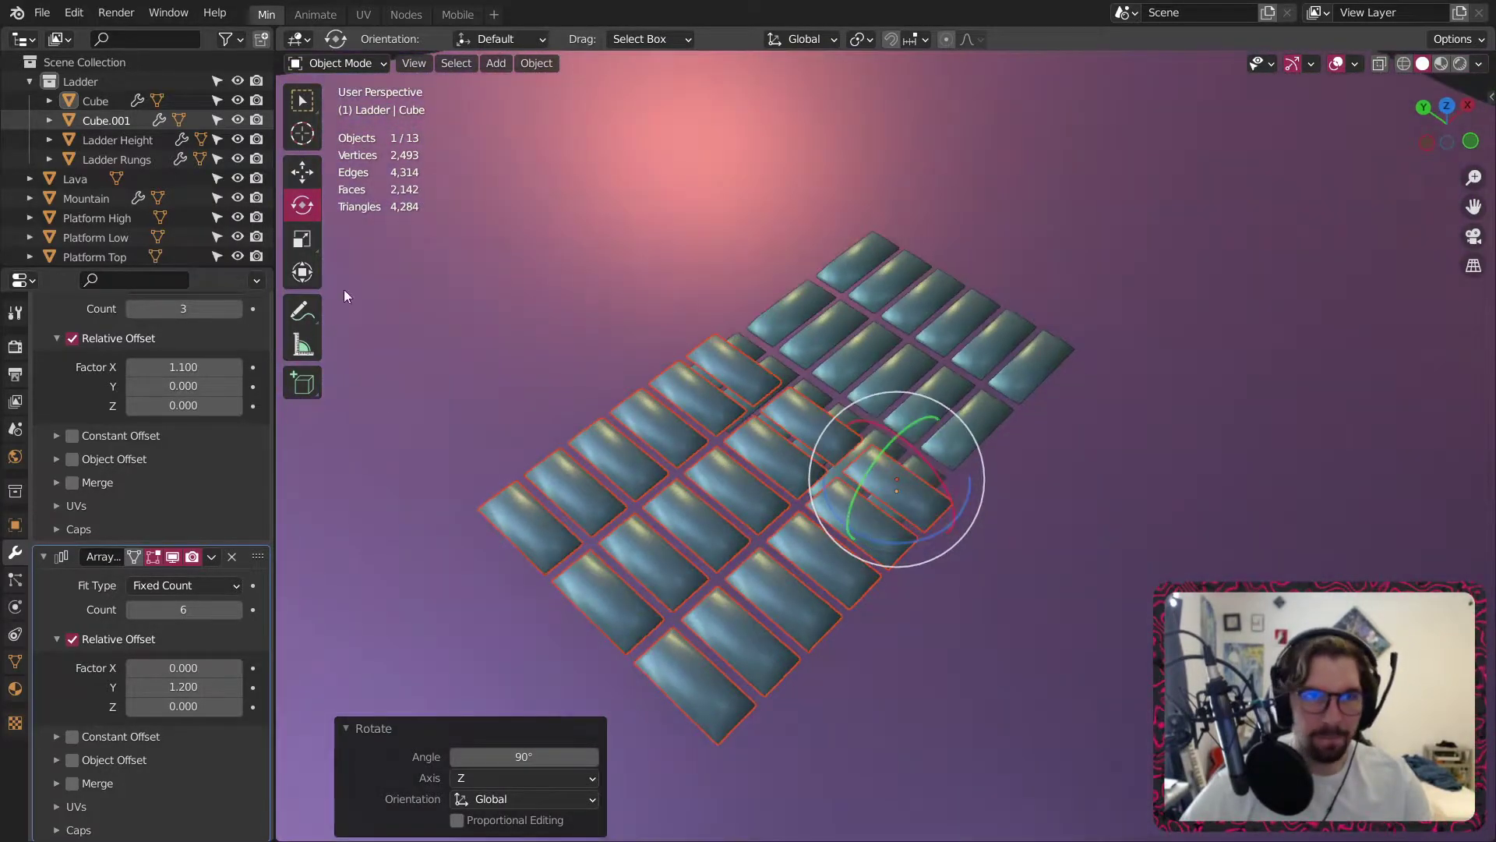
Move the rotated grid about 0.05 m along Y and about 0.88 m along X to align it over the lower grid.
{"action": "left_click", "coordinate": [302, 175]}
{"action": "middle_click_drag", "start_coordinate": [749, 460], "coordinate": [826, 452]}
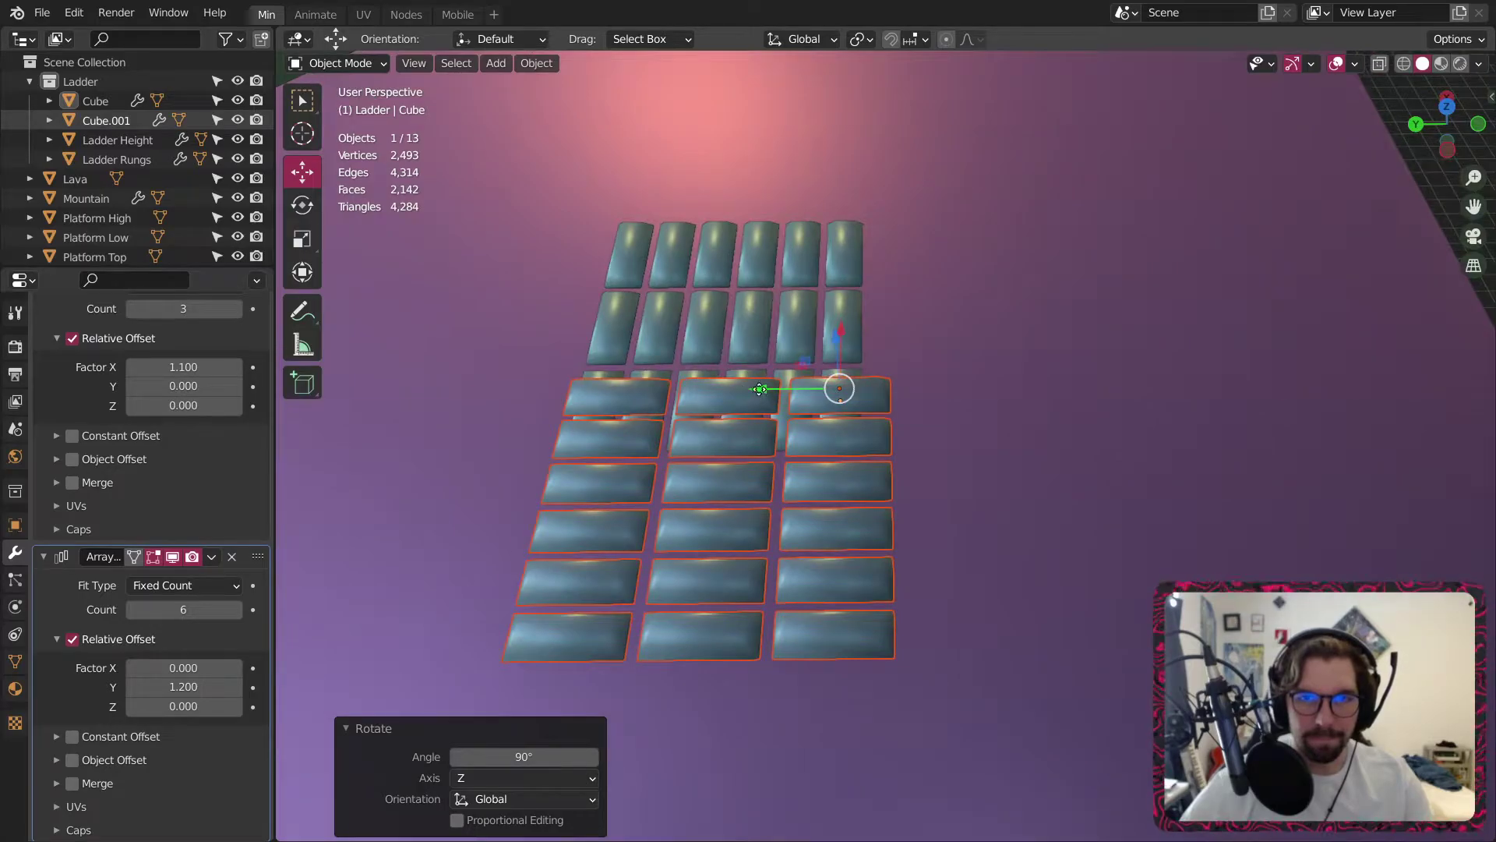
{"action": "left_click_drag", "start_coordinate": [759, 389], "coordinate": [756, 389]}
{"action": "middle_click_drag", "start_coordinate": [756, 389], "coordinate": [715, 371]}
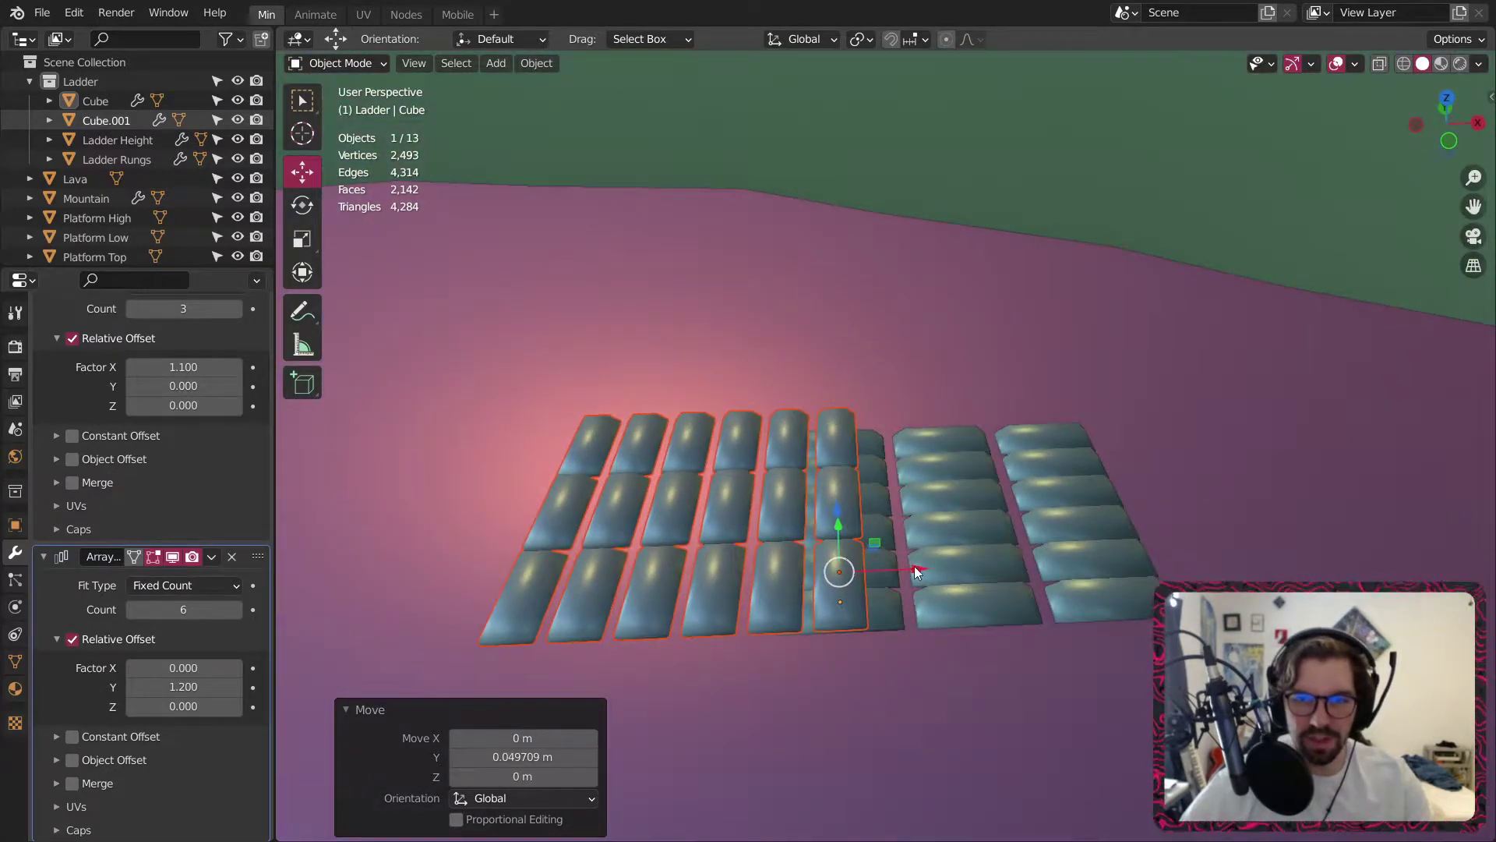
{"action": "left_click_drag", "start_coordinate": [914, 566], "coordinate": [1131, 624]}
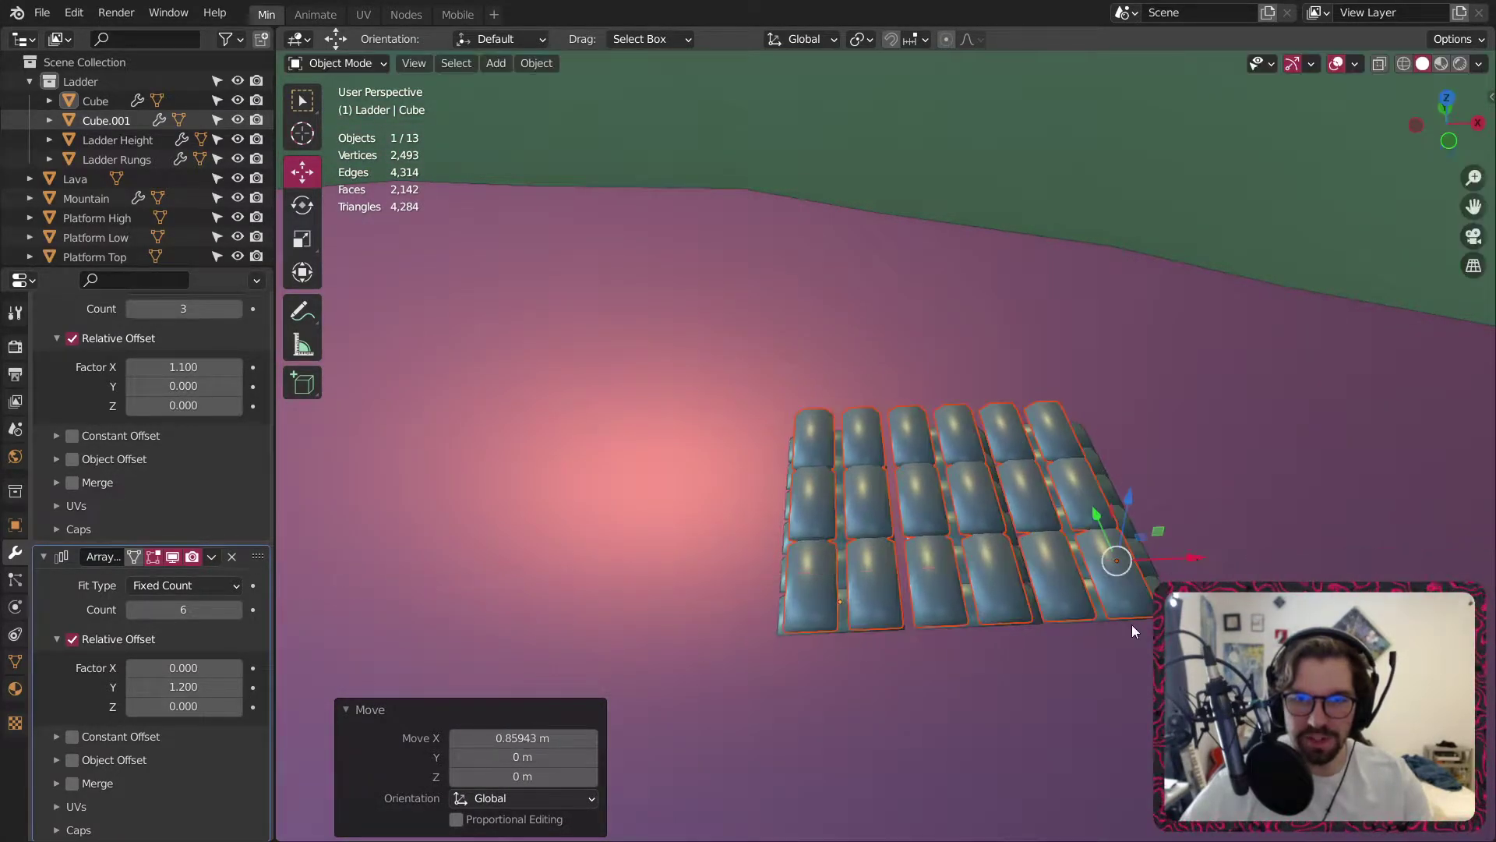
{"action": "middle_click_drag", "start_coordinate": [1132, 624], "coordinate": [1040, 491]}
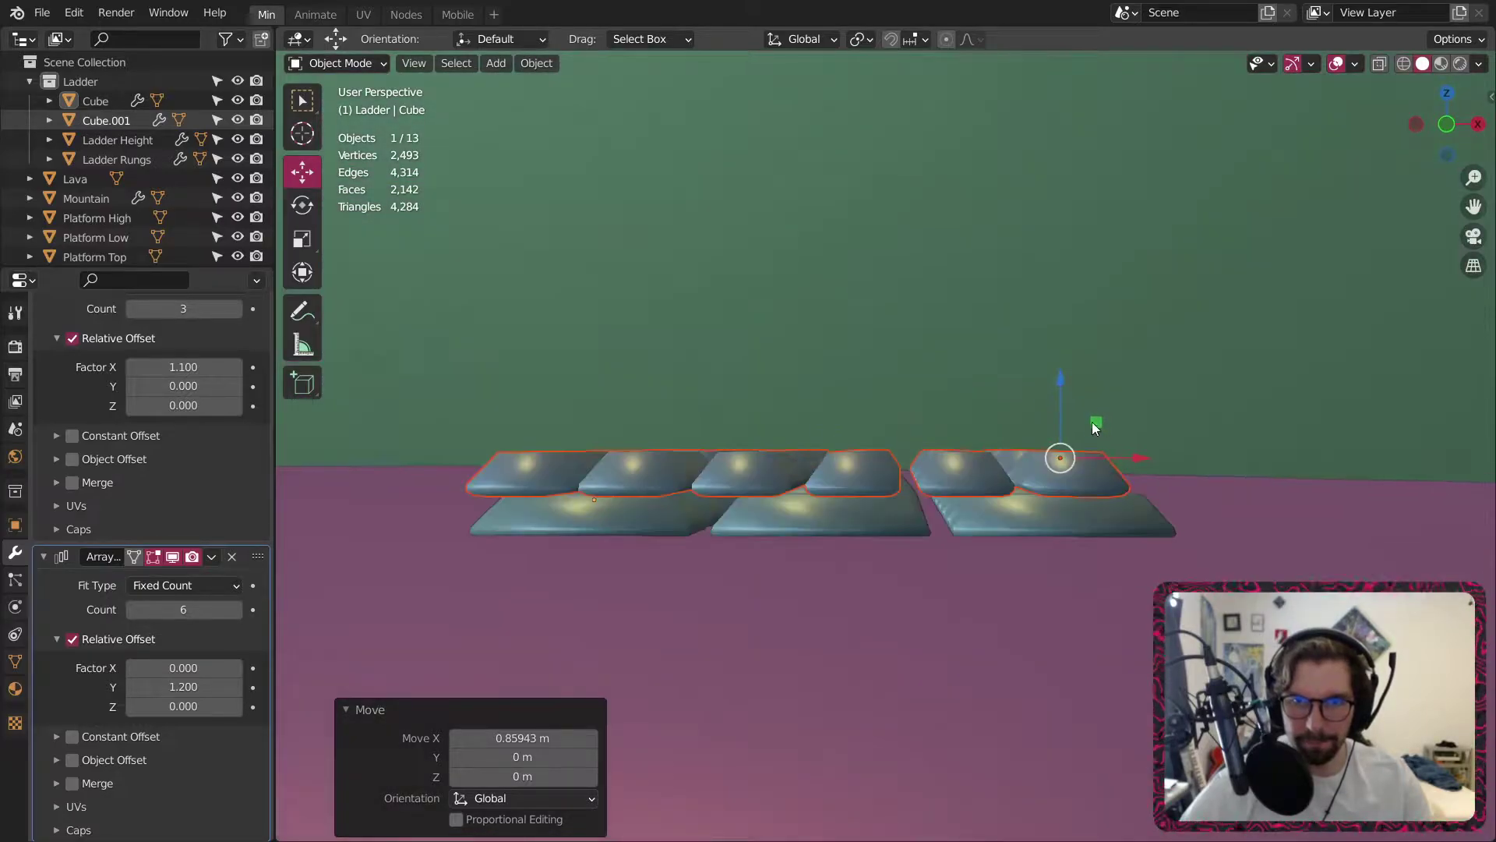
{"action": "left_click_drag", "start_coordinate": [1124, 457], "coordinate": [1134, 457]}
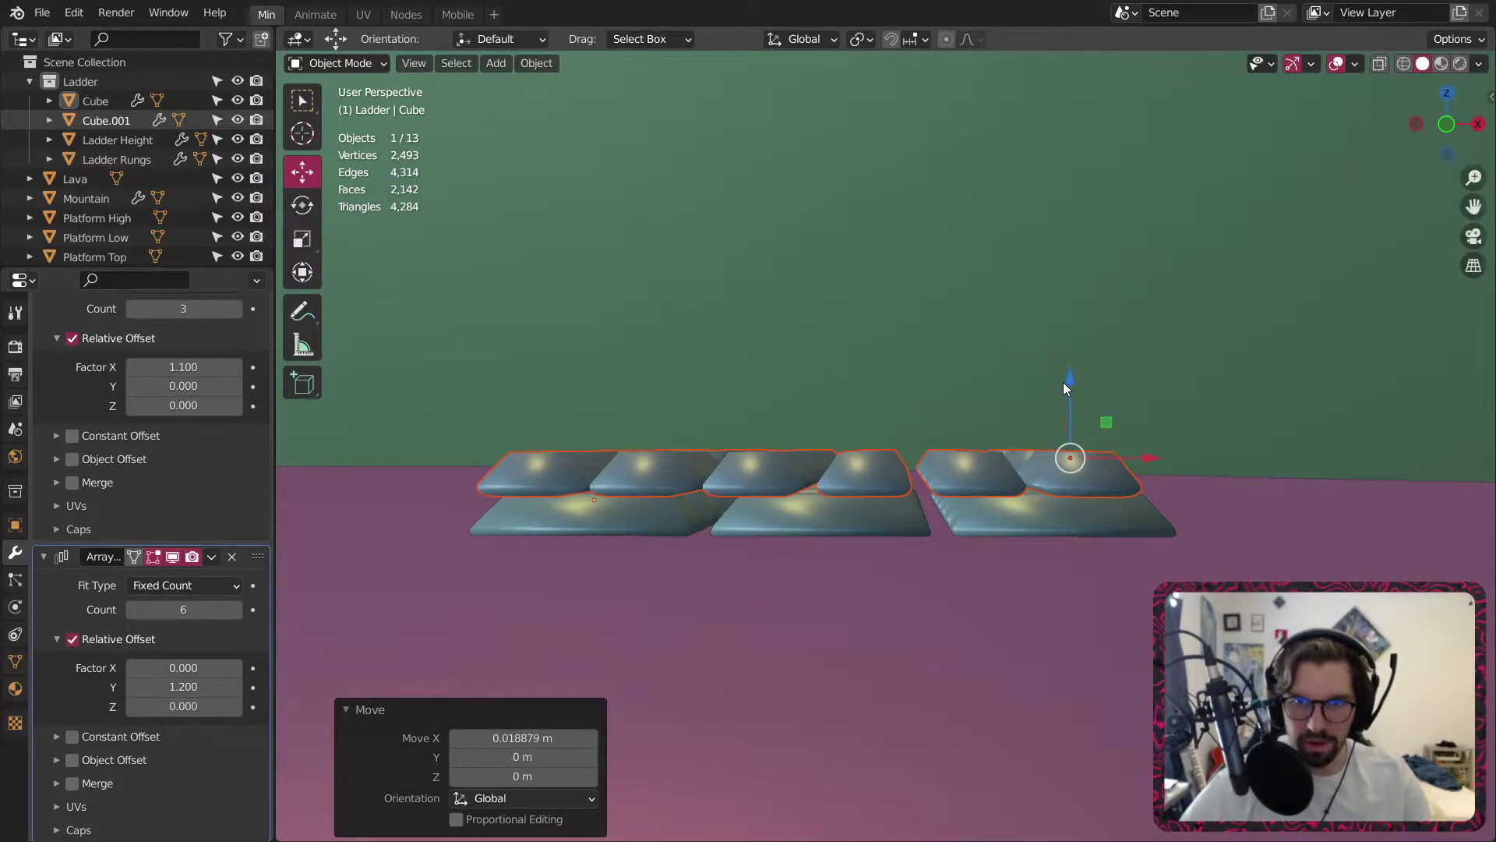
Adjust the upper grid's height so it rests on the lower layer, ending with a Z move of about 0.003 m.
{"action": "left_click_drag", "start_coordinate": [1066, 387], "coordinate": [1011, 490]}
{"action": "mouse_move", "coordinate": [1012, 490]}
{"action": "middle_mouse_down"}
{"action": "mouse_move", "coordinate": [983, 469]}
{"action": "mouse_move", "coordinate": [961, 493]}
{"action": "mouse_move", "coordinate": [1003, 484]}
{"action": "middle_mouse_up"}
{"action": "left_click_drag", "start_coordinate": [1052, 376], "coordinate": [1057, 373]}
{"action": "middle_click_drag", "start_coordinate": [831, 452], "coordinate": [909, 545]}
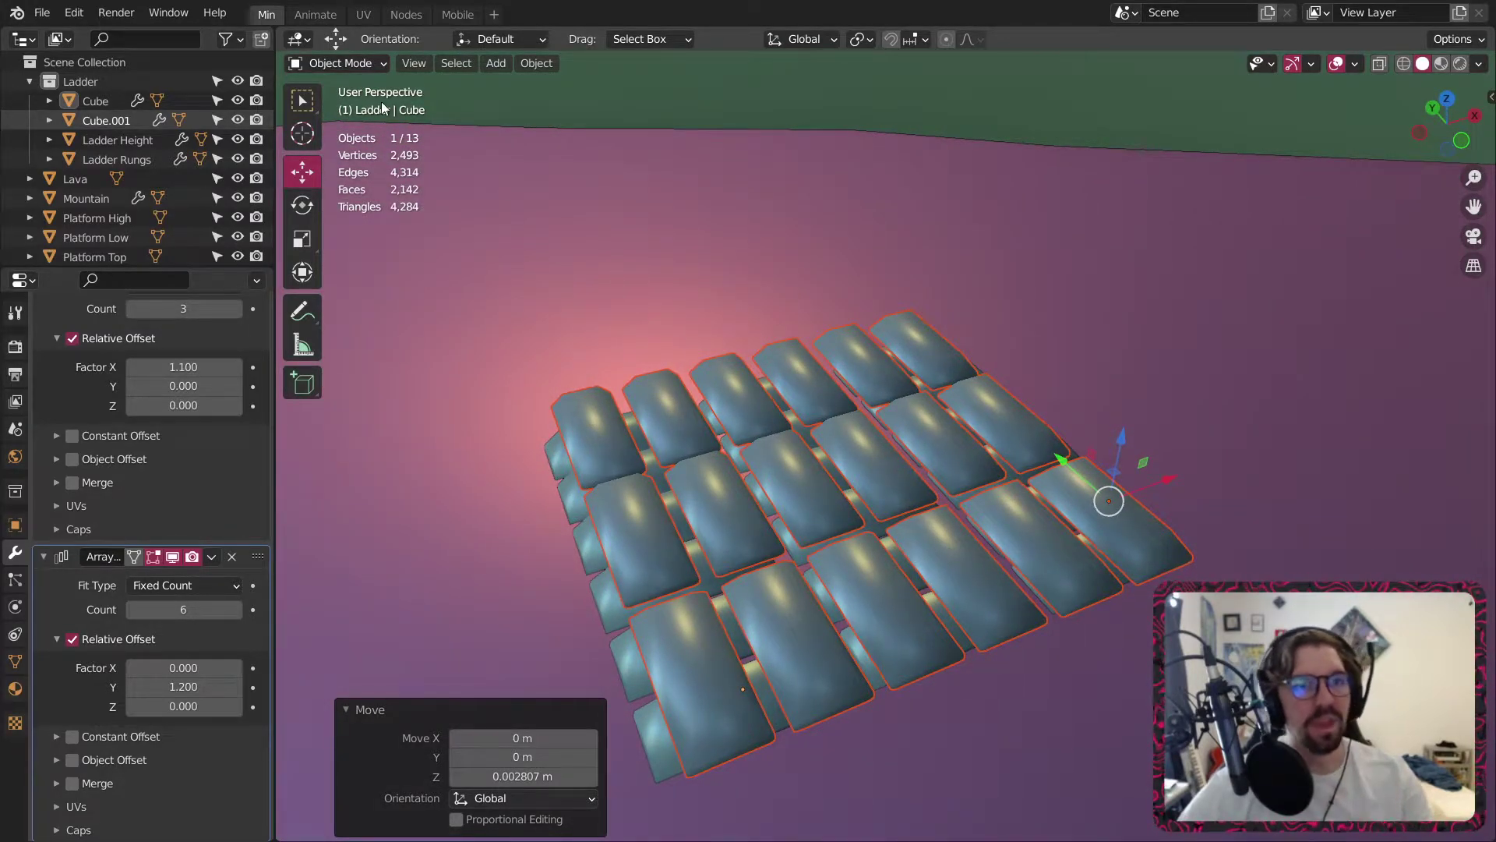
Apply both Array modifiers on the lower grid, then select the upper grid.
{"action": "left_click", "coordinate": [349, 63]}
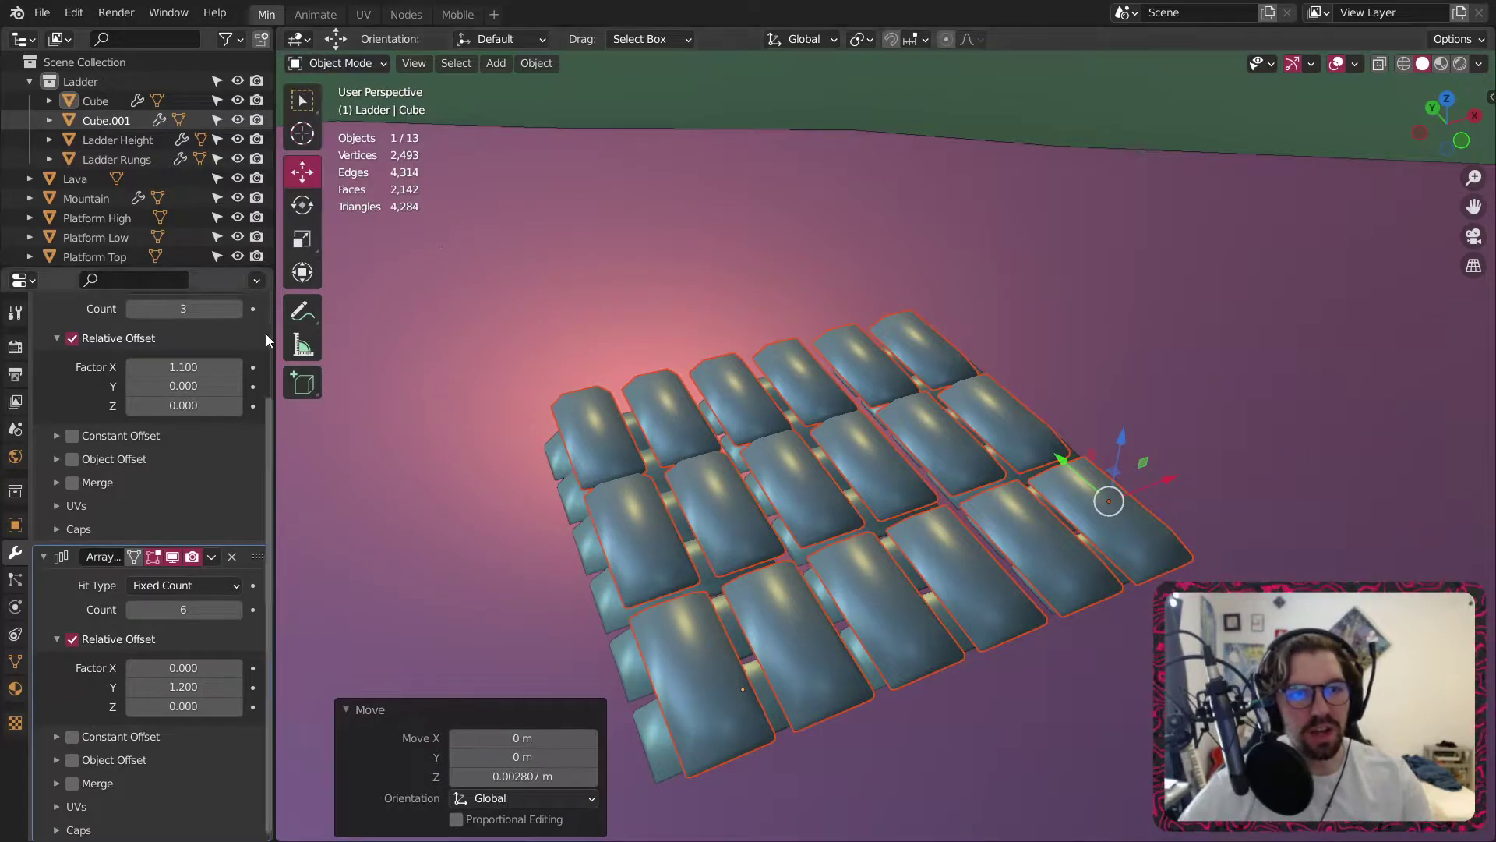
{"action": "left_click", "coordinate": [343, 63]}
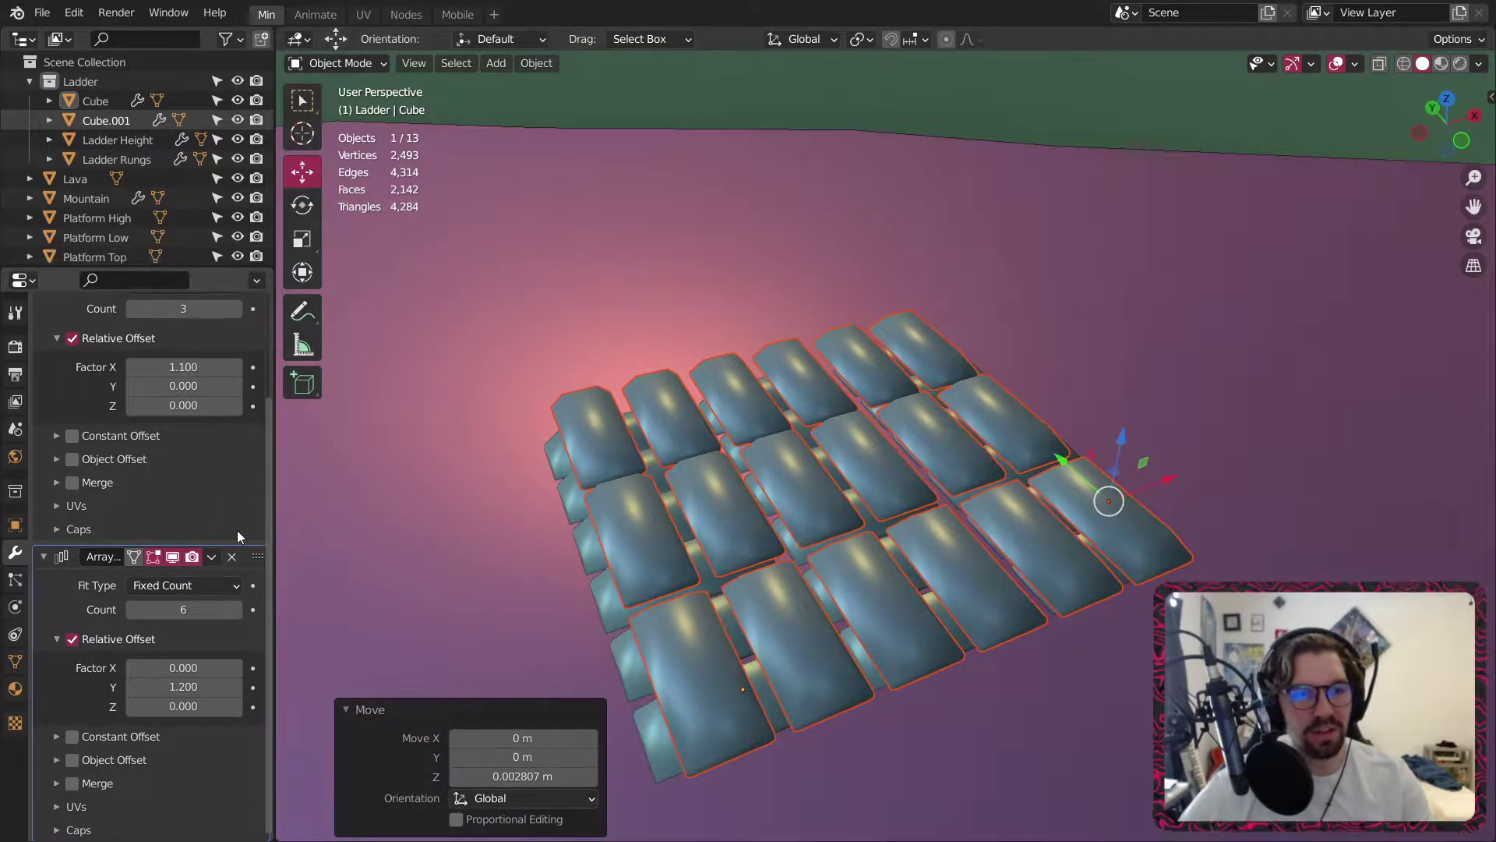
{"action": "scroll", "coordinate": [193, 412], "scroll_direction": "up", "scroll_amount": 4}
{"action": "left_click", "coordinate": [212, 378]}
{"action": "left_click", "coordinate": [265, 397]}
{"action": "left_click", "coordinate": [212, 378]}
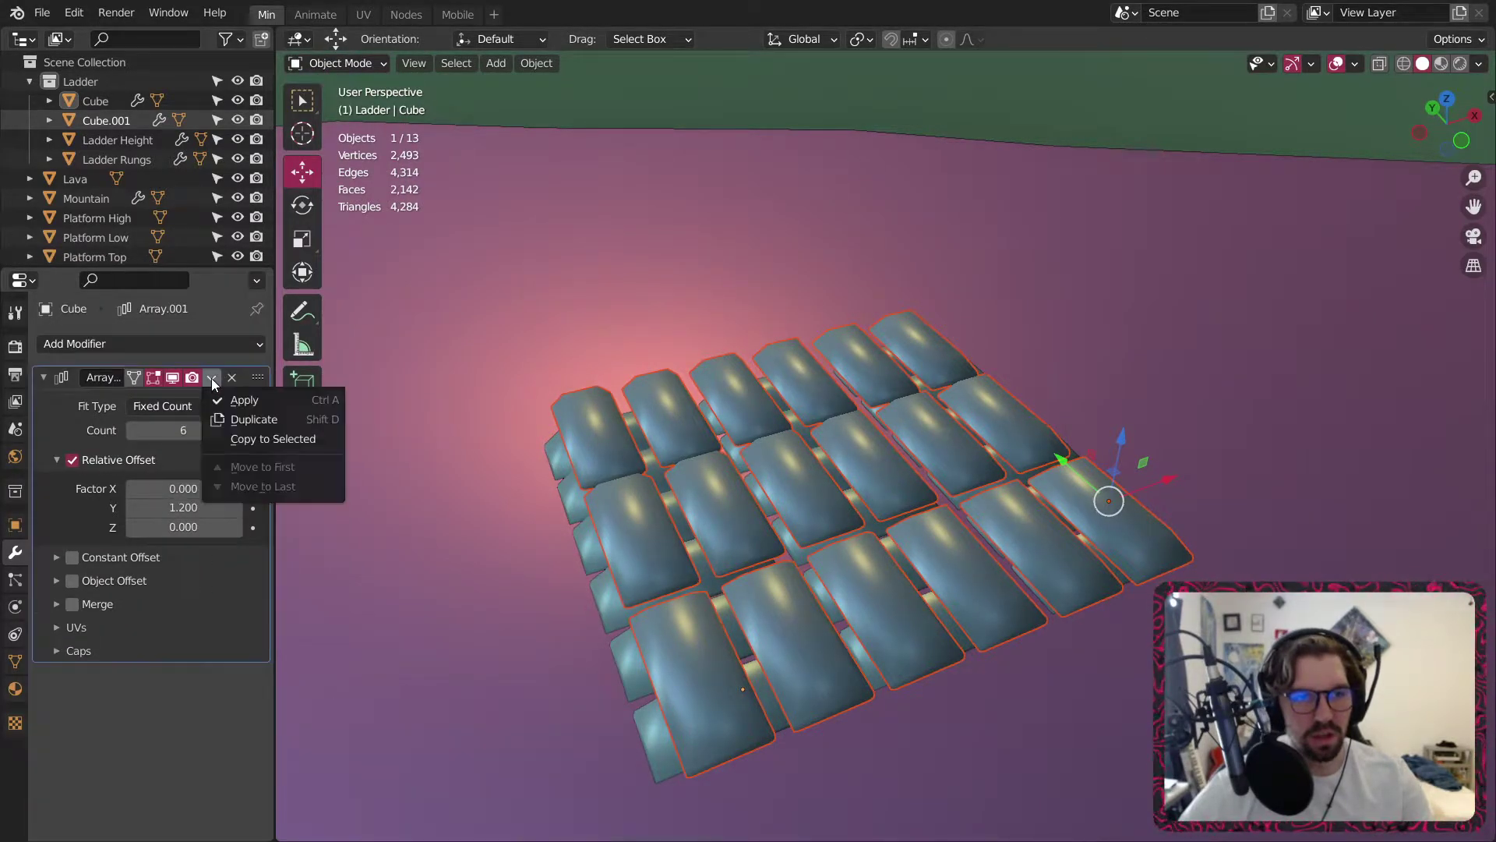
{"action": "left_click", "coordinate": [268, 396]}
{"action": "left_click", "coordinate": [685, 418]}
{"action": "left_click", "coordinate": [343, 63]}
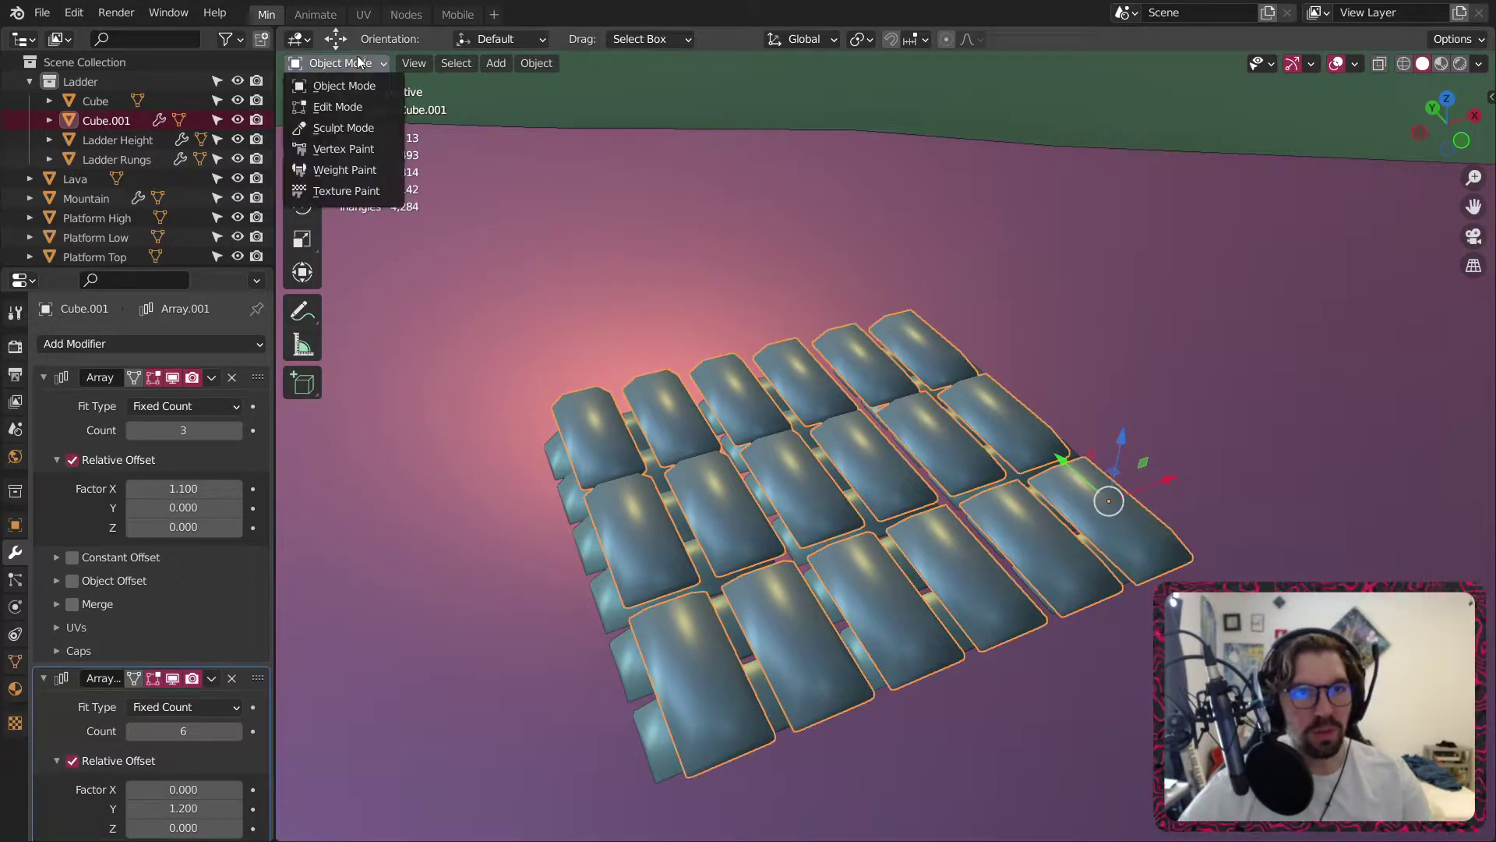
{"action": "left_click", "coordinate": [343, 83]}
{"action": "key", "text": "a"}
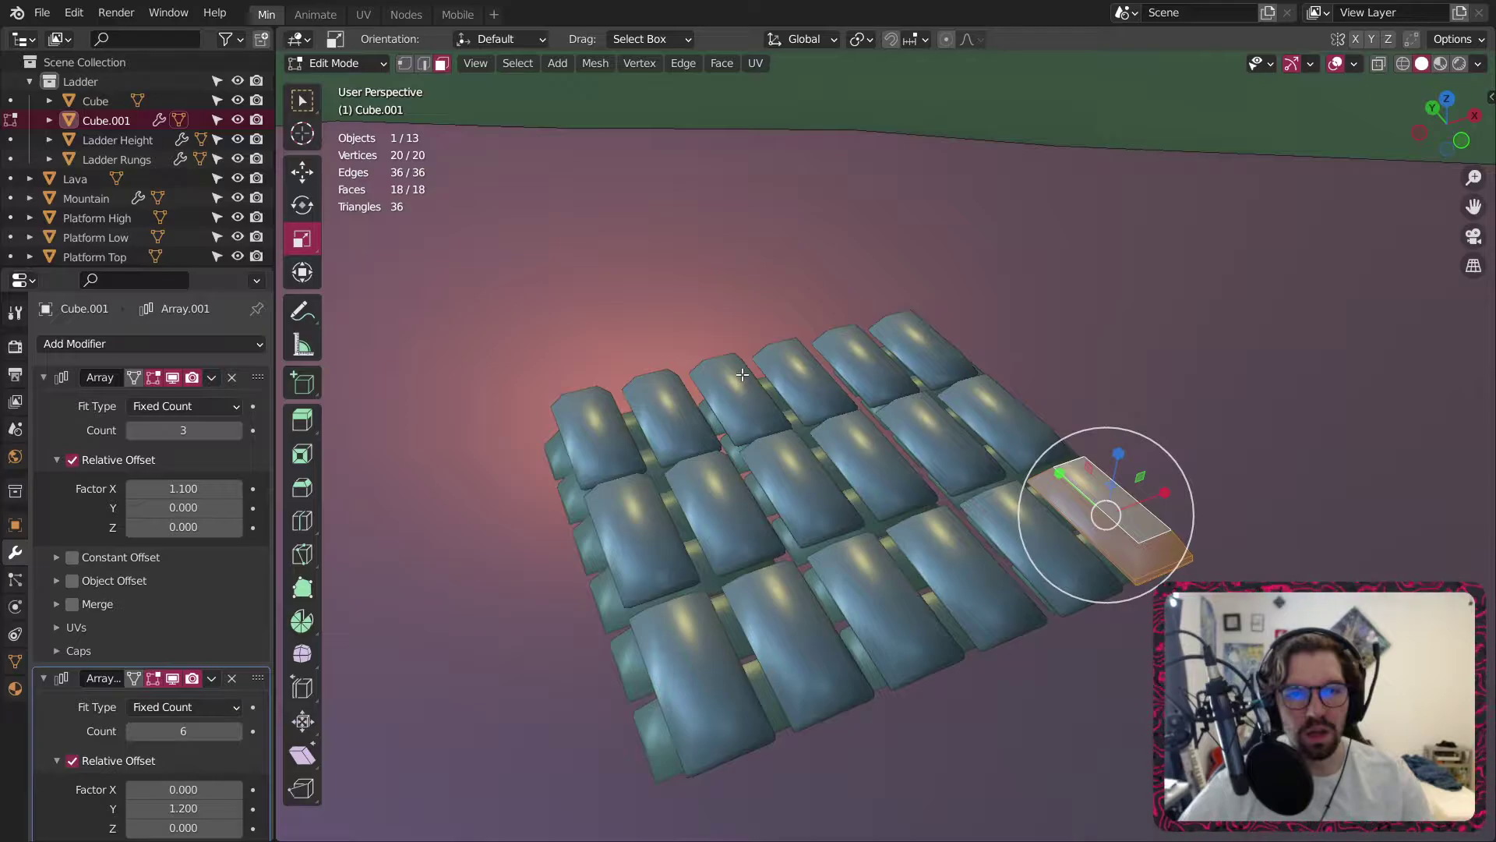
{"action": "left_click", "coordinate": [335, 63]}
{"action": "left_click", "coordinate": [343, 83]}
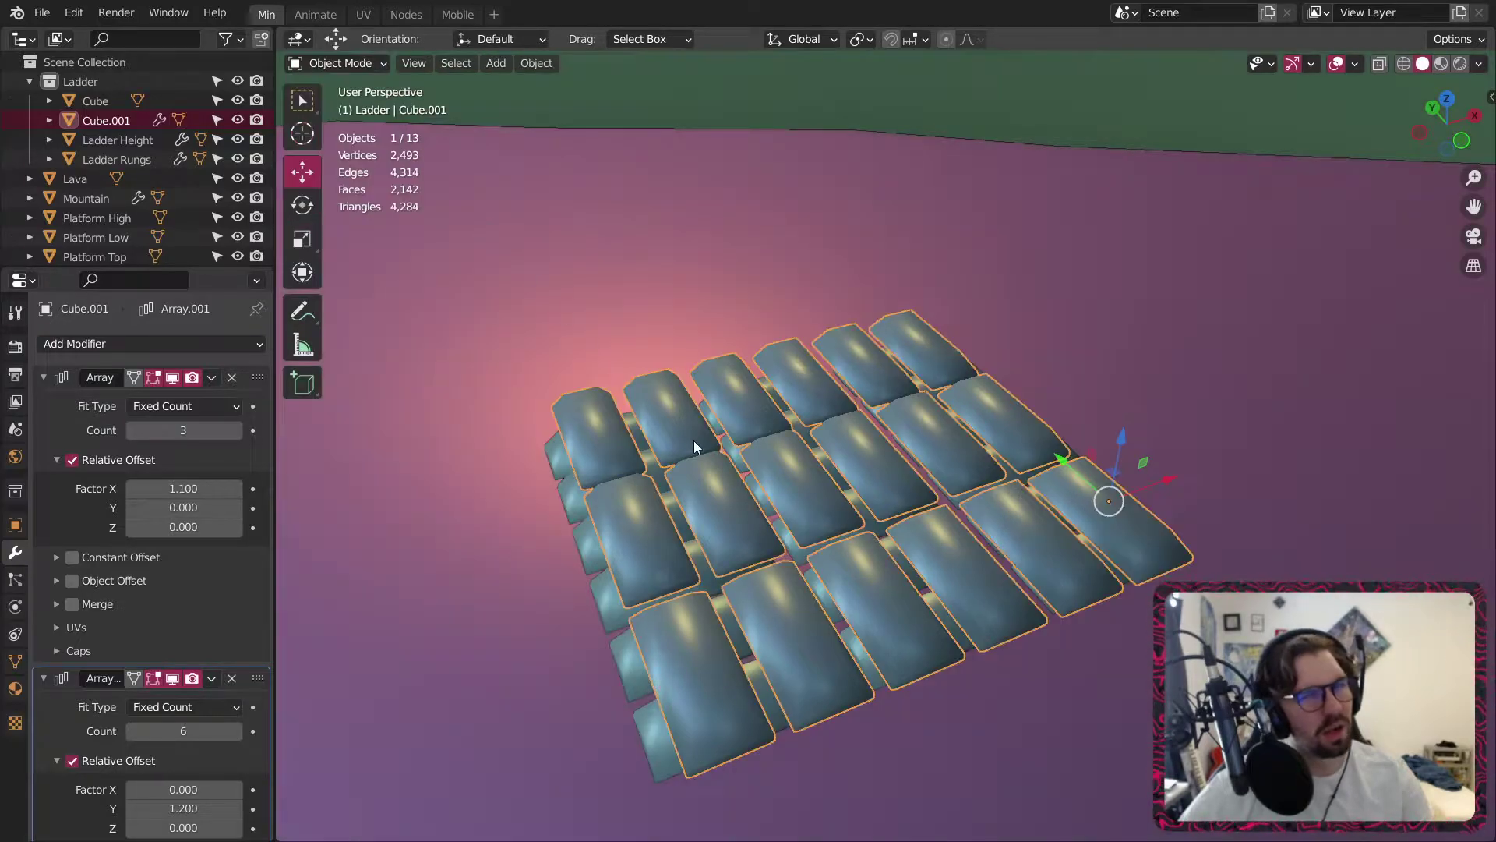
Apply both Array modifiers on the upper grid.
{"action": "left_click", "coordinate": [211, 378]}
{"action": "left_click", "coordinate": [241, 395]}
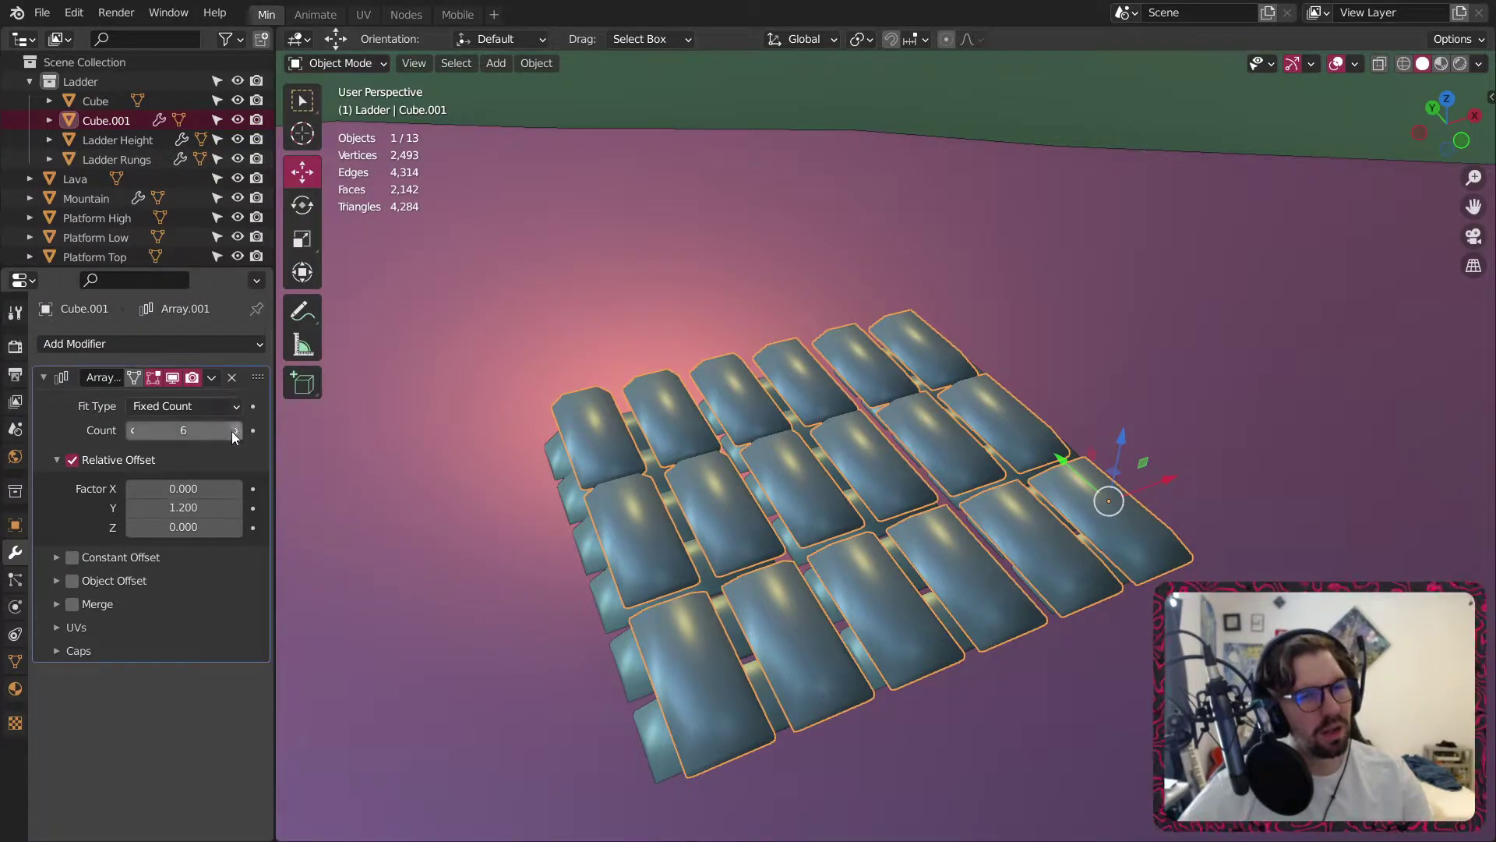
{"action": "left_click", "coordinate": [211, 377]}
{"action": "left_click", "coordinate": [233, 396]}
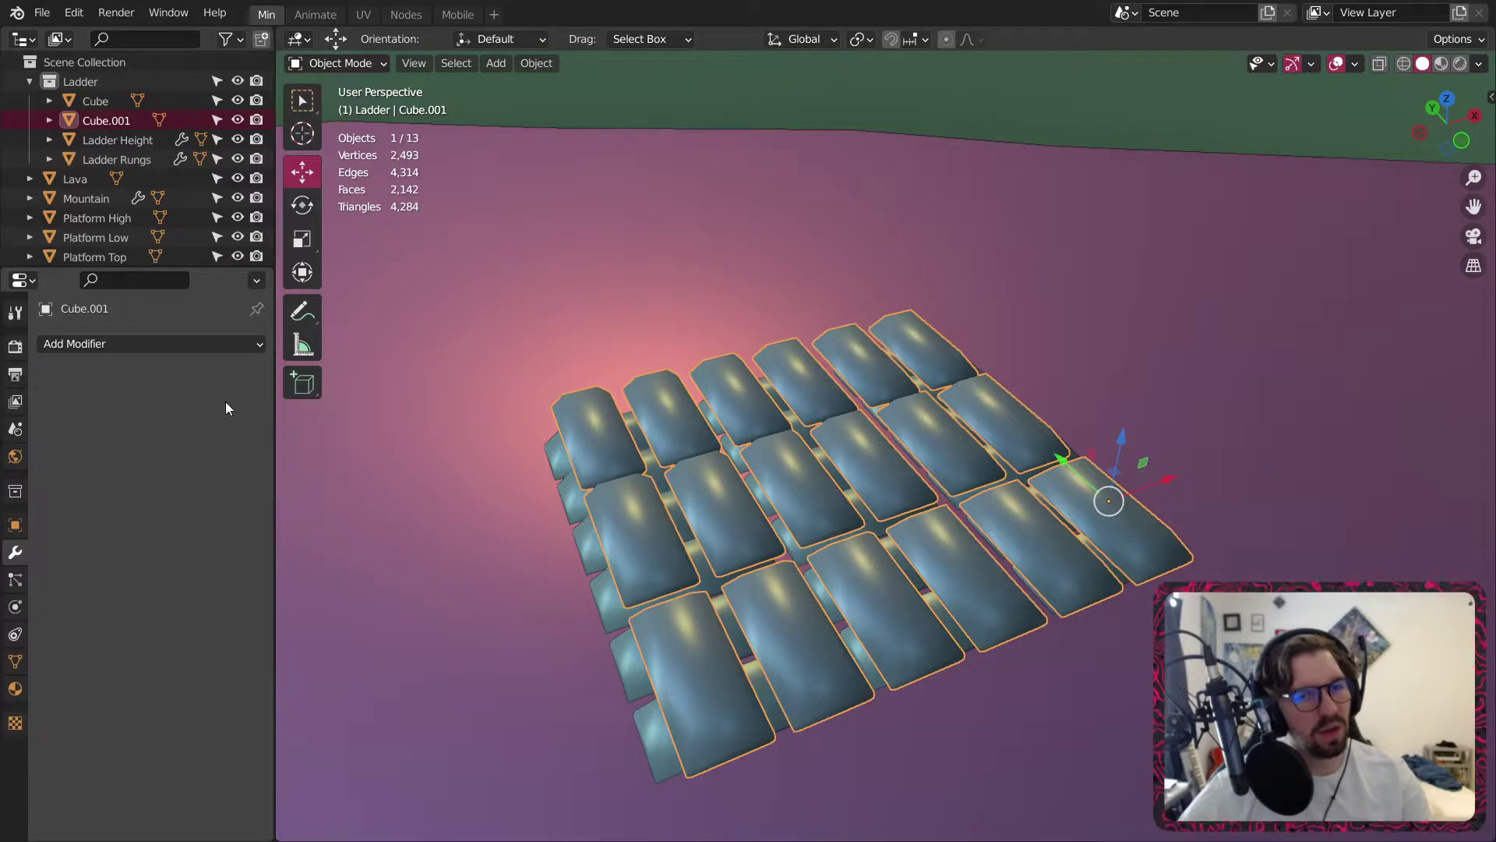
Separate the upper grid's mesh by loose parts into individual blocks and return to Object Mode.
{"action": "left_click", "coordinate": [597, 583]}
{"action": "left_click", "coordinate": [650, 521]}
{"action": "left_click", "coordinate": [336, 64]}
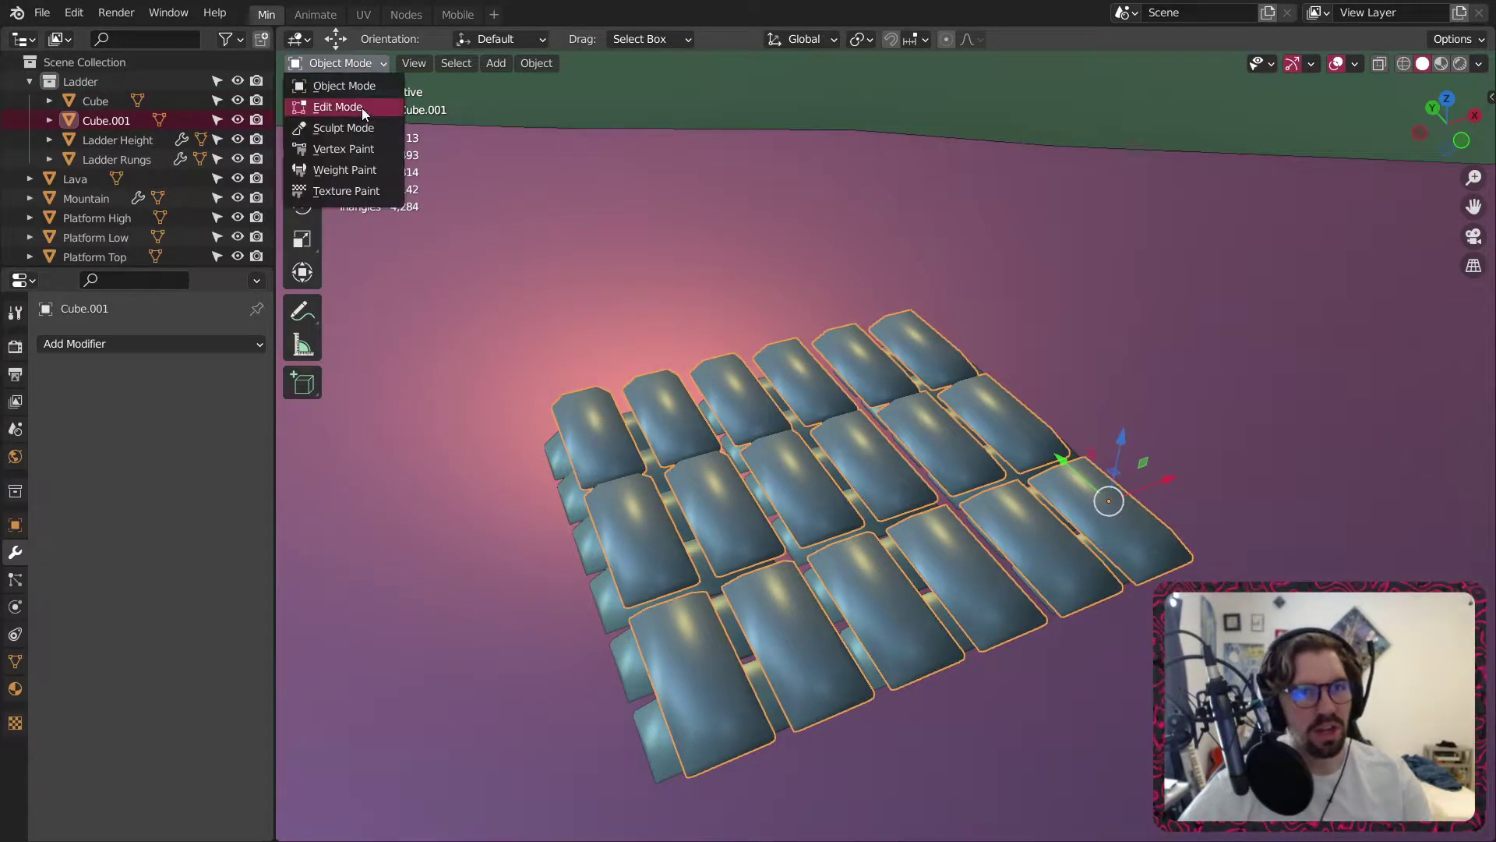
{"action": "left_click", "coordinate": [361, 106]}
{"action": "right_click", "coordinate": [869, 440]}
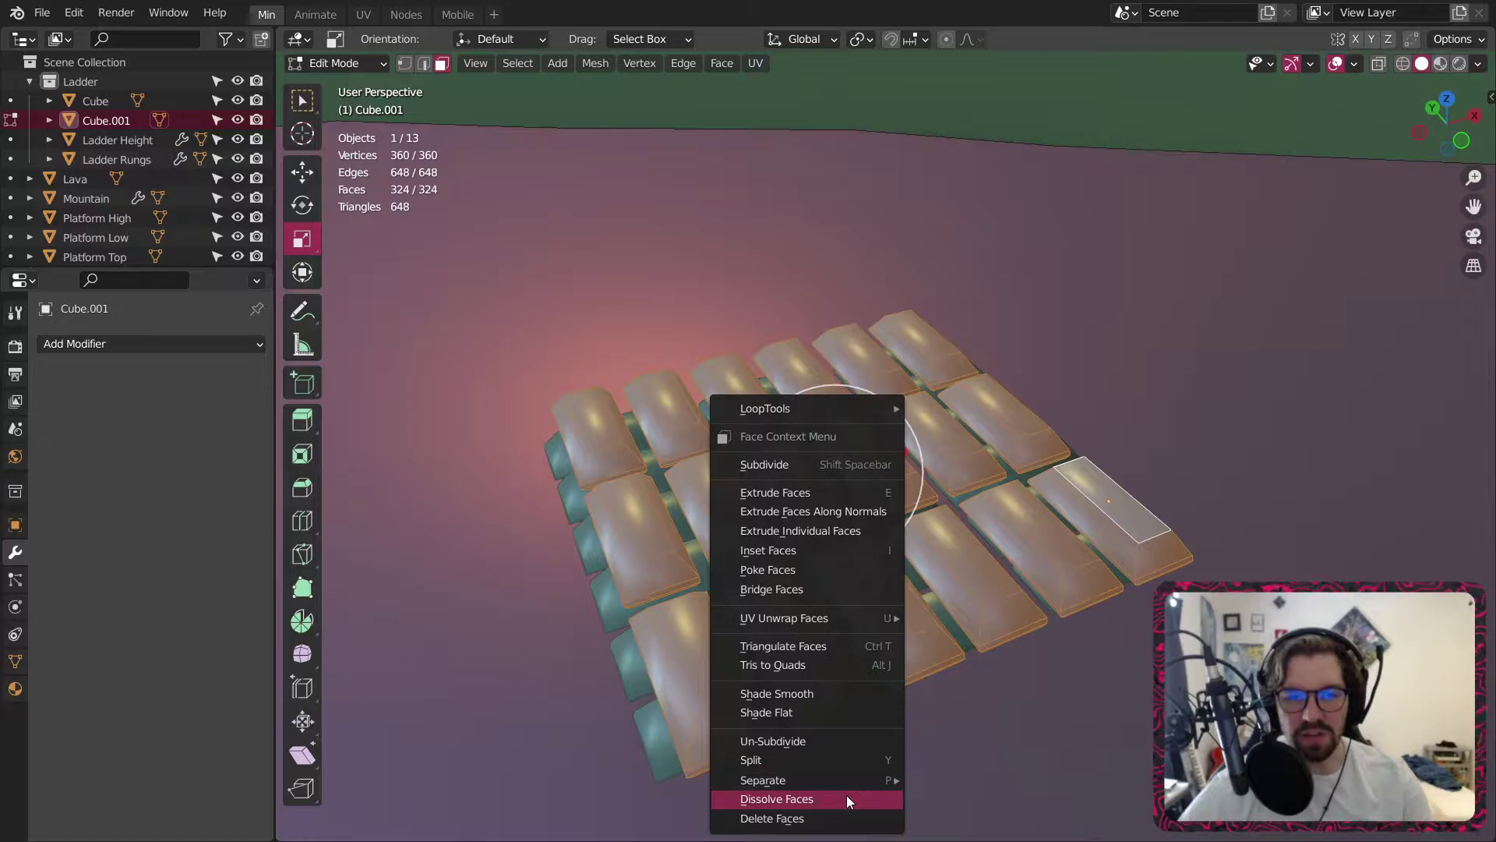
{"action": "mouse_move", "coordinate": [843, 780]}
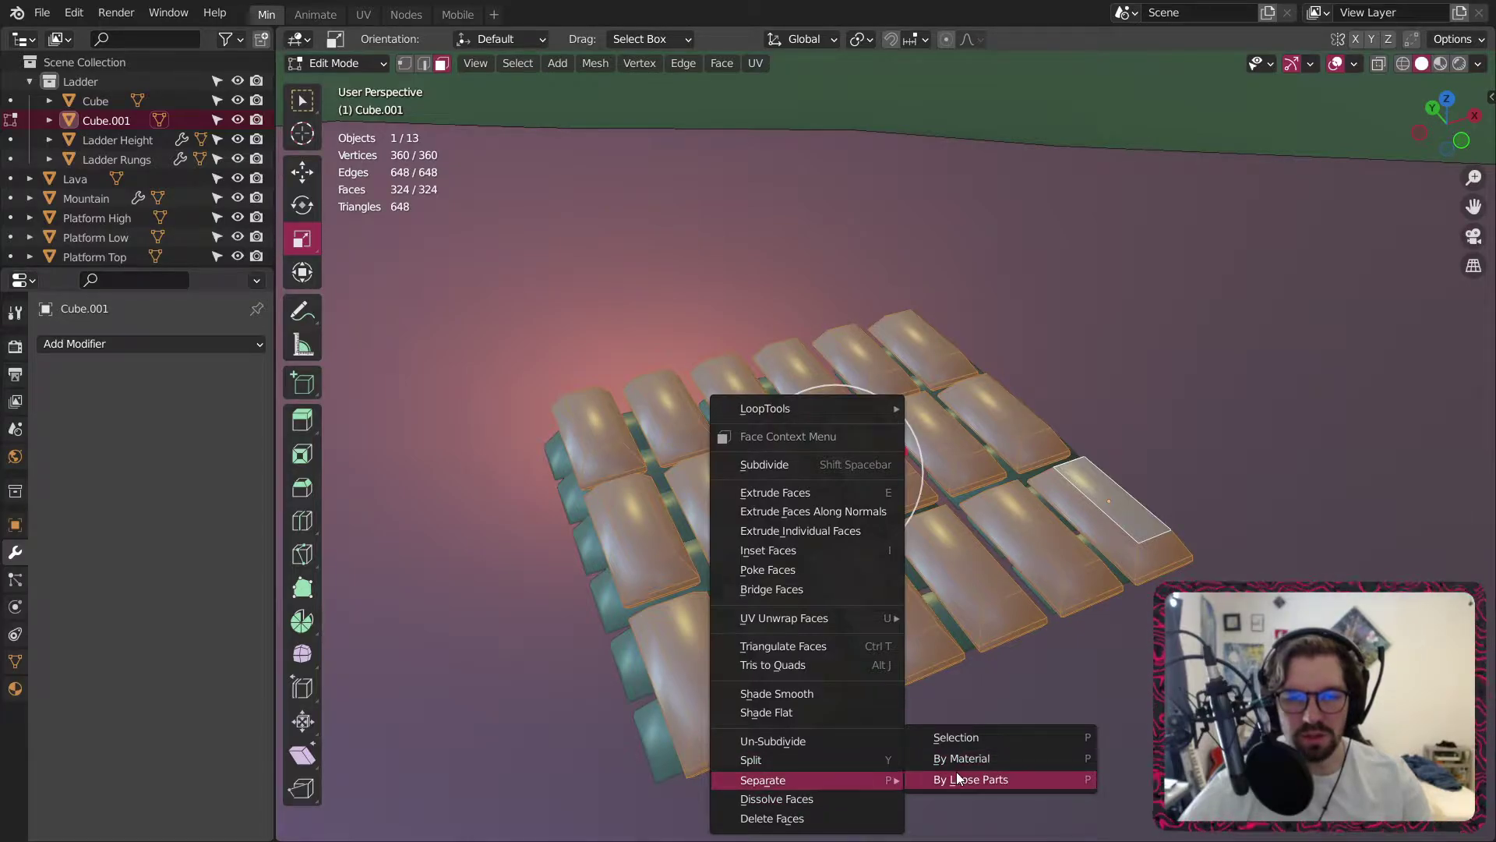
{"action": "left_click", "coordinate": [957, 778]}
{"action": "left_click", "coordinate": [343, 86]}
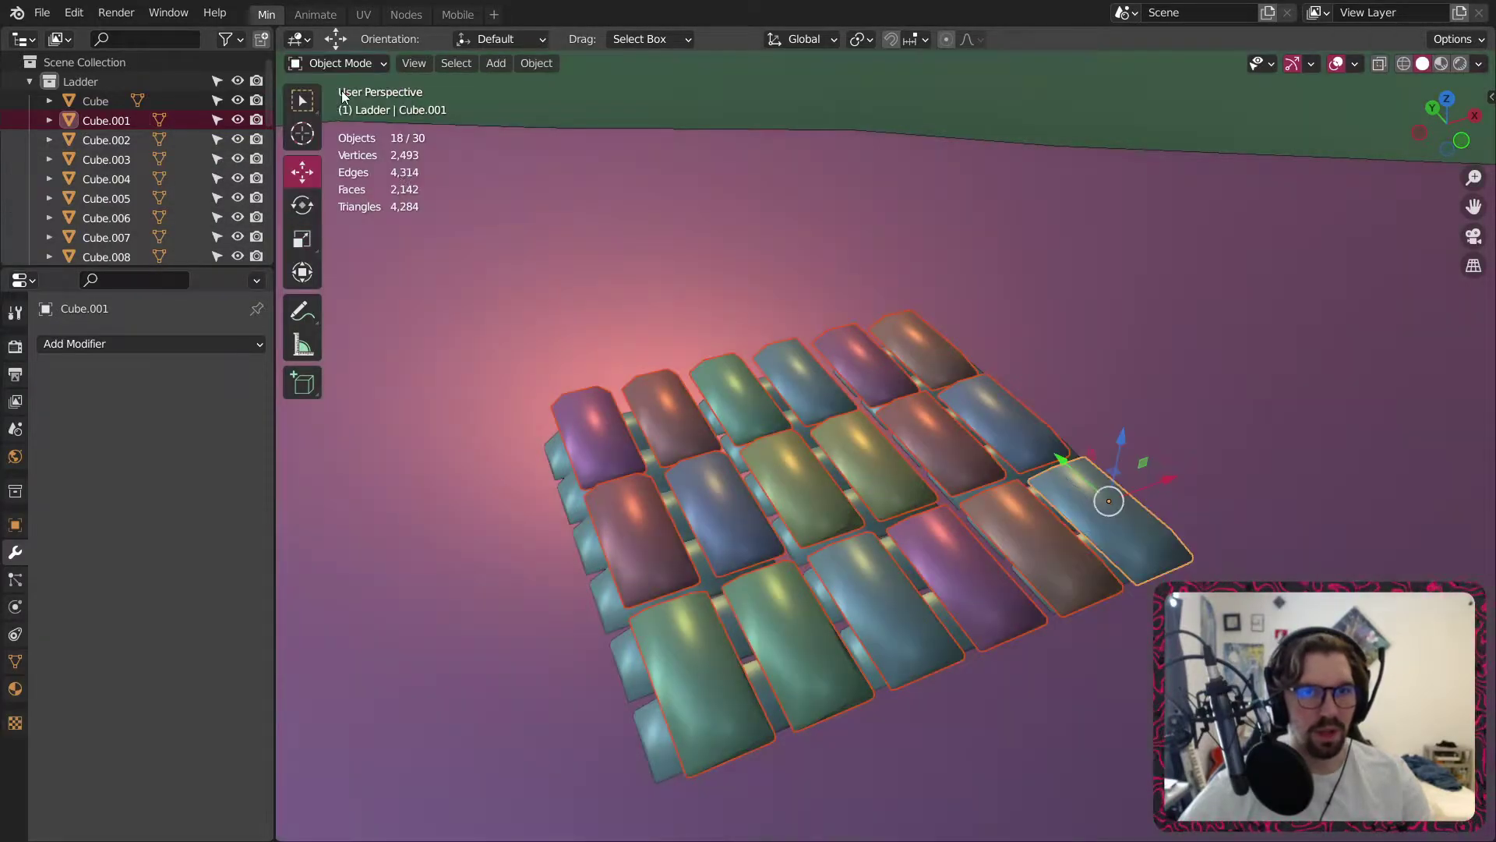
Delete the six upper-layer blocks covering the leftmost column of the lower grid.
{"action": "left_click", "coordinate": [699, 659]}
{"action": "key", "text": "Delete"}
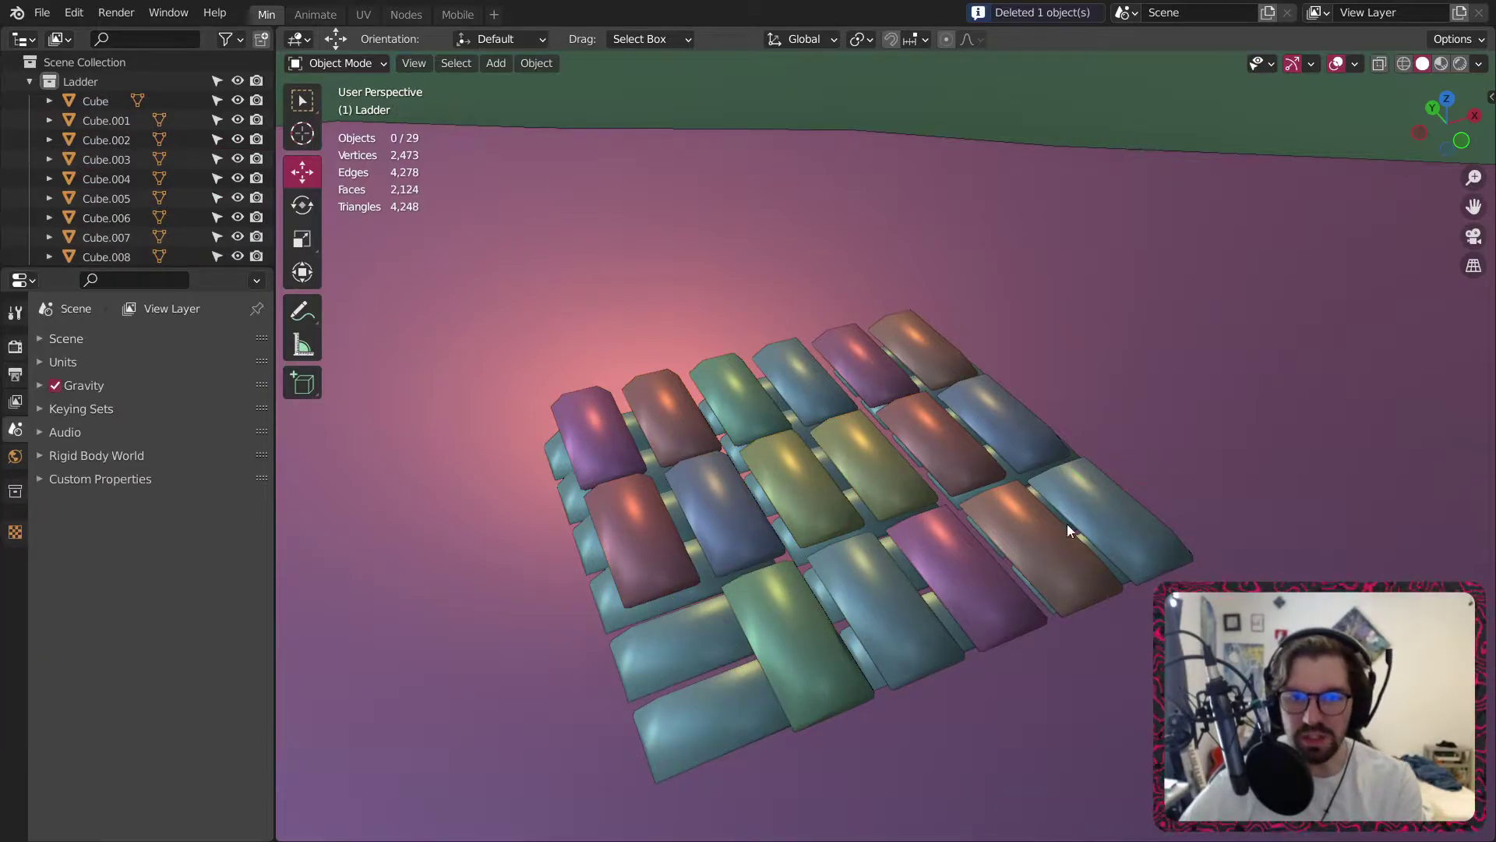
{"action": "left_click", "coordinate": [802, 640]}
{"action": "key", "text": "Delete"}
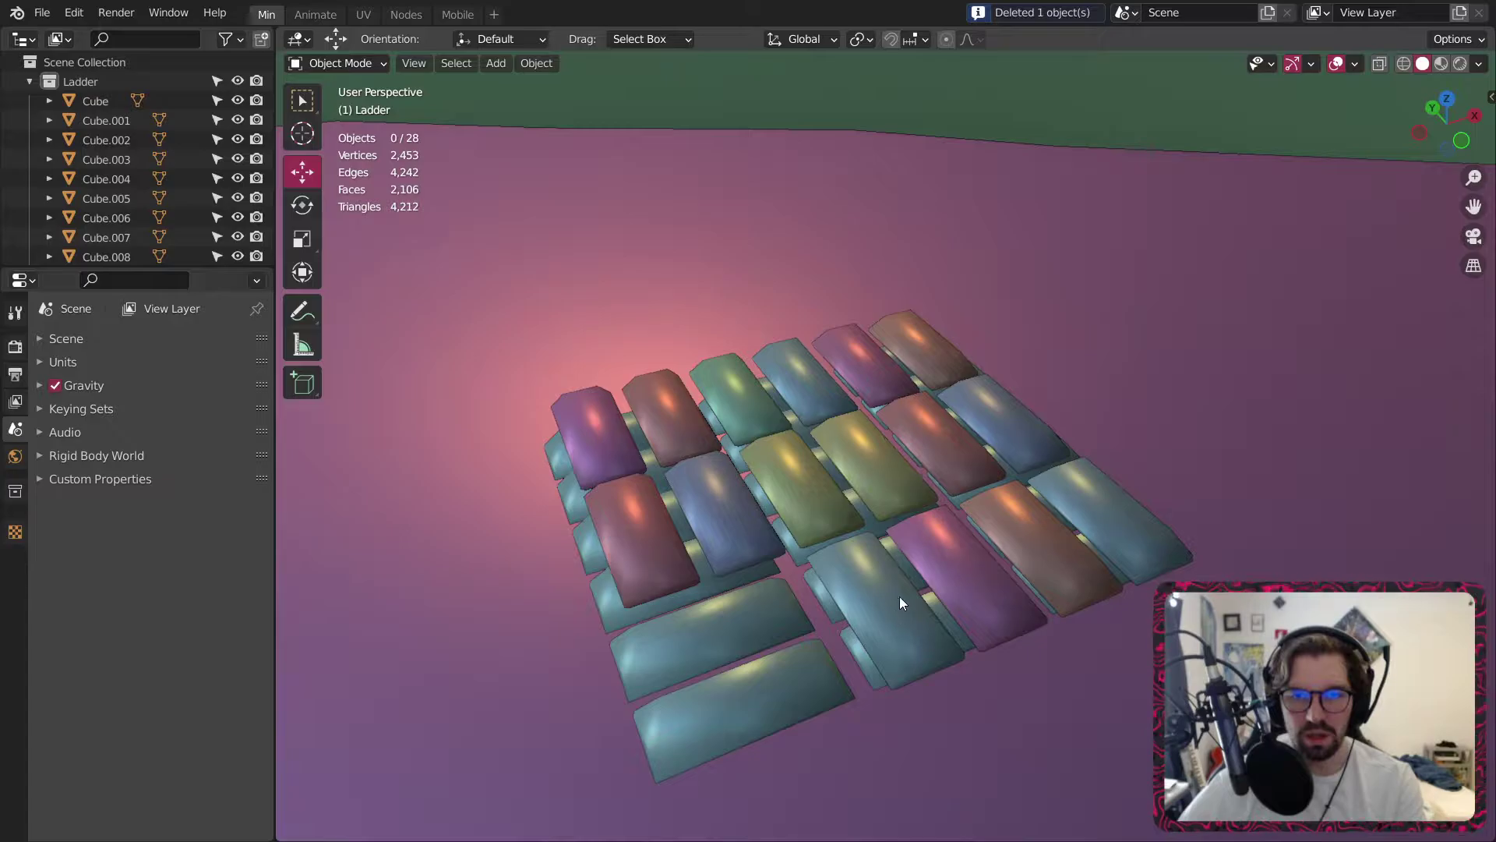
{"action": "left_click", "coordinate": [660, 567]}
{"action": "key", "text": "Delete"}
{"action": "left_click", "coordinate": [704, 517]}
{"action": "key", "text": "Delete"}
{"action": "left_click", "coordinate": [628, 466]}
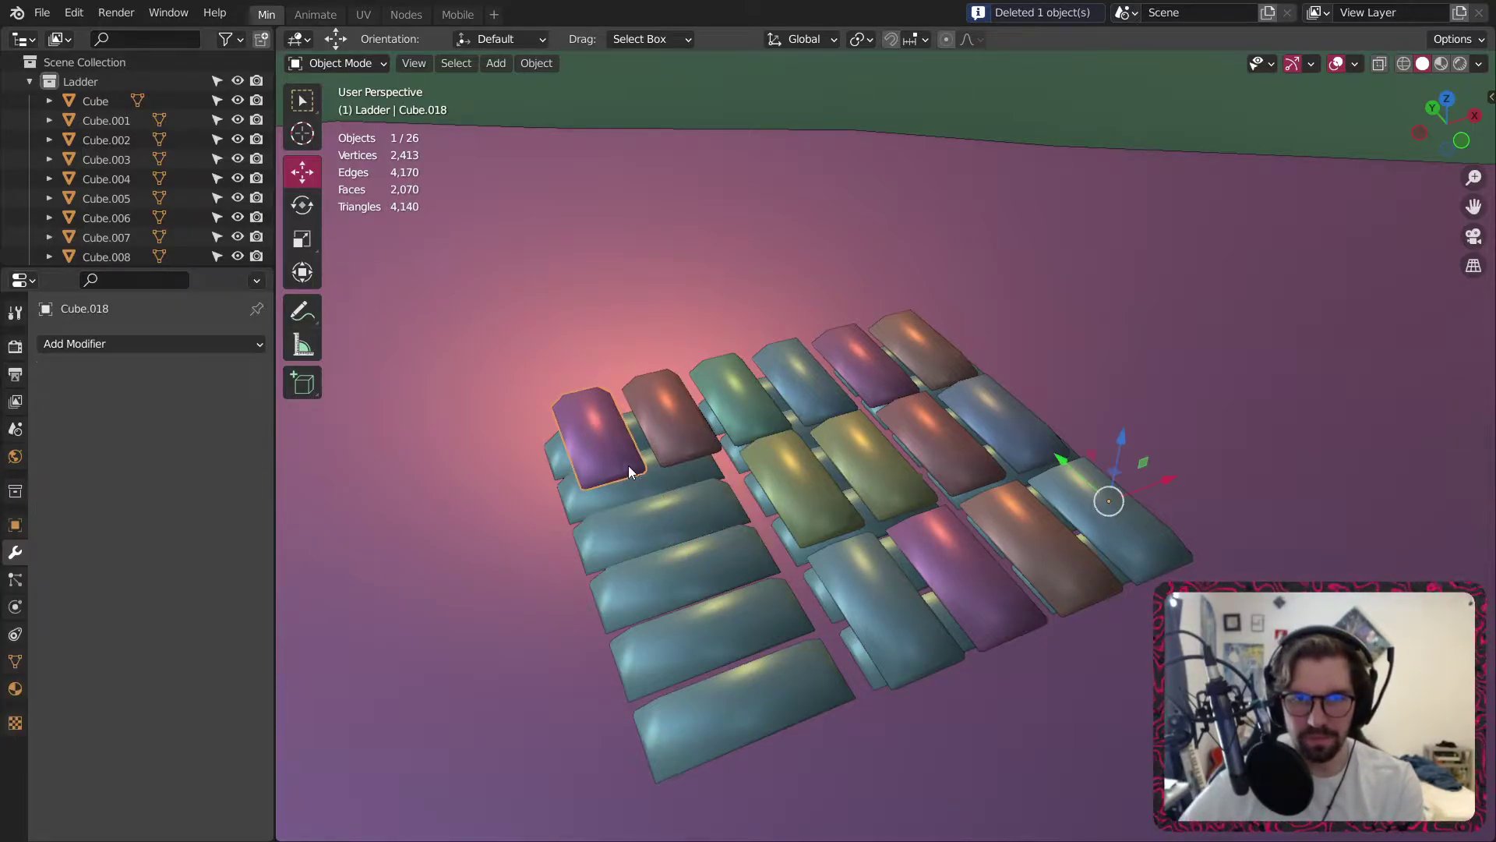
{"action": "key", "text": "Delete"}
{"action": "left_click", "coordinate": [676, 429]}
{"action": "key", "text": "Delete"}
Delete the blue, purple and brown blocks in the far row of the upper layer, keeping the green one.
{"action": "left_click", "coordinate": [750, 409]}
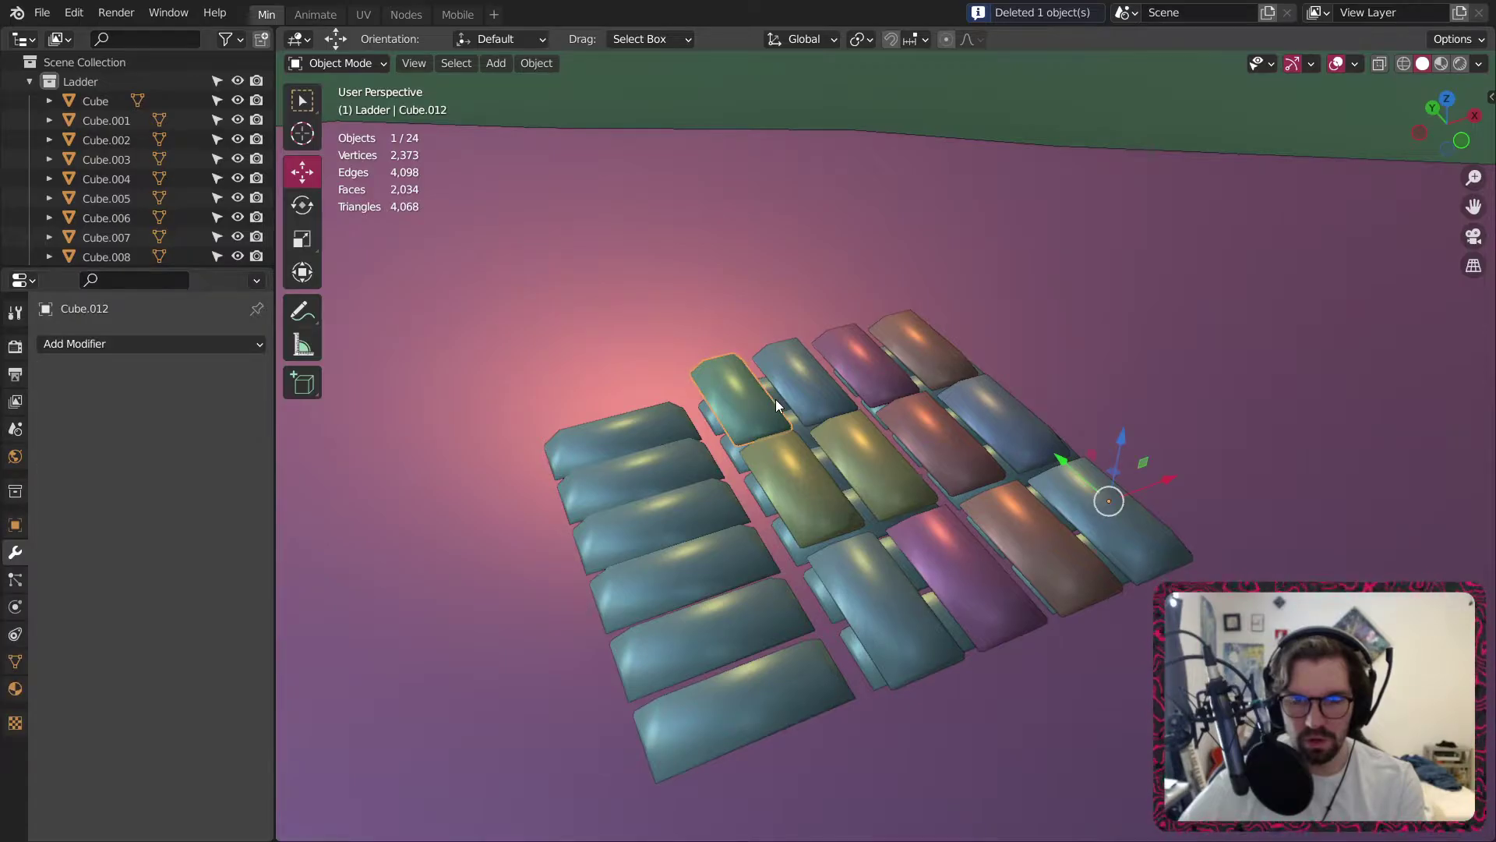
{"action": "left_click", "coordinate": [811, 390]}
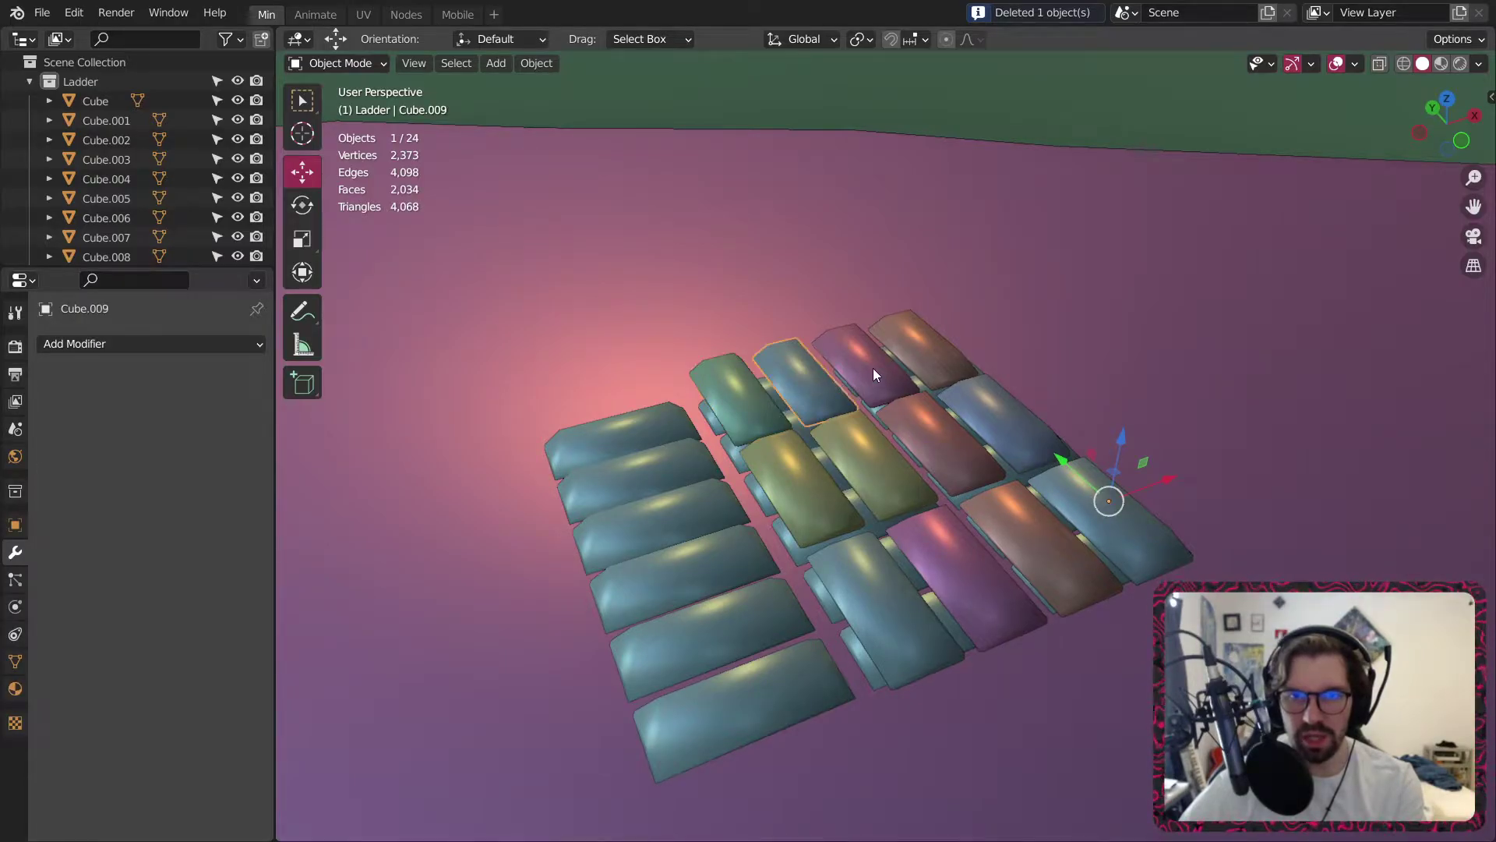
{"action": "key", "text": "Delete"}
{"action": "left_click", "coordinate": [937, 339]}
{"action": "left_click", "coordinate": [857, 357], "text": "shift"}
{"action": "key", "text": "Delete"}
Delete the teal and brown upper-layer blocks in the nearest row over the rightmost column.
{"action": "left_click", "coordinate": [1121, 516]}
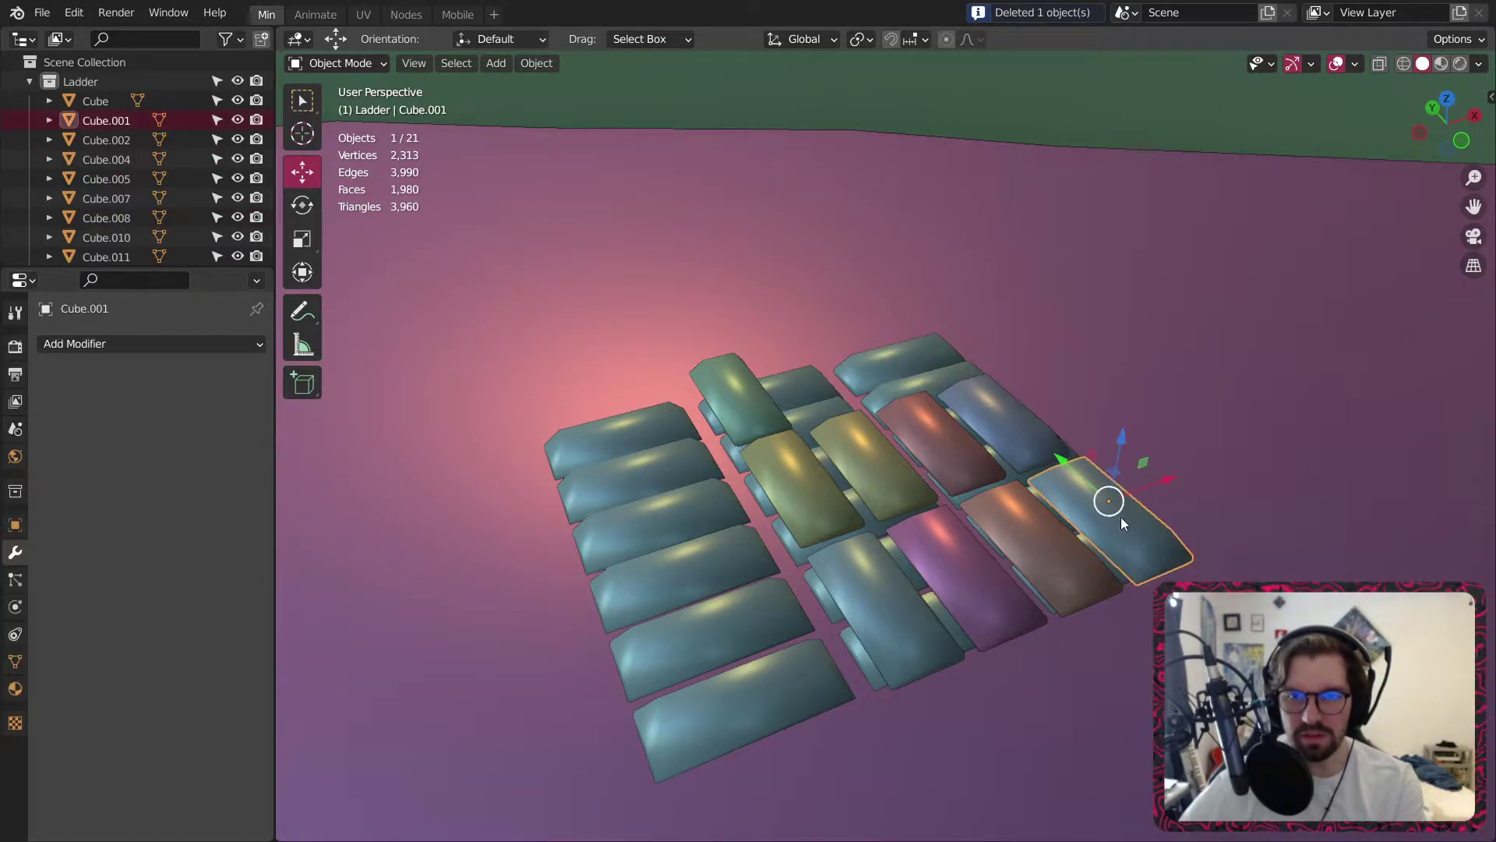
{"action": "left_click", "coordinate": [1078, 534], "text": "shift"}
{"action": "key", "text": "Delete"}
Shift the red and blue upper-layer blocks together along the positive Y axis, toward the far edge of the rightmost column.
{"action": "left_click", "coordinate": [1044, 451]}
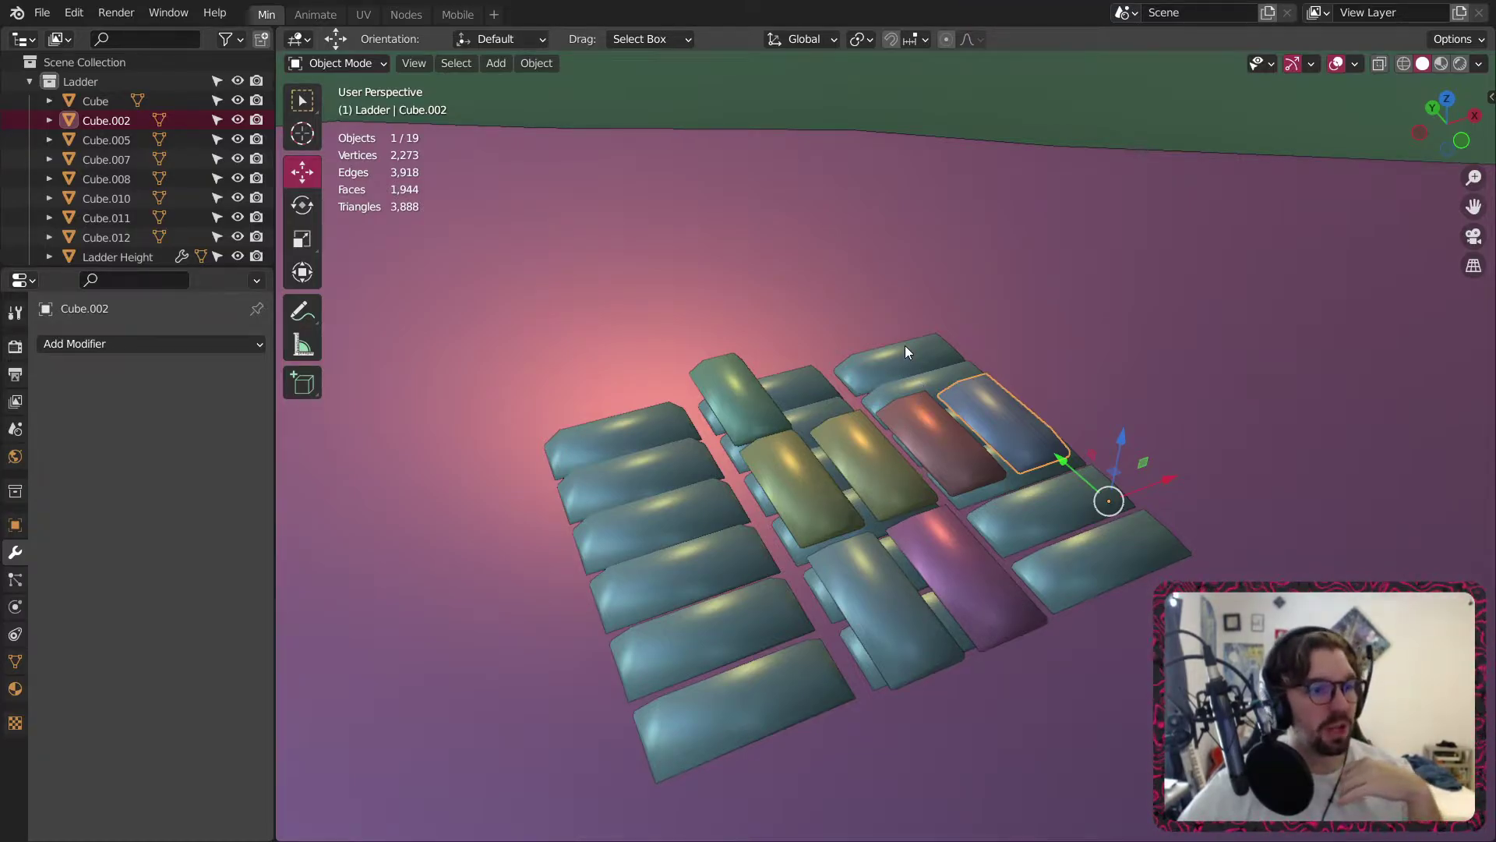
{"action": "left_click", "coordinate": [971, 438], "text": "shift"}
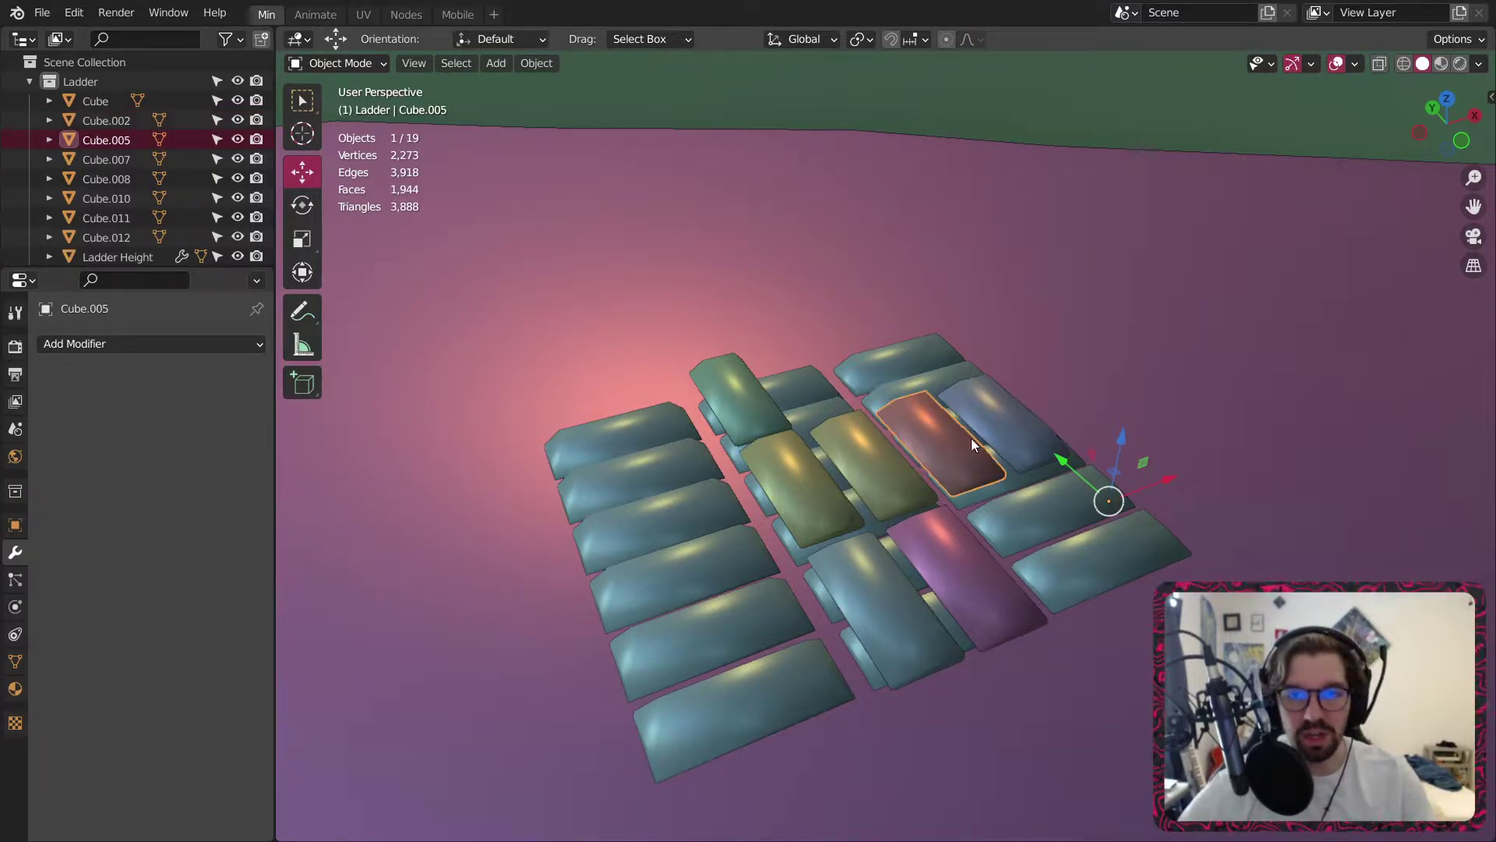
{"action": "left_click", "coordinate": [1024, 434], "text": "shift"}
{"action": "left_click_drag", "start_coordinate": [1069, 472], "coordinate": [1039, 441]}
Move the purple upper block about 0.19 m along X onto the rightmost column and rotate it slightly around Z.
{"action": "left_click", "coordinate": [952, 560]}
{"action": "left_click_drag", "start_coordinate": [1171, 483], "coordinate": [1202, 454]}
{"action": "left_click", "coordinate": [303, 205]}
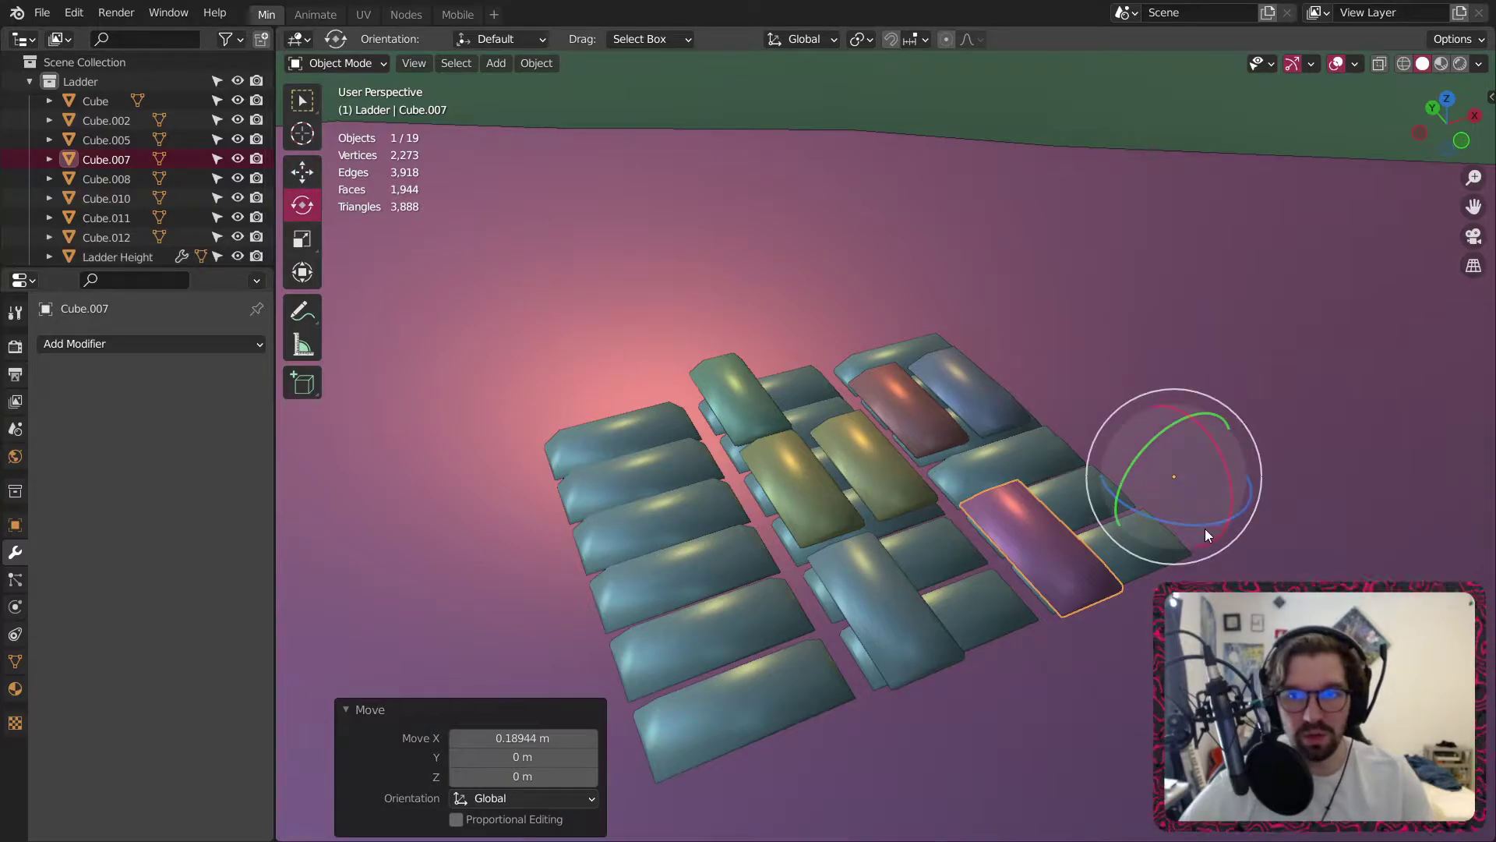
{"action": "left_click_drag", "start_coordinate": [1186, 526], "coordinate": [1152, 526]}
{"action": "middle_click_drag", "start_coordinate": [1153, 525], "coordinate": [928, 506]}
Rotate the left yellow-green block about -6.4° around Z and slide it over the leftmost column, then shift the green block nearer along Y.
{"action": "left_click", "coordinate": [802, 471]}
{"action": "left_click_drag", "start_coordinate": [1083, 578], "coordinate": [1059, 581]}
{"action": "left_click", "coordinate": [303, 172]}
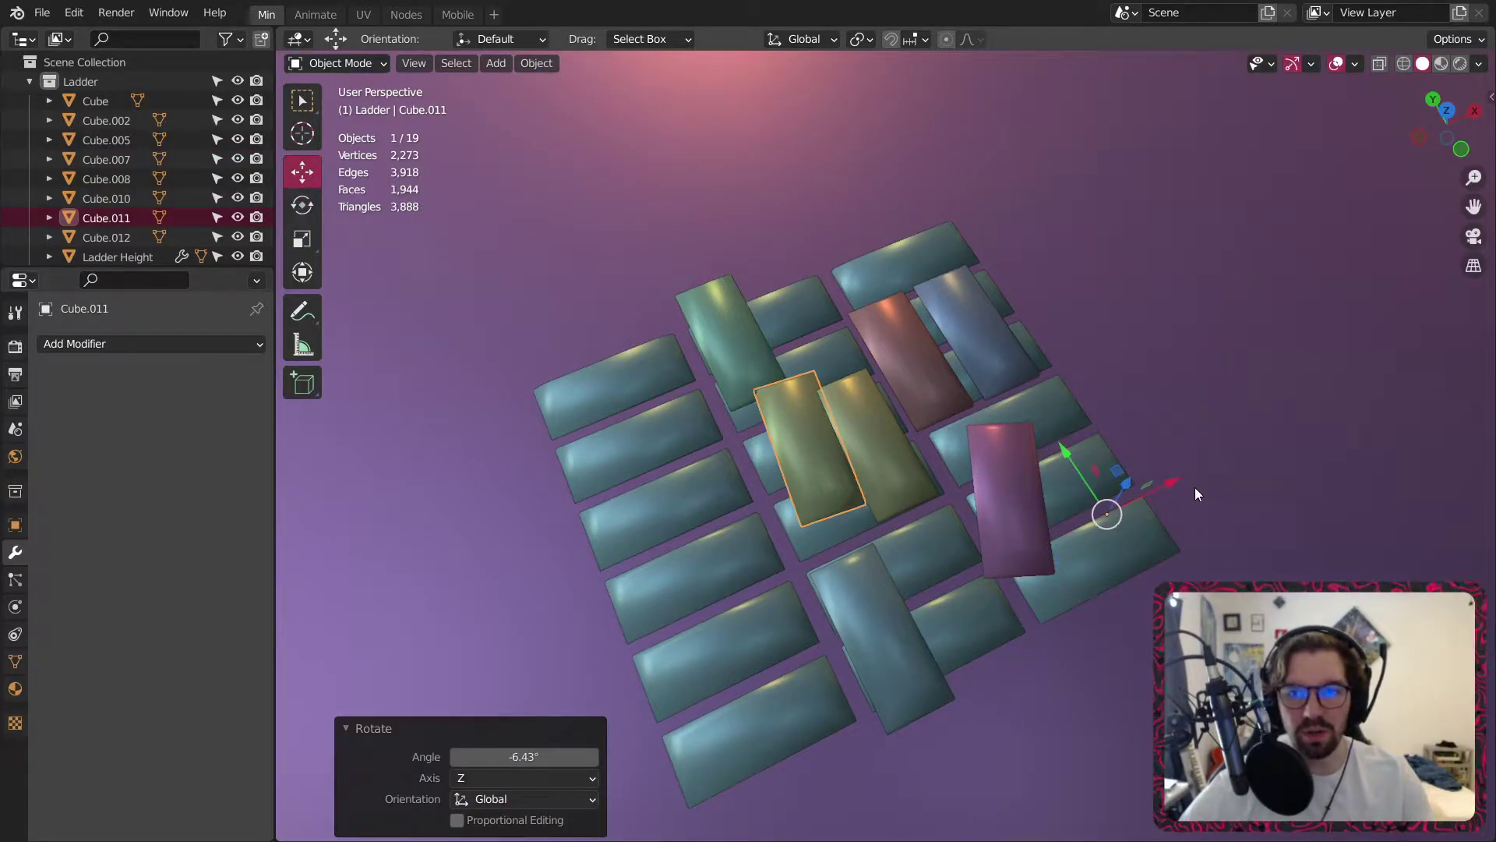
{"action": "left_click_drag", "start_coordinate": [1173, 483], "coordinate": [1070, 530]}
{"action": "left_click", "coordinate": [762, 365]}
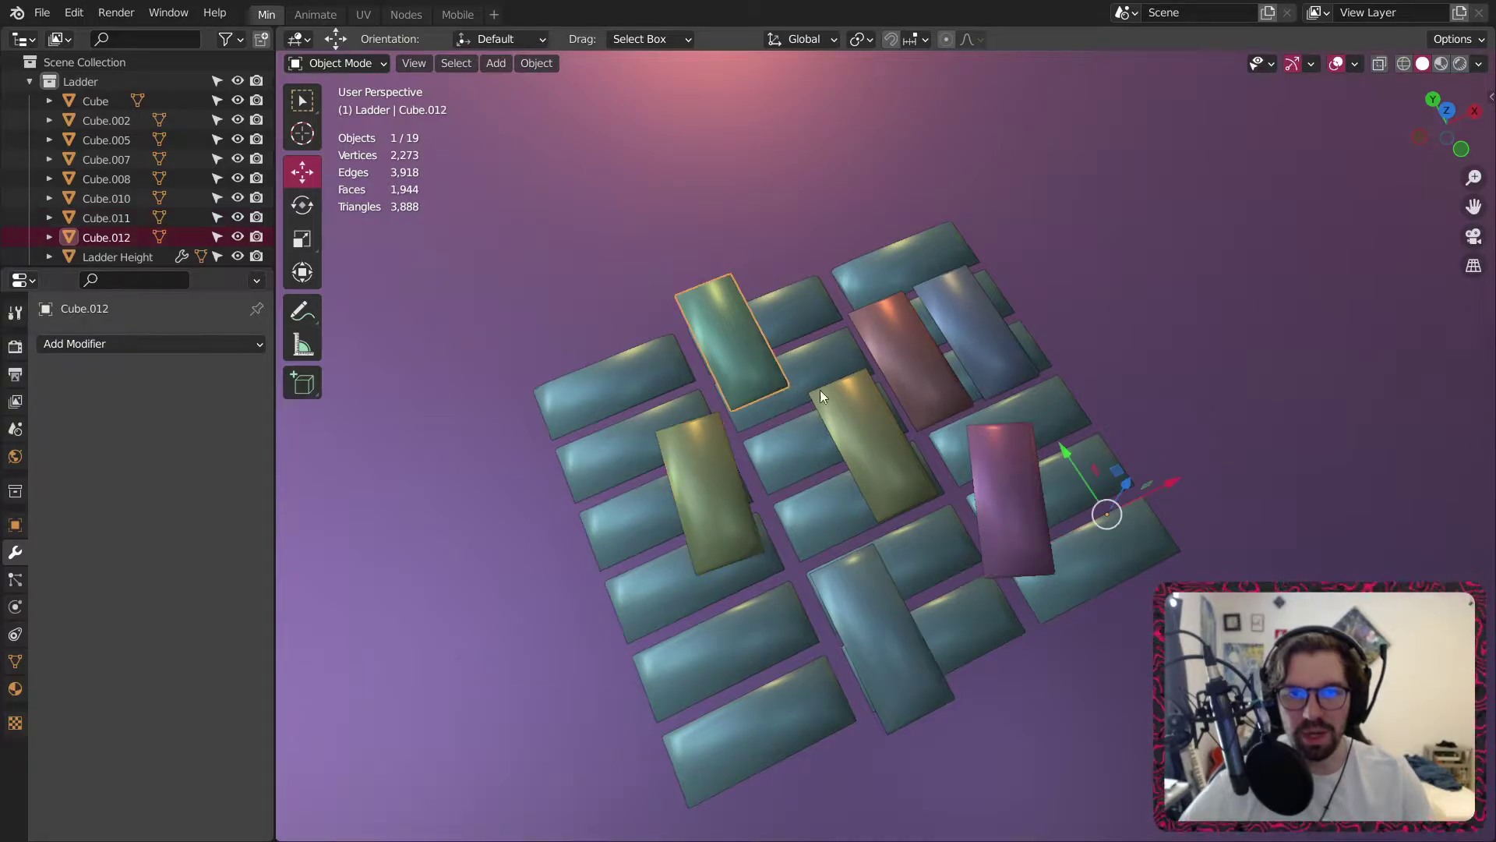
{"action": "left_click_drag", "start_coordinate": [1067, 465], "coordinate": [1100, 546]}
Rotate the near blue upper block about -68.6° around Z and move it so it straddles the leftmost and middle columns.
{"action": "left_click", "coordinate": [890, 643]}
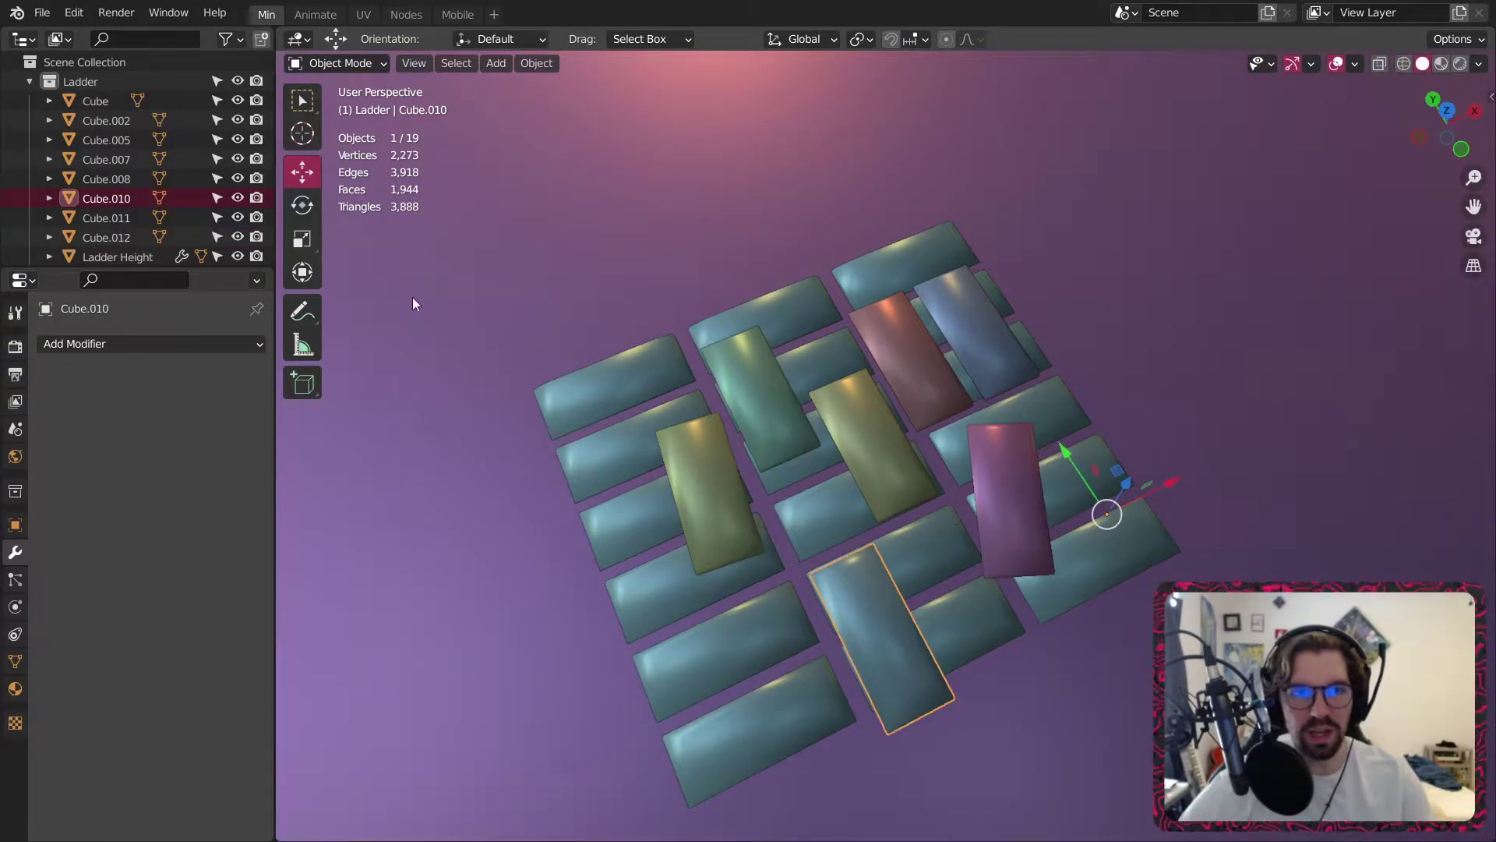
{"action": "left_click", "coordinate": [302, 212]}
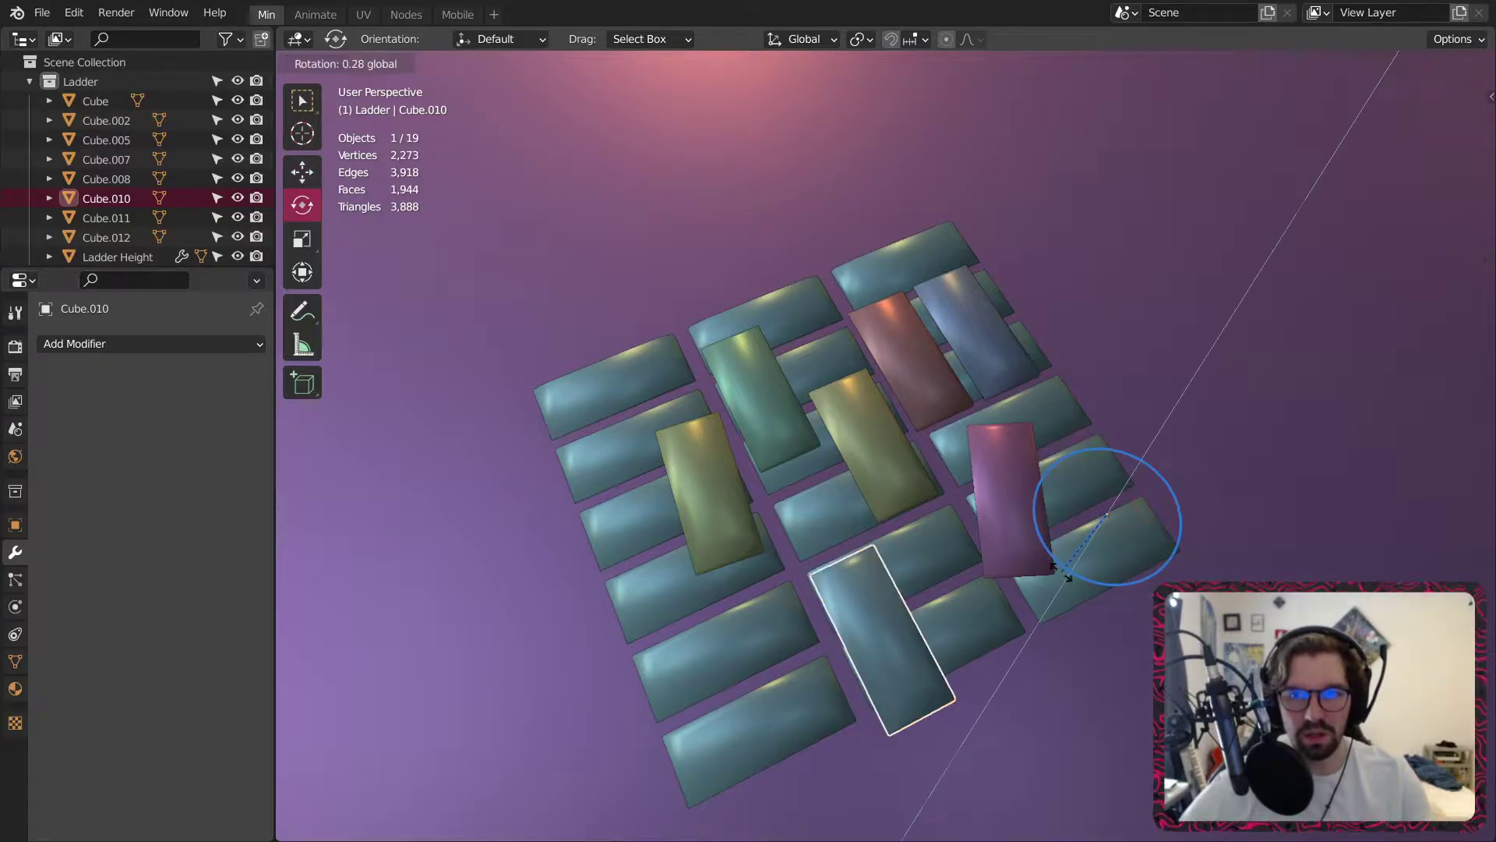
{"action": "left_click_drag", "start_coordinate": [1064, 569], "coordinate": [877, 443]}
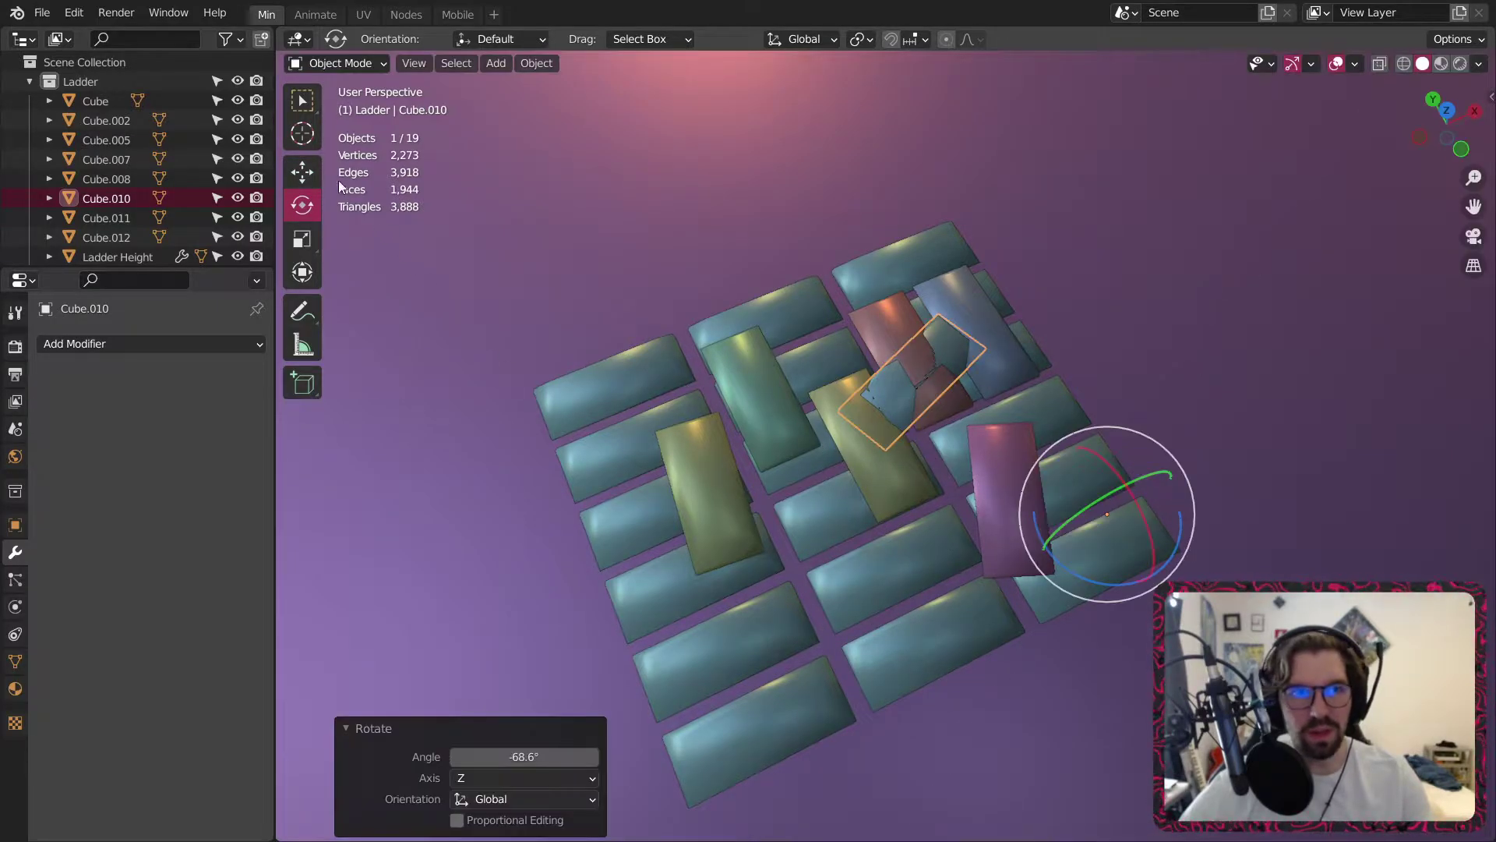
{"action": "left_click", "coordinate": [304, 175]}
{"action": "left_click_drag", "start_coordinate": [1115, 467], "coordinate": [1016, 729]}
{"action": "middle_click_drag", "start_coordinate": [1016, 728], "coordinate": [940, 552]}
Rotate the red upper block about 12.5° around Z and move it about 0.06 m in X and 0.12 m in Y.
{"action": "left_click", "coordinate": [974, 394]}
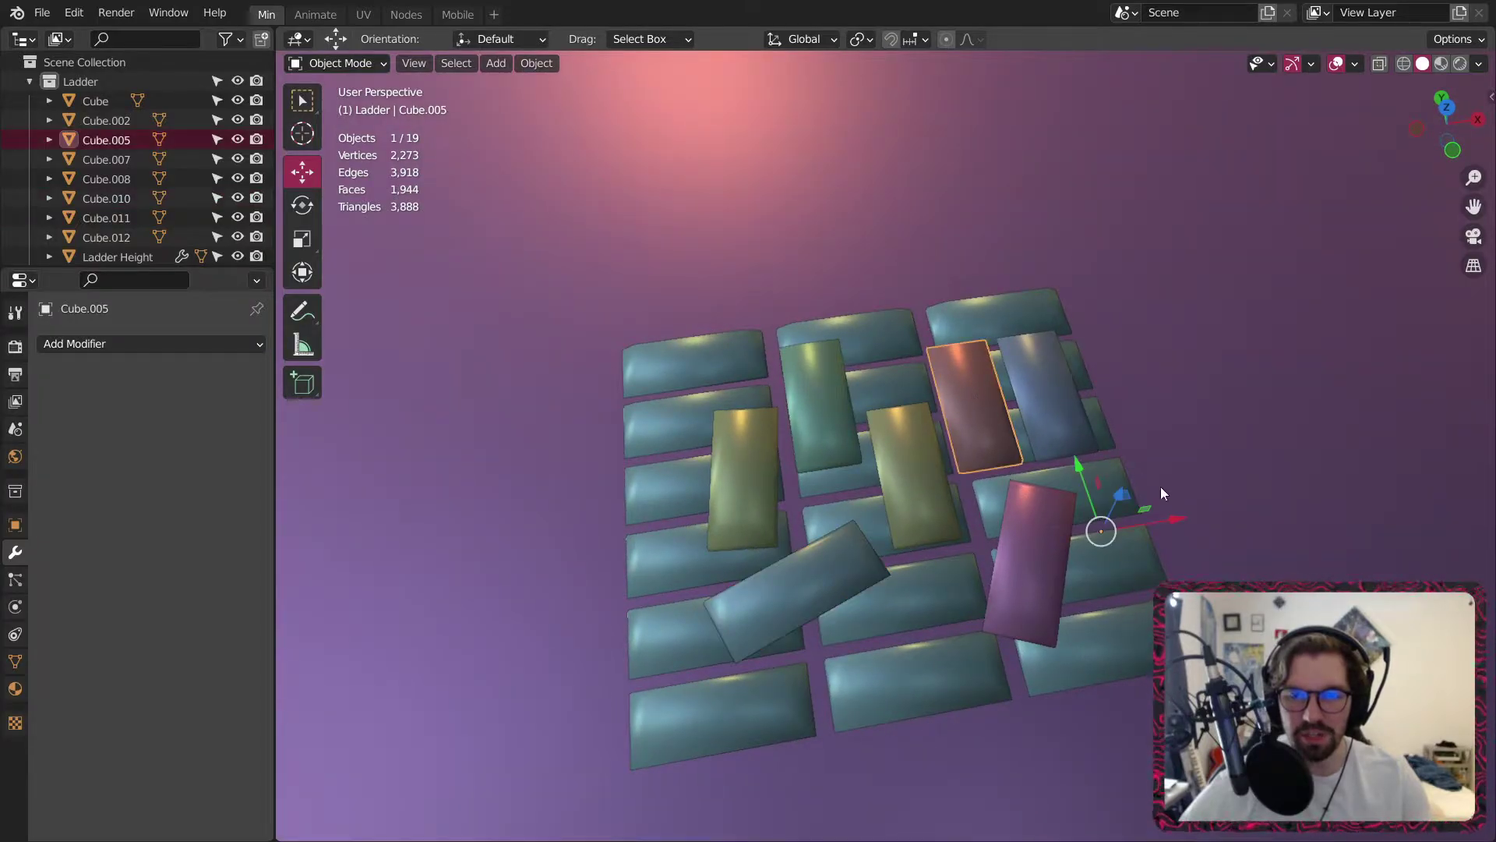
{"action": "left_click", "coordinate": [302, 204]}
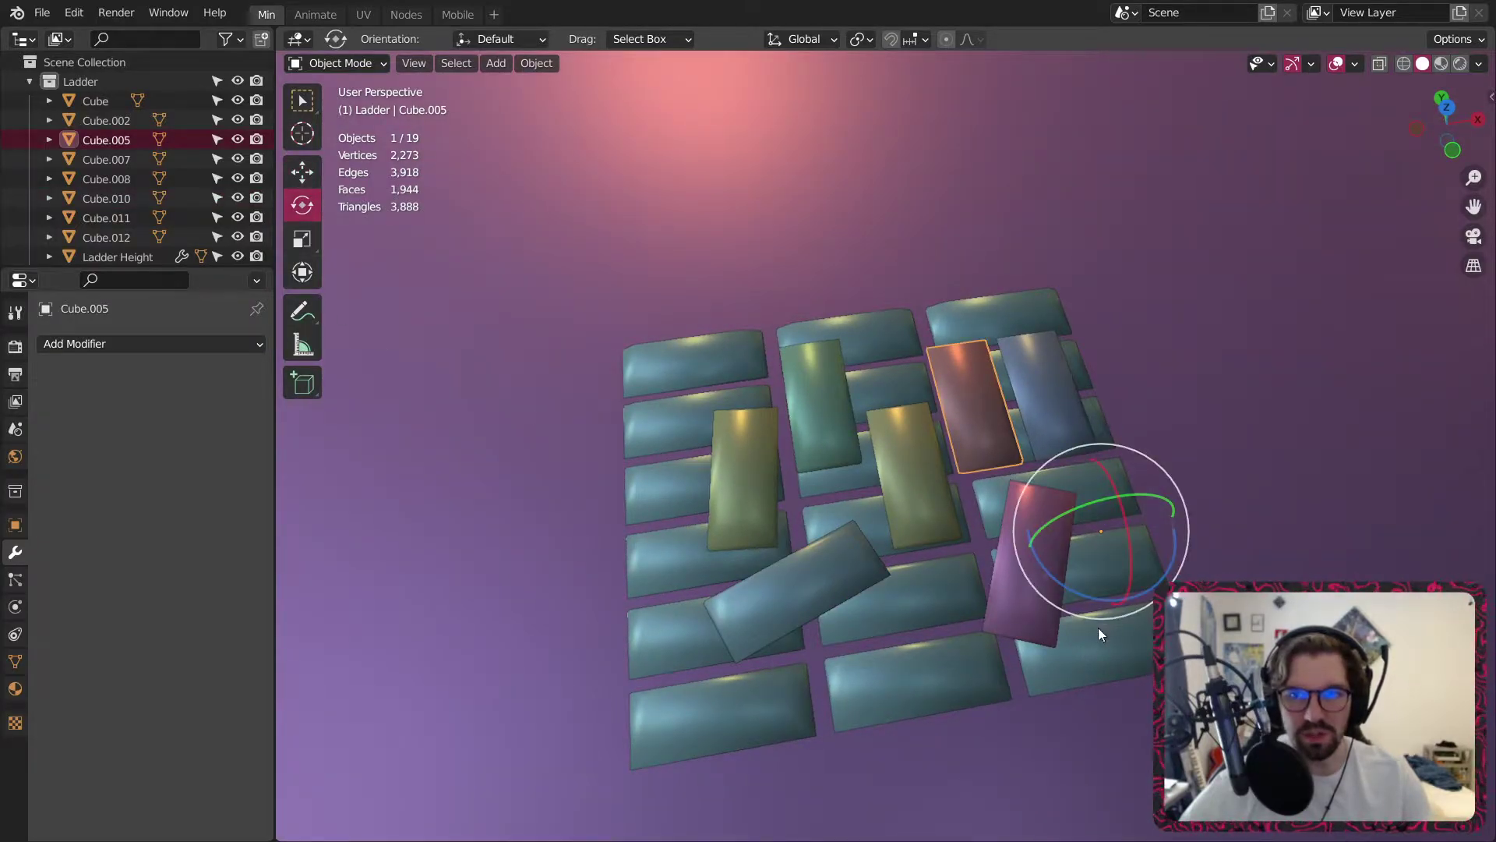
{"action": "mouse_move", "coordinate": [1083, 596]}
{"action": "left_mouse_down"}
{"action": "mouse_move", "coordinate": [1058, 580]}
{"action": "mouse_move", "coordinate": [1099, 593]}
{"action": "left_mouse_up"}
{"action": "left_click", "coordinate": [302, 171]}
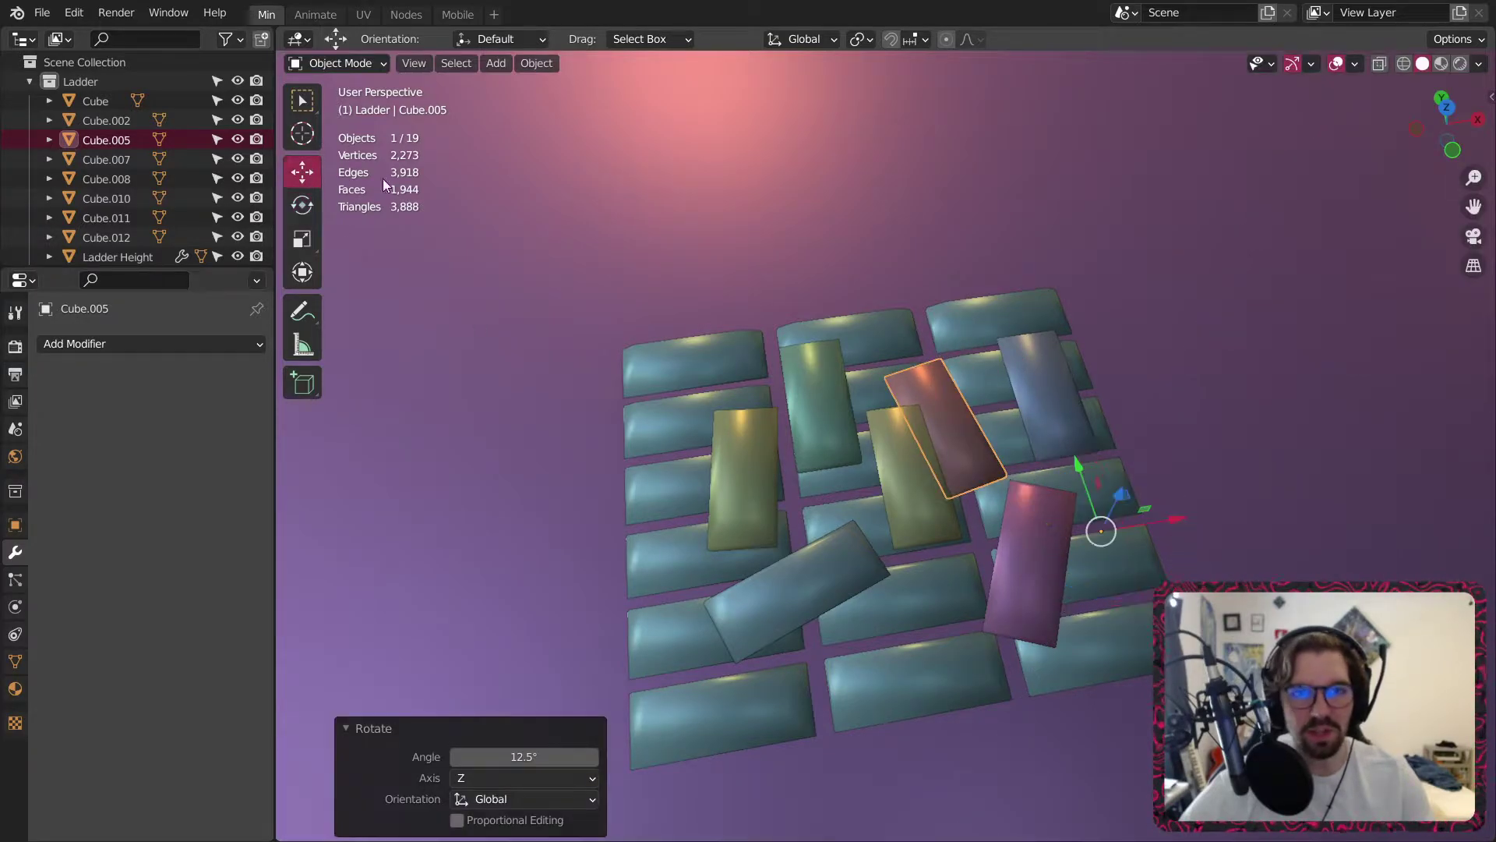
{"action": "left_click_drag", "start_coordinate": [1124, 505], "coordinate": [1136, 446]}
{"action": "scroll", "coordinate": [1058, 322], "scroll_direction": "down", "scroll_amount": 2}
{"action": "middle_click_drag", "start_coordinate": [1060, 366], "coordinate": [1097, 357]}
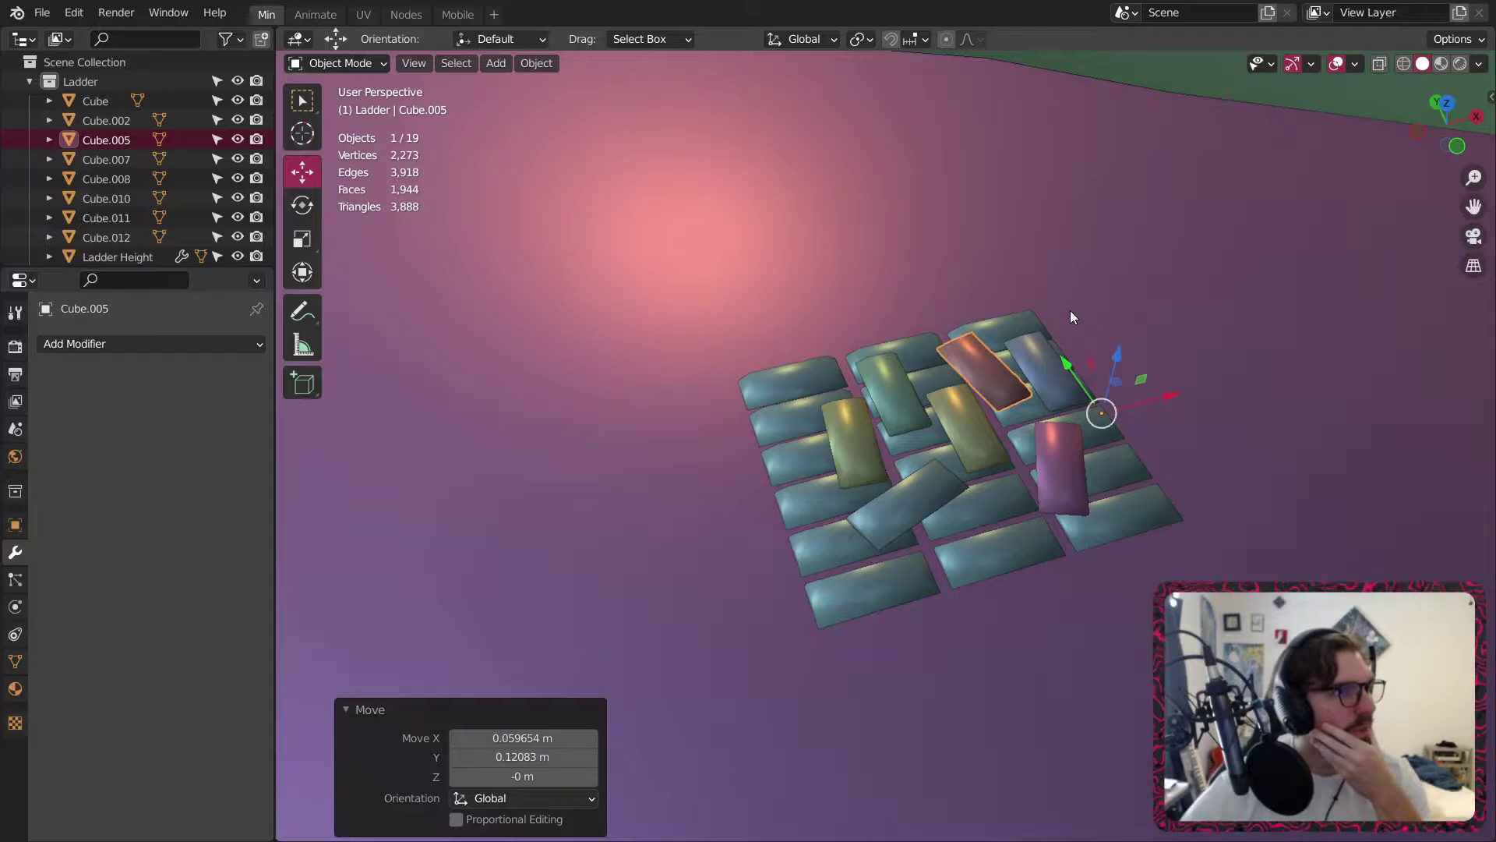
Separate the lower grid's mesh by loose parts into individual blocks and return to Object Mode.
{"action": "left_click", "coordinate": [998, 528]}
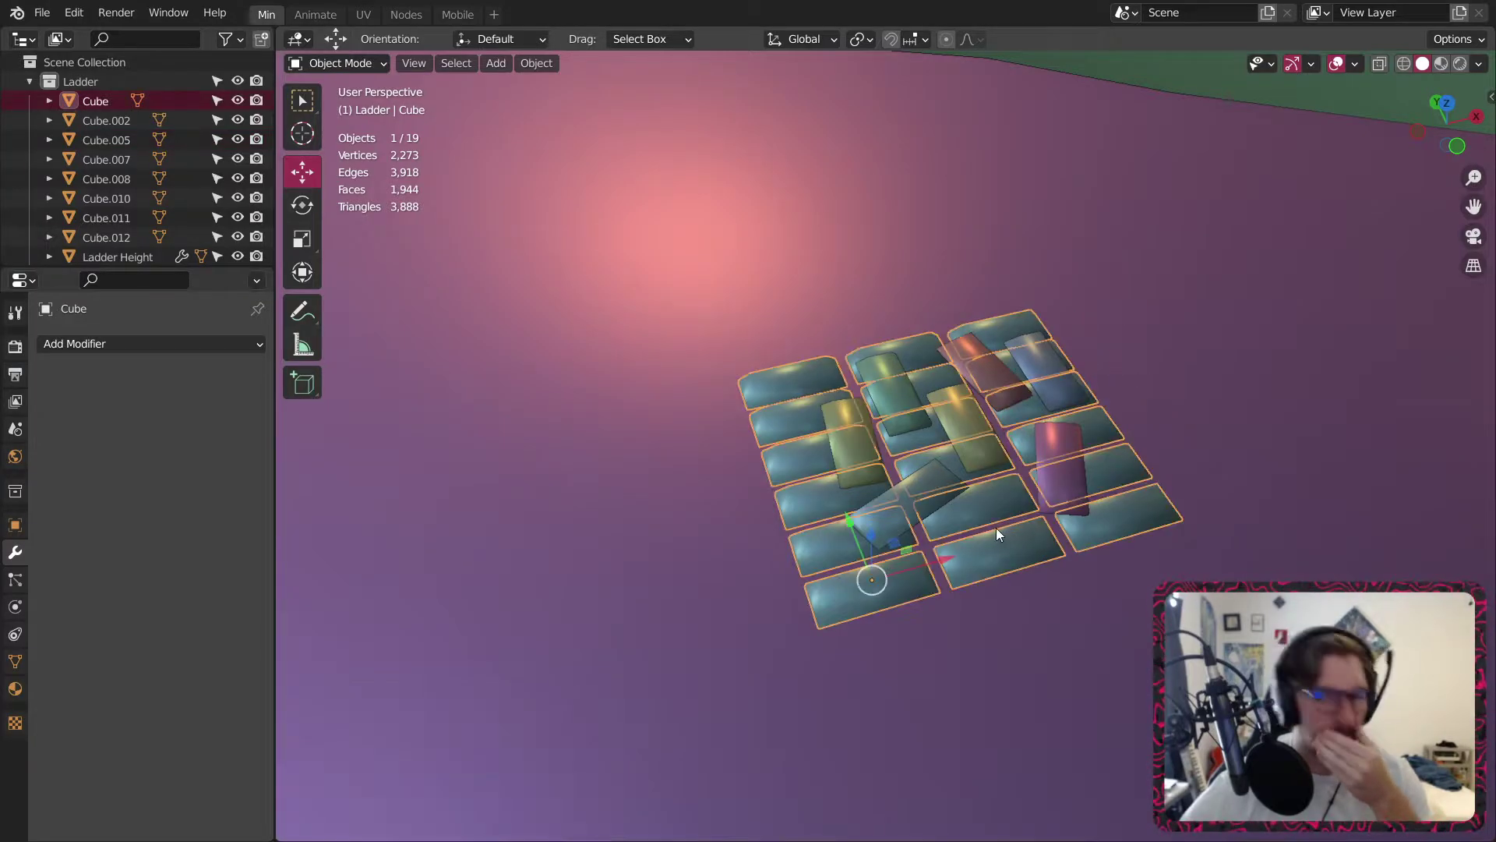
{"action": "left_click", "coordinate": [337, 63]}
{"action": "left_click", "coordinate": [354, 88]}
{"action": "scroll", "coordinate": [990, 555], "scroll_direction": "up", "scroll_amount": 2}
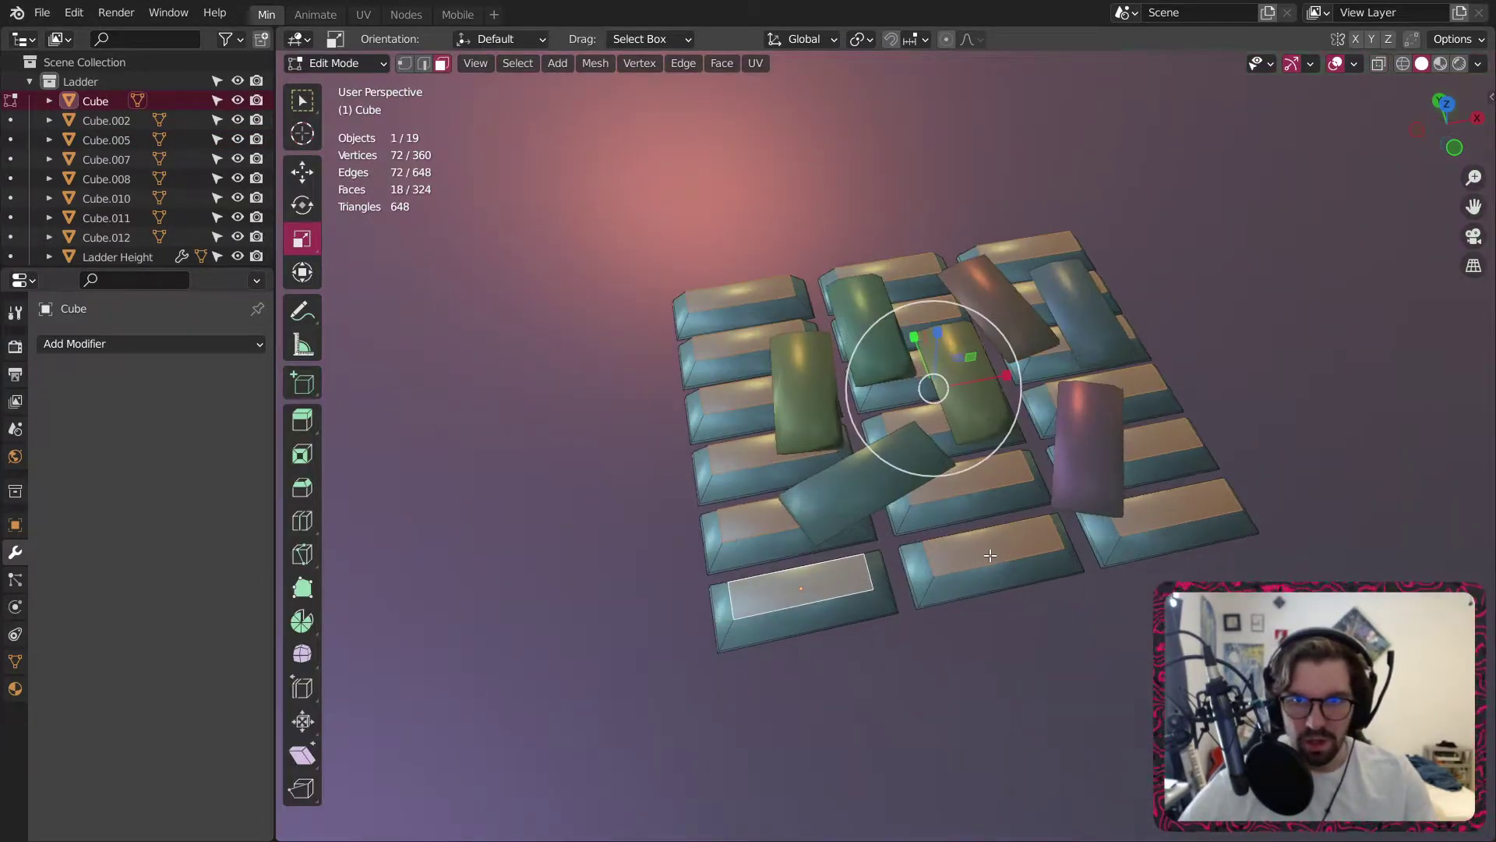
{"action": "key", "text": "a"}
{"action": "right_click", "coordinate": [973, 535]}
{"action": "mouse_move", "coordinate": [969, 537]}
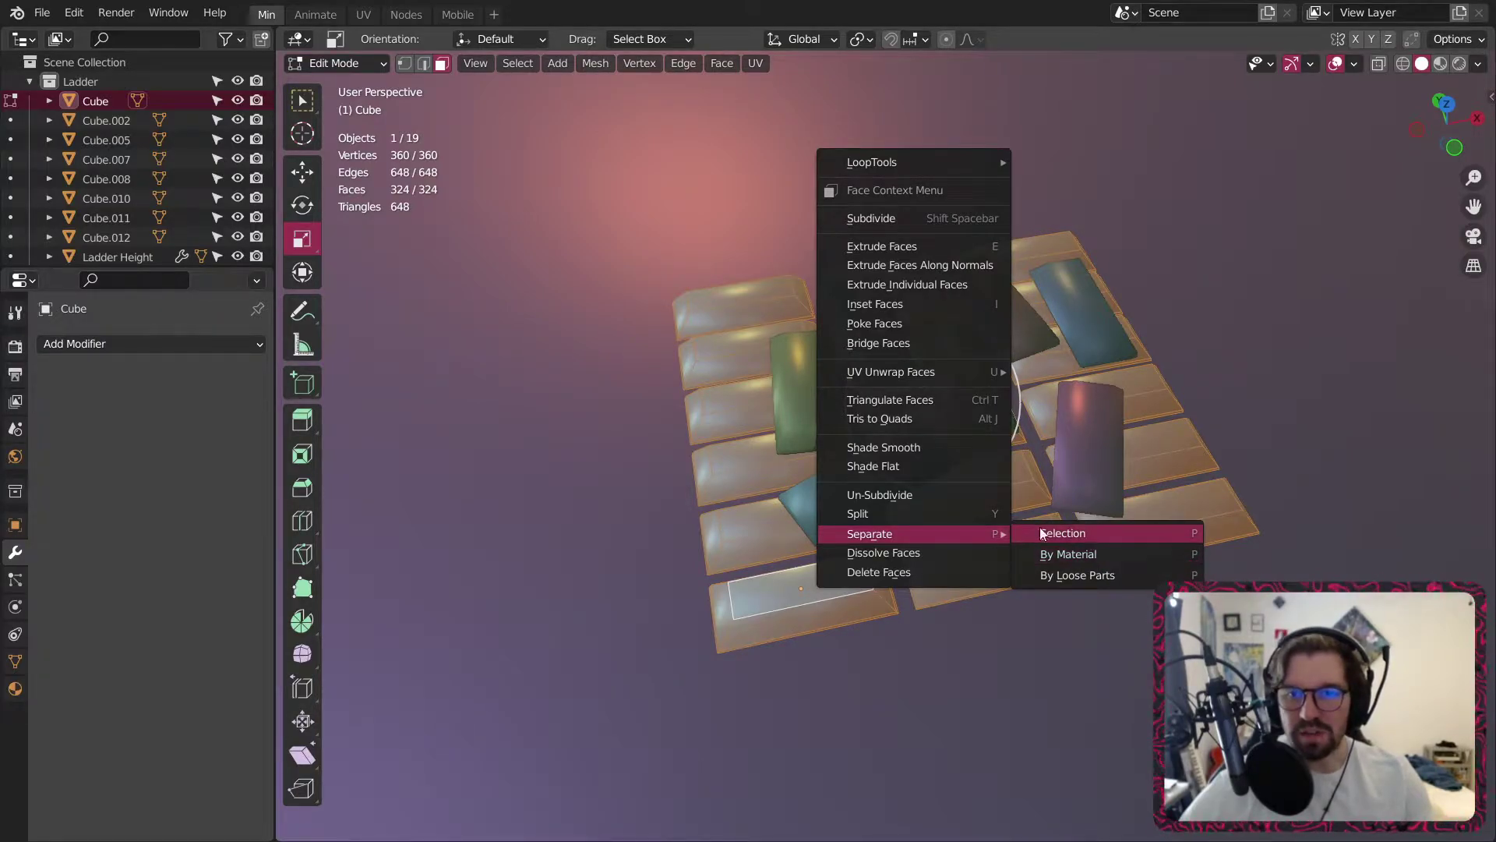
{"action": "left_click", "coordinate": [1048, 554]}
{"action": "left_click", "coordinate": [333, 64]}
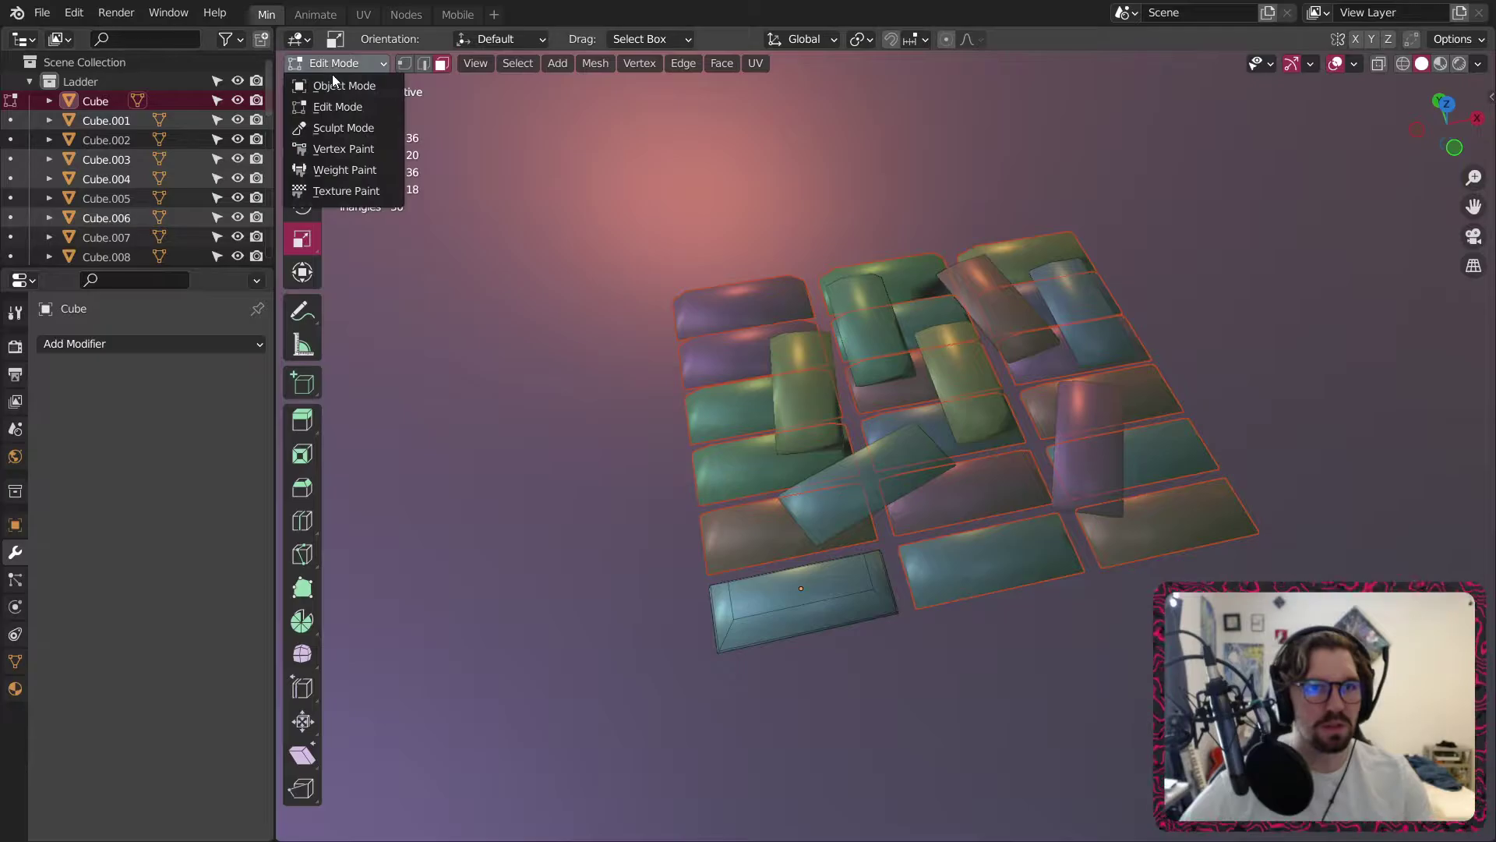
{"action": "left_click", "coordinate": [335, 85]}
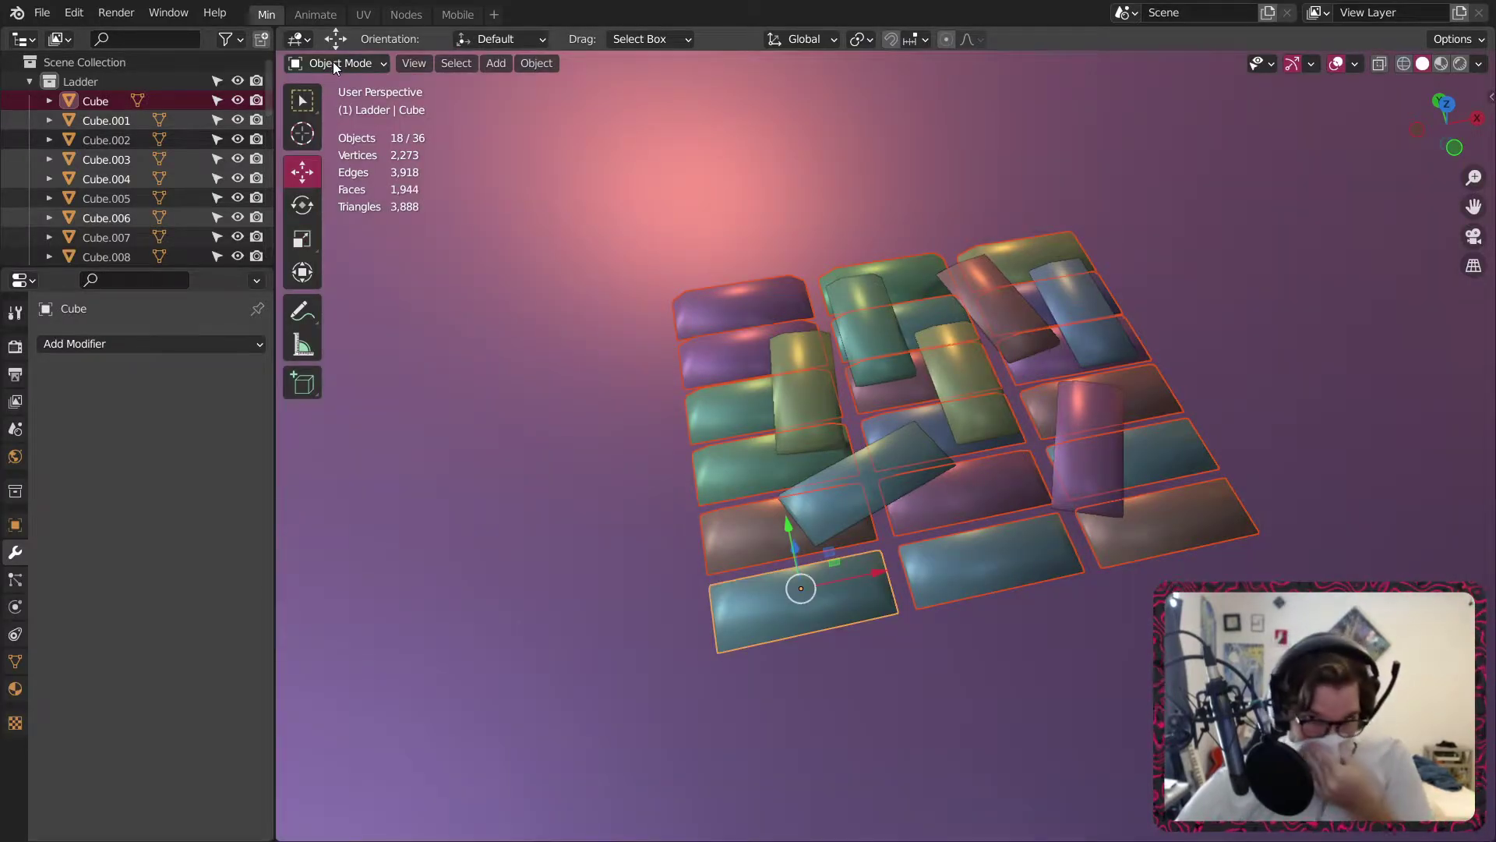
{"action": "middle_click_drag", "start_coordinate": [890, 555], "coordinate": [857, 610]}
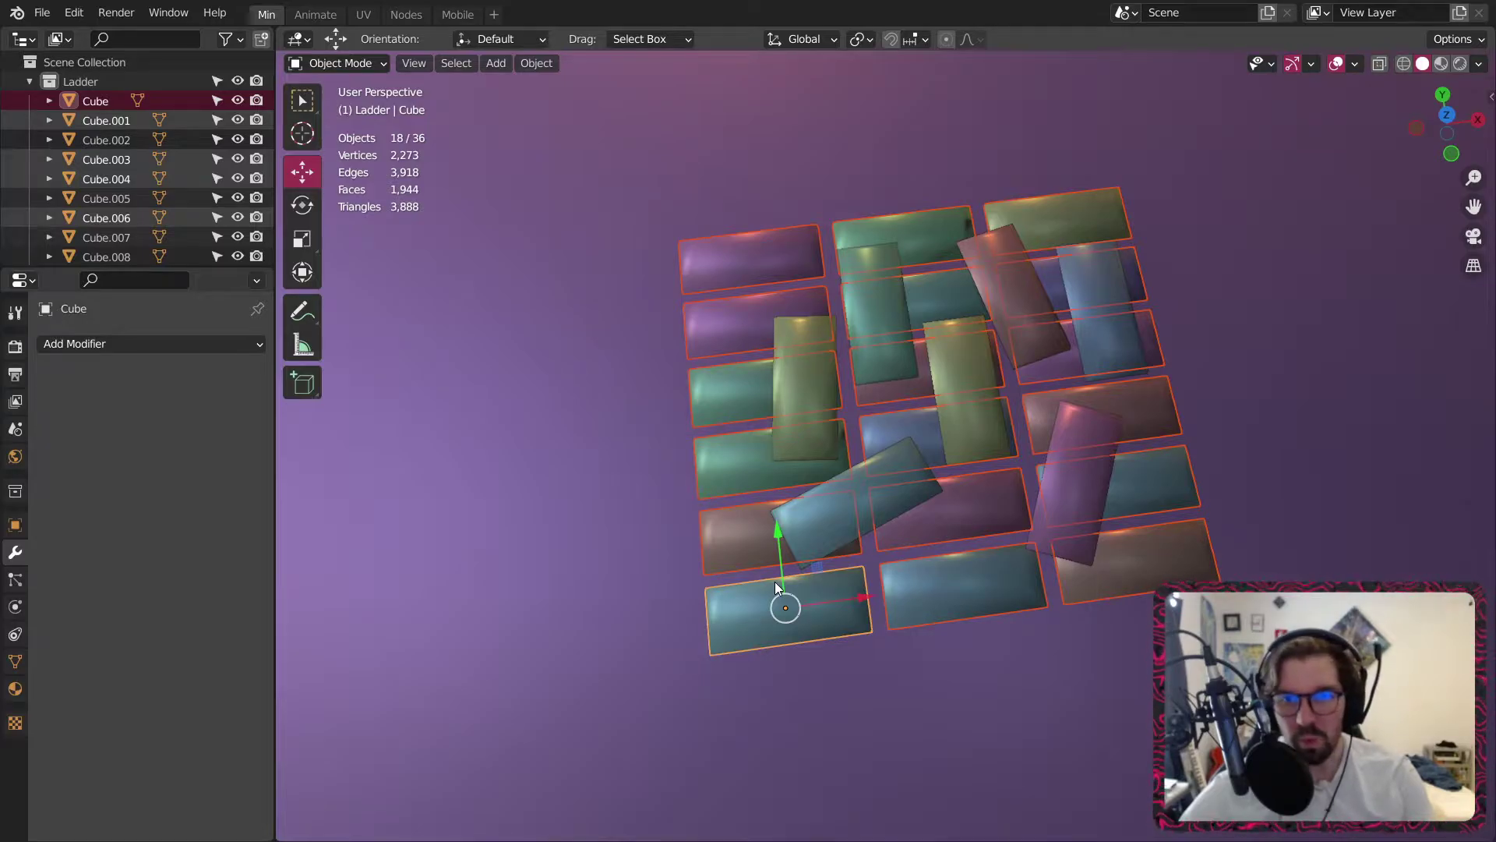
{"action": "left_click", "coordinate": [731, 252]}
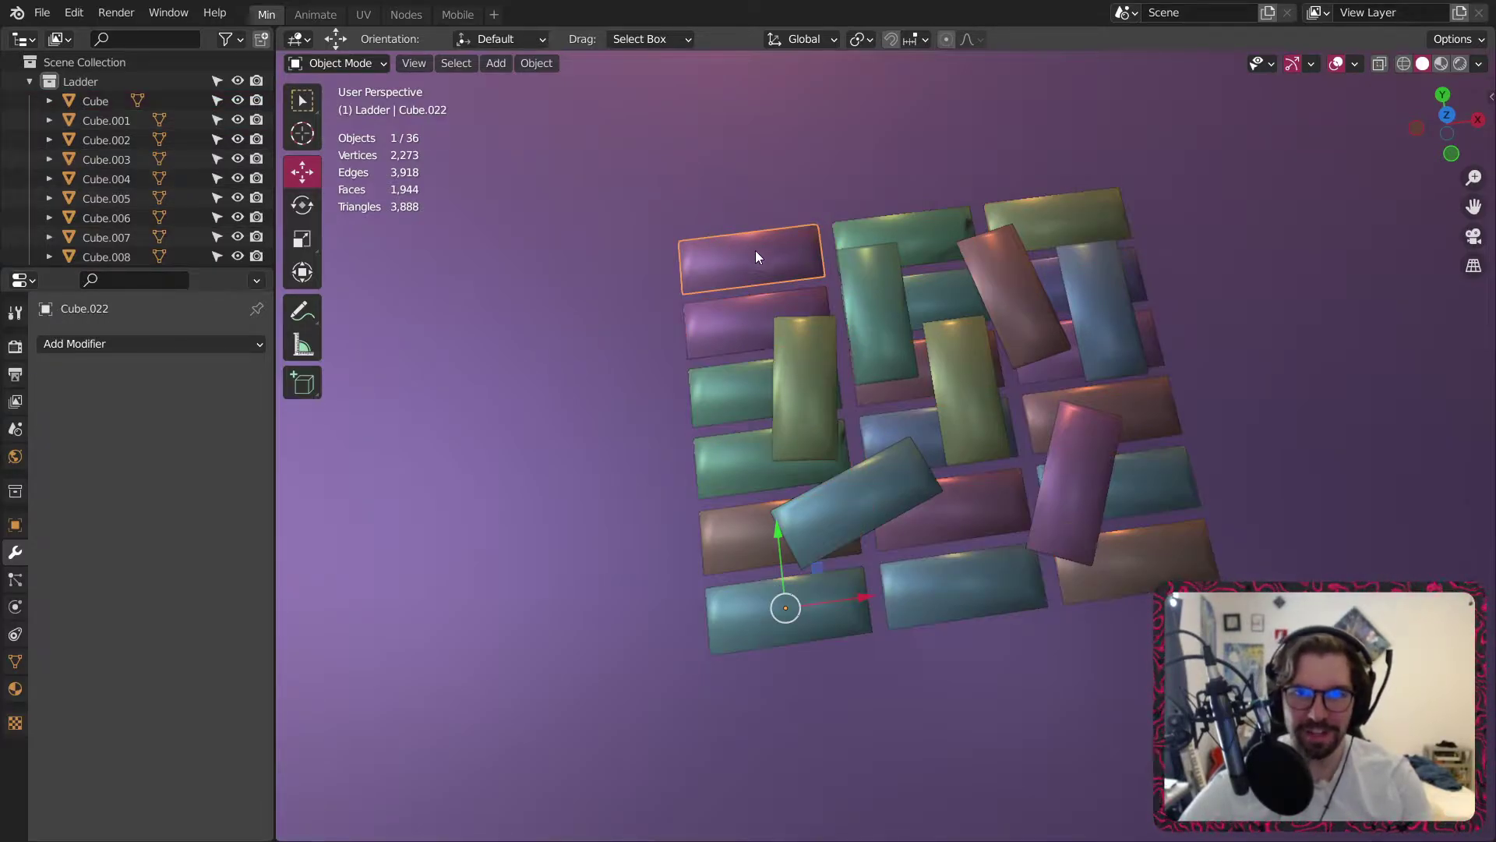
{"action": "left_click", "coordinate": [803, 361]}
{"action": "left_click", "coordinate": [537, 63]}
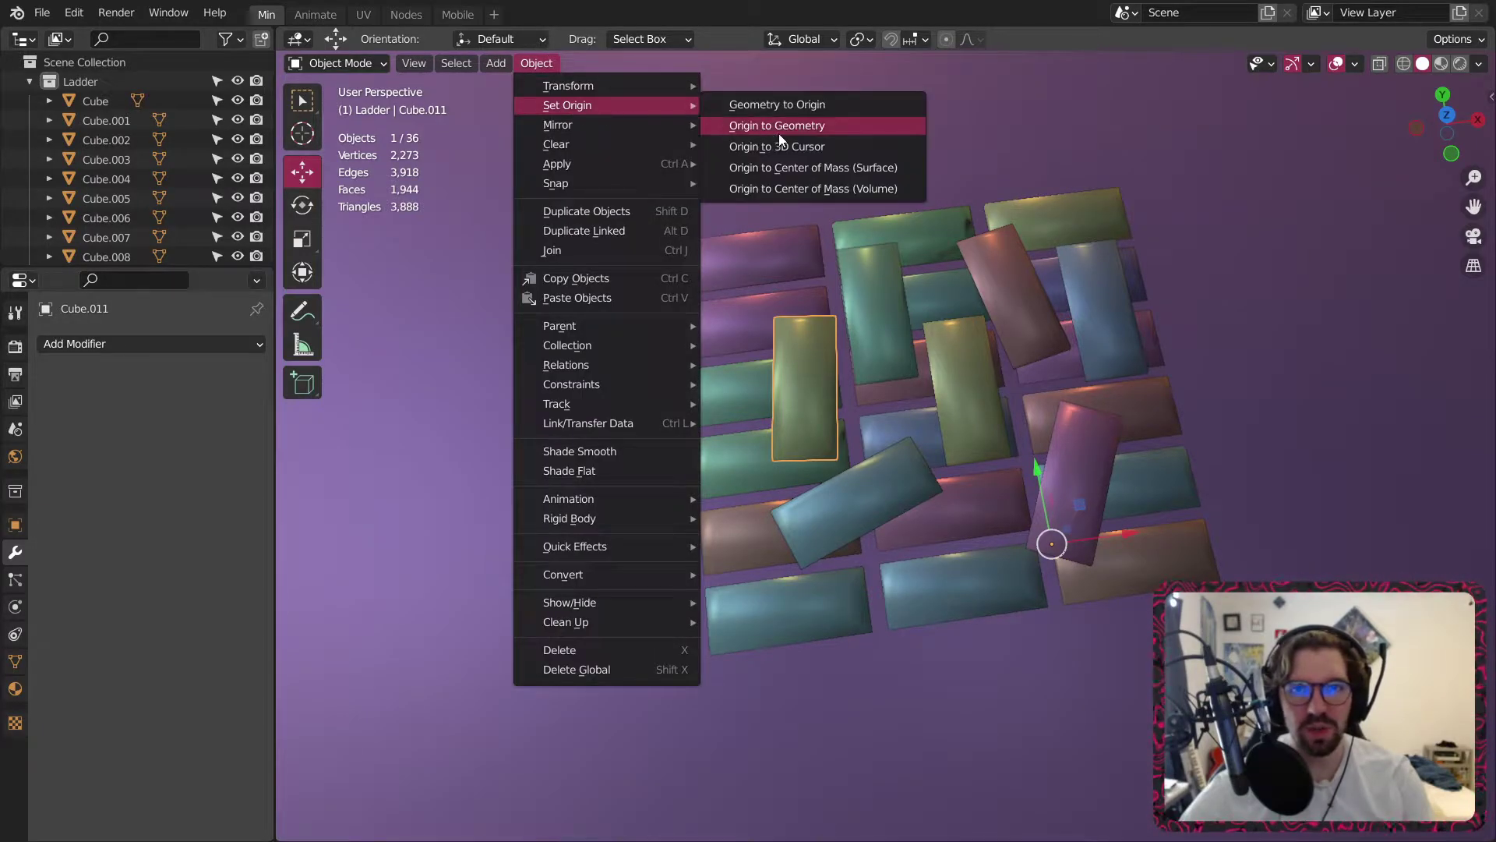
{"action": "left_click", "coordinate": [789, 265]}
{"action": "left_click", "coordinate": [782, 307], "text": "shift"}
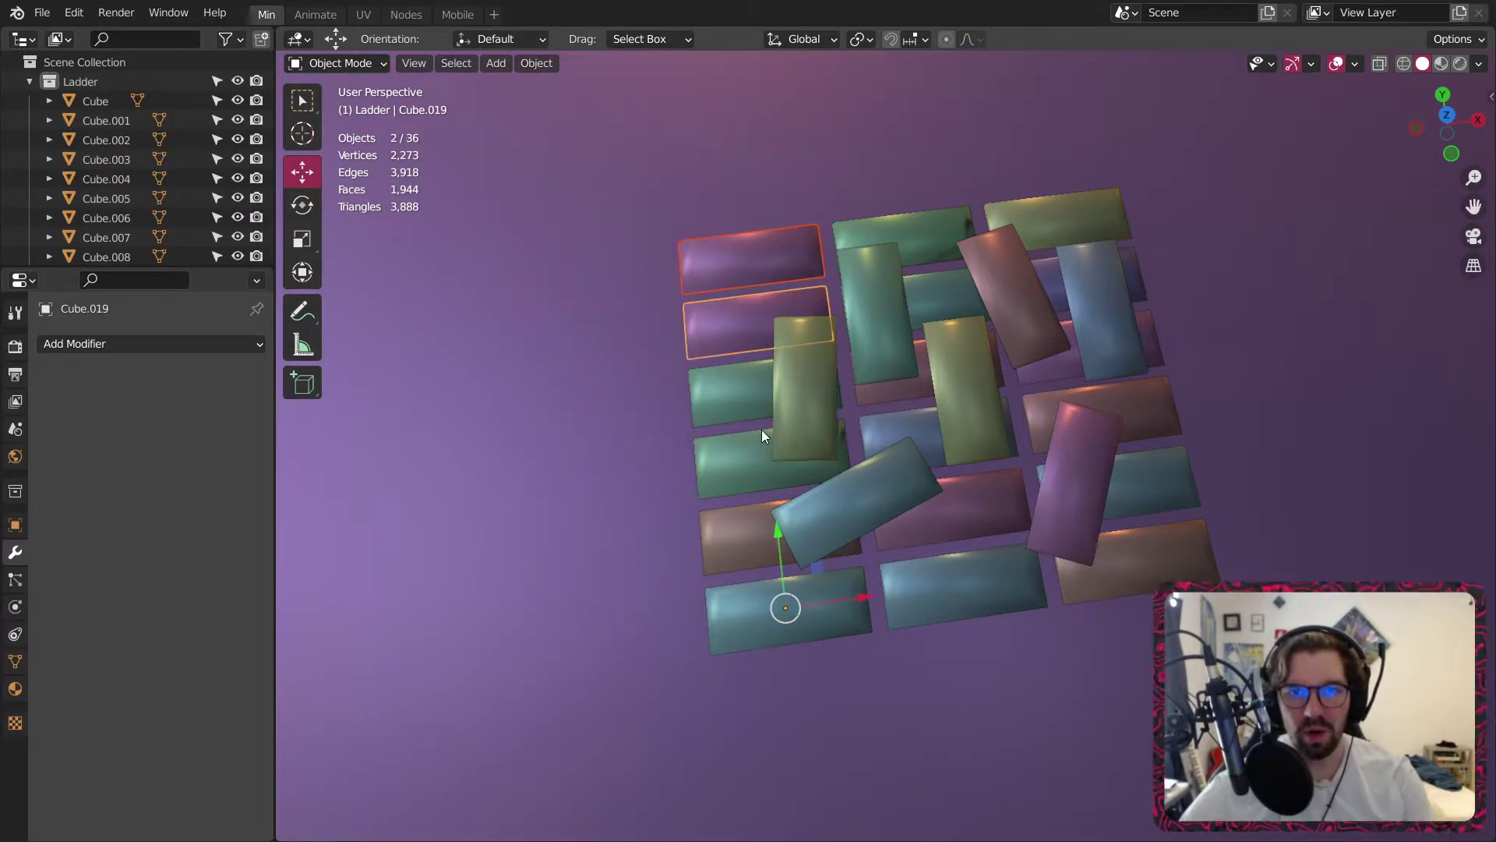
{"action": "left_click", "coordinate": [758, 413], "text": "shift"}
{"action": "left_click", "coordinate": [738, 460], "text": "shift"}
{"action": "left_click", "coordinate": [744, 530], "text": "shift"}
{"action": "left_click", "coordinate": [760, 596], "text": "shift"}
{"action": "left_click", "coordinate": [857, 470], "text": "shift"}
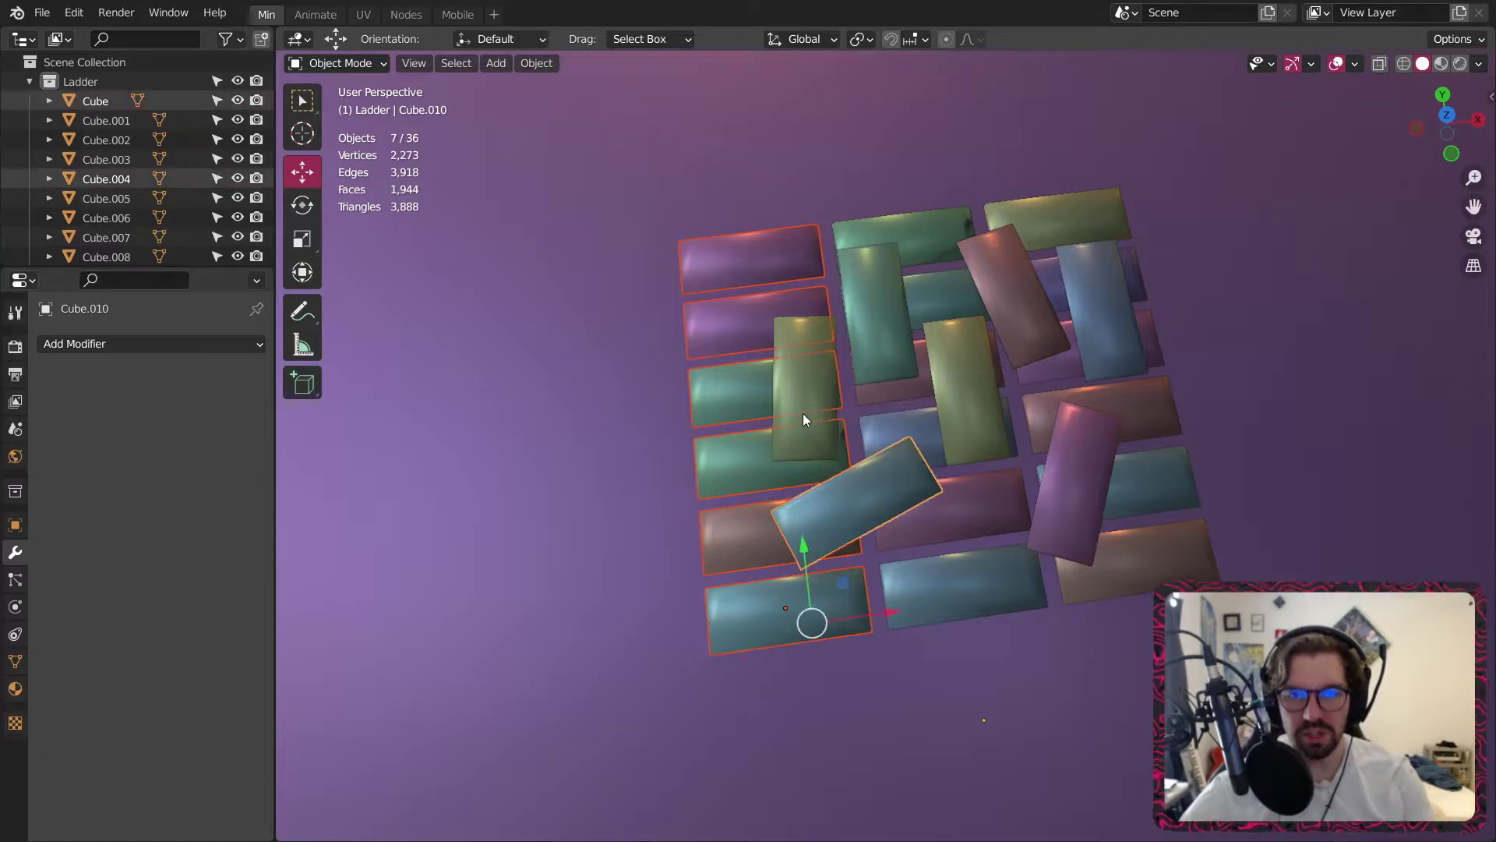
{"action": "left_click", "coordinate": [803, 413], "text": "shift"}
{"action": "left_click", "coordinate": [915, 228], "text": "shift"}
{"action": "left_click", "coordinate": [892, 298], "text": "shift"}
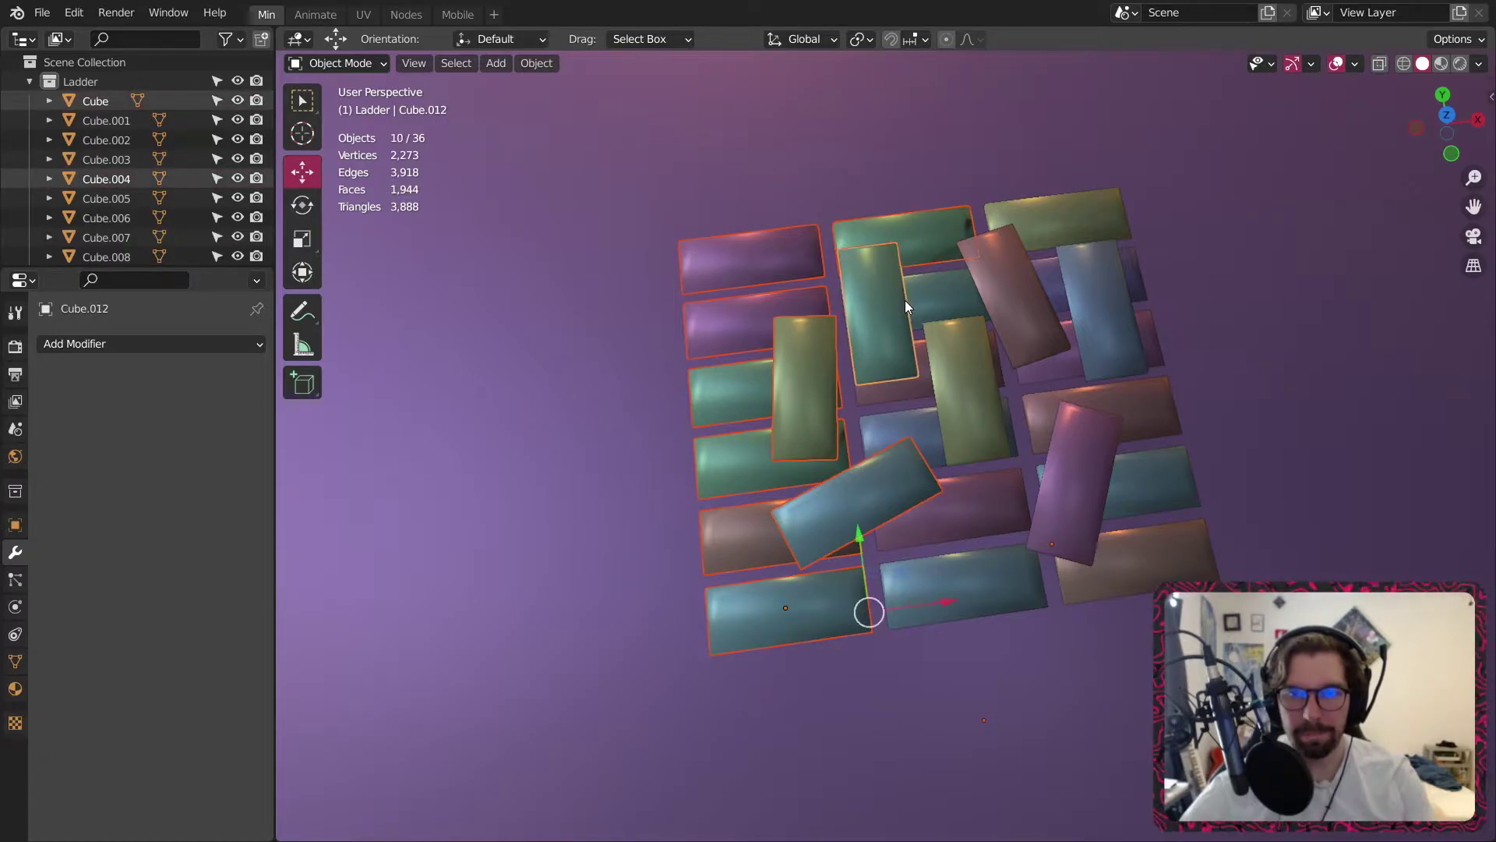
Select every block of the lower and upper layers and set their origins to geometry.
{"action": "left_click", "coordinate": [761, 270]}
{"action": "left_click", "coordinate": [737, 324], "text": "shift"}
{"action": "left_click", "coordinate": [738, 389], "text": "shift"}
{"action": "left_click", "coordinate": [738, 468], "text": "shift"}
{"action": "left_click", "coordinate": [738, 546], "text": "shift"}
{"action": "left_click", "coordinate": [764, 617], "text": "shift"}
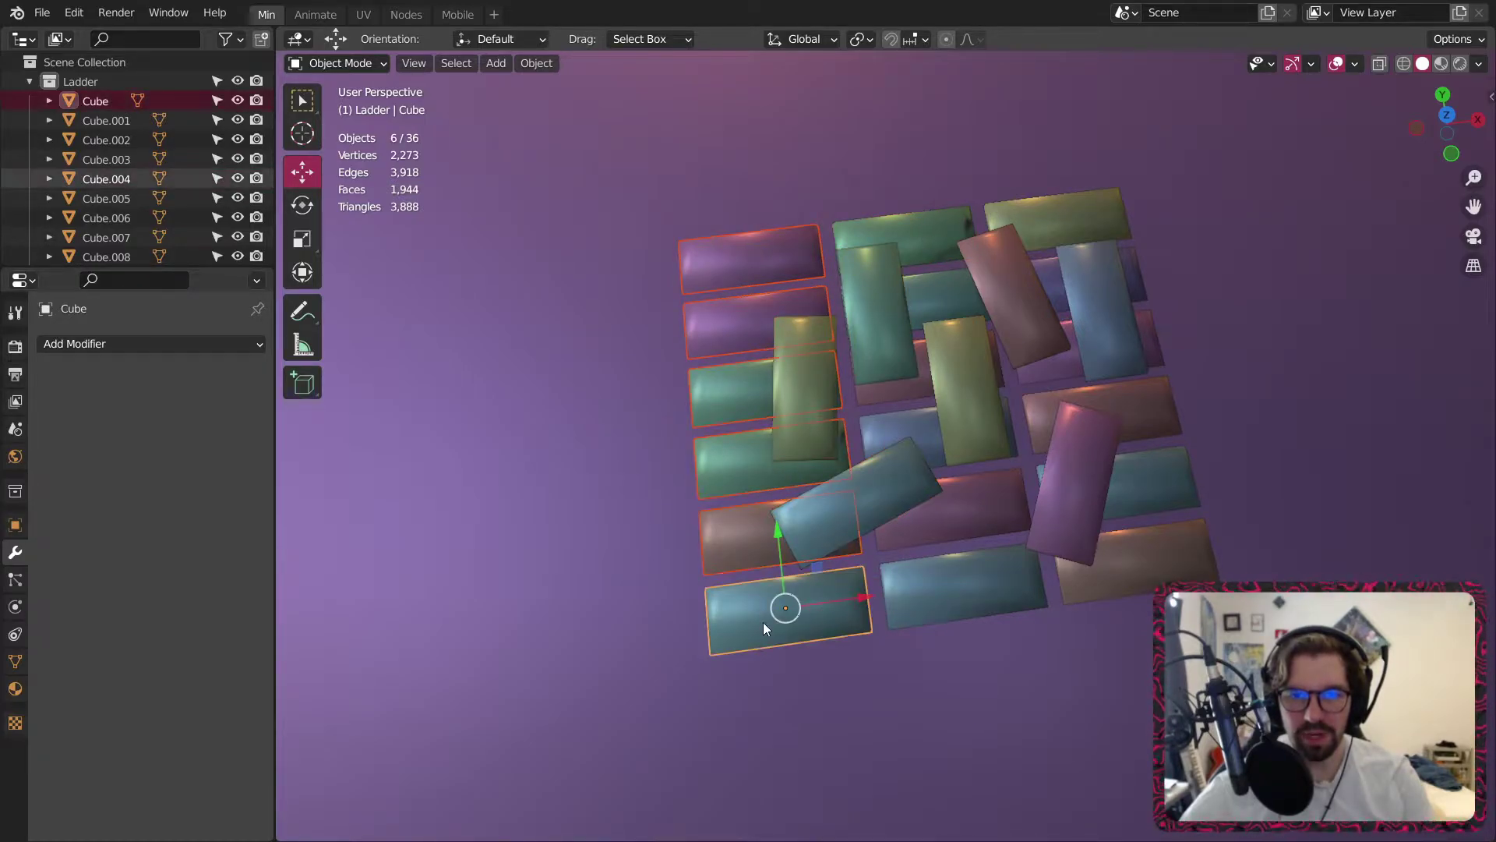
{"action": "left_click", "coordinate": [854, 480], "text": "shift"}
{"action": "left_click", "coordinate": [807, 390], "text": "shift"}
{"action": "left_click", "coordinate": [876, 335], "text": "shift"}
{"action": "left_click", "coordinate": [924, 234], "text": "shift"}
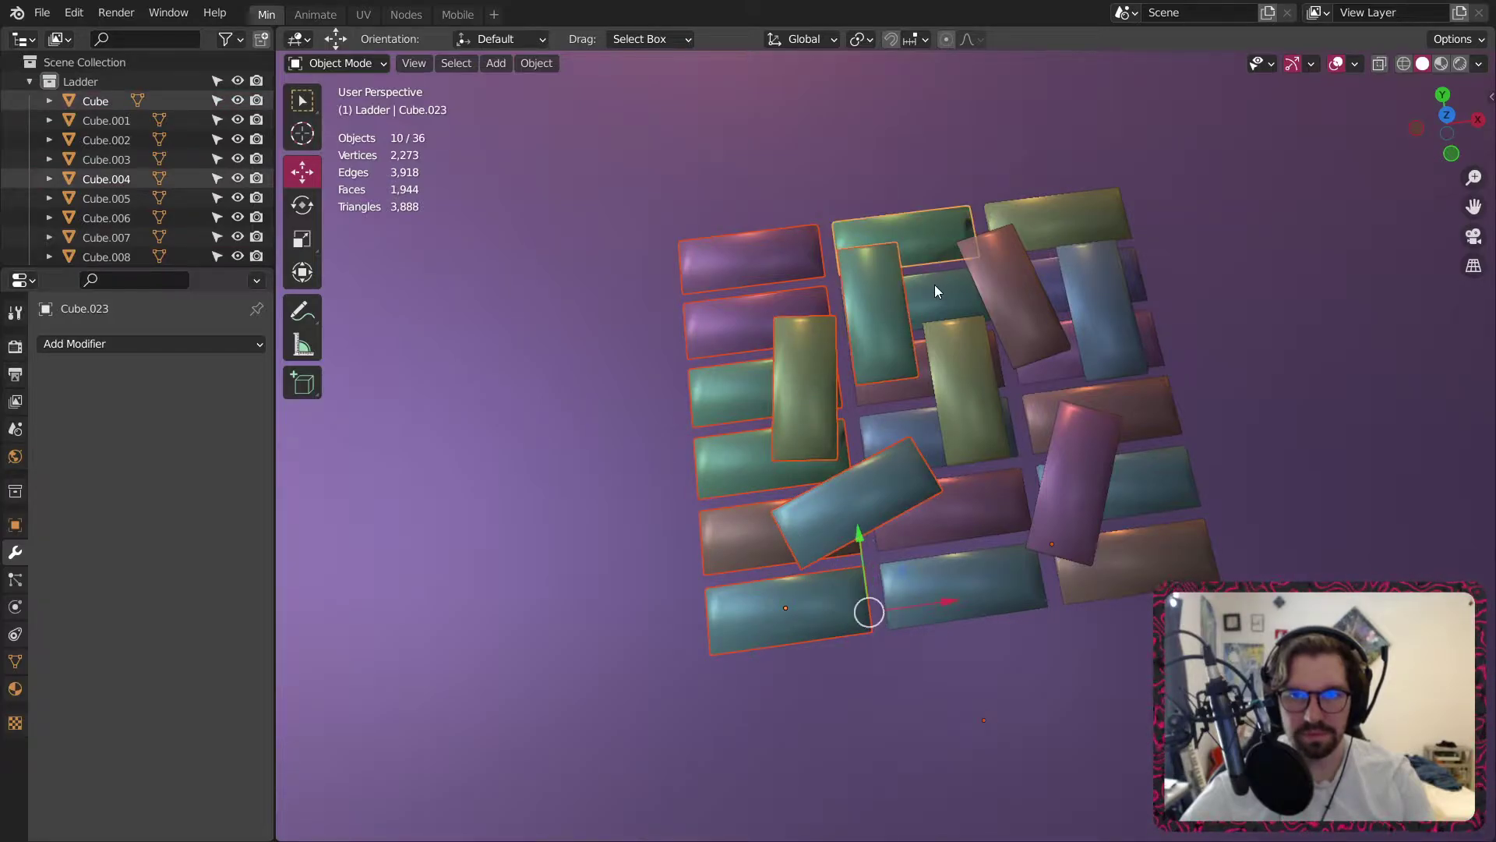
{"action": "left_click", "coordinate": [951, 377], "text": "shift"}
{"action": "left_click", "coordinate": [916, 389], "text": "shift"}
{"action": "left_click", "coordinate": [932, 428], "text": "shift"}
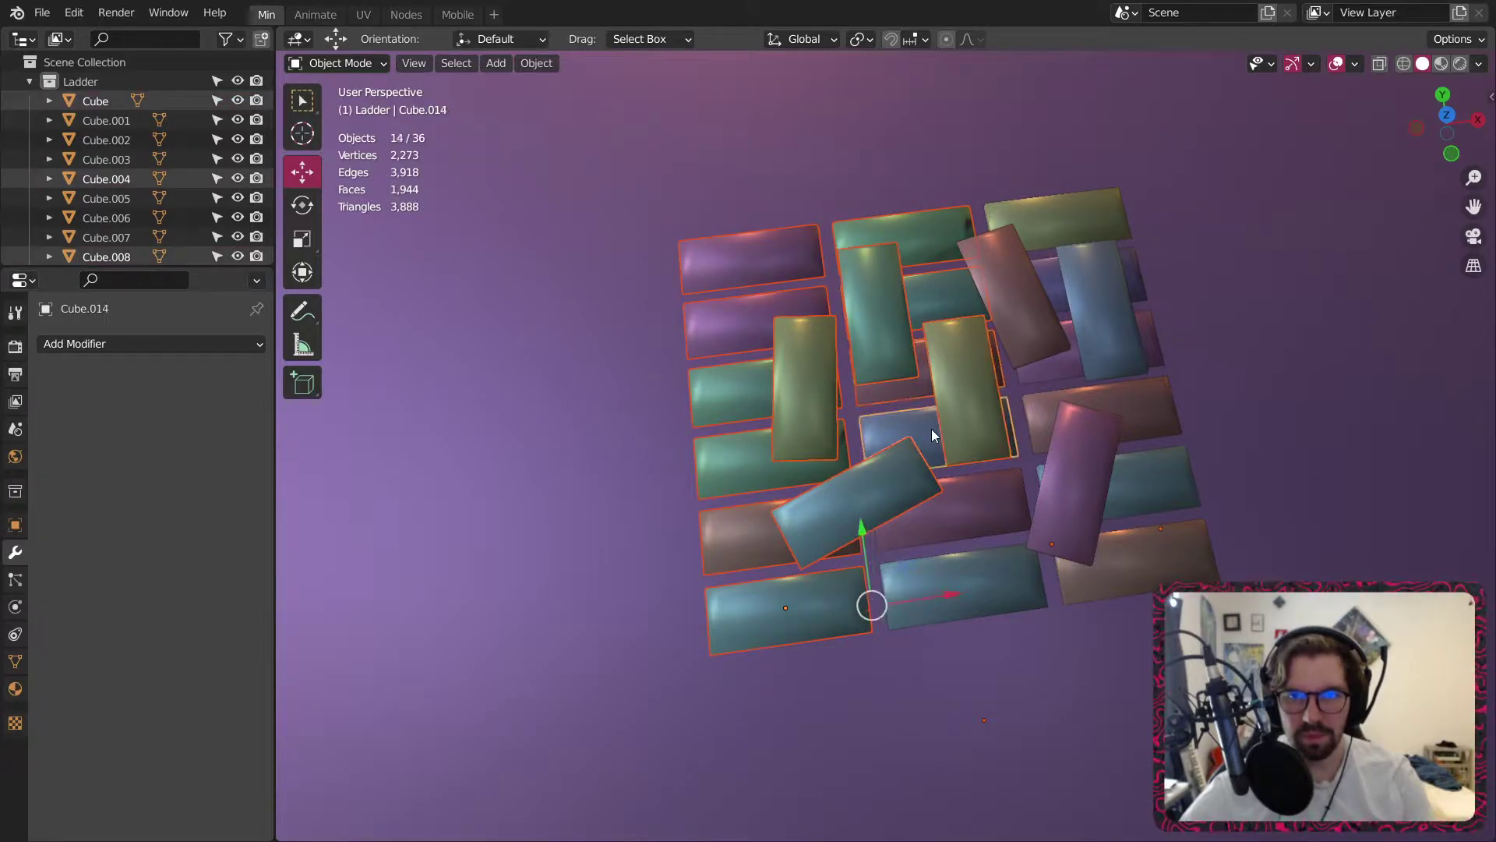
{"action": "left_click", "coordinate": [956, 519], "text": "shift"}
{"action": "left_click", "coordinate": [993, 580], "text": "shift"}
{"action": "left_click", "coordinate": [1089, 573], "text": "shift"}
{"action": "left_click", "coordinate": [1088, 519], "text": "shift"}
{"action": "left_click", "coordinate": [1138, 477], "text": "shift"}
{"action": "left_click", "coordinate": [1130, 390], "text": "shift"}
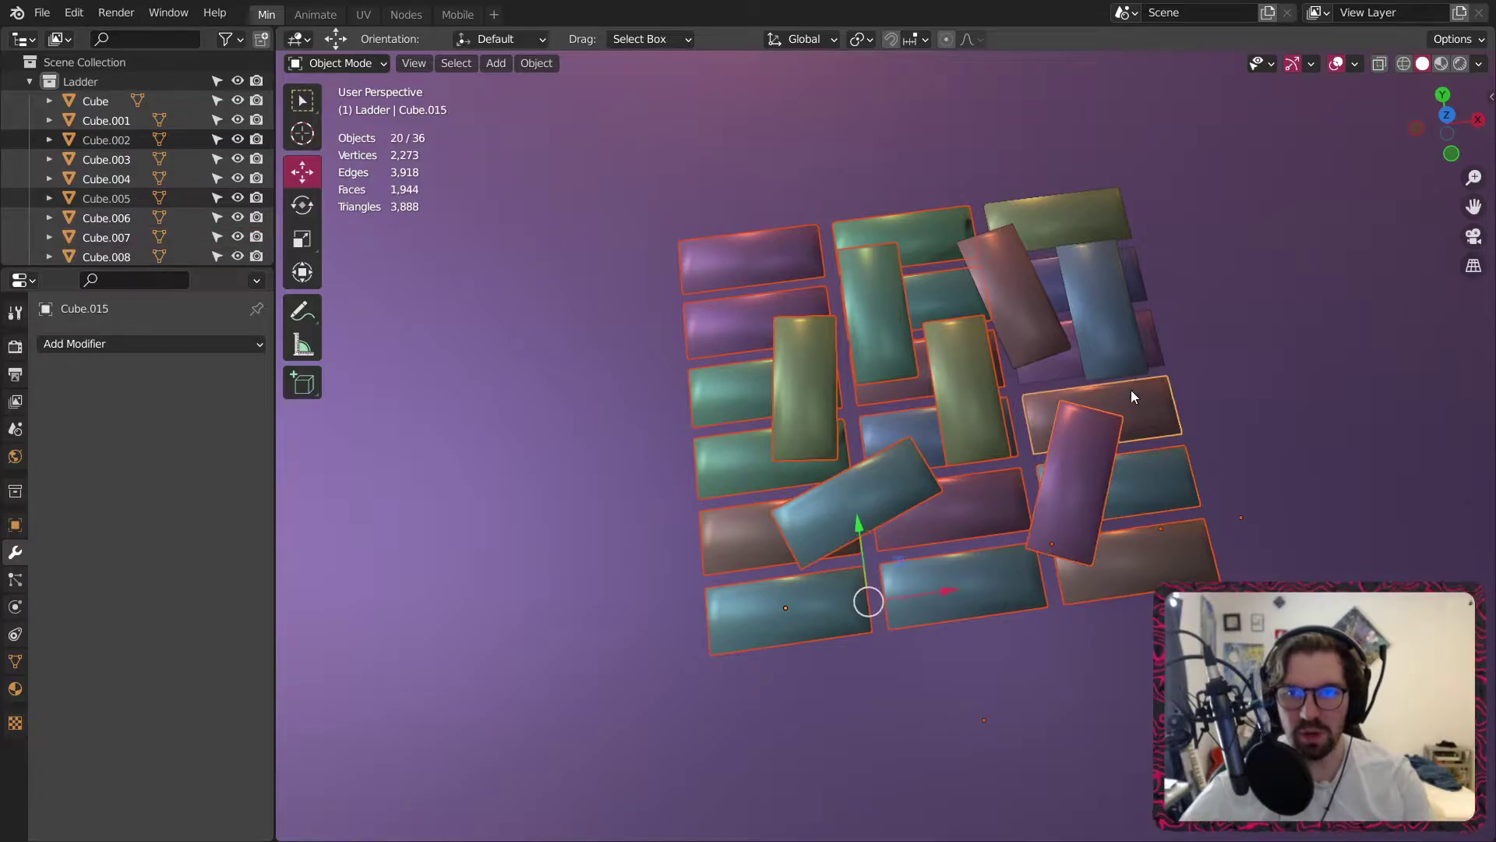
{"action": "left_click", "coordinate": [1095, 328], "text": "shift"}
{"action": "left_click", "coordinate": [1042, 364], "text": "shift"}
{"action": "left_click", "coordinate": [1051, 270], "text": "shift"}
{"action": "left_click", "coordinate": [1051, 272], "text": "shift"}
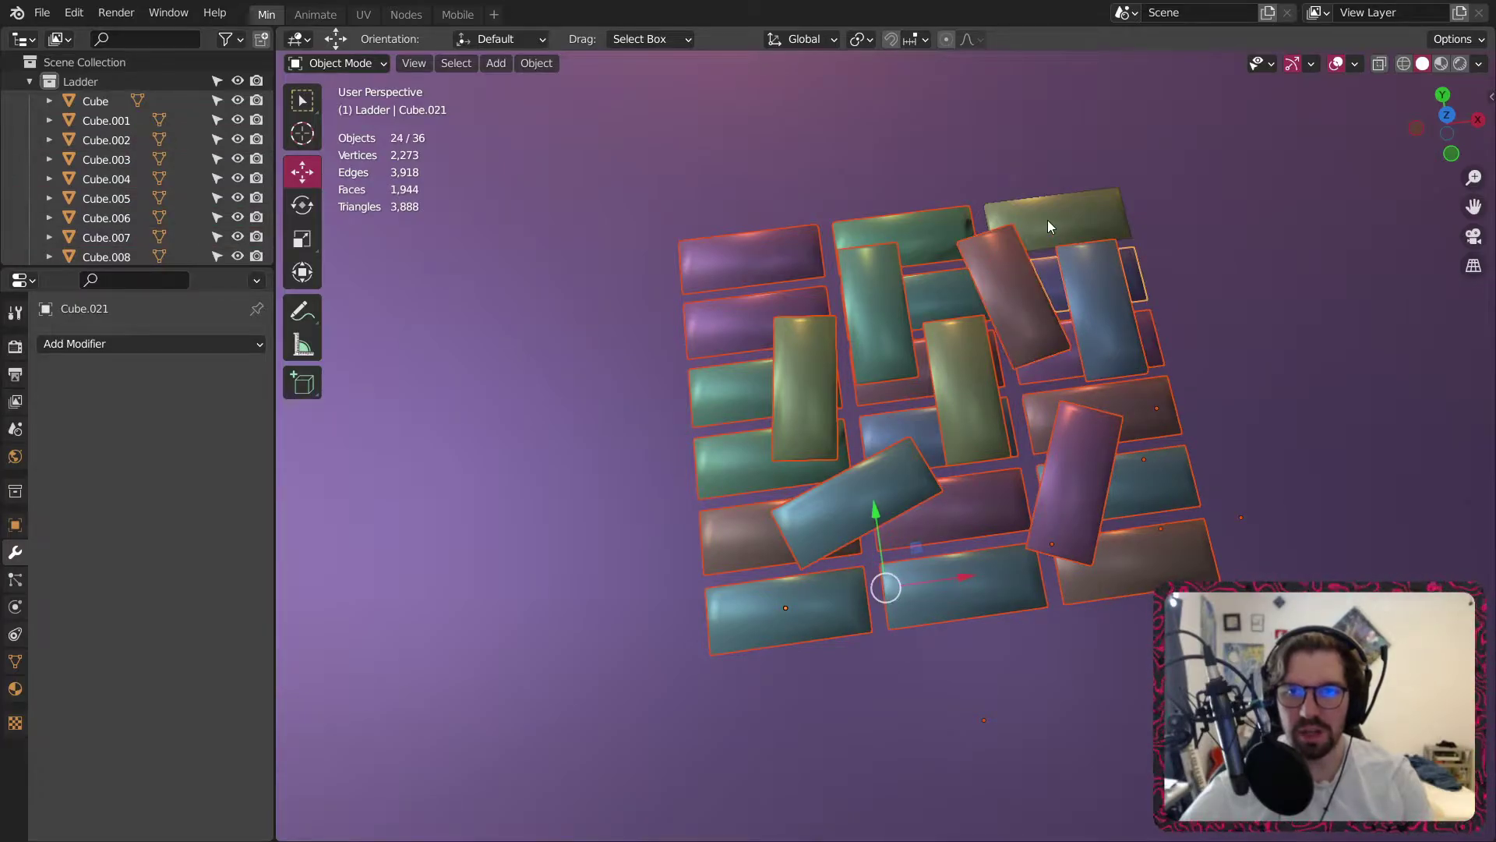
{"action": "left_click", "coordinate": [1047, 220], "text": "shift"}
{"action": "left_click", "coordinate": [536, 63]}
{"action": "mouse_move", "coordinate": [613, 105]}
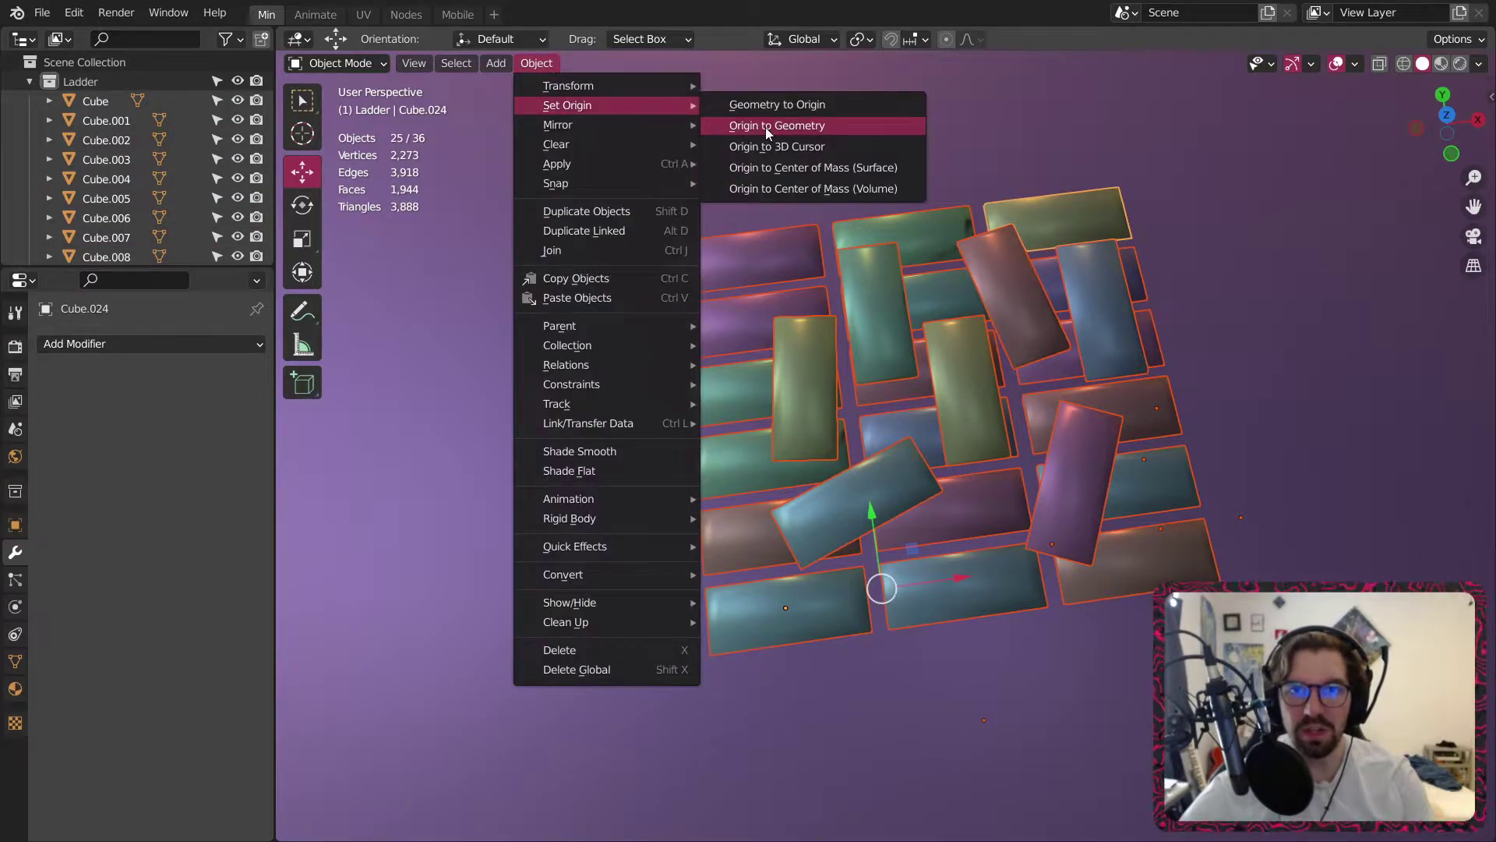
{"action": "left_click", "coordinate": [767, 125]}
{"action": "middle_click_drag", "start_coordinate": [860, 344], "coordinate": [779, 341]}
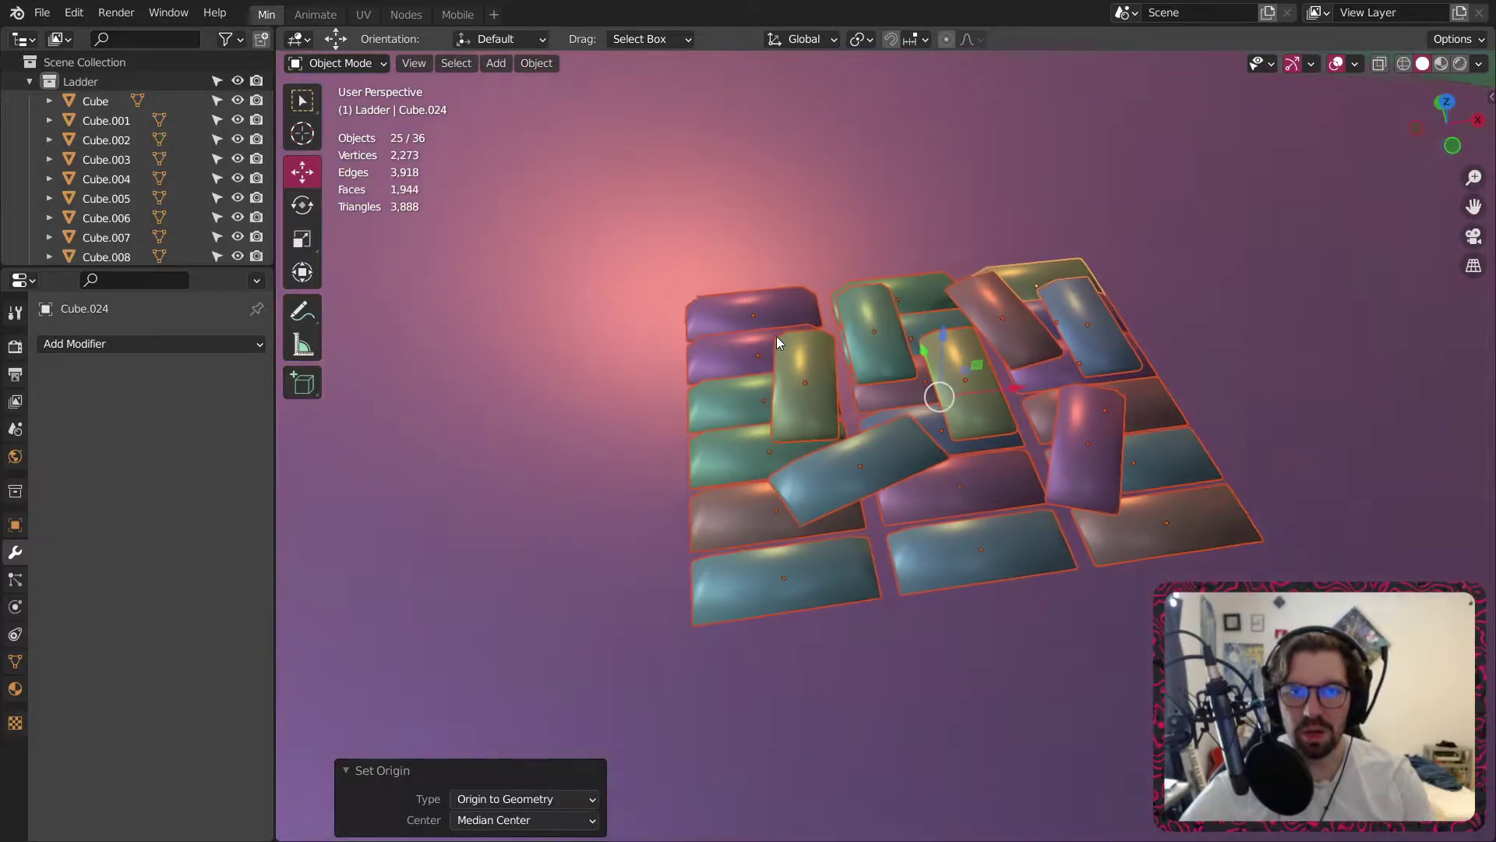
Delete the purple block at the far end of the leftmost column.
{"action": "left_click", "coordinate": [755, 303]}
{"action": "middle_click_drag", "start_coordinate": [749, 289], "coordinate": [773, 340]}
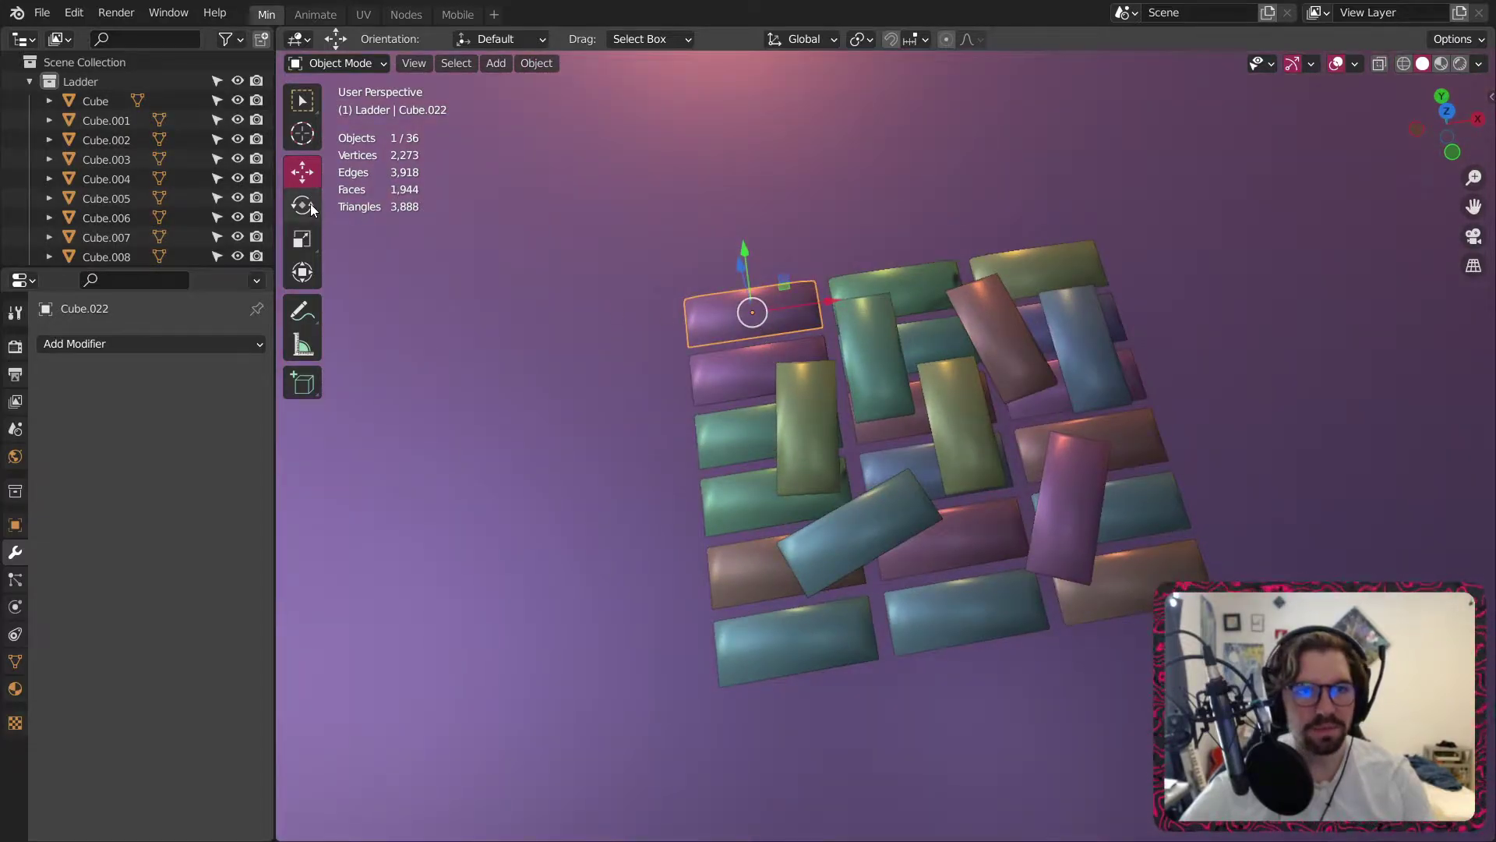
{"action": "key", "text": "Delete"}
Rotate the remaining purple block of the leftmost column slightly around Z and nudge it outward along Y.
{"action": "left_click", "coordinate": [740, 374]}
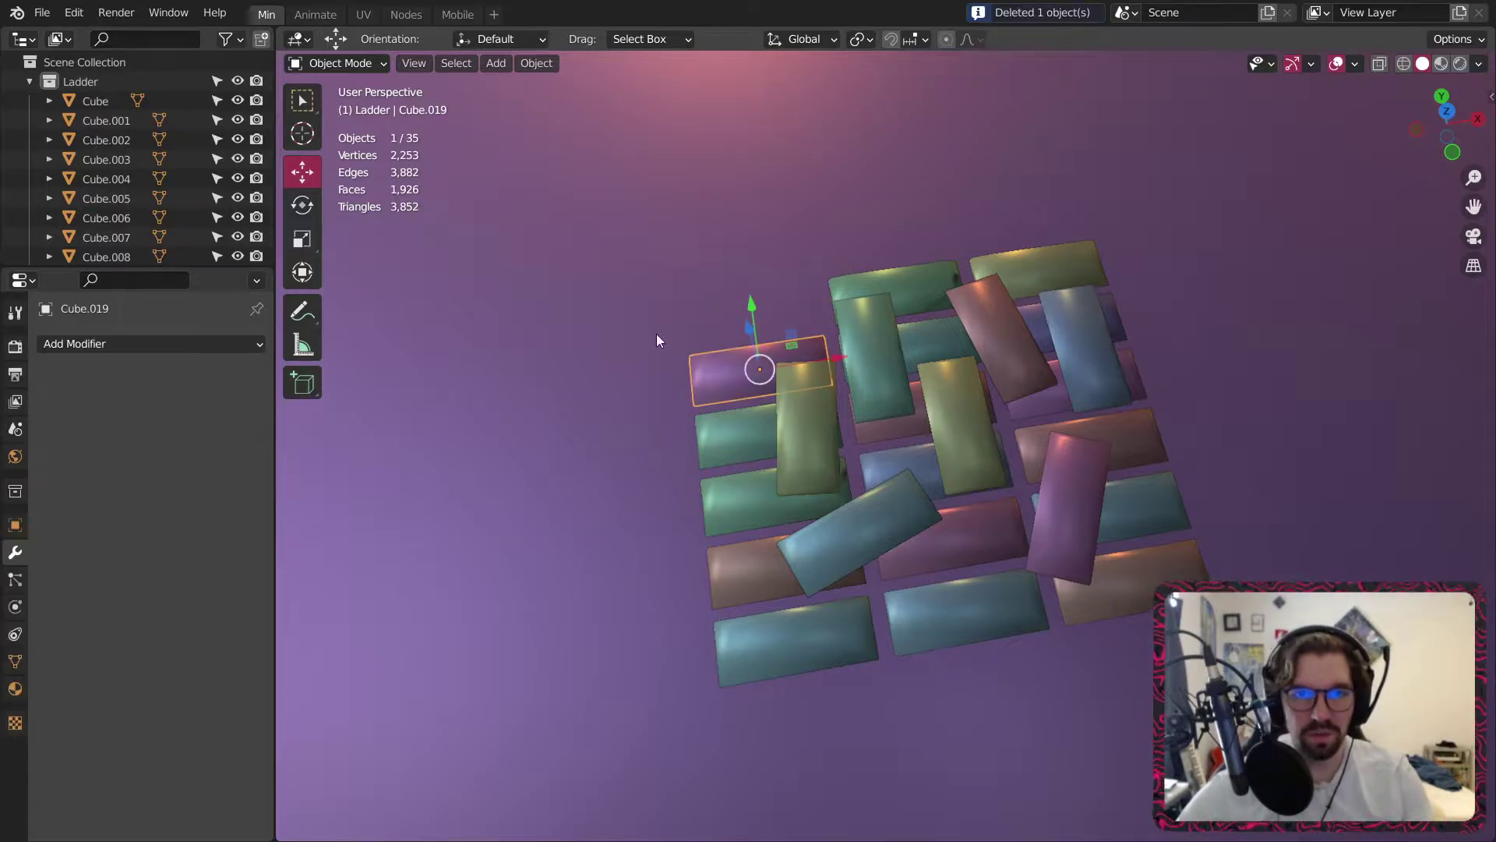
{"action": "key", "text": "shift+space"}
{"action": "key", "text": "r"}
{"action": "left_click_drag", "start_coordinate": [719, 427], "coordinate": [733, 438]}
{"action": "left_click", "coordinate": [304, 173]}
{"action": "left_click_drag", "start_coordinate": [753, 302], "coordinate": [748, 289]}
Shift the upper green block of the leftmost column outward along X and rotate the lower green block about 7.8° around Z.
{"action": "left_click", "coordinate": [730, 441]}
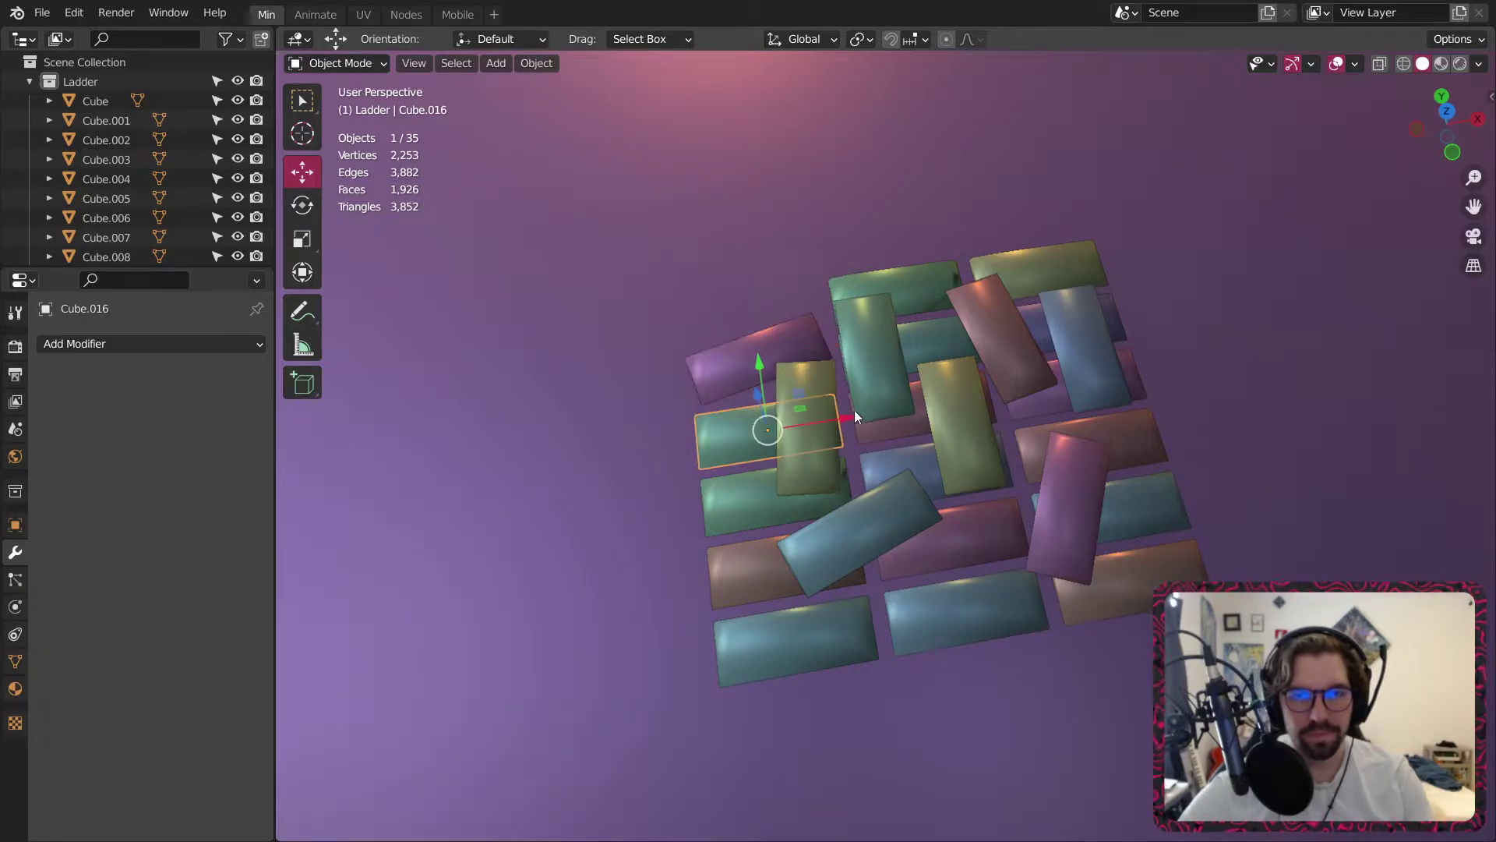
{"action": "left_click_drag", "start_coordinate": [854, 413], "coordinate": [815, 421]}
{"action": "left_click", "coordinate": [750, 504]}
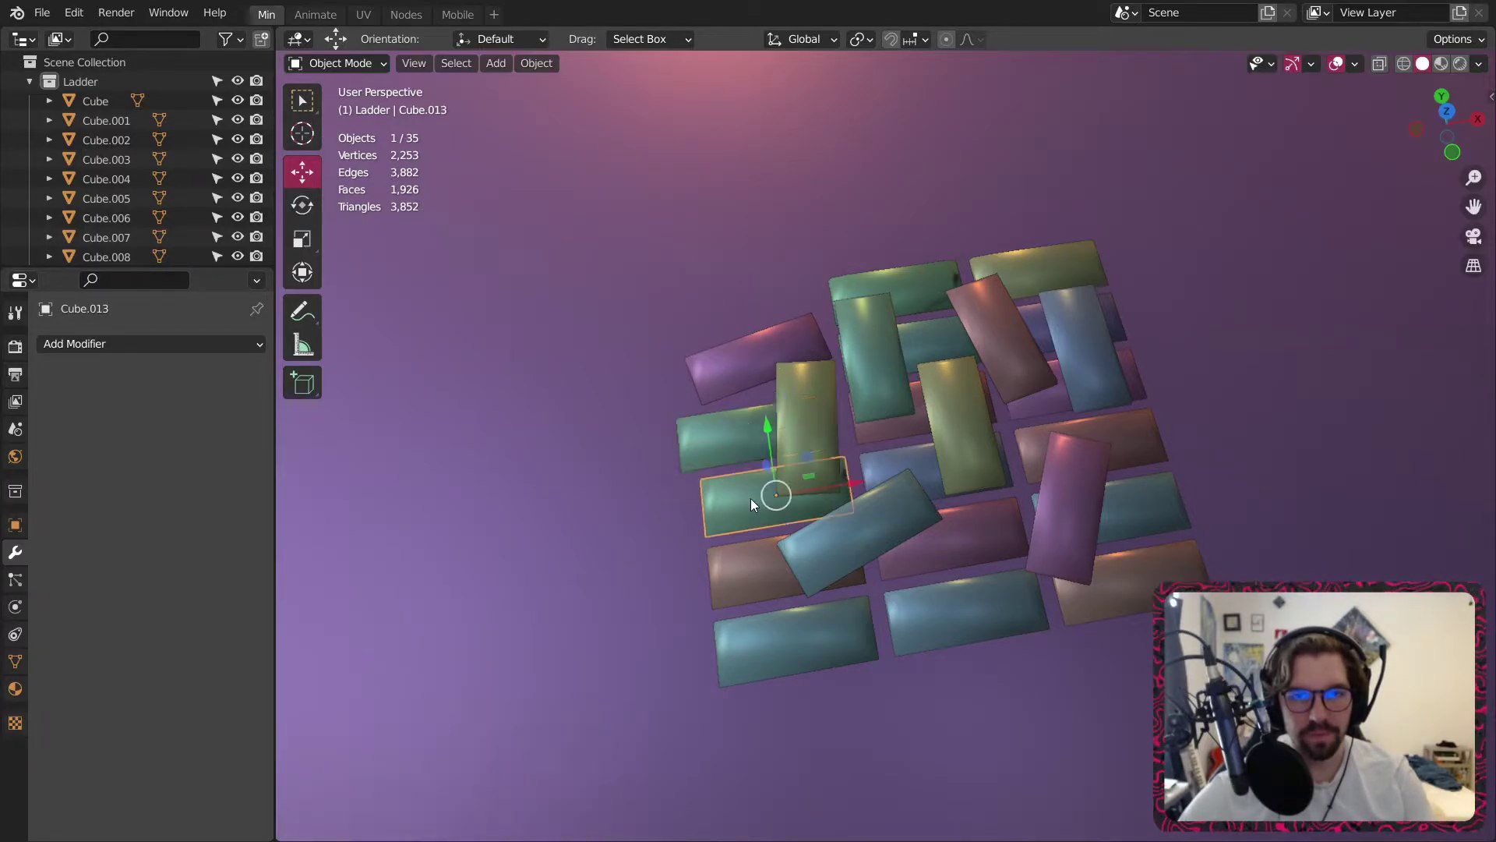
{"action": "left_click", "coordinate": [302, 205]}
{"action": "left_click_drag", "start_coordinate": [745, 563], "coordinate": [756, 574]}
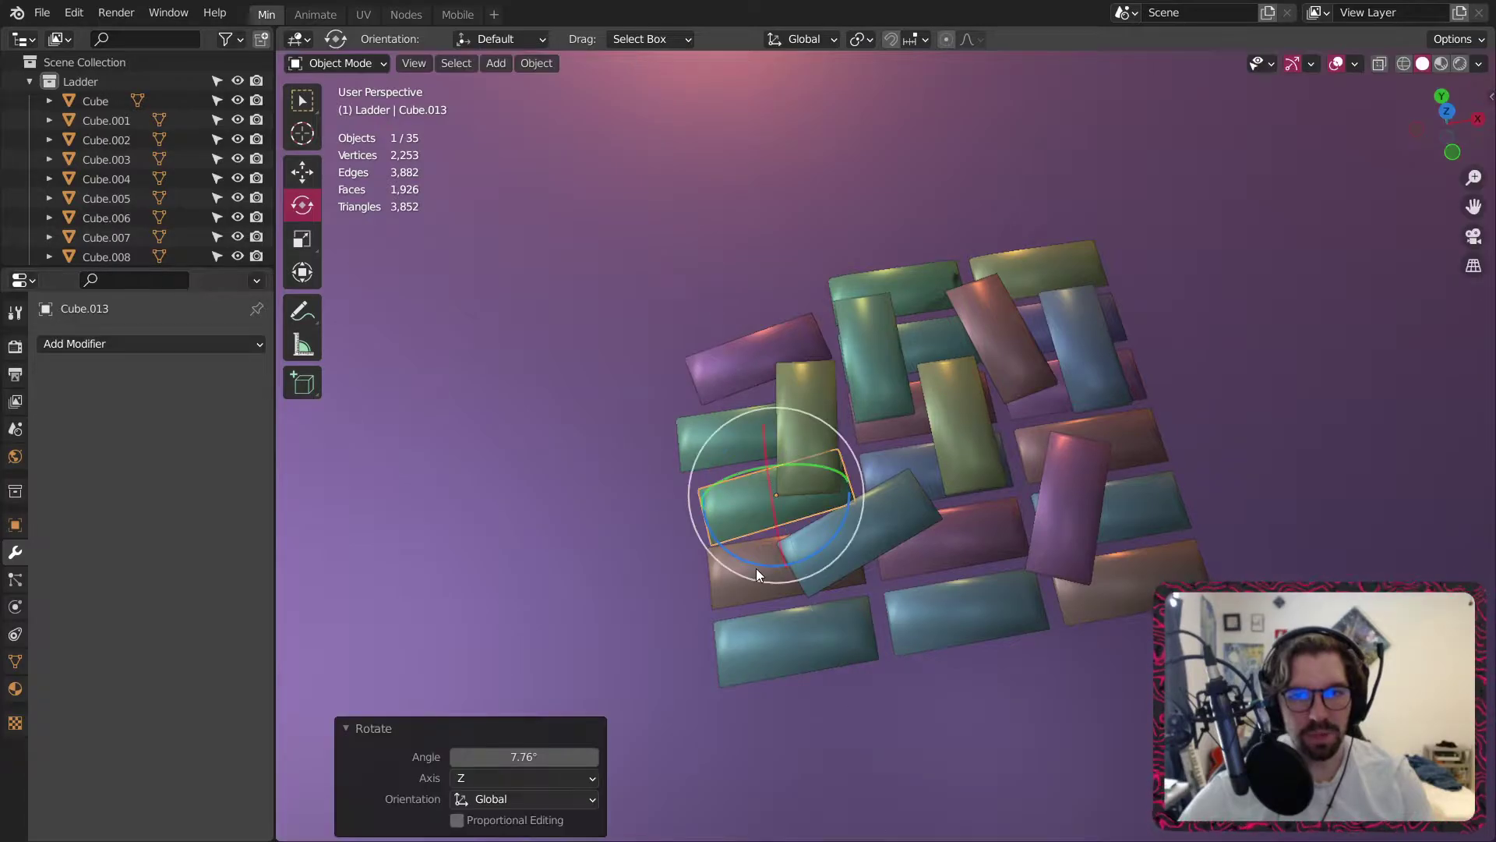
Delete the teal block at the near end of the leftmost column, and rotate its brown neighbour about 55° around Z and nudge it outward.
{"action": "left_click", "coordinate": [752, 667]}
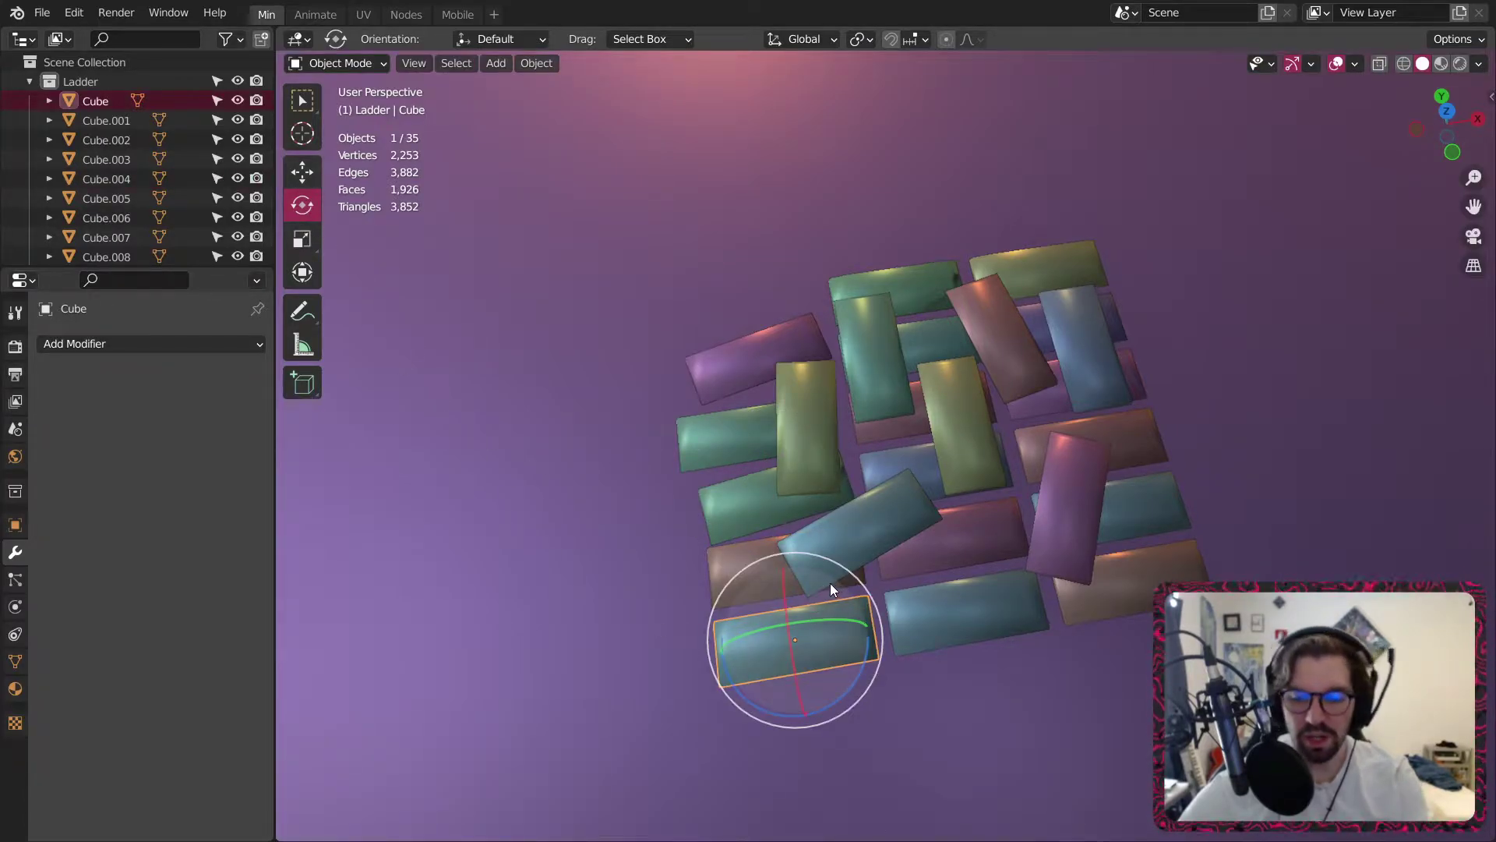
{"action": "key", "text": "Delete"}
{"action": "left_click", "coordinate": [757, 583]}
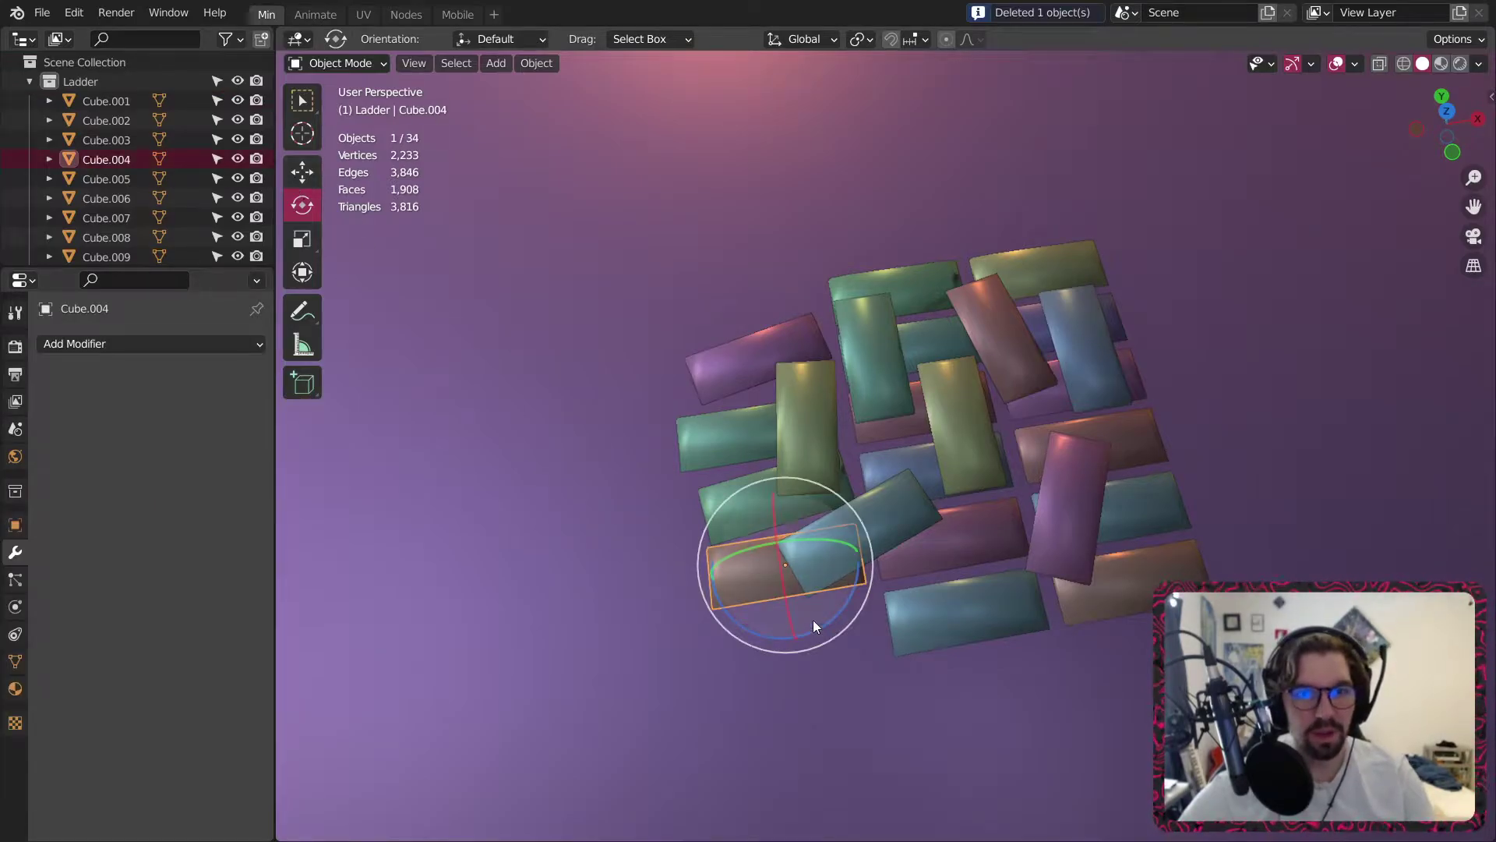
{"action": "left_click_drag", "start_coordinate": [750, 637], "coordinate": [834, 643]}
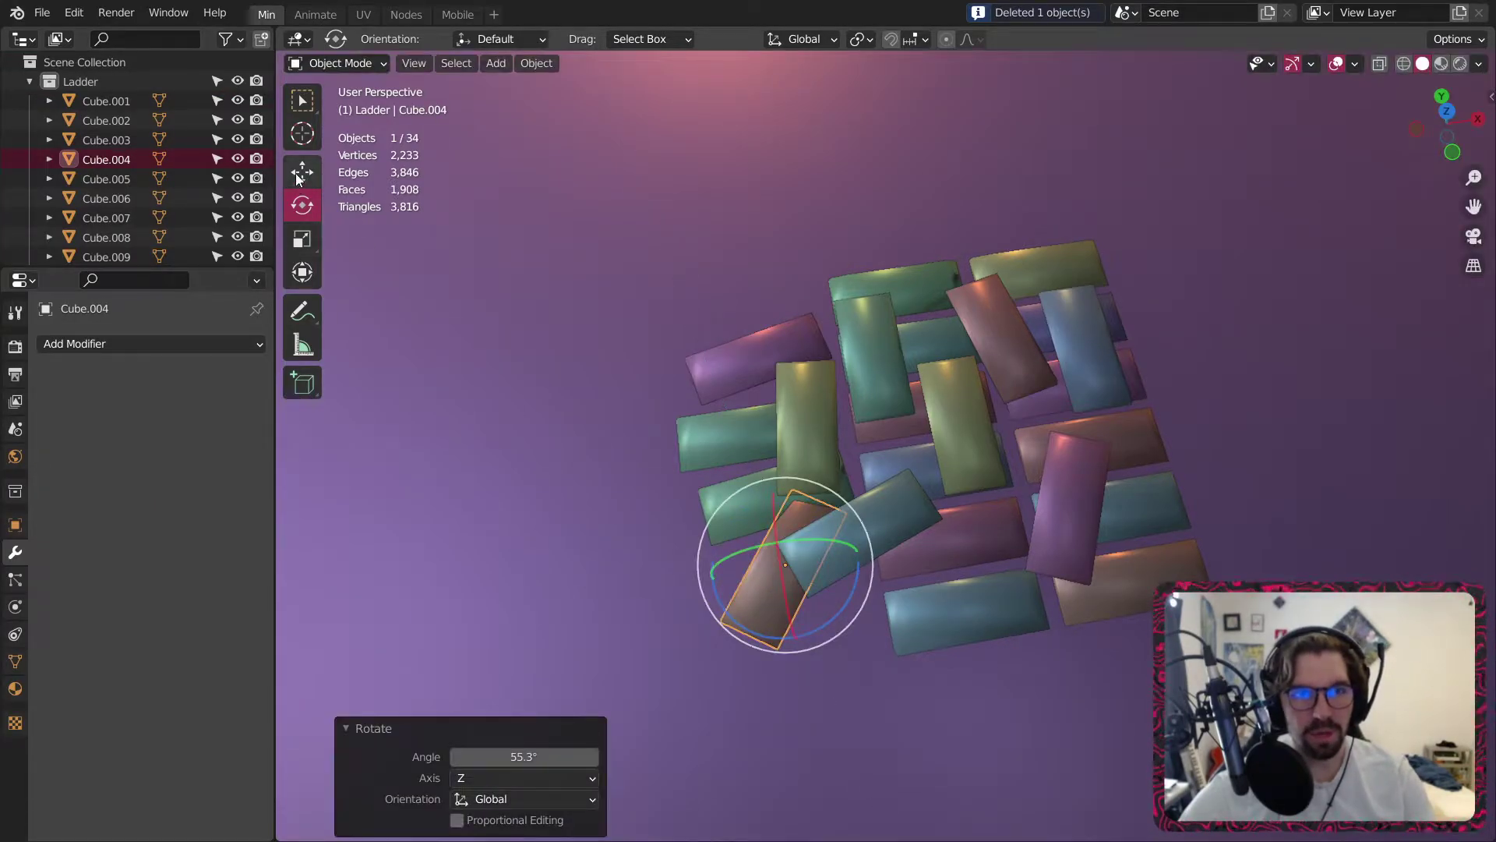
{"action": "left_click", "coordinate": [300, 174]}
{"action": "left_click_drag", "start_coordinate": [820, 538], "coordinate": [844, 570]}
Delete the teal block at the middle column's near end and the yellow and green blocks at the far ends of the right and middle columns.
{"action": "left_click", "coordinate": [983, 629]}
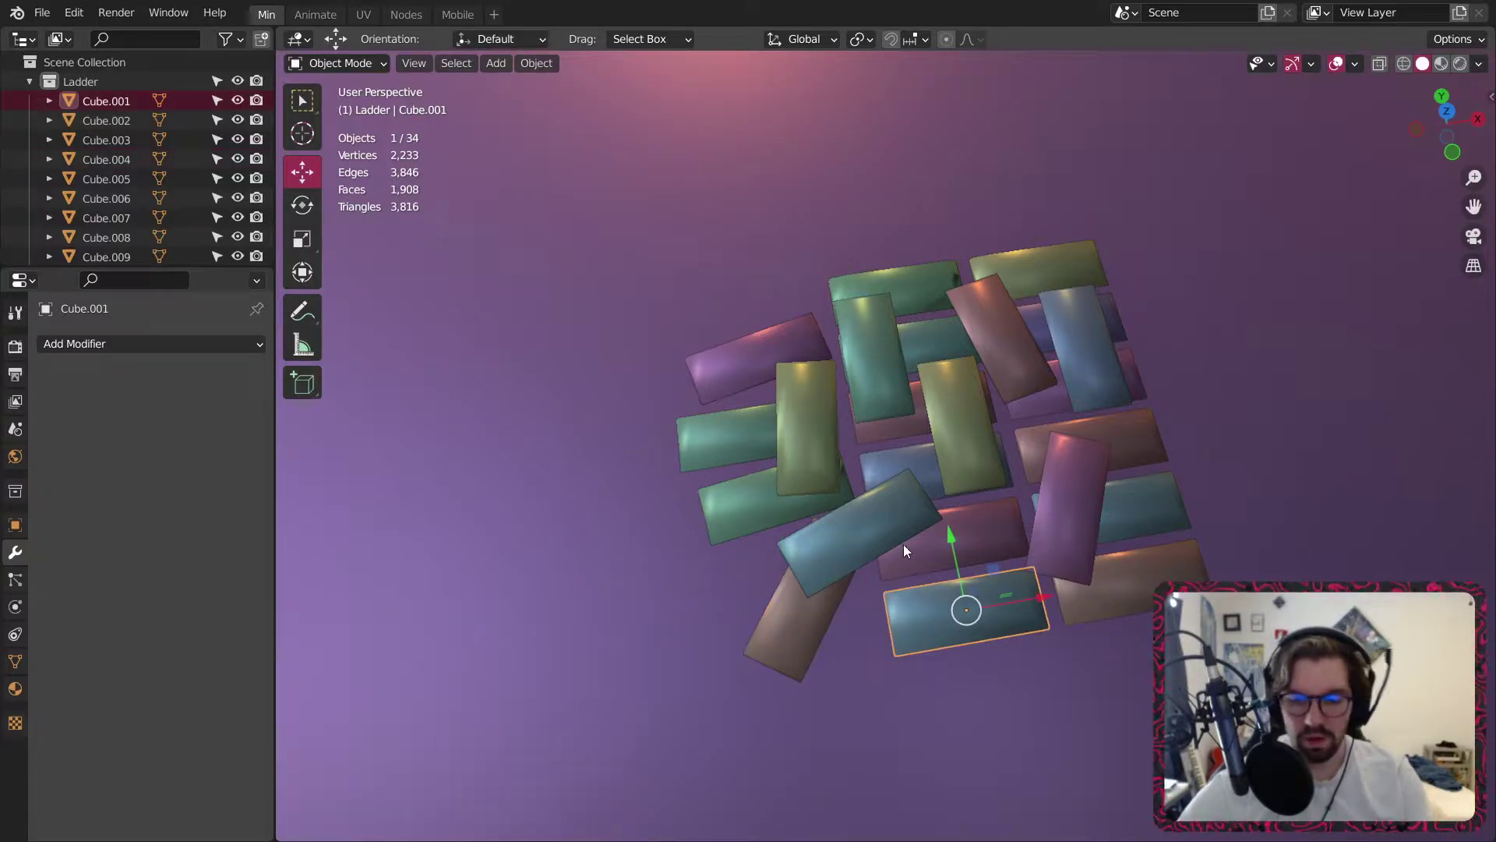
{"action": "key", "text": "Delete"}
{"action": "left_click", "coordinate": [1074, 262]}
{"action": "key", "text": "Delete"}
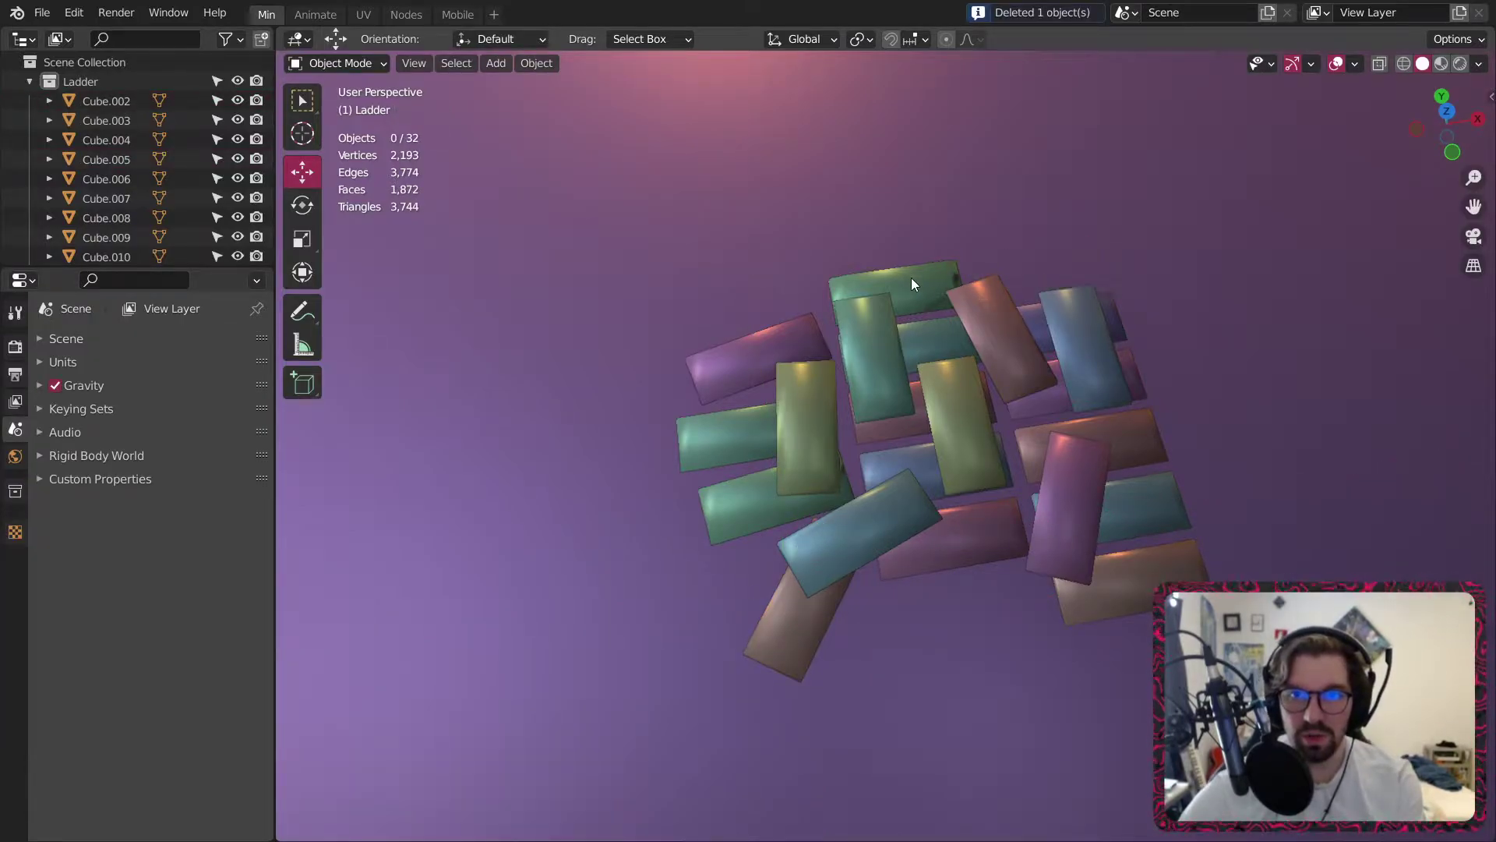
{"action": "left_click", "coordinate": [912, 280]}
{"action": "key", "text": "Delete"}
Rotate the far teal block of the middle column about 26.6° around Z and move it about 0.1 m outward along Y.
{"action": "left_click", "coordinate": [938, 340]}
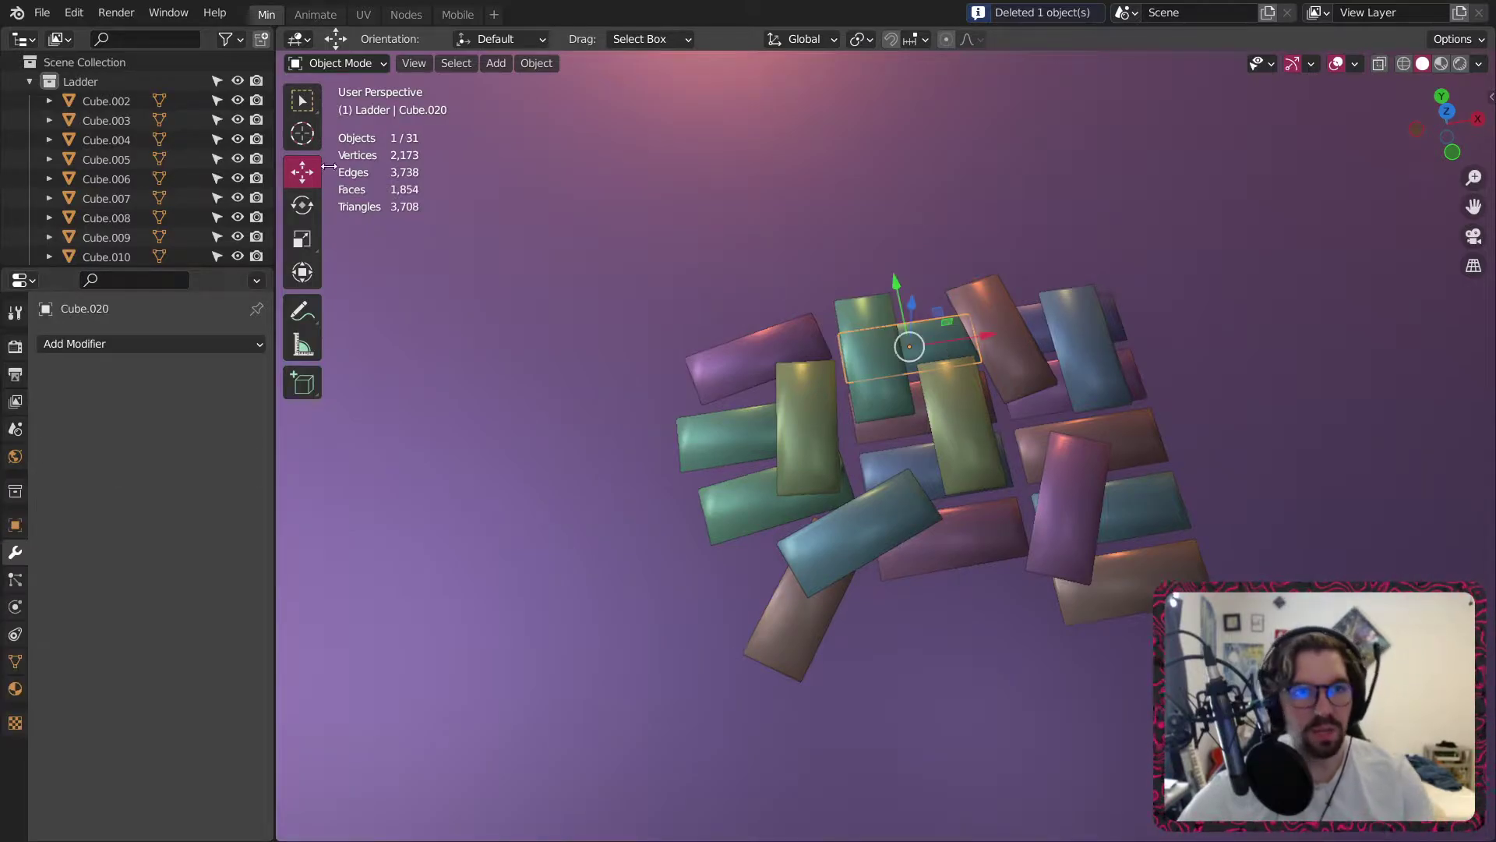
{"action": "left_click", "coordinate": [303, 205]}
{"action": "middle_click_drag", "start_coordinate": [967, 400], "coordinate": [890, 413]}
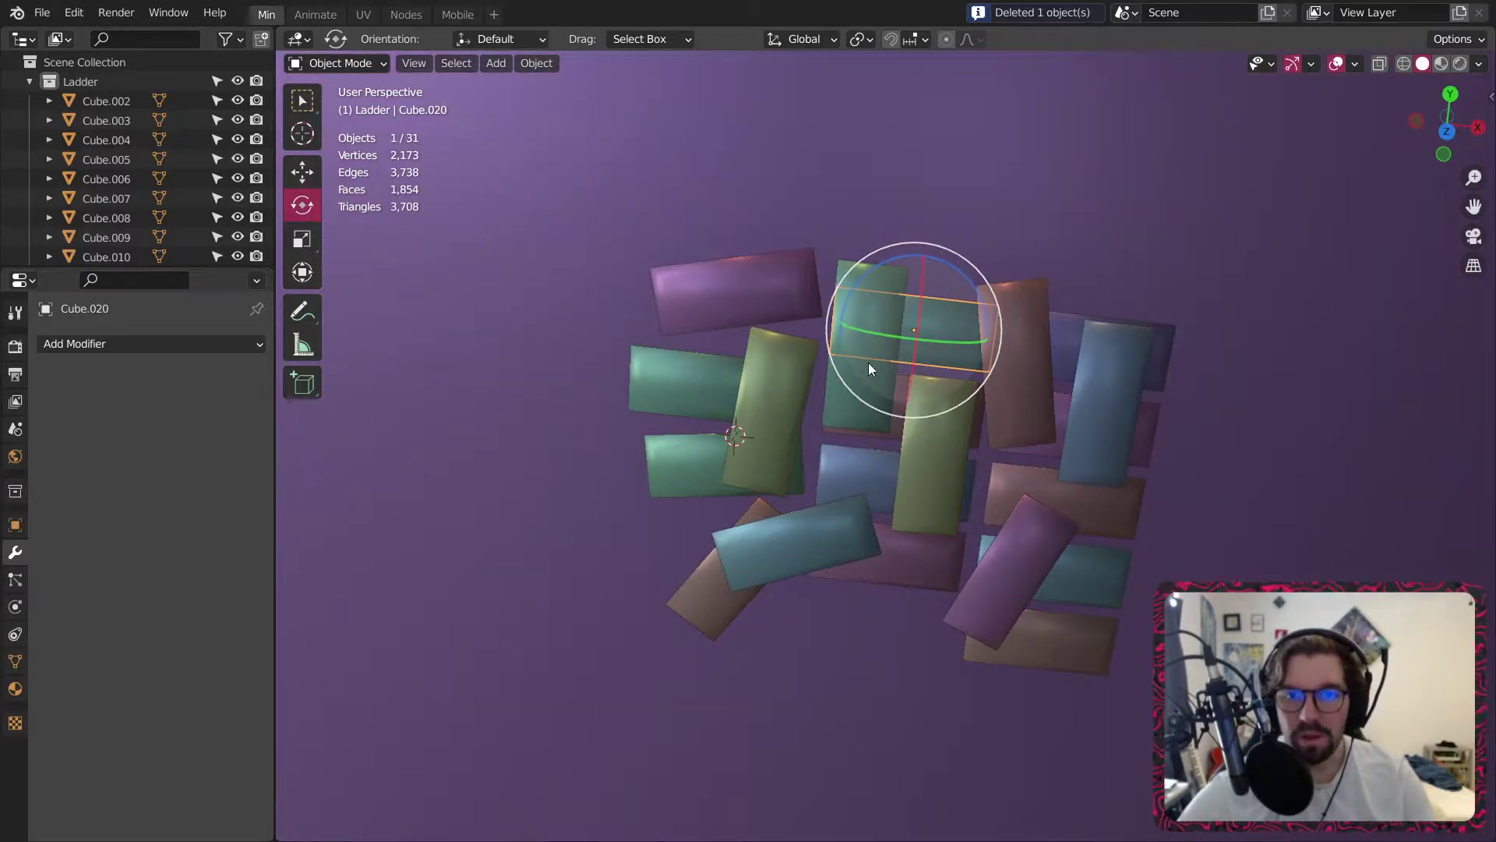
{"action": "left_click_drag", "start_coordinate": [845, 296], "coordinate": [840, 325]}
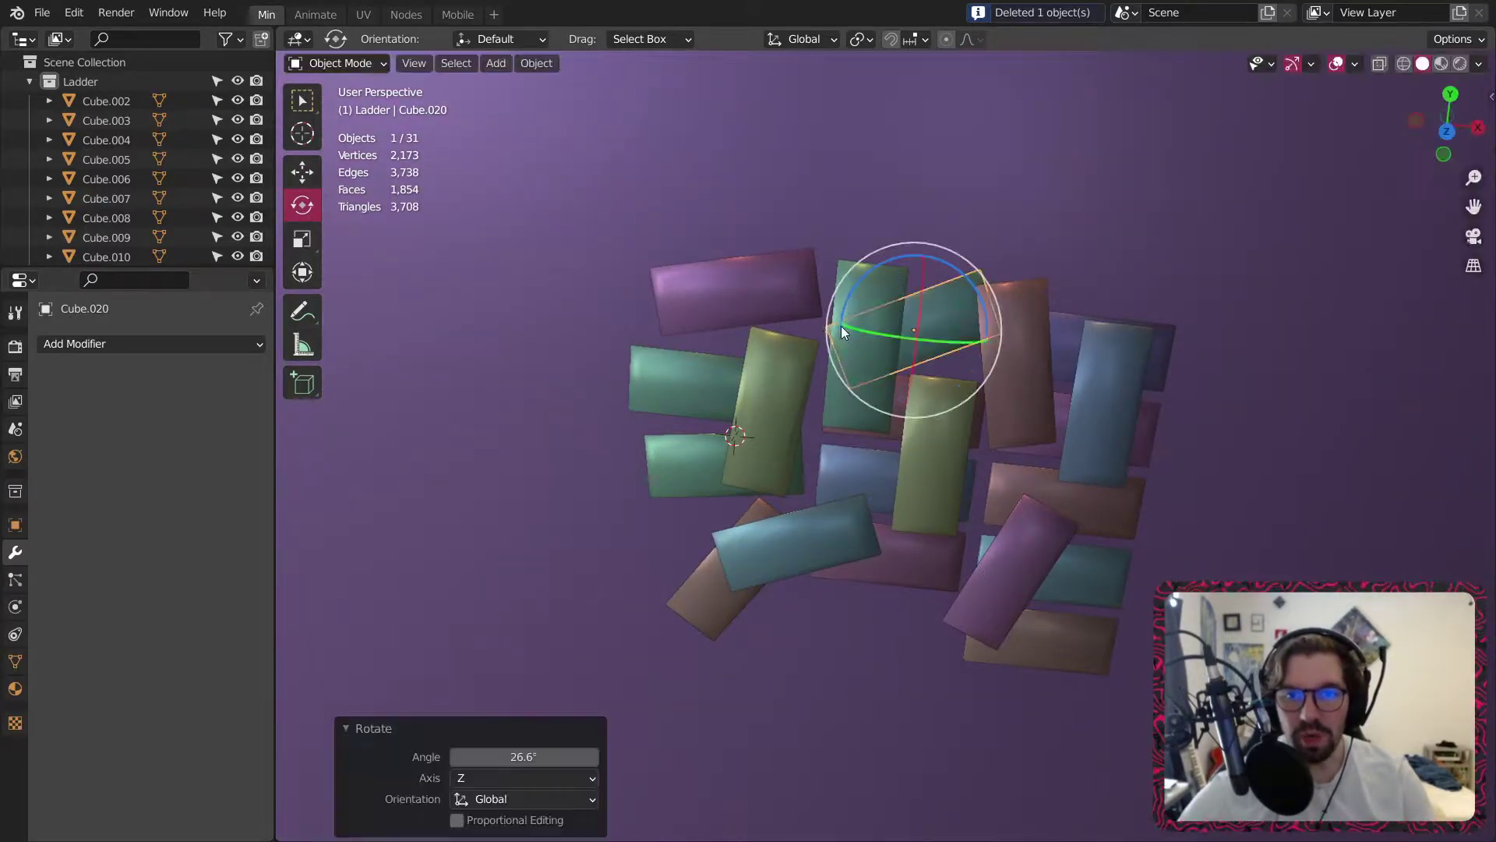
{"action": "left_click", "coordinate": [301, 171]}
{"action": "left_click_drag", "start_coordinate": [955, 298], "coordinate": [962, 255]}
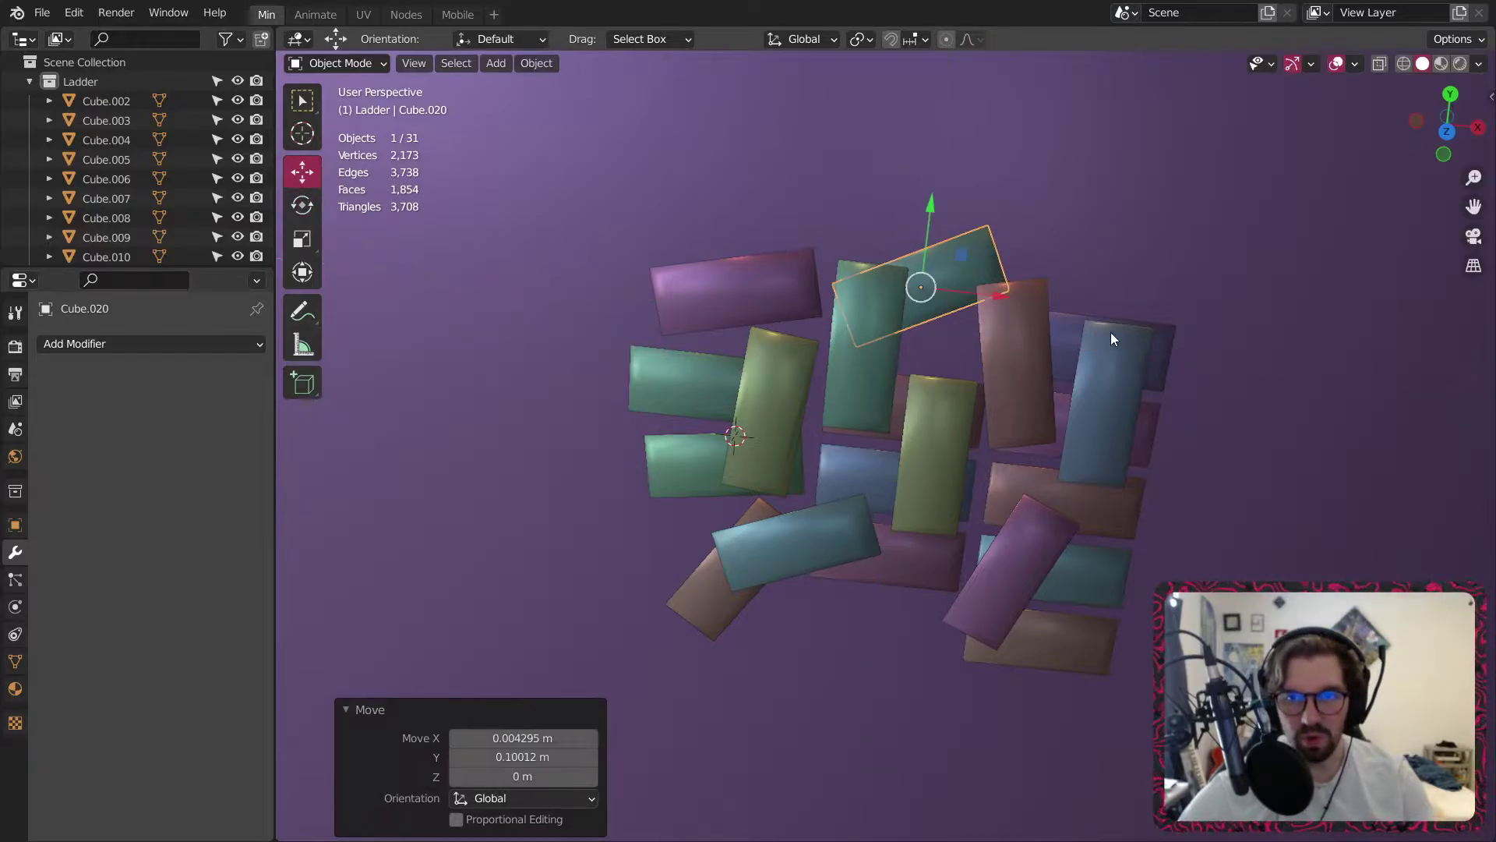
Move the dark blue lower block at the far end of the right column about -0.09 m along X.
{"action": "left_click", "coordinate": [1072, 329]}
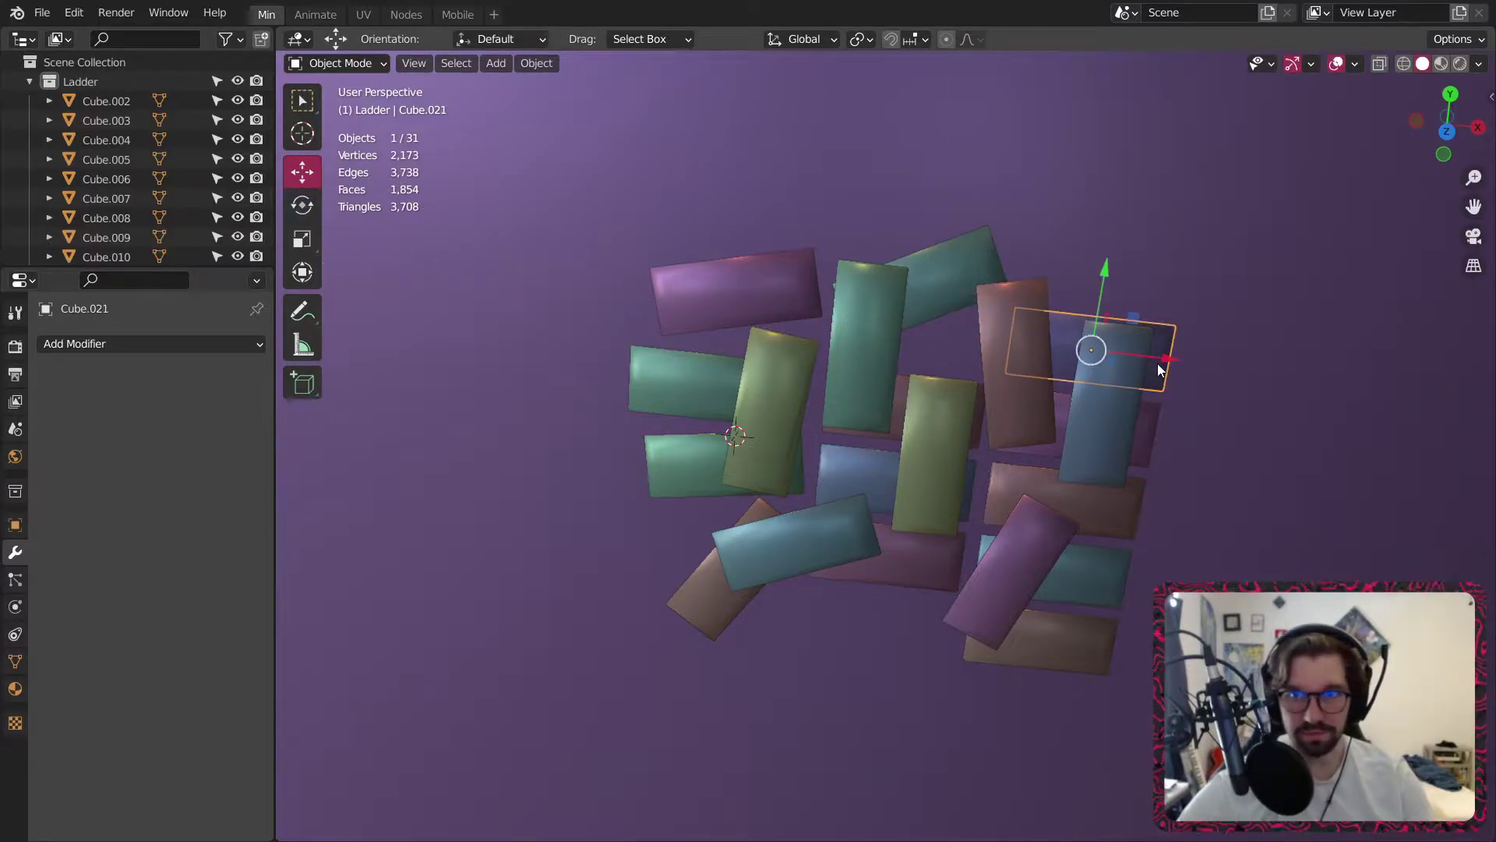
{"action": "left_click_drag", "start_coordinate": [1160, 363], "coordinate": [1123, 357]}
{"action": "middle_click_drag", "start_coordinate": [1134, 343], "coordinate": [1148, 312]}
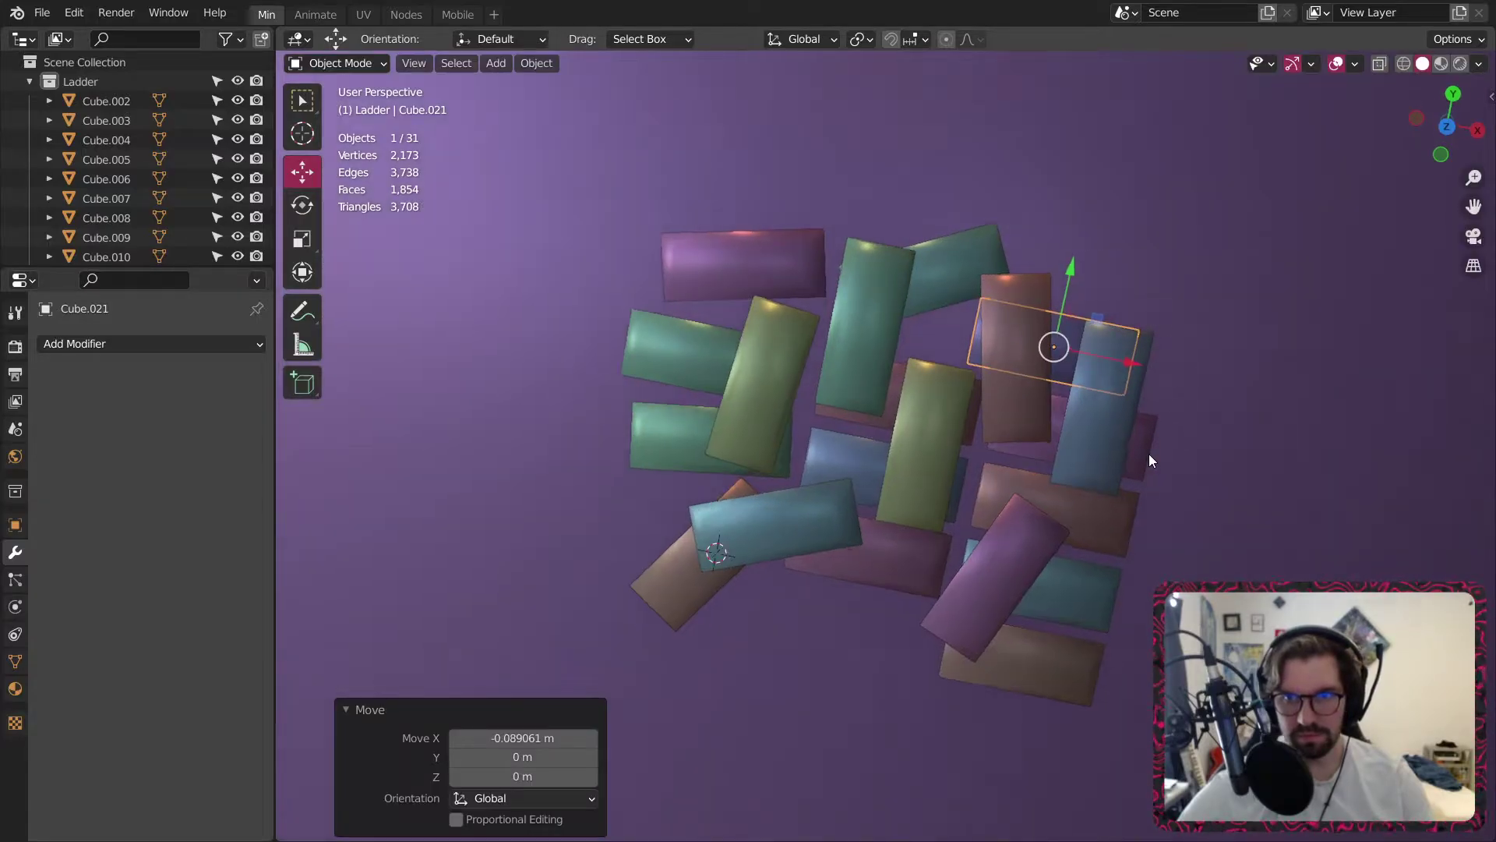
{"action": "middle_click_drag", "start_coordinate": [1148, 460], "coordinate": [1127, 635]}
Move the brown block at the right column's near end about -0.26 m along X and rotate it about -7.7° around Z.
{"action": "left_click", "coordinate": [1037, 670]}
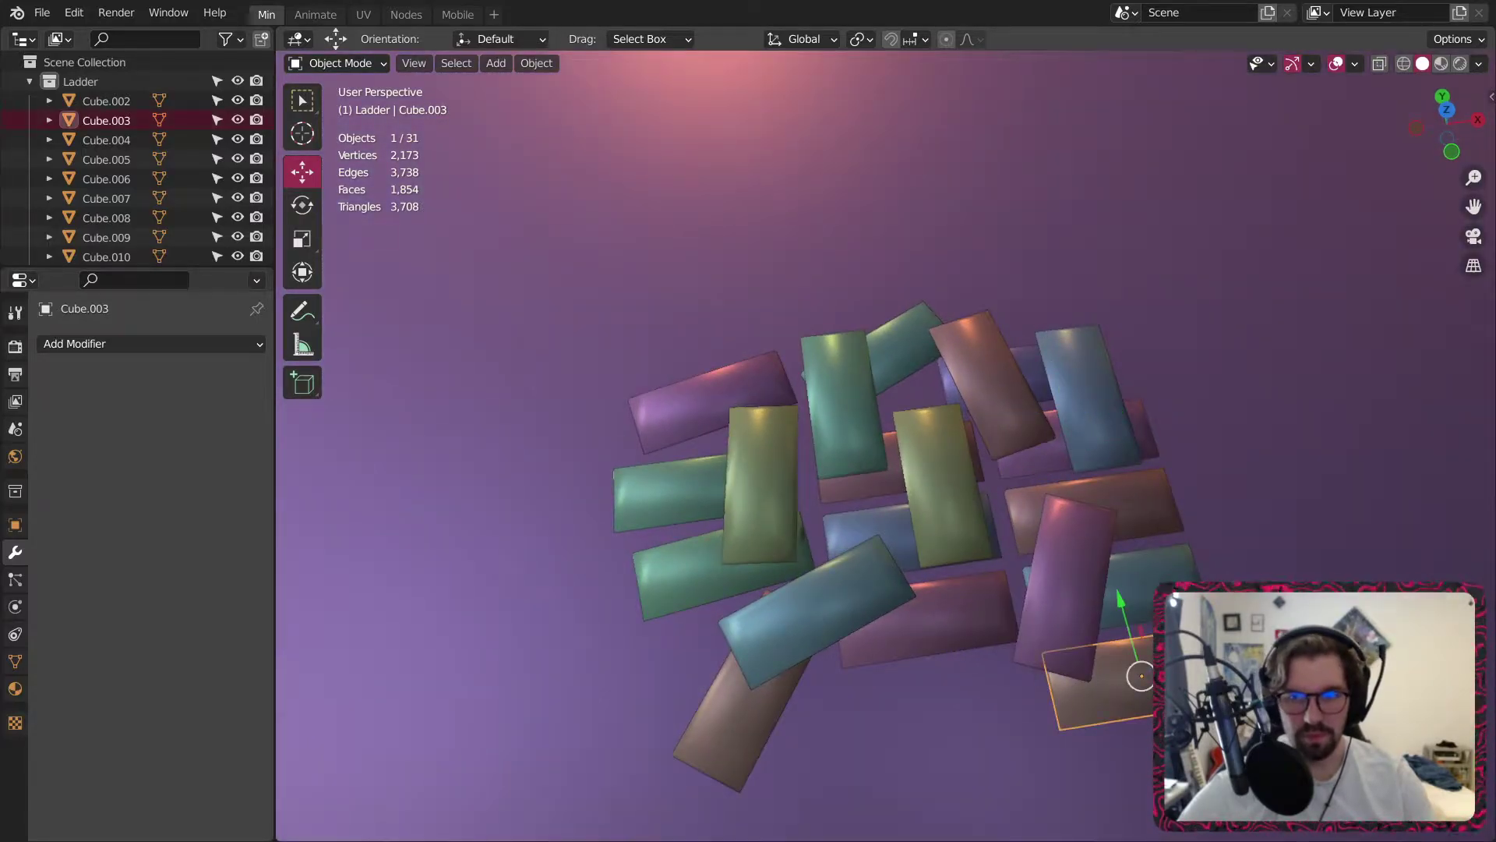
{"action": "left_click_drag", "start_coordinate": [1165, 658], "coordinate": [1043, 678]}
{"action": "left_click", "coordinate": [302, 205]}
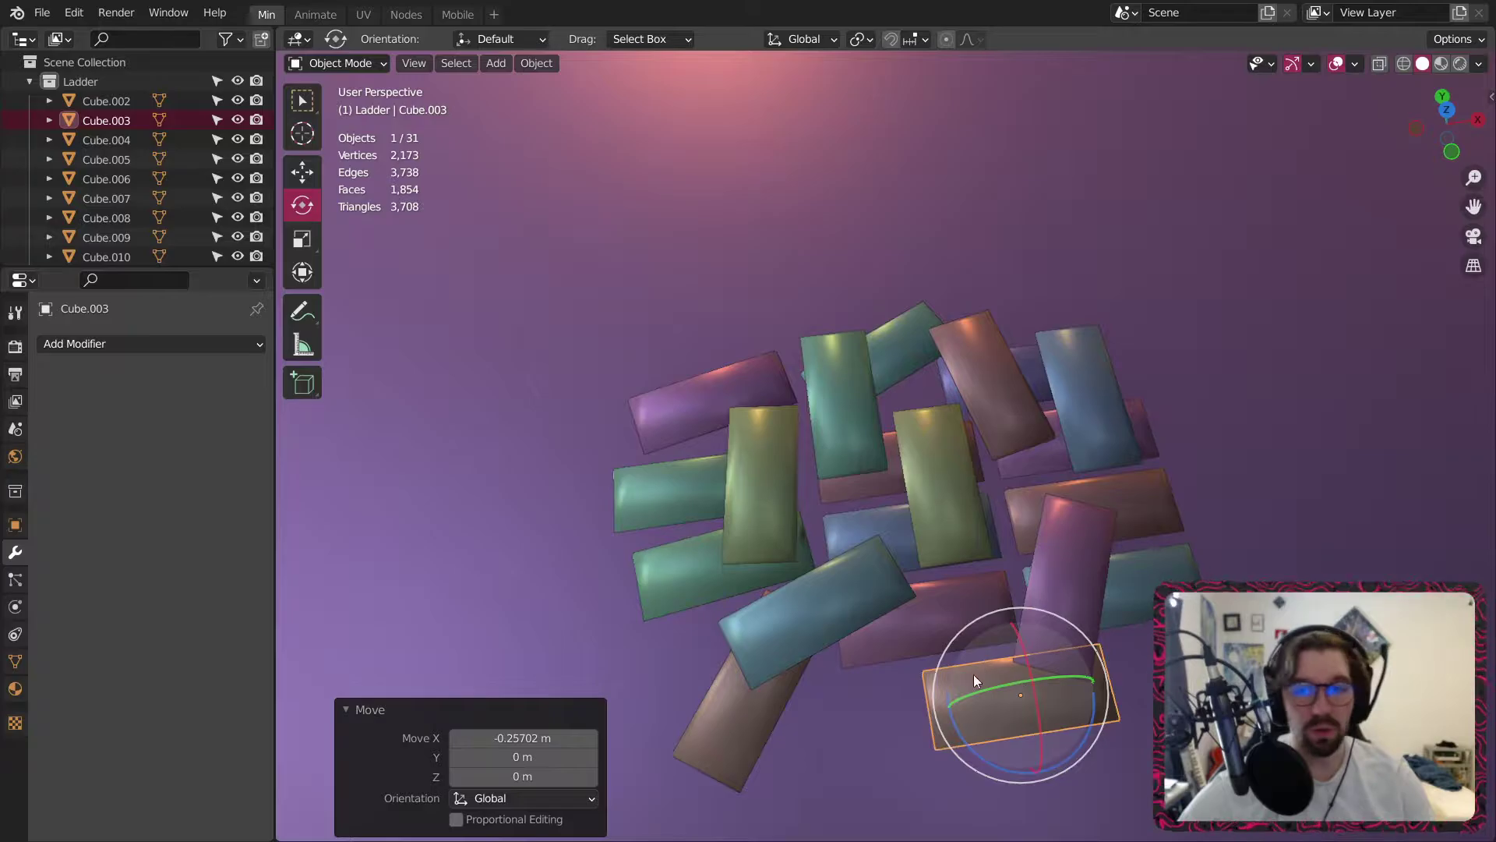
{"action": "left_click_drag", "start_coordinate": [985, 768], "coordinate": [968, 757]}
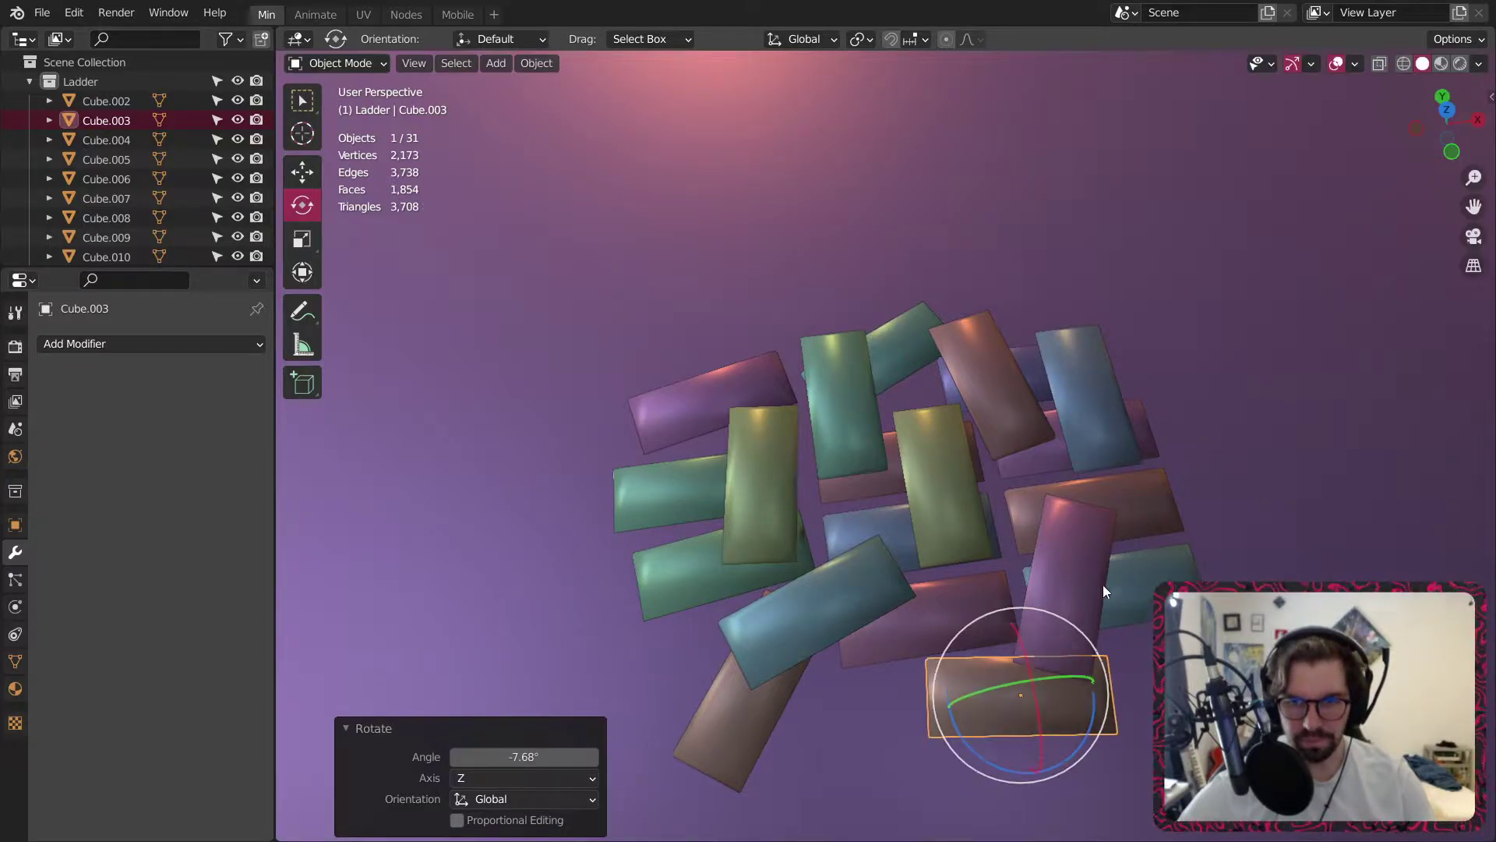
Delete the blue lower block of the middle column, and rotate the reddish block behind it around Z and shift it about -0.05 m in X.
{"action": "middle_click_drag", "start_coordinate": [1102, 584], "coordinate": [890, 558]}
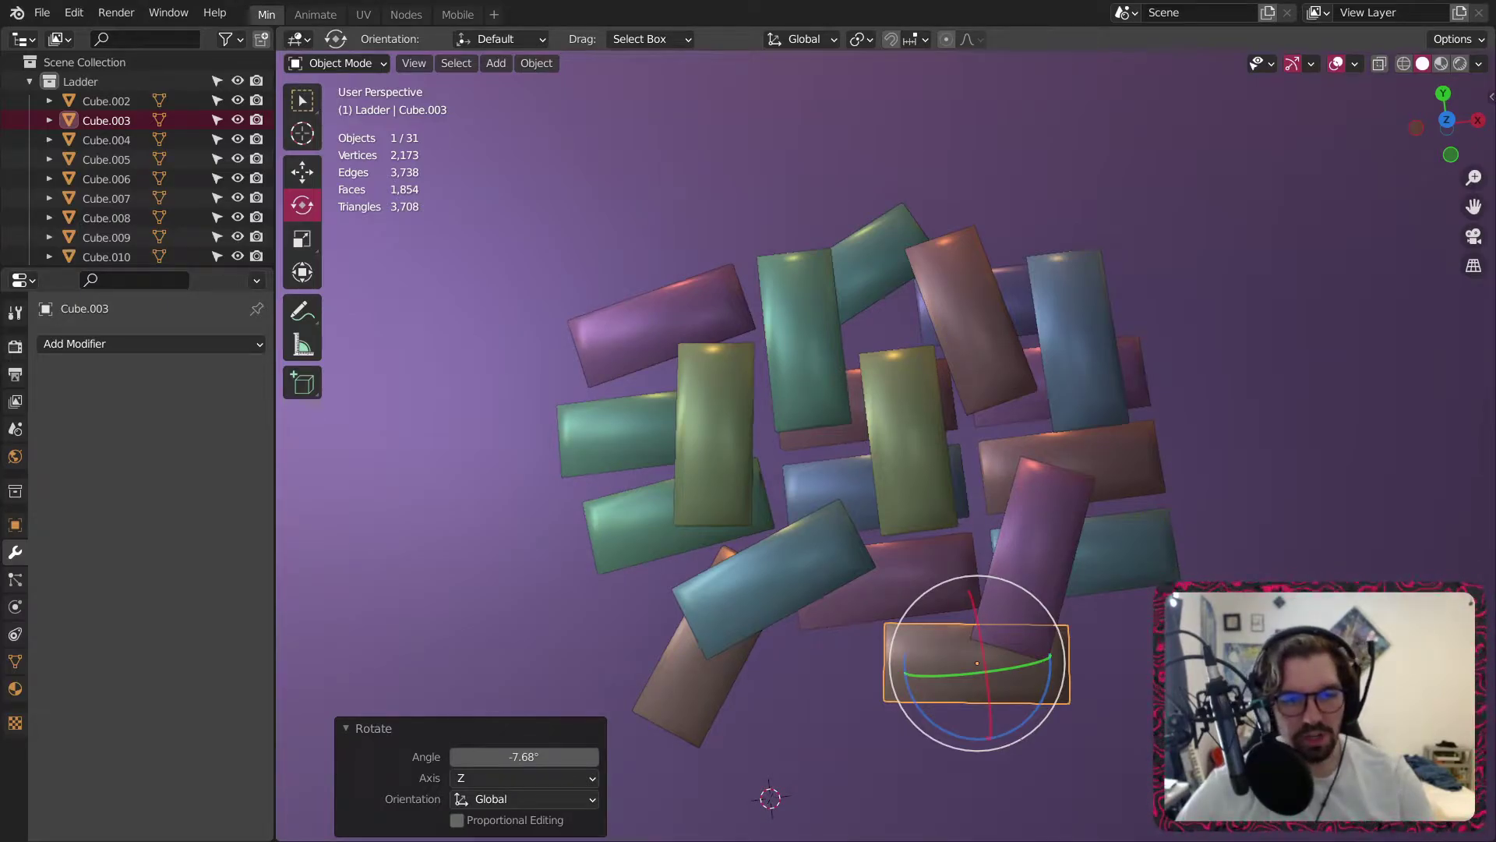
{"action": "middle_click_drag", "start_coordinate": [1096, 525], "coordinate": [927, 555]}
{"action": "left_click", "coordinate": [848, 478]}
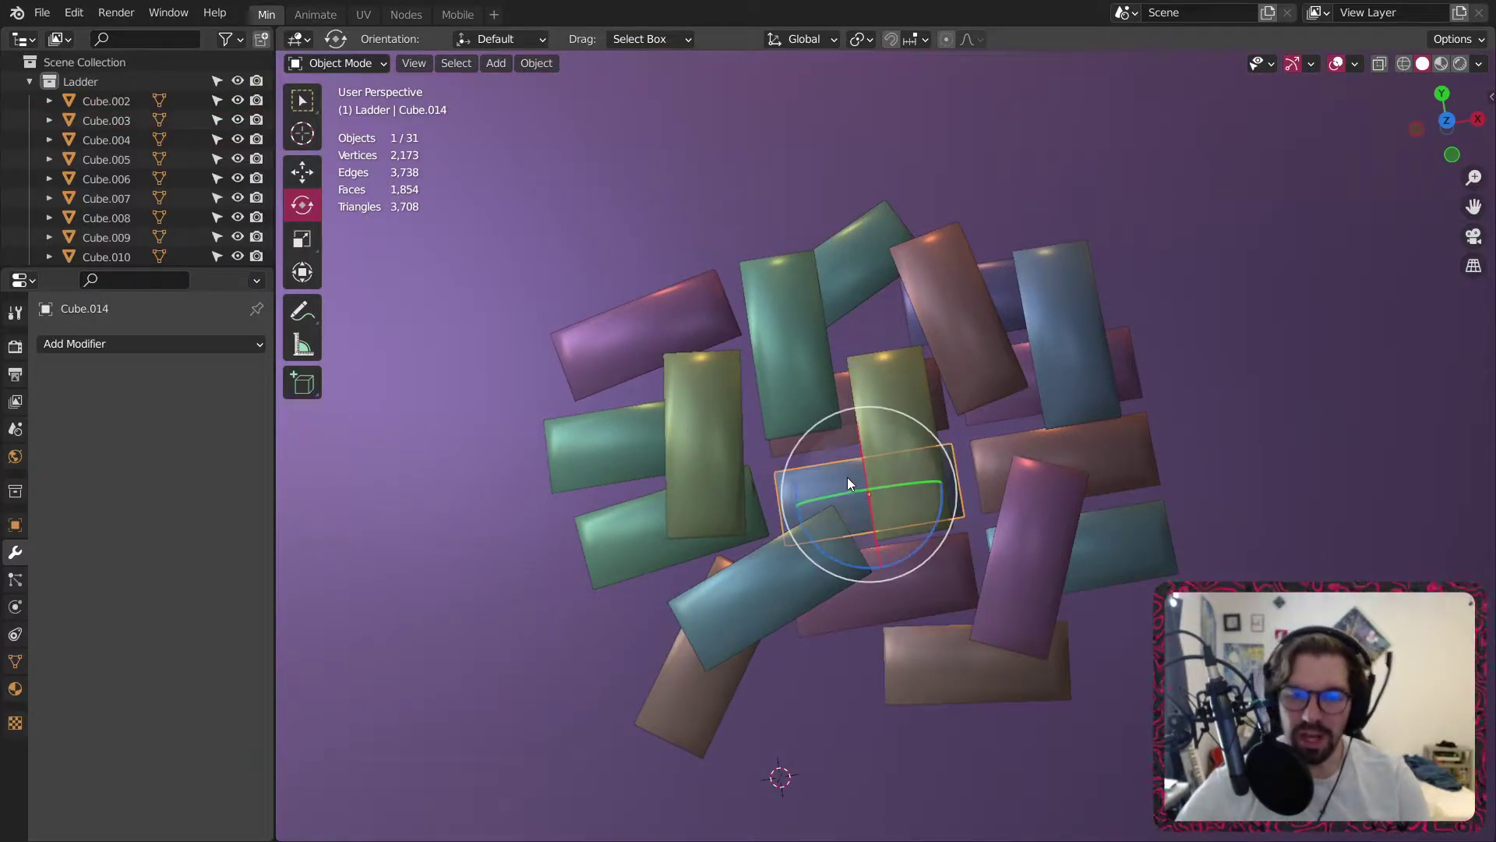
{"action": "key", "text": "Delete"}
{"action": "left_click", "coordinate": [849, 432]}
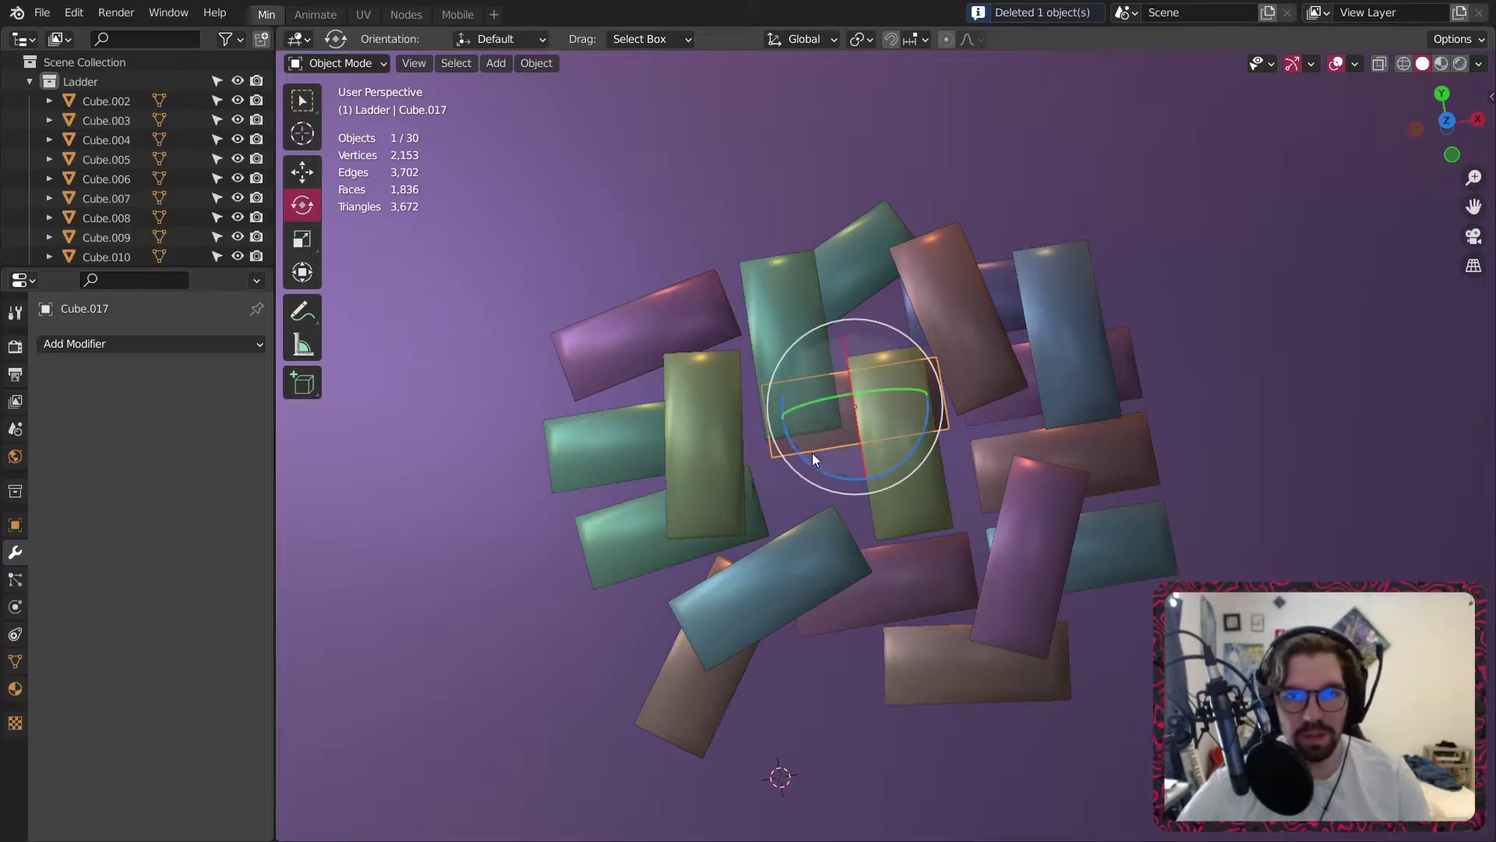
{"action": "left_click_drag", "start_coordinate": [812, 471], "coordinate": [856, 484]}
{"action": "left_click", "coordinate": [302, 172]}
{"action": "left_click_drag", "start_coordinate": [884, 363], "coordinate": [865, 374]}
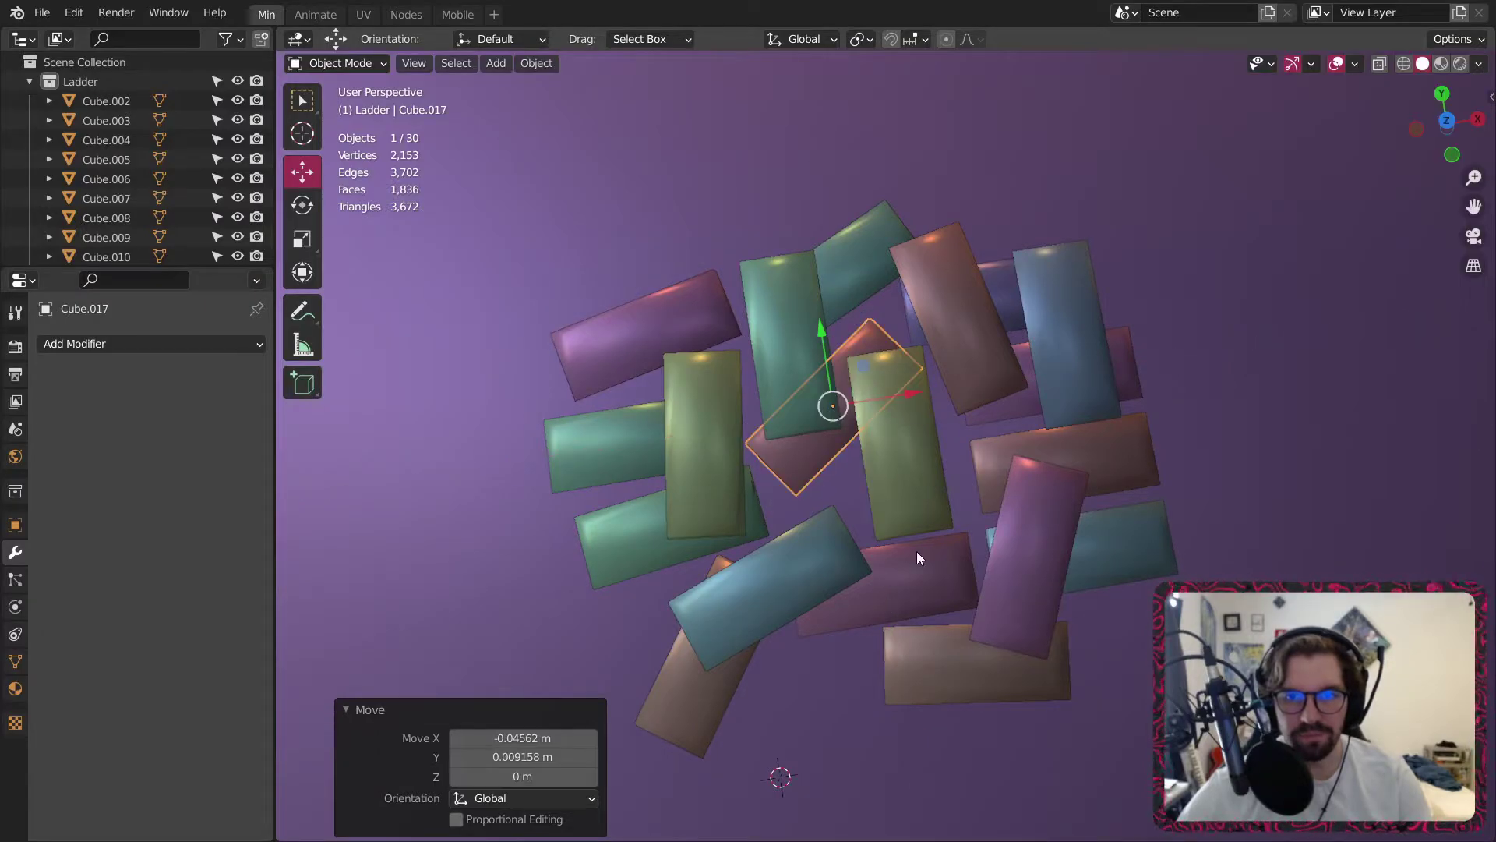
Move the purple lower block of the middle column inward along Y and nudge the nearest brown block inward across the XY plane.
{"action": "left_click", "coordinate": [916, 550]}
{"action": "left_click_drag", "start_coordinate": [875, 498], "coordinate": [876, 457]}
{"action": "middle_click_drag", "start_coordinate": [945, 626], "coordinate": [918, 584], "text": "shift"}
{"action": "left_click", "coordinate": [905, 589]}
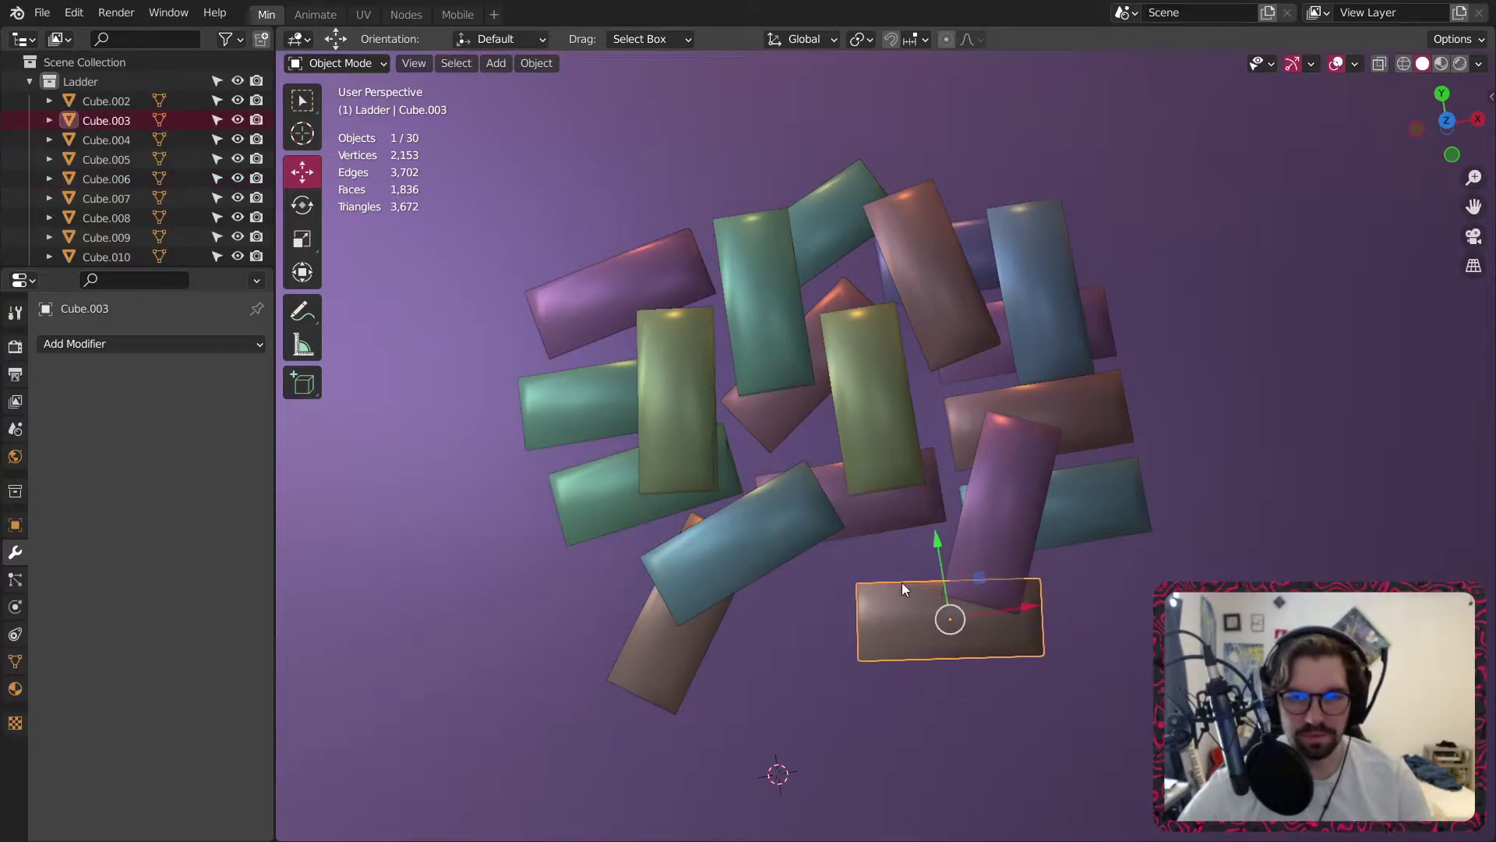
{"action": "left_click_drag", "start_coordinate": [974, 574], "coordinate": [947, 558]}
Rotate the teal lower block of the right column -16° around Z and shift it slightly across the XY plane.
{"action": "left_click", "coordinate": [1095, 506]}
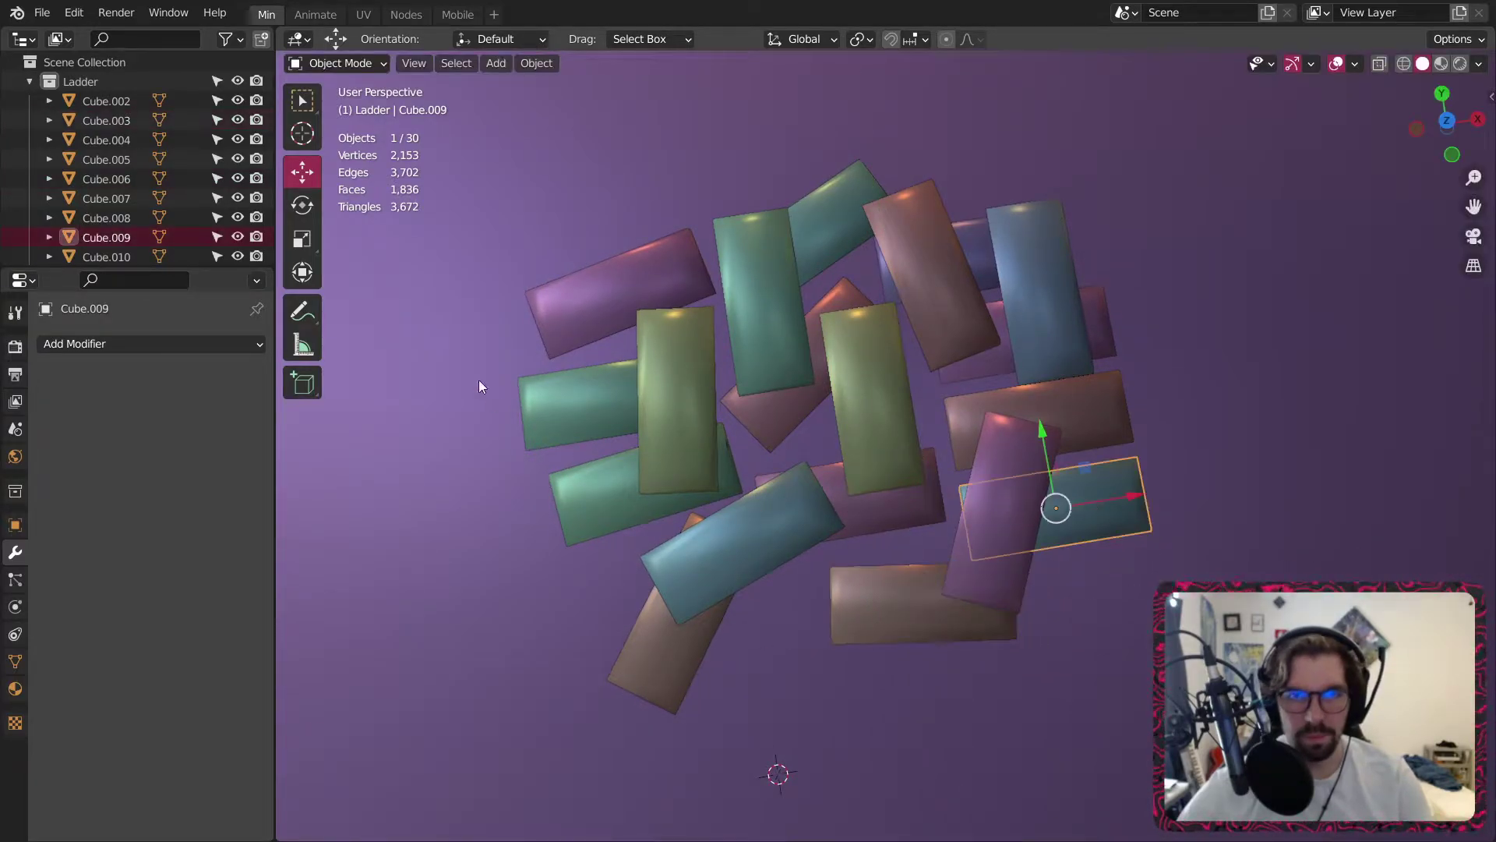
{"action": "left_click", "coordinate": [305, 204]}
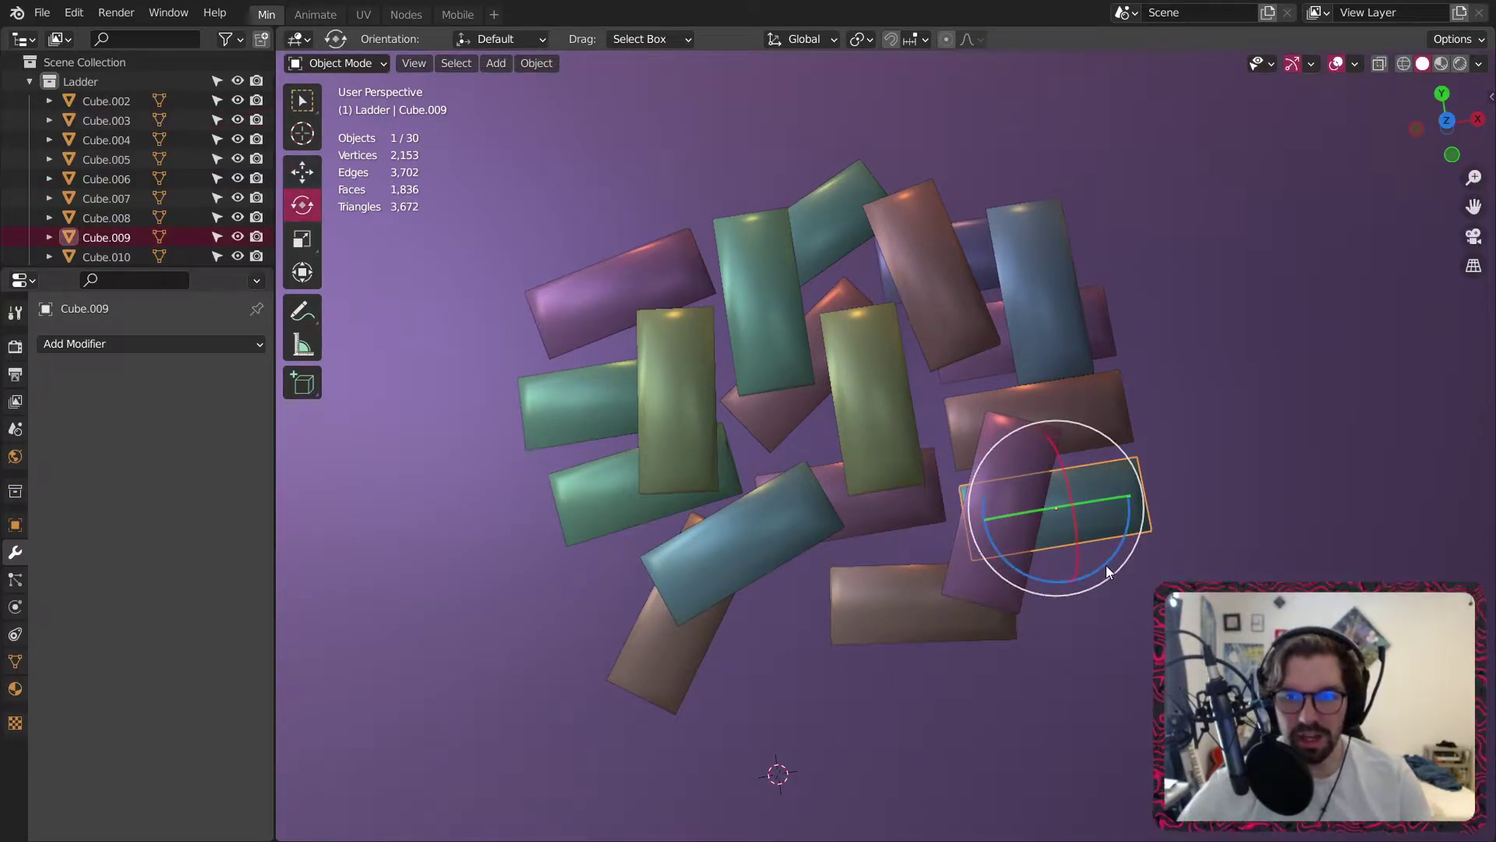
{"action": "left_click_drag", "start_coordinate": [1106, 564], "coordinate": [1079, 583]}
{"action": "left_click", "coordinate": [305, 175]}
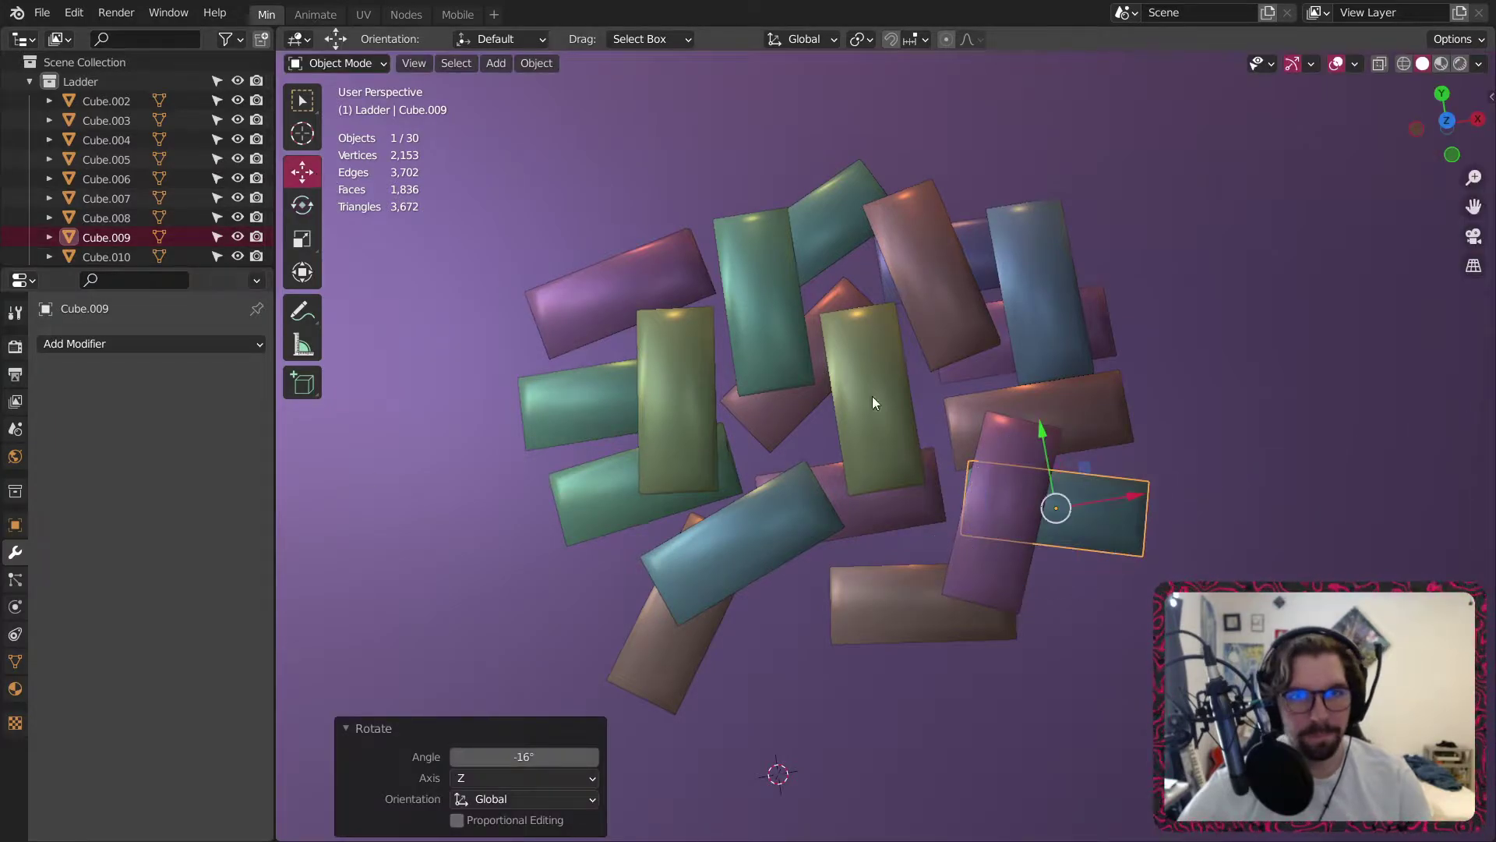
{"action": "left_click_drag", "start_coordinate": [1088, 463], "coordinate": [1105, 479]}
Rotate the brown lower block in the middle of the right column -4.7° around Z and move it about -0.028 m along Y.
{"action": "middle_click_drag", "start_coordinate": [1109, 475], "coordinate": [1125, 418]}
{"action": "left_click", "coordinate": [1101, 423]}
{"action": "key", "text": "shift+z"}
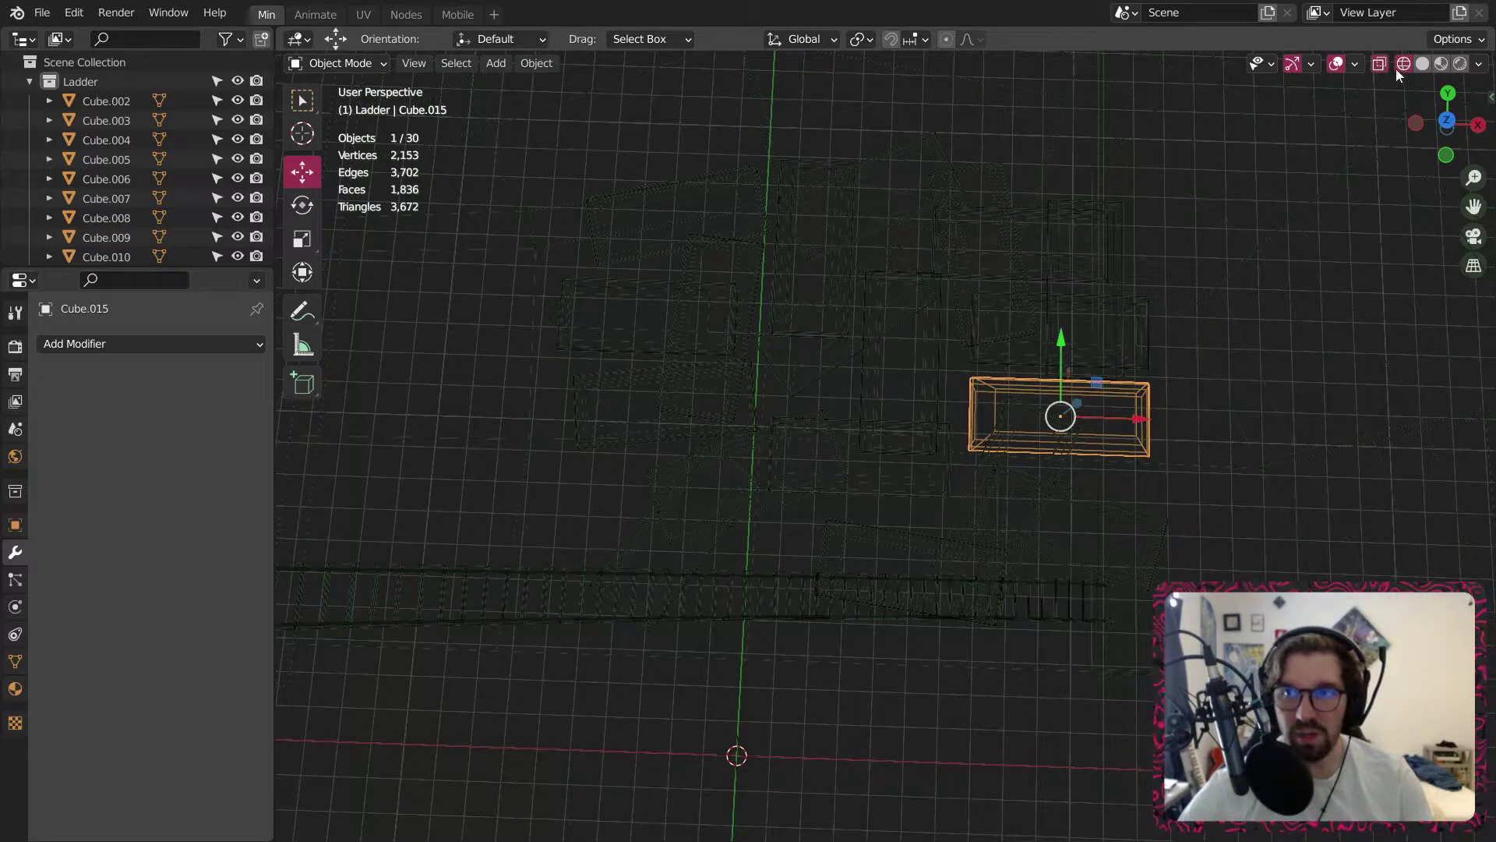
{"action": "left_click", "coordinate": [1420, 63]}
{"action": "middle_click_drag", "start_coordinate": [1214, 335], "coordinate": [1044, 428]}
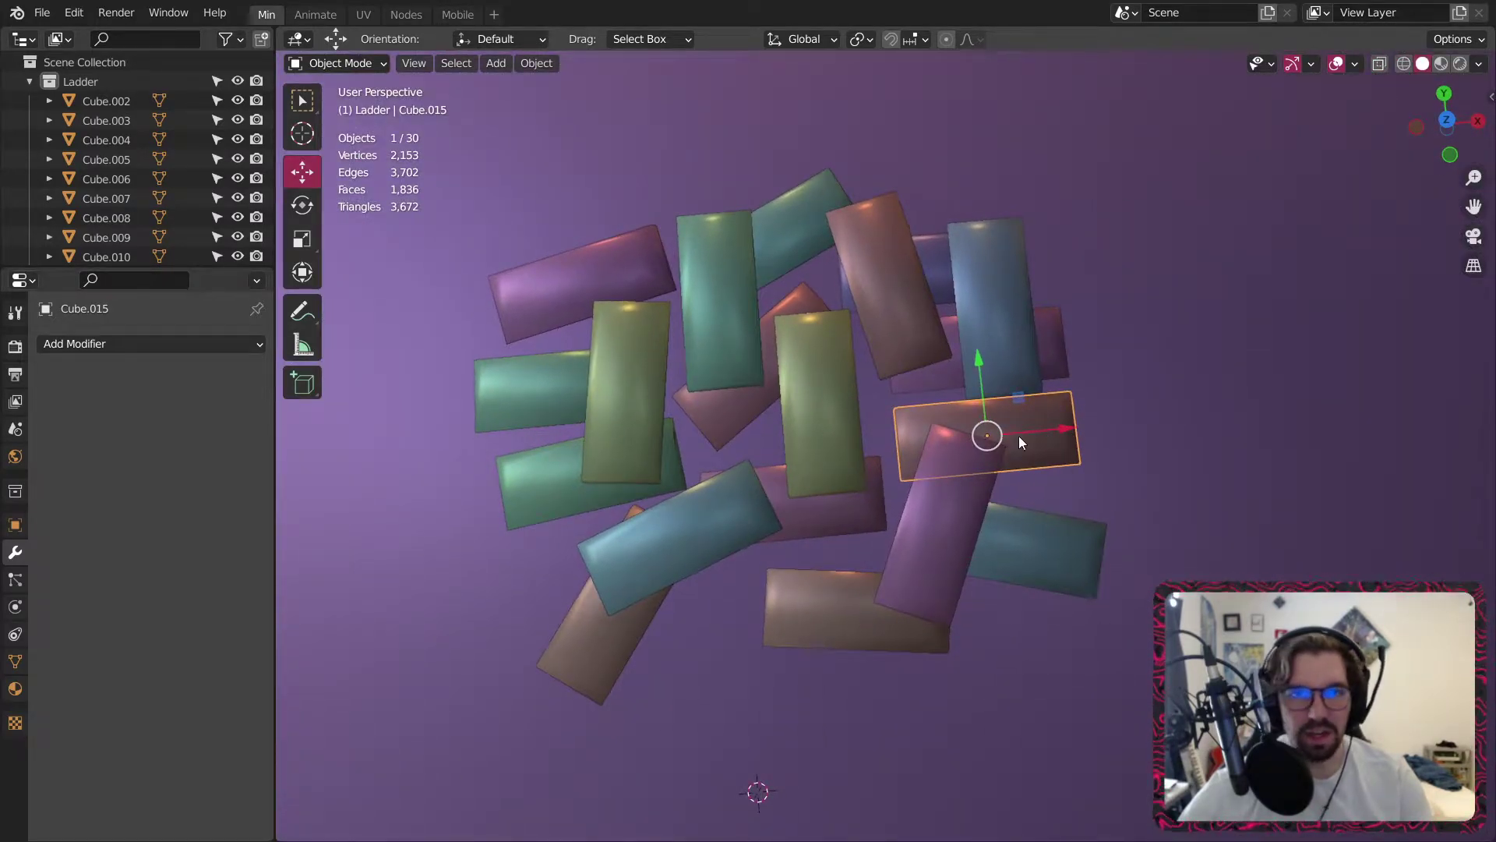
{"action": "left_click", "coordinate": [303, 205]}
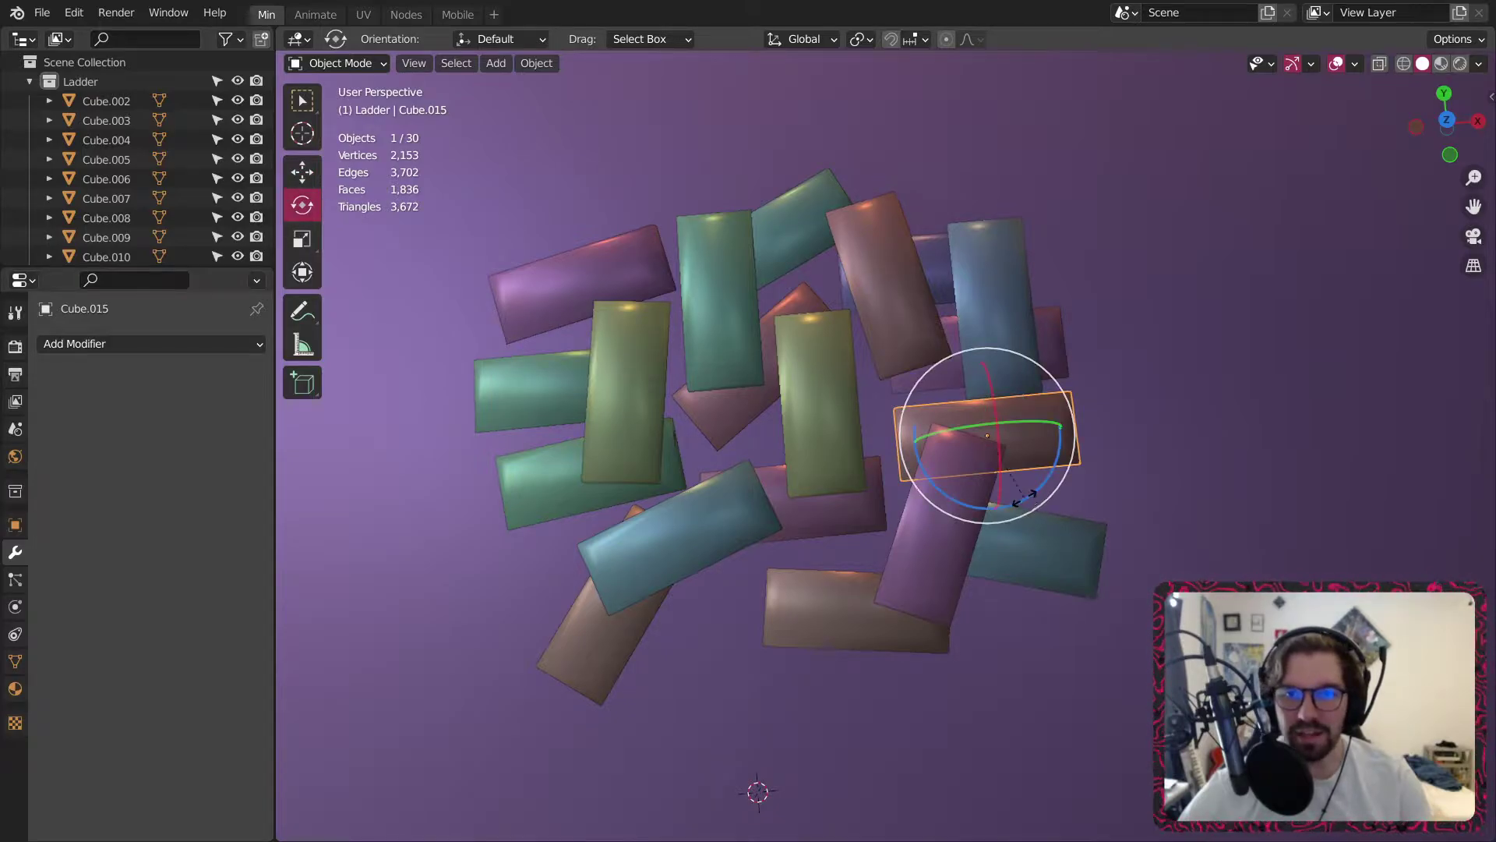
{"action": "left_click_drag", "start_coordinate": [1037, 499], "coordinate": [1018, 499]}
{"action": "left_click", "coordinate": [303, 171]}
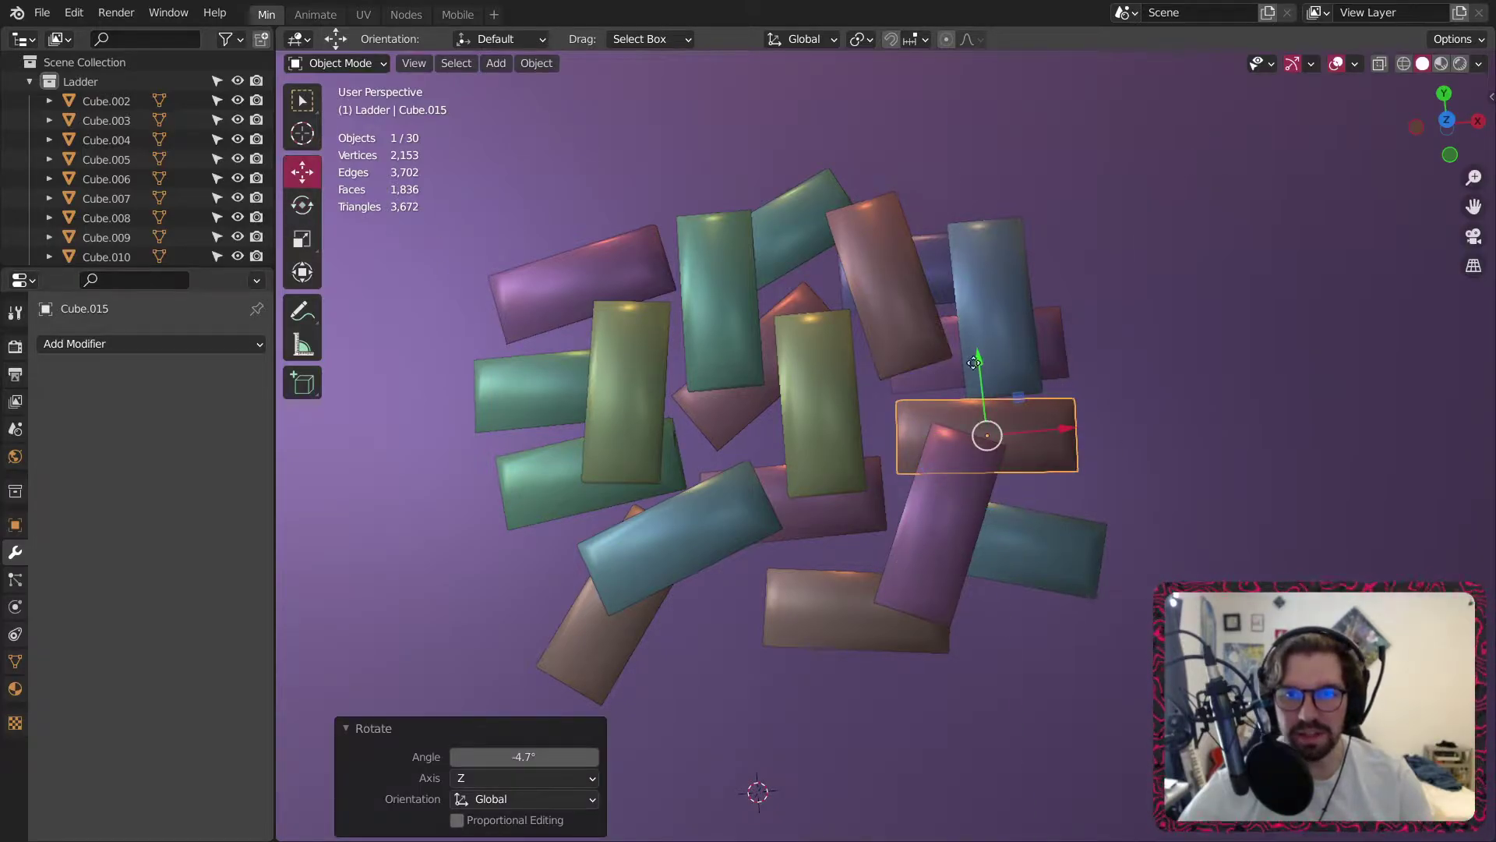
{"action": "left_click_drag", "start_coordinate": [973, 363], "coordinate": [983, 376]}
Rotate the purple lower block beneath the upright blue one about 7.6° around Z and nudge it inward.
{"action": "middle_click_drag", "start_coordinate": [1024, 377], "coordinate": [1045, 366]}
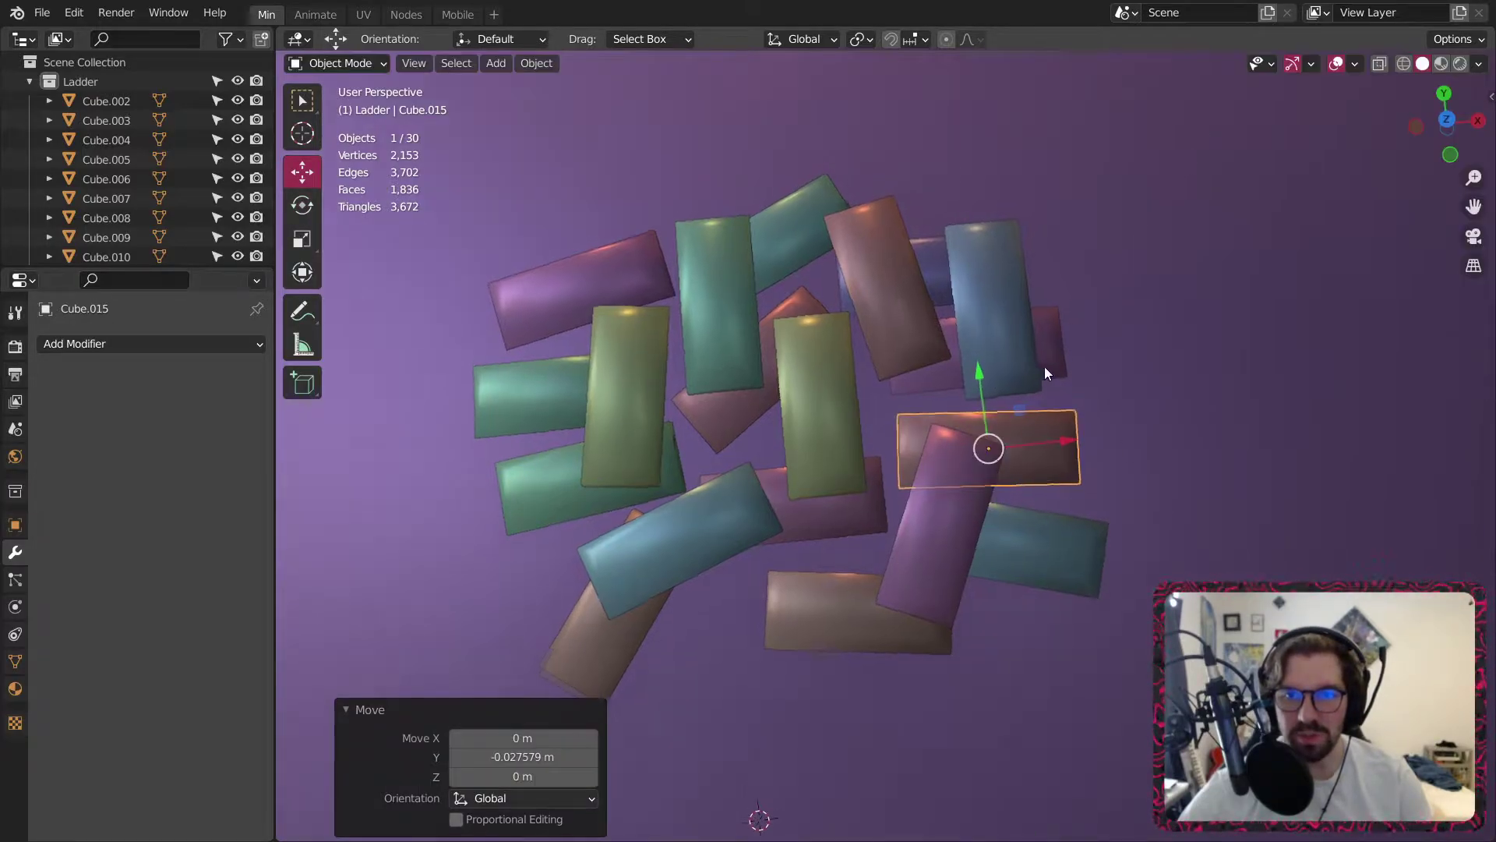
{"action": "left_click", "coordinate": [901, 396]}
{"action": "left_click", "coordinate": [304, 205]}
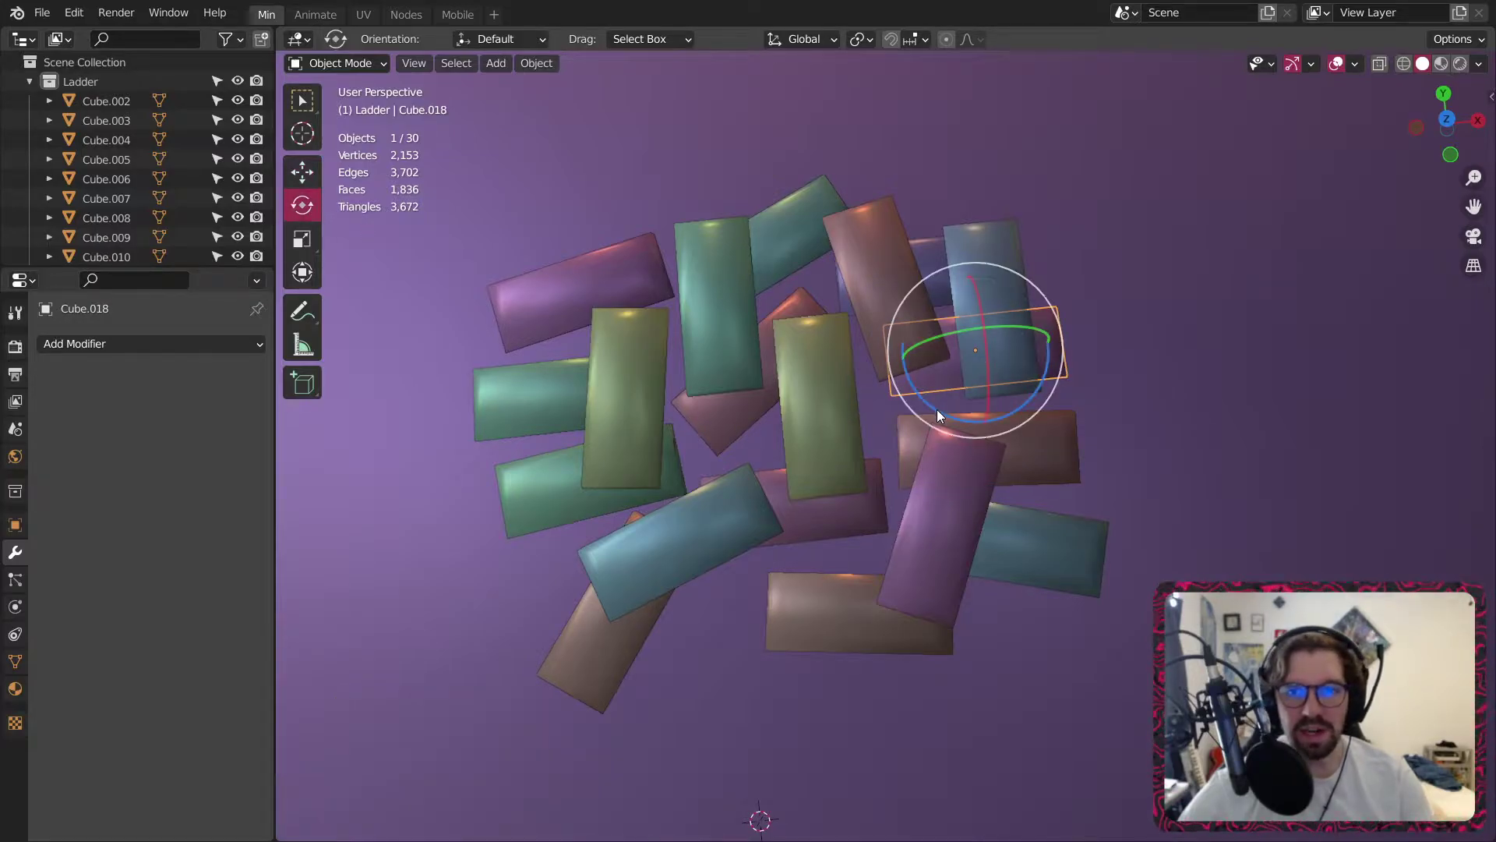
{"action": "left_click_drag", "start_coordinate": [937, 410], "coordinate": [946, 416]}
{"action": "left_click", "coordinate": [304, 171]}
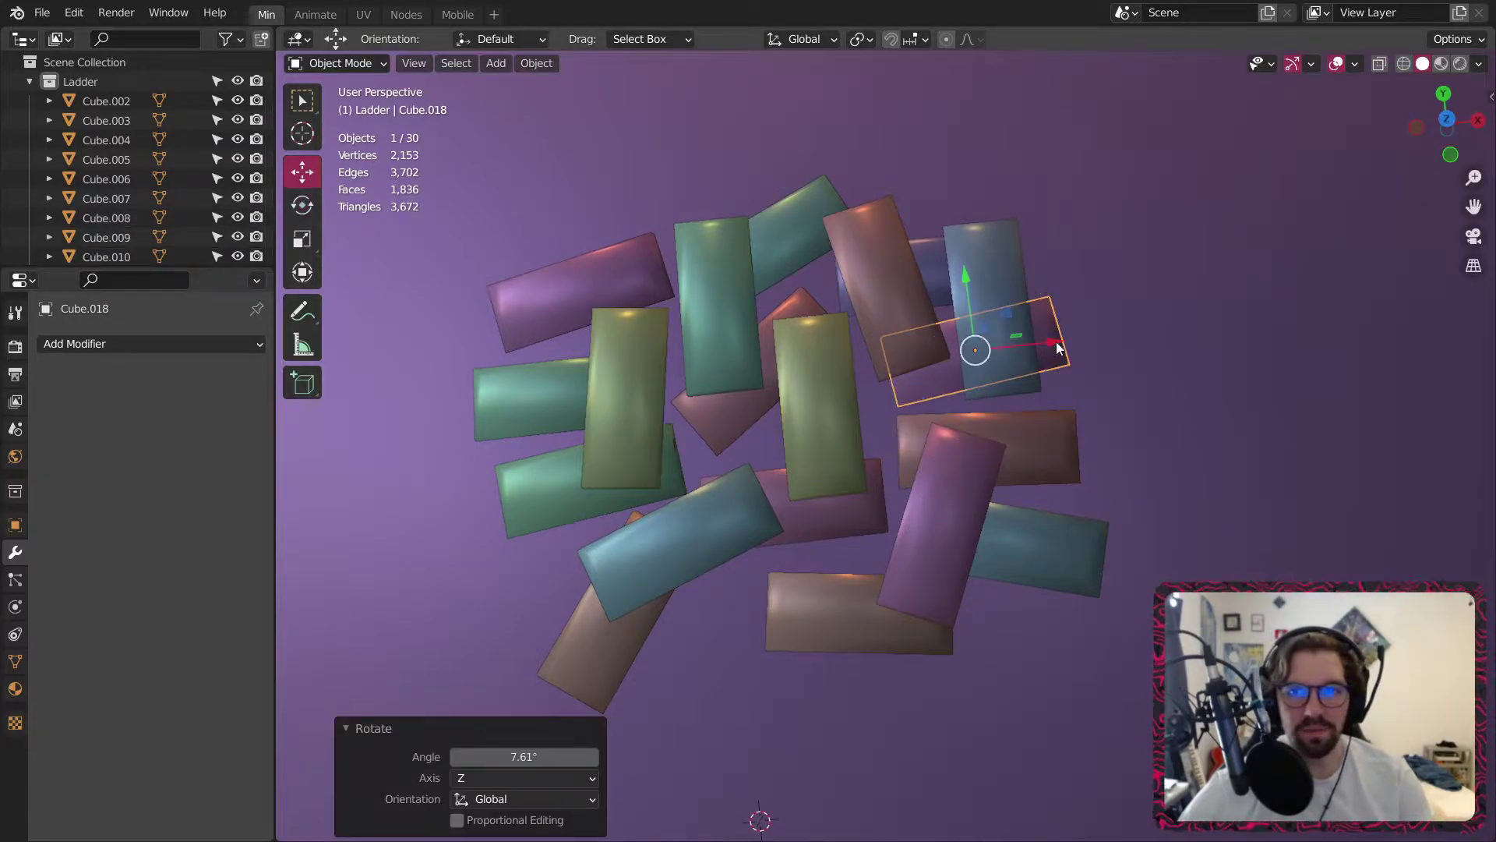
{"action": "left_click_drag", "start_coordinate": [1057, 342], "coordinate": [1035, 359]}
Clear the selection and examine the scattered stack of blocks on the purple platform from afar and close up.
{"action": "scroll", "coordinate": [1035, 366], "scroll_direction": "down", "scroll_amount": 6}
{"action": "middle_click_drag", "start_coordinate": [1035, 390], "coordinate": [981, 366]}
{"action": "scroll", "coordinate": [1016, 325], "scroll_direction": "down", "scroll_amount": 5}
{"action": "scroll", "coordinate": [1026, 371], "scroll_direction": "down", "scroll_amount": 6}
{"action": "left_click", "coordinate": [1426, 279]}
{"action": "scroll", "coordinate": [1045, 370], "scroll_direction": "up", "scroll_amount": 5}
{"action": "scroll", "coordinate": [993, 337], "scroll_direction": "down", "scroll_amount": 3}
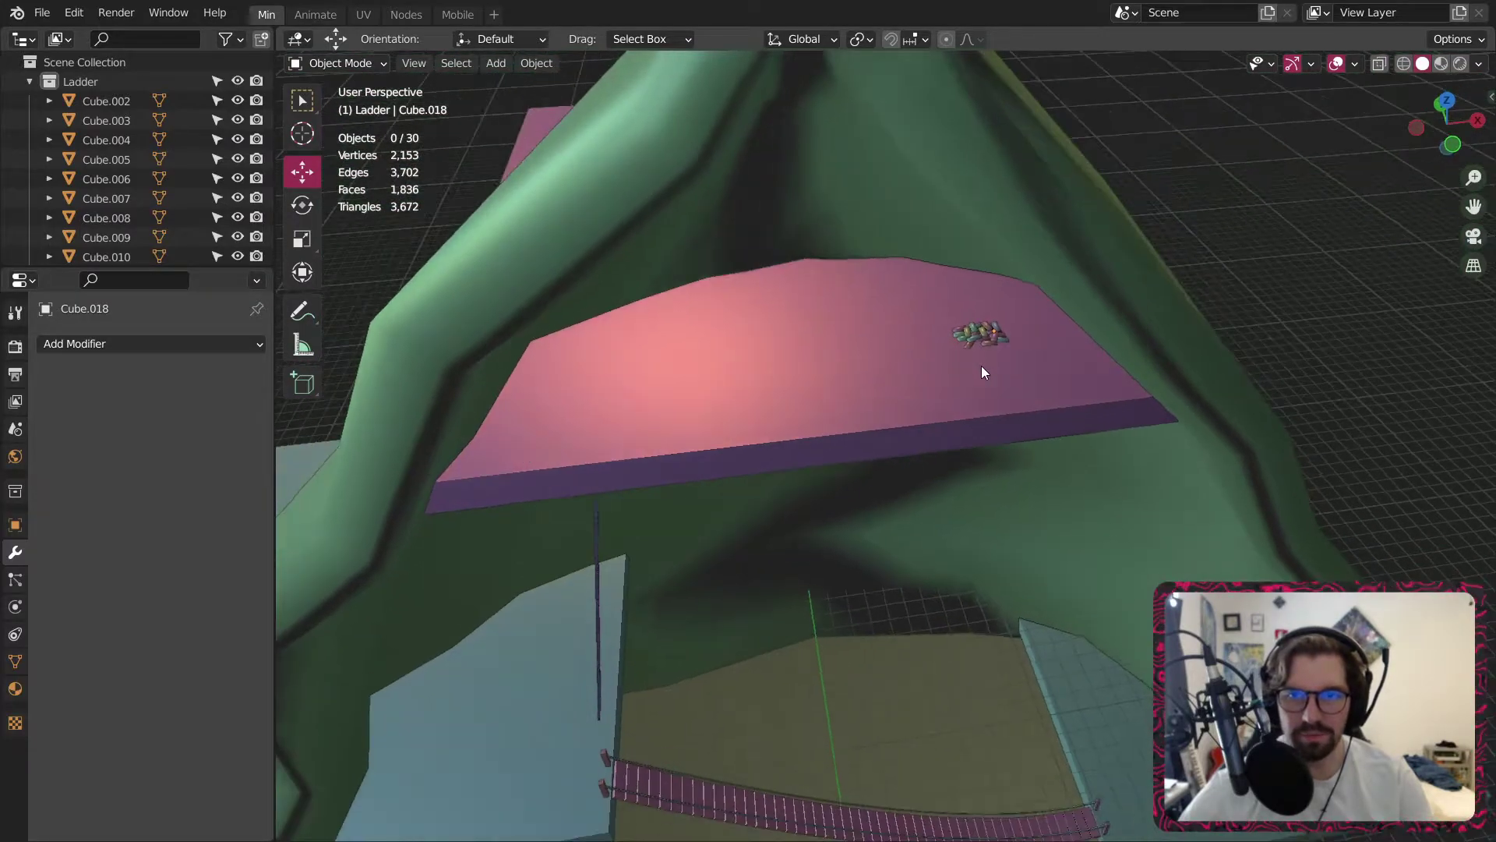
{"action": "scroll", "coordinate": [982, 373], "scroll_direction": "up", "scroll_amount": 6}
Select all the Cube blocks of the stack, from Cube.002 to Cube.021, and join them into a single object.
{"action": "scroll", "coordinate": [125, 107], "scroll_direction": "down", "scroll_amount": 5}
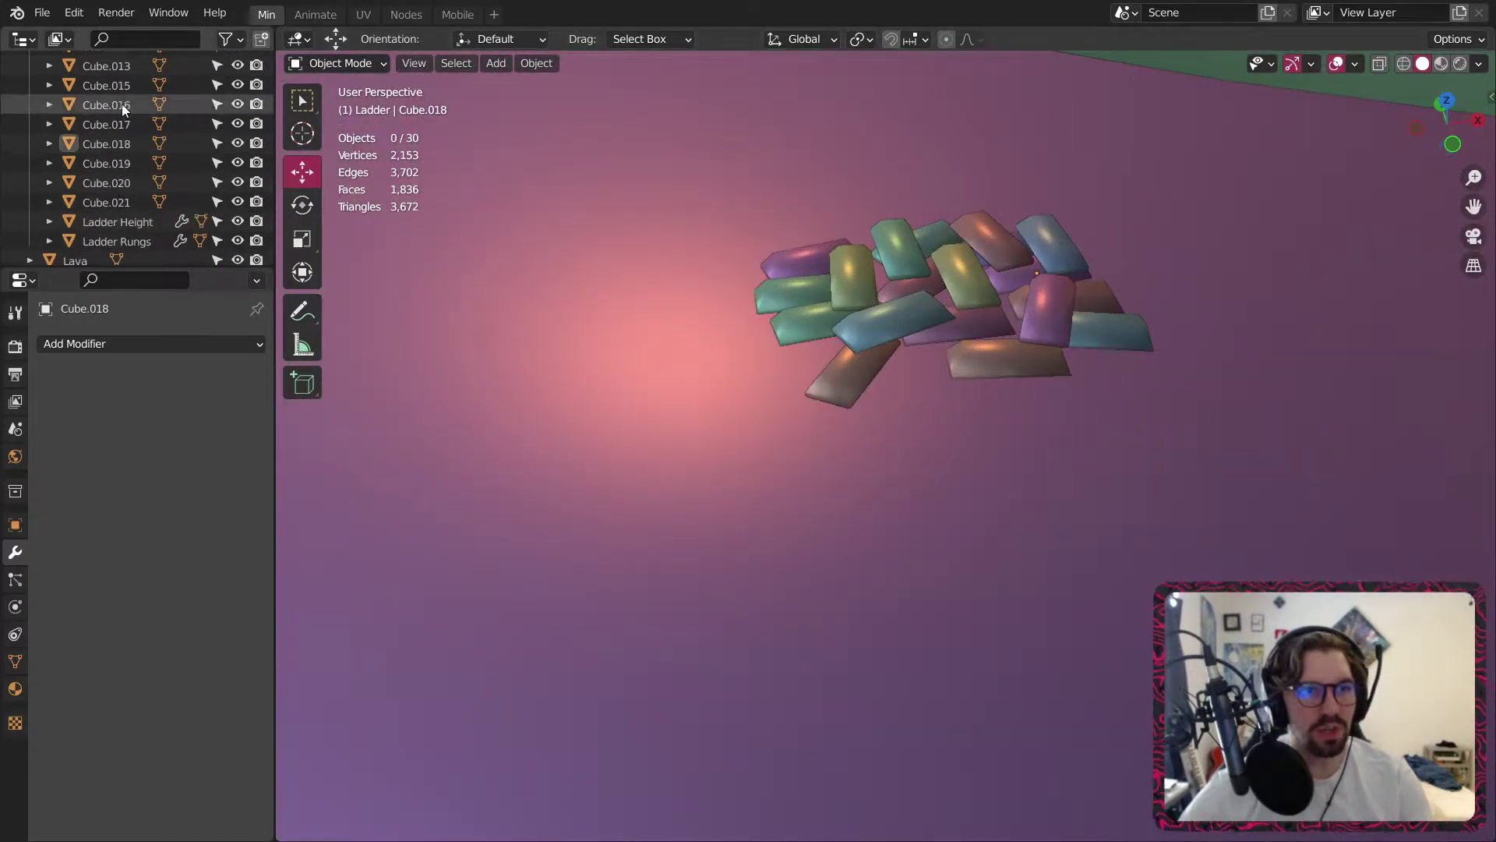
{"action": "scroll", "coordinate": [124, 109], "scroll_direction": "down", "scroll_amount": 2}
{"action": "left_click", "coordinate": [132, 140]}
{"action": "scroll", "coordinate": [137, 148], "scroll_direction": "up", "scroll_amount": 10}
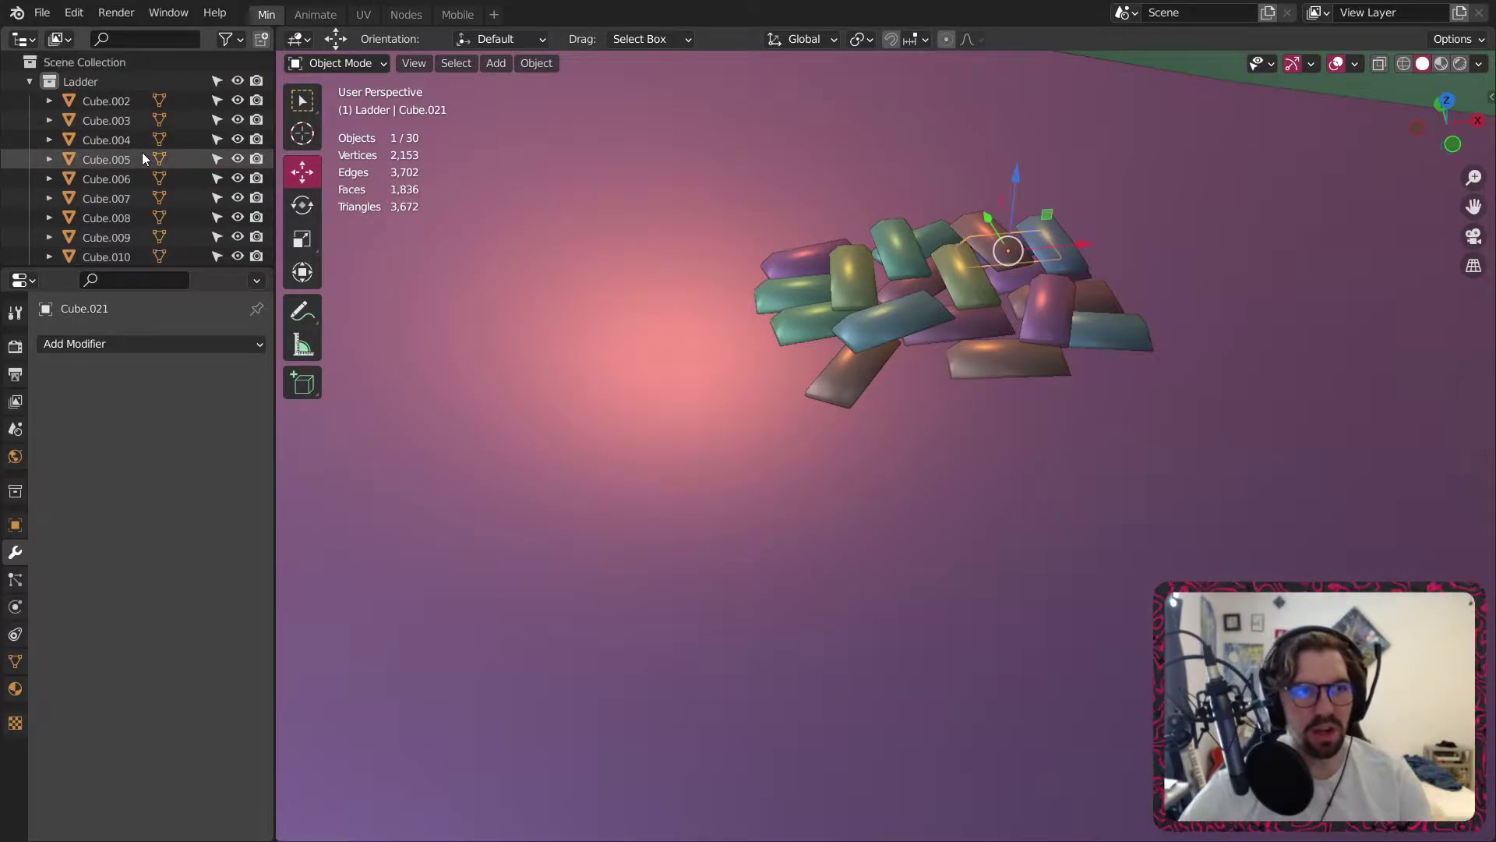
{"action": "left_click", "coordinate": [118, 116], "text": "shift"}
{"action": "scroll", "coordinate": [125, 133], "scroll_direction": "down", "scroll_amount": 5}
{"action": "scroll", "coordinate": [133, 144], "scroll_direction": "up", "scroll_amount": 5}
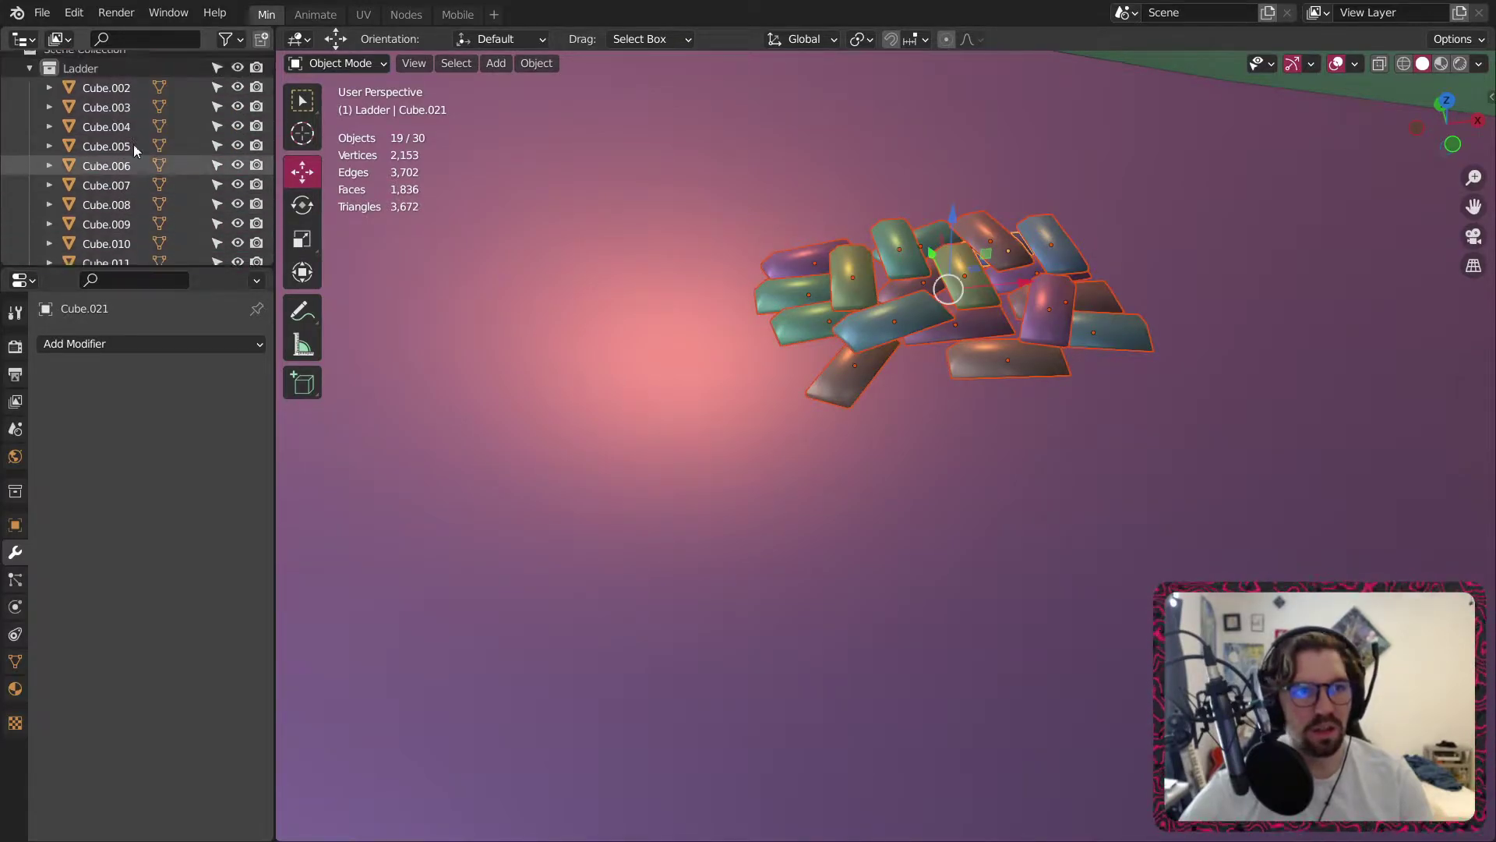
{"action": "right_click", "coordinate": [810, 295]}
{"action": "left_click", "coordinate": [775, 339]}
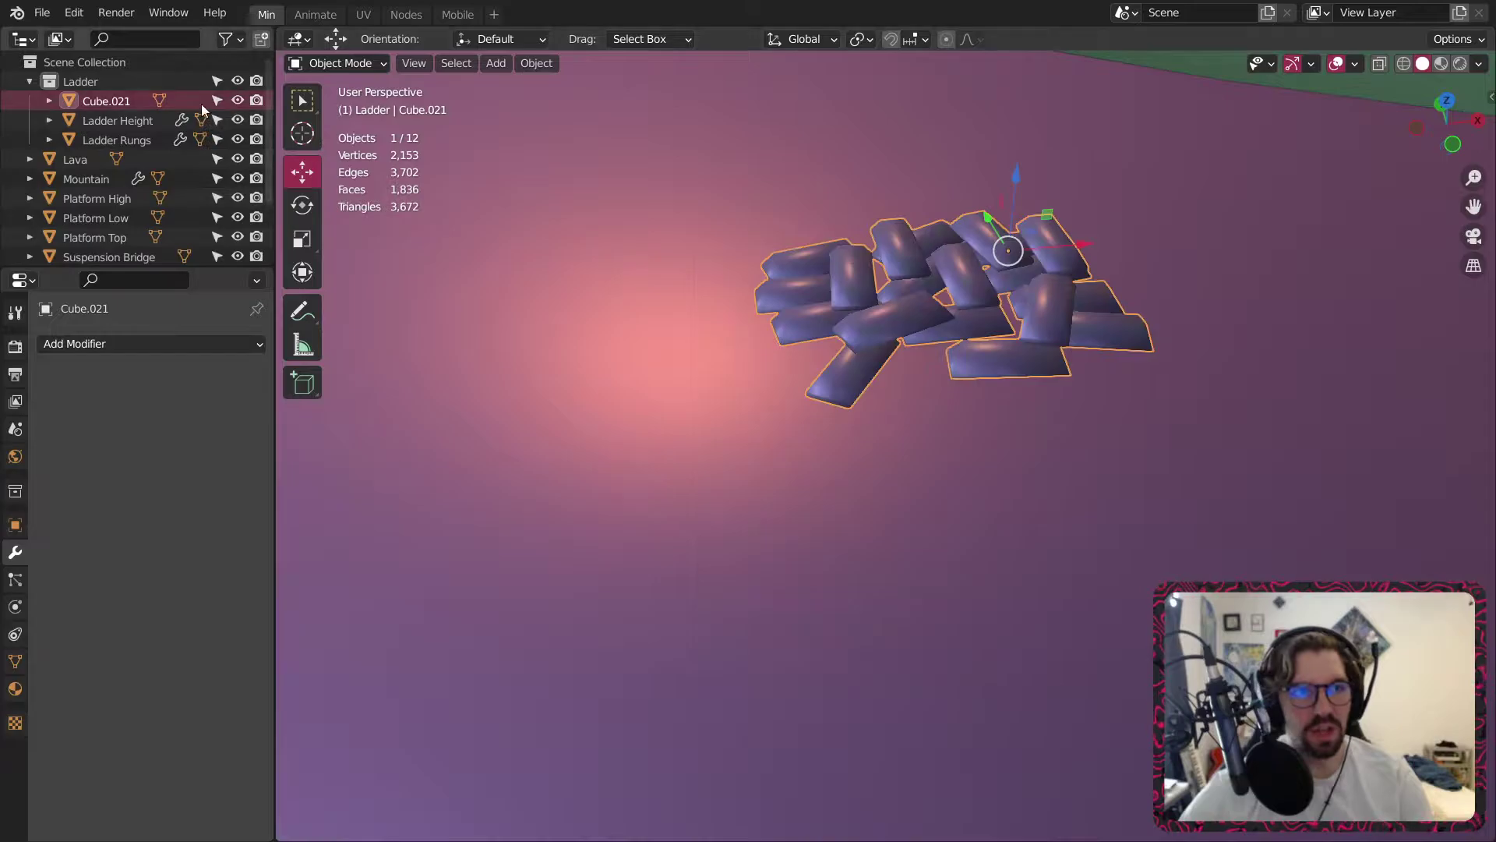
Rename the joined block stack as Pile o Gold.
{"action": "double_click", "coordinate": [124, 100]}
{"action": "type", "text": "Pile"}
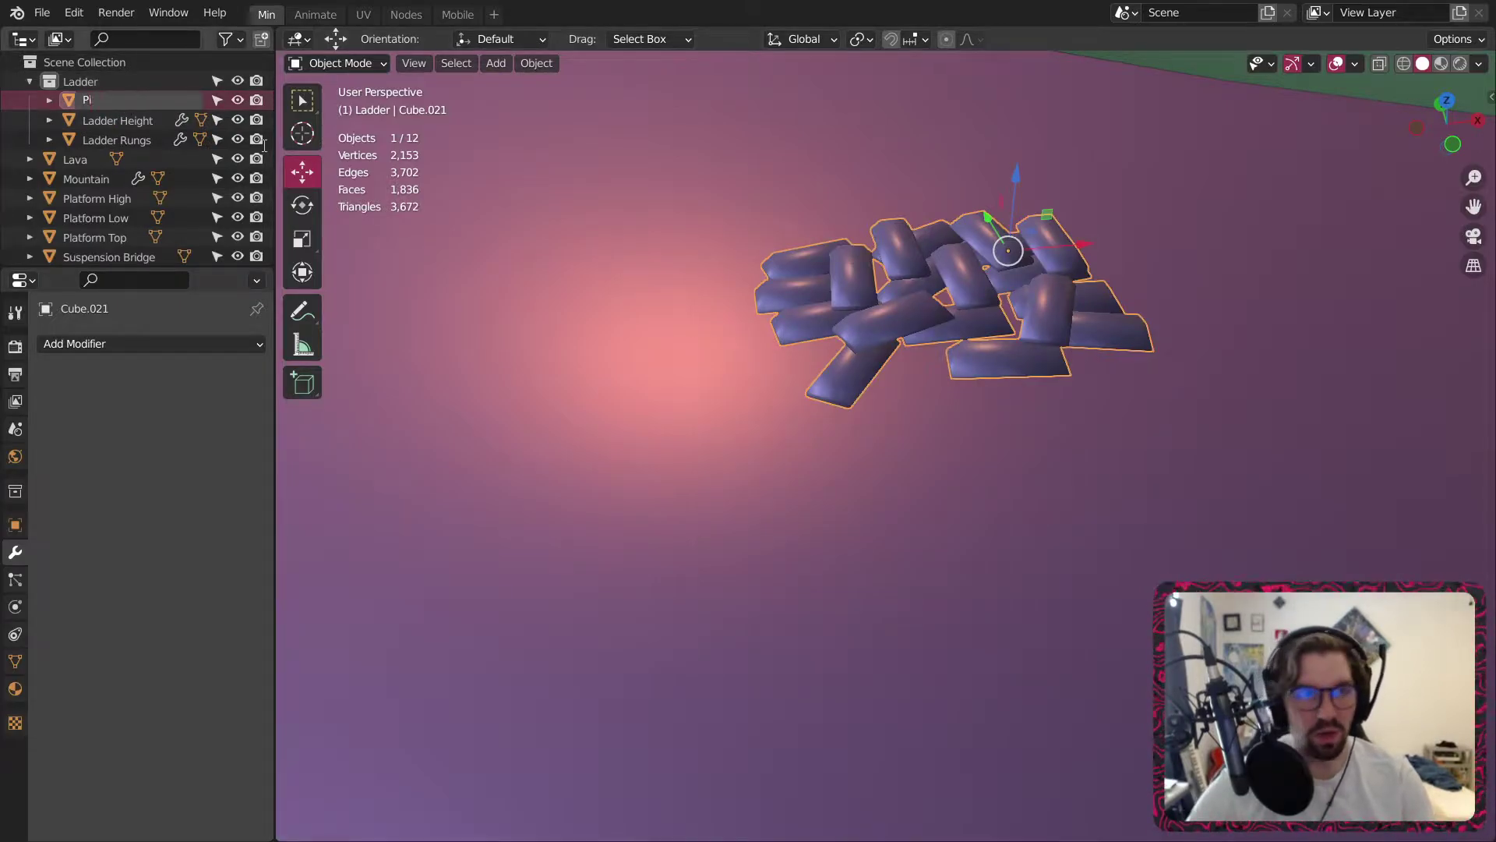
{"action": "key", "text": "Return"}
{"action": "type", "text": "o"}
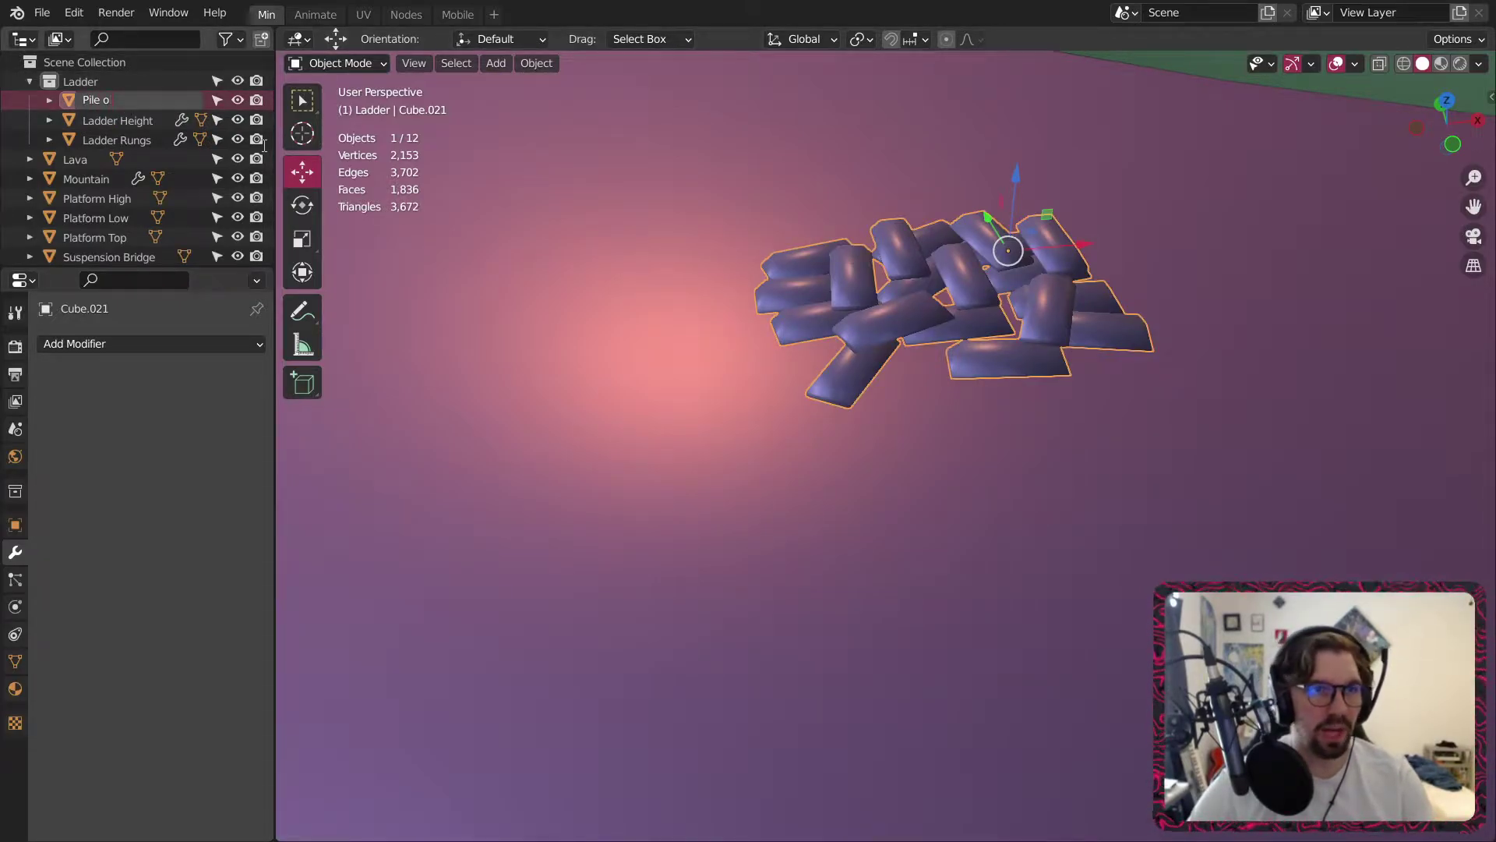
{"action": "type", "text": " Gold"}
{"action": "key", "text": "Return"}
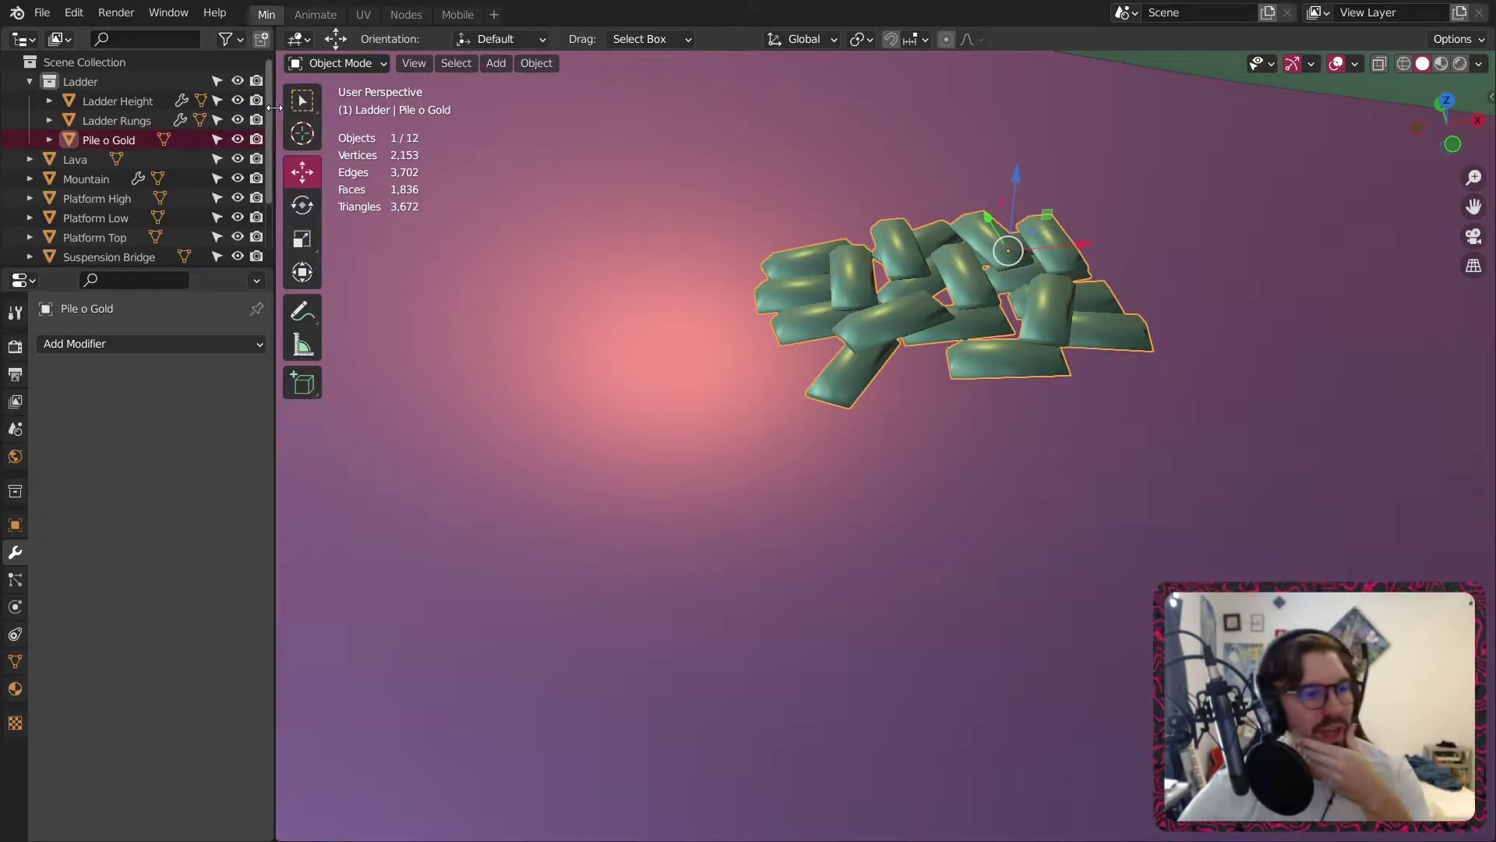
Create a new collection in the scene and name it Top Platform.
{"action": "scroll", "coordinate": [138, 234], "scroll_direction": "down", "scroll_amount": 3}
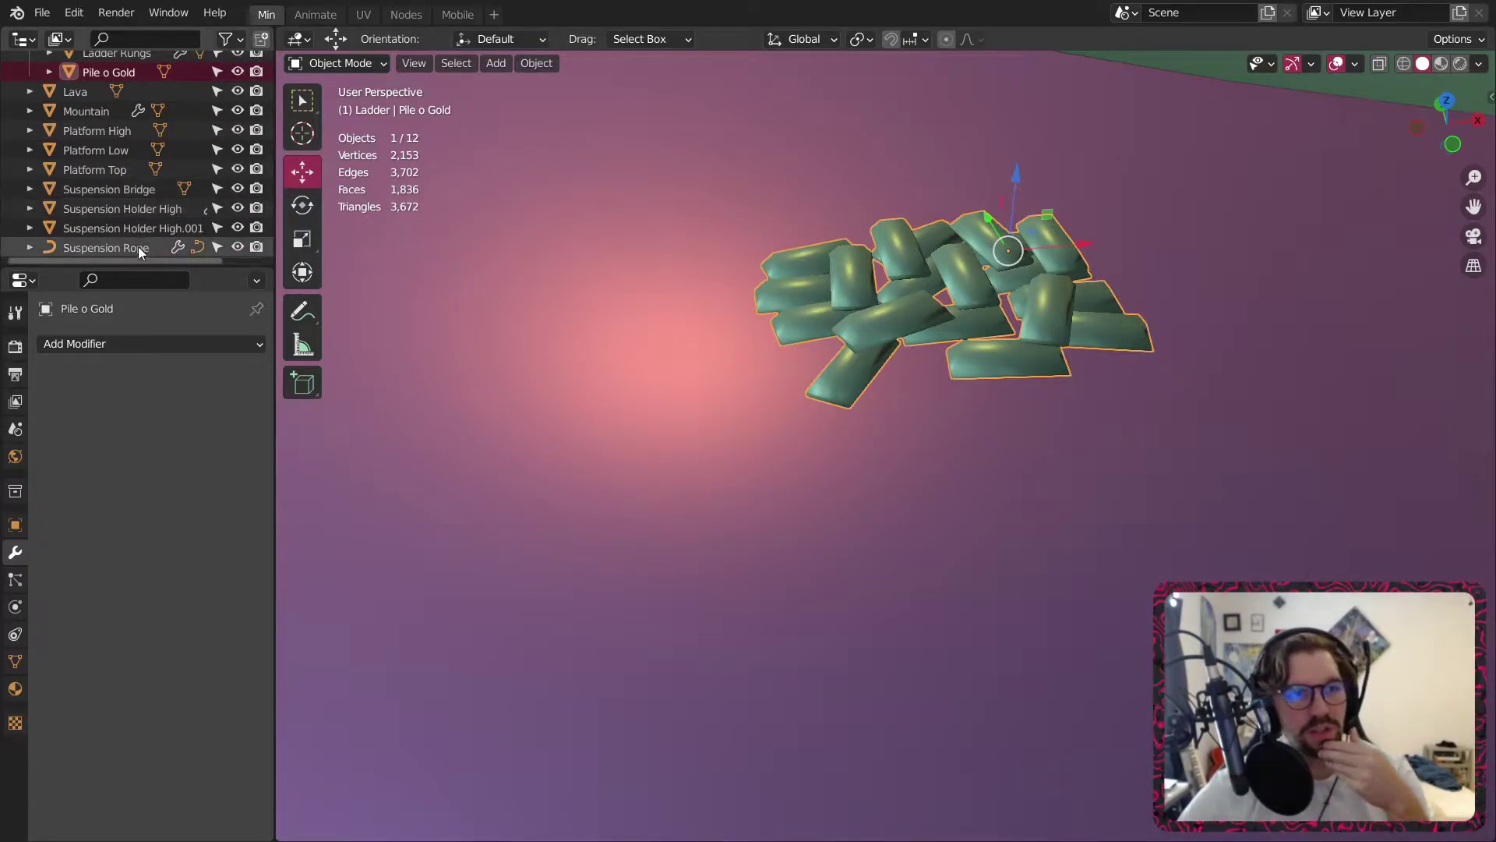
{"action": "right_click", "coordinate": [140, 246]}
{"action": "left_click", "coordinate": [142, 242]}
{"action": "scroll", "coordinate": [133, 160], "scroll_direction": "up", "scroll_amount": 3}
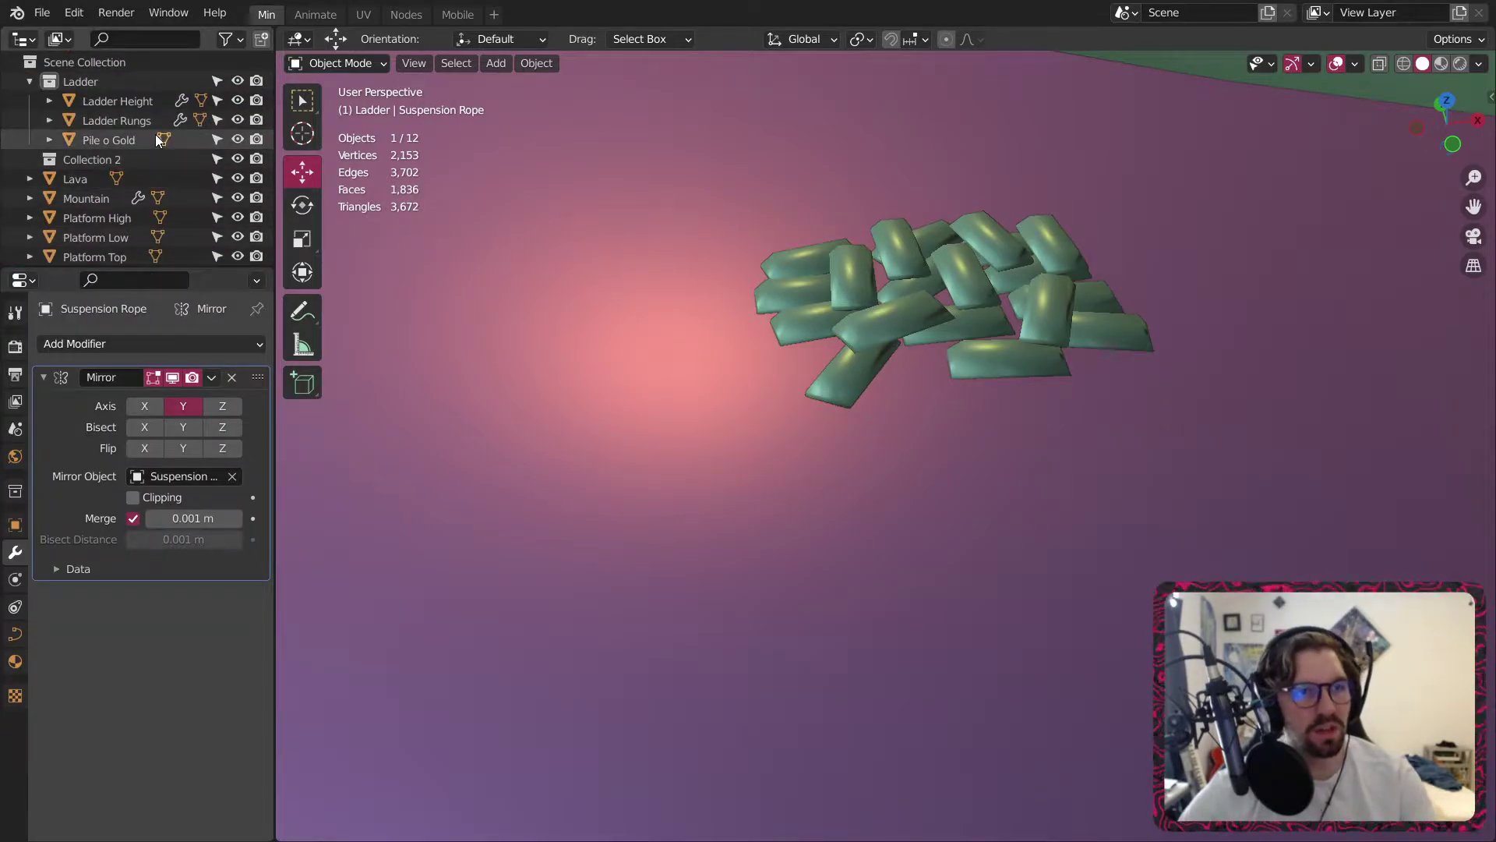
{"action": "double_click", "coordinate": [100, 158]}
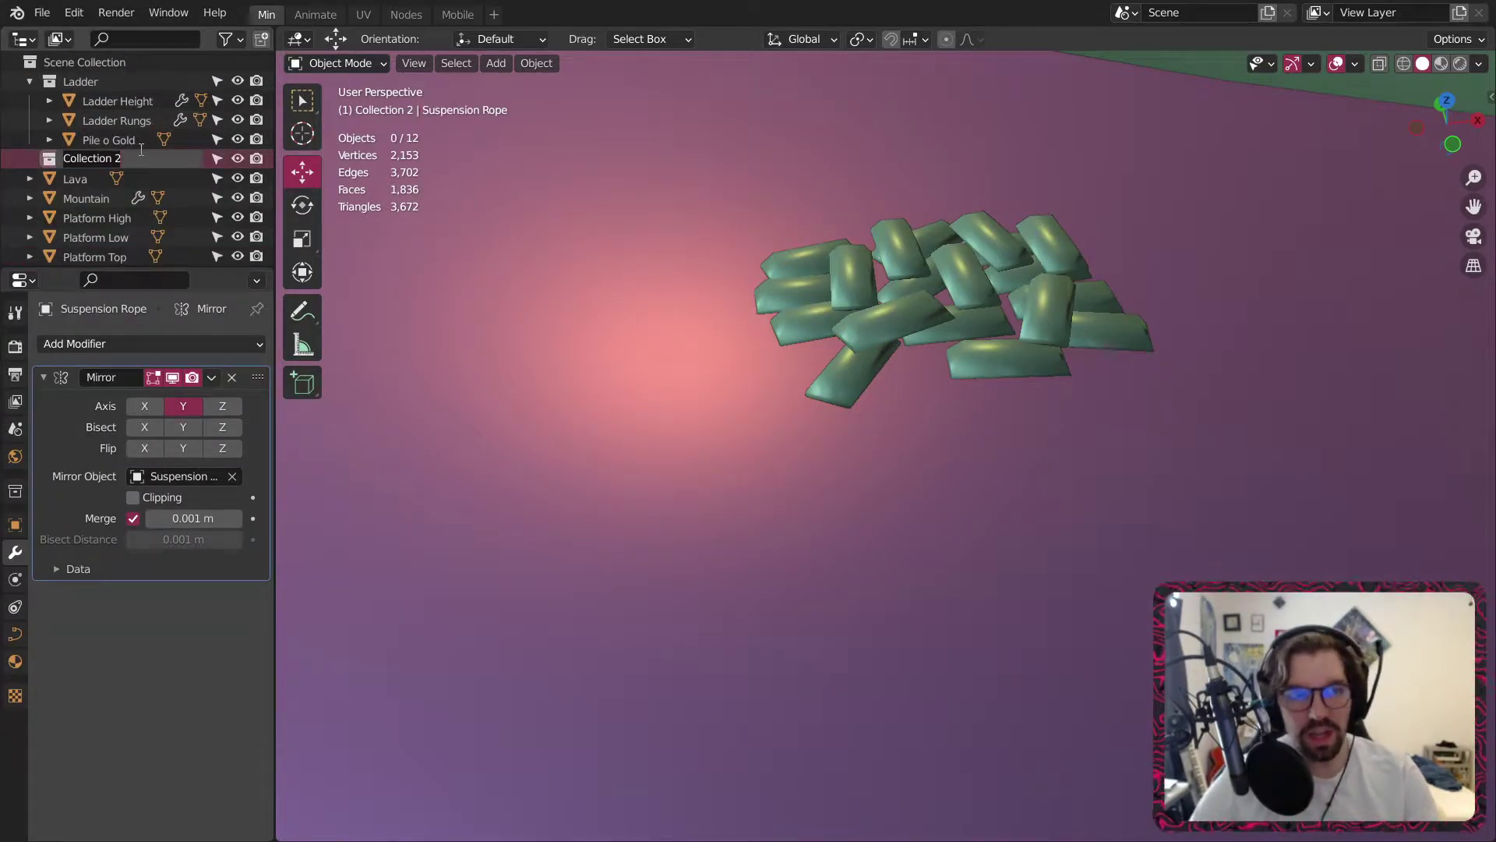
{"action": "type", "text": "Top Platform"}
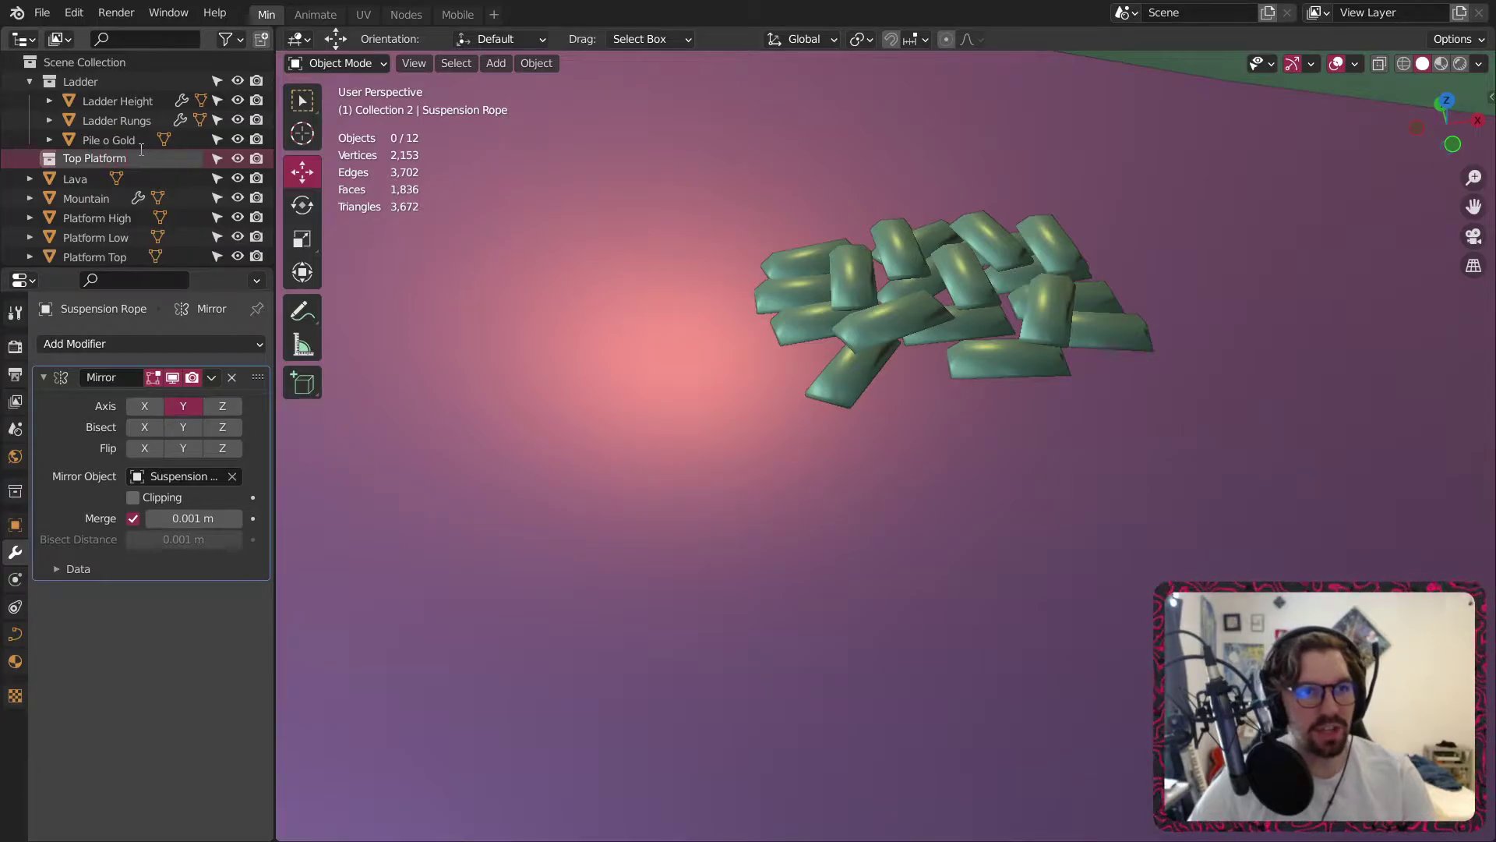
{"action": "key", "text": "Return"}
Move the Platform Top and Pile o Gold objects into the Top Platform collection.
{"action": "scroll", "coordinate": [95, 233], "scroll_direction": "down", "scroll_amount": 1}
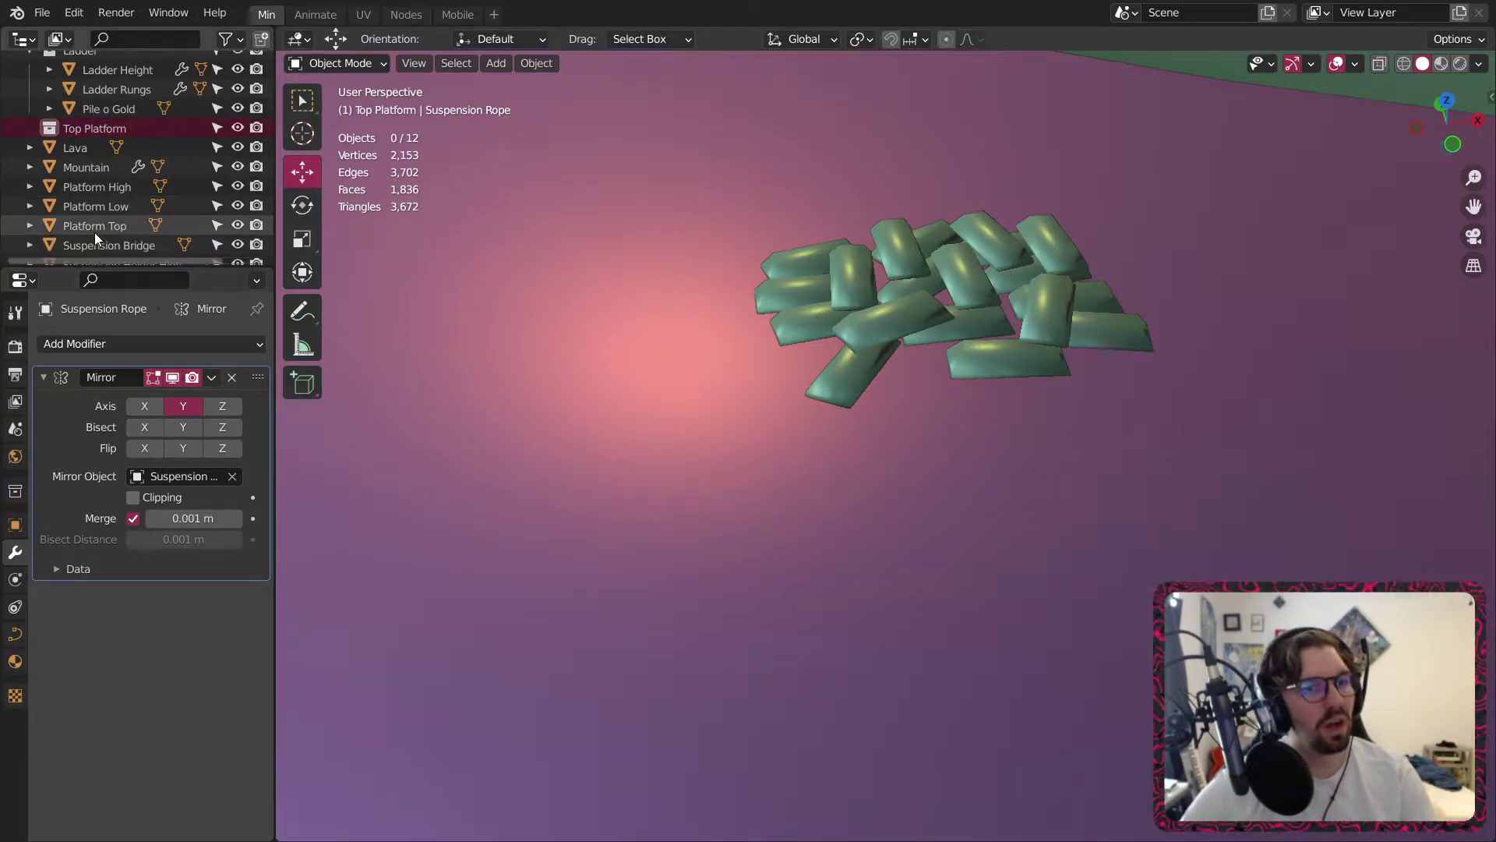
{"action": "left_click_drag", "start_coordinate": [95, 231], "coordinate": [97, 161]}
{"action": "scroll", "coordinate": [147, 161], "scroll_direction": "up", "scroll_amount": 1}
Rename the Ladder collection as Mid Platform.
{"action": "double_click", "coordinate": [86, 80]}
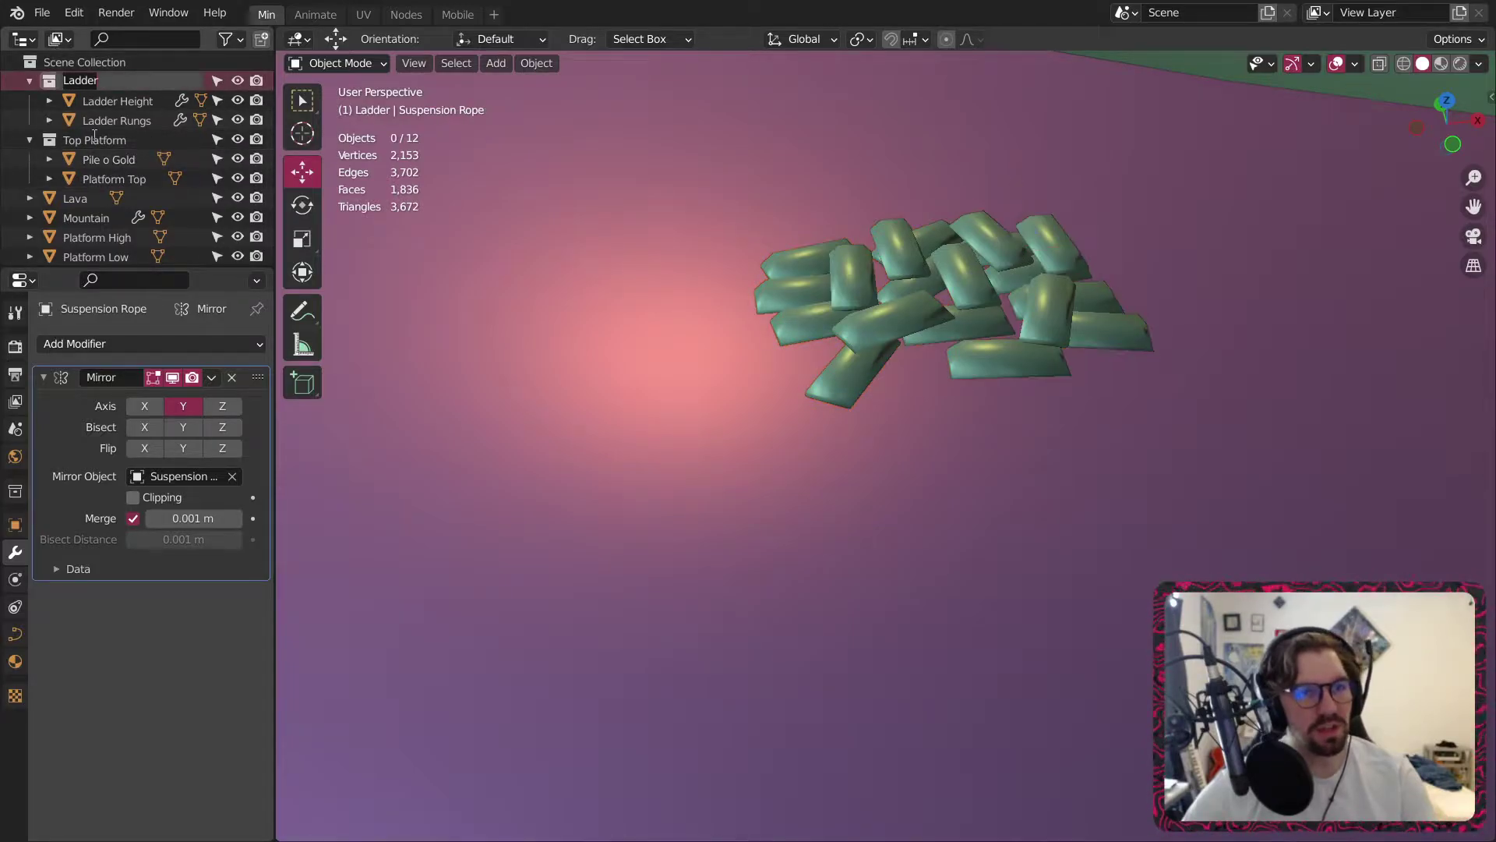
{"action": "type", "text": "Mid Platform"}
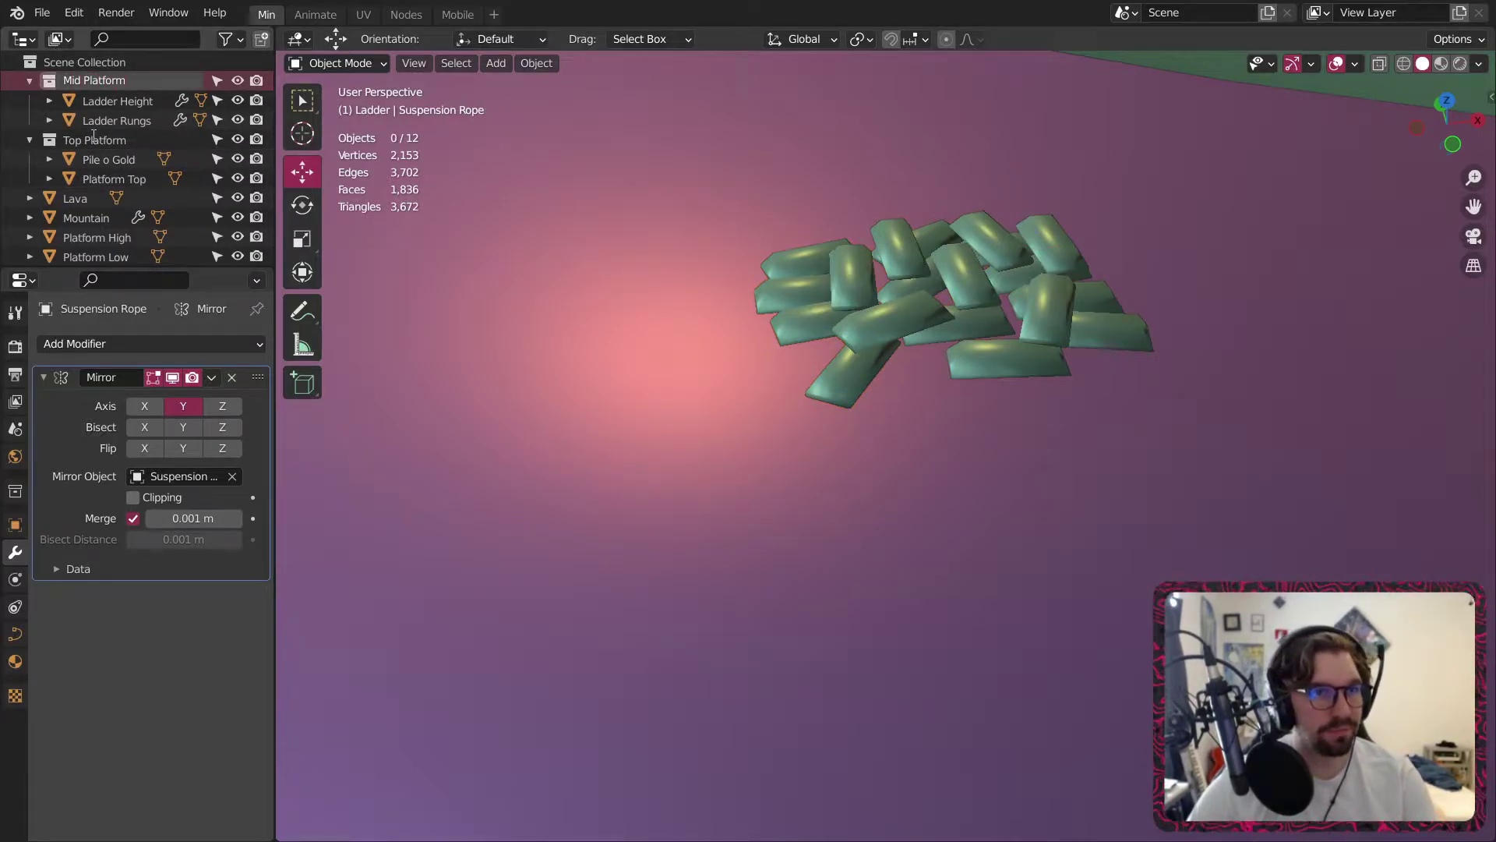
{"action": "key", "text": "Return"}
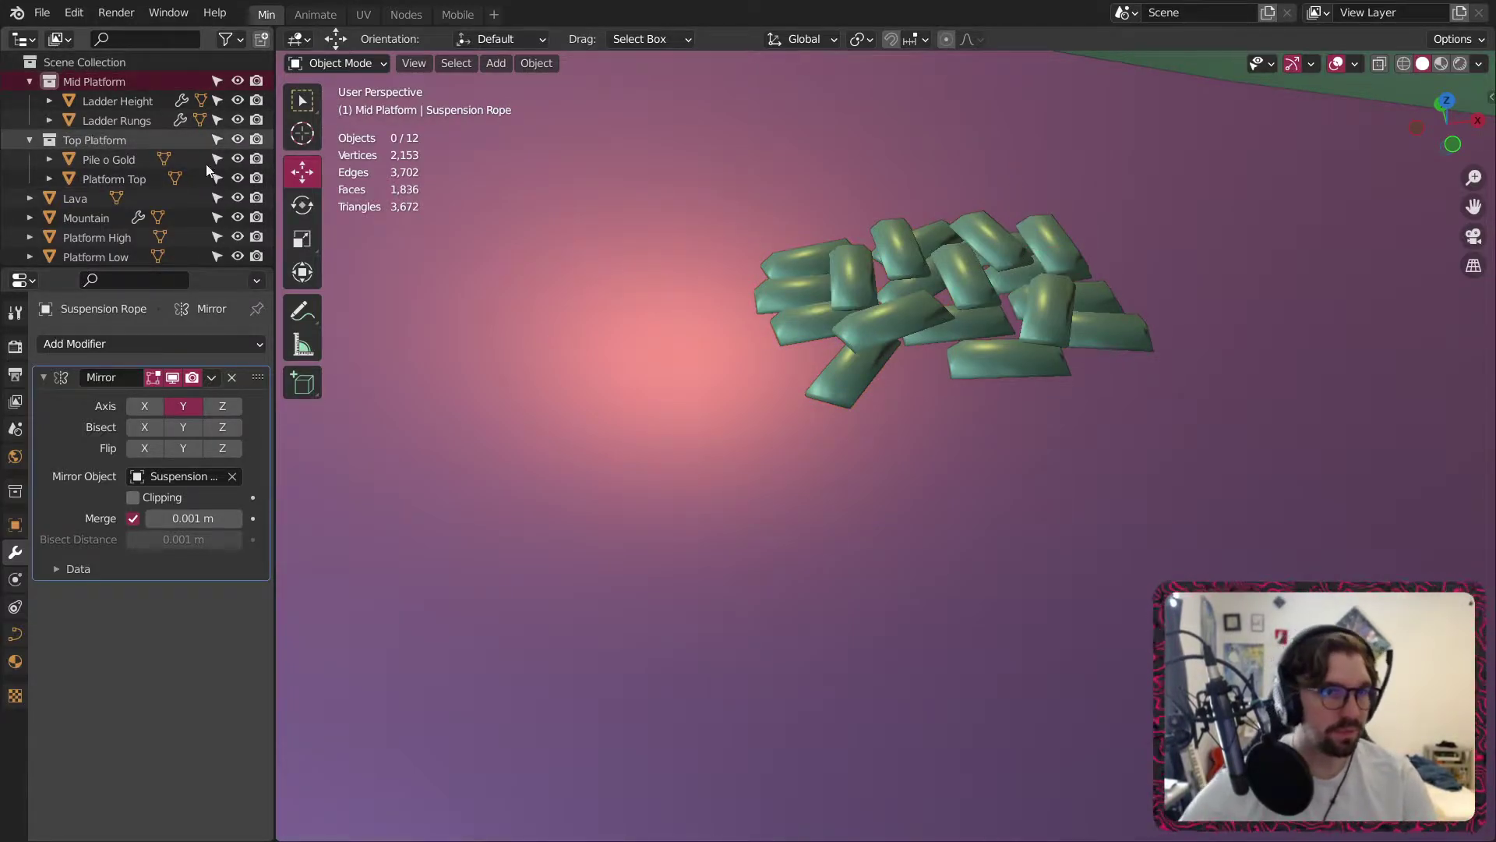
Rename the Platform High object as Platform Mid and move it into the Mid Platform collection.
{"action": "left_click", "coordinate": [112, 240]}
{"action": "scroll", "coordinate": [171, 257], "scroll_direction": "down", "scroll_amount": 2}
{"action": "type", "text": "Platf"}
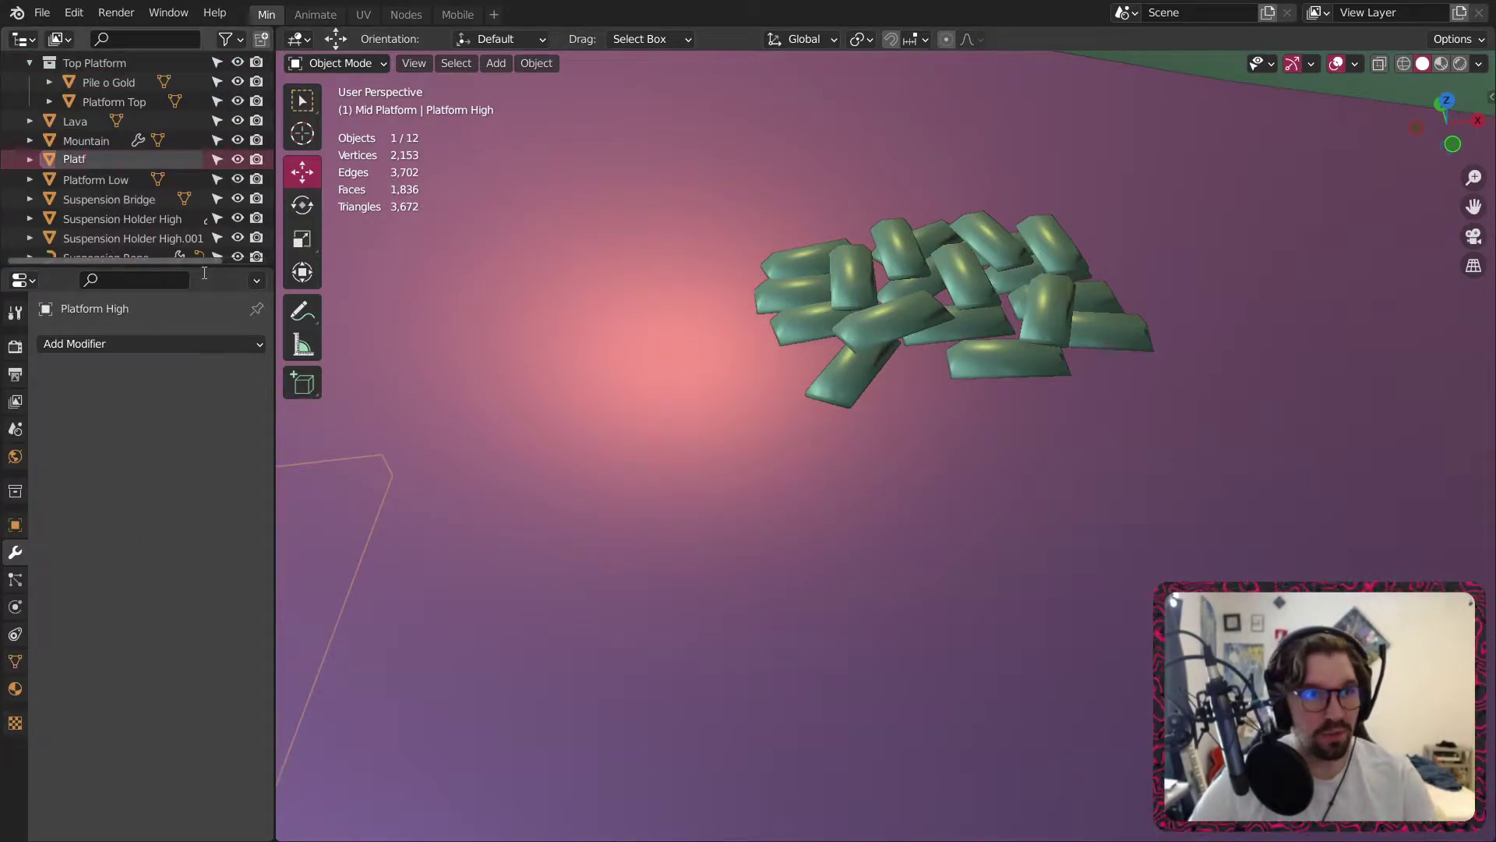
{"action": "type", "text": "orm Mid"}
{"action": "key", "text": "Return"}
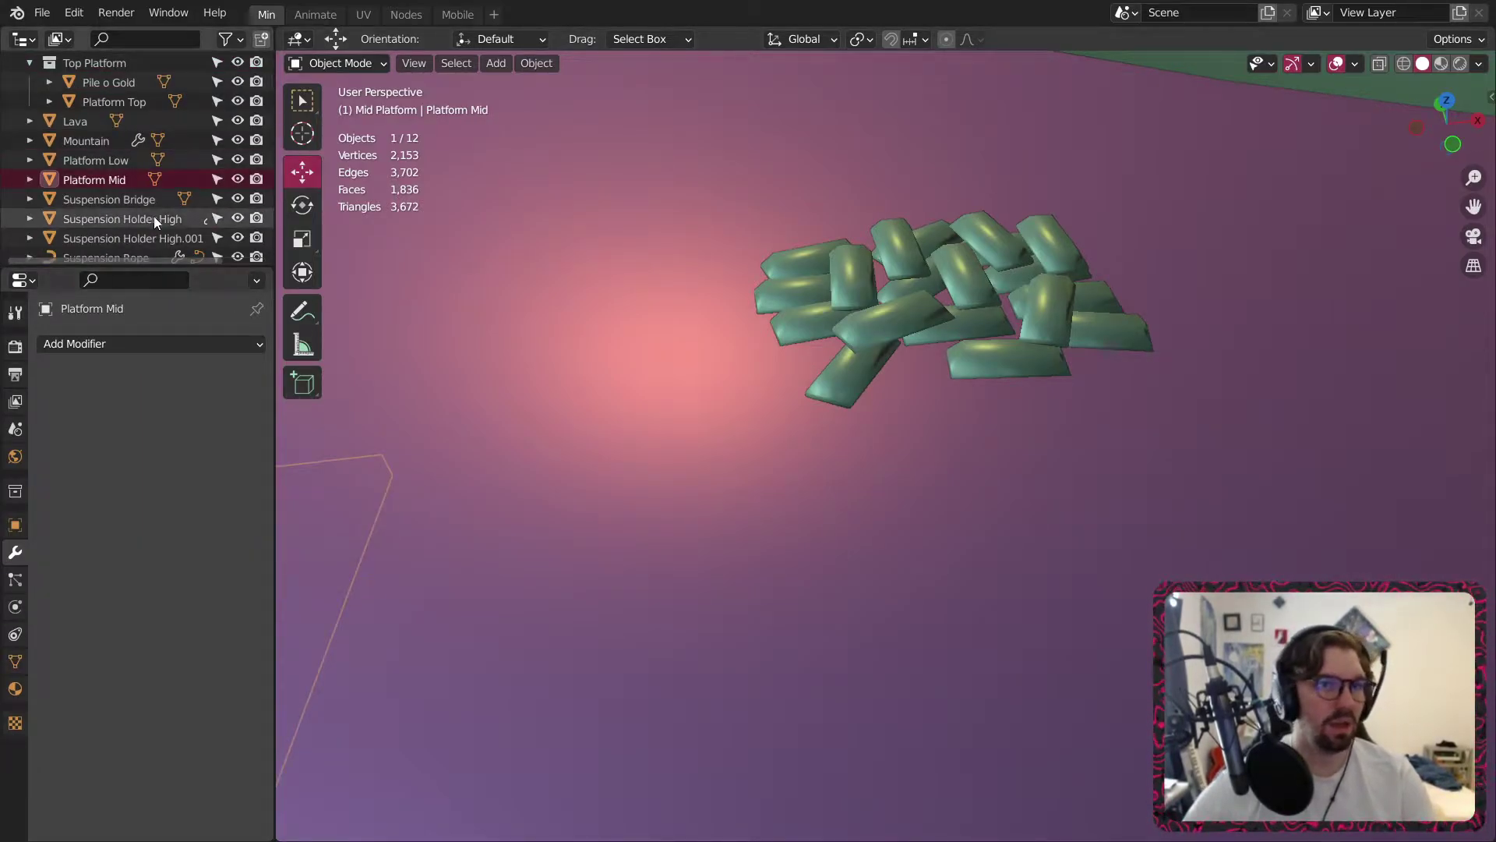
{"action": "scroll", "coordinate": [153, 218], "scroll_direction": "up", "scroll_amount": 2}
{"action": "left_click_drag", "start_coordinate": [96, 224], "coordinate": [98, 67]}
Create a Low Platform collection and move the Platform Low and Lava objects into it.
{"action": "scroll", "coordinate": [170, 133], "scroll_direction": "down", "scroll_amount": 2}
{"action": "scroll", "coordinate": [156, 214], "scroll_direction": "up", "scroll_amount": 1}
{"action": "right_click", "coordinate": [122, 196]}
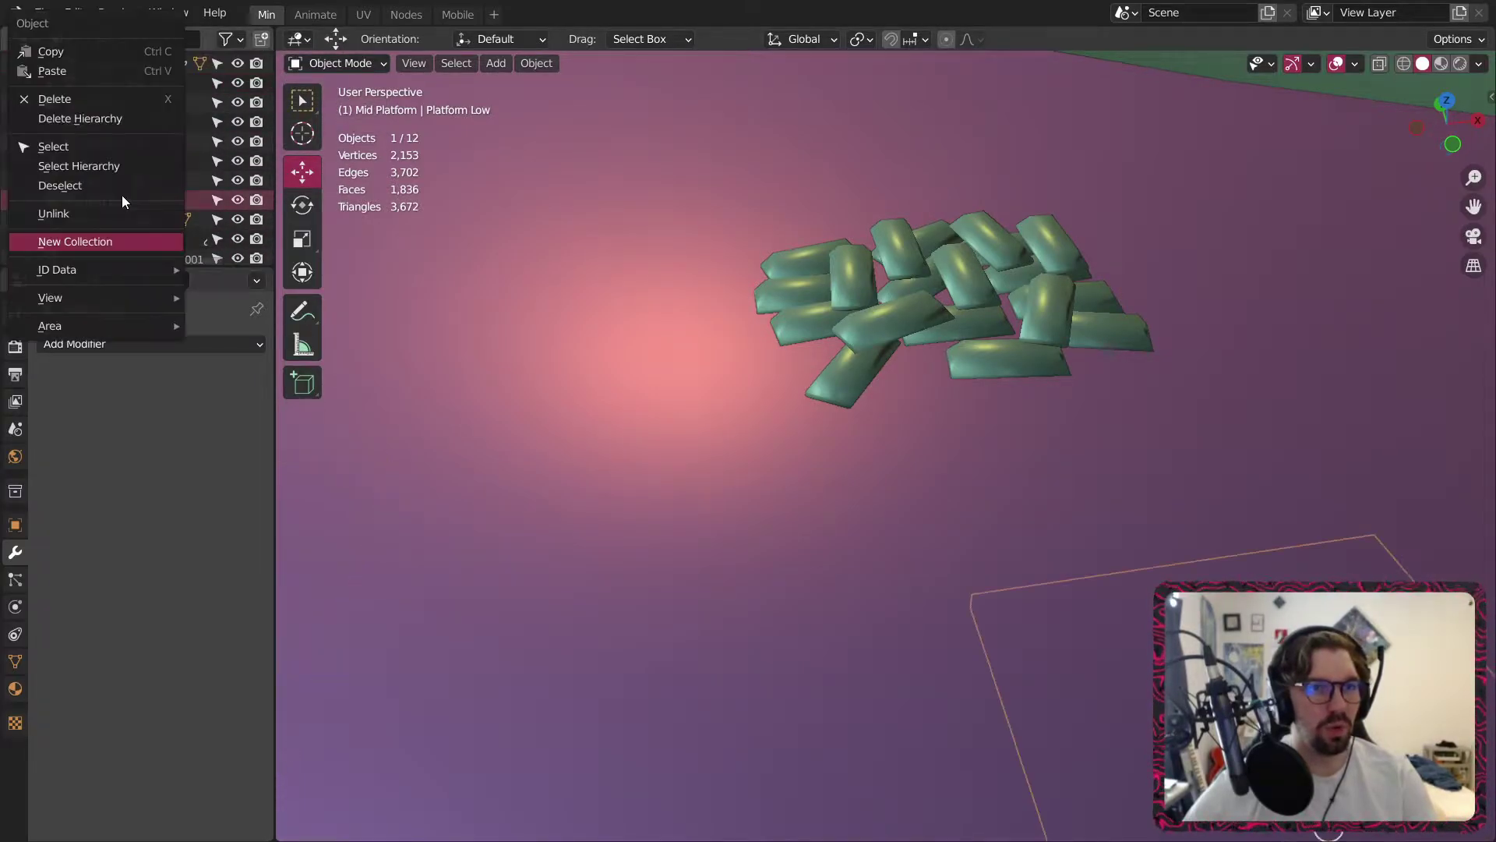
{"action": "left_click", "coordinate": [130, 241]}
{"action": "double_click", "coordinate": [95, 160]}
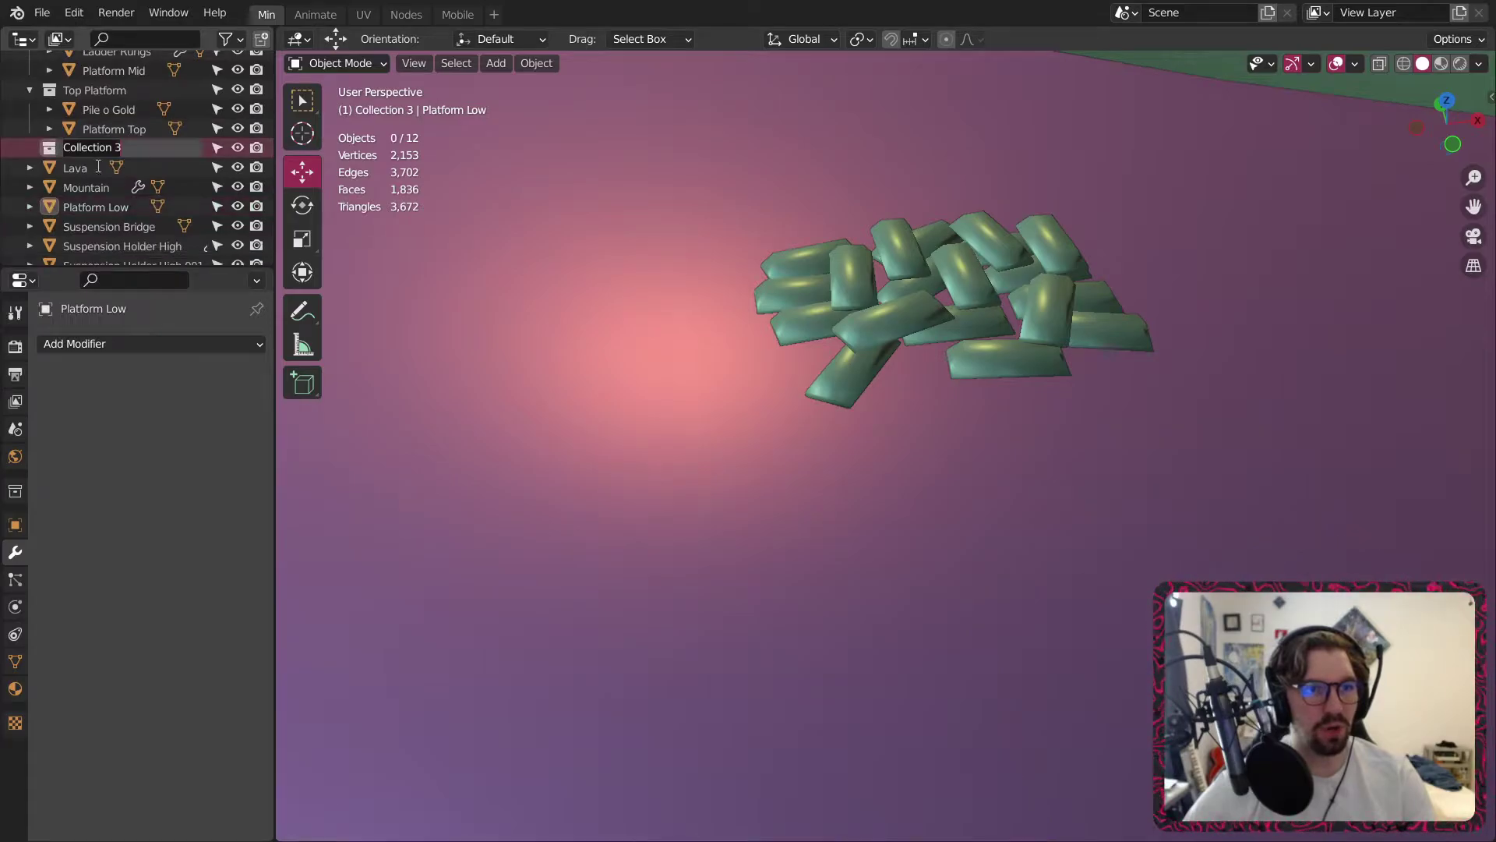
{"action": "type", "text": "Low Pla"}
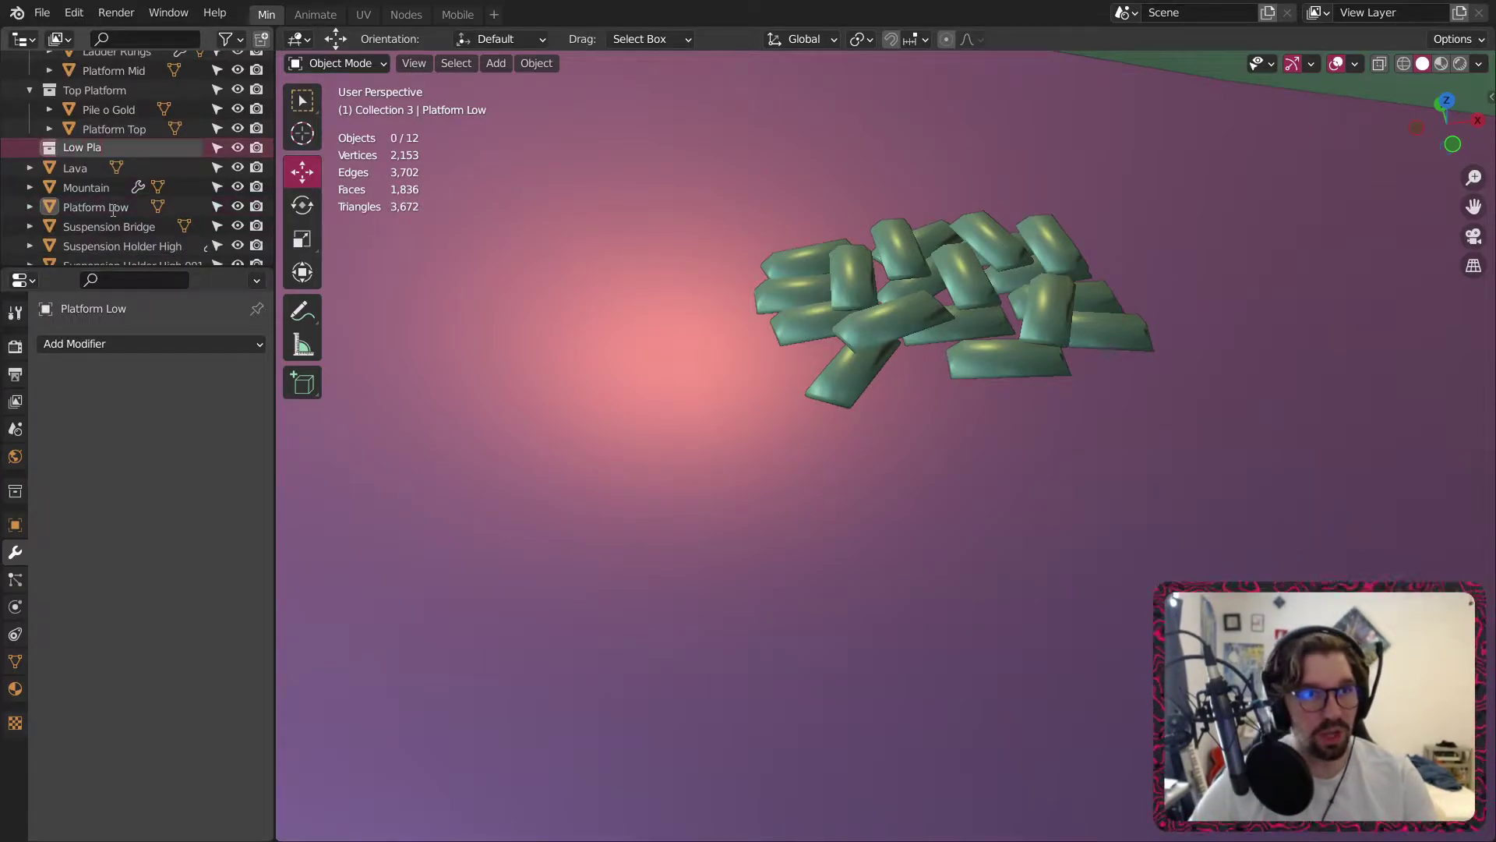
{"action": "type", "text": "tform"}
{"action": "key", "text": "Return"}
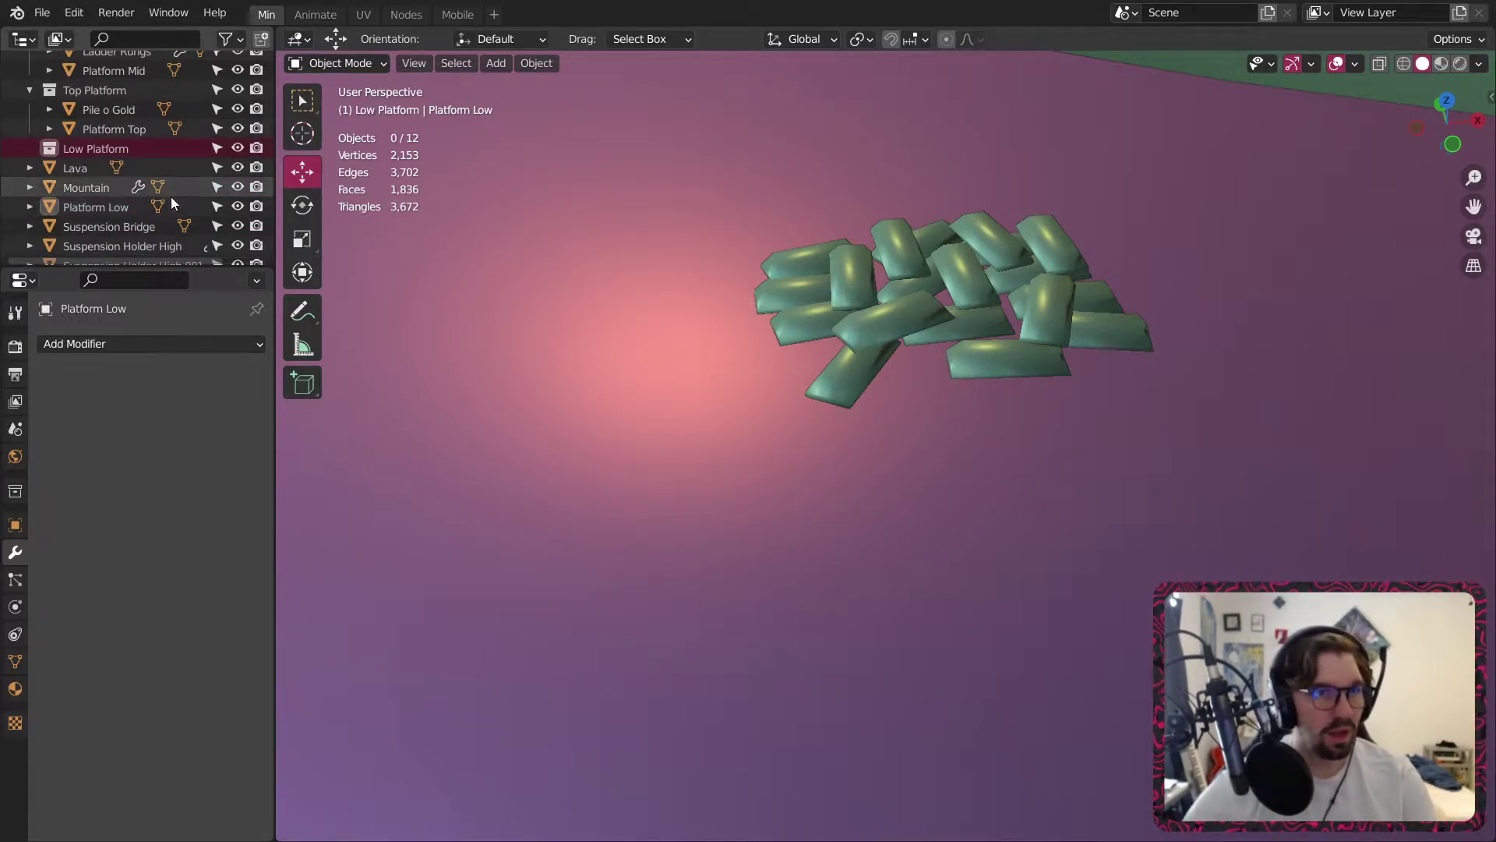
{"action": "scroll", "coordinate": [142, 240], "scroll_direction": "down", "scroll_amount": 1}
{"action": "left_click_drag", "start_coordinate": [89, 177], "coordinate": [114, 131]}
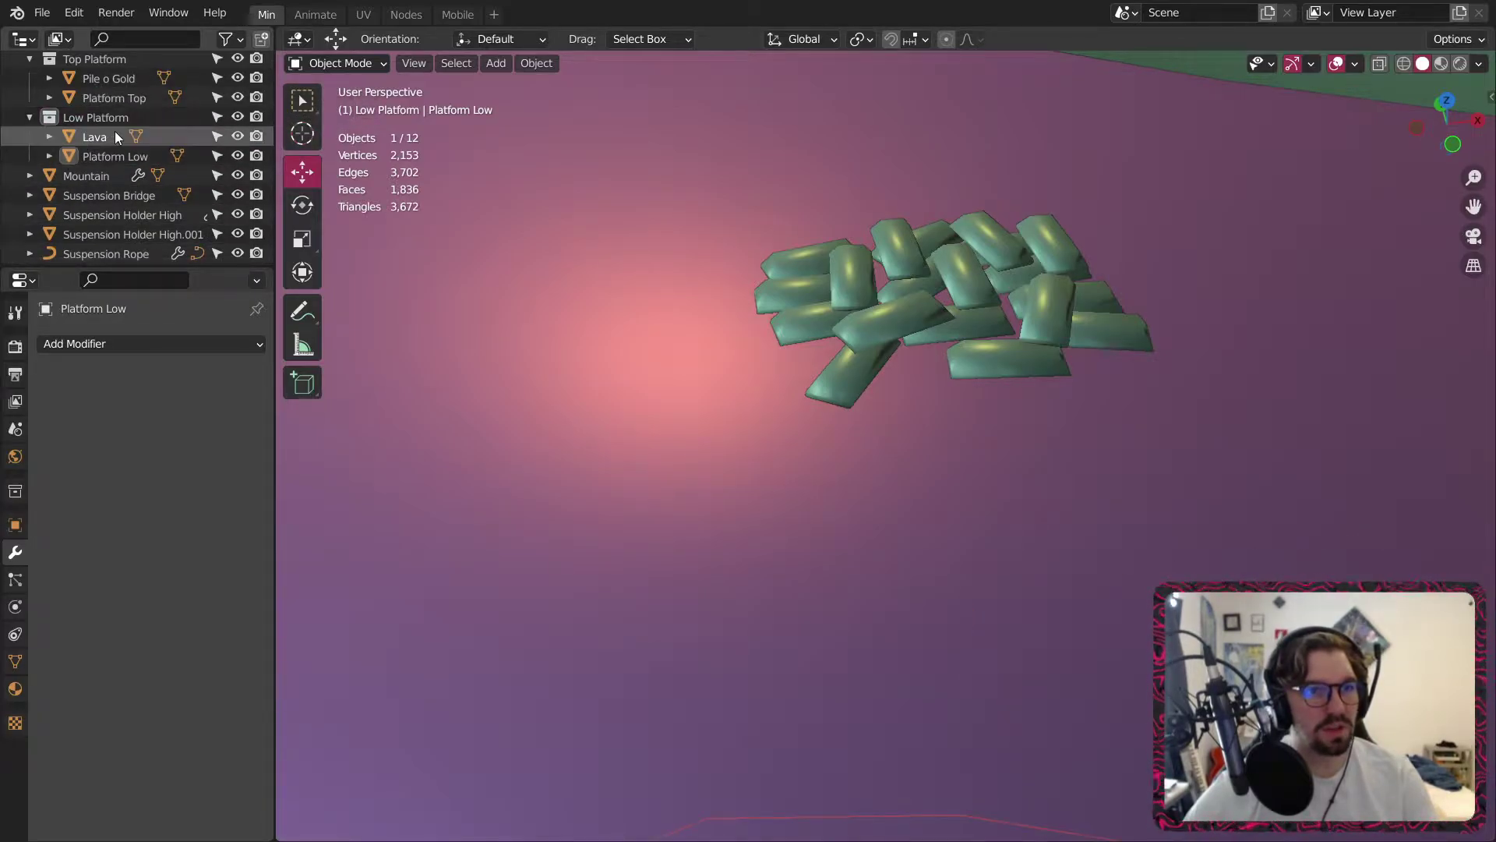
Check which bridge posts the suspension holder objects are, clear the selection and examine the whole mountain scene from several angles.
{"action": "scroll", "coordinate": [100, 211], "scroll_direction": "down", "scroll_amount": 1}
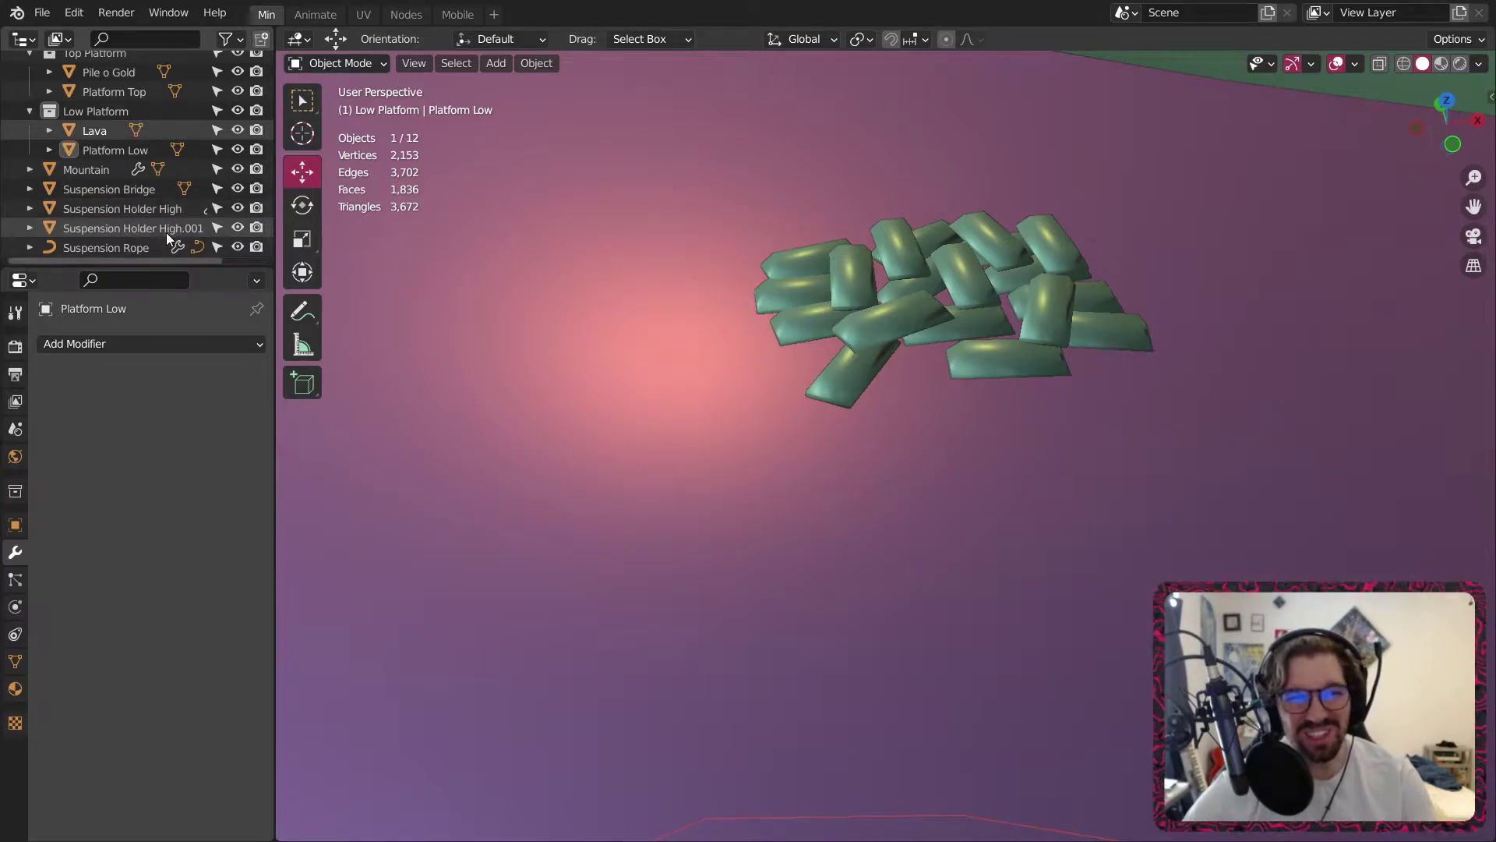
{"action": "scroll", "coordinate": [1055, 540], "scroll_direction": "down", "scroll_amount": 10}
{"action": "middle_click_drag", "start_coordinate": [971, 561], "coordinate": [905, 597]}
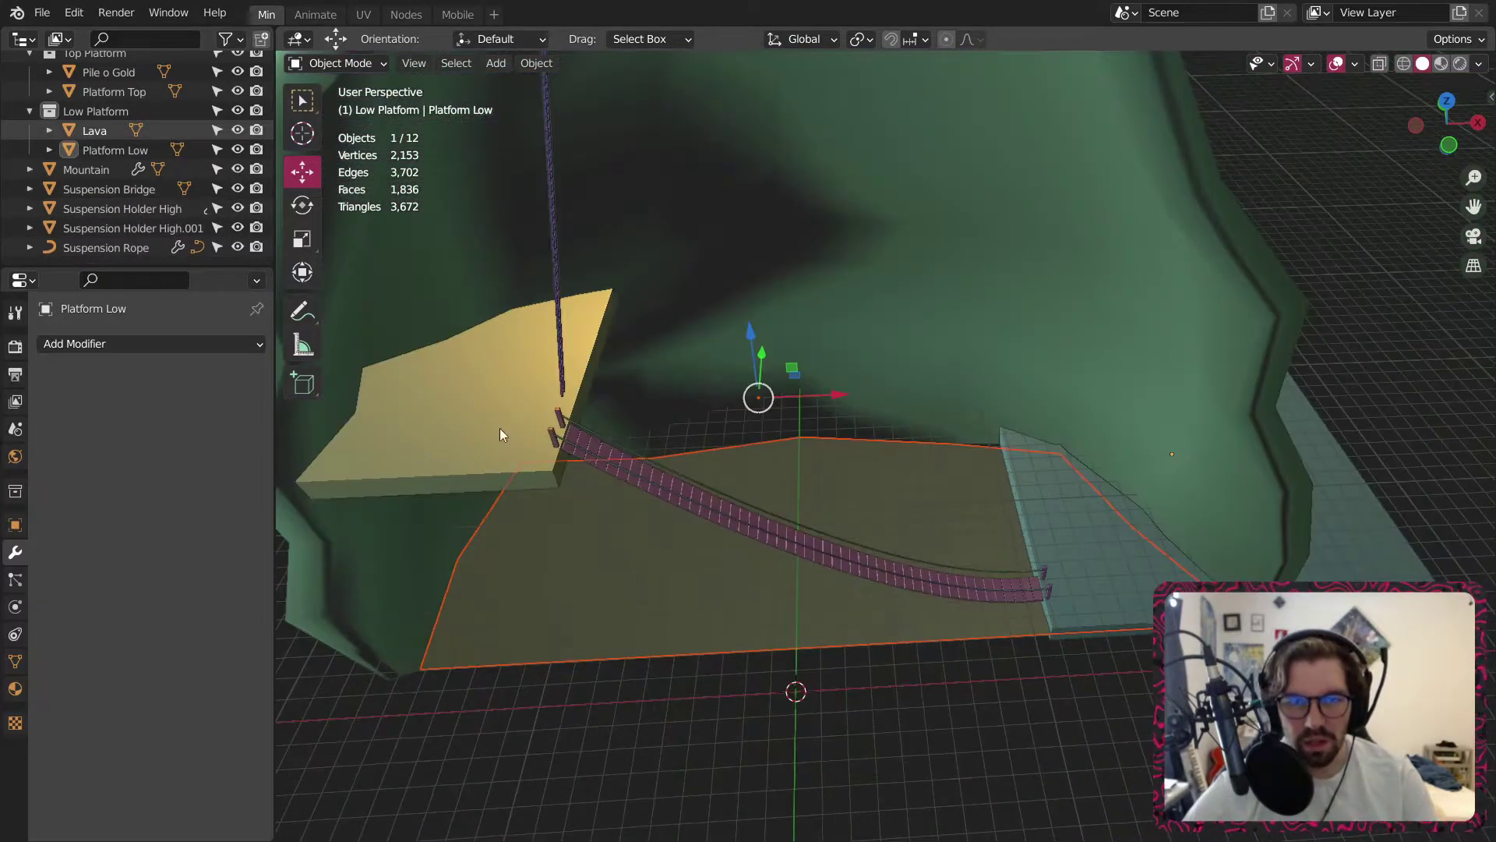
{"action": "left_click", "coordinate": [128, 228]}
{"action": "left_click", "coordinate": [135, 211]}
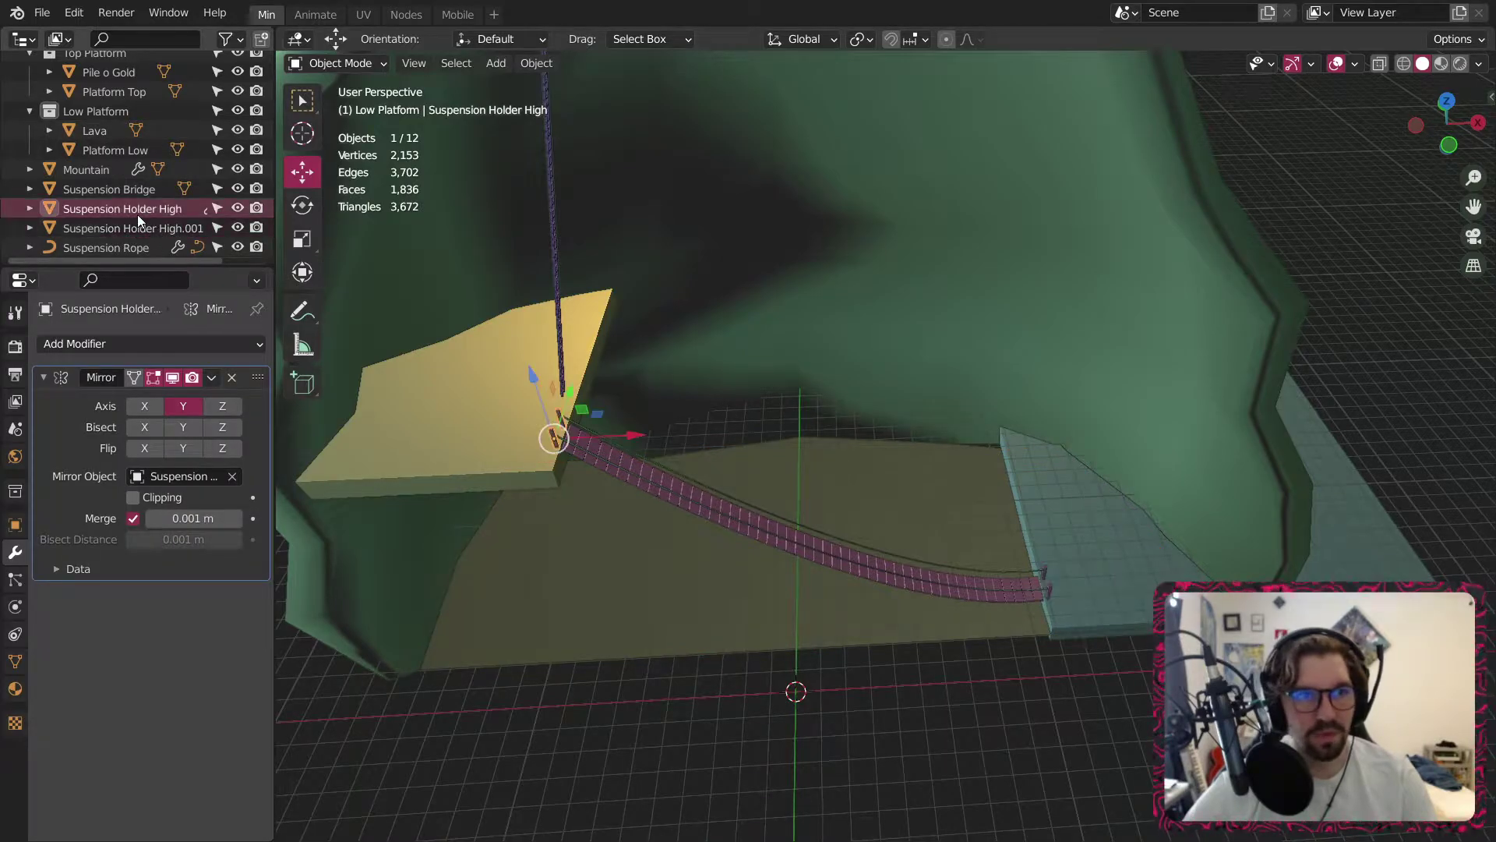
{"action": "scroll", "coordinate": [140, 207], "scroll_direction": "up", "scroll_amount": 3}
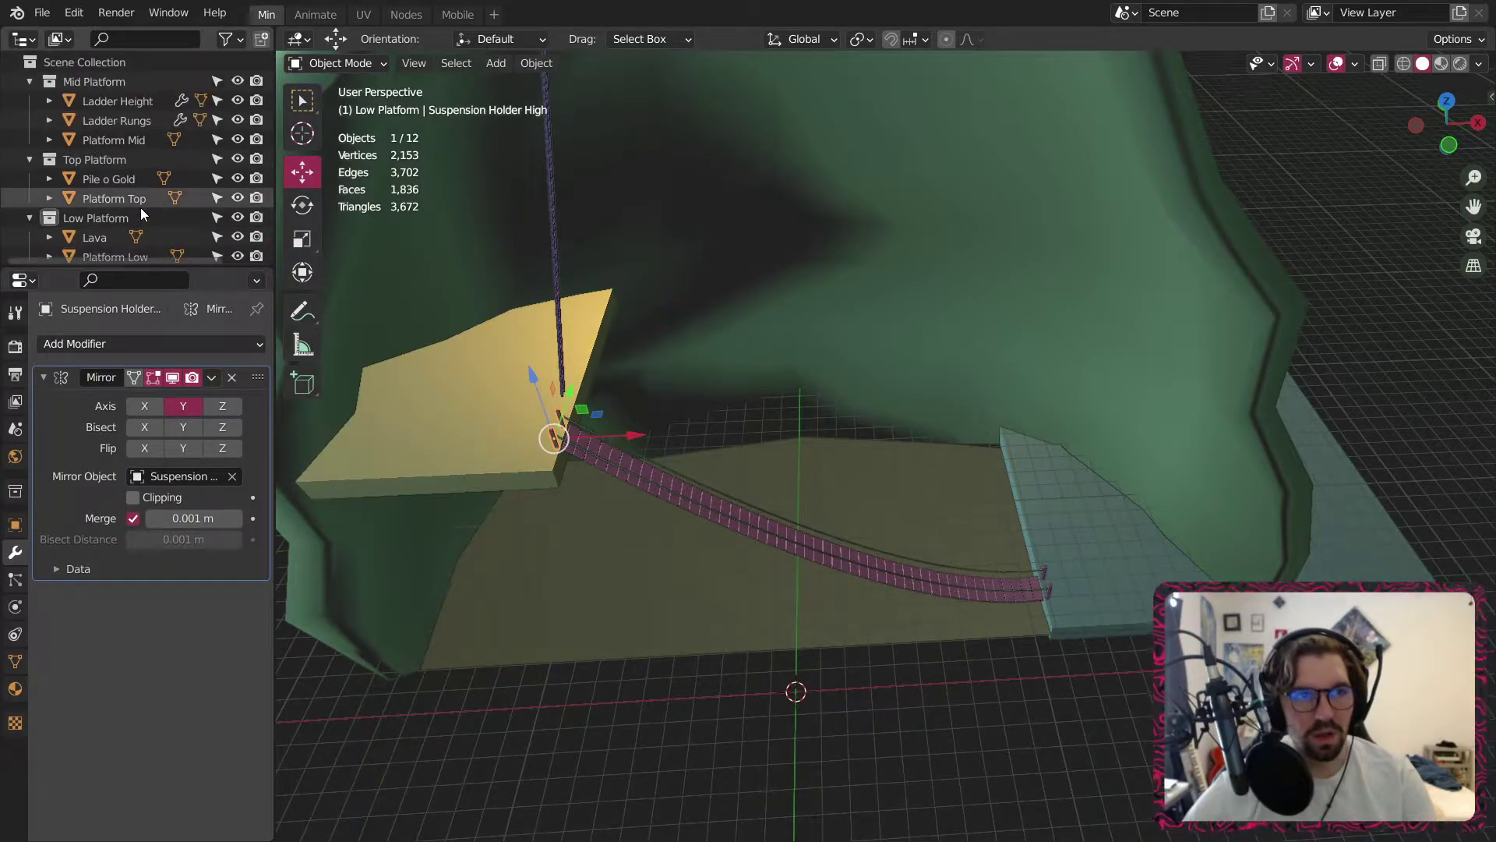
{"action": "scroll", "coordinate": [142, 208], "scroll_direction": "down", "scroll_amount": 3}
{"action": "scroll", "coordinate": [152, 207], "scroll_direction": "up", "scroll_amount": 3}
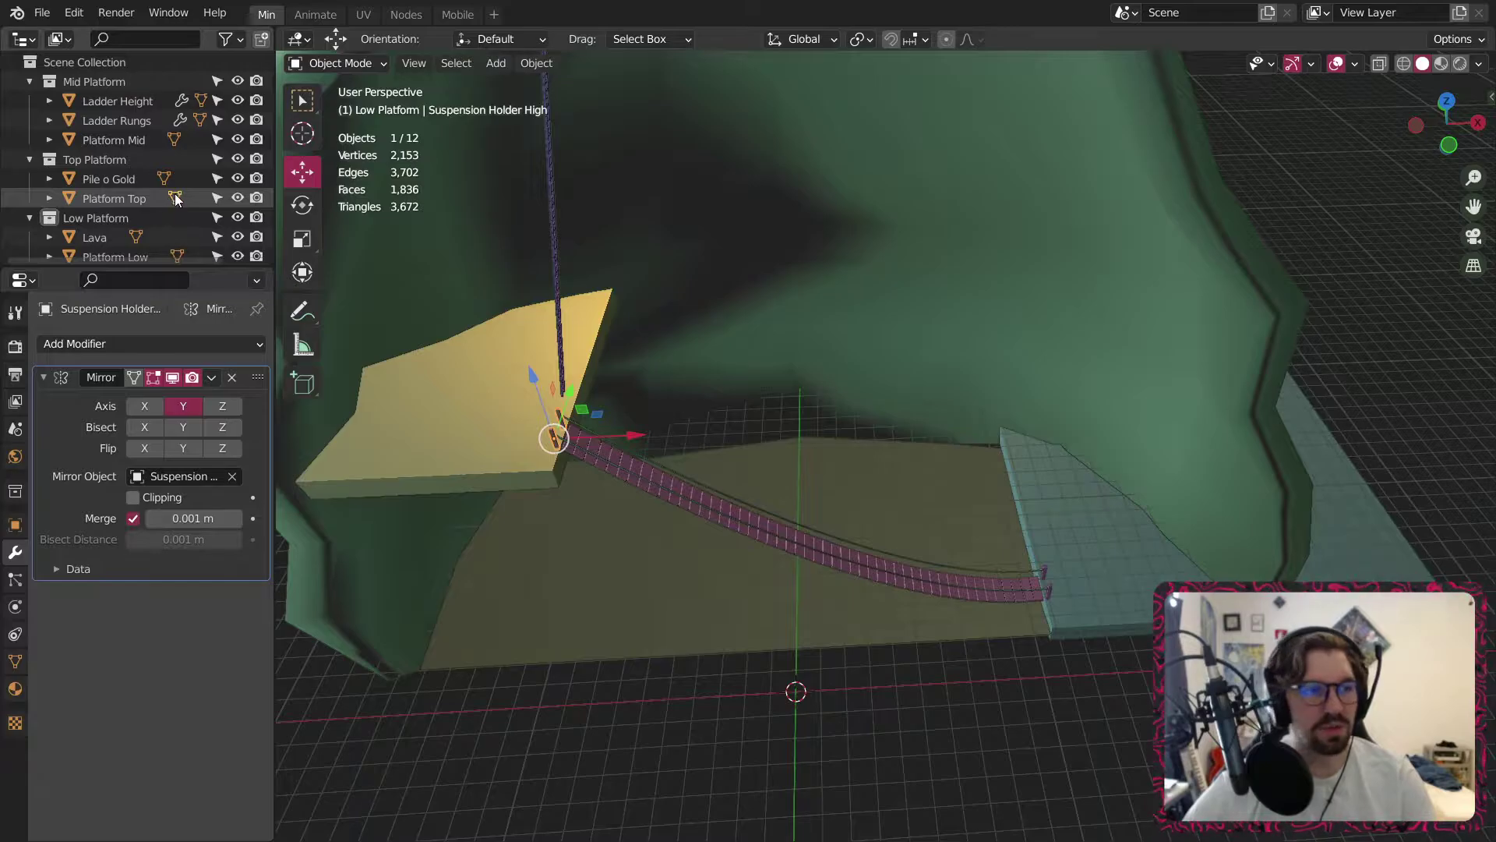
{"action": "left_click", "coordinate": [876, 731]}
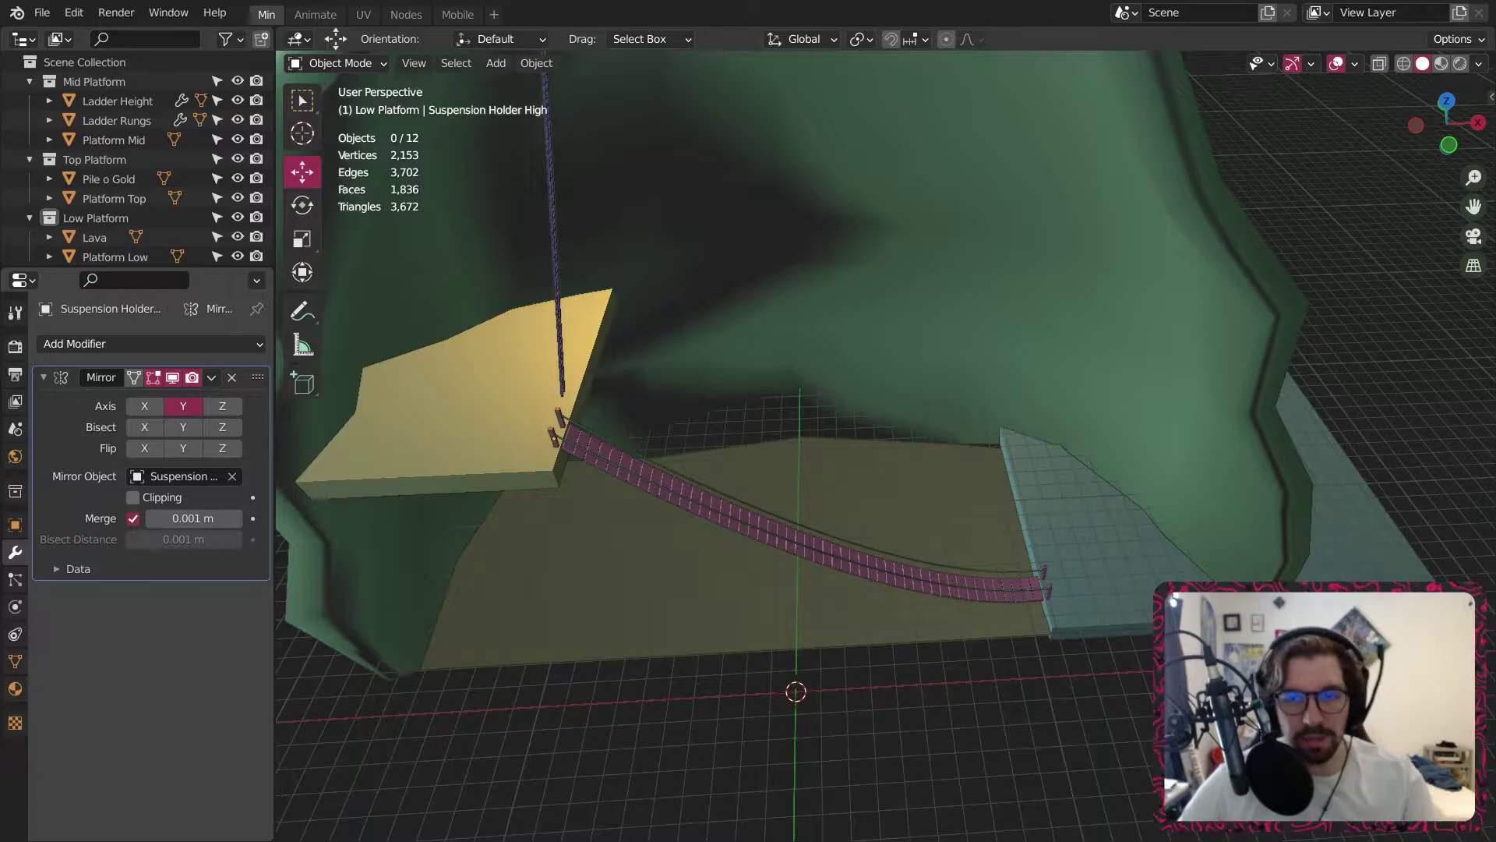
{"action": "scroll", "coordinate": [537, 546], "scroll_direction": "down", "scroll_amount": 3}
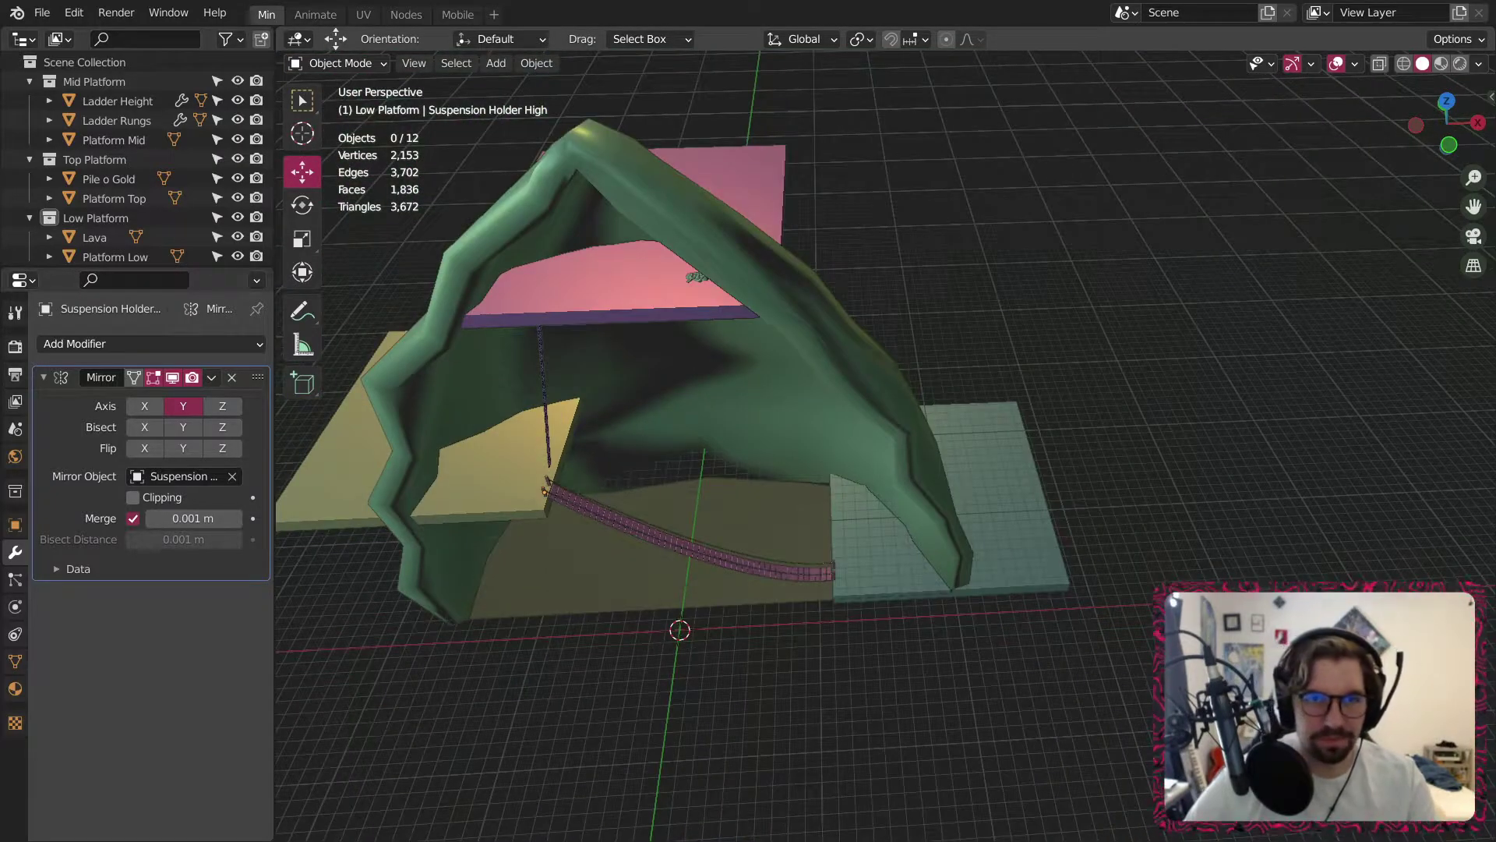
{"action": "middle_click_drag", "start_coordinate": [499, 358], "coordinate": [676, 363]}
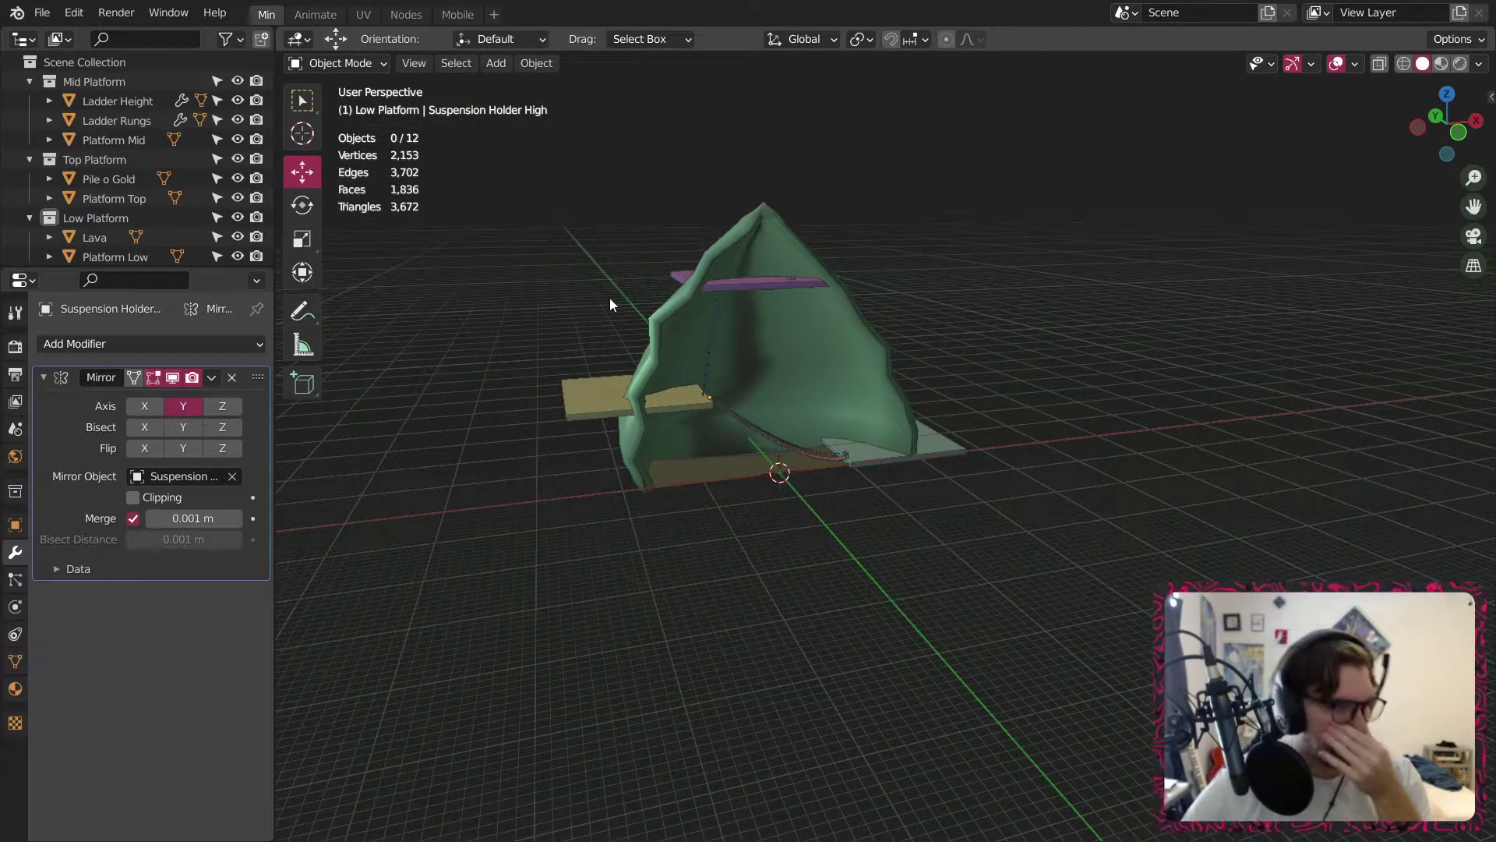
{"action": "middle_click_drag", "start_coordinate": [611, 304], "coordinate": [694, 389]}
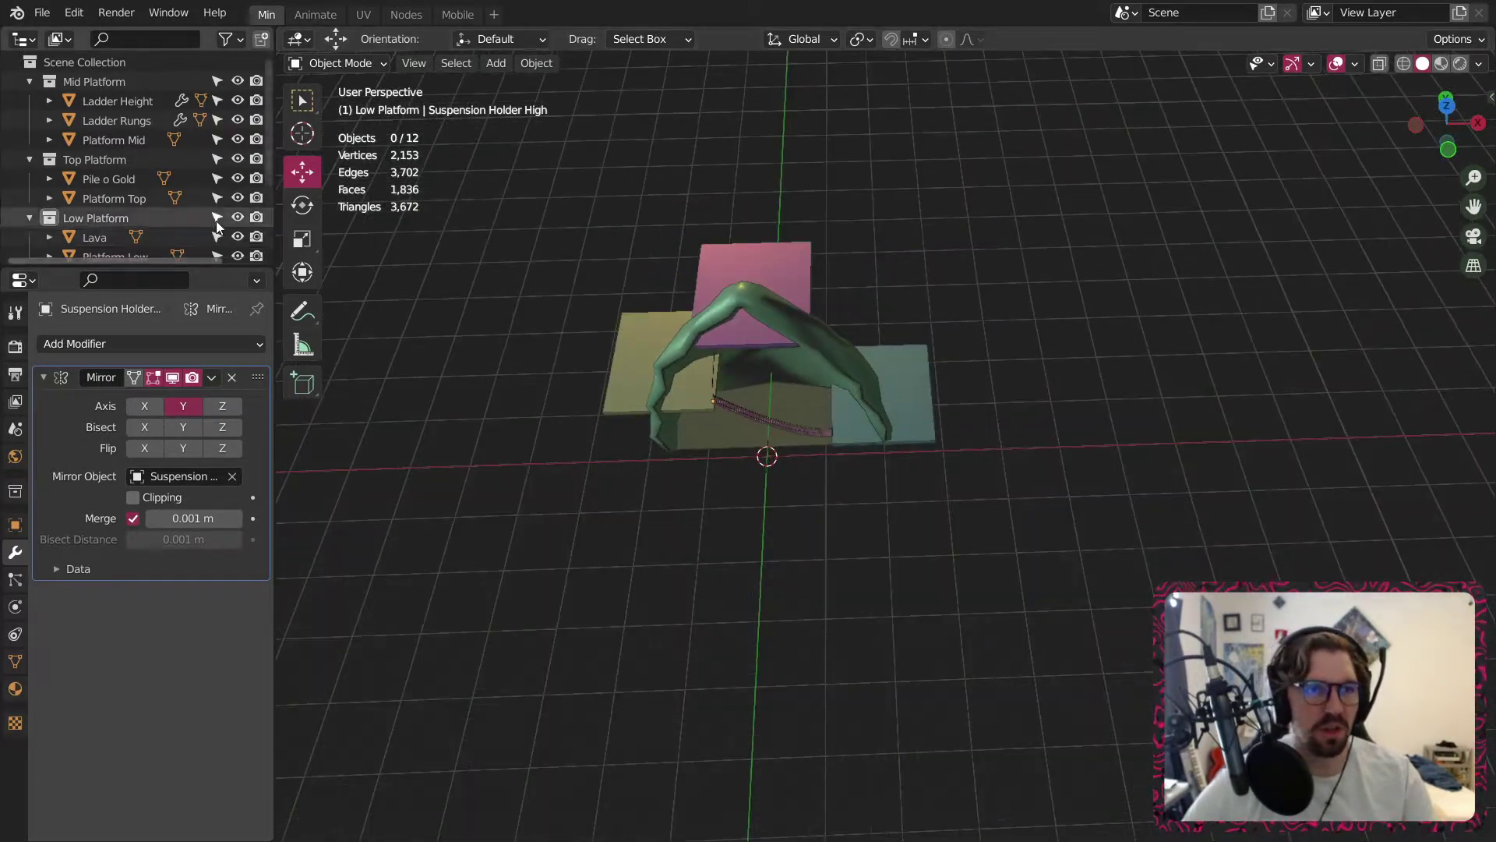
Create another new collection in the scene and name it Goblin.
{"action": "scroll", "coordinate": [187, 227], "scroll_direction": "down", "scroll_amount": 4}
{"action": "right_click", "coordinate": [158, 232]}
{"action": "key", "text": "Escape"}
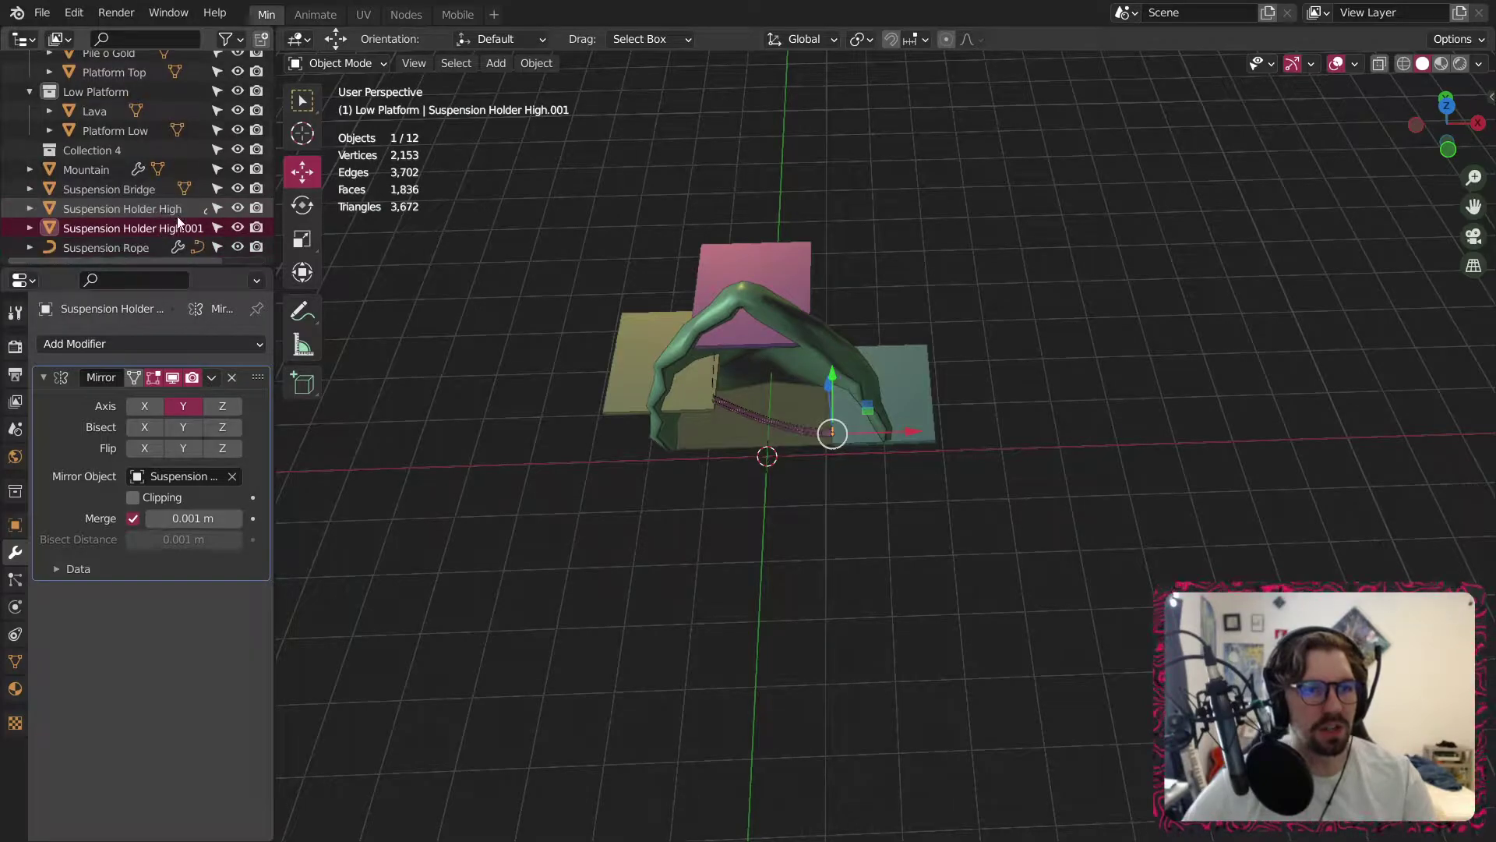
{"action": "double_click", "coordinate": [117, 150]}
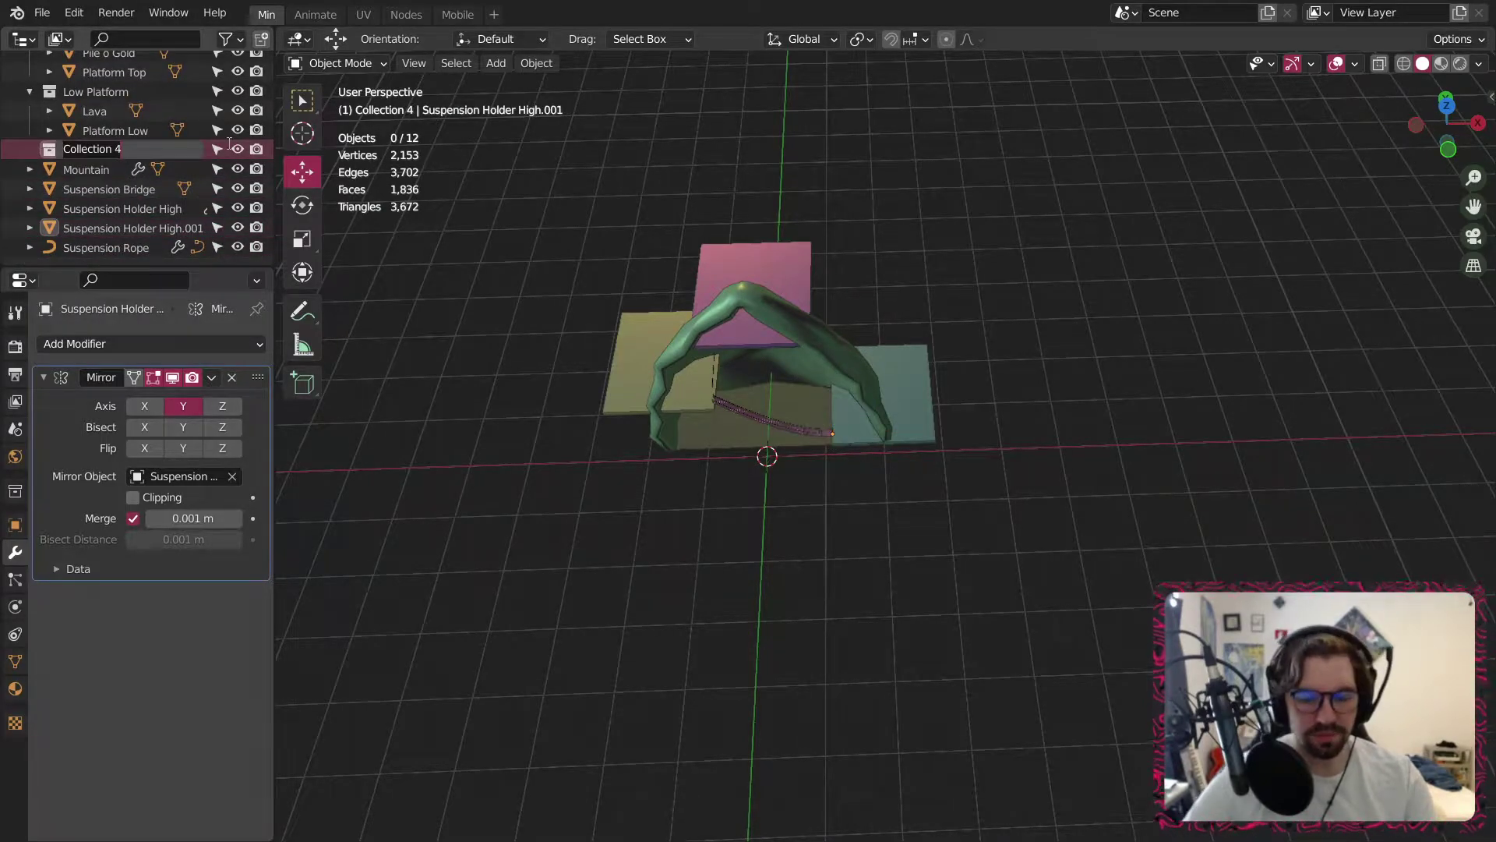
{"action": "type", "text": "Goblin"}
{"action": "key", "text": "Return"}
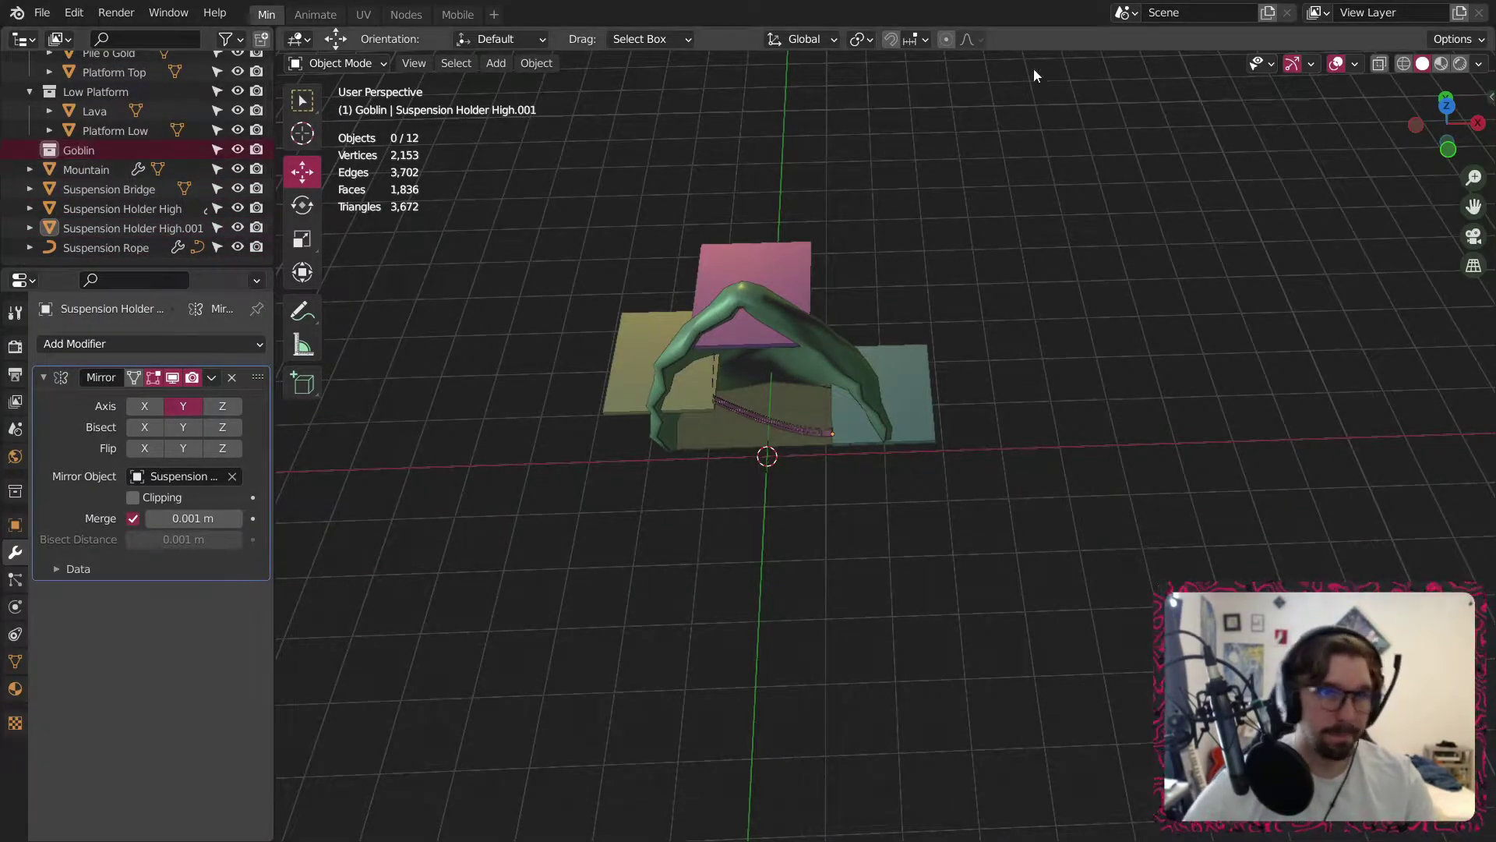
Move the Suspension Bridge, both Suspension Holder objects and the Suspension Rope into the Mid Platform collection.
{"action": "scroll", "coordinate": [829, 435], "scroll_direction": "up", "scroll_amount": 5}
{"action": "left_click", "coordinate": [675, 378]}
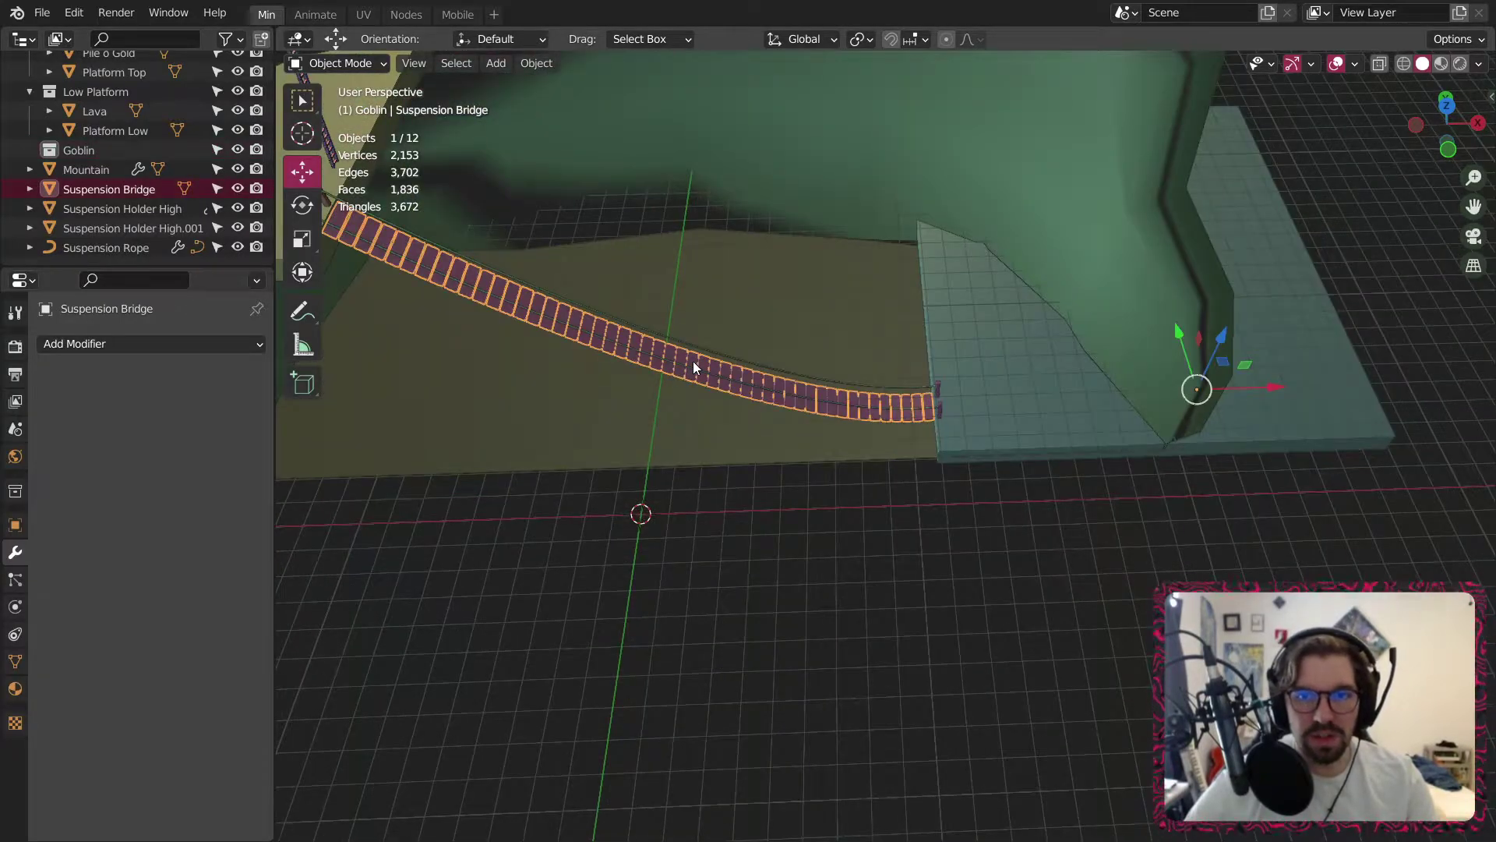
{"action": "scroll", "coordinate": [62, 204], "scroll_direction": "up", "scroll_amount": 2}
{"action": "scroll", "coordinate": [59, 198], "scroll_direction": "down", "scroll_amount": 2}
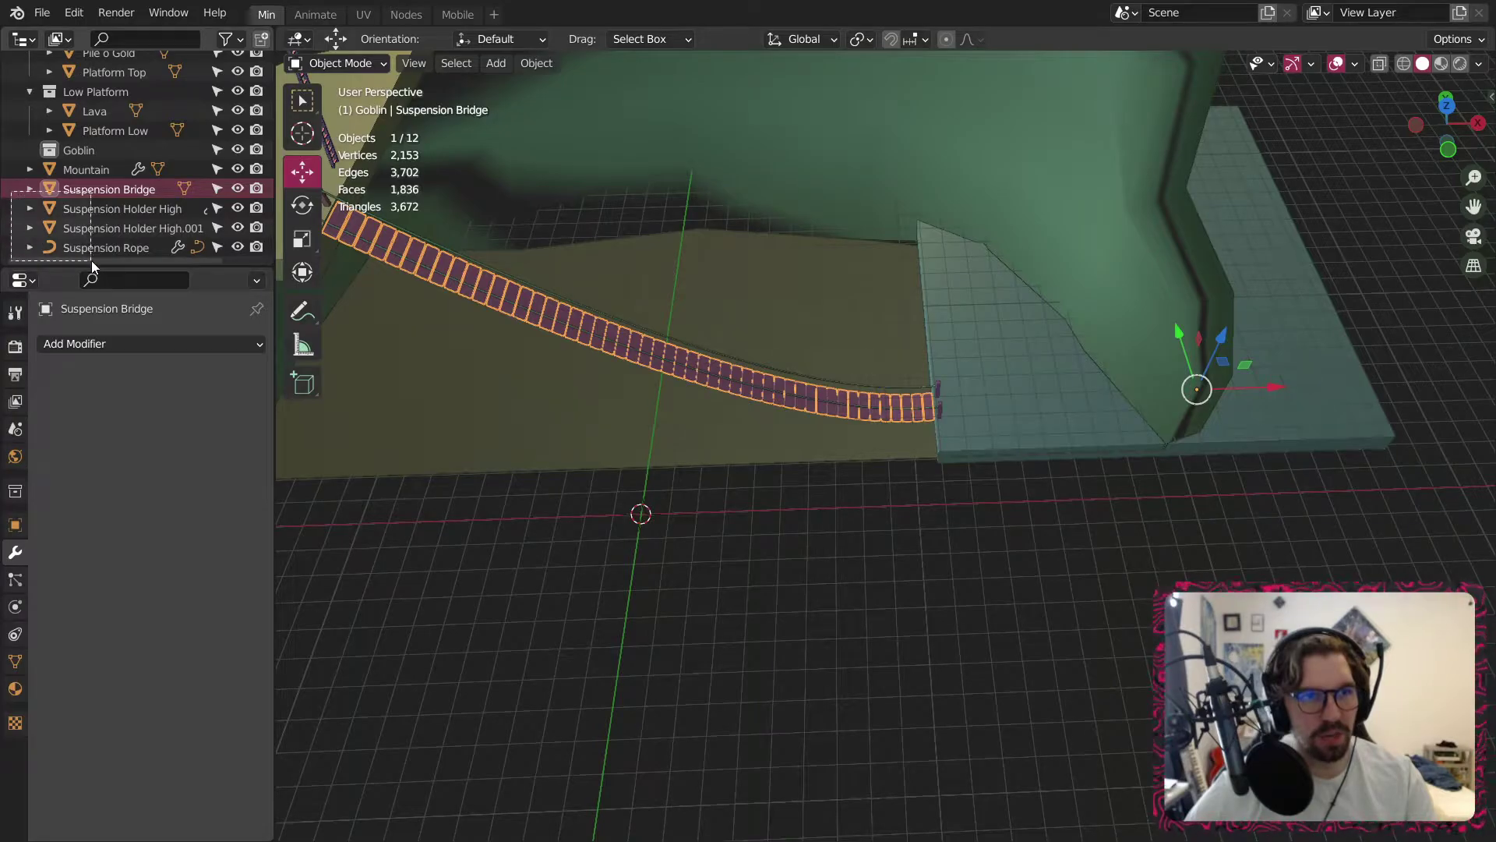
{"action": "left_click", "coordinate": [112, 249], "text": "shift"}
{"action": "scroll", "coordinate": [82, 217], "scroll_direction": "up", "scroll_amount": 3}
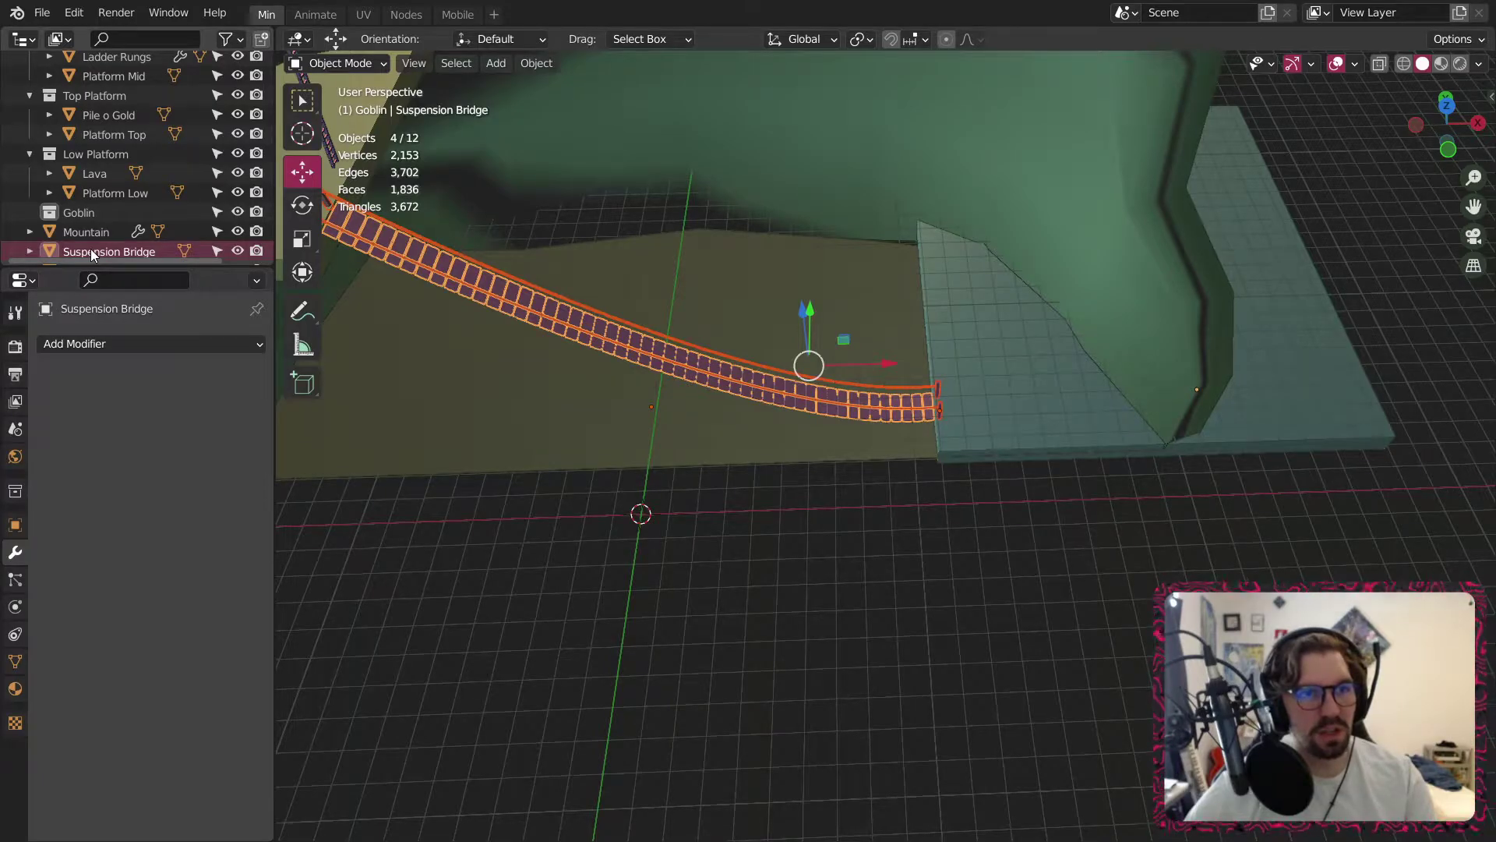
{"action": "left_click_drag", "start_coordinate": [92, 254], "coordinate": [110, 75]}
{"action": "scroll", "coordinate": [78, 109], "scroll_direction": "up", "scroll_amount": 5}
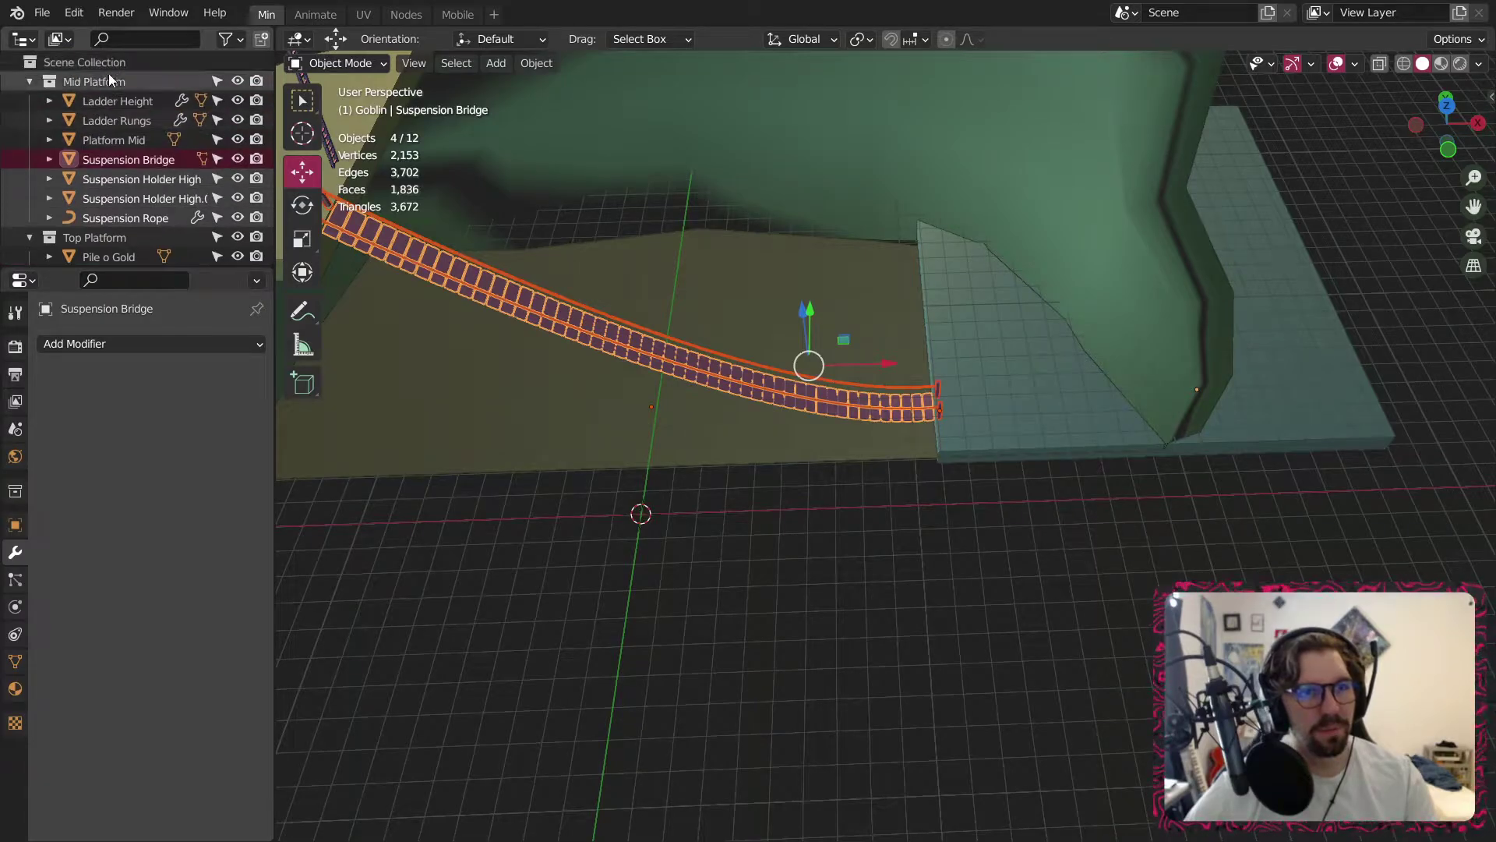
Collapse the Mid, Top and Low Platform collections and hide them together with the Mountain object.
{"action": "left_click", "coordinate": [48, 81]}
{"action": "left_click", "coordinate": [30, 81]}
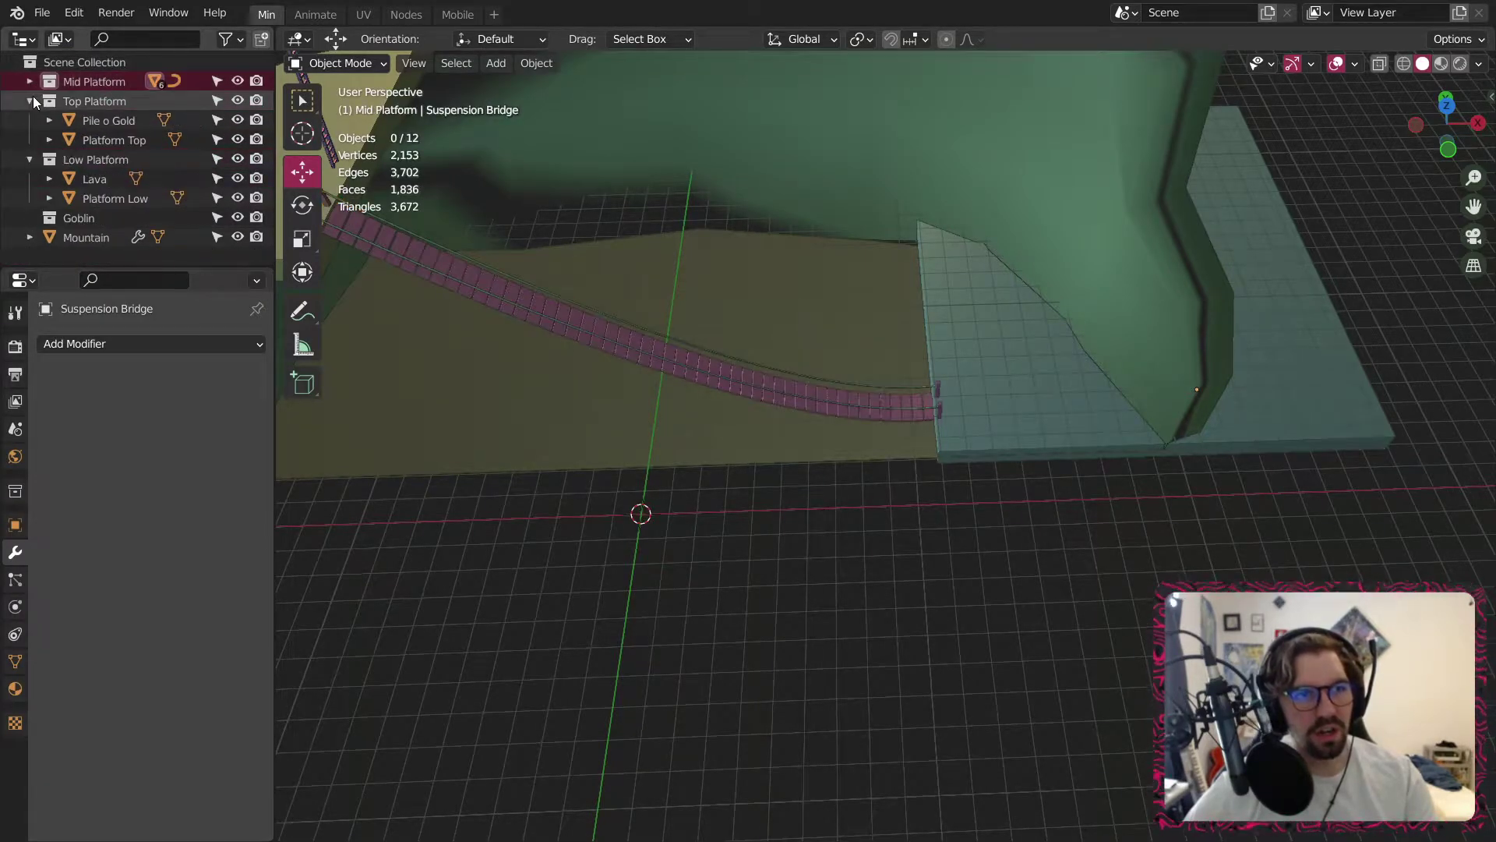
{"action": "left_click", "coordinate": [30, 101]}
{"action": "left_click", "coordinate": [30, 120]}
{"action": "left_click_drag", "start_coordinate": [238, 81], "coordinate": [238, 101]}
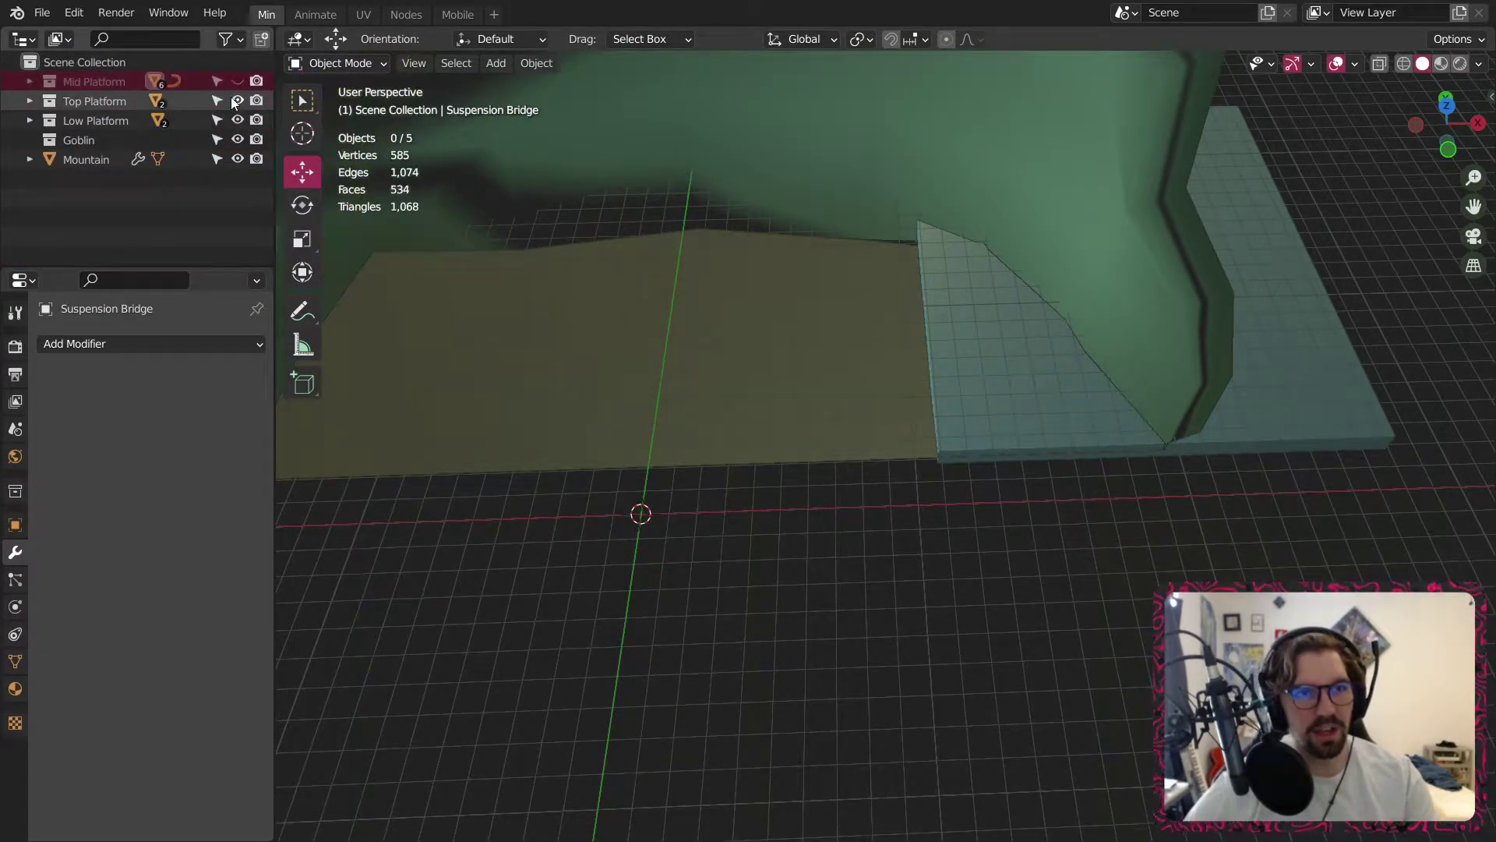
{"action": "left_click", "coordinate": [237, 120]}
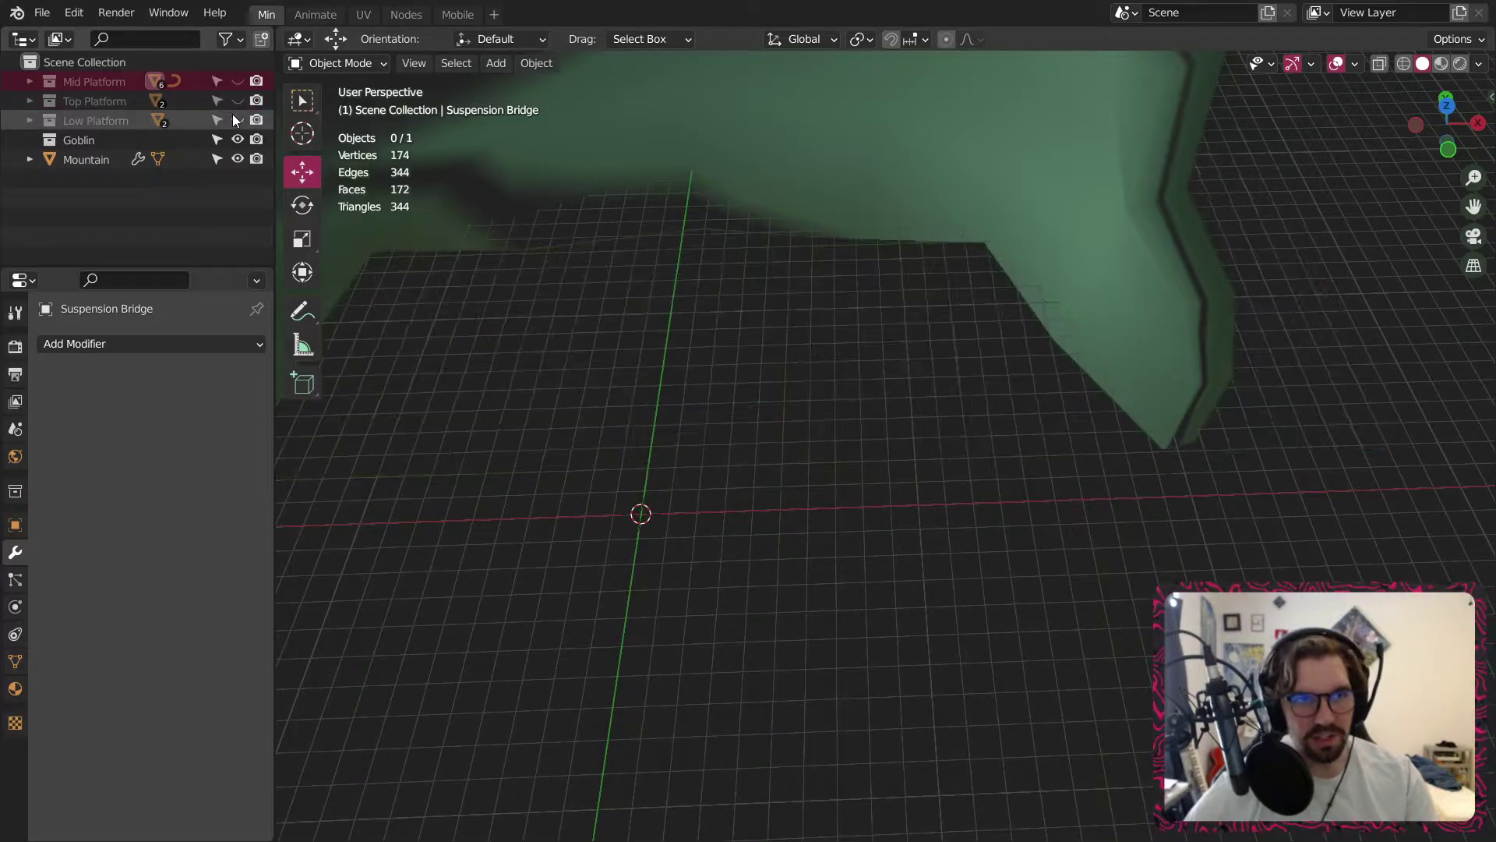
{"action": "left_click", "coordinate": [238, 159]}
{"action": "middle_click_drag", "start_coordinate": [689, 507], "coordinate": [658, 437]}
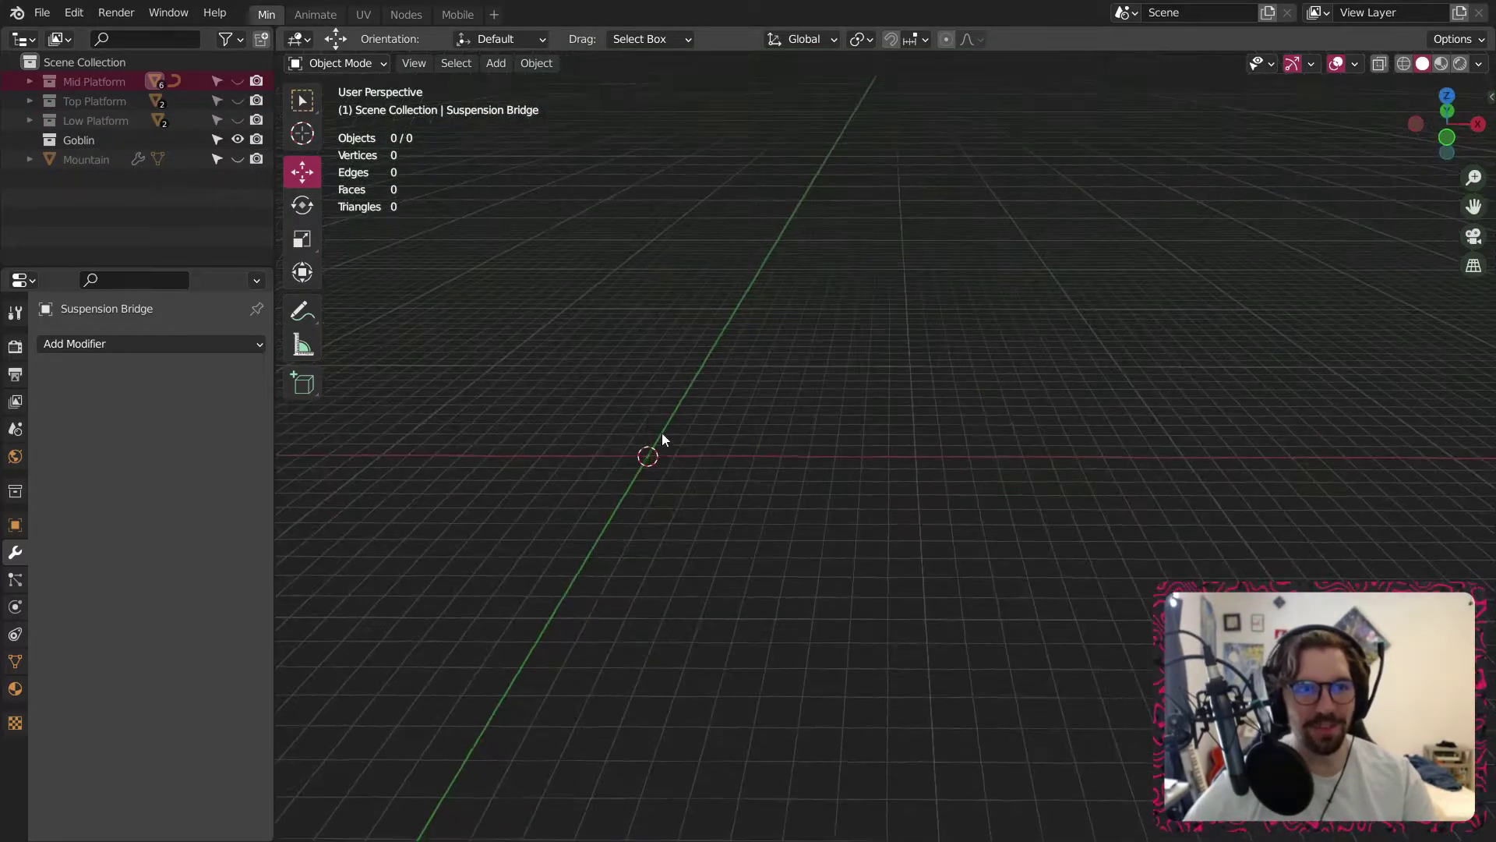
Make Goblin the active collection and add a 2 m cube mesh to it at the world origin.
{"action": "left_click", "coordinate": [110, 140]}
{"action": "middle_click_drag", "start_coordinate": [559, 428], "coordinate": [652, 499]}
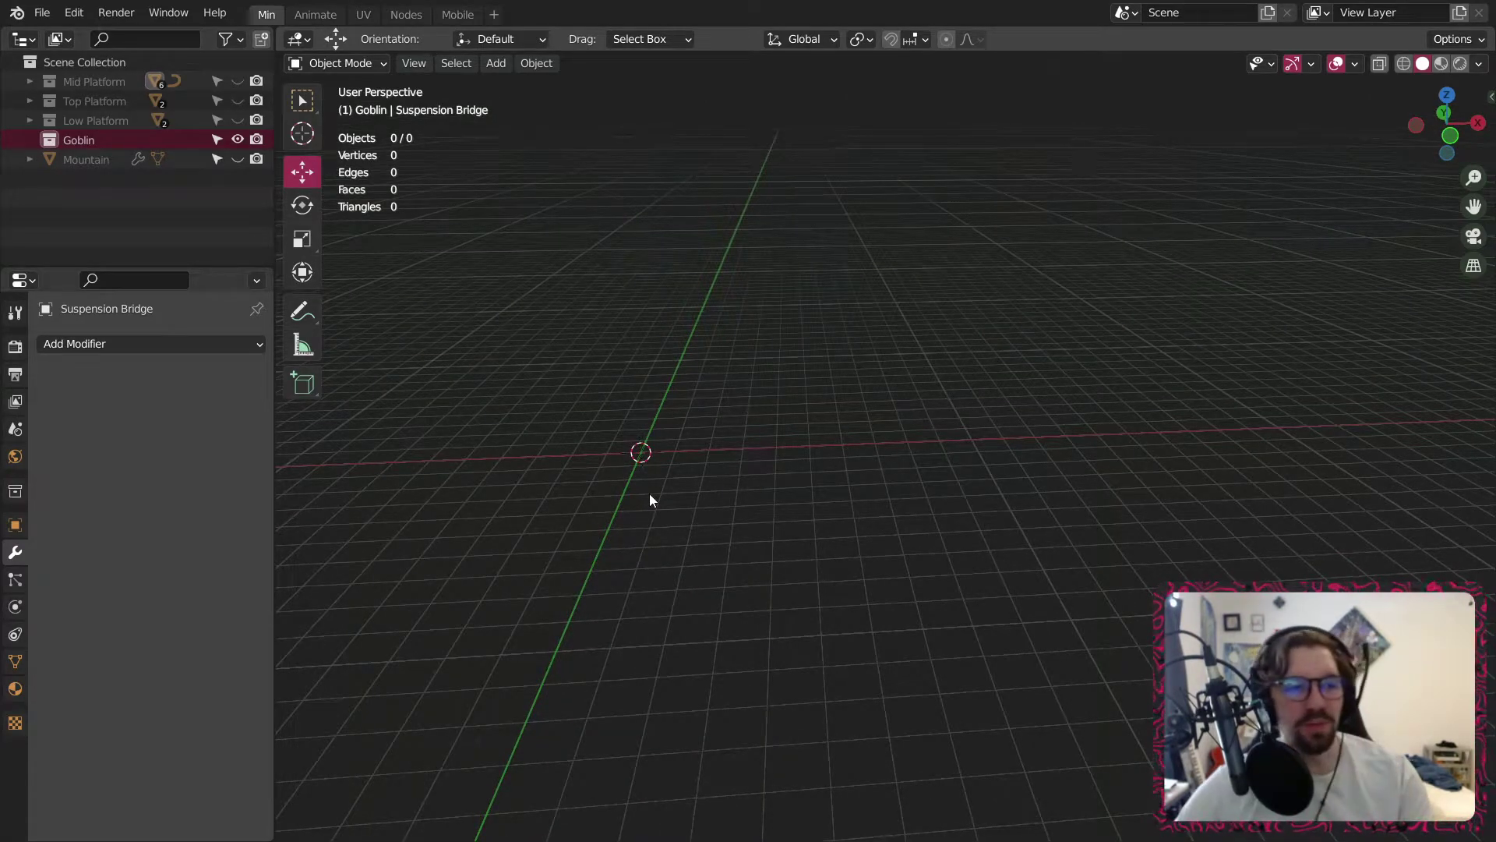
{"action": "middle_click_drag", "start_coordinate": [672, 451], "coordinate": [768, 496]}
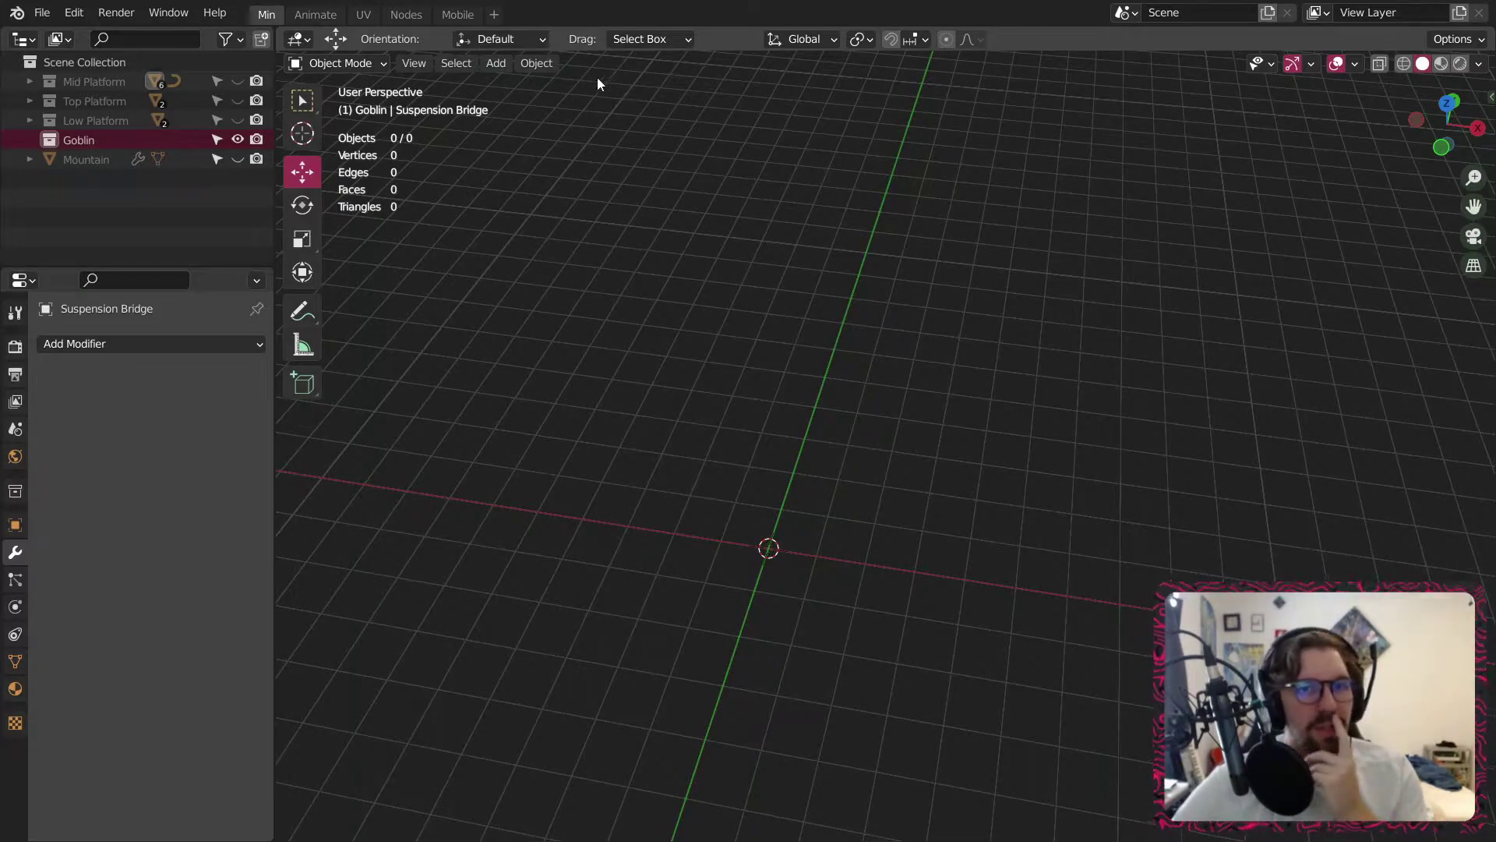
{"action": "left_click", "coordinate": [485, 65]}
{"action": "mouse_move", "coordinate": [562, 85]}
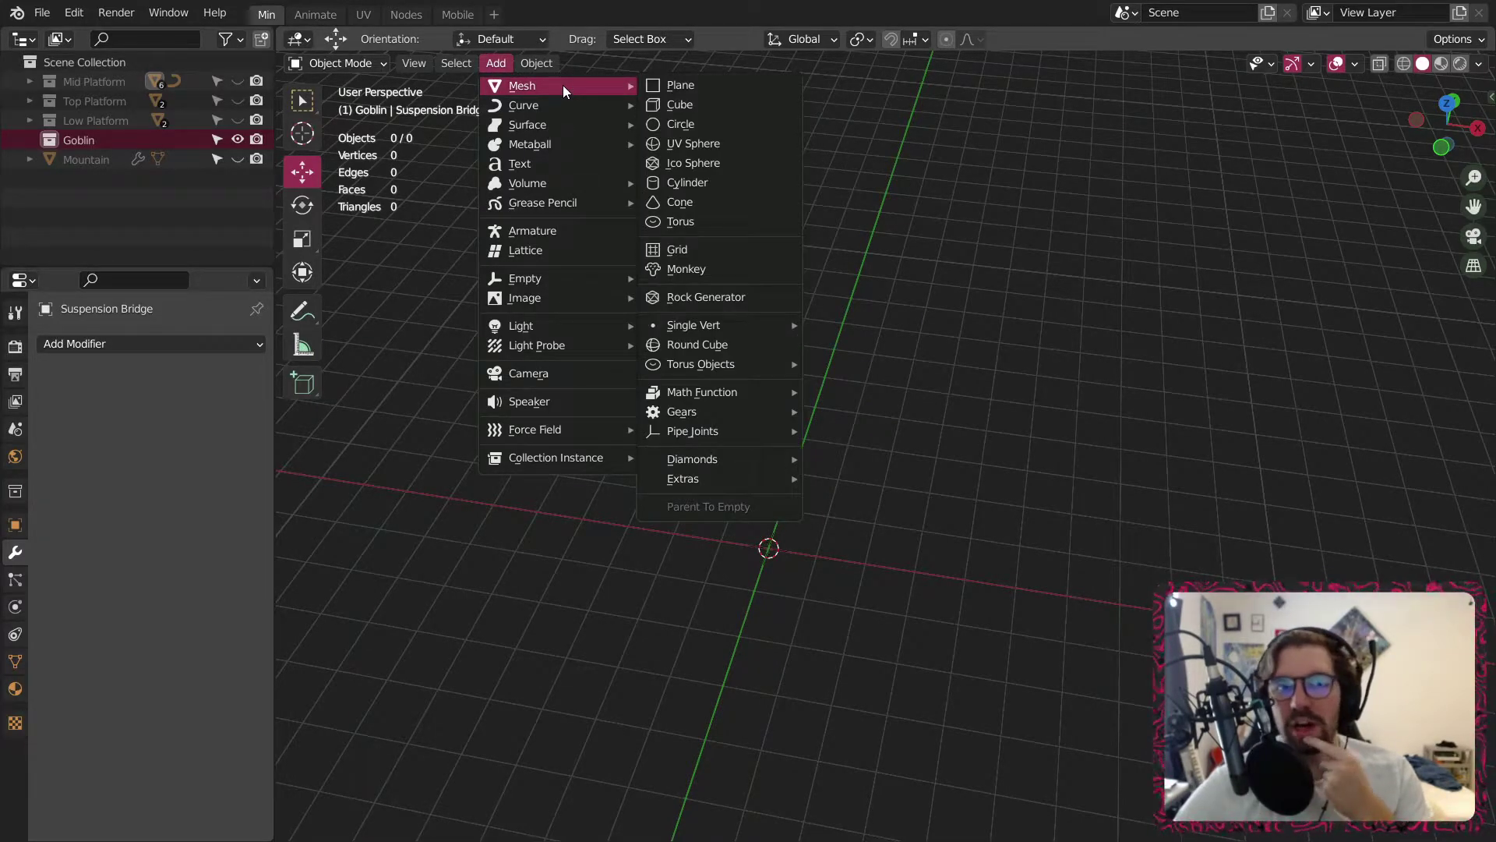
{"action": "left_click", "coordinate": [680, 105]}
{"action": "middle_click_drag", "start_coordinate": [792, 552], "coordinate": [760, 498]}
{"action": "scroll", "coordinate": [811, 503], "scroll_direction": "up", "scroll_amount": 3}
Stretch the cube along the Y axis to roughly twice its length.
{"action": "left_click", "coordinate": [302, 239]}
{"action": "middle_click_drag", "start_coordinate": [627, 435], "coordinate": [806, 544]}
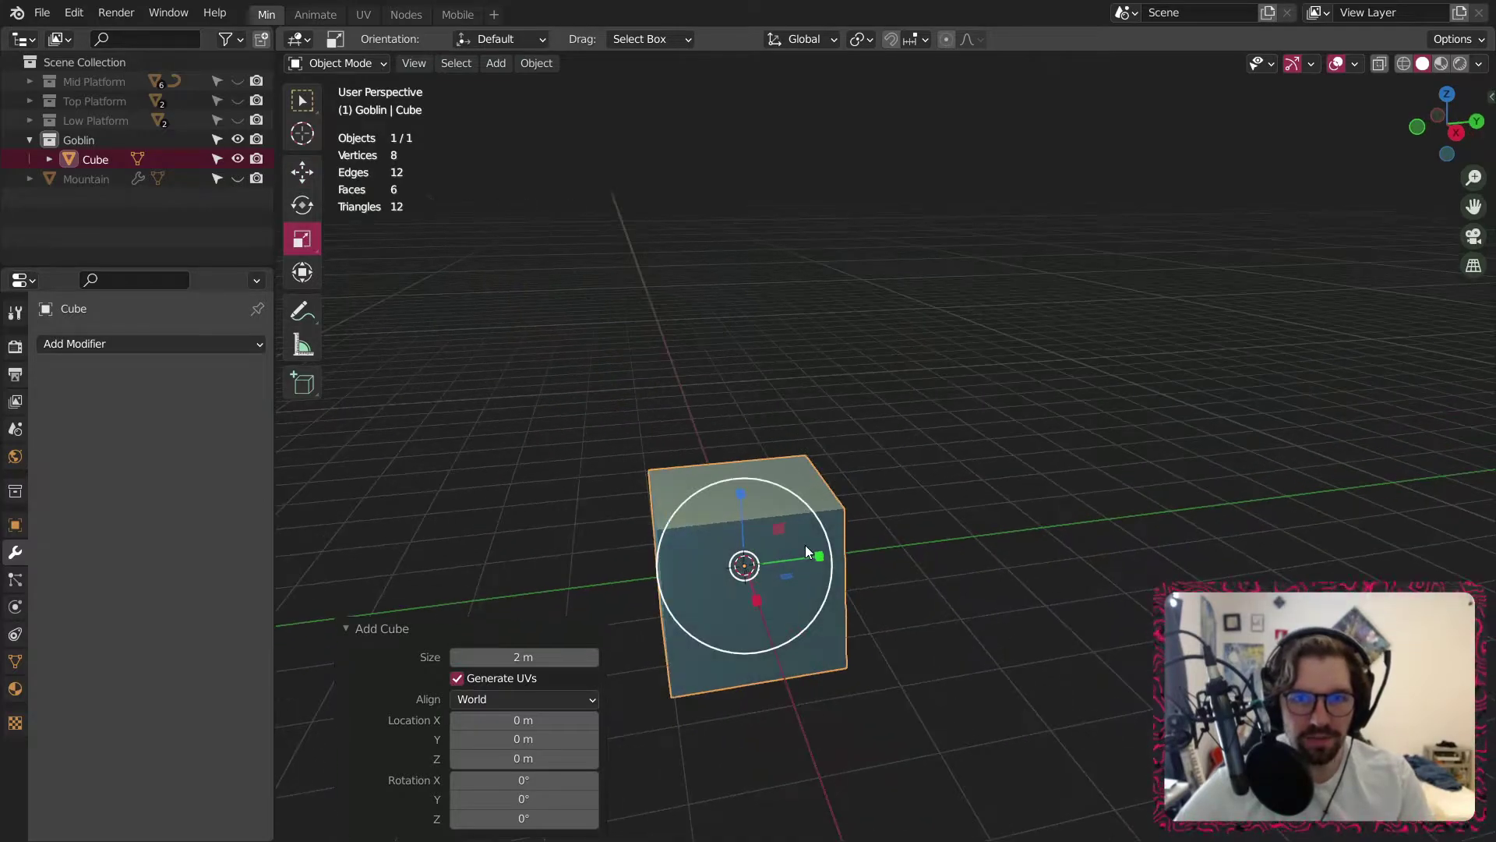
{"action": "left_click_drag", "start_coordinate": [808, 550], "coordinate": [889, 544]}
{"action": "middle_click_drag", "start_coordinate": [695, 478], "coordinate": [666, 395], "text": "shift"}
Enter Edit Mode on the cube and cut one edge loop across its length, slid slightly toward negative Y.
{"action": "left_click", "coordinate": [363, 65]}
{"action": "left_click", "coordinate": [353, 106]}
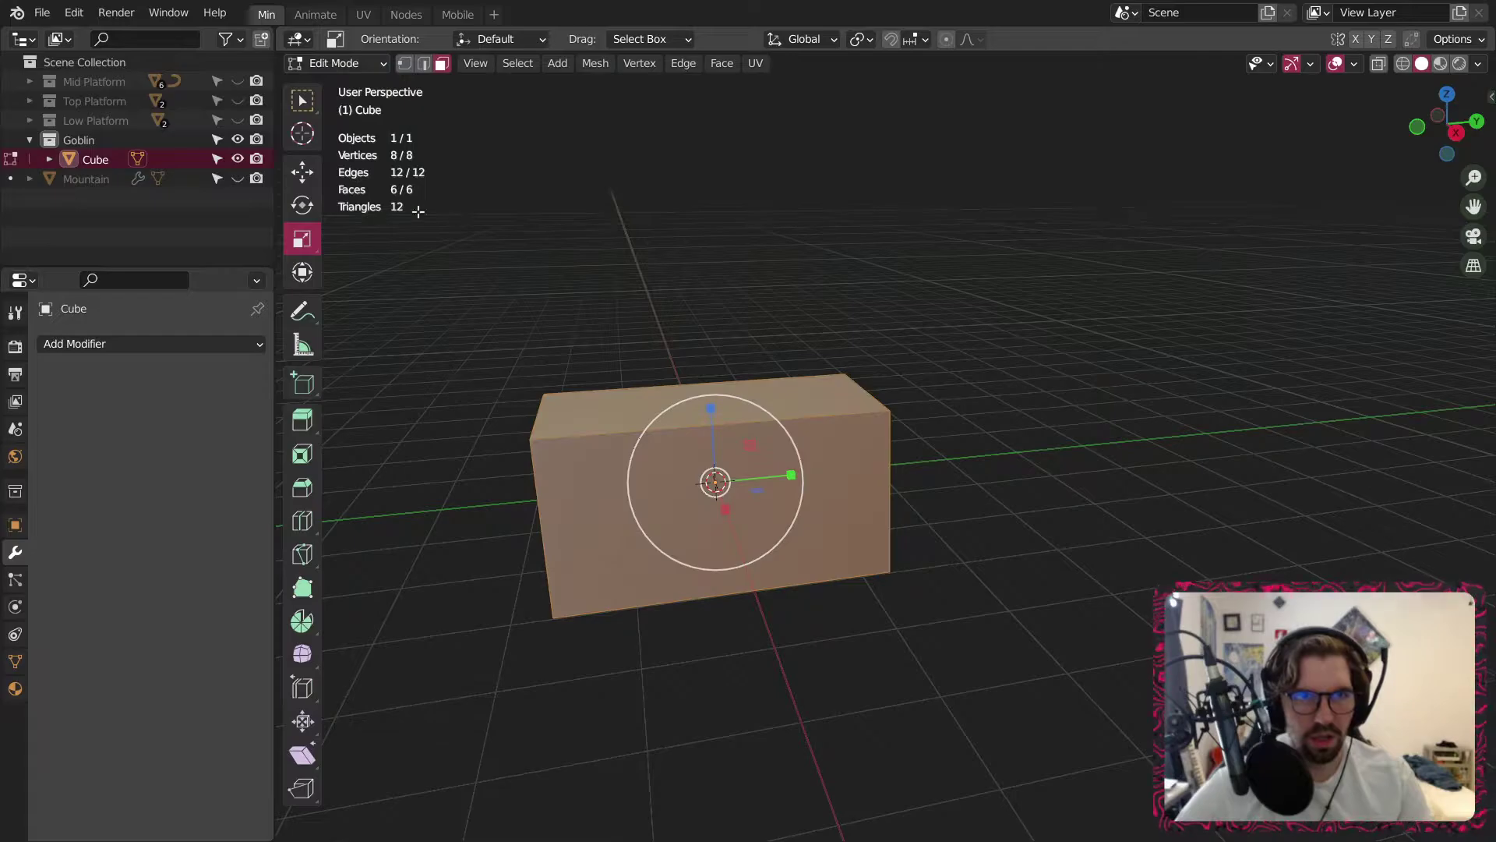
{"action": "left_click", "coordinate": [302, 521]}
{"action": "middle_click_drag", "start_coordinate": [712, 481], "coordinate": [716, 419]}
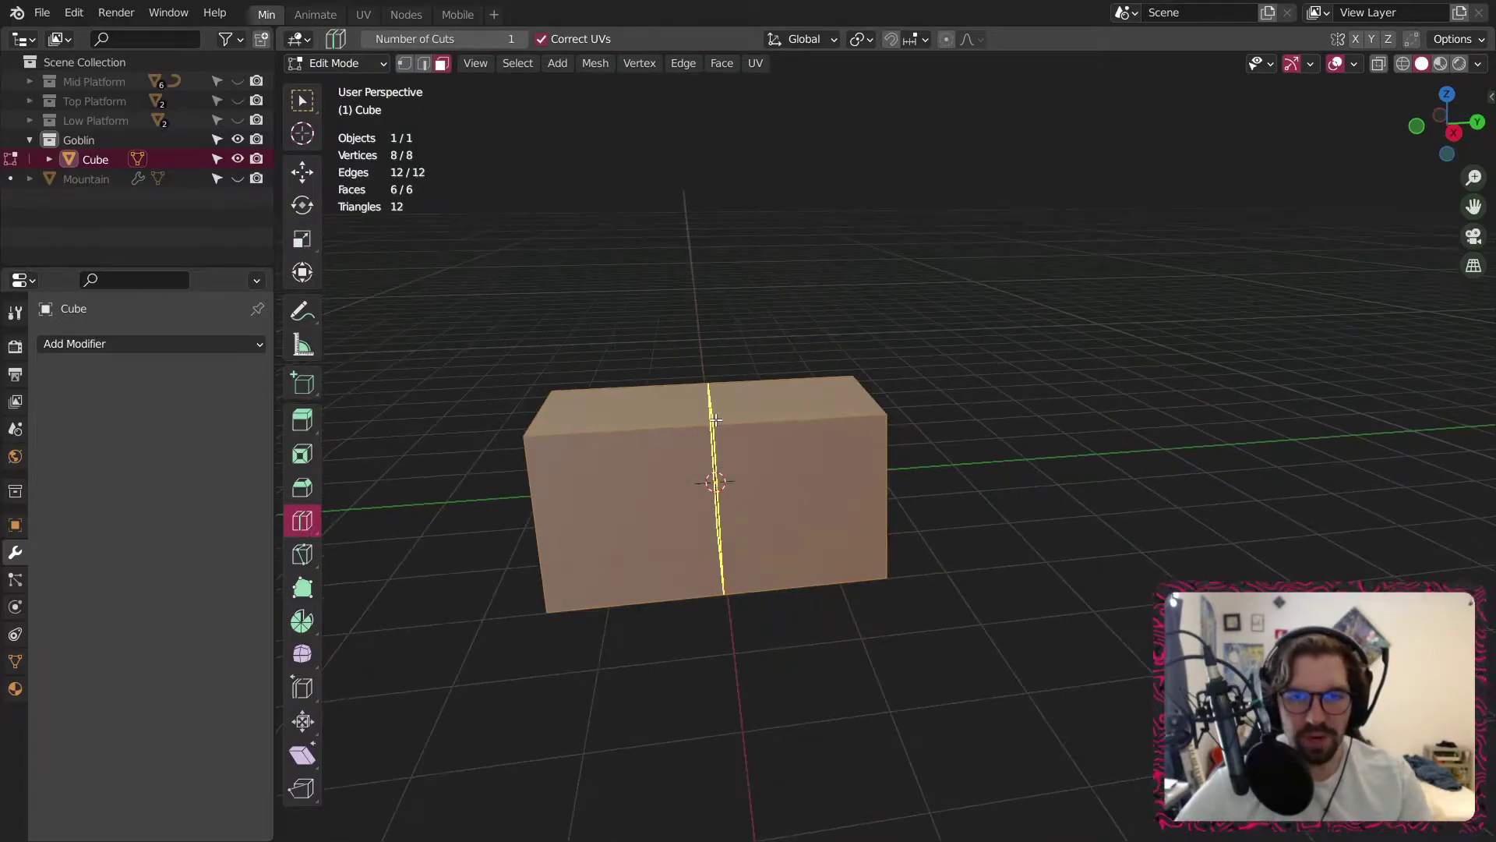
{"action": "left_click_drag", "start_coordinate": [715, 420], "coordinate": [675, 433]}
{"action": "middle_click_drag", "start_coordinate": [834, 503], "coordinate": [797, 443]}
Select the ring of four faces around the positive Y half and extrude it along normals by about 0.85 m.
{"action": "left_click", "coordinate": [303, 102]}
{"action": "left_click", "coordinate": [442, 64]}
{"action": "left_click", "coordinate": [736, 417], "text": "alt"}
{"action": "right_click", "coordinate": [797, 443]}
{"action": "mouse_move", "coordinate": [797, 443]}
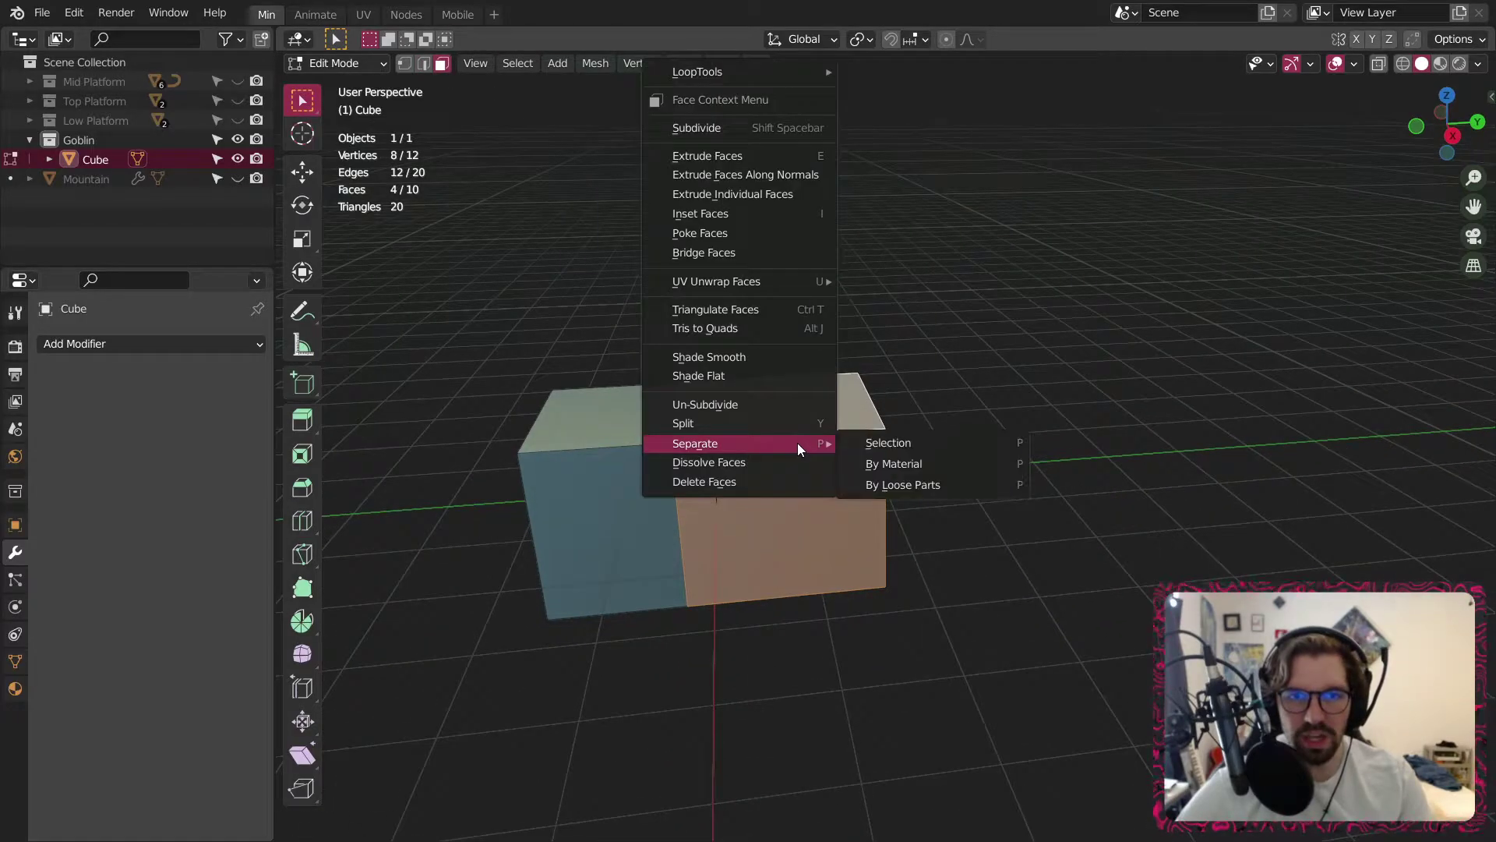
{"action": "left_click", "coordinate": [788, 177]}
{"action": "left_click", "coordinate": [830, 238]}
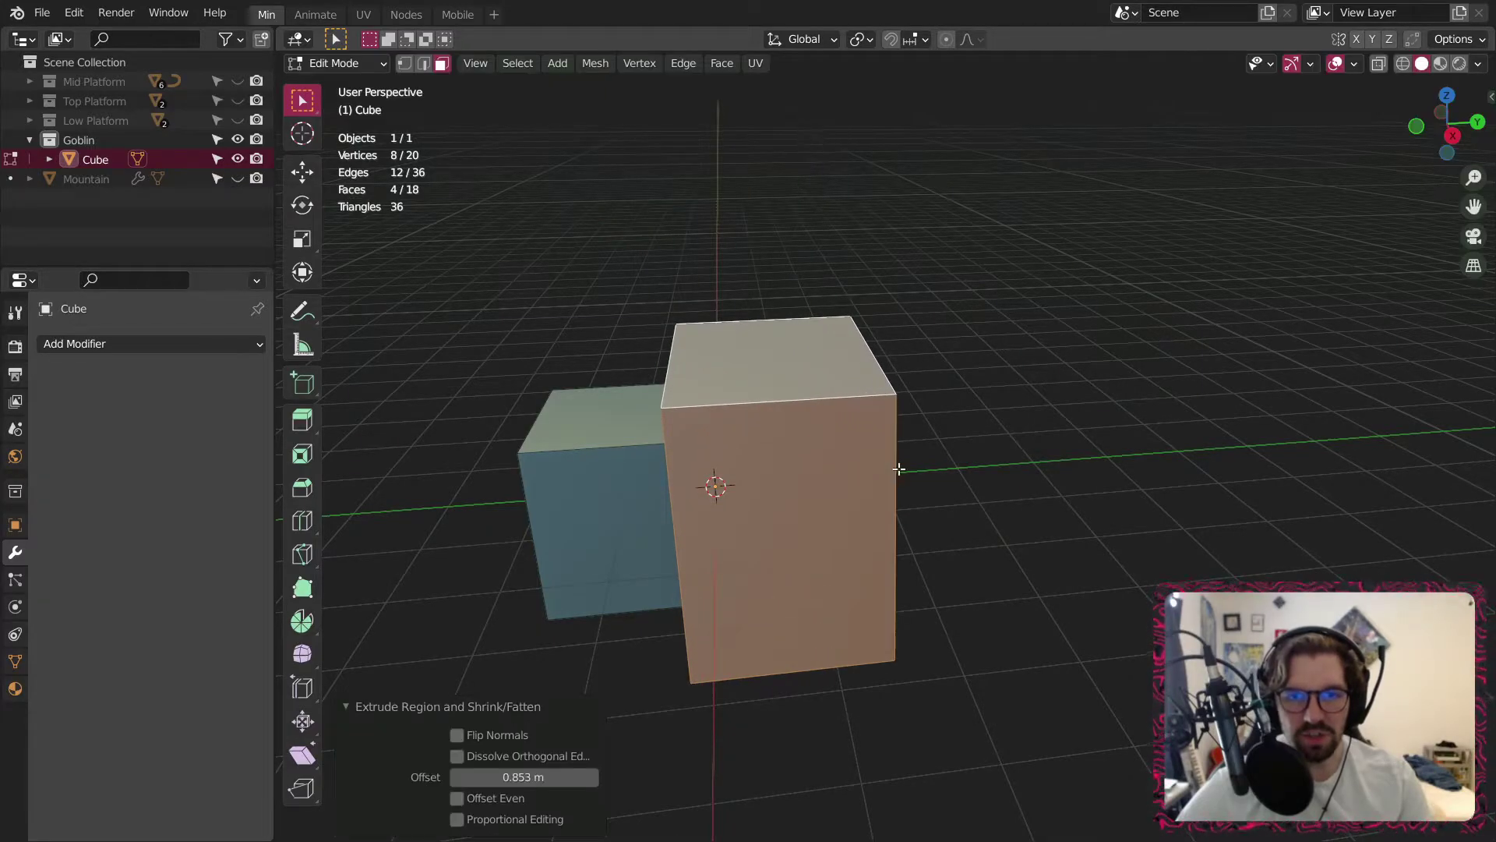
{"action": "middle_click_drag", "start_coordinate": [900, 470], "coordinate": [683, 457]}
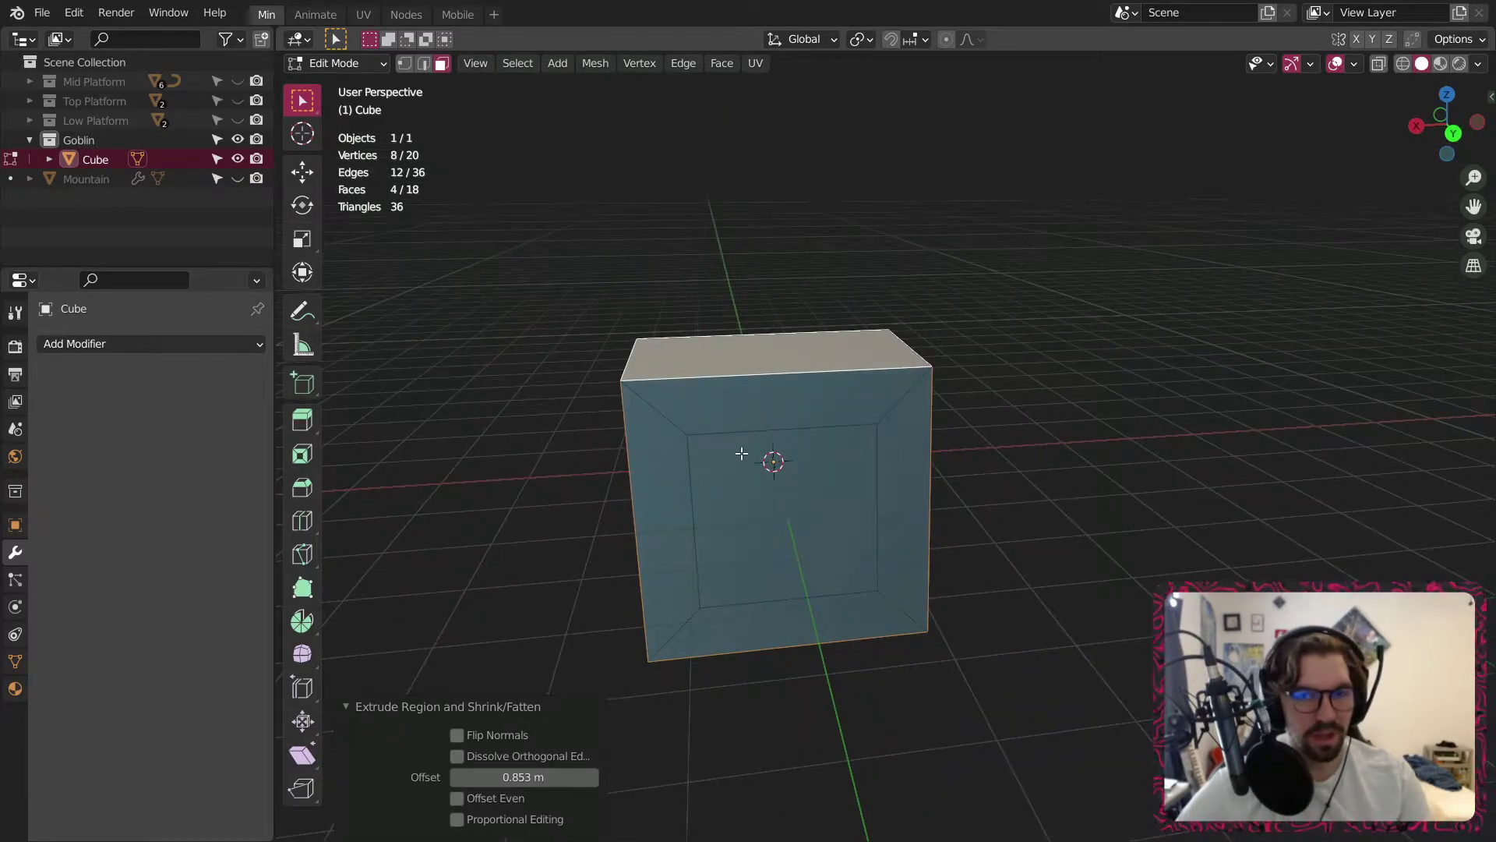
Move the inset end face of the thick block outward about 0.68 m along Y.
{"action": "left_click", "coordinate": [811, 498]}
{"action": "middle_click_drag", "start_coordinate": [811, 498], "coordinate": [965, 505]}
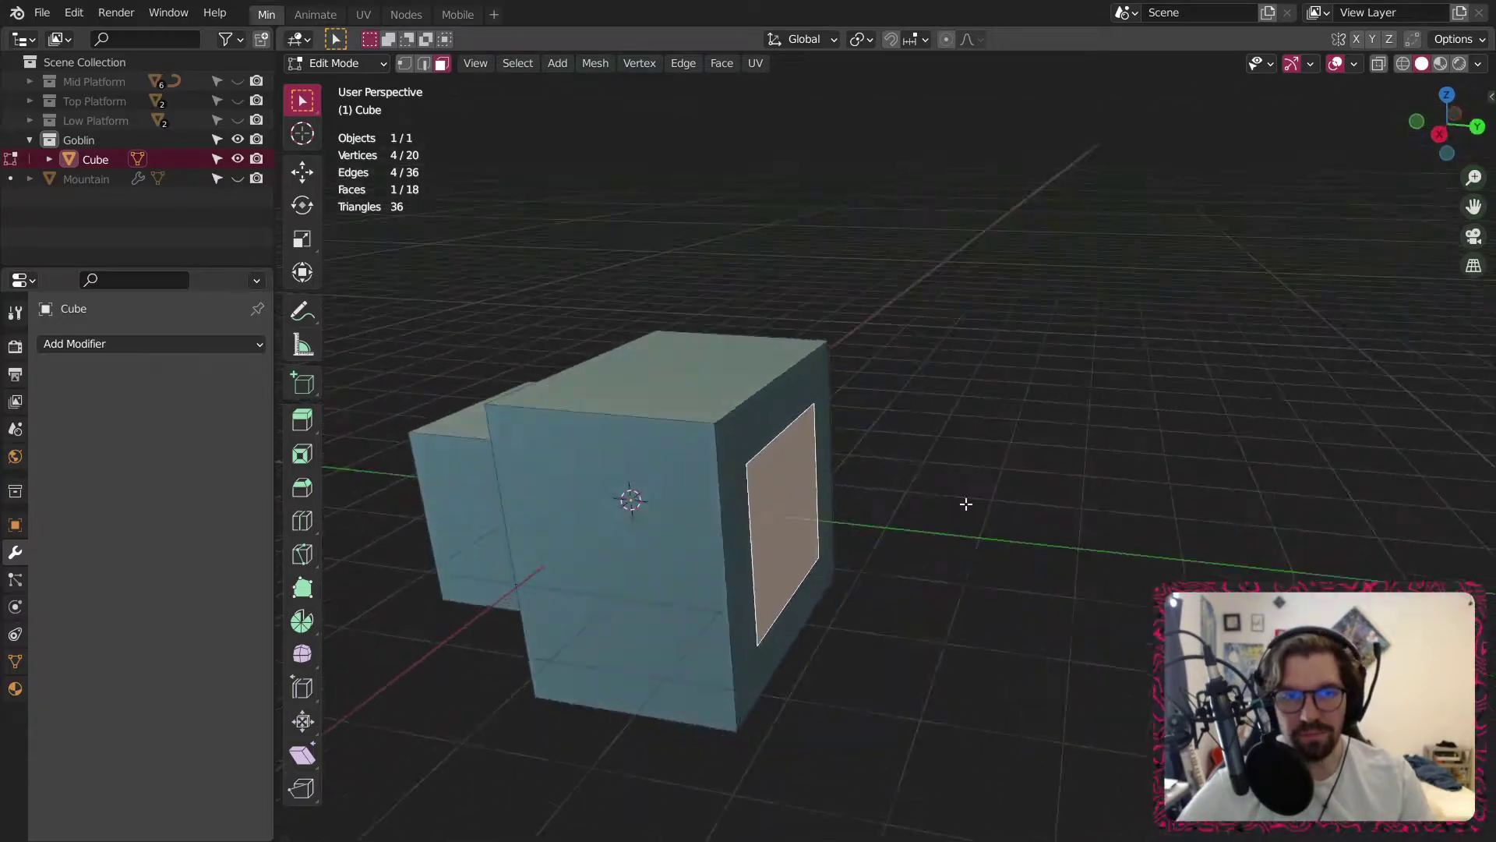
{"action": "key", "text": "shift+space"}
{"action": "key", "text": "g"}
{"action": "middle_click_drag", "start_coordinate": [661, 438], "coordinate": [870, 492]}
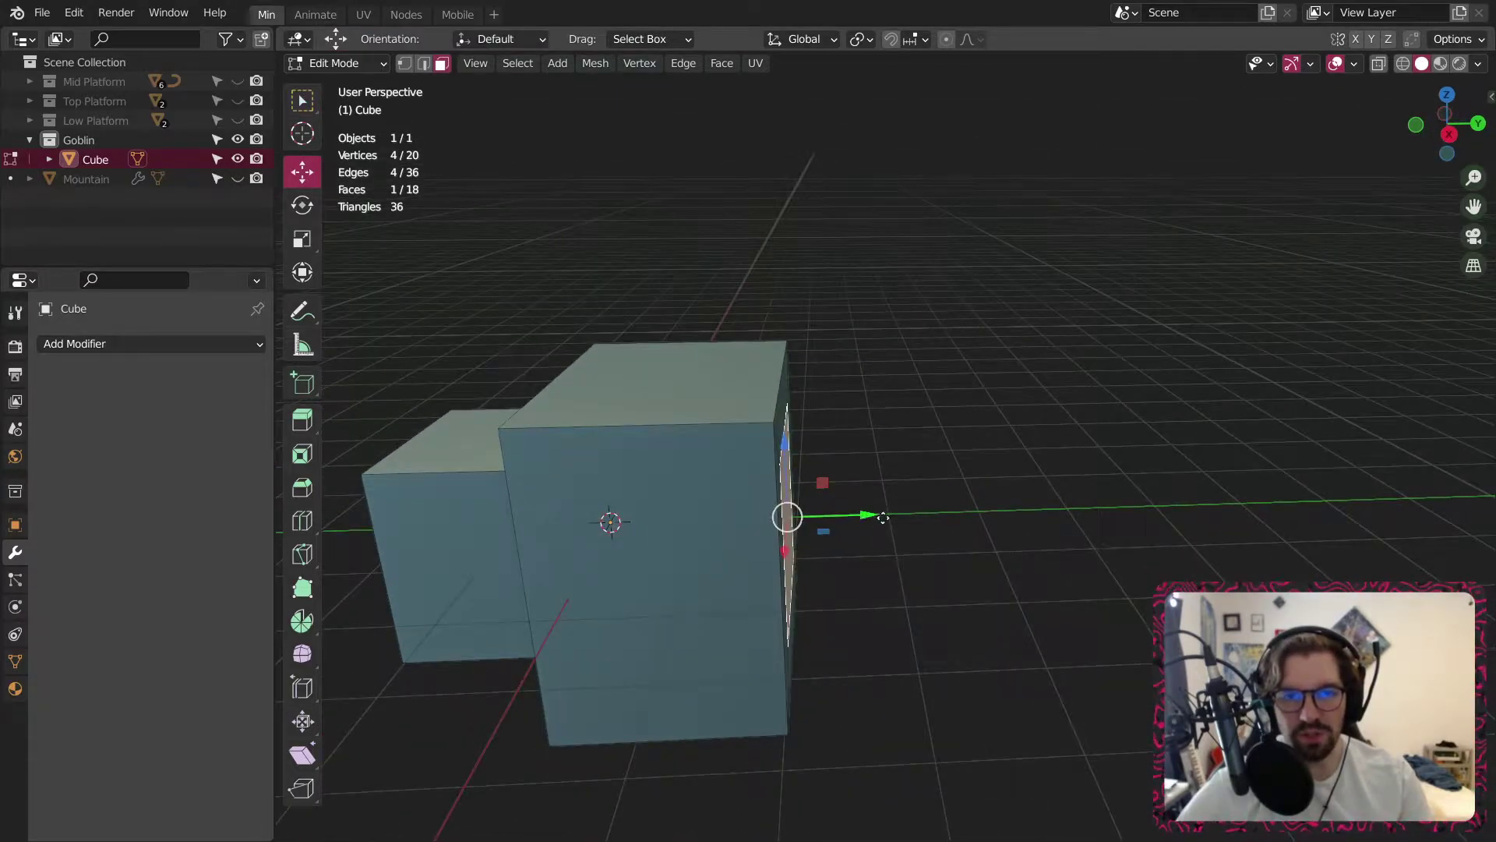
{"action": "left_click_drag", "start_coordinate": [883, 518], "coordinate": [928, 517]}
{"action": "middle_click_drag", "start_coordinate": [545, 465], "coordinate": [800, 419]}
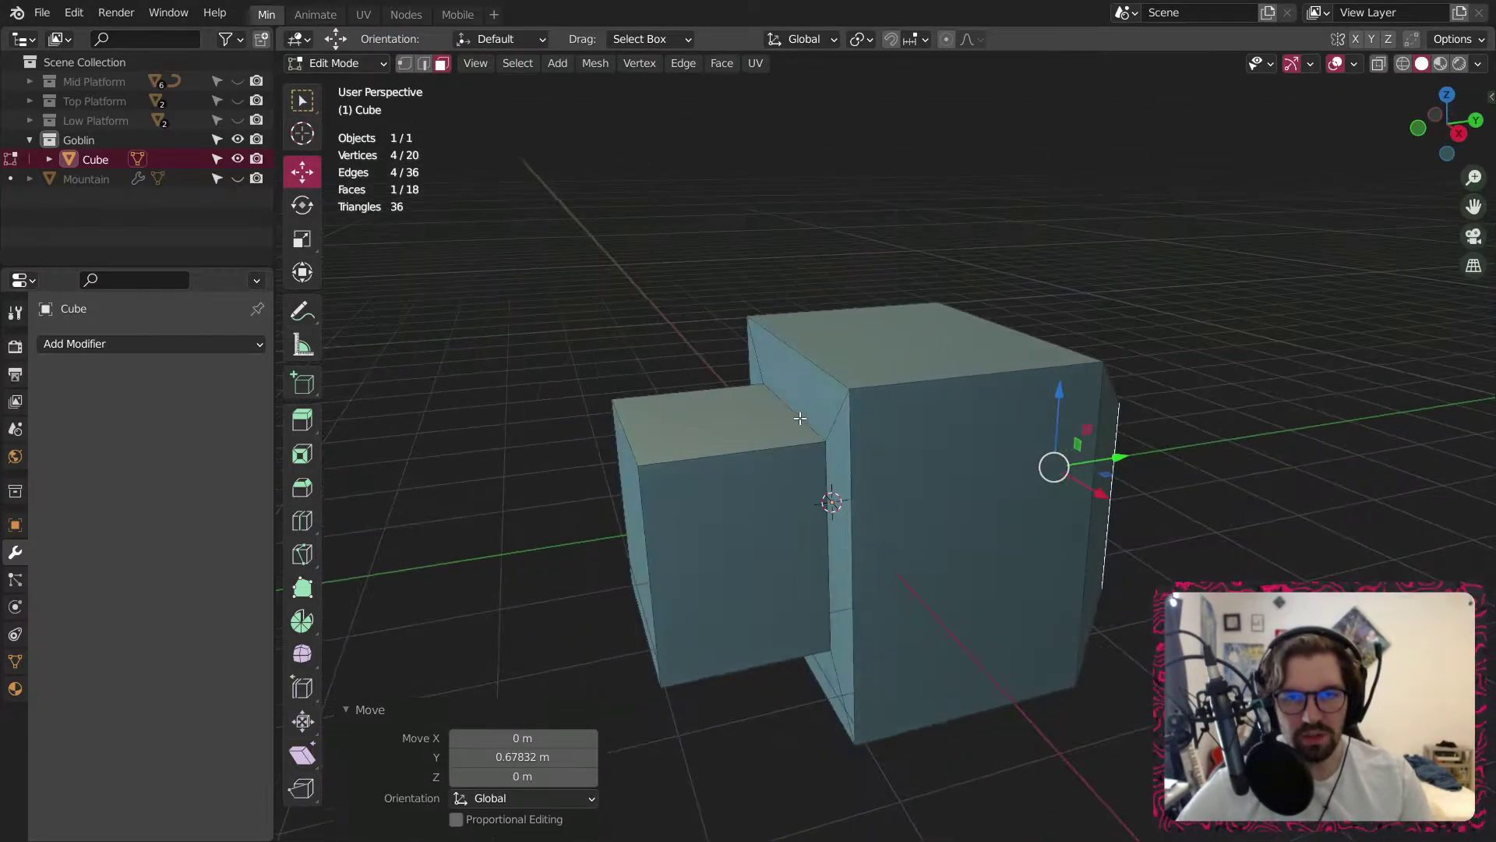
Move the edge loop where the small block meets the large one about 0.45 m toward negative Y.
{"action": "left_click", "coordinate": [815, 444], "text": "alt"}
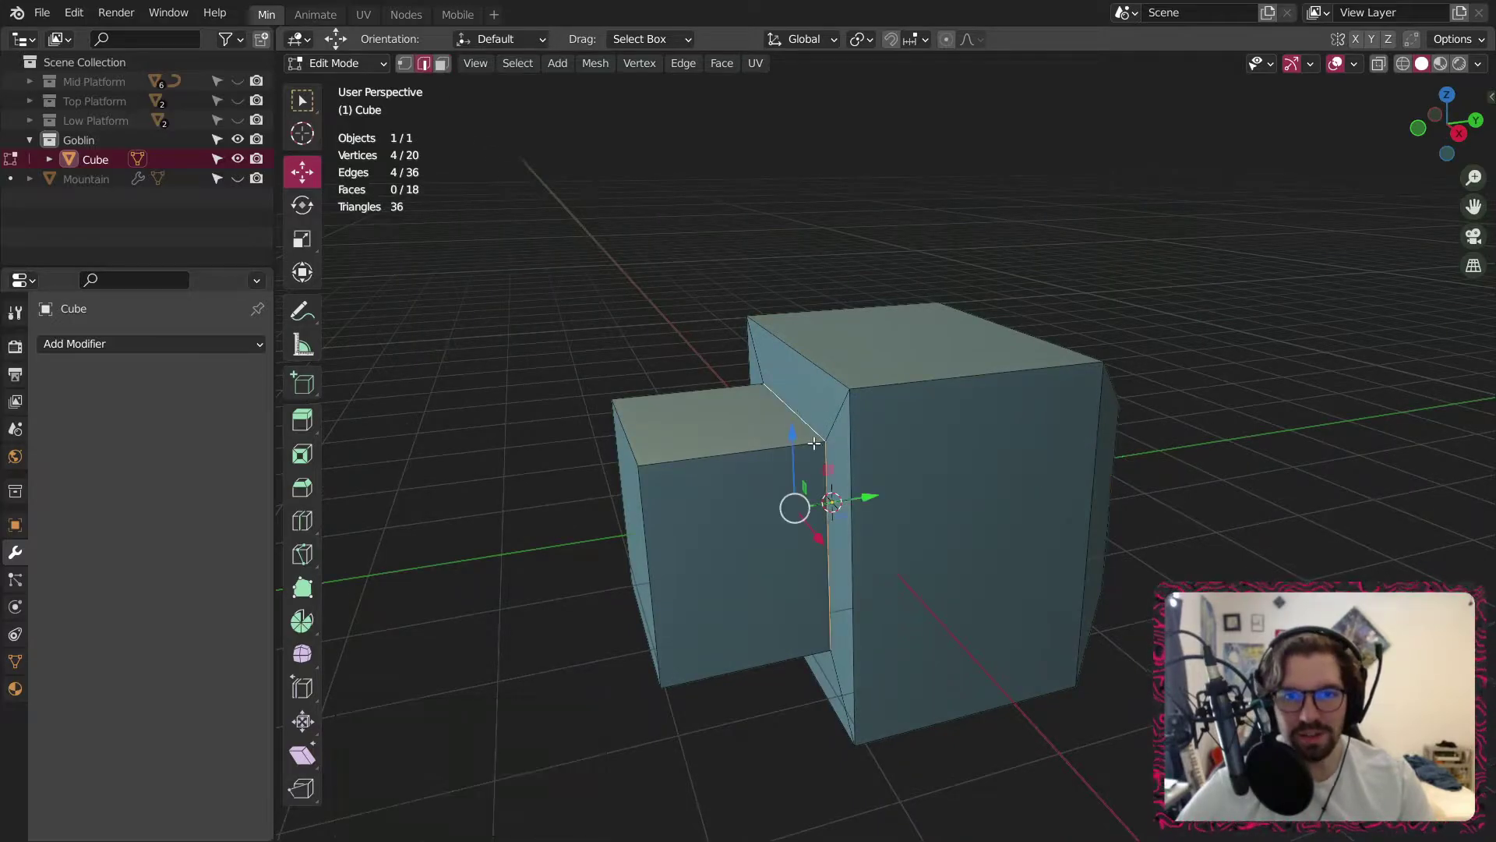
{"action": "left_click_drag", "start_coordinate": [874, 497], "coordinate": [826, 499]}
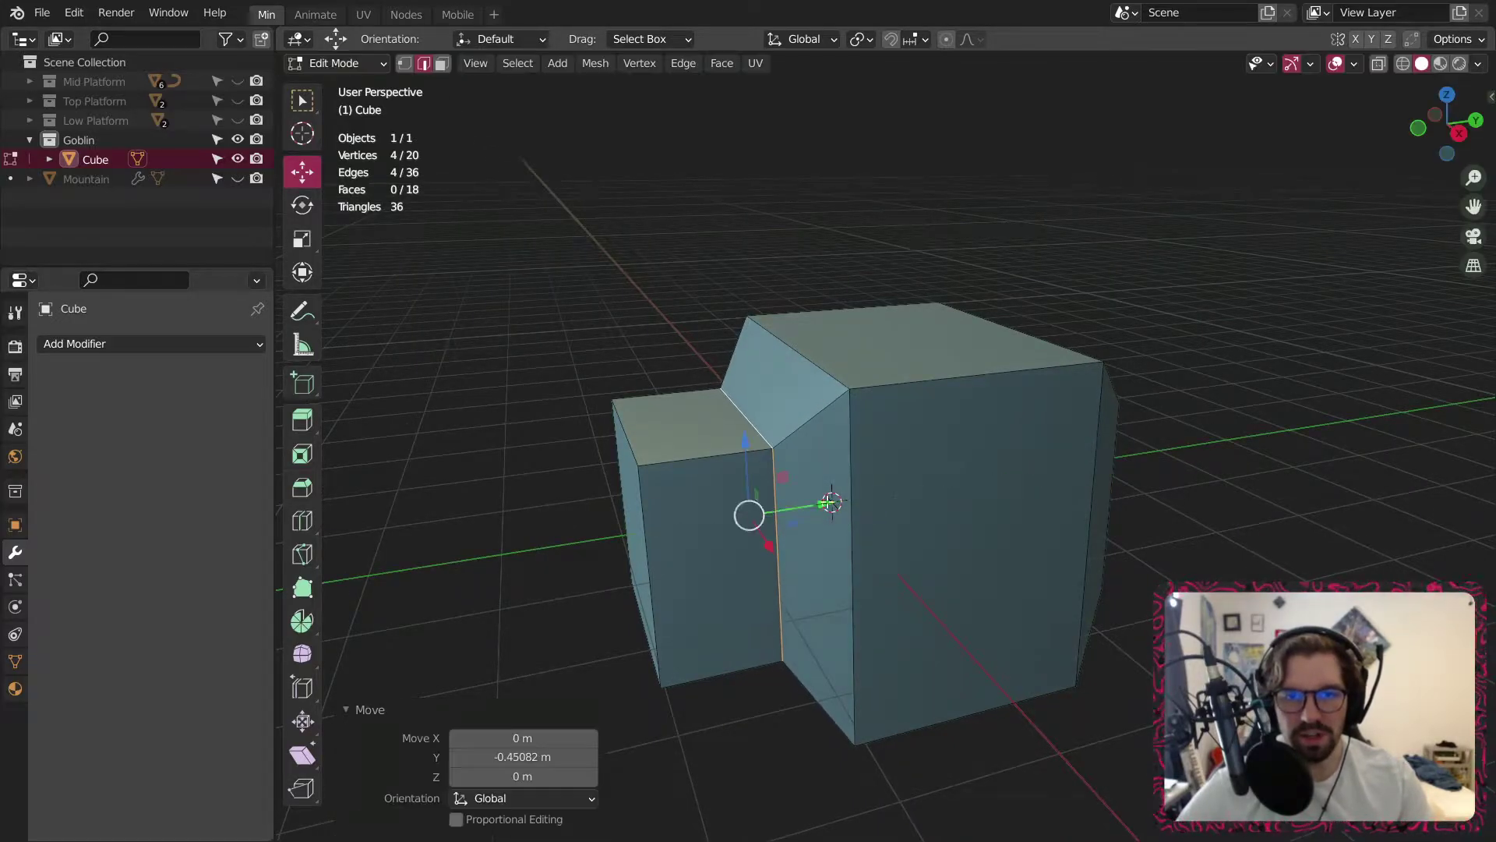
{"action": "middle_click_drag", "start_coordinate": [826, 499], "coordinate": [694, 430]}
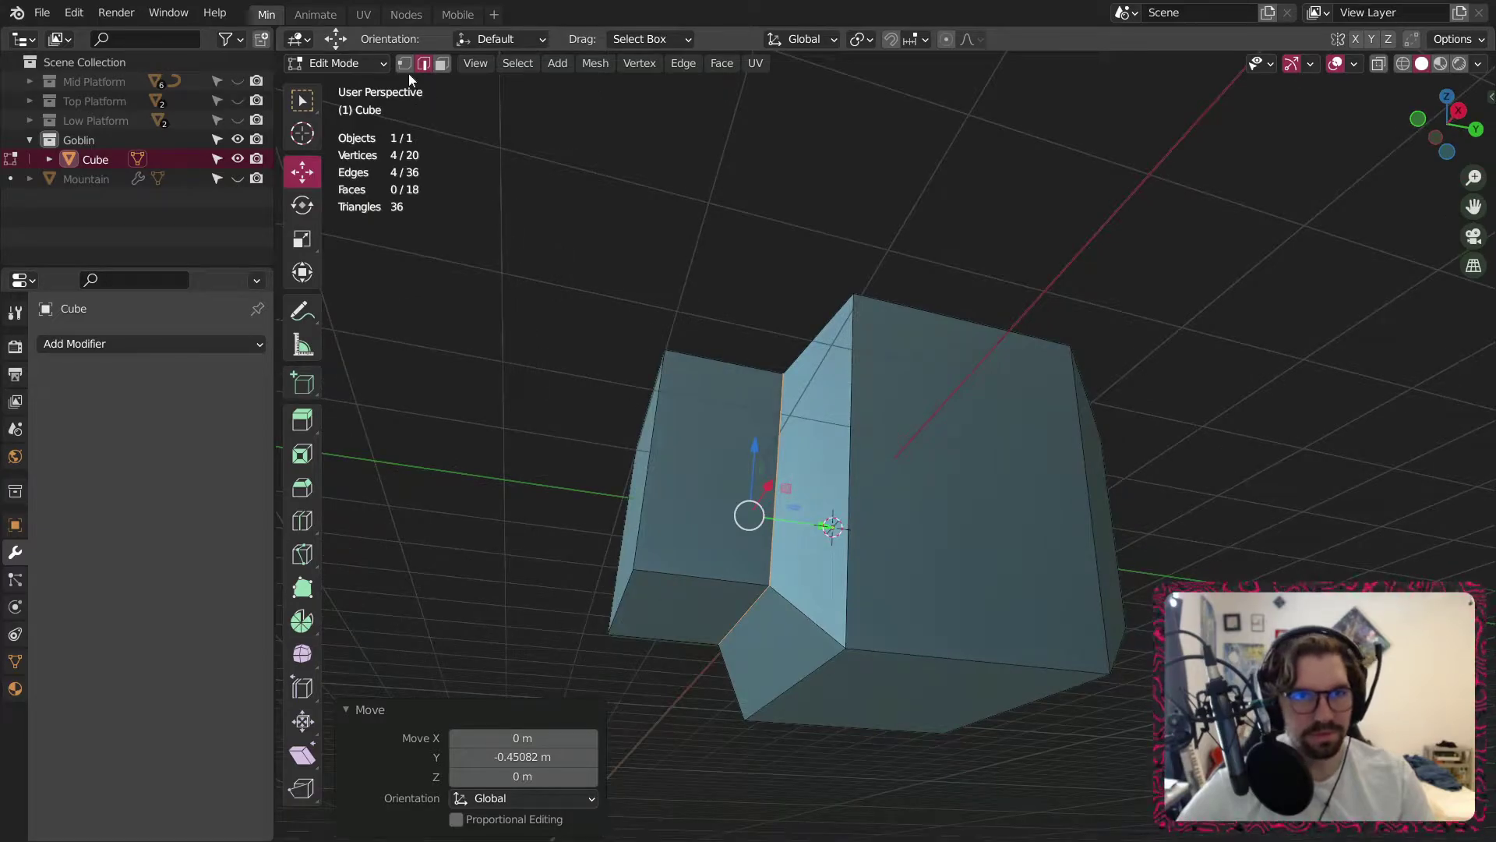
Raise the two underside edges of the small front block about 1.04 m along Z.
{"action": "left_click", "coordinate": [755, 612]}
{"action": "middle_click_drag", "start_coordinate": [672, 526], "coordinate": [683, 537]}
{"action": "key", "text": "g"}
{"action": "key", "text": "z"}
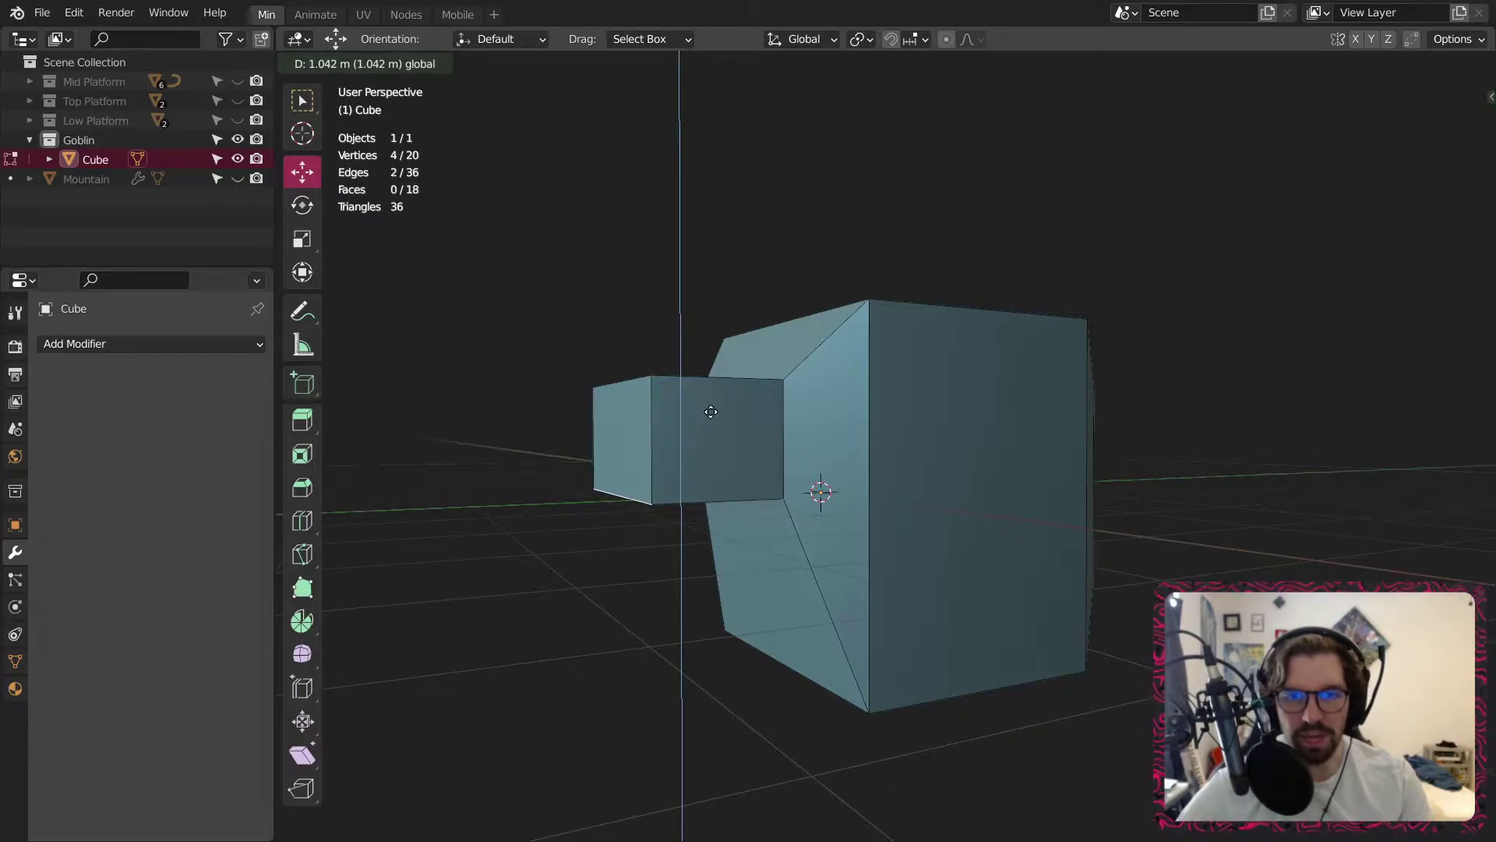
{"action": "left_click", "coordinate": [711, 411]}
{"action": "middle_click_drag", "start_coordinate": [711, 412], "coordinate": [515, 108]}
Select the two opposite side faces of the small front block and scale them inward along X to narrow it.
{"action": "left_click", "coordinate": [442, 66]}
{"action": "left_click", "coordinate": [566, 451]}
{"action": "middle_click_drag", "start_coordinate": [888, 413], "coordinate": [695, 455]}
{"action": "left_click", "coordinate": [849, 574], "text": "shift"}
{"action": "middle_click_drag", "start_coordinate": [810, 574], "coordinate": [902, 562]}
{"action": "left_click", "coordinate": [302, 238]}
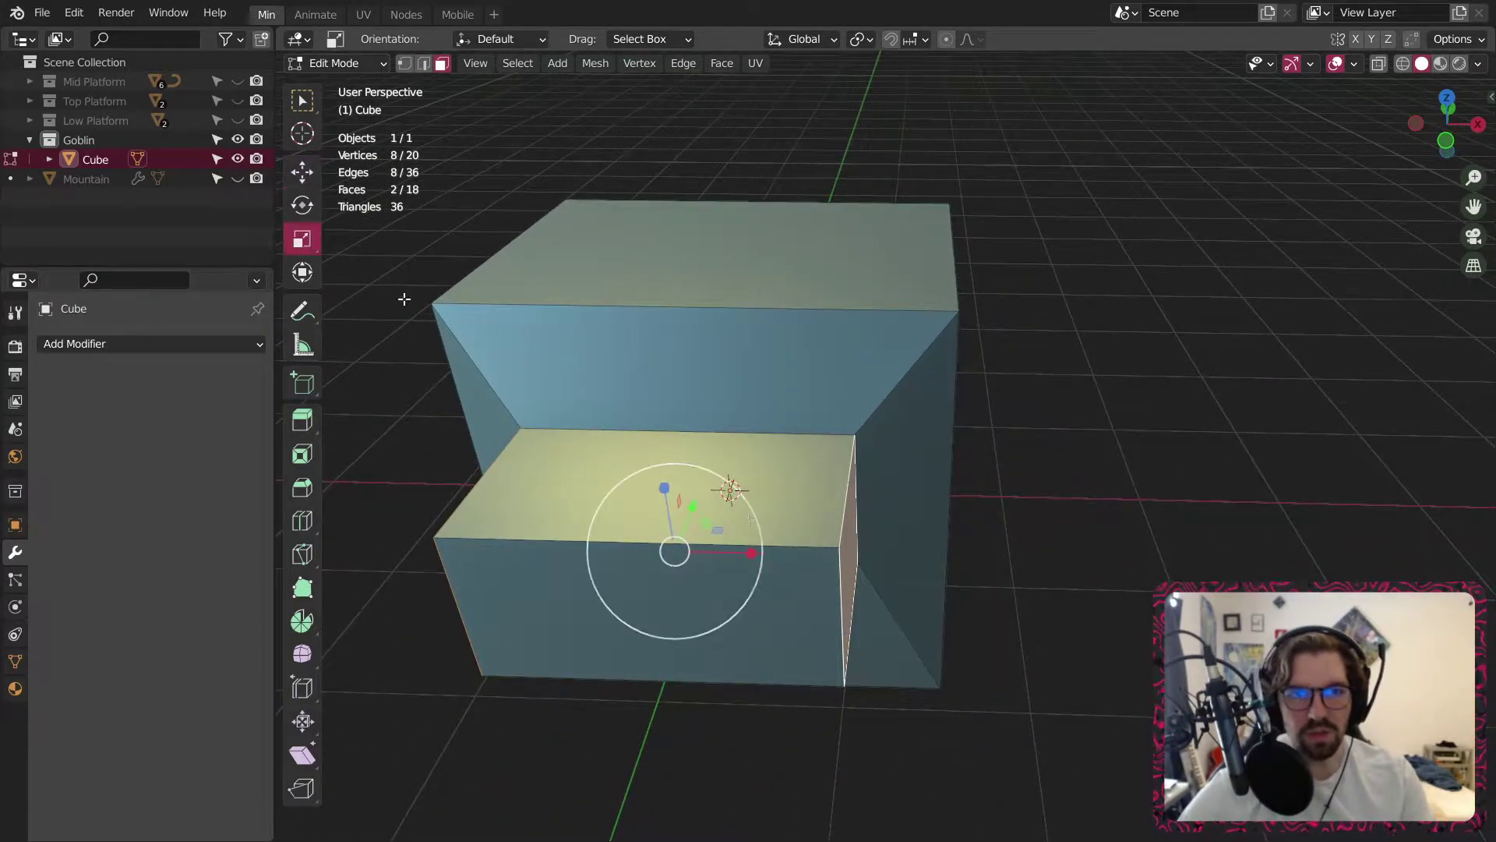
{"action": "left_click_drag", "start_coordinate": [759, 551], "coordinate": [721, 555]}
{"action": "middle_click_drag", "start_coordinate": [721, 555], "coordinate": [391, 249]}
Move the small block's end face far outward toward negative Y to lengthen it, and clear the selection.
{"action": "left_click", "coordinate": [627, 530]}
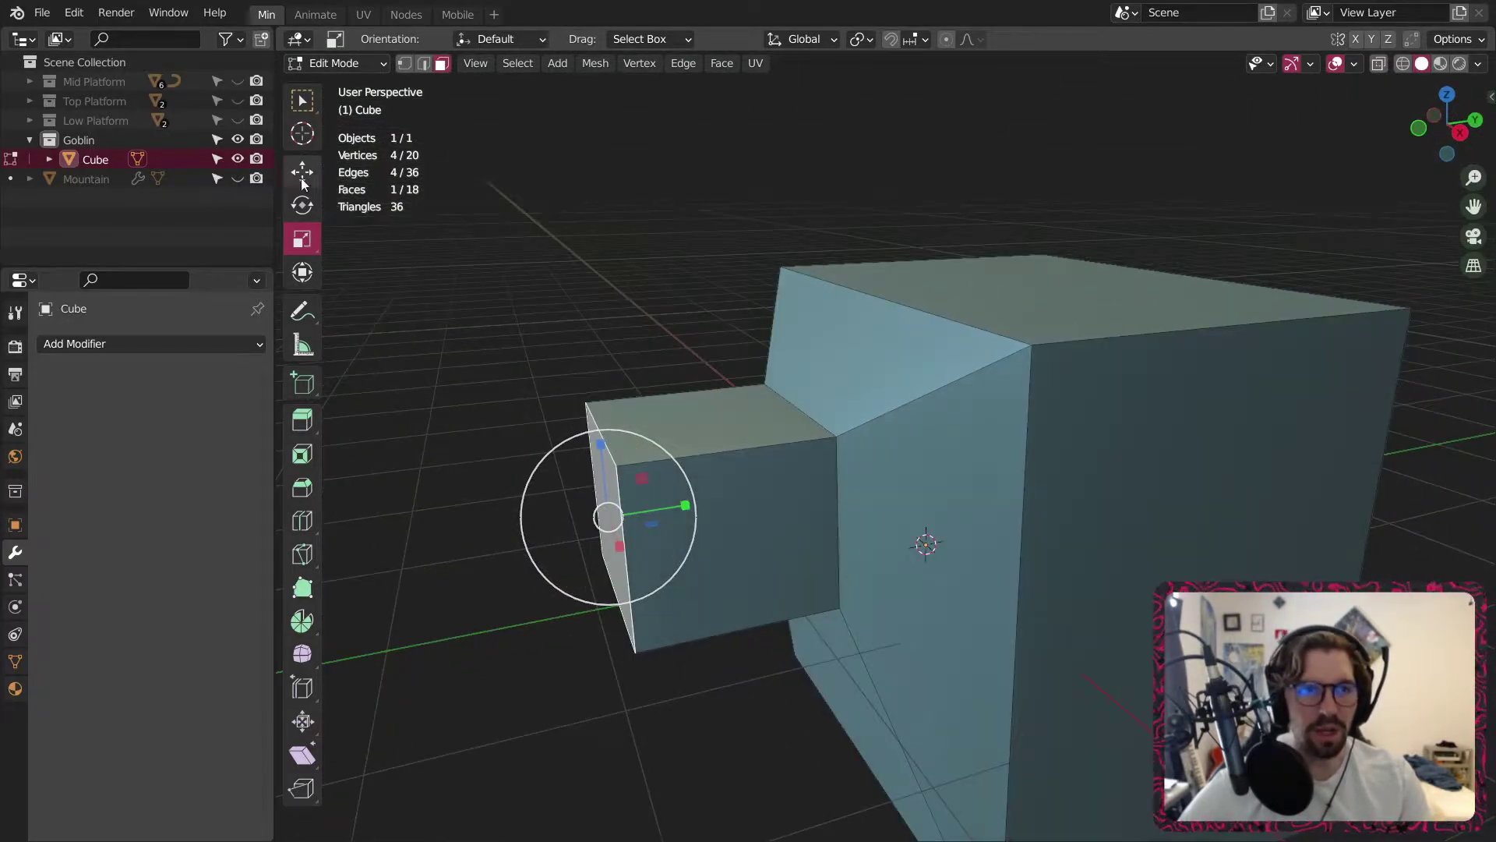
{"action": "left_click", "coordinate": [303, 176]}
{"action": "left_click_drag", "start_coordinate": [691, 502], "coordinate": [479, 521]}
{"action": "scroll", "coordinate": [719, 452], "scroll_direction": "down", "scroll_amount": 2}
{"action": "left_click_drag", "start_coordinate": [648, 449], "coordinate": [589, 456]}
{"action": "key", "text": "alt+a"}
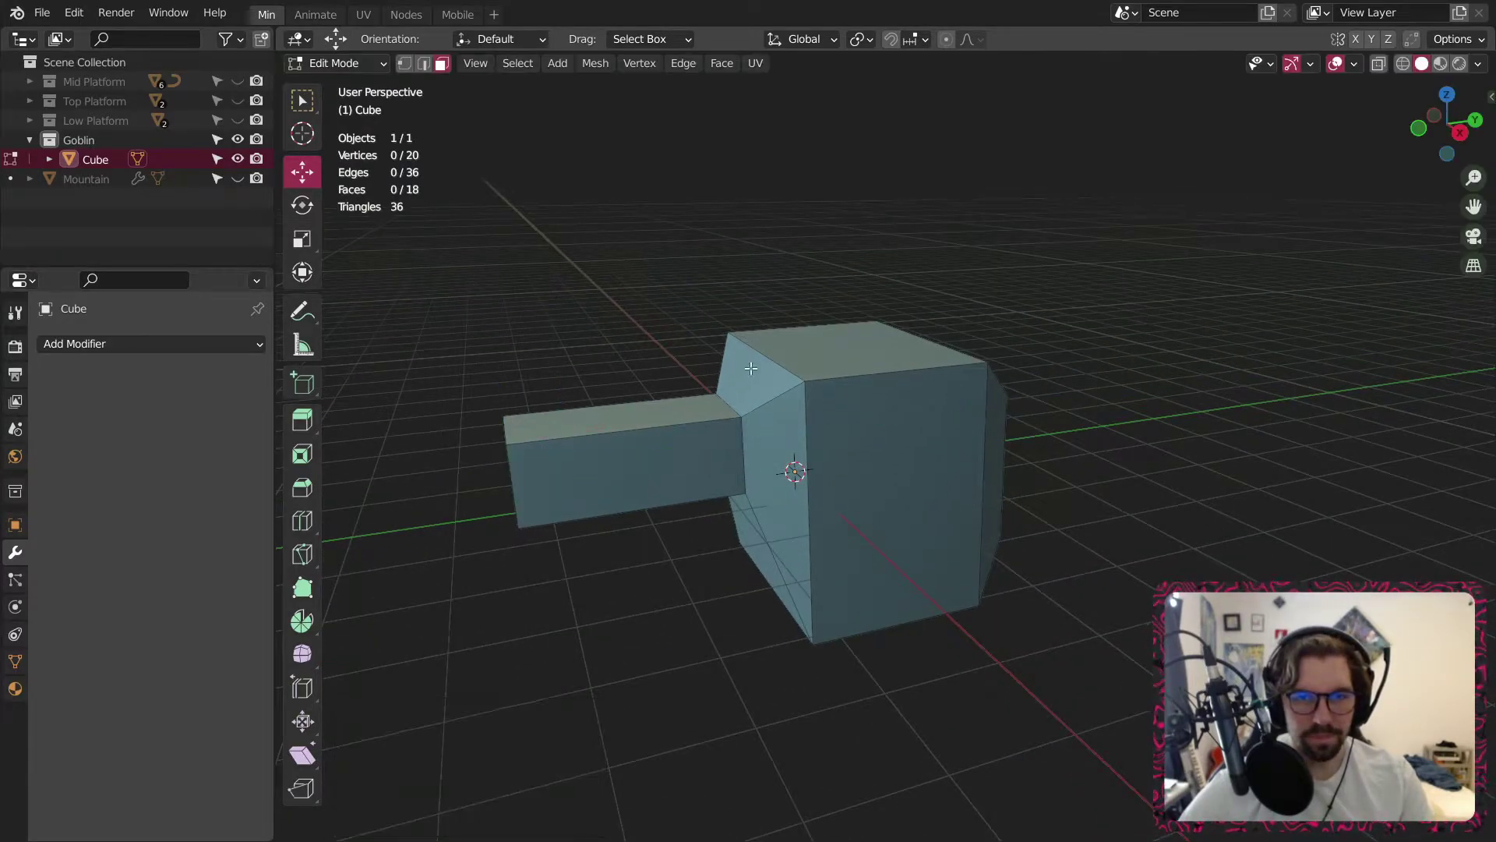
Cut a horizontal edge loop around the body and front beam, and a vertical loop around the body with factor 0.293.
{"action": "middle_click_drag", "start_coordinate": [752, 441], "coordinate": [812, 439]}
{"action": "scroll", "coordinate": [782, 419], "scroll_direction": "up", "scroll_amount": 2}
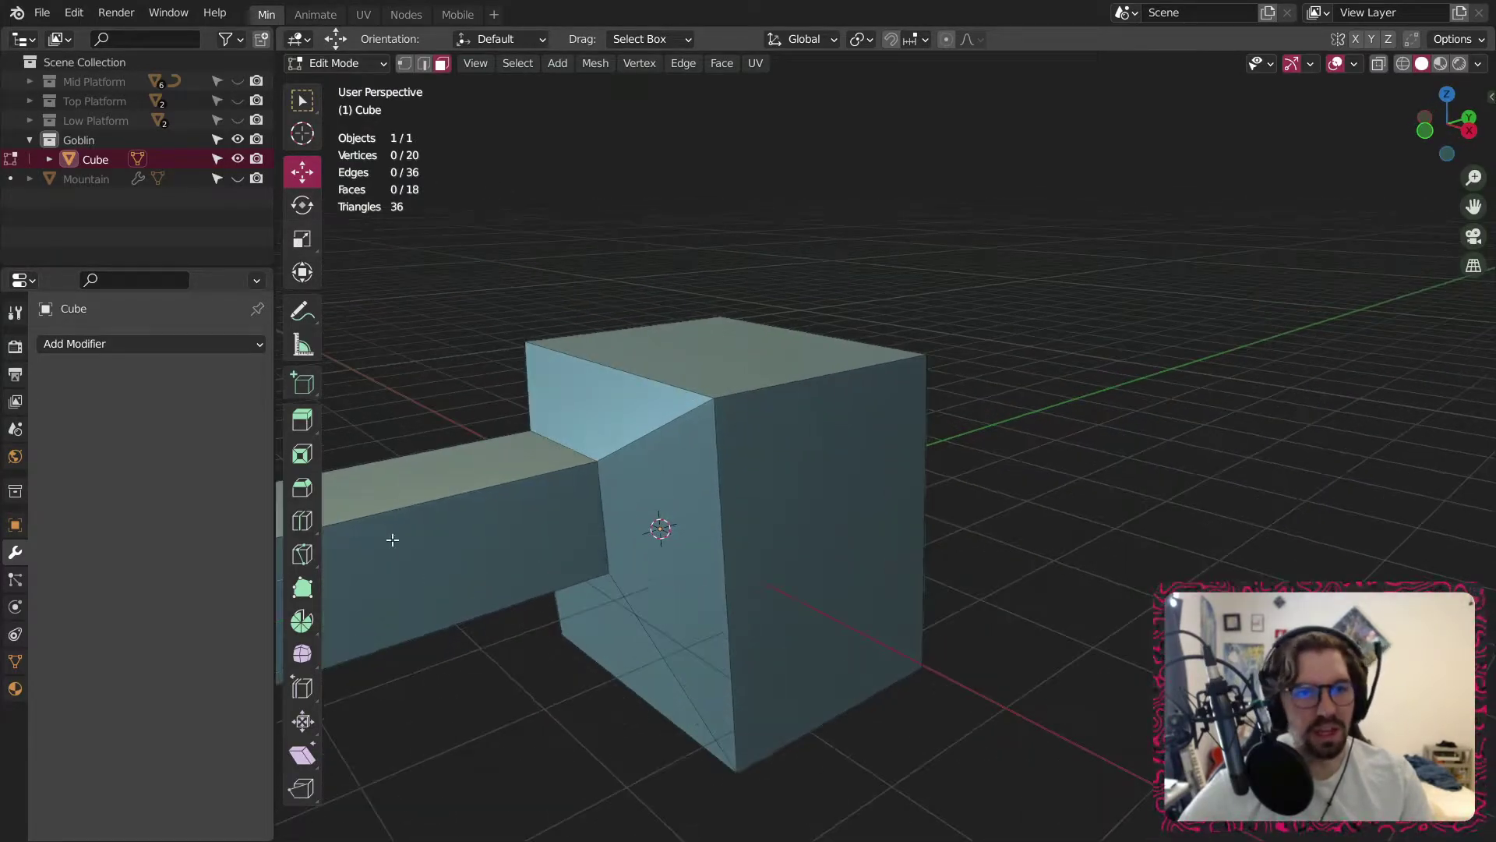
{"action": "left_click", "coordinate": [303, 520]}
{"action": "left_click_drag", "start_coordinate": [596, 512], "coordinate": [598, 481]}
{"action": "middle_click_drag", "start_coordinate": [885, 468], "coordinate": [811, 478]}
{"action": "left_click_drag", "start_coordinate": [811, 478], "coordinate": [787, 486]}
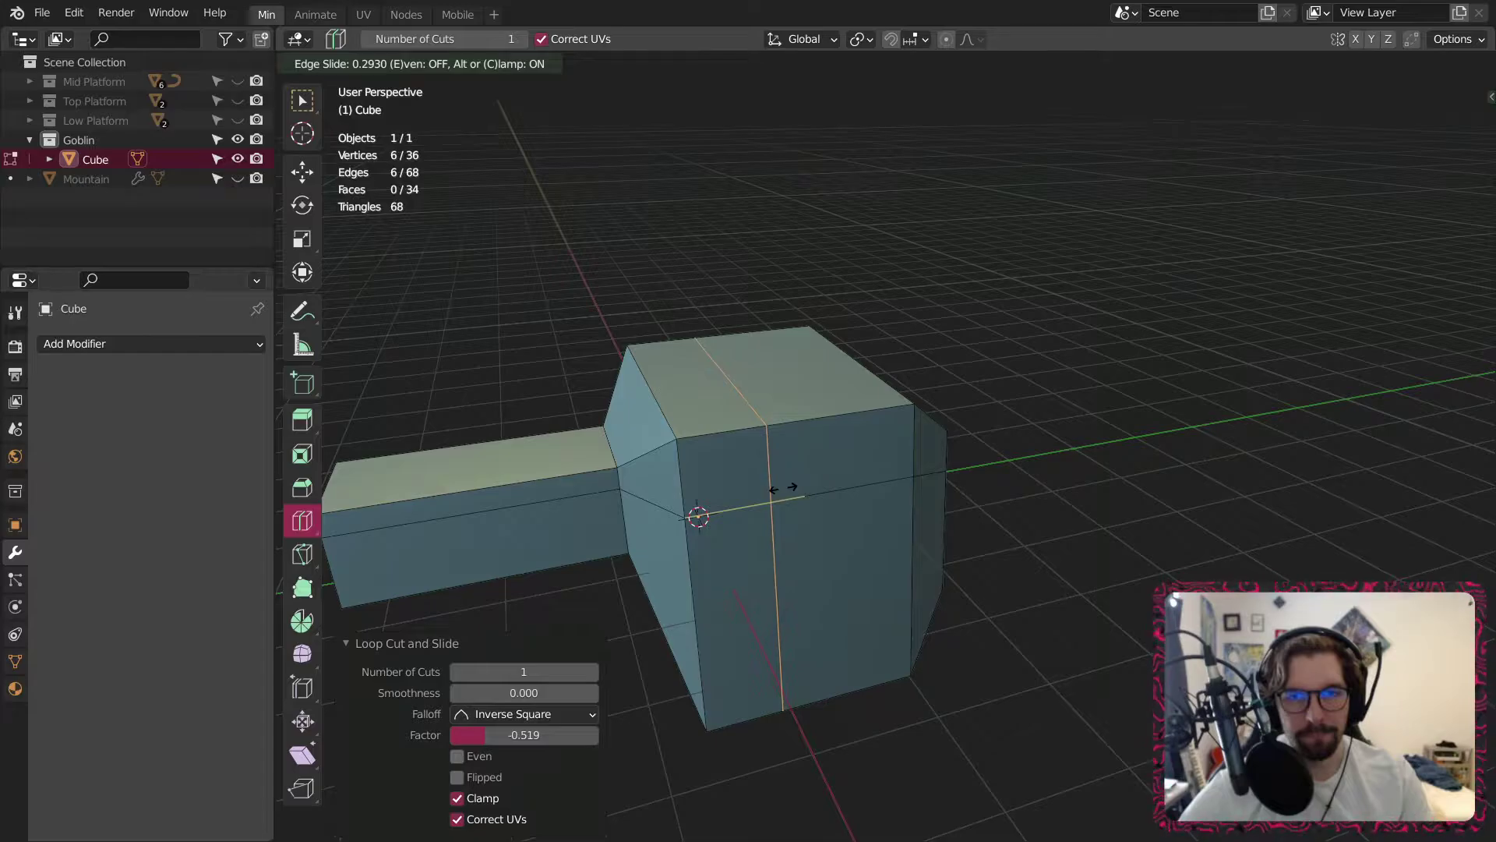
{"action": "left_click", "coordinate": [783, 487]}
Select the upper rear face on both sides of the body and extrude them along normals by about 2.09 m as arms.
{"action": "left_click", "coordinate": [302, 101]}
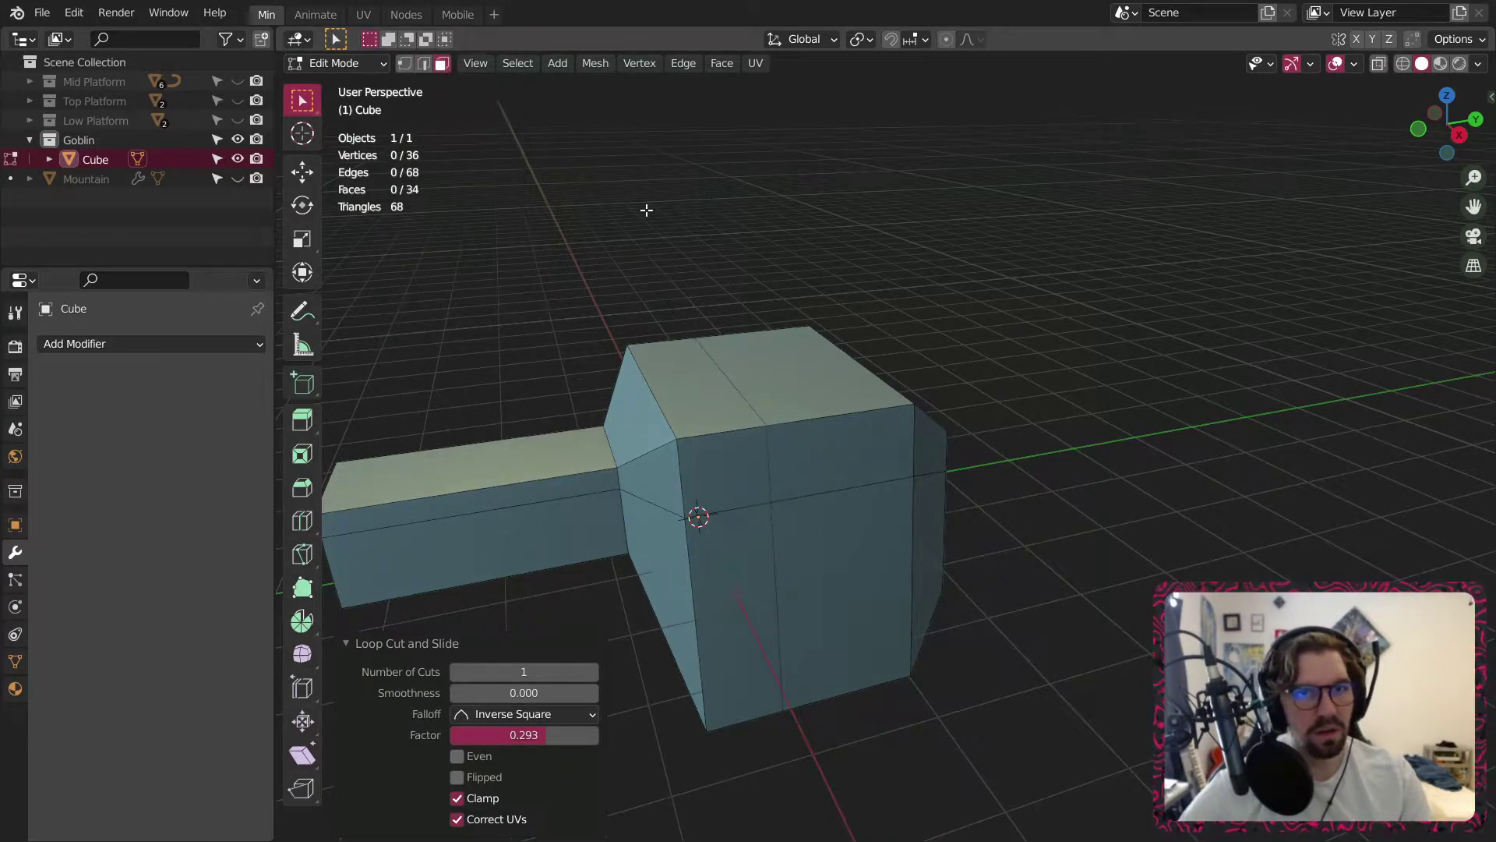
{"action": "middle_click_drag", "start_coordinate": [794, 424], "coordinate": [954, 510]}
{"action": "left_click", "coordinate": [846, 453]}
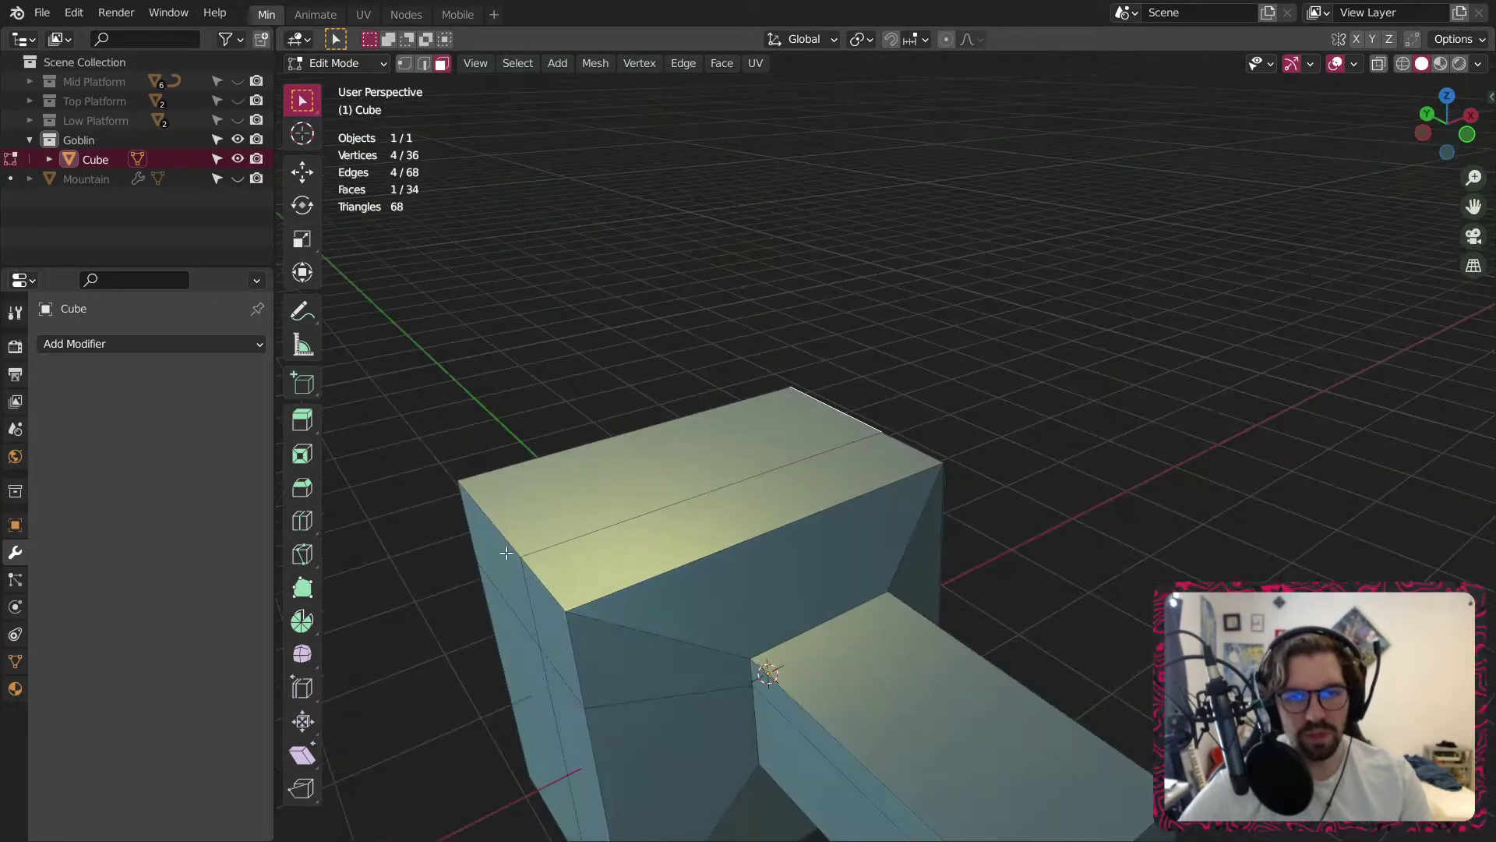
{"action": "left_click", "coordinate": [511, 555], "text": "shift"}
{"action": "middle_click_drag", "start_coordinate": [524, 559], "coordinate": [545, 567]}
{"action": "right_click", "coordinate": [577, 588]}
{"action": "left_click", "coordinate": [585, 512]}
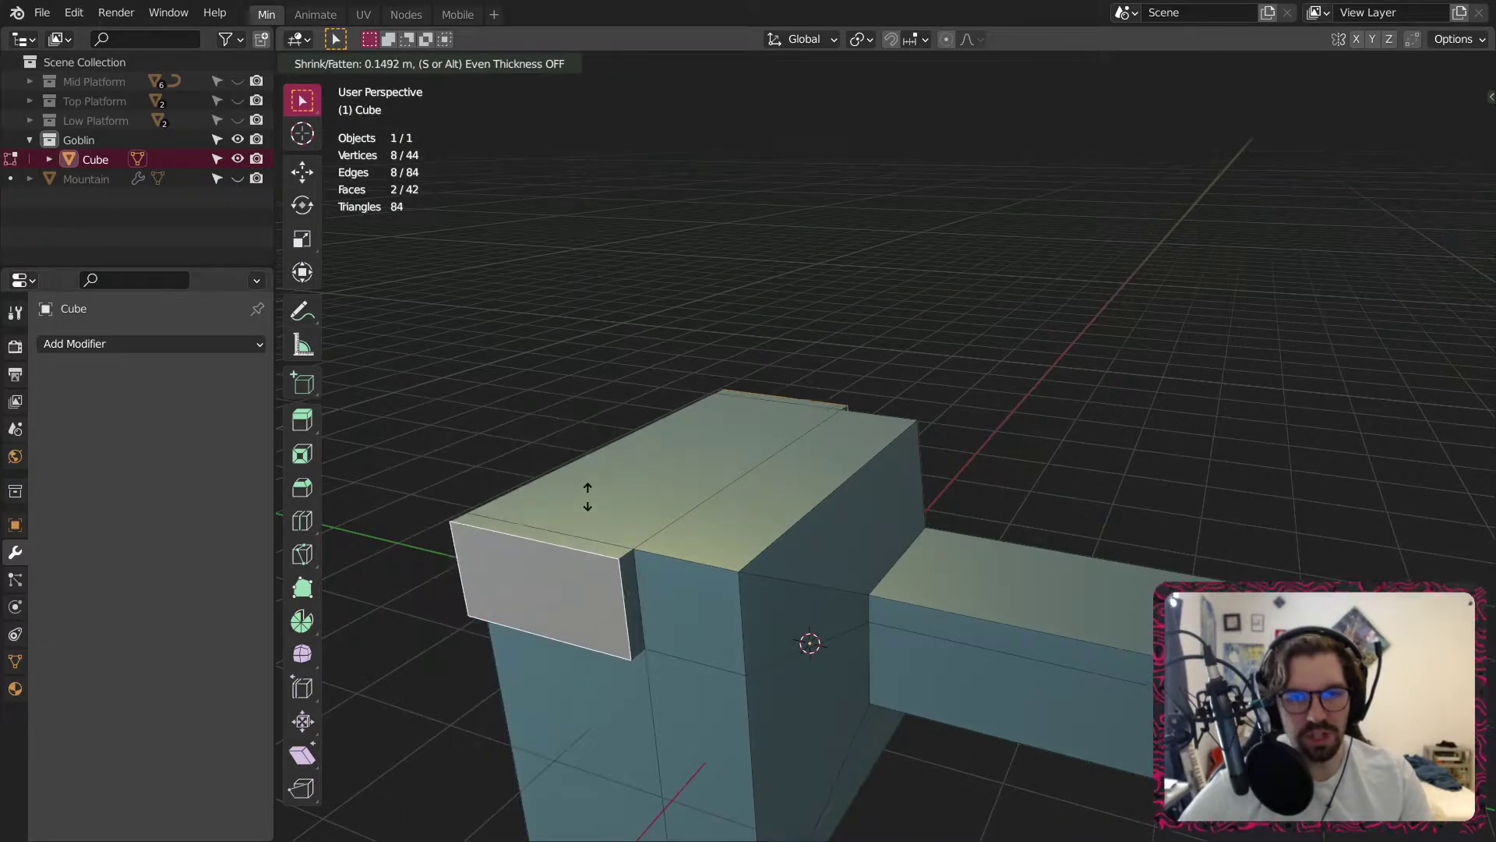
{"action": "left_click", "coordinate": [633, 384]}
Lower the end faces of both arms along Z and move them about 0.6 m toward negative Y.
{"action": "middle_click_drag", "start_coordinate": [686, 654], "coordinate": [781, 327]}
{"action": "key", "text": "shift+space"}
{"action": "key", "text": "g"}
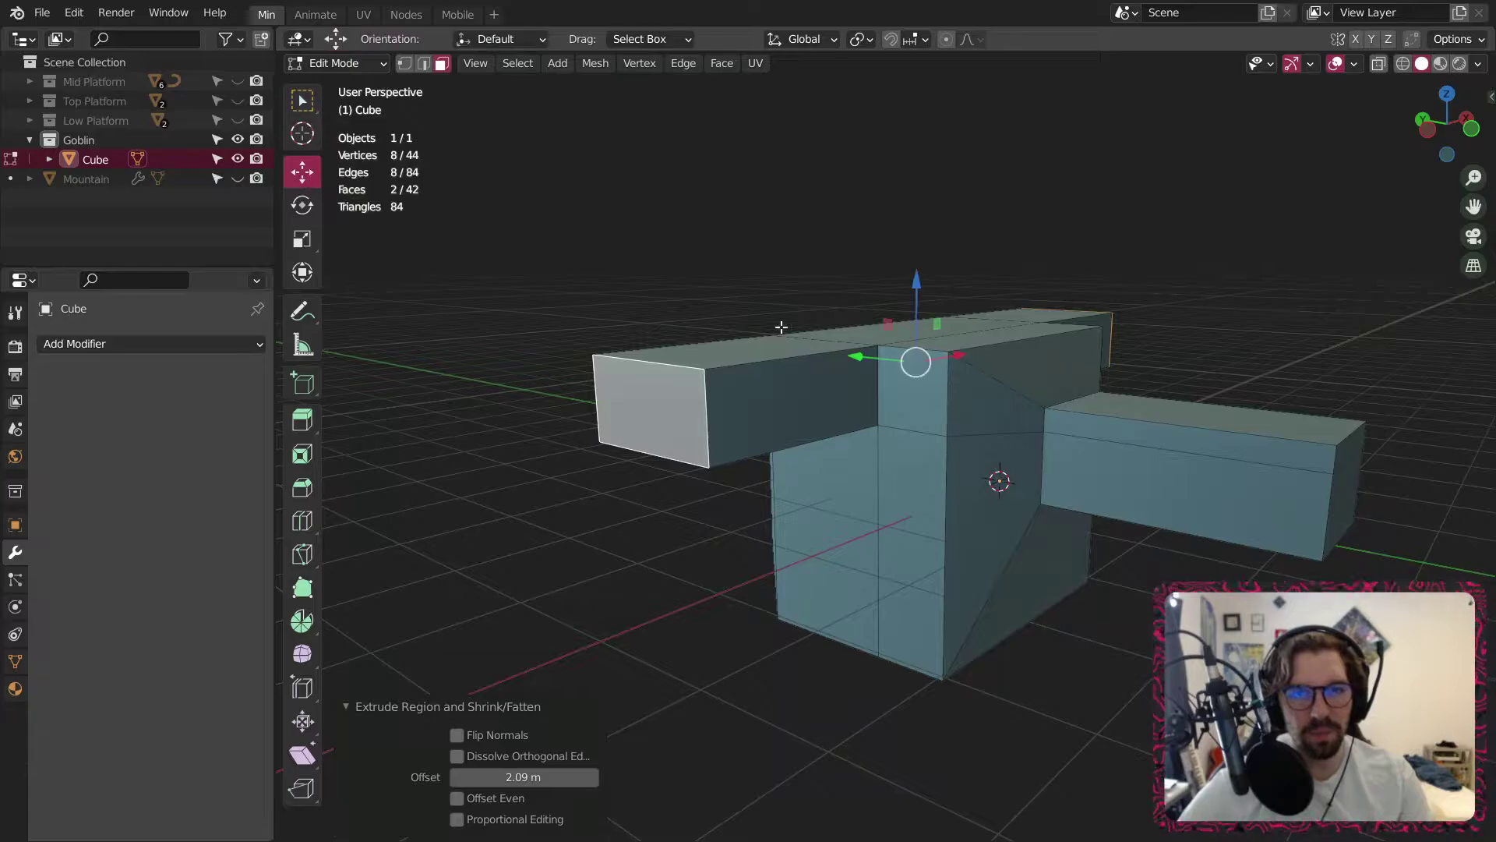
{"action": "left_click_drag", "start_coordinate": [909, 282], "coordinate": [956, 383]}
{"action": "middle_click_drag", "start_coordinate": [764, 454], "coordinate": [842, 454]}
{"action": "left_click_drag", "start_coordinate": [854, 474], "coordinate": [928, 474]}
{"action": "middle_click_drag", "start_coordinate": [927, 475], "coordinate": [868, 454]}
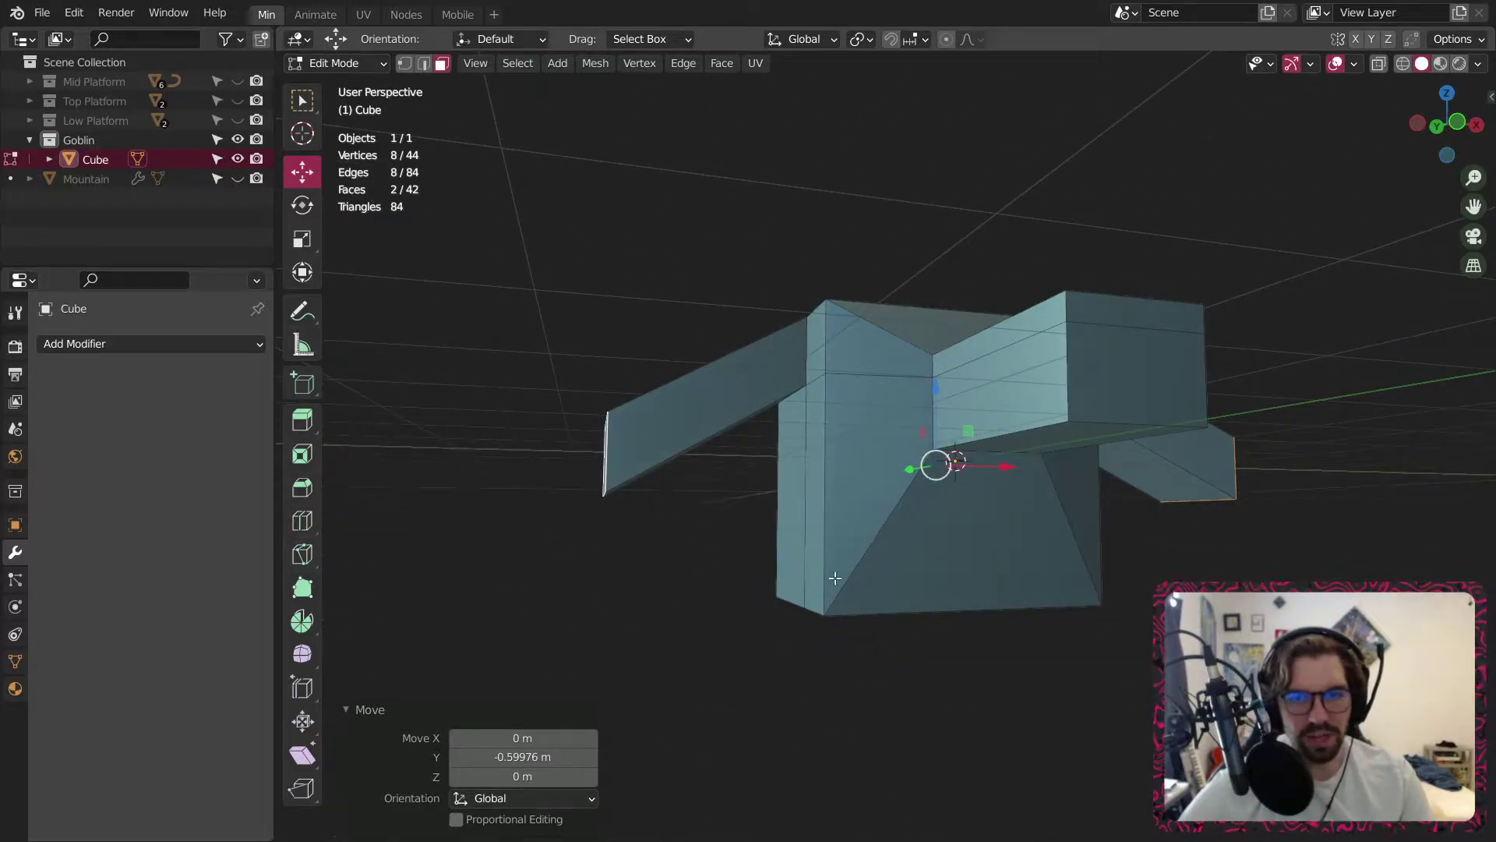
{"action": "left_click", "coordinate": [302, 520]}
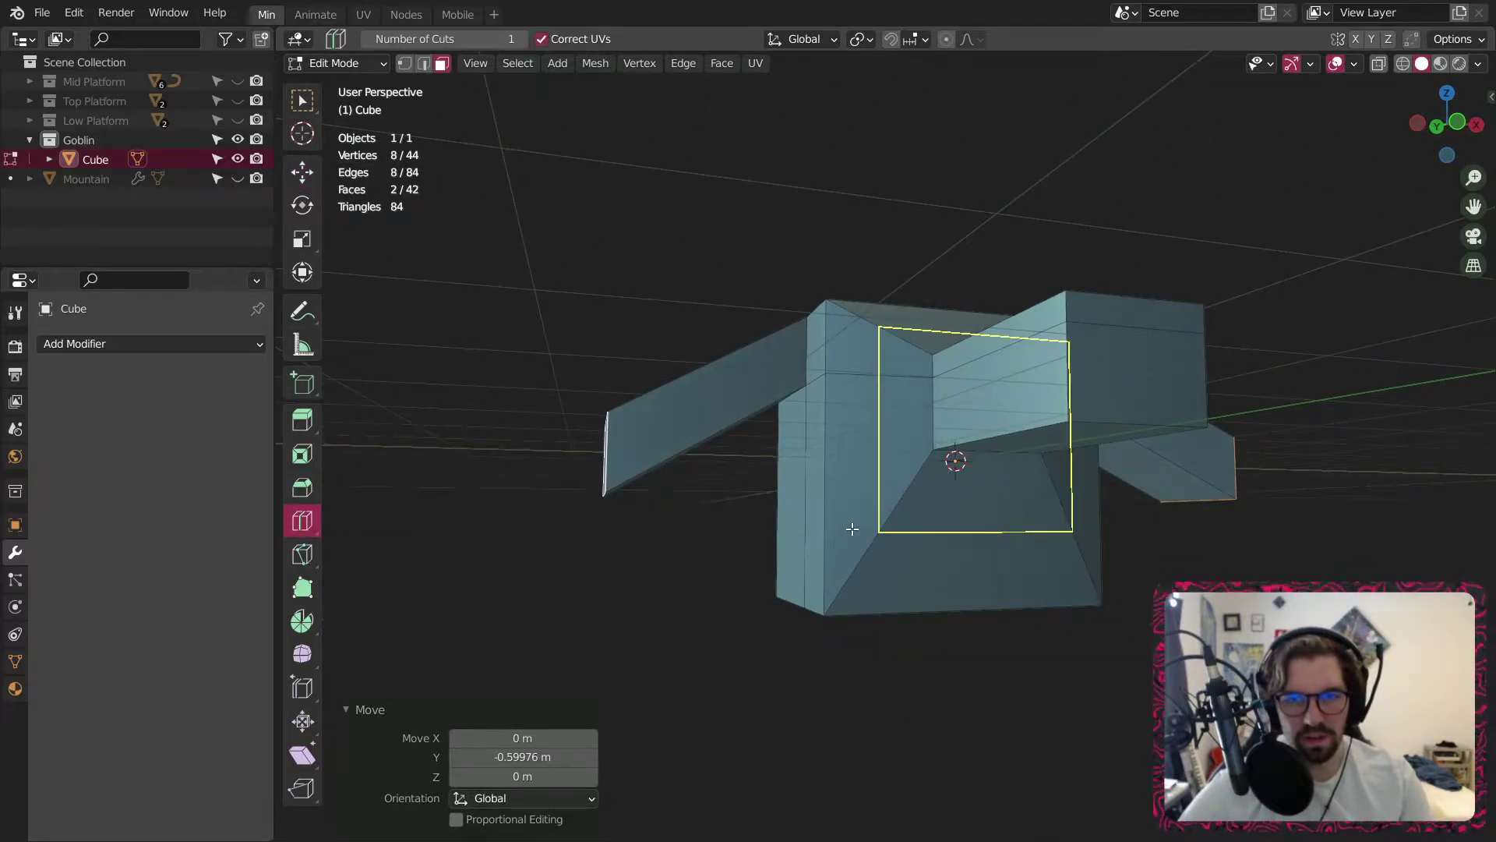
{"action": "middle_click_drag", "start_coordinate": [829, 504], "coordinate": [873, 546]}
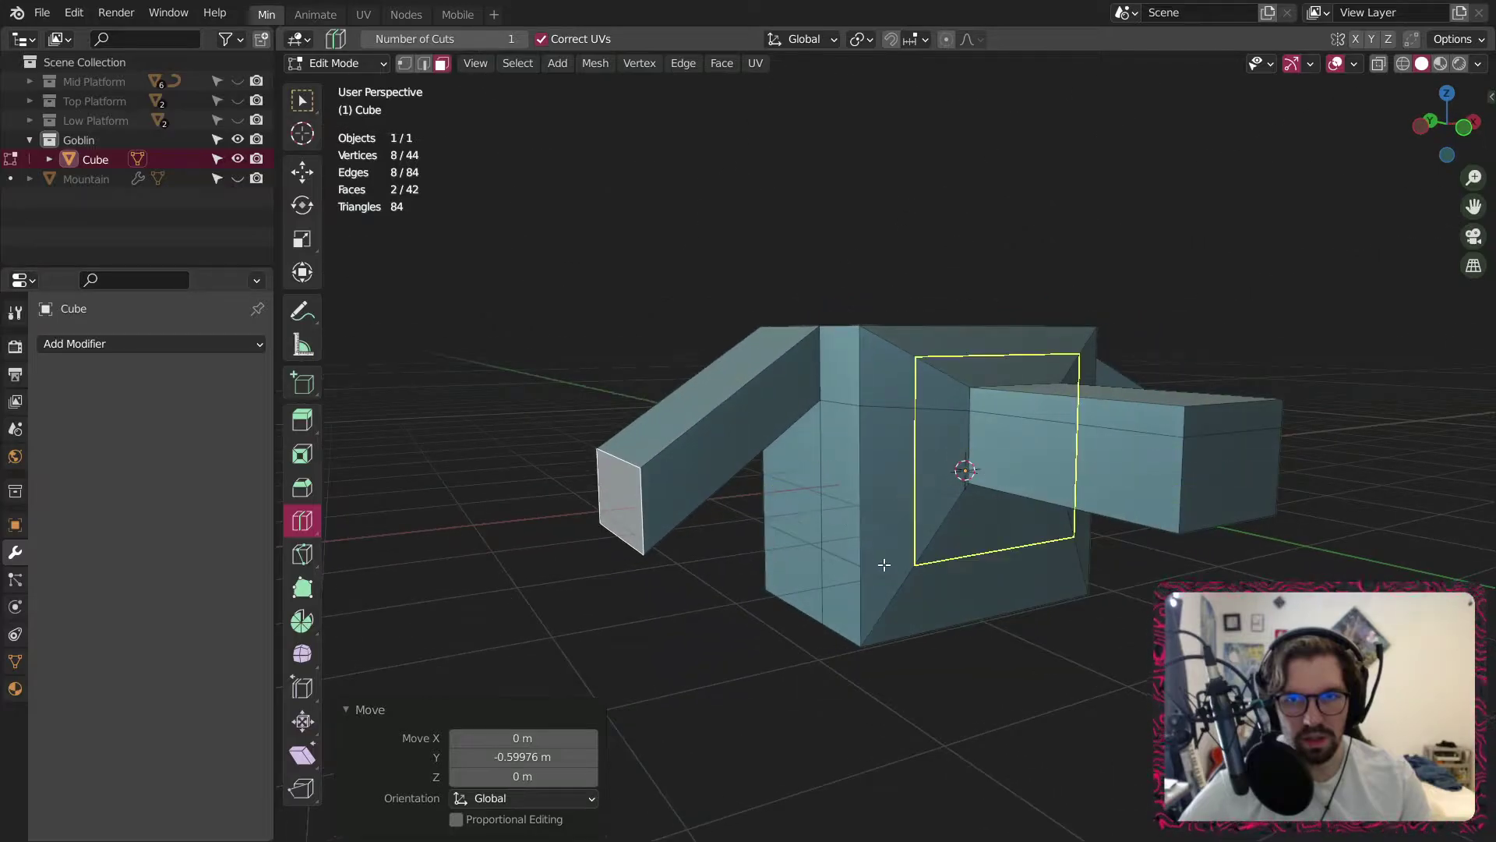
{"action": "mouse_move", "coordinate": [961, 467]}
{"action": "middle_mouse_down"}
{"action": "mouse_move", "coordinate": [935, 561]}
{"action": "mouse_move", "coordinate": [948, 461]}
{"action": "middle_mouse_up"}
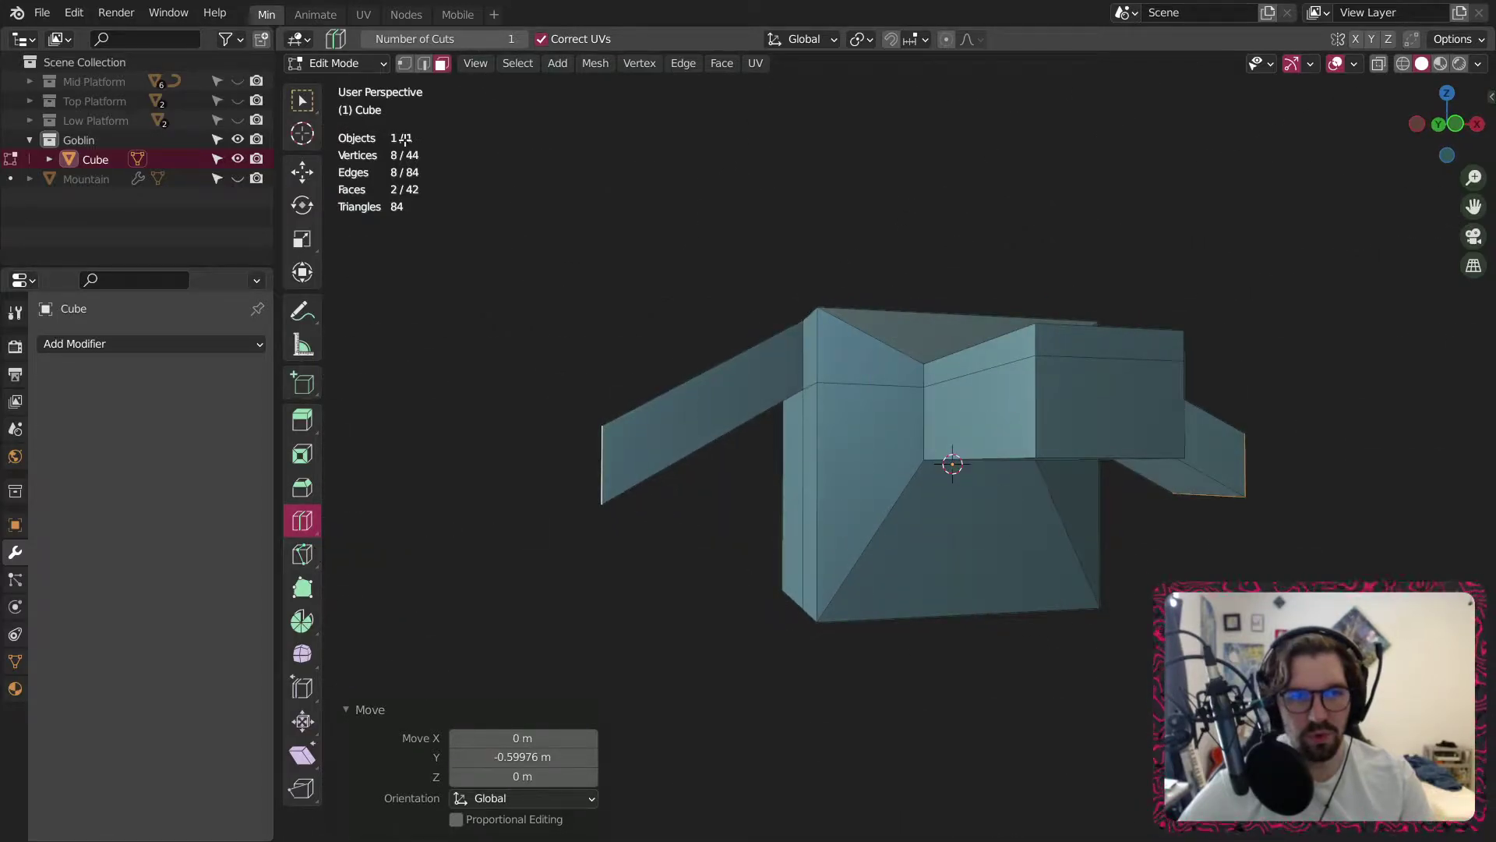
Subdivide the two slanted edges of the body's lower front face to add a horizontal edge between them.
{"action": "left_click", "coordinate": [303, 97]}
{"action": "left_click", "coordinate": [424, 64]}
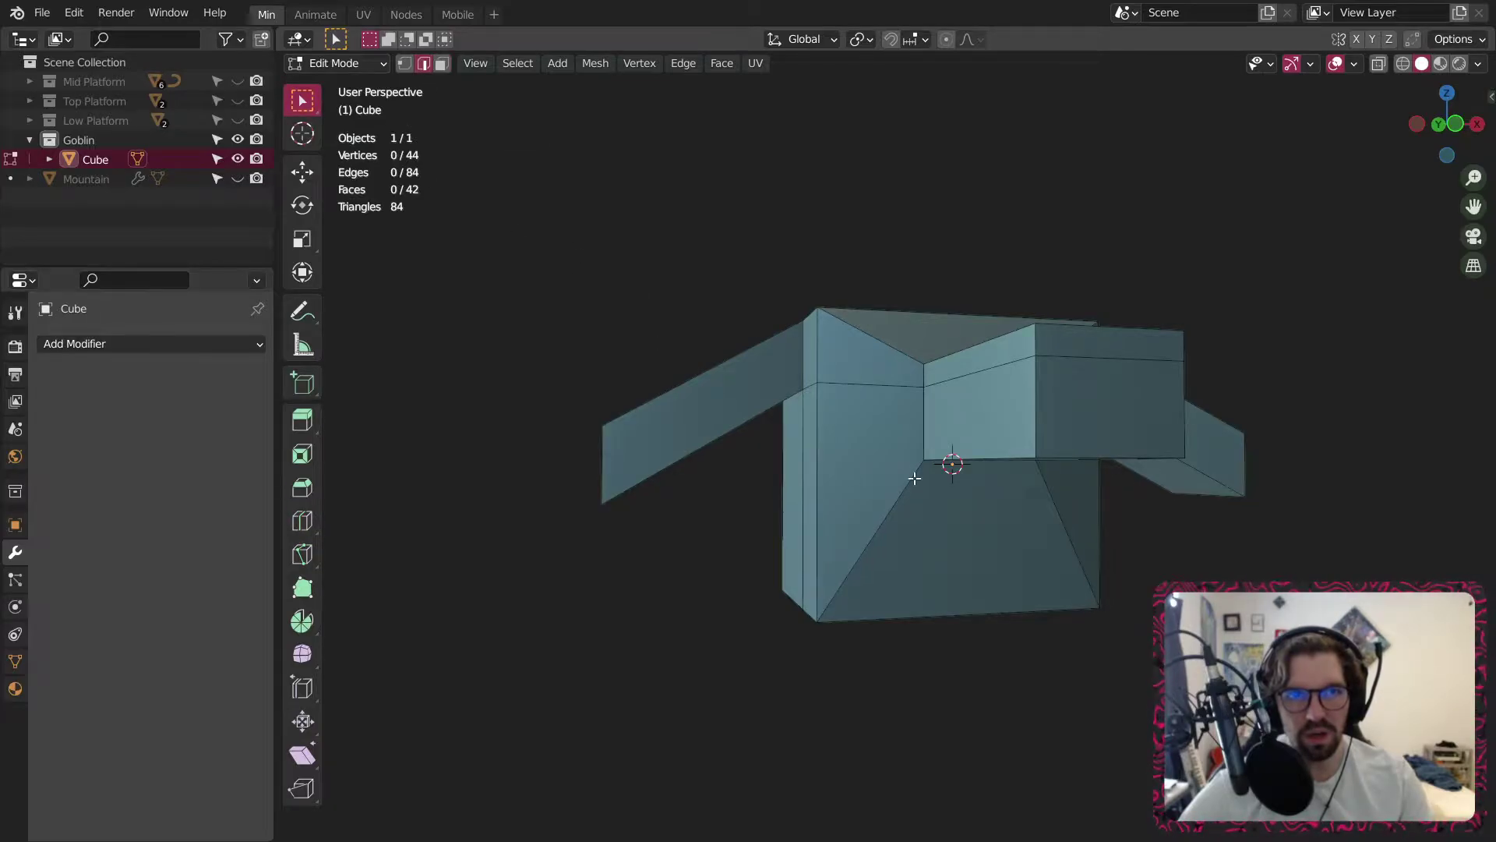
{"action": "left_click", "coordinate": [876, 536]}
{"action": "right_click", "coordinate": [1054, 548]}
{"action": "left_click", "coordinate": [1054, 548]}
Subdivide the front vertical corner edge below the arm on both sides of the body with one cut each.
{"action": "scroll", "coordinate": [1005, 546], "scroll_direction": "up", "scroll_amount": 2}
{"action": "middle_click_drag", "start_coordinate": [877, 535], "coordinate": [930, 540]}
{"action": "left_click", "coordinate": [736, 494]}
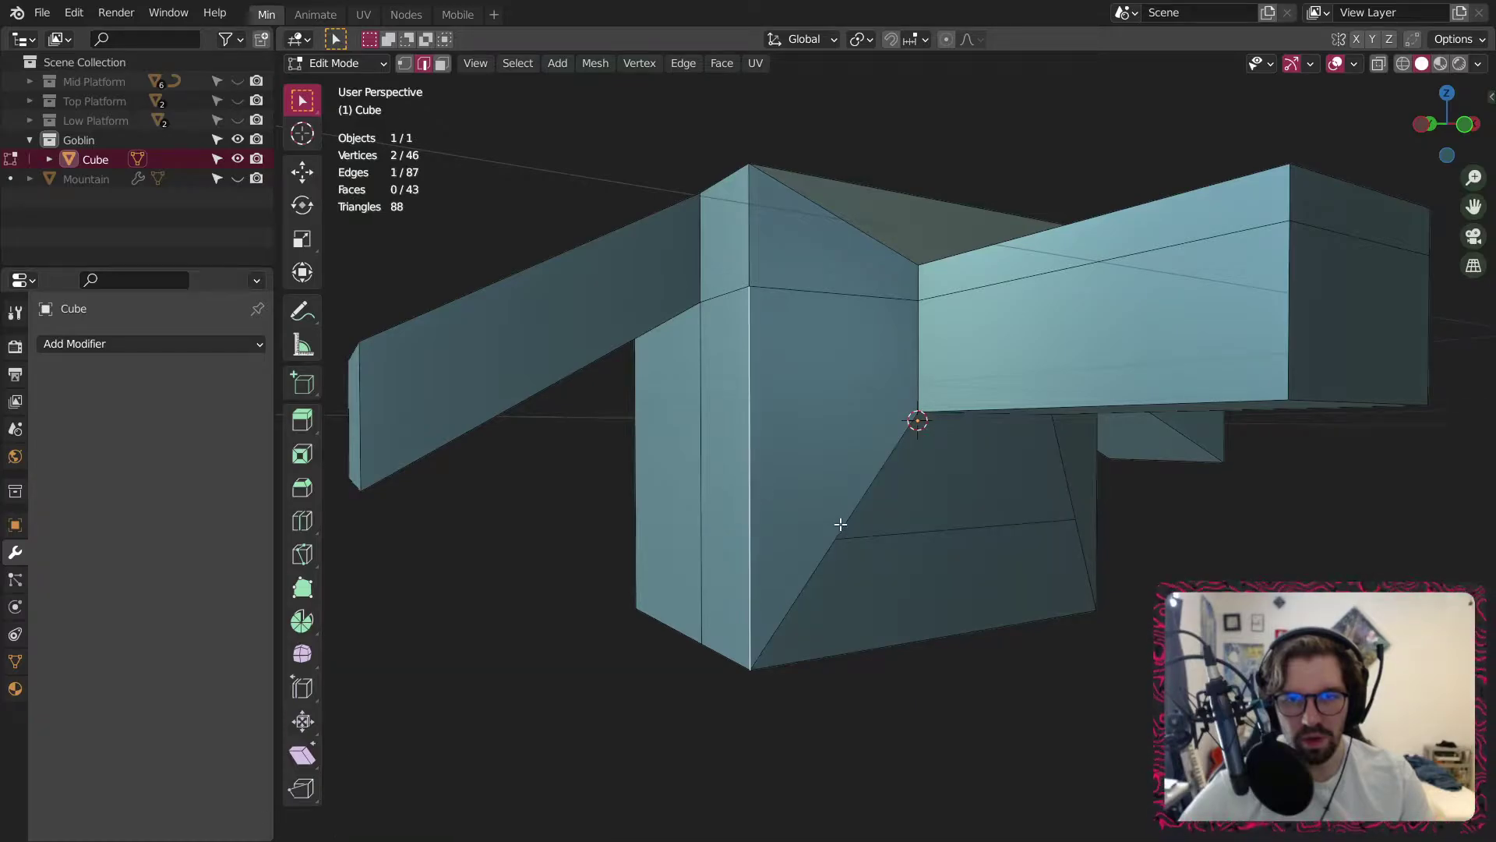
{"action": "key", "text": "shift+r"}
{"action": "middle_click_drag", "start_coordinate": [1069, 569], "coordinate": [950, 559]}
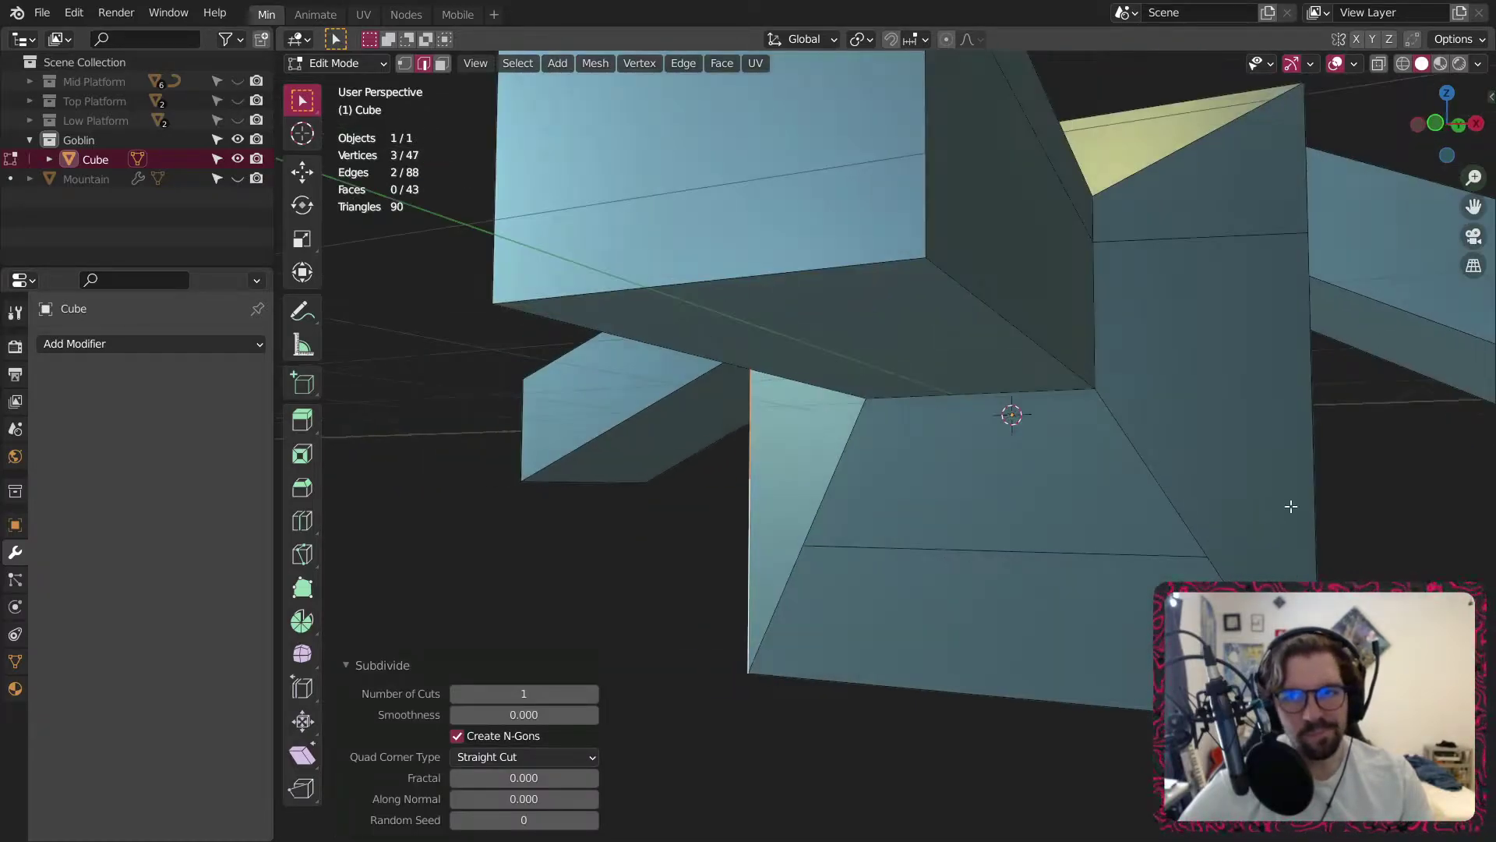
{"action": "middle_click_drag", "start_coordinate": [1224, 532], "coordinate": [1064, 561]}
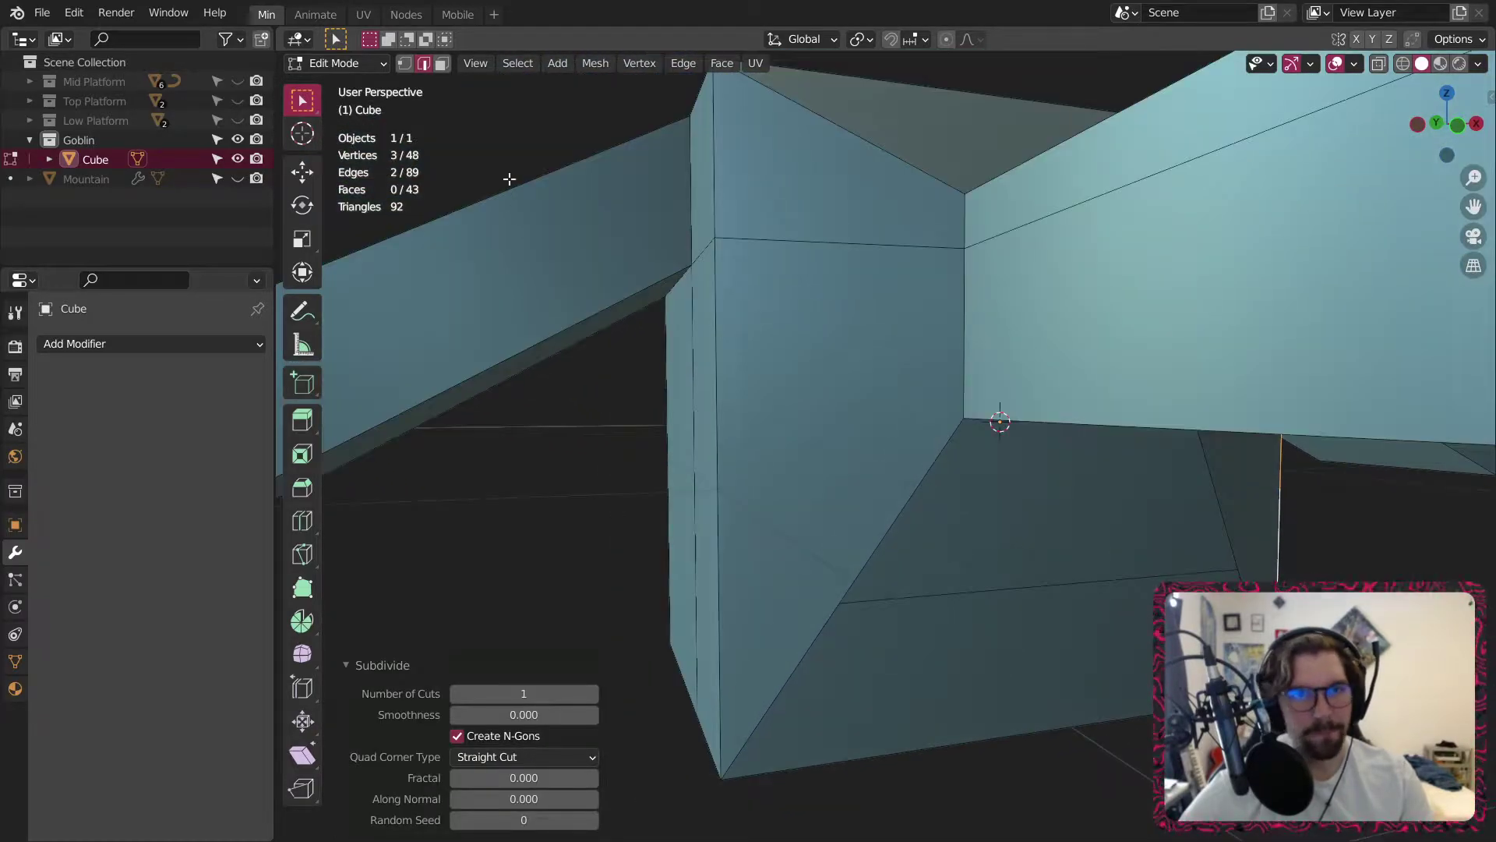
Connect each new corner-edge vertex to the nearest end of the horizontal front edge on both sides.
{"action": "left_click", "coordinate": [739, 538]}
{"action": "left_click", "coordinate": [858, 581], "text": "shift"}
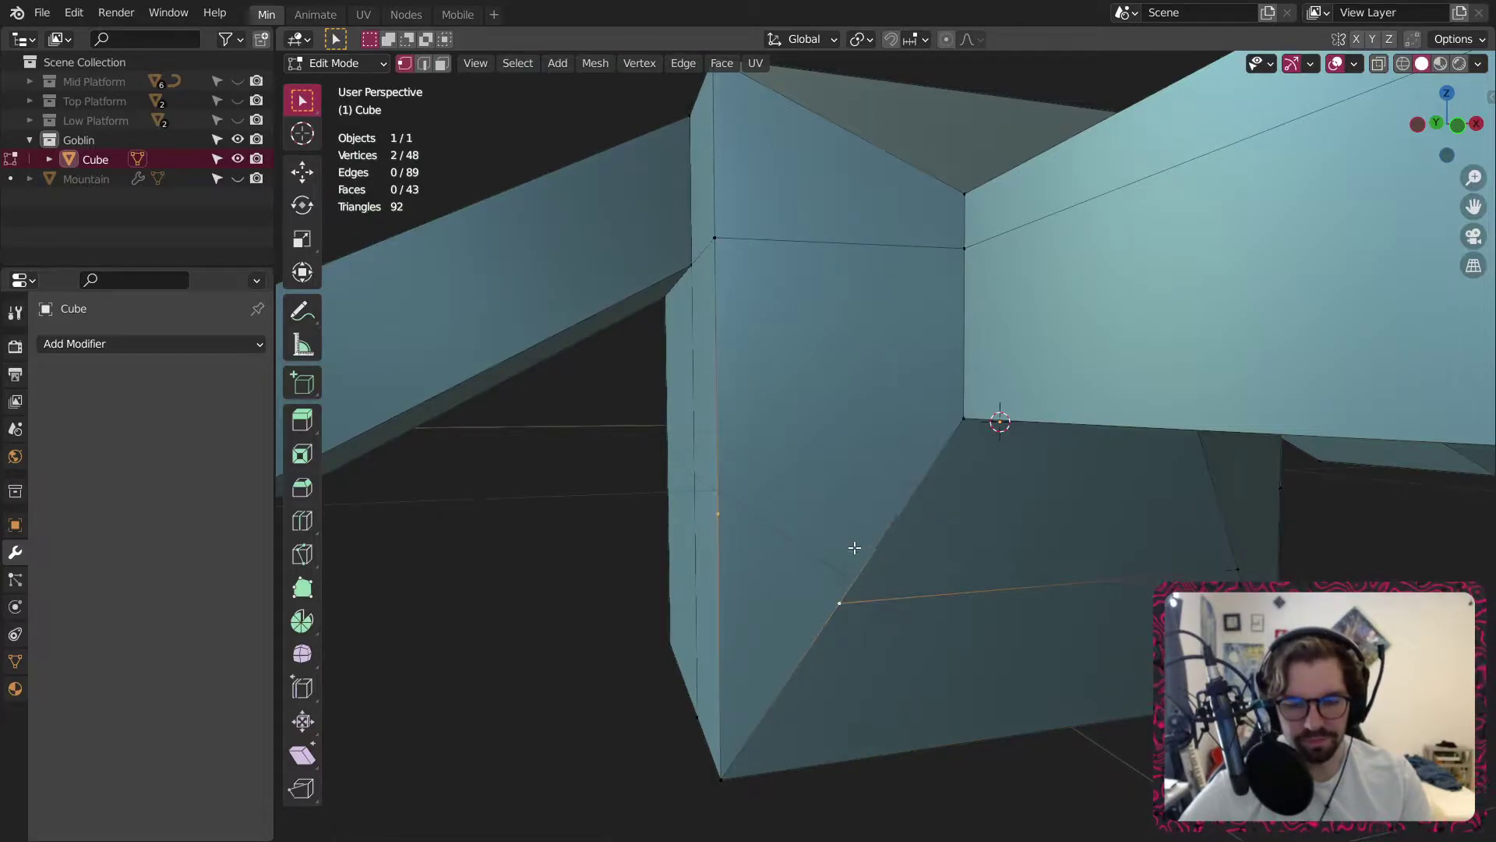
{"action": "key", "text": "j"}
{"action": "middle_click_drag", "start_coordinate": [1031, 552], "coordinate": [992, 530]}
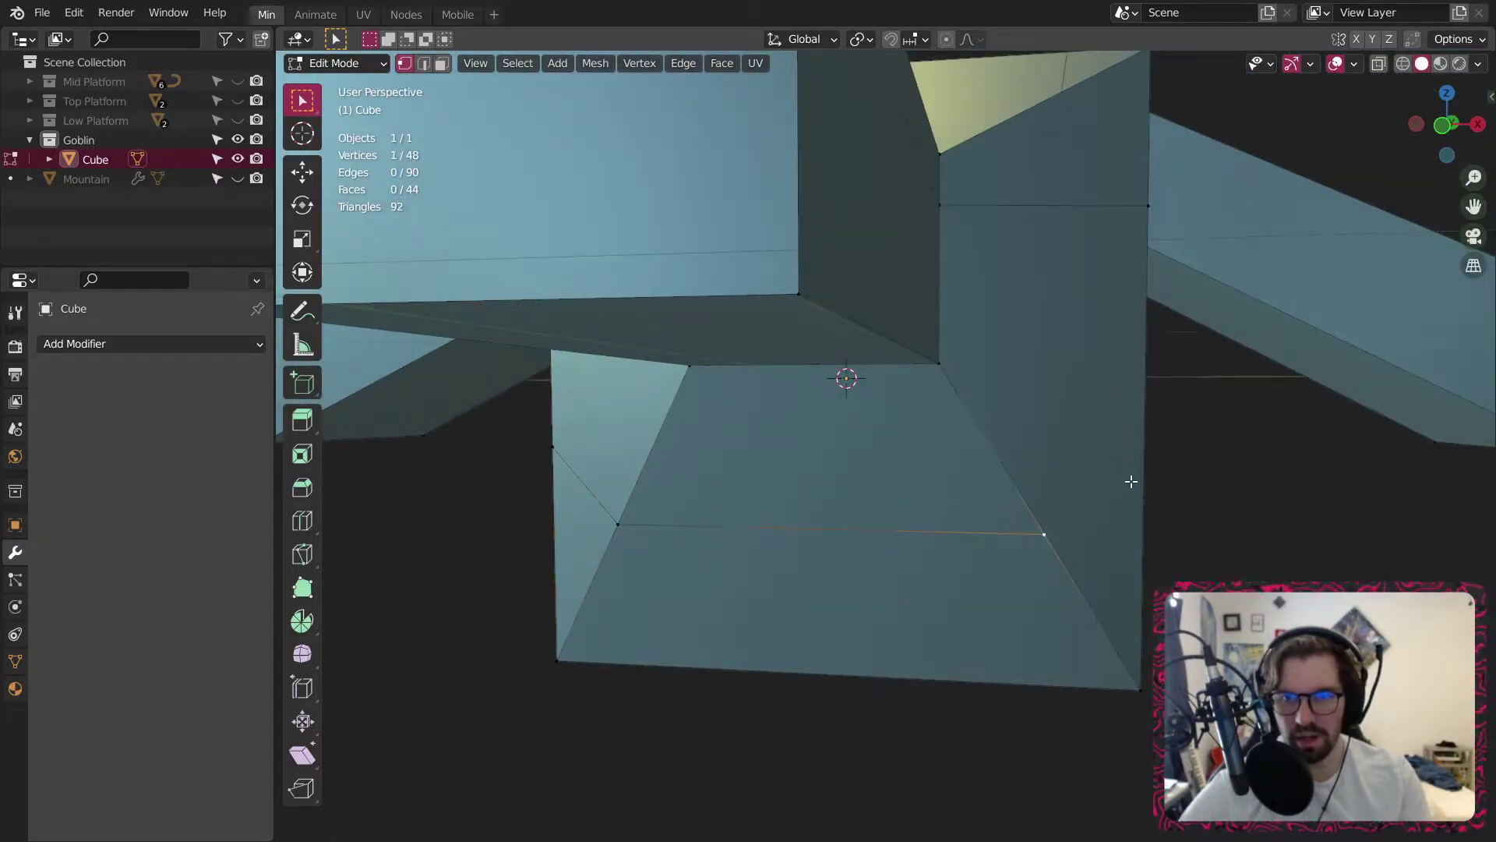
{"action": "key", "text": "j"}
{"action": "middle_click_drag", "start_coordinate": [1137, 460], "coordinate": [1172, 501]}
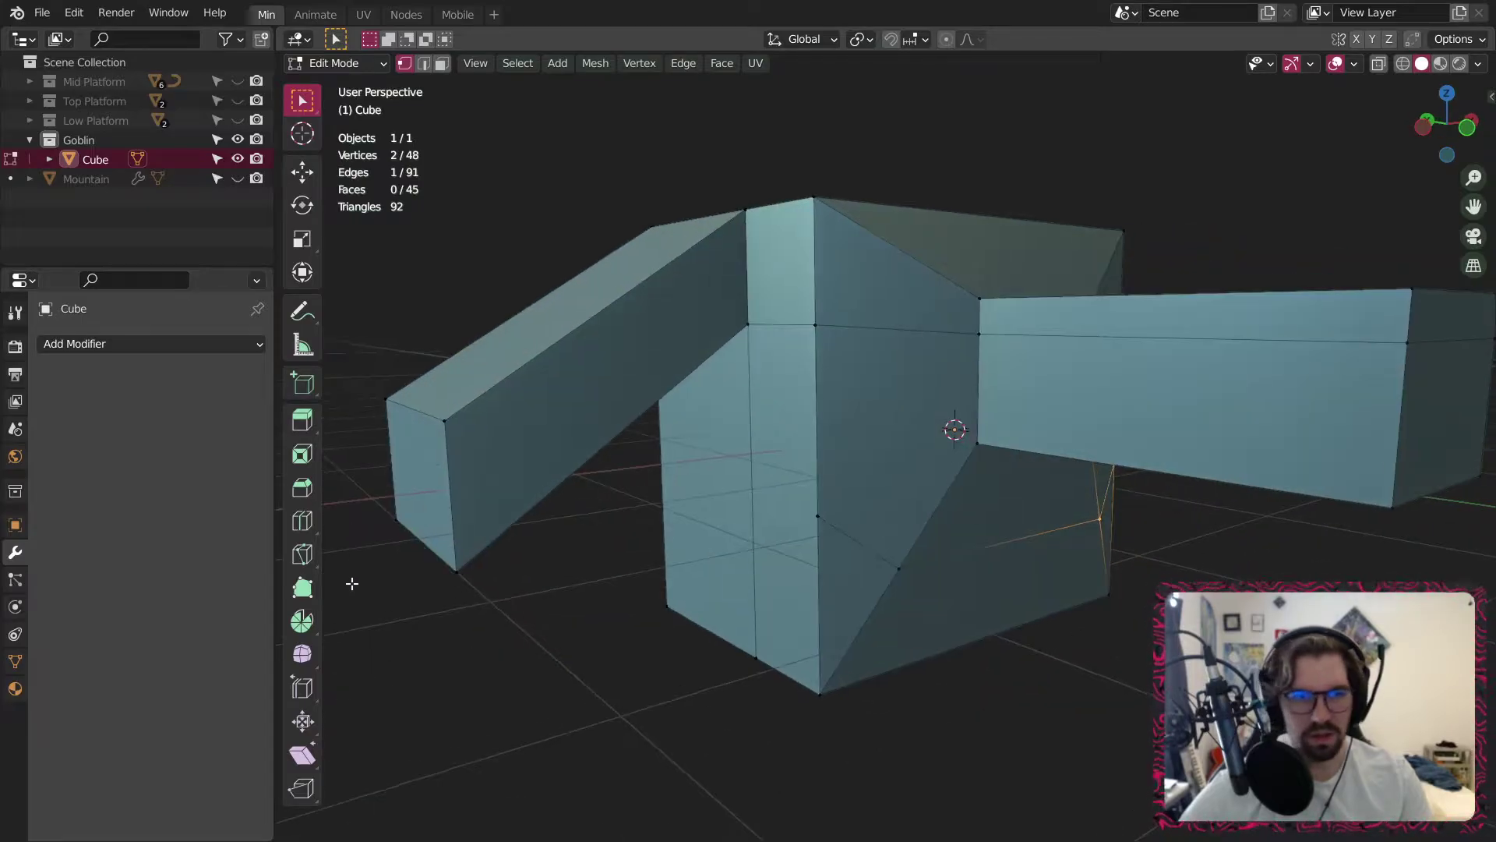
Cut a horizontal loop around the lower sides and back of the body and connect its ends to the front corner vertices.
{"action": "left_click", "coordinate": [302, 520]}
{"action": "left_click", "coordinate": [746, 509]}
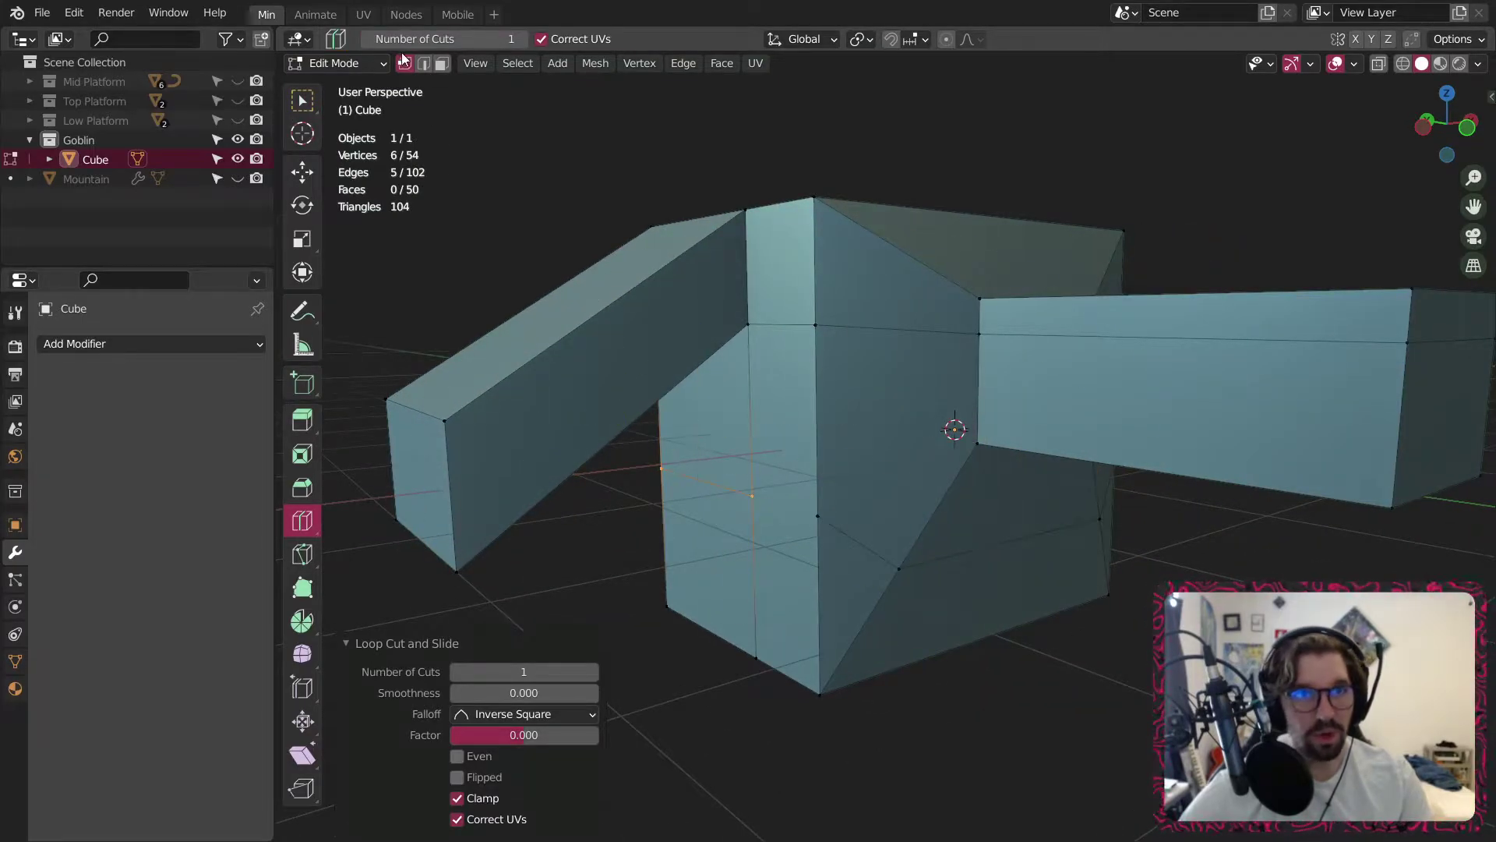
{"action": "left_click", "coordinate": [302, 102]}
{"action": "scroll", "coordinate": [858, 468], "scroll_direction": "up", "scroll_amount": 5}
{"action": "left_click", "coordinate": [811, 515]}
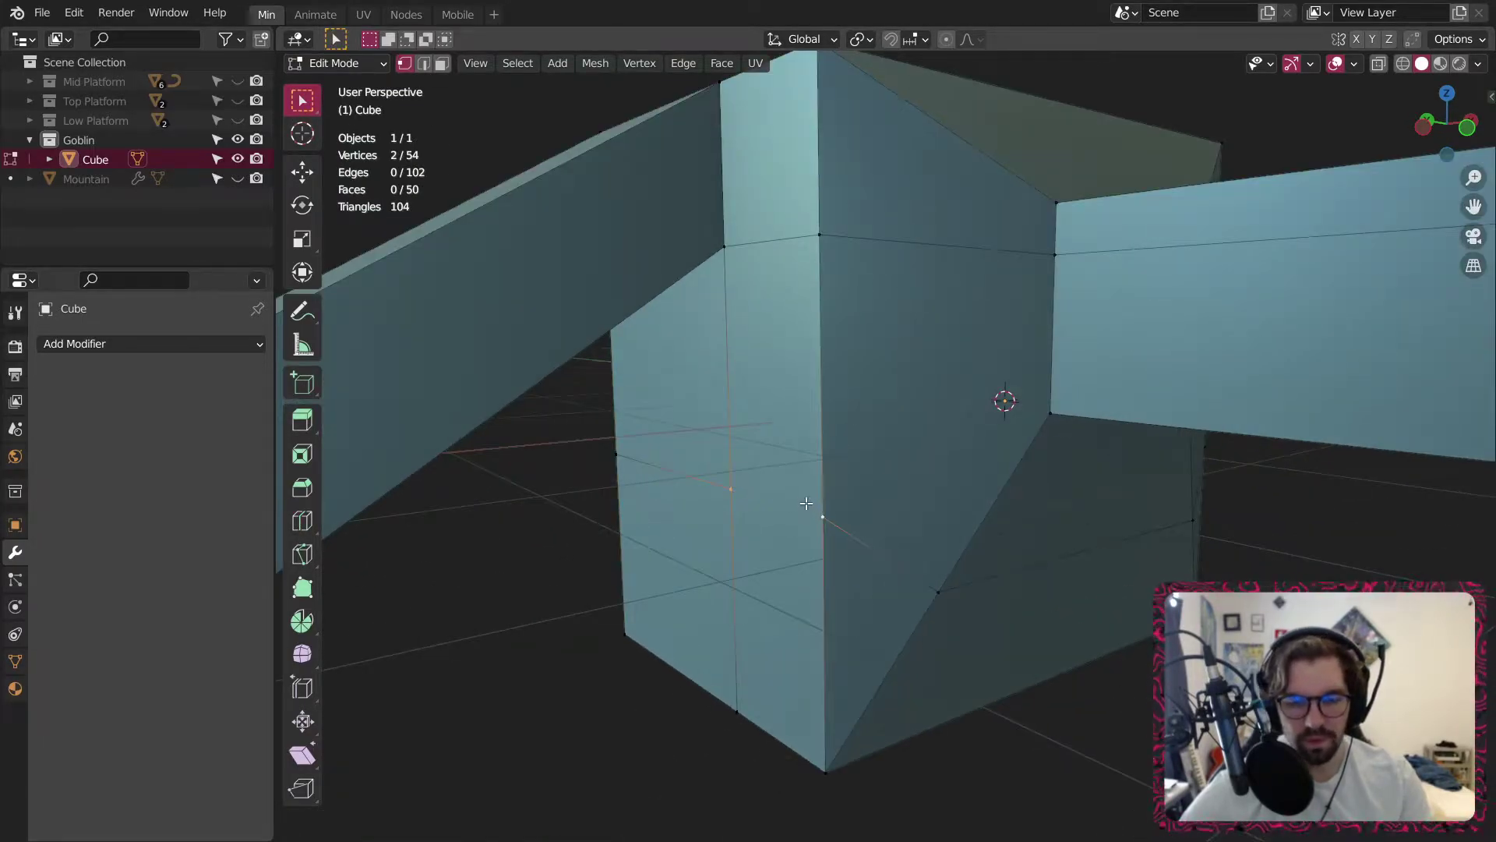
{"action": "key", "text": "j"}
{"action": "scroll", "coordinate": [857, 490], "scroll_direction": "down", "scroll_amount": 2}
{"action": "middle_click_drag", "start_coordinate": [952, 478], "coordinate": [807, 519]}
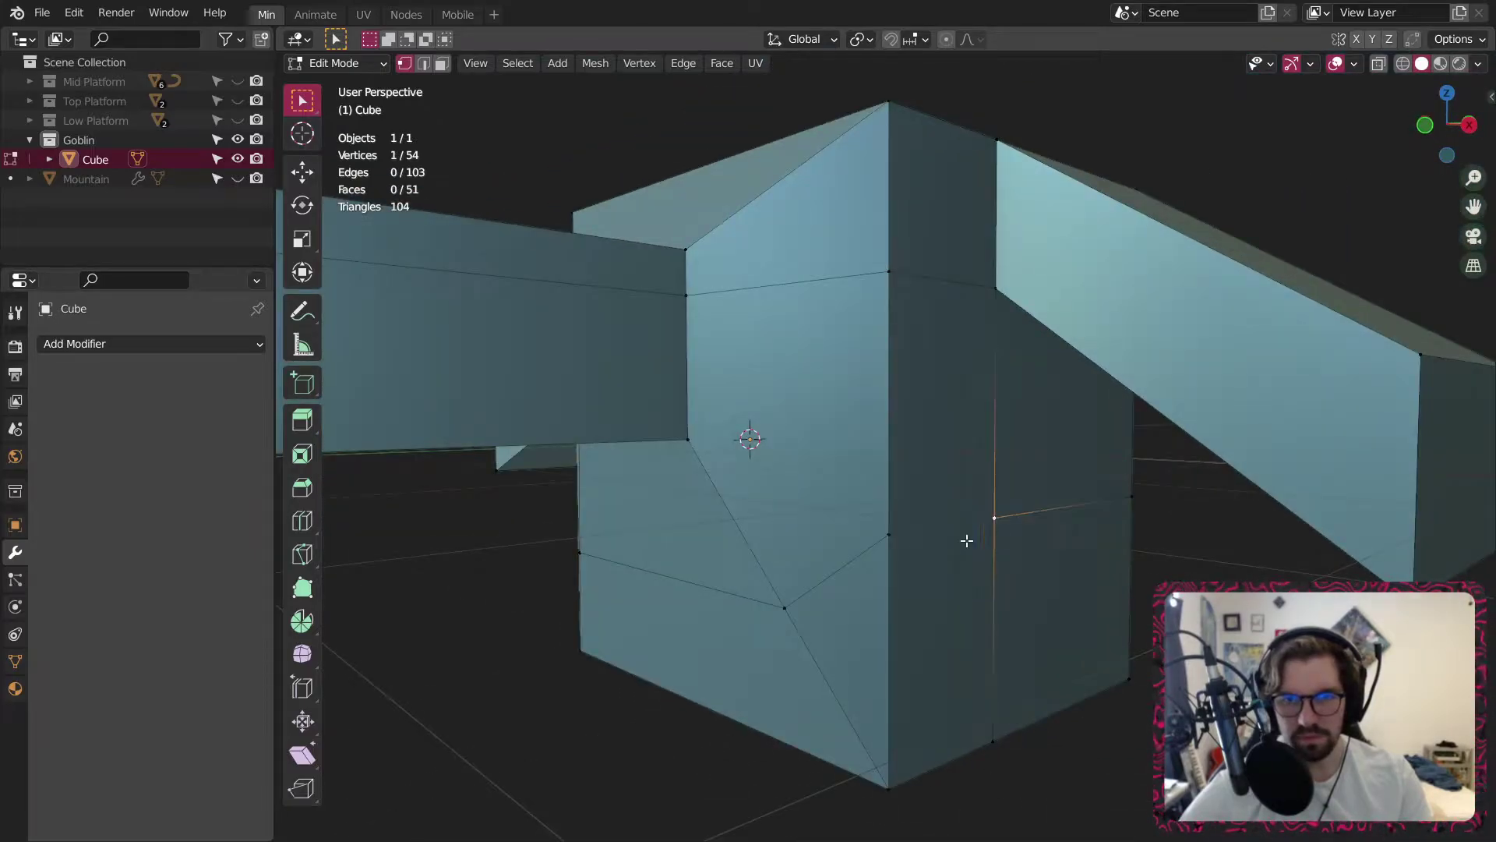
{"action": "scroll", "coordinate": [903, 552], "scroll_direction": "down", "scroll_amount": 3}
{"action": "middle_click_drag", "start_coordinate": [903, 551], "coordinate": [925, 541]}
{"action": "left_click", "coordinate": [966, 792]}
{"action": "middle_click_drag", "start_coordinate": [904, 647], "coordinate": [801, 447]}
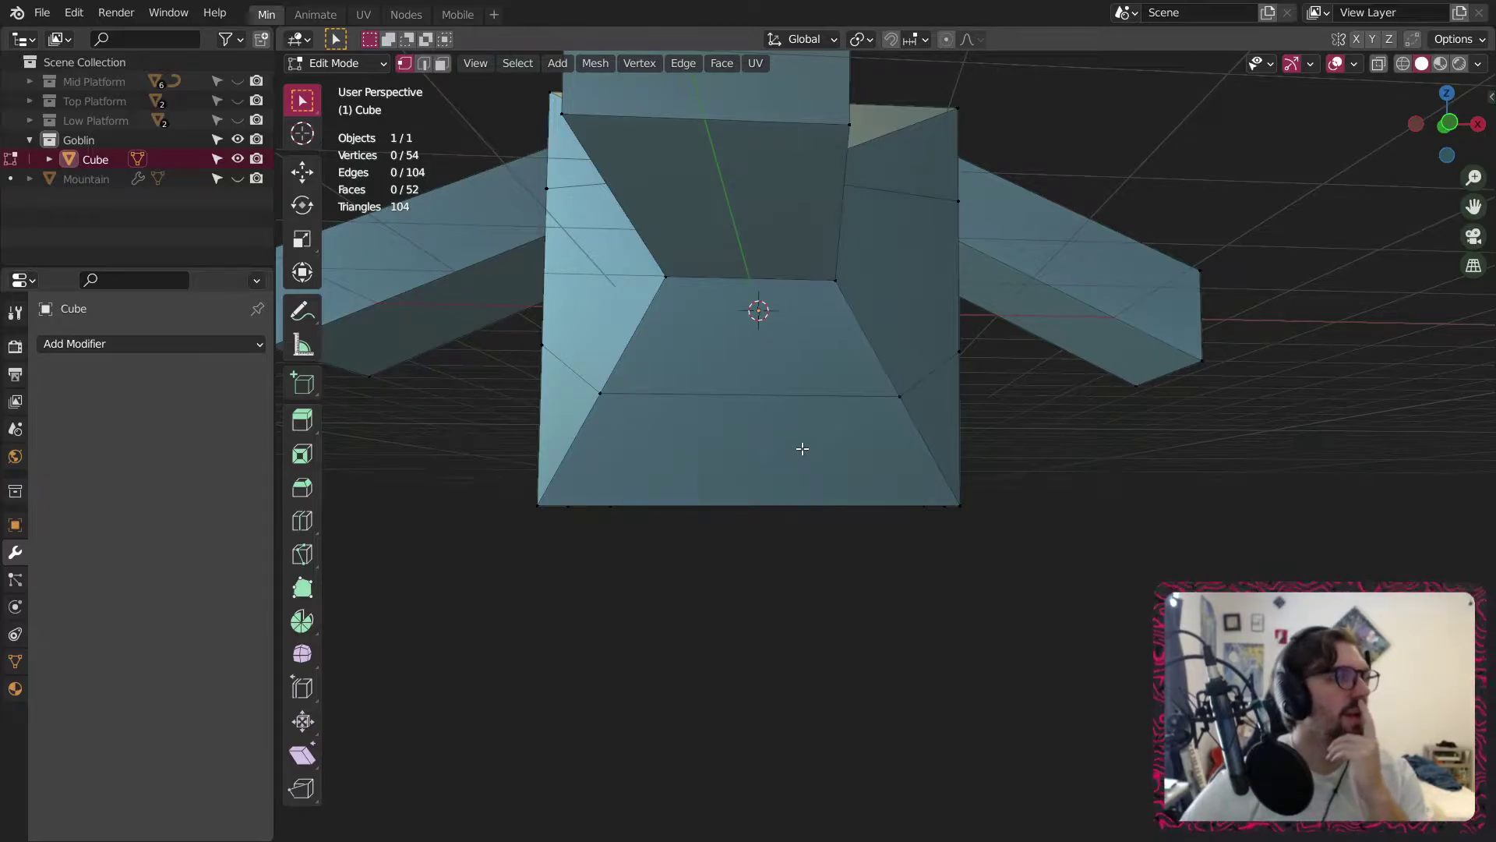
Rip the horizontal lower front edge upward along Z by about 0.14 m as a mouth opening and return to Object Mode.
{"action": "middle_click_drag", "start_coordinate": [780, 439], "coordinate": [598, 406]}
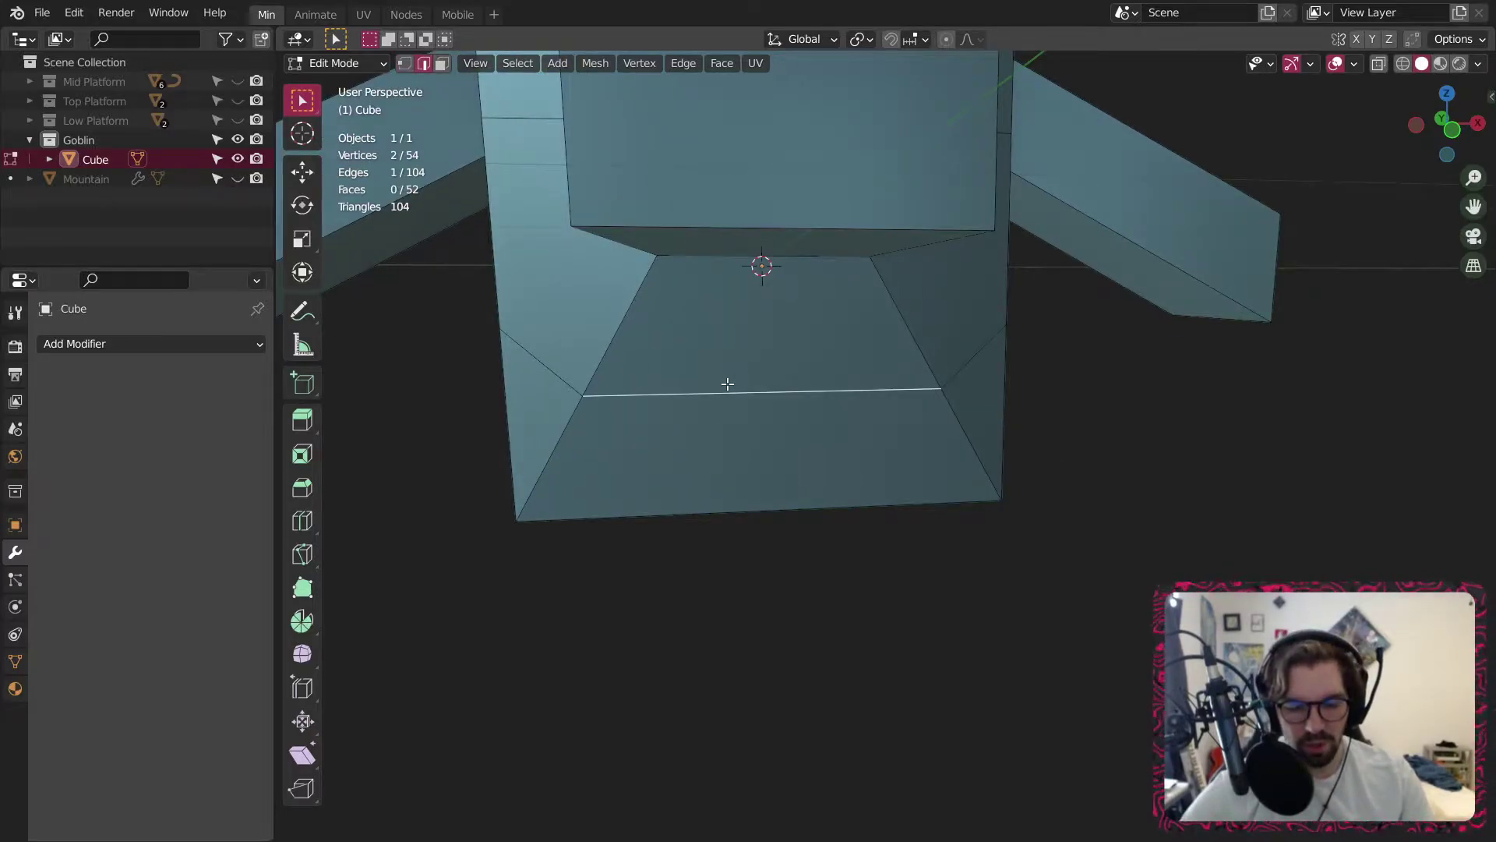
{"action": "key", "text": "e"}
{"action": "key", "text": "z"}
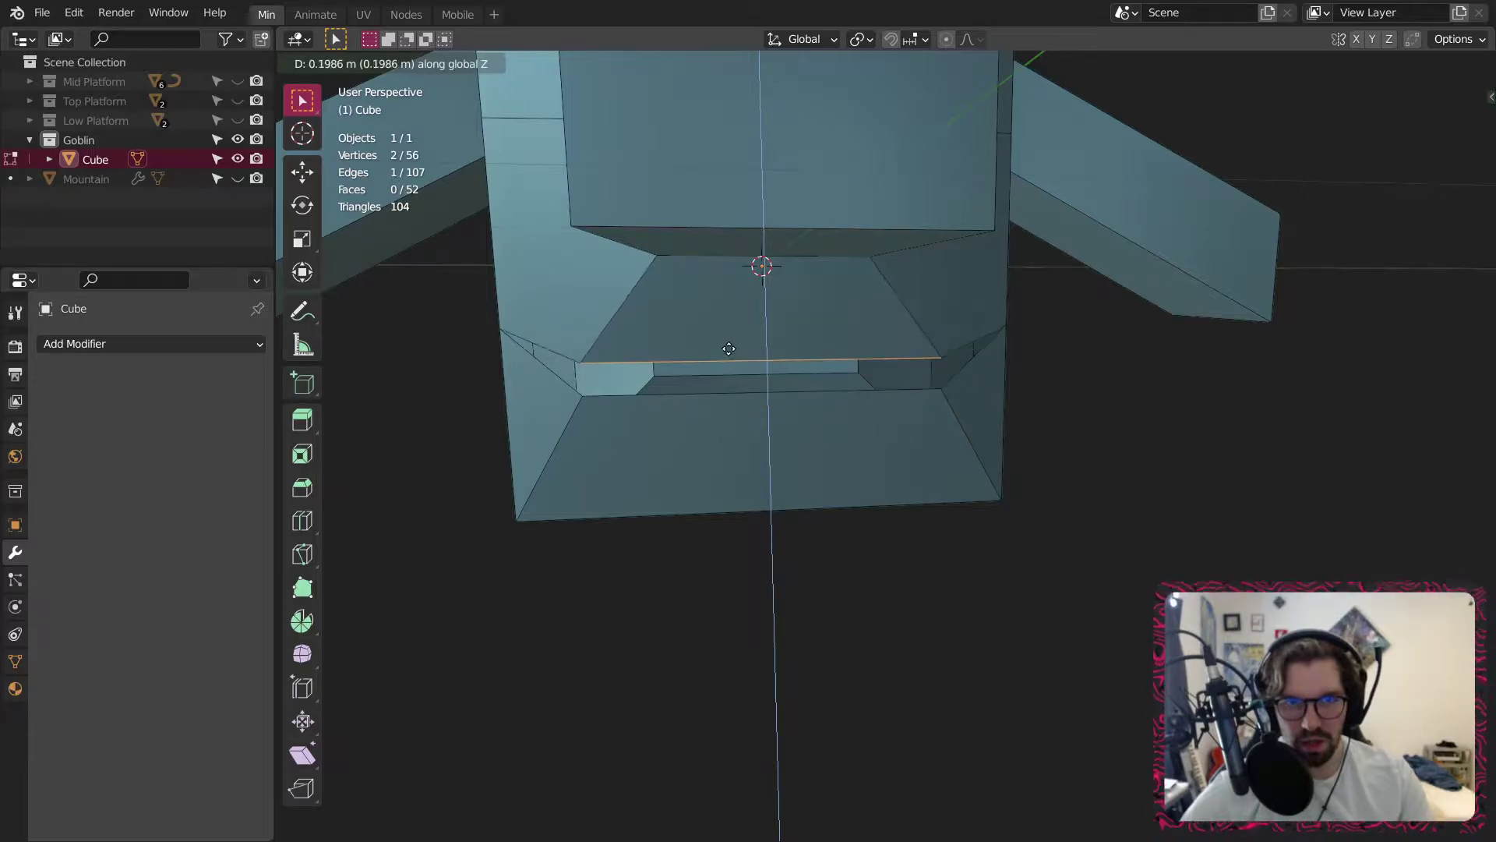
{"action": "left_click", "coordinate": [729, 358]}
{"action": "left_click", "coordinate": [335, 62]}
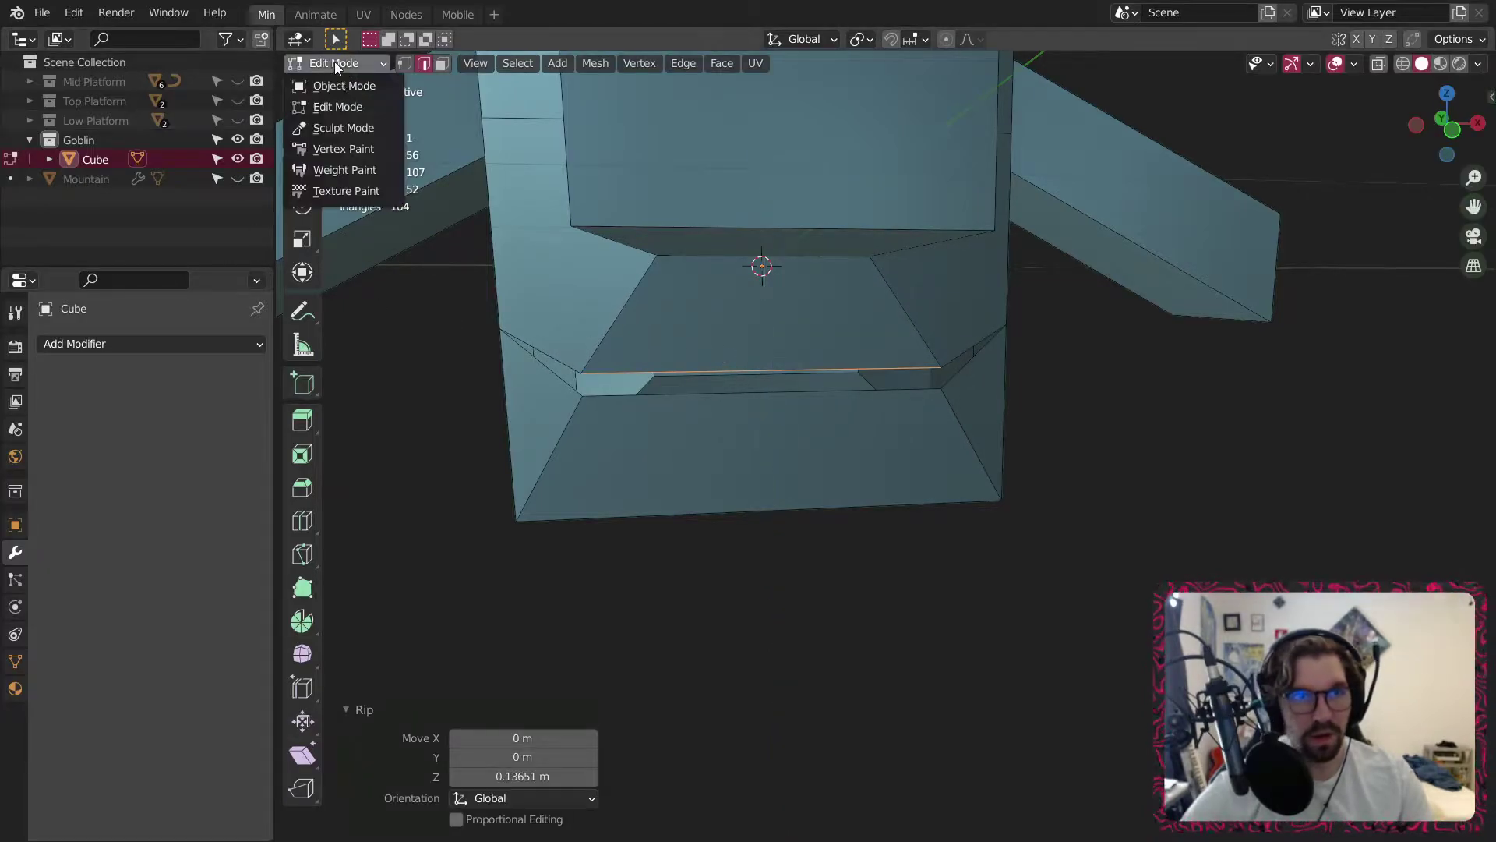
{"action": "left_click", "coordinate": [344, 86]}
{"action": "scroll", "coordinate": [681, 512], "scroll_direction": "down", "scroll_amount": 5}
{"action": "middle_click_drag", "start_coordinate": [708, 614], "coordinate": [781, 569]}
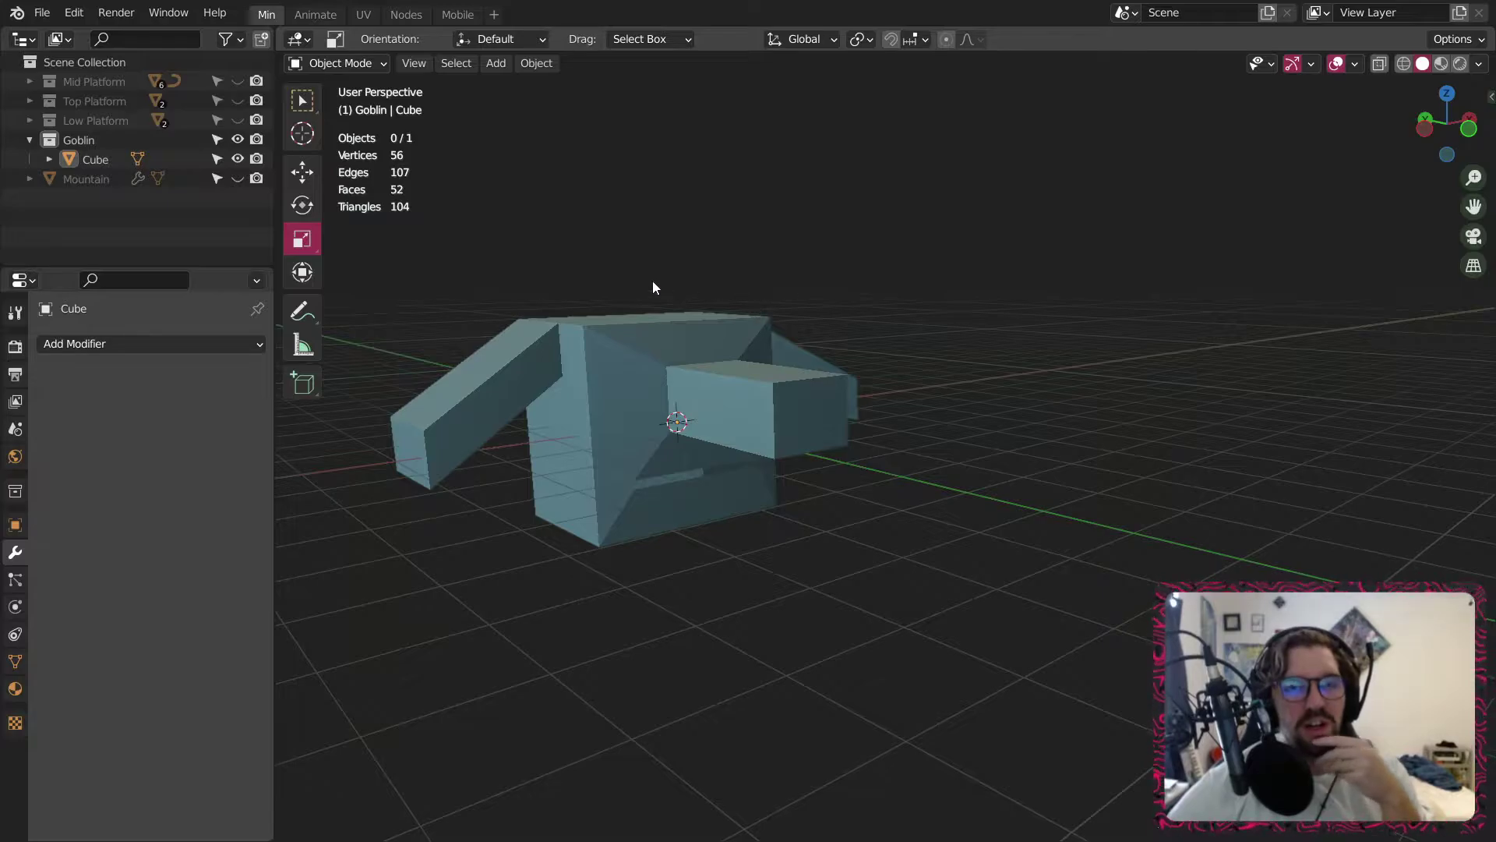
Reopen the cube in Edit Mode and cut two evenly spaced lengthwise loops through the body and front beam.
{"action": "scroll", "coordinate": [653, 282], "scroll_direction": "up", "scroll_amount": 3}
{"action": "middle_click_drag", "start_coordinate": [652, 283], "coordinate": [647, 387]}
{"action": "left_click", "coordinate": [647, 387]}
{"action": "left_click", "coordinate": [336, 63]}
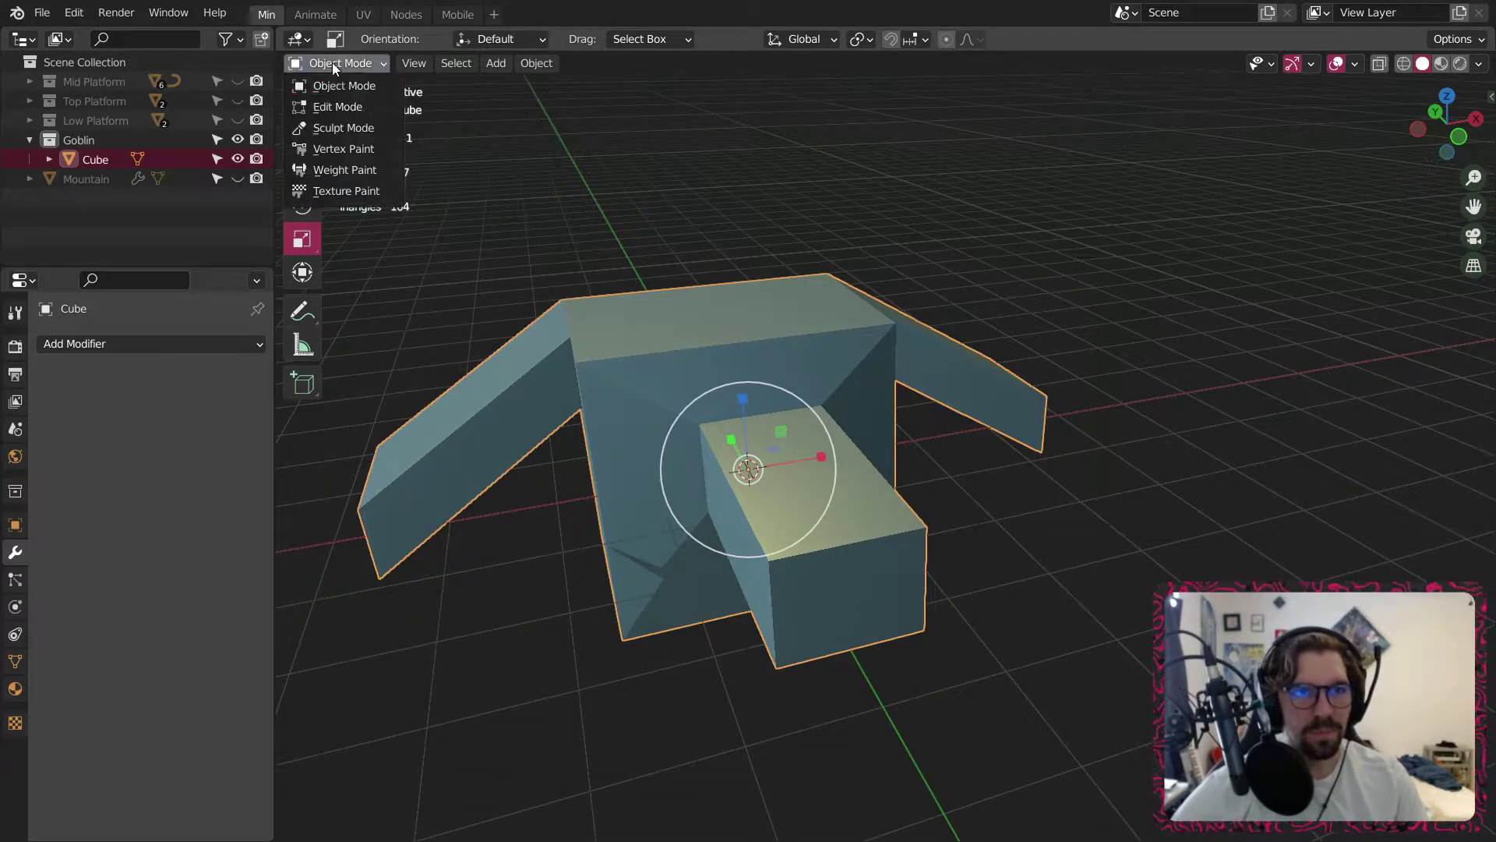
{"action": "left_click", "coordinate": [335, 104]}
{"action": "scroll", "coordinate": [412, 476], "scroll_direction": "up", "scroll_amount": 2}
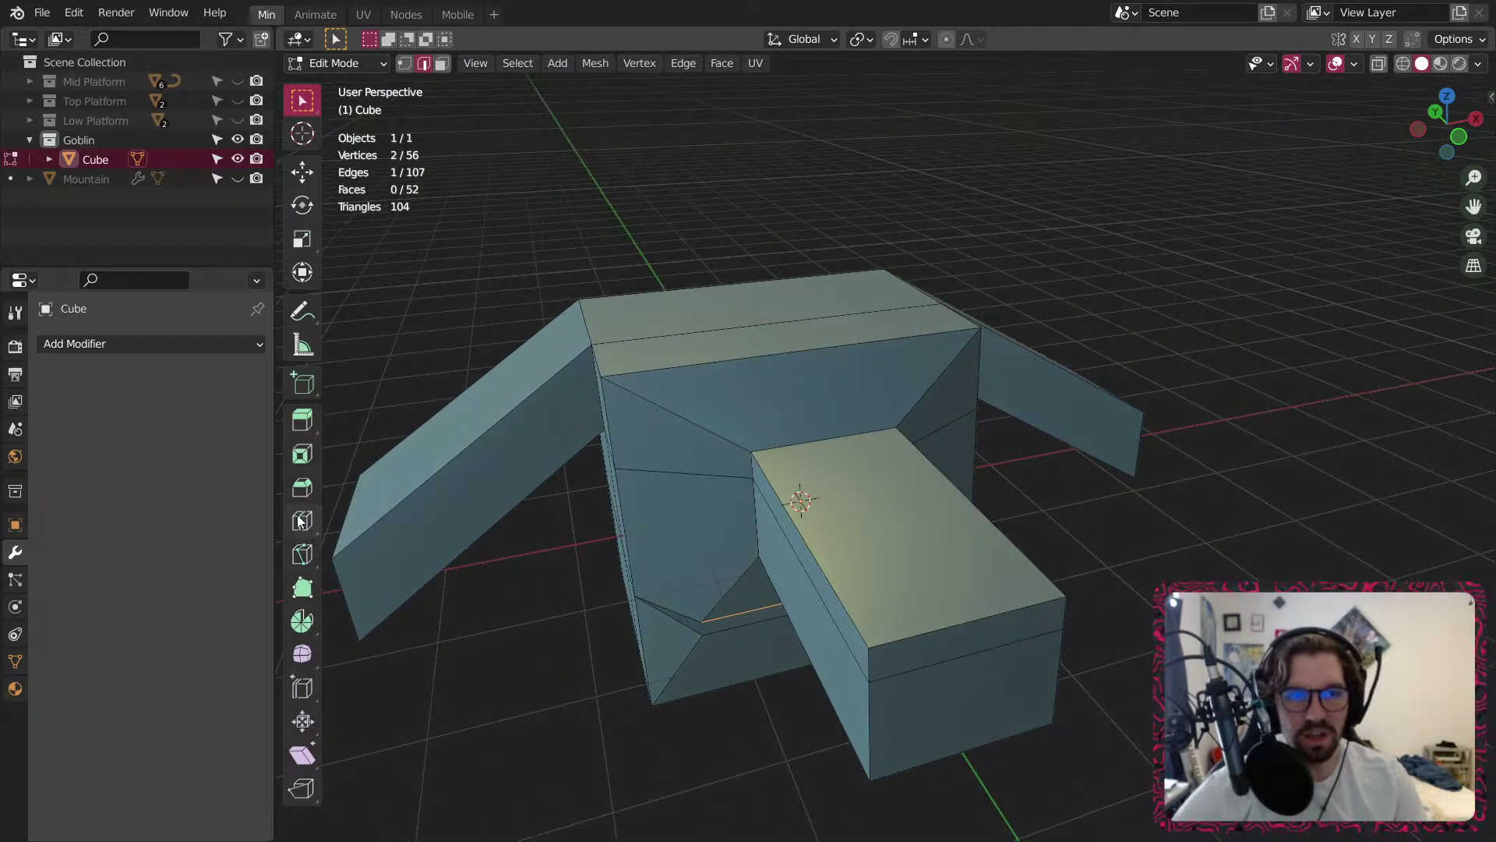
{"action": "left_click", "coordinate": [301, 521]}
{"action": "left_click", "coordinate": [945, 634]}
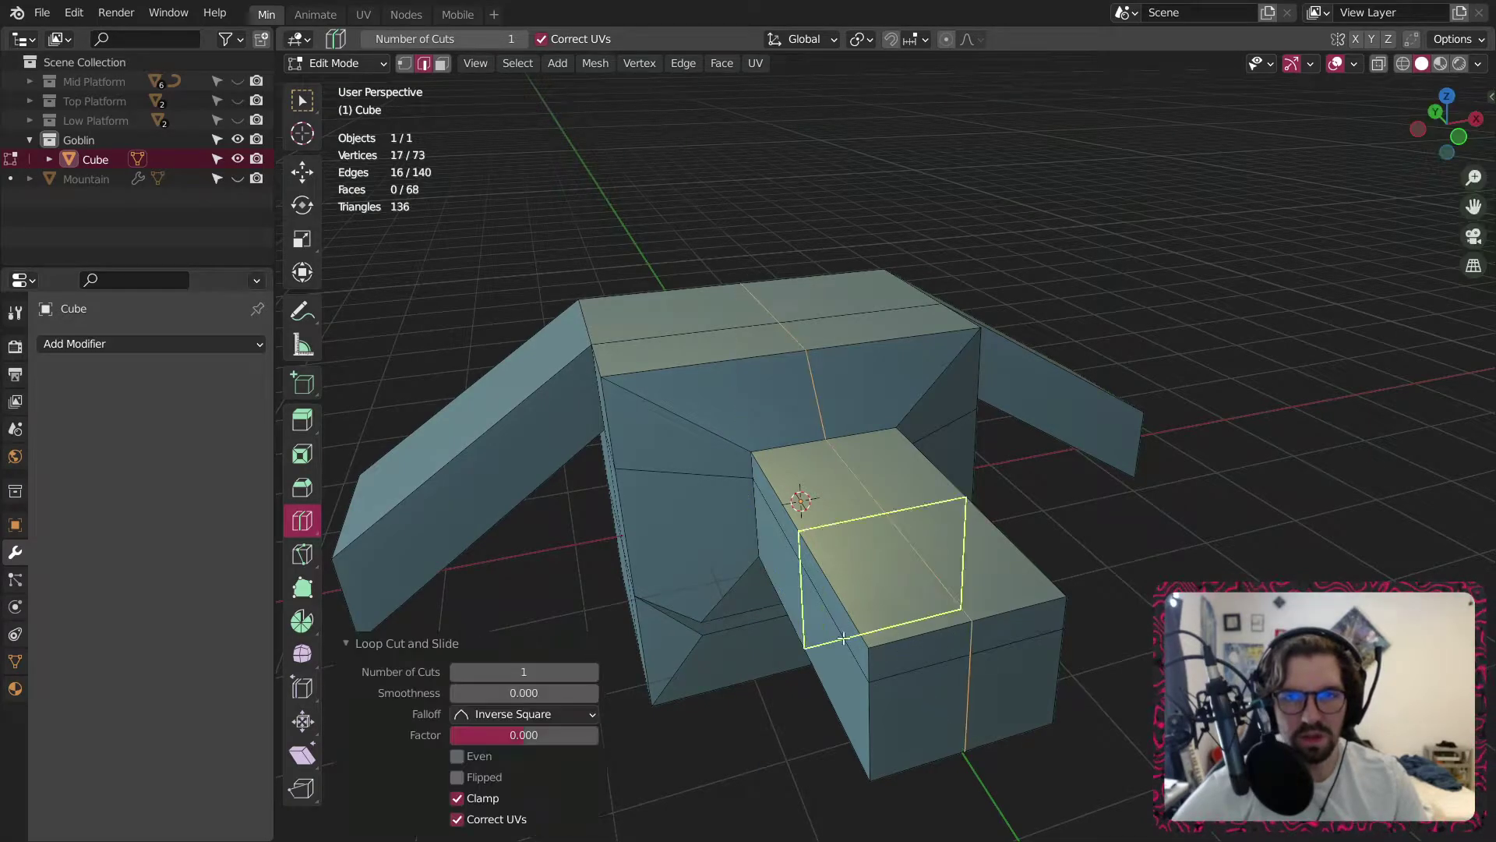
{"action": "left_click", "coordinate": [592, 672]}
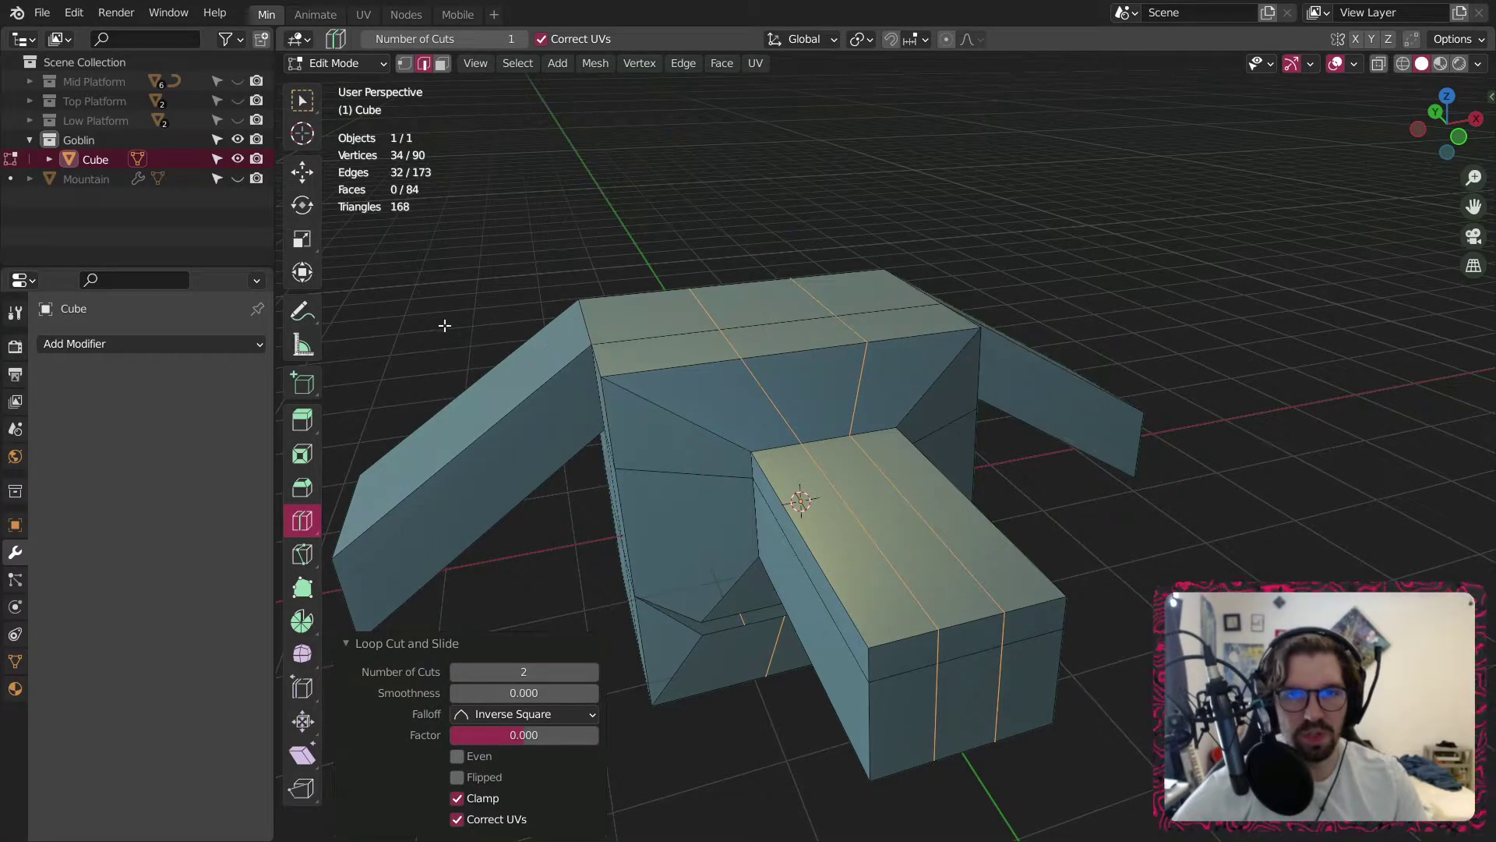
{"action": "left_click", "coordinate": [441, 64]}
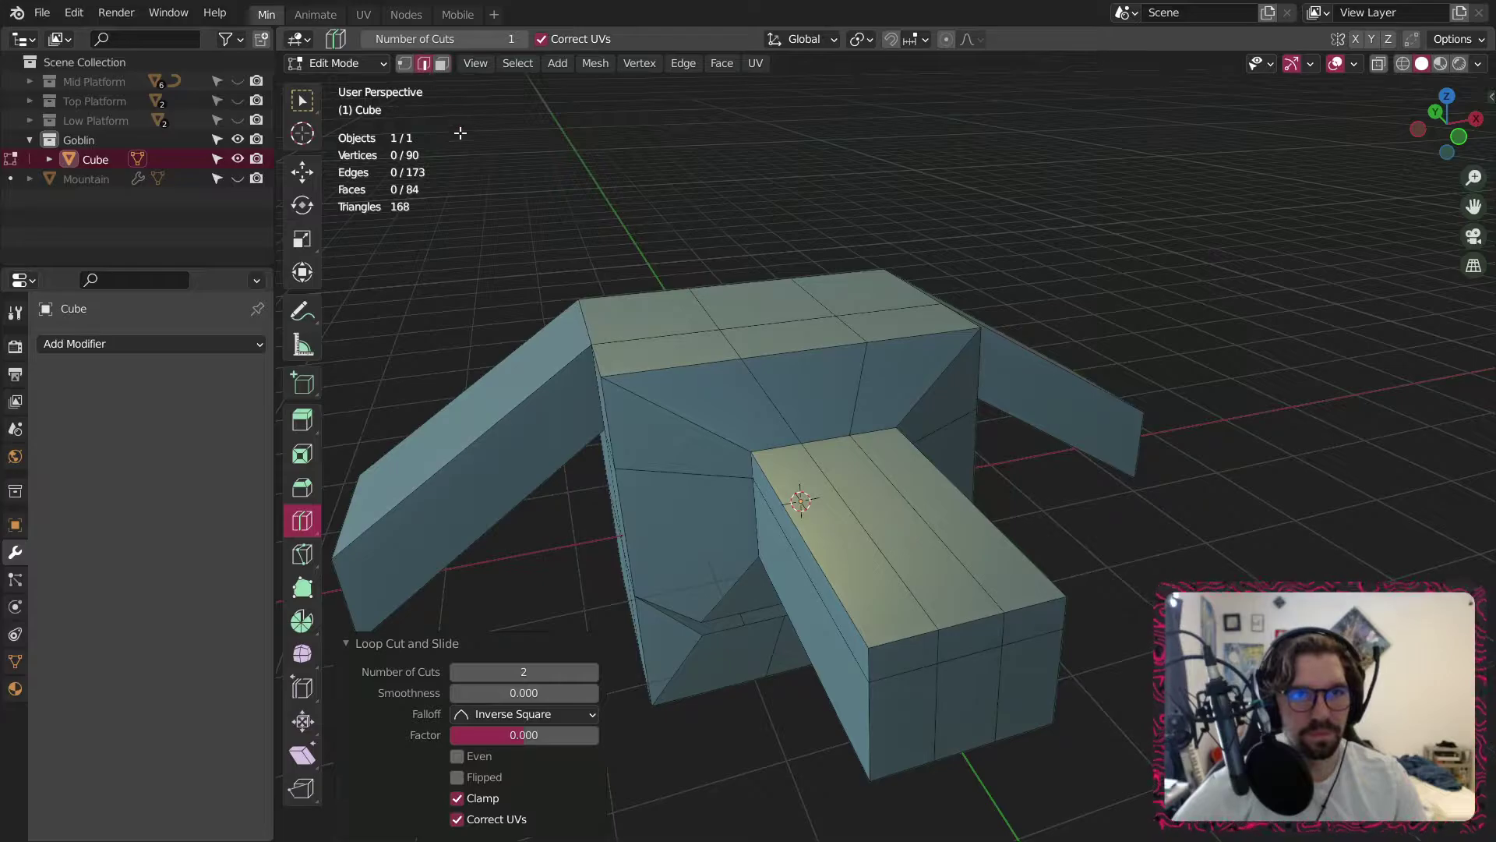
Raise the two top edges where the arms meet the body by about 0.31 m along Z.
{"action": "scroll", "coordinate": [534, 227], "scroll_direction": "up", "scroll_amount": 3}
{"action": "key", "text": "w"}
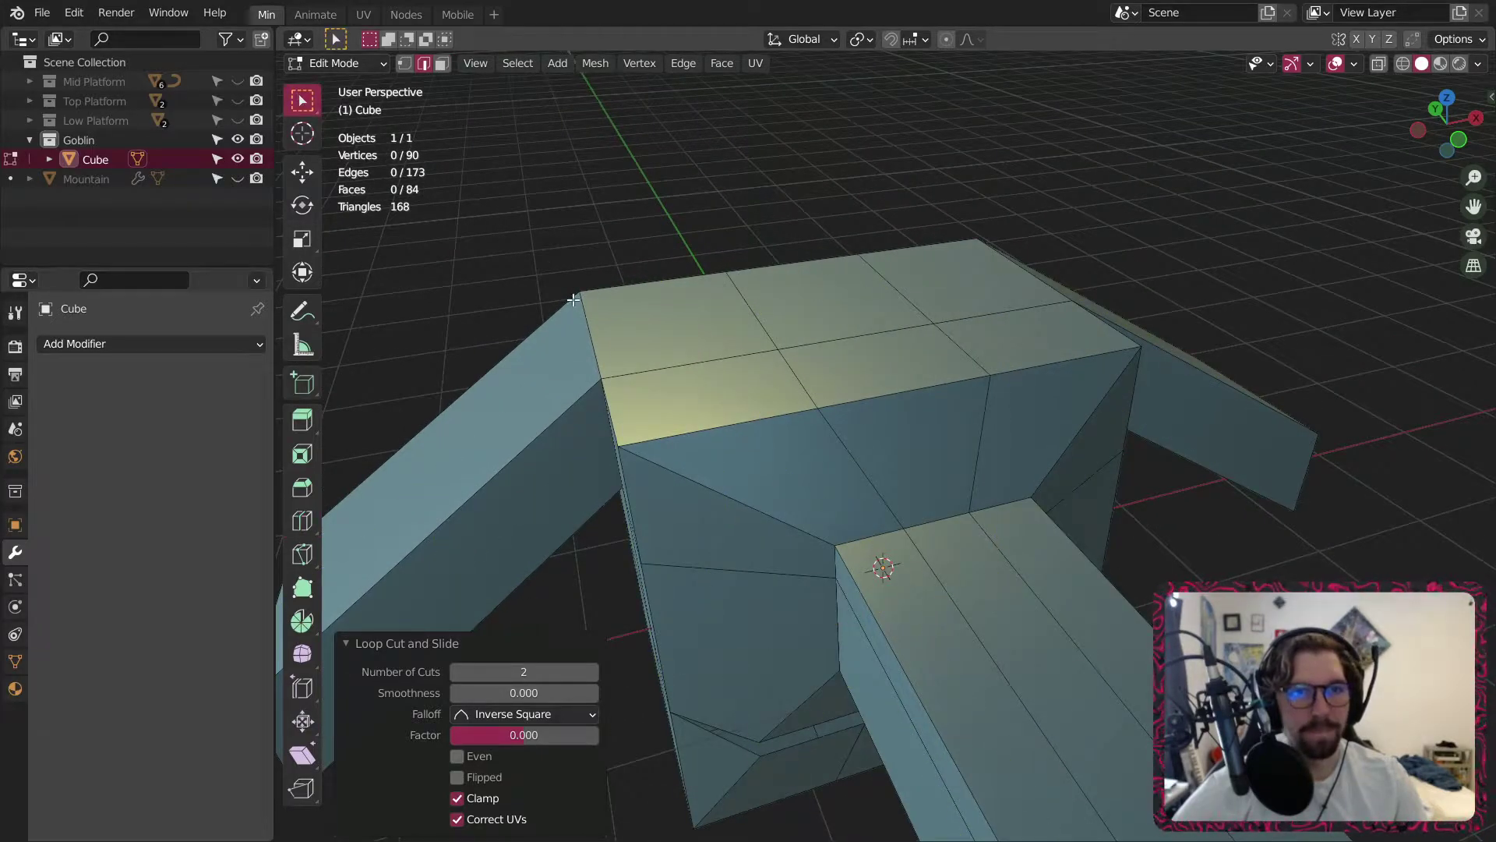
{"action": "left_click", "coordinate": [585, 316]}
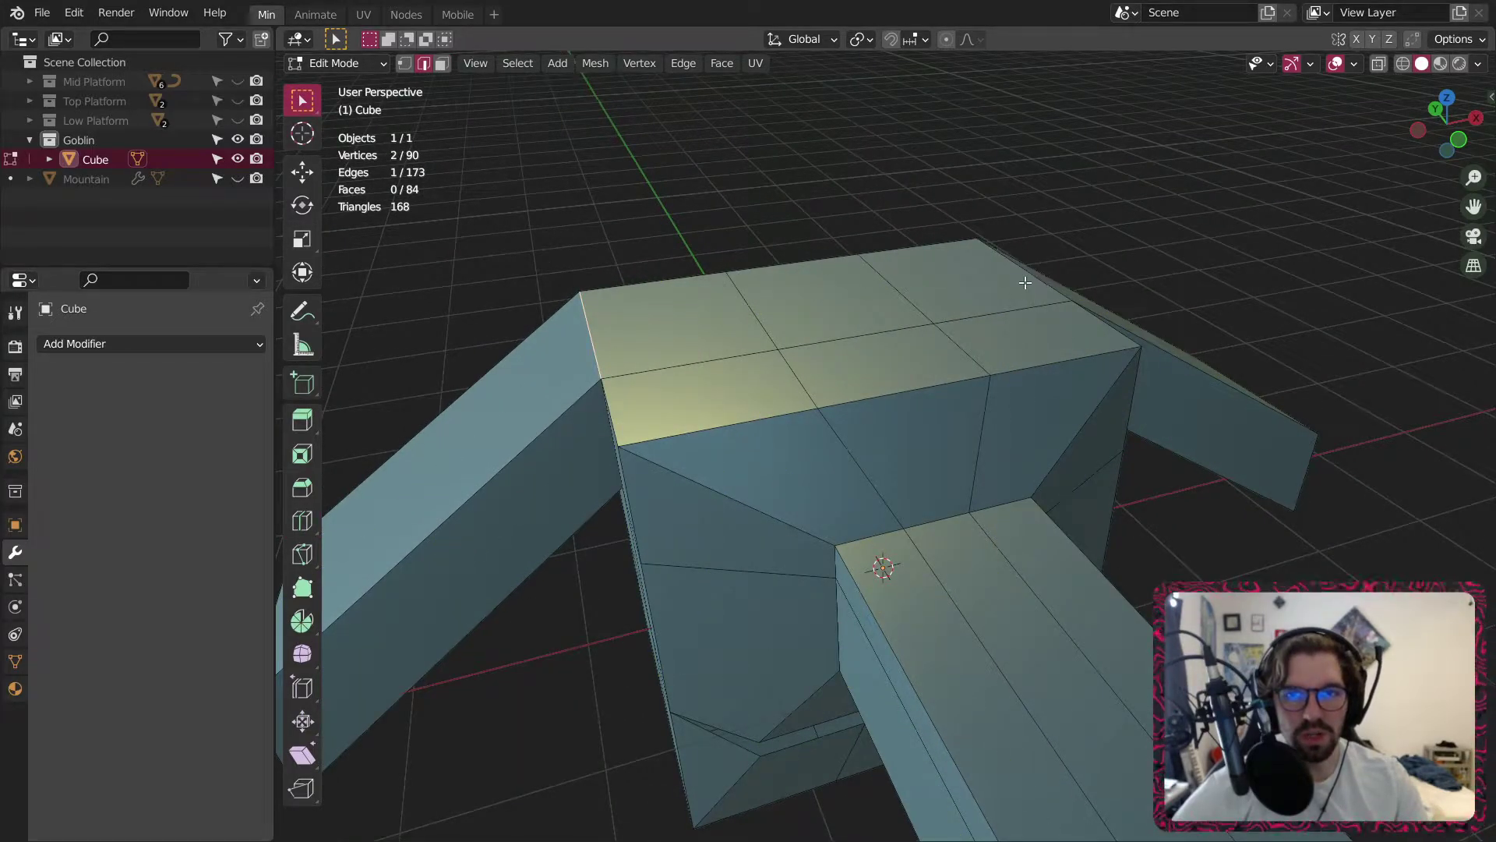
{"action": "left_click", "coordinate": [311, 166]}
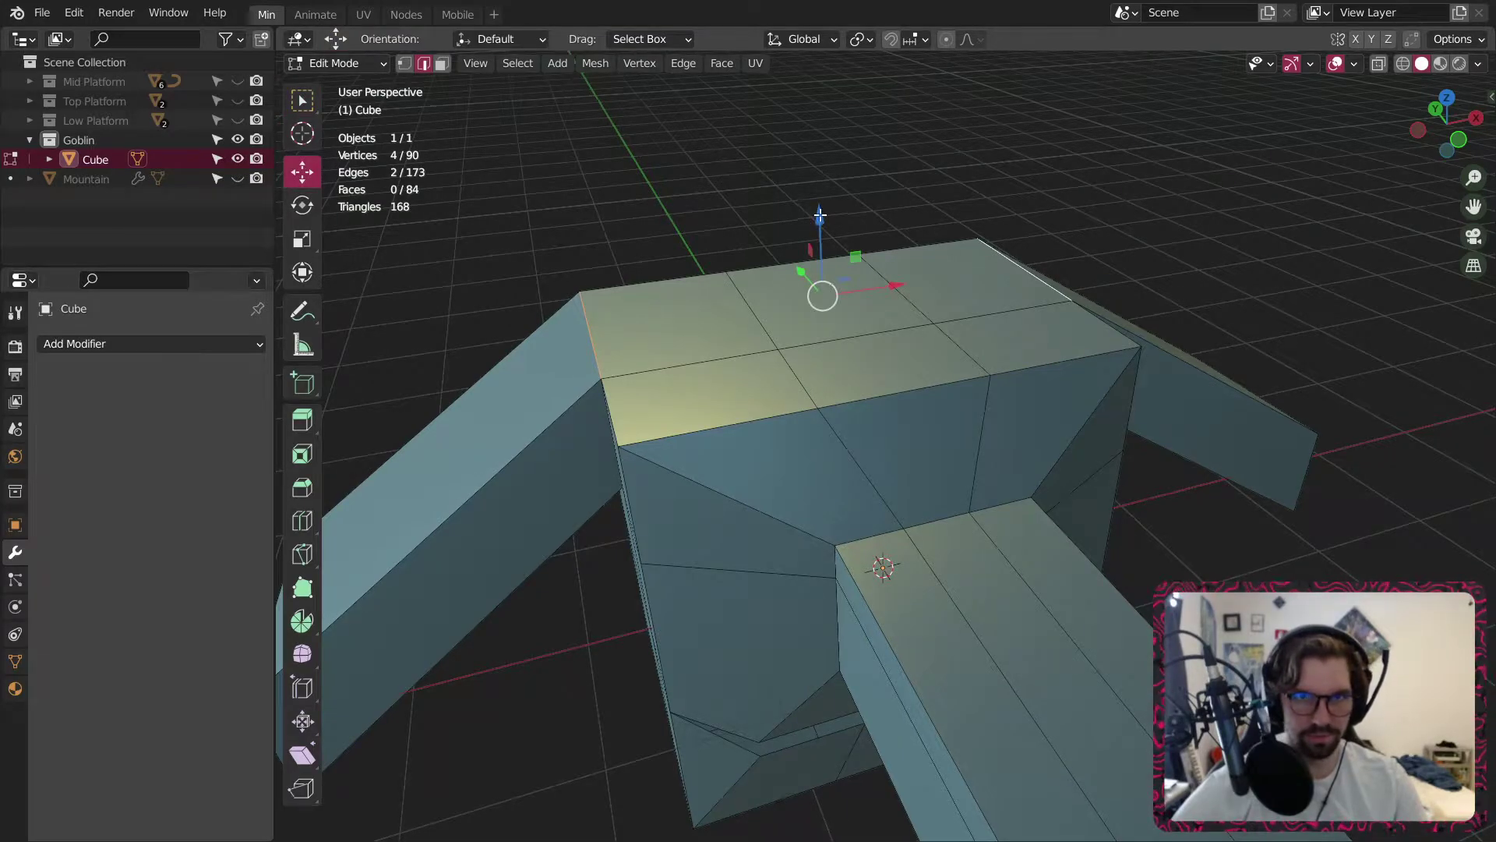
{"action": "left_click_drag", "start_coordinate": [820, 214], "coordinate": [832, 167]}
Merge one arm's upper front vertex into the body's adjacent top front corner using At Last.
{"action": "middle_click_drag", "start_coordinate": [832, 167], "coordinate": [746, 328]}
{"action": "key", "text": "1"}
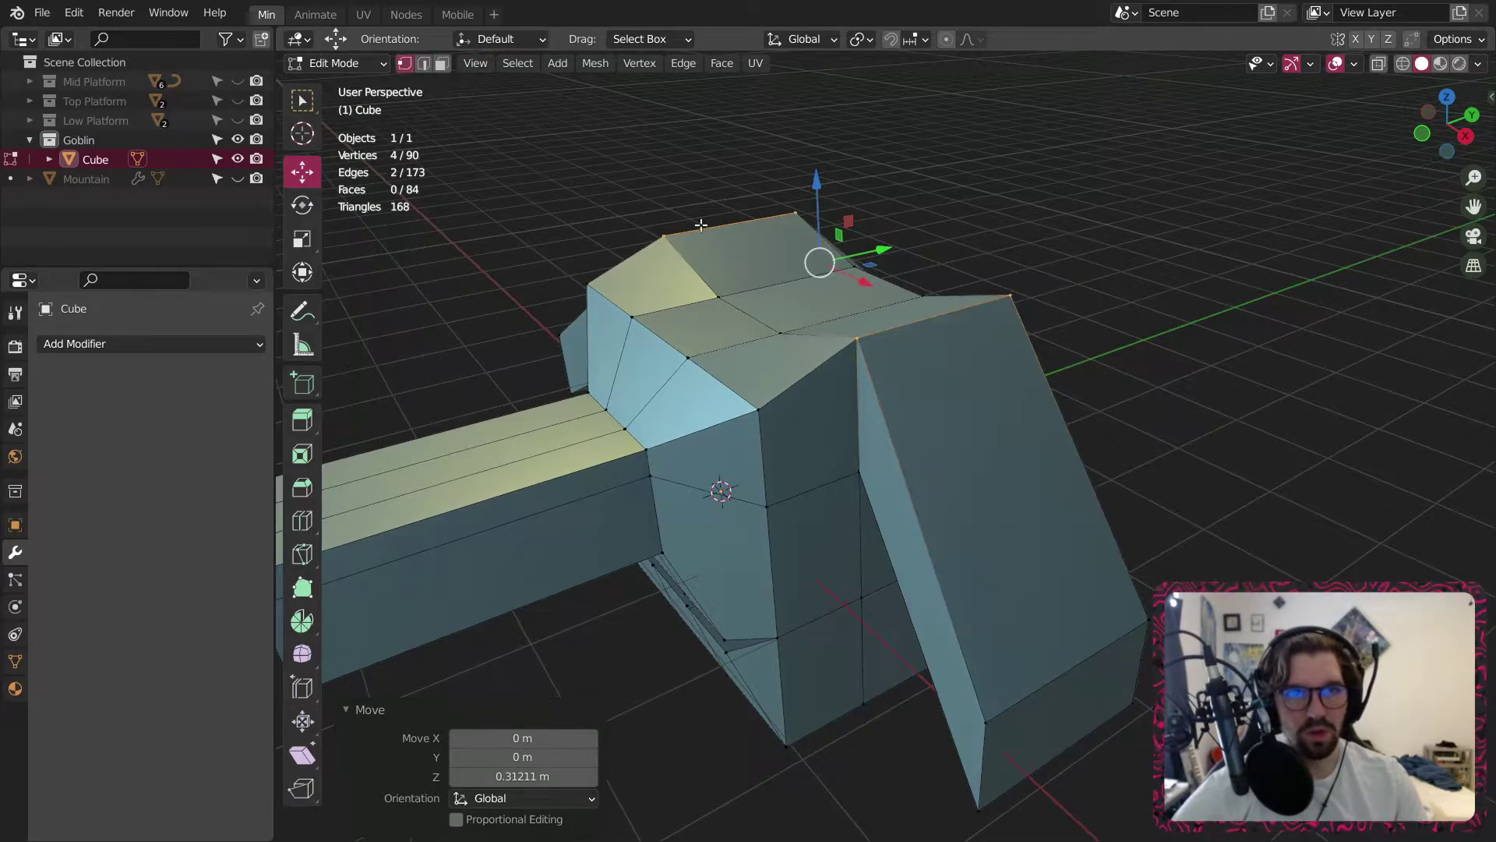
{"action": "left_click", "coordinate": [876, 346]}
{"action": "middle_click_drag", "start_coordinate": [876, 346], "coordinate": [879, 378]}
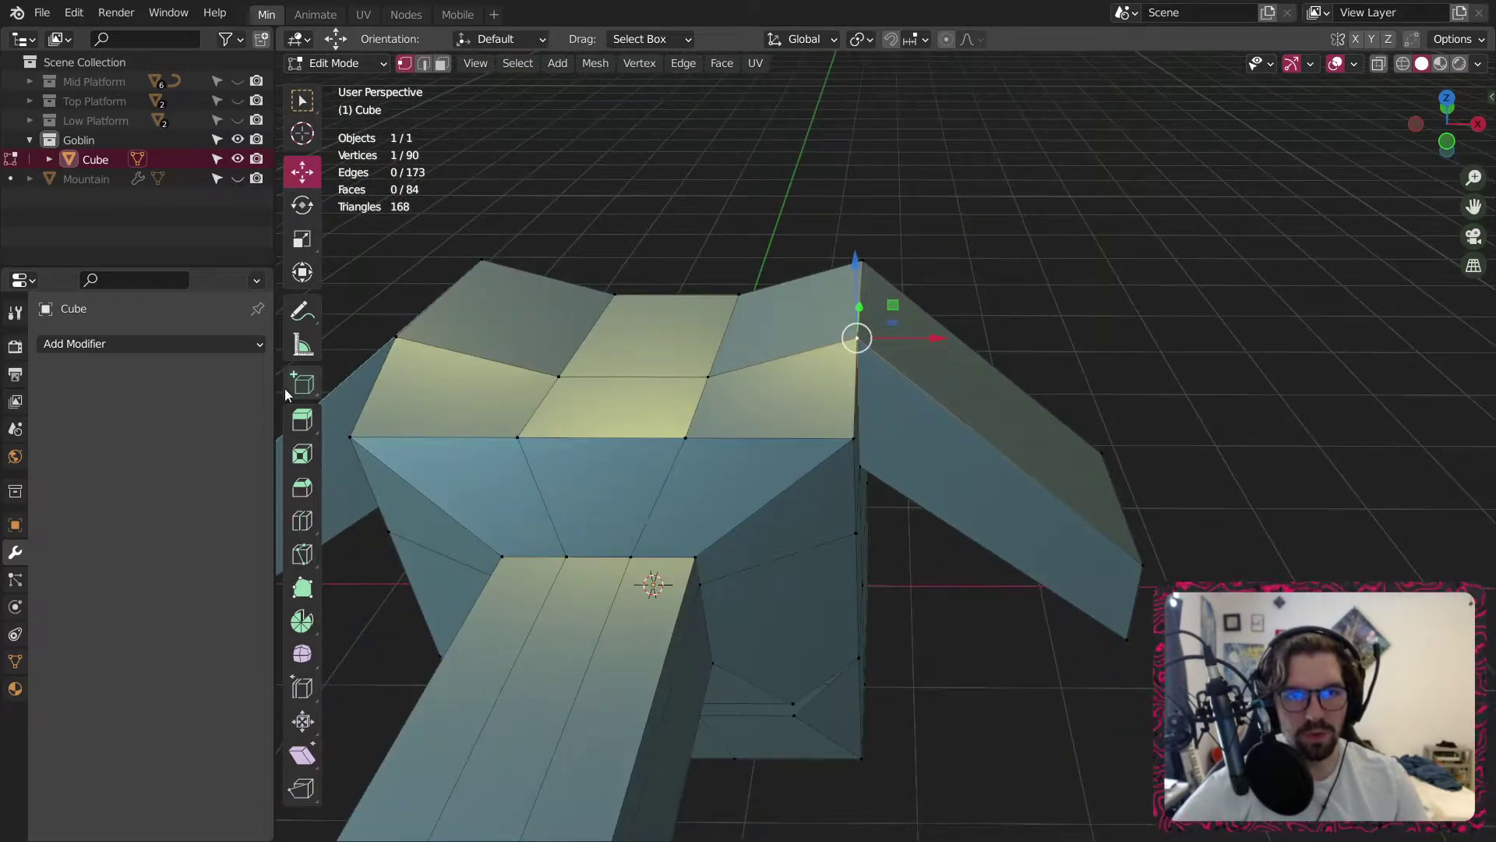
{"action": "middle_click_drag", "start_coordinate": [1025, 442], "coordinate": [771, 430]}
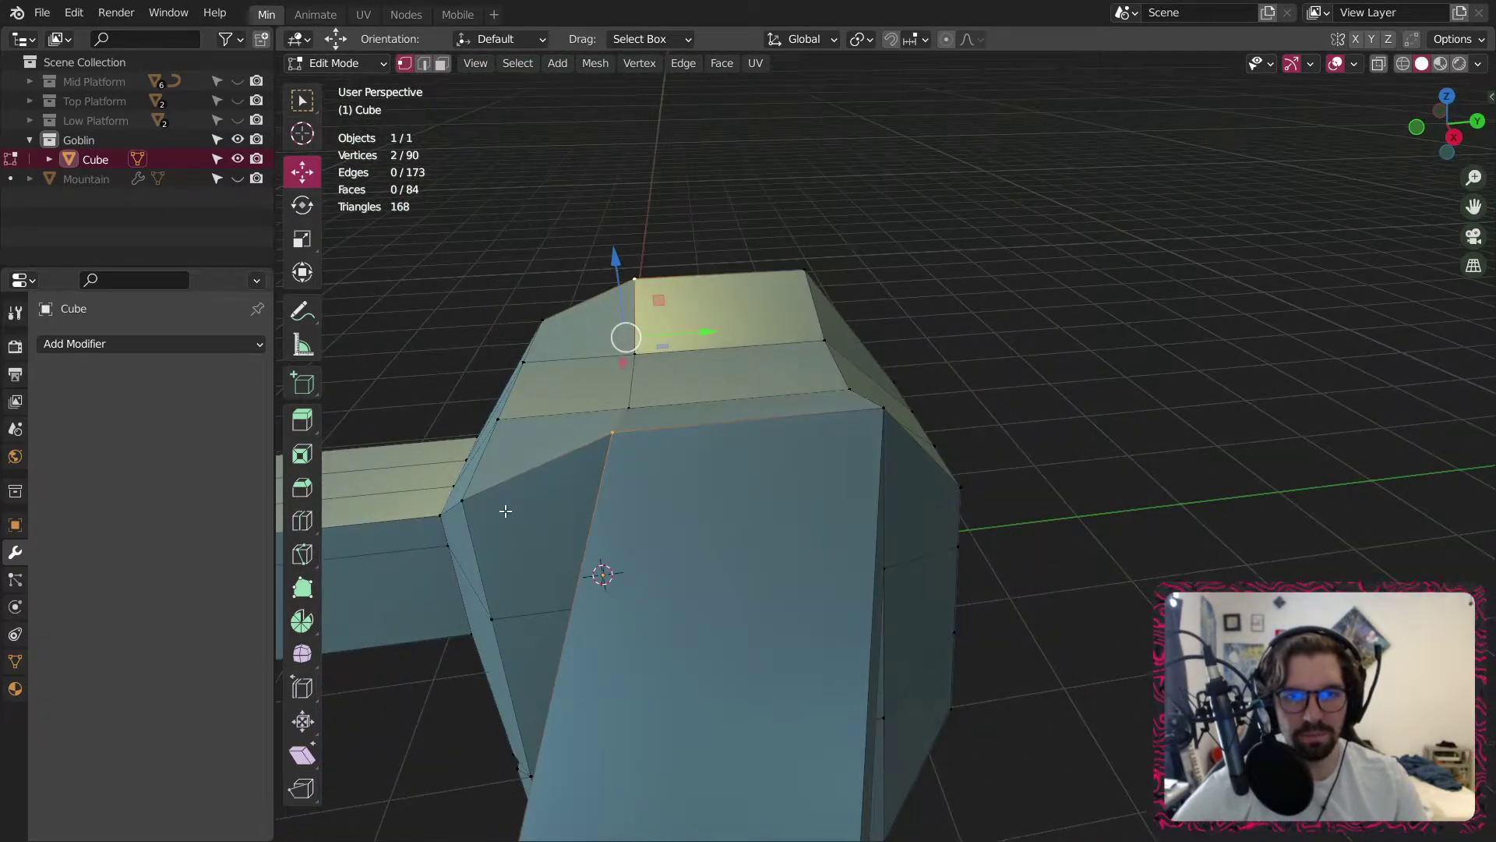
{"action": "middle_click_drag", "start_coordinate": [506, 510], "coordinate": [701, 448], "text": "shift"}
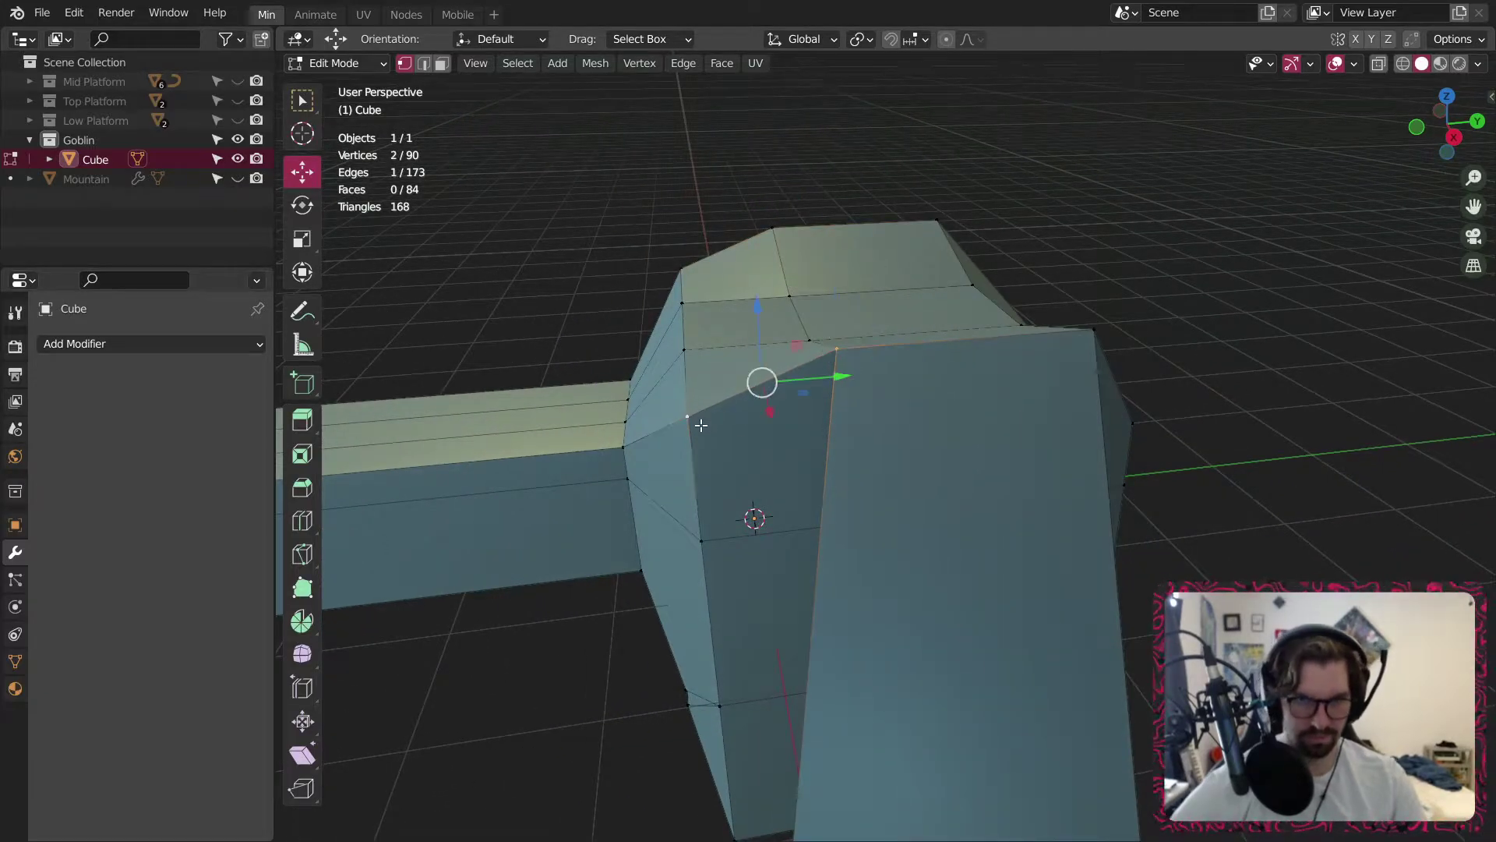
{"action": "right_click", "coordinate": [700, 425]}
{"action": "mouse_move", "coordinate": [717, 739]}
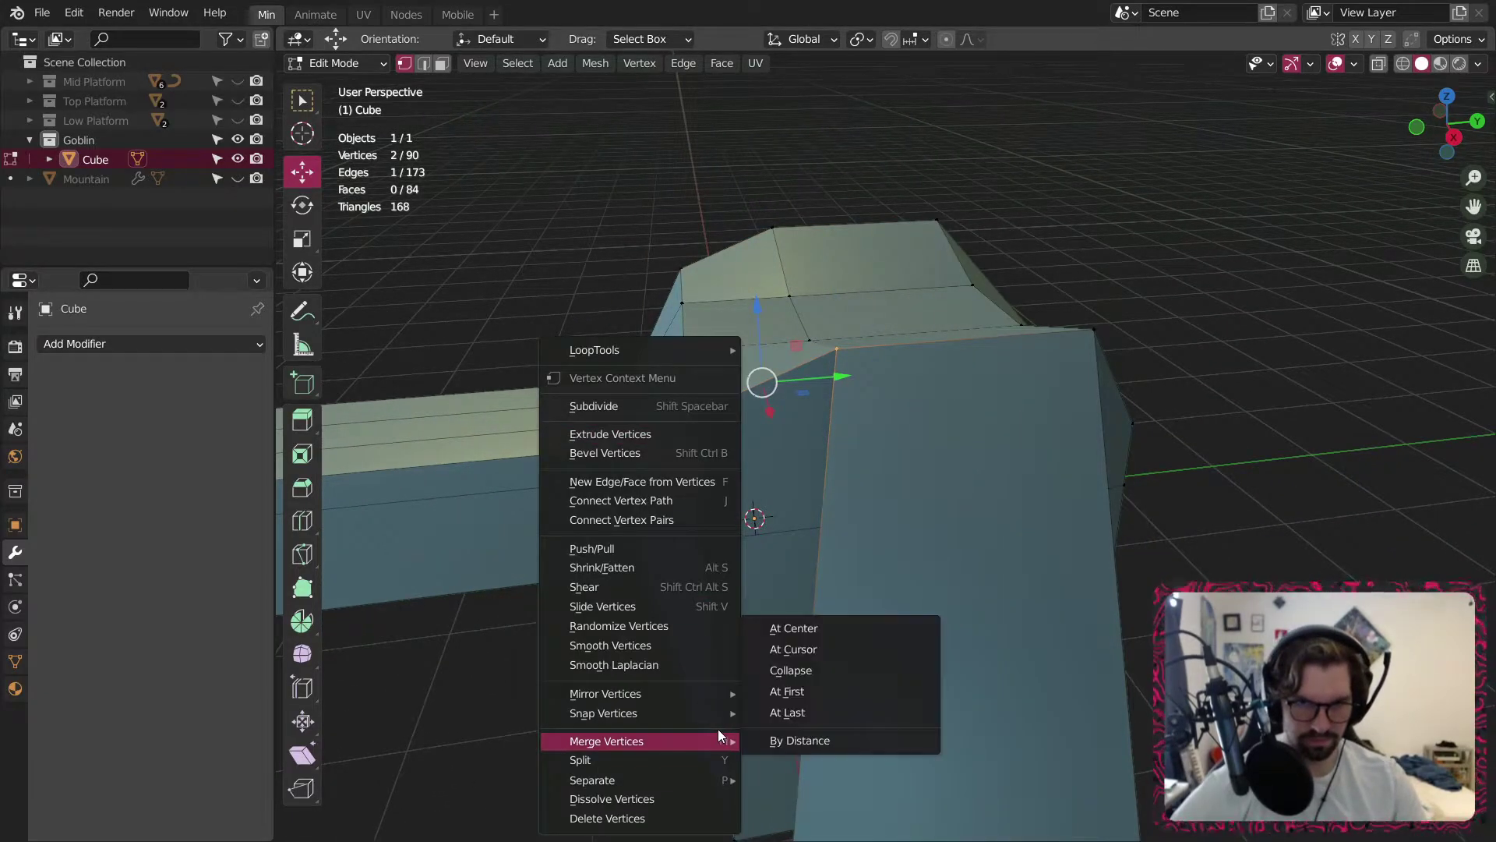
{"action": "left_click", "coordinate": [784, 720]}
Merge the opposite arm's upper front vertex into its neighbouring top front corner of the body as well.
{"action": "middle_click_drag", "start_coordinate": [784, 719], "coordinate": [793, 453]}
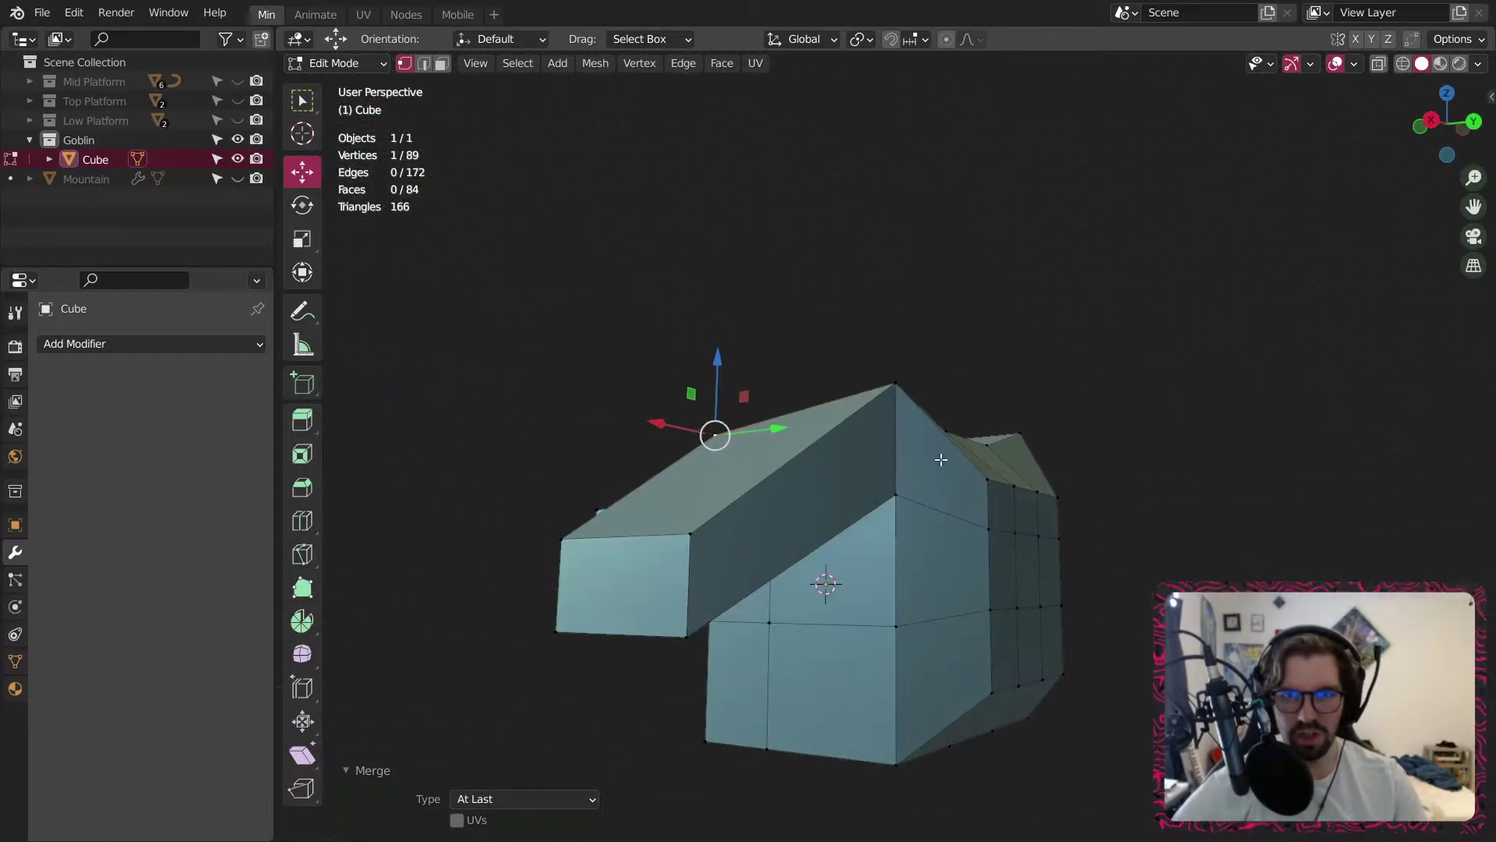
{"action": "middle_click_drag", "start_coordinate": [941, 460], "coordinate": [631, 431]}
{"action": "scroll", "coordinate": [606, 428], "scroll_direction": "up", "scroll_amount": 2}
{"action": "left_click", "coordinate": [567, 429]}
{"action": "left_click", "coordinate": [620, 549], "text": "shift"}
{"action": "right_click", "coordinate": [620, 548]}
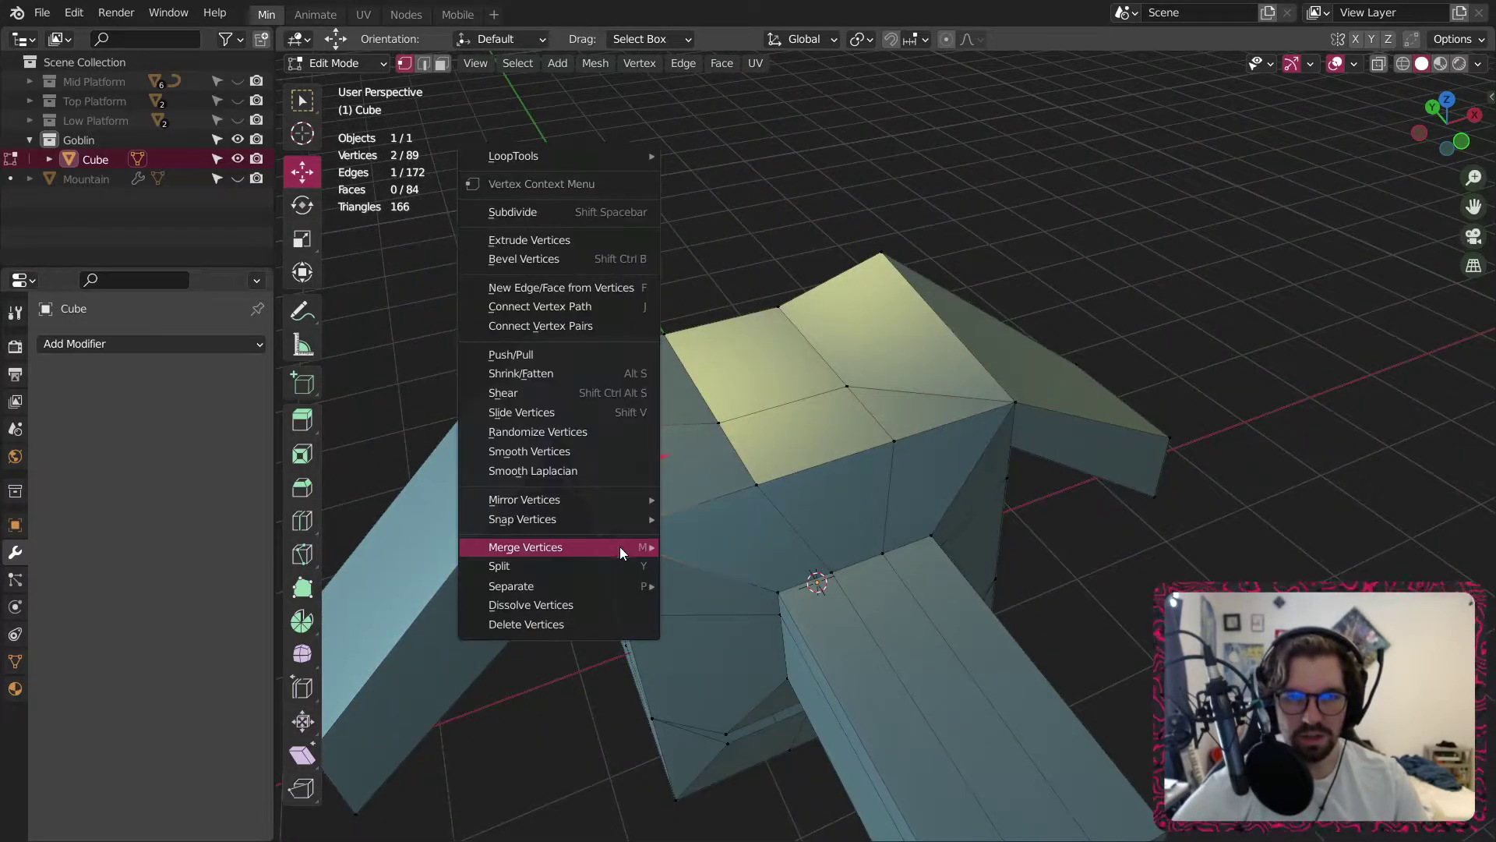
{"action": "mouse_move", "coordinate": [622, 547]}
{"action": "left_click", "coordinate": [726, 631]}
Move the two rear vertical edges where the arms meet the body by about -0.23 m along Y and -0.35 m along Z.
{"action": "middle_click_drag", "start_coordinate": [727, 632], "coordinate": [465, 430]}
{"action": "left_click", "coordinate": [424, 66]}
{"action": "left_click", "coordinate": [554, 472]}
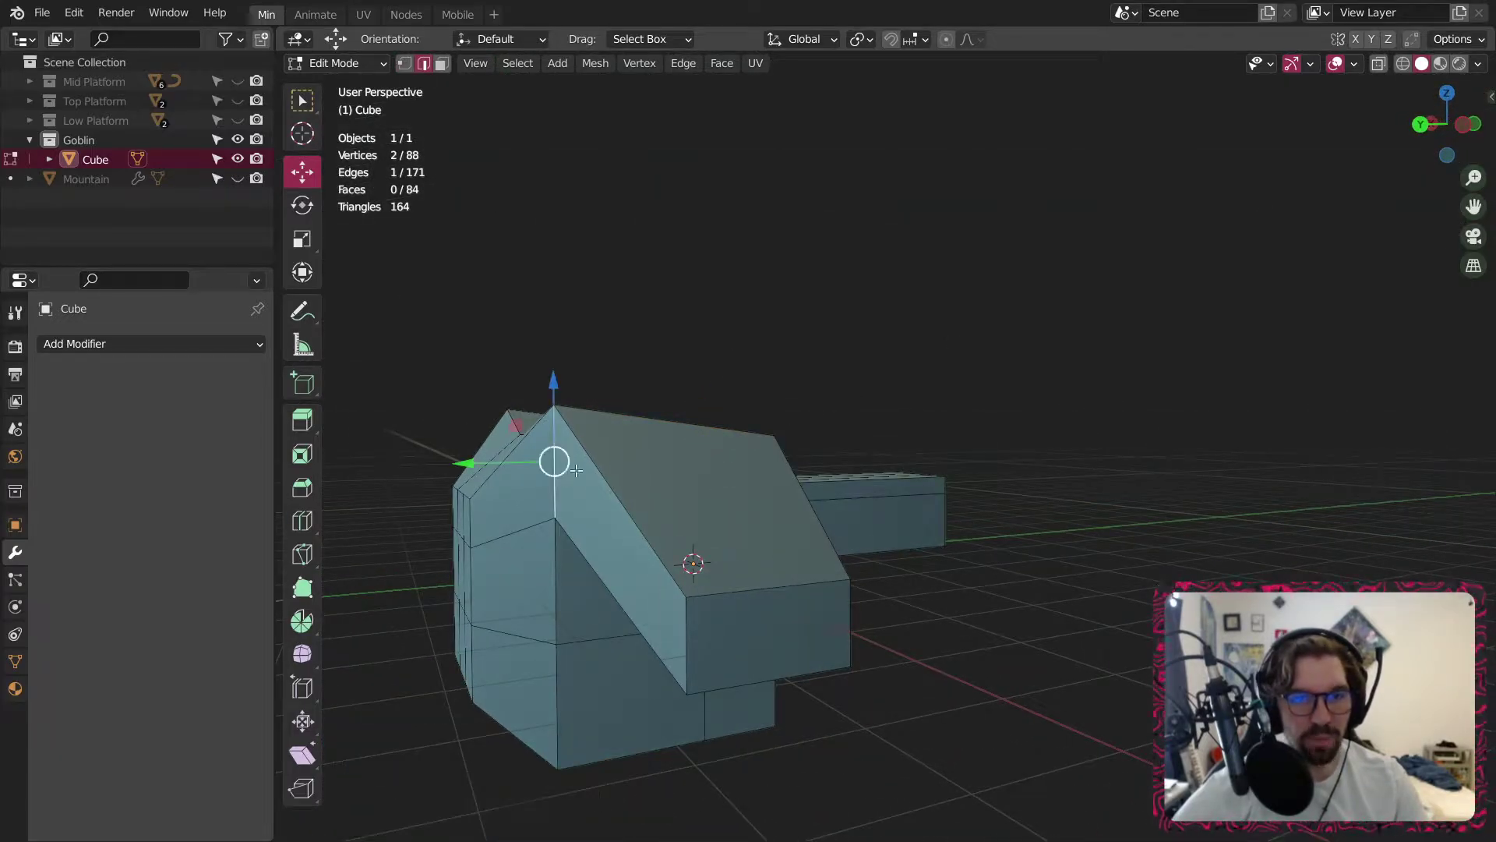
{"action": "middle_click_drag", "start_coordinate": [554, 471], "coordinate": [594, 421]}
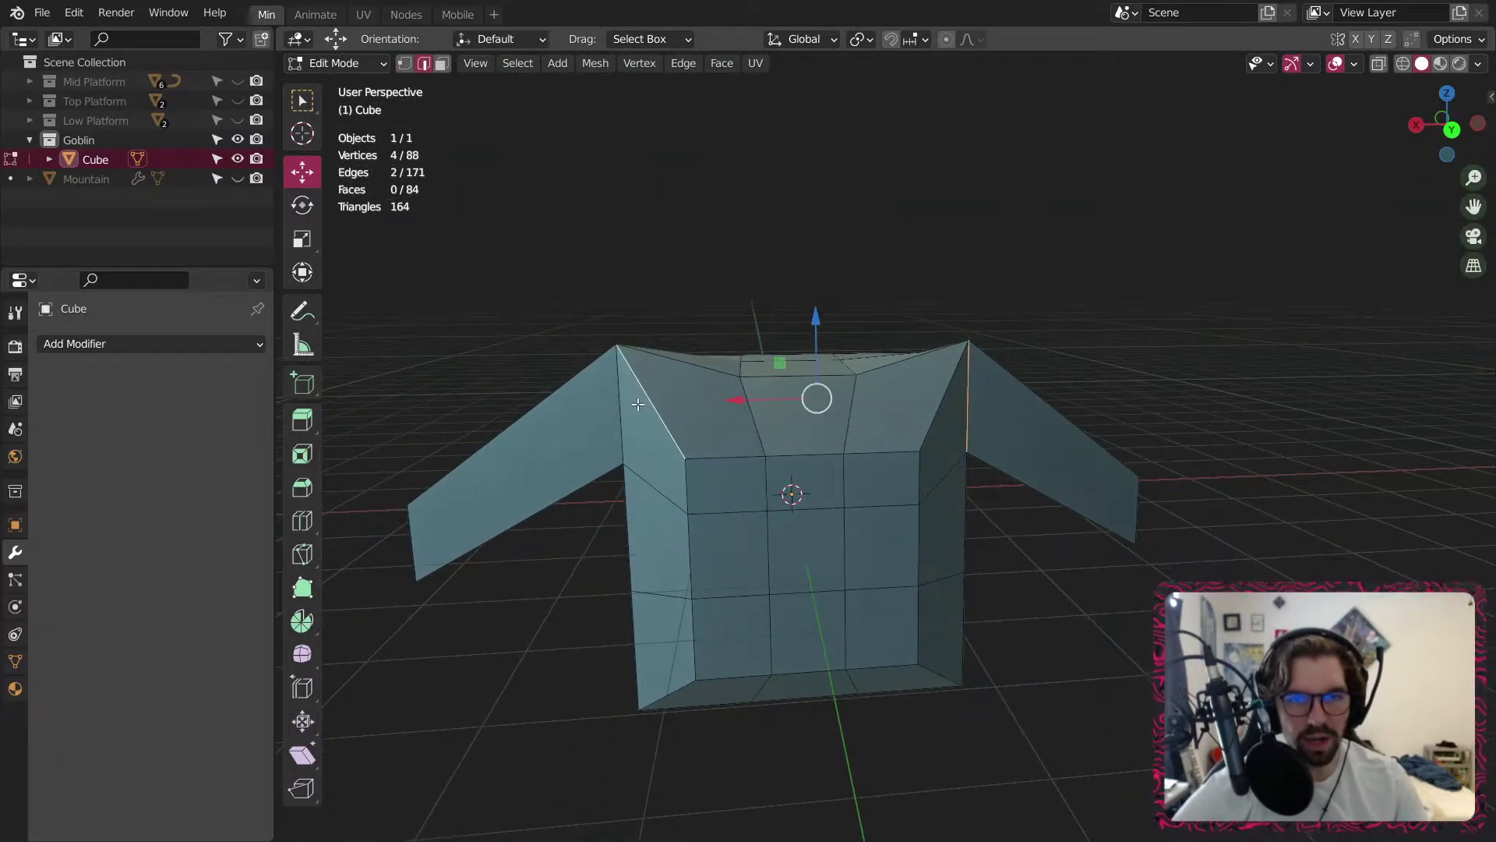
{"action": "middle_click_drag", "start_coordinate": [821, 436], "coordinate": [794, 409]}
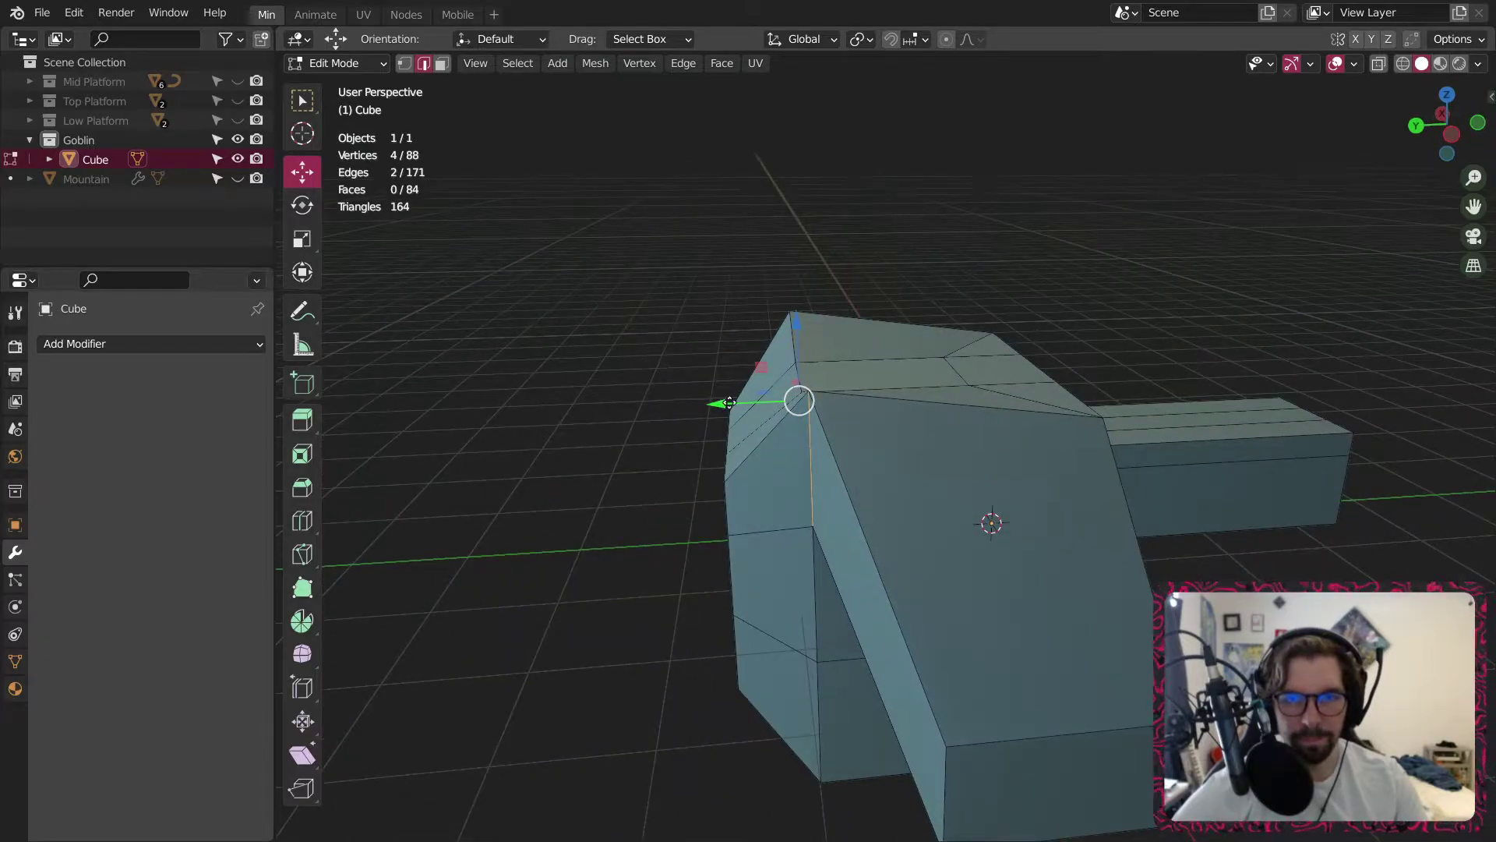
{"action": "left_click_drag", "start_coordinate": [730, 402], "coordinate": [826, 370]}
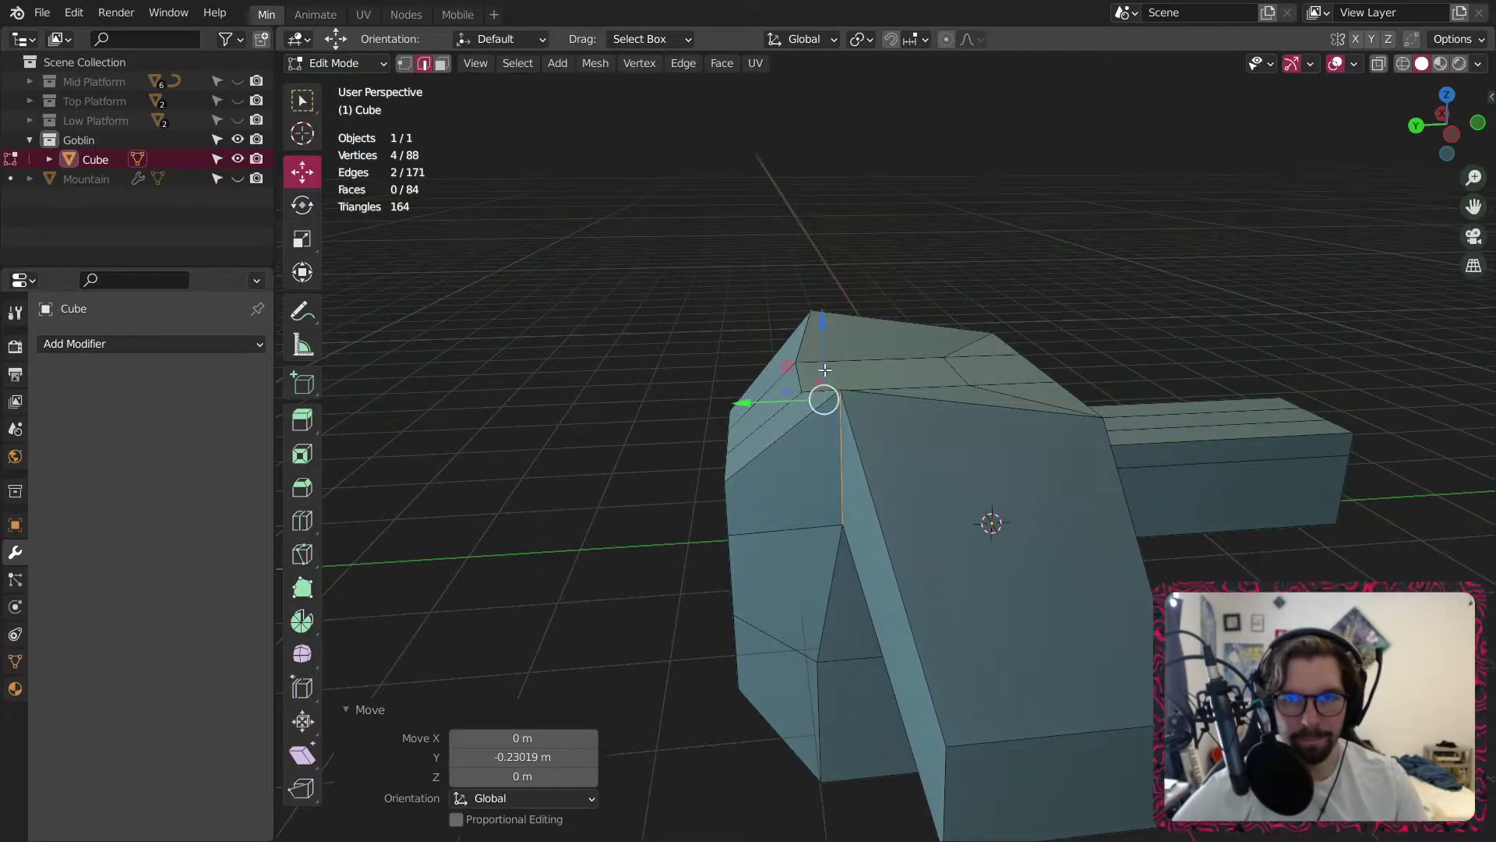
{"action": "left_click_drag", "start_coordinate": [814, 318], "coordinate": [816, 352]}
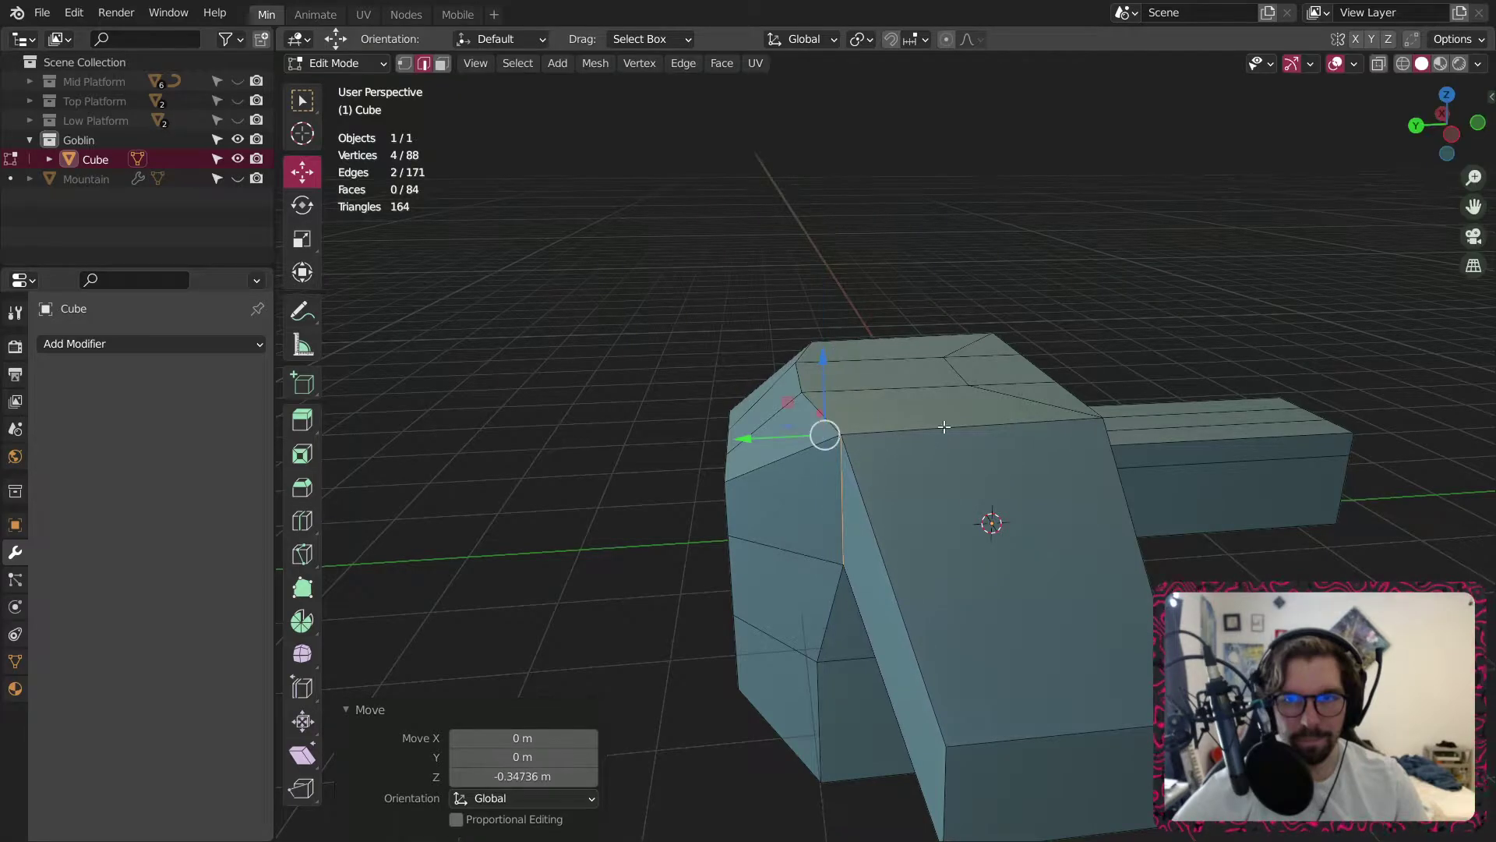
Move the lower rear vertices where both arms meet the body by about -0.41 m along Y.
{"action": "mouse_move", "coordinate": [818, 359]}
{"action": "middle_mouse_down"}
{"action": "mouse_move", "coordinate": [828, 442]}
{"action": "mouse_move", "coordinate": [811, 341]}
{"action": "middle_mouse_up"}
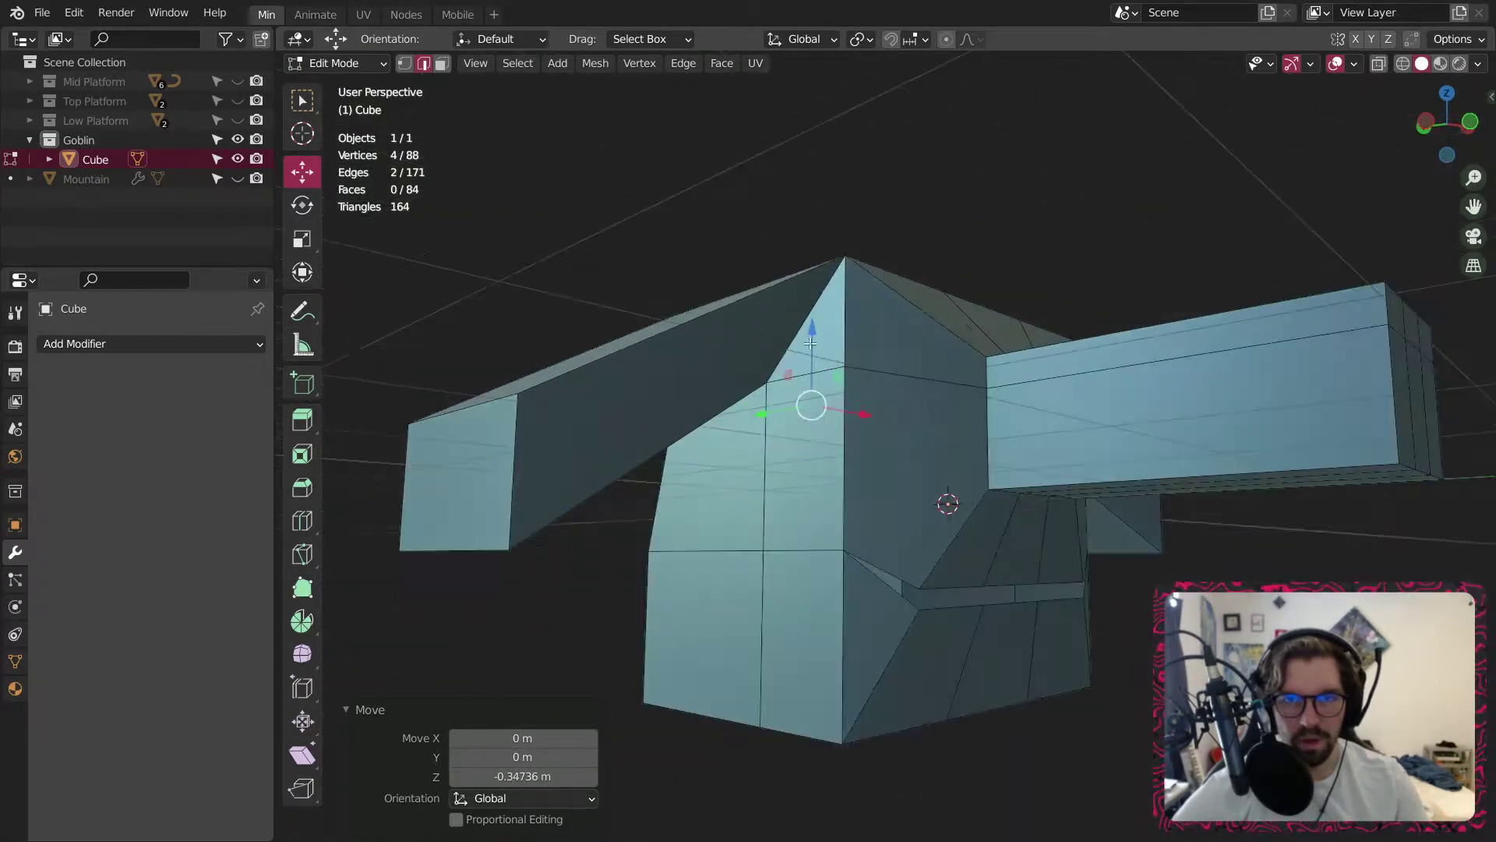
{"action": "left_click", "coordinate": [771, 395]}
{"action": "middle_click_drag", "start_coordinate": [771, 394], "coordinate": [1144, 374]}
{"action": "middle_click_drag", "start_coordinate": [1123, 314], "coordinate": [1003, 352]}
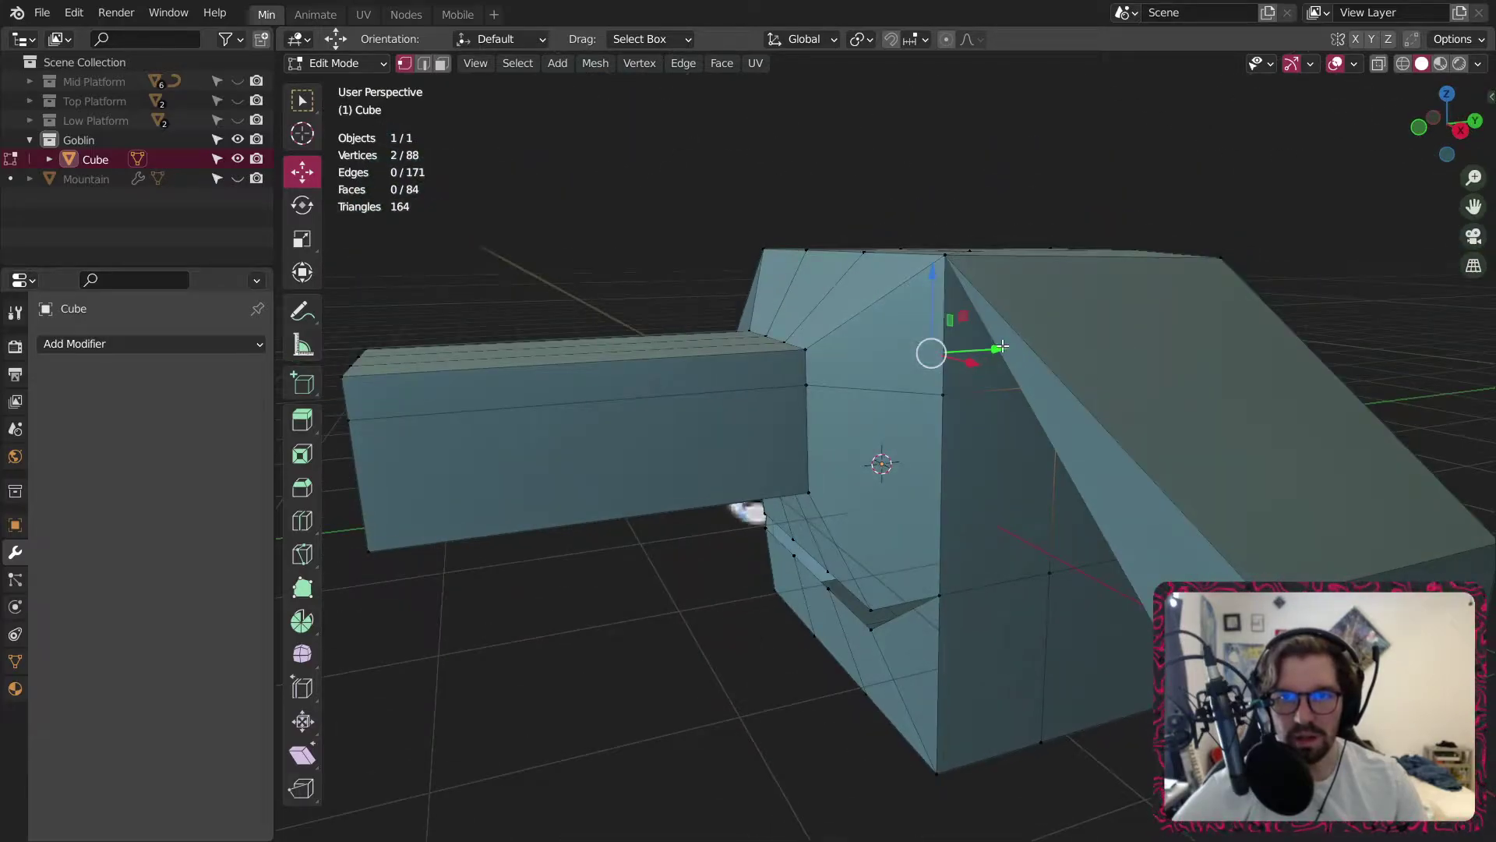
{"action": "left_click_drag", "start_coordinate": [1002, 346], "coordinate": [951, 365]}
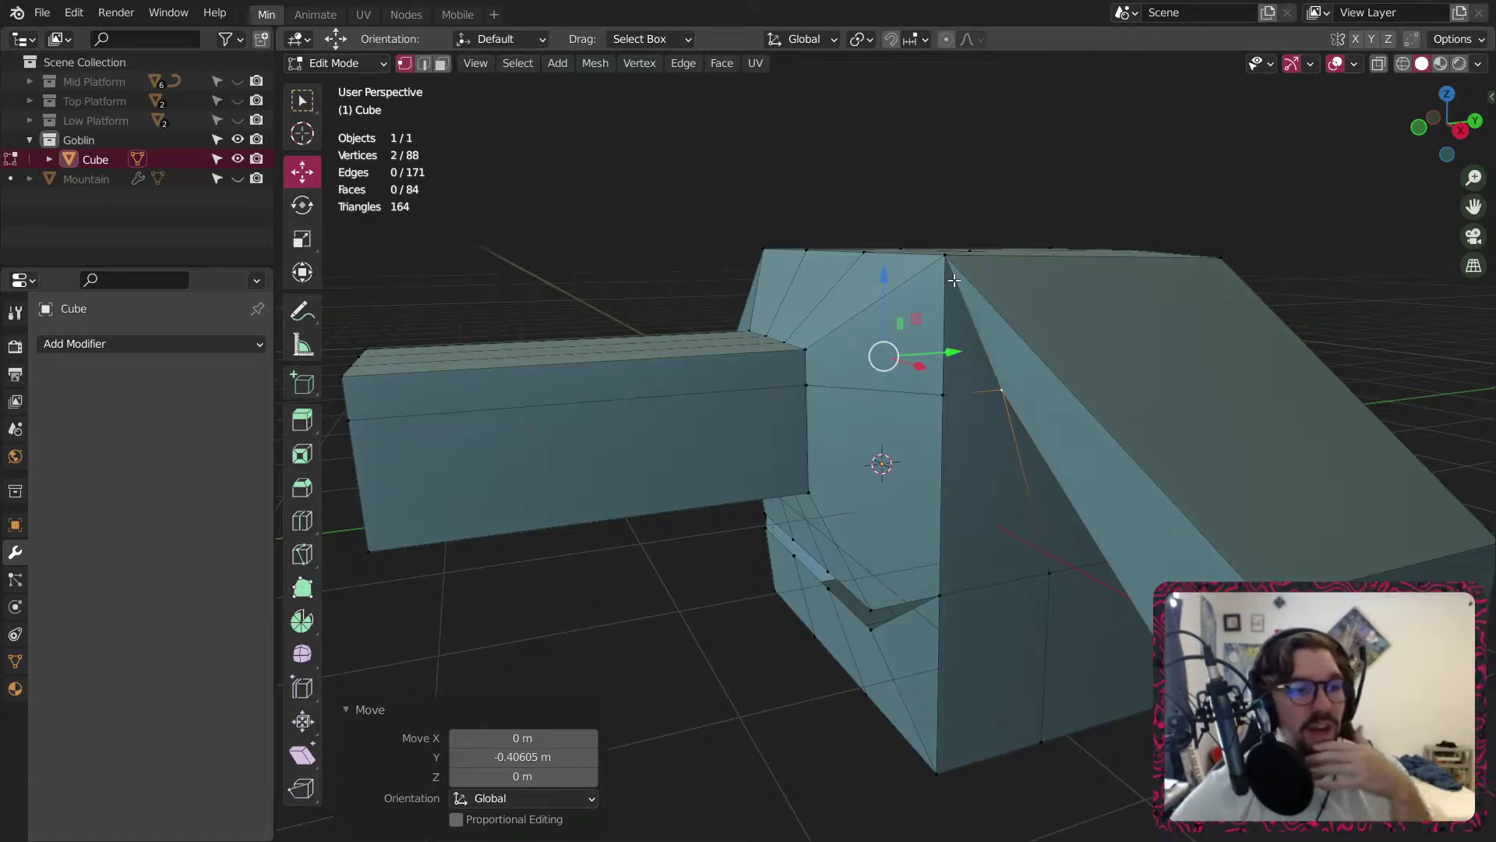
Dissolve the two lengthwise edge loops running through the body and front beam.
{"action": "scroll", "coordinate": [985, 360], "scroll_direction": "down", "scroll_amount": 3}
{"action": "middle_click_drag", "start_coordinate": [913, 353], "coordinate": [1413, 380]}
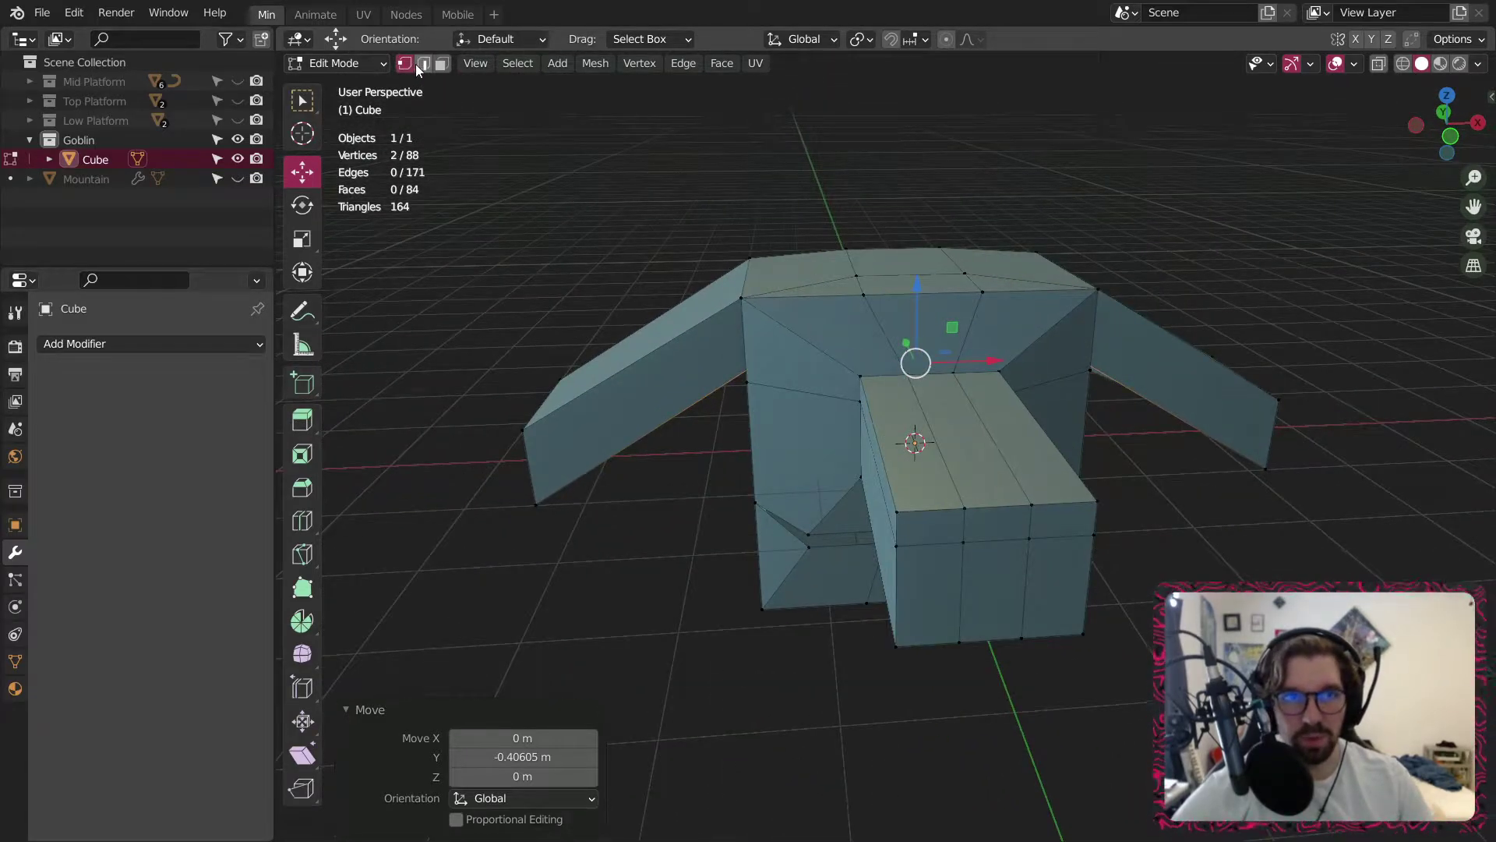
{"action": "left_click", "coordinate": [932, 385], "text": "alt"}
{"action": "right_click", "coordinate": [969, 330]}
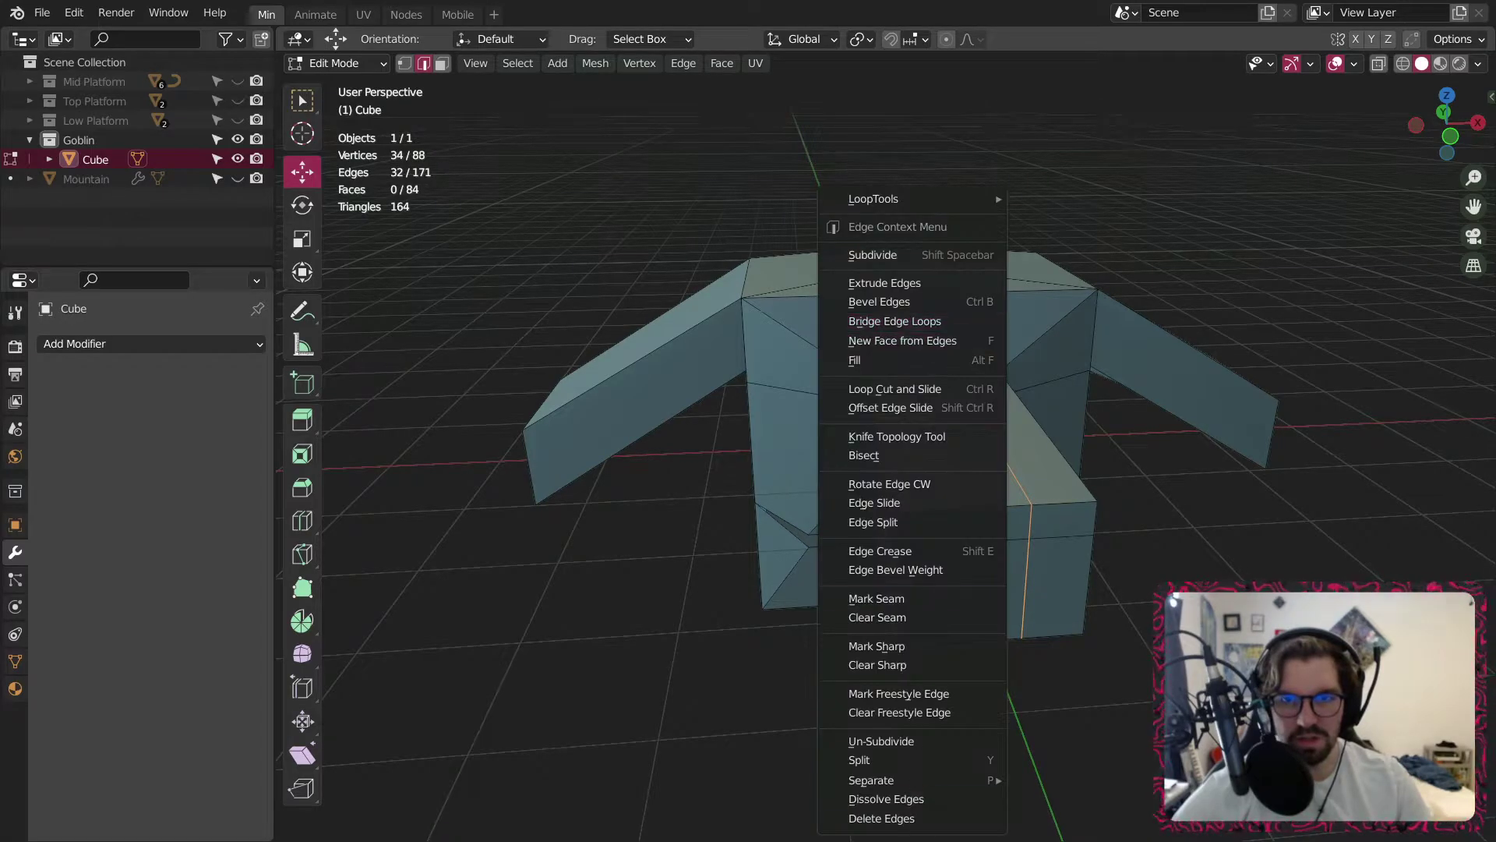
{"action": "left_click", "coordinate": [927, 797]}
{"action": "middle_click_drag", "start_coordinate": [965, 418], "coordinate": [1070, 395]}
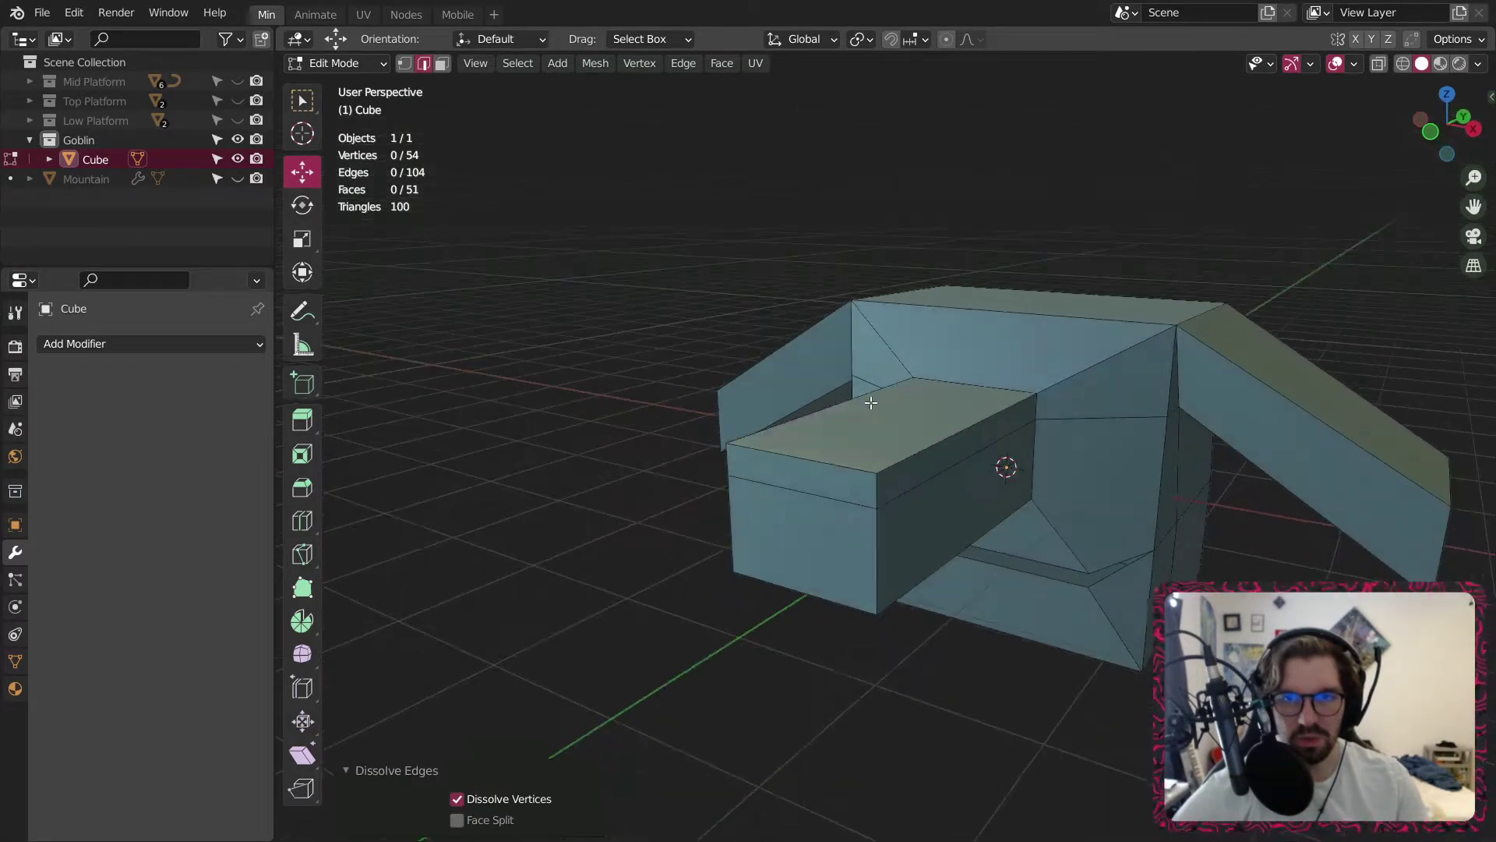
Connect each outer mouth corner vertex to the front beam's adjacent lower corner with a new edge on both sides.
{"action": "middle_click_drag", "start_coordinate": [1069, 396], "coordinate": [1021, 315], "text": "shift"}
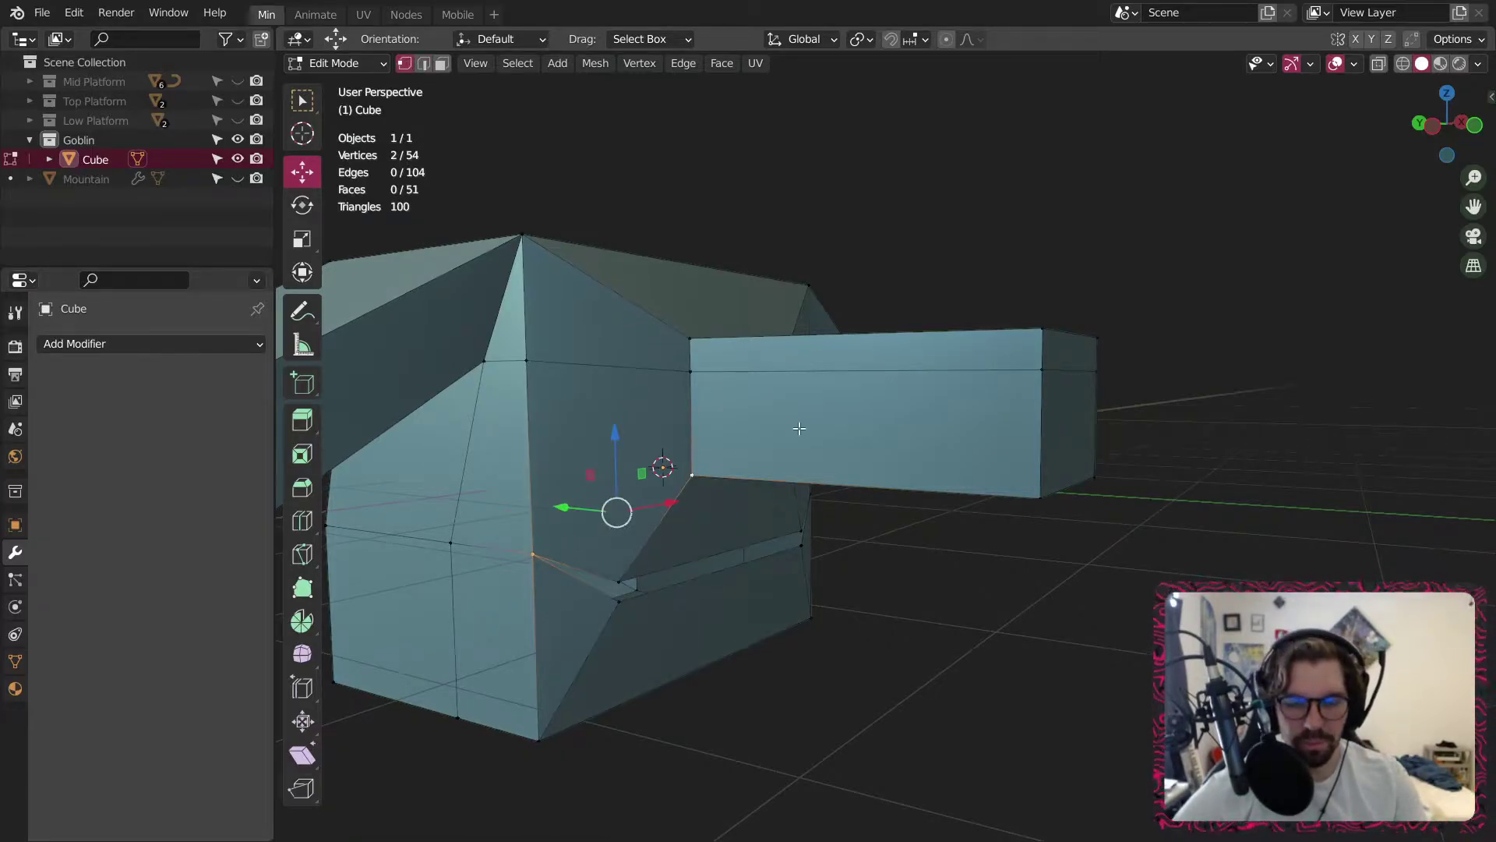
{"action": "key", "text": "j"}
{"action": "middle_click_drag", "start_coordinate": [798, 428], "coordinate": [776, 444]}
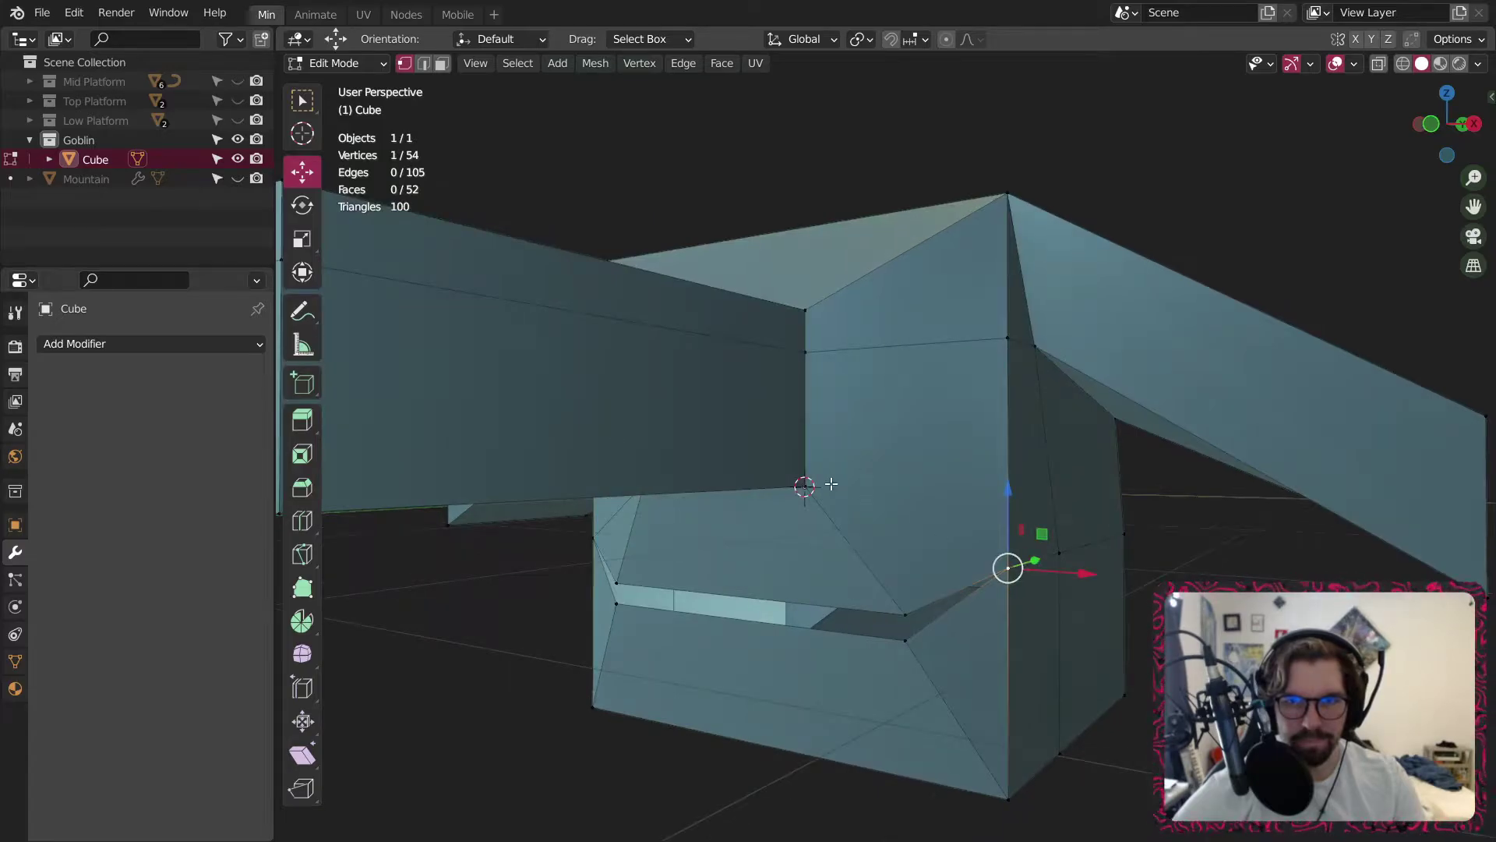
{"action": "middle_click_drag", "start_coordinate": [845, 480], "coordinate": [811, 434]}
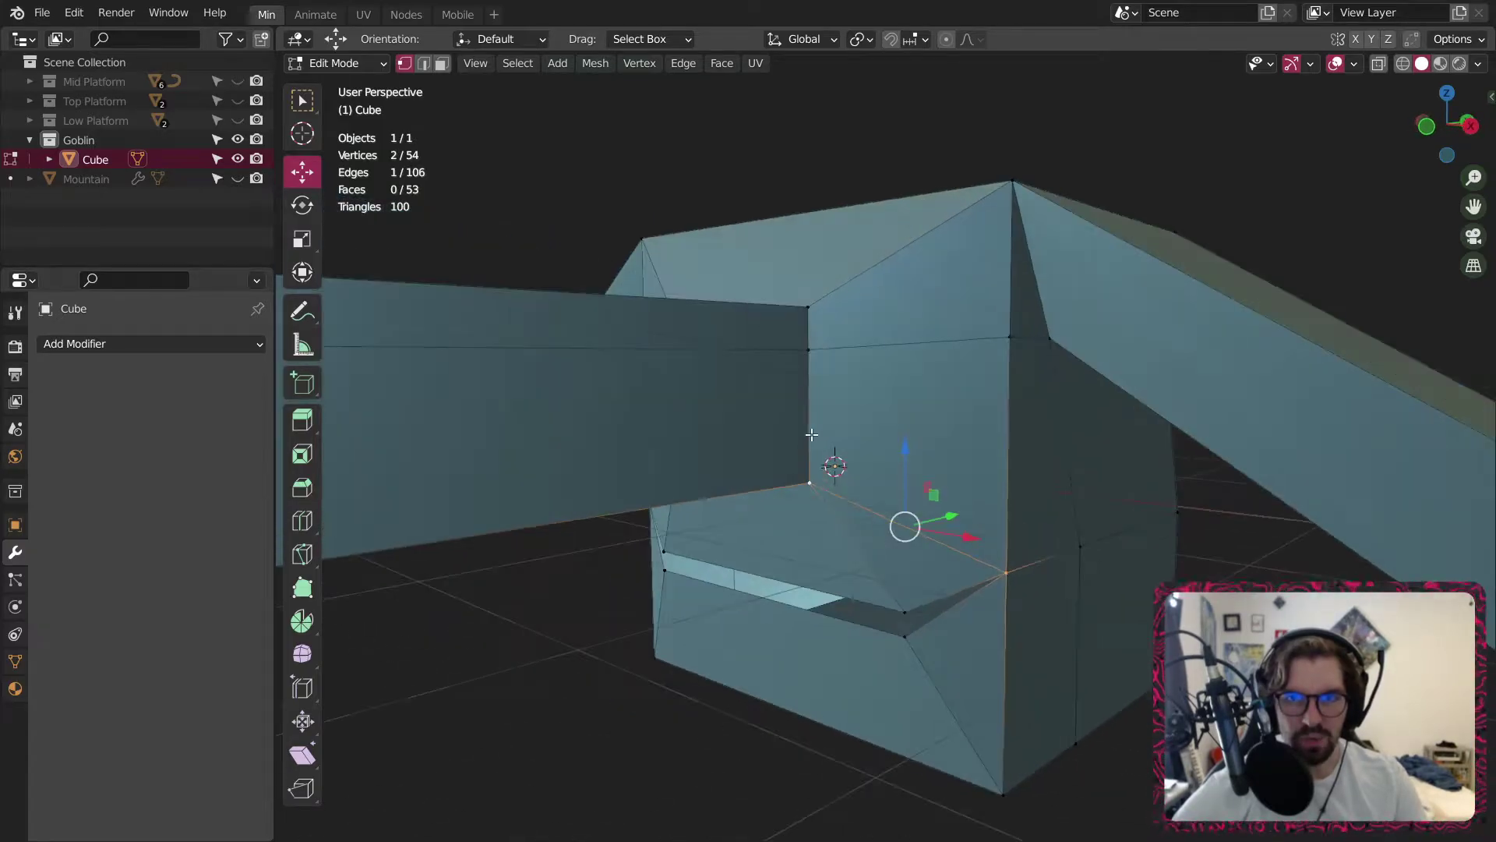
Dissolve the horizontal edge loop running around the upper part of the body and front beam.
{"action": "left_click", "coordinate": [888, 349], "text": "alt"}
{"action": "middle_click_drag", "start_coordinate": [888, 349], "coordinate": [820, 356]}
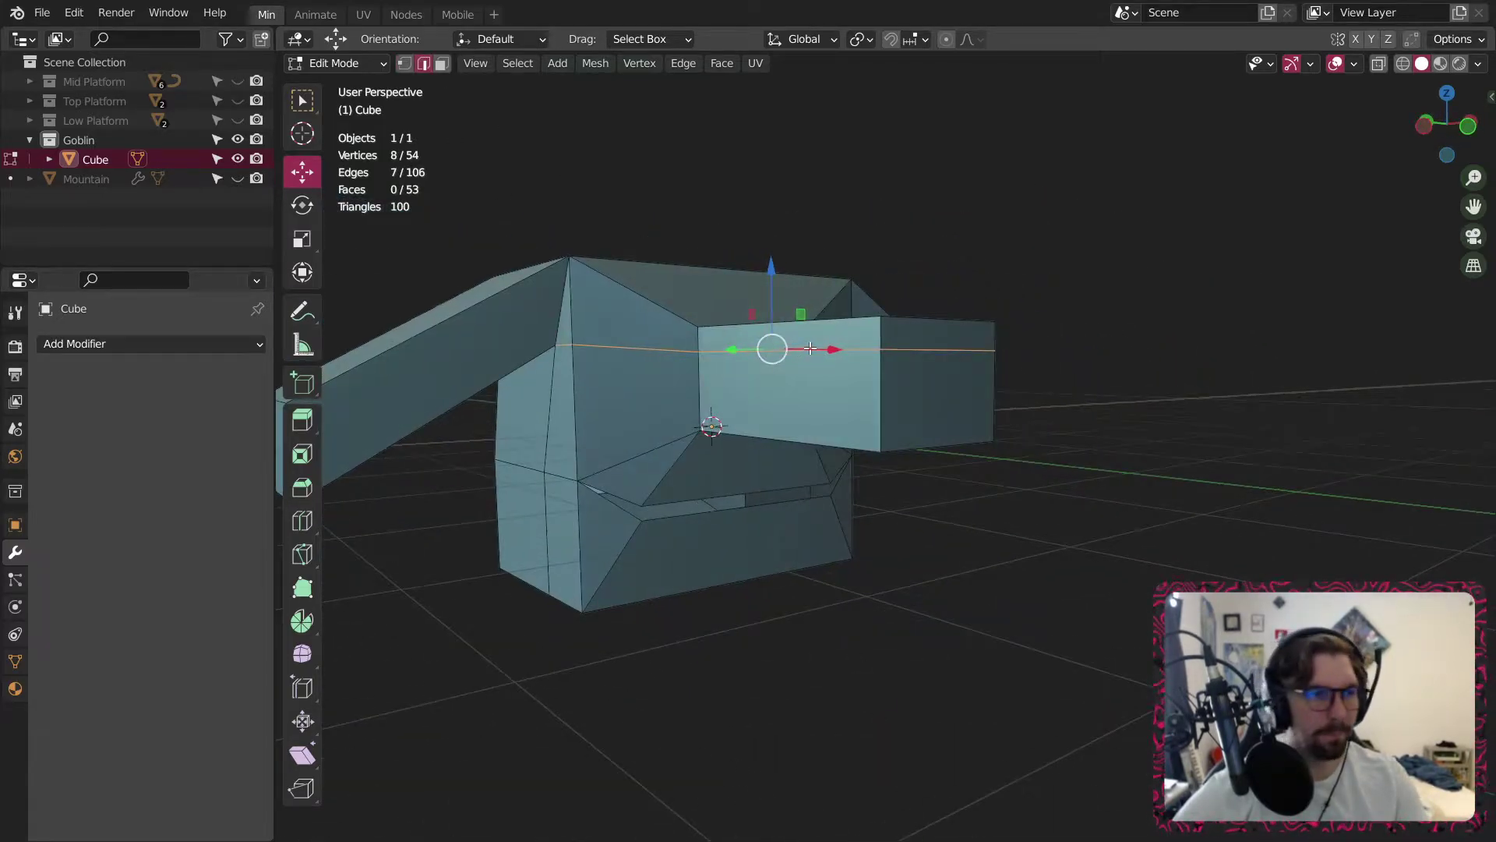
{"action": "right_click", "coordinate": [810, 348]}
{"action": "left_click", "coordinate": [737, 624]}
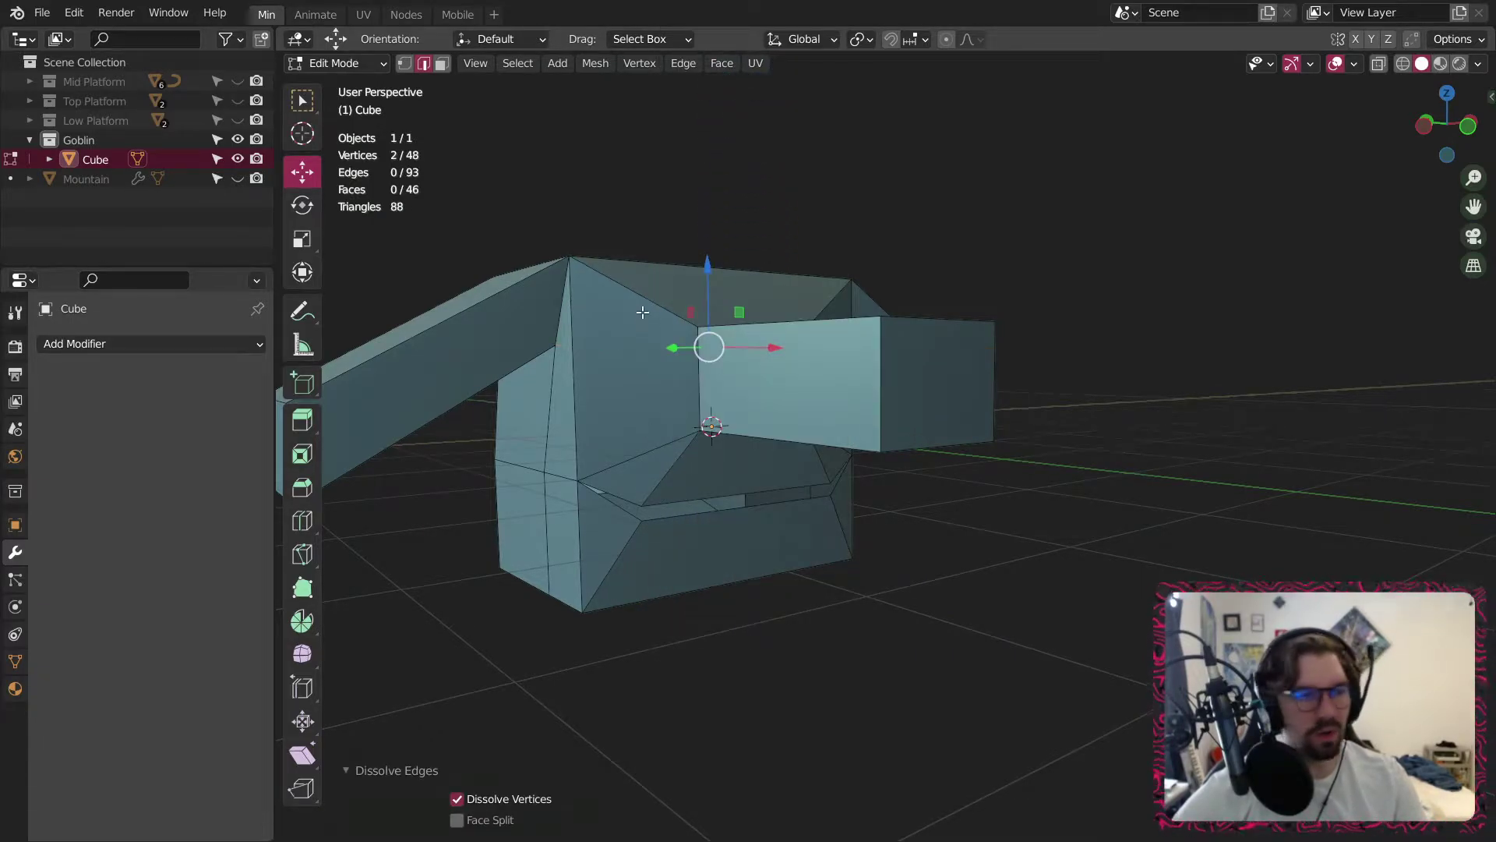
Cut one loop across the middle of the front beam and one lengthwise through the centre of the body and beam.
{"action": "middle_click_drag", "start_coordinate": [651, 339], "coordinate": [683, 344]}
{"action": "scroll", "coordinate": [683, 343], "scroll_direction": "down", "scroll_amount": 5}
{"action": "middle_click_drag", "start_coordinate": [855, 391], "coordinate": [728, 402]}
{"action": "scroll", "coordinate": [729, 402], "scroll_direction": "up", "scroll_amount": 1}
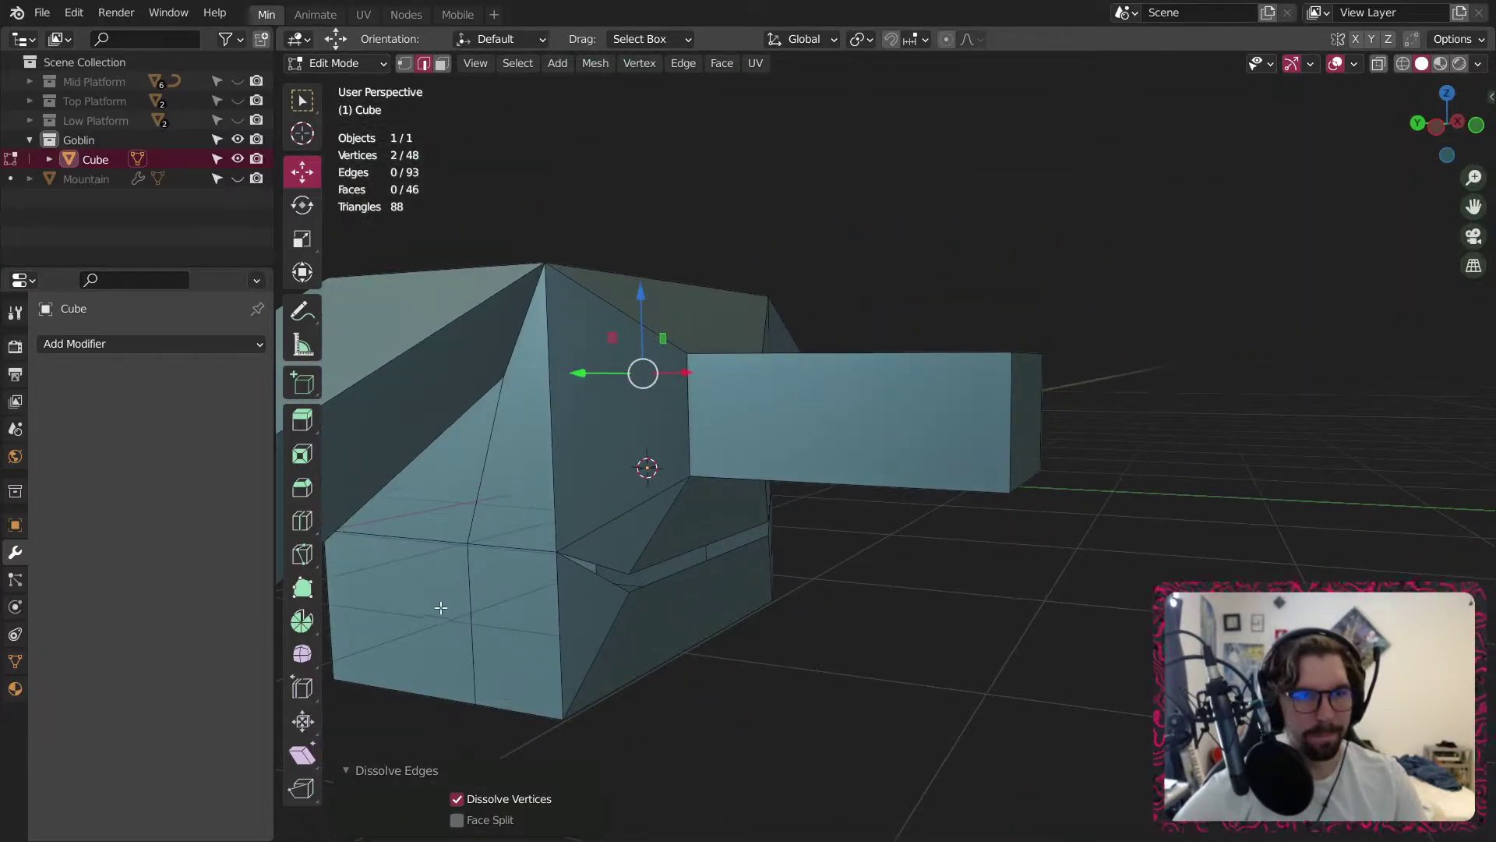
{"action": "left_click", "coordinate": [301, 521]}
{"action": "left_click", "coordinate": [833, 456]}
{"action": "middle_click_drag", "start_coordinate": [1172, 434], "coordinate": [780, 310]}
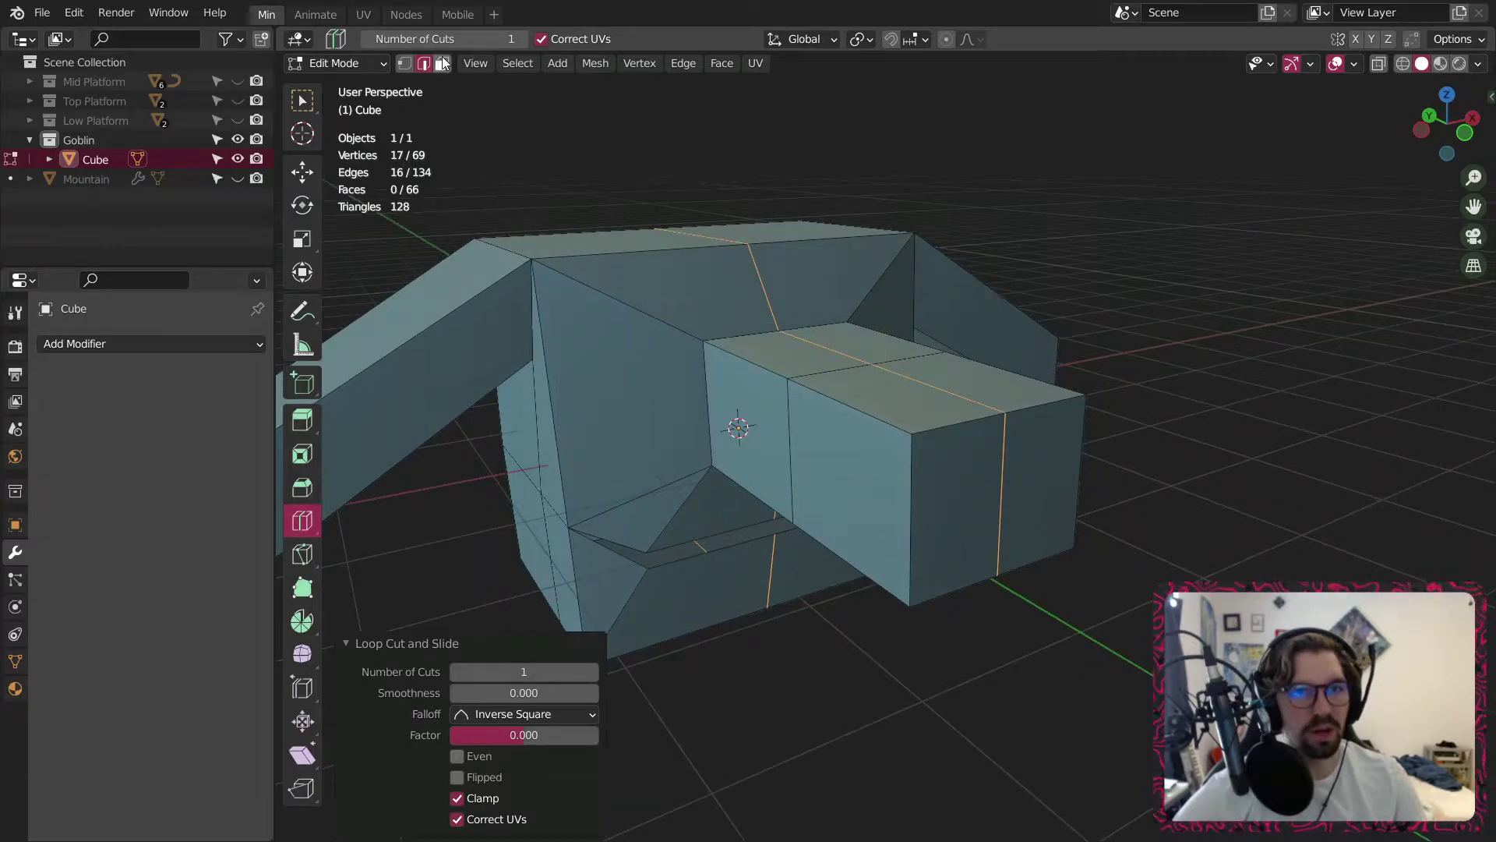
{"action": "left_click", "coordinate": [301, 114]}
{"action": "middle_click_drag", "start_coordinate": [610, 318], "coordinate": [407, 155]}
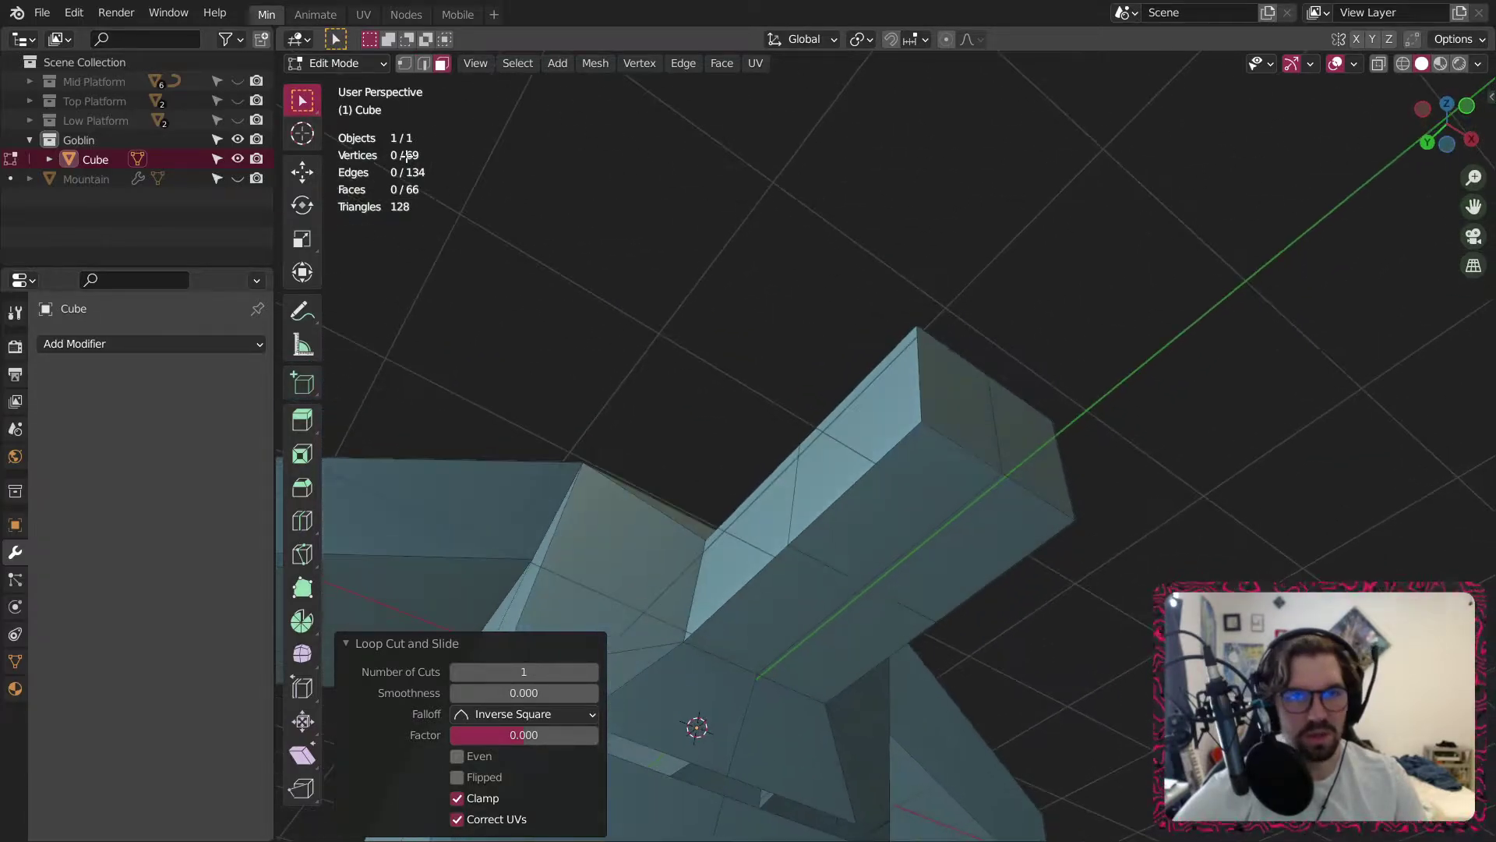
{"action": "left_click", "coordinate": [734, 587]}
{"action": "mouse_move", "coordinate": [895, 621]}
{"action": "middle_mouse_down"}
{"action": "mouse_move", "coordinate": [854, 624]}
{"action": "mouse_move", "coordinate": [892, 618]}
{"action": "middle_mouse_up"}
{"action": "left_click", "coordinate": [910, 617], "text": "shift"}
{"action": "left_click", "coordinate": [303, 237]}
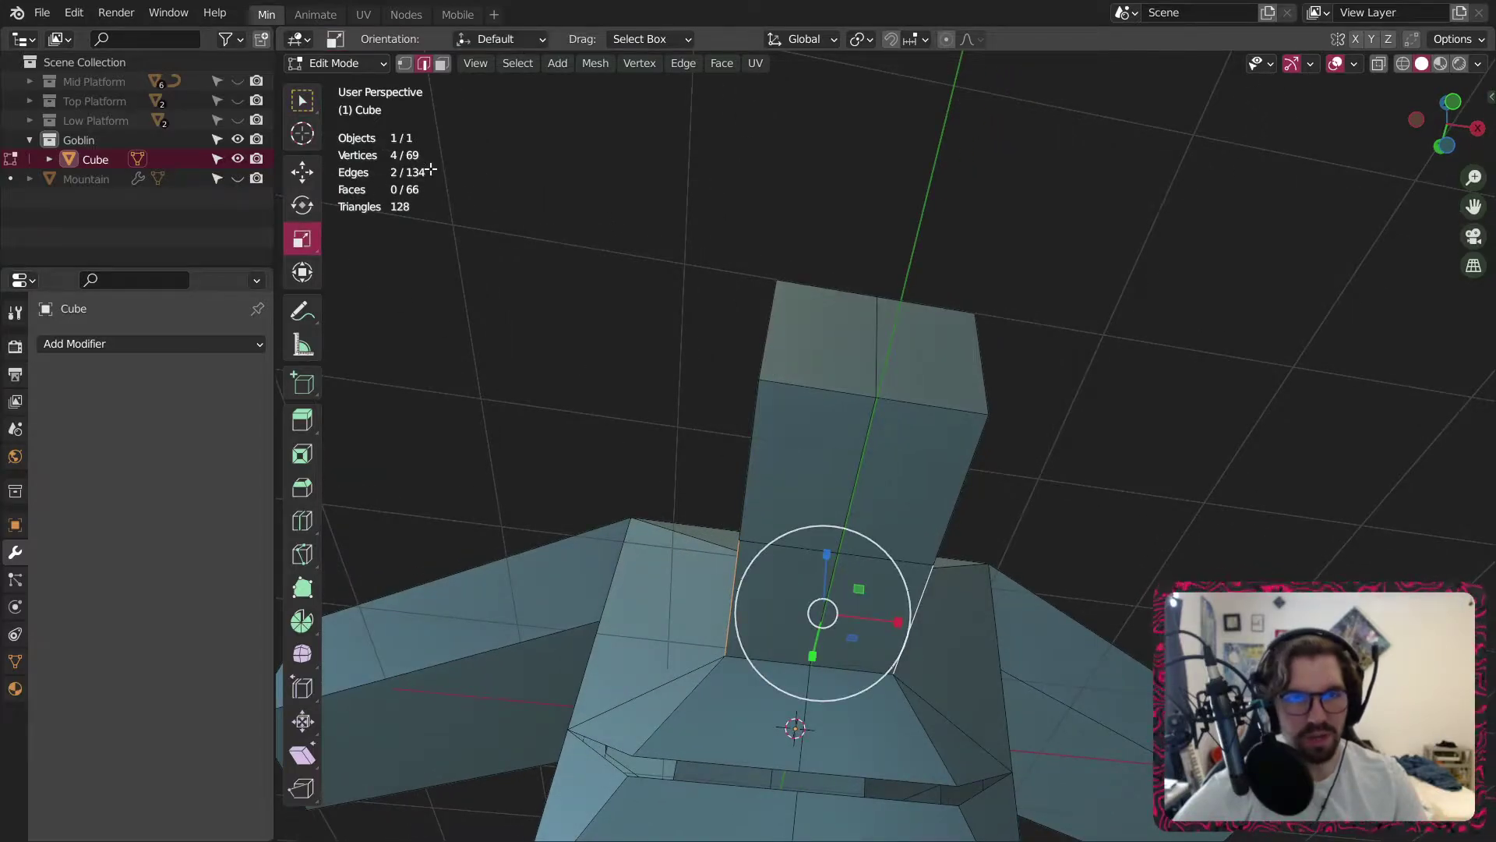
Scale the beam's two lower side vertices at the crosswise loop by 1.716 along X.
{"action": "left_click", "coordinate": [746, 537]}
{"action": "left_click", "coordinate": [924, 564], "text": "shift"}
{"action": "middle_click_drag", "start_coordinate": [923, 571], "coordinate": [888, 640]}
{"action": "left_click_drag", "start_coordinate": [917, 553], "coordinate": [974, 557]}
{"action": "key", "text": "ctrl+z"}
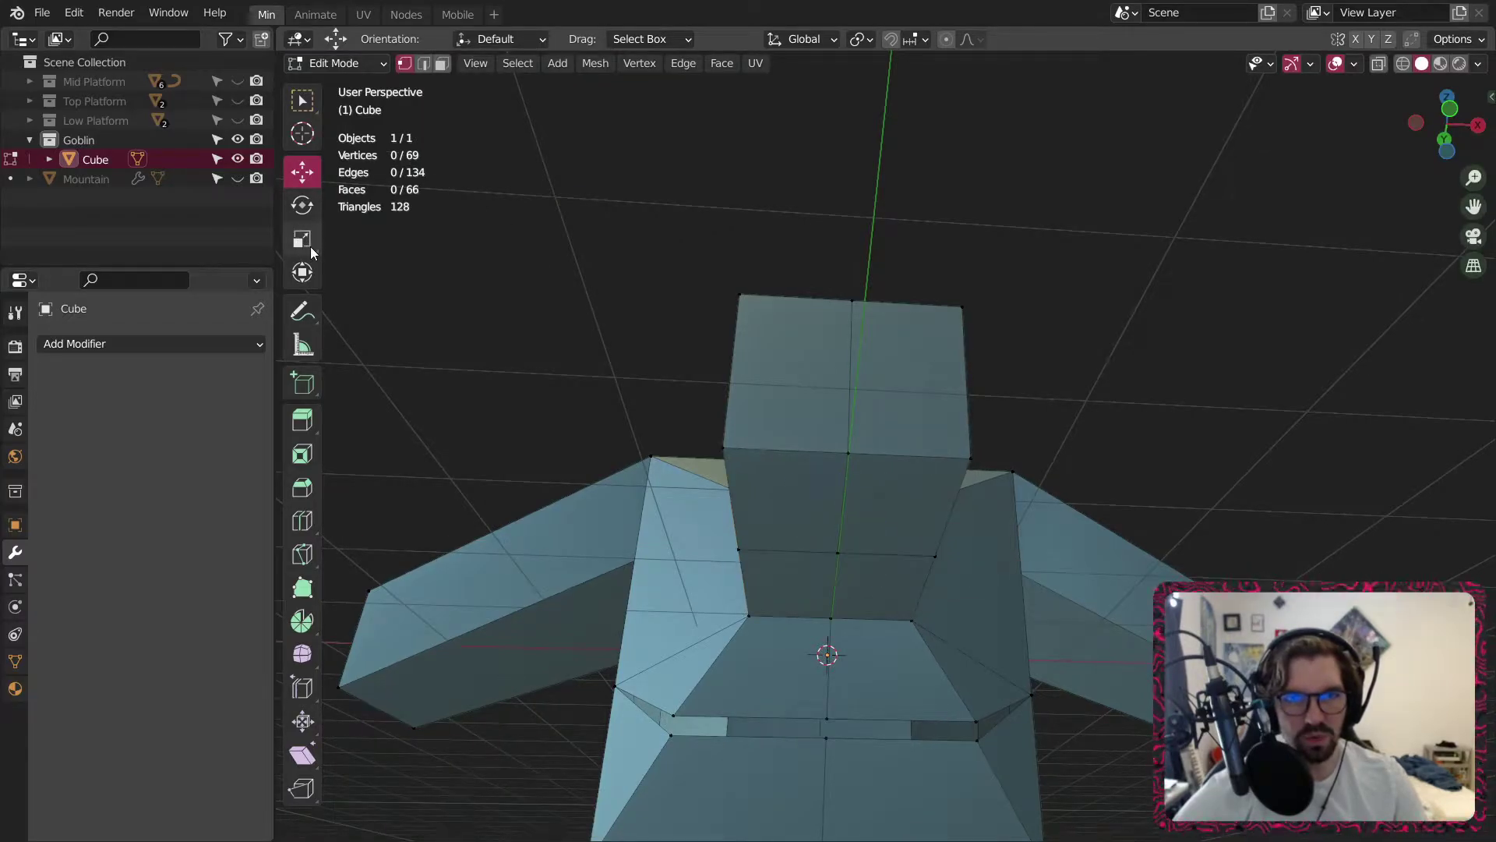
{"action": "key", "text": "ctrl+z"}
{"action": "left_click", "coordinate": [310, 246]}
{"action": "left_click_drag", "start_coordinate": [911, 554], "coordinate": [966, 506]}
Lower the three top vertices at the beam's front end by about 0.49 m along Z.
{"action": "middle_click_drag", "start_coordinate": [966, 507], "coordinate": [763, 327]}
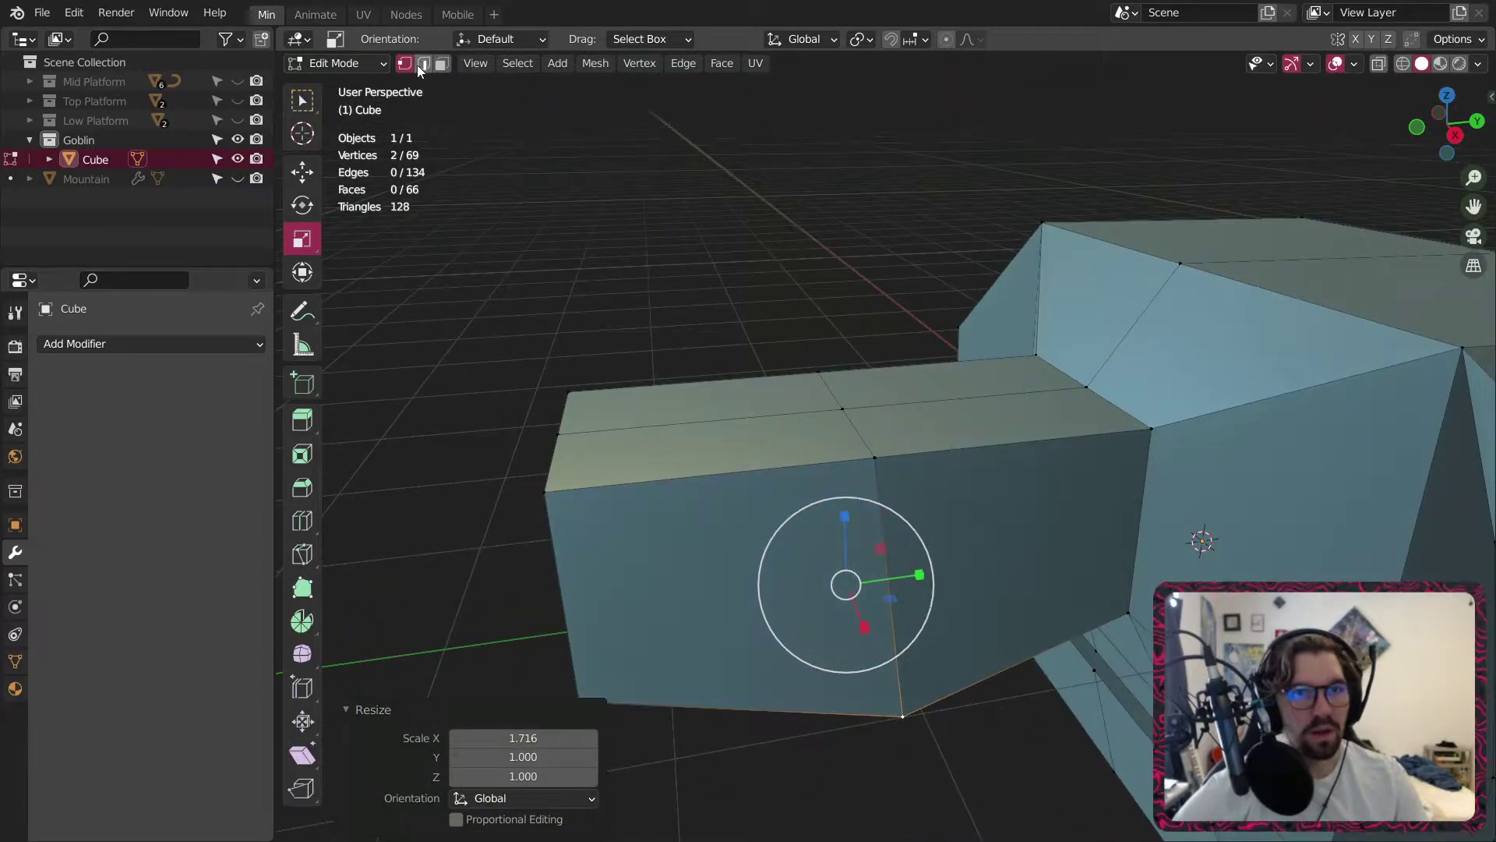
{"action": "middle_click_drag", "start_coordinate": [585, 427], "coordinate": [740, 396]}
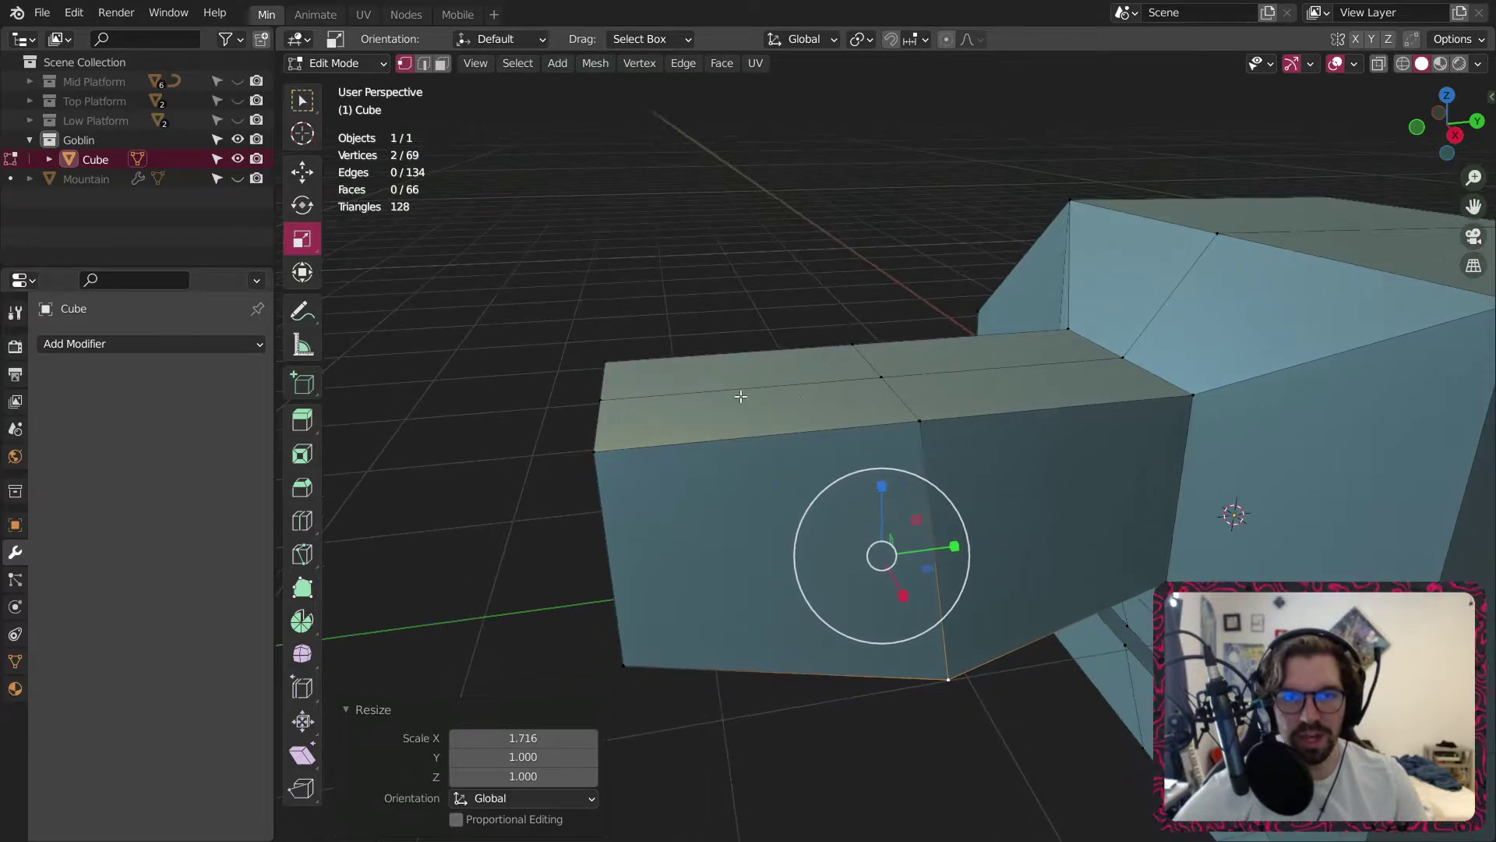
{"action": "middle_click_drag", "start_coordinate": [625, 398], "coordinate": [679, 398]}
{"action": "left_click", "coordinate": [567, 401]}
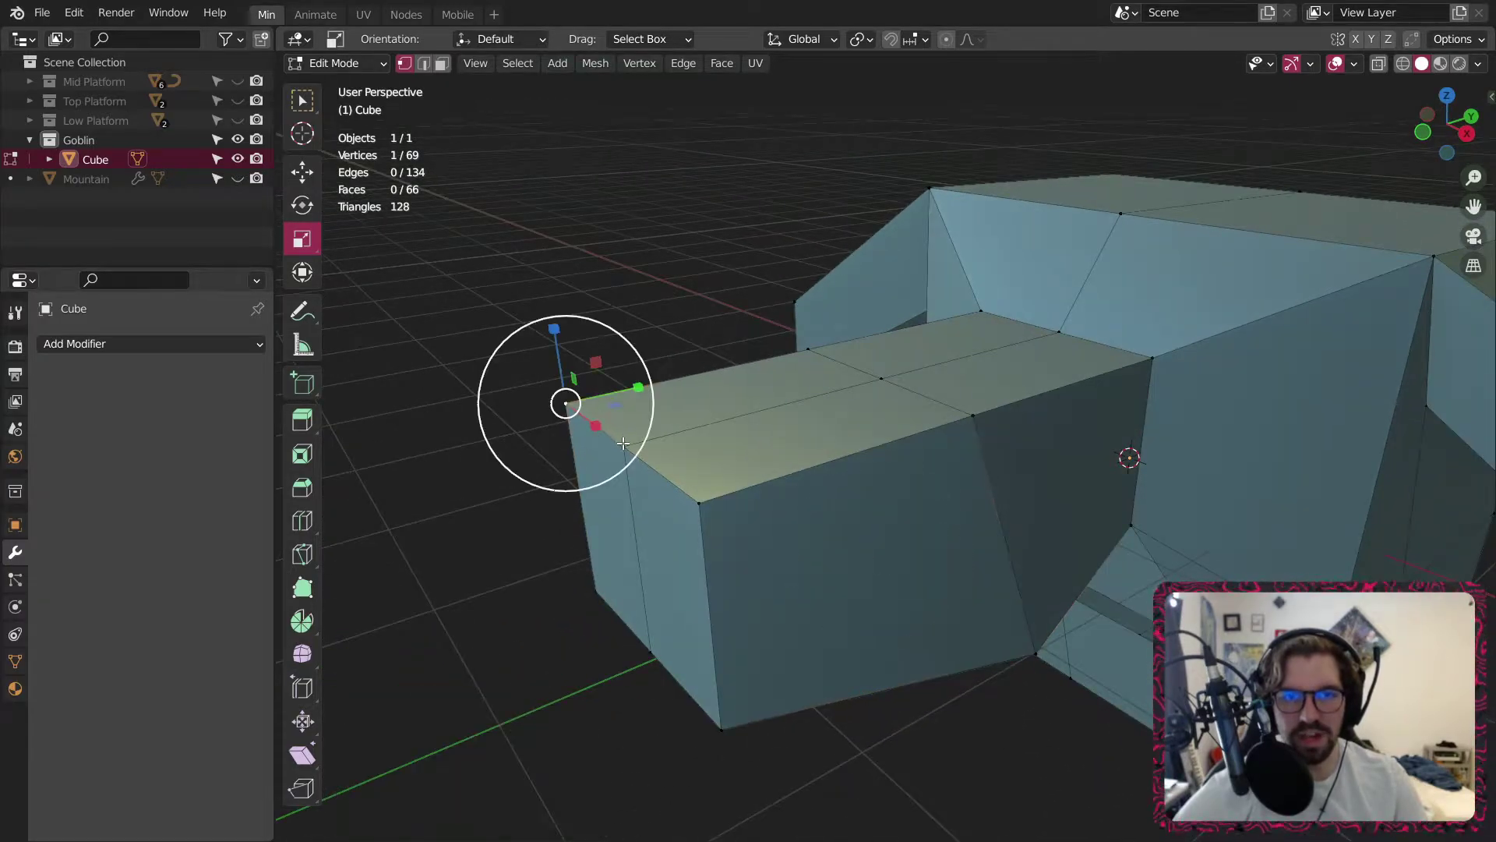
{"action": "left_click", "coordinate": [627, 445], "text": "shift"}
{"action": "left_click", "coordinate": [703, 508], "text": "shift"}
{"action": "middle_click_drag", "start_coordinate": [709, 515], "coordinate": [714, 357], "text": "shift"}
{"action": "left_click", "coordinate": [302, 171]}
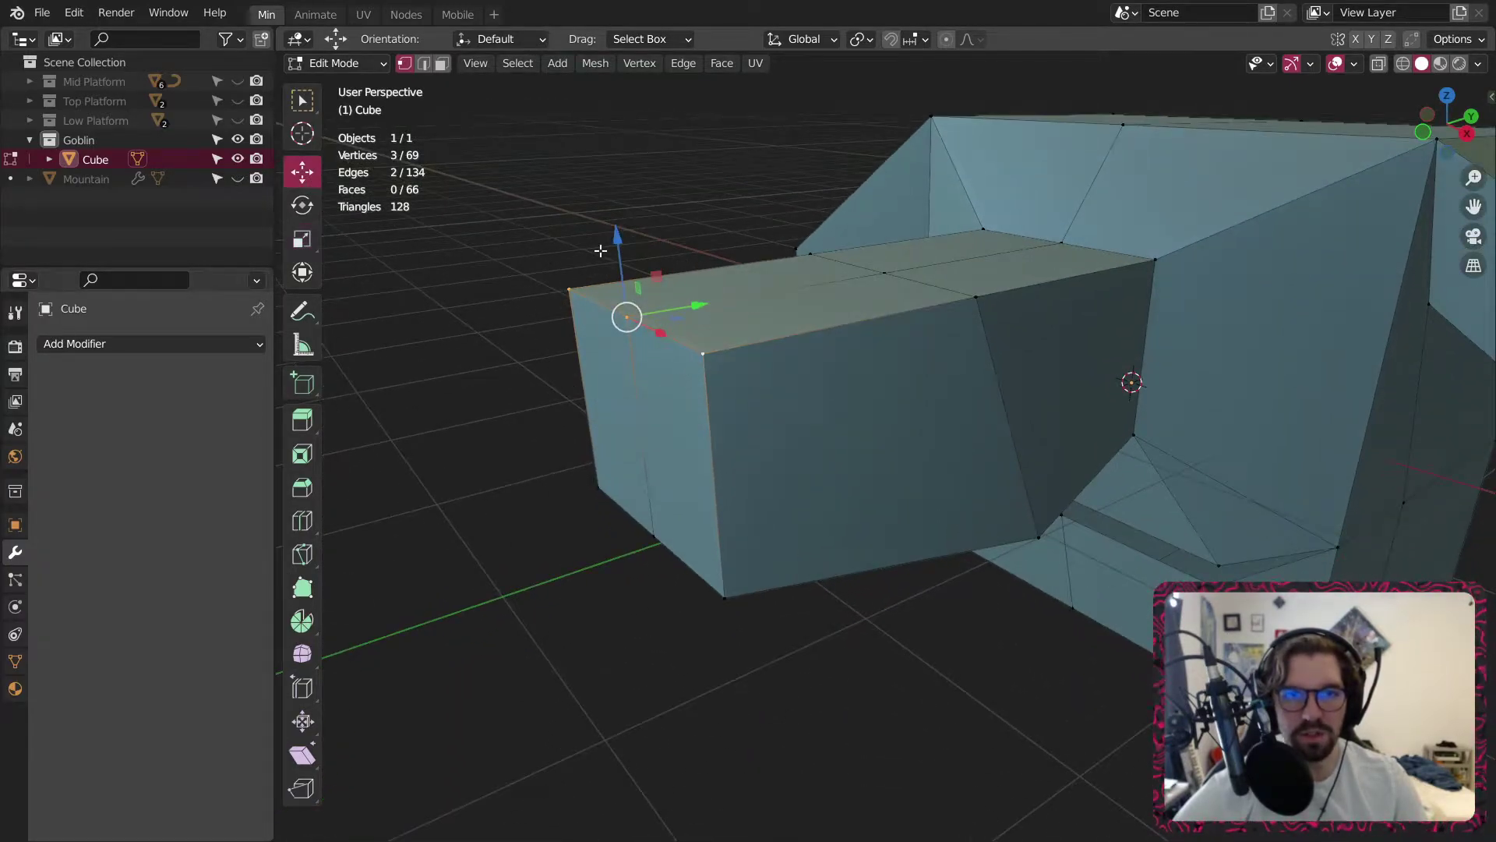
{"action": "left_click_drag", "start_coordinate": [618, 245], "coordinate": [681, 469]}
Taper the beam by scaling its two front end faces to 0.373 along X.
{"action": "middle_click_drag", "start_coordinate": [681, 468], "coordinate": [460, 121]}
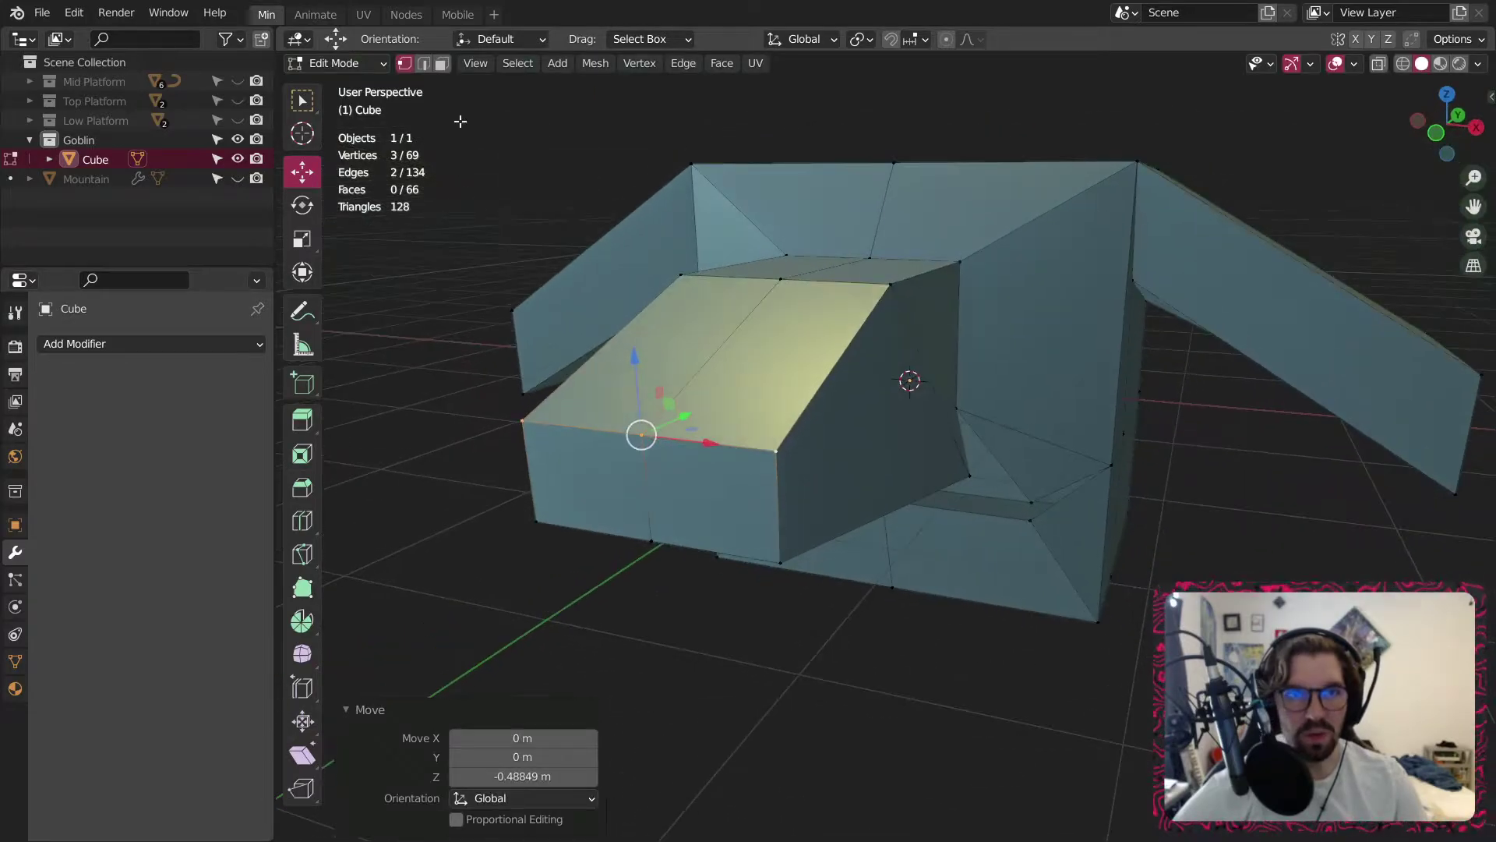
{"action": "left_click", "coordinate": [580, 439]}
{"action": "left_click", "coordinate": [711, 499], "text": "shift"}
{"action": "middle_click_drag", "start_coordinate": [711, 499], "coordinate": [325, 286]}
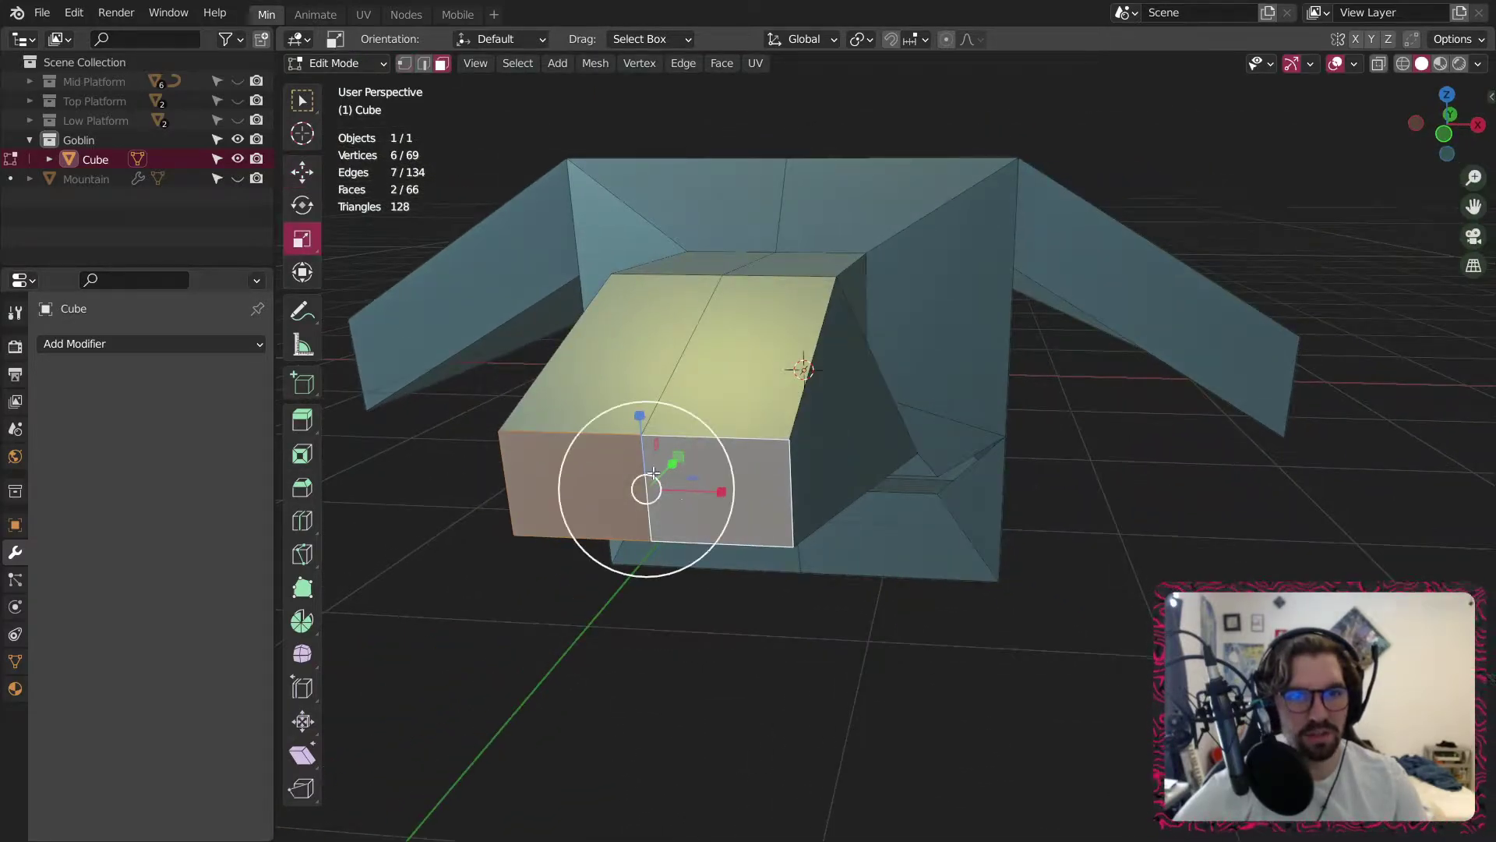
{"action": "left_click_drag", "start_coordinate": [721, 493], "coordinate": [665, 504]}
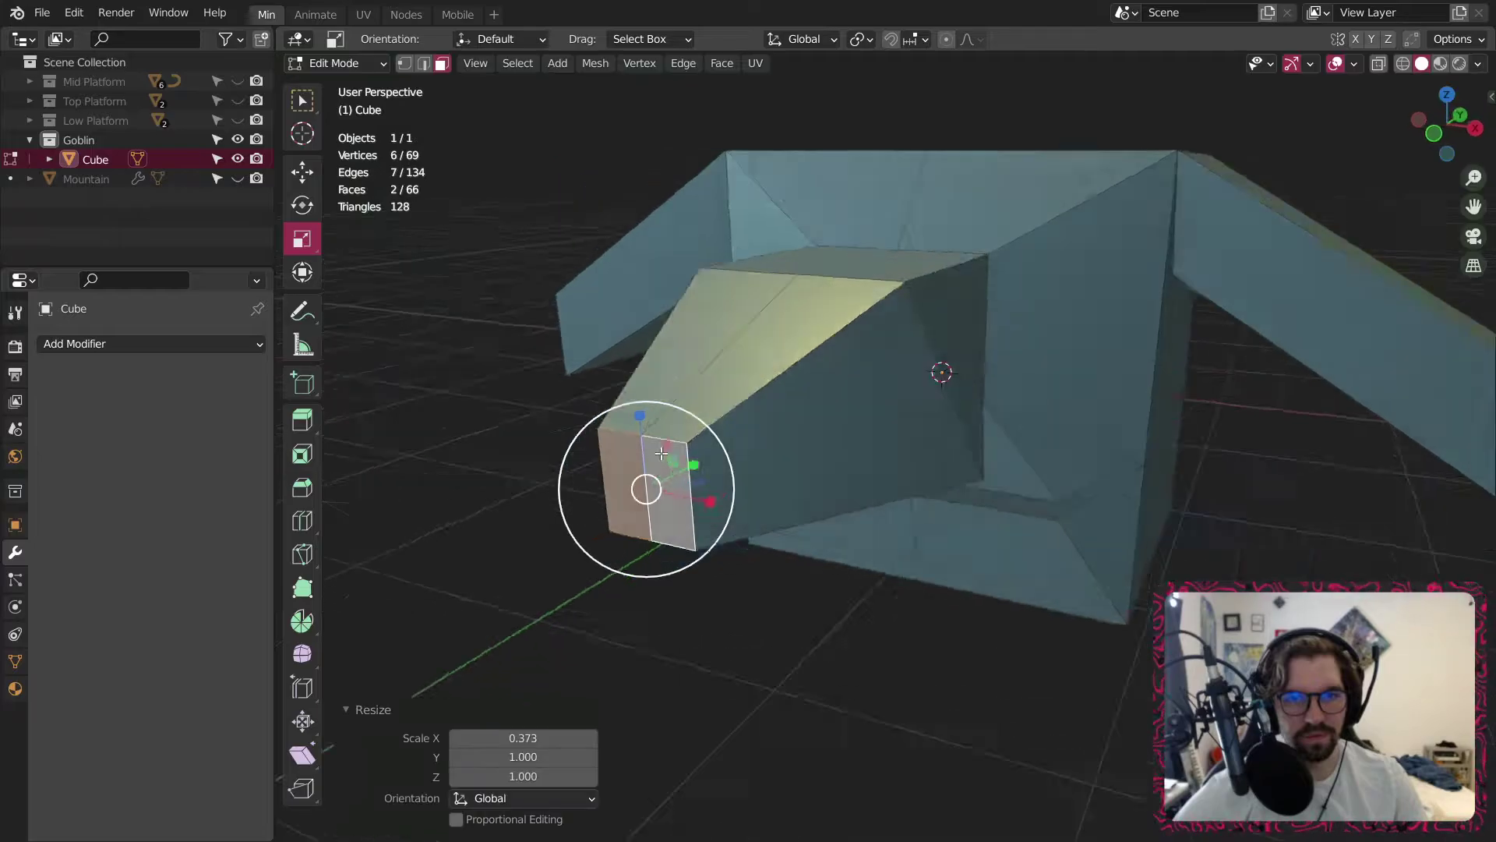
Select the two flared lower side vertices midway along the beam for scaling along X.
{"action": "middle_click_drag", "start_coordinate": [665, 503], "coordinate": [704, 499]}
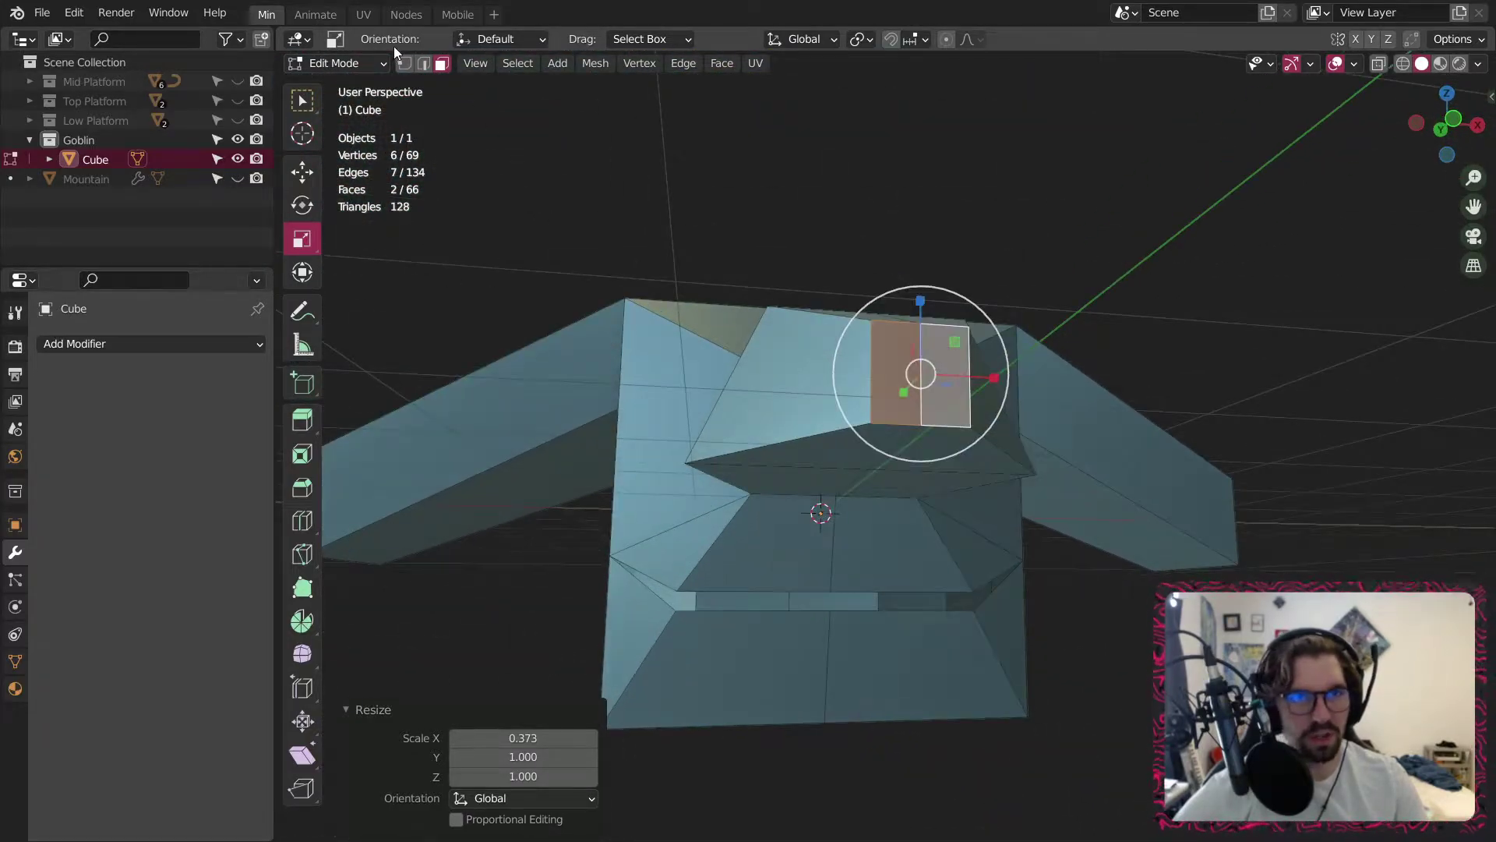
{"action": "key", "text": "alt+a"}
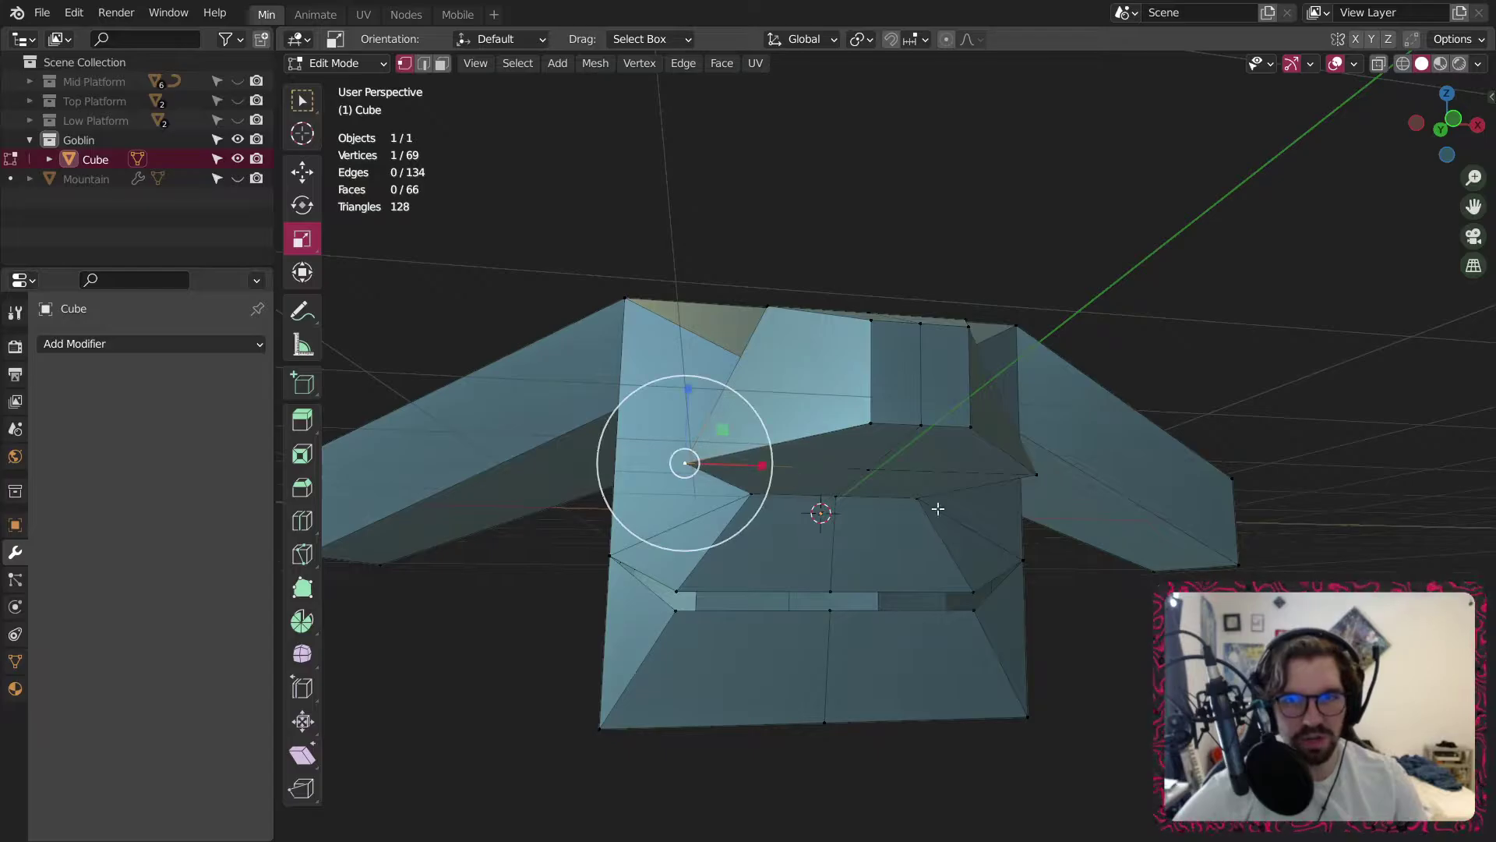
{"action": "middle_click_drag", "start_coordinate": [1044, 478], "coordinate": [966, 520]}
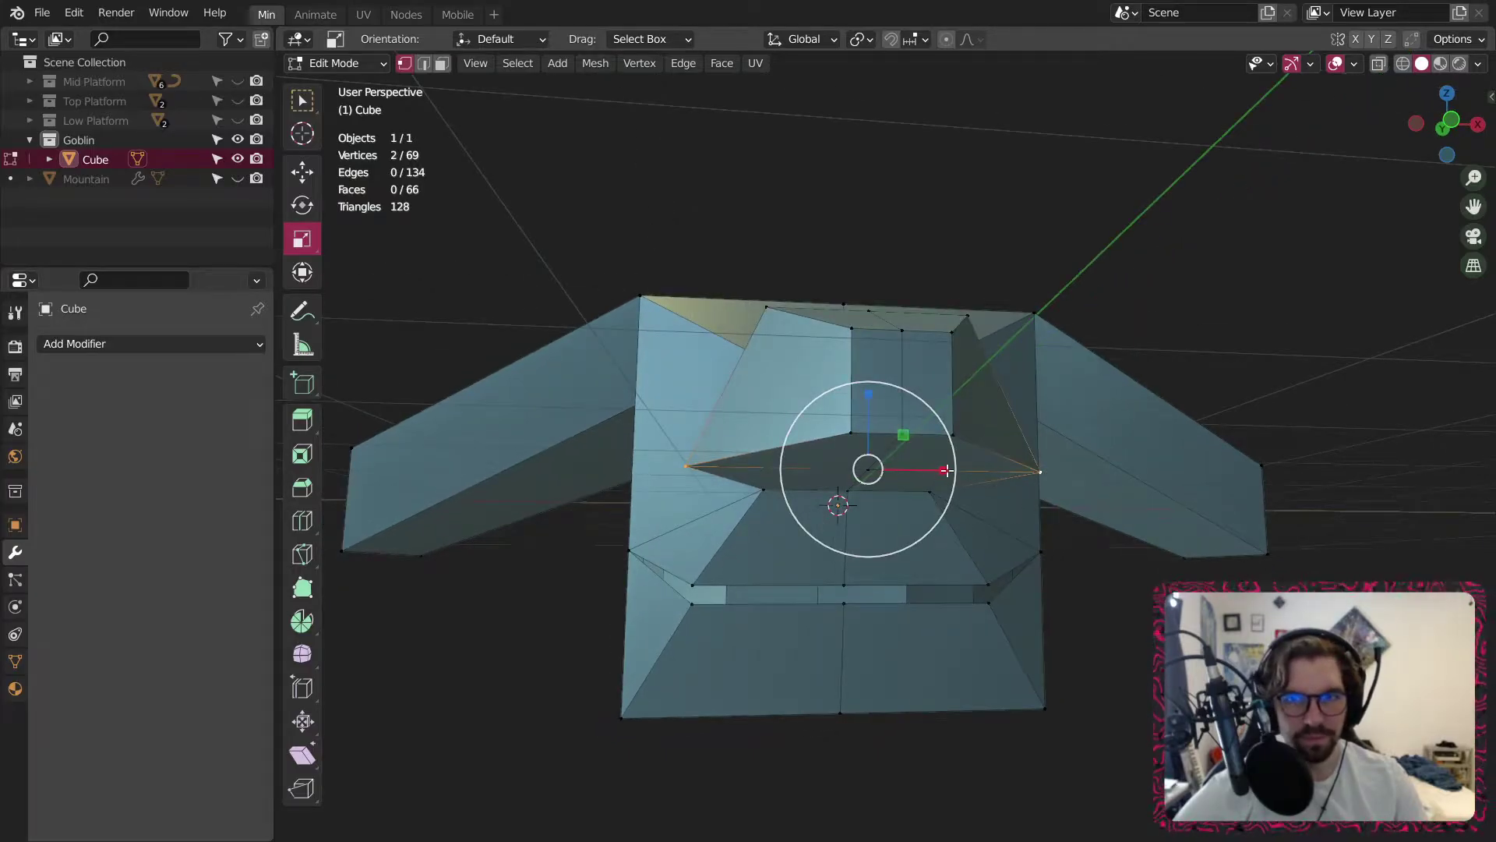
Try narrowing the two lower vertices of the nose's middle loop along X, first by 0.697 and then further.
{"action": "left_click_drag", "start_coordinate": [946, 470], "coordinate": [919, 481]}
{"action": "middle_click_drag", "start_coordinate": [919, 480], "coordinate": [986, 316]}
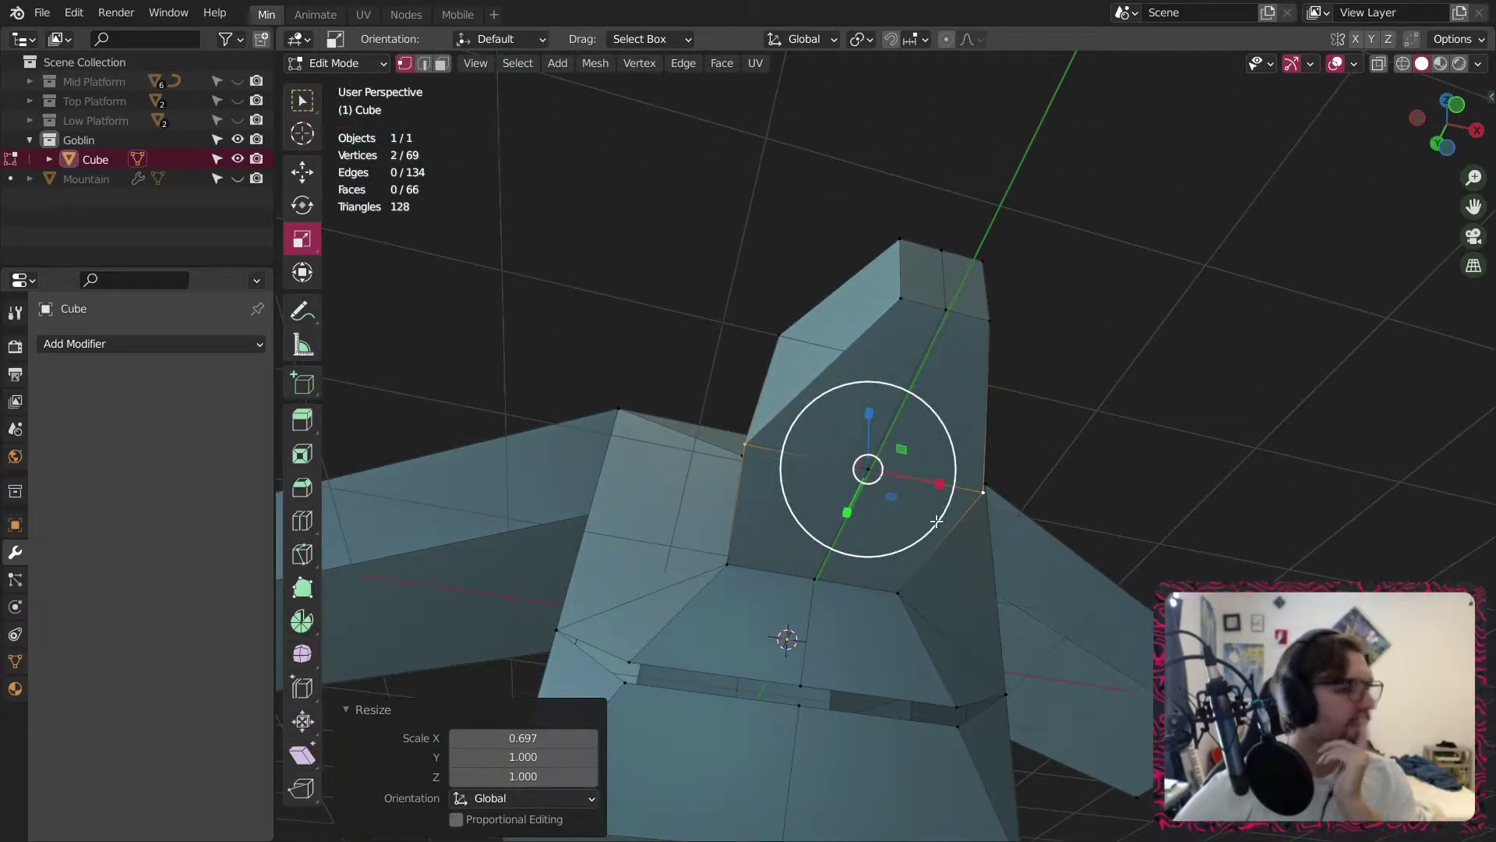
{"action": "middle_click_drag", "start_coordinate": [936, 520], "coordinate": [926, 484]}
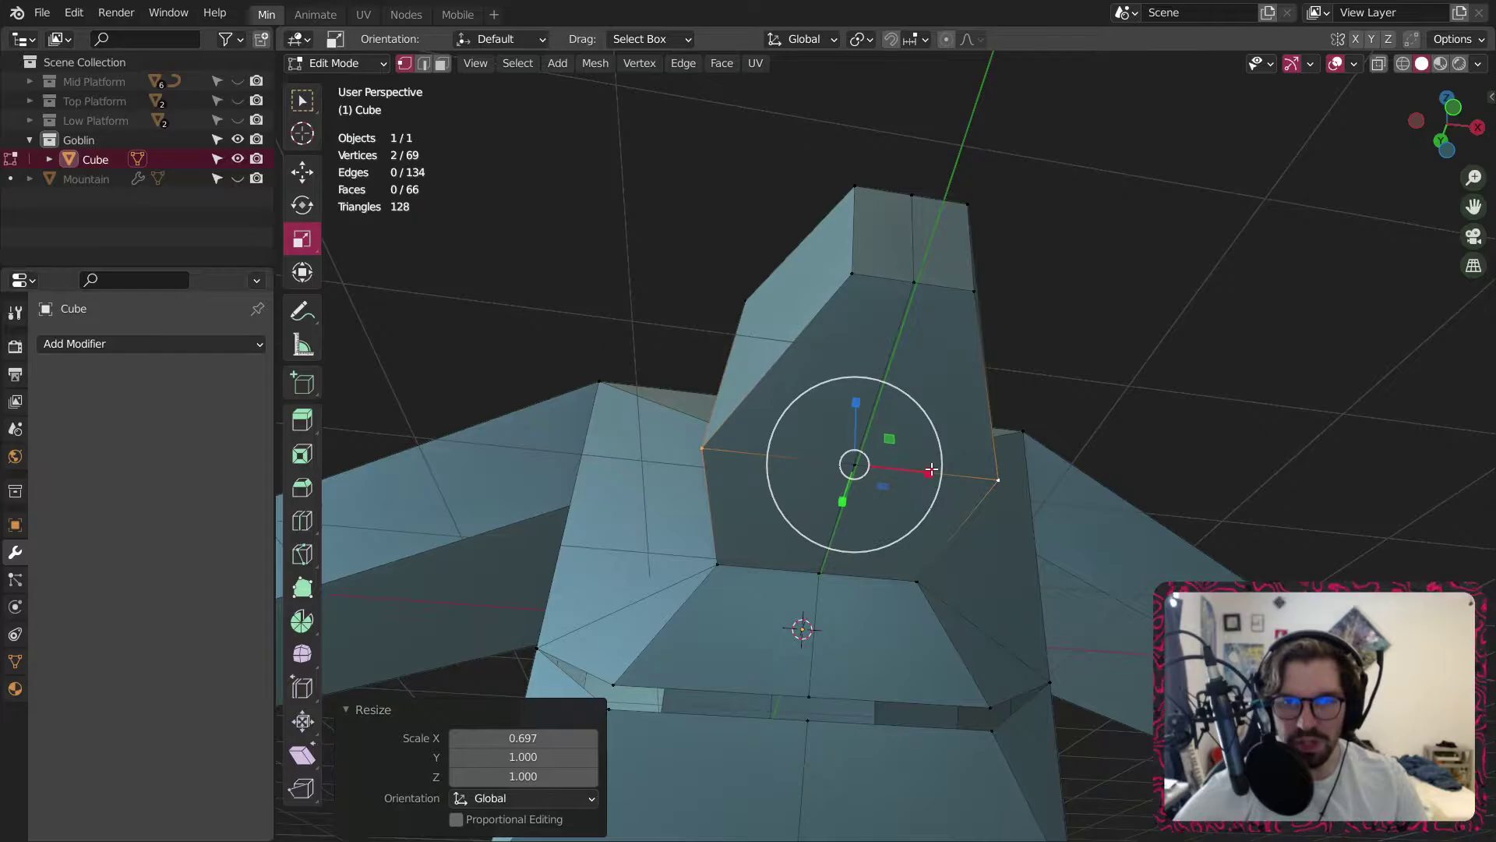
{"action": "left_click_drag", "start_coordinate": [932, 470], "coordinate": [870, 473]}
{"action": "middle_click_drag", "start_coordinate": [870, 473], "coordinate": [885, 602]}
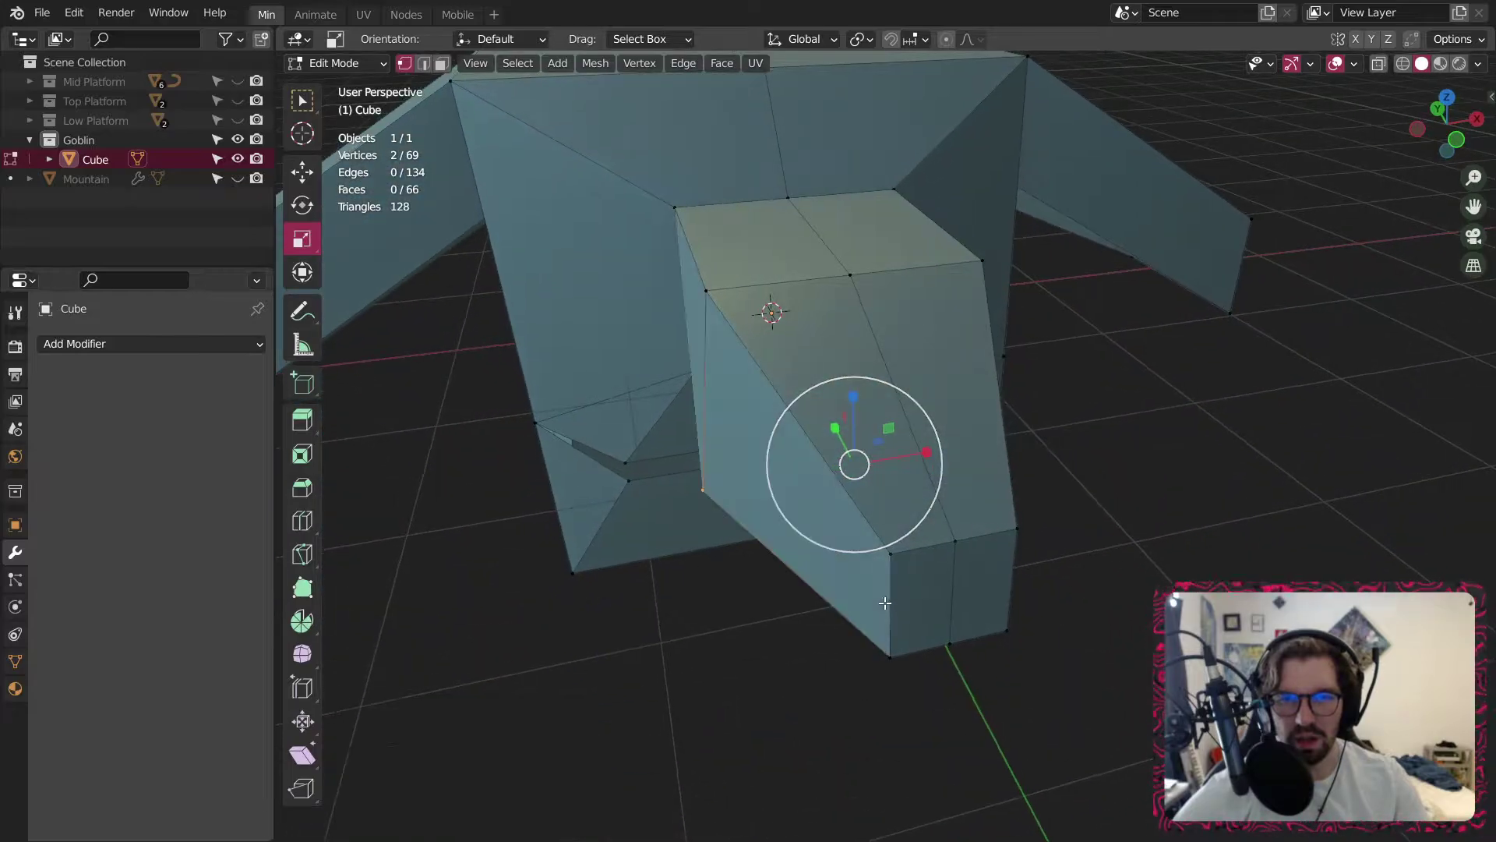
{"action": "key", "text": "ctrl+z"}
Scale down the edge loop around the middle of the nose uniformly and lower it along Z.
{"action": "middle_click_drag", "start_coordinate": [983, 433], "coordinate": [1000, 411]}
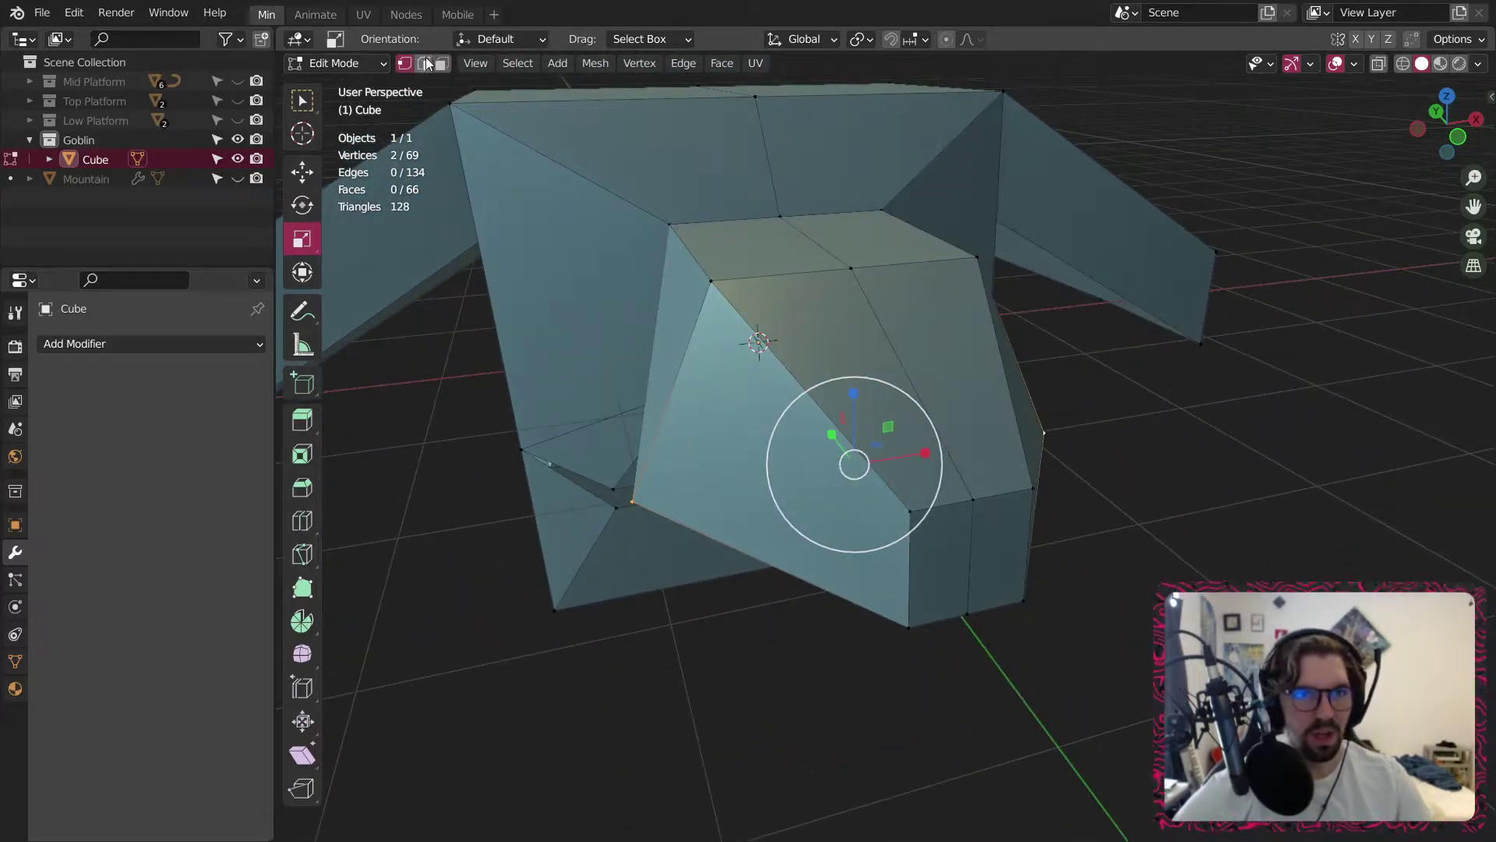
{"action": "middle_click_drag", "start_coordinate": [997, 276], "coordinate": [979, 127]}
{"action": "key", "text": "s"}
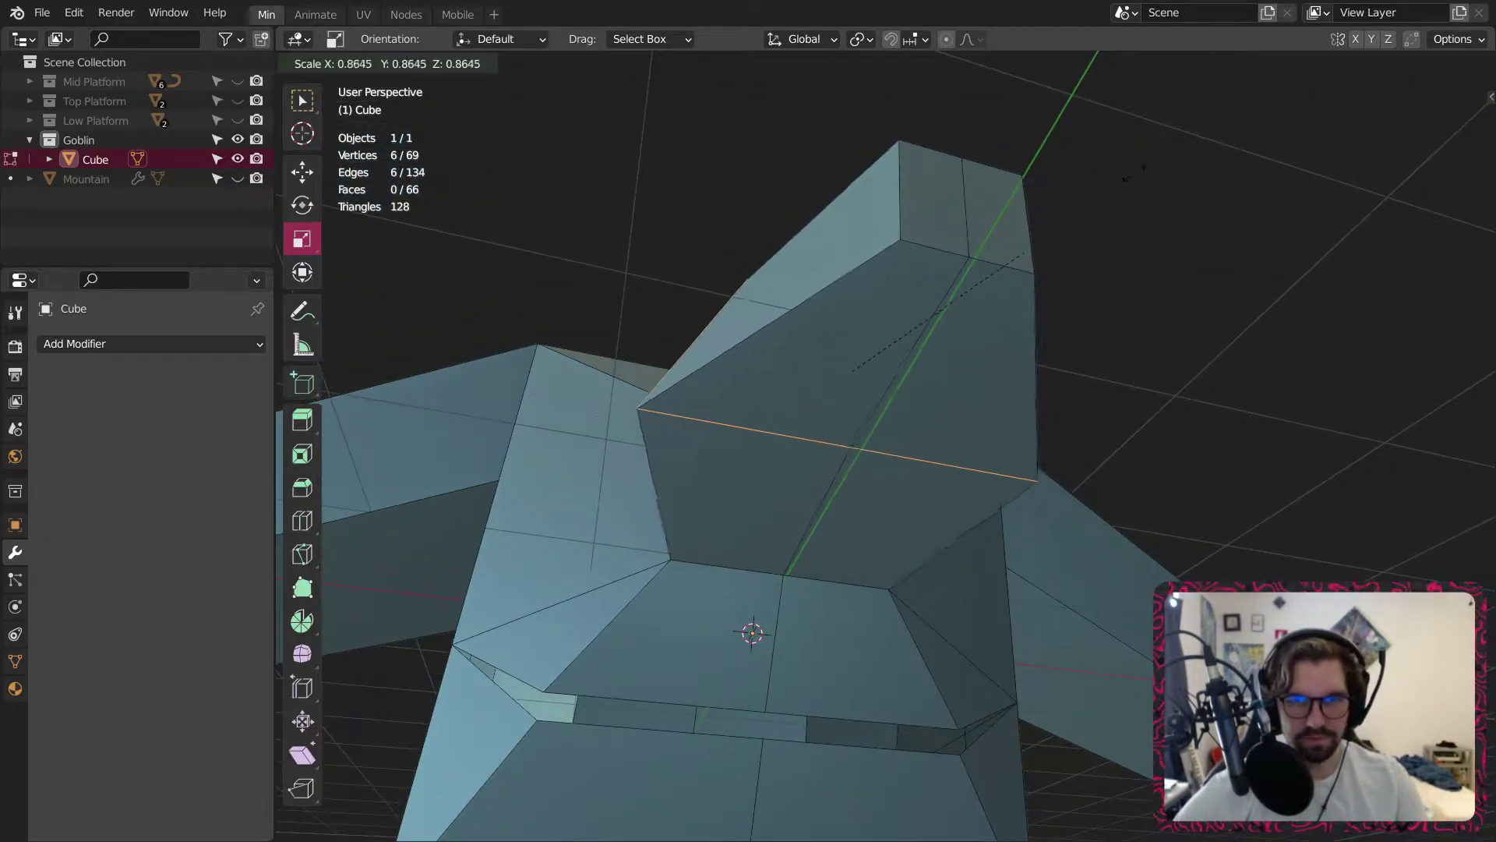
{"action": "left_click", "coordinate": [903, 209]}
{"action": "middle_click_drag", "start_coordinate": [902, 208], "coordinate": [726, 273]}
{"action": "left_click_drag", "start_coordinate": [858, 301], "coordinate": [858, 349]}
Widen the nose base by scaling its two lower corner vertices along X by 1.478.
{"action": "middle_click_drag", "start_coordinate": [857, 349], "coordinate": [711, 470]}
{"action": "left_click", "coordinate": [676, 464]}
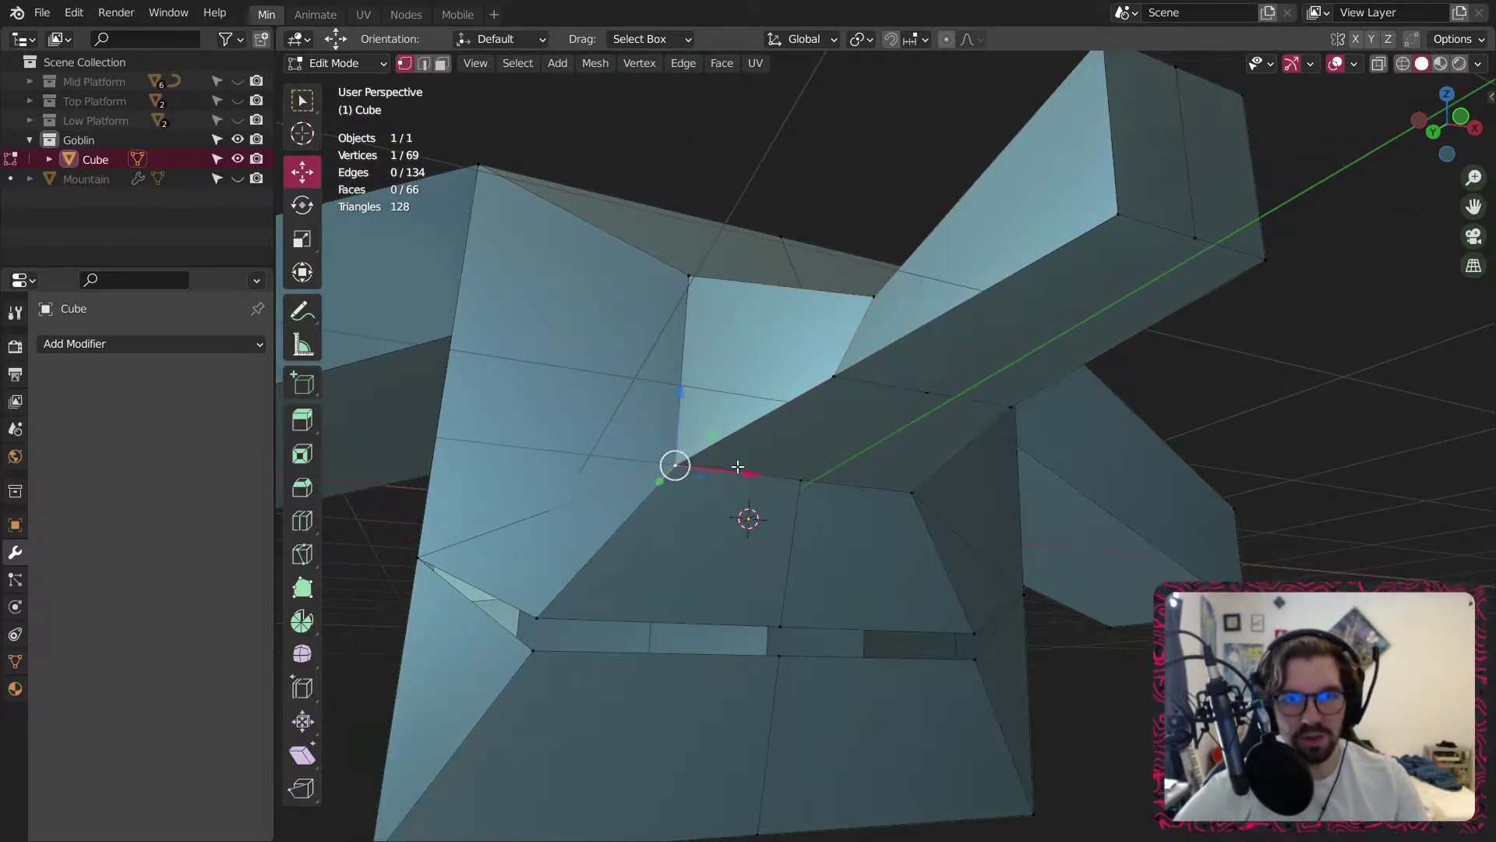
{"action": "left_click", "coordinate": [915, 491], "text": "shift"}
{"action": "middle_click_drag", "start_coordinate": [922, 490], "coordinate": [915, 530]}
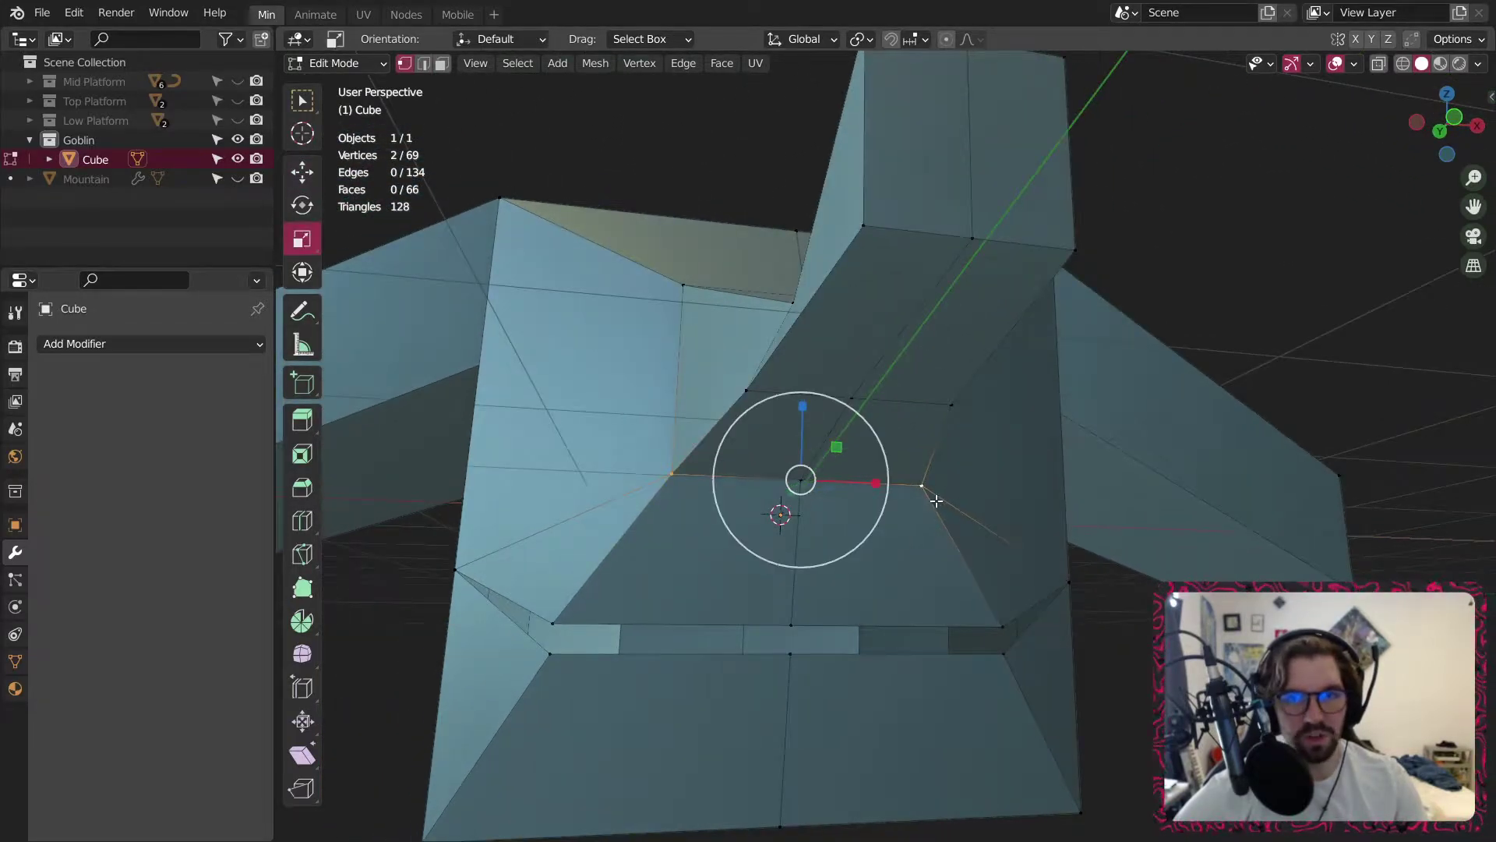
{"action": "left_click_drag", "start_coordinate": [879, 479], "coordinate": [916, 487]}
Raise the top centre edge between the nose's middle loop and its tip along Z to form a ridge.
{"action": "middle_click_drag", "start_coordinate": [916, 486], "coordinate": [754, 530]}
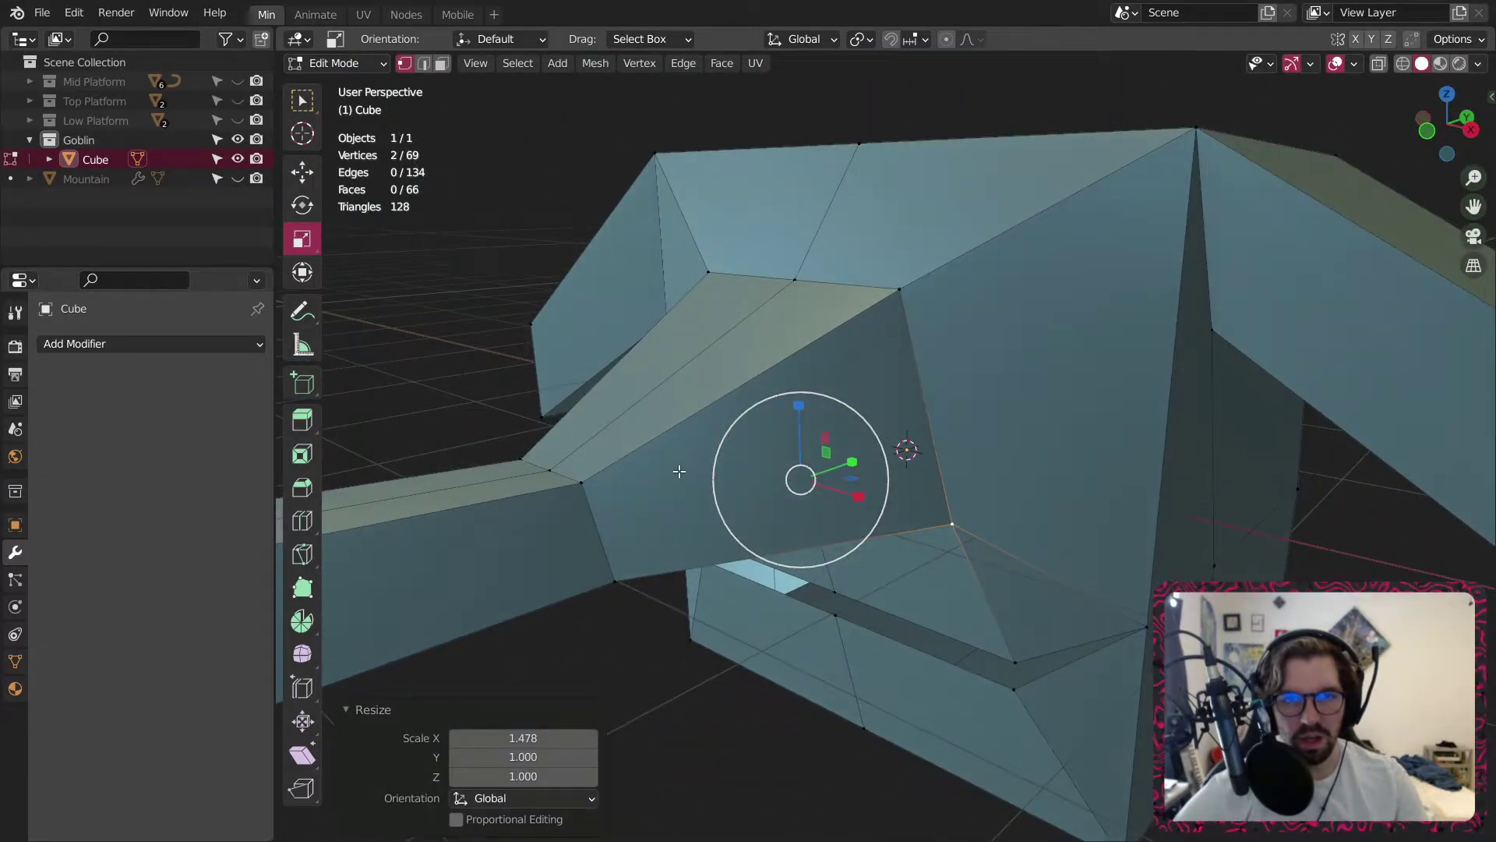
{"action": "middle_click_drag", "start_coordinate": [678, 471], "coordinate": [744, 473], "text": "shift"}
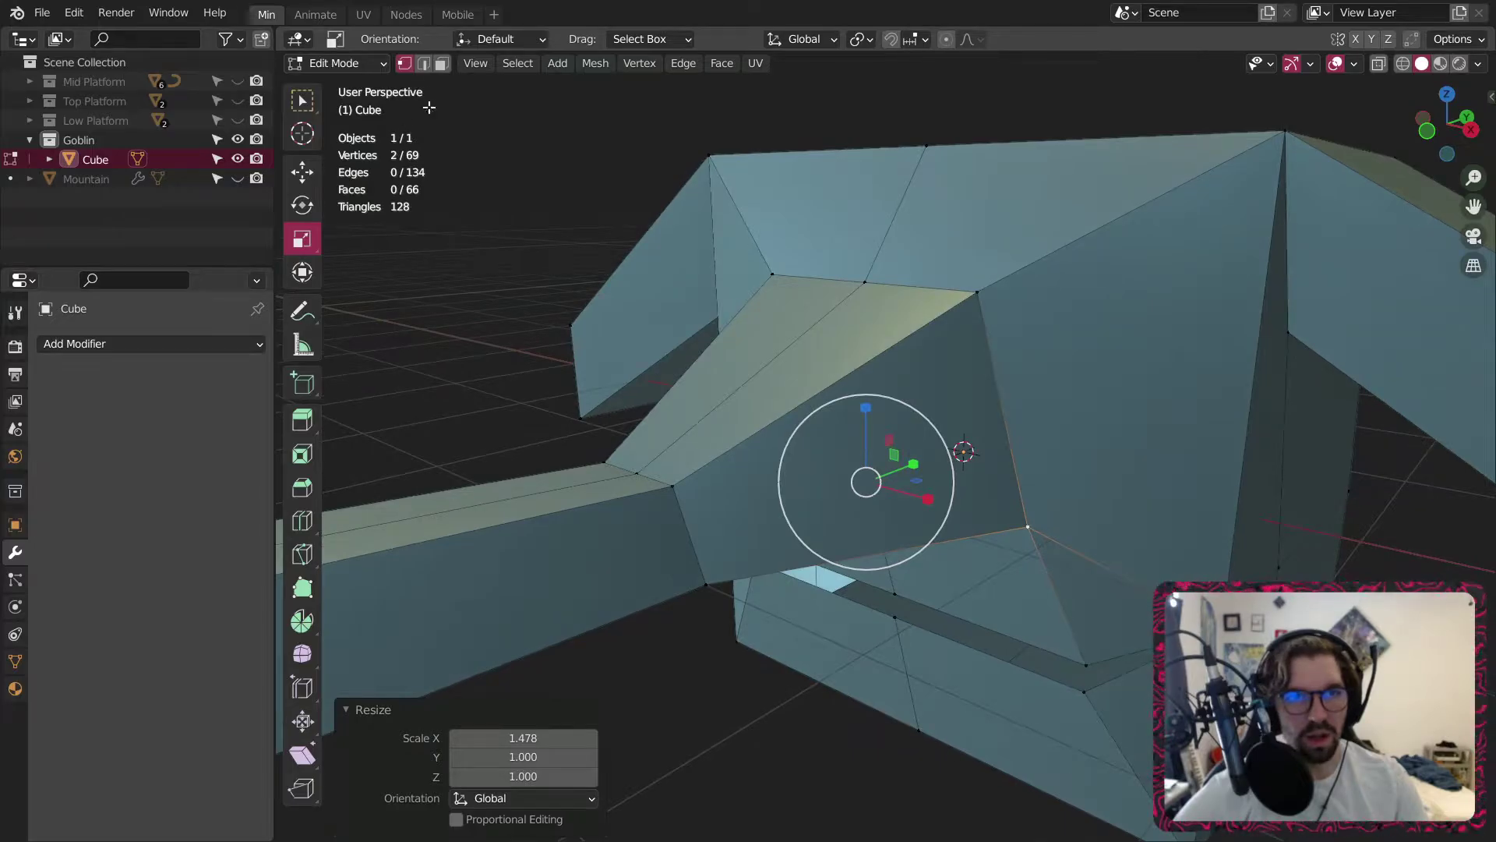
{"action": "left_click", "coordinate": [643, 472]}
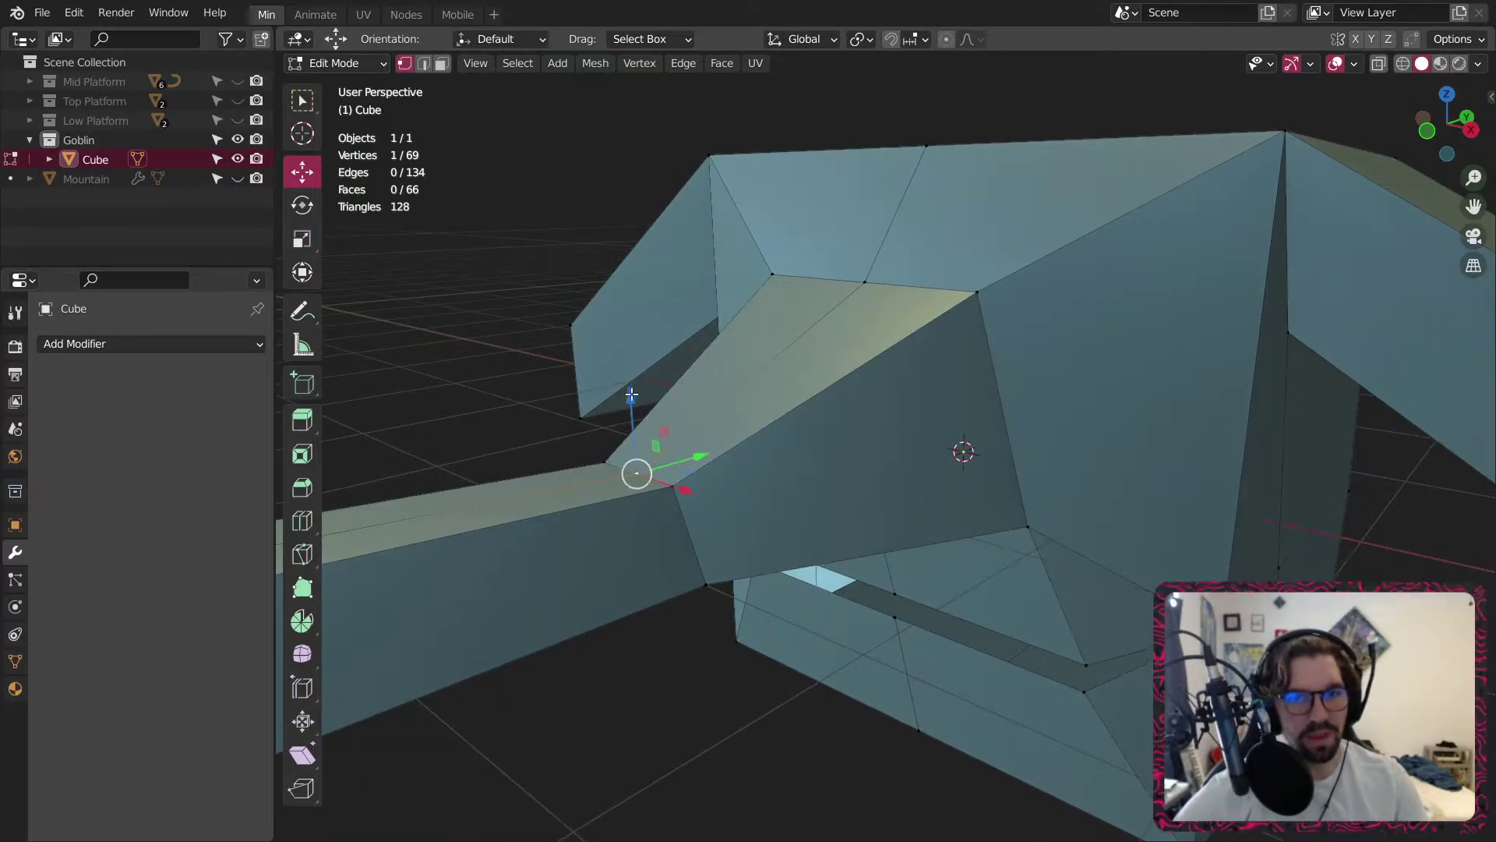
{"action": "left_click_drag", "start_coordinate": [631, 395], "coordinate": [627, 335]}
{"action": "middle_click_drag", "start_coordinate": [740, 425], "coordinate": [667, 463]}
{"action": "left_click", "coordinate": [613, 476], "text": "shift"}
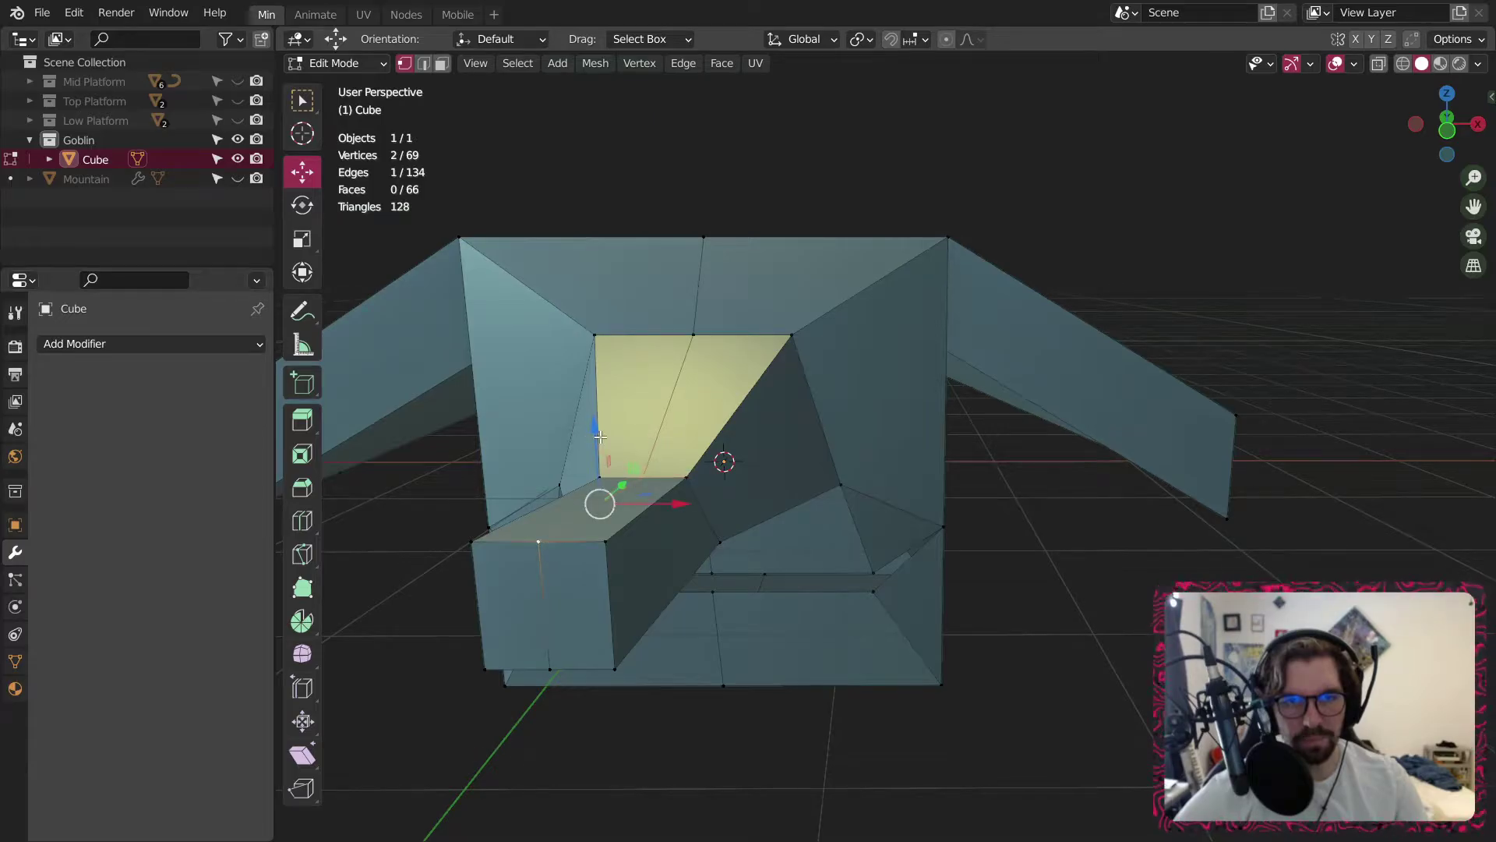
{"action": "left_click_drag", "start_coordinate": [600, 437], "coordinate": [602, 393]}
Try merging a lower corner vertex of the nose's middle loop with the bottom centre vertex using At Last.
{"action": "middle_click_drag", "start_coordinate": [578, 590], "coordinate": [725, 432]}
{"action": "middle_click_drag", "start_coordinate": [637, 500], "coordinate": [723, 451]}
{"action": "left_click", "coordinate": [620, 409]}
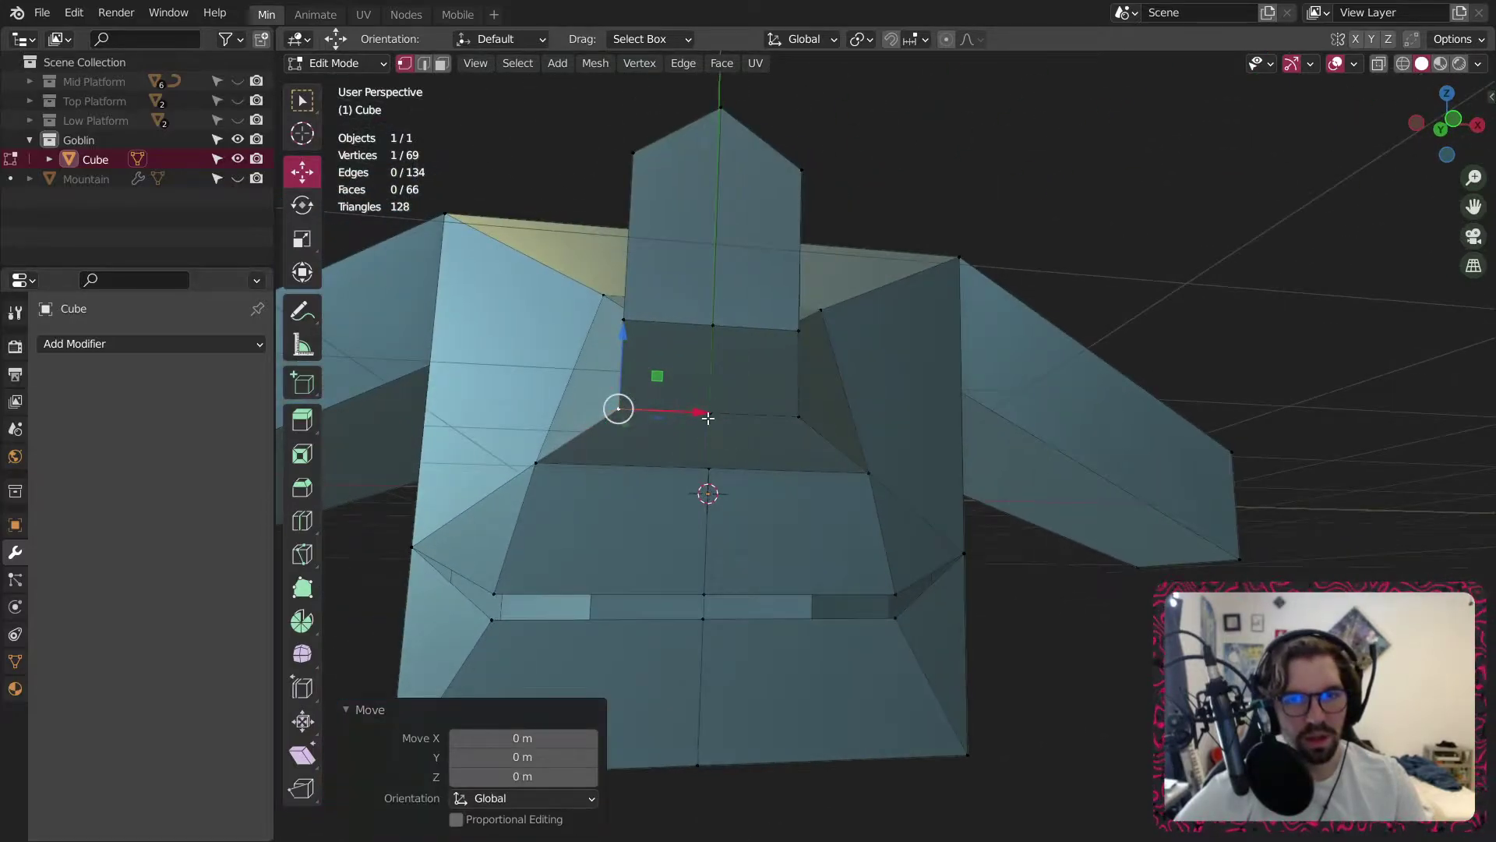
{"action": "left_click", "coordinate": [798, 415], "text": "shift"}
{"action": "right_click", "coordinate": [639, 407]}
{"action": "mouse_move", "coordinate": [648, 740]}
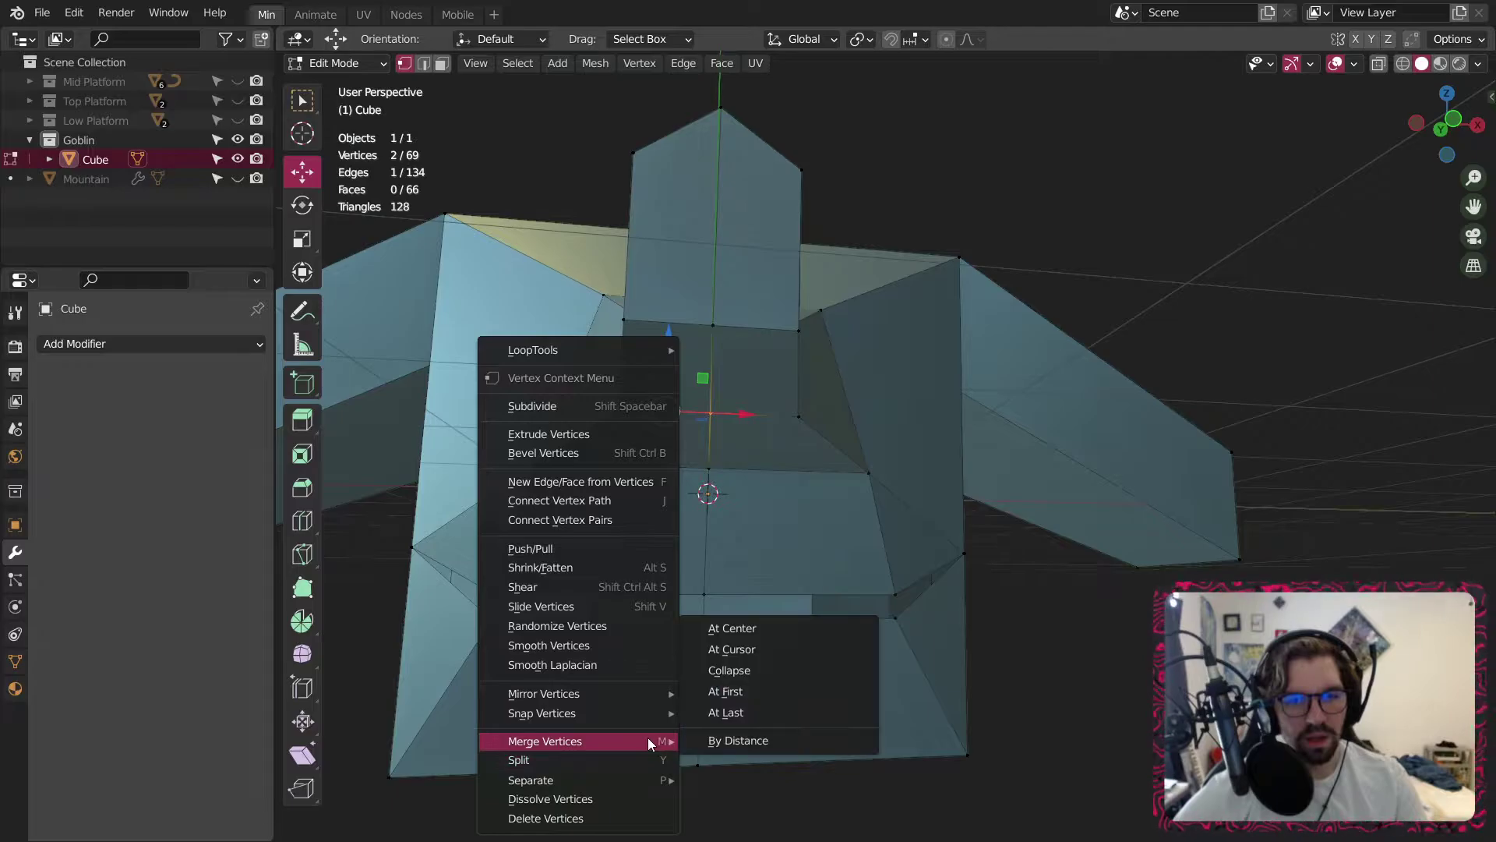
{"action": "left_click", "coordinate": [729, 712]}
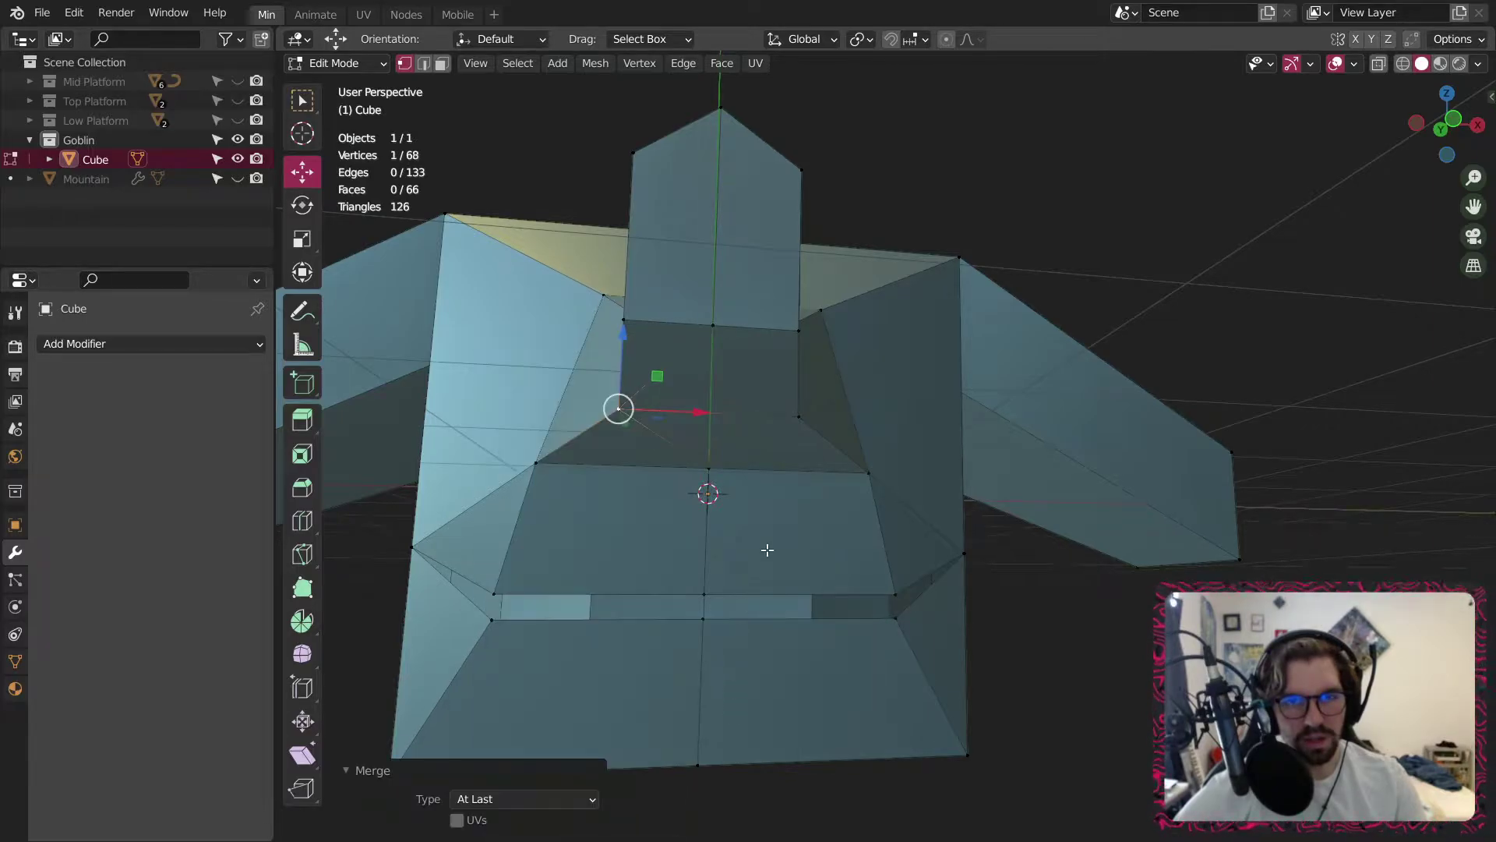
{"action": "key", "text": "ctrl+z"}
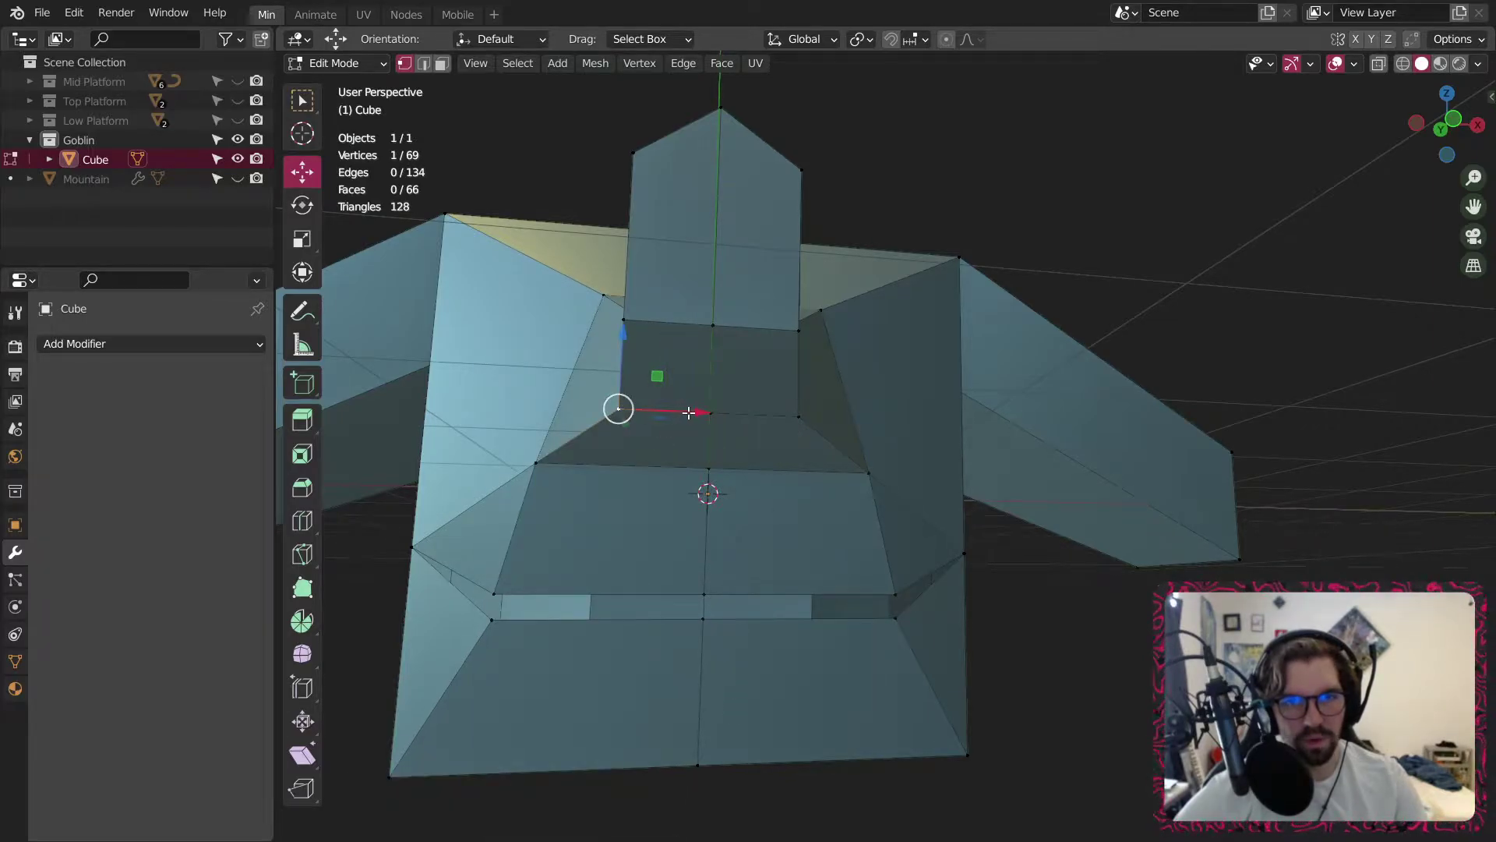
Merge both lower corner vertices of the nose's middle loop into its bottom centre vertex using At Last.
{"action": "right_click", "coordinate": [704, 413]}
{"action": "mouse_move", "coordinate": [704, 413]}
{"action": "left_click", "coordinate": [787, 498]}
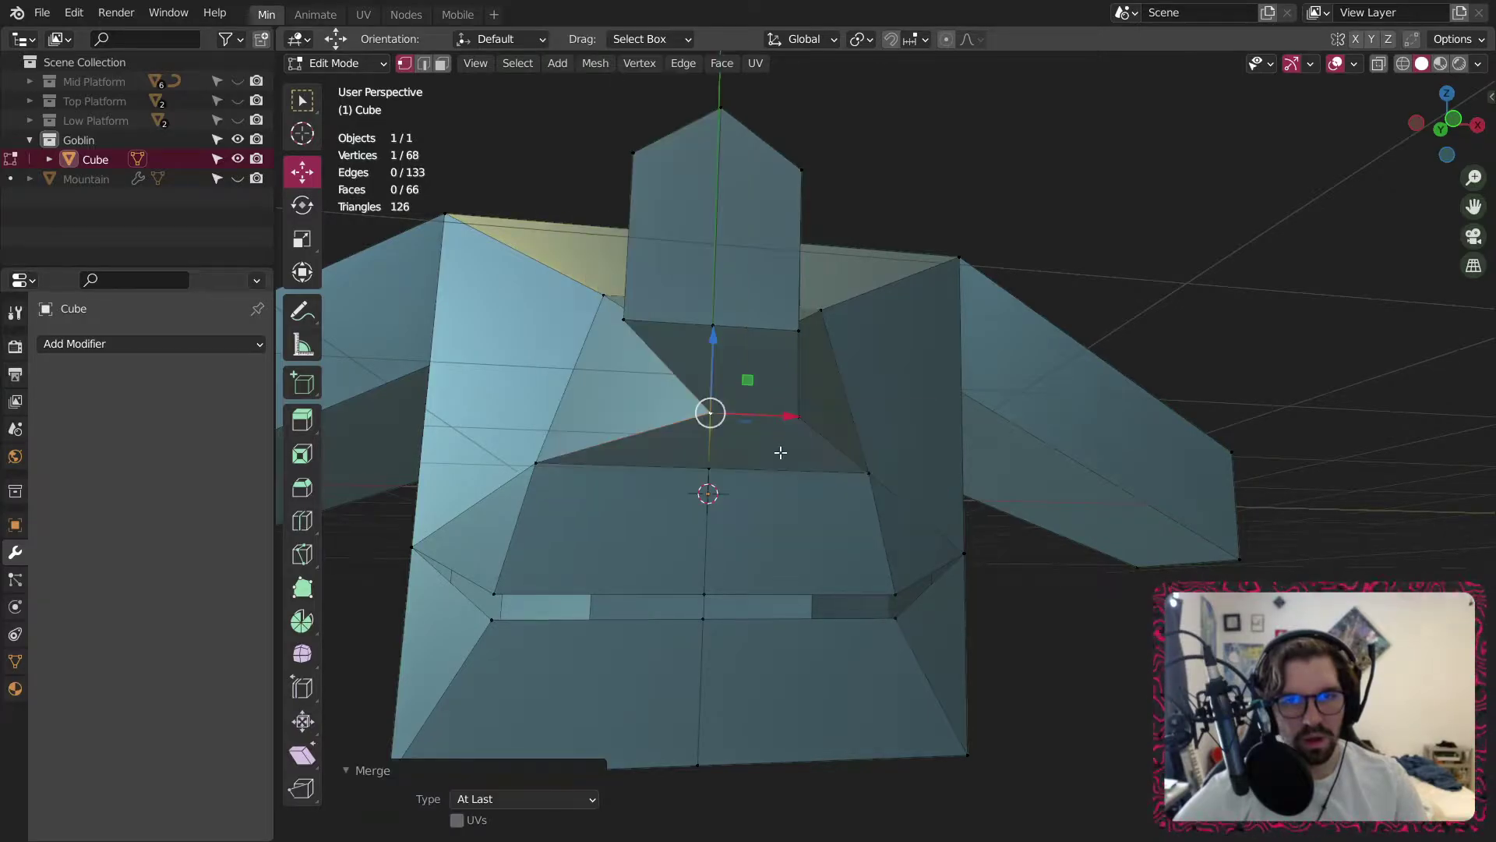
{"action": "left_click", "coordinate": [791, 415]}
{"action": "right_click", "coordinate": [714, 424]}
{"action": "mouse_move", "coordinate": [714, 424]}
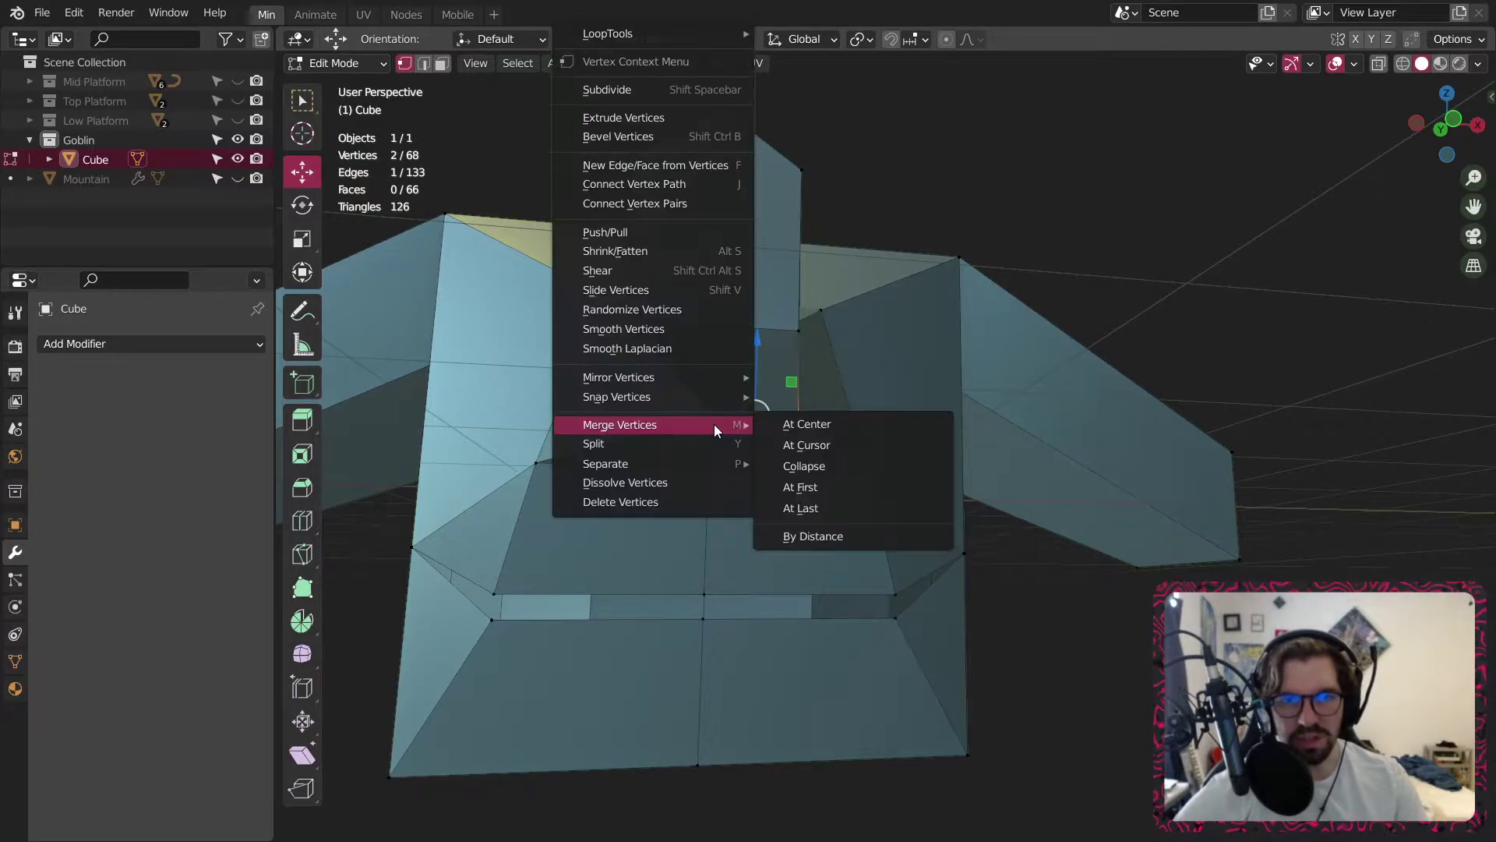
{"action": "left_click", "coordinate": [789, 502]}
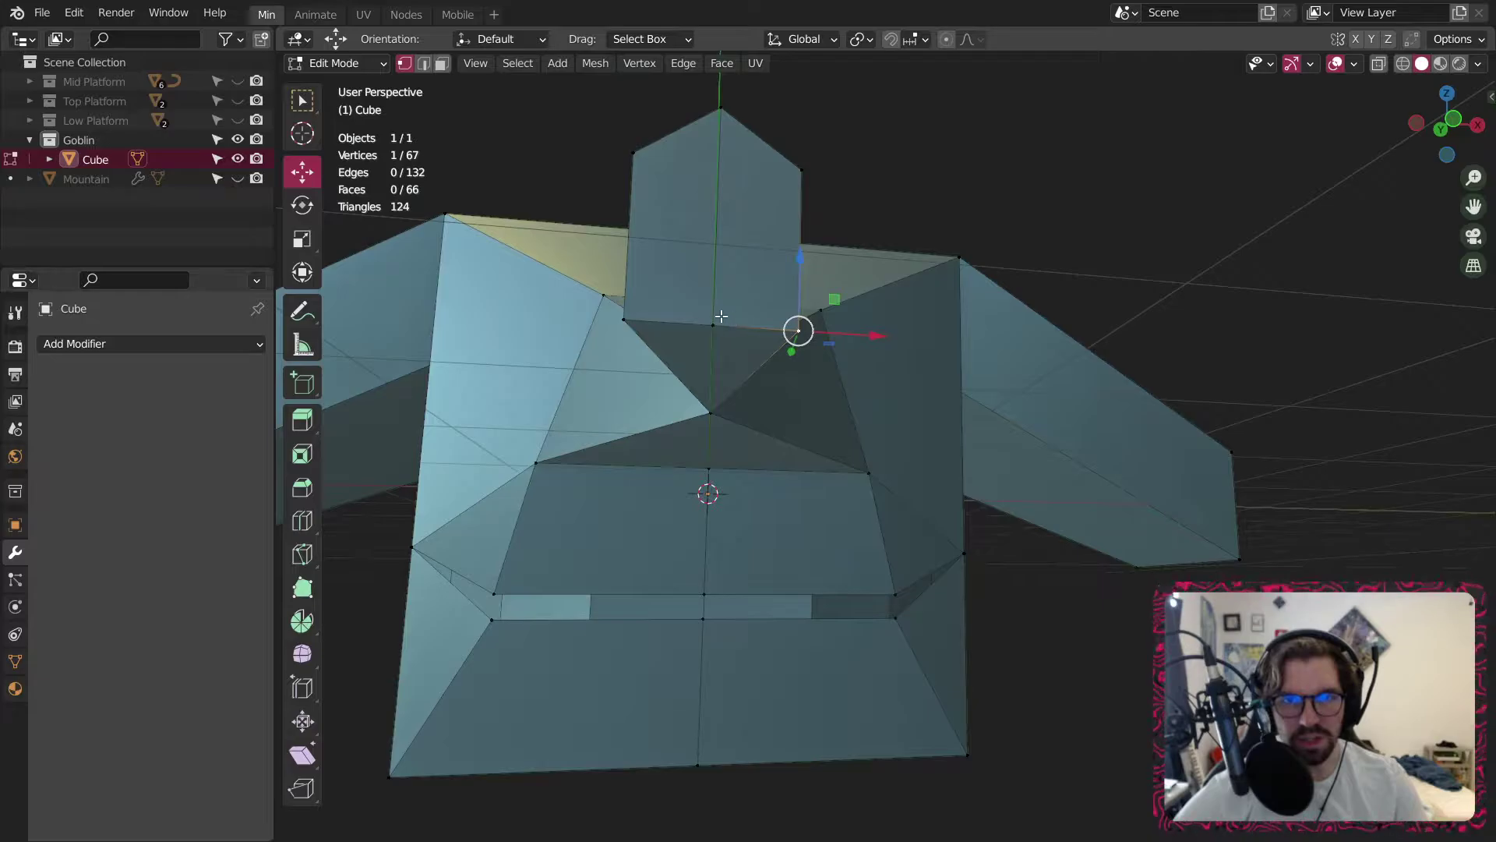
Merge both lower corner vertices of the nose tip into the tip's bottom centre vertex using At Last.
{"action": "left_click", "coordinate": [722, 316], "text": "shift"}
{"action": "right_click", "coordinate": [722, 316]}
{"action": "mouse_move", "coordinate": [740, 414]}
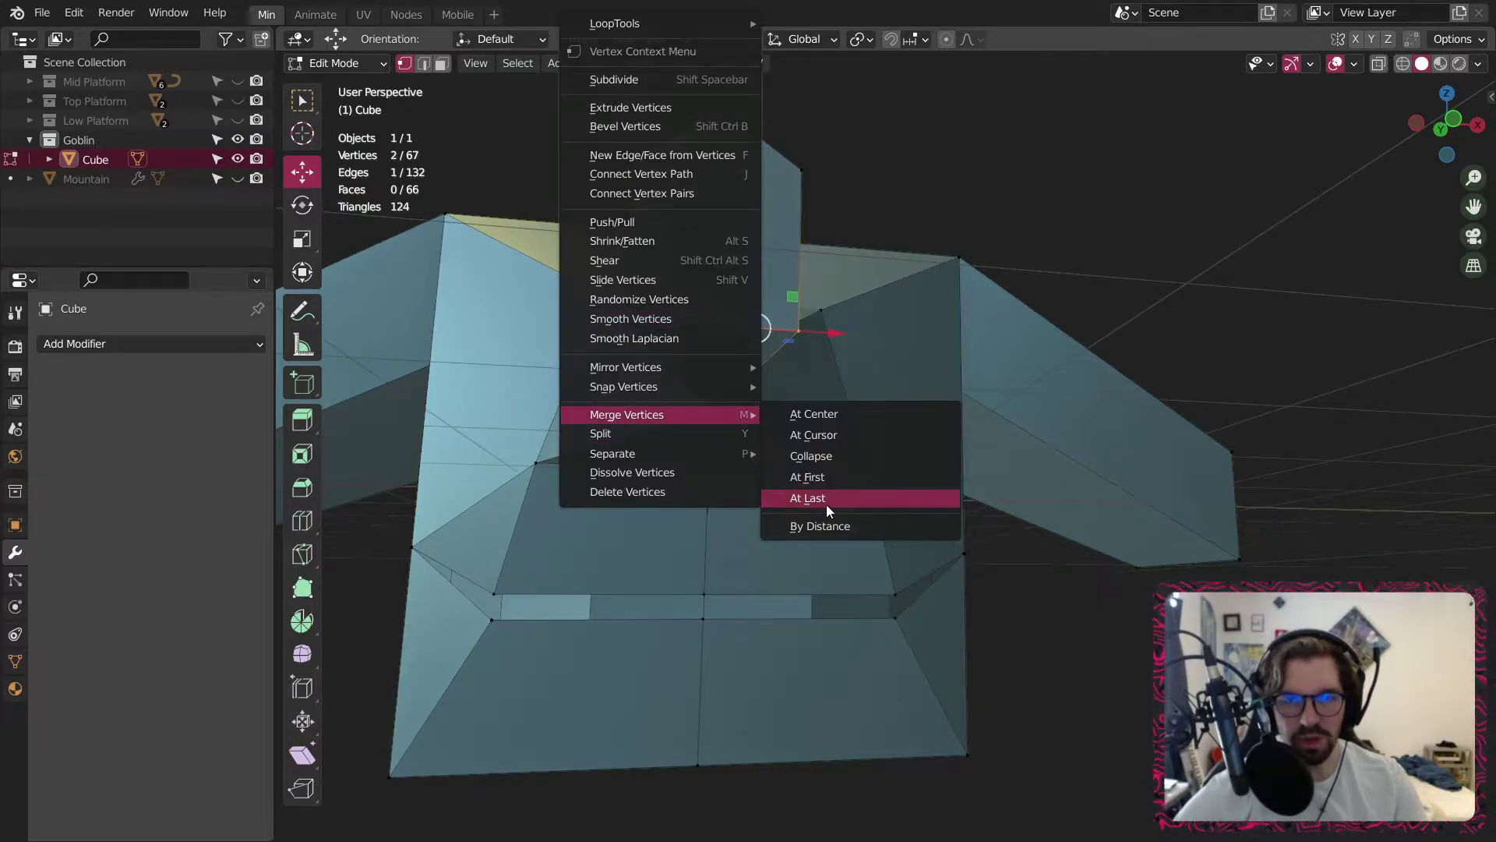
{"action": "left_click", "coordinate": [826, 505]}
{"action": "right_click", "coordinate": [713, 330]}
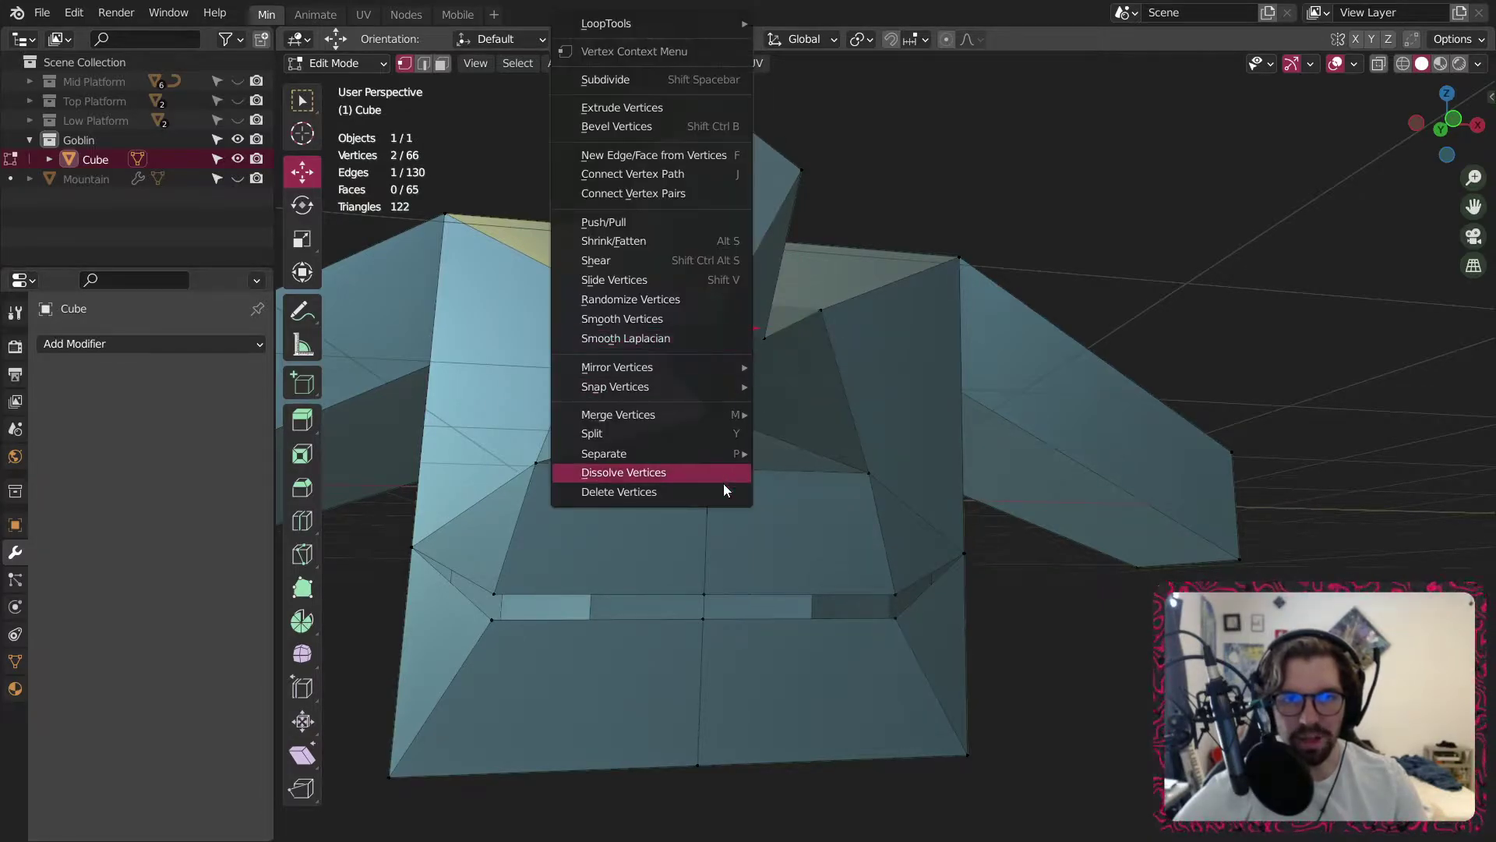
{"action": "mouse_move", "coordinate": [748, 413]}
{"action": "left_click", "coordinate": [803, 499]}
Lower the top and two side vertices of the nose tip by about 0.305 m along Z.
{"action": "middle_click_drag", "start_coordinate": [793, 480], "coordinate": [699, 199]}
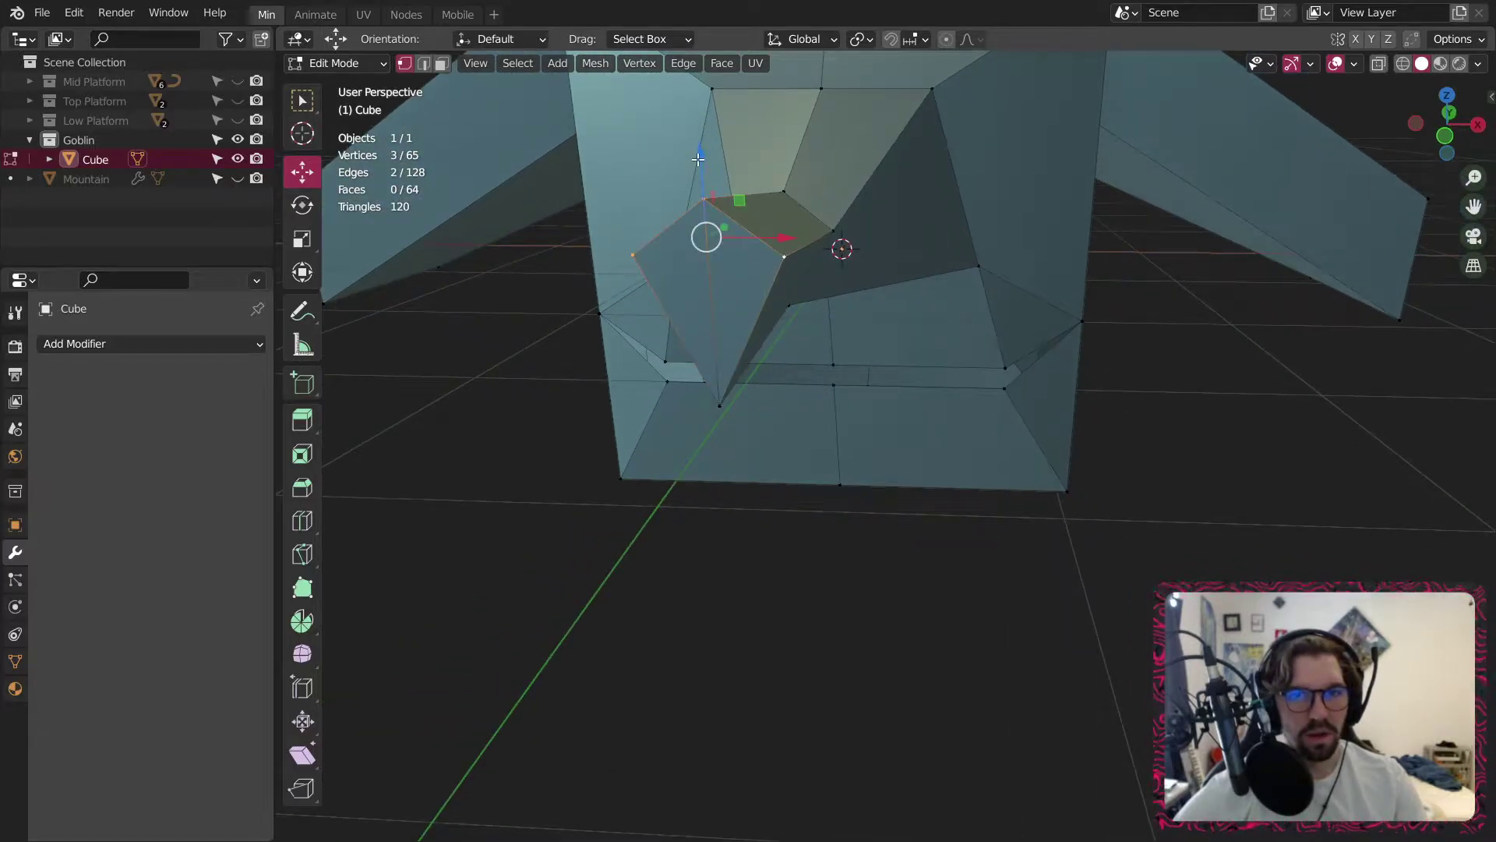
{"action": "left_click_drag", "start_coordinate": [698, 159], "coordinate": [698, 265]}
{"action": "middle_click_drag", "start_coordinate": [698, 265], "coordinate": [720, 321]}
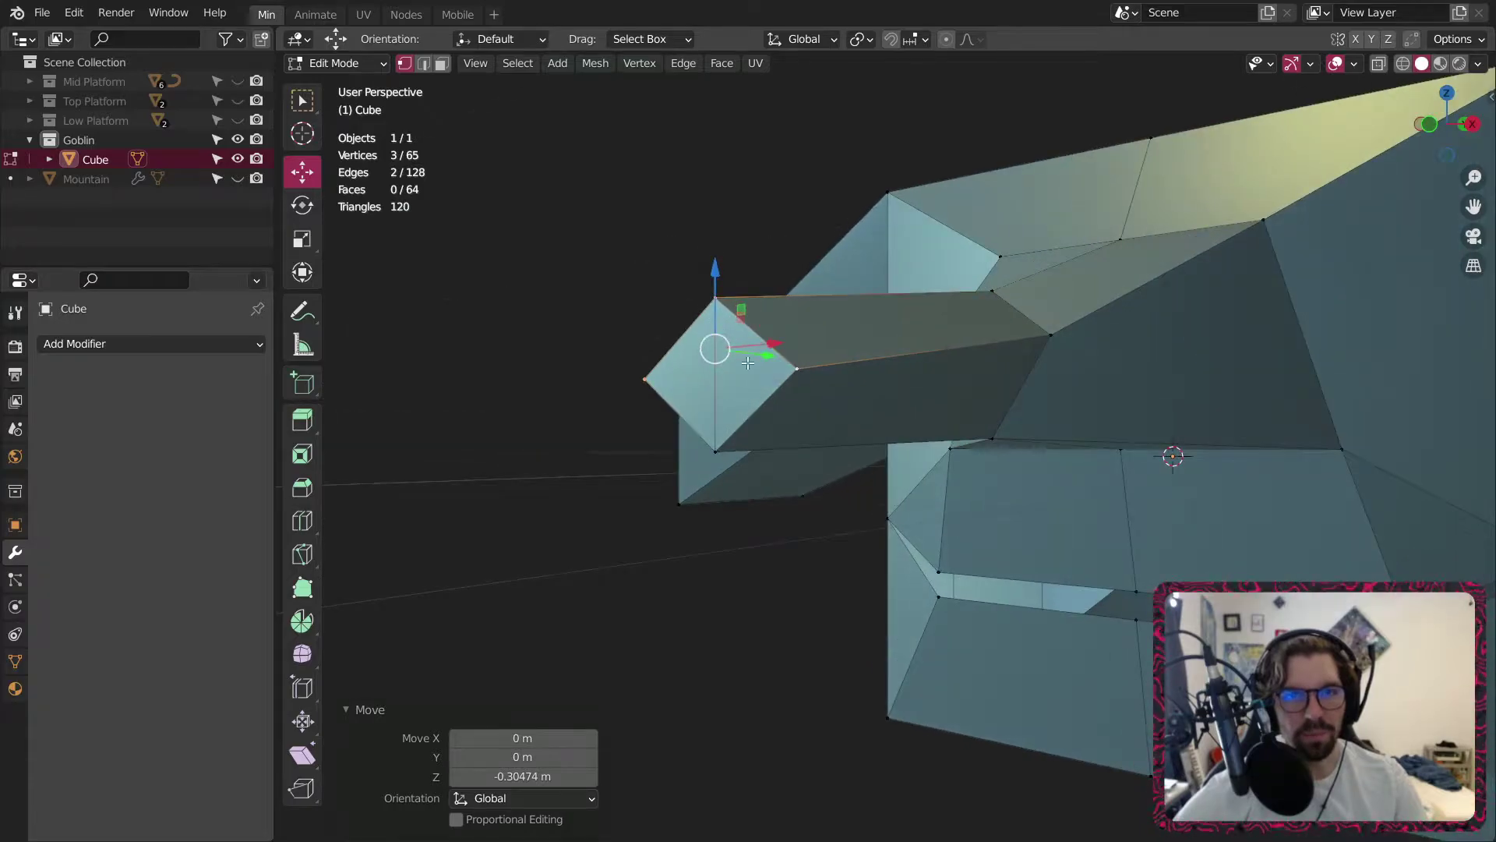
Merge all four vertices of the nose tip into a single point using At Center.
{"action": "left_click", "coordinate": [729, 435], "text": "shift"}
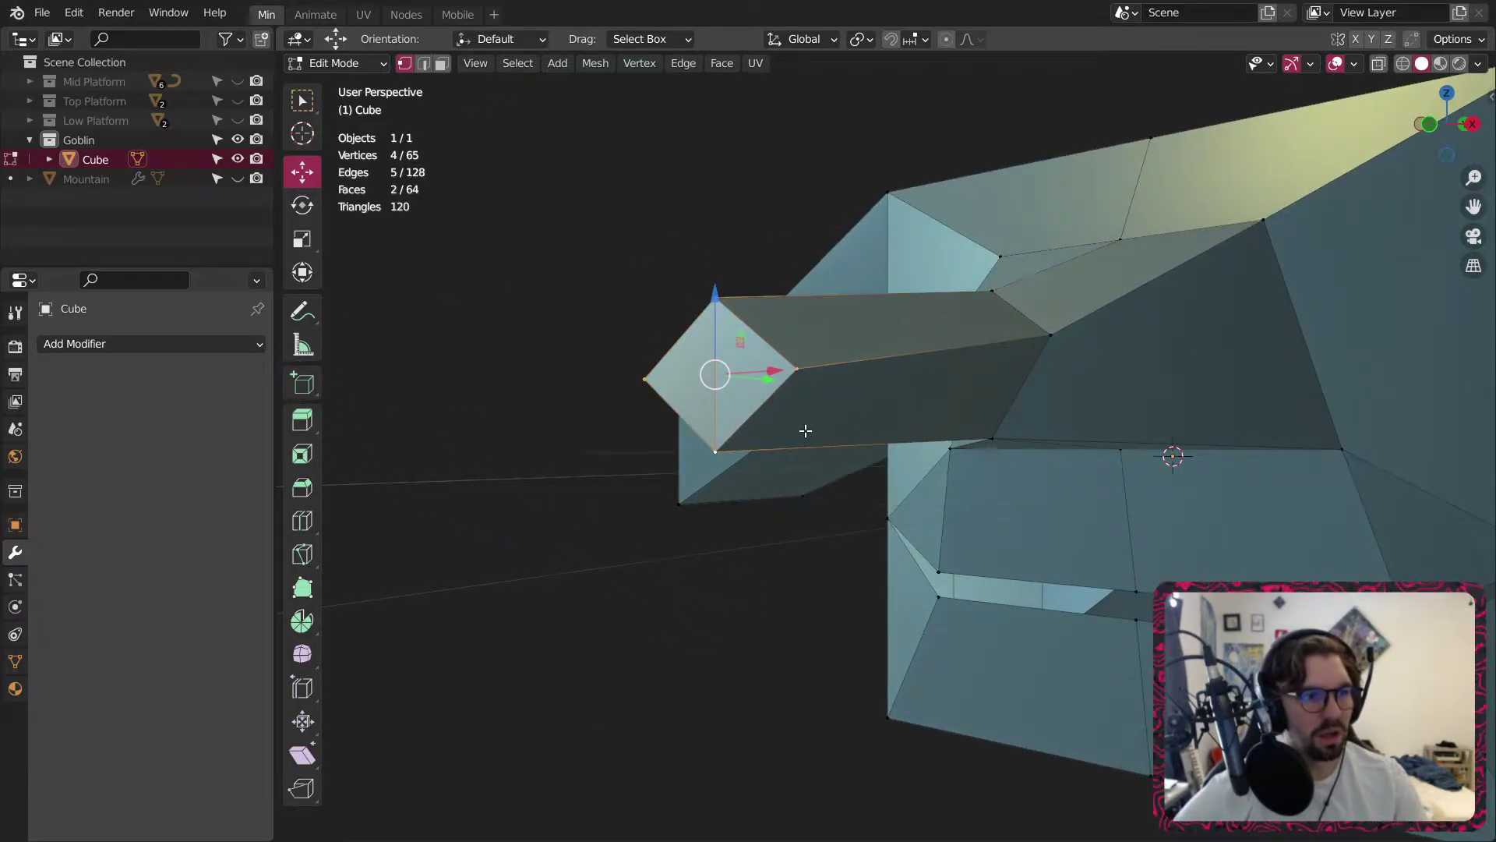
{"action": "middle_click_drag", "start_coordinate": [689, 368], "coordinate": [750, 343]}
{"action": "right_click", "coordinate": [750, 344]}
{"action": "mouse_move", "coordinate": [728, 416]}
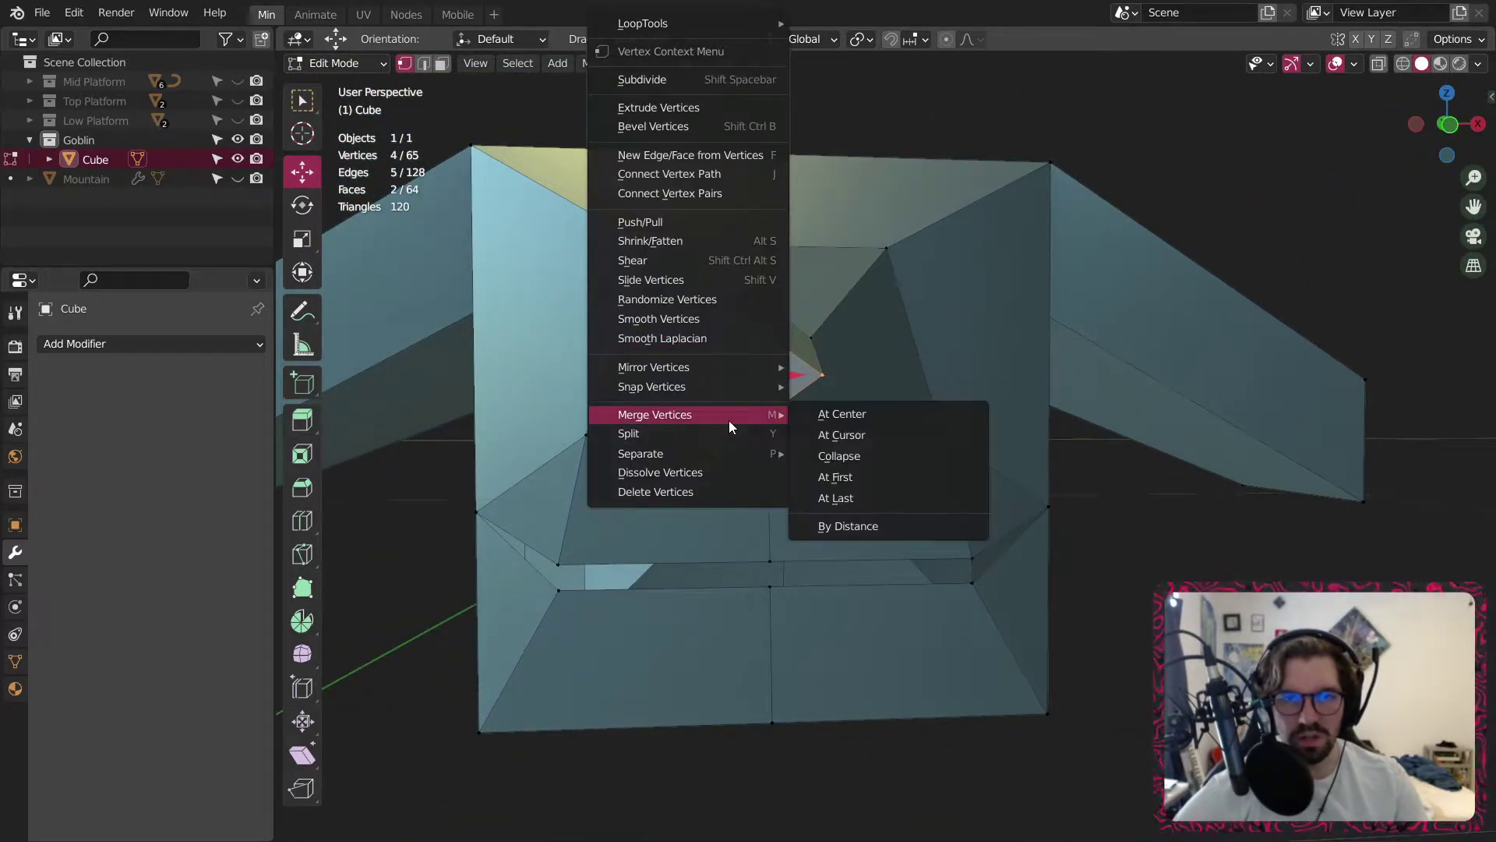
{"action": "left_click", "coordinate": [832, 421]}
{"action": "middle_click_drag", "start_coordinate": [833, 421], "coordinate": [818, 327]}
Switch to Object Mode and examine the pointed nose on the goblin head from the front and side.
{"action": "left_click", "coordinate": [335, 63]}
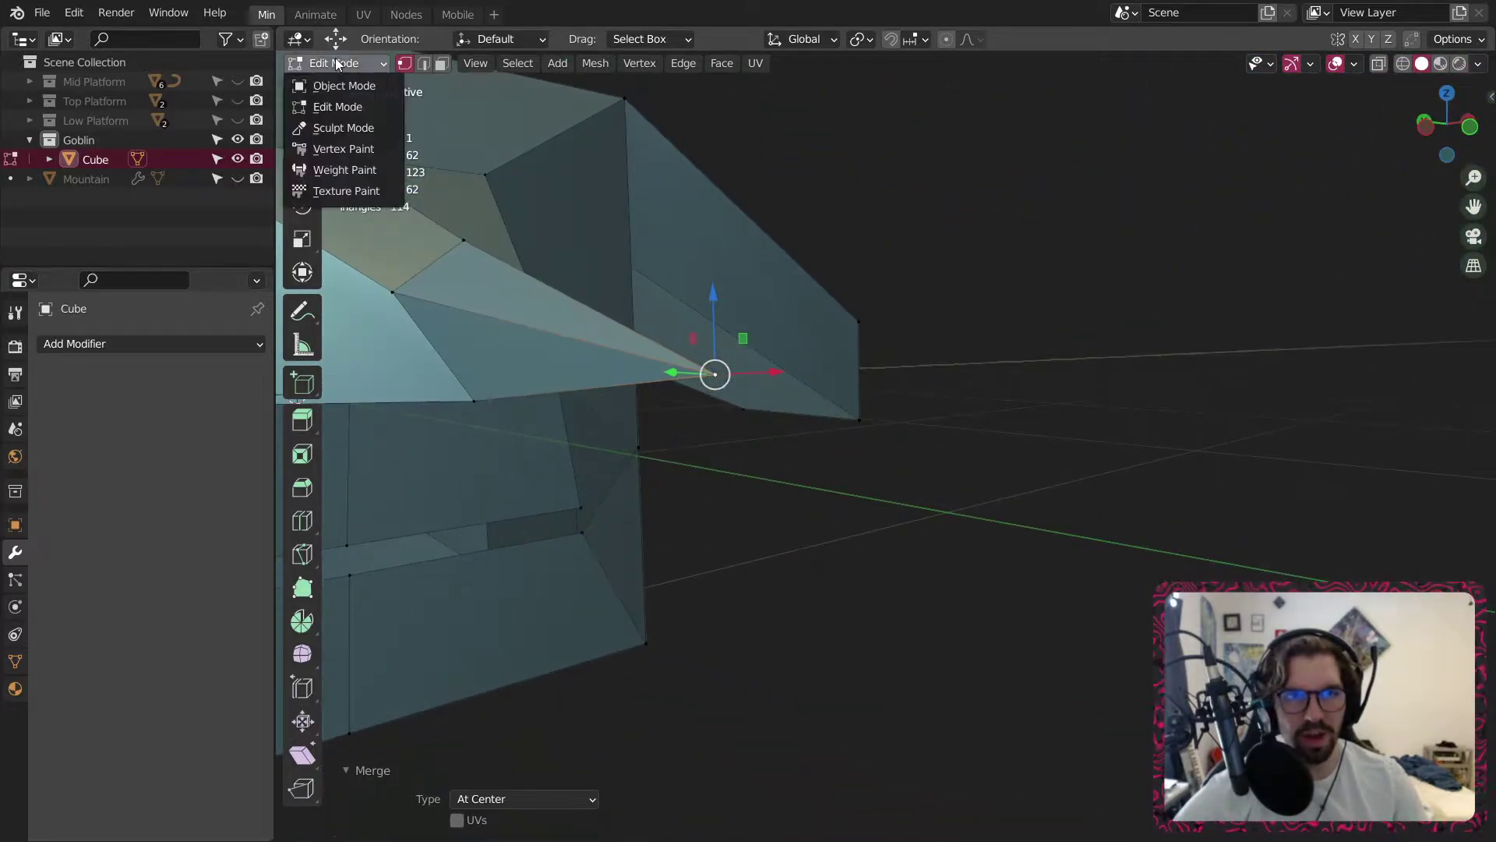
{"action": "left_click", "coordinate": [331, 81]}
{"action": "scroll", "coordinate": [701, 460], "scroll_direction": "down", "scroll_amount": 1}
{"action": "left_click", "coordinate": [844, 596]}
{"action": "middle_click_drag", "start_coordinate": [843, 595], "coordinate": [581, 582]}
{"action": "scroll", "coordinate": [686, 463], "scroll_direction": "down", "scroll_amount": 5}
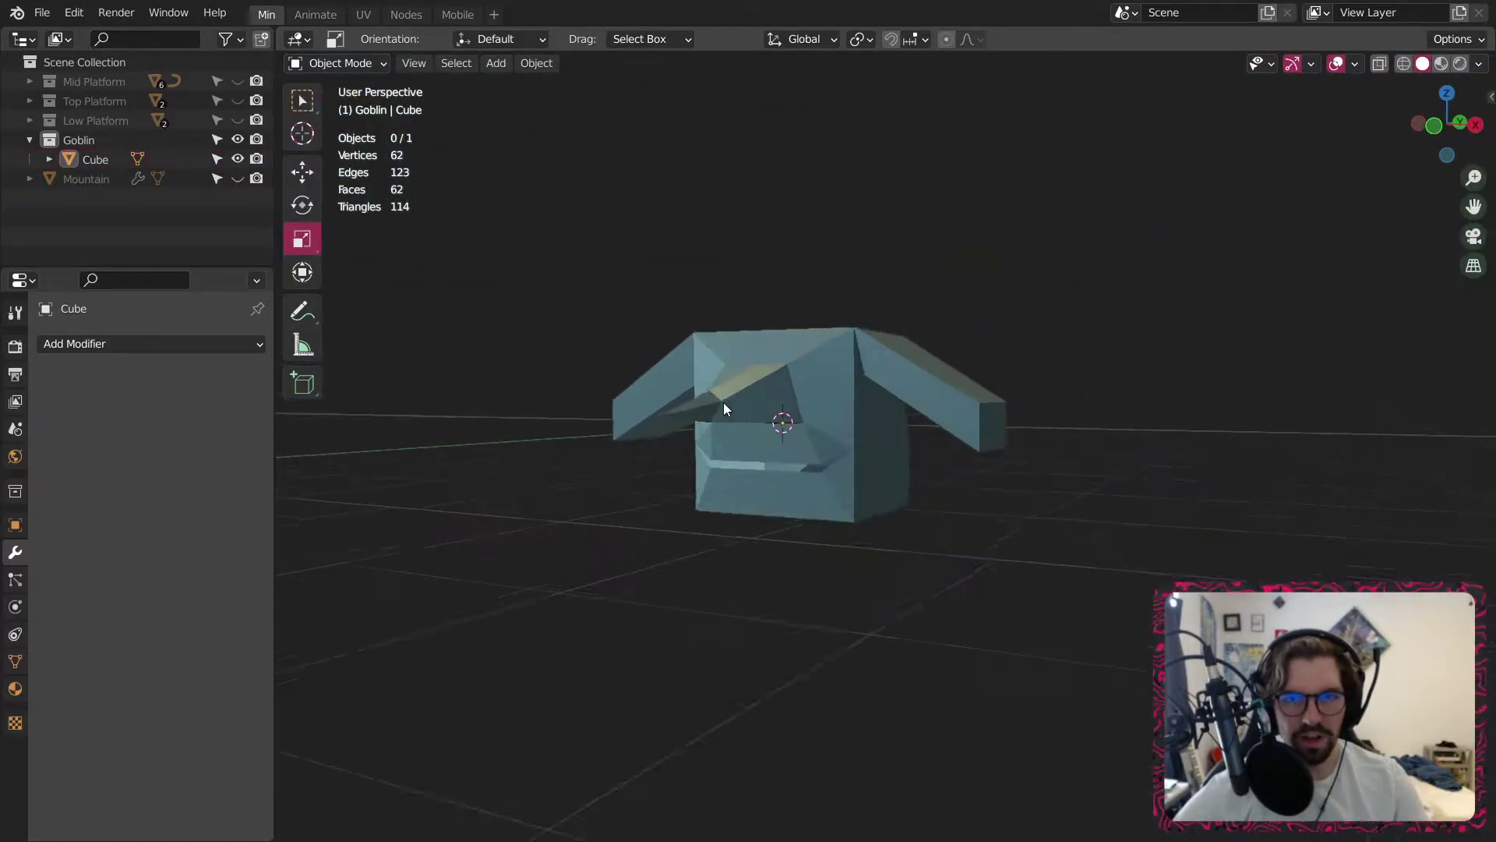
{"action": "middle_click_drag", "start_coordinate": [723, 403], "coordinate": [909, 396]}
{"action": "scroll", "coordinate": [733, 396], "scroll_direction": "up", "scroll_amount": 3}
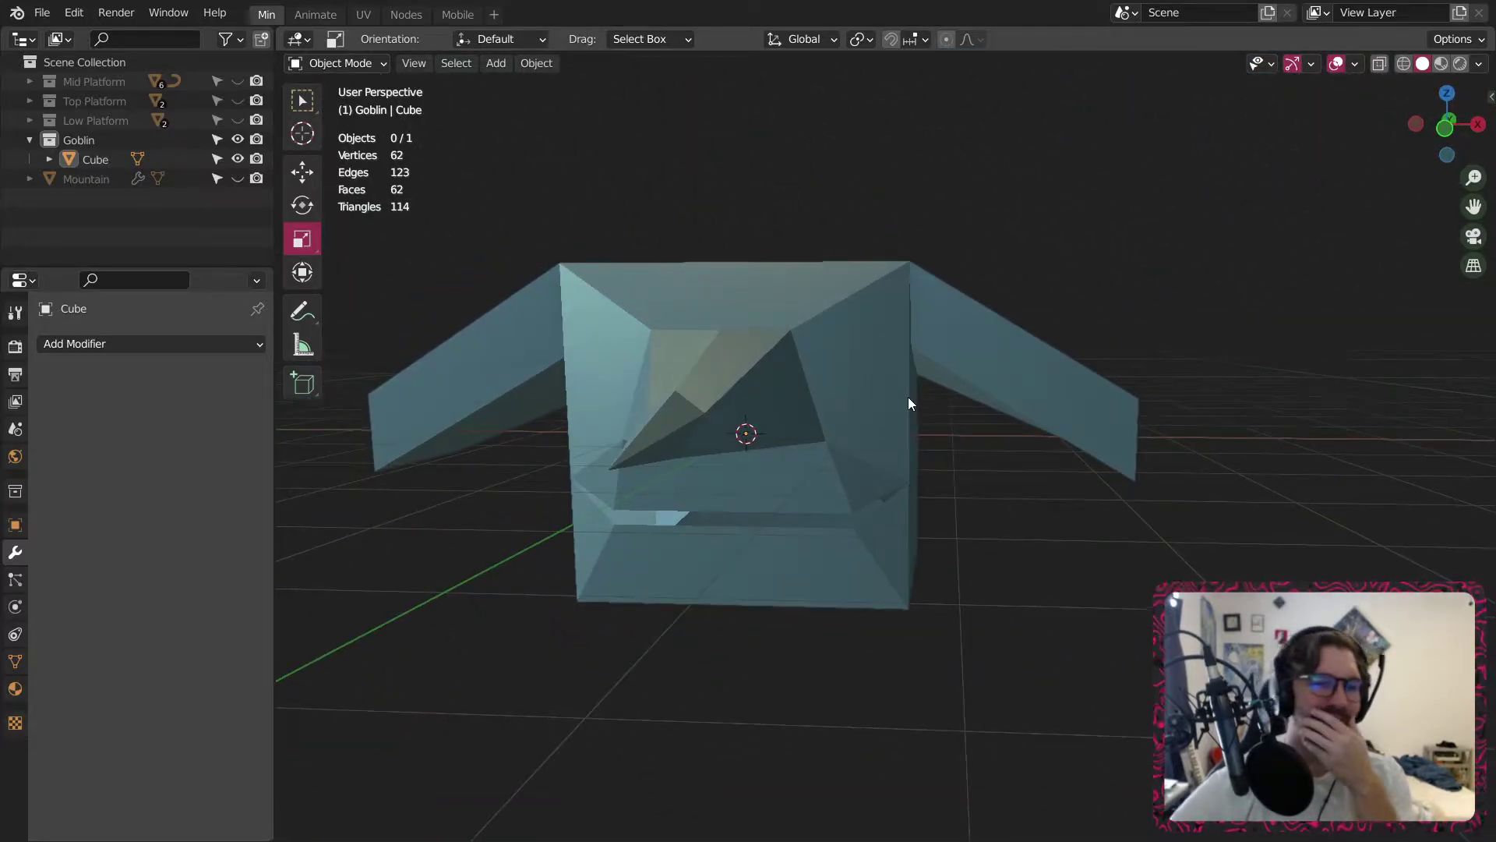
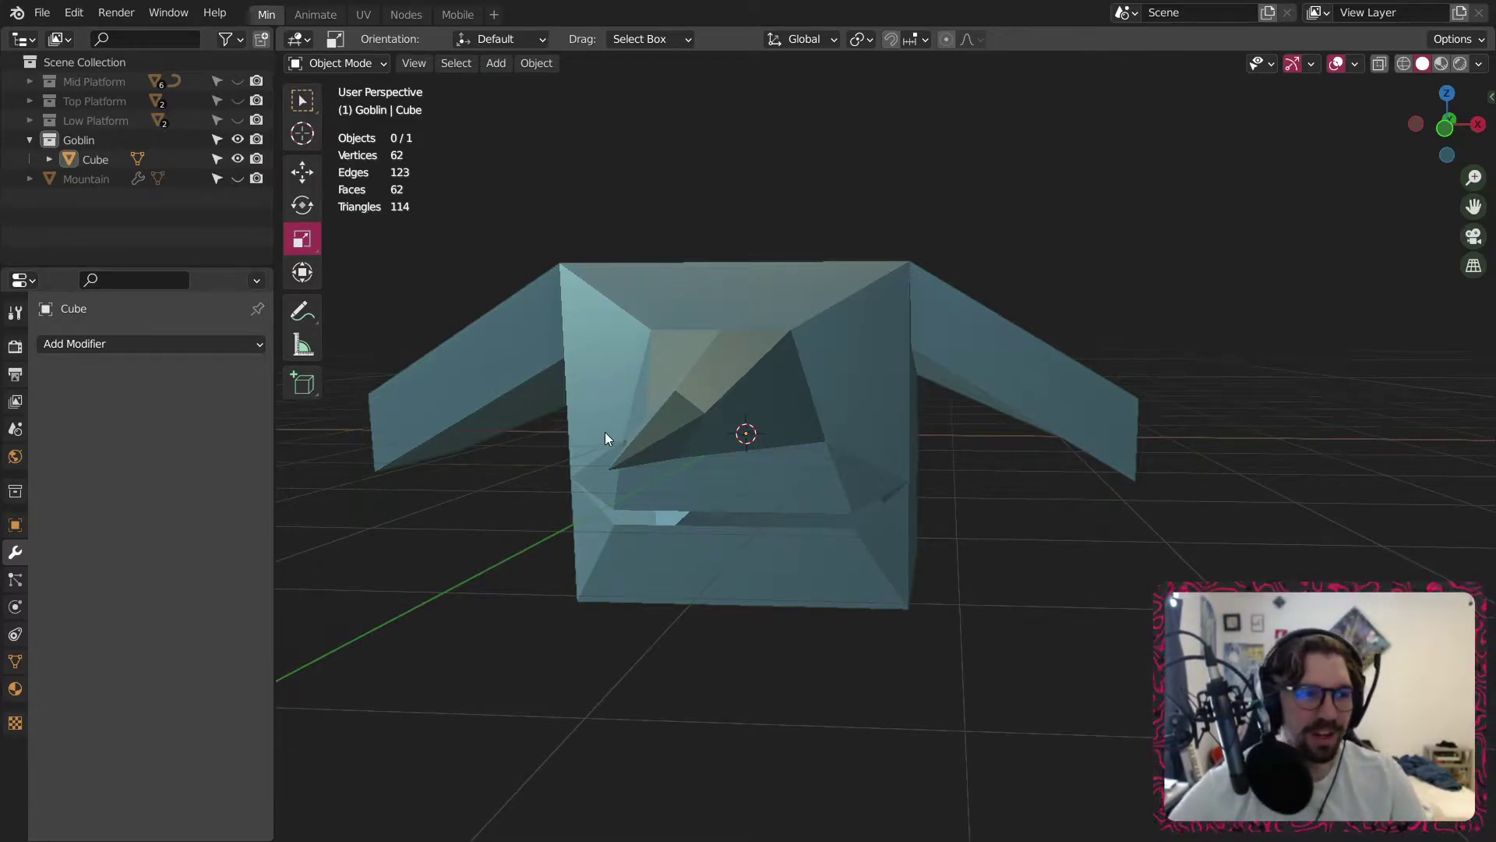
{"action": "middle_click_drag", "start_coordinate": [605, 431], "coordinate": [405, 138]}
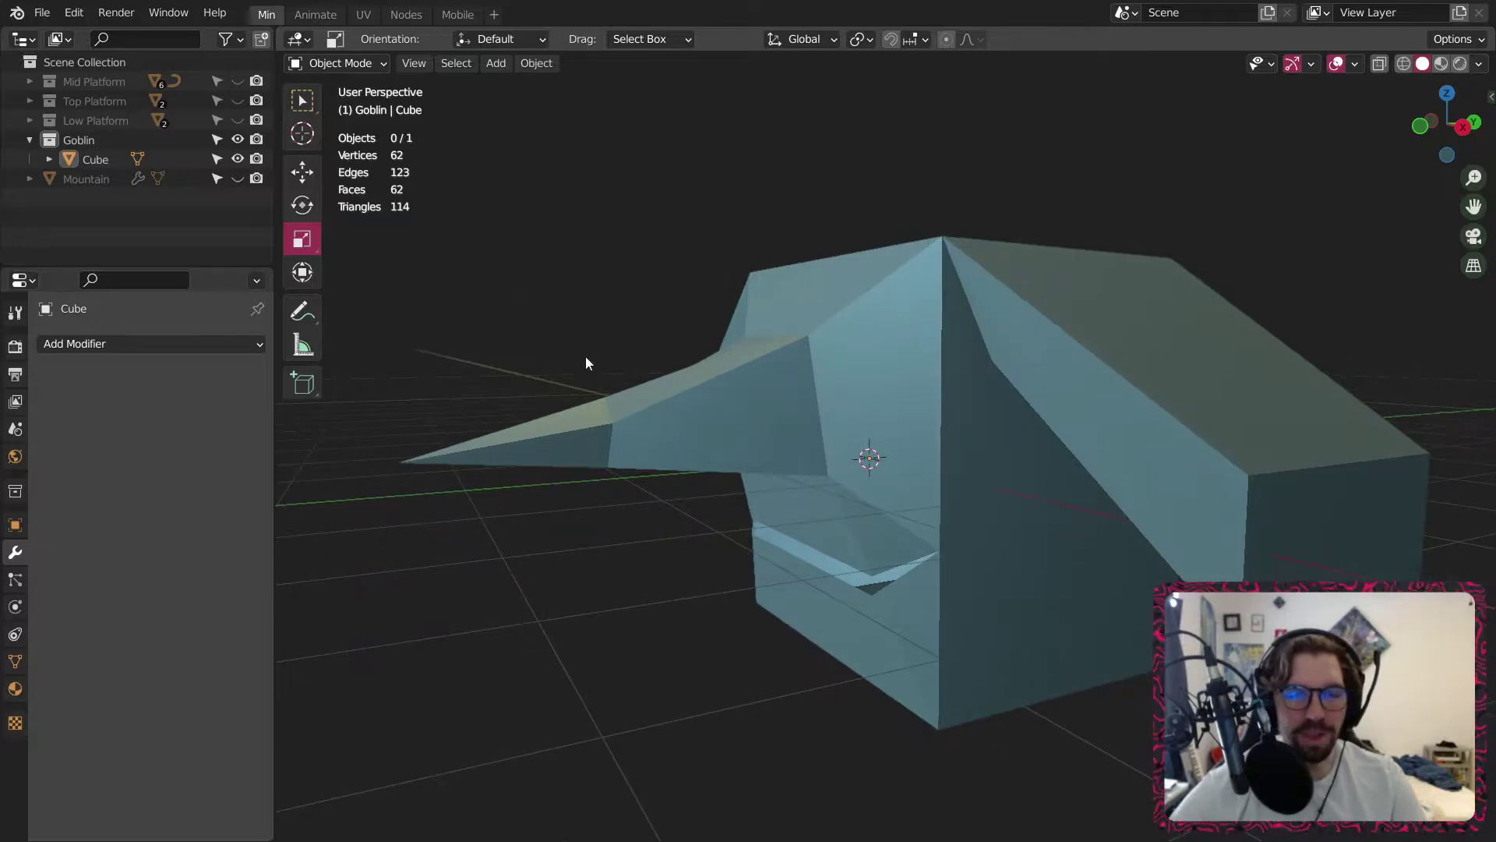
Return the goblin head to Edit Mode and rotate the edge loop around the middle of the nose 15.2° about X.
{"action": "left_click", "coordinate": [667, 456]}
{"action": "left_click", "coordinate": [336, 63]}
{"action": "left_click", "coordinate": [361, 101]}
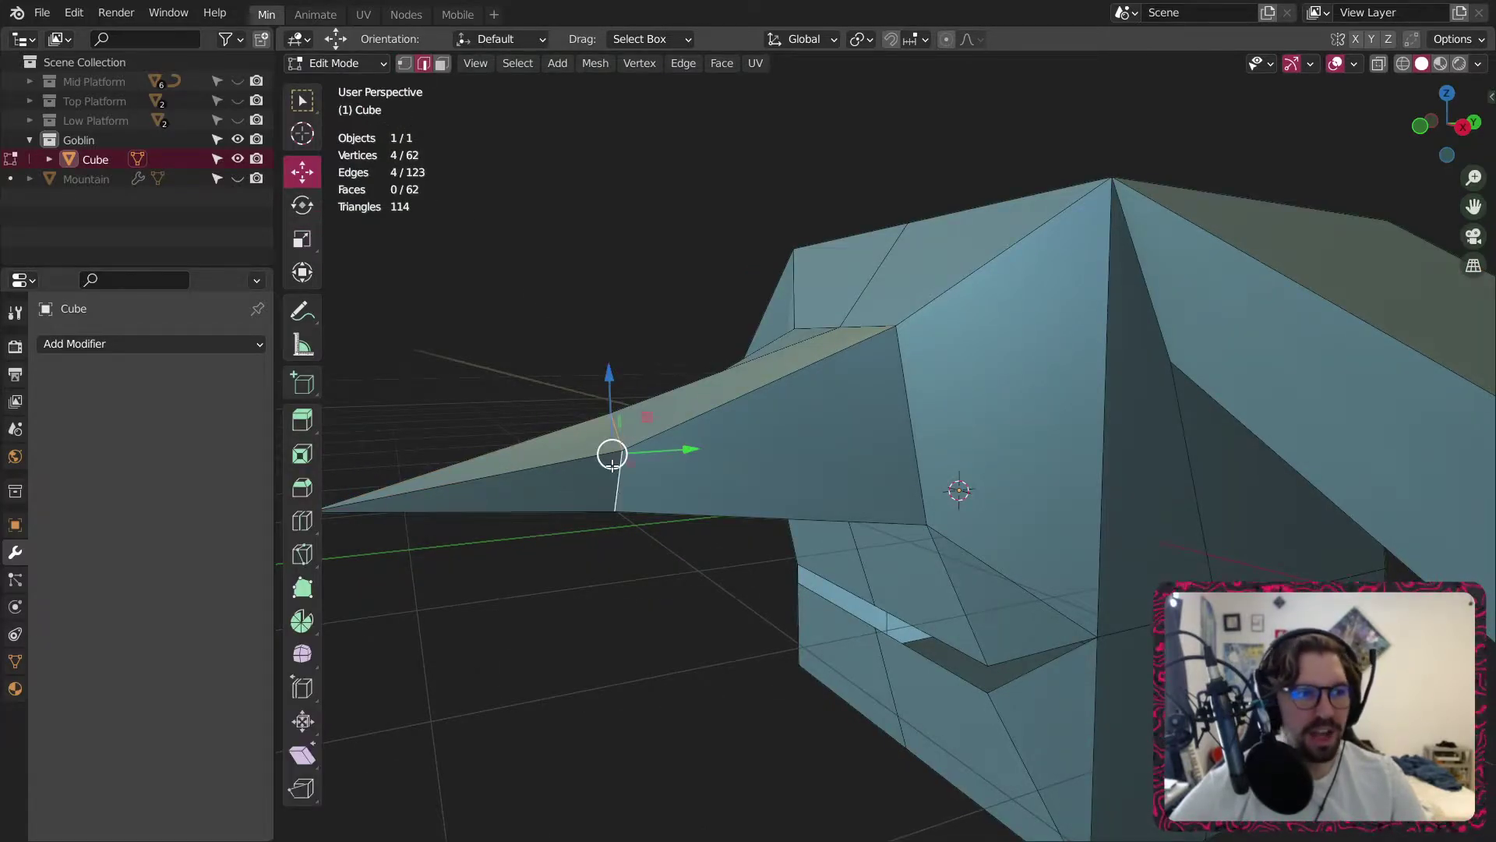
{"action": "middle_click_drag", "start_coordinate": [623, 454], "coordinate": [598, 446]}
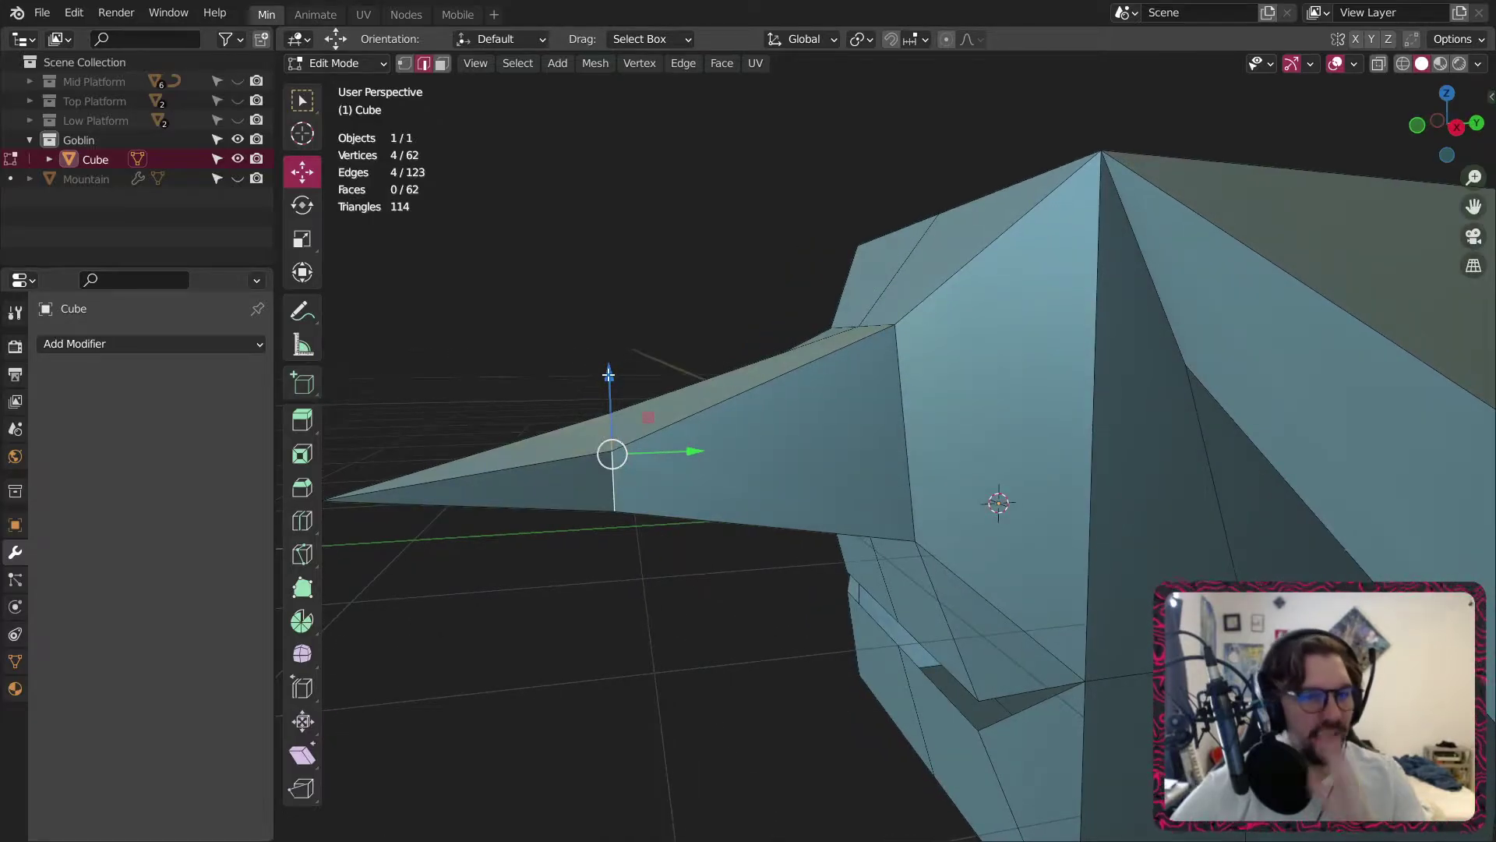
{"action": "scroll", "coordinate": [615, 455], "scroll_direction": "up", "scroll_amount": 2}
{"action": "left_click", "coordinate": [307, 207]}
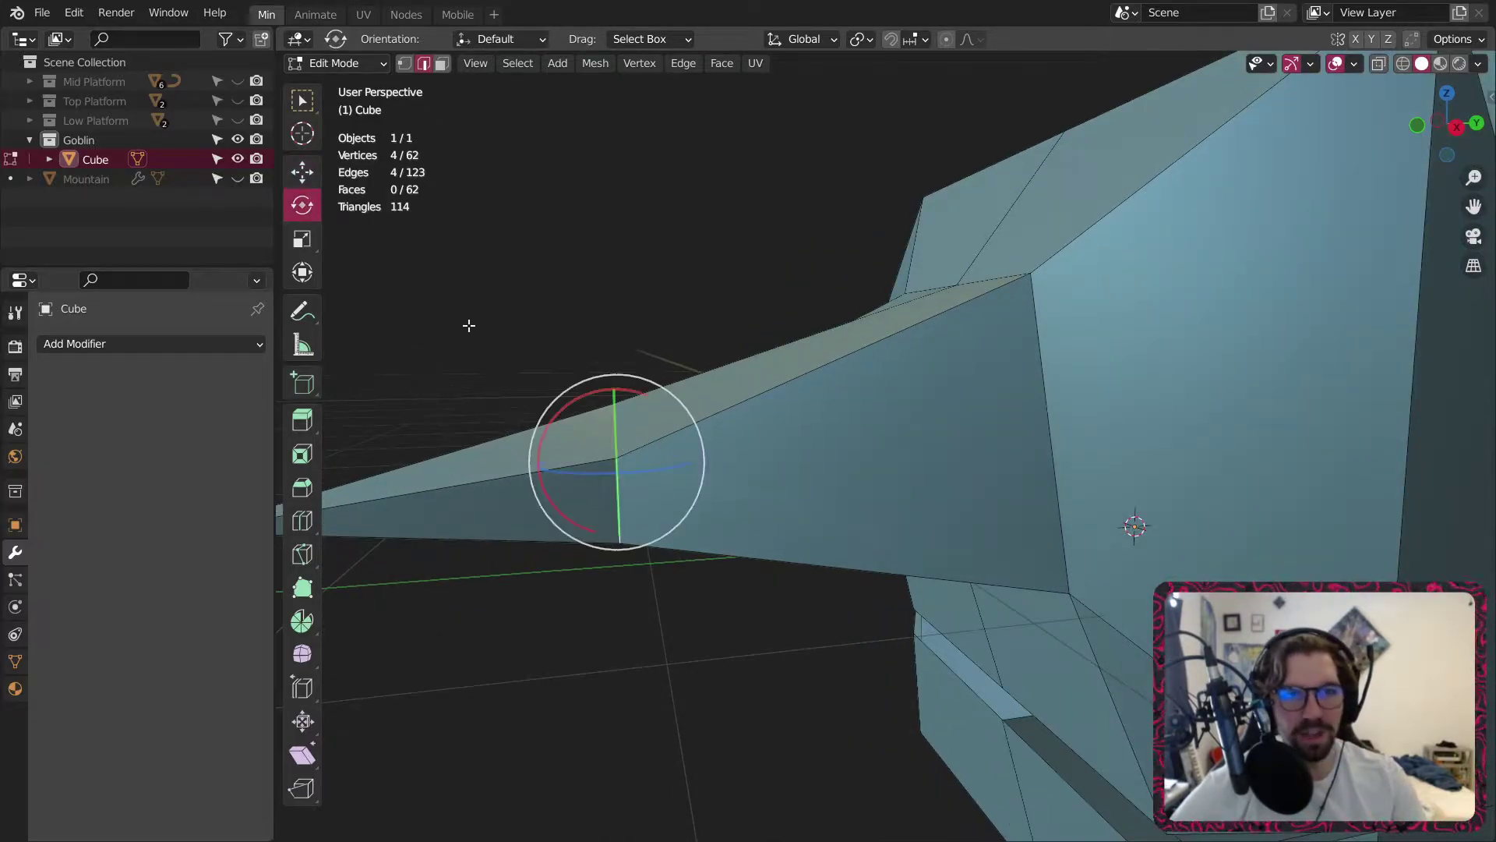
{"action": "left_click_drag", "start_coordinate": [573, 402], "coordinate": [557, 412]}
Move the nose's middle edge loop about 0.502 m along Y toward the face.
{"action": "left_click", "coordinate": [302, 171]}
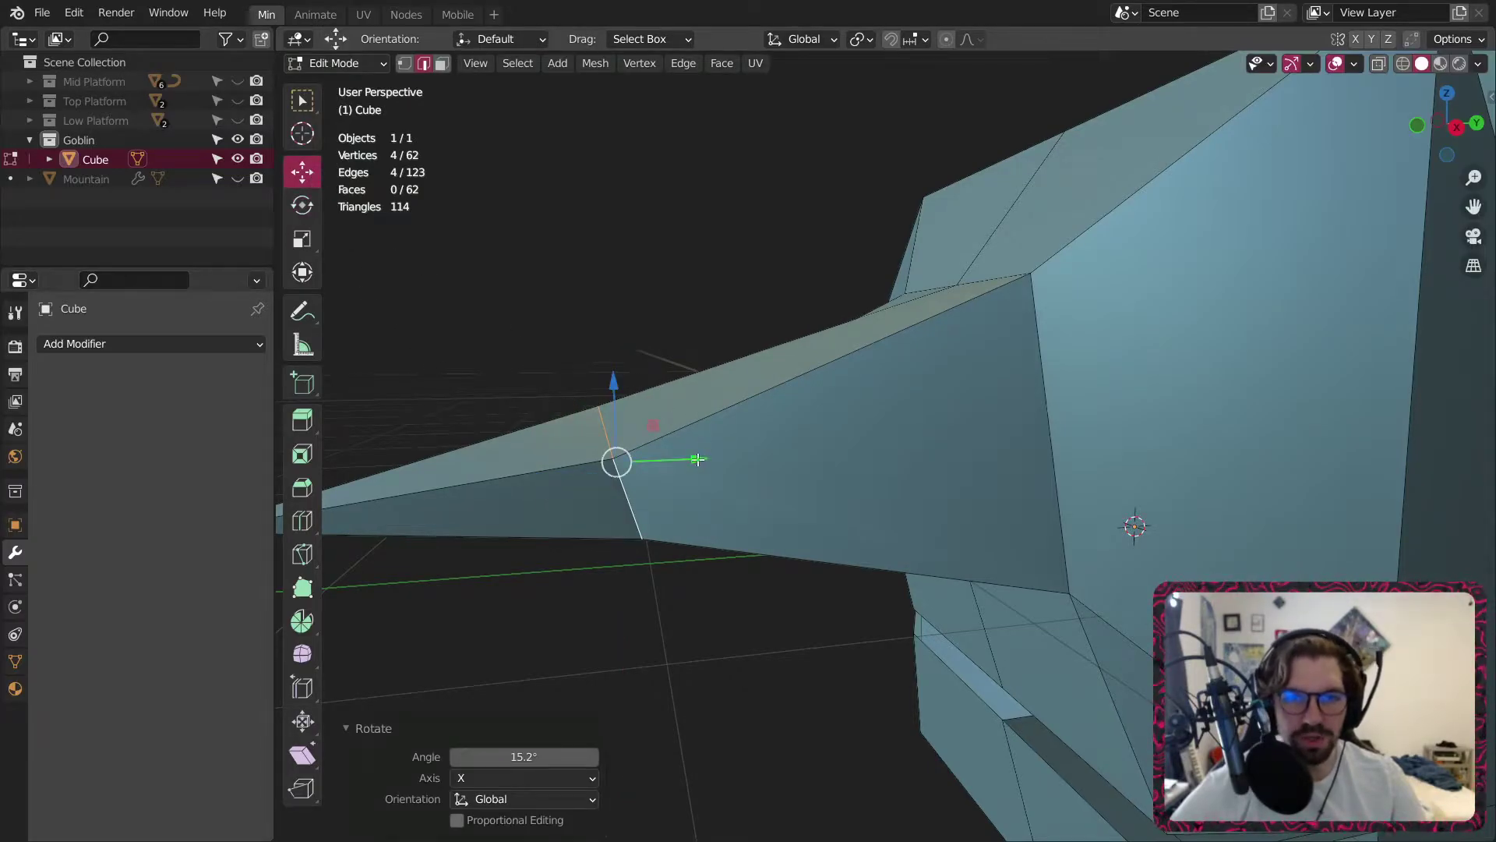
{"action": "left_click_drag", "start_coordinate": [697, 459], "coordinate": [841, 458]}
{"action": "middle_click_drag", "start_coordinate": [840, 458], "coordinate": [790, 447]}
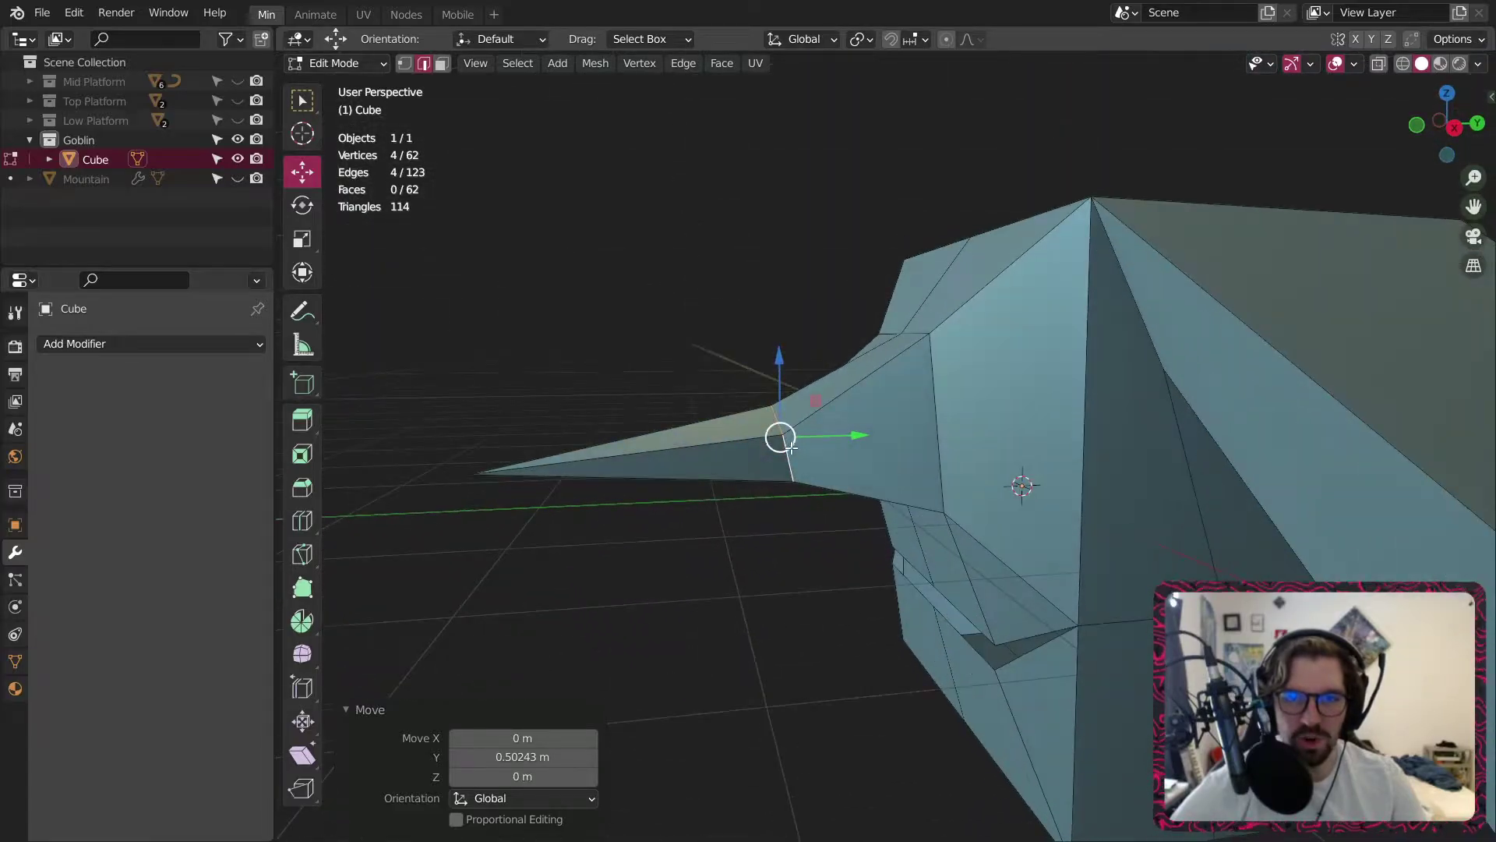
{"action": "scroll", "coordinate": [790, 446], "scroll_direction": "up", "scroll_amount": 2}
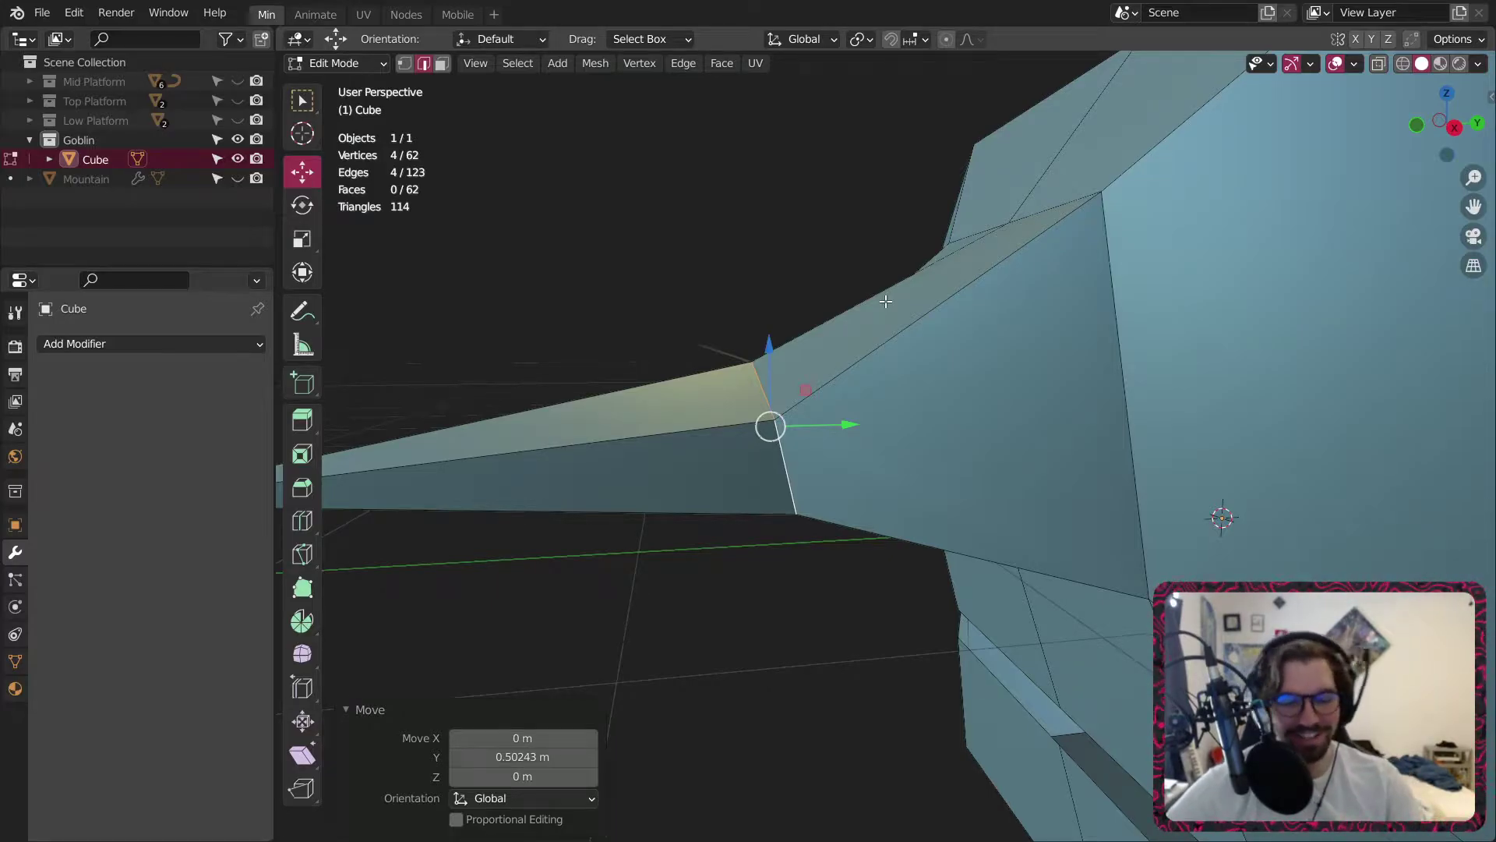
{"action": "key", "text": "ctrl+b"}
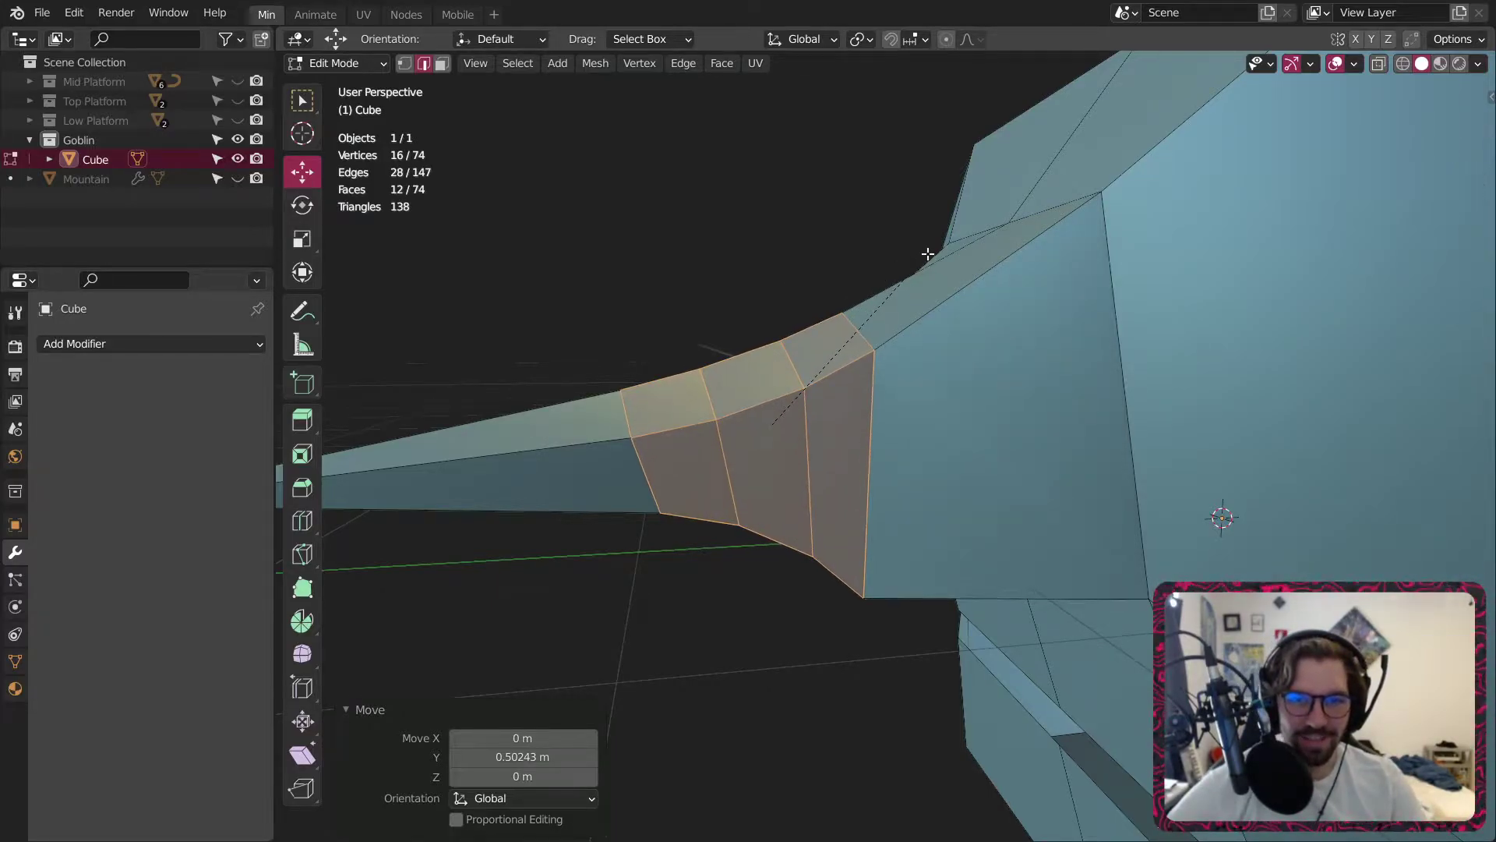
{"action": "scroll", "coordinate": [928, 248], "scroll_direction": "down", "scroll_amount": 2}
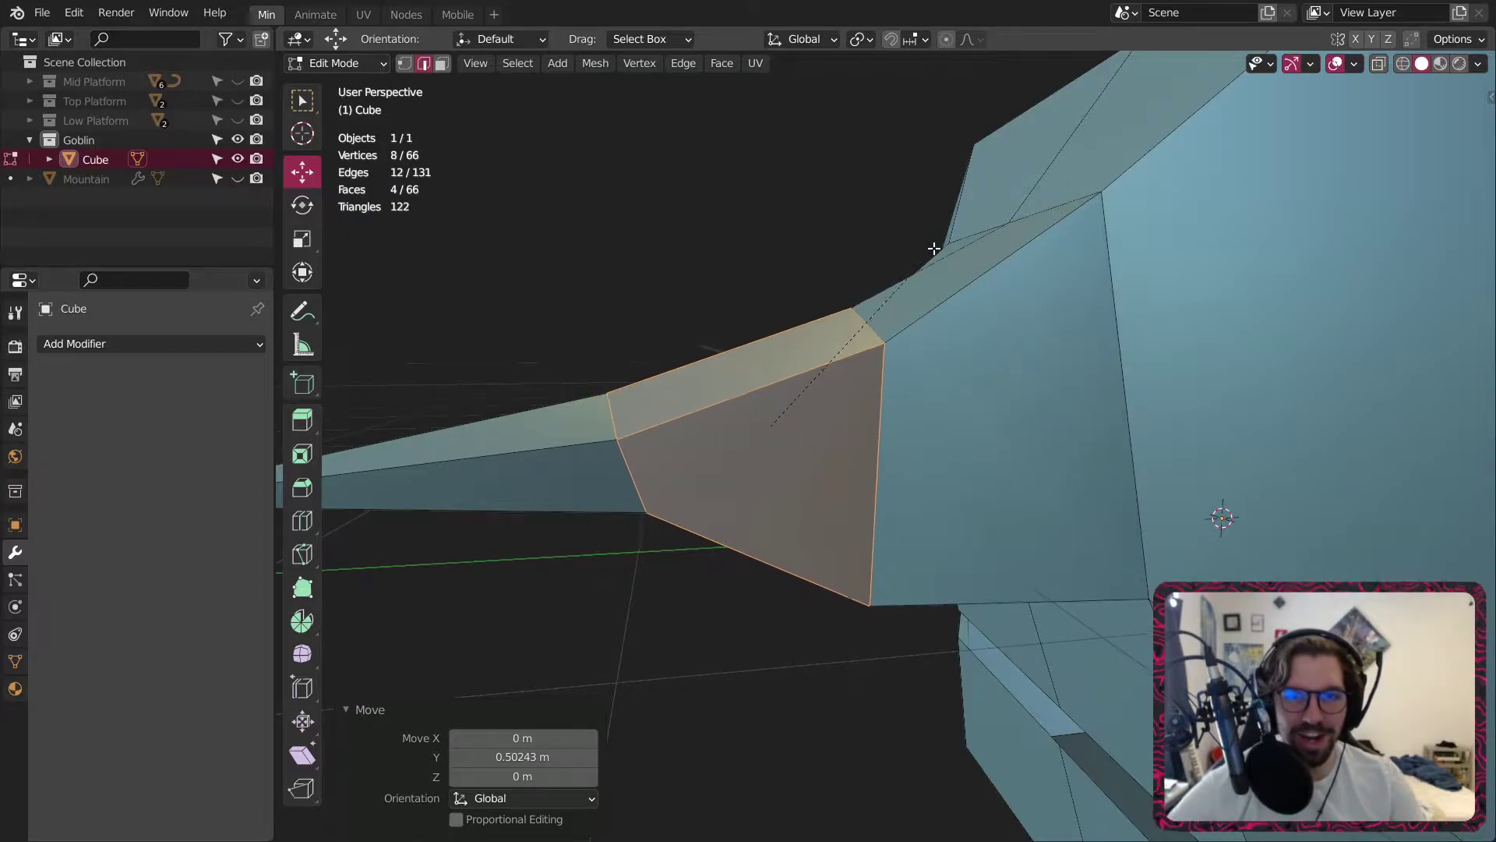
{"action": "left_click", "coordinate": [917, 263]}
{"action": "key", "text": "ctrl+z"}
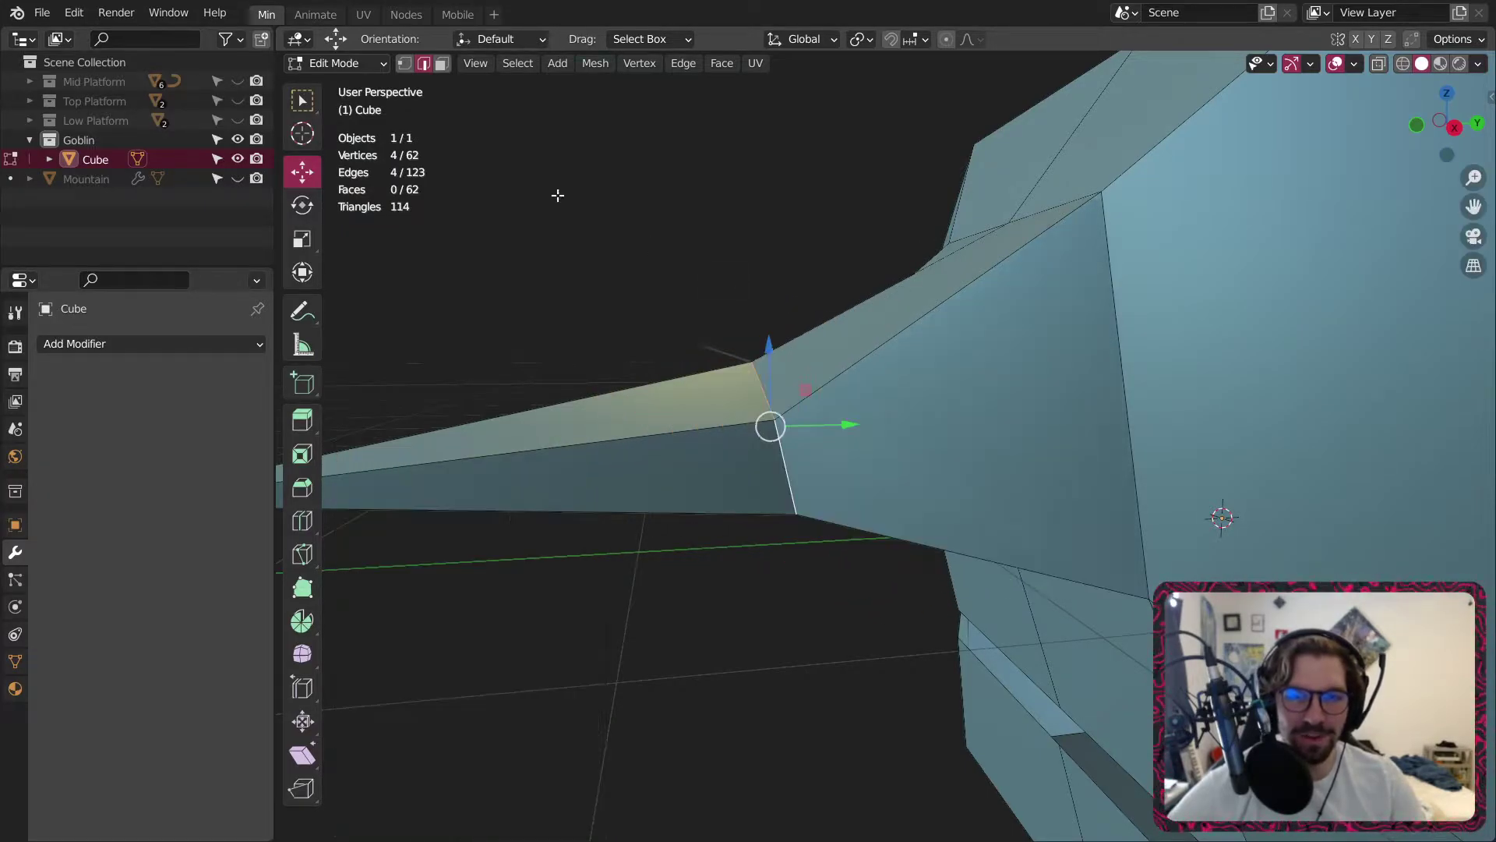
Switch to Object Mode, apply the goblin head's scale, and return the head to Edit Mode.
{"action": "left_click", "coordinate": [349, 70]}
{"action": "left_click", "coordinate": [347, 94]}
{"action": "key", "text": "ctrl+a"}
{"action": "left_click", "coordinate": [437, 175]}
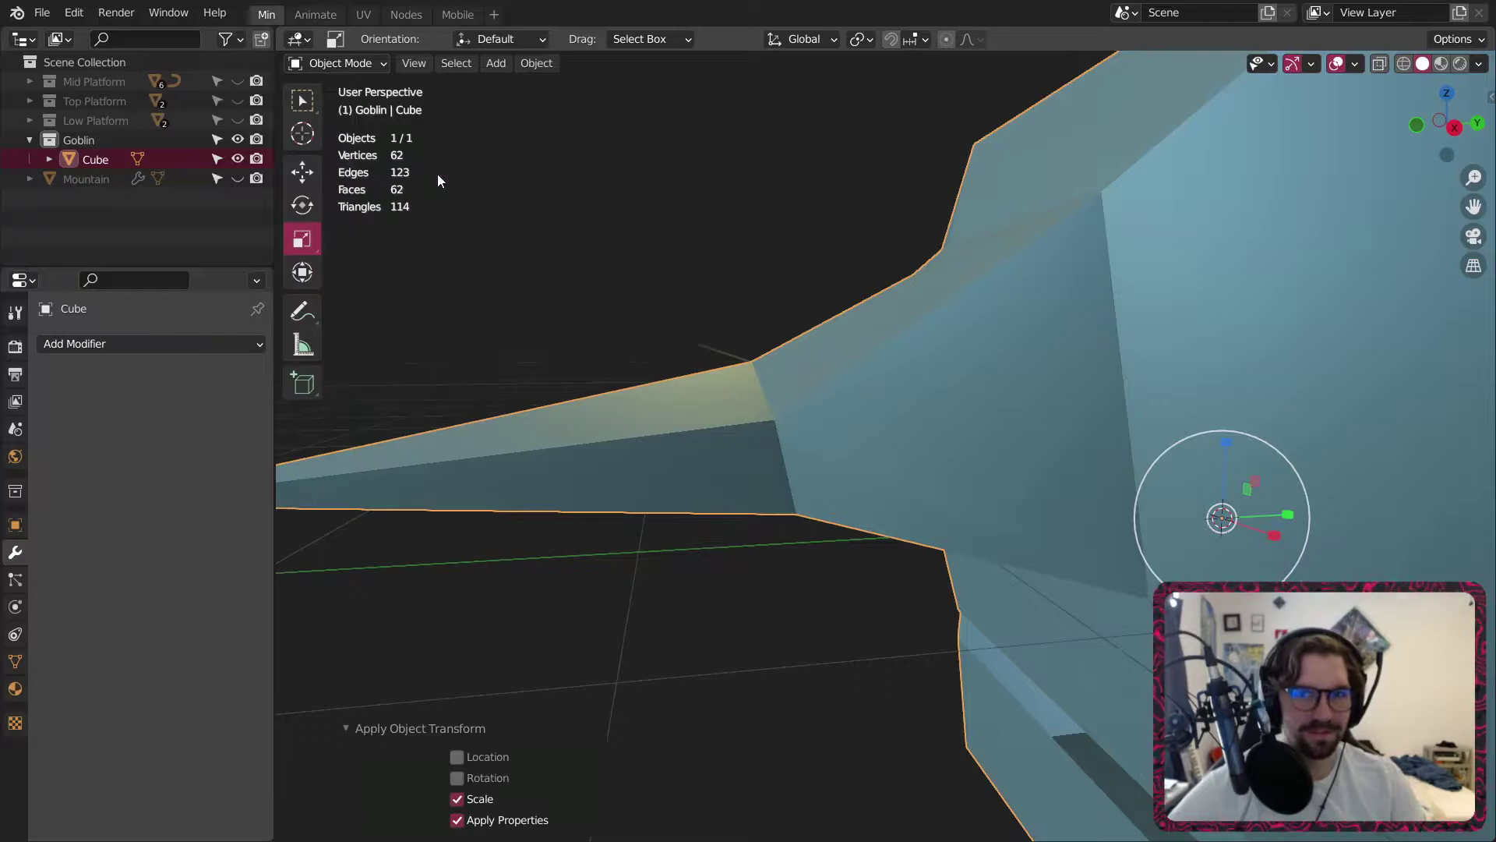
{"action": "left_click", "coordinate": [340, 63]}
{"action": "left_click", "coordinate": [361, 106]}
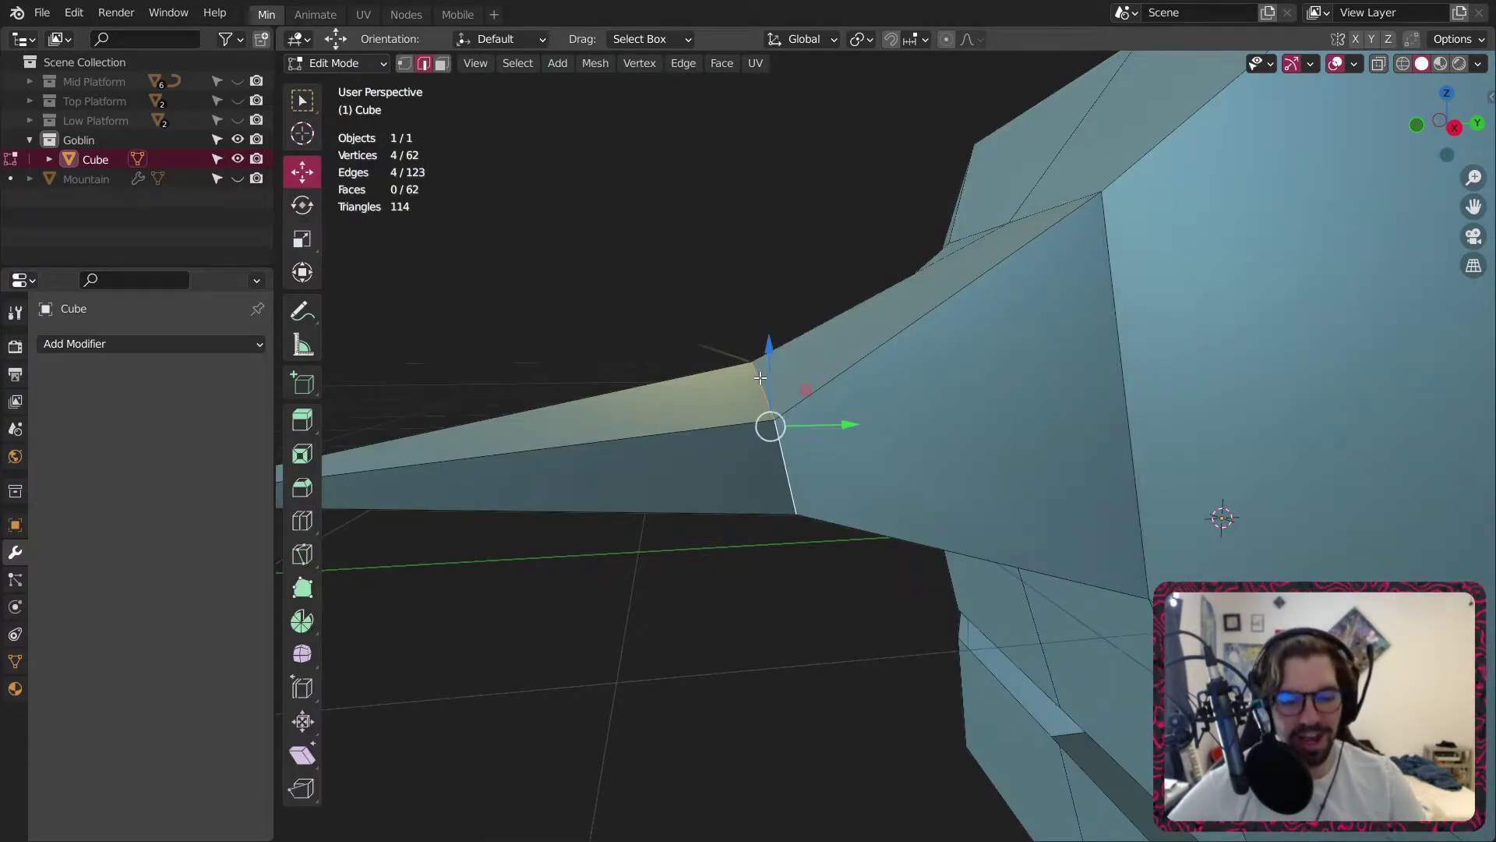
Bevel the nose's middle edge loop with a single segment, spreading it into a wide band toward the face.
{"action": "key", "text": "e"}
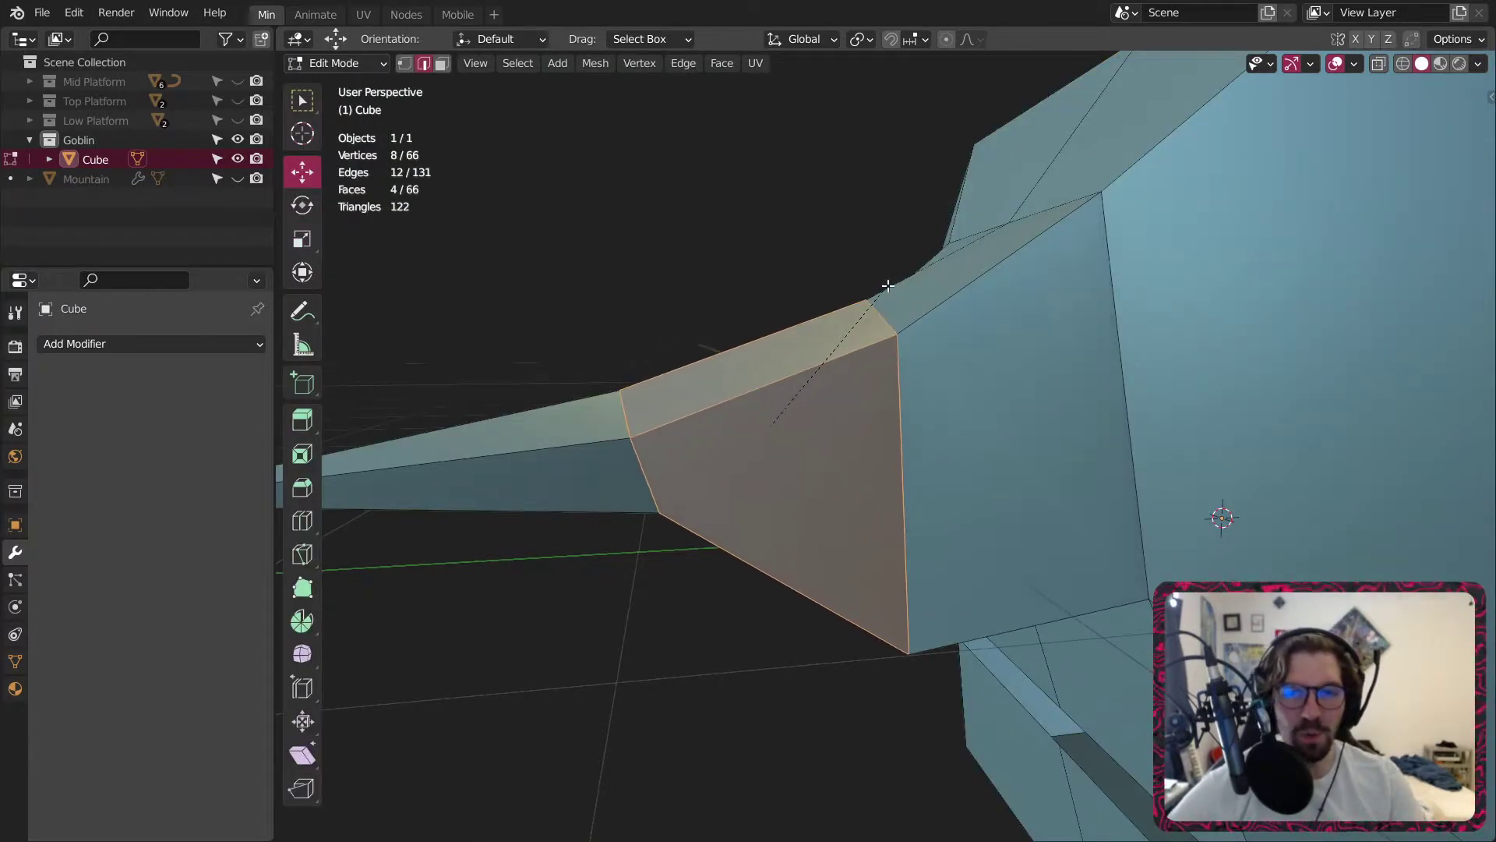
{"action": "left_click", "coordinate": [884, 300]}
{"action": "middle_click_drag", "start_coordinate": [943, 604], "coordinate": [838, 383]}
Raise the lower vertex at the nose's base along Z and merge it into the upper lip's center vertex with At Last.
{"action": "left_click", "coordinate": [831, 615]}
{"action": "middle_click_drag", "start_coordinate": [832, 616], "coordinate": [905, 607]}
{"action": "left_click_drag", "start_coordinate": [845, 541], "coordinate": [873, 362]}
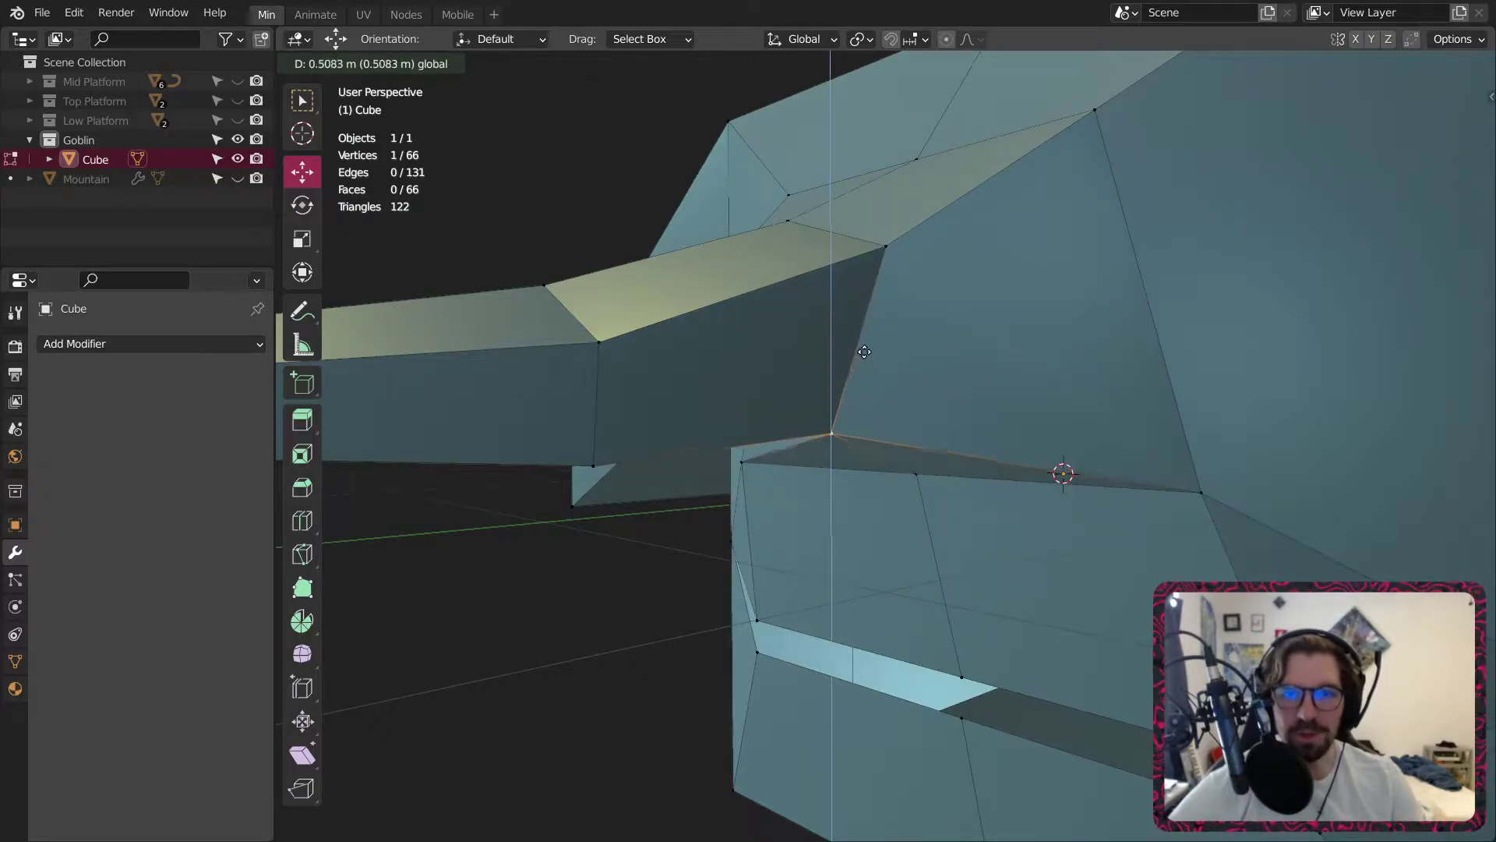
{"action": "left_click_drag", "start_coordinate": [872, 325], "coordinate": [876, 325]}
{"action": "middle_click_drag", "start_coordinate": [877, 325], "coordinate": [923, 448]}
{"action": "left_click", "coordinate": [911, 529]}
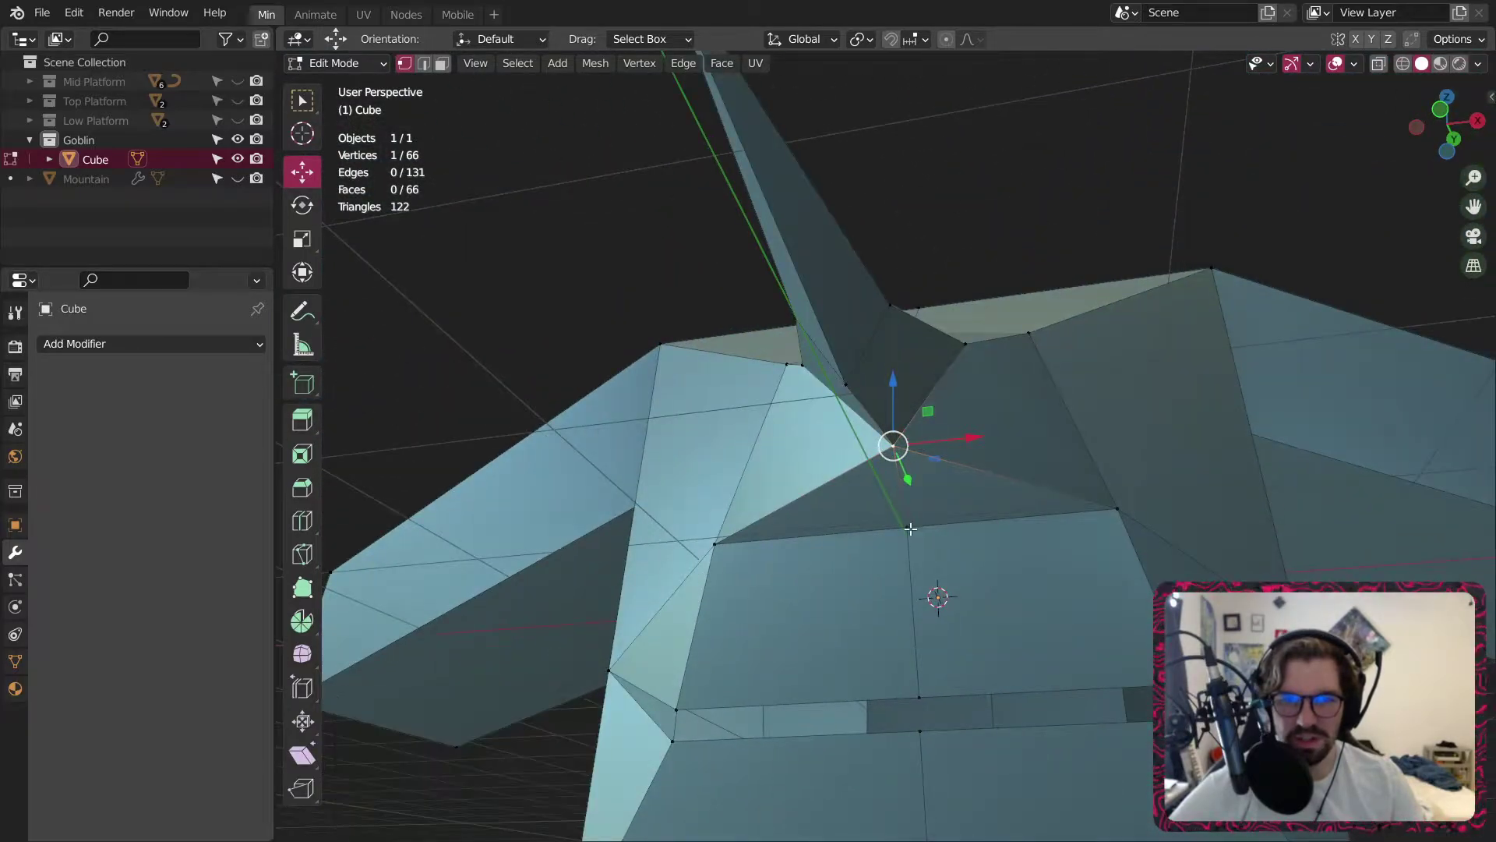
{"action": "right_click", "coordinate": [909, 537]}
{"action": "left_click", "coordinate": [1027, 624]}
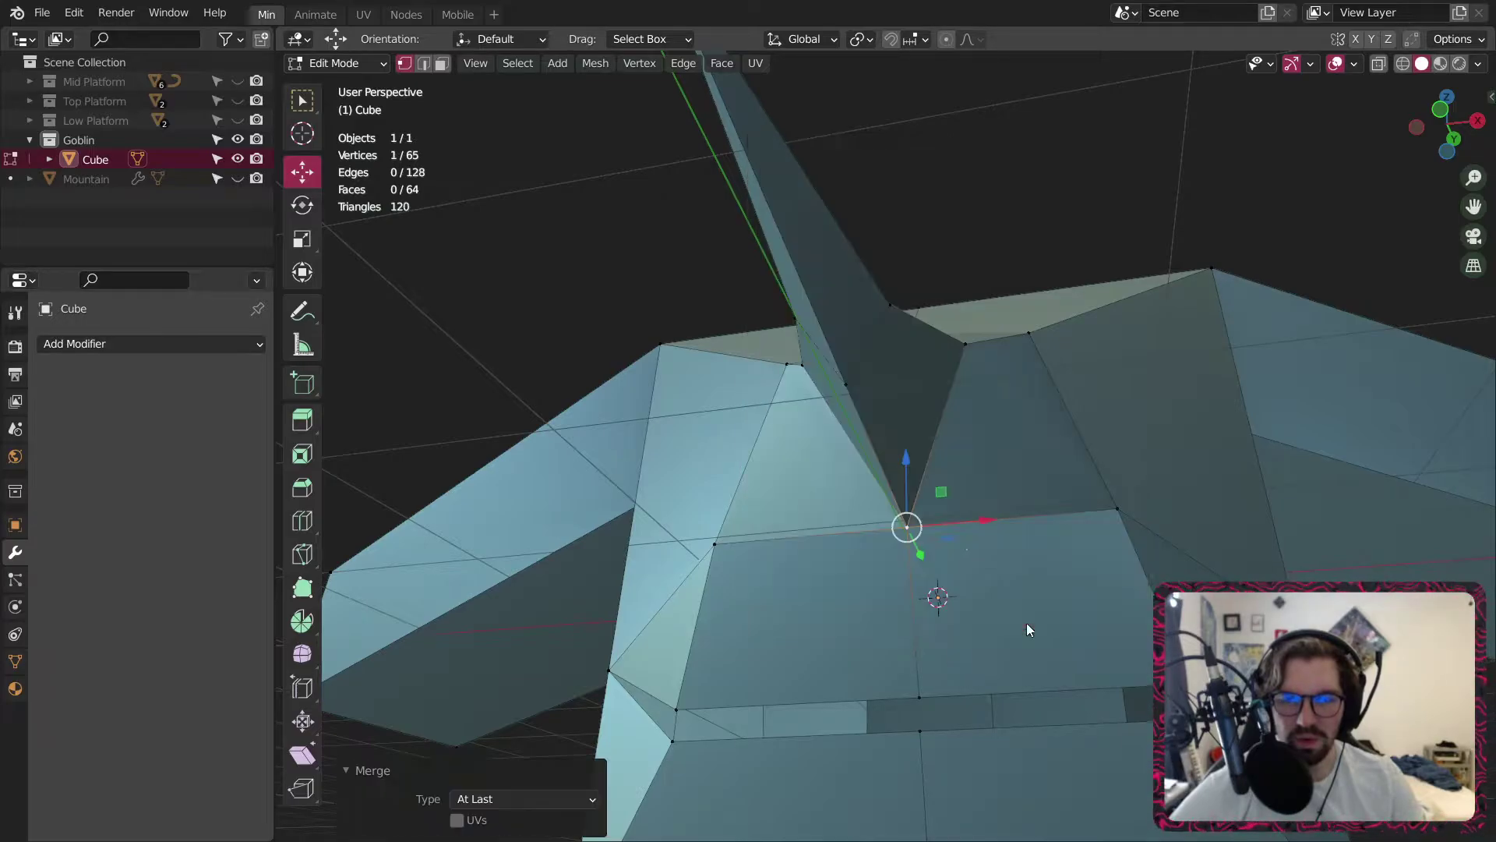
Switch to Object Mode, deselect the goblin head, and examine its overall shape from the side, front and below.
{"action": "middle_click_drag", "start_coordinate": [1027, 624], "coordinate": [1030, 577]}
{"action": "scroll", "coordinate": [1017, 534], "scroll_direction": "down", "scroll_amount": 4}
{"action": "left_click", "coordinate": [337, 63]}
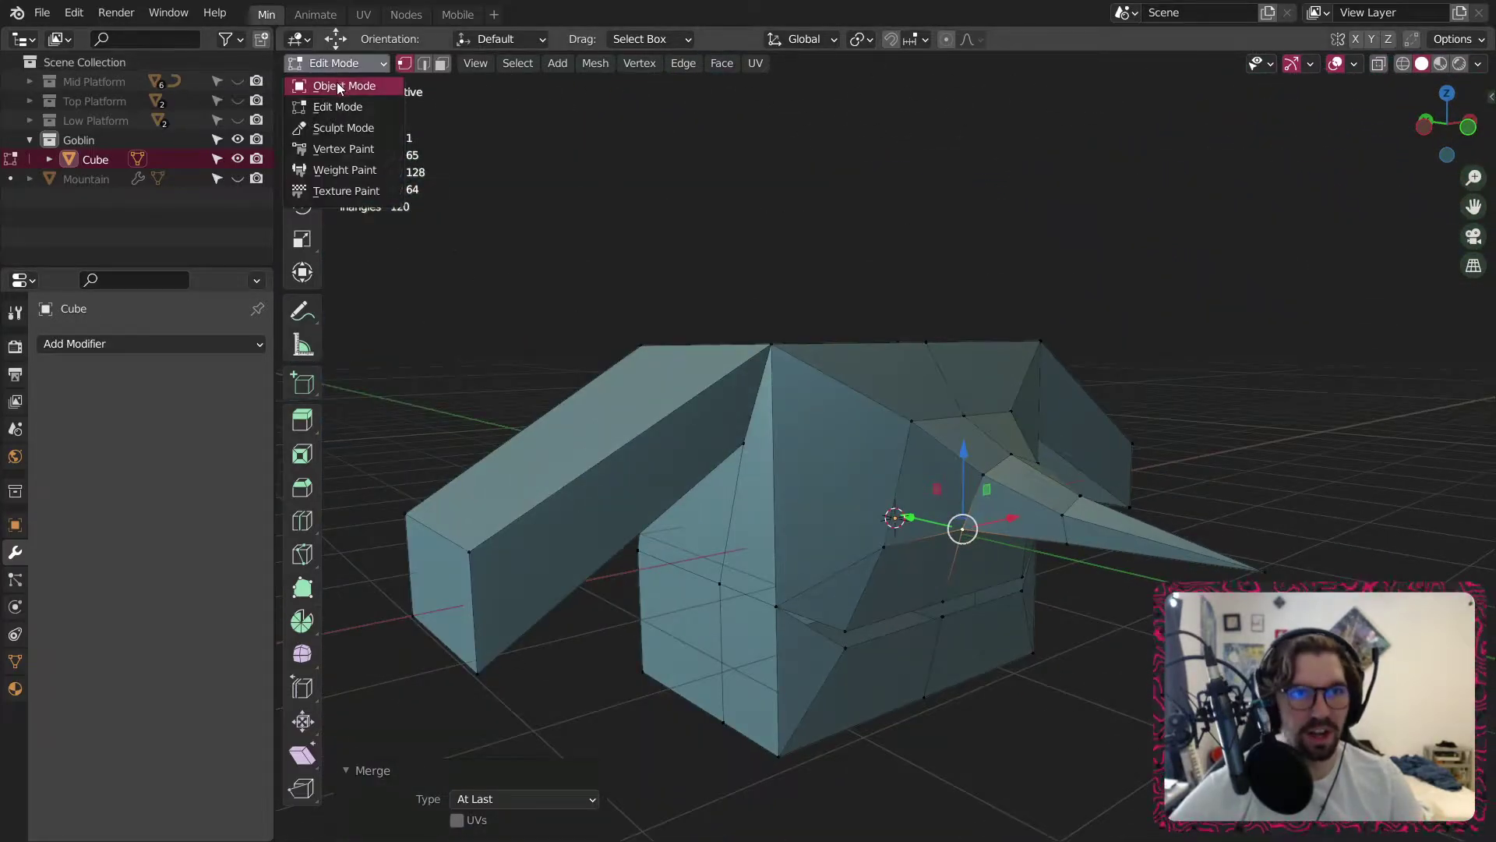
{"action": "left_click", "coordinate": [339, 86]}
{"action": "left_click", "coordinate": [809, 320]}
{"action": "scroll", "coordinate": [809, 320], "scroll_direction": "down", "scroll_amount": 4}
{"action": "mouse_move", "coordinate": [809, 319]}
{"action": "middle_mouse_down"}
{"action": "mouse_move", "coordinate": [774, 343]}
{"action": "mouse_move", "coordinate": [661, 288]}
{"action": "mouse_move", "coordinate": [668, 399]}
{"action": "mouse_move", "coordinate": [876, 331]}
{"action": "mouse_move", "coordinate": [807, 307]}
{"action": "middle_mouse_up"}
{"action": "scroll", "coordinate": [878, 467], "scroll_direction": "up", "scroll_amount": 4}
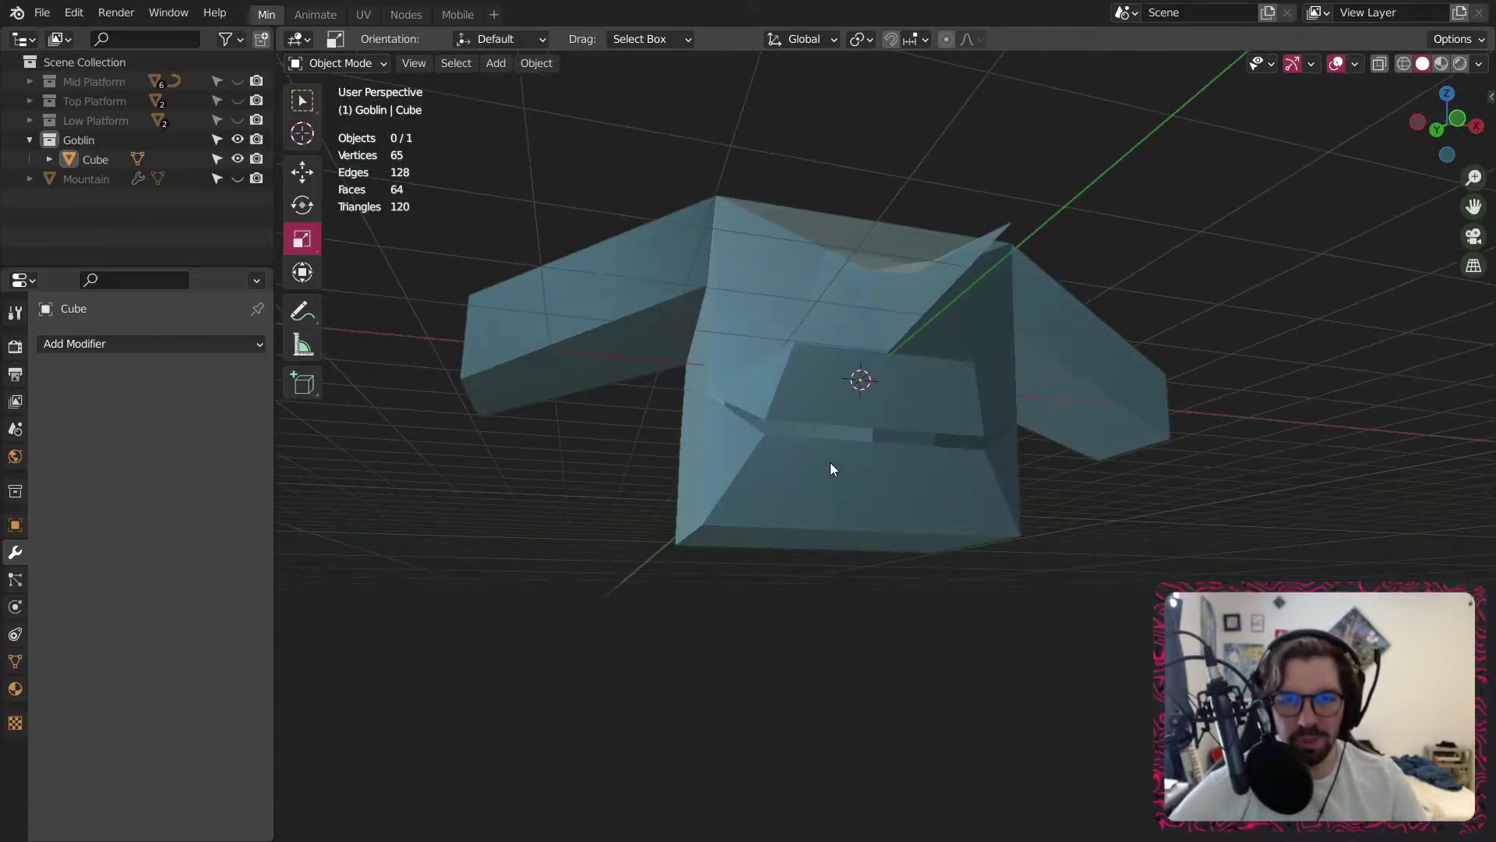
Return to Edit Mode and scale the edges along both sides of the head's underside to 0.684 along X.
{"action": "left_click", "coordinate": [357, 62]}
{"action": "left_click", "coordinate": [347, 107]}
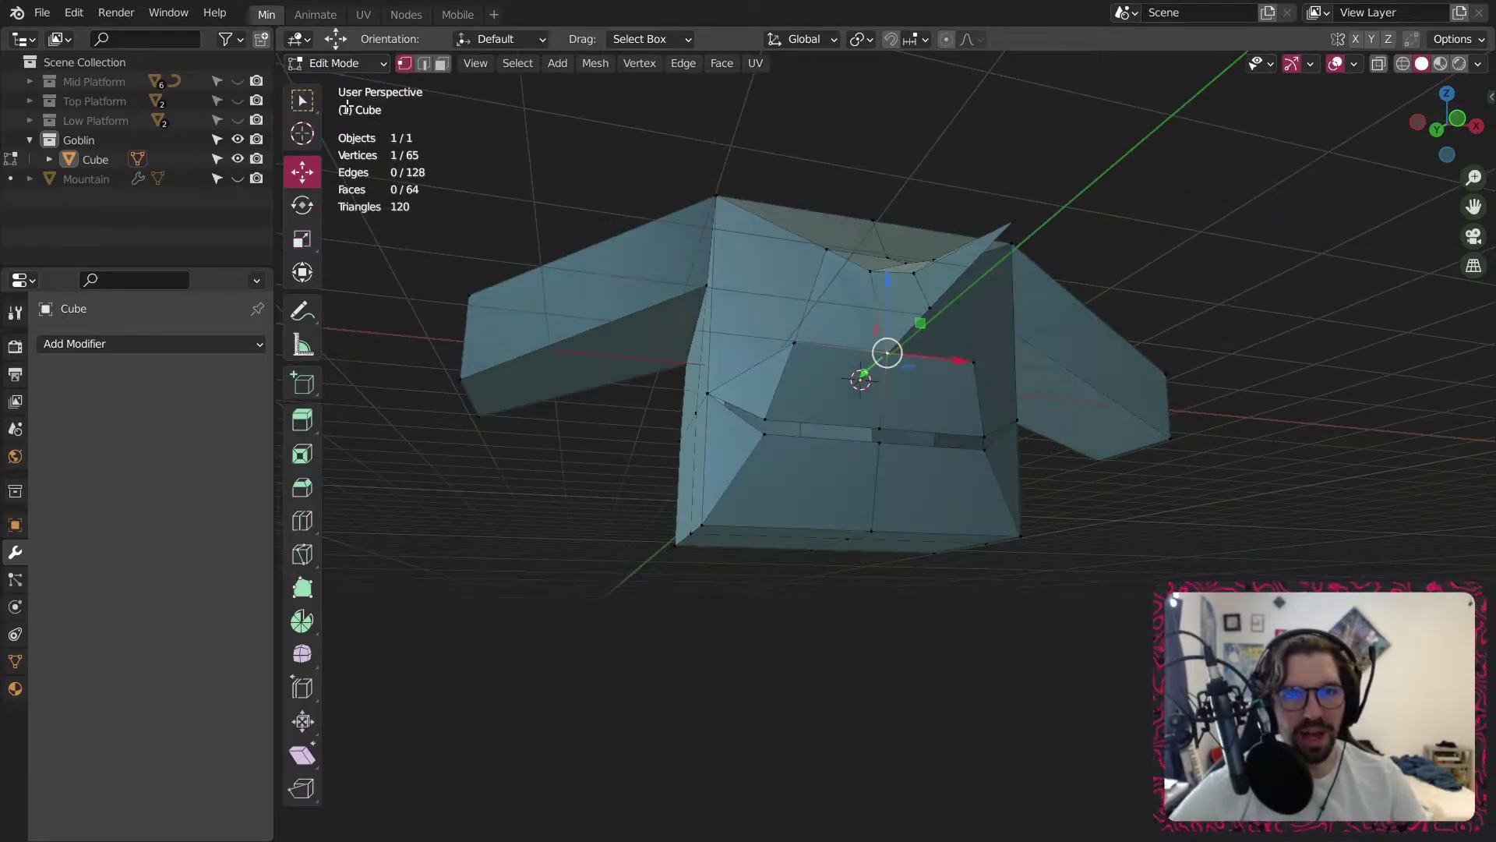
{"action": "middle_click_drag", "start_coordinate": [790, 526], "coordinate": [433, 121]}
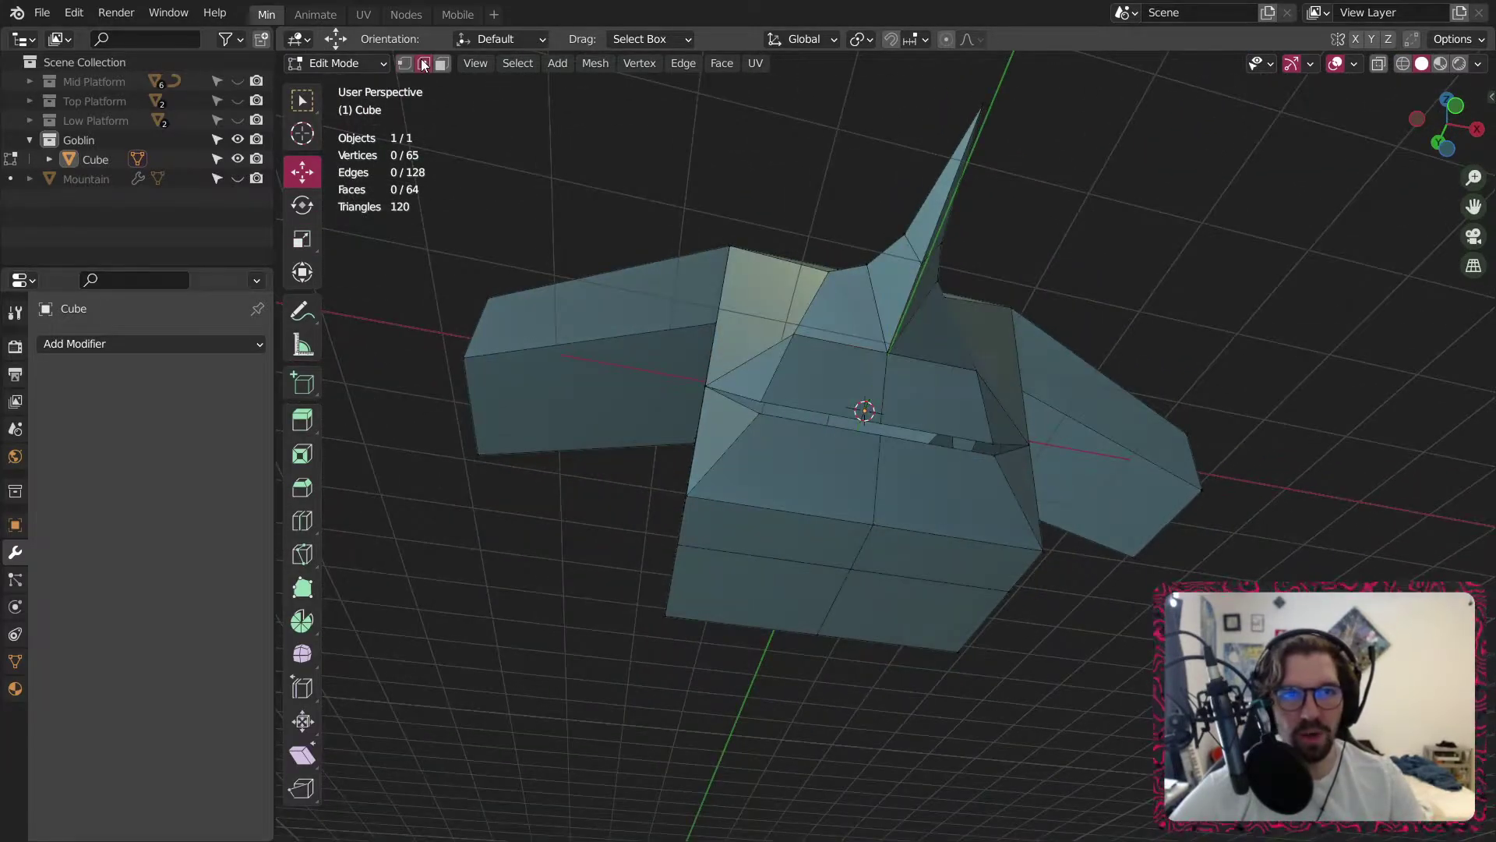
{"action": "left_click", "coordinate": [669, 600], "text": "shift"}
{"action": "middle_click_drag", "start_coordinate": [668, 599], "coordinate": [758, 541]}
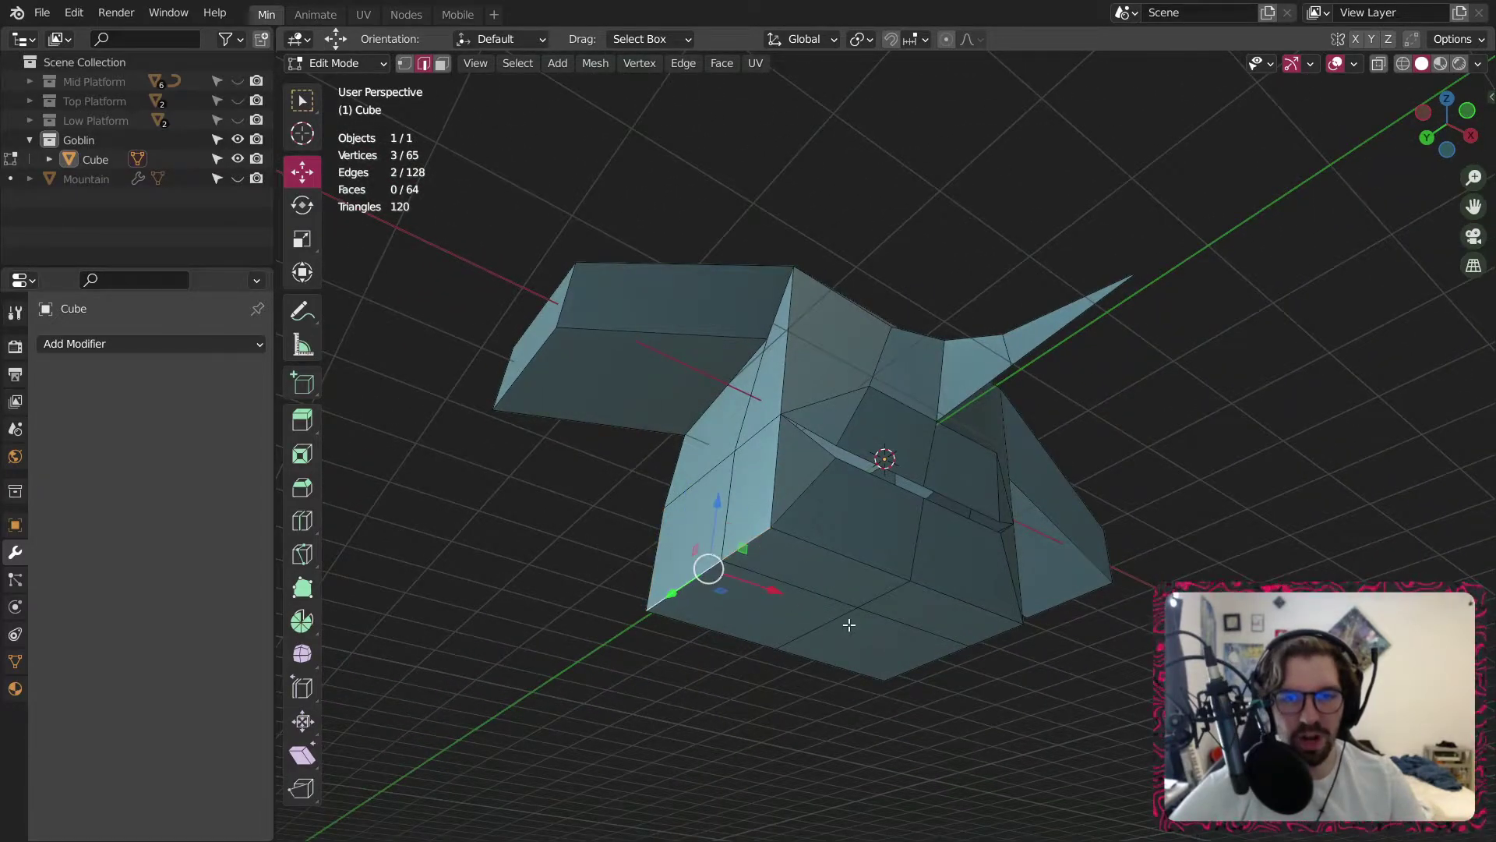
{"action": "middle_click_drag", "start_coordinate": [850, 625], "coordinate": [1027, 523]}
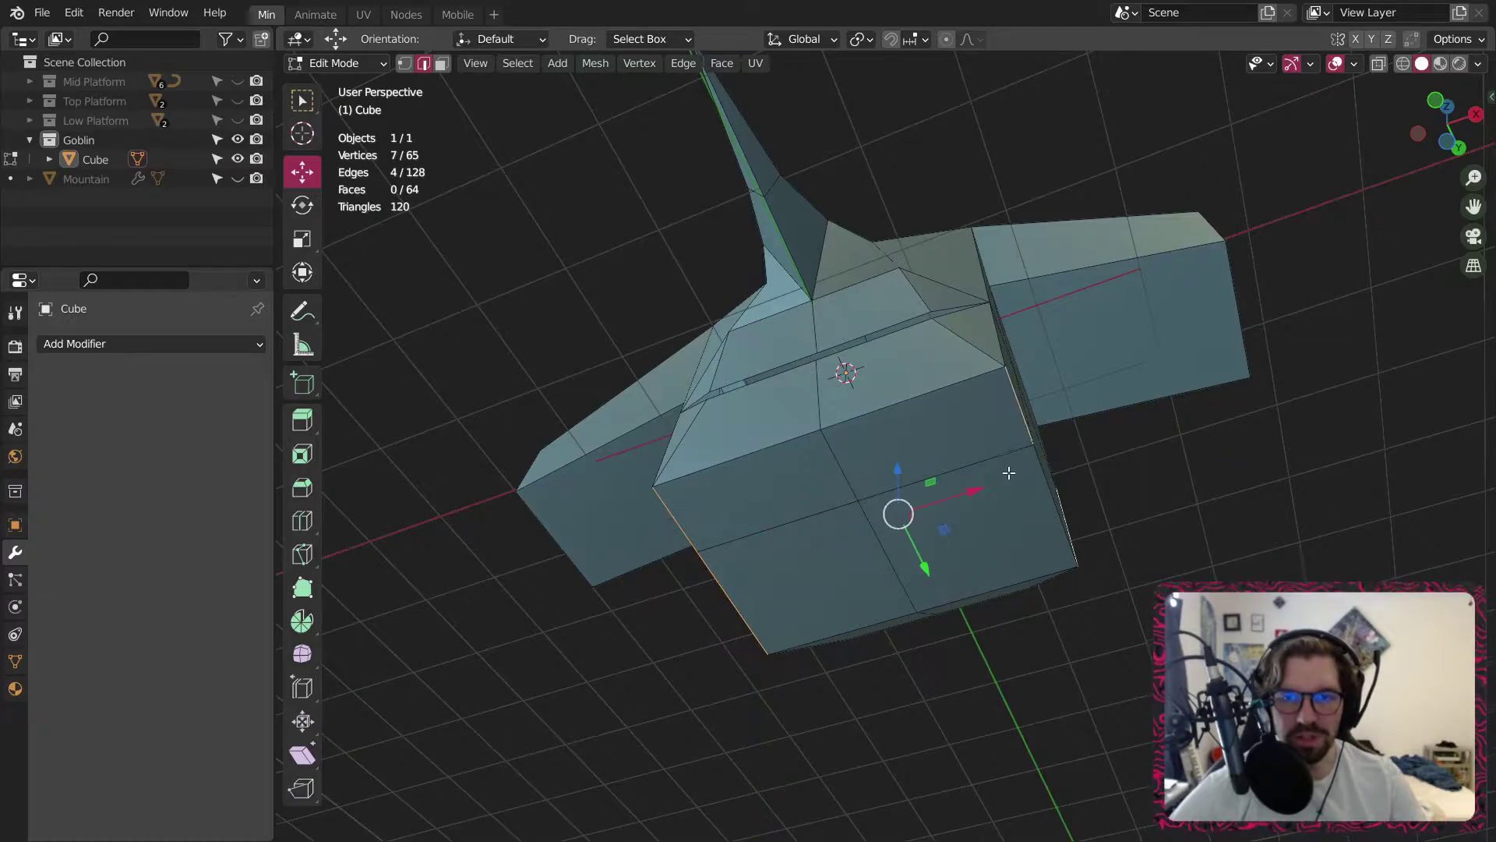
{"action": "middle_click_drag", "start_coordinate": [990, 421], "coordinate": [1048, 518]}
{"action": "left_click", "coordinate": [301, 241]}
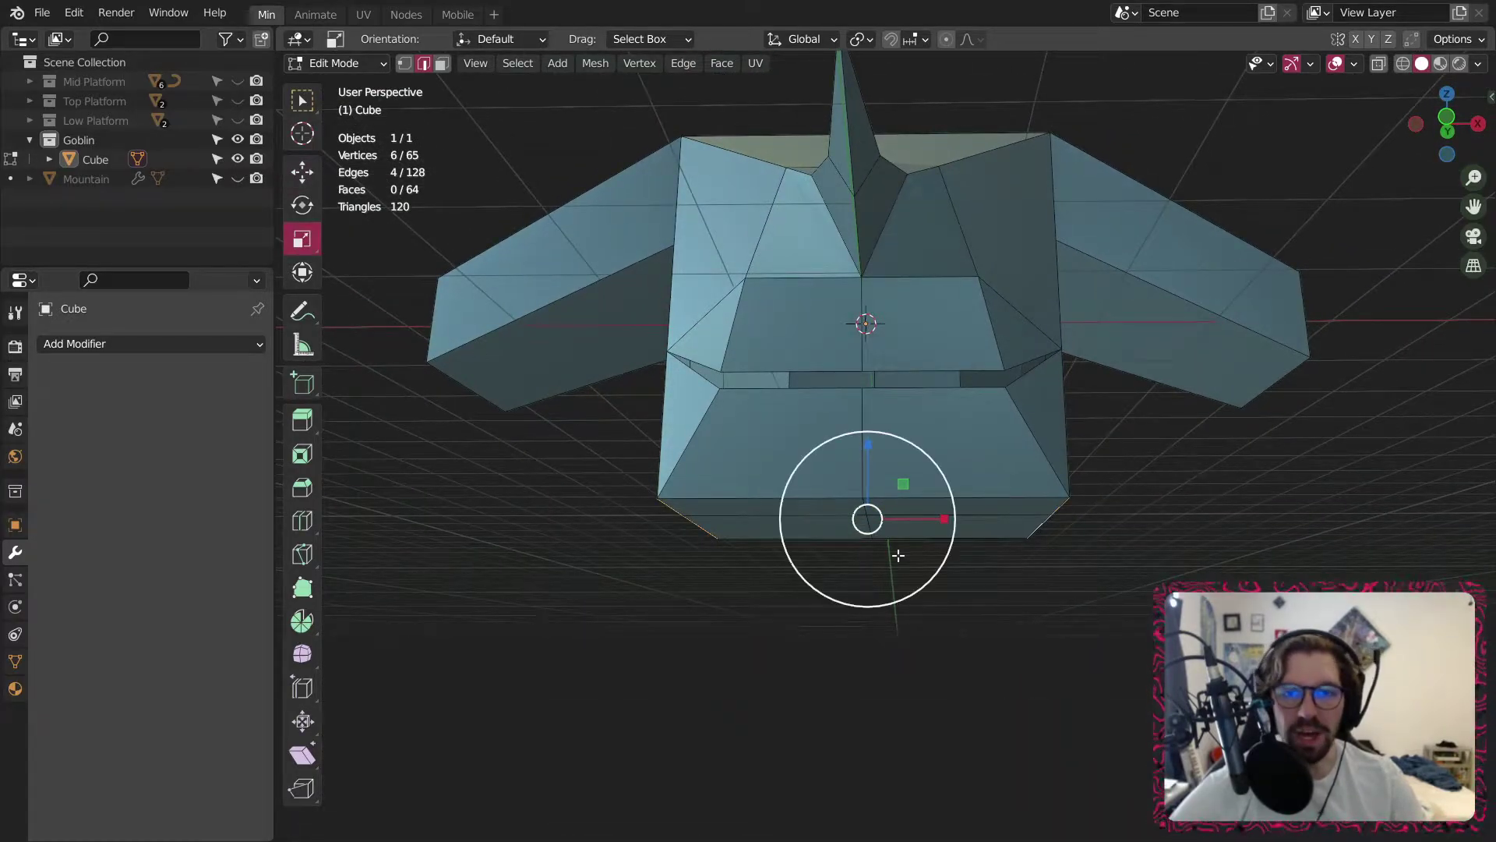
{"action": "mouse_move", "coordinate": [939, 518]}
{"action": "left_mouse_down"}
{"action": "mouse_move", "coordinate": [904, 519]}
{"action": "mouse_move", "coordinate": [922, 519]}
{"action": "left_mouse_up"}
Select the eight vertices forming the lower rear sides of the head and scale them inward along X.
{"action": "middle_click_drag", "start_coordinate": [922, 519], "coordinate": [580, 378]}
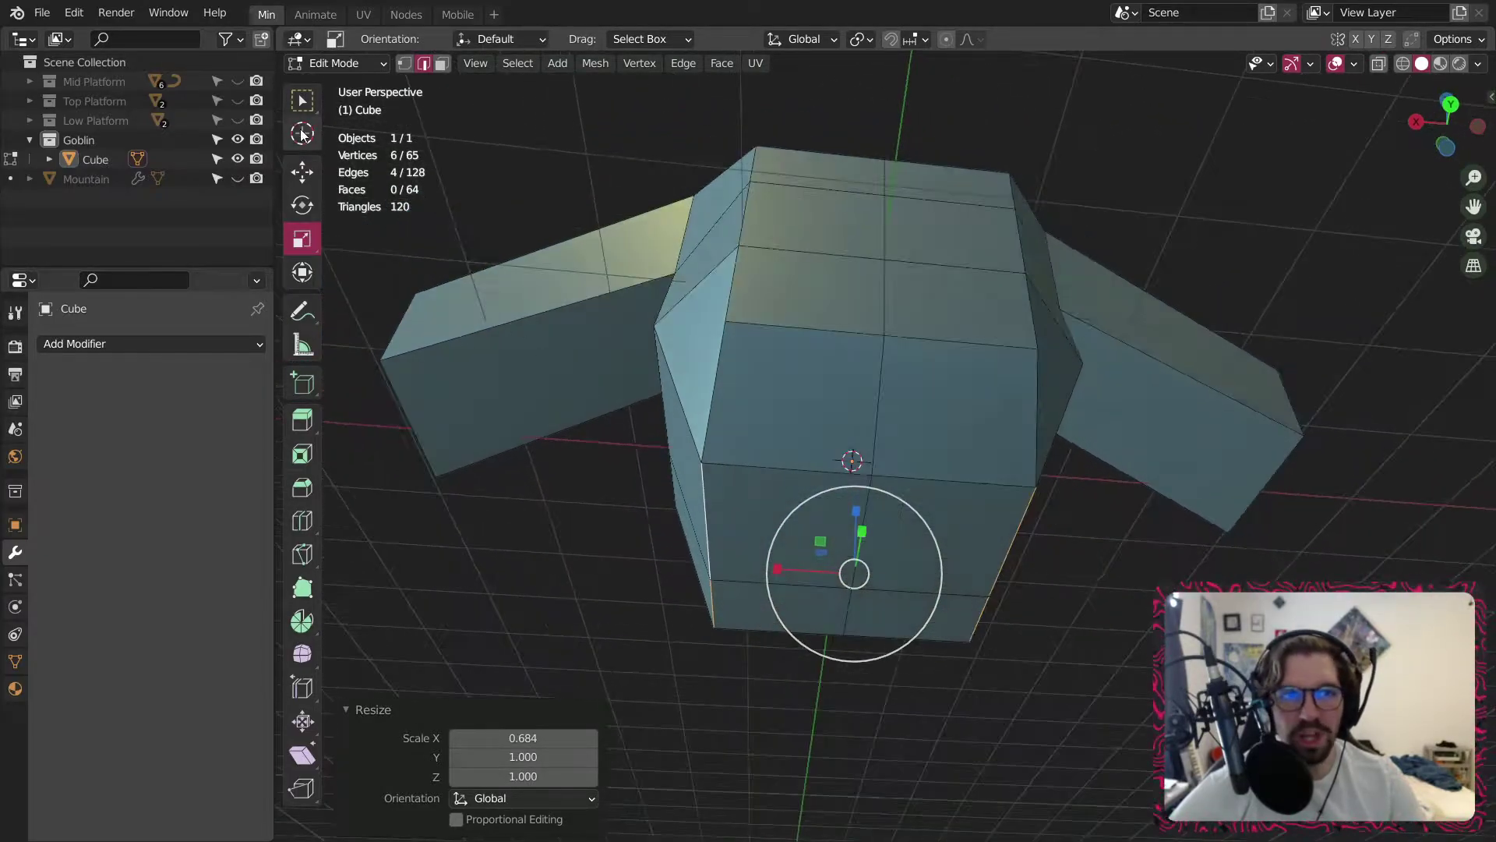
{"action": "left_click", "coordinate": [406, 64]}
{"action": "left_click", "coordinate": [702, 462]}
{"action": "middle_click_drag", "start_coordinate": [826, 488], "coordinate": [739, 345]}
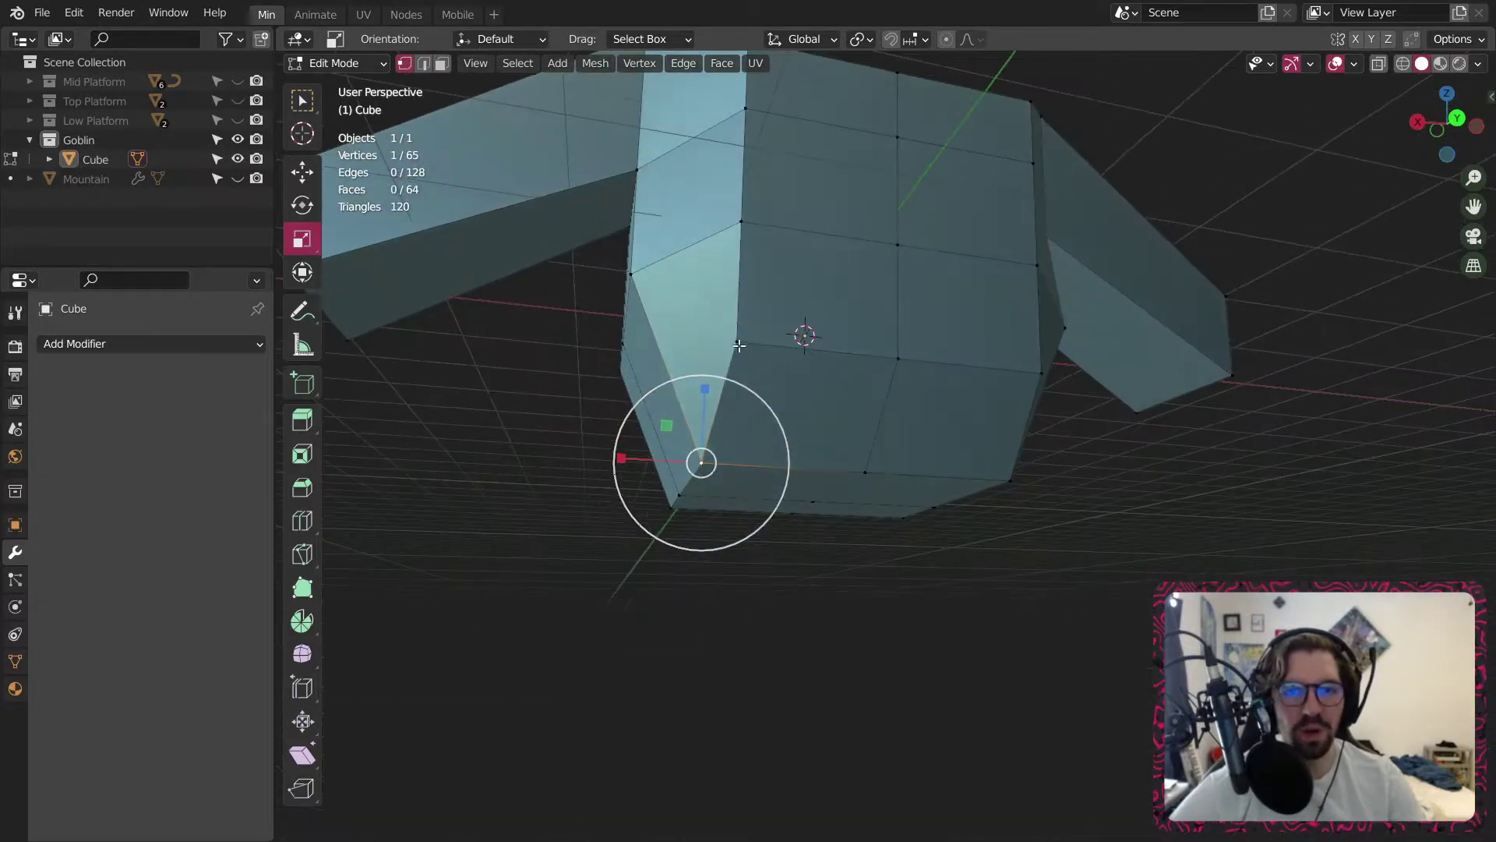
{"action": "left_click", "coordinate": [631, 272], "text": "shift"}
{"action": "middle_click_drag", "start_coordinate": [964, 452], "coordinate": [1123, 194]}
{"action": "left_click", "coordinate": [1113, 132], "text": "shift"}
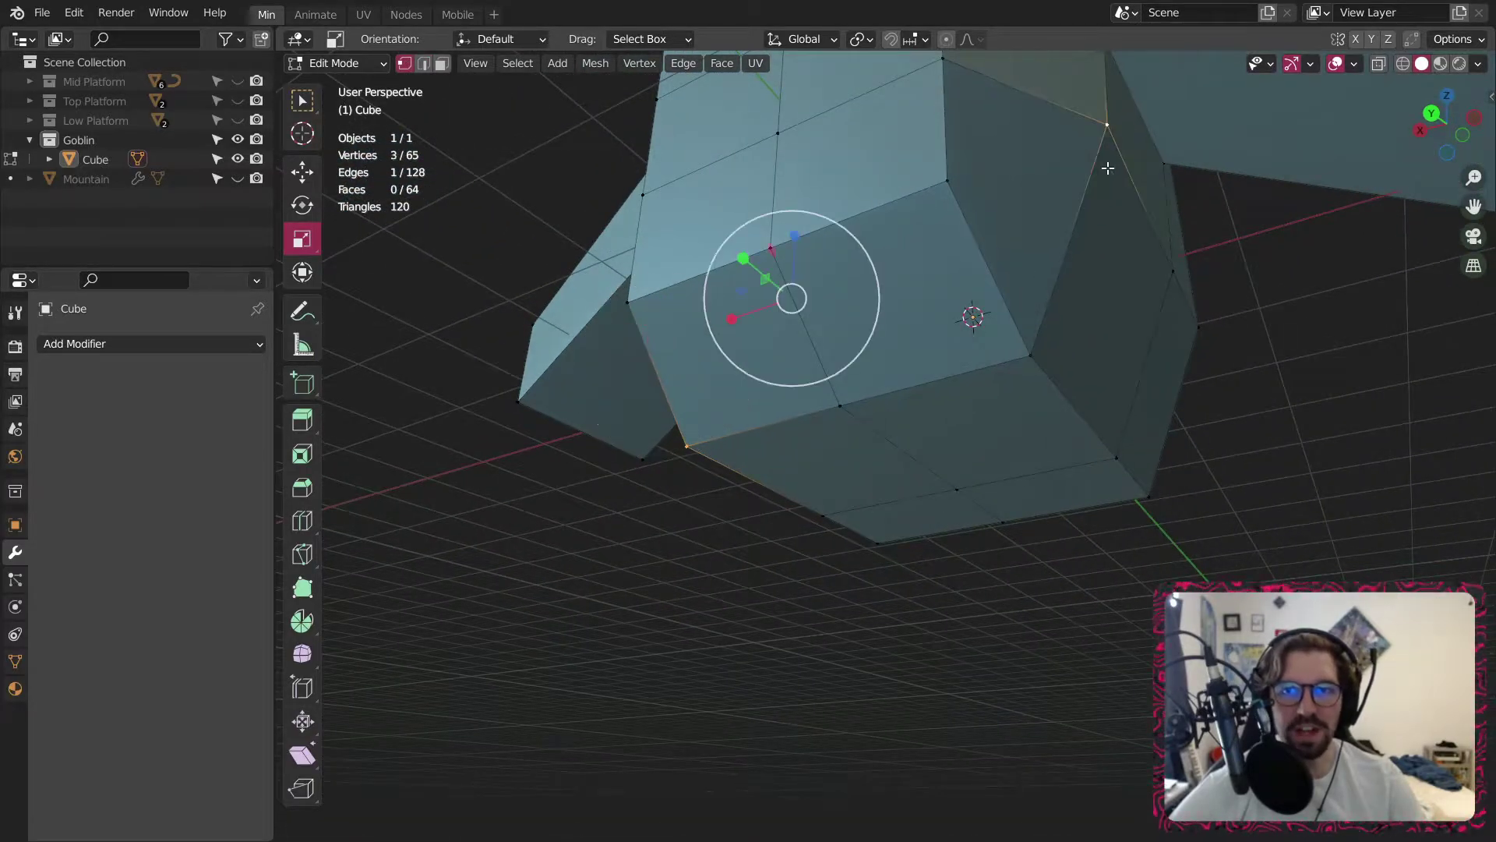
{"action": "left_click", "coordinate": [1031, 357], "text": "shift"}
{"action": "middle_click_drag", "start_coordinate": [1033, 343], "coordinate": [1099, 327]}
{"action": "left_click", "coordinate": [1018, 244], "text": "shift"}
{"action": "left_click", "coordinate": [1024, 140], "text": "shift"}
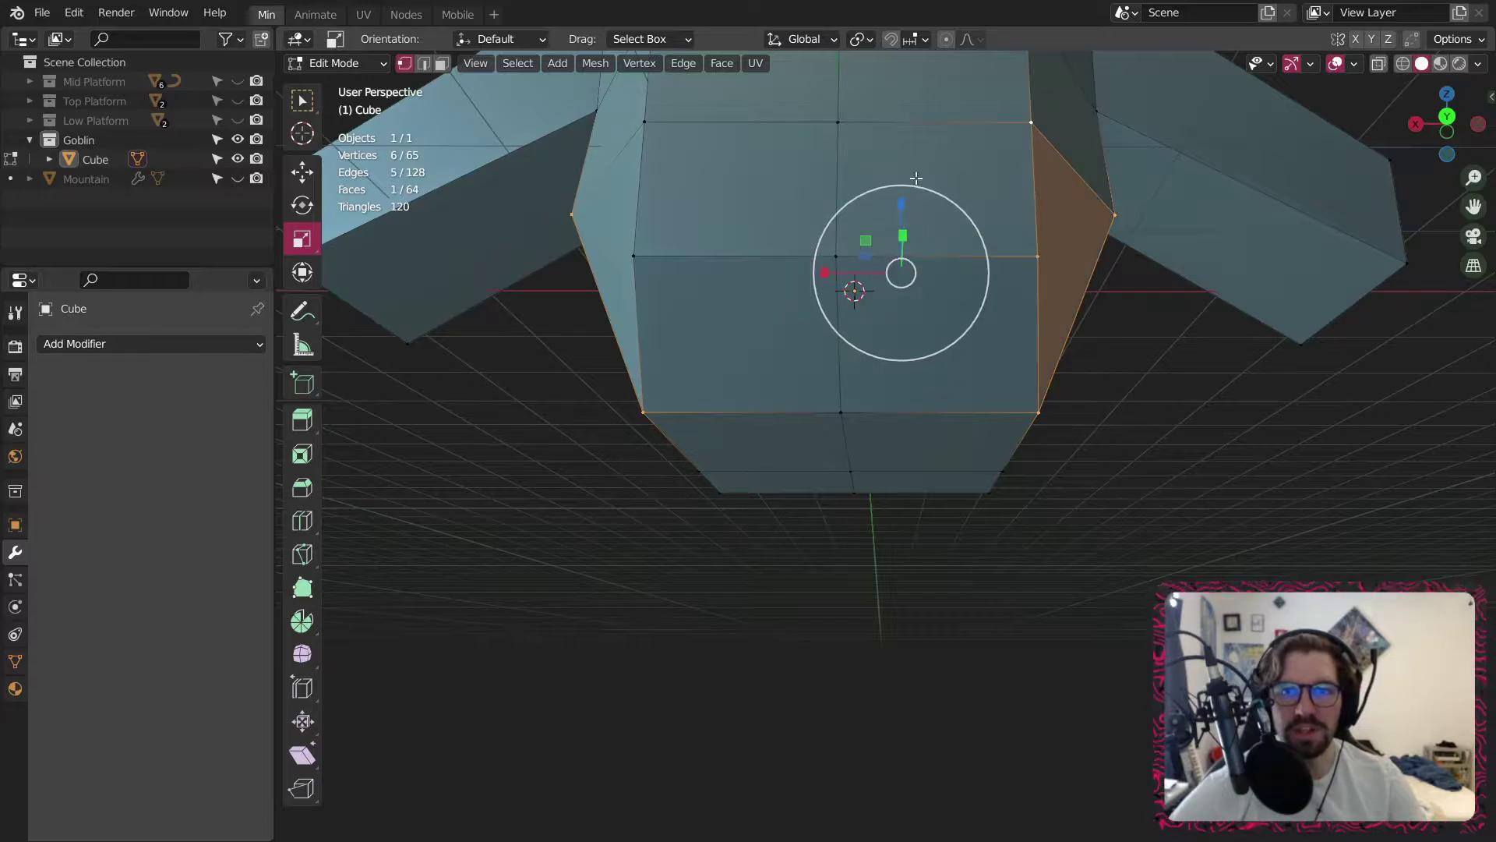
{"action": "left_click", "coordinate": [643, 126], "text": "shift"}
{"action": "left_click", "coordinate": [636, 259], "text": "shift"}
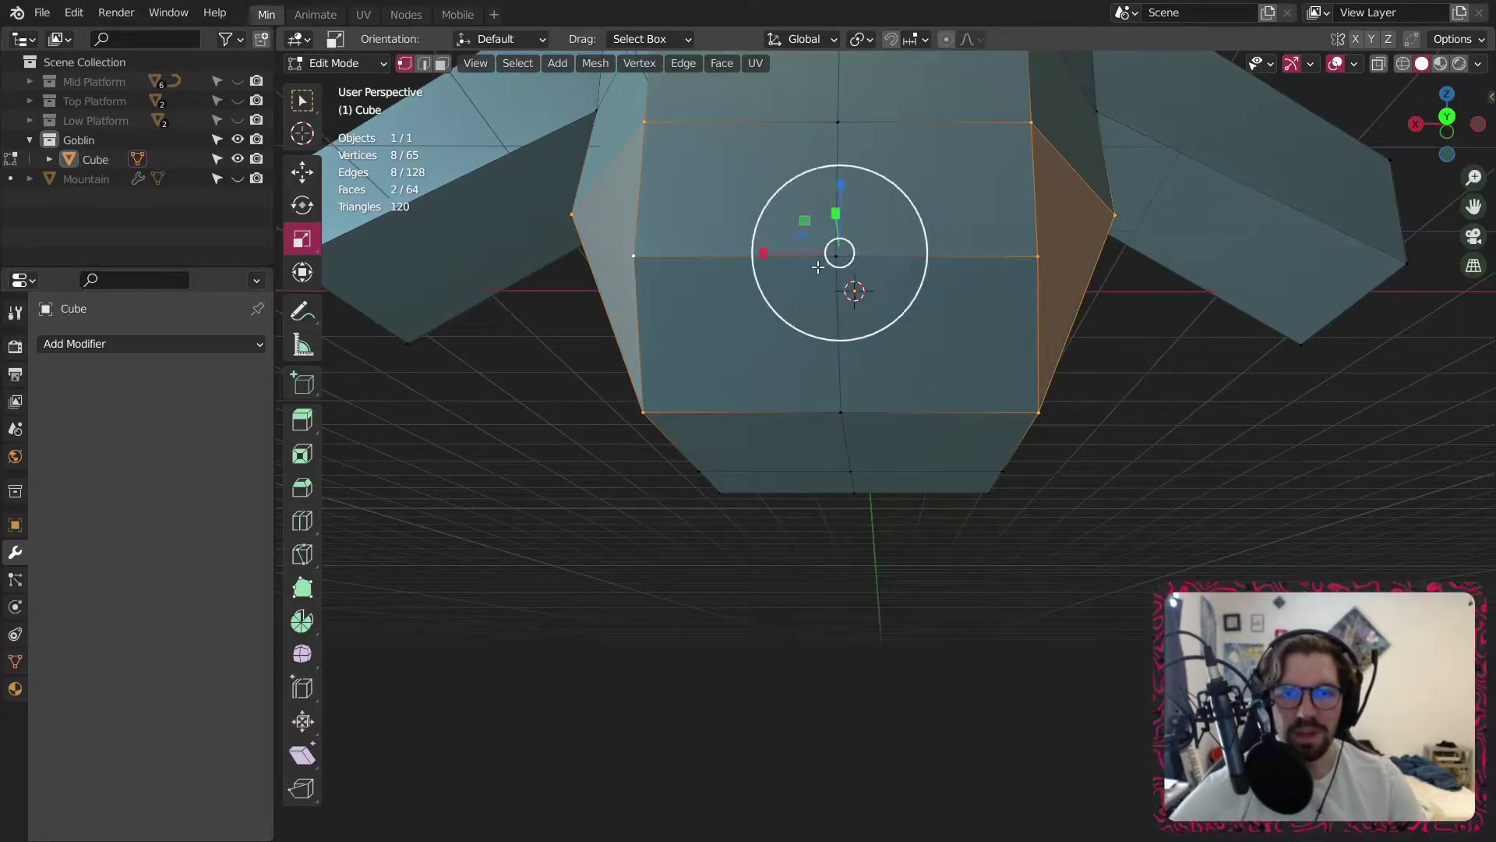
{"action": "middle_click_drag", "start_coordinate": [818, 268], "coordinate": [782, 343]}
{"action": "mouse_move", "coordinate": [759, 343]}
{"action": "left_mouse_down"}
{"action": "mouse_move", "coordinate": [808, 352]}
{"action": "mouse_move", "coordinate": [788, 347]}
{"action": "left_mouse_up"}
Select the two bottom rear corner vertices of the head and scale them closer together along X.
{"action": "middle_click_drag", "start_coordinate": [788, 347], "coordinate": [756, 368]}
{"action": "scroll", "coordinate": [770, 381], "scroll_direction": "up", "scroll_amount": 3}
{"action": "left_click", "coordinate": [731, 452]}
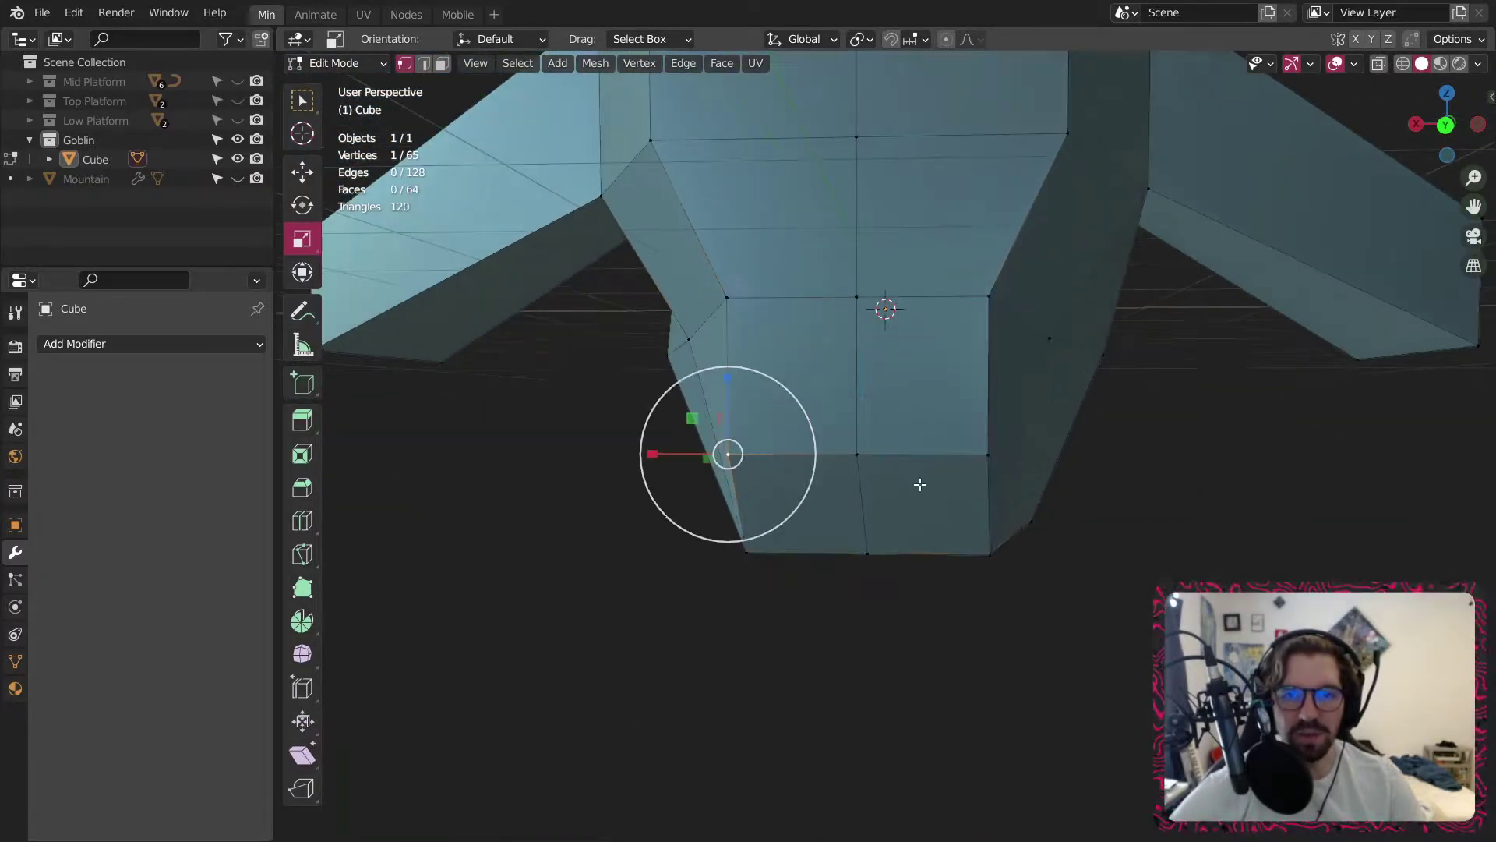
{"action": "left_click", "coordinate": [987, 455], "text": "shift"}
{"action": "scroll", "coordinate": [792, 457], "scroll_direction": "up", "scroll_amount": 2}
{"action": "left_click_drag", "start_coordinate": [801, 449], "coordinate": [846, 457]}
Move the two front bottom corner vertices of the jaw up about 0.354 m along Z.
{"action": "middle_click_drag", "start_coordinate": [846, 457], "coordinate": [795, 478]}
{"action": "left_click", "coordinate": [805, 509]}
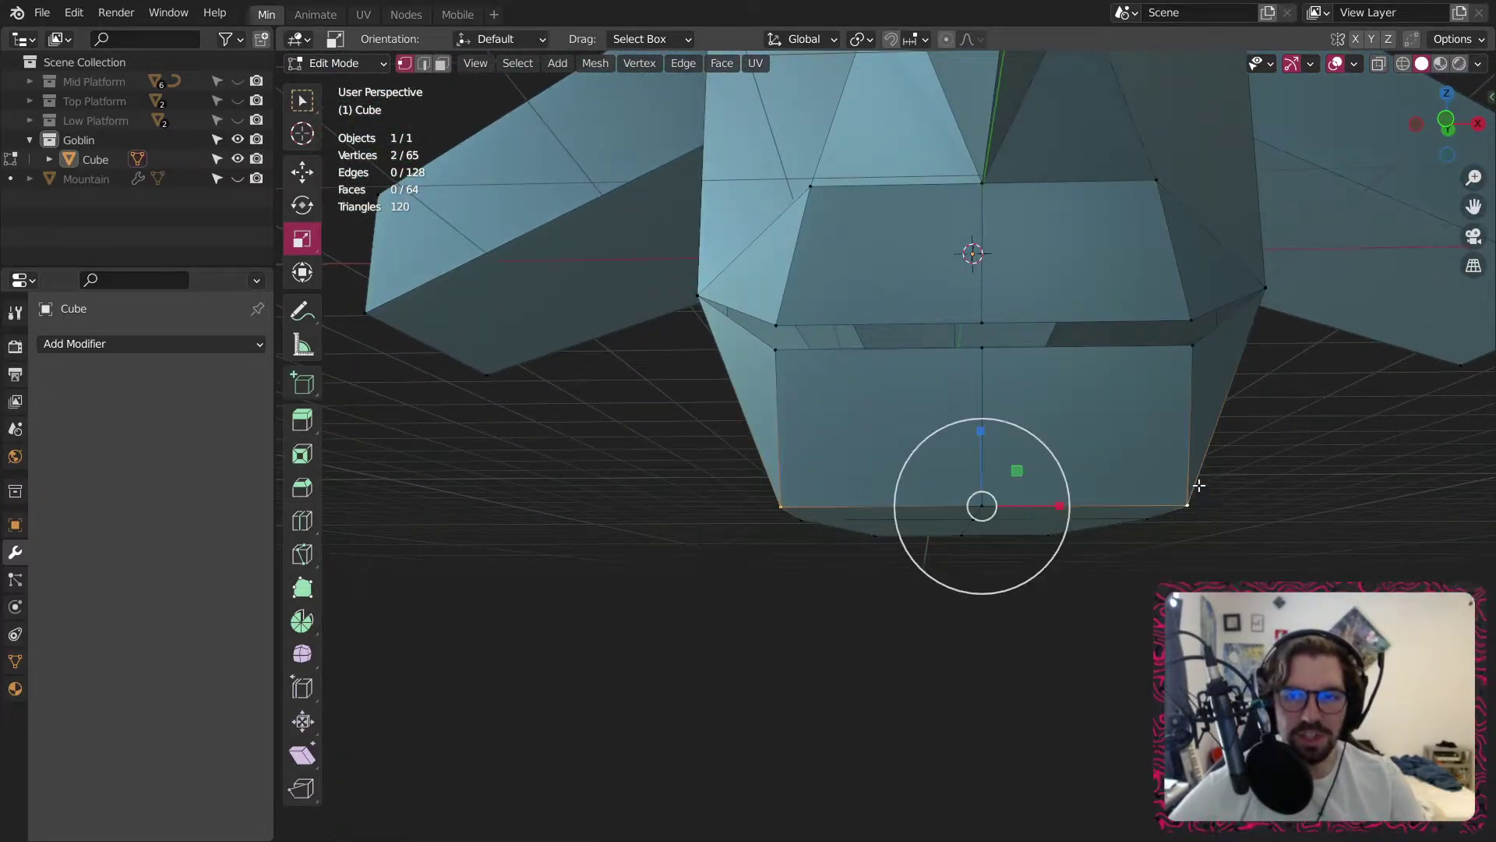
{"action": "middle_click_drag", "start_coordinate": [1199, 485], "coordinate": [834, 462], "text": "shift"}
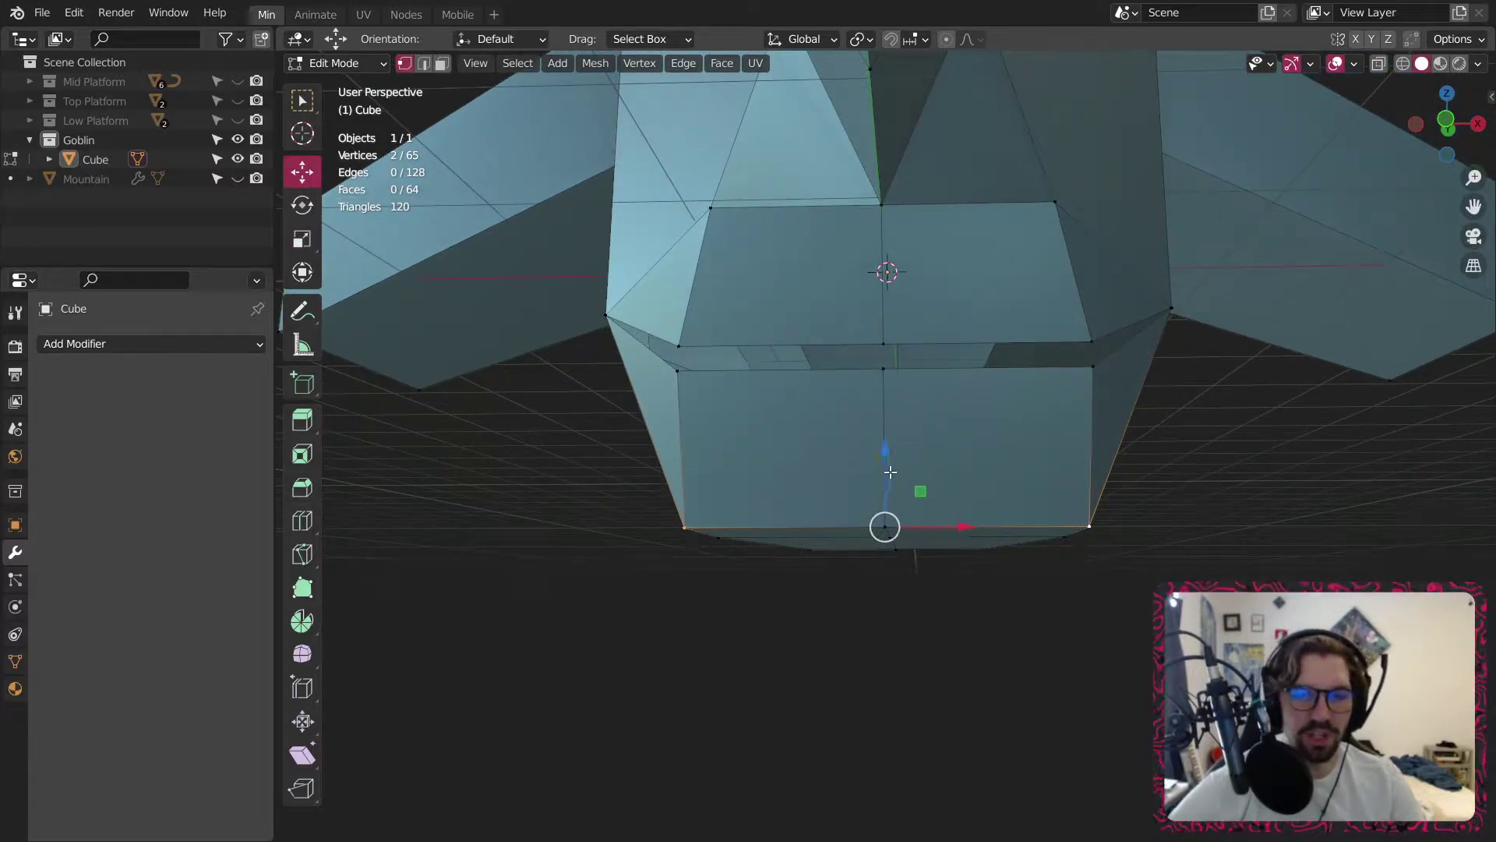
{"action": "left_click_drag", "start_coordinate": [880, 461], "coordinate": [913, 384]}
Pull the chin's center vertex about 0.8 m forward along Y and about 0.1 m down to form a pointed chin.
{"action": "middle_click_drag", "start_coordinate": [974, 521], "coordinate": [798, 525]}
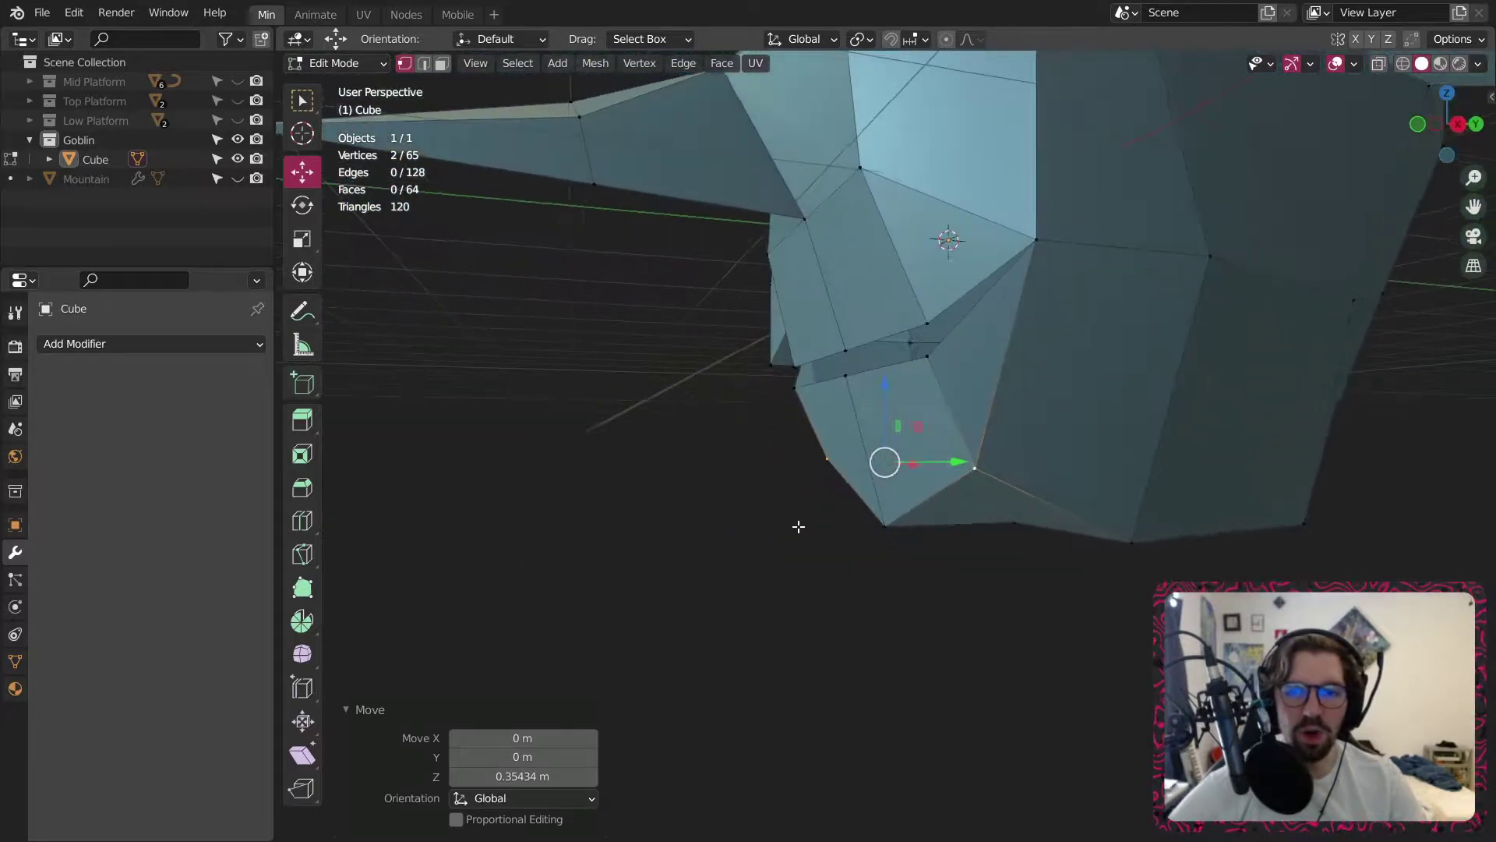
{"action": "left_click", "coordinate": [885, 528]}
{"action": "middle_click_drag", "start_coordinate": [915, 537], "coordinate": [883, 530]}
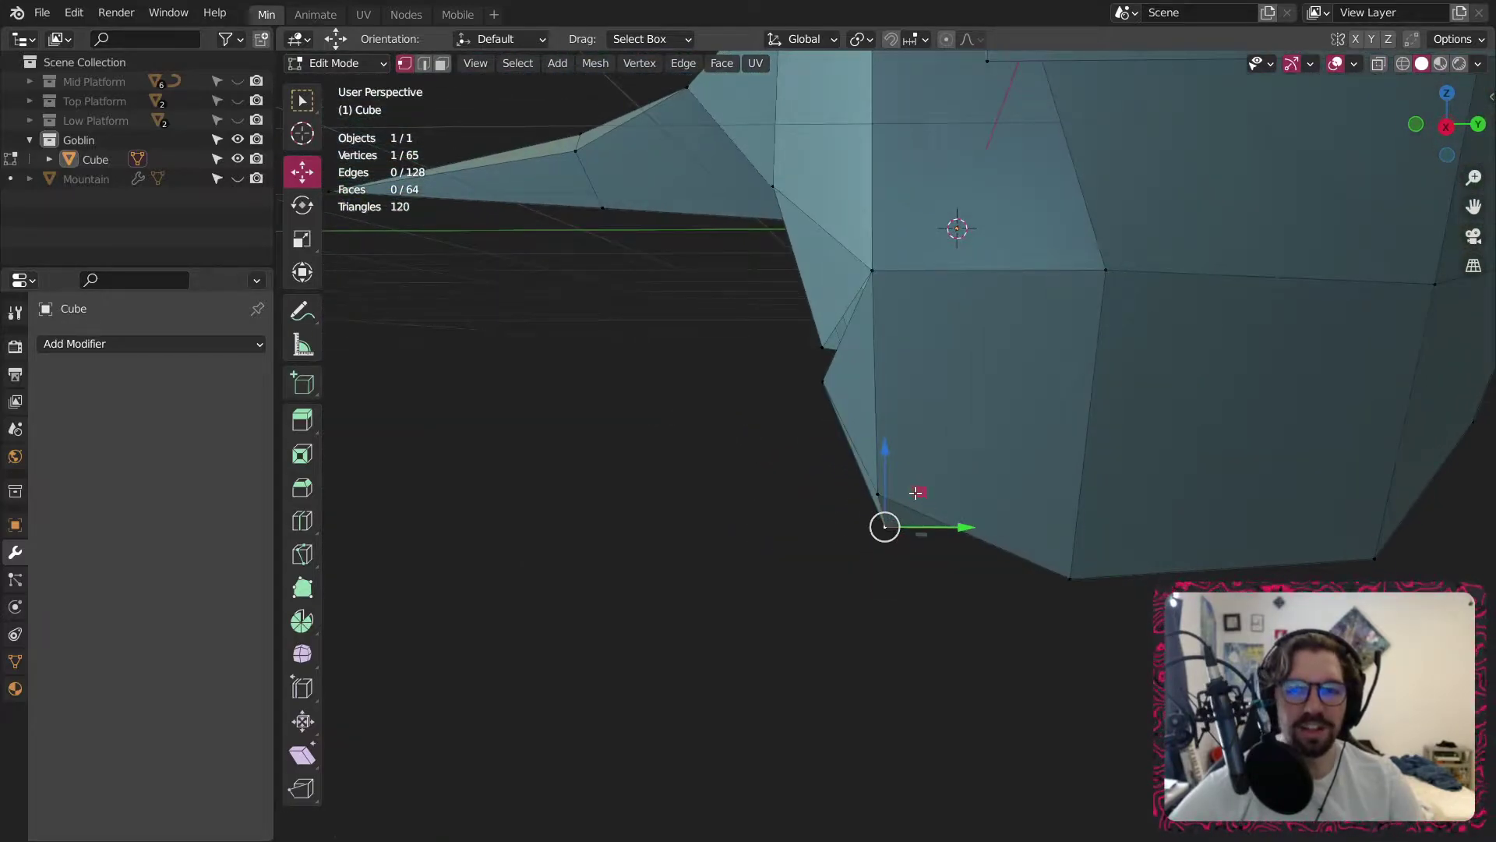
{"action": "left_click_drag", "start_coordinate": [916, 492], "coordinate": [904, 501]}
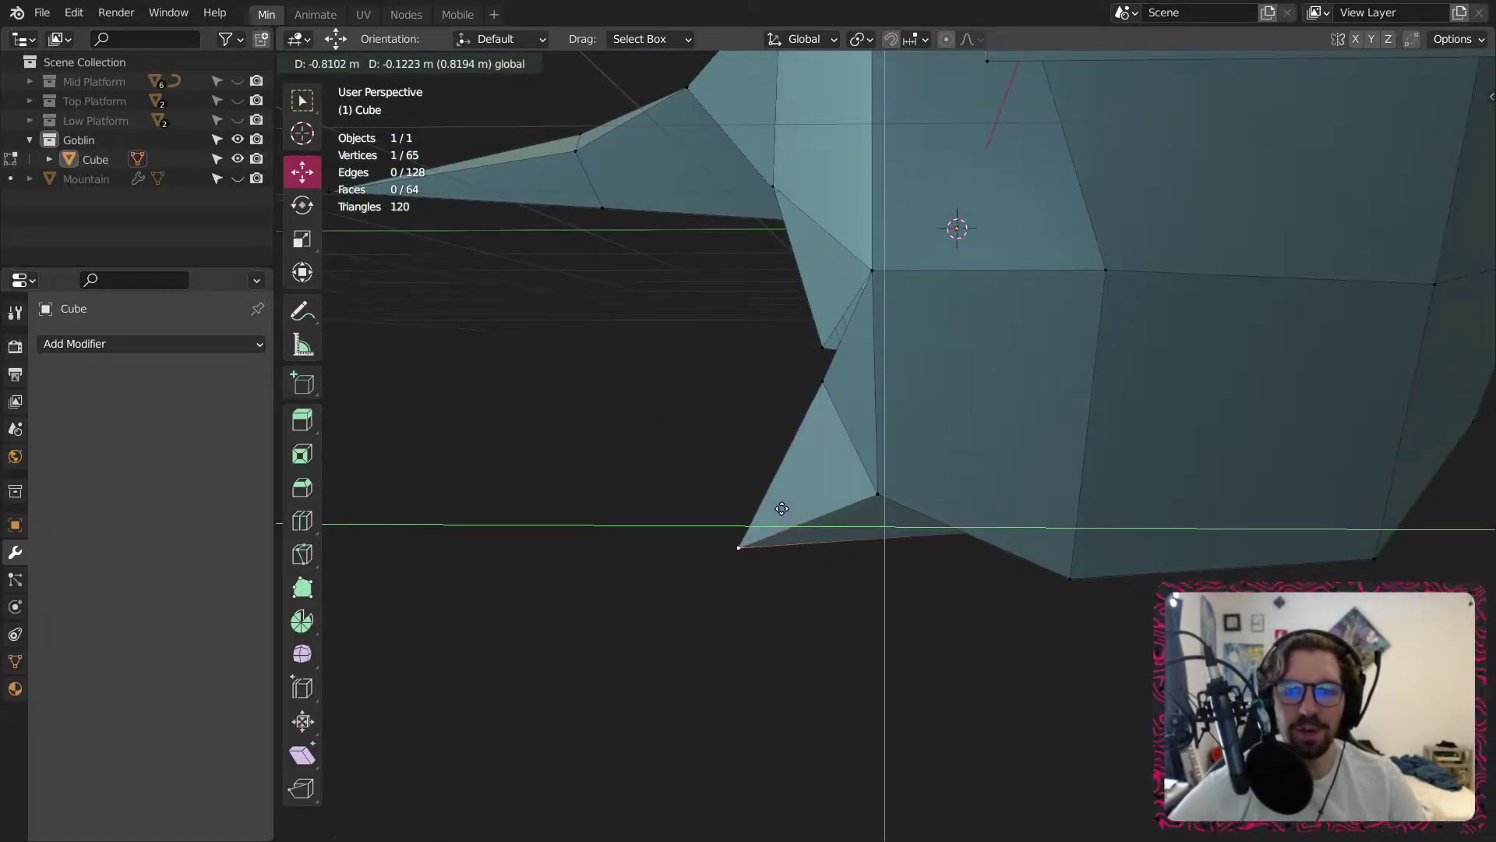
{"action": "left_click_drag", "start_coordinate": [781, 508], "coordinate": [784, 505]}
{"action": "left_click", "coordinate": [782, 644]}
Scale the two vertices where the ears' lower edges meet the head to 1.187 along X, then deselect everything.
{"action": "middle_click_drag", "start_coordinate": [865, 625], "coordinate": [801, 363]}
{"action": "middle_click_drag", "start_coordinate": [602, 369], "coordinate": [603, 283]}
{"action": "left_click", "coordinate": [644, 381]}
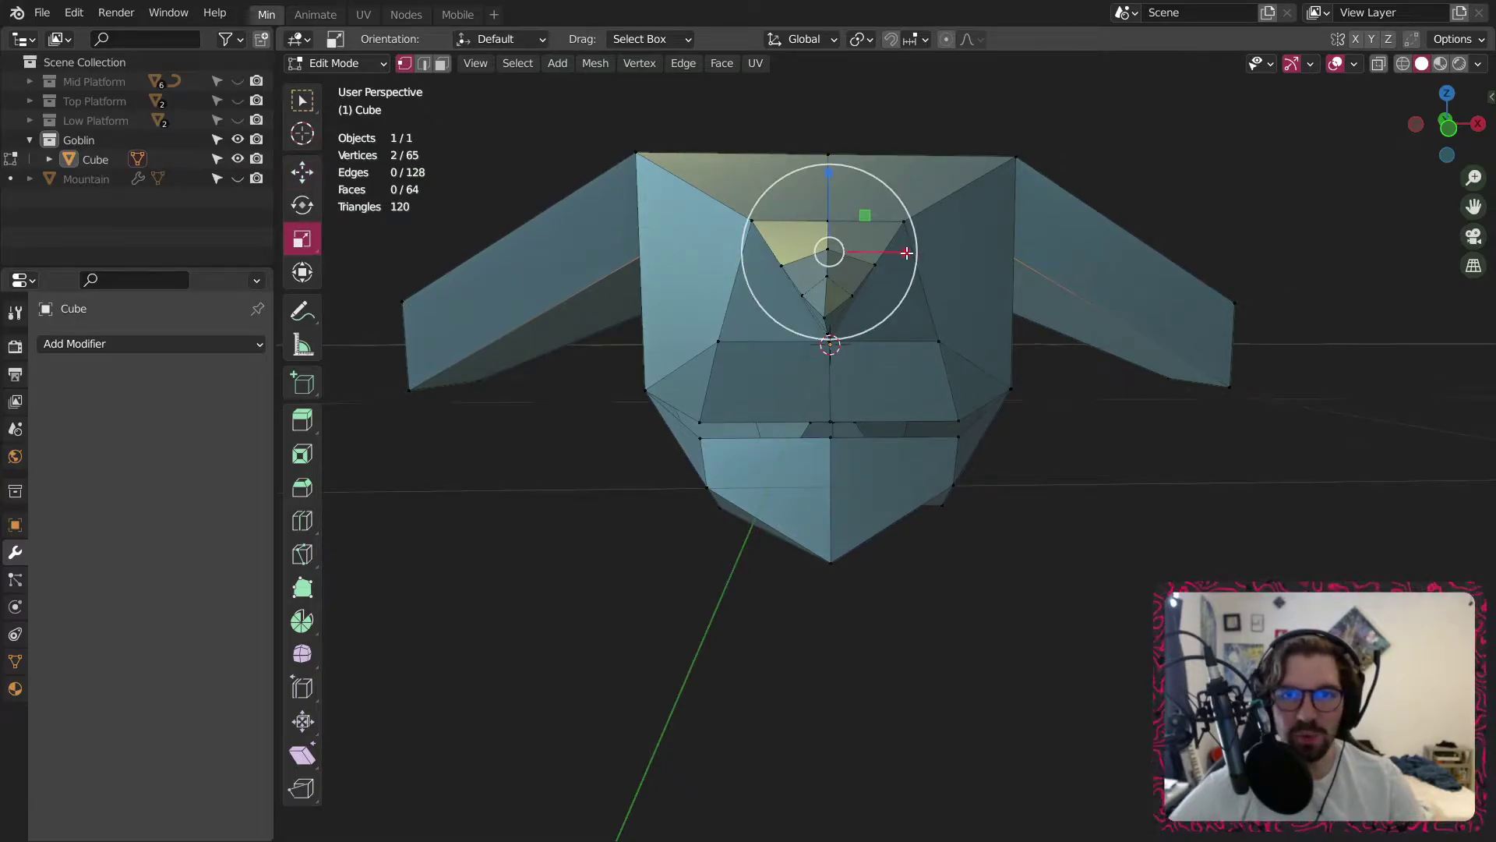
{"action": "left_click_drag", "start_coordinate": [906, 252], "coordinate": [927, 255]}
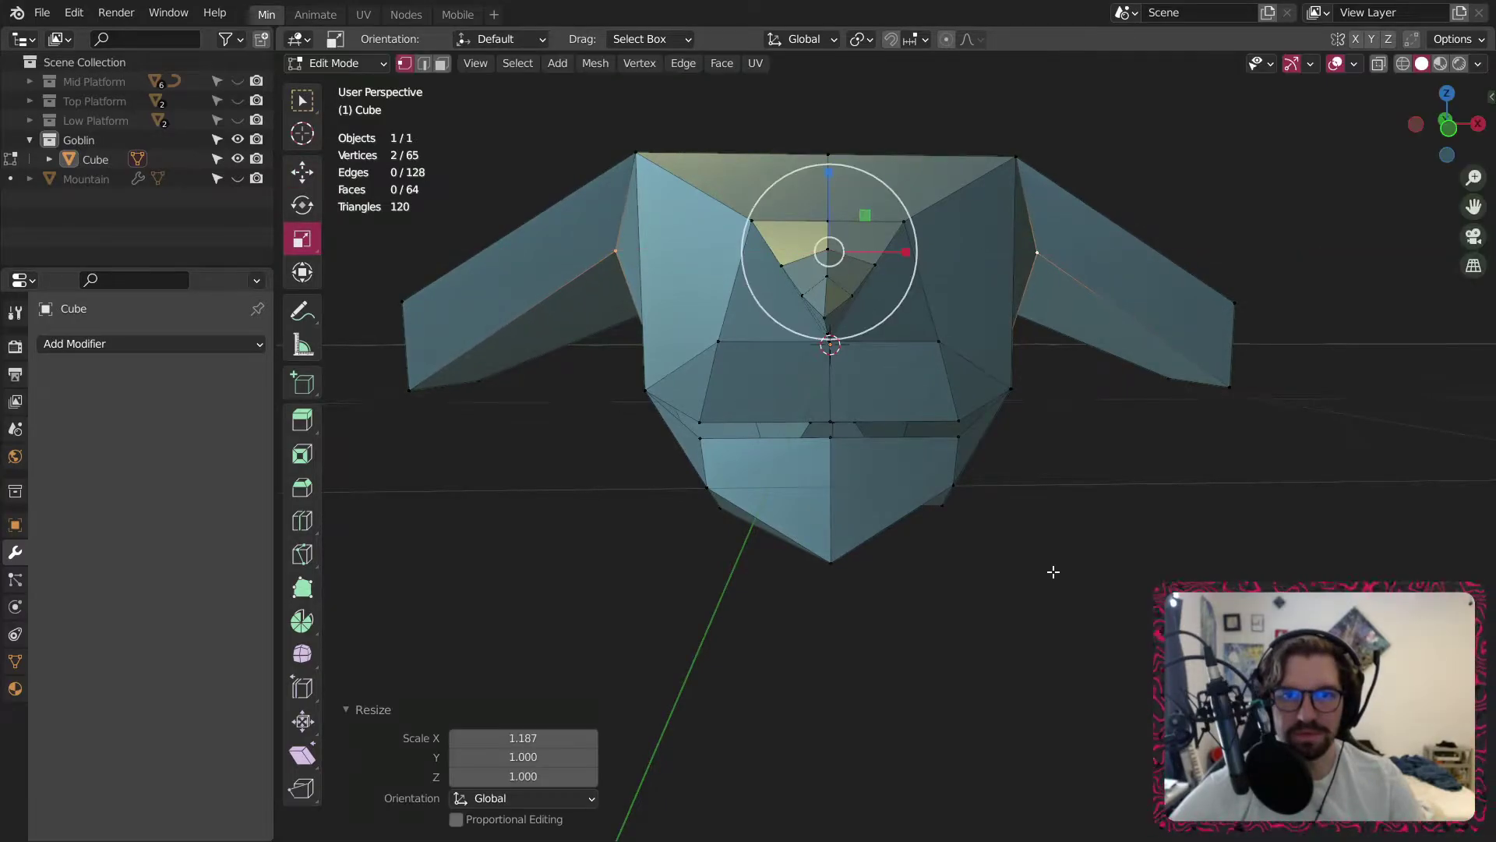
{"action": "left_click", "coordinate": [999, 522]}
Merge the two upper vertices at the outer end of one ear using At Center.
{"action": "middle_click_drag", "start_coordinate": [999, 521], "coordinate": [1090, 523]}
{"action": "scroll", "coordinate": [1090, 523], "scroll_direction": "down", "scroll_amount": 4}
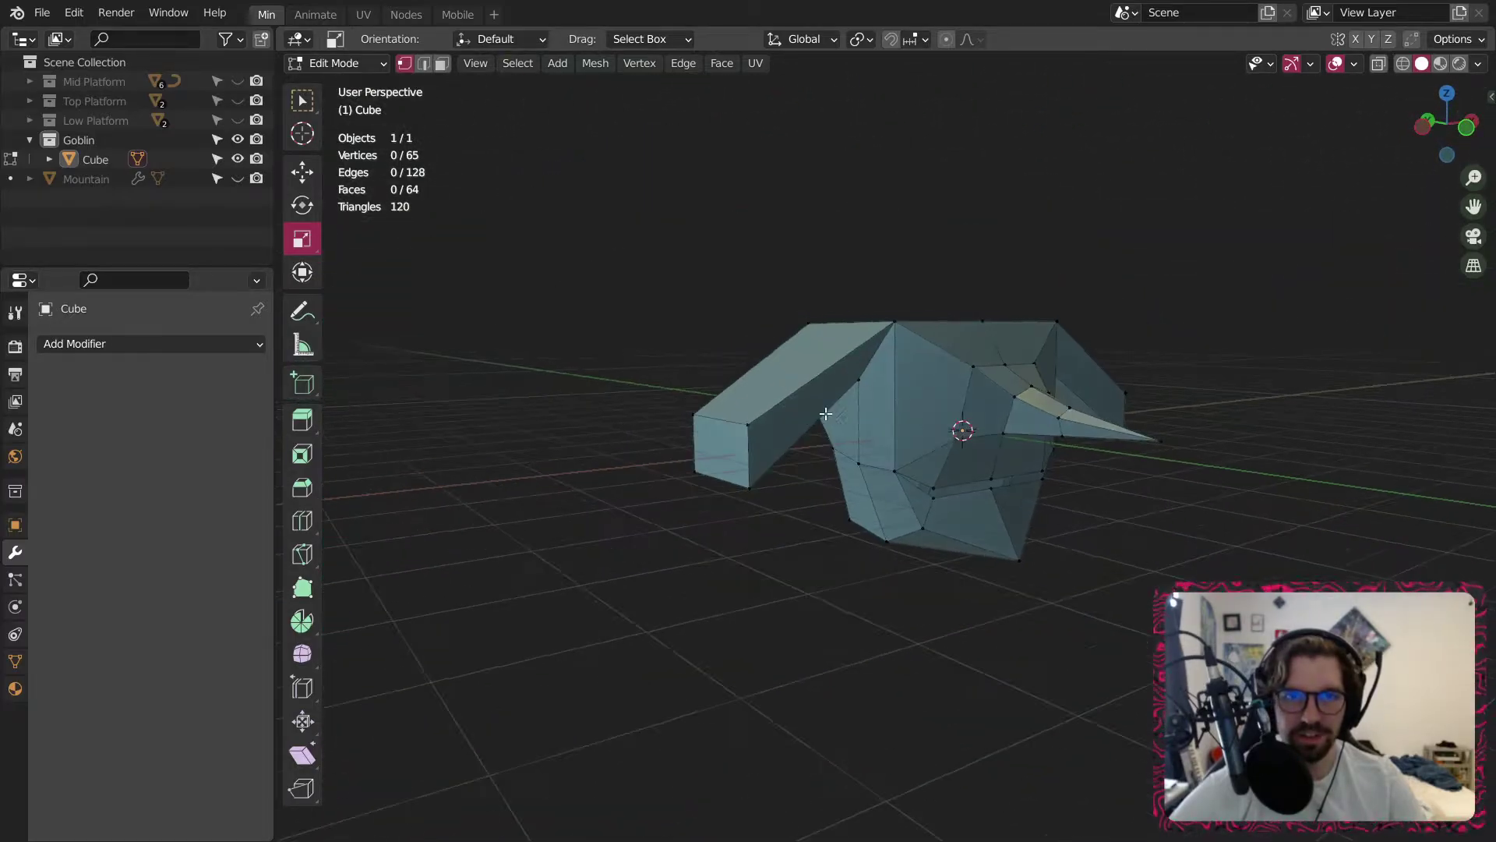
{"action": "middle_click_drag", "start_coordinate": [847, 432], "coordinate": [902, 451]}
{"action": "scroll", "coordinate": [902, 451], "scroll_direction": "up", "scroll_amount": 2}
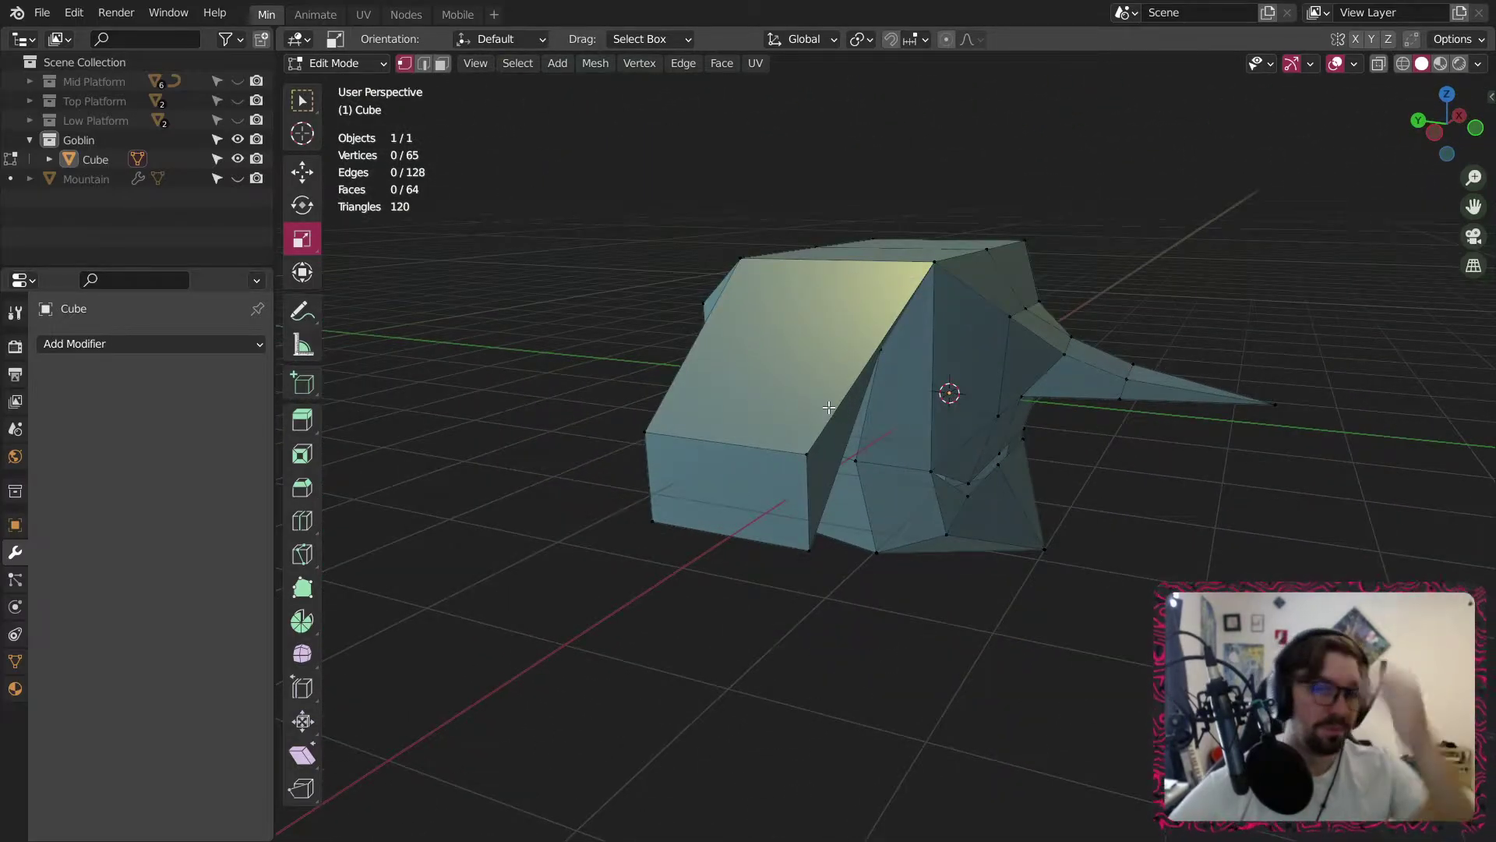
{"action": "scroll", "coordinate": [692, 468], "scroll_direction": "up", "scroll_amount": 1}
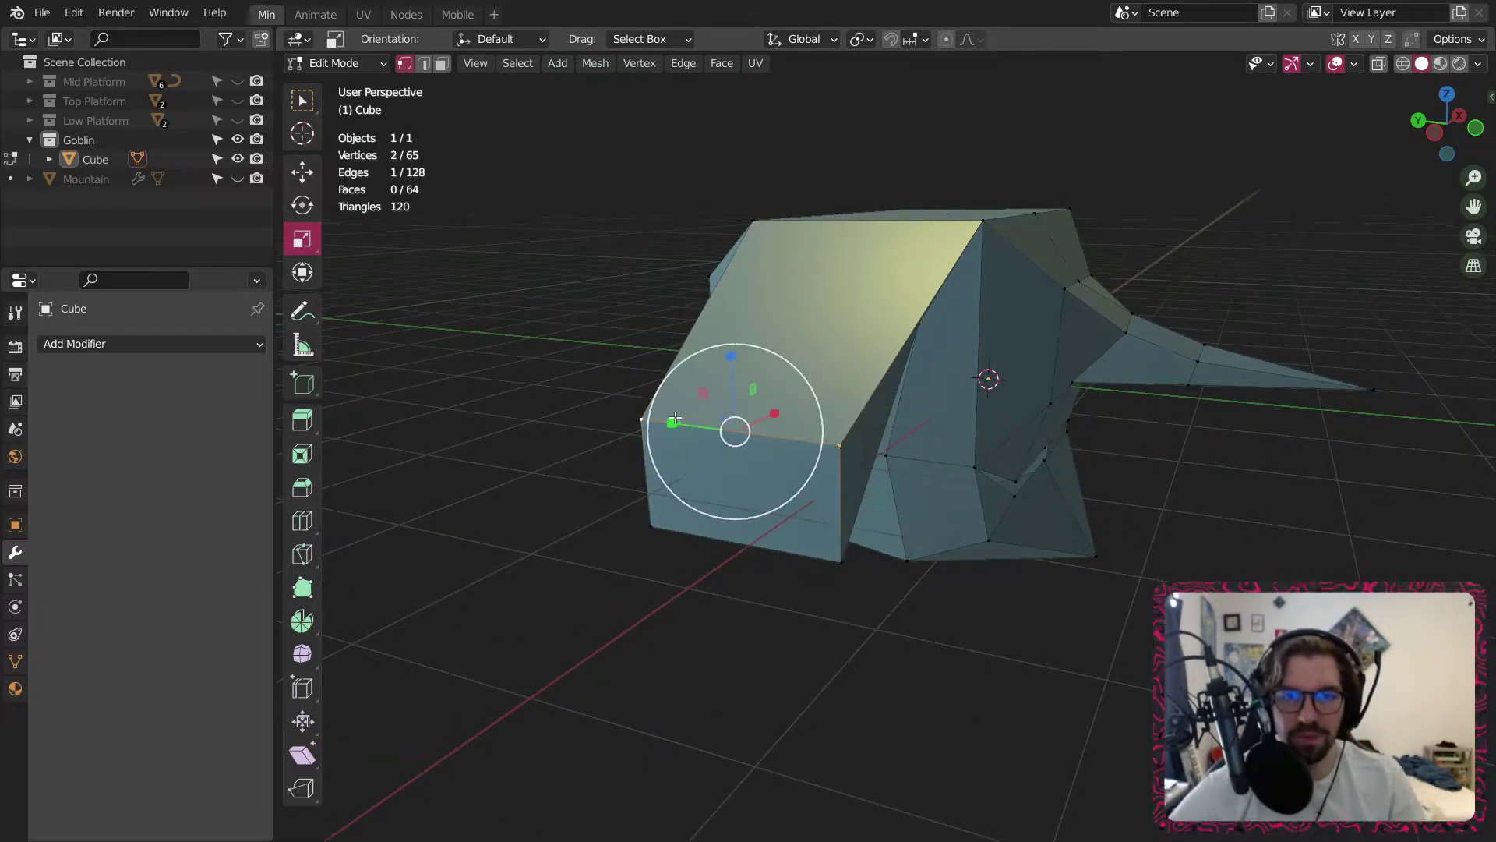
{"action": "right_click", "coordinate": [675, 418]}
{"action": "mouse_move", "coordinate": [688, 432]}
{"action": "left_click", "coordinate": [781, 420]}
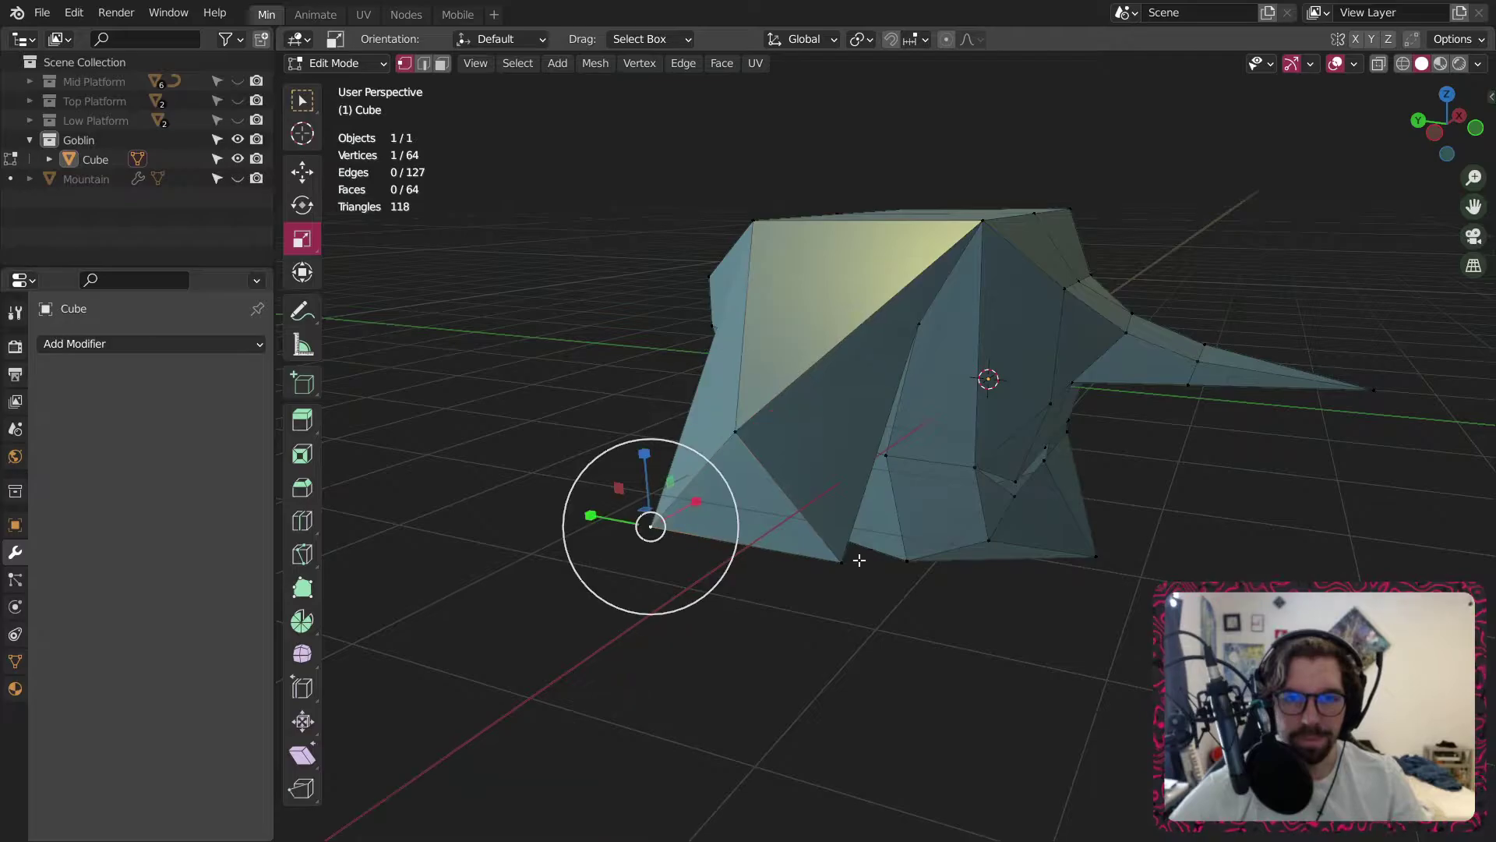
Repeat the At Center merge on the ear end vertices, collapsing the opposite ear's end to a single point.
{"action": "middle_click_drag", "start_coordinate": [945, 485], "coordinate": [763, 479]}
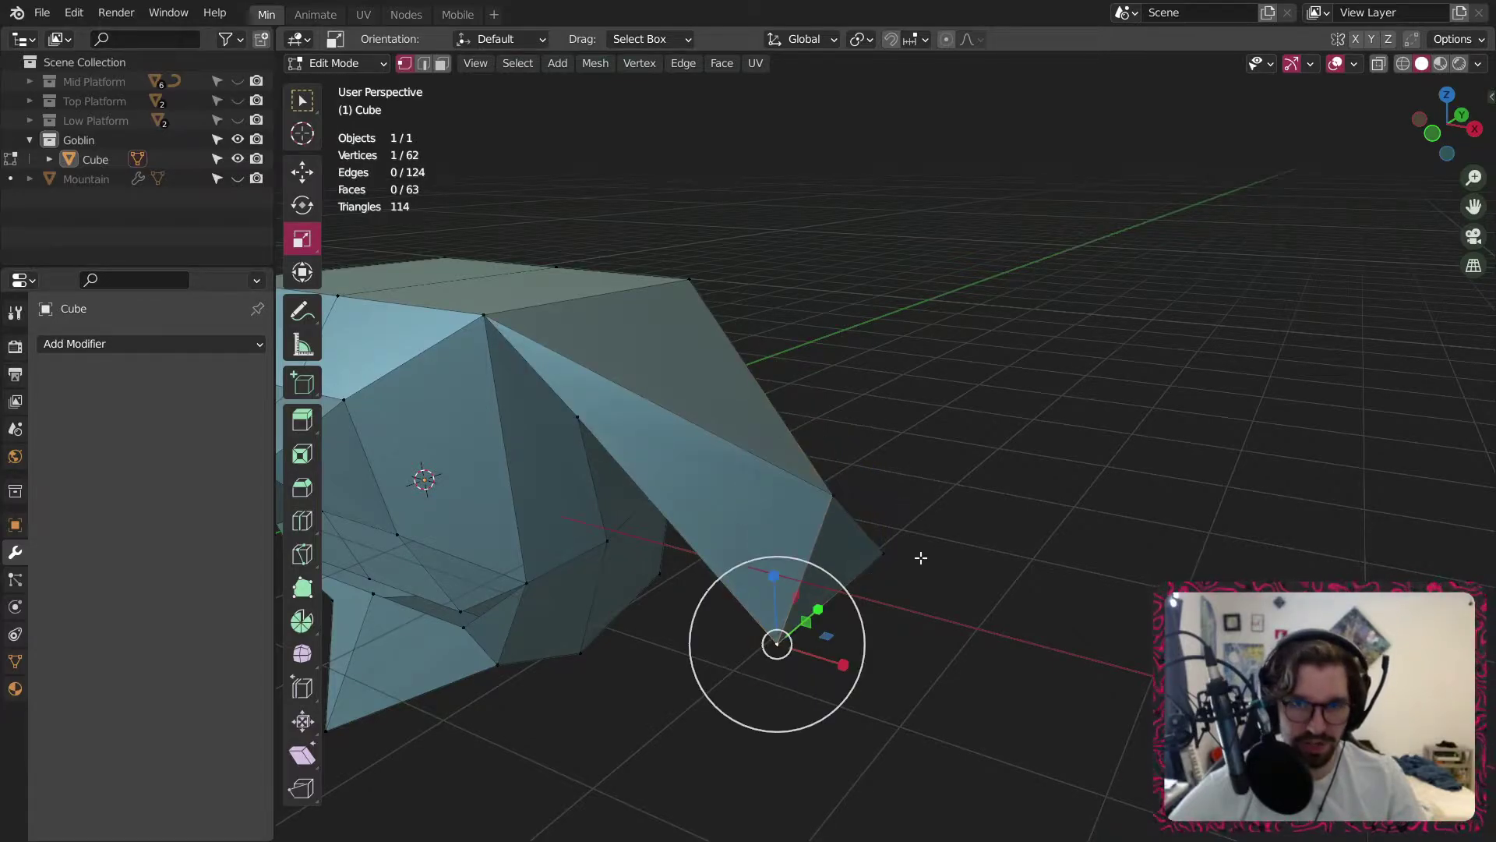
{"action": "key", "text": "shift+r"}
{"action": "scroll", "coordinate": [851, 562], "scroll_direction": "down", "scroll_amount": 3}
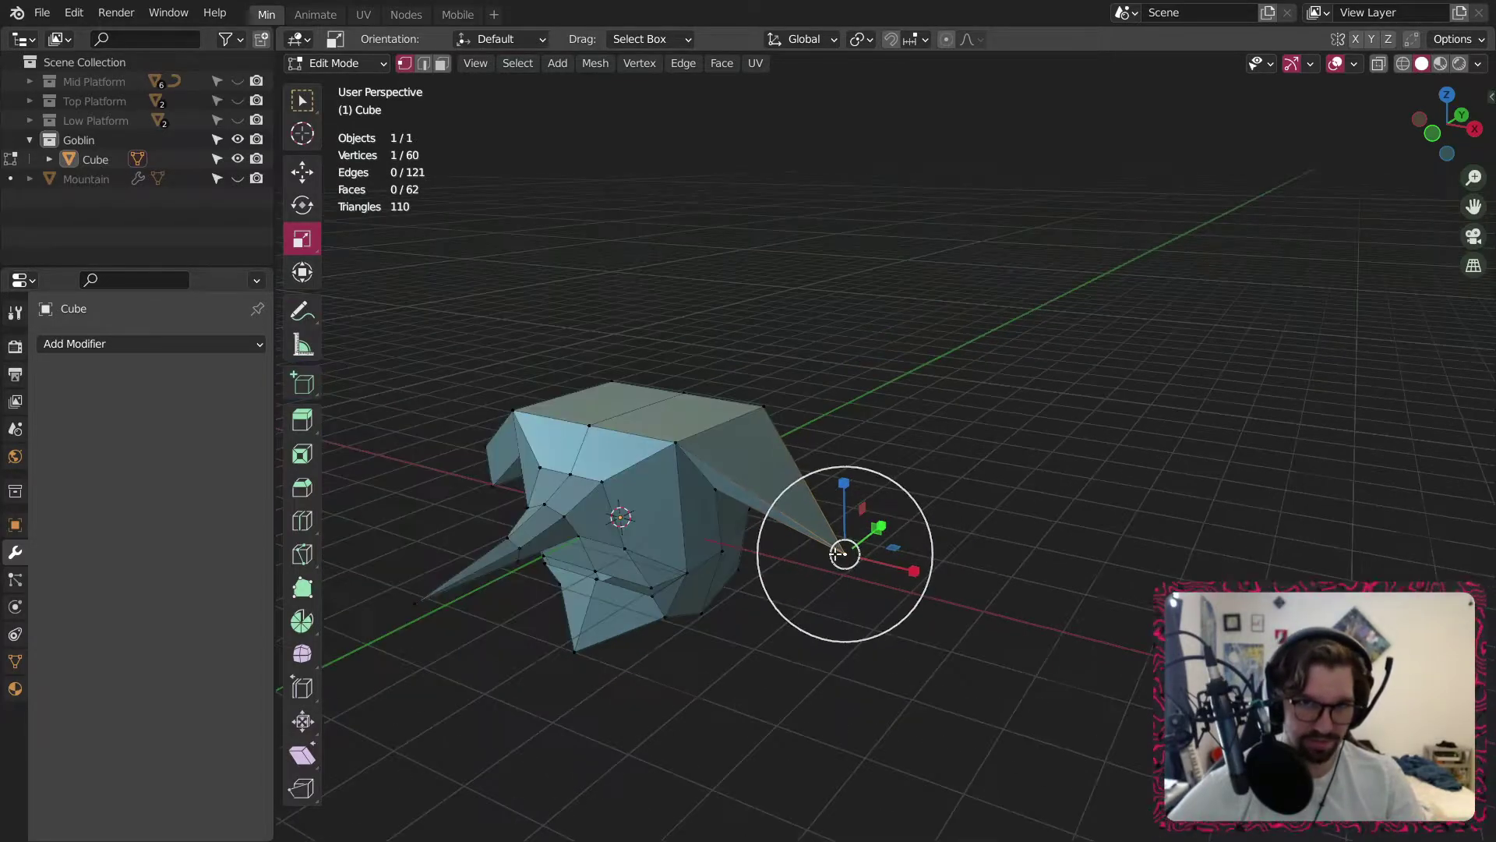
Deselect everything and examine the head's nose, ears, underside and back from several angles.
{"action": "middle_click_drag", "start_coordinate": [601, 574], "coordinate": [724, 549]}
{"action": "middle_click_drag", "start_coordinate": [546, 569], "coordinate": [631, 403], "text": "shift"}
{"action": "left_click", "coordinate": [746, 708]}
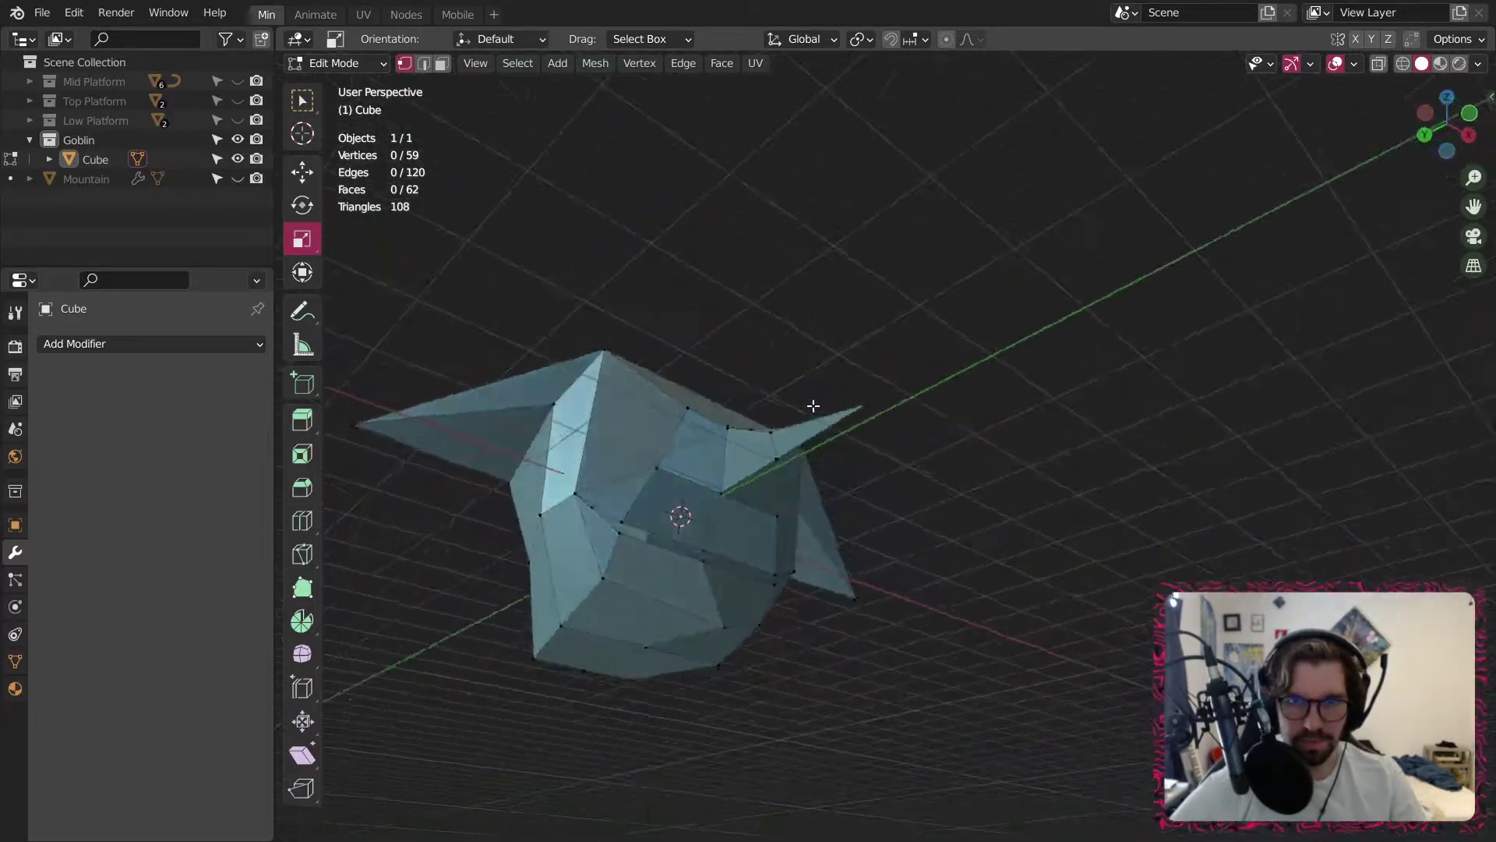
{"action": "middle_click_drag", "start_coordinate": [906, 414], "coordinate": [646, 496]}
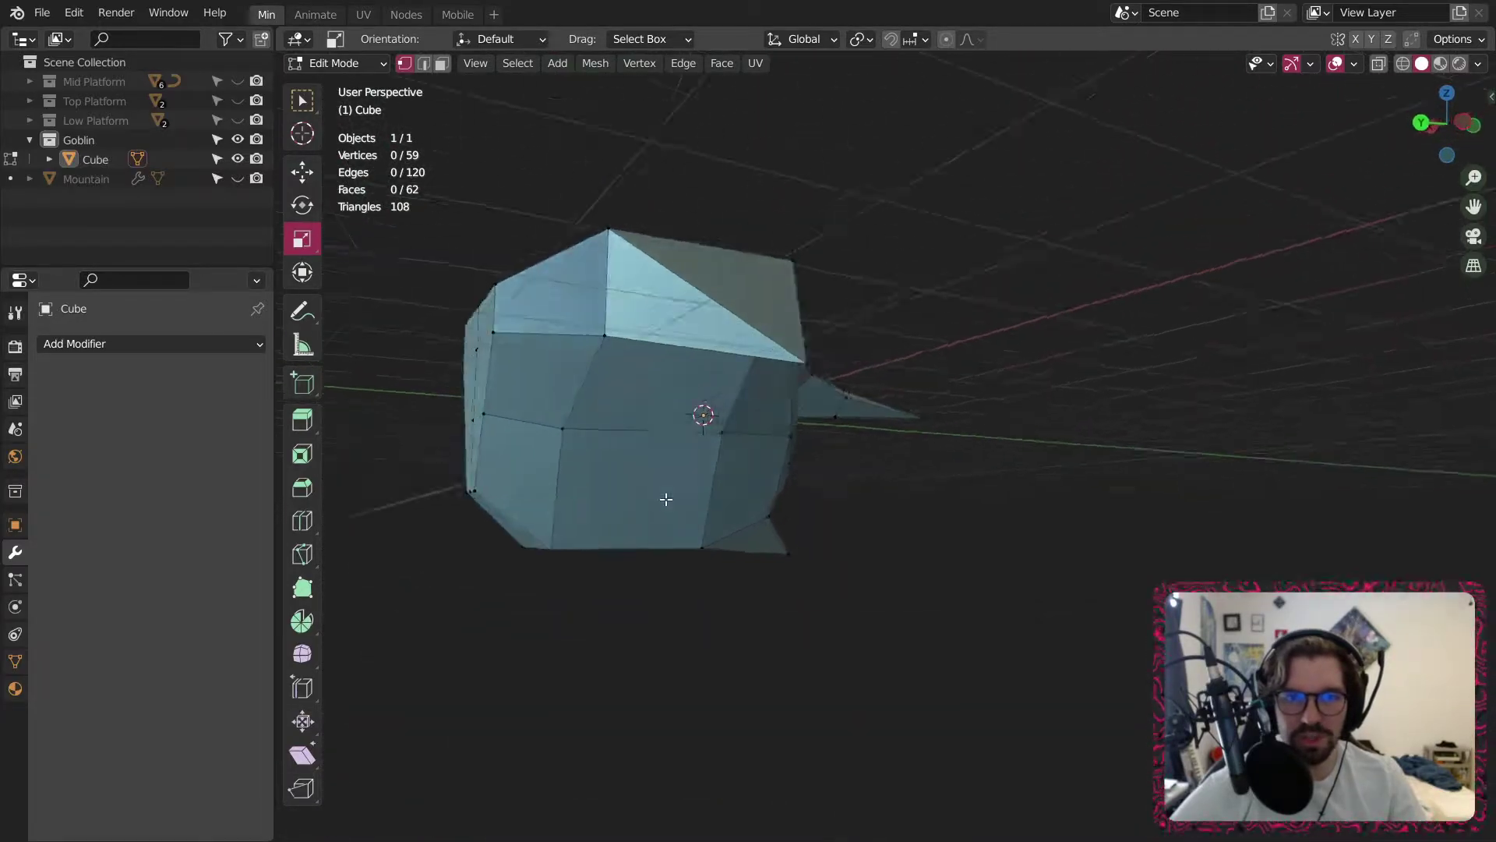
{"action": "middle_click_drag", "start_coordinate": [749, 550], "coordinate": [694, 629]}
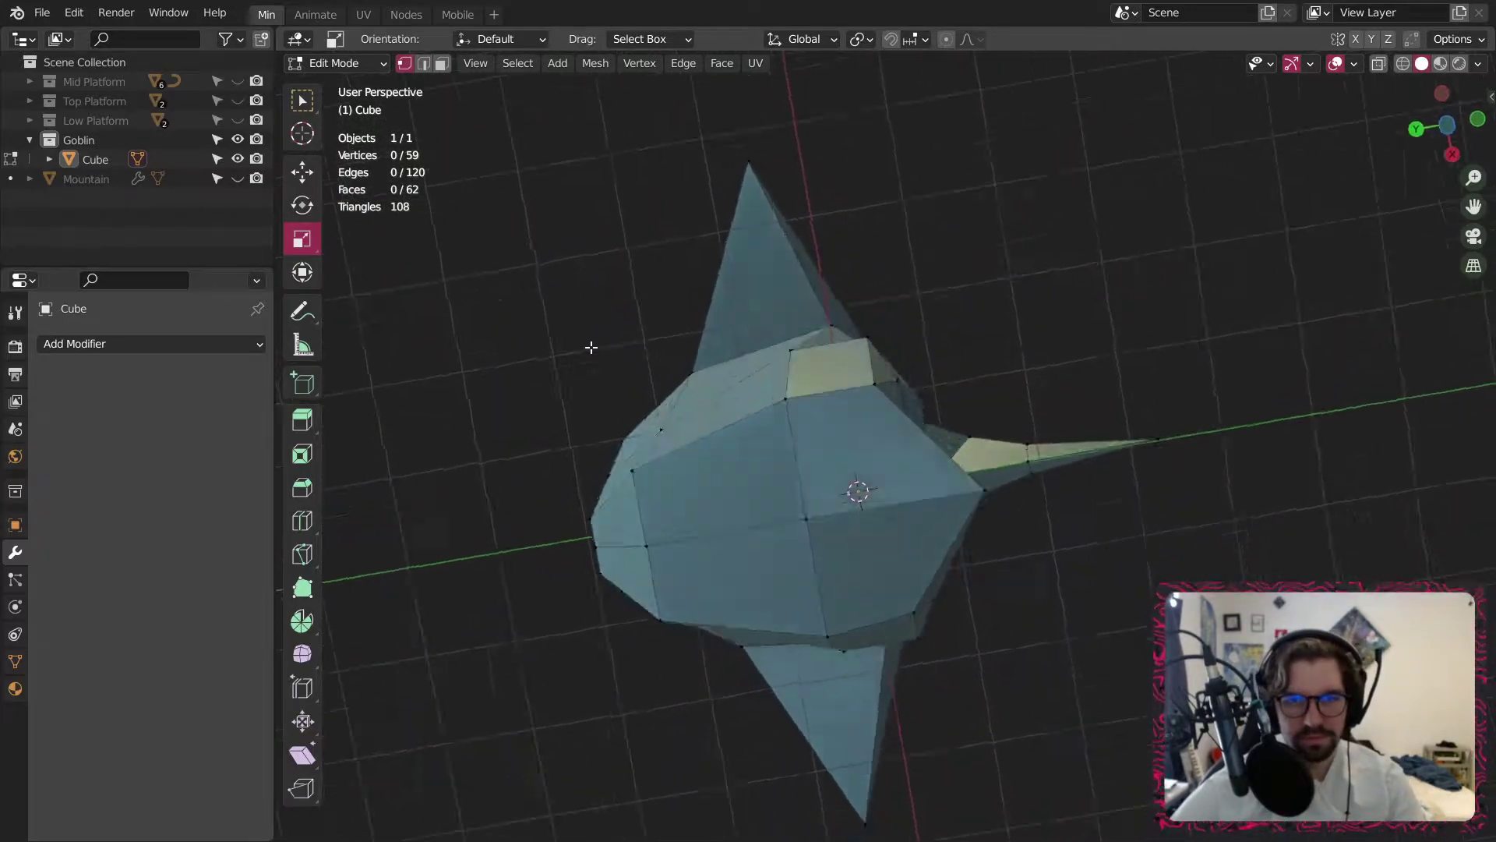
{"action": "middle_click_drag", "start_coordinate": [484, 529], "coordinate": [680, 382]}
{"action": "middle_click_drag", "start_coordinate": [926, 392], "coordinate": [830, 421]}
{"action": "middle_click_drag", "start_coordinate": [815, 488], "coordinate": [679, 420]}
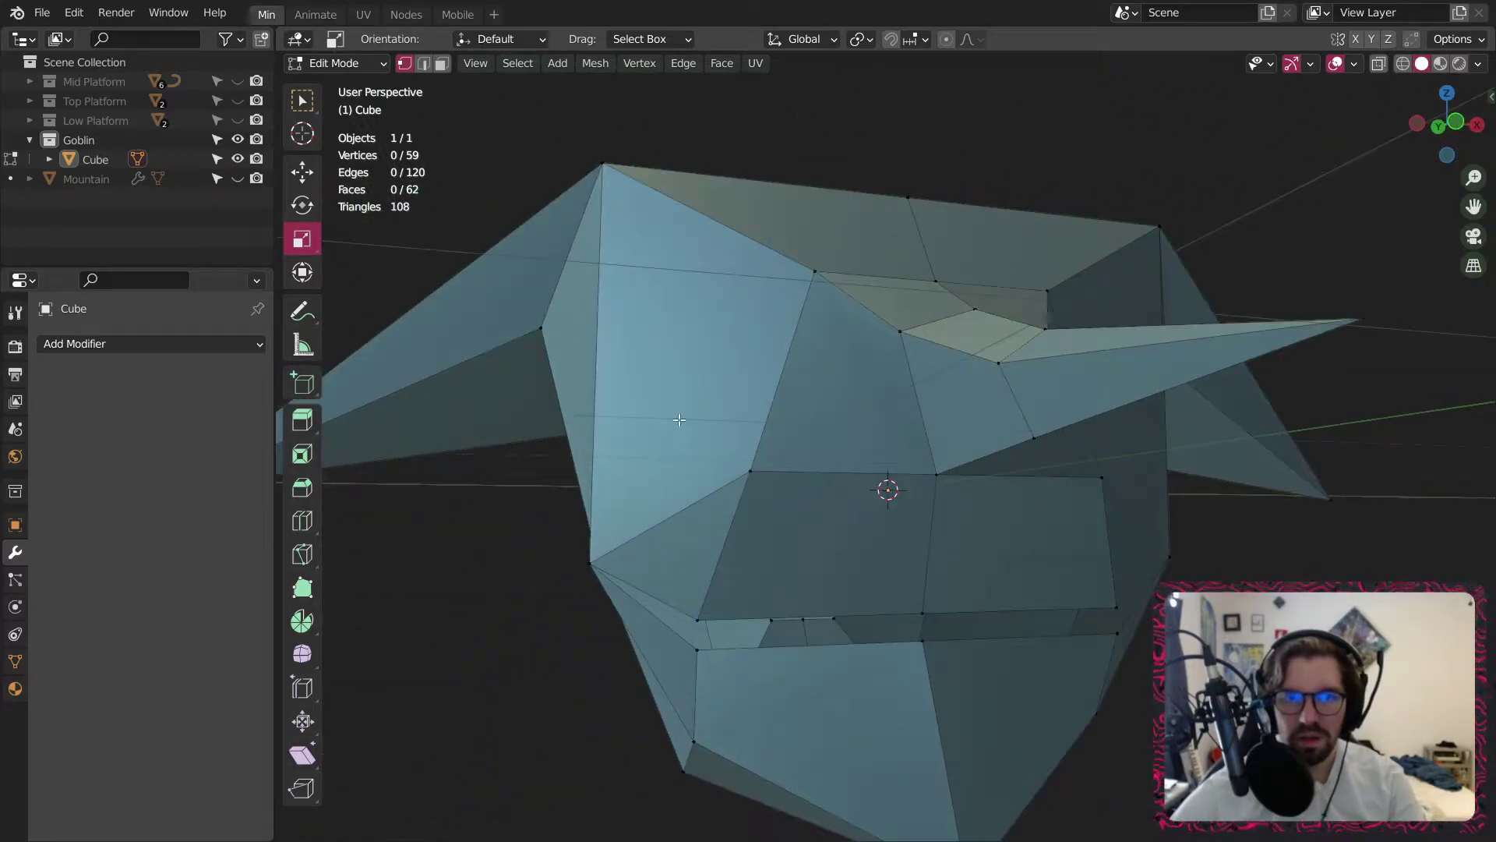
Merge the cheek vertex on one side into the center vertex under the nose base using At Last.
{"action": "key", "text": "c"}
{"action": "left_click_drag", "start_coordinate": [751, 467], "coordinate": [845, 471]}
{"action": "right_click", "coordinate": [936, 480]}
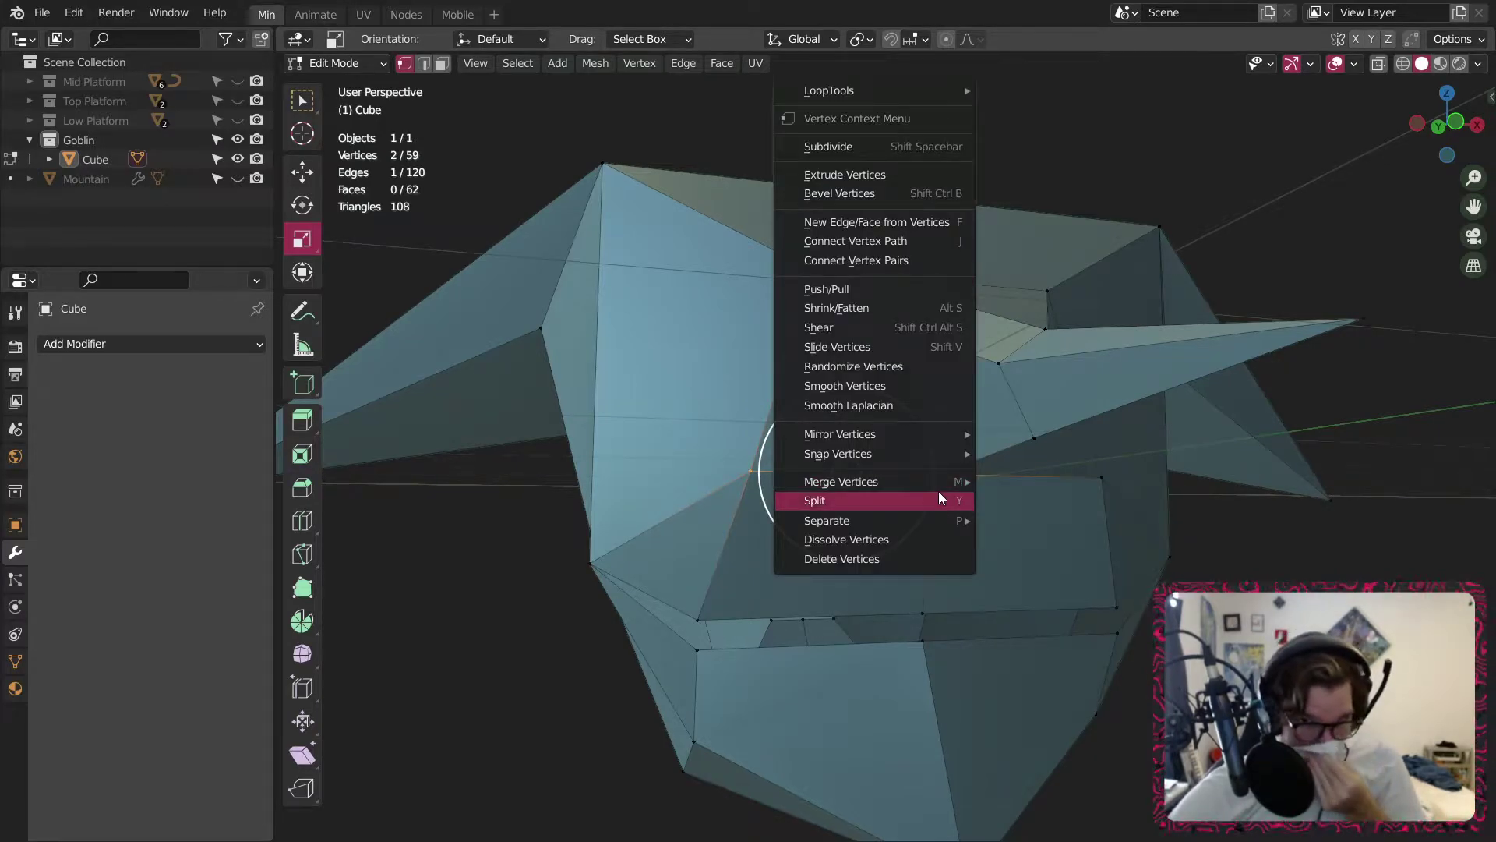
{"action": "mouse_move", "coordinate": [936, 476]}
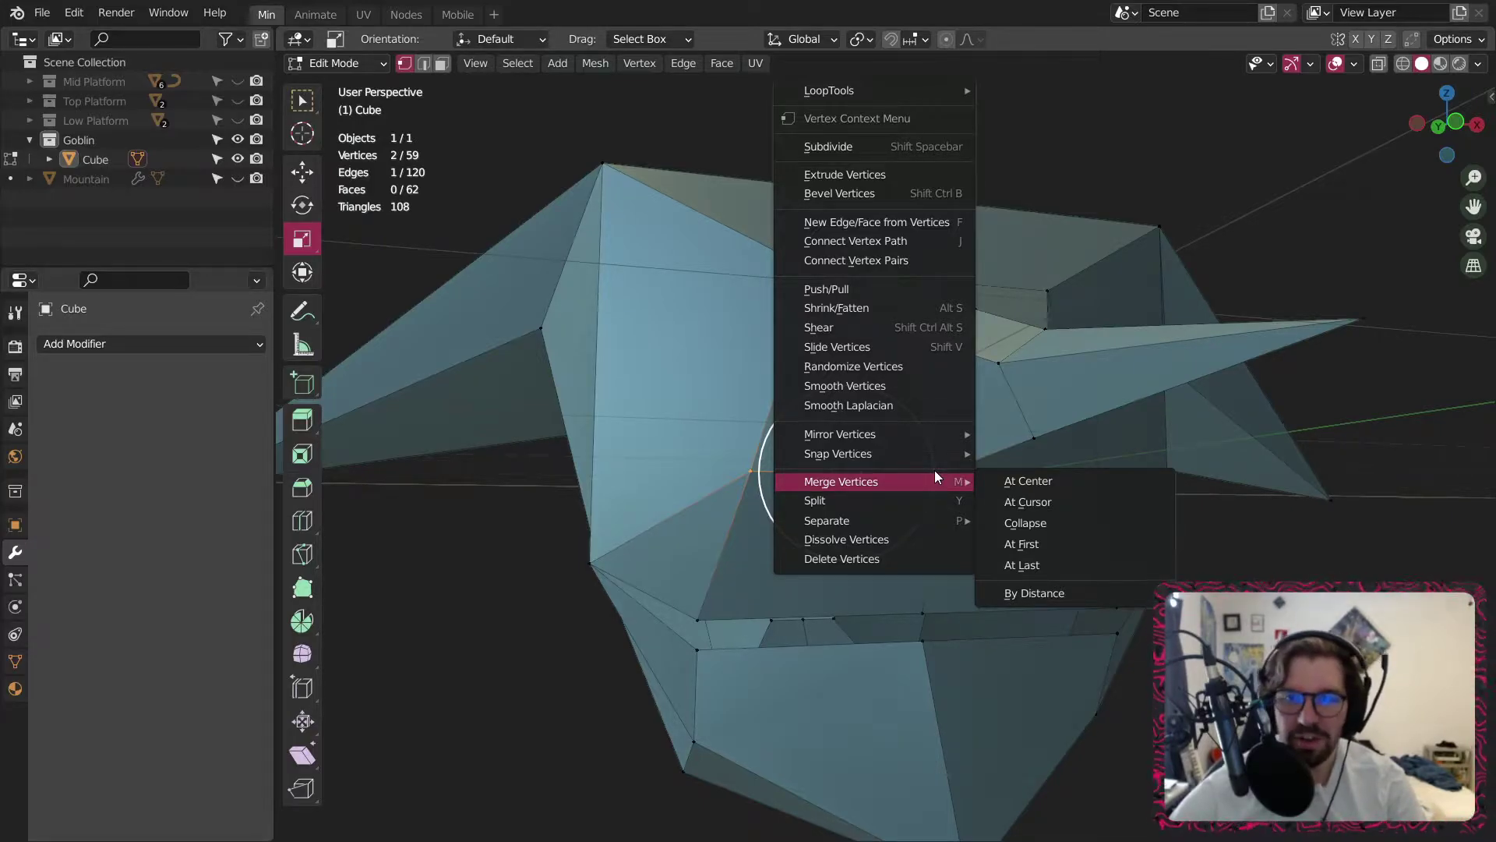
{"action": "left_click", "coordinate": [1025, 567]}
Merge the opposite cheek vertex into the same center vertex under the nose using At Last.
{"action": "middle_click_drag", "start_coordinate": [1108, 423], "coordinate": [966, 418]}
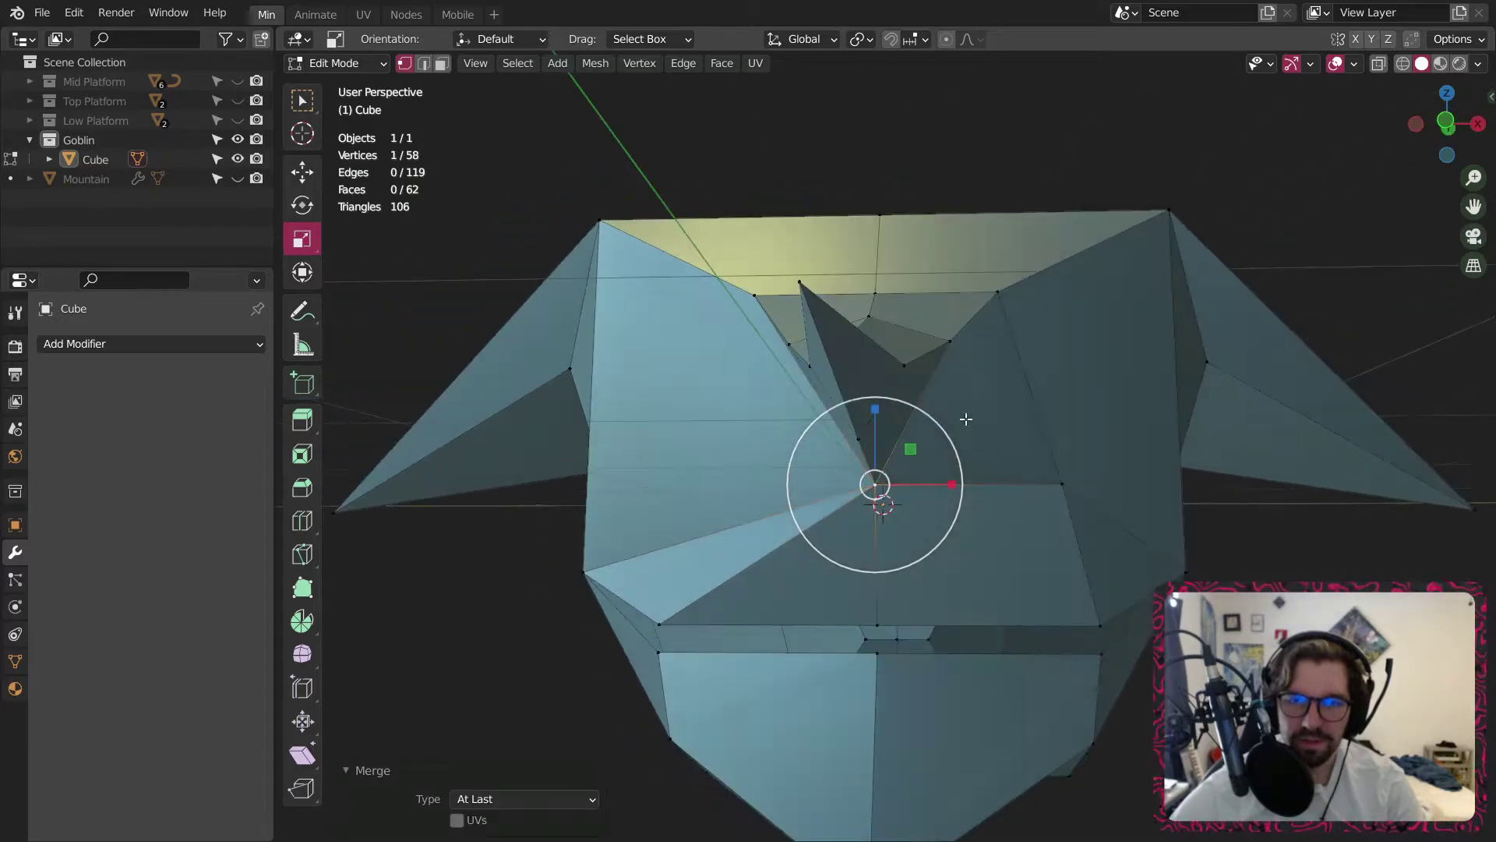
{"action": "left_click", "coordinate": [1060, 484]}
{"action": "left_click", "coordinate": [876, 484], "text": "shift"}
{"action": "right_click", "coordinate": [887, 491]}
{"action": "mouse_move", "coordinate": [897, 488]}
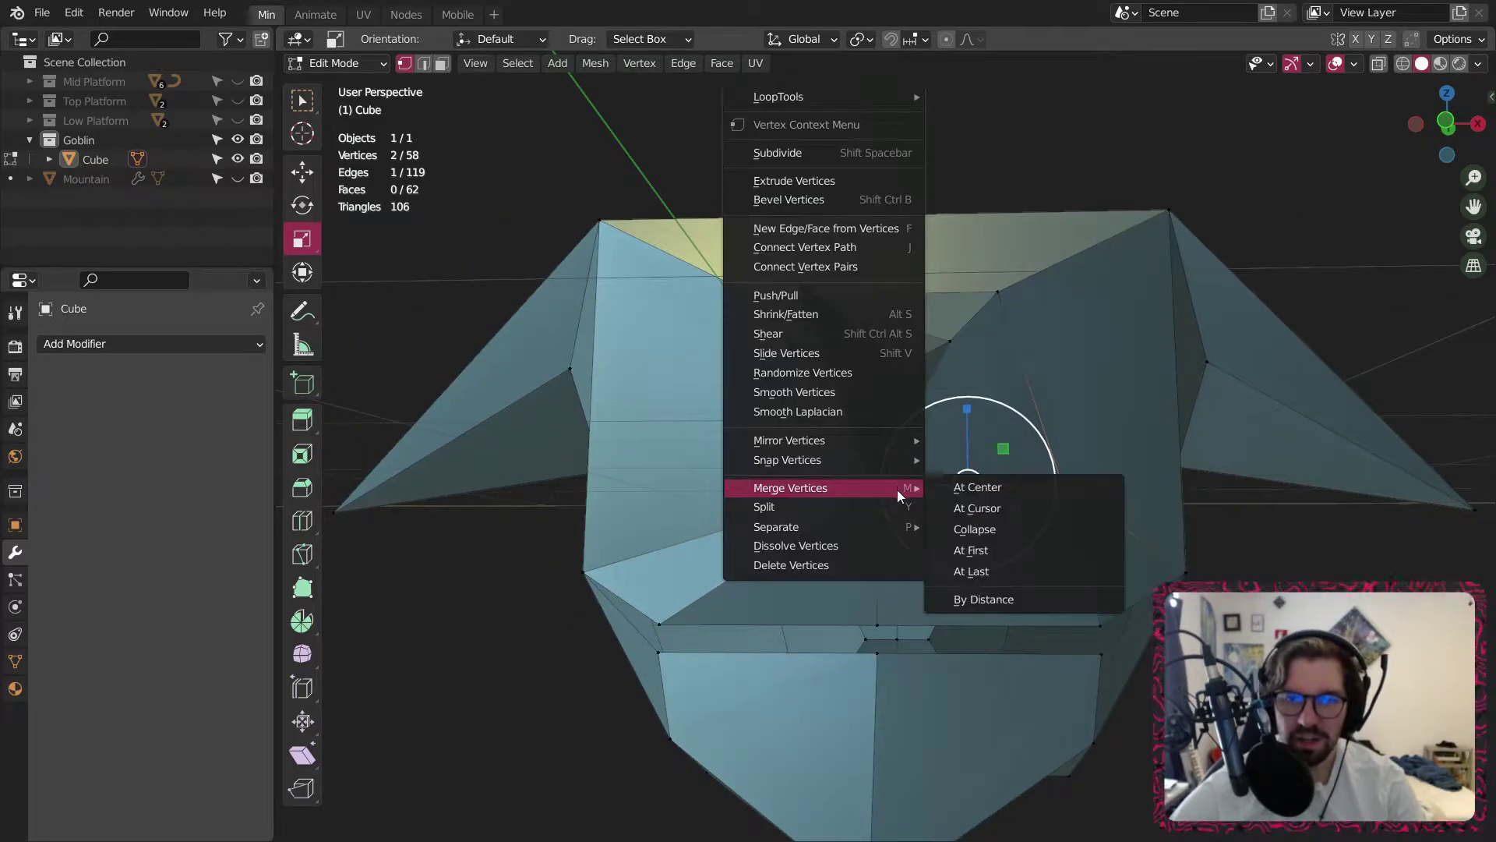
{"action": "left_click", "coordinate": [974, 572]}
Dissolve the two diagonal edges running from the vertex under the nose to the upper lip's outer corners.
{"action": "middle_click_drag", "start_coordinate": [919, 358], "coordinate": [783, 363]}
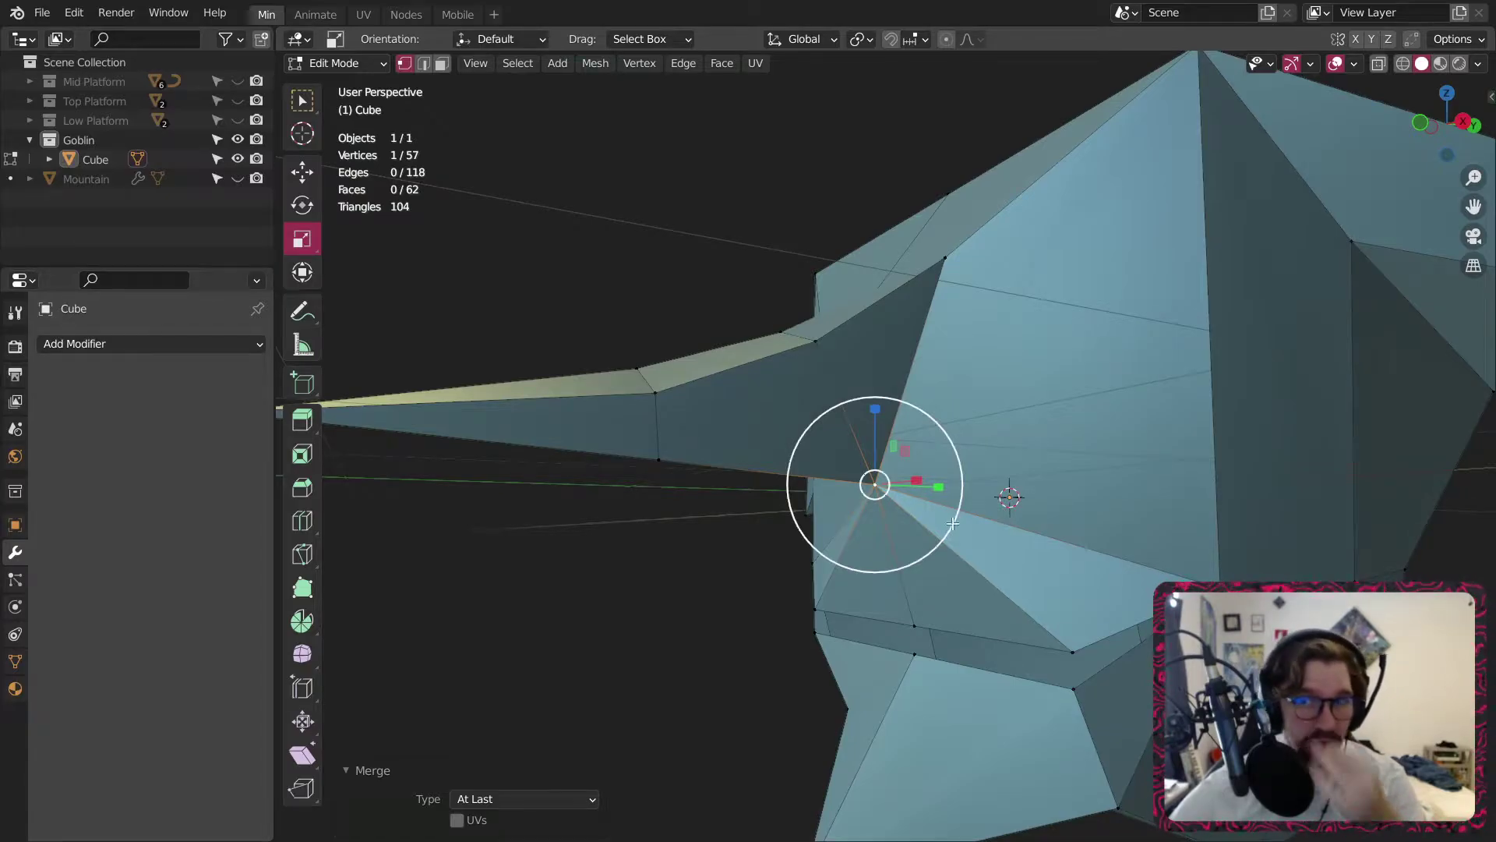
{"action": "middle_click_drag", "start_coordinate": [1013, 515], "coordinate": [1142, 492]}
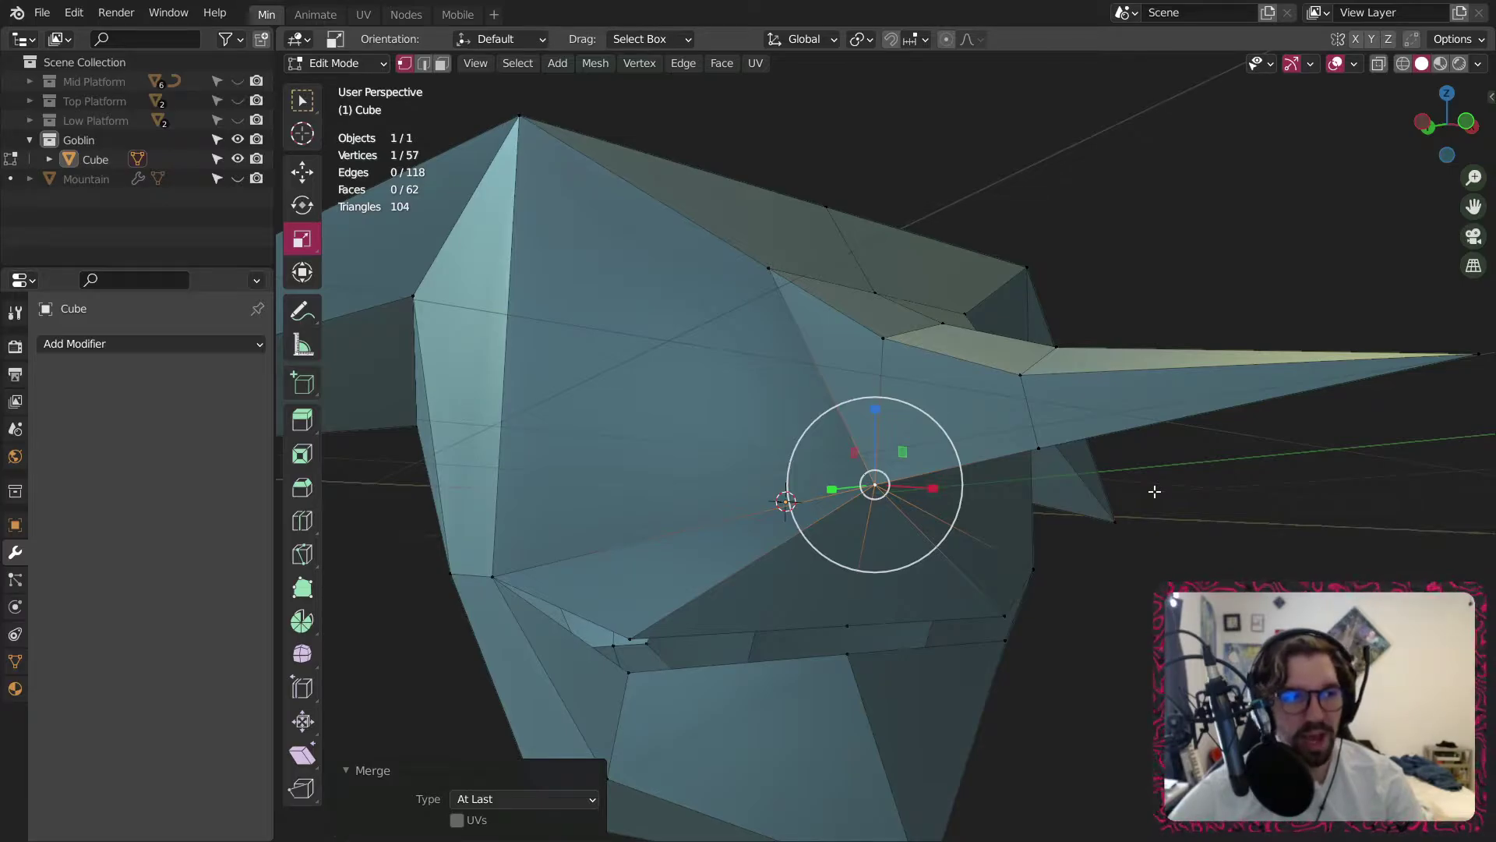
{"action": "left_click", "coordinate": [424, 64]}
{"action": "left_click", "coordinate": [744, 536]}
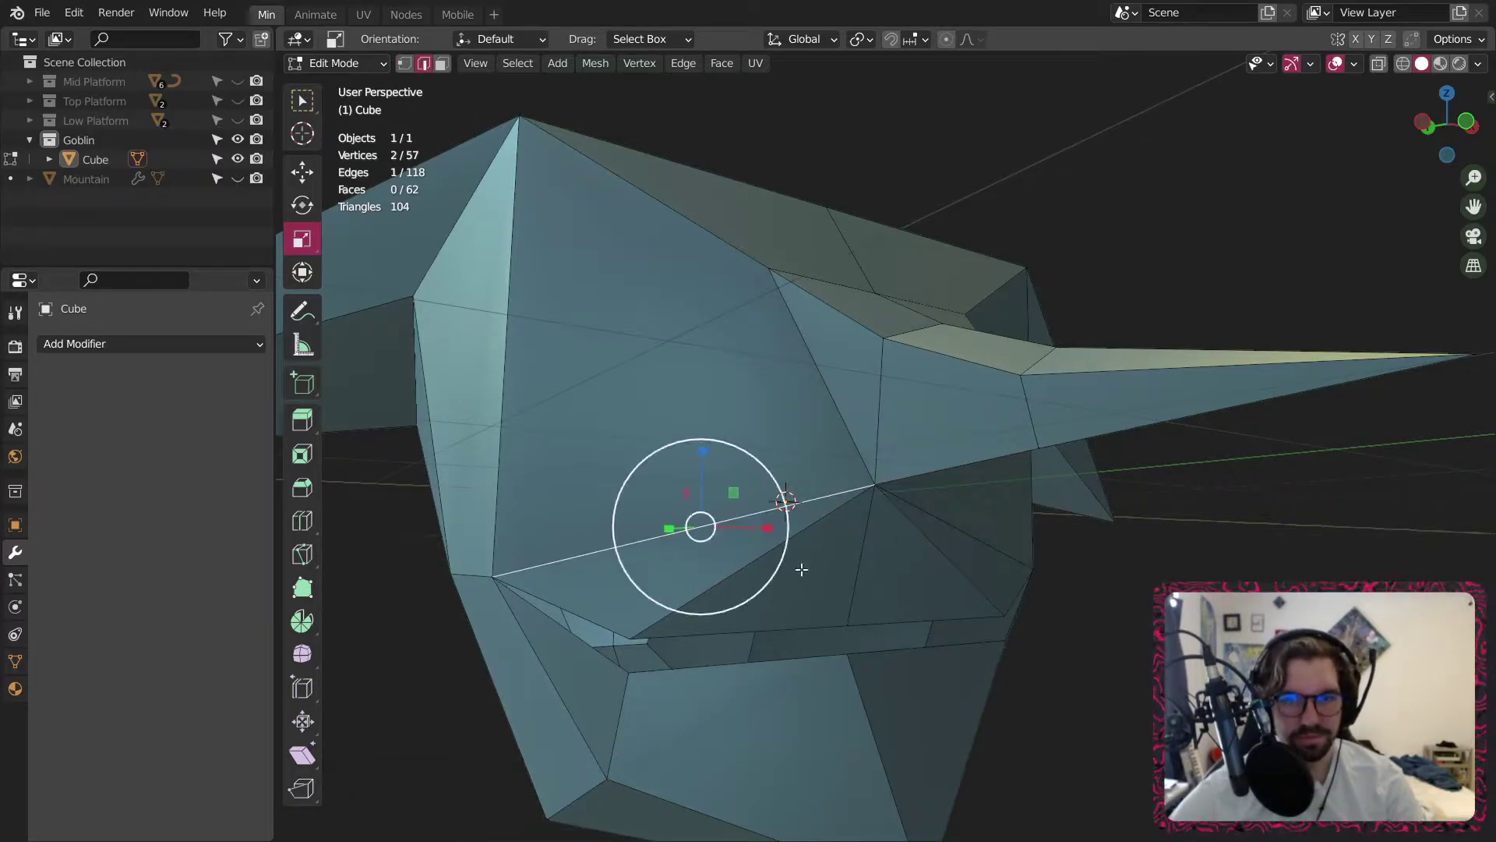
{"action": "left_click", "coordinate": [799, 551]}
{"action": "left_click", "coordinate": [931, 567], "text": "shift"}
{"action": "right_click", "coordinate": [930, 566]}
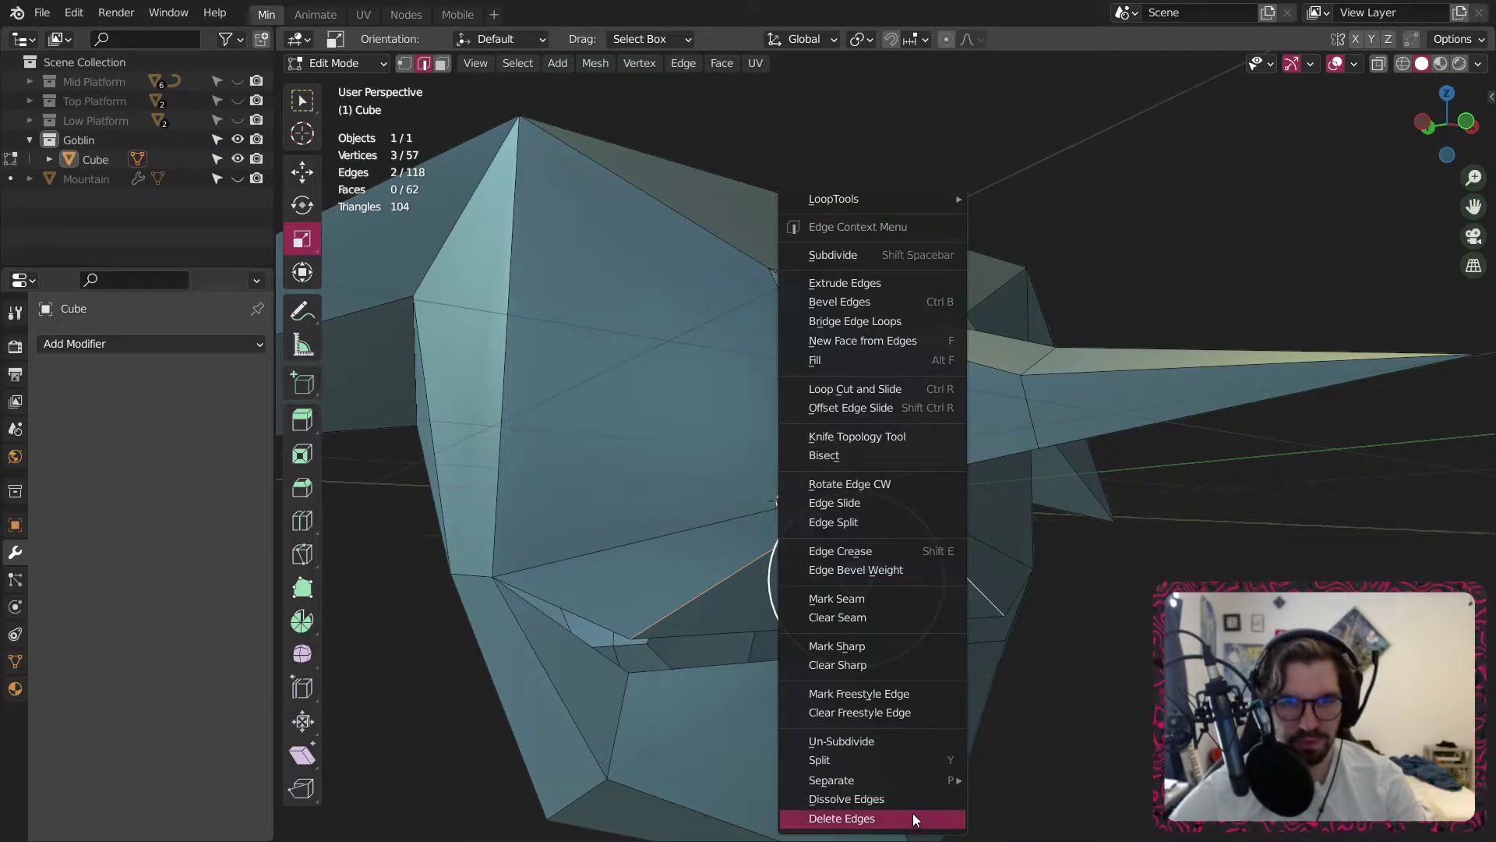
{"action": "left_click", "coordinate": [913, 812]}
{"action": "middle_click_drag", "start_coordinate": [787, 639], "coordinate": [737, 449]}
{"action": "scroll", "coordinate": [737, 449], "scroll_direction": "down", "scroll_amount": 3}
{"action": "scroll", "coordinate": [738, 405], "scroll_direction": "up", "scroll_amount": 3}
{"action": "mouse_move", "coordinate": [577, 404]}
{"action": "middle_mouse_down"}
{"action": "mouse_move", "coordinate": [715, 397]}
{"action": "mouse_move", "coordinate": [585, 409]}
{"action": "middle_mouse_up"}
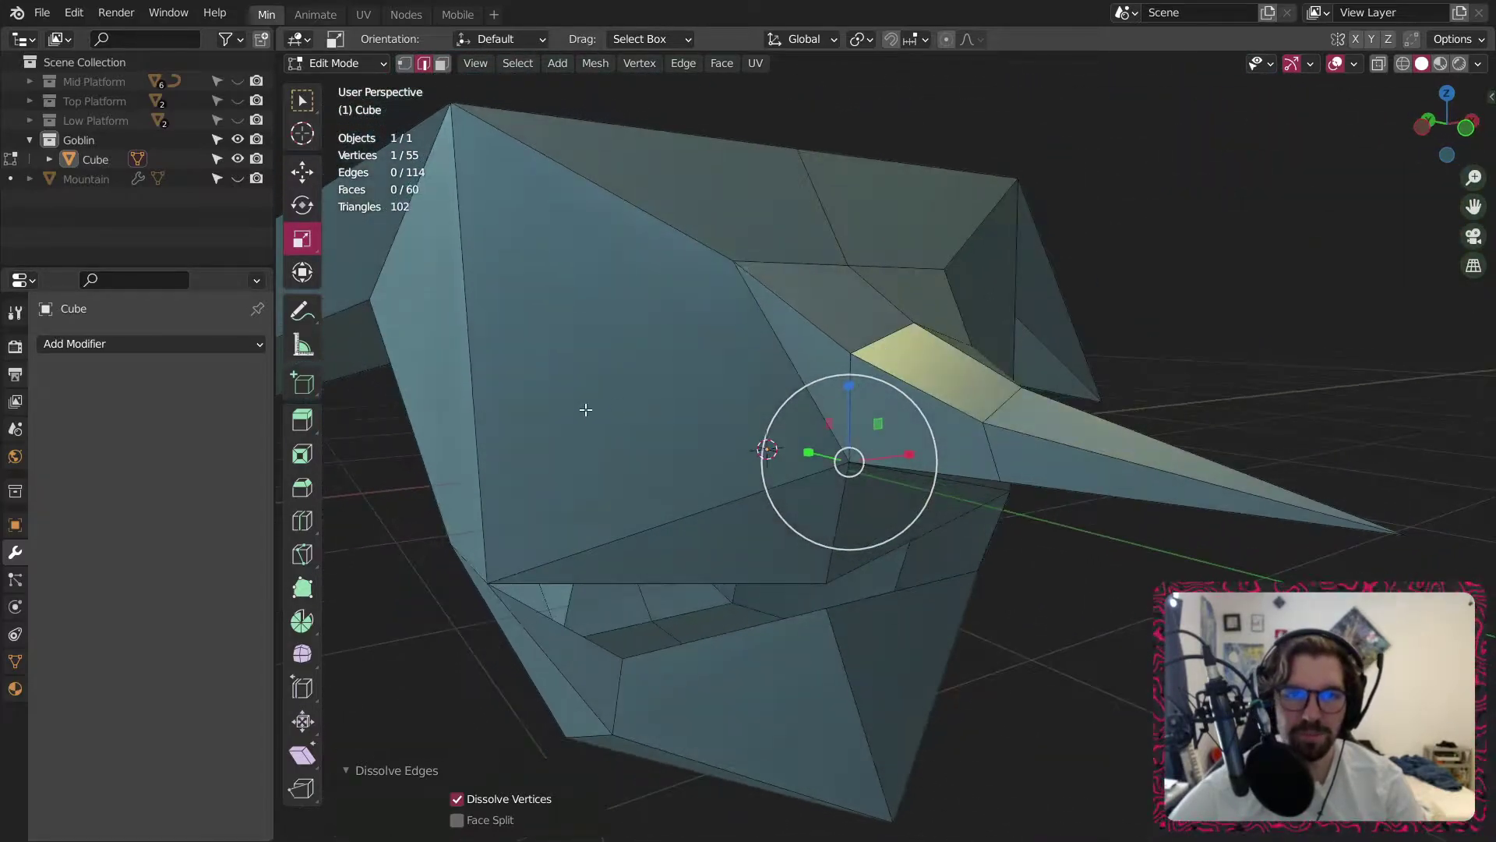
Inset the two large faces on either side of the nose by about 0.36 m to form eye areas.
{"action": "left_click", "coordinate": [441, 63]}
{"action": "left_click", "coordinate": [755, 395]}
{"action": "middle_click_drag", "start_coordinate": [755, 395], "coordinate": [615, 413]}
{"action": "left_click", "coordinate": [1085, 488], "text": "shift"}
{"action": "scroll", "coordinate": [1086, 488], "scroll_direction": "down", "scroll_amount": 3}
{"action": "middle_click_drag", "start_coordinate": [888, 425], "coordinate": [1010, 433]}
{"action": "scroll", "coordinate": [1013, 421], "scroll_direction": "up", "scroll_amount": 2}
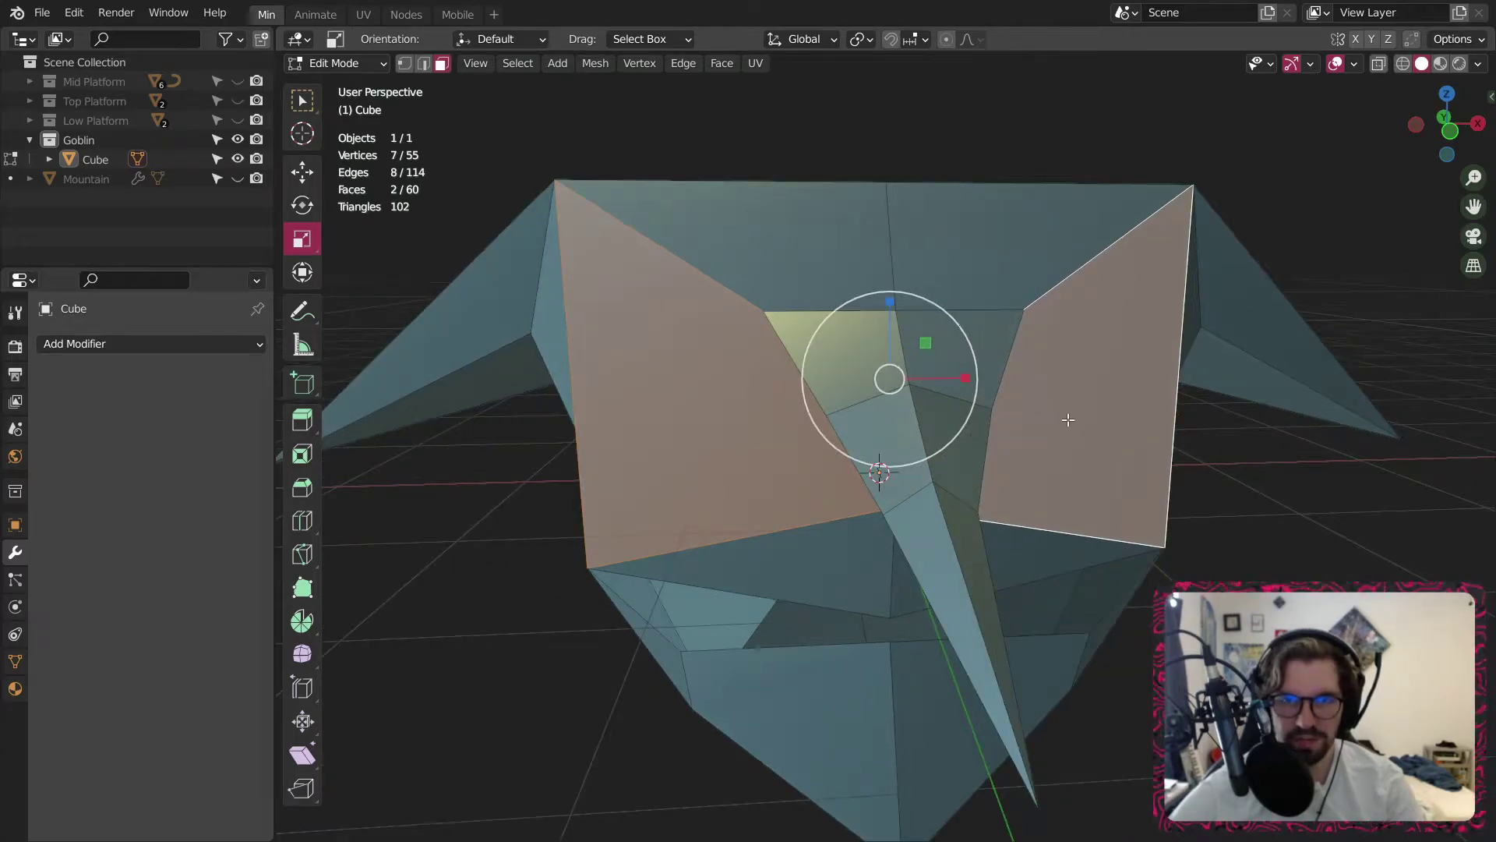
{"action": "right_click", "coordinate": [1068, 419]}
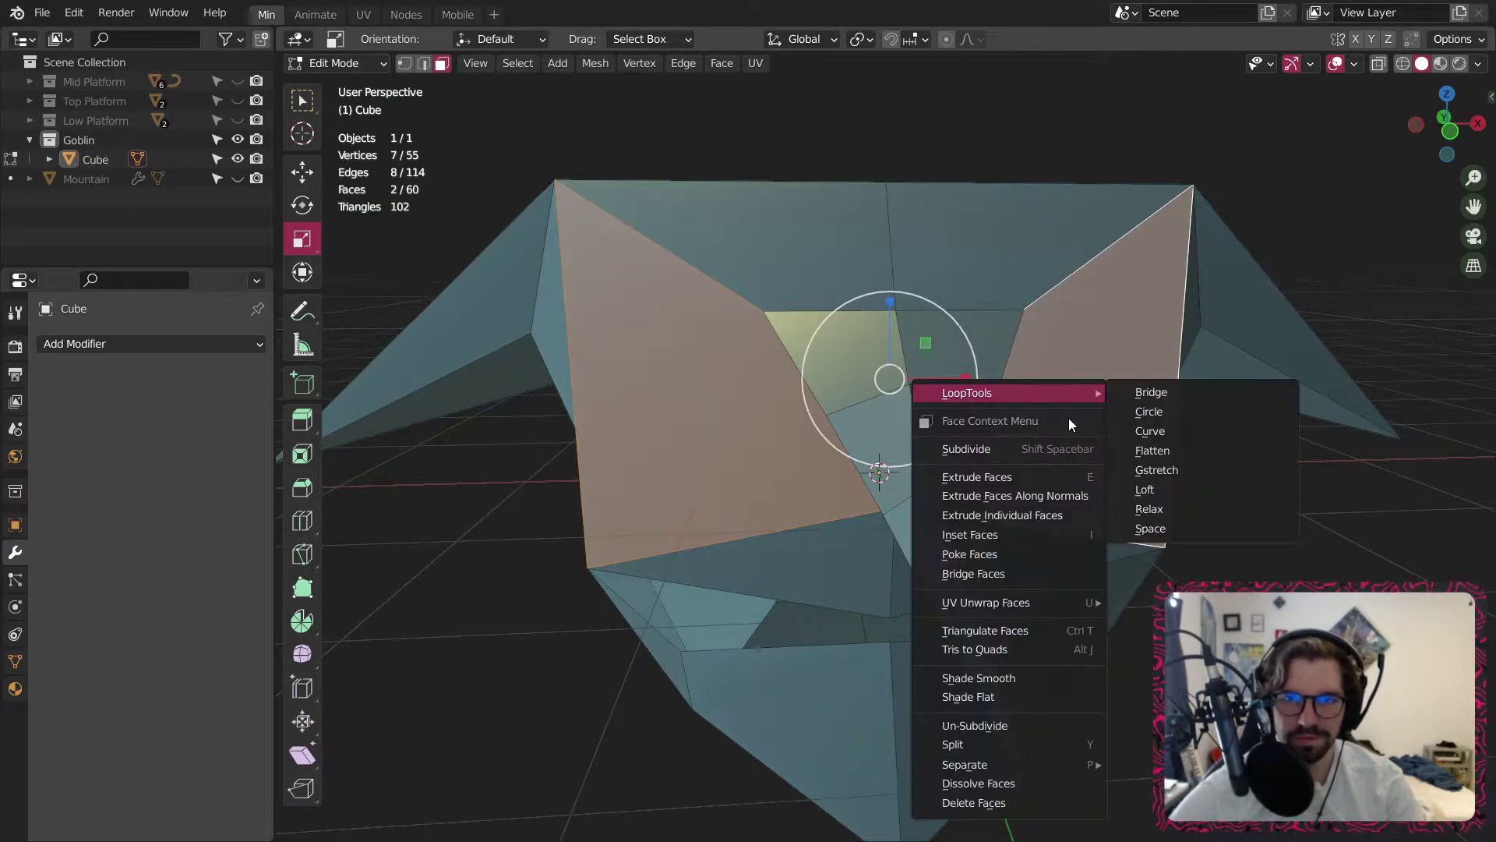
{"action": "left_click", "coordinate": [1063, 500]}
{"action": "key", "text": "i"}
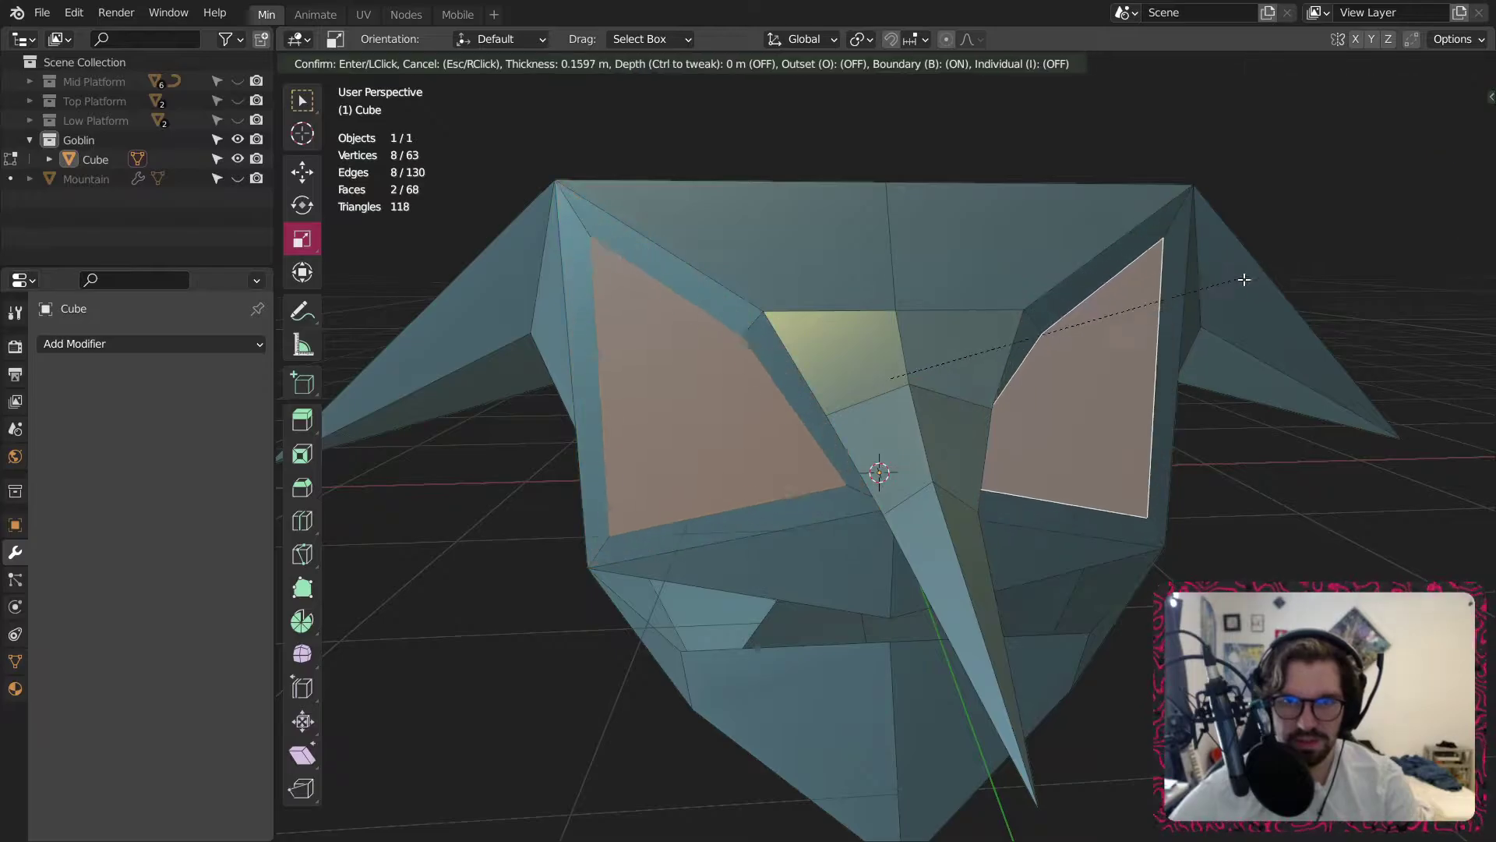
{"action": "left_click", "coordinate": [1215, 305]}
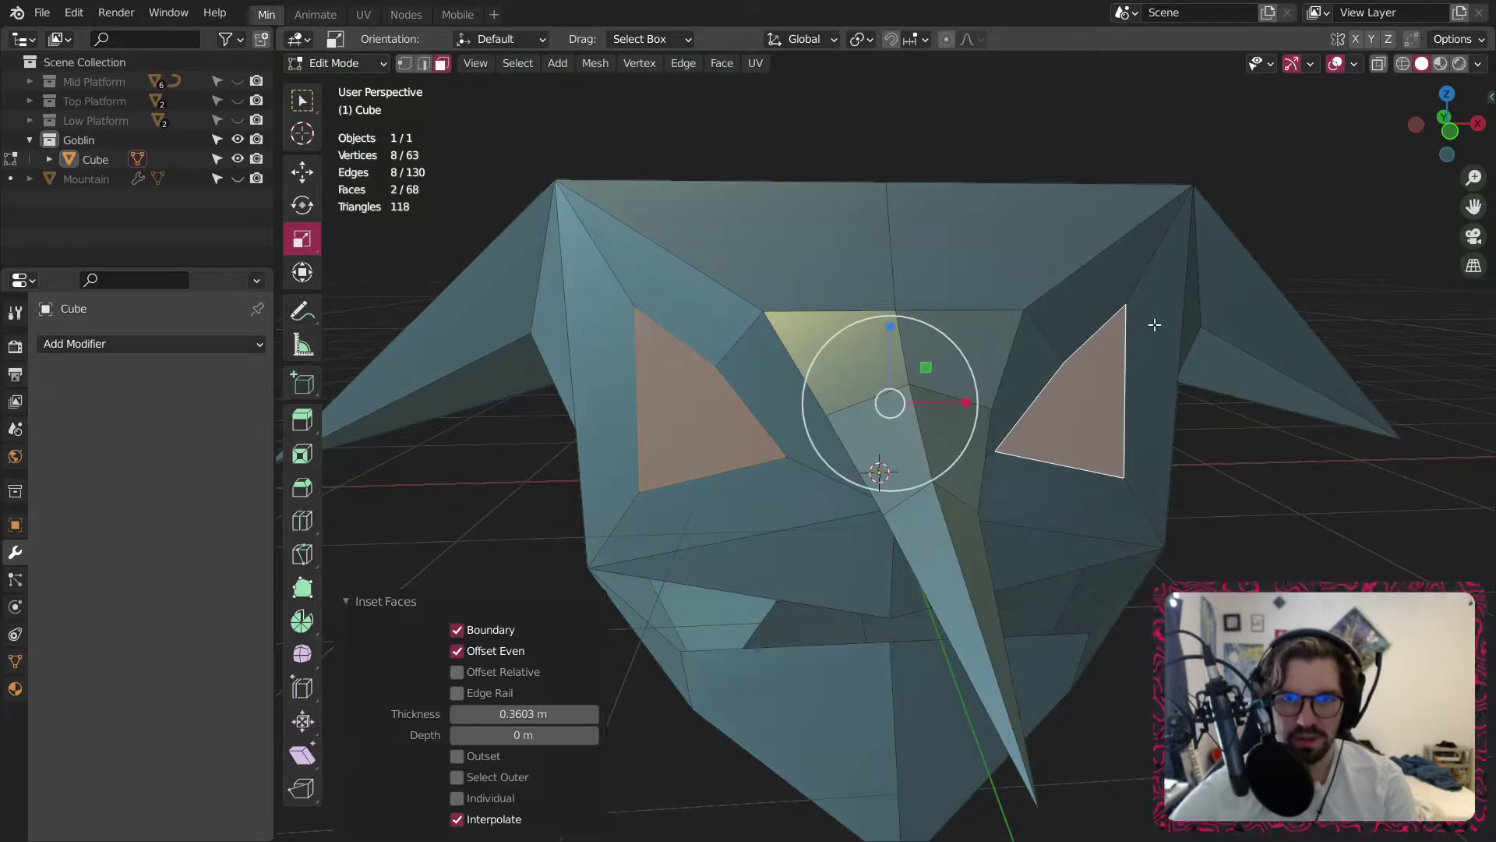
Move the two inset eye faces about 0.11 m back into the head along Y.
{"action": "middle_click_drag", "start_coordinate": [786, 408], "coordinate": [584, 404]}
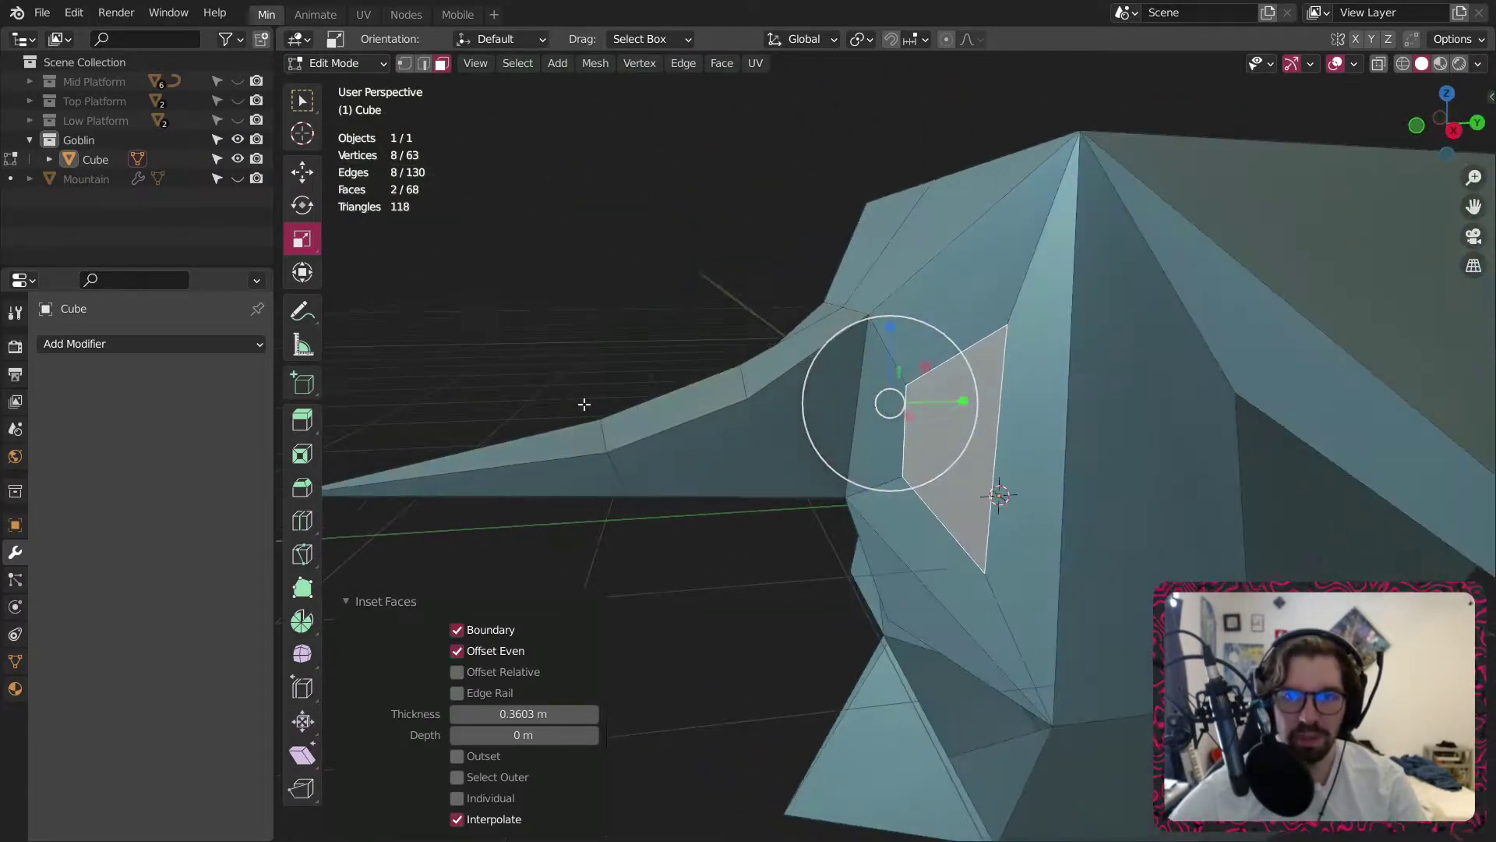
{"action": "left_click", "coordinate": [302, 172]}
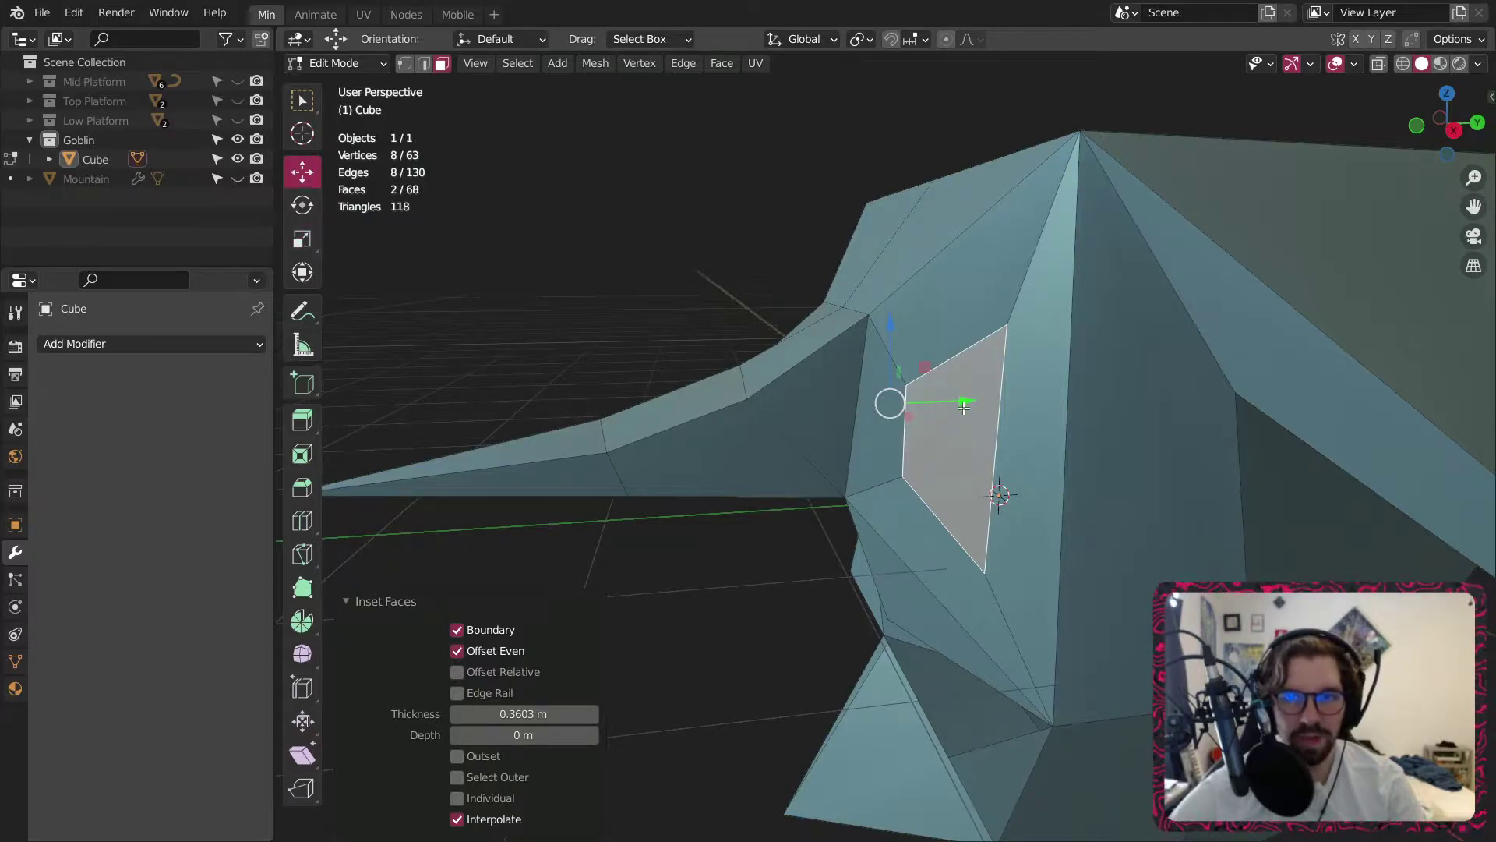
{"action": "left_click_drag", "start_coordinate": [964, 406], "coordinate": [989, 406]}
Lower the upper outer corner vertices of both eyes by about 0.3 m along Z.
{"action": "middle_click_drag", "start_coordinate": [990, 406], "coordinate": [1150, 423]}
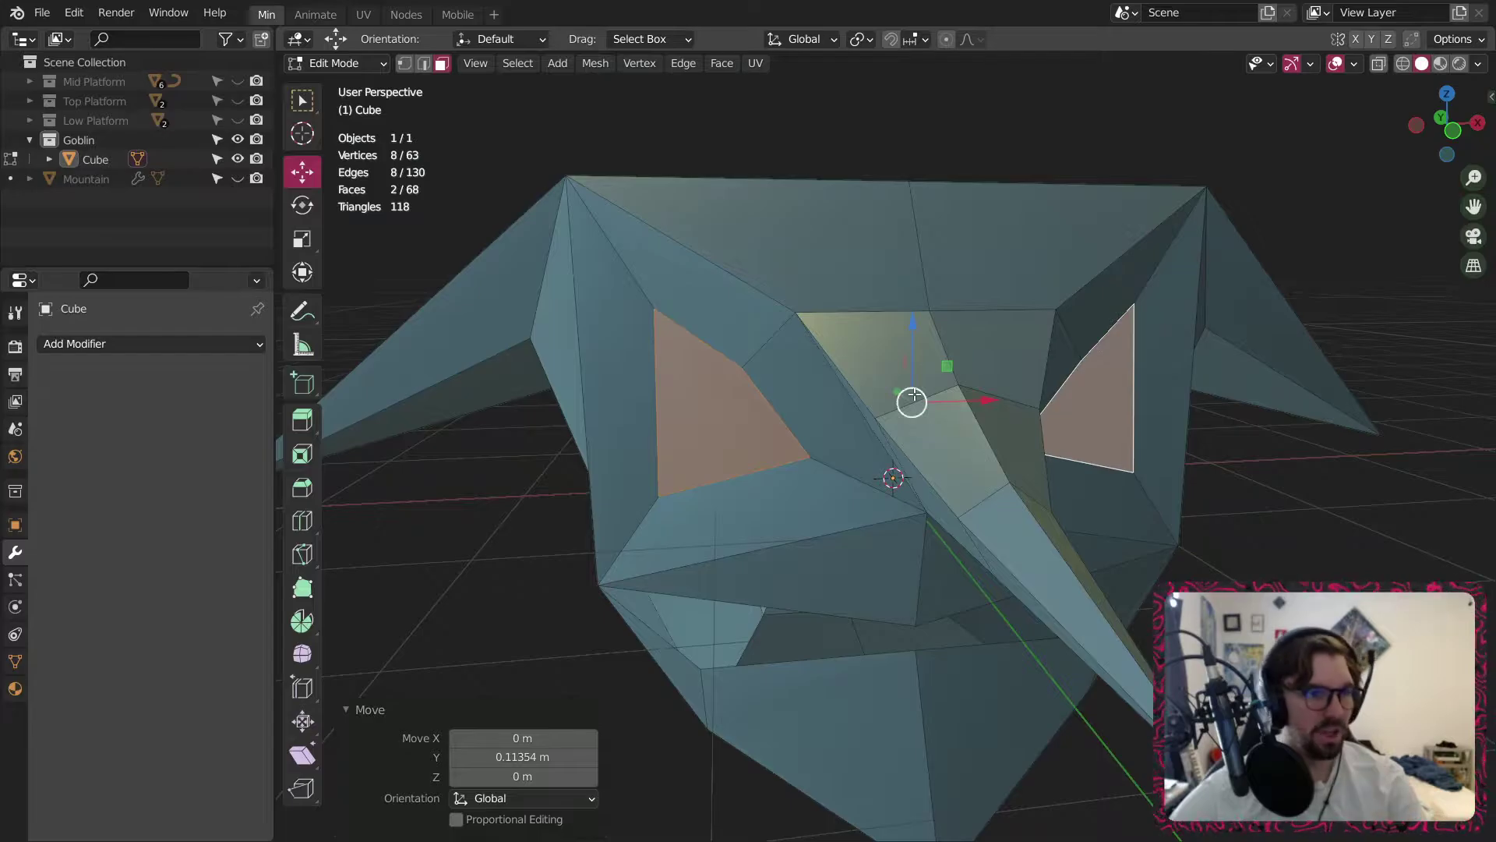
{"action": "left_click", "coordinate": [405, 63]}
{"action": "left_click", "coordinate": [653, 309]}
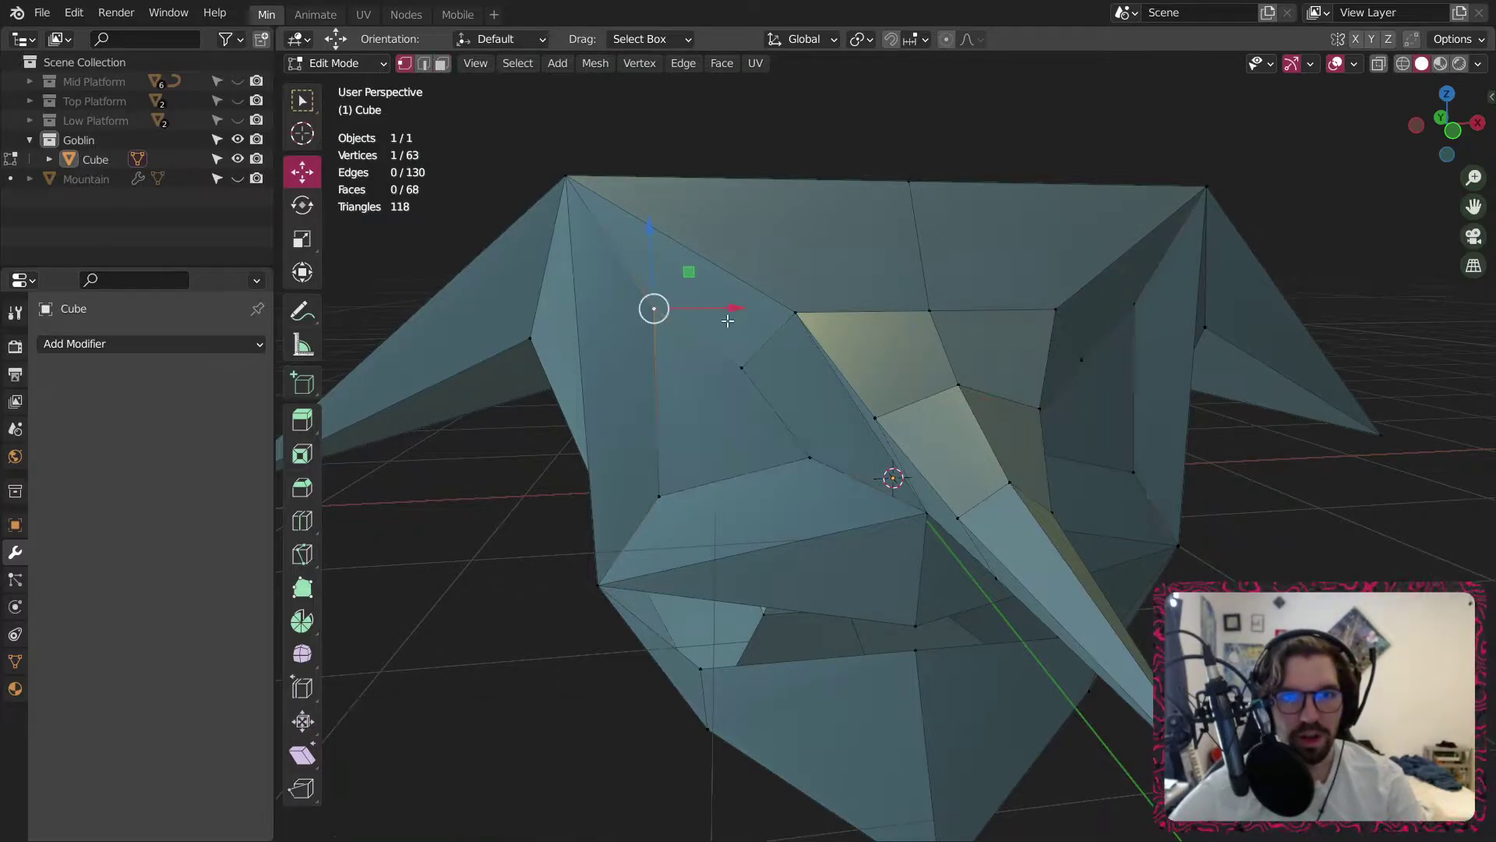
{"action": "middle_click_drag", "start_coordinate": [1143, 312], "coordinate": [812, 249]}
{"action": "left_click_drag", "start_coordinate": [863, 237], "coordinate": [889, 320]}
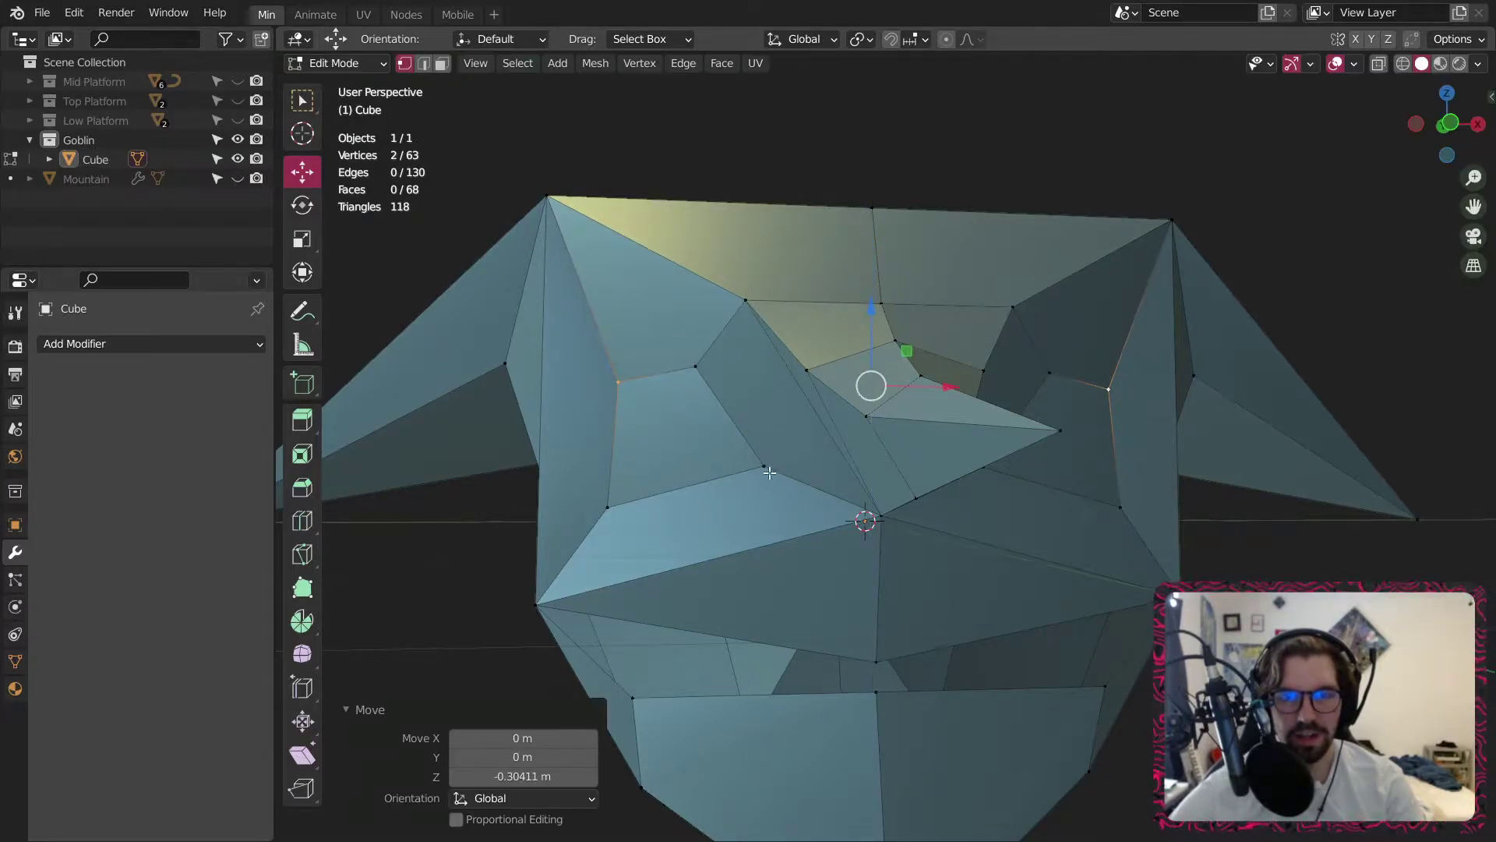
Scale the lower inner corner vertices of both eyes to 1.290 along X.
{"action": "left_click", "coordinate": [764, 466]}
{"action": "middle_click_drag", "start_coordinate": [1102, 545], "coordinate": [1083, 525]}
{"action": "middle_click_drag", "start_coordinate": [994, 462], "coordinate": [978, 476]}
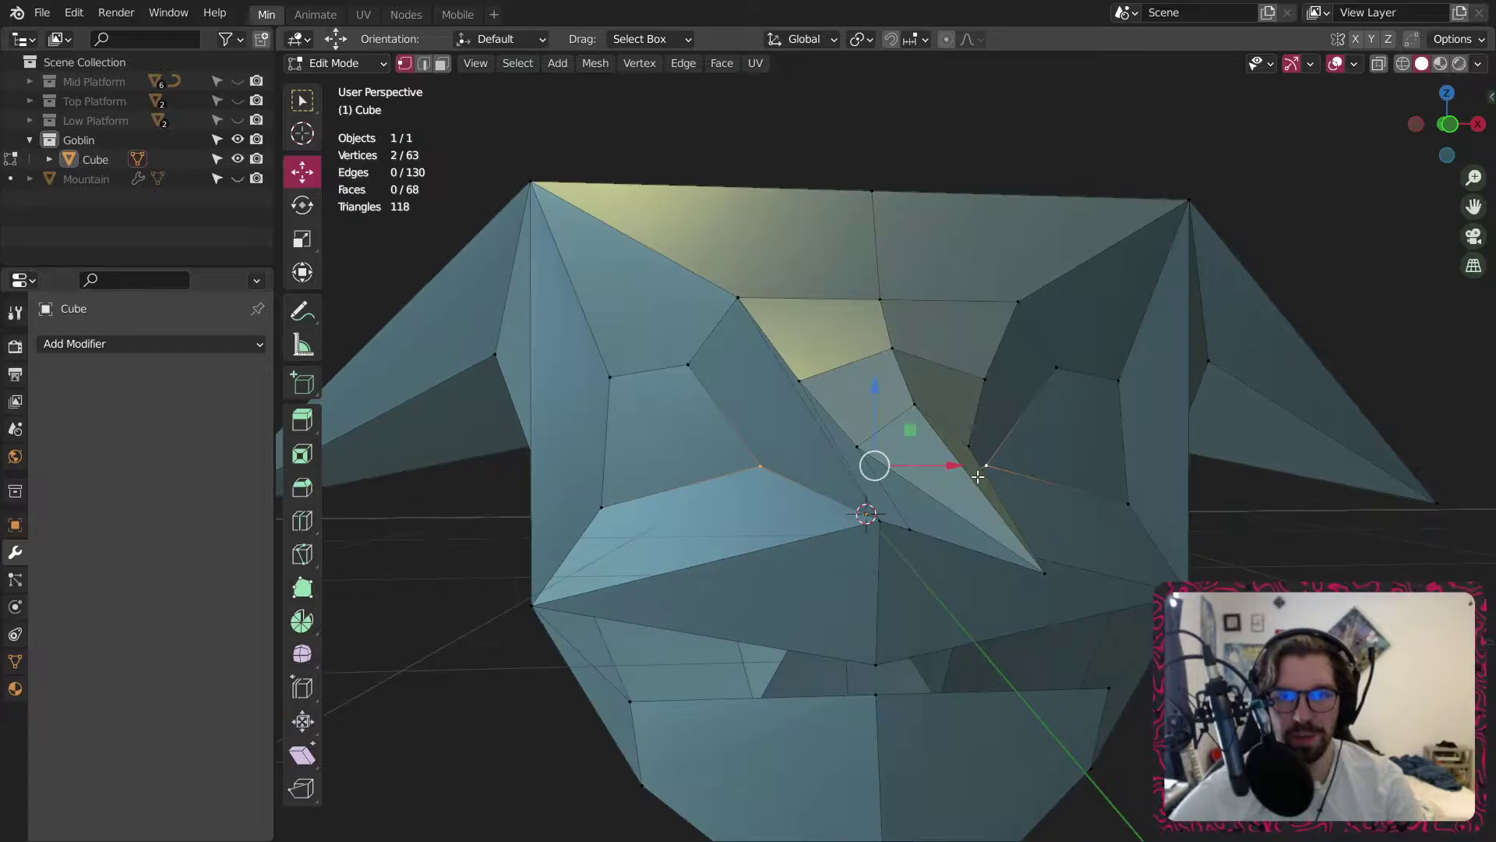
{"action": "left_click", "coordinate": [302, 239]}
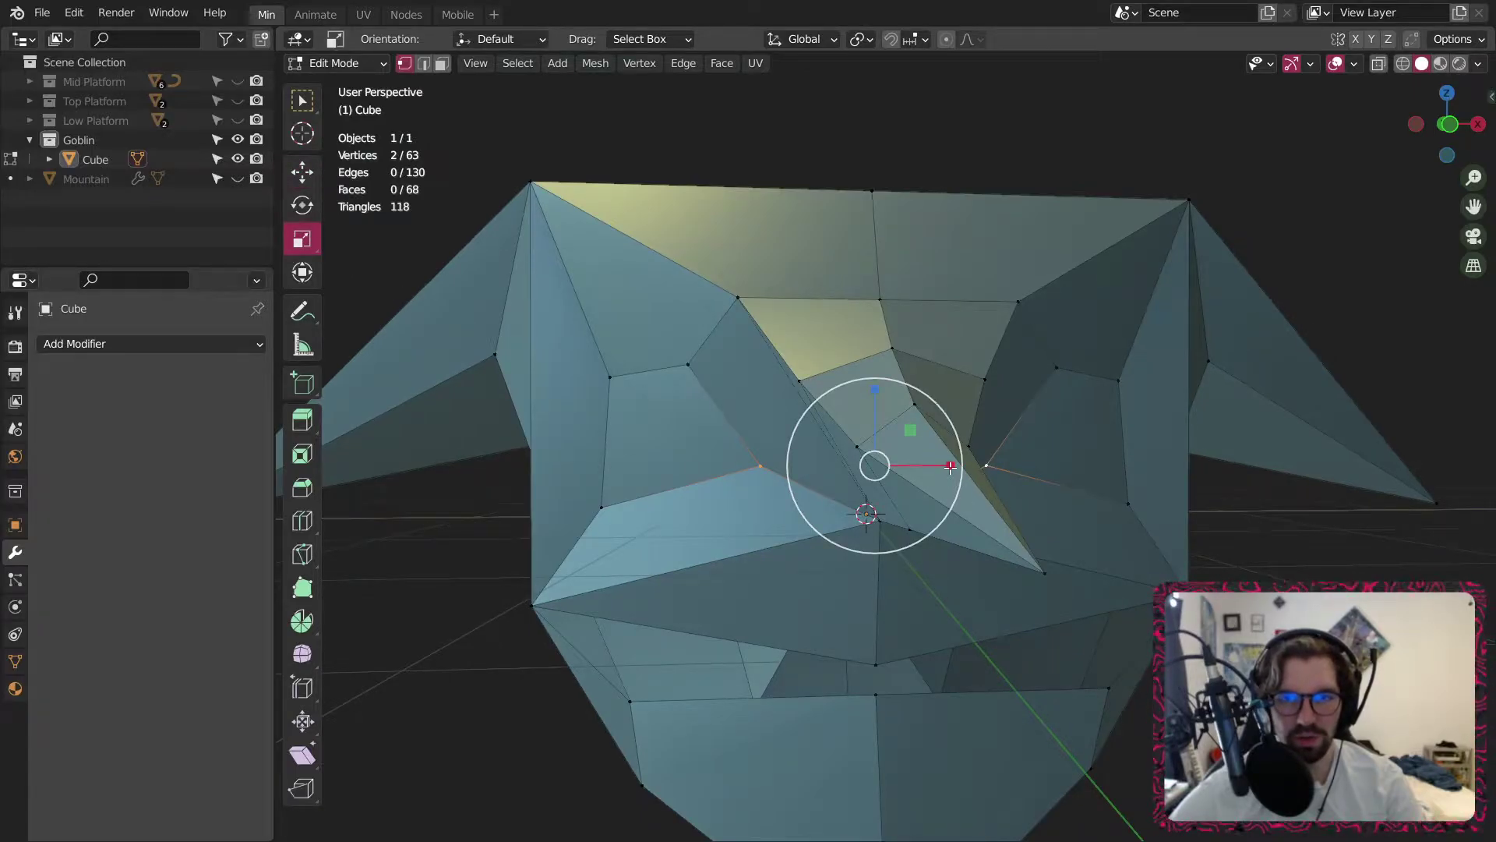
{"action": "left_click_drag", "start_coordinate": [952, 466], "coordinate": [975, 470]}
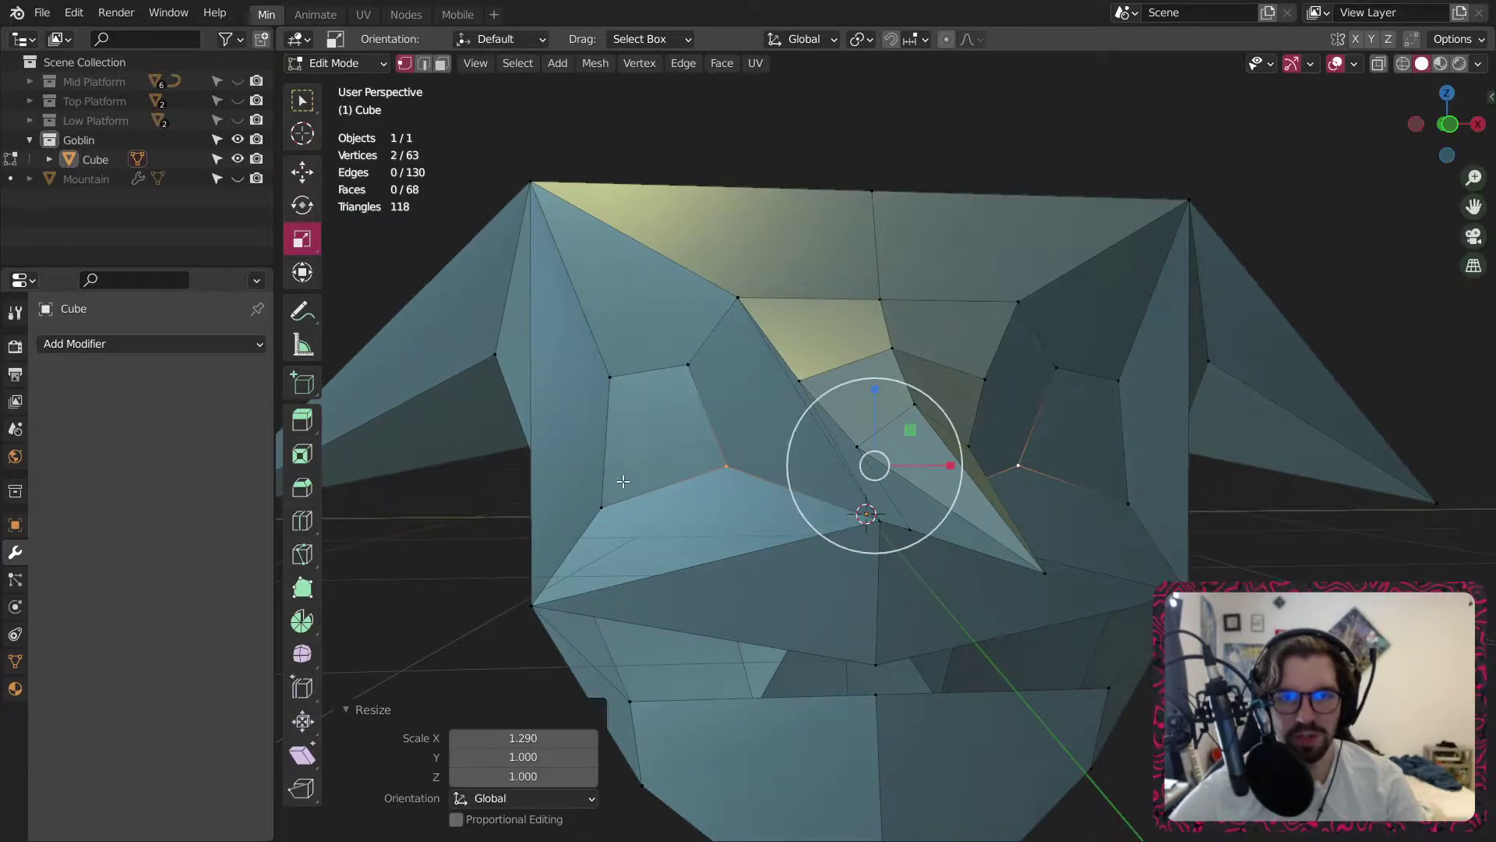
Raise the lower outer corner vertices of both eyes by about 0.19 m along Z.
{"action": "left_click", "coordinate": [596, 516]}
{"action": "left_click", "coordinate": [1124, 496], "text": "shift"}
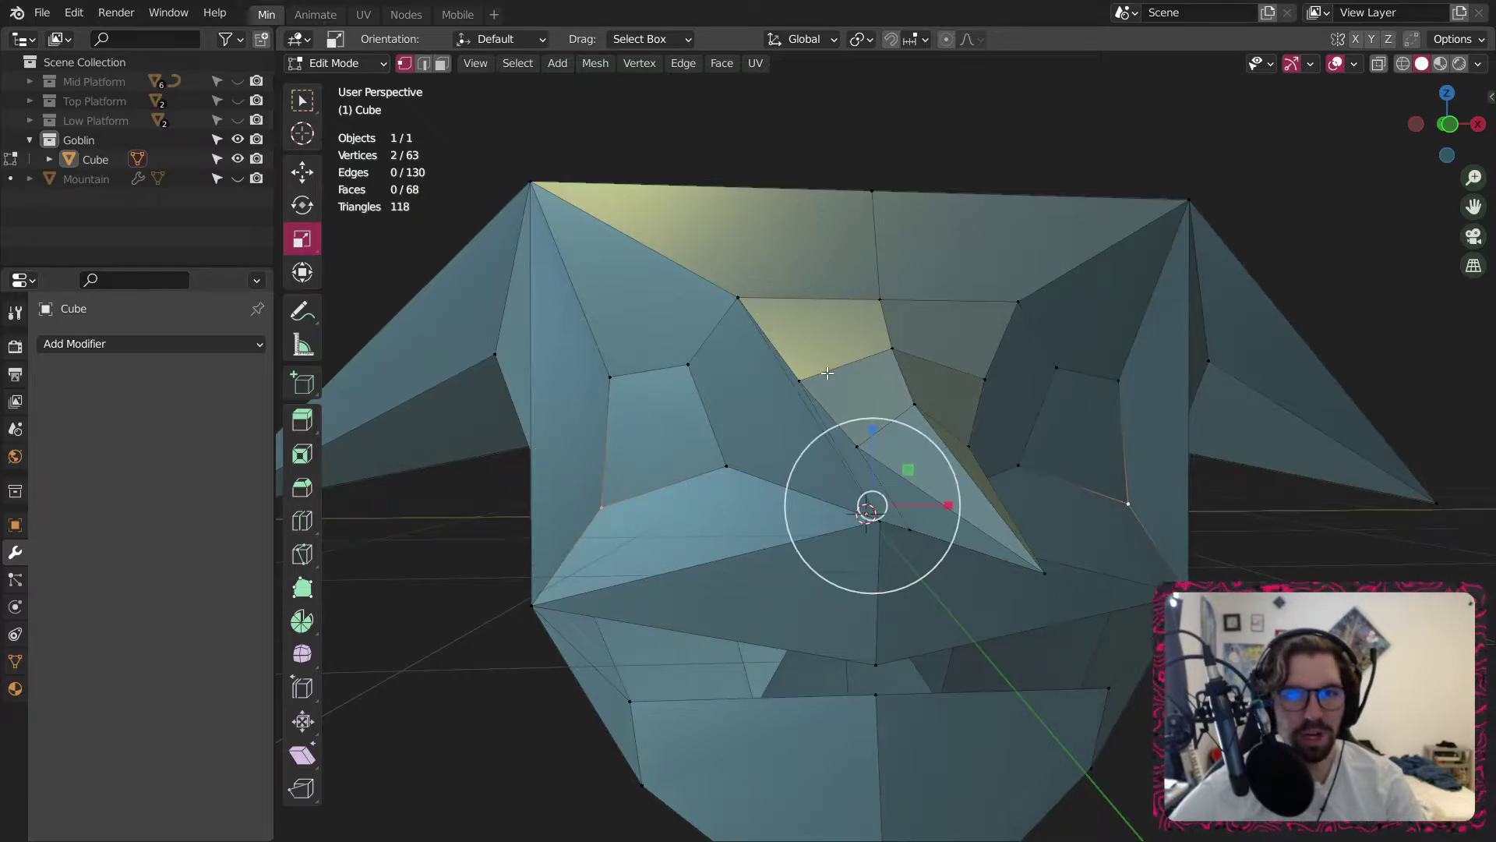
{"action": "left_click", "coordinate": [302, 172]}
{"action": "left_click_drag", "start_coordinate": [871, 427], "coordinate": [901, 381]}
{"action": "scroll", "coordinate": [904, 386], "scroll_direction": "down", "scroll_amount": 1}
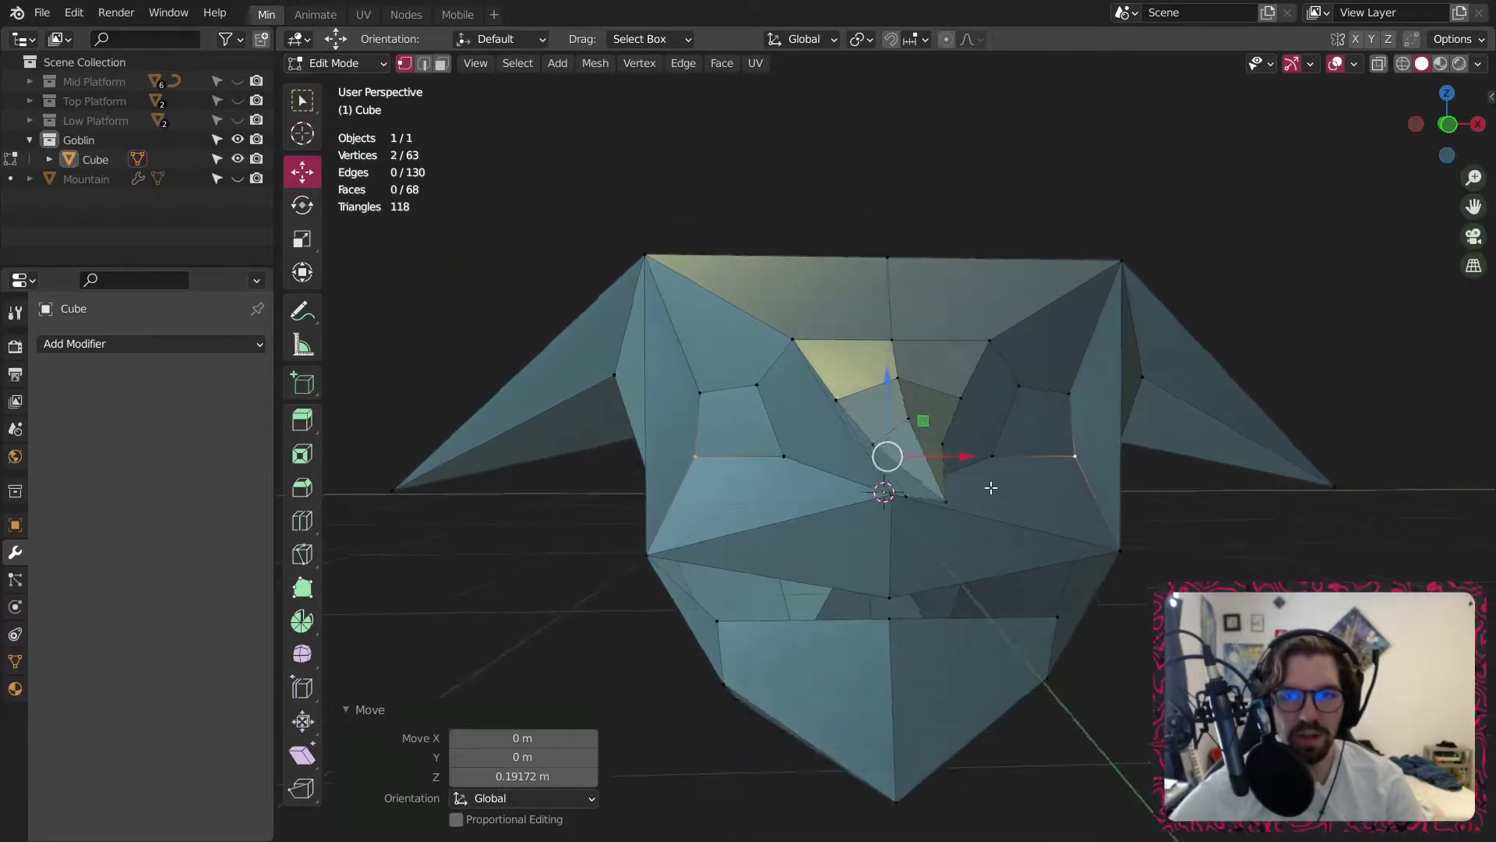
Deselect everything and examine the eye sockets and nose from the front and both sides.
{"action": "middle_click_drag", "start_coordinate": [988, 488], "coordinate": [980, 521]}
{"action": "key", "text": "alt+a"}
{"action": "scroll", "coordinate": [1064, 563], "scroll_direction": "down", "scroll_amount": 3}
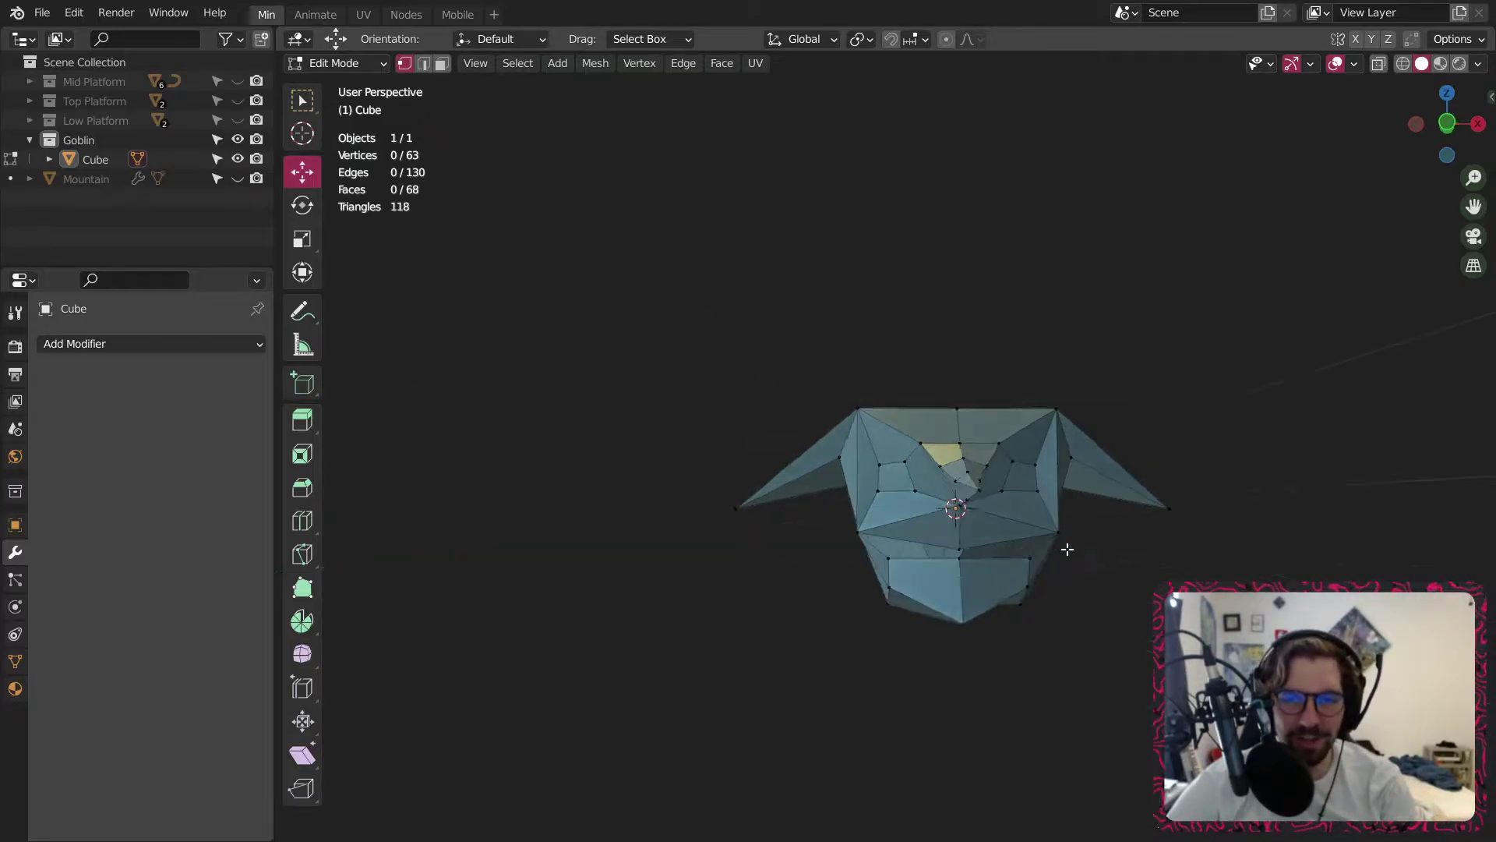
{"action": "mouse_move", "coordinate": [1062, 548]}
{"action": "middle_mouse_down"}
{"action": "mouse_move", "coordinate": [1079, 561]}
{"action": "mouse_move", "coordinate": [849, 518]}
{"action": "mouse_move", "coordinate": [1043, 476]}
{"action": "mouse_move", "coordinate": [1049, 522]}
{"action": "middle_mouse_up"}
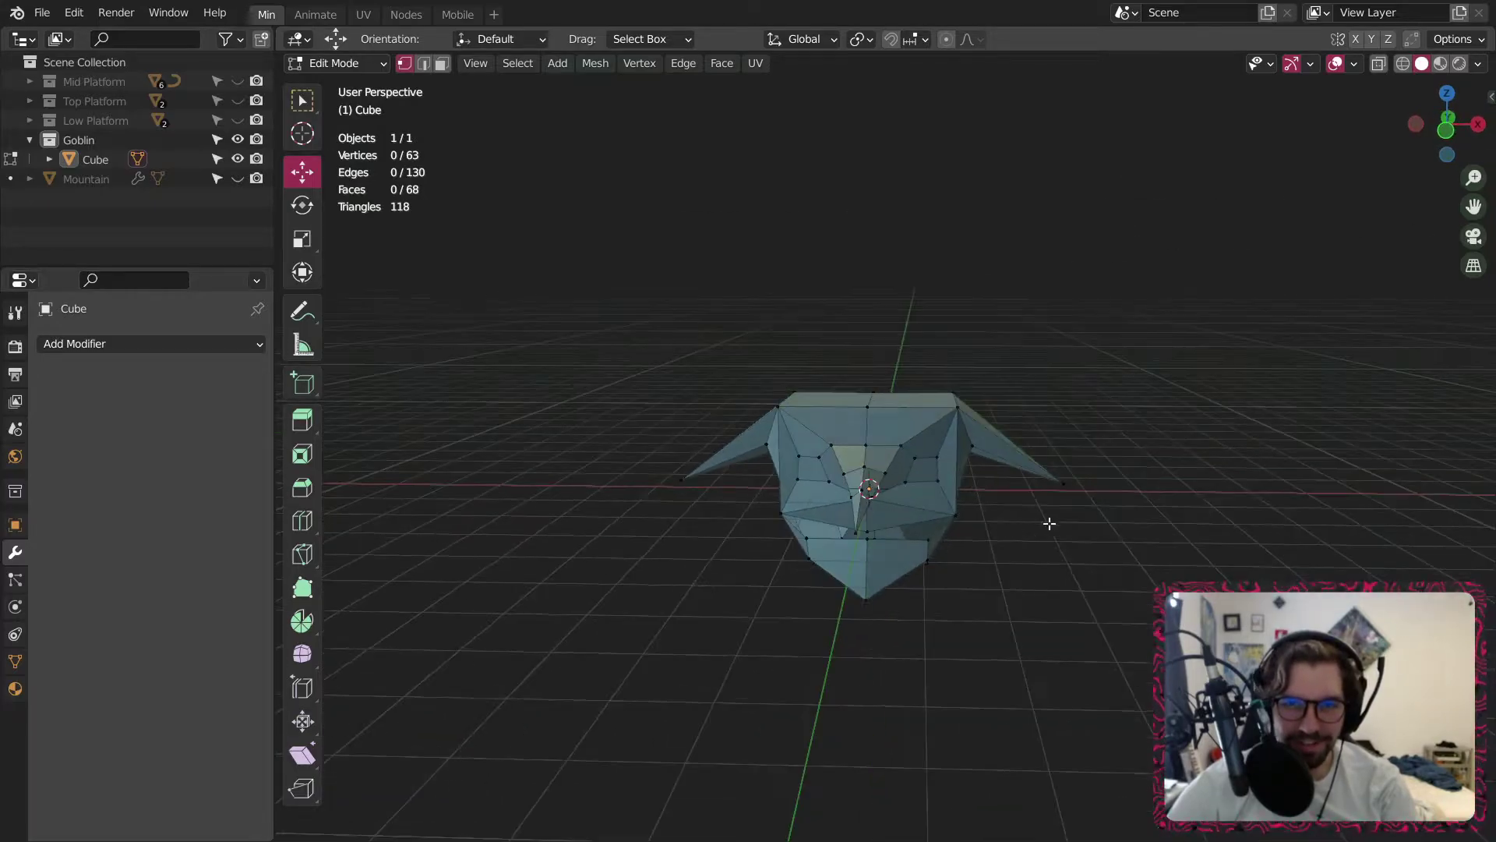
{"action": "scroll", "coordinate": [833, 472], "scroll_direction": "up", "scroll_amount": 6}
{"action": "middle_click_drag", "start_coordinate": [832, 471], "coordinate": [687, 540]}
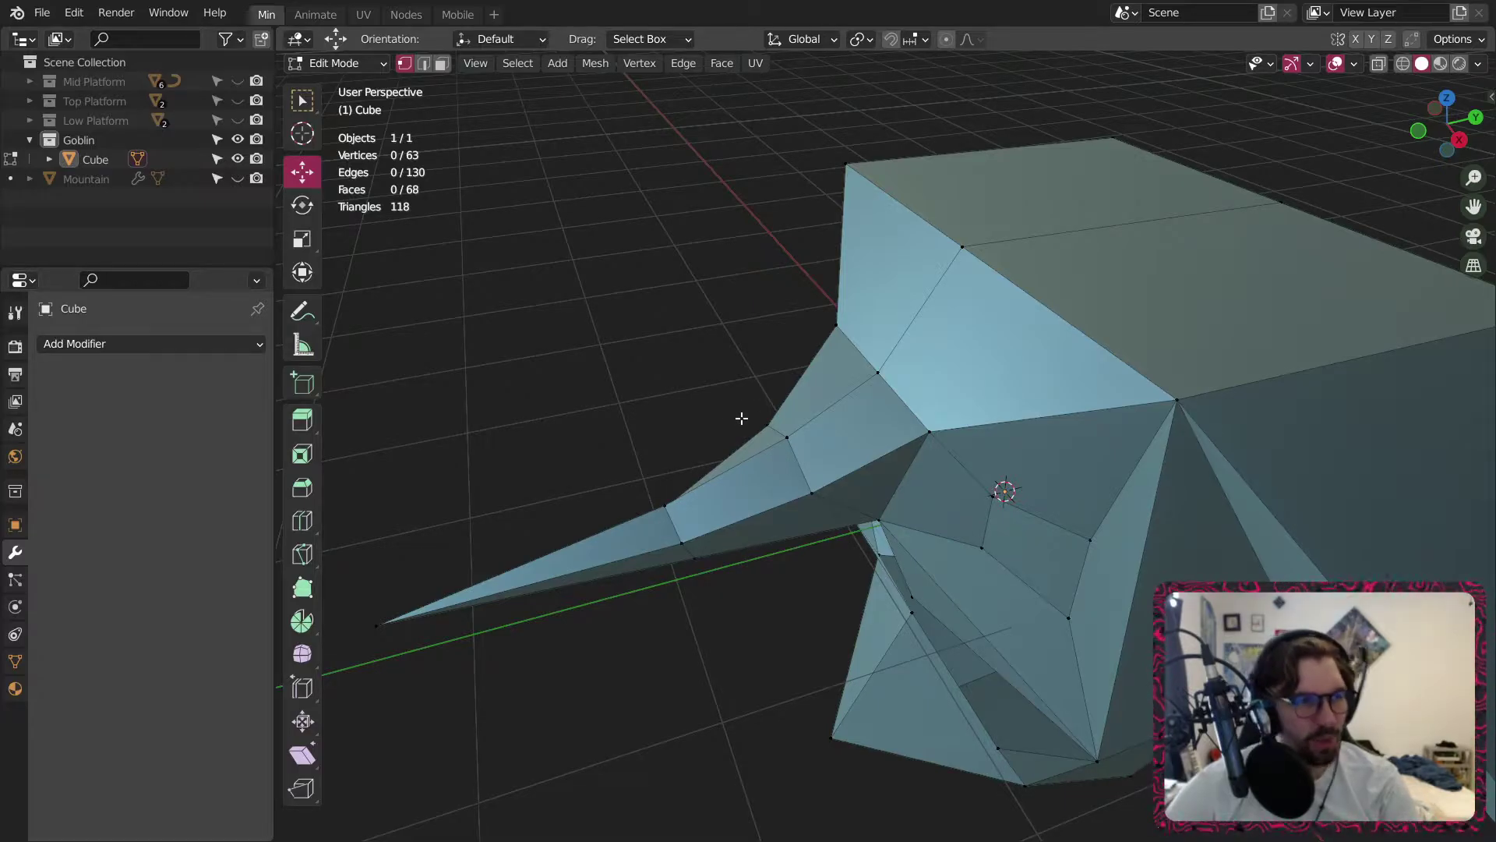
{"action": "middle_click_drag", "start_coordinate": [741, 418], "coordinate": [1190, 316]}
{"action": "scroll", "coordinate": [615, 398], "scroll_direction": "up", "scroll_amount": 2}
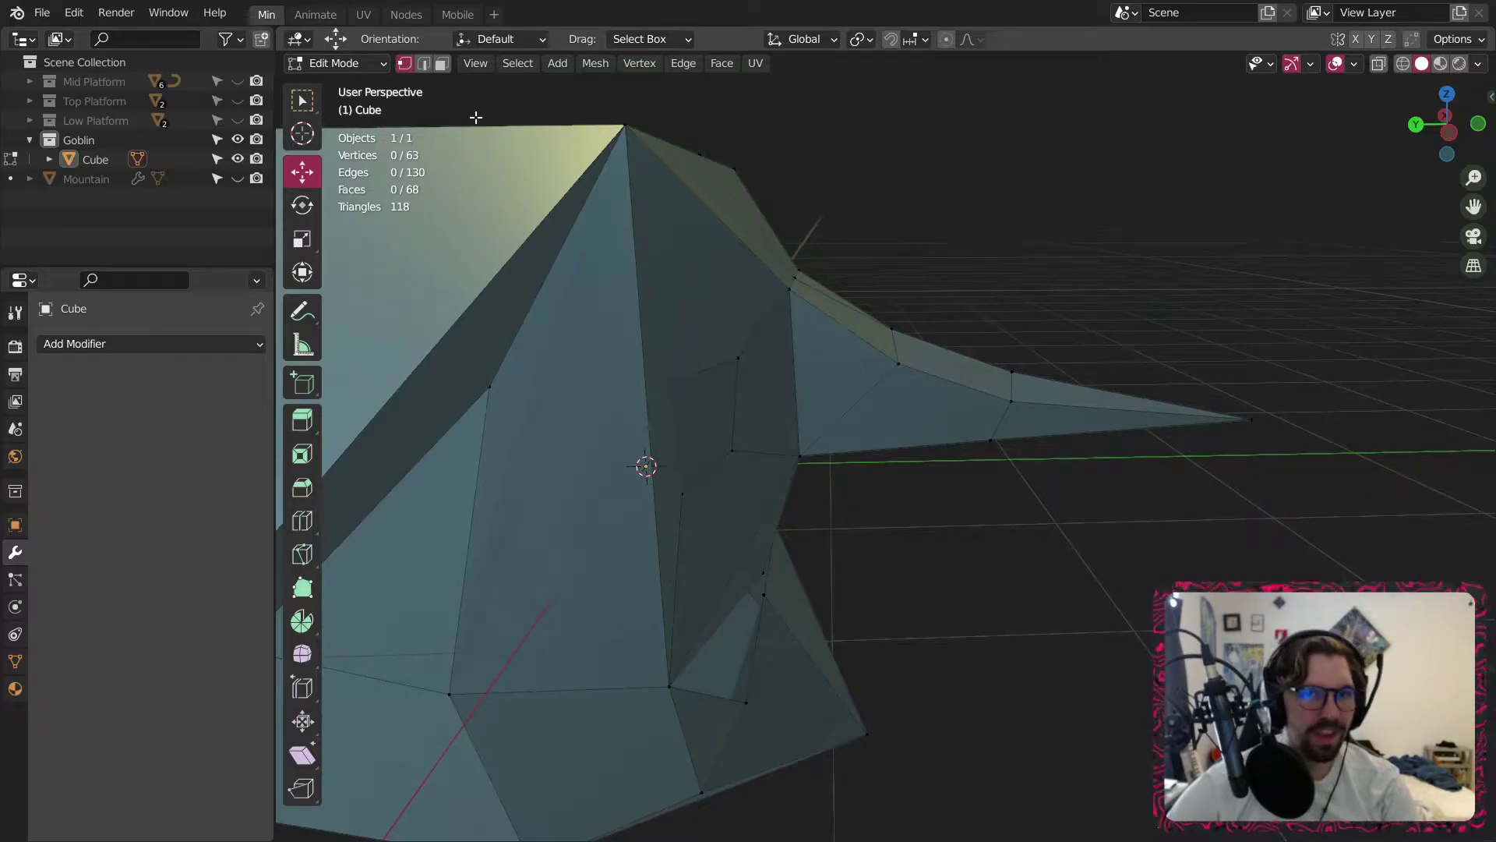
Move the upper inner corner vertices of both eyes about 0.08 m back along Y.
{"action": "middle_click_drag", "start_coordinate": [1005, 358], "coordinate": [698, 376]}
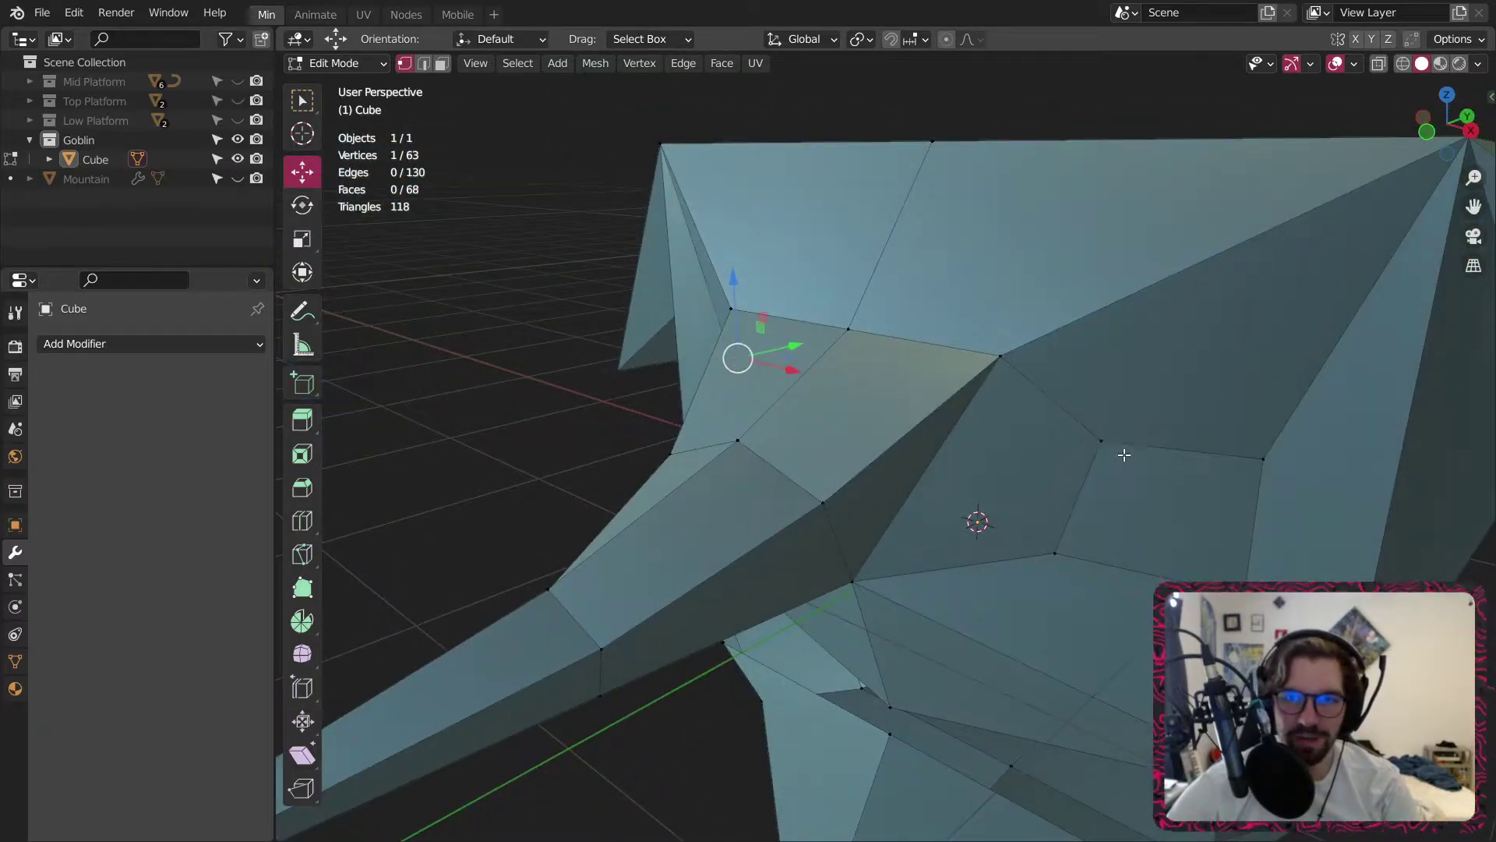
{"action": "left_click", "coordinate": [1103, 441], "text": "shift"}
{"action": "middle_click_drag", "start_coordinate": [1103, 441], "coordinate": [897, 381]}
{"action": "left_click_drag", "start_coordinate": [852, 380], "coordinate": [888, 386]}
{"action": "middle_click_drag", "start_coordinate": [862, 338], "coordinate": [1077, 301]}
{"action": "scroll", "coordinate": [1023, 427], "scroll_direction": "down", "scroll_amount": 4}
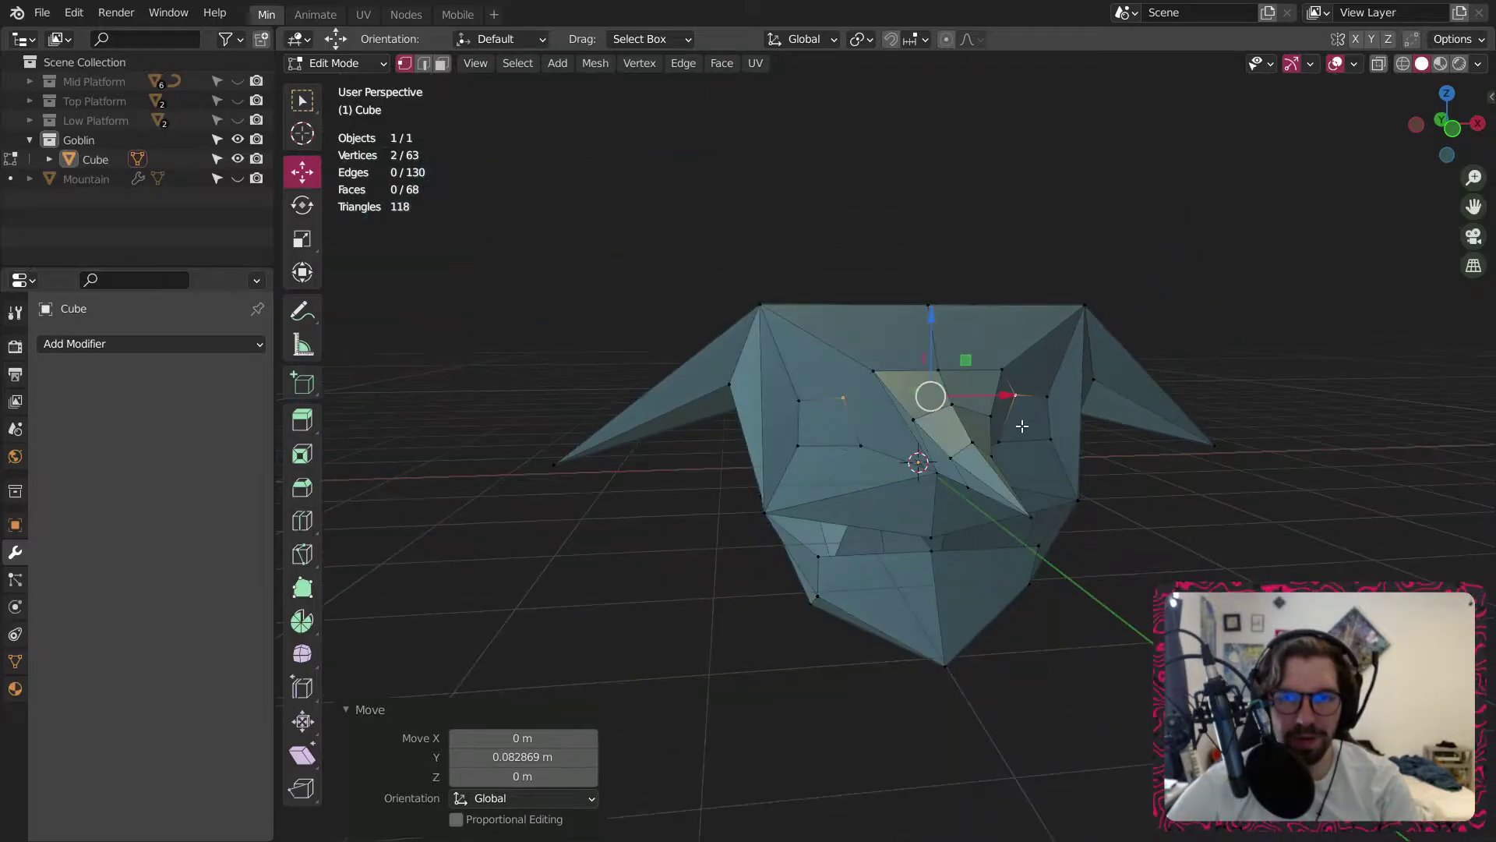
Raise the geometry picked near the brow slightly along Z, then deselect everything.
{"action": "middle_click_drag", "start_coordinate": [1022, 427], "coordinate": [783, 366]}
{"action": "scroll", "coordinate": [942, 395], "scroll_direction": "up", "scroll_amount": 2}
{"action": "left_click", "coordinate": [811, 365]}
{"action": "left_click_drag", "start_coordinate": [792, 289], "coordinate": [798, 262]}
{"action": "left_click", "coordinate": [1042, 194]}
Select all 16 faces covering the back of the head, from the outer face loop to the centre.
{"action": "middle_click_drag", "start_coordinate": [1029, 444], "coordinate": [806, 363]}
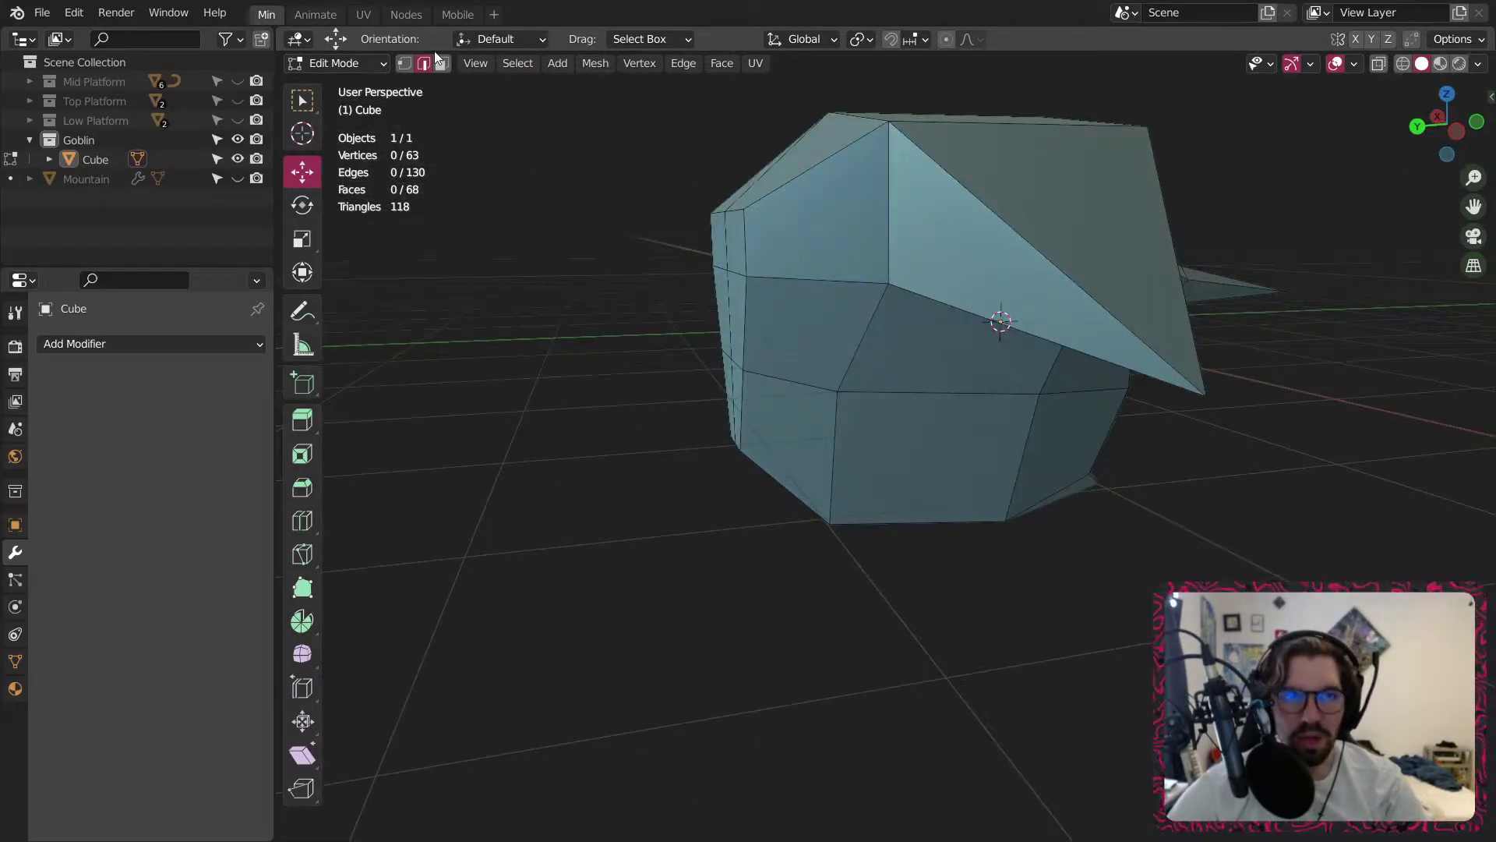
{"action": "left_click", "coordinate": [781, 280], "text": "alt"}
{"action": "middle_click_drag", "start_coordinate": [781, 281], "coordinate": [878, 293]}
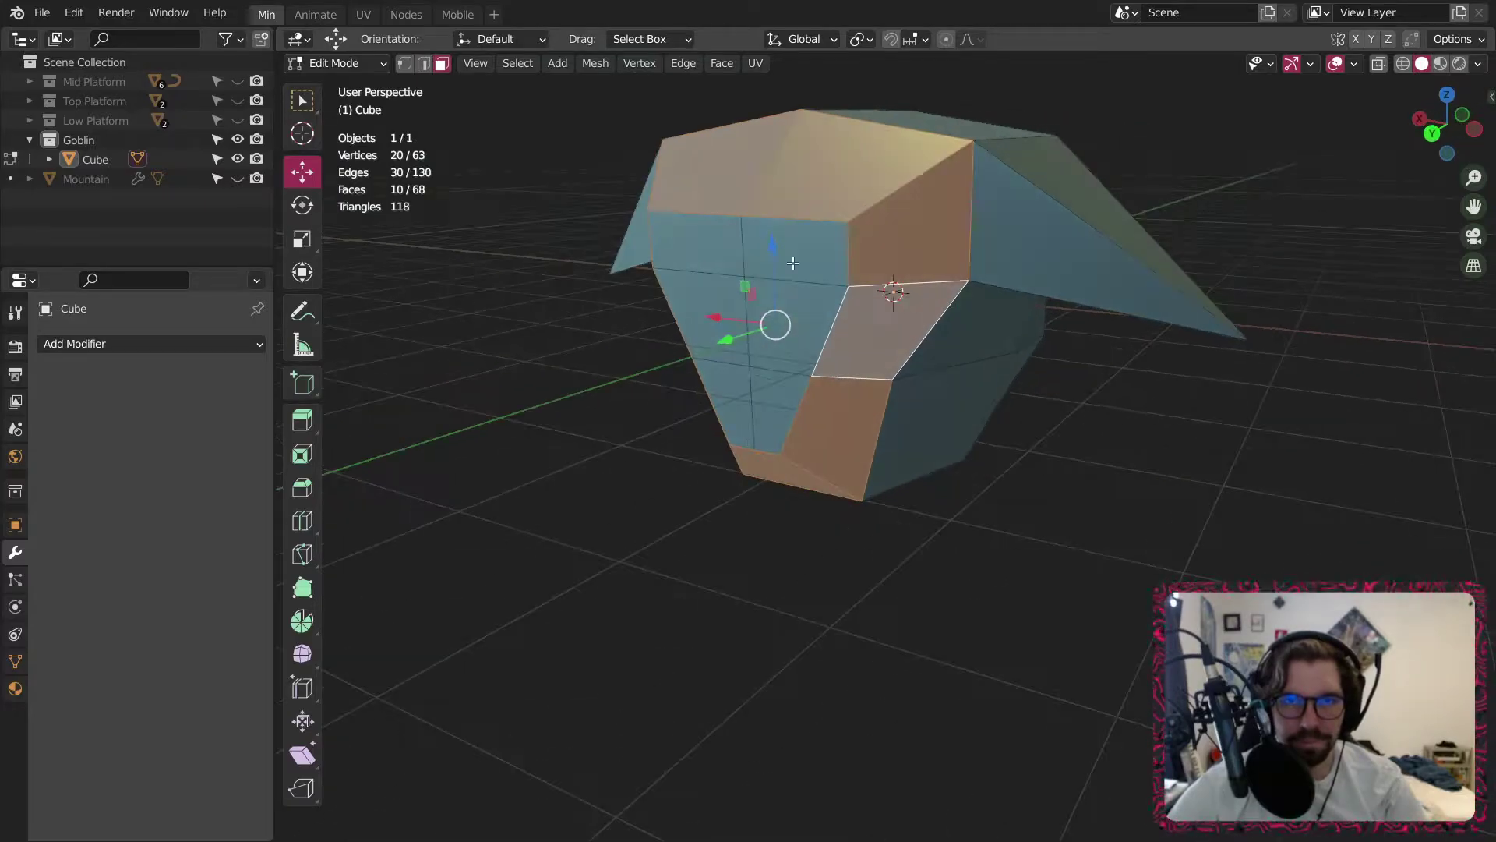
{"action": "left_click", "coordinate": [716, 262], "text": "shift"}
{"action": "left_click", "coordinate": [717, 319], "text": "shift"}
{"action": "left_click", "coordinate": [772, 405], "text": "shift"}
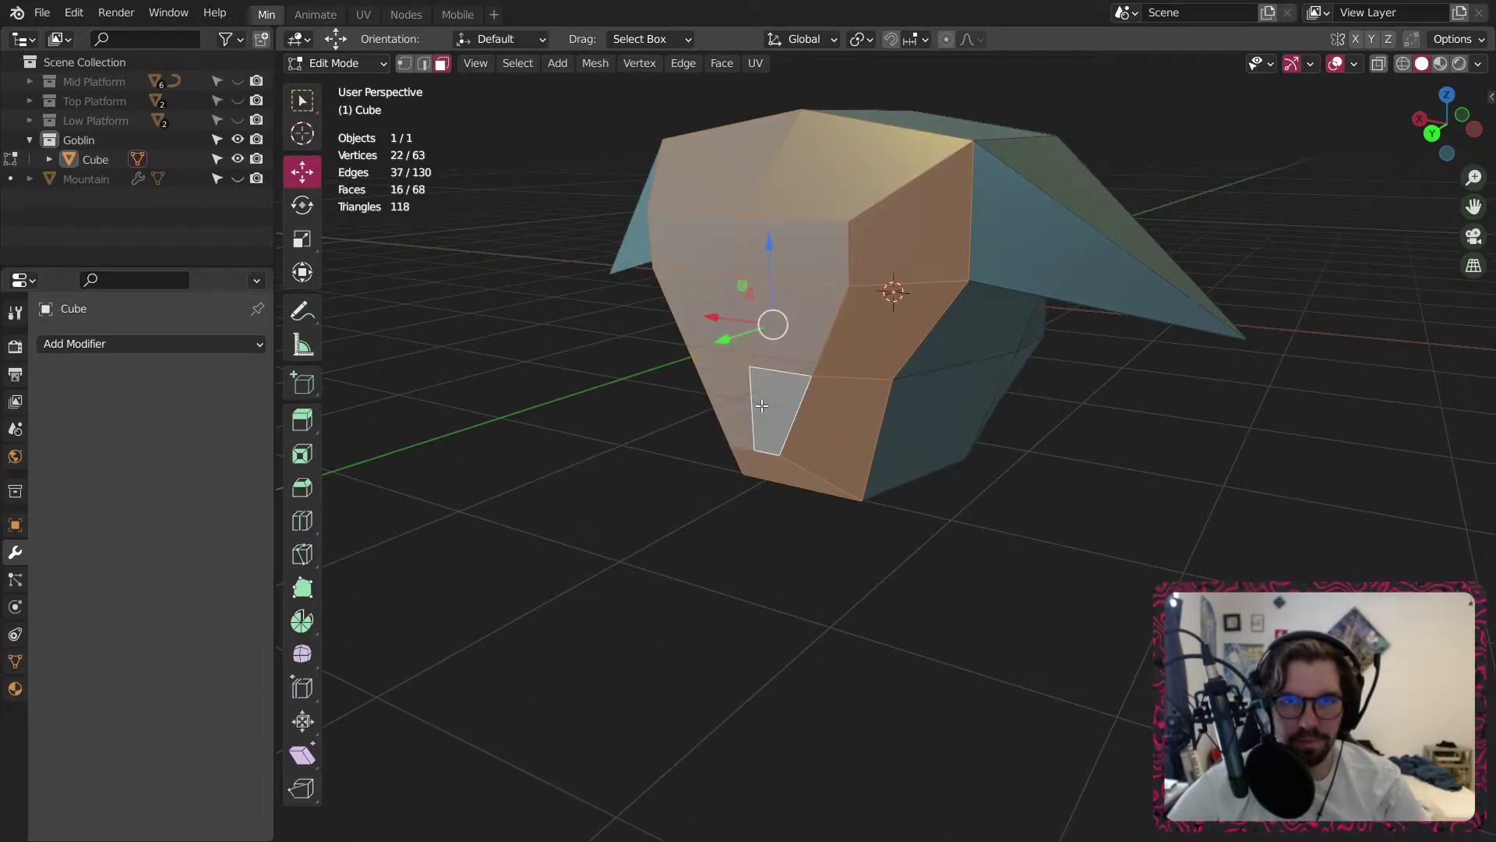
Try to delete the selected faces at the back of the head.
{"action": "right_click", "coordinate": [698, 380]}
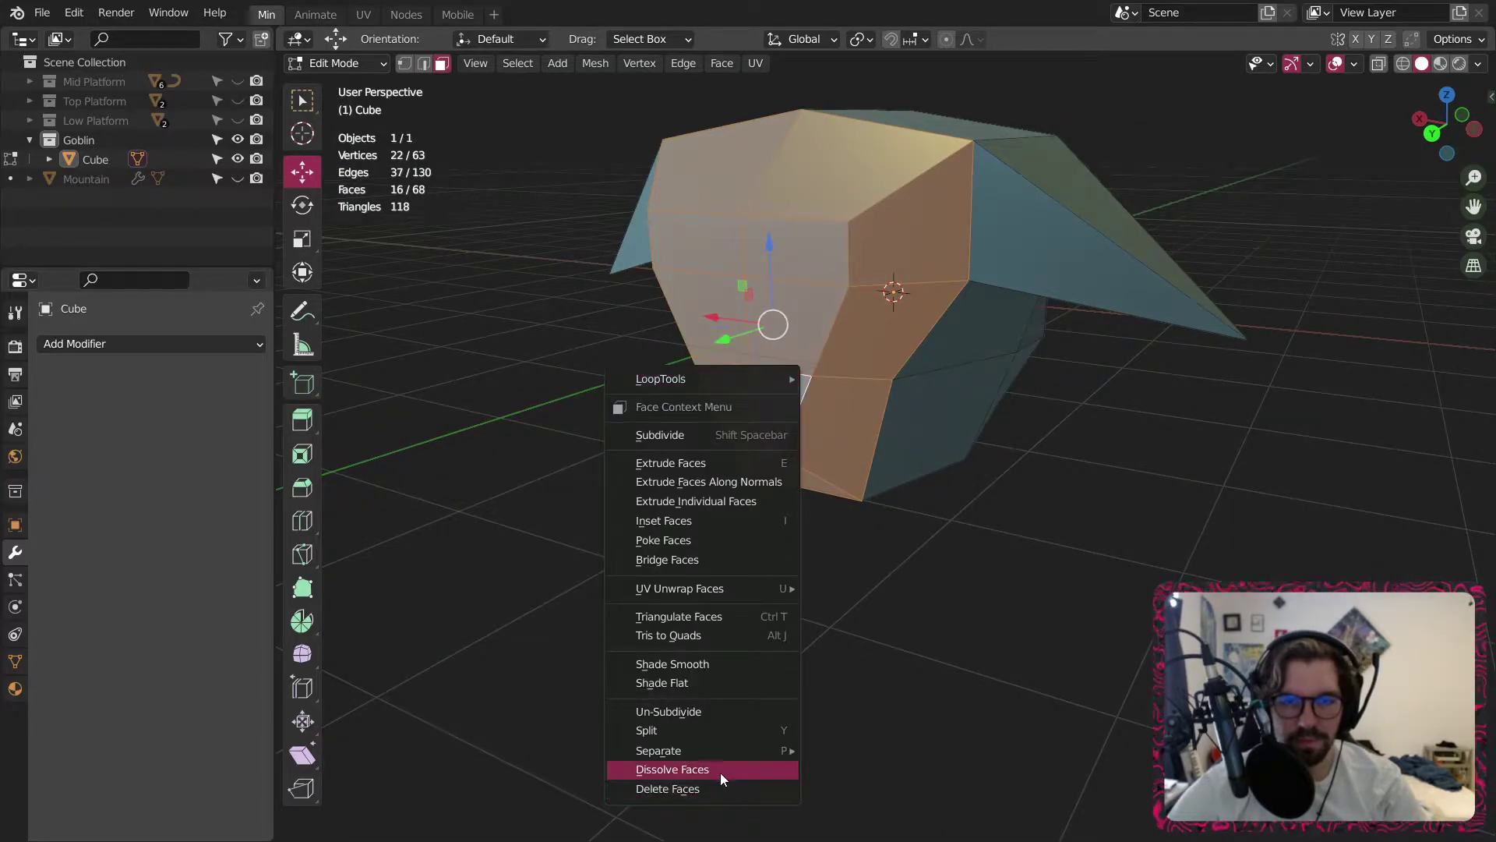
{"action": "left_click", "coordinate": [720, 773]}
{"action": "middle_click_drag", "start_coordinate": [711, 788], "coordinate": [917, 219]}
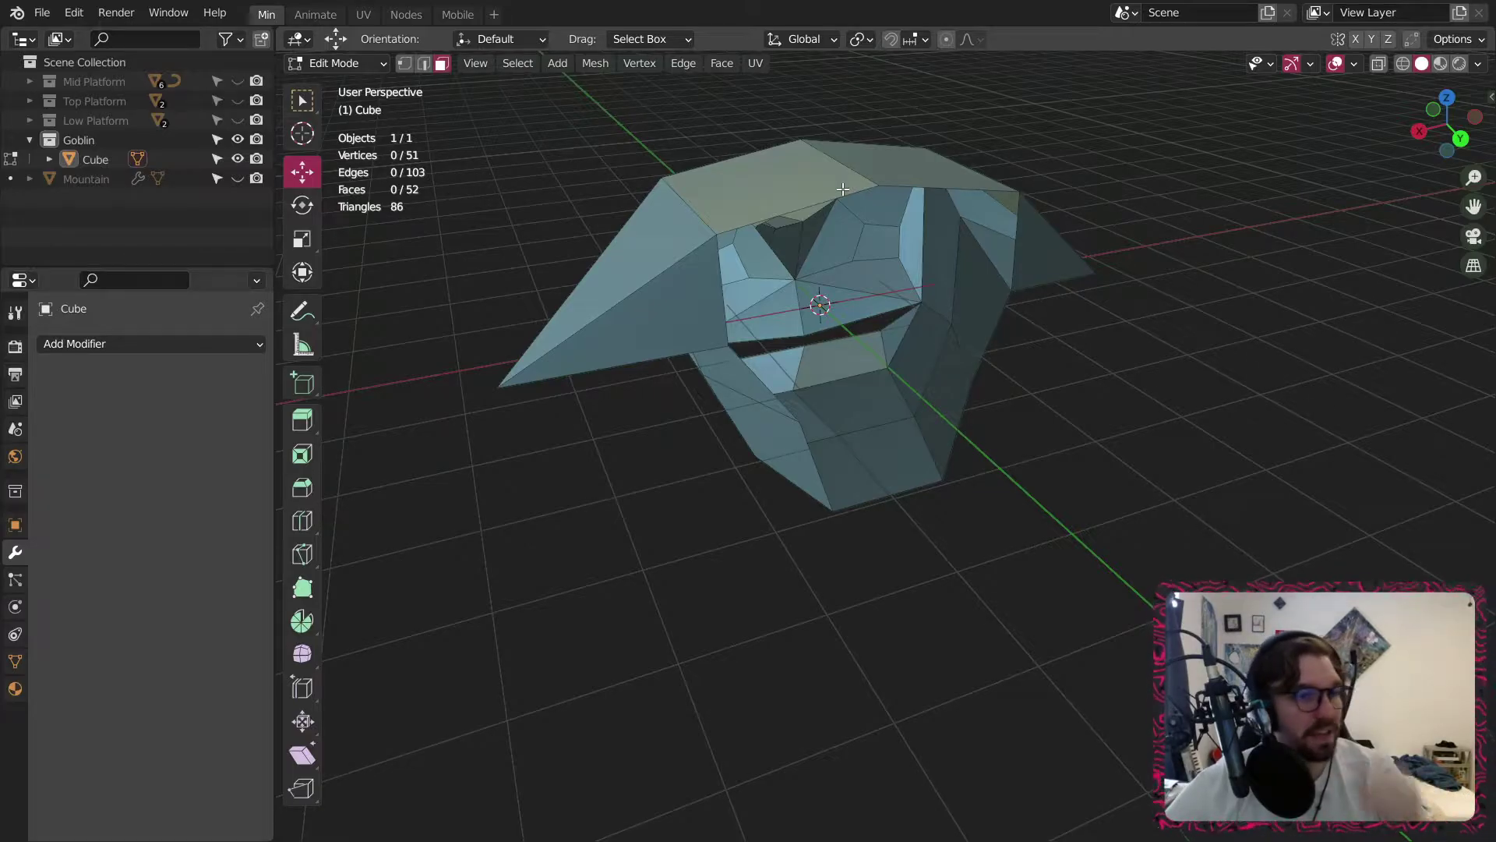
{"action": "key", "text": "ctrl+z"}
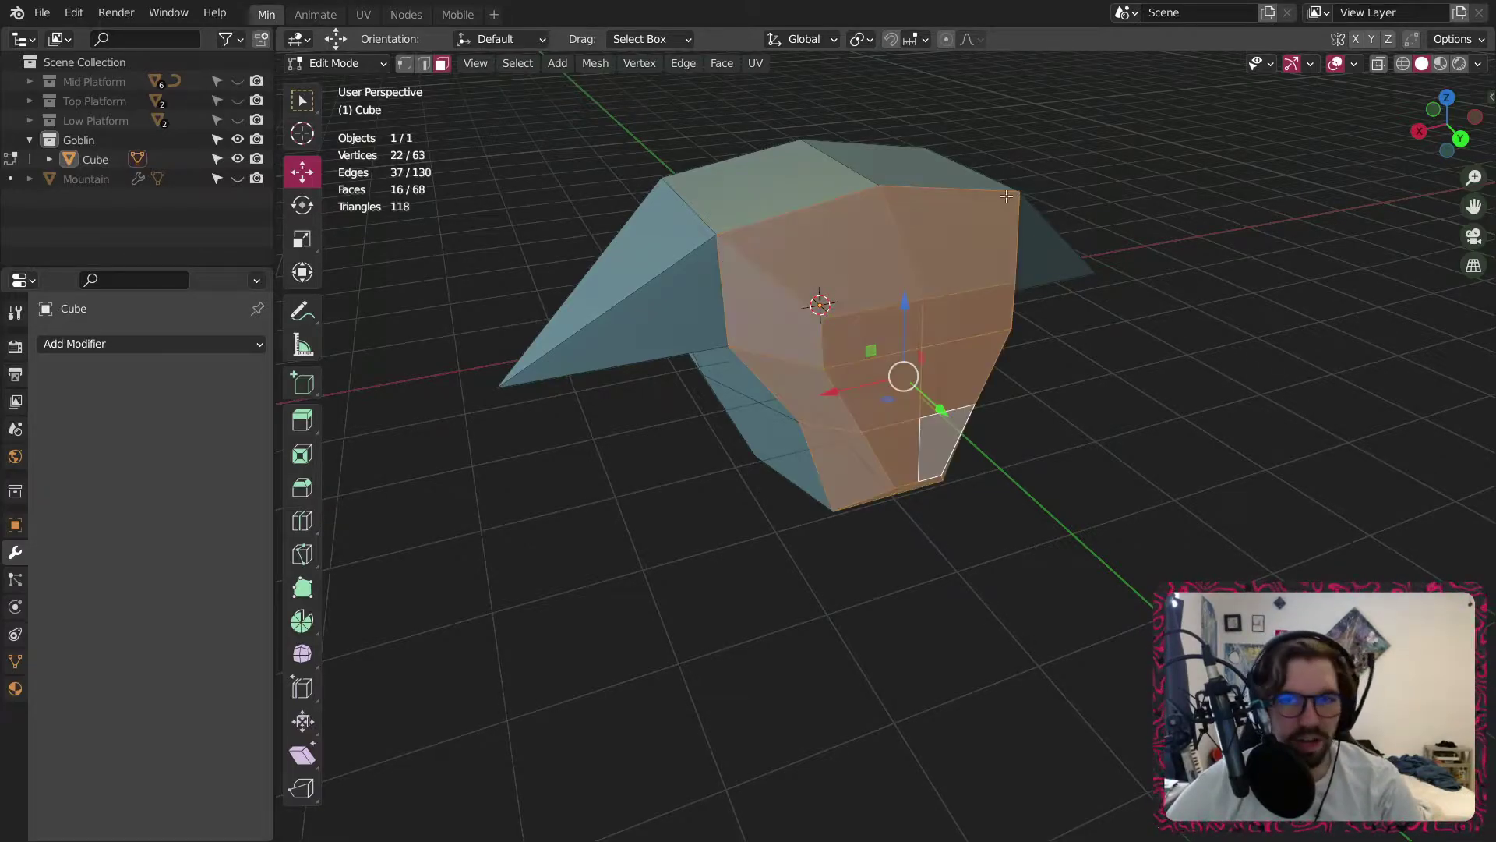
Dissolve the selected faces at the back of the head into a single face.
{"action": "middle_click_drag", "start_coordinate": [819, 301], "coordinate": [841, 287]}
{"action": "scroll", "coordinate": [840, 288], "scroll_direction": "up", "scroll_amount": 1}
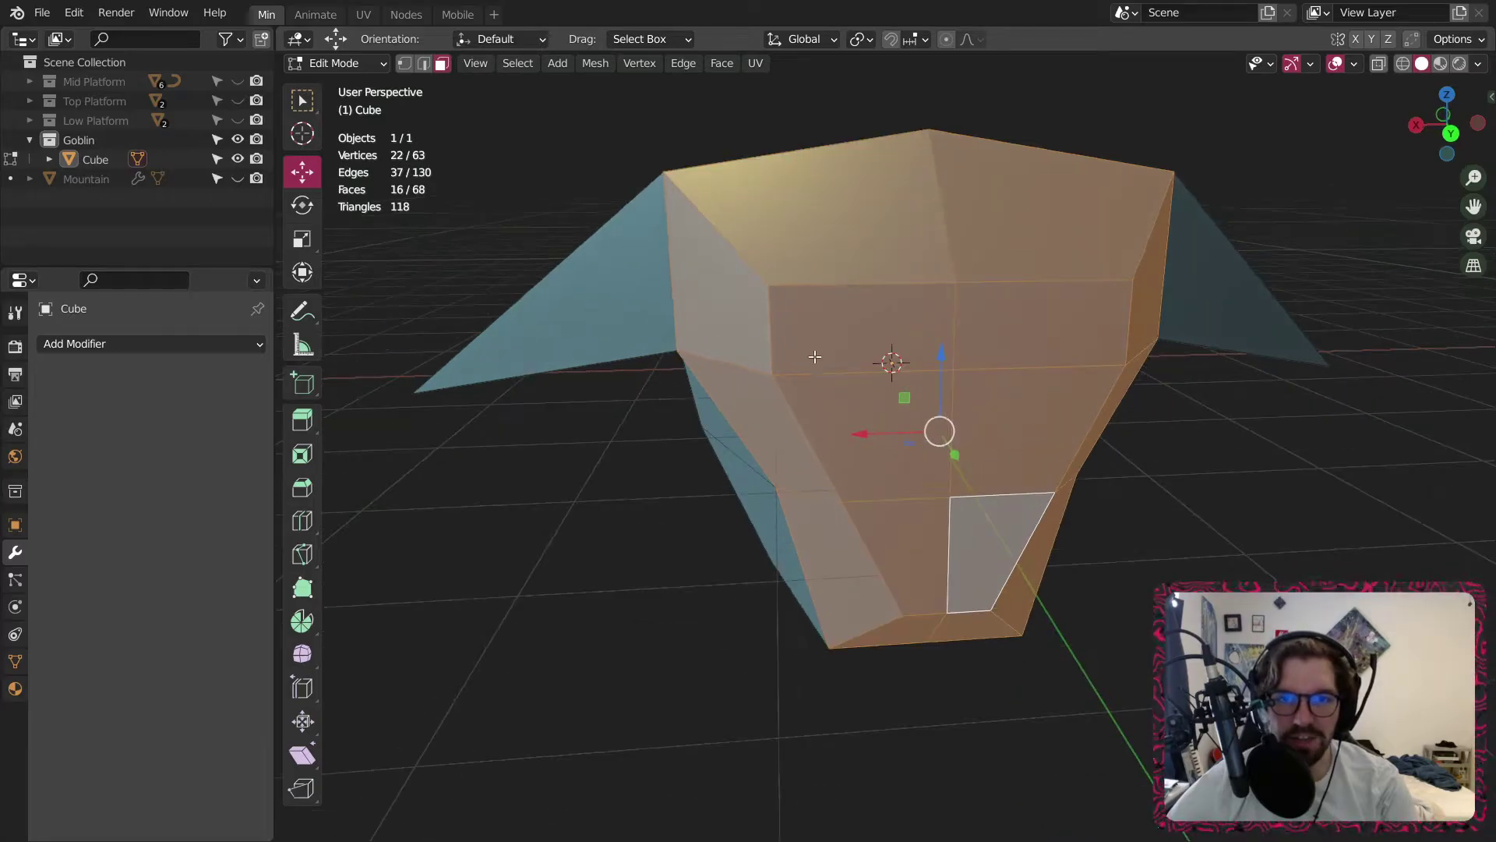
{"action": "right_click", "coordinate": [854, 376]}
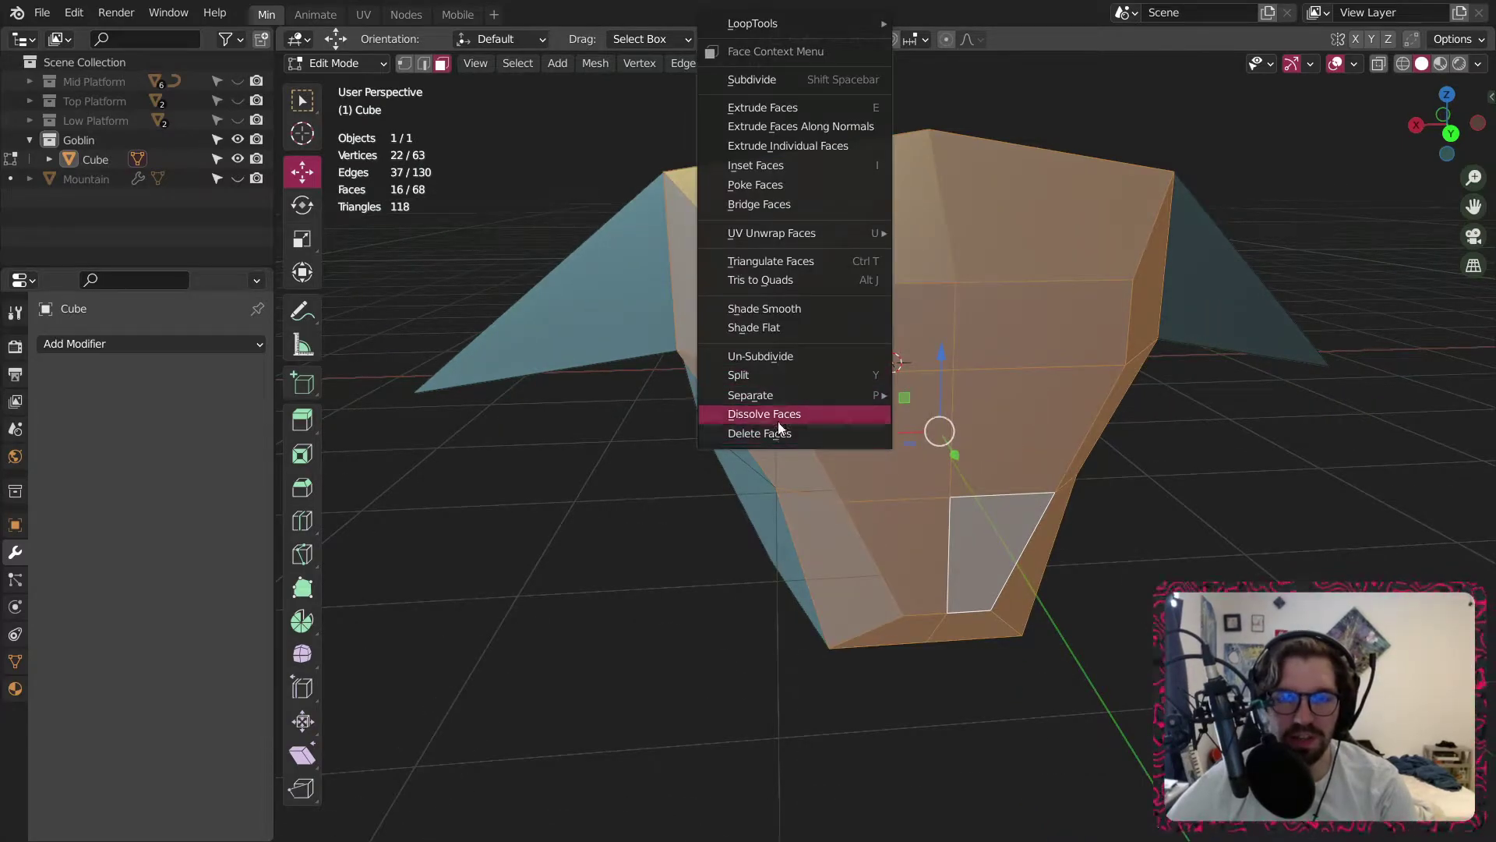
{"action": "left_click", "coordinate": [779, 427]}
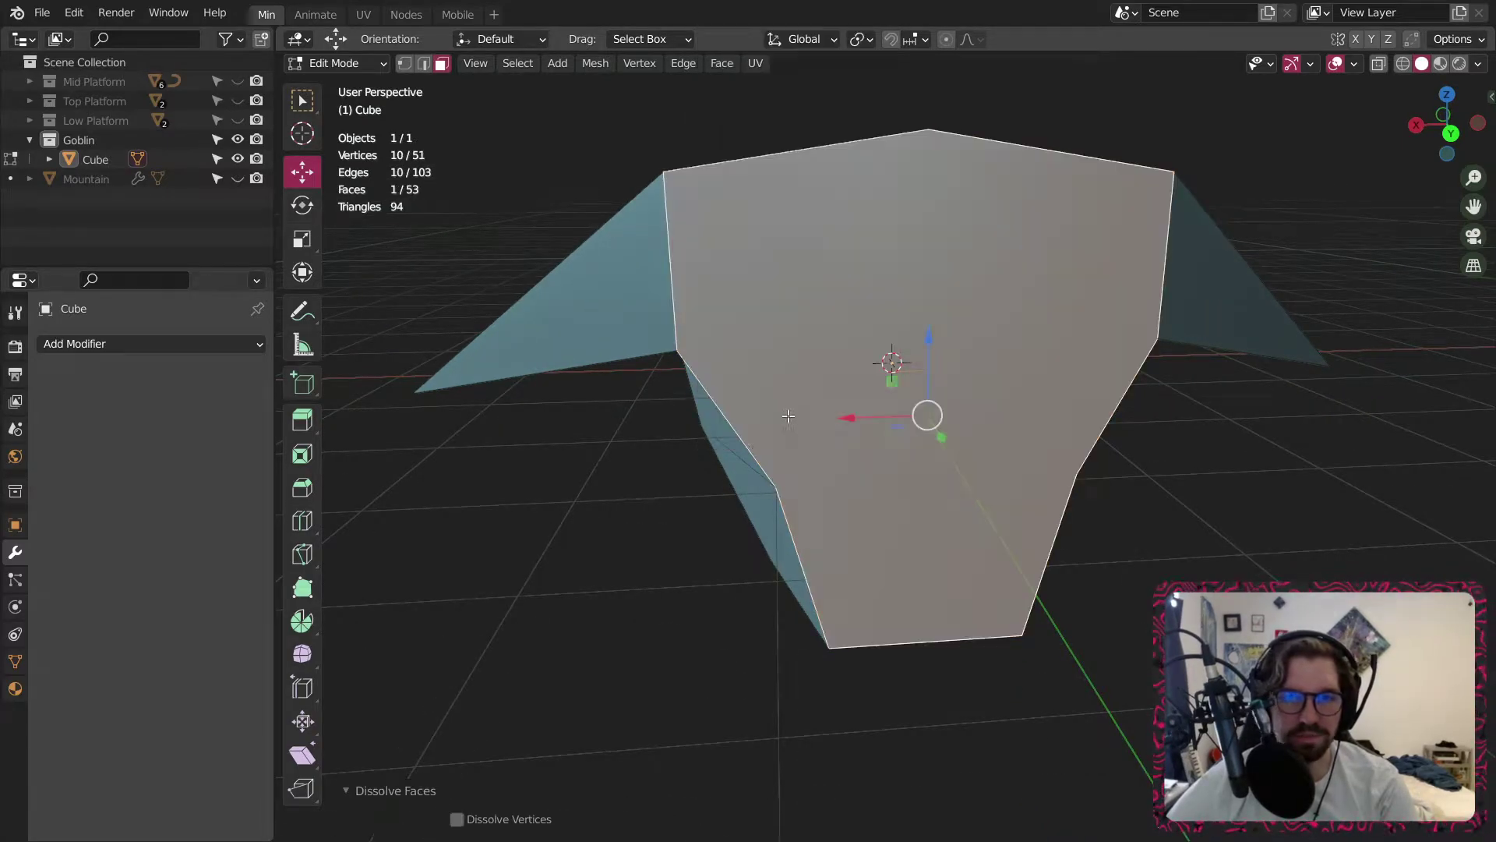
{"action": "middle_click_drag", "start_coordinate": [780, 428], "coordinate": [484, 49]}
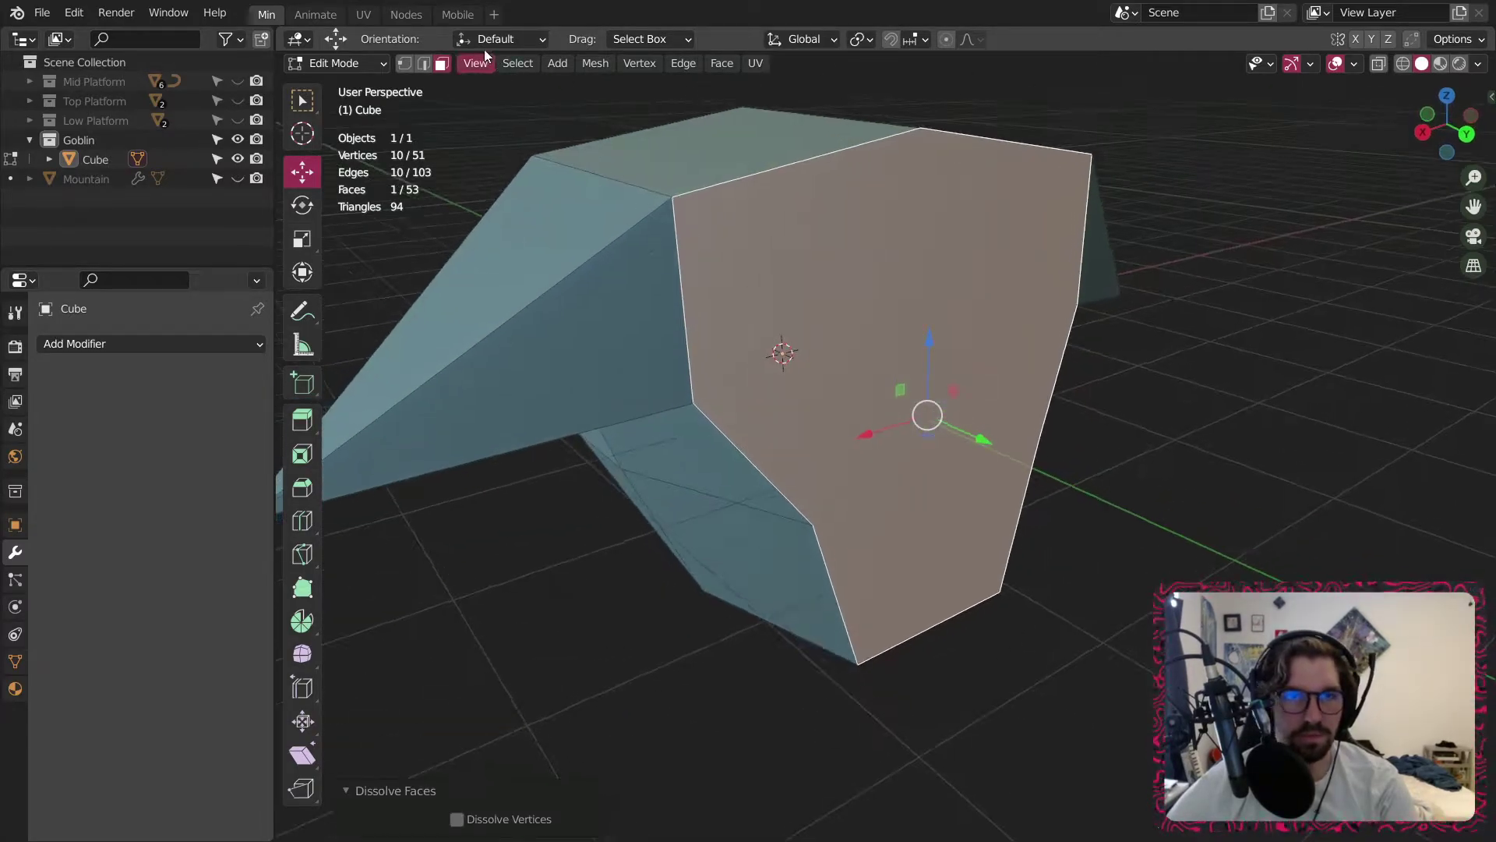
Connect the ear-base vertices and the jaw-side vertices across the back of the head with two horizontal edges.
{"action": "key", "text": "1"}
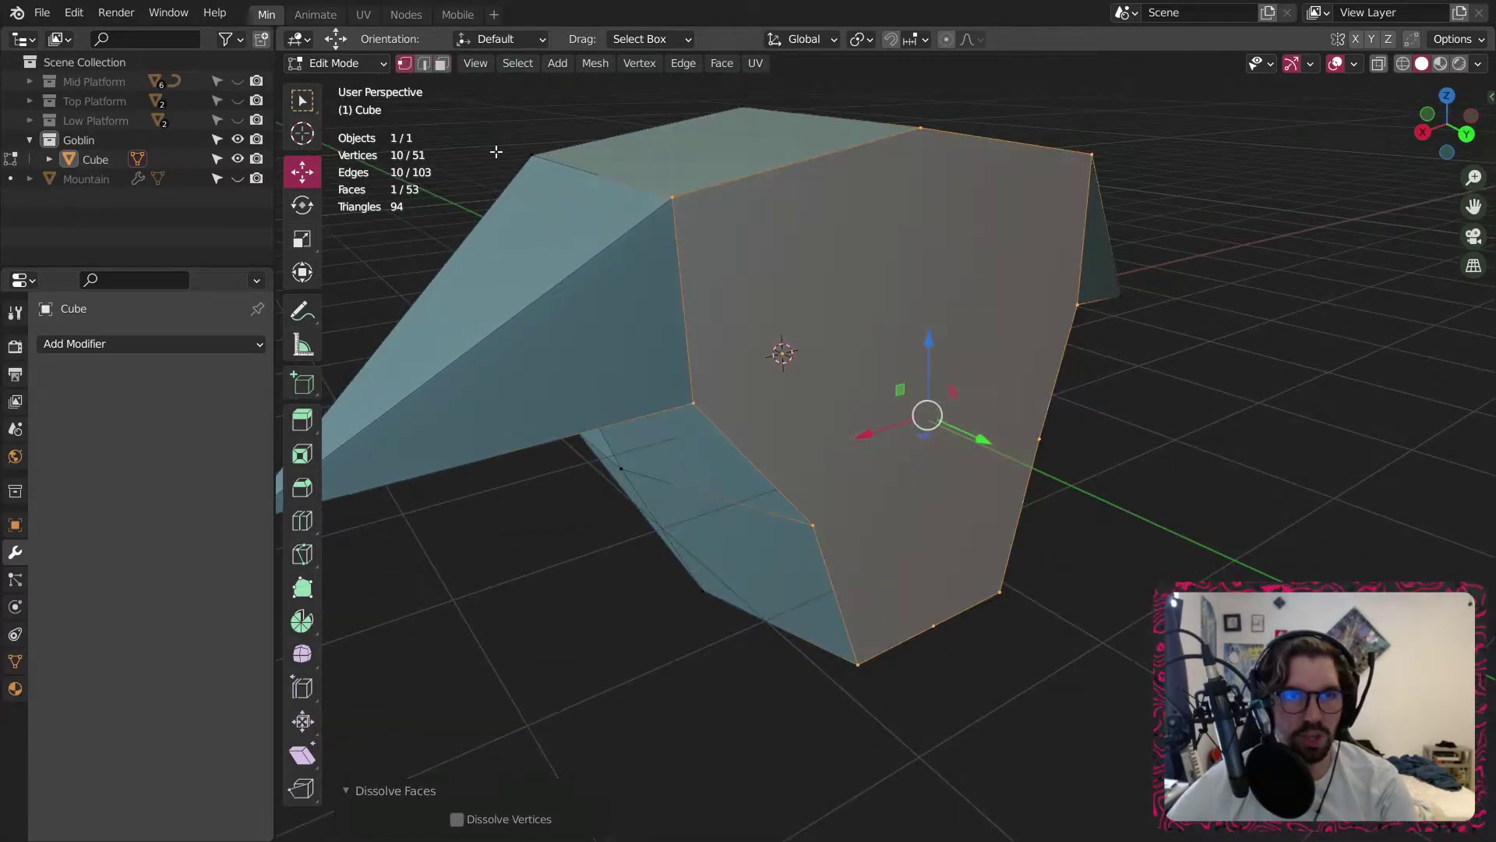
{"action": "key", "text": "alt+a"}
{"action": "left_click", "coordinate": [693, 383]}
{"action": "middle_click_drag", "start_coordinate": [693, 383], "coordinate": [857, 374]}
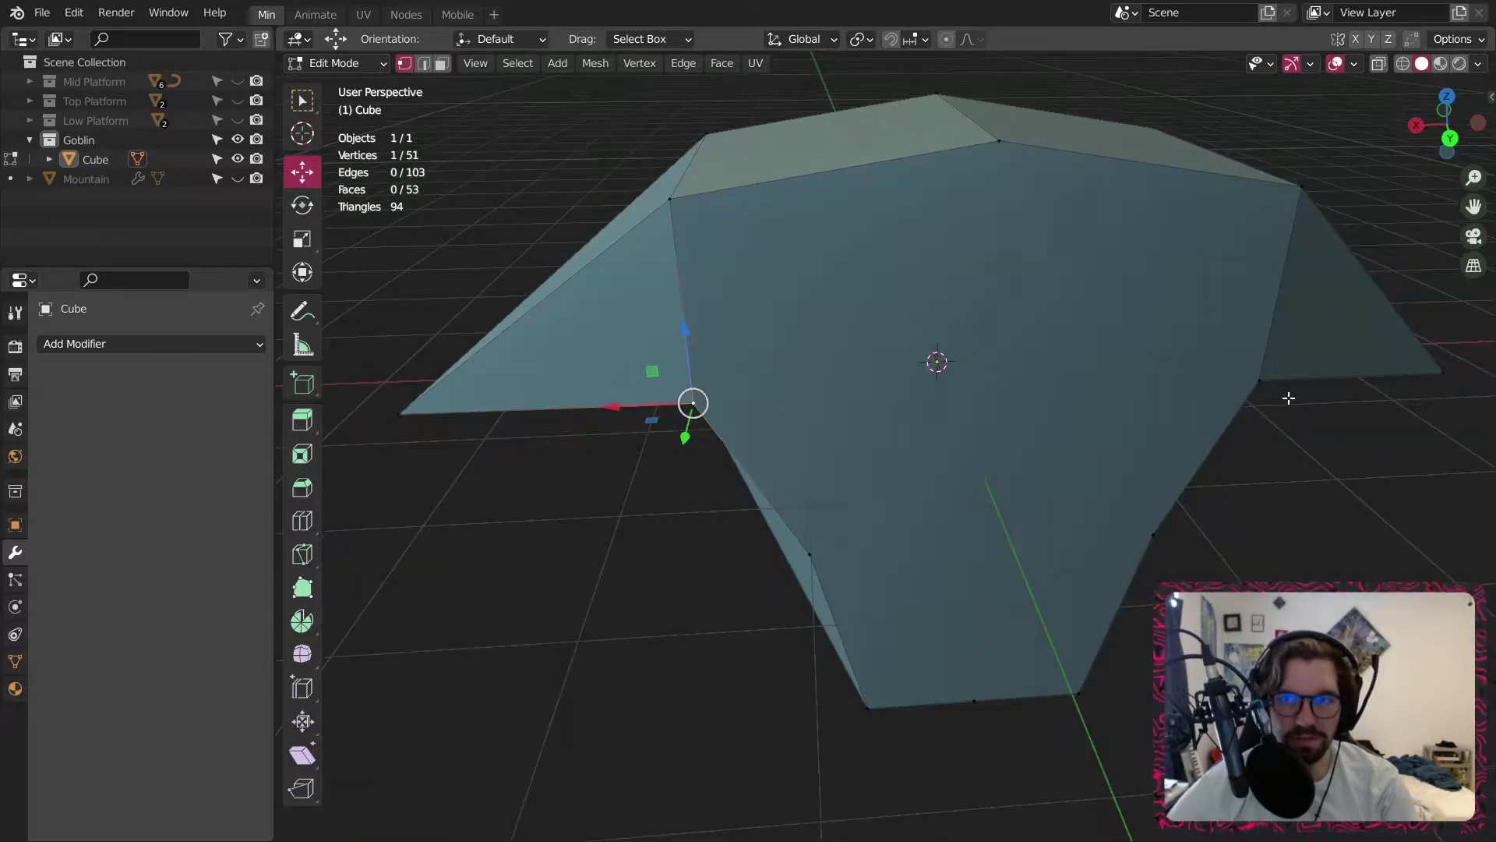
{"action": "left_click", "coordinate": [1252, 378], "text": "shift"}
{"action": "middle_click_drag", "start_coordinate": [1033, 380], "coordinate": [841, 524]}
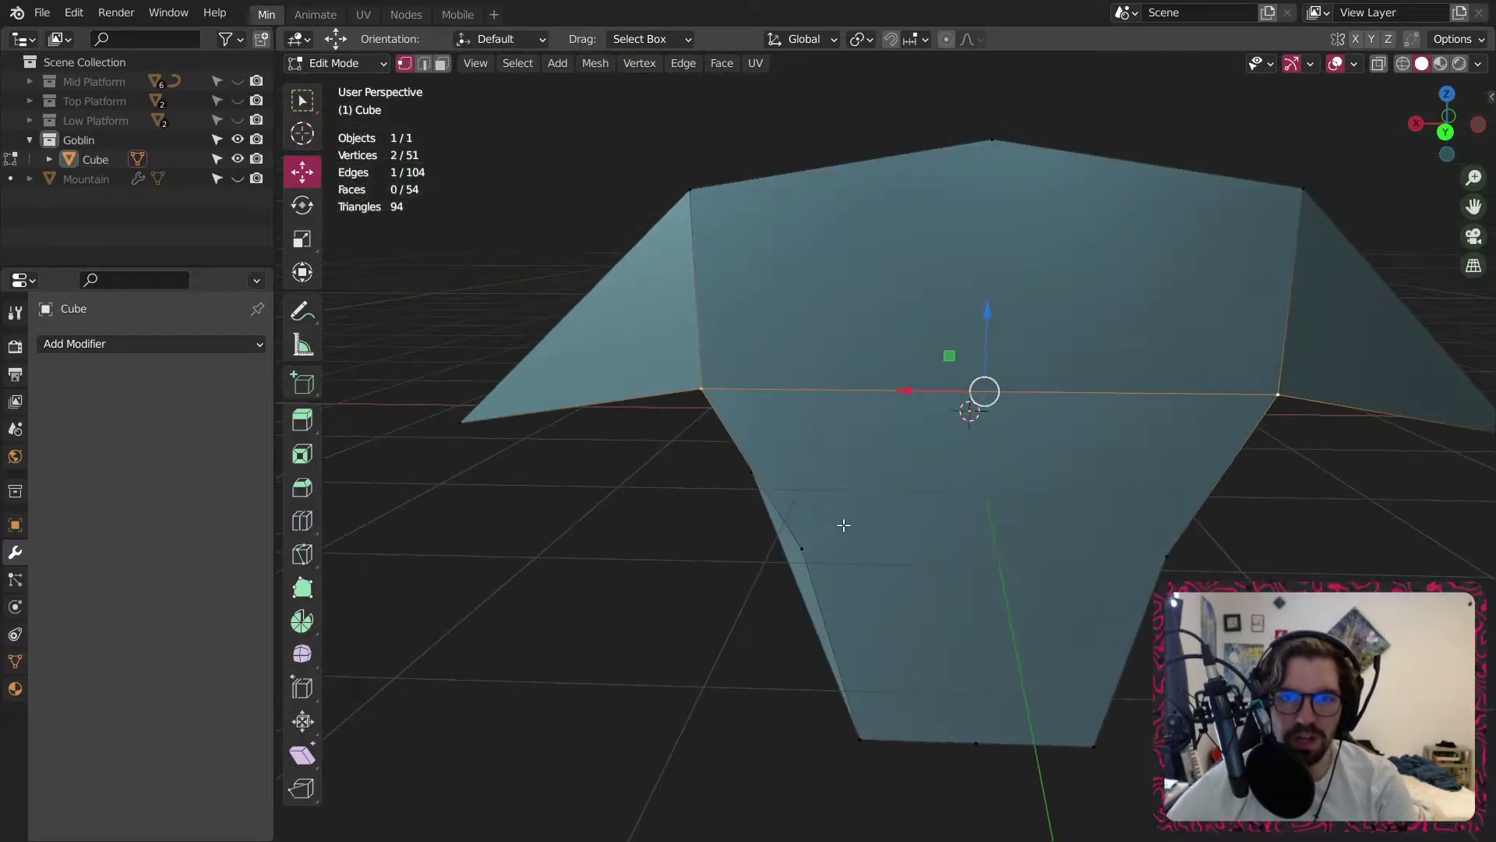
{"action": "left_click", "coordinate": [829, 538]}
{"action": "left_click", "coordinate": [1122, 551], "text": "shift"}
{"action": "key", "text": "j"}
Connect the top centre and bottom centre vertices with a vertical edge down the back of the head.
{"action": "middle_click_drag", "start_coordinate": [1030, 647], "coordinate": [1019, 254]}
{"action": "left_click", "coordinate": [965, 168]}
{"action": "left_click", "coordinate": [980, 764], "text": "shift"}
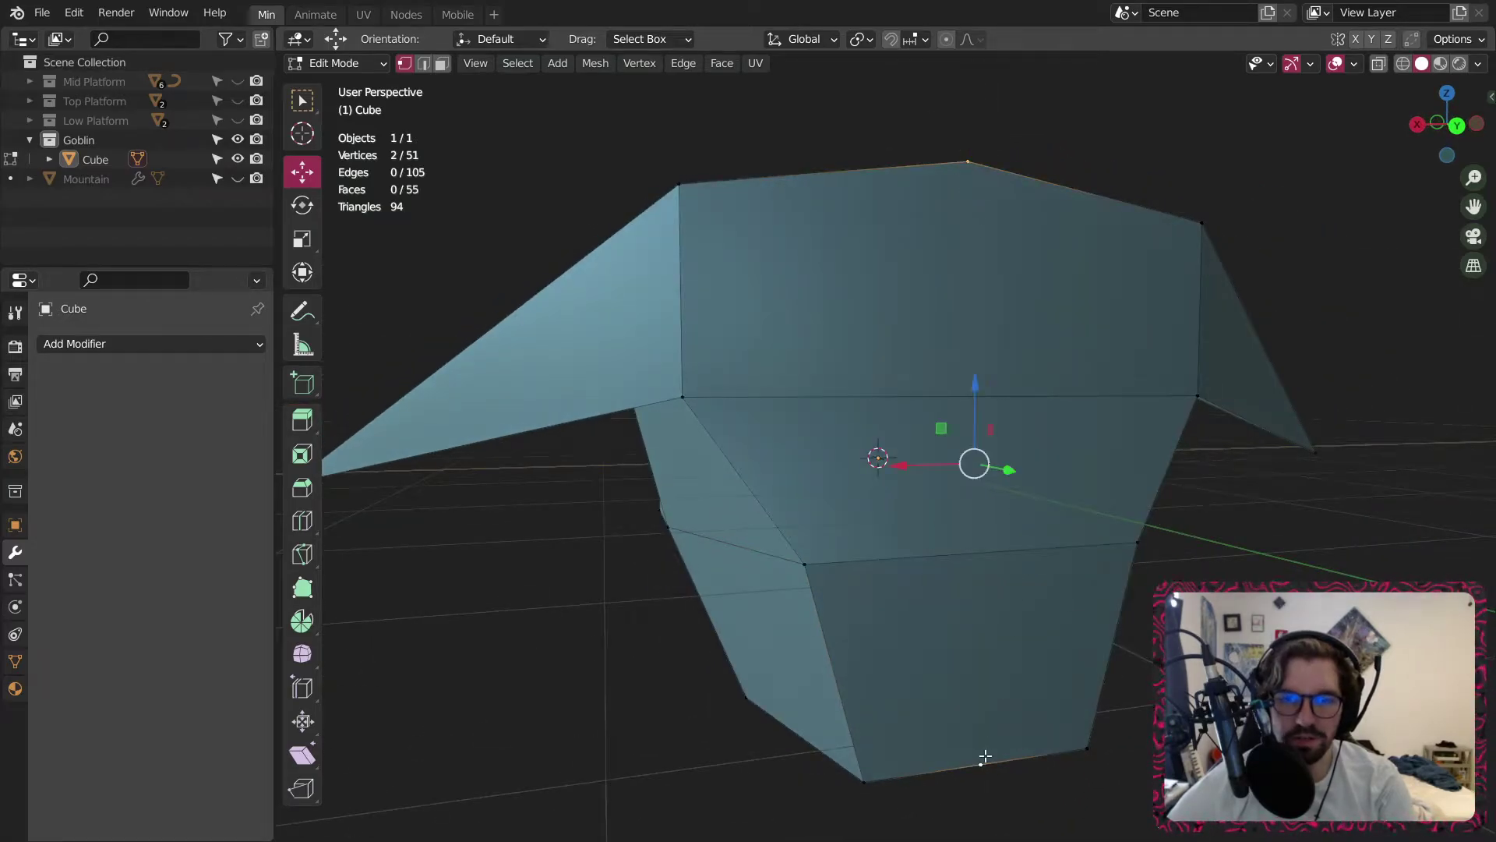
{"action": "key", "text": "j"}
{"action": "middle_click_drag", "start_coordinate": [979, 775], "coordinate": [820, 620]}
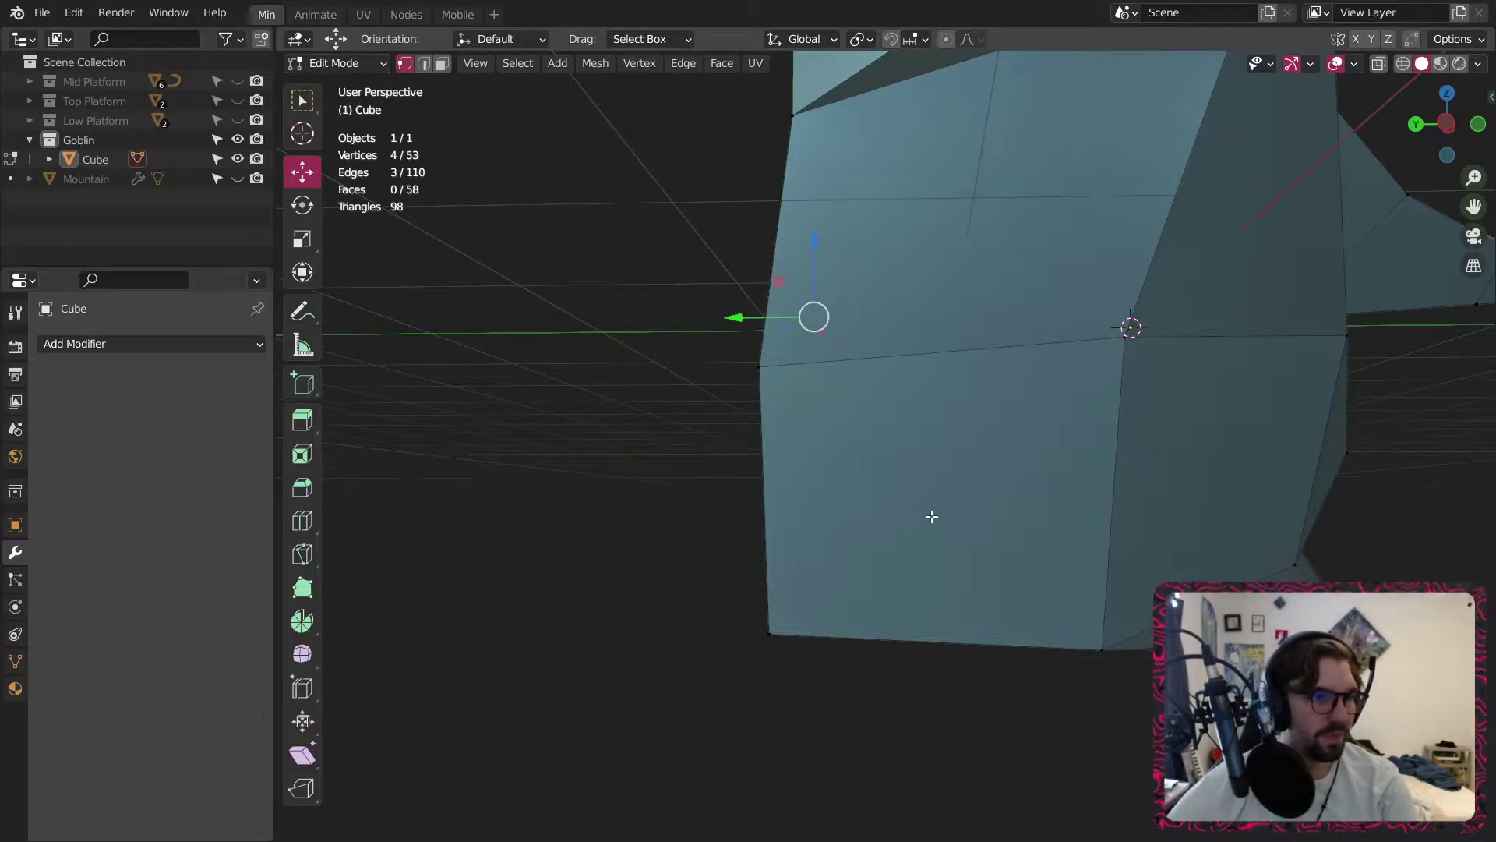
Try to move the two ear-height horizontal edges at the back of the head outward along Y.
{"action": "middle_click_drag", "start_coordinate": [931, 516], "coordinate": [953, 346]}
{"action": "left_click", "coordinate": [421, 63]}
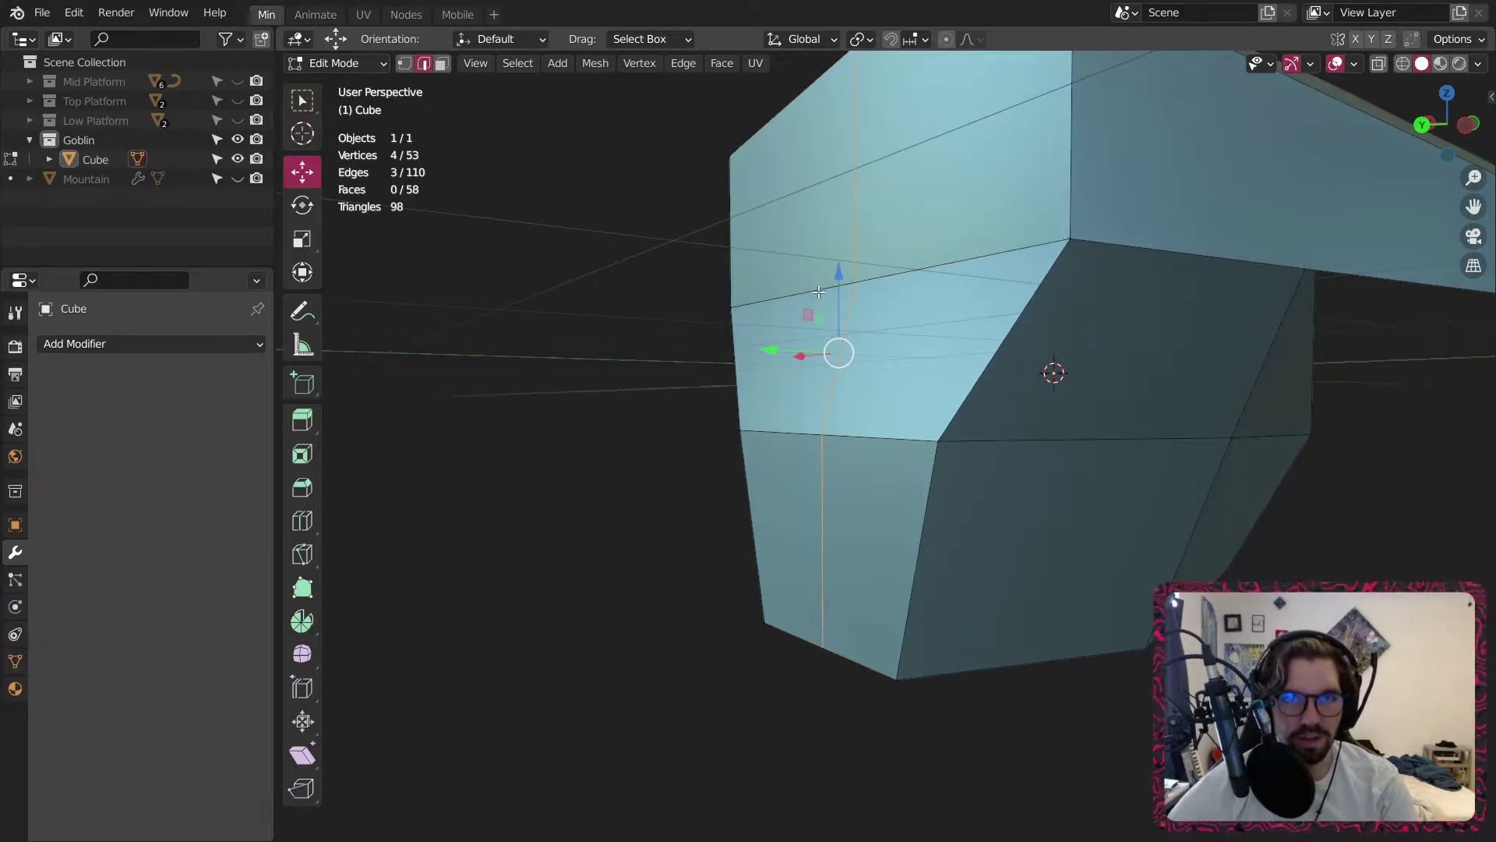
{"action": "left_click", "coordinate": [816, 267]}
{"action": "left_click", "coordinate": [927, 268], "text": "shift"}
{"action": "middle_click_drag", "start_coordinate": [918, 281], "coordinate": [774, 294]}
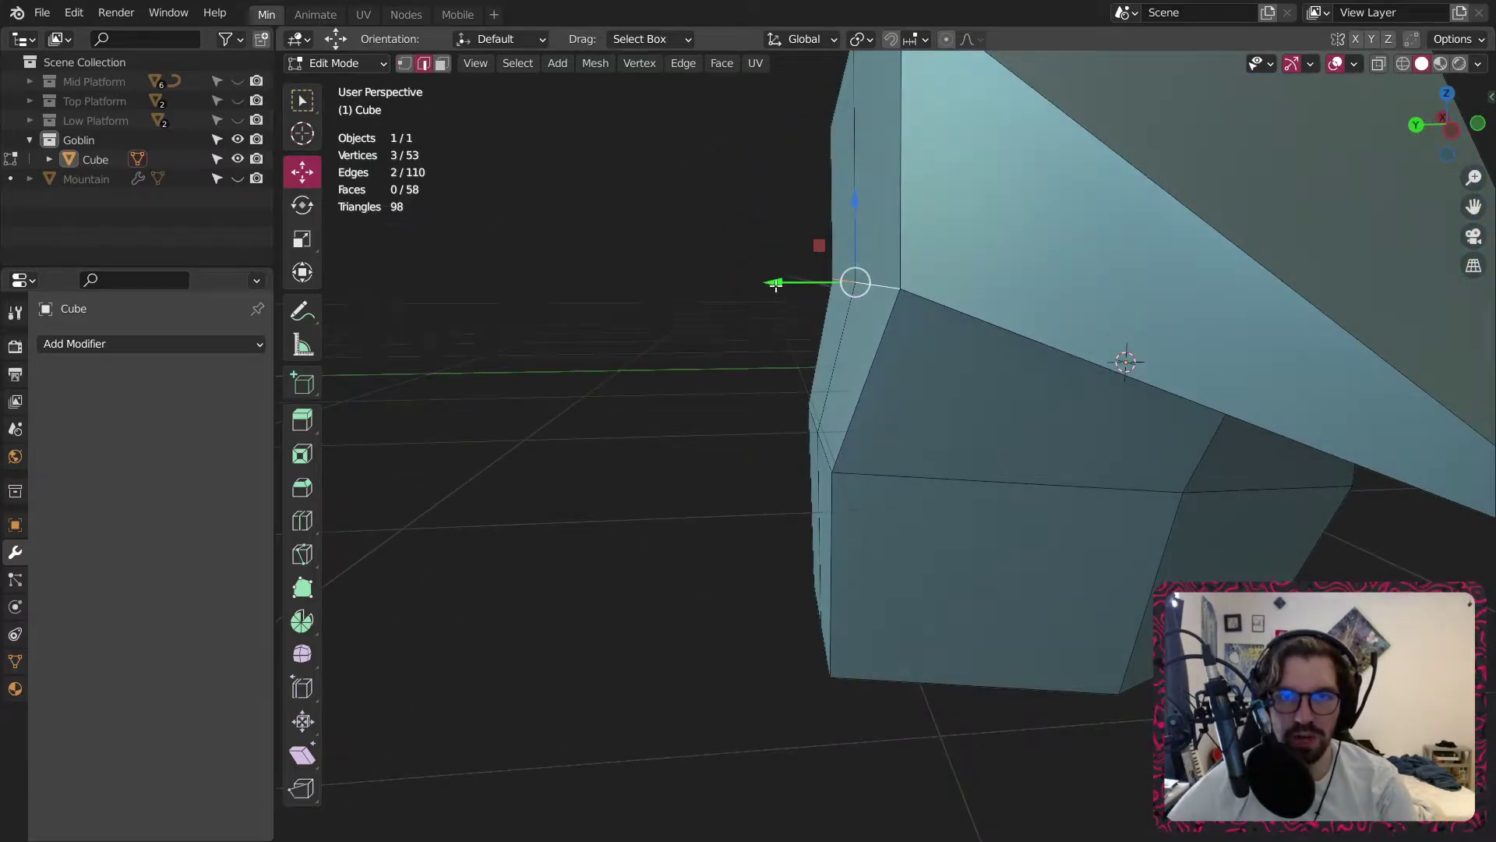
{"action": "left_click_drag", "start_coordinate": [775, 286], "coordinate": [698, 294]}
{"action": "scroll", "coordinate": [902, 303], "scroll_direction": "down", "scroll_amount": 1}
{"action": "key", "text": "ctrl+z"}
Move the two lower horizontal edges at the back of the head forward along Y.
{"action": "mouse_move", "coordinate": [880, 323]}
{"action": "middle_mouse_down", "text": "shift"}
{"action": "mouse_move", "coordinate": [865, 332]}
{"action": "mouse_move", "coordinate": [885, 332]}
{"action": "middle_mouse_up", "text": "shift"}
{"action": "left_click", "coordinate": [838, 425]}
{"action": "left_click", "coordinate": [792, 403], "text": "shift"}
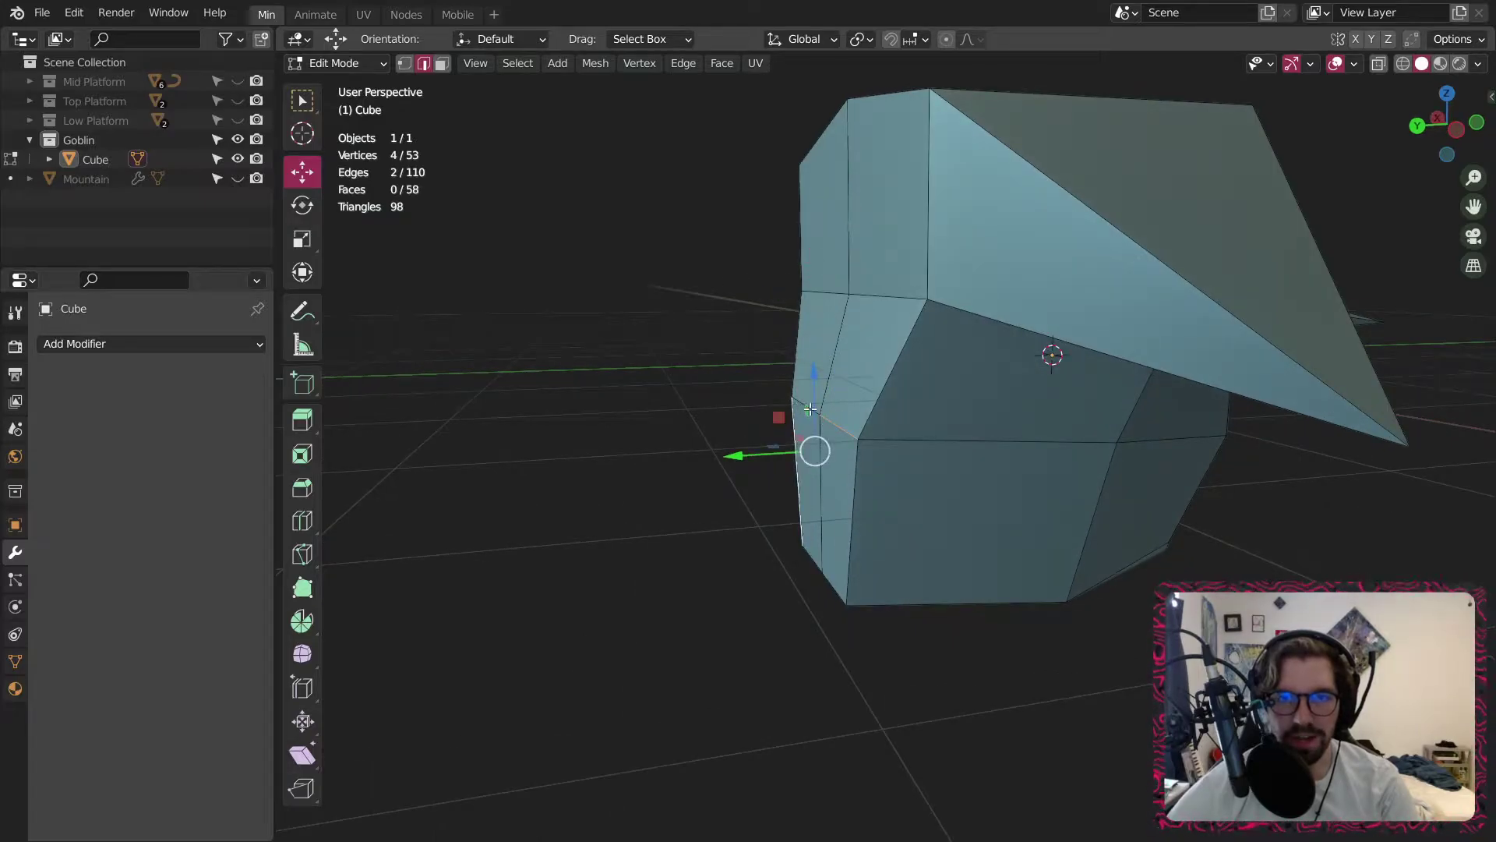
{"action": "left_click", "coordinate": [810, 410]}
{"action": "left_click", "coordinate": [844, 425], "text": "shift"}
{"action": "middle_click_drag", "start_coordinate": [820, 426], "coordinate": [782, 427]}
{"action": "left_click_drag", "start_coordinate": [742, 417], "coordinate": [788, 419]}
Move the two bottom edges at the back of the head about 0.31 m forward along Y.
{"action": "middle_click_drag", "start_coordinate": [788, 419], "coordinate": [776, 515]}
{"action": "left_click", "coordinate": [795, 571]}
{"action": "left_click", "coordinate": [795, 572], "text": "shift"}
{"action": "left_click_drag", "start_coordinate": [760, 585], "coordinate": [807, 600]}
{"action": "middle_click_drag", "start_coordinate": [848, 391], "coordinate": [900, 465]}
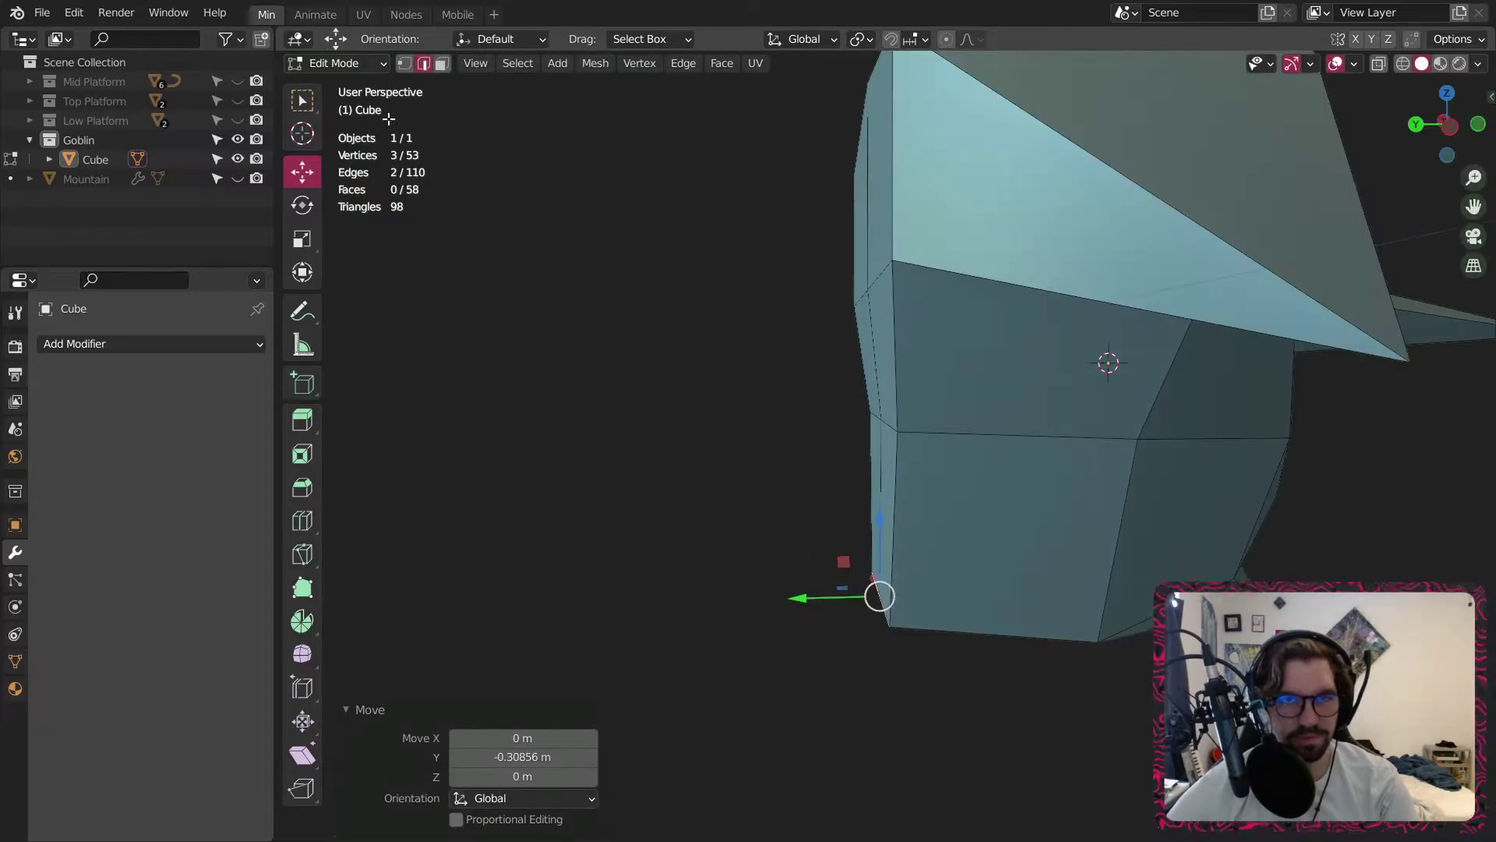
Pull the two inner vertices of the vertical centre edge outward along Y to round the back of the head.
{"action": "left_click", "coordinate": [449, 128]}
{"action": "mouse_move", "coordinate": [893, 403]}
{"action": "middle_mouse_down"}
{"action": "mouse_move", "coordinate": [932, 422]}
{"action": "mouse_move", "coordinate": [910, 420]}
{"action": "middle_mouse_up"}
{"action": "left_click", "coordinate": [953, 421], "text": "shift"}
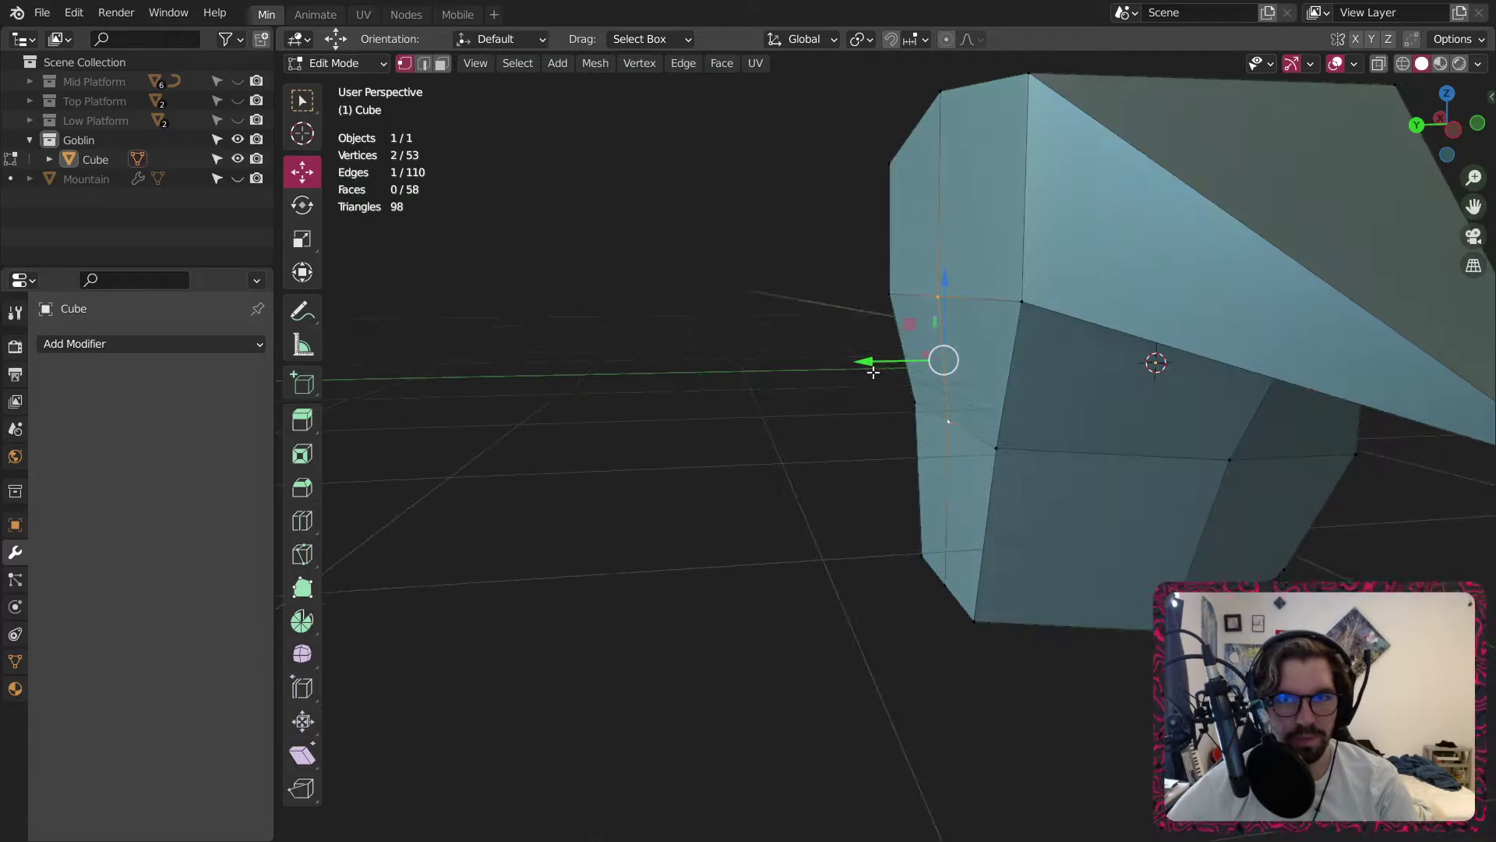
{"action": "left_click_drag", "start_coordinate": [872, 365], "coordinate": [834, 374]}
Move the two bottom back corner vertices slightly forward along Y and deselect everything.
{"action": "scroll", "coordinate": [1001, 318], "scroll_direction": "down", "scroll_amount": 4}
{"action": "middle_click_drag", "start_coordinate": [1001, 318], "coordinate": [1365, 332]}
{"action": "scroll", "coordinate": [839, 538], "scroll_direction": "up", "scroll_amount": 2}
{"action": "left_click", "coordinate": [836, 486]}
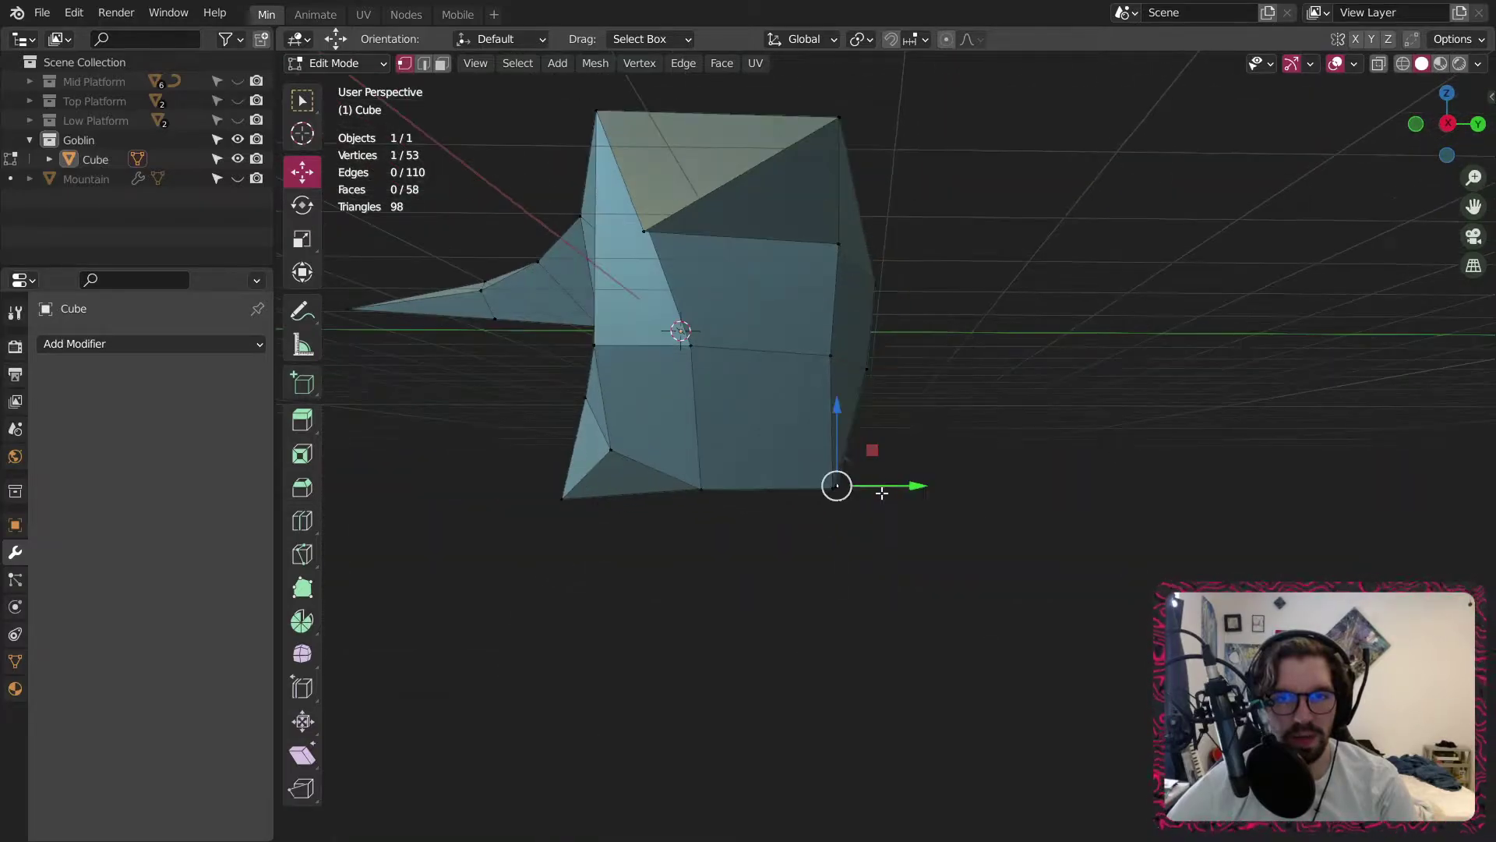
{"action": "middle_click_drag", "start_coordinate": [882, 491], "coordinate": [969, 509]}
{"action": "left_click", "coordinate": [772, 508]}
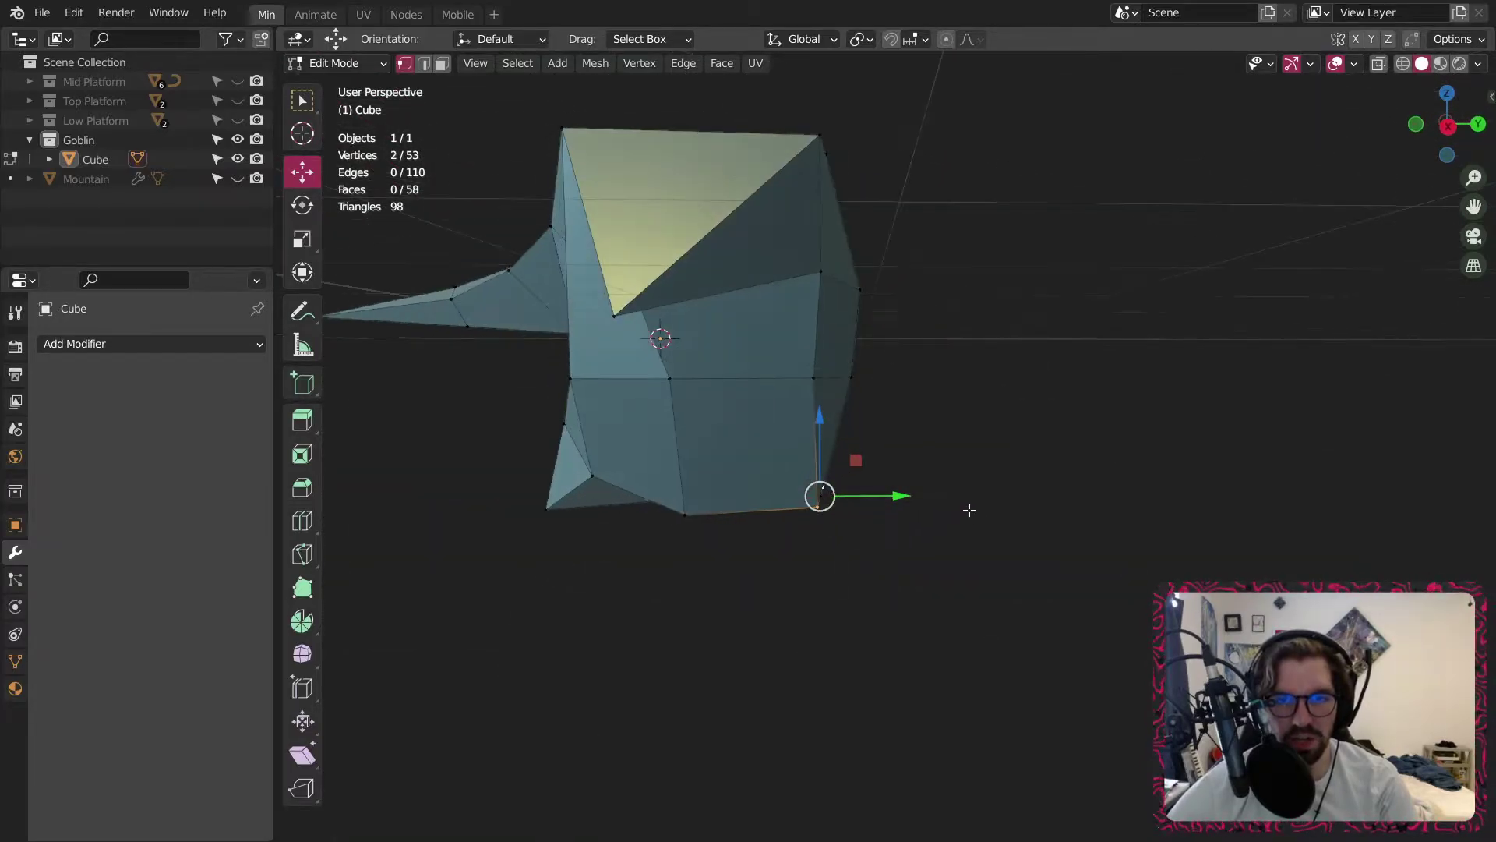
{"action": "left_click_drag", "start_coordinate": [899, 497], "coordinate": [862, 501]}
{"action": "left_click", "coordinate": [967, 420]}
{"action": "middle_click_drag", "start_coordinate": [965, 419], "coordinate": [538, 223]}
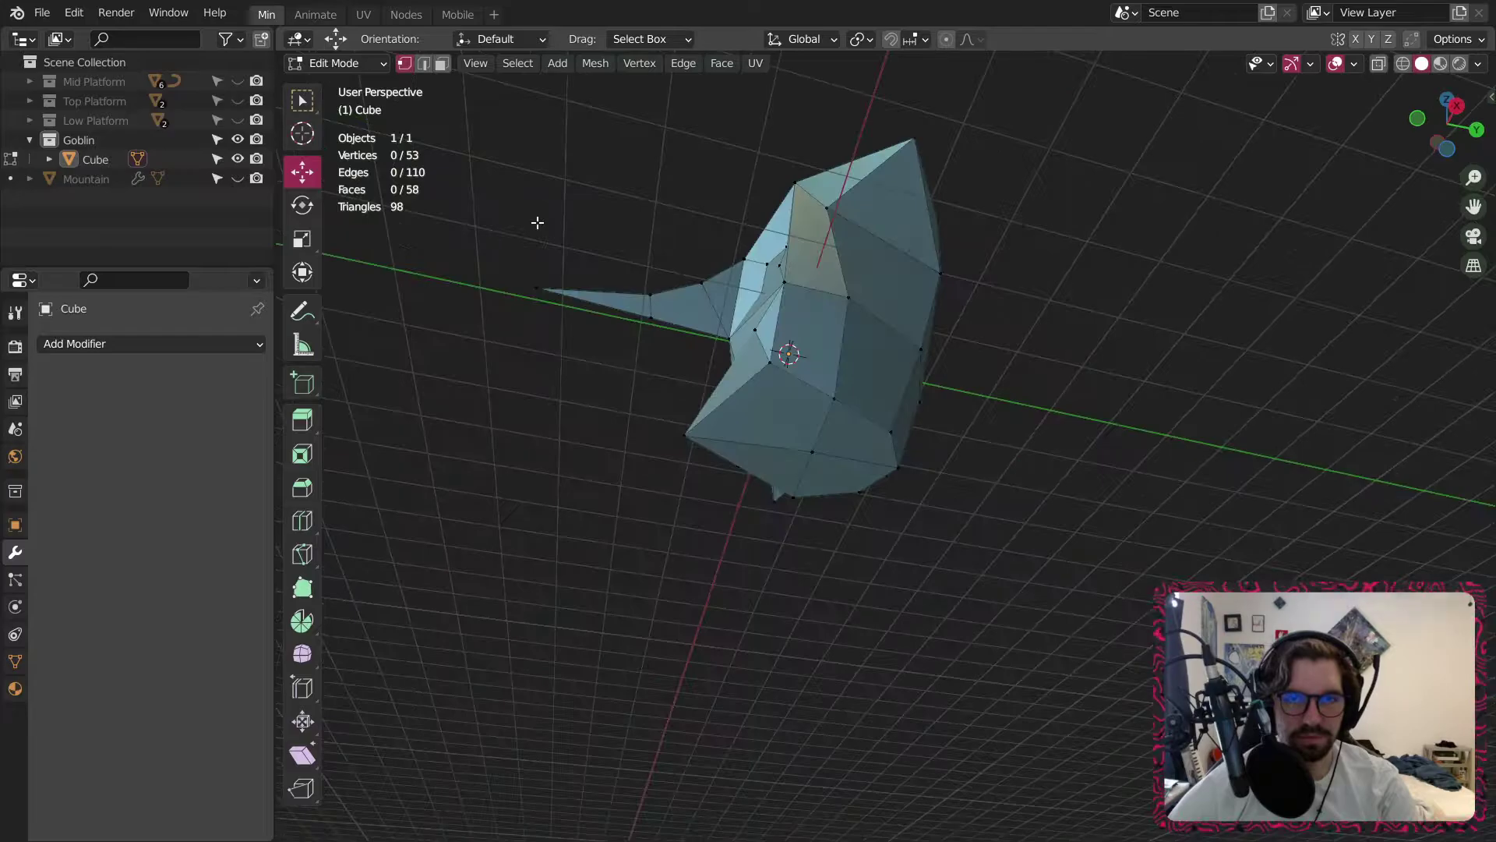
Inset the four faces on the underside of the head together by about 0.31 m.
{"action": "scroll", "coordinate": [931, 555], "scroll_direction": "up", "scroll_amount": 2}
{"action": "left_click", "coordinate": [725, 367]}
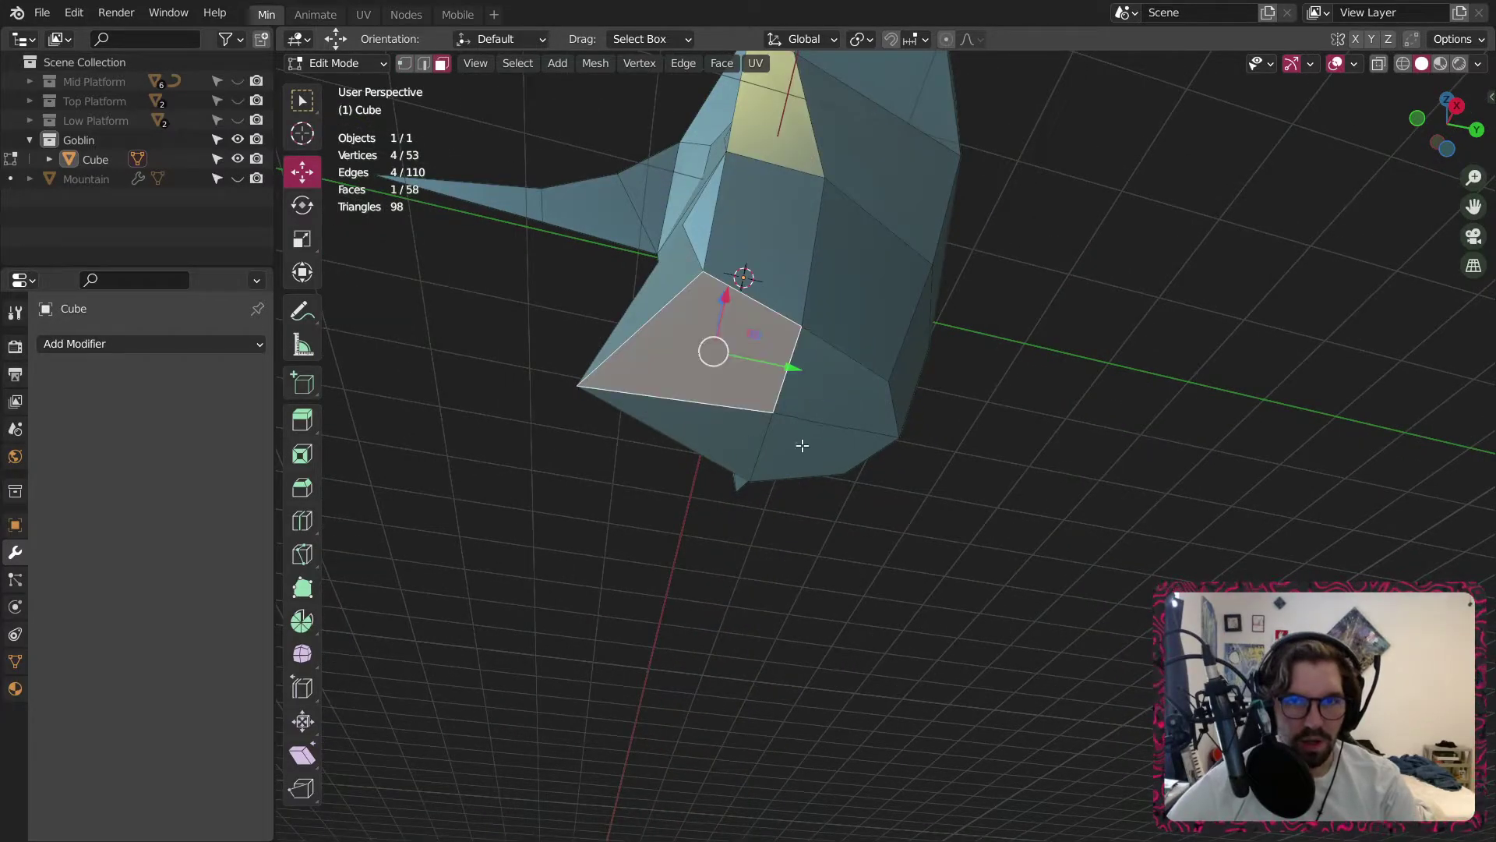
{"action": "left_click", "coordinate": [801, 444], "text": "shift"}
{"action": "left_click", "coordinate": [810, 395], "text": "shift"}
{"action": "left_click", "coordinate": [724, 437], "text": "shift"}
{"action": "middle_click_drag", "start_coordinate": [724, 437], "coordinate": [773, 322]}
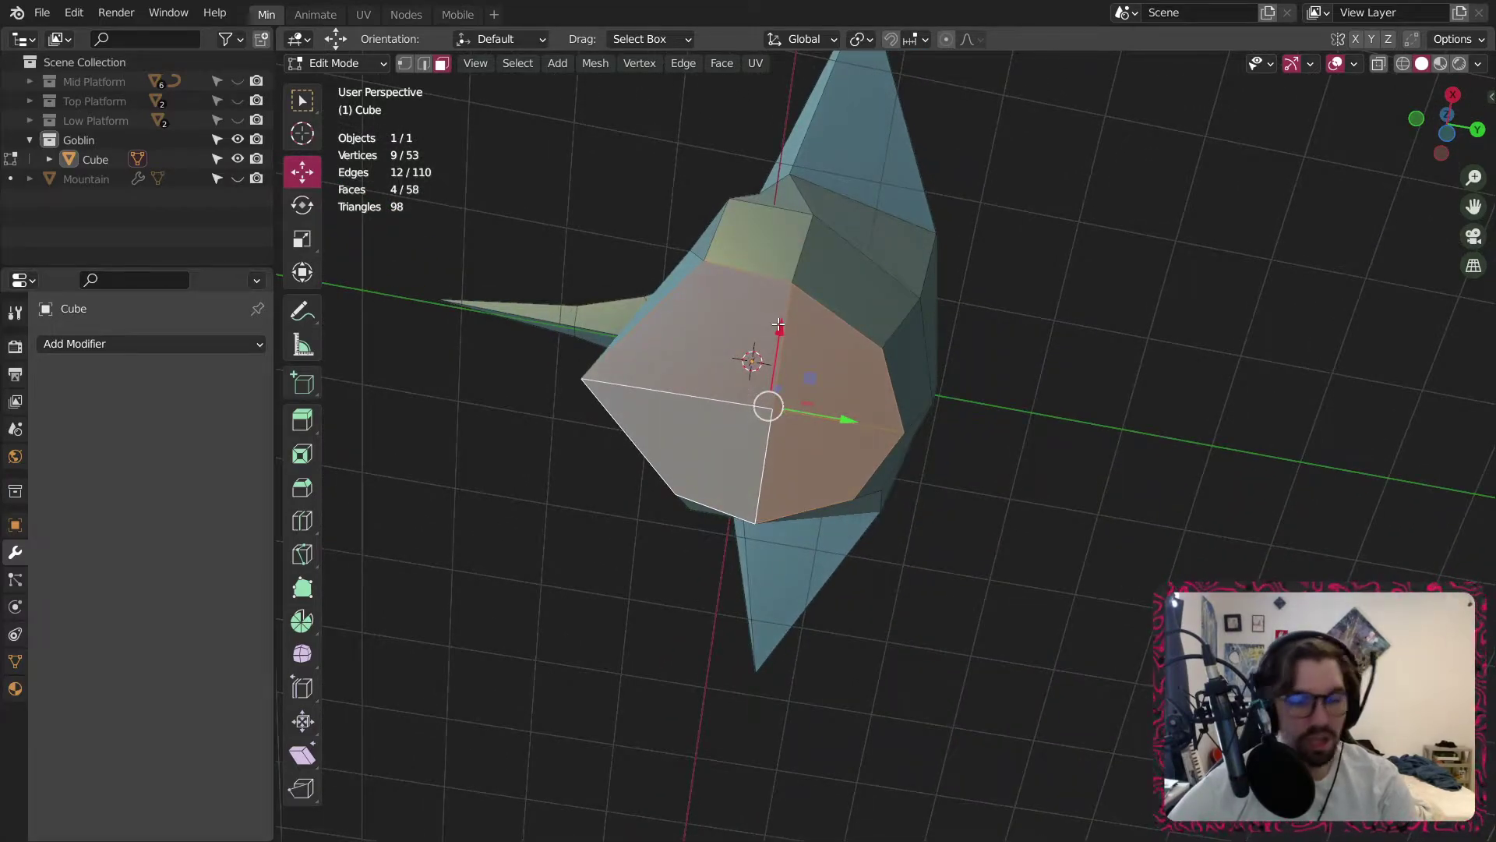
{"action": "key", "text": "i"}
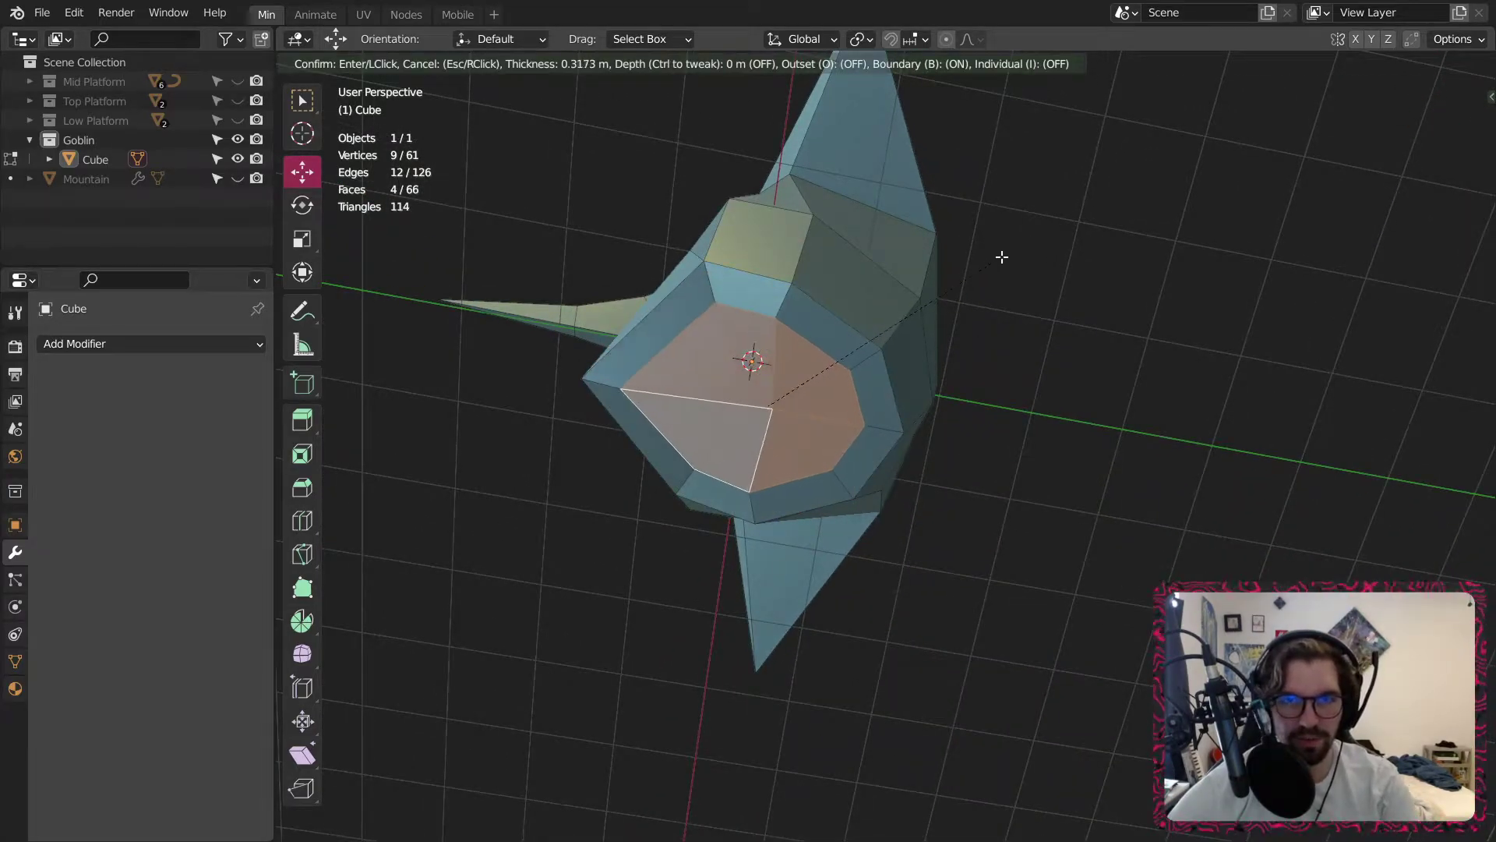
{"action": "left_click", "coordinate": [1002, 255]}
Scale the inset underside faces to 0.71 along Y and shape them into a regular circle with LoopTools.
{"action": "middle_click_drag", "start_coordinate": [1001, 255], "coordinate": [712, 367]}
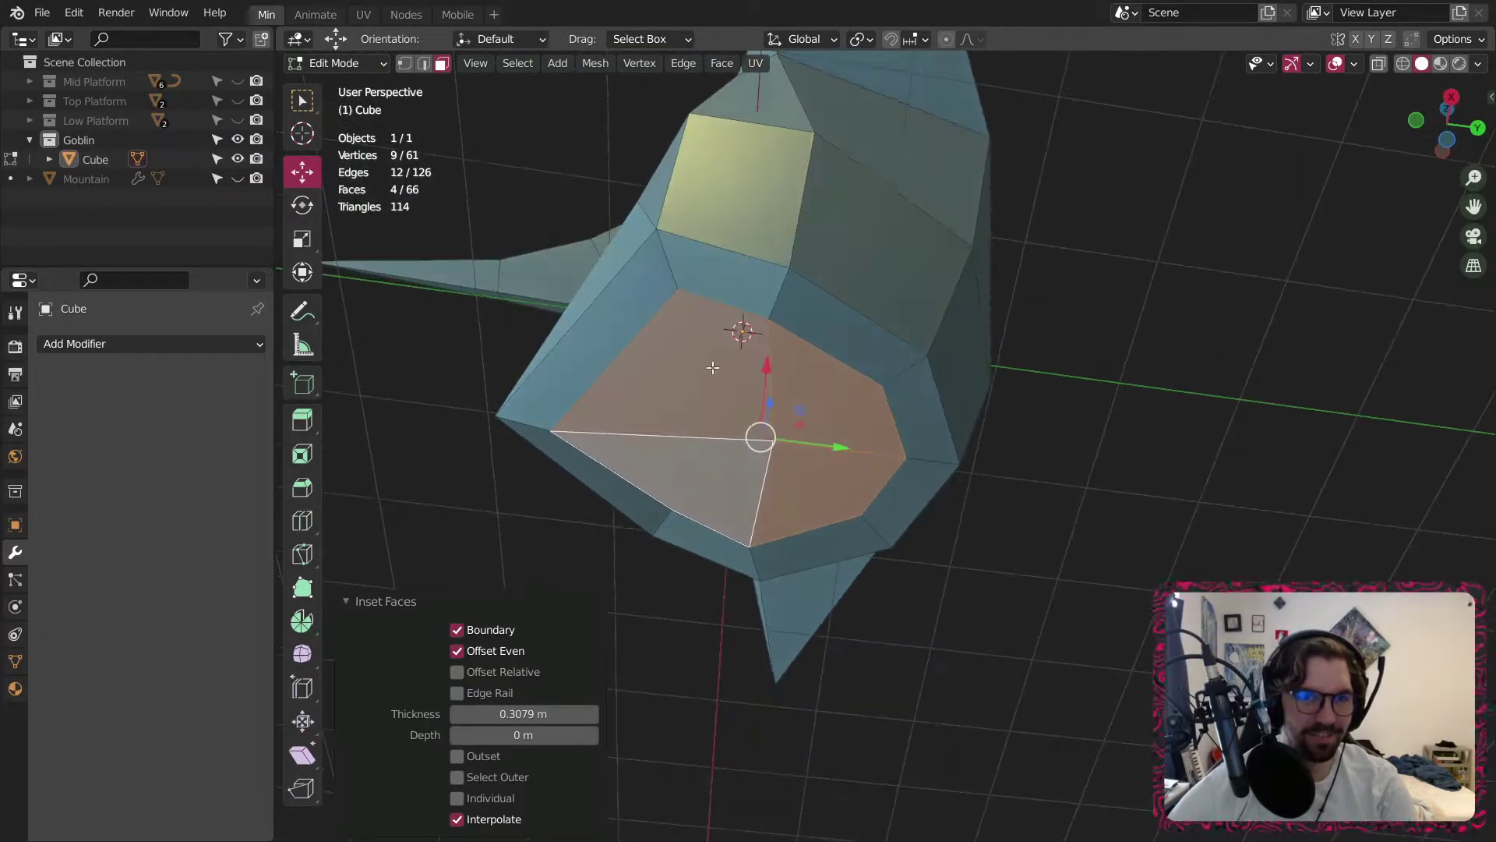
{"action": "left_click", "coordinate": [311, 245]}
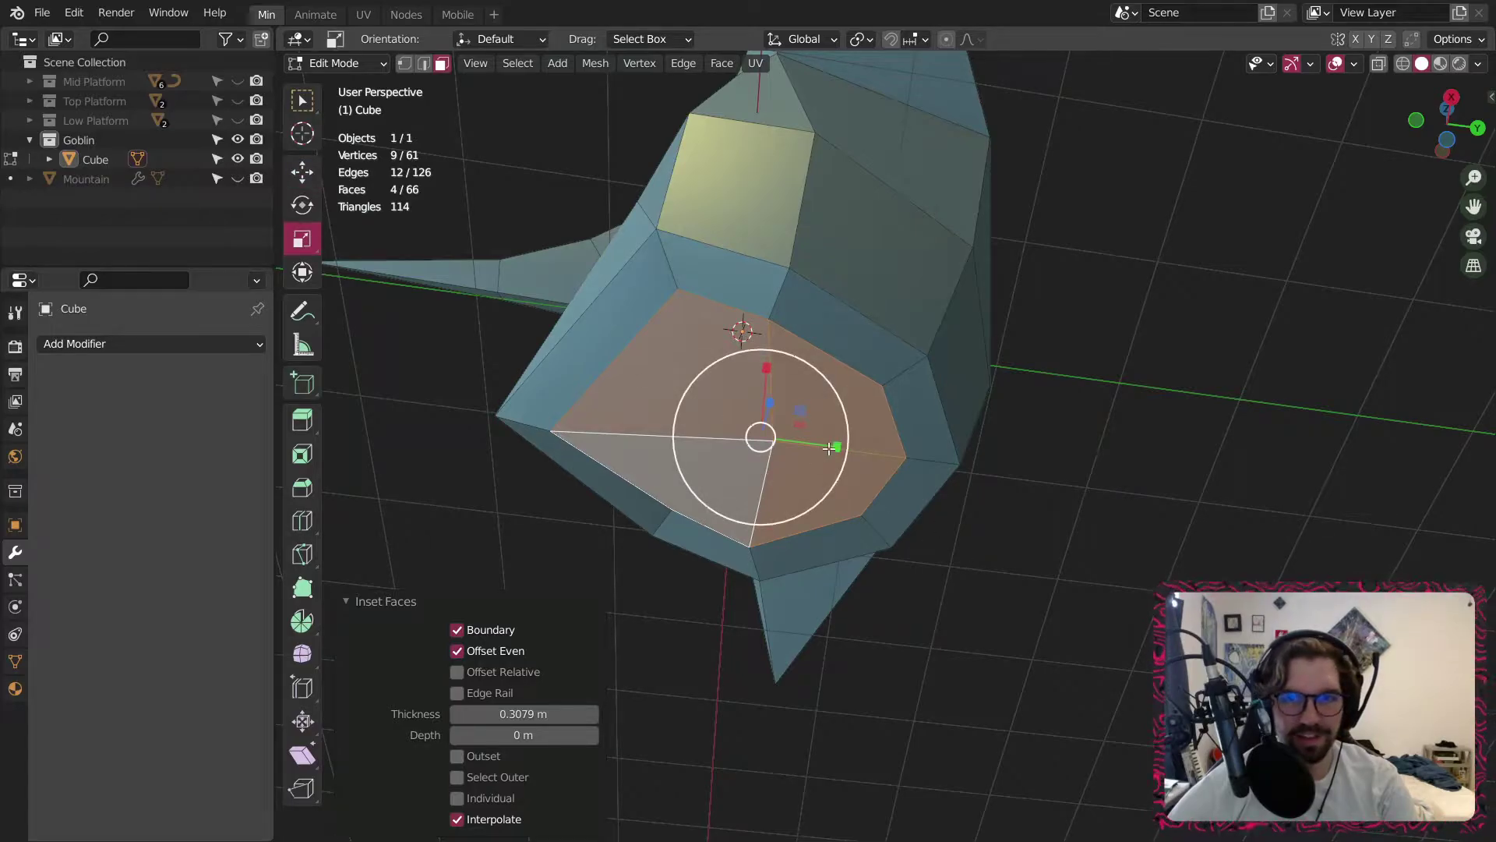
{"action": "left_click_drag", "start_coordinate": [830, 446], "coordinate": [808, 445]}
{"action": "right_click", "coordinate": [701, 165]}
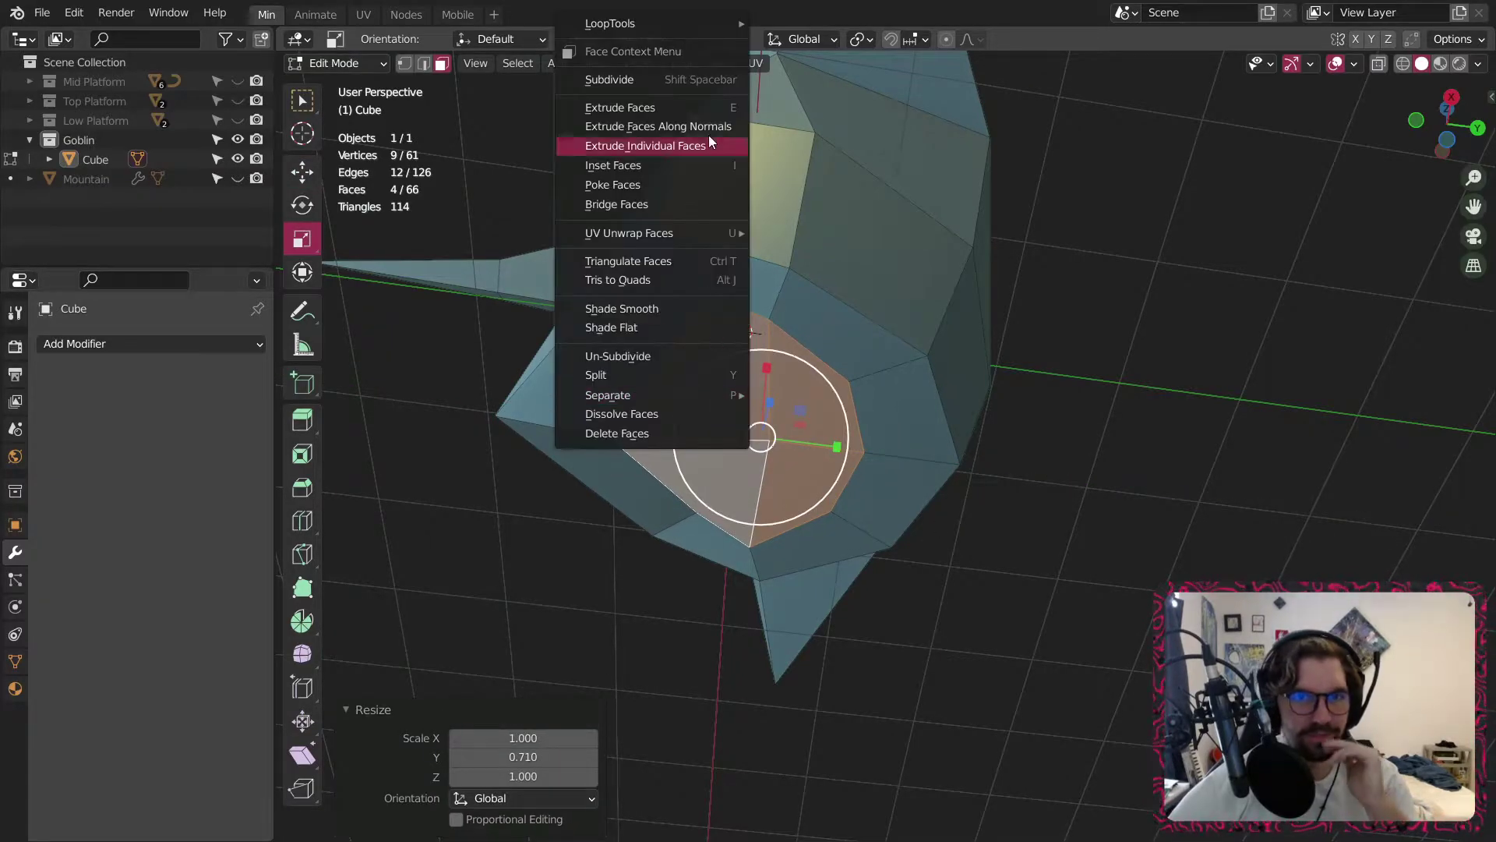
{"action": "mouse_move", "coordinate": [684, 23]}
{"action": "left_click", "coordinate": [810, 45]}
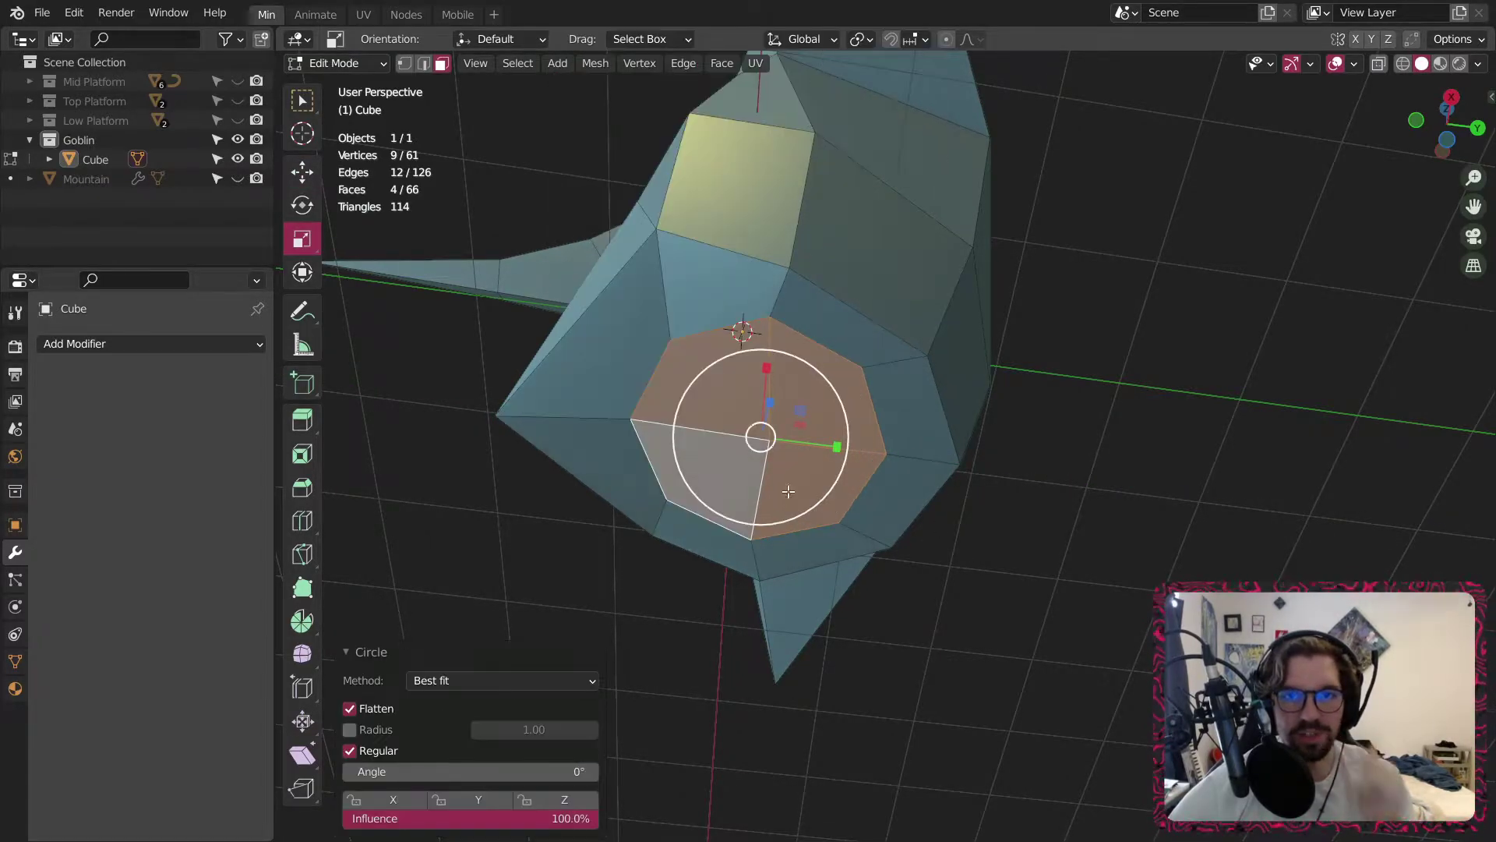
Raise the circular underside faces about 0.15 m along Z and scale them down uniformly.
{"action": "middle_click_drag", "start_coordinate": [788, 491], "coordinate": [805, 572]}
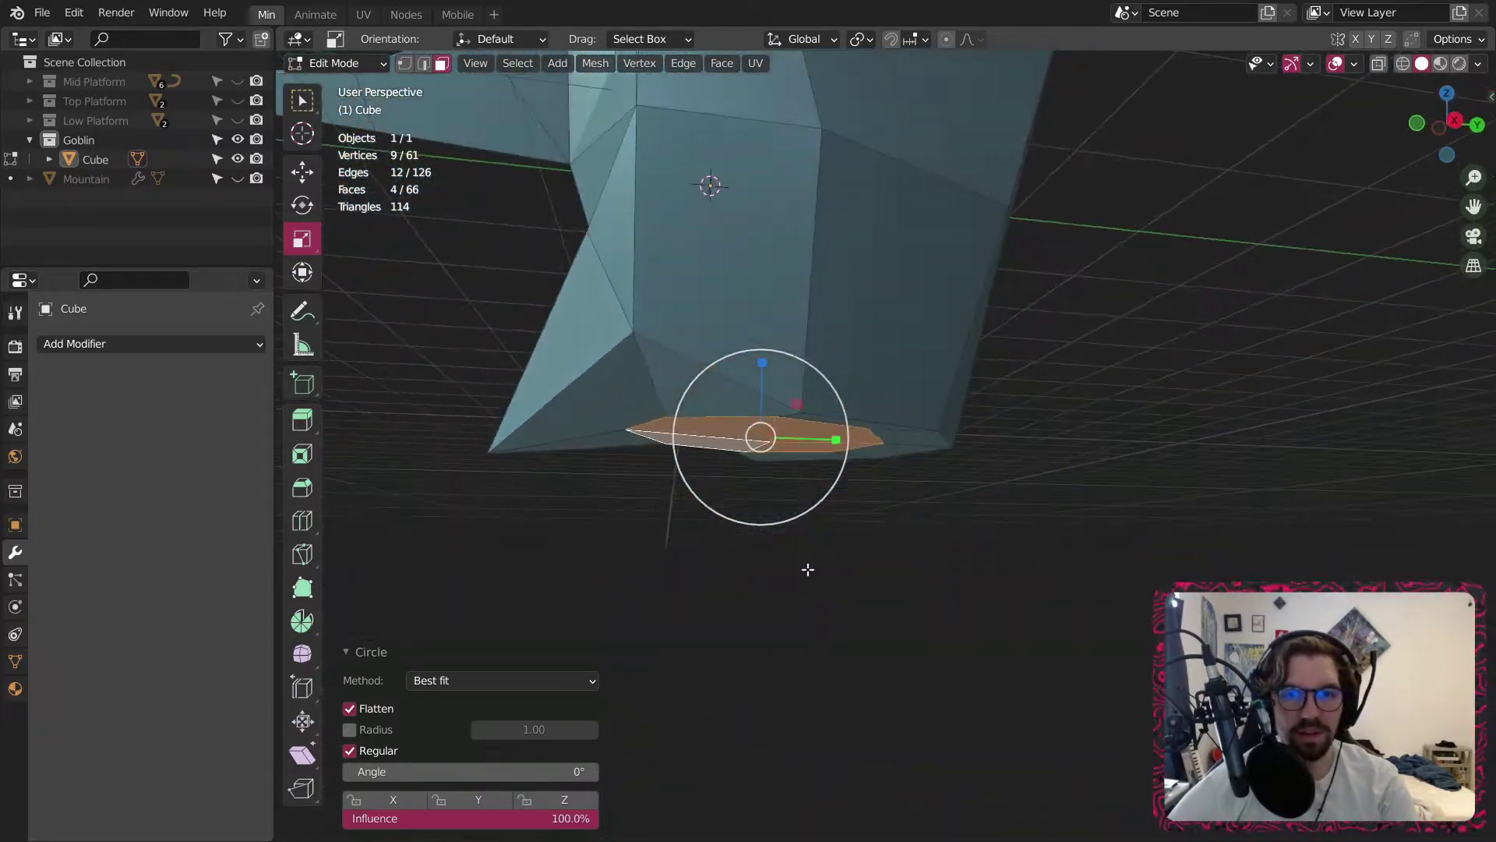
{"action": "left_click", "coordinate": [313, 175]}
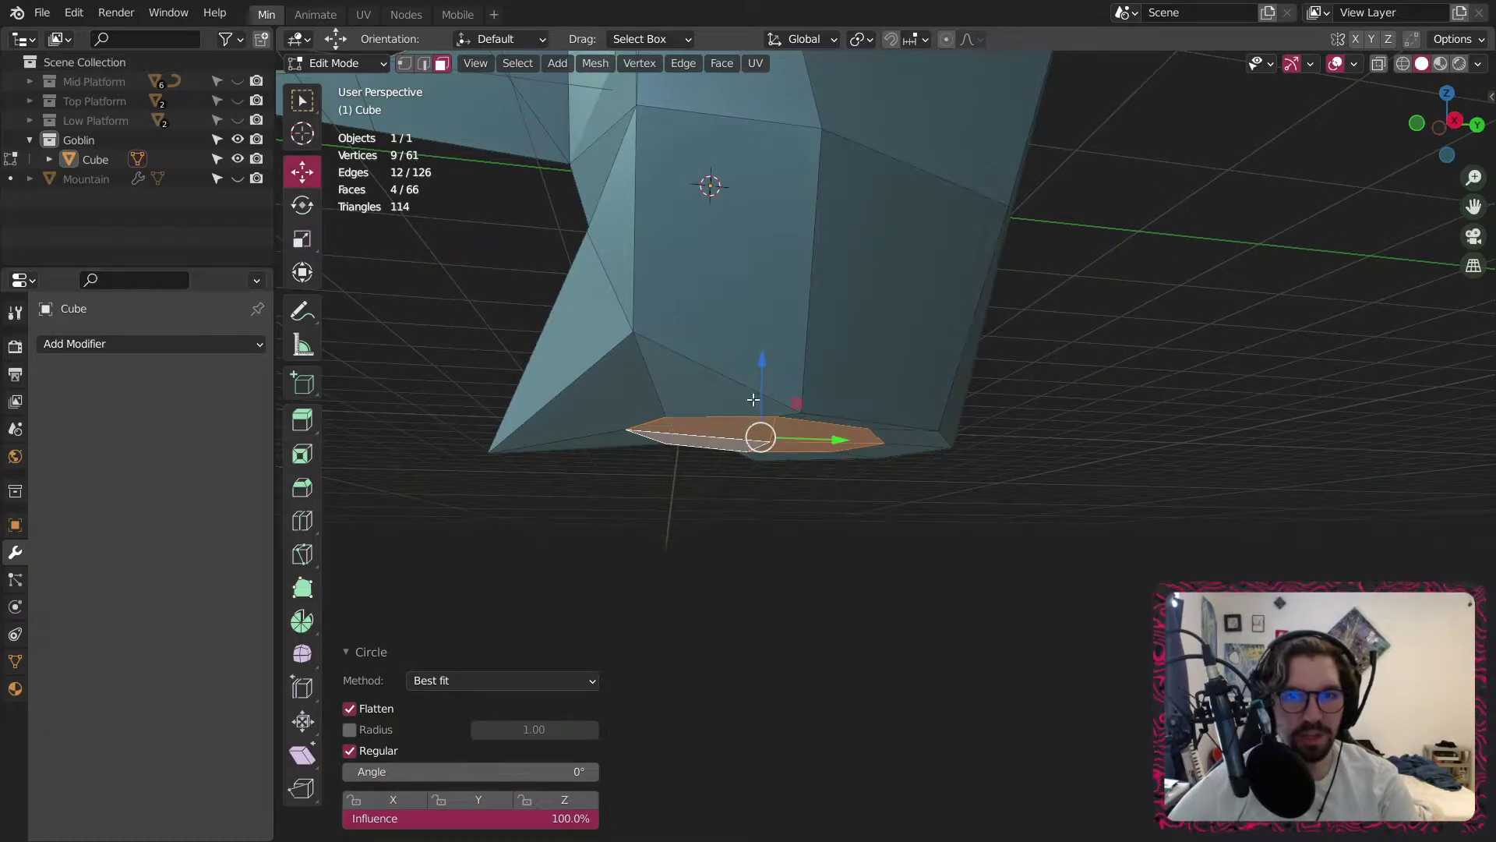
{"action": "left_click_drag", "start_coordinate": [764, 366], "coordinate": [773, 340]}
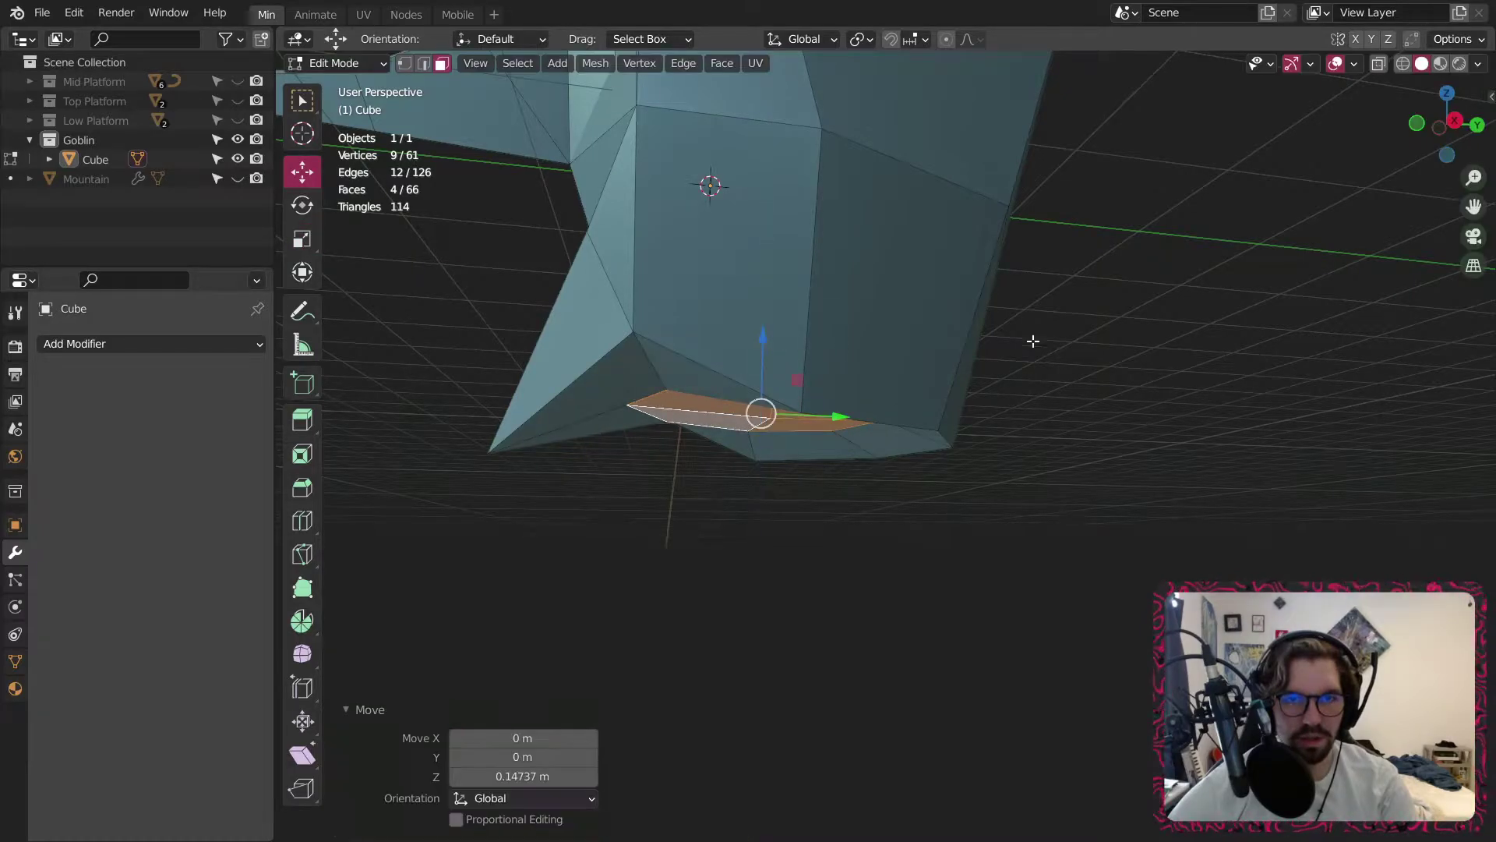
{"action": "key", "text": "s"}
{"action": "left_click", "coordinate": [913, 360]}
Lower the circular underside faces about 0.41 m along Z and extrude them about 0.72 m along their normals as a neck.
{"action": "middle_click_drag", "start_coordinate": [887, 367], "coordinate": [784, 462]}
{"action": "left_click_drag", "start_coordinate": [769, 334], "coordinate": [768, 405]}
{"action": "middle_click_drag", "start_coordinate": [768, 405], "coordinate": [742, 482]}
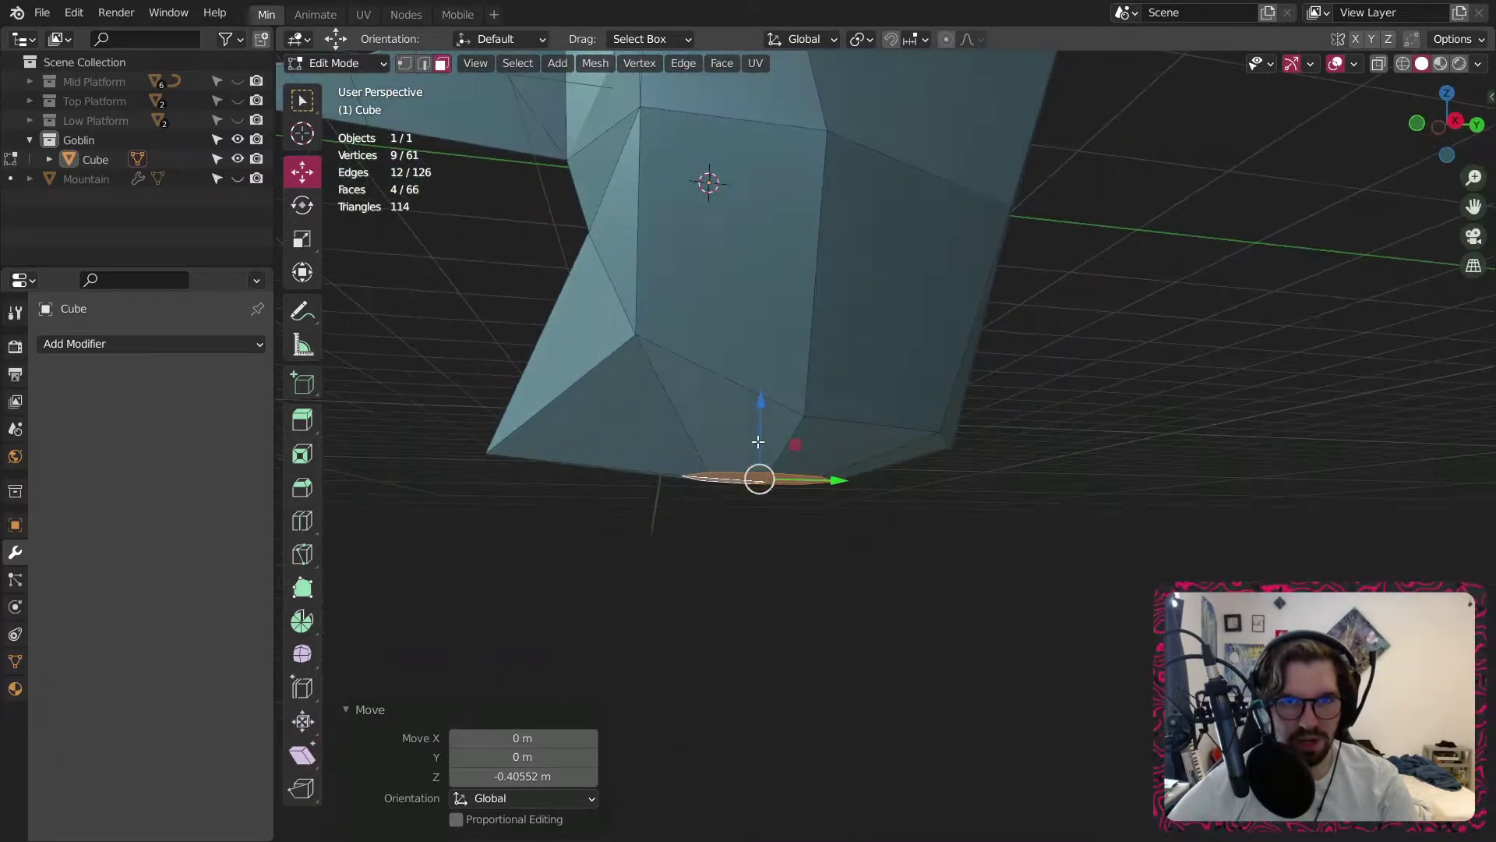
{"action": "right_click", "coordinate": [742, 482]}
{"action": "left_click", "coordinate": [744, 517]}
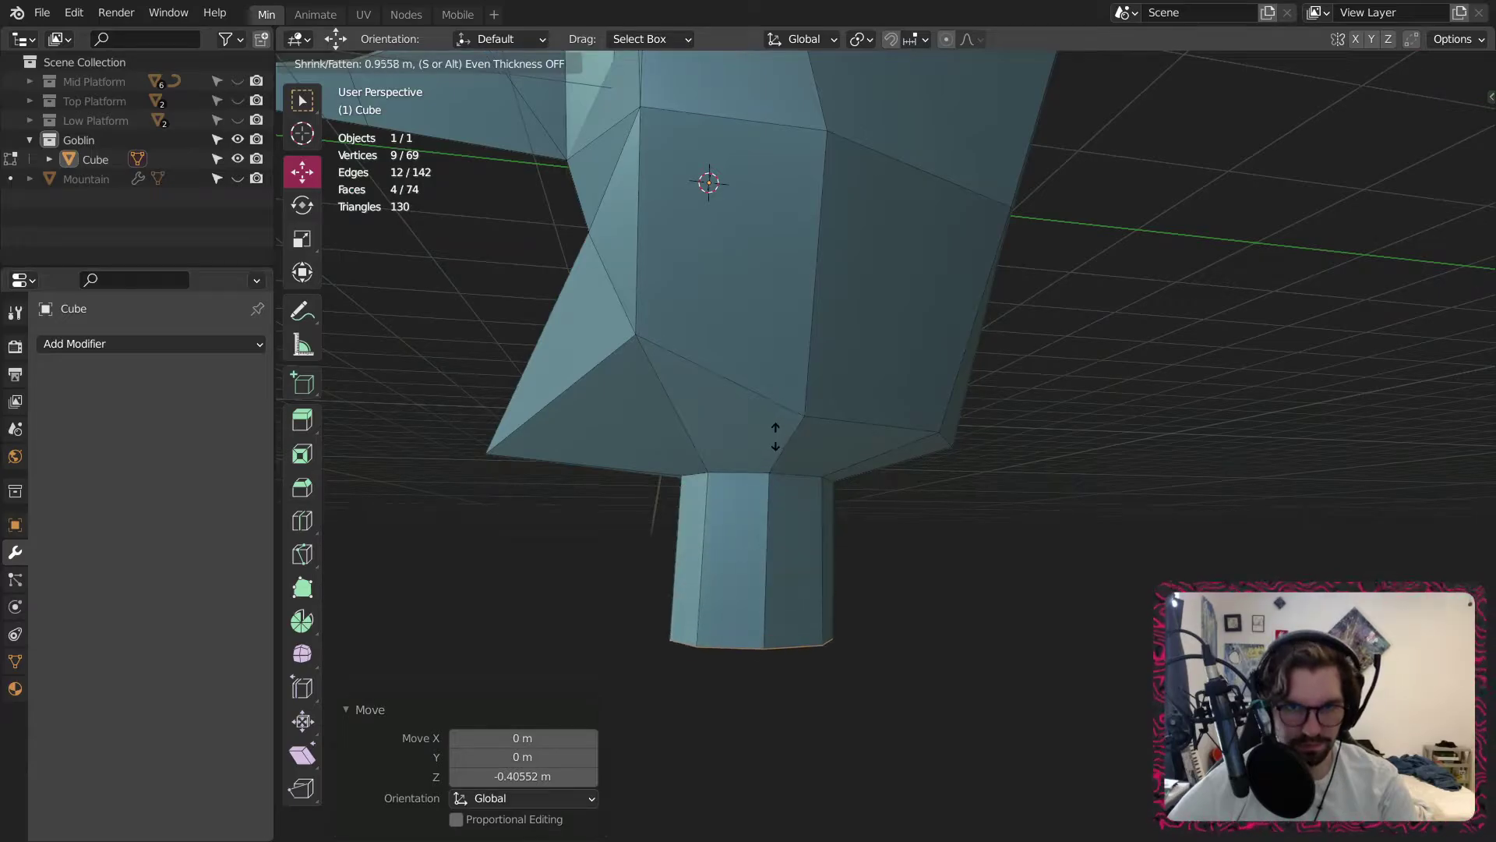
{"action": "left_click", "coordinate": [768, 452]}
{"action": "middle_click_drag", "start_coordinate": [768, 452], "coordinate": [855, 424]}
{"action": "scroll", "coordinate": [935, 492], "scroll_direction": "down", "scroll_amount": 2}
{"action": "scroll", "coordinate": [847, 428], "scroll_direction": "up", "scroll_amount": 2}
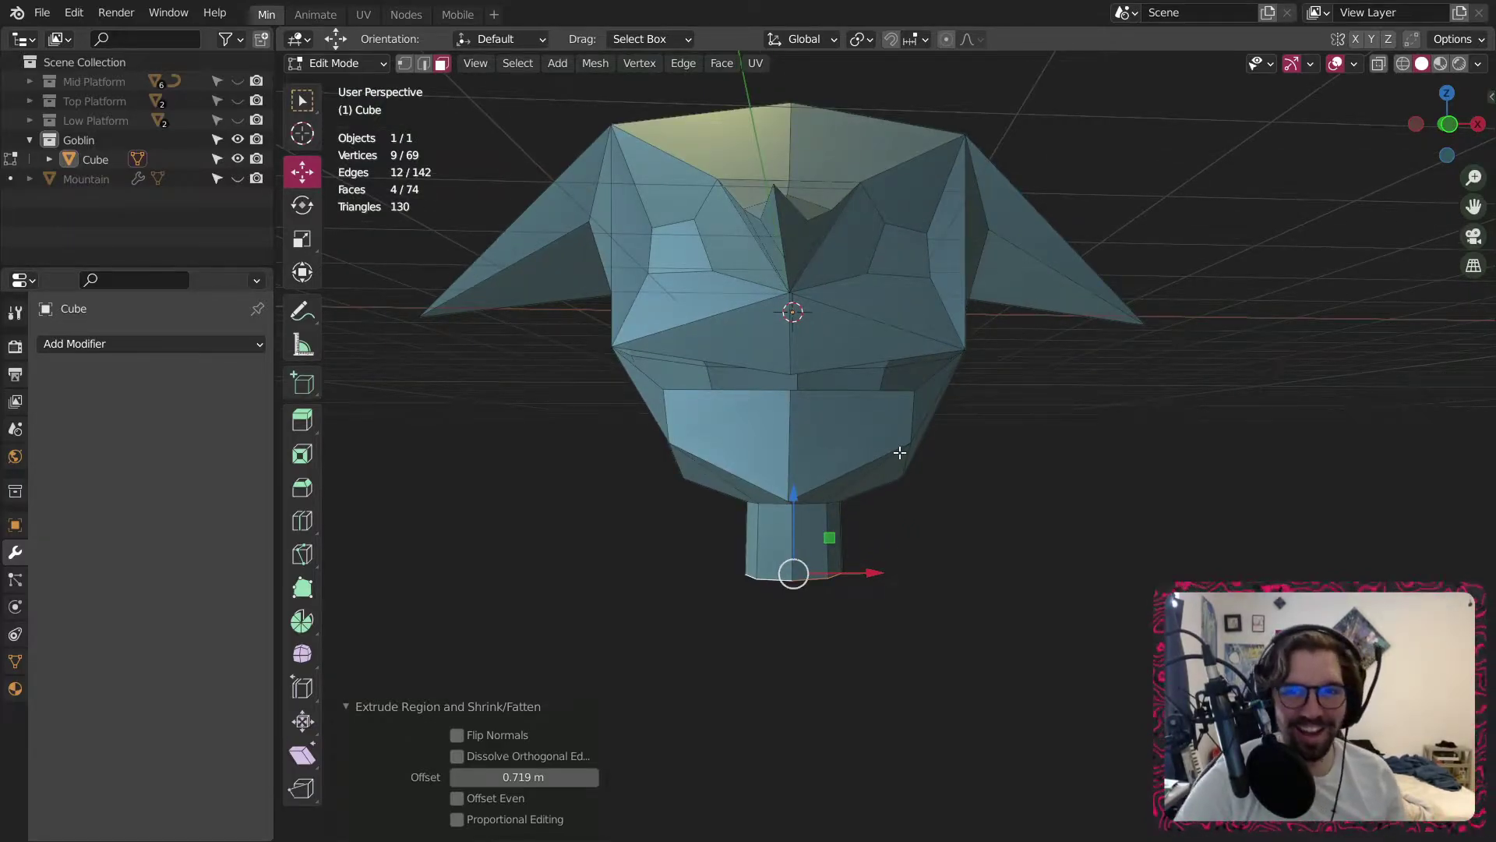
{"action": "middle_click_drag", "start_coordinate": [986, 264], "coordinate": [779, 327]}
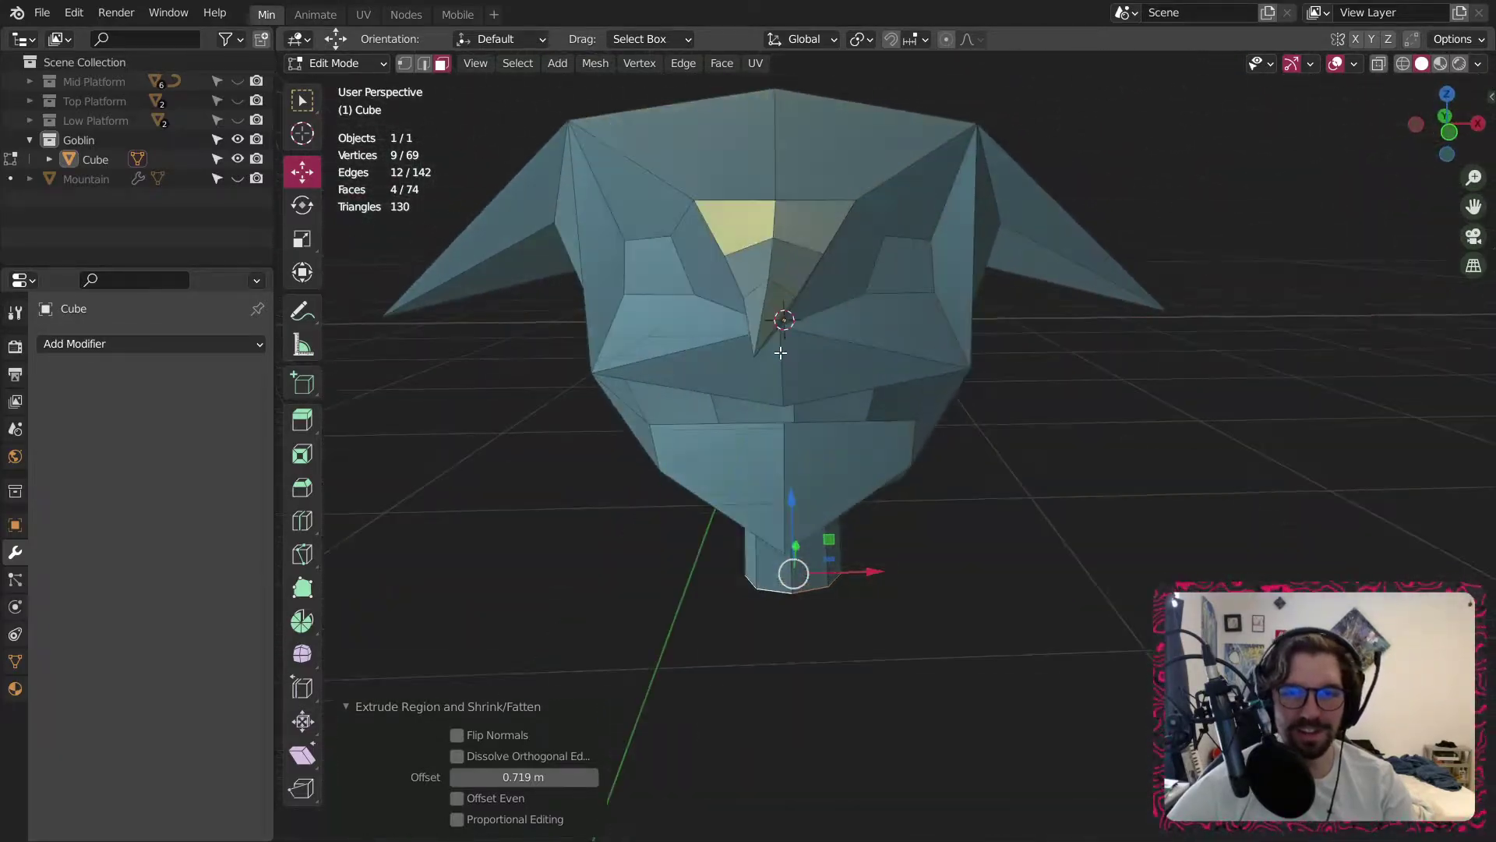
In Object Mode, give the goblin head a Subdivision Surface modifier with viewport level 2 and shade the head smooth.
{"action": "left_click", "coordinate": [335, 63]}
{"action": "left_click", "coordinate": [343, 86]}
{"action": "scroll", "coordinate": [695, 499], "scroll_direction": "down", "scroll_amount": 5}
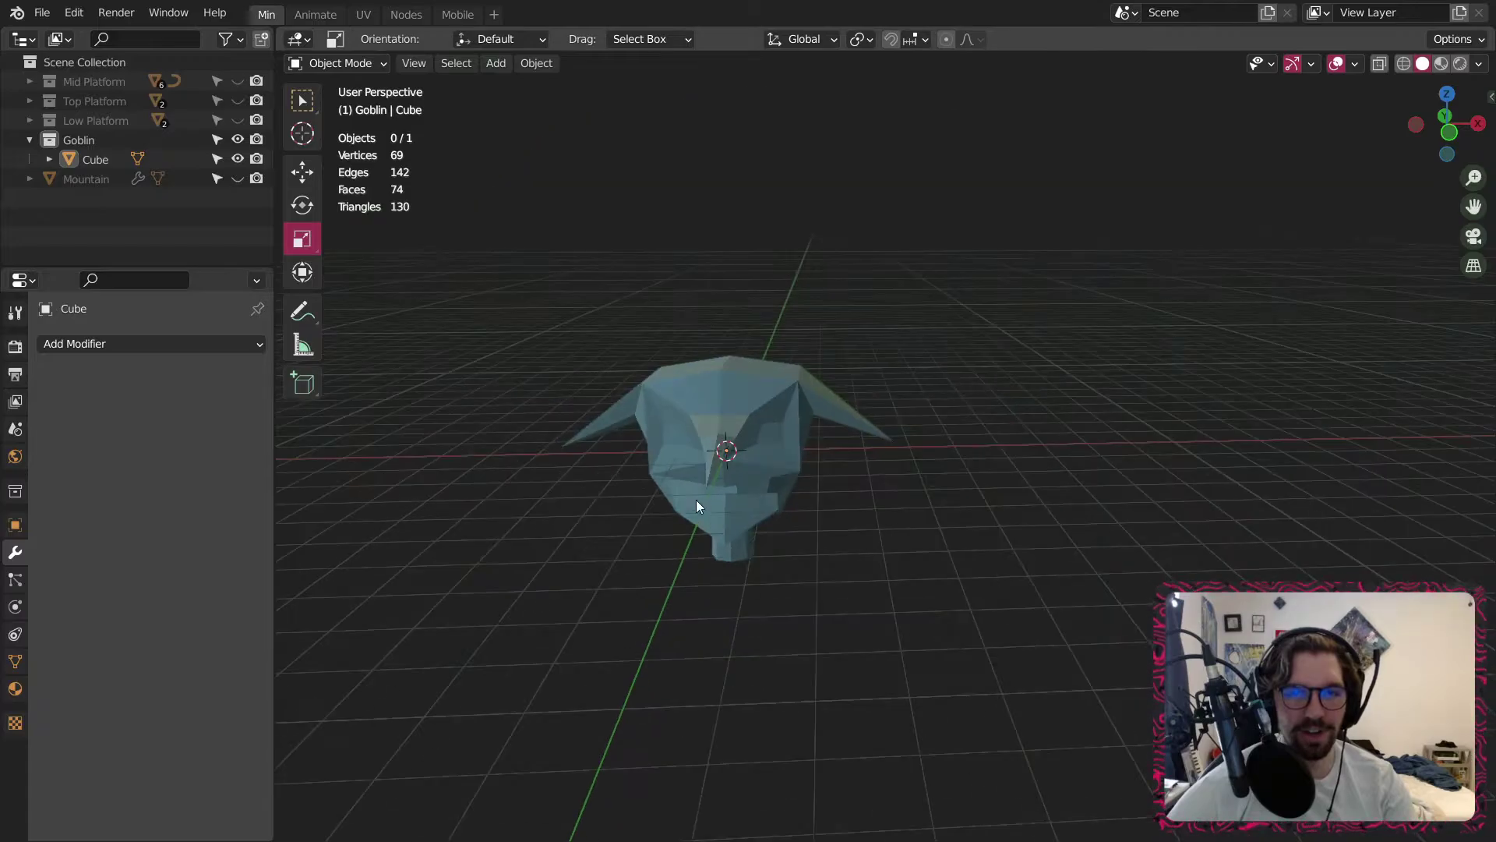
{"action": "middle_click_drag", "start_coordinate": [695, 498], "coordinate": [728, 410]}
{"action": "left_click", "coordinate": [708, 415]}
{"action": "scroll", "coordinate": [575, 483], "scroll_direction": "up", "scroll_amount": 2}
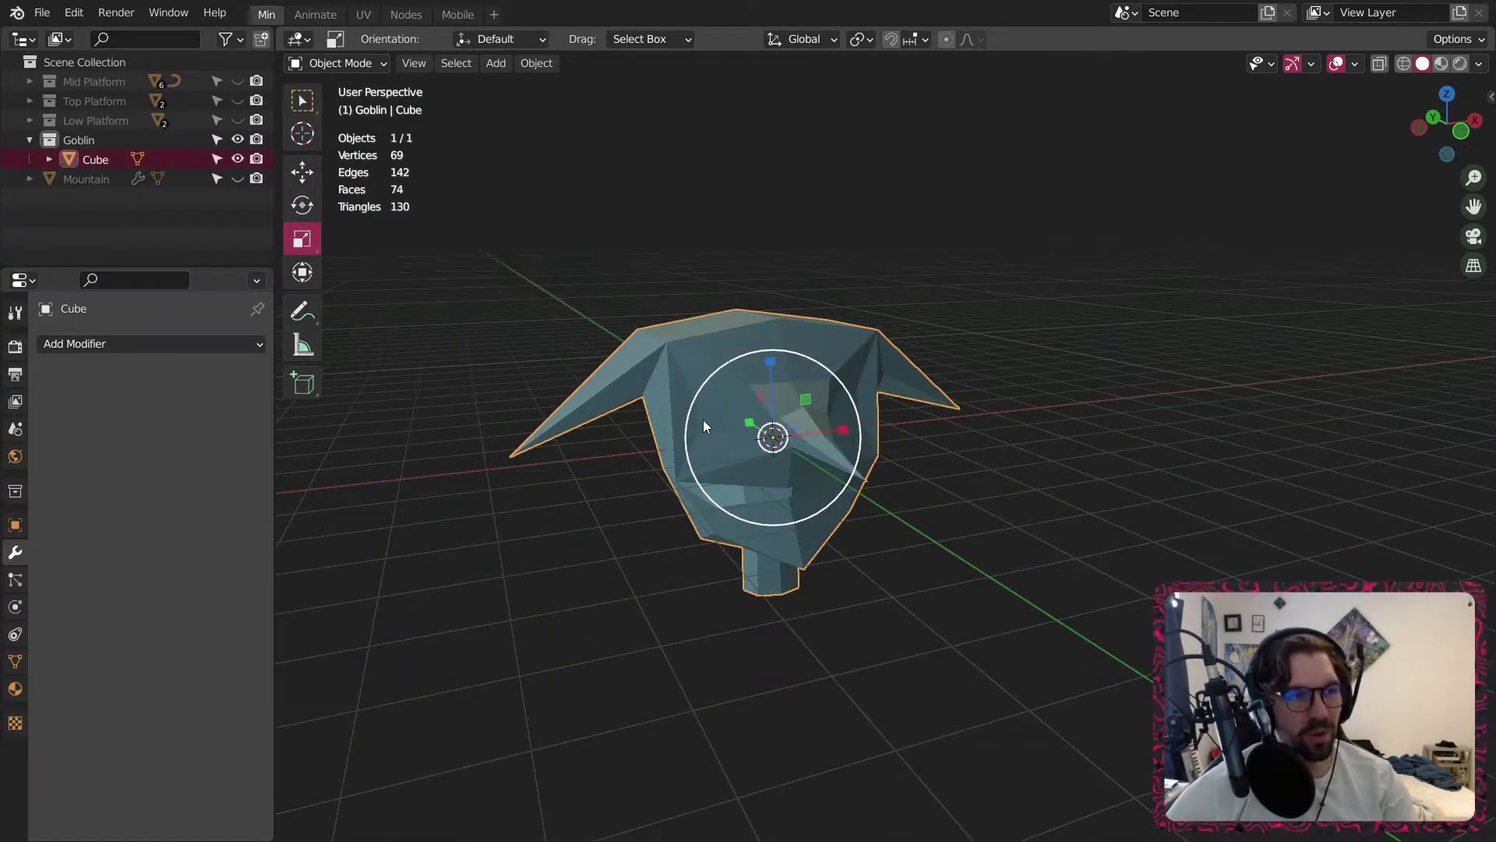
{"action": "left_click", "coordinate": [234, 344]}
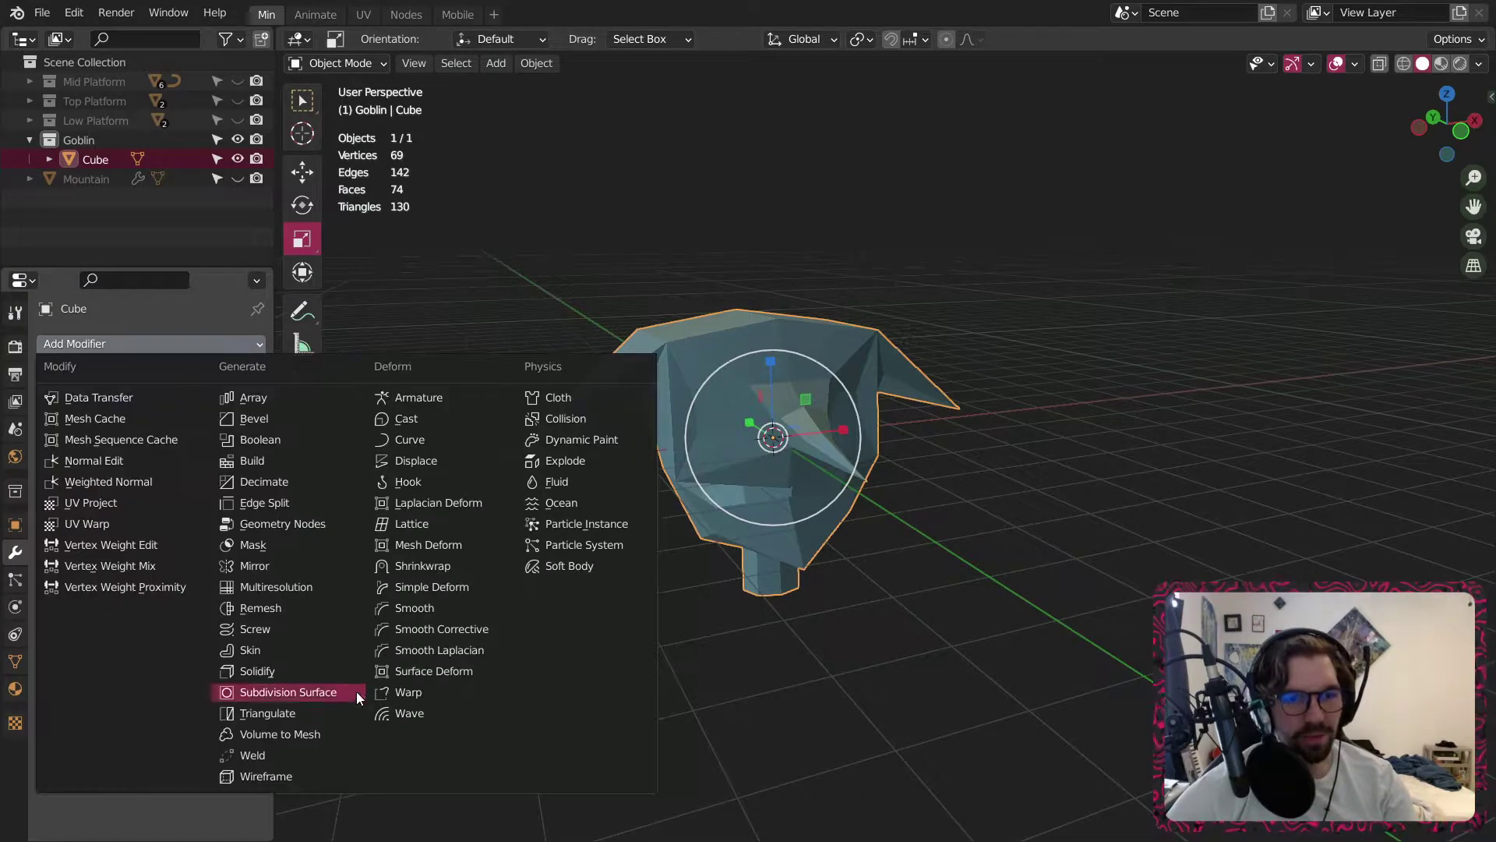
{"action": "left_click", "coordinate": [282, 694]}
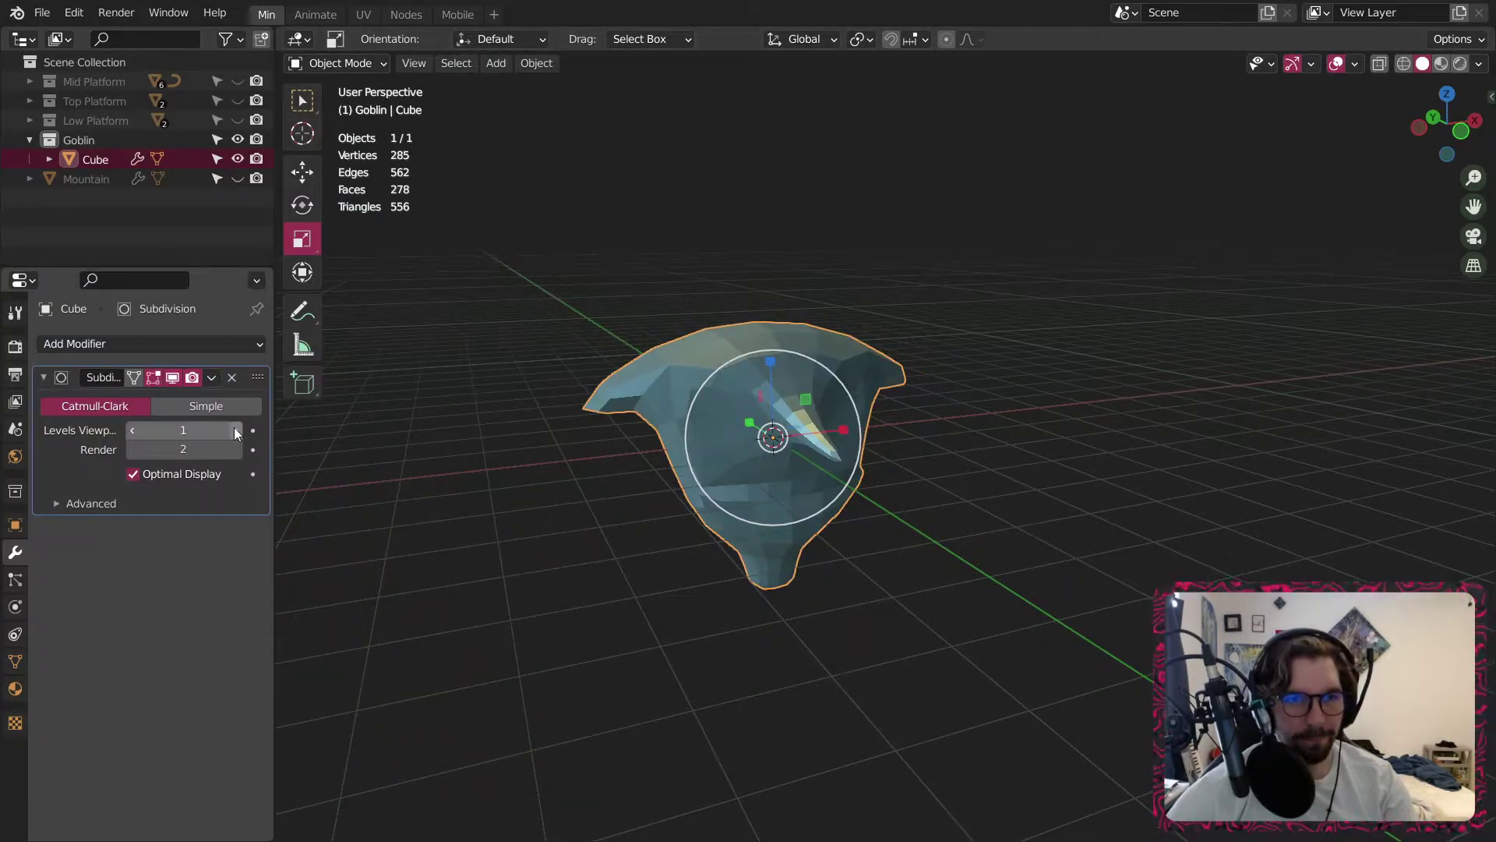
{"action": "middle_click_drag", "start_coordinate": [732, 418], "coordinate": [488, 400]}
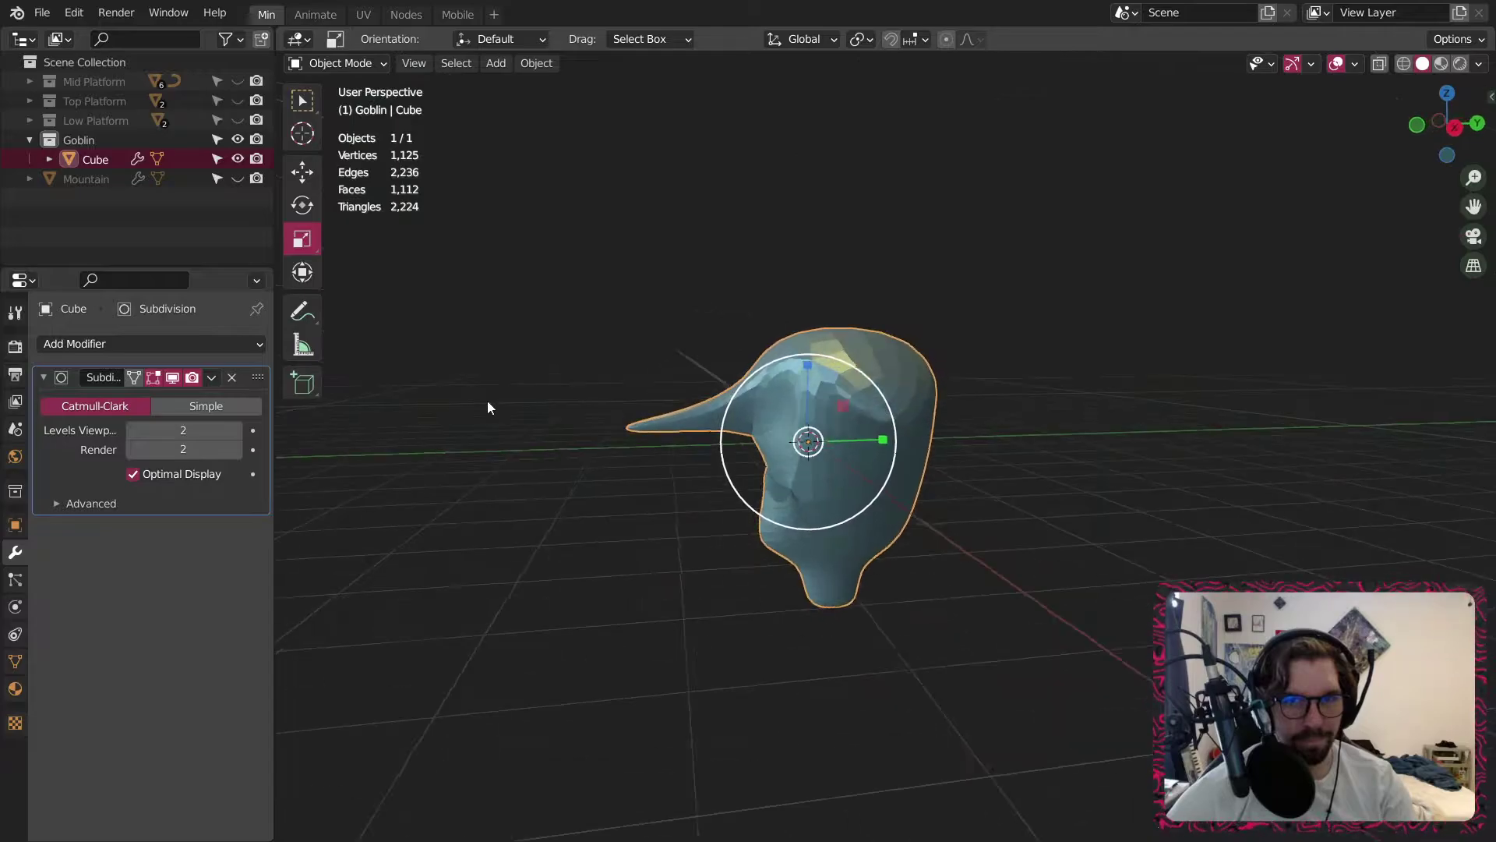
{"action": "mouse_move", "coordinate": [810, 397]}
{"action": "middle_mouse_down"}
{"action": "mouse_move", "coordinate": [1081, 374]}
{"action": "mouse_move", "coordinate": [932, 361]}
{"action": "mouse_move", "coordinate": [826, 396]}
{"action": "middle_mouse_up"}
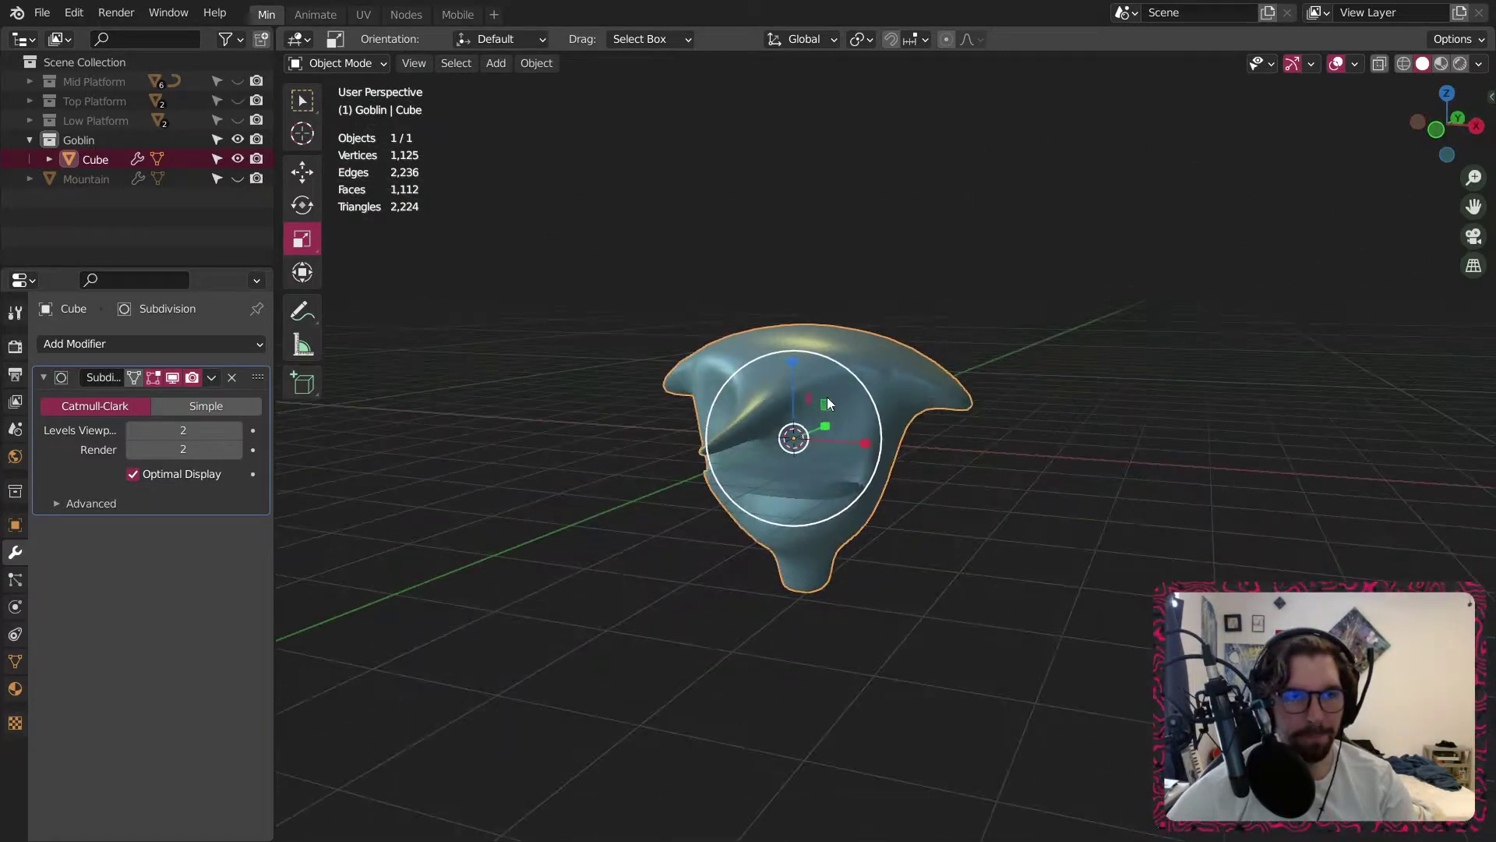
Remove the Subdivision Surface modifier from the goblin head and return to Edit Mode.
{"action": "left_click", "coordinate": [231, 377]}
{"action": "mouse_move", "coordinate": [661, 461]}
{"action": "middle_mouse_down"}
{"action": "mouse_move", "coordinate": [896, 447]}
{"action": "mouse_move", "coordinate": [857, 421]}
{"action": "middle_mouse_up"}
{"action": "left_click", "coordinate": [339, 63]}
{"action": "left_click", "coordinate": [355, 107]}
{"action": "scroll", "coordinate": [845, 488], "scroll_direction": "up", "scroll_amount": 2}
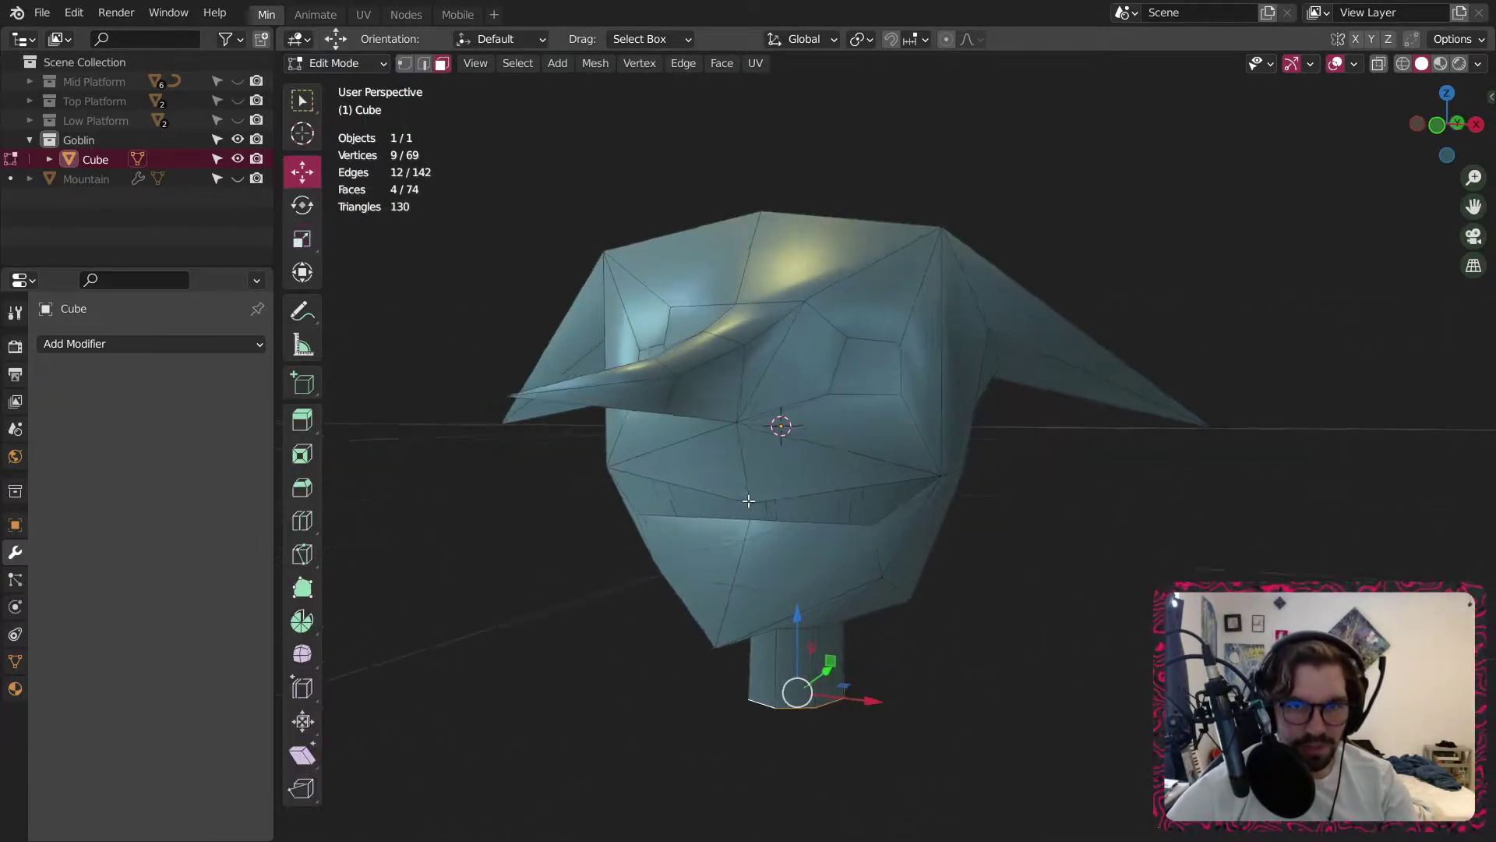
Select the edge loop around the mouth opening and fill it with a single face.
{"action": "middle_click_drag", "start_coordinate": [748, 501], "coordinate": [685, 507]}
{"action": "scroll", "coordinate": [682, 507], "scroll_direction": "up", "scroll_amount": 2}
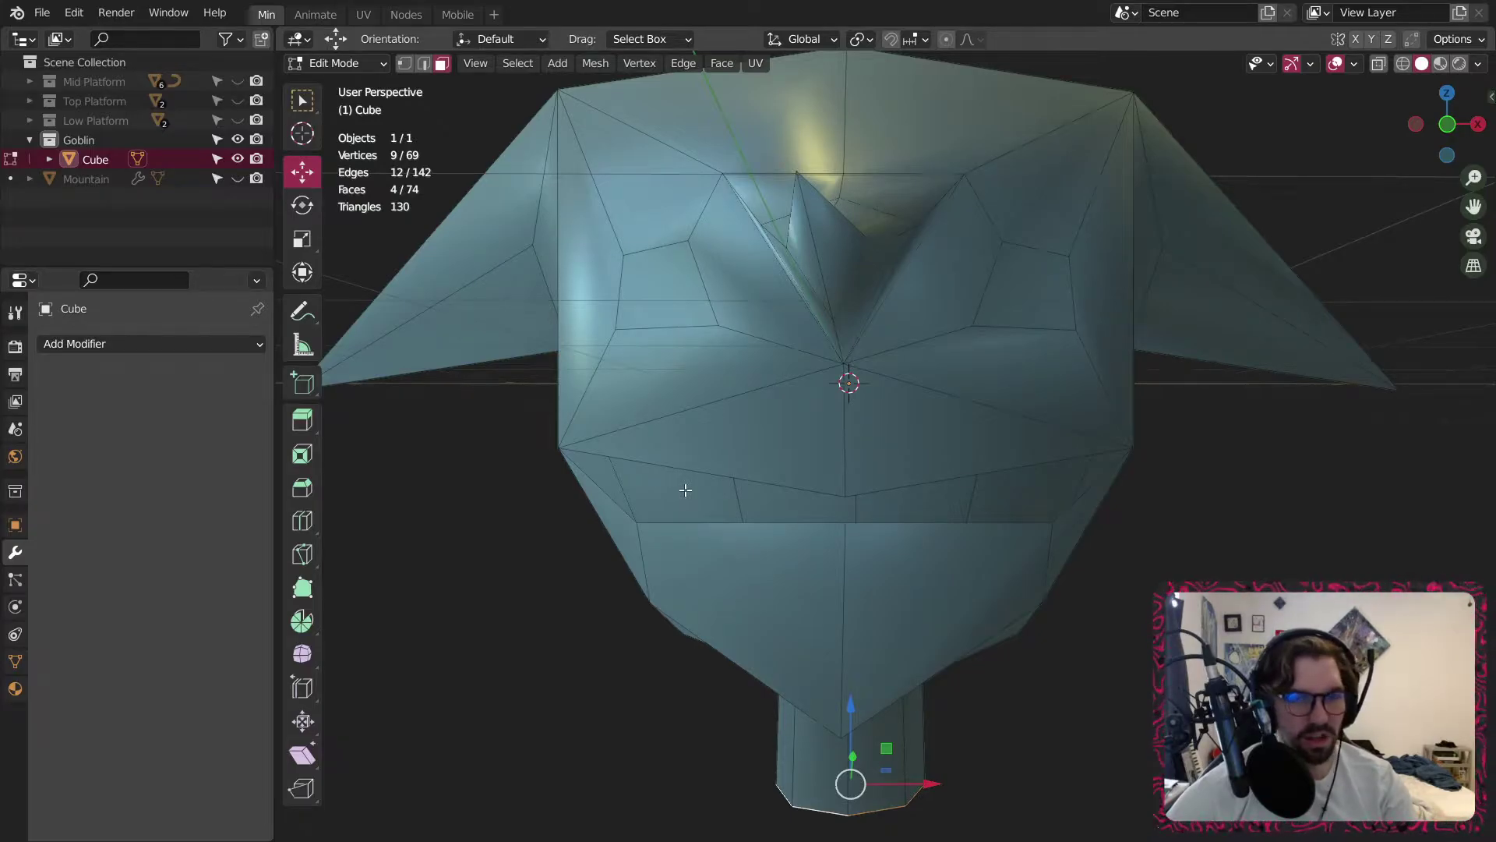
{"action": "left_click", "coordinate": [405, 64]}
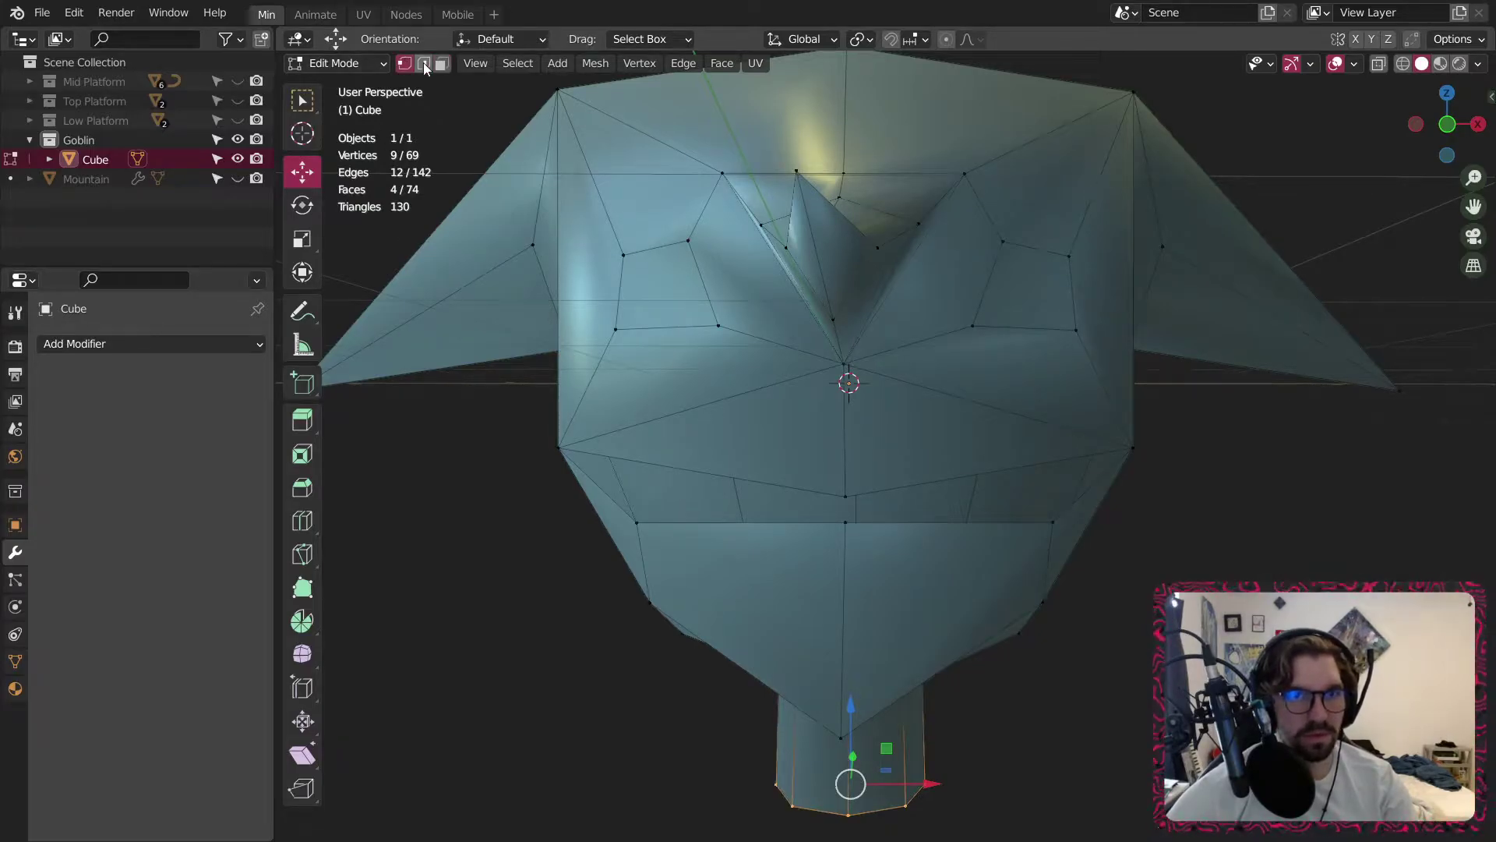
{"action": "left_click", "coordinate": [424, 65]}
{"action": "left_click", "coordinate": [762, 479], "text": "alt"}
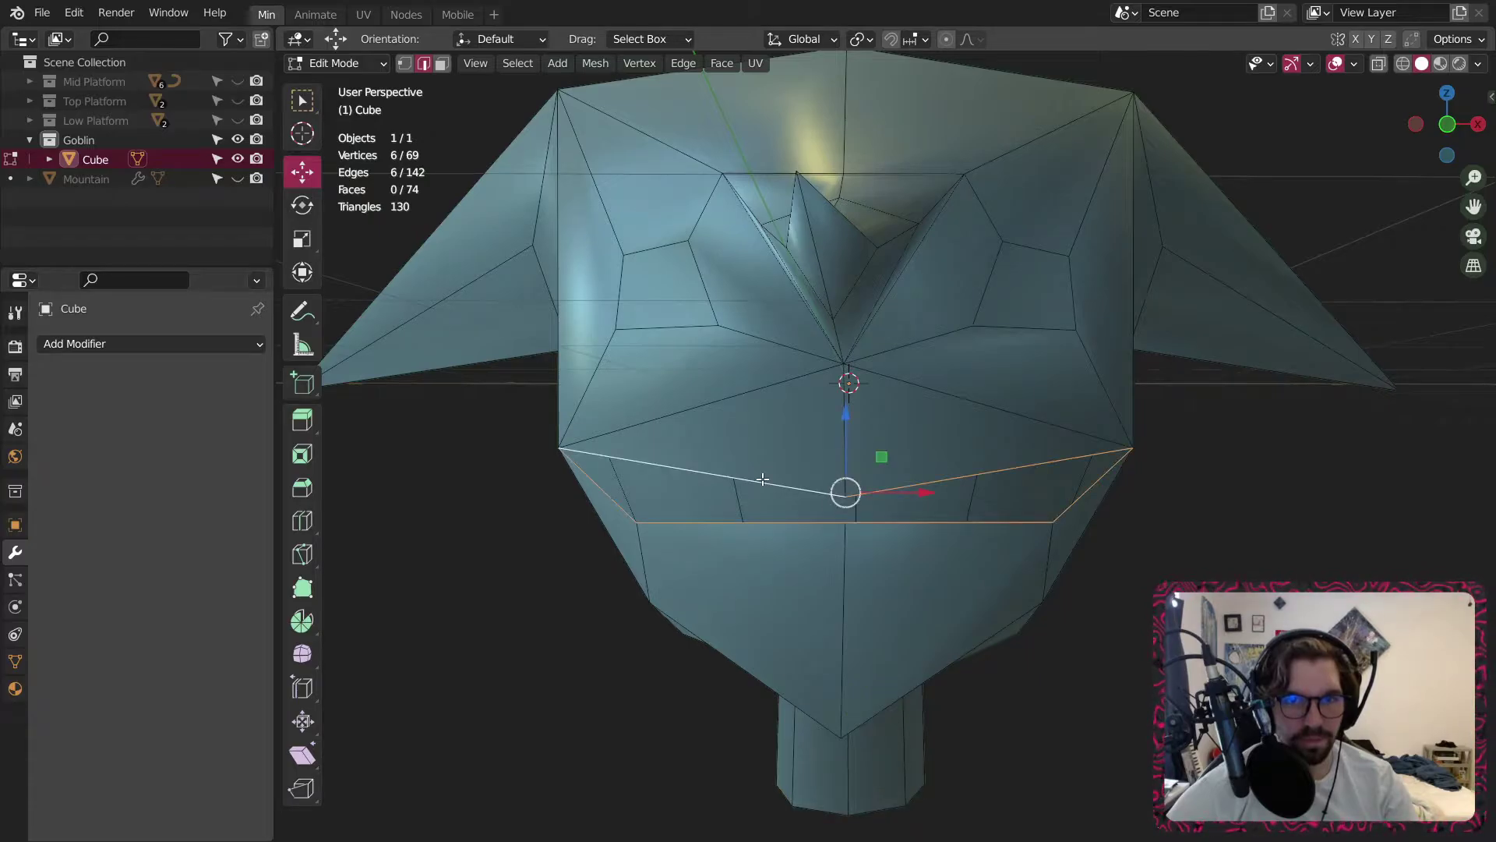
{"action": "mouse_move", "coordinate": [772, 456]}
{"action": "middle_mouse_down"}
{"action": "mouse_move", "coordinate": [811, 479]}
{"action": "mouse_move", "coordinate": [787, 487]}
{"action": "mouse_move", "coordinate": [778, 471]}
{"action": "middle_mouse_up"}
{"action": "key", "text": "f"}
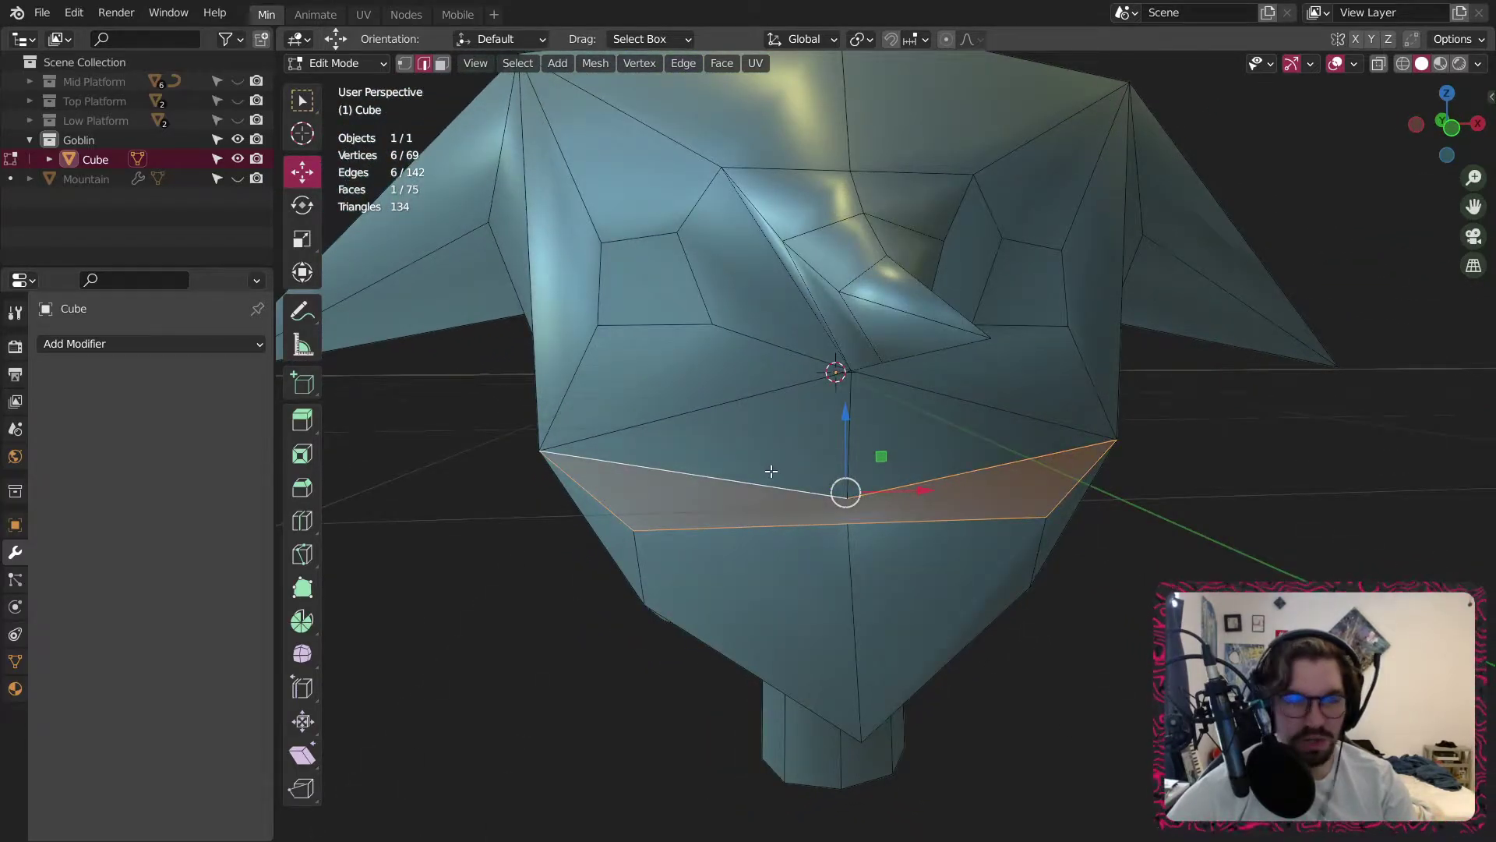
Connect the upper and lower middle vertices of the mouth face with an edge and subdivide that edge with one cut.
{"action": "left_click", "coordinate": [404, 63]}
{"action": "left_click", "coordinate": [846, 499]}
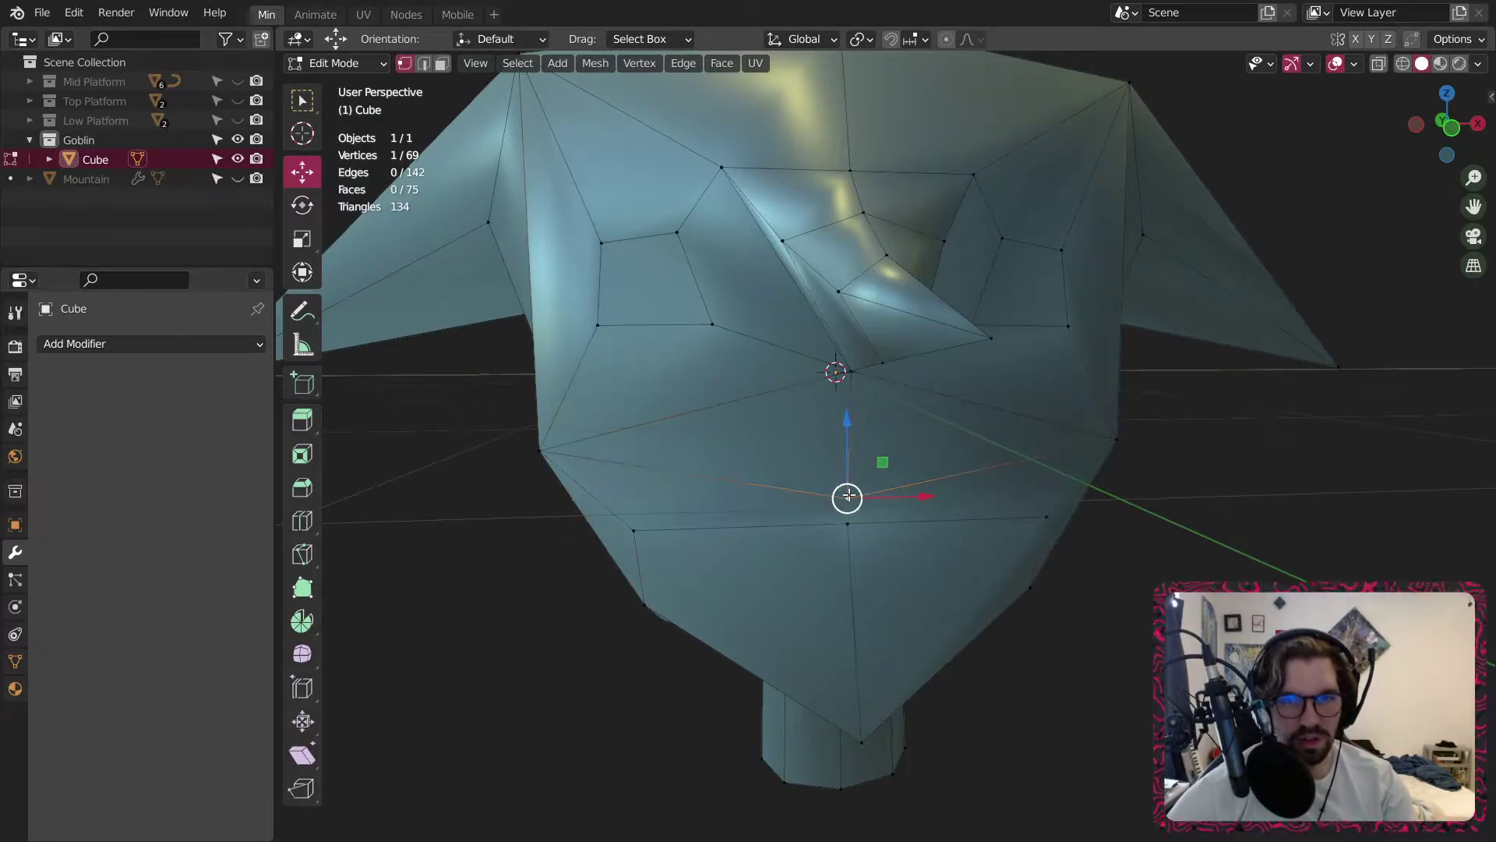
{"action": "left_click", "coordinate": [850, 520], "text": "shift"}
{"action": "key", "text": "j"}
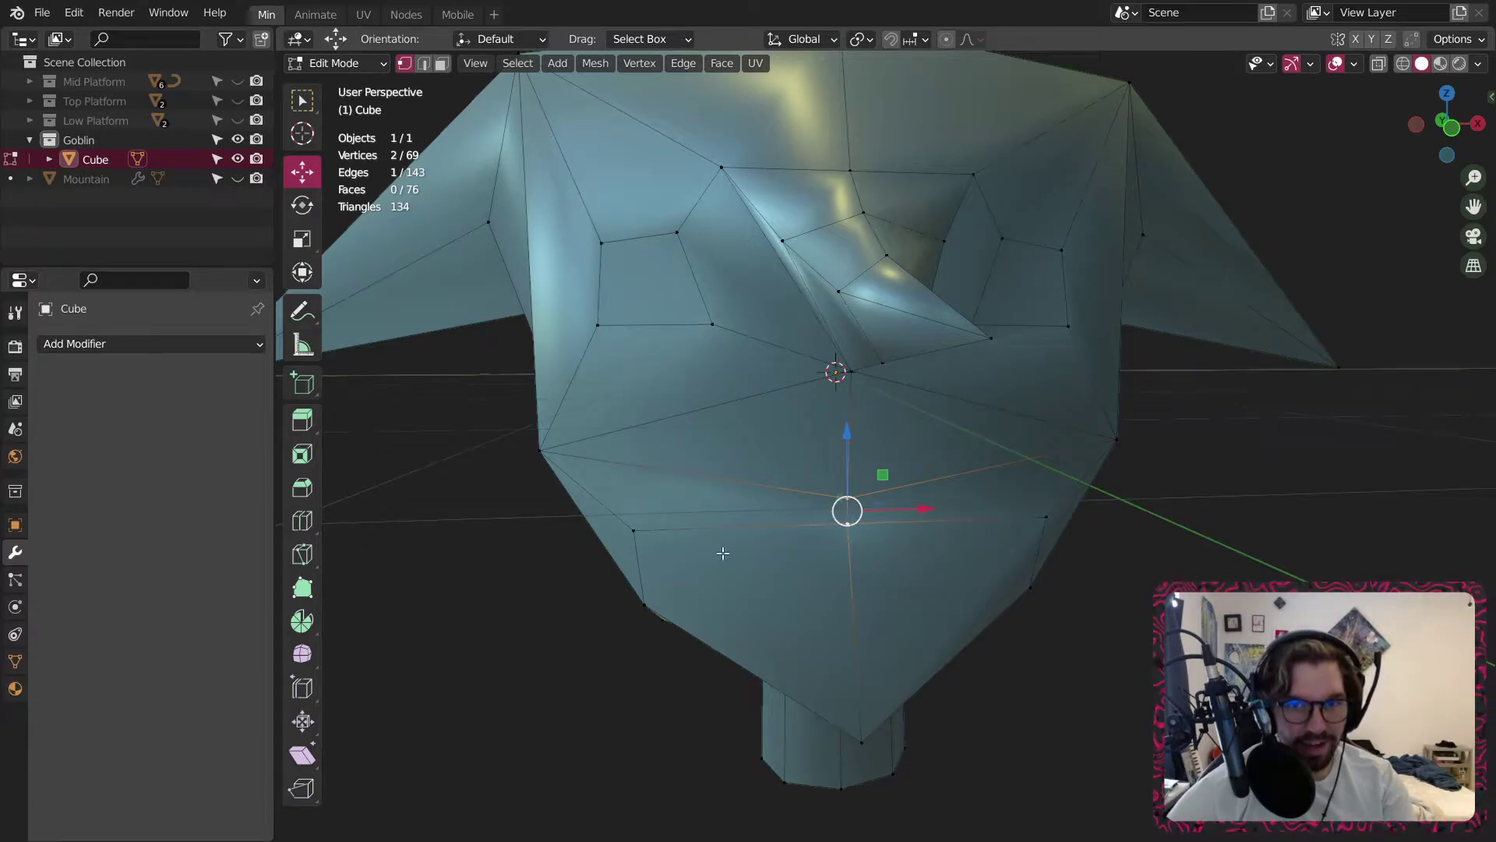
{"action": "left_click", "coordinate": [550, 456]}
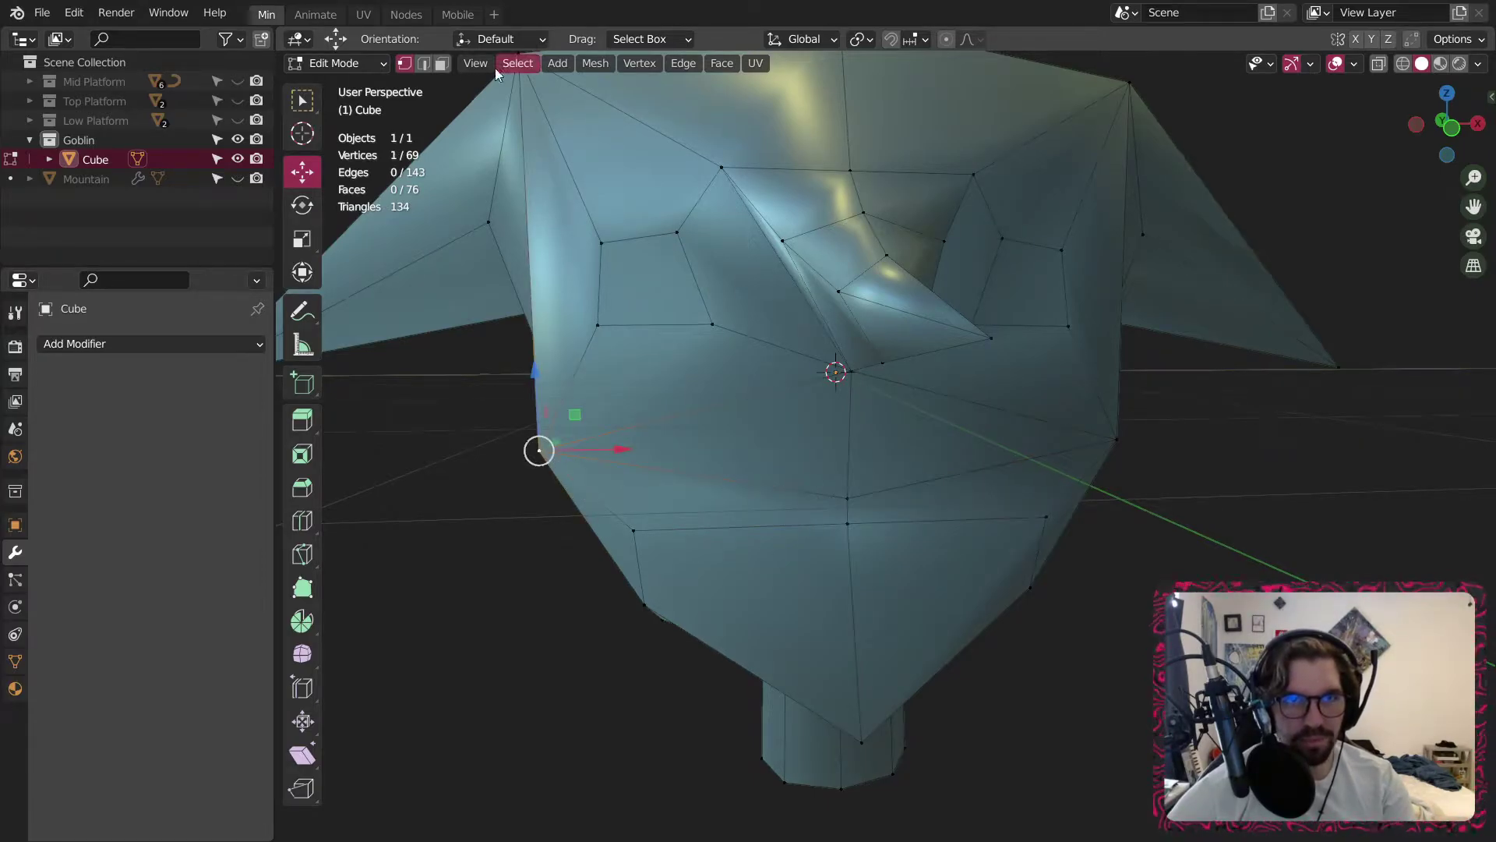
{"action": "left_click", "coordinate": [426, 65]}
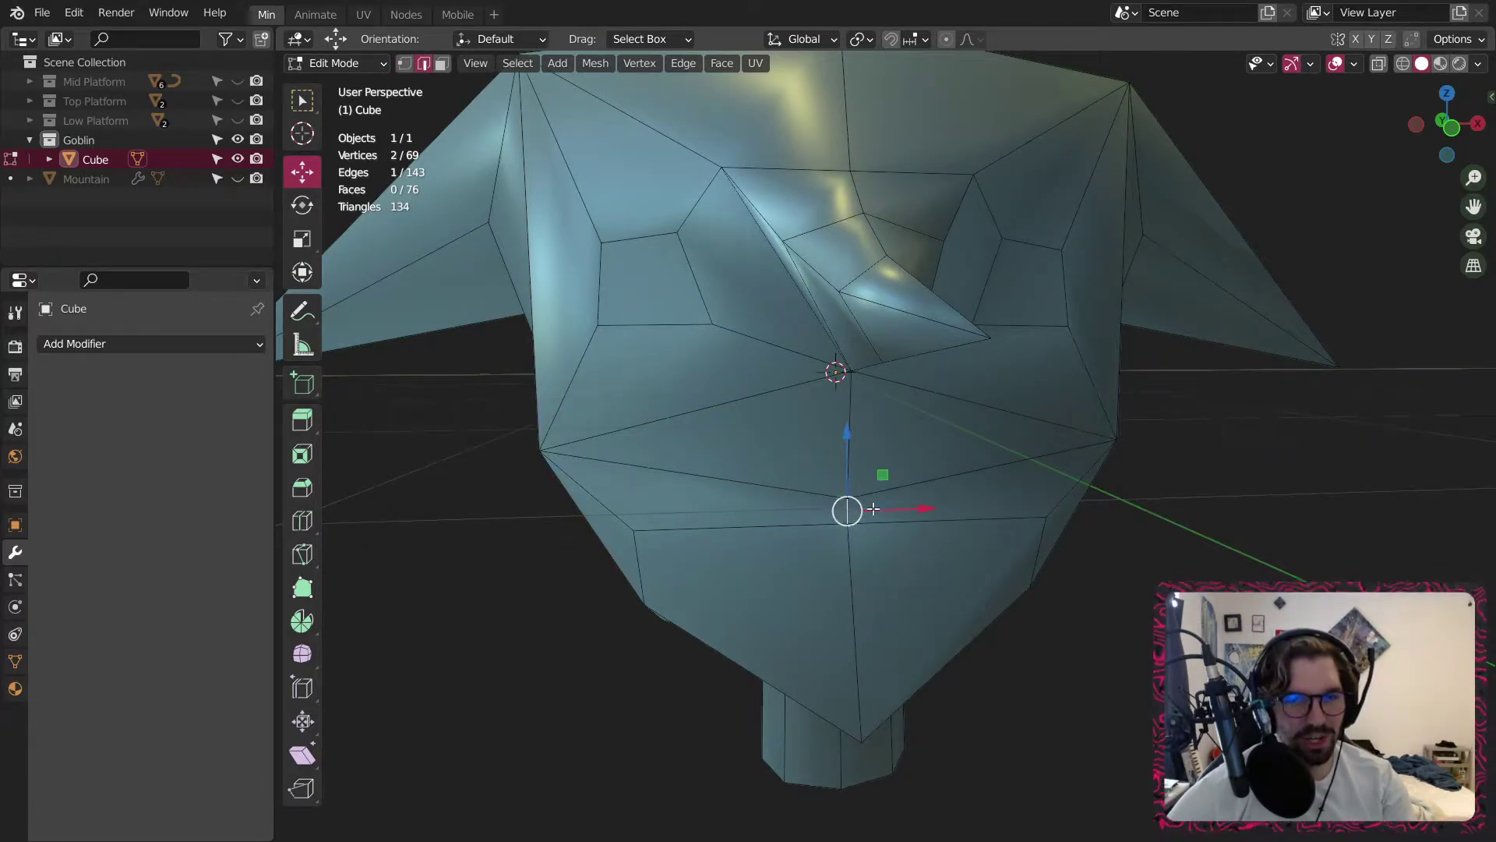
{"action": "right_click", "coordinate": [874, 509]}
{"action": "left_click", "coordinate": [880, 512]}
{"action": "scroll", "coordinate": [831, 510], "scroll_direction": "up", "scroll_amount": 1}
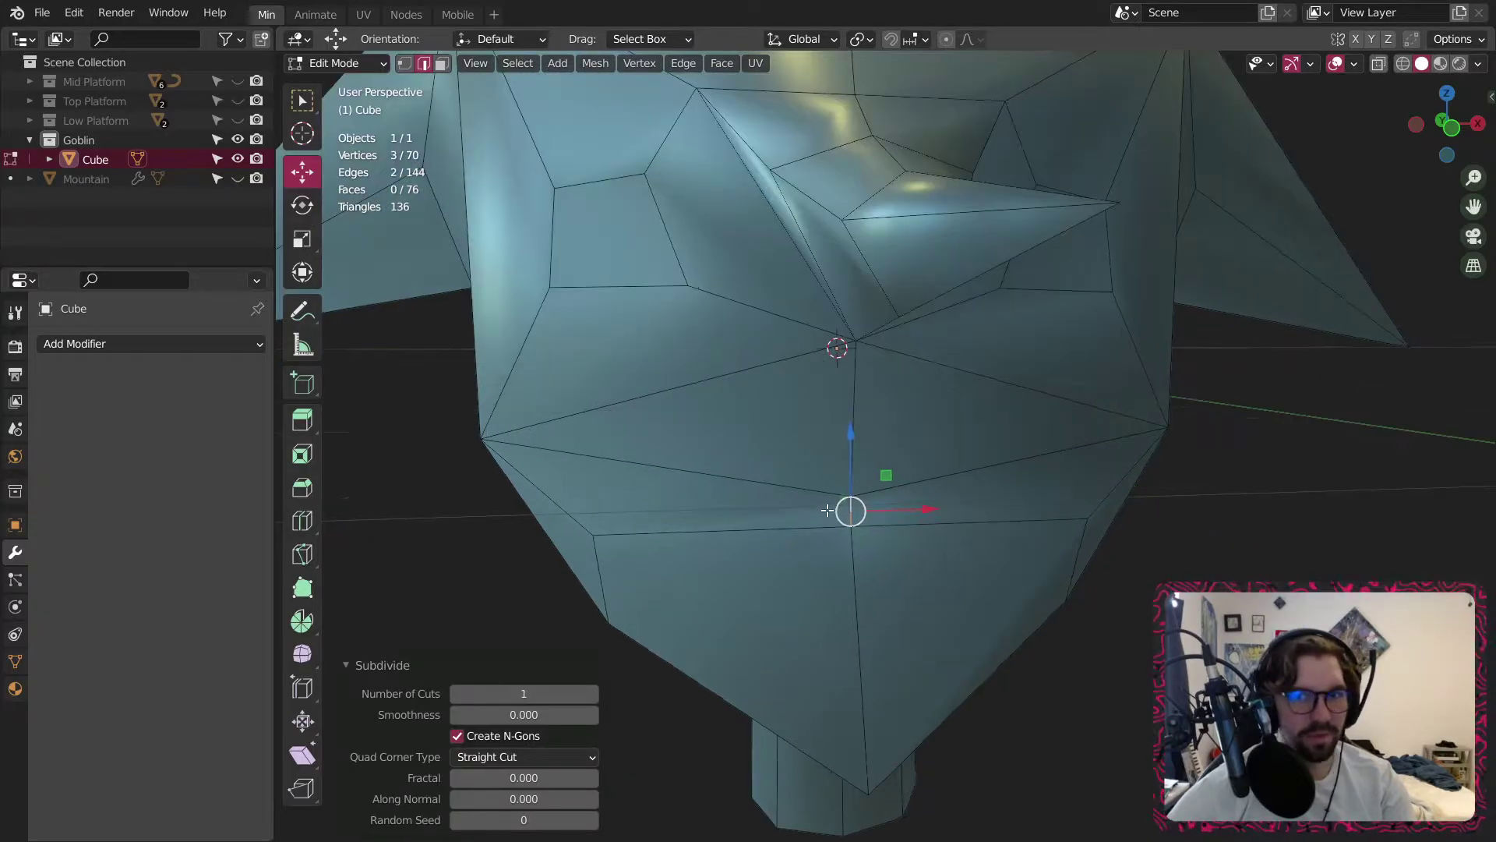
Connect both outer mouth corner vertices to the new vertex in the middle of the mouth with edges.
{"action": "left_click", "coordinate": [406, 64]}
{"action": "left_click", "coordinate": [484, 441]}
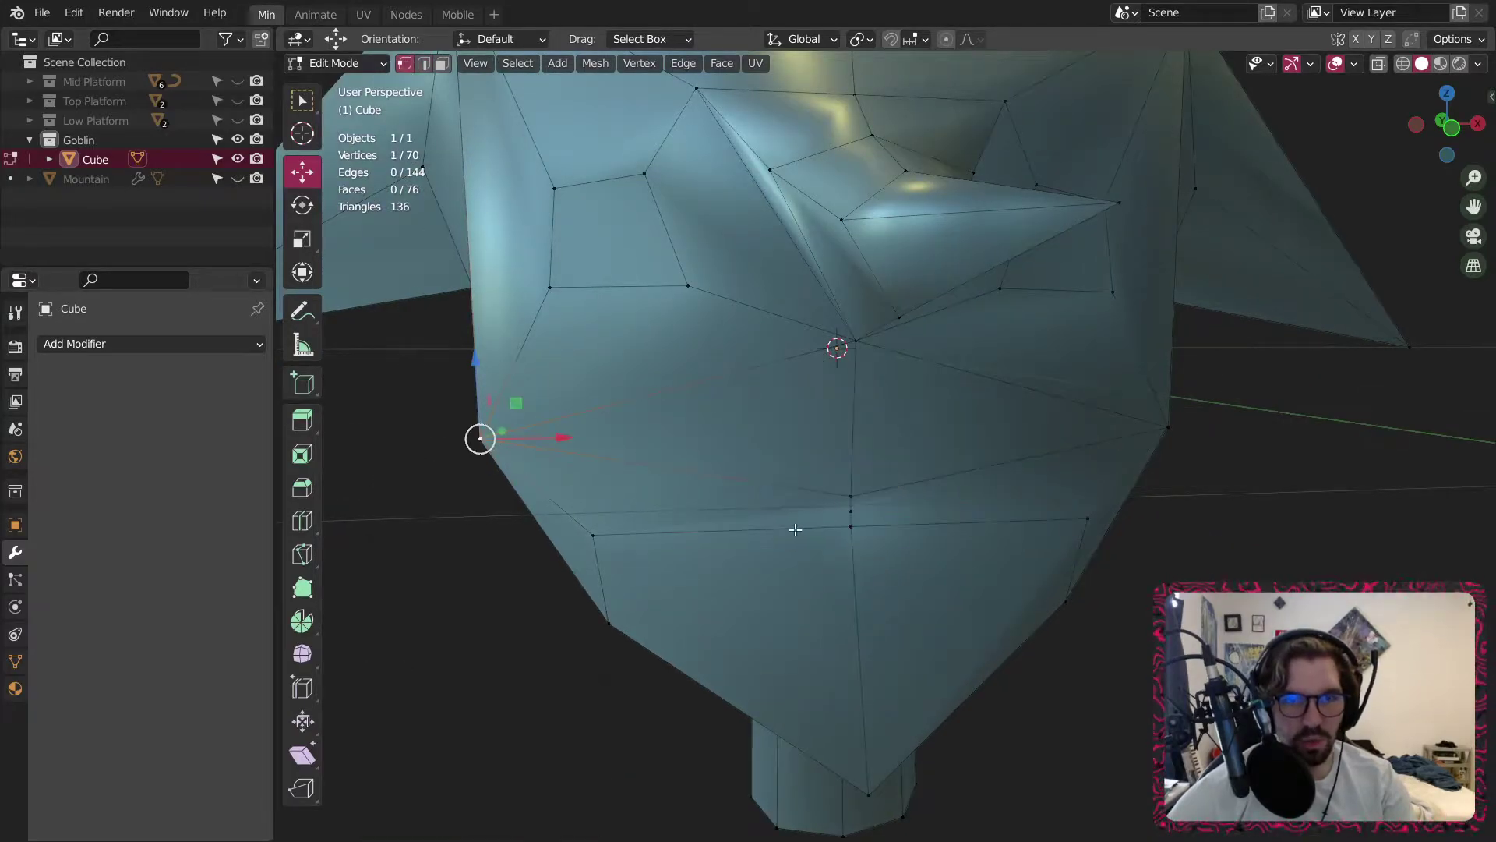
{"action": "left_click", "coordinate": [849, 509], "text": "shift"}
{"action": "key", "text": "j"}
{"action": "middle_click_drag", "start_coordinate": [869, 497], "coordinate": [938, 479]}
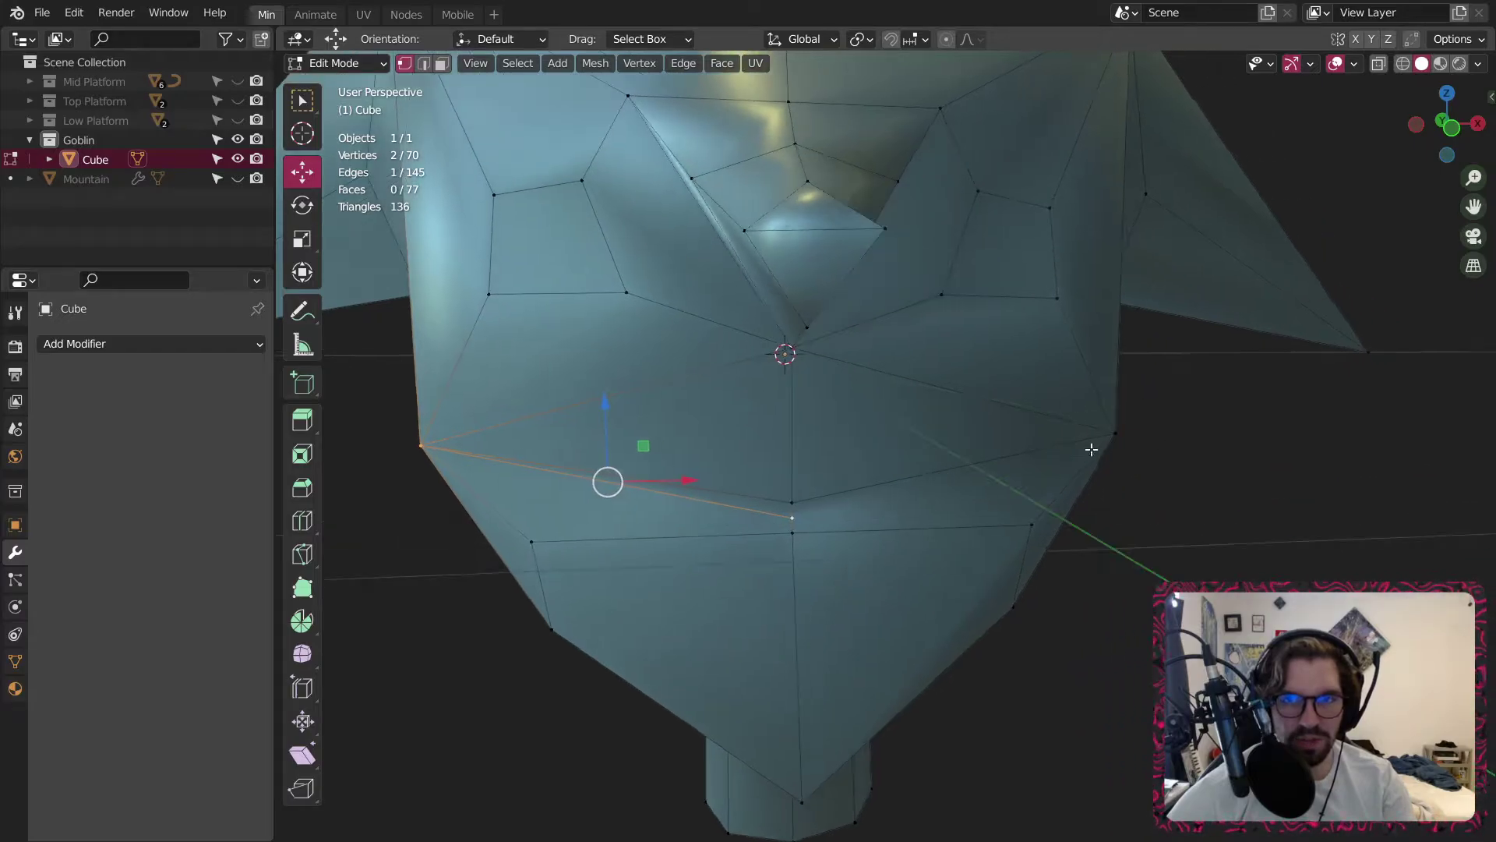
{"action": "left_click", "coordinate": [1114, 434]}
{"action": "left_click", "coordinate": [793, 515], "text": "shift"}
{"action": "key", "text": "j"}
Push the middle mouth vertex about 0.84 m into the head along Y.
{"action": "middle_click_drag", "start_coordinate": [811, 517], "coordinate": [866, 515]}
{"action": "left_click", "coordinate": [790, 505]}
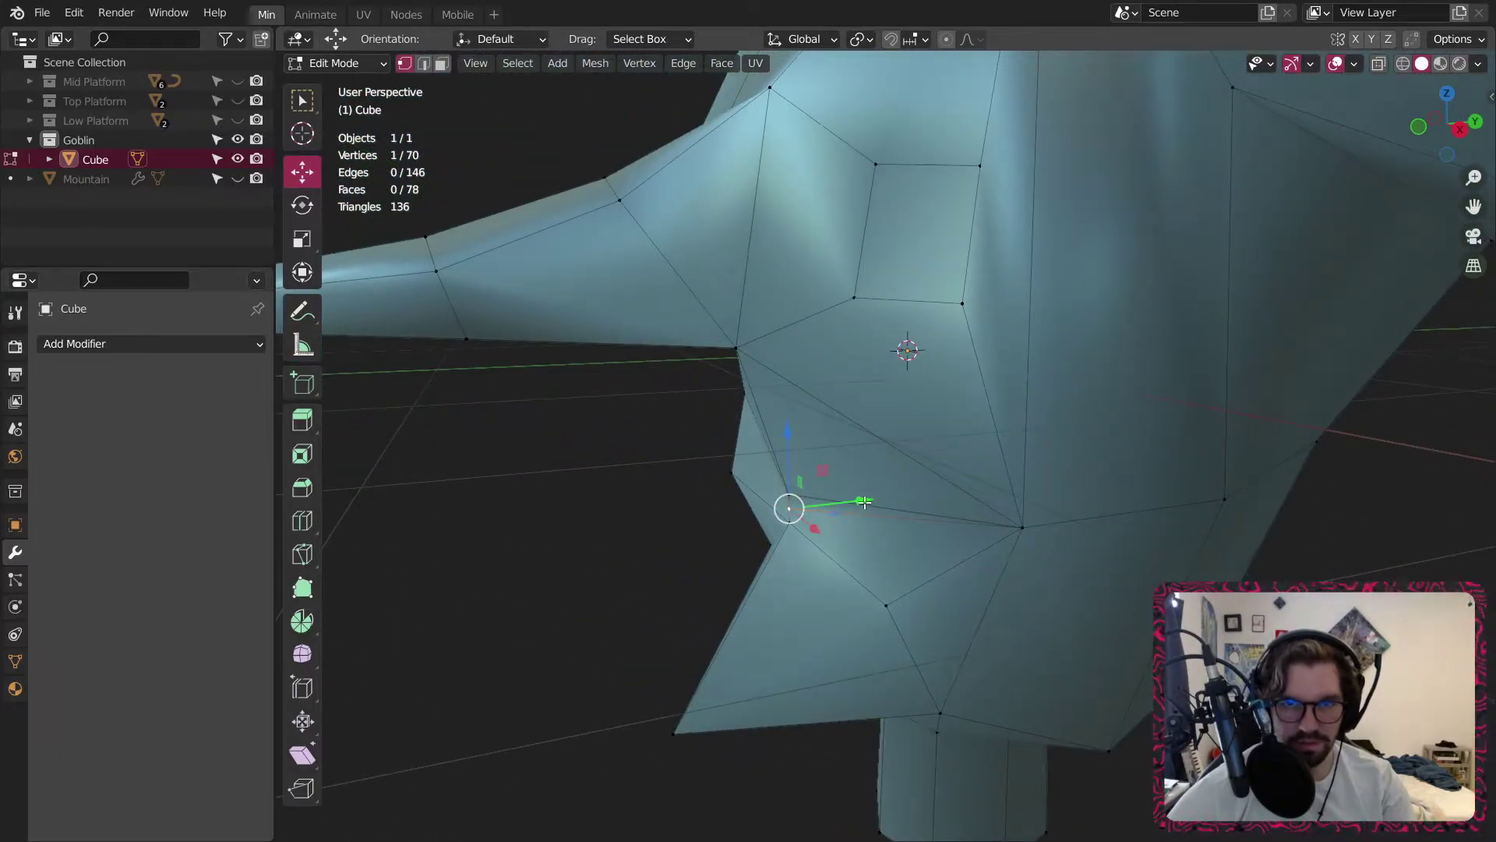
{"action": "left_click_drag", "start_coordinate": [865, 501], "coordinate": [916, 505]}
{"action": "middle_click_drag", "start_coordinate": [916, 505], "coordinate": [865, 453]}
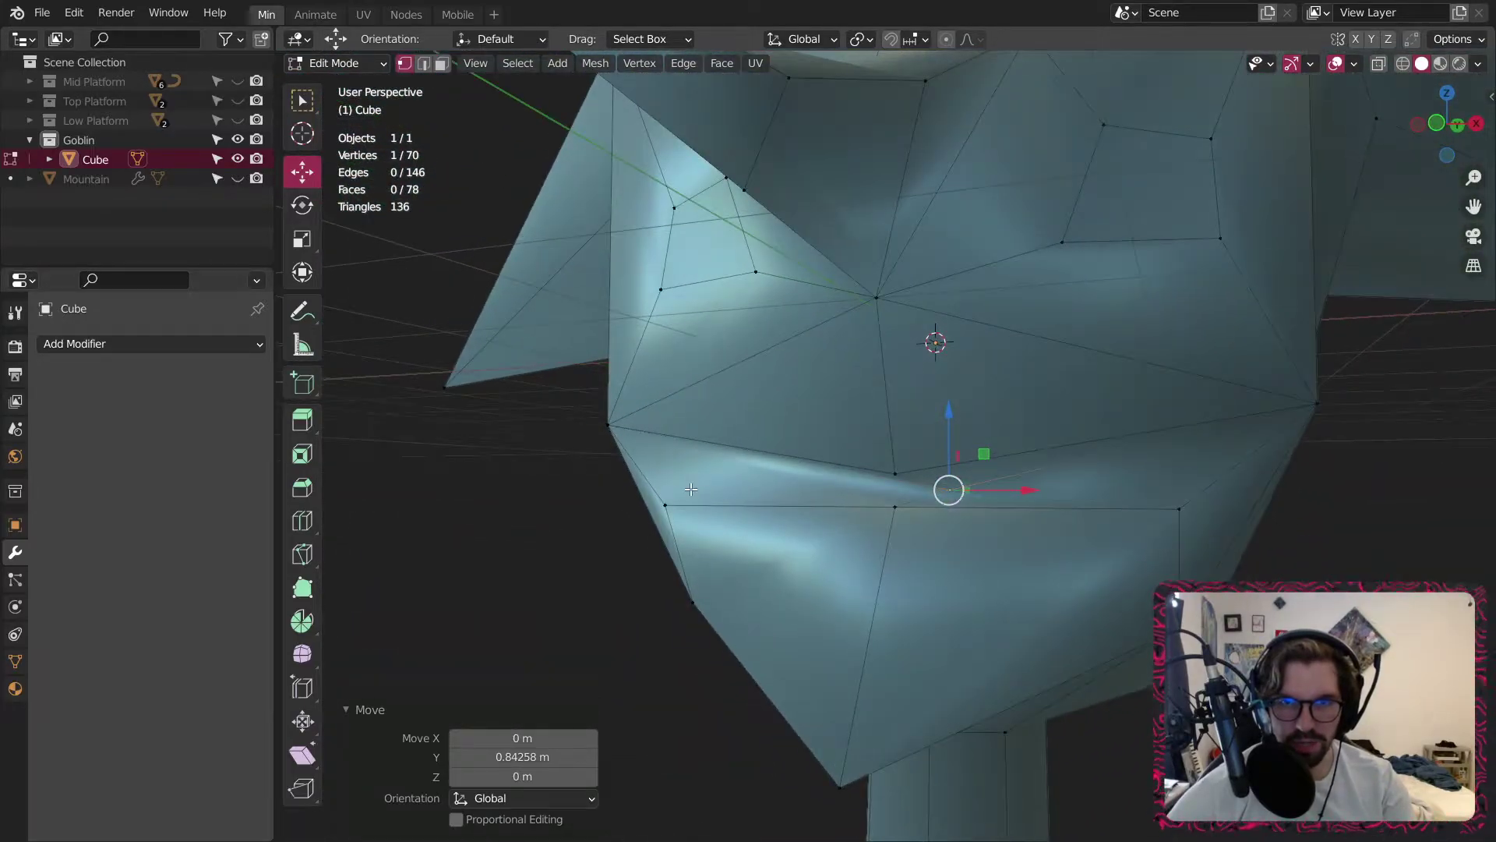
Using X-ray display, connect the two outer lower-lip vertices to the recessed middle mouth vertex with edges.
{"action": "left_click", "coordinate": [666, 504]}
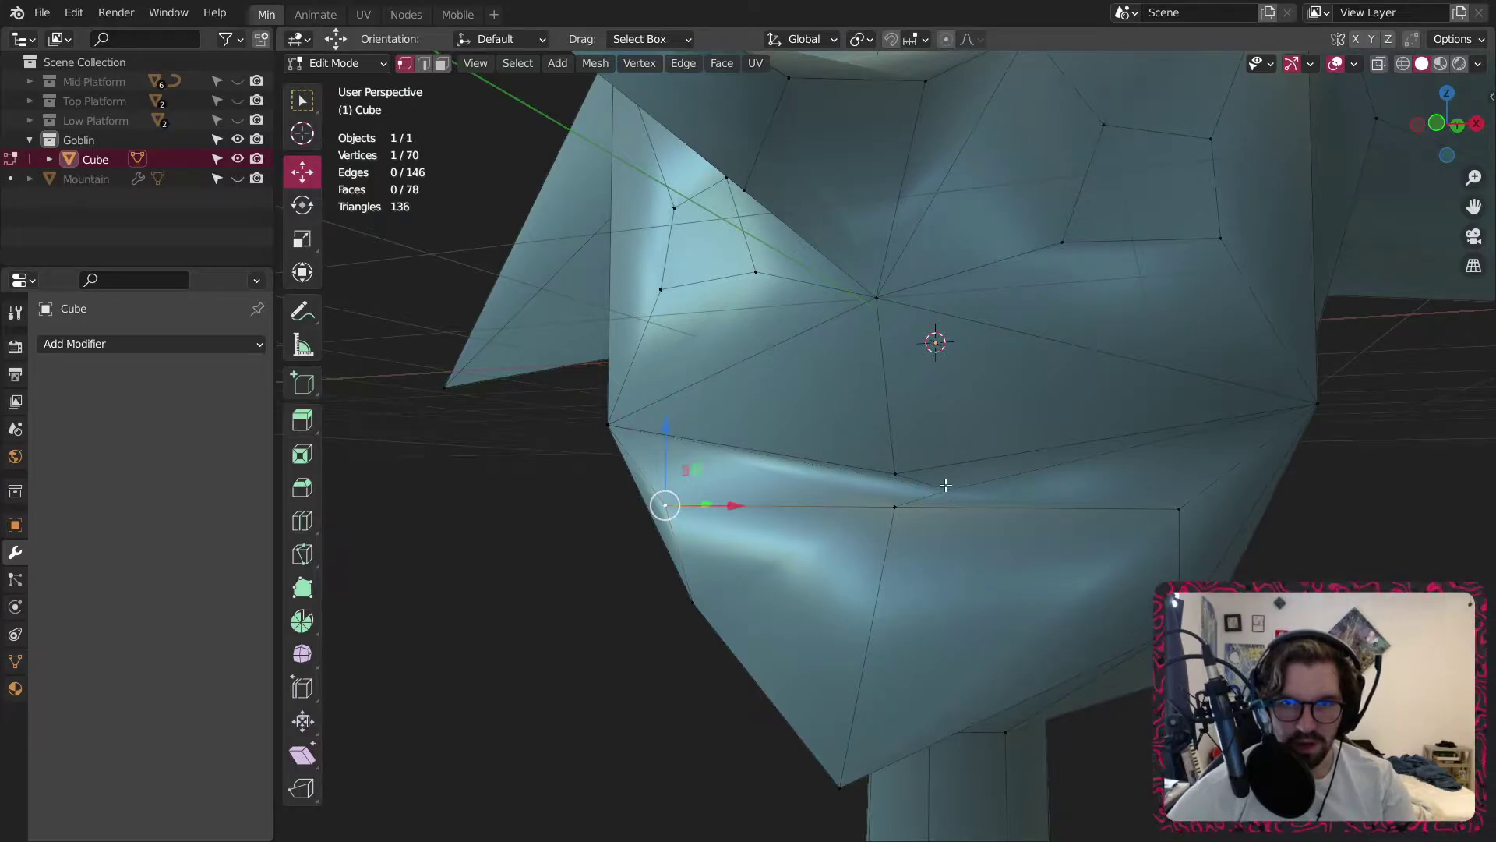
{"action": "middle_click_drag", "start_coordinate": [945, 485], "coordinate": [946, 492]}
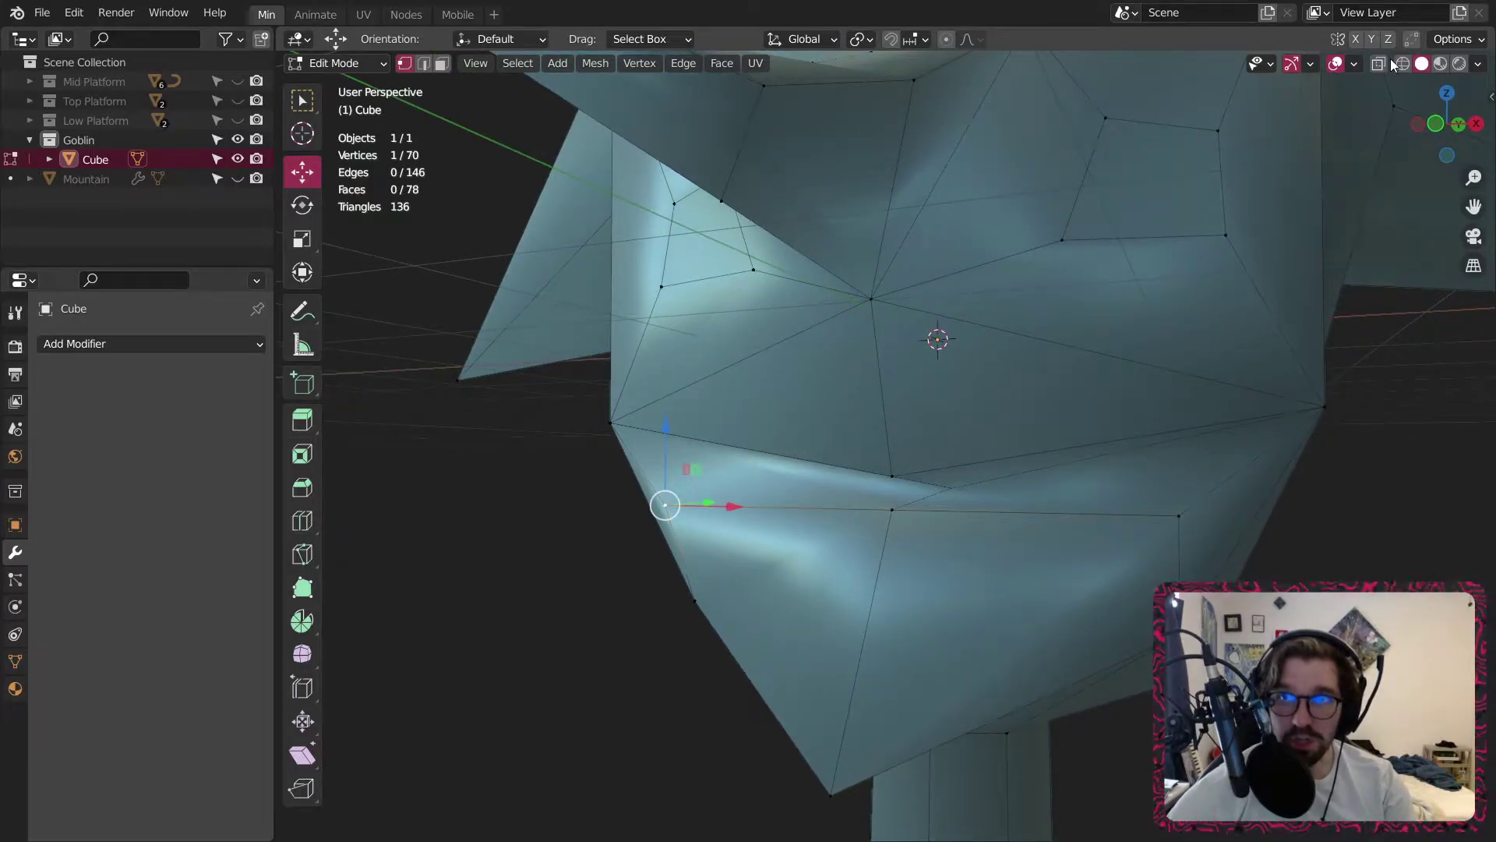
{"action": "left_click", "coordinate": [1378, 64]}
{"action": "left_click", "coordinate": [970, 485], "text": "shift"}
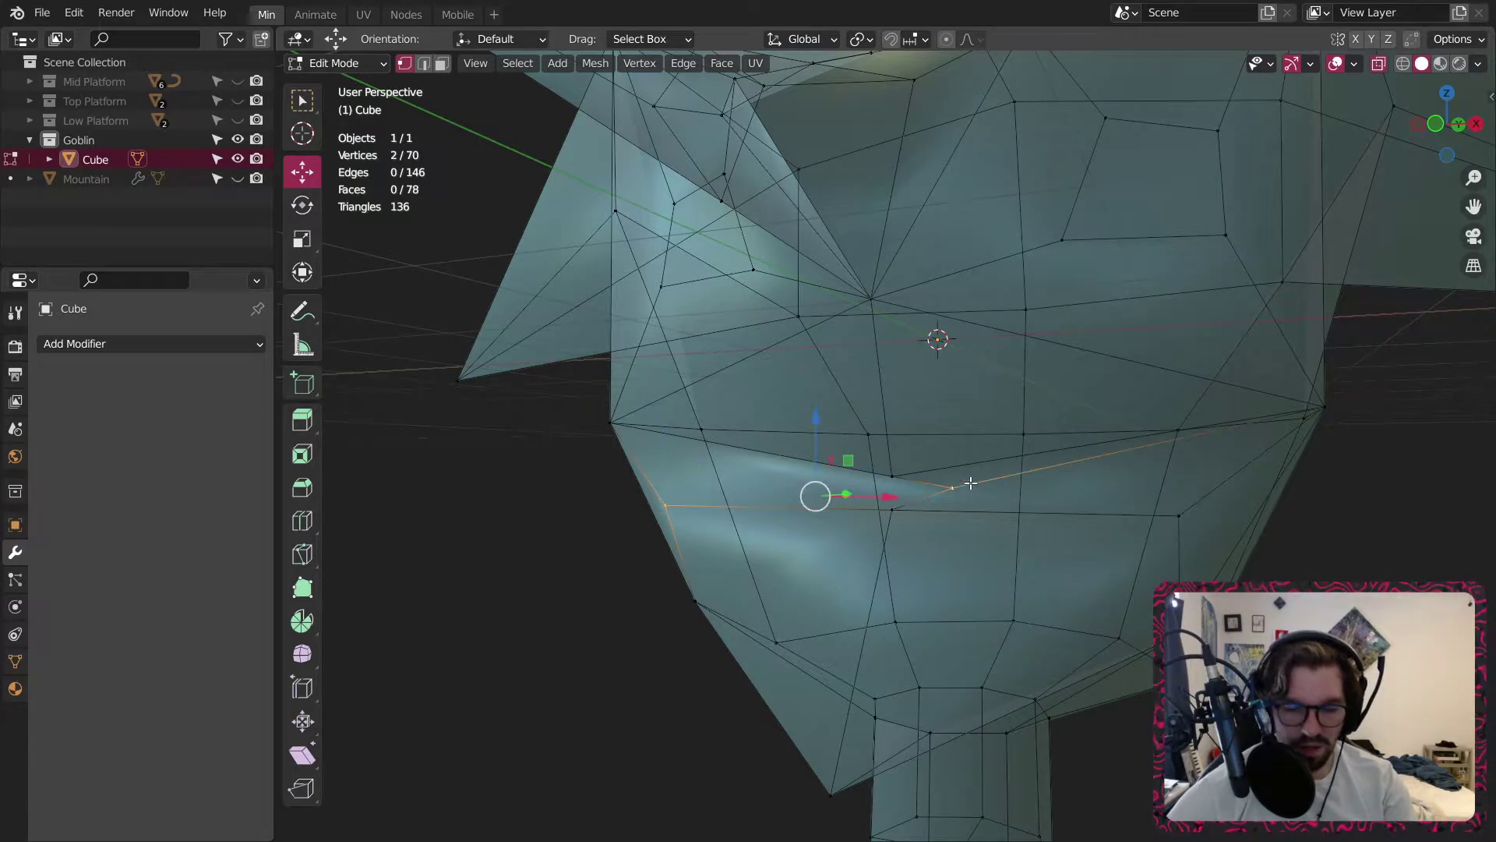
{"action": "key", "text": "j"}
{"action": "left_click", "coordinate": [1176, 516]}
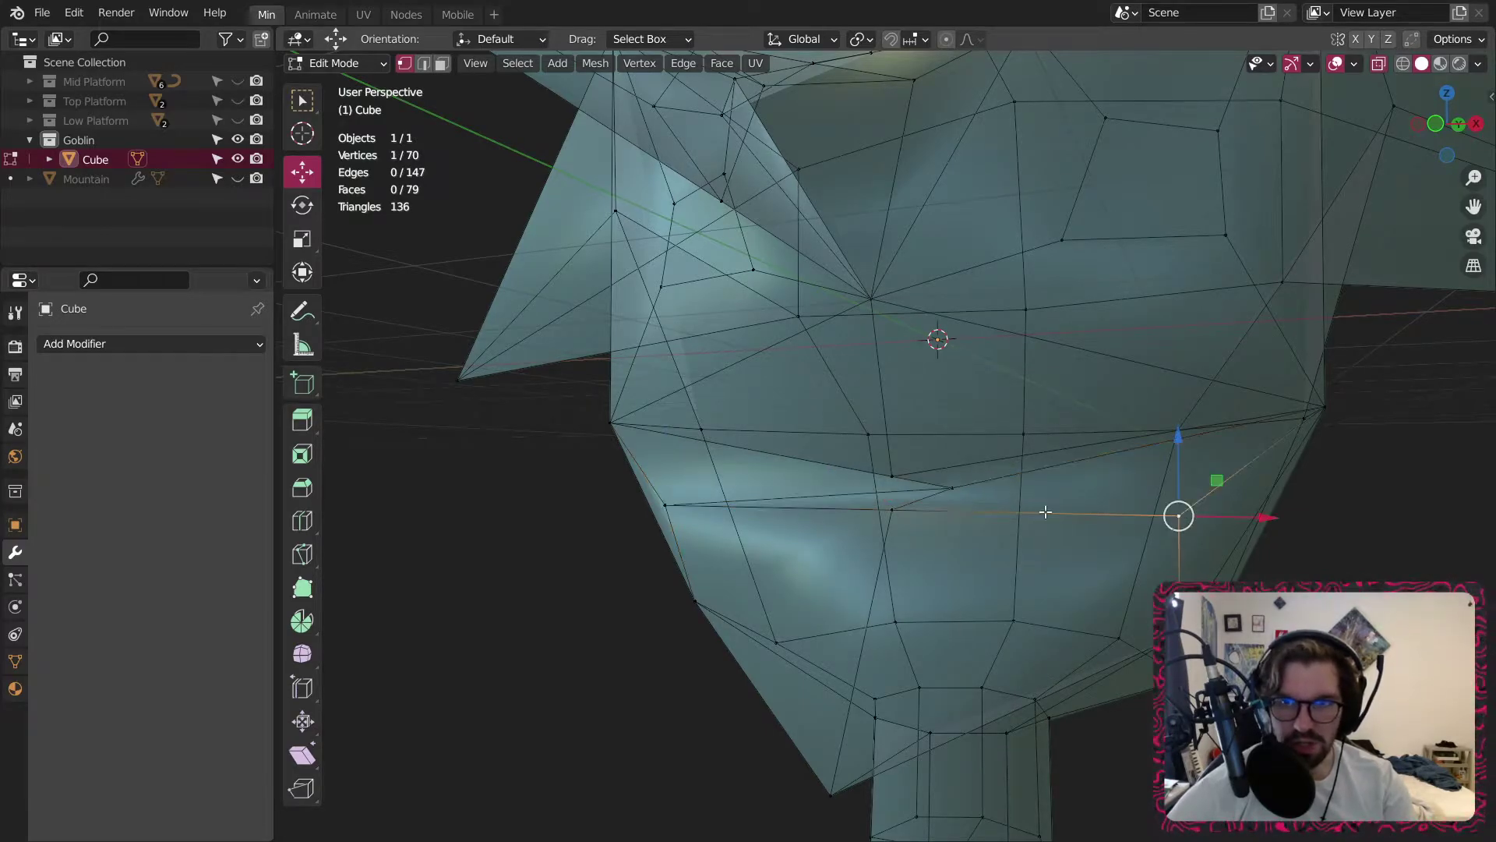
{"action": "left_click", "coordinate": [950, 487], "text": "shift"}
{"action": "key", "text": "j"}
{"action": "middle_click_drag", "start_coordinate": [1025, 387], "coordinate": [1061, 396]}
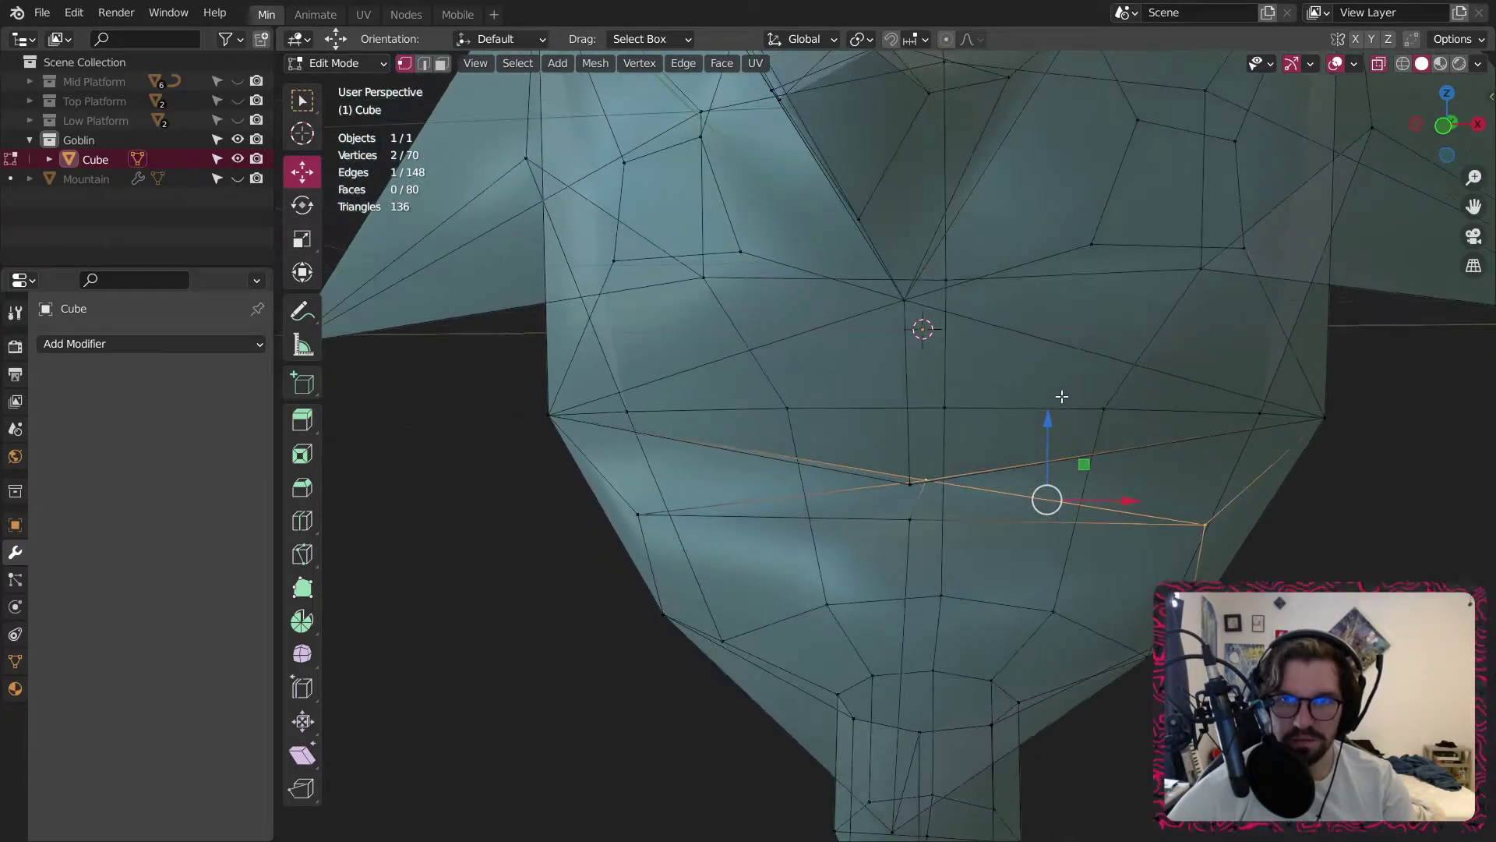
{"action": "left_click", "coordinate": [1381, 67]}
Examine the recessed mouth's shape and shading from several angles in Object Mode and Edit Mode.
{"action": "middle_click_drag", "start_coordinate": [1083, 410], "coordinate": [1150, 391]}
{"action": "left_click", "coordinate": [366, 67]}
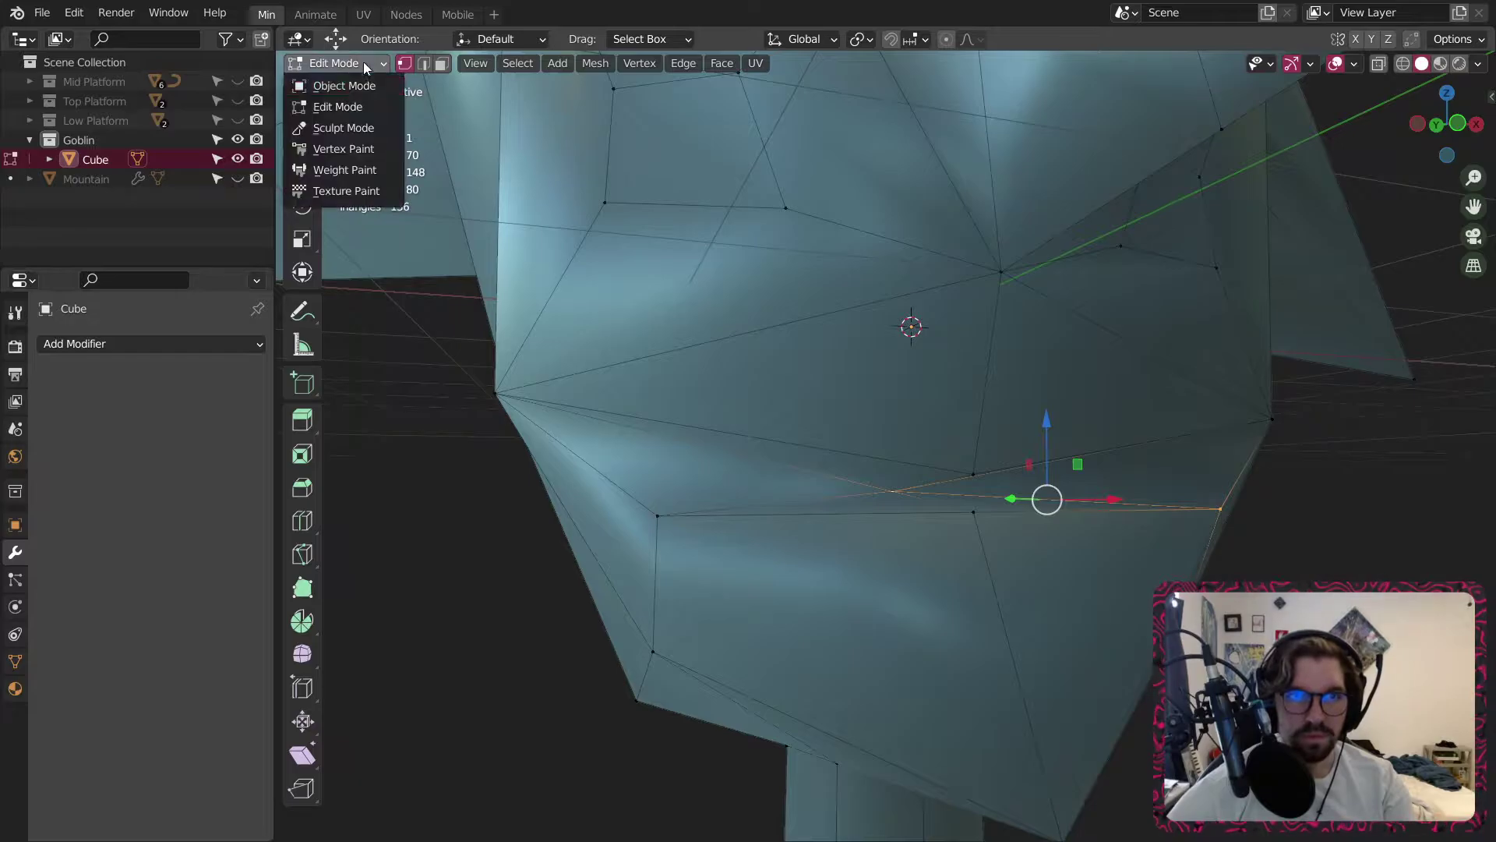
{"action": "left_click", "coordinate": [343, 85]}
{"action": "middle_click_drag", "start_coordinate": [343, 86], "coordinate": [865, 398]}
{"action": "scroll", "coordinate": [636, 382], "scroll_direction": "up", "scroll_amount": 4}
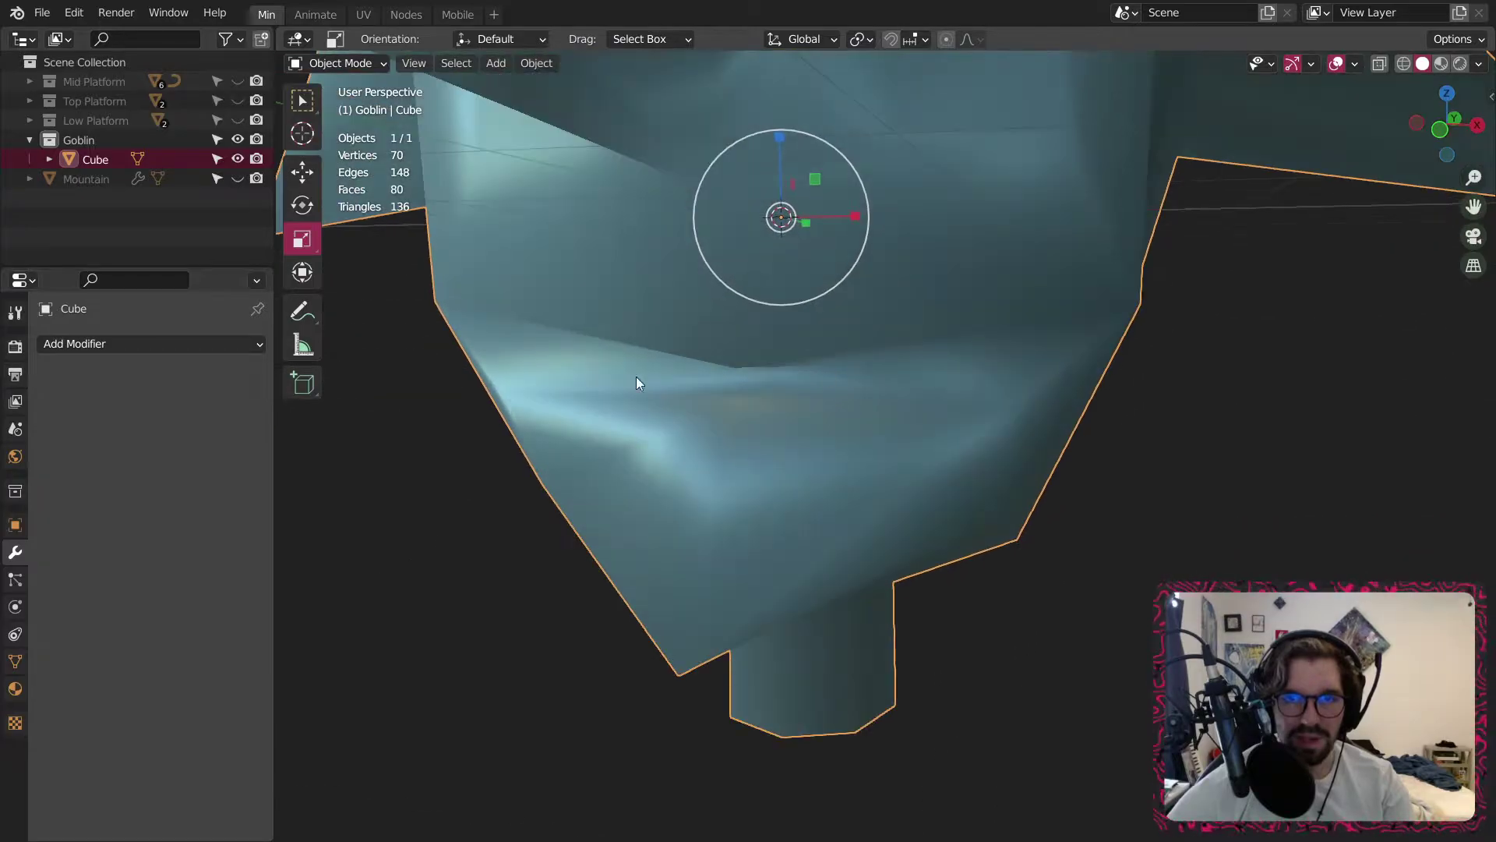
{"action": "left_click", "coordinate": [340, 62]}
{"action": "left_click", "coordinate": [344, 104]}
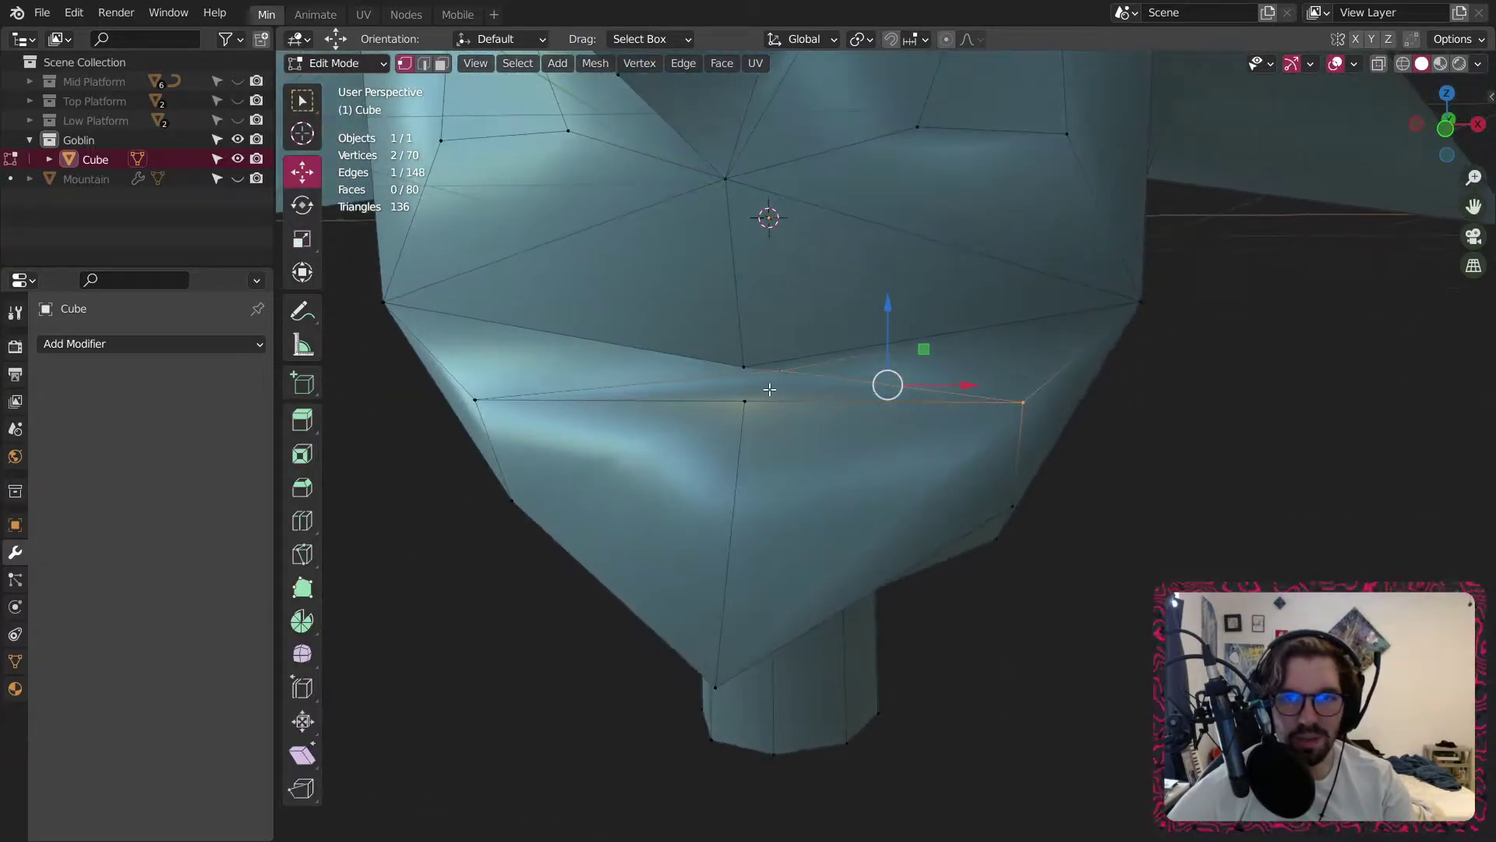
{"action": "middle_click_drag", "start_coordinate": [770, 388], "coordinate": [798, 387]}
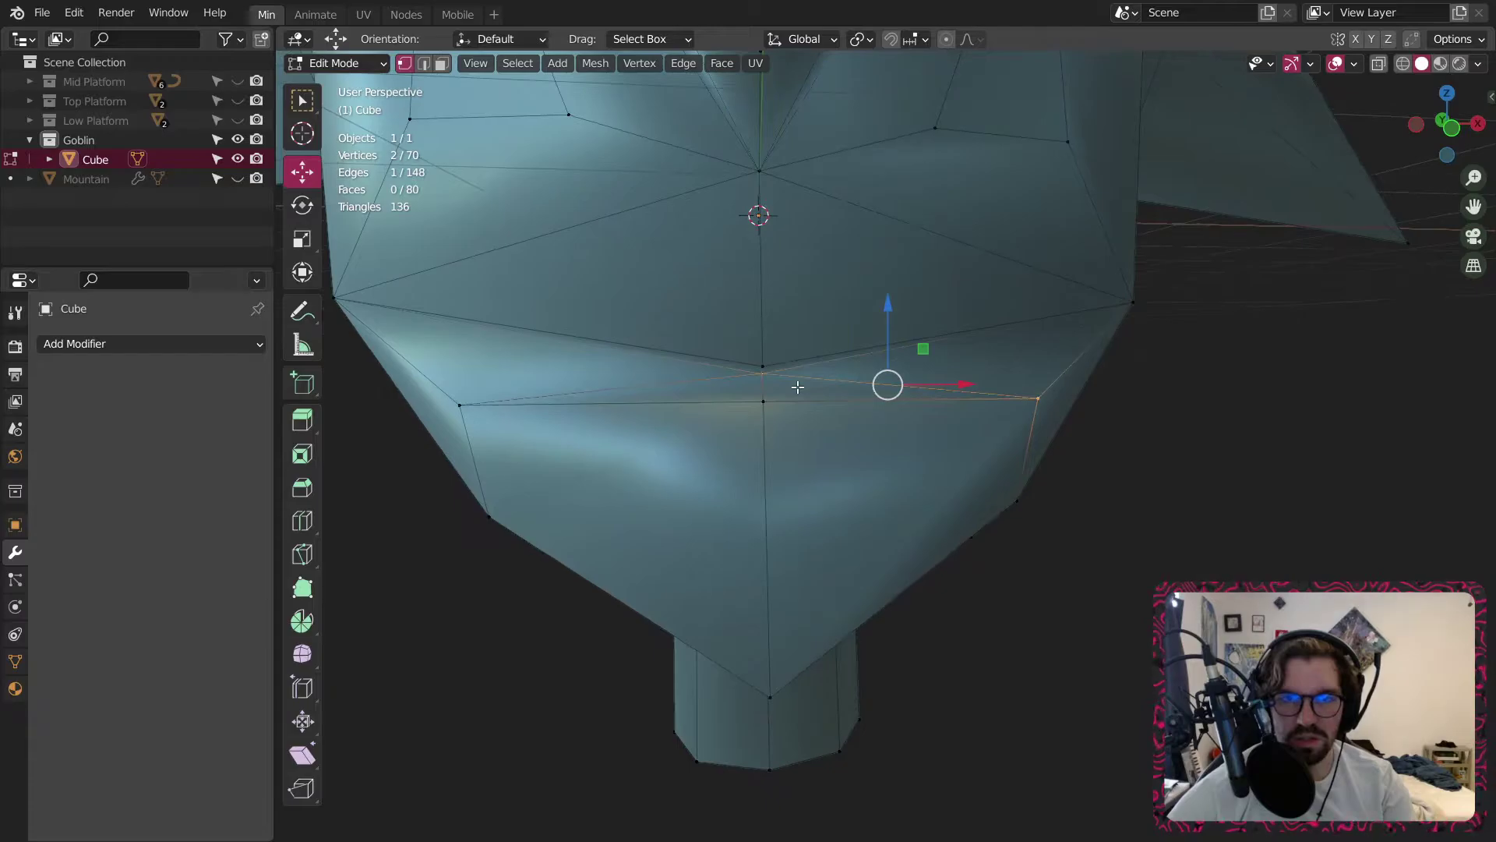
Undo the inward move of the middle mouth vertex and all edges joining it to the mouth corners and lower lip.
{"action": "key", "text": "ctrl+z"}
{"action": "key", "text": "ctrl+z"}
{"action": "key", "text": "ctrl+z"}
{"action": "key", "text": "ctrl+z"}
{"action": "key", "text": "ctrl+z"}
{"action": "key", "text": "ctrl+z"}
{"action": "key", "text": "ctrl+z"}
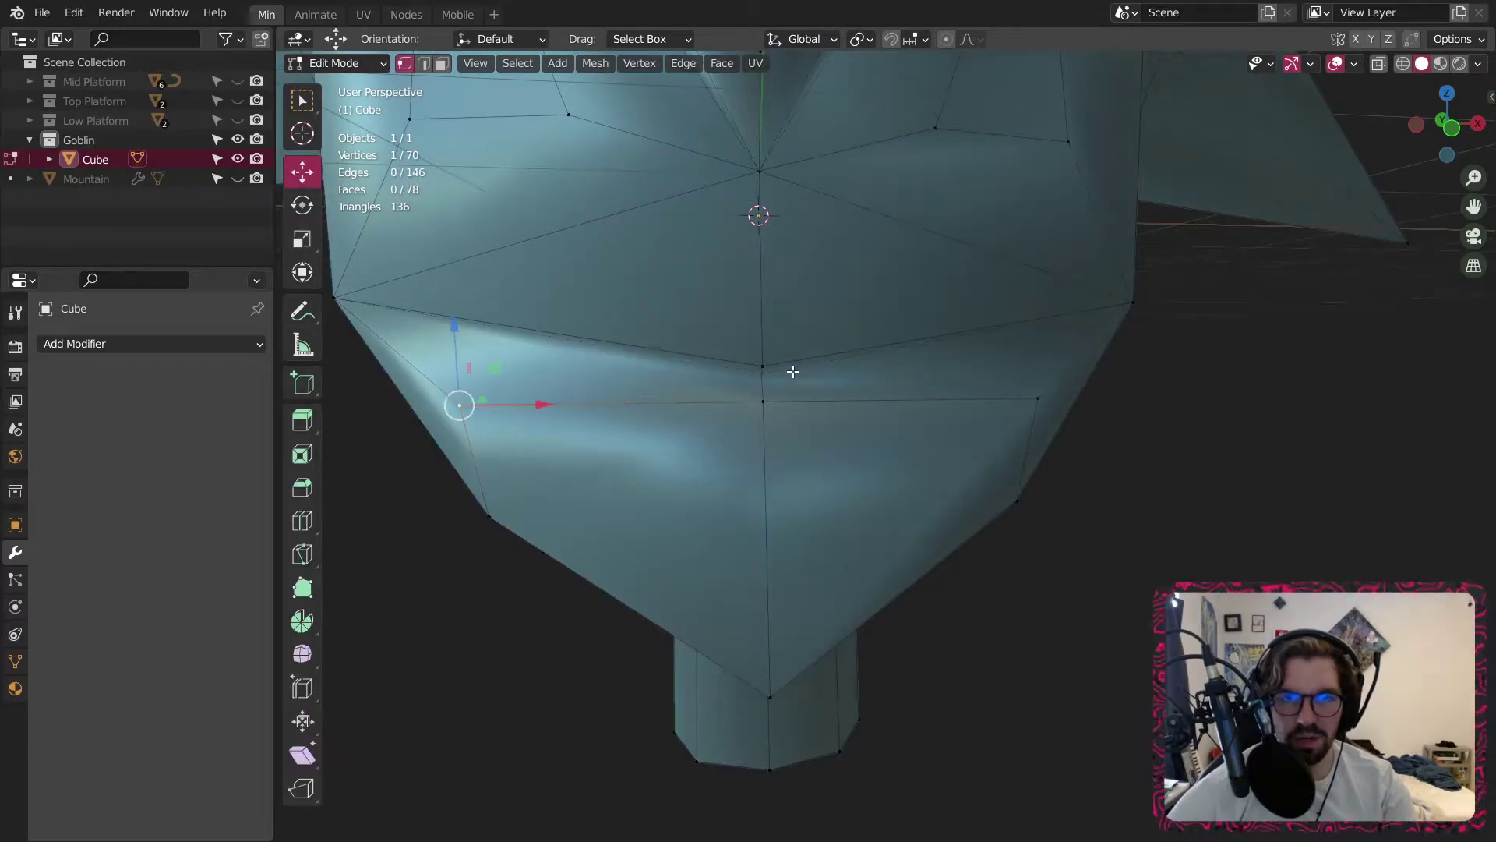
{"action": "key", "text": "ctrl+z"}
{"action": "key", "text": "ctrl+z"}
{"action": "key", "text": "ctrl+z"}
{"action": "key", "text": "ctrl+z"}
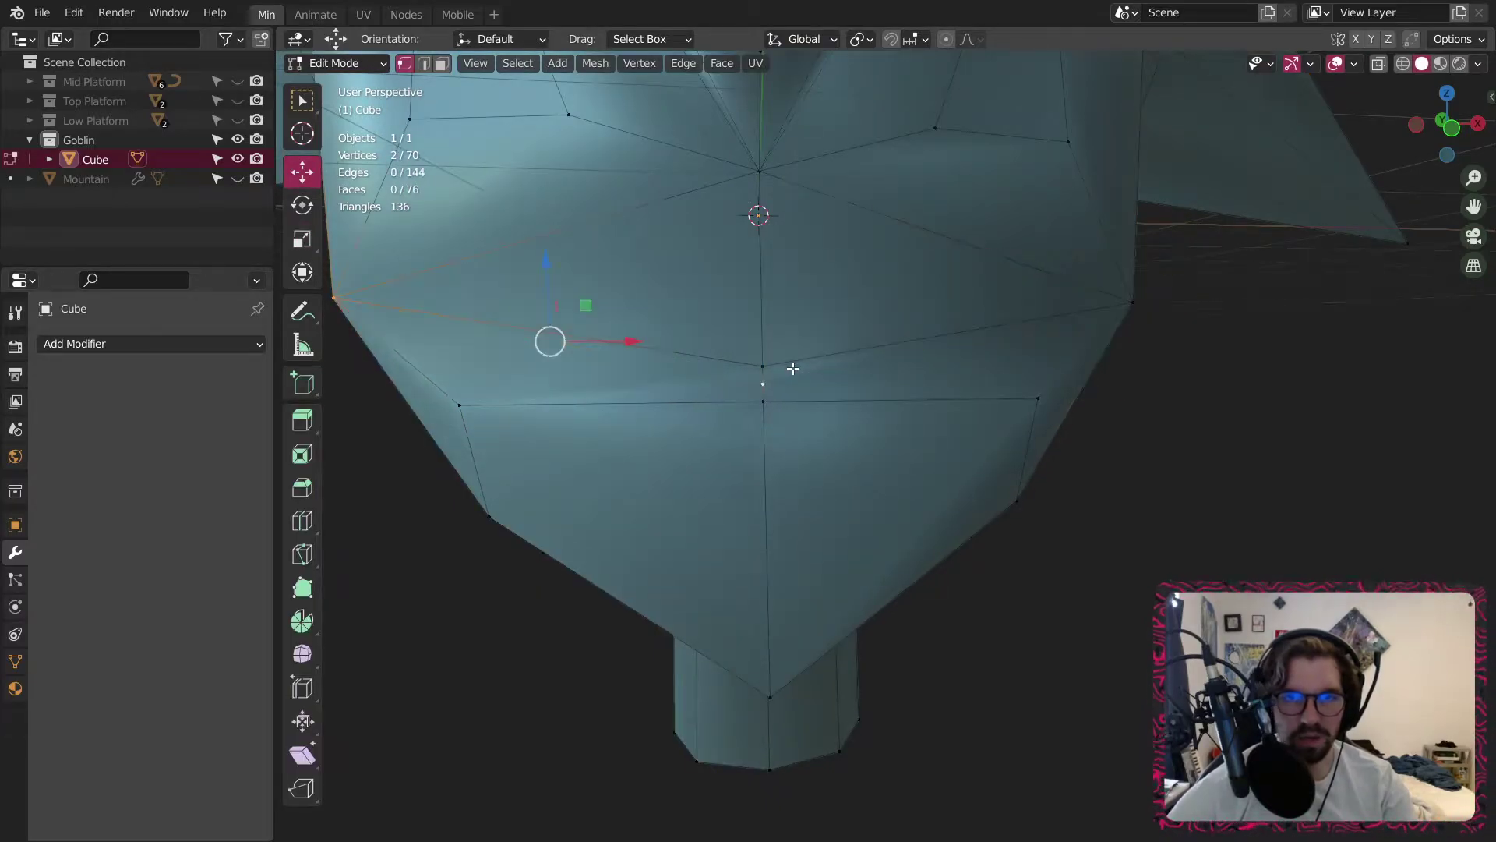
Undo the subdivision of the mouth's short middle edge and the edge joining the upper and lower middle lip vertices.
{"action": "key", "text": "ctrl+z"}
{"action": "key", "text": "ctrl+z"}
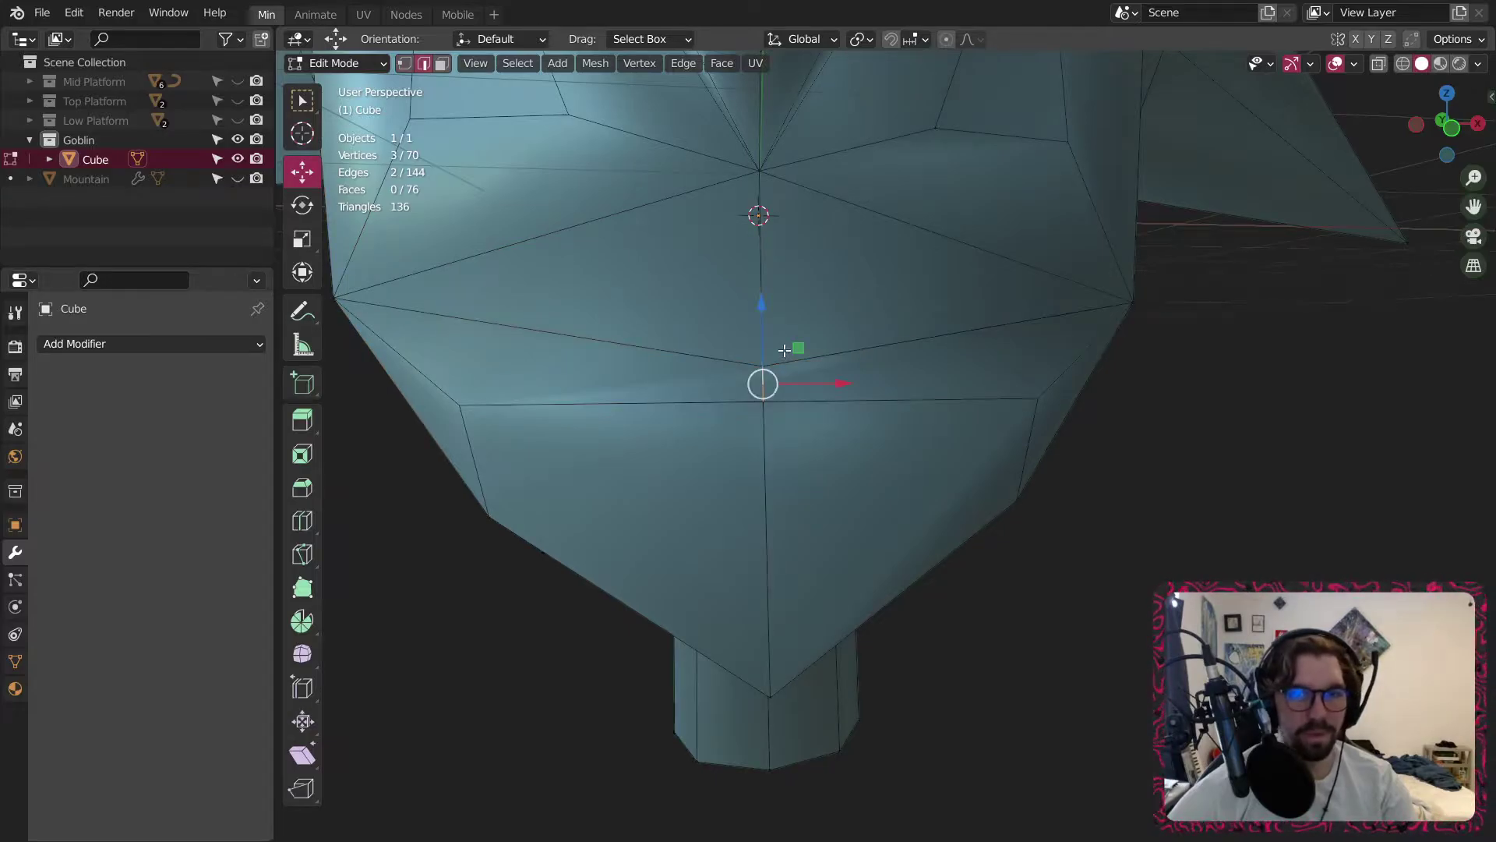
{"action": "key", "text": "ctrl+z"}
{"action": "middle_click_drag", "start_coordinate": [786, 341], "coordinate": [844, 360], "text": "shift"}
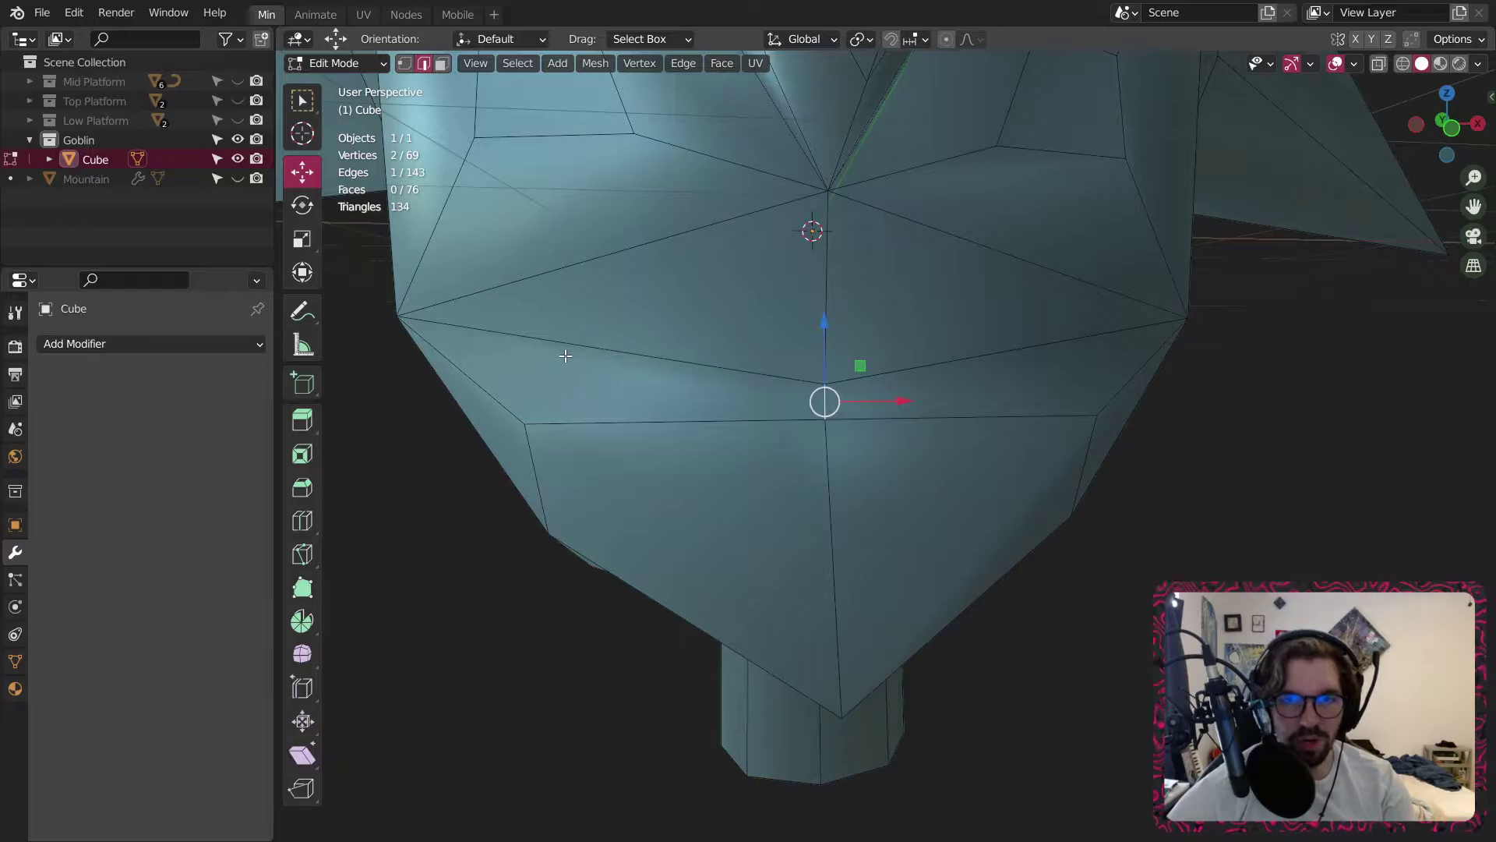
{"action": "key", "text": "ctrl+z"}
{"action": "key", "text": "ctrl+z"}
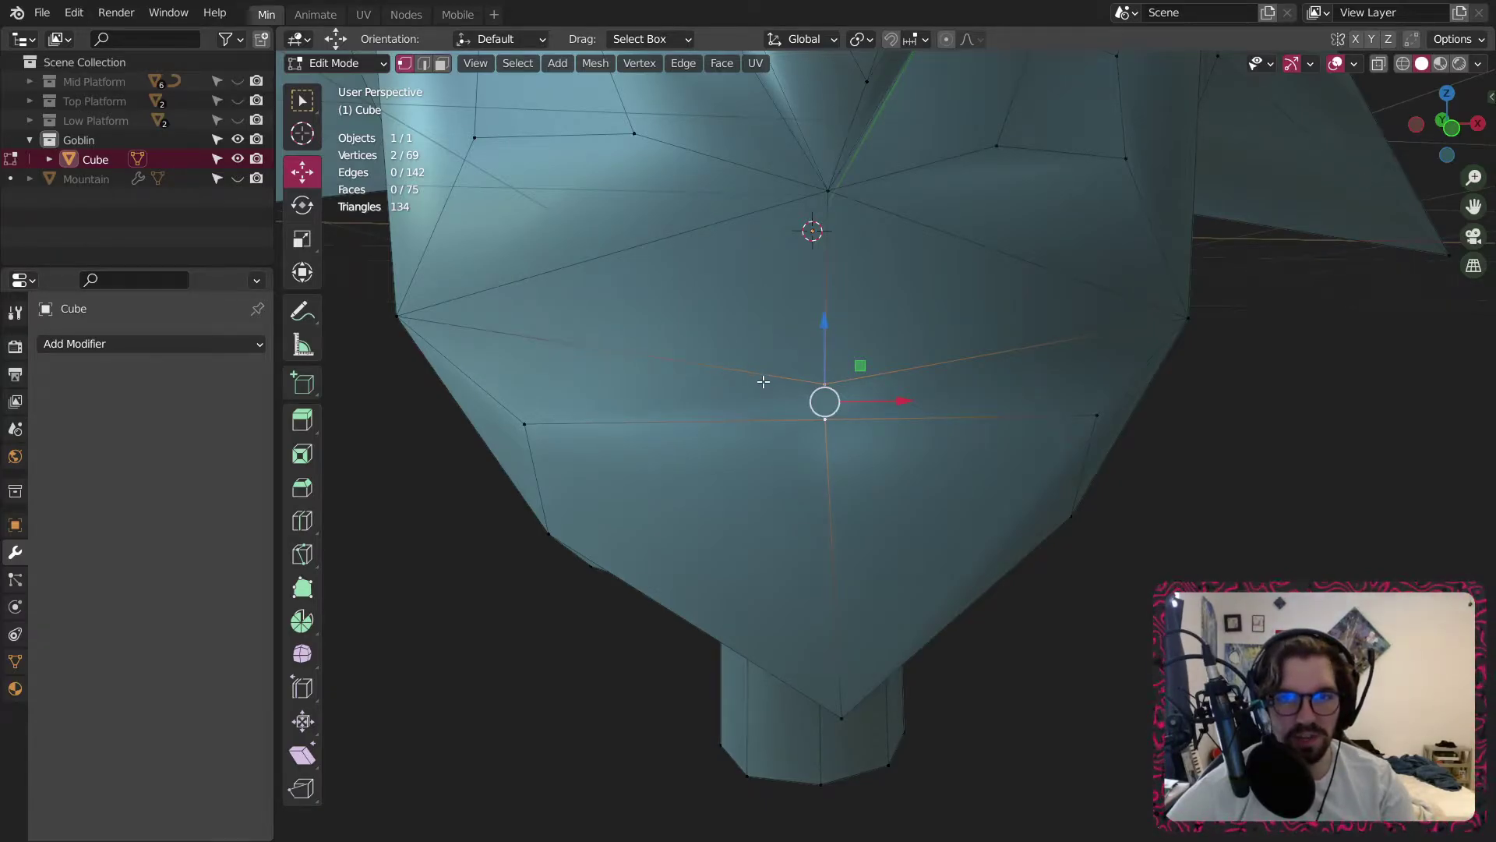
{"action": "key", "text": "shift+r"}
{"action": "key", "text": "ctrl+z"}
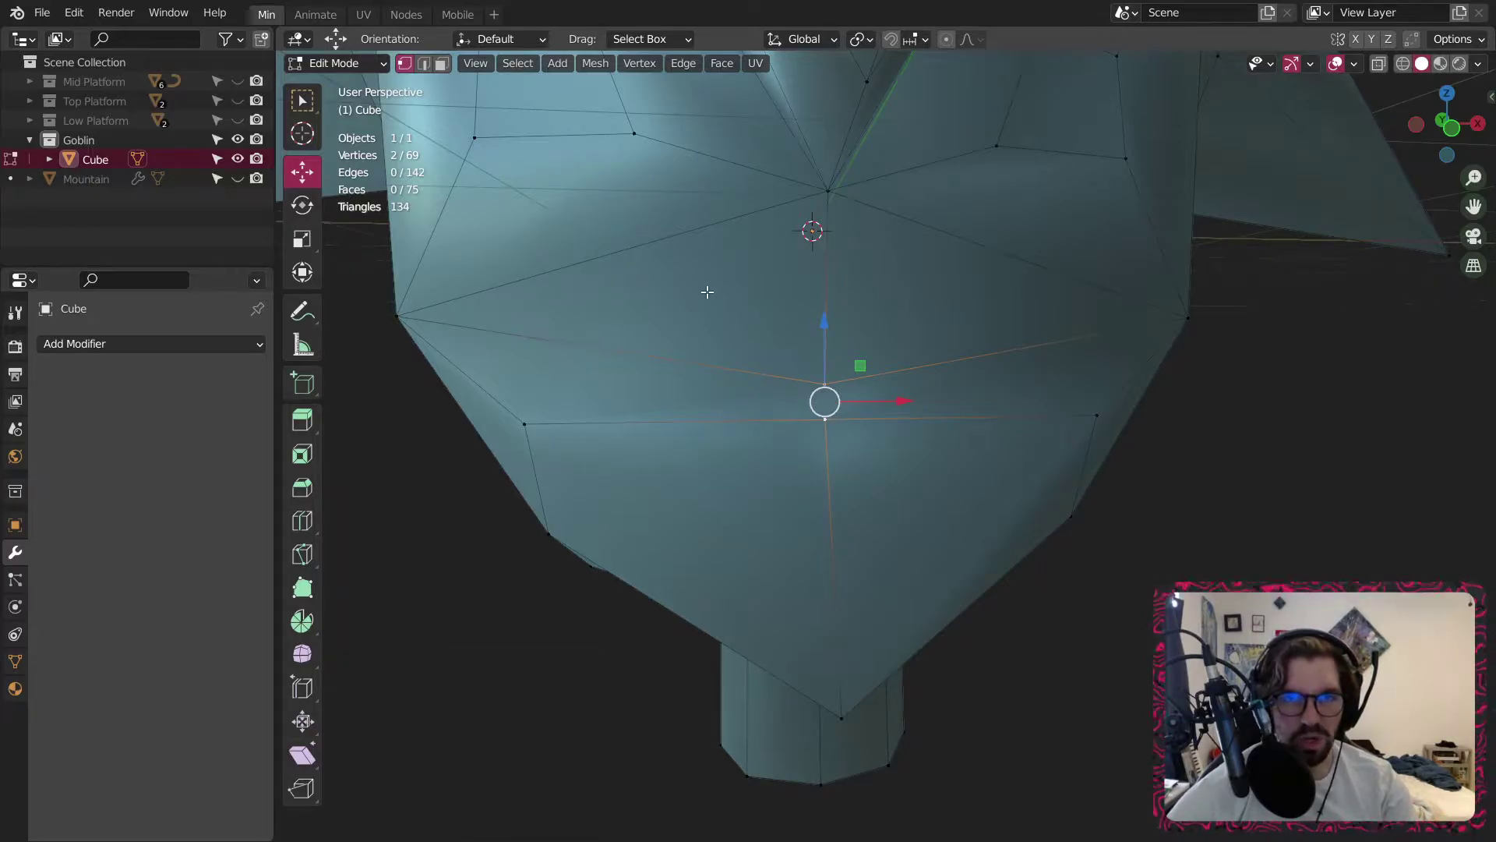
Join the upper and lower middle lip vertices with an edge and subdivide it with one cut.
{"action": "key", "text": "j"}
{"action": "right_click", "coordinate": [736, 406]}
{"action": "left_click", "coordinate": [750, 411]}
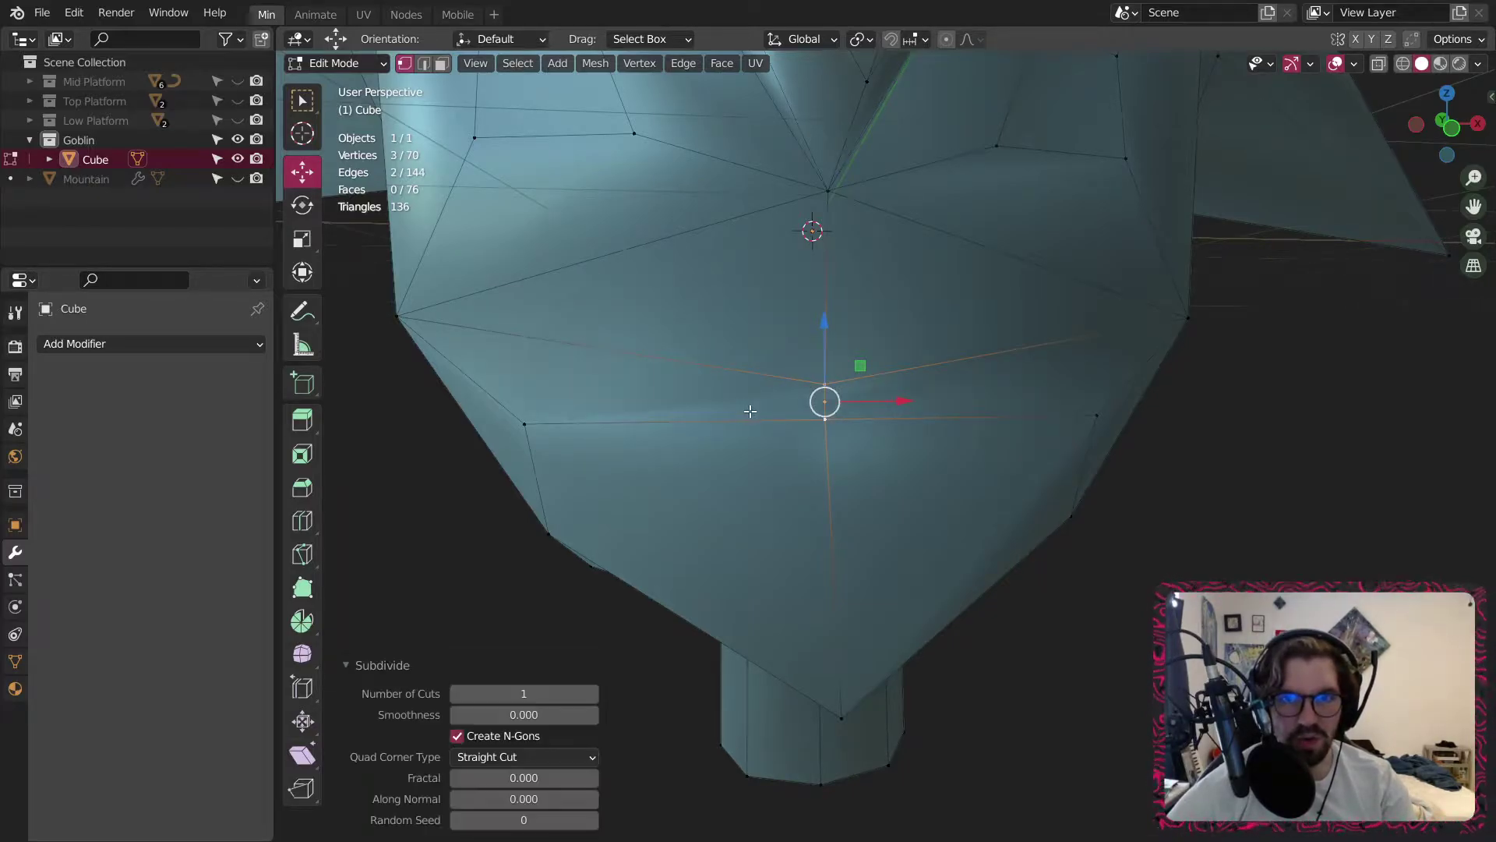
{"action": "left_click", "coordinate": [915, 399]}
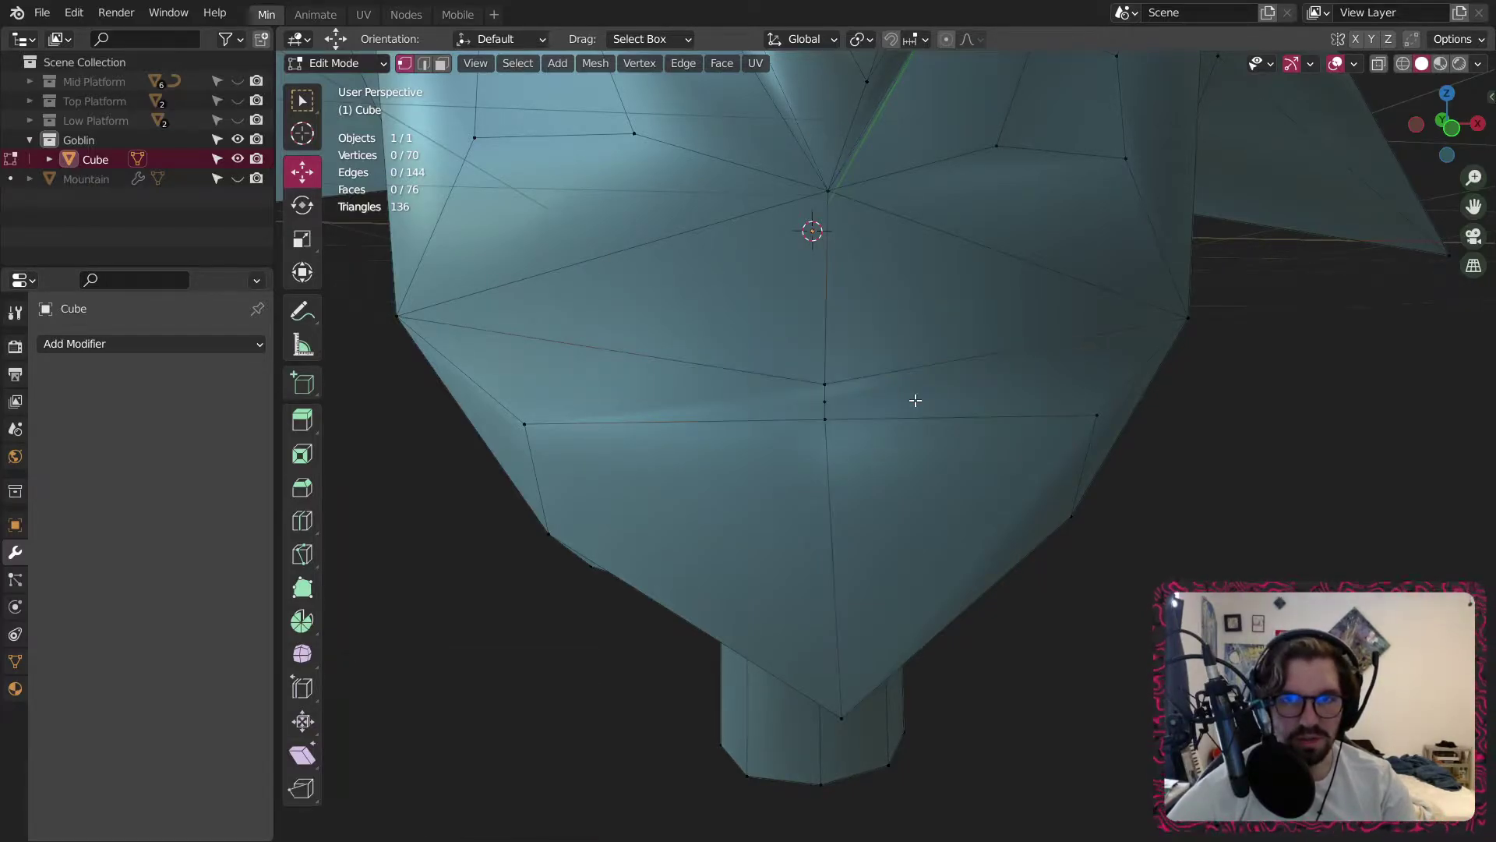
Connect both mouth corner vertices to the new vertex in the middle of the mouth with edges.
{"action": "left_click", "coordinate": [418, 311]}
{"action": "left_click", "coordinate": [822, 402], "text": "shift"}
{"action": "key", "text": "j"}
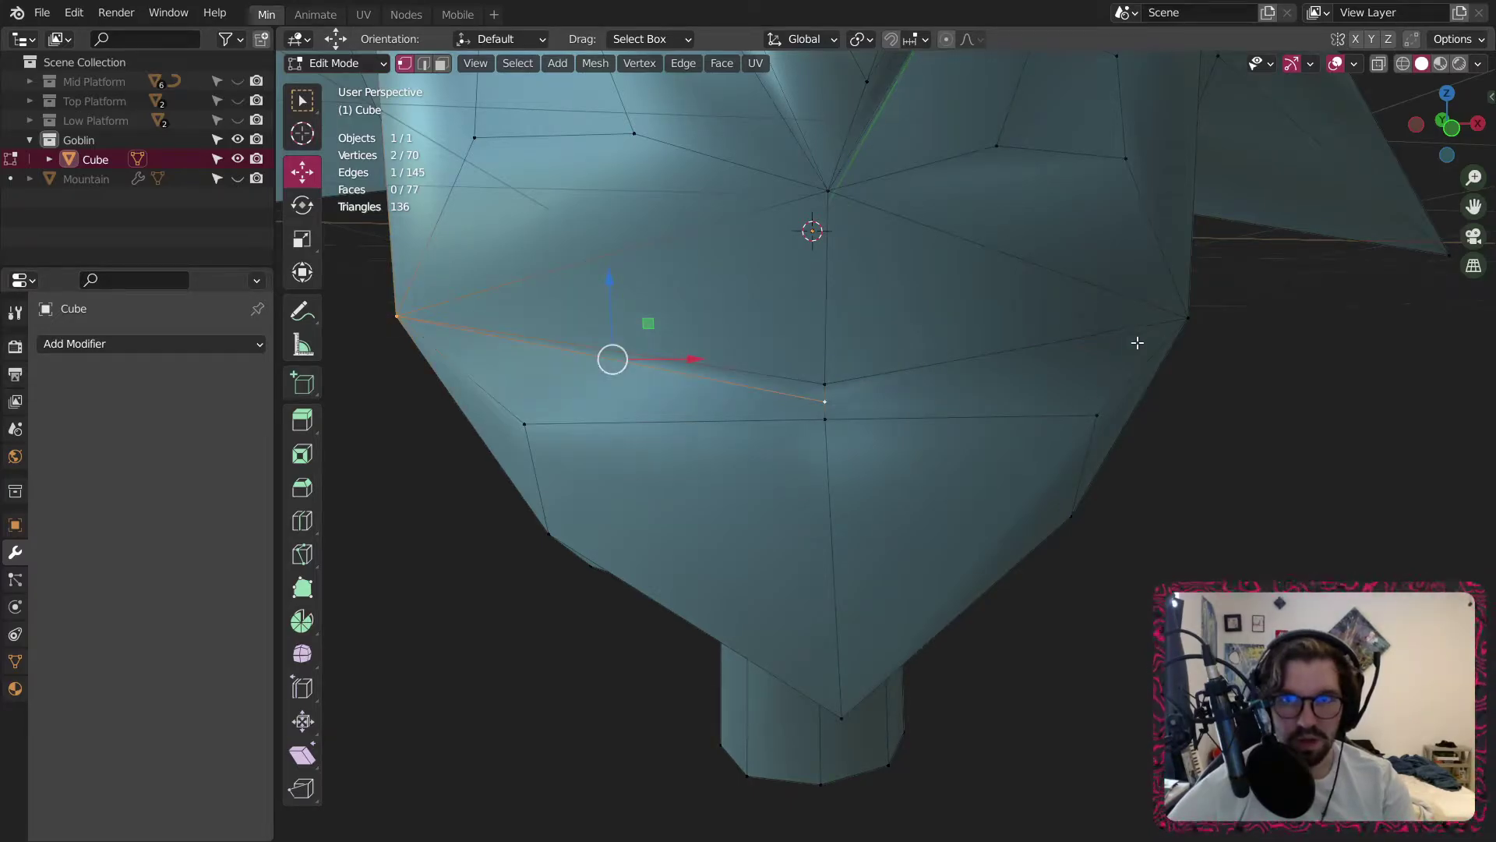
{"action": "left_click", "coordinate": [1188, 318]}
{"action": "left_click", "coordinate": [823, 402], "text": "shift"}
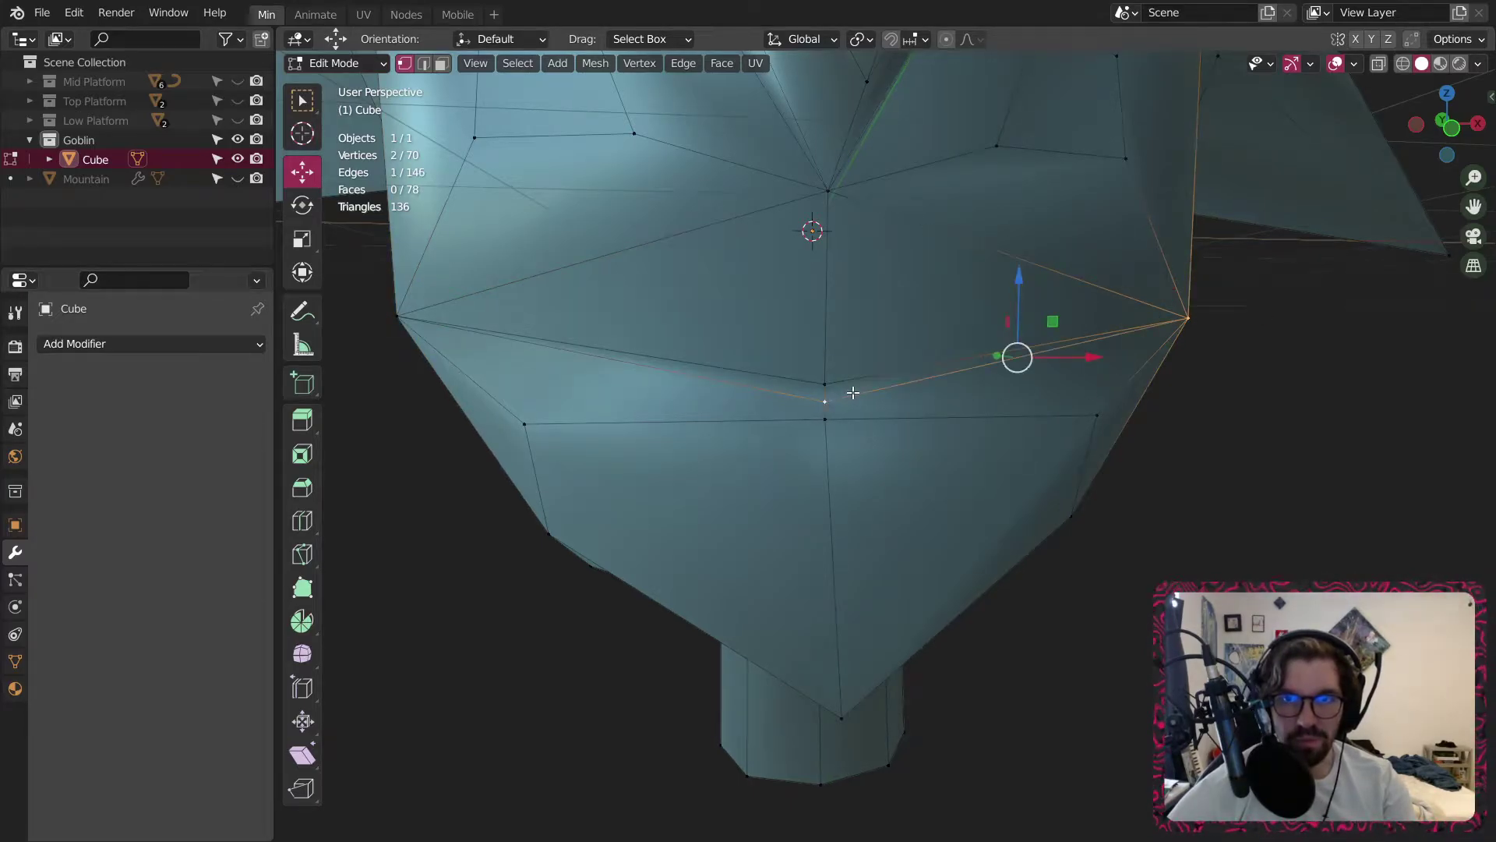
{"action": "key", "text": "alt+a"}
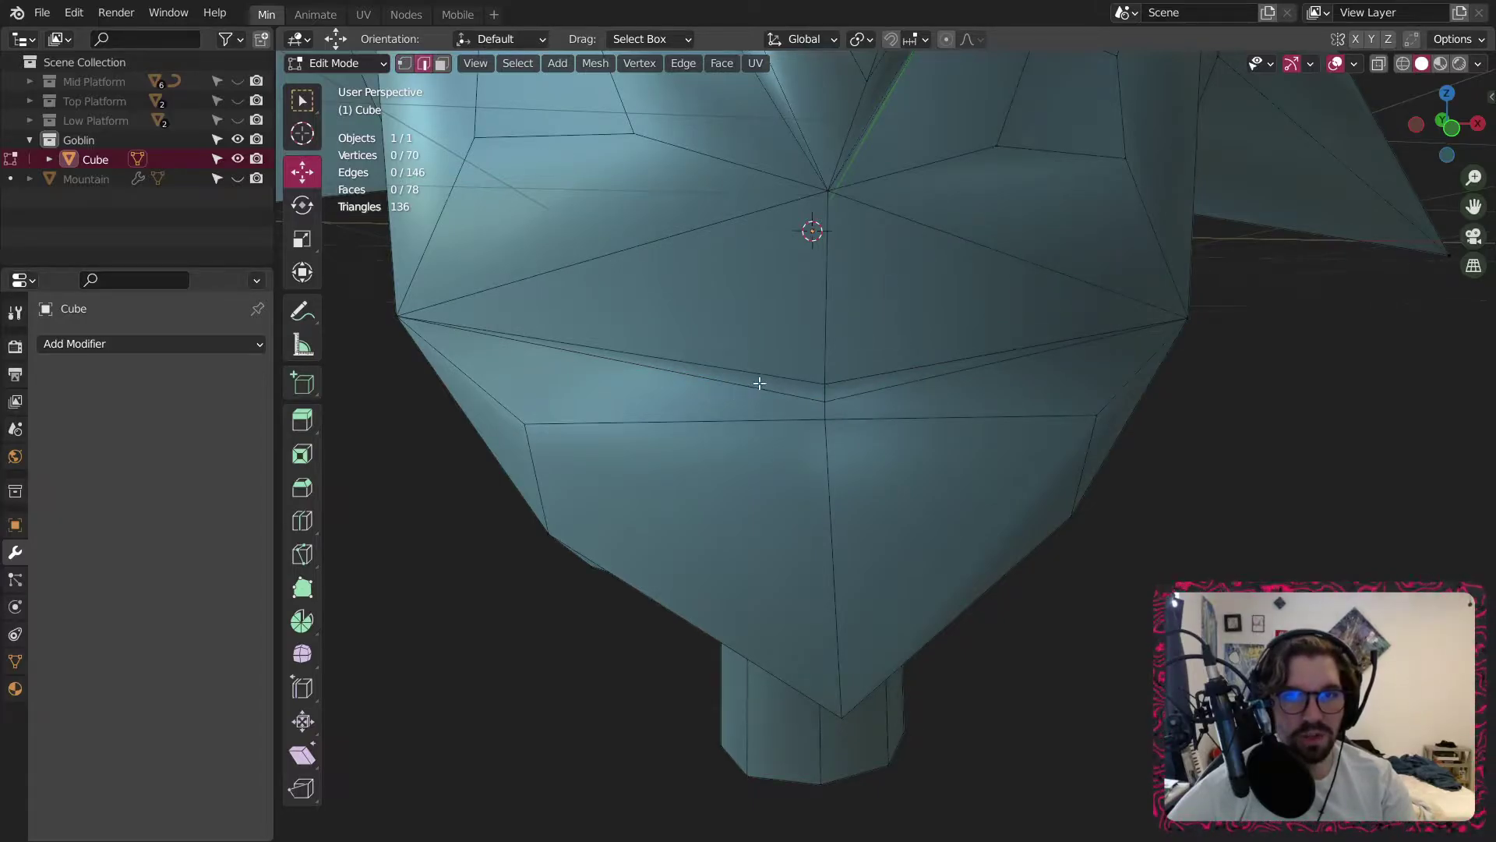
Subdivide each of the two edges running from the mouth corners to the middle vertex with one cut.
{"action": "left_click", "coordinate": [760, 383]}
{"action": "left_click", "coordinate": [772, 390]}
{"action": "key", "text": "shift+r"}
{"action": "left_click", "coordinate": [855, 396]}
{"action": "key", "text": "shift+r"}
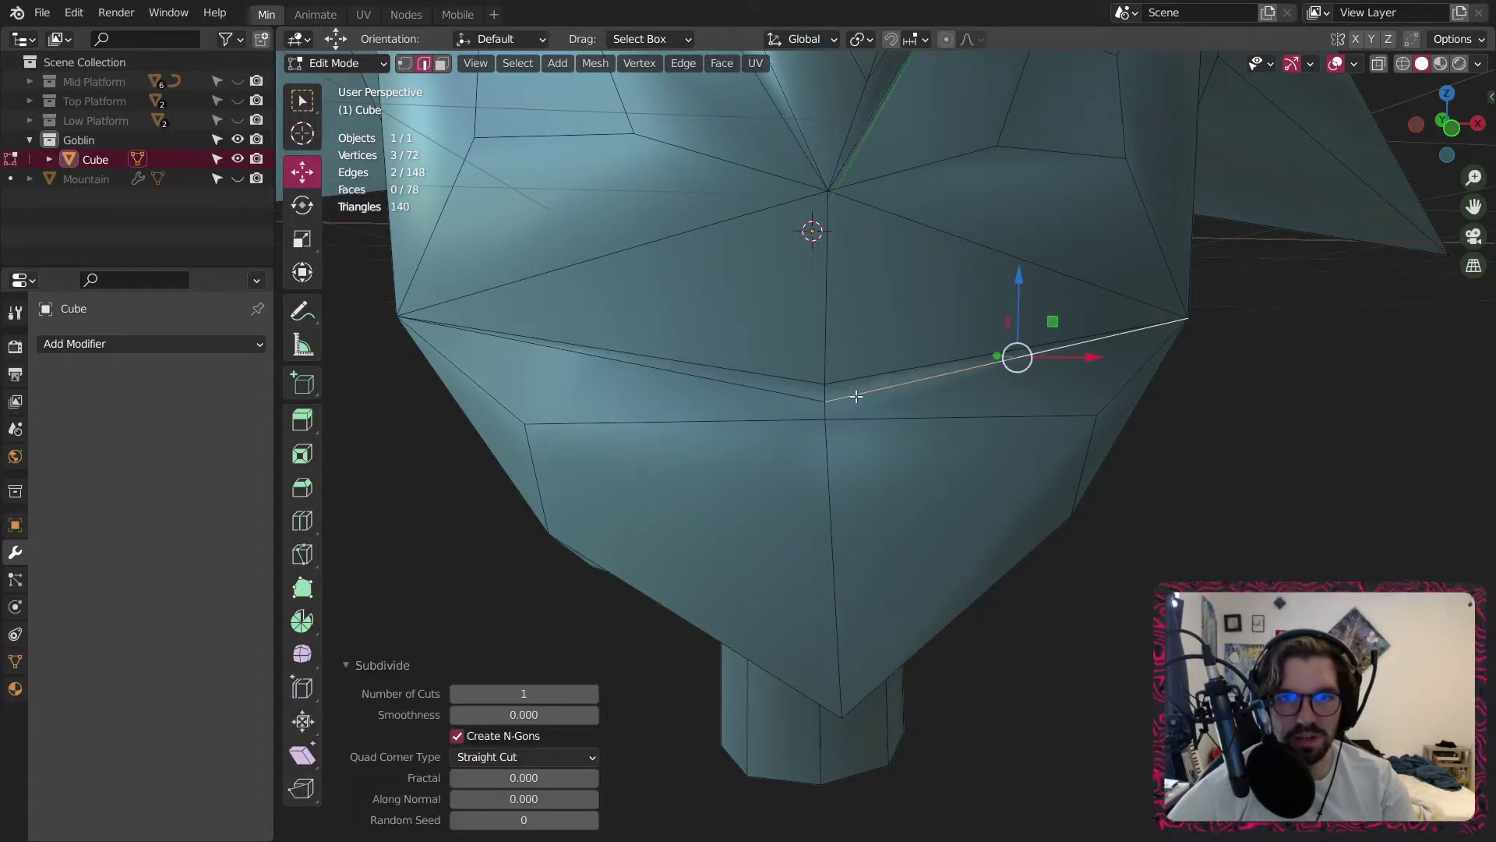
Lower the two new edge midpoints about 0.11 m along Z and scale them closer together along X.
{"action": "left_click", "coordinate": [403, 65]}
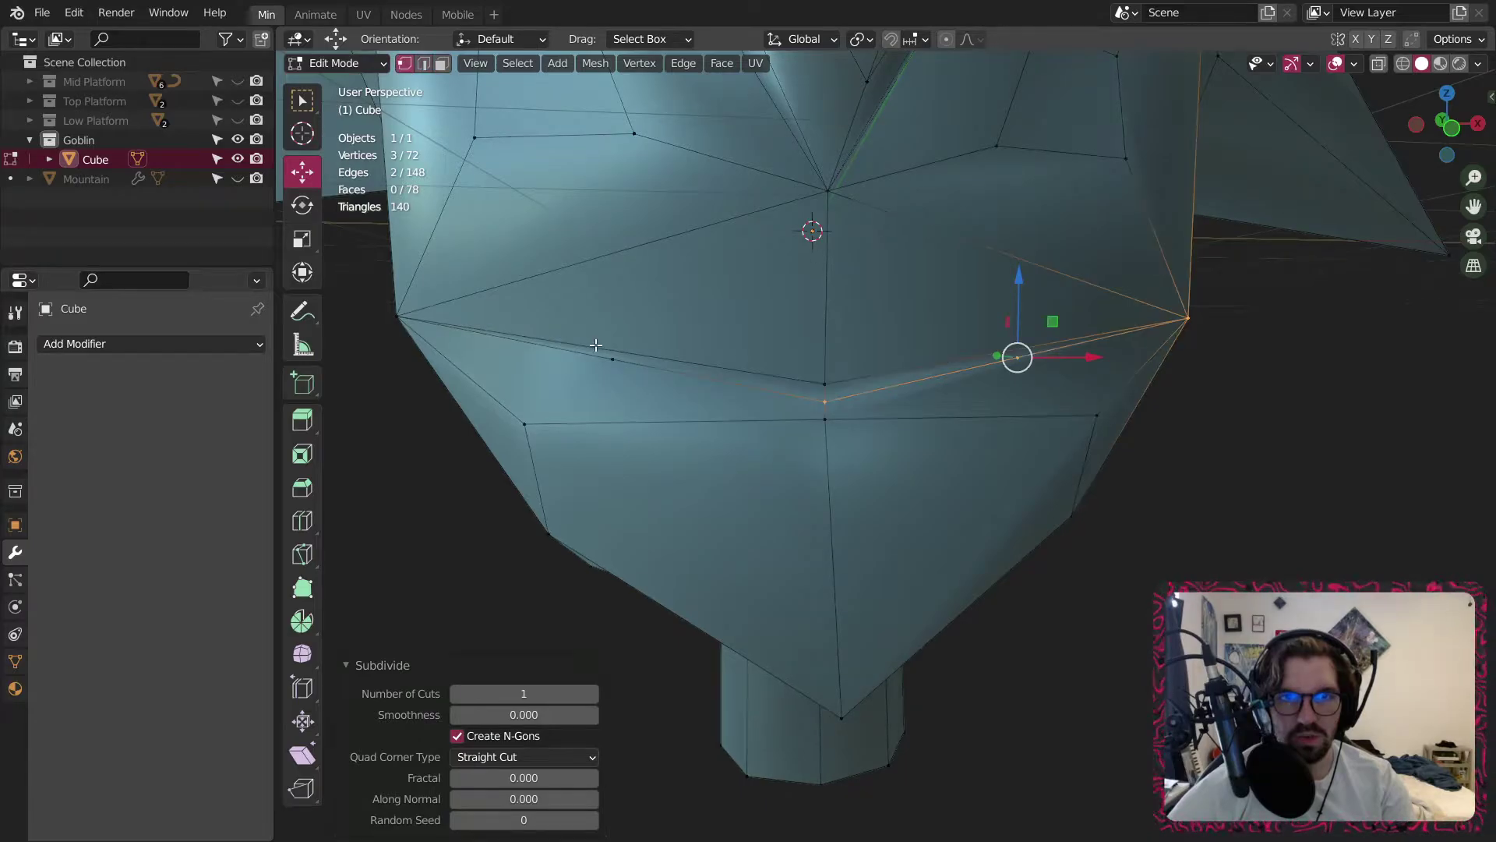
{"action": "left_click", "coordinate": [613, 359]}
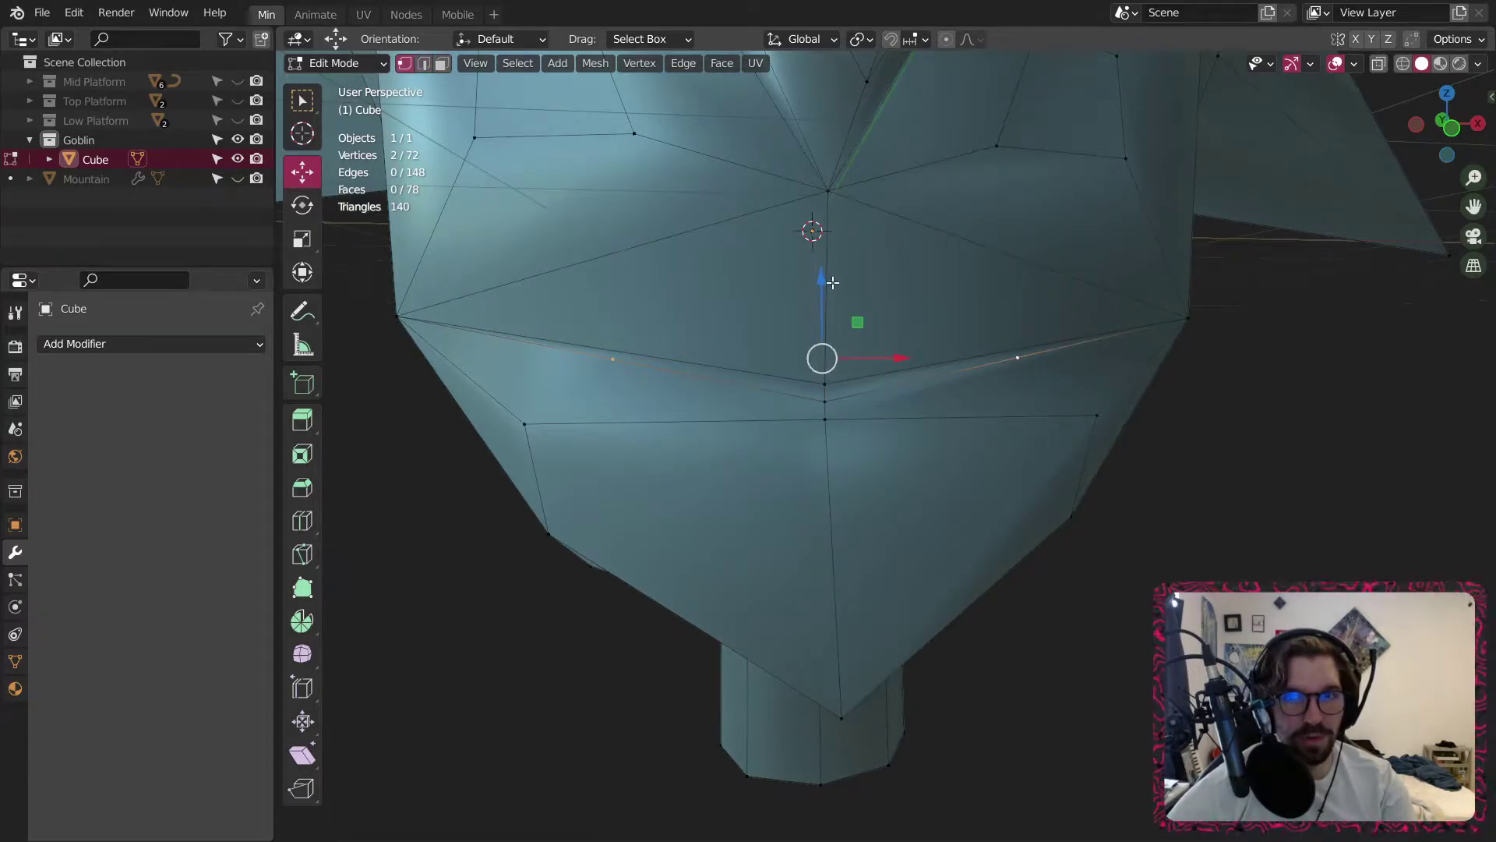
{"action": "left_click_drag", "start_coordinate": [833, 282], "coordinate": [687, 348]}
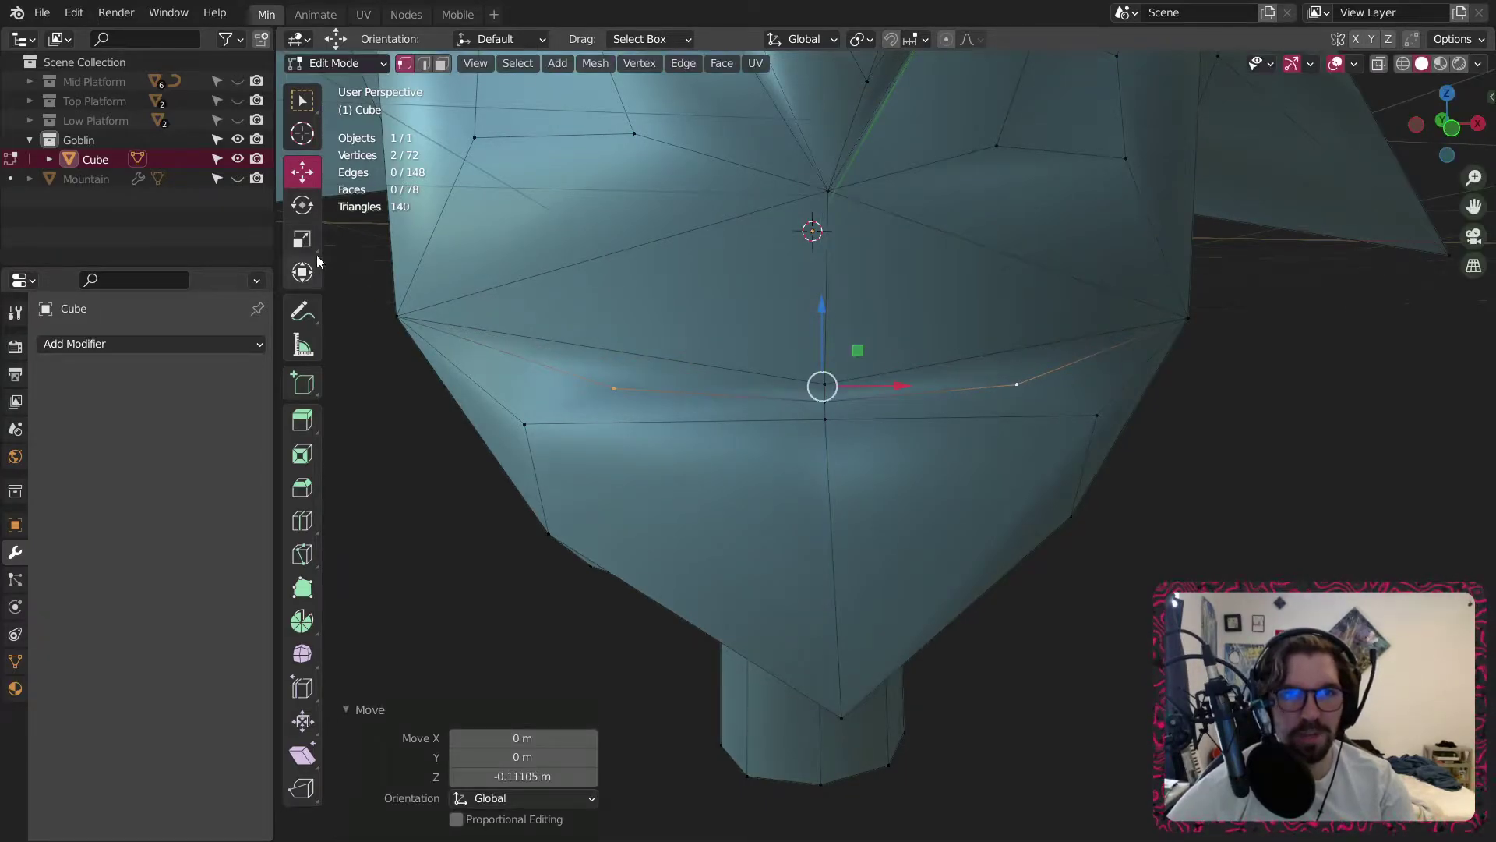
{"action": "left_click", "coordinate": [303, 238]}
{"action": "left_click_drag", "start_coordinate": [897, 385], "coordinate": [863, 397]}
{"action": "mouse_move", "coordinate": [844, 411]}
{"action": "middle_mouse_down"}
{"action": "mouse_move", "coordinate": [656, 444]}
{"action": "mouse_move", "coordinate": [822, 423]}
{"action": "middle_mouse_up"}
Connect each outer lower-lip vertex to the nearest inner mouth midpoint with an edge.
{"action": "left_click", "coordinate": [541, 418]}
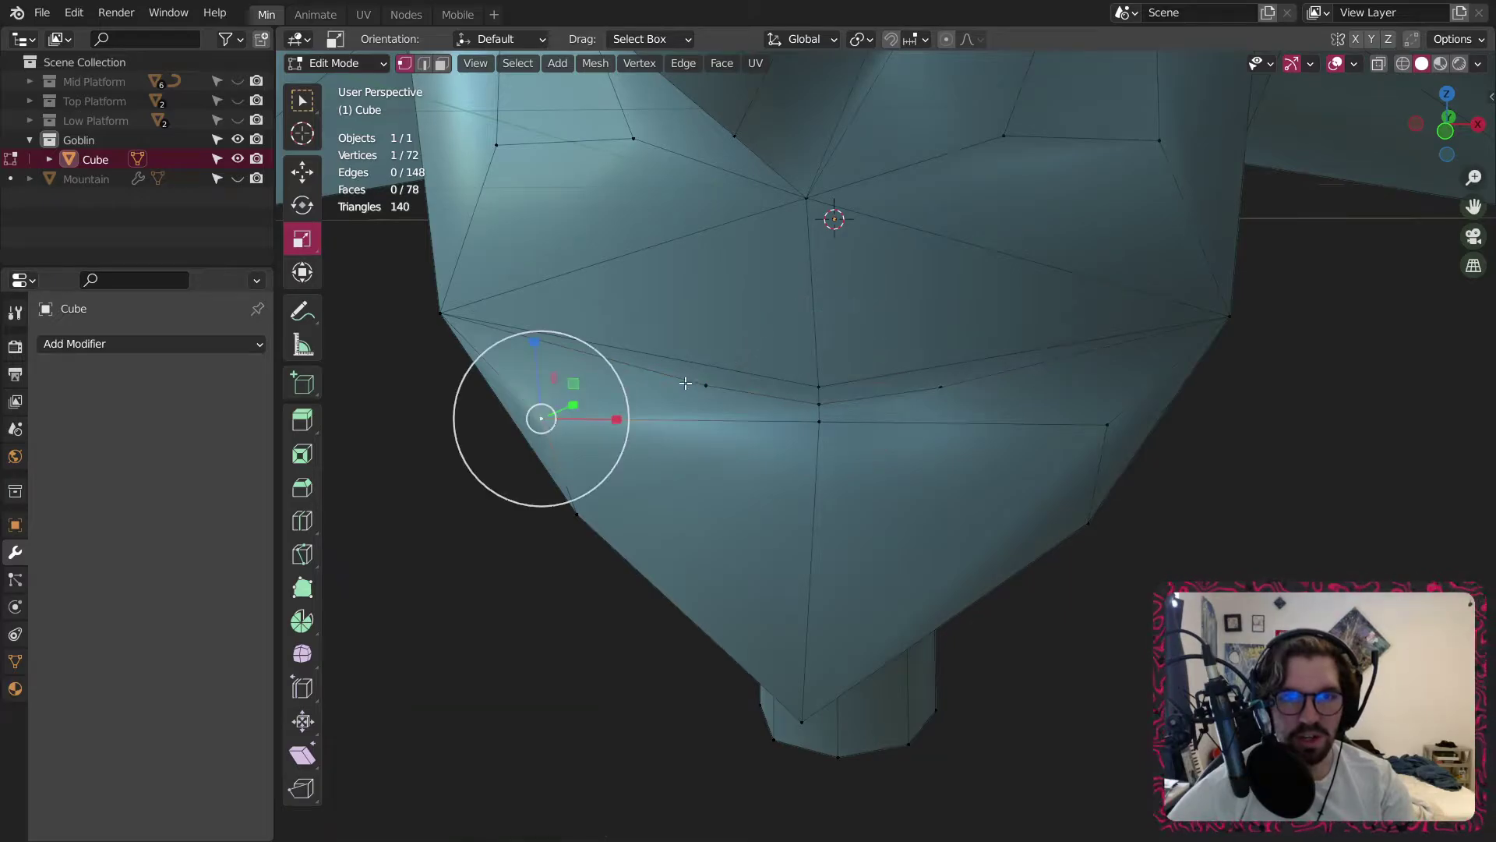
{"action": "left_click", "coordinate": [686, 381], "text": "shift"}
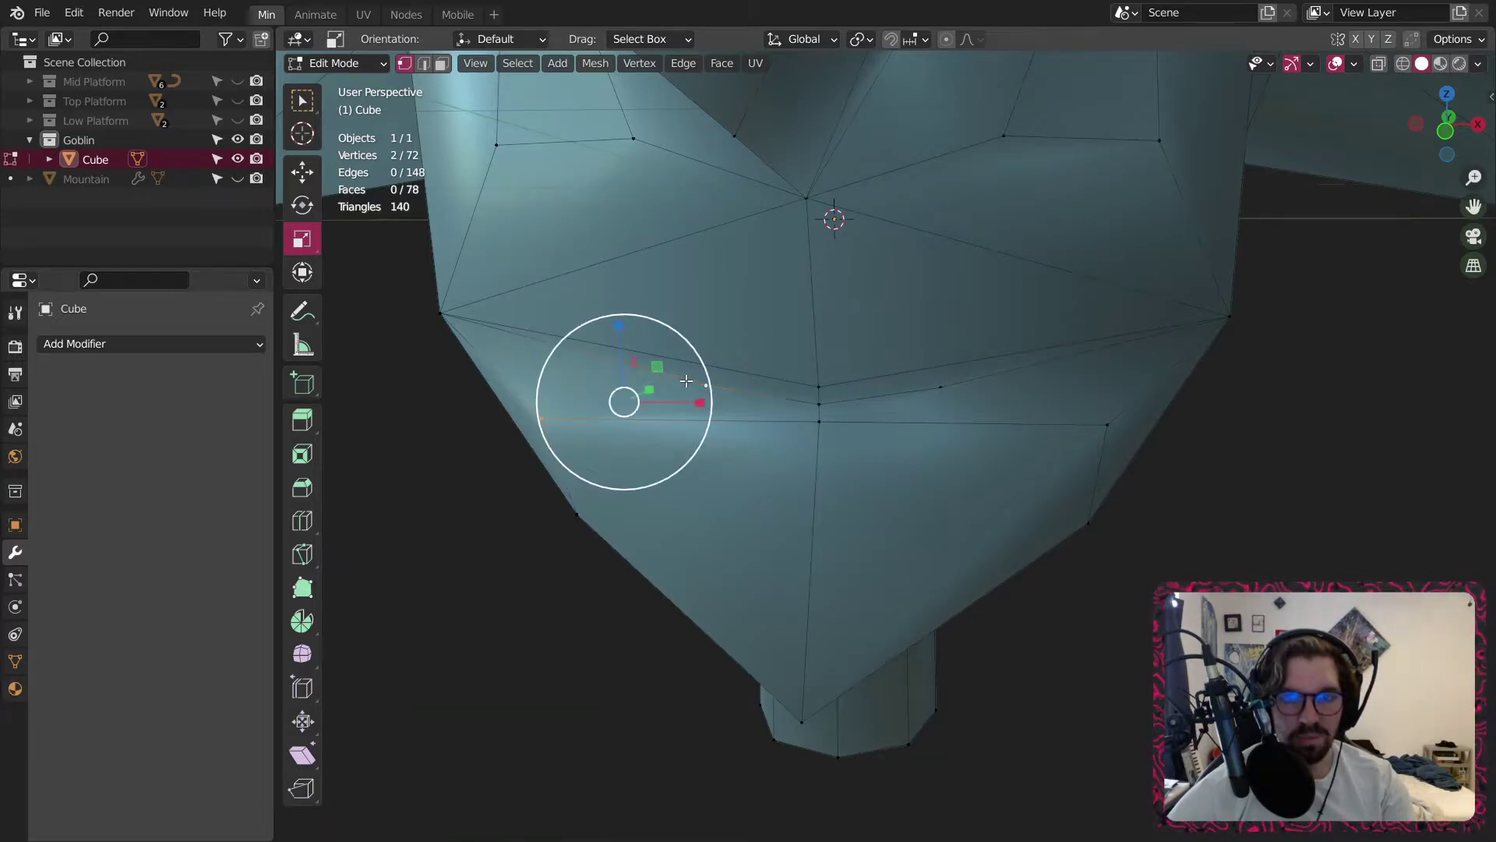
{"action": "left_click", "coordinate": [1099, 429]}
{"action": "left_click", "coordinate": [941, 387], "text": "shift"}
{"action": "key", "text": "j"}
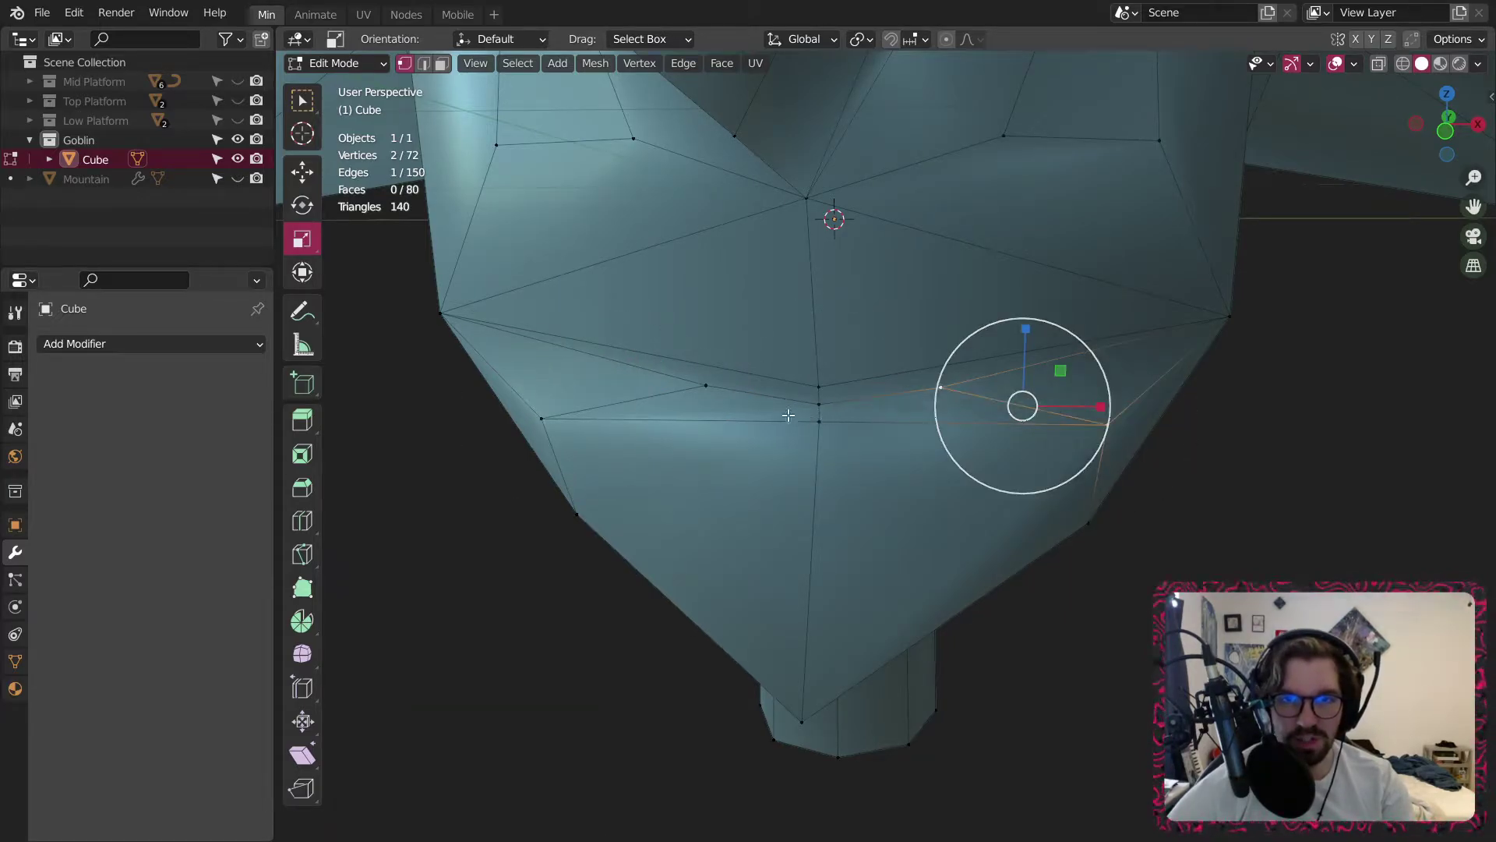
Connect both inner mouth midpoints to the middle vertex of the upper lip with edges.
{"action": "left_click", "coordinate": [708, 383]}
{"action": "left_click", "coordinate": [819, 386], "text": "shift"}
{"action": "key", "text": "j"}
{"action": "left_click", "coordinate": [941, 387]}
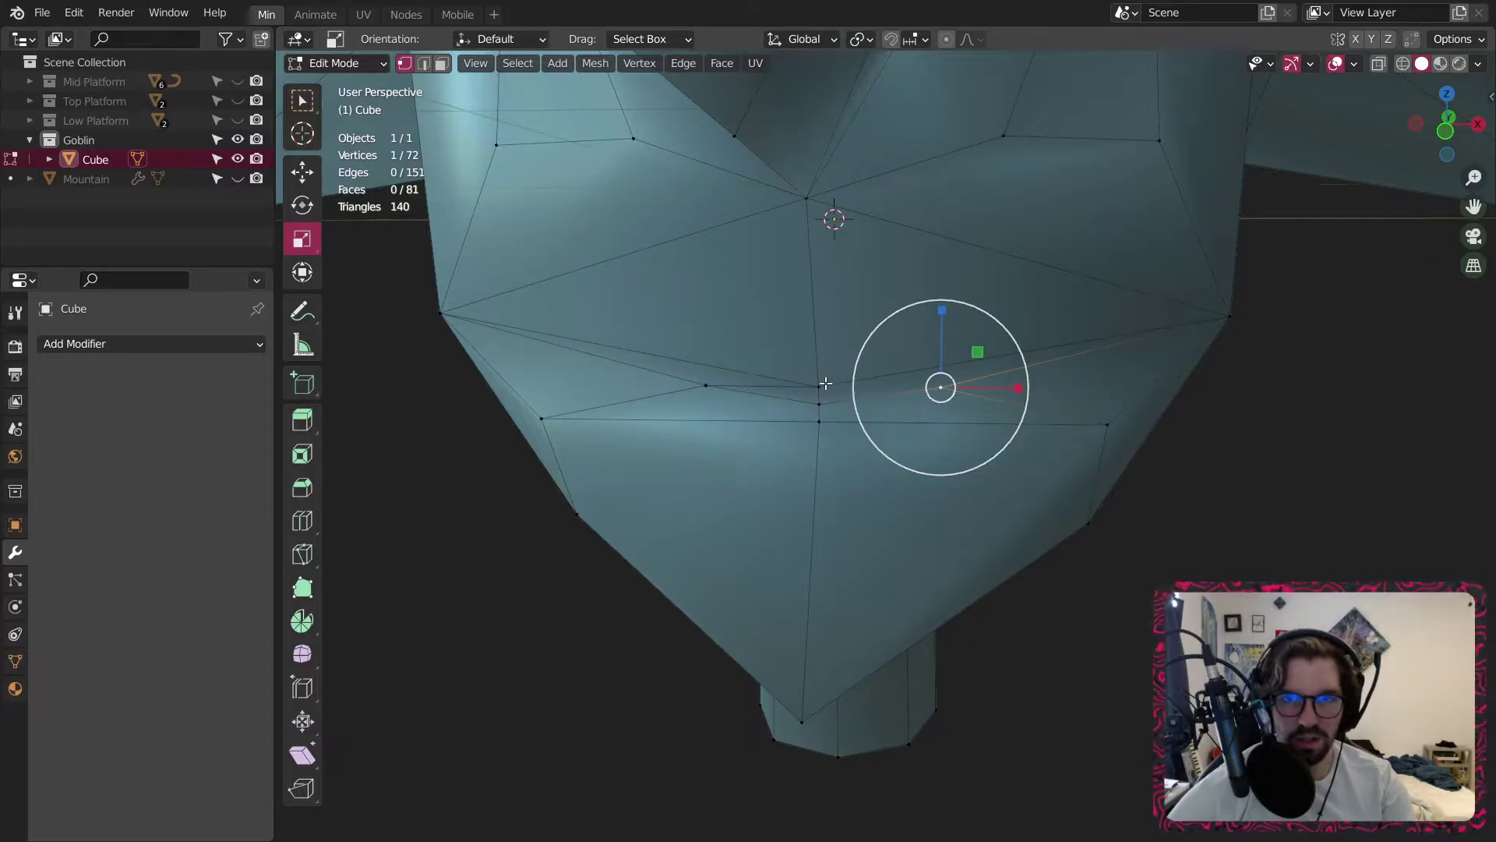
{"action": "left_click", "coordinate": [820, 385], "text": "shift"}
{"action": "key", "text": "j"}
Connect both inner mouth midpoints to the middle vertex of the lower lip with edges.
{"action": "left_click", "coordinate": [940, 388]}
{"action": "left_click", "coordinate": [819, 421], "text": "shift"}
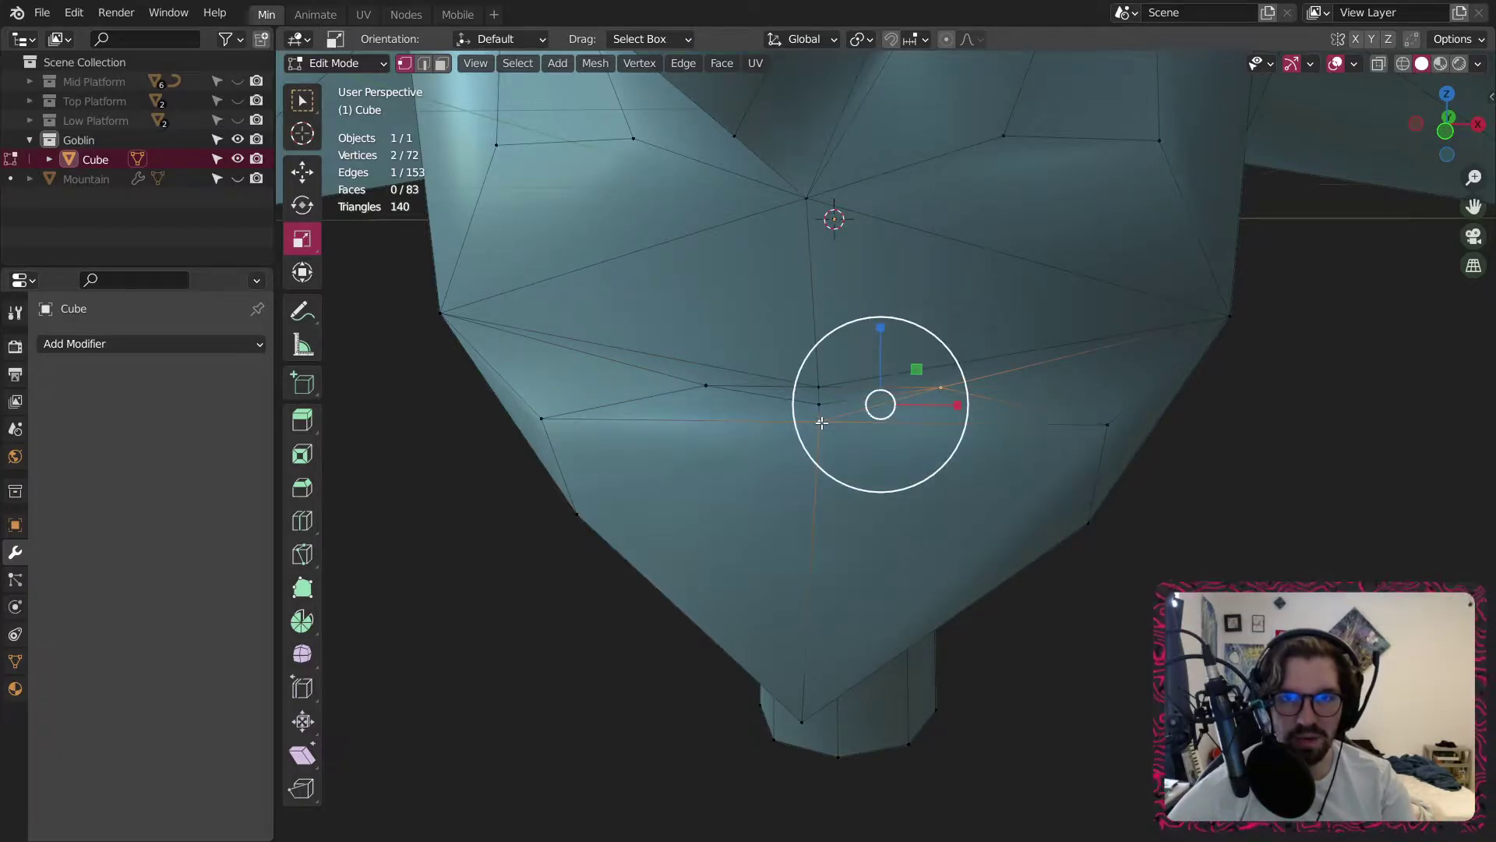
{"action": "key", "text": "j"}
{"action": "left_click", "coordinate": [818, 422]}
{"action": "left_click", "coordinate": [707, 383], "text": "shift"}
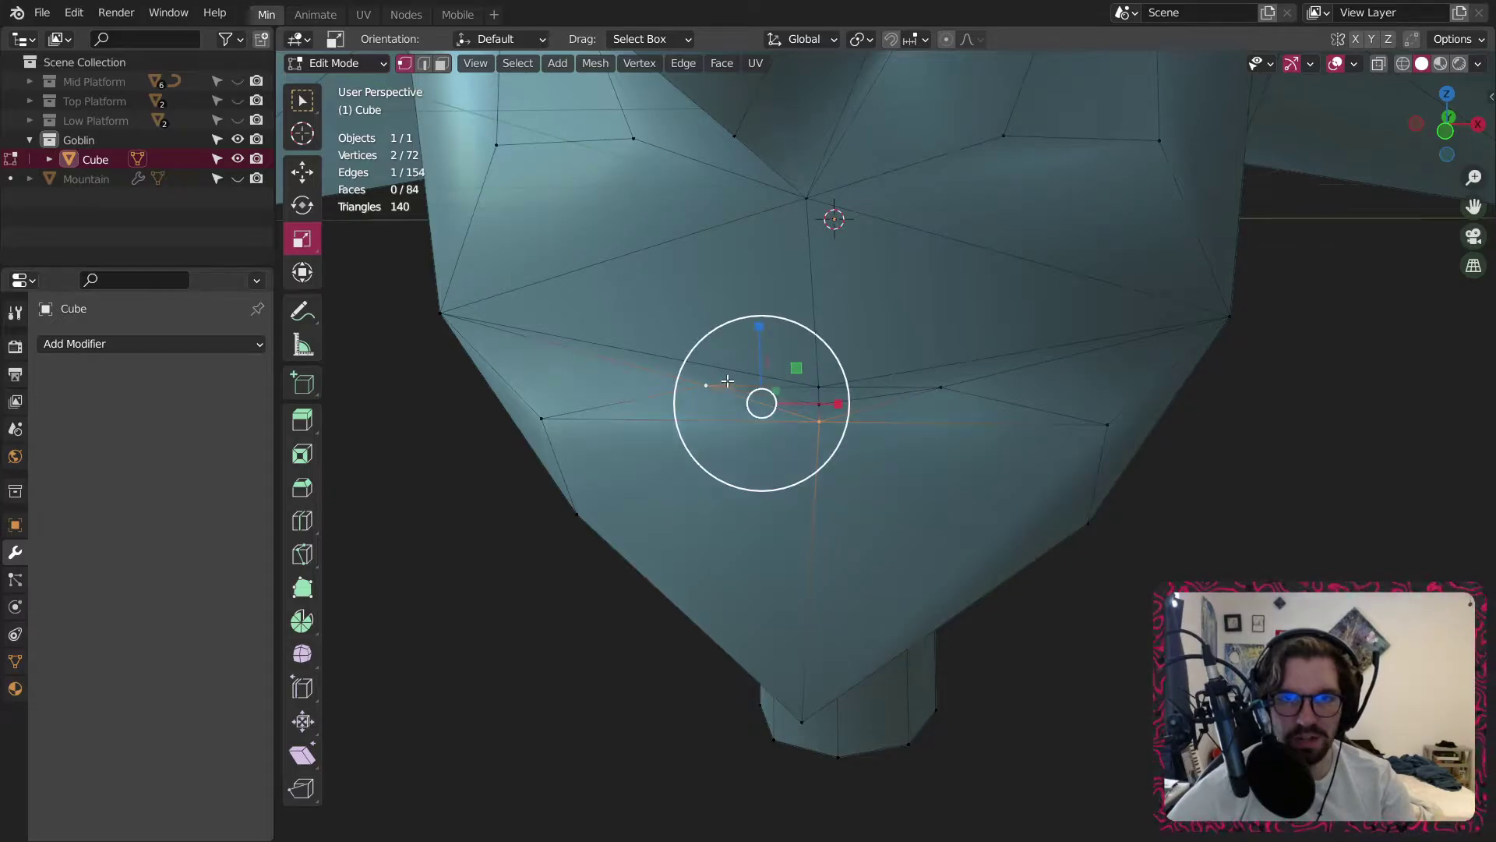
Dissolve the two short vertical edges between the middle vertices of the upper and lower lips.
{"action": "middle_click_drag", "start_coordinate": [727, 381], "coordinate": [744, 390]}
{"action": "scroll", "coordinate": [743, 389], "scroll_direction": "up", "scroll_amount": 1}
{"action": "left_click", "coordinate": [427, 61]}
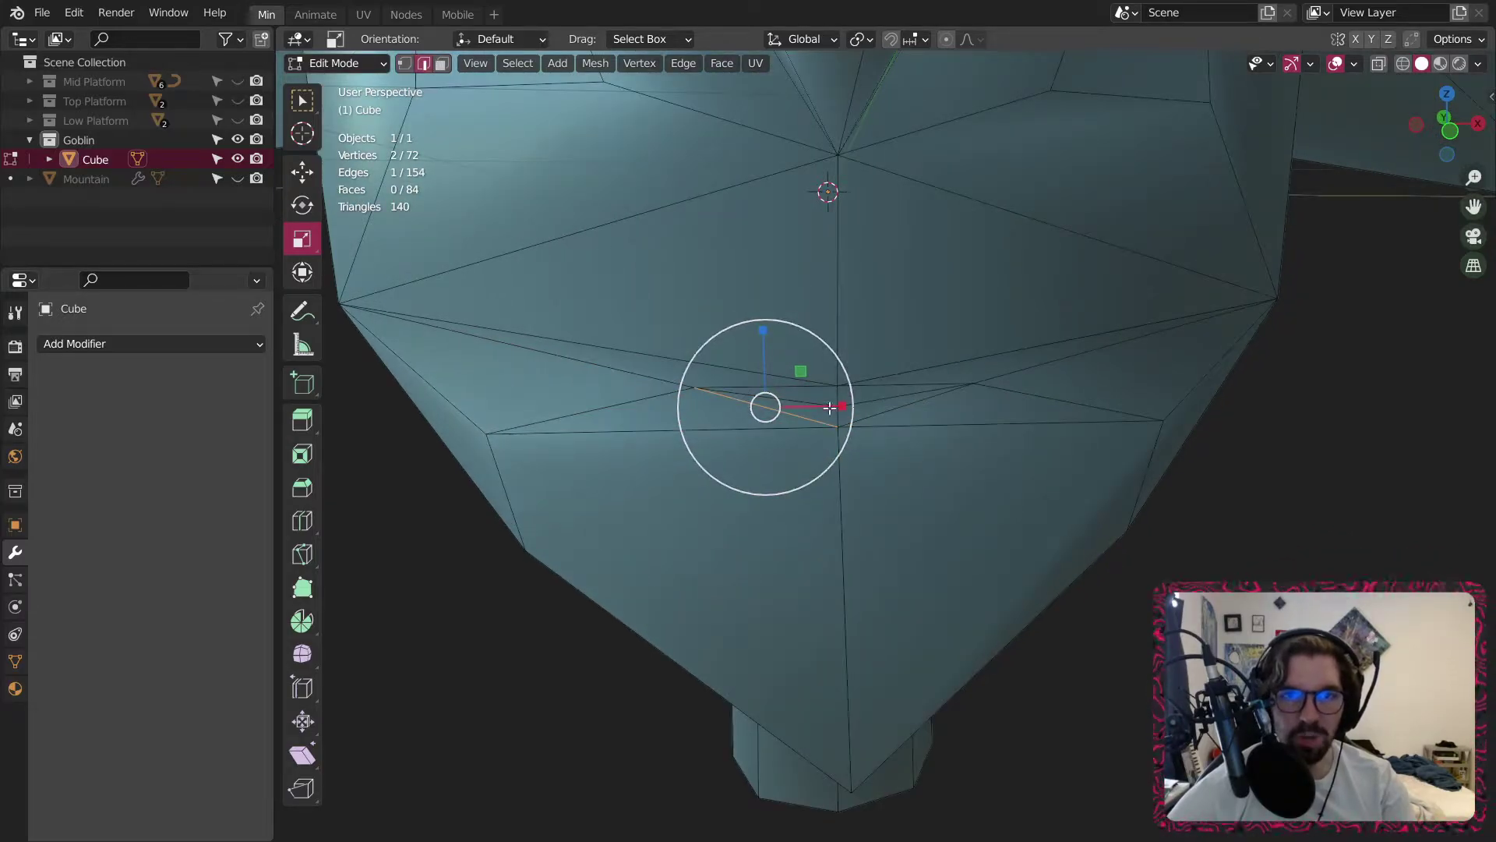
{"action": "left_click", "coordinate": [823, 405]}
{"action": "scroll", "coordinate": [864, 402], "scroll_direction": "up", "scroll_amount": 1}
{"action": "left_click", "coordinate": [856, 399], "text": "shift"}
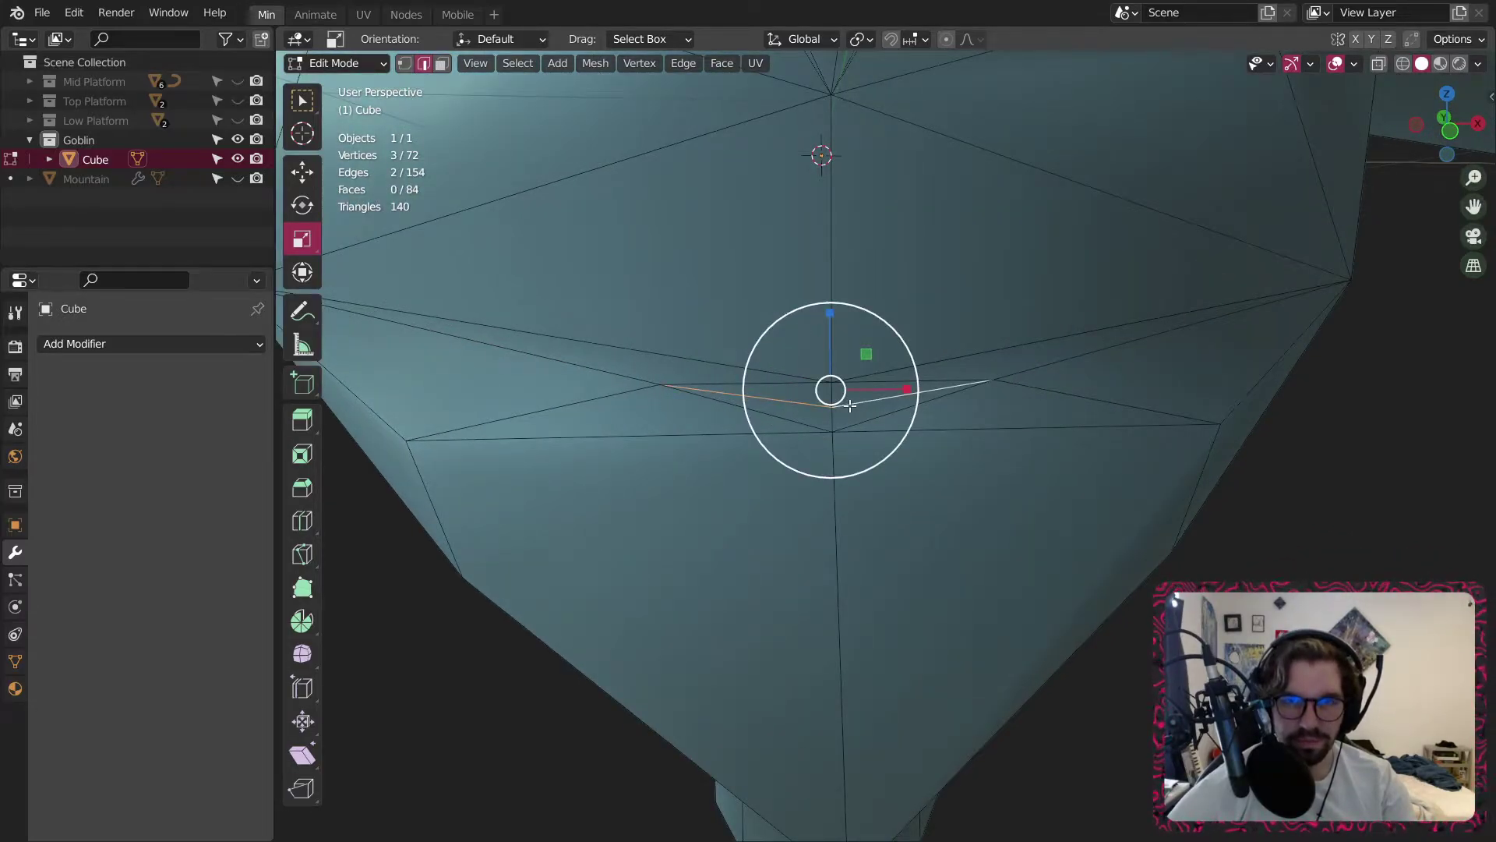
{"action": "right_click", "coordinate": [849, 406]}
{"action": "left_click", "coordinate": [961, 391]}
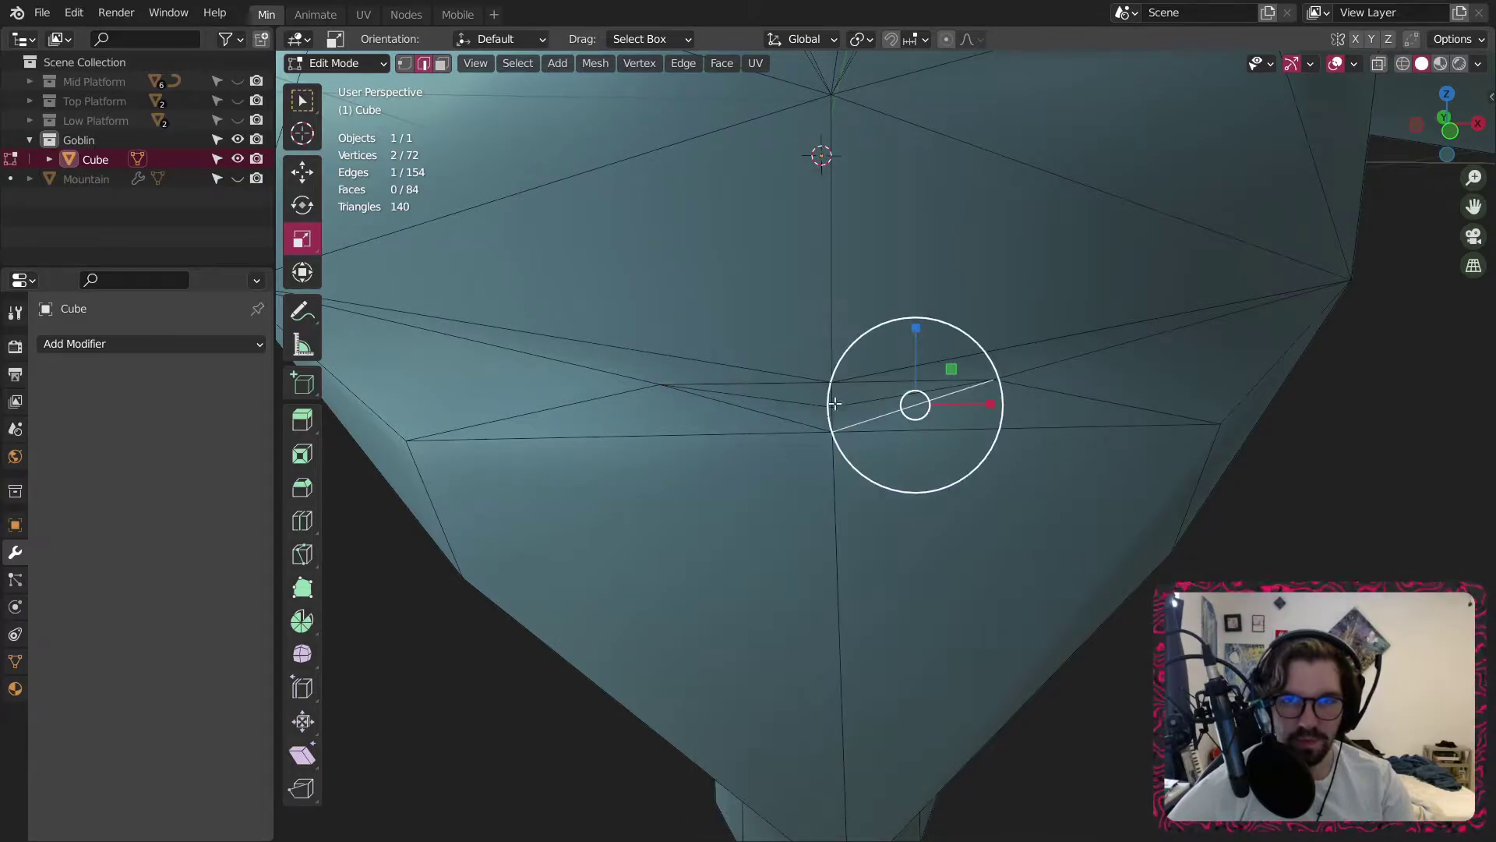
{"action": "left_click", "coordinate": [827, 395]}
{"action": "right_click", "coordinate": [835, 427]}
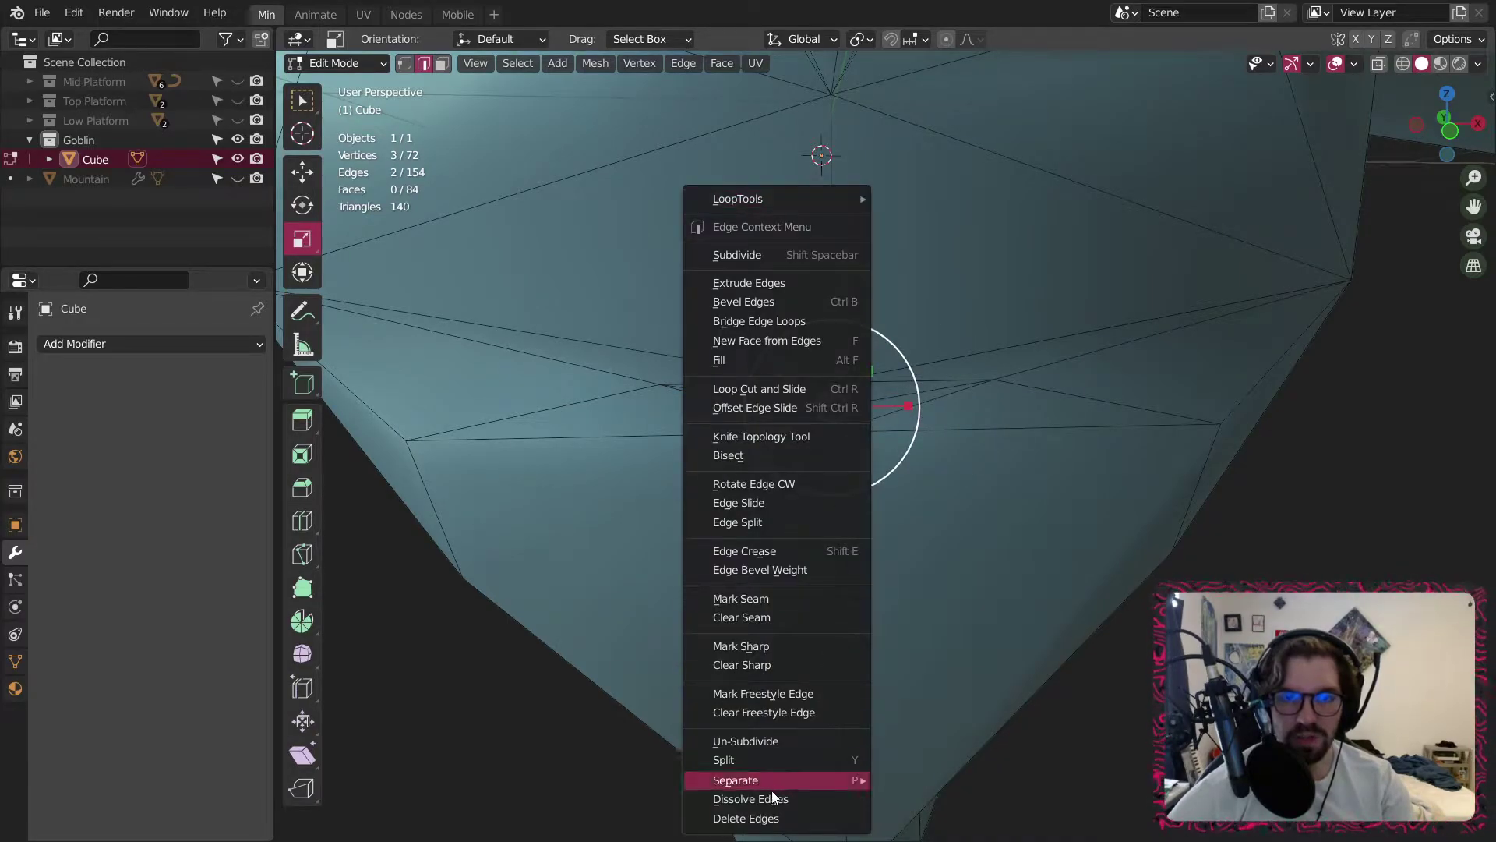
{"action": "left_click", "coordinate": [771, 790]}
{"action": "mouse_move", "coordinate": [787, 421]}
{"action": "middle_mouse_down"}
{"action": "mouse_move", "coordinate": [739, 417]}
{"action": "mouse_move", "coordinate": [831, 363]}
{"action": "mouse_move", "coordinate": [769, 399]}
{"action": "middle_mouse_up"}
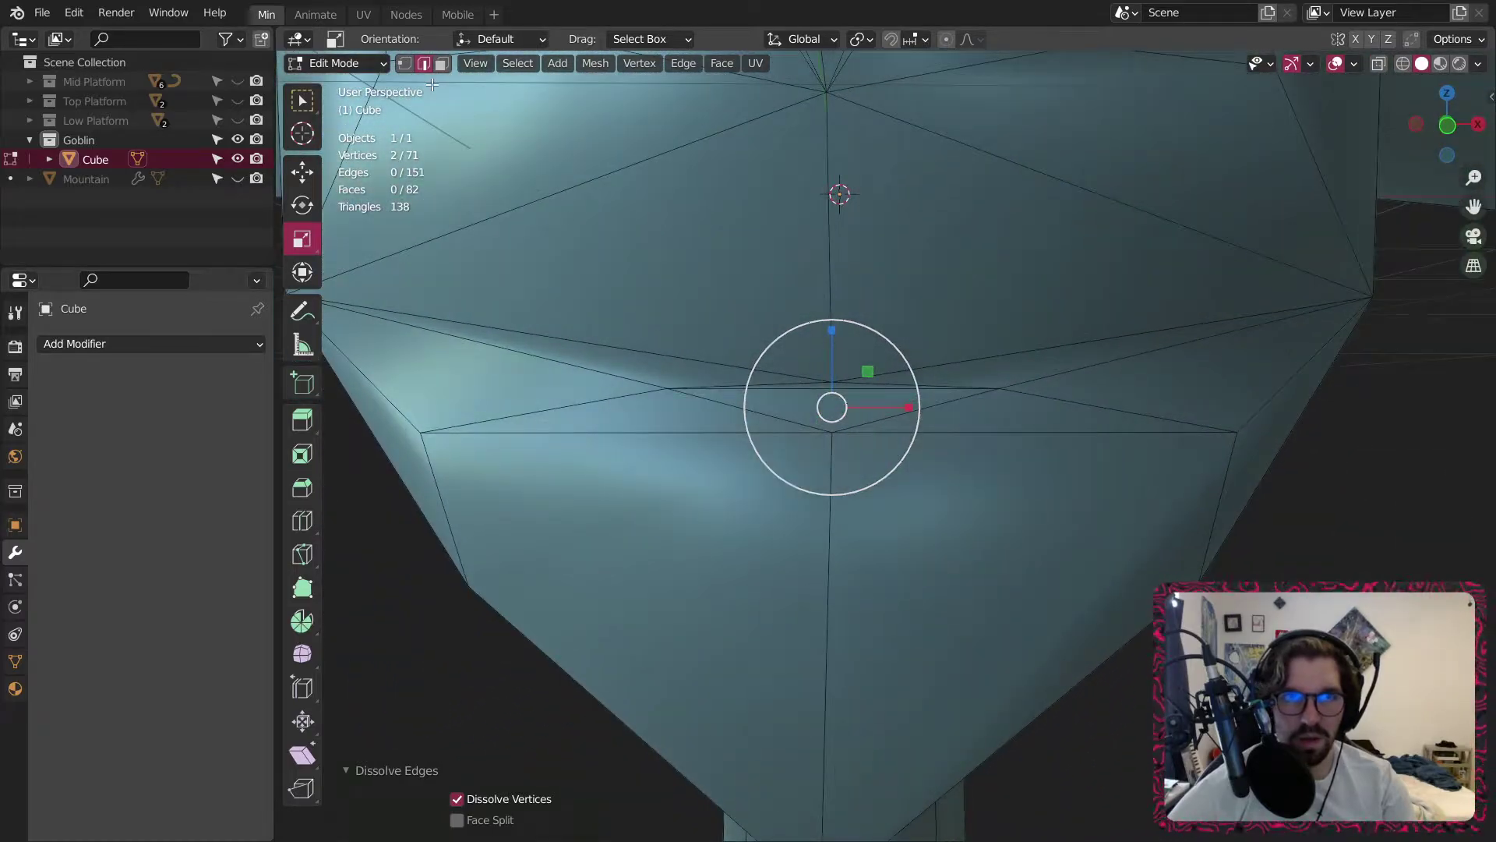
Push the two inner mouth vertices about 0.87 m into the head along Y.
{"action": "left_click", "coordinate": [405, 66]}
{"action": "left_click", "coordinate": [668, 387]}
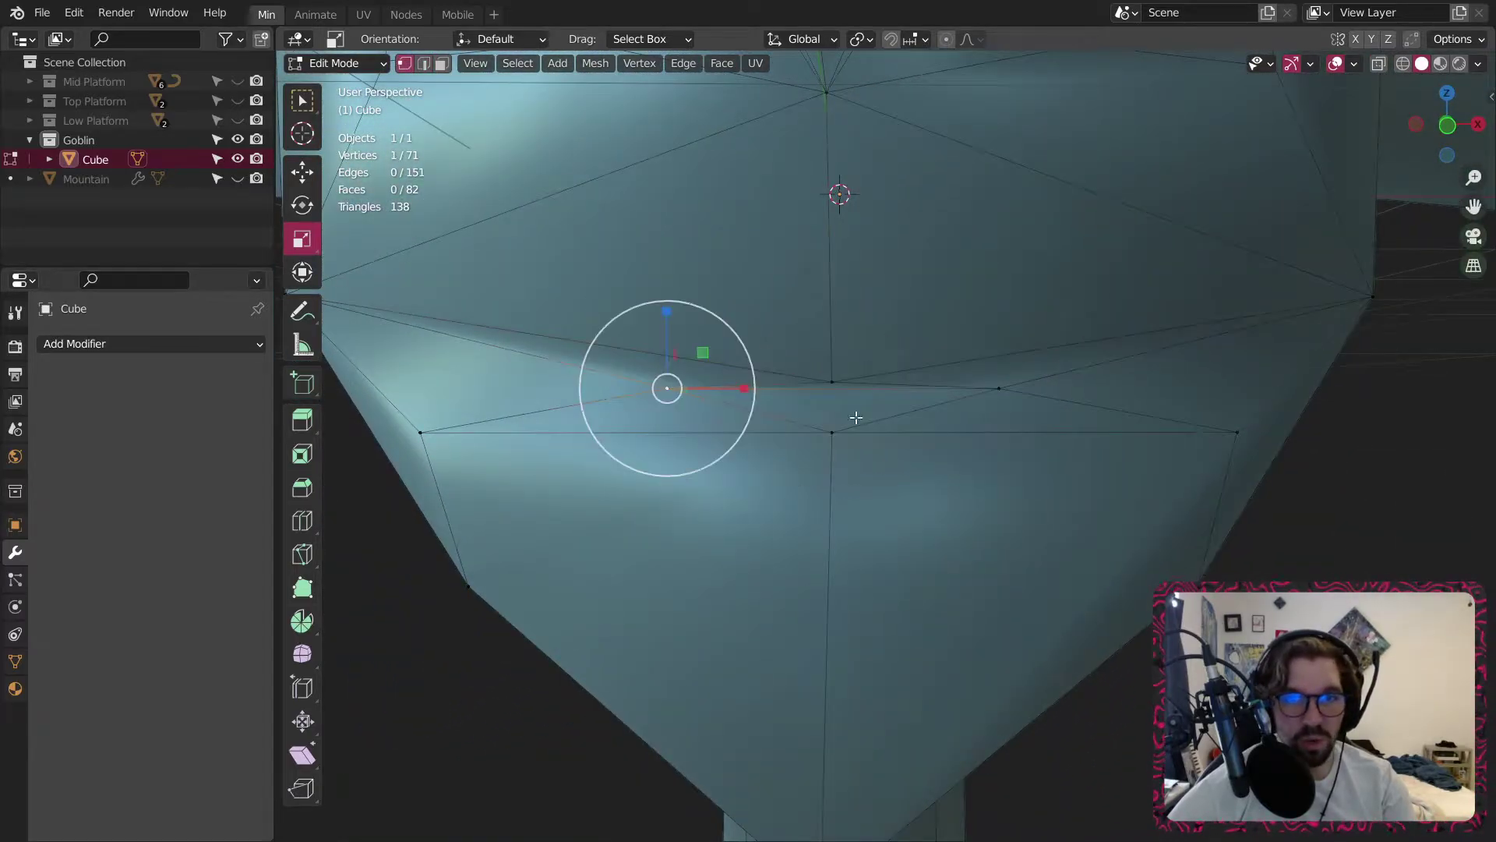
{"action": "middle_click_drag", "start_coordinate": [668, 387], "coordinate": [781, 371]}
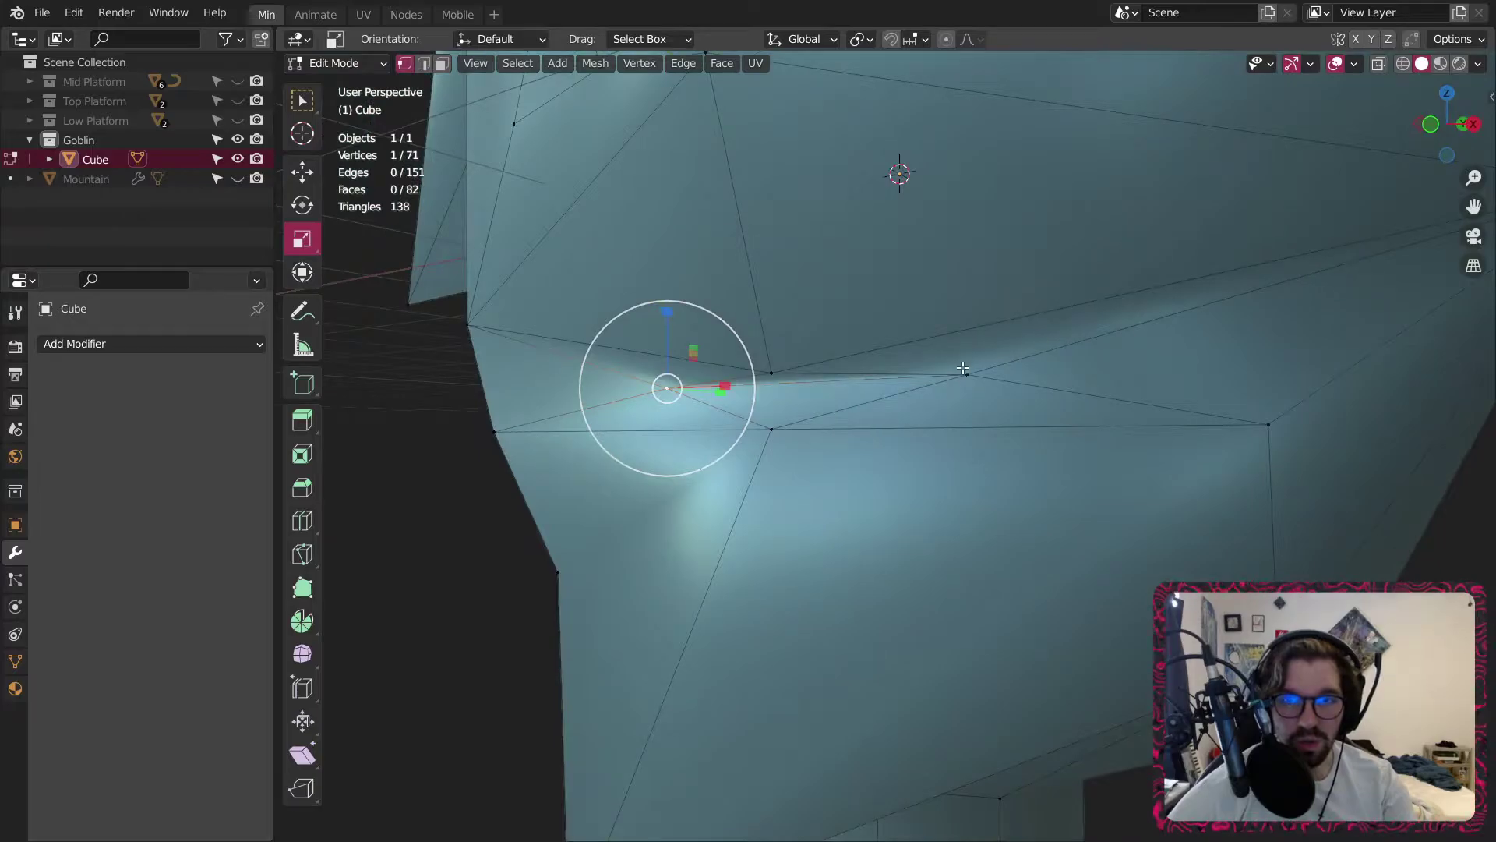
{"action": "left_click", "coordinate": [963, 368], "text": "shift"}
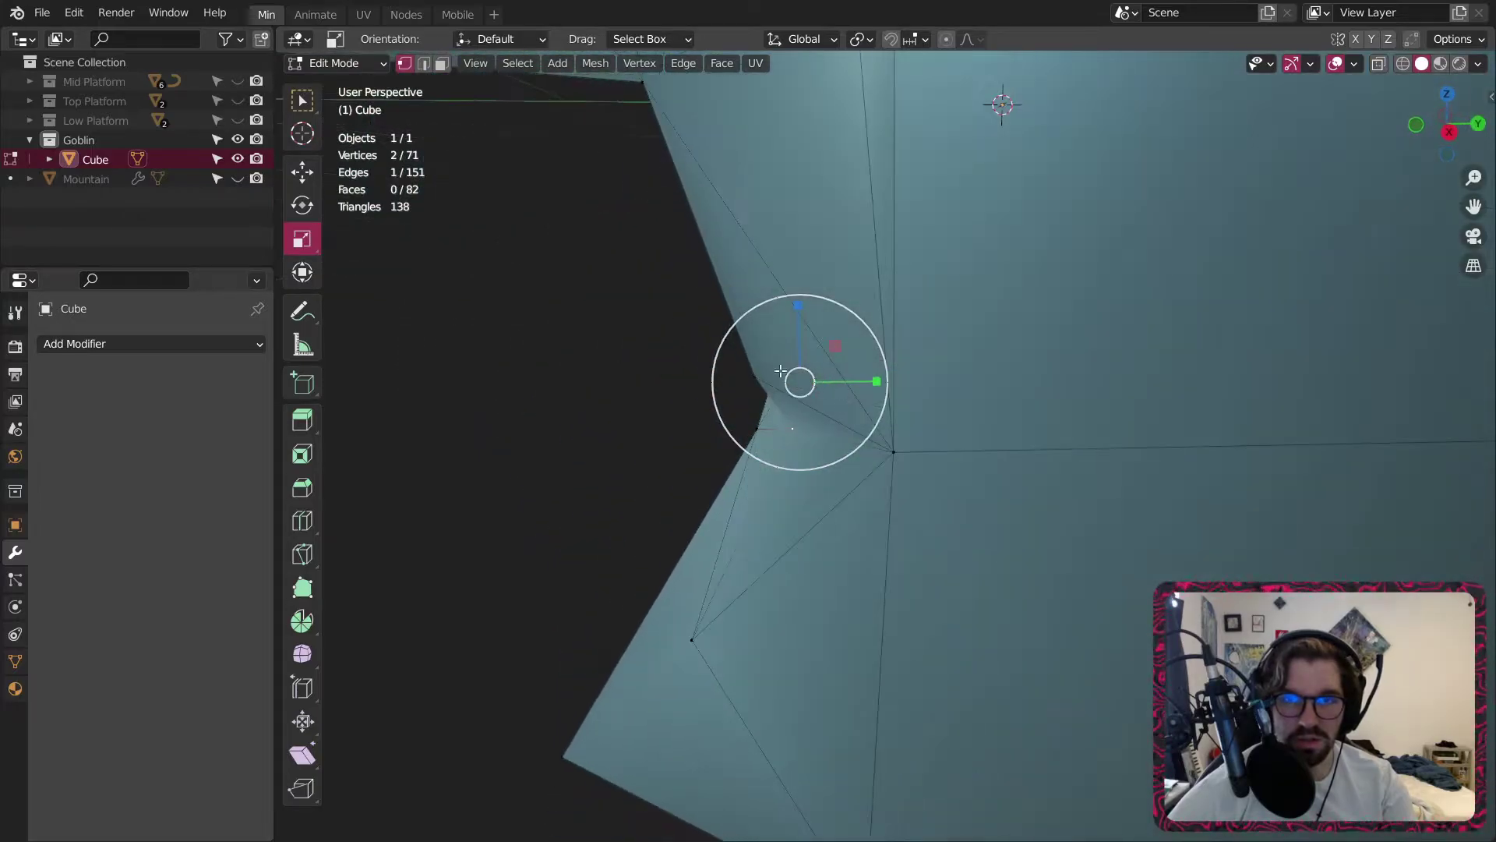
{"action": "left_click", "coordinate": [313, 180]}
{"action": "middle_click_drag", "start_coordinate": [670, 358], "coordinate": [748, 360]}
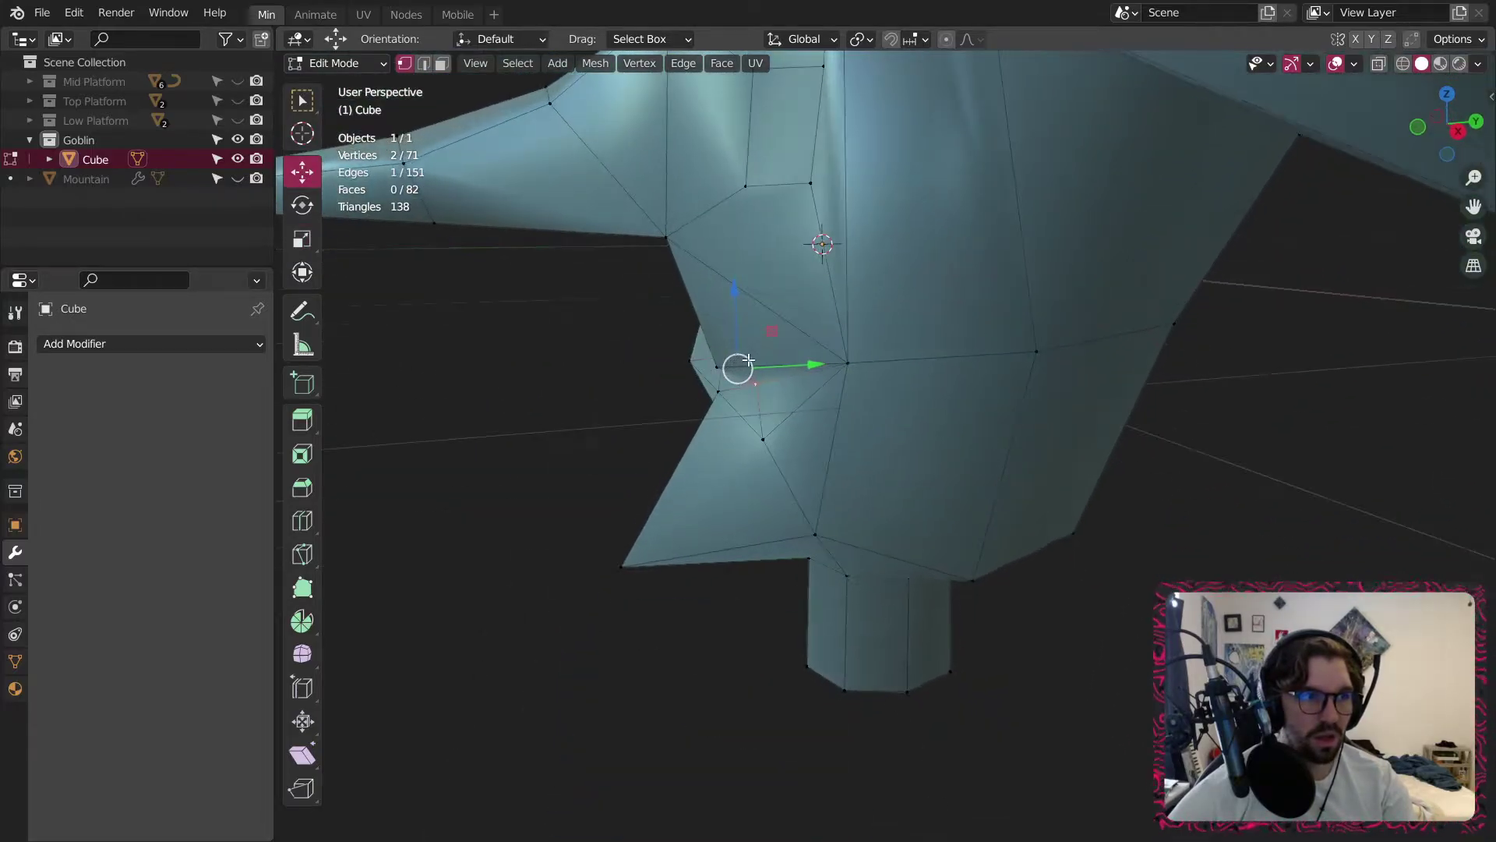
{"action": "middle_click_drag", "start_coordinate": [740, 281], "coordinate": [799, 305]}
{"action": "left_click_drag", "start_coordinate": [816, 381], "coordinate": [987, 367]}
Scale the two recessed mouth vertices apart along X by a factor of about 2.41.
{"action": "middle_click_drag", "start_coordinate": [987, 366], "coordinate": [886, 394]}
{"action": "left_click", "coordinate": [303, 249]}
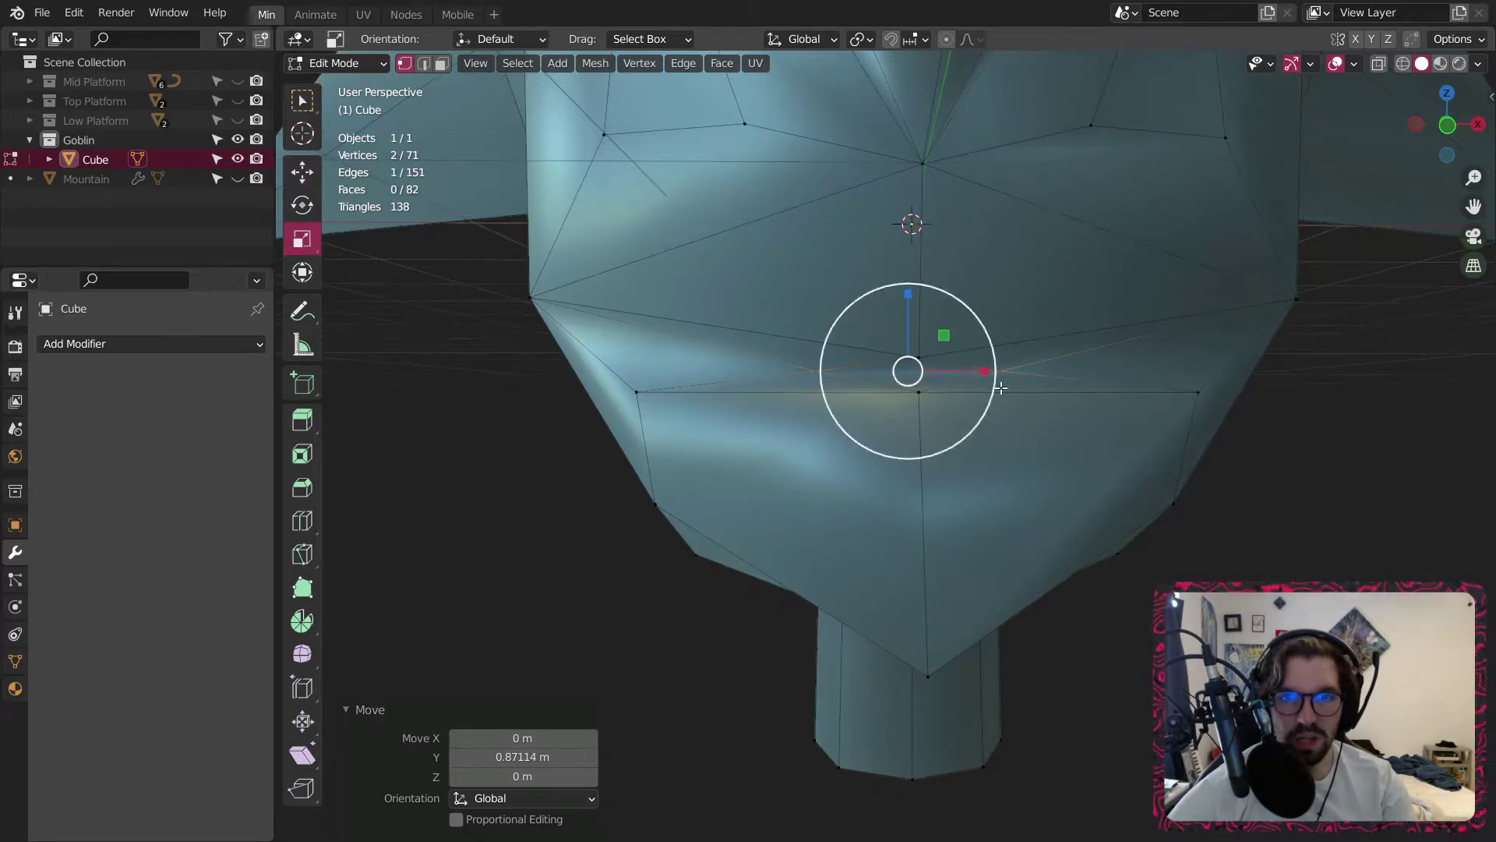
{"action": "left_click_drag", "start_coordinate": [988, 371], "coordinate": [1109, 371]}
{"action": "middle_click_drag", "start_coordinate": [1109, 371], "coordinate": [955, 389]}
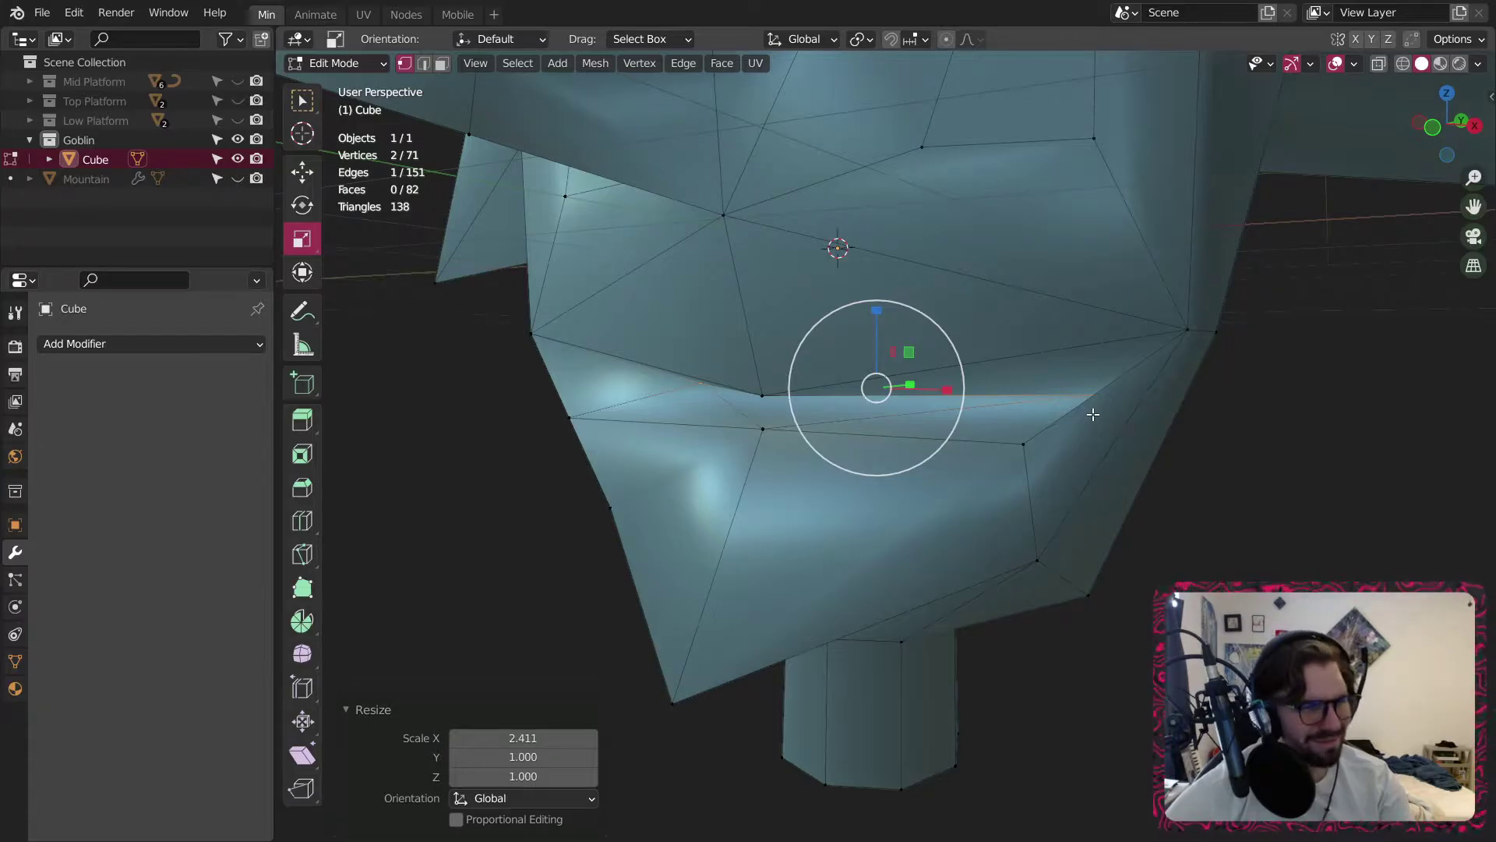
Lower the middle vertex of the lower lip about 0.09 m along Z.
{"action": "middle_click_drag", "start_coordinate": [908, 424], "coordinate": [866, 385]}
{"action": "middle_click_drag", "start_coordinate": [942, 466], "coordinate": [865, 445], "text": "shift"}
{"action": "left_click", "coordinate": [815, 418]}
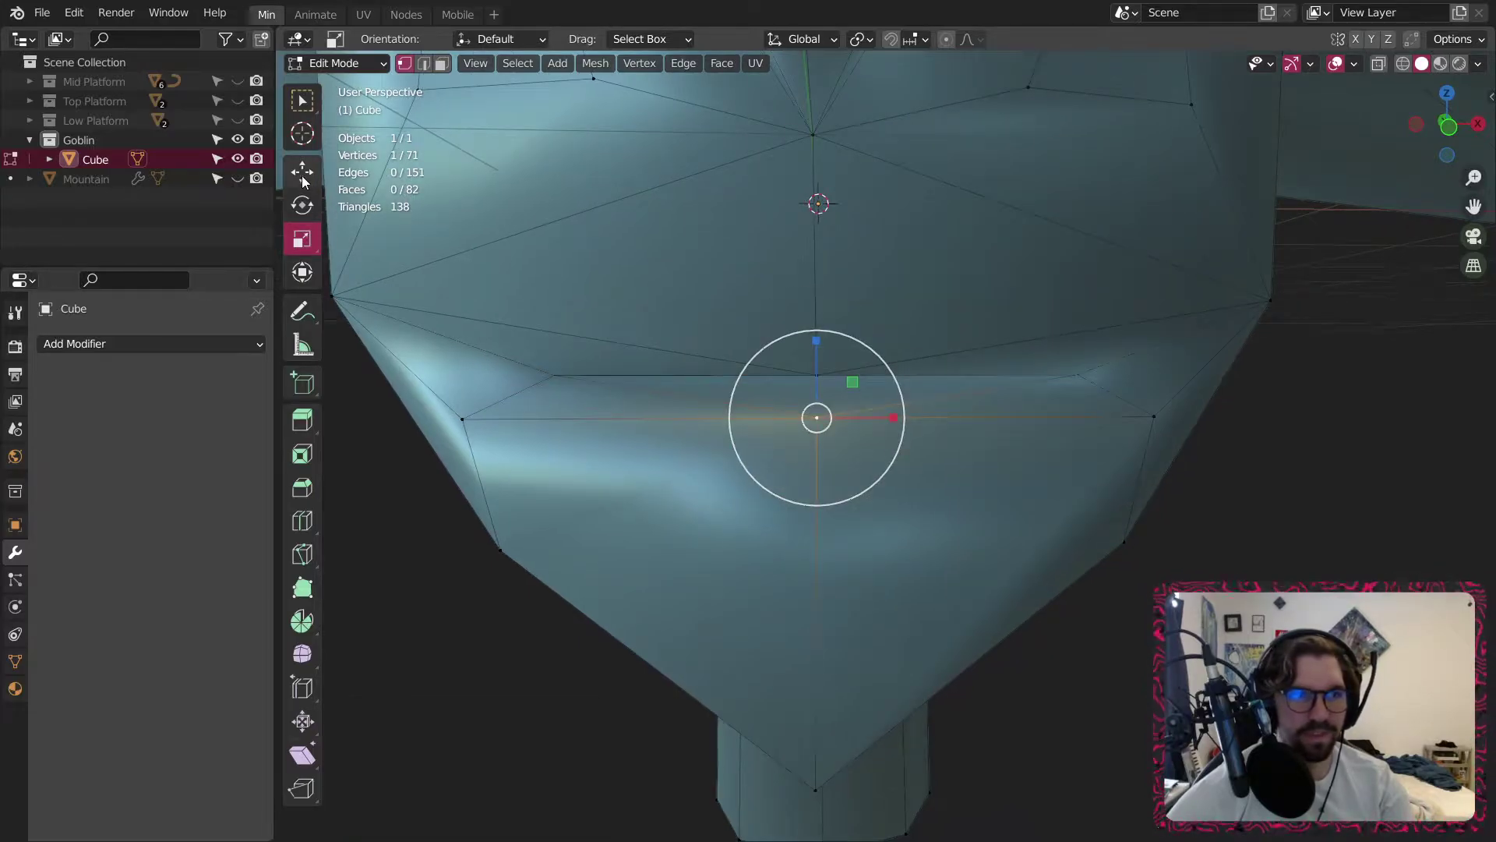
{"action": "left_click", "coordinate": [303, 176]}
{"action": "left_click_drag", "start_coordinate": [808, 341], "coordinate": [809, 367]}
{"action": "mouse_move", "coordinate": [809, 367]}
{"action": "middle_mouse_down"}
{"action": "mouse_move", "coordinate": [805, 301]}
{"action": "mouse_move", "coordinate": [795, 369]}
{"action": "middle_mouse_up"}
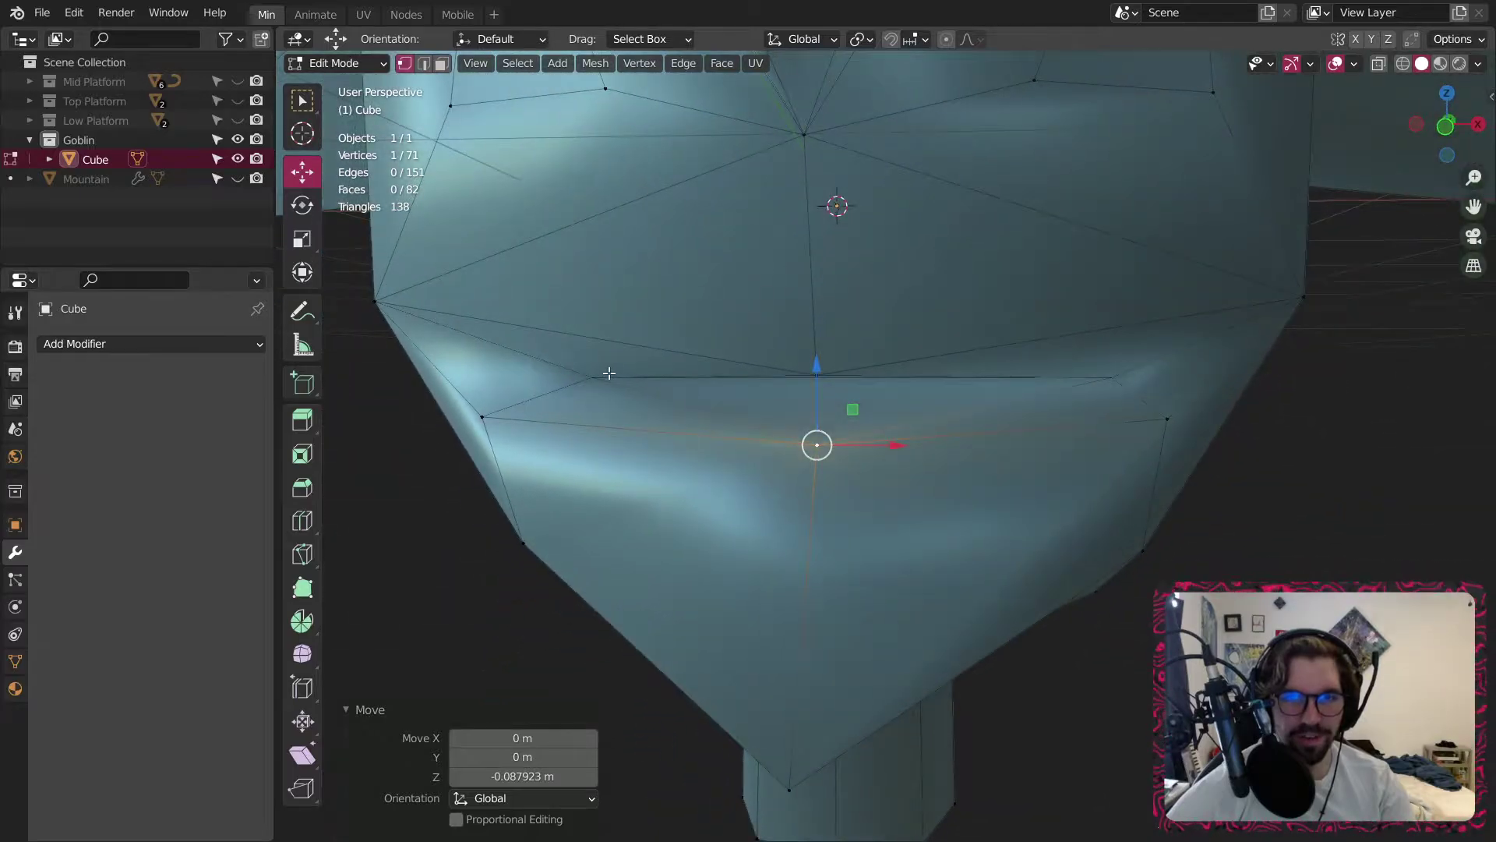
Raise the two outer lower-lip vertices slightly.
{"action": "key", "text": "alt+a"}
{"action": "middle_click_drag", "start_coordinate": [859, 412], "coordinate": [501, 422]}
{"action": "left_click", "coordinate": [501, 422]}
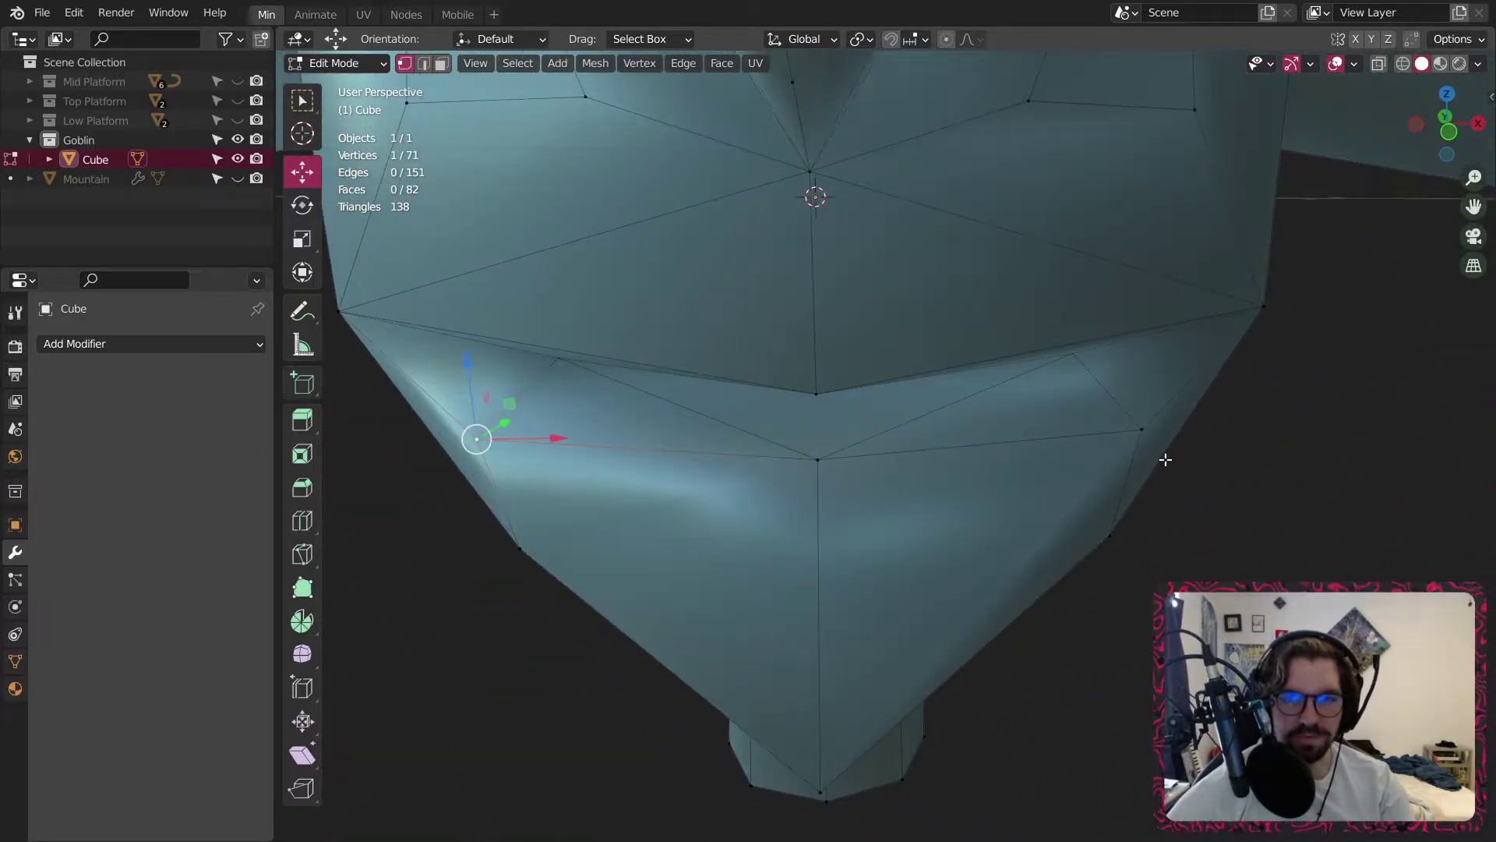
{"action": "left_click", "coordinate": [1141, 429], "text": "shift"}
{"action": "middle_click_drag", "start_coordinate": [1135, 431], "coordinate": [744, 342]}
{"action": "left_click_drag", "start_coordinate": [813, 351], "coordinate": [826, 328]}
Examine the reshaped mouth's form and shading on the whole head in Object Mode from several angles.
{"action": "middle_click_drag", "start_coordinate": [826, 328], "coordinate": [607, 245]}
{"action": "scroll", "coordinate": [765, 351], "scroll_direction": "down", "scroll_amount": 5}
{"action": "left_click", "coordinate": [337, 62]}
{"action": "left_click", "coordinate": [343, 87]}
{"action": "left_click", "coordinate": [658, 460]}
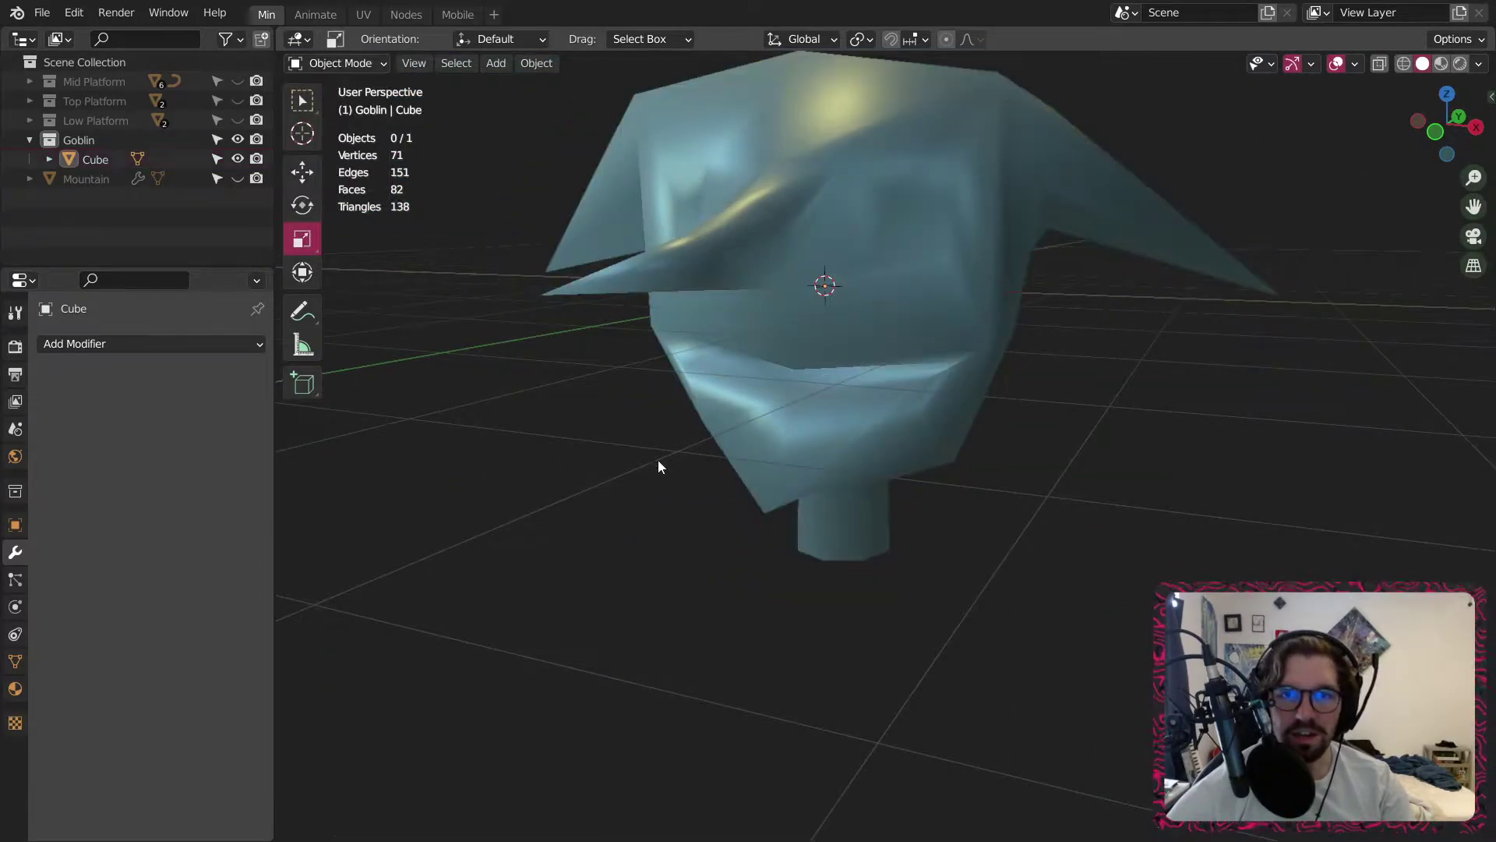
{"action": "middle_click_drag", "start_coordinate": [658, 460], "coordinate": [694, 378]}
{"action": "left_click", "coordinate": [686, 377]}
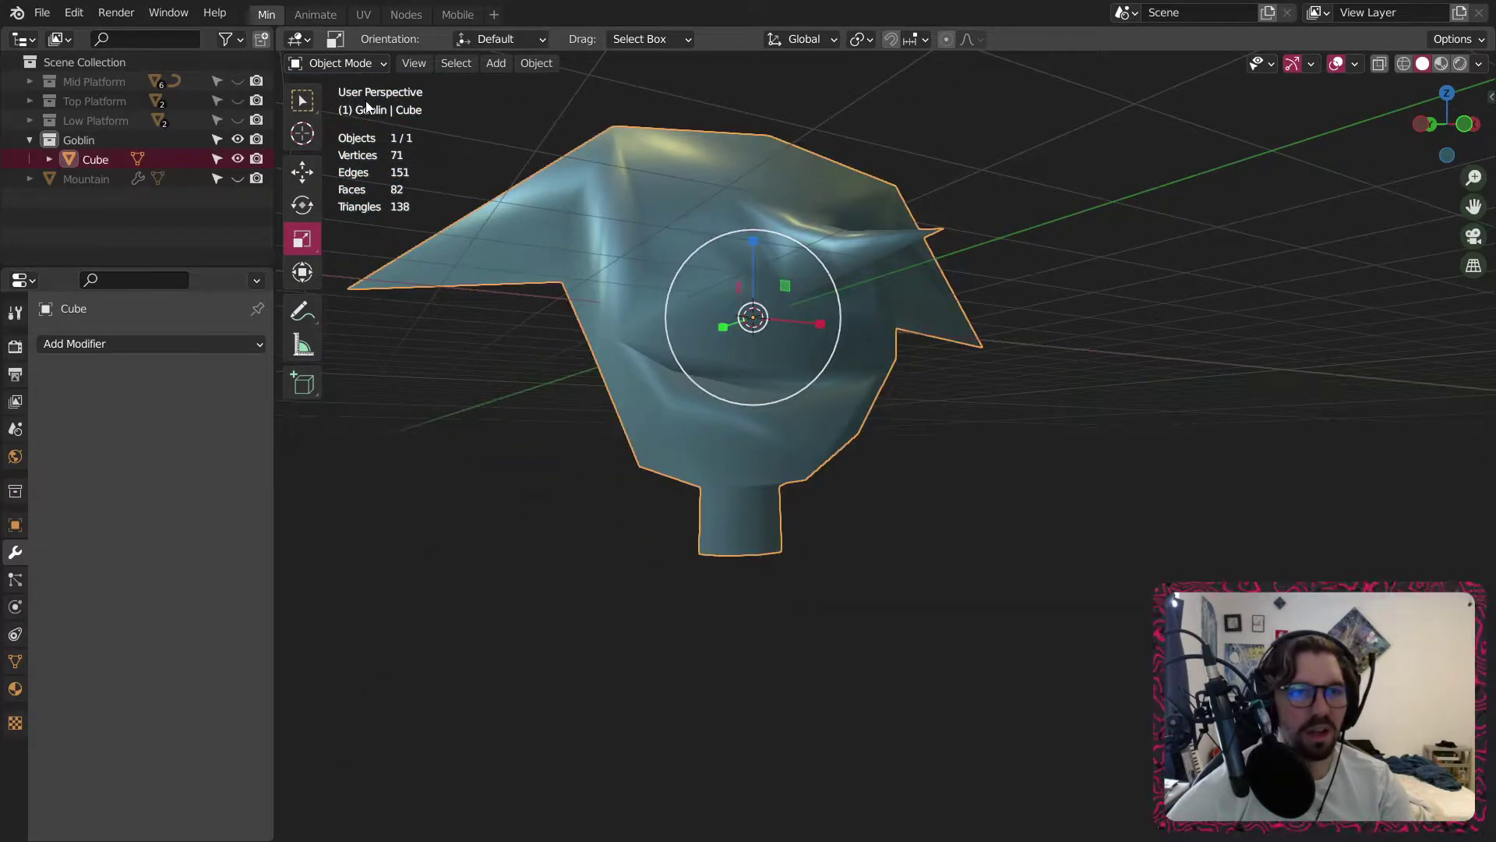
Move the two outer lower-lip vertices back about 0.14 m along Y in Edit Mode.
{"action": "left_click", "coordinate": [335, 66]}
{"action": "left_click", "coordinate": [339, 100]}
{"action": "middle_click_drag", "start_coordinate": [748, 426], "coordinate": [793, 439]}
{"action": "left_click_drag", "start_coordinate": [706, 352], "coordinate": [691, 366]}
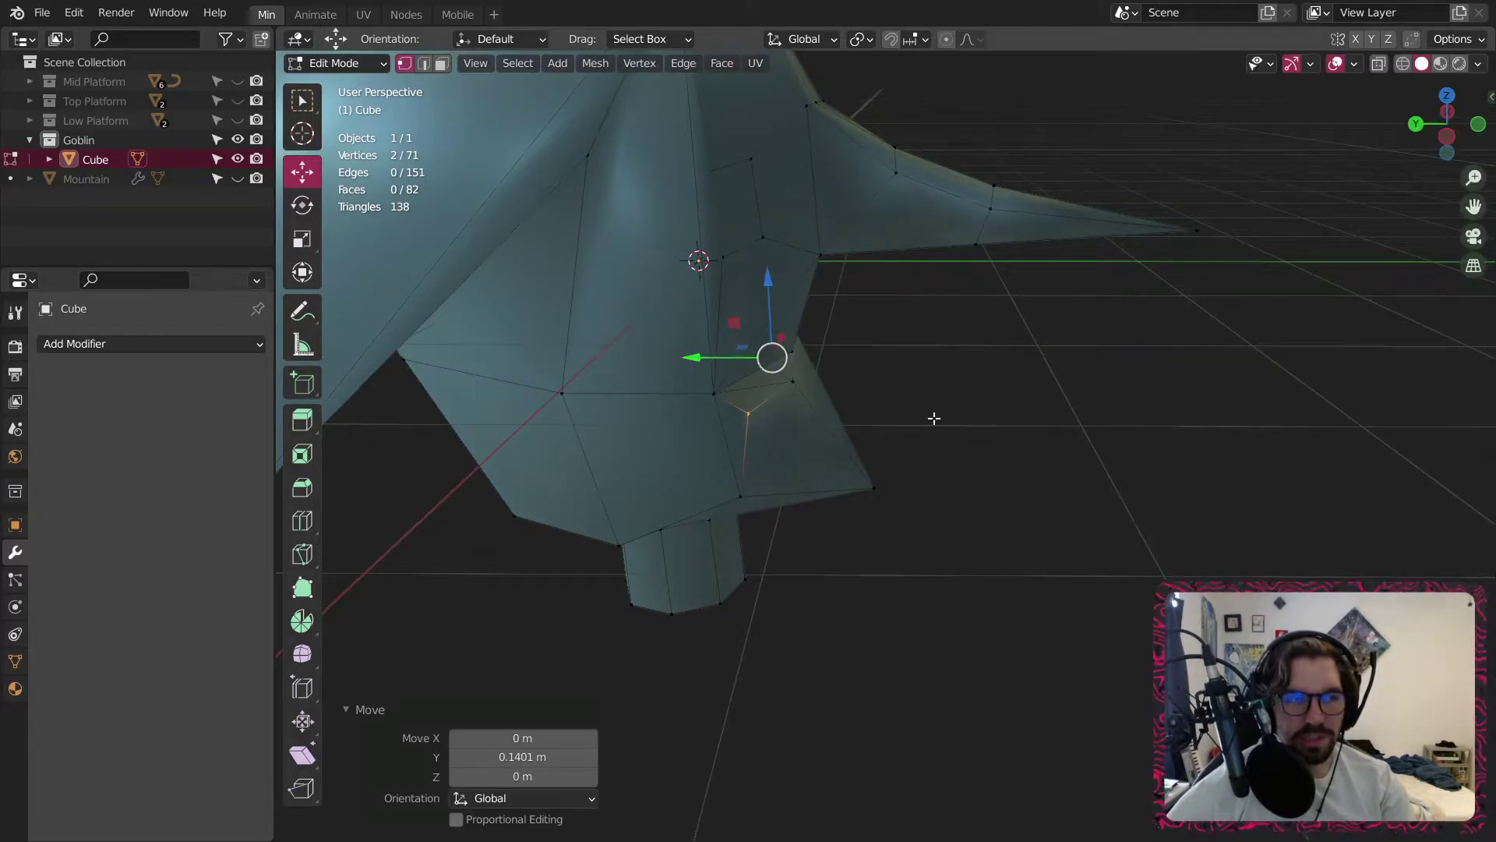
Examine the adjusted mouth on the whole head in Object Mode from a distance and from the front.
{"action": "left_click", "coordinate": [861, 400]}
{"action": "middle_click_drag", "start_coordinate": [862, 401], "coordinate": [725, 370]}
{"action": "left_click", "coordinate": [336, 63]}
{"action": "left_click", "coordinate": [335, 84]}
{"action": "scroll", "coordinate": [651, 618], "scroll_direction": "down", "scroll_amount": 6}
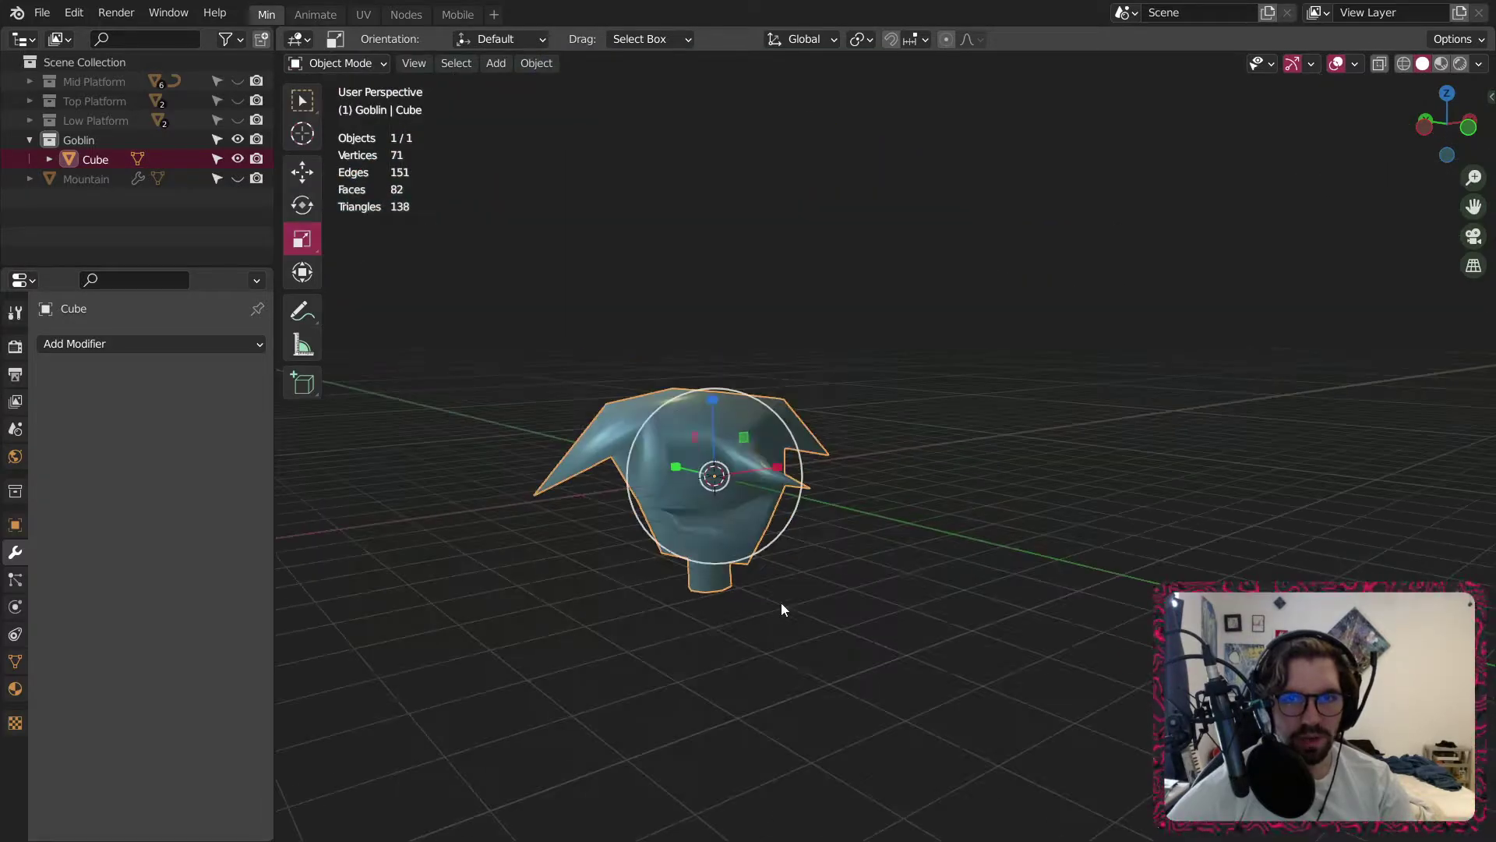
{"action": "left_click", "coordinate": [929, 662]}
{"action": "middle_click_drag", "start_coordinate": [928, 662], "coordinate": [822, 571]}
{"action": "scroll", "coordinate": [798, 569], "scroll_direction": "up", "scroll_amount": 4}
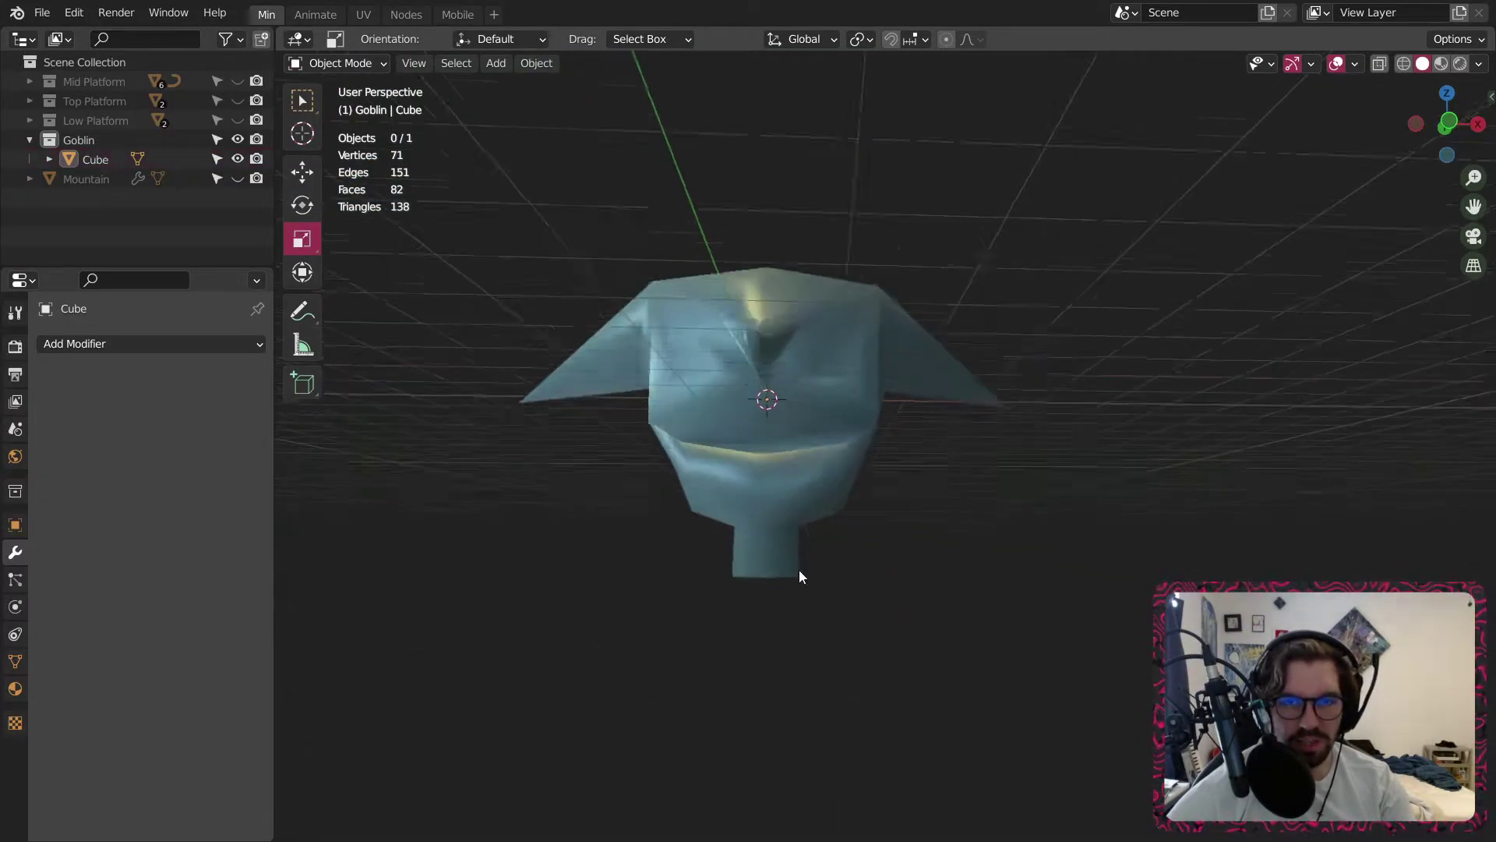
Extrude the four faces closing the underside of the neck 3.85 m downward along their normals.
{"action": "left_click", "coordinate": [335, 63]}
{"action": "left_click", "coordinate": [335, 103]}
{"action": "scroll", "coordinate": [744, 412], "scroll_direction": "up", "scroll_amount": 1}
{"action": "middle_click_drag", "start_coordinate": [744, 411], "coordinate": [663, 311]}
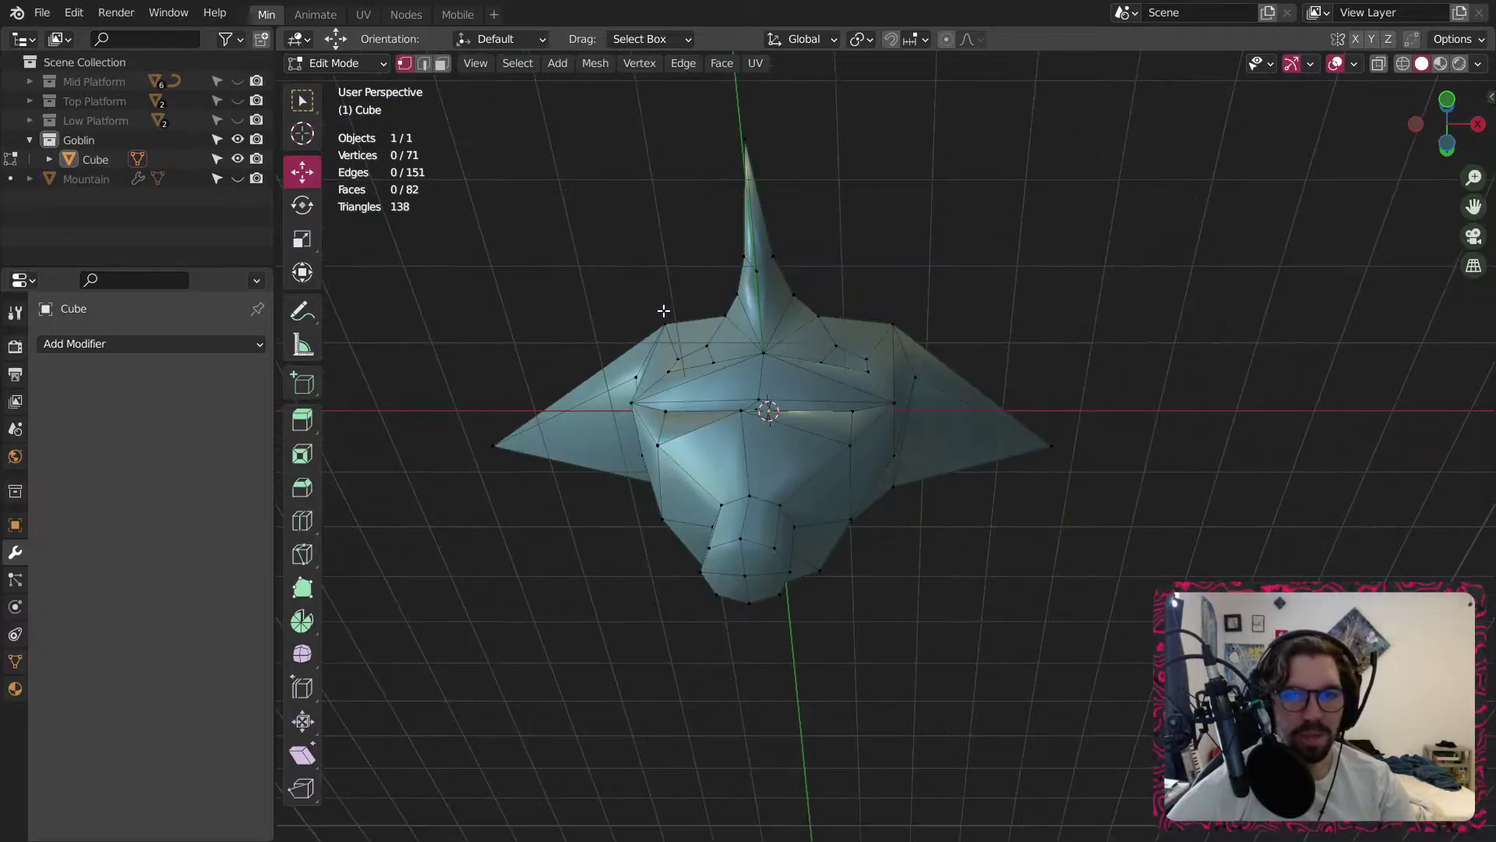
{"action": "left_click", "coordinate": [756, 554], "text": "shift"}
{"action": "left_click", "coordinate": [765, 584], "text": "shift"}
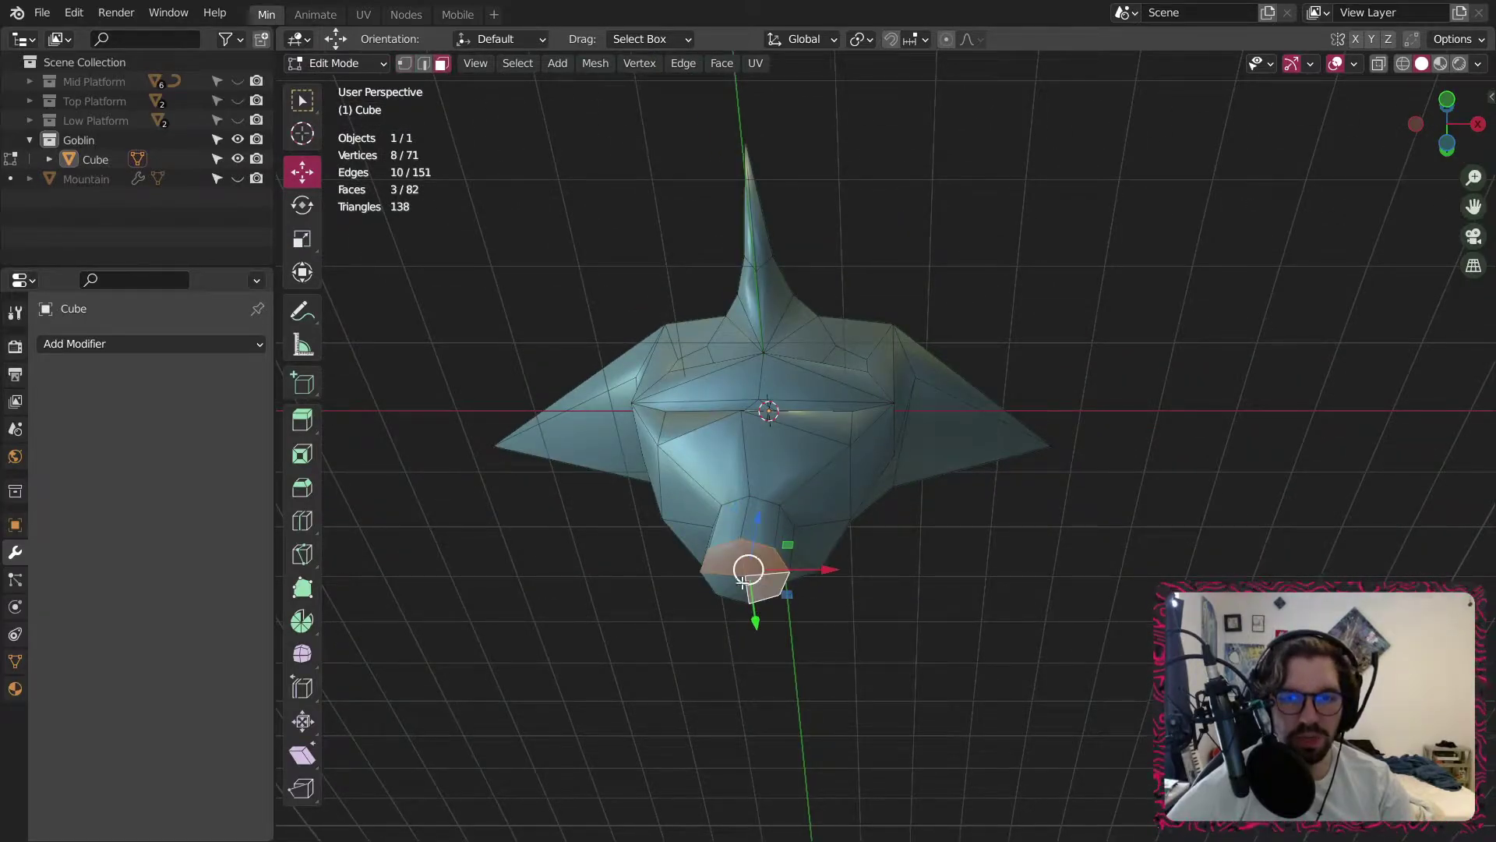
{"action": "left_click", "coordinate": [736, 586], "text": "shift"}
{"action": "middle_click_drag", "start_coordinate": [742, 584], "coordinate": [768, 621]}
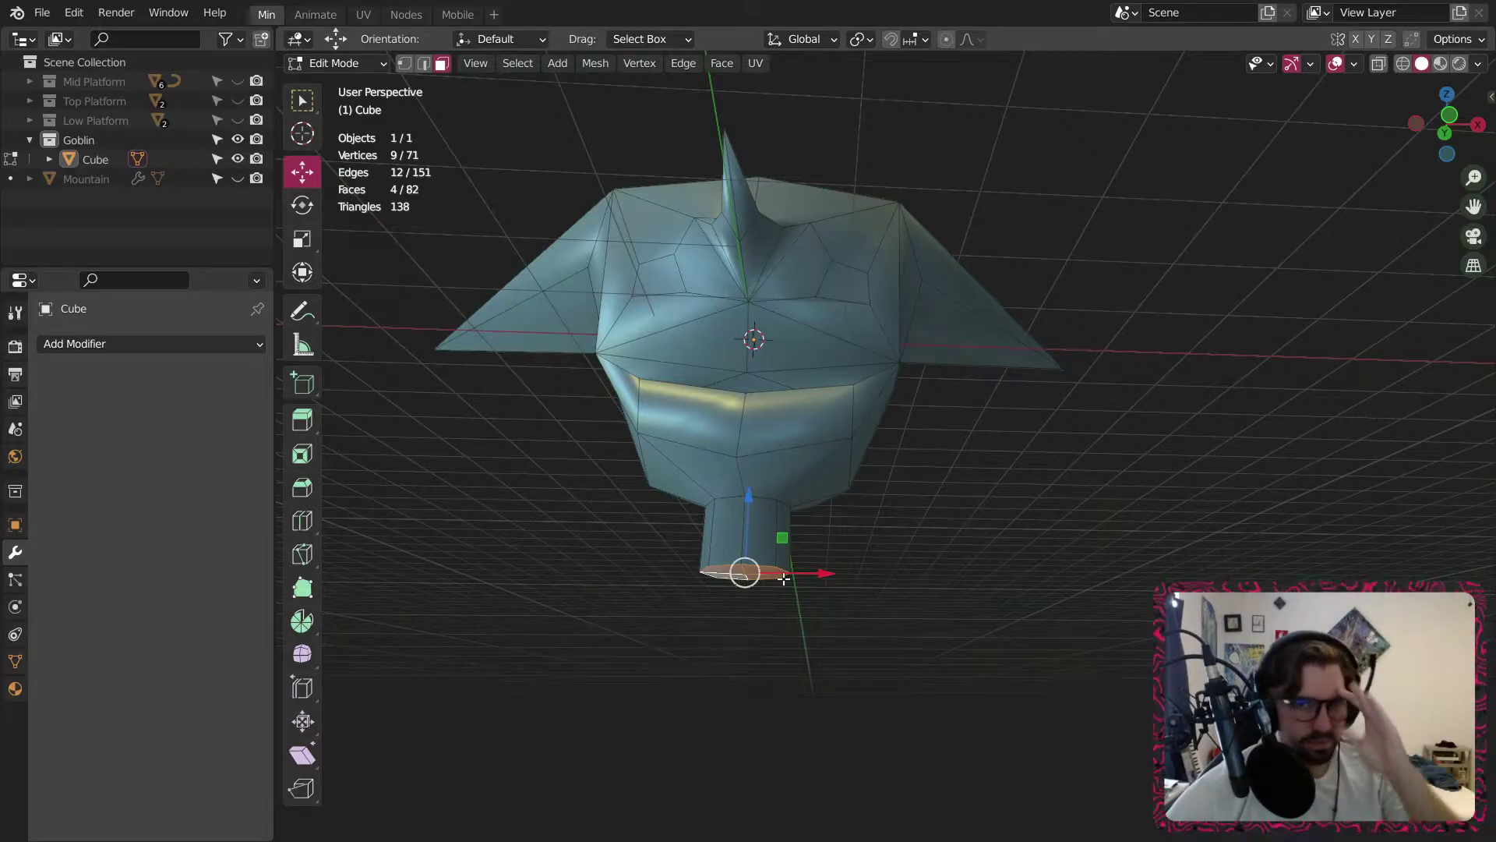
{"action": "right_click", "coordinate": [750, 581]}
{"action": "left_click", "coordinate": [736, 512]}
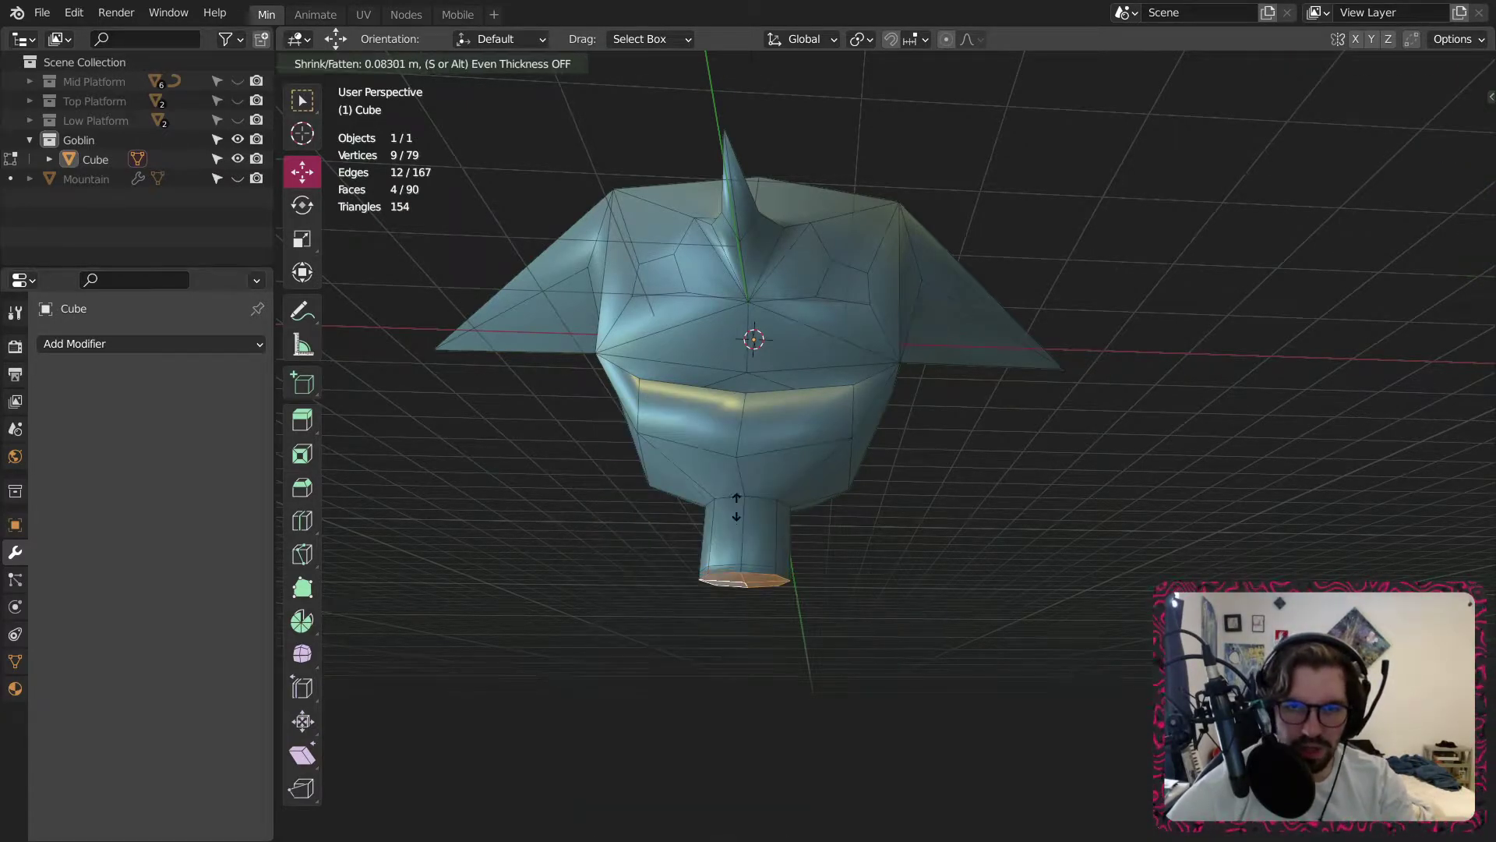
{"action": "left_click", "coordinate": [772, 335]}
{"action": "middle_click_drag", "start_coordinate": [704, 671], "coordinate": [709, 514], "text": "shift"}
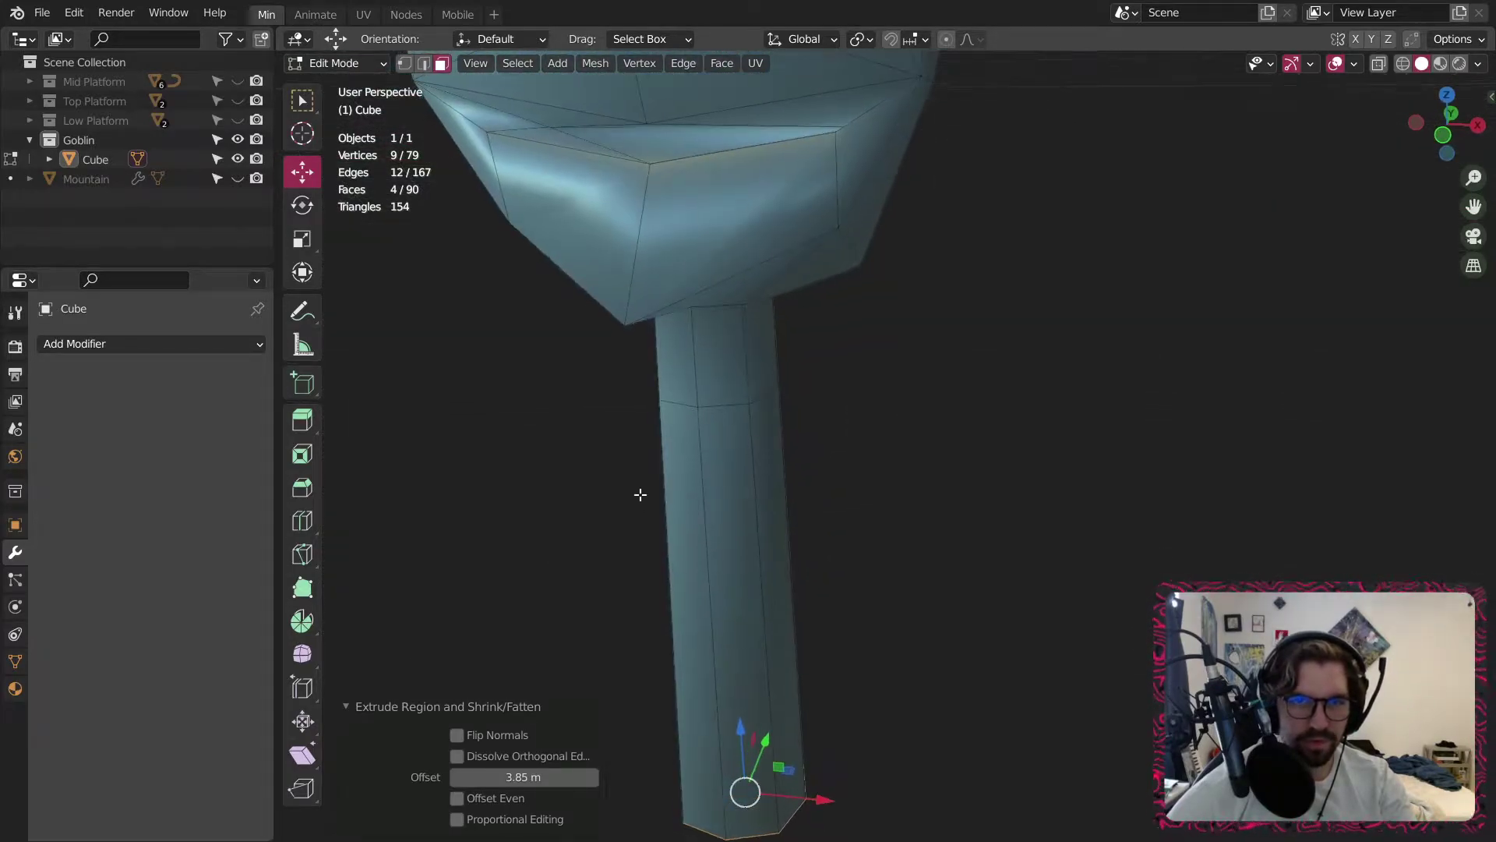
Extrude the ring of eight side faces on the lower neck section 2.64 m outward along their normals.
{"action": "left_click", "coordinate": [771, 493], "text": "alt"}
{"action": "key", "text": "alt+e"}
{"action": "left_click", "coordinate": [768, 493]}
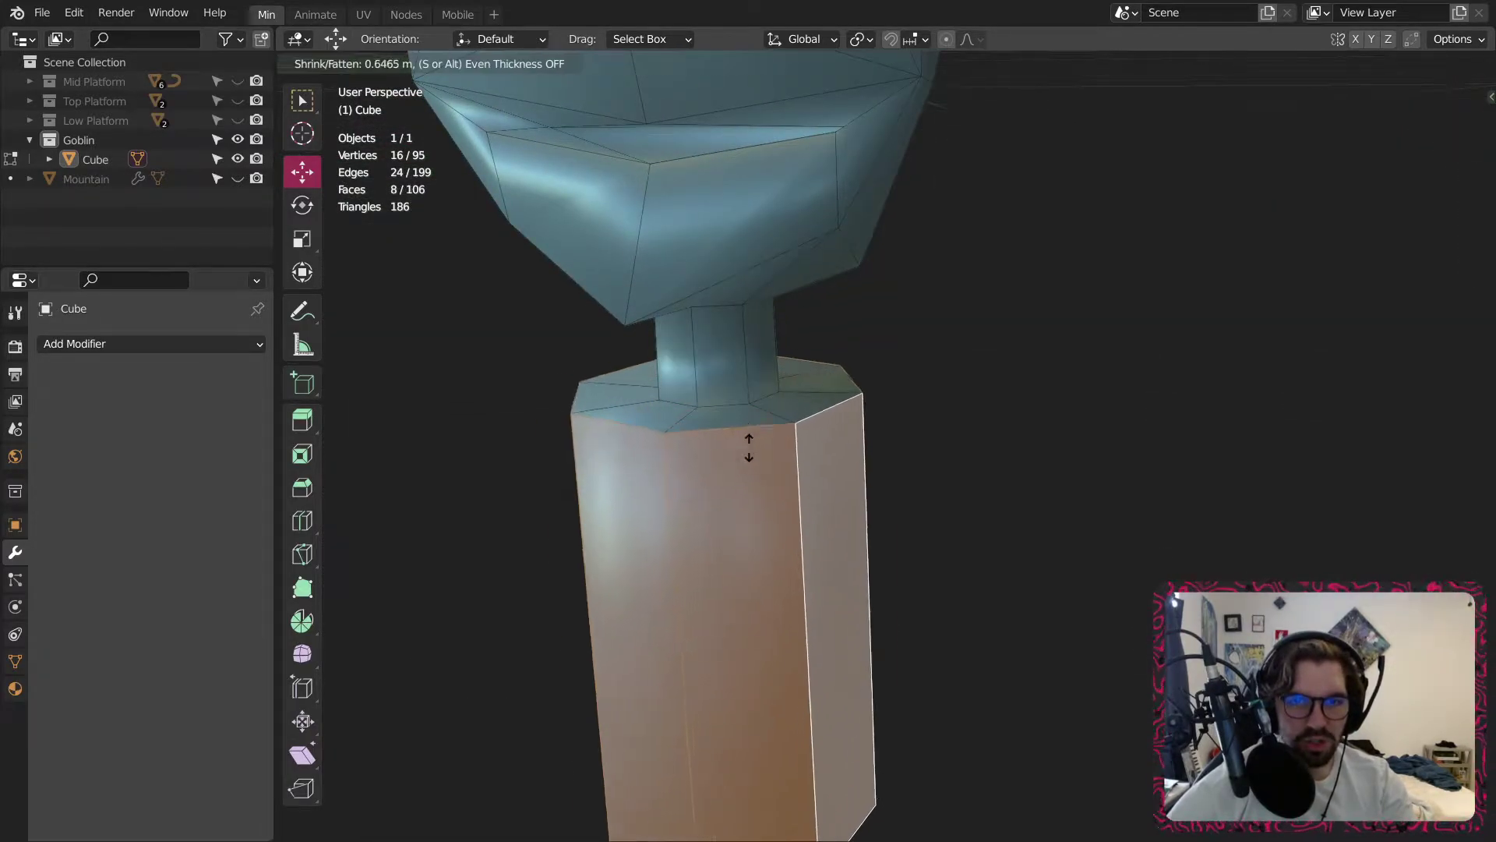
{"action": "left_click", "coordinate": [794, 331]}
{"action": "middle_click_drag", "start_coordinate": [803, 421], "coordinate": [826, 460]}
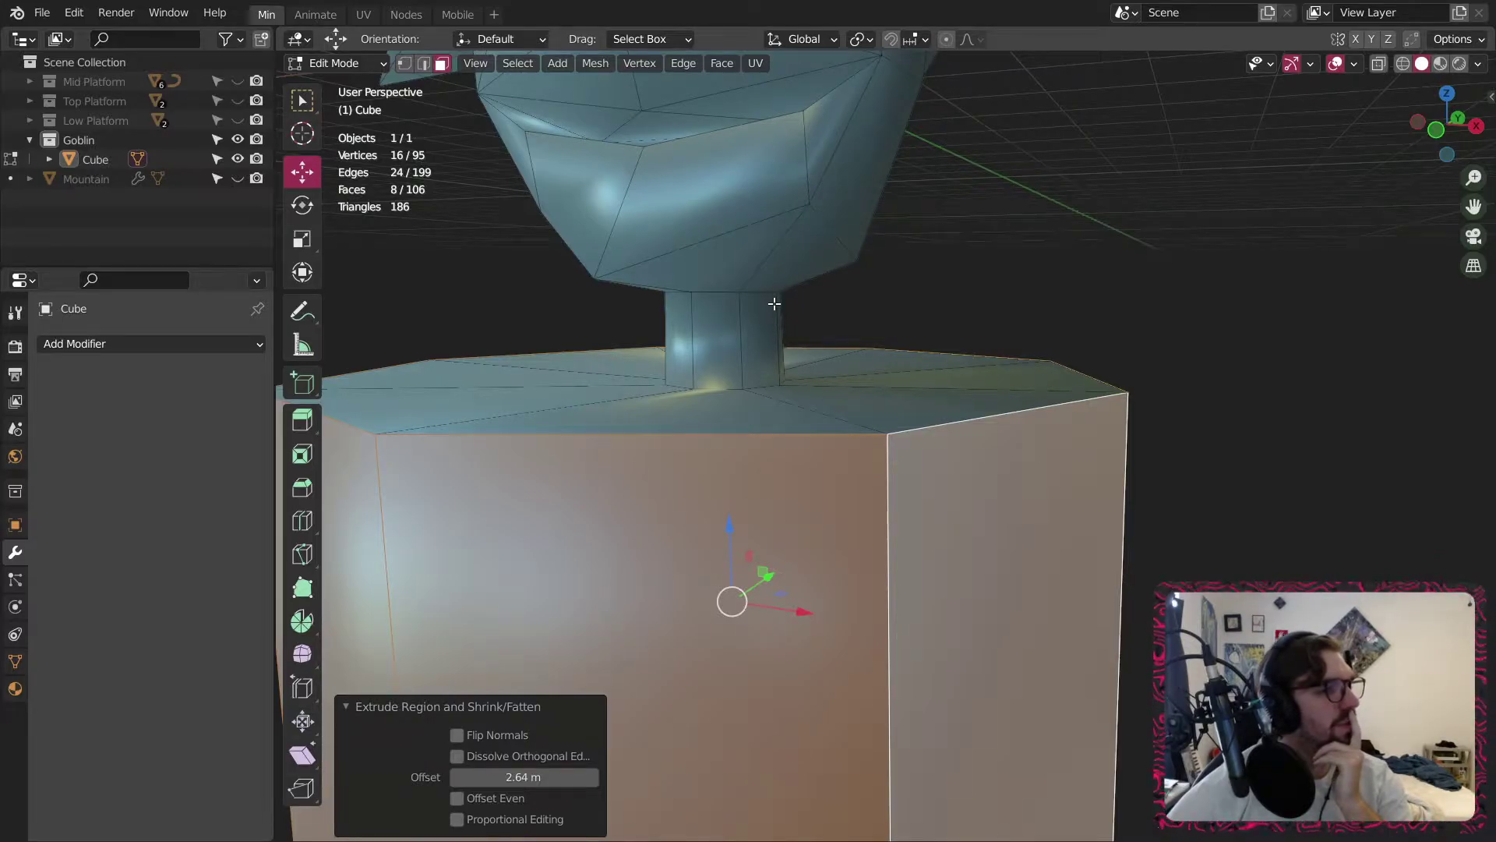
Flatten the extruded torso block by scaling its side faces along Y by a factor of 0.257.
{"action": "scroll", "coordinate": [774, 303], "scroll_direction": "down", "scroll_amount": 6}
{"action": "middle_click_drag", "start_coordinate": [819, 444], "coordinate": [799, 526], "text": "shift"}
{"action": "left_click", "coordinate": [302, 238]}
{"action": "middle_click_drag", "start_coordinate": [723, 423], "coordinate": [1051, 565]}
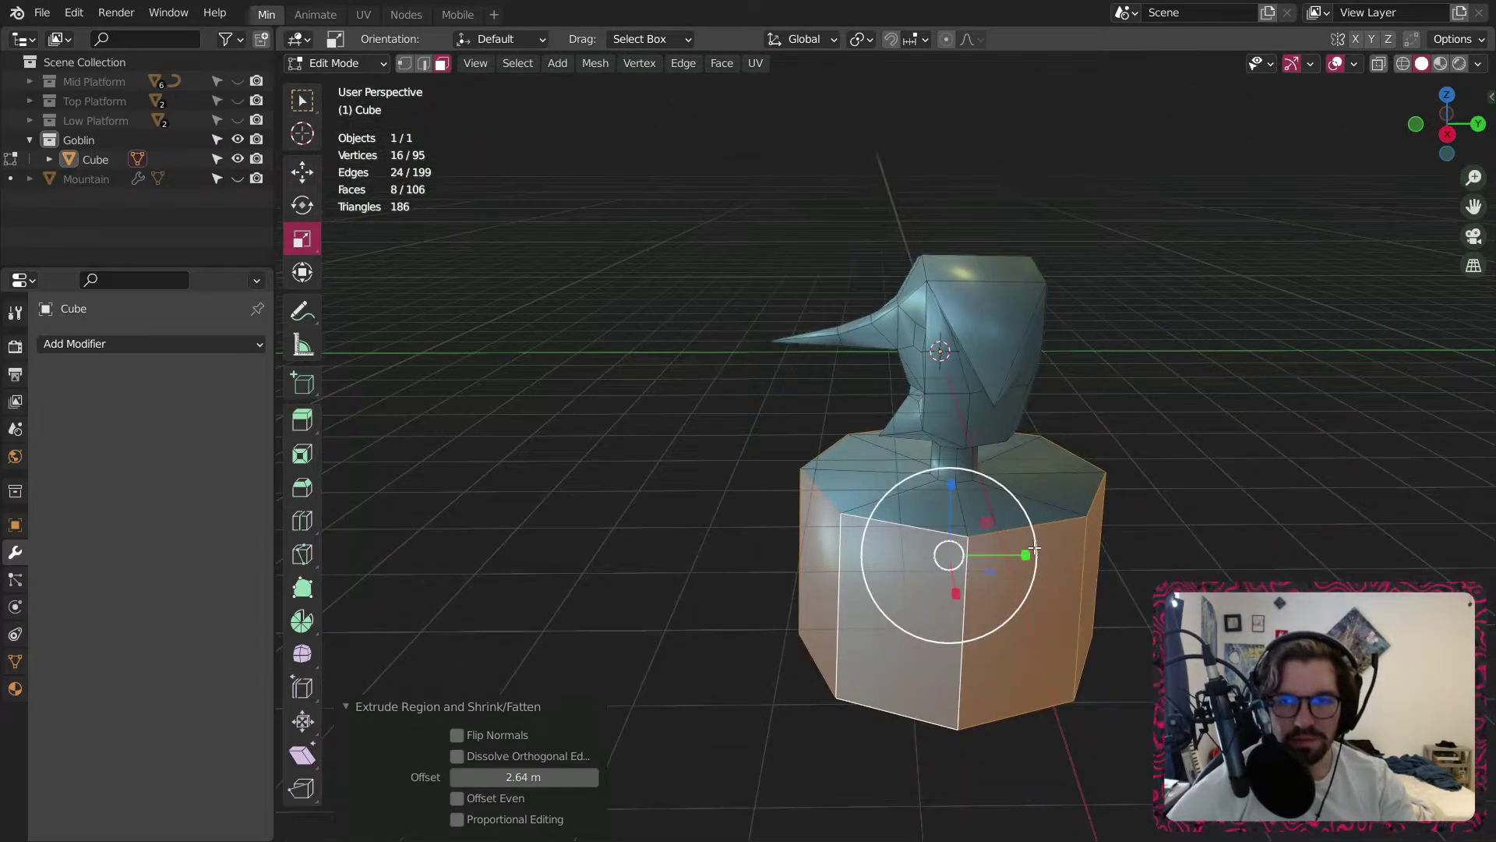
{"action": "left_click_drag", "start_coordinate": [1026, 554], "coordinate": [968, 554]}
{"action": "middle_click_drag", "start_coordinate": [981, 520], "coordinate": [836, 454]}
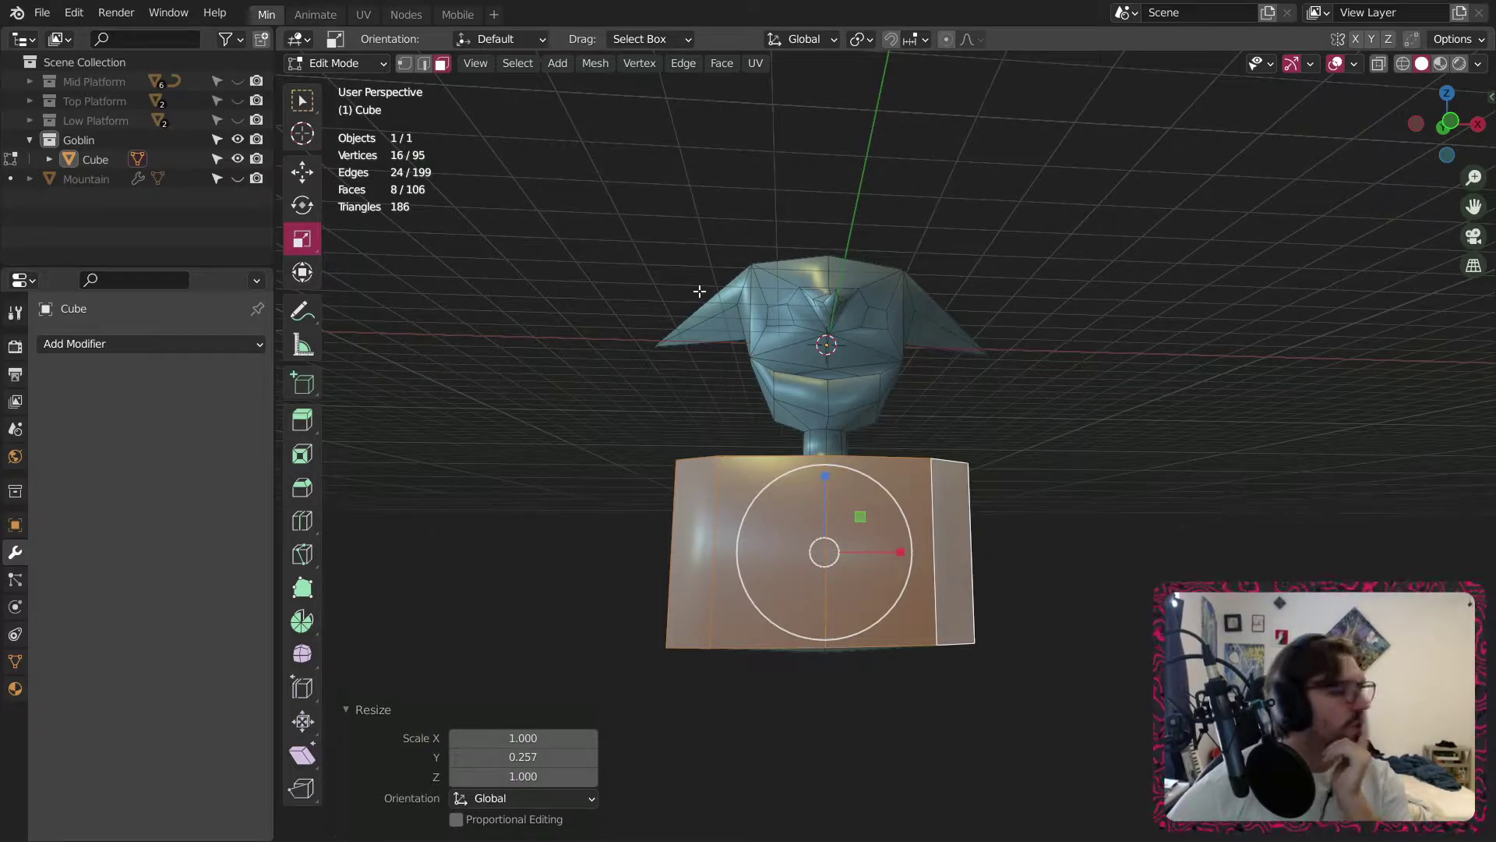
{"action": "middle_click_drag", "start_coordinate": [699, 291], "coordinate": [823, 555]}
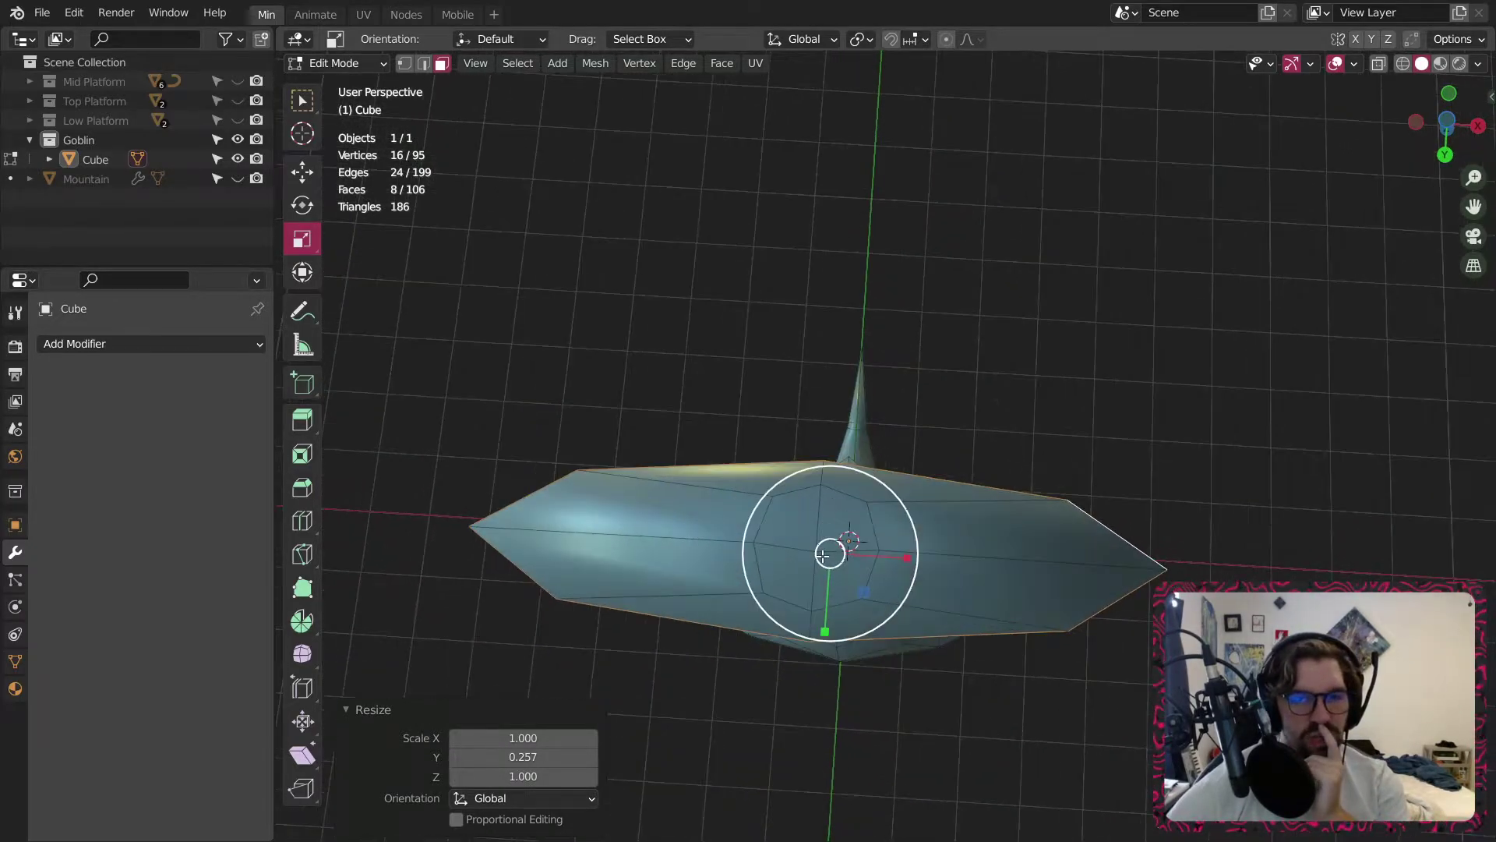
{"action": "middle_click_drag", "start_coordinate": [811, 482], "coordinate": [873, 775]}
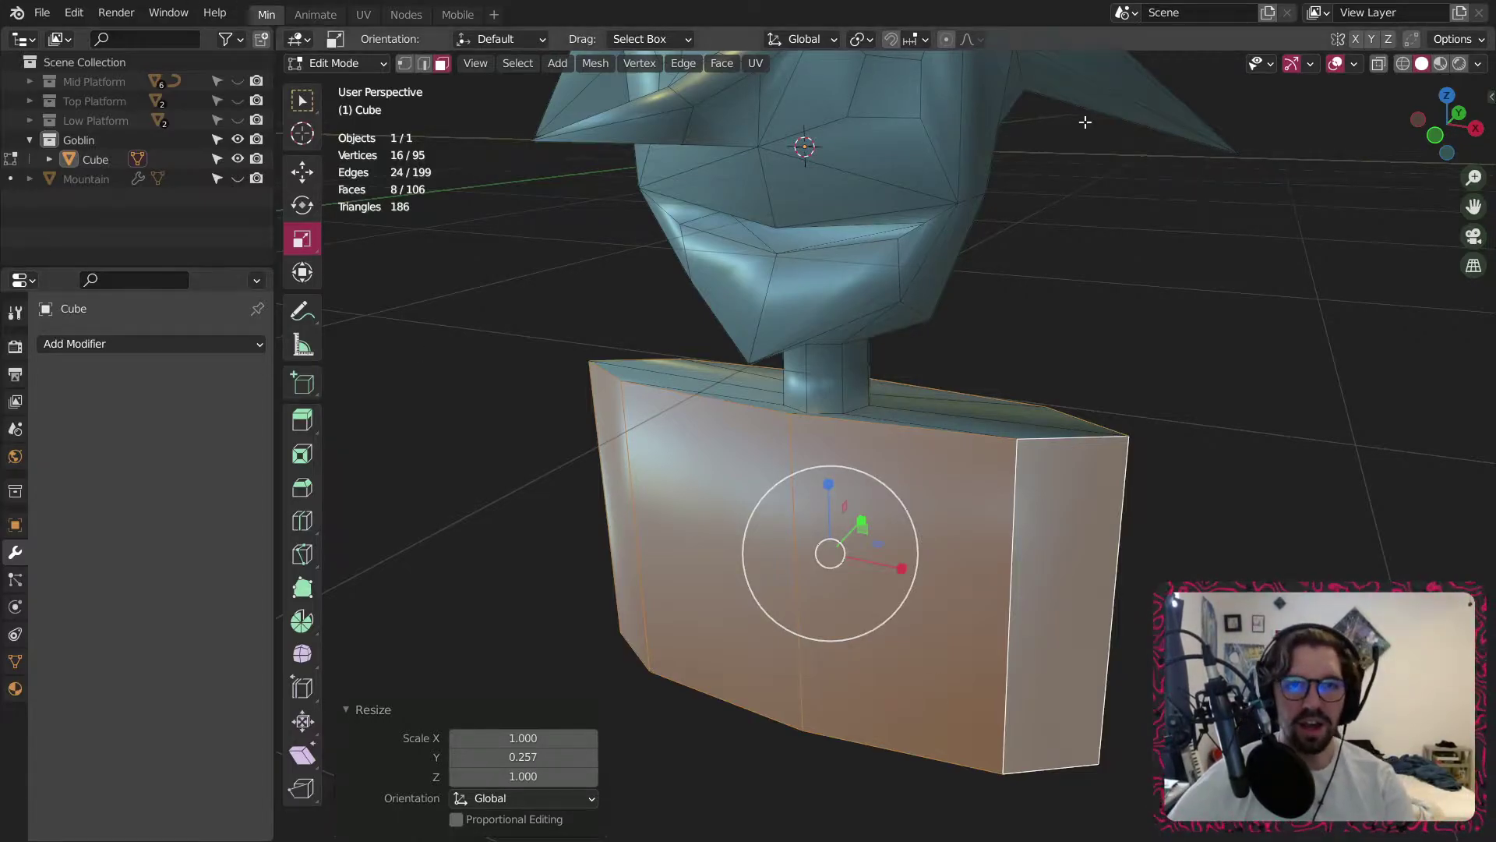
{"action": "middle_click_drag", "start_coordinate": [590, 292], "coordinate": [571, 348]}
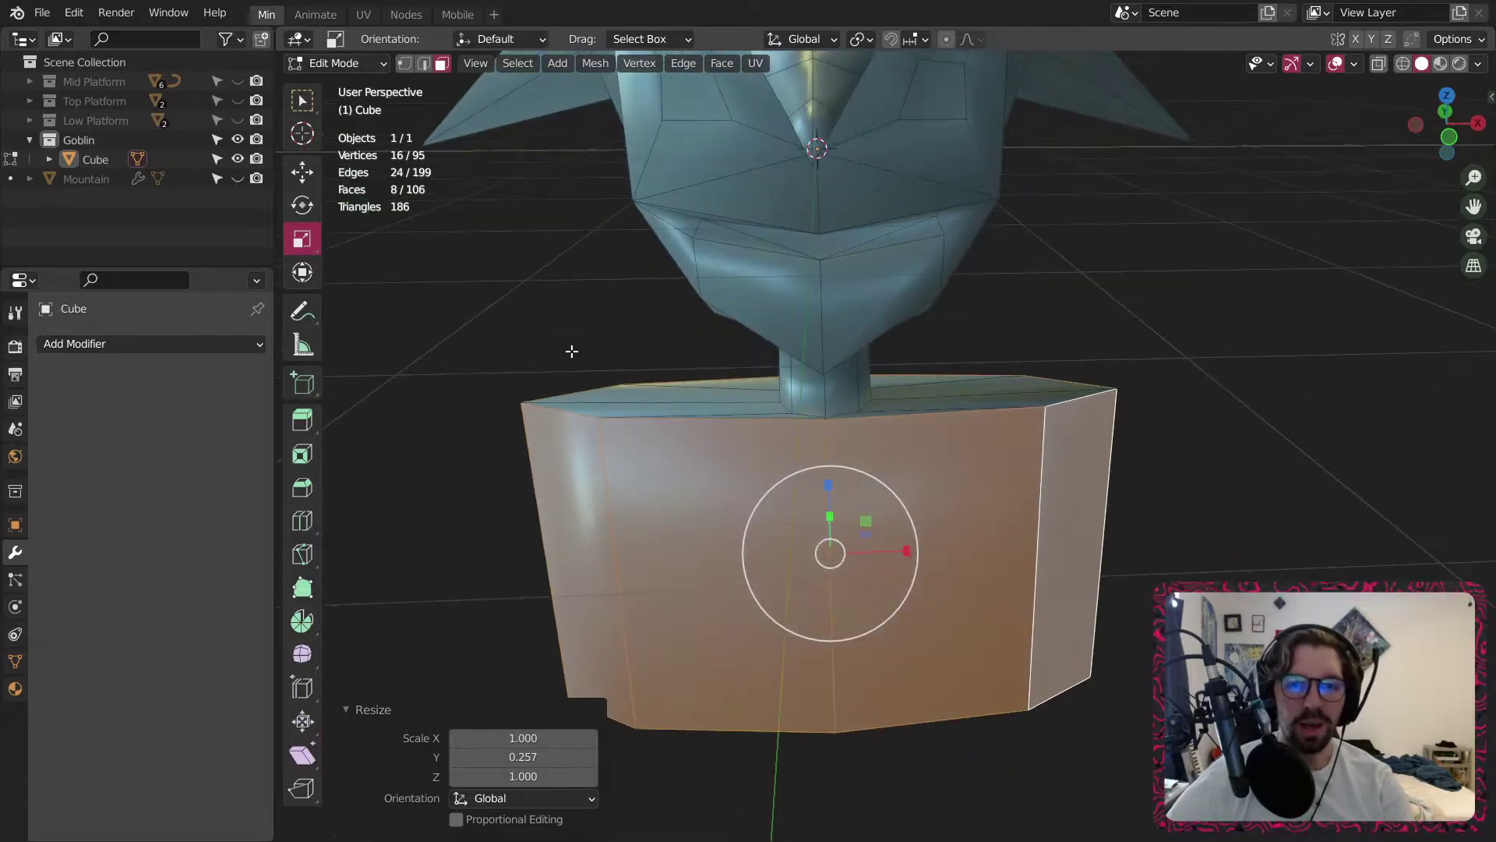
Add a horizontal loop cut around the torso block, slid up toward its upper edge.
{"action": "scroll", "coordinate": [592, 359], "scroll_direction": "up", "scroll_amount": 2}
{"action": "middle_click_drag", "start_coordinate": [677, 476], "coordinate": [505, 510]}
{"action": "left_click", "coordinate": [304, 519]}
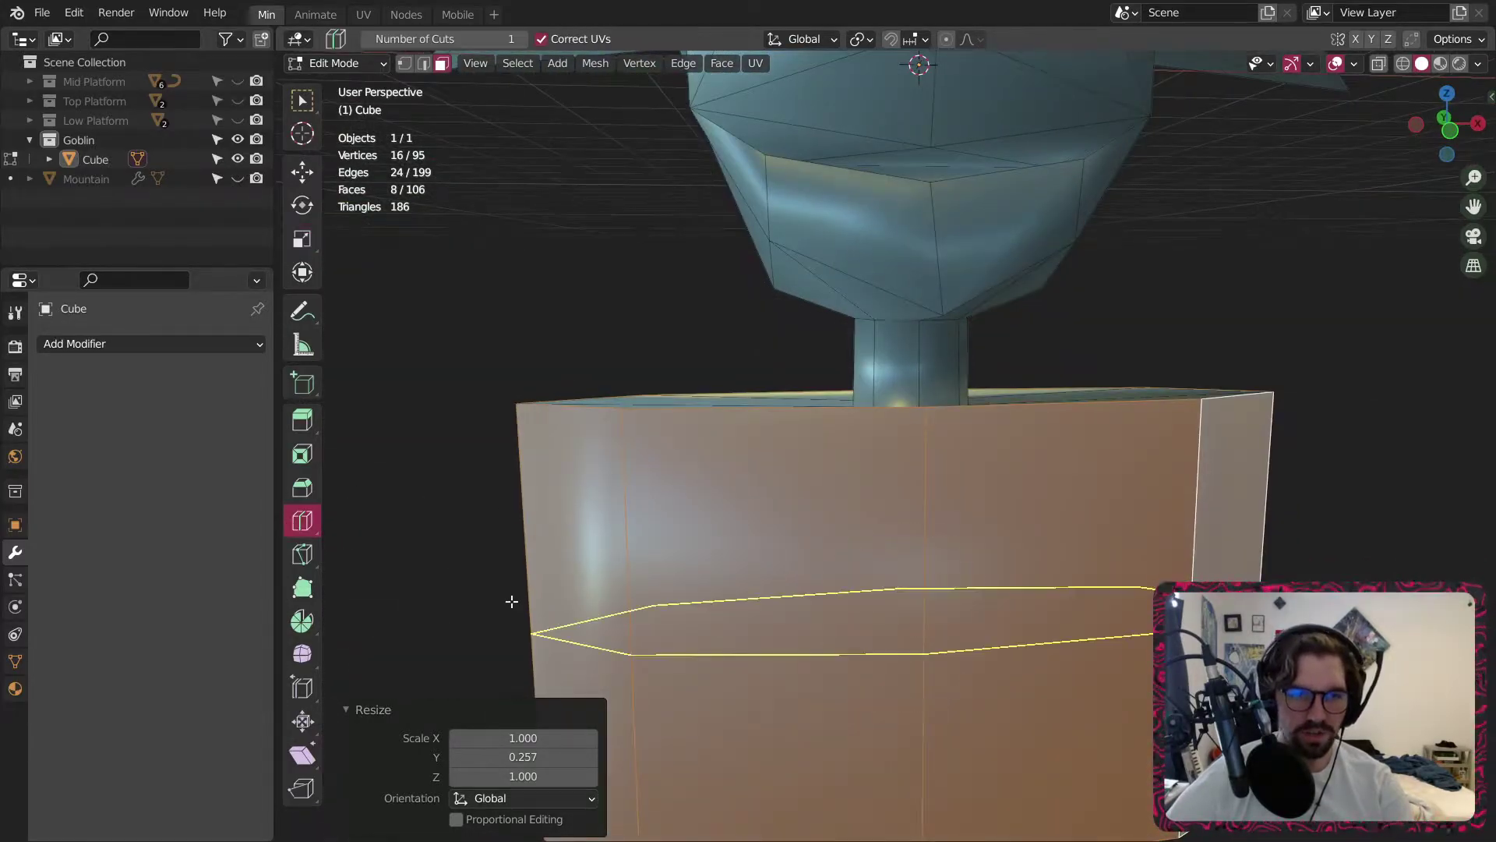
{"action": "middle_click_drag", "start_coordinate": [516, 601], "coordinate": [536, 524], "text": "shift"}
{"action": "left_click_drag", "start_coordinate": [623, 595], "coordinate": [646, 457]}
{"action": "scroll", "coordinate": [595, 352], "scroll_direction": "up", "scroll_amount": 3}
Scale the four front and back corner vertices on the torso's upper edge inward along X.
{"action": "left_click_drag", "start_coordinate": [401, 78], "coordinate": [404, 68]}
{"action": "left_click", "coordinate": [406, 65]}
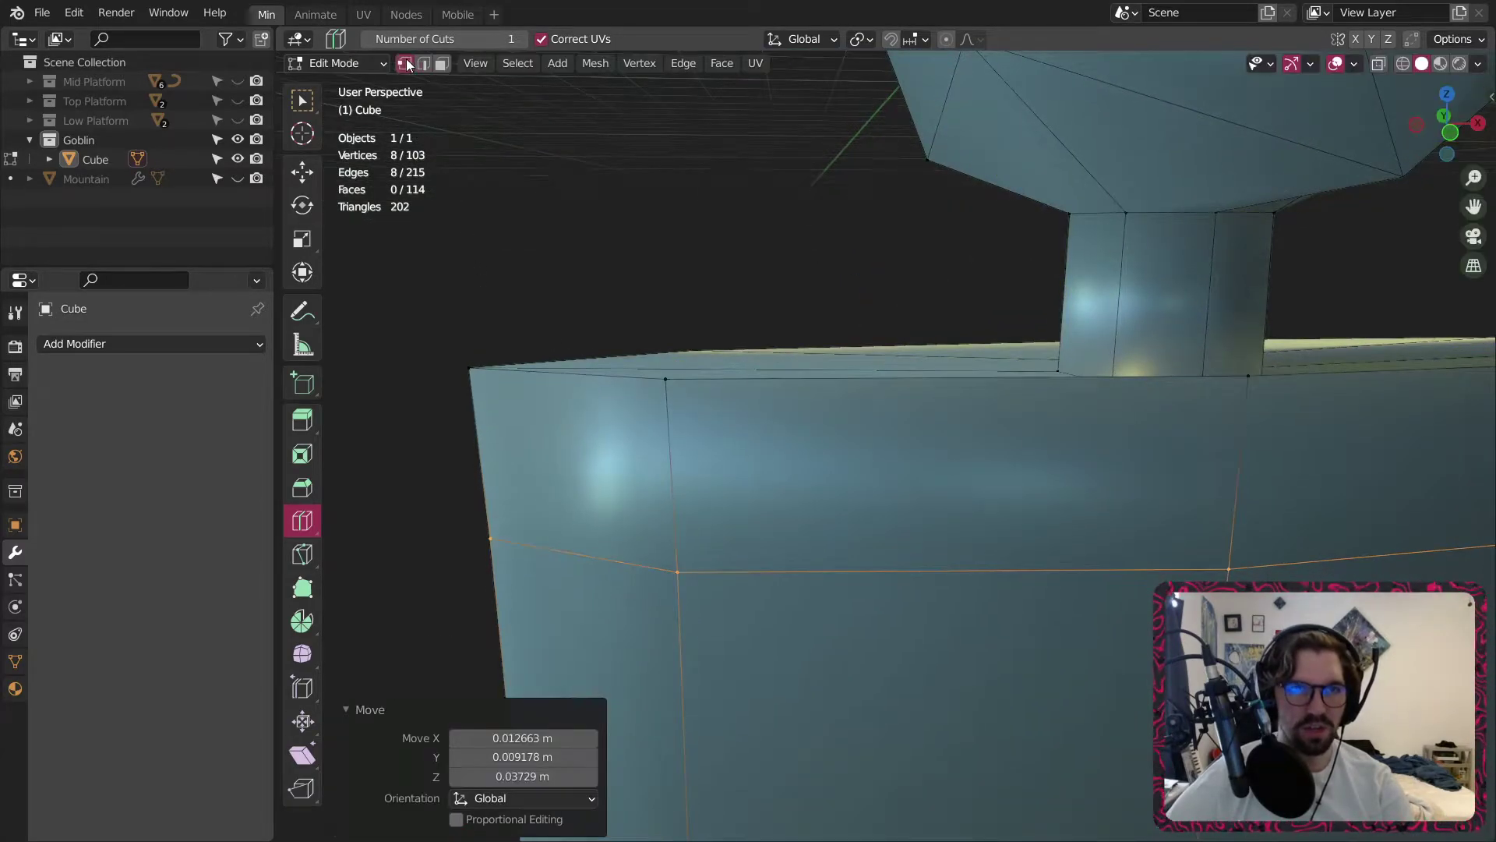
{"action": "left_click", "coordinate": [307, 114]}
{"action": "middle_click_drag", "start_coordinate": [545, 390], "coordinate": [563, 409]}
{"action": "left_click", "coordinate": [462, 345]}
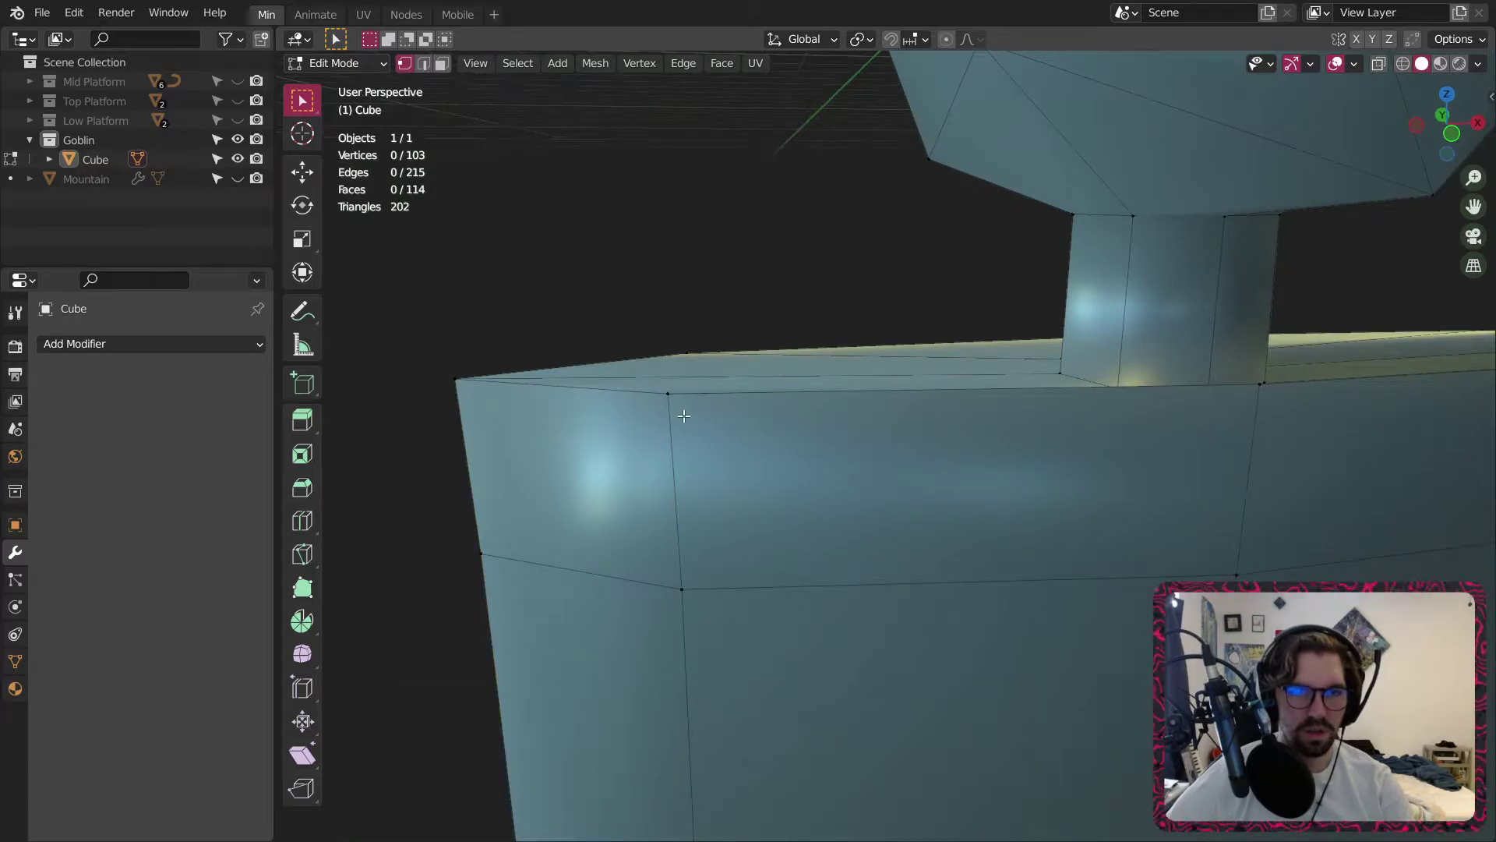
{"action": "scroll", "coordinate": [785, 364], "scroll_direction": "down", "scroll_amount": 1}
{"action": "middle_click_drag", "start_coordinate": [873, 477], "coordinate": [854, 481]}
{"action": "scroll", "coordinate": [1247, 498], "scroll_direction": "down", "scroll_amount": 2}
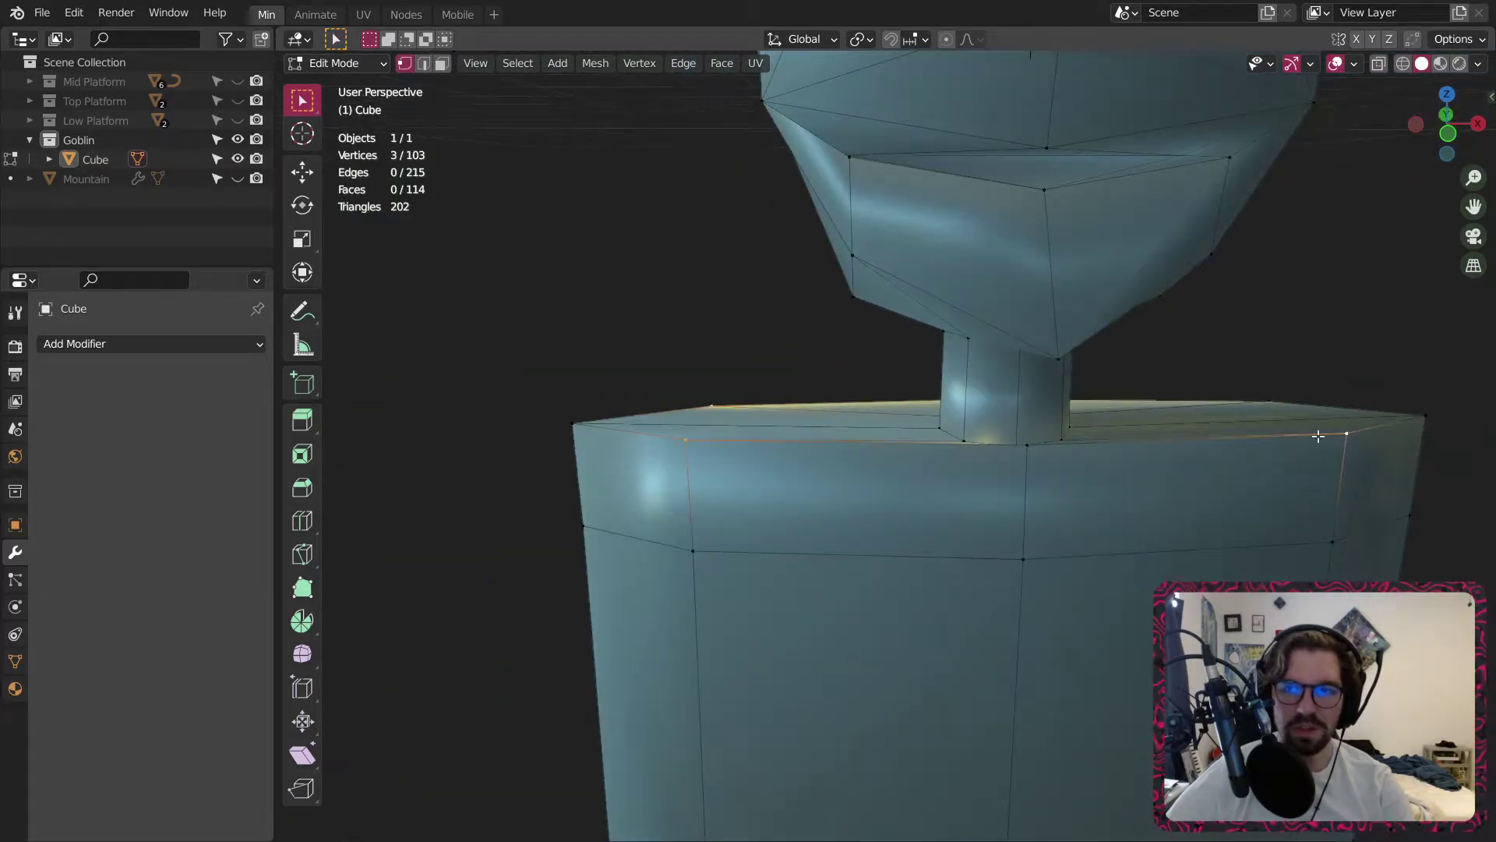
{"action": "left_click", "coordinate": [1281, 407], "text": "shift"}
{"action": "middle_click_drag", "start_coordinate": [1281, 406], "coordinate": [1206, 468]}
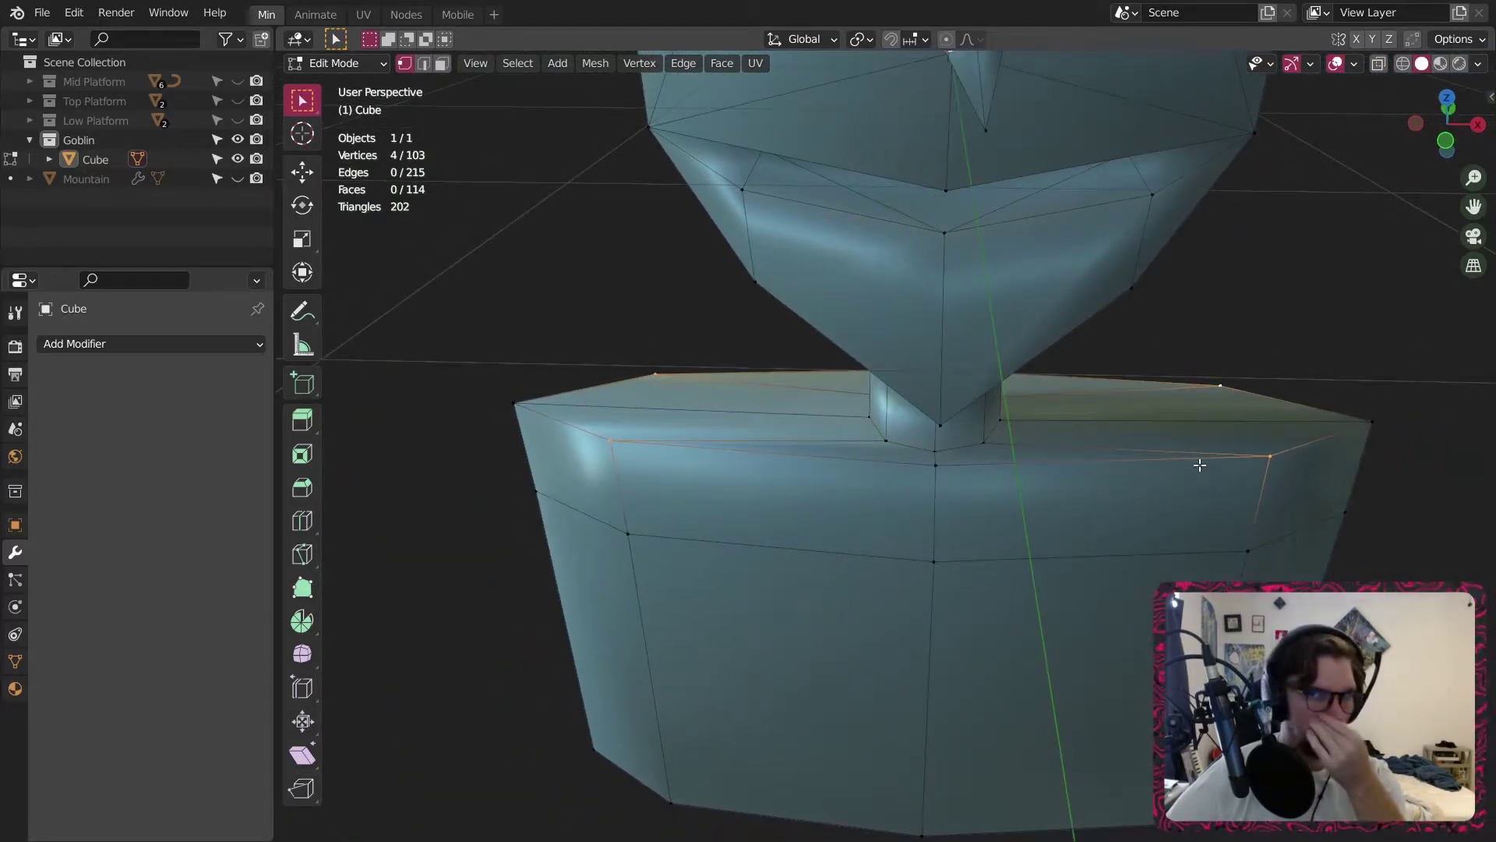
{"action": "left_click", "coordinate": [309, 240]}
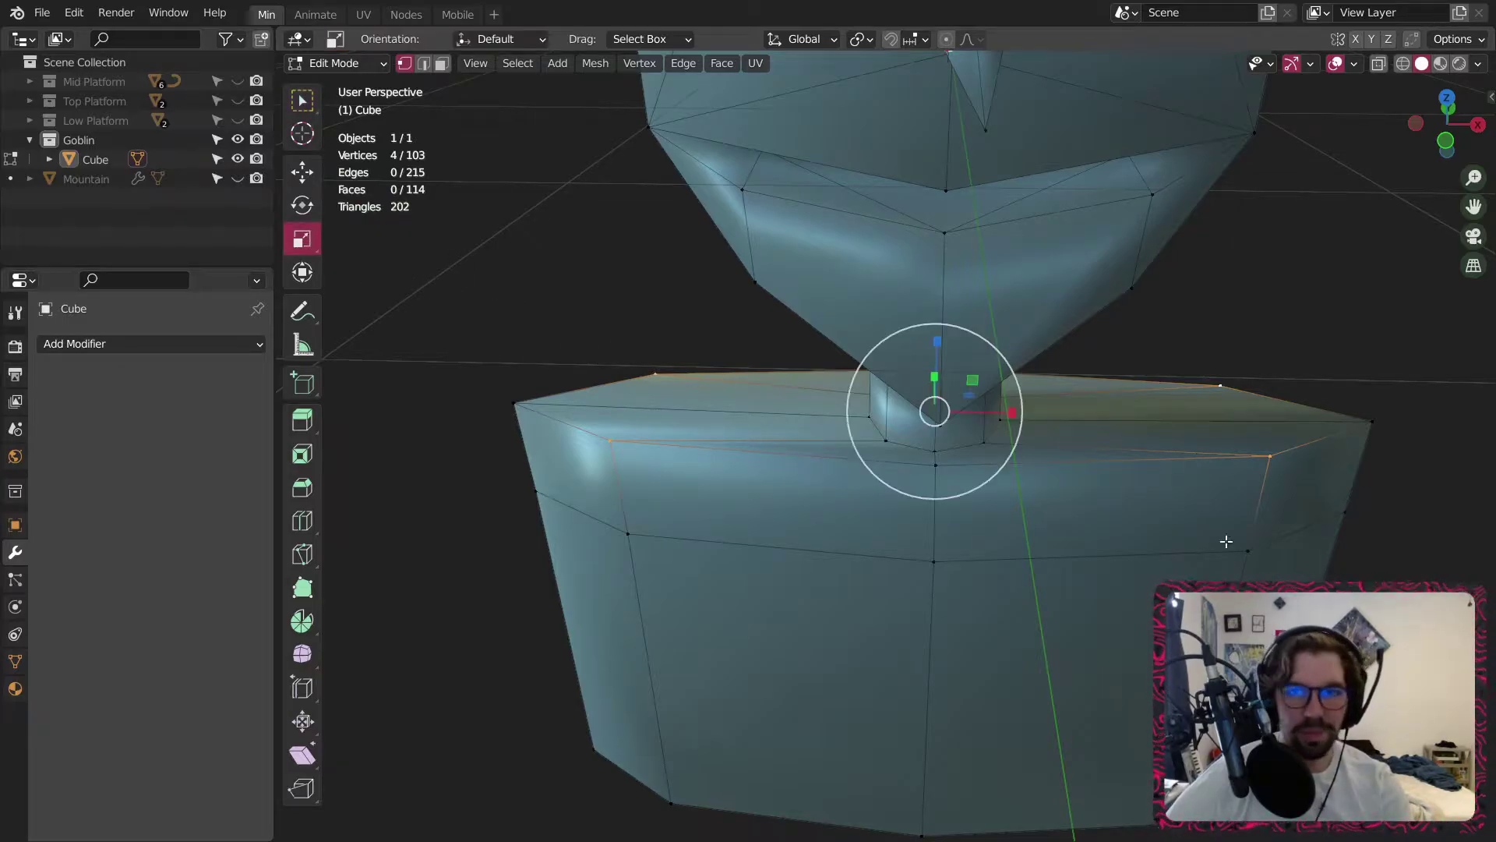
{"action": "mouse_move", "coordinate": [1000, 438]}
{"action": "left_mouse_down"}
{"action": "mouse_move", "coordinate": [962, 433]}
{"action": "mouse_move", "coordinate": [979, 423]}
{"action": "left_mouse_up"}
Scale the two outermost vertices on the torso's upper edge inward along X by a factor of 0.582.
{"action": "left_click", "coordinate": [1372, 421]}
{"action": "left_click", "coordinate": [514, 403], "text": "shift"}
{"action": "middle_click_drag", "start_coordinate": [1026, 421], "coordinate": [1010, 390]}
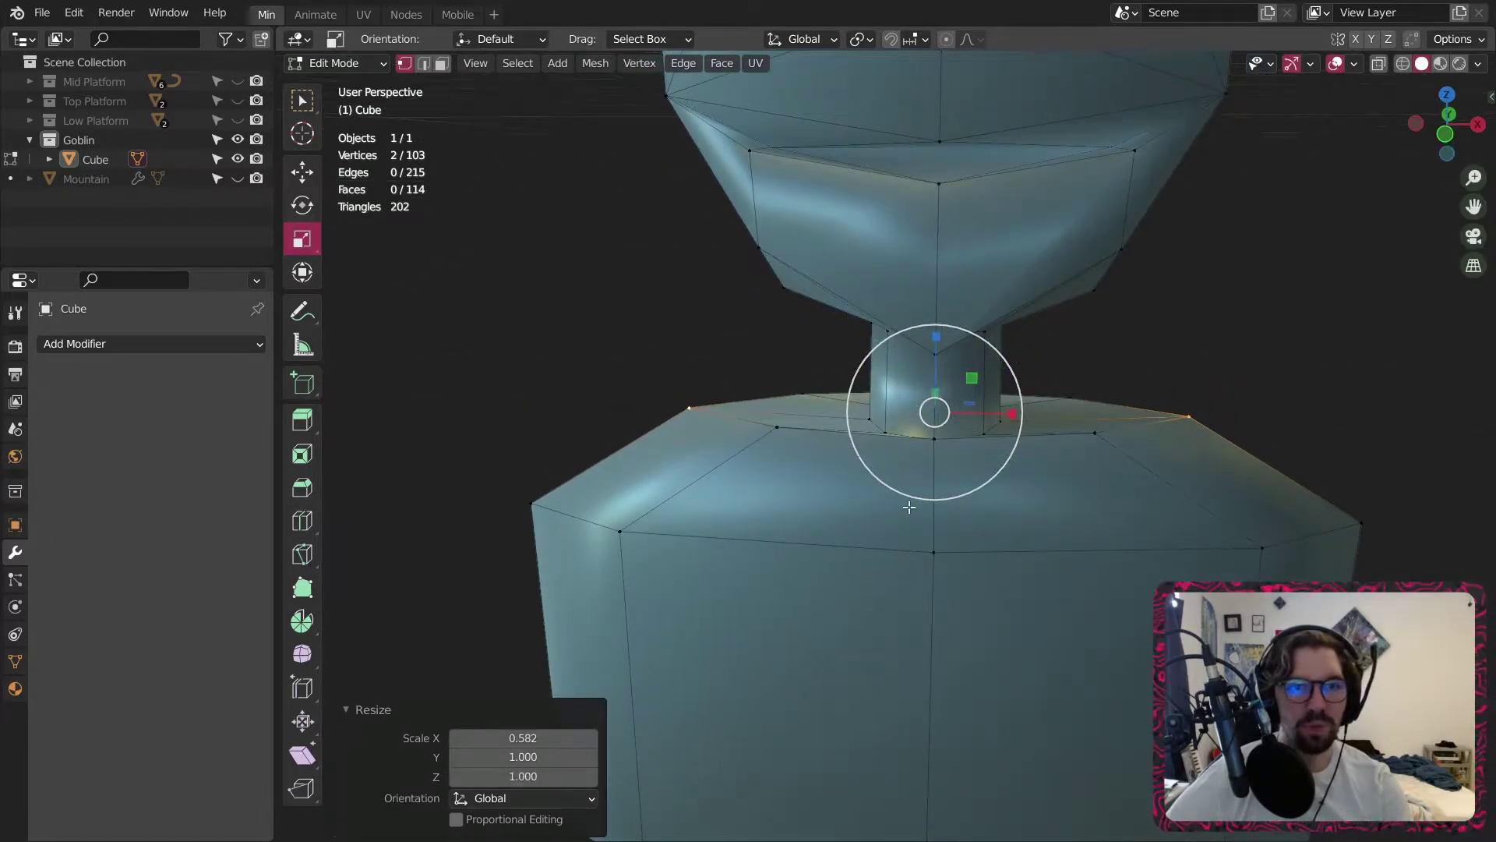
Lower the four front and back shoulder-top vertices, as well as the two outermost ones, slightly along Z.
{"action": "left_click", "coordinate": [778, 429]}
{"action": "left_click", "coordinate": [799, 396], "text": "shift"}
{"action": "left_click", "coordinate": [1069, 397], "text": "shift"}
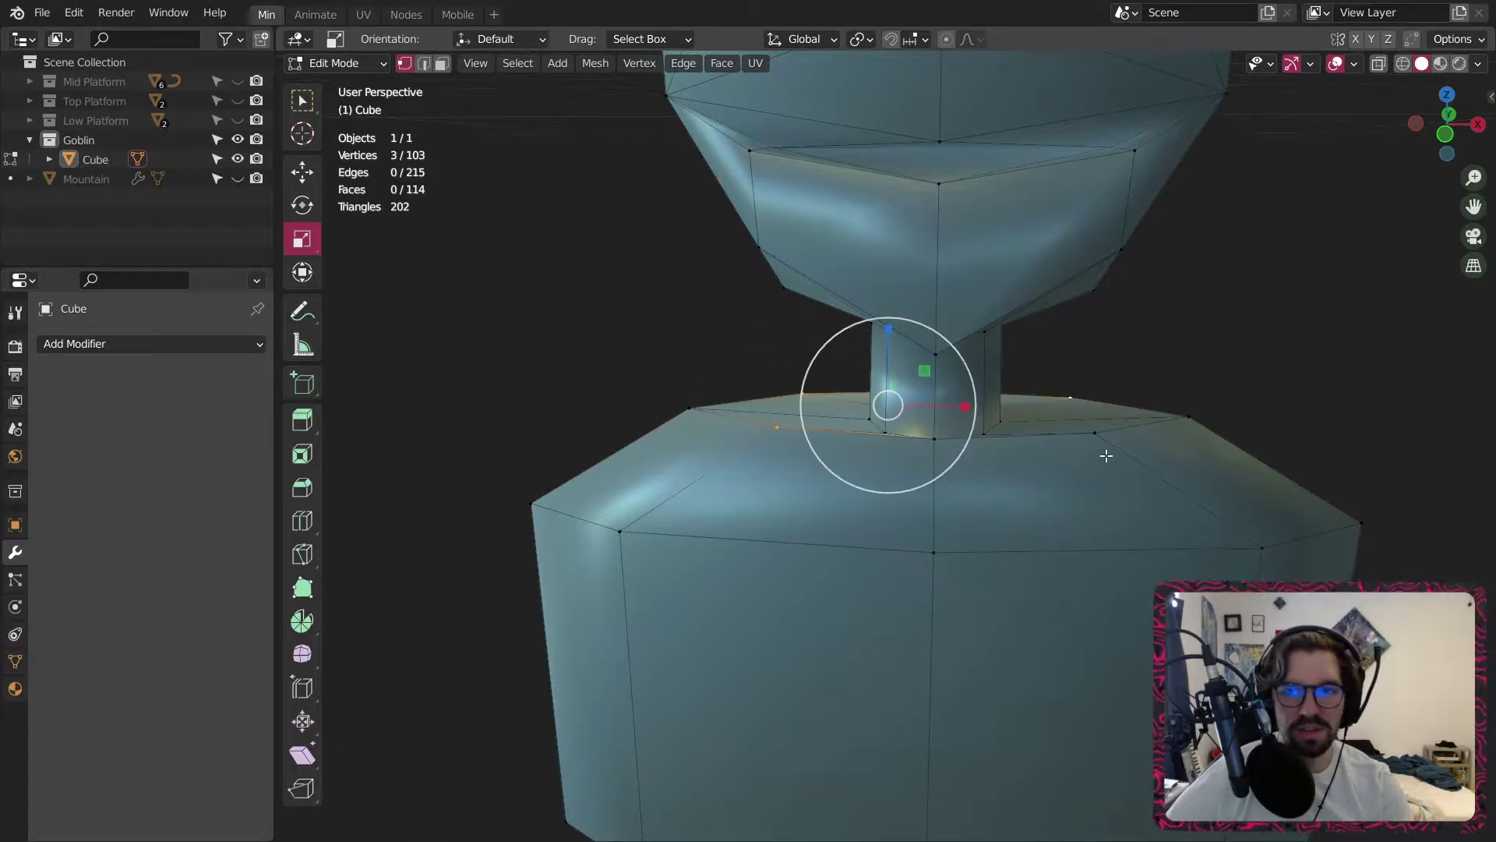
{"action": "left_click", "coordinate": [1095, 461], "text": "shift"}
{"action": "left_click", "coordinate": [316, 181]}
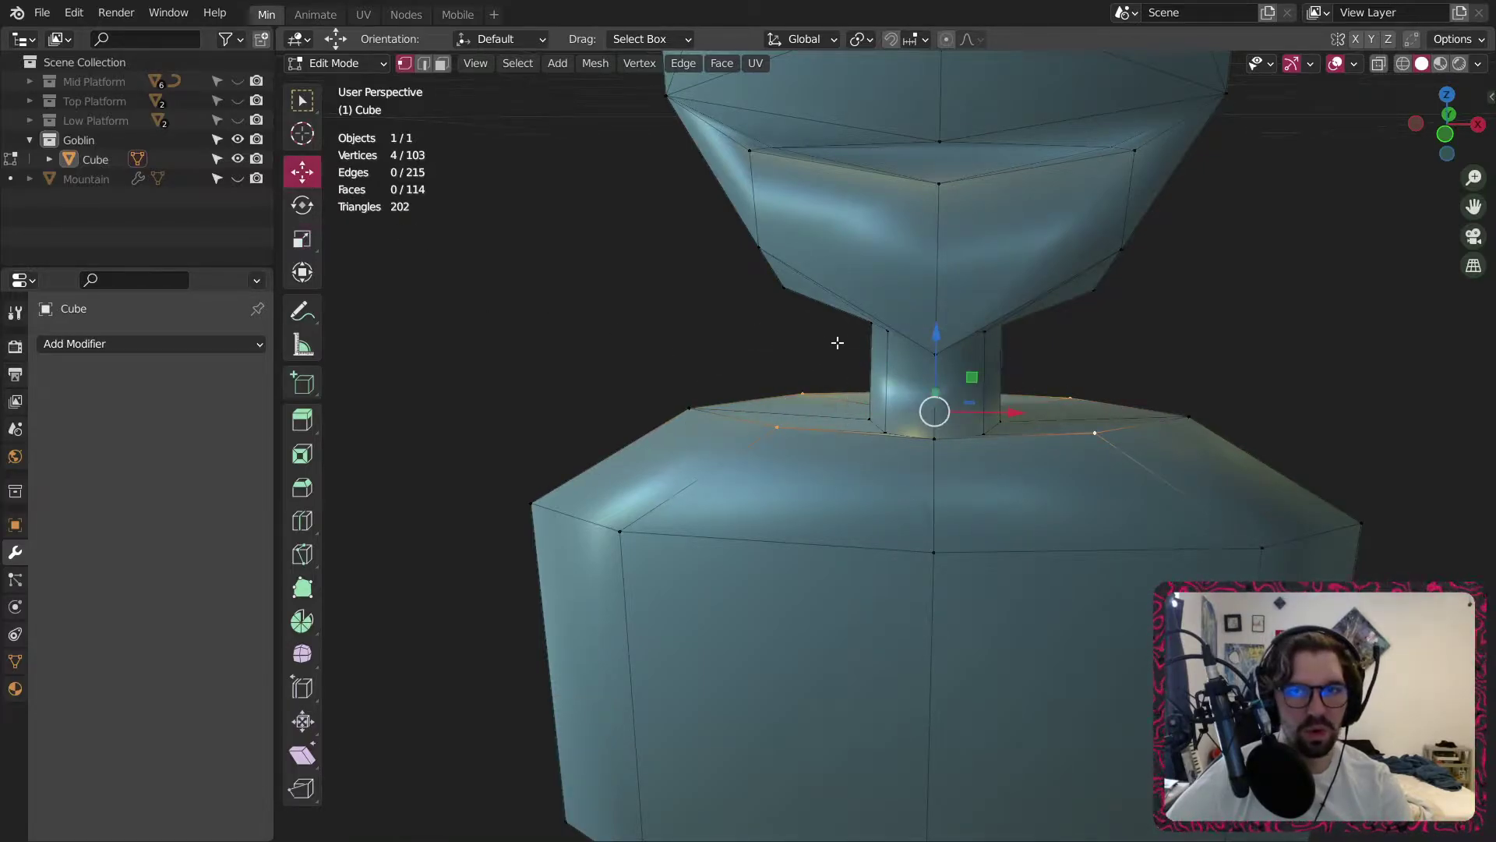
{"action": "mouse_move", "coordinate": [937, 344]}
{"action": "left_mouse_down"}
{"action": "mouse_move", "coordinate": [926, 378]}
{"action": "mouse_move", "coordinate": [942, 355]}
{"action": "mouse_move", "coordinate": [935, 366]}
{"action": "left_mouse_up"}
{"action": "left_click", "coordinate": [688, 408]}
{"action": "left_click", "coordinate": [1190, 417], "text": "shift"}
{"action": "middle_click_drag", "start_coordinate": [935, 366], "coordinate": [826, 405]}
{"action": "middle_click_drag", "start_coordinate": [1077, 475], "coordinate": [877, 441]}
Lower the two rear shoulder-top vertices slightly further along Z.
{"action": "left_click", "coordinate": [802, 481]}
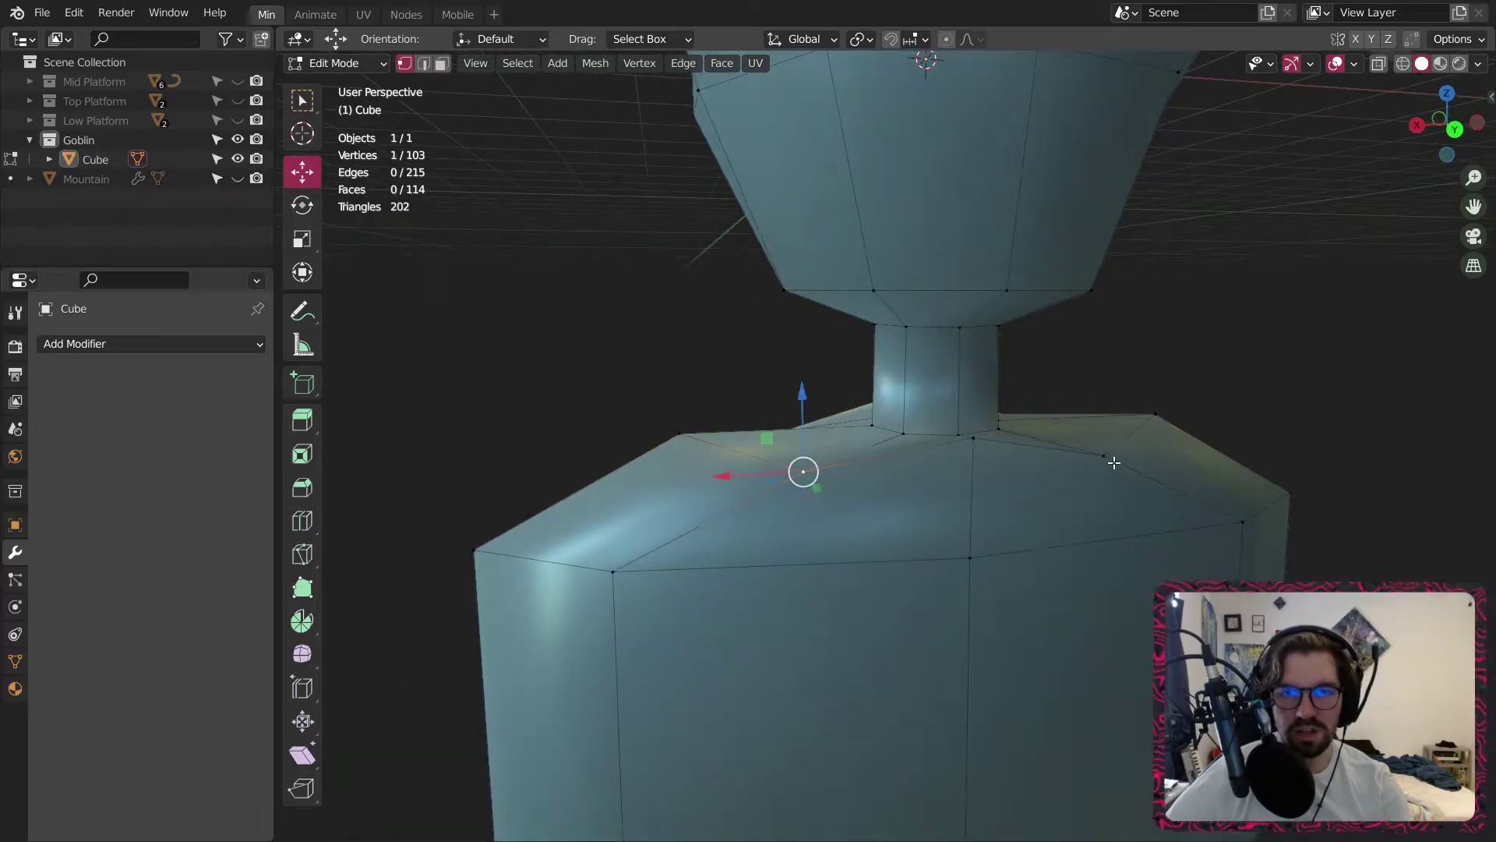
{"action": "left_click", "coordinate": [1115, 463], "text": "shift"}
{"action": "mouse_move", "coordinate": [960, 385]}
{"action": "left_mouse_down"}
{"action": "mouse_move", "coordinate": [976, 362]}
{"action": "mouse_move", "coordinate": [971, 406]}
{"action": "left_mouse_up"}
{"action": "left_click", "coordinate": [972, 439]}
{"action": "key", "text": "alt+a"}
Lower the front middle vertex at the base of the neck about 0.43 m along Z.
{"action": "middle_click_drag", "start_coordinate": [970, 413], "coordinate": [1373, 433]}
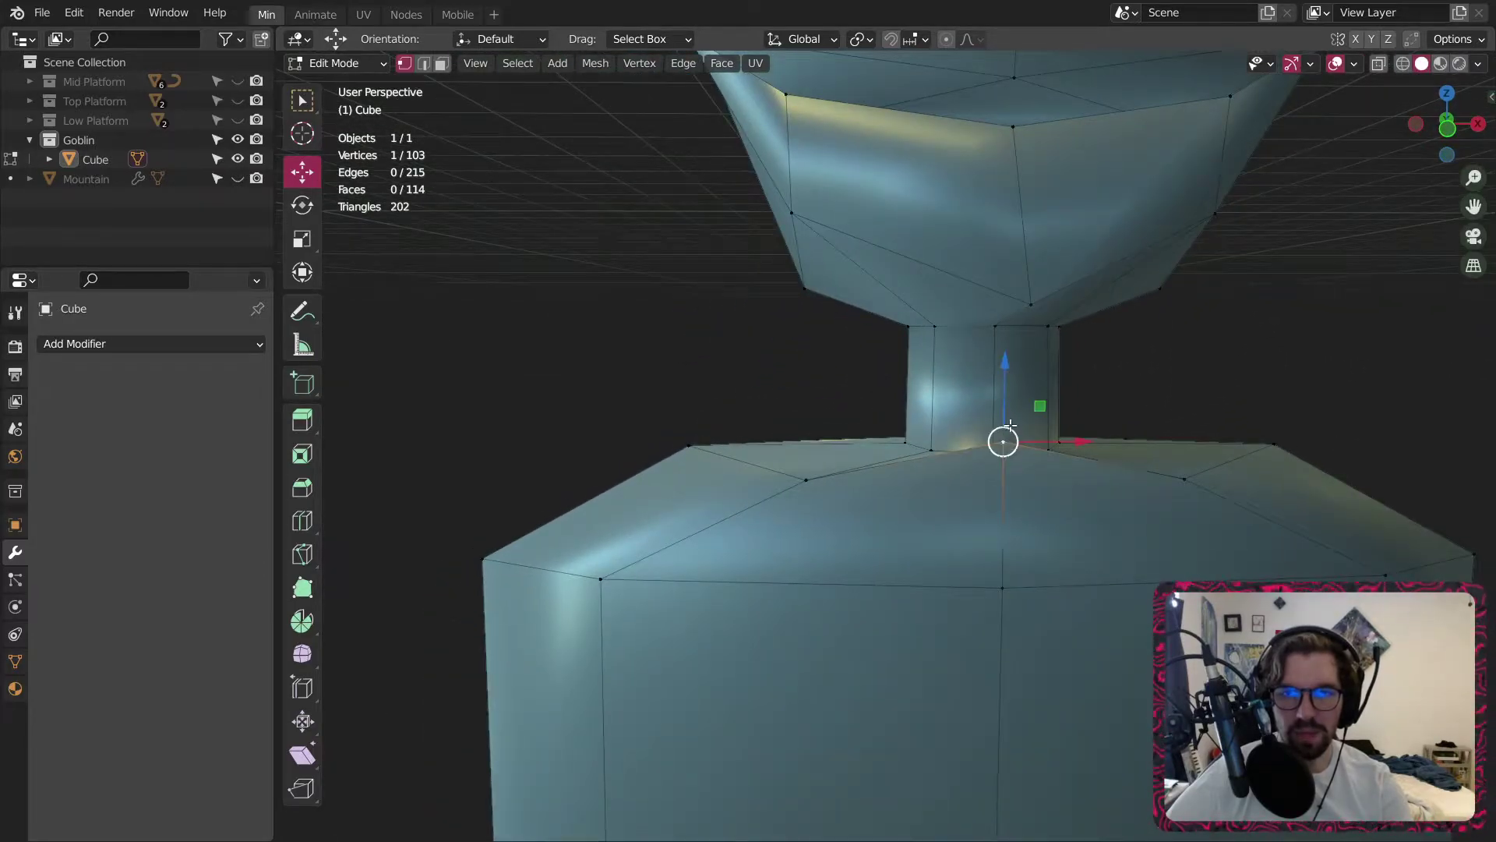
{"action": "left_click_drag", "start_coordinate": [1001, 381], "coordinate": [1003, 464]}
{"action": "middle_click_drag", "start_coordinate": [1003, 463], "coordinate": [1006, 515]}
{"action": "middle_click_drag", "start_coordinate": [963, 442], "coordinate": [982, 335]}
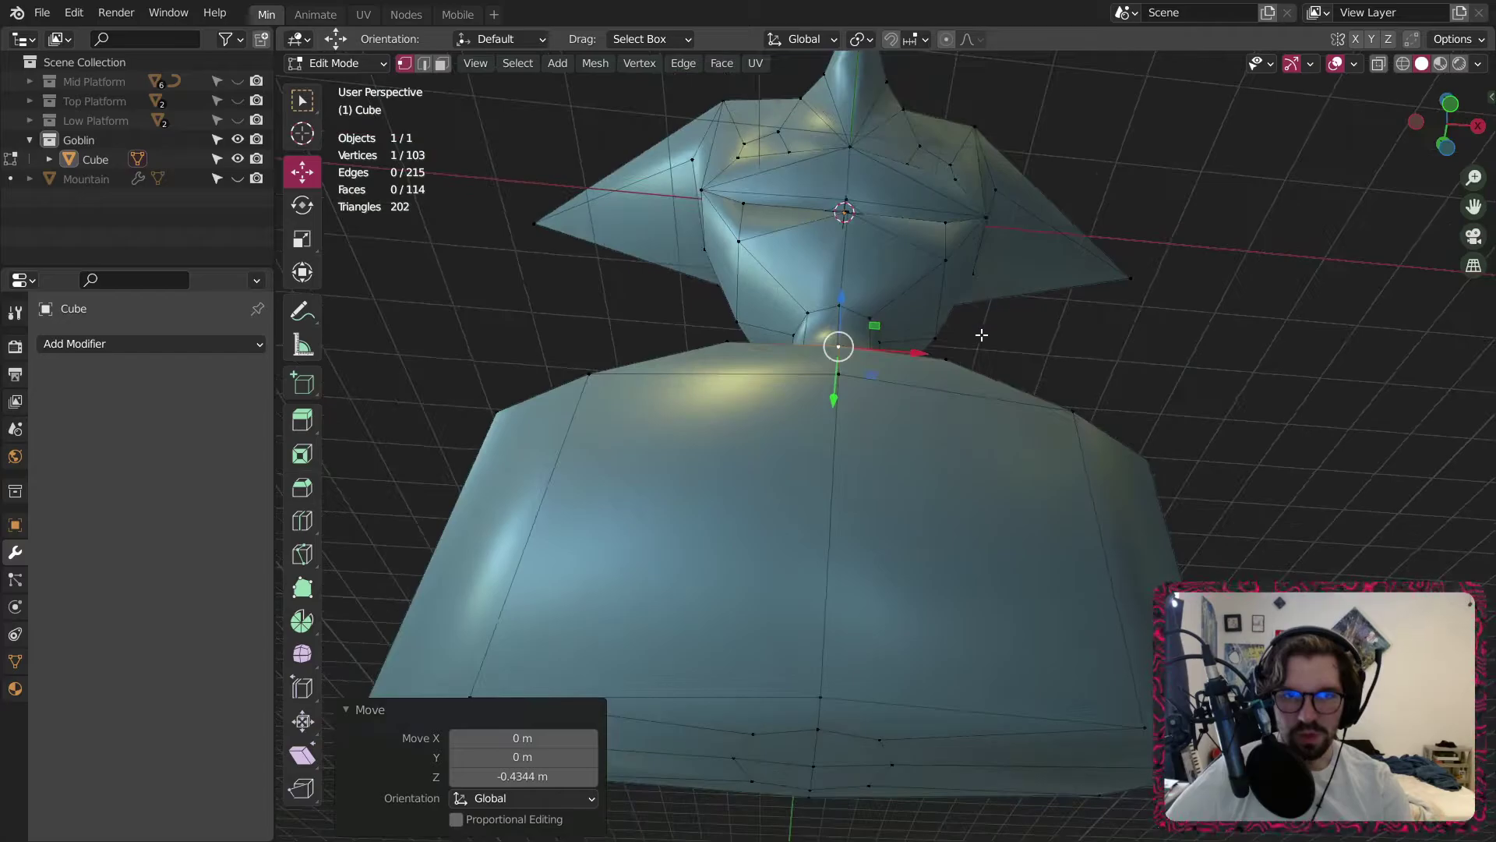
{"action": "middle_click_drag", "start_coordinate": [605, 557], "coordinate": [643, 581]}
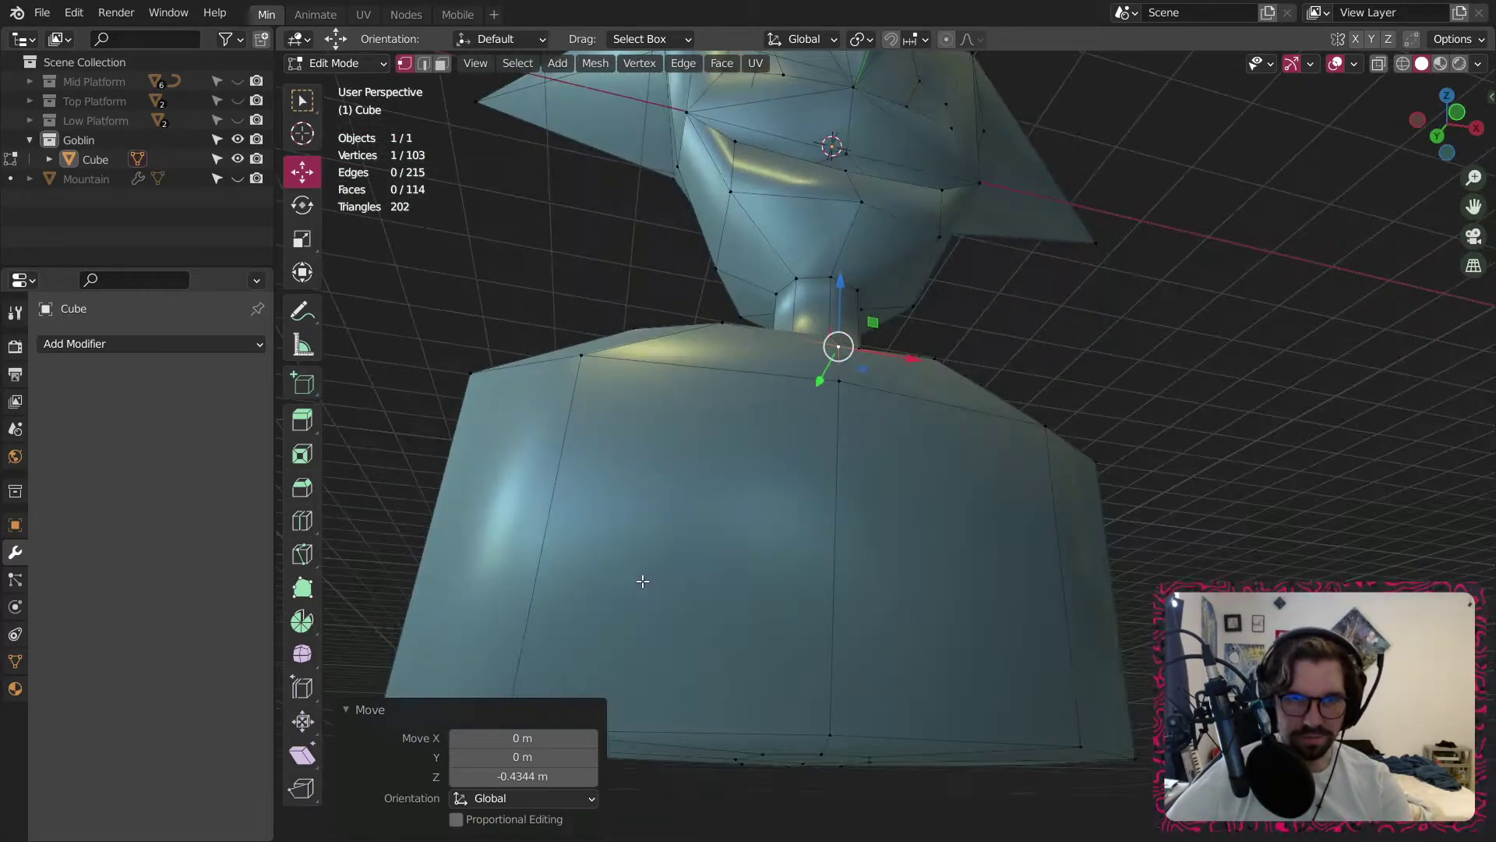
Delete the torso's lower ring of side faces together with all its underside faces.
{"action": "left_click", "coordinate": [441, 64]}
{"action": "left_click", "coordinate": [541, 480], "text": "alt"}
{"action": "middle_click_drag", "start_coordinate": [735, 644], "coordinate": [735, 504], "text": "shift"}
{"action": "middle_click_drag", "start_coordinate": [752, 586], "coordinate": [753, 523]}
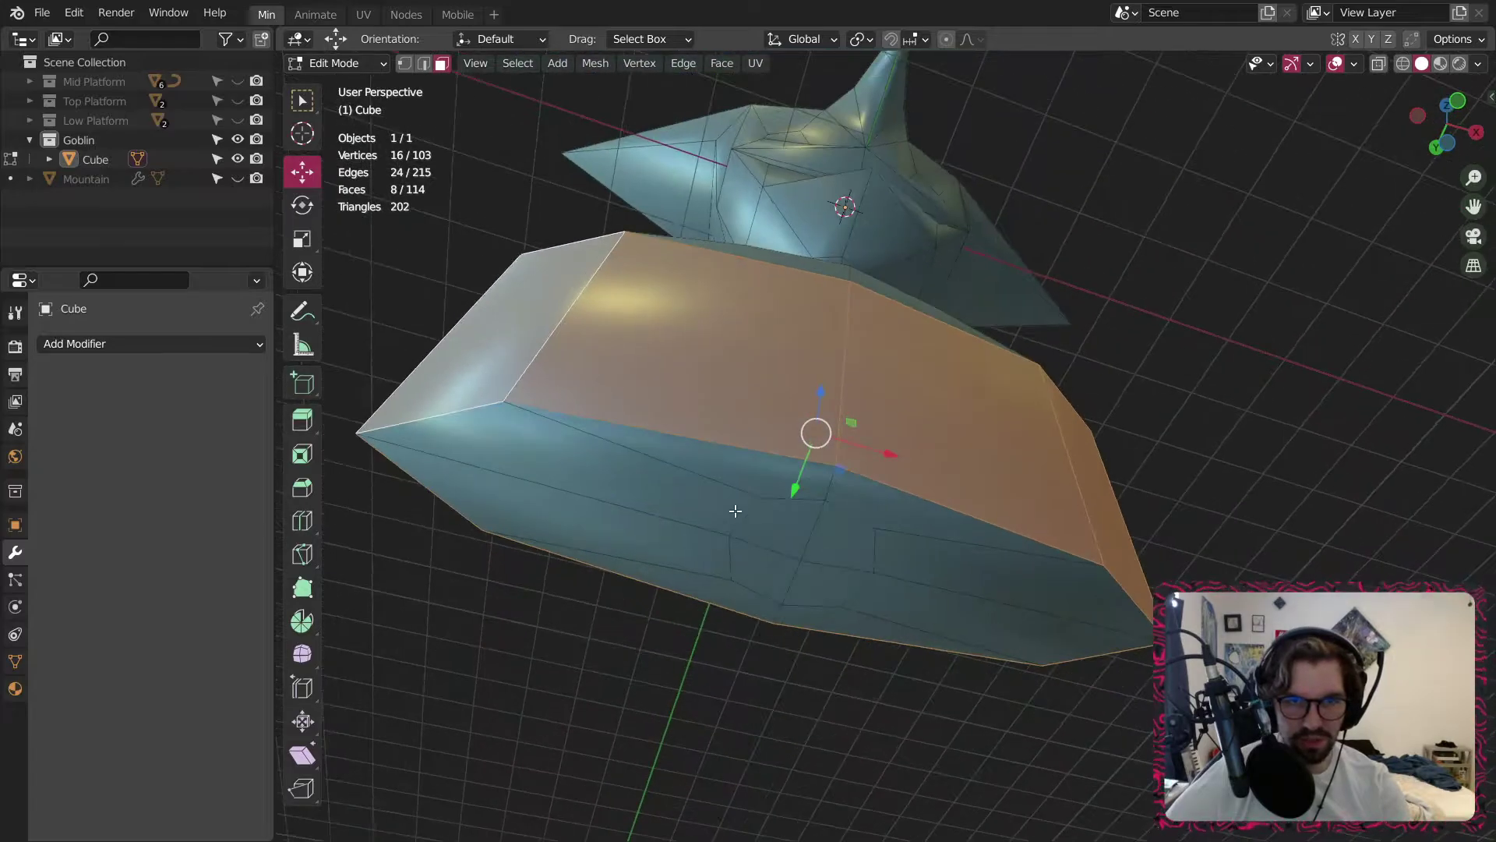
{"action": "left_click_drag", "start_coordinate": [668, 447], "coordinate": [941, 630], "text": "shift"}
{"action": "key", "text": "x"}
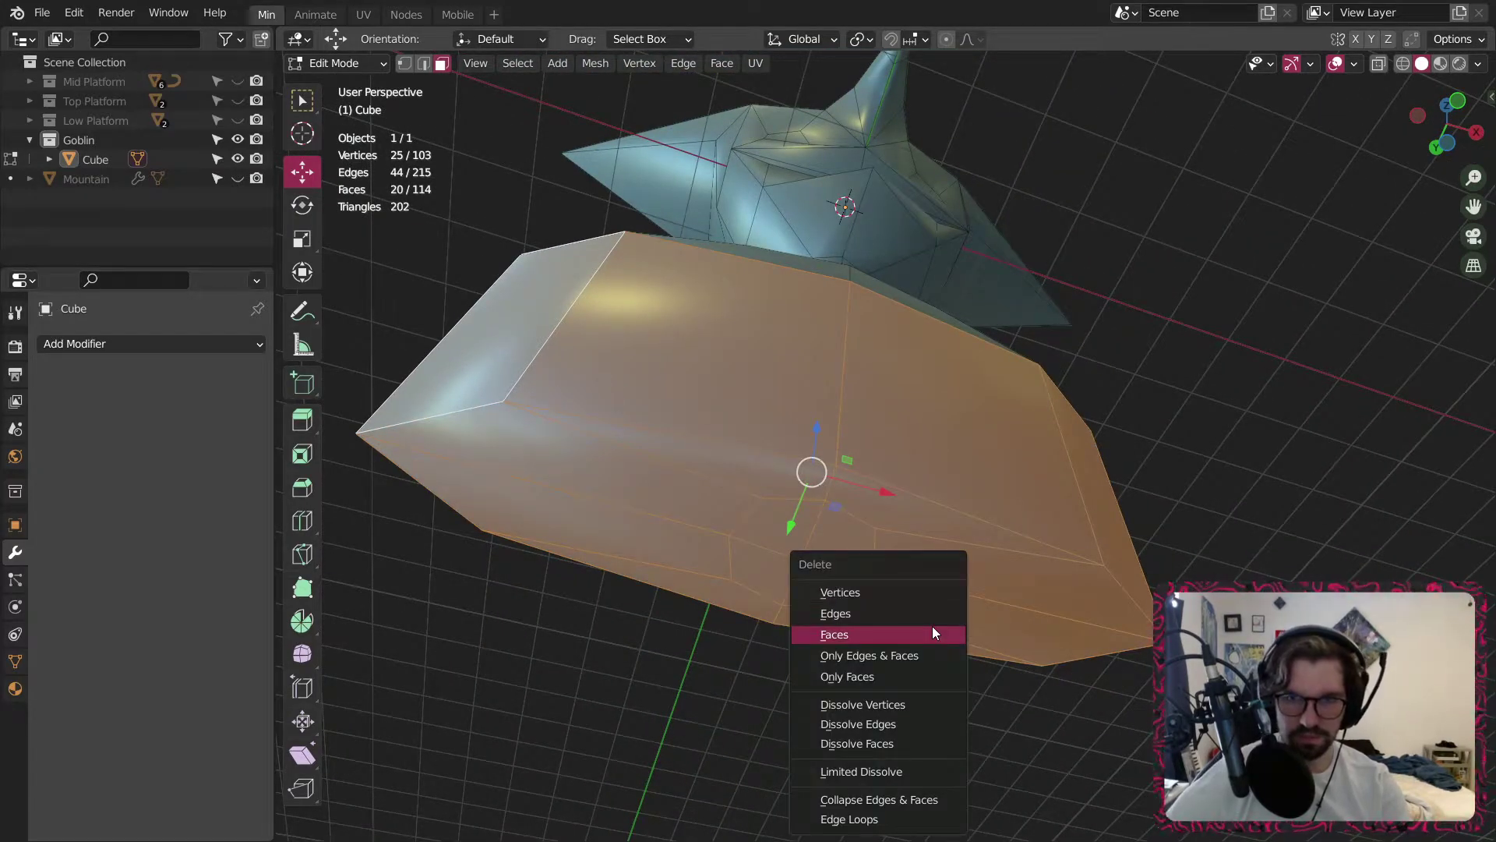
{"action": "key", "text": "Escape"}
{"action": "key", "text": "x"}
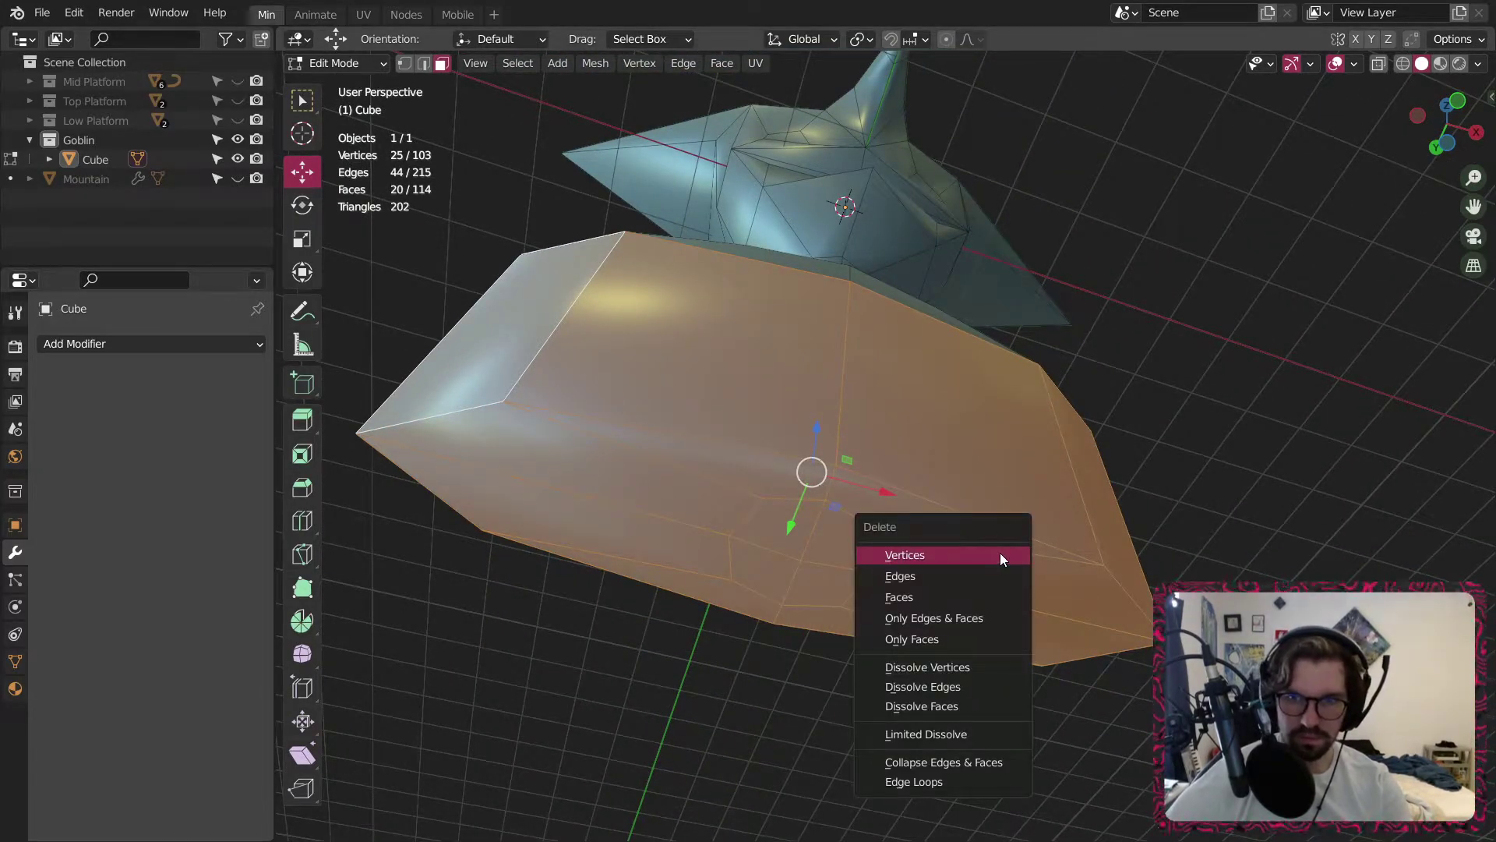
{"action": "left_click", "coordinate": [932, 606]}
Fill a triangular face between the three outline vertices at one outer end of the open shoulders.
{"action": "middle_click_drag", "start_coordinate": [932, 606], "coordinate": [738, 638]}
{"action": "scroll", "coordinate": [684, 499], "scroll_direction": "up", "scroll_amount": 2}
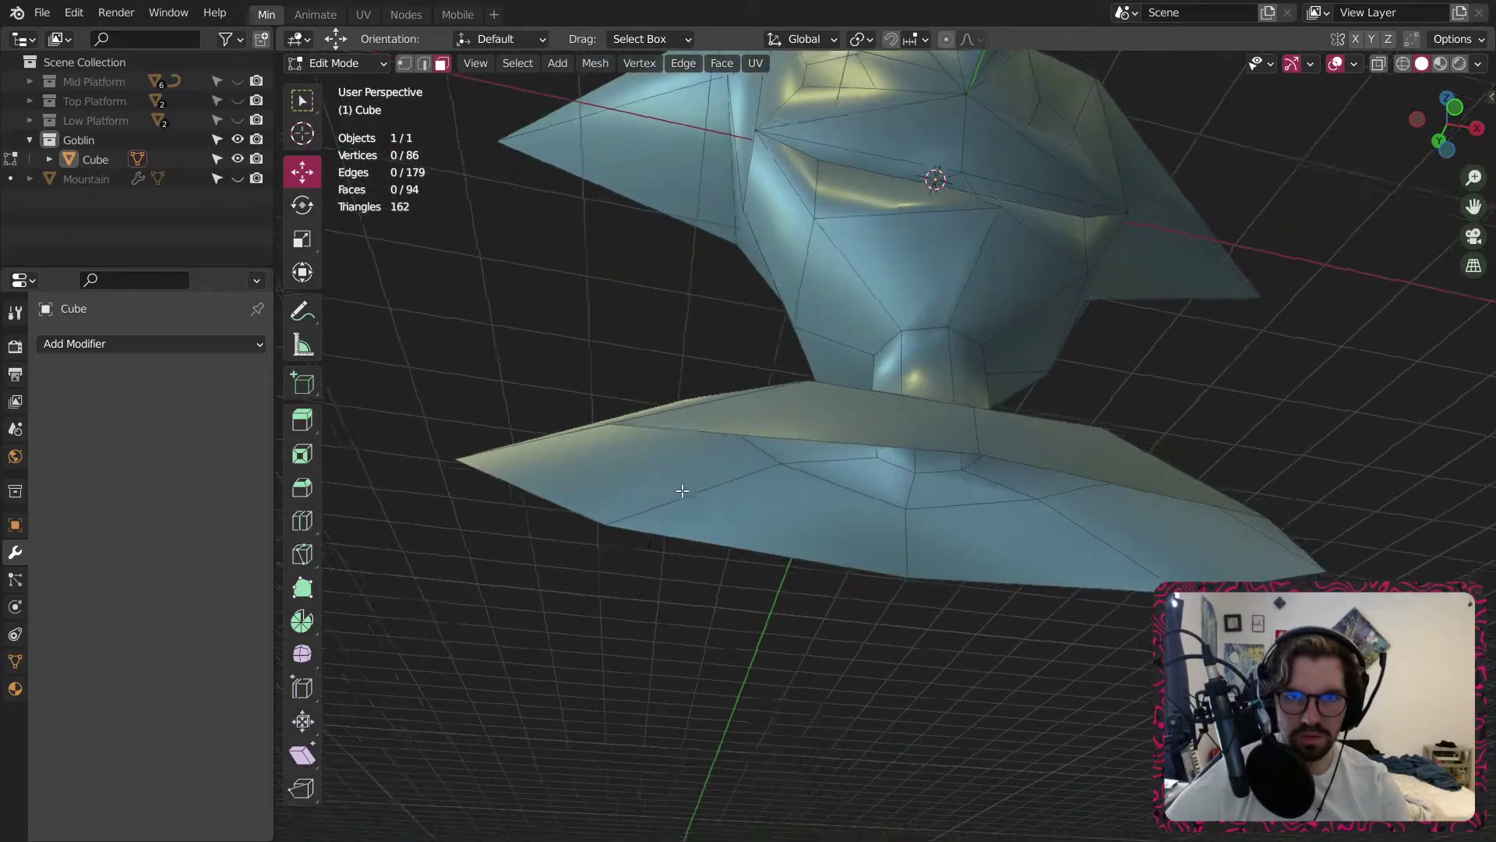
{"action": "middle_click_drag", "start_coordinate": [681, 494], "coordinate": [600, 418]}
{"action": "left_click", "coordinate": [409, 68]}
{"action": "left_click", "coordinate": [628, 407]}
{"action": "left_click", "coordinate": [632, 563], "text": "shift"}
{"action": "left_click", "coordinate": [516, 478], "text": "shift"}
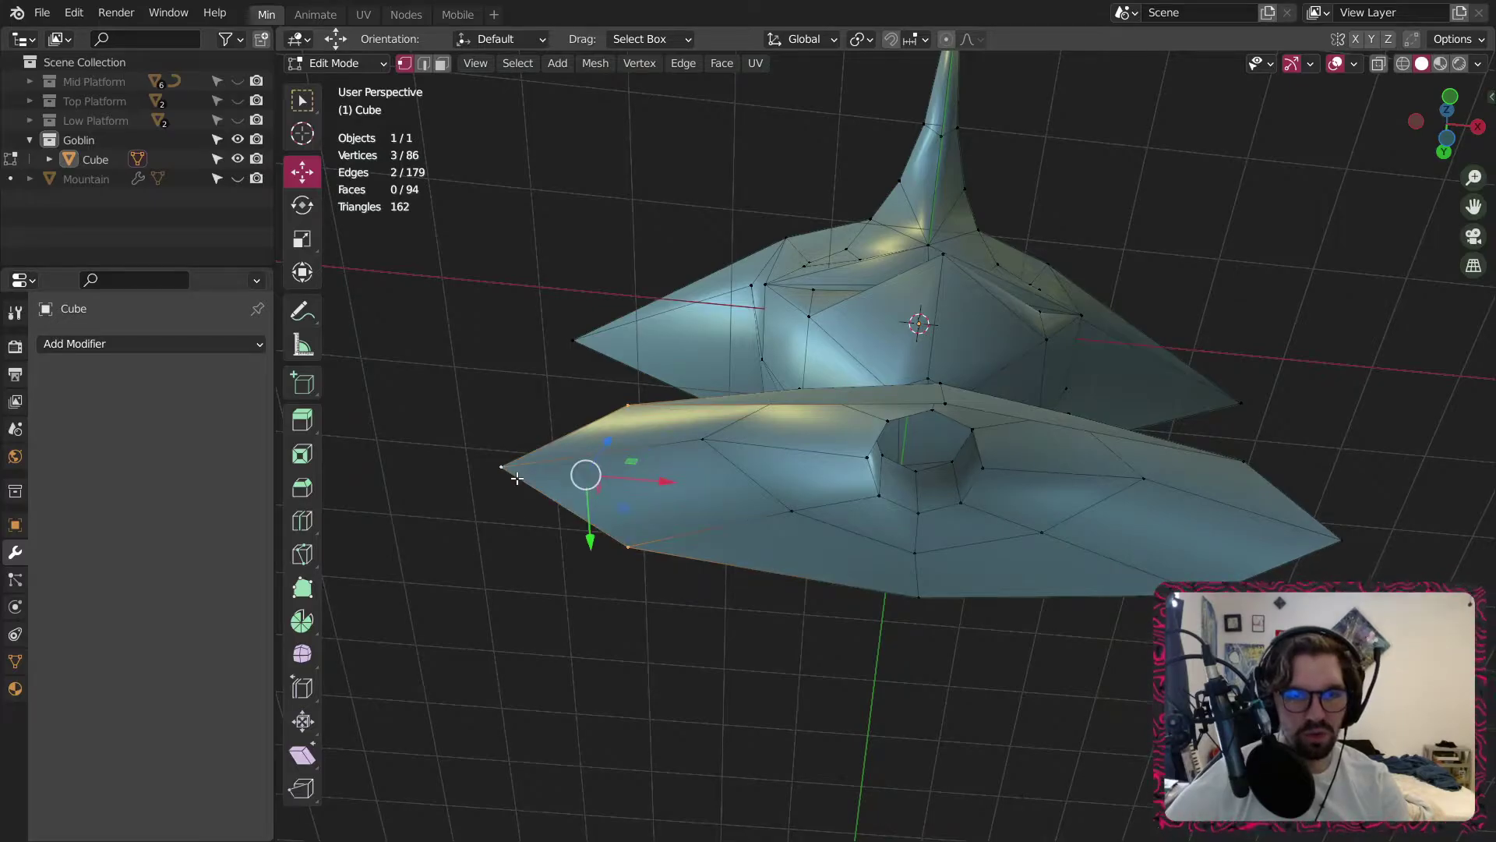
{"action": "right_click", "coordinate": [516, 479]}
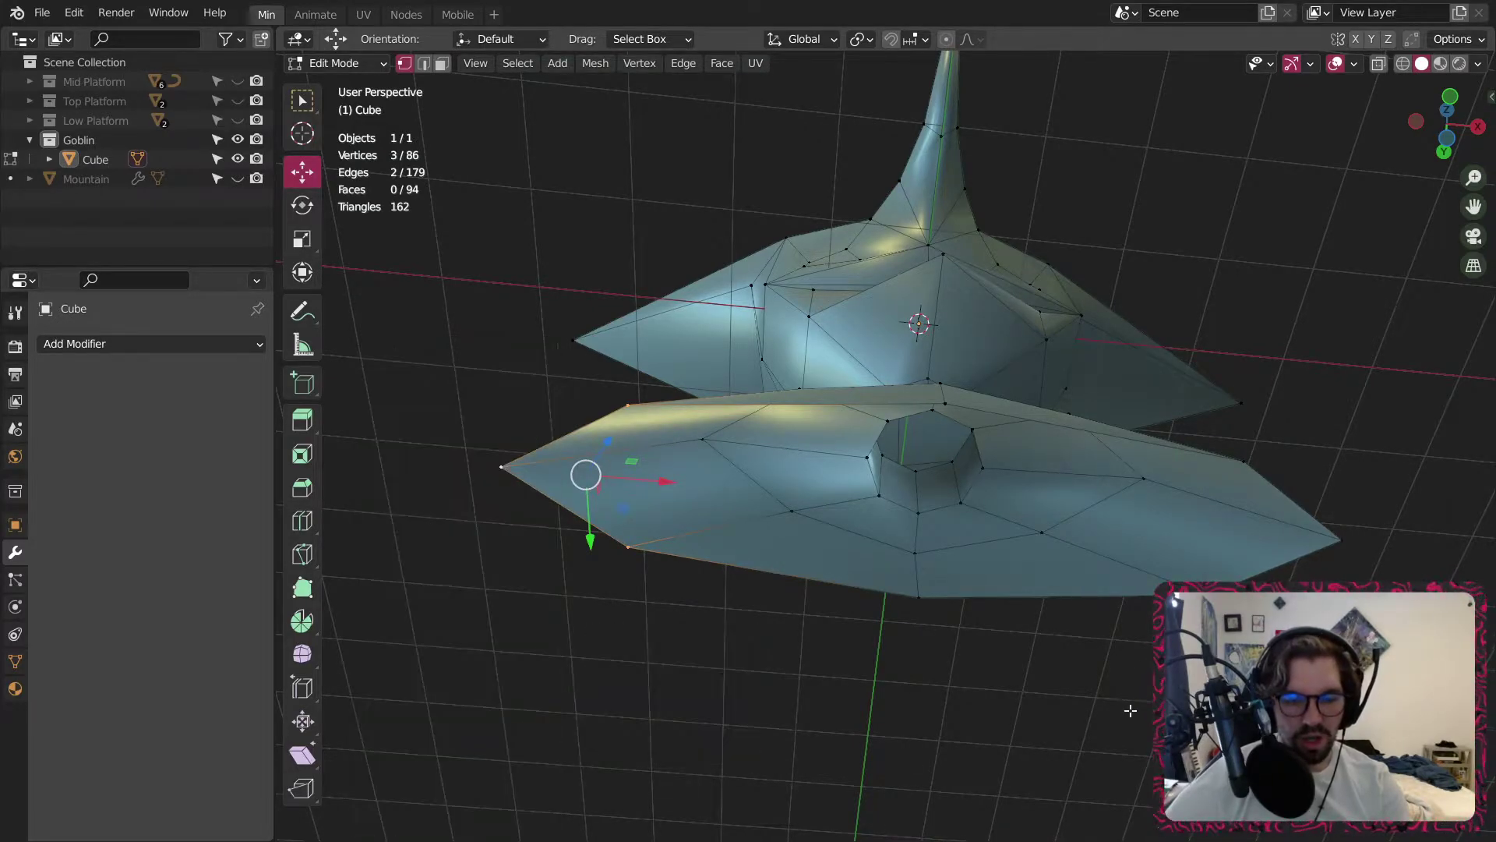
{"action": "key", "text": "f"}
Fill a triangular face at the other outer end of the open shoulders, matching the opposite end.
{"action": "middle_click_drag", "start_coordinate": [1255, 546], "coordinate": [1159, 561], "text": "shift"}
{"action": "left_click", "coordinate": [1128, 479]}
{"action": "left_click", "coordinate": [1228, 557], "text": "shift"}
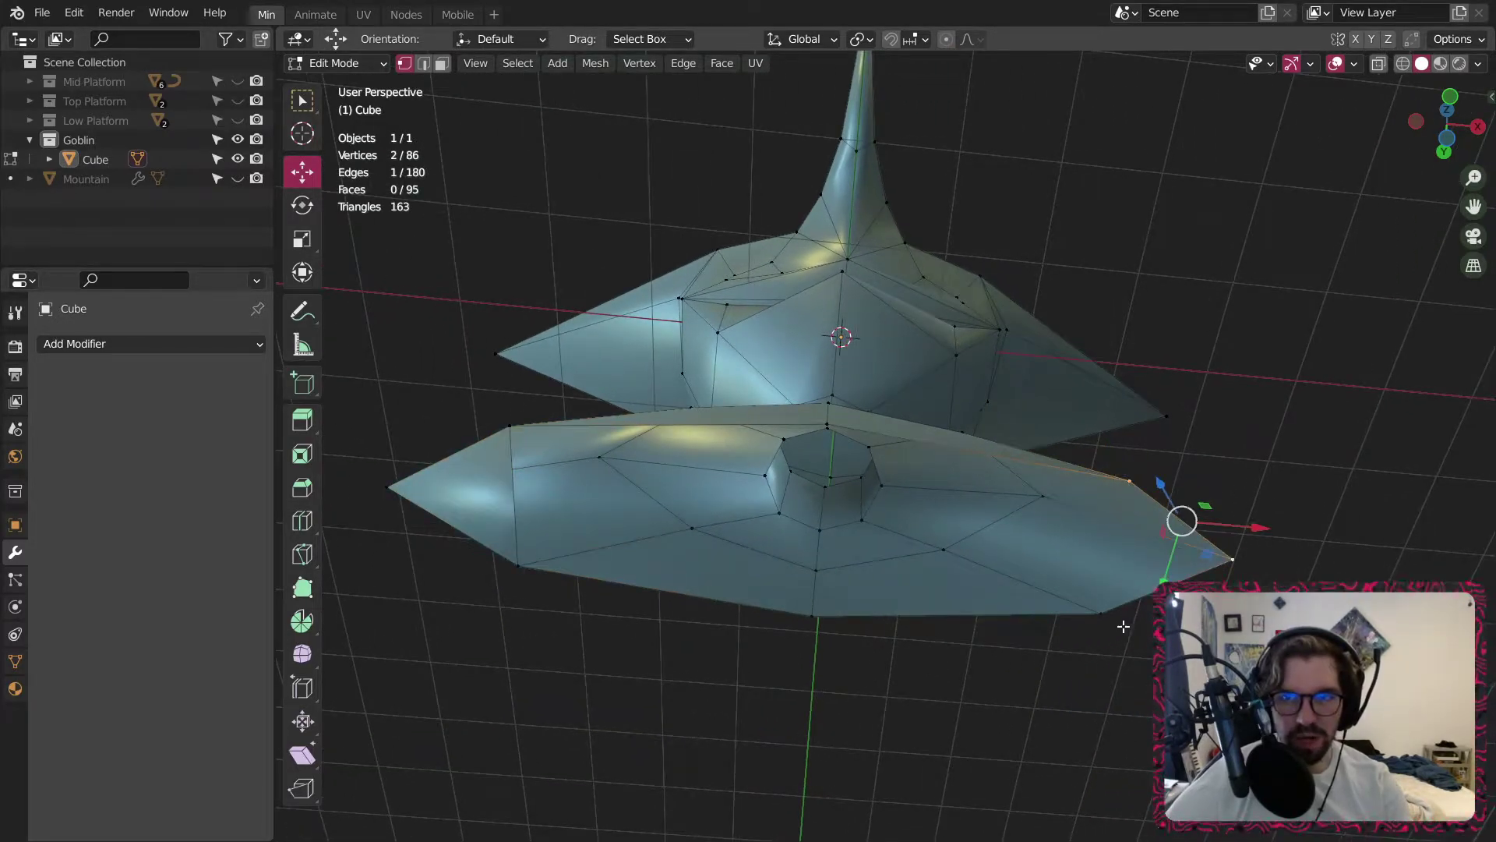
{"action": "key", "text": "f"}
{"action": "key", "text": "alt+a"}
{"action": "middle_click_drag", "start_coordinate": [1109, 508], "coordinate": [1079, 468]}
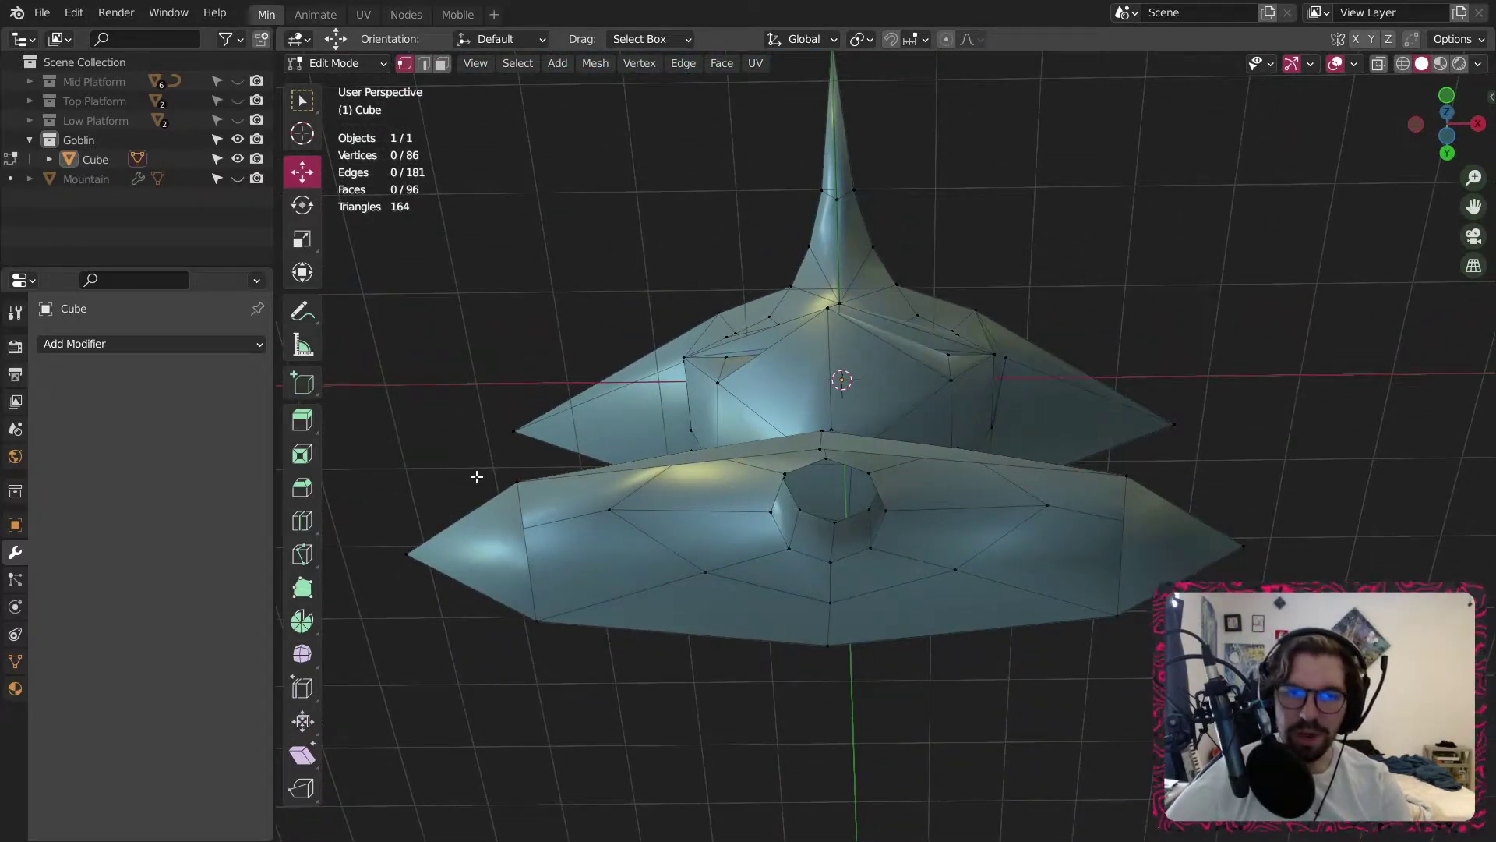
Fill a four-sided face across one half of the shoulders' open underside, from the centre vertices to the end triangle.
{"action": "left_click", "coordinate": [823, 445]}
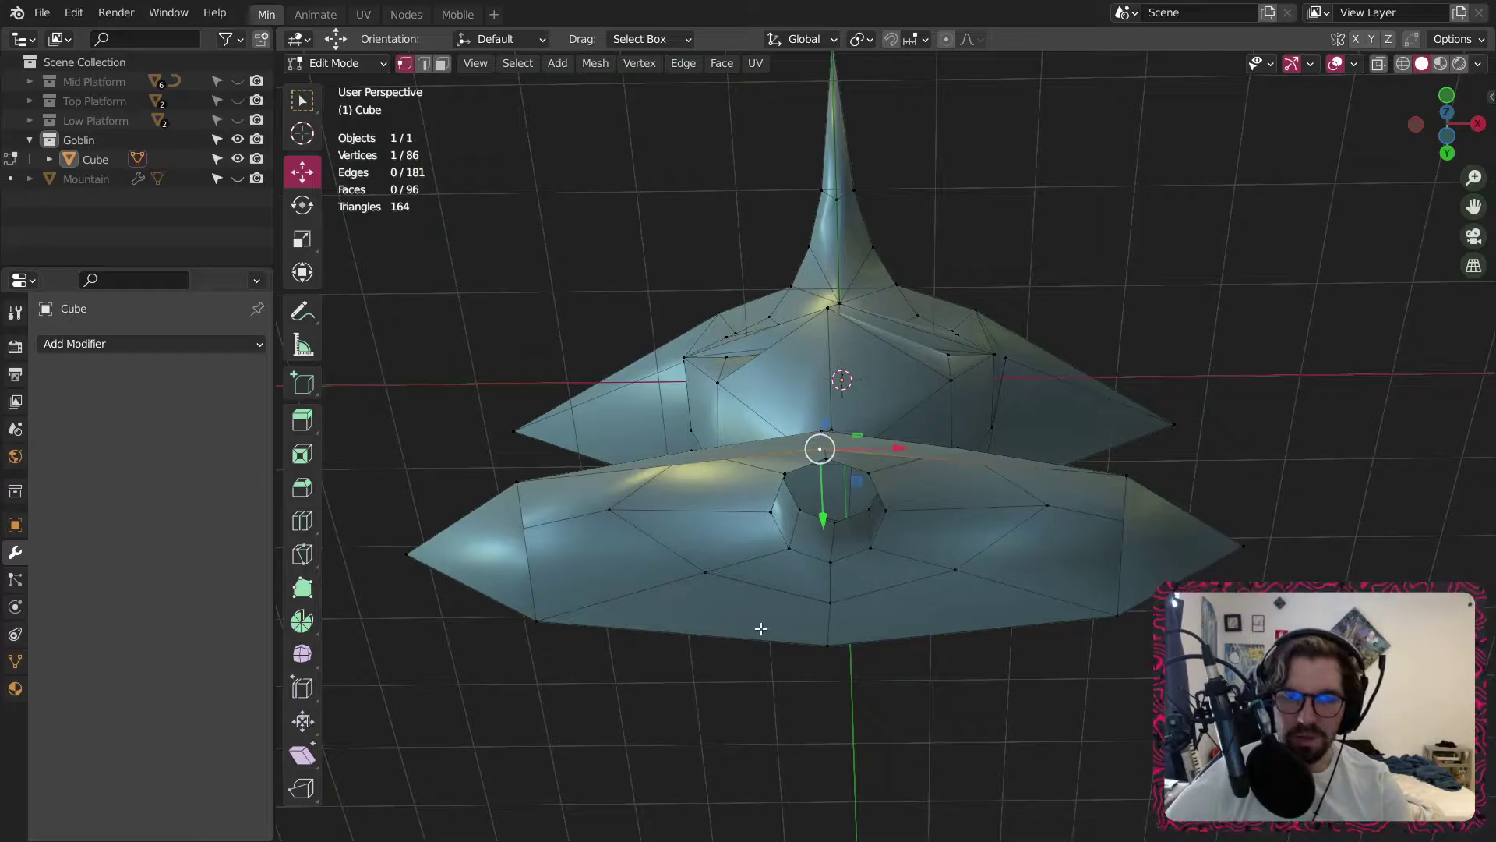
{"action": "left_click", "coordinate": [517, 482], "text": "shift"}
{"action": "left_click", "coordinate": [536, 621], "text": "shift"}
{"action": "left_click", "coordinate": [827, 645], "text": "shift"}
{"action": "key", "text": "f"}
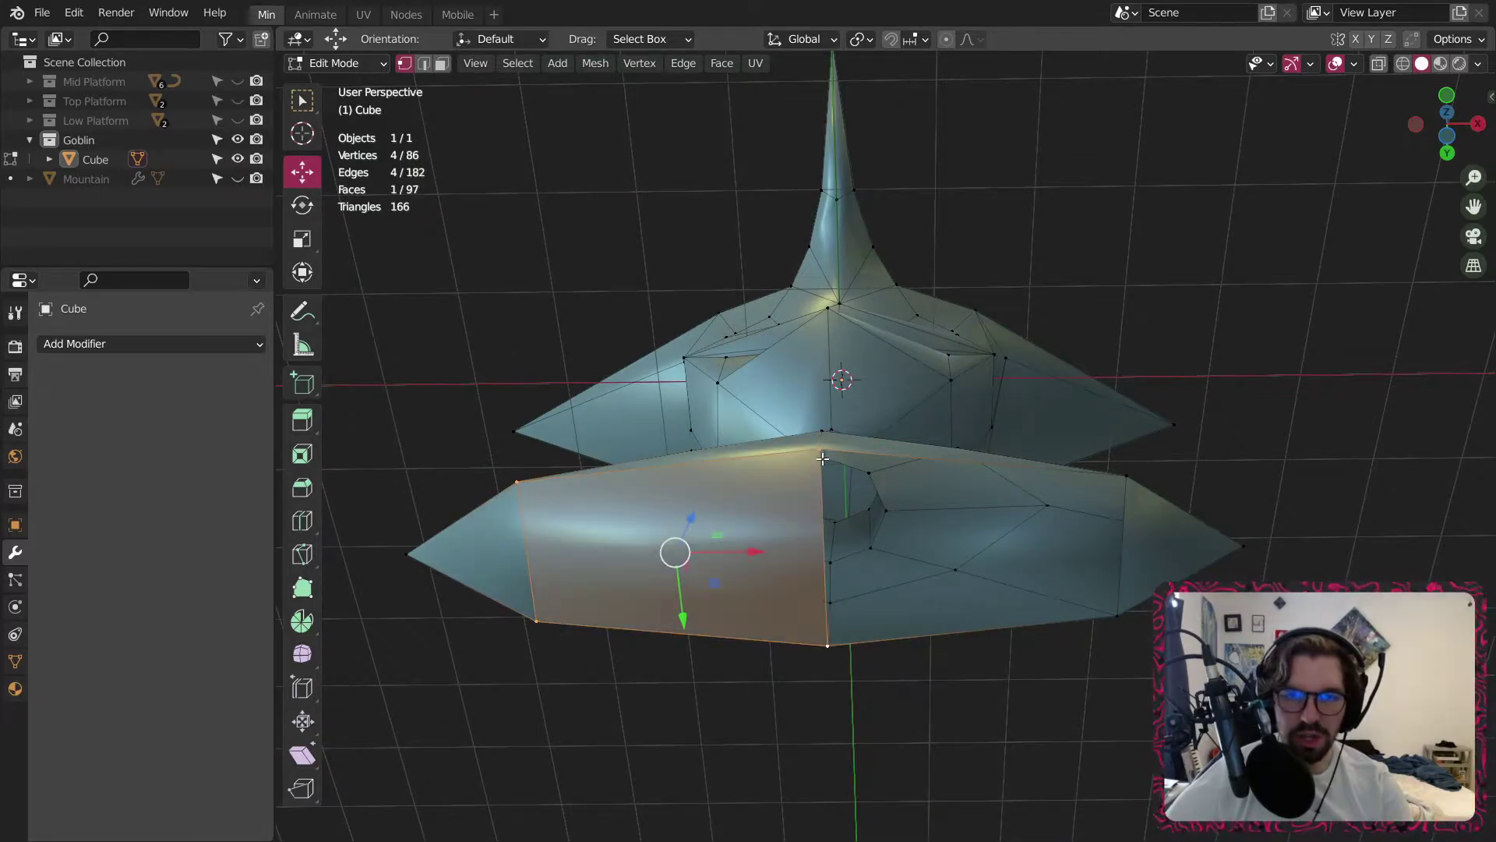
Fill the remaining half of the shoulders' underside with a four-sided face up to the centre line.
{"action": "left_click", "coordinate": [823, 459]}
{"action": "left_click", "coordinate": [820, 449]}
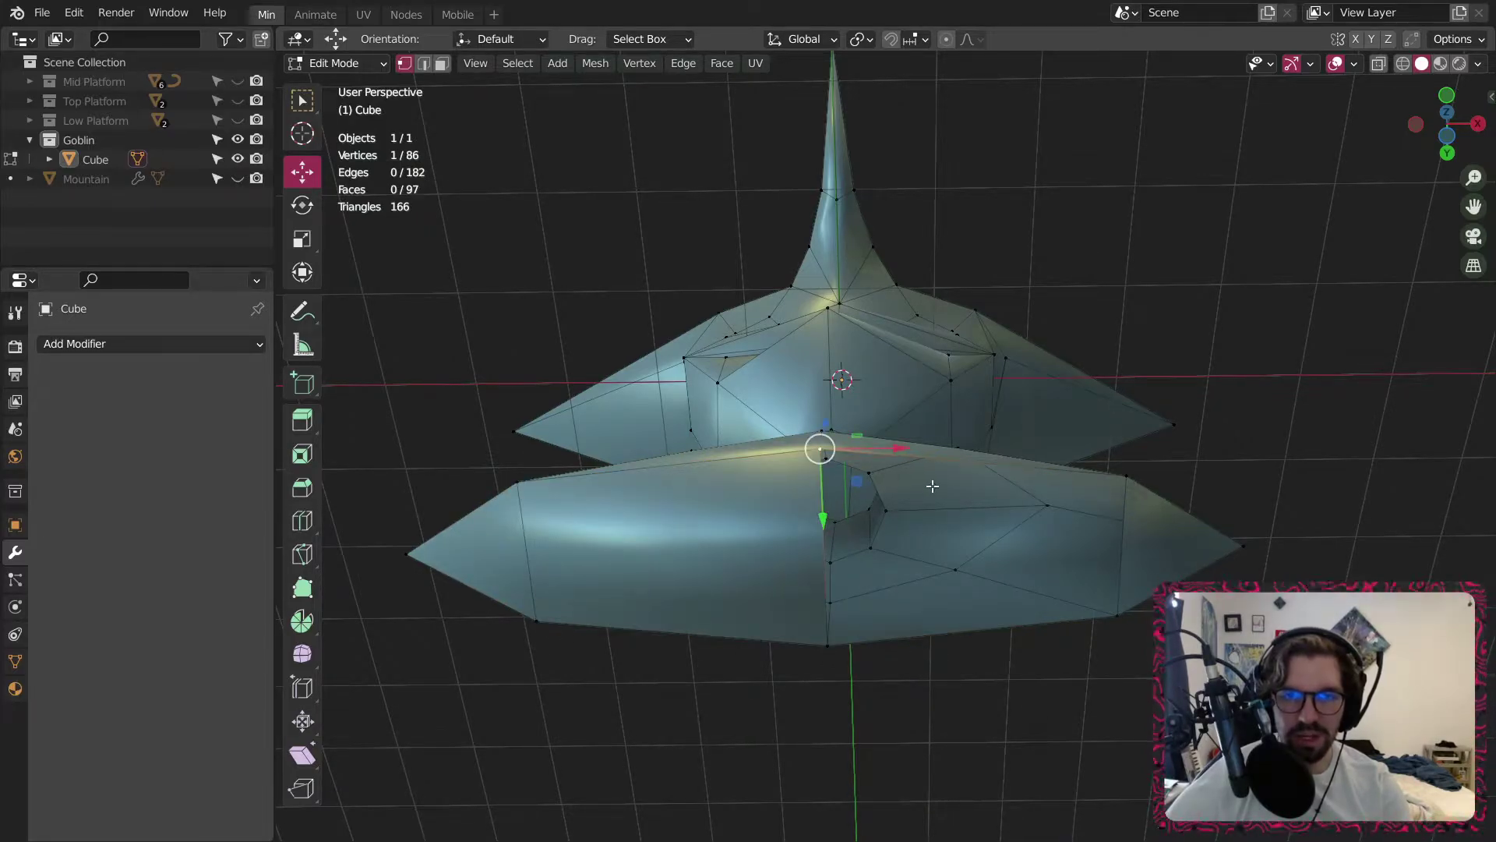
{"action": "left_click", "coordinate": [1126, 475], "text": "shift"}
{"action": "left_click", "coordinate": [1117, 616], "text": "shift"}
{"action": "left_click", "coordinate": [827, 645], "text": "shift"}
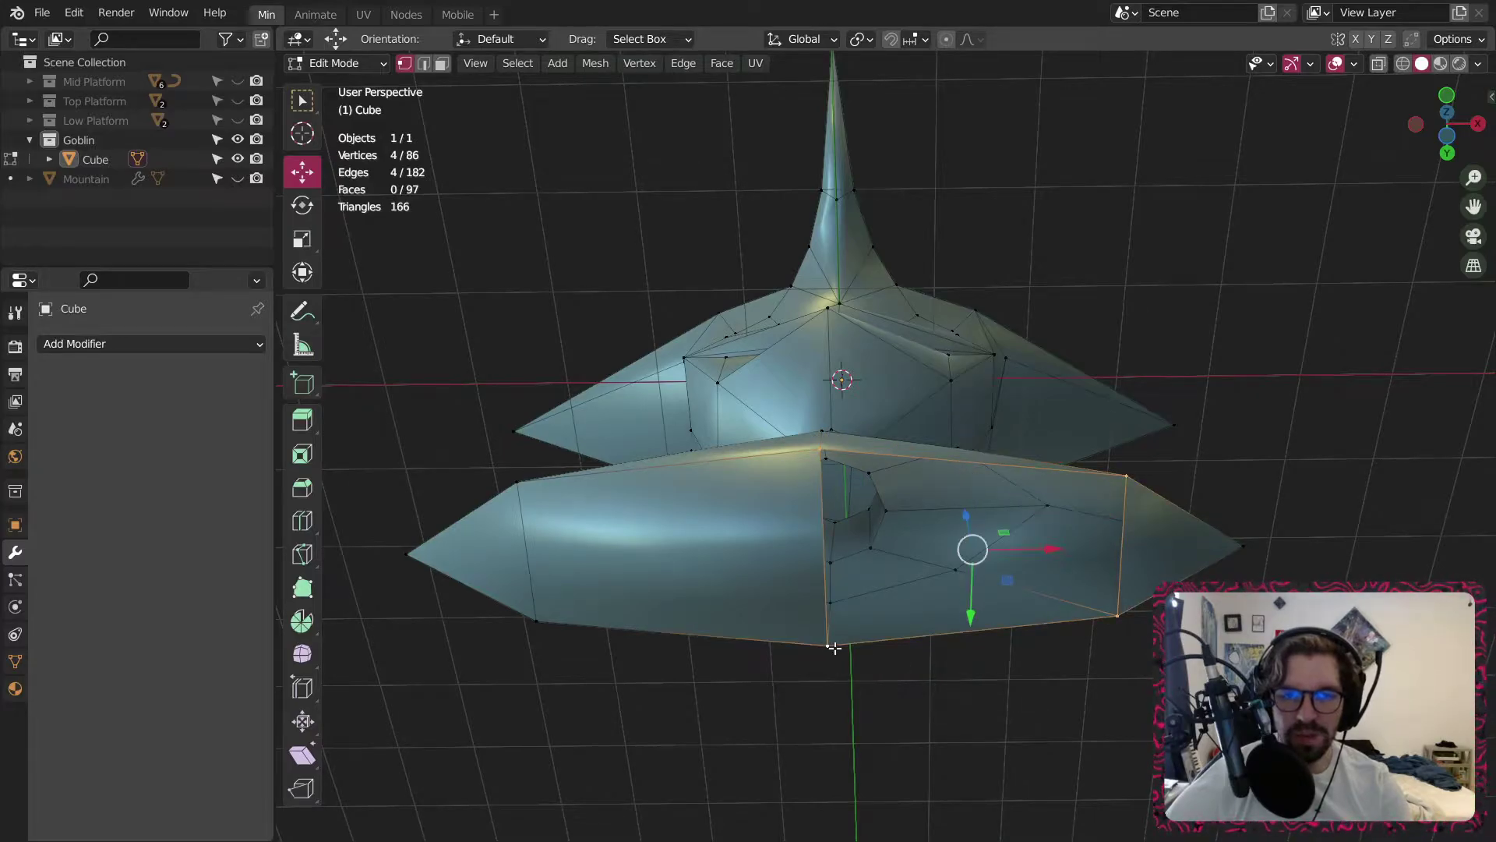
{"action": "key", "text": "f"}
Subdivide the two lower edges meeting at one shoulder's outer tip with one cut.
{"action": "left_click", "coordinate": [833, 676]}
{"action": "middle_click_drag", "start_coordinate": [833, 676], "coordinate": [823, 271]}
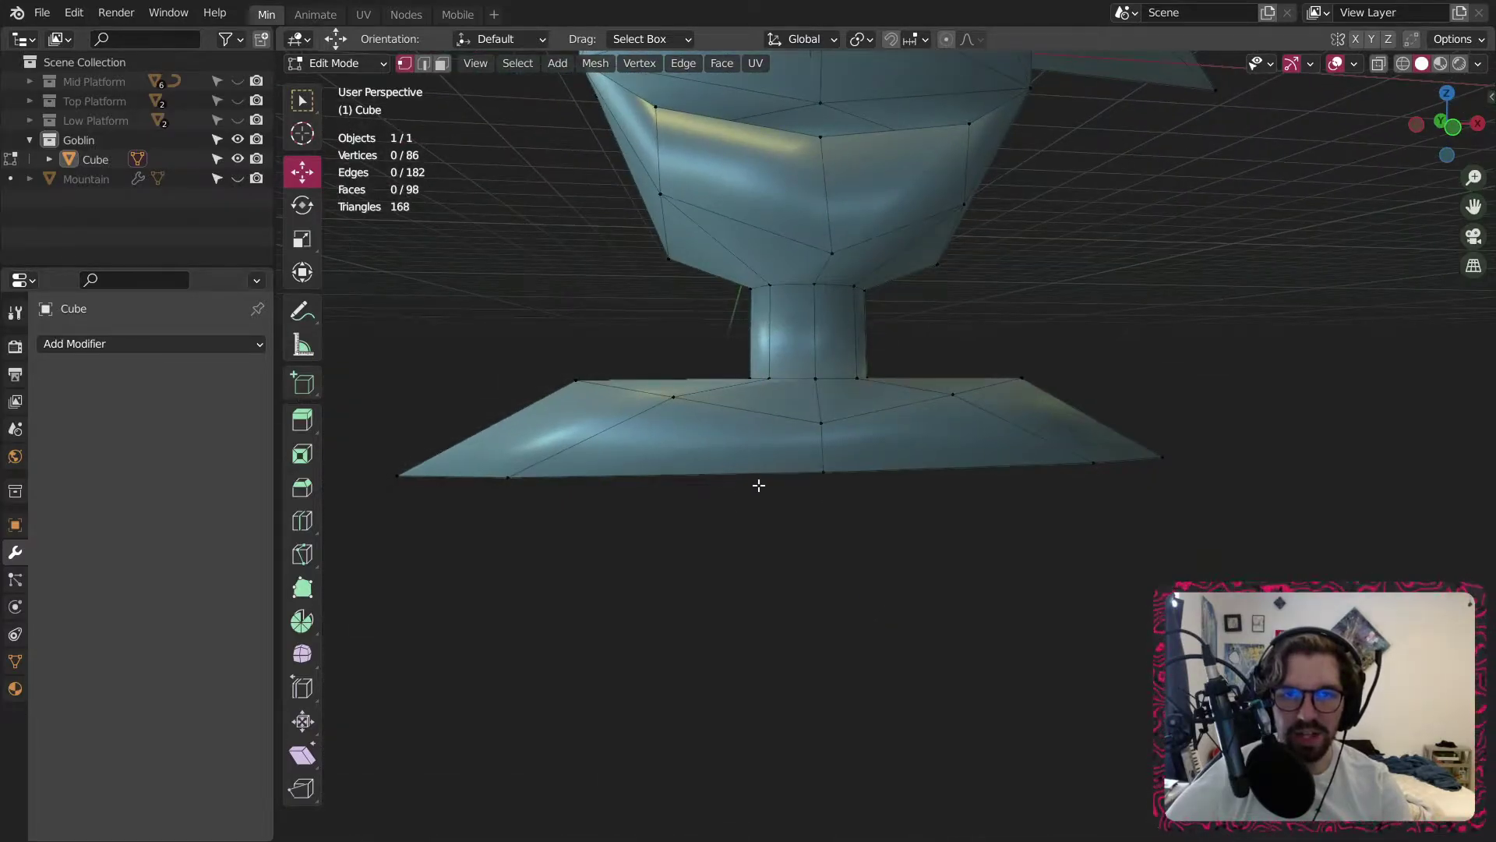
{"action": "middle_click_drag", "start_coordinate": [759, 485], "coordinate": [848, 412]}
{"action": "middle_click_drag", "start_coordinate": [521, 300], "coordinate": [901, 692]}
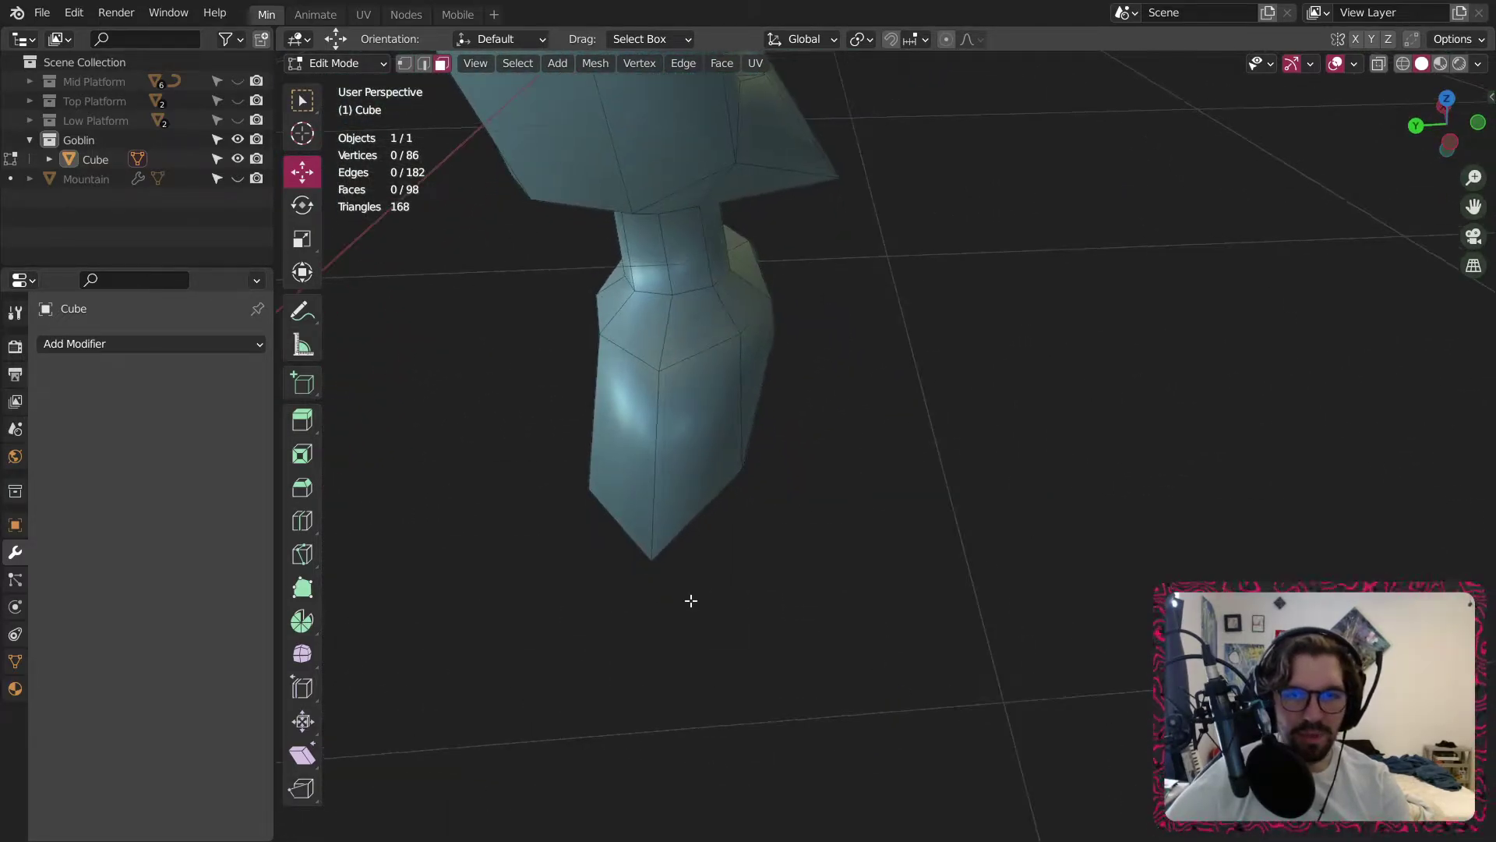
{"action": "middle_click_drag", "start_coordinate": [691, 600], "coordinate": [659, 506]}
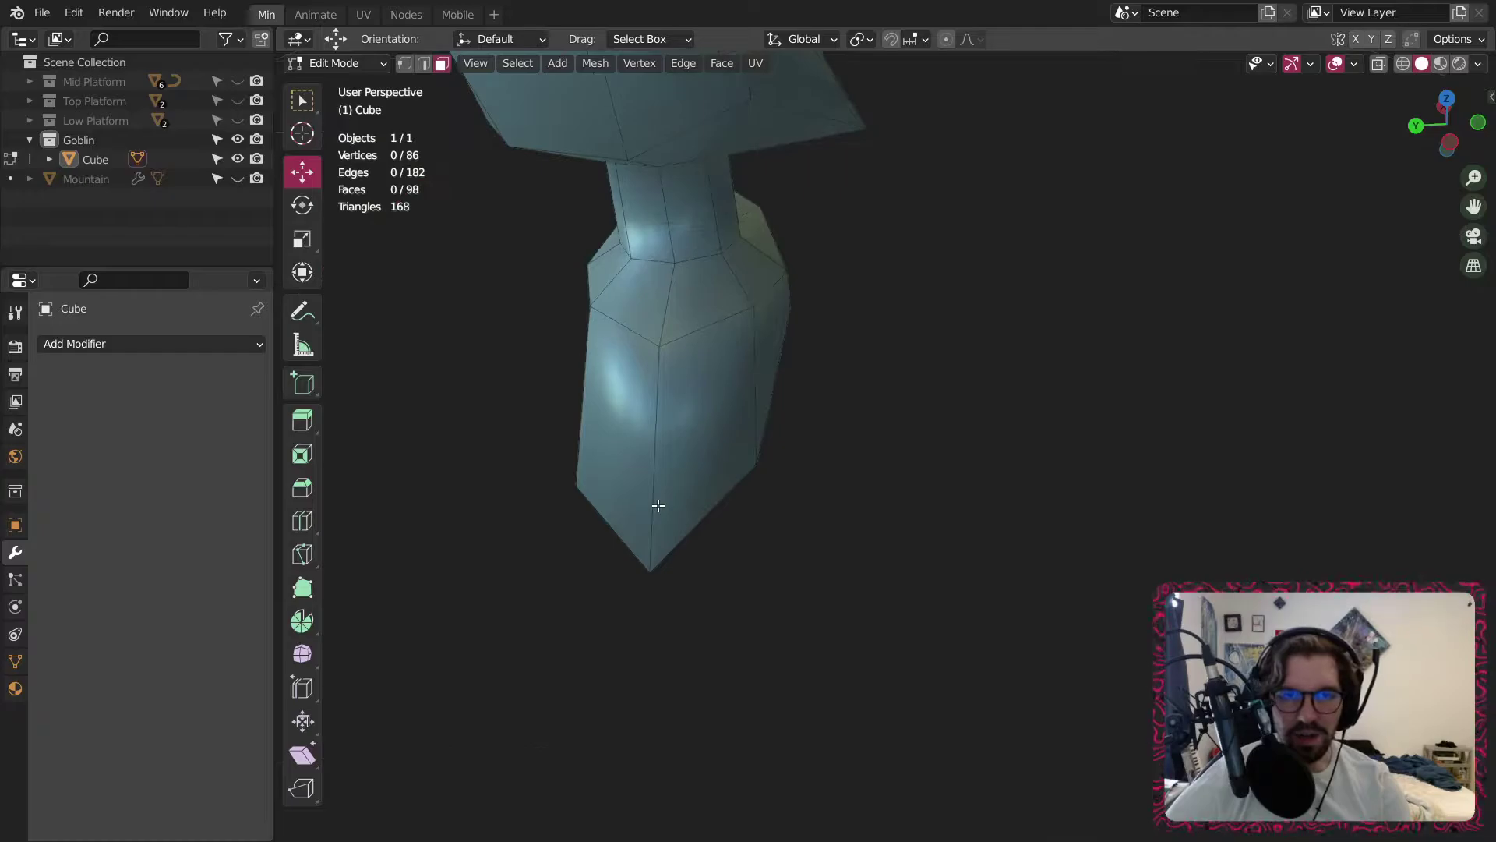
{"action": "left_click", "coordinate": [405, 63]}
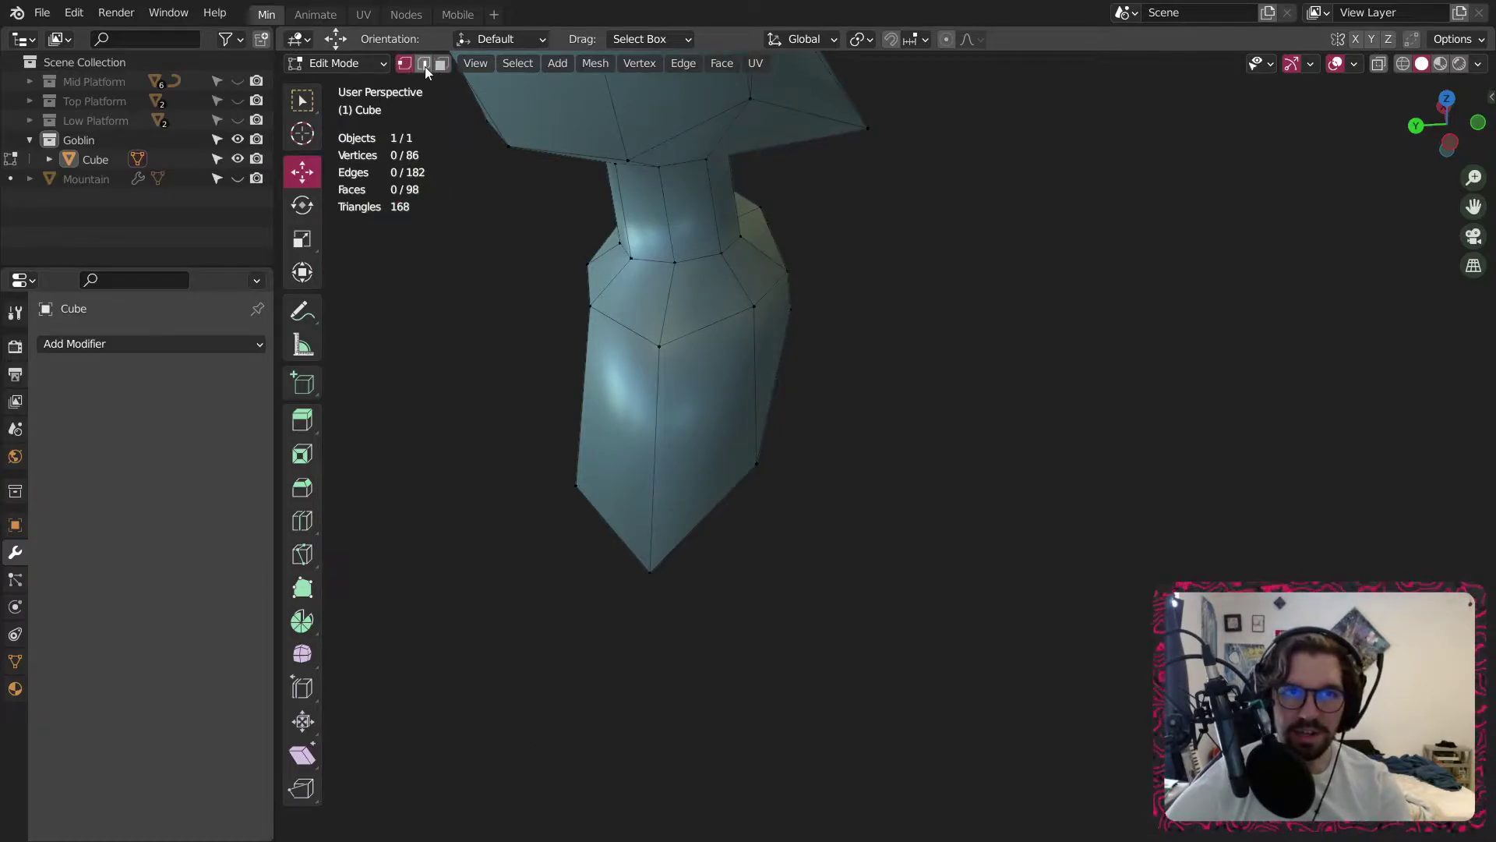
{"action": "left_click", "coordinate": [703, 557]}
{"action": "left_click", "coordinate": [576, 532], "text": "shift"}
{"action": "right_click", "coordinate": [625, 536]}
{"action": "left_click", "coordinate": [625, 535]}
Subdivide the two lower edges meeting at the opposite shoulder's outer tip with one cut.
{"action": "middle_click_drag", "start_coordinate": [848, 508], "coordinate": [686, 487]}
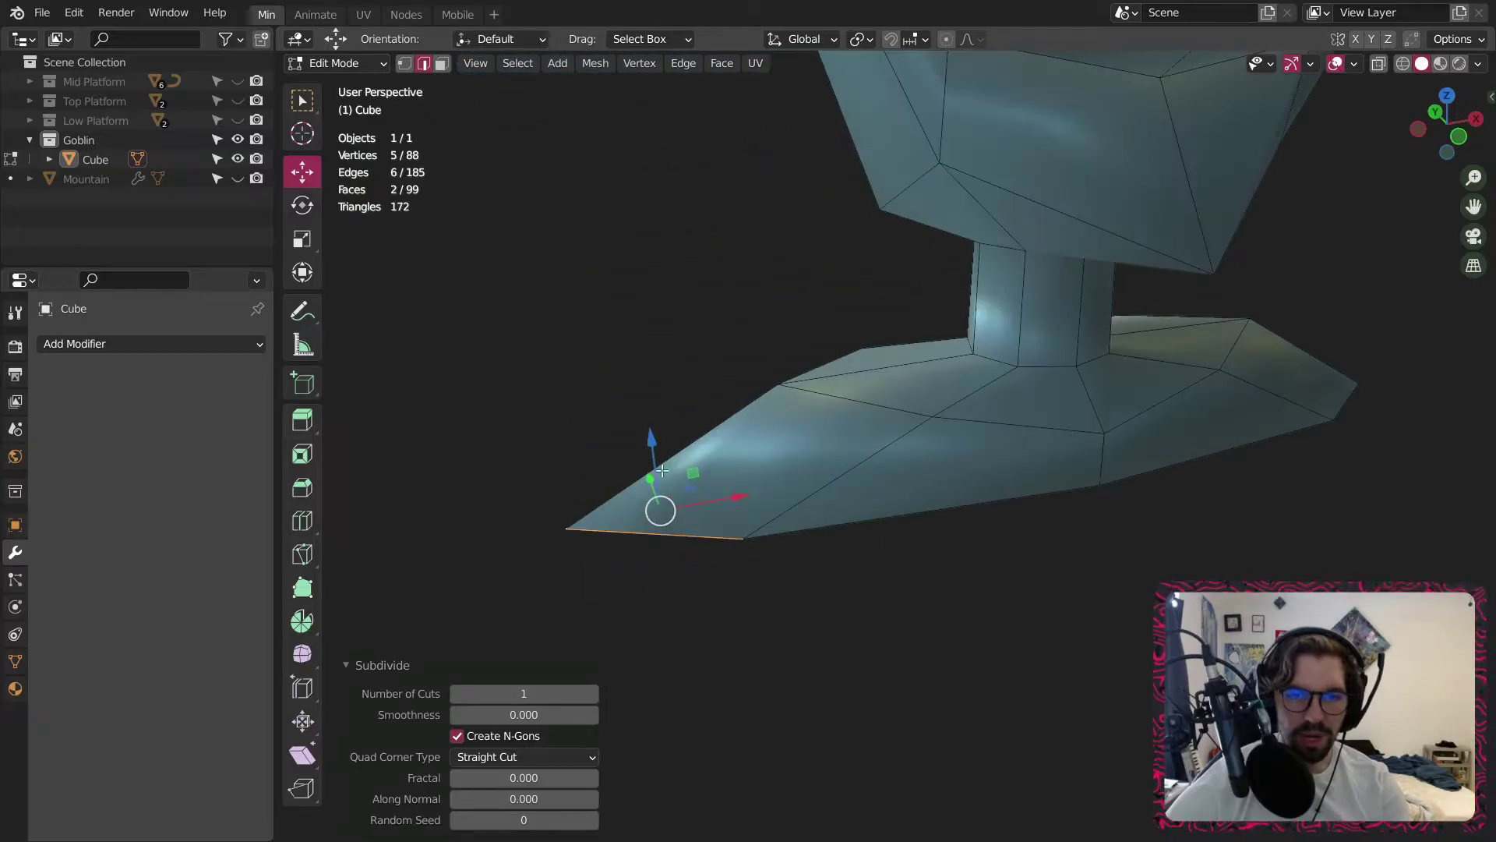
{"action": "middle_click_drag", "start_coordinate": [1044, 507], "coordinate": [744, 559], "text": "shift"}
{"action": "left_click", "coordinate": [1033, 465]}
{"action": "middle_click_drag", "start_coordinate": [1033, 465], "coordinate": [833, 489]}
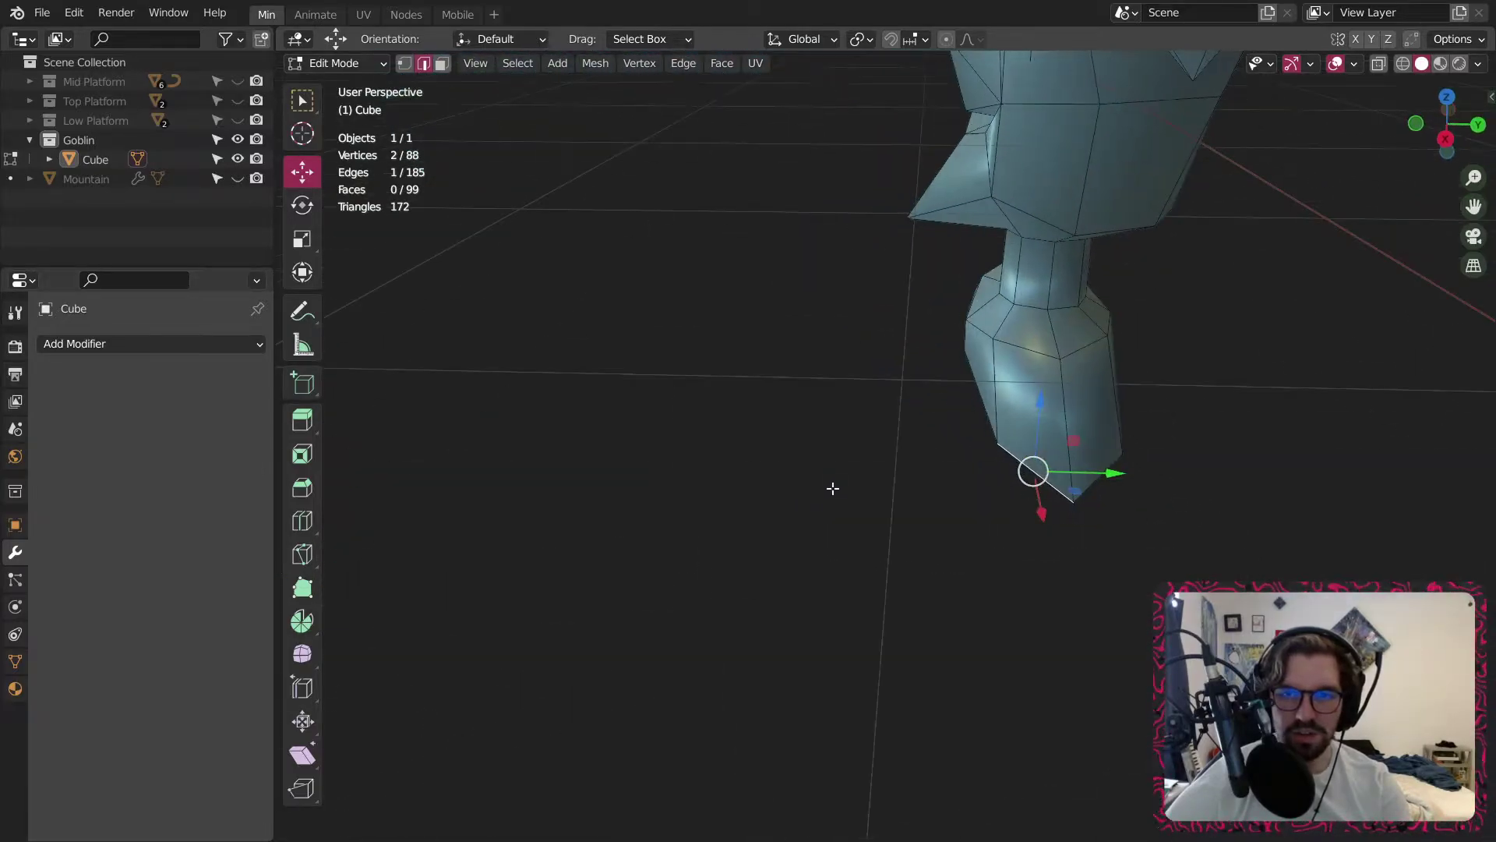
{"action": "left_click", "coordinate": [1099, 479], "text": "shift"}
{"action": "right_click", "coordinate": [1102, 484]}
{"action": "left_click", "coordinate": [1102, 484]}
{"action": "scroll", "coordinate": [1102, 483], "scroll_direction": "up", "scroll_amount": 1}
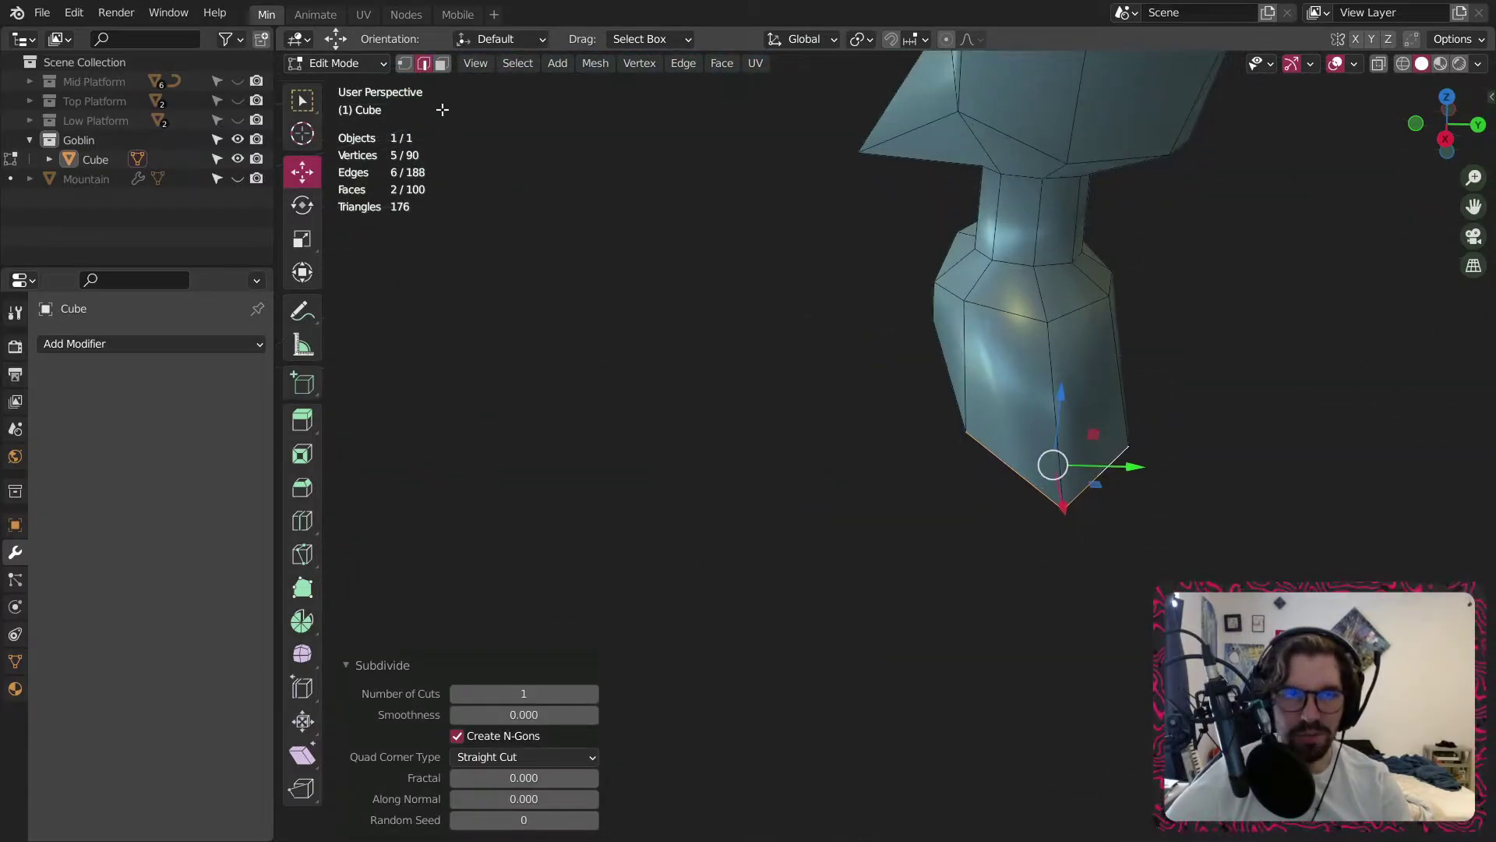
Connect this shoulder's upper outer vertex to both new edge midpoints beside the tip.
{"action": "left_click", "coordinate": [405, 64]}
{"action": "middle_click_drag", "start_coordinate": [897, 452], "coordinate": [970, 499]}
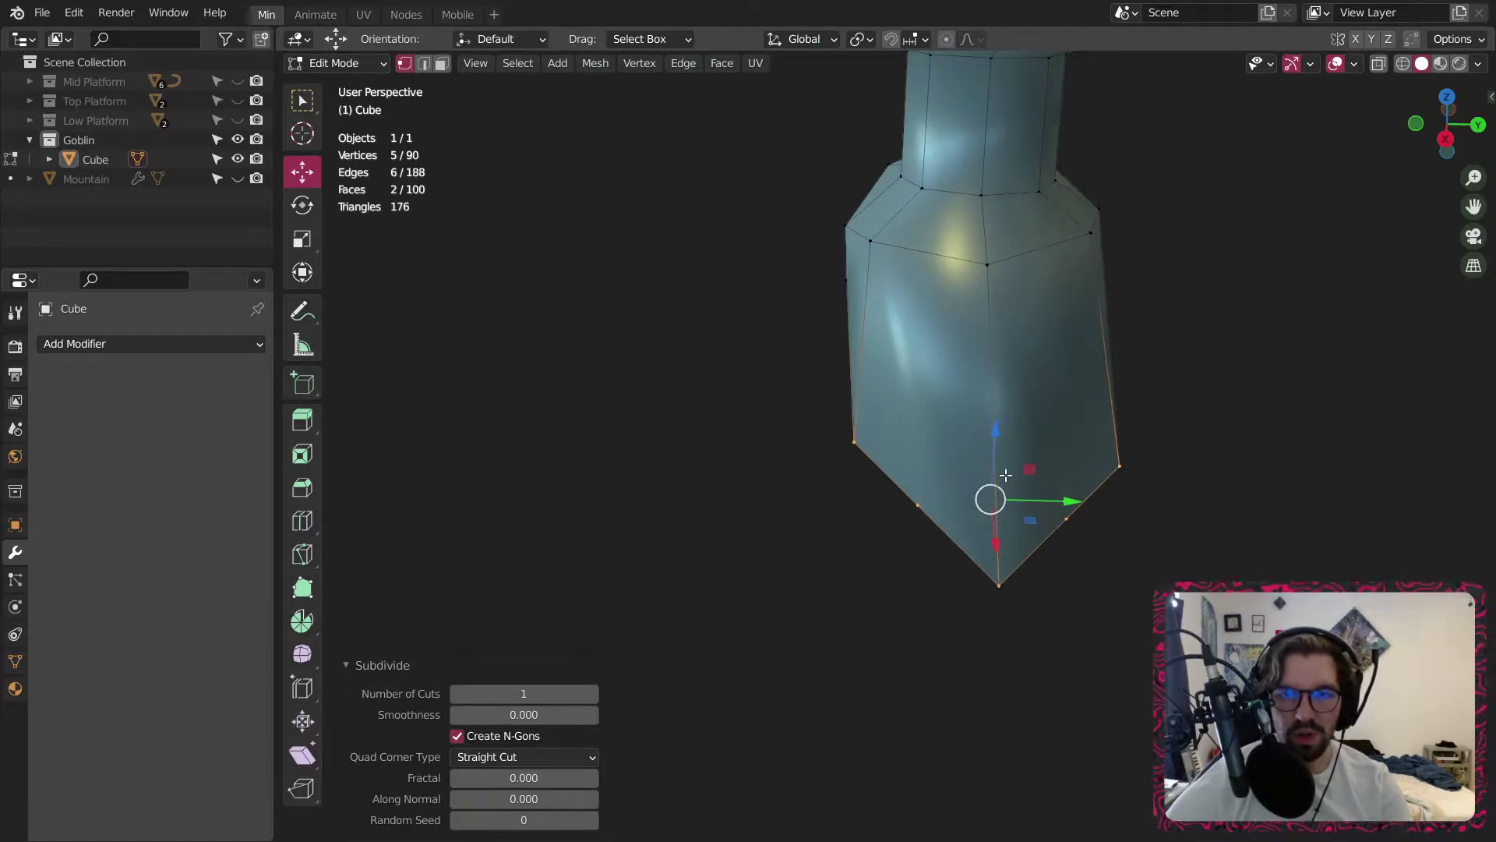
{"action": "left_click", "coordinate": [425, 64]}
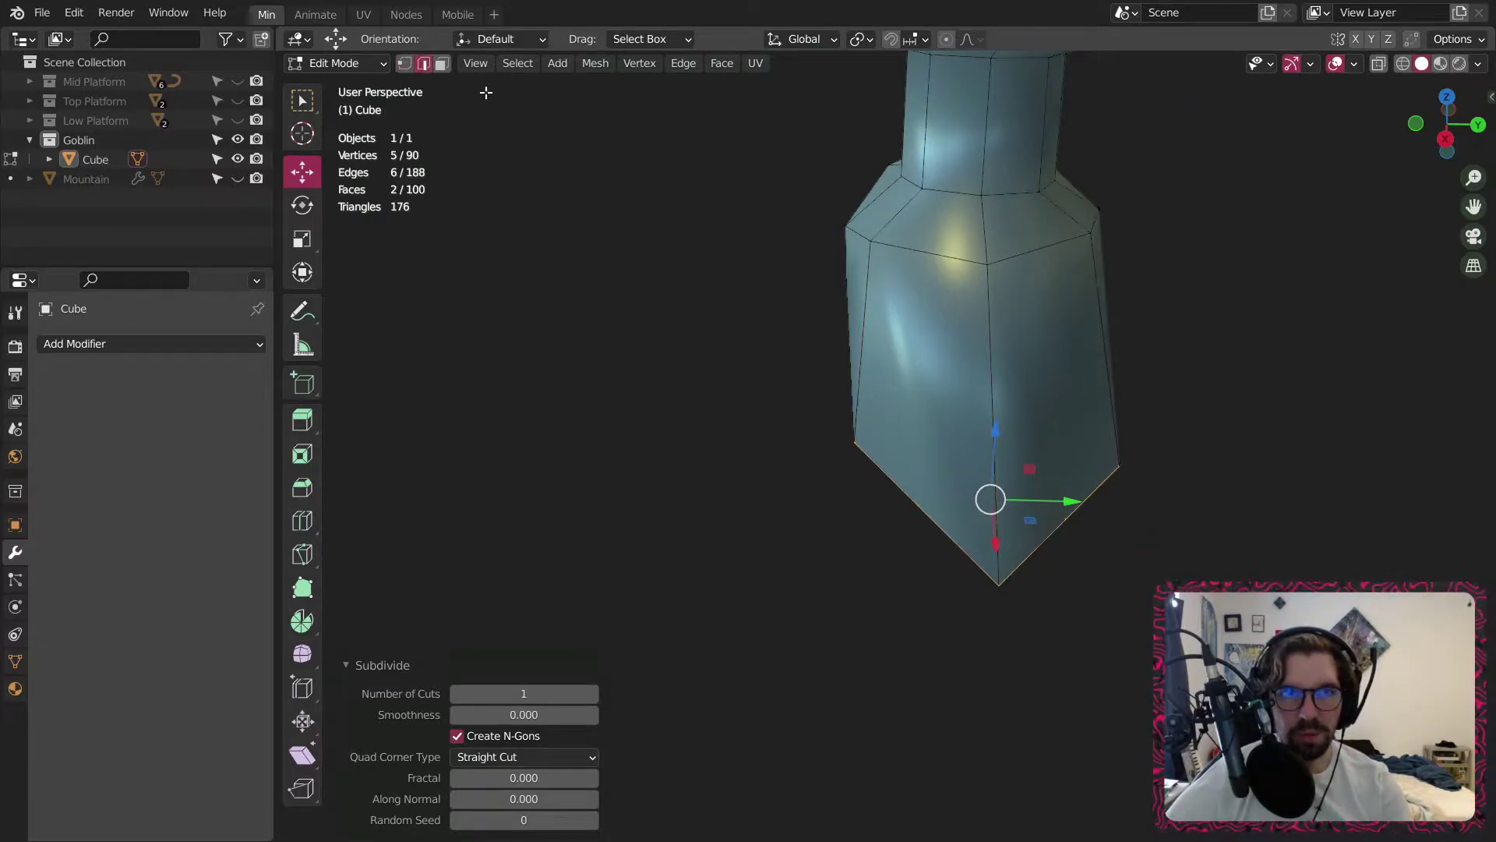
{"action": "left_click", "coordinate": [979, 269]}
{"action": "left_click", "coordinate": [405, 64]}
{"action": "left_click", "coordinate": [987, 265]}
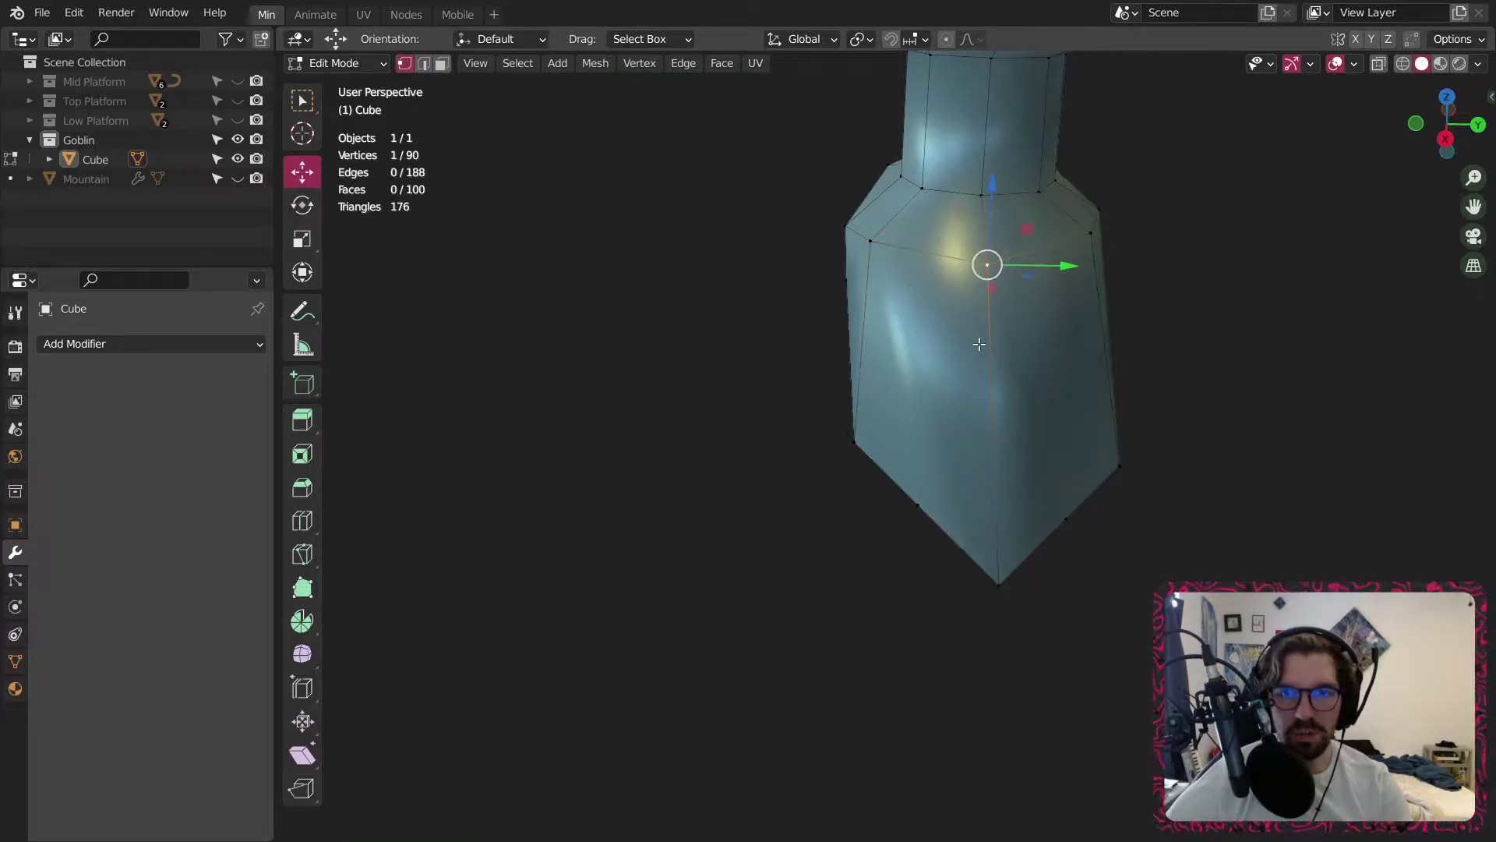
{"action": "left_click", "coordinate": [918, 495], "text": "shift"}
{"action": "key", "text": "j"}
{"action": "left_click", "coordinate": [993, 269]}
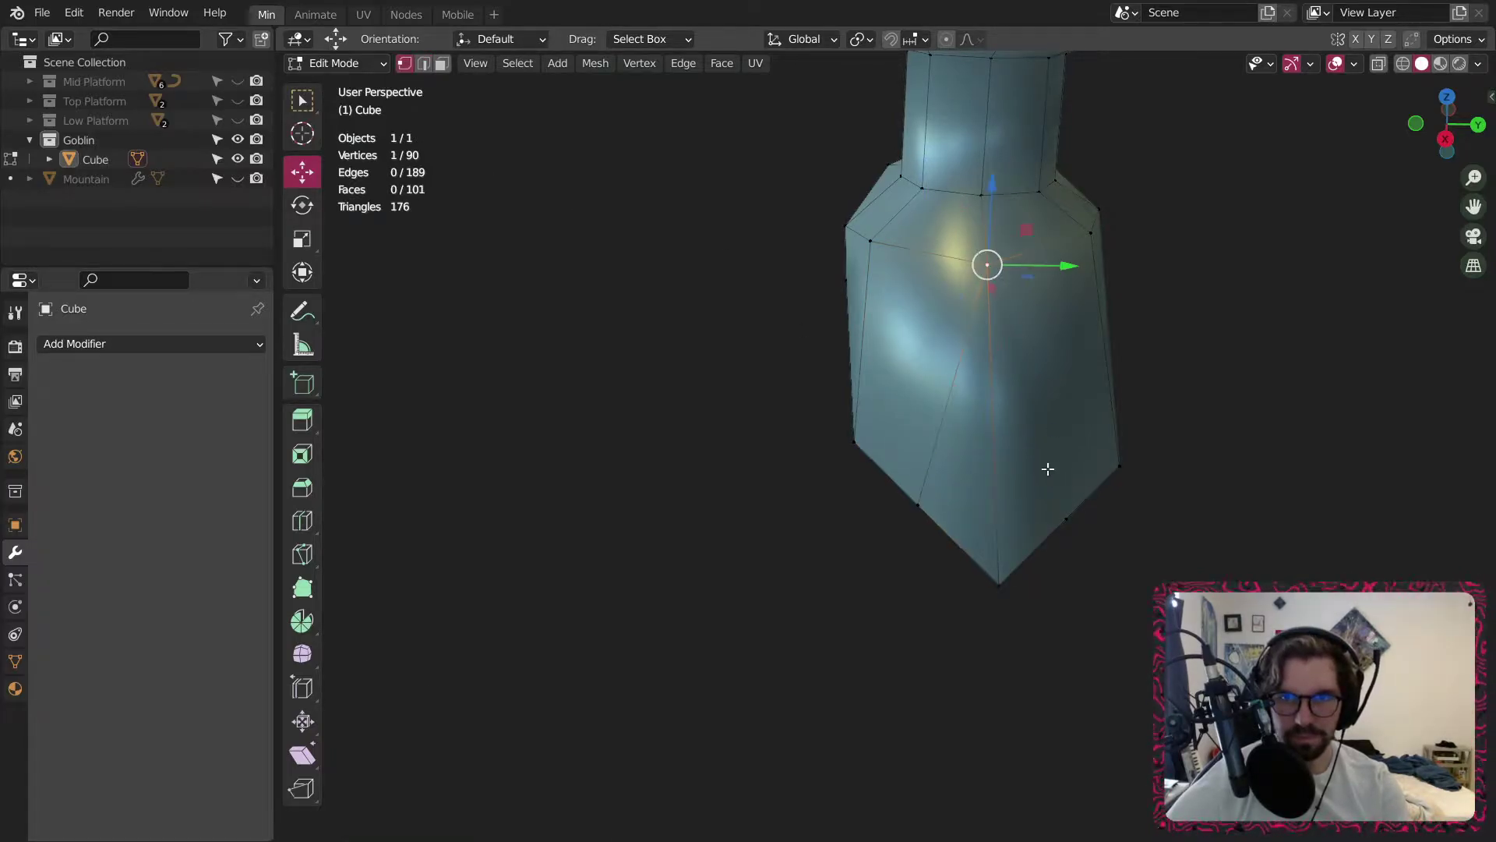
{"action": "left_click", "coordinate": [1063, 524], "text": "shift"}
{"action": "key", "text": "j"}
Connect the upper outer vertex of the other shoulder to its two lower edge midpoints.
{"action": "middle_click_drag", "start_coordinate": [964, 350], "coordinate": [1036, 424]}
{"action": "scroll", "coordinate": [1036, 423], "scroll_direction": "up", "scroll_amount": 2}
{"action": "left_click", "coordinate": [899, 327]}
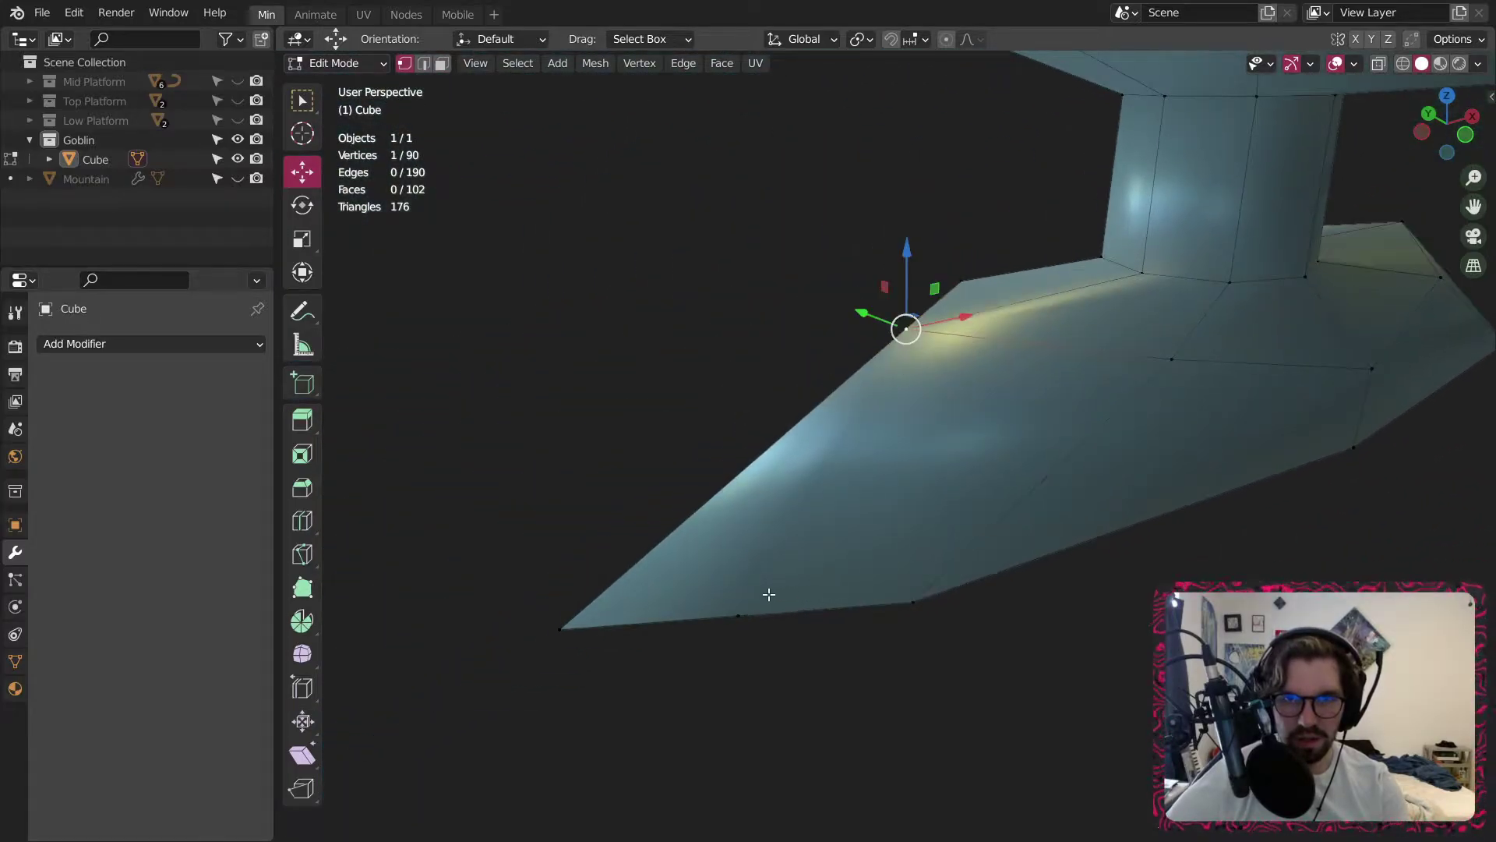
{"action": "left_click", "coordinate": [737, 616], "text": "shift"}
{"action": "key", "text": "j"}
{"action": "middle_click_drag", "start_coordinate": [827, 427], "coordinate": [819, 376]}
{"action": "left_click", "coordinate": [765, 328]}
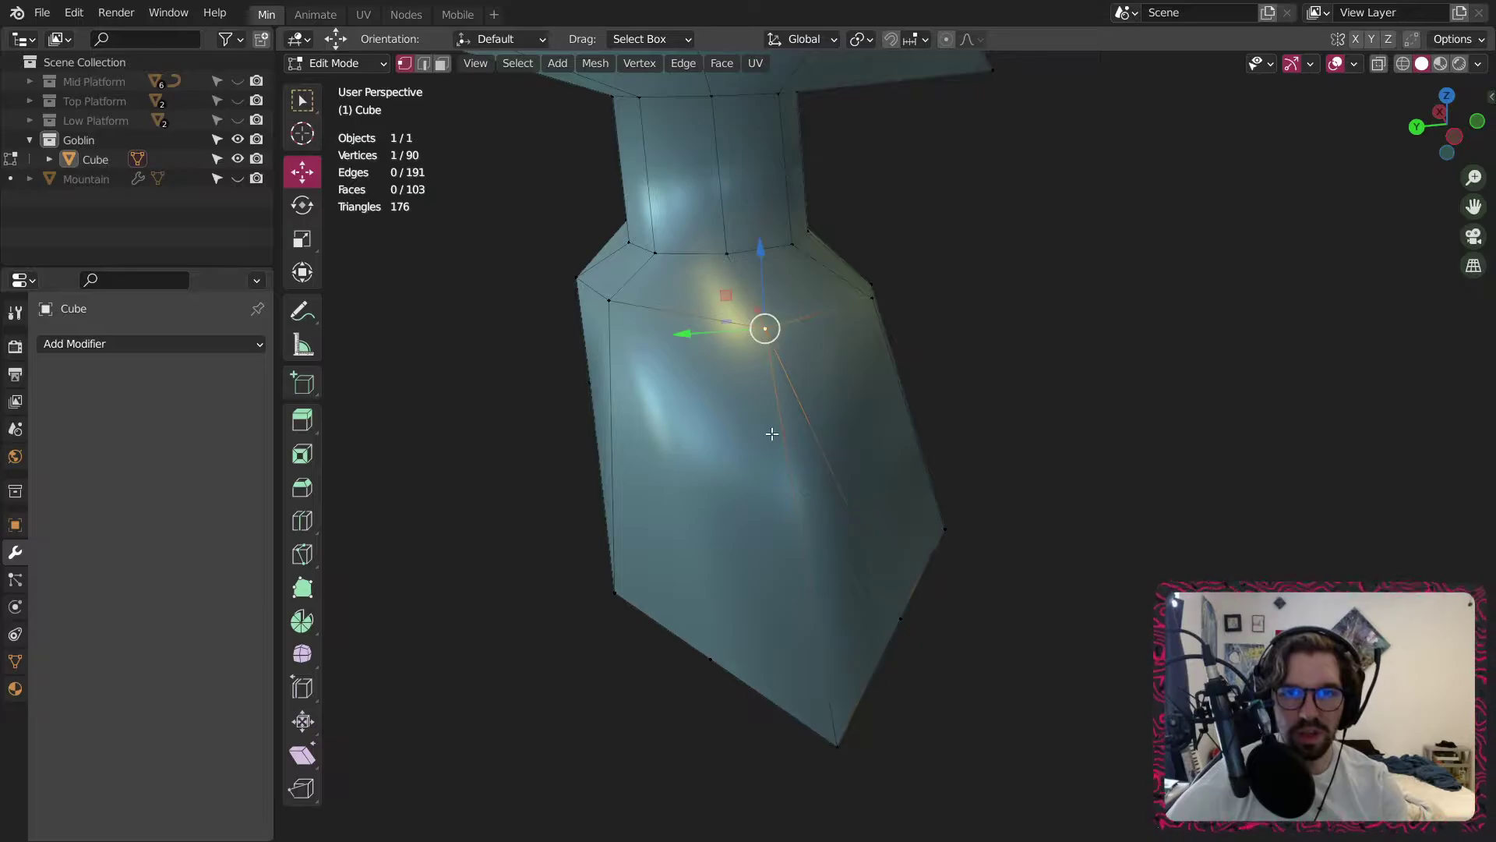
{"action": "left_click", "coordinate": [711, 657], "text": "shift"}
{"action": "key", "text": "j"}
{"action": "middle_click_drag", "start_coordinate": [1039, 654], "coordinate": [842, 489]}
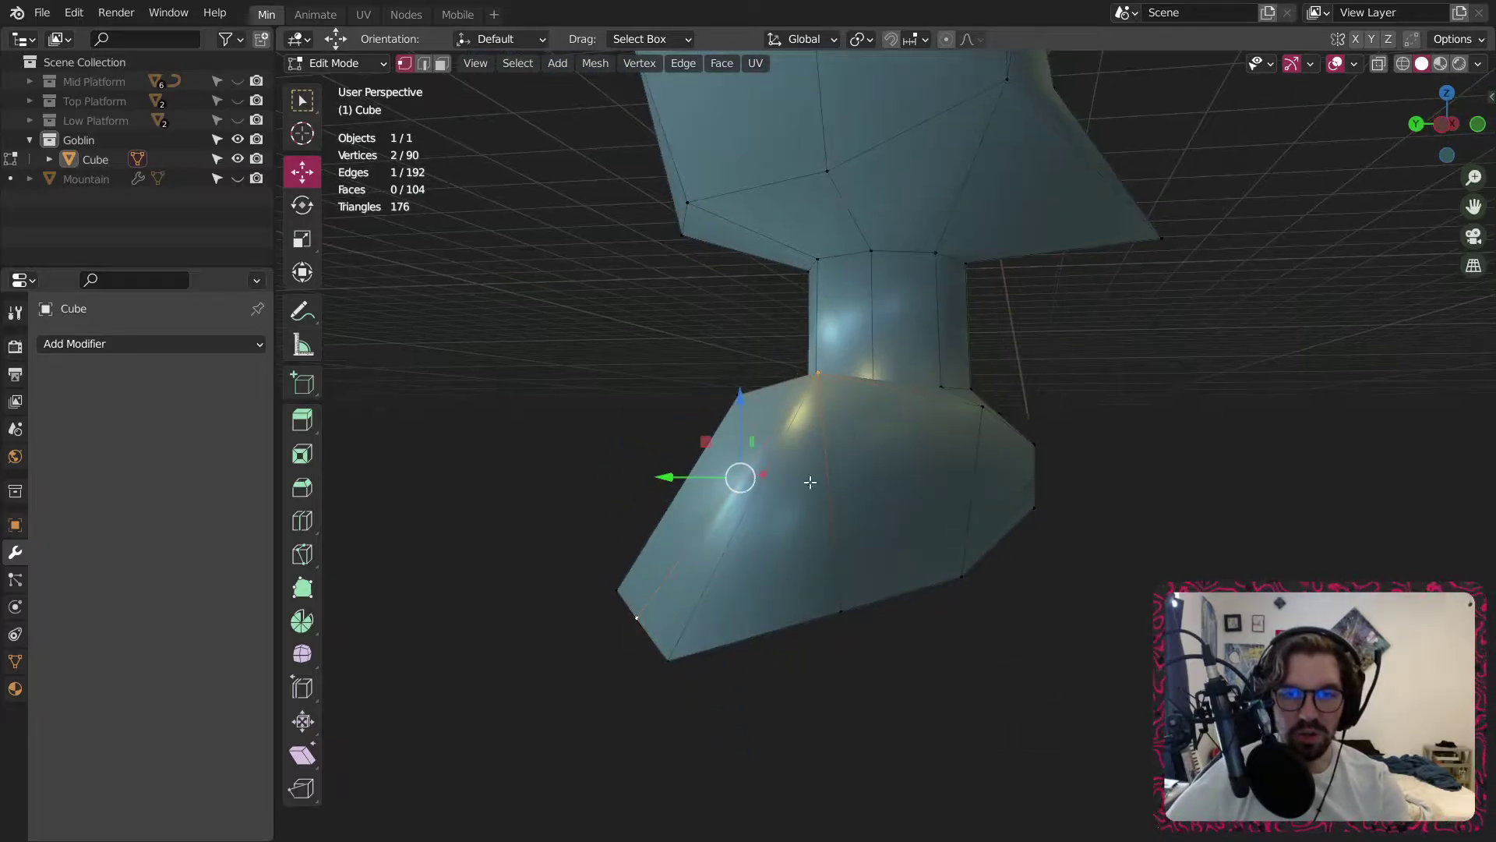
Dissolve the middle edge running down to this shoulder's pointed tip, squaring off the end.
{"action": "left_click", "coordinate": [424, 63]}
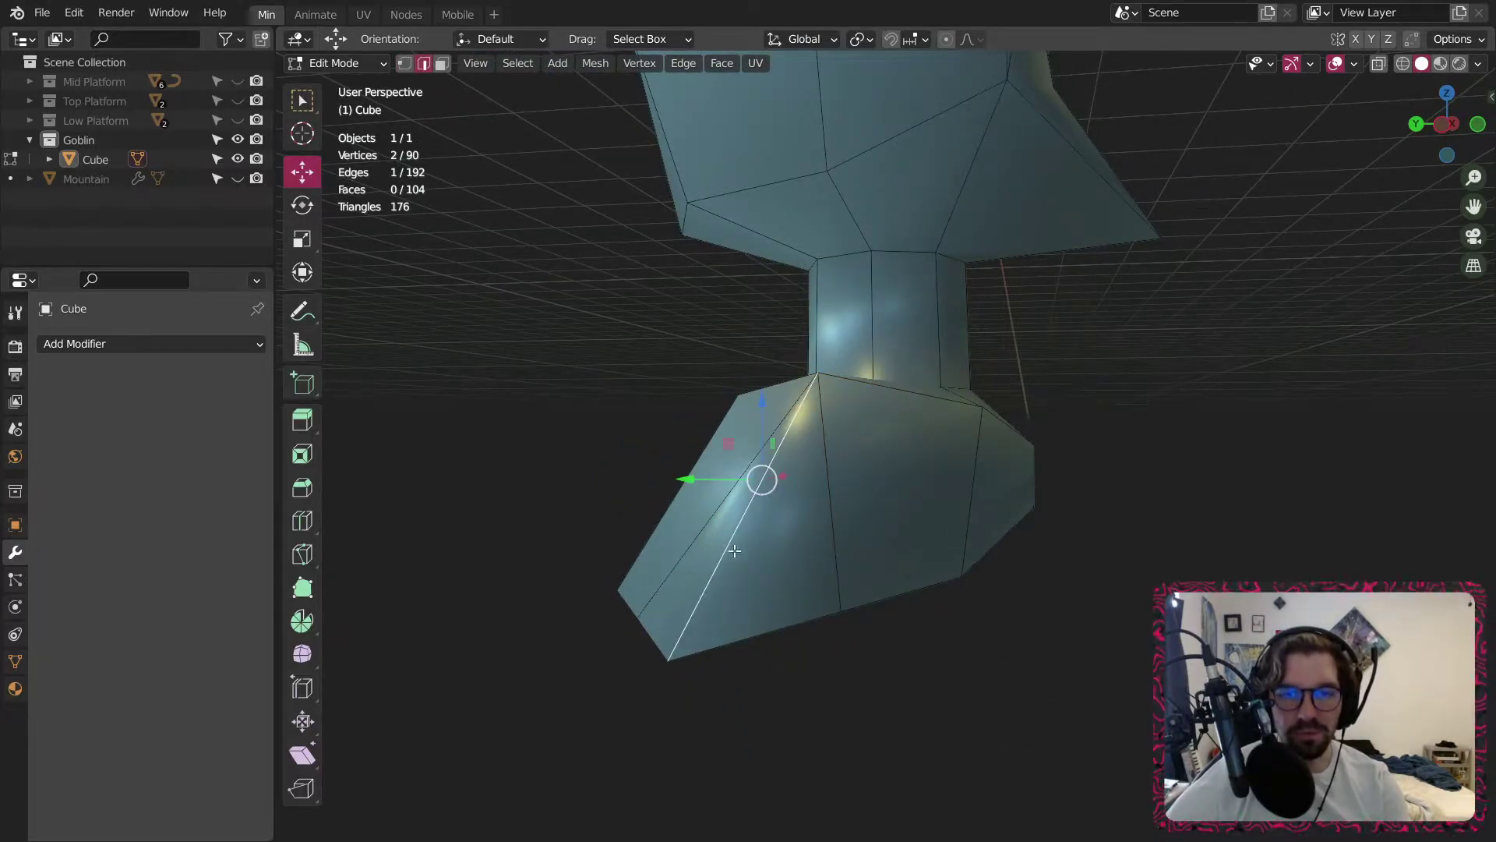
{"action": "middle_click_drag", "start_coordinate": [717, 540], "coordinate": [768, 620]}
{"action": "right_click", "coordinate": [768, 620]}
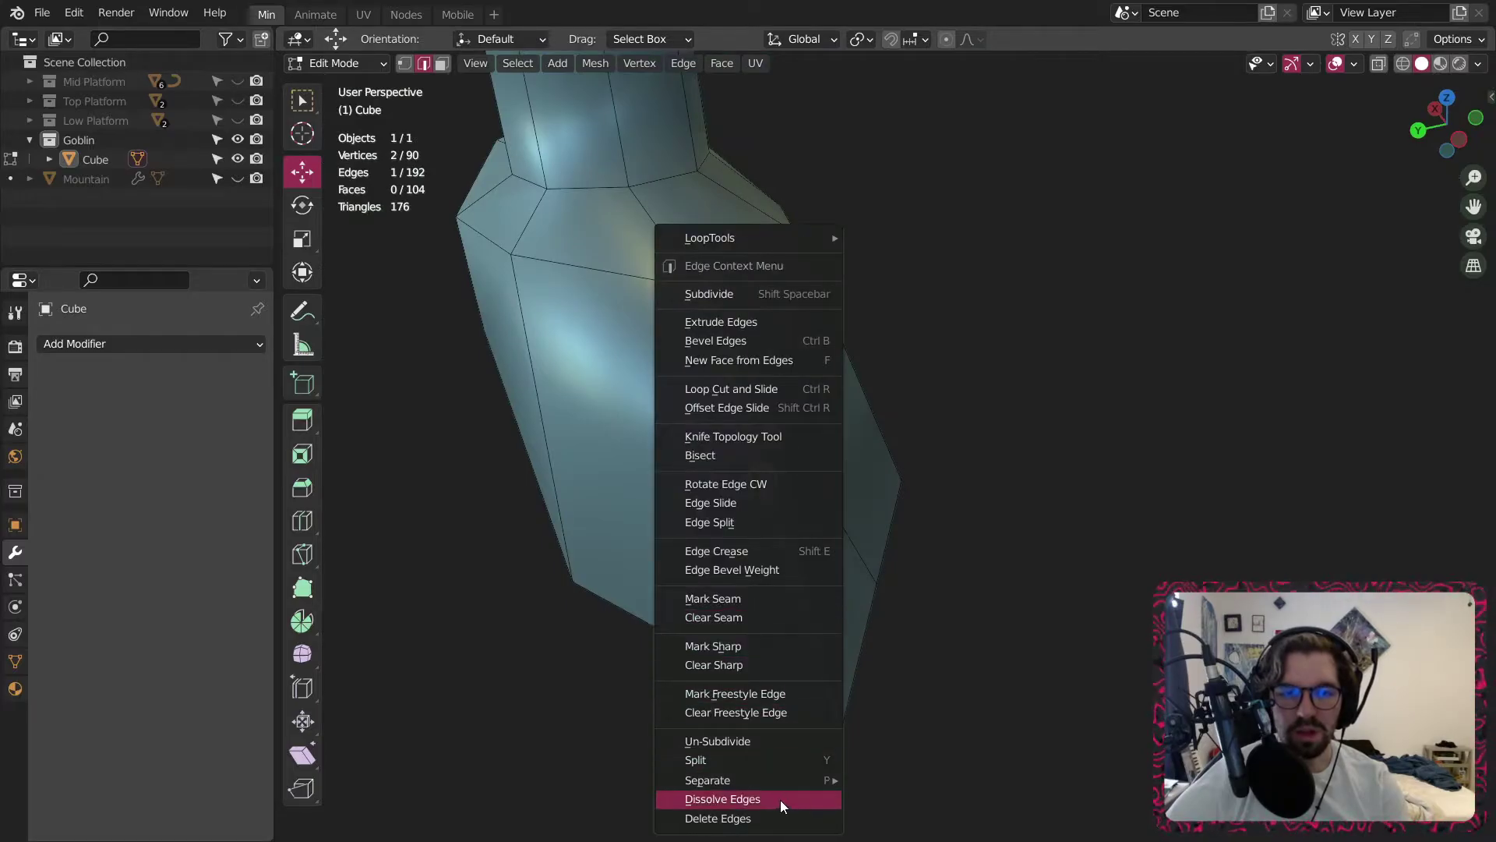
{"action": "left_click", "coordinate": [780, 800]}
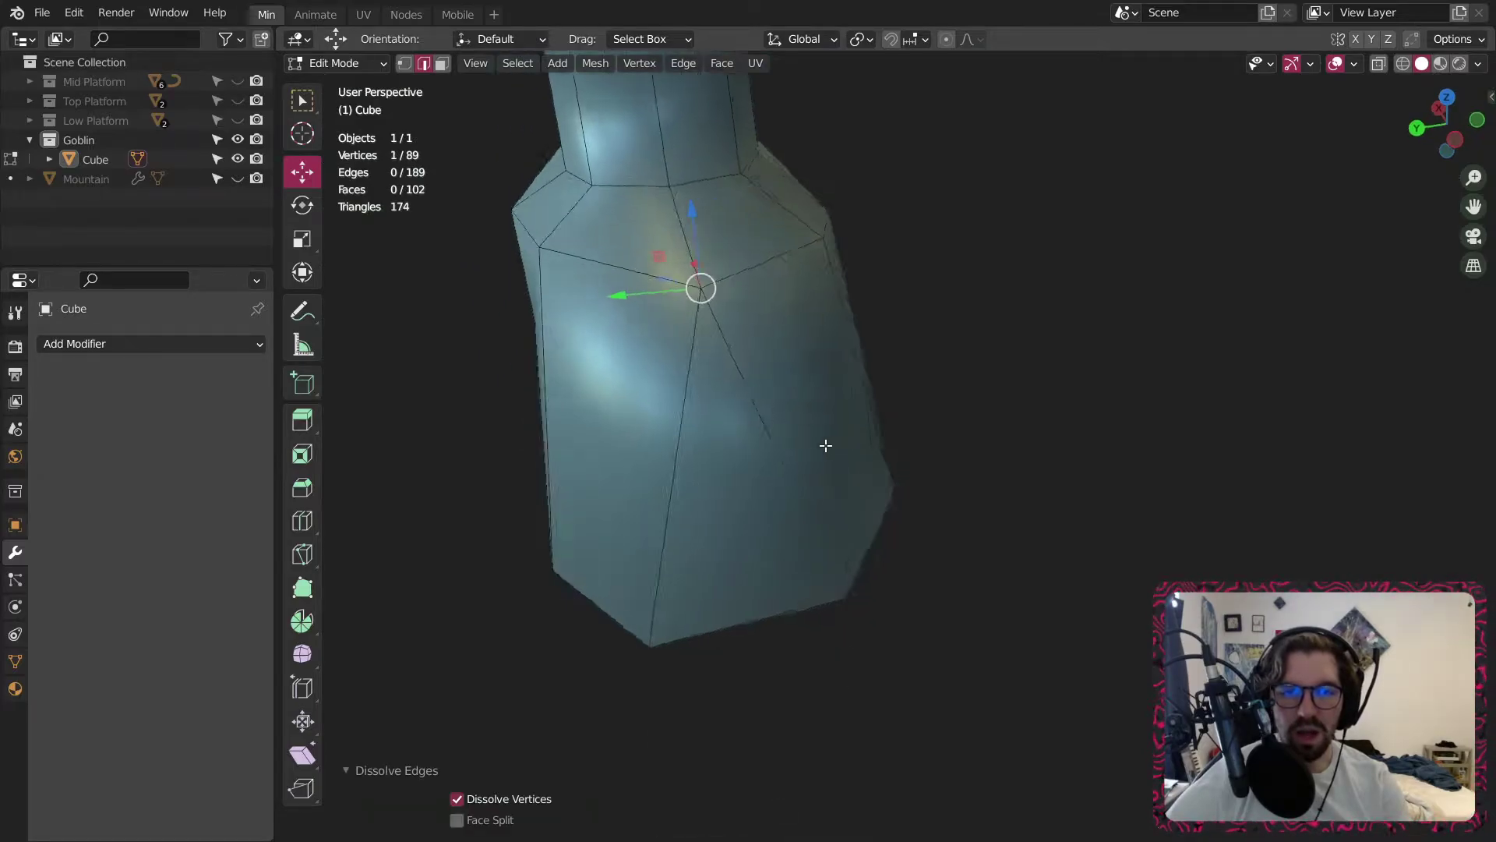
Dissolve the matching middle edge at the opposite shoulder's tip so both ends are squared off.
{"action": "middle_click_drag", "start_coordinate": [825, 441], "coordinate": [919, 352]}
{"action": "scroll", "coordinate": [975, 408], "scroll_direction": "up", "scroll_amount": 5}
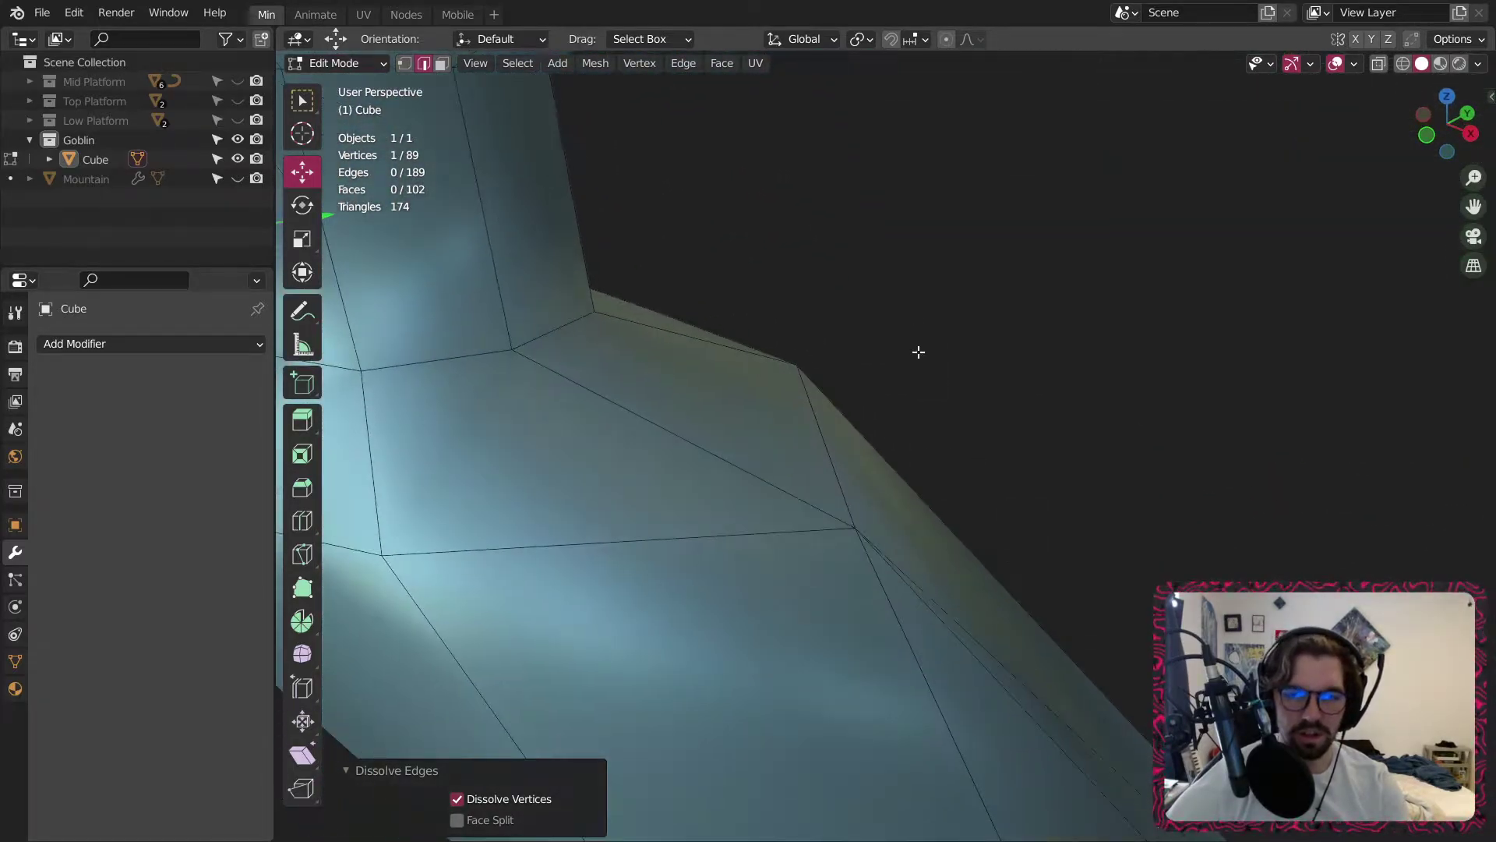
{"action": "scroll", "coordinate": [952, 389], "scroll_direction": "down", "scroll_amount": 2}
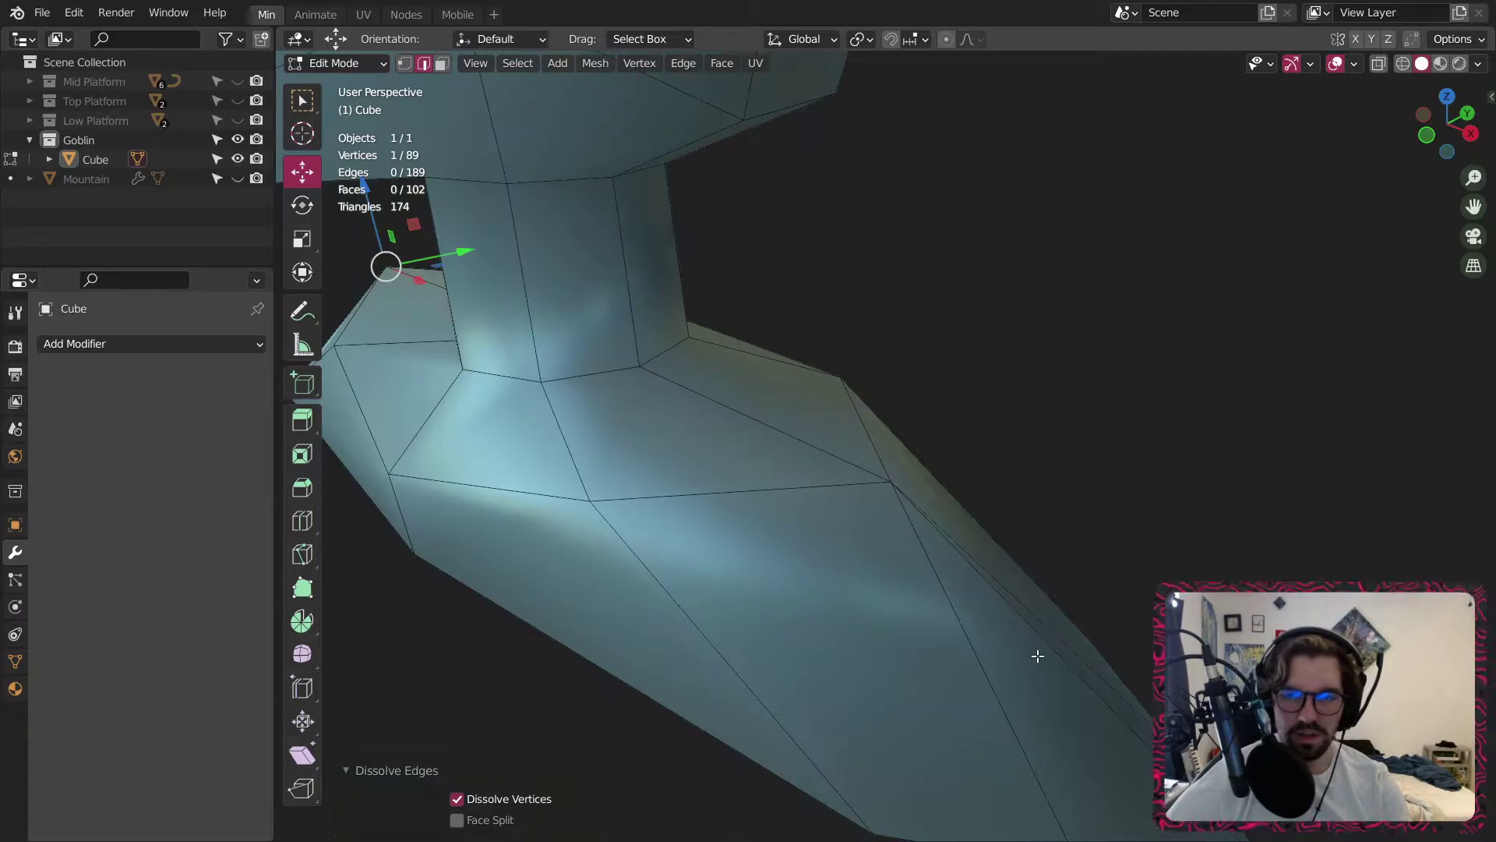
{"action": "left_click", "coordinate": [1037, 656]}
{"action": "right_click", "coordinate": [1060, 646]}
{"action": "left_click", "coordinate": [1060, 646]}
{"action": "scroll", "coordinate": [1017, 608], "scroll_direction": "down", "scroll_amount": 2}
{"action": "middle_click_drag", "start_coordinate": [994, 595], "coordinate": [1002, 456]}
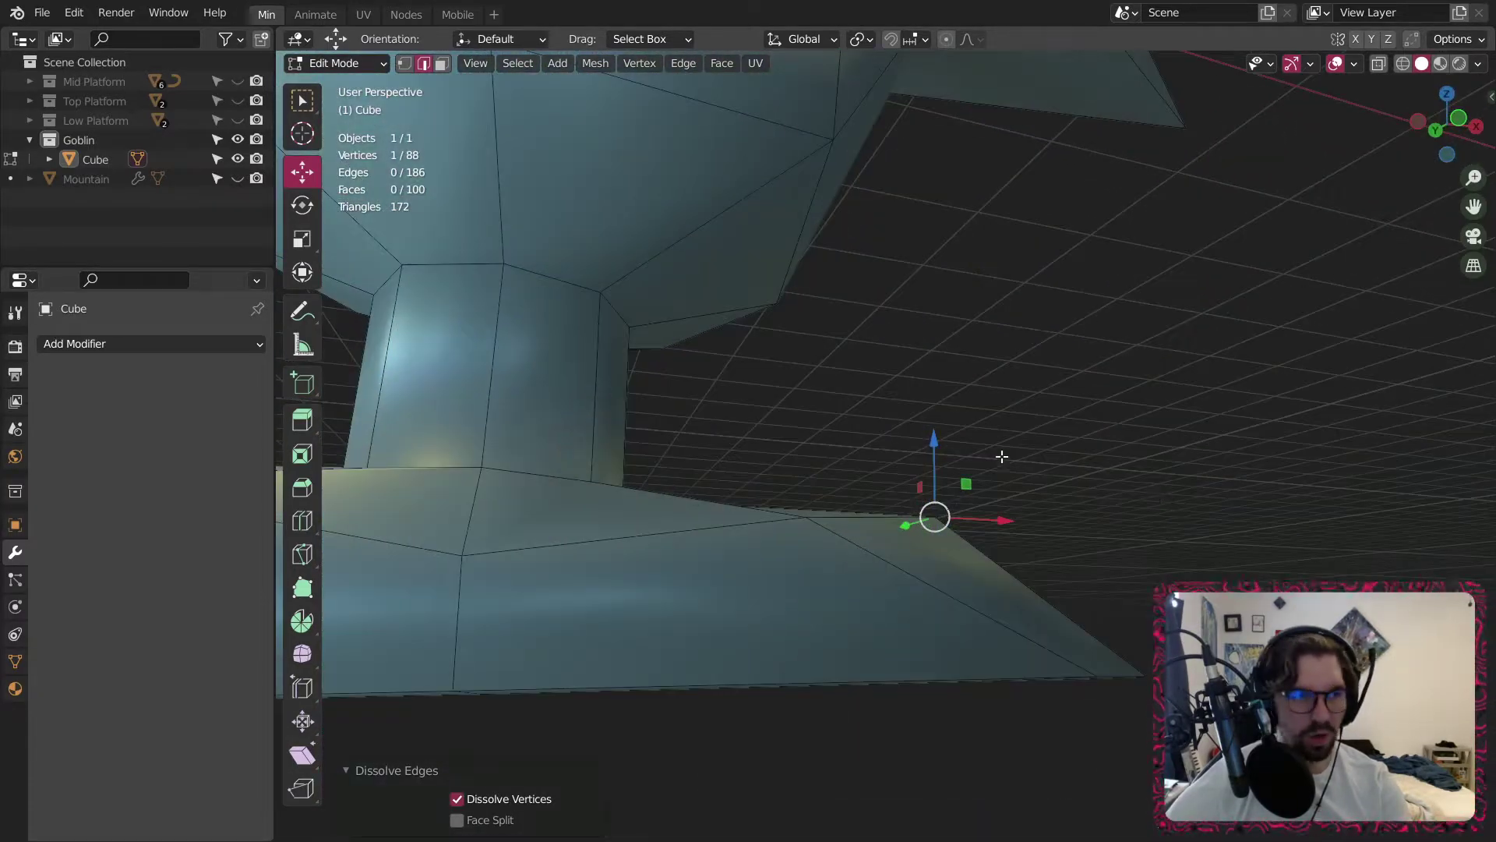
Scale the two crosswise edges near the ends of the shoulders' underside inward along X to 0.821.
{"action": "middle_click_drag", "start_coordinate": [703, 568], "coordinate": [691, 319]}
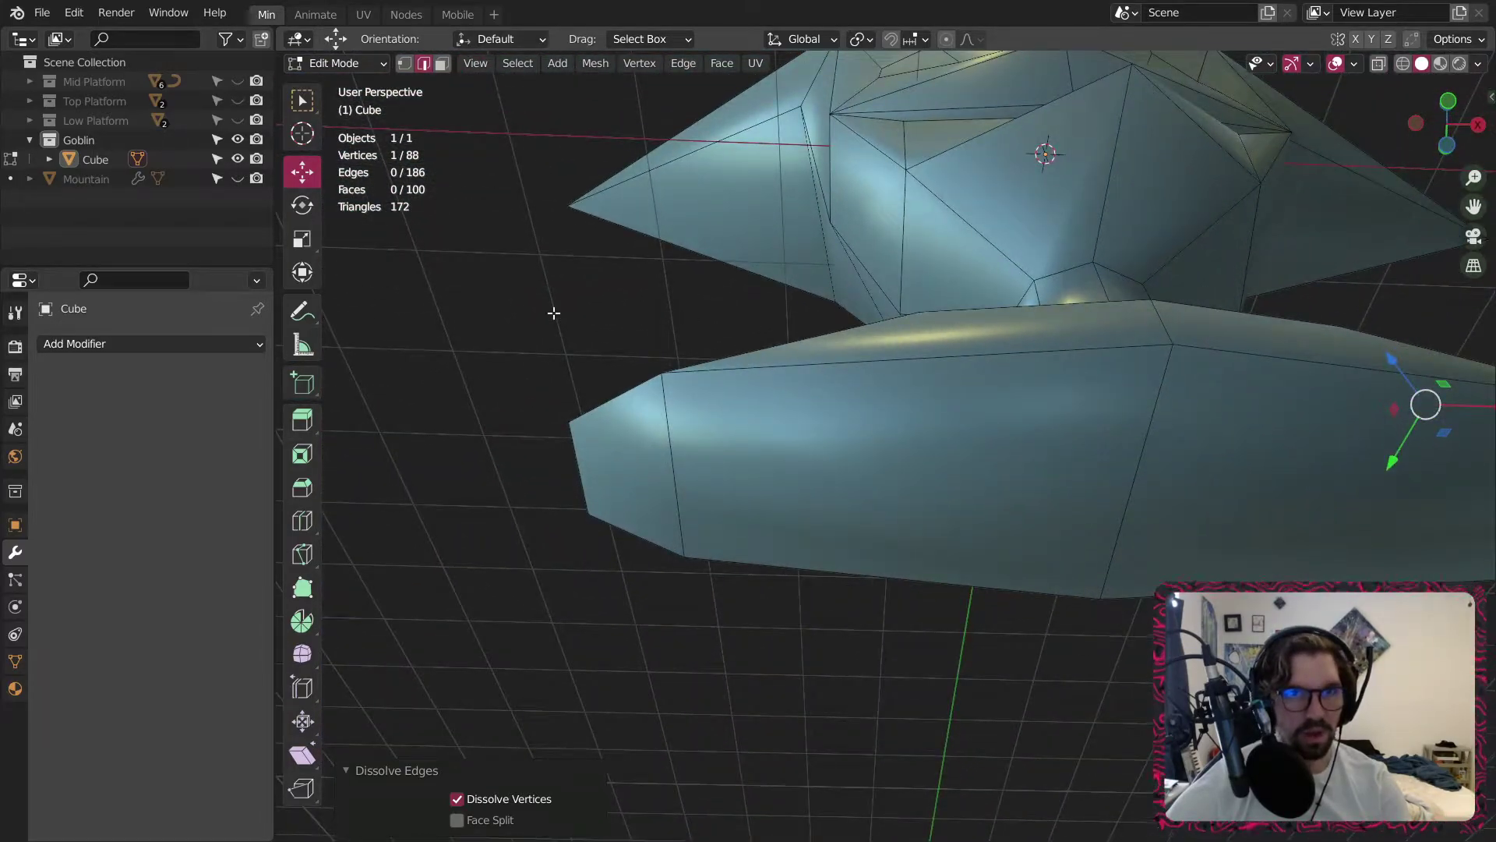
{"action": "left_click", "coordinate": [674, 466]}
{"action": "scroll", "coordinate": [975, 494], "scroll_direction": "down", "scroll_amount": 2}
{"action": "middle_click_drag", "start_coordinate": [1374, 489], "coordinate": [1124, 499], "text": "shift"}
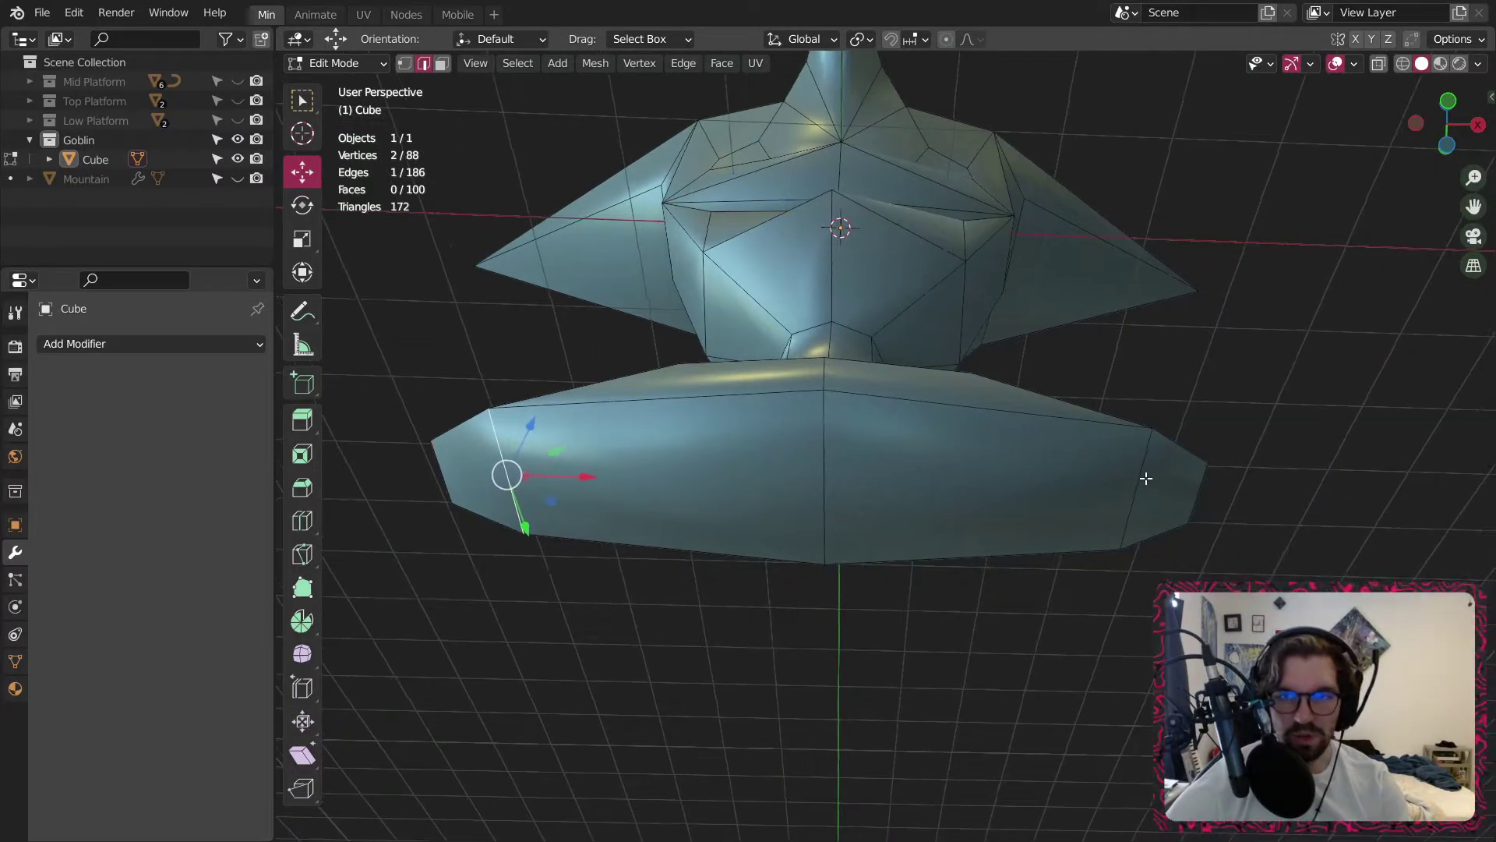
{"action": "left_click", "coordinate": [1146, 478], "text": "shift"}
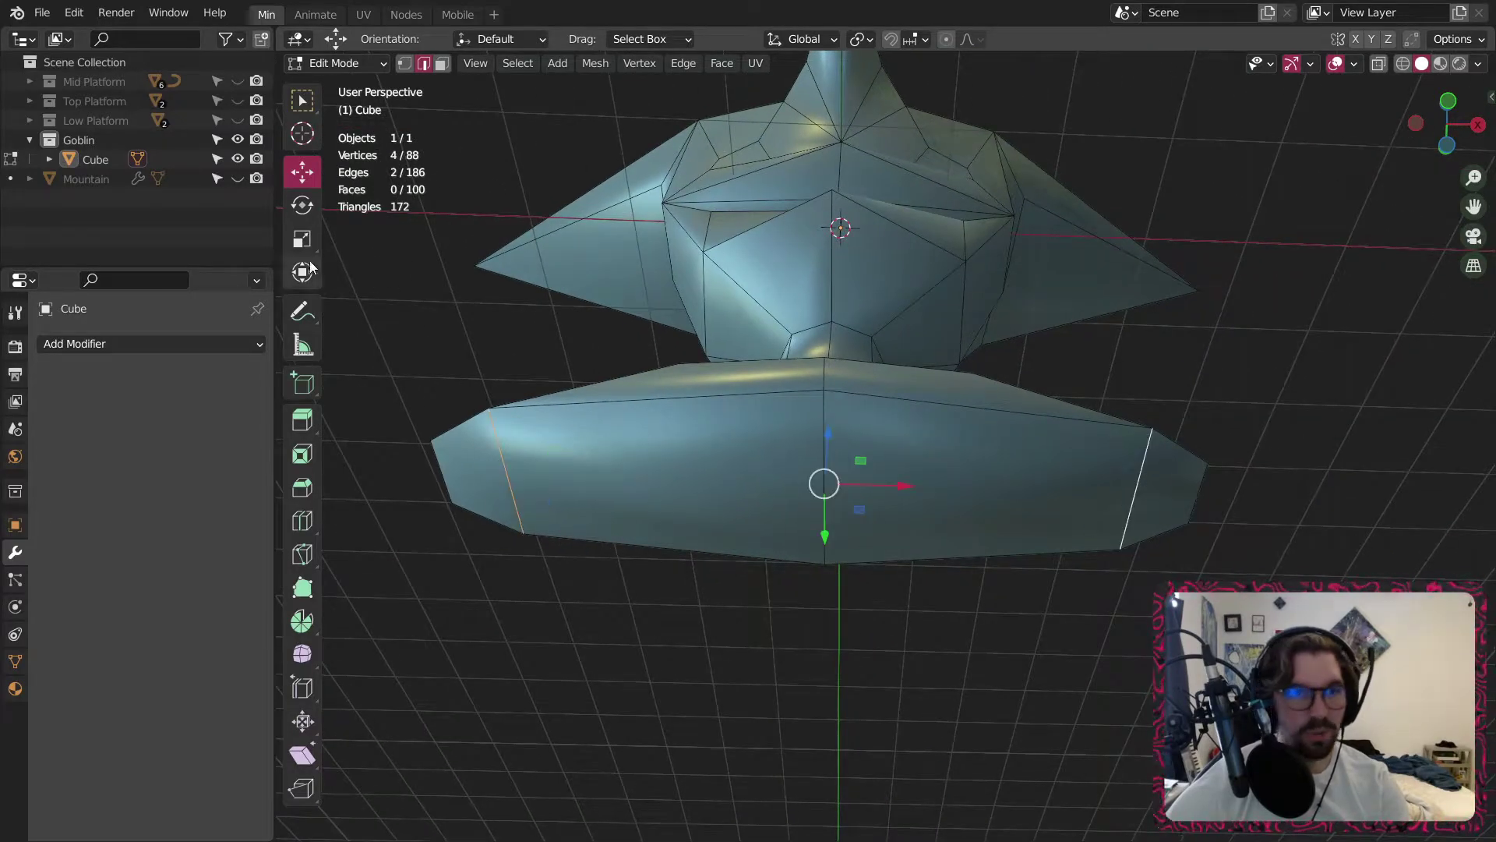
{"action": "left_click", "coordinate": [304, 244]}
{"action": "left_click_drag", "start_coordinate": [895, 484], "coordinate": [882, 484]}
{"action": "middle_click_drag", "start_coordinate": [881, 484], "coordinate": [728, 362]}
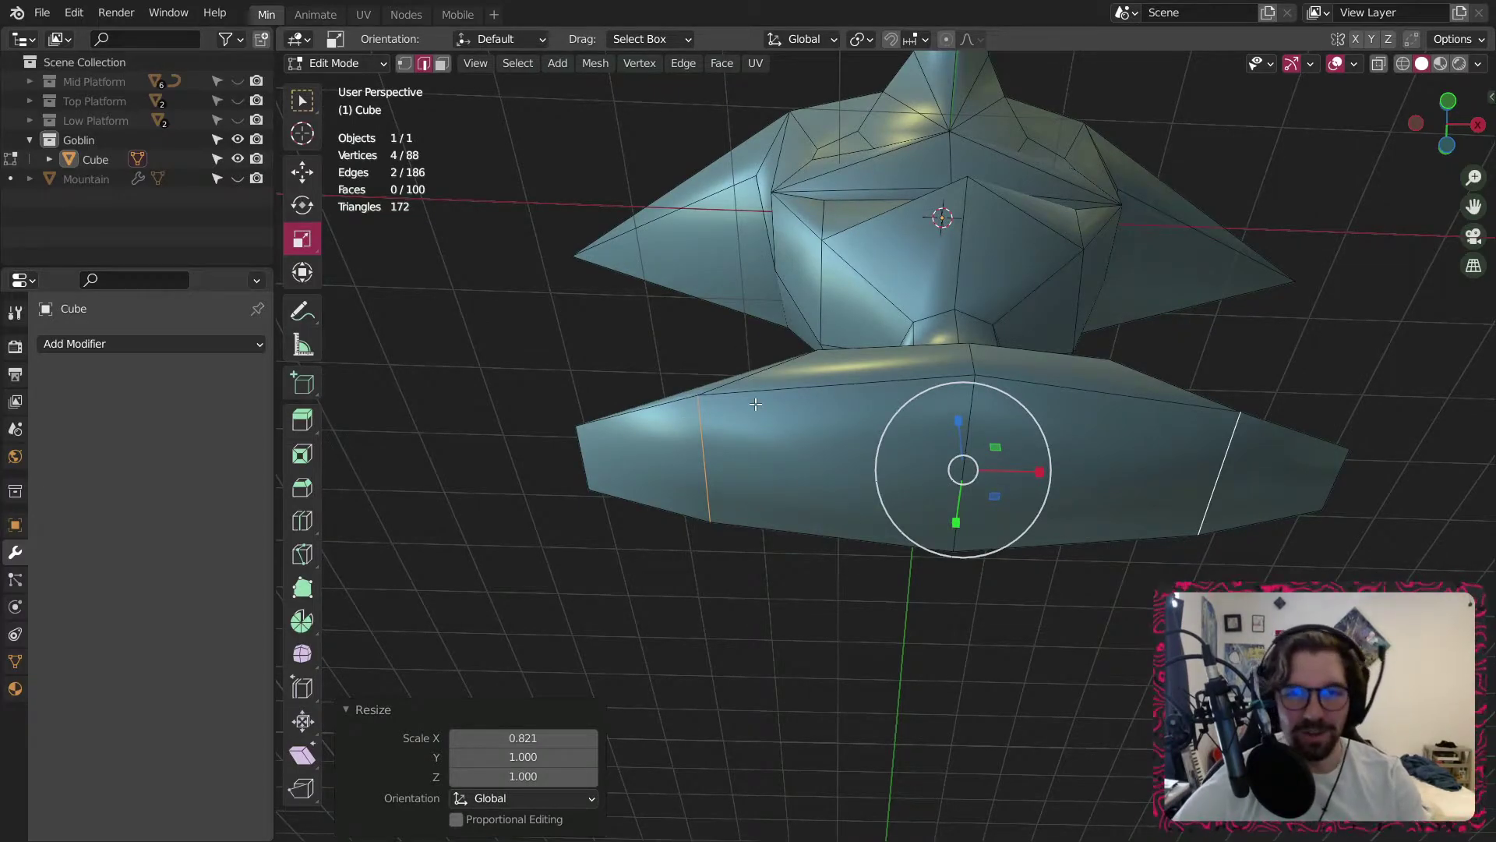
Select the two outer end faces on the underside of the shoulders for extruding the arms.
{"action": "middle_click_drag", "start_coordinate": [756, 403], "coordinate": [477, 105]}
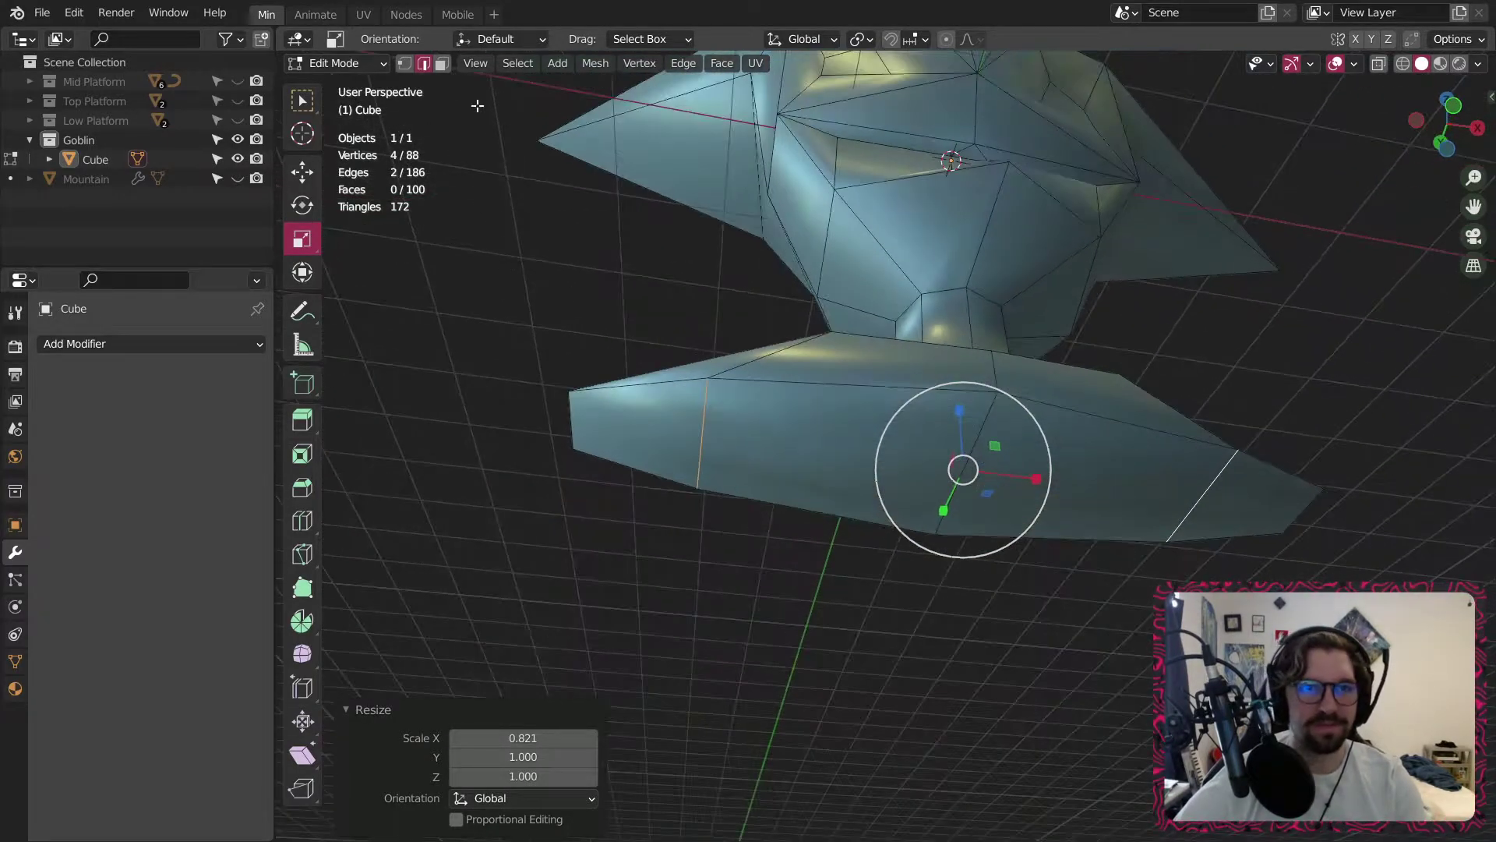
{"action": "left_click", "coordinate": [444, 64]}
{"action": "left_click", "coordinate": [646, 436]}
{"action": "left_click", "coordinate": [1236, 492], "text": "shift"}
{"action": "right_click", "coordinate": [1236, 492]}
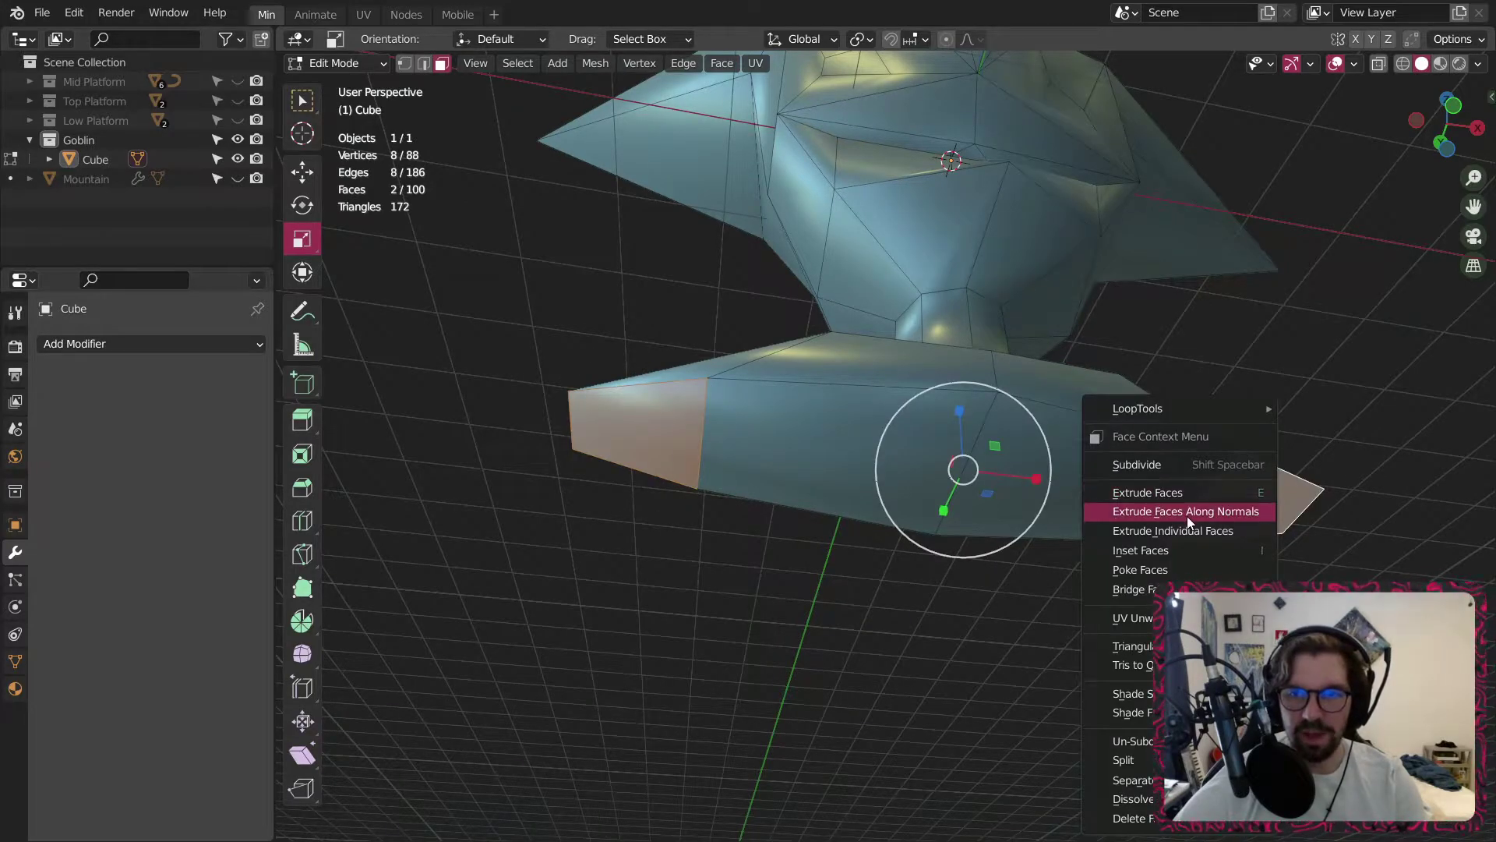
Try extruding the two selected end faces downward along their normals, and undo the extrusion.
{"action": "left_click", "coordinate": [1186, 511]}
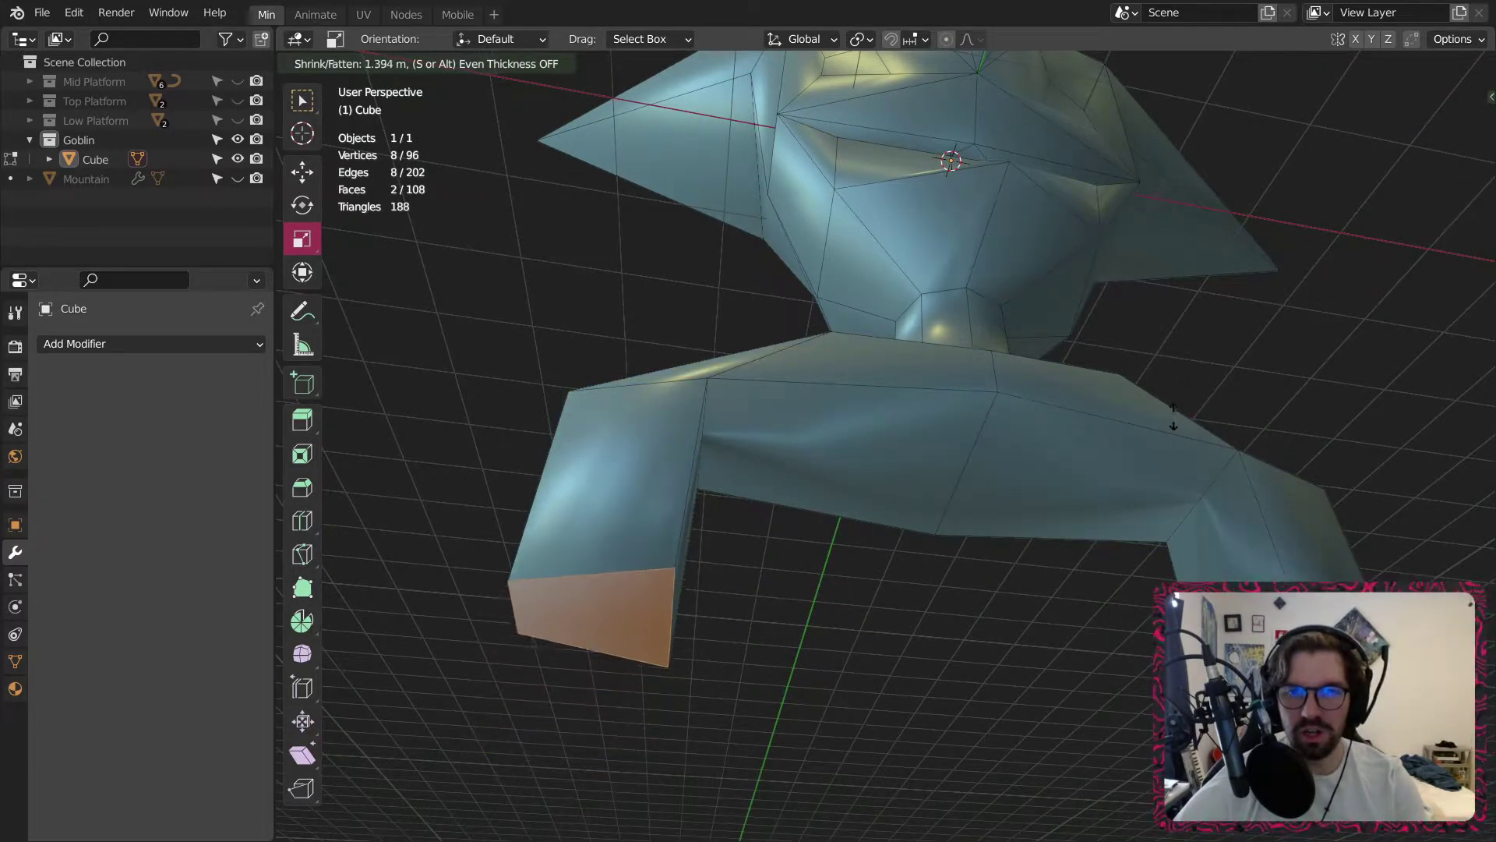
{"action": "left_click", "coordinate": [1130, 499]}
{"action": "middle_click_drag", "start_coordinate": [1102, 558], "coordinate": [873, 426]}
{"action": "key", "text": "ctrl+z"}
Extrude both selected underside faces along their normals by 2.69 m to form the arms.
{"action": "key", "text": "alt+e"}
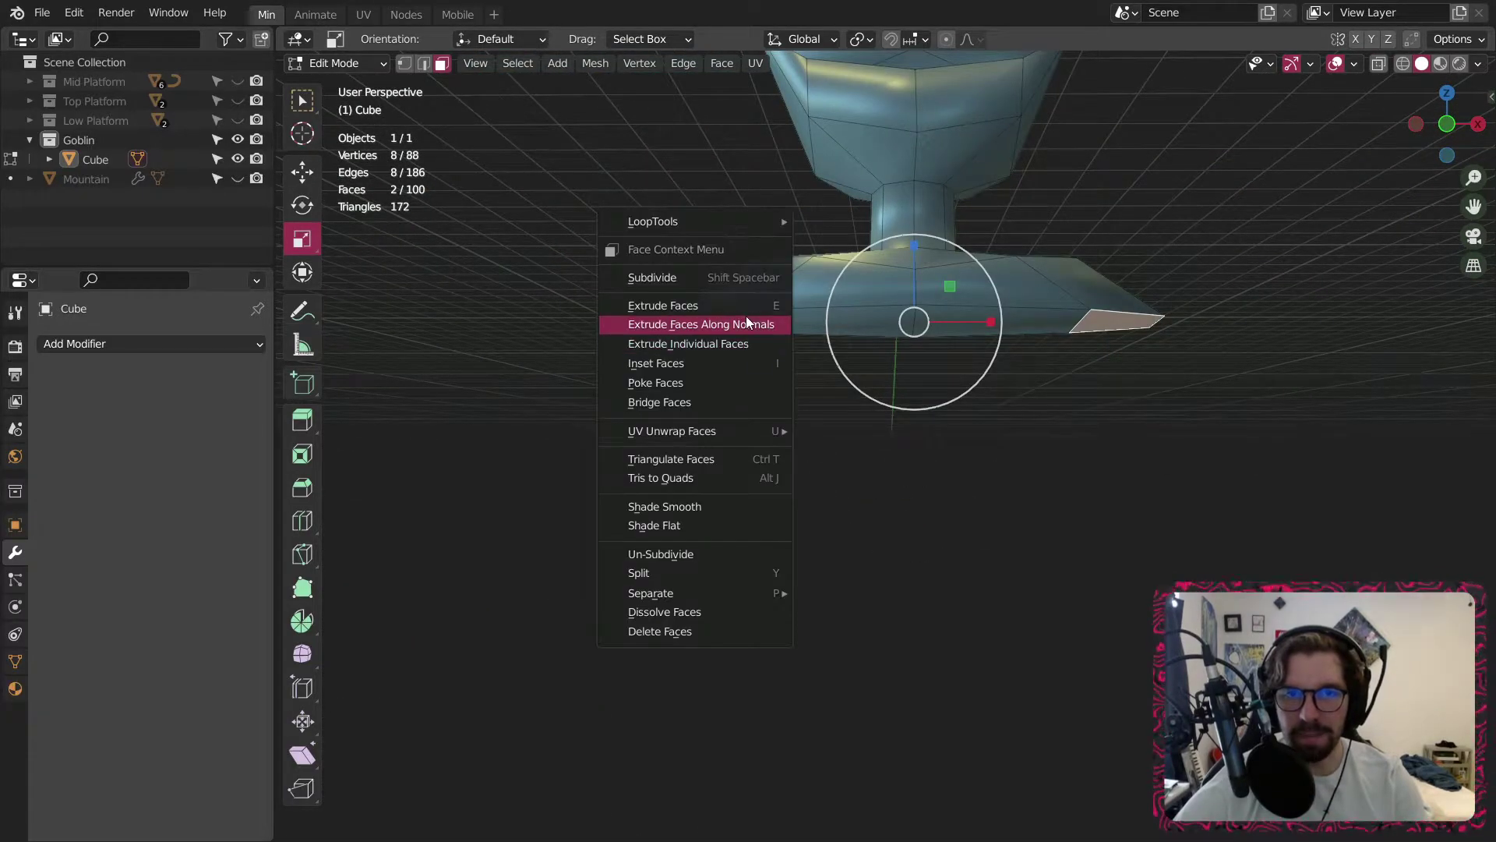
{"action": "left_click", "coordinate": [758, 324]}
{"action": "left_click", "coordinate": [791, 205]}
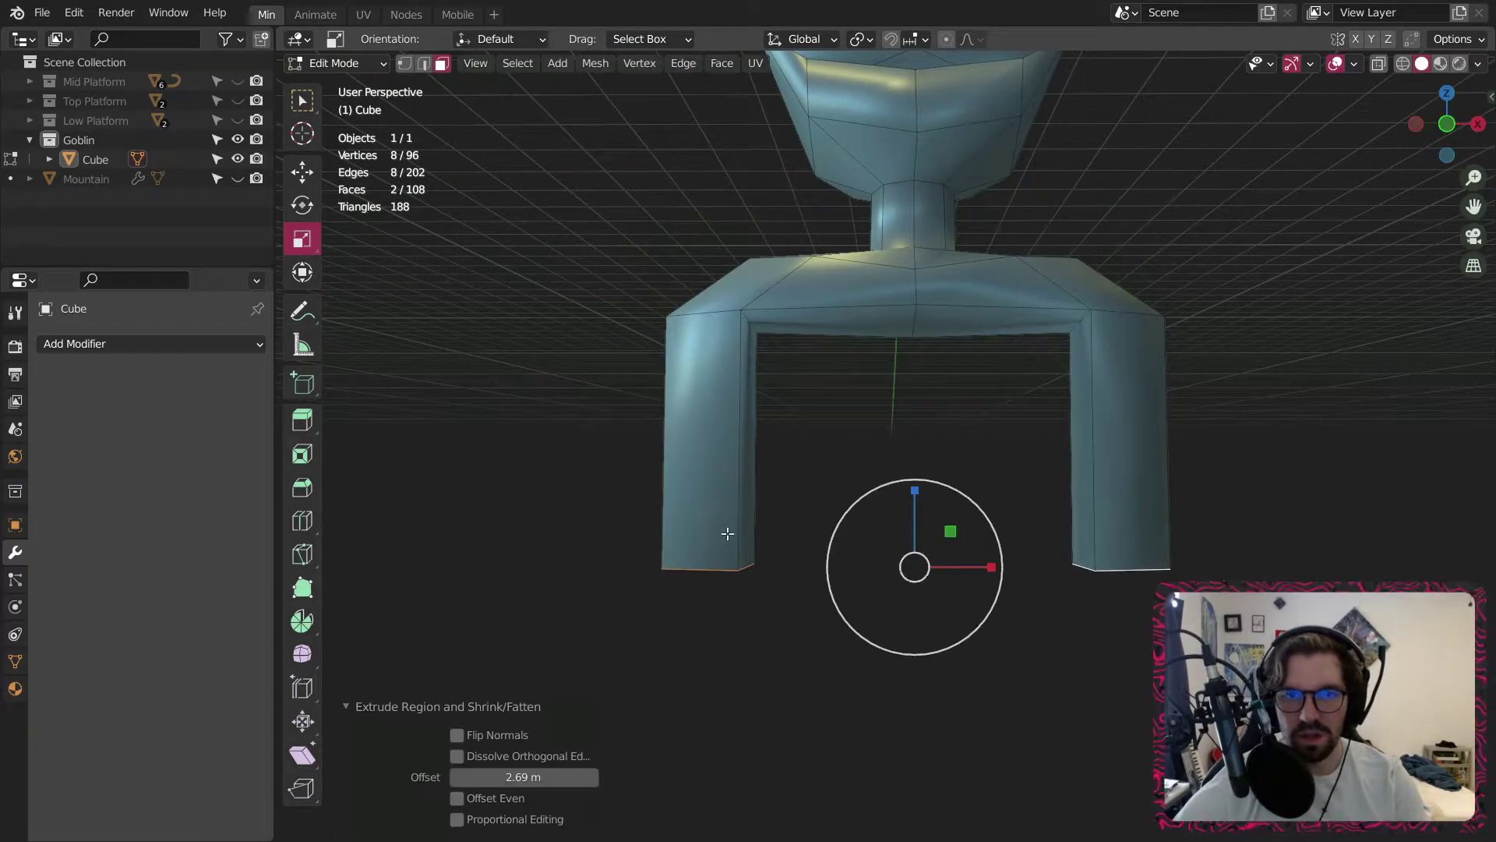
Extrude both arm ends downward along their normals by 0.777 m, and extrude them again by 2.25 m.
{"action": "key", "text": "alt+e"}
{"action": "left_click", "coordinate": [725, 510]}
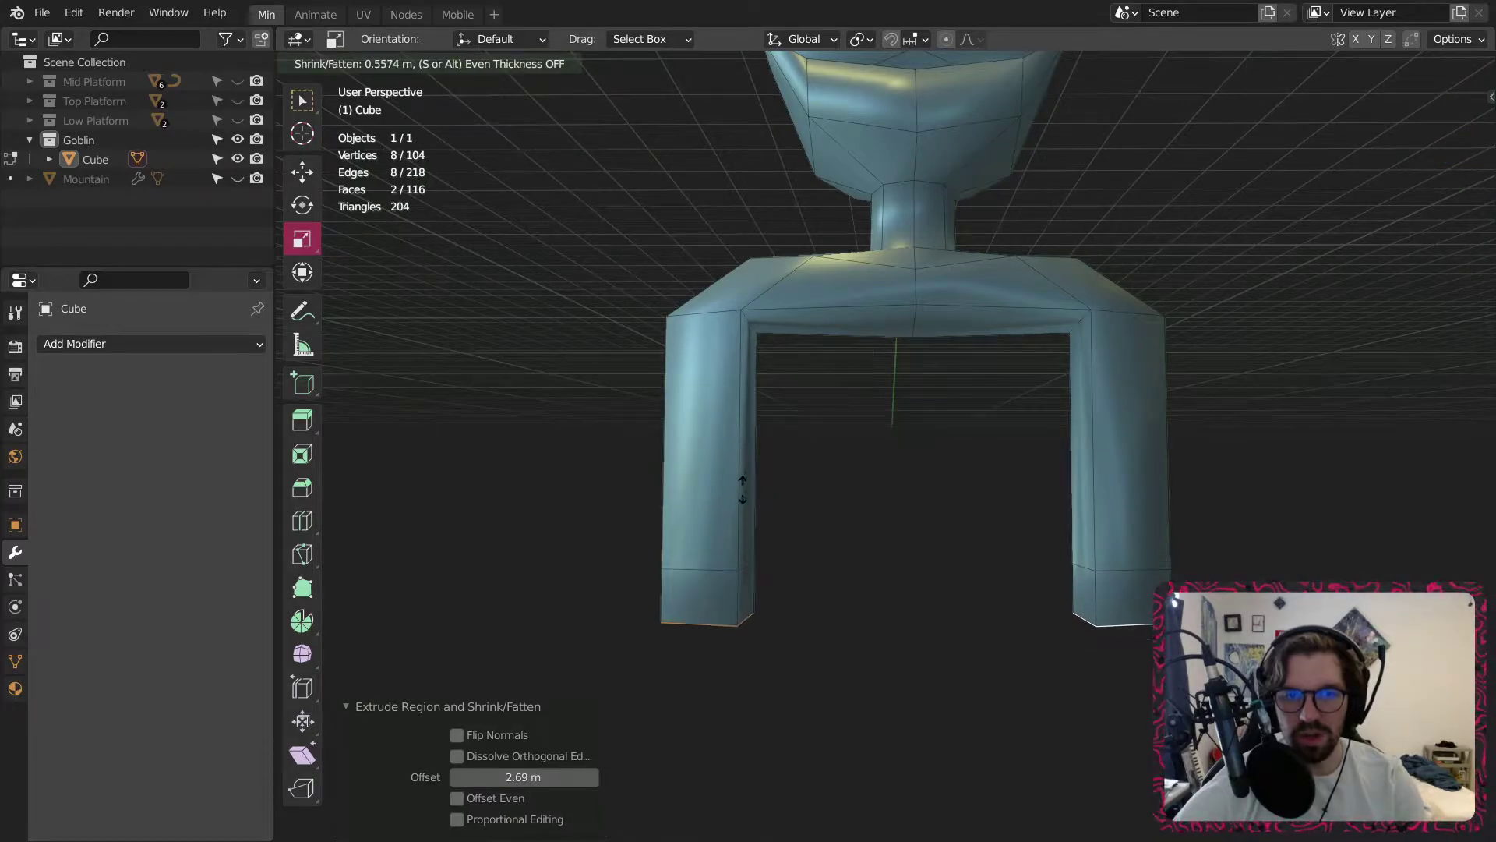
{"action": "left_click", "coordinate": [733, 490]}
{"action": "key", "text": "alt+e"}
{"action": "left_click", "coordinate": [713, 513]}
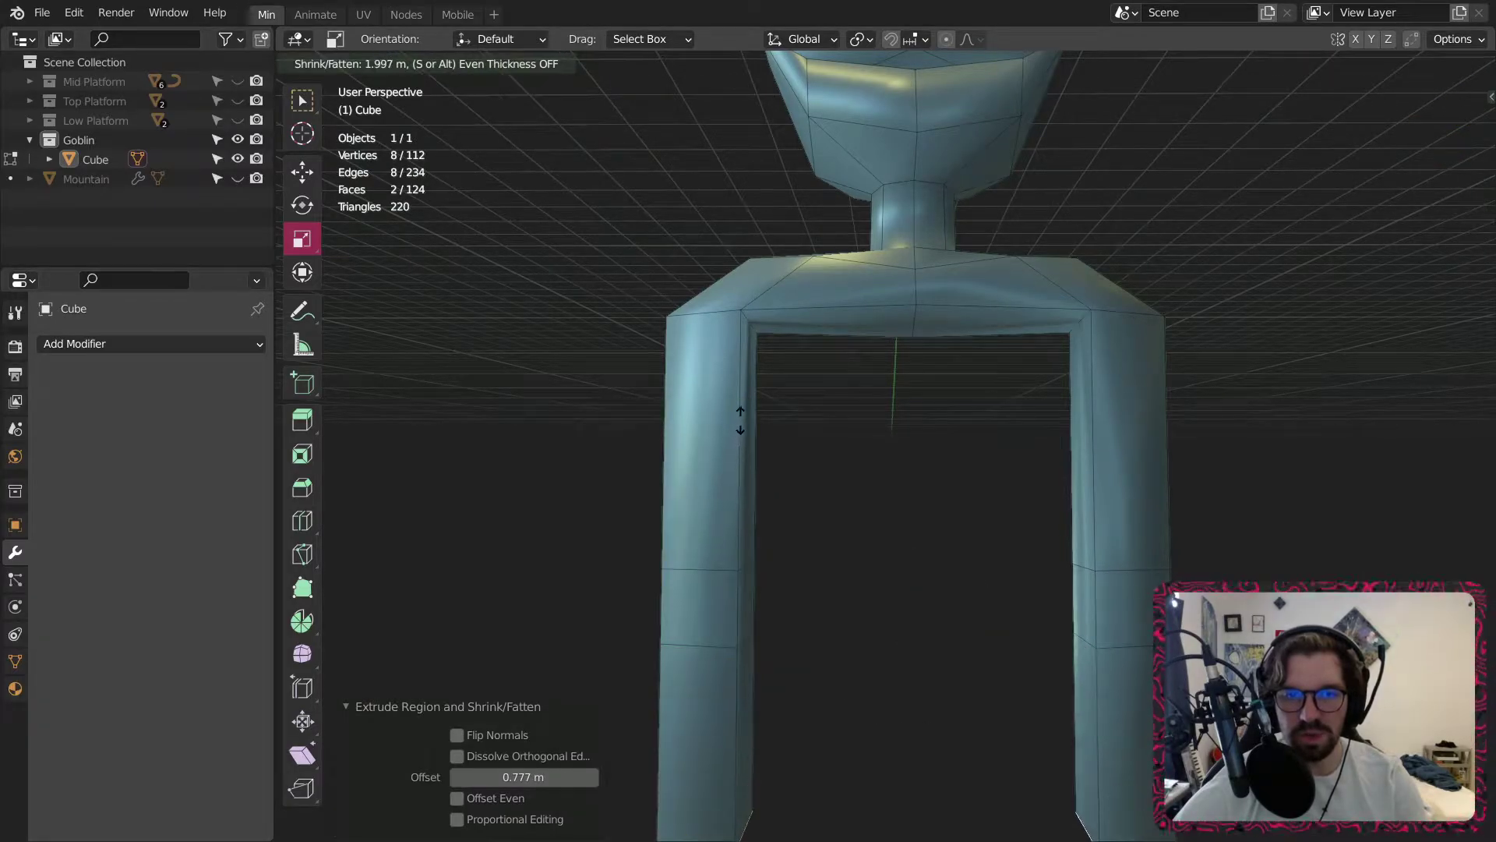
{"action": "left_click", "coordinate": [816, 528]}
{"action": "middle_click_drag", "start_coordinate": [815, 528], "coordinate": [740, 520]}
{"action": "middle_click_drag", "start_coordinate": [712, 481], "coordinate": [754, 385], "text": "shift"}
{"action": "scroll", "coordinate": [742, 441], "scroll_direction": "down", "scroll_amount": 5}
{"action": "scroll", "coordinate": [720, 290], "scroll_direction": "up", "scroll_amount": 1}
{"action": "middle_click_drag", "start_coordinate": [720, 290], "coordinate": [741, 215]}
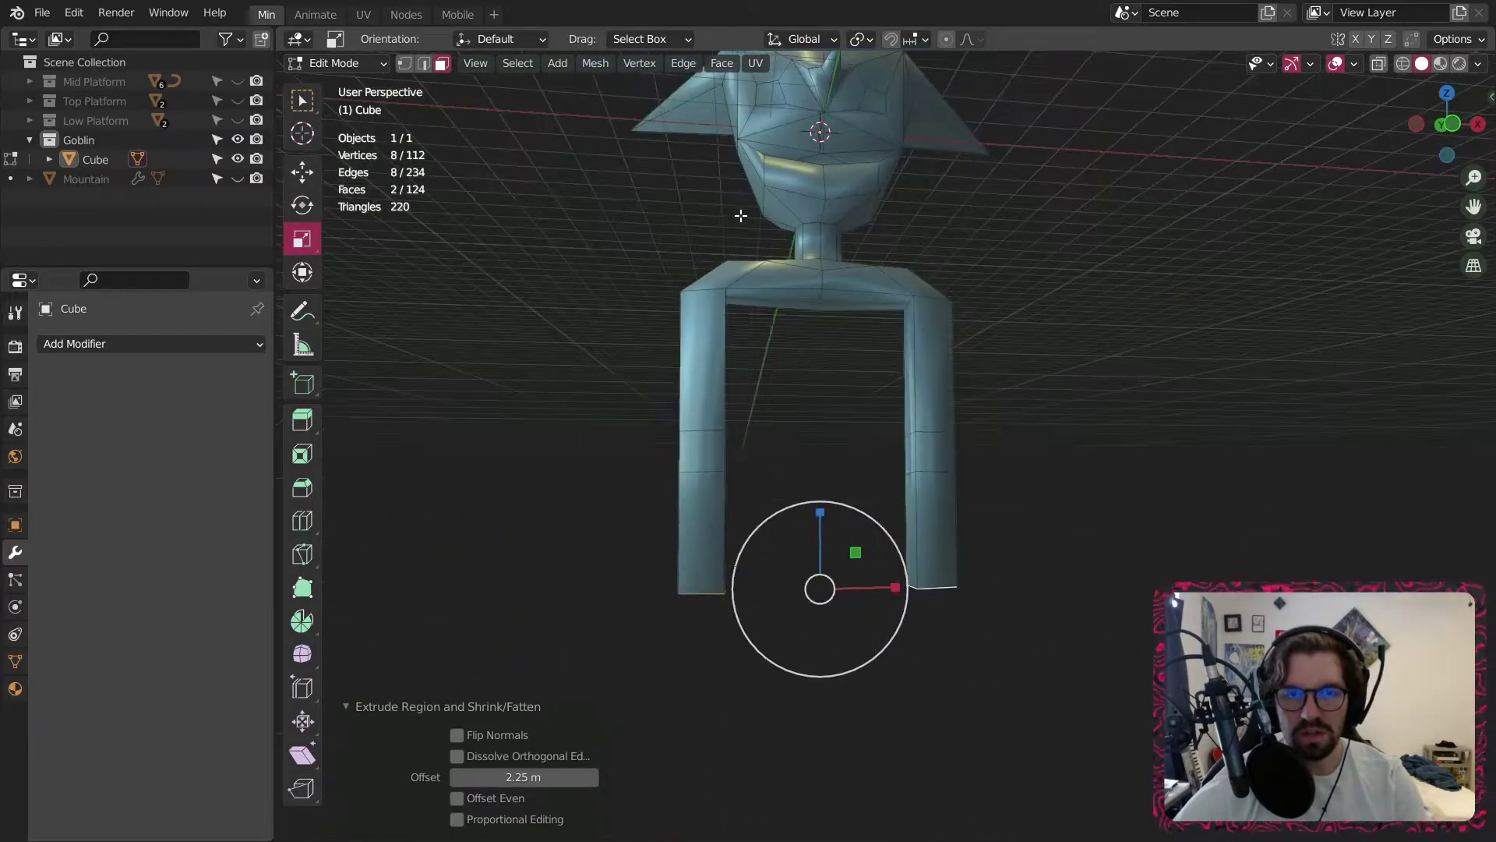
Select the outer face of the short middle segment on one arm and try extruding it.
{"action": "scroll", "coordinate": [702, 551], "scroll_direction": "up", "scroll_amount": 5}
{"action": "middle_click_drag", "start_coordinate": [702, 551], "coordinate": [658, 363]}
{"action": "middle_click_drag", "start_coordinate": [724, 296], "coordinate": [764, 302]}
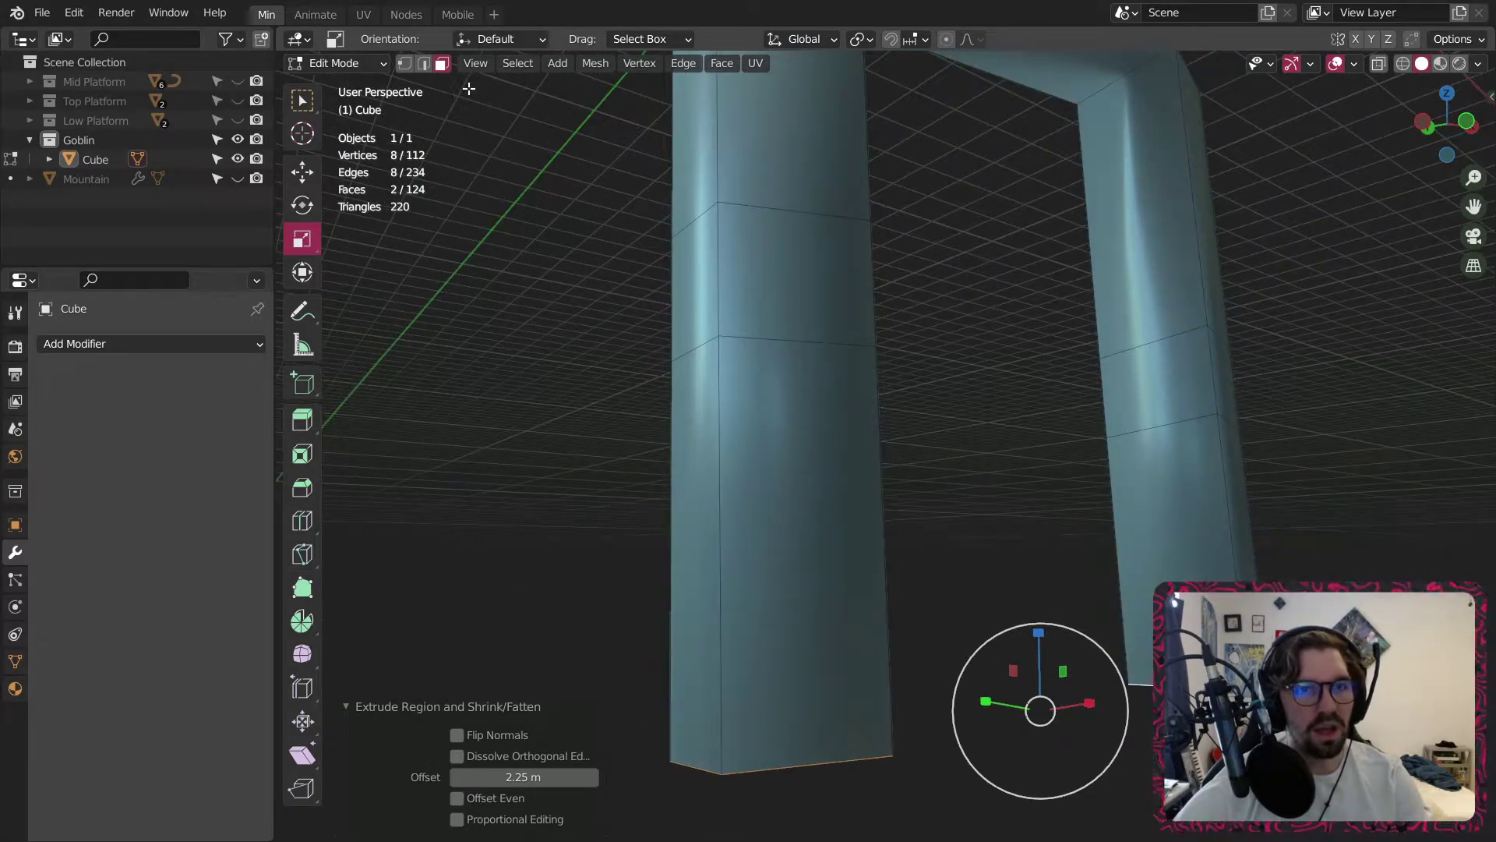
{"action": "left_click", "coordinate": [702, 313]}
{"action": "right_click", "coordinate": [694, 309]}
{"action": "left_click", "coordinate": [692, 298]}
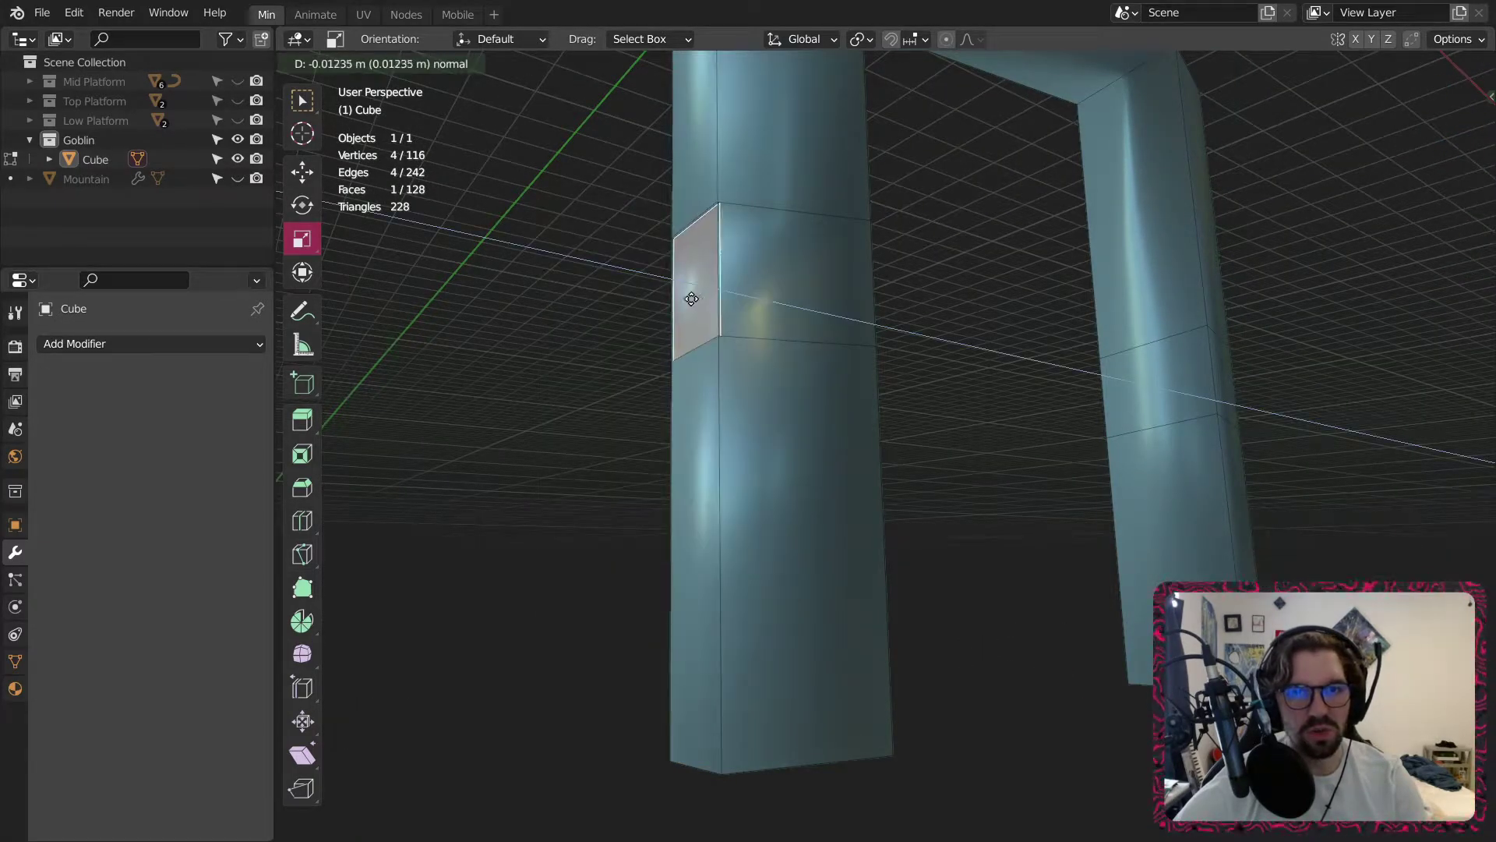
{"action": "right_click", "coordinate": [688, 296]}
Inset the outer middle-segment faces of both arms by 0.09054 m and extrude them outward along their normals by 0.116 m.
{"action": "middle_click_drag", "start_coordinate": [925, 335], "coordinate": [762, 478]}
{"action": "left_click", "coordinate": [795, 359], "text": "shift"}
{"action": "key", "text": "i"}
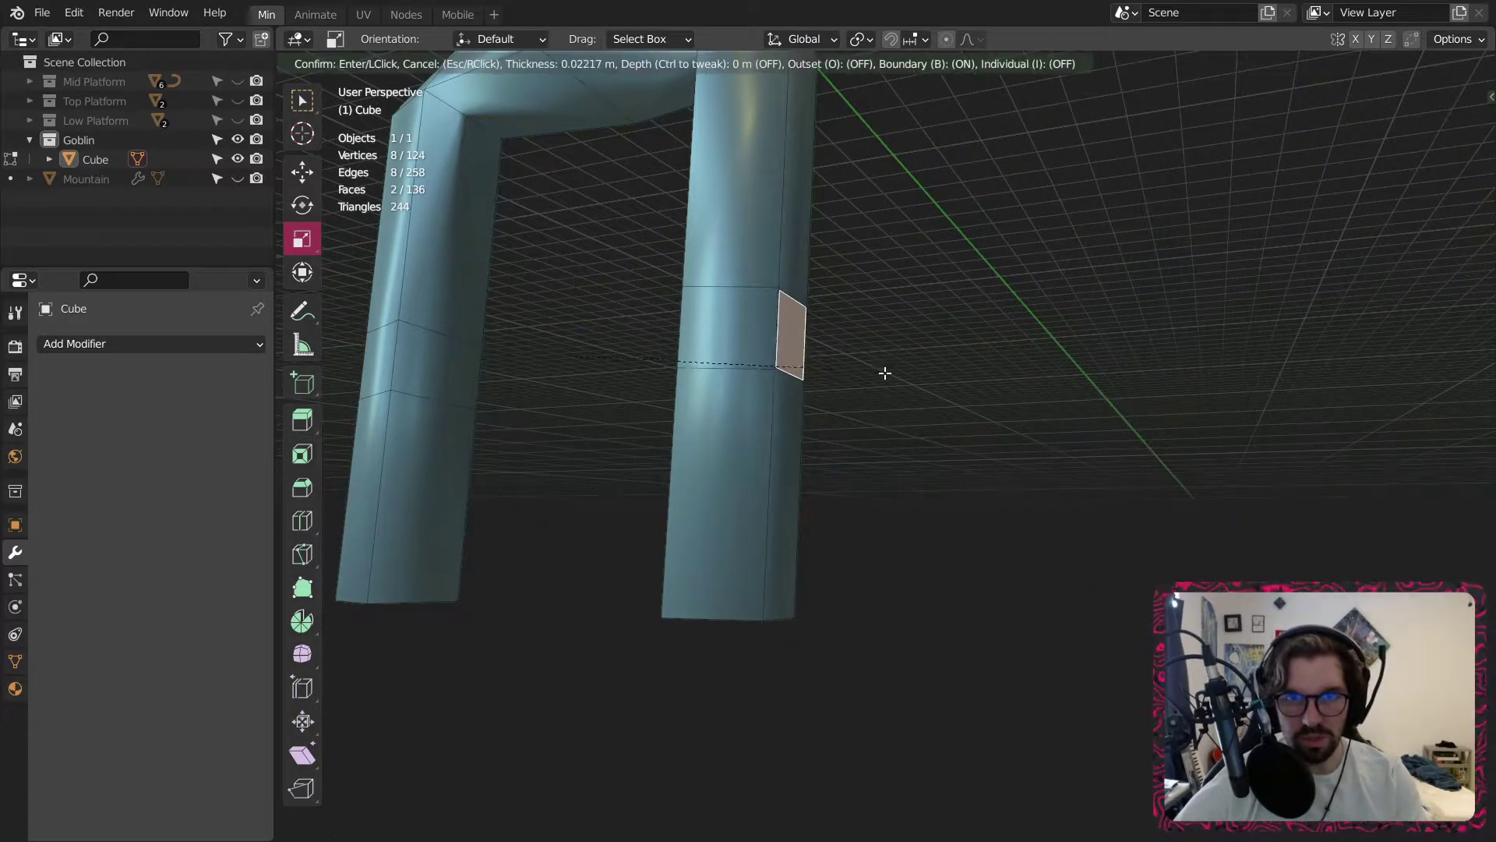
{"action": "left_click", "coordinate": [876, 388]}
{"action": "right_click", "coordinate": [876, 388]}
{"action": "left_click", "coordinate": [862, 410]}
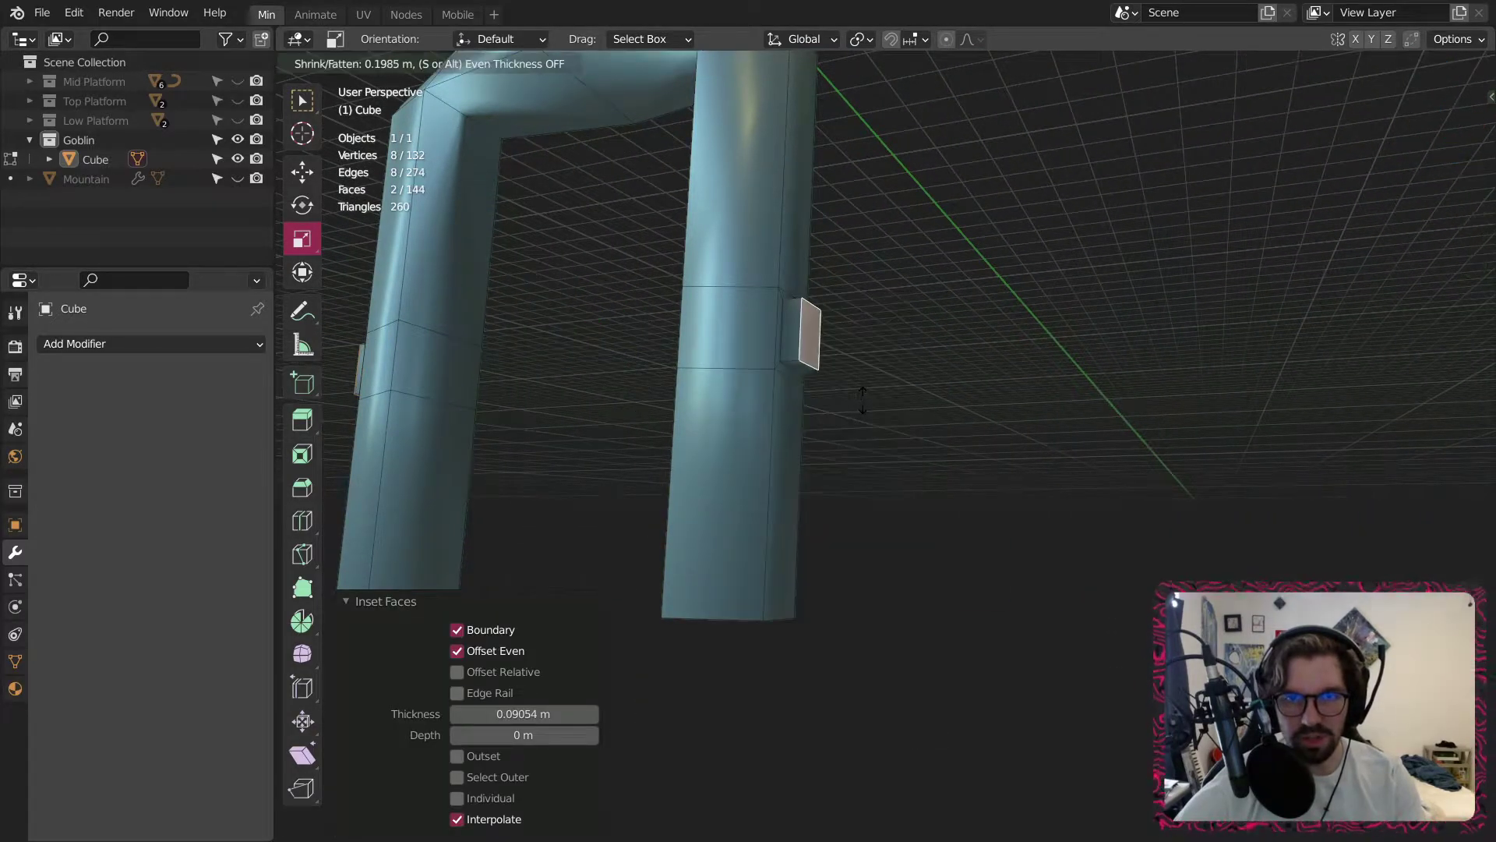
{"action": "left_click", "coordinate": [859, 404]}
Switch to vertex selection in a front orthographic view of the arms and clear the selection.
{"action": "middle_click_drag", "start_coordinate": [859, 403], "coordinate": [660, 495]}
{"action": "middle_click_drag", "start_coordinate": [664, 437], "coordinate": [726, 501]}
{"action": "scroll", "coordinate": [723, 488], "scroll_direction": "down", "scroll_amount": 1}
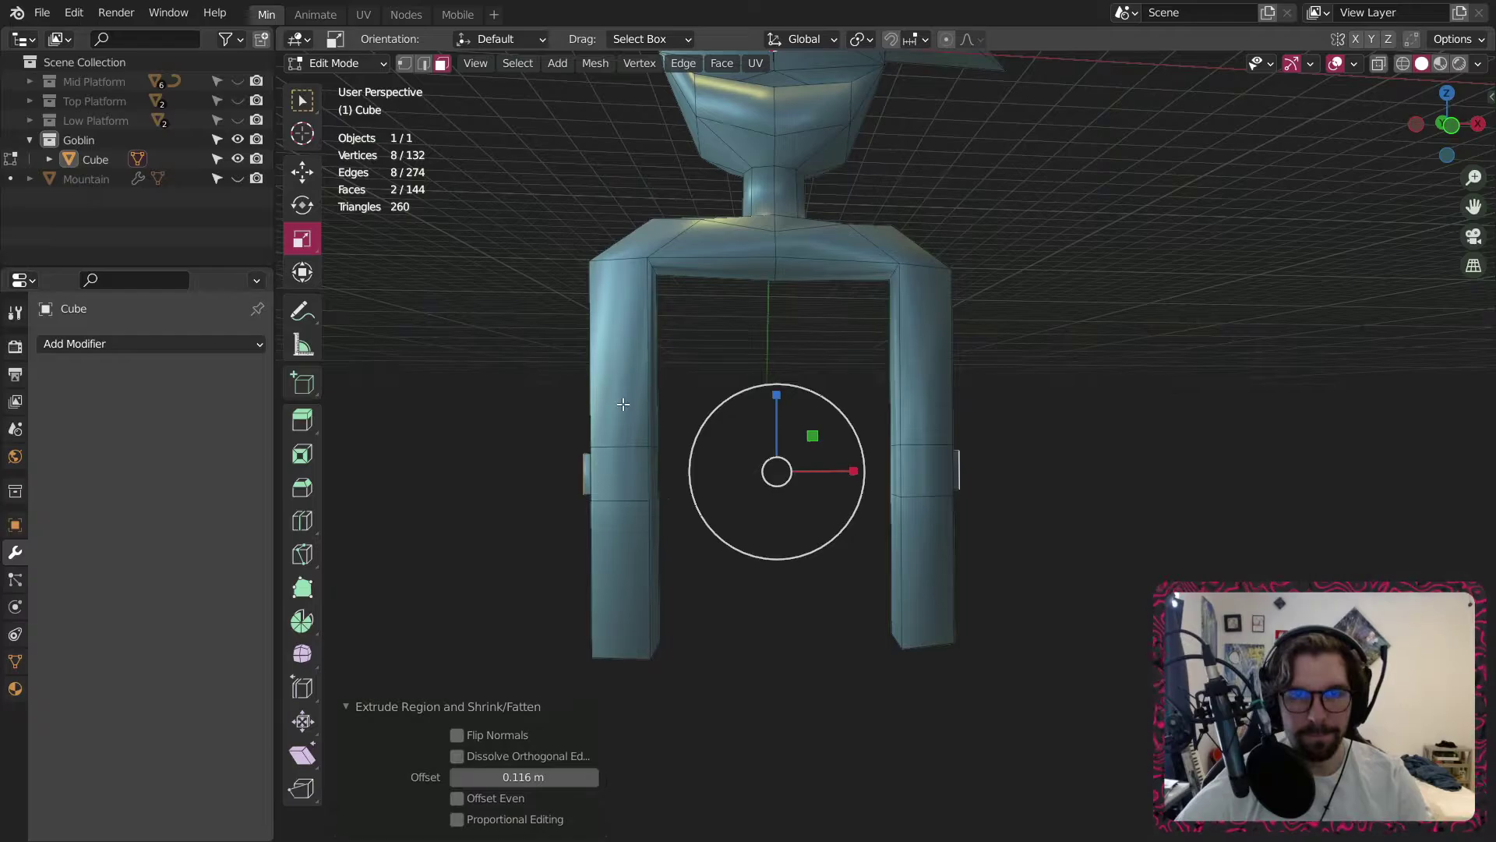
{"action": "scroll", "coordinate": [647, 479], "scroll_direction": "up", "scroll_amount": 2}
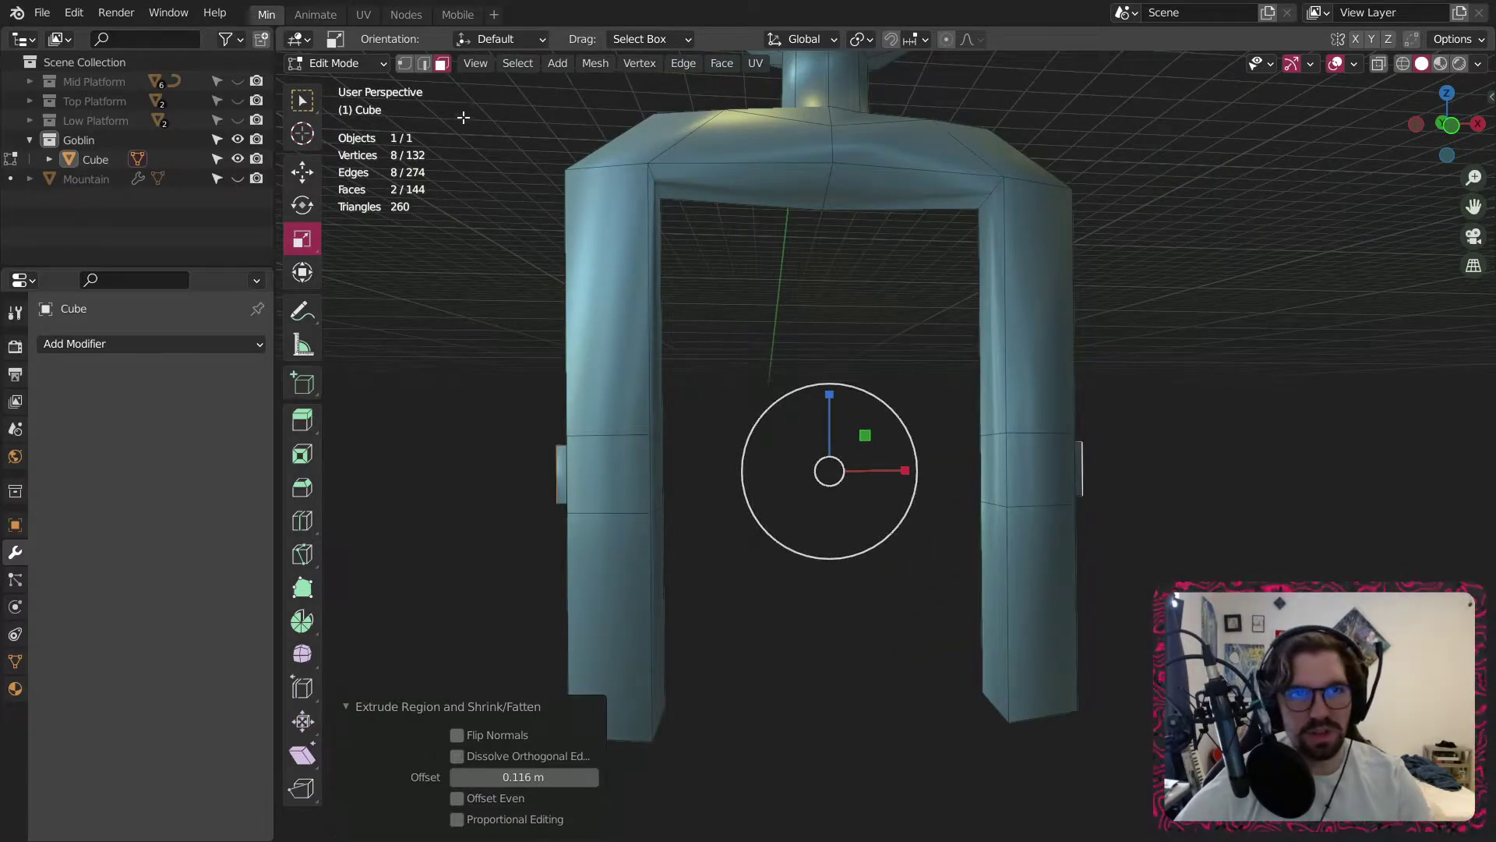
{"action": "left_click", "coordinate": [405, 64]}
{"action": "left_click", "coordinate": [1450, 124]}
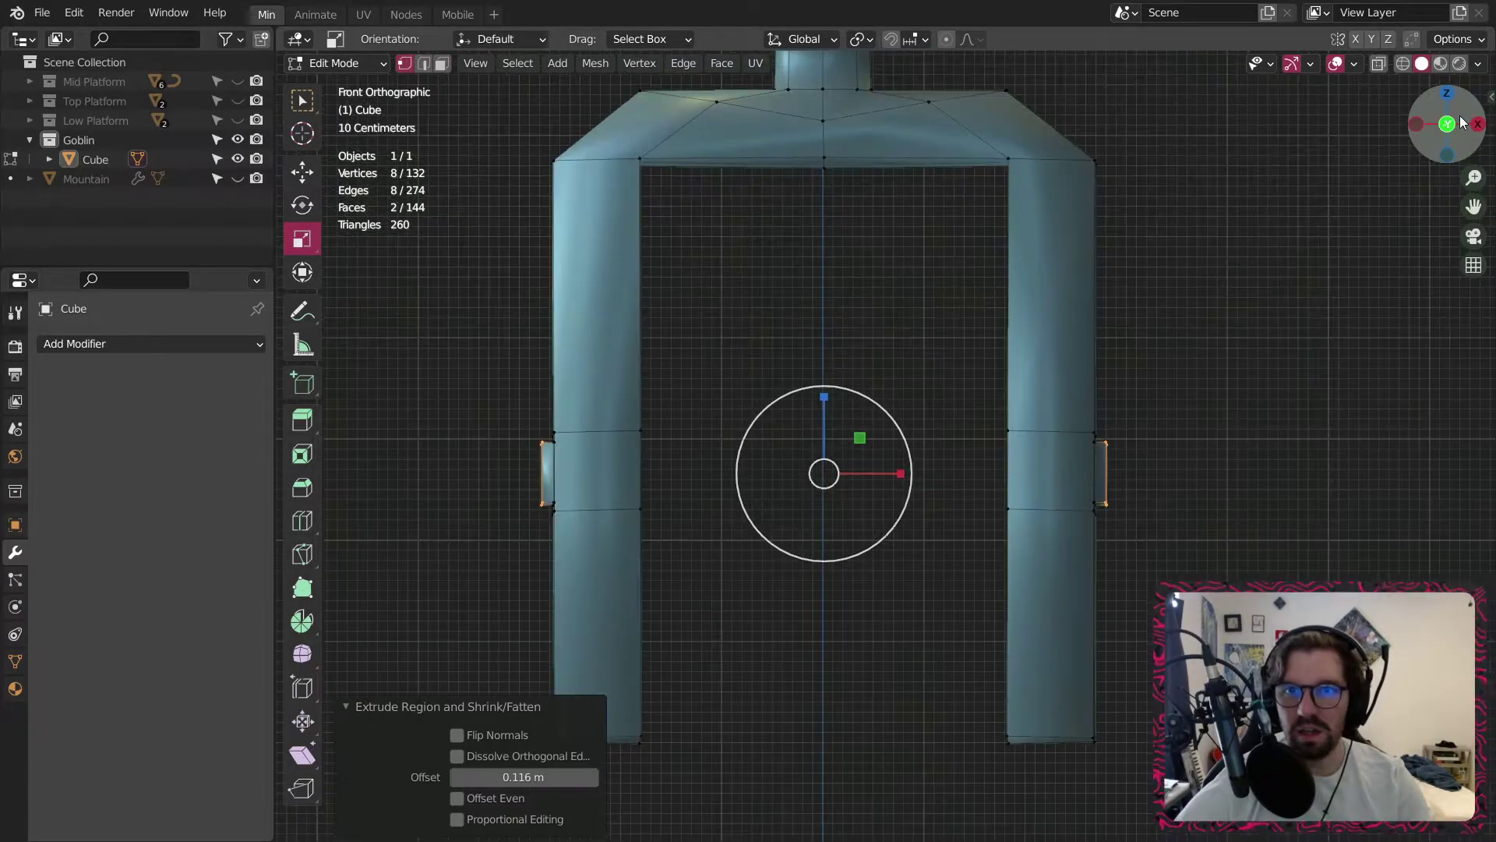
{"action": "scroll", "coordinate": [1060, 219], "scroll_direction": "down", "scroll_amount": 1}
{"action": "middle_click_drag", "start_coordinate": [1059, 232], "coordinate": [898, 414], "text": "shift"}
{"action": "middle_click_drag", "start_coordinate": [880, 480], "coordinate": [875, 298], "text": "shift"}
{"action": "scroll", "coordinate": [759, 347], "scroll_direction": "up", "scroll_amount": 2}
{"action": "scroll", "coordinate": [760, 347], "scroll_direction": "up", "scroll_amount": 1}
{"action": "left_click", "coordinate": [821, 347]}
Add a Mirror modifier on the X axis to the goblin and enable Bisect on X.
{"action": "left_click", "coordinate": [105, 347]}
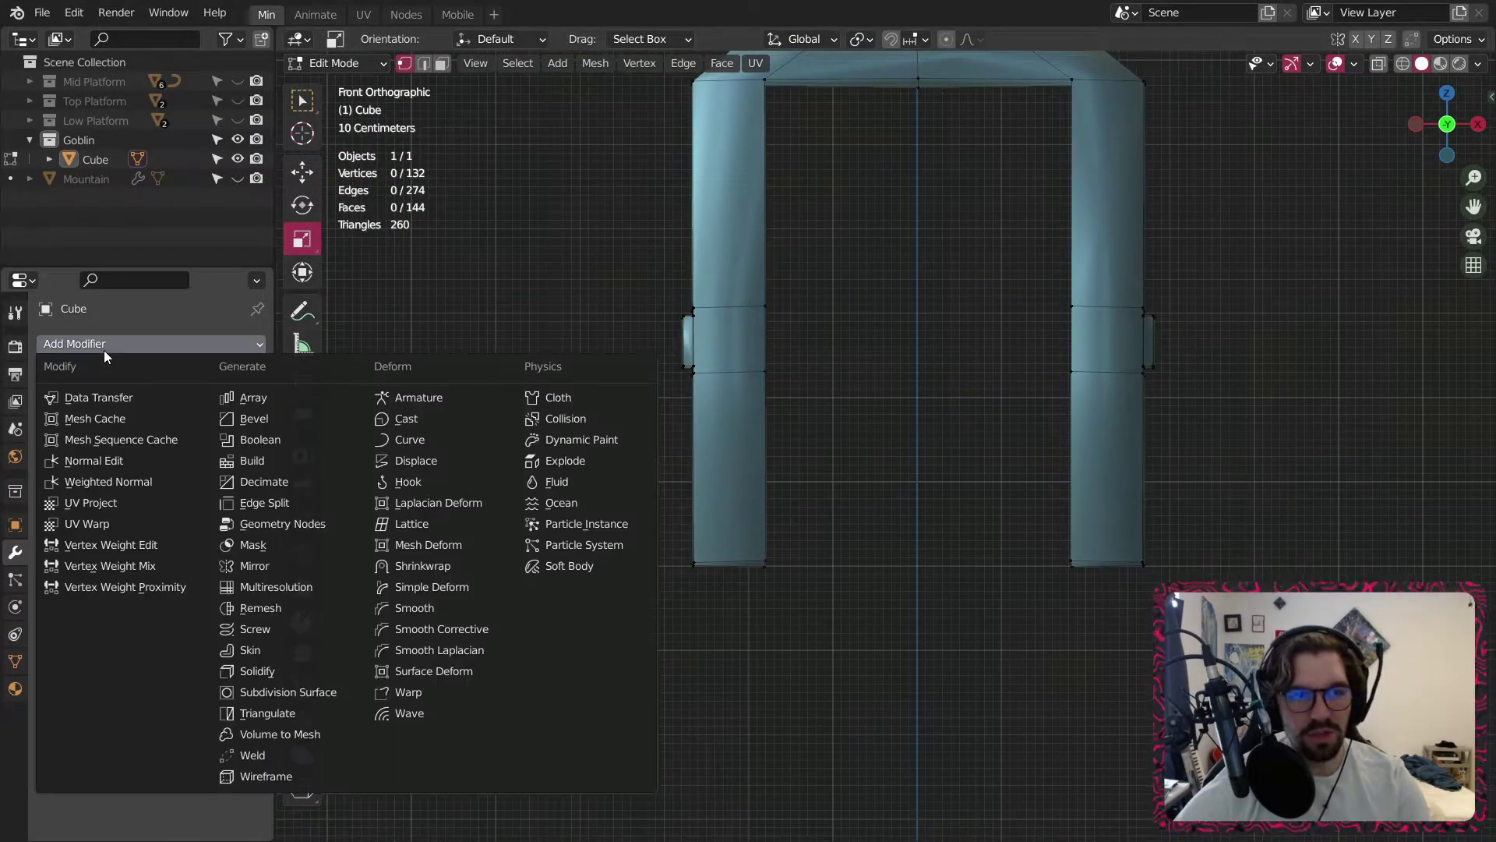
{"action": "left_click", "coordinate": [277, 566]}
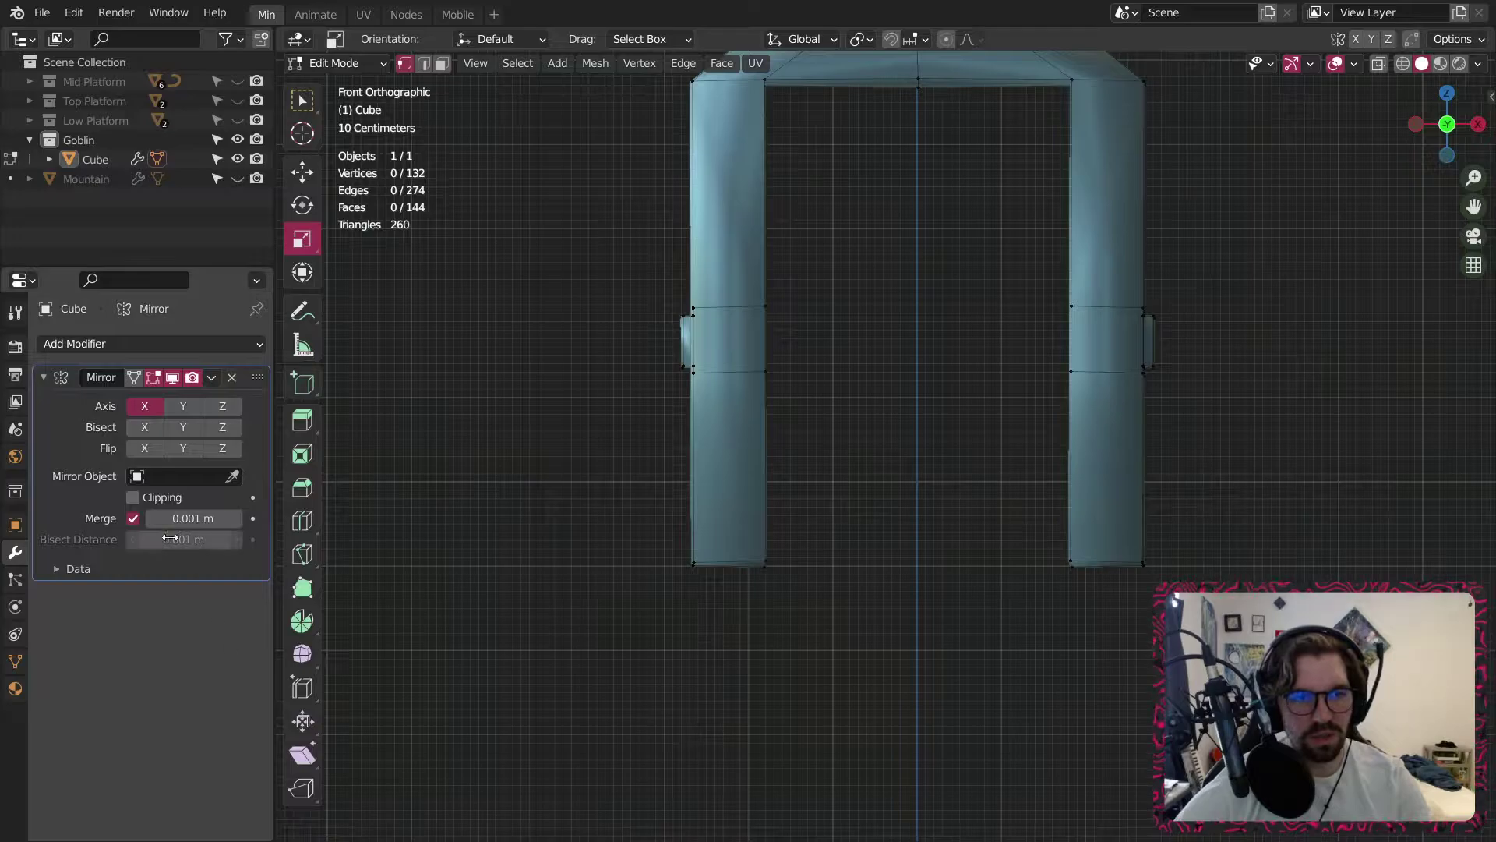
{"action": "left_click", "coordinate": [144, 427]}
Try moving the box-selected lower vertices of the negative-X arm outward along X with the Move tool.
{"action": "scroll", "coordinate": [791, 395], "scroll_direction": "down", "scroll_amount": 2}
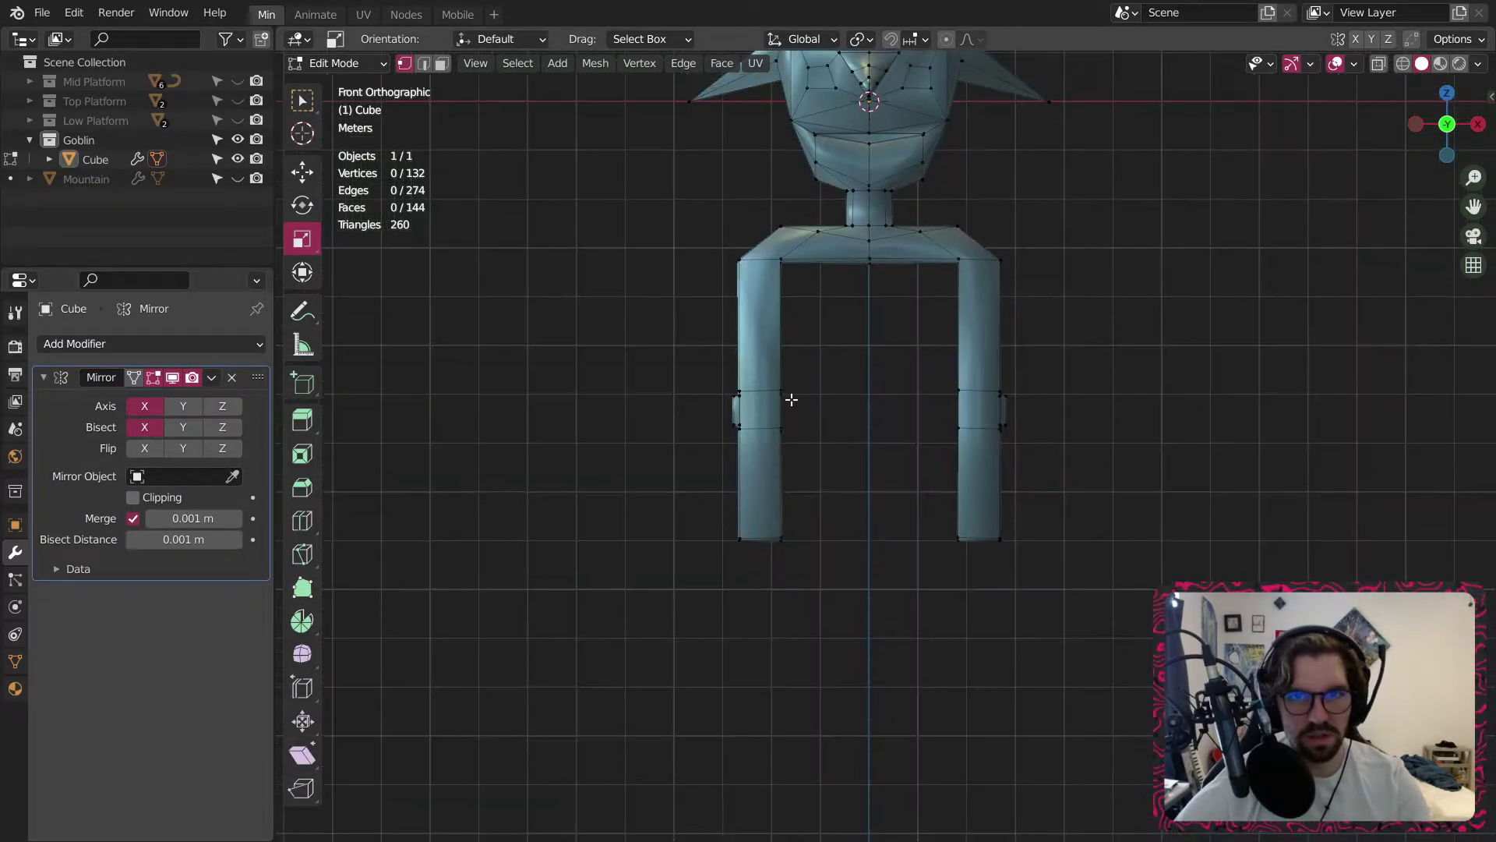
{"action": "scroll", "coordinate": [824, 356], "scroll_direction": "up", "scroll_amount": 2}
{"action": "middle_click_drag", "start_coordinate": [824, 356], "coordinate": [780, 498], "text": "shift"}
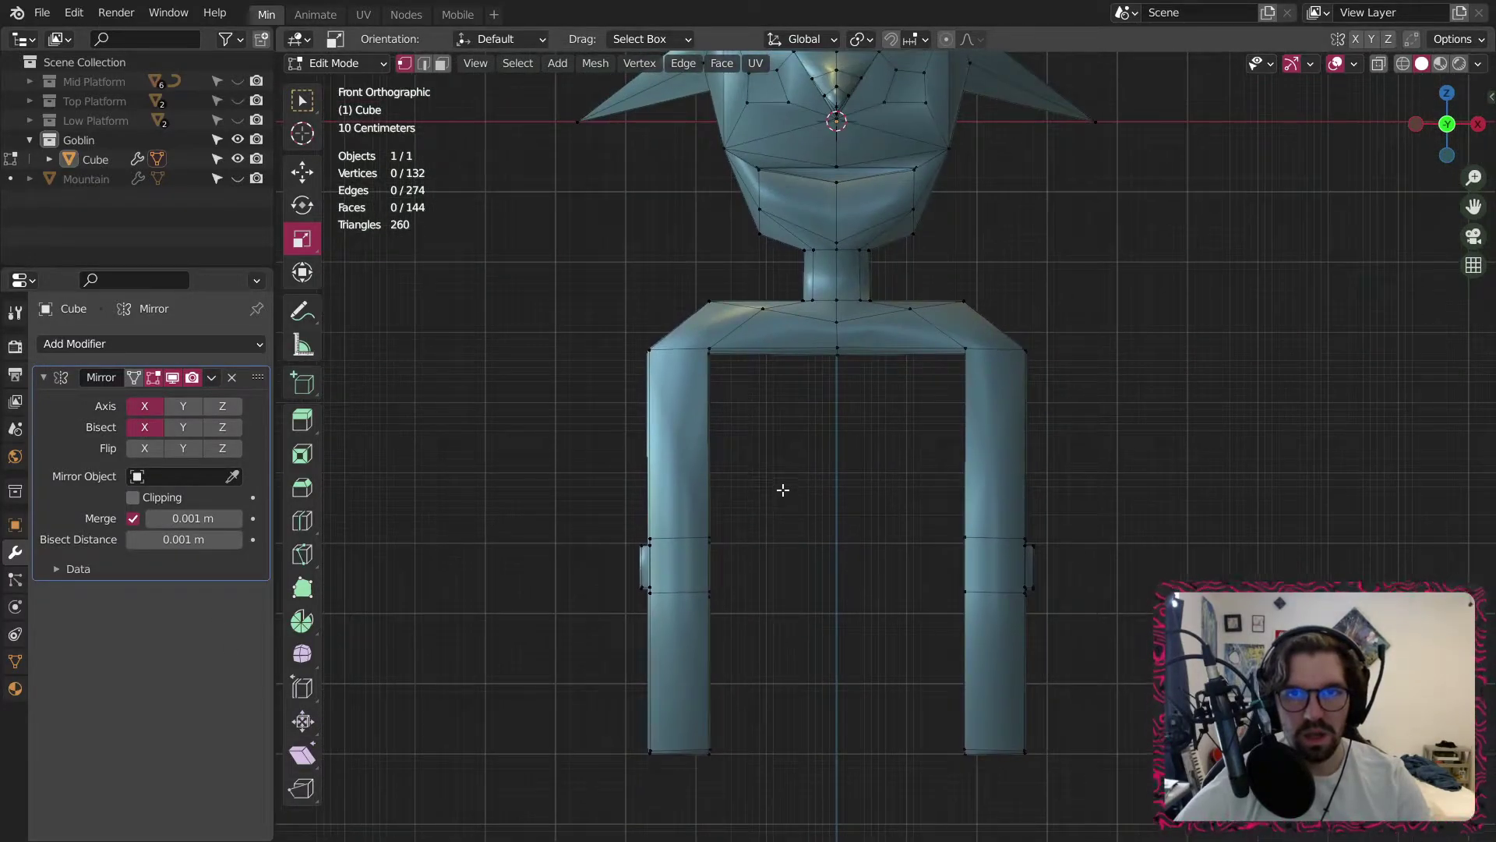
{"action": "left_click_drag", "start_coordinate": [808, 482], "coordinate": [538, 837]}
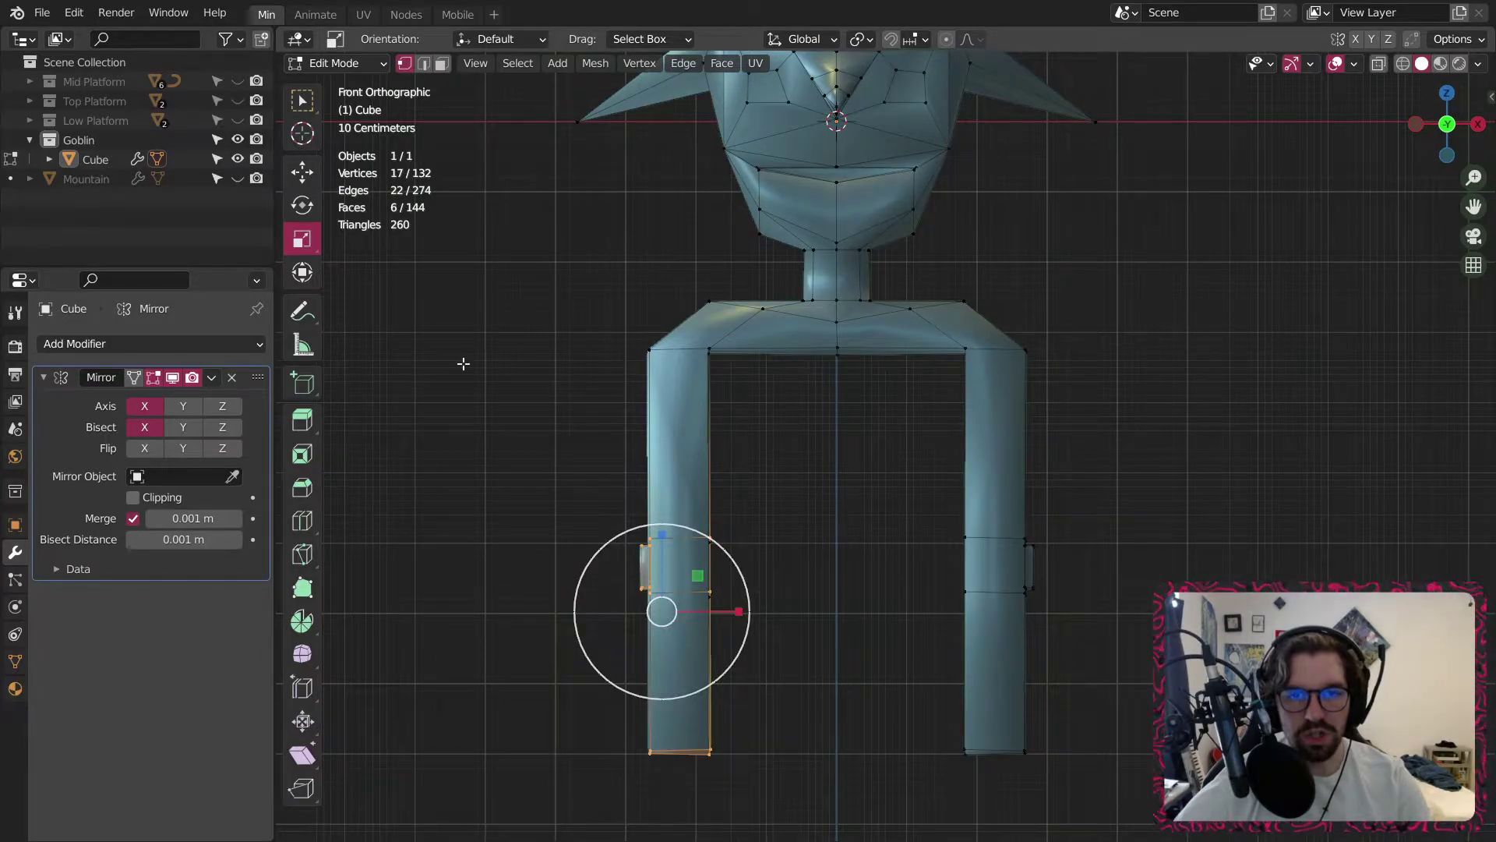
{"action": "left_click", "coordinate": [316, 172]}
{"action": "left_click_drag", "start_coordinate": [751, 605], "coordinate": [627, 613]}
{"action": "right_click", "coordinate": [626, 613]}
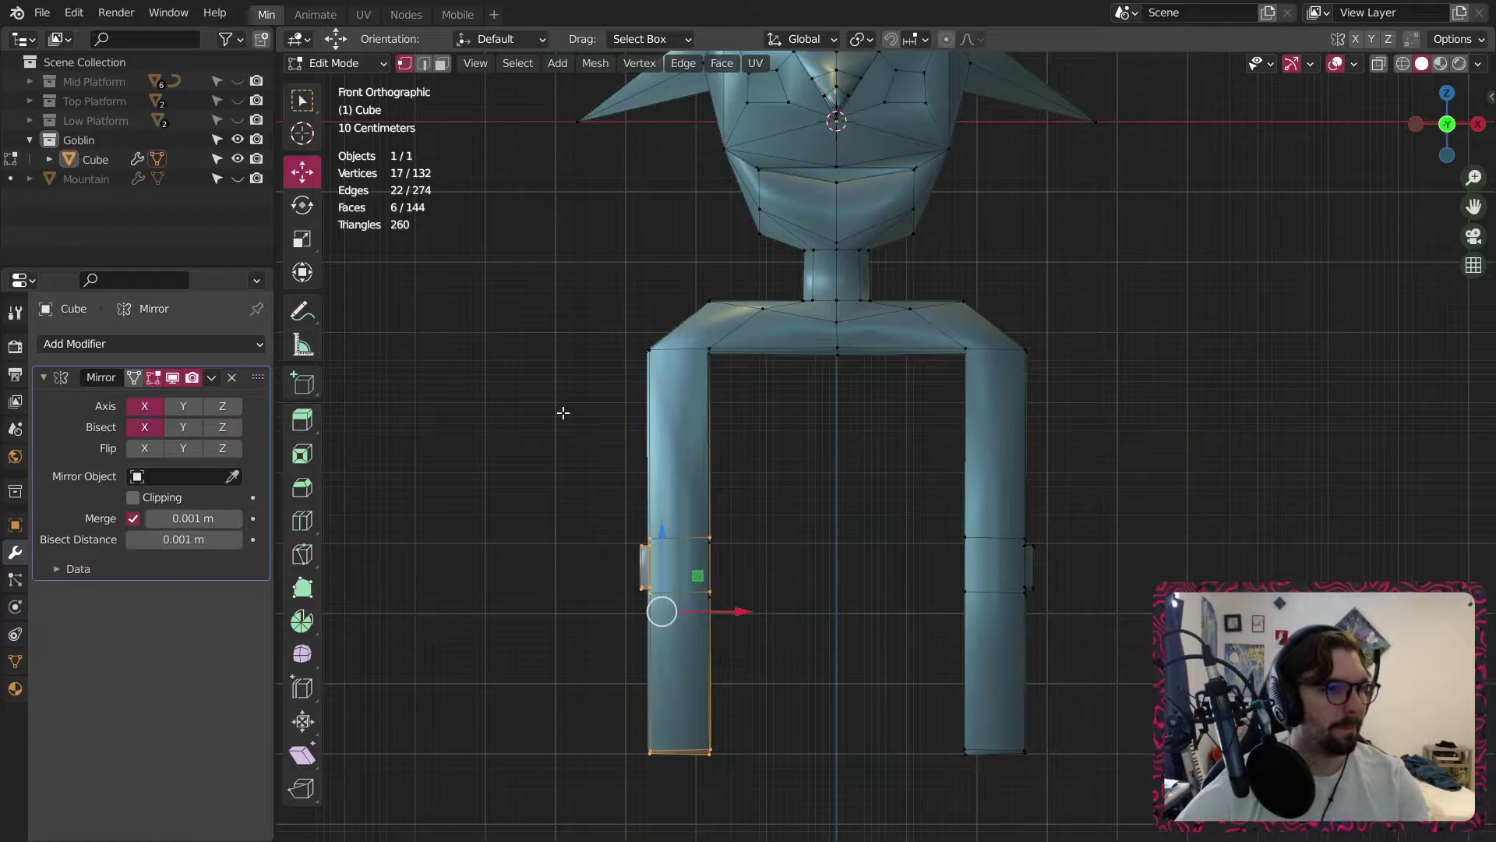
{"action": "left_click", "coordinate": [893, 483]}
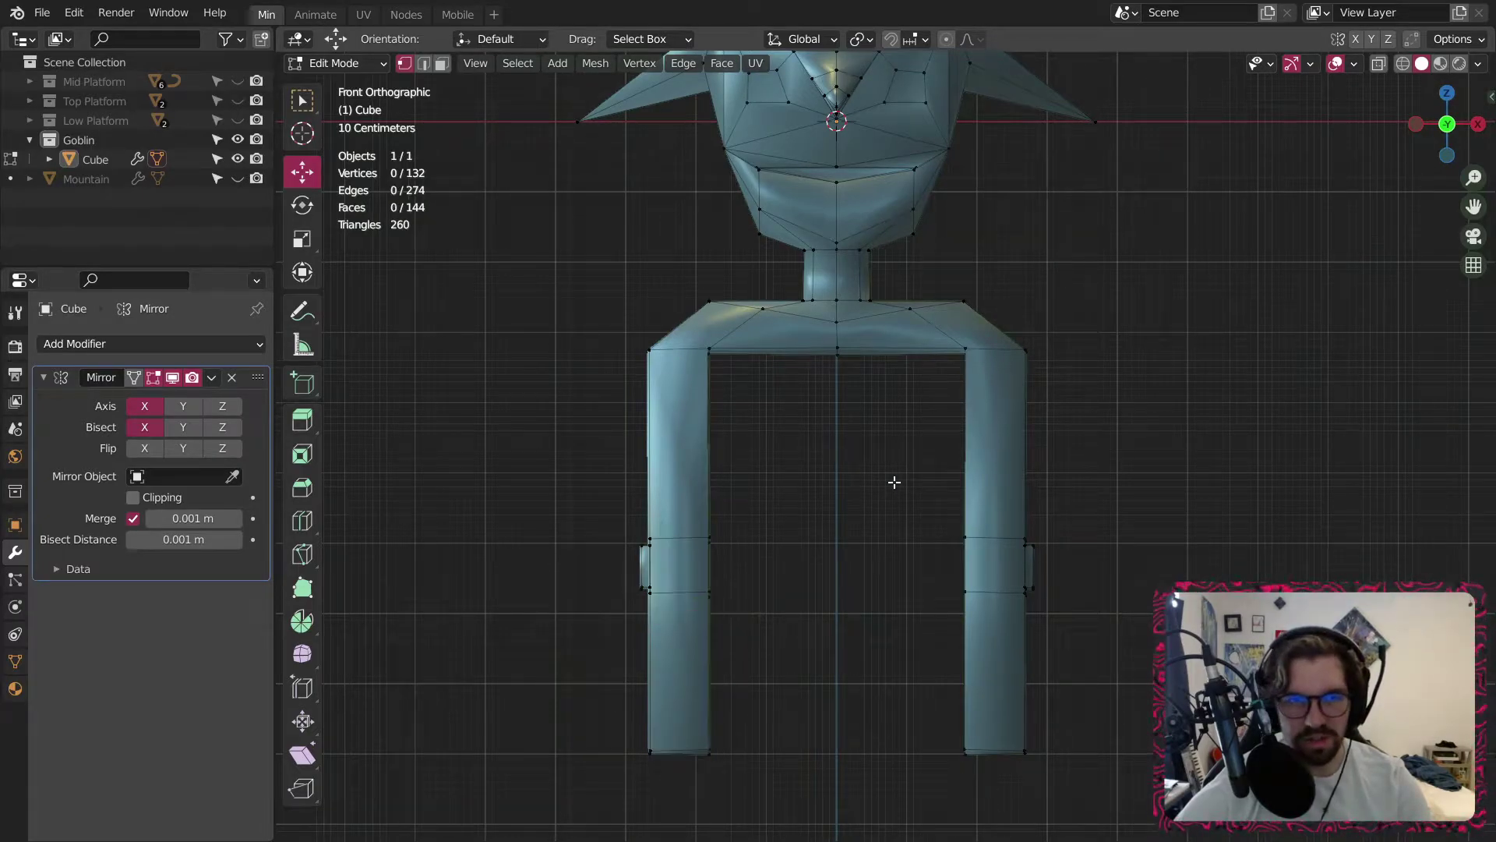
Turn off the modifier's X mirror axis, try moving the negative-X arm's lower vertices outward, and undo the move.
{"action": "left_click", "coordinate": [137, 408]}
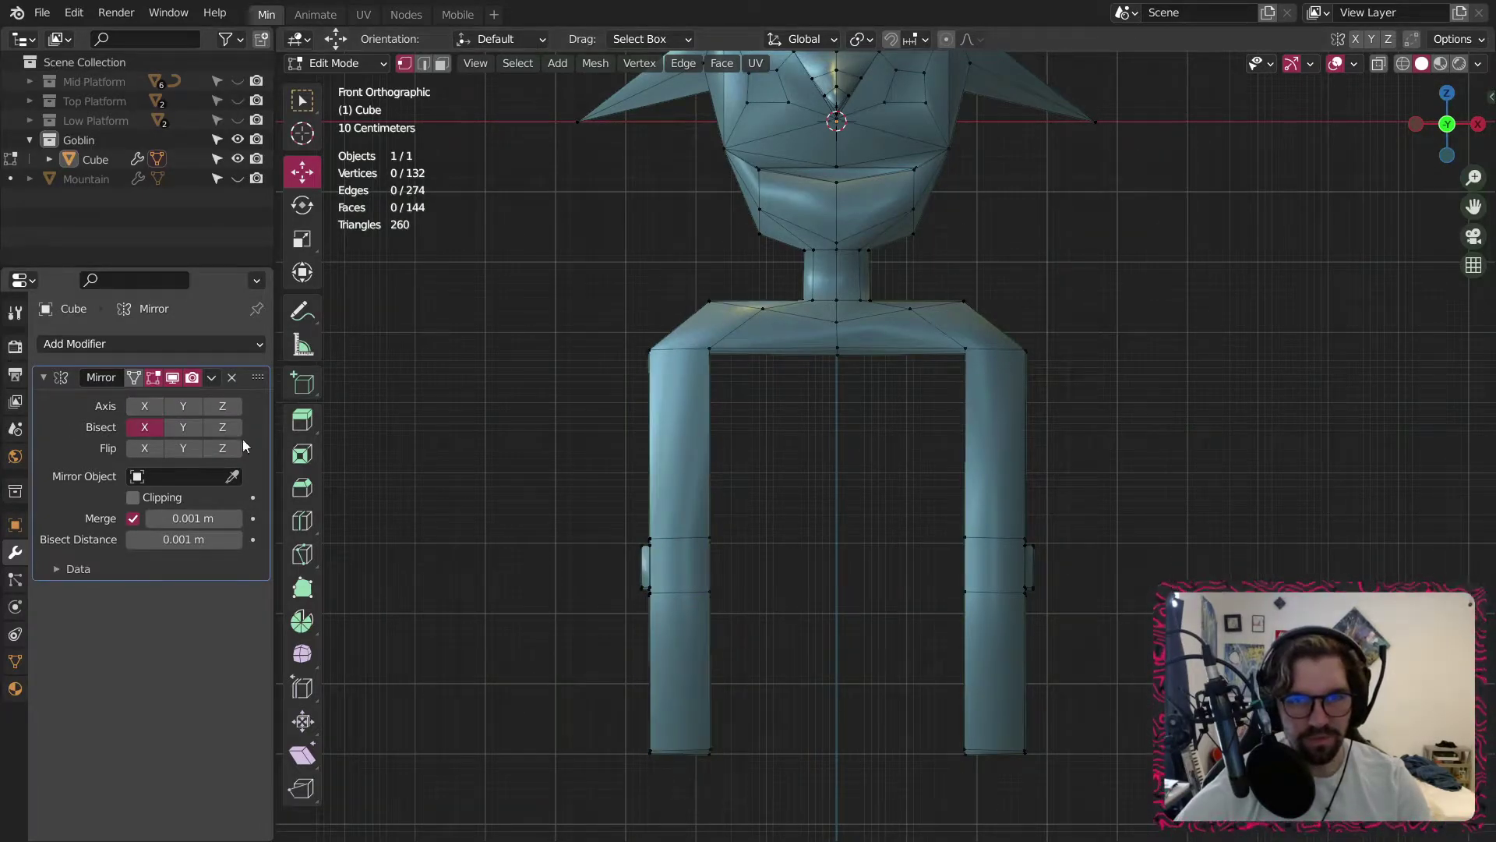
{"action": "left_click_drag", "start_coordinate": [816, 488], "coordinate": [508, 835]}
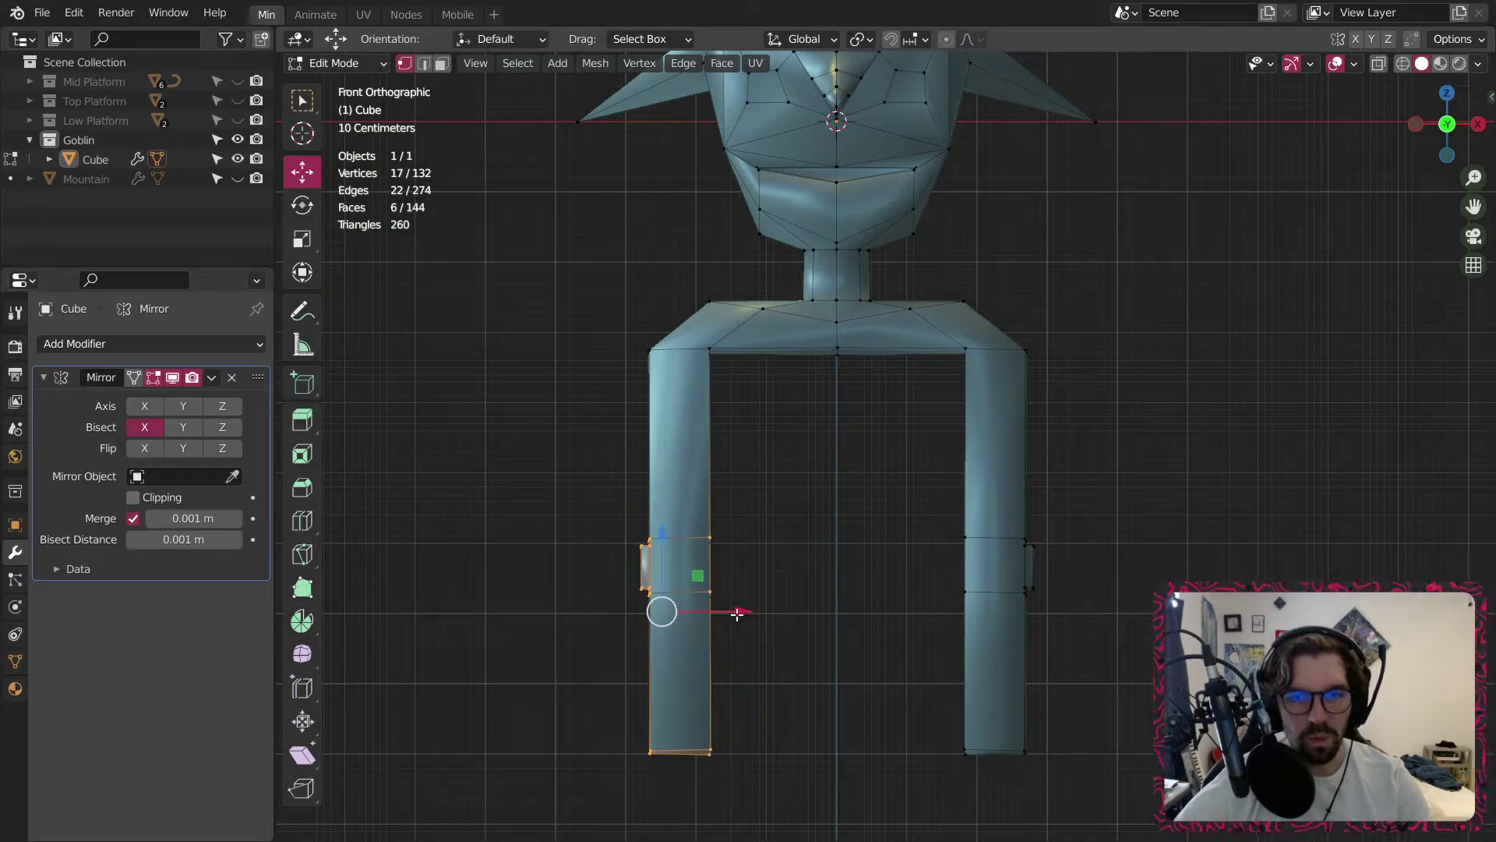
{"action": "left_click_drag", "start_coordinate": [737, 614], "coordinate": [620, 614]}
{"action": "key", "text": "ctrl+z"}
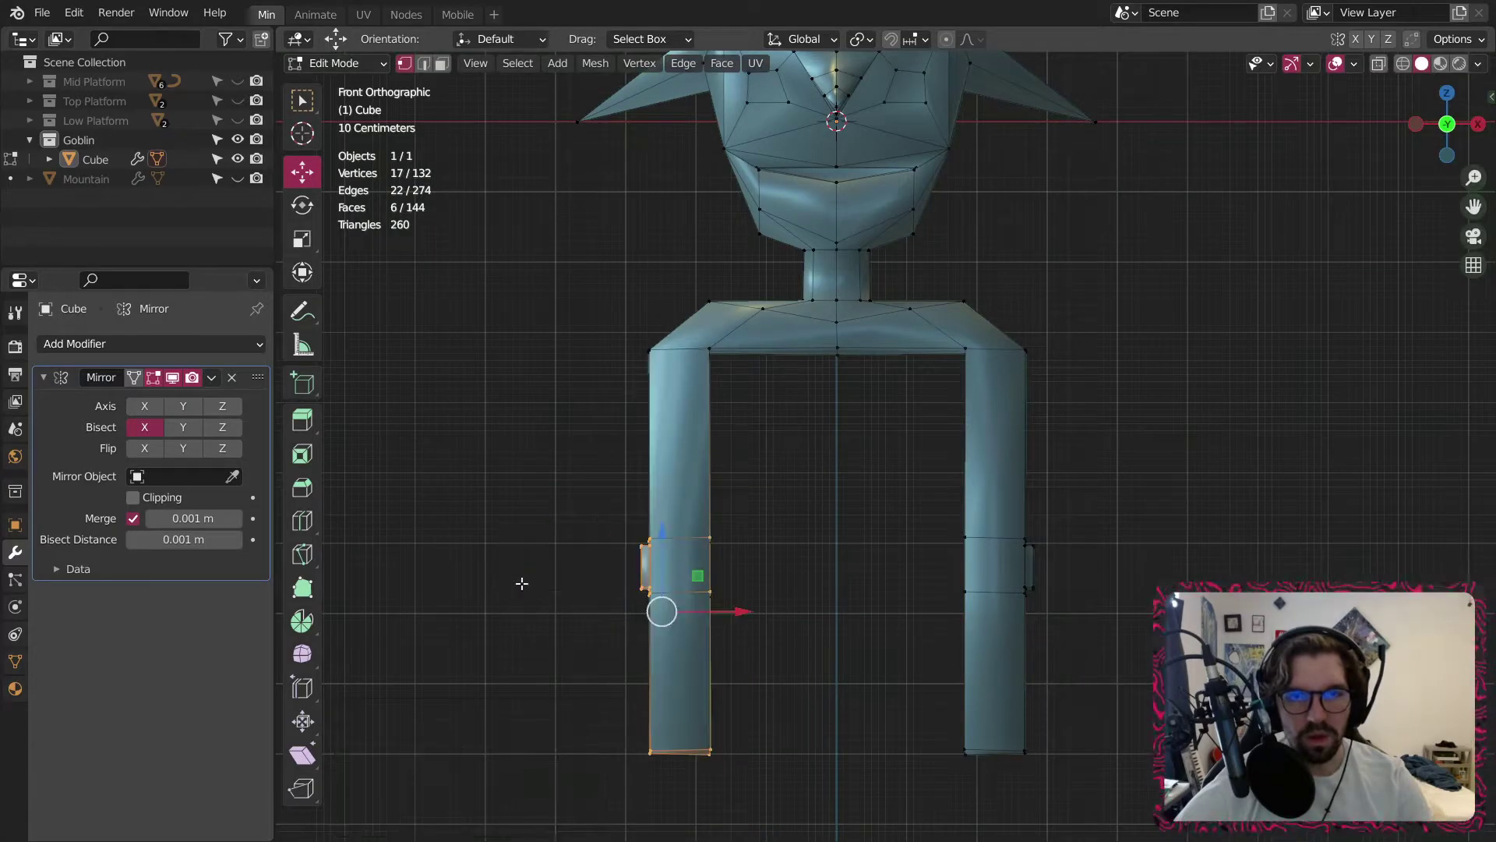
Turn off Bisect on X and delete all vertices on the positive-X half of the goblin using wireframe display.
{"action": "left_click", "coordinate": [144, 429]}
{"action": "scroll", "coordinate": [663, 545], "scroll_direction": "down", "scroll_amount": 3}
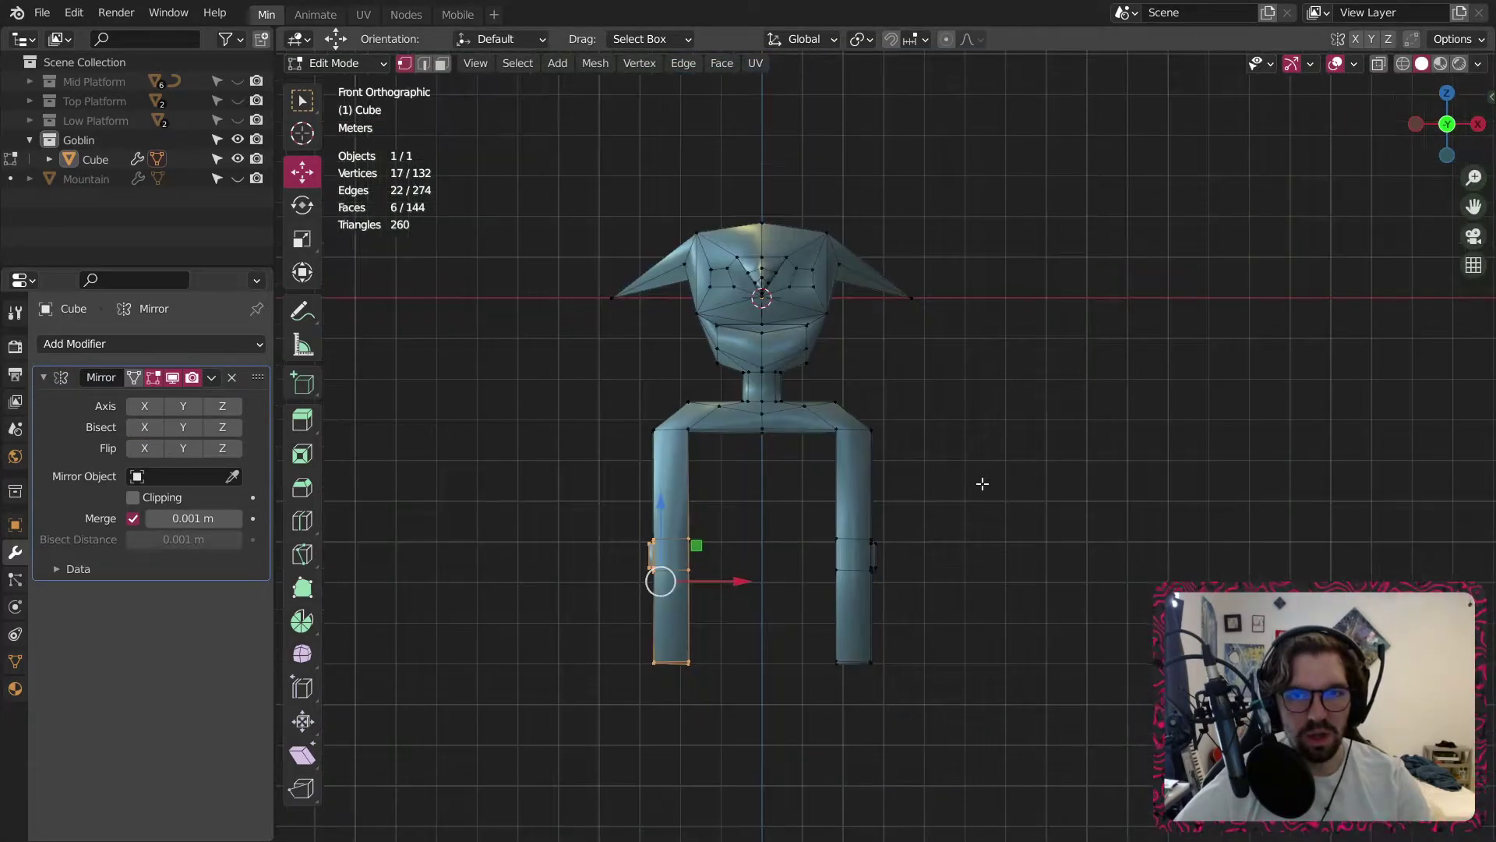
{"action": "left_click", "coordinate": [990, 456]}
{"action": "left_click", "coordinate": [1402, 64]}
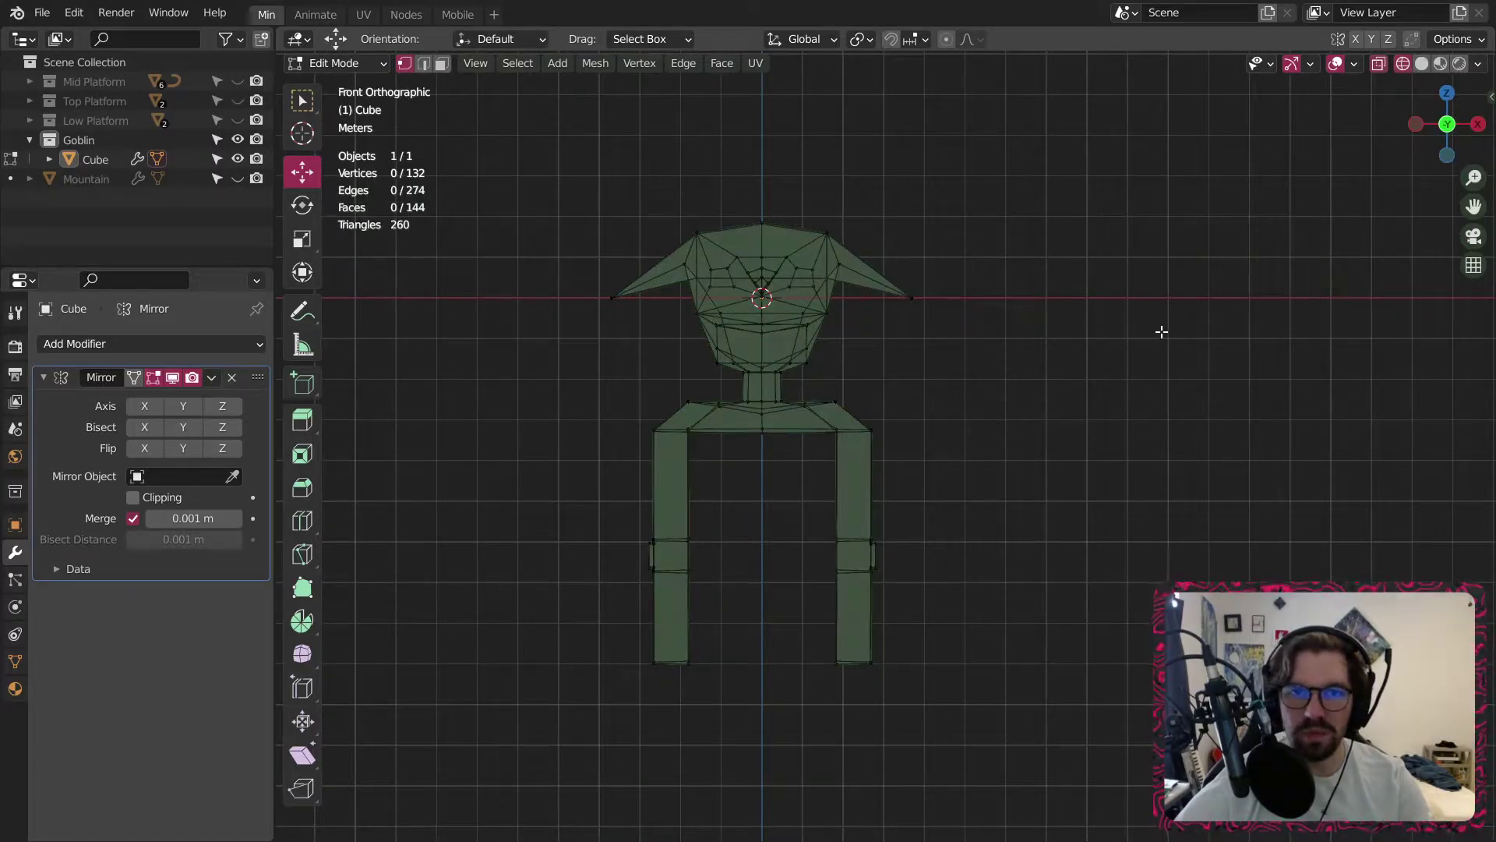
{"action": "left_click_drag", "start_coordinate": [1118, 116], "coordinate": [768, 772]}
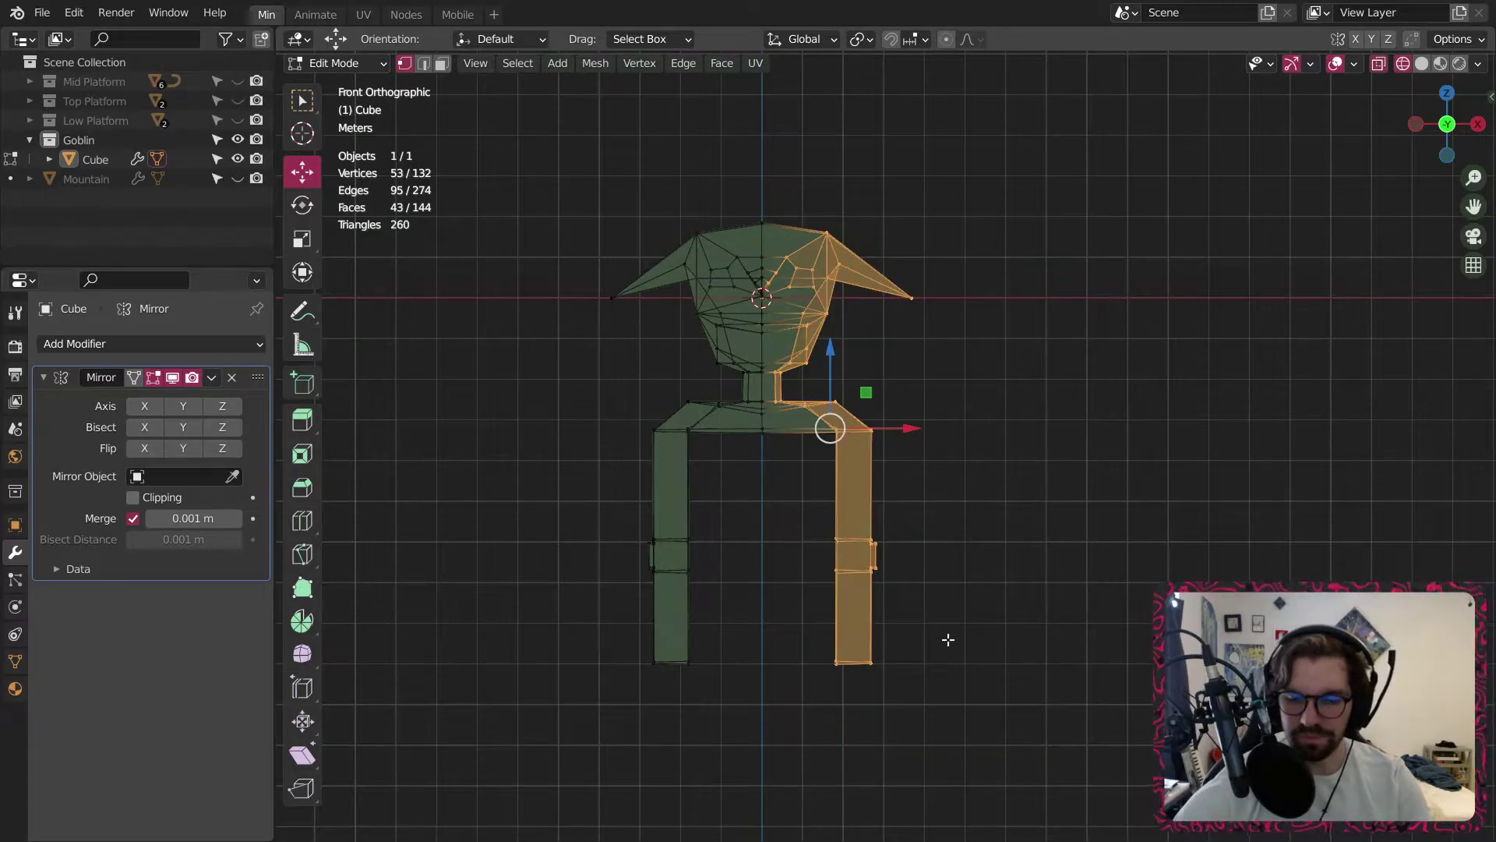
{"action": "key", "text": "x"}
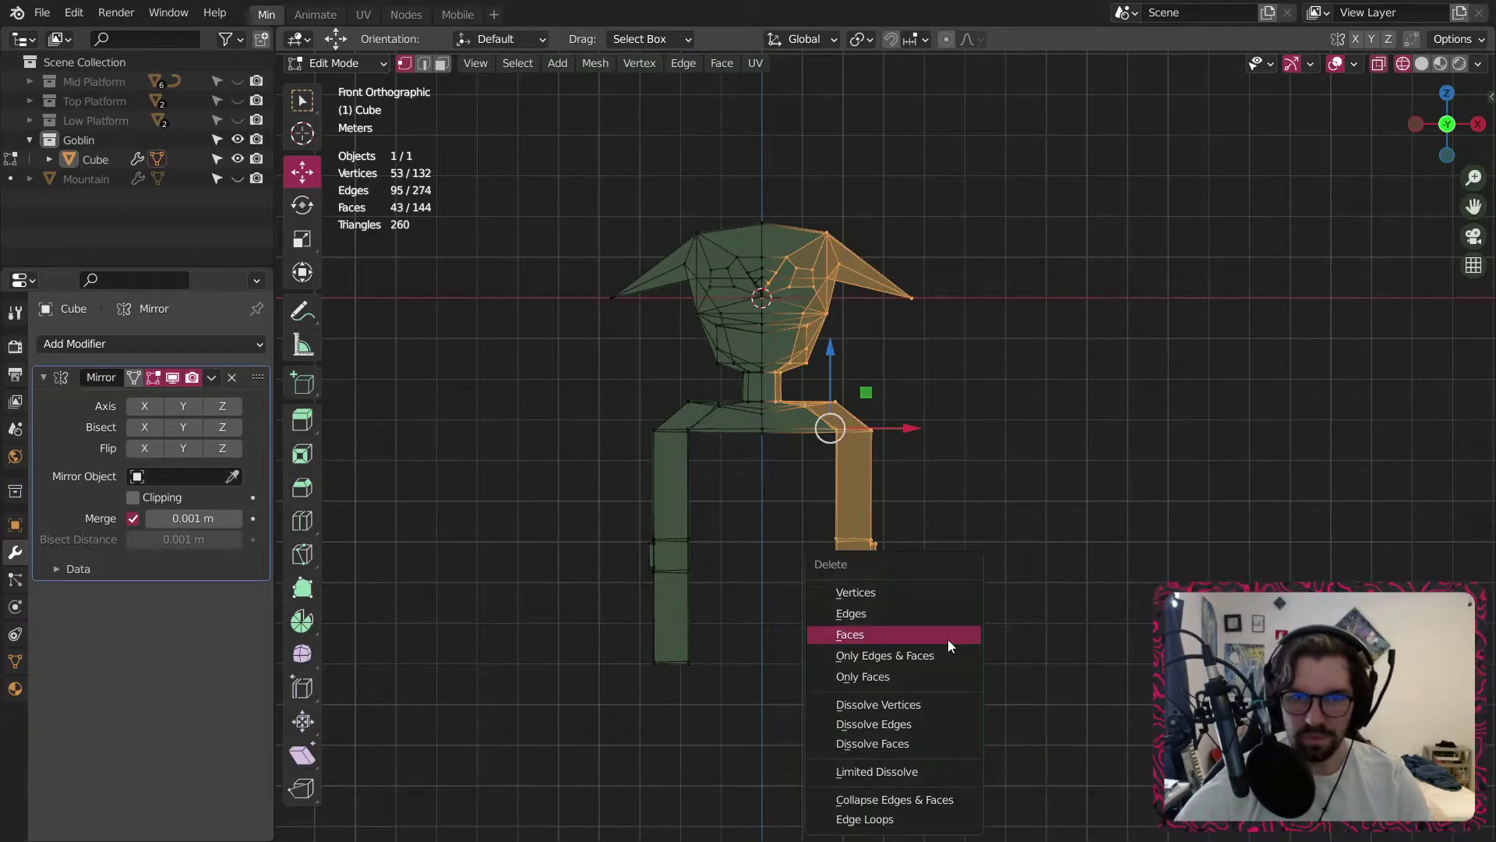
{"action": "left_click", "coordinate": [884, 594]}
Enable the modifier's X mirror axis and move the remaining arm's vertices from the elbow down outward along X.
{"action": "left_click", "coordinate": [145, 405]}
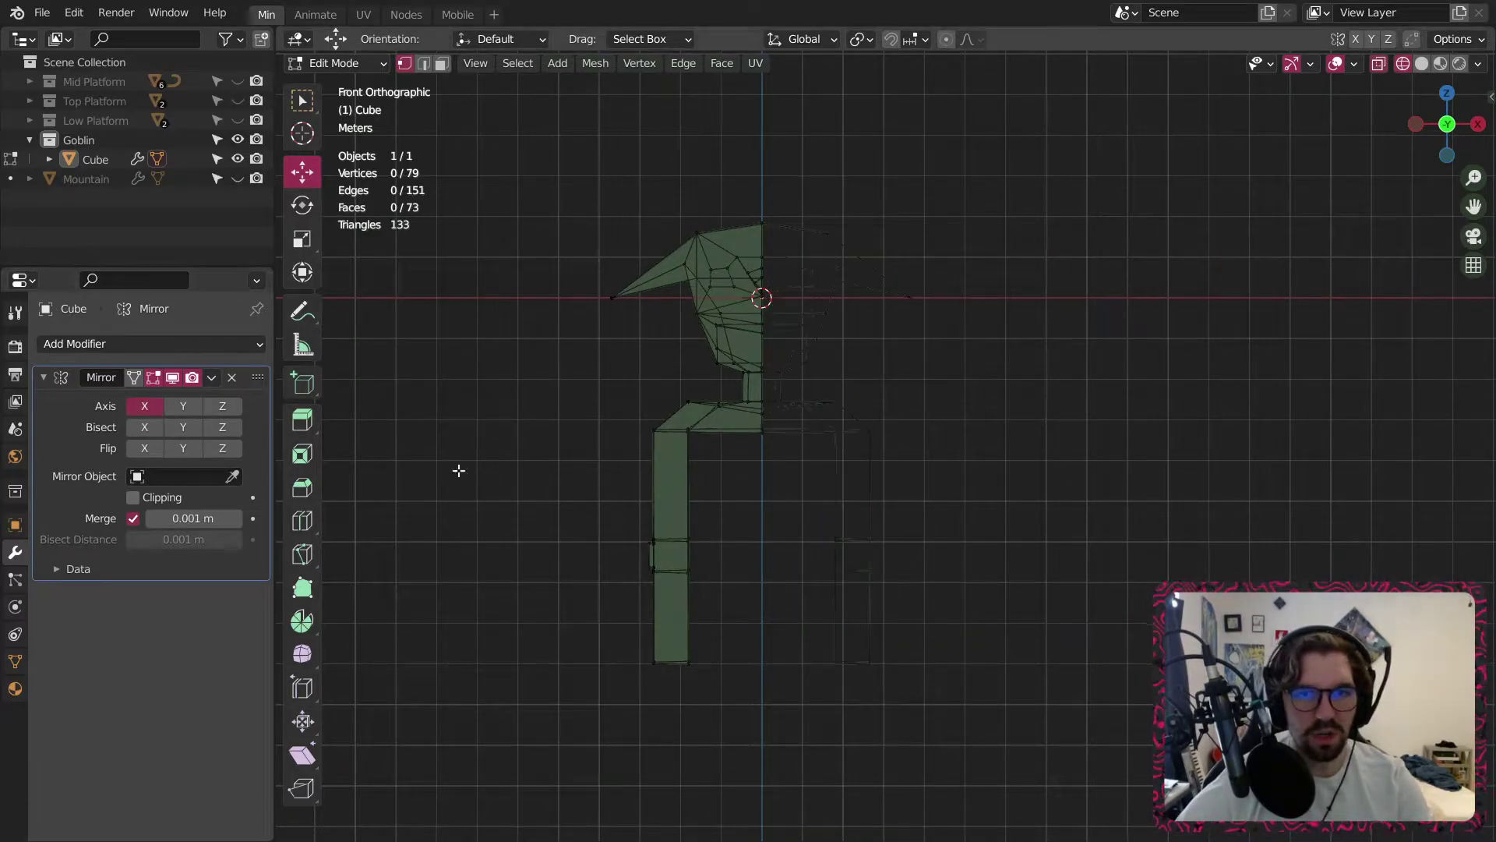
{"action": "scroll", "coordinate": [728, 578], "scroll_direction": "up", "scroll_amount": 3}
{"action": "left_click_drag", "start_coordinate": [782, 470], "coordinate": [512, 784]}
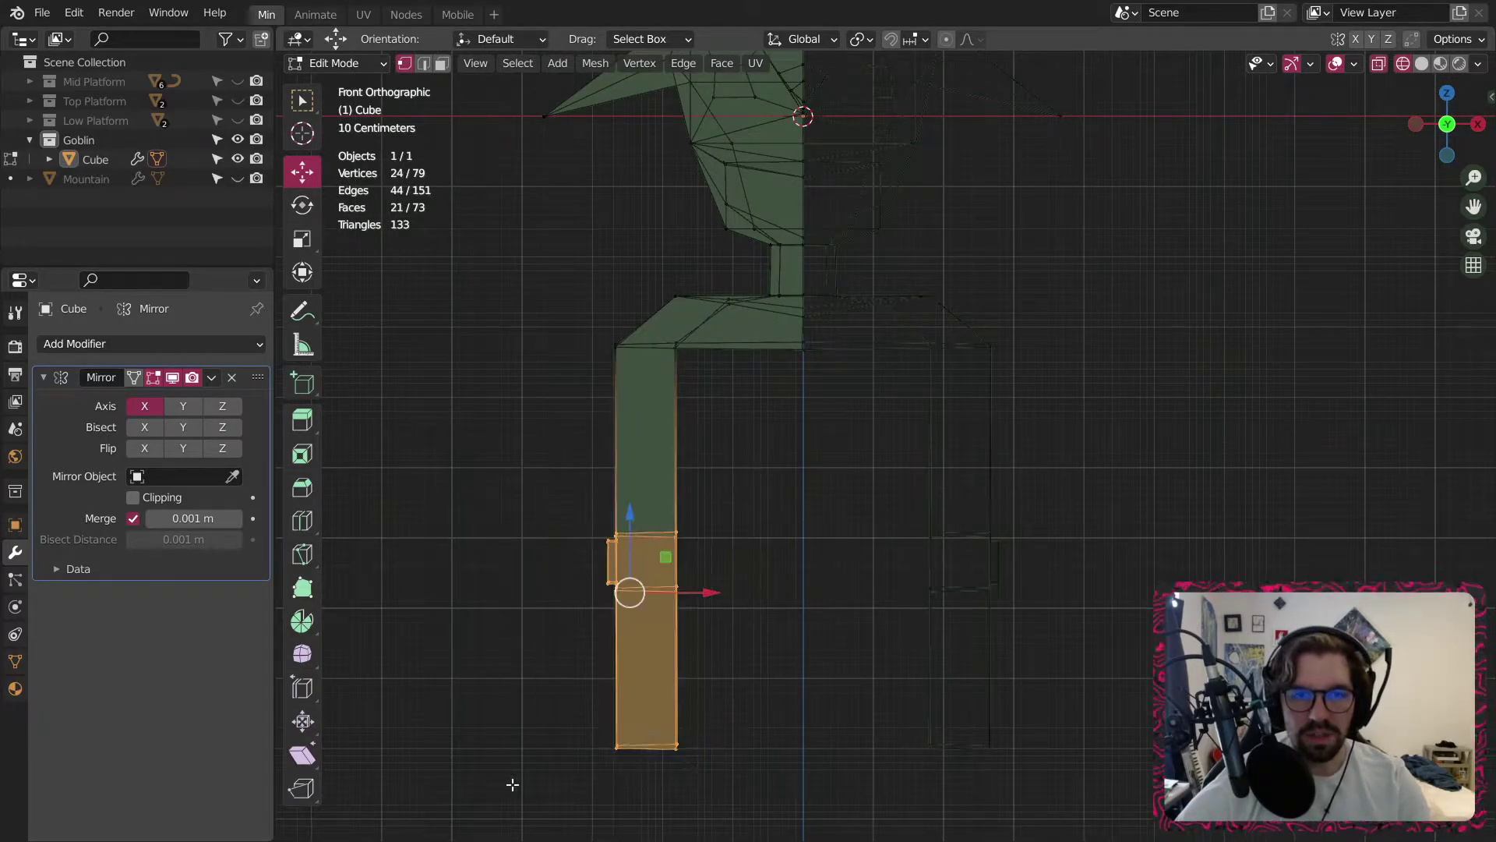
{"action": "left_click_drag", "start_coordinate": [694, 593], "coordinate": [624, 587]}
{"action": "left_click", "coordinate": [780, 531]}
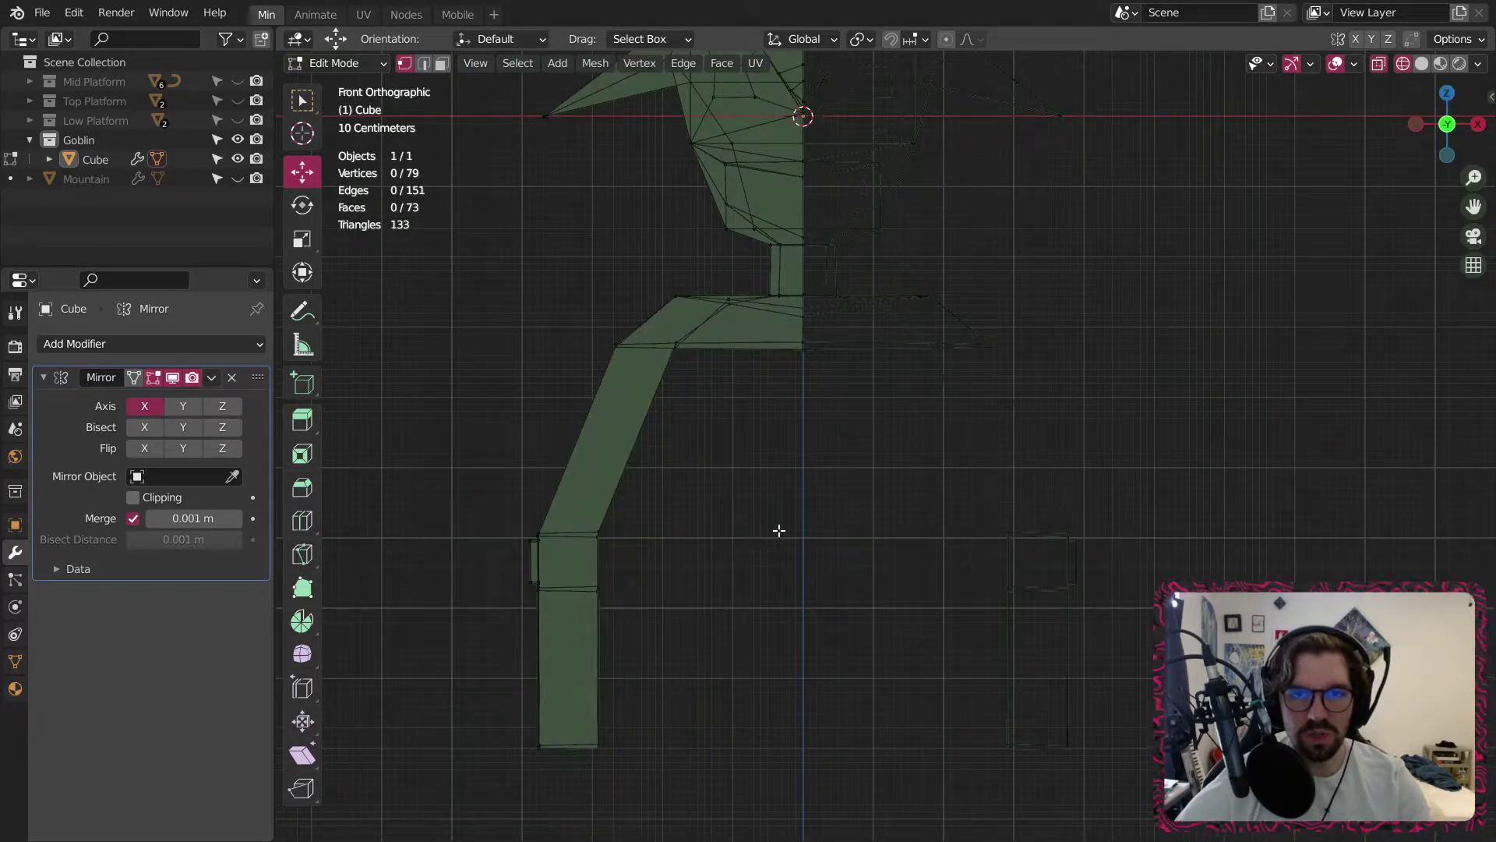
Return to solid shading and subdivide the outer bottom edge of the arm with two cuts.
{"action": "left_click", "coordinate": [1422, 64]}
{"action": "mouse_move", "coordinate": [771, 515]}
{"action": "middle_mouse_down"}
{"action": "mouse_move", "coordinate": [758, 507]}
{"action": "mouse_move", "coordinate": [798, 471]}
{"action": "mouse_move", "coordinate": [781, 568]}
{"action": "mouse_move", "coordinate": [702, 504]}
{"action": "mouse_move", "coordinate": [561, 470]}
{"action": "mouse_move", "coordinate": [659, 336]}
{"action": "mouse_move", "coordinate": [705, 356]}
{"action": "middle_mouse_up"}
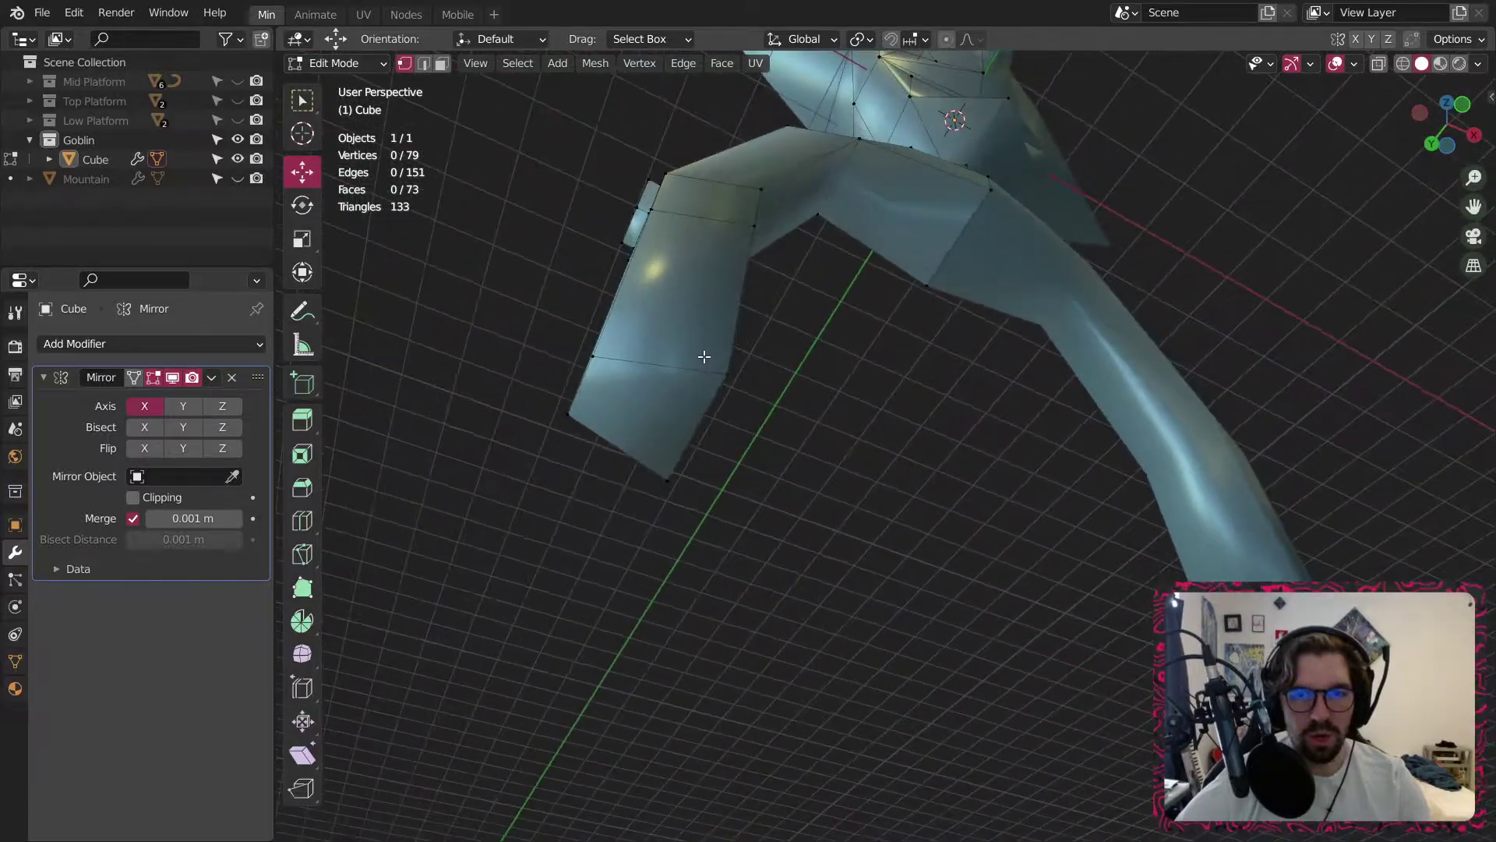
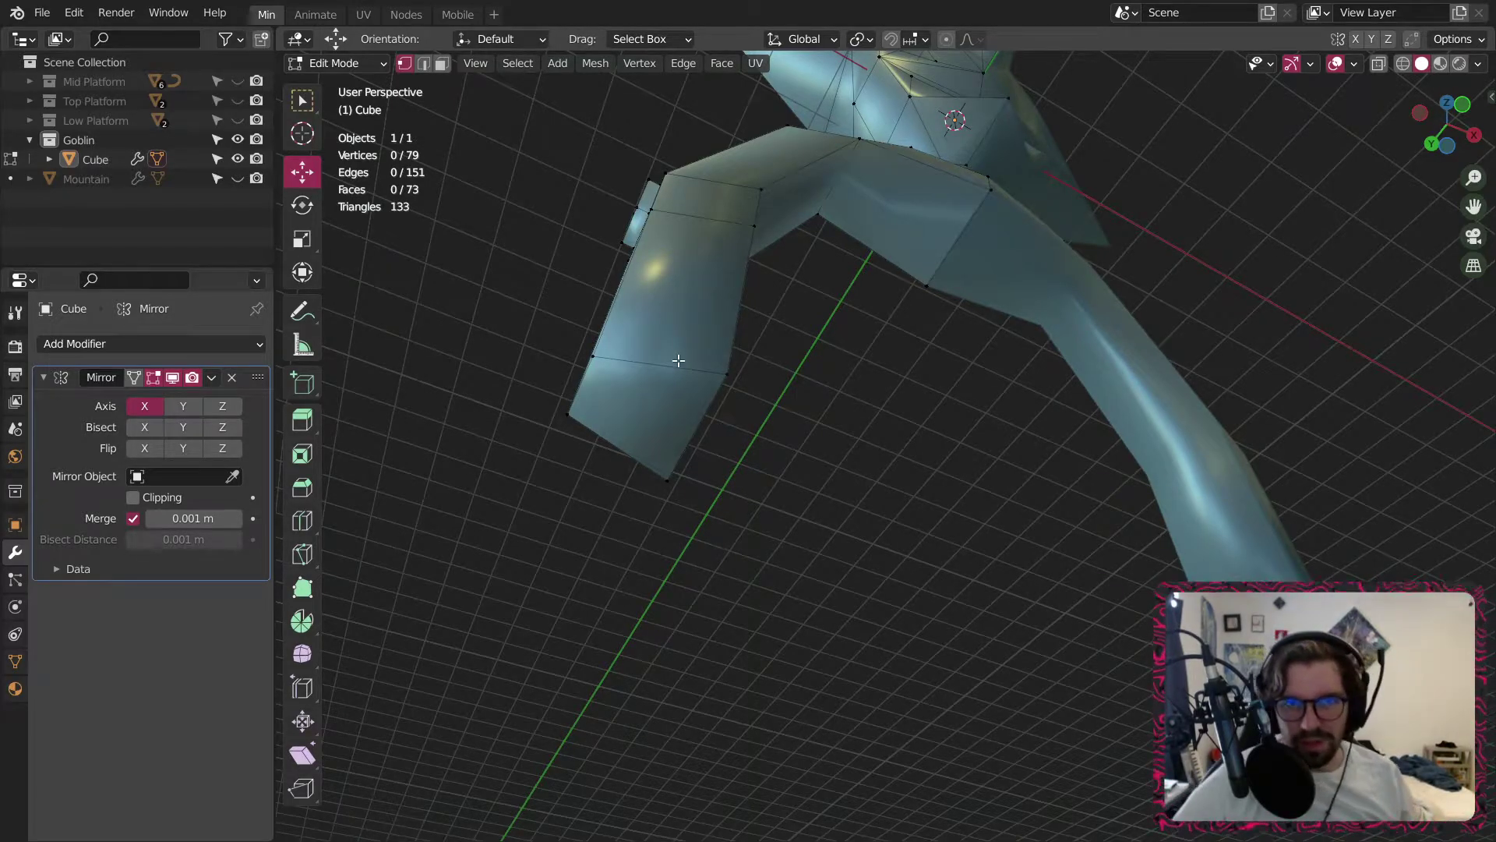
{"action": "middle_click_drag", "start_coordinate": [678, 360], "coordinate": [785, 431]}
{"action": "middle_click_drag", "start_coordinate": [639, 258], "coordinate": [652, 451], "text": "shift"}
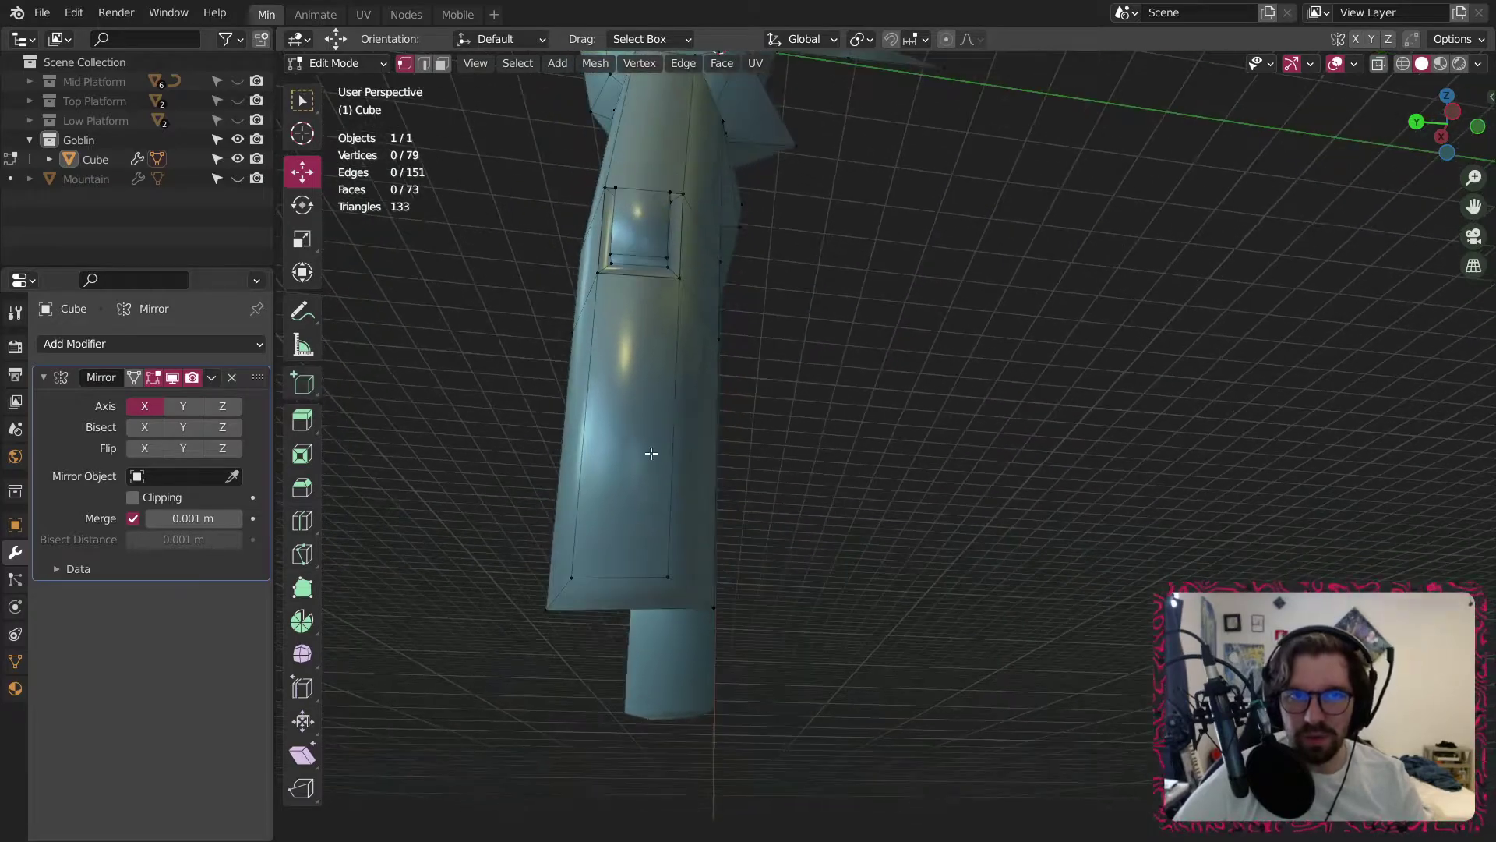
{"action": "scroll", "coordinate": [612, 306], "scroll_direction": "down", "scroll_amount": 2}
{"action": "middle_click_drag", "start_coordinate": [655, 348], "coordinate": [634, 382]}
{"action": "scroll", "coordinate": [625, 297], "scroll_direction": "up", "scroll_amount": 3}
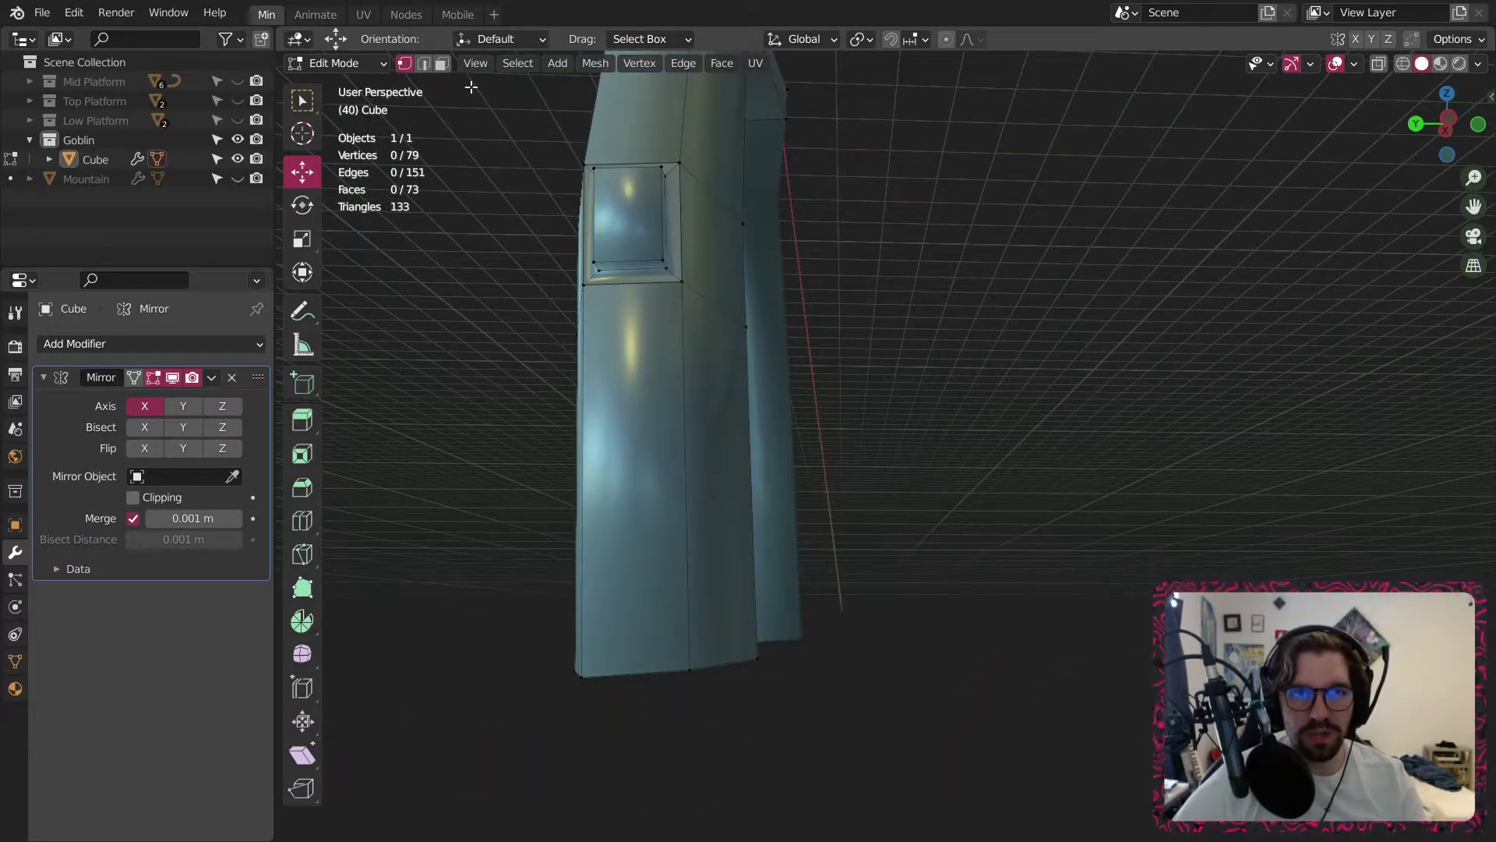
{"action": "right_click", "coordinate": [641, 681]}
{"action": "left_click", "coordinate": [641, 680]}
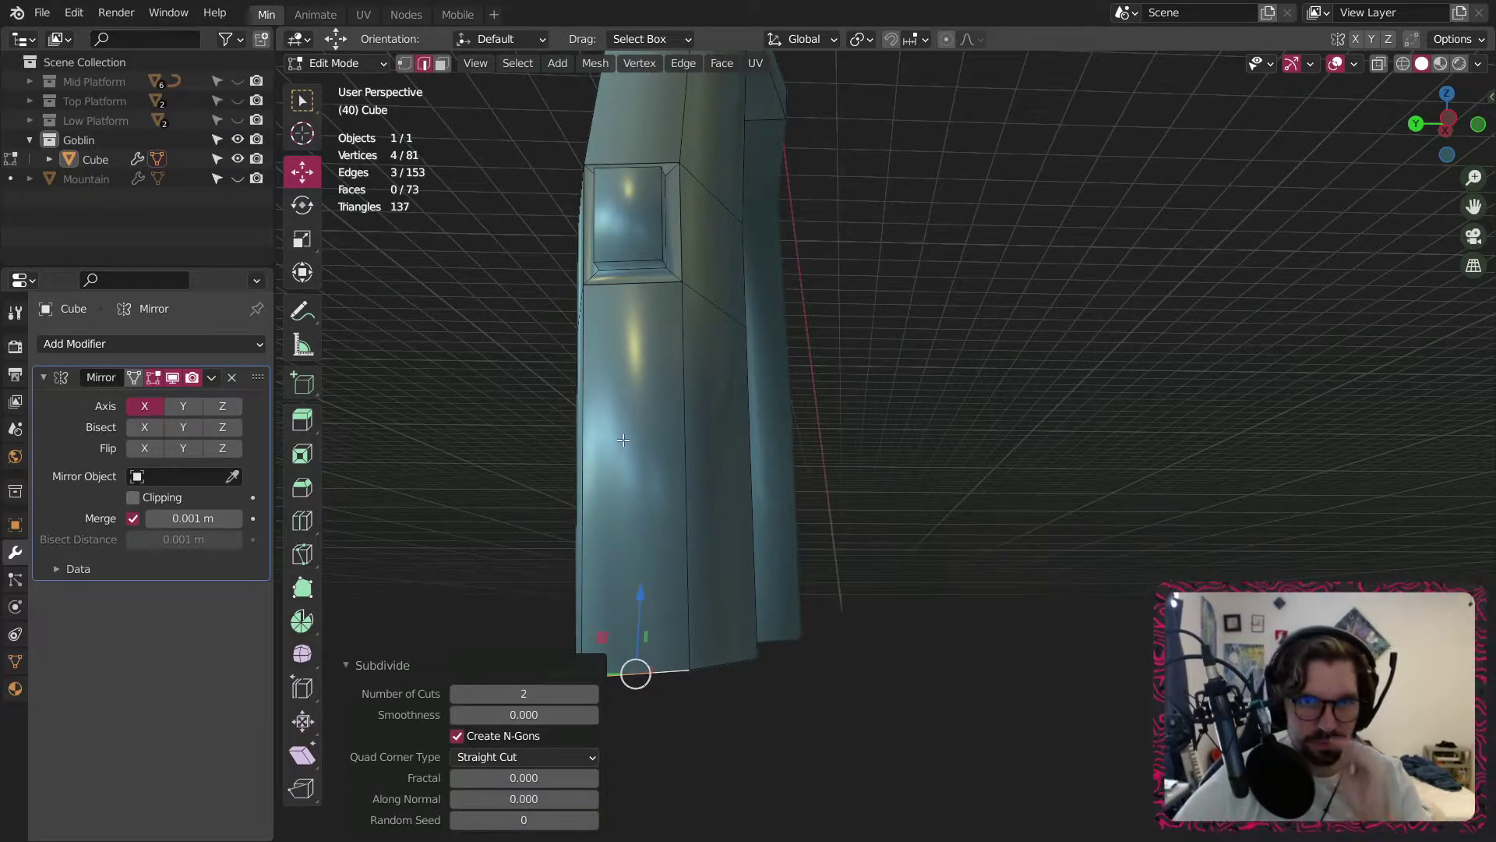
Connect the two lower inset corners below the elbow block to the two new vertices on the arm's bottom edge.
{"action": "left_click", "coordinate": [600, 276]}
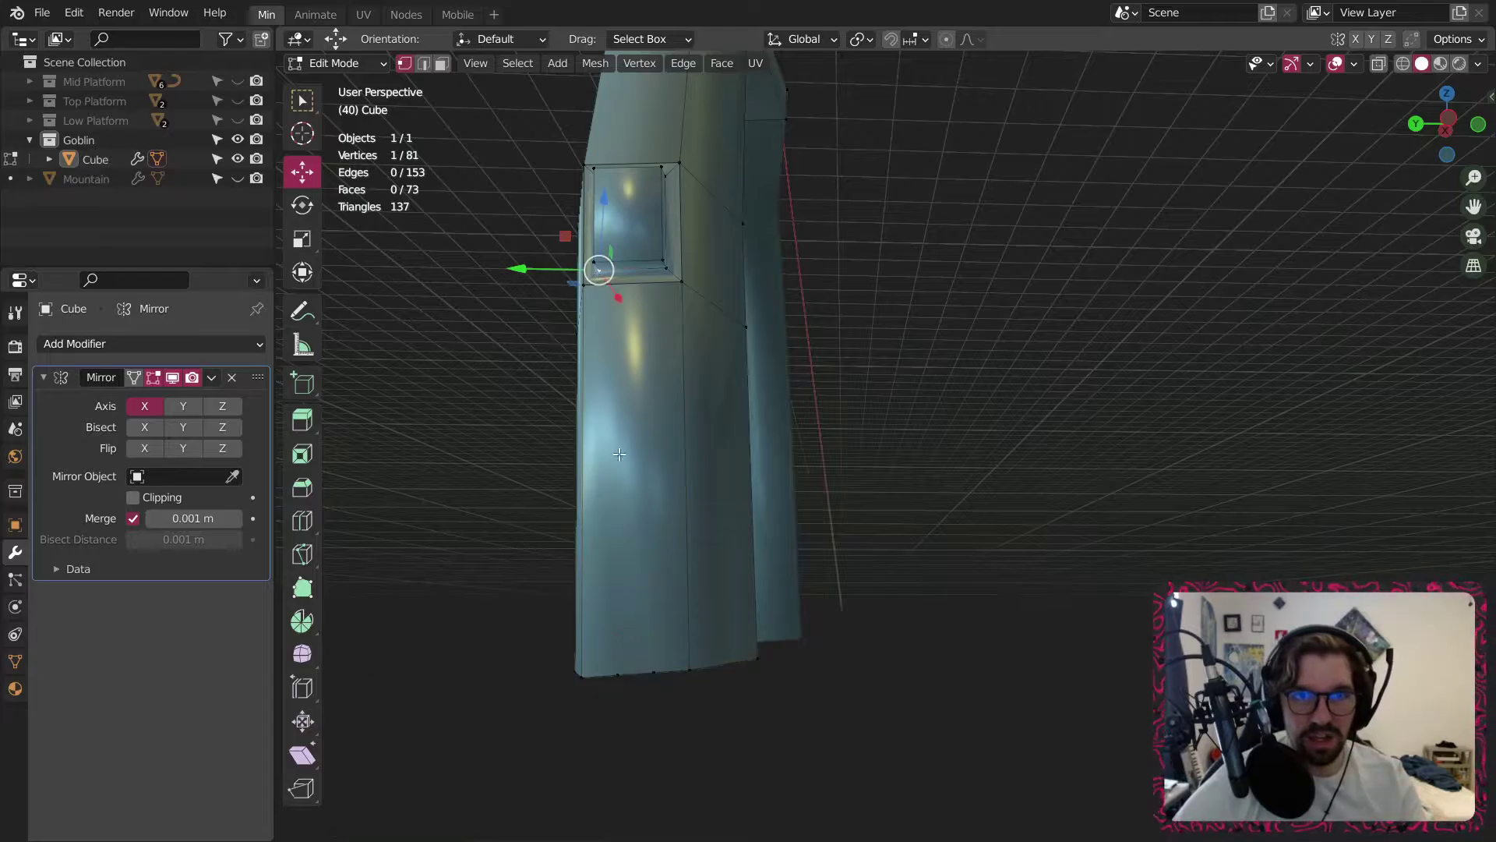
{"action": "key", "text": "j"}
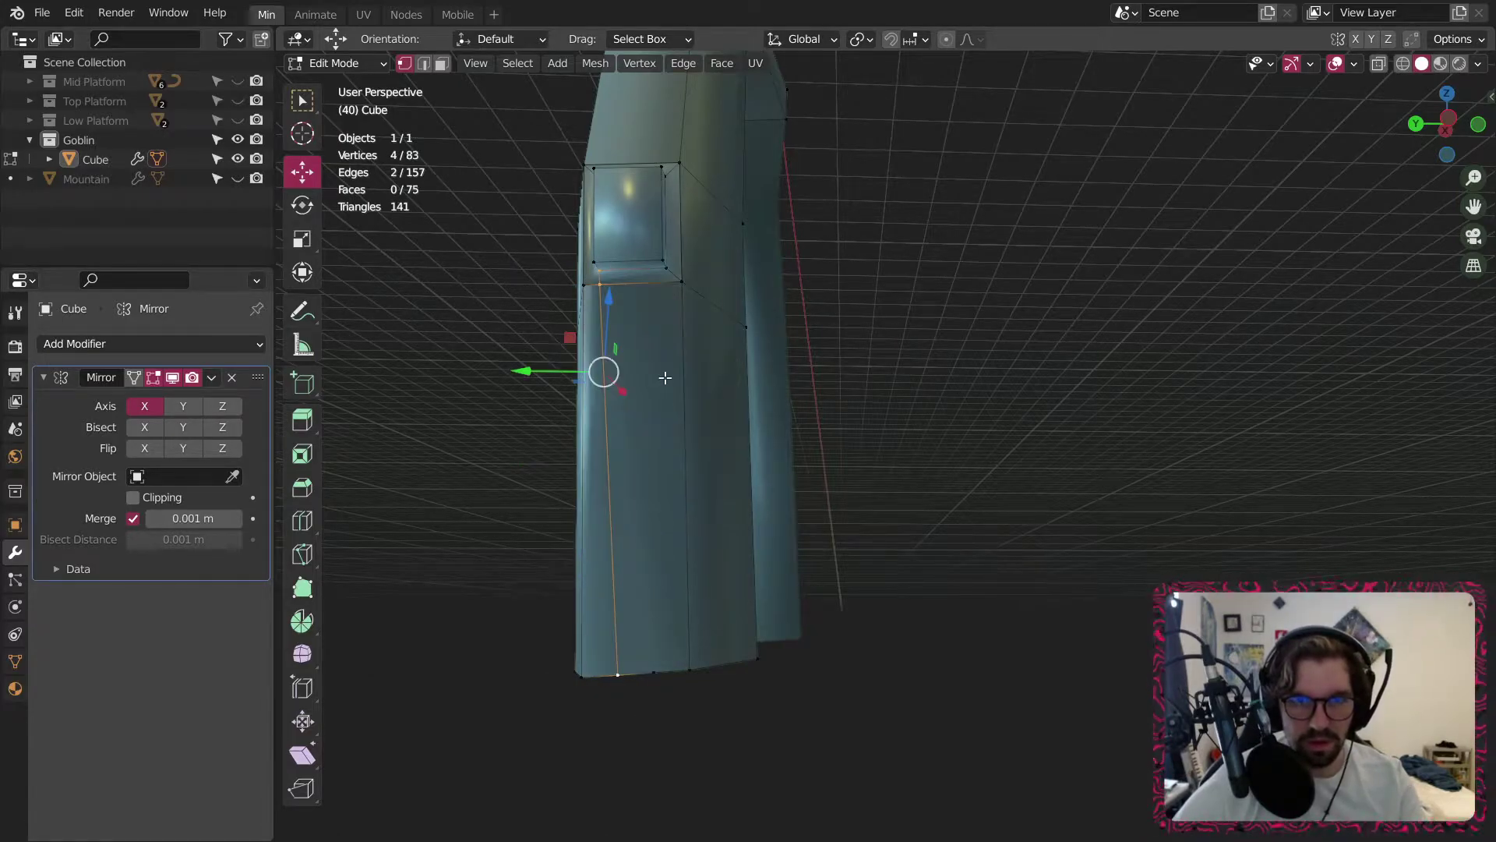
{"action": "left_click", "coordinate": [672, 272]}
{"action": "key", "text": "j"}
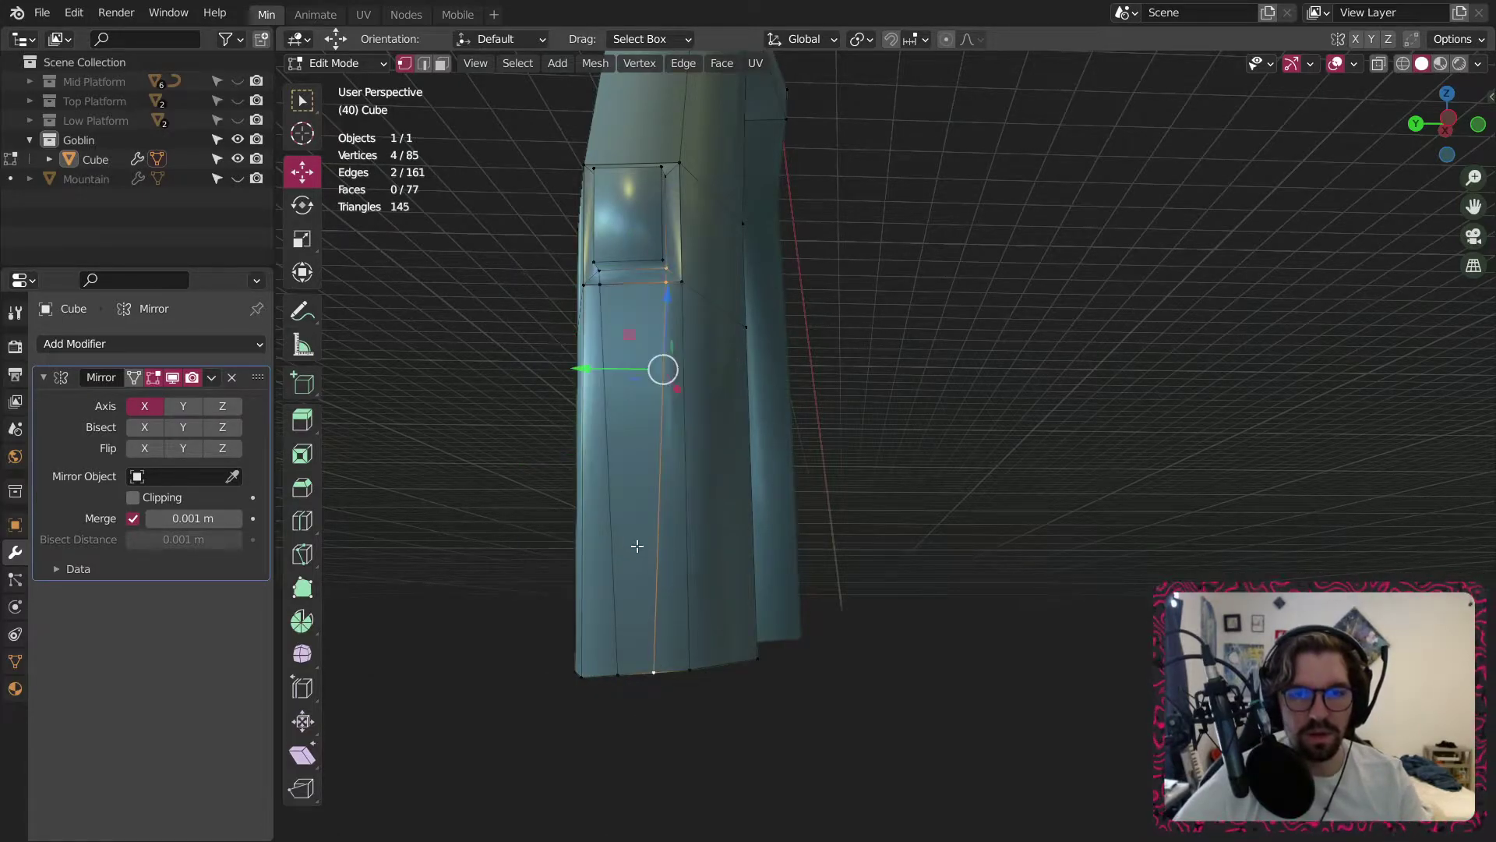
Subdivide the inner bottom edge of the arm's end face with two cuts.
{"action": "middle_click_drag", "start_coordinate": [639, 545], "coordinate": [626, 433]}
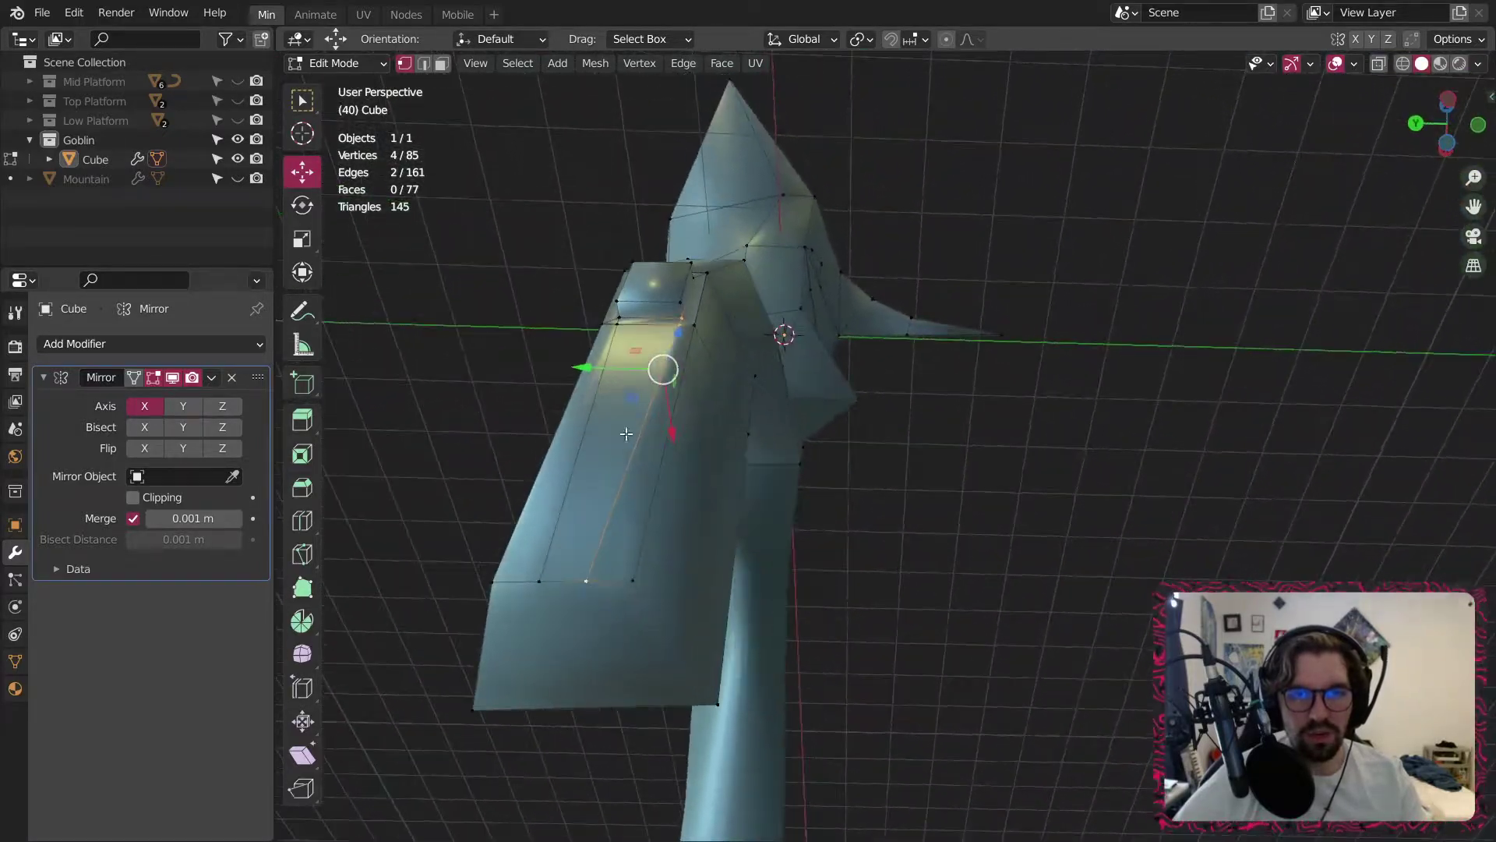
{"action": "left_click", "coordinate": [605, 705]}
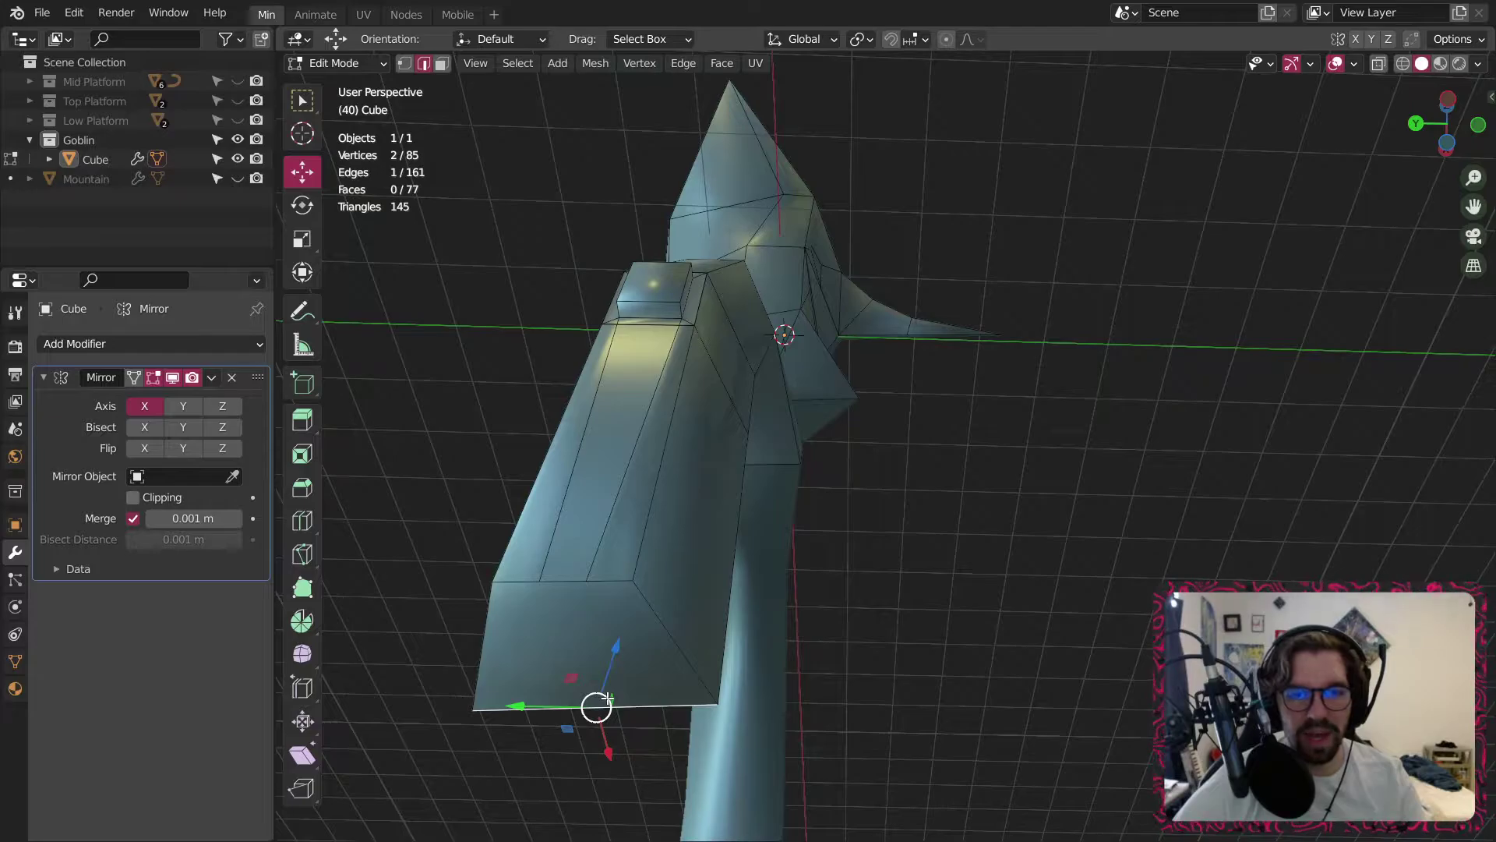
{"action": "right_click", "coordinate": [607, 698]}
{"action": "left_click", "coordinate": [612, 699]}
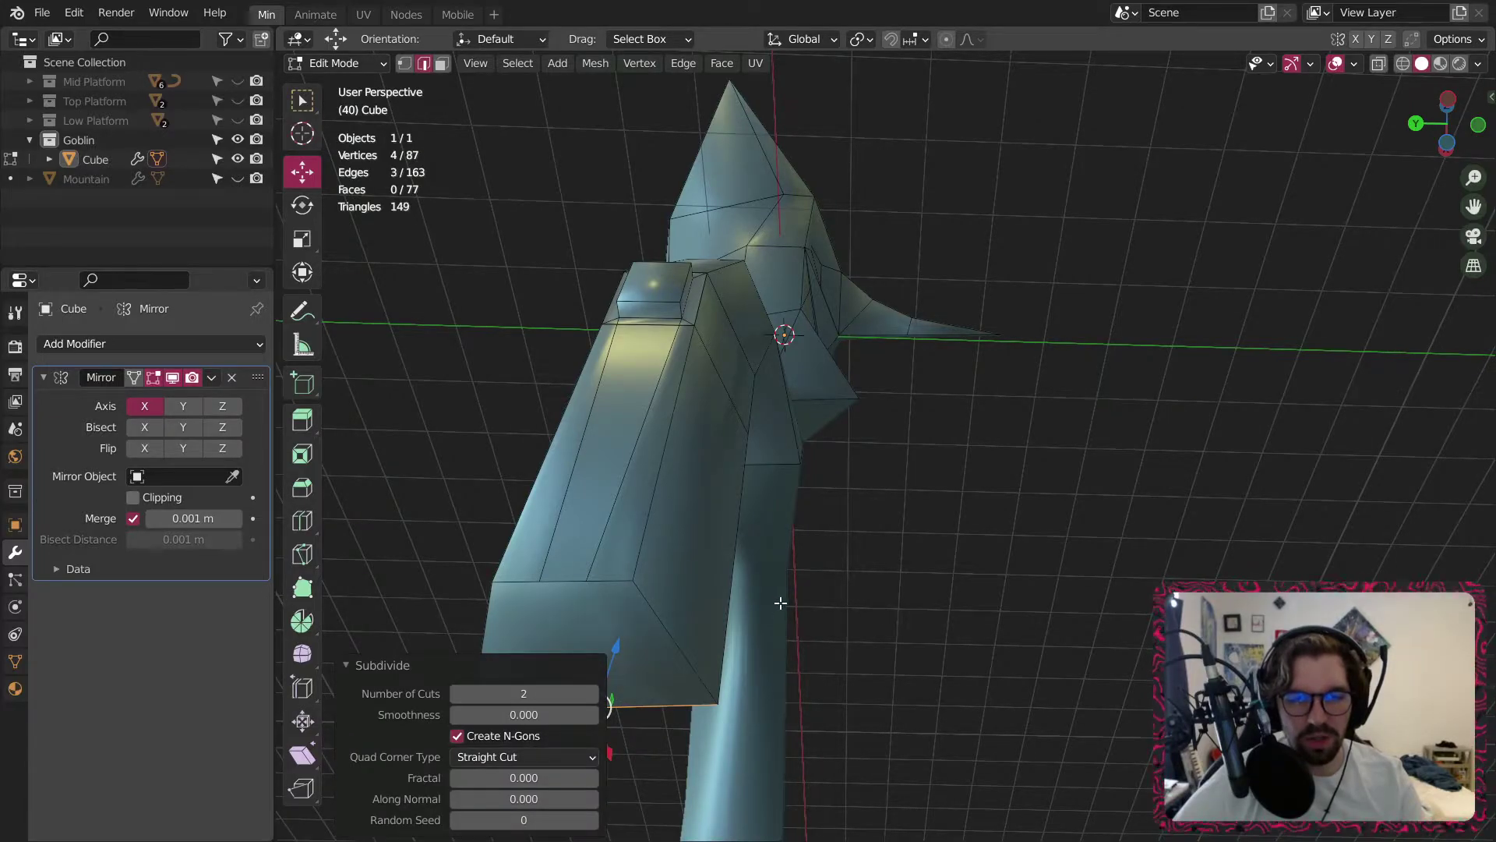
Connect the two new bottom-edge vertices up the arm's inner side to the corners of the edge below the elbow.
{"action": "middle_click_drag", "start_coordinate": [780, 602], "coordinate": [471, 395]}
{"action": "key", "text": "alt+a"}
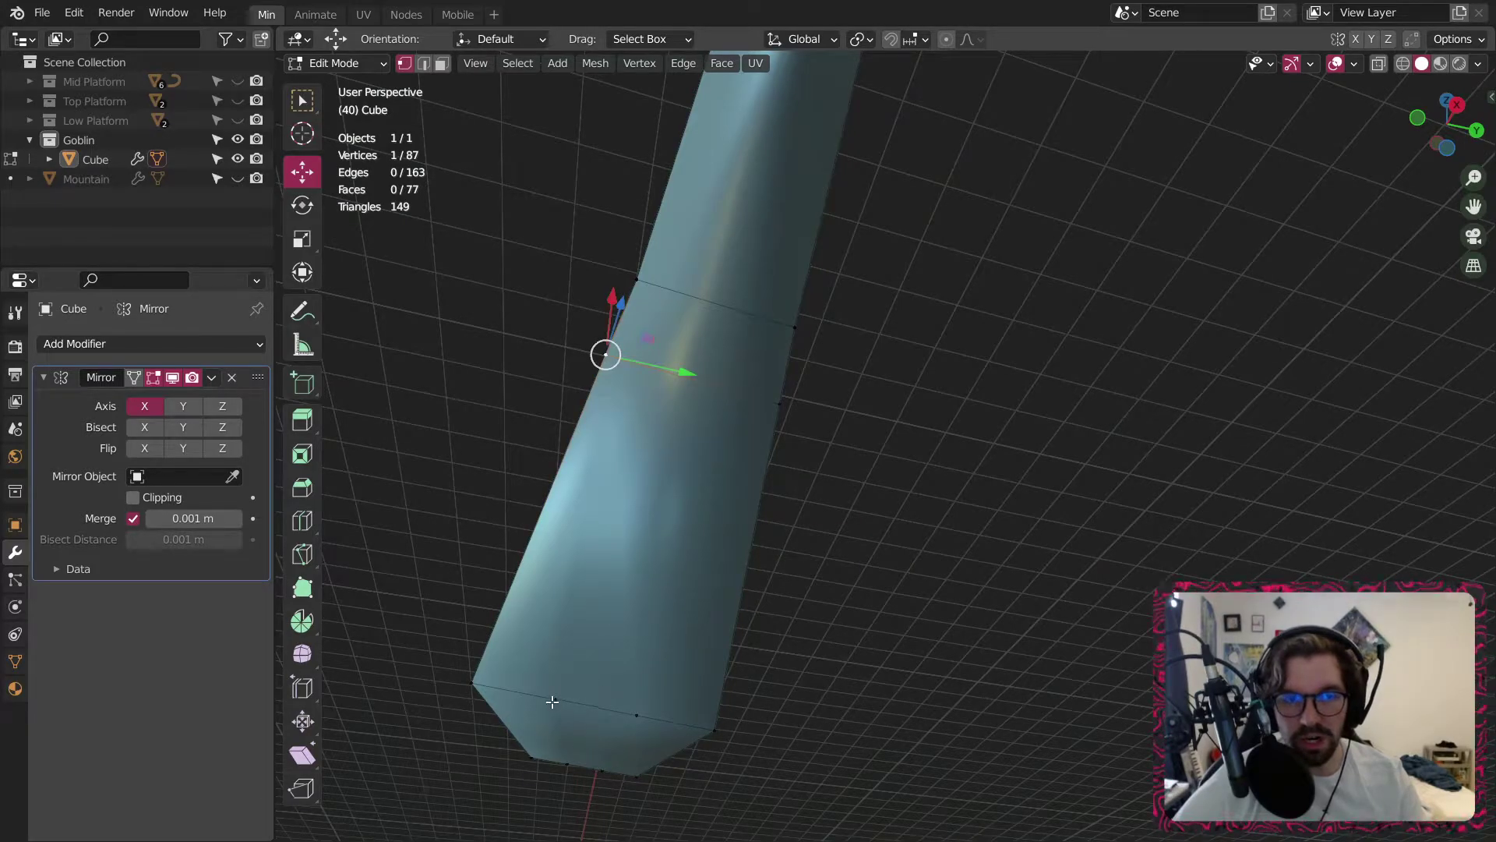
{"action": "left_click", "coordinate": [637, 714]}
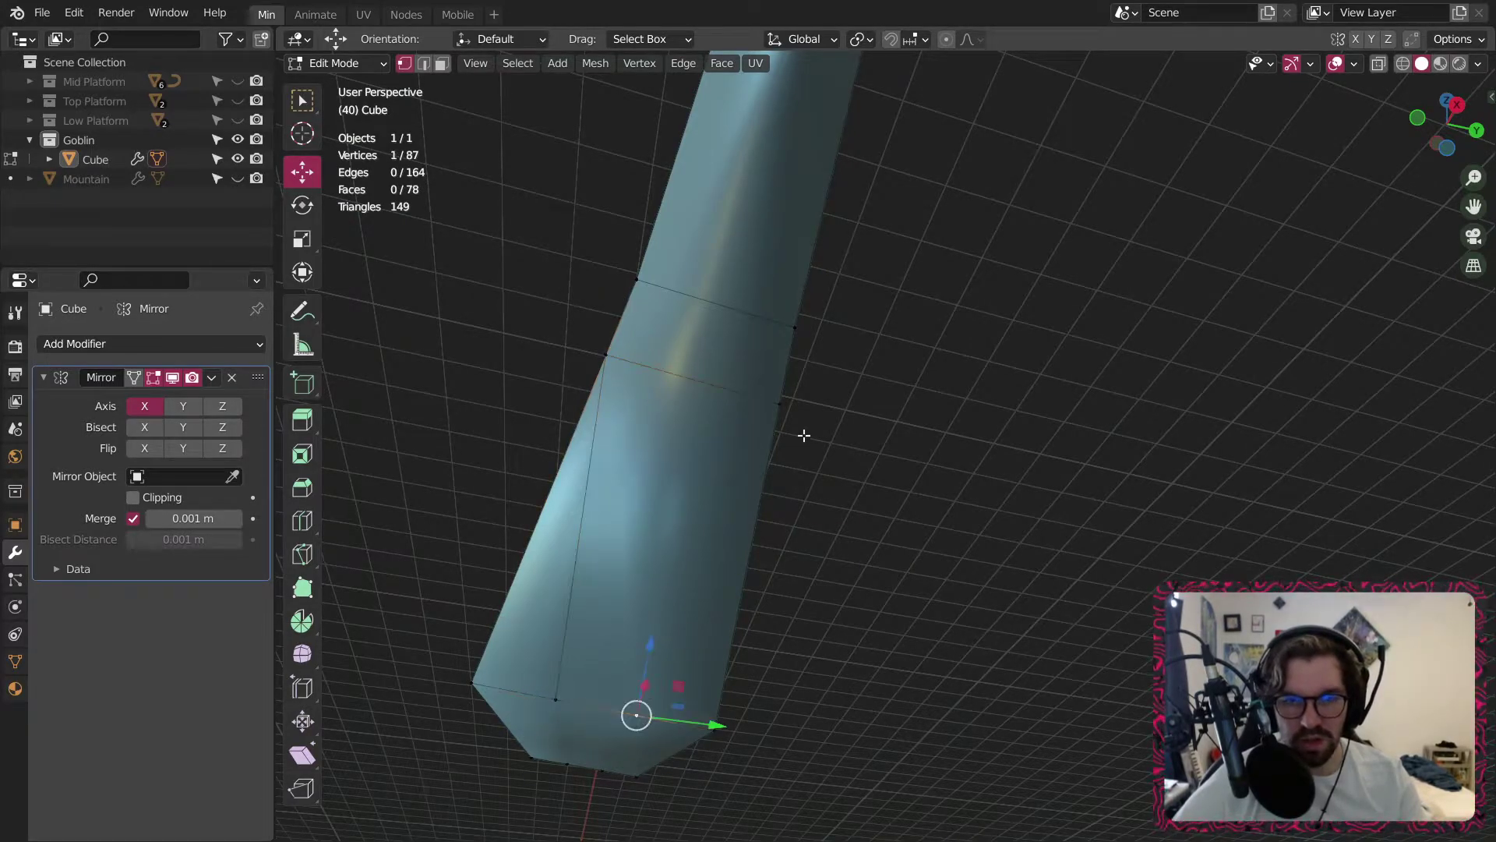
{"action": "left_click", "coordinate": [776, 403], "text": "shift"}
{"action": "key", "text": "j"}
{"action": "key", "text": "alt+a"}
Connect the opposite subdivision vertices across the arm's end face to split it into three strips.
{"action": "middle_click_drag", "start_coordinate": [572, 644], "coordinate": [904, 615]}
{"action": "middle_click_drag", "start_coordinate": [904, 616], "coordinate": [589, 475], "text": "shift"}
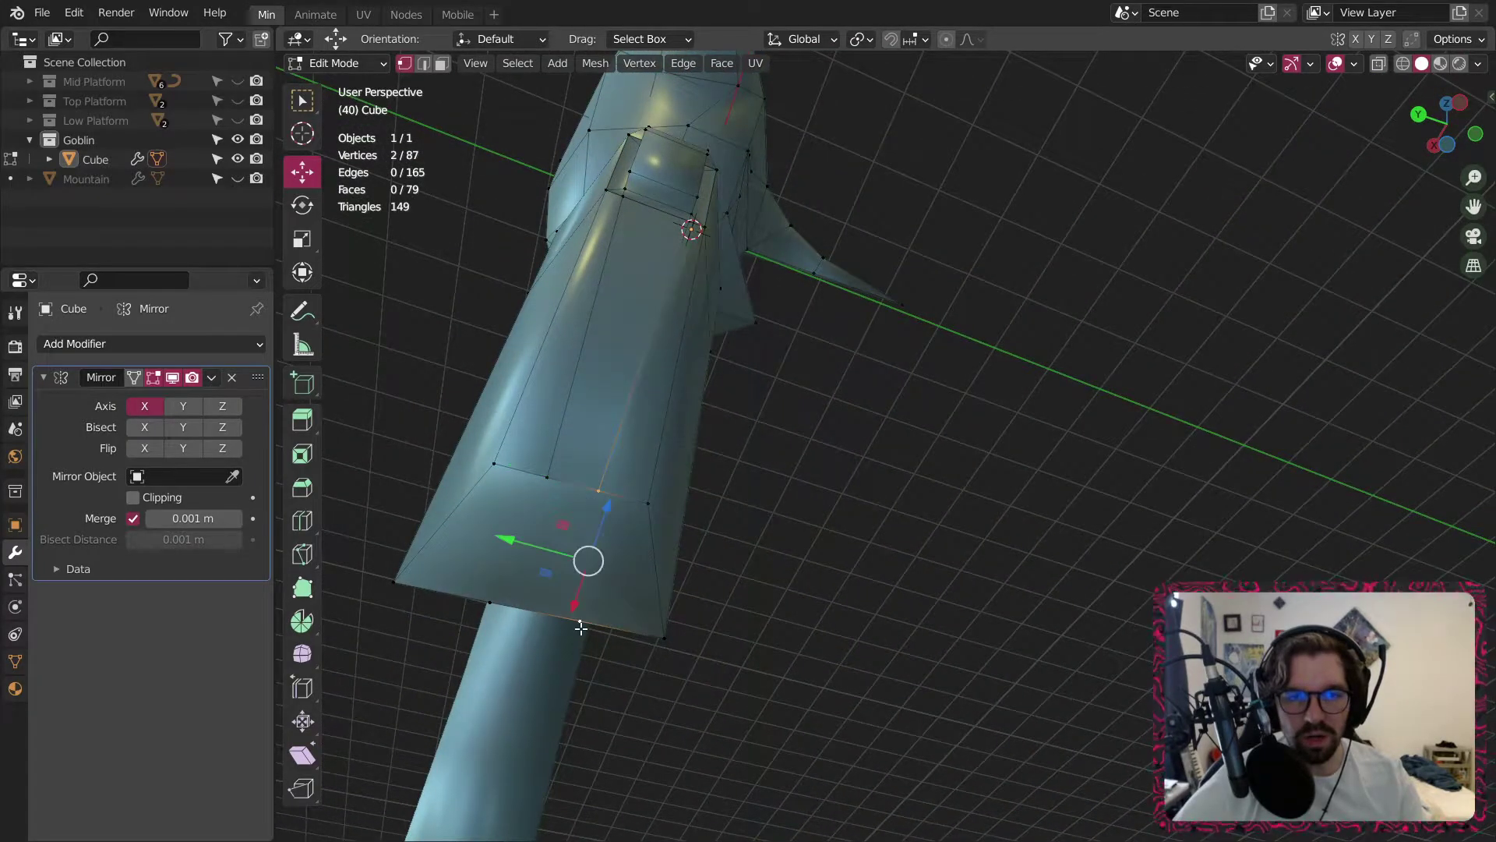
{"action": "left_click", "coordinate": [533, 491]}
{"action": "key", "text": "j"}
{"action": "middle_click_drag", "start_coordinate": [513, 577], "coordinate": [555, 517]}
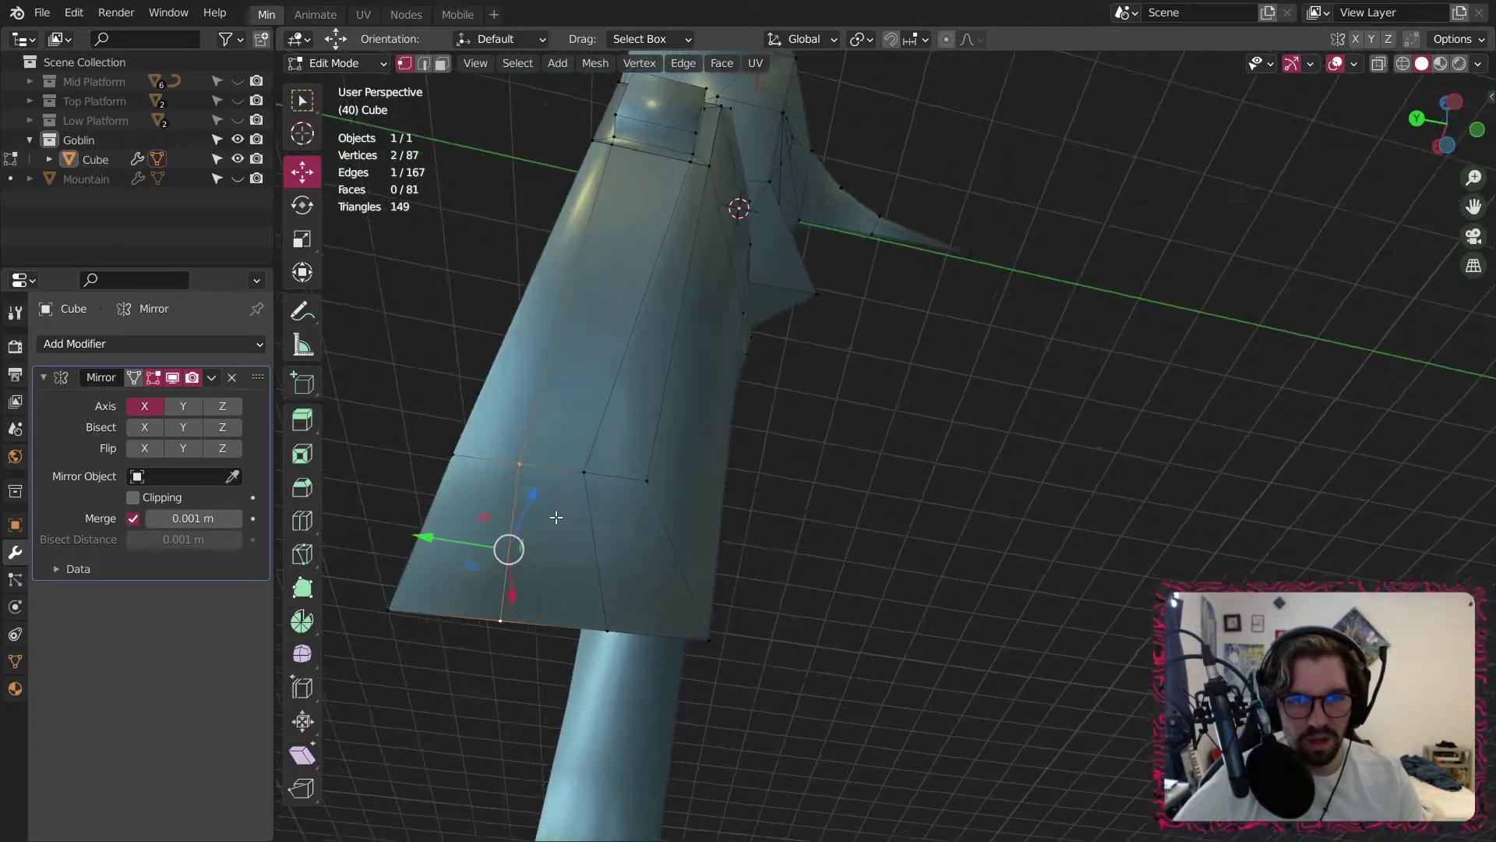
Try to narrow one outer strip of the arm's end face by scaling it to 0.387 along X.
{"action": "left_click", "coordinate": [633, 562]}
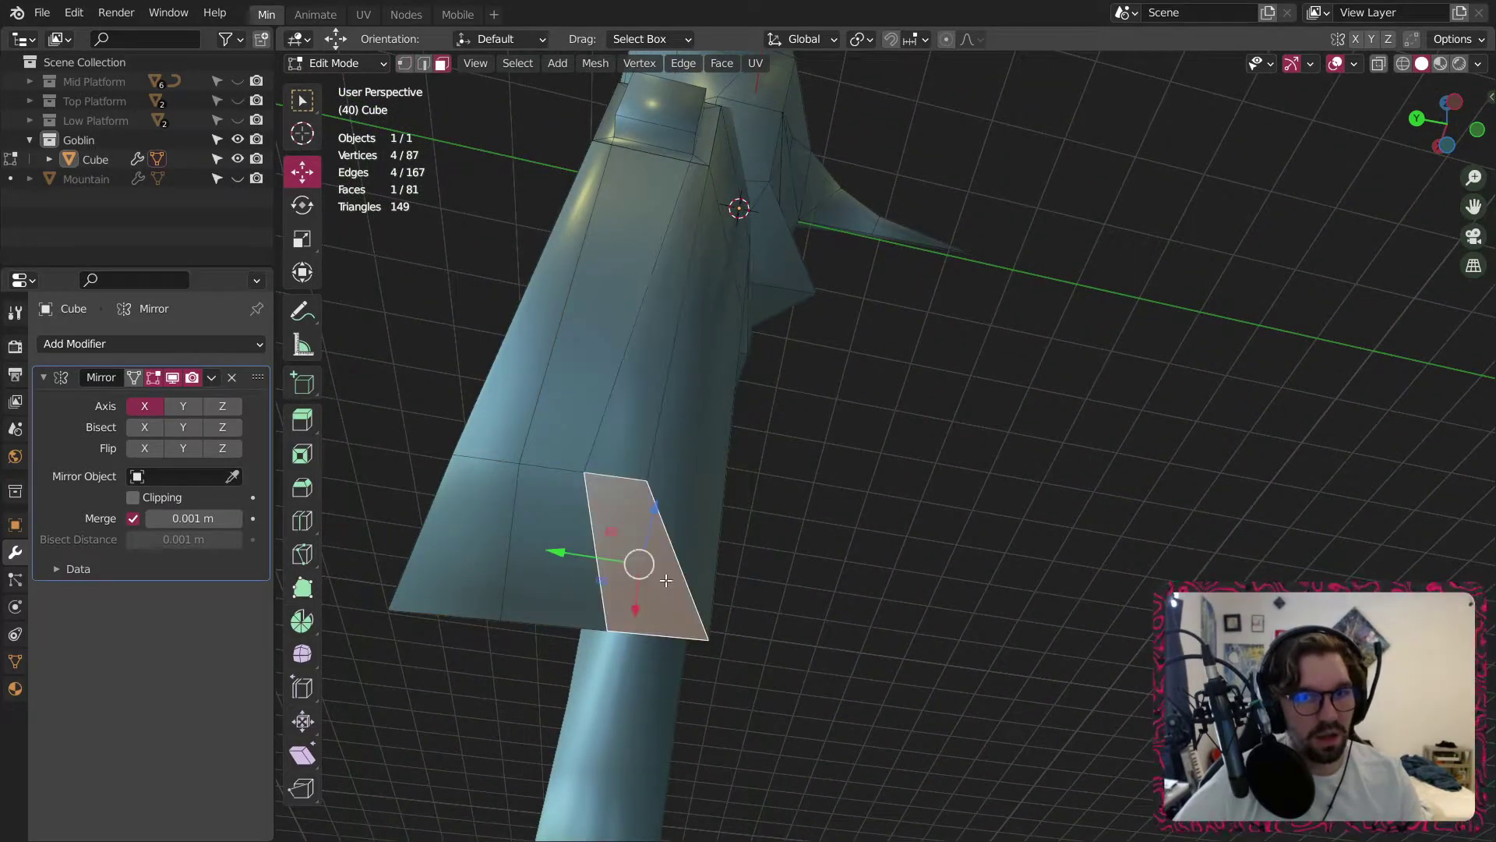
{"action": "middle_click_drag", "start_coordinate": [633, 561], "coordinate": [653, 624]}
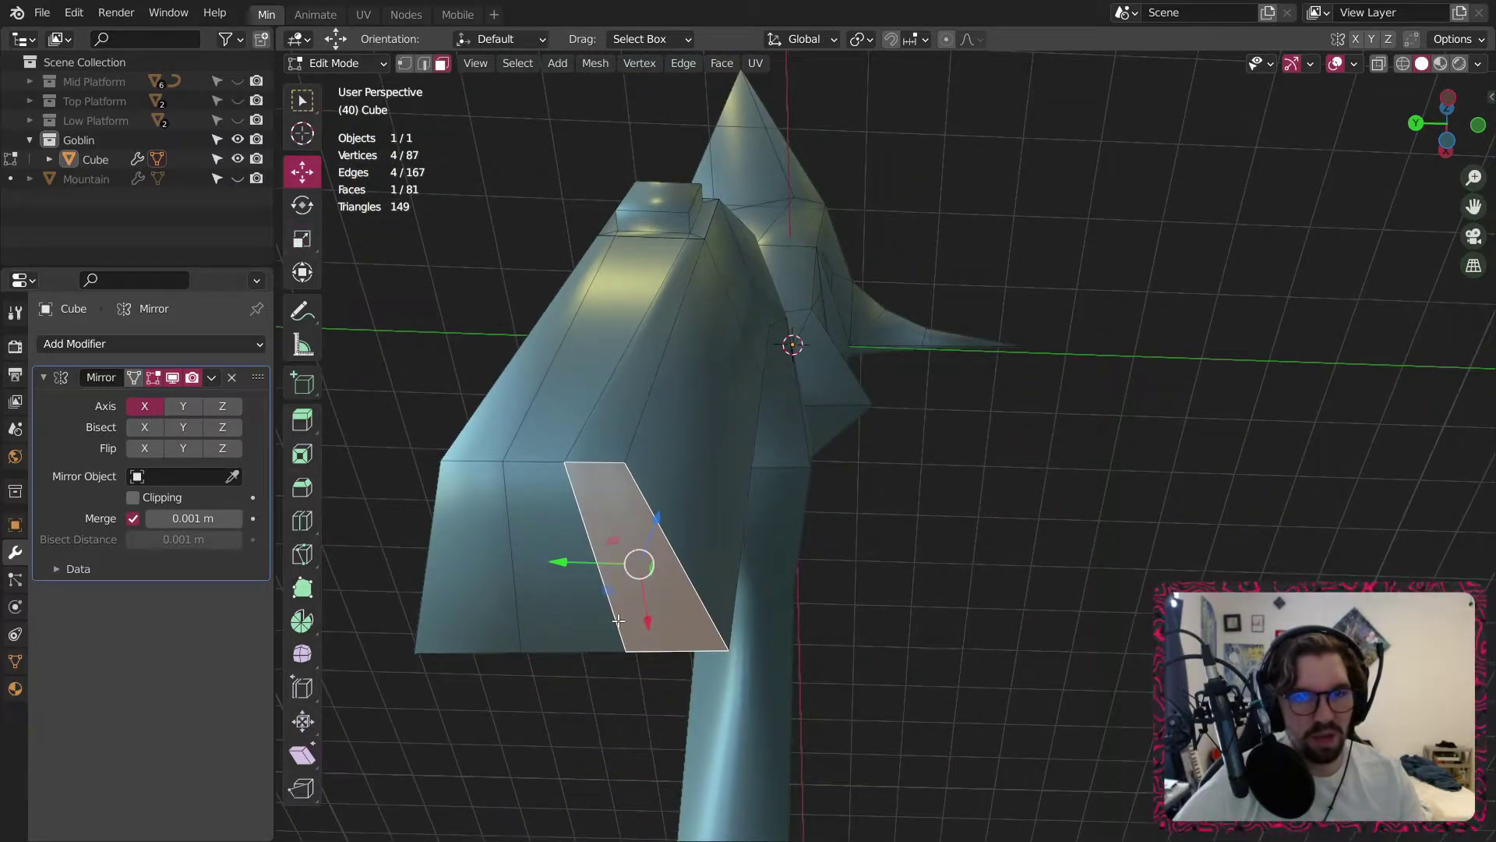
{"action": "left_click_drag", "start_coordinate": [650, 613], "coordinate": [624, 573]}
{"action": "middle_click_drag", "start_coordinate": [624, 573], "coordinate": [304, 533]}
{"action": "middle_click_drag", "start_coordinate": [772, 537], "coordinate": [804, 451]}
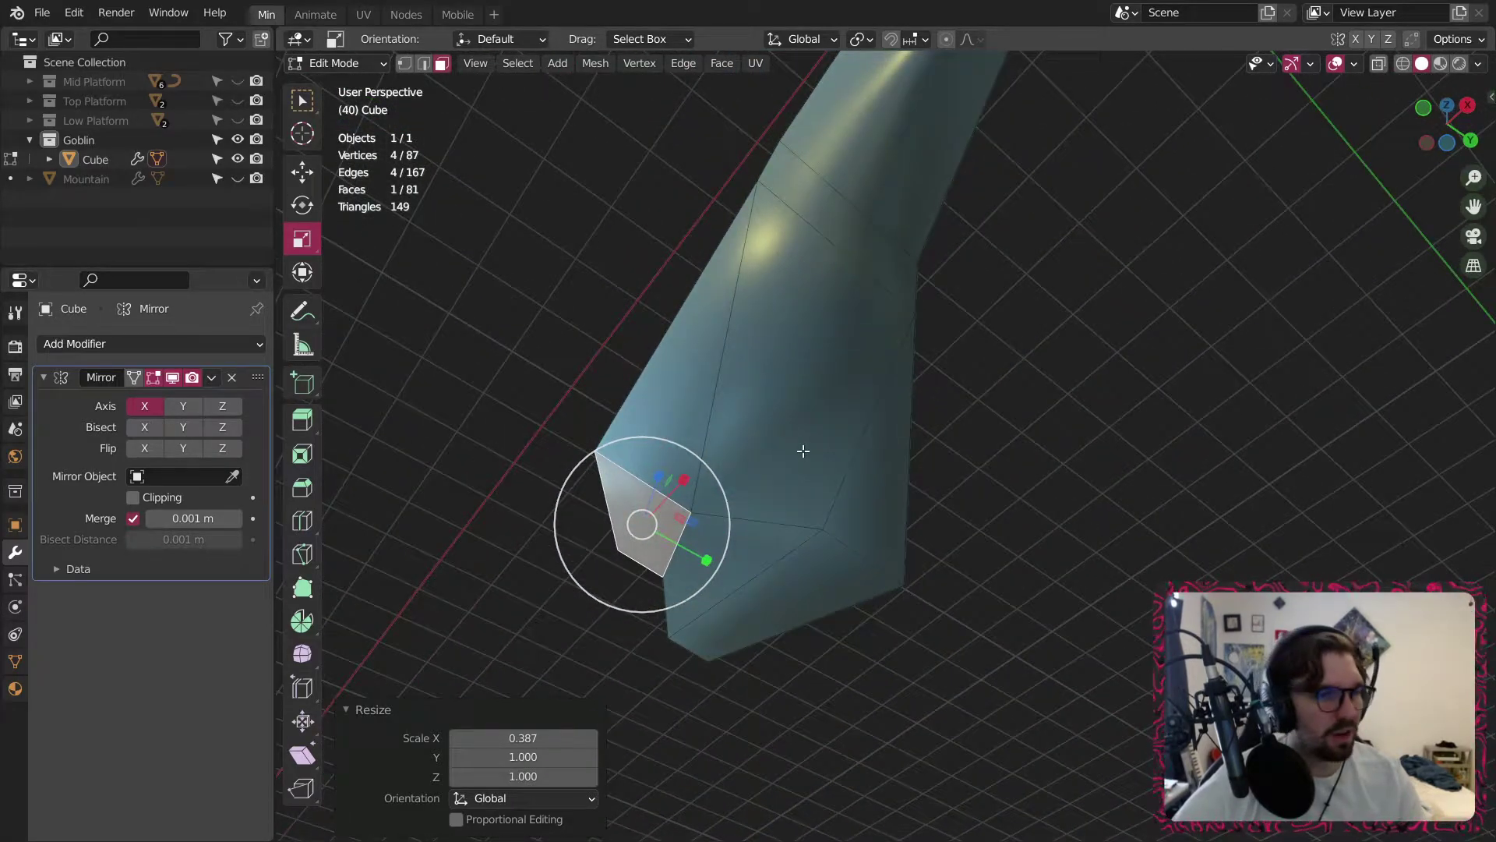
{"action": "key", "text": "ctrl+z"}
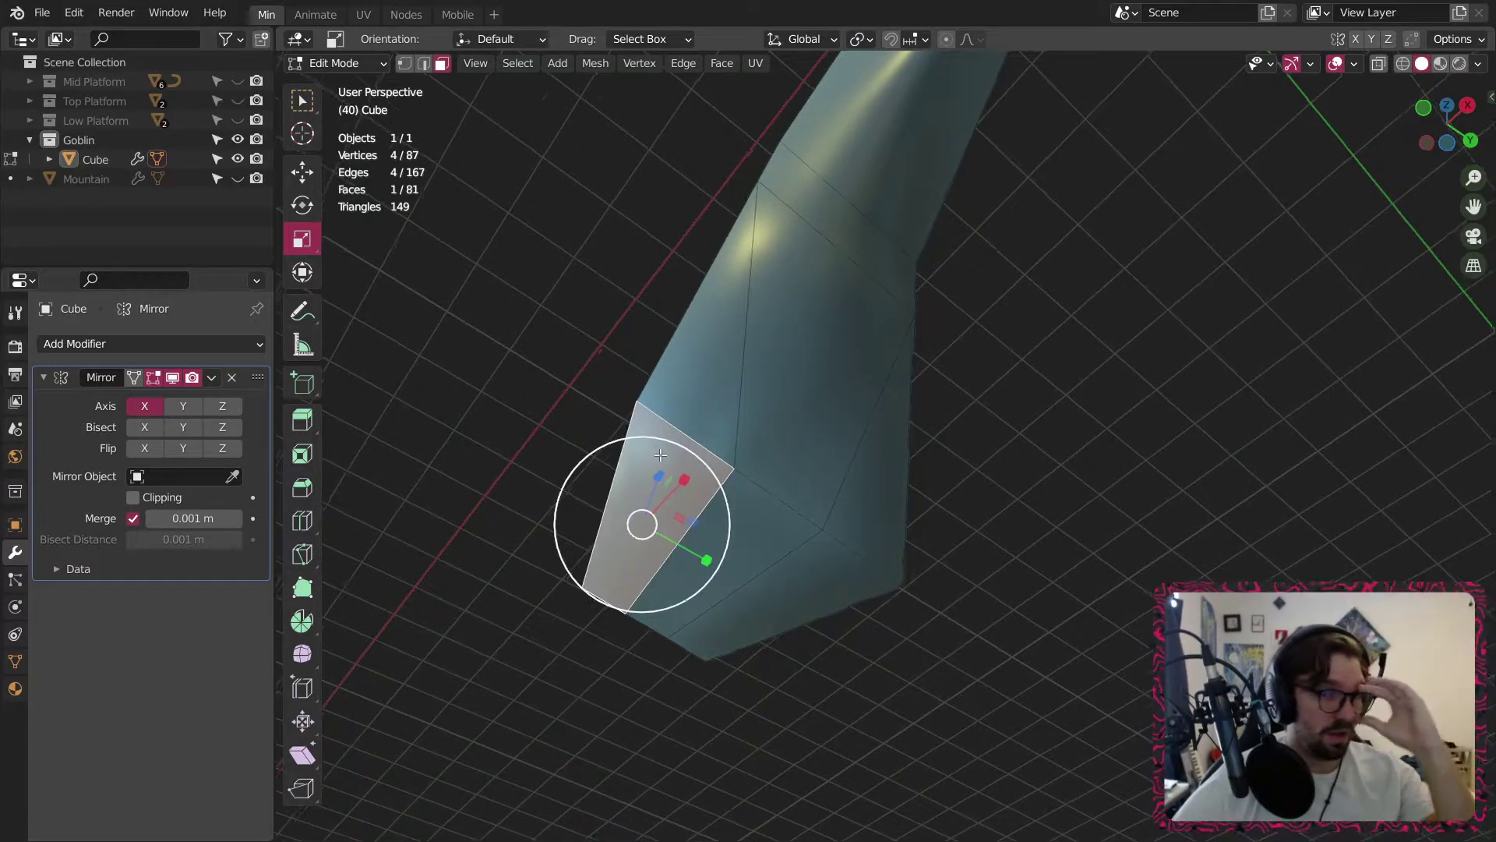
Move the two outer corner vertices of that end strip inward along X.
{"action": "middle_click_drag", "start_coordinate": [704, 425], "coordinate": [889, 487]}
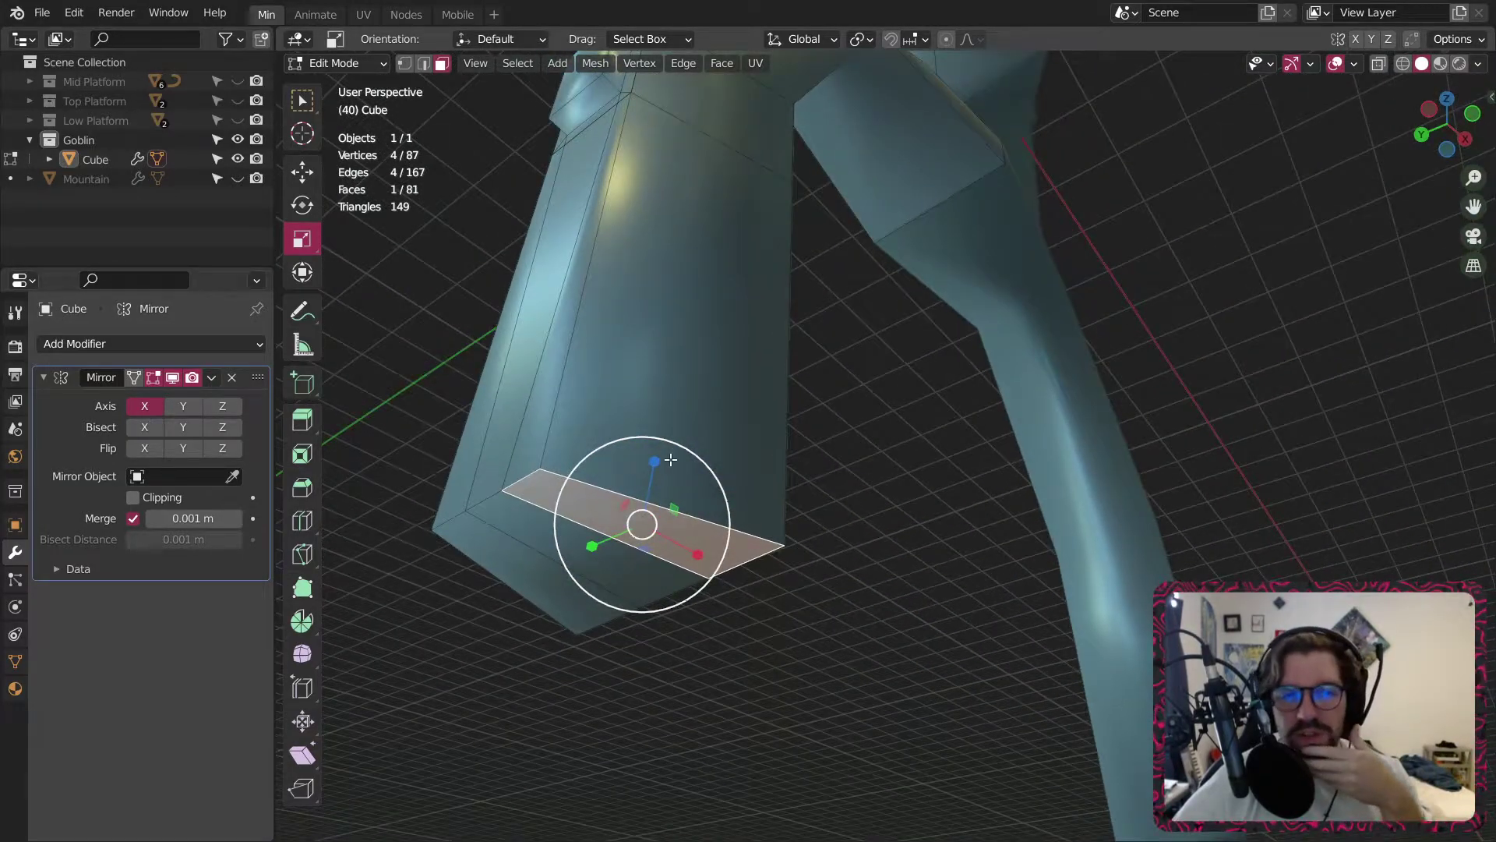
{"action": "left_click", "coordinate": [405, 64]}
{"action": "left_click", "coordinate": [541, 469]}
{"action": "middle_click_drag", "start_coordinate": [648, 498], "coordinate": [558, 527]}
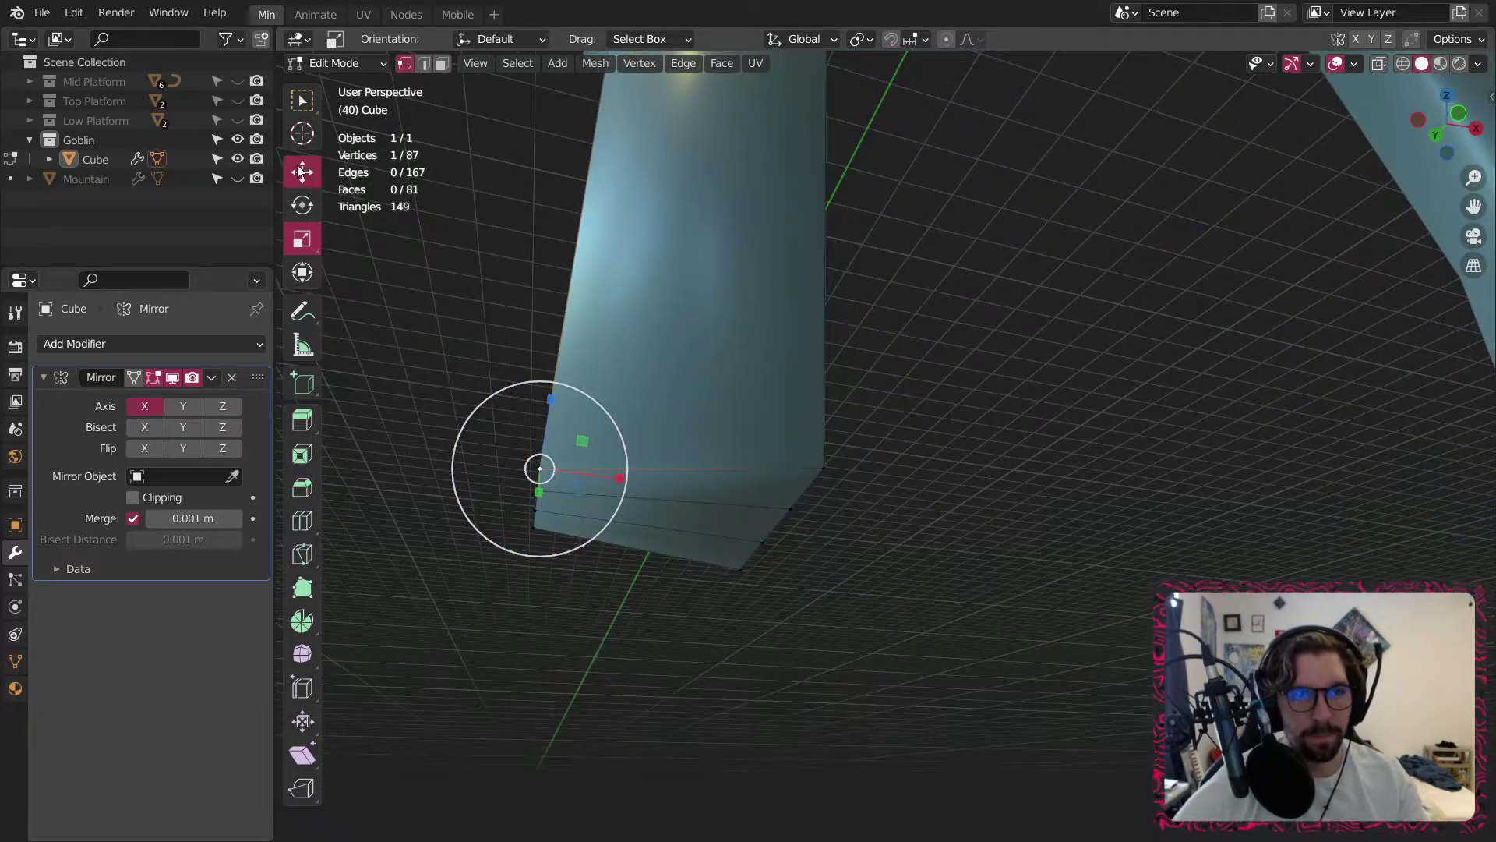
{"action": "left_click", "coordinate": [301, 171]}
{"action": "left_click_drag", "start_coordinate": [618, 477], "coordinate": [665, 379]}
{"action": "left_click", "coordinate": [819, 469]}
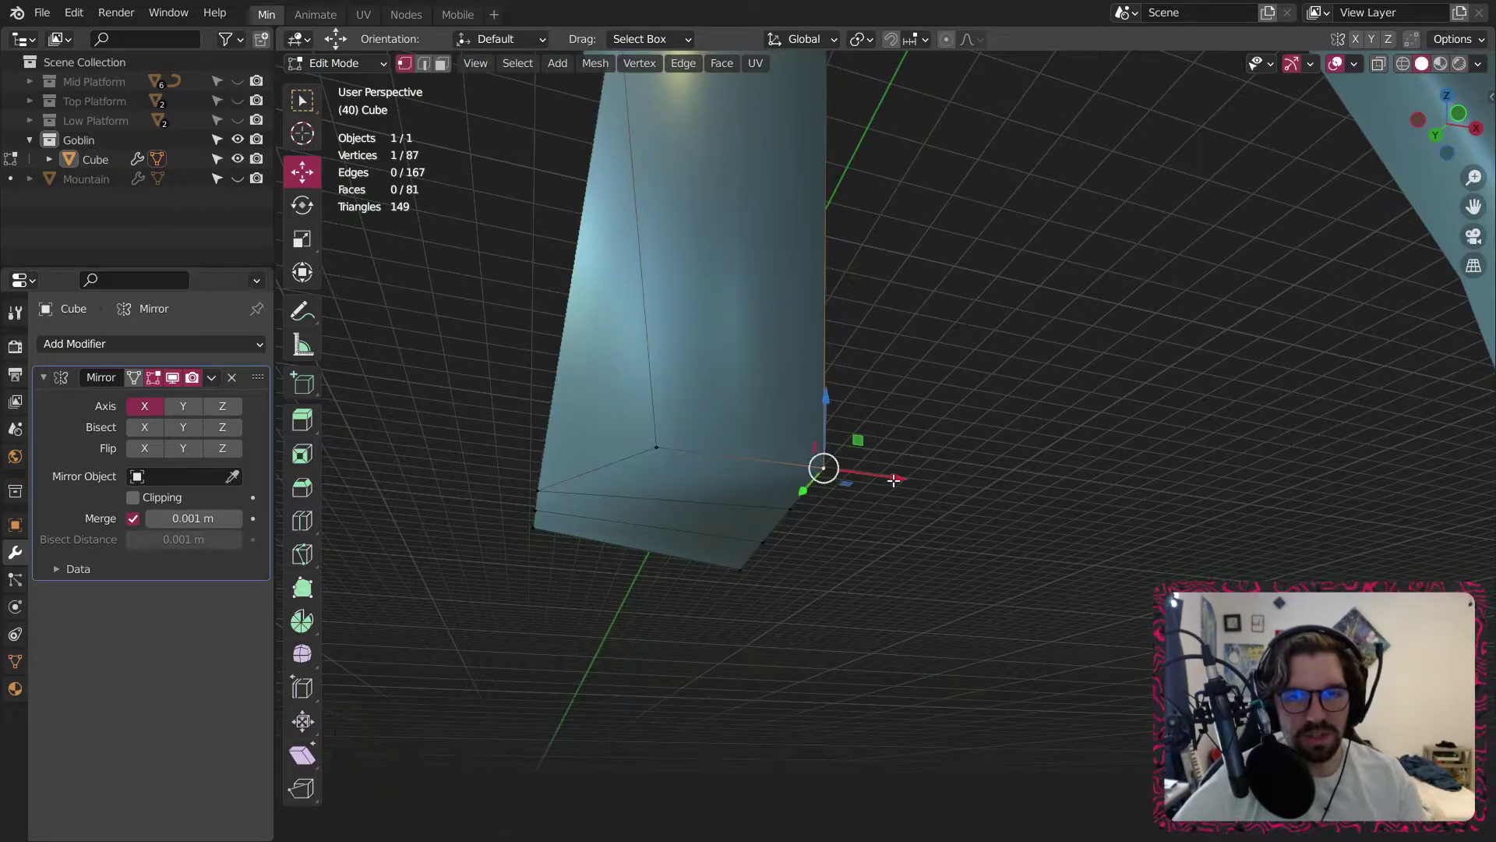
{"action": "left_click_drag", "start_coordinate": [888, 481], "coordinate": [824, 471]}
Adjust the heights of those corner vertices, lowering one by about 0.039 m and moving it about -0.103 m along Y.
{"action": "left_click_drag", "start_coordinate": [763, 400], "coordinate": [763, 414]}
{"action": "middle_click_drag", "start_coordinate": [769, 452], "coordinate": [849, 472]}
{"action": "left_click_drag", "start_coordinate": [708, 470], "coordinate": [672, 469]}
{"action": "left_click_drag", "start_coordinate": [723, 420], "coordinate": [718, 366]}
{"action": "middle_click_drag", "start_coordinate": [717, 366], "coordinate": [610, 310]}
{"action": "middle_click_drag", "start_coordinate": [675, 457], "coordinate": [617, 477]}
{"action": "left_click_drag", "start_coordinate": [631, 358], "coordinate": [622, 372]}
{"action": "middle_click_drag", "start_coordinate": [622, 371], "coordinate": [685, 423]}
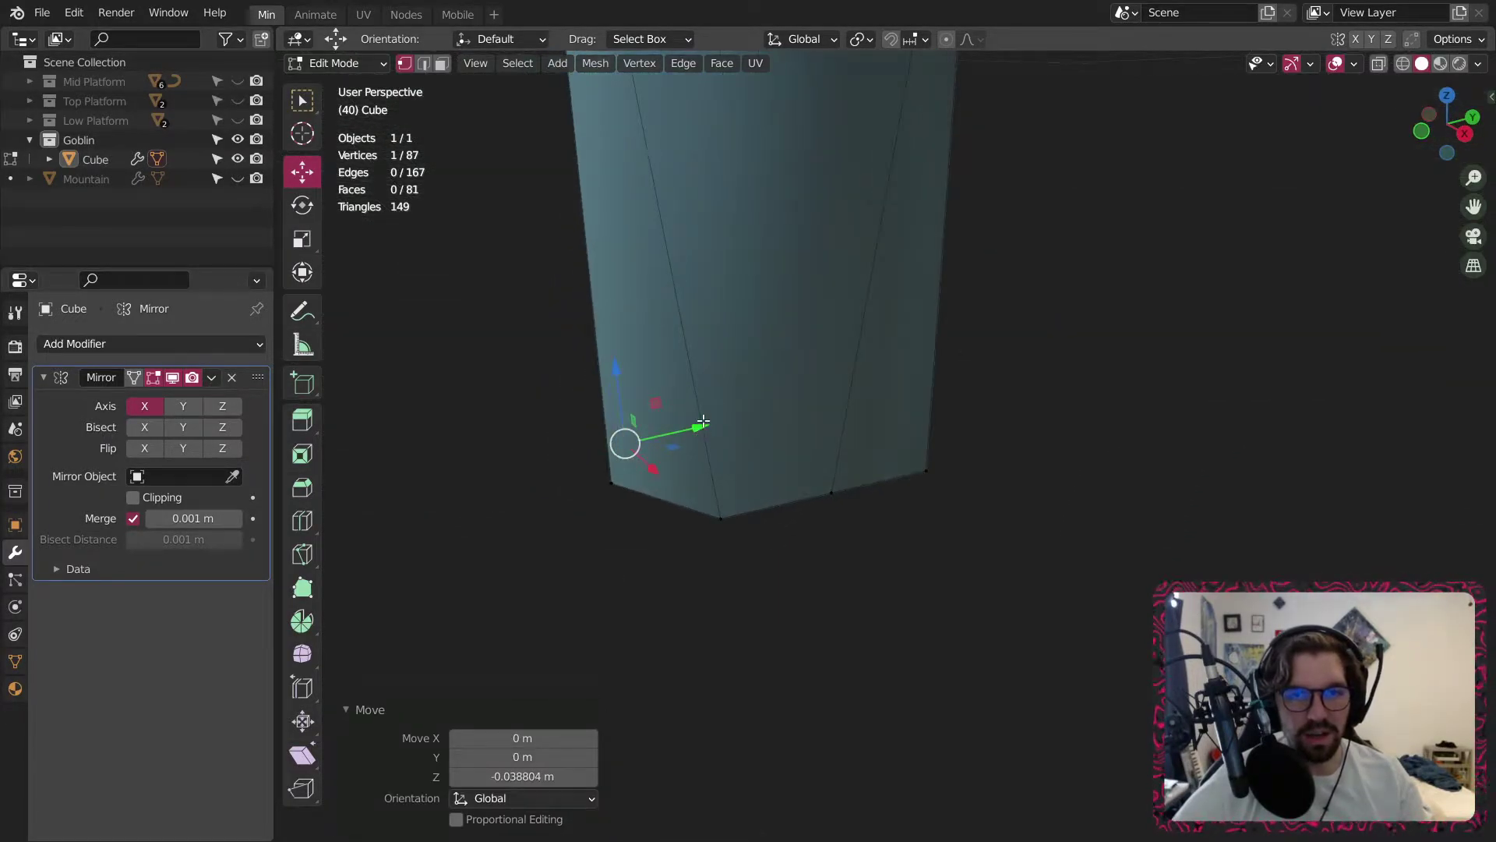
{"action": "left_click_drag", "start_coordinate": [703, 421], "coordinate": [668, 427]}
{"action": "middle_click_drag", "start_coordinate": [575, 498], "coordinate": [697, 278]}
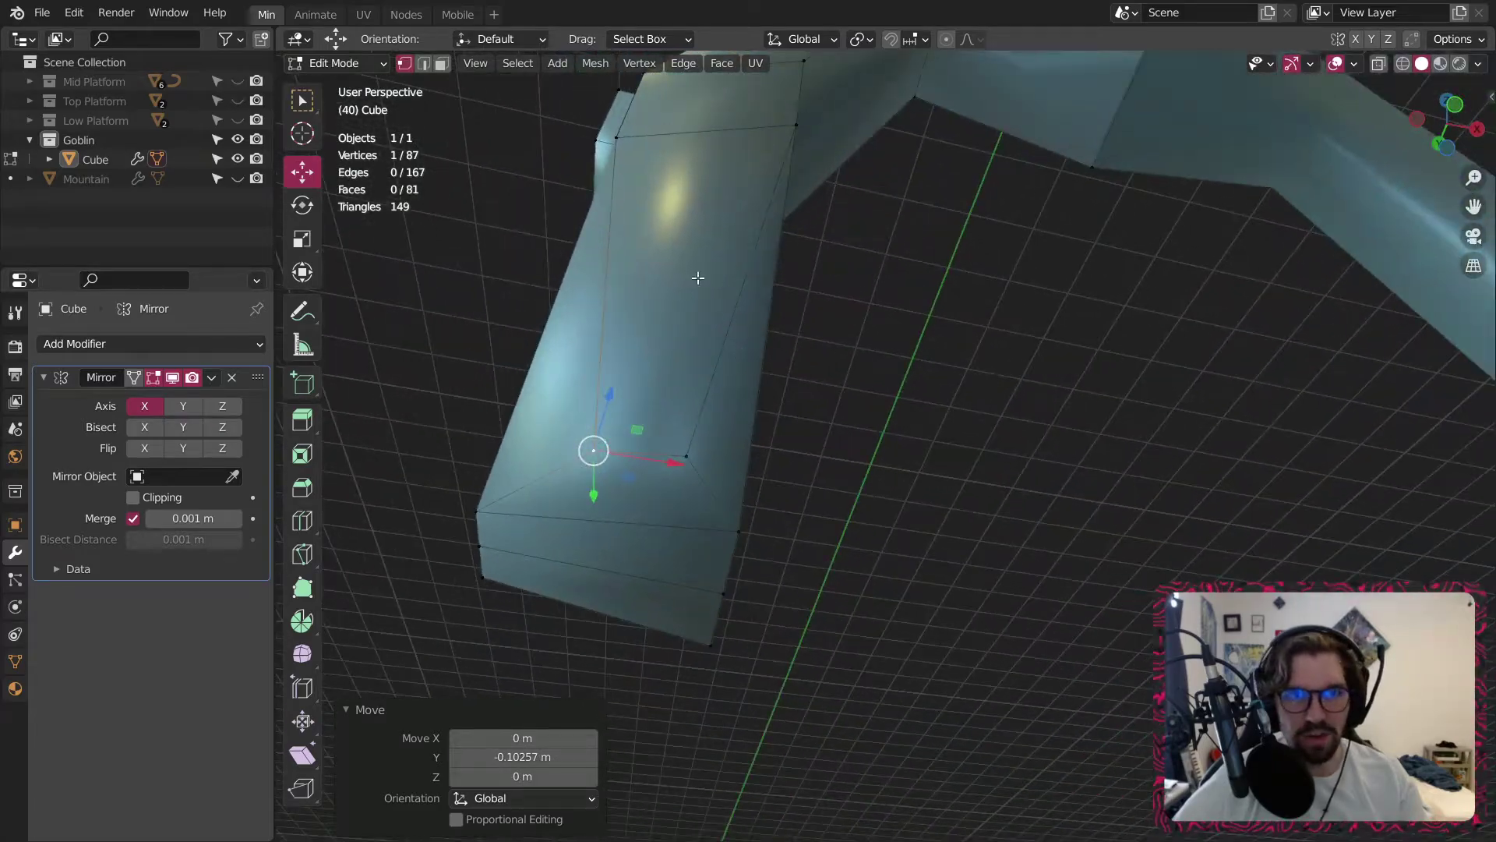
Extrude the three end strips separately along their normals to form fingers, the last one with a 0.655 m offset.
{"action": "left_click", "coordinate": [589, 595]}
{"action": "right_click", "coordinate": [588, 593]}
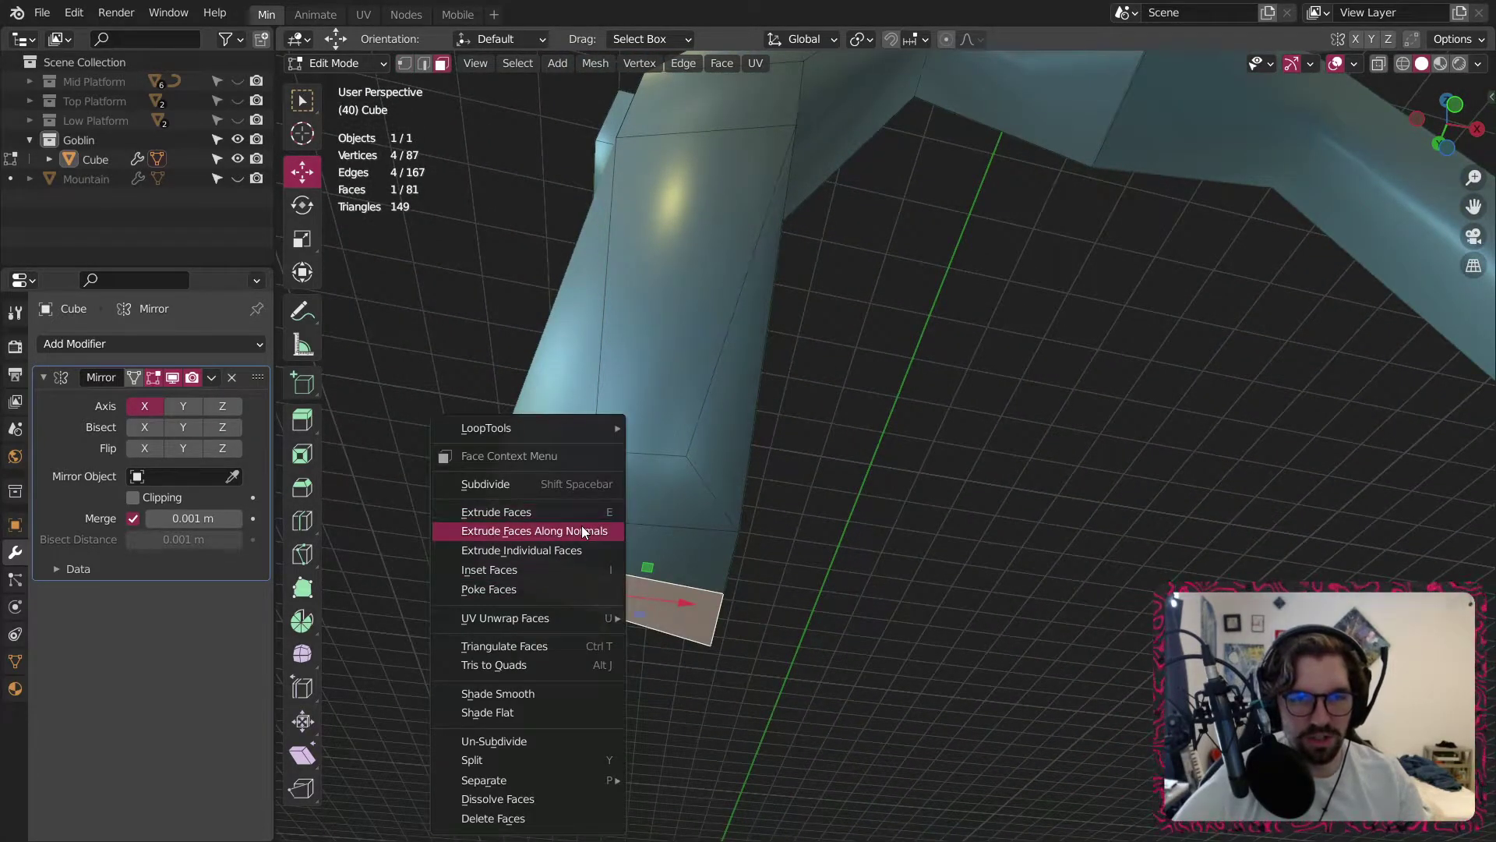
{"action": "left_click", "coordinate": [586, 527]}
{"action": "left_click", "coordinate": [583, 551]}
{"action": "right_click", "coordinate": [583, 551]}
{"action": "left_click", "coordinate": [583, 551]}
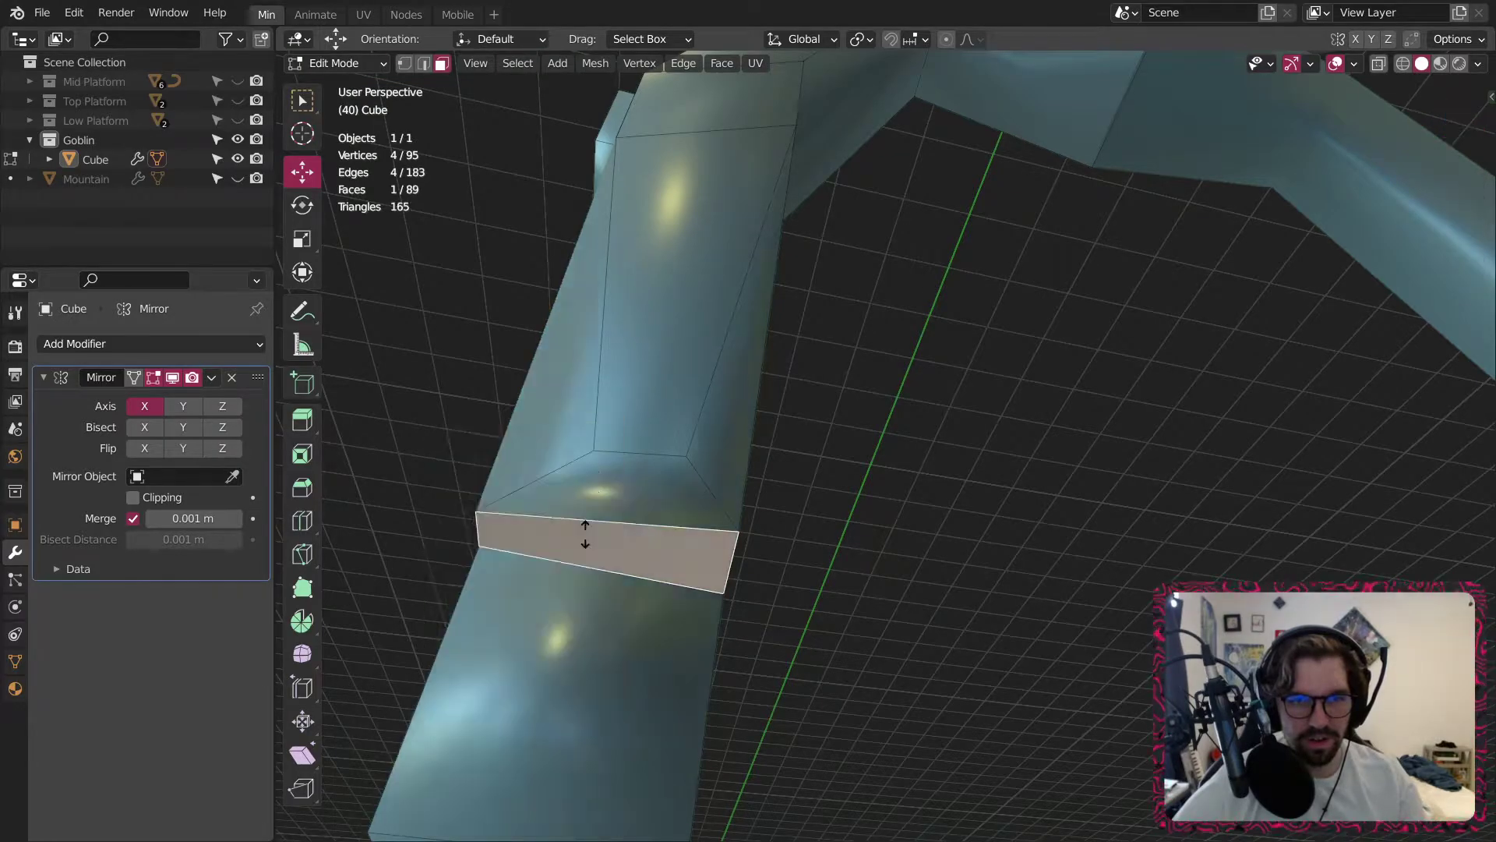
{"action": "right_click", "coordinate": [620, 390]}
{"action": "right_click", "coordinate": [630, 488]}
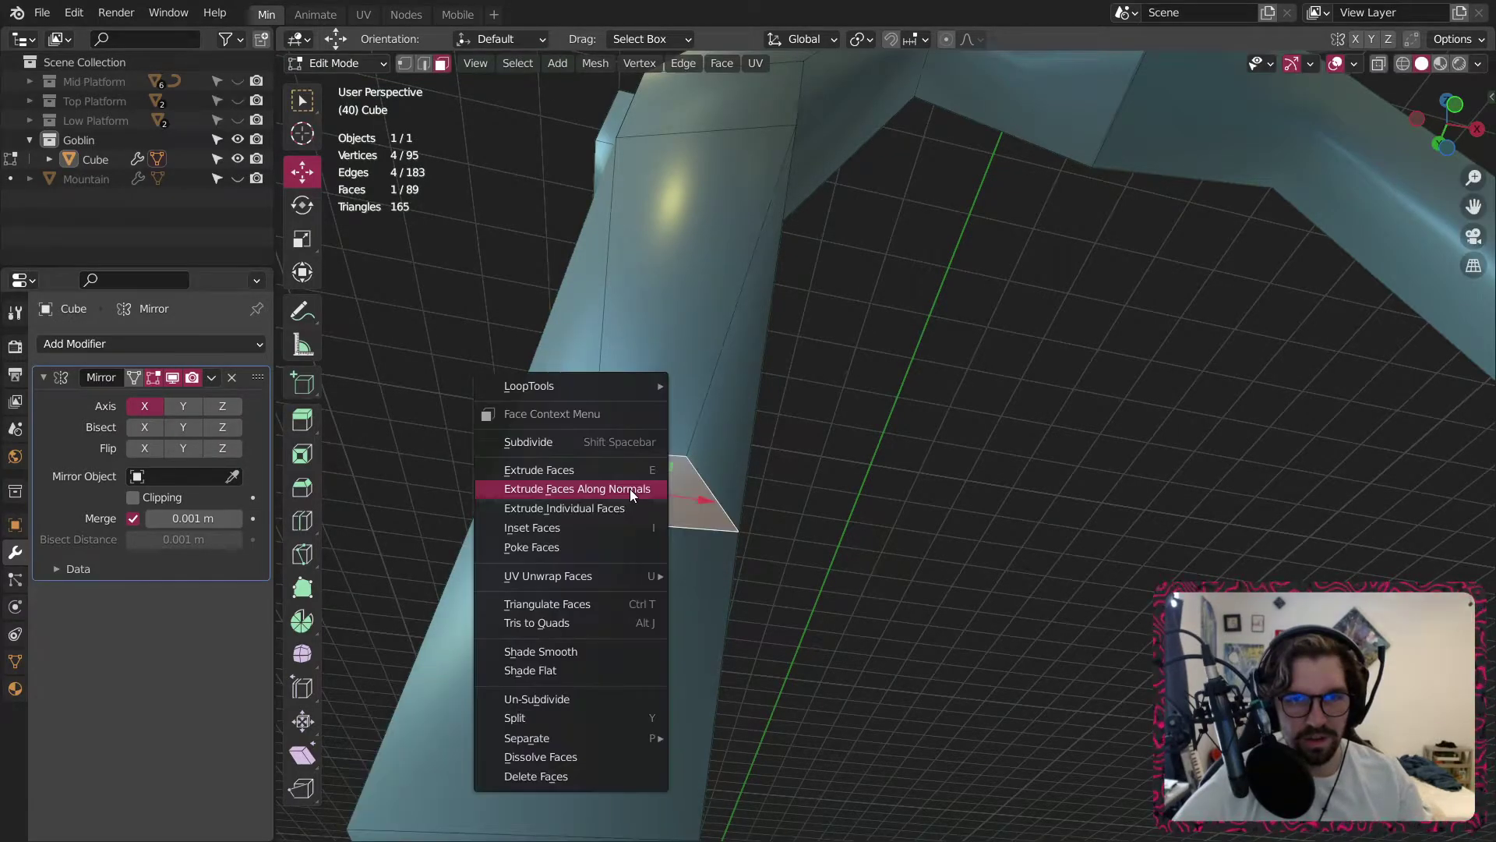
{"action": "left_click", "coordinate": [630, 489]}
{"action": "left_click", "coordinate": [655, 395]}
{"action": "middle_click_drag", "start_coordinate": [655, 396], "coordinate": [537, 266]}
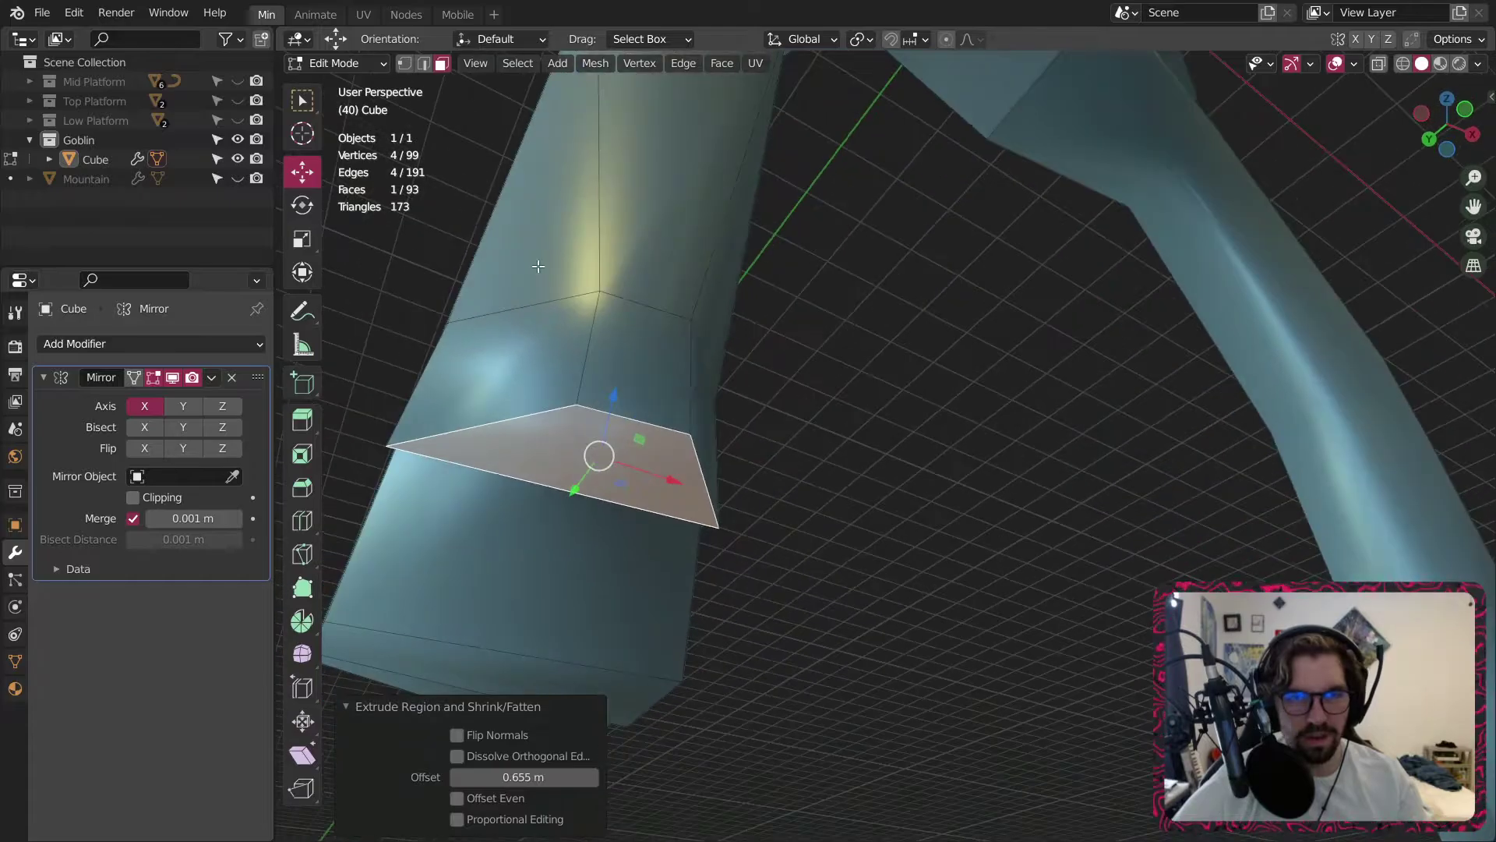
Merge the vertices of each extruded finger's end face at center to form three pointed claws.
{"action": "left_click", "coordinate": [403, 64]}
{"action": "right_click", "coordinate": [568, 505]}
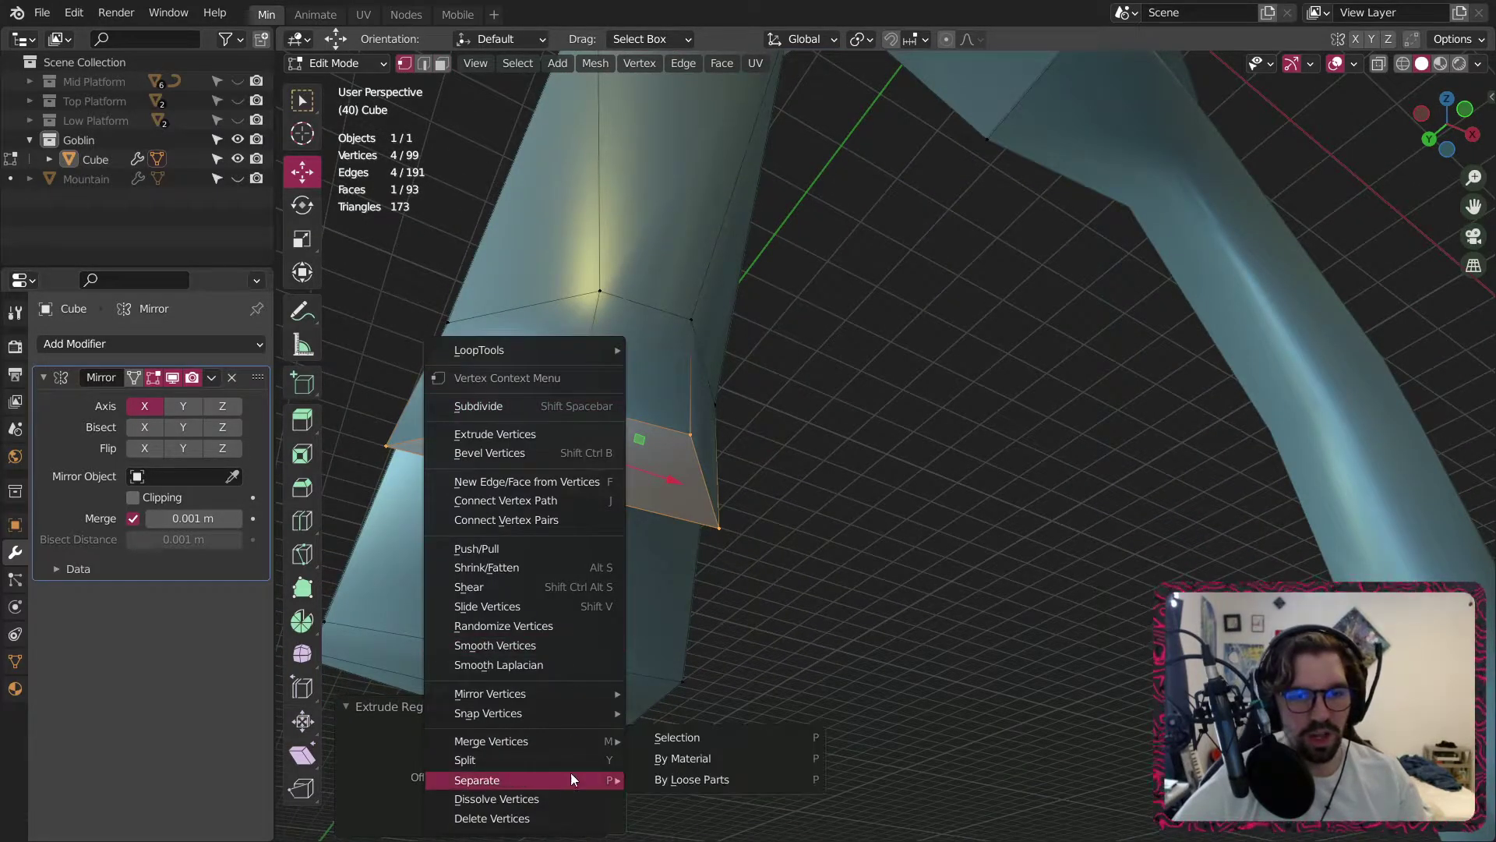
{"action": "mouse_move", "coordinate": [583, 745]}
{"action": "left_click", "coordinate": [702, 666]}
{"action": "middle_click_drag", "start_coordinate": [690, 660], "coordinate": [796, 443], "text": "shift"}
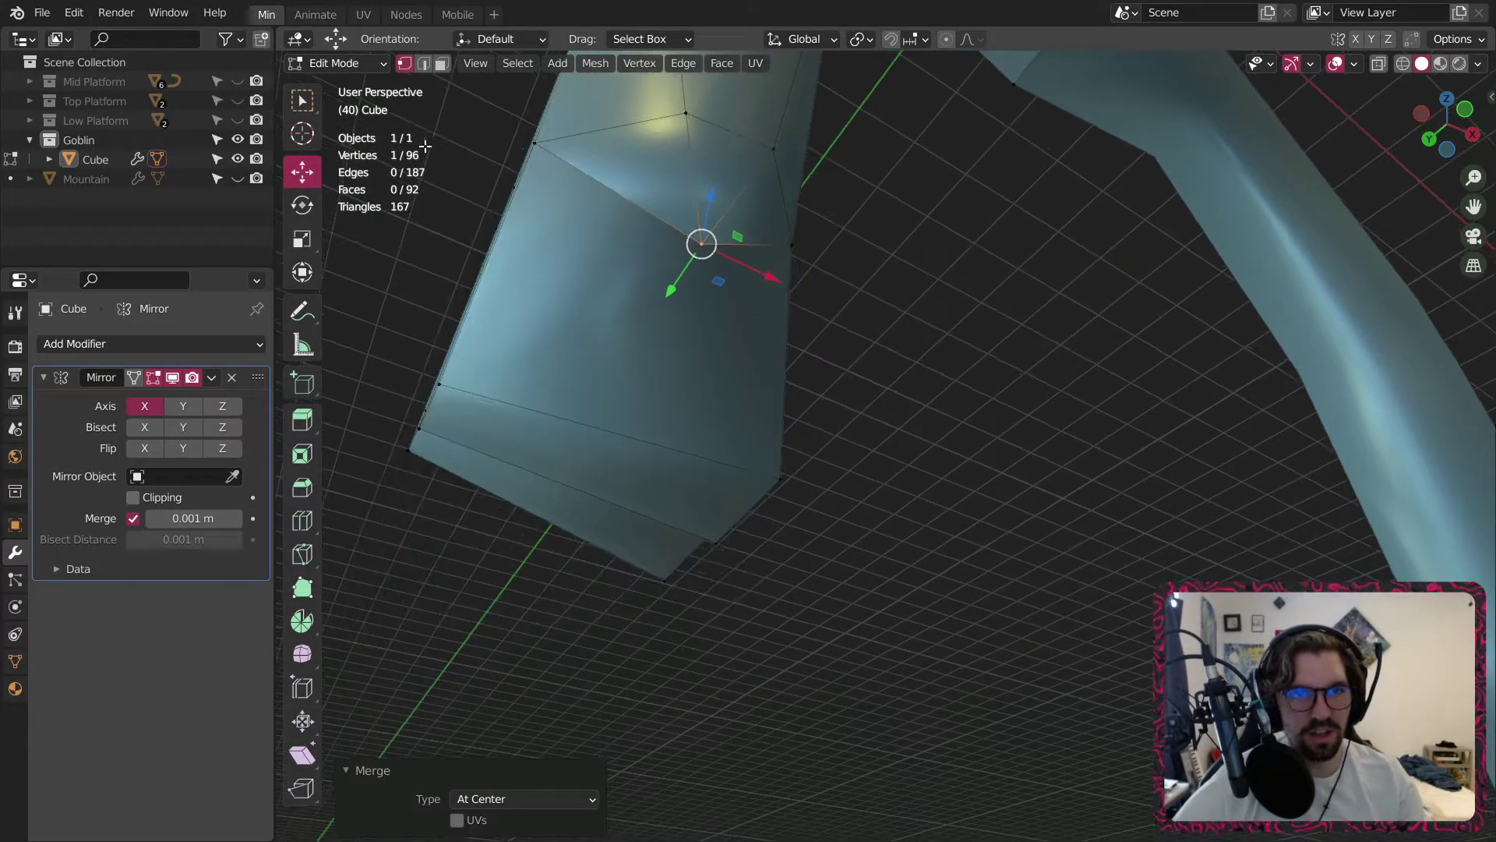
{"action": "left_click", "coordinate": [445, 61]}
{"action": "left_click", "coordinate": [657, 458]}
{"action": "key", "text": "m"}
{"action": "key", "text": "c"}
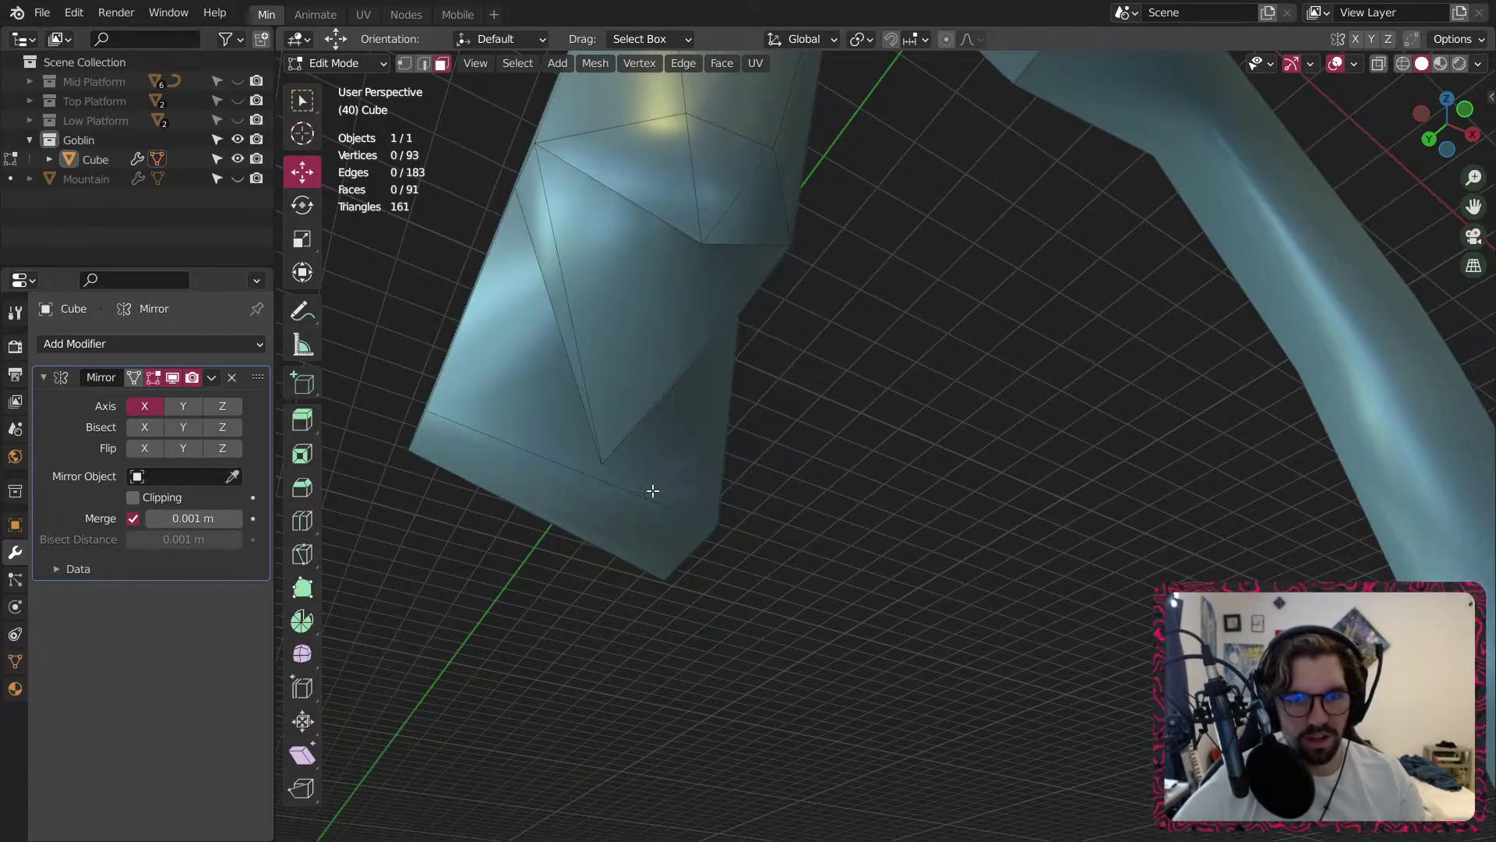
{"action": "left_click", "coordinate": [624, 542]}
{"action": "key", "text": "shift+r"}
Examine the clawed hand and both mirrored arms against the goblin's head and shoulders from several angles.
{"action": "middle_click_drag", "start_coordinate": [775, 401], "coordinate": [568, 451]}
{"action": "scroll", "coordinate": [761, 428], "scroll_direction": "down", "scroll_amount": 4}
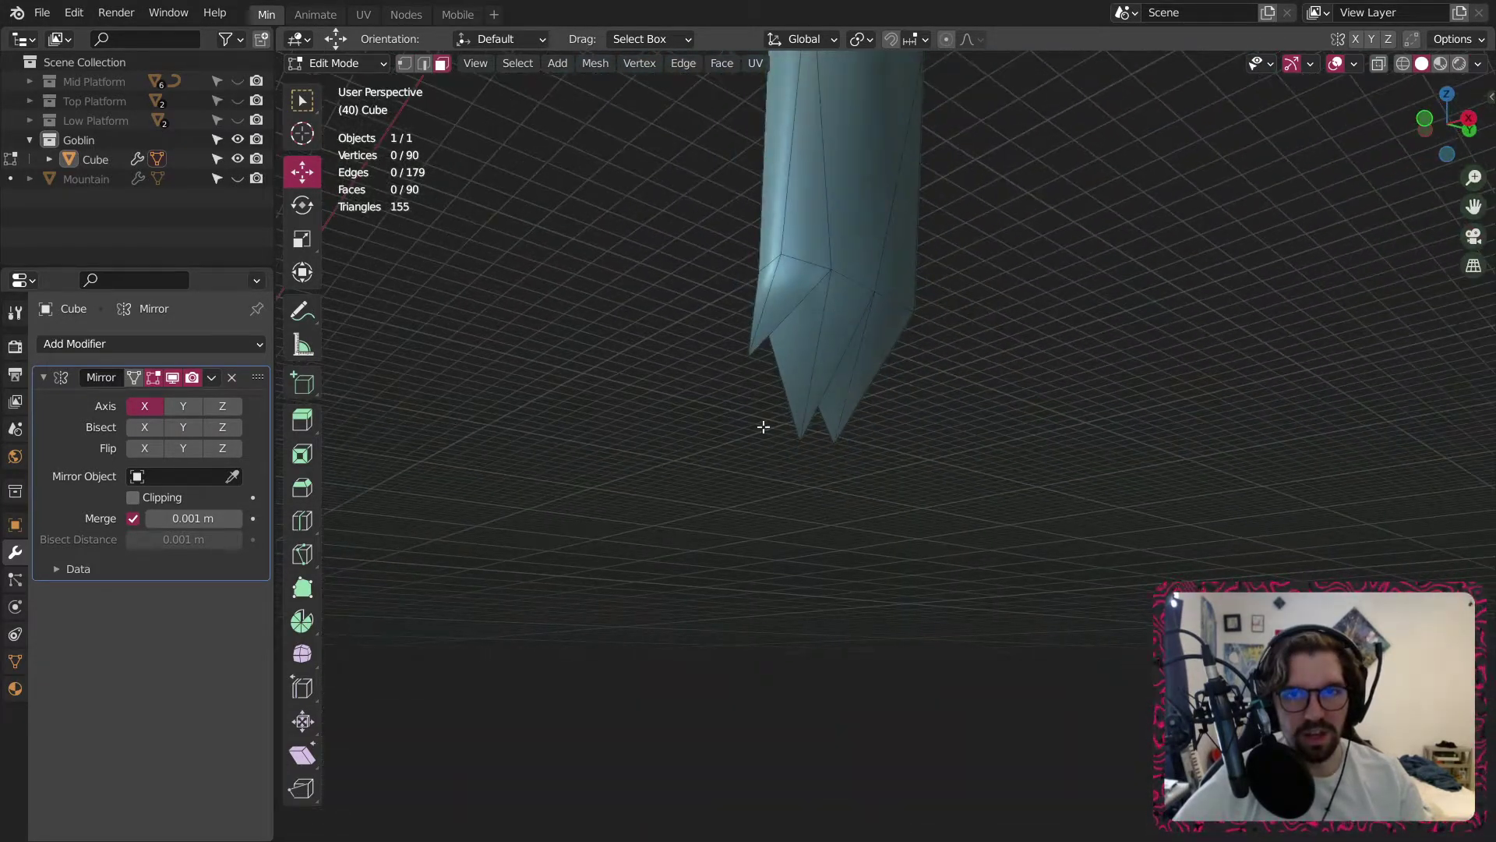
{"action": "middle_click_drag", "start_coordinate": [816, 384], "coordinate": [699, 606]}
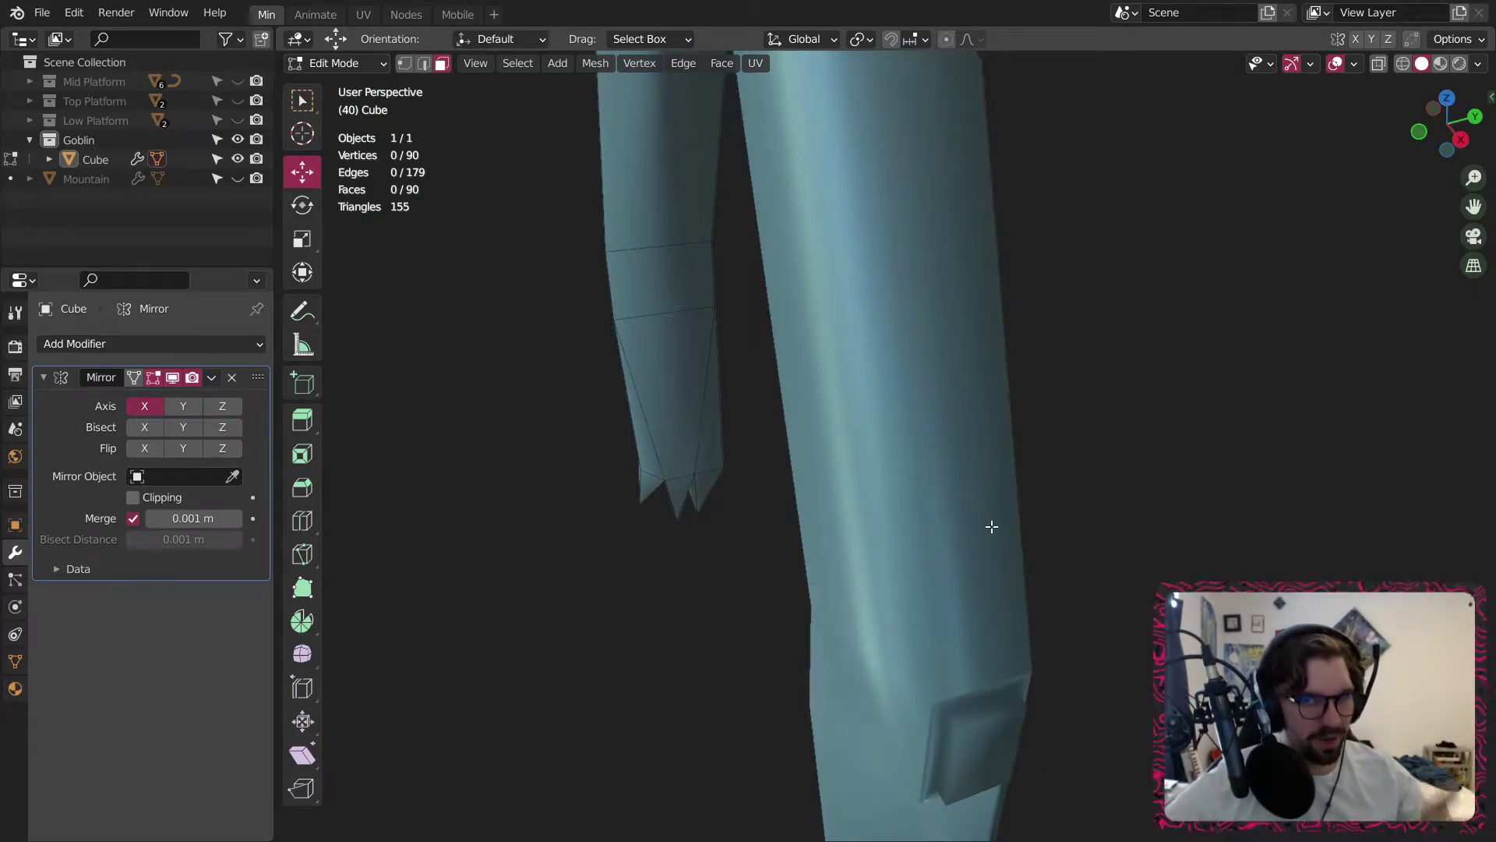
{"action": "scroll", "coordinate": [1113, 213], "scroll_direction": "down", "scroll_amount": 5}
{"action": "middle_click_drag", "start_coordinate": [1013, 265], "coordinate": [1102, 615], "text": "shift"}
{"action": "middle_click_drag", "start_coordinate": [693, 627], "coordinate": [685, 444], "text": "shift"}
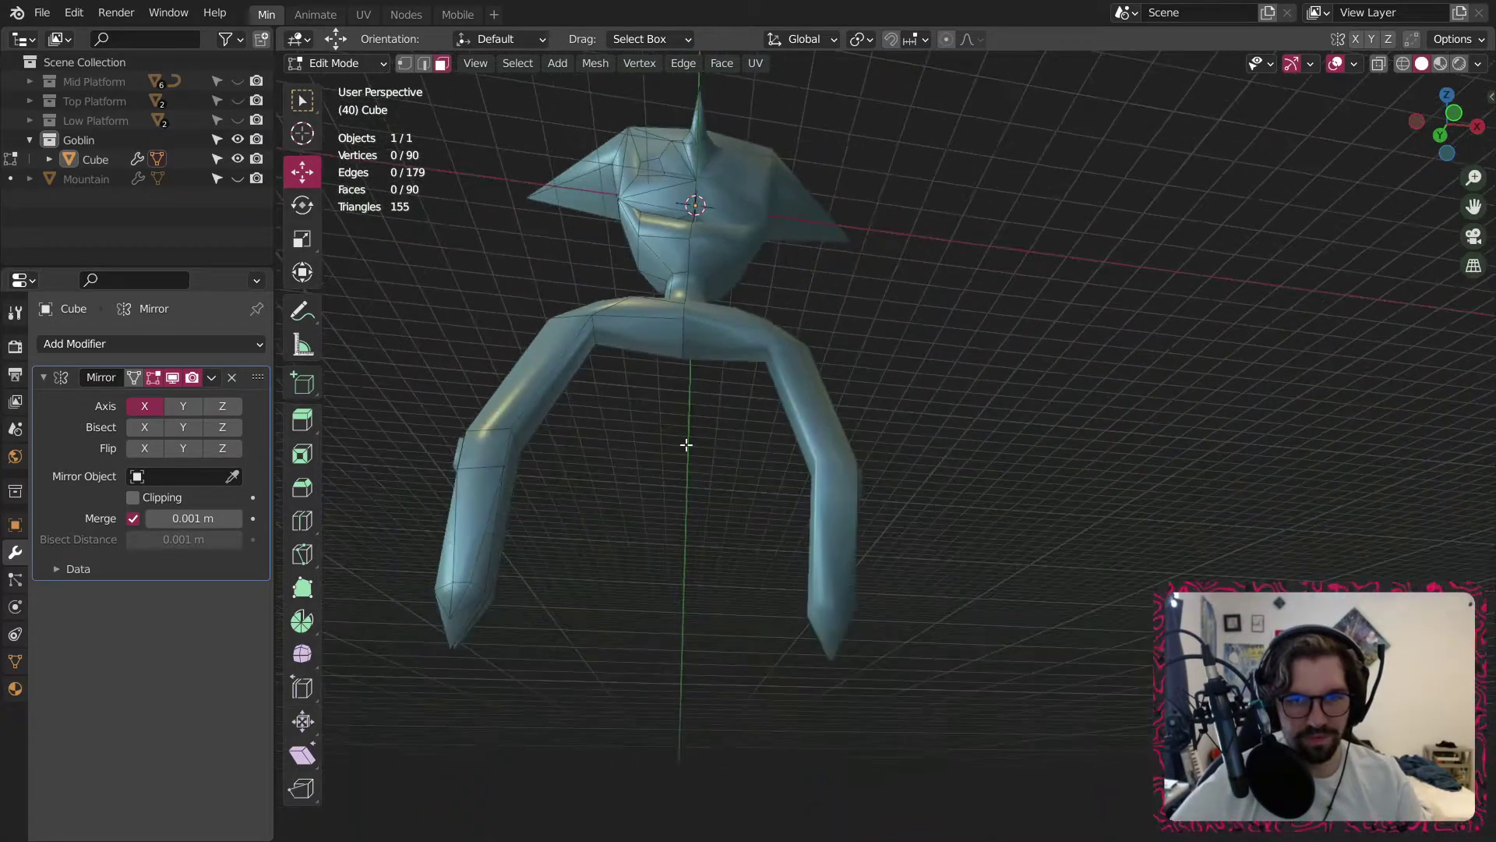
{"action": "scroll", "coordinate": [527, 602], "scroll_direction": "down", "scroll_amount": 1}
{"action": "middle_click_drag", "start_coordinate": [527, 602], "coordinate": [665, 597]}
{"action": "scroll", "coordinate": [467, 584], "scroll_direction": "up", "scroll_amount": 5}
{"action": "middle_click_drag", "start_coordinate": [491, 586], "coordinate": [592, 578]}
Select the six outer knuckle vertices around the hand and scale them to 0.372 along X to flatten it.
{"action": "middle_click_drag", "start_coordinate": [478, 533], "coordinate": [482, 278], "text": "shift"}
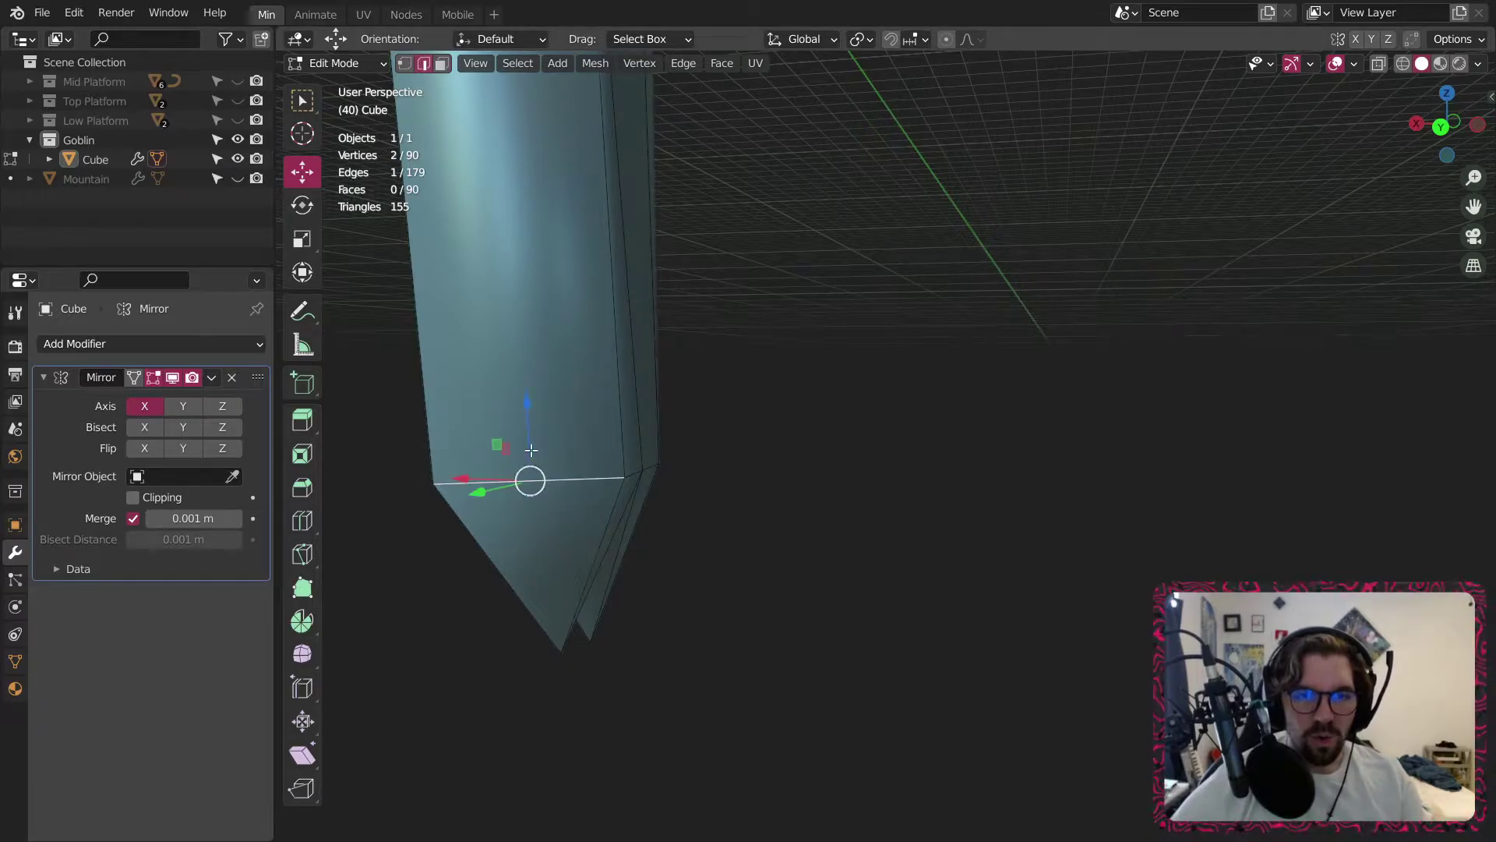
{"action": "middle_click_drag", "start_coordinate": [531, 449], "coordinate": [394, 127]}
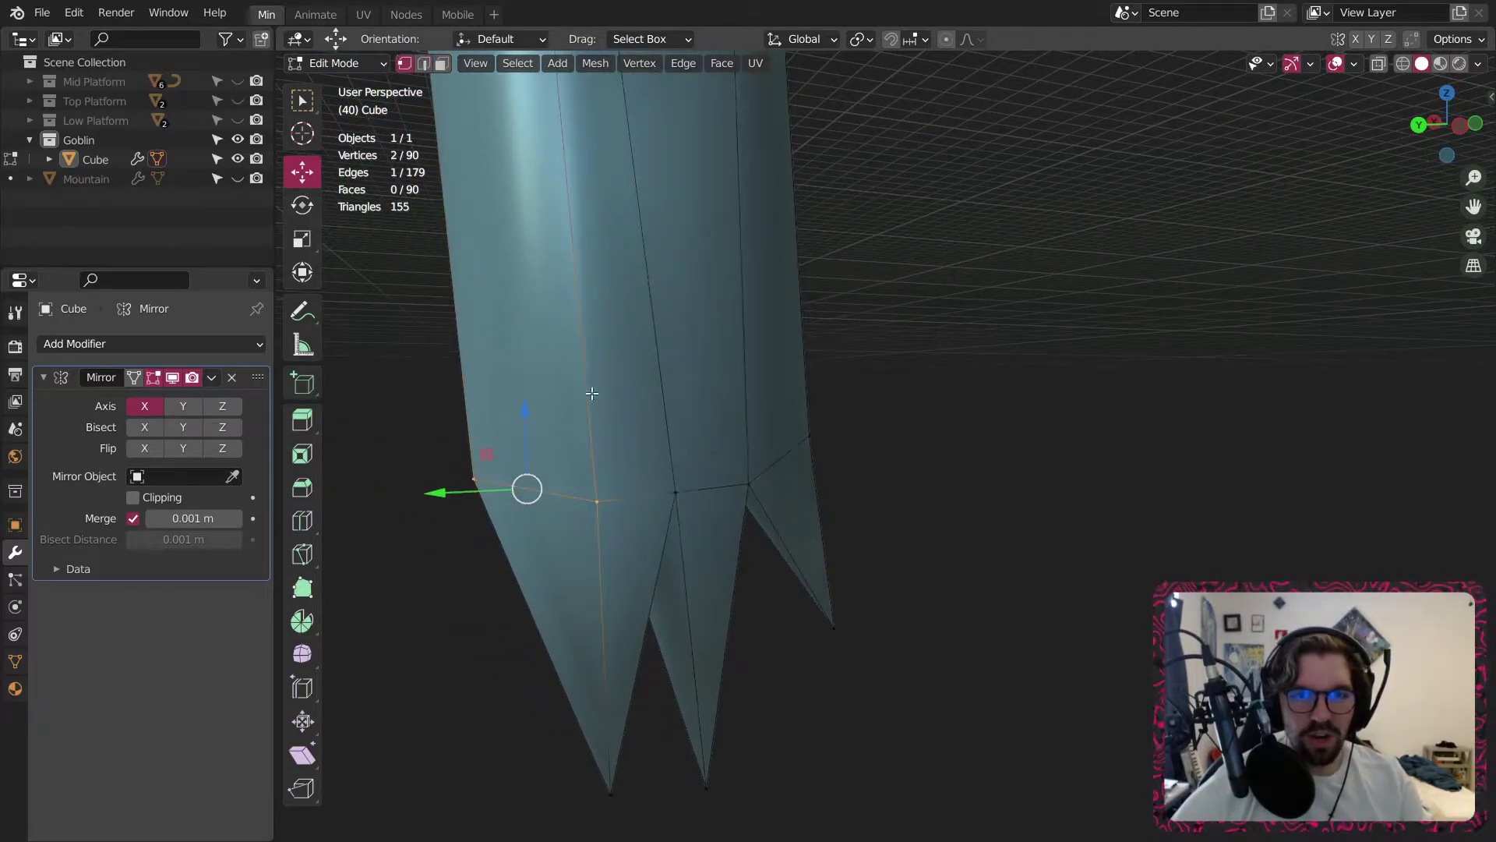
{"action": "middle_click_drag", "start_coordinate": [603, 469], "coordinate": [568, 486]}
{"action": "left_click", "coordinate": [659, 469], "text": "shift"}
{"action": "left_click", "coordinate": [692, 472], "text": "shift"}
{"action": "left_click", "coordinate": [623, 500], "text": "shift"}
{"action": "middle_click_drag", "start_coordinate": [760, 505], "coordinate": [566, 505]}
{"action": "scroll", "coordinate": [565, 505], "scroll_direction": "down", "scroll_amount": 1}
{"action": "left_click", "coordinate": [771, 507], "text": "shift"}
{"action": "middle_click_drag", "start_coordinate": [772, 507], "coordinate": [863, 530]}
{"action": "left_click", "coordinate": [694, 517], "text": "shift"}
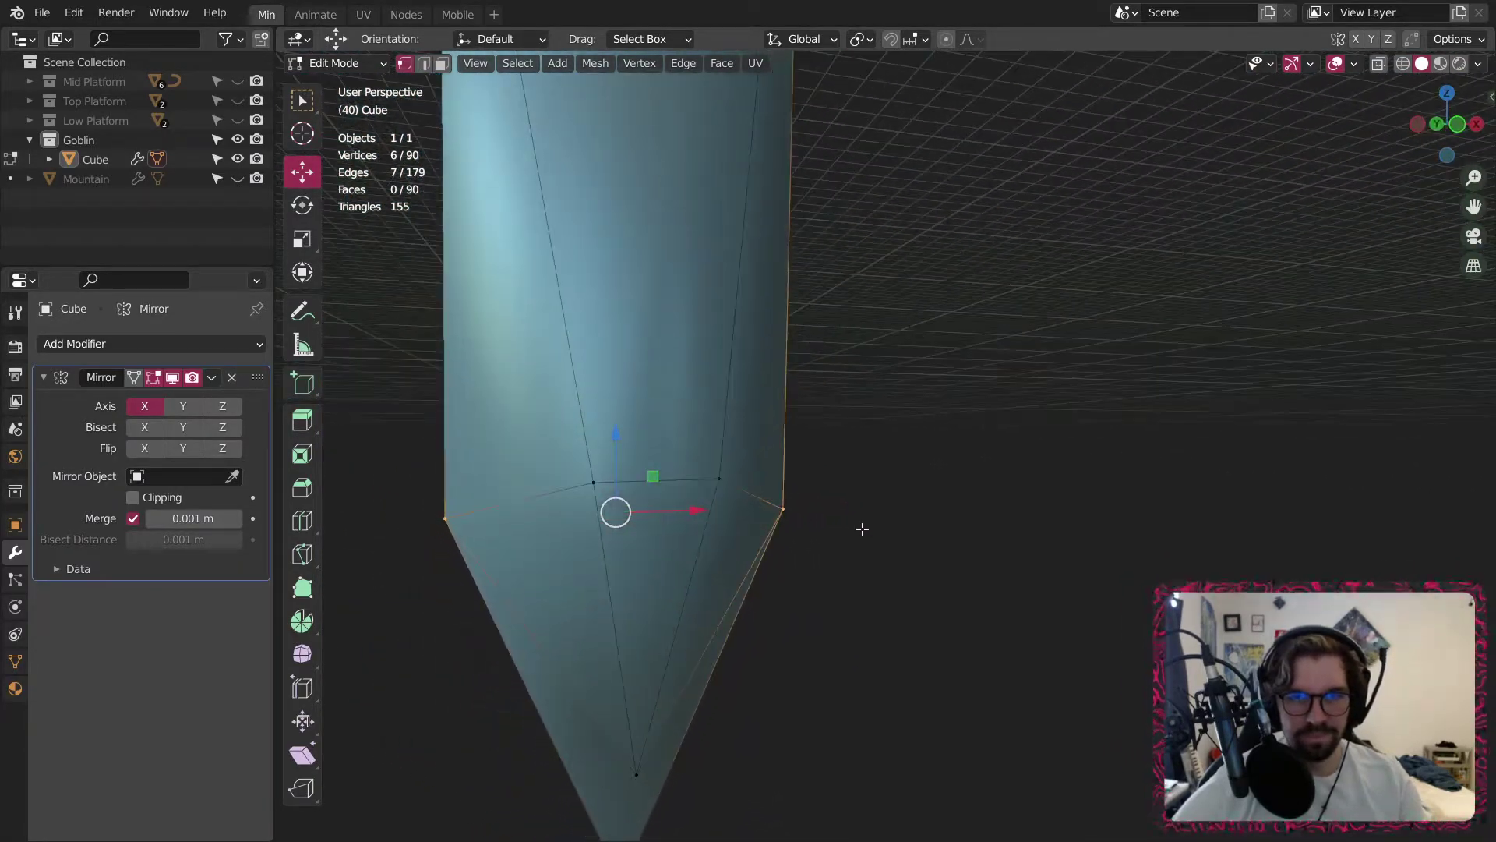
{"action": "left_click", "coordinate": [304, 240]}
{"action": "left_click_drag", "start_coordinate": [692, 510], "coordinate": [620, 514]}
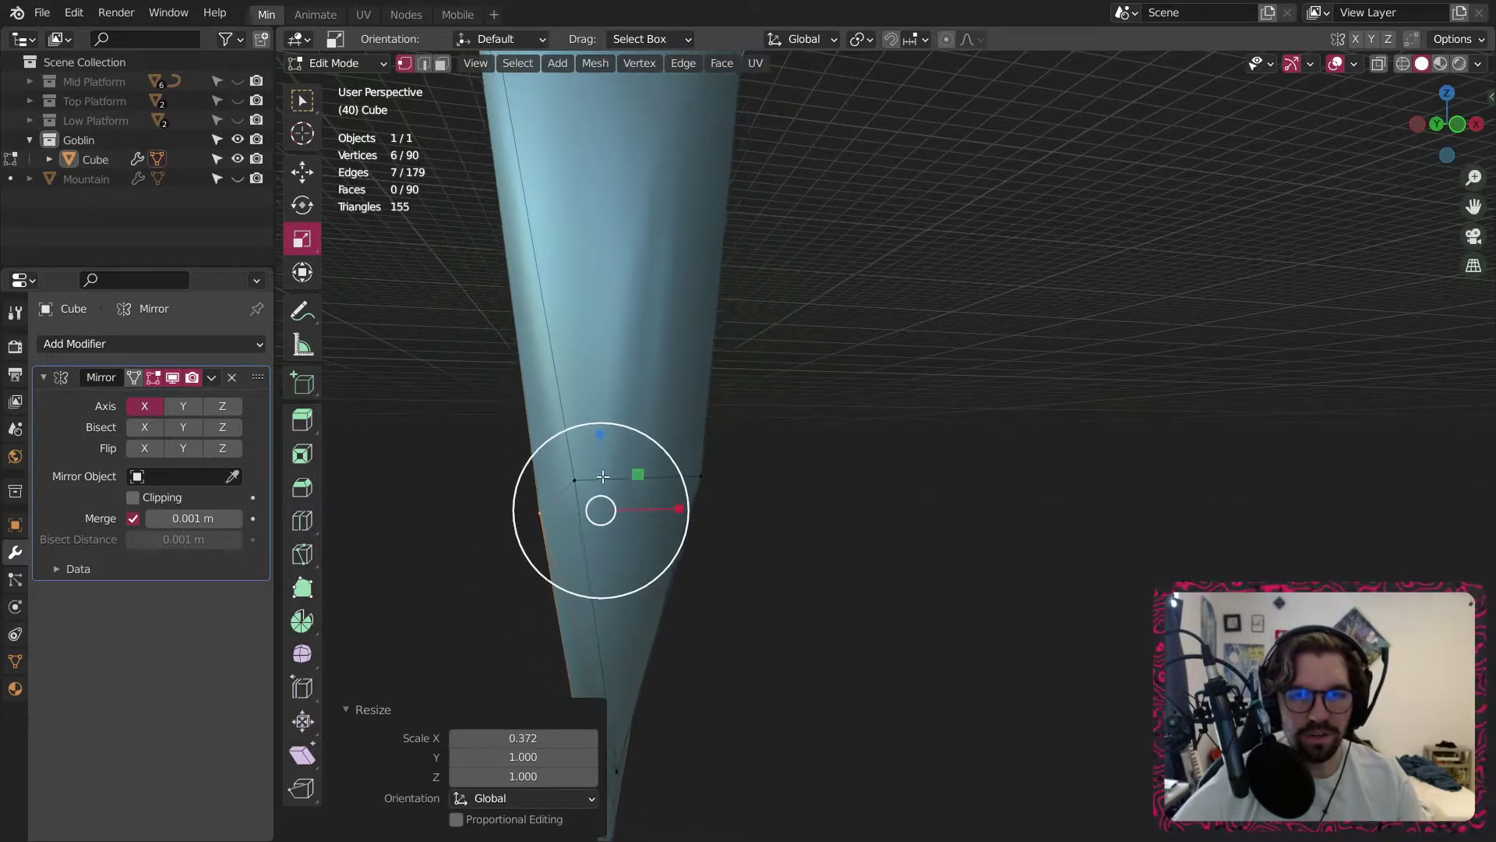
Move the tip vertices of two claws to reposition the fingers.
{"action": "middle_click_drag", "start_coordinate": [601, 507], "coordinate": [523, 472]}
{"action": "left_click", "coordinate": [595, 548]}
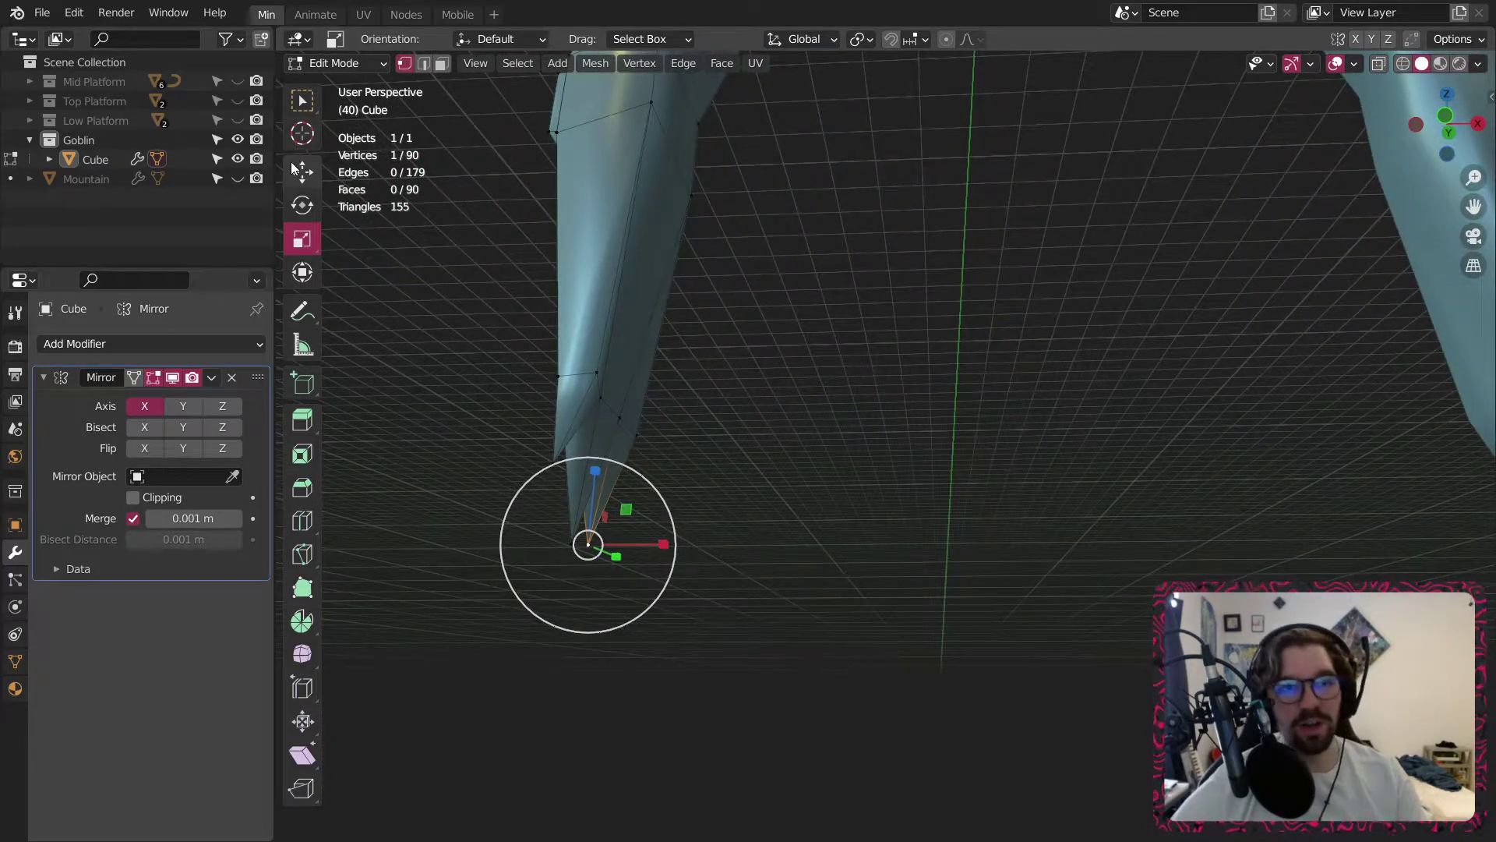
{"action": "left_click", "coordinate": [295, 166]}
{"action": "middle_click_drag", "start_coordinate": [659, 550], "coordinate": [626, 508]}
{"action": "left_click_drag", "start_coordinate": [615, 504], "coordinate": [696, 535]}
{"action": "left_click", "coordinate": [514, 541]}
{"action": "left_click_drag", "start_coordinate": [577, 507], "coordinate": [613, 521]}
Move the tip vertex of the long outer claw along positive Y to spread the fingers.
{"action": "left_click", "coordinate": [635, 404]}
{"action": "scroll", "coordinate": [635, 404], "scroll_direction": "down", "scroll_amount": 3}
{"action": "middle_click_drag", "start_coordinate": [608, 419], "coordinate": [674, 435]}
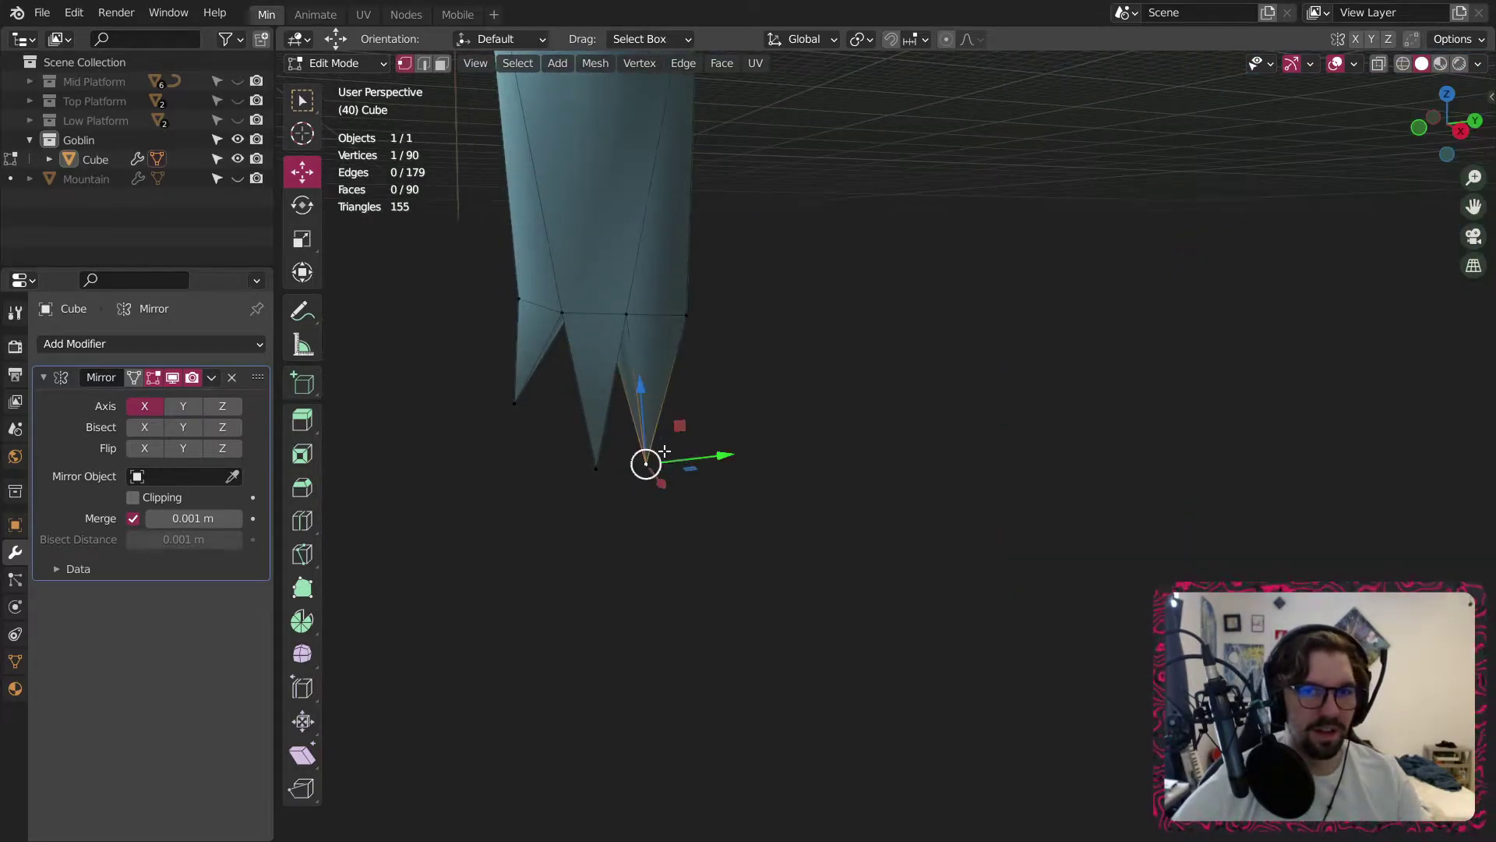
{"action": "left_click_drag", "start_coordinate": [729, 459], "coordinate": [764, 442]}
{"action": "left_click", "coordinate": [727, 366]}
{"action": "middle_click_drag", "start_coordinate": [496, 388], "coordinate": [414, 218]}
Move the outermost knuckle edge of the hand about -0.098 m along Y.
{"action": "left_click", "coordinate": [424, 64]}
{"action": "middle_click_drag", "start_coordinate": [702, 460], "coordinate": [600, 450]}
{"action": "left_click", "coordinate": [636, 434]}
{"action": "left_click_drag", "start_coordinate": [719, 426], "coordinate": [700, 427]}
{"action": "middle_click_drag", "start_coordinate": [700, 427], "coordinate": [872, 353]}
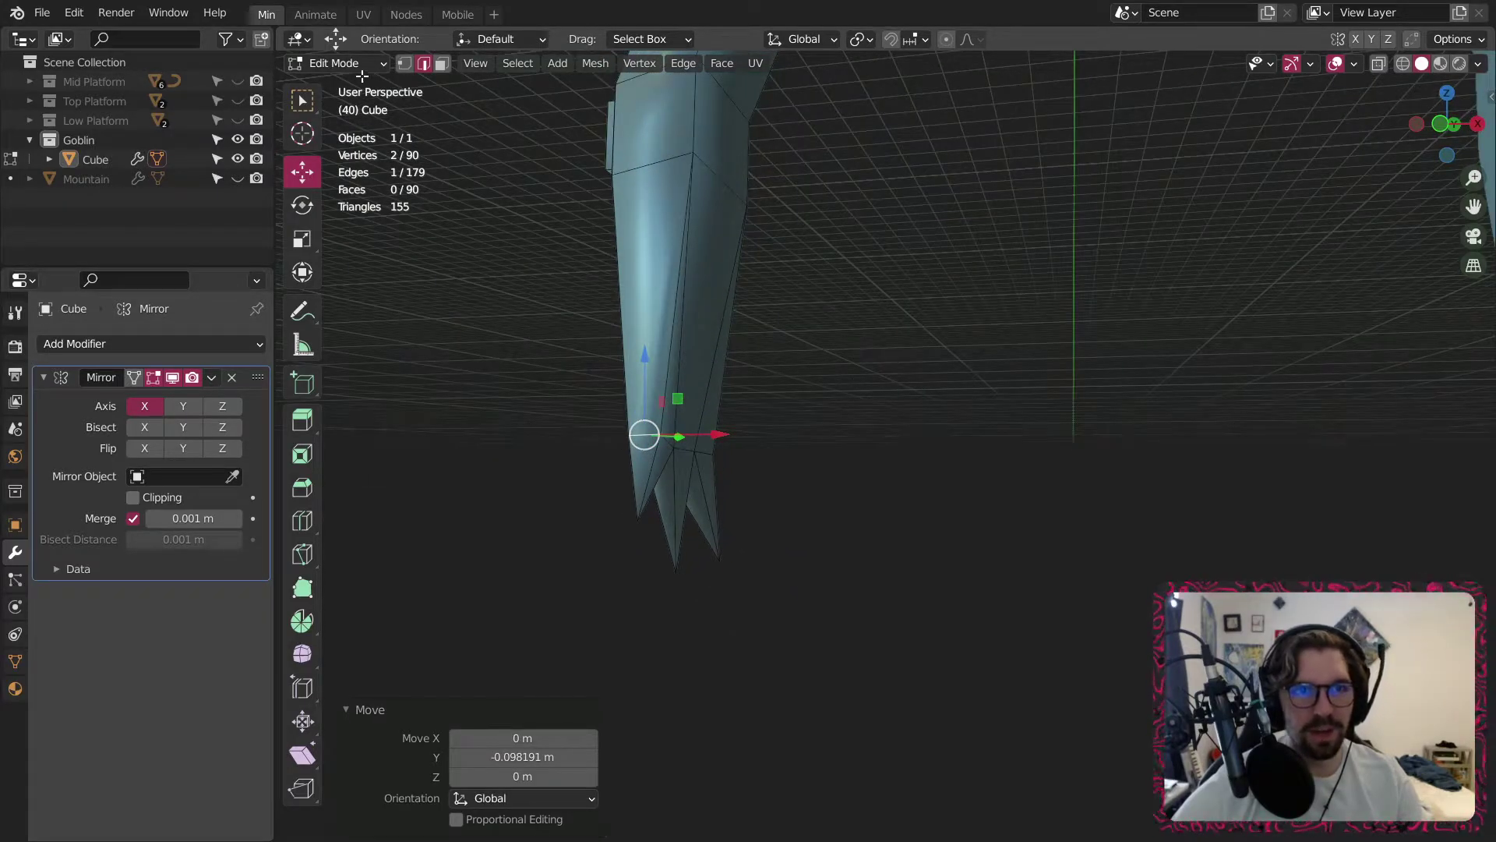
Switch to Object Mode and review the goblin's mirrored arms, hands and head.
{"action": "left_click", "coordinate": [362, 75]}
{"action": "left_click", "coordinate": [343, 63]}
{"action": "left_click", "coordinate": [343, 77]}
{"action": "middle_click_drag", "start_coordinate": [531, 368], "coordinate": [739, 317]}
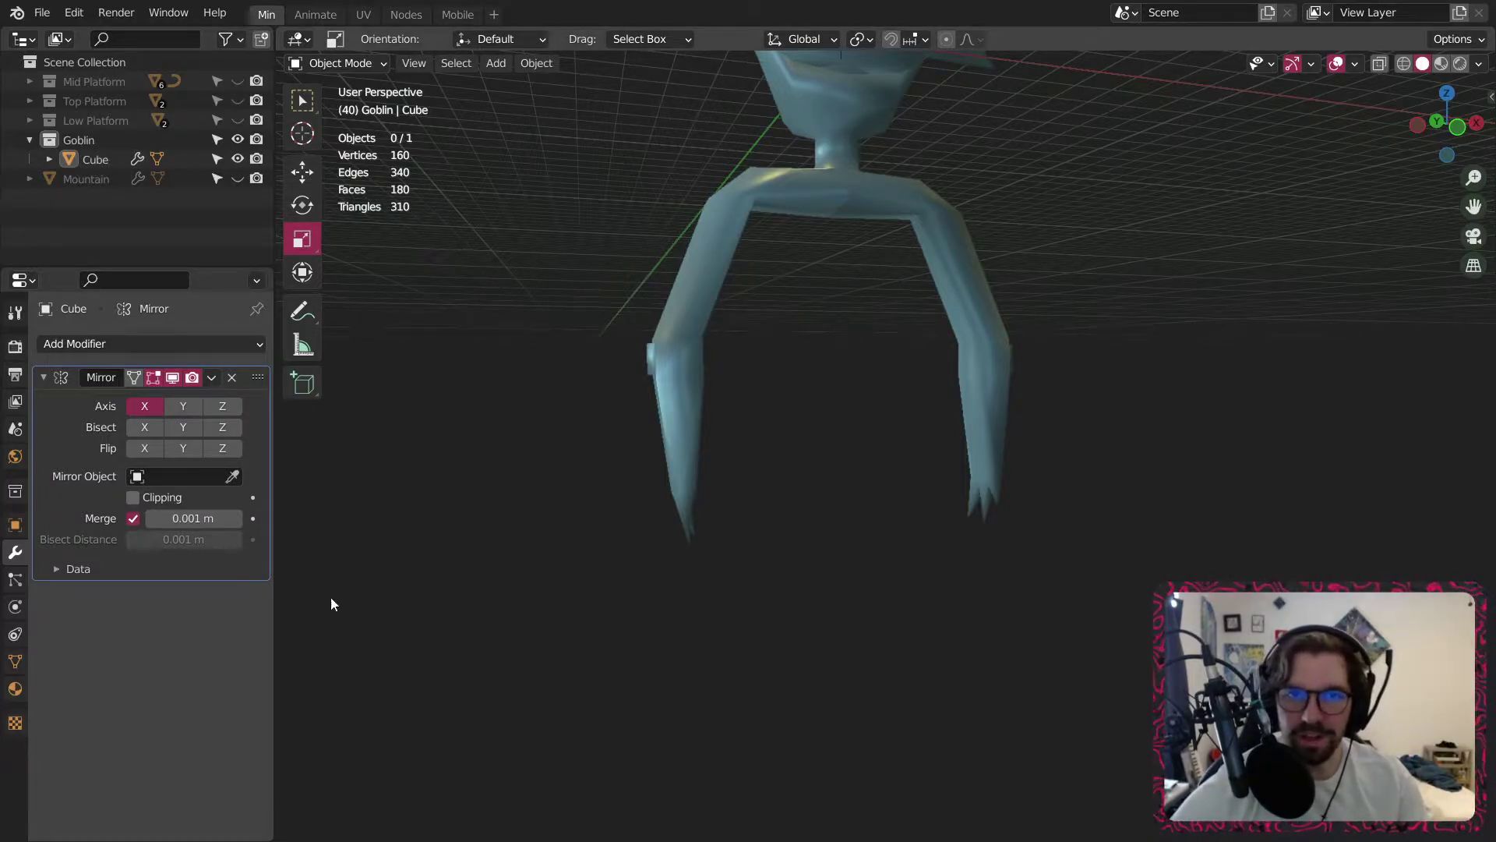
{"action": "middle_click_drag", "start_coordinate": [331, 604], "coordinate": [912, 408]}
{"action": "scroll", "coordinate": [792, 381], "scroll_direction": "up", "scroll_amount": 5}
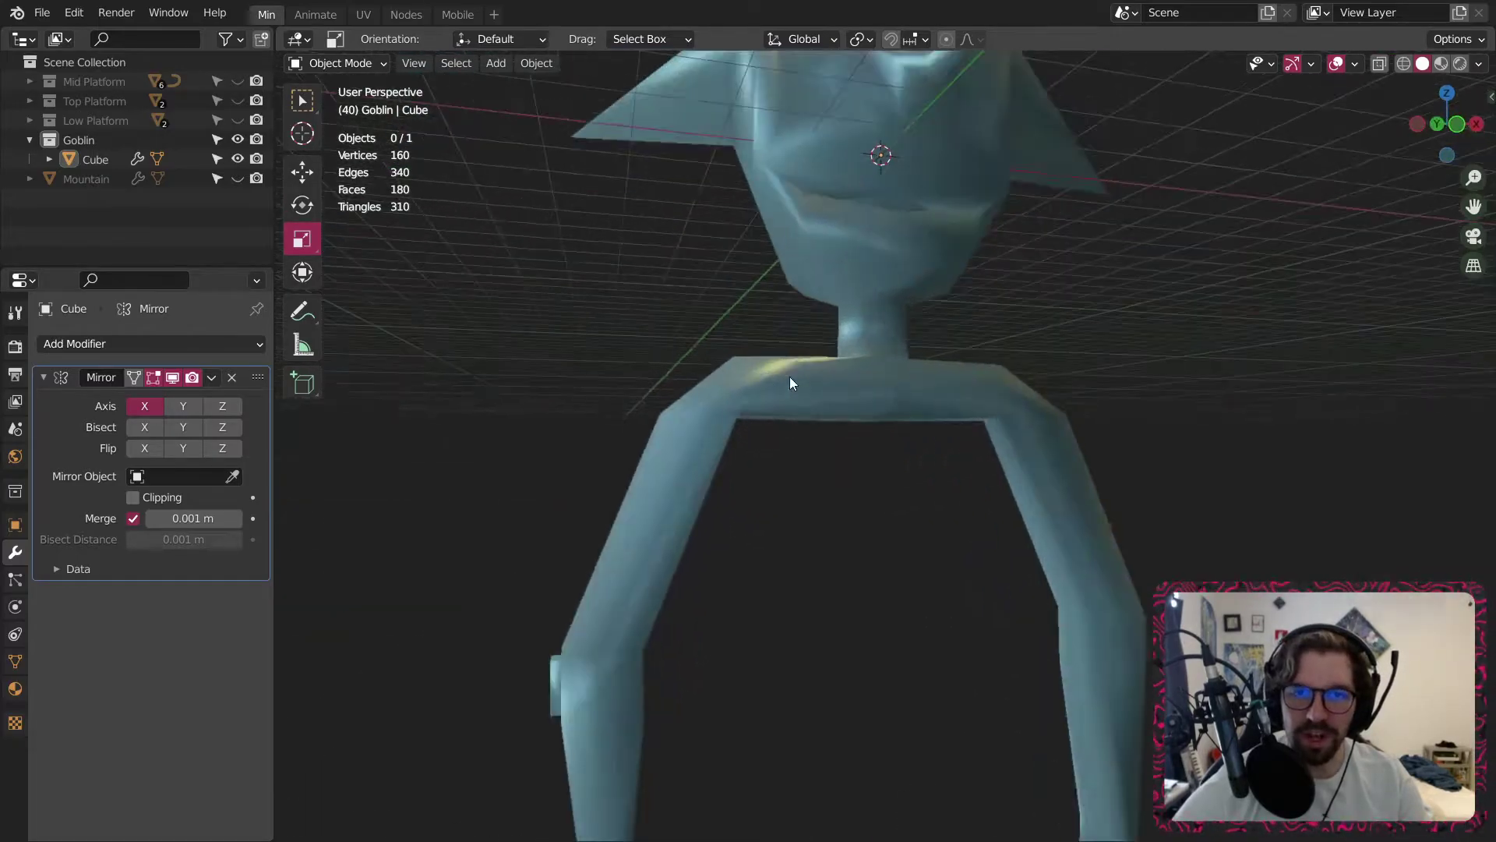
Enter Edit Mode on the goblin mesh and raise the side vertex at the base of the neck along Z.
{"action": "left_click", "coordinate": [796, 386]}
{"action": "left_click", "coordinate": [340, 63]}
{"action": "left_click", "coordinate": [331, 101]}
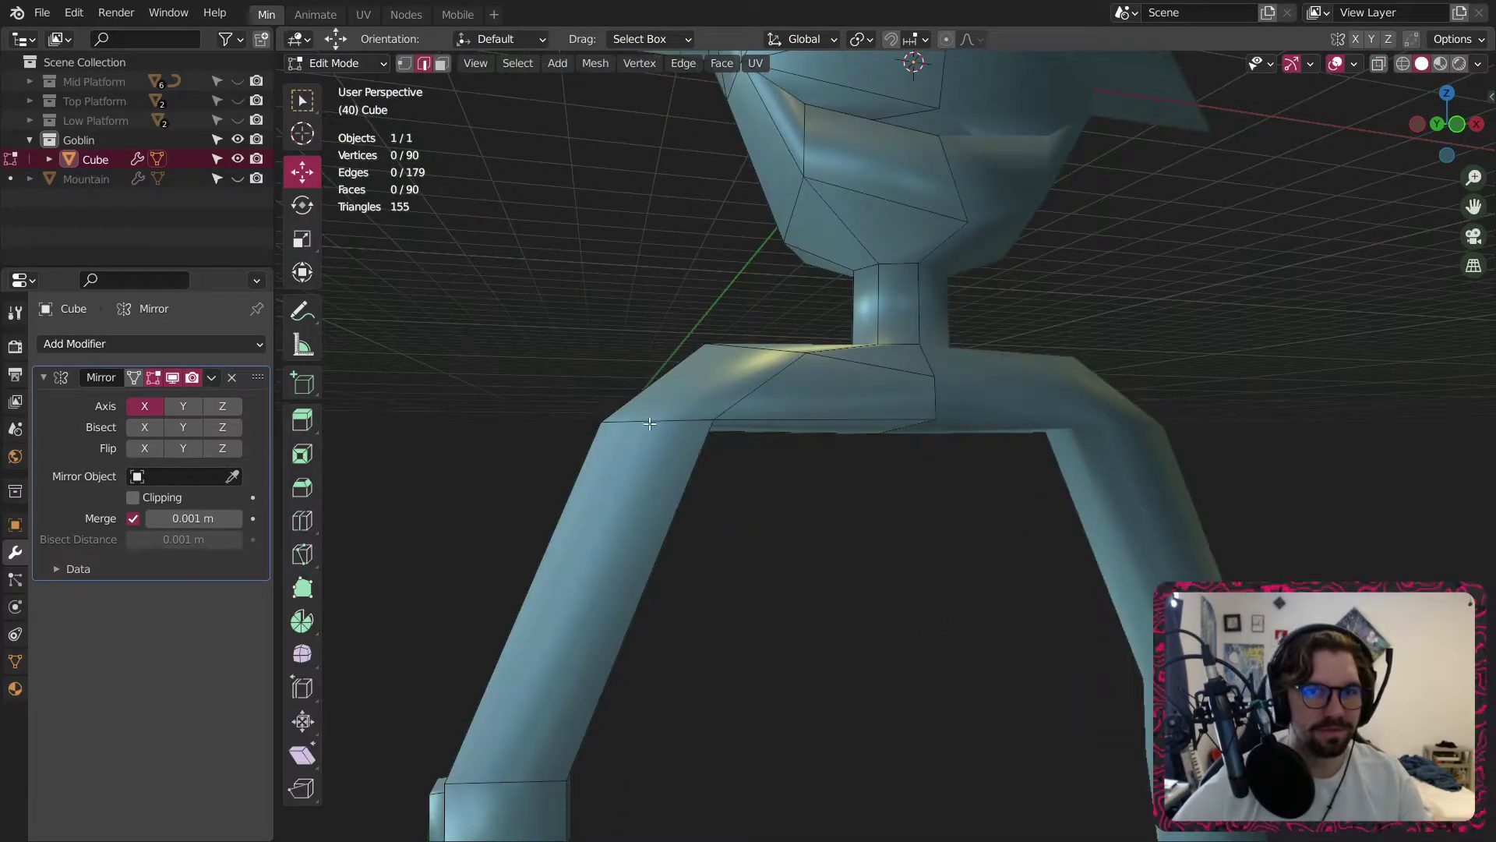
{"action": "middle_click_drag", "start_coordinate": [701, 468], "coordinate": [894, 248]}
{"action": "scroll", "coordinate": [744, 330], "scroll_direction": "up", "scroll_amount": 2}
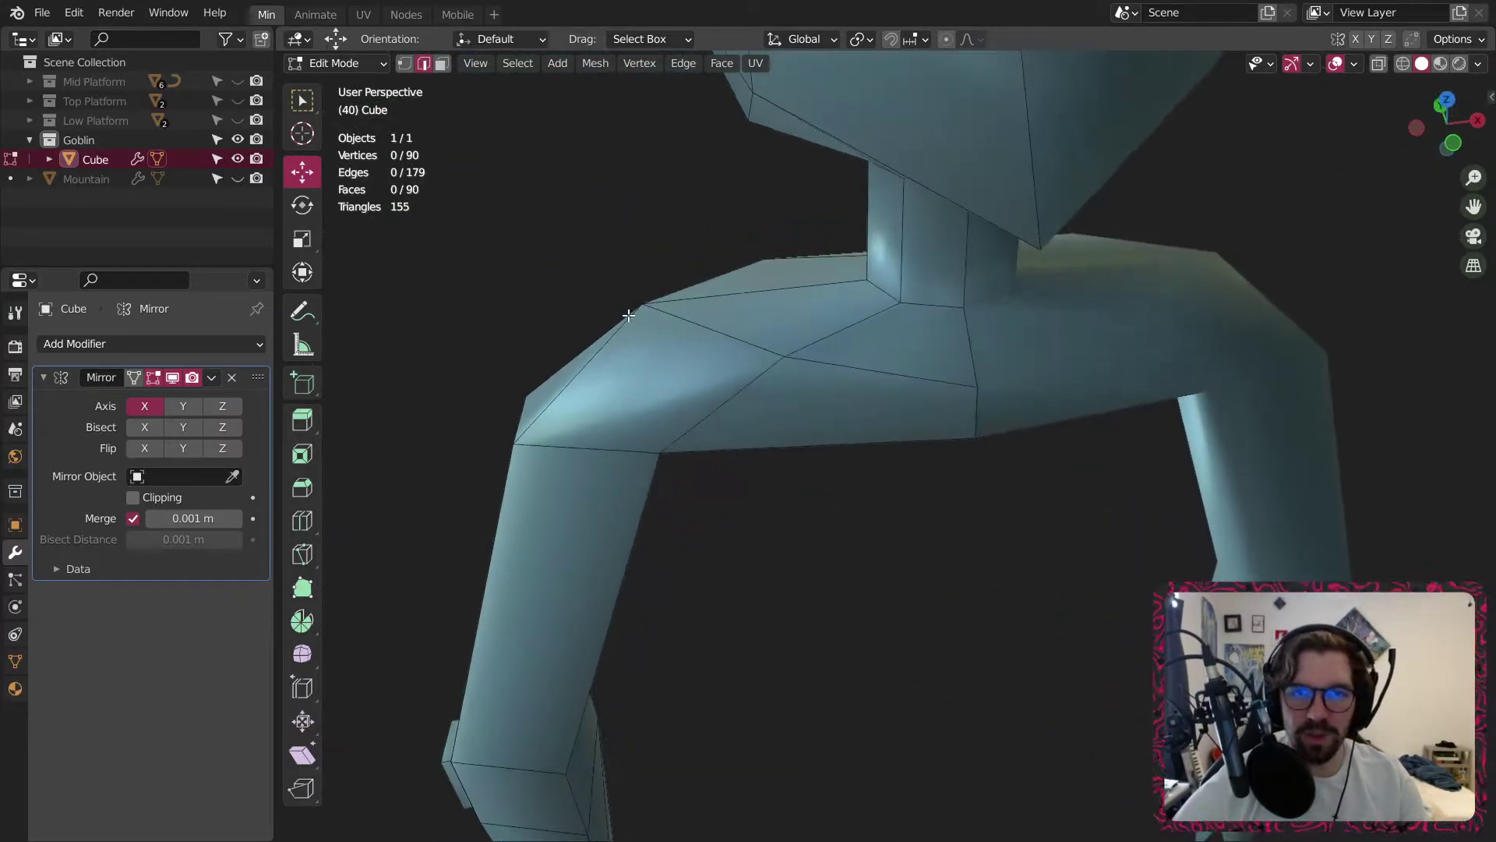
{"action": "scroll", "coordinate": [894, 248], "scroll_direction": "up", "scroll_amount": 2}
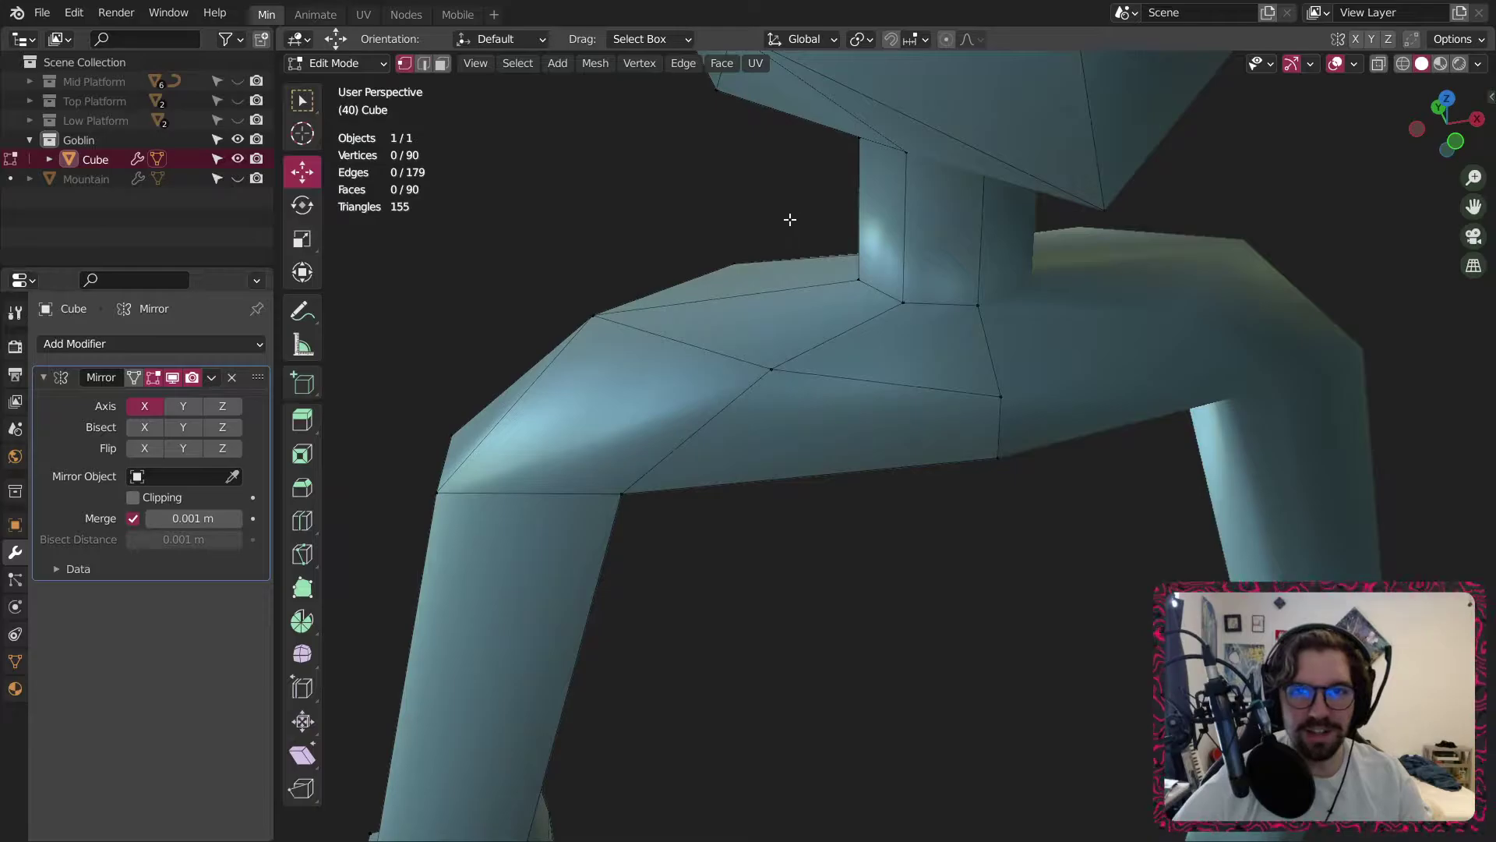
{"action": "middle_click_drag", "start_coordinate": [1065, 296], "coordinate": [976, 286]}
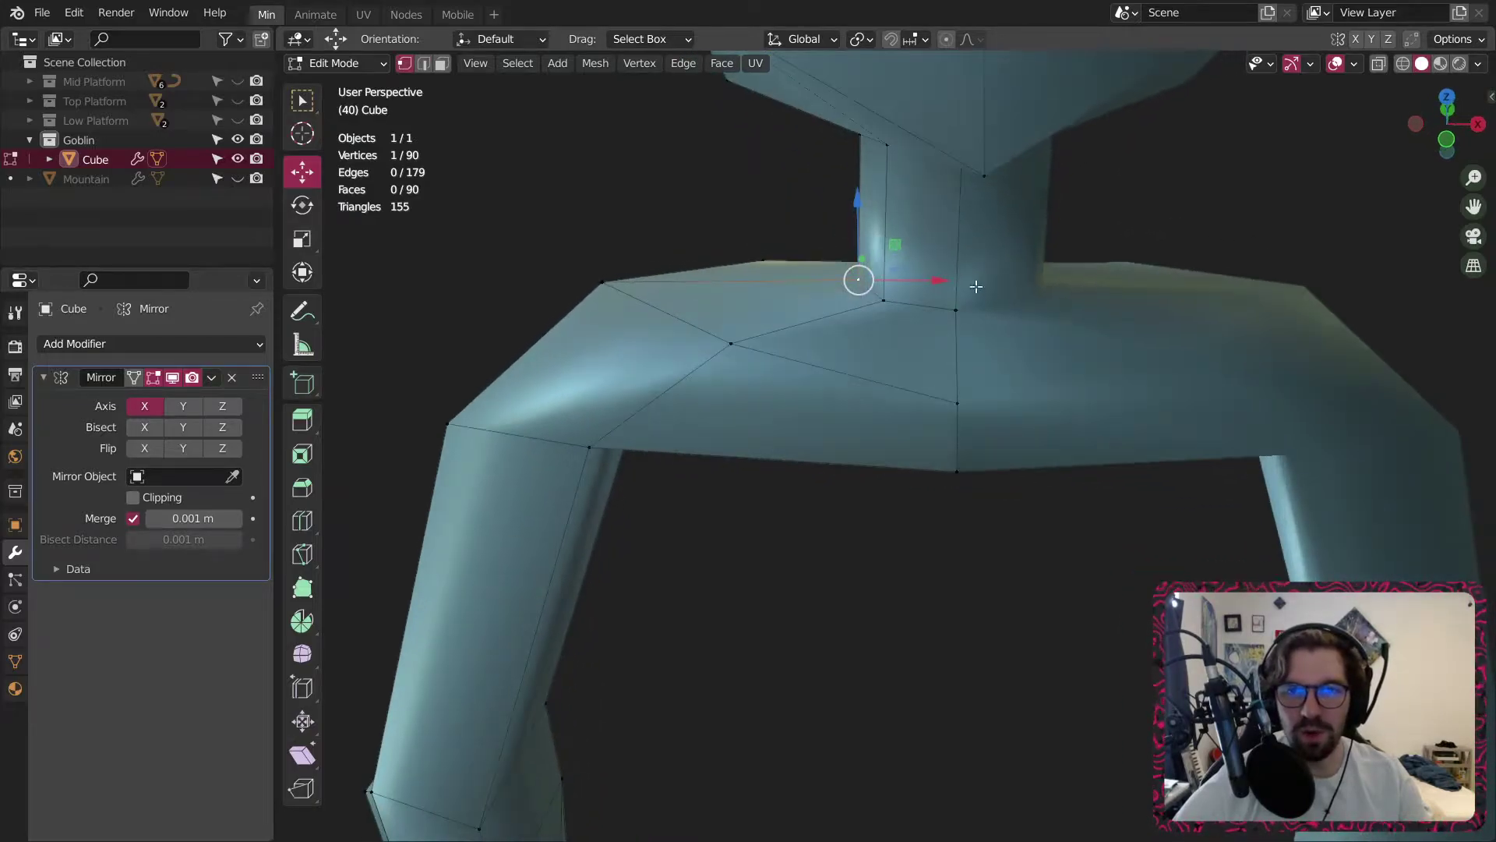
{"action": "left_click_drag", "start_coordinate": [845, 198], "coordinate": [864, 154]}
Lower the two front vertices at the base of the neck along Z, the central one by about 0.186 m.
{"action": "left_click", "coordinate": [892, 298]}
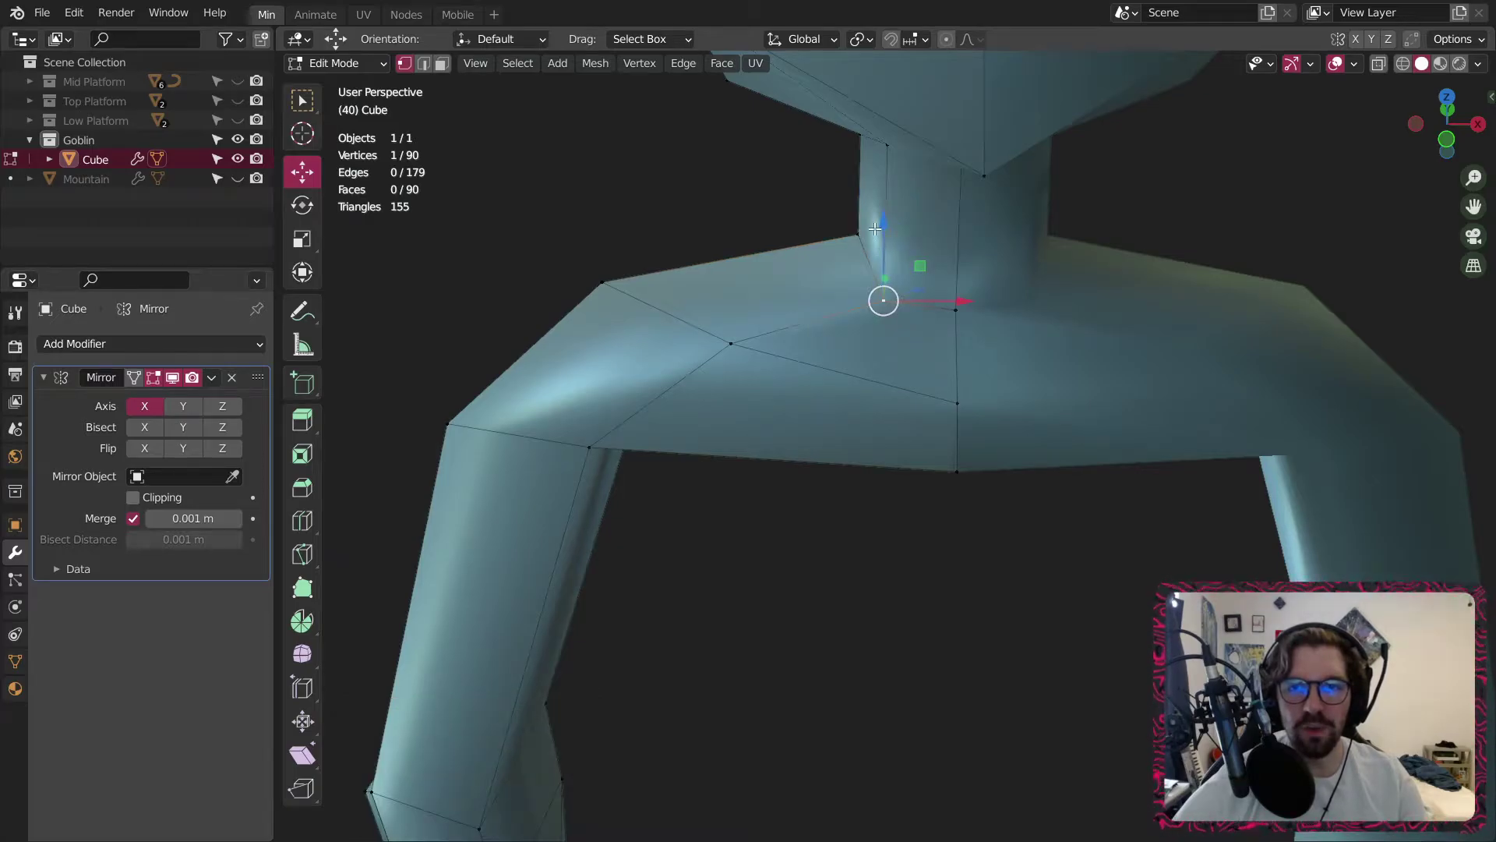
{"action": "left_click_drag", "start_coordinate": [875, 227], "coordinate": [879, 273]}
{"action": "left_click", "coordinate": [960, 314]}
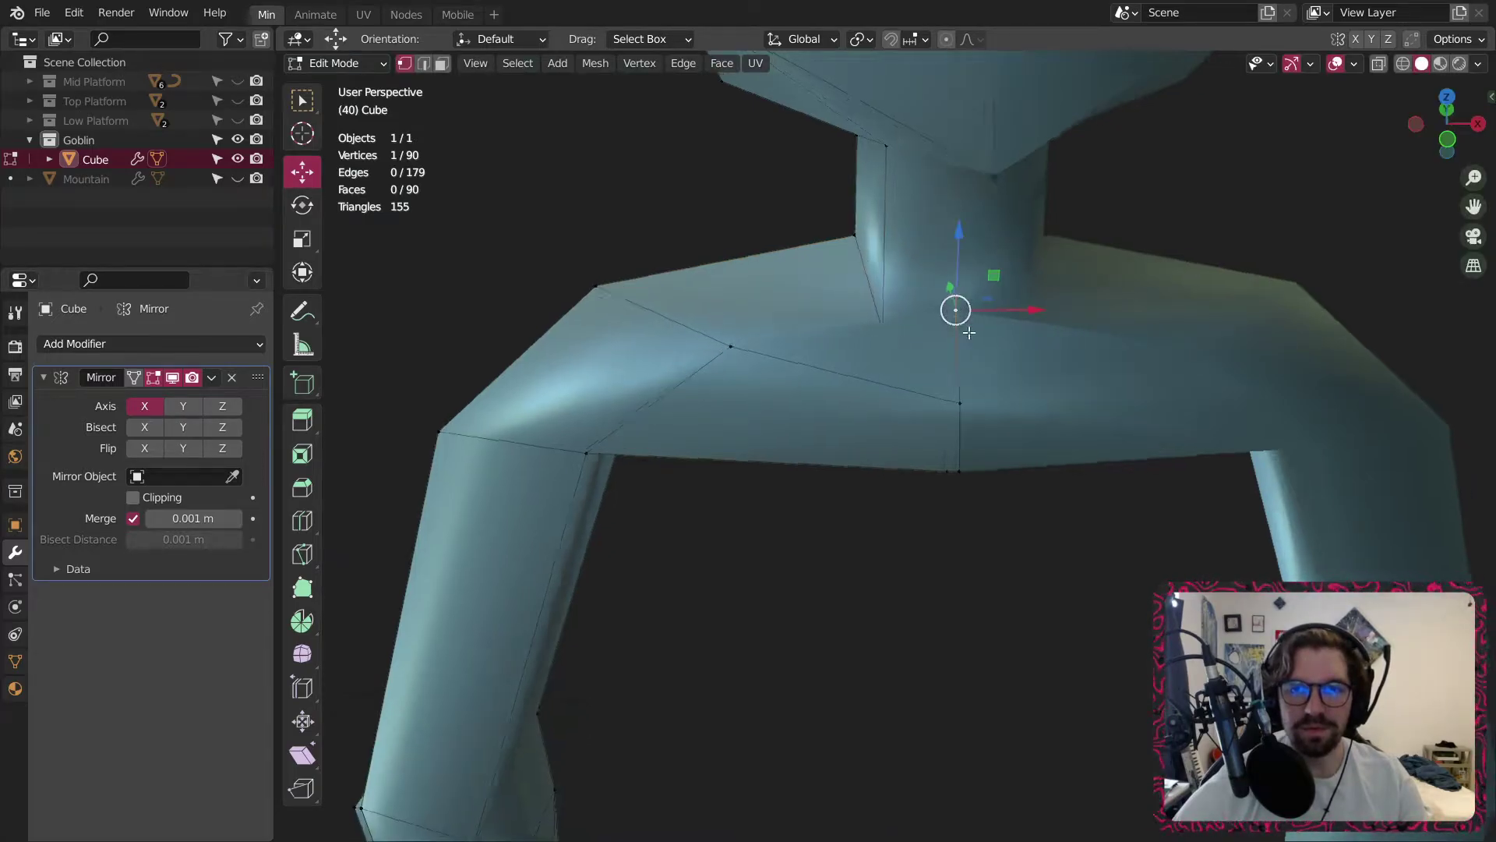
{"action": "middle_click_drag", "start_coordinate": [969, 330], "coordinate": [956, 262]}
{"action": "left_click_drag", "start_coordinate": [953, 241], "coordinate": [965, 290]}
{"action": "middle_click_drag", "start_coordinate": [965, 290], "coordinate": [422, 223]}
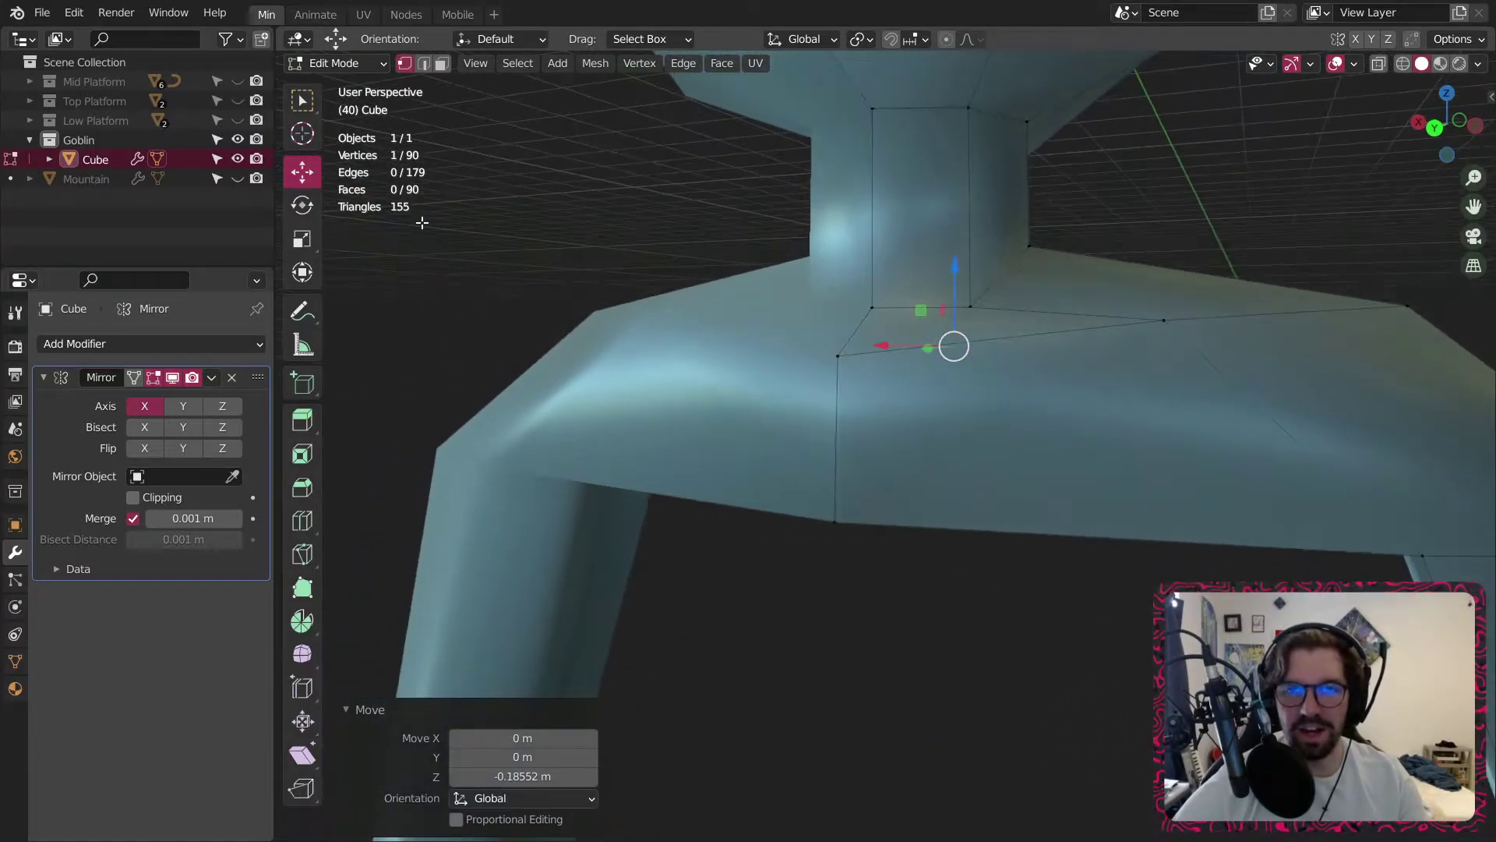
Raise the two back vertices at the base of the neck along Z, the second one by about 0.109 m.
{"action": "left_click", "coordinate": [870, 304]}
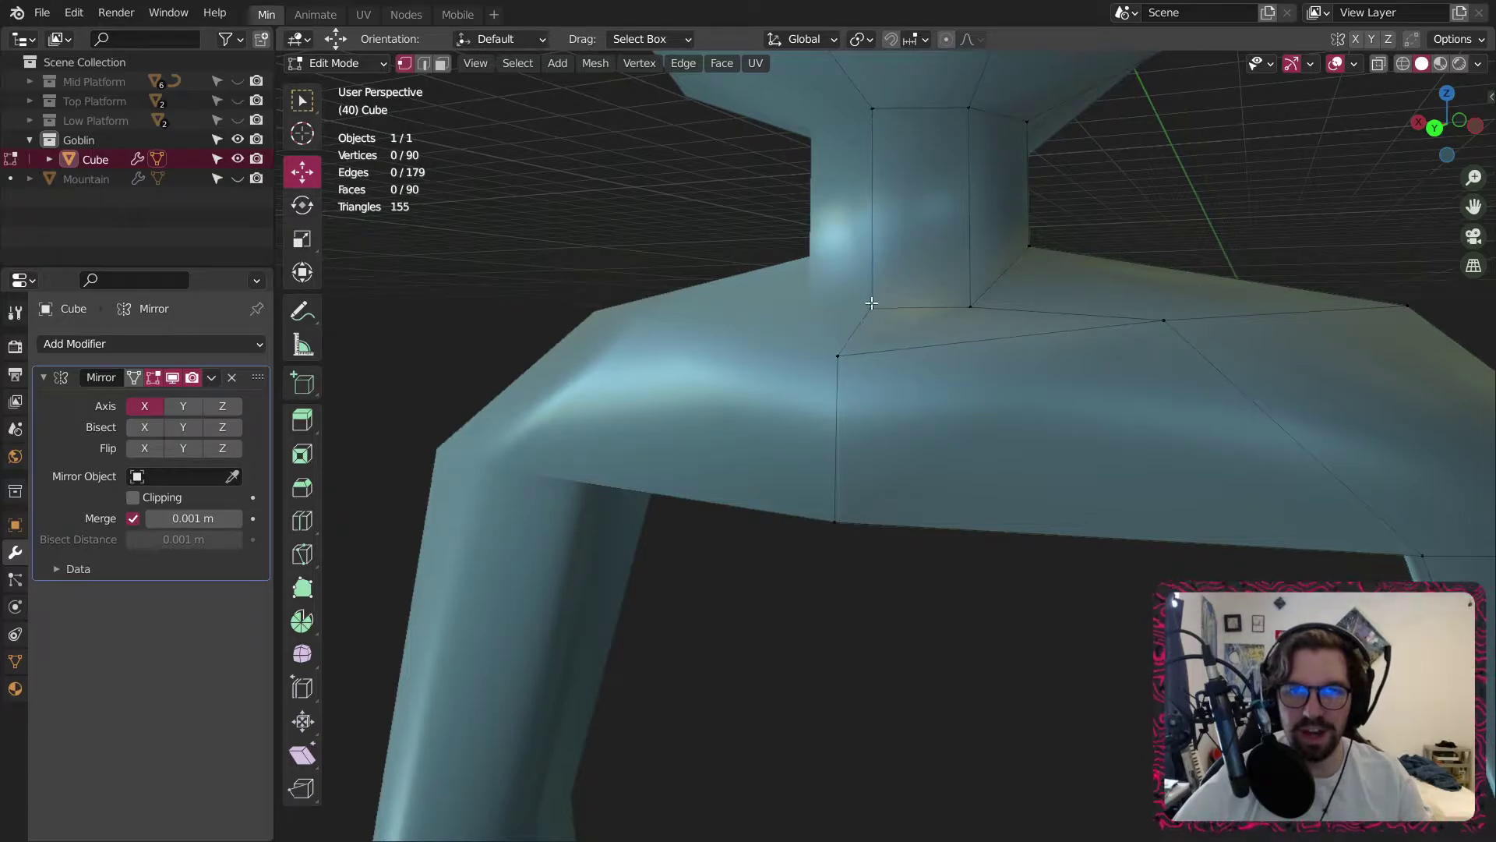
{"action": "left_click_drag", "start_coordinate": [879, 235], "coordinate": [871, 187]}
{"action": "left_click", "coordinate": [970, 305]}
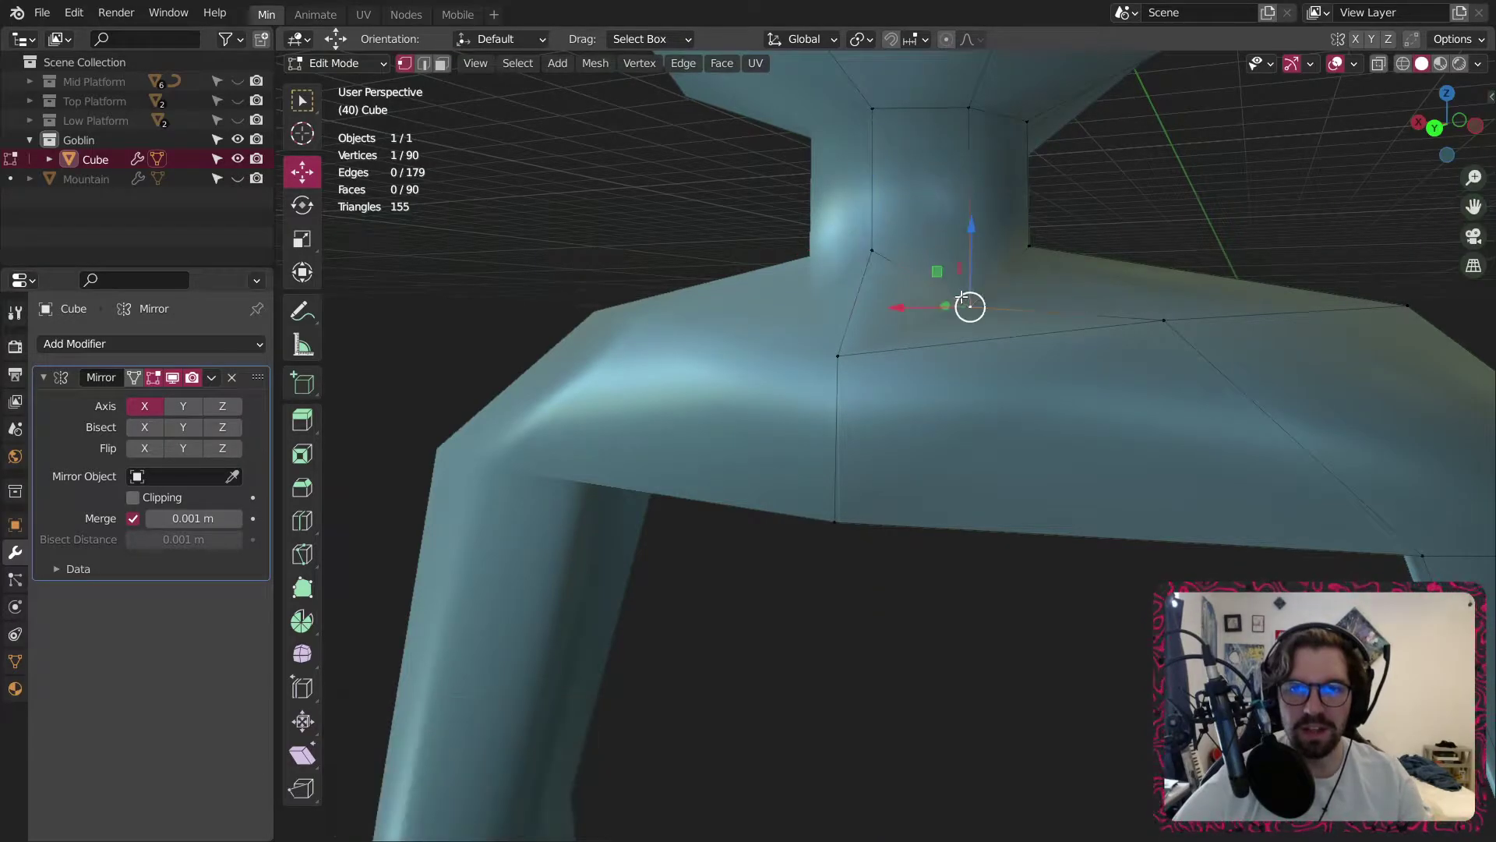
{"action": "left_click_drag", "start_coordinate": [965, 244], "coordinate": [974, 209]}
{"action": "middle_click_drag", "start_coordinate": [974, 209], "coordinate": [964, 240]}
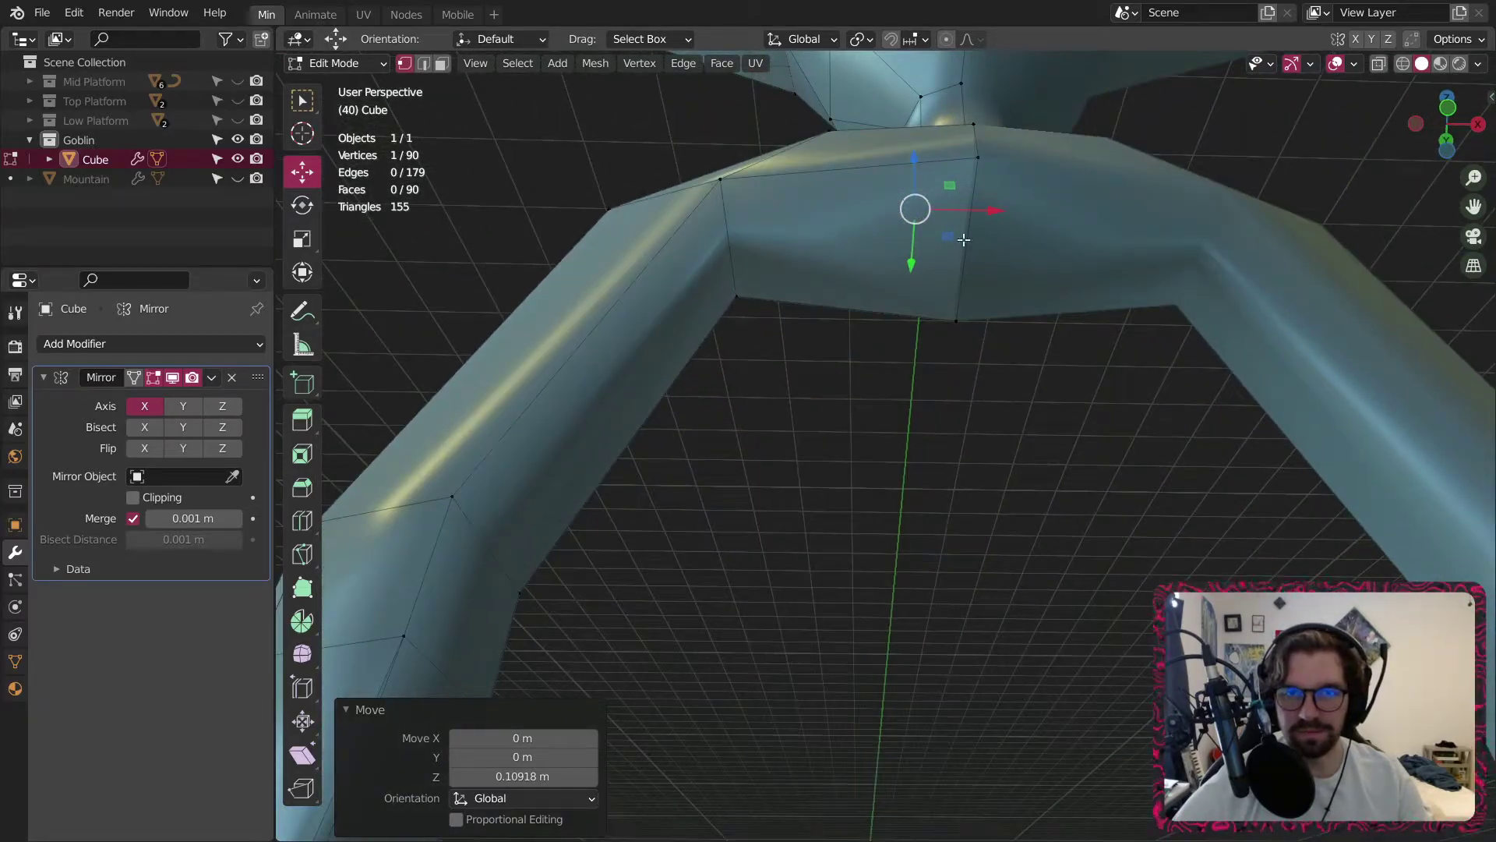
Try extruding the underside face of the shoulders downward along its normal and undo the extrusion.
{"action": "left_click", "coordinate": [776, 277]}
{"action": "right_click", "coordinate": [787, 275]}
{"action": "left_click", "coordinate": [765, 354]}
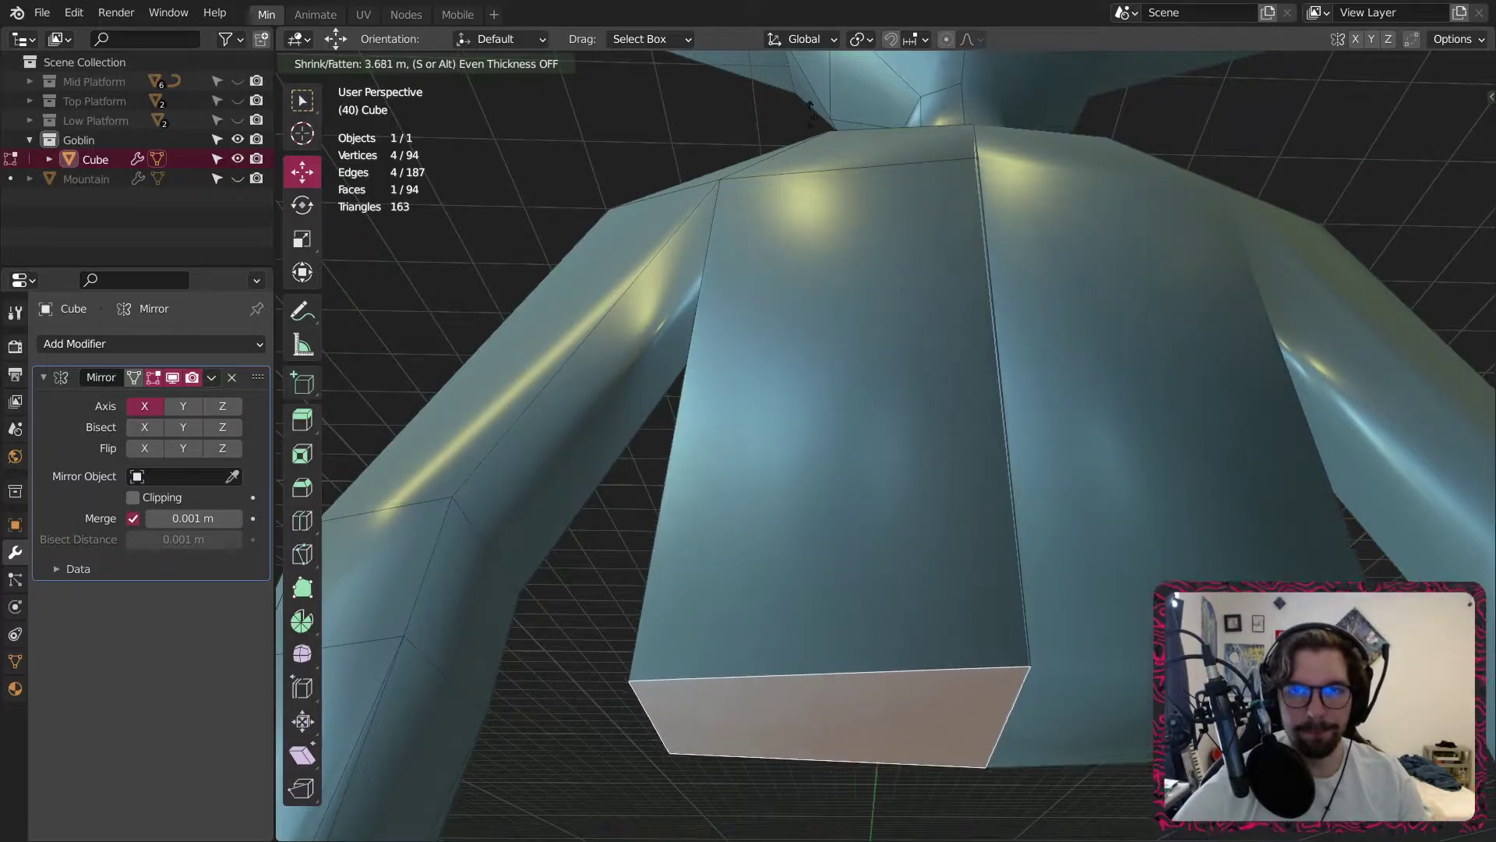
{"action": "left_click", "coordinate": [862, 149]}
{"action": "scroll", "coordinate": [871, 257], "scroll_direction": "down", "scroll_amount": 4}
{"action": "middle_click_drag", "start_coordinate": [881, 364], "coordinate": [889, 514]}
{"action": "key", "text": "ctrl+z"}
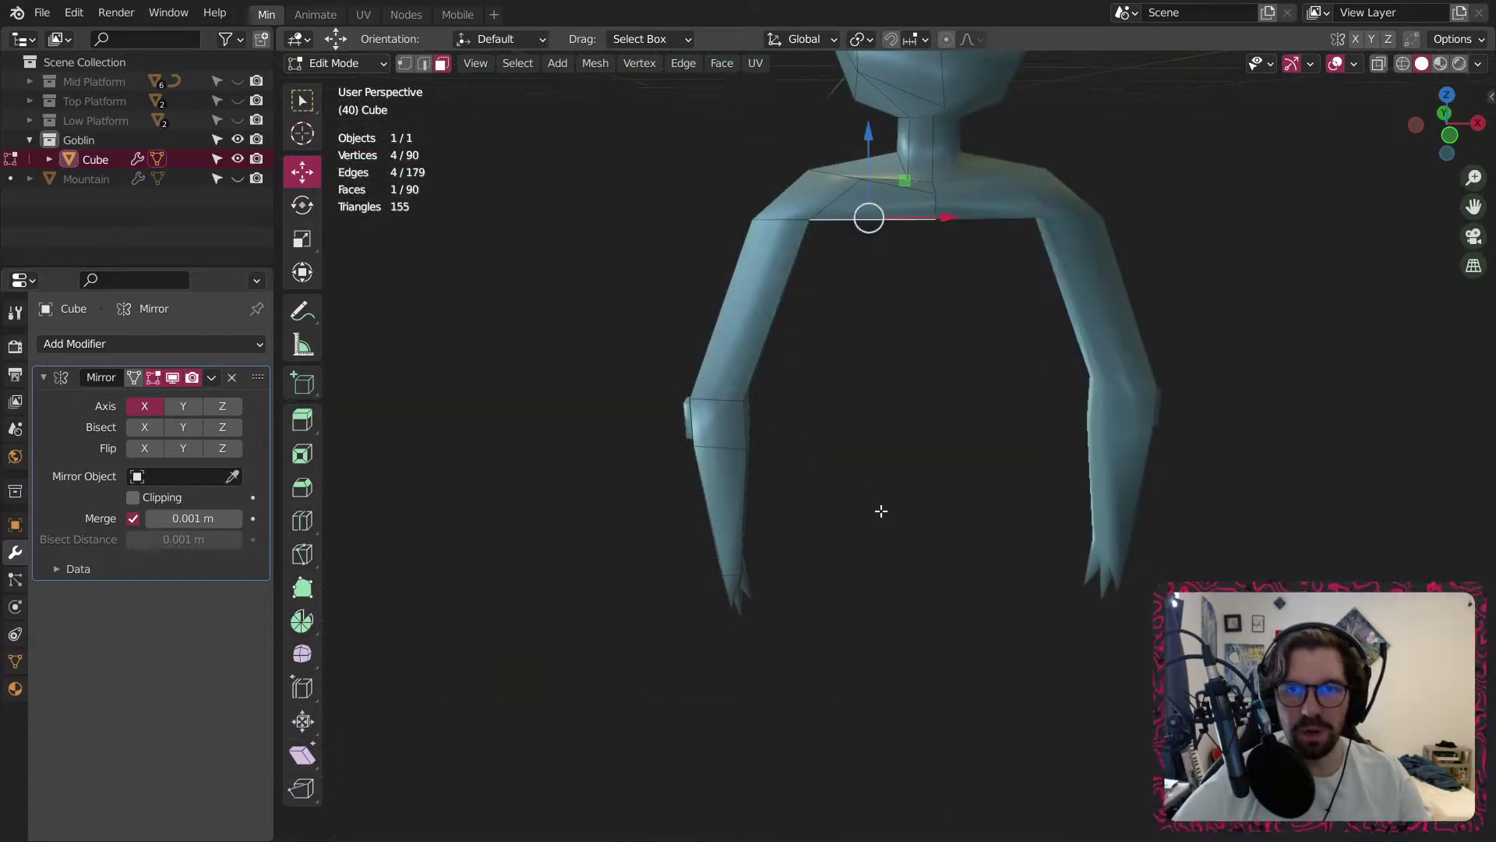
Move the front centre vertex on the underside of the shoulders about -0.013 m along X toward the mirror seam.
{"action": "middle_click_drag", "start_coordinate": [852, 291], "coordinate": [917, 311], "text": "shift"}
{"action": "scroll", "coordinate": [875, 203], "scroll_direction": "up", "scroll_amount": 3}
{"action": "scroll", "coordinate": [950, 226], "scroll_direction": "up", "scroll_amount": 3}
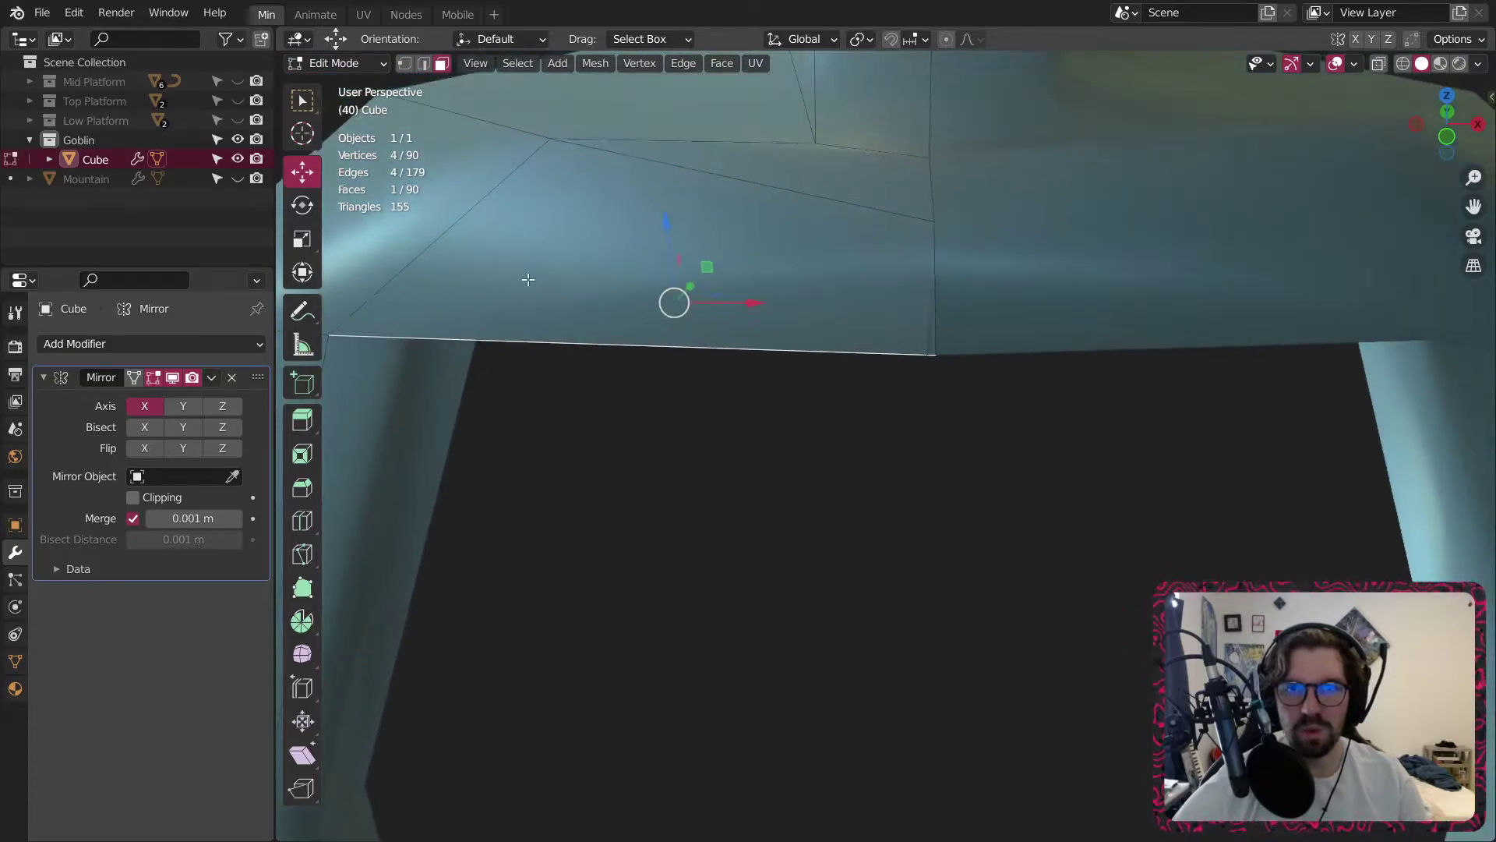
{"action": "left_click", "coordinate": [408, 64]}
{"action": "left_click", "coordinate": [939, 361]}
{"action": "key", "text": "g"}
{"action": "key", "text": "x"}
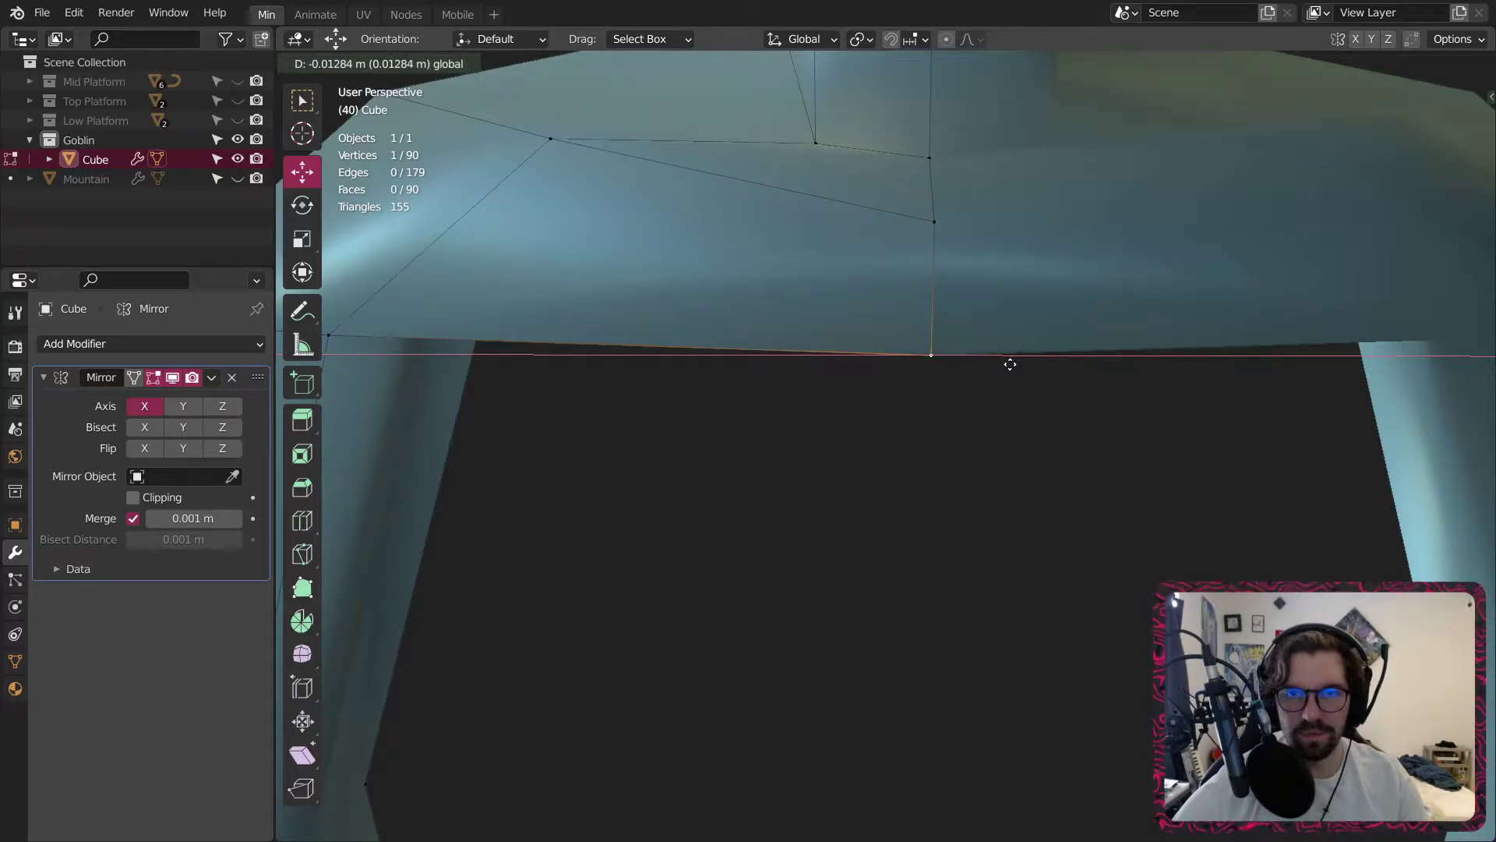
{"action": "left_click", "coordinate": [1010, 364]}
Shift the back centre vertex on the underside of the shoulders slightly along negative X and clear the selection.
{"action": "middle_click_drag", "start_coordinate": [1010, 364], "coordinate": [918, 511]}
{"action": "left_click", "coordinate": [914, 508]}
{"action": "left_click_drag", "start_coordinate": [994, 501], "coordinate": [986, 498]}
{"action": "scroll", "coordinate": [985, 498], "scroll_direction": "down", "scroll_amount": 10}
{"action": "middle_click_drag", "start_coordinate": [902, 554], "coordinate": [943, 661]}
{"action": "left_click", "coordinate": [943, 661]}
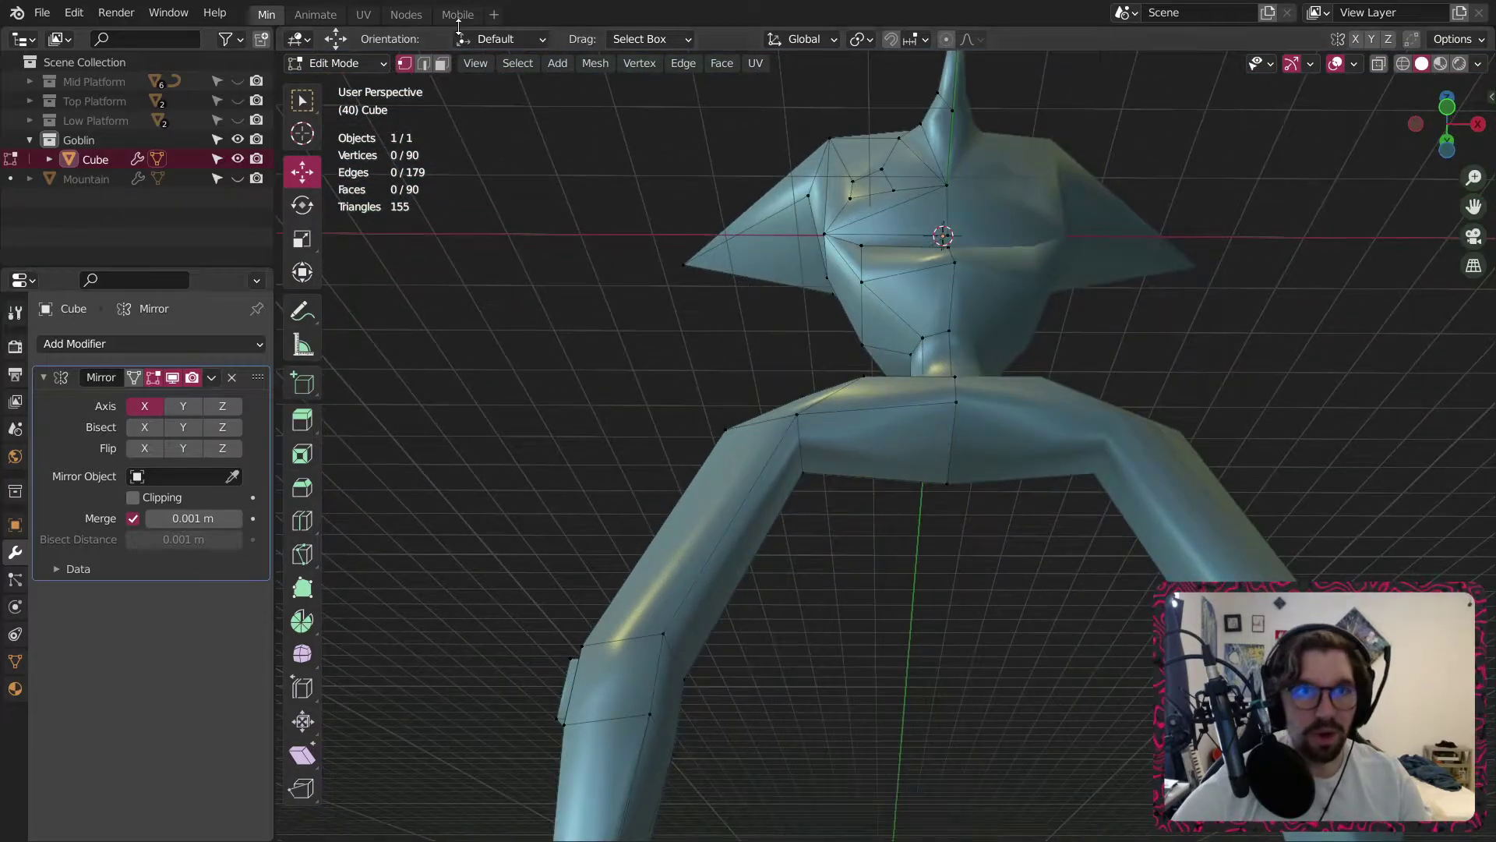
Extrude the underside face of the shoulders 3.83 m down as the torso and raise its bottom face about 1.12 m.
{"action": "key", "text": "3"}
{"action": "left_click", "coordinate": [868, 423]}
{"action": "right_click", "coordinate": [868, 422]}
{"action": "left_click", "coordinate": [869, 422]}
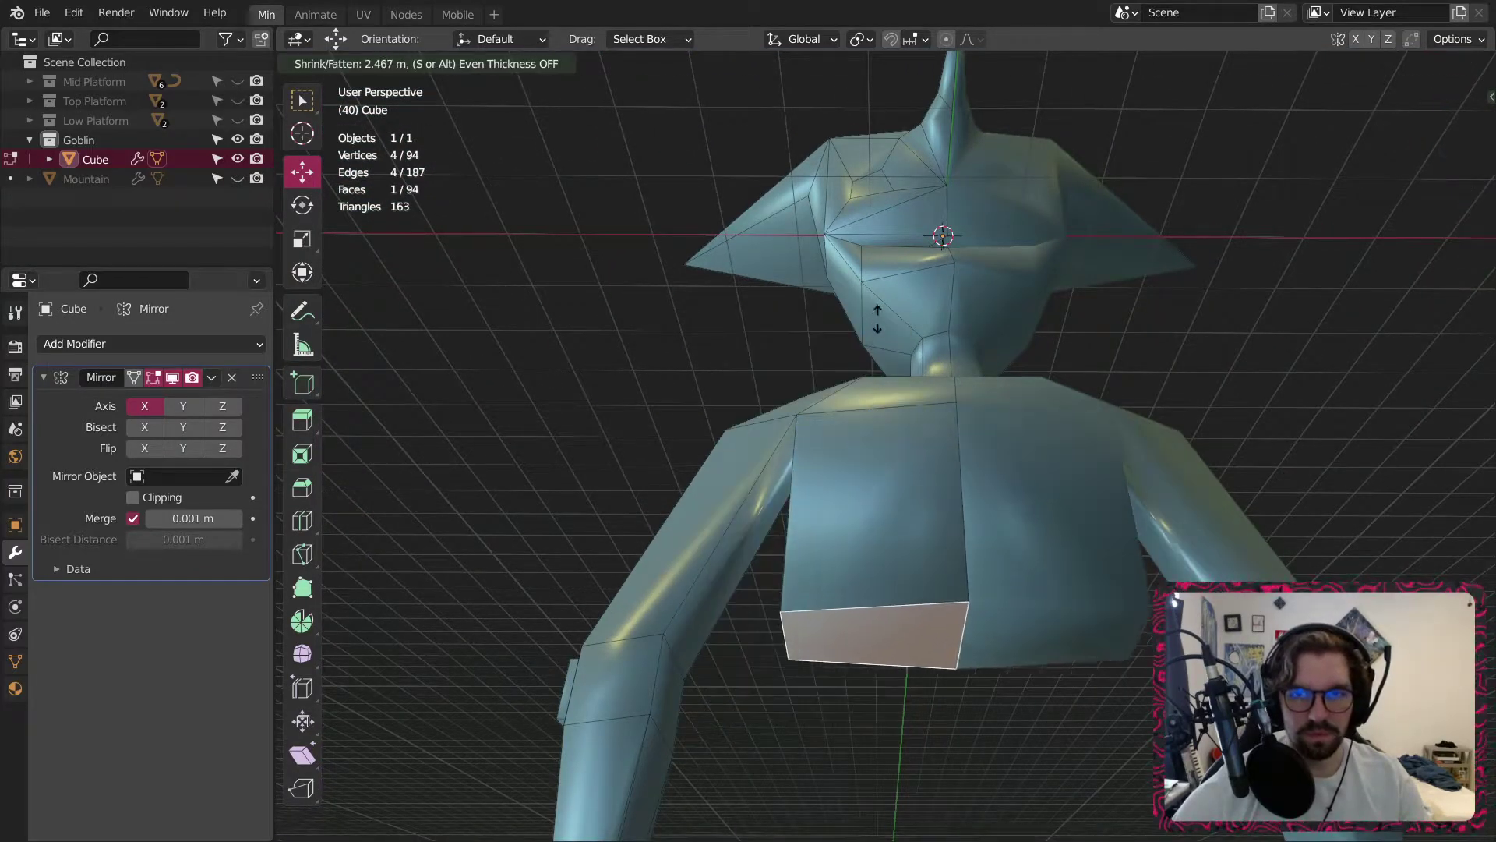
{"action": "left_click", "coordinate": [902, 264]}
{"action": "middle_click_drag", "start_coordinate": [970, 572], "coordinate": [879, 448], "text": "shift"}
{"action": "scroll", "coordinate": [904, 516], "scroll_direction": "down", "scroll_amount": 5}
{"action": "scroll", "coordinate": [879, 446], "scroll_direction": "up", "scroll_amount": 2}
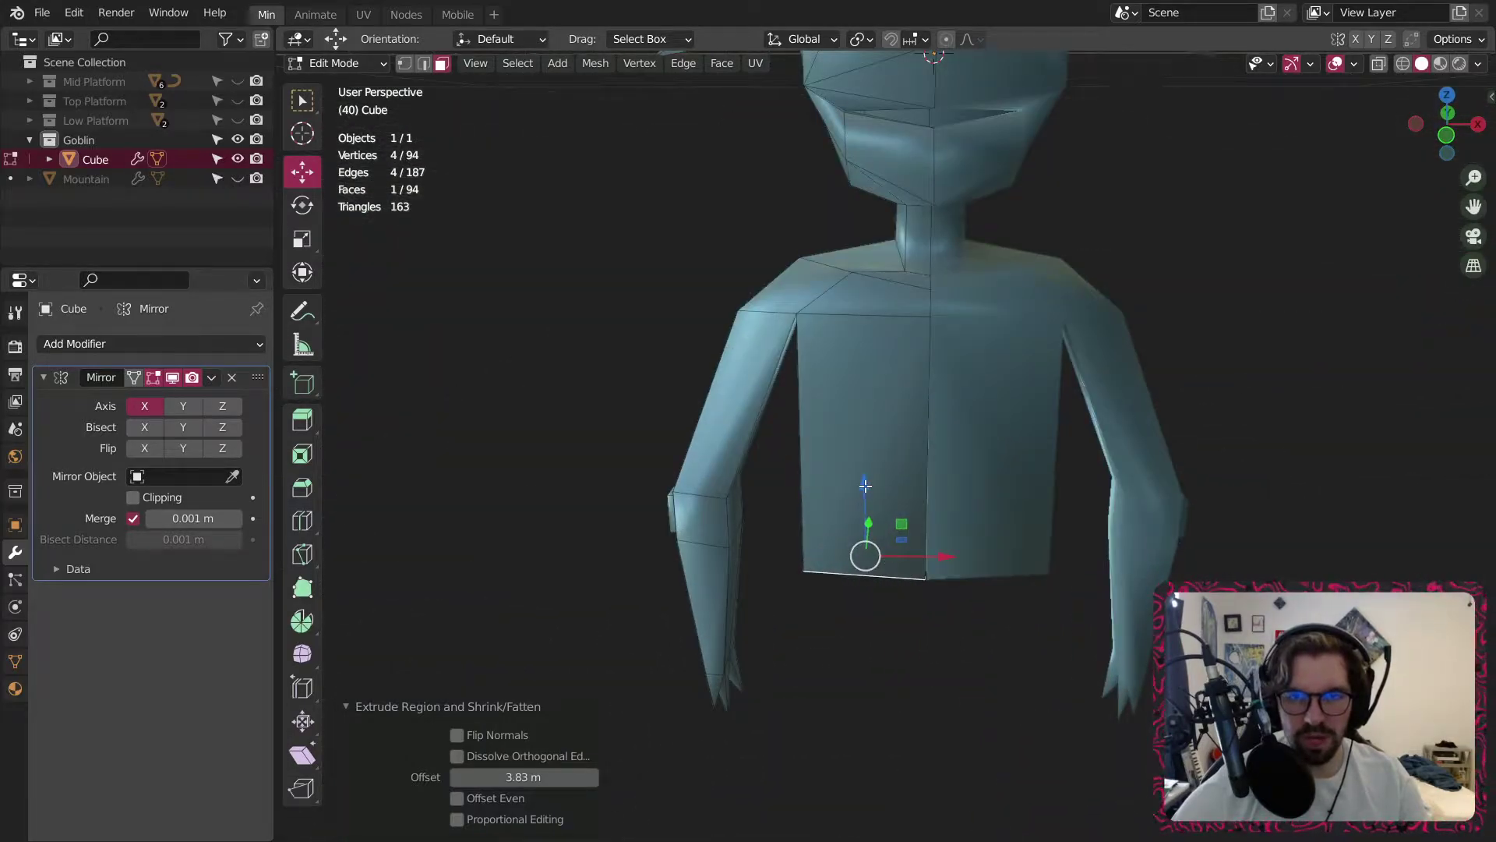
{"action": "left_click_drag", "start_coordinate": [865, 485], "coordinate": [865, 378]}
{"action": "middle_click_drag", "start_coordinate": [865, 378], "coordinate": [742, 337]}
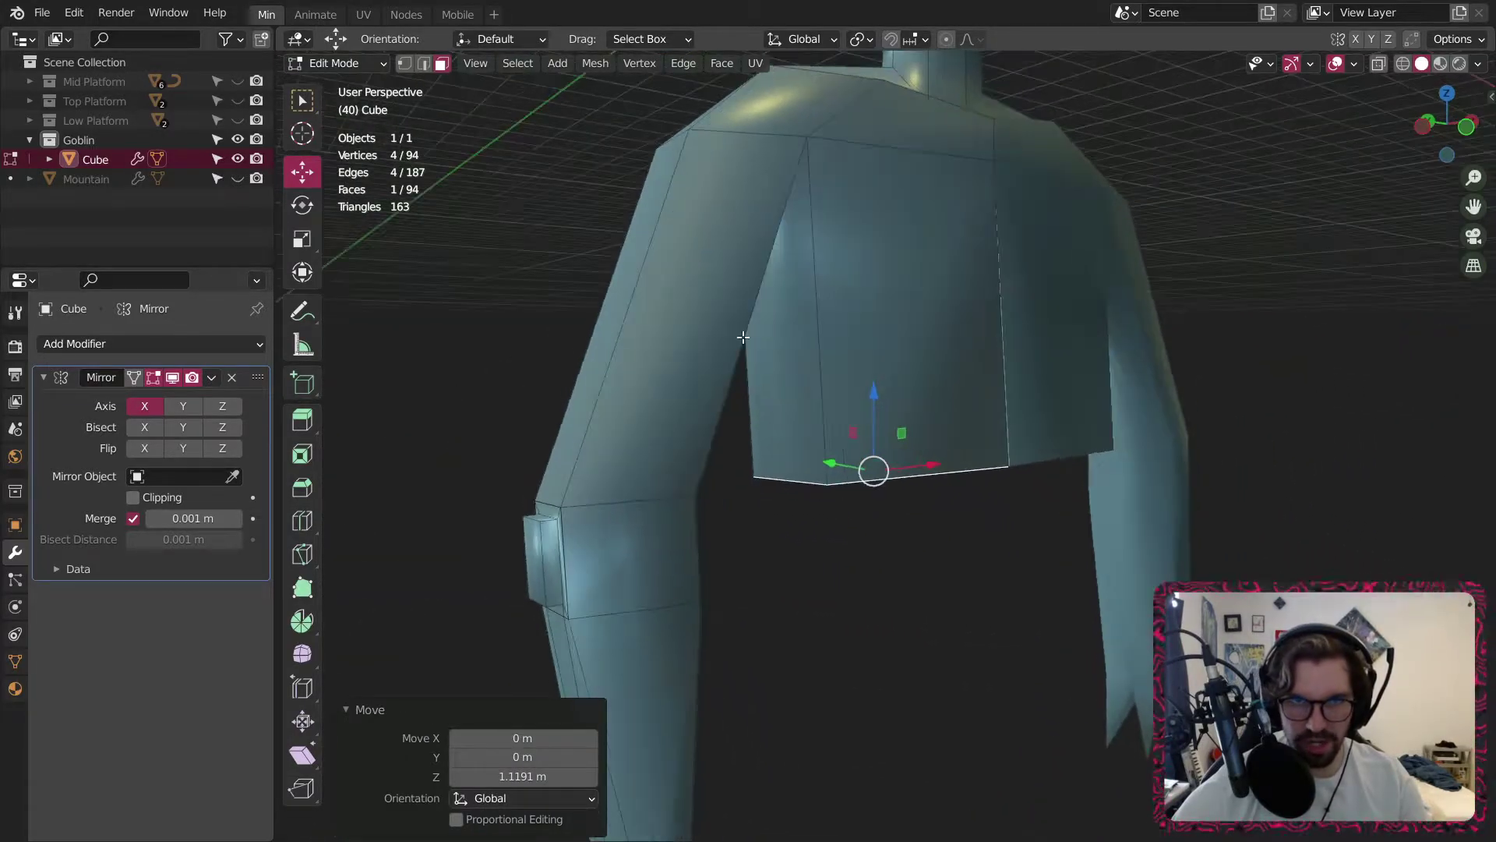
Move the two outer bottom vertices of the torso about 0.41 m along X to taper the waist.
{"action": "left_click", "coordinate": [404, 63]}
{"action": "scroll", "coordinate": [788, 491], "scroll_direction": "up", "scroll_amount": 2}
{"action": "middle_click_drag", "start_coordinate": [788, 491], "coordinate": [730, 507]}
{"action": "left_click", "coordinate": [753, 456]}
{"action": "left_click", "coordinate": [687, 453], "text": "shift"}
{"action": "left_click_drag", "start_coordinate": [797, 453], "coordinate": [868, 444]}
{"action": "middle_click_drag", "start_coordinate": [868, 444], "coordinate": [1005, 437]}
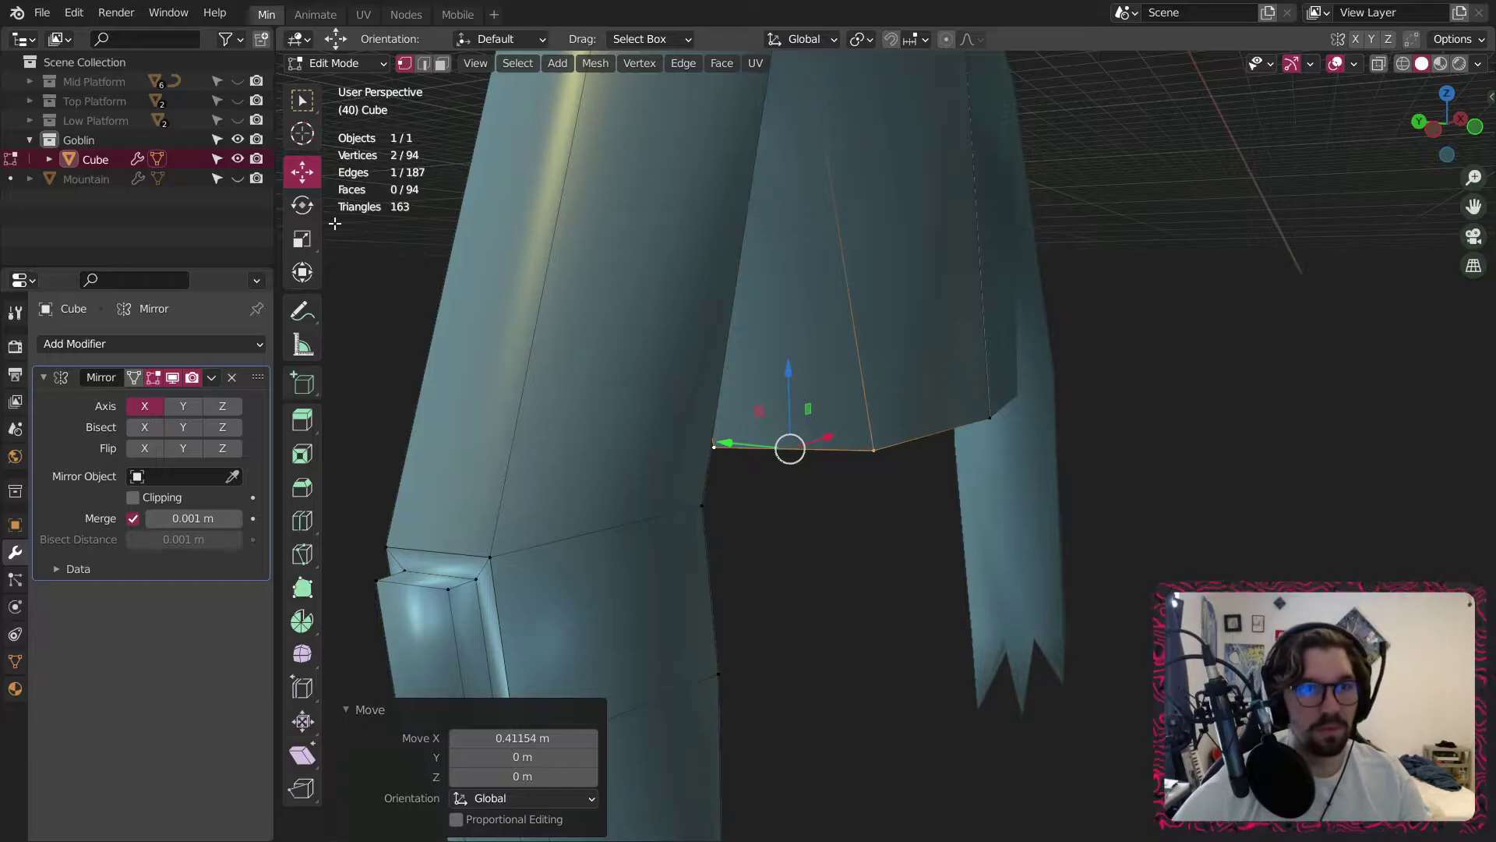
Narrow the torso's outer bottom edge by scaling it along Y, using a final factor of 0.543.
{"action": "left_click", "coordinate": [302, 239]}
{"action": "mouse_move", "coordinate": [727, 441]}
{"action": "left_mouse_down"}
{"action": "mouse_move", "coordinate": [753, 455]}
{"action": "mouse_move", "coordinate": [723, 444]}
{"action": "left_mouse_up"}
{"action": "middle_click_drag", "start_coordinate": [803, 460], "coordinate": [826, 540]}
{"action": "left_click_drag", "start_coordinate": [734, 409], "coordinate": [759, 429]}
{"action": "middle_click_drag", "start_coordinate": [760, 428], "coordinate": [798, 236]}
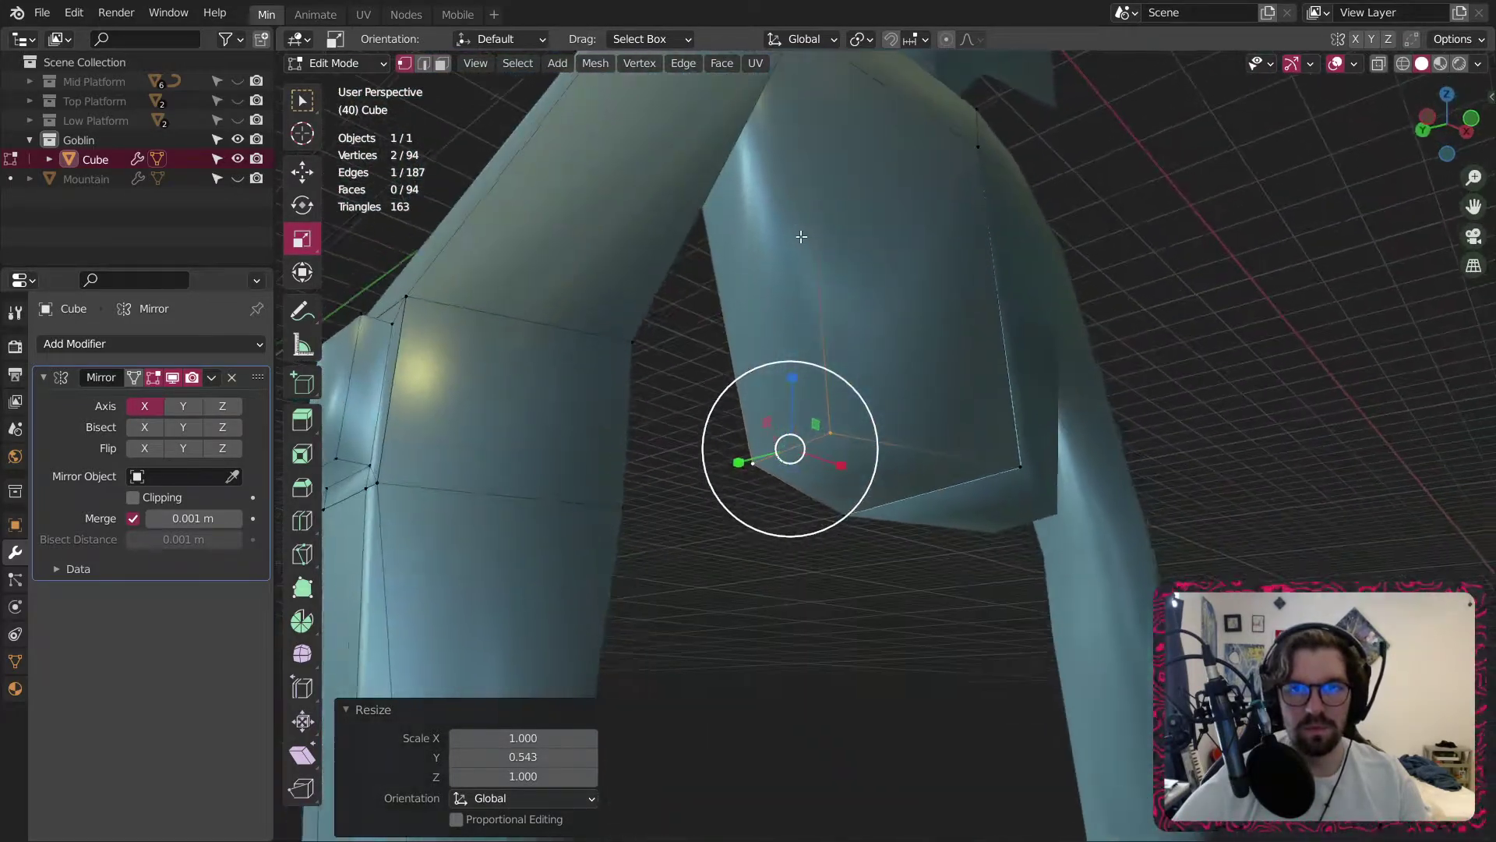
Move the torso's front bottom edge along negative Y and clear the selection.
{"action": "left_click", "coordinate": [423, 63]}
{"action": "left_click", "coordinate": [914, 459]}
{"action": "middle_click_drag", "start_coordinate": [914, 460], "coordinate": [895, 450]}
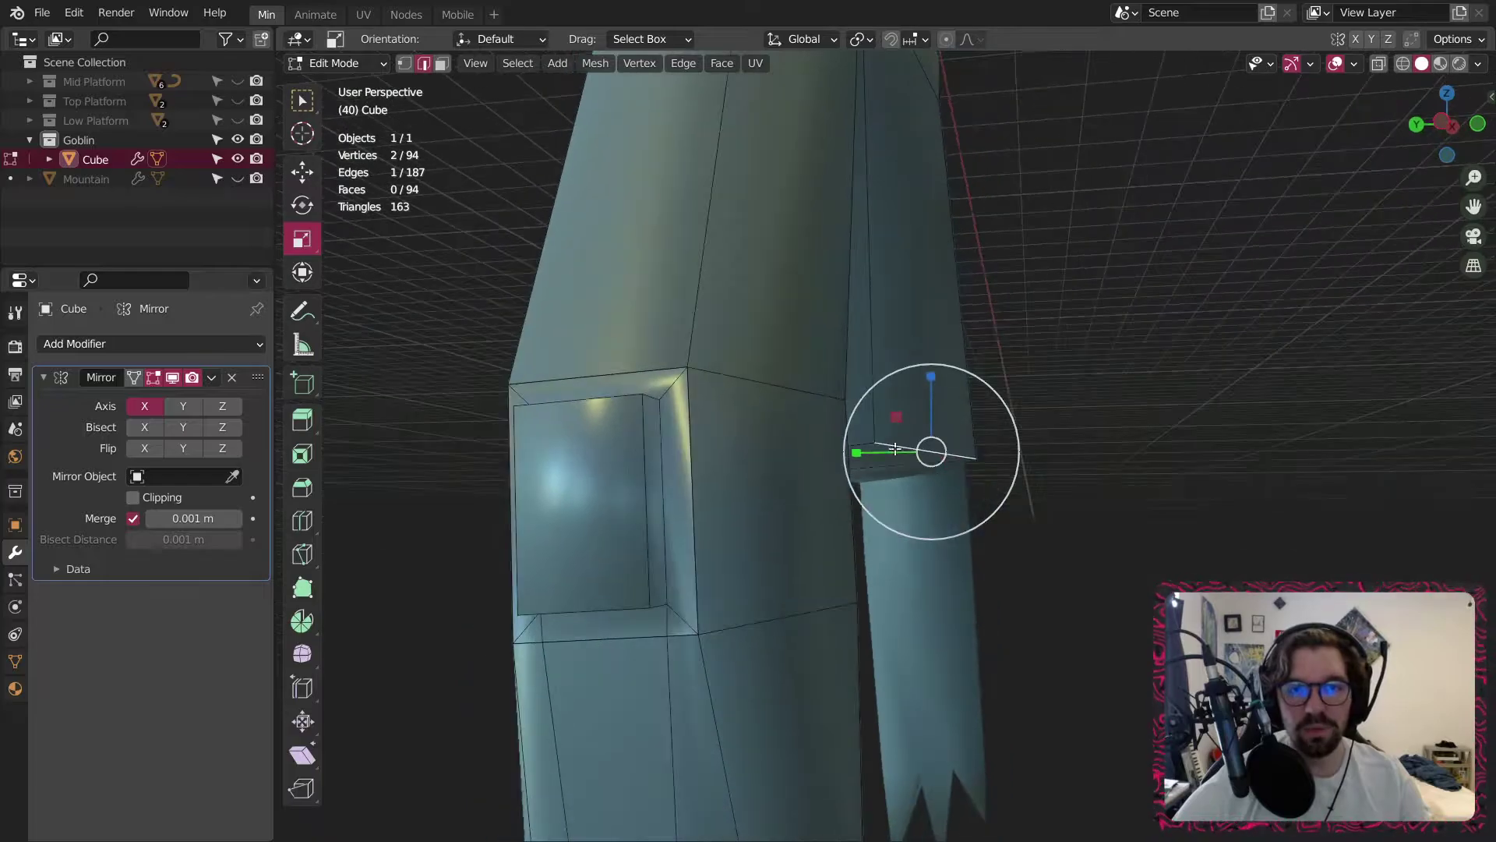
{"action": "left_click", "coordinate": [303, 169]}
{"action": "left_click_drag", "start_coordinate": [856, 458], "coordinate": [923, 465]}
{"action": "left_click", "coordinate": [1132, 264]}
{"action": "scroll", "coordinate": [1129, 269], "scroll_direction": "down", "scroll_amount": 4}
{"action": "scroll", "coordinate": [969, 311], "scroll_direction": "down", "scroll_amount": 5}
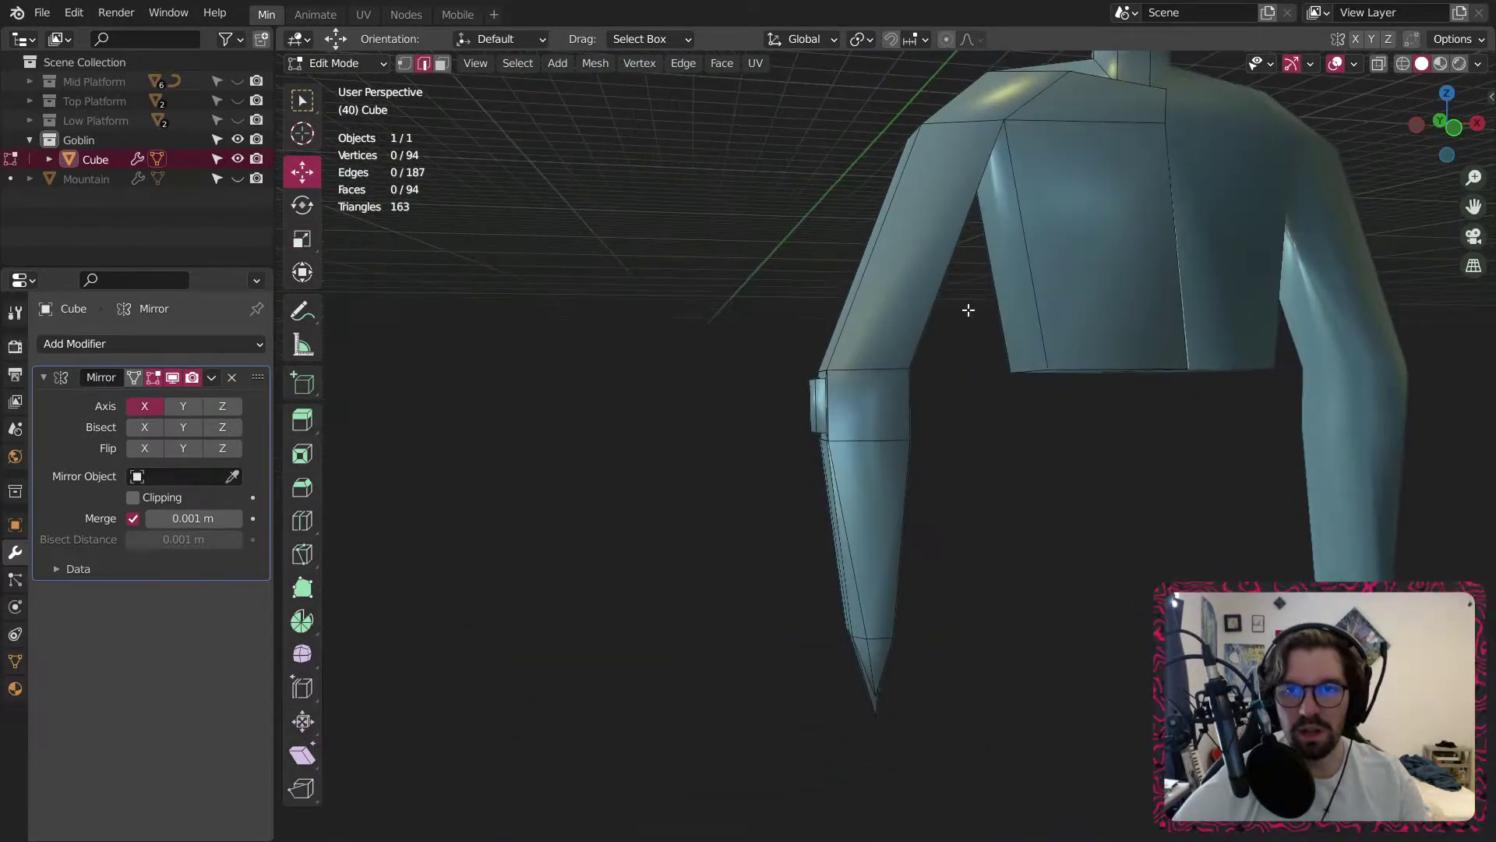
{"action": "middle_click_drag", "start_coordinate": [969, 311], "coordinate": [904, 407]}
{"action": "scroll", "coordinate": [902, 384], "scroll_direction": "up", "scroll_amount": 5}
{"action": "scroll", "coordinate": [851, 364], "scroll_direction": "down", "scroll_amount": 3}
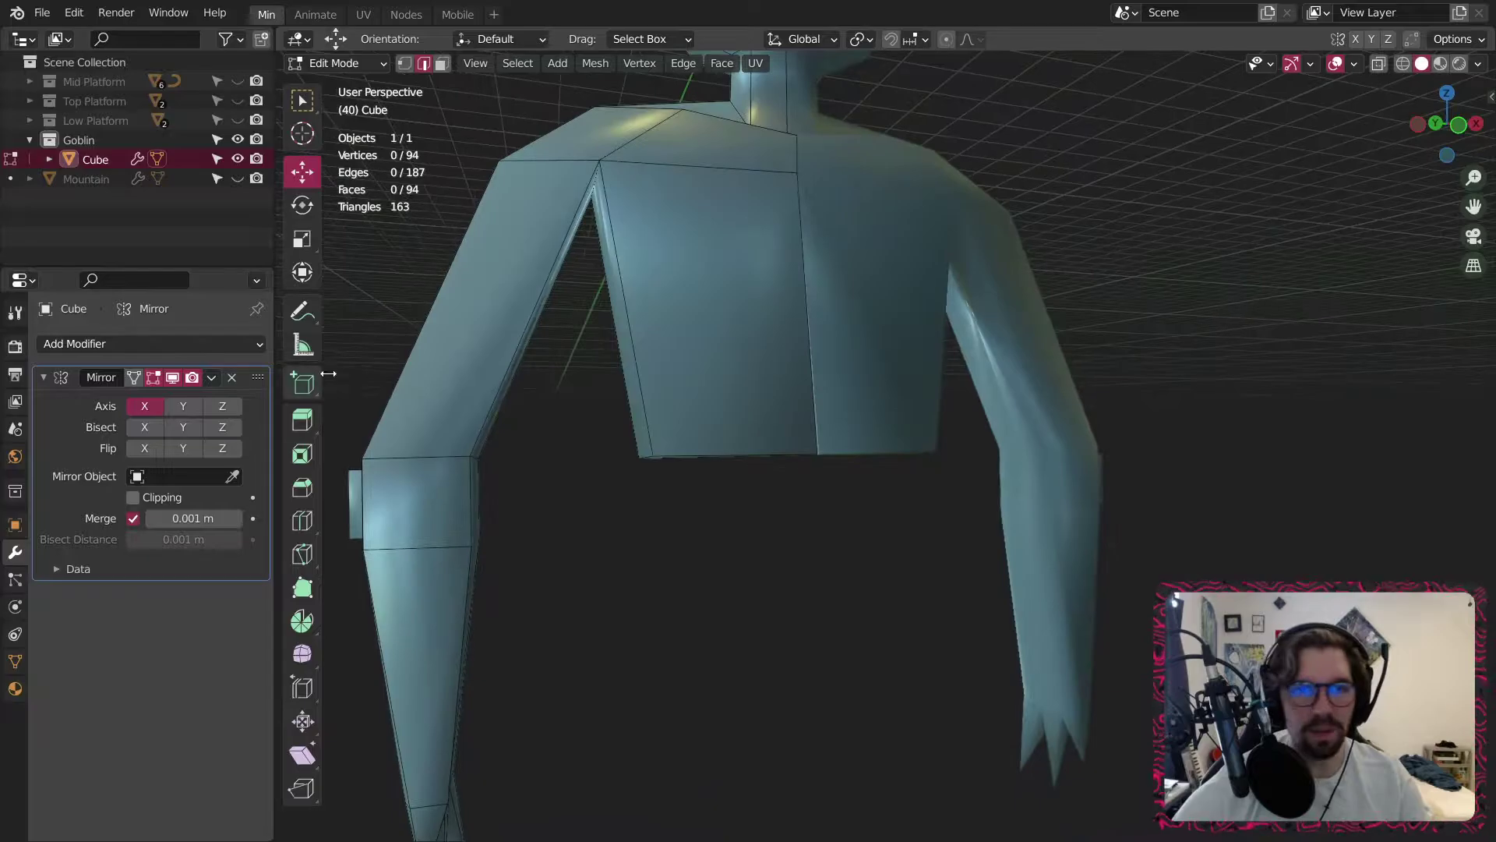
{"action": "left_click", "coordinate": [302, 522]}
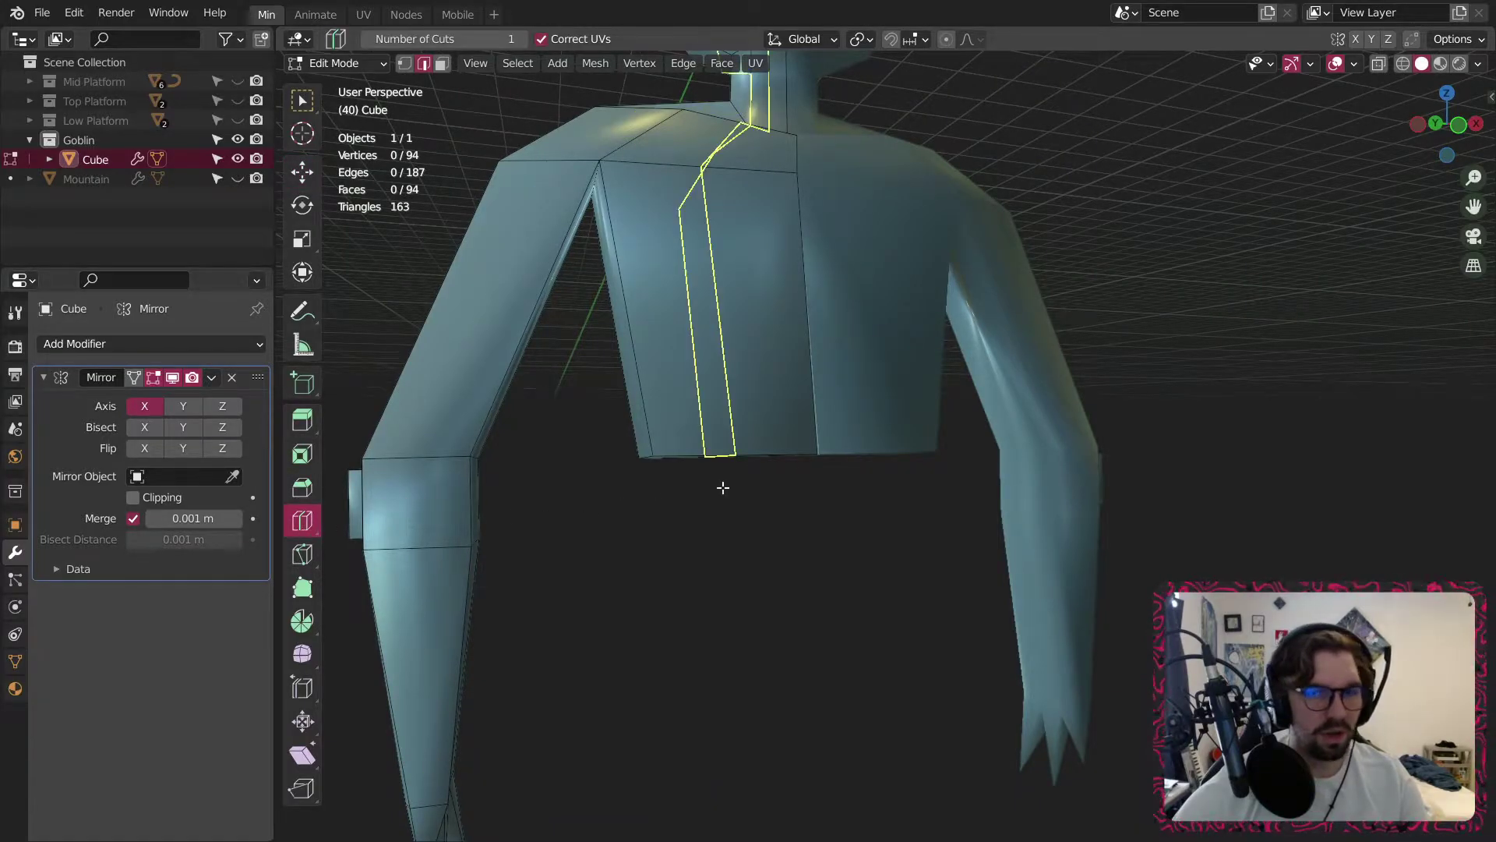
{"action": "scroll", "coordinate": [416, 241], "scroll_direction": "up", "scroll_amount": 1}
{"action": "left_click", "coordinate": [304, 99]}
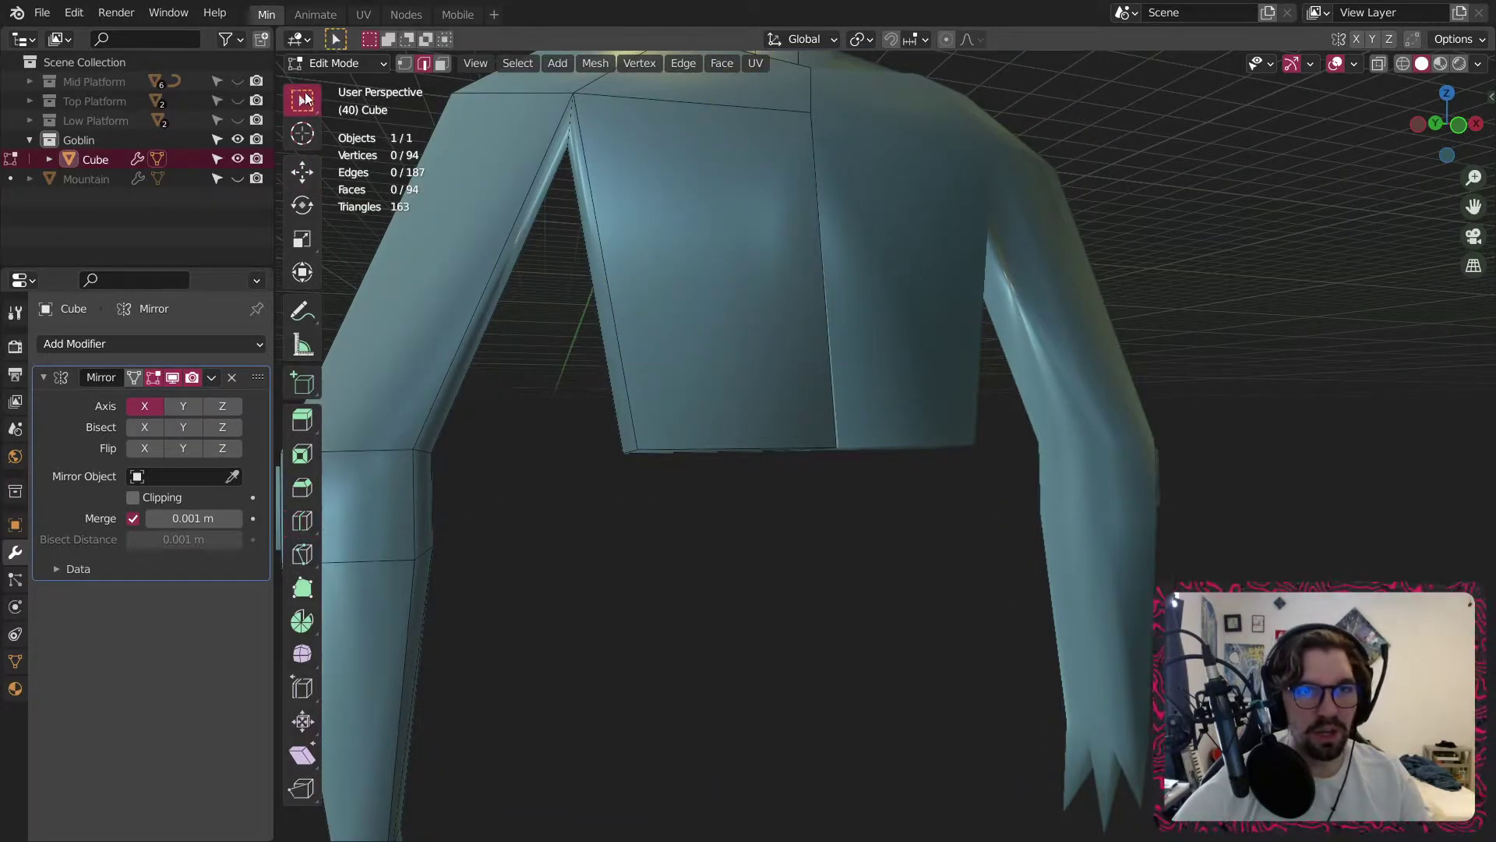
Move the torso's front bottom centre vertex about 0.009 m along X to close the gap at the mirror seam.
{"action": "left_click", "coordinate": [404, 62]}
{"action": "scroll", "coordinate": [827, 432], "scroll_direction": "up", "scroll_amount": 2}
{"action": "scroll", "coordinate": [846, 458], "scroll_direction": "up", "scroll_amount": 2}
{"action": "middle_click_drag", "start_coordinate": [846, 459], "coordinate": [825, 484]}
{"action": "scroll", "coordinate": [833, 460], "scroll_direction": "up", "scroll_amount": 3}
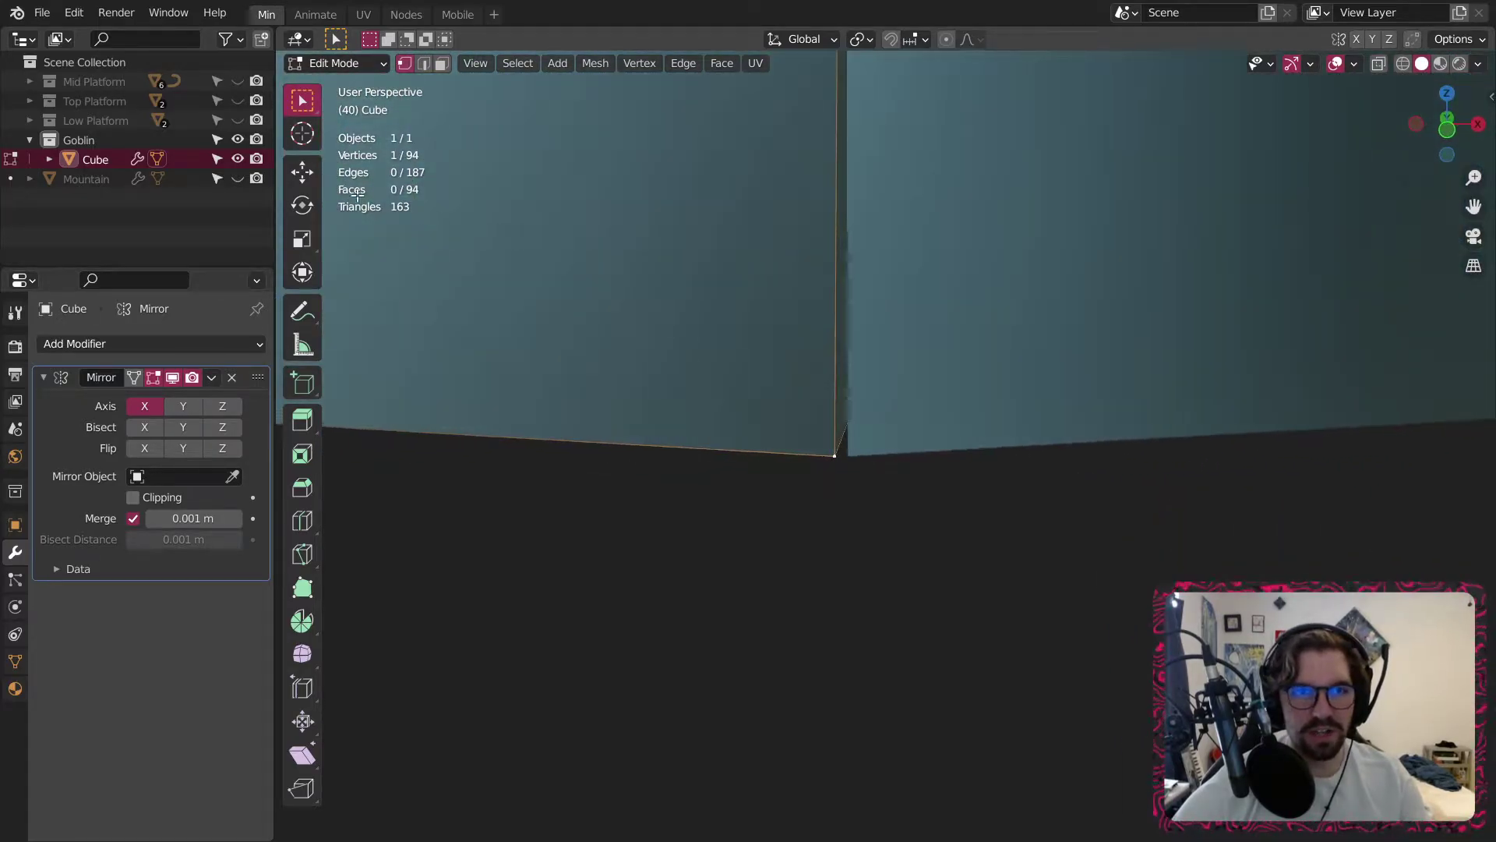
{"action": "left_click", "coordinate": [304, 172]}
{"action": "left_click_drag", "start_coordinate": [923, 457], "coordinate": [925, 468]}
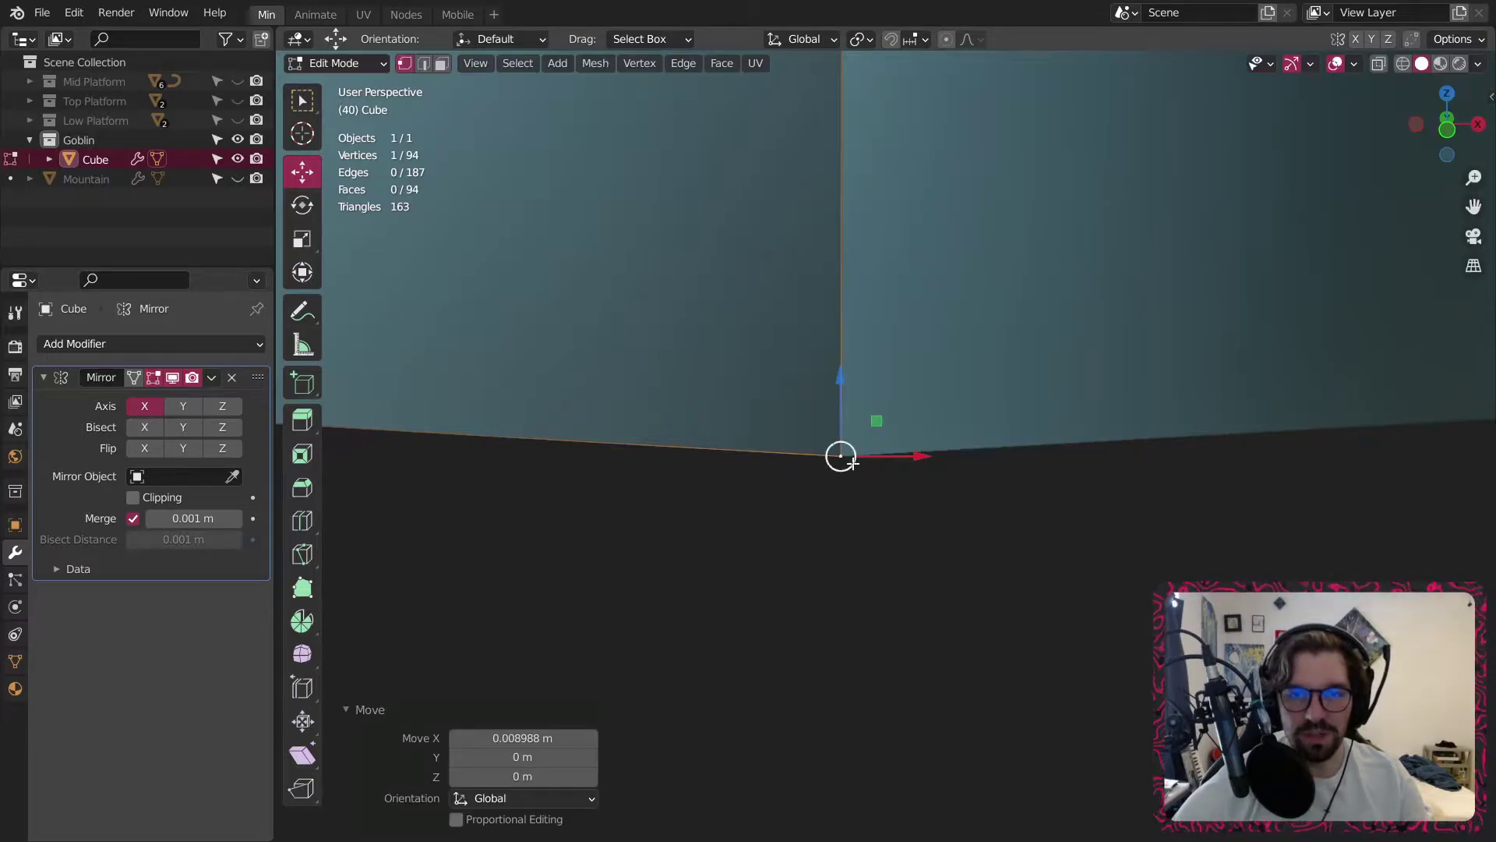
{"action": "middle_click_drag", "start_coordinate": [857, 466], "coordinate": [852, 461]}
{"action": "left_click_drag", "start_coordinate": [877, 429], "coordinate": [880, 432]}
{"action": "scroll", "coordinate": [830, 390], "scroll_direction": "down", "scroll_amount": 4}
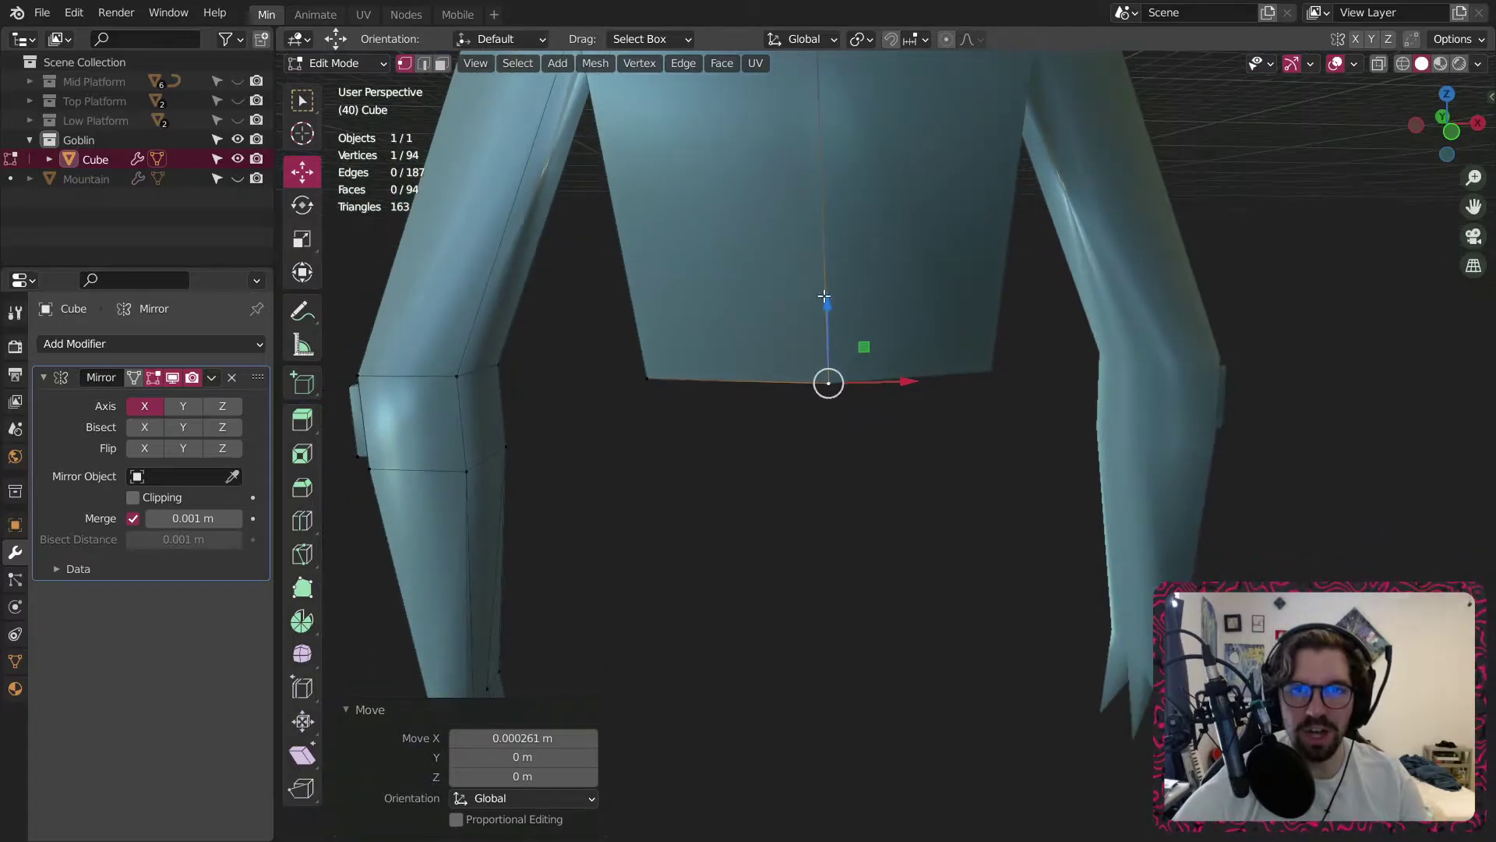
Add one horizontal loop cut around the lower torso, slid towards the bottom with a factor of about -0.443.
{"action": "middle_click_drag", "start_coordinate": [824, 297], "coordinate": [867, 496], "text": "shift"}
{"action": "left_click", "coordinate": [302, 520]}
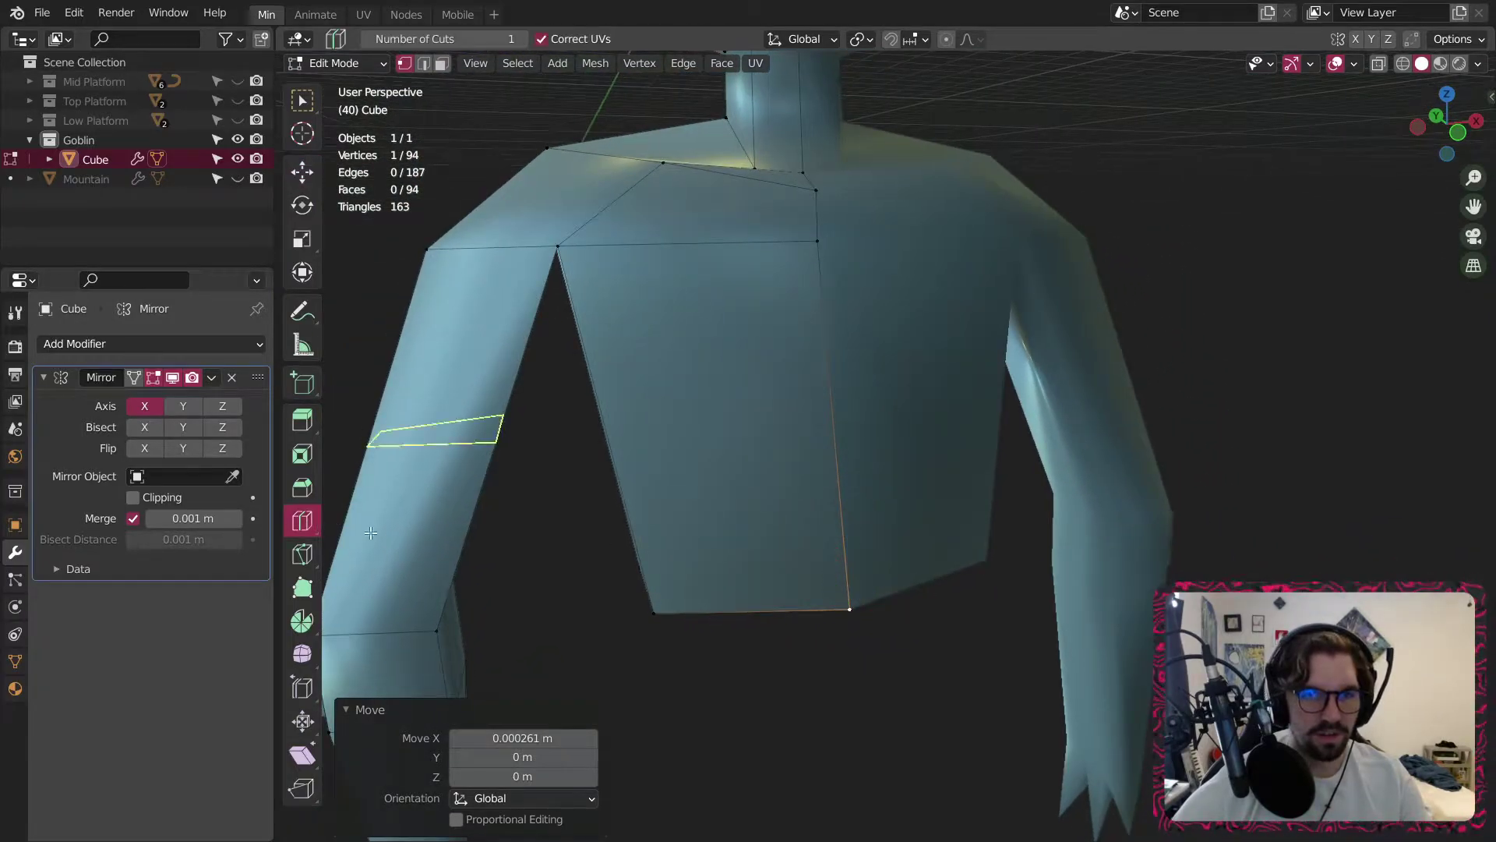
{"action": "left_click_drag", "start_coordinate": [624, 423], "coordinate": [632, 506]}
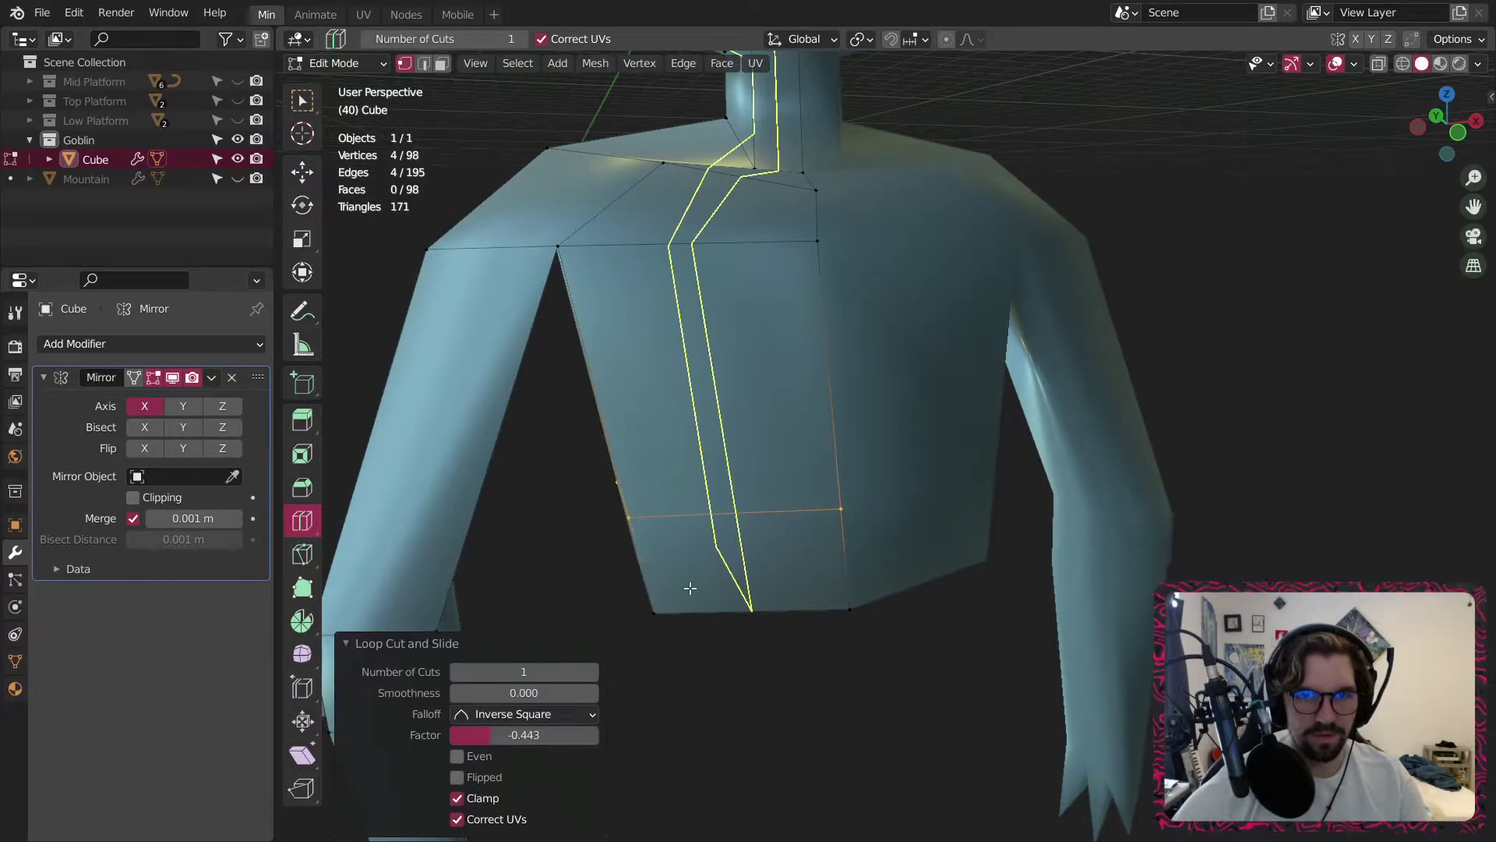
Delete the two hidden inner faces along the torso's mirror plane, using X-ray display to reach them.
{"action": "middle_click_drag", "start_coordinate": [692, 587], "coordinate": [731, 365]}
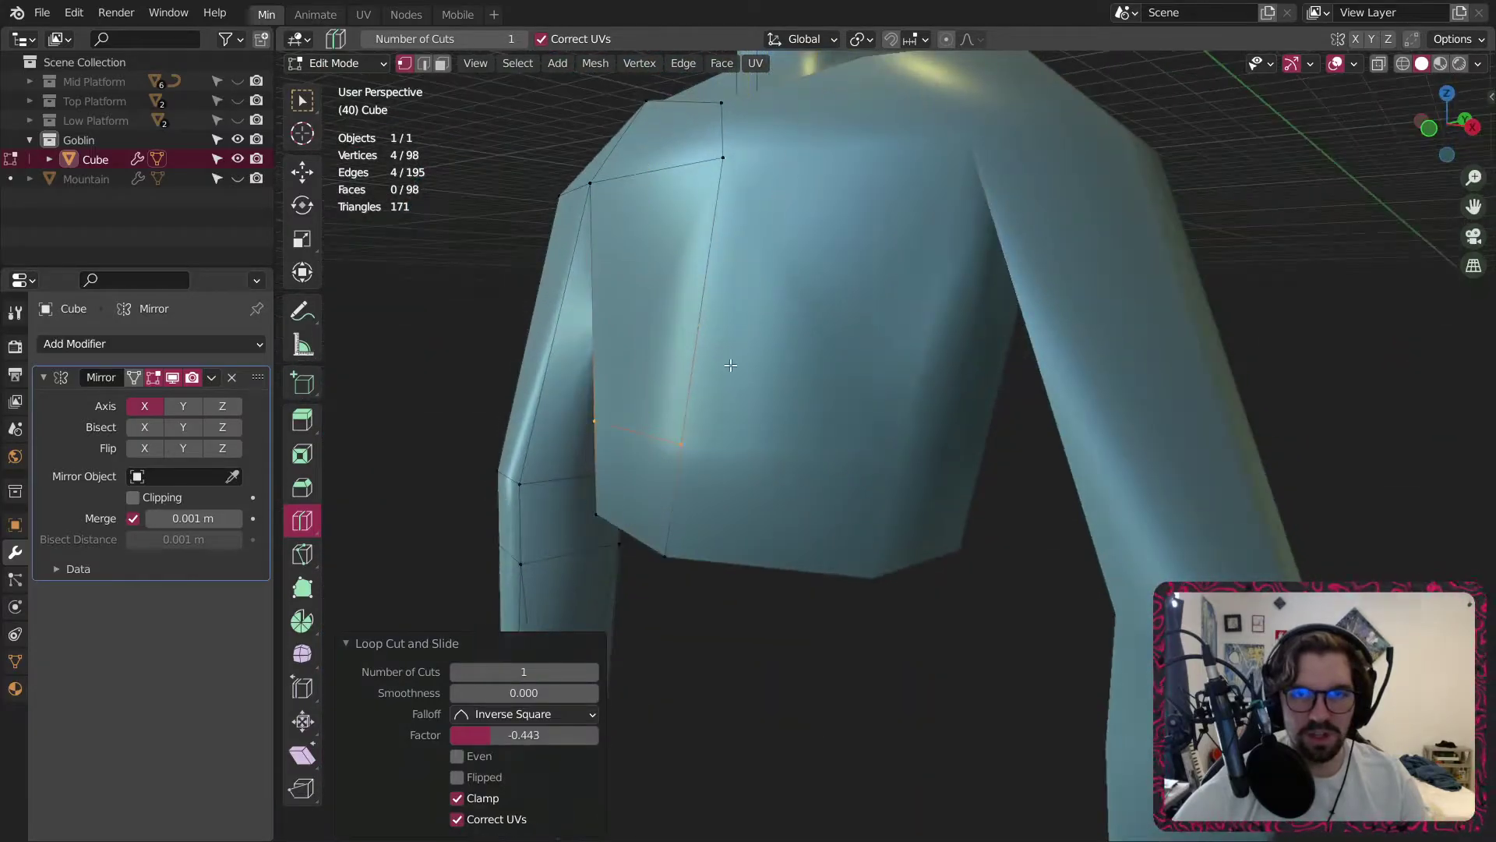
{"action": "left_click", "coordinate": [1378, 64]}
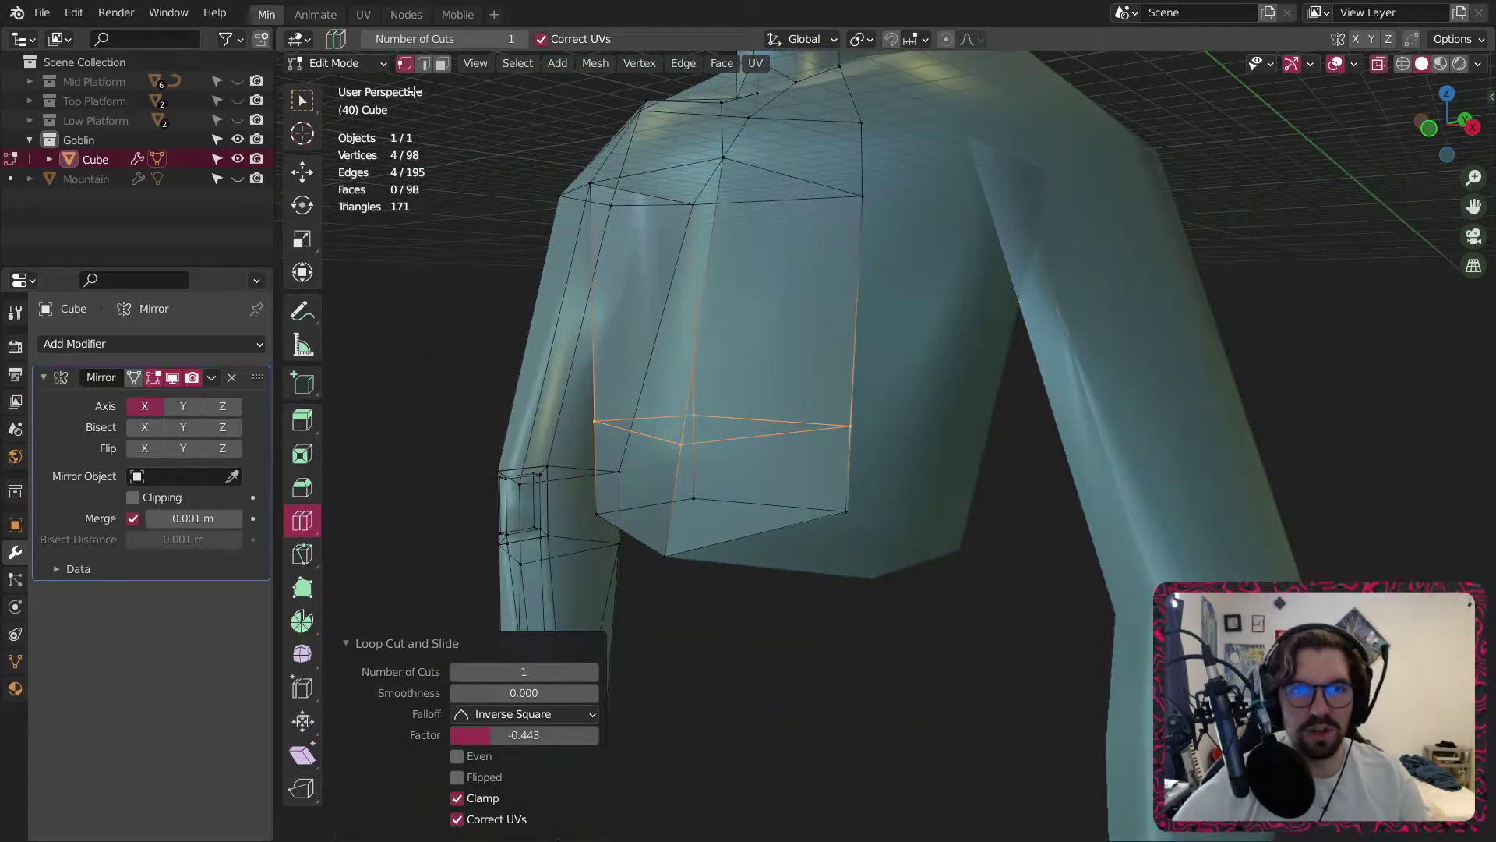
{"action": "left_click", "coordinate": [442, 63]}
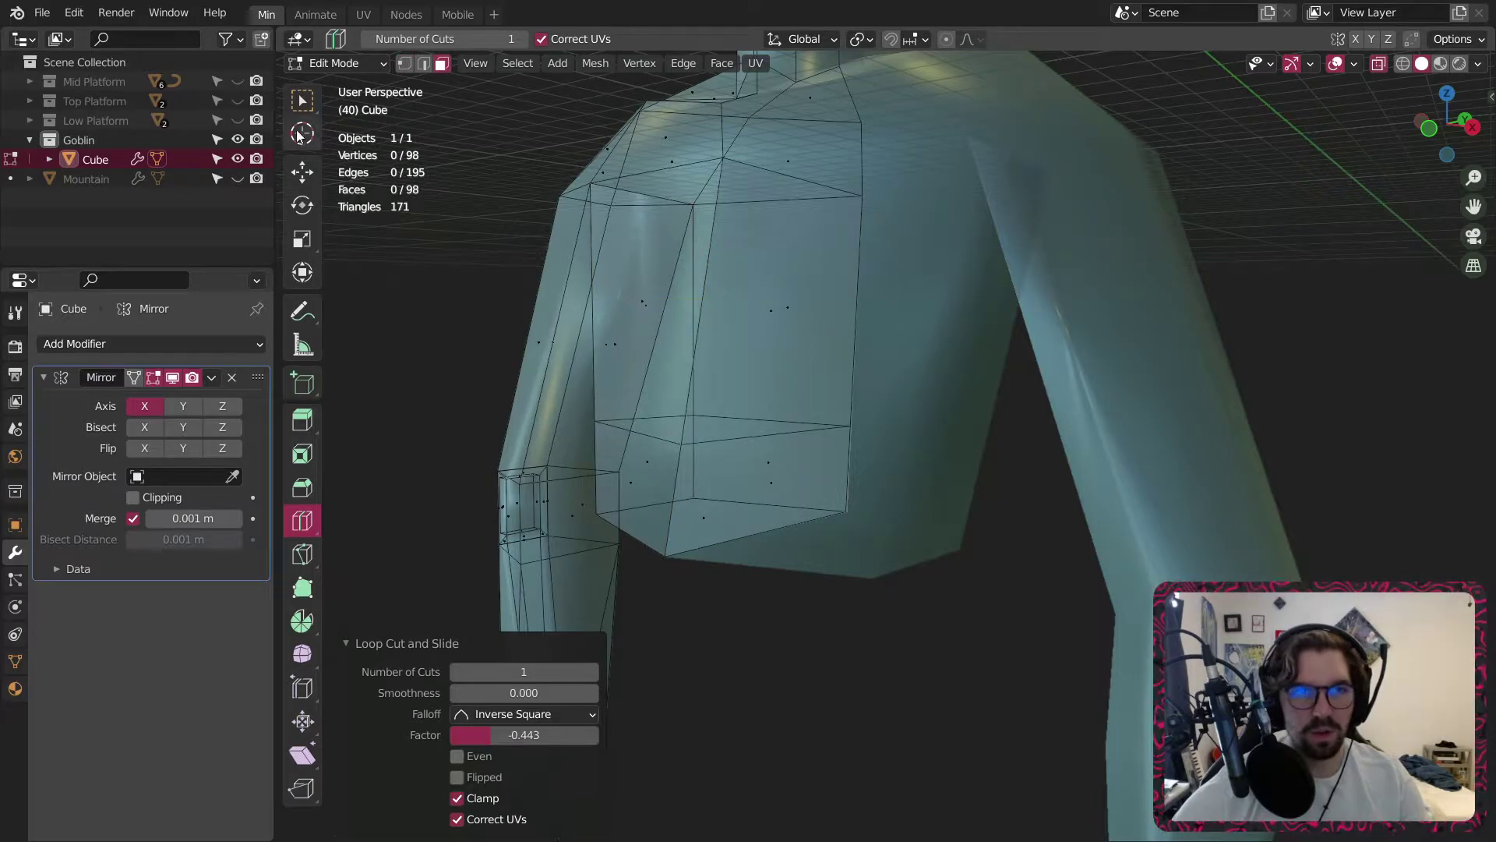
{"action": "left_click", "coordinate": [302, 100]}
{"action": "middle_click_drag", "start_coordinate": [683, 316], "coordinate": [755, 338]}
{"action": "left_click", "coordinate": [760, 294]}
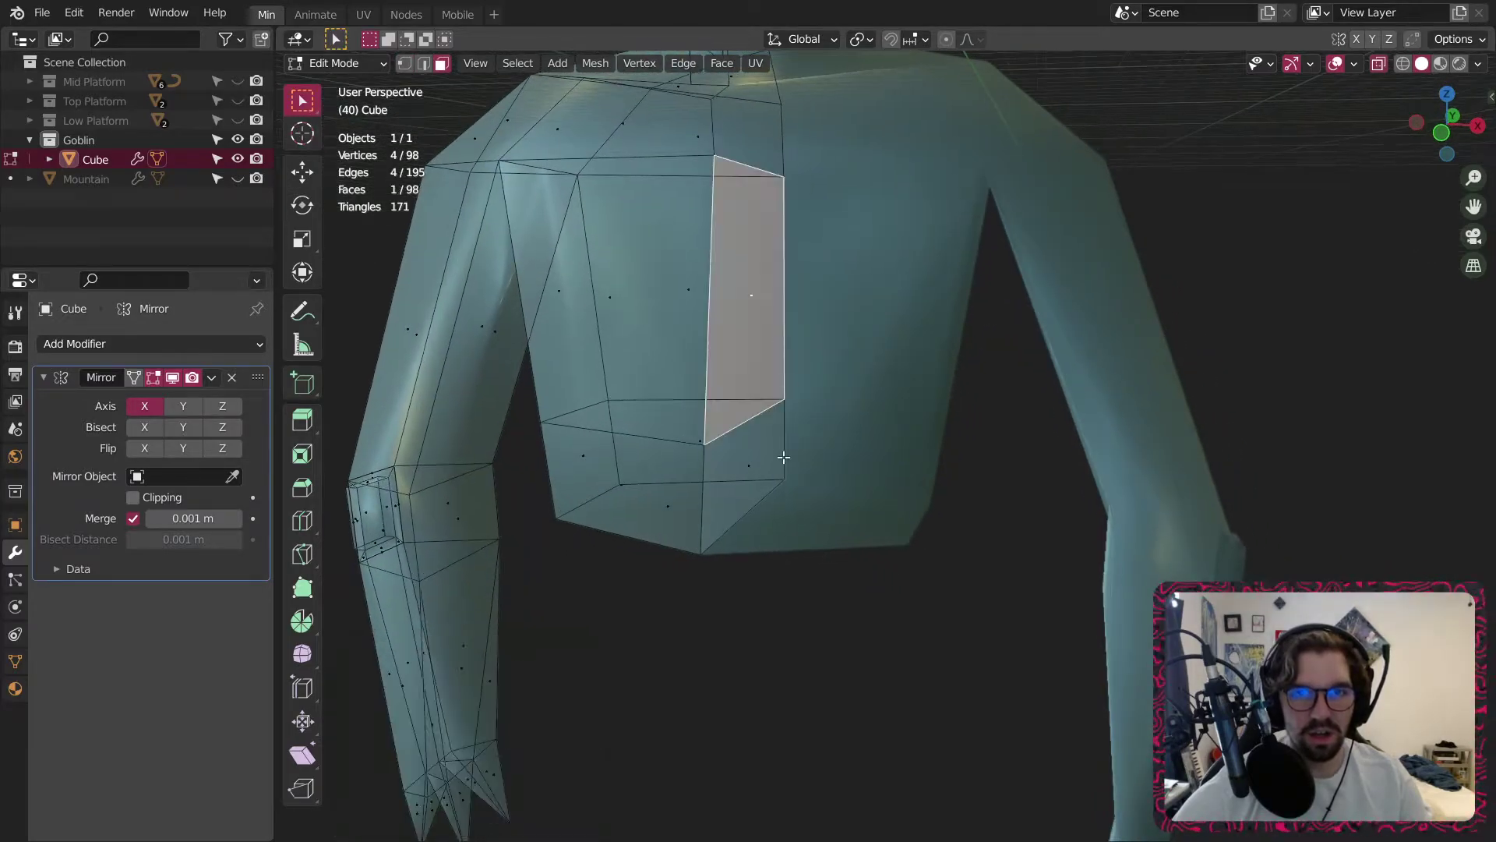
{"action": "left_click", "coordinate": [739, 475], "text": "shift"}
{"action": "right_click", "coordinate": [742, 470]}
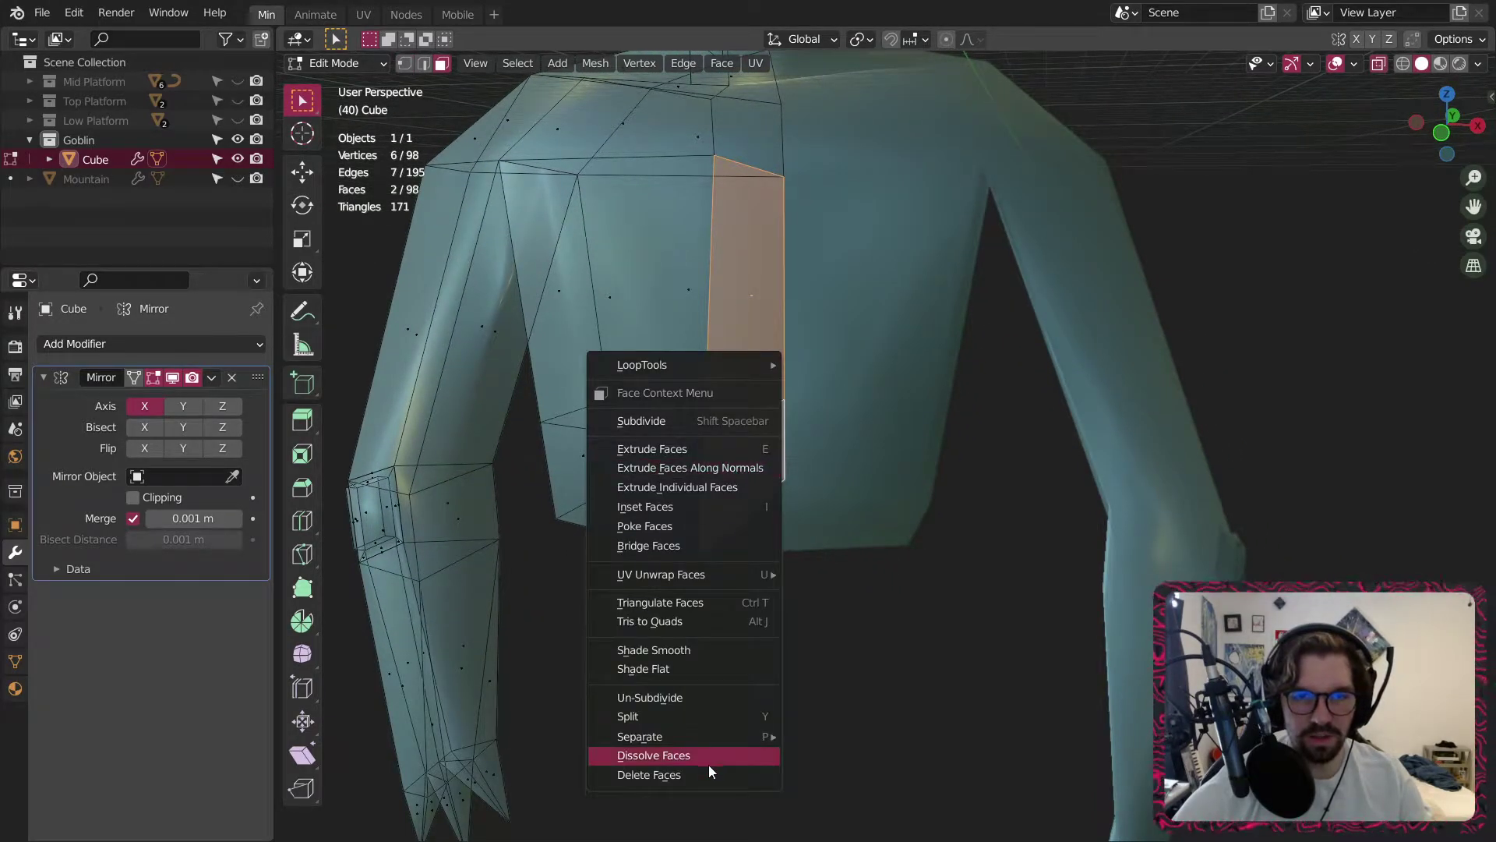
{"action": "left_click", "coordinate": [655, 773]}
{"action": "middle_click_drag", "start_coordinate": [724, 468], "coordinate": [898, 435]}
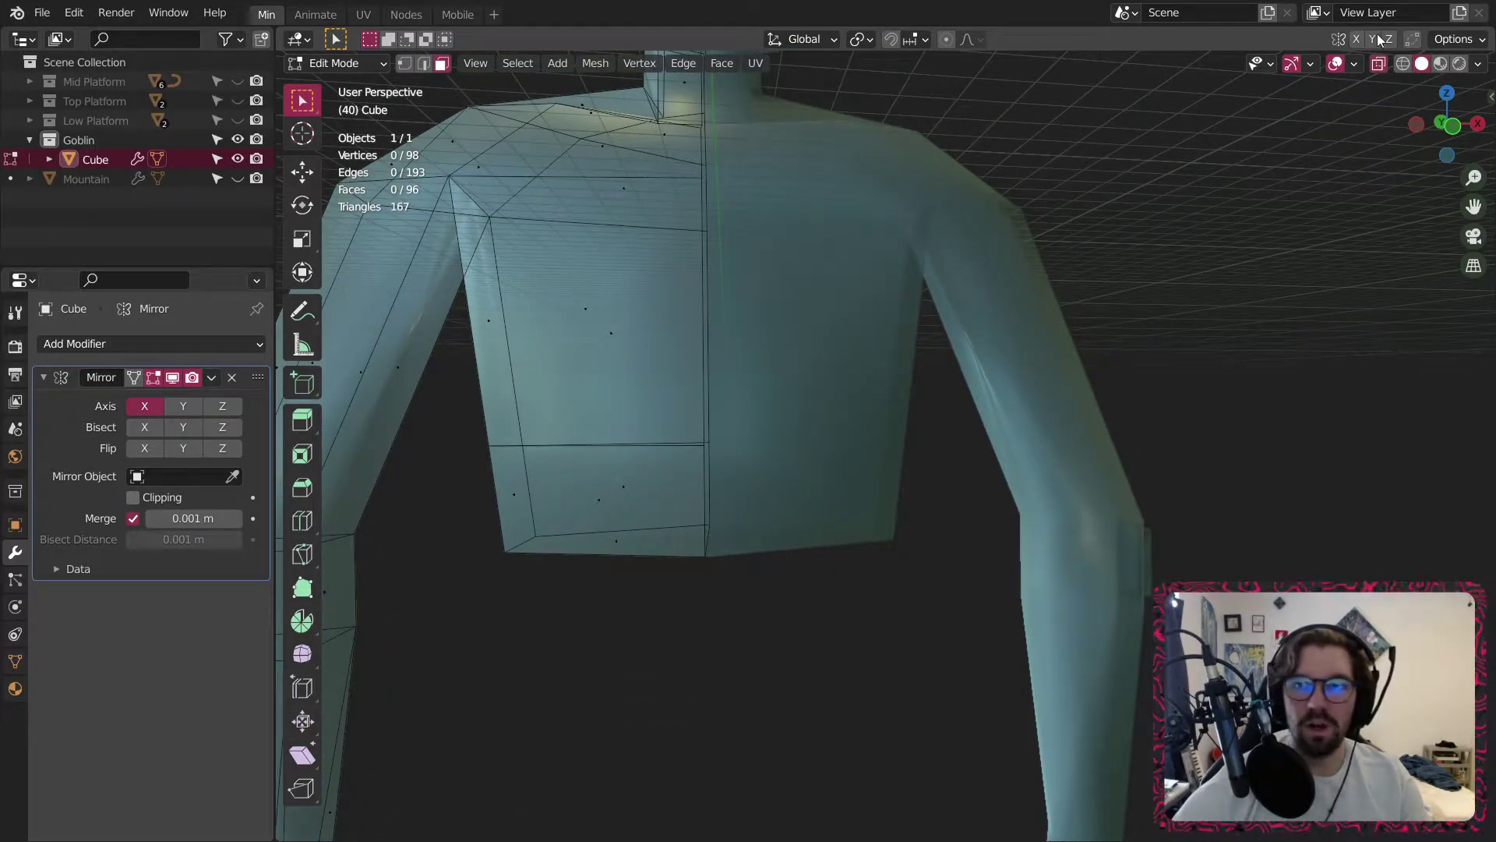
{"action": "left_click", "coordinate": [1378, 63]}
Move the back edge of the lower torso's new loop outward by about 0.19 m along Y.
{"action": "middle_click_drag", "start_coordinate": [641, 468], "coordinate": [673, 463]}
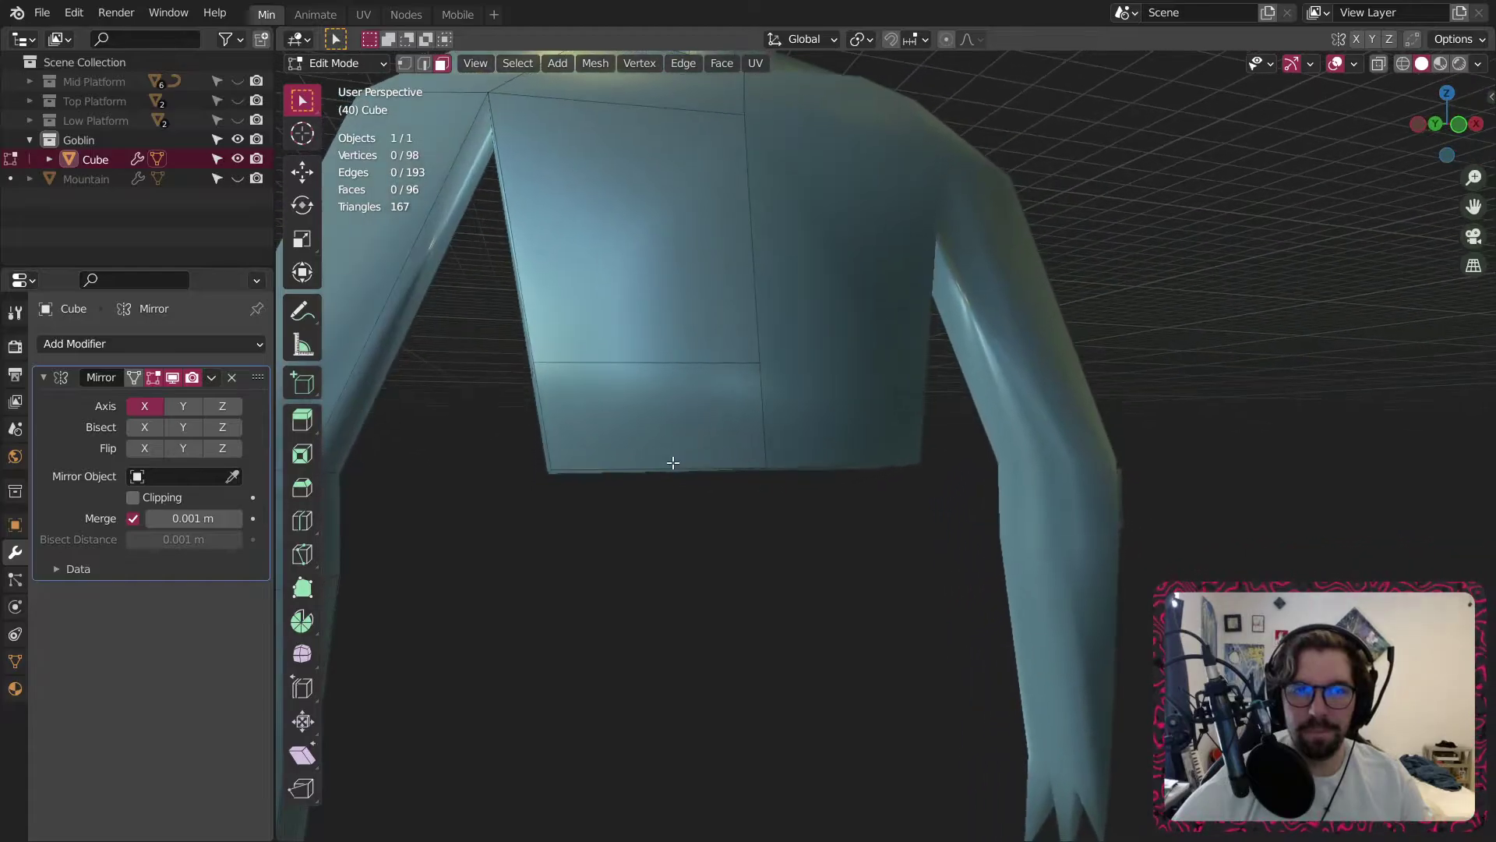
{"action": "middle_click_drag", "start_coordinate": [673, 380], "coordinate": [745, 385]}
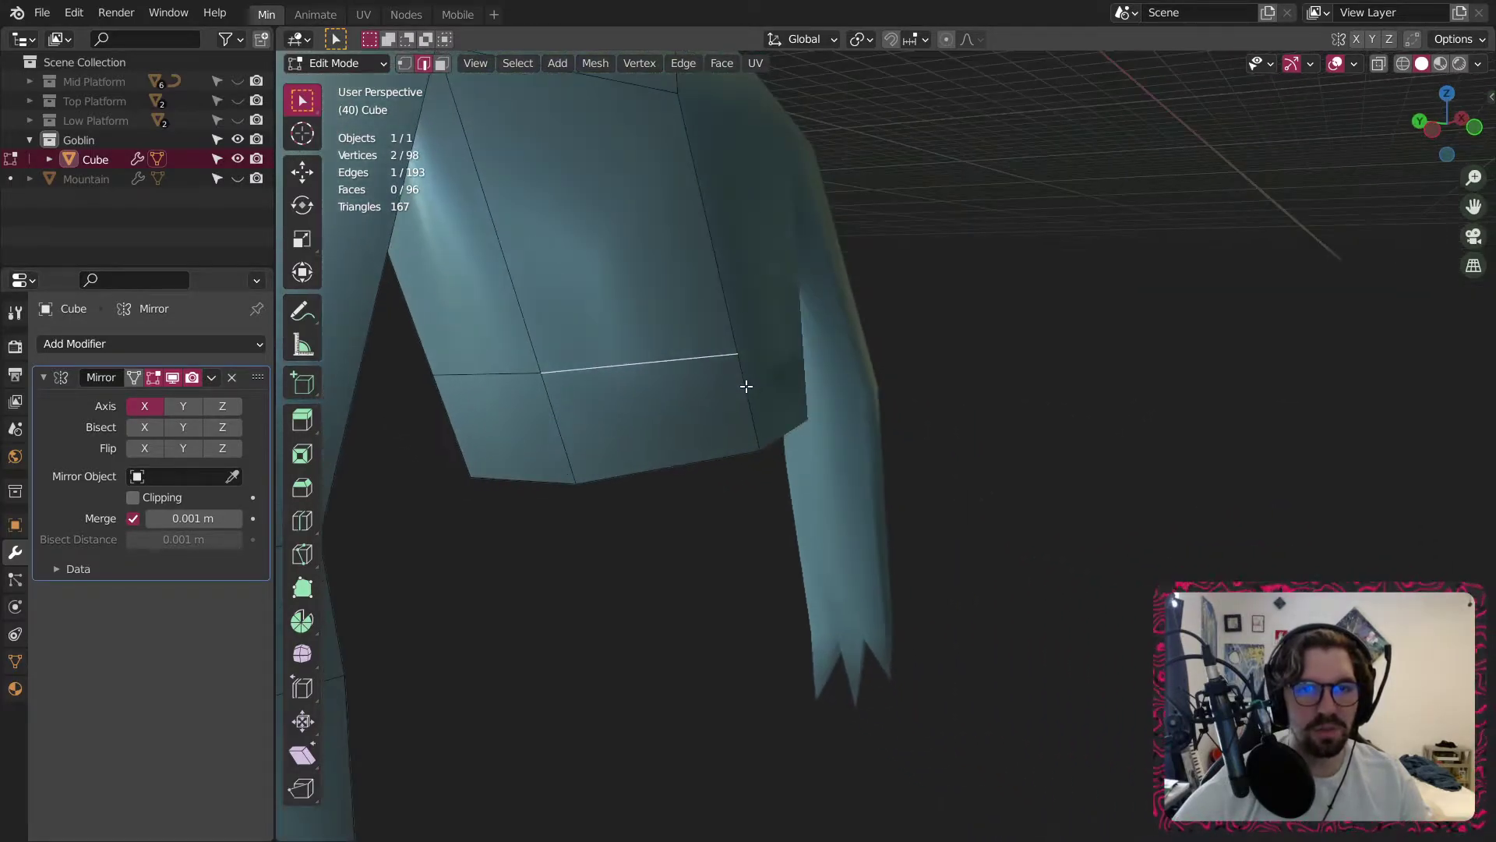
{"action": "left_click", "coordinate": [310, 178]}
{"action": "middle_click_drag", "start_coordinate": [460, 343], "coordinate": [582, 364]}
{"action": "left_click_drag", "start_coordinate": [575, 365], "coordinate": [619, 361]}
{"action": "mouse_move", "coordinate": [619, 361]}
{"action": "middle_mouse_down"}
{"action": "mouse_move", "coordinate": [530, 337]}
{"action": "mouse_move", "coordinate": [424, 405]}
{"action": "mouse_move", "coordinate": [701, 363]}
{"action": "mouse_move", "coordinate": [610, 368]}
{"action": "middle_mouse_up"}
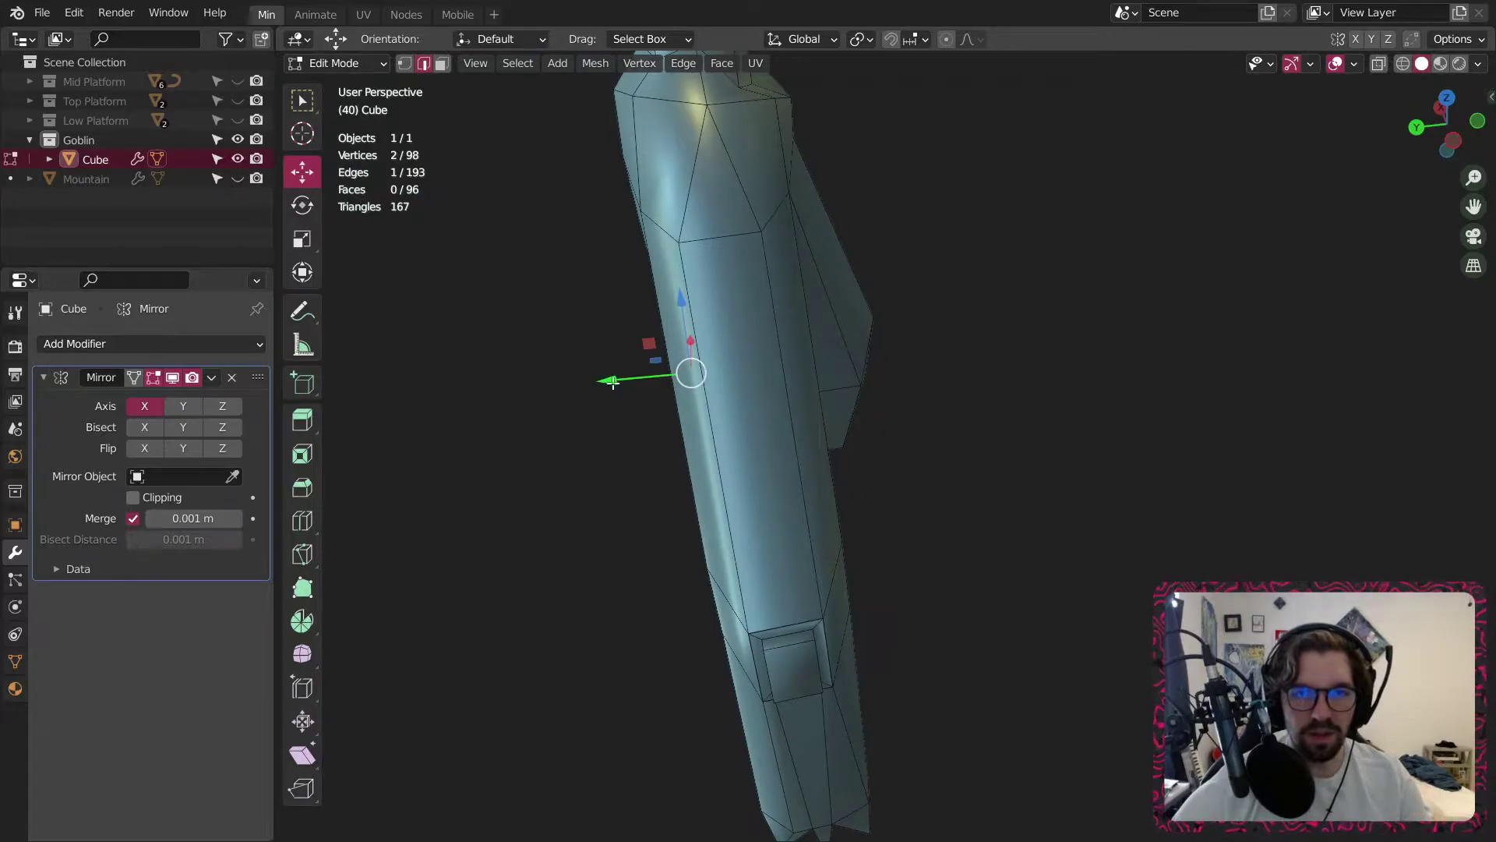
{"action": "left_click_drag", "start_coordinate": [613, 383], "coordinate": [588, 381]}
Move the torso's back bottom centre vertex about 0.01 m along X to close the gap at the mirror seam.
{"action": "middle_click_drag", "start_coordinate": [685, 329], "coordinate": [858, 281]}
{"action": "scroll", "coordinate": [624, 460], "scroll_direction": "up", "scroll_amount": 7}
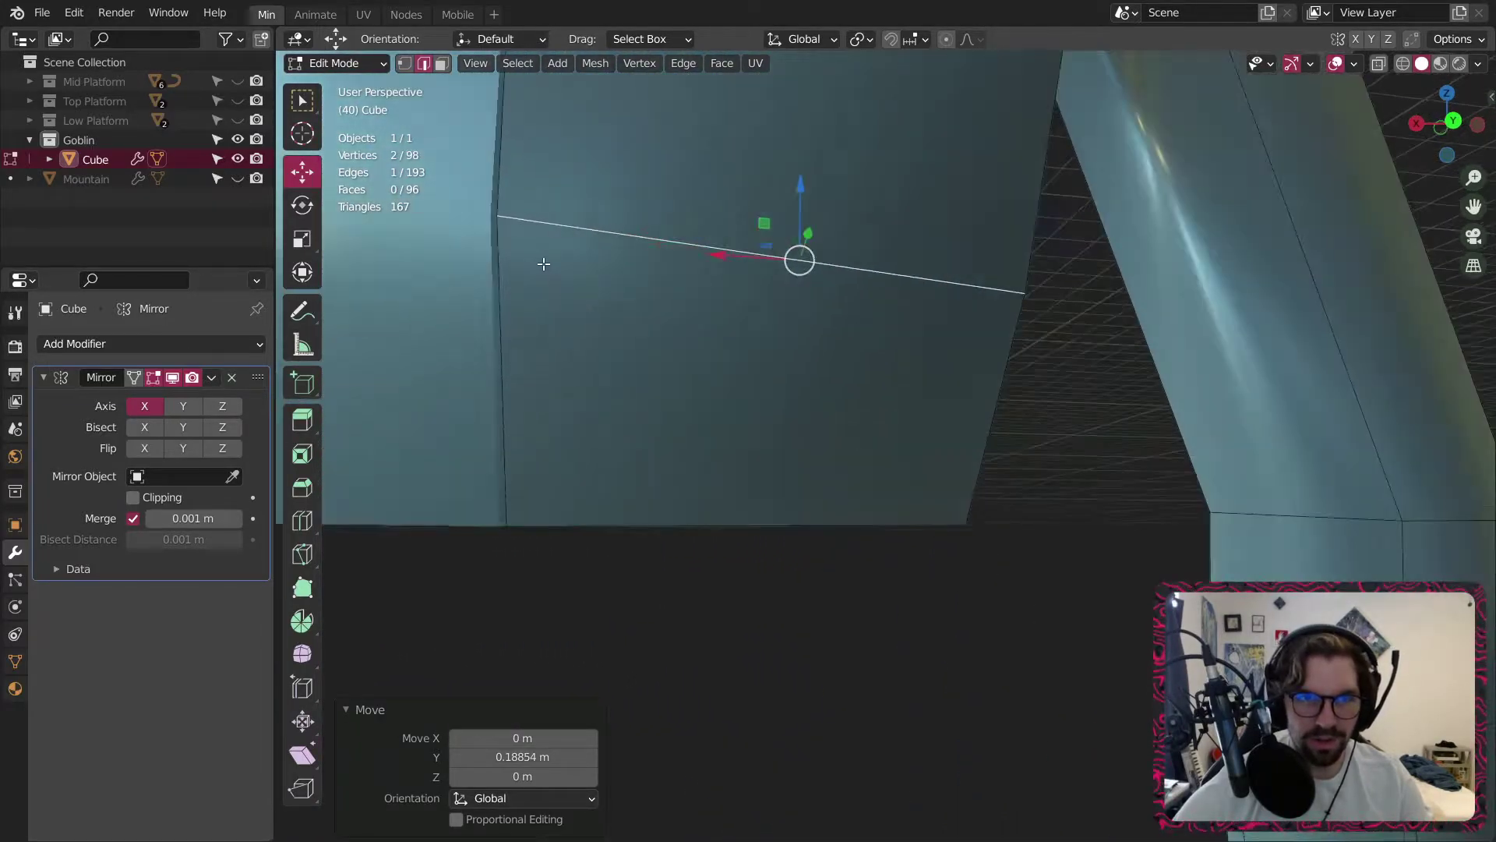
{"action": "middle_click_drag", "start_coordinate": [543, 265], "coordinate": [663, 403], "text": "shift"}
{"action": "left_click", "coordinate": [405, 63]}
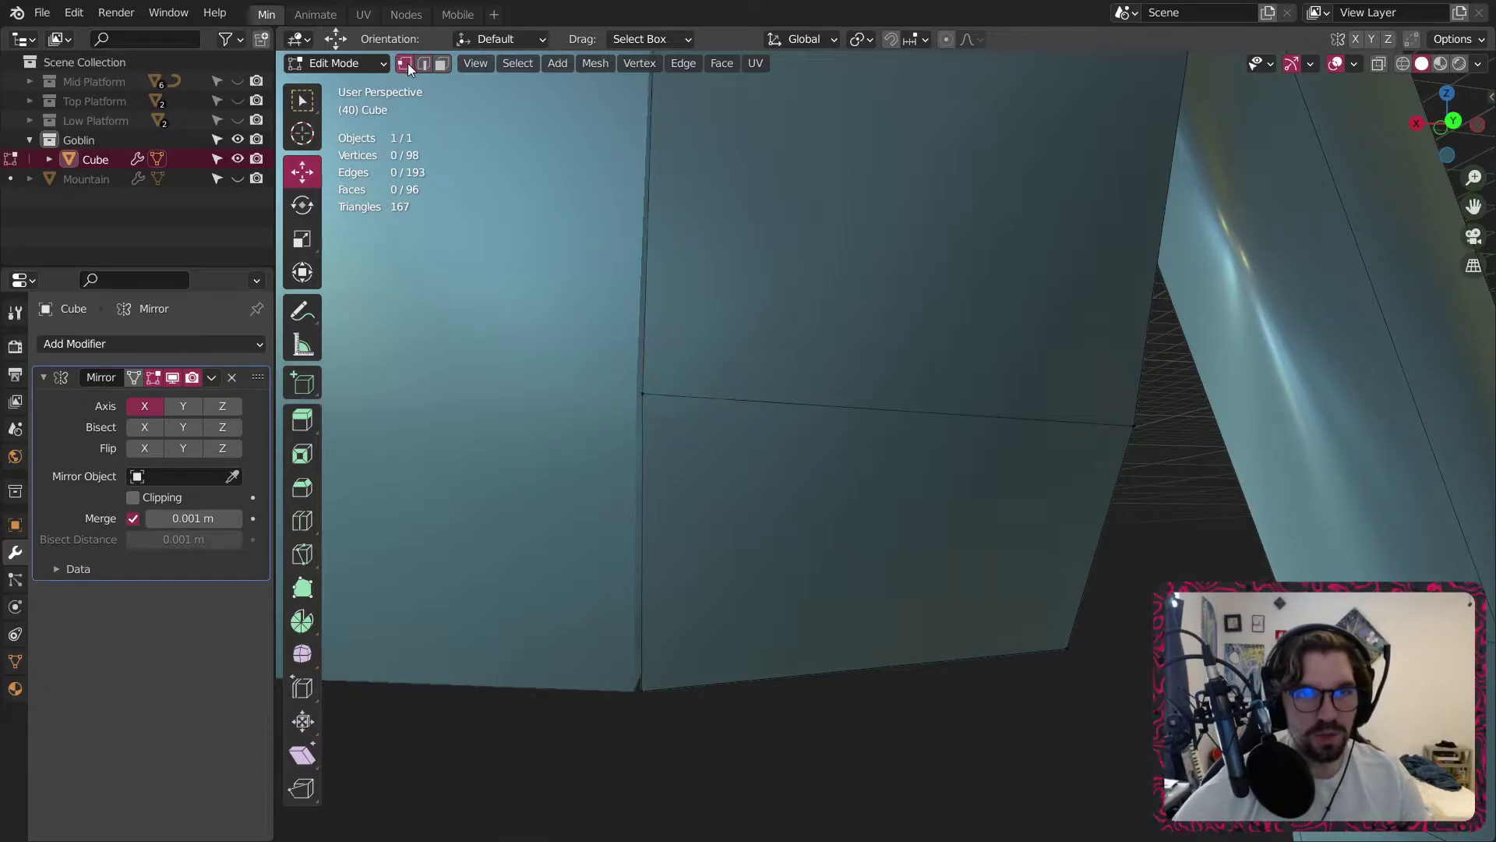
{"action": "left_click", "coordinate": [644, 398]}
{"action": "left_click", "coordinate": [639, 692]}
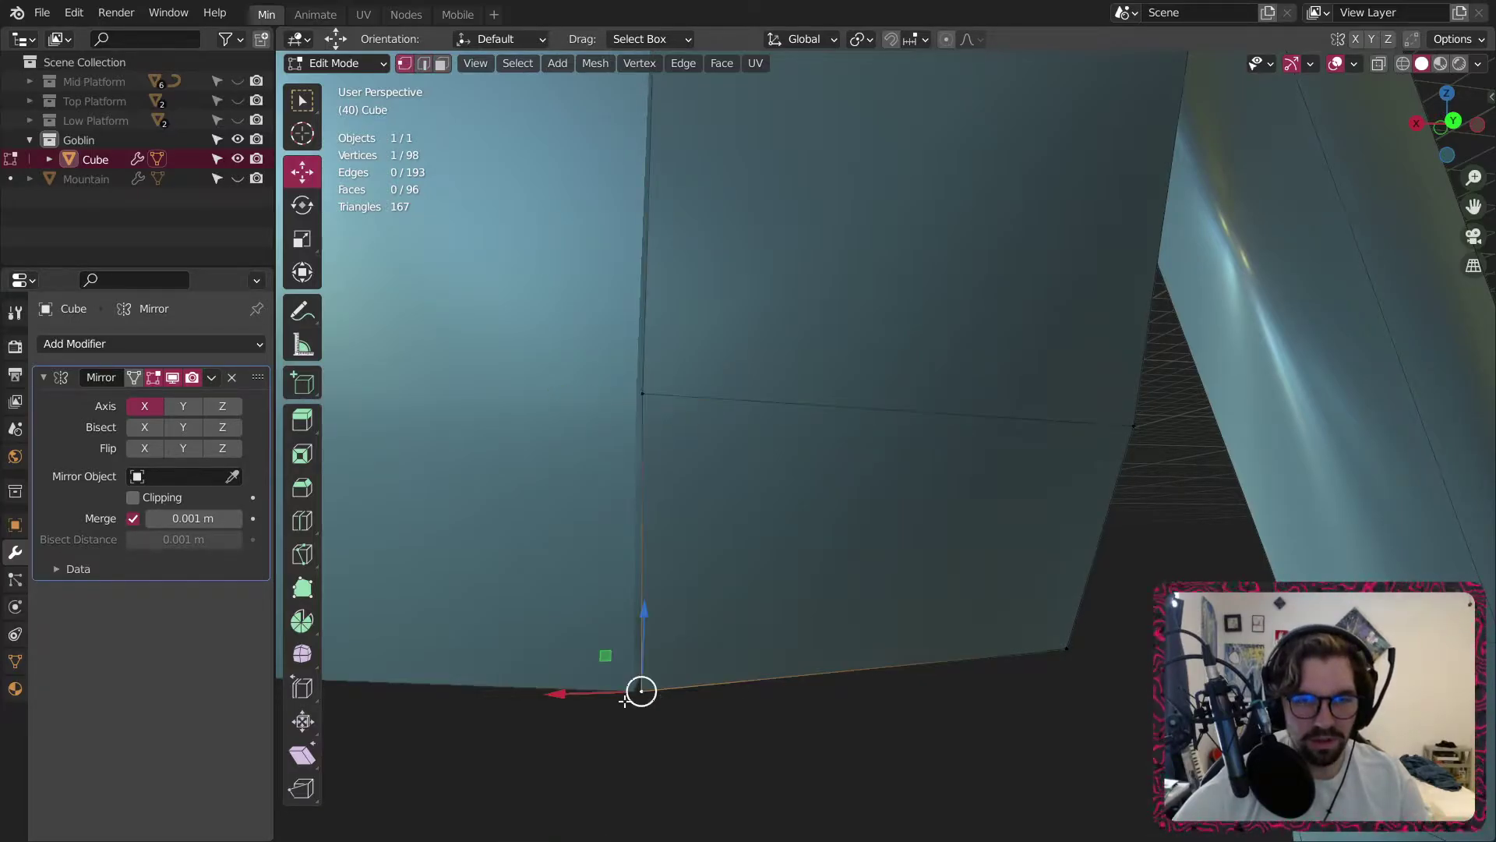
{"action": "key", "text": "g"}
{"action": "key", "text": "x"}
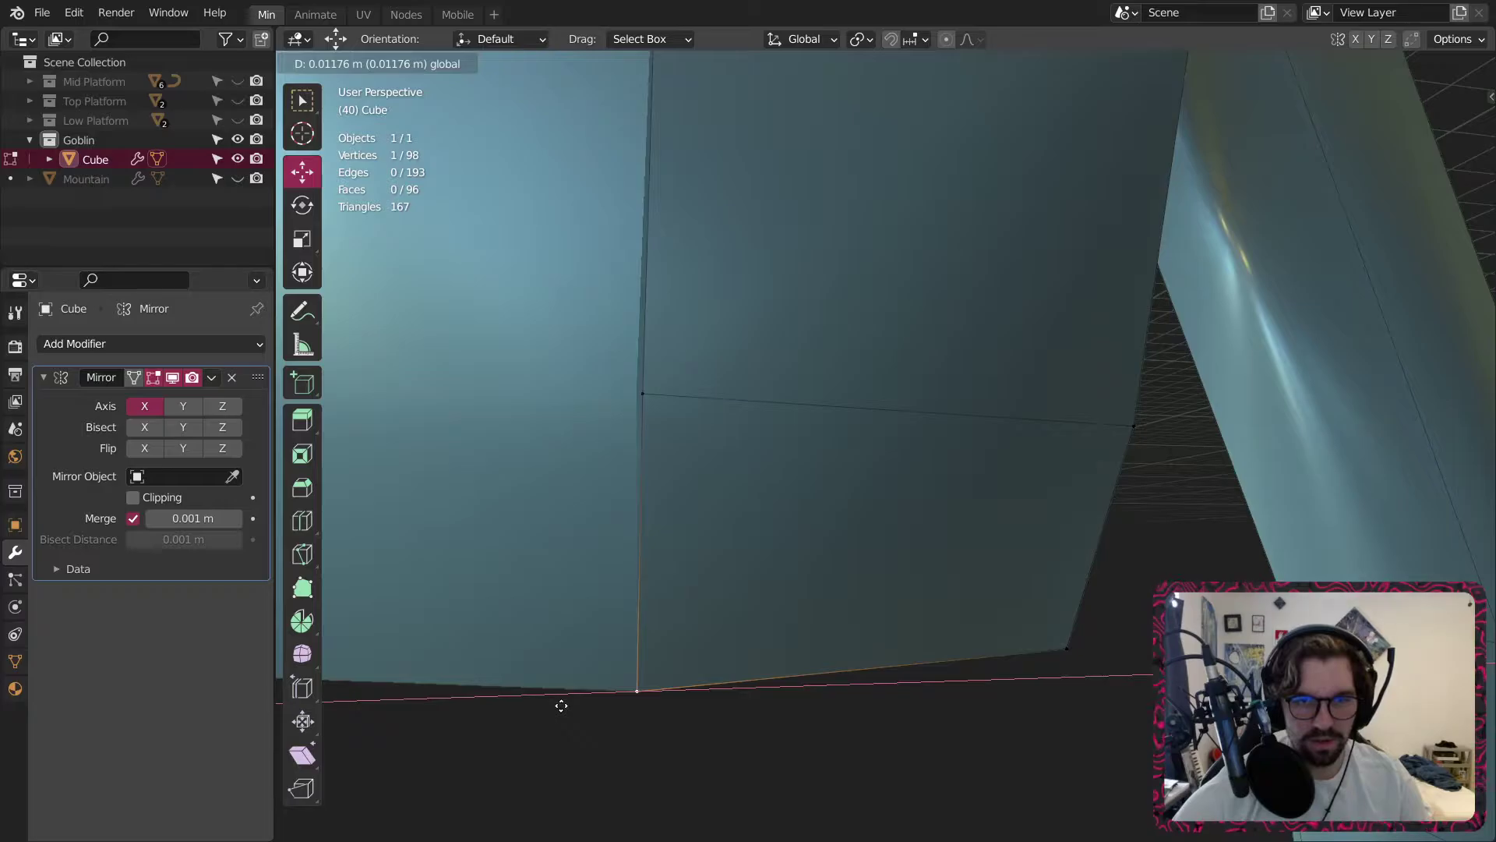
{"action": "left_click", "coordinate": [564, 702]}
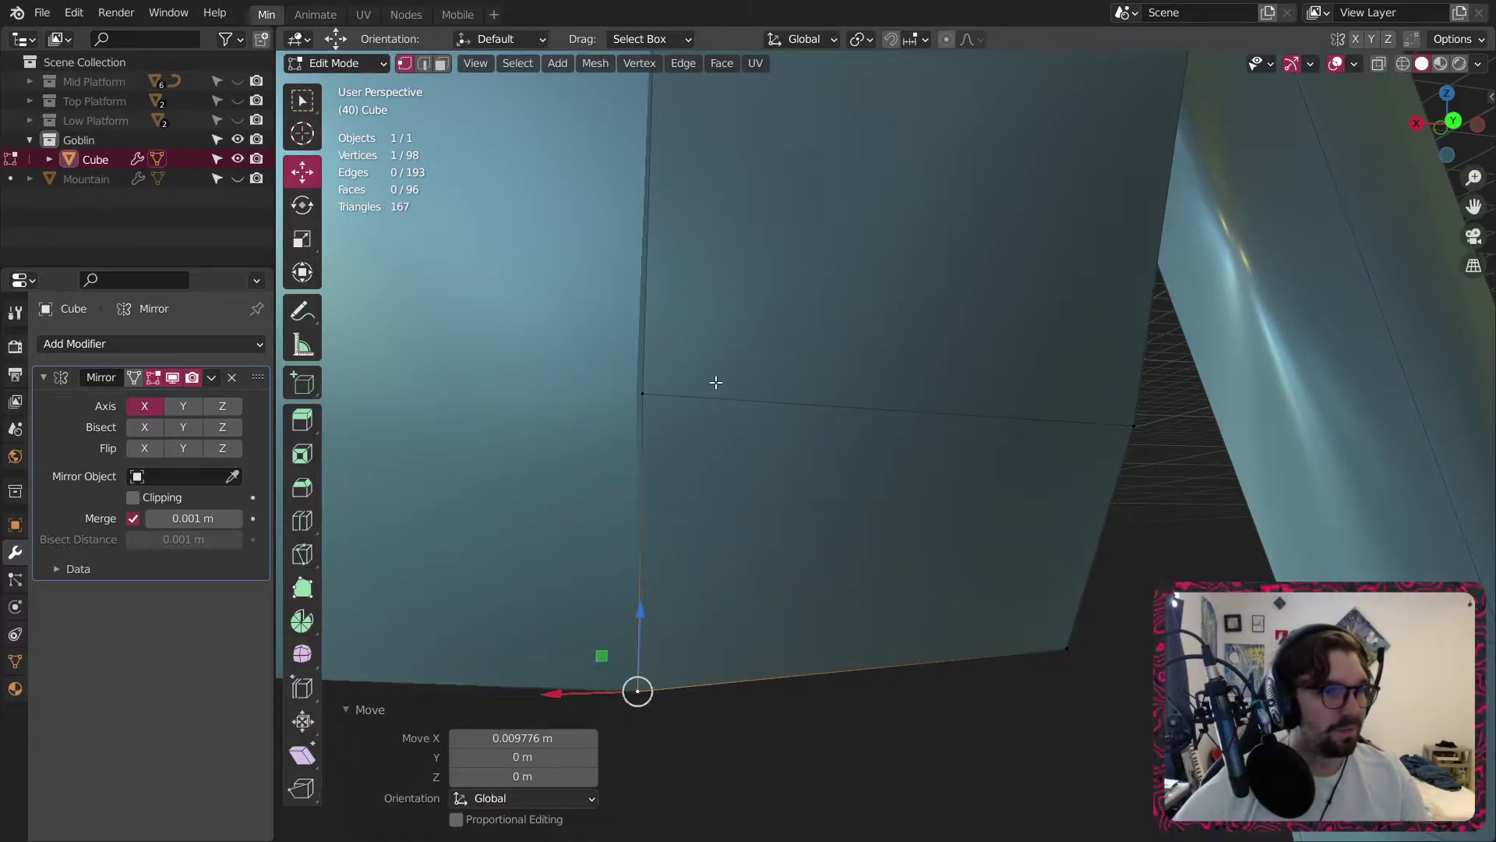
Move the back seam vertex at waist height about 0.007 m along X onto the mirror seam.
{"action": "left_click", "coordinate": [664, 409]}
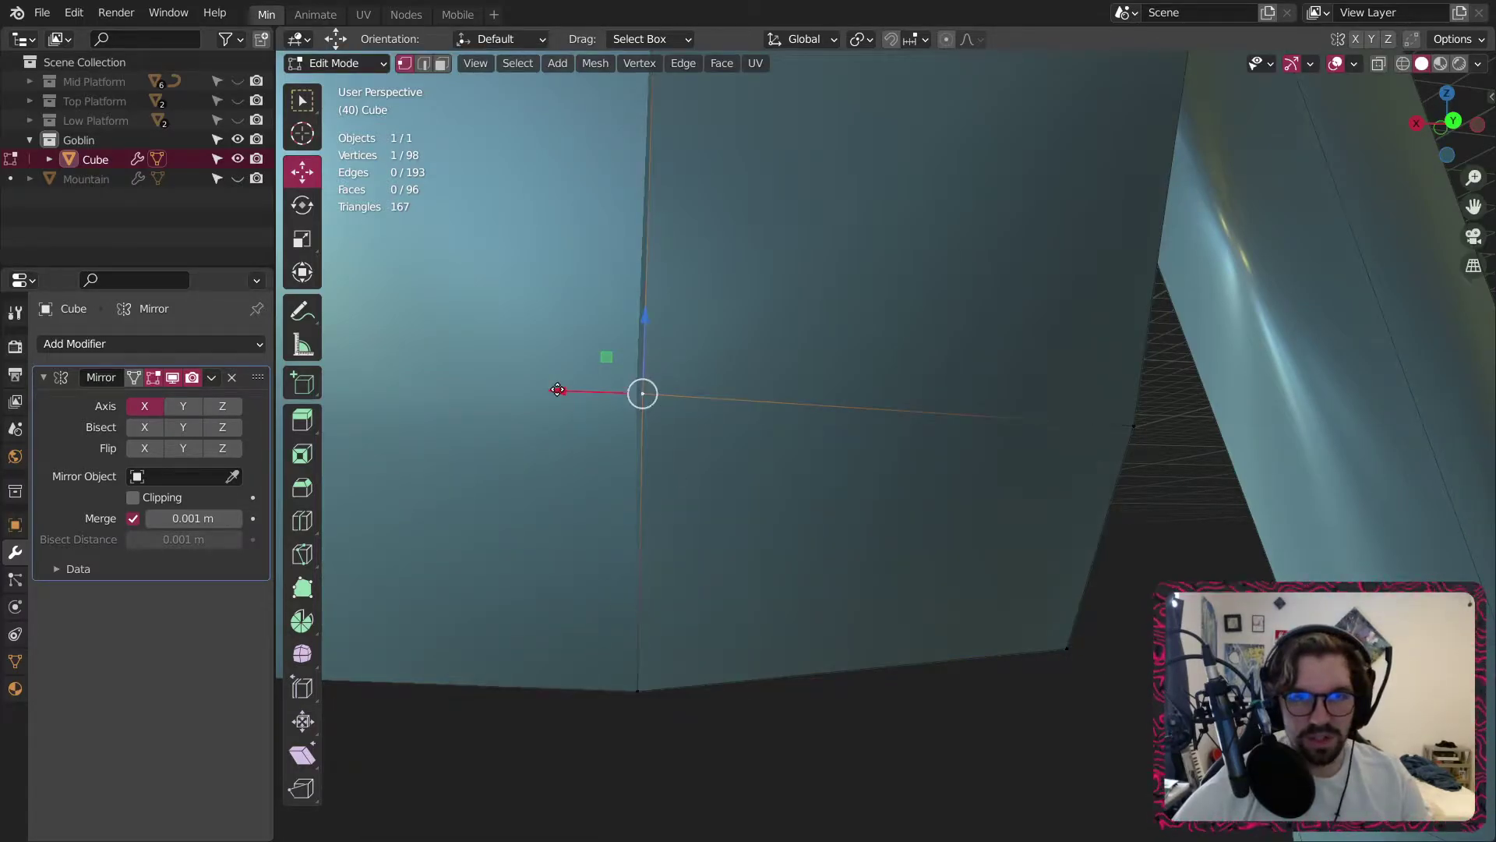
{"action": "left_click_drag", "start_coordinate": [558, 390], "coordinate": [552, 388]}
{"action": "scroll", "coordinate": [624, 374], "scroll_direction": "down", "scroll_amount": 6}
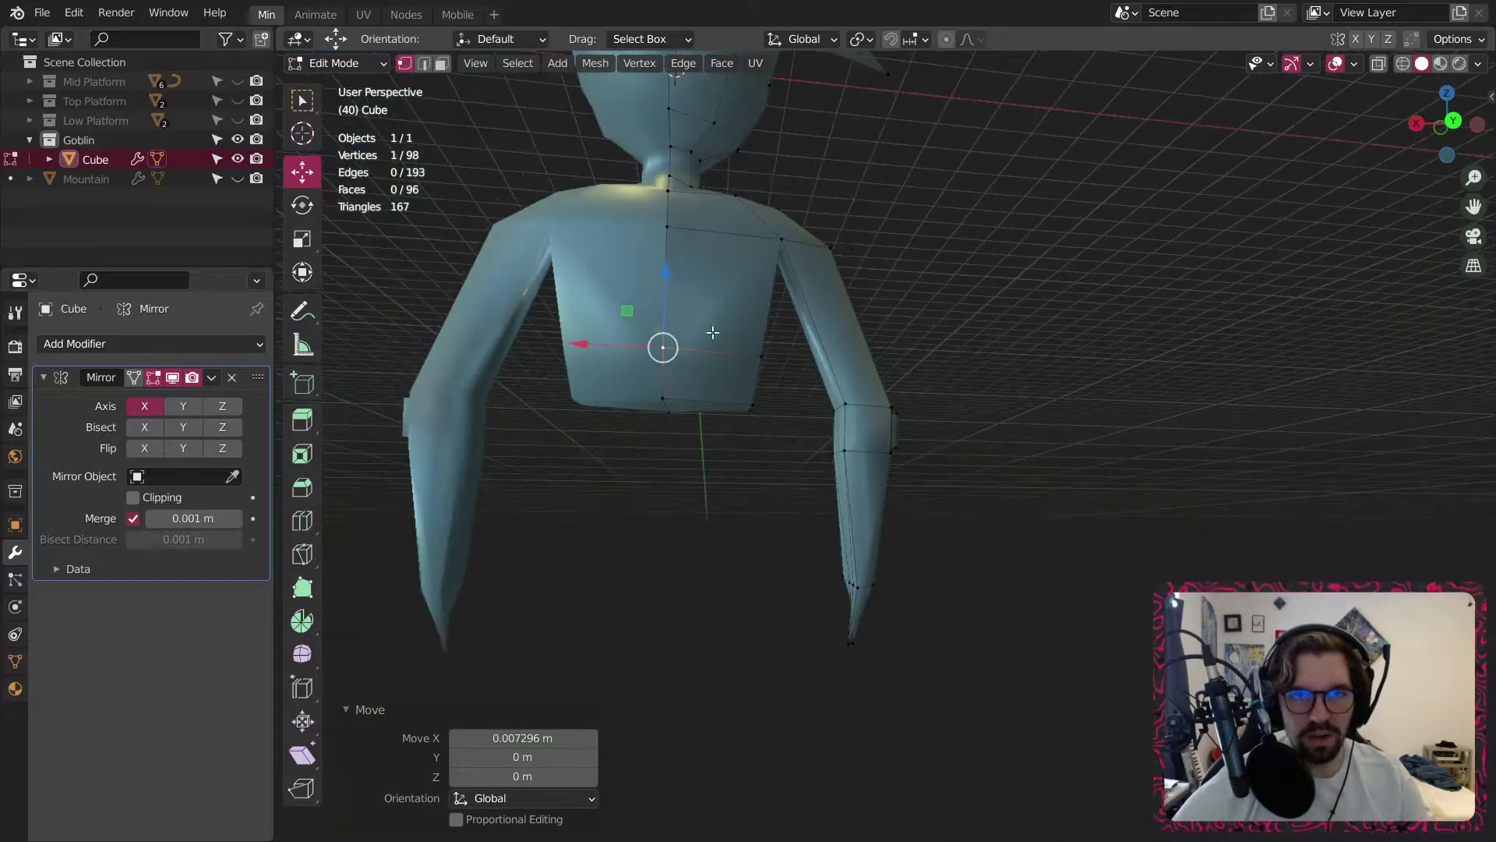
{"action": "left_click", "coordinate": [922, 231]}
{"action": "scroll", "coordinate": [655, 210], "scroll_direction": "up", "scroll_amount": 8}
{"action": "middle_click_drag", "start_coordinate": [816, 247], "coordinate": [768, 281]}
{"action": "scroll", "coordinate": [819, 290], "scroll_direction": "down", "scroll_amount": 2}
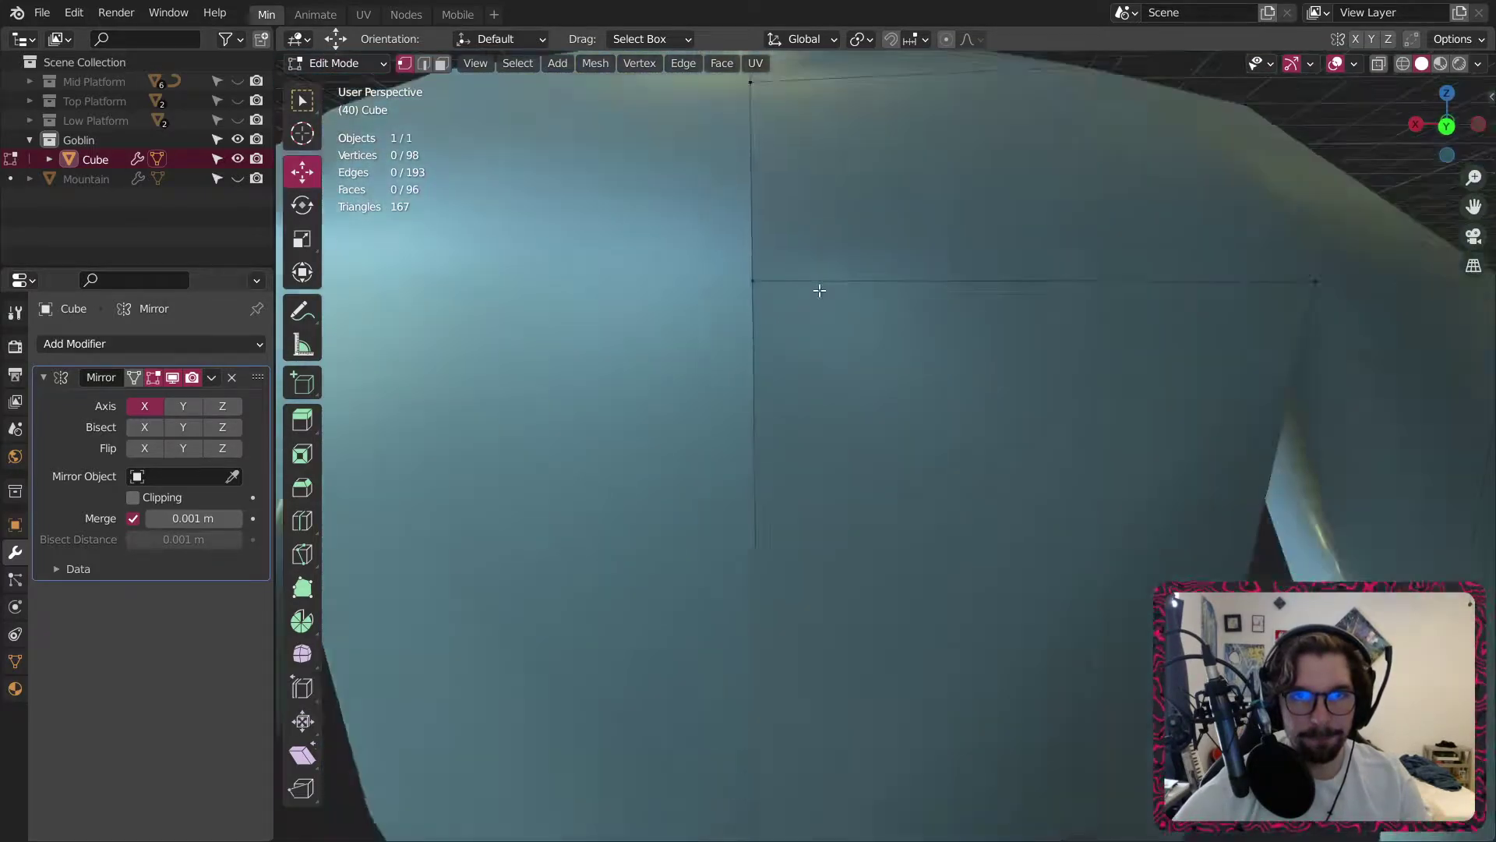
Move the side edge of the lower torso's loop outward along X to widen the waist, then deselect it.
{"action": "scroll", "coordinate": [819, 290], "scroll_direction": "down", "scroll_amount": 10}
{"action": "middle_click_drag", "start_coordinate": [925, 337], "coordinate": [735, 351]}
{"action": "middle_click_drag", "start_coordinate": [1130, 351], "coordinate": [875, 391], "text": "shift"}
{"action": "scroll", "coordinate": [875, 391], "scroll_direction": "up", "scroll_amount": 2}
{"action": "middle_click_drag", "start_coordinate": [741, 379], "coordinate": [715, 403]}
{"action": "scroll", "coordinate": [706, 404], "scroll_direction": "up", "scroll_amount": 3}
{"action": "left_click", "coordinate": [425, 67]}
{"action": "middle_click_drag", "start_coordinate": [783, 530], "coordinate": [837, 533]}
{"action": "left_click", "coordinate": [618, 392]}
{"action": "middle_click_drag", "start_coordinate": [680, 413], "coordinate": [625, 419]}
{"action": "left_click_drag", "start_coordinate": [681, 391], "coordinate": [637, 397]}
{"action": "scroll", "coordinate": [662, 395], "scroll_direction": "down", "scroll_amount": 4}
{"action": "left_click", "coordinate": [1157, 144]}
{"action": "scroll", "coordinate": [784, 398], "scroll_direction": "down", "scroll_amount": 5}
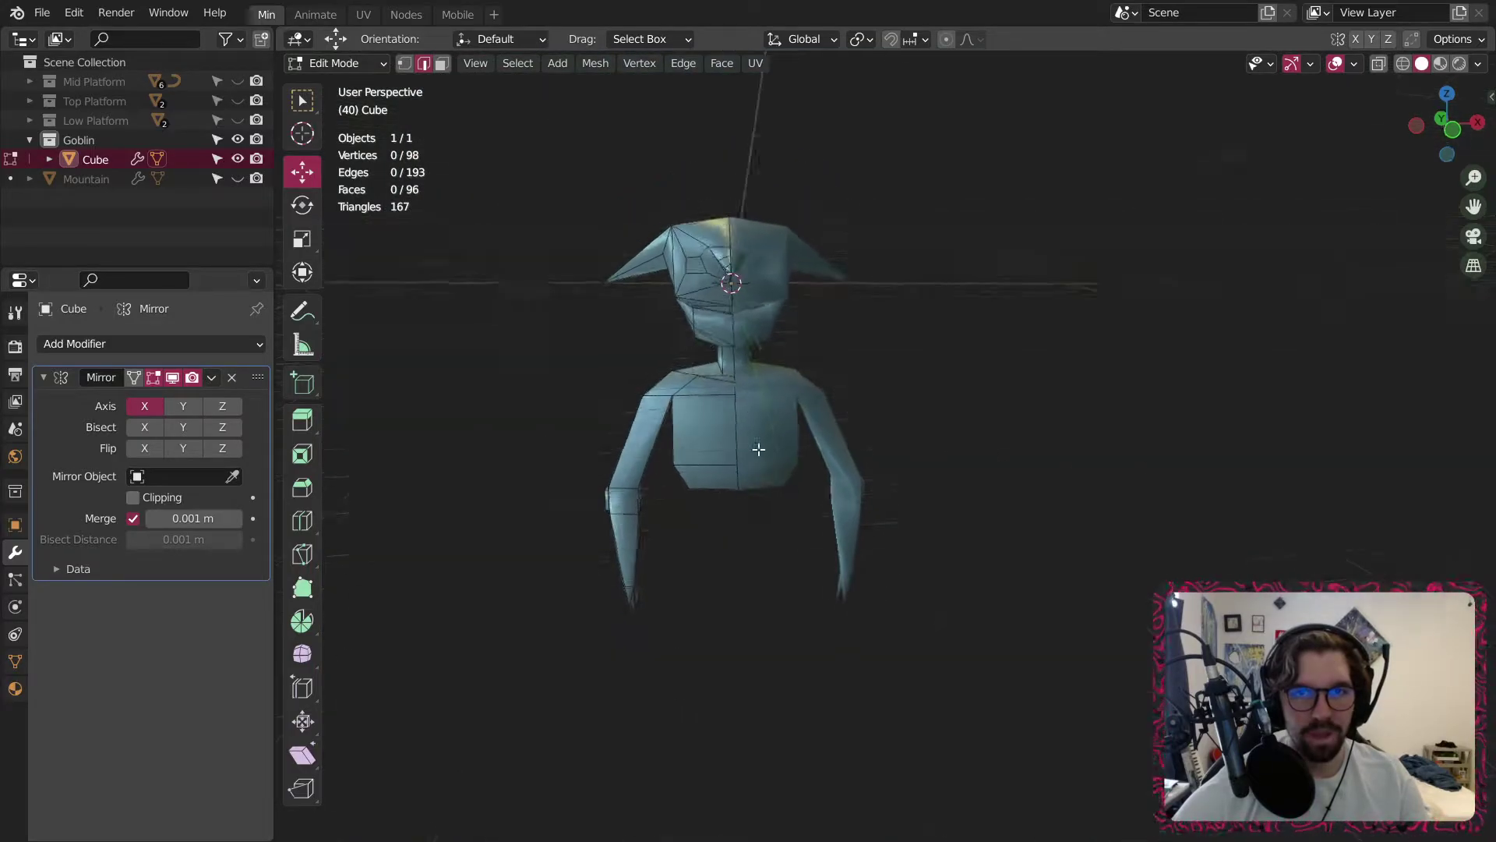
Select the torso's bottom face and try to extrude it along its normals.
{"action": "scroll", "coordinate": [755, 444], "scroll_direction": "up", "scroll_amount": 5}
{"action": "left_click", "coordinate": [668, 406]}
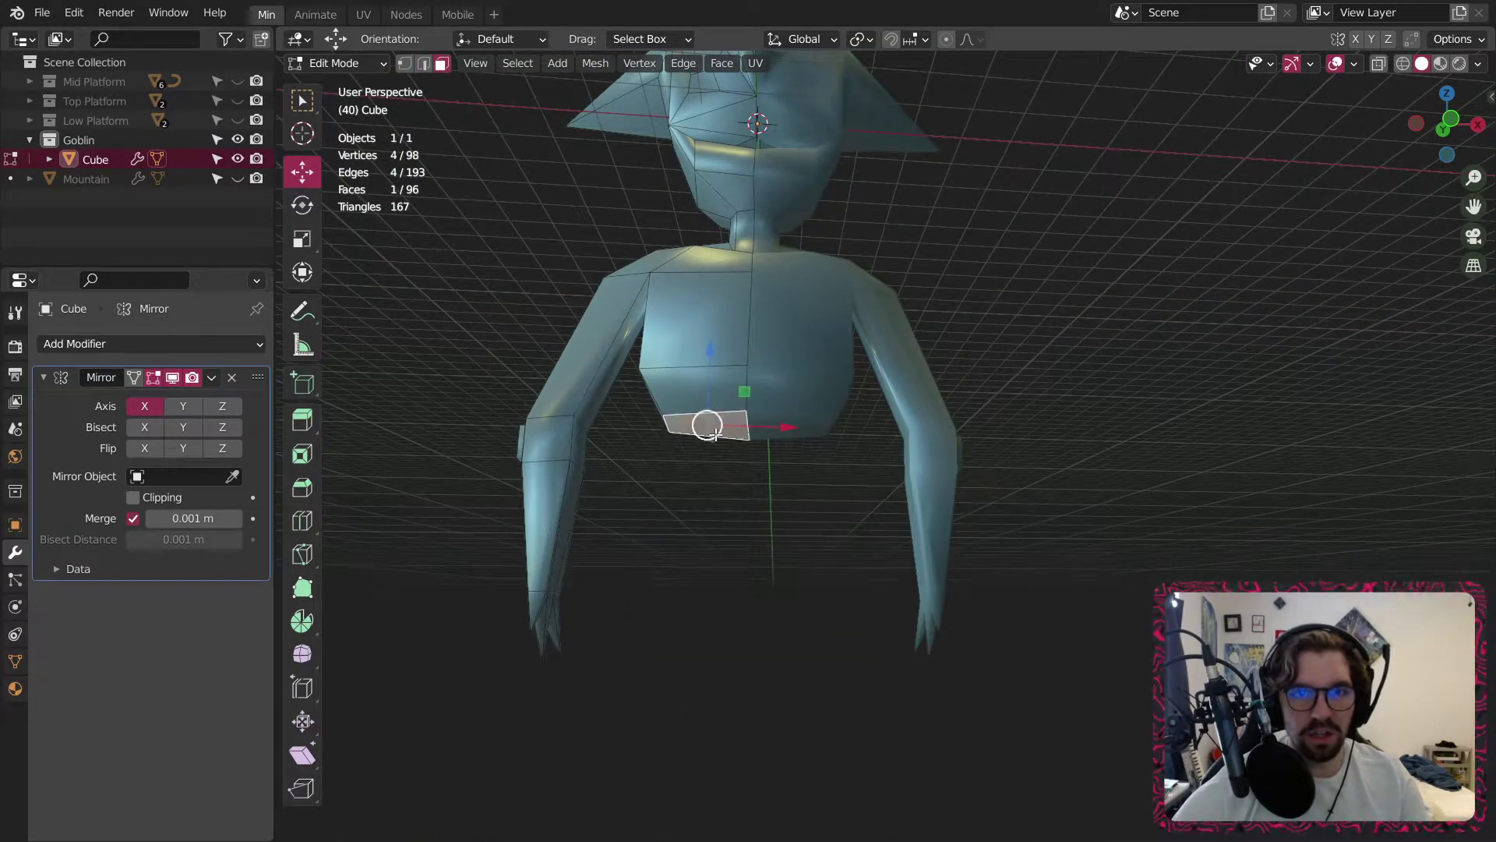
{"action": "right_click", "coordinate": [717, 437]}
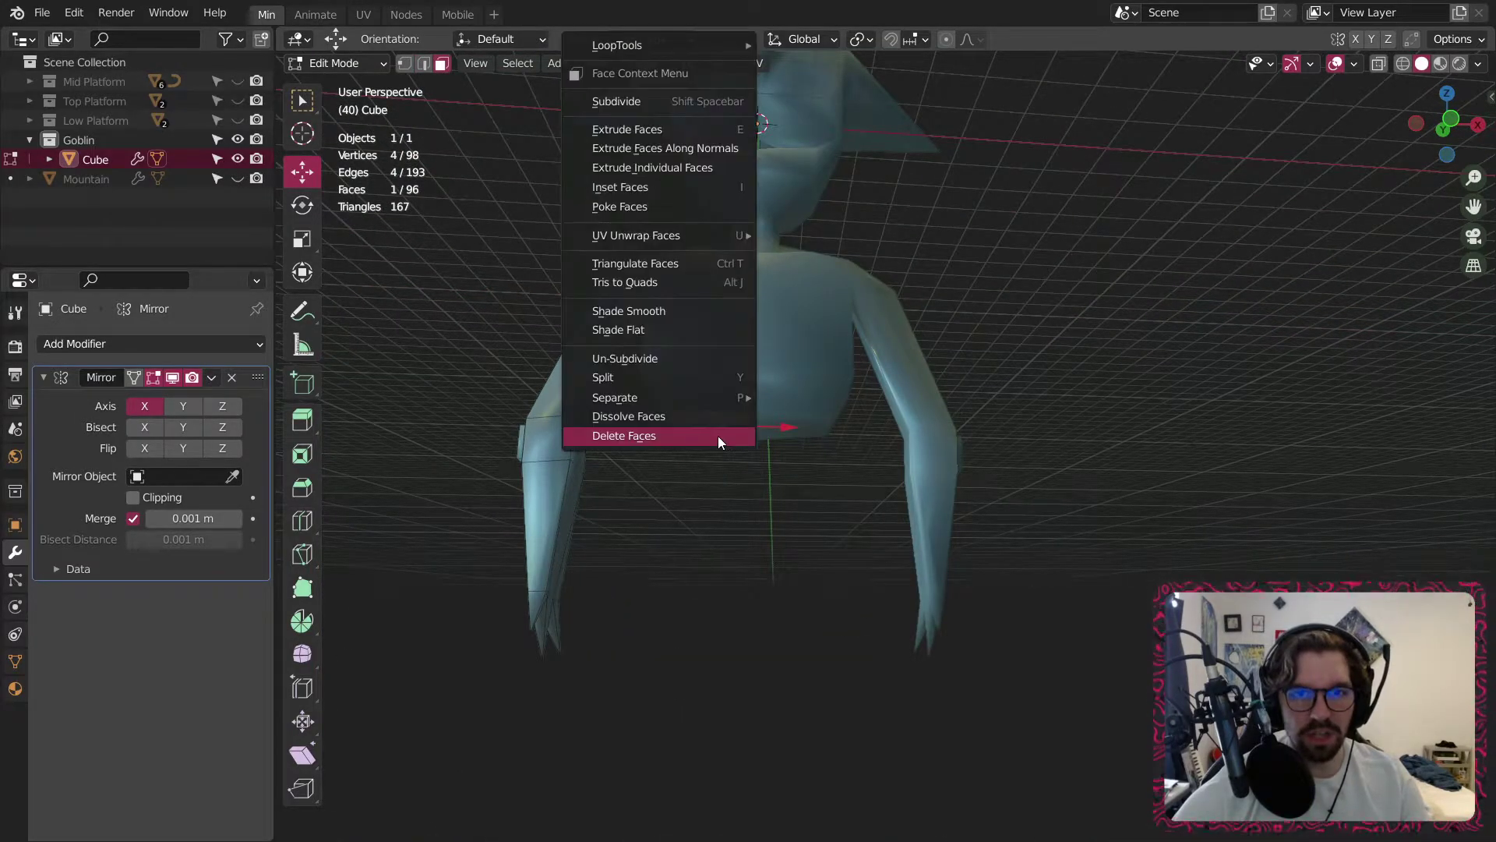
{"action": "left_click", "coordinate": [731, 150]}
{"action": "key", "text": "Escape"}
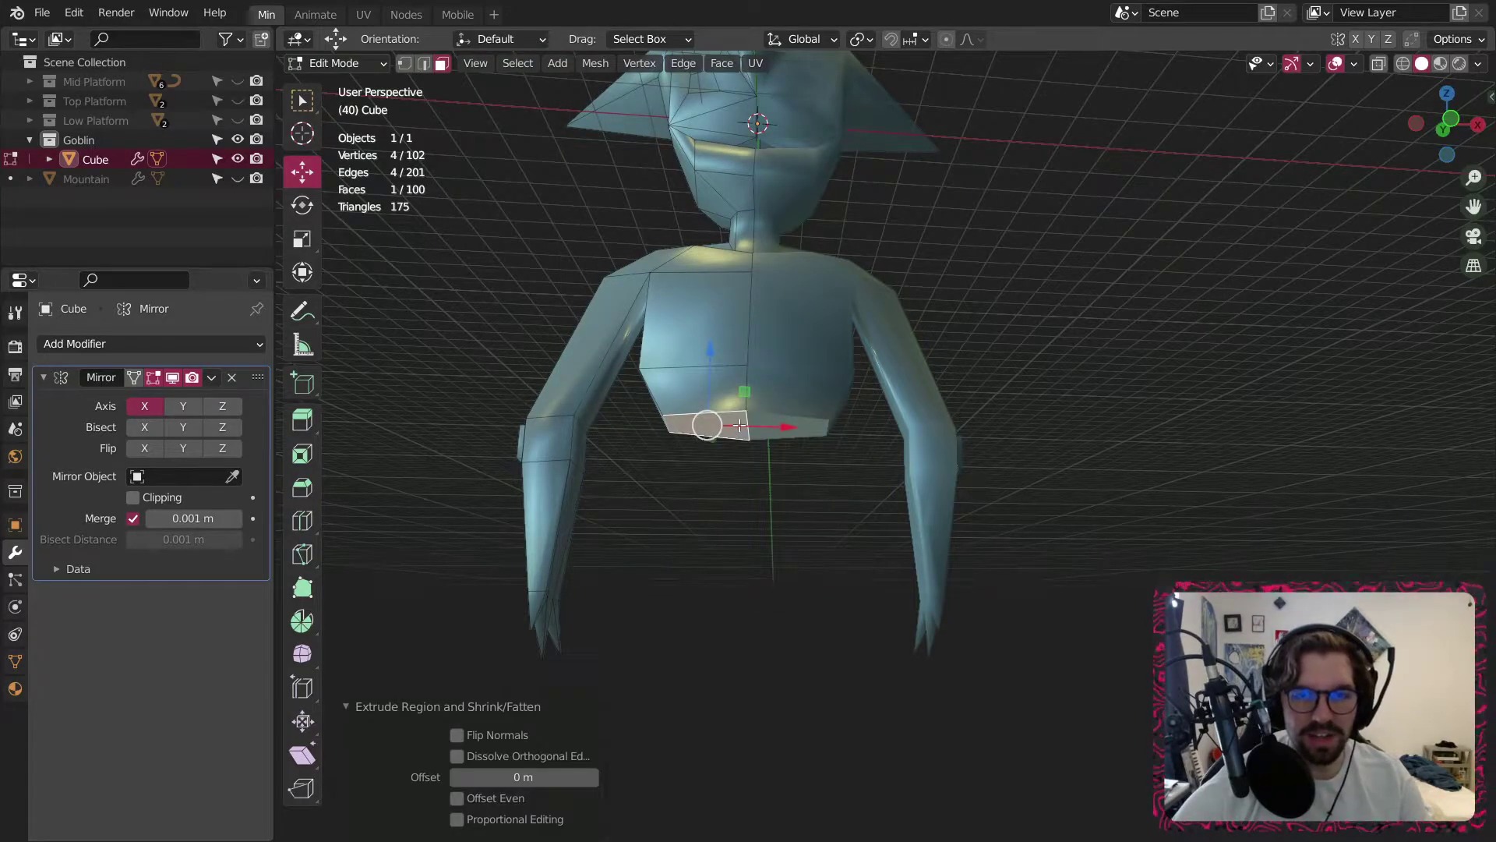
Try insetting the torso's bottom face and undo the inset.
{"action": "scroll", "coordinate": [739, 425], "scroll_direction": "up", "scroll_amount": 2}
{"action": "key", "text": "i"}
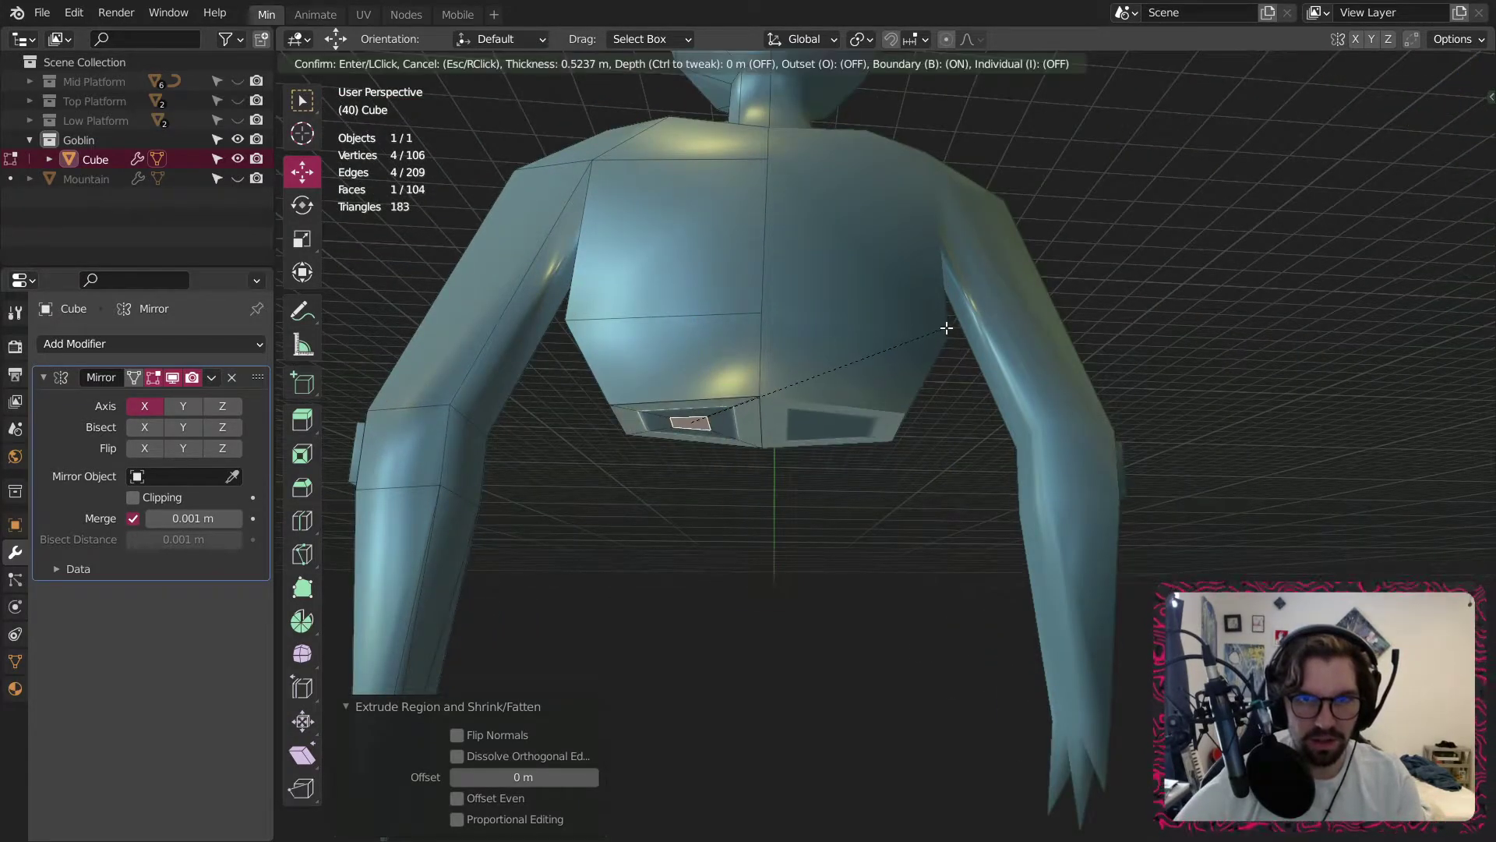
{"action": "left_click", "coordinate": [638, 475]}
{"action": "key", "text": "ctrl+z"}
Try an inset of about 0.3 m on the bottom face from an underside view, and undo it.
{"action": "scroll", "coordinate": [689, 412], "scroll_direction": "up", "scroll_amount": 5}
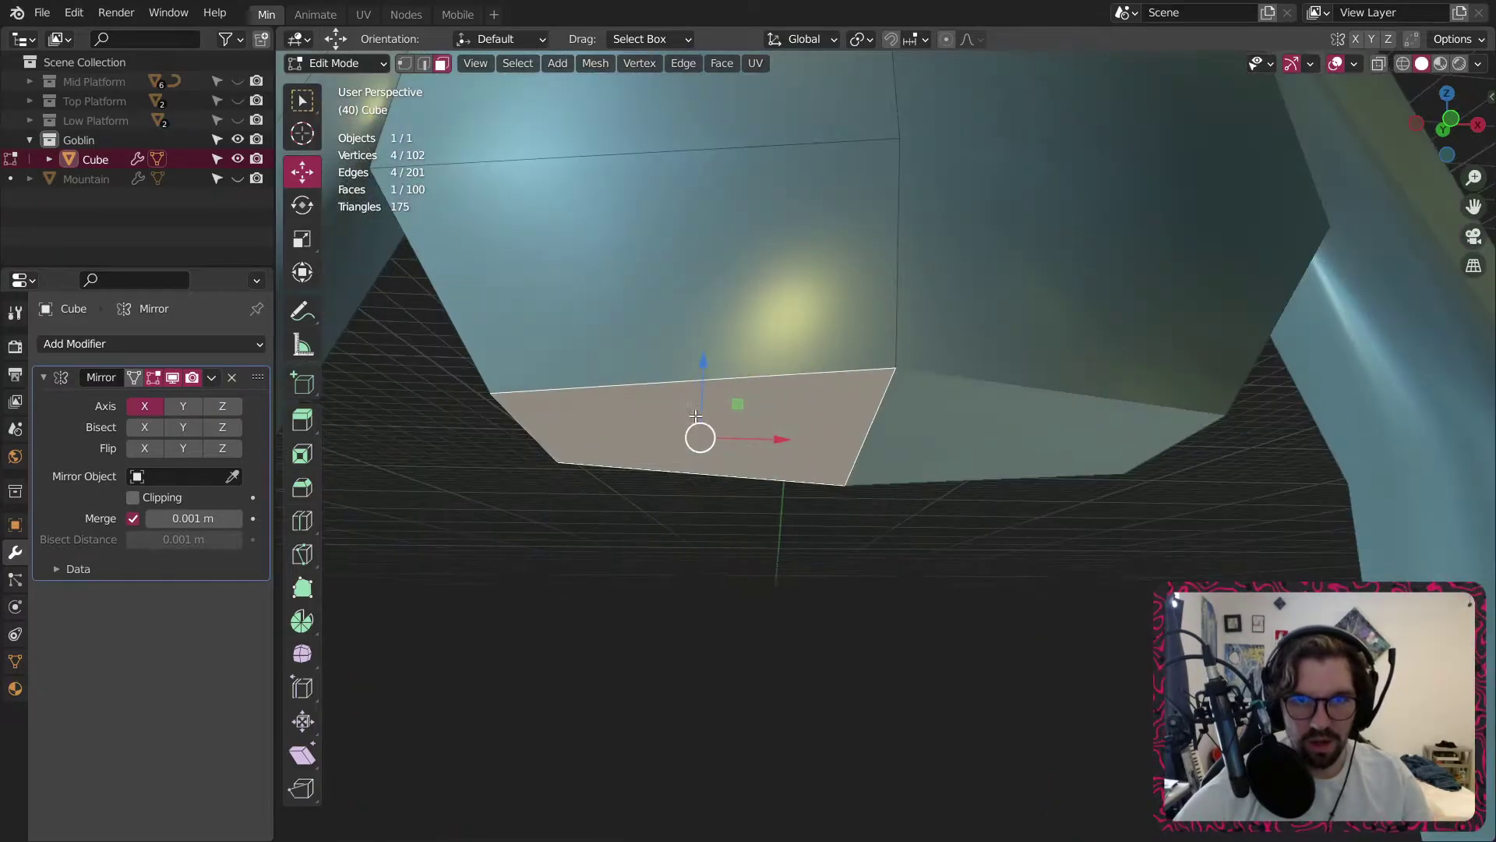
{"action": "middle_click_drag", "start_coordinate": [689, 412], "coordinate": [700, 330]}
{"action": "key", "text": "i"}
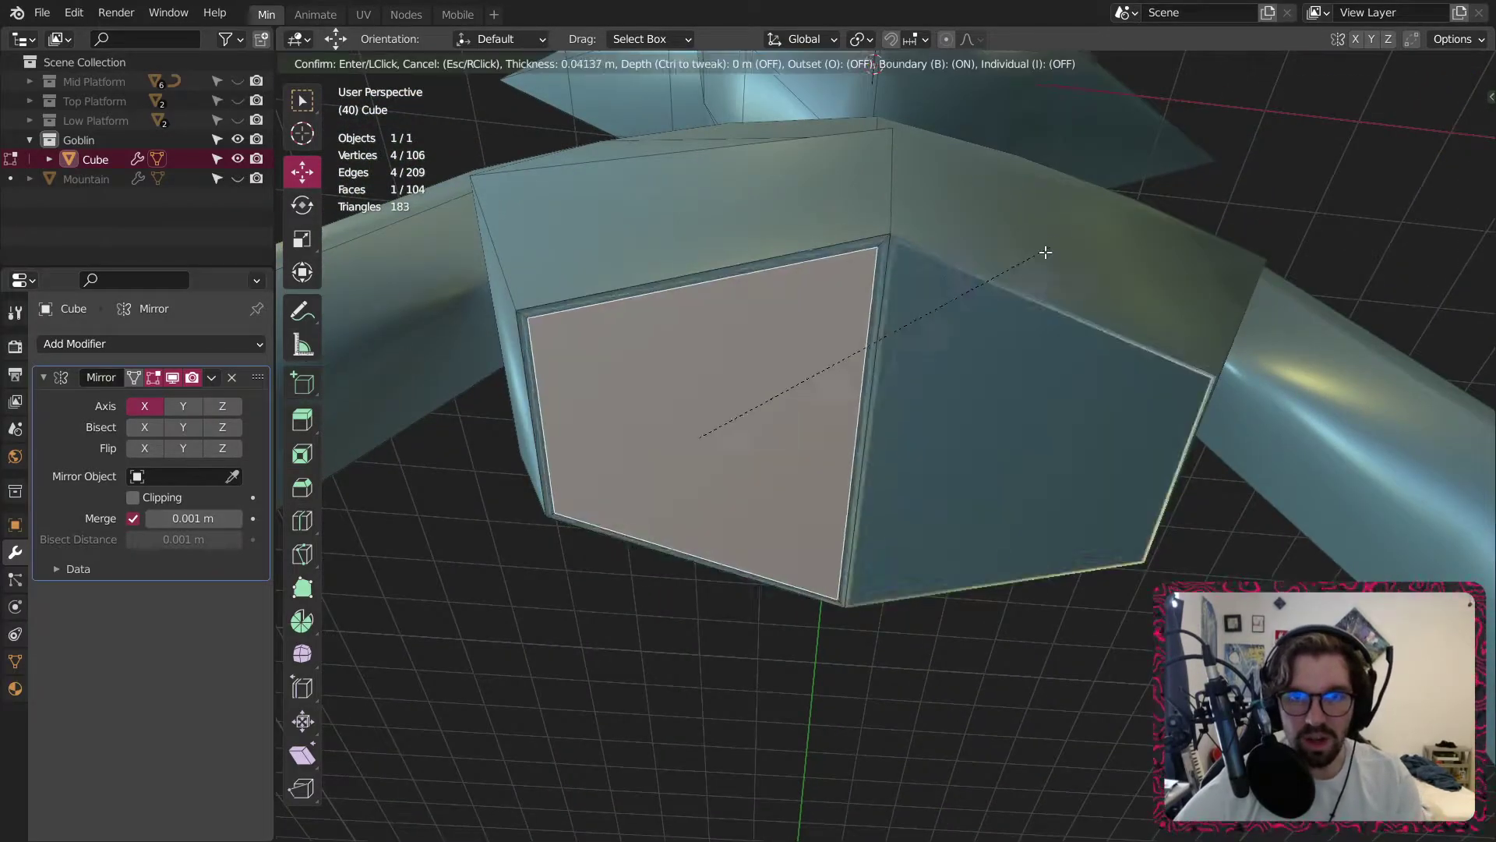
{"action": "left_click", "coordinate": [1002, 285]}
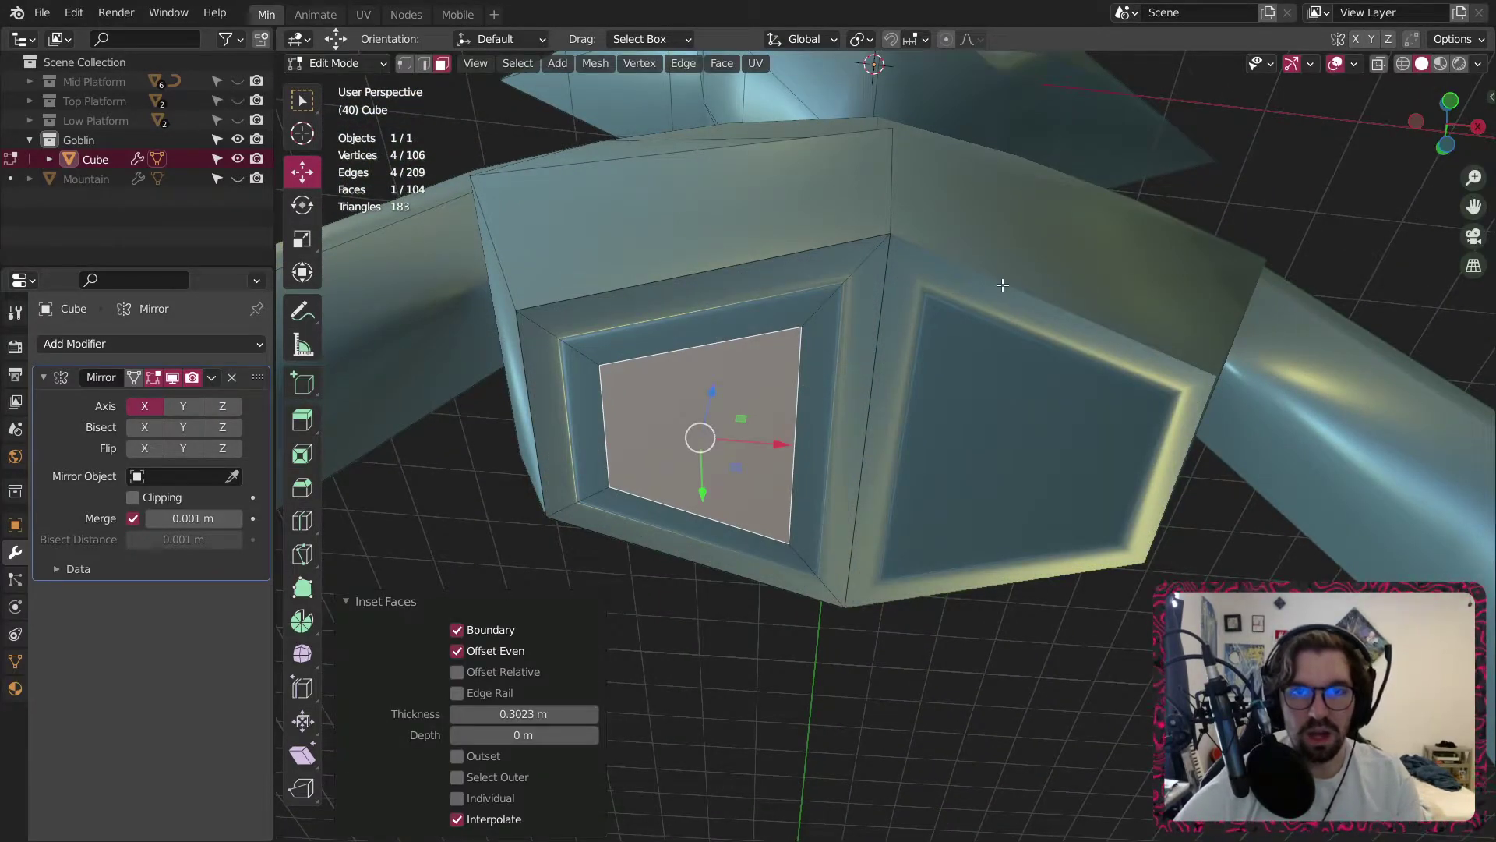
{"action": "key", "text": "ctrl+z"}
Try insetting the bottom face with the Boundary option toggled, and cancel the inset.
{"action": "key", "text": "i"}
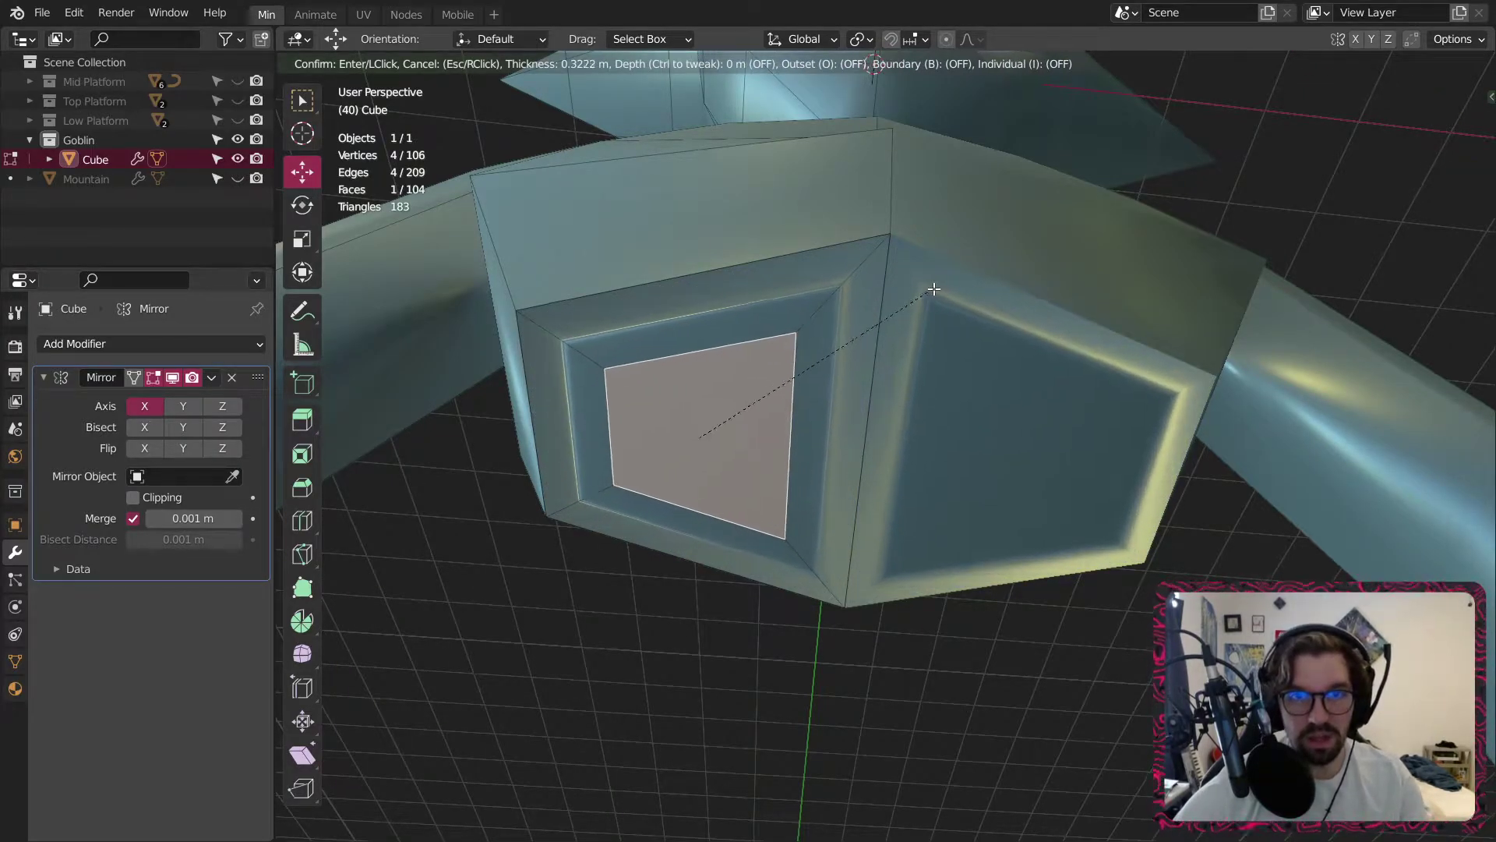
{"action": "key", "text": "b"}
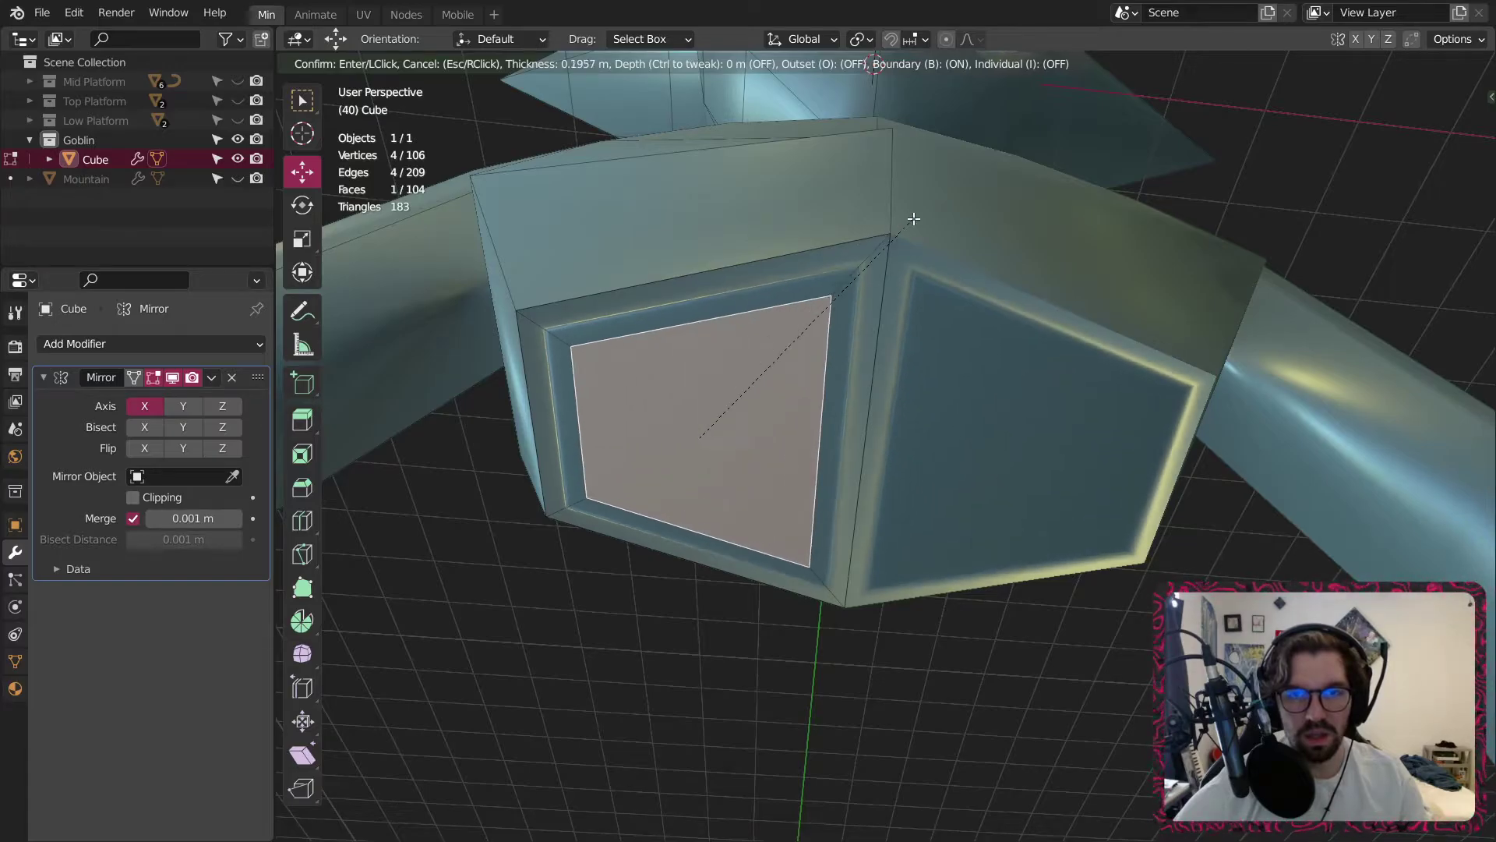
{"action": "key", "text": "Escape"}
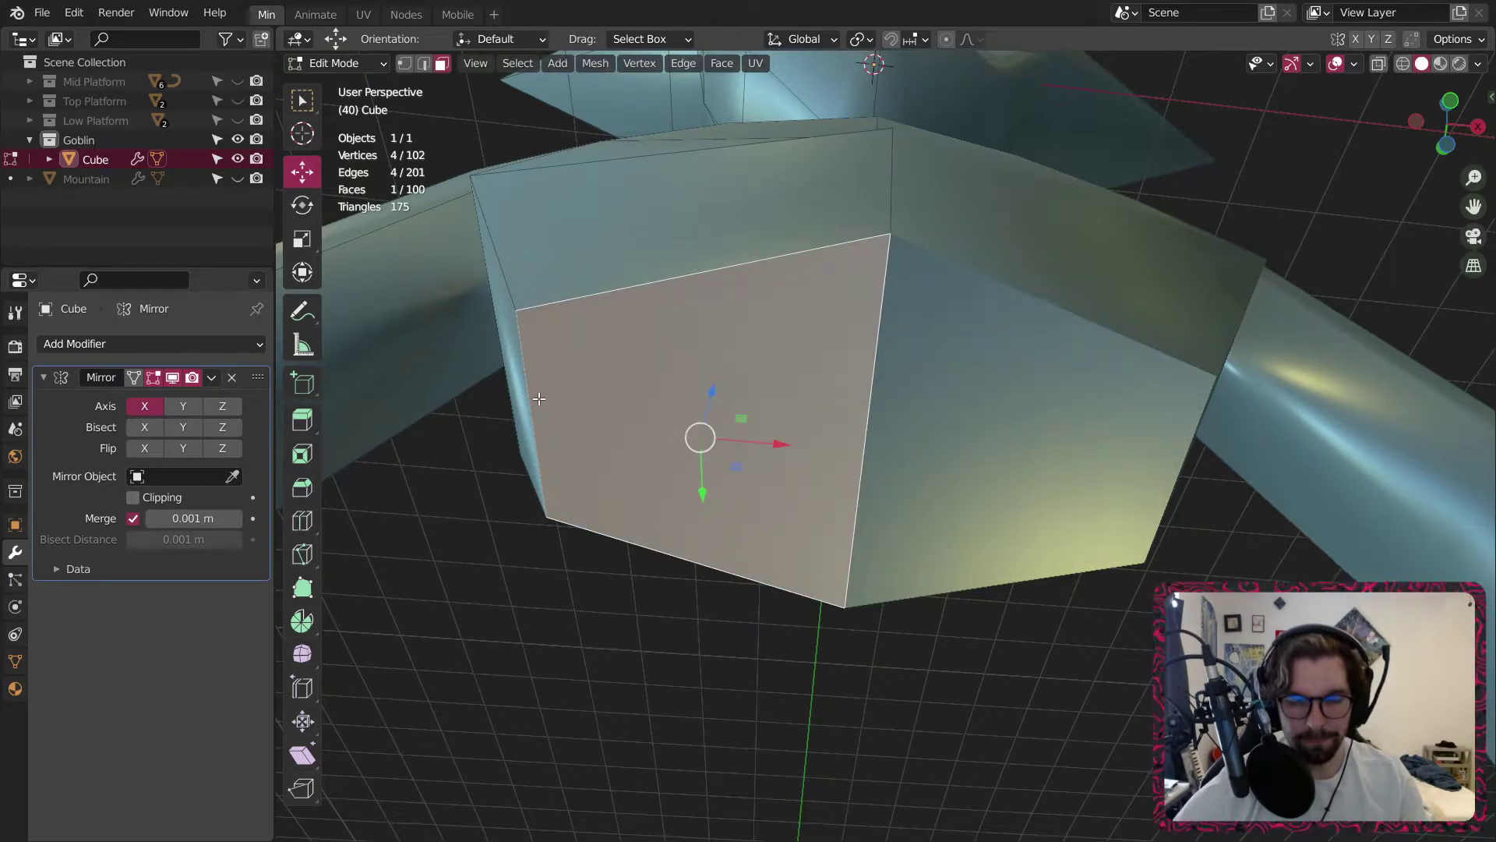
Try insetting the torso's bottom face with Boundary and Outset toggled, repeat it with a thickness of about 0.3 m, and undo it.
{"action": "key", "text": "i"}
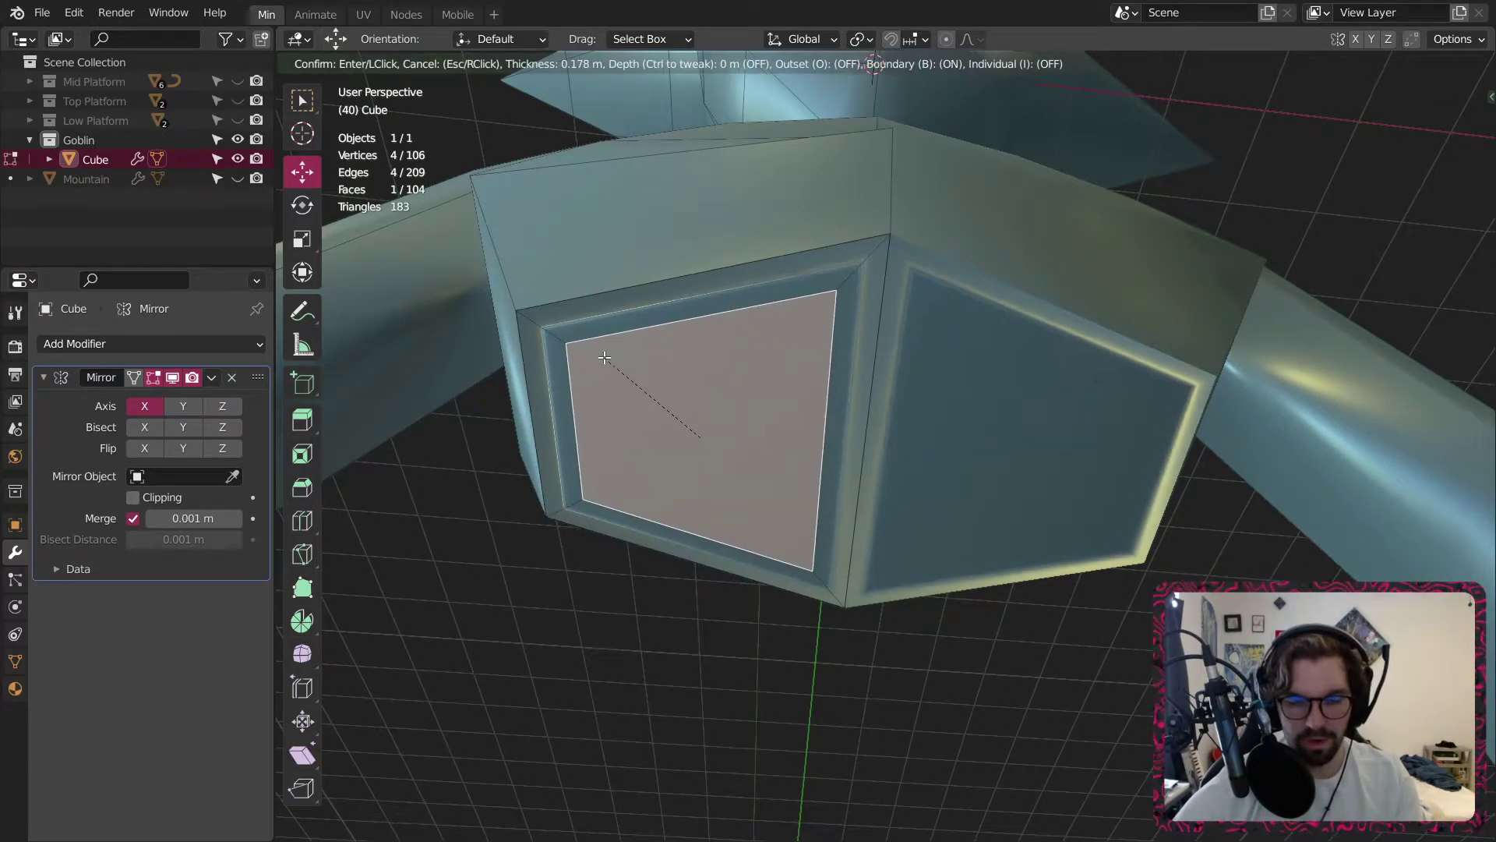
{"action": "key", "text": "b"}
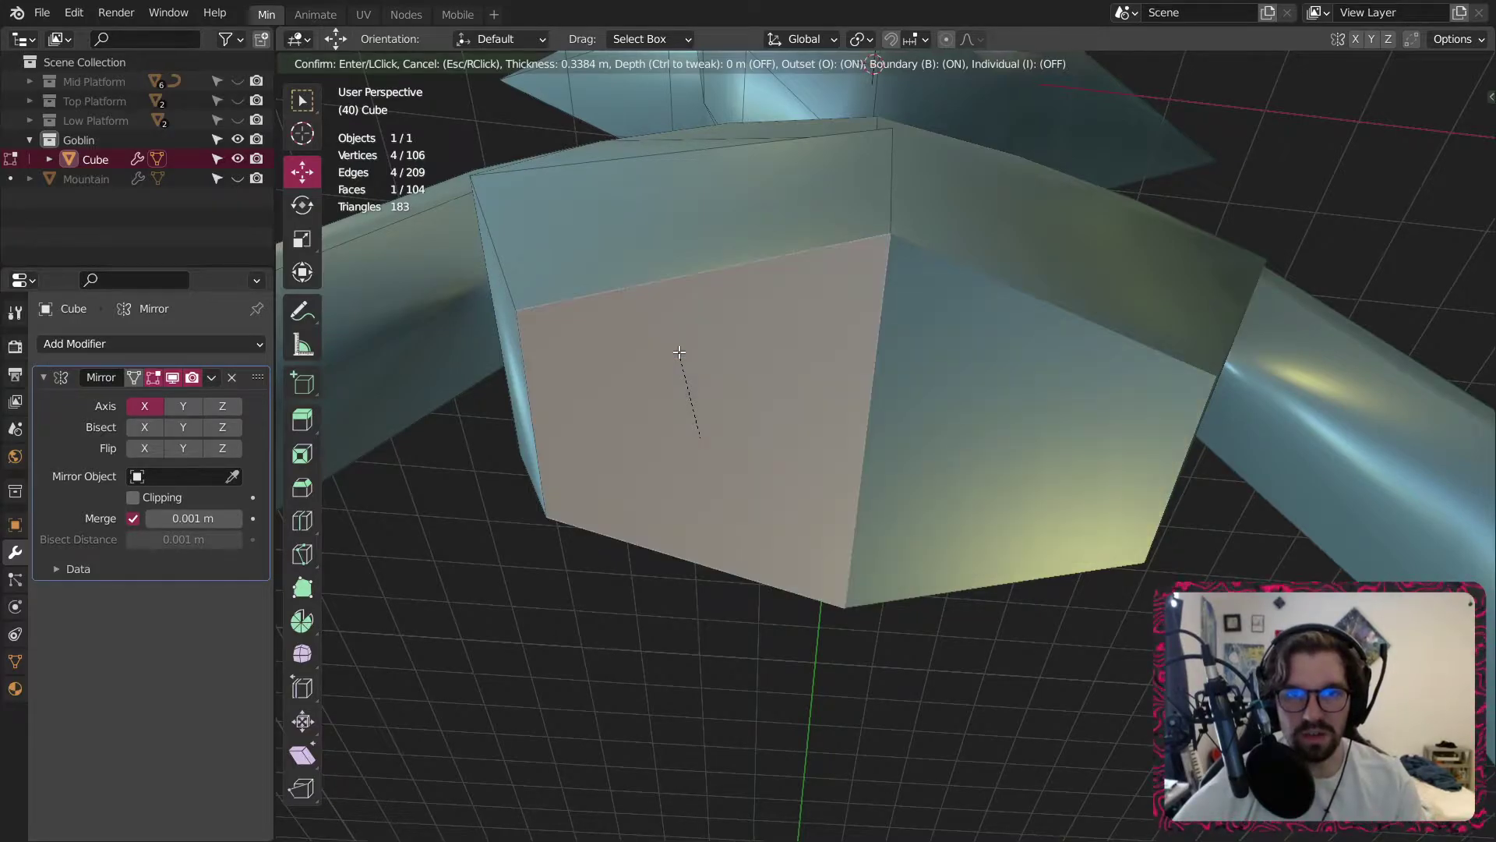
{"action": "key", "text": "Escape"}
{"action": "key", "text": "i"}
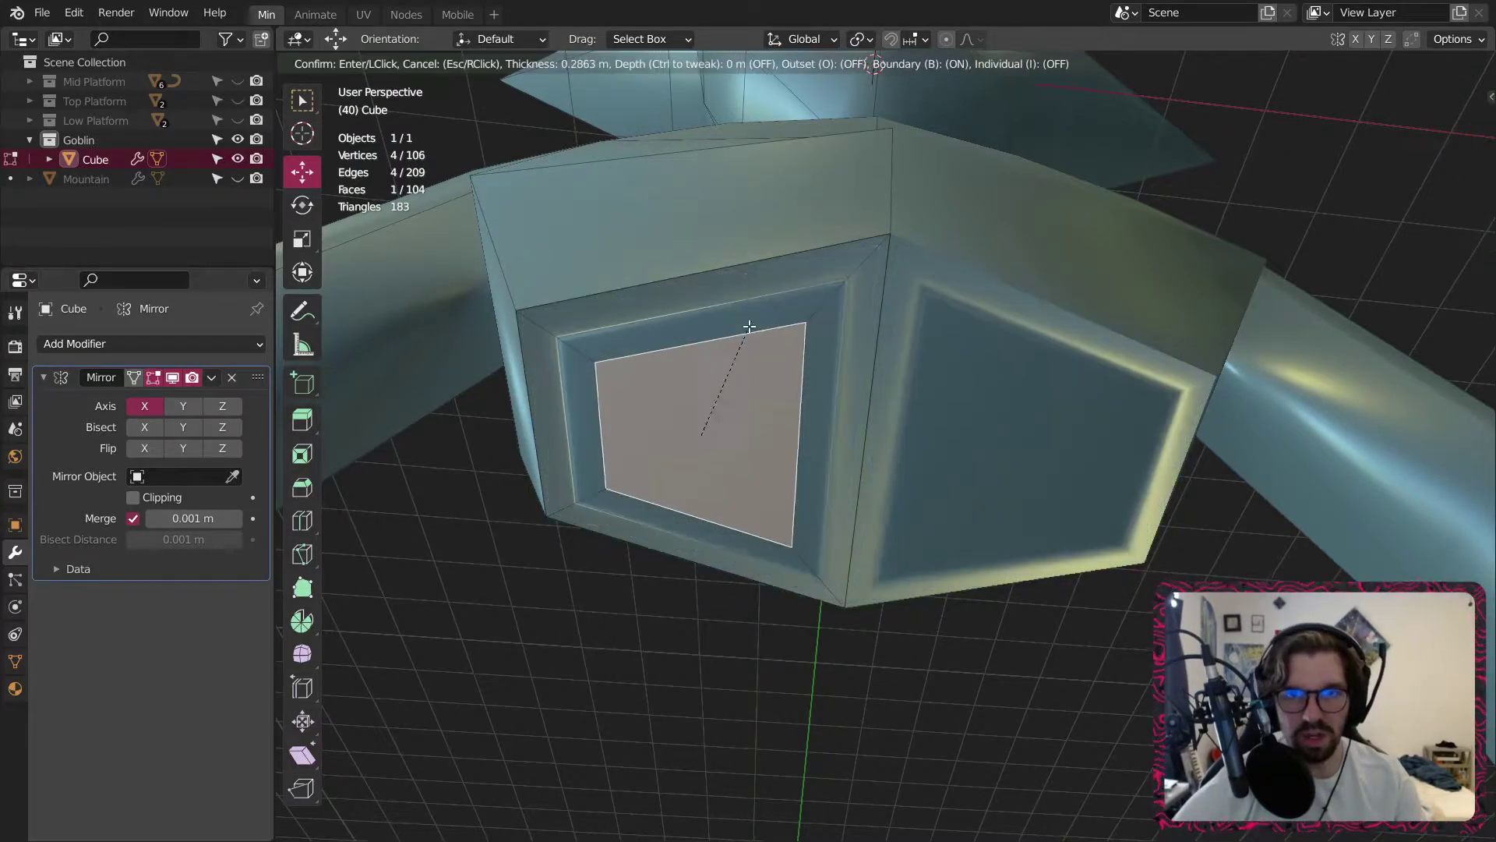
{"action": "left_click", "coordinate": [755, 324]}
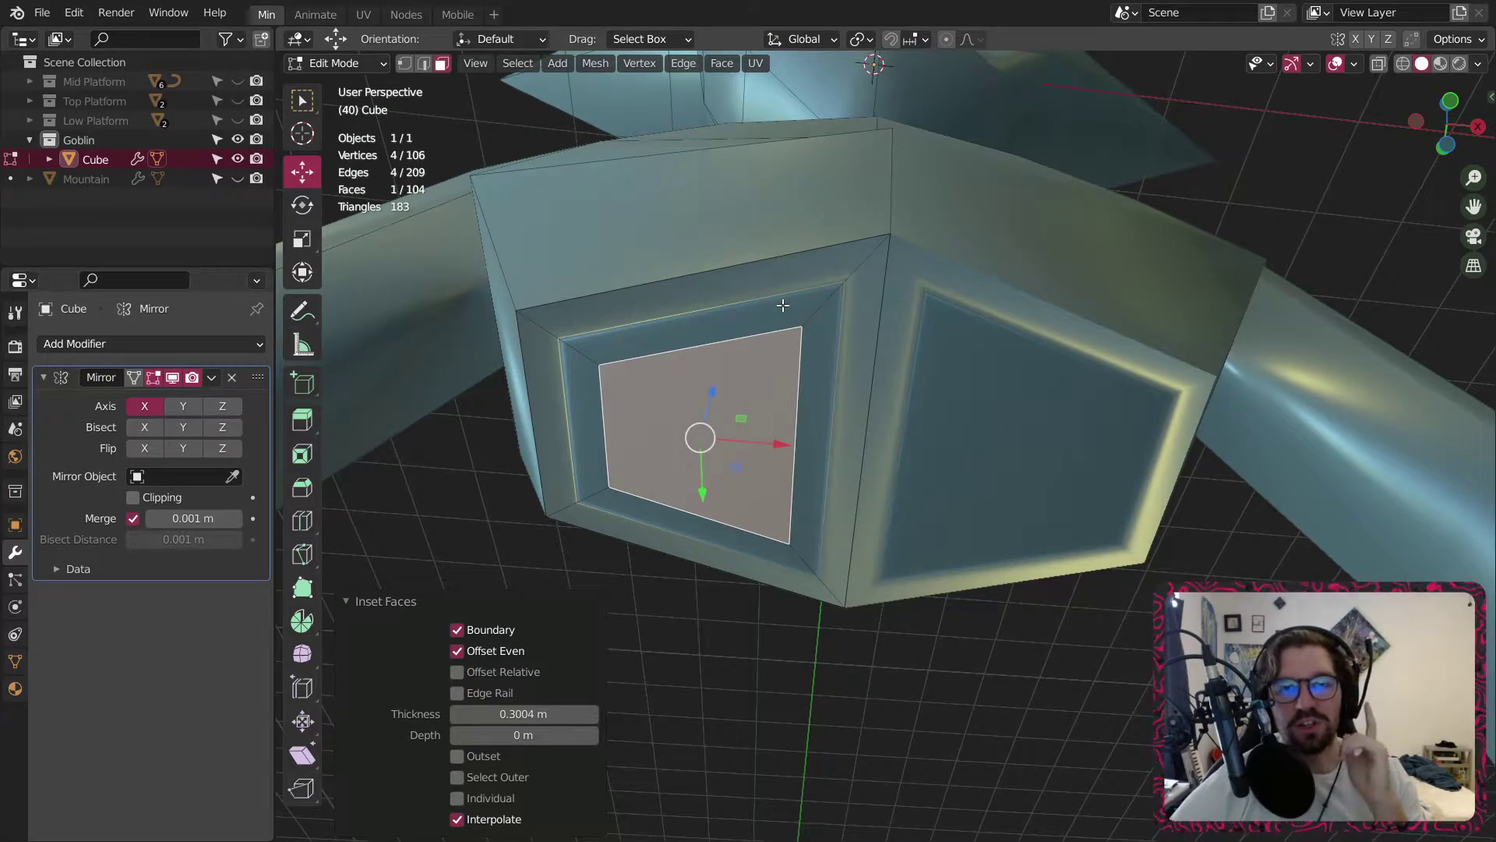
{"action": "key", "text": "ctrl+z"}
Subdivide the torso's bottom face with 2 cuts into a three-by-three grid.
{"action": "scroll", "coordinate": [867, 202], "scroll_direction": "down", "scroll_amount": 5}
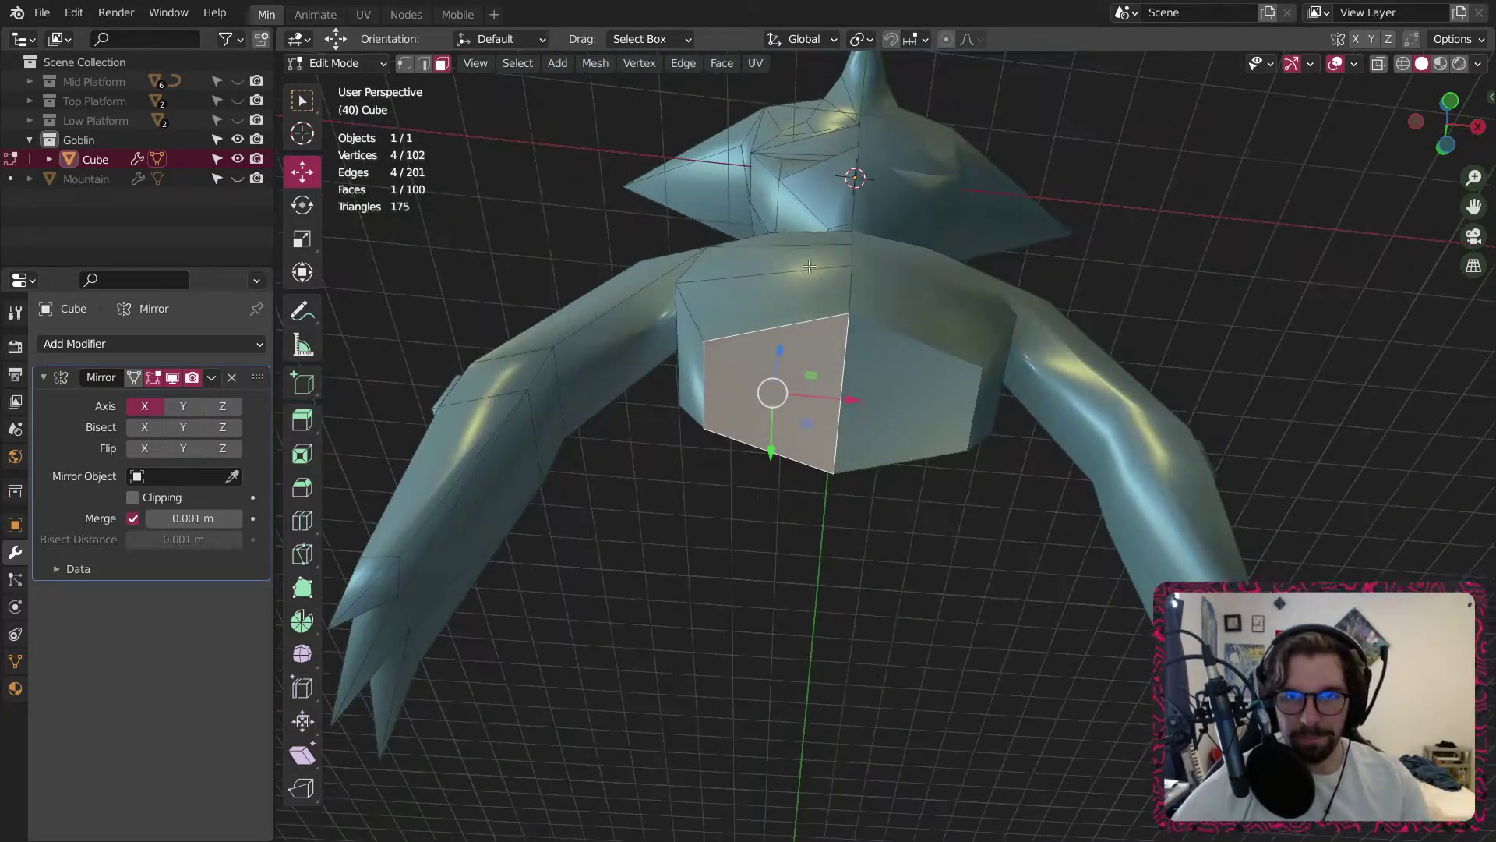
{"action": "middle_click_drag", "start_coordinate": [867, 202], "coordinate": [770, 301]}
{"action": "scroll", "coordinate": [799, 365], "scroll_direction": "up", "scroll_amount": 3}
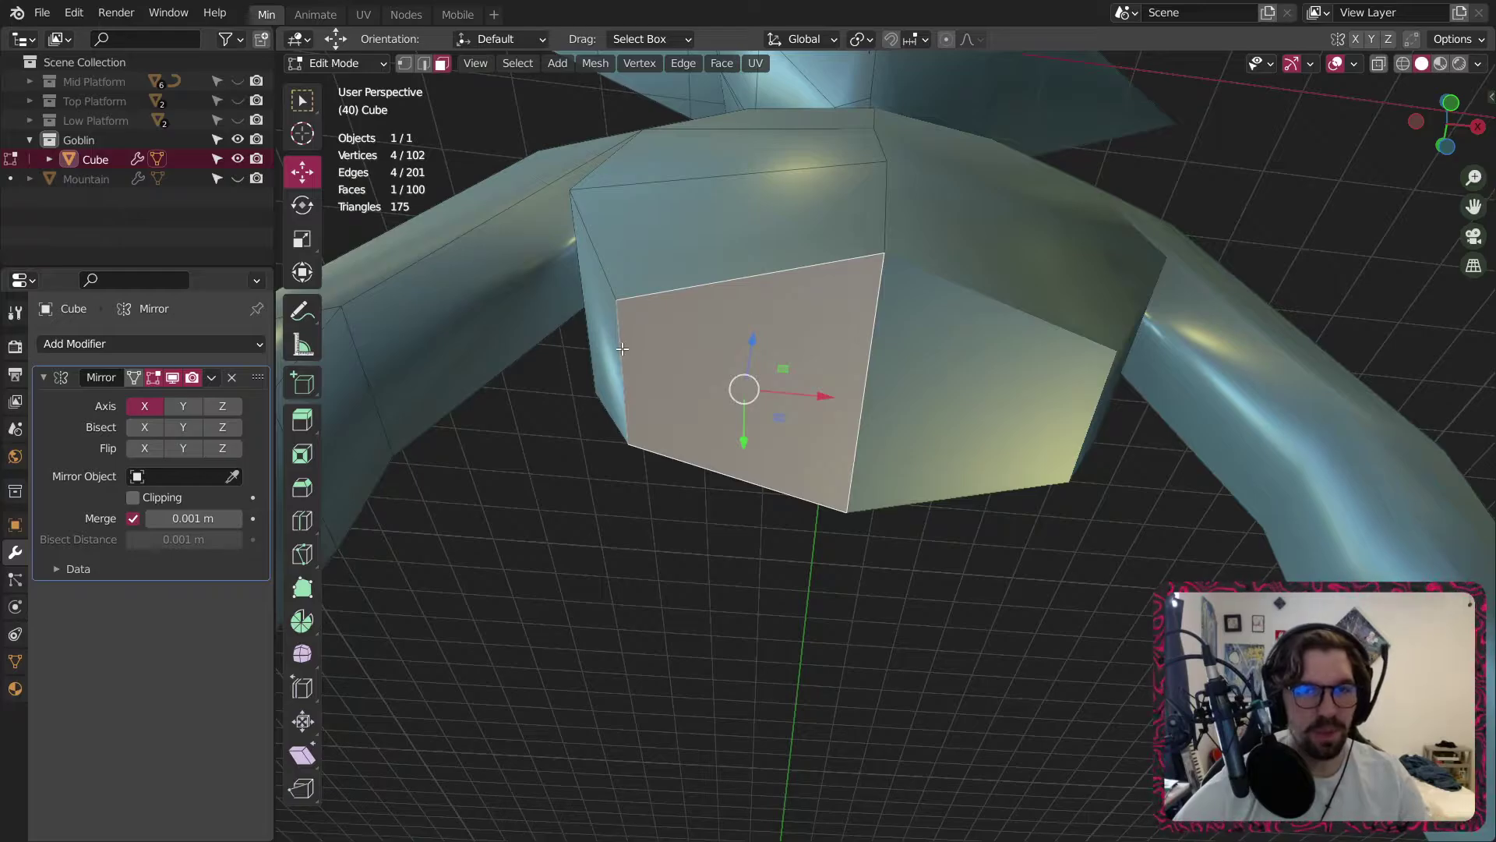
{"action": "scroll", "coordinate": [654, 298], "scroll_direction": "up", "scroll_amount": 1}
{"action": "right_click", "coordinate": [668, 314]}
{"action": "left_click", "coordinate": [668, 314]}
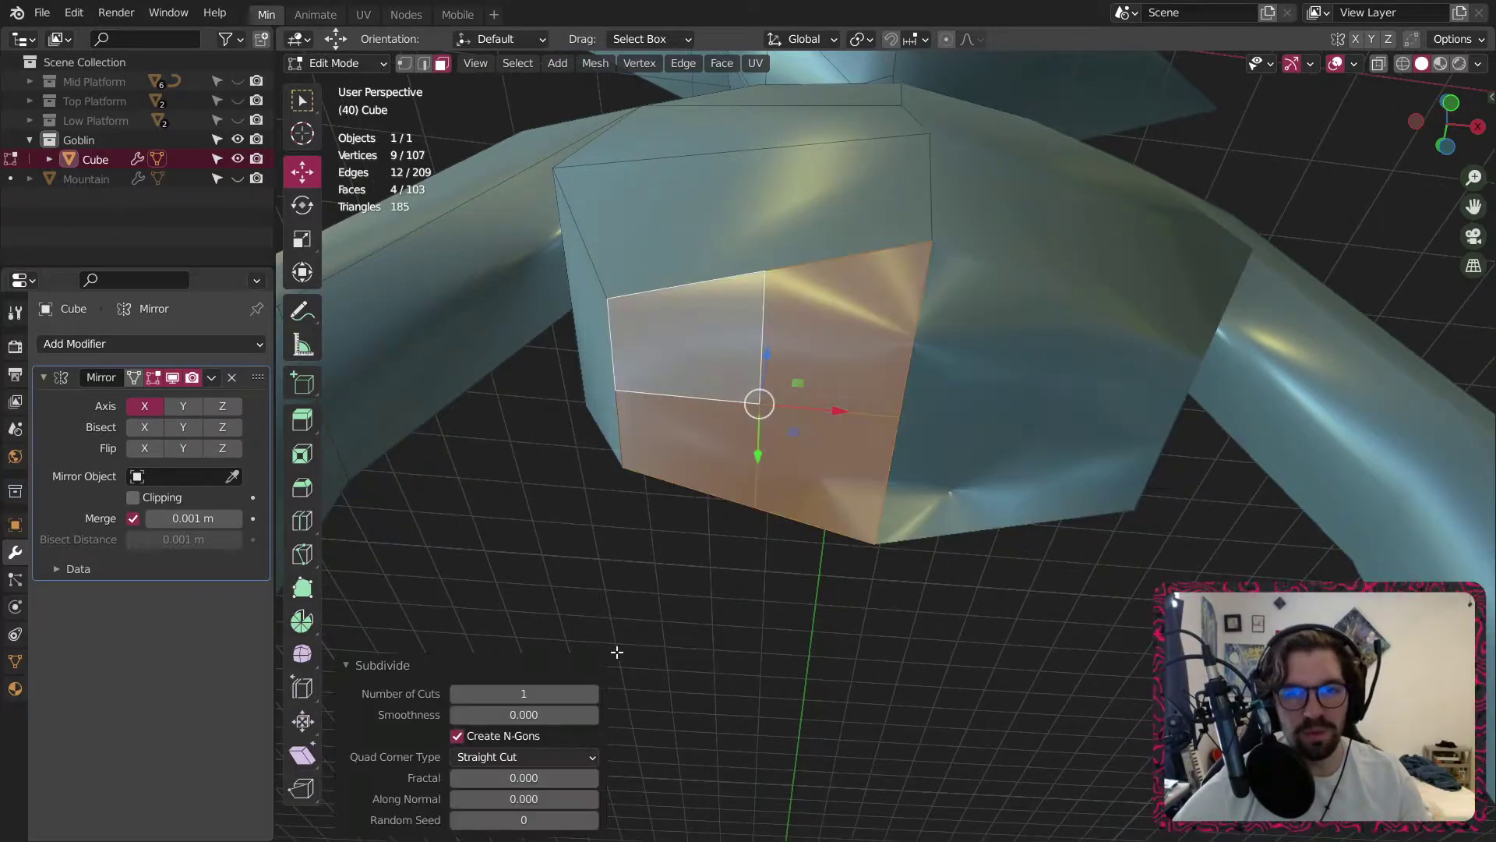
{"action": "left_click", "coordinate": [587, 687]}
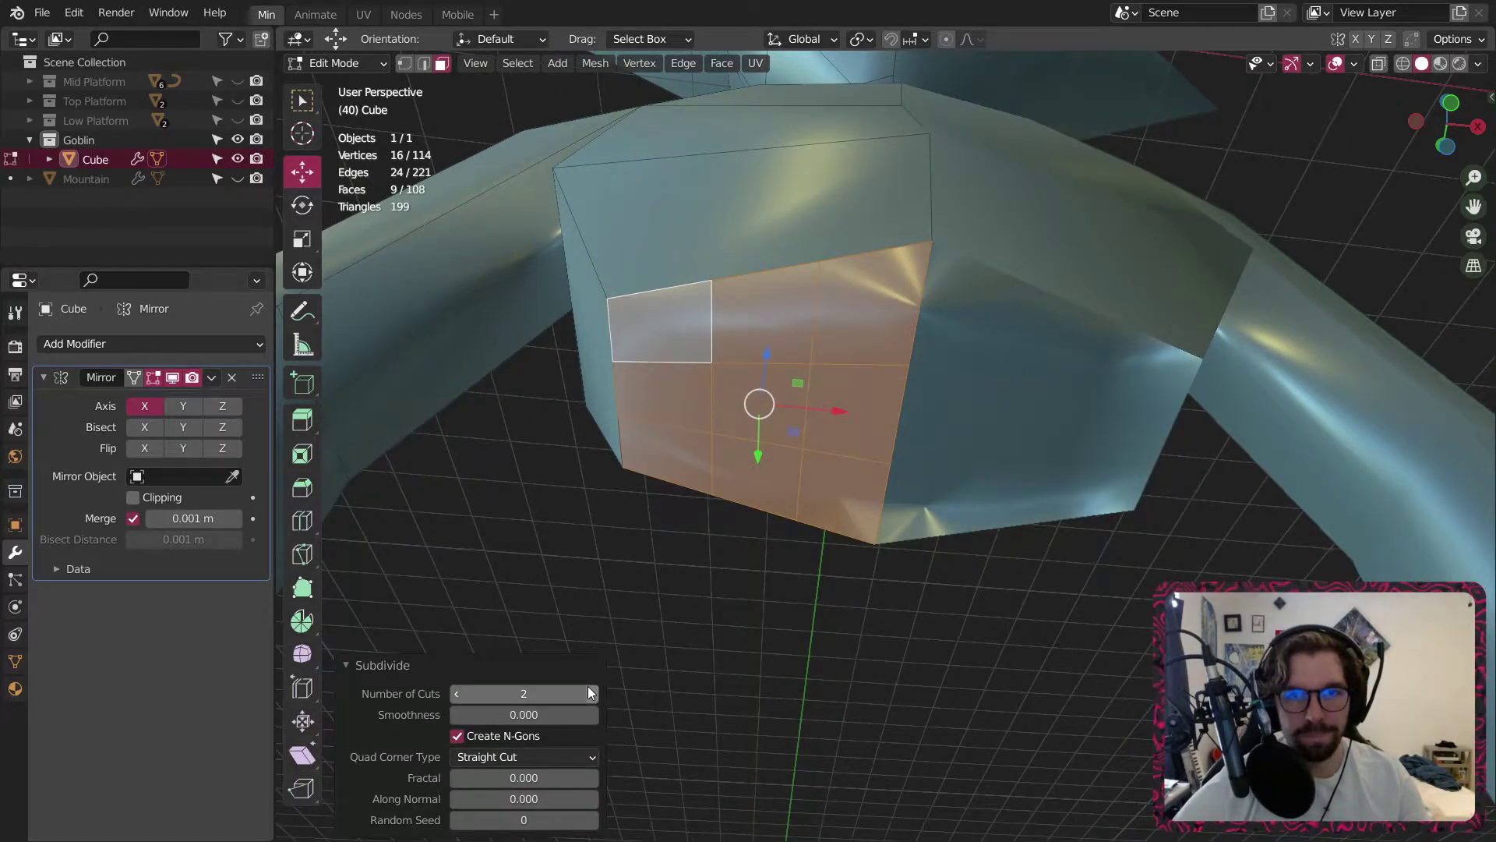
Try dissolving six inner grid edges along the front, back and centre sides of the subdivided bottom face, and undo it.
{"action": "left_click", "coordinate": [423, 63]}
{"action": "left_click", "coordinate": [303, 100]}
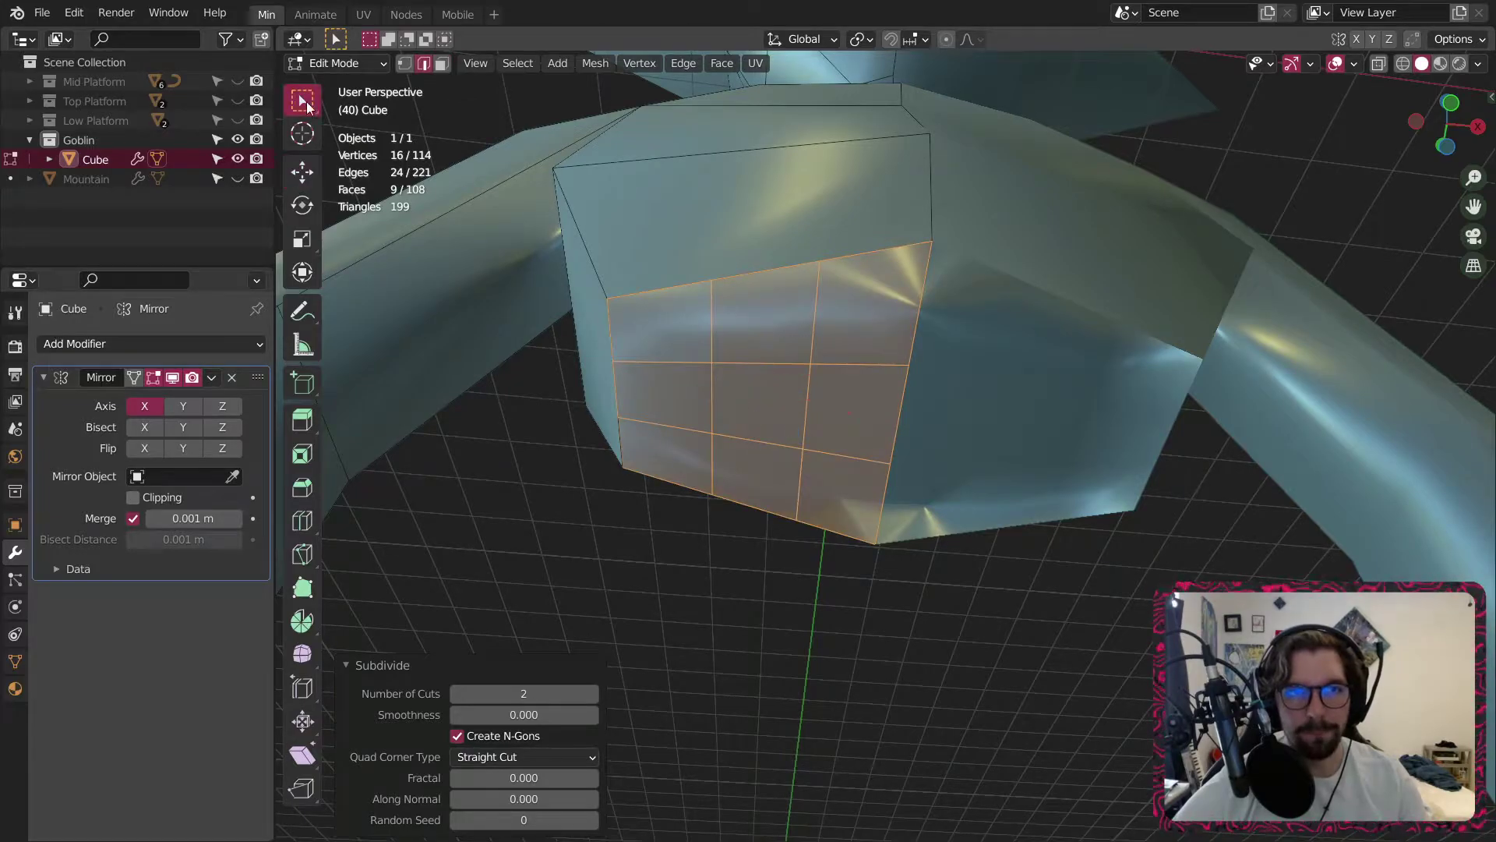
{"action": "left_click", "coordinate": [672, 624]}
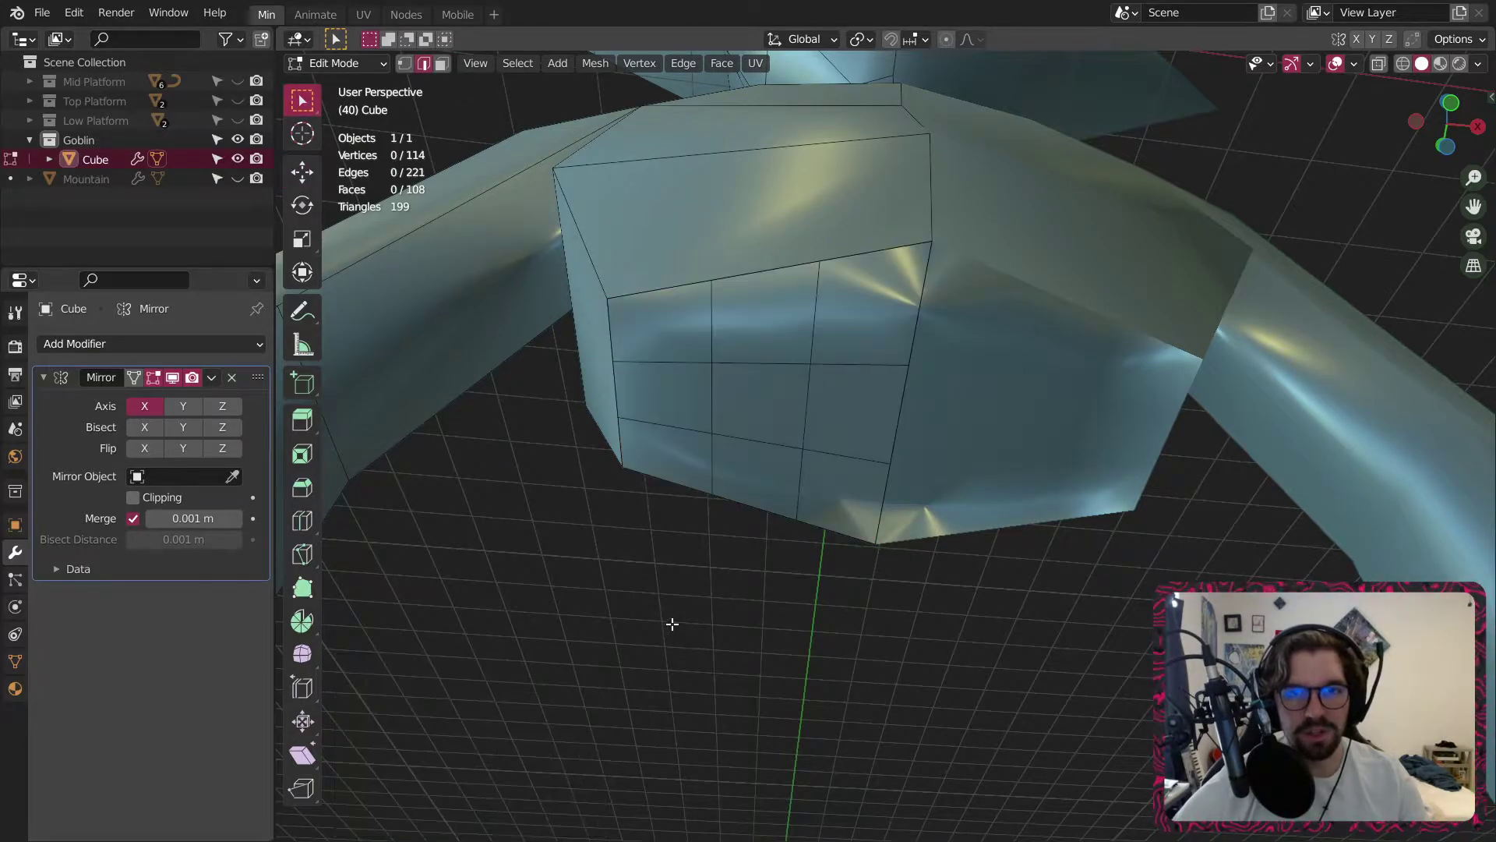
{"action": "left_click", "coordinate": [859, 361], "text": "shift"}
{"action": "left_click", "coordinate": [833, 458], "text": "shift"}
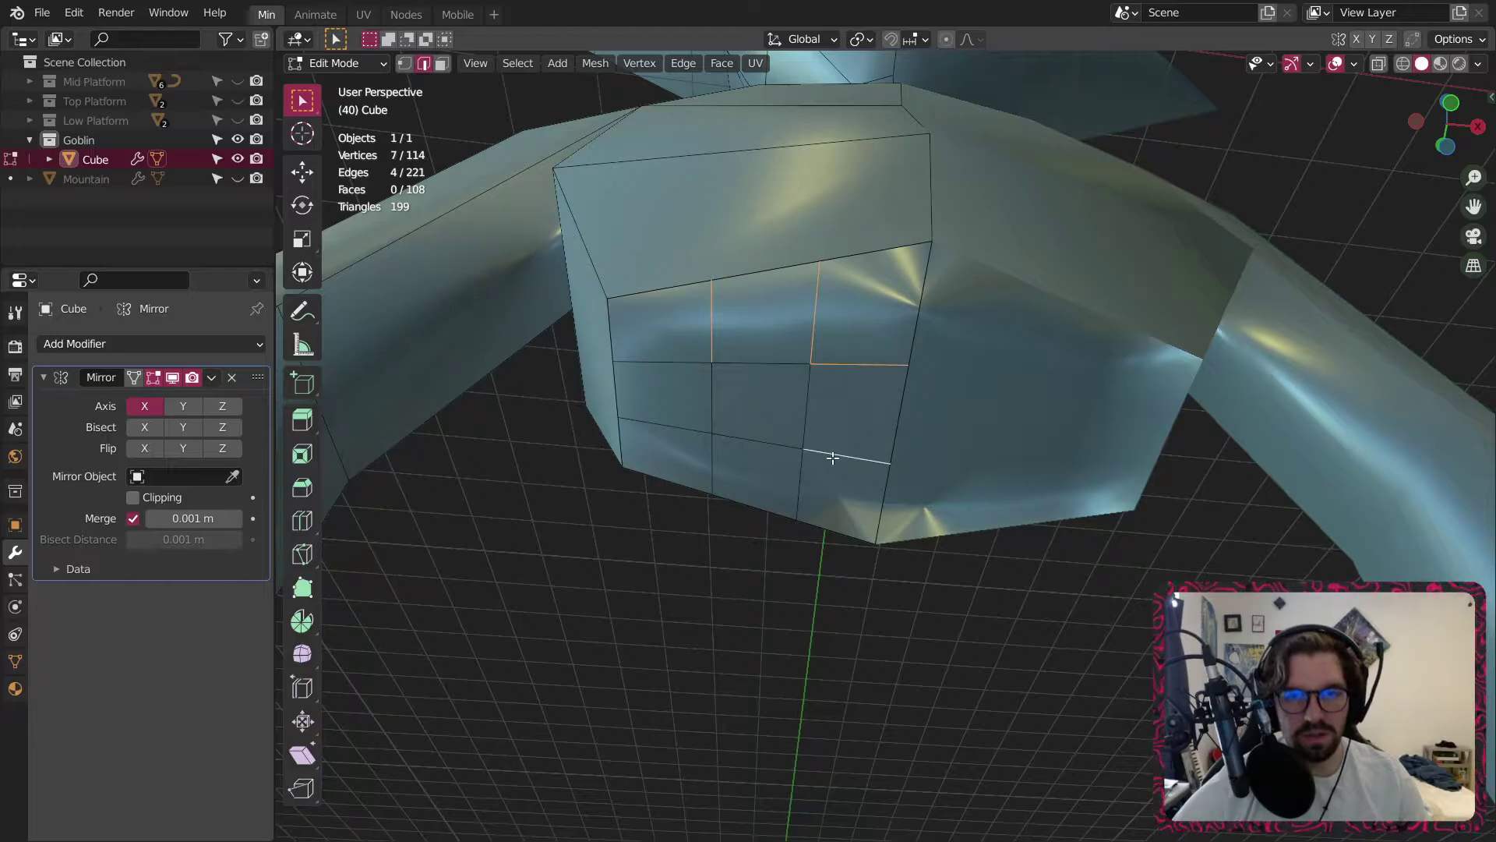
{"action": "right_click", "coordinate": [604, 836]}
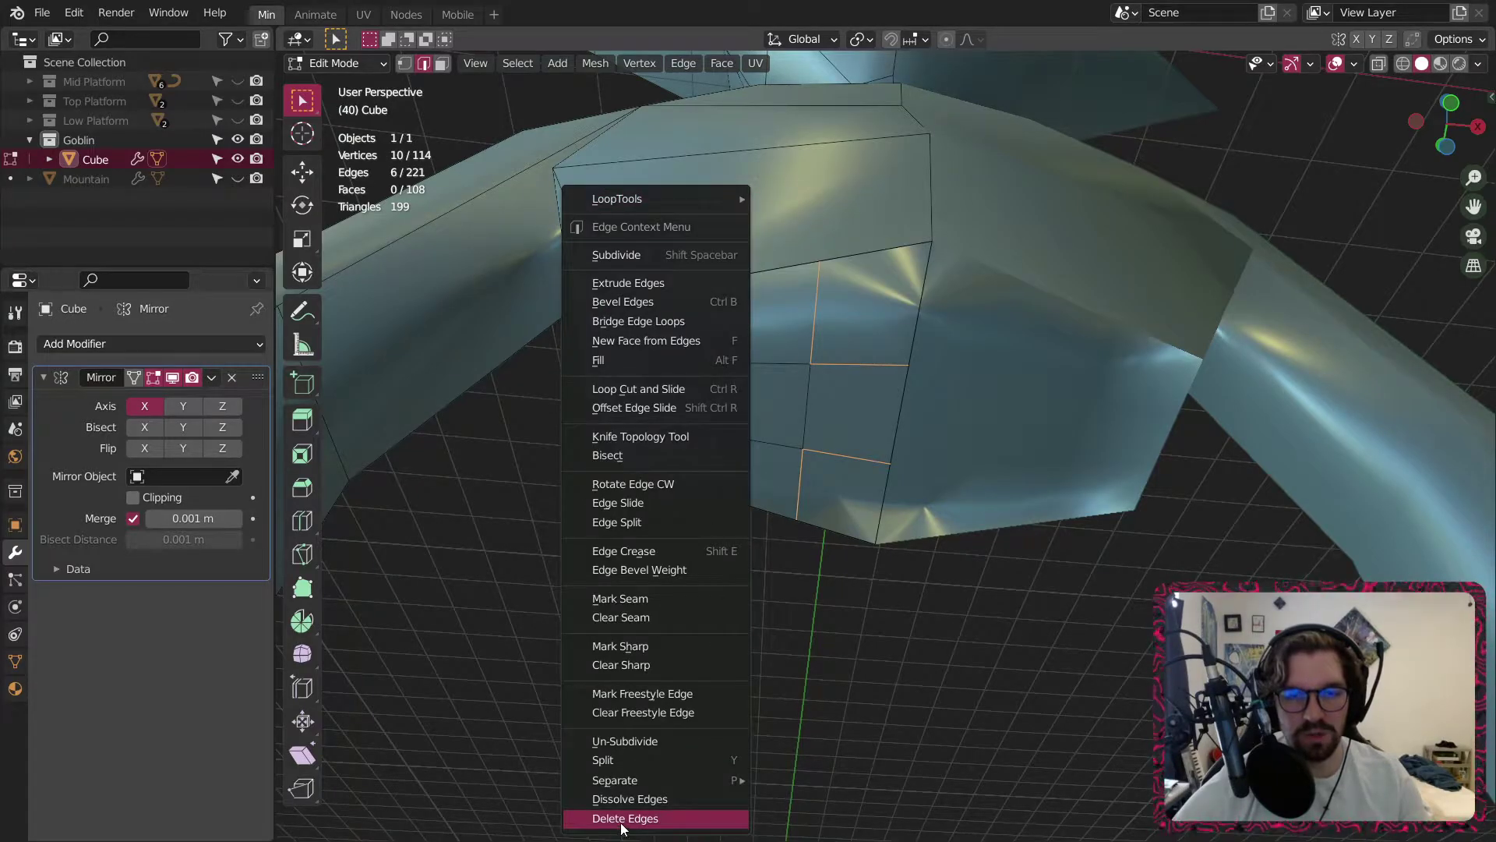
{"action": "left_click", "coordinate": [627, 799]}
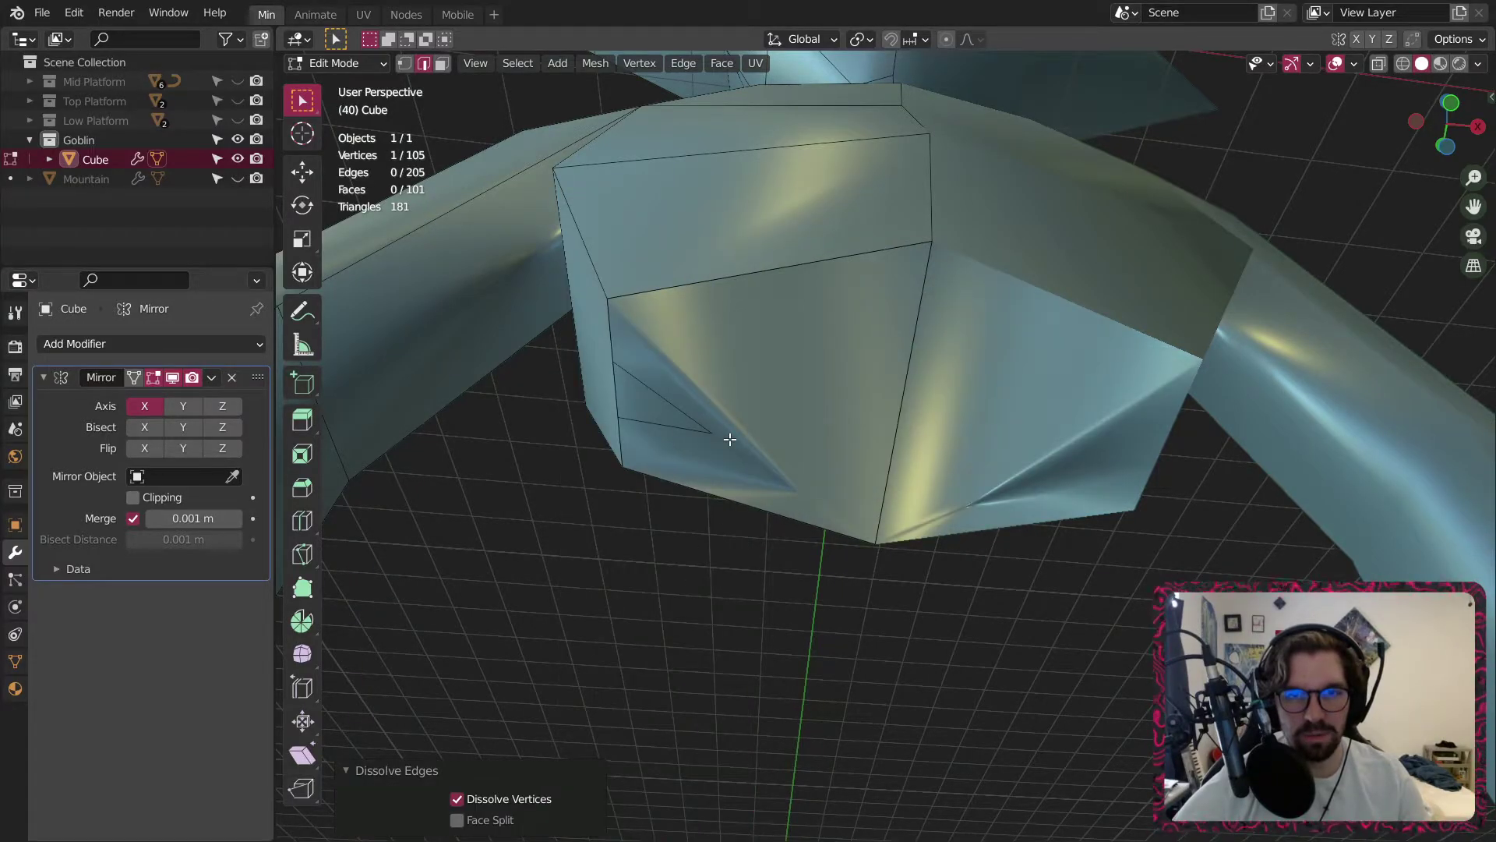
{"action": "key", "text": "ctrl+z"}
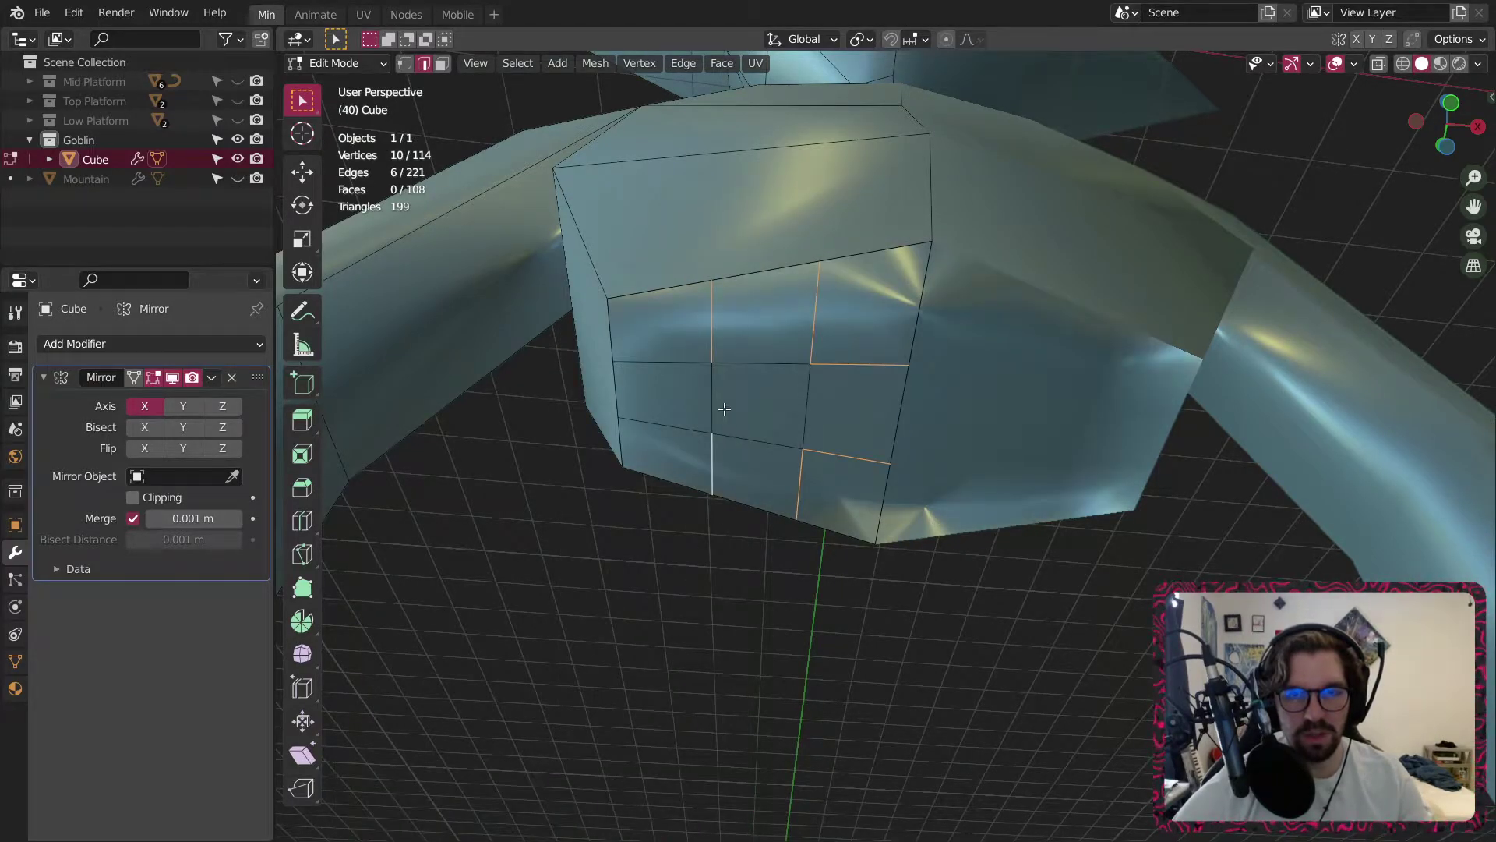
Connect the bottom face's two outer corners and its front centre corner diagonally to the two inner grid vertices nearest the centre seam.
{"action": "scroll", "coordinate": [724, 409], "scroll_direction": "up", "scroll_amount": 1}
{"action": "key", "text": "1"}
{"action": "left_click", "coordinate": [586, 279]}
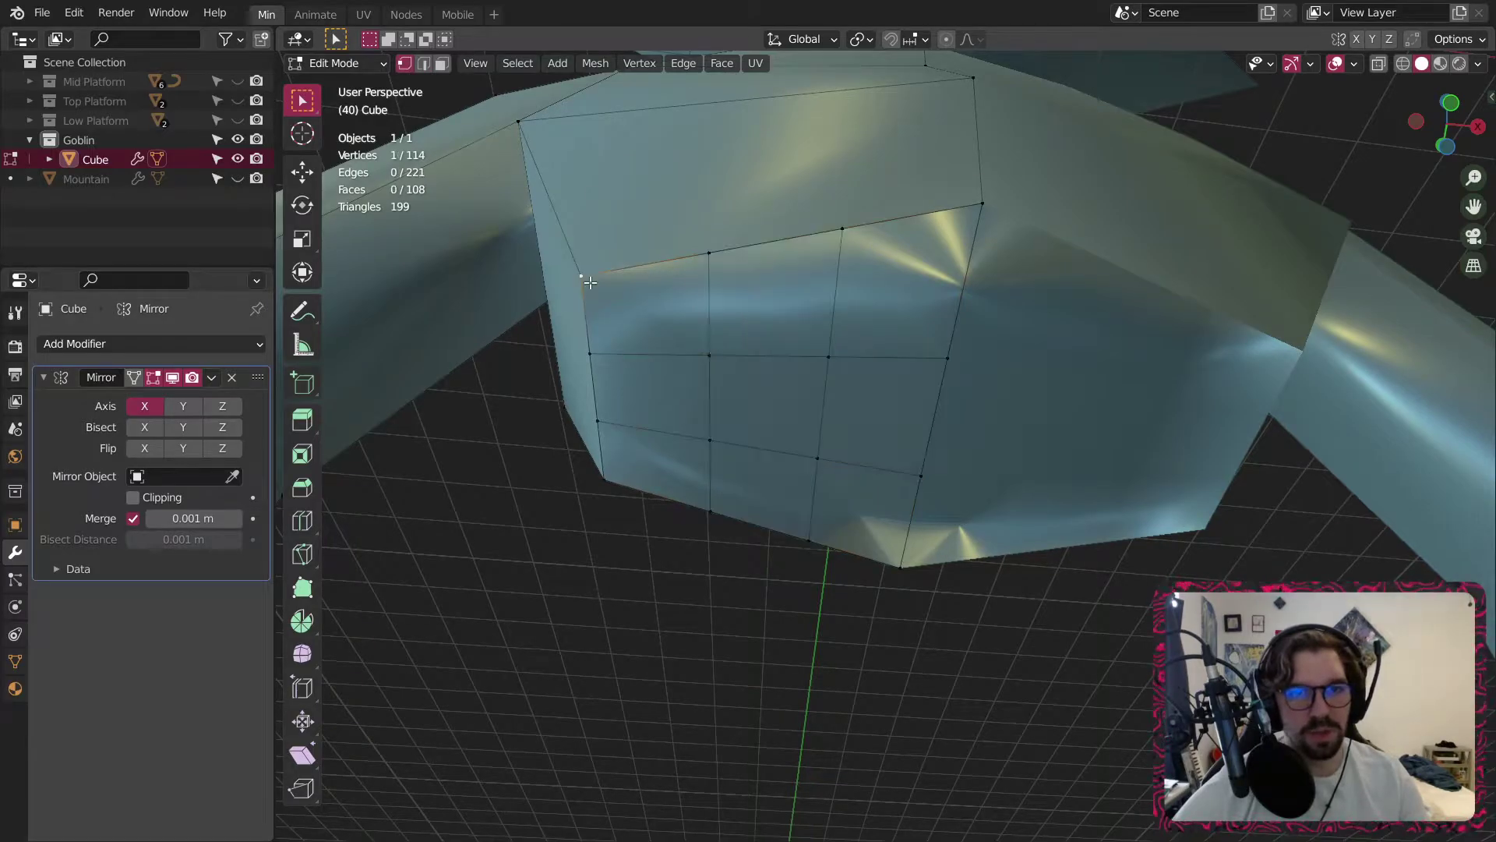
{"action": "key", "text": "j"}
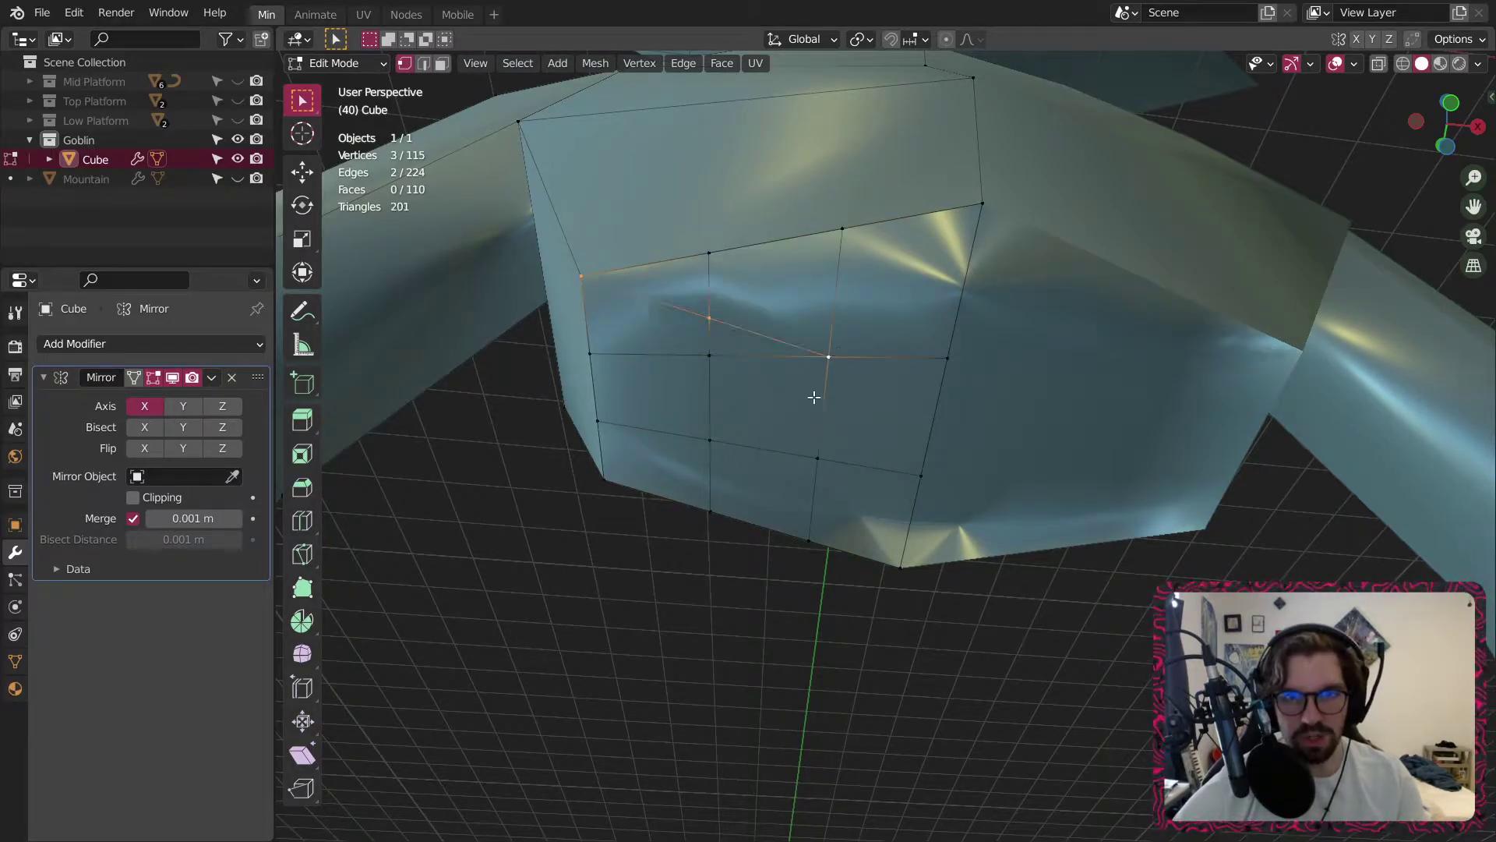
{"action": "left_click", "coordinate": [612, 489]}
{"action": "key", "text": "j"}
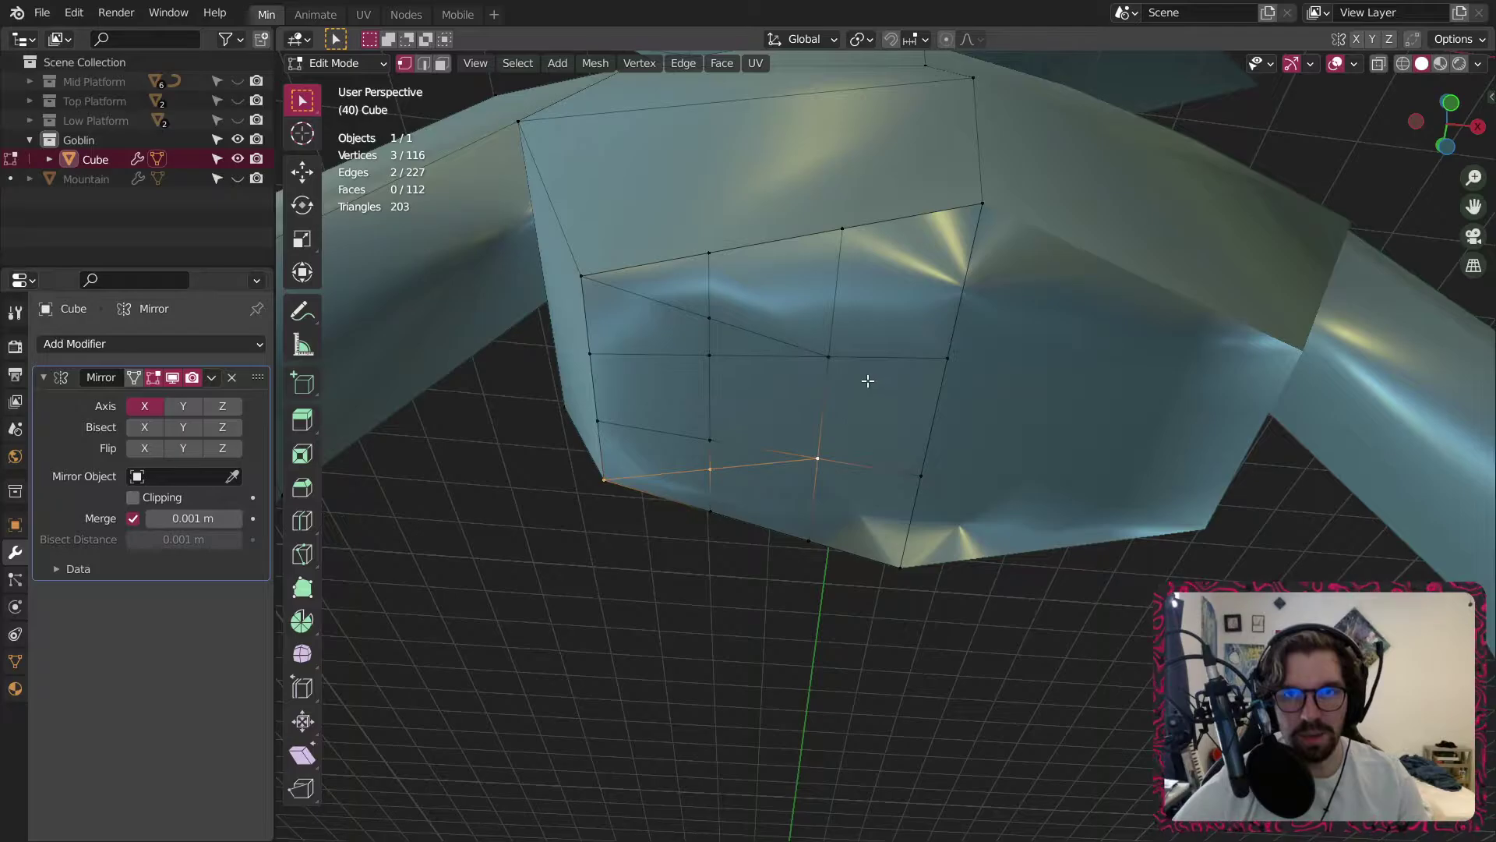
{"action": "left_click", "coordinate": [838, 367]}
{"action": "key", "text": "j"}
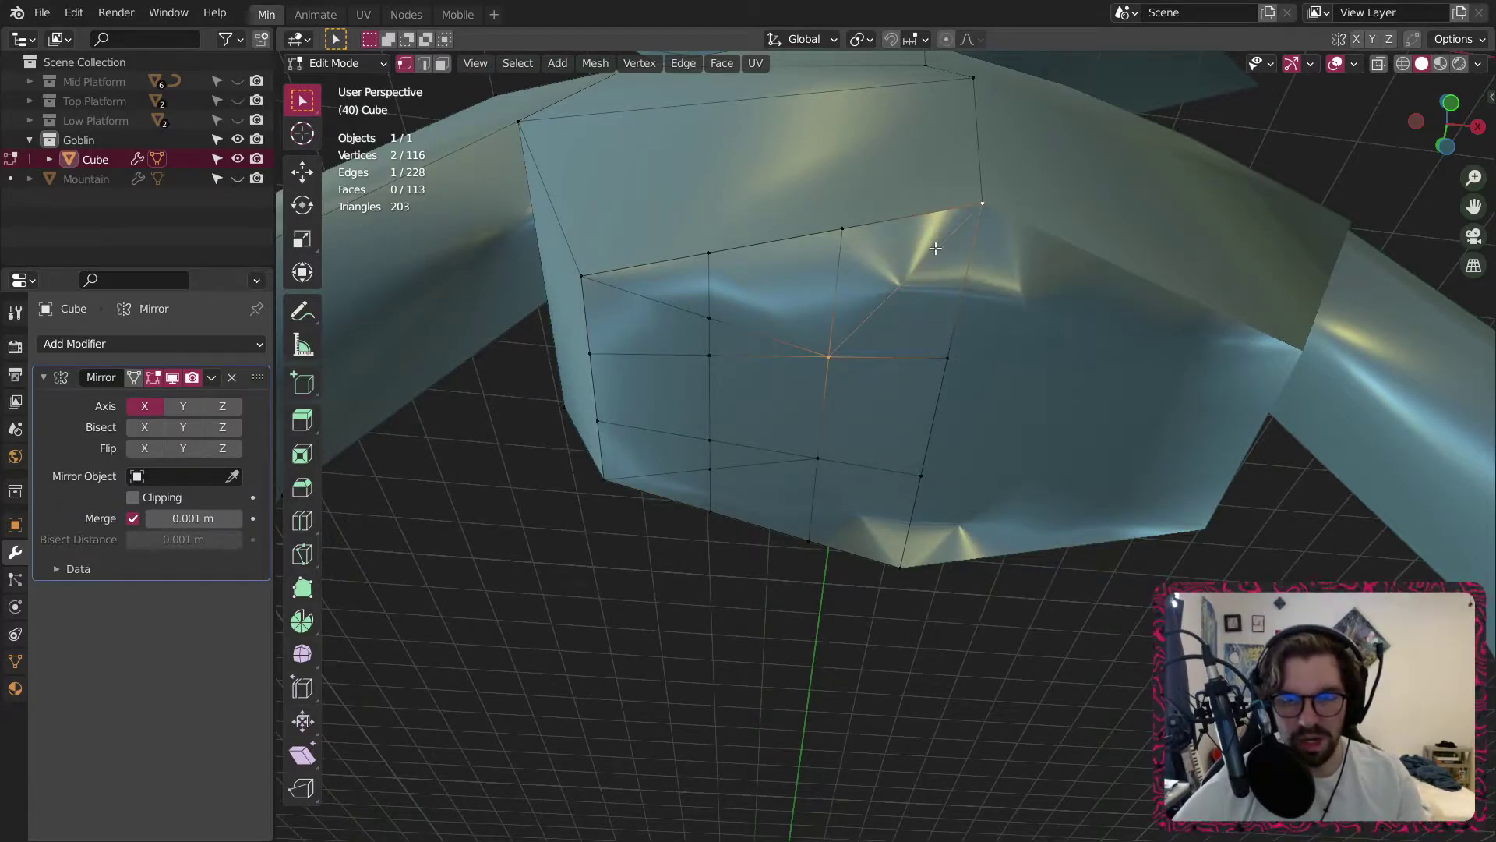
Undo the trial edge from the front inner vertex to the rear centre corner, and connect that corner to the rear inner vertex instead.
{"action": "left_click", "coordinate": [834, 364]}
{"action": "left_click", "coordinate": [900, 567], "text": "shift"}
{"action": "key", "text": "j"}
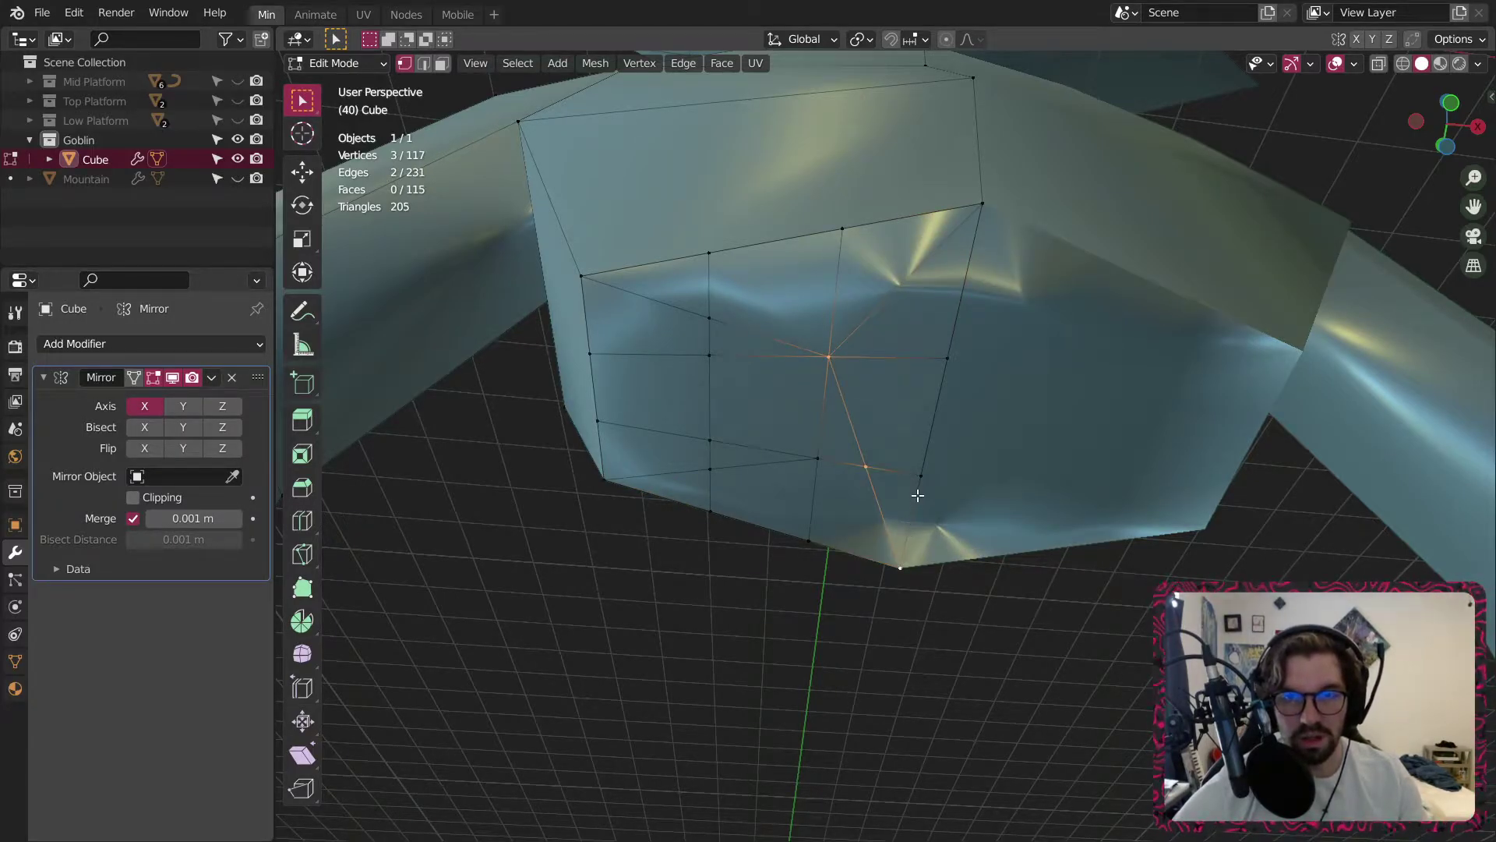
{"action": "left_click", "coordinate": [821, 474]}
{"action": "key", "text": "ctrl+z"}
{"action": "key", "text": "ctrl+z"}
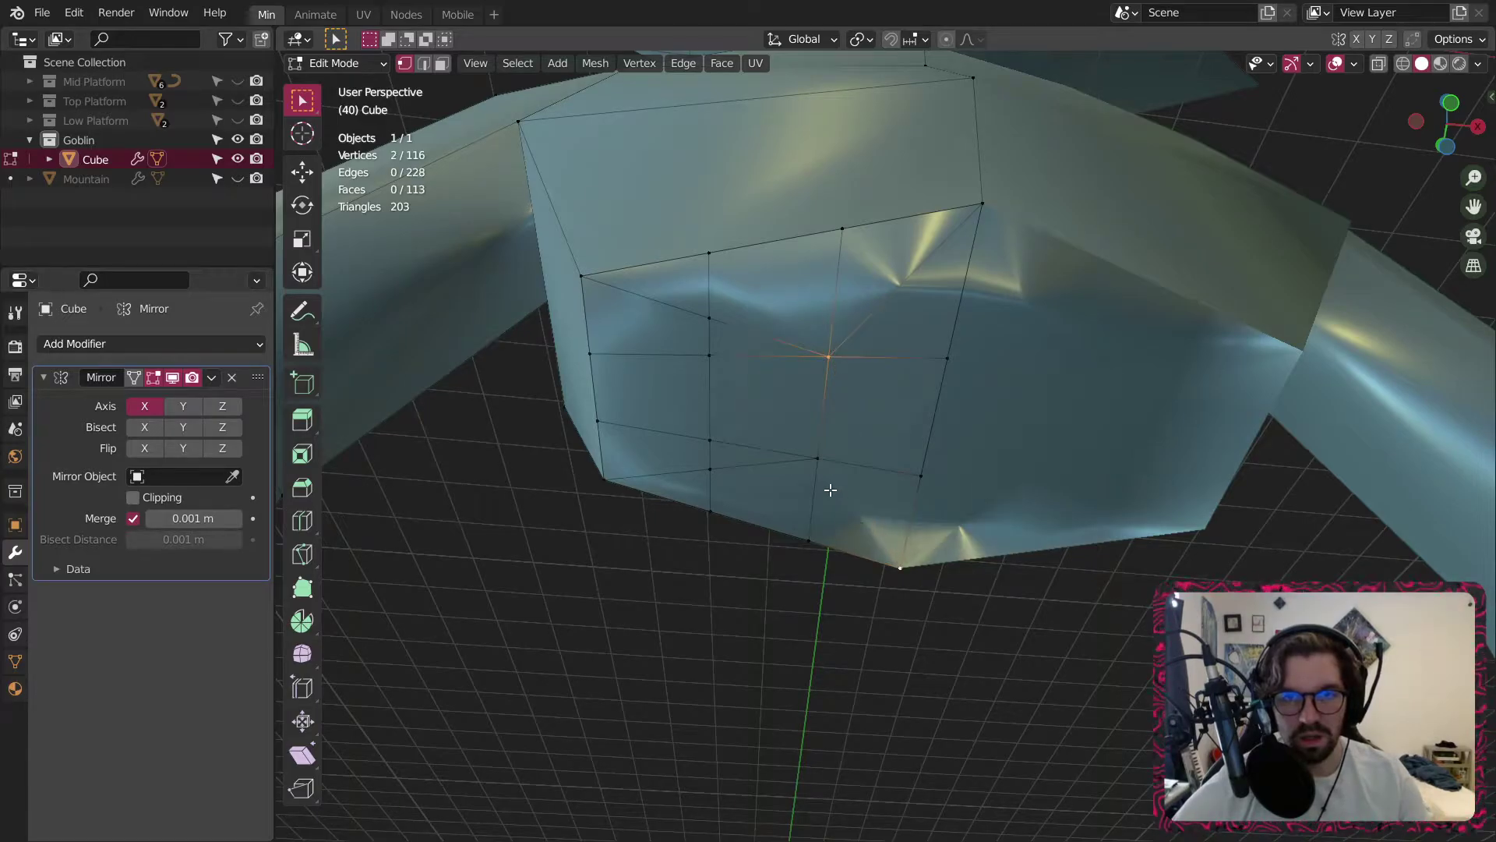
{"action": "left_click", "coordinate": [829, 489]}
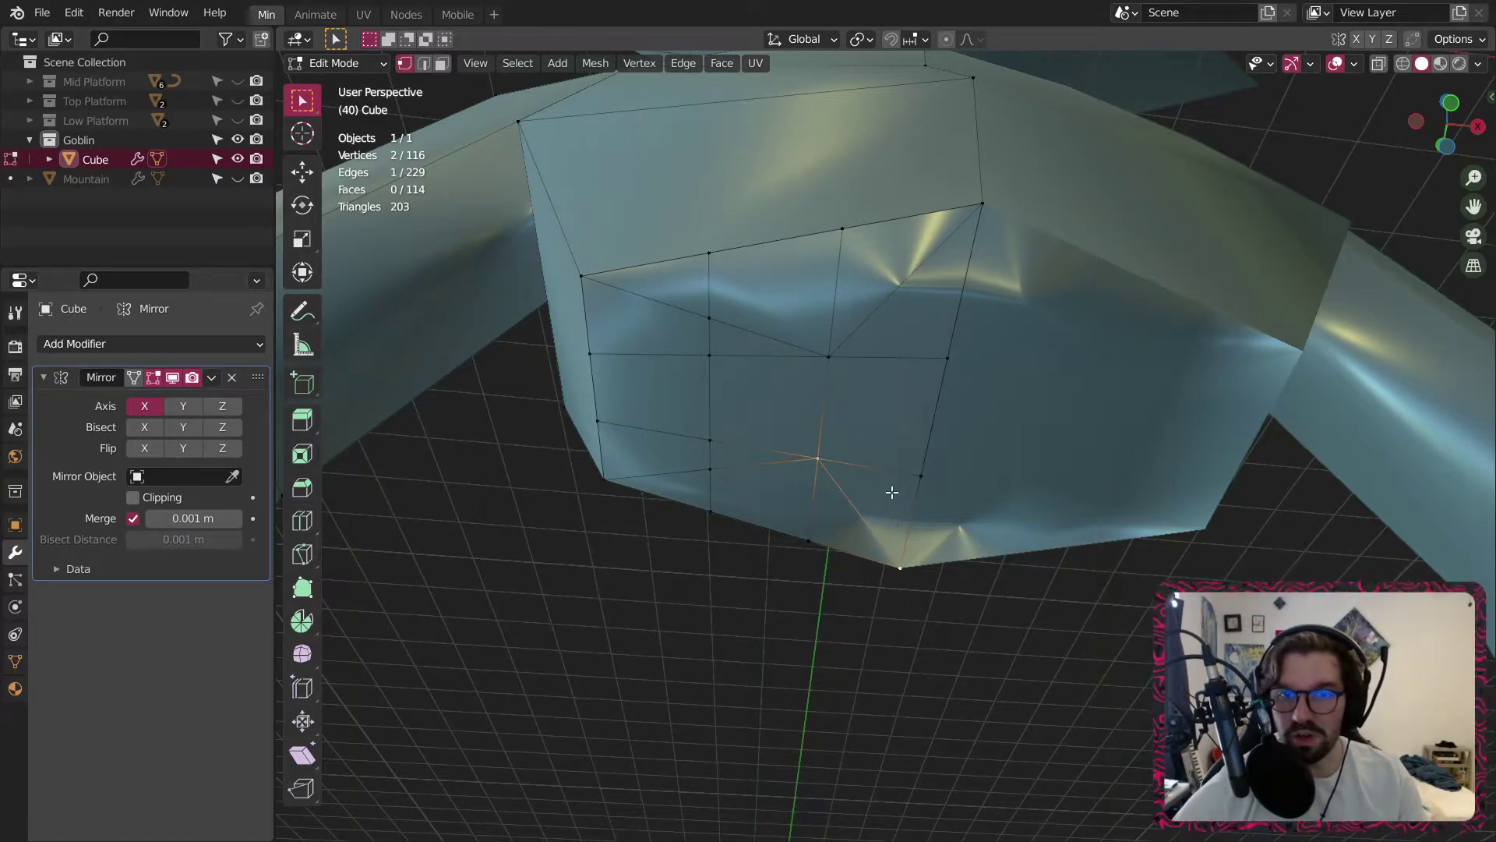
Dissolve the leftover subdivision edges on the bottom face, keeping only the corner diagonals and the short edge joining the two inner vertices.
{"action": "left_click", "coordinate": [423, 63]}
{"action": "left_click", "coordinate": [711, 358]}
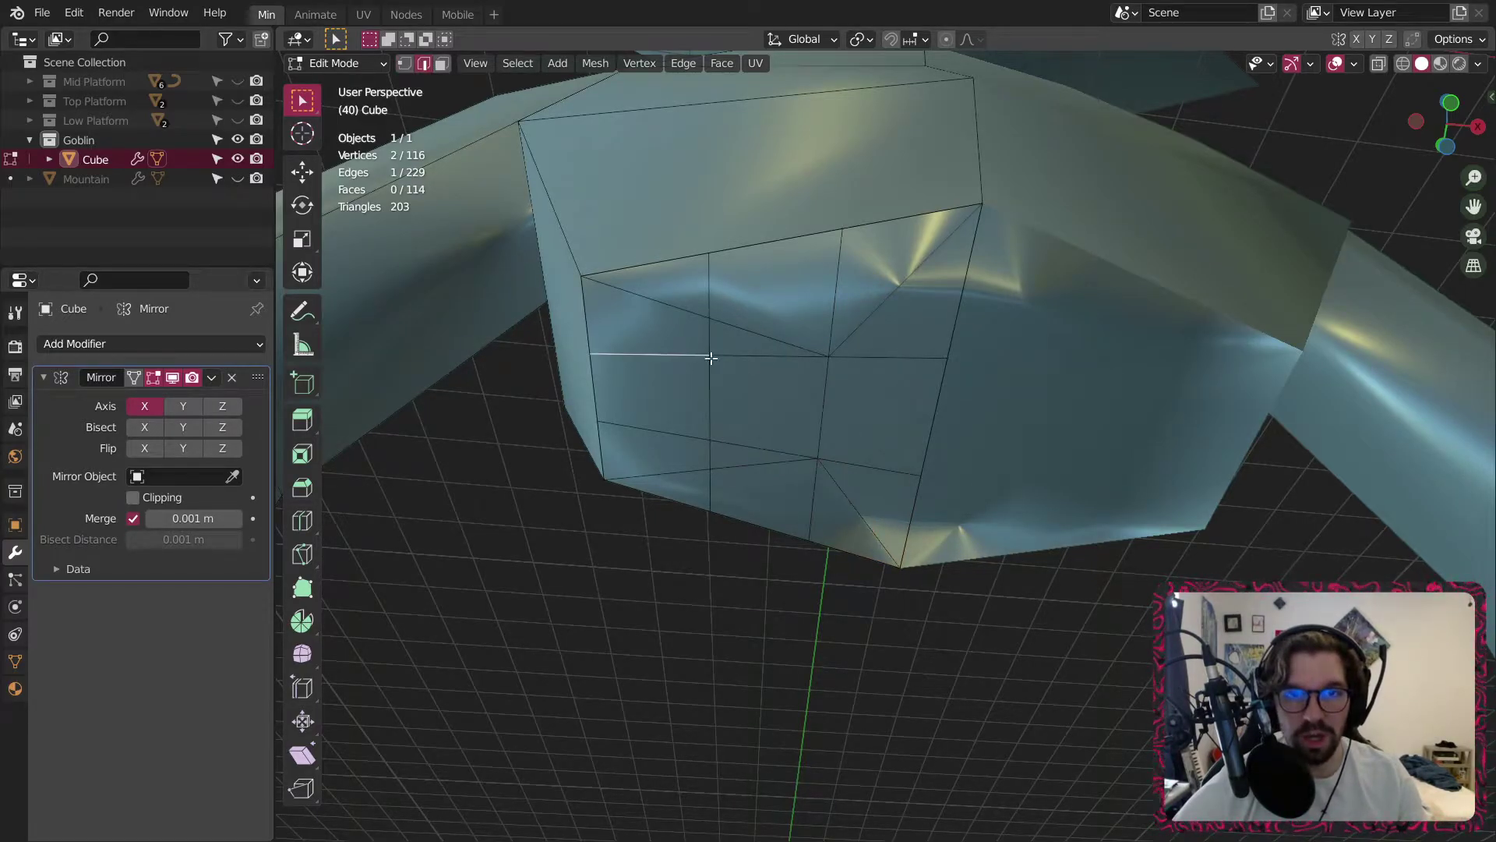
{"action": "left_click", "coordinate": [753, 438], "text": "shift"}
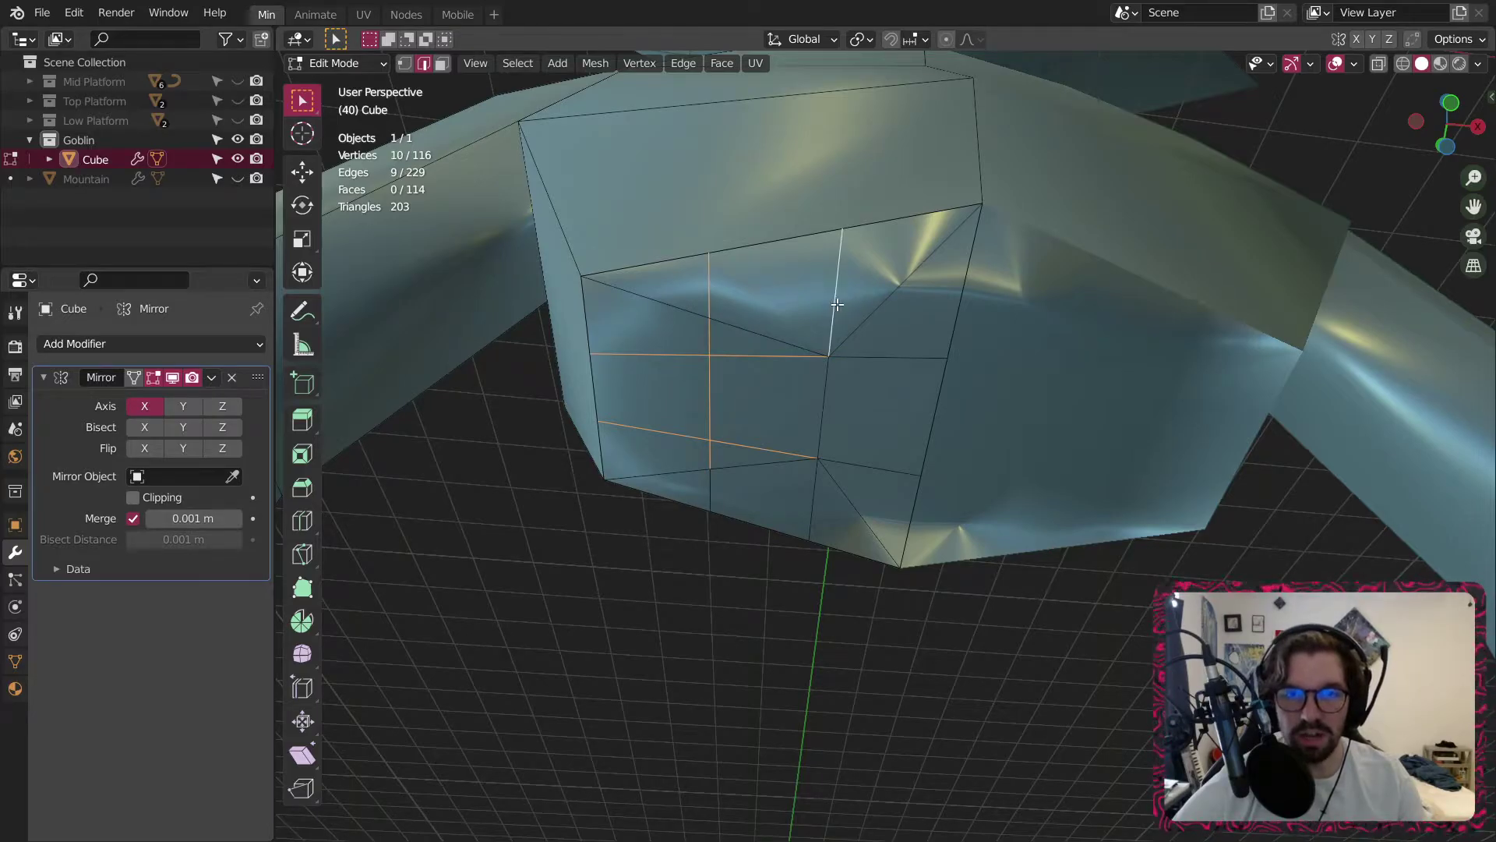
{"action": "left_click", "coordinate": [884, 382], "text": "shift"}
{"action": "left_click", "coordinate": [856, 461], "text": "shift"}
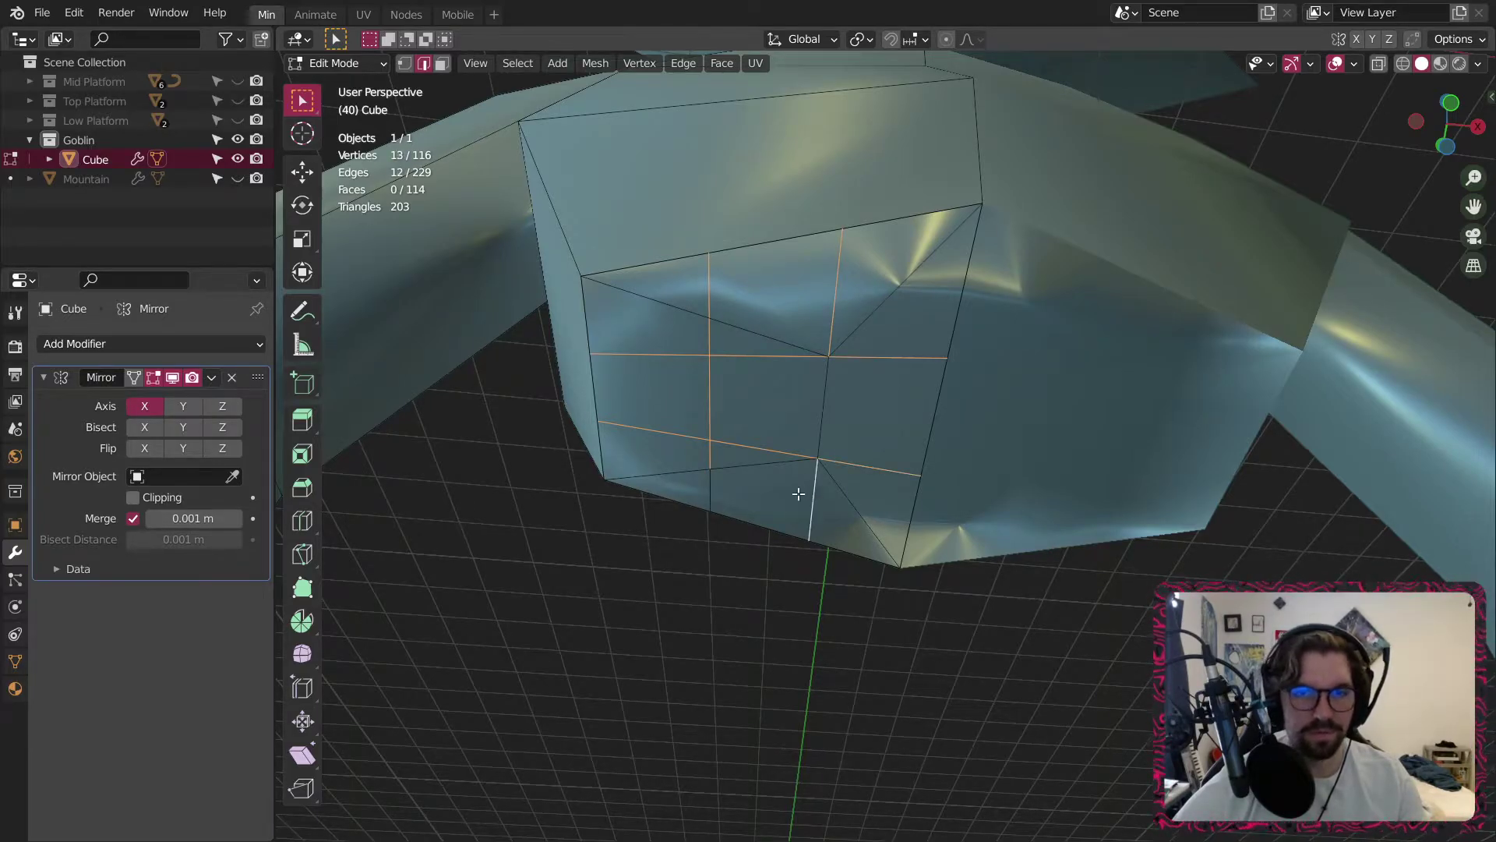
{"action": "right_click", "coordinate": [717, 484]}
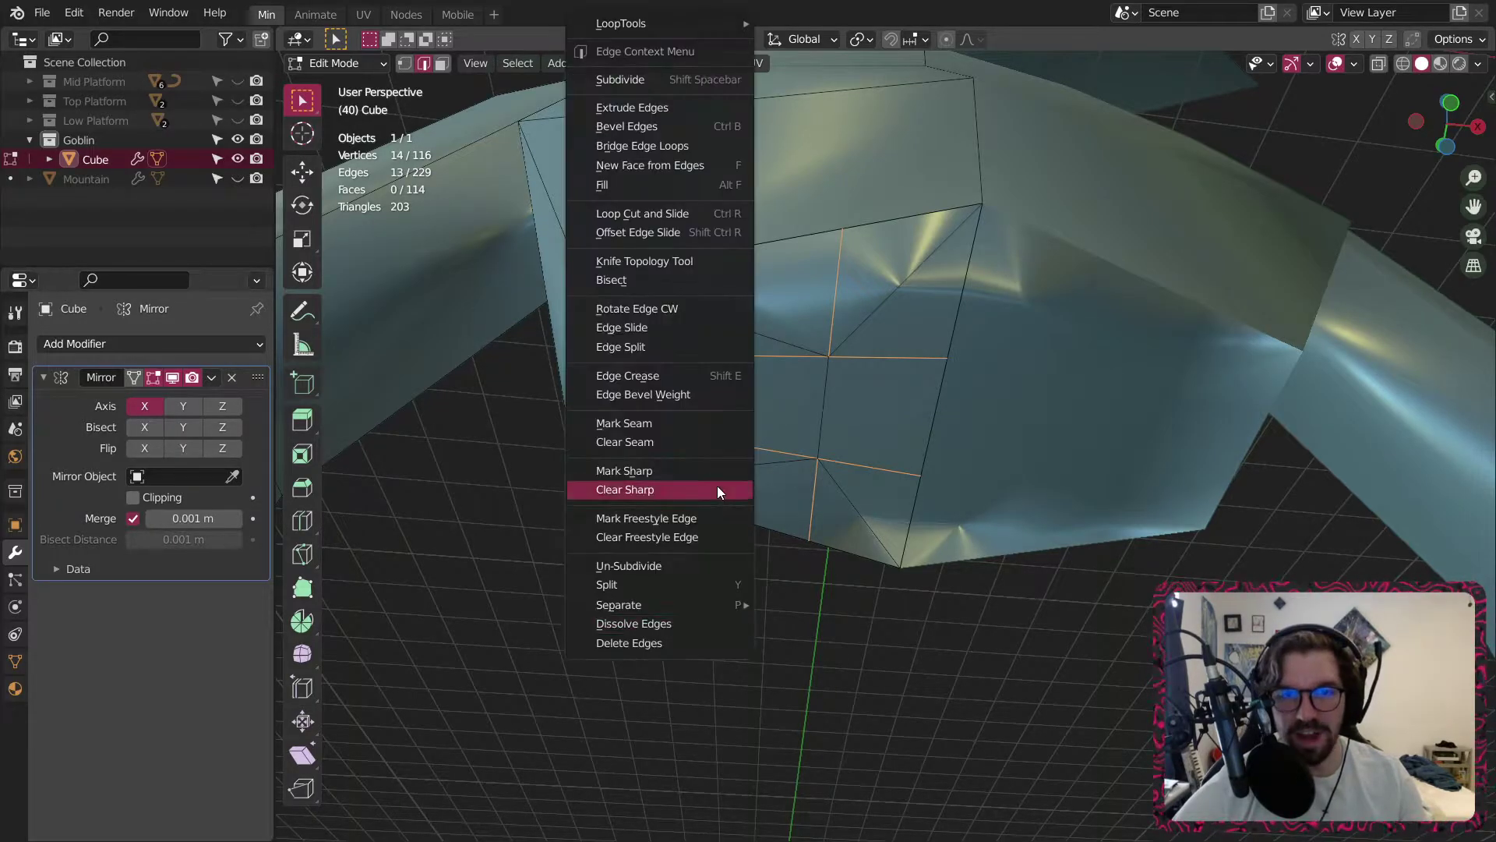
{"action": "left_click", "coordinate": [666, 630]}
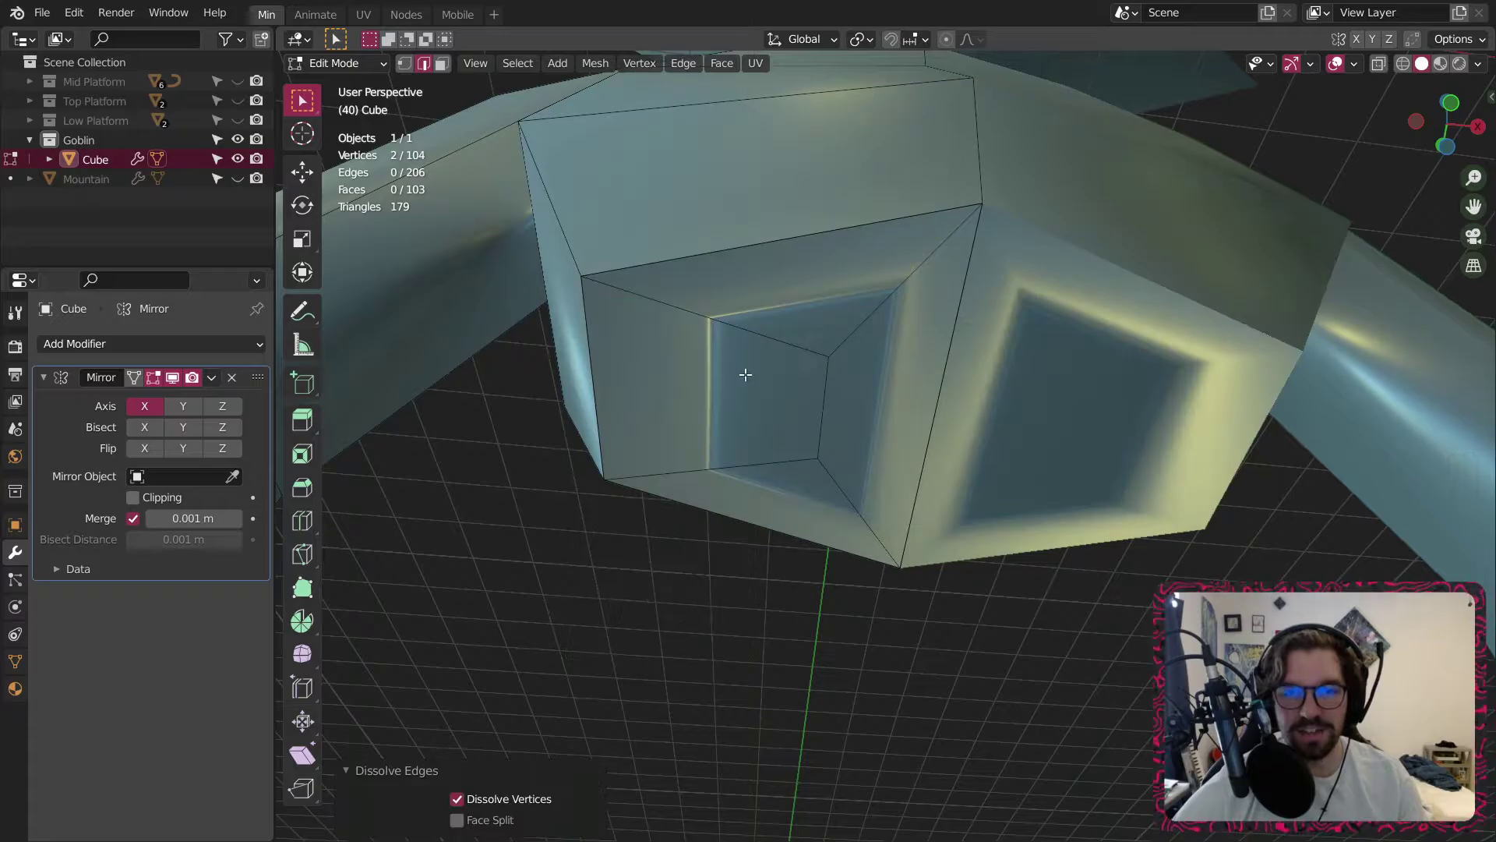
Select the centre seam edge on the torso's underside and move it down along Z.
{"action": "middle_click_drag", "start_coordinate": [746, 375], "coordinate": [740, 425]}
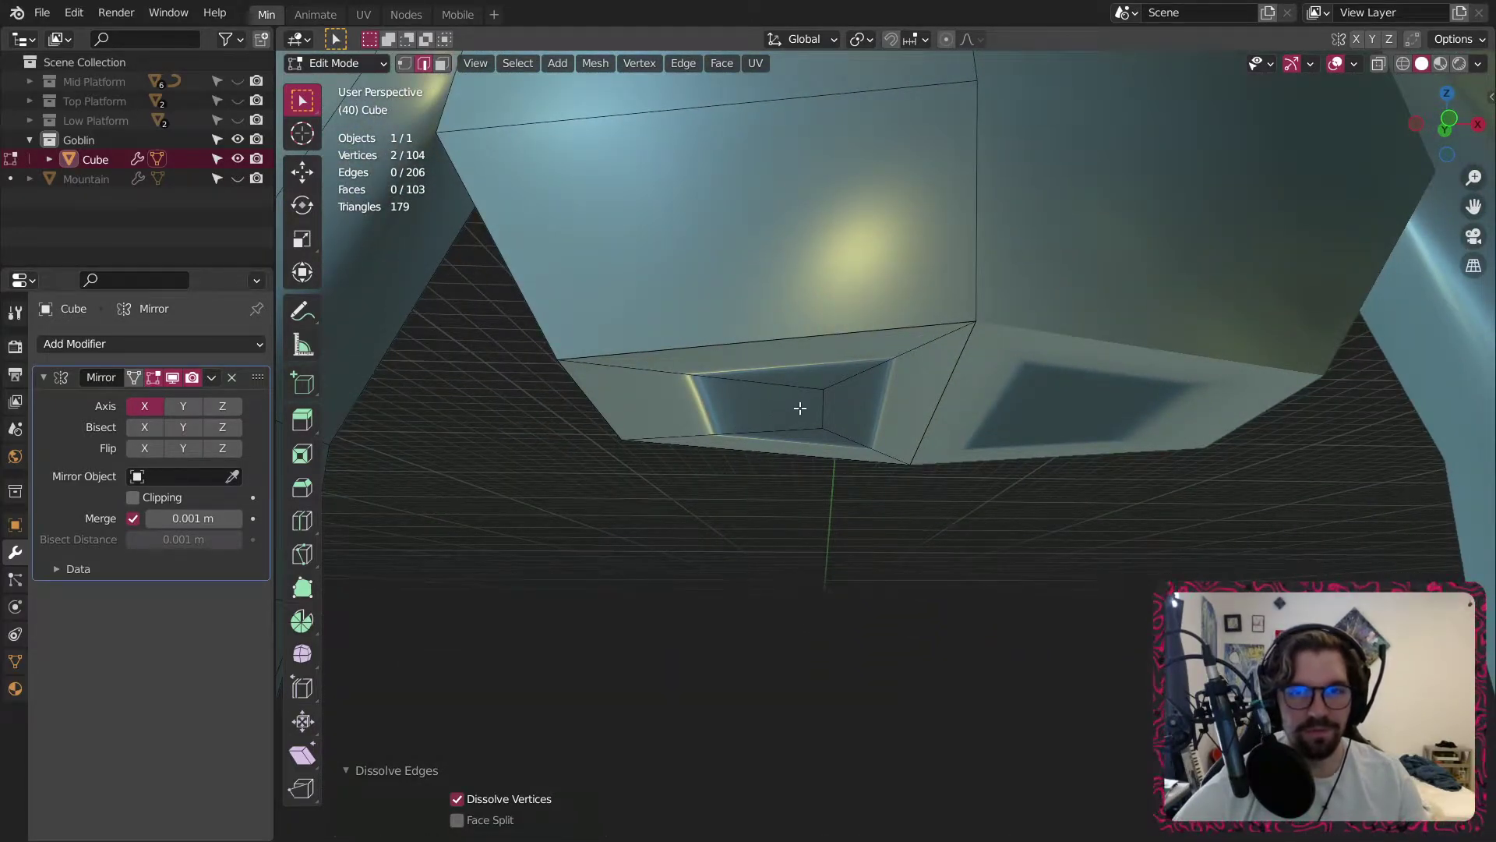
{"action": "left_click", "coordinate": [818, 394]}
{"action": "left_click", "coordinate": [826, 408]}
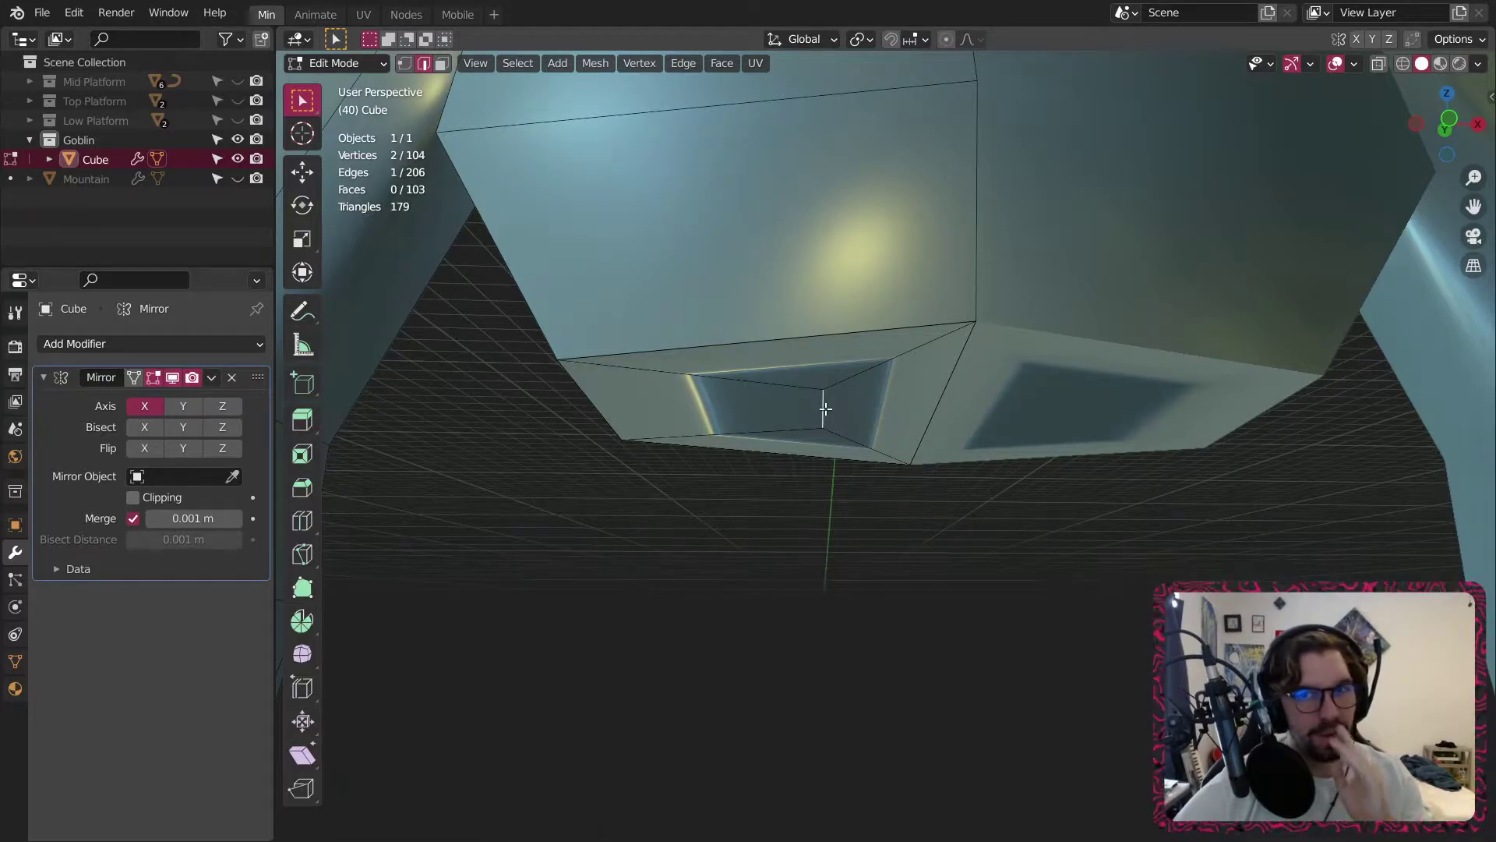
{"action": "left_click", "coordinate": [935, 427]}
{"action": "left_click", "coordinate": [303, 171]}
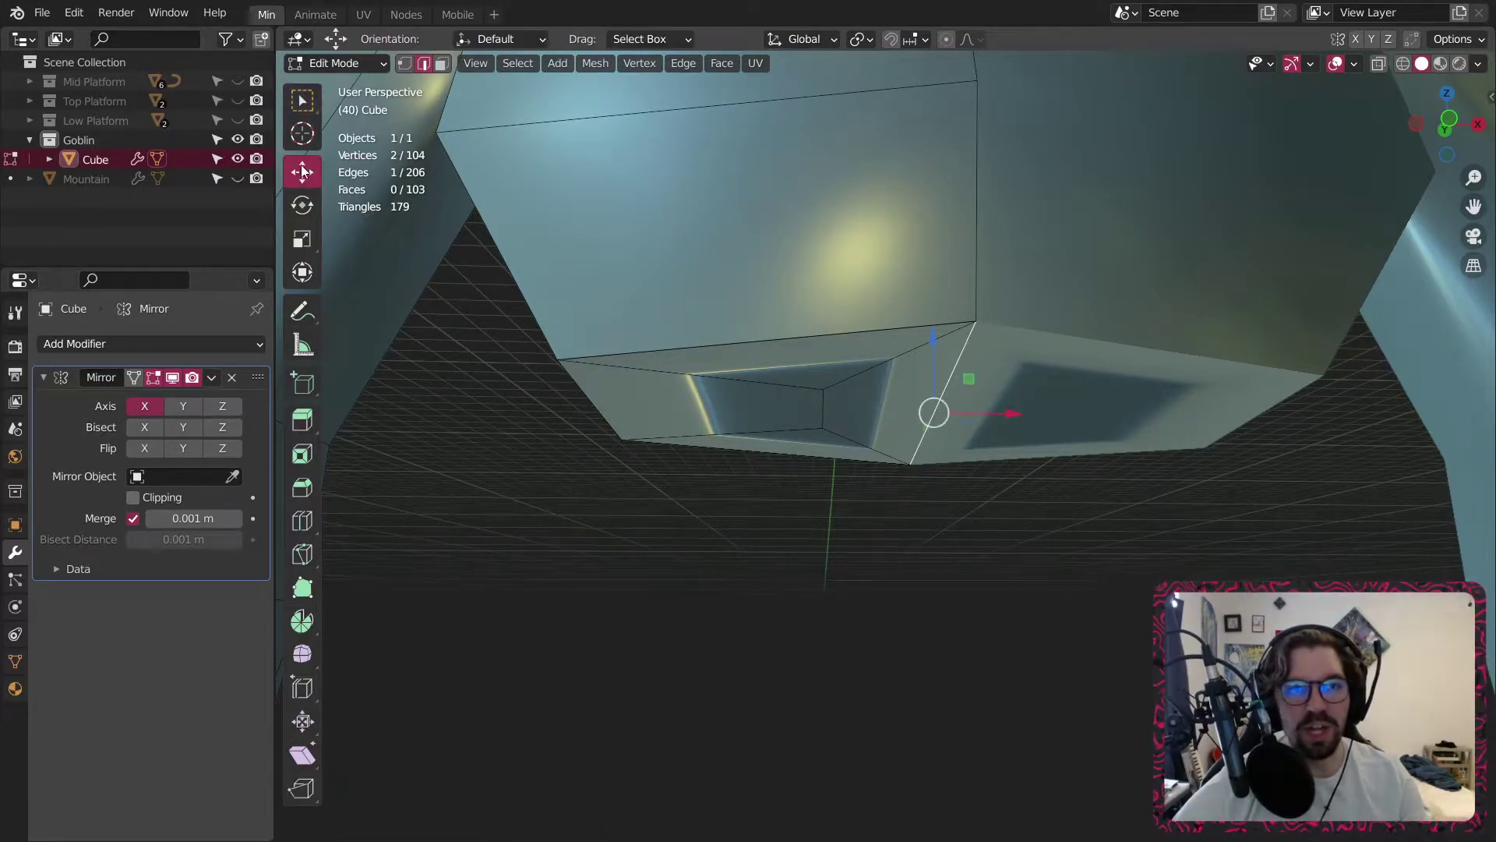
{"action": "left_click_drag", "start_coordinate": [939, 341], "coordinate": [853, 437]}
Adjust the height of the short inner edge on the underside along Z, finishing with an upward move of about 0.207 m.
{"action": "left_click", "coordinate": [833, 434]}
{"action": "left_click", "coordinate": [825, 406]}
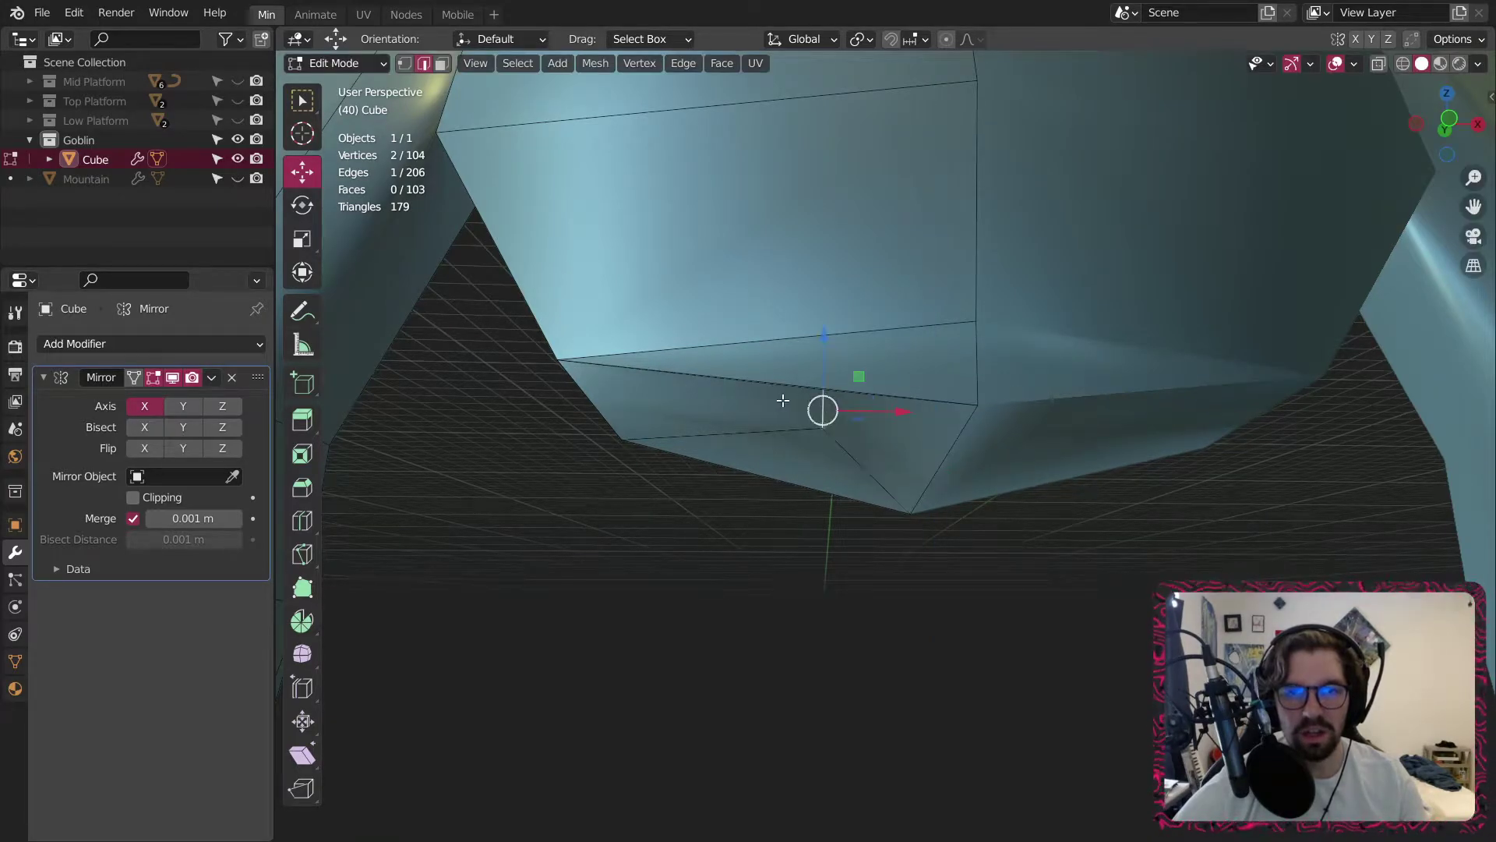
{"action": "left_click_drag", "start_coordinate": [825, 347], "coordinate": [764, 453]}
{"action": "mouse_move", "coordinate": [764, 453]}
{"action": "middle_mouse_down"}
{"action": "mouse_move", "coordinate": [814, 304]}
{"action": "mouse_move", "coordinate": [757, 458]}
{"action": "mouse_move", "coordinate": [768, 481]}
{"action": "mouse_move", "coordinate": [755, 460]}
{"action": "mouse_move", "coordinate": [764, 471]}
{"action": "middle_mouse_up"}
{"action": "scroll", "coordinate": [757, 459], "scroll_direction": "down", "scroll_amount": 4}
{"action": "left_click_drag", "start_coordinate": [798, 401], "coordinate": [784, 372]}
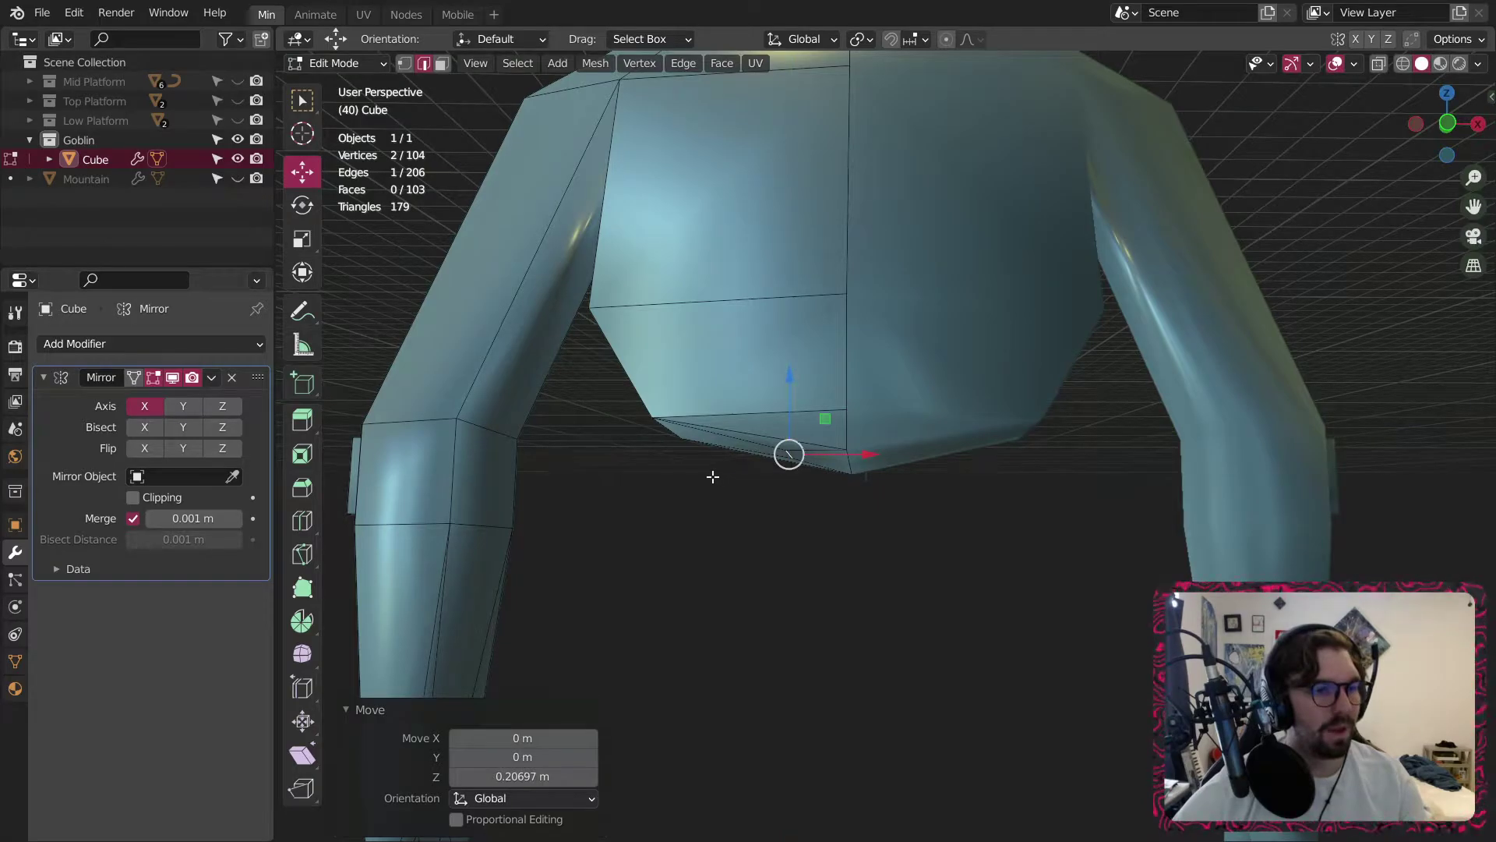
Dissolve the two redundant horizontal edges at the front and back of the lower torso, and switch to face selection.
{"action": "scroll", "coordinate": [712, 476], "scroll_direction": "up", "scroll_amount": 1}
{"action": "middle_click_drag", "start_coordinate": [721, 443], "coordinate": [1226, 504]}
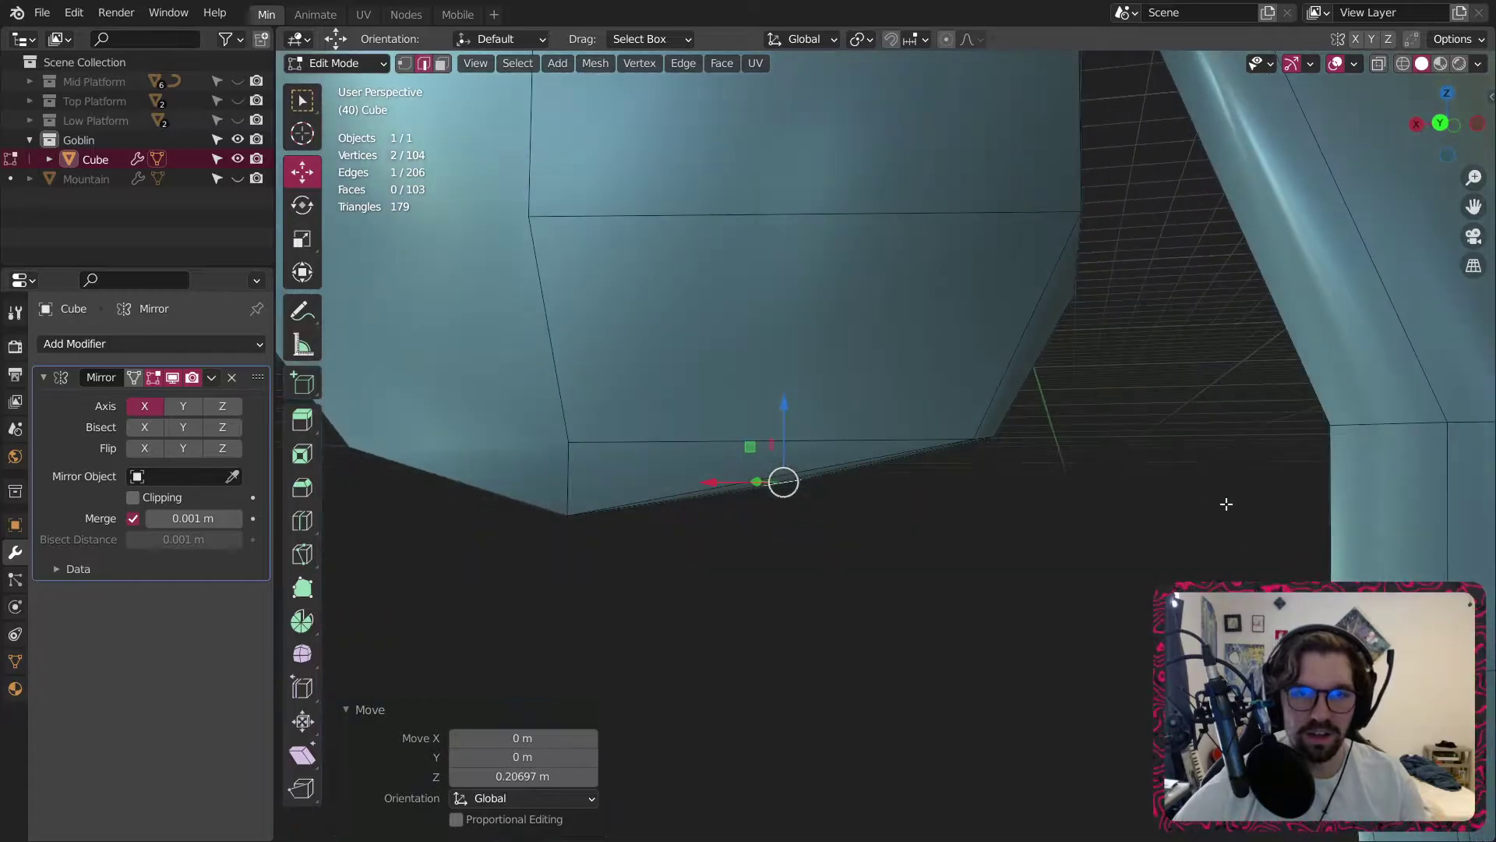
{"action": "left_click", "coordinate": [721, 451]}
{"action": "middle_click_drag", "start_coordinate": [882, 455], "coordinate": [477, 472]}
{"action": "right_click", "coordinate": [882, 458]}
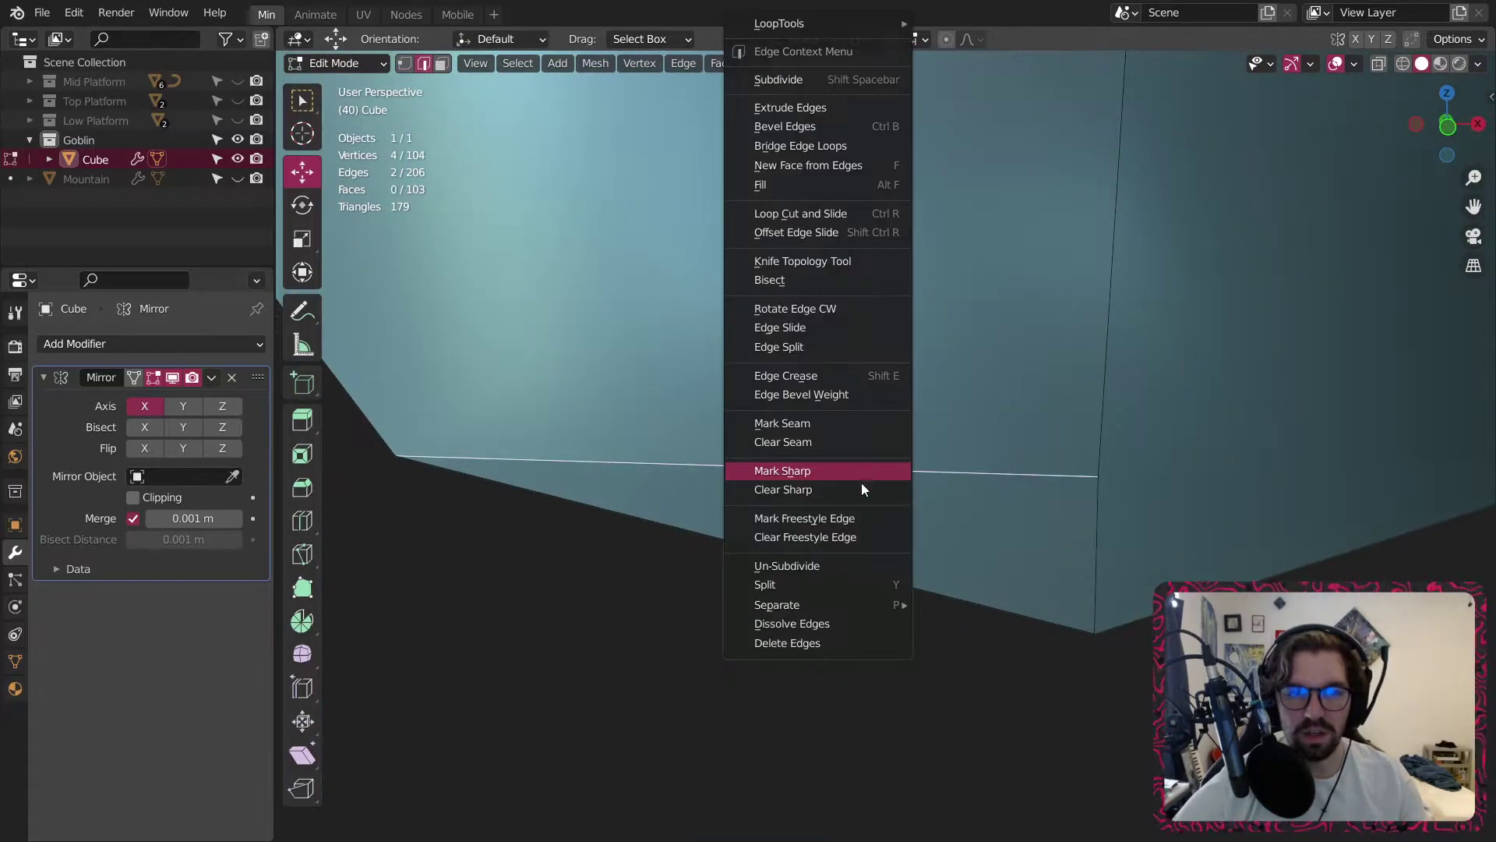
{"action": "left_click", "coordinate": [806, 623]}
{"action": "middle_click_drag", "start_coordinate": [806, 624], "coordinate": [863, 461]}
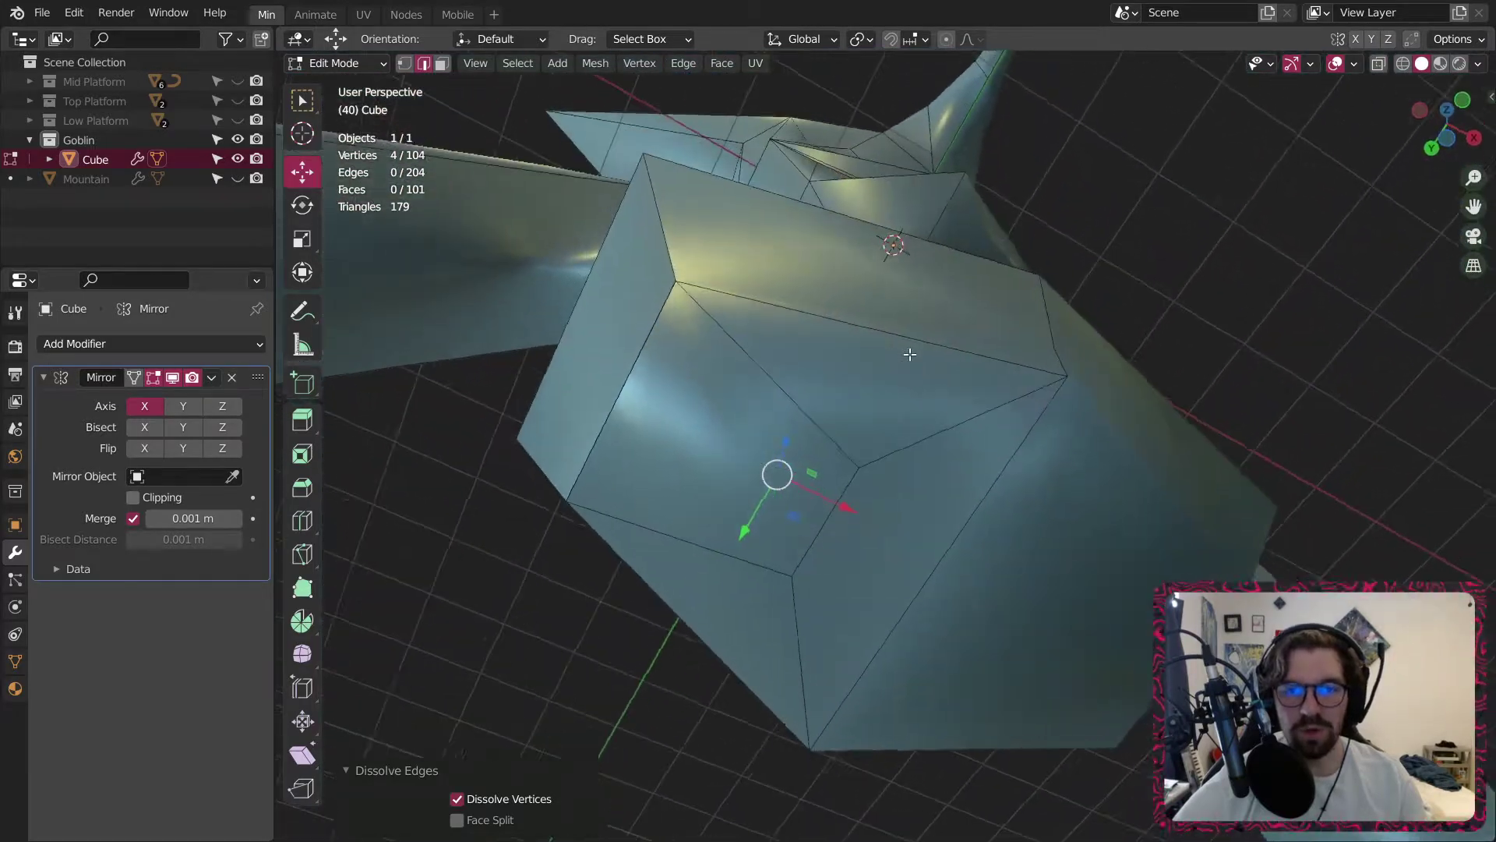
{"action": "left_click", "coordinate": [443, 64]}
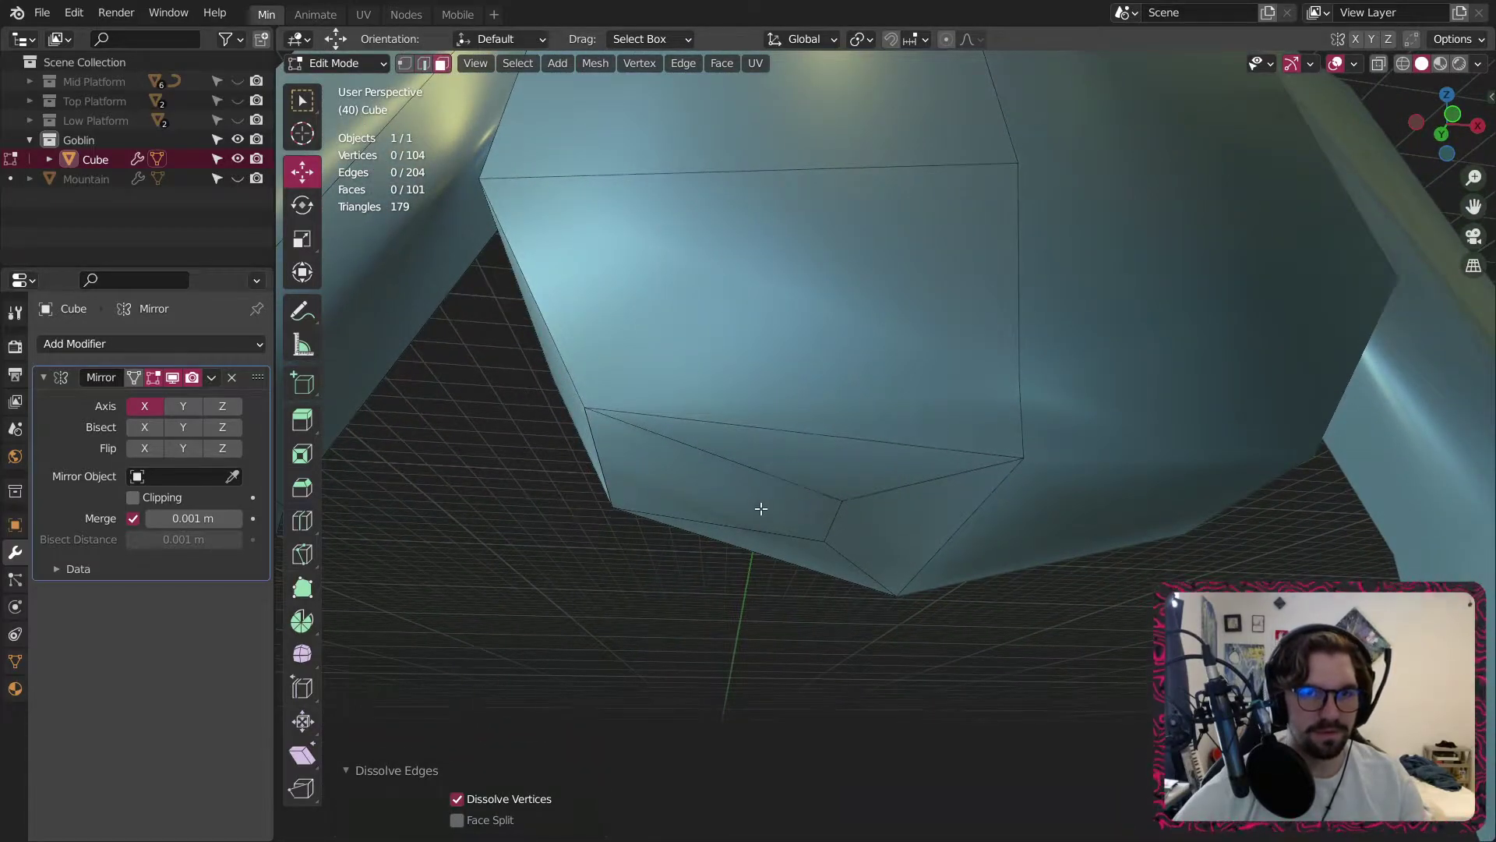
Try to extrude the outer quad face on the torso's underside about 3.13 m along its normal as a leg.
{"action": "left_click", "coordinate": [761, 508]}
{"action": "scroll", "coordinate": [744, 524], "scroll_direction": "down", "scroll_amount": 6}
{"action": "right_click", "coordinate": [733, 528]}
{"action": "left_click", "coordinate": [733, 530]}
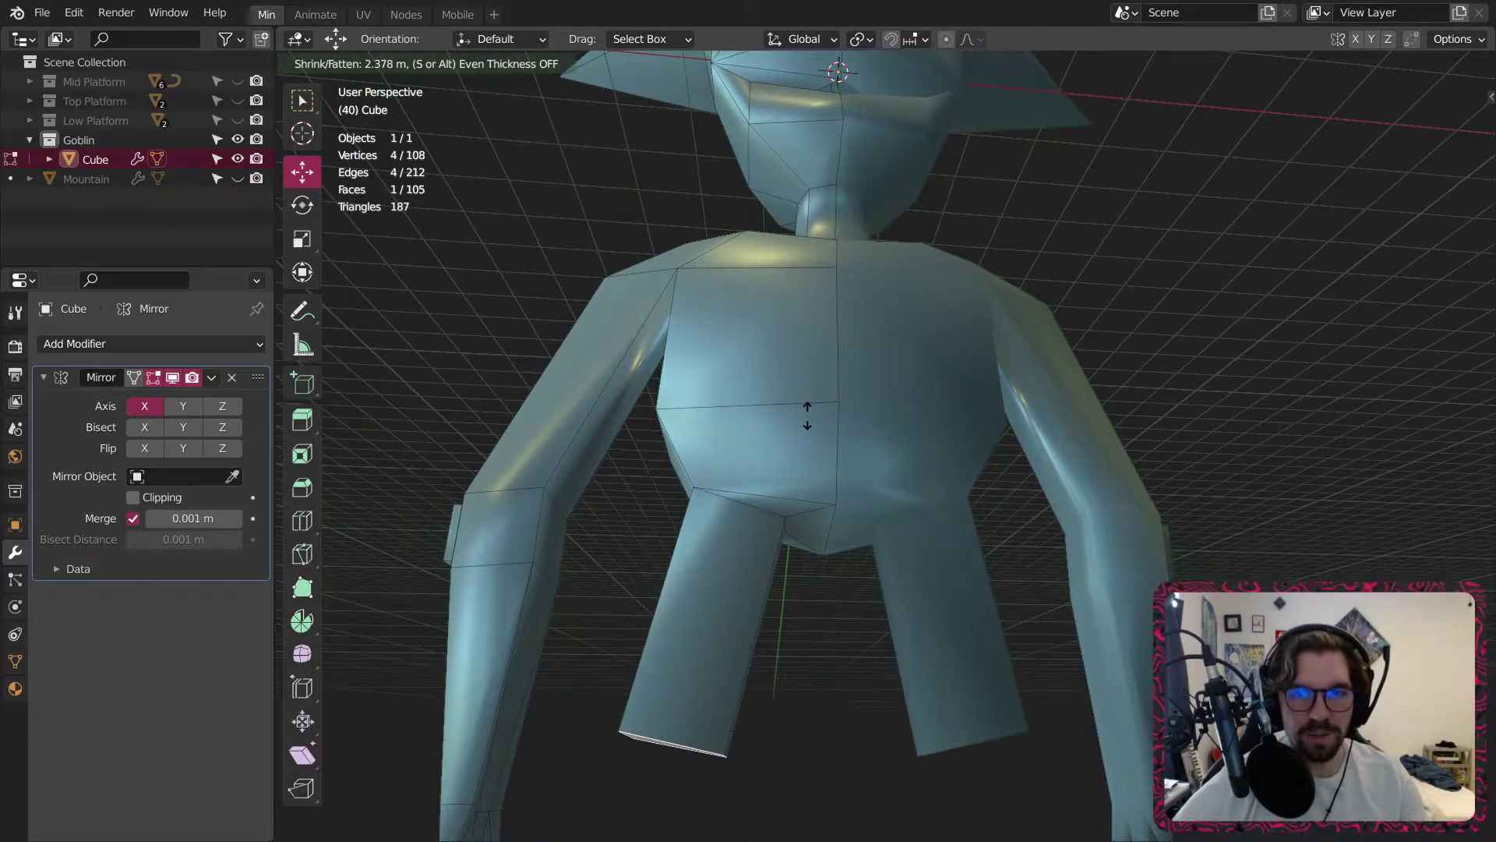
{"action": "left_click", "coordinate": [822, 378]}
{"action": "middle_click_drag", "start_coordinate": [821, 378], "coordinate": [800, 578]}
{"action": "middle_click_drag", "start_coordinate": [800, 578], "coordinate": [803, 395], "text": "shift"}
{"action": "scroll", "coordinate": [798, 314], "scroll_direction": "down", "scroll_amount": 4}
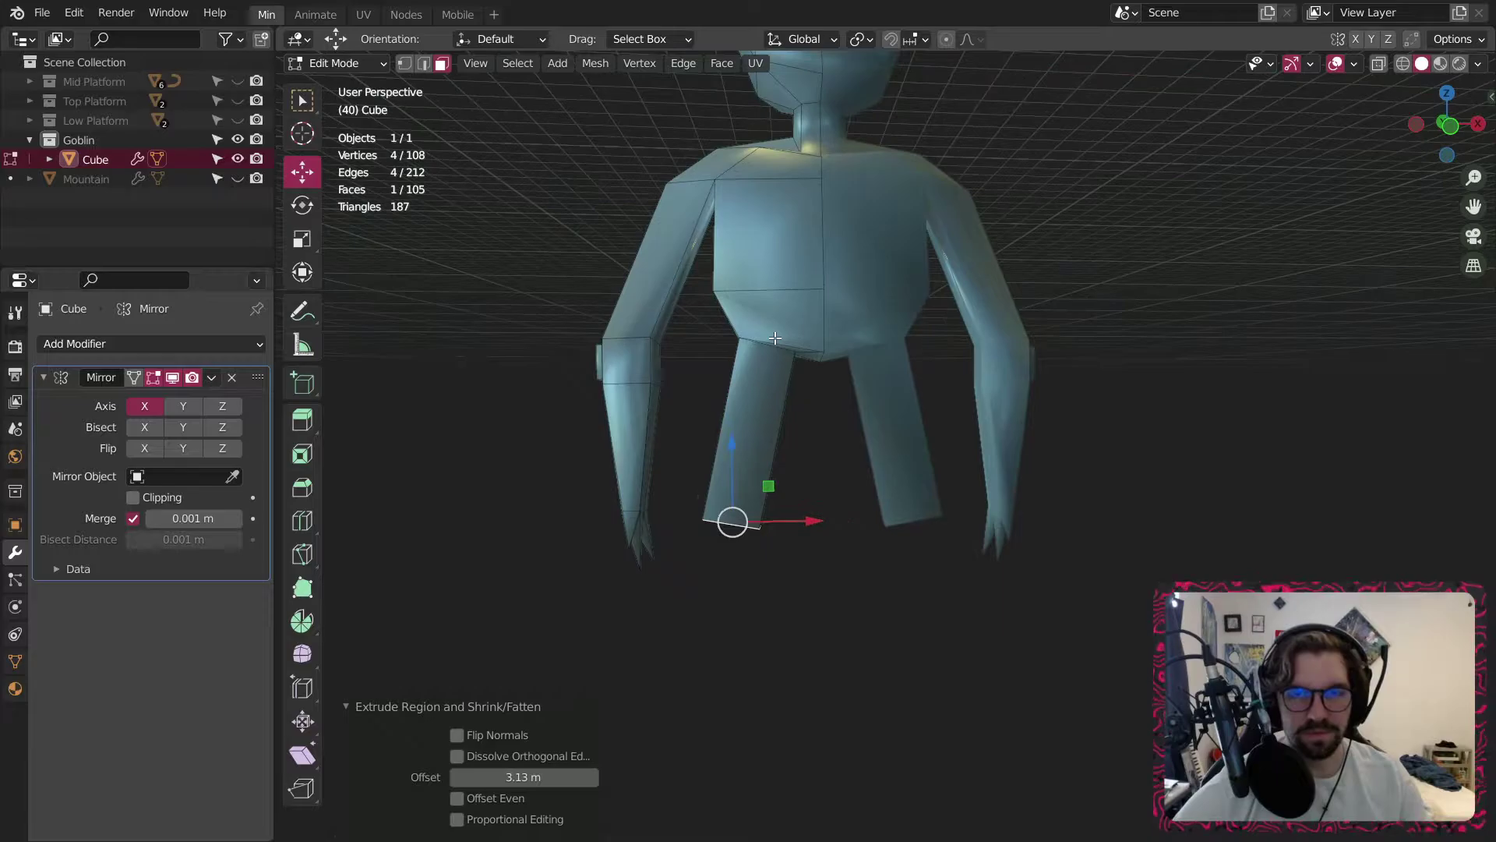
{"action": "key", "text": "ctrl+z"}
Extrude the outer underside face of the torso about 1.97 m along its normal to form the thigh.
{"action": "right_click", "coordinate": [787, 349]}
{"action": "left_click", "coordinate": [787, 349]}
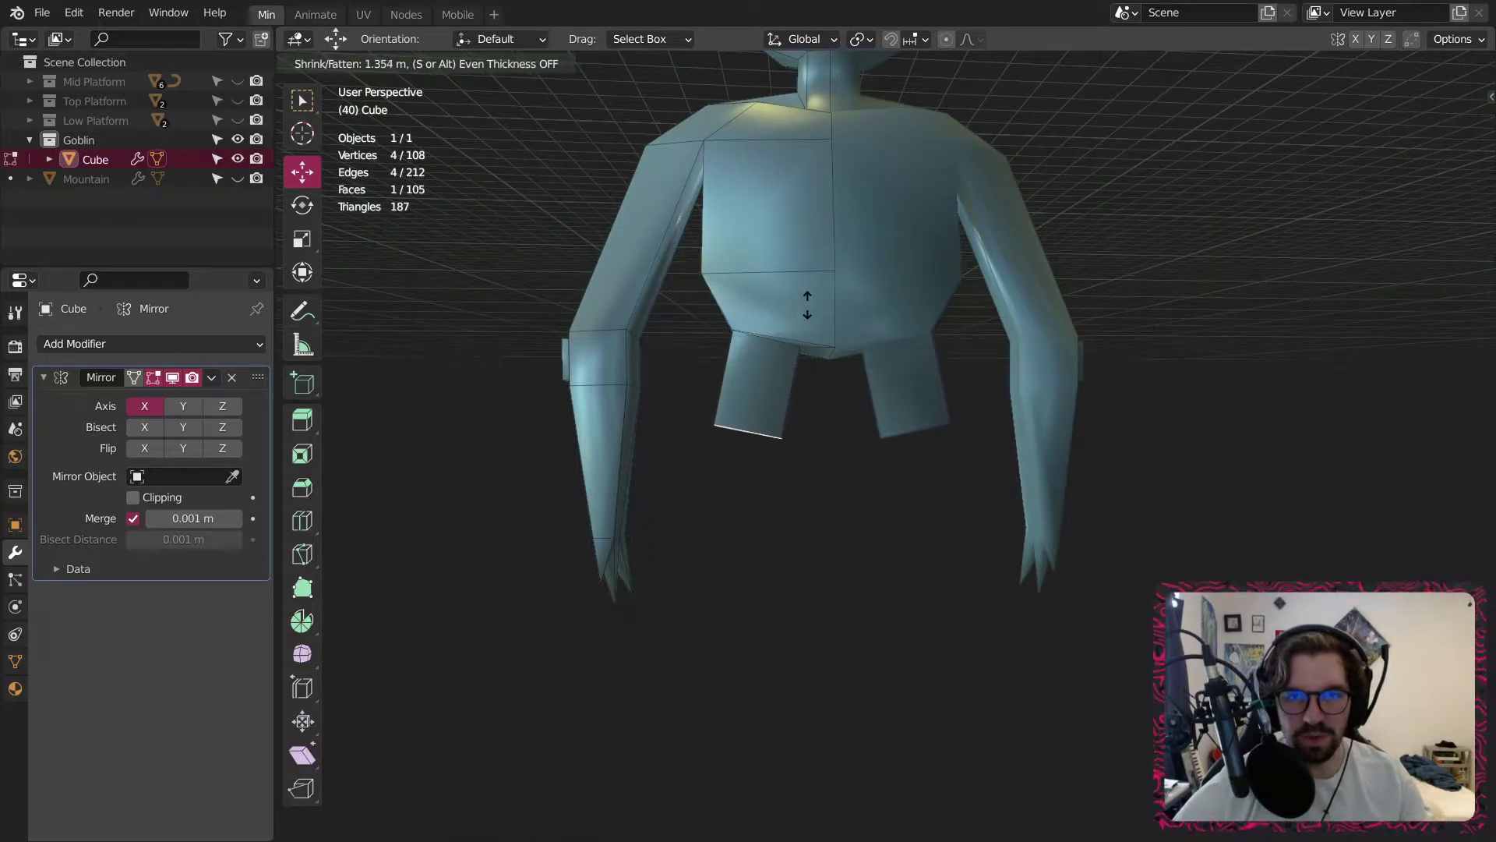
{"action": "left_click", "coordinate": [779, 468]}
{"action": "scroll", "coordinate": [751, 448], "scroll_direction": "up", "scroll_amount": 2}
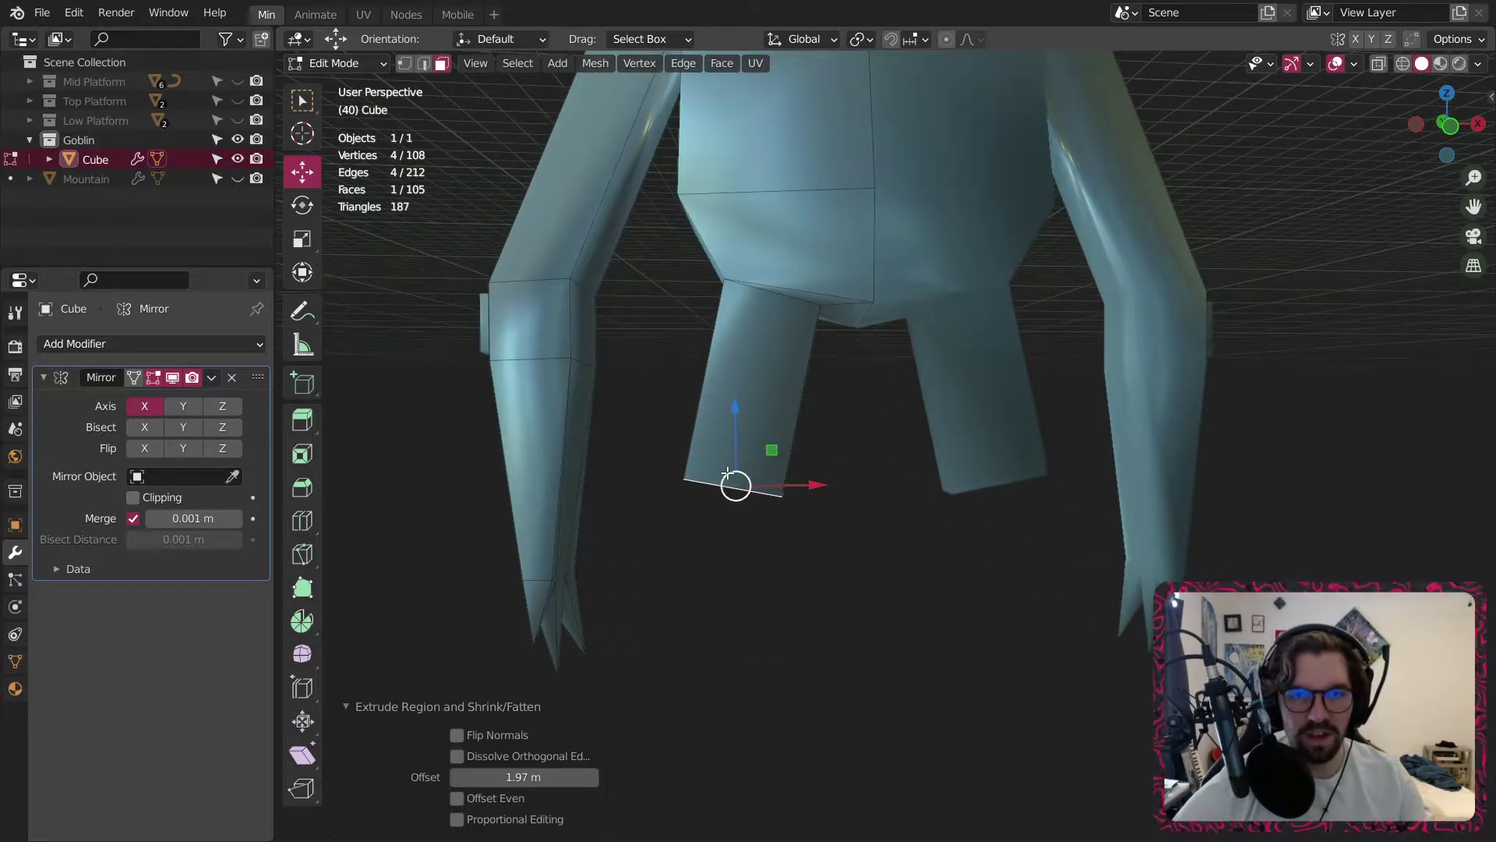
In the front orthographic view, extrude the thigh's end face downward twice, making a short knee section and a longer lower leg.
{"action": "left_click", "coordinate": [1449, 125]}
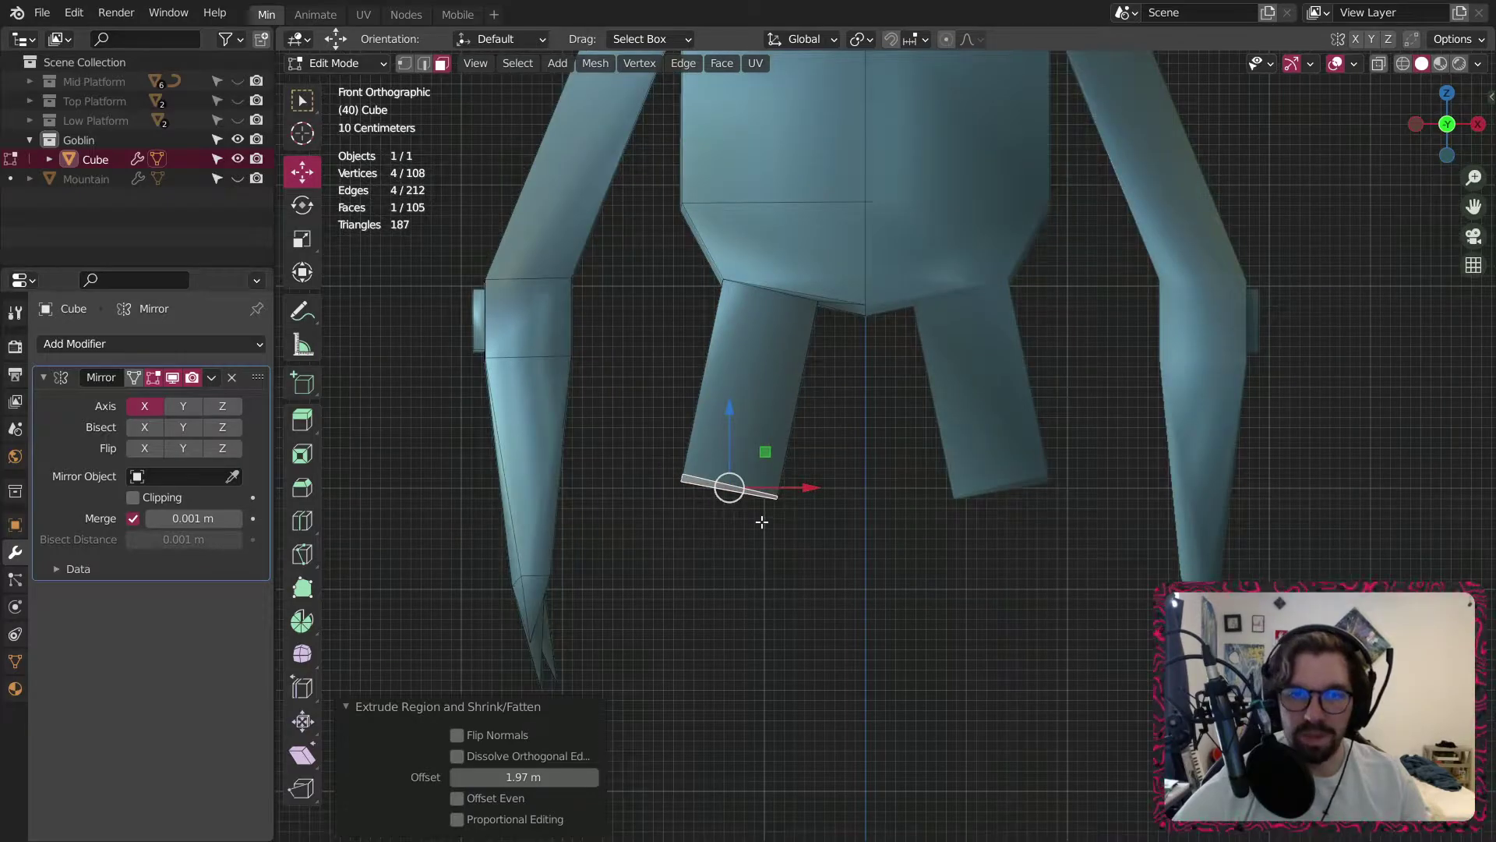
{"action": "right_click", "coordinate": [733, 582], "text": "ctrl"}
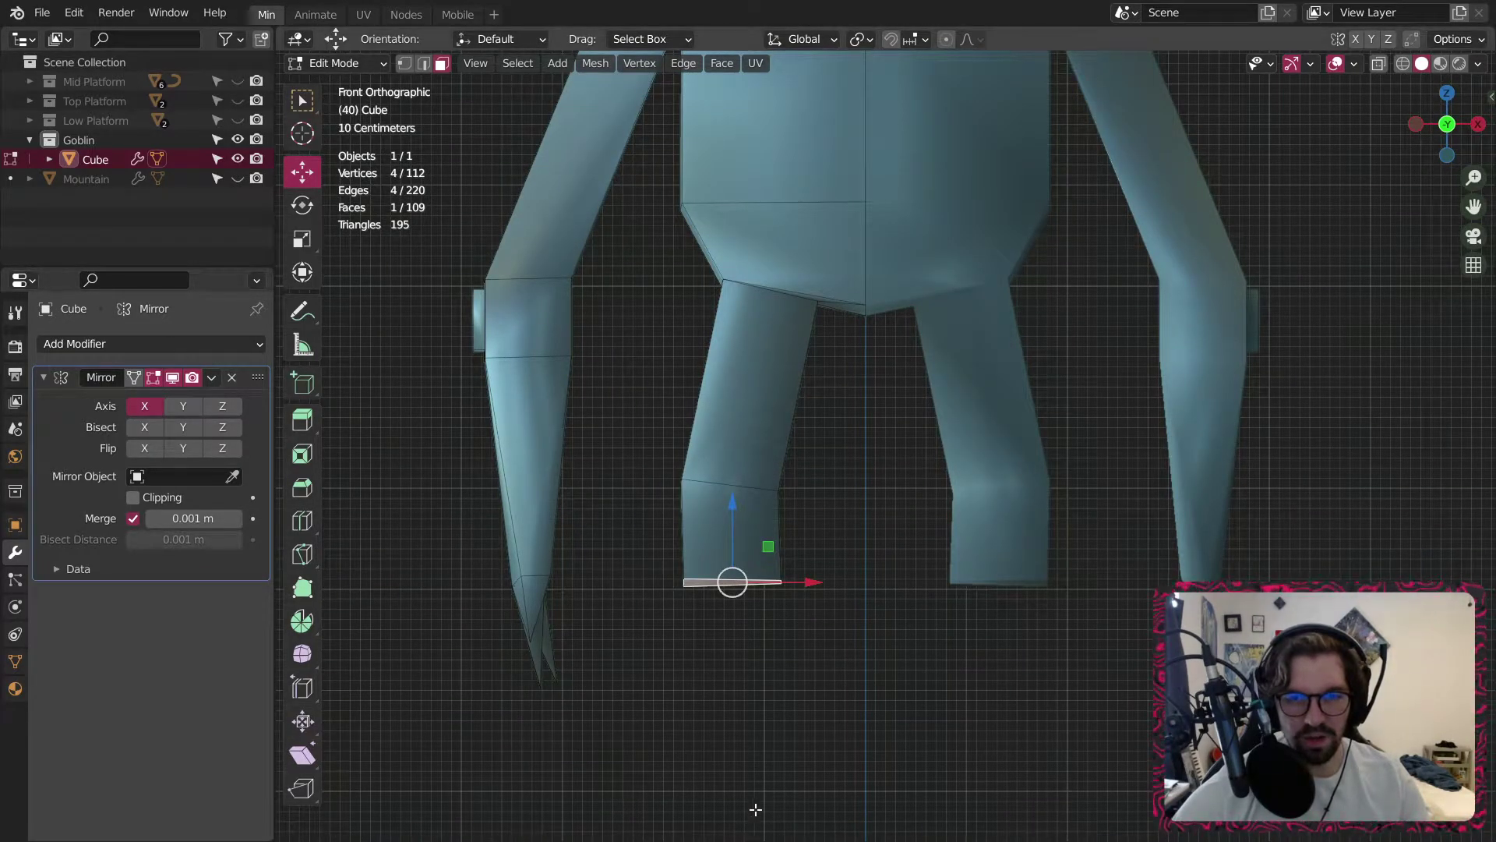
{"action": "scroll", "coordinate": [755, 733], "scroll_direction": "down", "scroll_amount": 2}
{"action": "middle_click_drag", "start_coordinate": [755, 724], "coordinate": [762, 533], "text": "shift"}
{"action": "right_click", "coordinate": [779, 687], "text": "ctrl"}
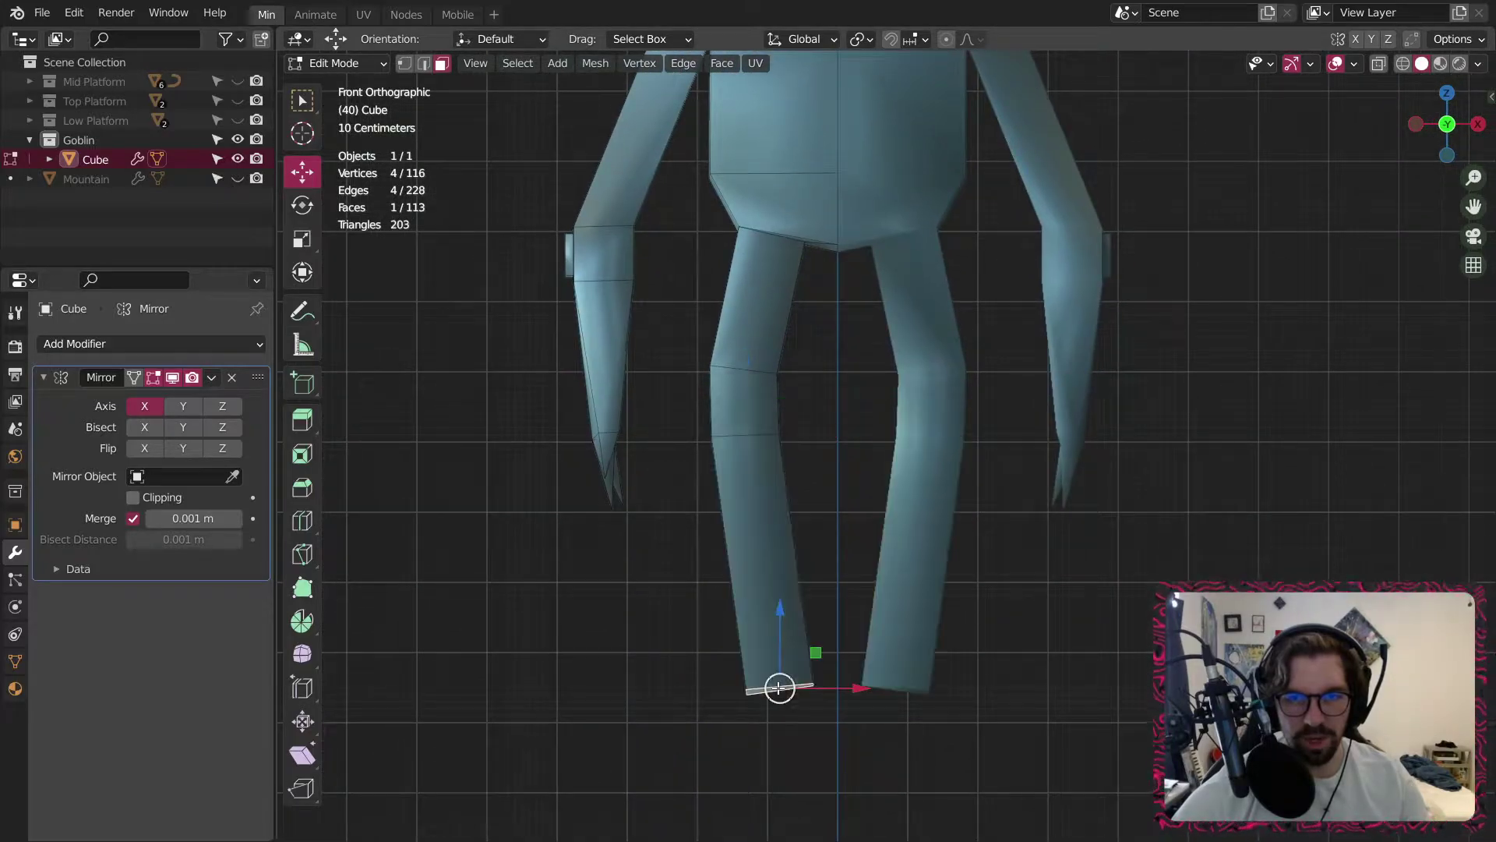
{"action": "middle_click_drag", "start_coordinate": [799, 625], "coordinate": [822, 572]}
{"action": "middle_click_drag", "start_coordinate": [779, 462], "coordinate": [847, 378]}
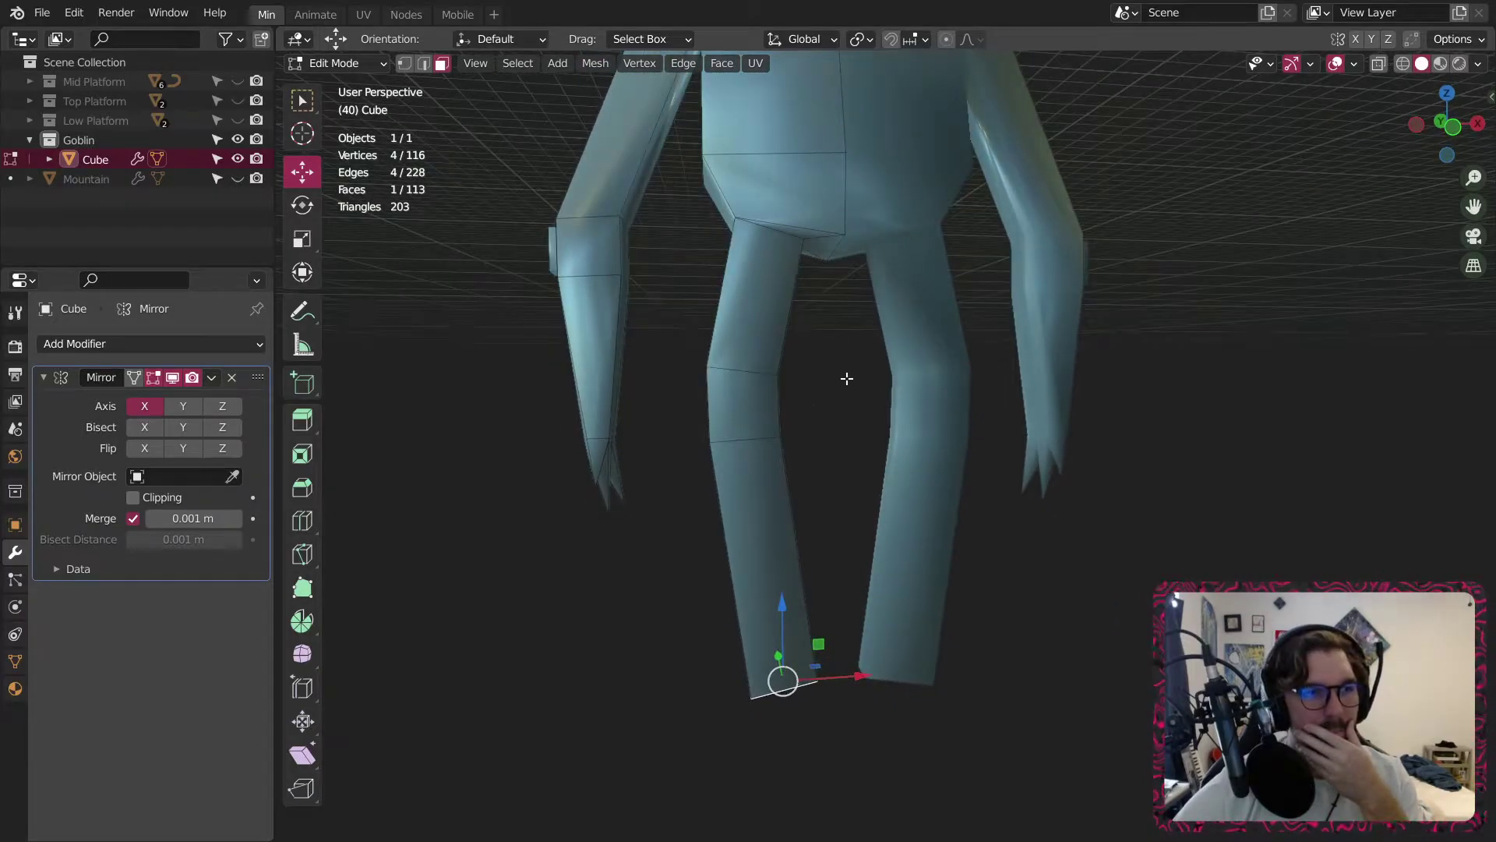
Move the leg's bottom face about -0.42 m along X and flatten it by scaling Z to 0.
{"action": "left_click_drag", "start_coordinate": [863, 684], "coordinate": [828, 683]}
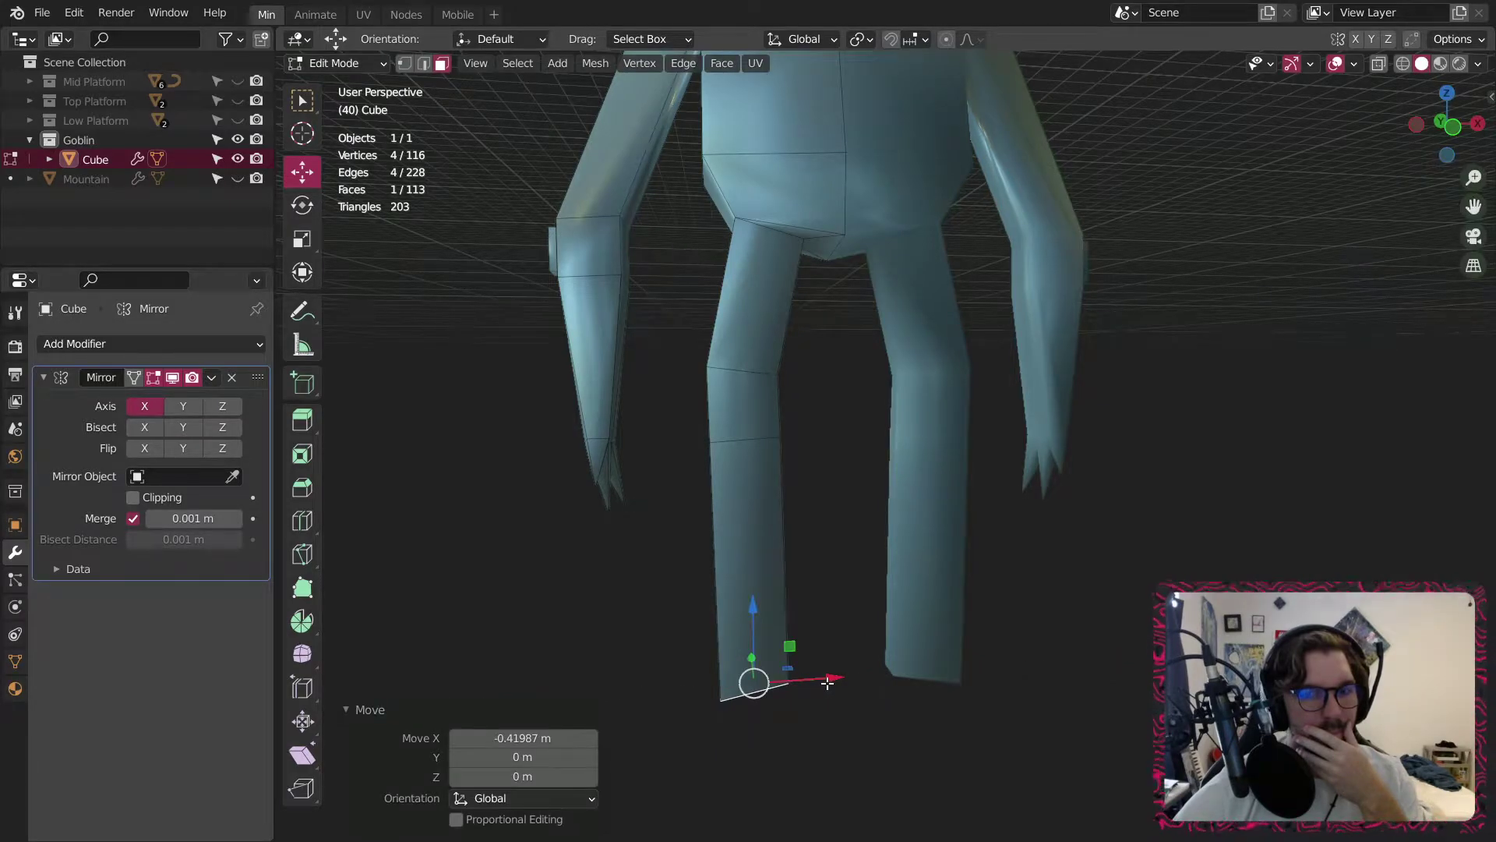
{"action": "key", "text": "s"}
{"action": "key", "text": "z"}
{"action": "key", "text": "0"}
{"action": "key", "text": "Return"}
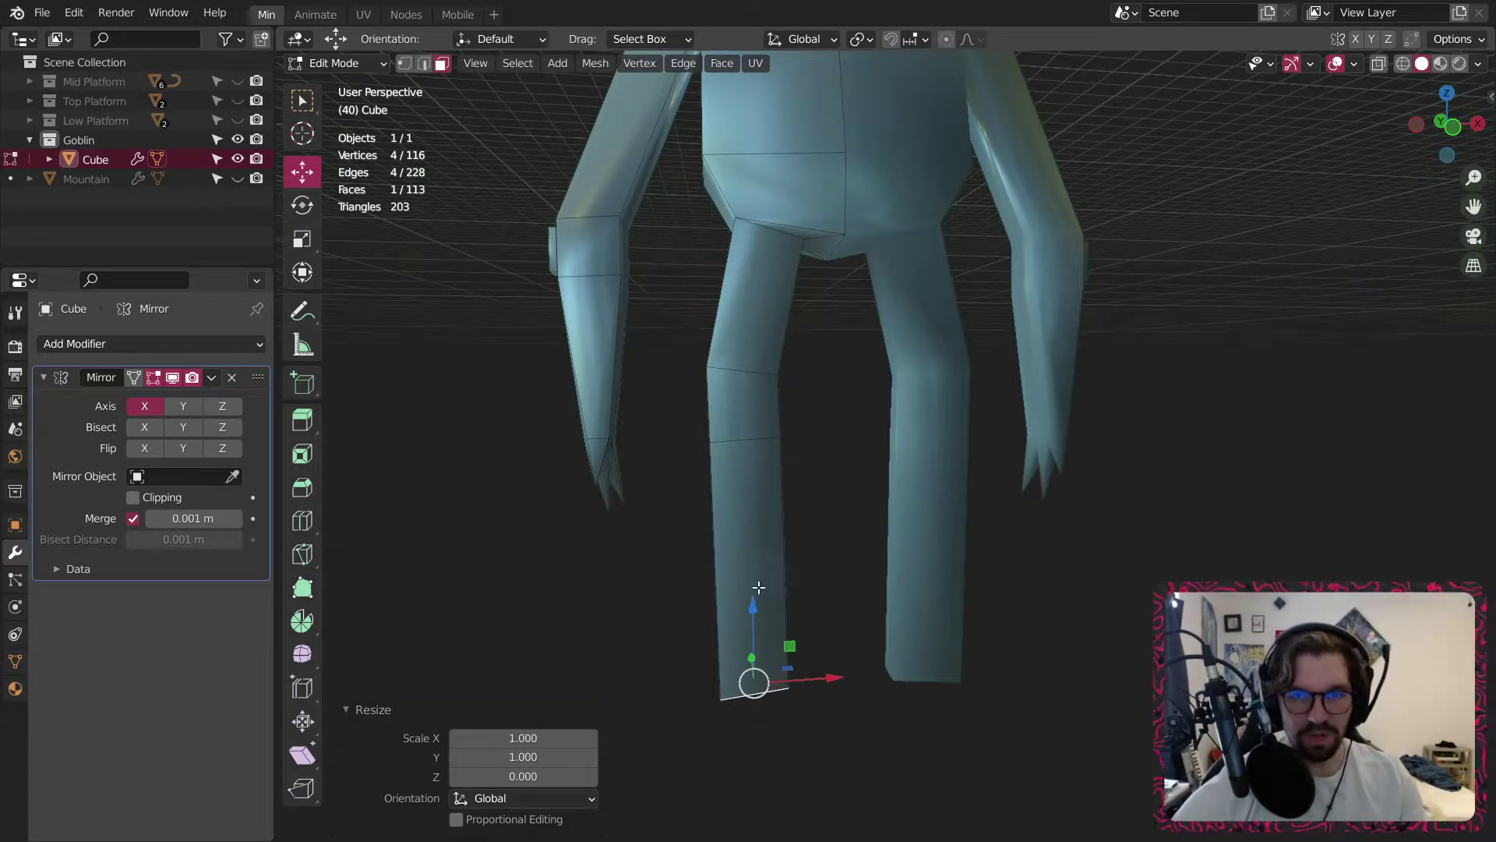
{"action": "middle_click_drag", "start_coordinate": [897, 603], "coordinate": [885, 554]}
{"action": "scroll", "coordinate": [701, 358], "scroll_direction": "up", "scroll_amount": 1}
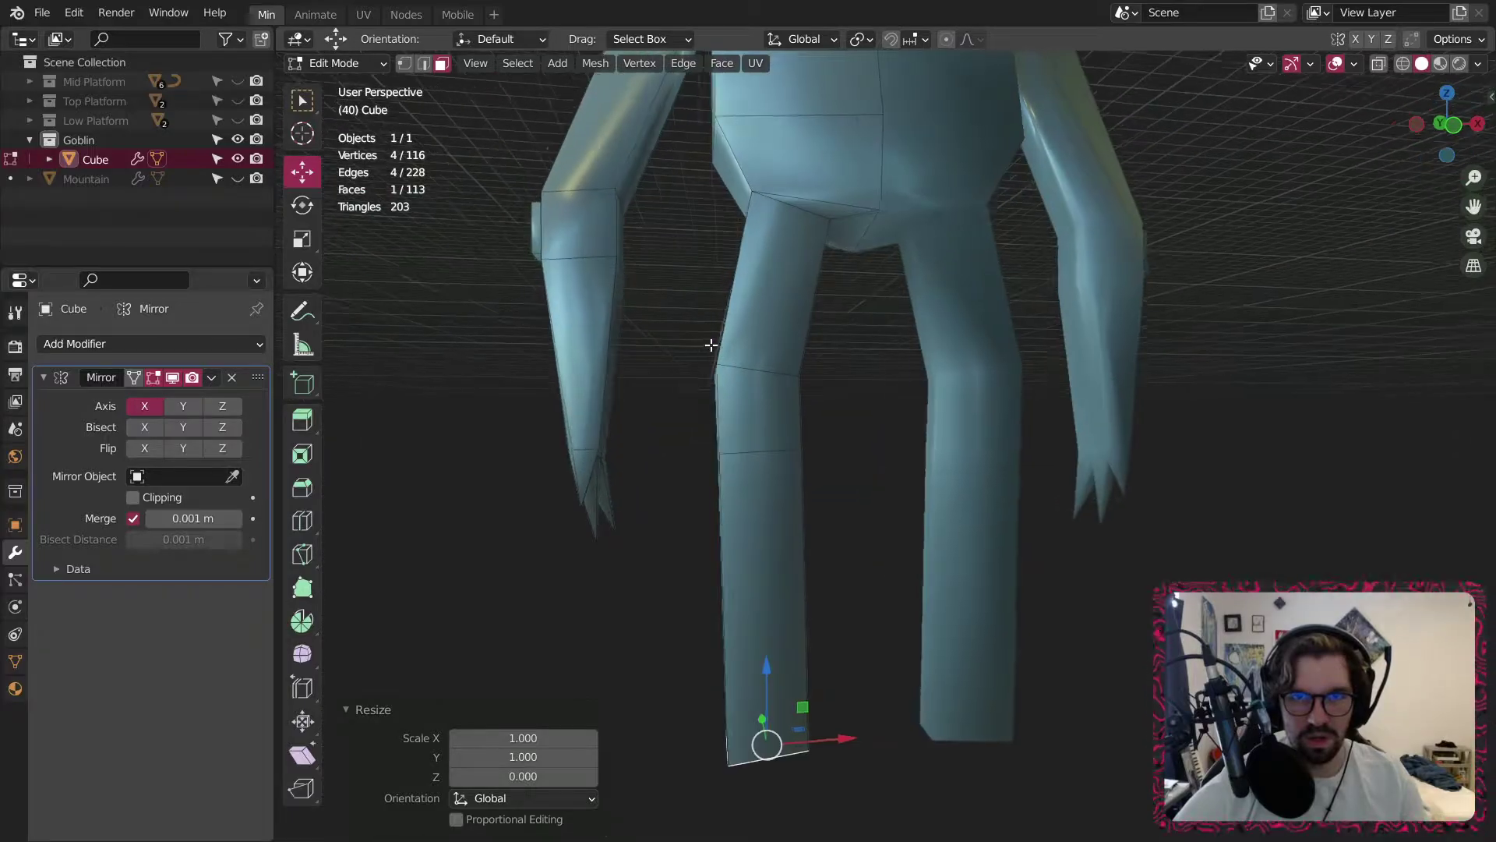
Select the knee section's inner vertical edge and move it about -0.282 m along Y.
{"action": "middle_click_drag", "start_coordinate": [711, 344], "coordinate": [488, 173]}
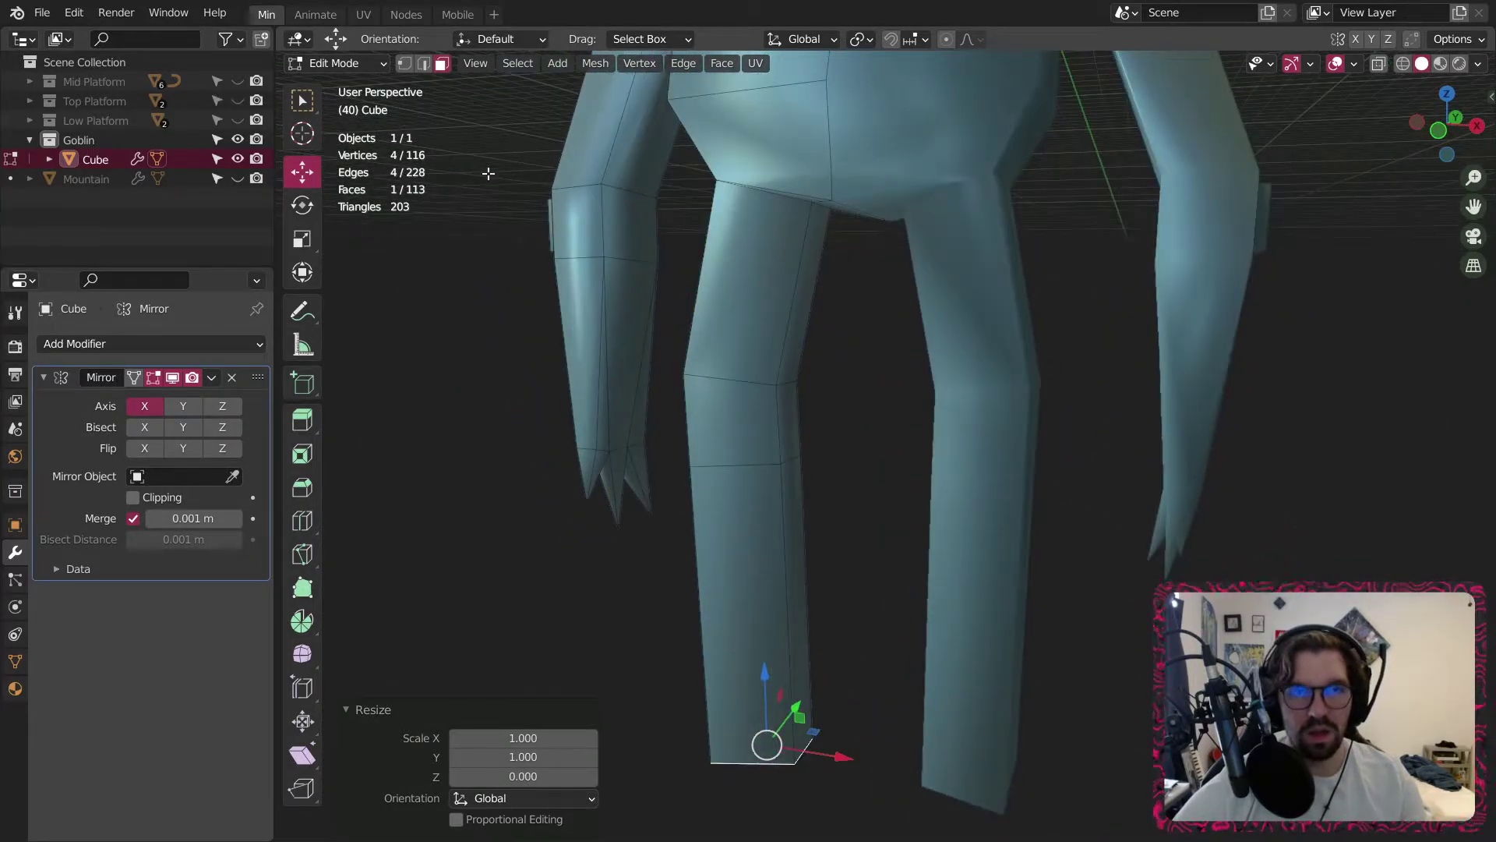
{"action": "left_click", "coordinate": [780, 429]}
{"action": "middle_click_drag", "start_coordinate": [781, 428], "coordinate": [691, 458]}
{"action": "left_click_drag", "start_coordinate": [832, 413], "coordinate": [814, 416]}
{"action": "middle_click_drag", "start_coordinate": [814, 417], "coordinate": [833, 199]}
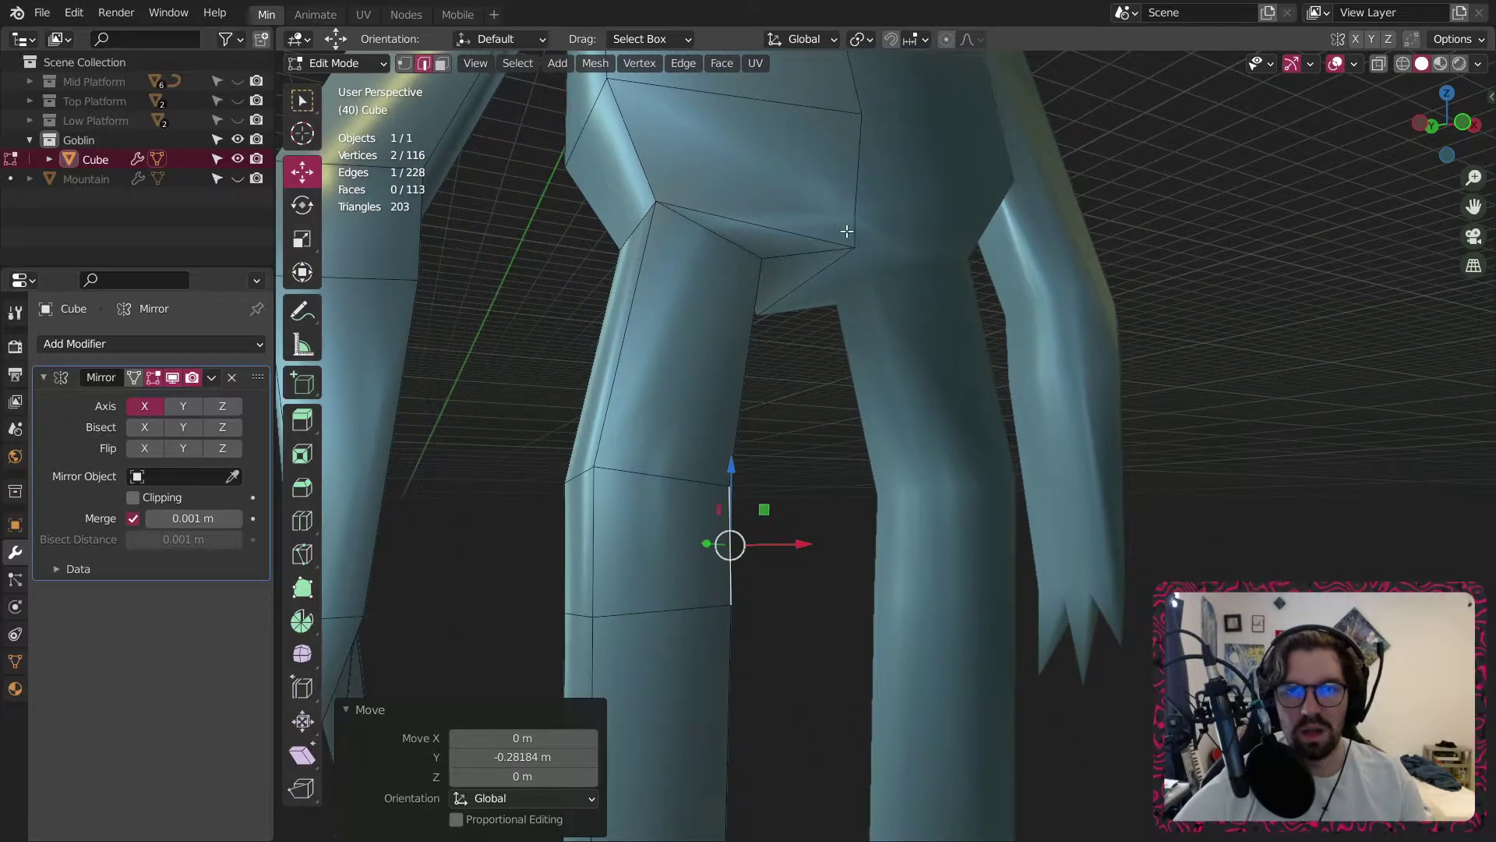
{"action": "scroll", "coordinate": [846, 230], "scroll_direction": "down", "scroll_amount": 4}
{"action": "middle_click_drag", "start_coordinate": [735, 494], "coordinate": [674, 236]}
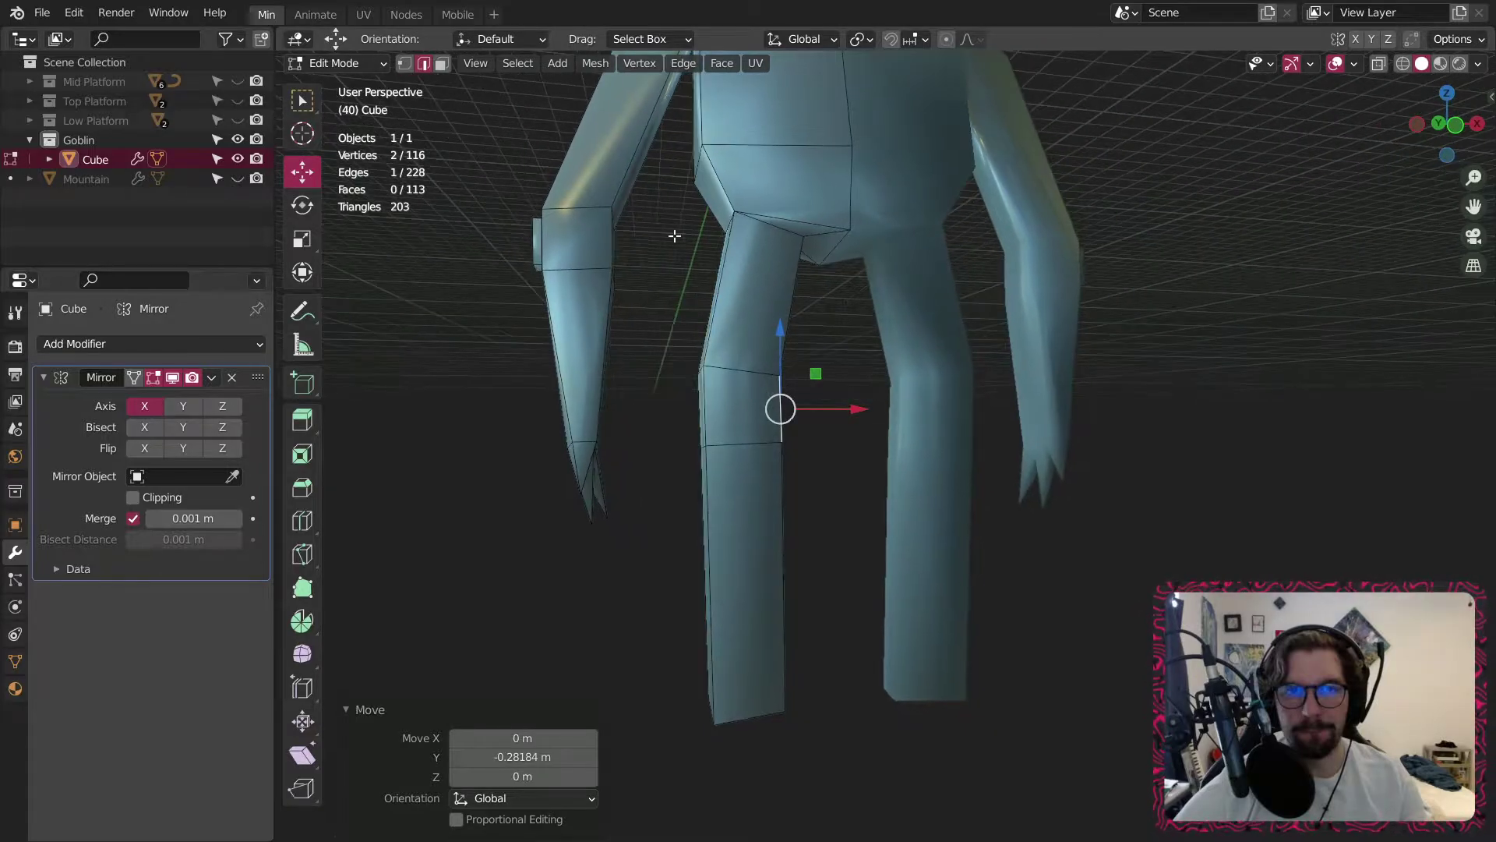
Select the knee section's front face and inset it about 0.216 m.
{"action": "left_click", "coordinate": [437, 62]}
{"action": "left_click", "coordinate": [724, 409]}
{"action": "key", "text": "i"}
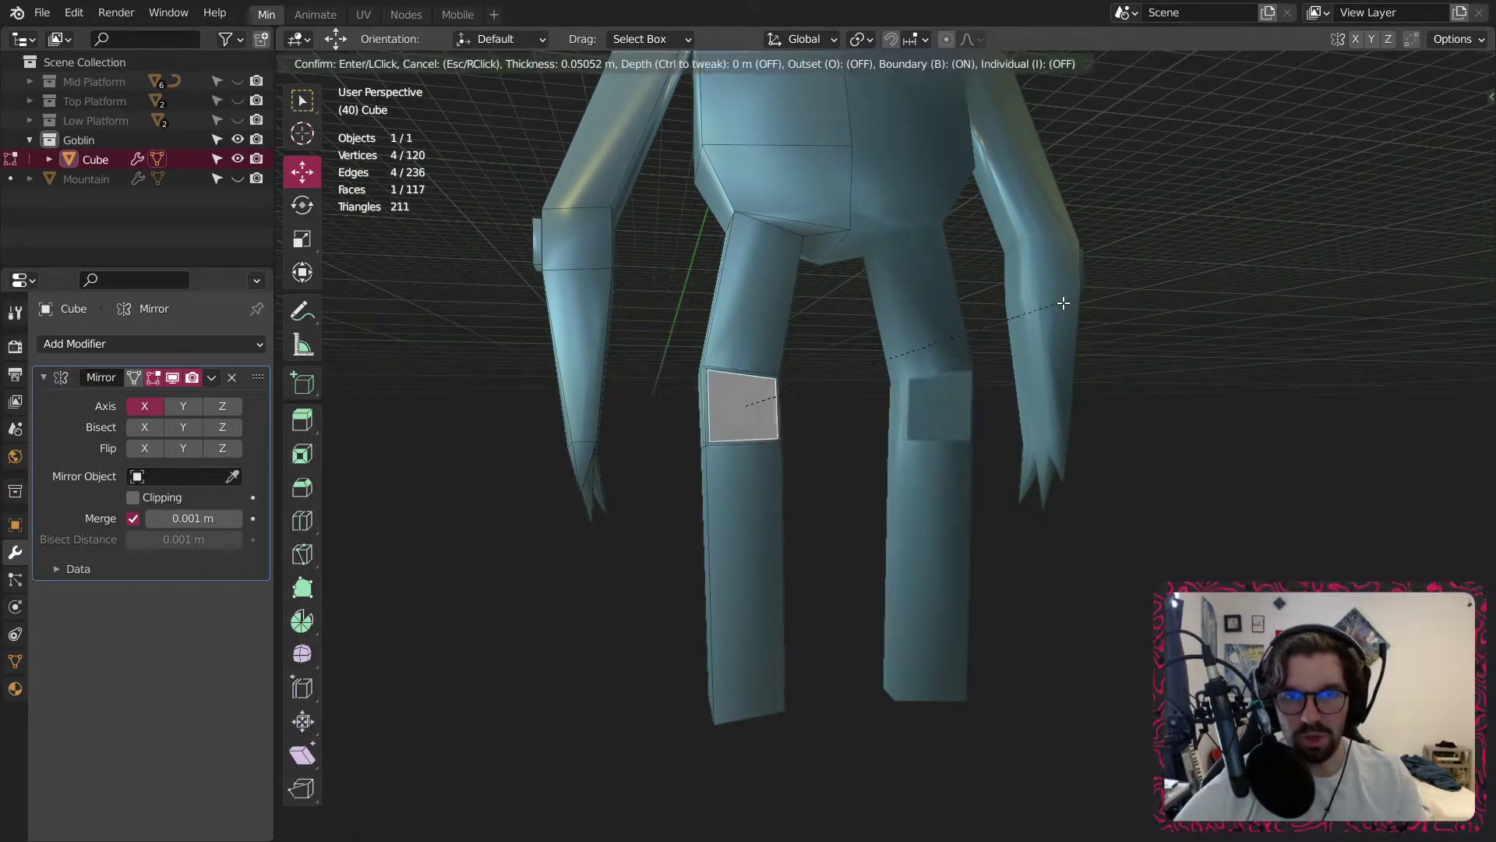
{"action": "left_click", "coordinate": [1061, 308]}
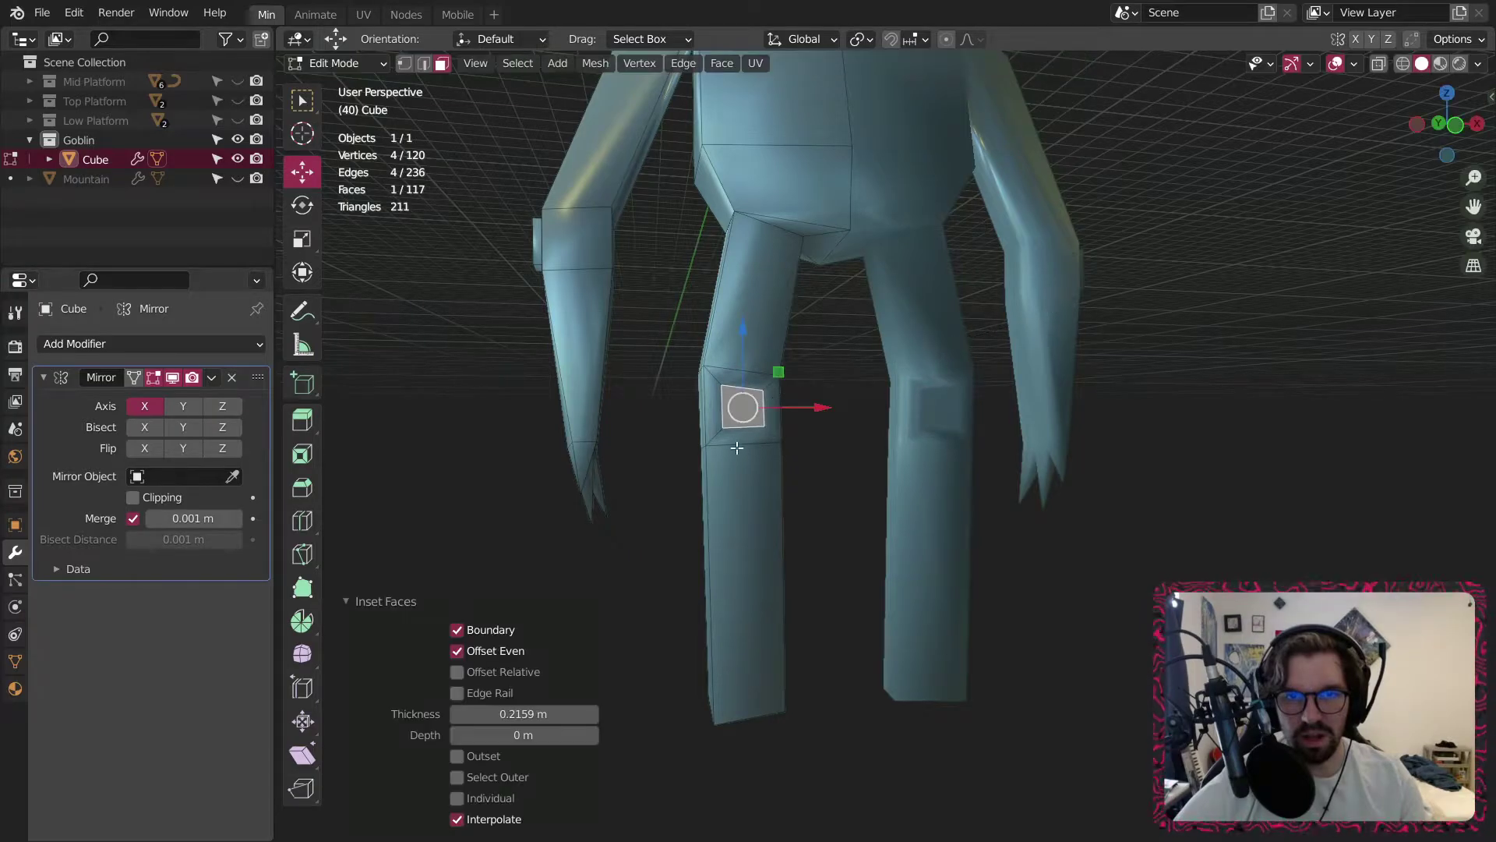
Extrude the inset knee face 0.398 m along its normal, move it back toward the leg along Y, and clear the selection.
{"action": "right_click", "coordinate": [765, 412]}
{"action": "left_click", "coordinate": [765, 407]}
{"action": "left_click", "coordinate": [768, 389]}
{"action": "middle_click_drag", "start_coordinate": [768, 390], "coordinate": [727, 388]}
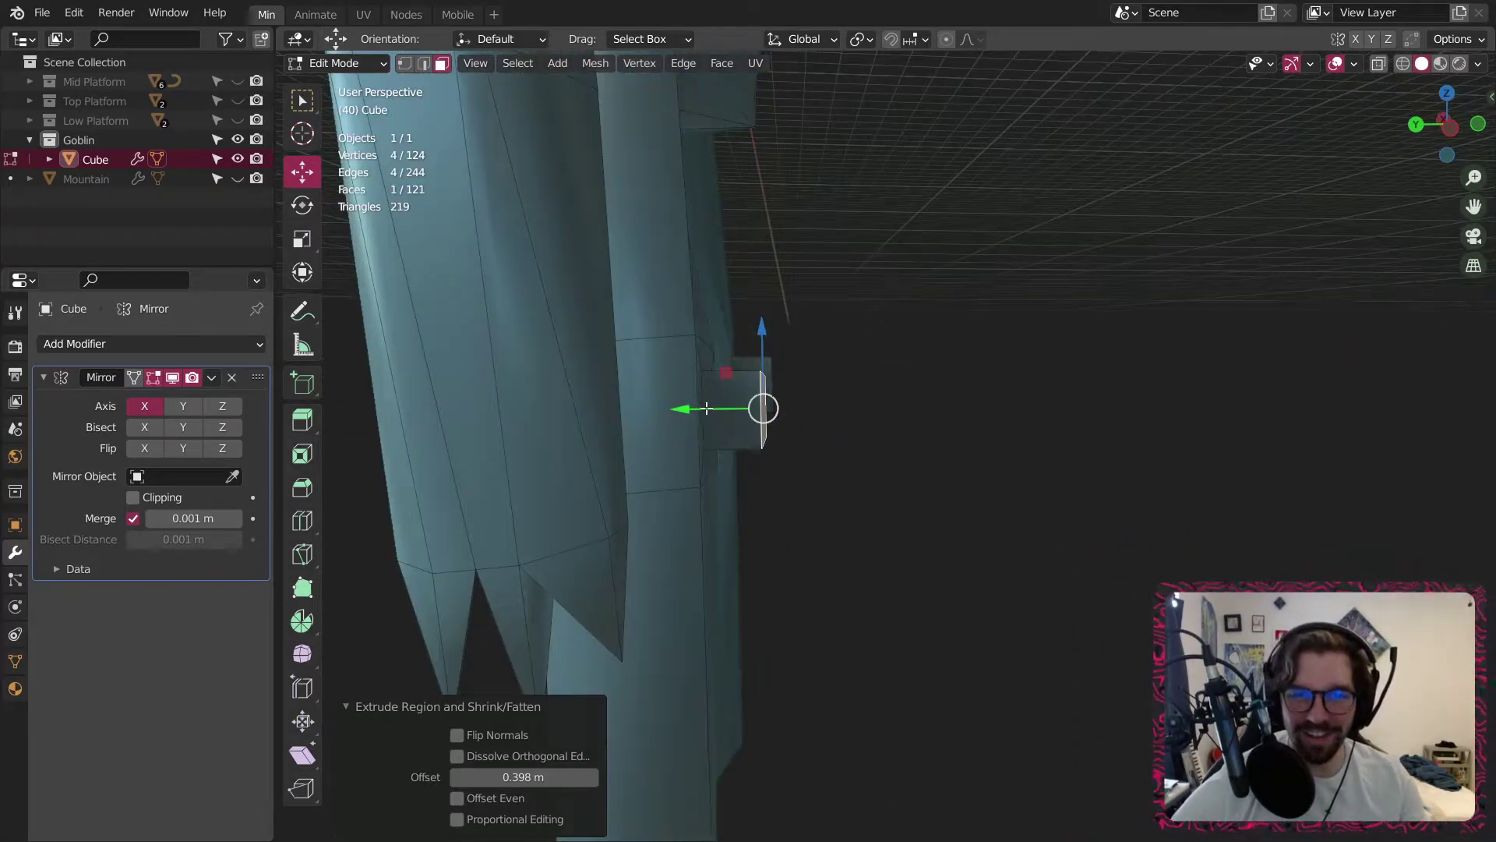
{"action": "left_click_drag", "start_coordinate": [684, 408], "coordinate": [652, 408]}
{"action": "left_click", "coordinate": [828, 348]}
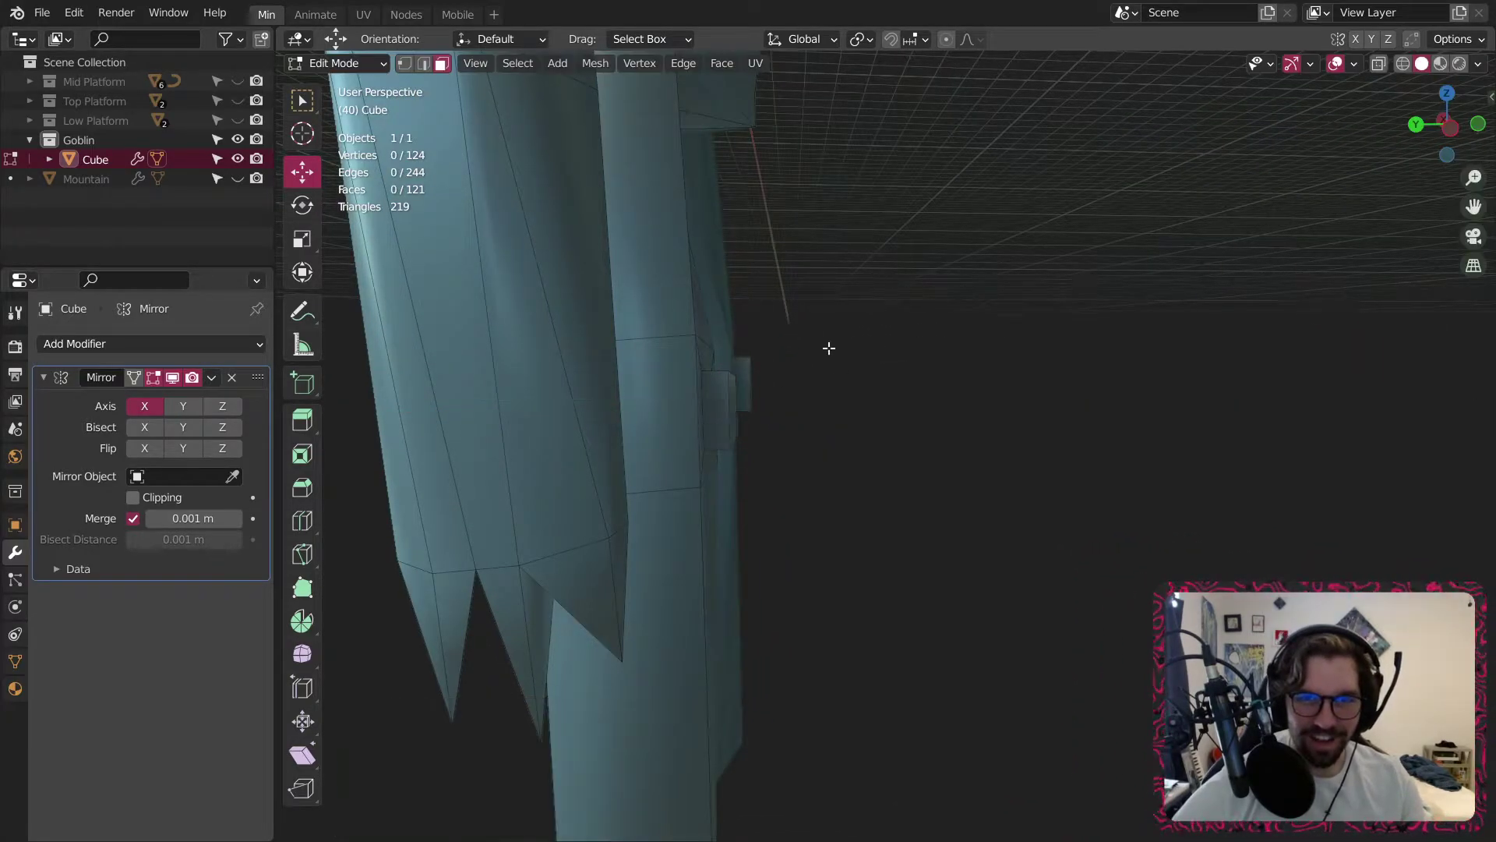
Select the edge loop at the base of the knee pad and scale it up to about 1.269.
{"action": "middle_click_drag", "start_coordinate": [829, 348], "coordinate": [608, 378]}
{"action": "scroll", "coordinate": [834, 365], "scroll_direction": "up", "scroll_amount": 1}
{"action": "middle_click_drag", "start_coordinate": [834, 364], "coordinate": [625, 481], "text": "shift"}
{"action": "scroll", "coordinate": [640, 441], "scroll_direction": "up", "scroll_amount": 2}
{"action": "left_click", "coordinate": [680, 432], "text": "alt"}
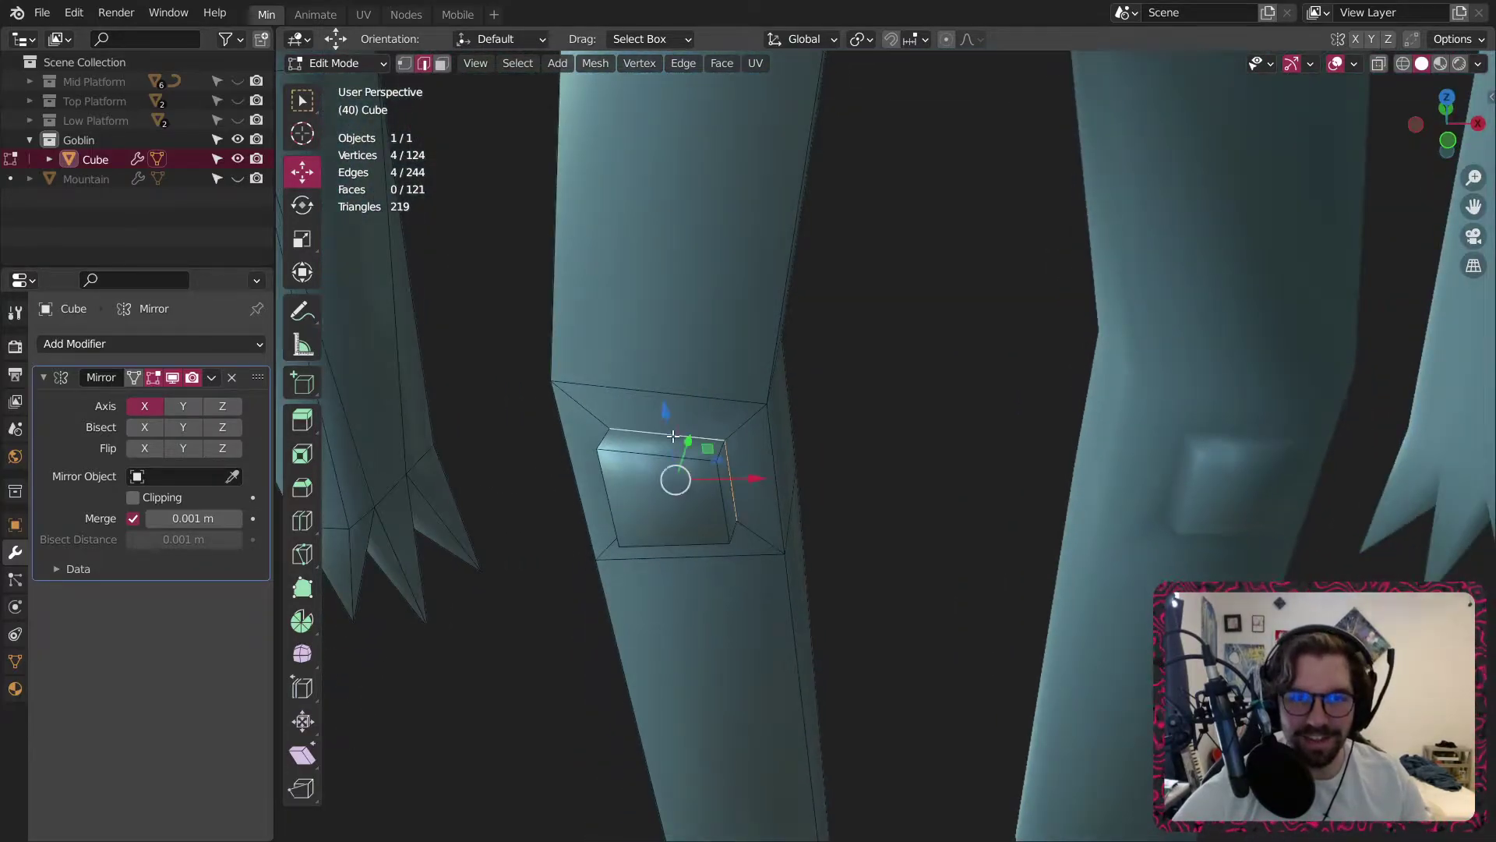
{"action": "key", "text": "s"}
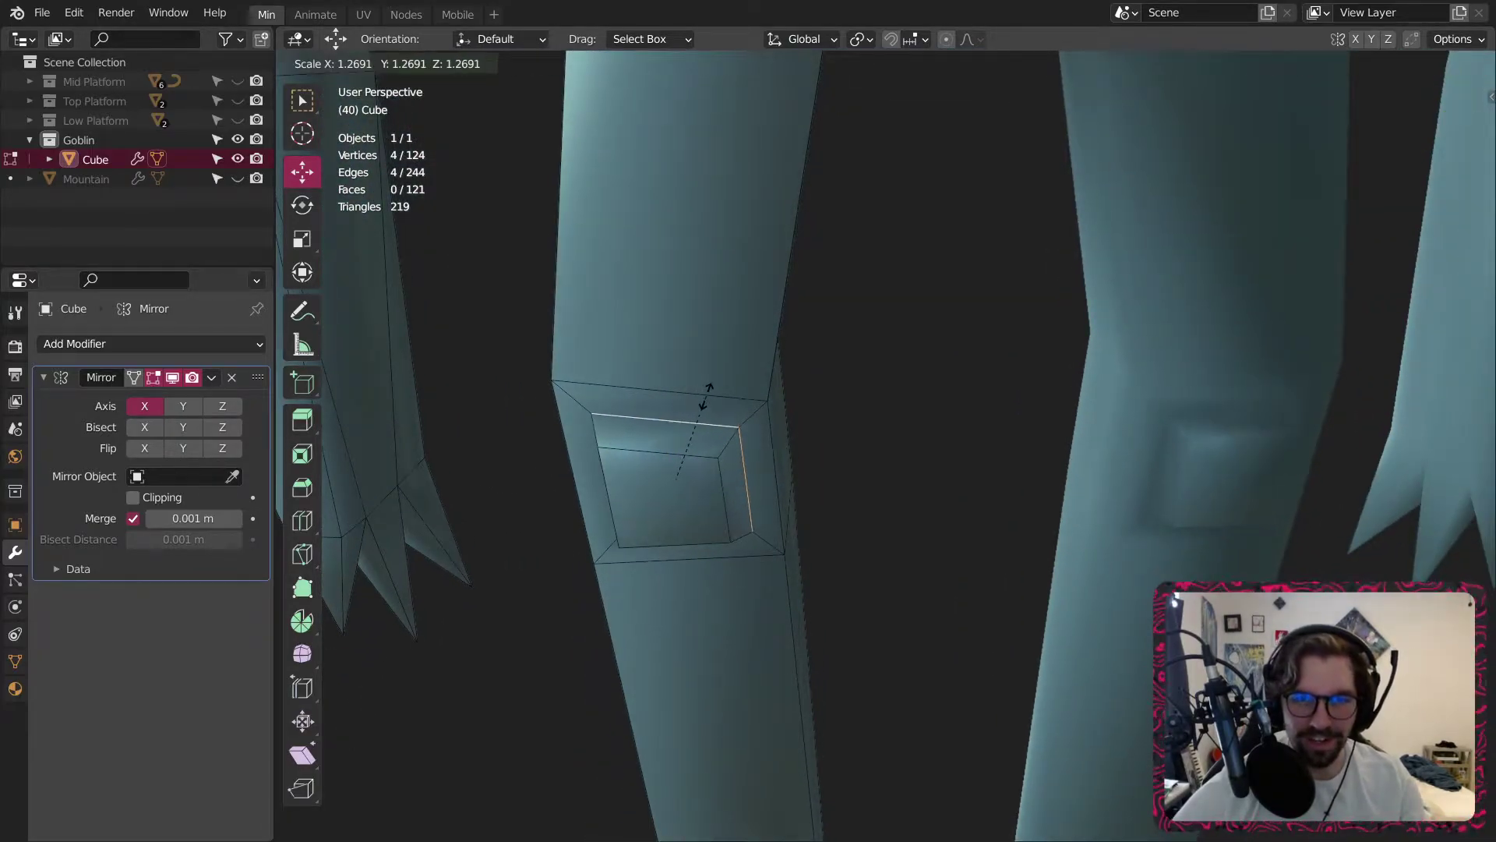
{"action": "left_click", "coordinate": [701, 395]}
Select the edge loop at the base of the elbow pad and scale it up to about 1.108.
{"action": "scroll", "coordinate": [702, 394], "scroll_direction": "down", "scroll_amount": 4}
{"action": "middle_click_drag", "start_coordinate": [800, 383], "coordinate": [1044, 546]}
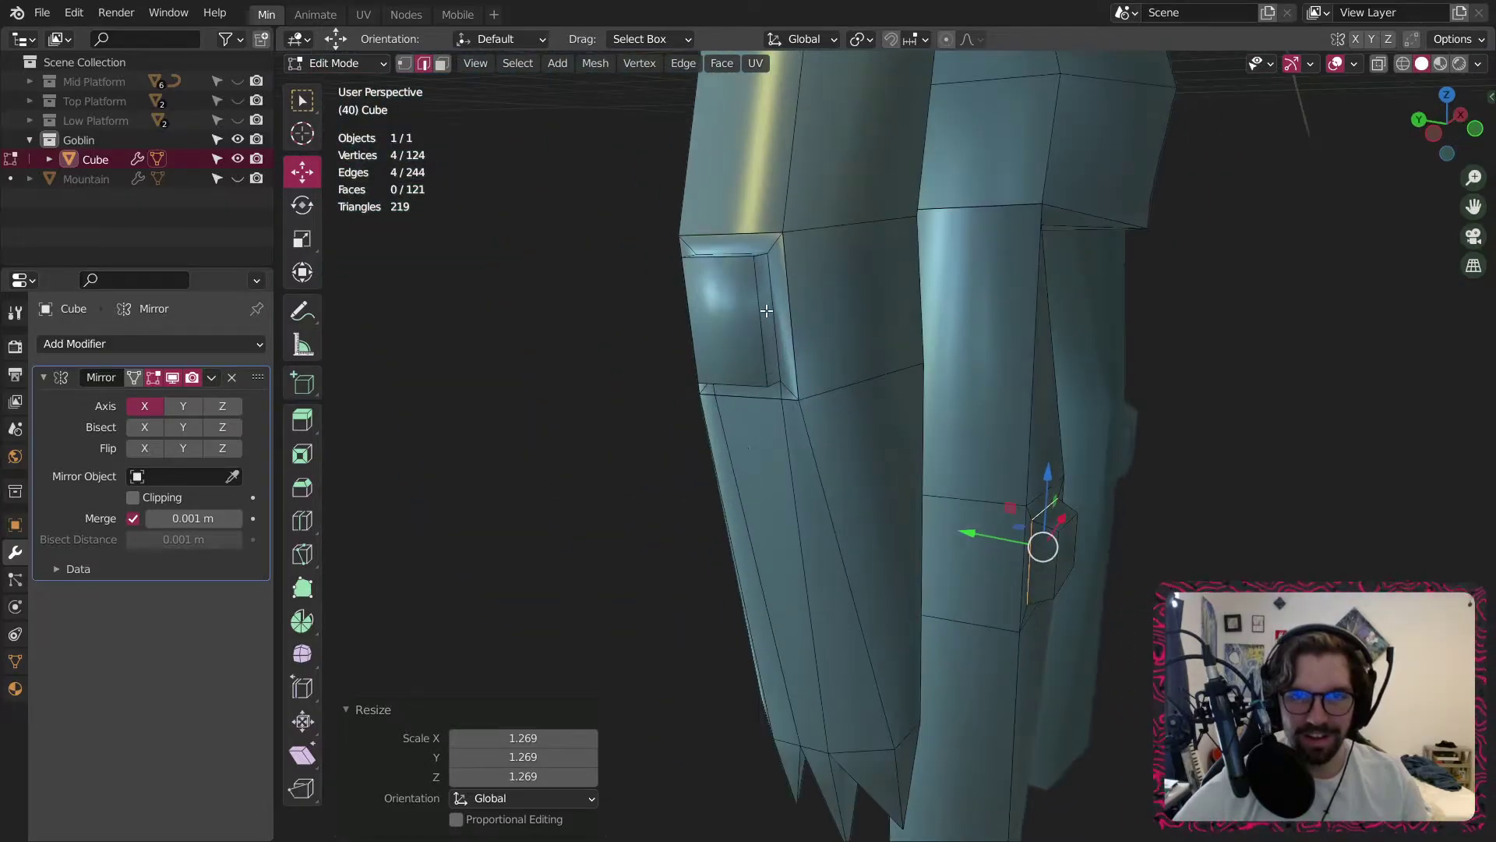
{"action": "left_click", "coordinate": [768, 320]}
{"action": "middle_click_drag", "start_coordinate": [768, 319], "coordinate": [709, 536]}
{"action": "scroll", "coordinate": [839, 77], "scroll_direction": "up", "scroll_amount": 1}
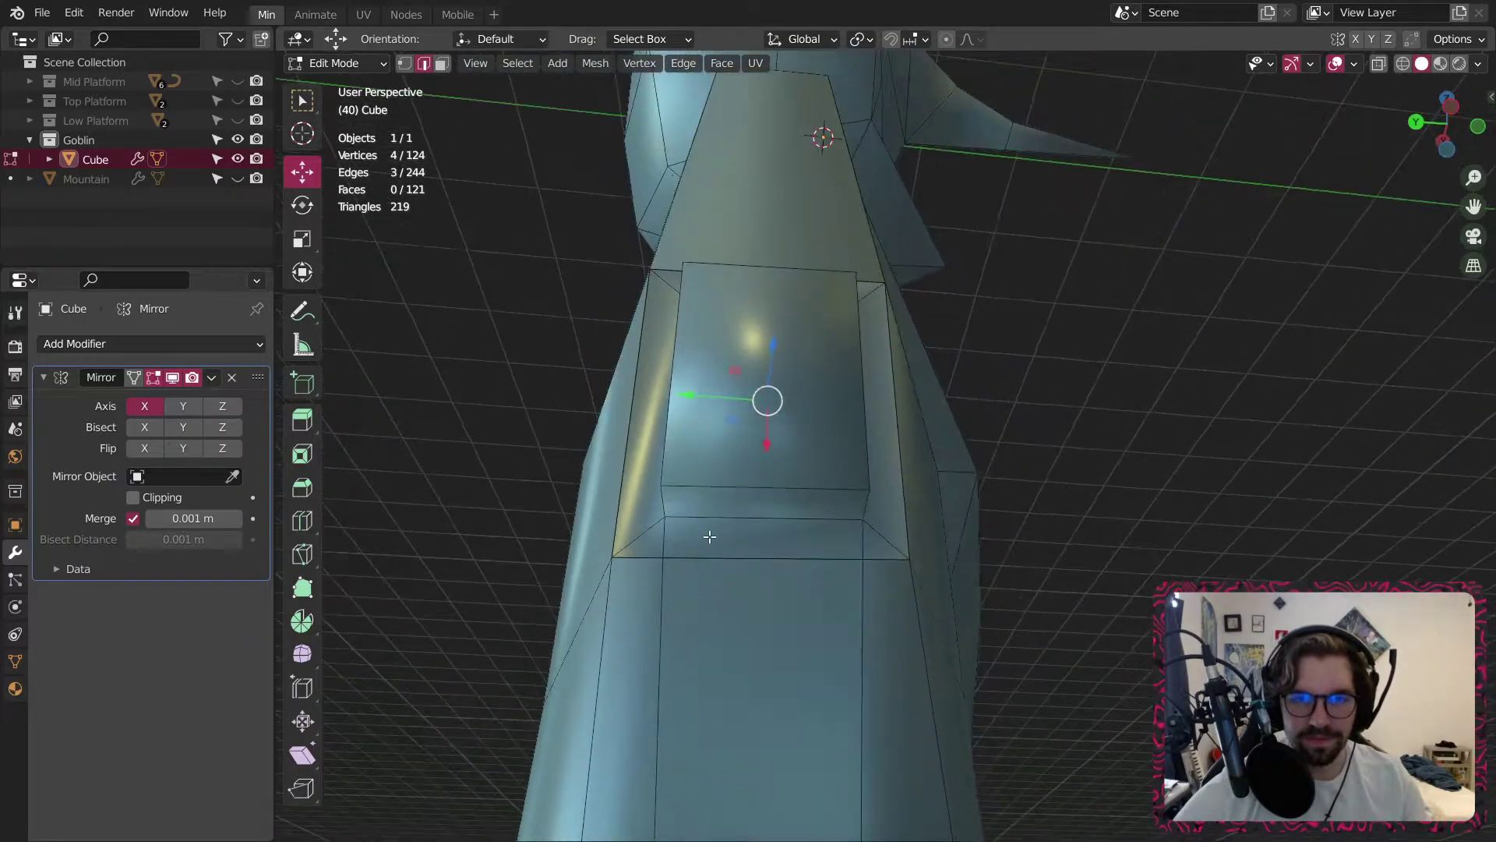
{"action": "key", "text": "s"}
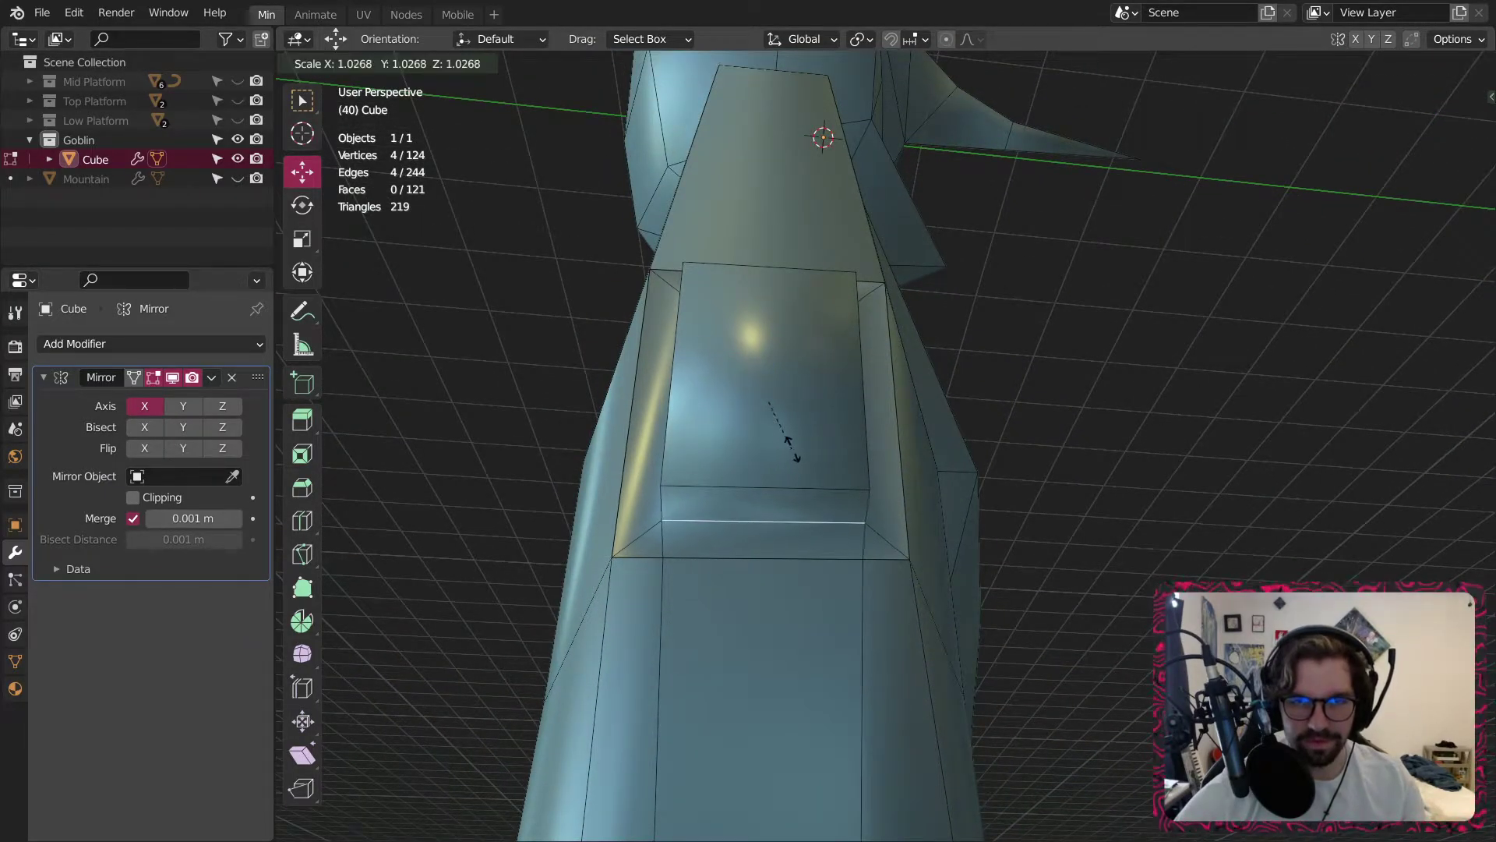
{"action": "left_click", "coordinate": [795, 428]}
{"action": "middle_click_drag", "start_coordinate": [795, 428], "coordinate": [598, 381]}
{"action": "scroll", "coordinate": [815, 381], "scroll_direction": "down", "scroll_amount": 8}
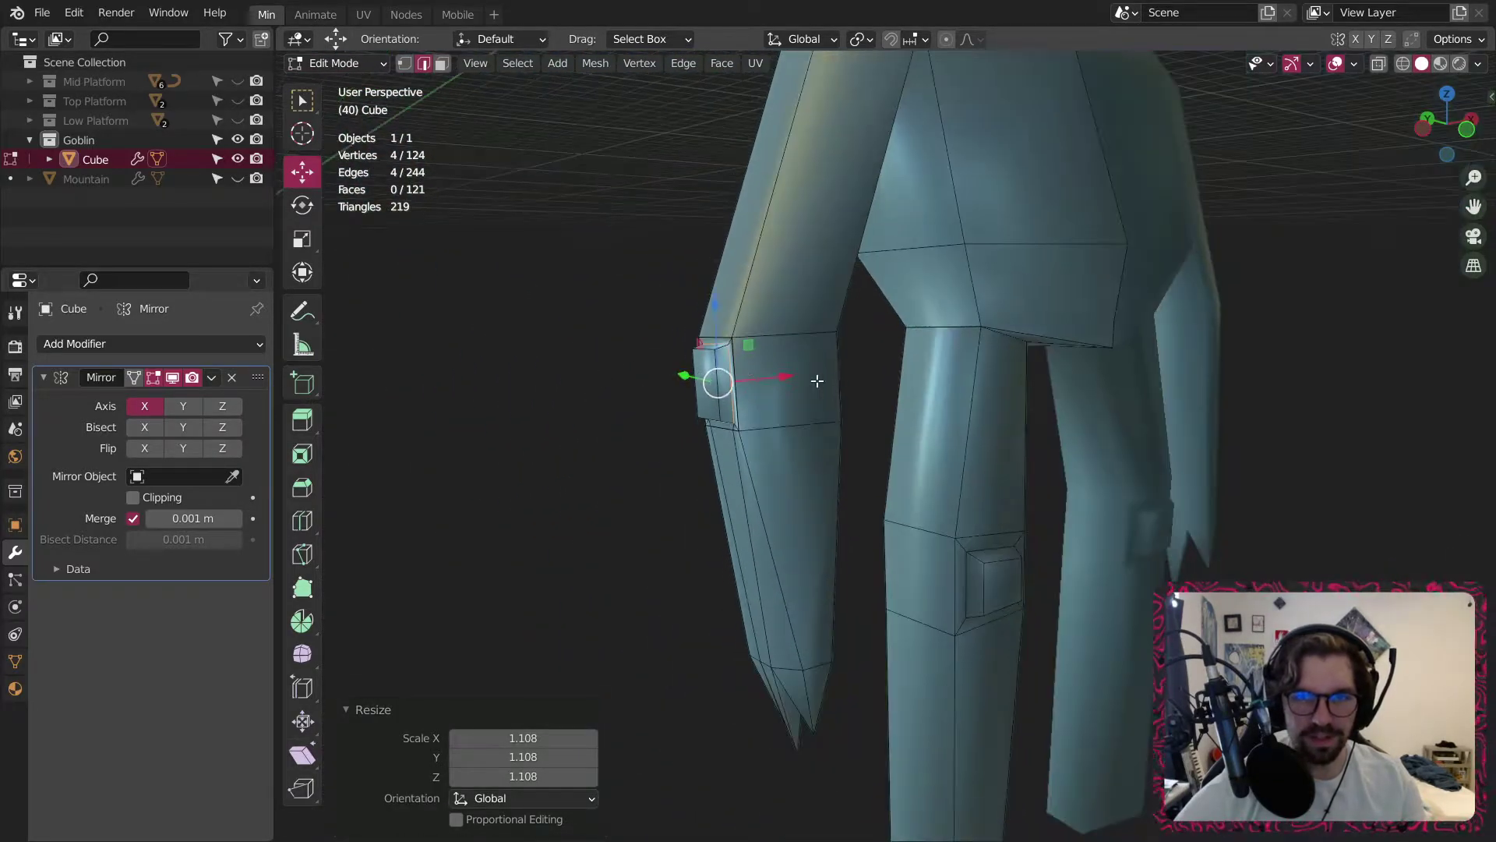
Select the leg's bottom face and extrude it about 0.225 m along its normal.
{"action": "middle_click_drag", "start_coordinate": [876, 431], "coordinate": [651, 478]}
{"action": "middle_click_drag", "start_coordinate": [810, 460], "coordinate": [758, 184]}
{"action": "scroll", "coordinate": [727, 359], "scroll_direction": "down", "scroll_amount": 1}
{"action": "scroll", "coordinate": [697, 418], "scroll_direction": "up", "scroll_amount": 4}
{"action": "mouse_move", "coordinate": [694, 417]}
{"action": "middle_mouse_down"}
{"action": "mouse_move", "coordinate": [732, 411]}
{"action": "mouse_move", "coordinate": [728, 431]}
{"action": "mouse_move", "coordinate": [703, 435]}
{"action": "middle_mouse_up"}
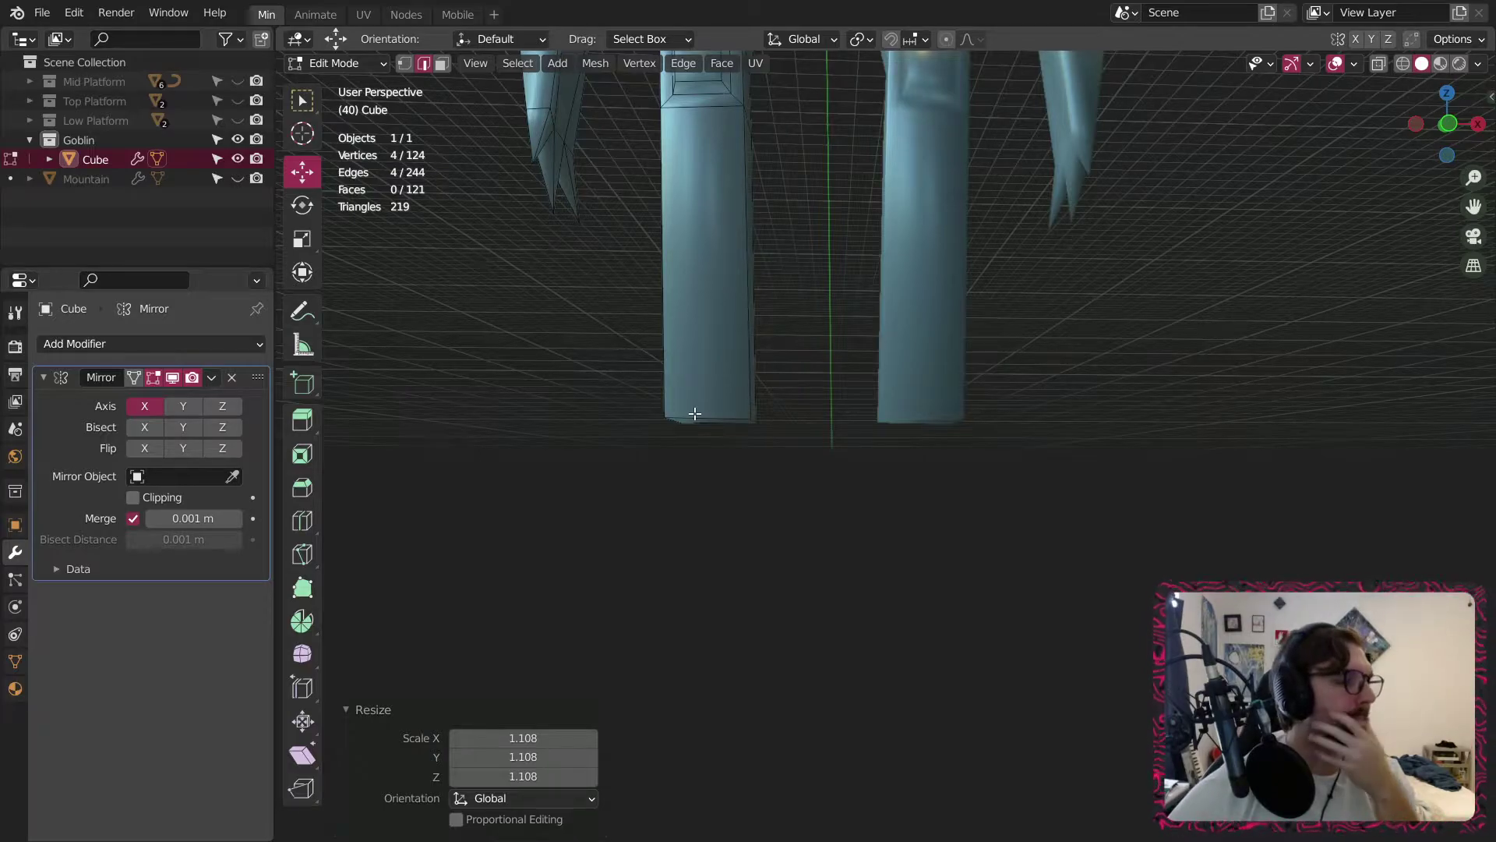
{"action": "middle_click_drag", "start_coordinate": [695, 414], "coordinate": [645, 387]}
{"action": "left_click", "coordinate": [604, 355]}
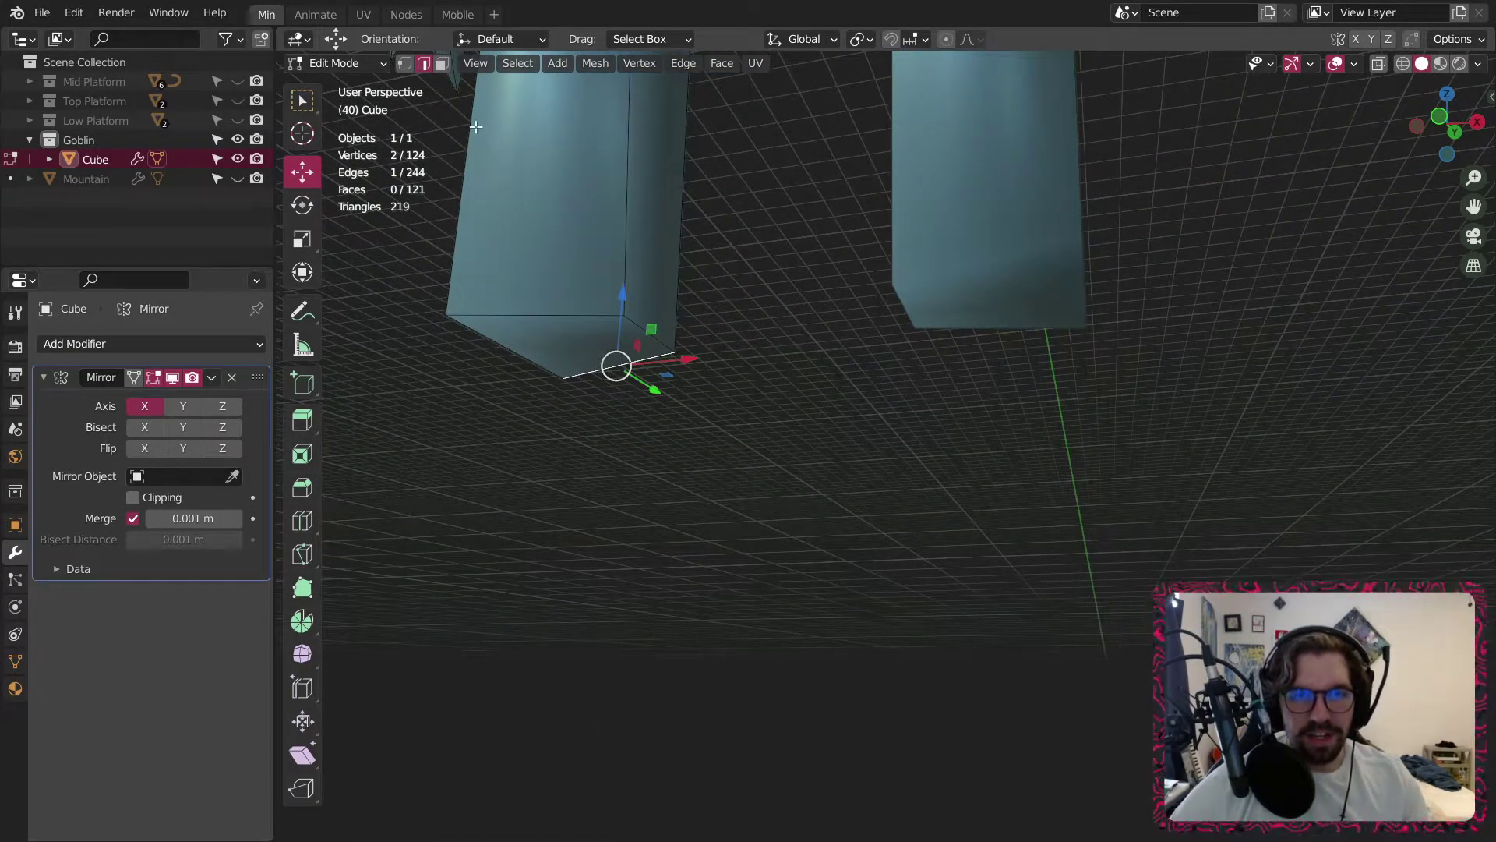
{"action": "left_click", "coordinate": [442, 63]}
{"action": "left_click", "coordinate": [557, 346]}
{"action": "middle_click_drag", "start_coordinate": [556, 346], "coordinate": [711, 395]}
{"action": "right_click", "coordinate": [713, 324]}
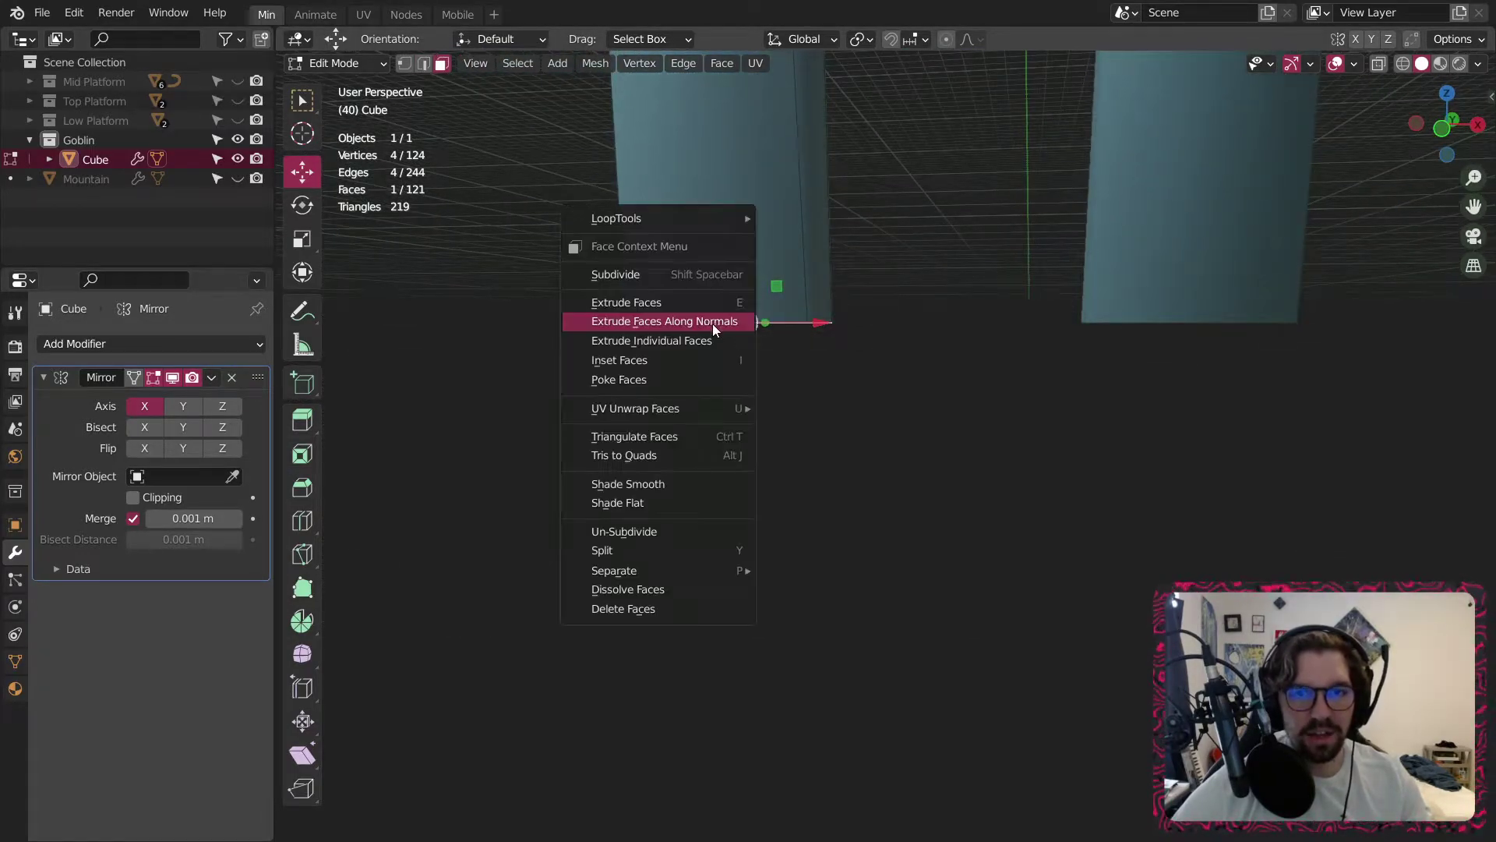
{"action": "left_click", "coordinate": [702, 322]}
{"action": "left_click", "coordinate": [698, 299]}
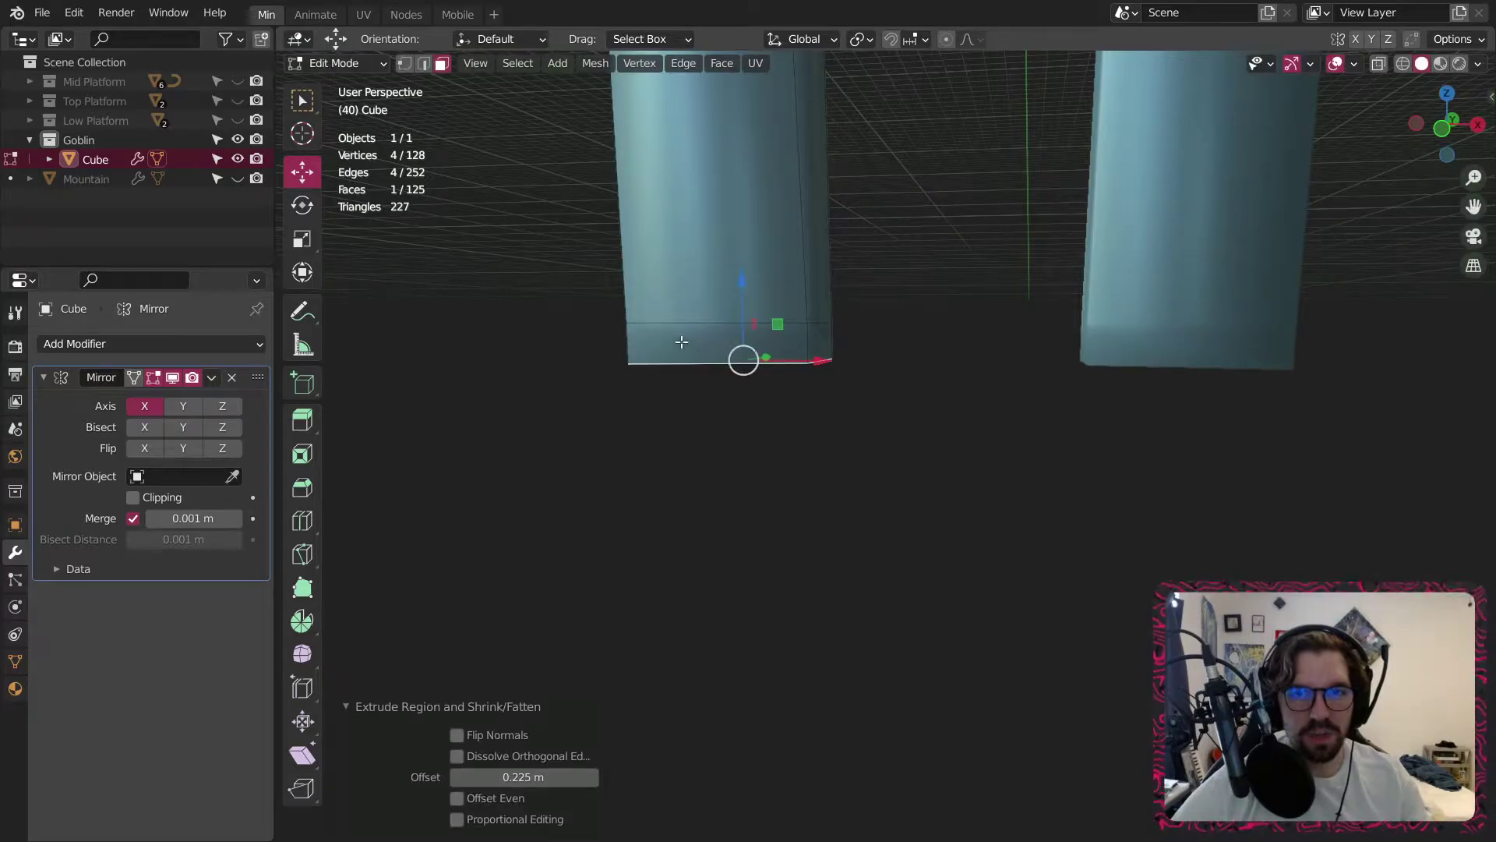
Raise the front horizontal edge just above the leg's bottom by about 0.132 m along Z.
{"action": "left_click", "coordinate": [424, 64]}
{"action": "left_click", "coordinate": [690, 312]}
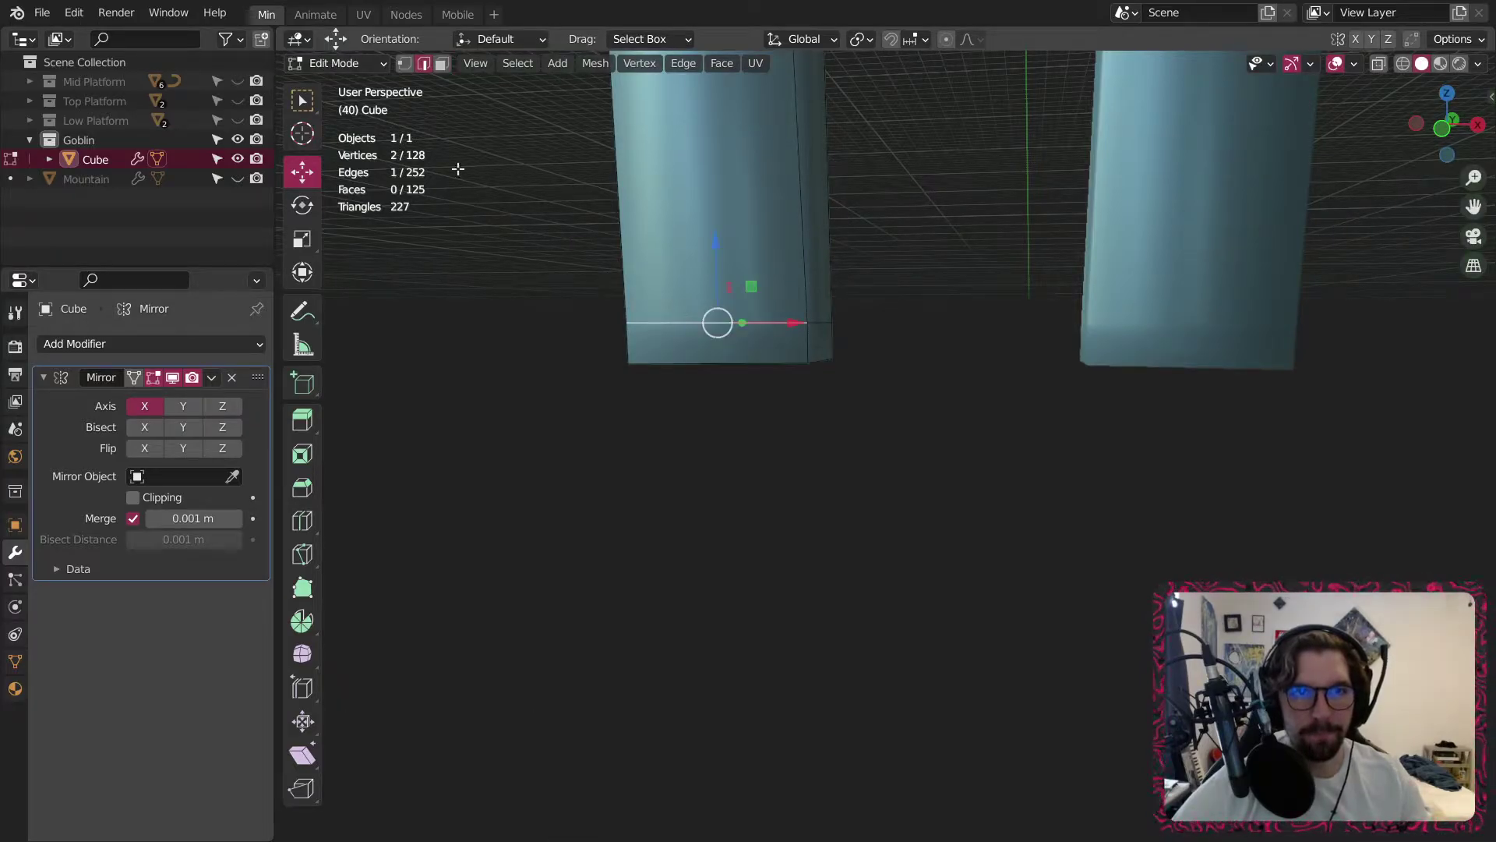
{"action": "left_click_drag", "start_coordinate": [716, 234], "coordinate": [713, 209]}
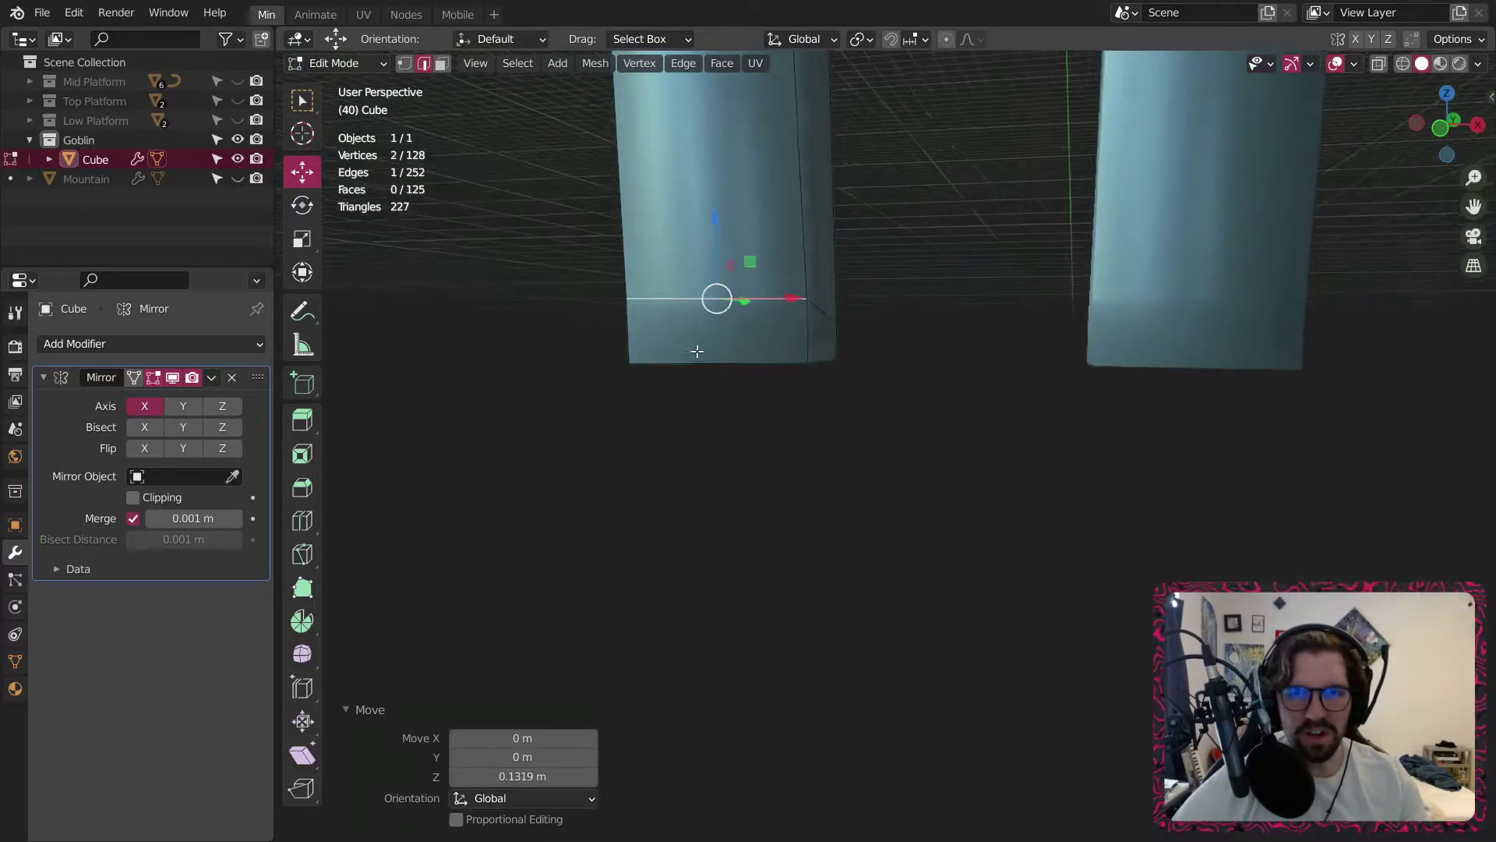
Merge the lower and upper vertices at each of the two back corners of the leg's end, using At Last.
{"action": "middle_click_drag", "start_coordinate": [713, 209], "coordinate": [608, 341]}
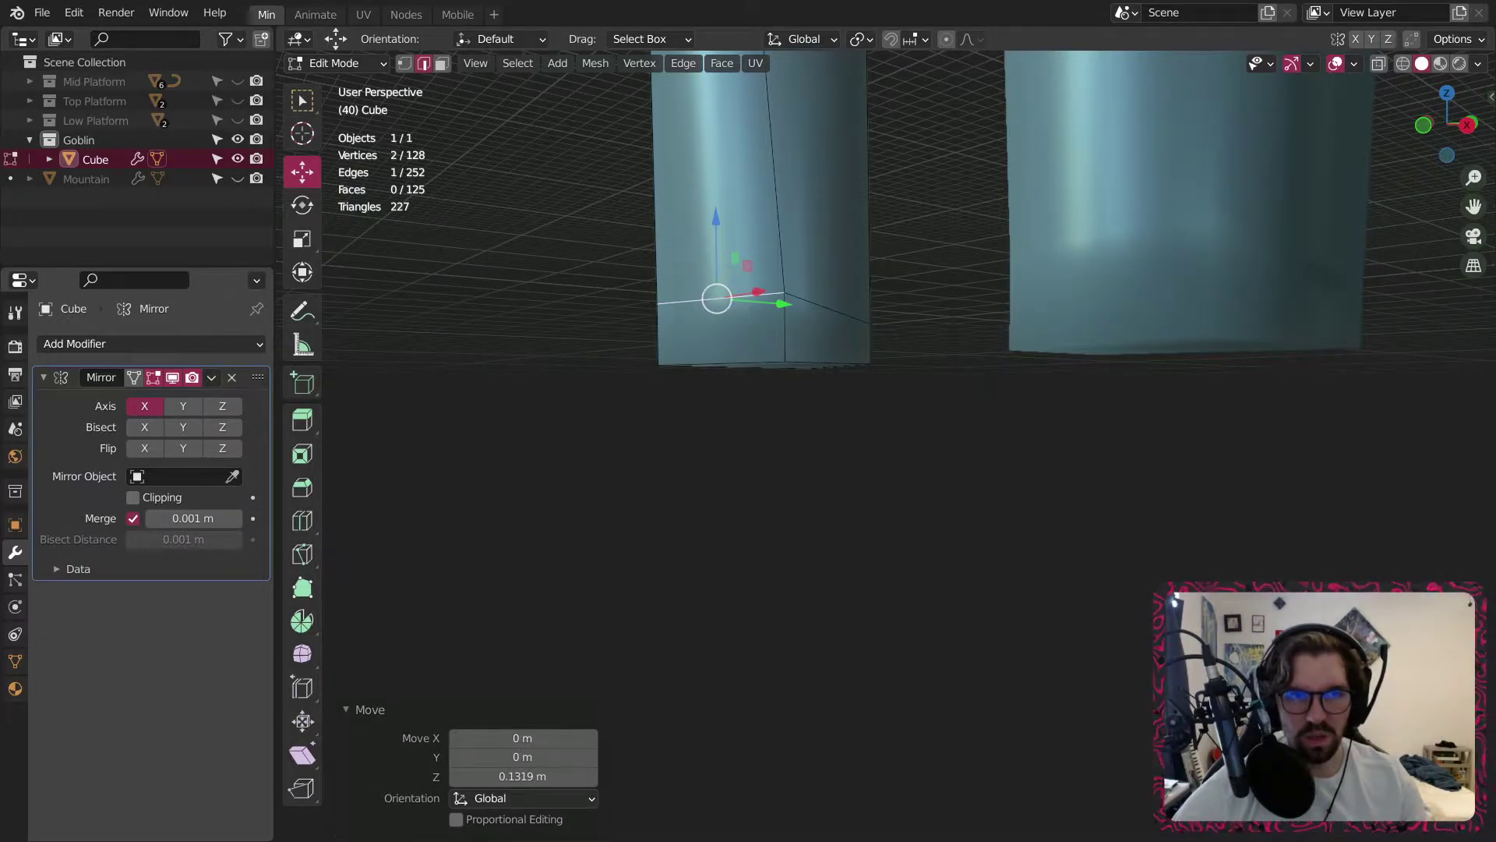
{"action": "middle_click_drag", "start_coordinate": [621, 227], "coordinate": [622, 228]}
{"action": "key", "text": "1"}
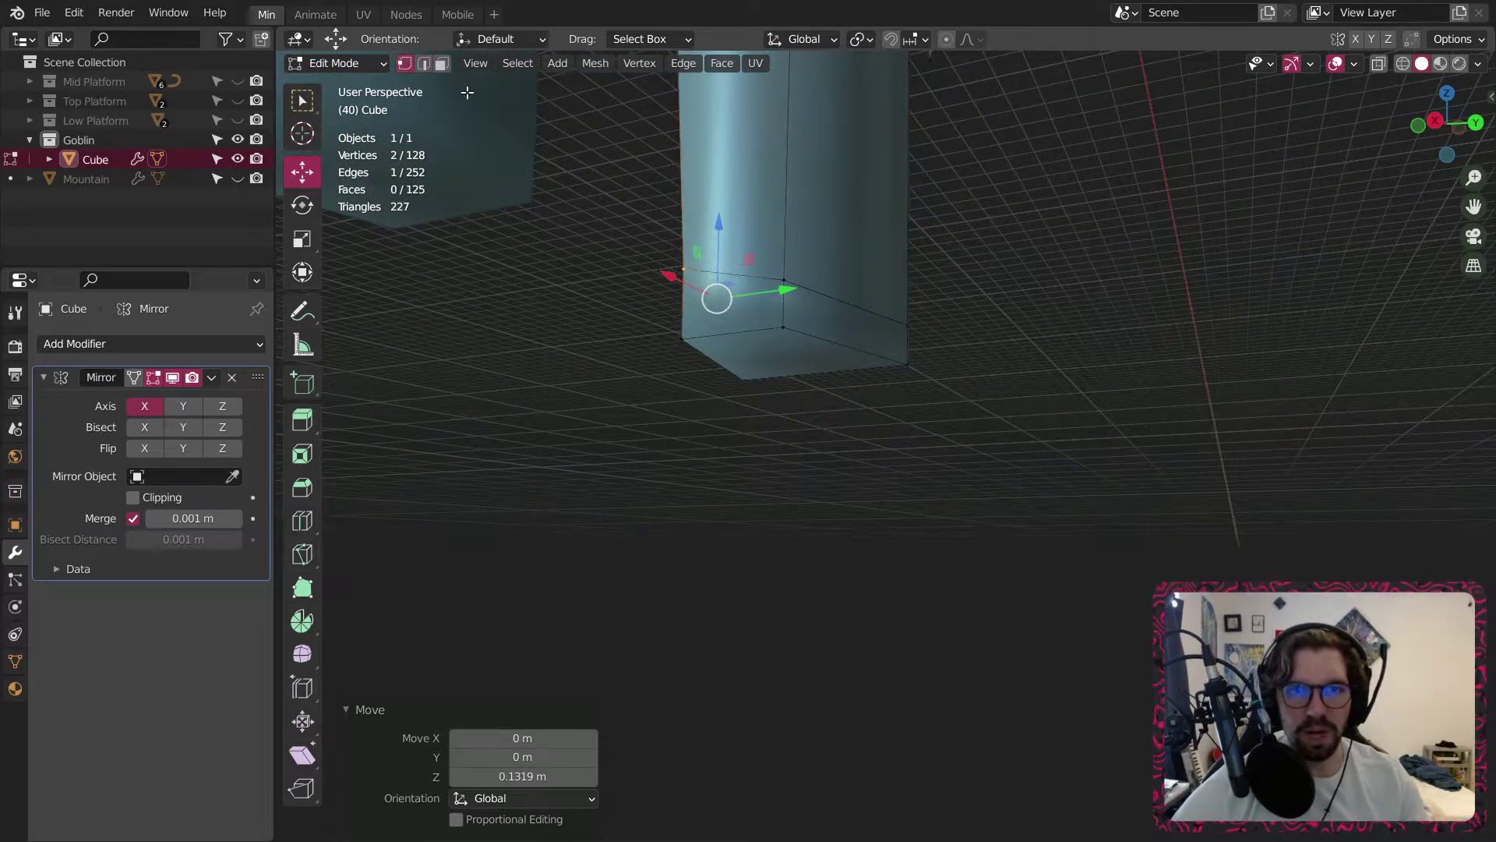
{"action": "left_click", "coordinate": [803, 332]}
{"action": "left_click", "coordinate": [789, 273], "text": "shift"}
{"action": "right_click", "coordinate": [790, 276]}
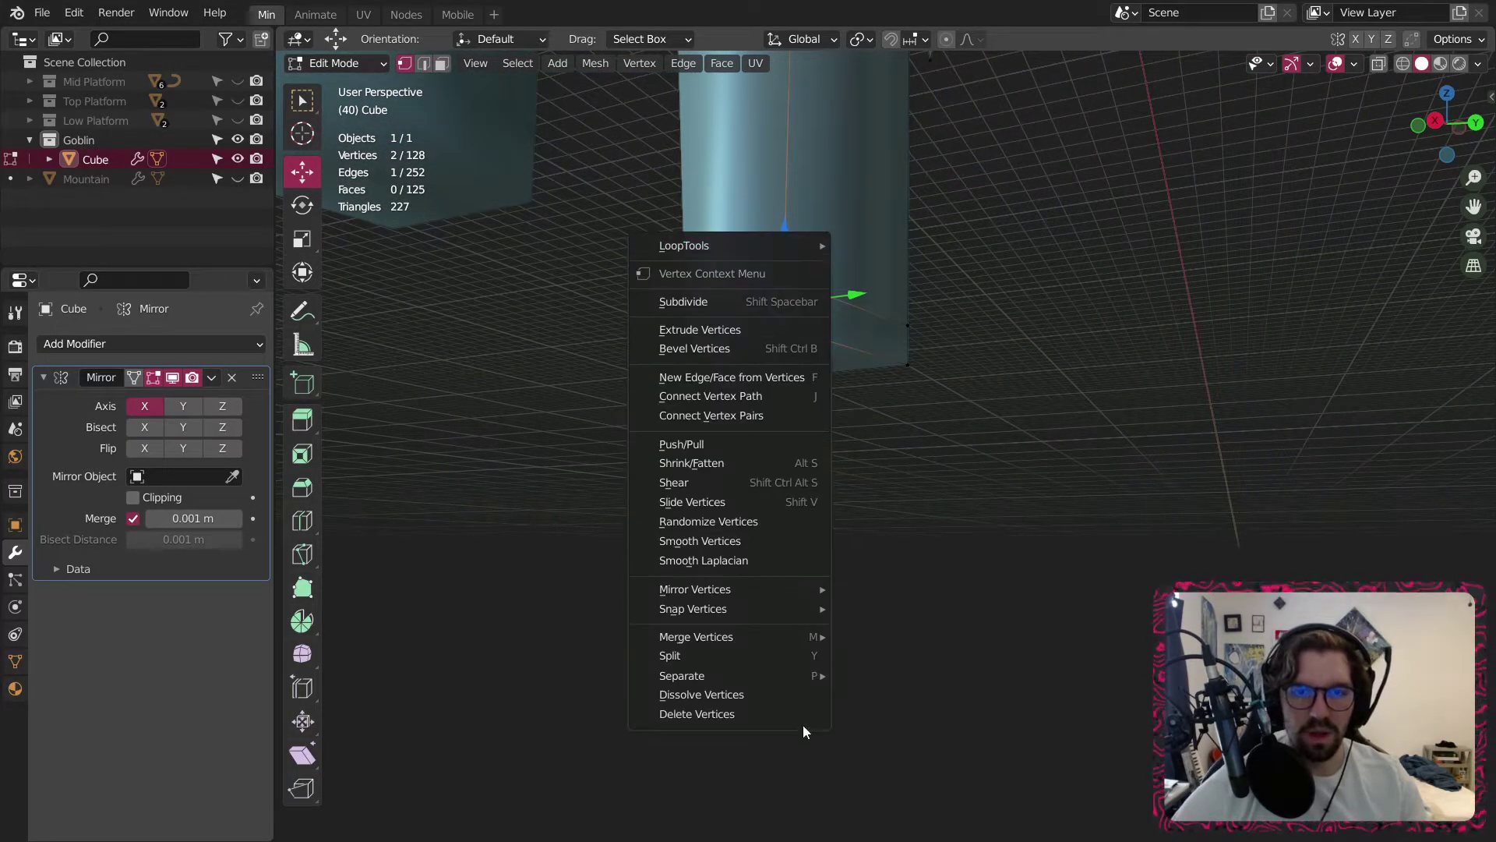
{"action": "mouse_move", "coordinate": [785, 644]}
{"action": "left_click", "coordinate": [876, 720]}
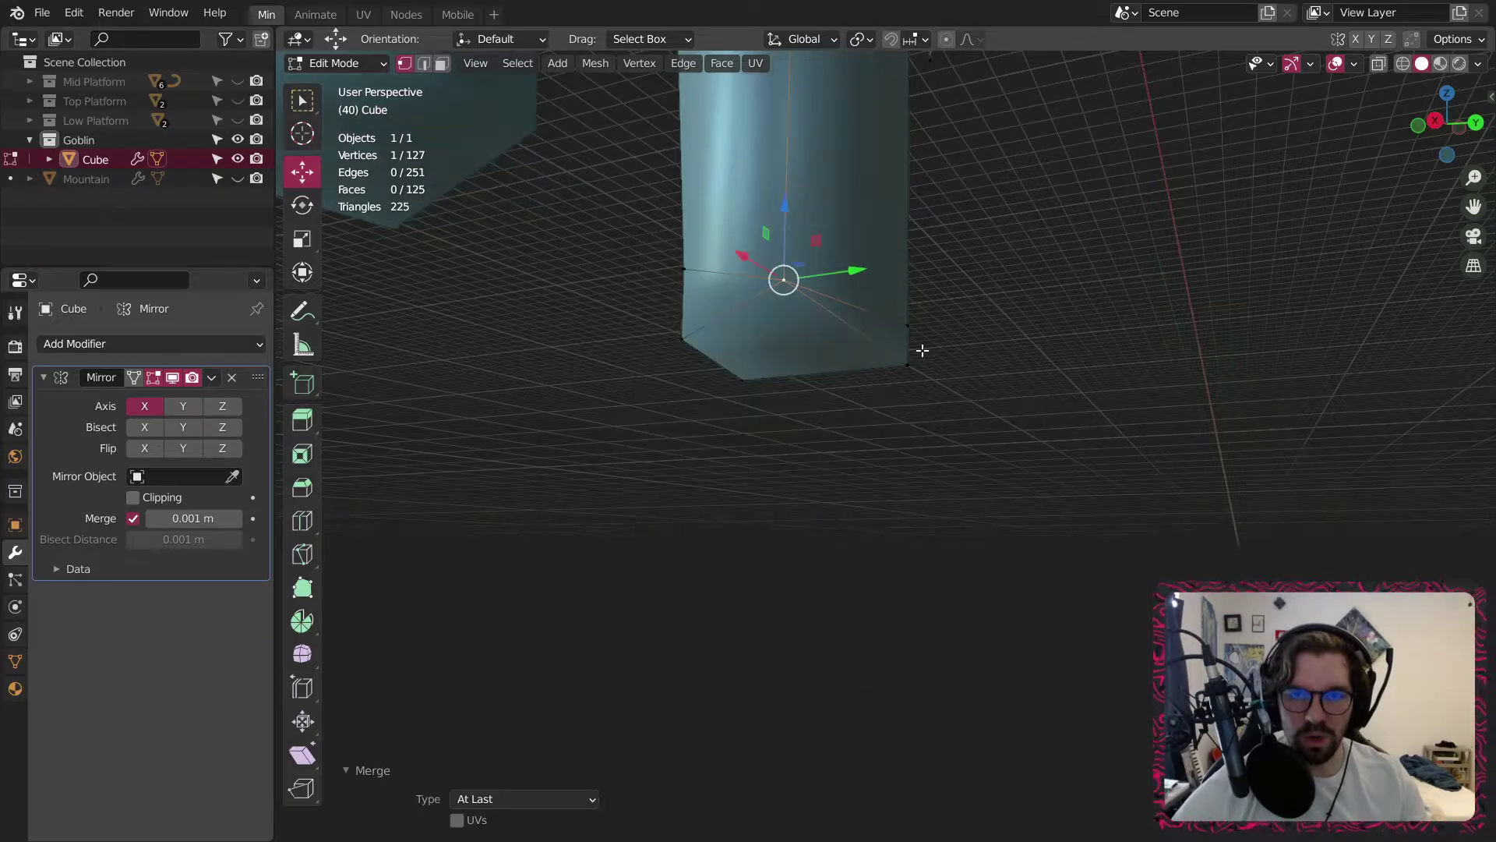
{"action": "left_click", "coordinate": [914, 327], "text": "shift"}
{"action": "mouse_move", "coordinate": [913, 326]}
{"action": "middle_mouse_down"}
{"action": "mouse_move", "coordinate": [1002, 267]}
{"action": "mouse_move", "coordinate": [899, 300]}
{"action": "middle_mouse_up"}
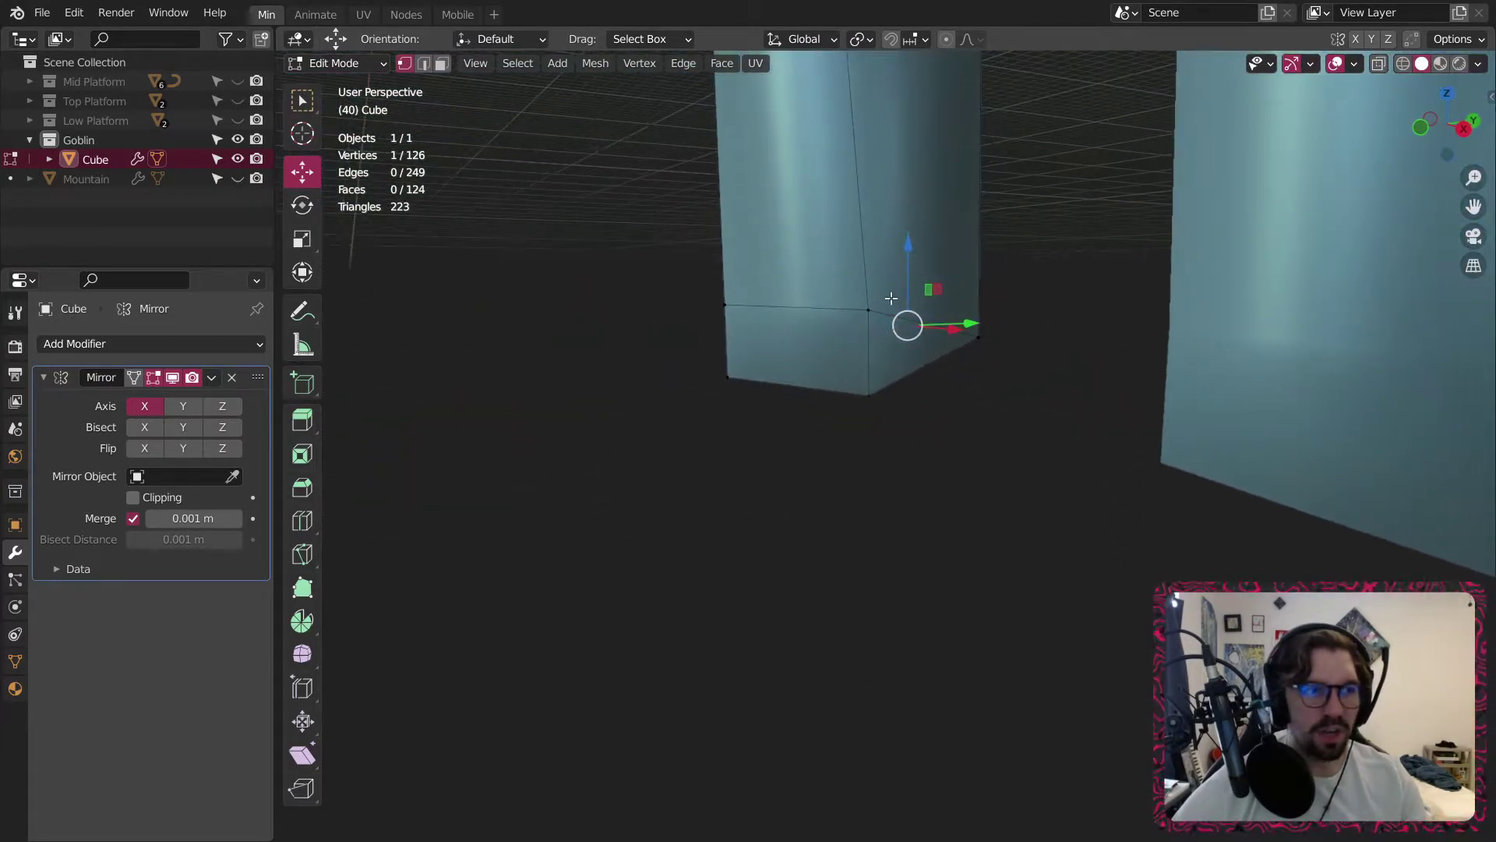
Move the back bottom edge of the leg's end along Y.
{"action": "middle_click_drag", "start_coordinate": [828, 248], "coordinate": [868, 381], "text": "shift"}
{"action": "left_click", "coordinate": [425, 66]}
{"action": "left_click", "coordinate": [817, 398]}
{"action": "left_click_drag", "start_coordinate": [882, 385], "coordinate": [811, 382]}
{"action": "middle_click_drag", "start_coordinate": [810, 382], "coordinate": [935, 419]}
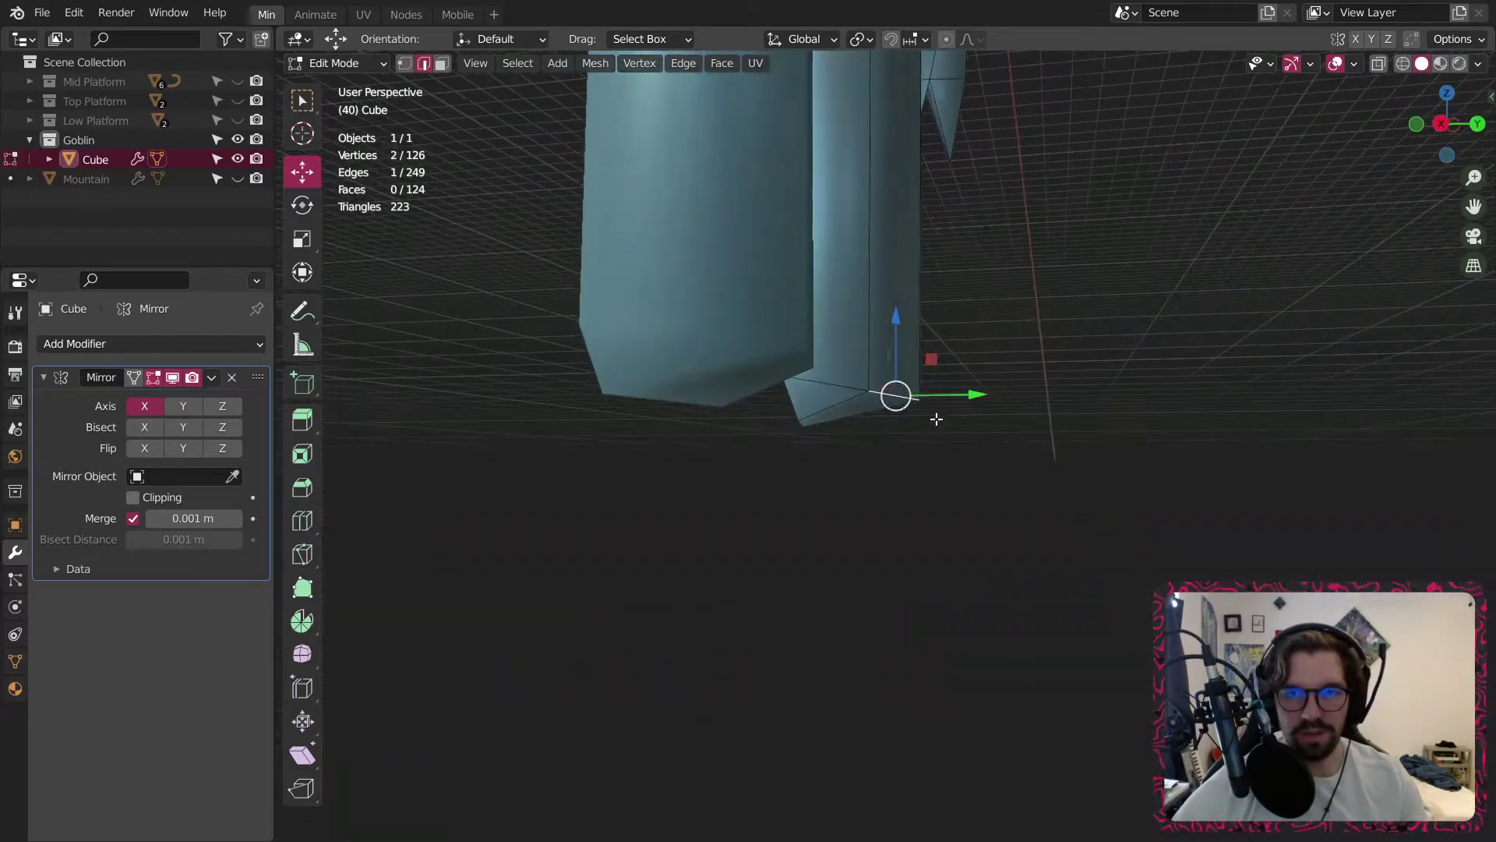
Flatten the leg's bottom face by scaling it to 0 along Z.
{"action": "scroll", "coordinate": [825, 395], "scroll_direction": "up", "scroll_amount": 2}
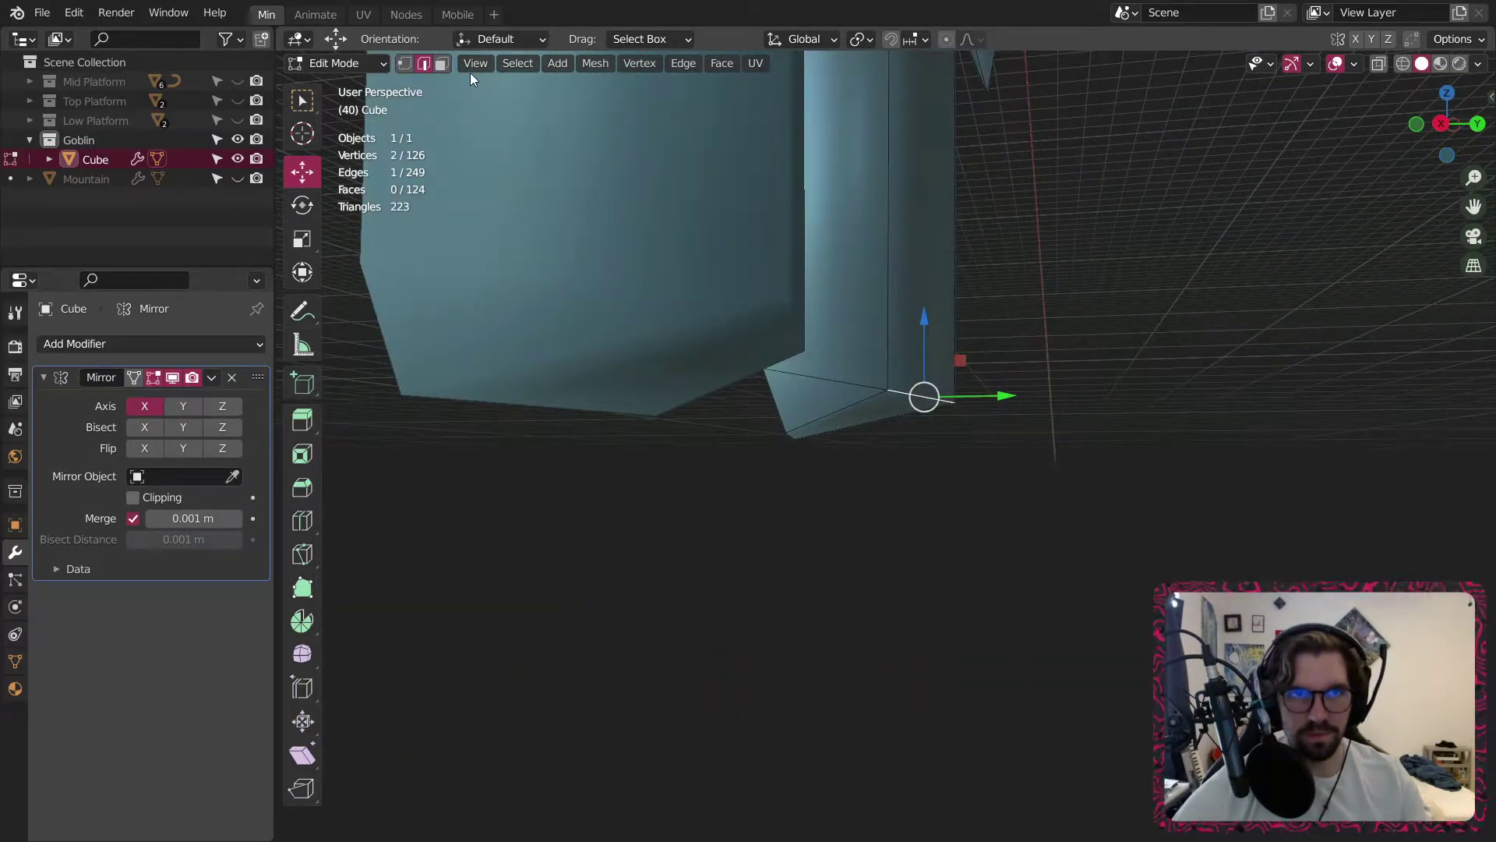
{"action": "left_click", "coordinate": [875, 396]}
{"action": "key", "text": "s"}
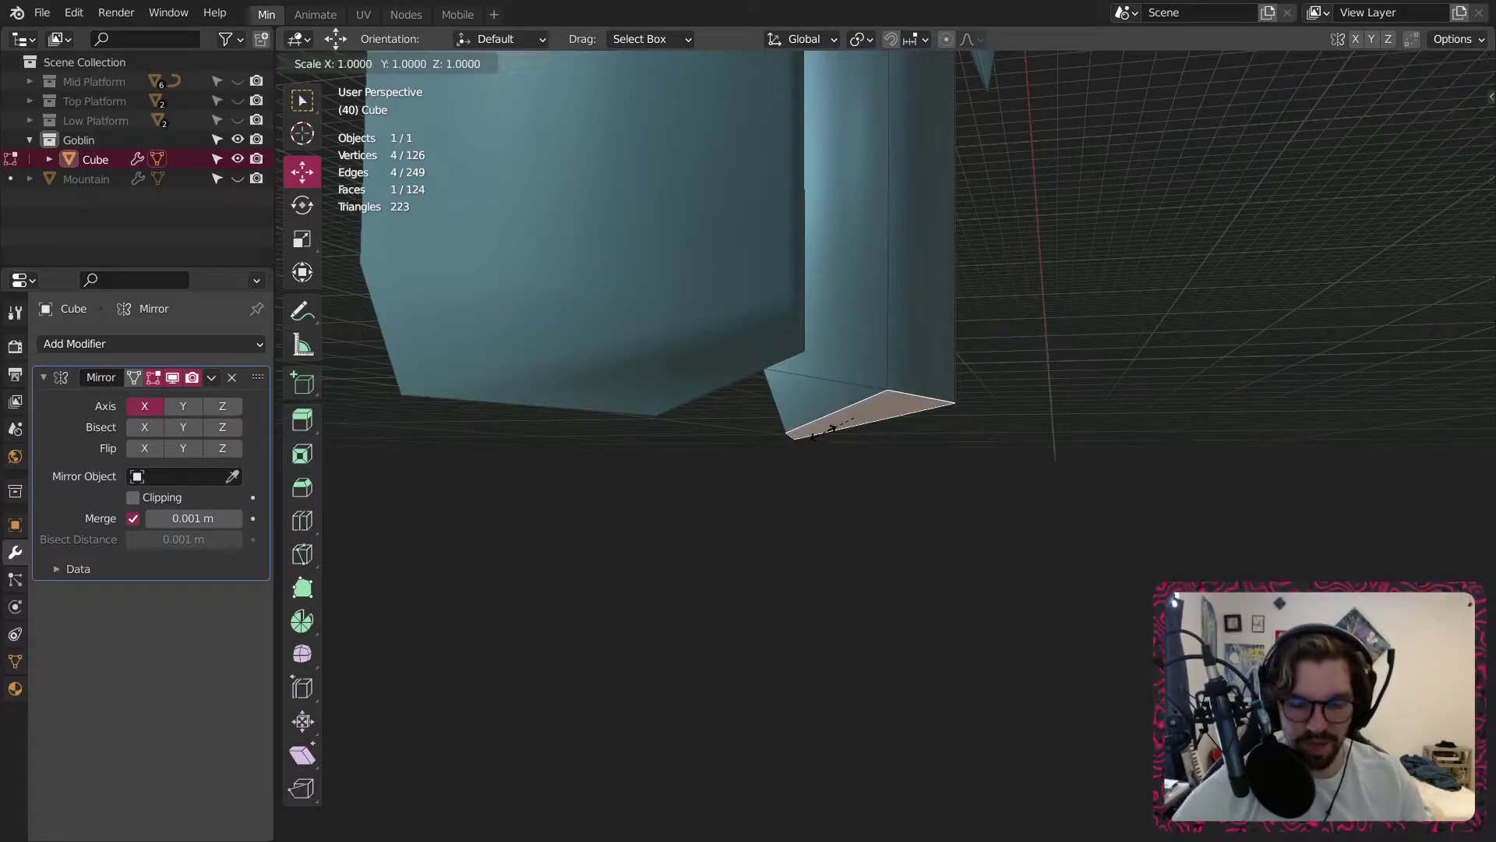
{"action": "key", "text": "z"}
{"action": "key", "text": "0"}
{"action": "key", "text": "Return"}
{"action": "middle_click_drag", "start_coordinate": [501, 301], "coordinate": [701, 332]}
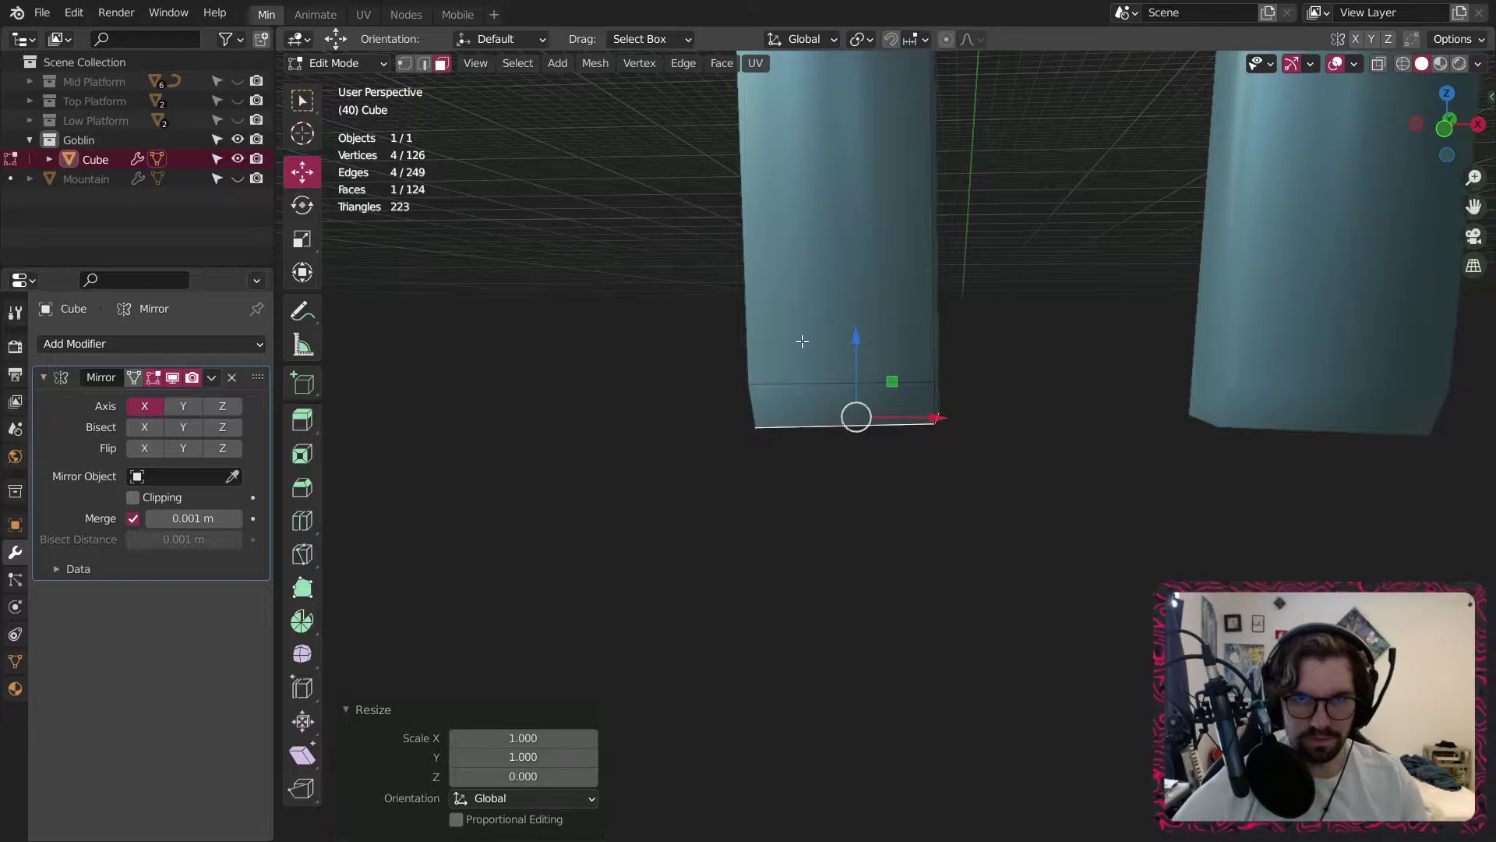
Subdivide the three horizontal front edges of the lower leg, from below the knee pad to the leg's bottom, with 2 cuts.
{"action": "scroll", "coordinate": [803, 340], "scroll_direction": "down", "scroll_amount": 5}
{"action": "left_click", "coordinate": [403, 64]}
{"action": "scroll", "coordinate": [827, 279], "scroll_direction": "up", "scroll_amount": 2}
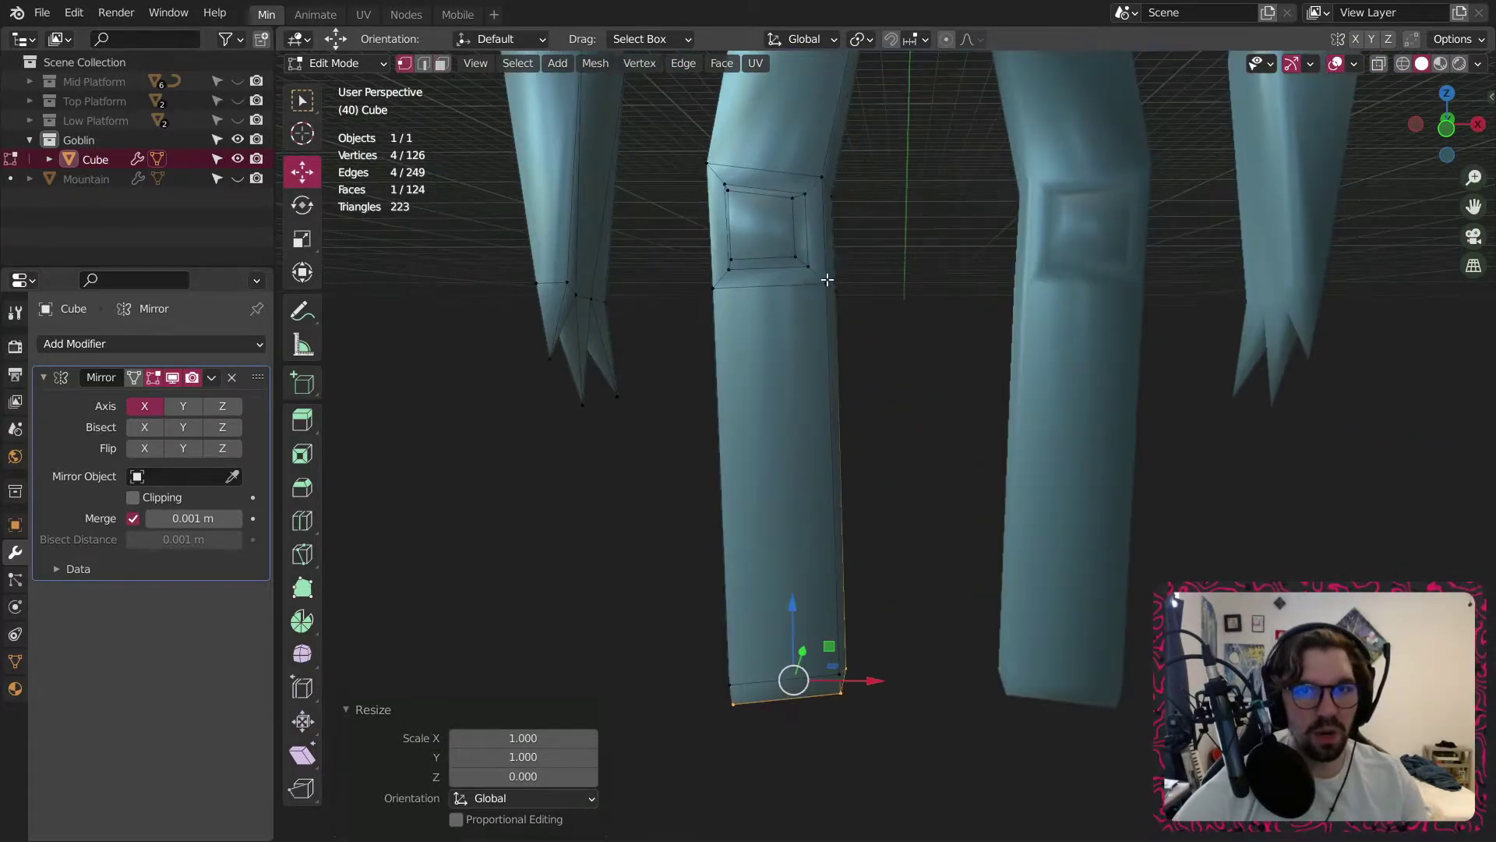
{"action": "left_click", "coordinate": [739, 271]}
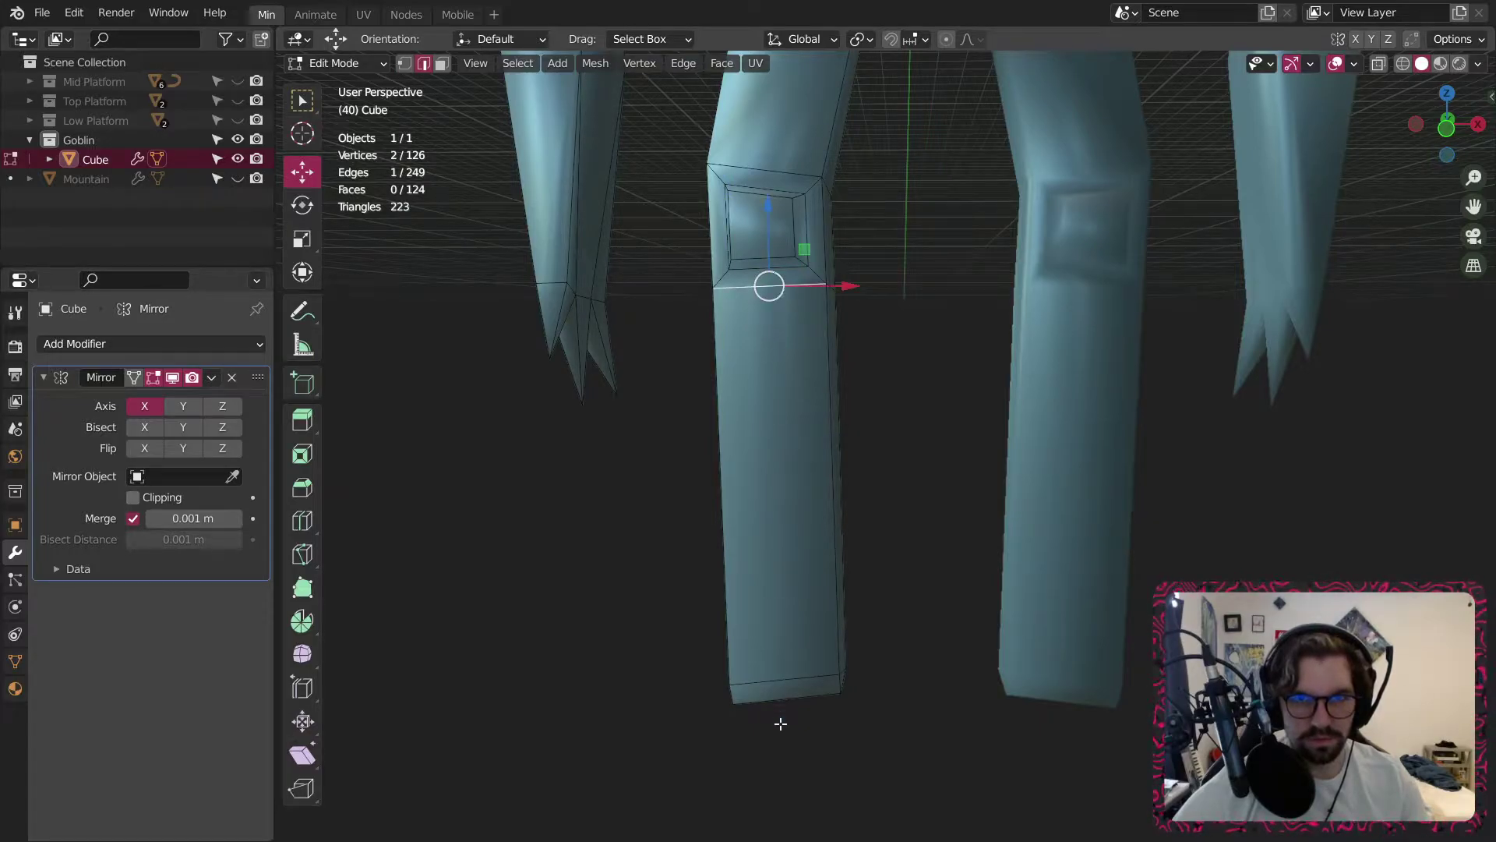
{"action": "left_click", "coordinate": [776, 684], "text": "shift"}
{"action": "left_click", "coordinate": [786, 698], "text": "shift"}
{"action": "right_click", "coordinate": [831, 585]}
{"action": "left_click", "coordinate": [832, 584]}
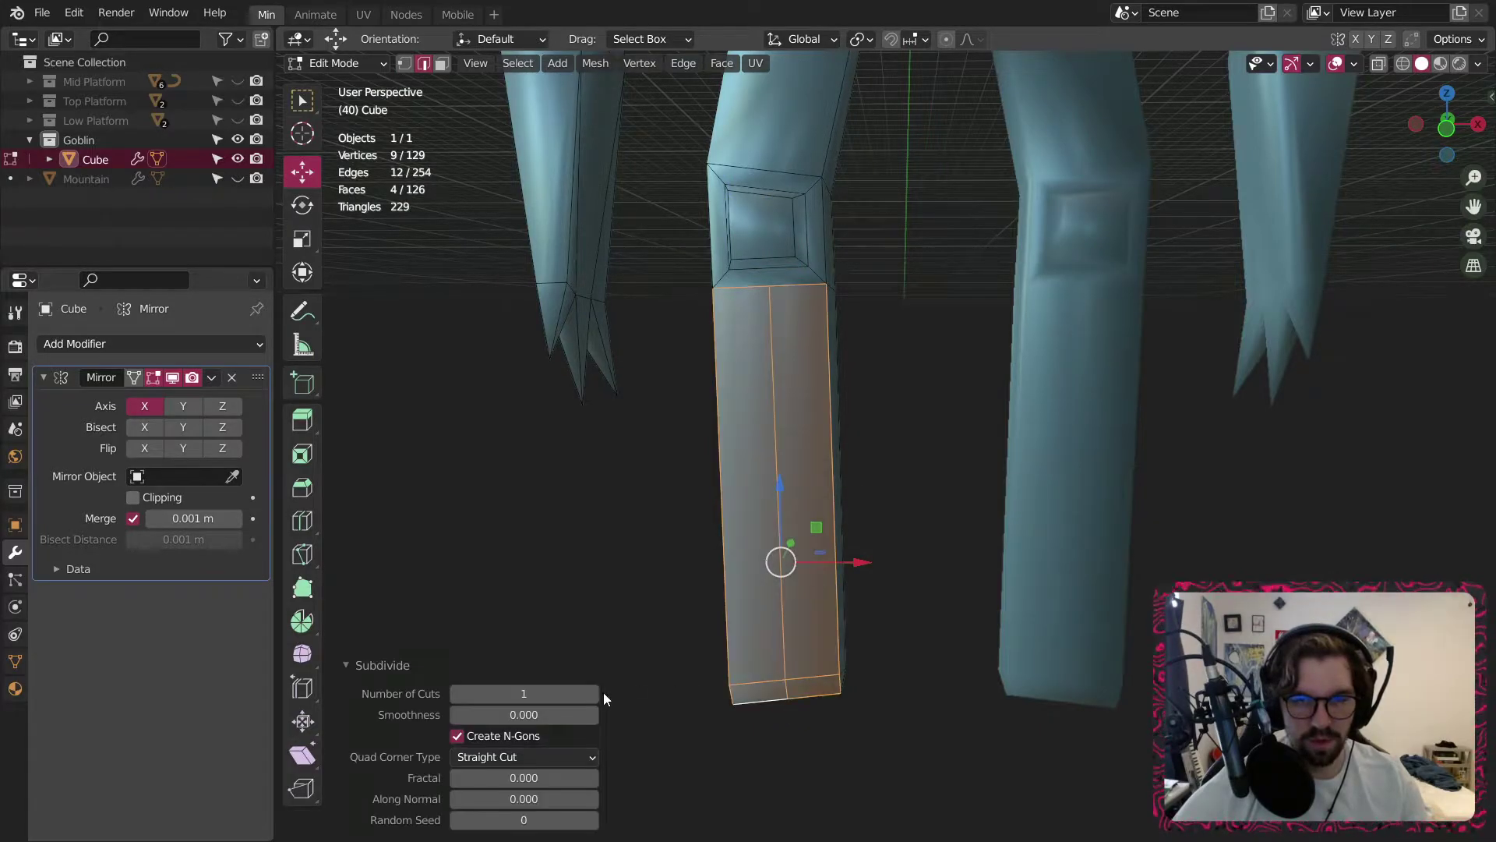
{"action": "left_click", "coordinate": [592, 692]}
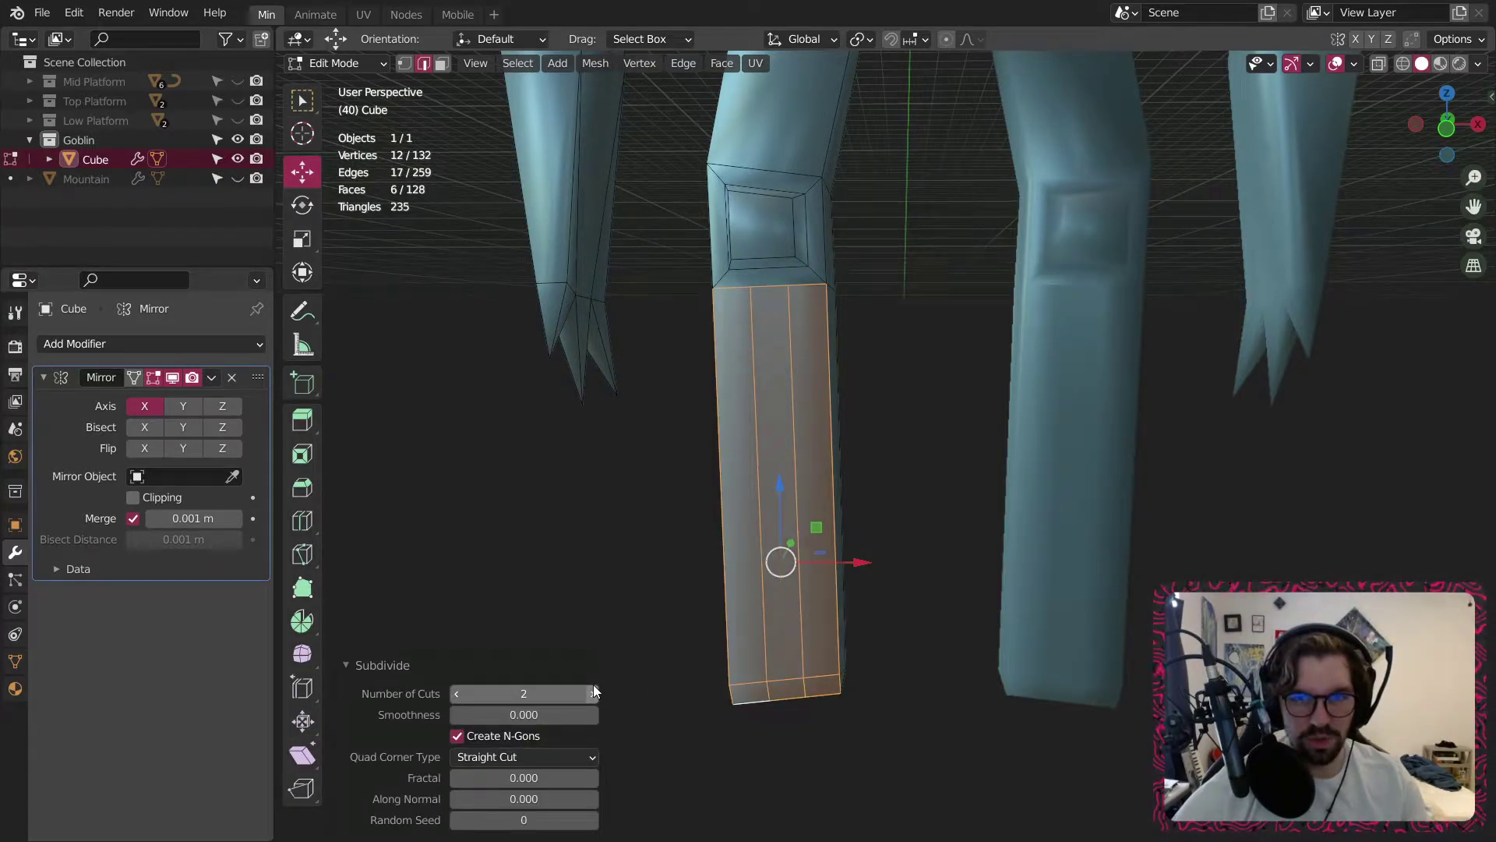
Connect the two new vertices below the knee to the knee pad's nearest lower corners with edges.
{"action": "left_click", "coordinate": [407, 63]}
{"action": "scroll", "coordinate": [747, 281], "scroll_direction": "up", "scroll_amount": 2}
{"action": "left_click", "coordinate": [747, 281]}
{"action": "left_click", "coordinate": [748, 281], "text": "shift"}
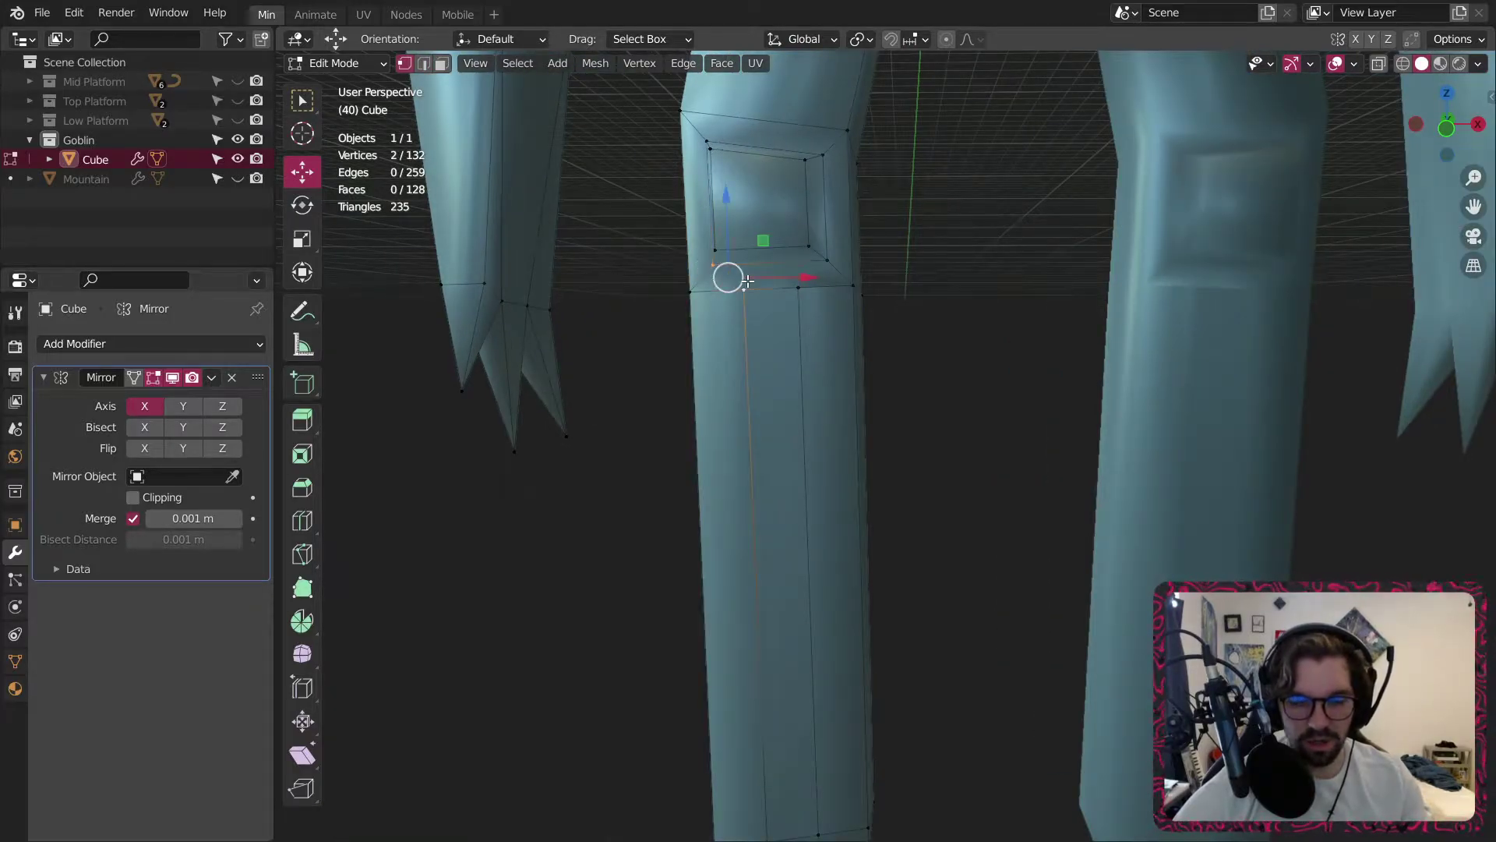
{"action": "key", "text": "j"}
{"action": "scroll", "coordinate": [827, 264], "scroll_direction": "down", "scroll_amount": 6}
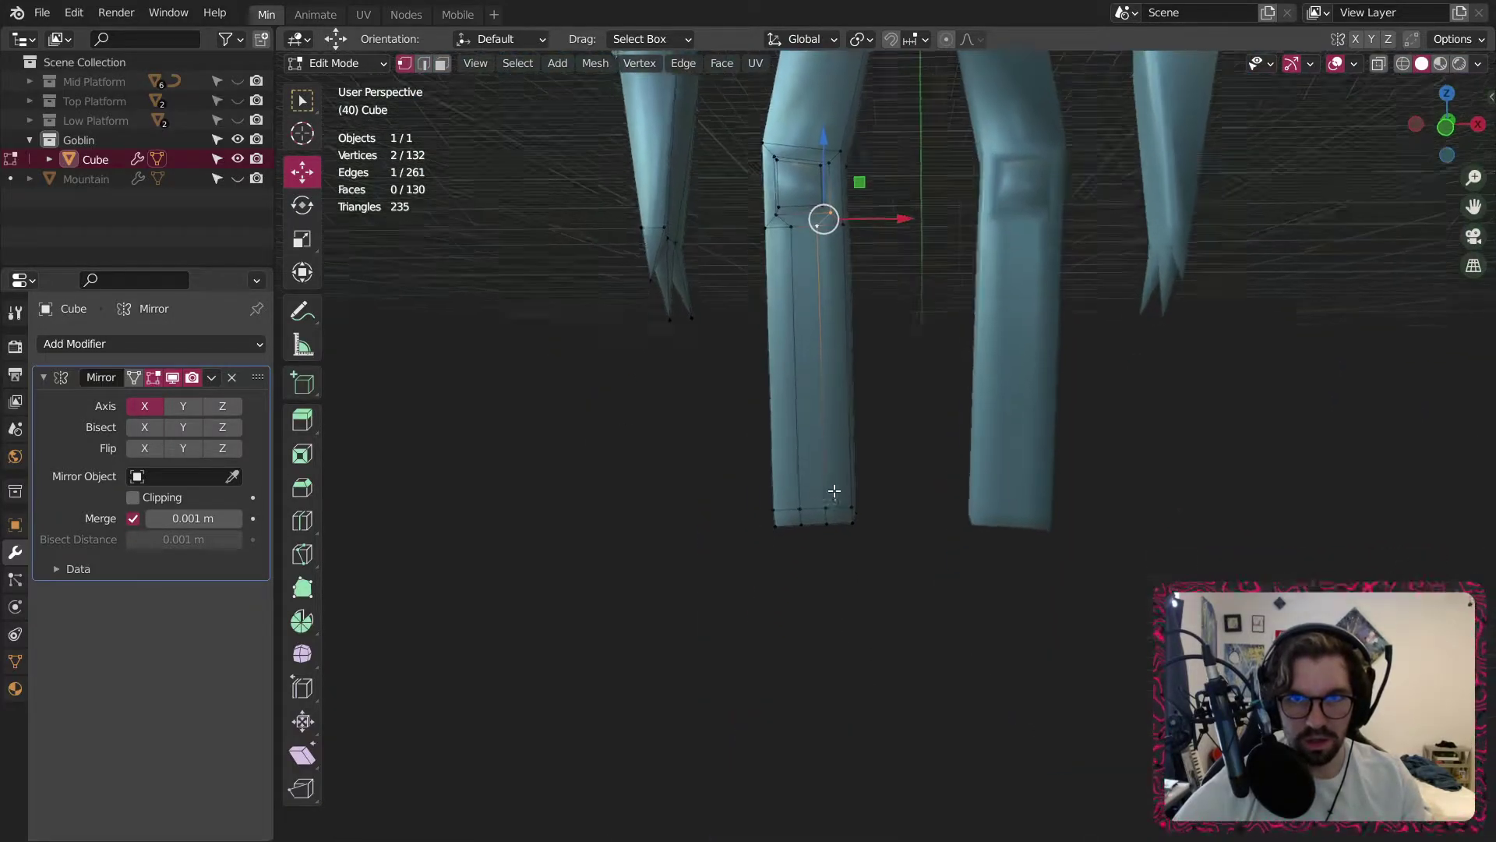
Connect the two new vertices on the leg's front bottom edge to the back corners of the bottom face.
{"action": "middle_click_drag", "start_coordinate": [828, 265], "coordinate": [845, 457]}
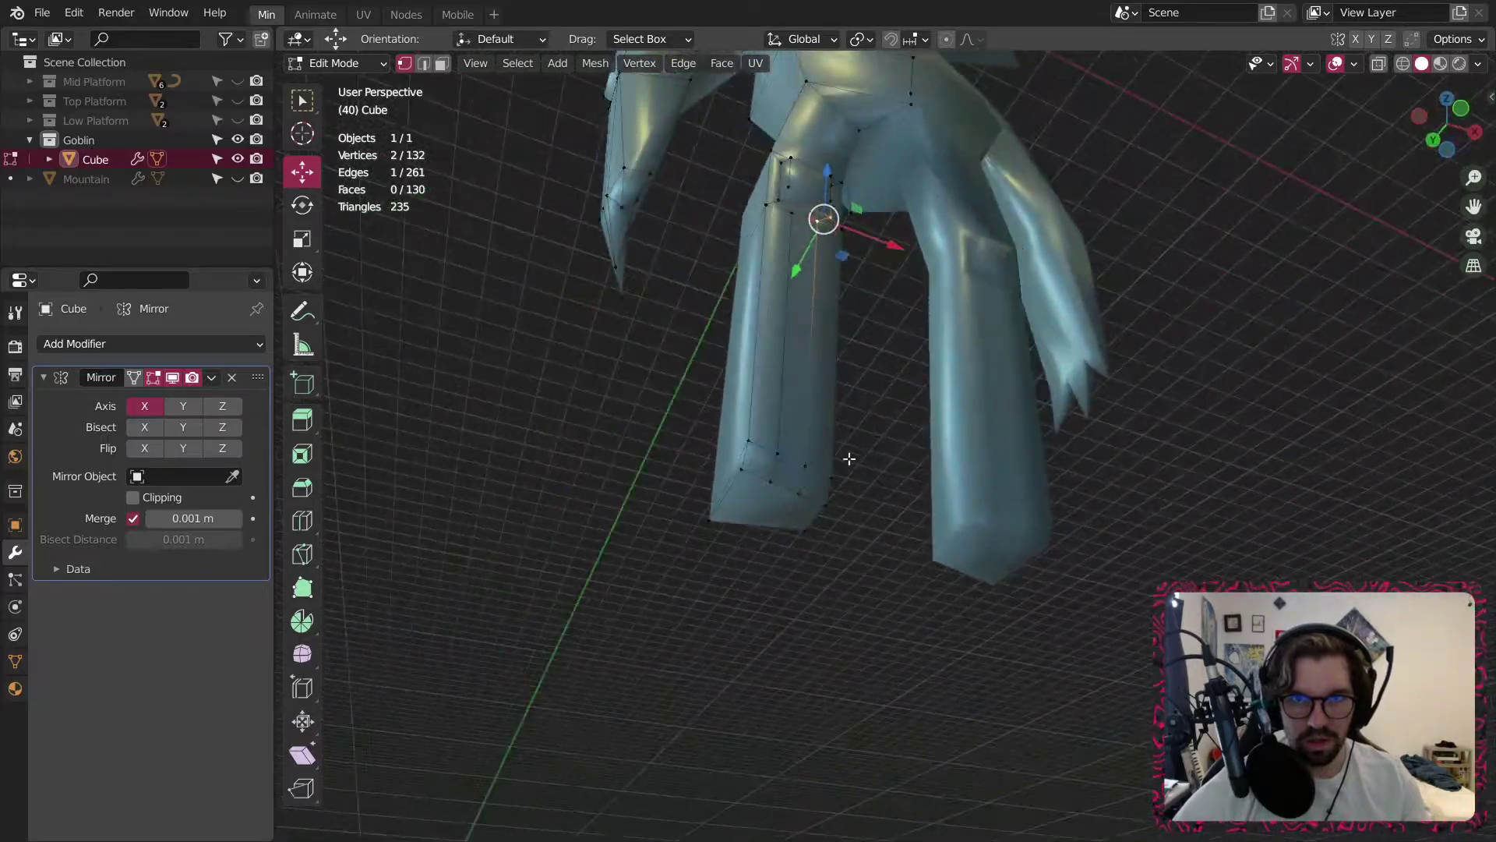
{"action": "left_click", "coordinate": [774, 487]}
{"action": "left_click", "coordinate": [718, 532], "text": "shift"}
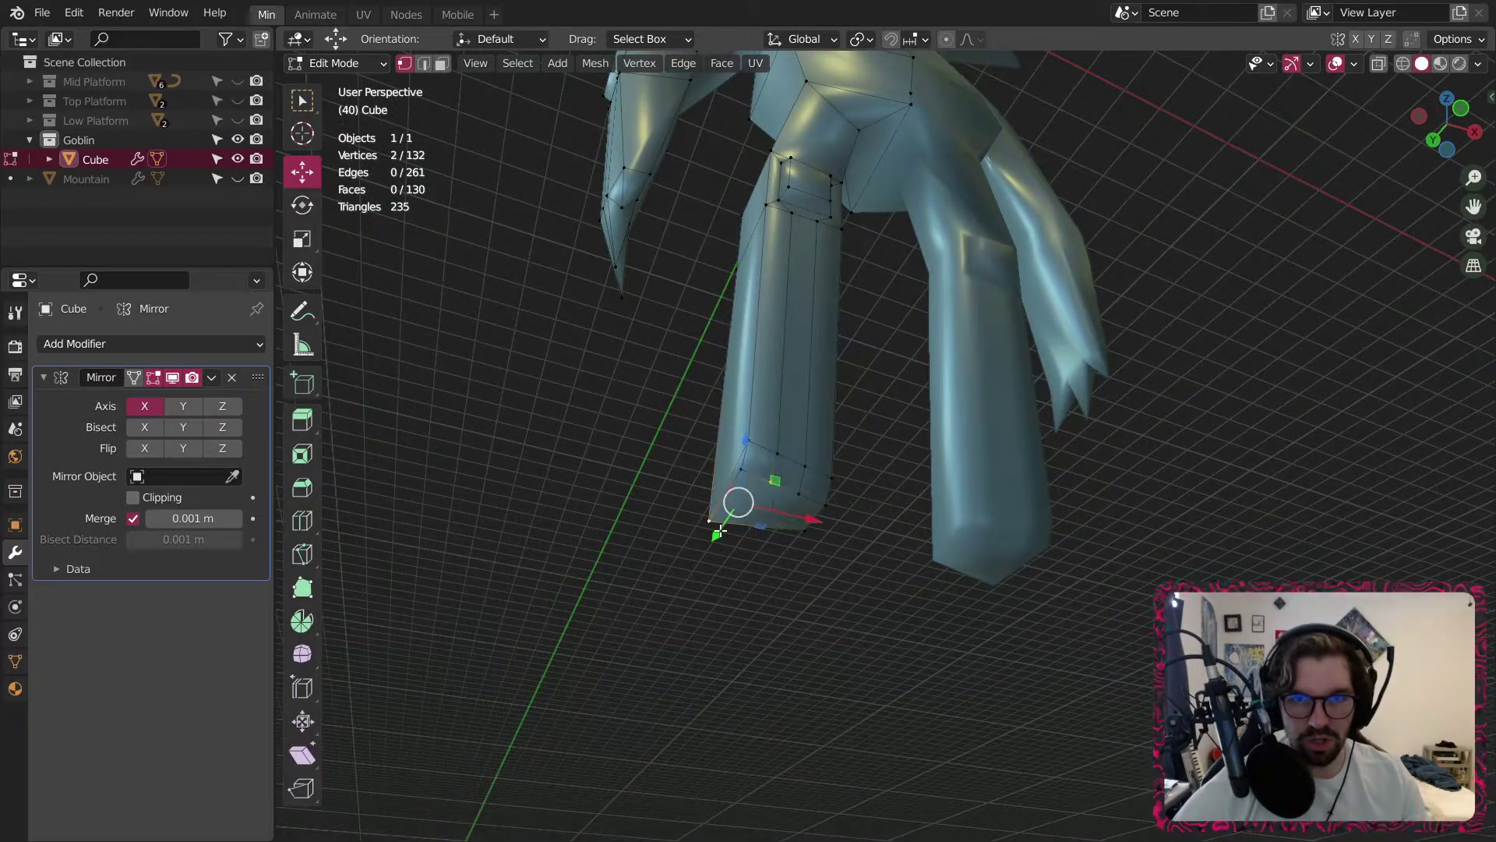
{"action": "left_click", "coordinate": [801, 494]}
{"action": "left_click", "coordinate": [811, 541], "text": "shift"}
{"action": "key", "text": "j"}
Try to extrude the outer front face at the leg's end along its normal.
{"action": "middle_click_drag", "start_coordinate": [784, 487], "coordinate": [750, 485]}
{"action": "left_click", "coordinate": [442, 63]}
{"action": "scroll", "coordinate": [750, 475], "scroll_direction": "up", "scroll_amount": 2}
{"action": "left_click", "coordinate": [750, 486]}
{"action": "right_click", "coordinate": [751, 486]}
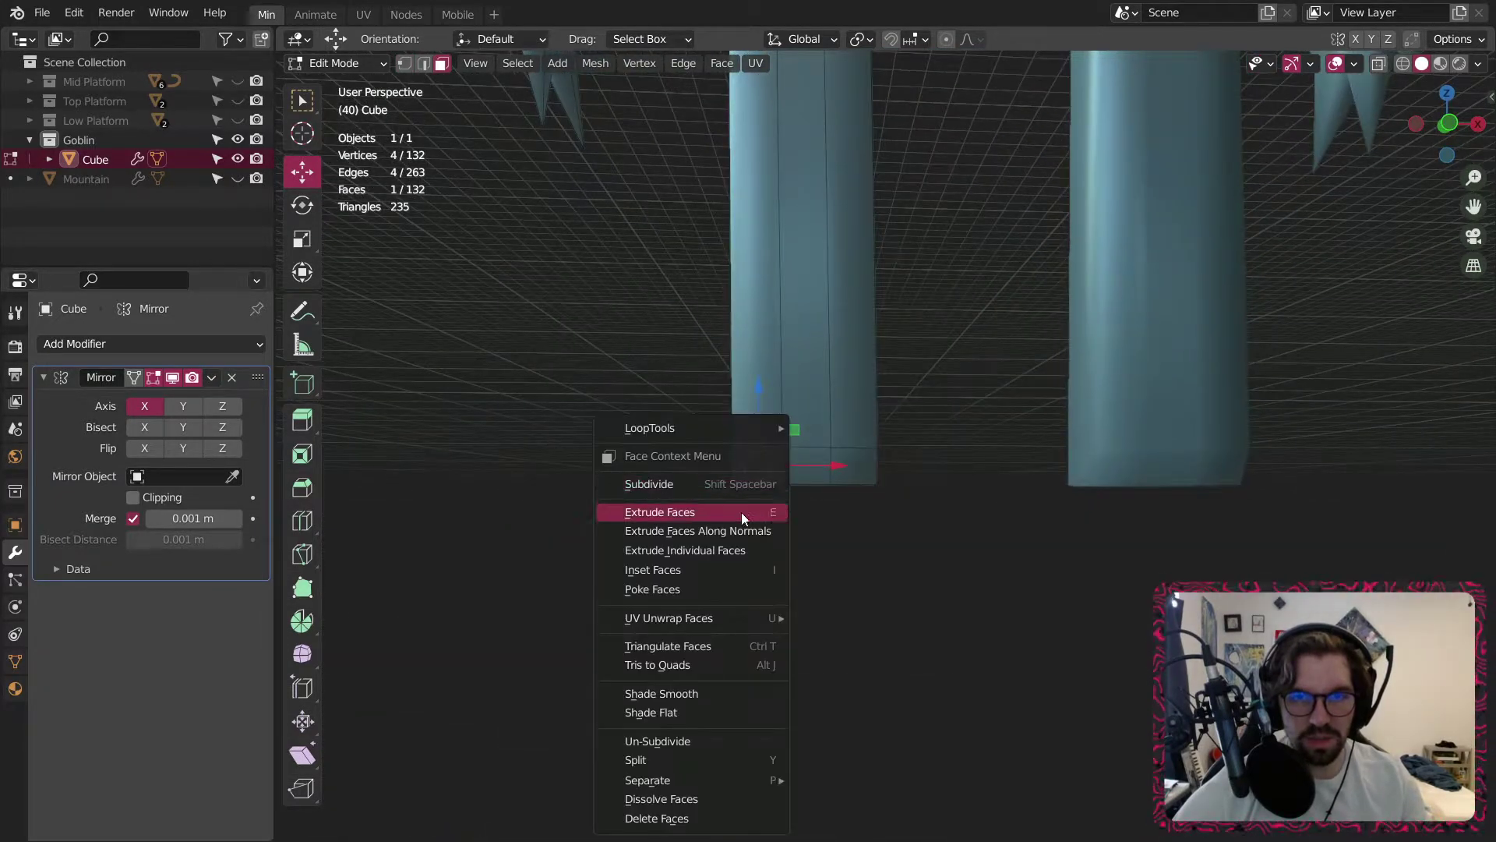
{"action": "left_click", "coordinate": [740, 531]}
{"action": "left_click", "coordinate": [740, 531]}
{"action": "key", "text": "ctrl+z"}
Apply the goblin mesh's scale in Object Mode and return to Edit Mode.
{"action": "left_click", "coordinate": [327, 63]}
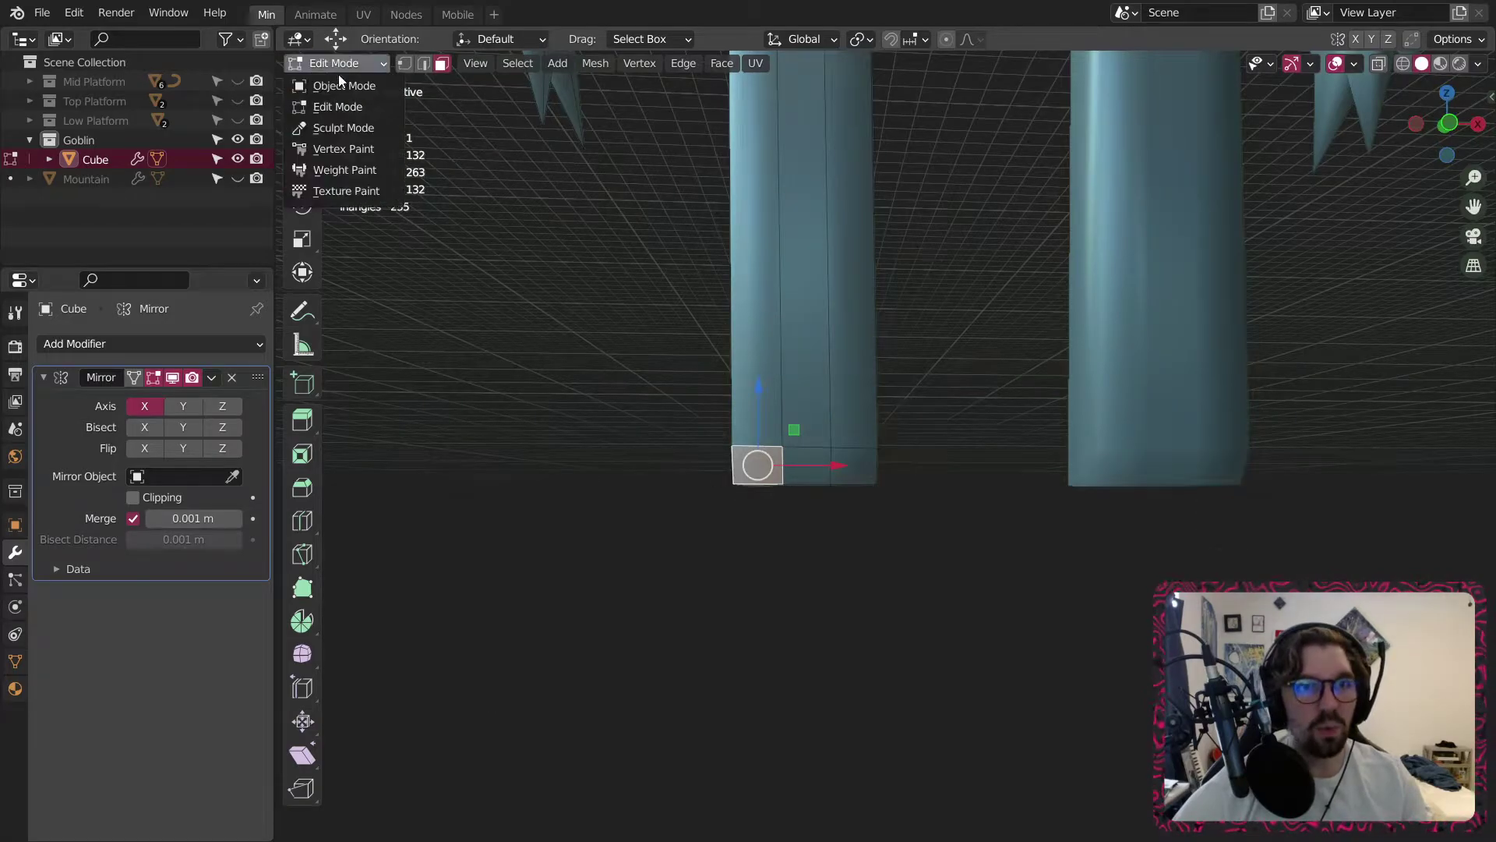
{"action": "left_click", "coordinate": [335, 83]}
{"action": "key", "text": "ctrl+a"}
{"action": "left_click", "coordinate": [396, 115]}
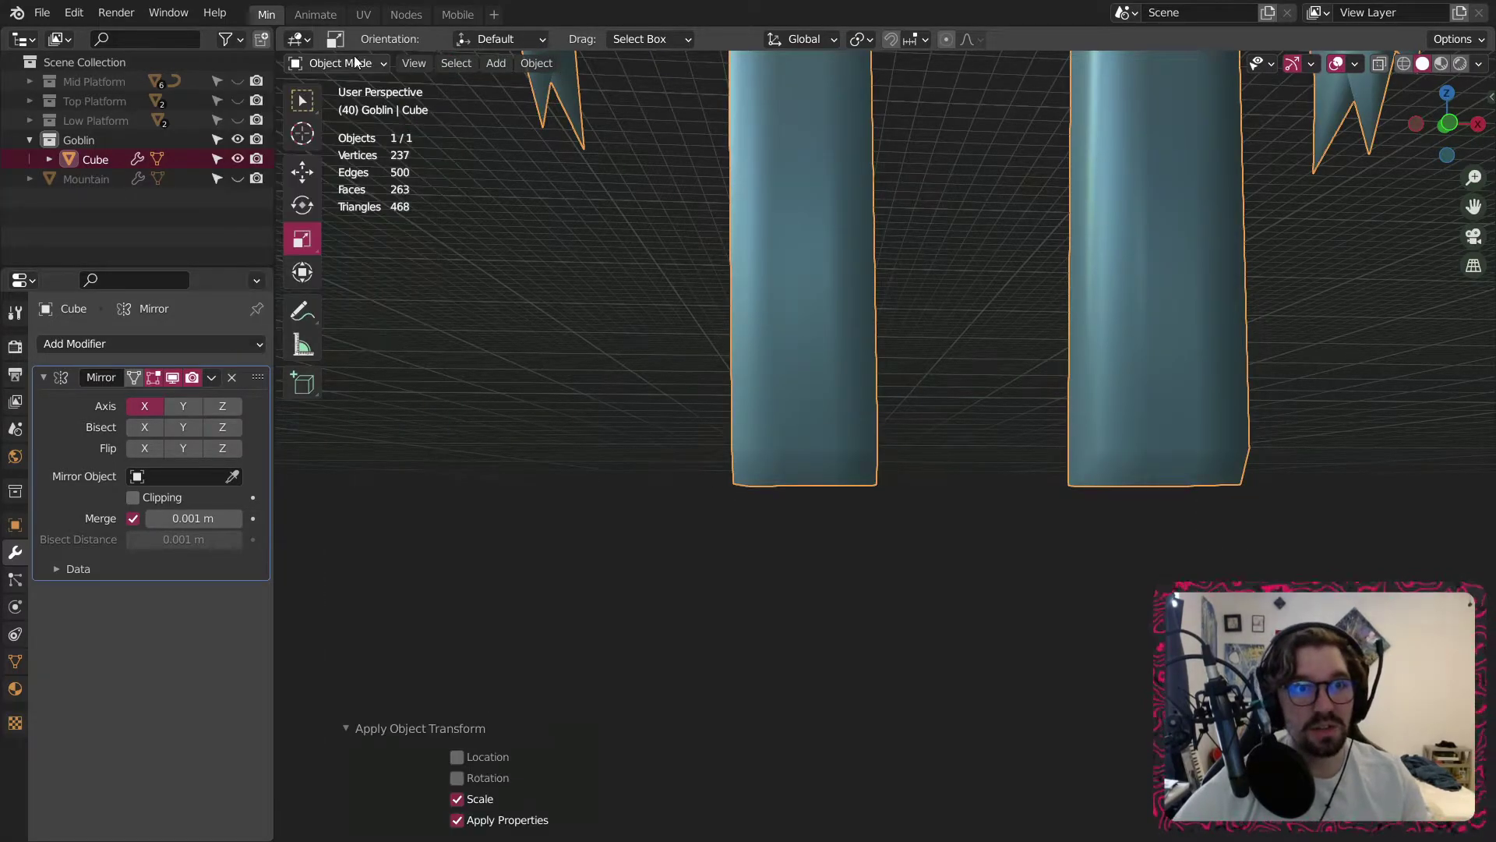
{"action": "left_click", "coordinate": [343, 63]}
{"action": "left_click", "coordinate": [345, 101]}
Extrude the outer front face at the leg's end along its normal to form the first toe.
{"action": "scroll", "coordinate": [769, 486], "scroll_direction": "up", "scroll_amount": 2}
{"action": "middle_click_drag", "start_coordinate": [769, 486], "coordinate": [742, 501]}
{"action": "right_click", "coordinate": [744, 479]}
{"action": "left_click", "coordinate": [740, 459]}
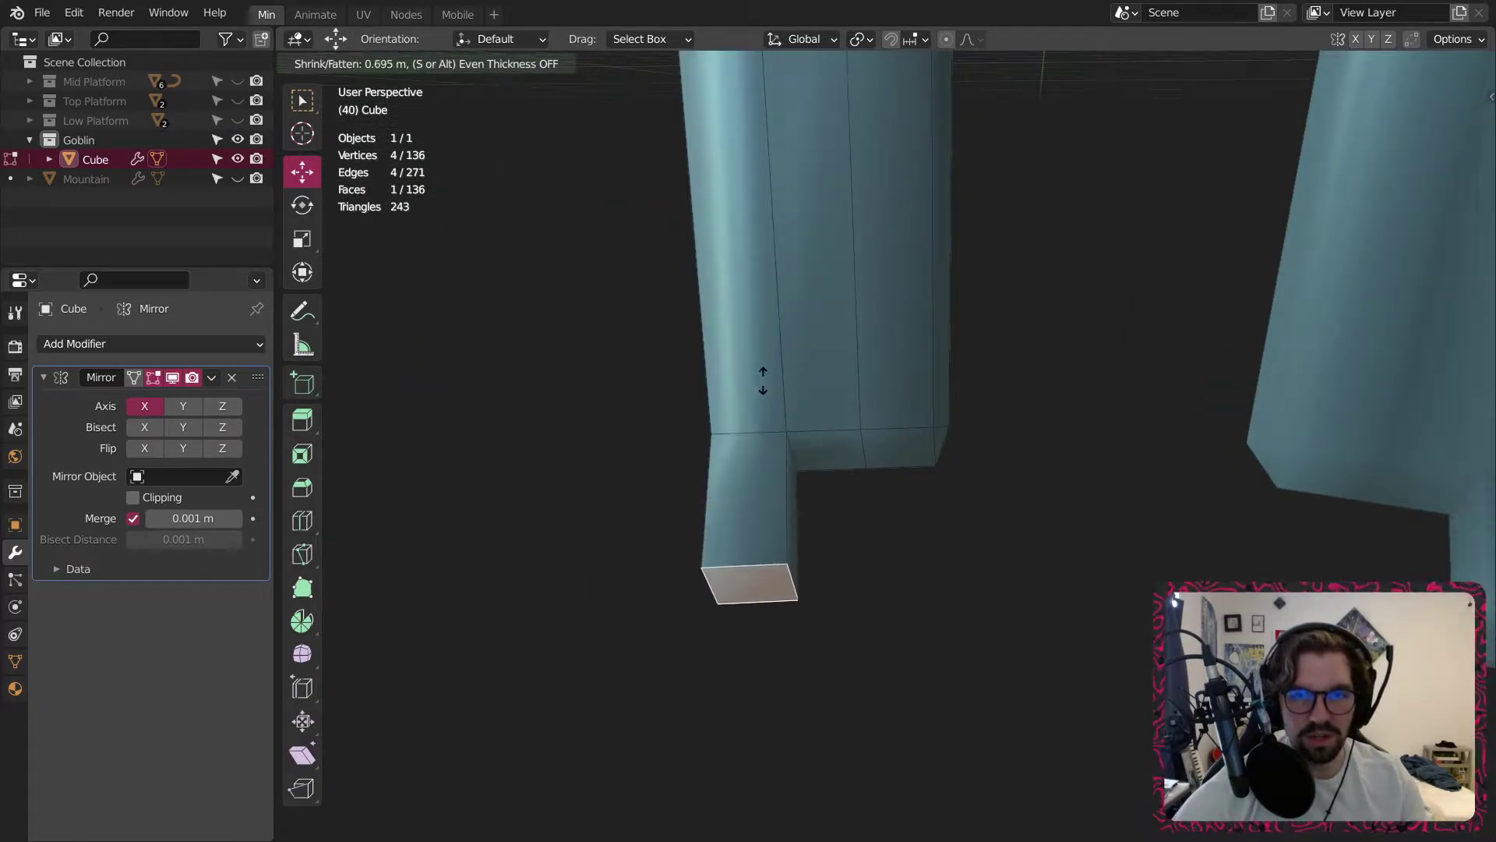
{"action": "left_click", "coordinate": [745, 678]}
Repeat the extrusion on the middle and inner front faces at the leg's end to form two more toes.
{"action": "left_click", "coordinate": [833, 452]}
{"action": "key", "text": "shift+r"}
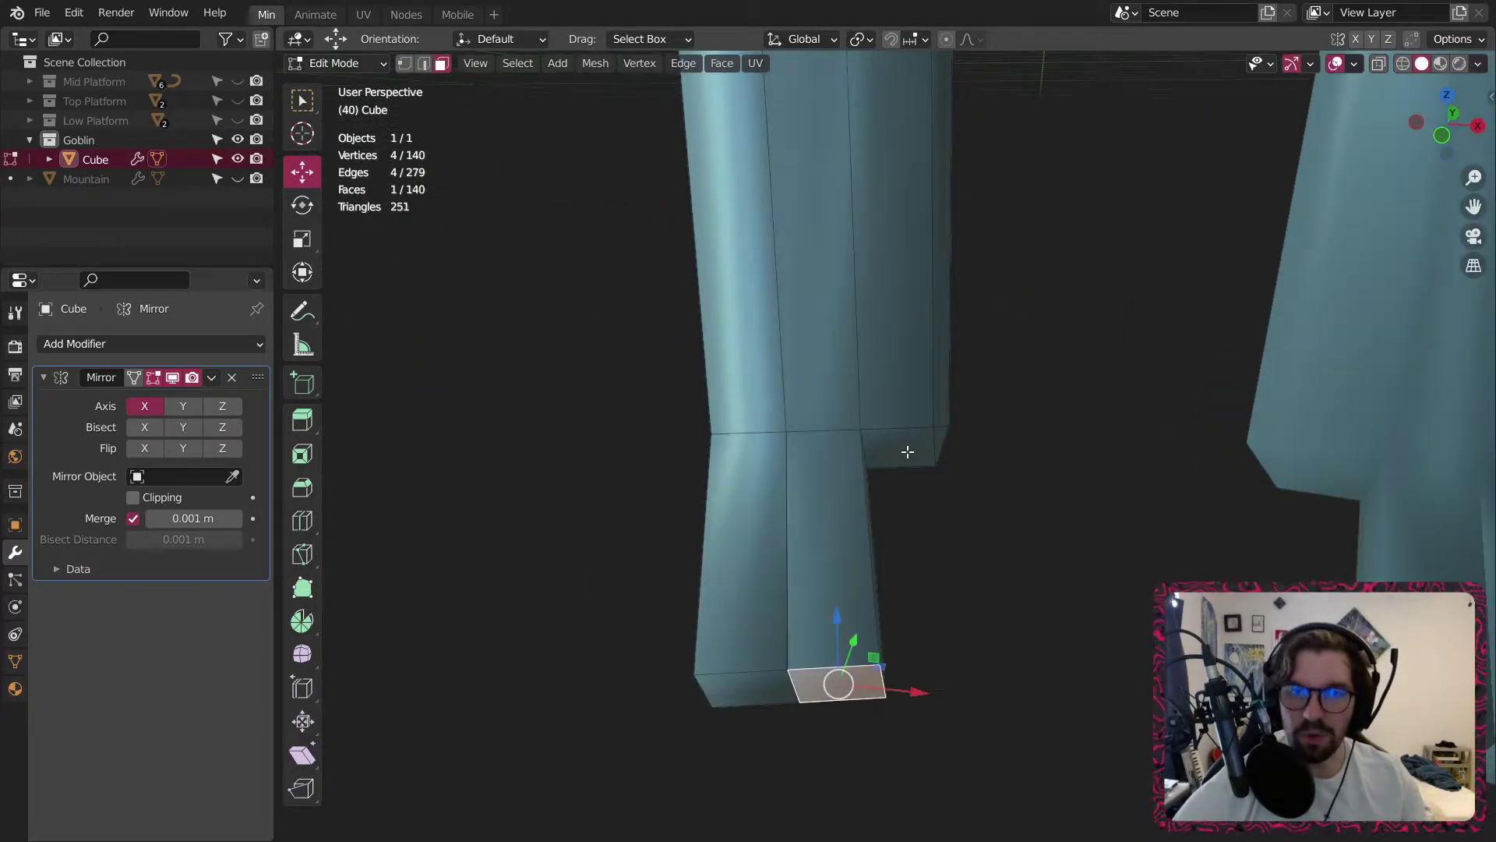
{"action": "left_click", "coordinate": [903, 452]}
{"action": "key", "text": "shift+r"}
{"action": "scroll", "coordinate": [918, 524], "scroll_direction": "down", "scroll_amount": 2}
Merge the inner toe's four end vertices At Center to bring the toe to a point.
{"action": "middle_click_drag", "start_coordinate": [899, 630], "coordinate": [962, 660]}
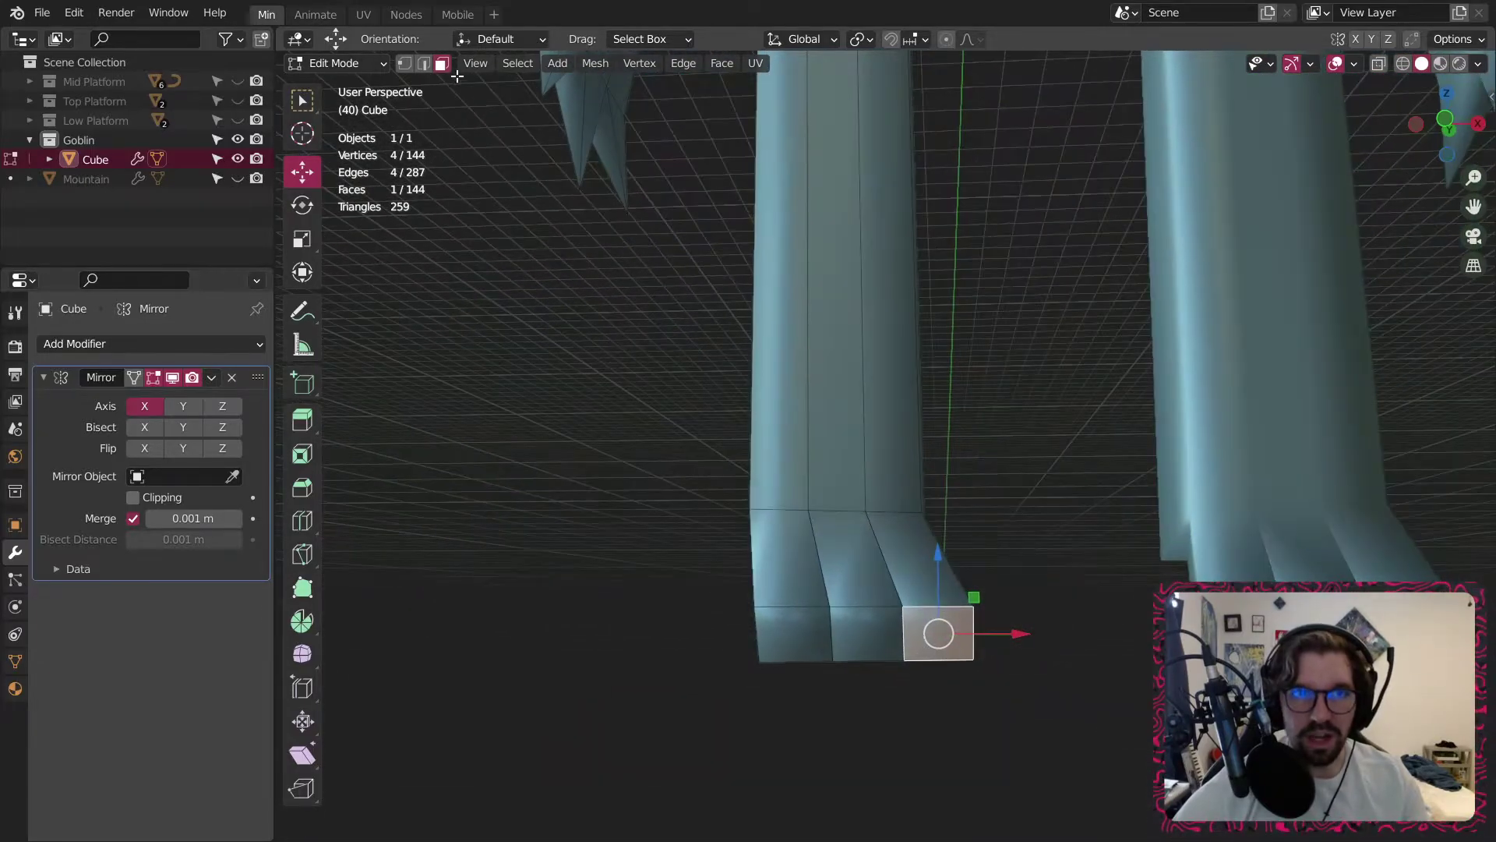
{"action": "left_click", "coordinate": [404, 63]}
{"action": "right_click", "coordinate": [924, 645]}
{"action": "mouse_move", "coordinate": [924, 744]}
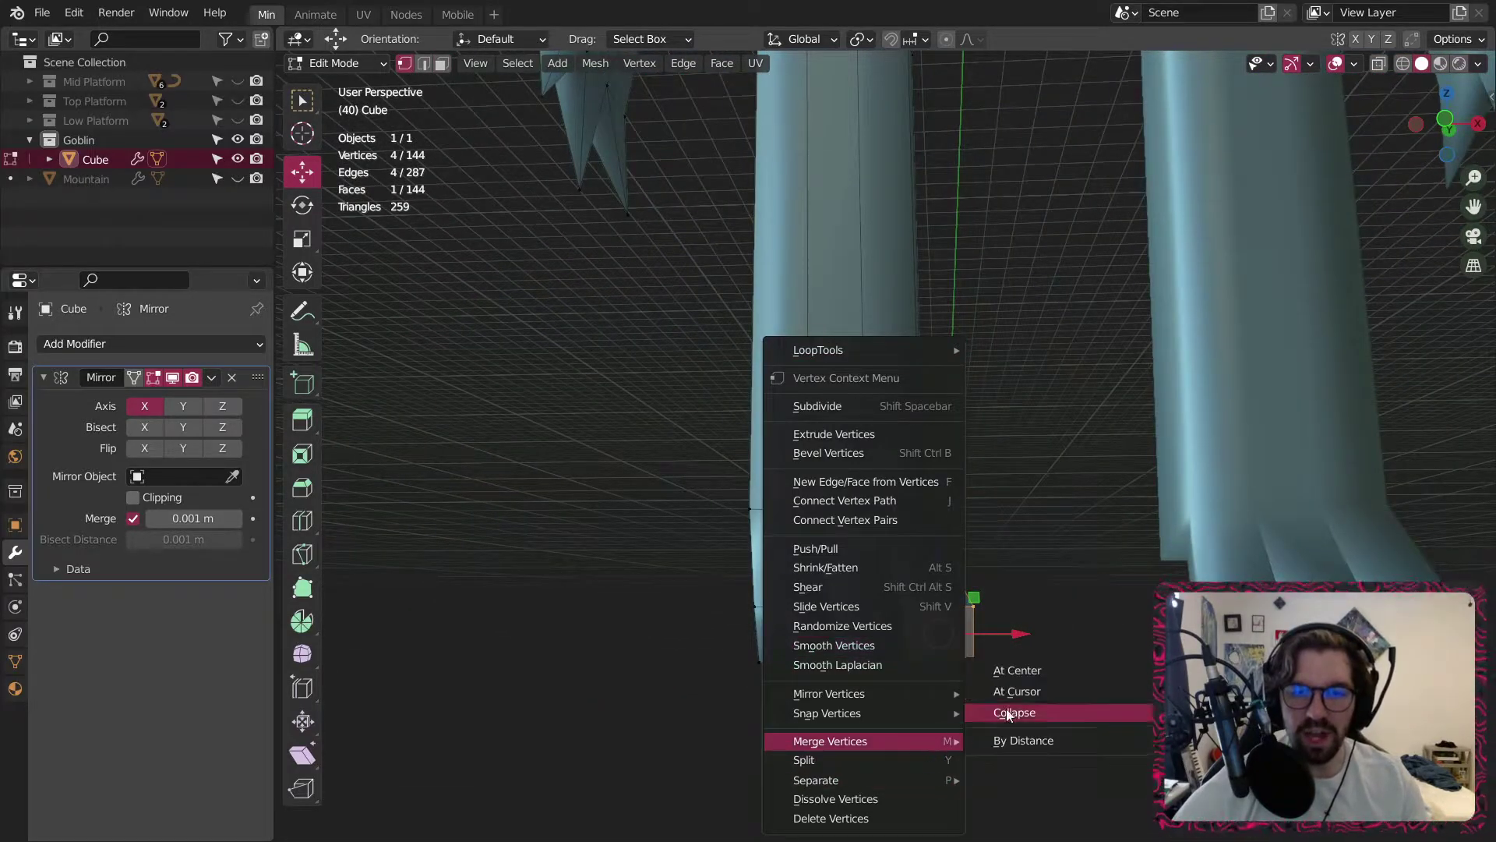
{"action": "left_click", "coordinate": [1017, 670]}
{"action": "scroll", "coordinate": [923, 619], "scroll_direction": "up", "scroll_amount": 1}
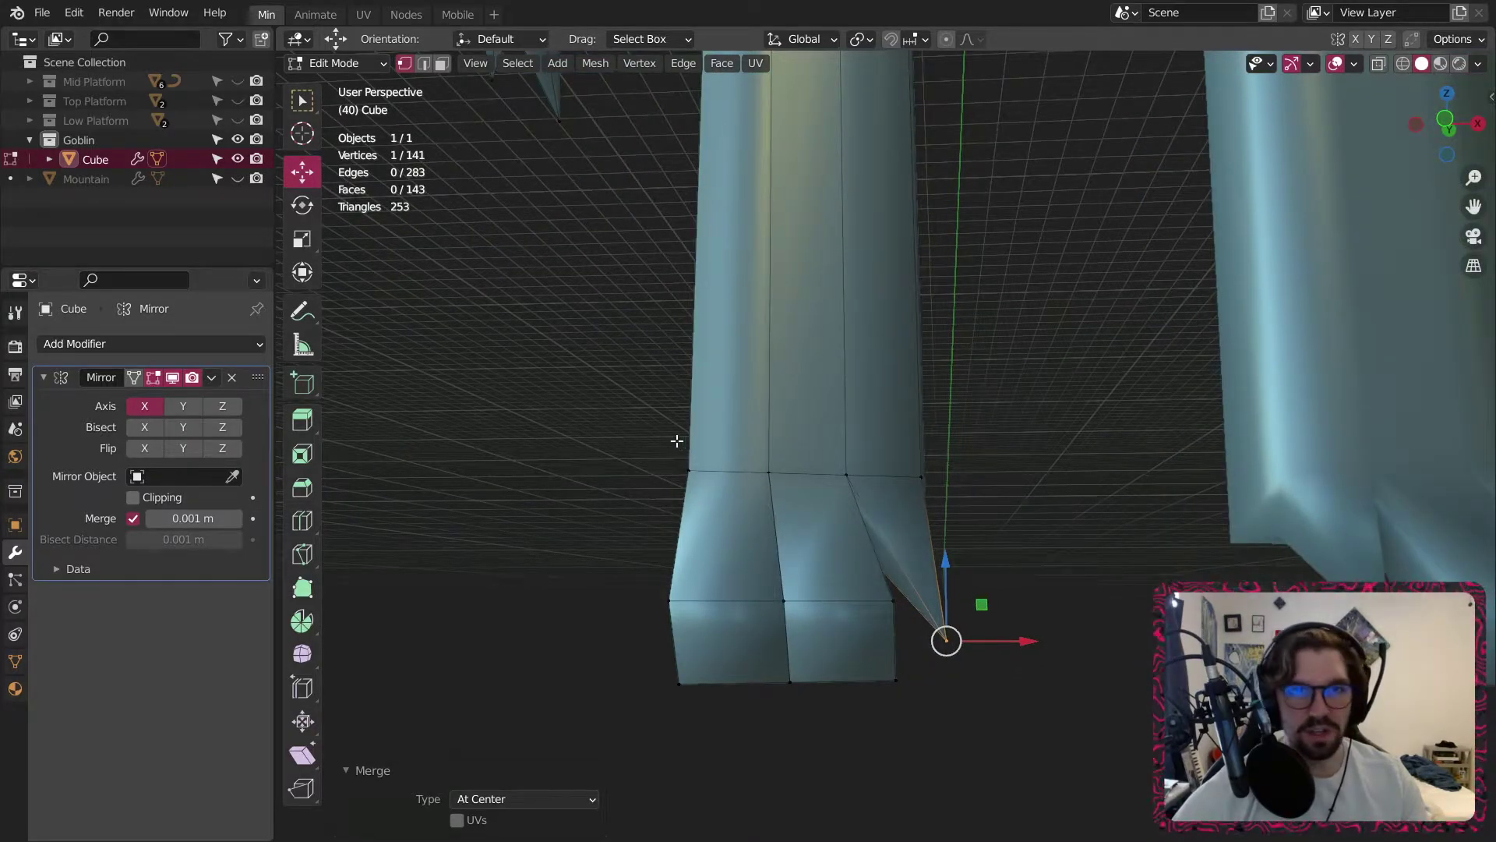
Repeat the At Center merge on the end faces of the middle and outer toes.
{"action": "left_click", "coordinate": [841, 633]}
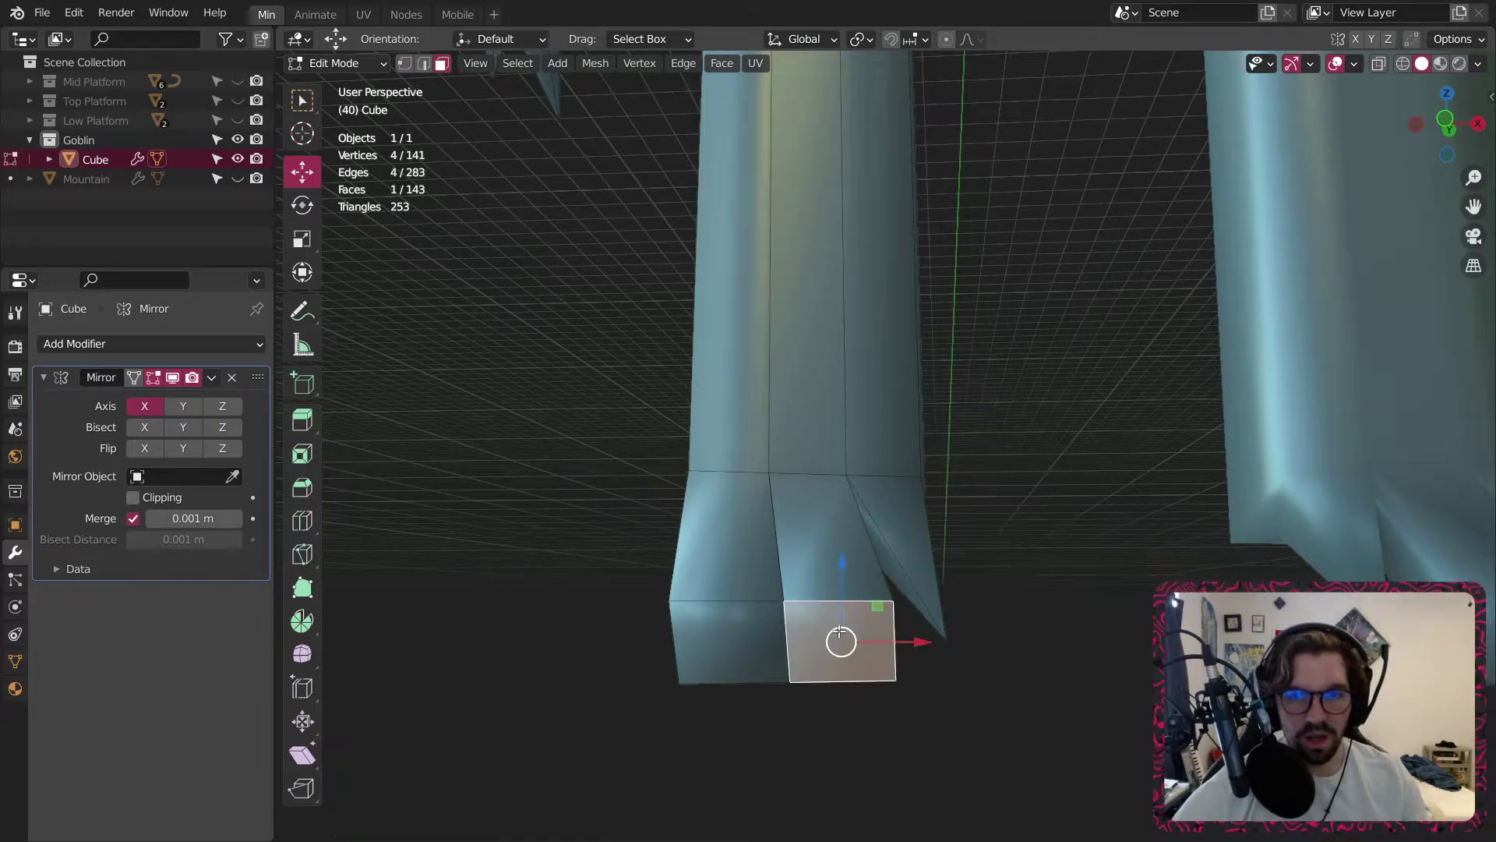
{"action": "key", "text": "shift+r"}
{"action": "left_click", "coordinate": [729, 655]}
{"action": "key", "text": "shift+r"}
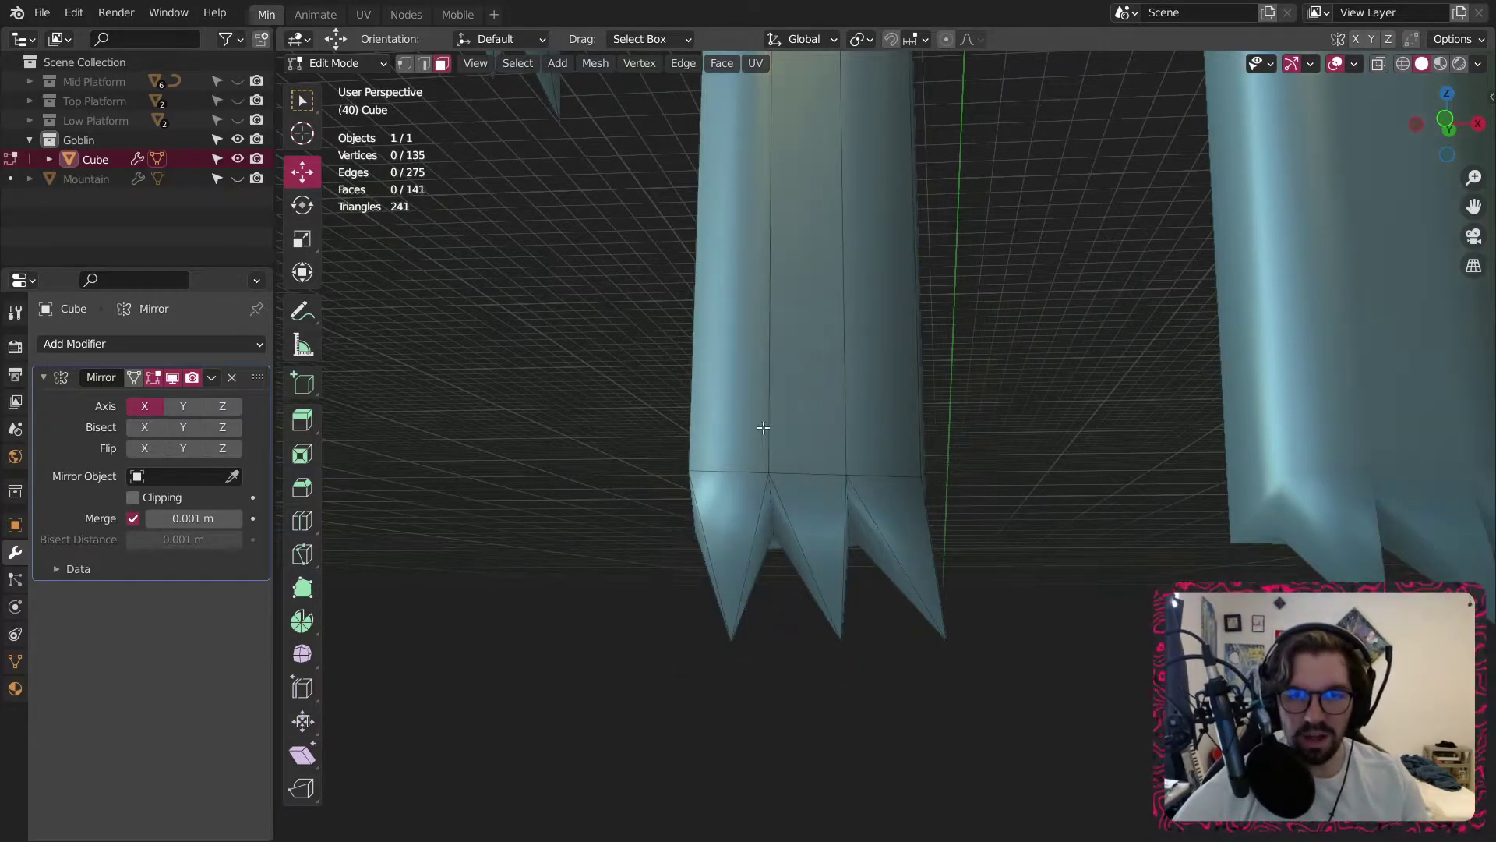
Select the three toe tip vertices and raise them about 0.388 m along Z.
{"action": "middle_click_drag", "start_coordinate": [755, 393], "coordinate": [638, 343]}
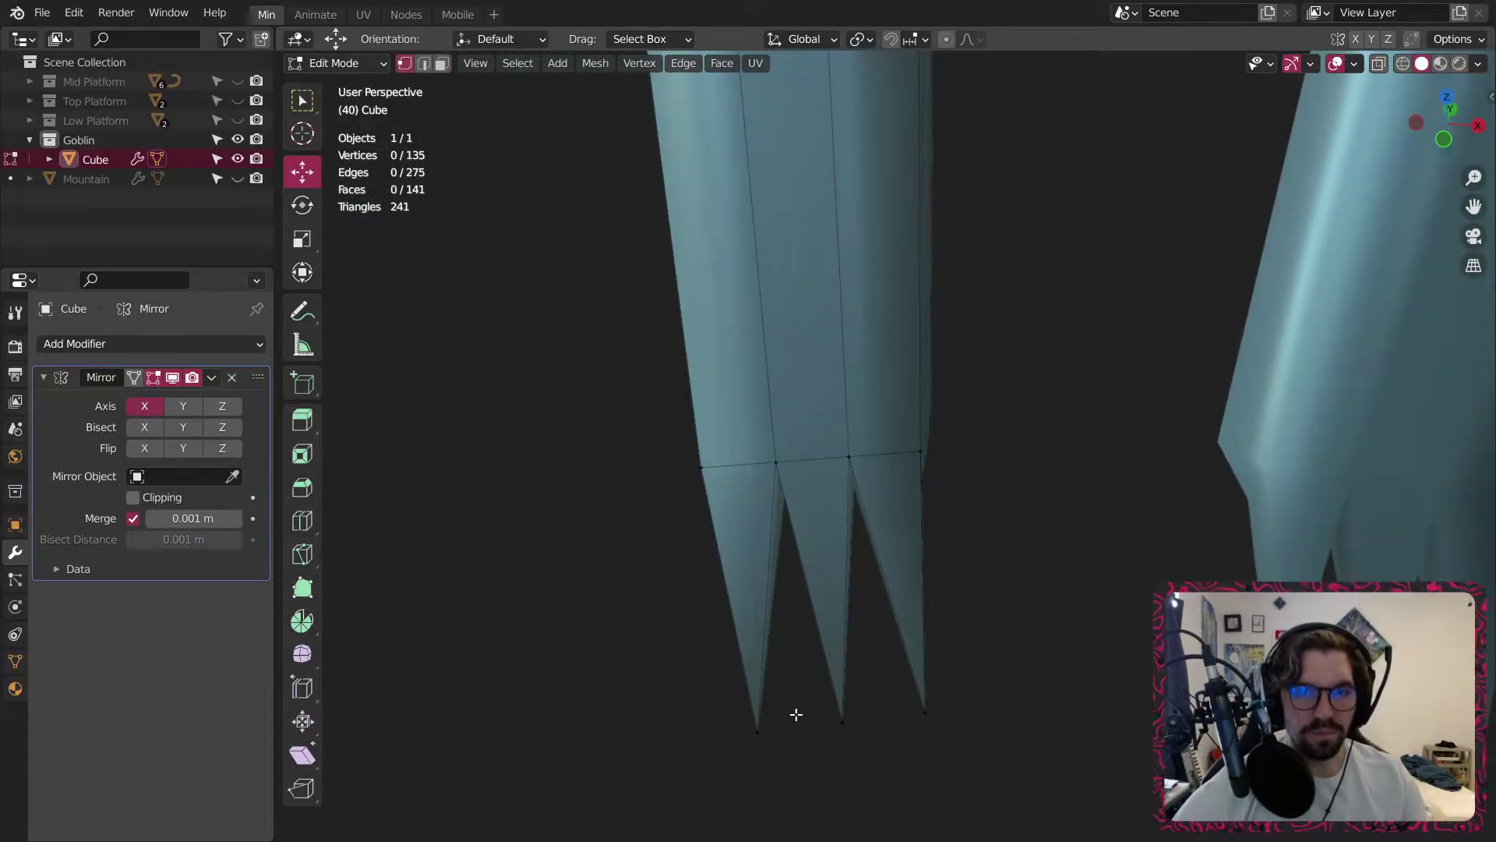
{"action": "left_click", "coordinate": [756, 730]}
{"action": "left_click", "coordinate": [842, 720], "text": "shift"}
{"action": "left_click", "coordinate": [925, 711], "text": "shift"}
{"action": "middle_click_drag", "start_coordinate": [925, 711], "coordinate": [824, 528]}
{"action": "left_click_drag", "start_coordinate": [774, 496], "coordinate": [773, 431]}
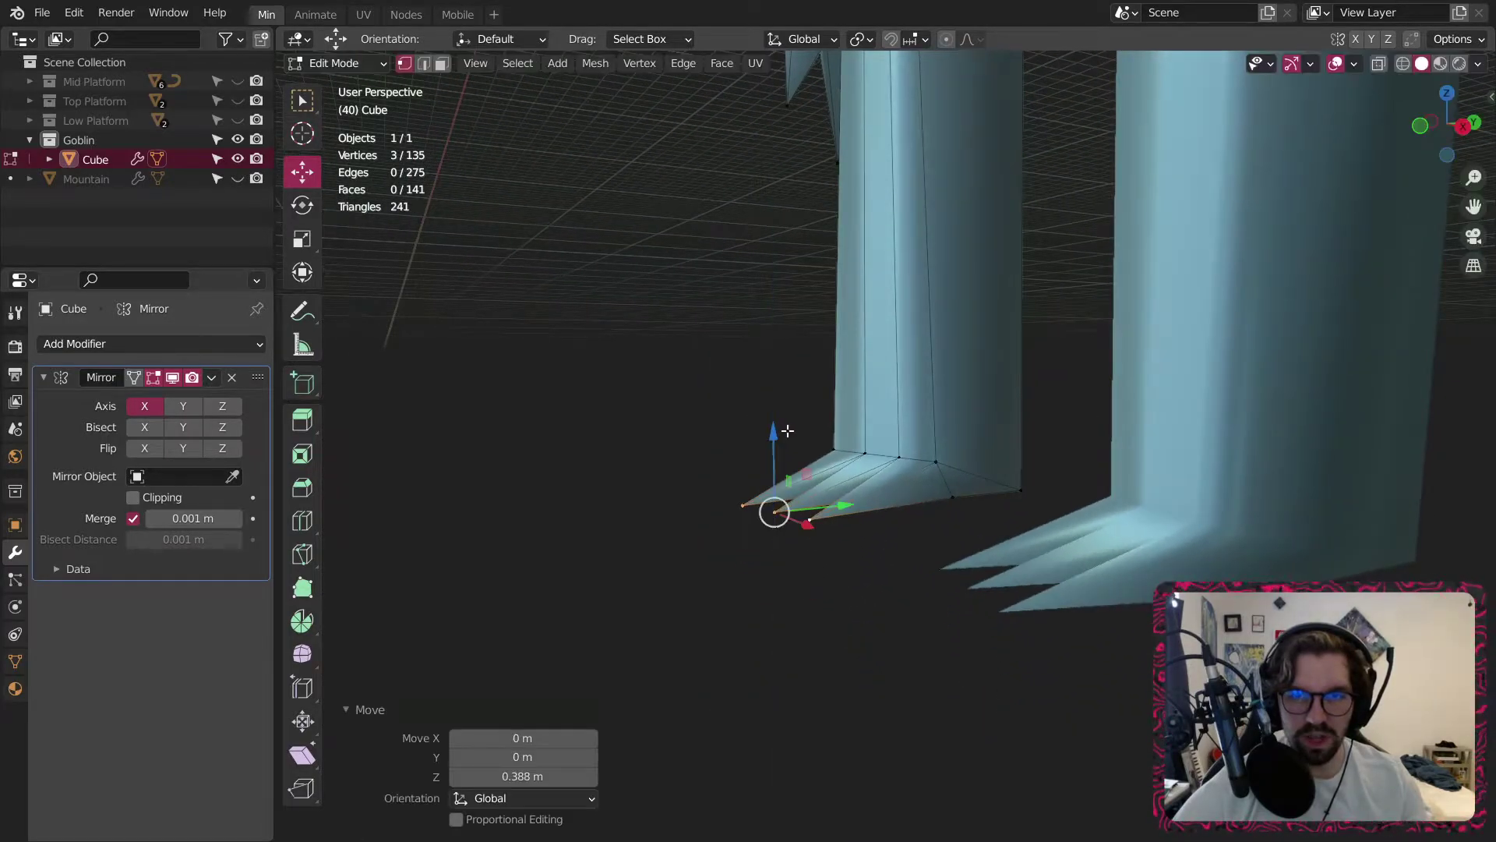
Raise the three toe tips about 0.036 m along Z to align with the sole, and move them forward along Y.
{"action": "left_click", "coordinate": [1462, 127]}
{"action": "scroll", "coordinate": [860, 489], "scroll_direction": "up", "scroll_amount": 2}
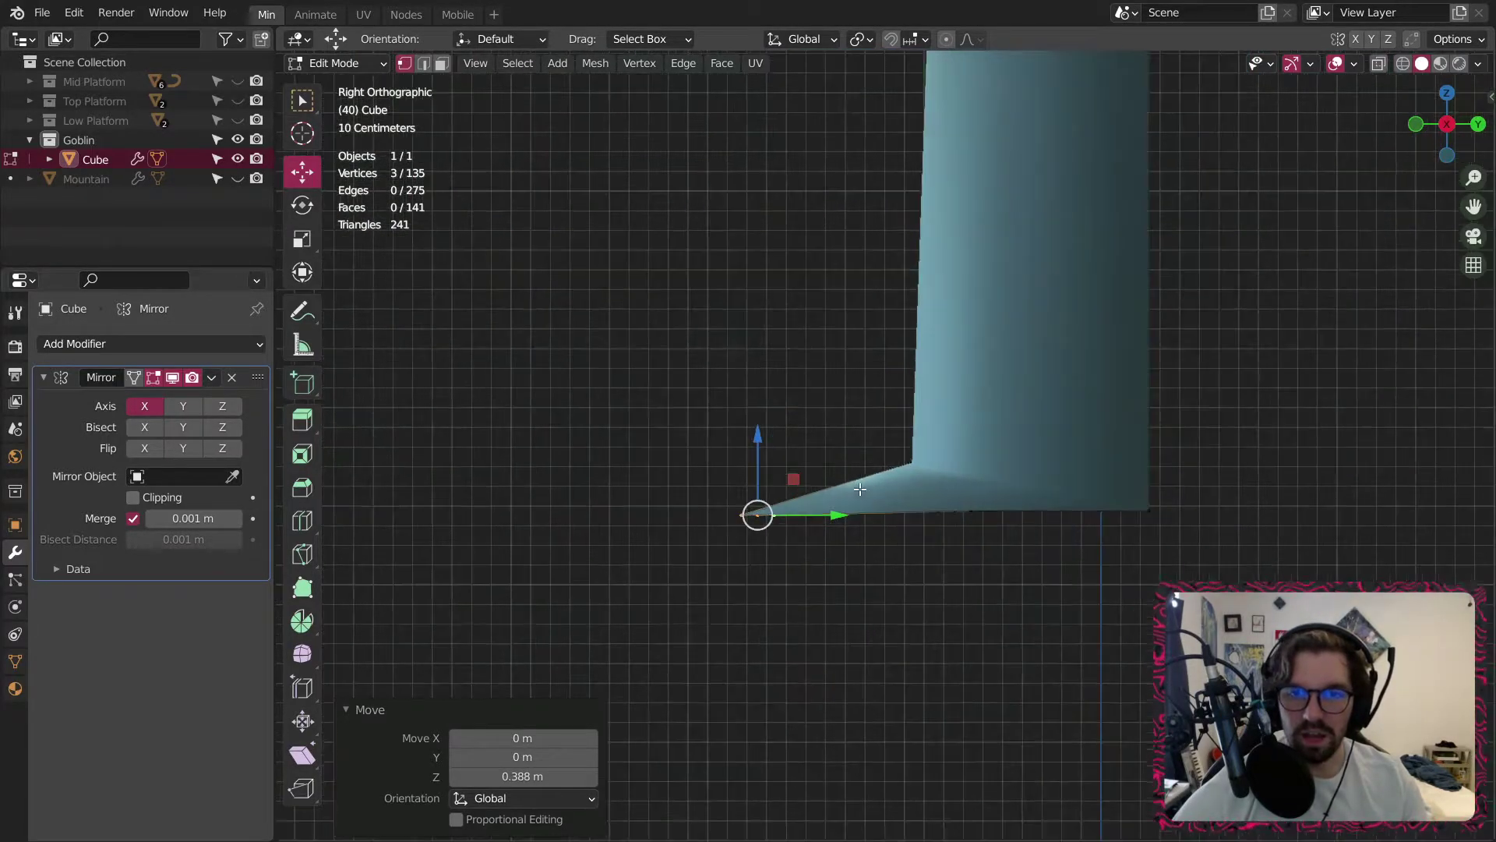
{"action": "mouse_move", "coordinate": [757, 429]}
{"action": "left_mouse_down"}
{"action": "mouse_move", "coordinate": [761, 394]}
{"action": "mouse_move", "coordinate": [742, 420]}
{"action": "left_mouse_up"}
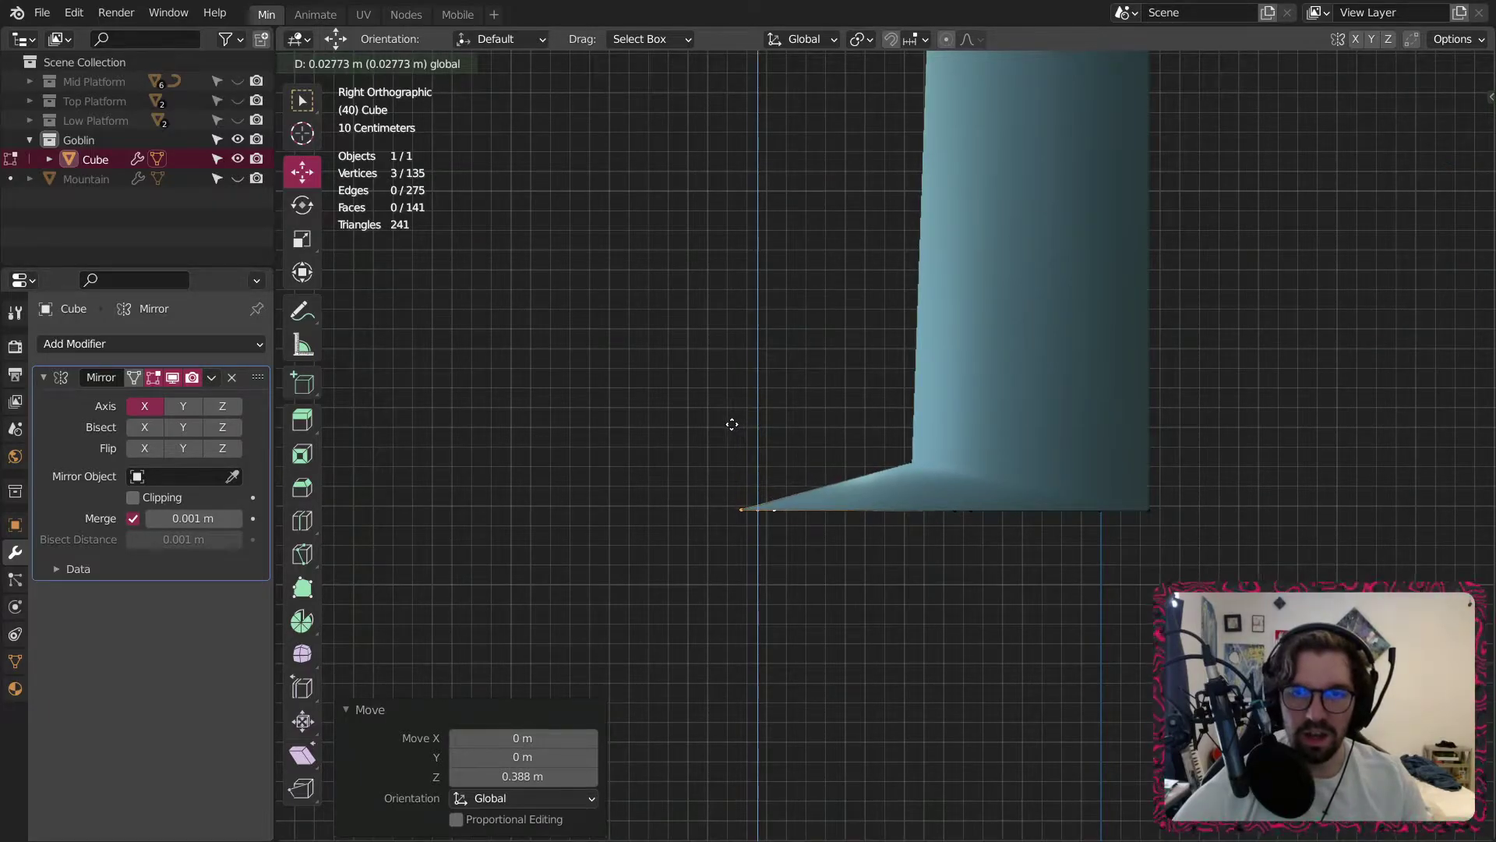
{"action": "left_click_drag", "start_coordinate": [738, 423], "coordinate": [740, 425]}
{"action": "middle_click_drag", "start_coordinate": [740, 425], "coordinate": [755, 390]}
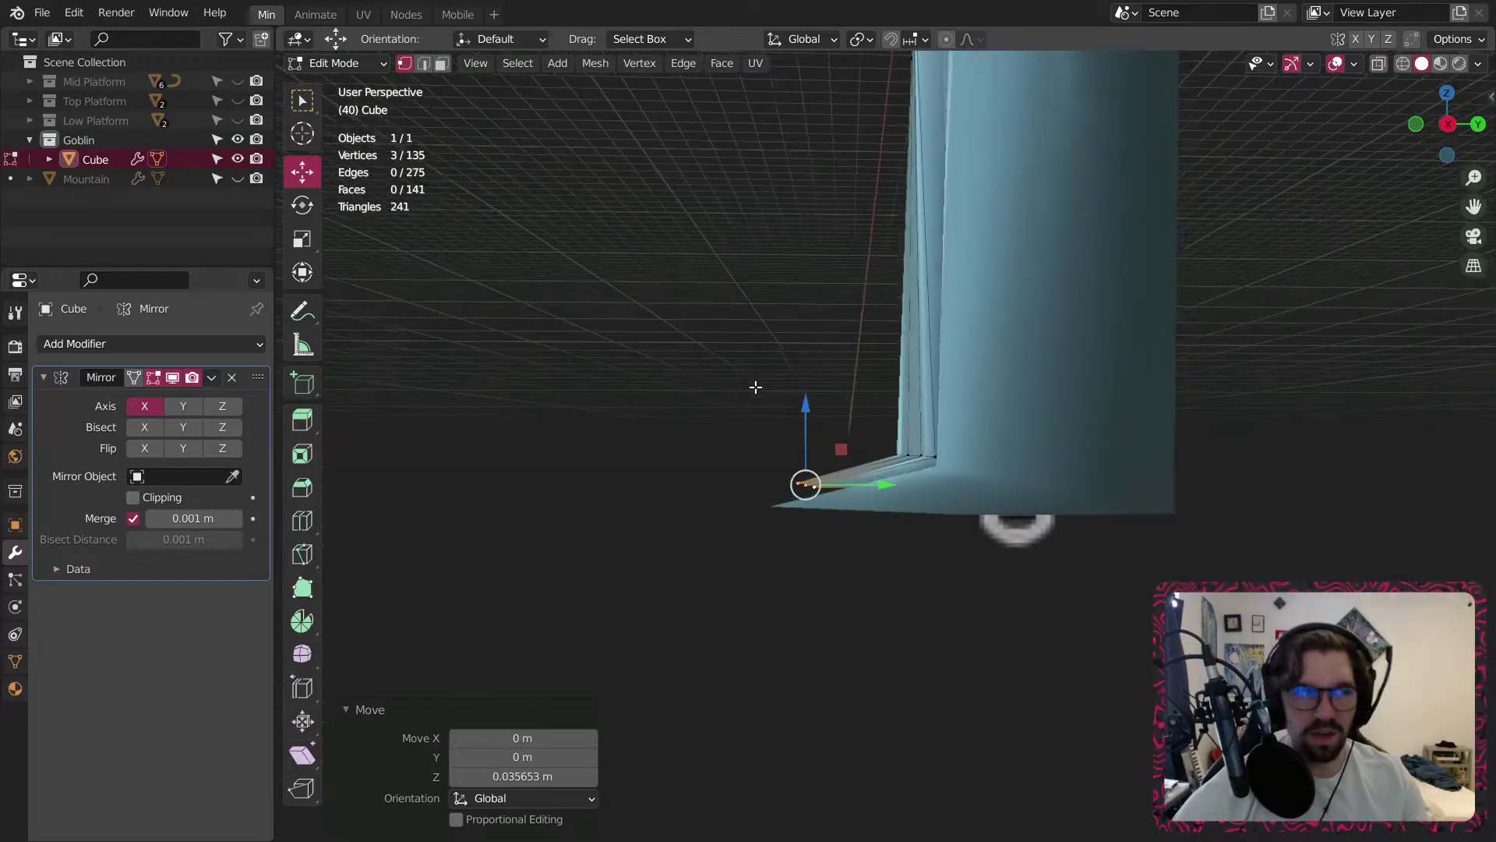
{"action": "left_click", "coordinate": [1479, 125]}
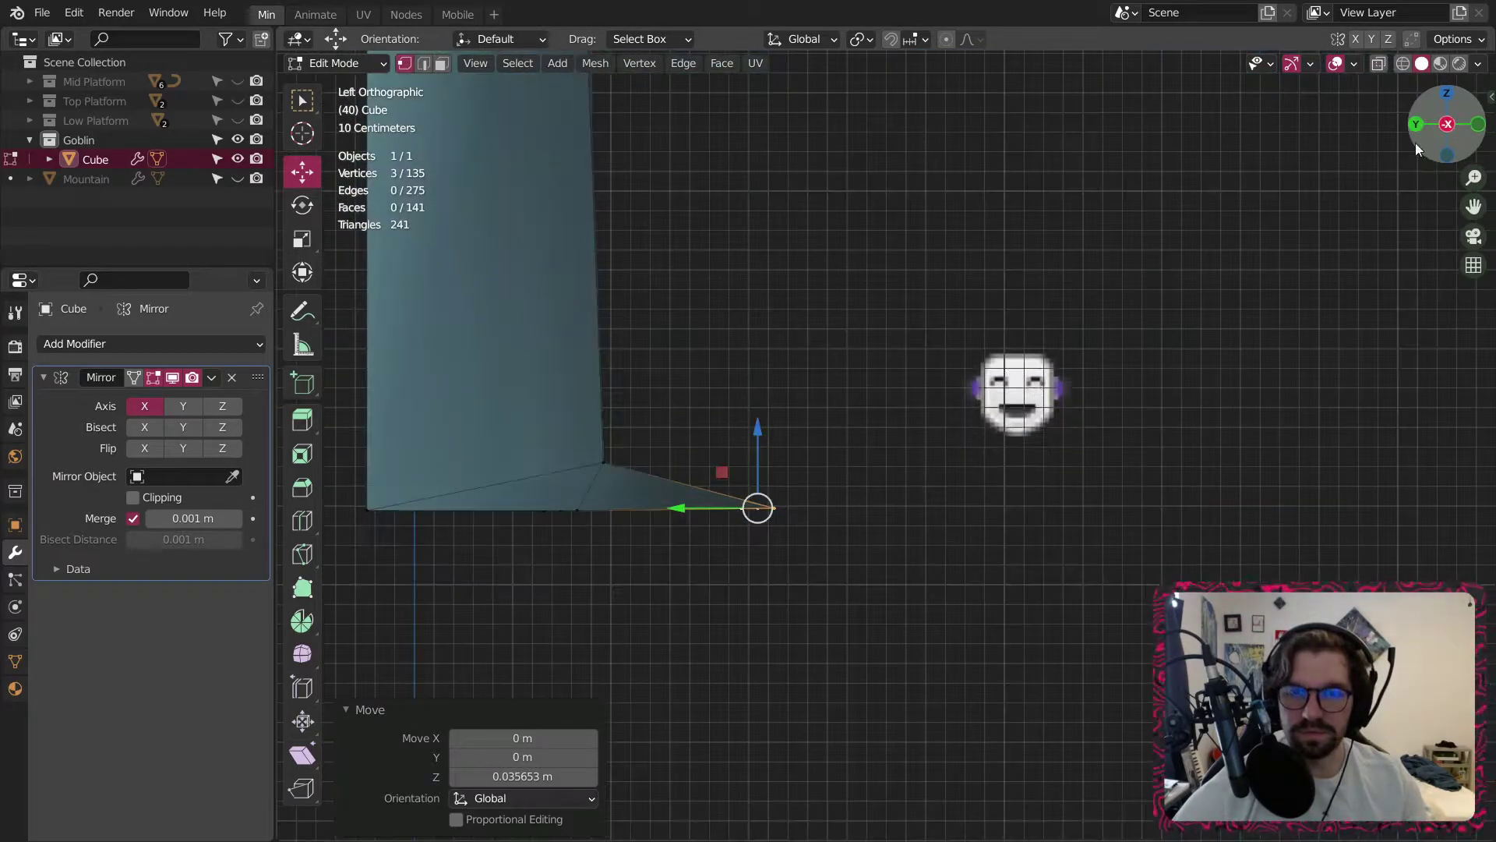
{"action": "left_click_drag", "start_coordinate": [684, 510], "coordinate": [789, 511]}
{"action": "left_click", "coordinate": [798, 291]}
Spread the toes by moving the outer tip about -0.476 m and the middle tip about -0.186 m along X.
{"action": "middle_click_drag", "start_coordinate": [798, 290], "coordinate": [600, 631]}
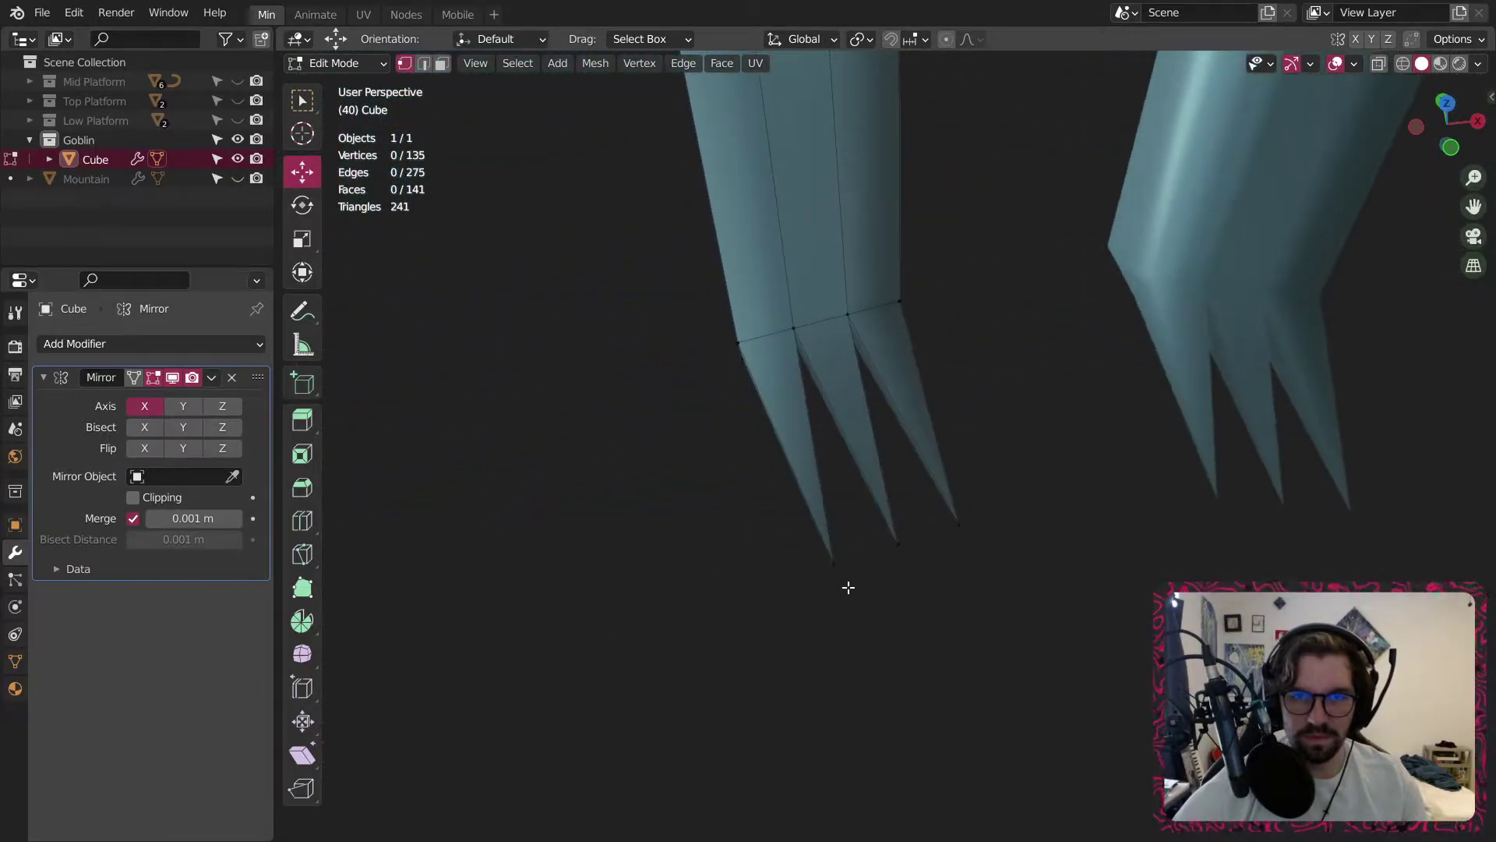
{"action": "left_click", "coordinate": [845, 584]}
{"action": "middle_click_drag", "start_coordinate": [845, 584], "coordinate": [829, 636]}
{"action": "left_click_drag", "start_coordinate": [913, 573], "coordinate": [817, 571]}
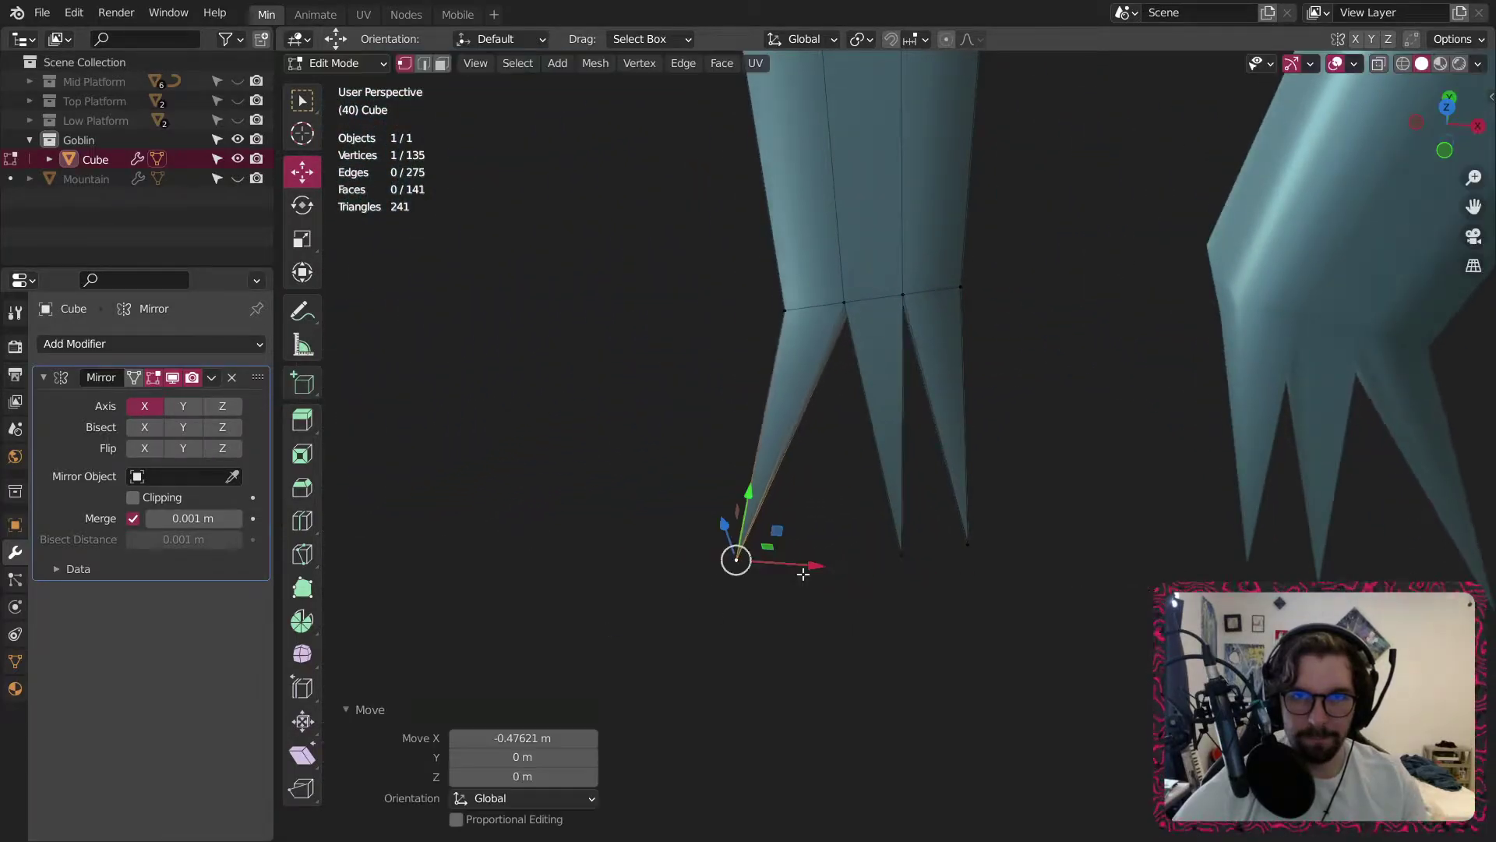
{"action": "left_click", "coordinate": [912, 573]}
{"action": "left_click_drag", "start_coordinate": [983, 571], "coordinate": [938, 575]}
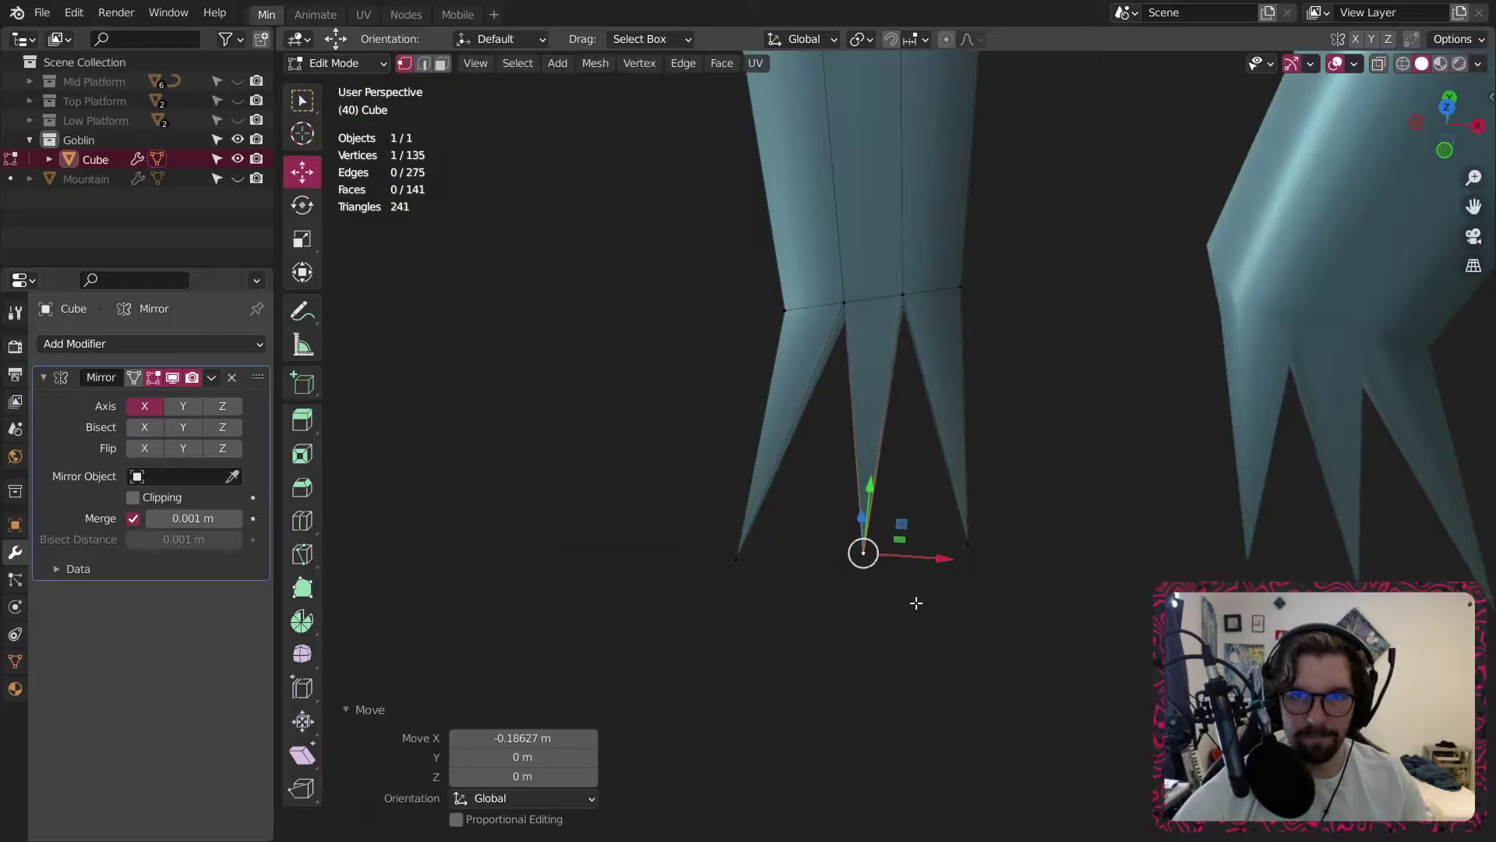
{"action": "left_click", "coordinate": [896, 623]}
Move the two vertices at the foot's outer front corner about -0.248 m along X to widen the outer toe's base.
{"action": "scroll", "coordinate": [853, 663], "scroll_direction": "down", "scroll_amount": 4}
{"action": "middle_click_drag", "start_coordinate": [835, 597], "coordinate": [1002, 433]}
{"action": "scroll", "coordinate": [815, 507], "scroll_direction": "up", "scroll_amount": 4}
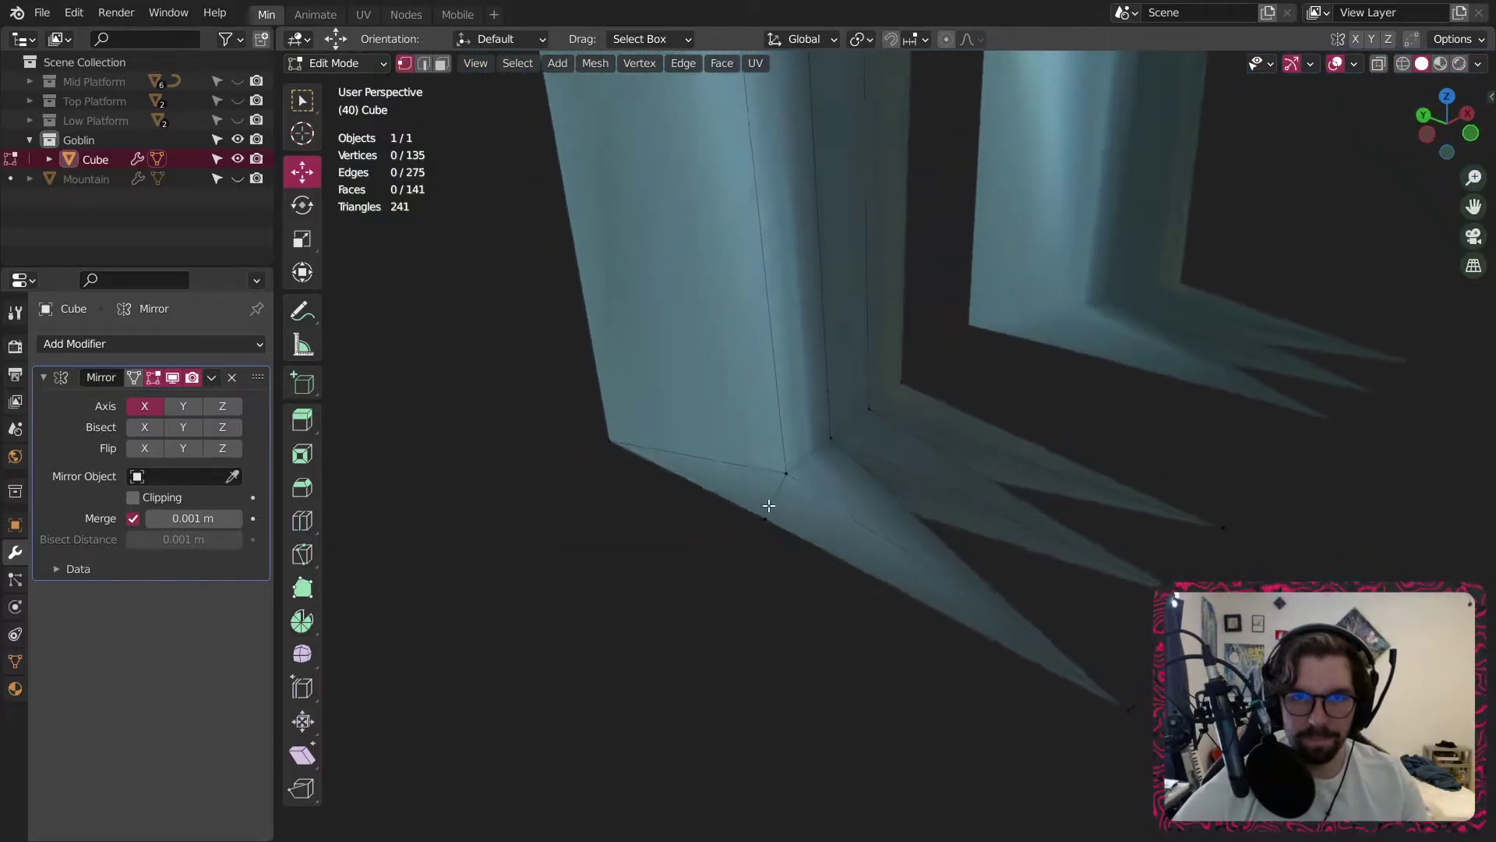
{"action": "middle_click_drag", "start_coordinate": [768, 507], "coordinate": [749, 472]}
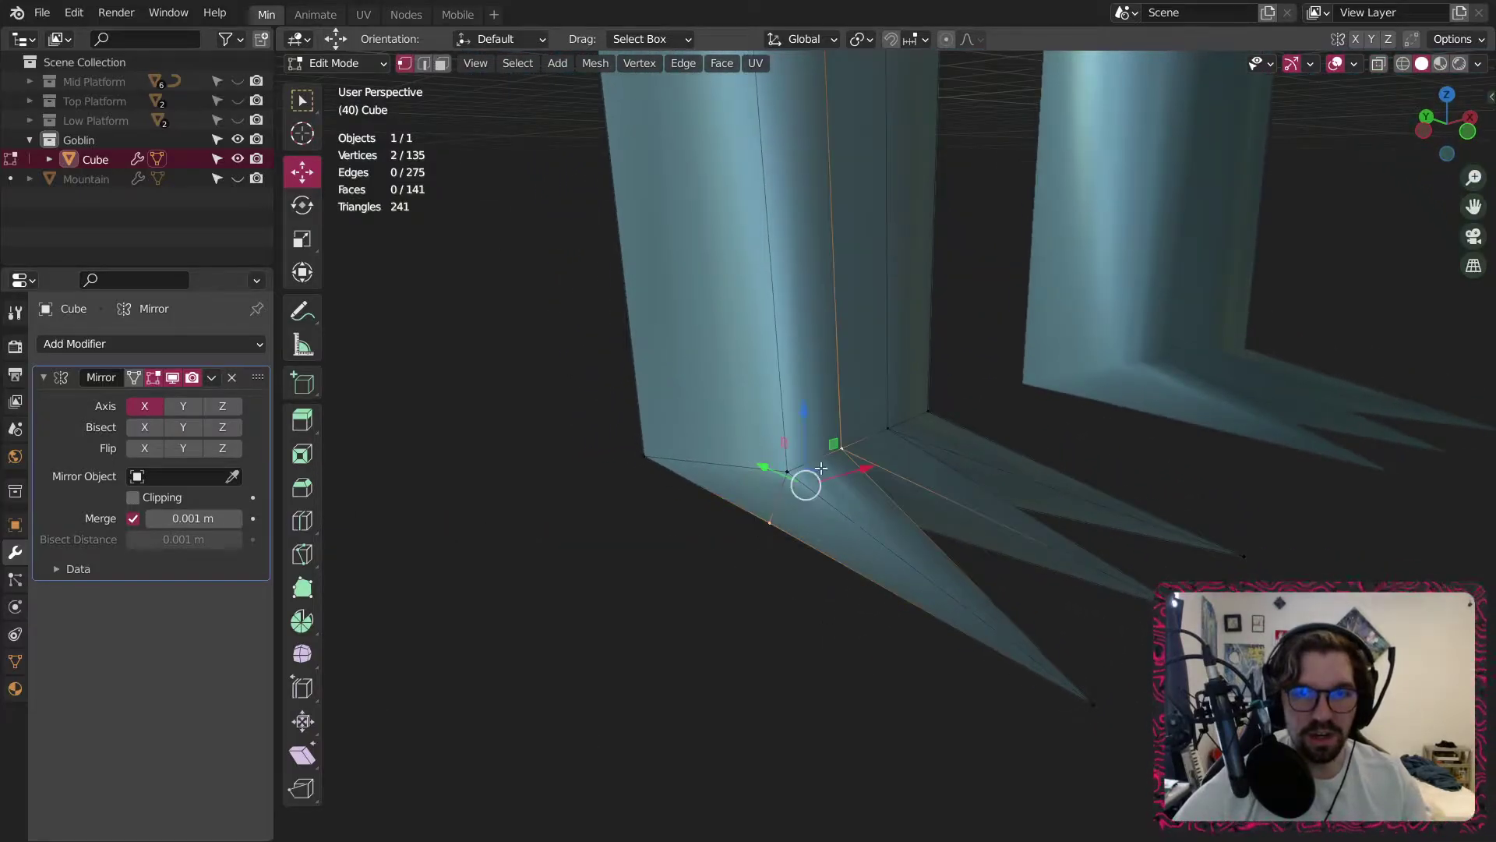
{"action": "left_click", "coordinate": [788, 471], "text": "shift"}
{"action": "middle_click_drag", "start_coordinate": [861, 491], "coordinate": [811, 503]}
{"action": "left_click_drag", "start_coordinate": [855, 488], "coordinate": [791, 489]}
{"action": "left_click", "coordinate": [788, 491]}
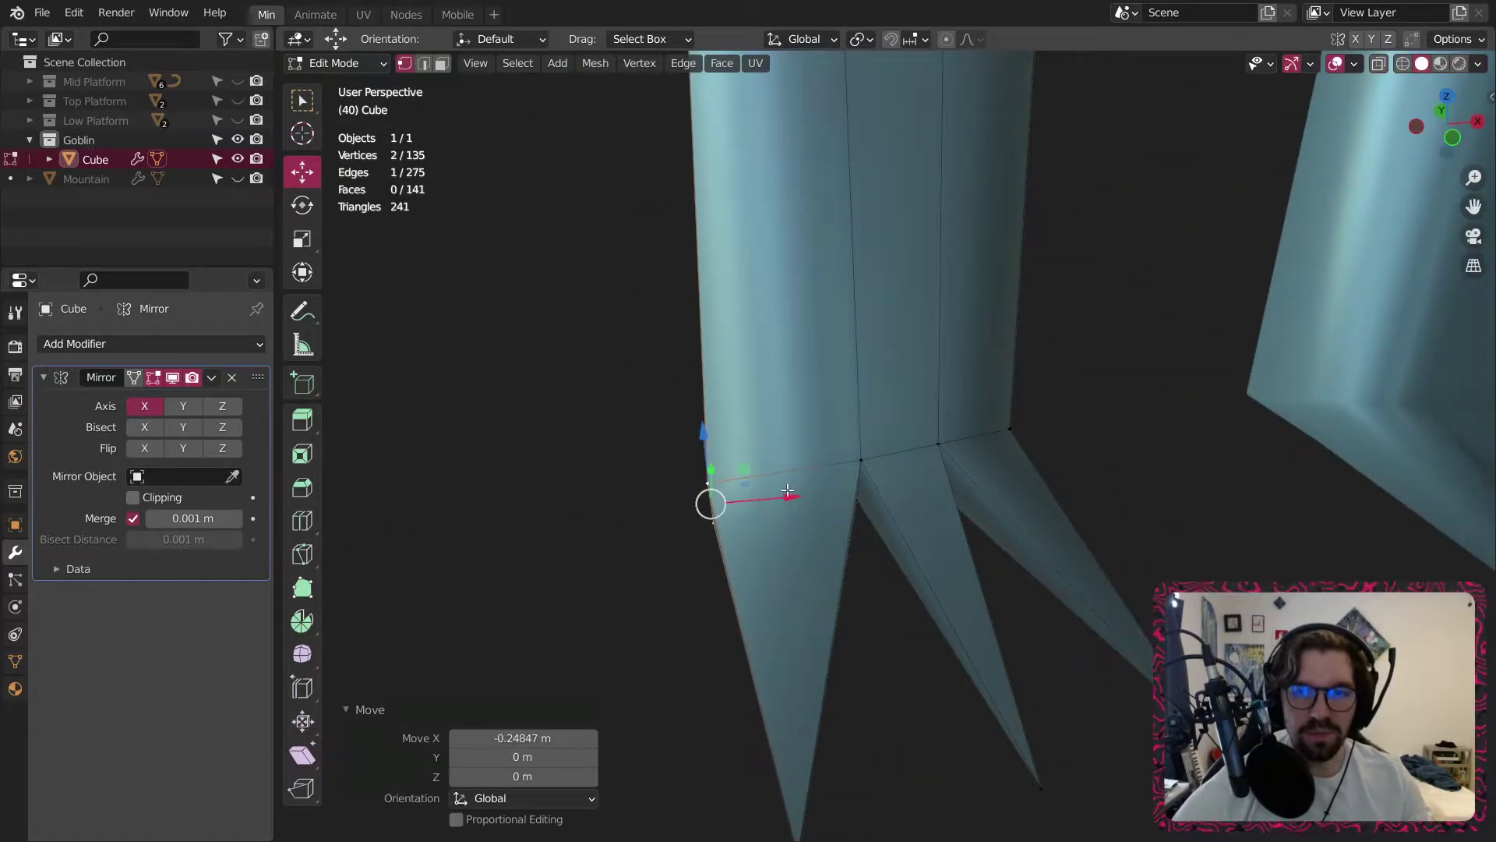
{"action": "scroll", "coordinate": [815, 473], "scroll_direction": "down", "scroll_amount": 5}
{"action": "middle_click_drag", "start_coordinate": [840, 501], "coordinate": [822, 575]}
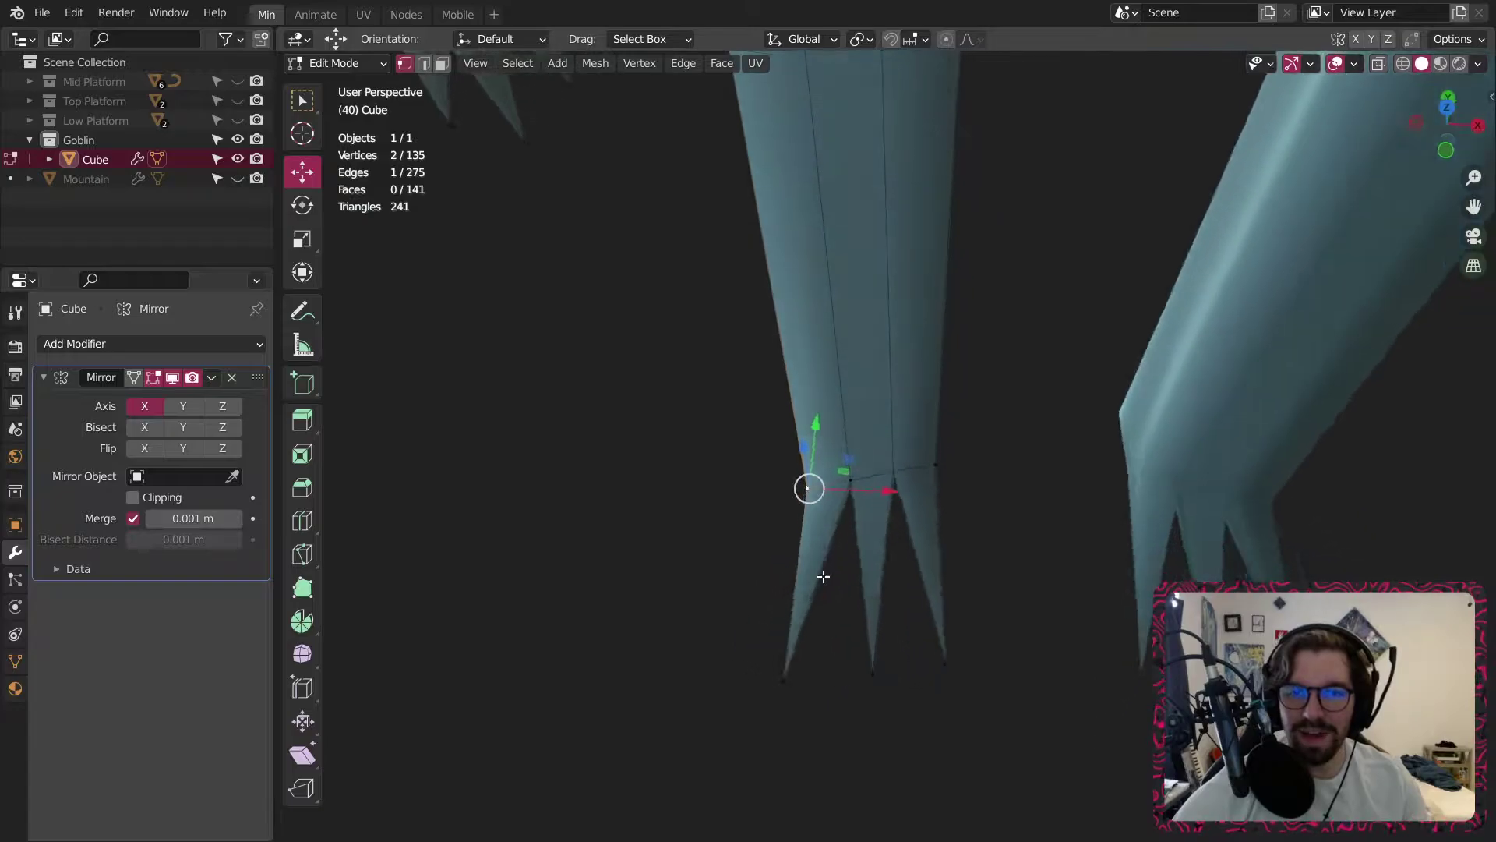
Switch to Object Mode and examine the centre seam on the goblin's torso from behind.
{"action": "scroll", "coordinate": [775, 421], "scroll_direction": "down", "scroll_amount": 8}
{"action": "scroll", "coordinate": [742, 376], "scroll_direction": "down", "scroll_amount": 4}
{"action": "left_click", "coordinate": [798, 494]}
{"action": "scroll", "coordinate": [708, 260], "scroll_direction": "up", "scroll_amount": 2}
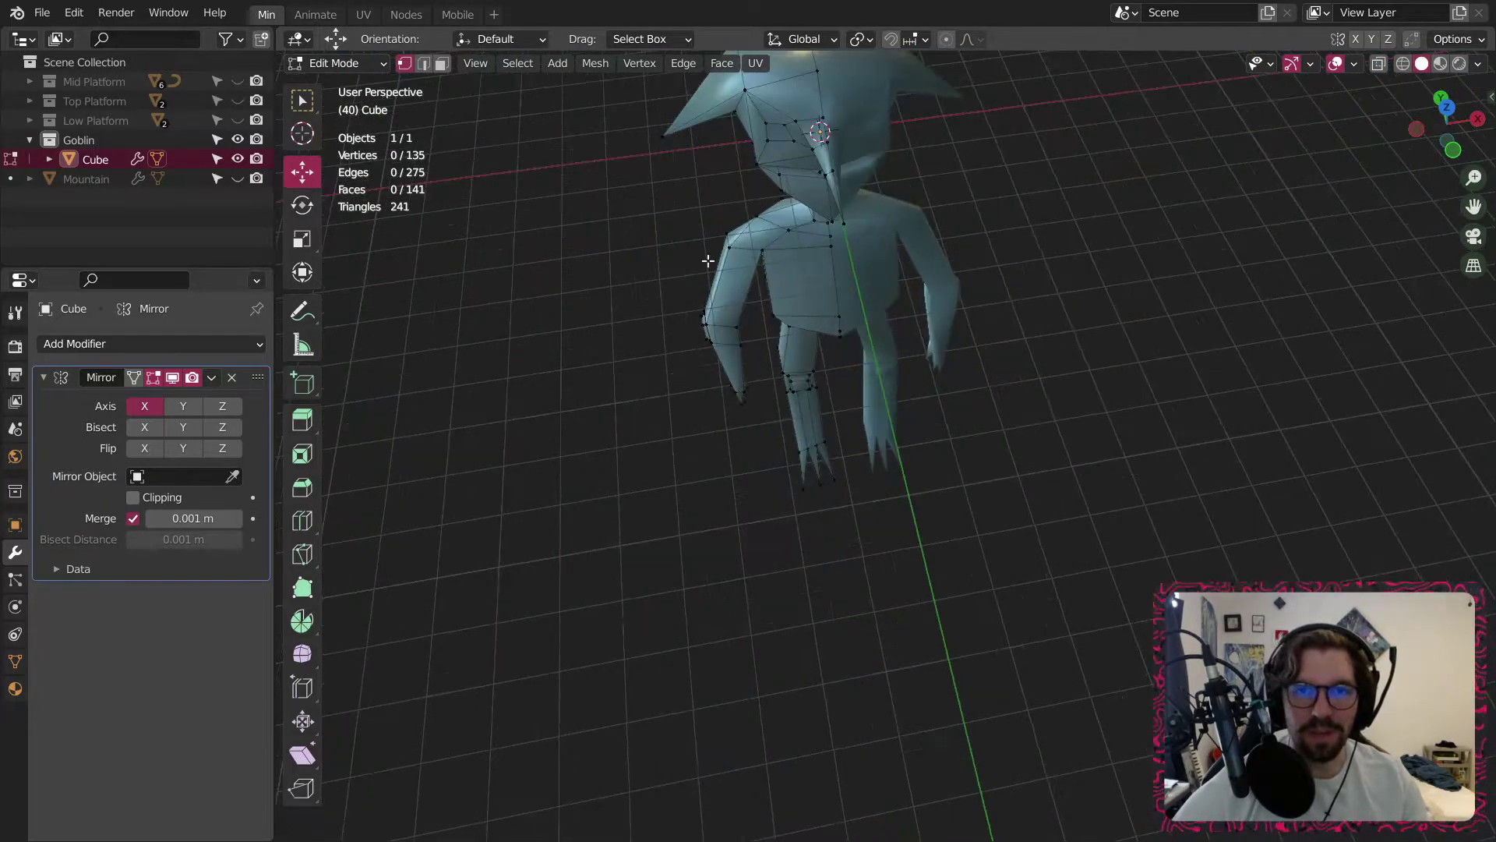
{"action": "left_click", "coordinate": [360, 72]}
{"action": "left_click", "coordinate": [351, 88]}
{"action": "left_click", "coordinate": [785, 447]}
{"action": "middle_click_drag", "start_coordinate": [786, 448], "coordinate": [749, 321]}
{"action": "scroll", "coordinate": [861, 394], "scroll_direction": "up", "scroll_amount": 4}
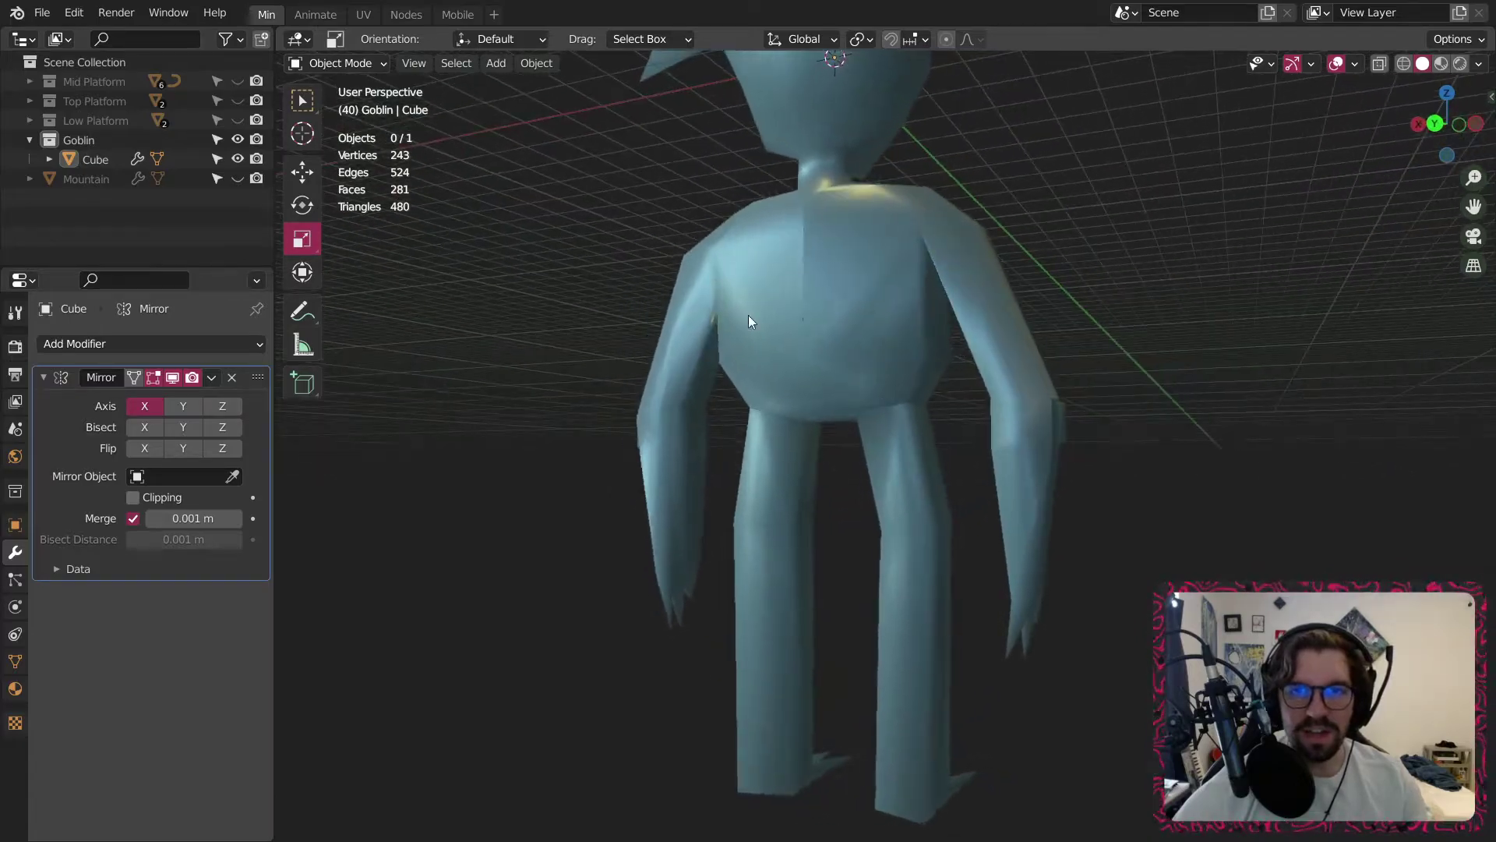
{"action": "scroll", "coordinate": [789, 241], "scroll_direction": "up", "scroll_amount": 2}
{"action": "middle_click_drag", "start_coordinate": [846, 247], "coordinate": [861, 293]}
{"action": "scroll", "coordinate": [802, 191], "scroll_direction": "up", "scroll_amount": 2}
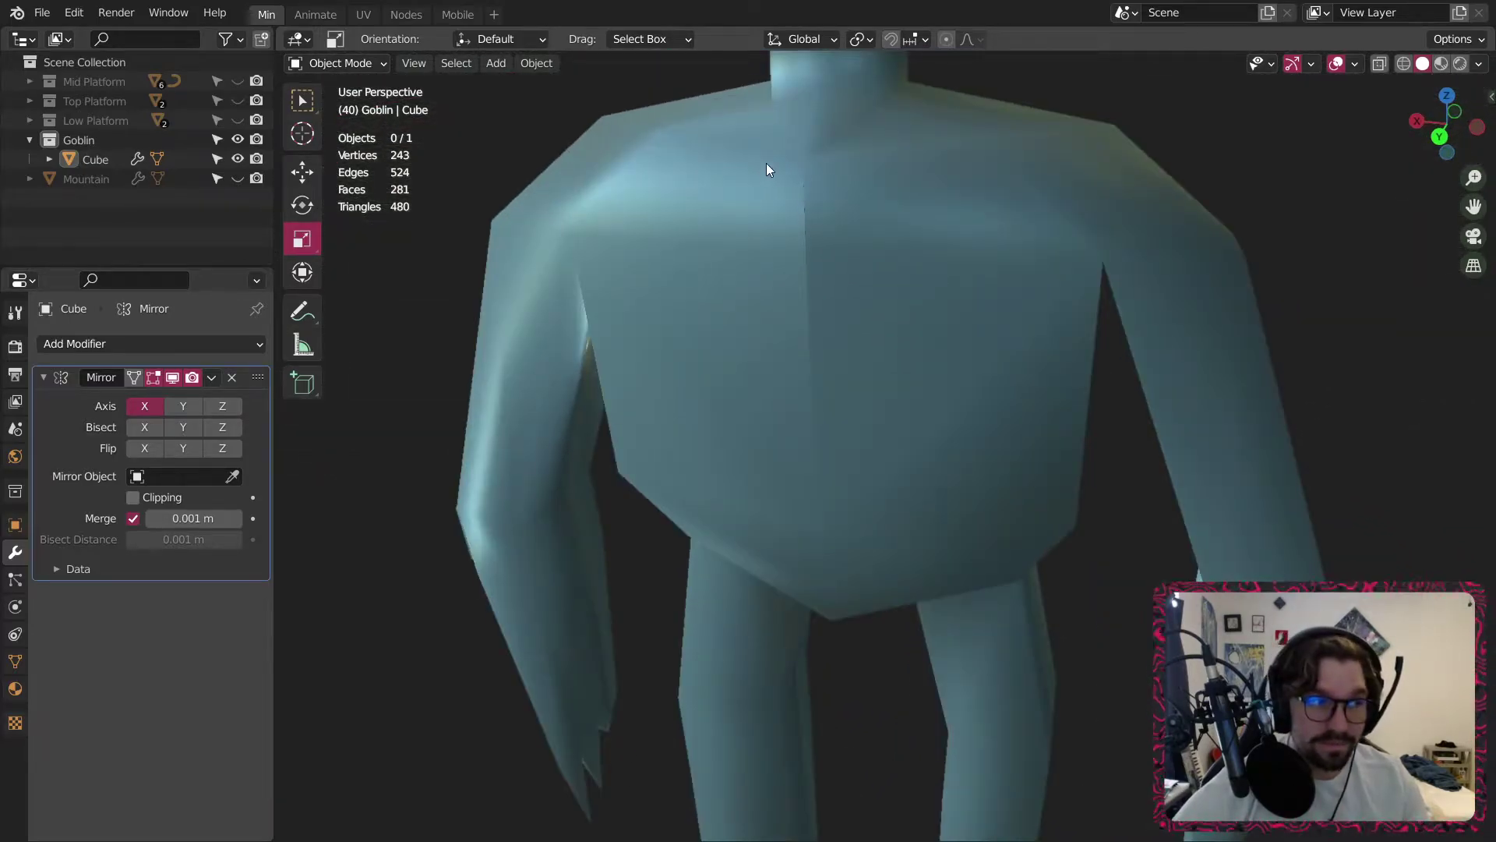
Select the vertex on the upper back's centre seam, set the Mirror merge distance to 0.002 m, and return to Object Mode.
{"action": "scroll", "coordinate": [826, 234], "scroll_direction": "up", "scroll_amount": 5}
{"action": "left_click", "coordinate": [824, 210]}
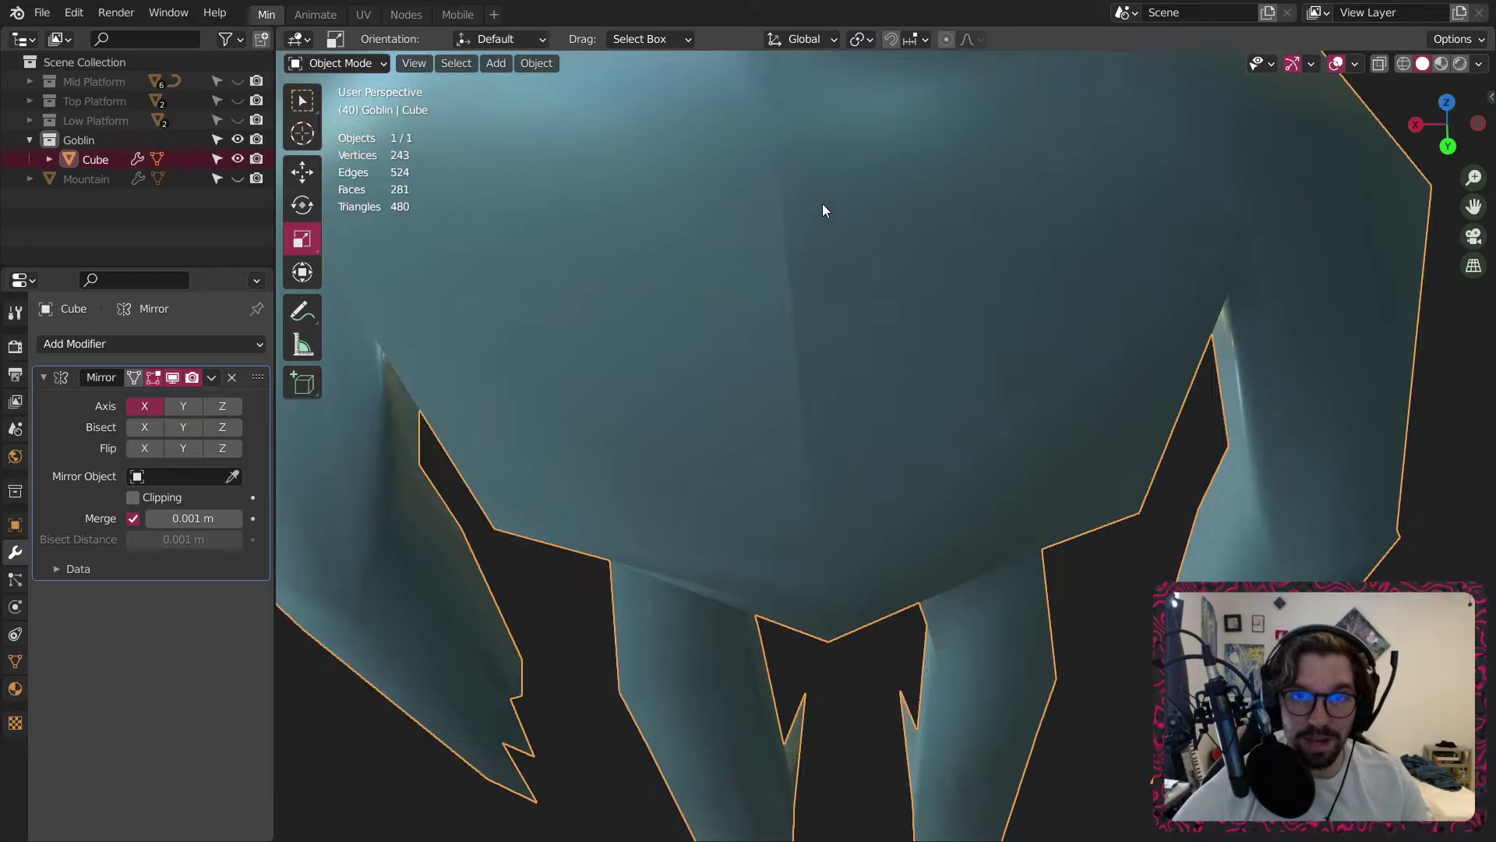
{"action": "middle_click_drag", "start_coordinate": [823, 209], "coordinate": [858, 424], "text": "shift"}
{"action": "left_click", "coordinate": [337, 63]}
{"action": "left_click", "coordinate": [344, 105]}
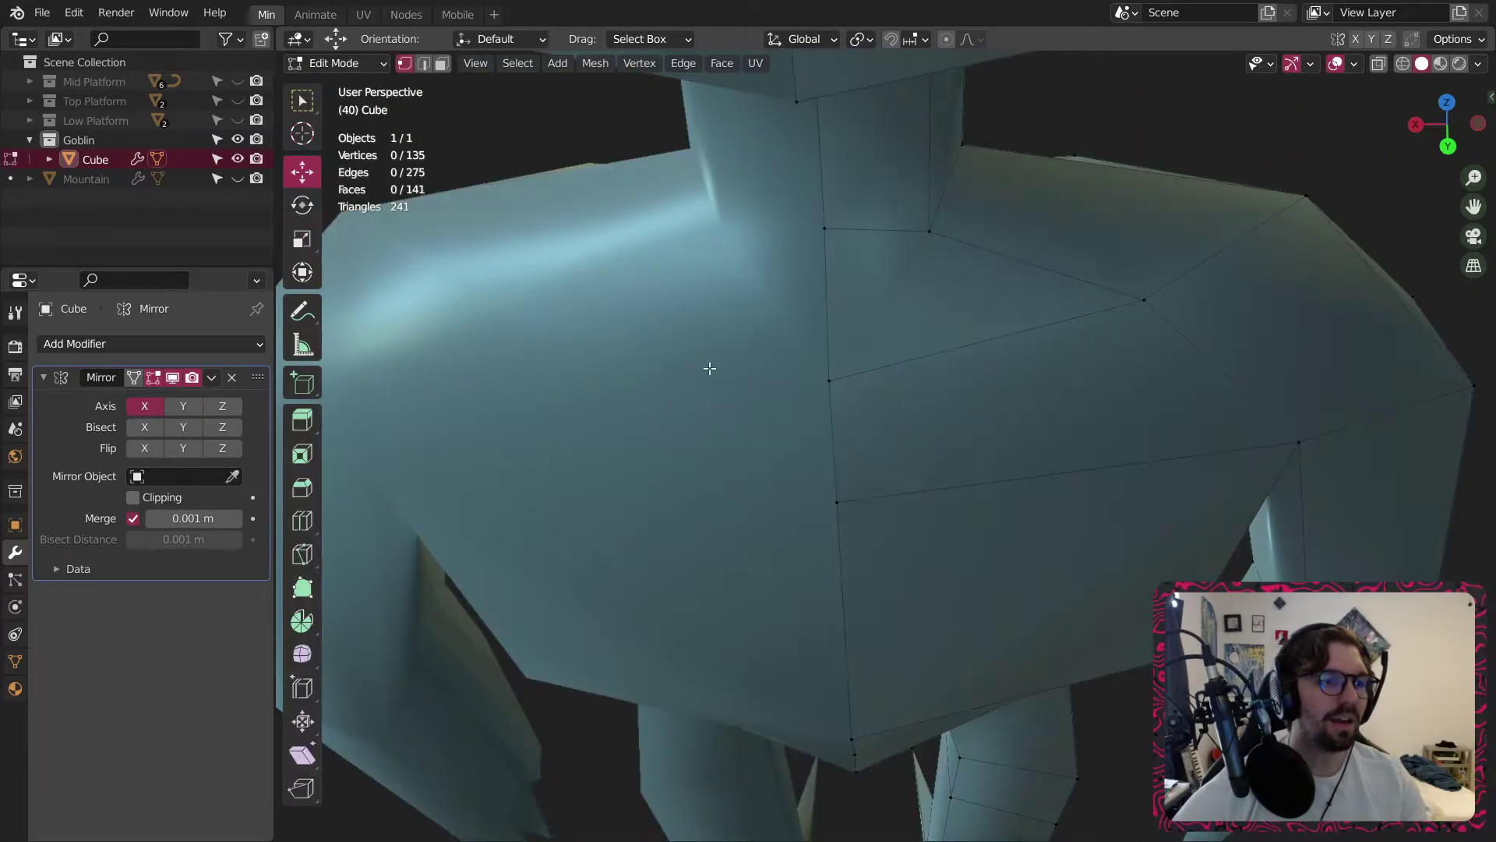
{"action": "scroll", "coordinate": [839, 373], "scroll_direction": "up", "scroll_amount": 1}
{"action": "scroll", "coordinate": [841, 381], "scroll_direction": "up", "scroll_amount": 2}
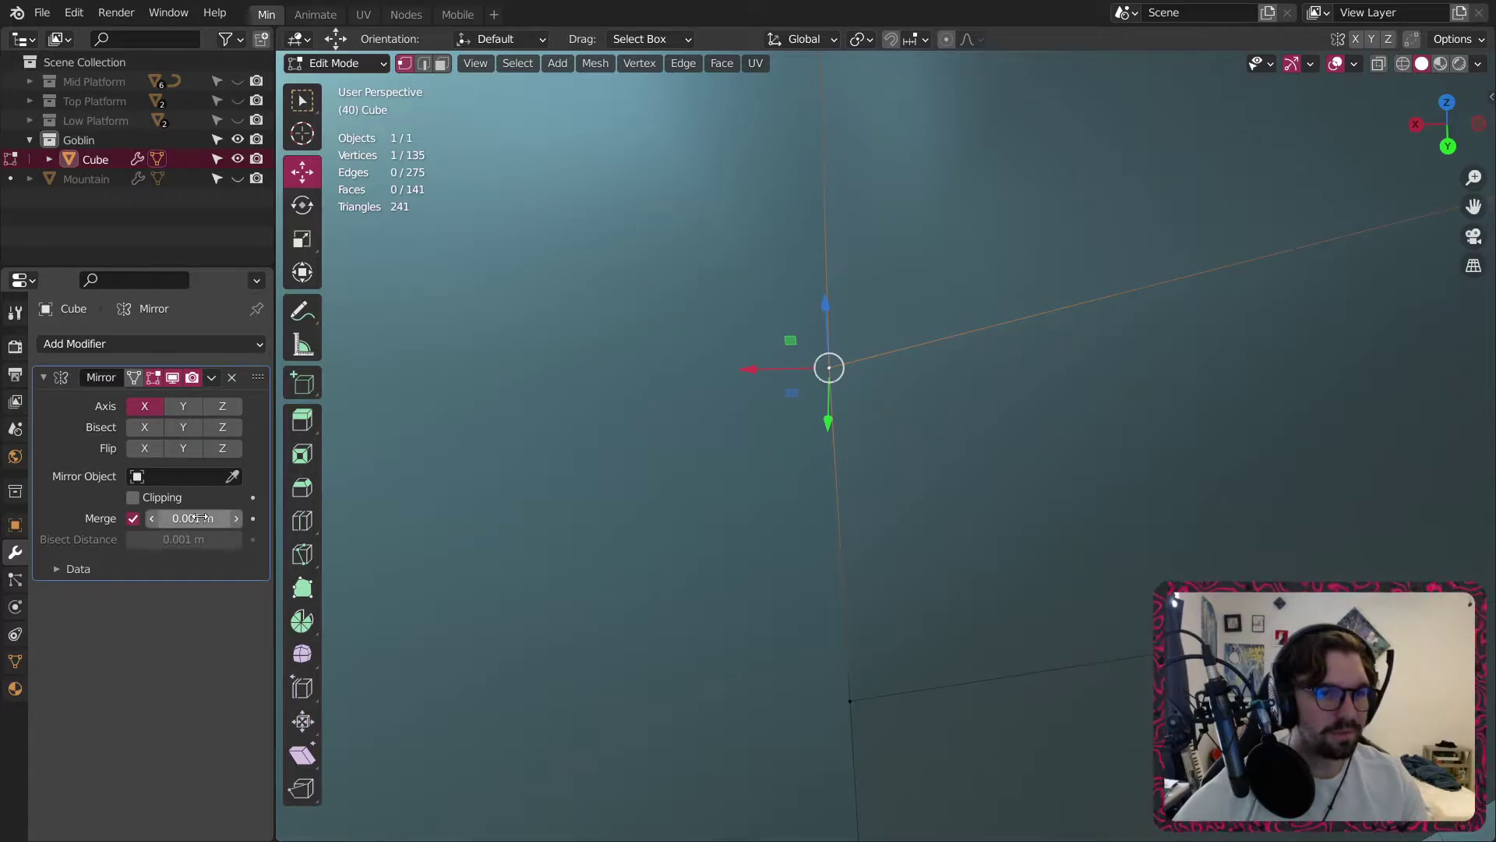
{"action": "scroll", "coordinate": [834, 355], "scroll_direction": "down", "scroll_amount": 3}
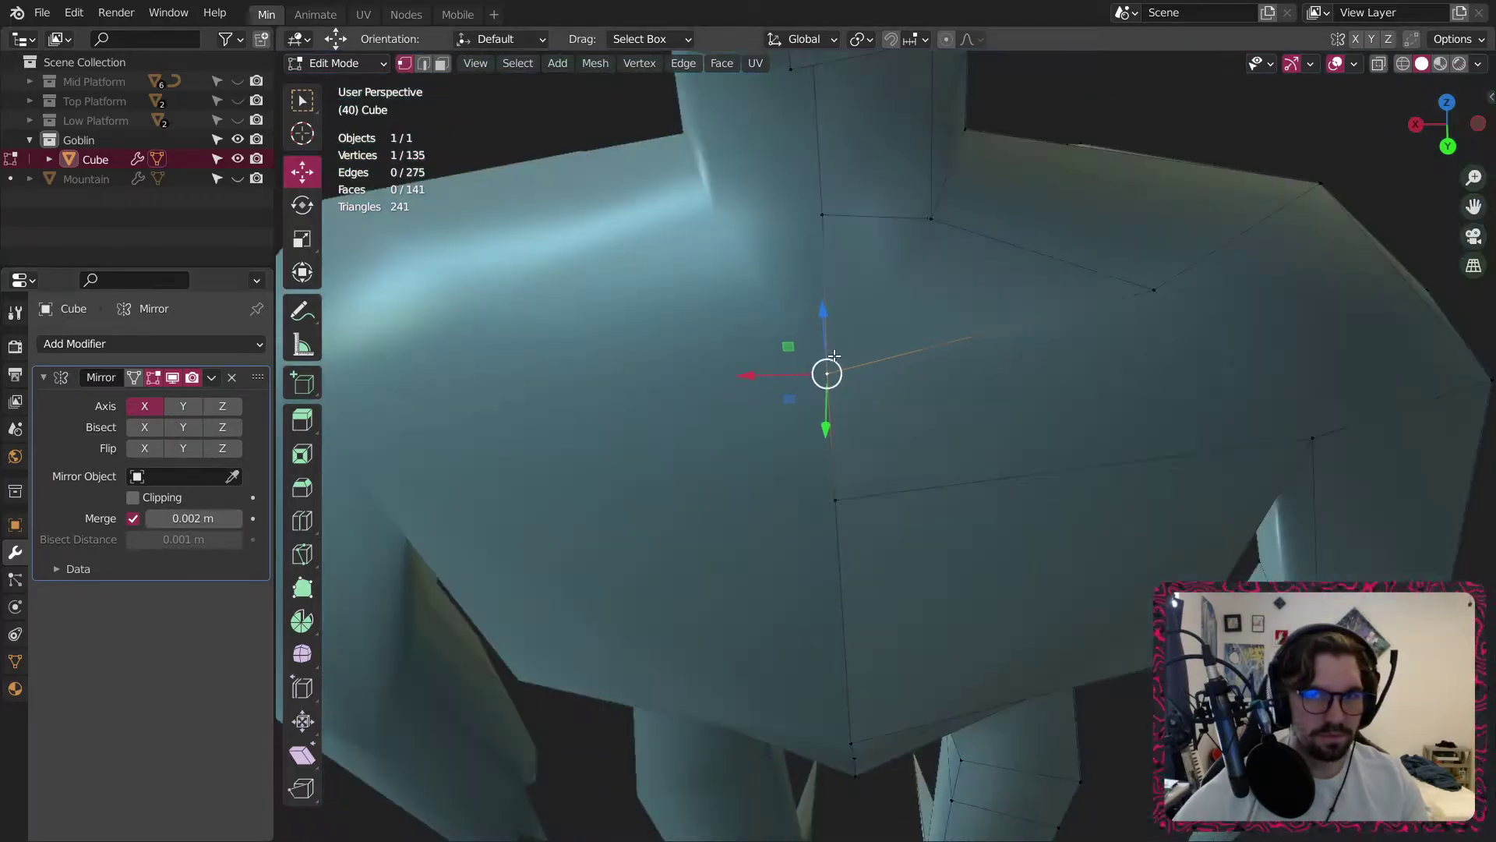
{"action": "scroll", "coordinate": [834, 355], "scroll_direction": "down", "scroll_amount": 5}
{"action": "left_click", "coordinate": [331, 63]}
{"action": "left_click", "coordinate": [328, 65]}
{"action": "left_click", "coordinate": [604, 265]}
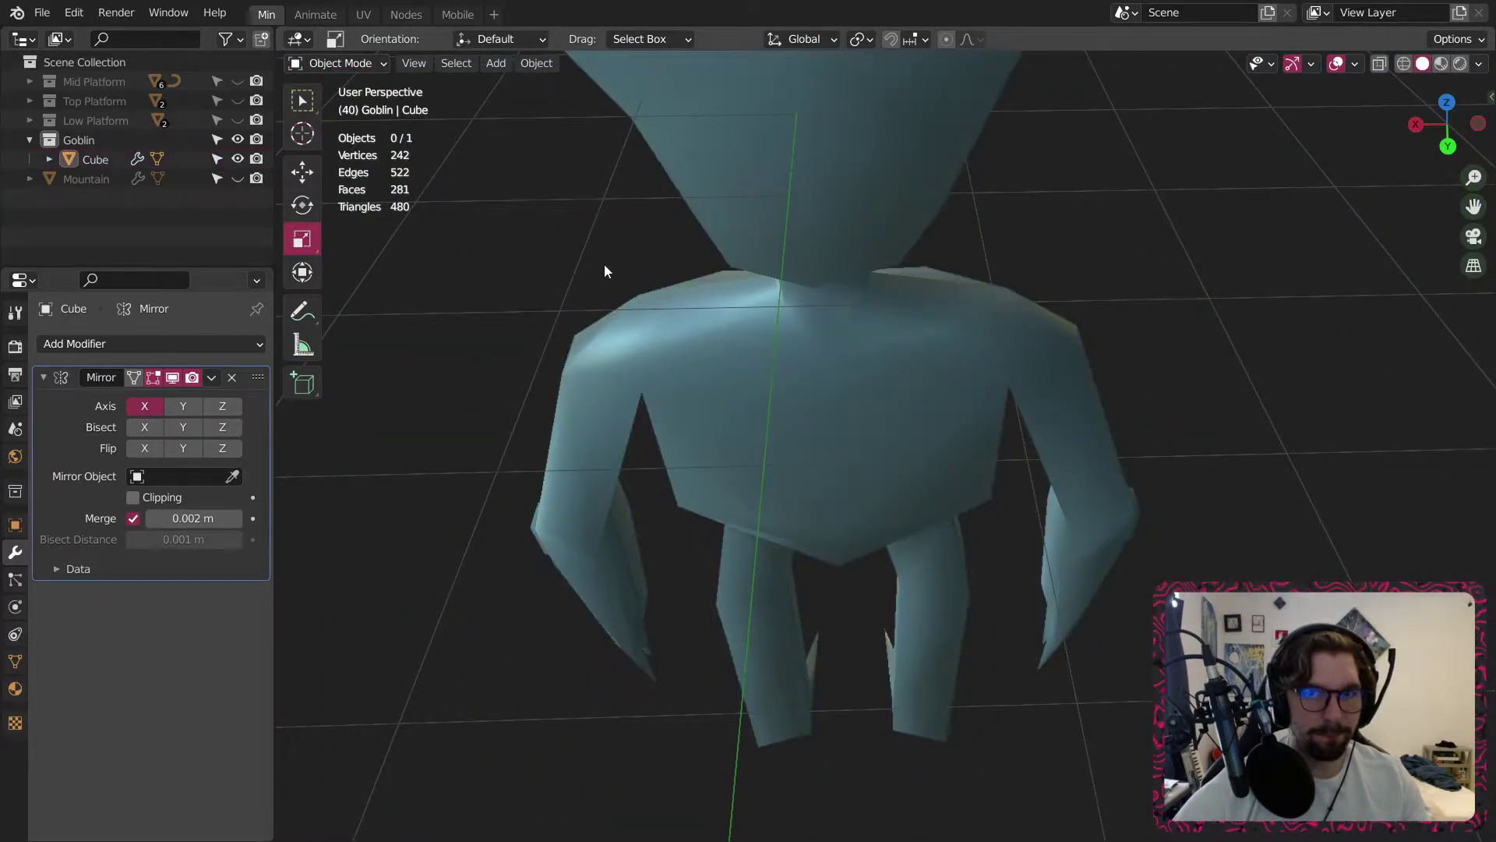
Examine the whole goblin and its face from the front and sides.
{"action": "scroll", "coordinate": [605, 264], "scroll_direction": "down", "scroll_amount": 4}
{"action": "middle_click_drag", "start_coordinate": [605, 265], "coordinate": [666, 359]}
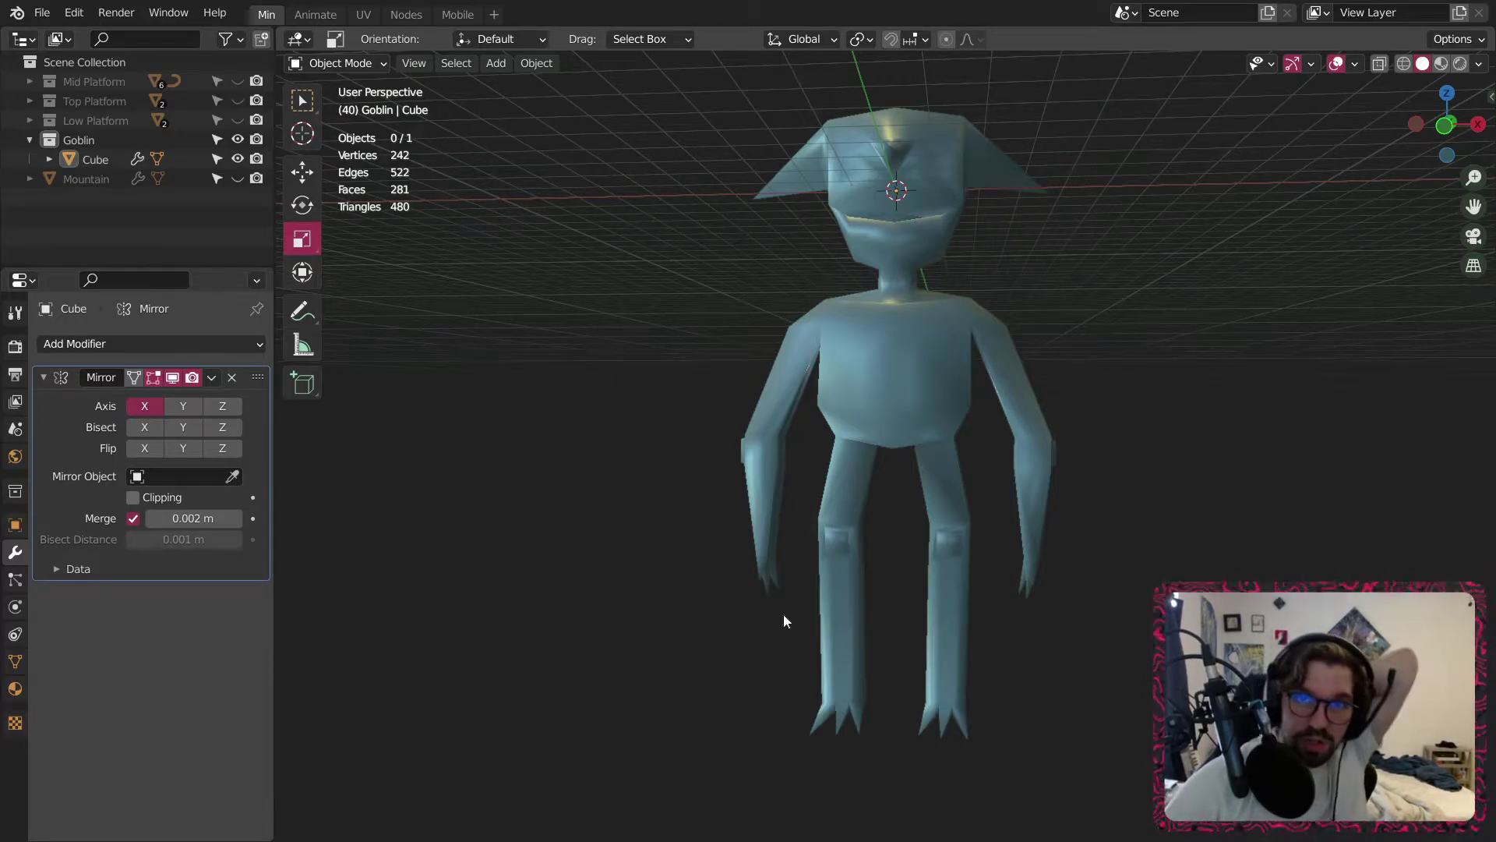
{"action": "scroll", "coordinate": [898, 176], "scroll_direction": "up", "scroll_amount": 4}
{"action": "middle_click_drag", "start_coordinate": [971, 120], "coordinate": [1020, 167]}
{"action": "scroll", "coordinate": [1018, 175], "scroll_direction": "up", "scroll_amount": 1}
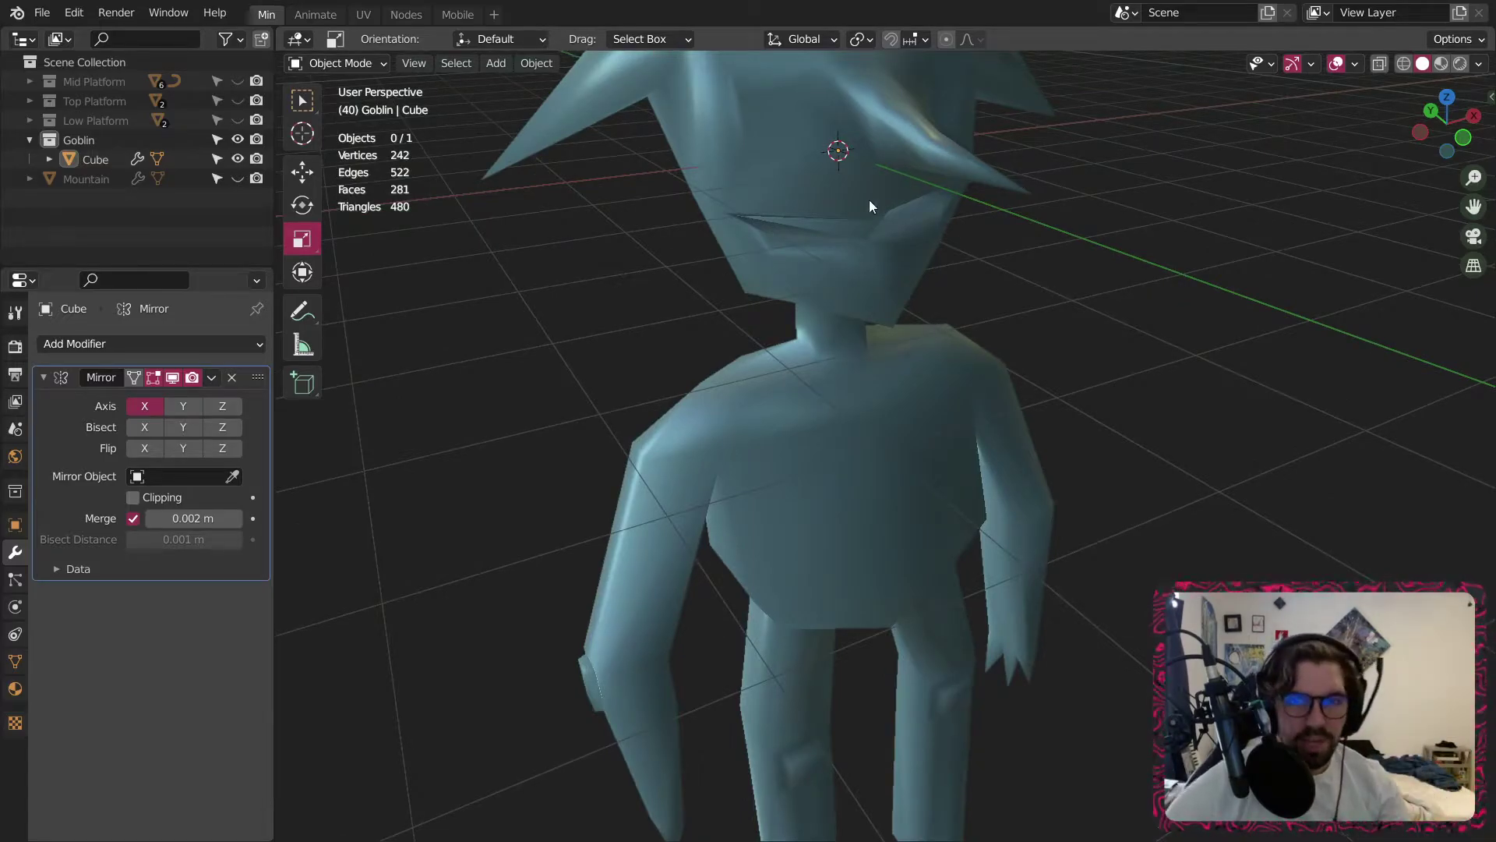
{"action": "middle_click_drag", "start_coordinate": [868, 199], "coordinate": [792, 256]}
{"action": "scroll", "coordinate": [842, 270], "scroll_direction": "up", "scroll_amount": 1}
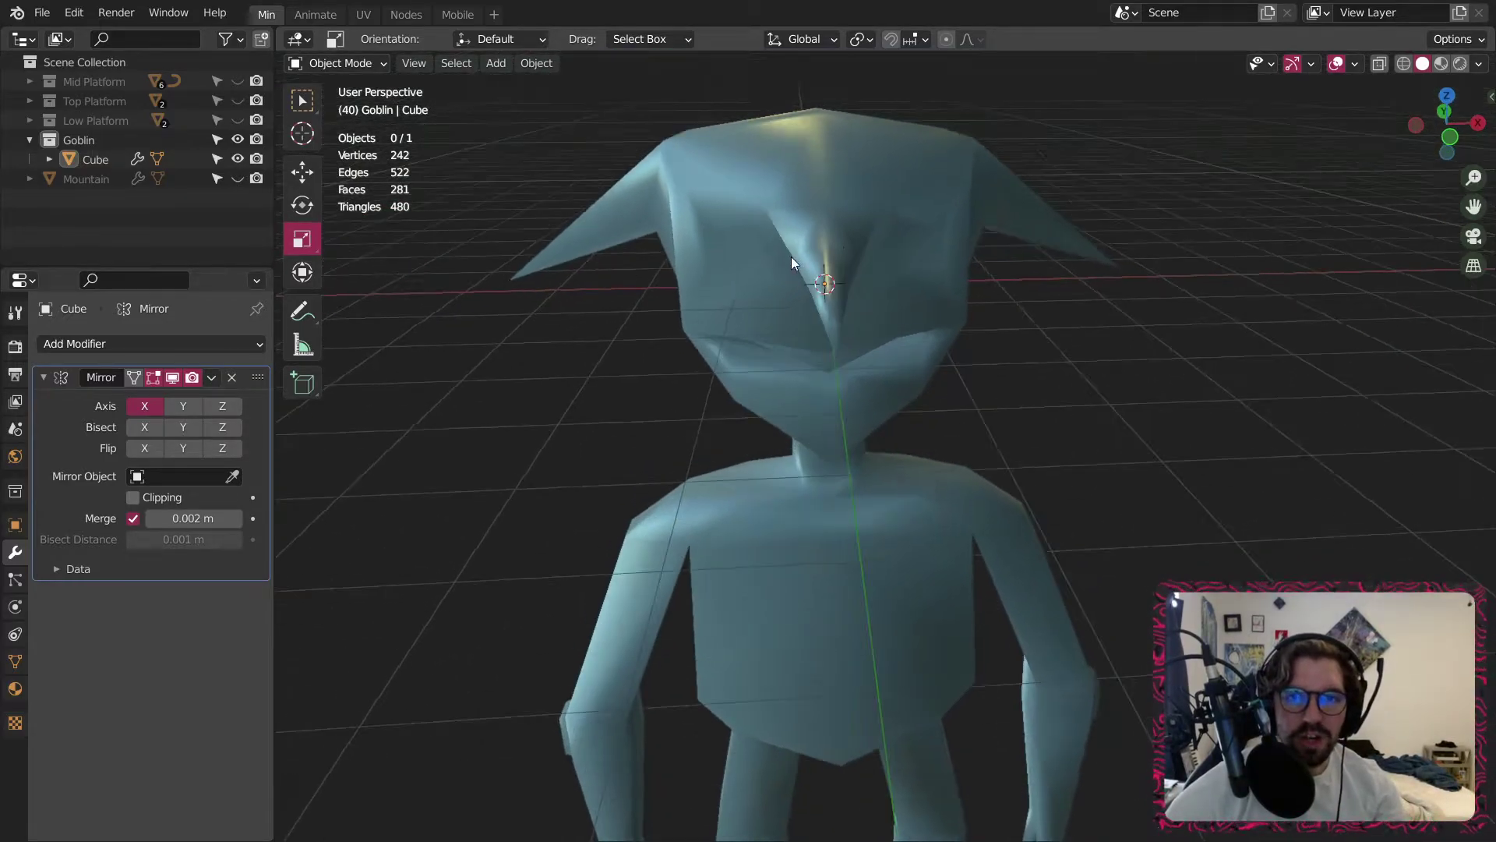
{"action": "scroll", "coordinate": [792, 256], "scroll_direction": "up", "scroll_amount": 3}
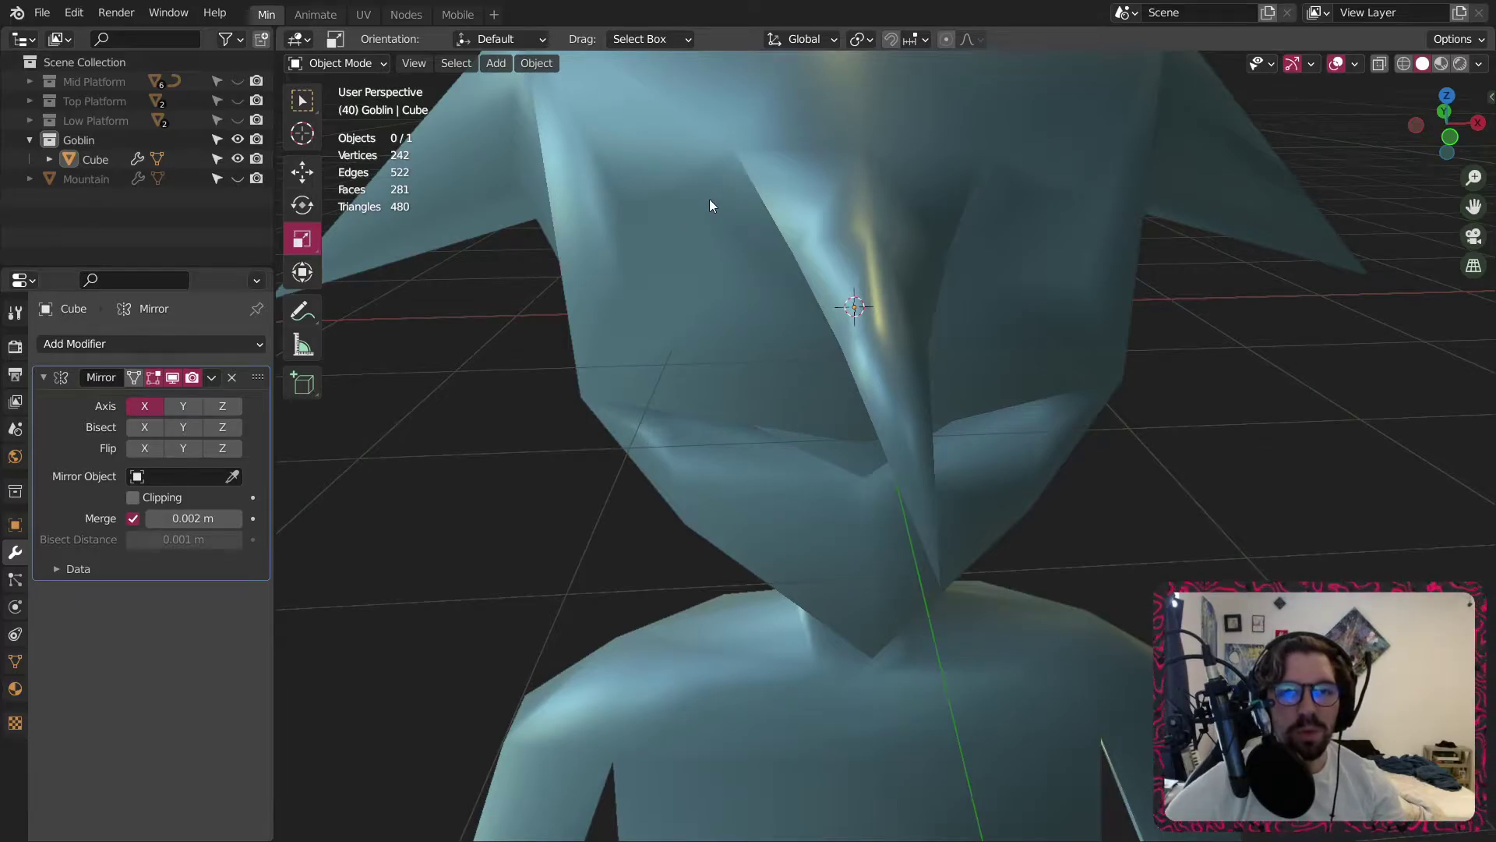
{"action": "middle_click_drag", "start_coordinate": [914, 251], "coordinate": [741, 160]}
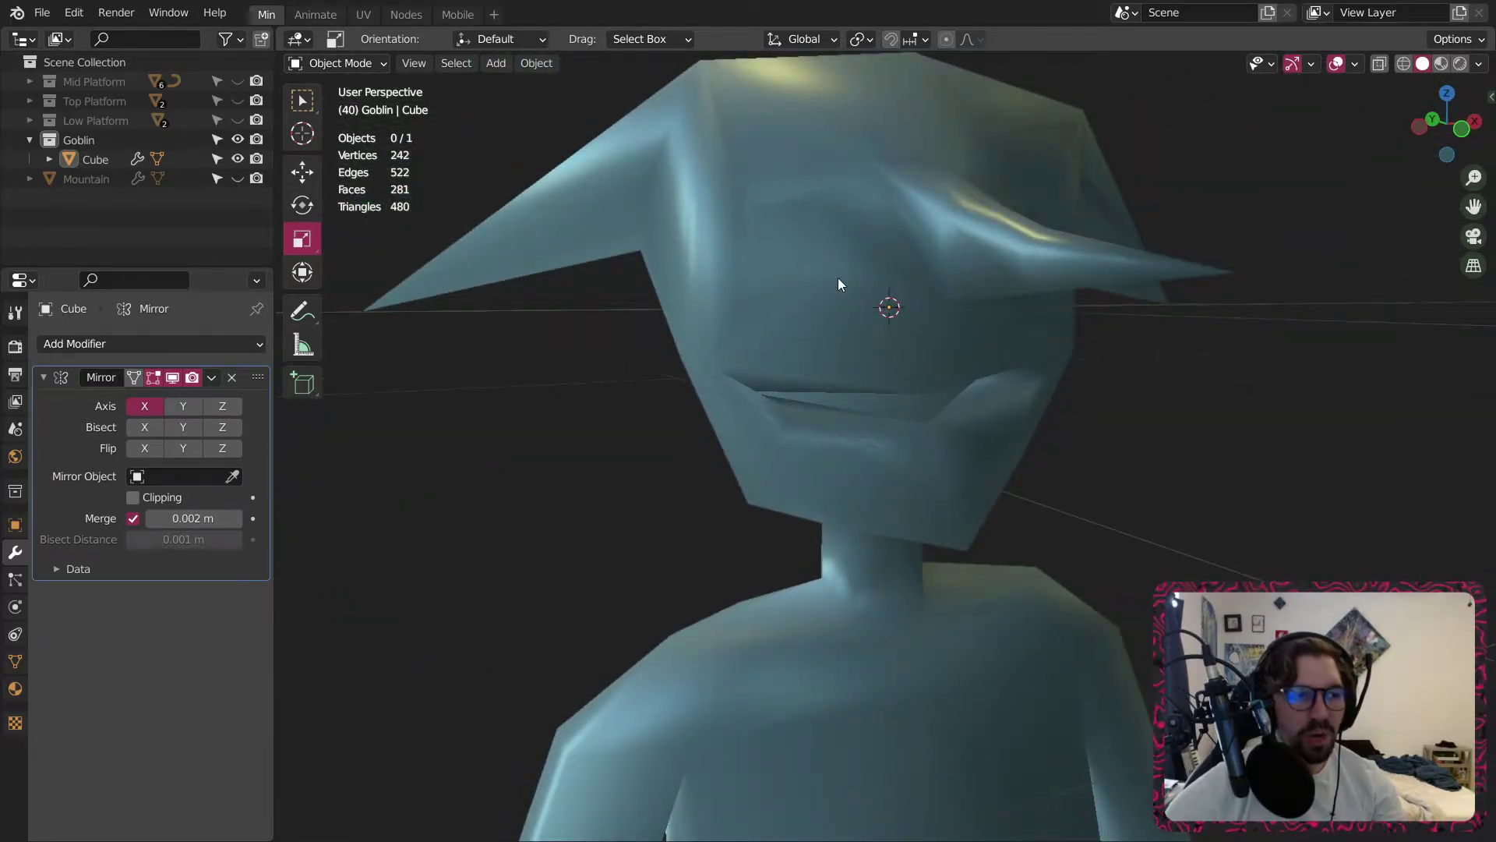
{"action": "scroll", "coordinate": [811, 233], "scroll_direction": "down", "scroll_amount": 5}
{"action": "middle_click_drag", "start_coordinate": [809, 289], "coordinate": [772, 365]}
{"action": "scroll", "coordinate": [823, 254], "scroll_direction": "up", "scroll_amount": 2}
Add an ico sphere with 1 subdivision and scale it uniformly to 0.492.
{"action": "left_click", "coordinate": [498, 64]}
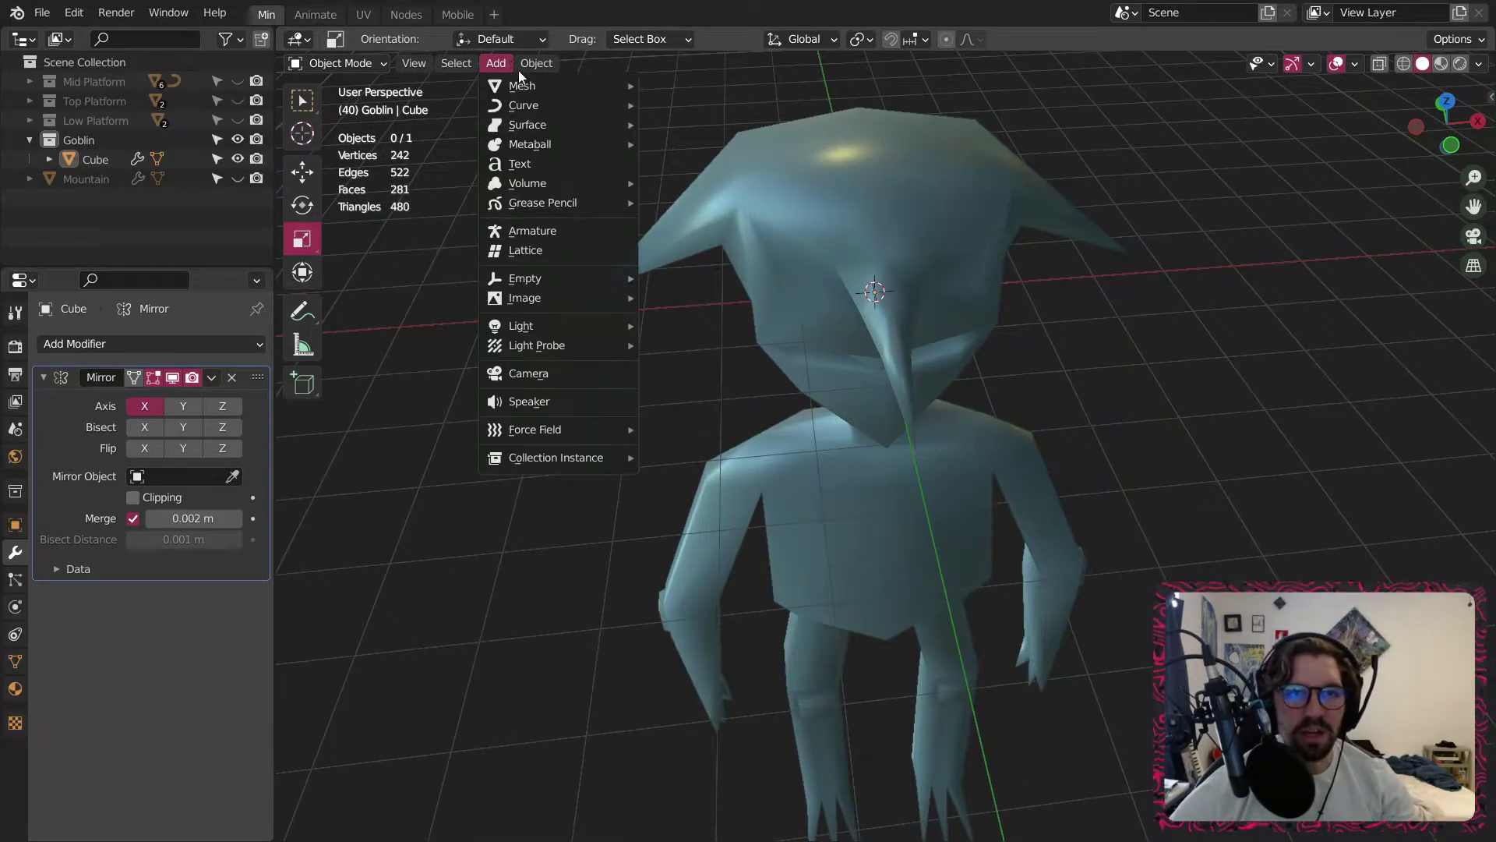
{"action": "mouse_move", "coordinate": [577, 87]}
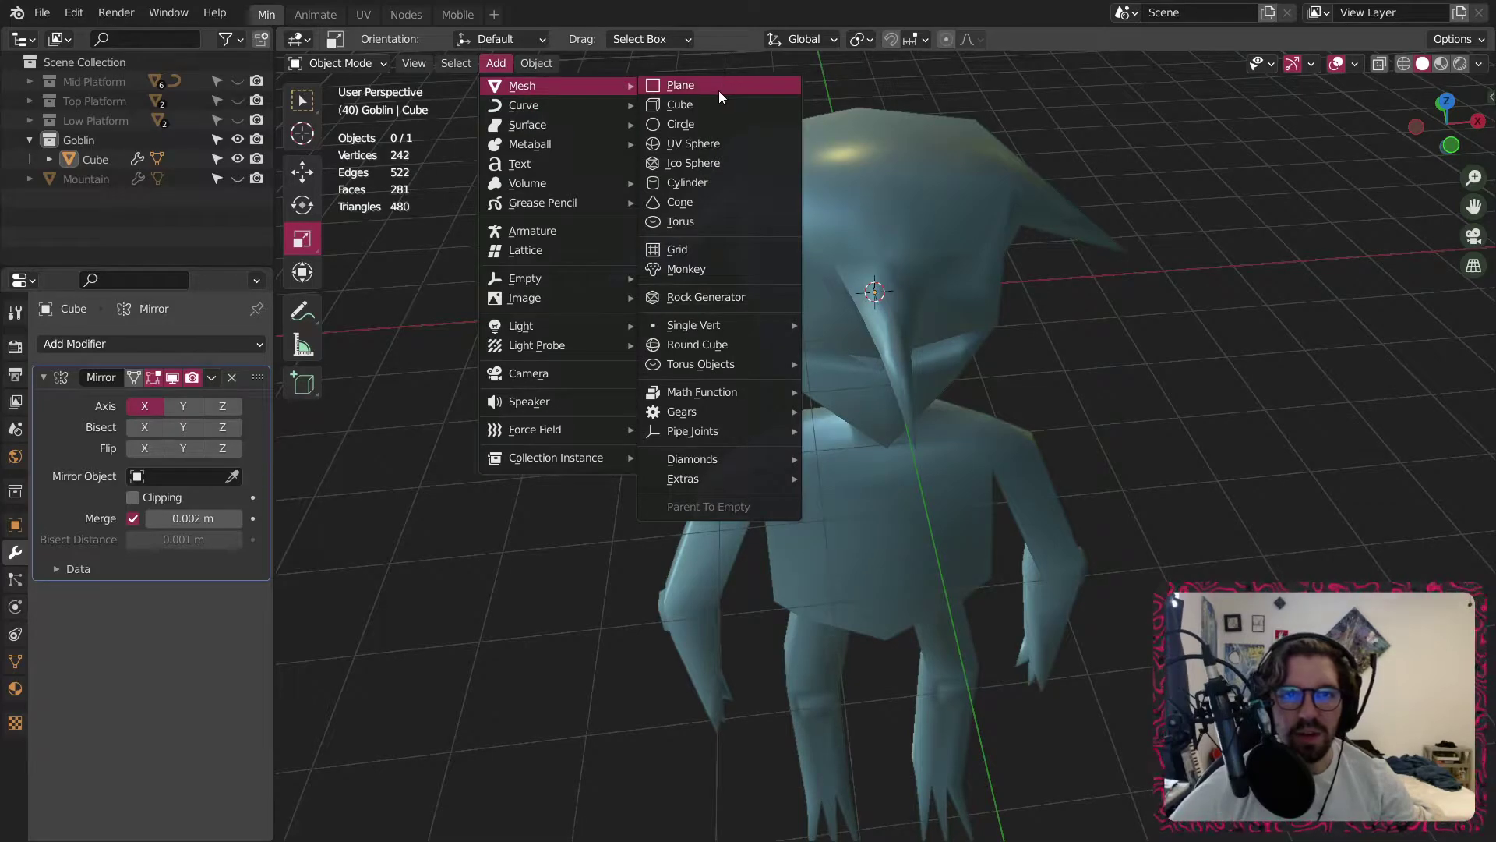
{"action": "left_click", "coordinate": [695, 164]}
{"action": "left_click", "coordinate": [502, 636]}
{"action": "type", "text": "1"}
{"action": "key", "text": "Return"}
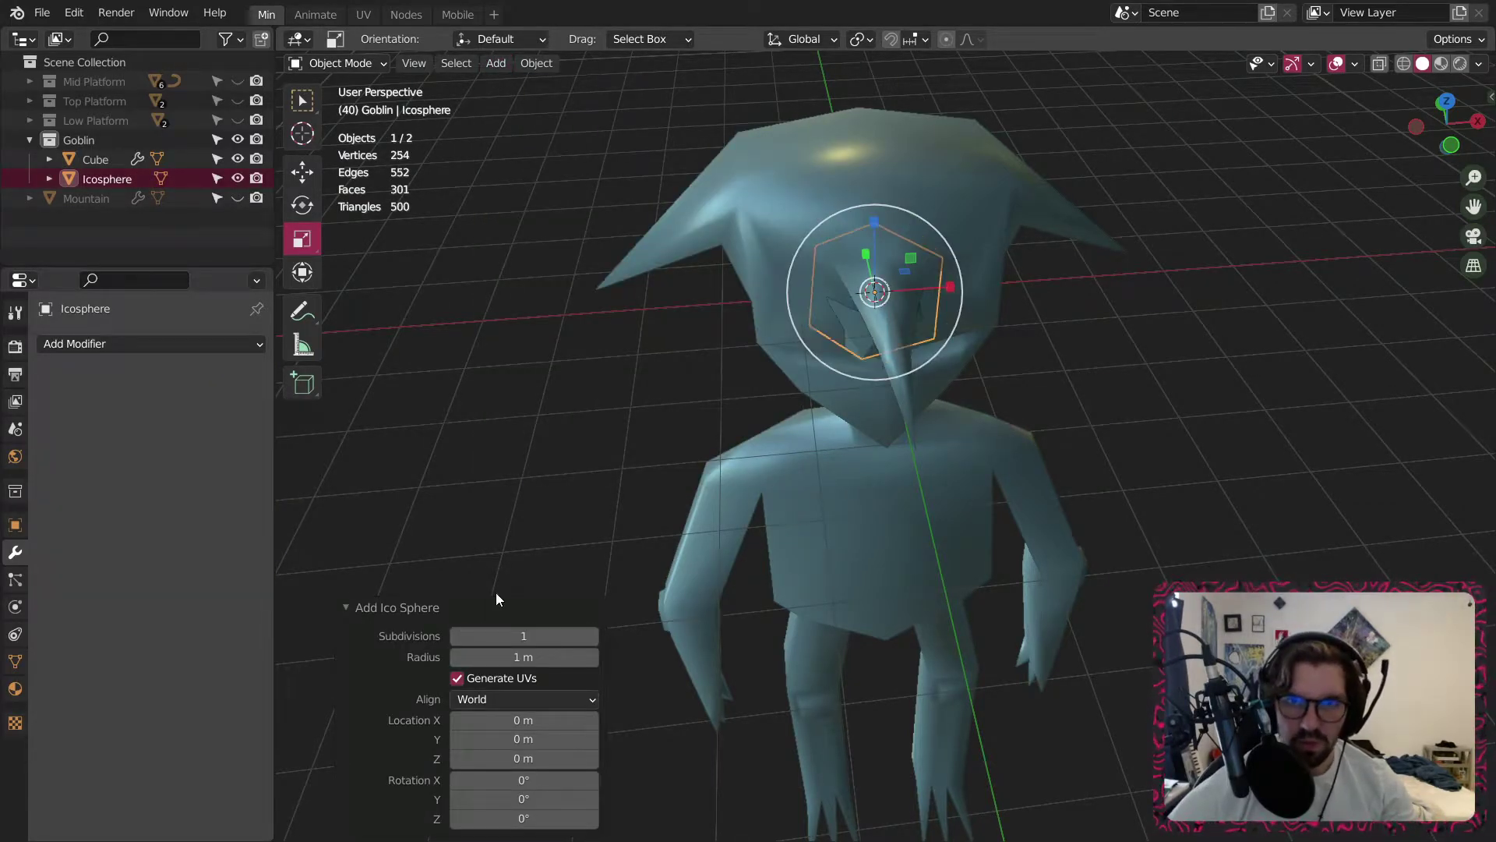
{"action": "key", "text": "s"}
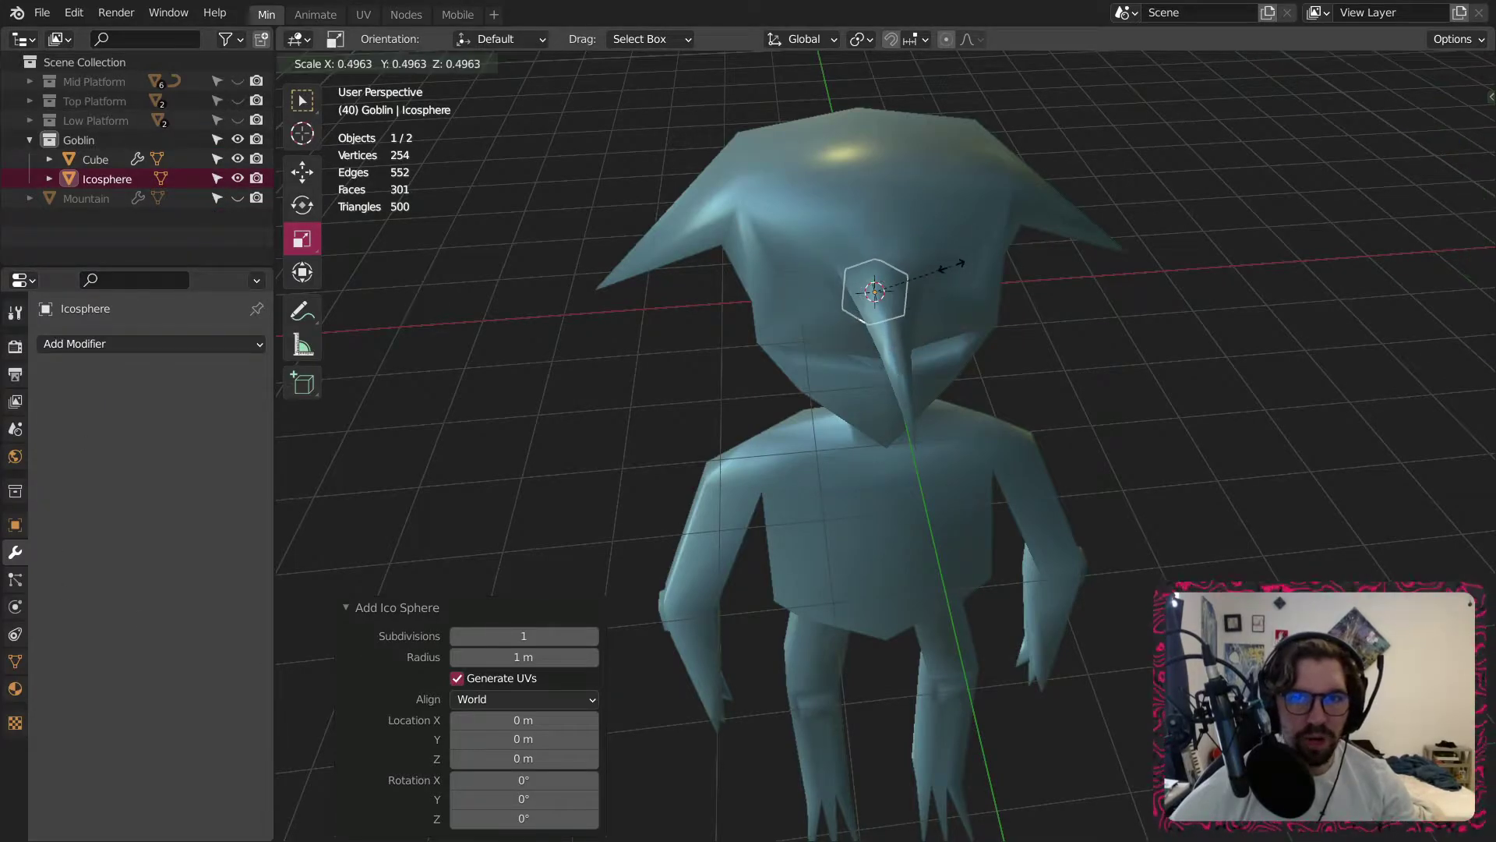
{"action": "left_click", "coordinate": [950, 263]}
Move the ico sphere forward along Y to the front of the goblin's face.
{"action": "left_click", "coordinate": [306, 173]}
{"action": "middle_click_drag", "start_coordinate": [1067, 246], "coordinate": [969, 285]}
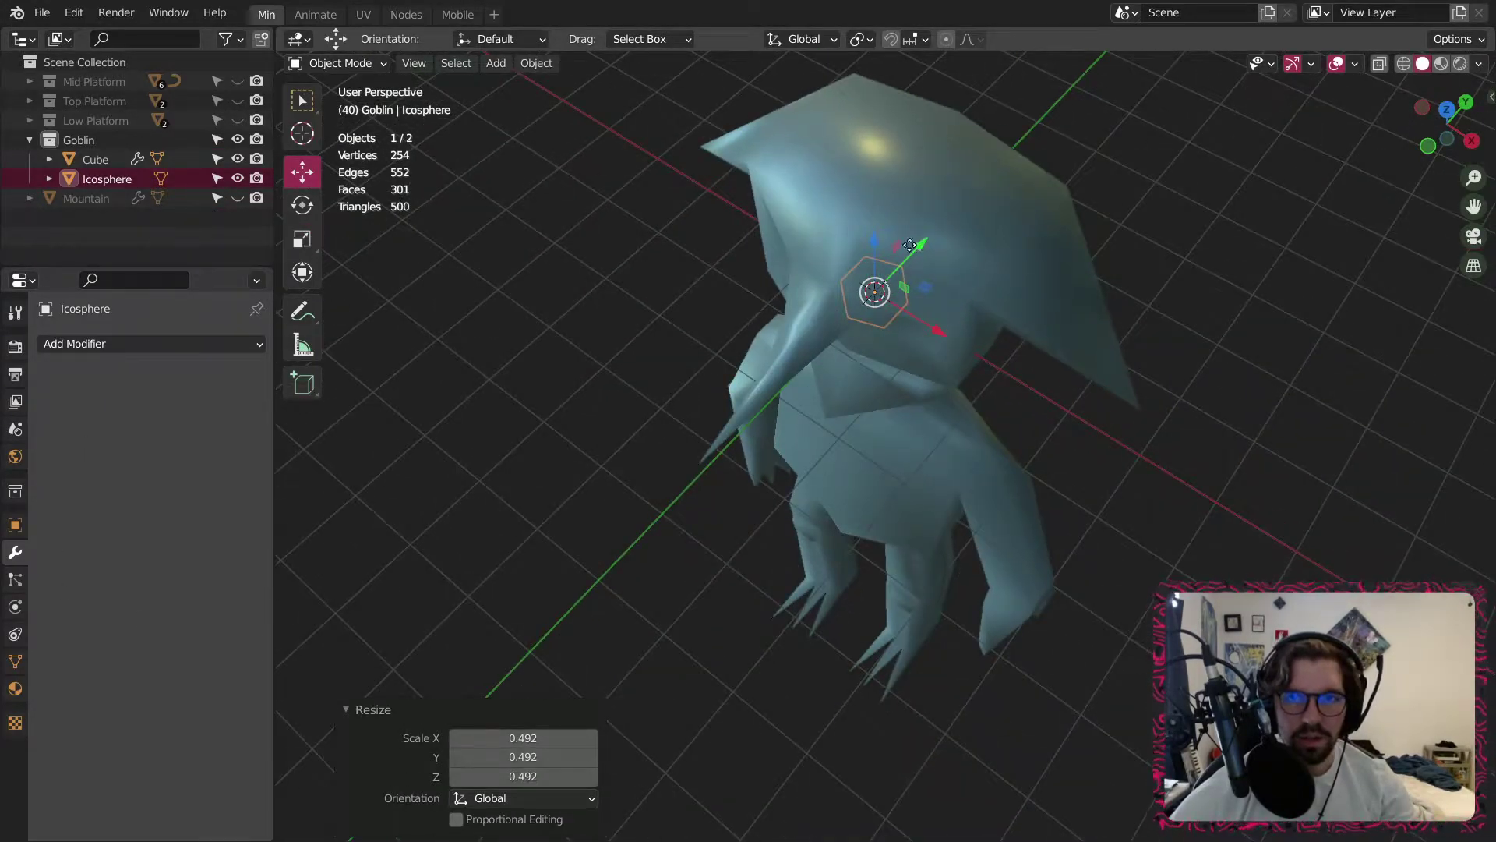
{"action": "left_click_drag", "start_coordinate": [910, 245], "coordinate": [788, 401]}
{"action": "middle_click_drag", "start_coordinate": [788, 401], "coordinate": [900, 337]}
{"action": "left_click", "coordinate": [815, 338]}
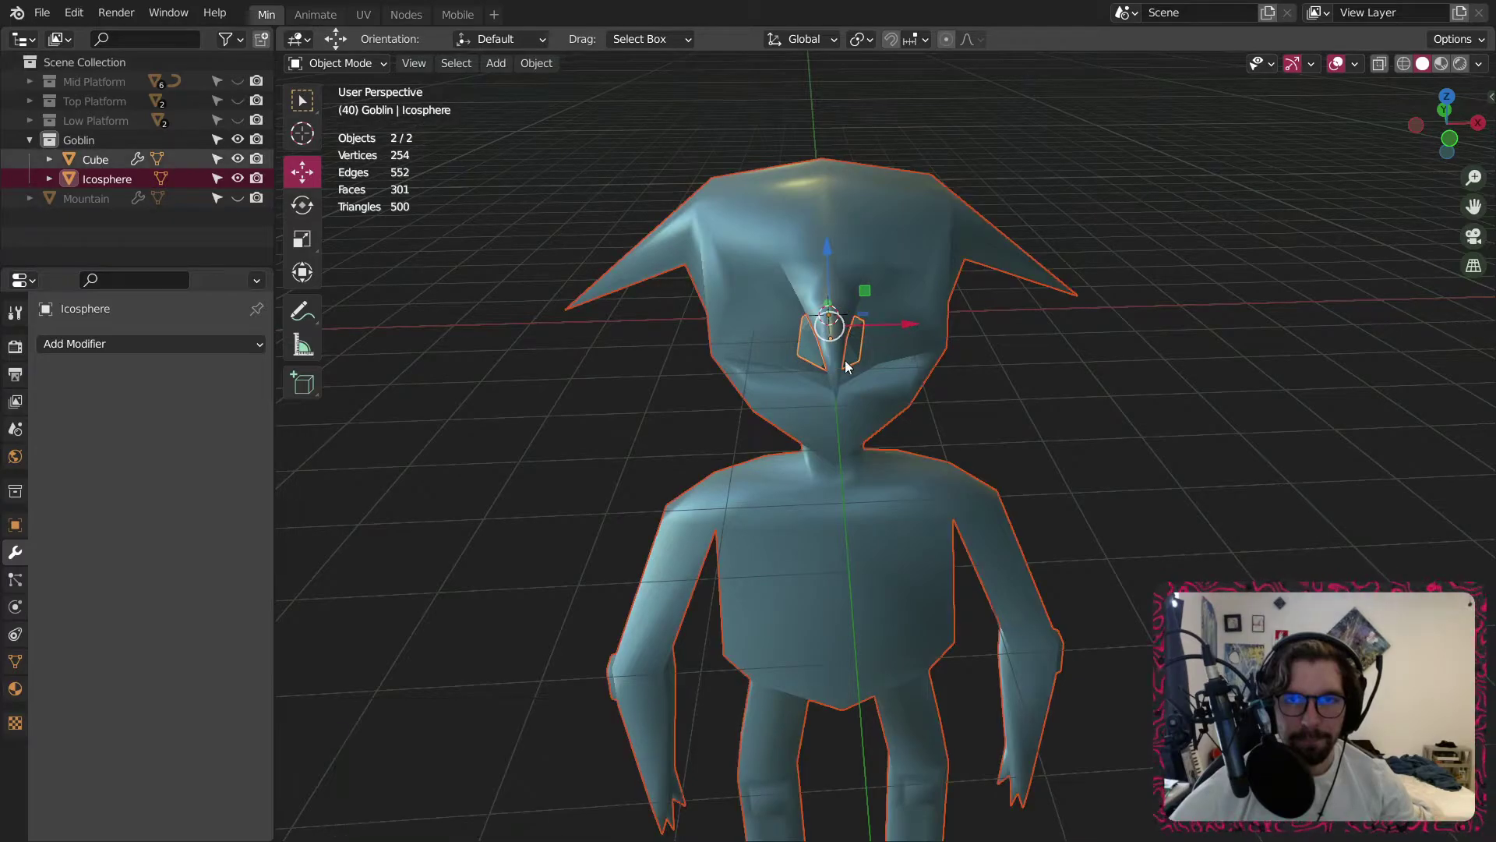
{"action": "scroll", "coordinate": [811, 346], "scroll_direction": "up", "scroll_amount": 5}
{"action": "left_click", "coordinate": [765, 302]}
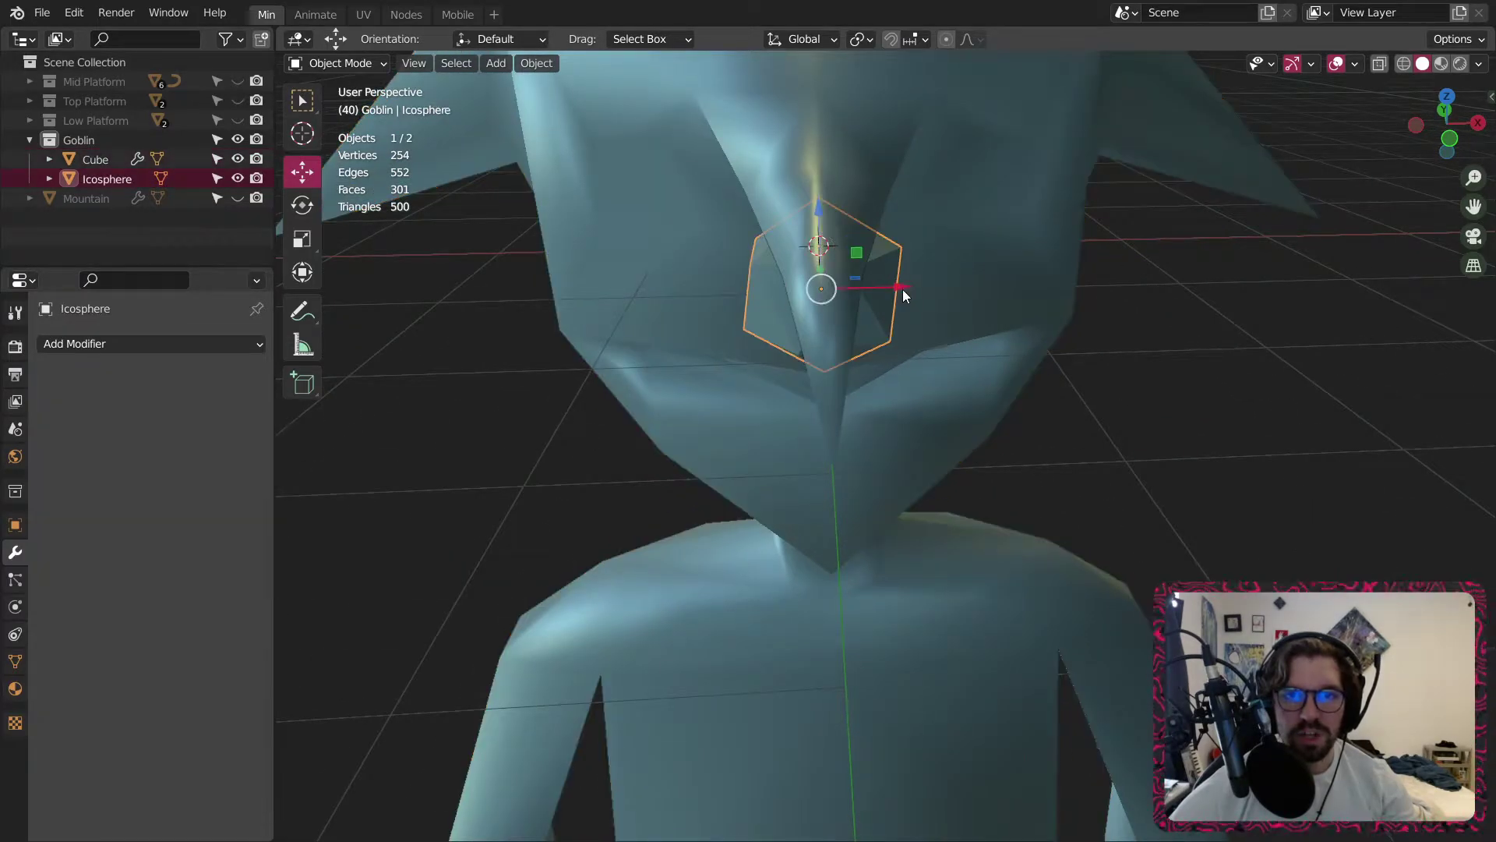
Position the ico sphere as an eye beside the nose, raising it along Z, and scale it down.
{"action": "left_click_drag", "start_coordinate": [900, 291], "coordinate": [746, 301]}
{"action": "mouse_move", "coordinate": [746, 301]}
{"action": "middle_mouse_down"}
{"action": "mouse_move", "coordinate": [682, 310]}
{"action": "mouse_move", "coordinate": [741, 274]}
{"action": "middle_mouse_up"}
{"action": "left_click_drag", "start_coordinate": [741, 269], "coordinate": [822, 257]}
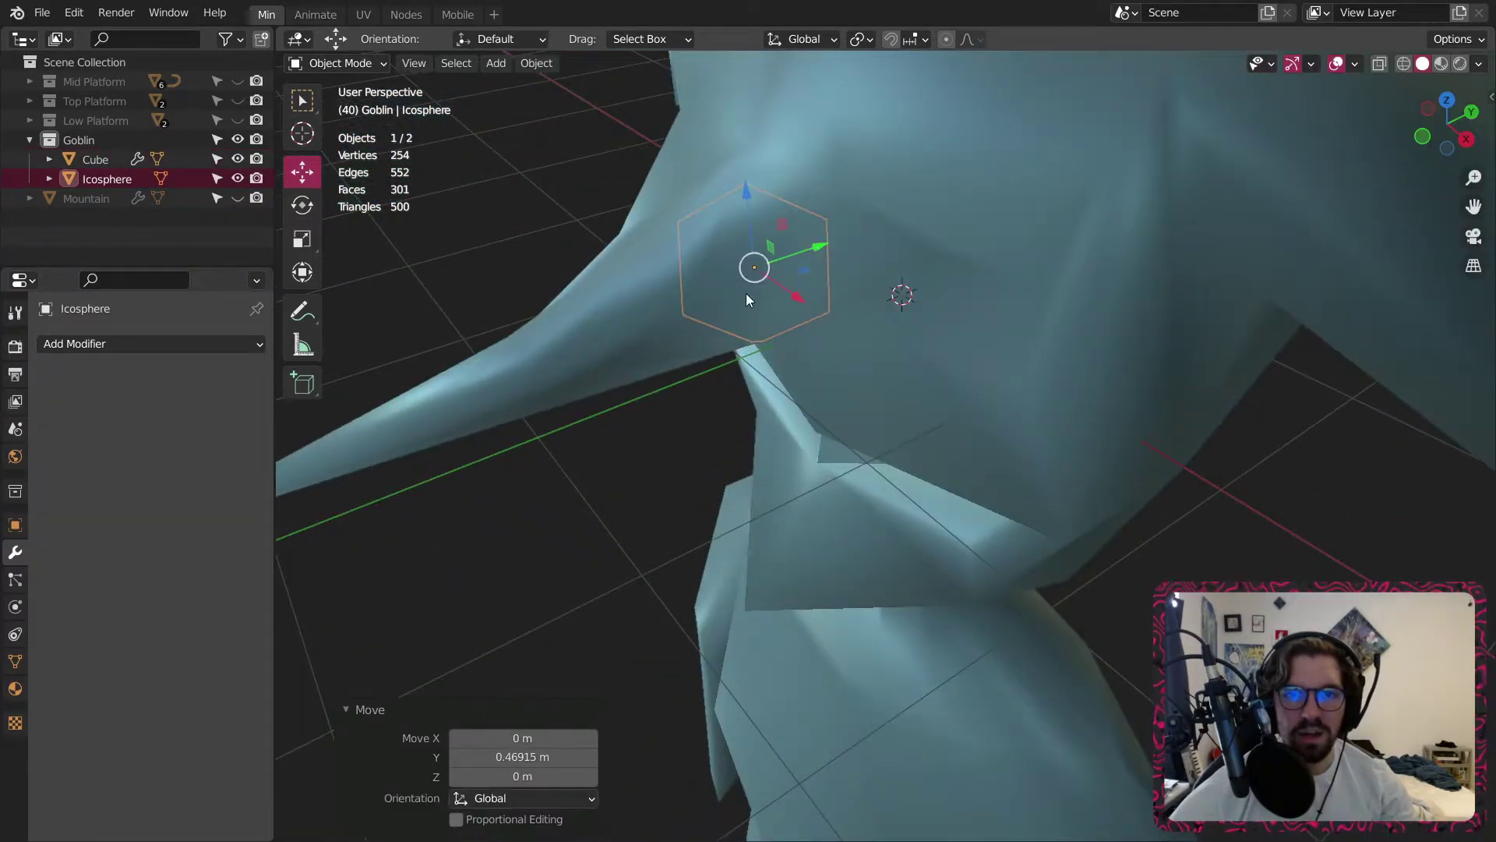
{"action": "middle_click_drag", "start_coordinate": [822, 257], "coordinate": [862, 226]}
{"action": "left_click_drag", "start_coordinate": [749, 189], "coordinate": [751, 109]}
{"action": "left_click_drag", "start_coordinate": [830, 188], "coordinate": [806, 184]}
{"action": "key", "text": "s"}
{"action": "left_click", "coordinate": [802, 196]}
{"action": "left_click", "coordinate": [495, 519]}
Nudge the ico sphere eye about 0.076 m along Y and about -0.108 m along X.
{"action": "scroll", "coordinate": [681, 282], "scroll_direction": "down", "scroll_amount": 4}
{"action": "middle_click_drag", "start_coordinate": [680, 282], "coordinate": [729, 343]}
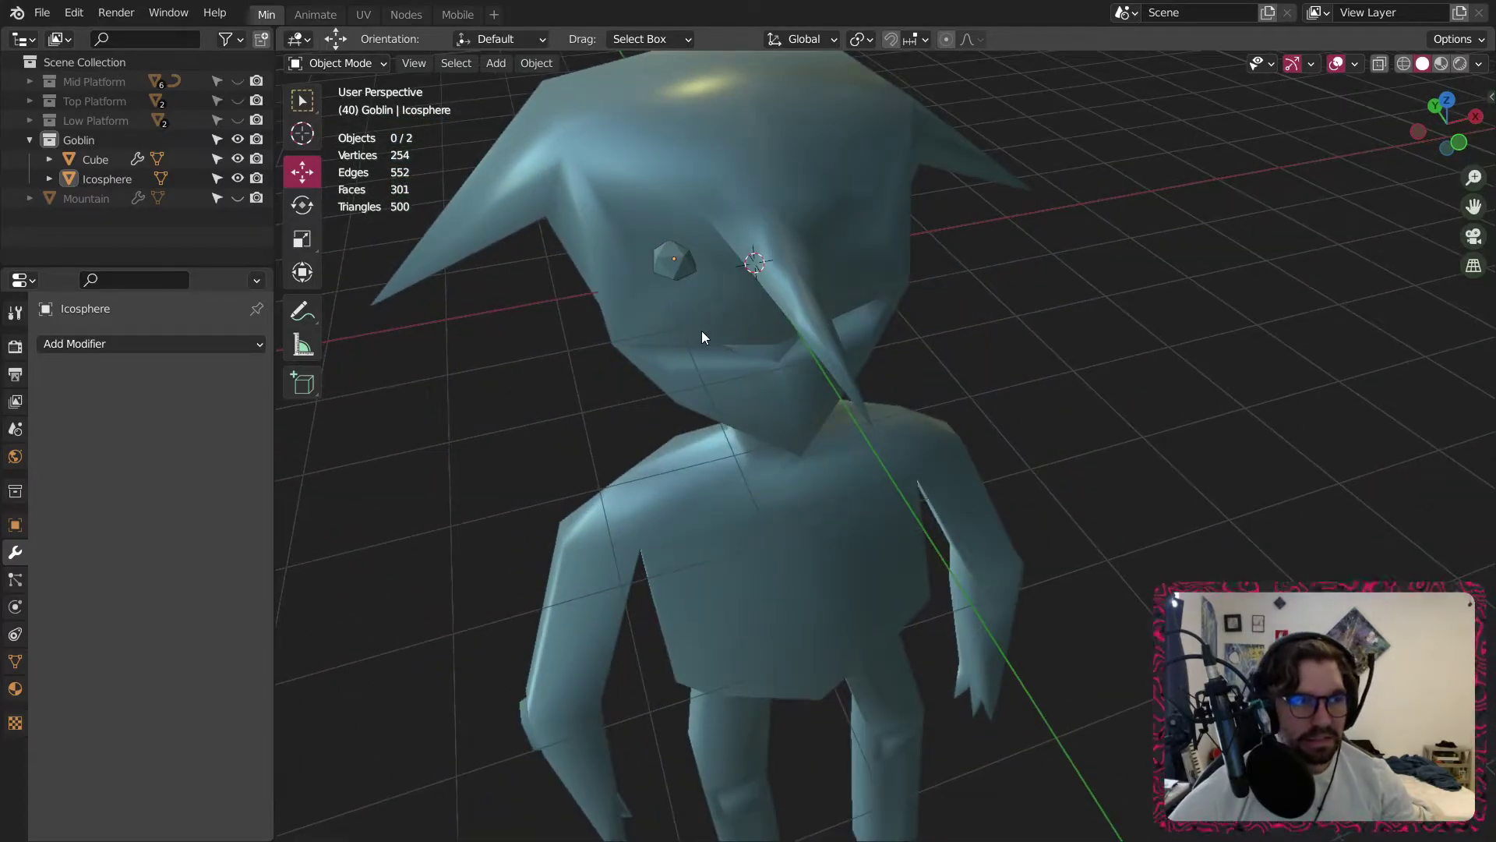
{"action": "scroll", "coordinate": [736, 244], "scroll_direction": "up", "scroll_amount": 3}
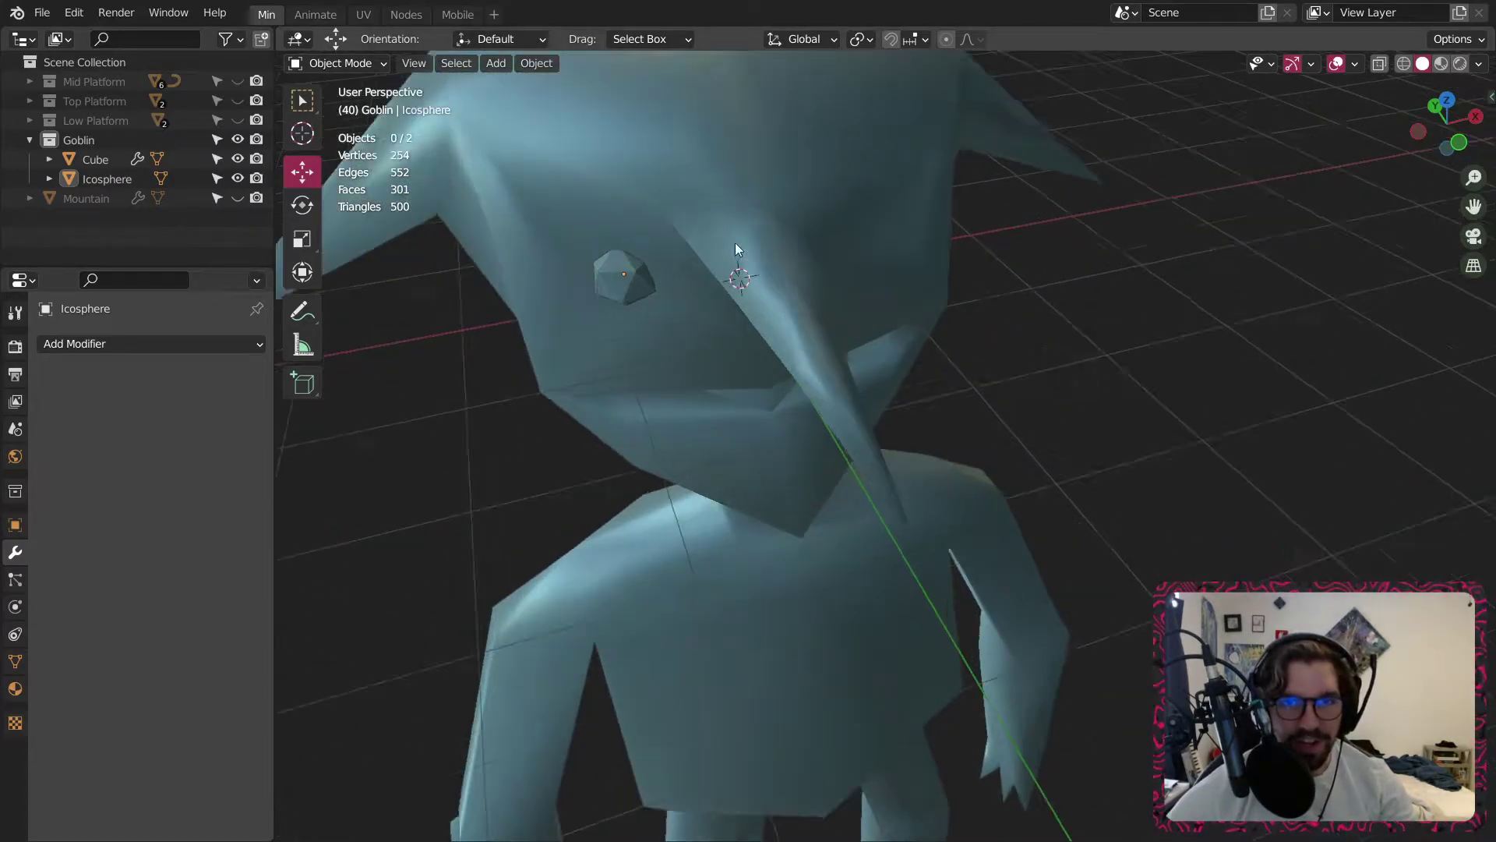
{"action": "middle_click_drag", "start_coordinate": [552, 279], "coordinate": [668, 322]}
{"action": "left_click", "coordinate": [575, 284]}
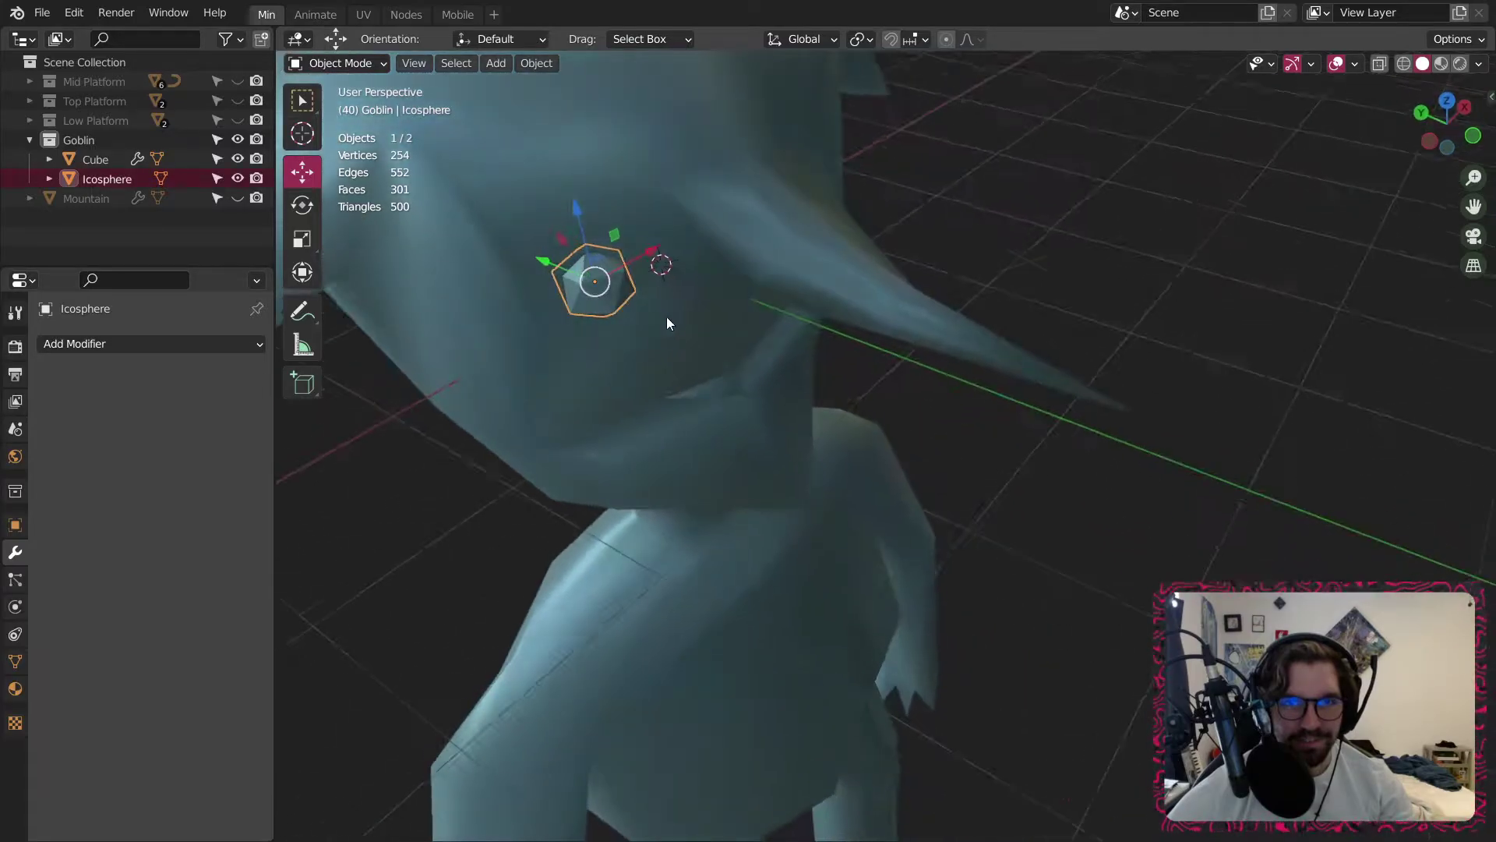
{"action": "key", "text": "g"}
{"action": "key", "text": "y"}
{"action": "left_click", "coordinate": [541, 269]}
{"action": "key", "text": "g"}
{"action": "key", "text": "x"}
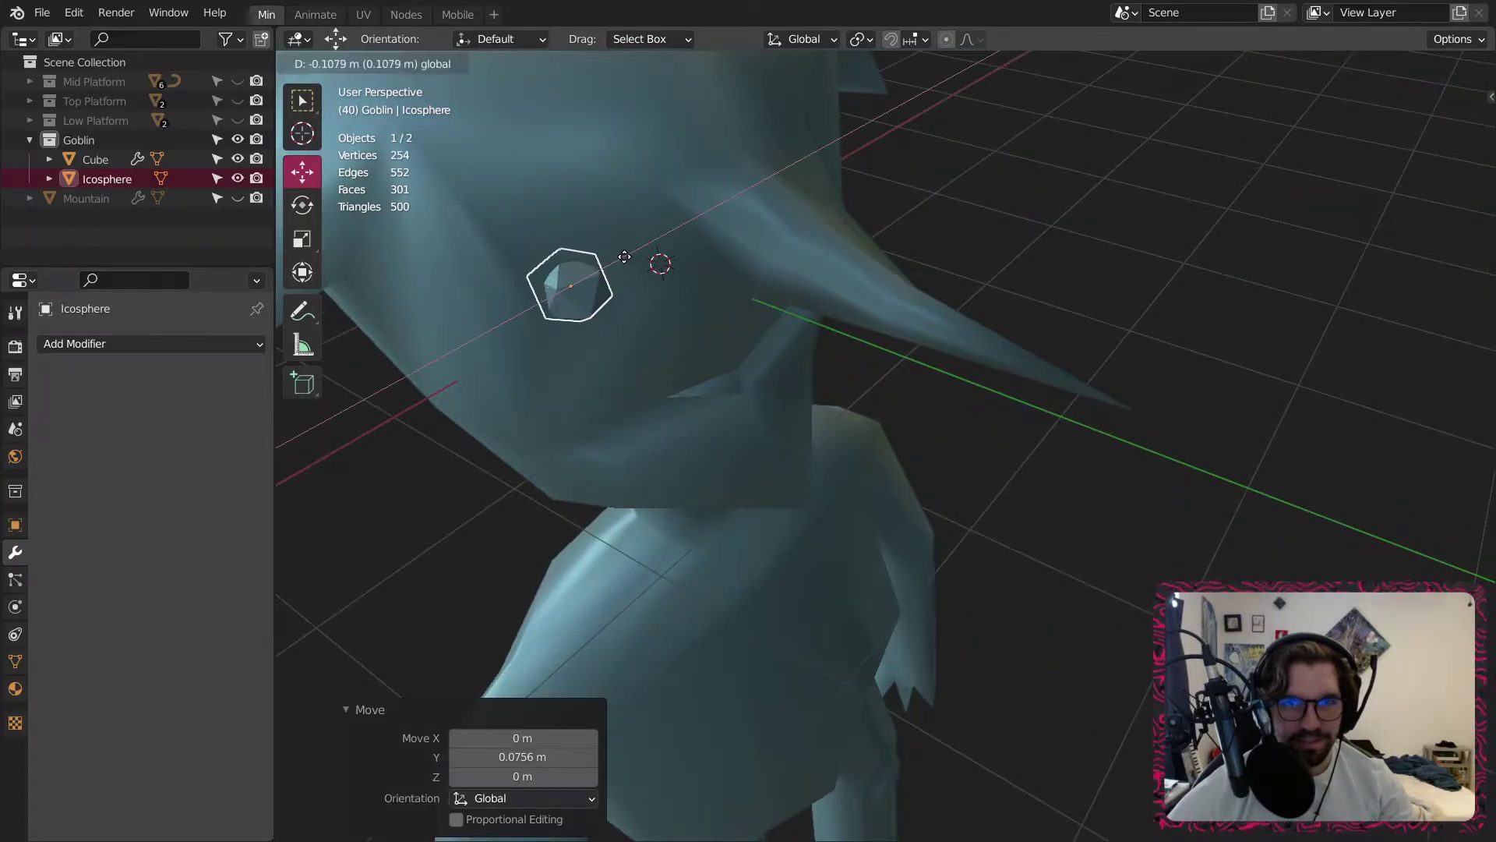
{"action": "left_click", "coordinate": [624, 257]}
Delete the ico sphere eye.
{"action": "middle_click_drag", "start_coordinate": [600, 312], "coordinate": [675, 268]}
{"action": "left_click", "coordinate": [858, 408]}
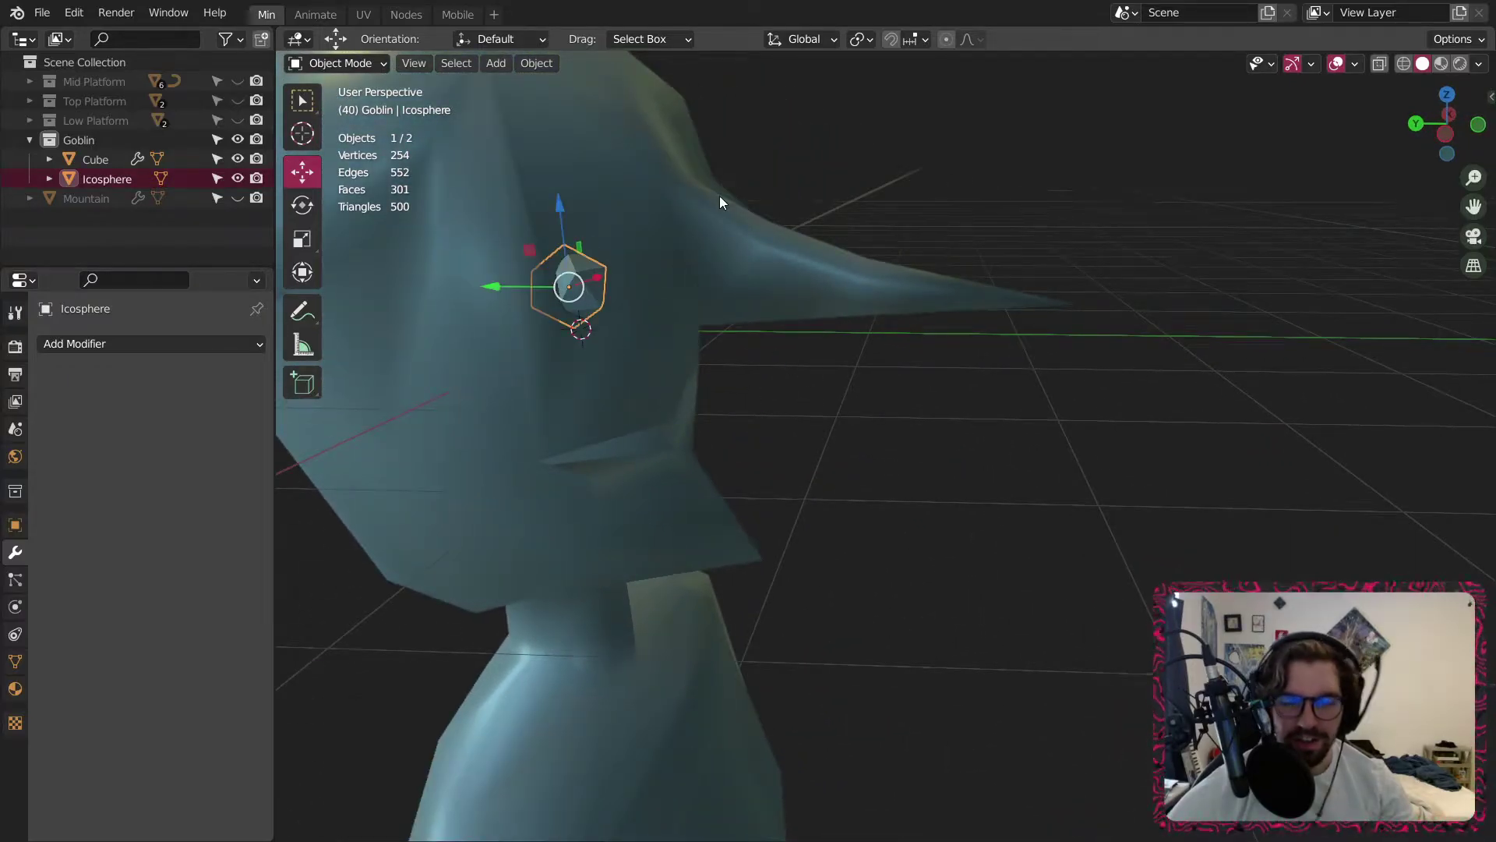
{"action": "key", "text": "Delete"}
Add a UV sphere with 20 segments and 10 rings, rotated 90° about X.
{"action": "left_click", "coordinate": [495, 66]}
{"action": "mouse_move", "coordinate": [535, 87]}
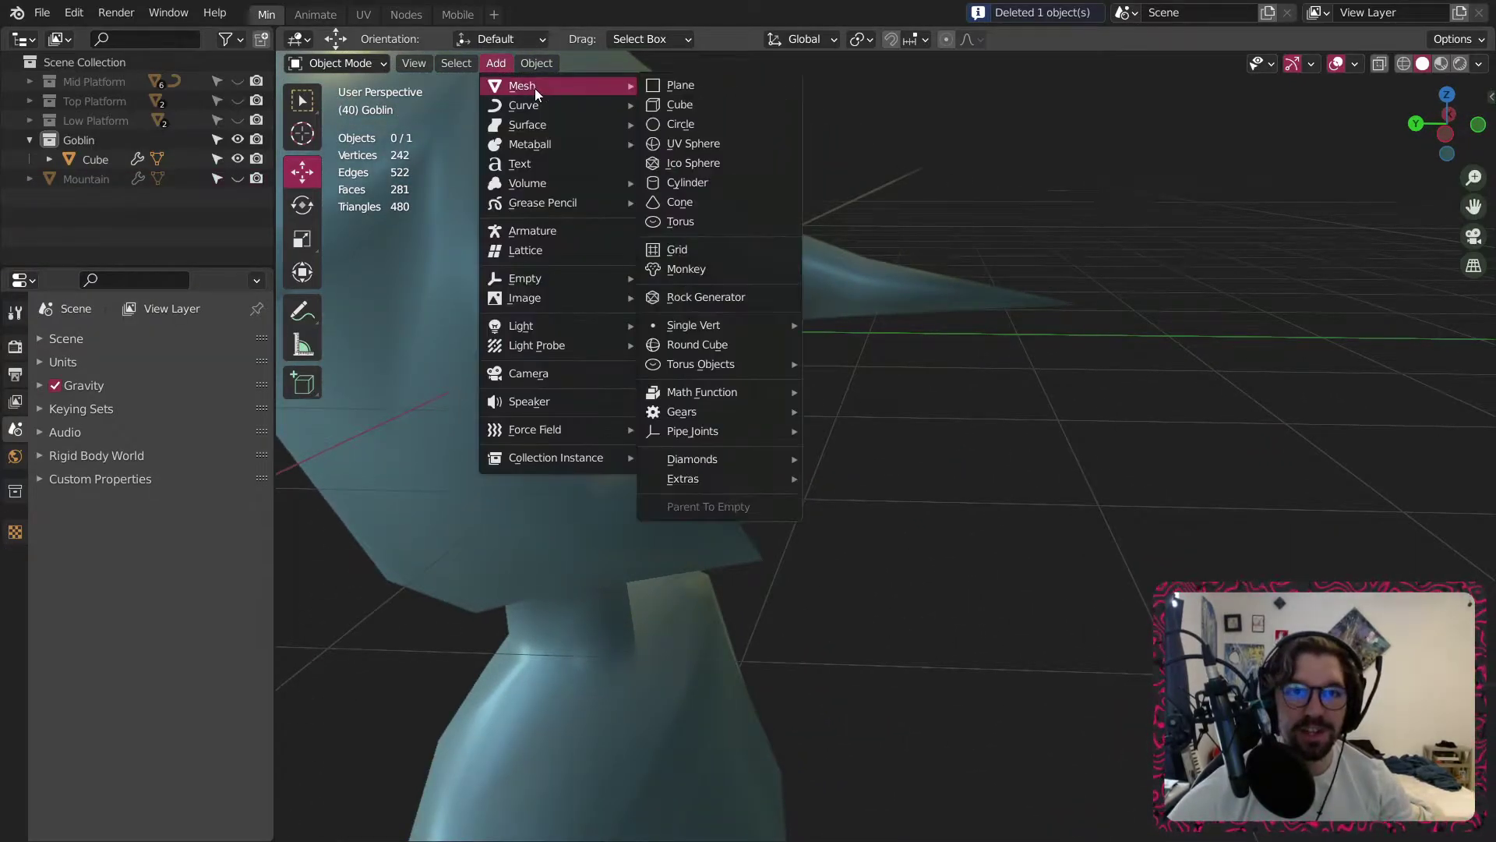
{"action": "left_click", "coordinate": [694, 142]}
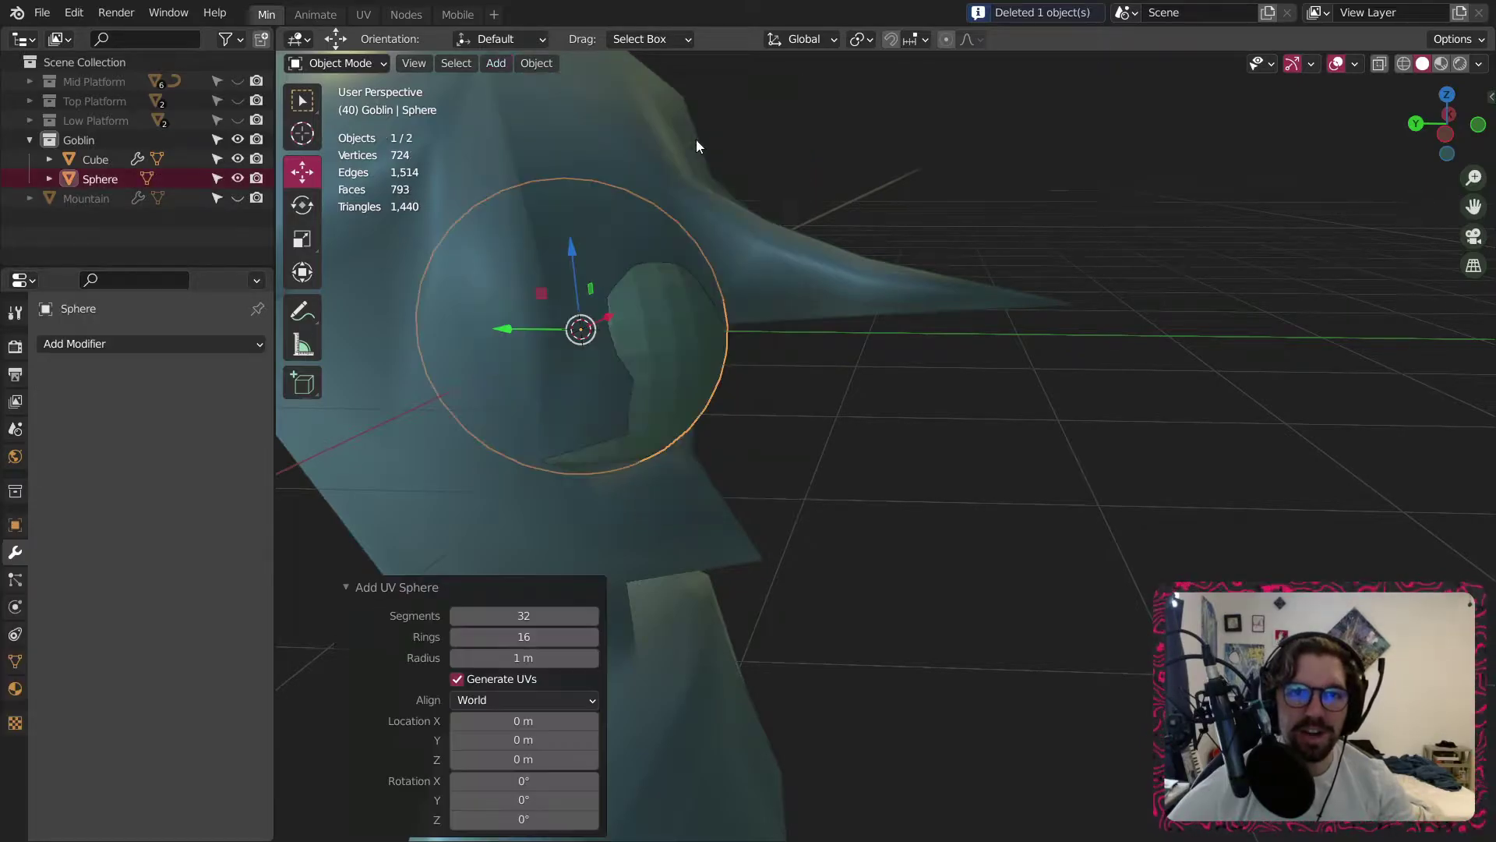
{"action": "scroll", "coordinate": [698, 148], "scroll_direction": "down", "scroll_amount": 5}
{"action": "middle_click_drag", "start_coordinate": [711, 255], "coordinate": [687, 303]}
{"action": "left_click", "coordinate": [523, 616]}
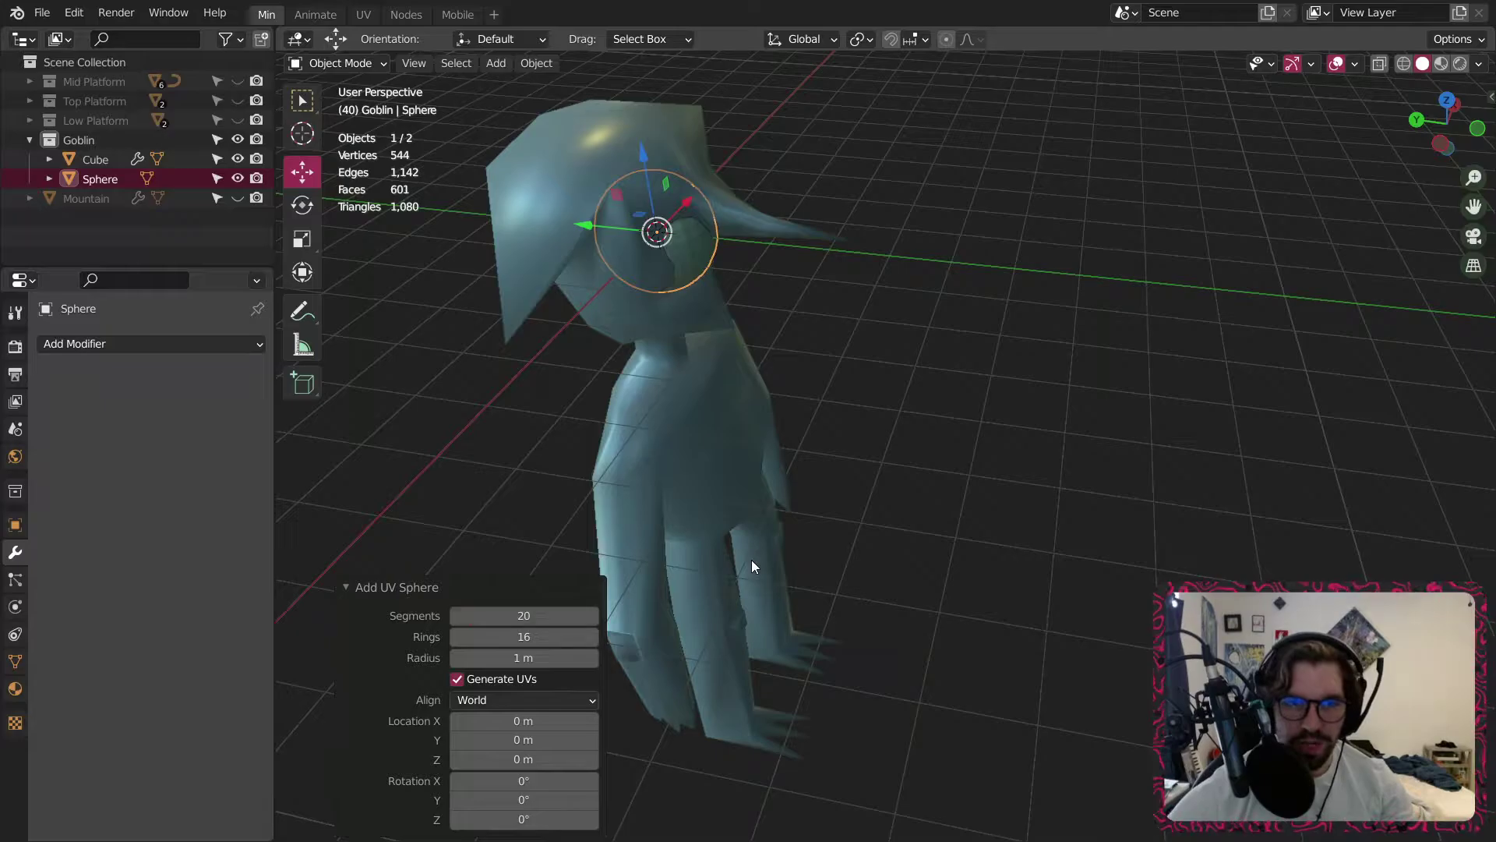
{"action": "left_click", "coordinate": [523, 636]}
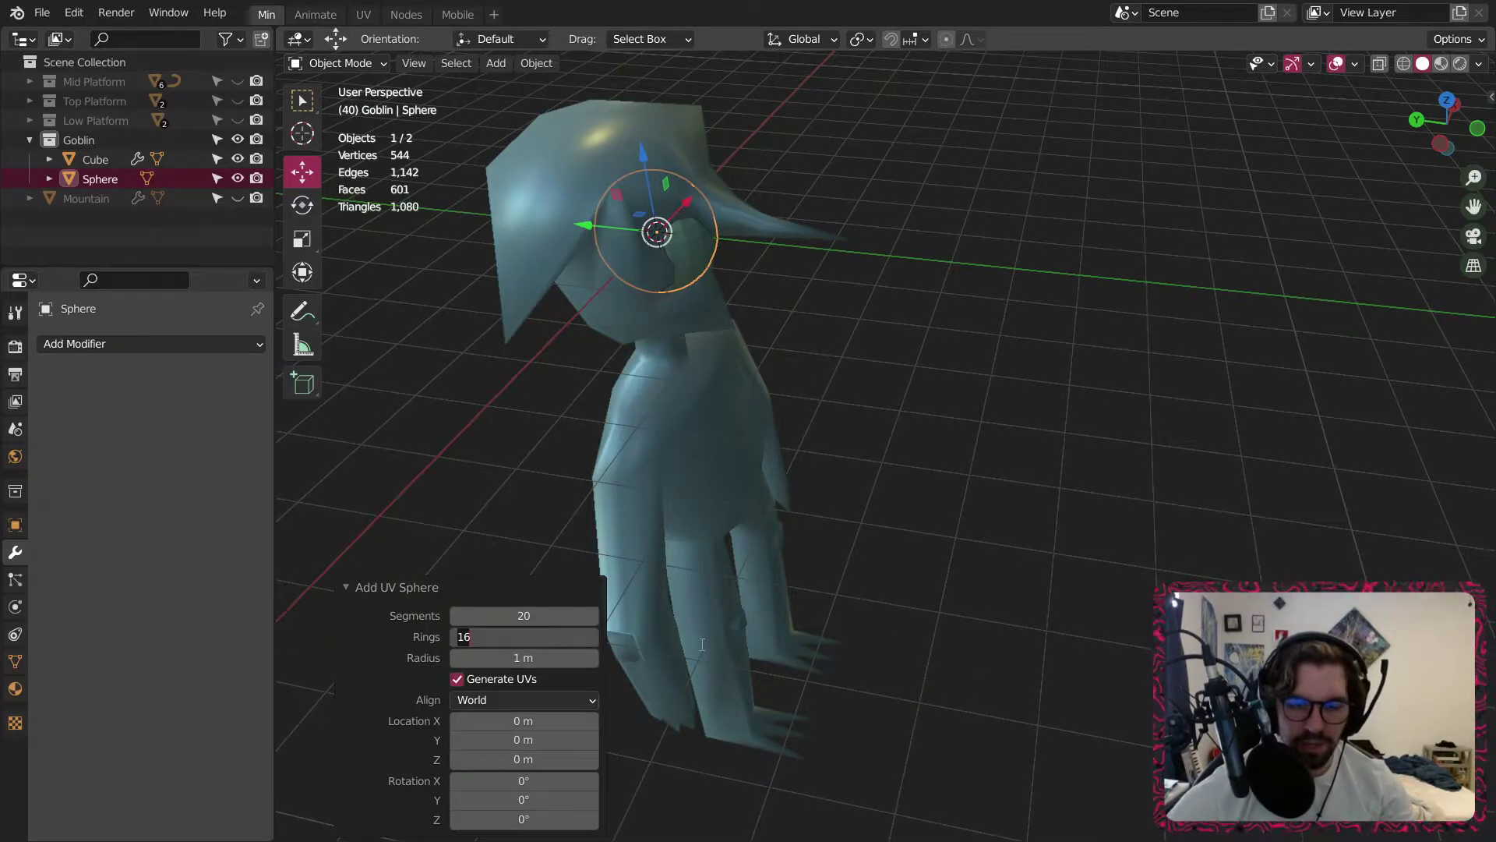
{"action": "scroll", "coordinate": [628, 246], "scroll_direction": "up", "scroll_amount": 2}
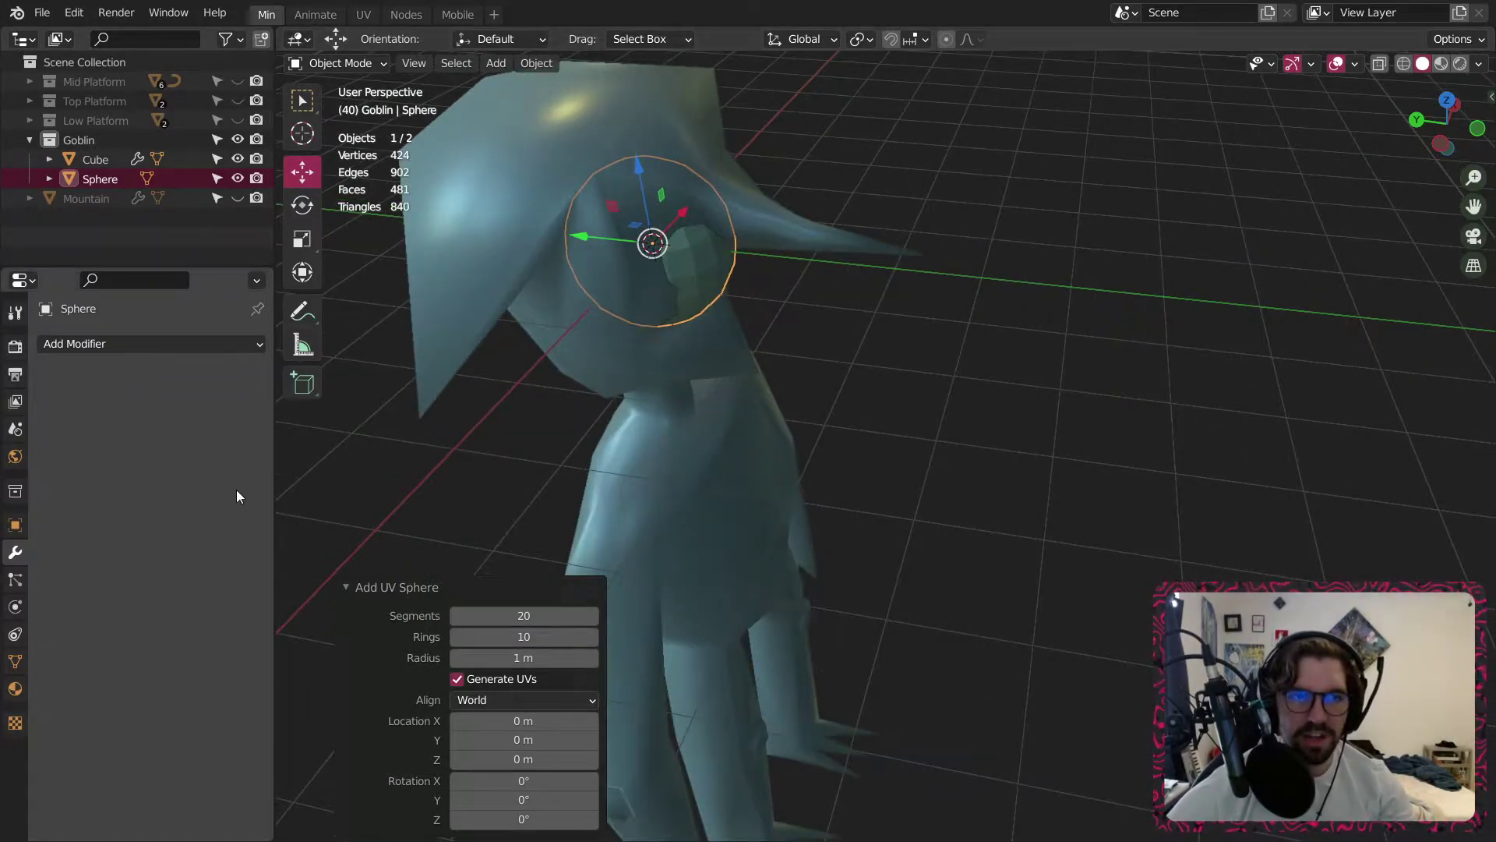
{"action": "left_click", "coordinate": [522, 784]}
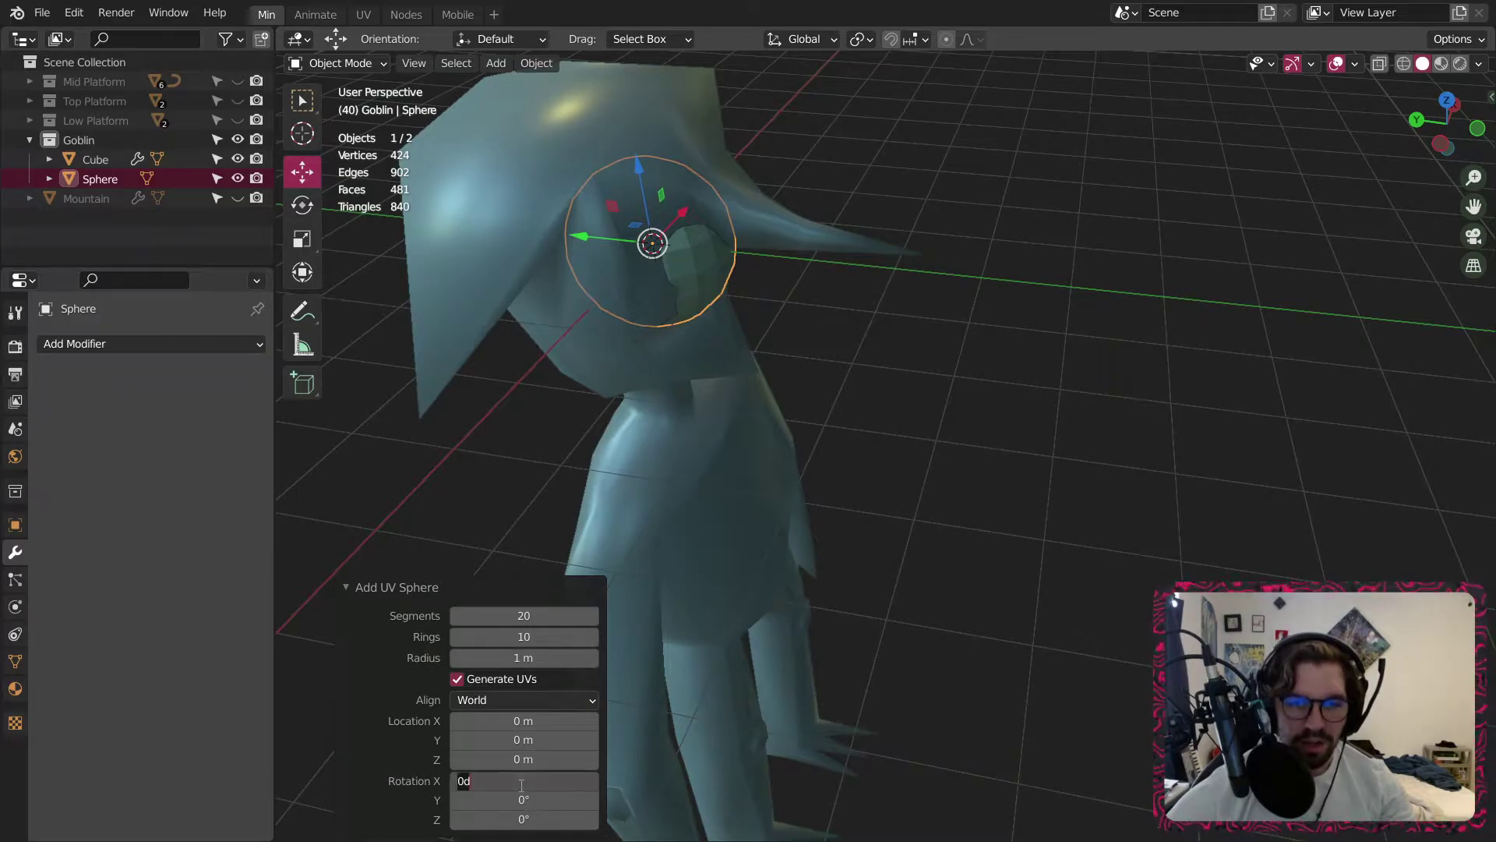
Move the sphere about -1.191 m in X, 0.145 m in Y and 0.569 m in Z to the eye area, and scale it to 0.488.
{"action": "middle_click_drag", "start_coordinate": [562, 328], "coordinate": [540, 222]}
{"action": "key", "text": "g"}
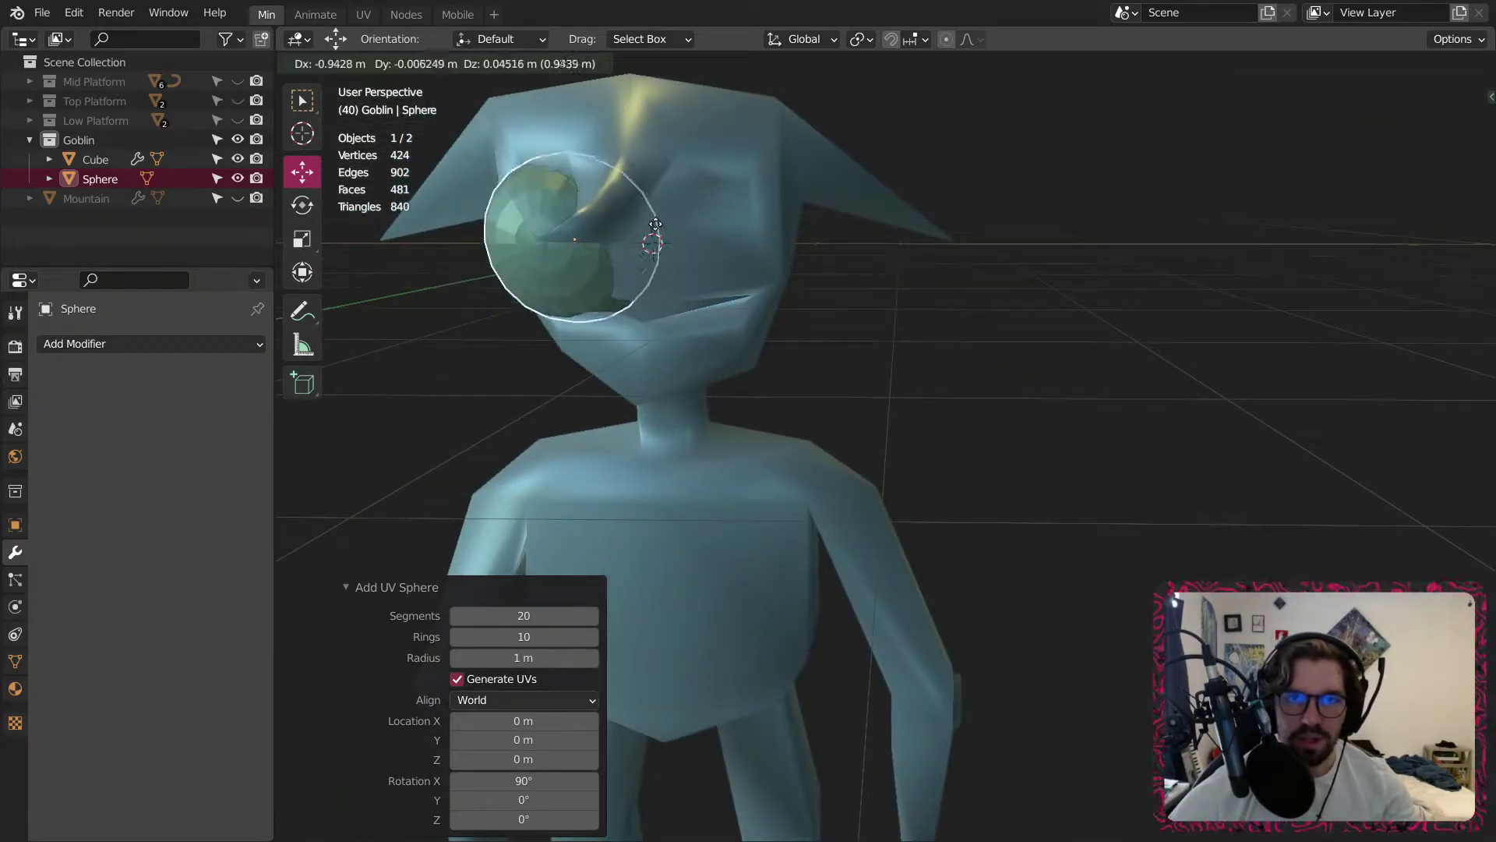
{"action": "left_click", "coordinate": [631, 204]}
{"action": "middle_click_drag", "start_coordinate": [631, 204], "coordinate": [704, 190]}
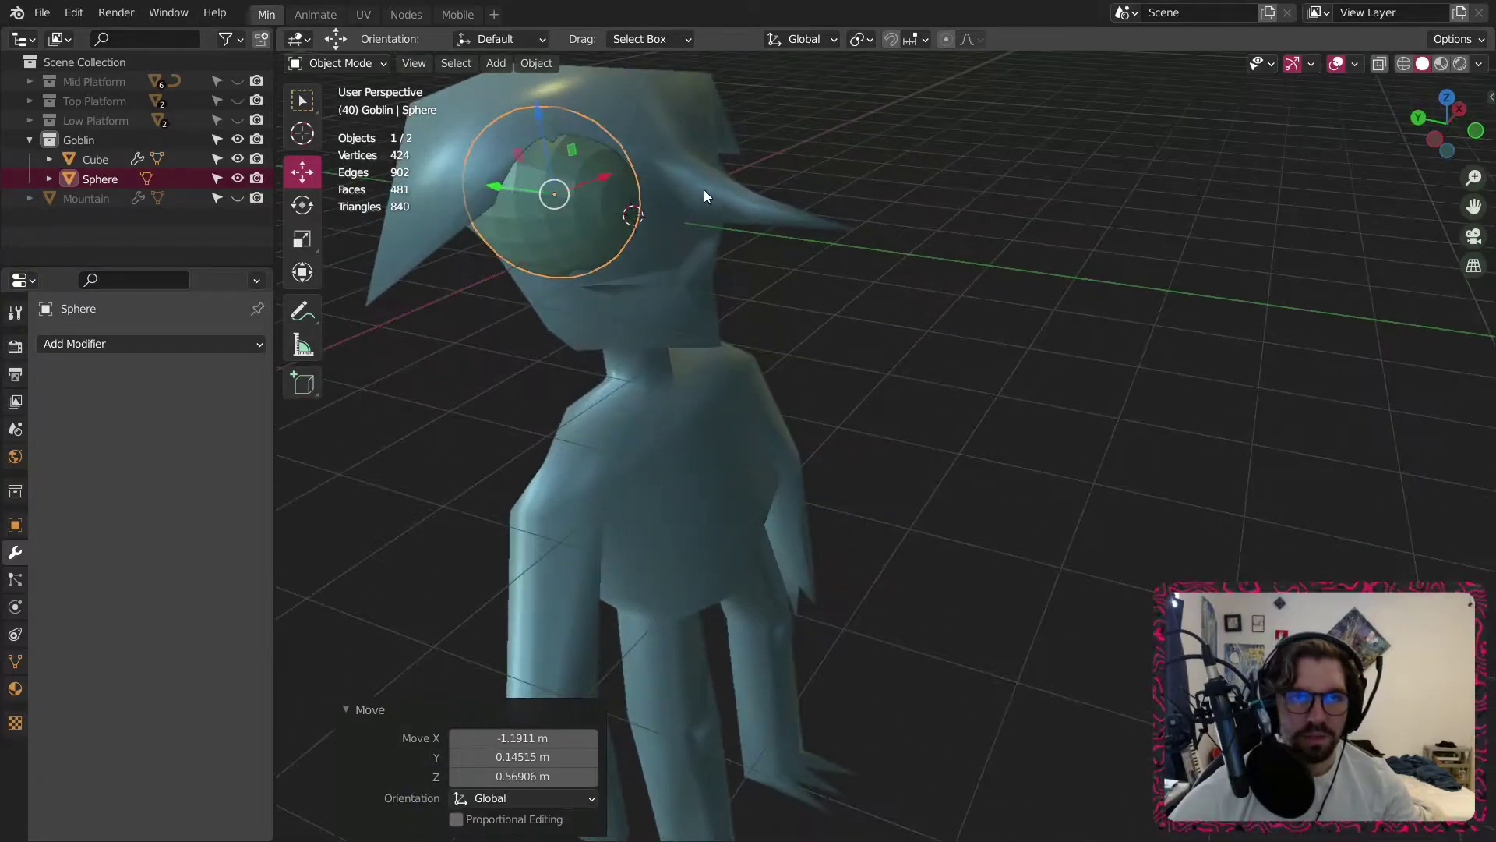
{"action": "key", "text": "s"}
{"action": "left_click", "coordinate": [544, 187]}
{"action": "left_click", "coordinate": [299, 241]}
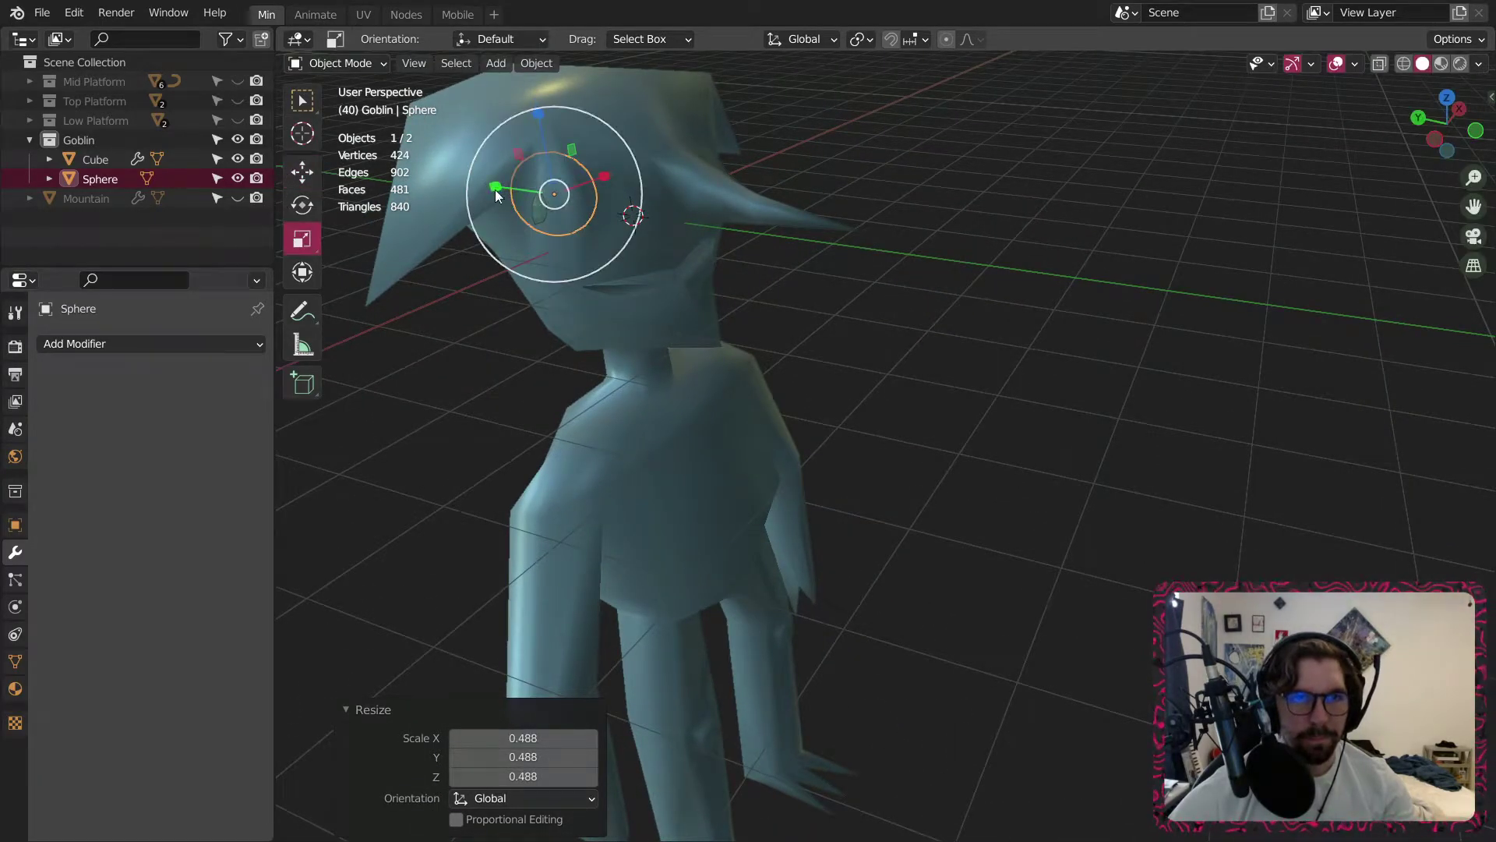
Flatten the eye sphere to 0.052 along Y and scale it uniformly to 0.643.
{"action": "left_click_drag", "start_coordinate": [491, 187], "coordinate": [556, 193]}
{"action": "middle_click_drag", "start_coordinate": [578, 195], "coordinate": [705, 157]}
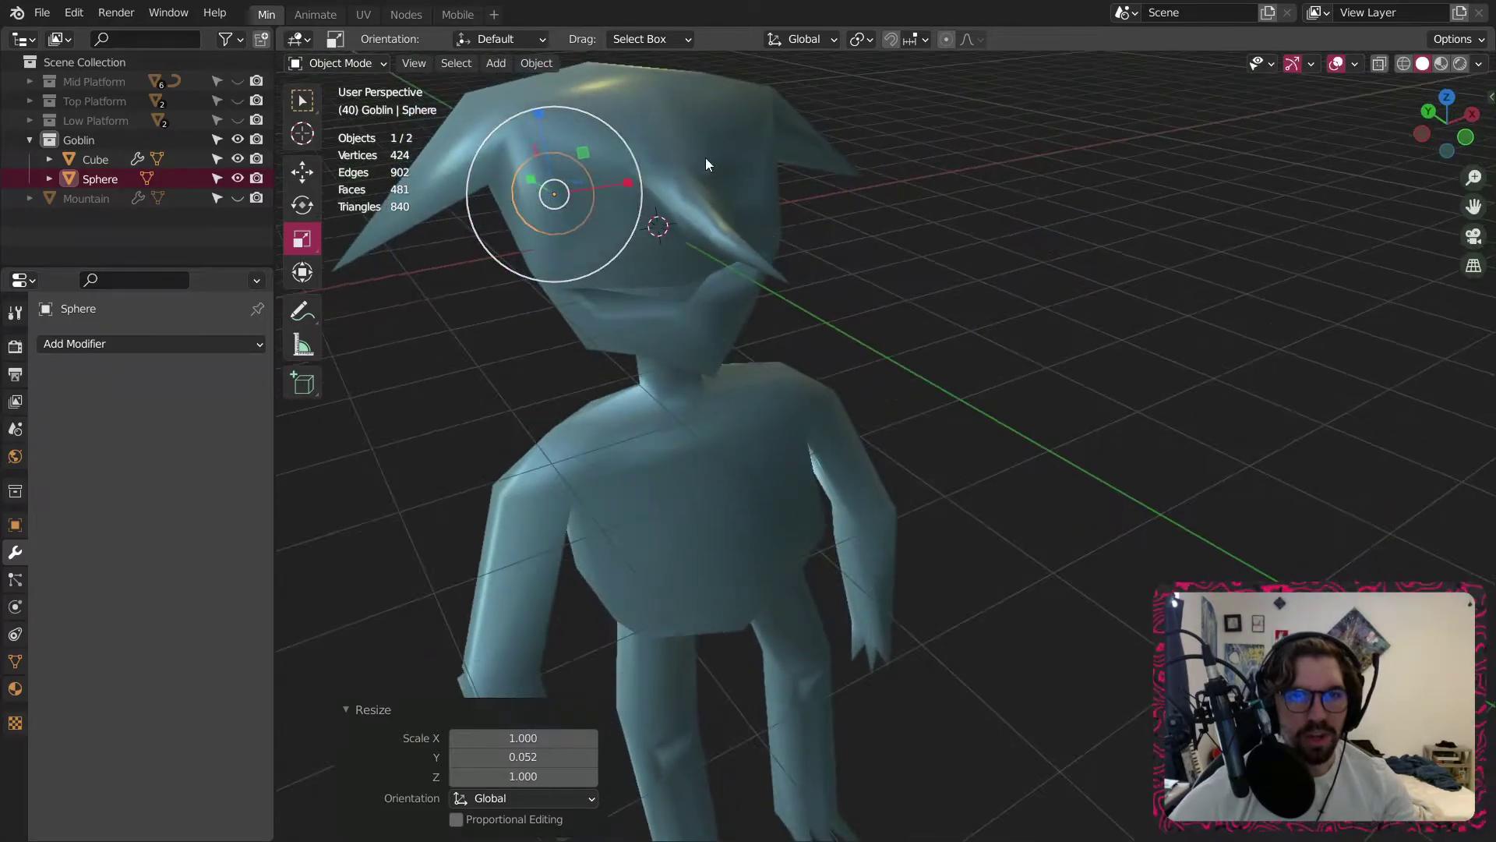
{"action": "key", "text": "s"}
{"action": "left_click", "coordinate": [717, 158]}
Move the flattened eye sphere about -0.683 m along Y.
{"action": "left_click", "coordinate": [298, 167]}
{"action": "middle_click_drag", "start_coordinate": [615, 171], "coordinate": [740, 238]}
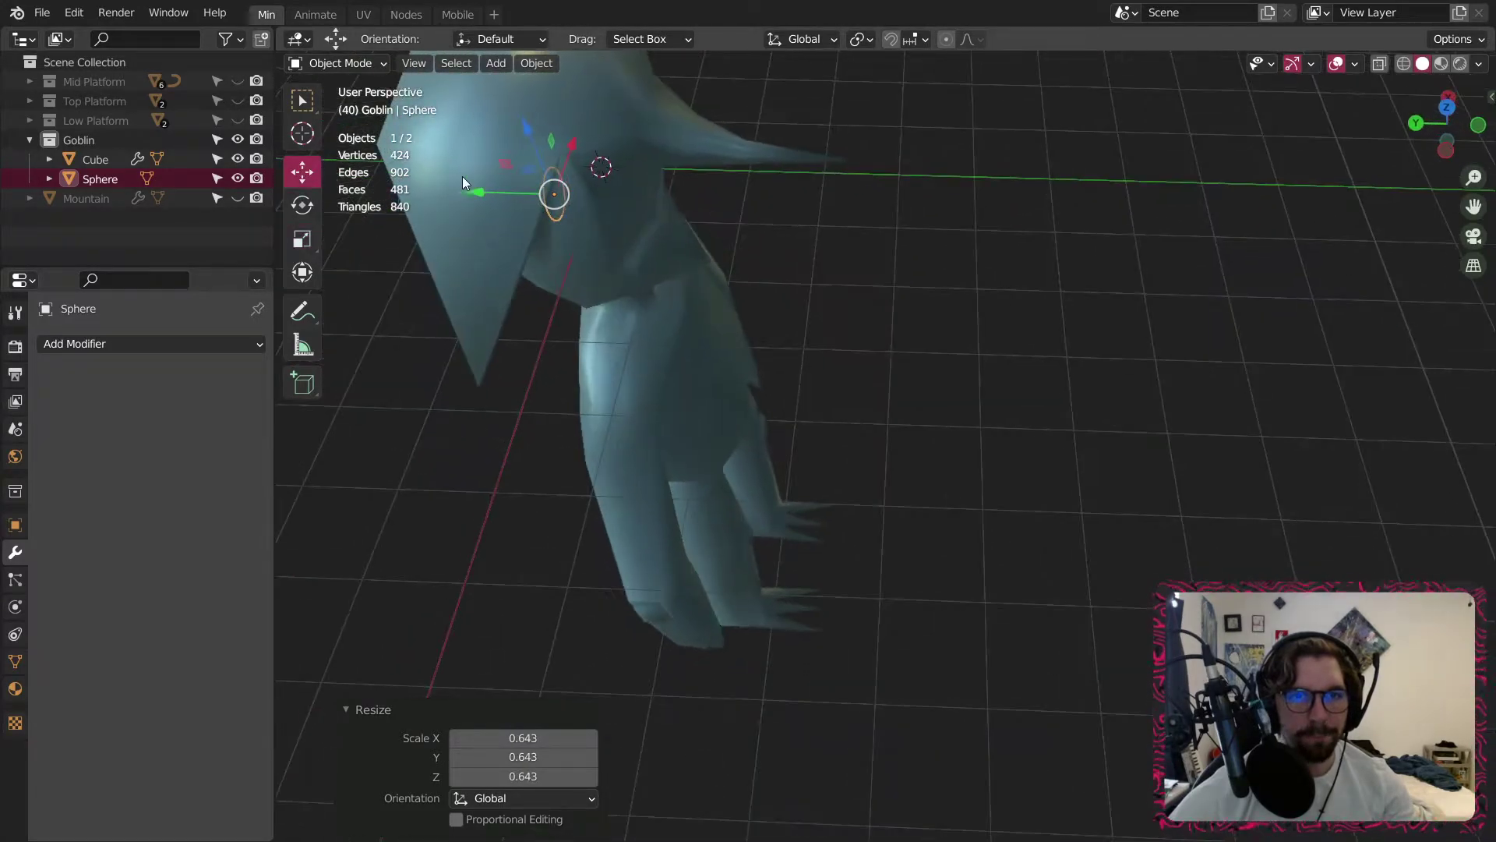
{"action": "left_click_drag", "start_coordinate": [480, 189], "coordinate": [538, 190]}
{"action": "middle_click_drag", "start_coordinate": [616, 175], "coordinate": [539, 169]}
{"action": "scroll", "coordinate": [627, 195], "scroll_direction": "up", "scroll_amount": 6}
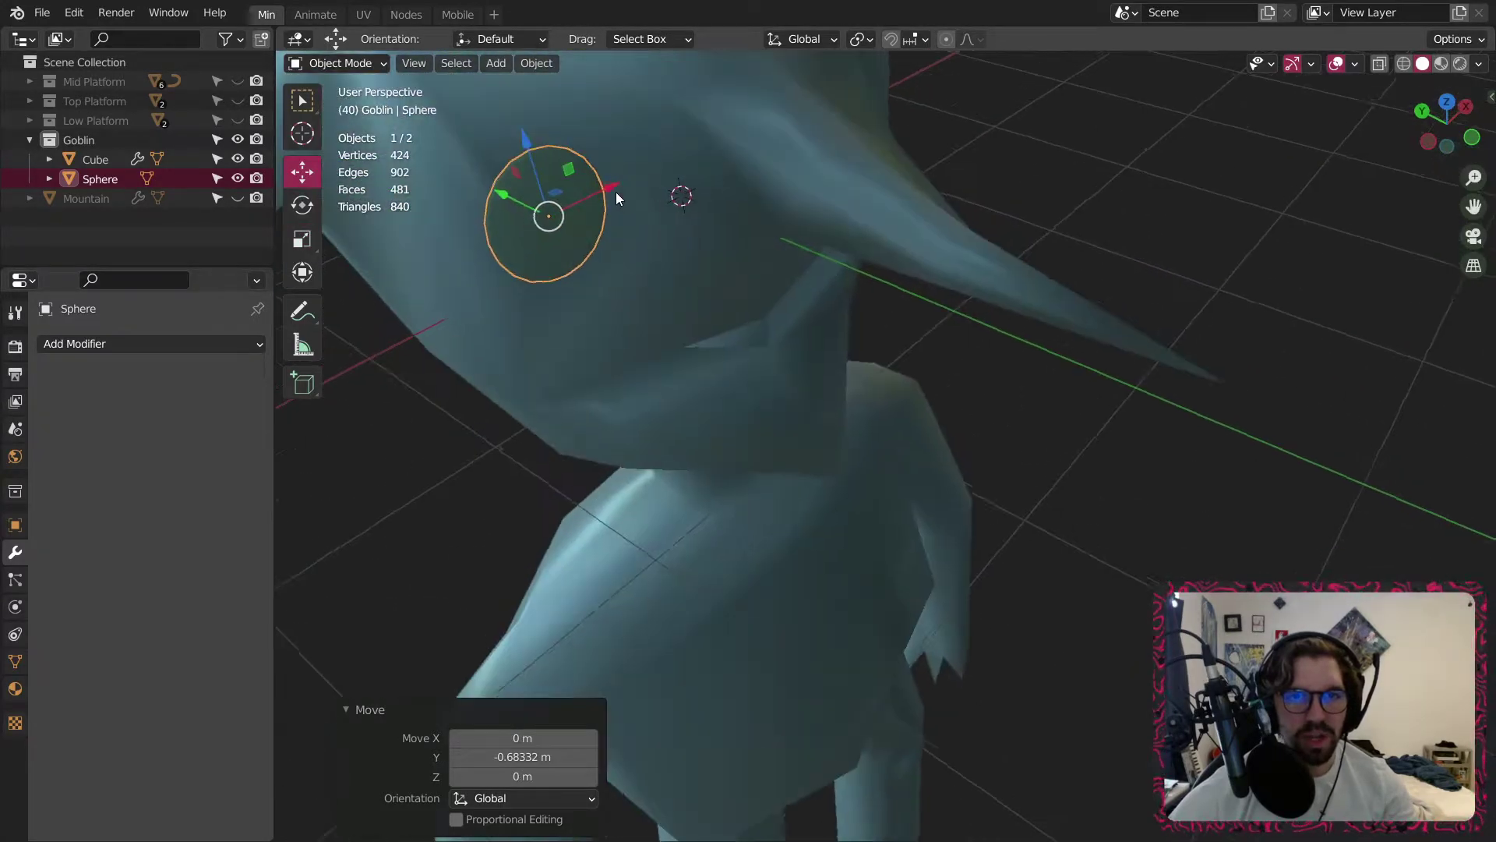
Shift the flattened sphere about 0.215 m in X, -0.084 m in Y and 0.011 m in Z, and push it 0.170 m along Y.
{"action": "middle_click_drag", "start_coordinate": [686, 195], "coordinate": [629, 207]}
{"action": "key", "text": "g"}
{"action": "left_click_drag", "start_coordinate": [657, 196], "coordinate": [662, 197]}
{"action": "middle_click_drag", "start_coordinate": [586, 247], "coordinate": [561, 223]}
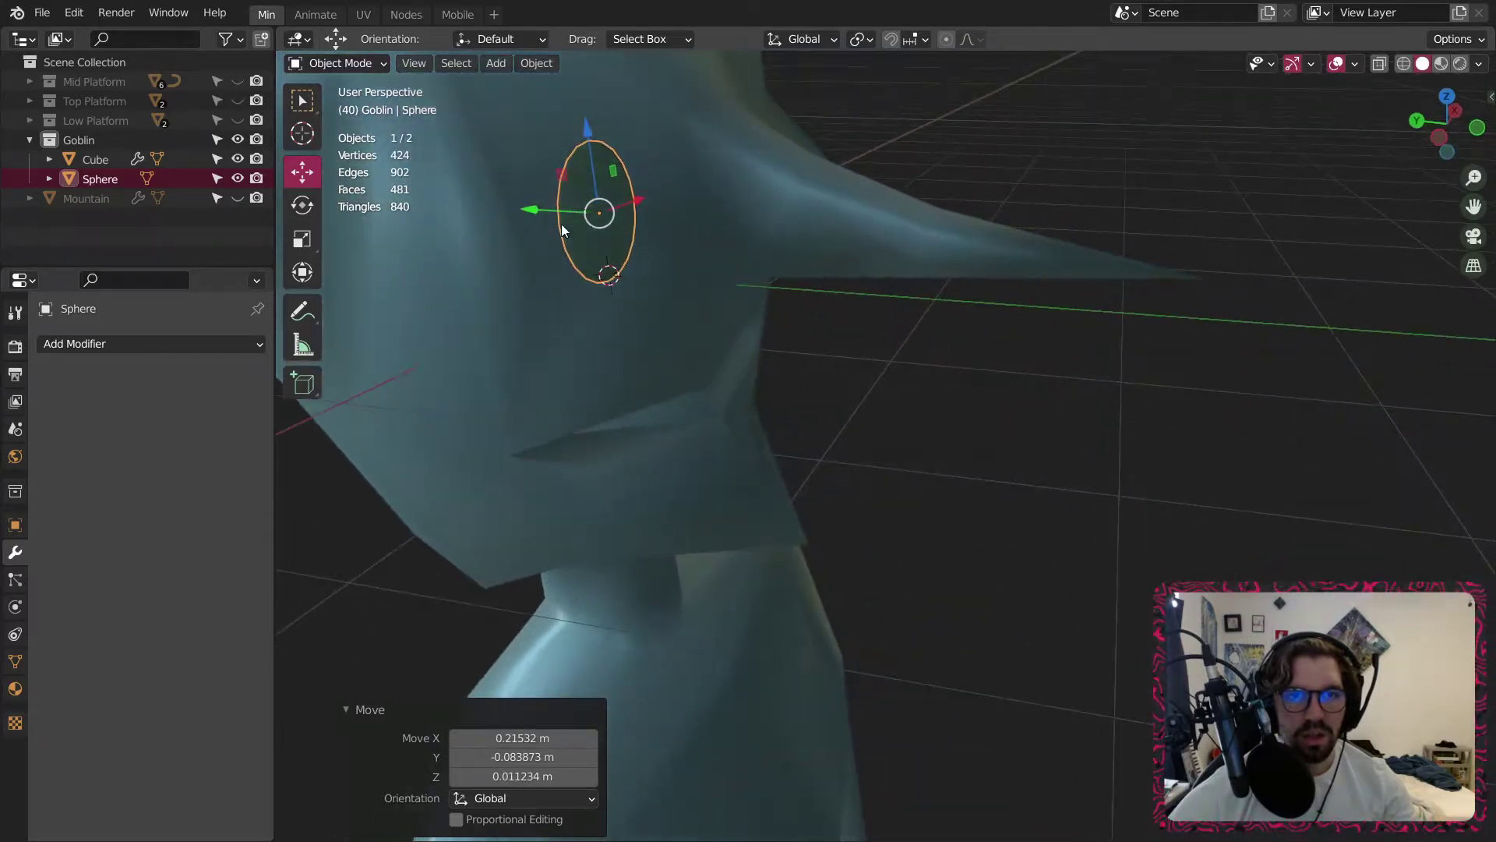
{"action": "left_click_drag", "start_coordinate": [539, 207], "coordinate": [506, 204]}
{"action": "middle_click_drag", "start_coordinate": [507, 204], "coordinate": [466, 176]}
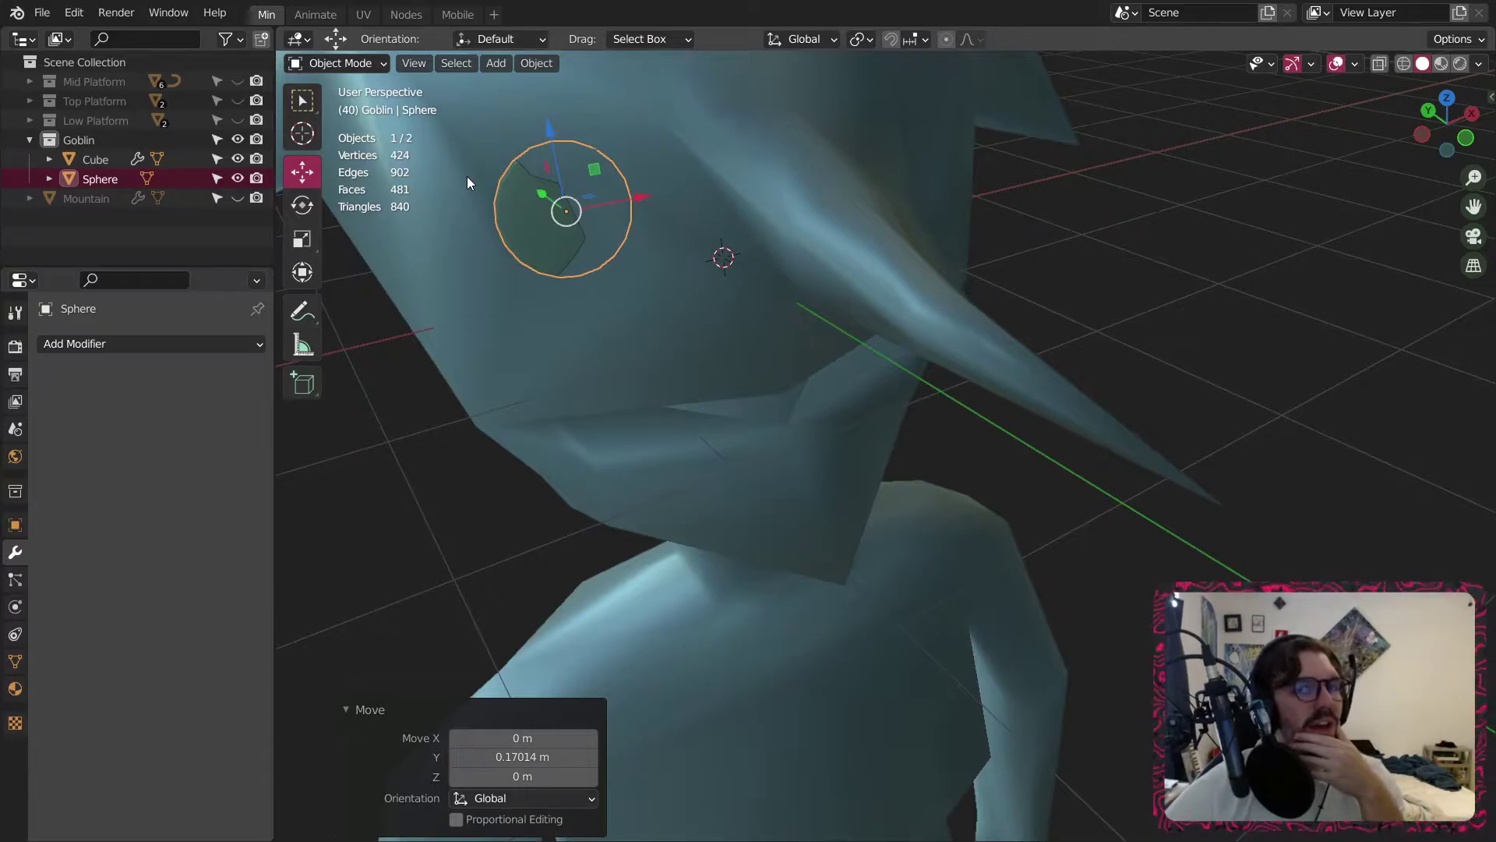
Delete the flattened eye sphere from the goblin's face.
{"action": "key", "text": "Delete"}
{"action": "scroll", "coordinate": [770, 437], "scroll_direction": "down", "scroll_amount": 10}
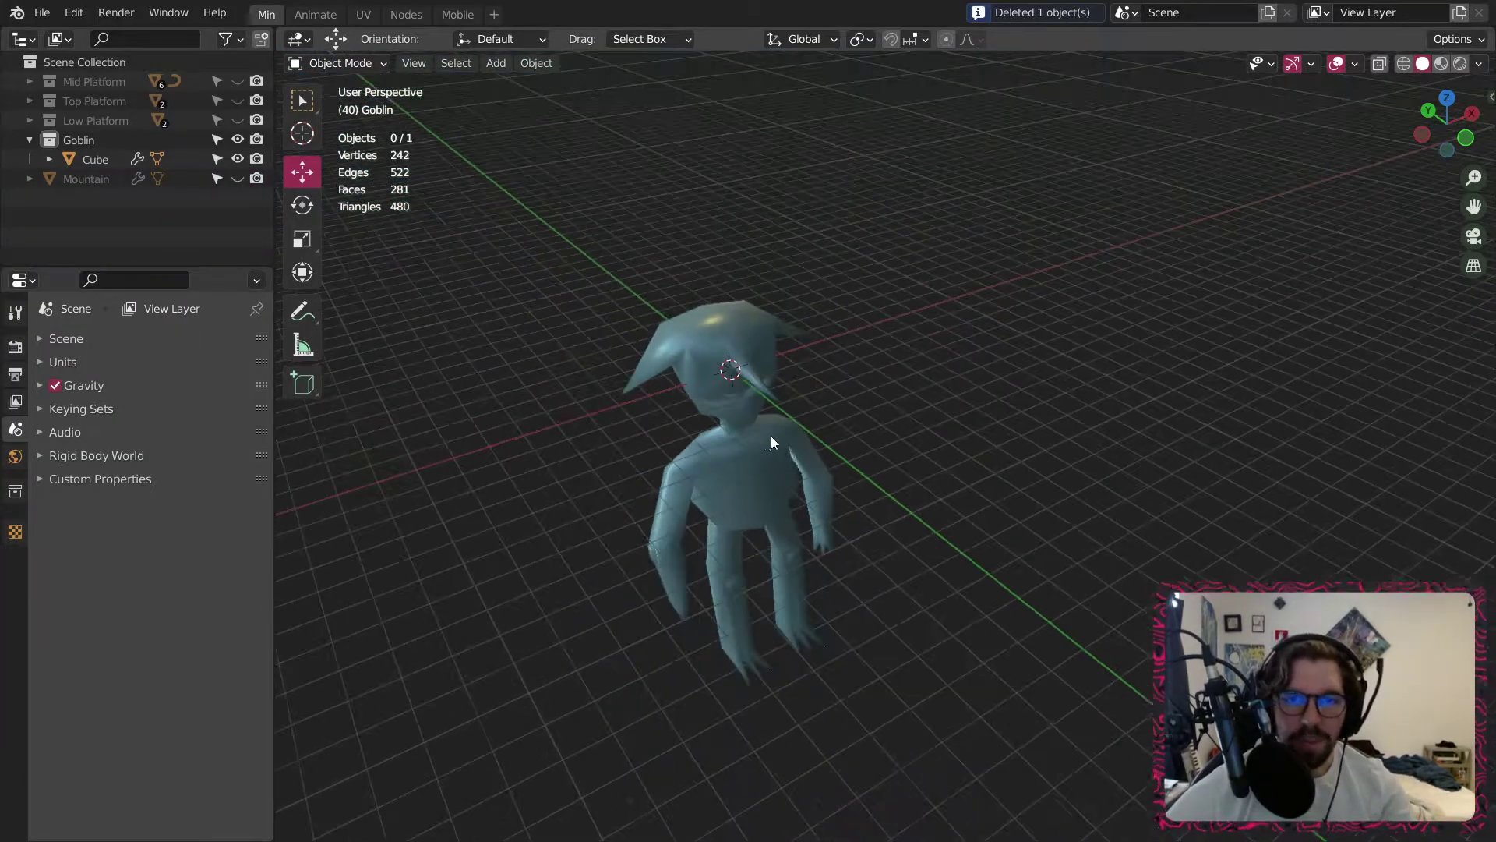
{"action": "middle_click_drag", "start_coordinate": [770, 436], "coordinate": [703, 296]}
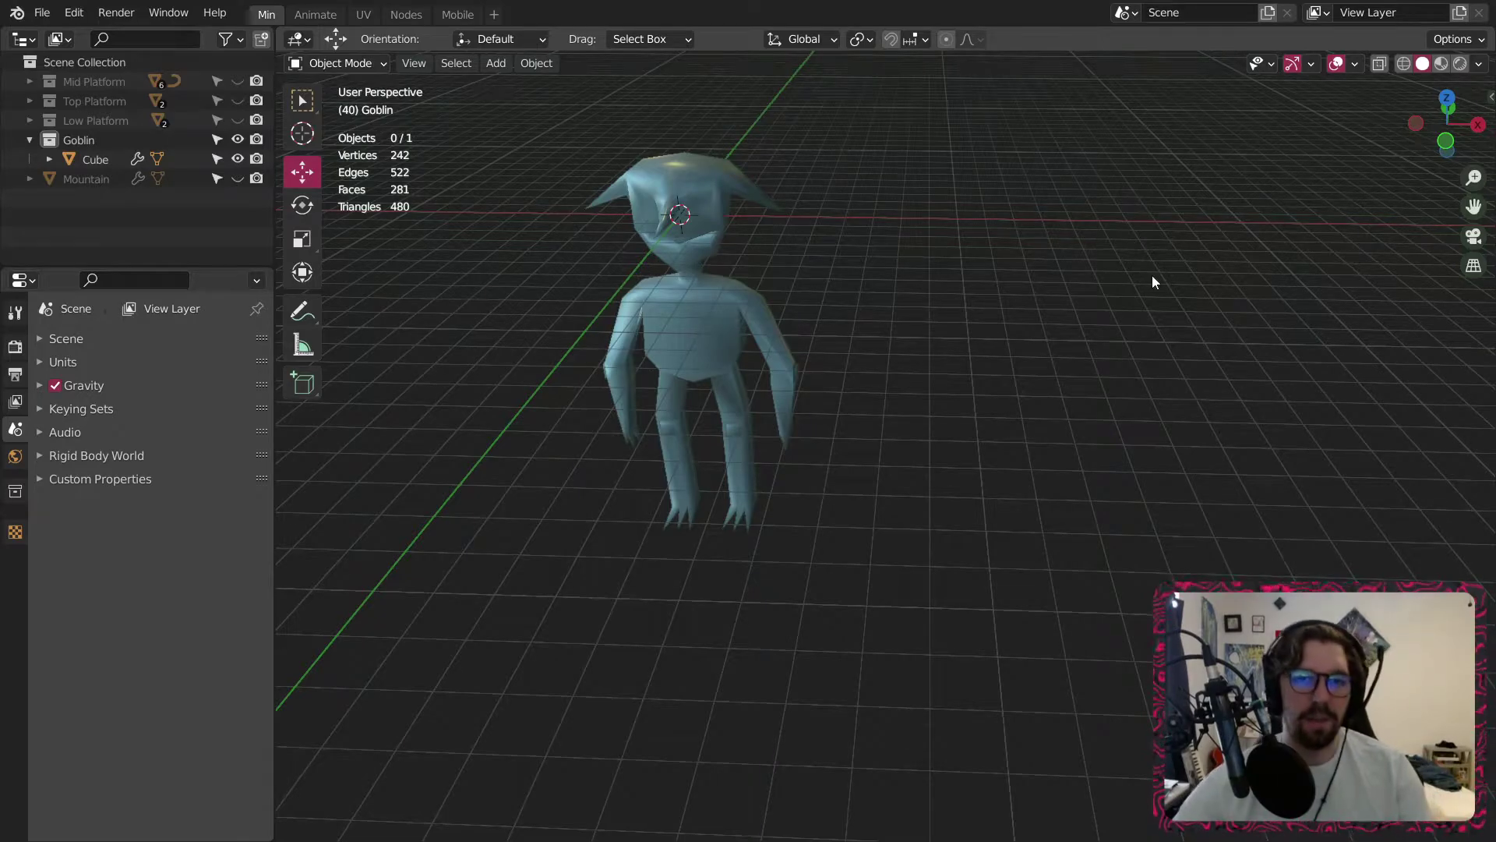
Apply the Mirror modifier on the goblin body and deselect it.
{"action": "left_click", "coordinate": [681, 380]}
{"action": "scroll", "coordinate": [805, 357], "scroll_direction": "up", "scroll_amount": 4}
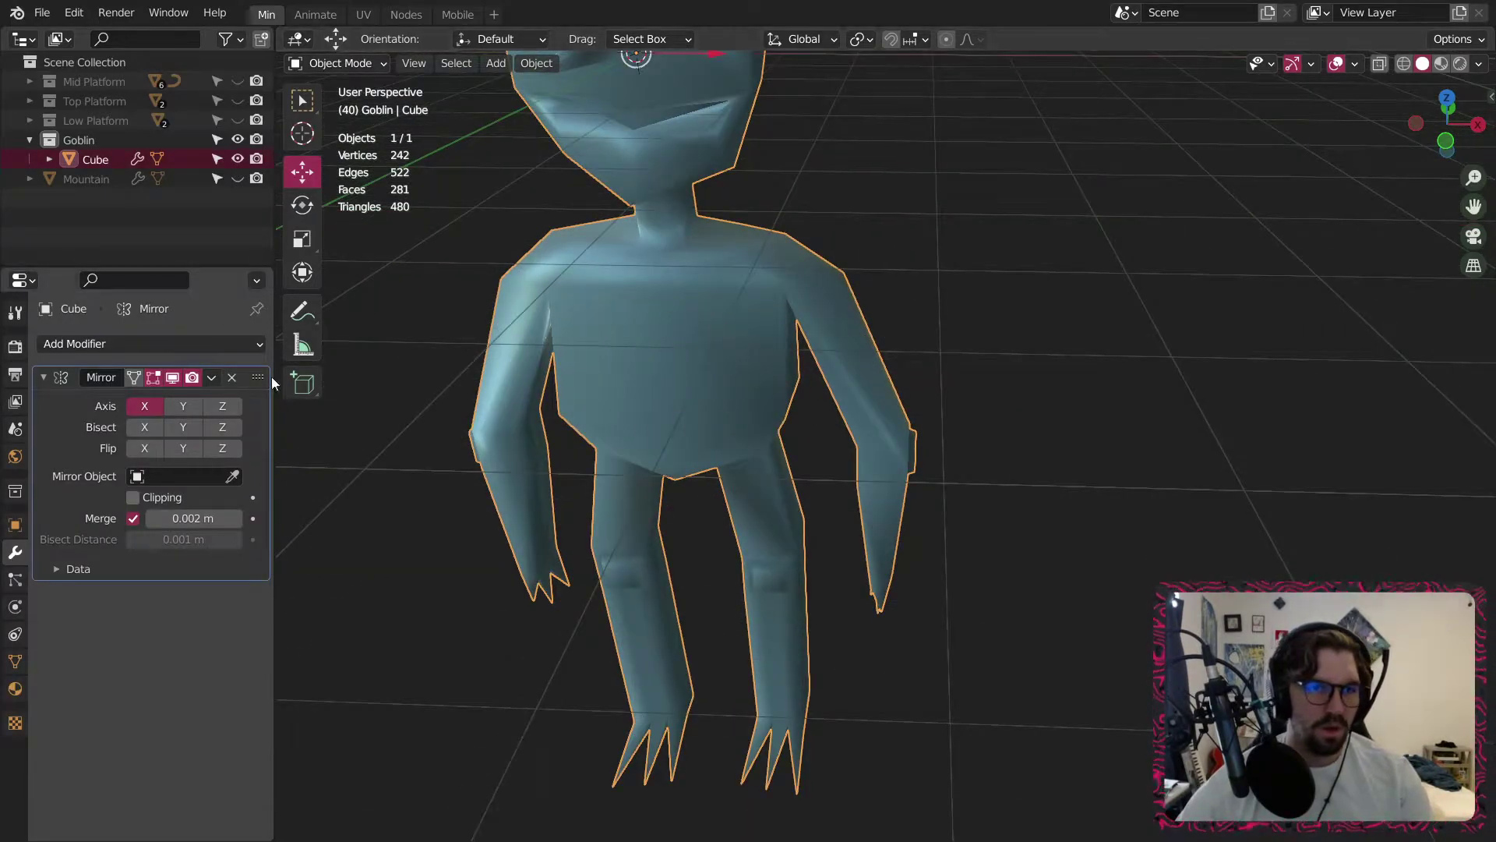
{"action": "left_click", "coordinate": [209, 377]}
{"action": "left_click", "coordinate": [235, 397]}
{"action": "scroll", "coordinate": [412, 481], "scroll_direction": "down", "scroll_amount": 6}
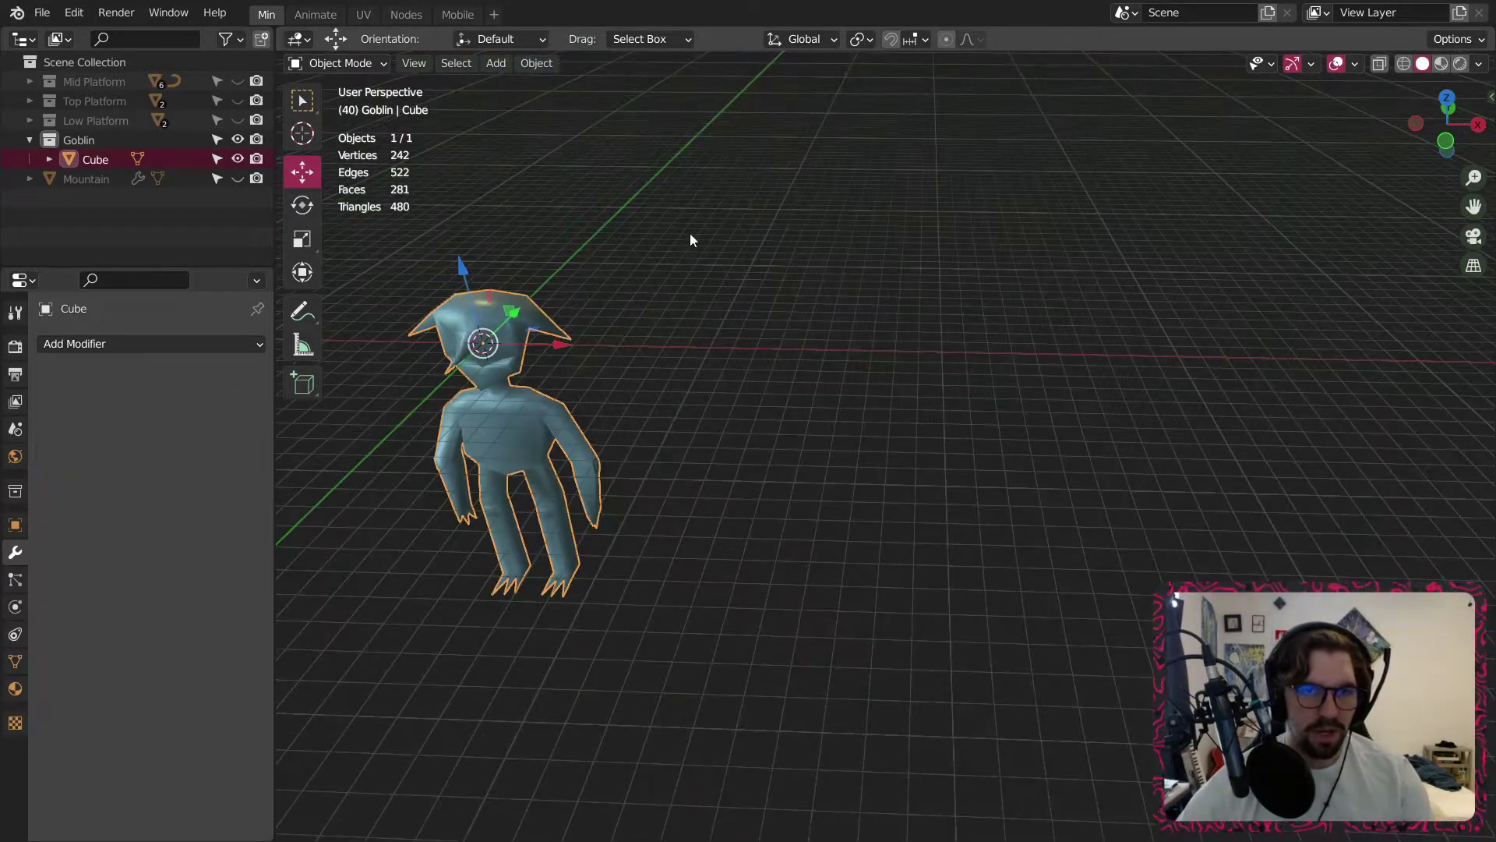
{"action": "left_click", "coordinate": [689, 232]}
Select the goblin body and switch to the Nodes workspace.
{"action": "middle_click_drag", "start_coordinate": [445, 406], "coordinate": [727, 340], "text": "shift"}
{"action": "scroll", "coordinate": [680, 391], "scroll_direction": "up", "scroll_amount": 4}
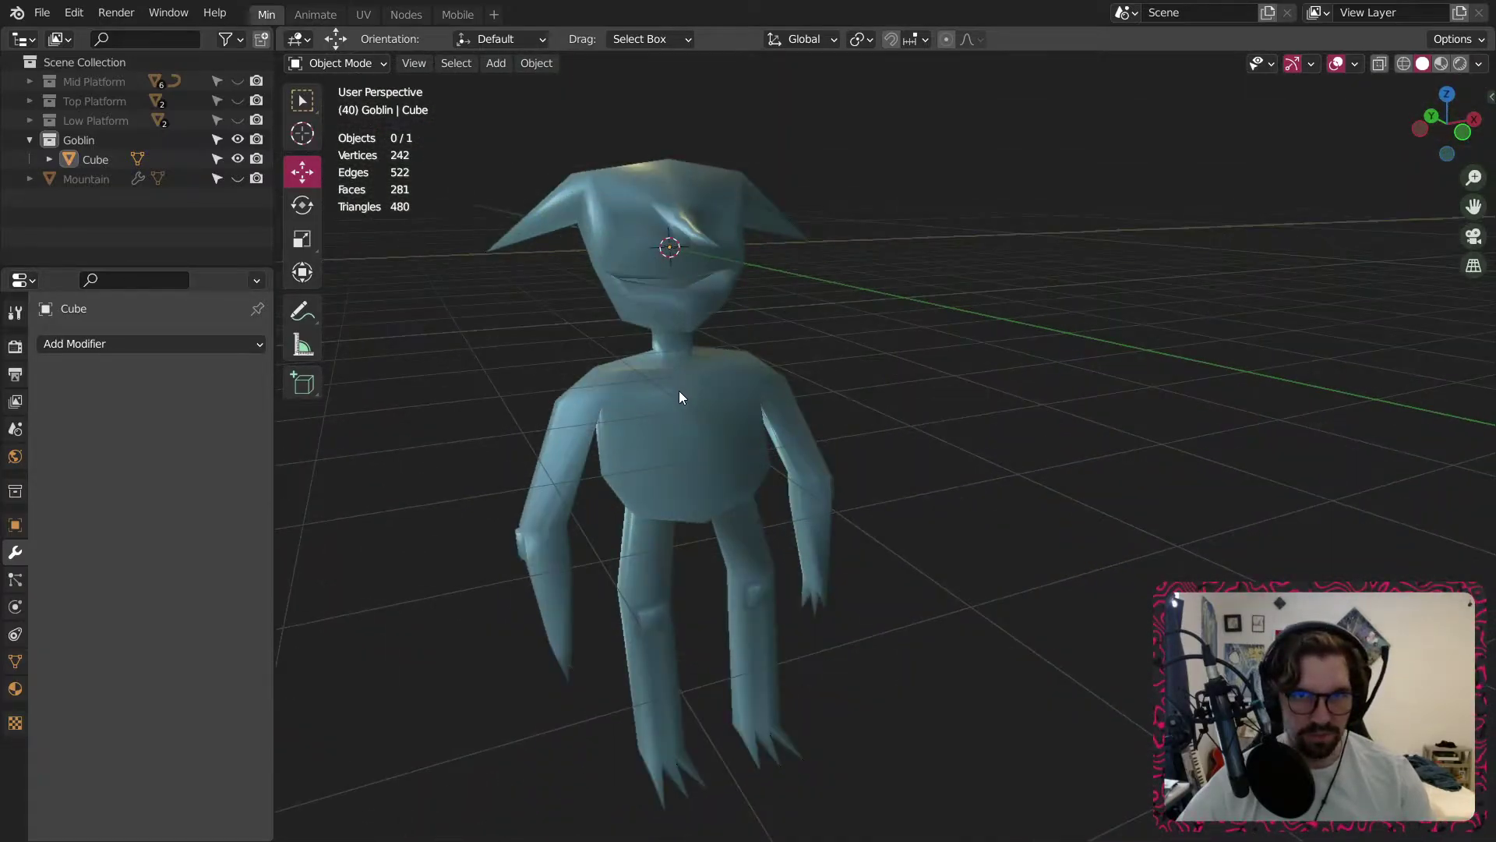
{"action": "middle_click_drag", "start_coordinate": [629, 363], "coordinate": [689, 396]}
{"action": "left_click", "coordinate": [689, 396]}
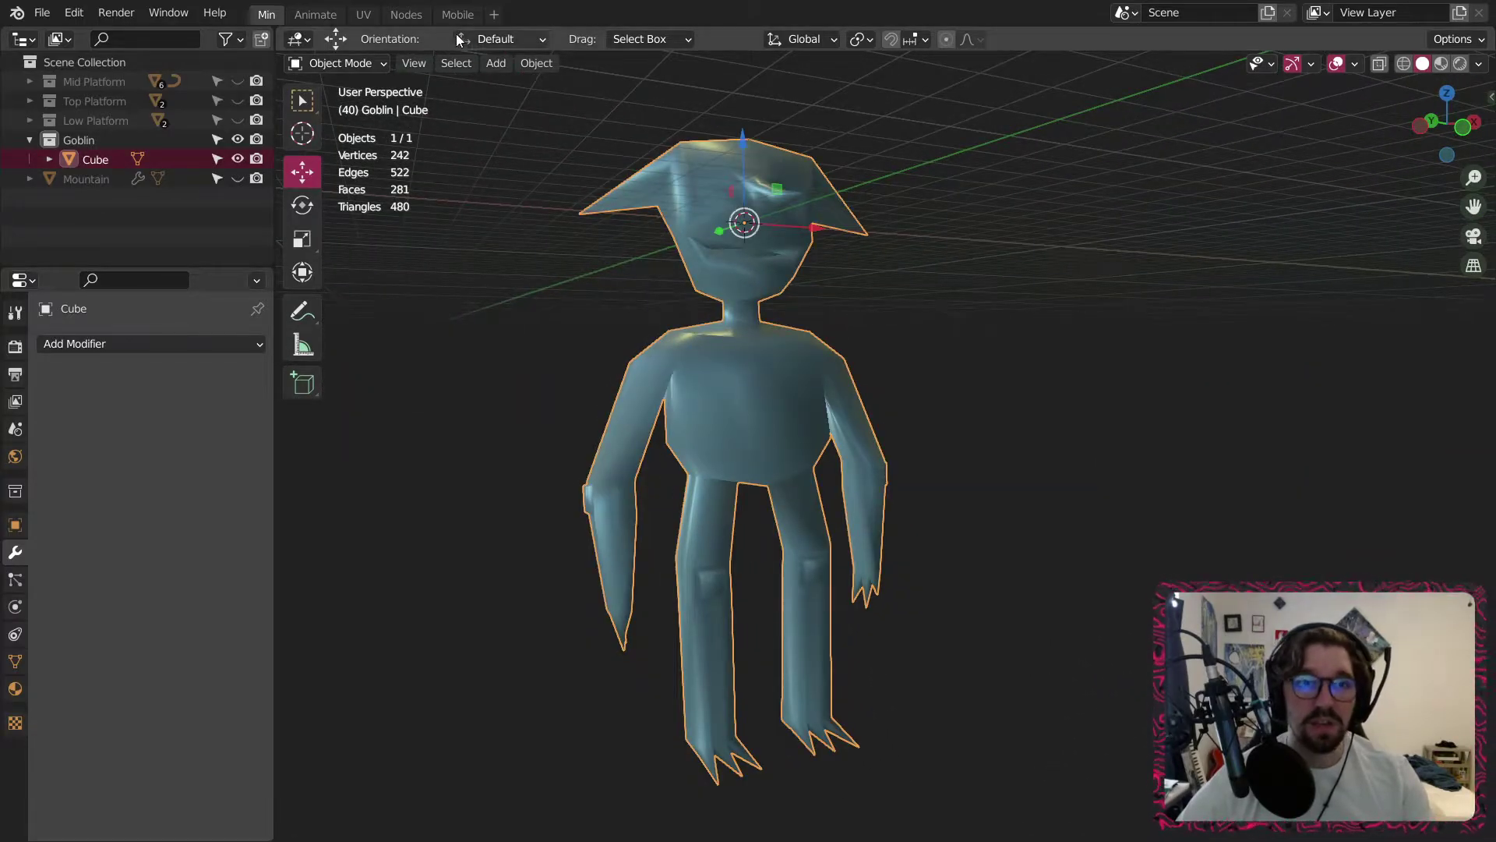
{"action": "left_click", "coordinate": [401, 16]}
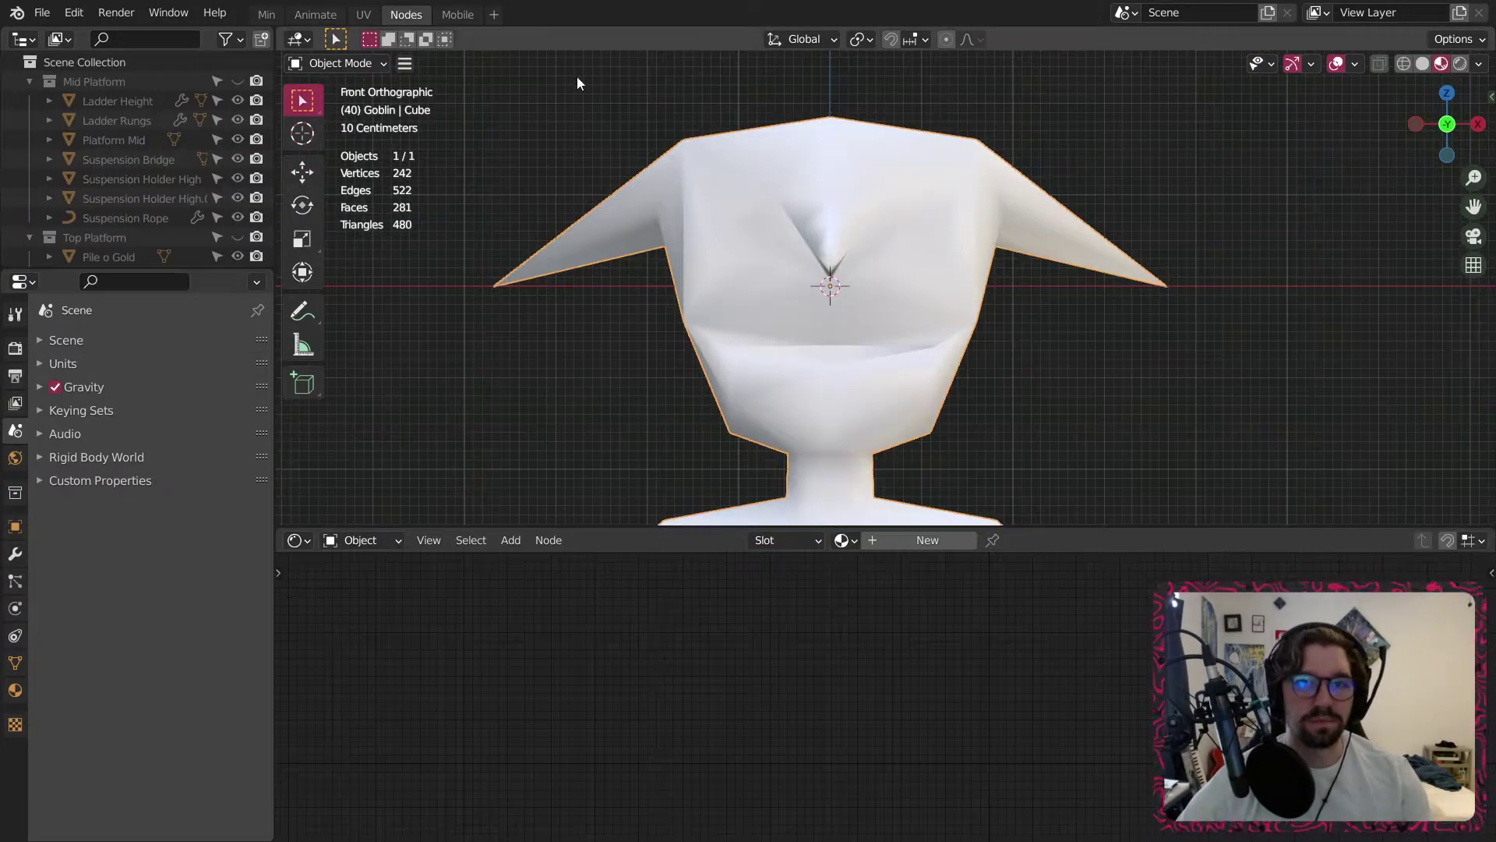
Create a new material for the goblin body and name it Goblin Skin.
{"action": "scroll", "coordinate": [881, 366], "scroll_direction": "down", "scroll_amount": 6}
{"action": "middle_click_drag", "start_coordinate": [881, 366], "coordinate": [840, 212]}
{"action": "scroll", "coordinate": [781, 173], "scroll_direction": "down", "scroll_amount": 3}
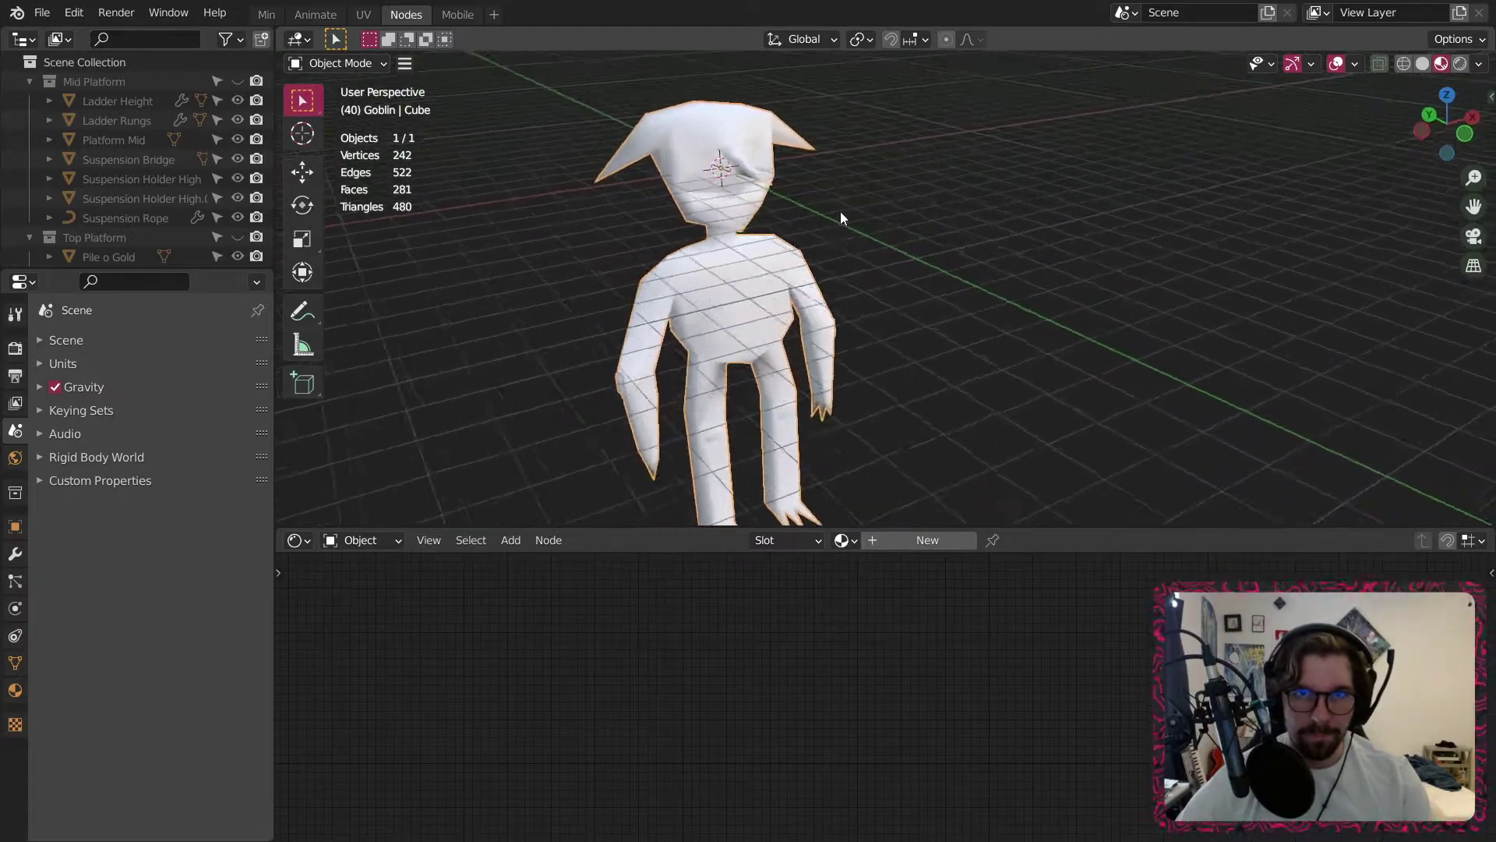
{"action": "middle_click_drag", "start_coordinate": [685, 166], "coordinate": [771, 197]}
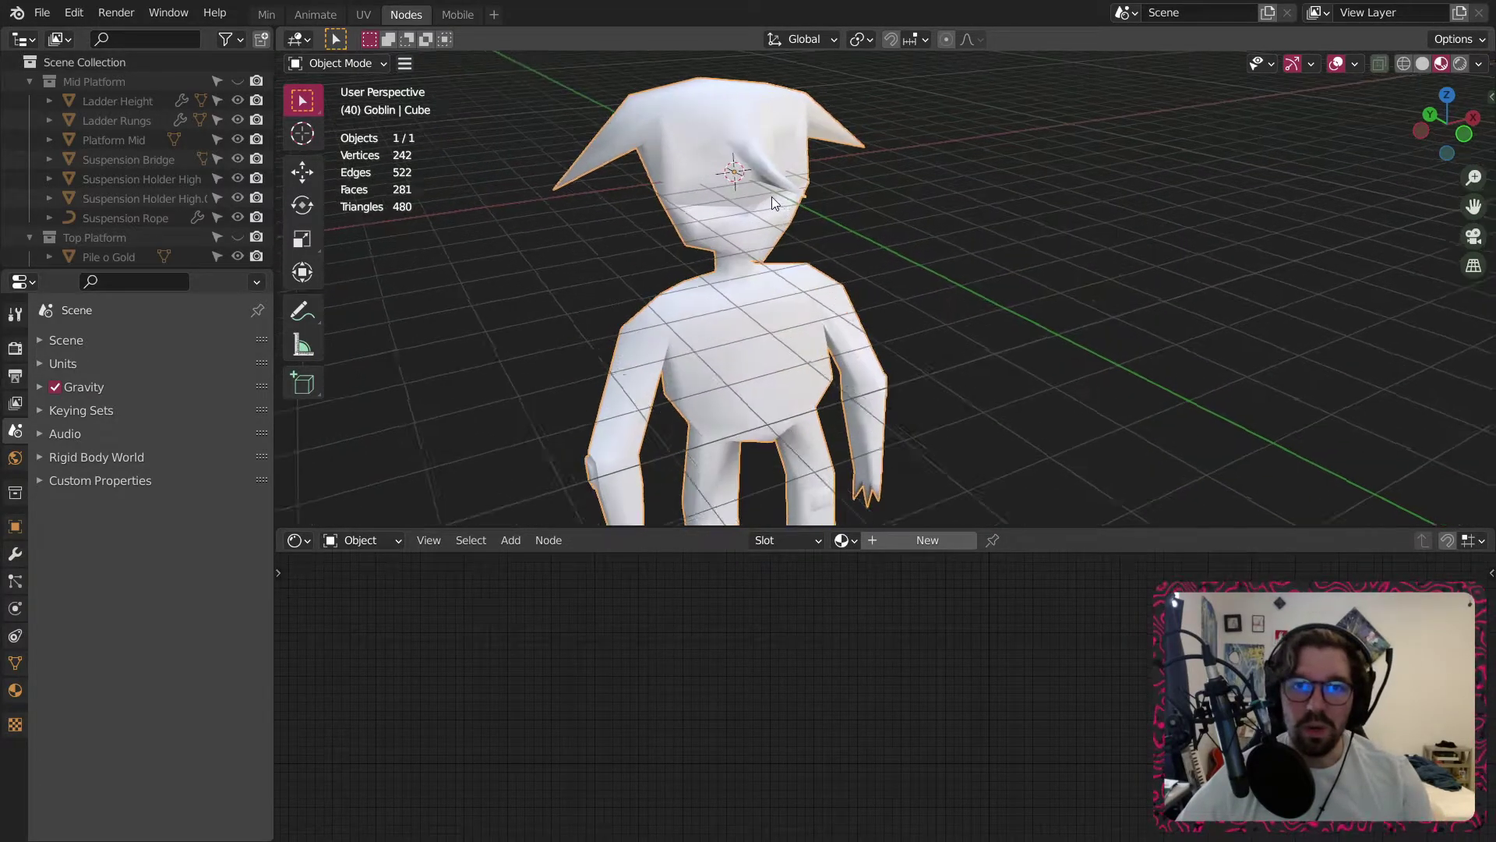
{"action": "scroll", "coordinate": [771, 197], "scroll_direction": "up", "scroll_amount": 4}
{"action": "middle_click_drag", "start_coordinate": [853, 312], "coordinate": [853, 366]}
{"action": "scroll", "coordinate": [858, 307], "scroll_direction": "down", "scroll_amount": 3}
{"action": "scroll", "coordinate": [728, 142], "scroll_direction": "up", "scroll_amount": 3}
{"action": "left_click", "coordinate": [869, 538]}
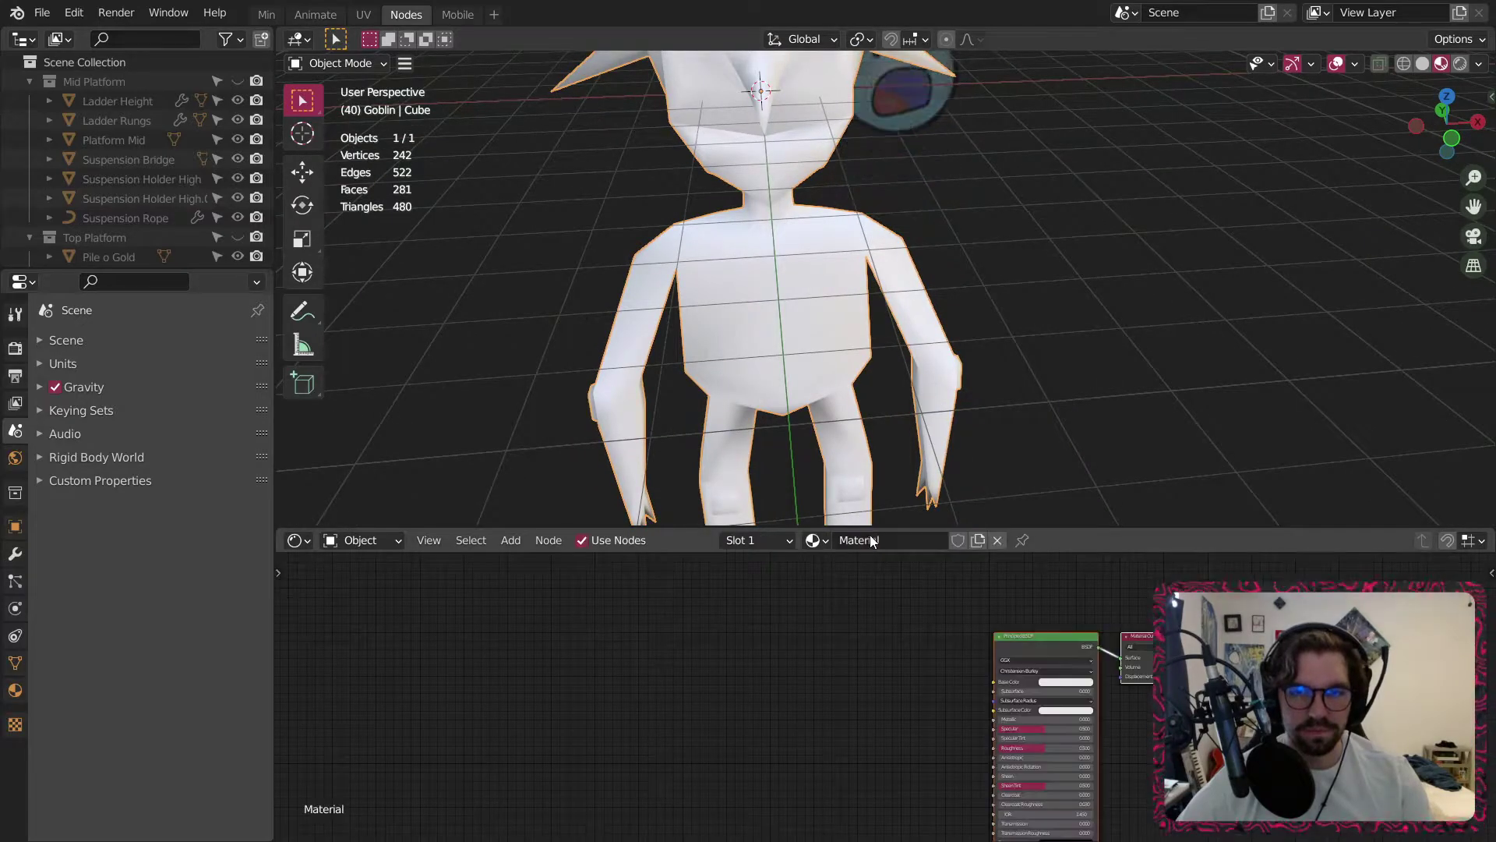
Give the Goblin Skin material a mint-green base color and darken it to a medium green.
{"action": "key", "text": "Home"}
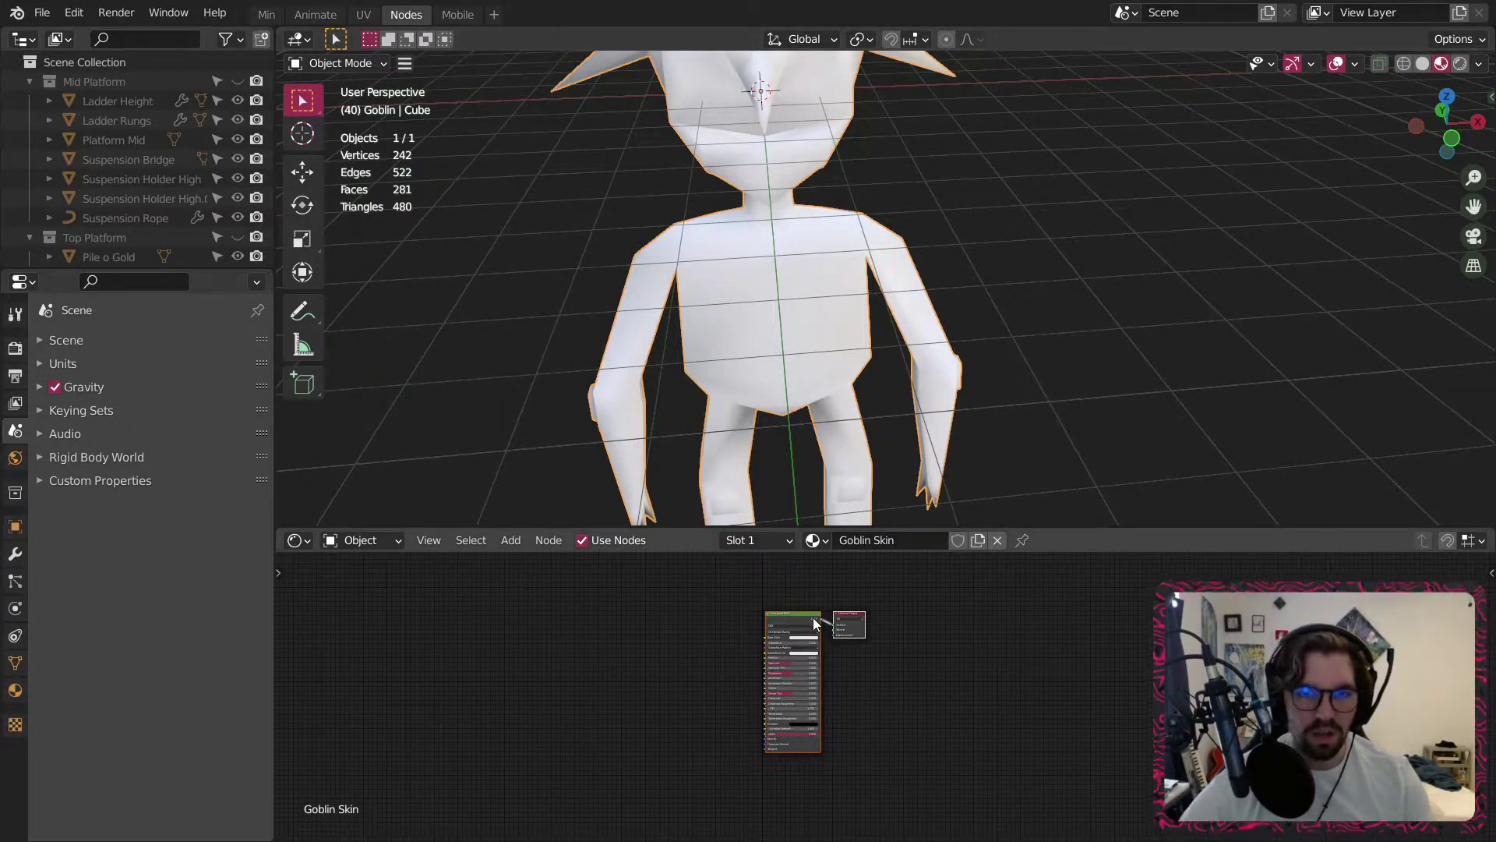
{"action": "scroll", "coordinate": [812, 618], "scroll_direction": "up", "scroll_amount": 8}
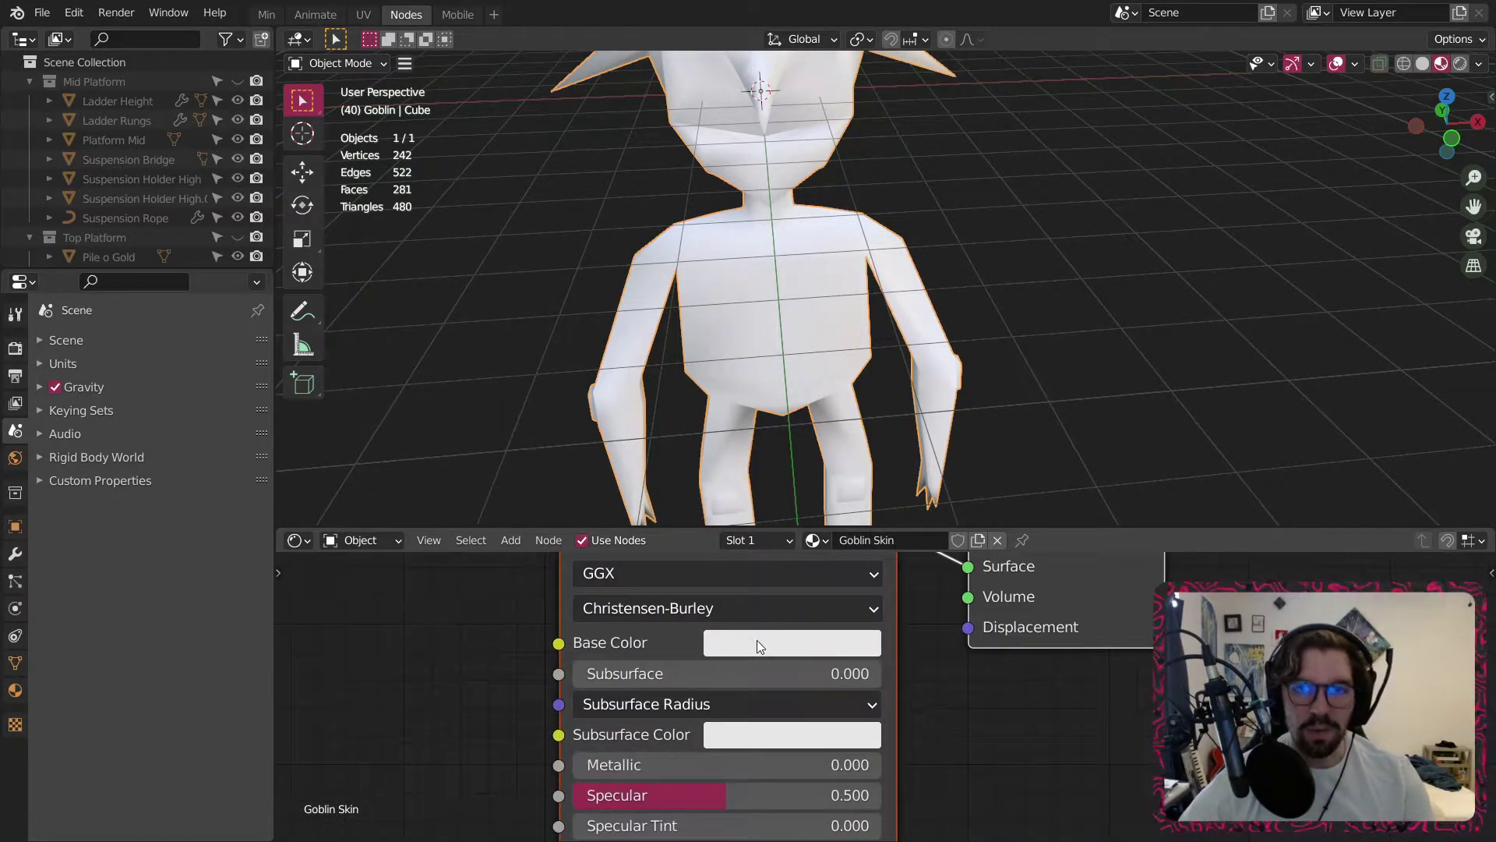
{"action": "left_click", "coordinate": [760, 644]}
{"action": "left_click", "coordinate": [802, 297]}
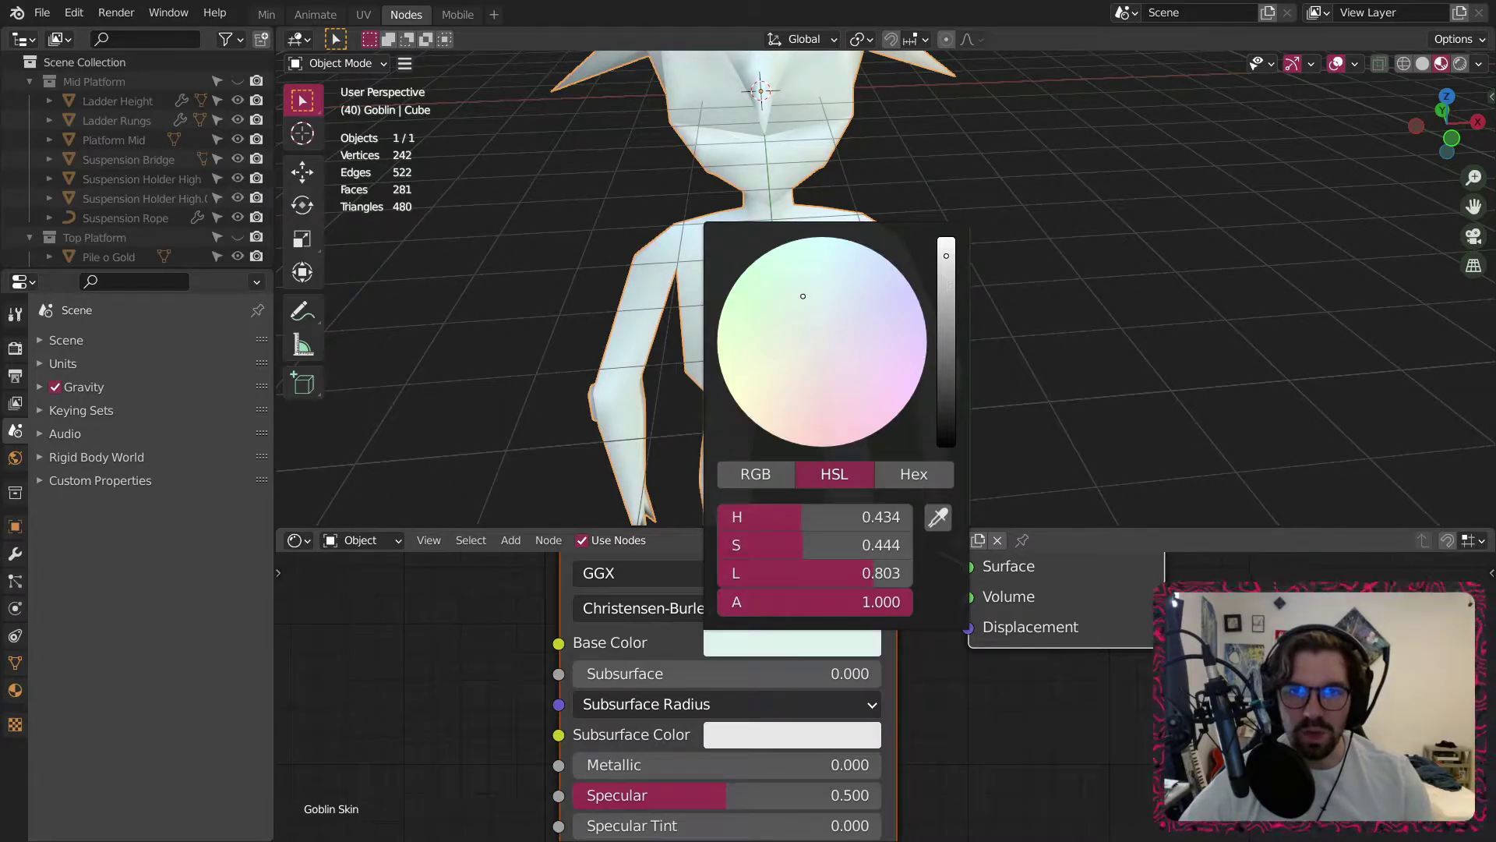
{"action": "left_click_drag", "start_coordinate": [948, 286], "coordinate": [946, 290]}
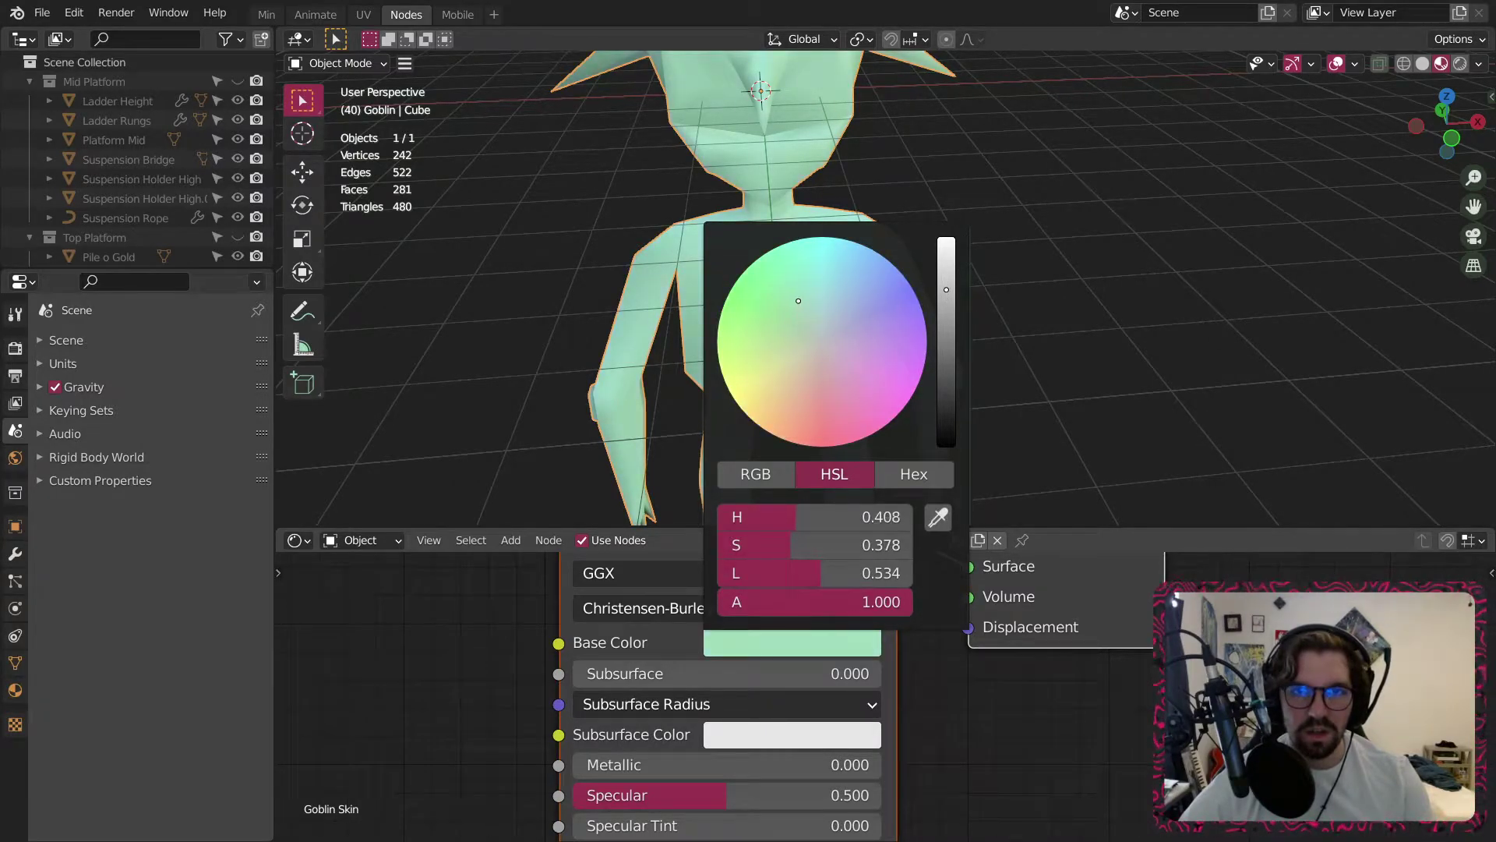
{"action": "middle_click_drag", "start_coordinate": [810, 179], "coordinate": [902, 128]}
{"action": "left_click", "coordinate": [754, 646]}
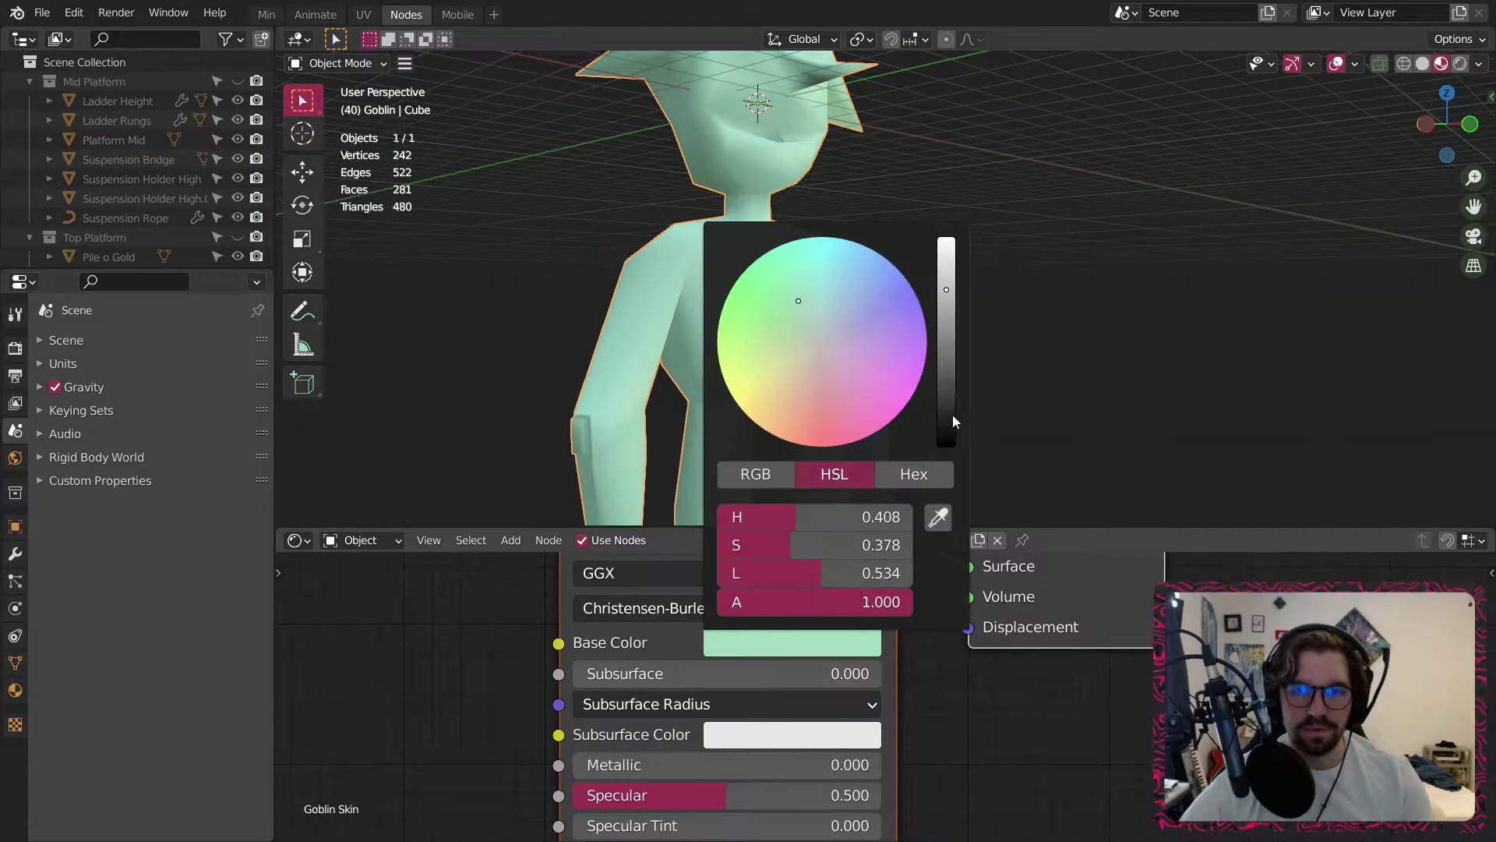
{"action": "mouse_move", "coordinate": [951, 312]}
{"action": "left_mouse_down"}
{"action": "mouse_move", "coordinate": [949, 371]}
{"action": "mouse_move", "coordinate": [946, 331]}
{"action": "left_mouse_up"}
{"action": "left_click", "coordinate": [986, 206]}
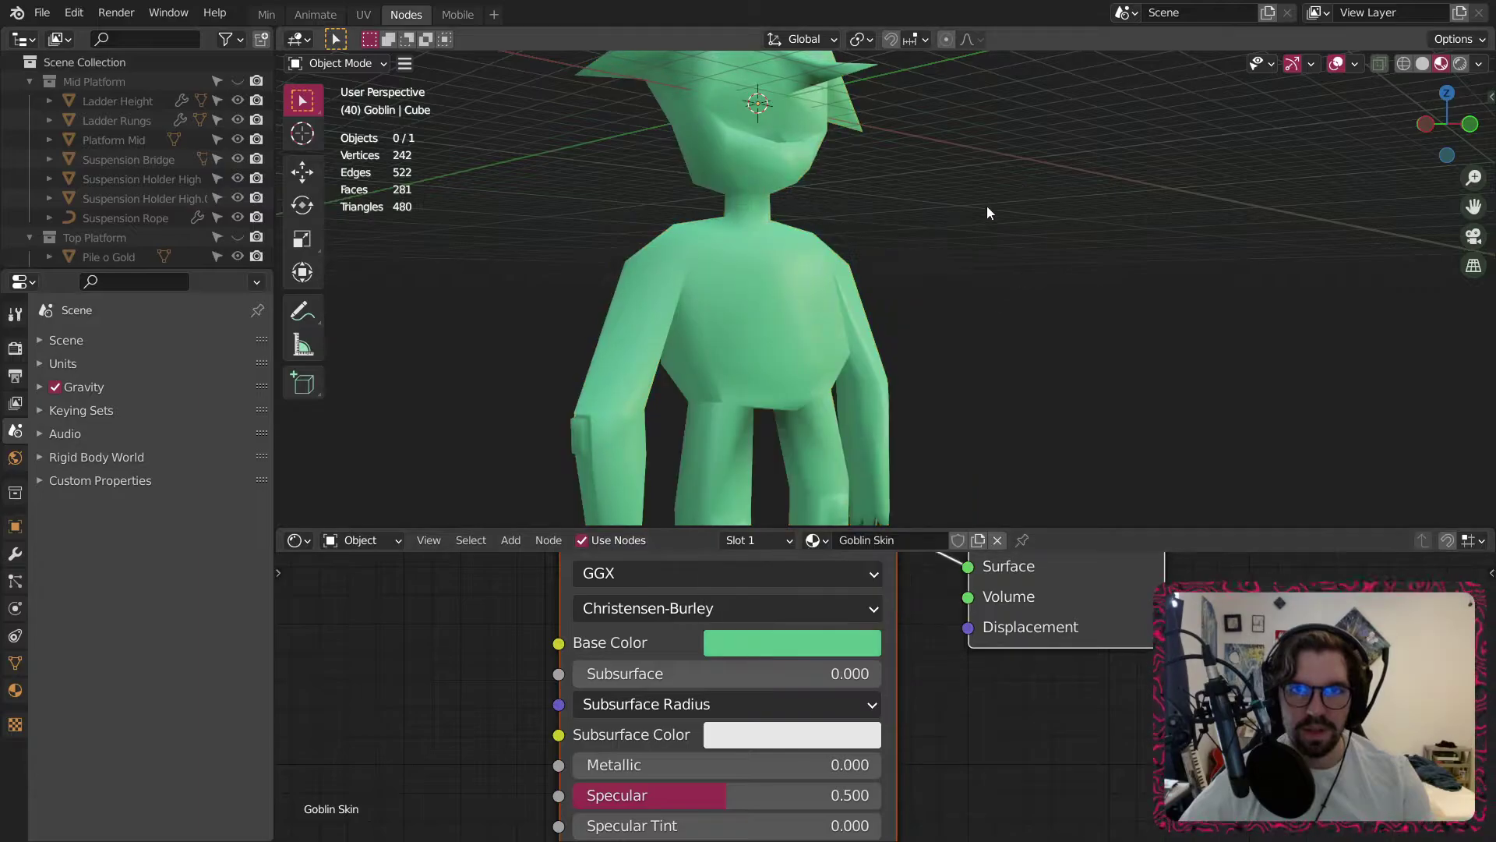
Refine the goblin's base color to hue 0.377, saturation 0.530 and lightness 0.313.
{"action": "middle_click_drag", "start_coordinate": [987, 206], "coordinate": [821, 212]}
{"action": "scroll", "coordinate": [822, 234], "scroll_direction": "up", "scroll_amount": 3}
{"action": "left_click", "coordinate": [824, 335]}
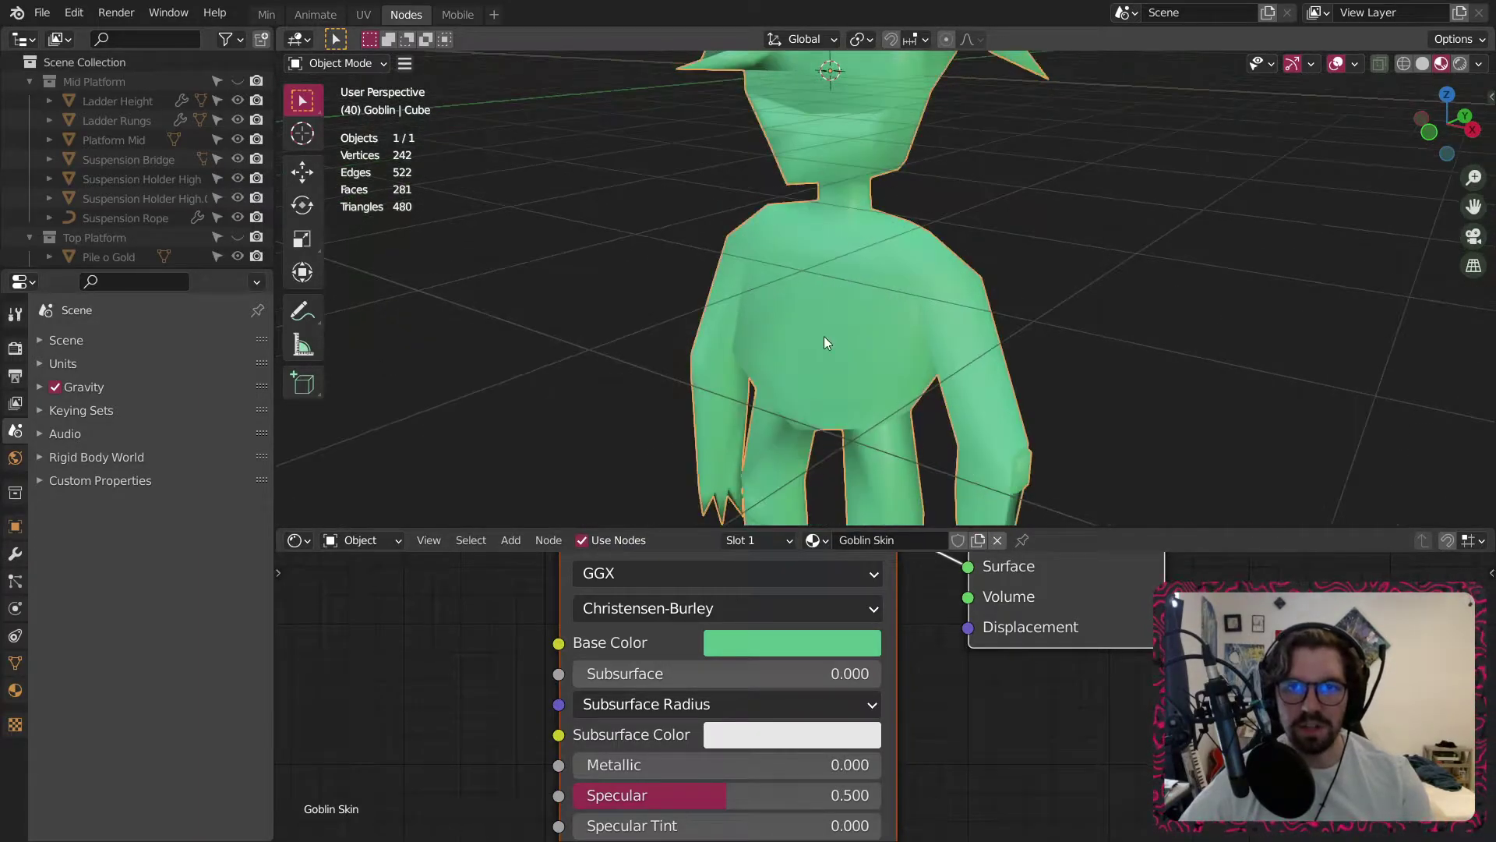
{"action": "left_click", "coordinate": [748, 648]}
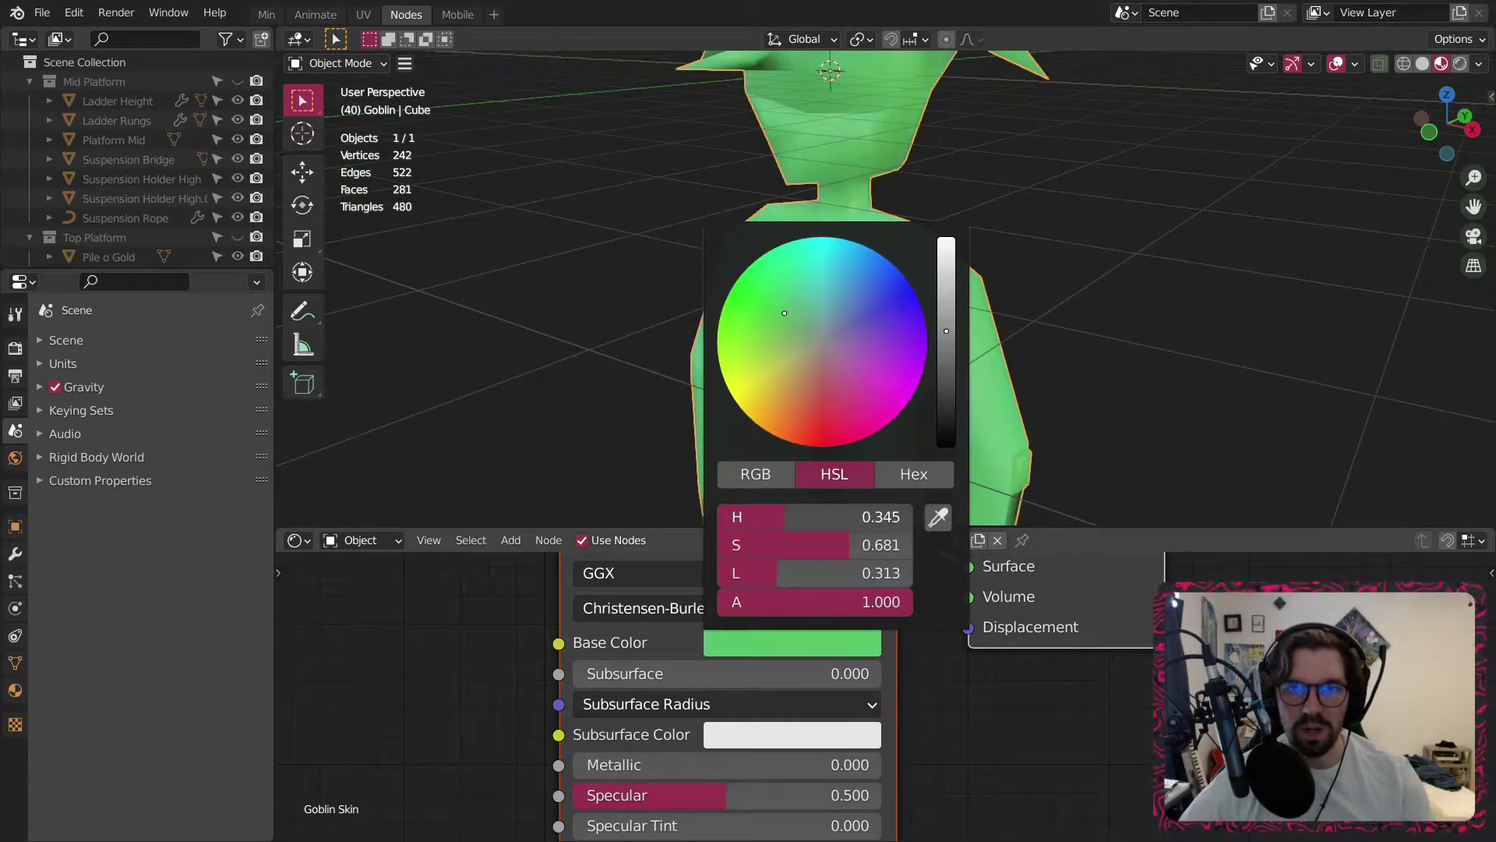
{"action": "left_click_drag", "start_coordinate": [794, 517], "coordinate": [810, 544]}
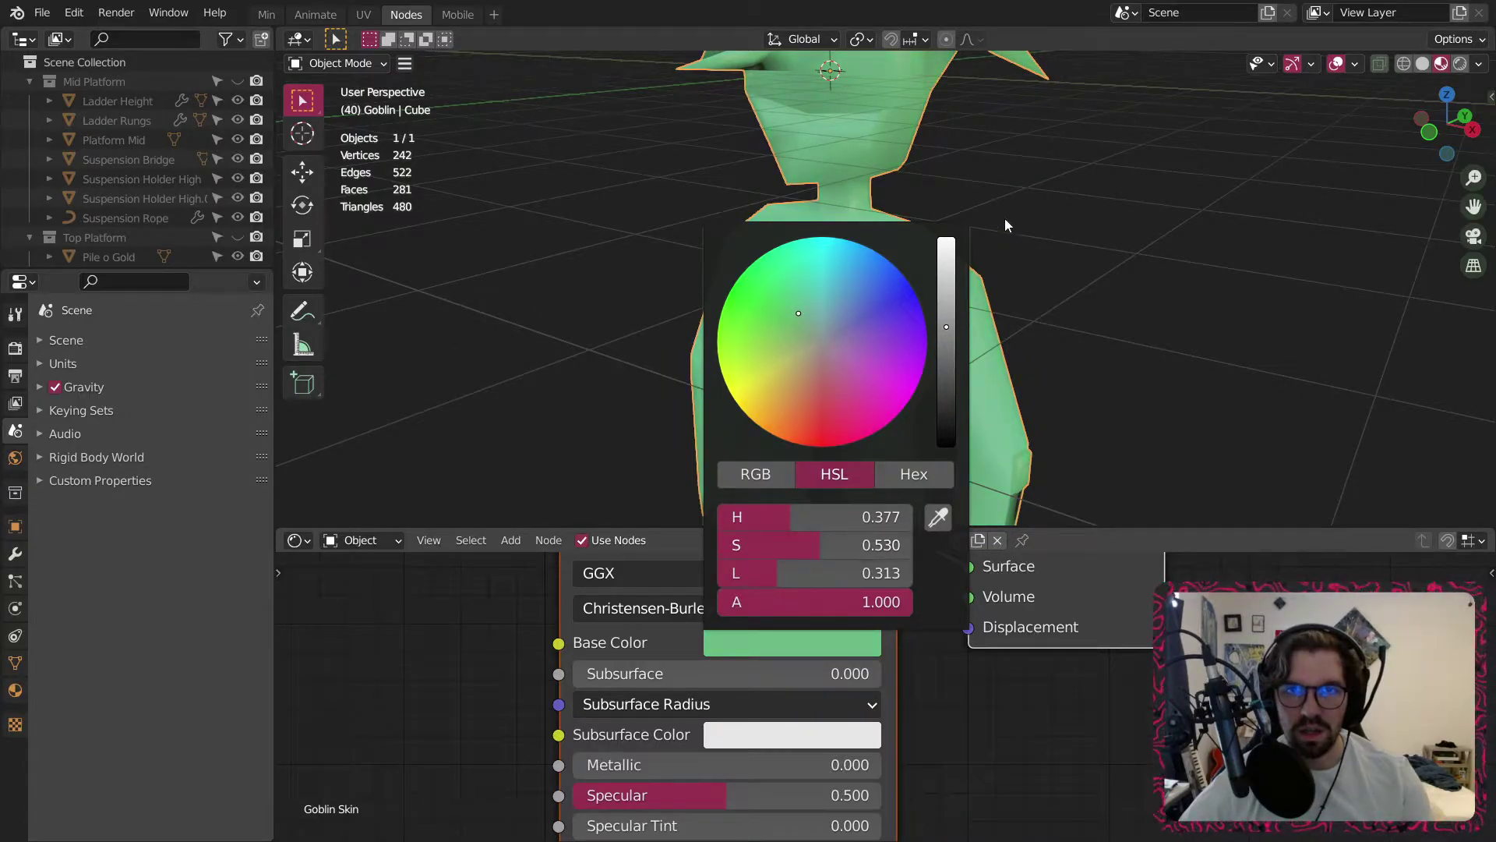
{"action": "scroll", "coordinate": [807, 349], "scroll_direction": "down", "scroll_amount": 5}
{"action": "middle_click_drag", "start_coordinate": [807, 351], "coordinate": [876, 344]}
{"action": "scroll", "coordinate": [733, 319], "scroll_direction": "up", "scroll_amount": 1}
{"action": "scroll", "coordinate": [727, 317], "scroll_direction": "up", "scroll_amount": 6}
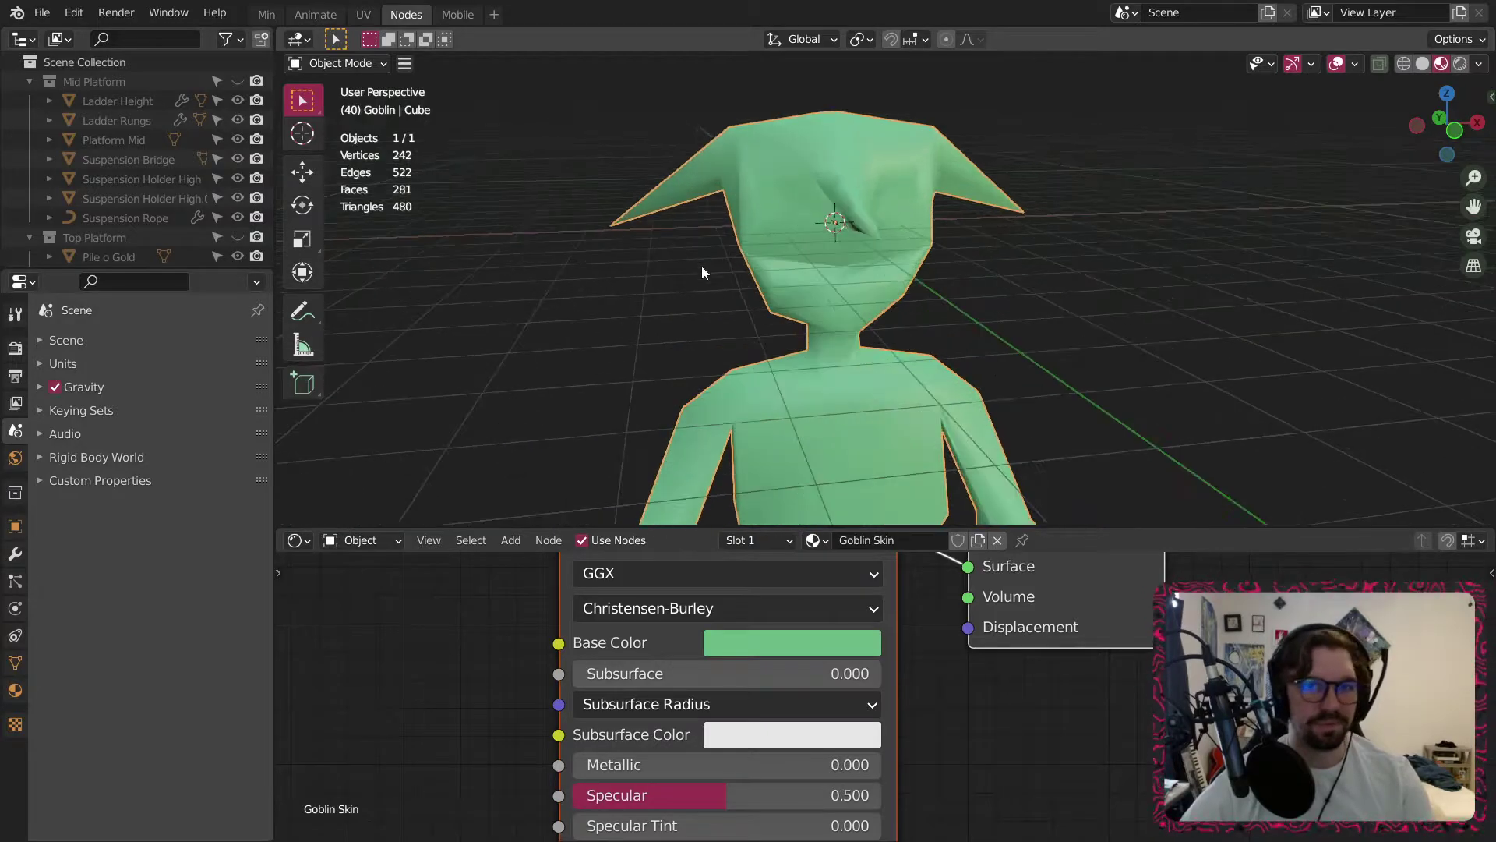
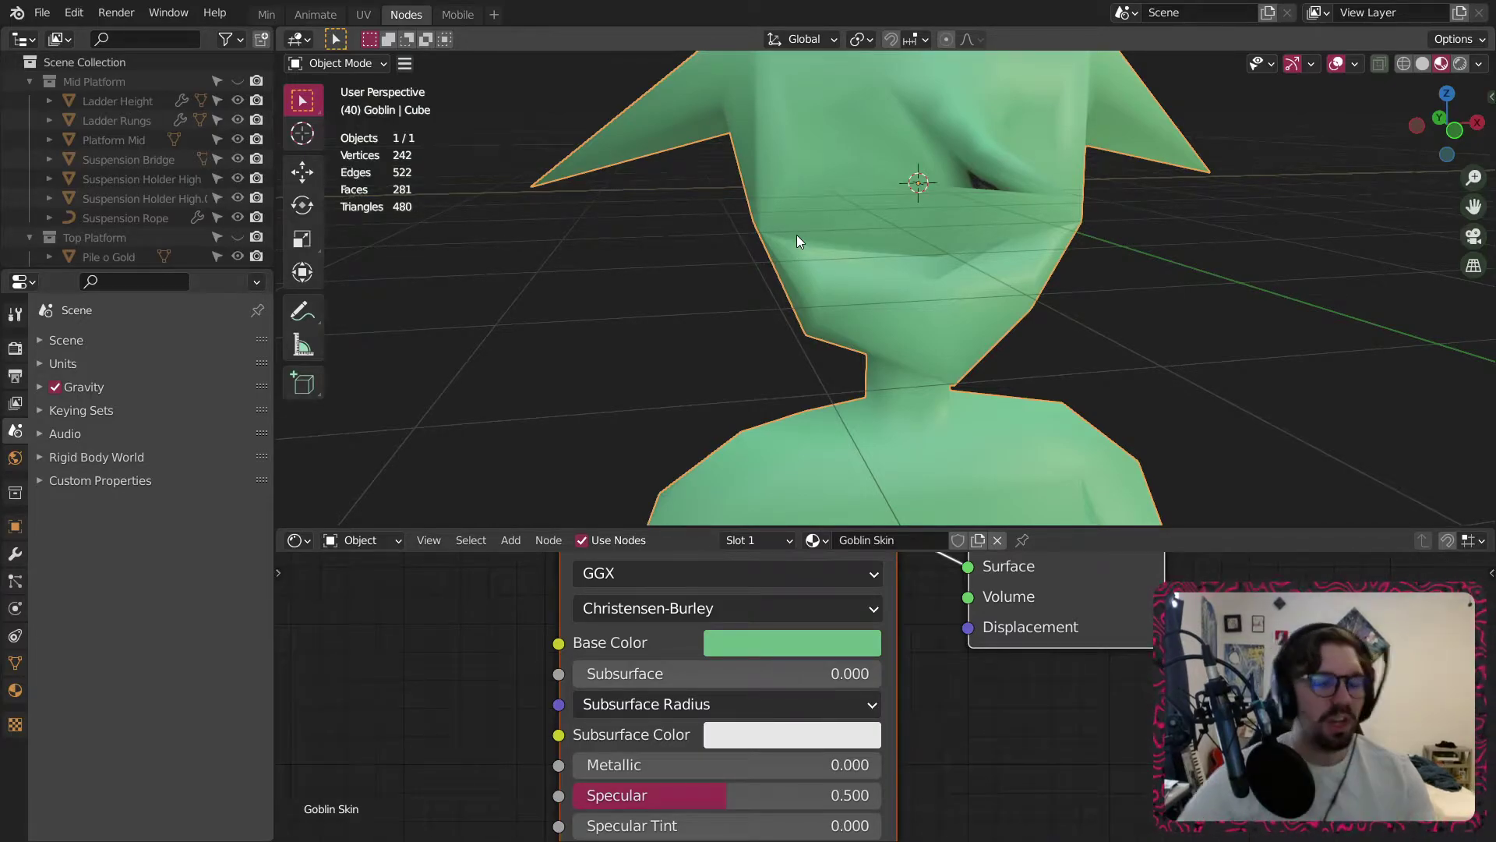
Add a ColorRamp node to the left of the Principled BSDF node in the Goblin Skin material.
{"action": "scroll", "coordinate": [481, 647], "scroll_direction": "down", "scroll_amount": 3}
{"action": "scroll", "coordinate": [481, 647], "scroll_direction": "down", "scroll_amount": 2}
{"action": "middle_click_drag", "start_coordinate": [482, 648], "coordinate": [704, 644]}
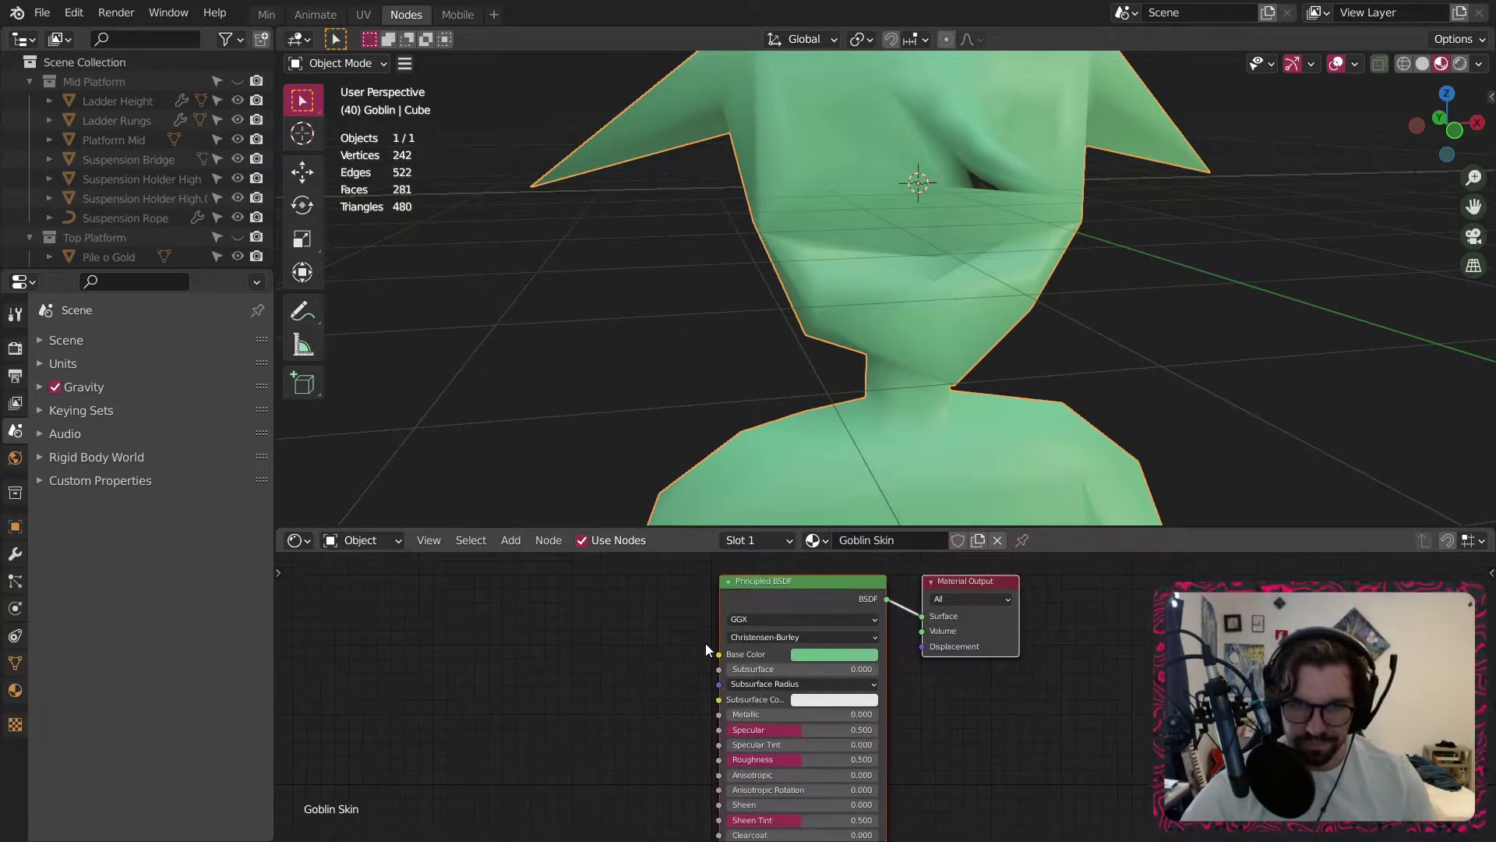
{"action": "scroll", "coordinate": [705, 644], "scroll_direction": "down", "scroll_amount": 2}
{"action": "left_click", "coordinate": [562, 656]}
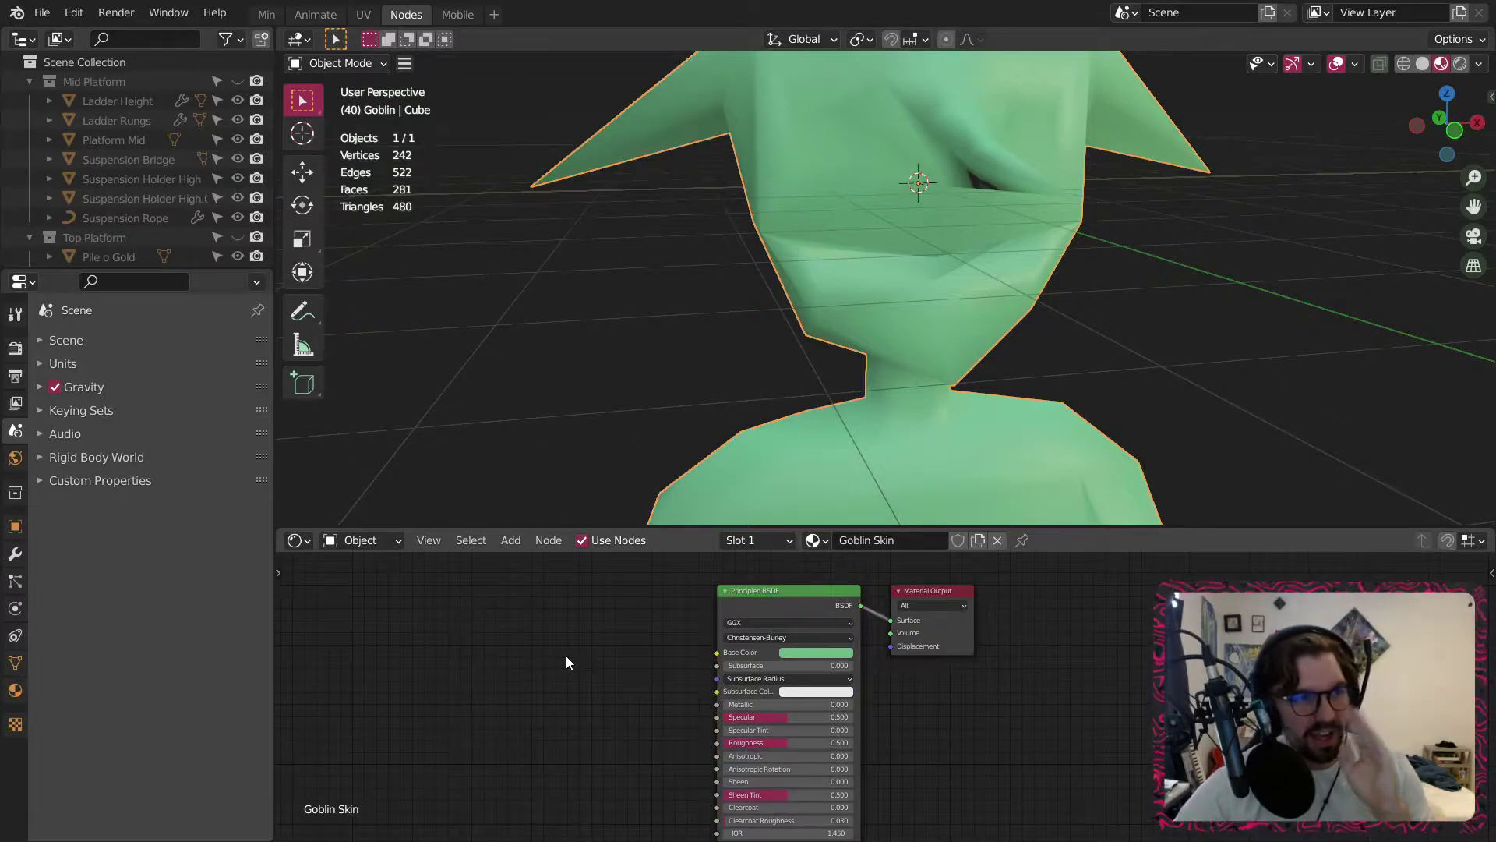
{"action": "middle_click_drag", "start_coordinate": [635, 693], "coordinate": [756, 716]}
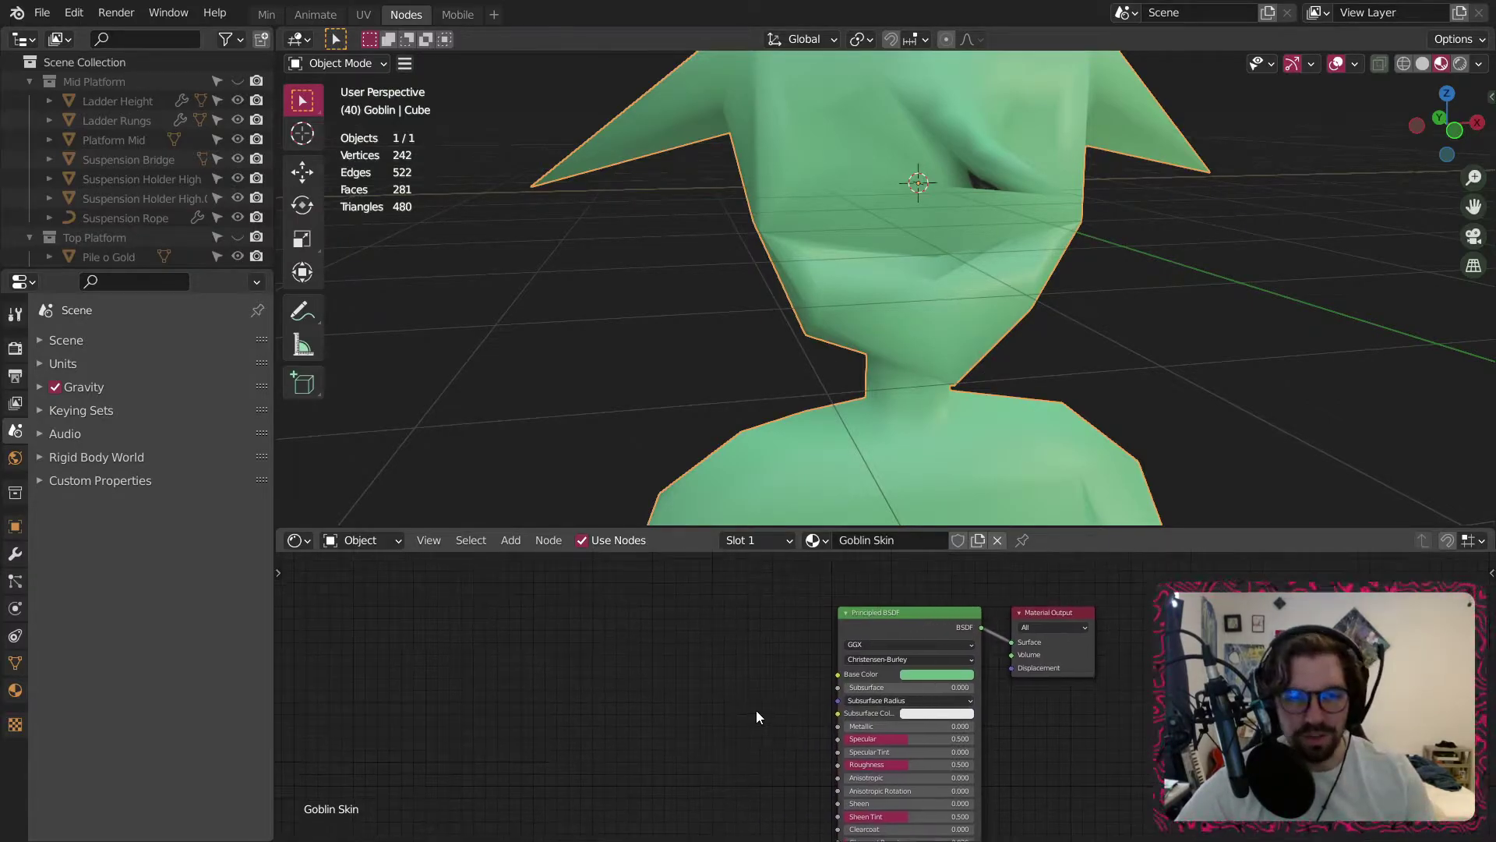
{"action": "left_click", "coordinate": [512, 544]}
{"action": "mouse_move", "coordinate": [558, 708]}
{"action": "left_click", "coordinate": [662, 484]}
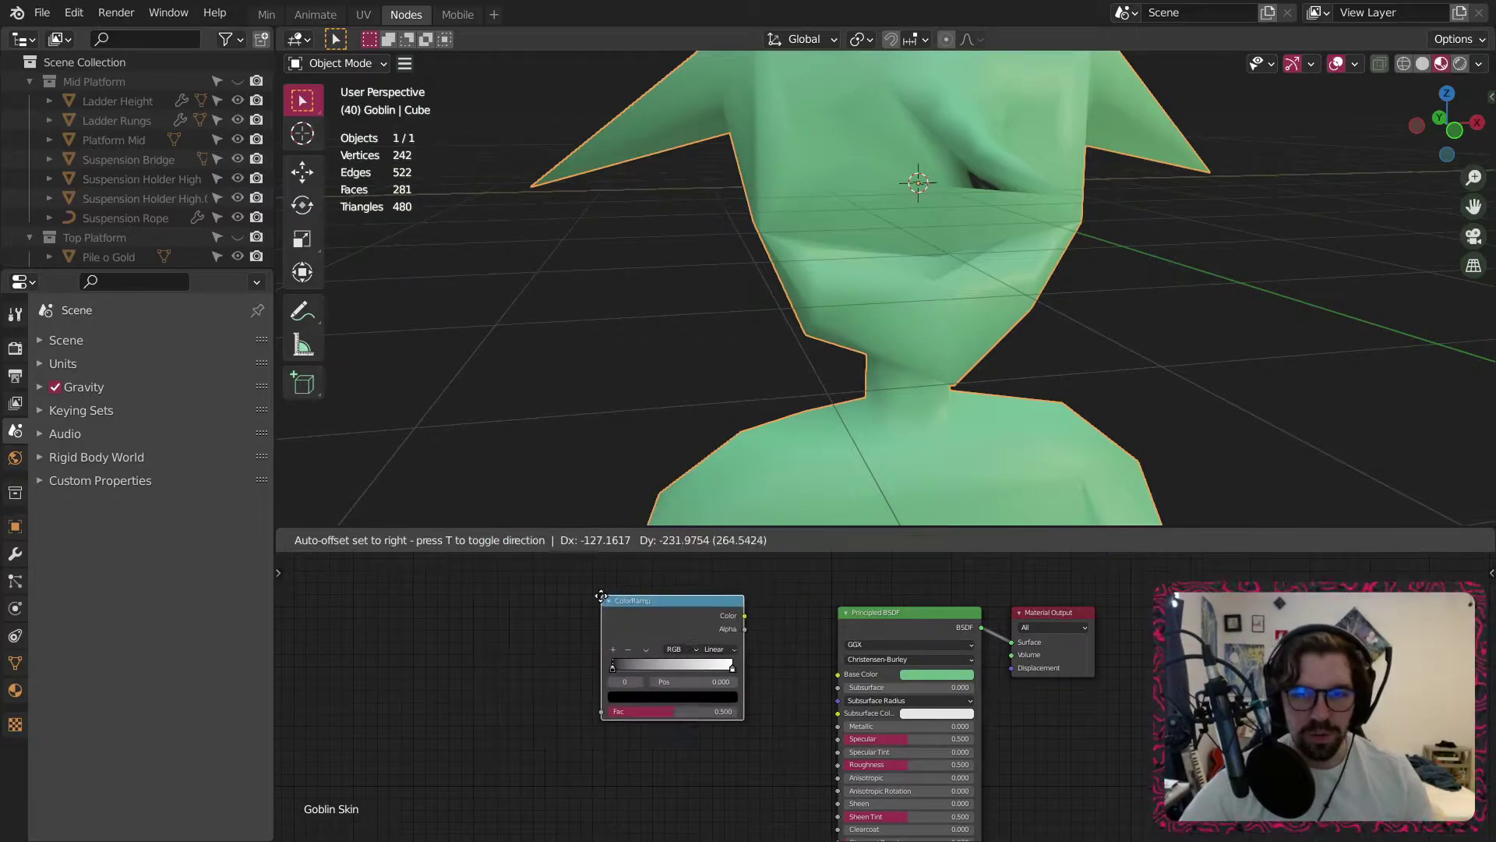
{"action": "left_click", "coordinate": [638, 629]}
Set the position of the ColorRamp's white stop to 0.9.
{"action": "scroll", "coordinate": [795, 698], "scroll_direction": "up", "scroll_amount": 5}
{"action": "left_click", "coordinate": [767, 678]}
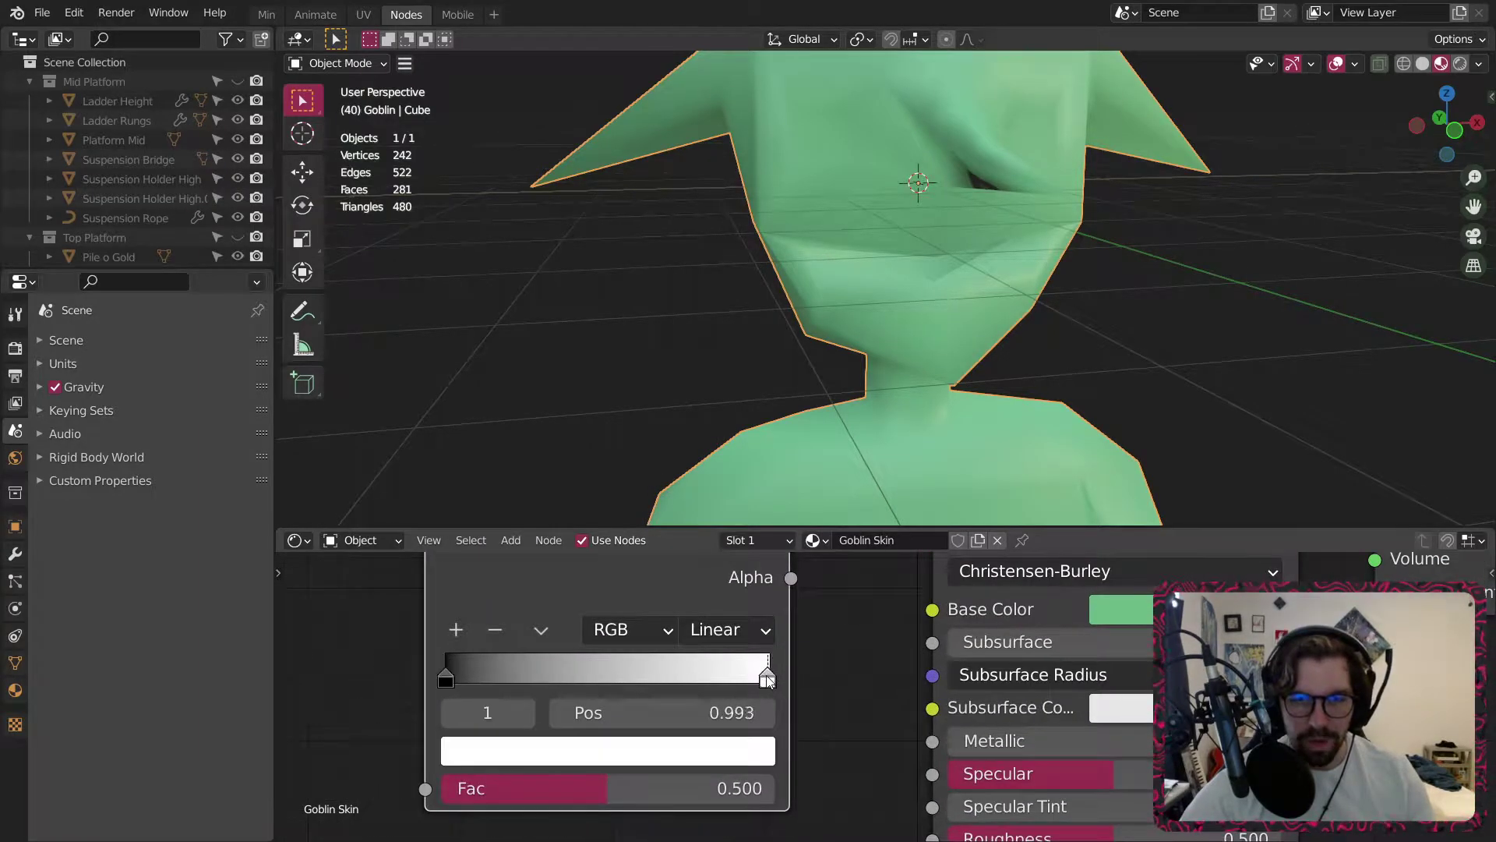
{"action": "left_click_drag", "start_coordinate": [768, 680], "coordinate": [731, 675]}
{"action": "left_click", "coordinate": [726, 710]}
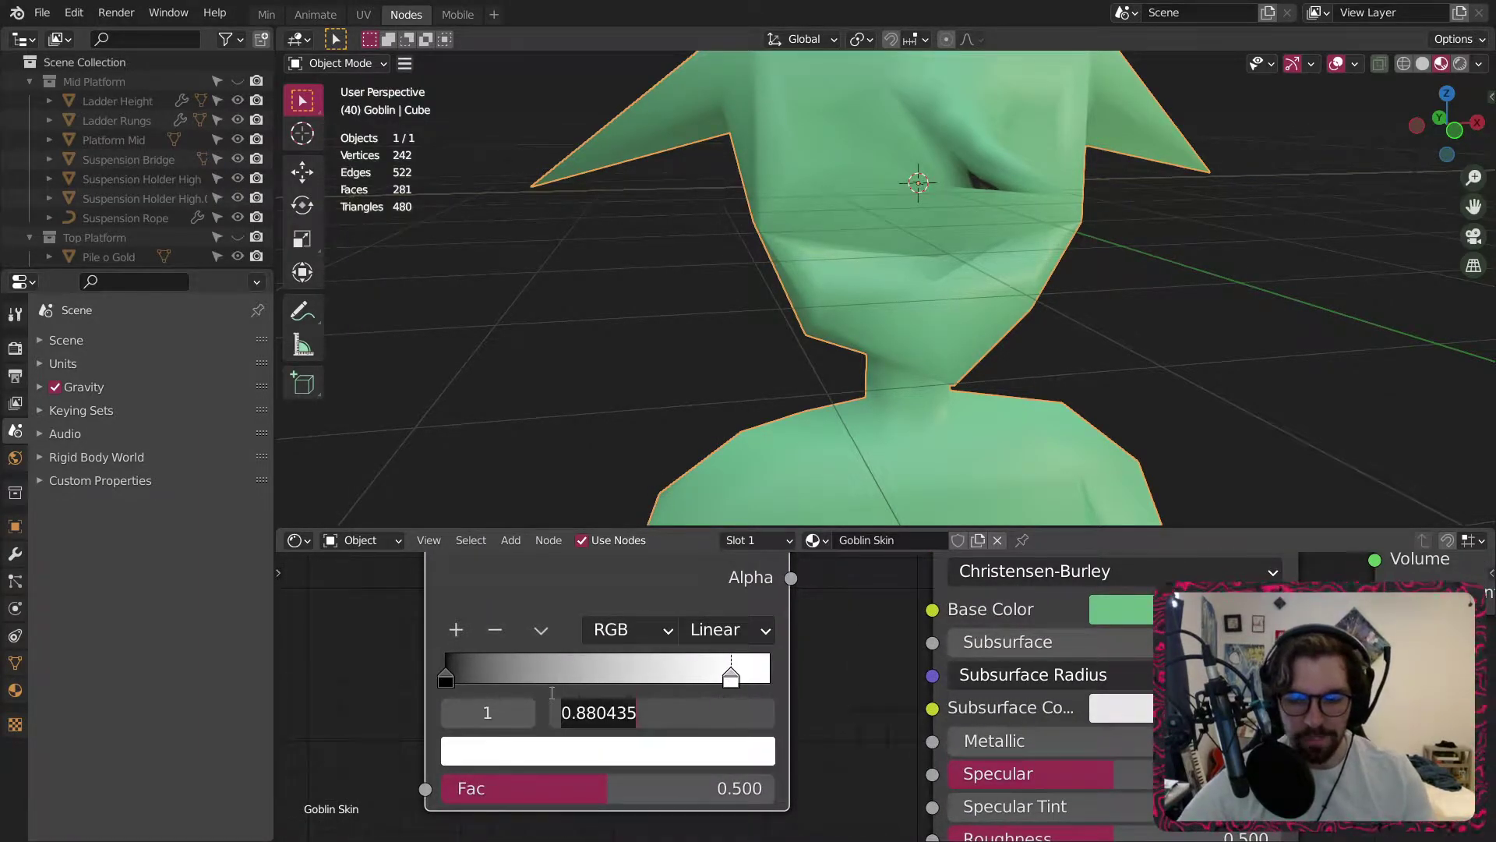
{"action": "type", "text": "0.9"}
{"action": "key", "text": "Return"}
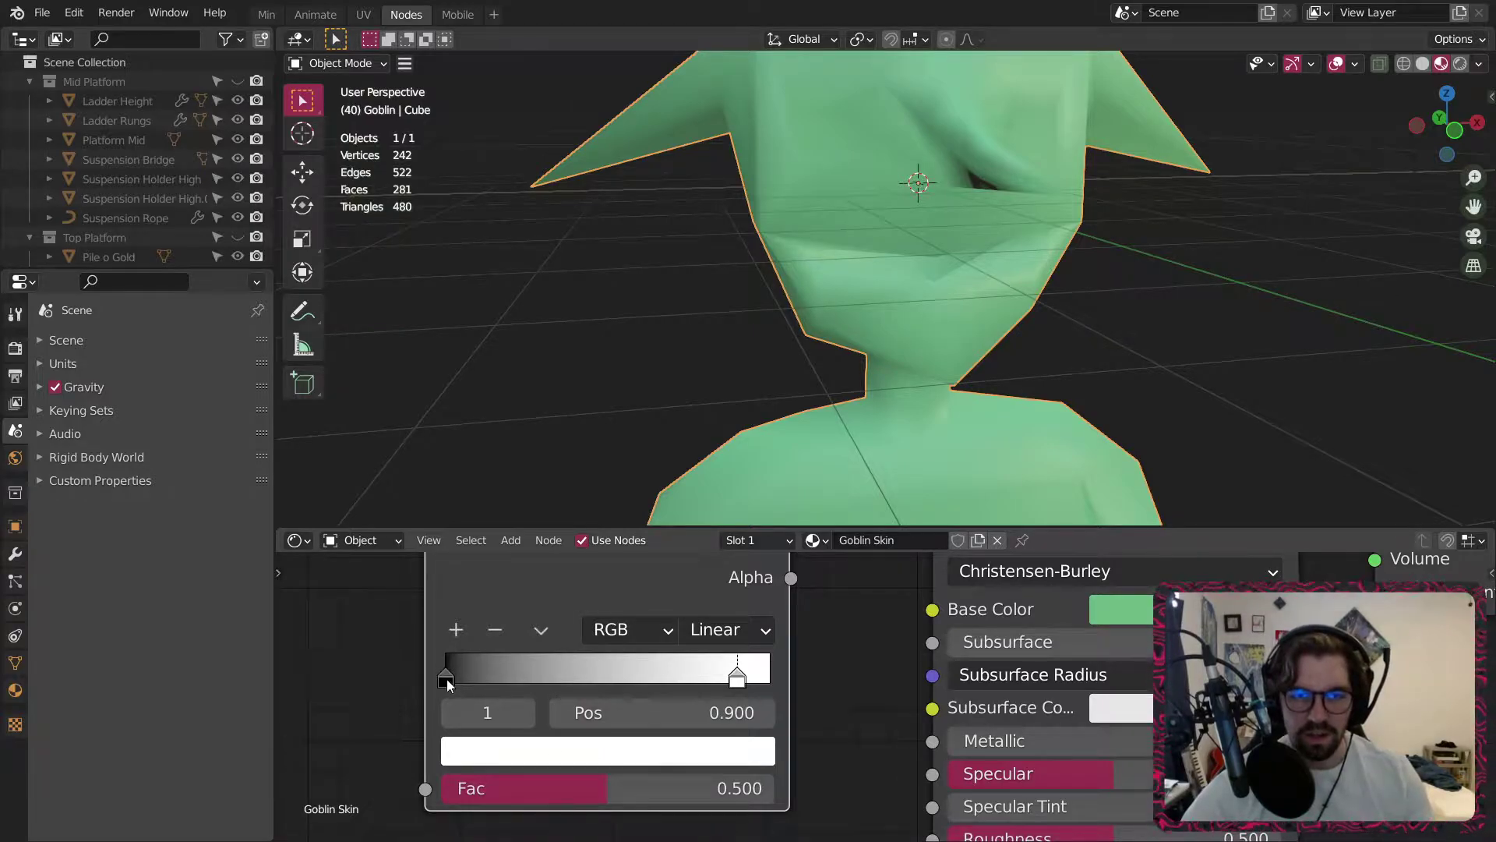
Paste the goblin green into the ColorRamp's black stop and set the ramp's interpolation to Constant.
{"action": "left_click", "coordinate": [446, 678]}
{"action": "key", "text": "ctrl+v"}
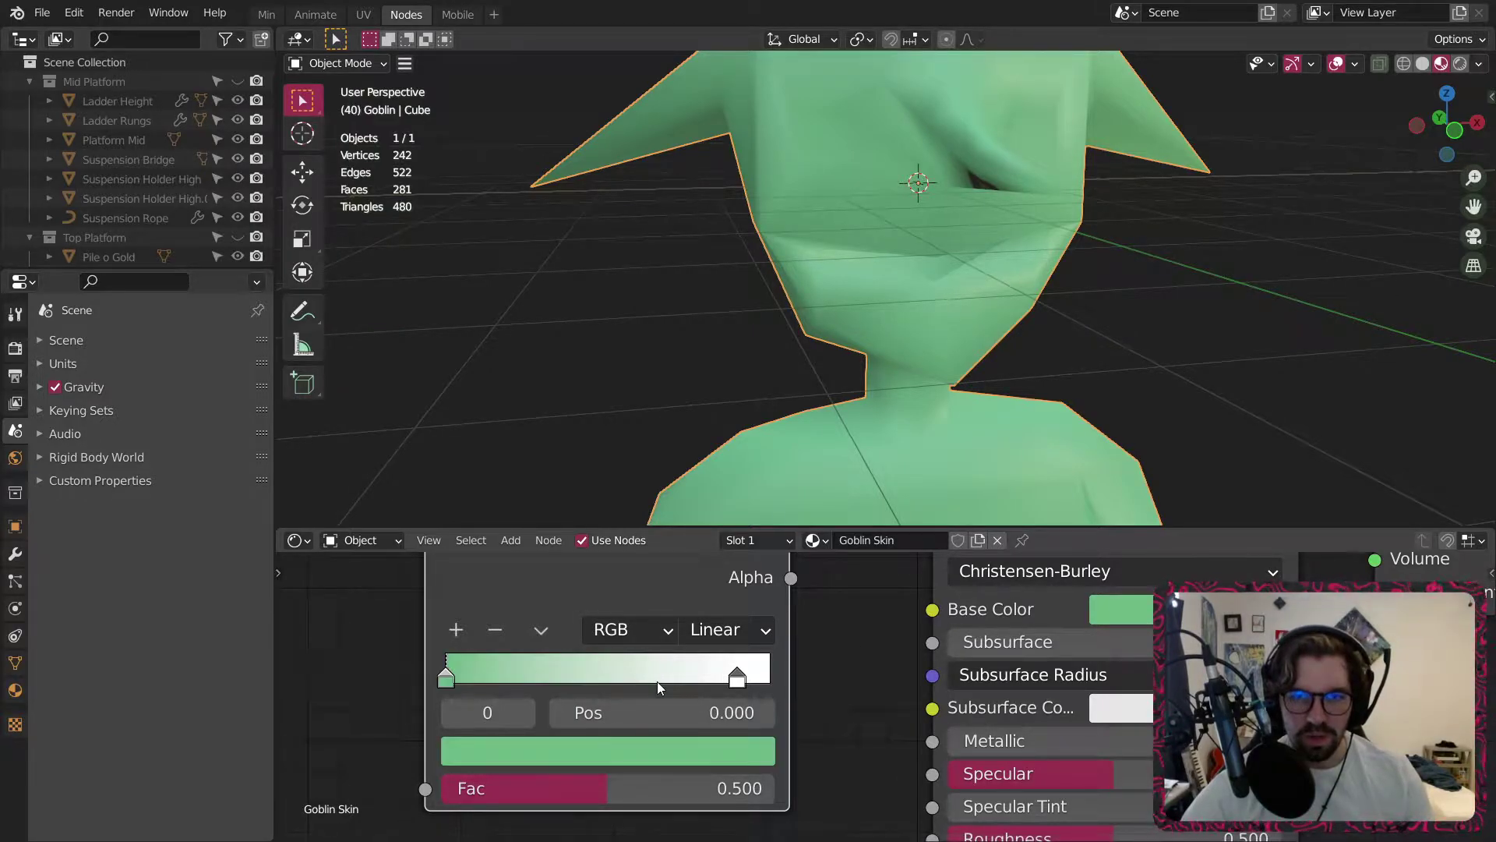
{"action": "left_click", "coordinate": [703, 623]}
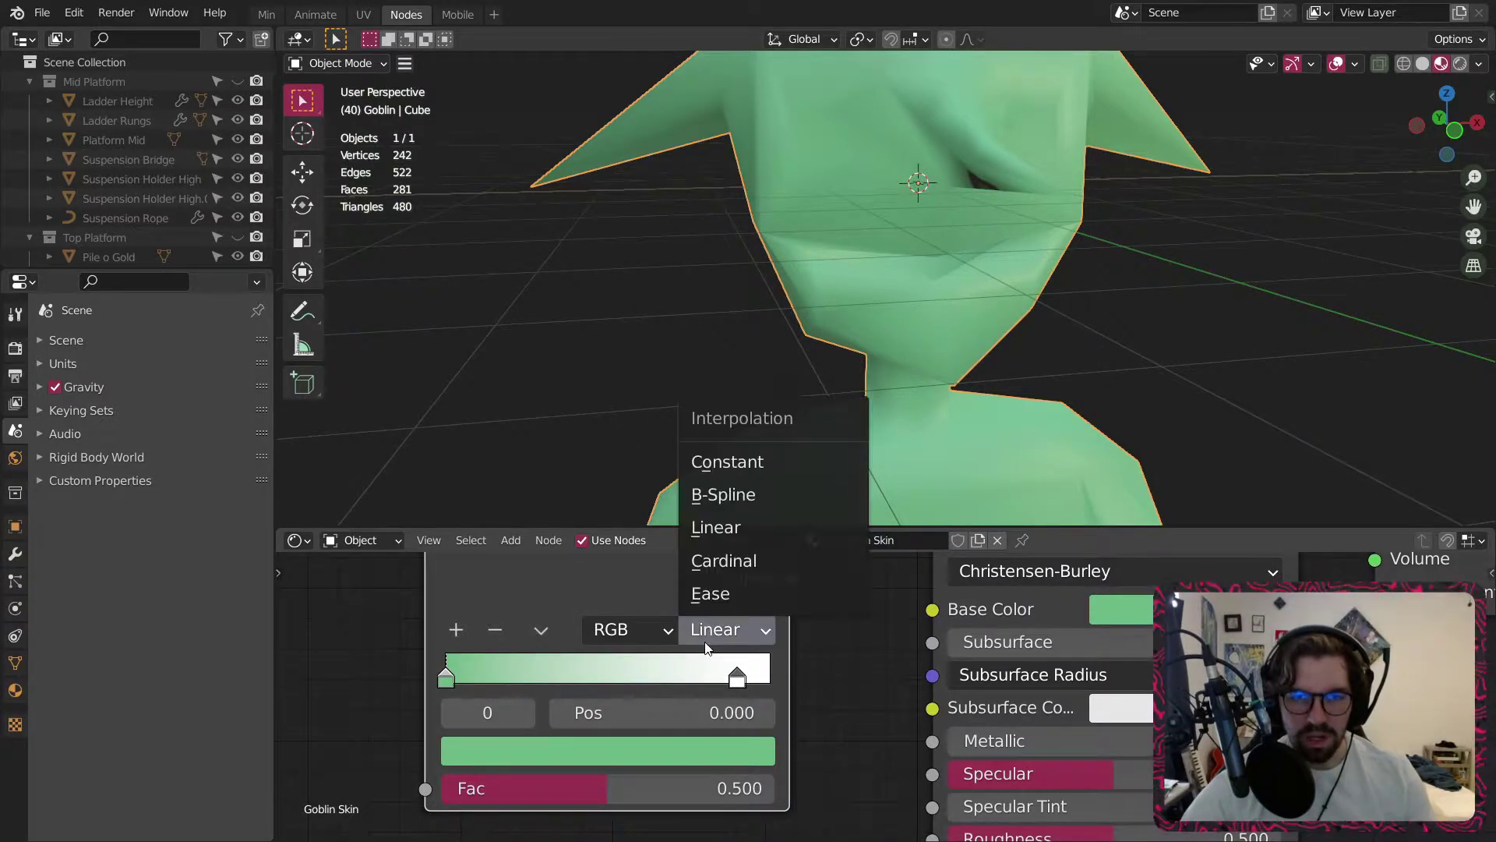
{"action": "left_click", "coordinate": [733, 465]}
Try linking the ColorRamp's Alpha output to the Principled BSDF's Base Color.
{"action": "left_click_drag", "start_coordinate": [791, 578], "coordinate": [932, 609]}
{"action": "scroll", "coordinate": [848, 654], "scroll_direction": "down", "scroll_amount": 1}
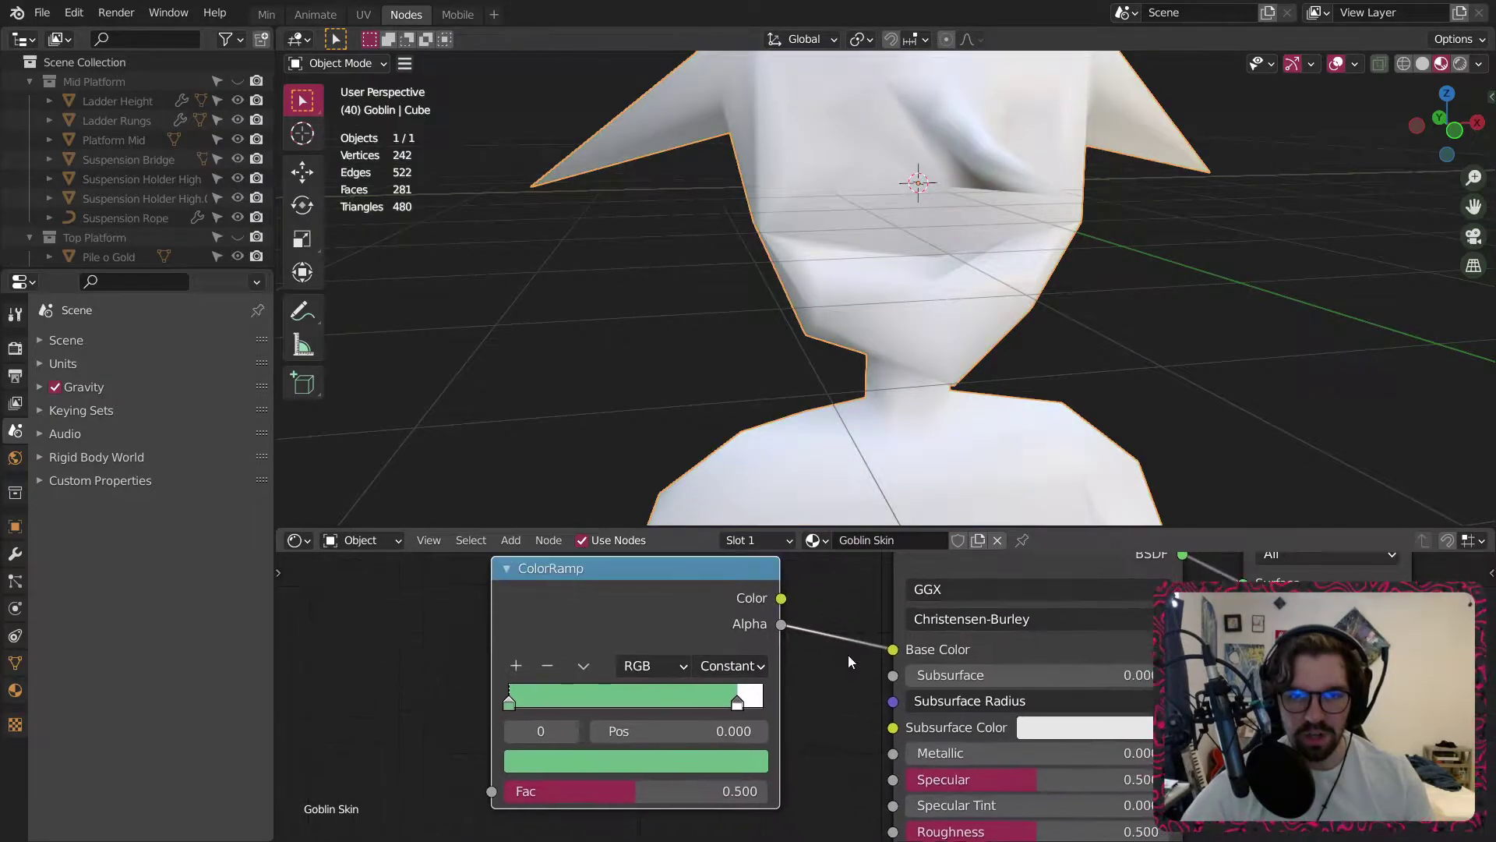
{"action": "scroll", "coordinate": [822, 668], "scroll_direction": "up", "scroll_amount": 1}
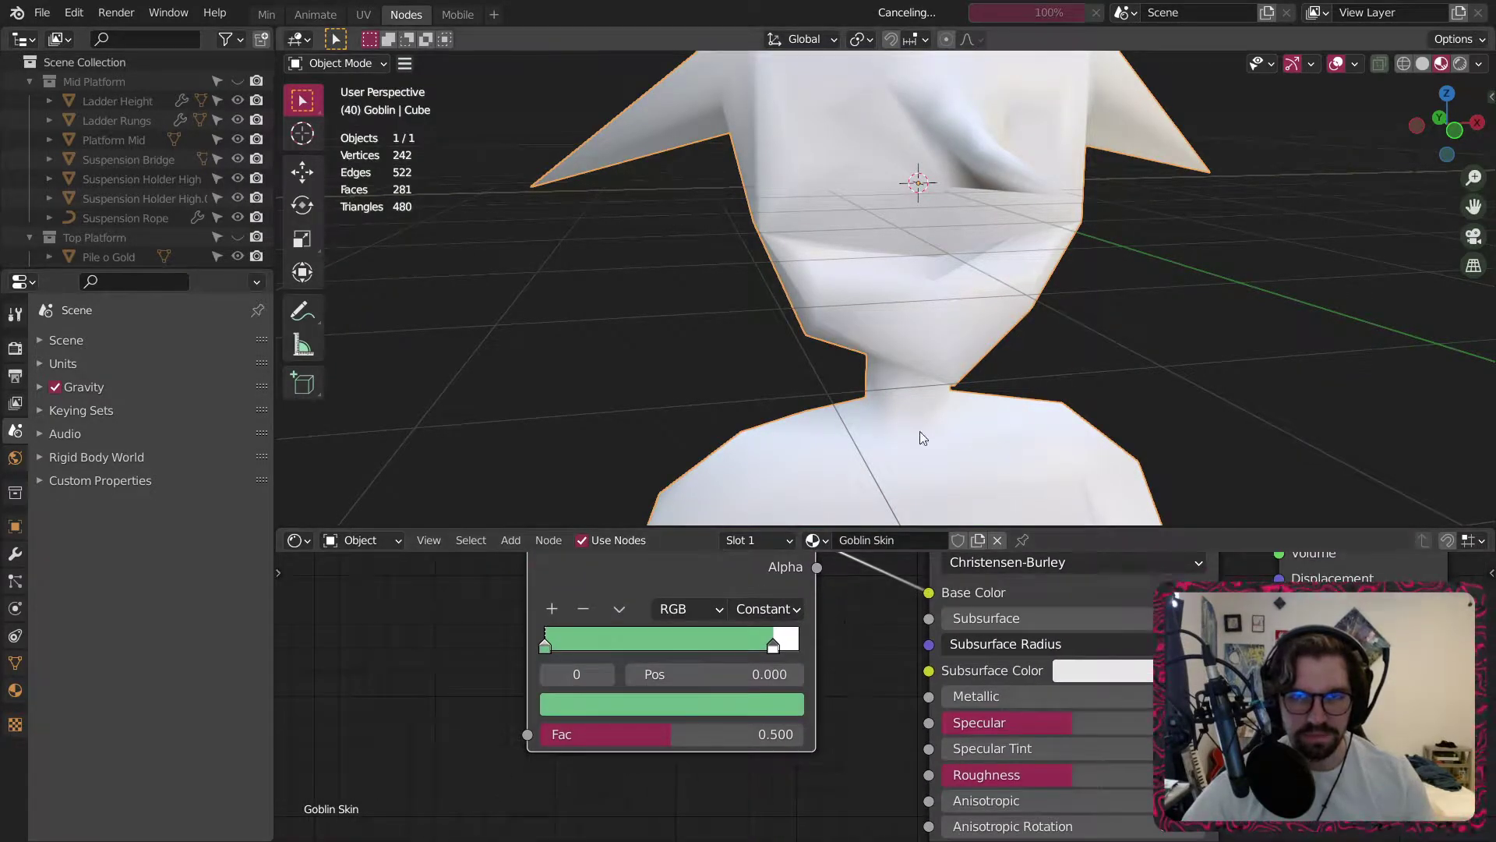
{"action": "scroll", "coordinate": [828, 642], "scroll_direction": "up", "scroll_amount": 2}
Select the ColorRamp's 0.9 stop and change the unlinked Base Color to purple, hue 0.727, saturation 0.561 and lightness 0.317.
{"action": "left_click", "coordinate": [745, 668]}
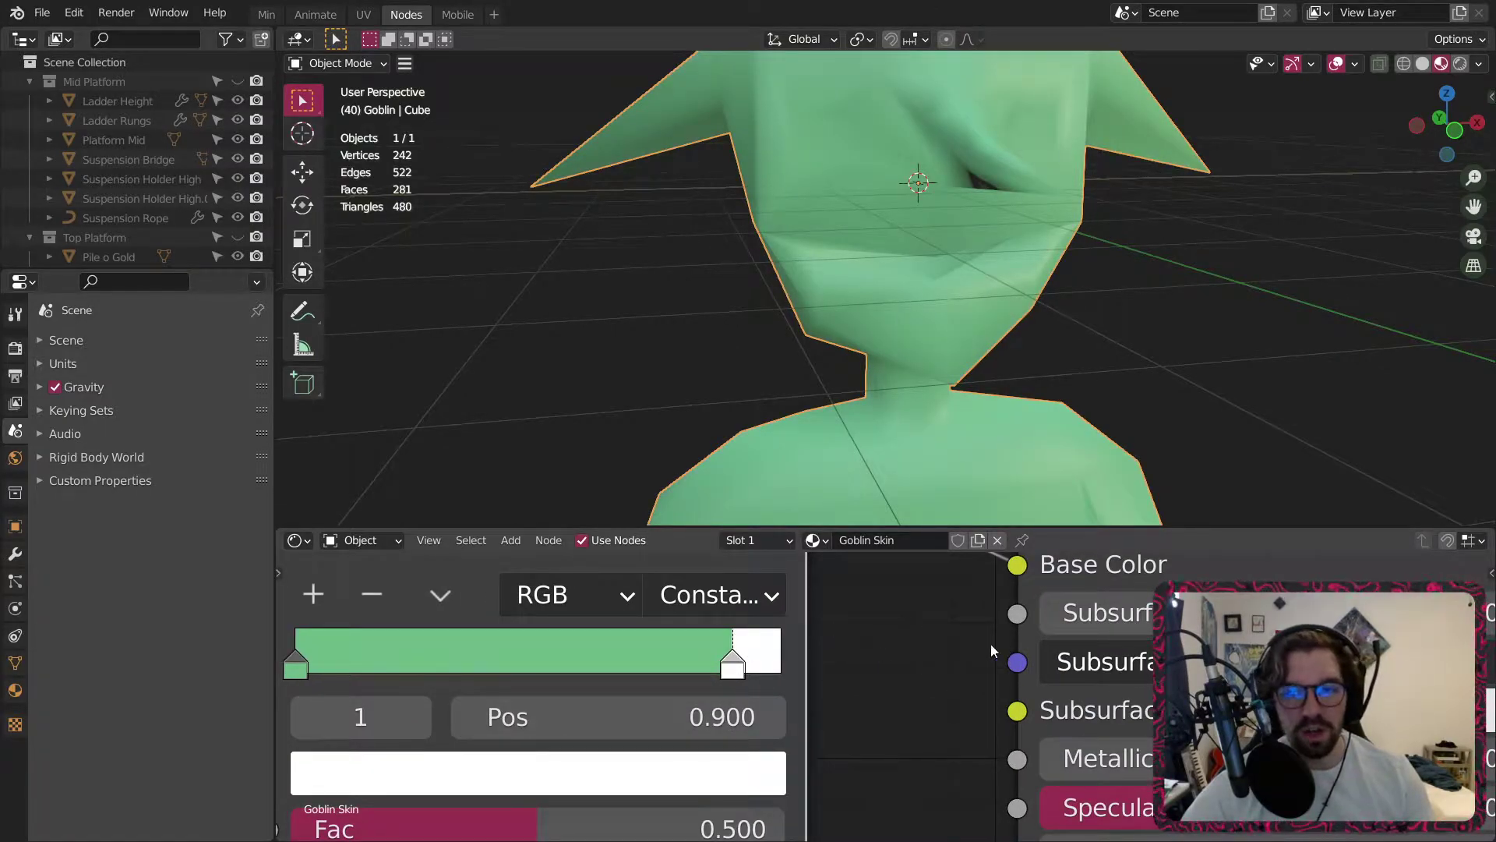
{"action": "middle_click_drag", "start_coordinate": [991, 649], "coordinate": [841, 694]}
{"action": "middle_click_drag", "start_coordinate": [820, 611], "coordinate": [658, 675]}
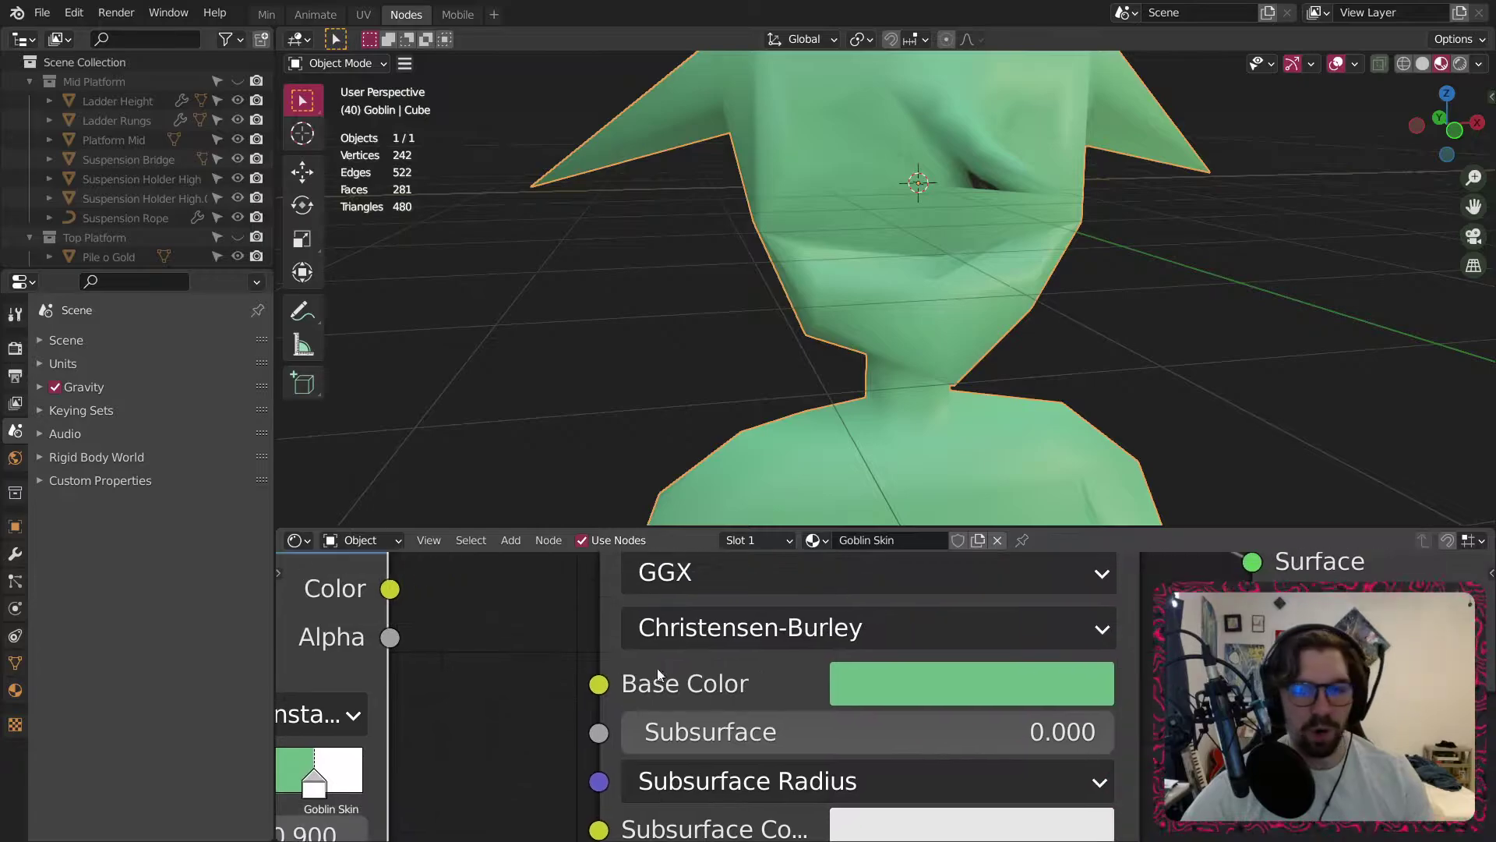
{"action": "left_click", "coordinate": [902, 682]}
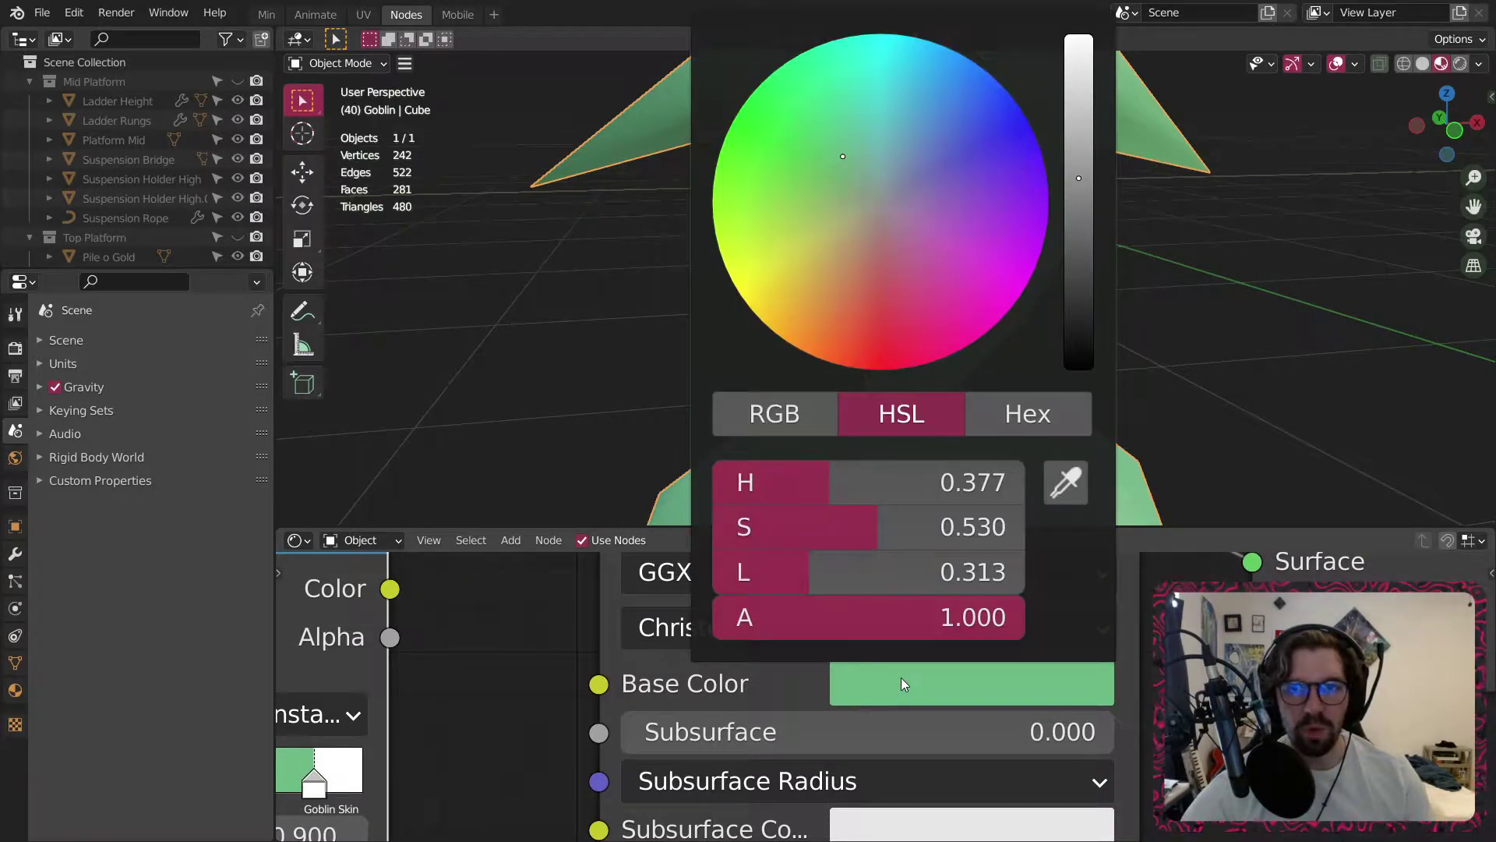
{"action": "mouse_move", "coordinate": [954, 210]}
{"action": "left_mouse_down"}
{"action": "mouse_move", "coordinate": [973, 203]}
{"action": "mouse_move", "coordinate": [967, 231]}
{"action": "mouse_move", "coordinate": [952, 207]}
{"action": "mouse_move", "coordinate": [927, 216]}
{"action": "mouse_move", "coordinate": [945, 194]}
{"action": "left_mouse_up"}
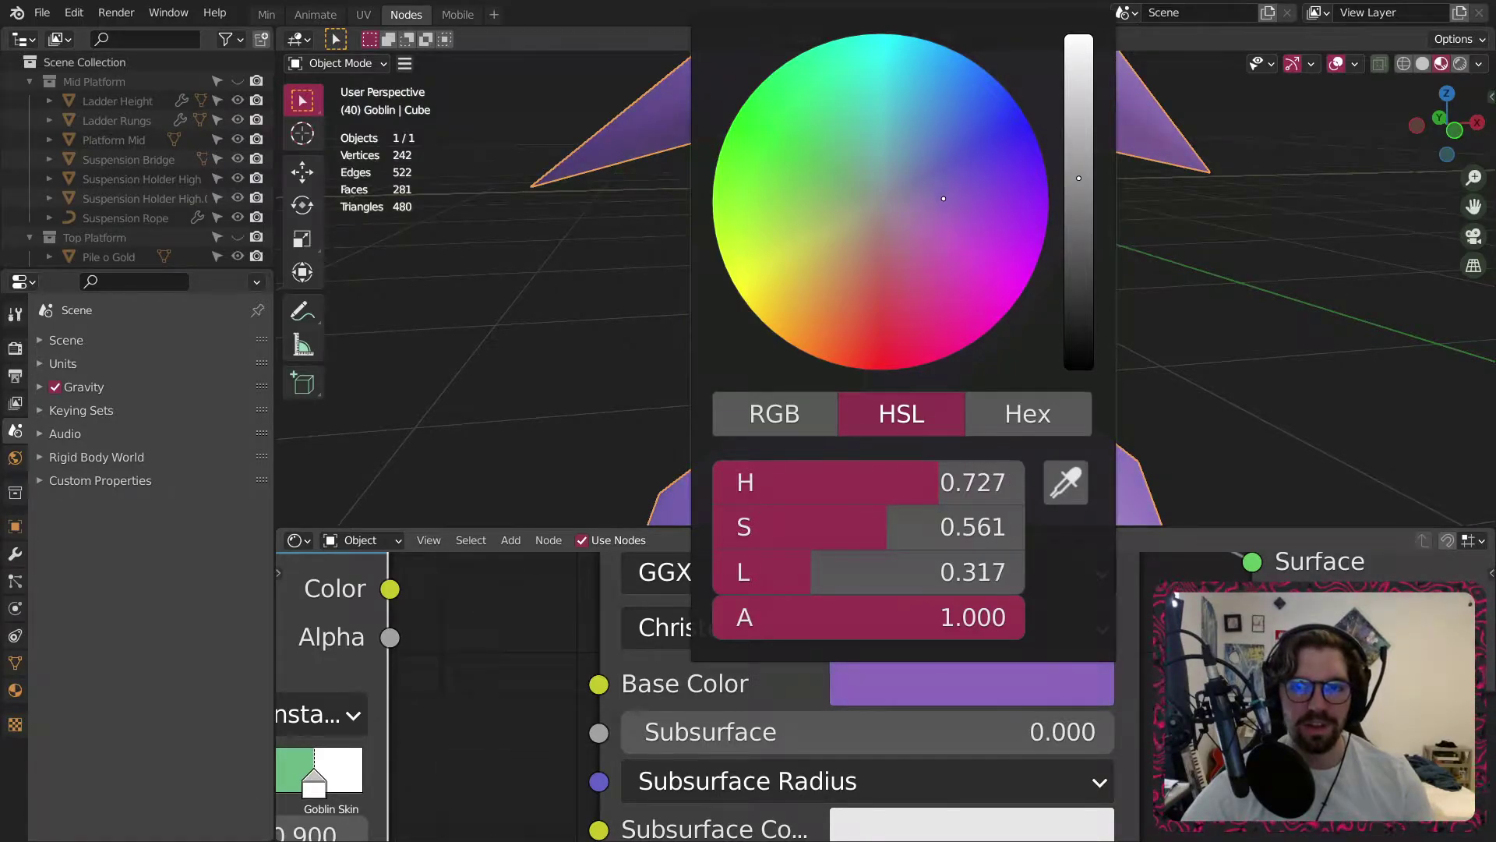
Paste the purple Base Color into the ColorRamp's 0.9 stop and link the ramp's Color output to Base Color.
{"action": "middle_click_drag", "start_coordinate": [1120, 248], "coordinate": [946, 219], "text": "ctrl"}
{"action": "scroll", "coordinate": [554, 729], "scroll_direction": "down", "scroll_amount": 6}
{"action": "middle_click_drag", "start_coordinate": [686, 628], "coordinate": [854, 680]}
{"action": "scroll", "coordinate": [628, 777], "scroll_direction": "up", "scroll_amount": 1}
{"action": "left_click", "coordinate": [1102, 582]}
{"action": "left_click_drag", "start_coordinate": [770, 602], "coordinate": [934, 677]}
{"action": "scroll", "coordinate": [888, 650], "scroll_direction": "down", "scroll_amount": 3}
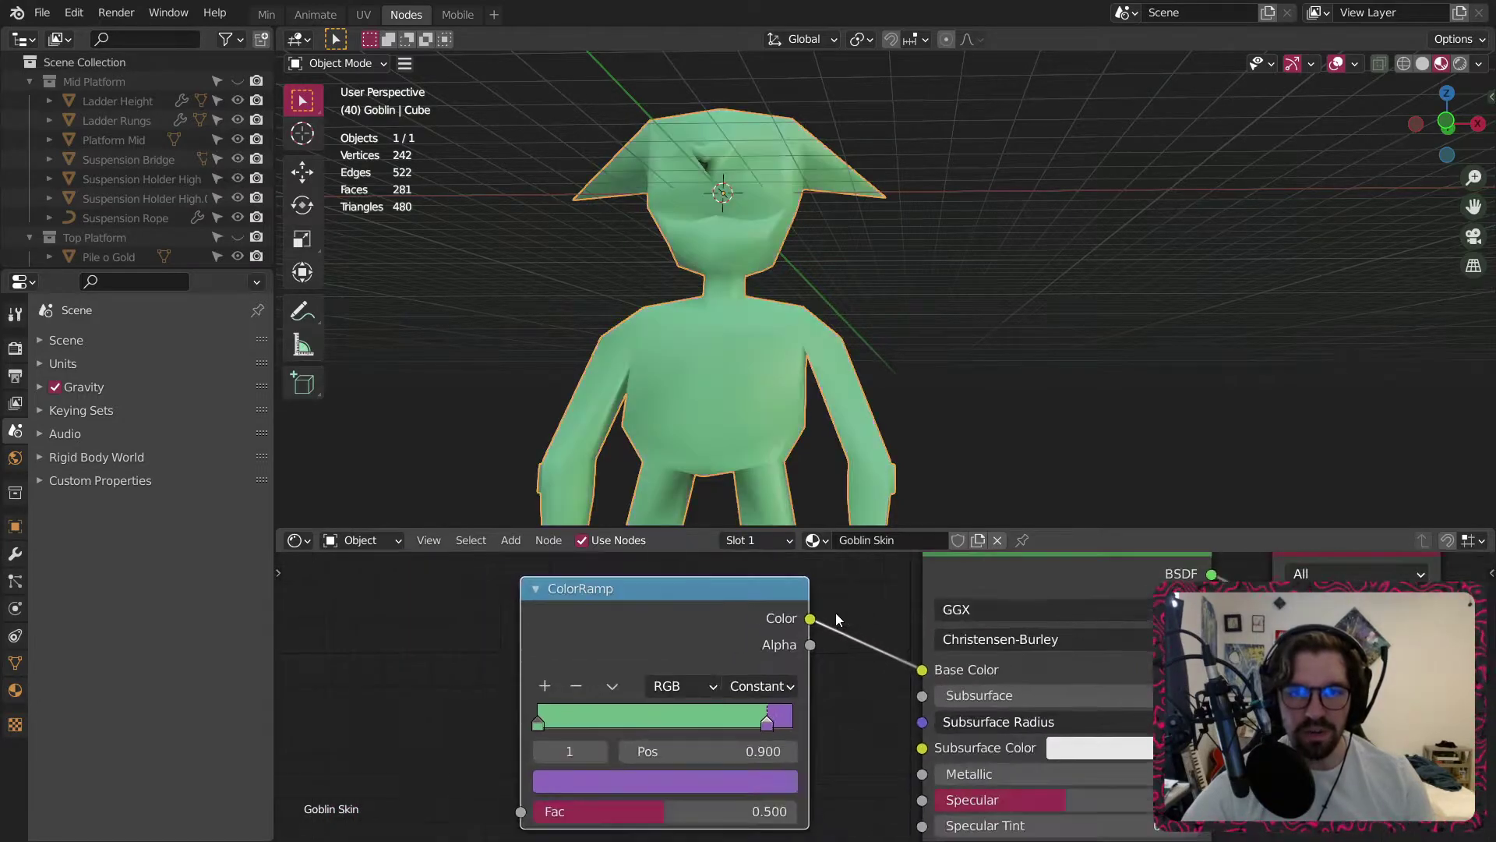
Space the ColorRamp farther from the Principled BSDF and insert a MixRGB node on the link between them.
{"action": "middle_click_drag", "start_coordinate": [835, 616], "coordinate": [998, 655]}
{"action": "left_click_drag", "start_coordinate": [835, 649], "coordinate": [552, 609]}
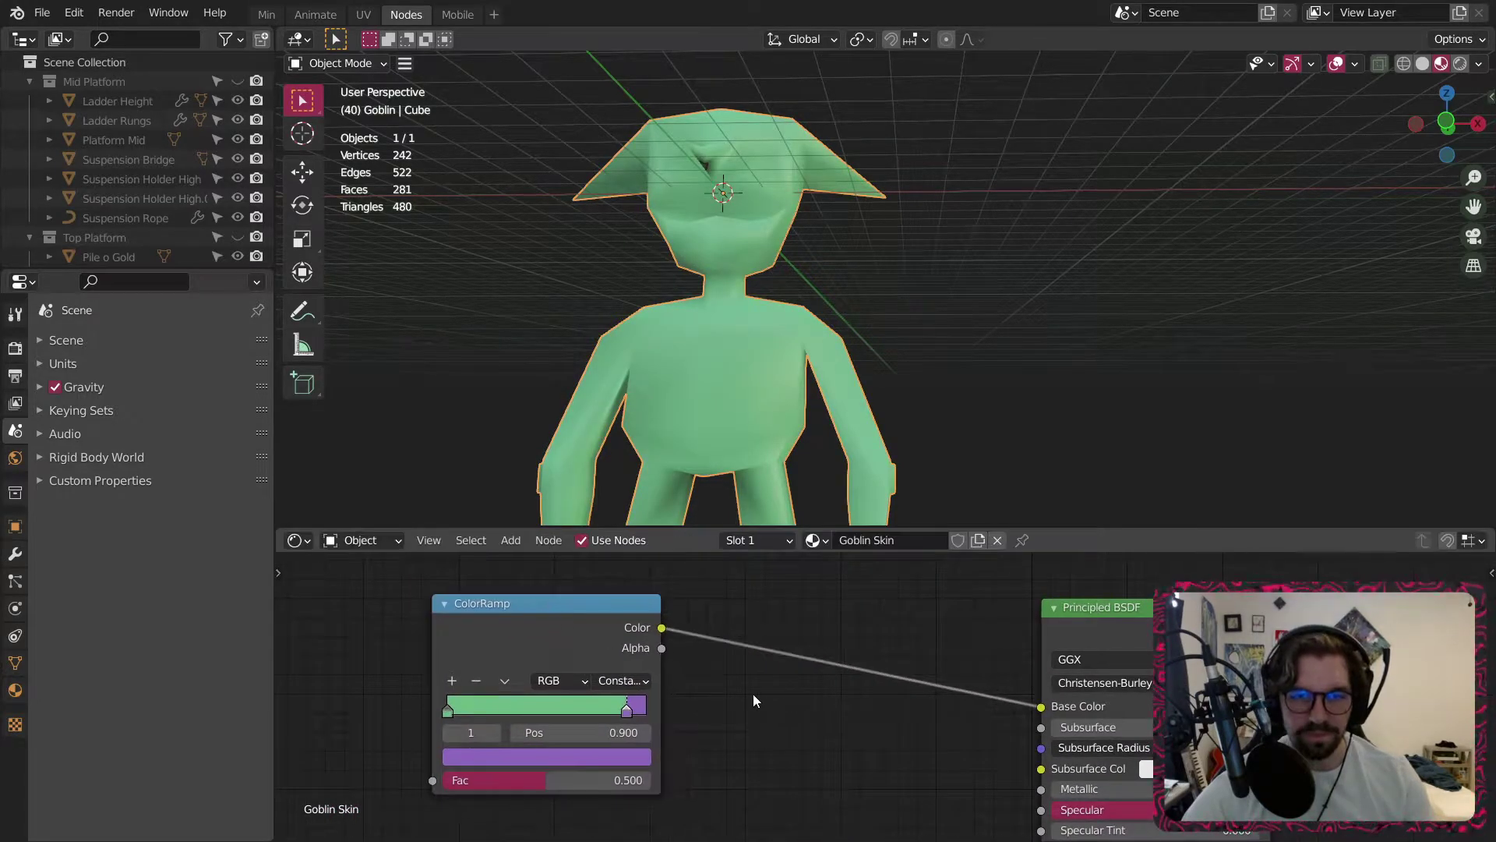
{"action": "middle_click_drag", "start_coordinate": [637, 708], "coordinate": [813, 663]}
{"action": "left_click", "coordinate": [513, 546]}
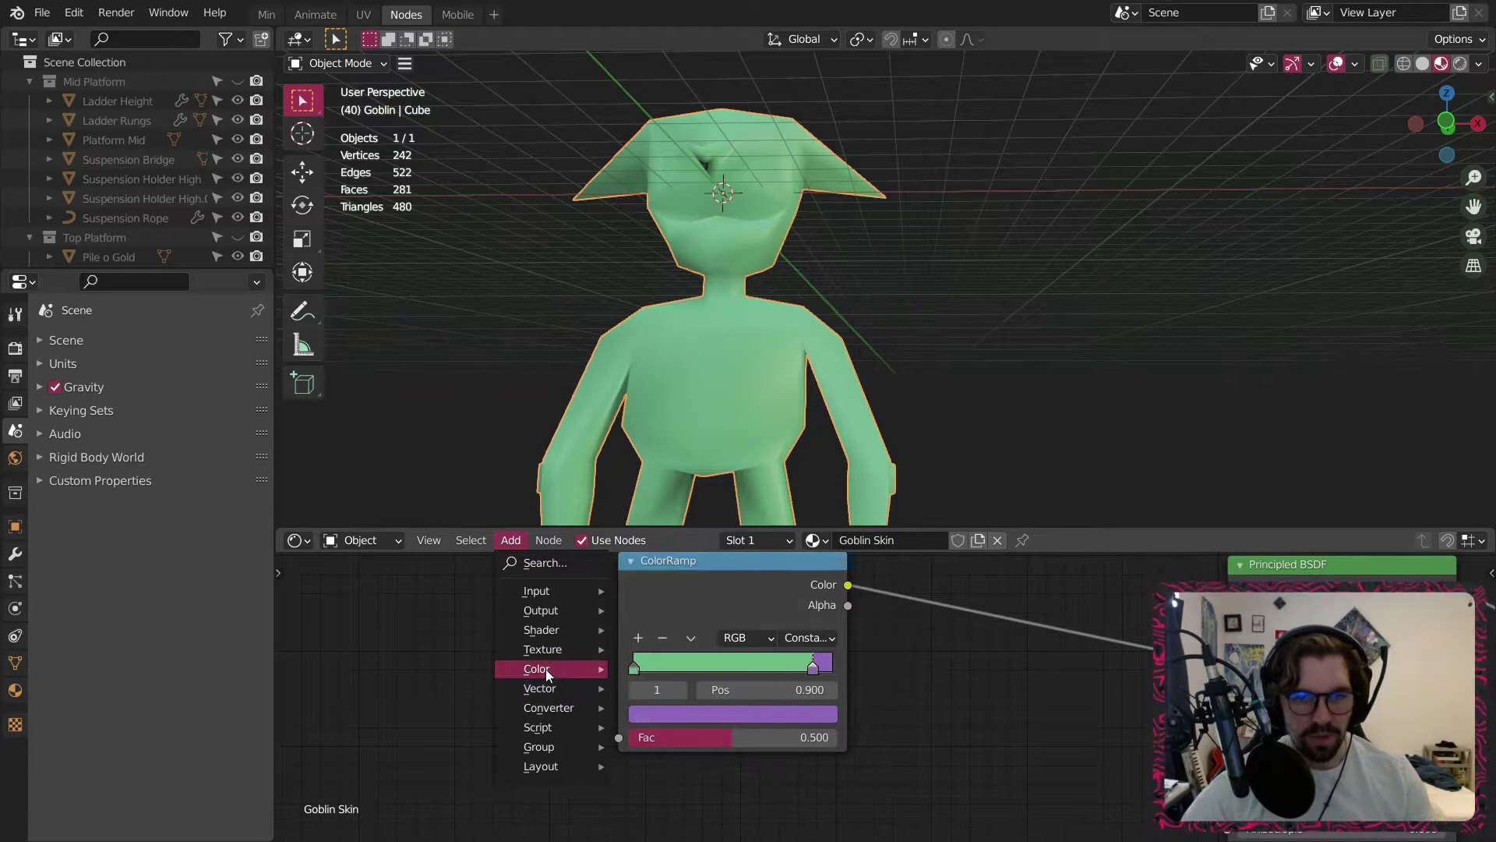
{"action": "mouse_move", "coordinate": [545, 668]}
{"action": "left_click", "coordinate": [657, 773]}
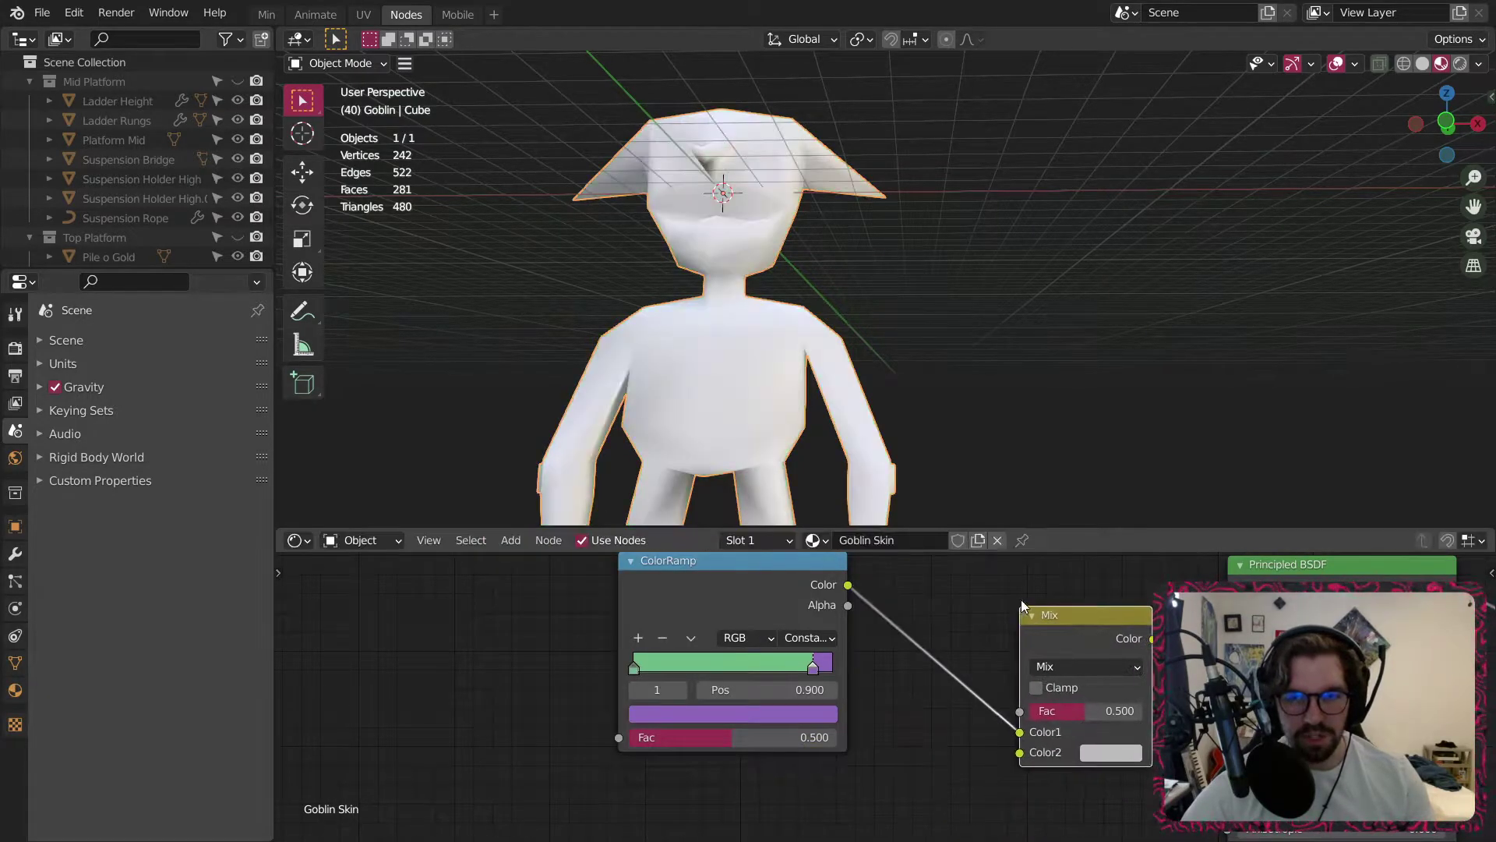
{"action": "left_click", "coordinate": [658, 658]}
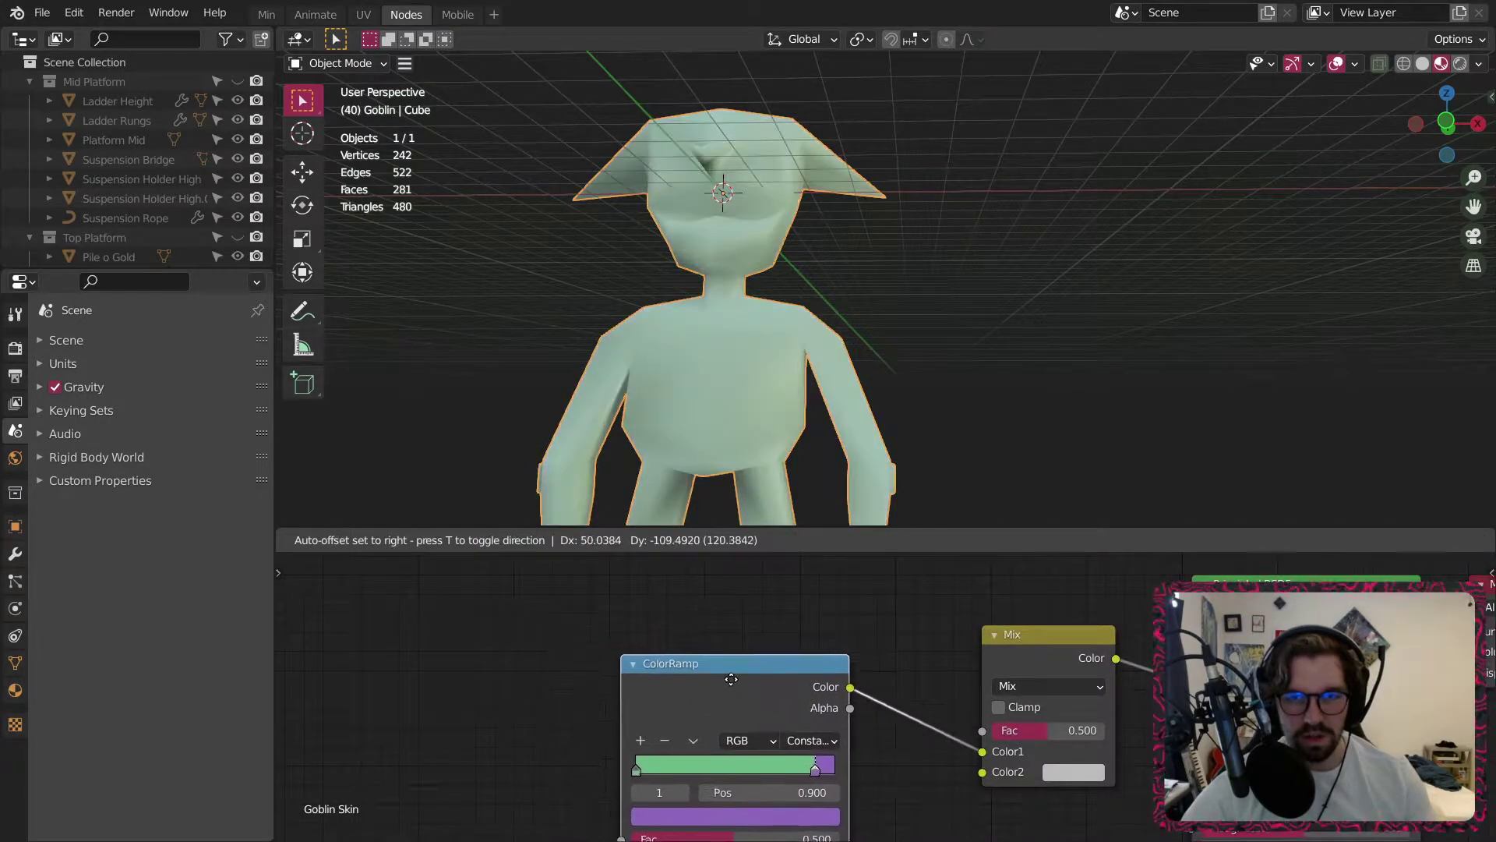
Move the ColorRamp and Mix nodes down in the graph, with the ColorRamp to the lower left of the Mix node.
{"action": "left_click_drag", "start_coordinate": [750, 671], "coordinate": [709, 747]}
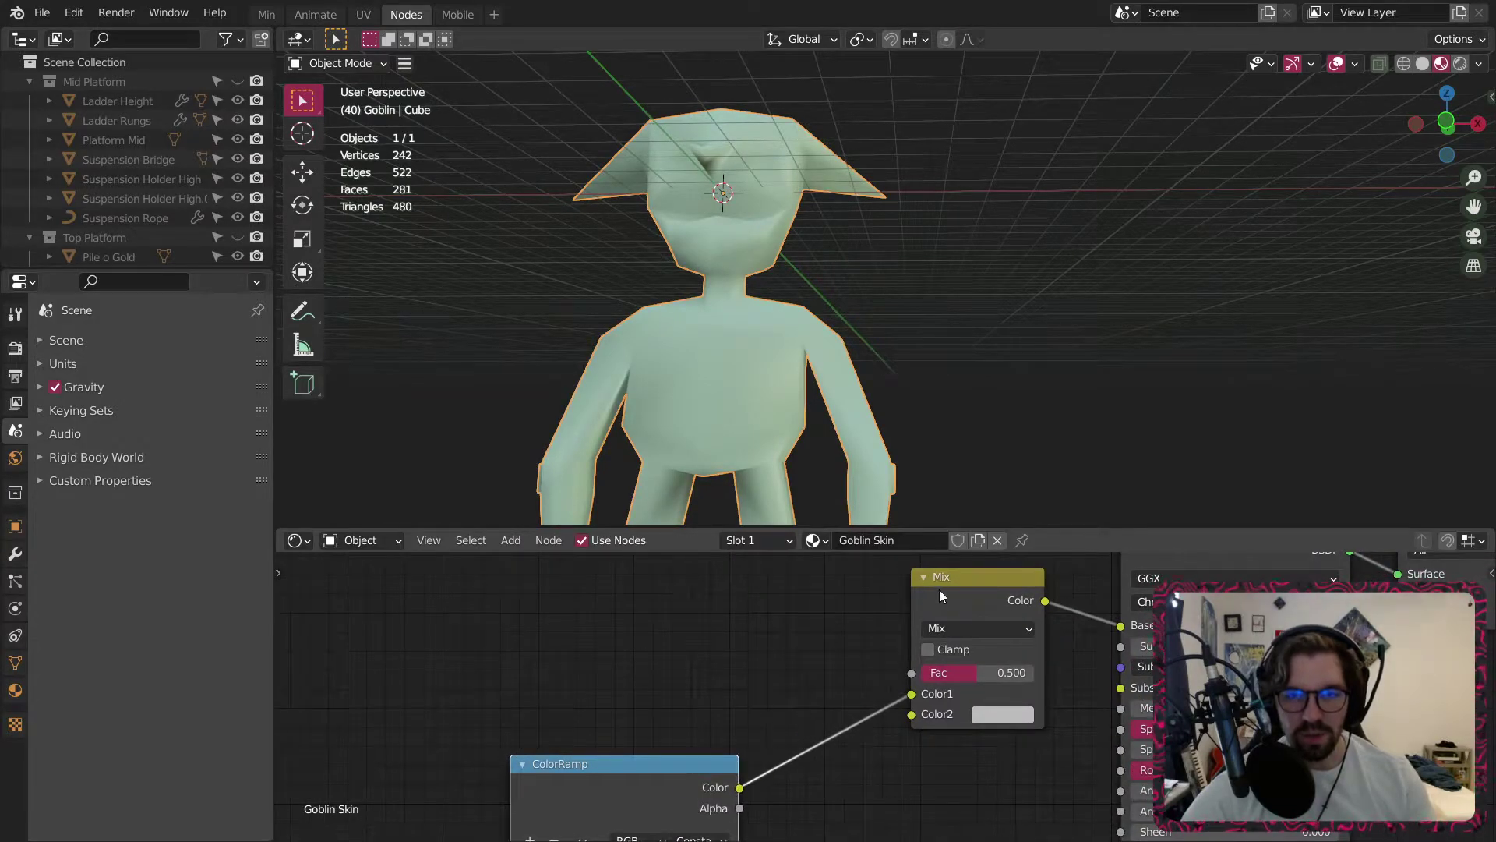
{"action": "left_click_drag", "start_coordinate": [940, 590], "coordinate": [916, 691]}
{"action": "middle_click_drag", "start_coordinate": [717, 734], "coordinate": [746, 634]}
{"action": "left_click_drag", "start_coordinate": [707, 665], "coordinate": [734, 717]}
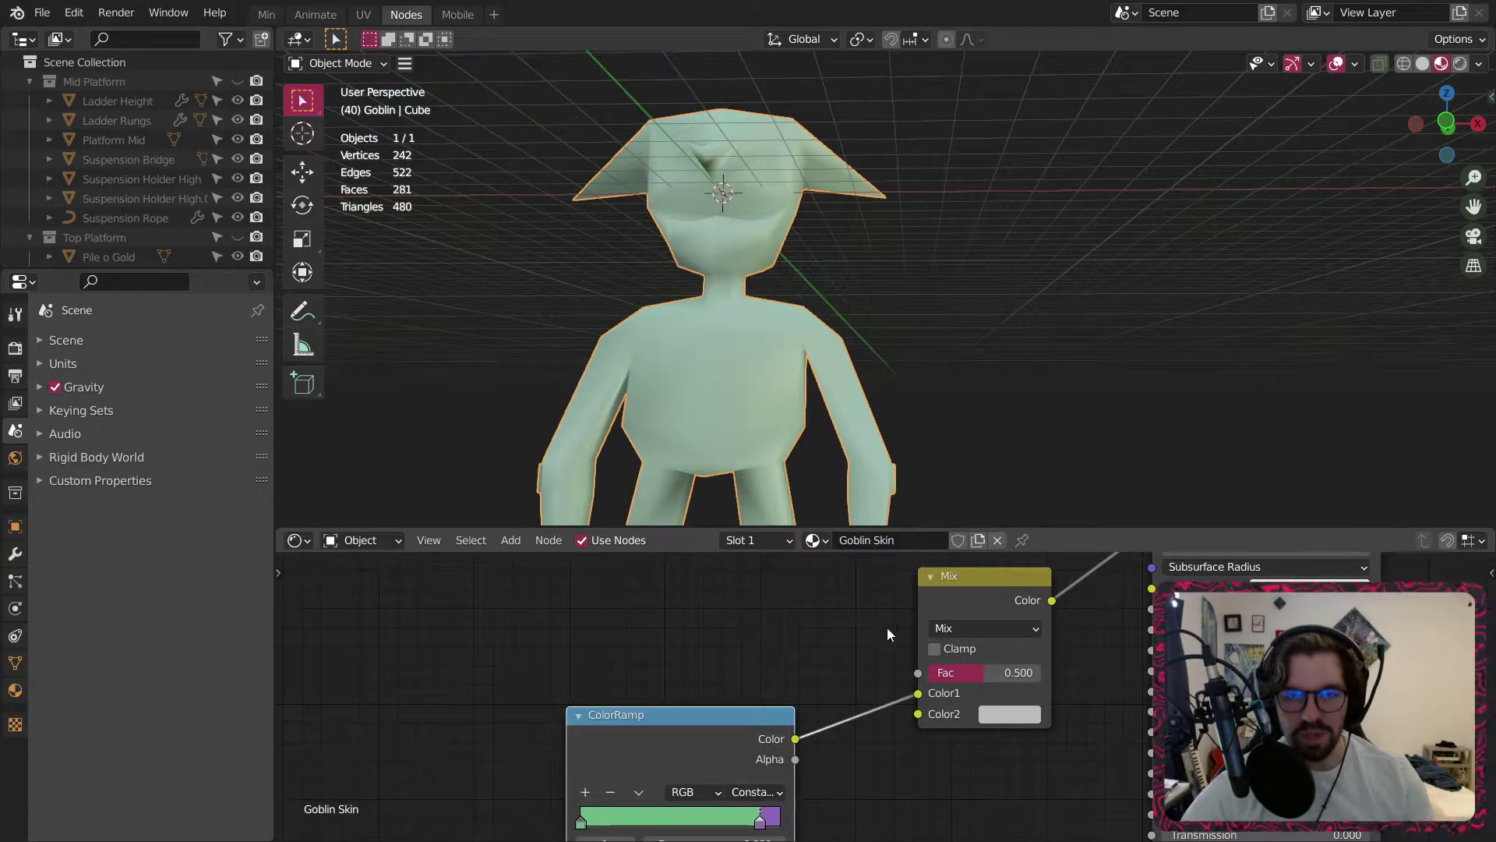
Add a Musgrave Texture node above the ColorRamp in the Goblin Skin material.
{"action": "scroll", "coordinate": [736, 142], "scroll_direction": "up", "scroll_amount": 4}
{"action": "scroll", "coordinate": [748, 236], "scroll_direction": "up", "scroll_amount": 3}
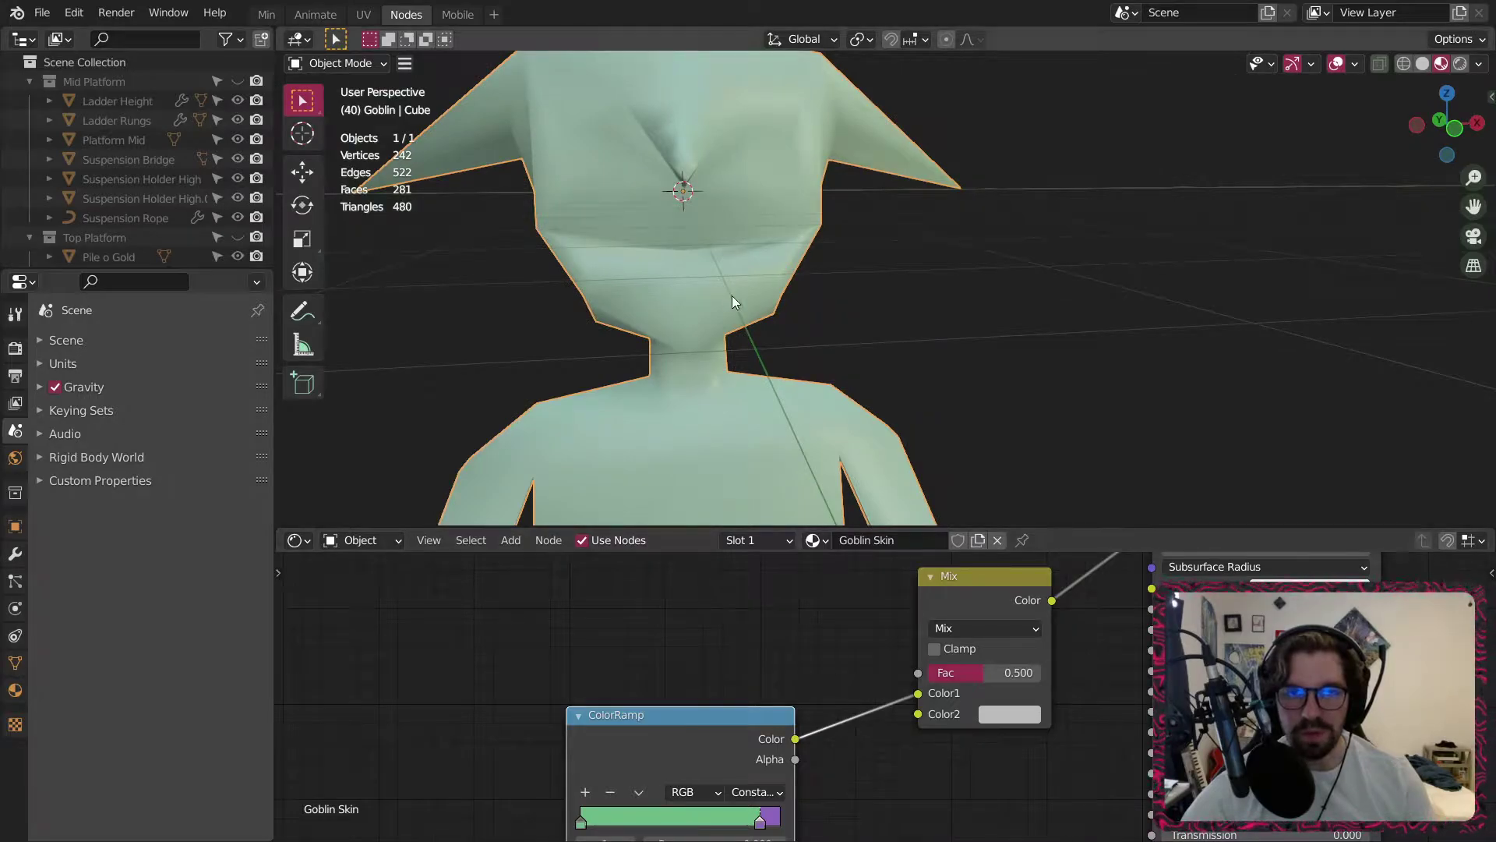
{"action": "middle_click_drag", "start_coordinate": [731, 297], "coordinate": [714, 354]}
{"action": "middle_click_drag", "start_coordinate": [683, 621], "coordinate": [750, 668]}
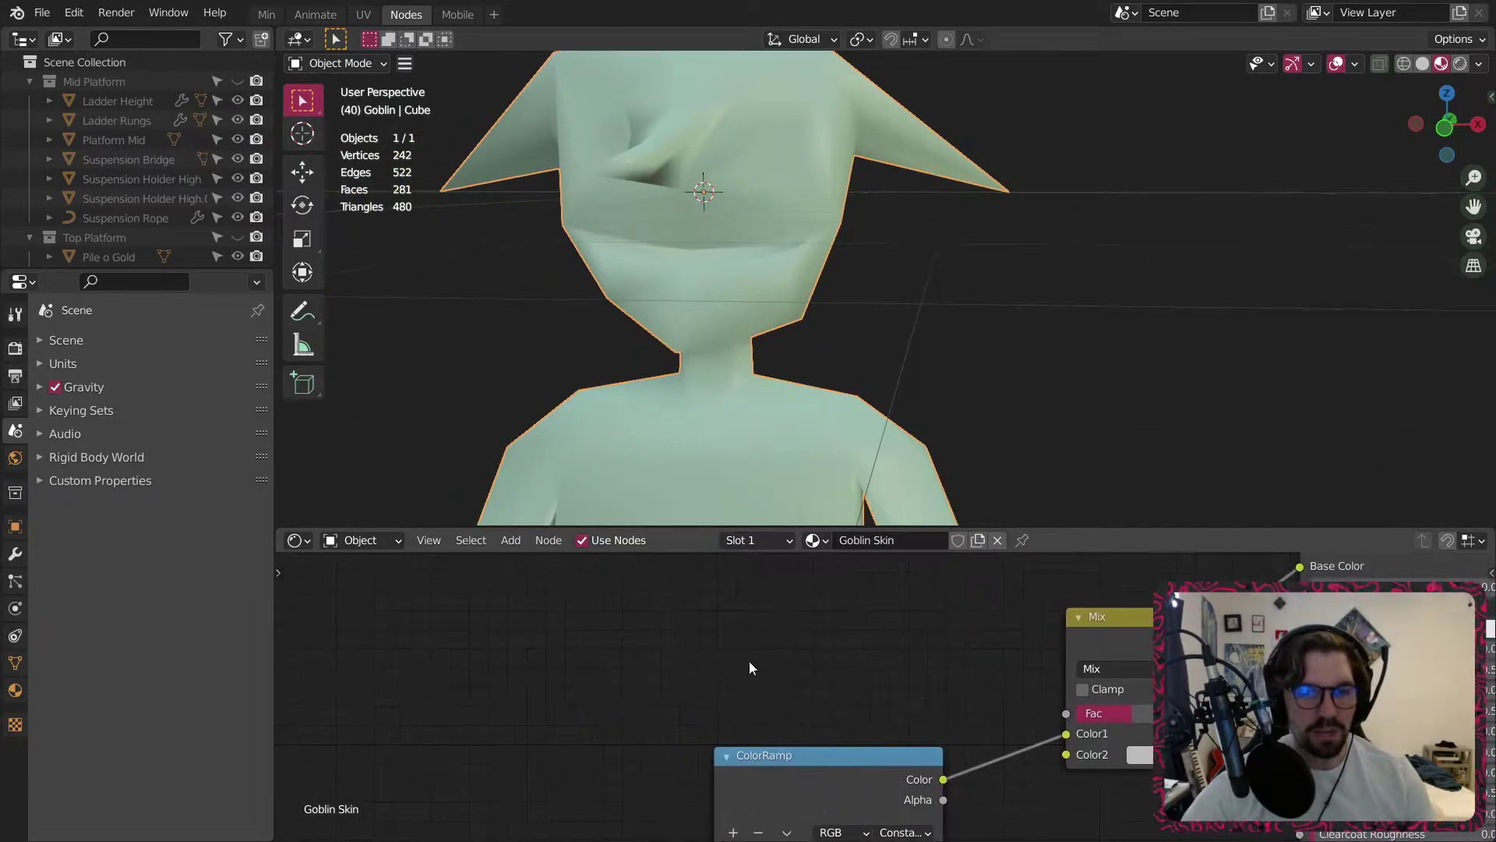
{"action": "left_click", "coordinate": [512, 540]}
{"action": "mouse_move", "coordinate": [580, 653]}
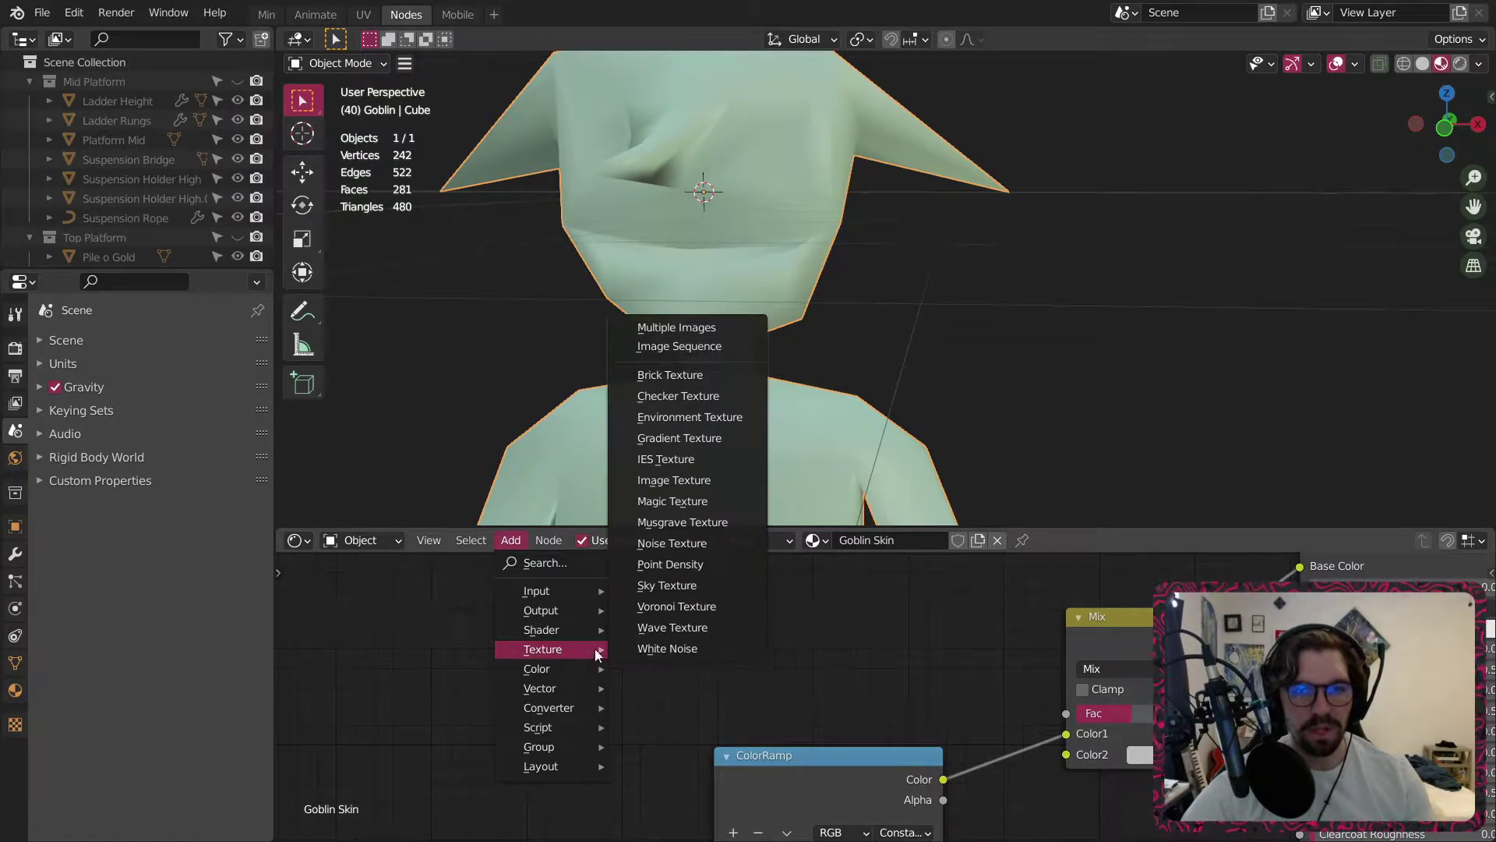
{"action": "left_click", "coordinate": [683, 522]}
{"action": "left_click", "coordinate": [976, 584]}
{"action": "middle_click_drag", "start_coordinate": [976, 592], "coordinate": [826, 667]}
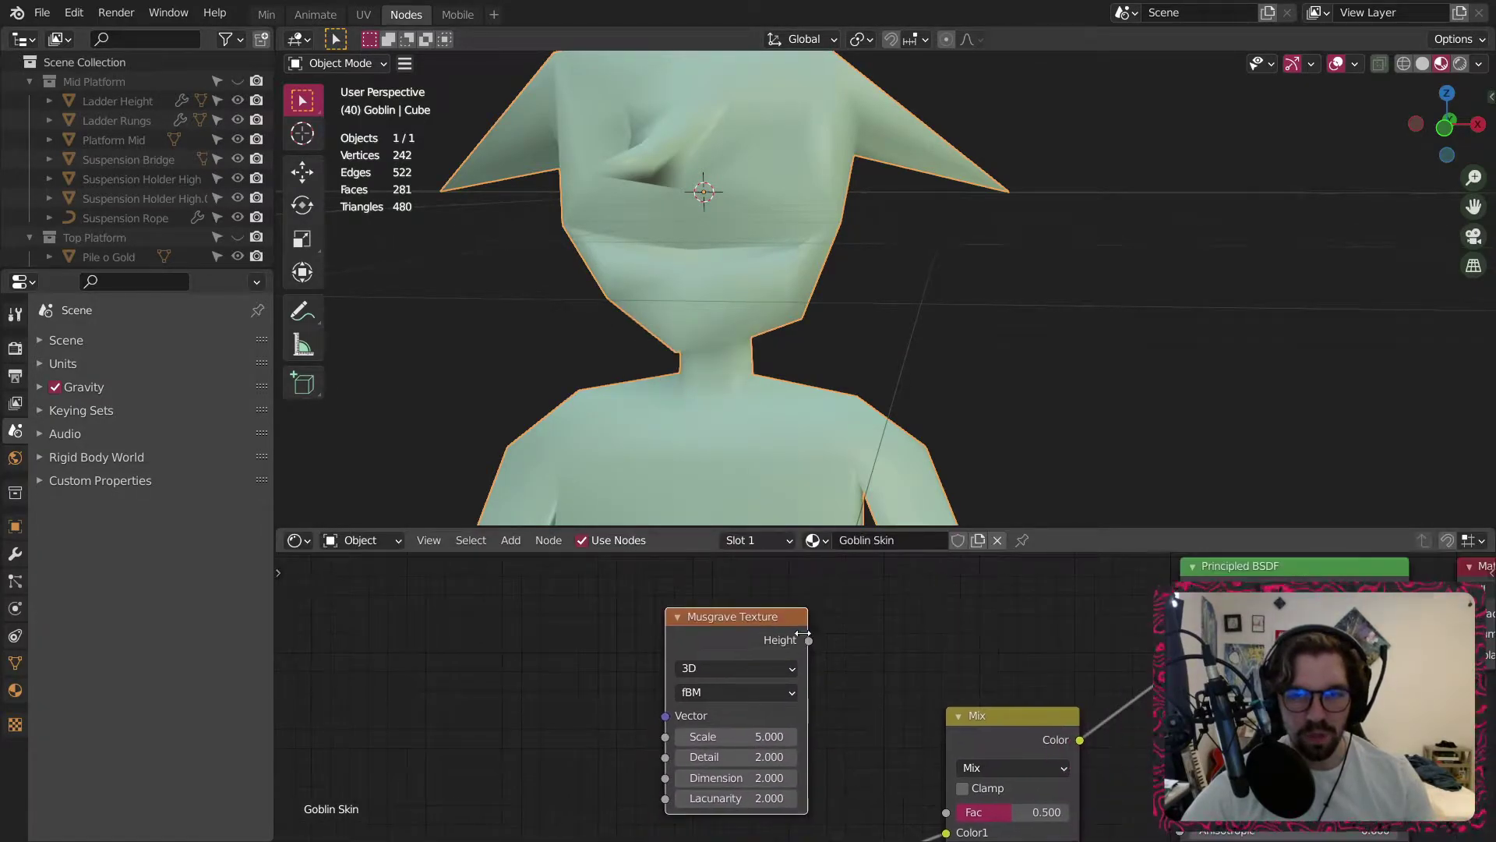
Link the Musgrave Texture's Height output to the Mix node's Fac input and move the texture node farther left.
{"action": "scroll", "coordinate": [825, 667], "scroll_direction": "down", "scroll_amount": 2}
{"action": "left_click_drag", "start_coordinate": [813, 646], "coordinate": [918, 781]}
{"action": "middle_click_drag", "start_coordinate": [886, 670], "coordinate": [886, 644]}
{"action": "left_click_drag", "start_coordinate": [775, 611], "coordinate": [546, 627]}
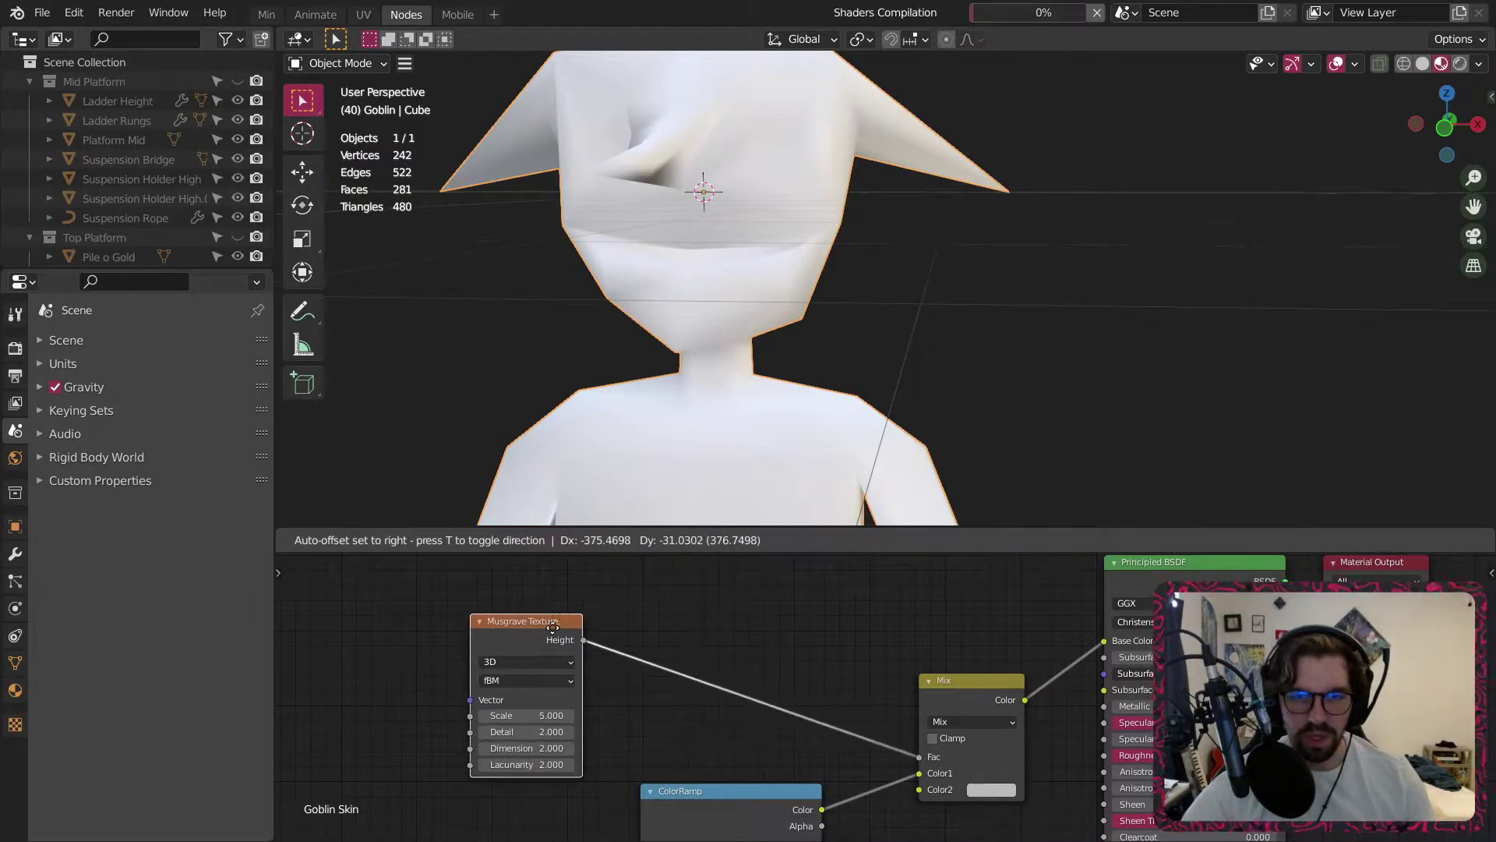
Duplicate the ColorRamp and insert the copy on the link between the Musgrave Texture and the Mix node's Fac.
{"action": "left_click", "coordinate": [704, 780]}
{"action": "key", "text": "shift+d"}
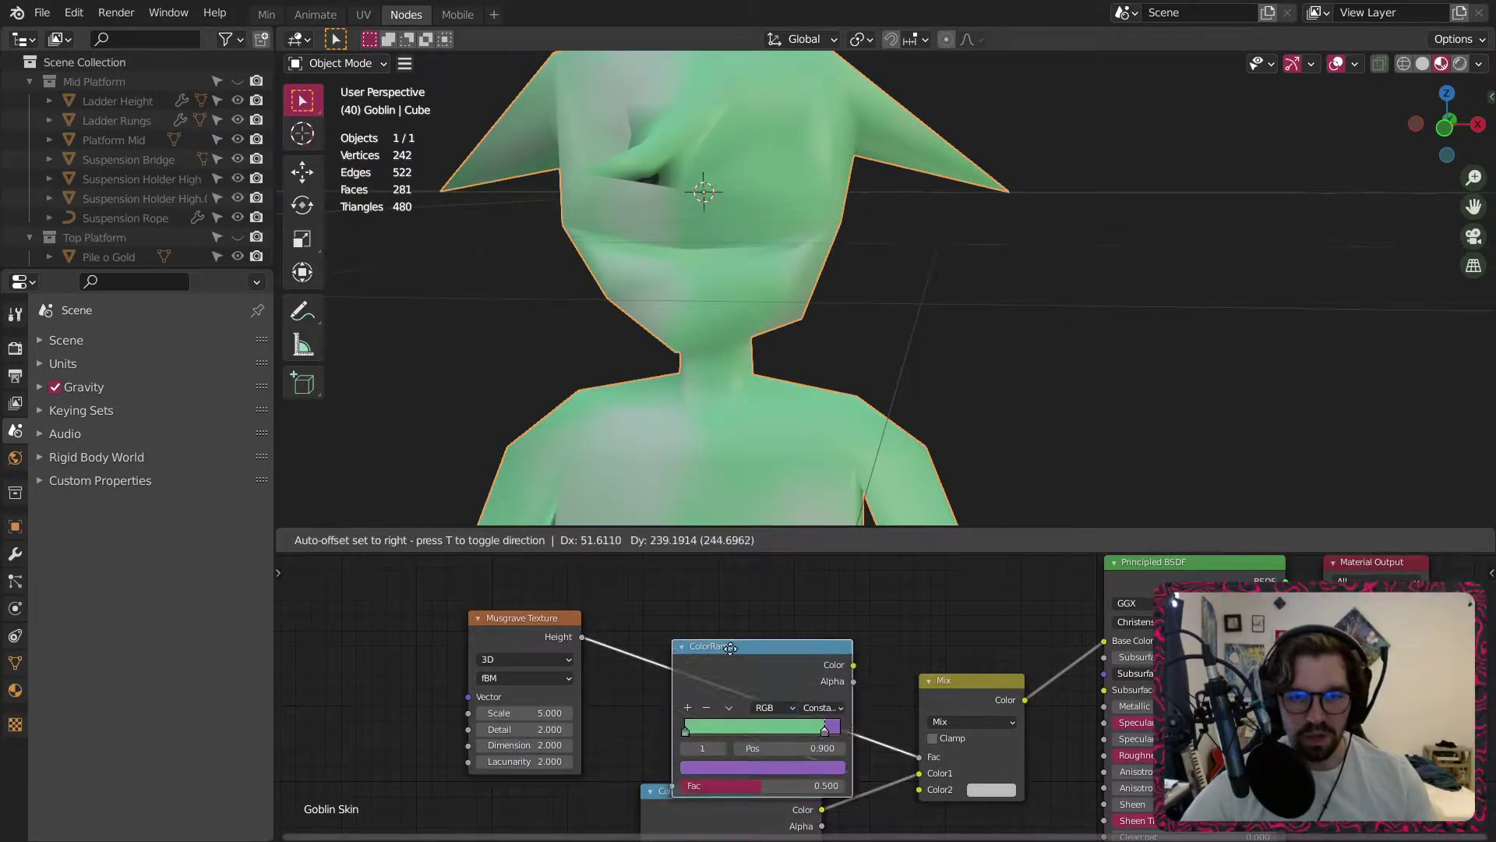
{"action": "left_click", "coordinate": [714, 620]}
{"action": "left_click_drag", "start_coordinate": [714, 620], "coordinate": [702, 625]}
{"action": "middle_click_drag", "start_coordinate": [626, 653], "coordinate": [856, 576]}
Recolor the duplicated ColorRamp's stops, making the first one black and the 0.9 one white.
{"action": "scroll", "coordinate": [975, 662], "scroll_direction": "up", "scroll_amount": 4}
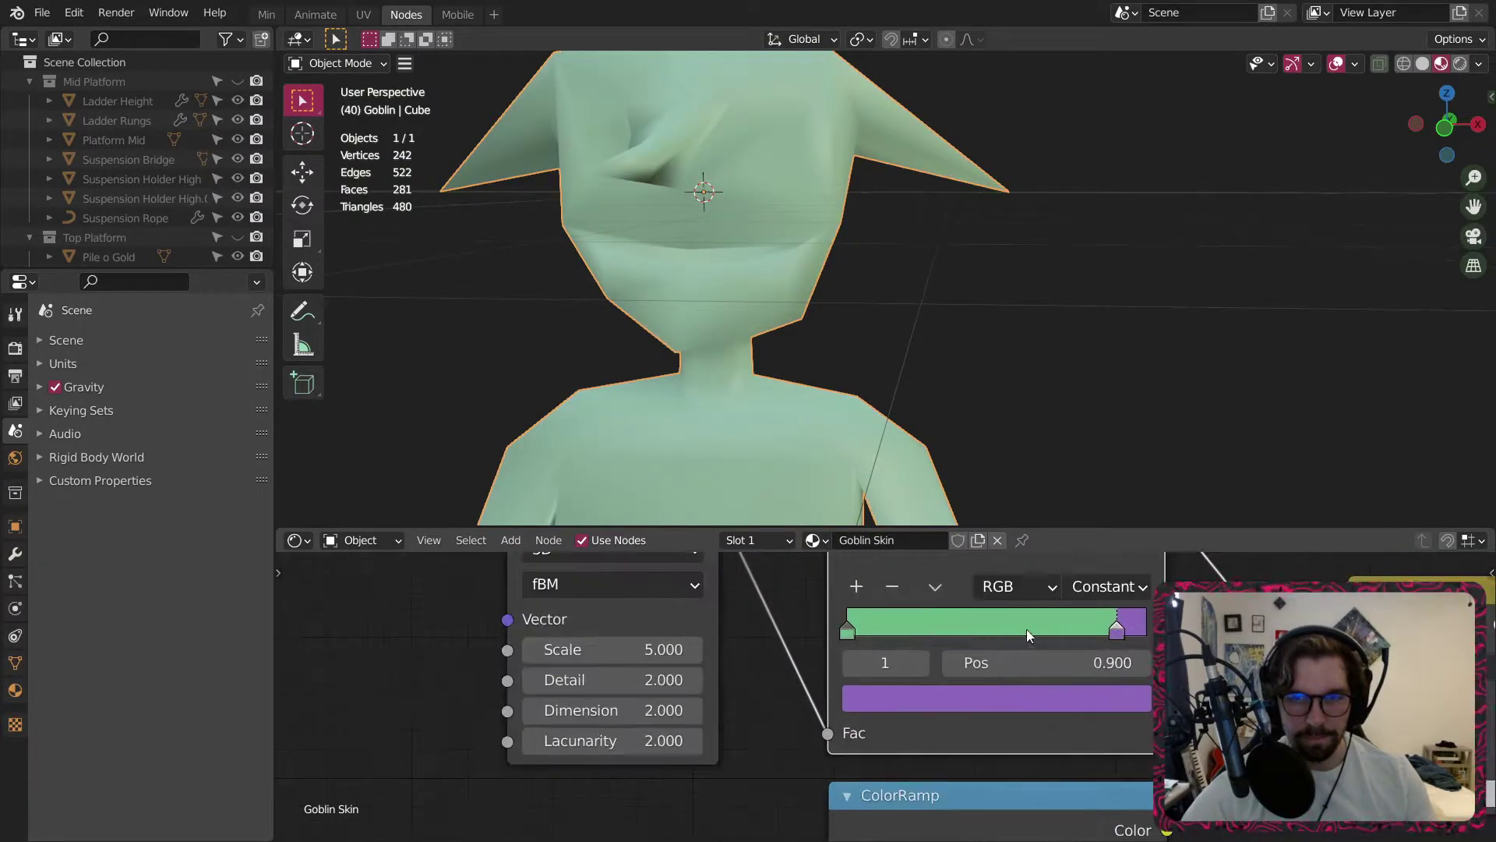
{"action": "left_click", "coordinate": [631, 664]}
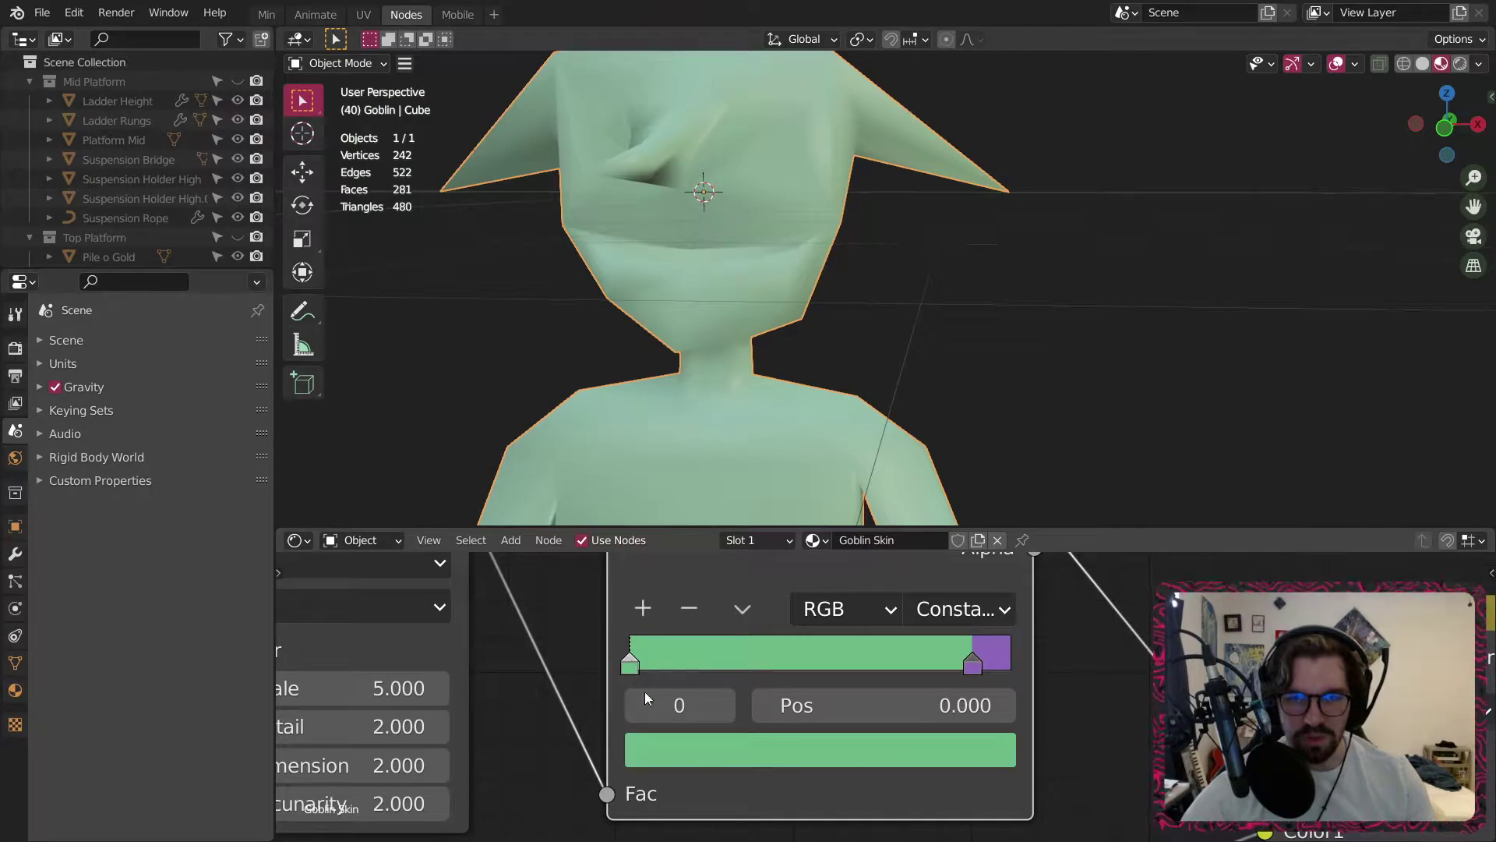
{"action": "left_click", "coordinate": [655, 749]}
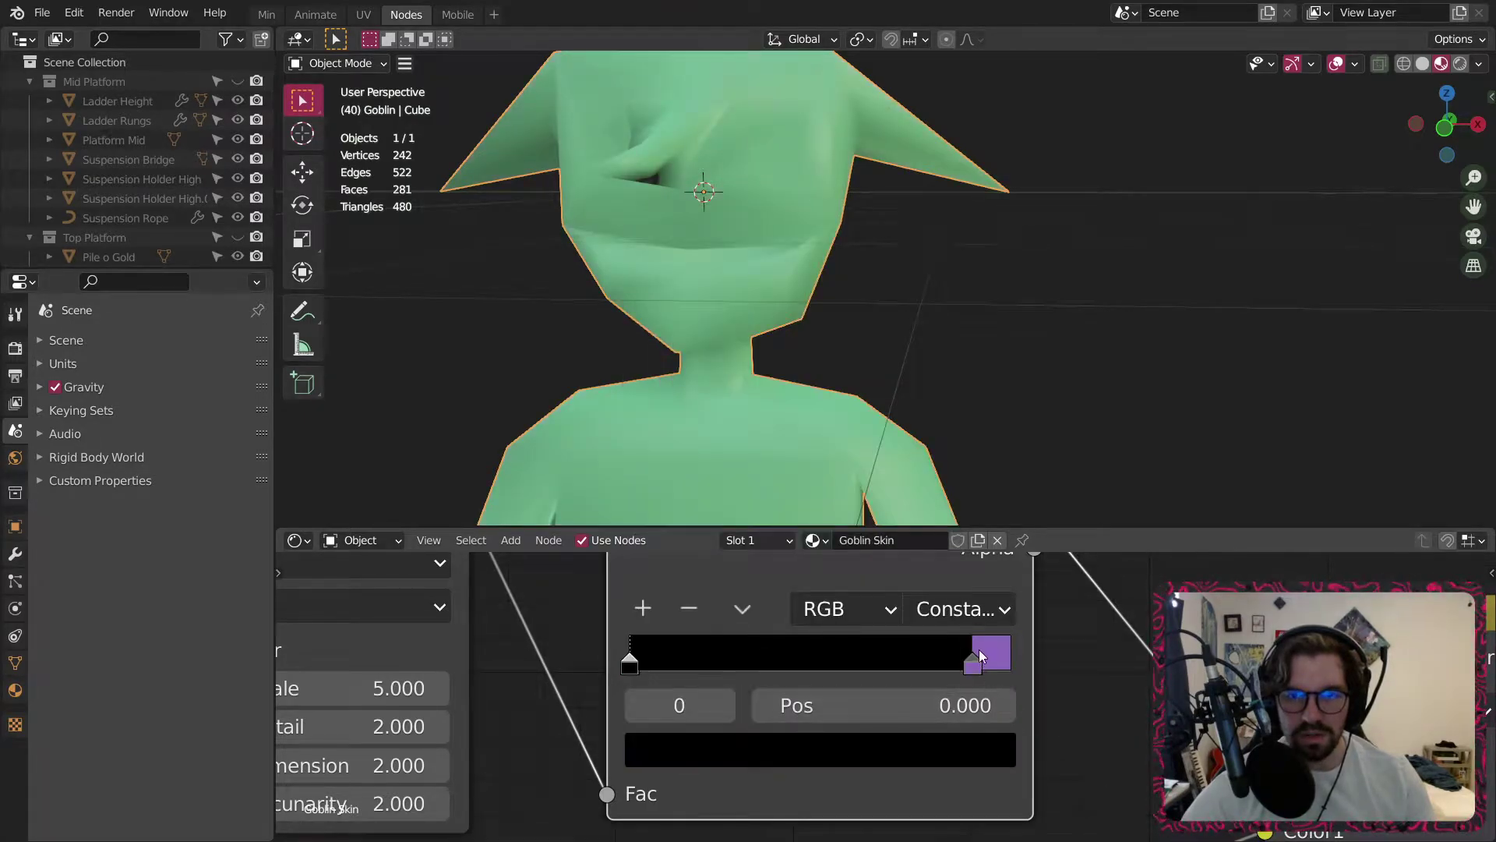
{"action": "left_click", "coordinate": [974, 659]}
{"action": "left_click", "coordinate": [957, 748]}
{"action": "left_click_drag", "start_coordinate": [932, 409], "coordinate": [932, 236]}
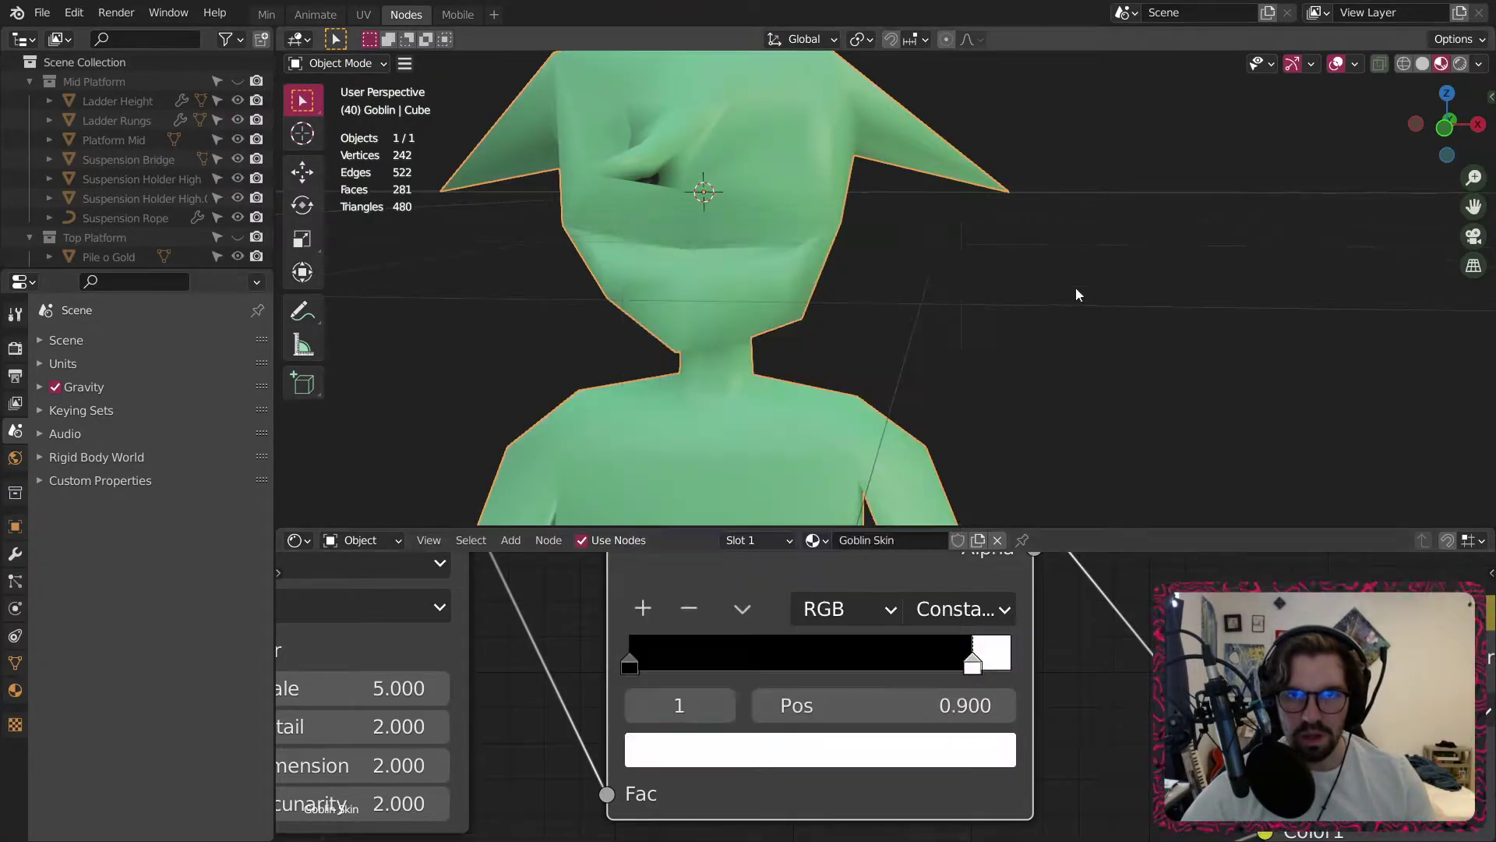
Set the Mix node's Color2 to red with hue 0.999, saturation 1.000 and lightness 0.394.
{"action": "middle_click_drag", "start_coordinate": [1037, 592], "coordinate": [884, 485]}
{"action": "scroll", "coordinate": [881, 378], "scroll_direction": "down", "scroll_amount": 4}
{"action": "middle_click_drag", "start_coordinate": [881, 377], "coordinate": [811, 277]}
{"action": "scroll", "coordinate": [952, 680], "scroll_direction": "up", "scroll_amount": 3}
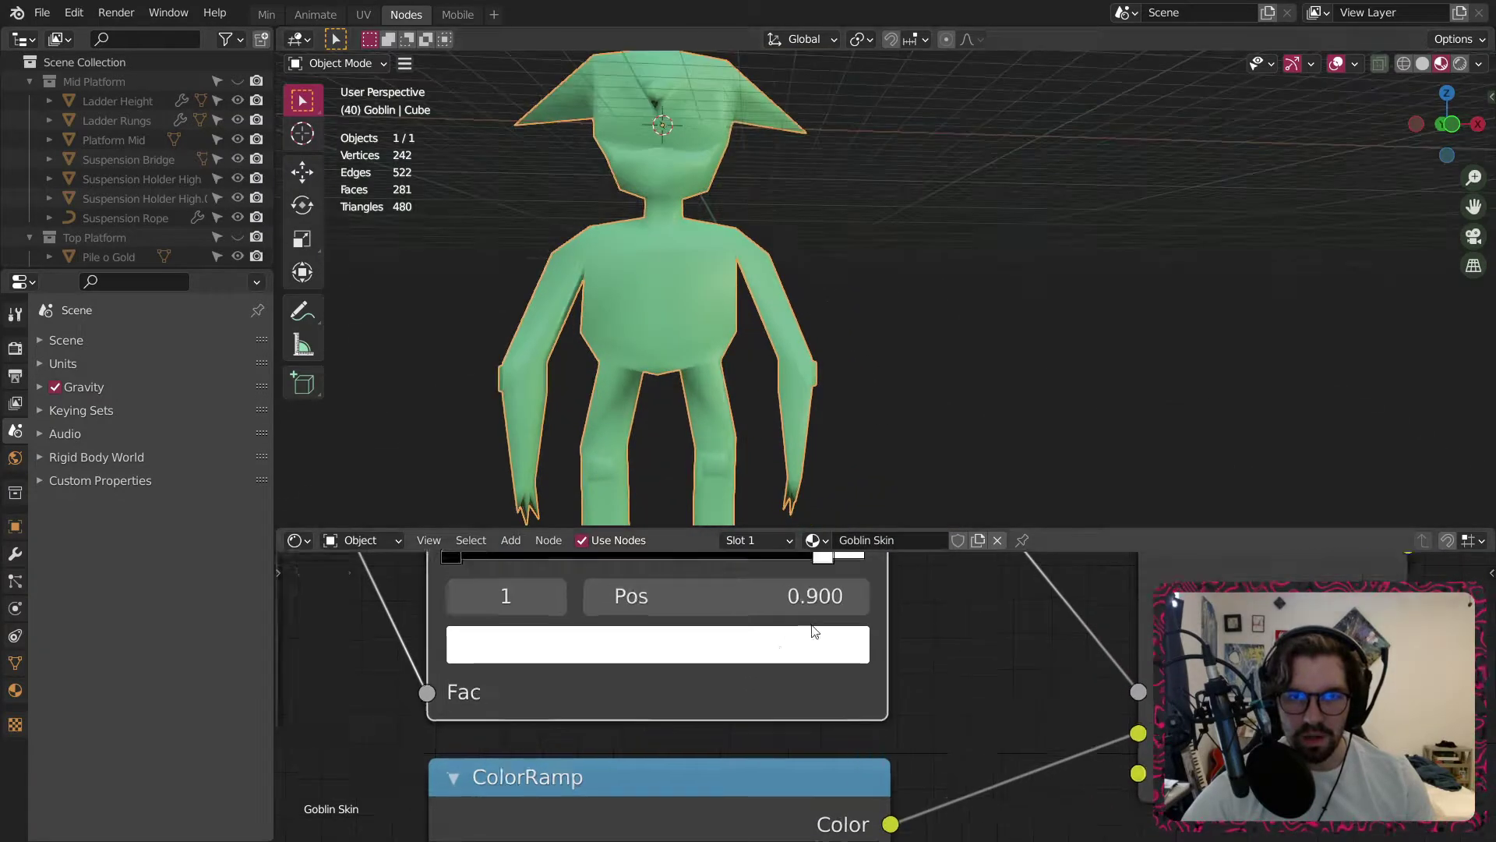
{"action": "middle_click_drag", "start_coordinate": [1482, 826], "coordinate": [1154, 681]}
{"action": "left_click", "coordinate": [1130, 742]}
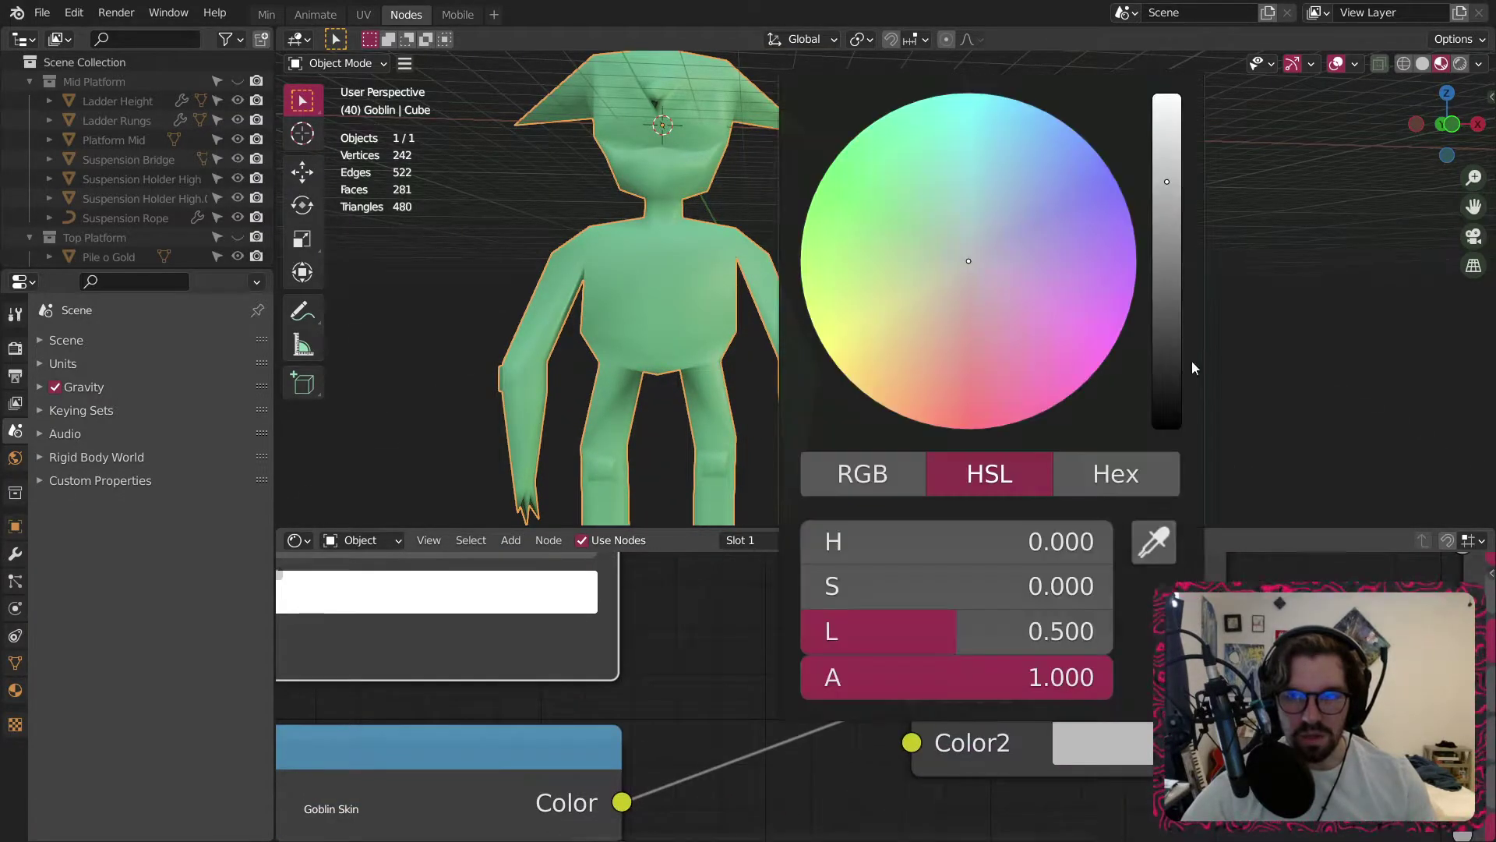
{"action": "left_click", "coordinate": [980, 428]}
{"action": "left_click_drag", "start_coordinate": [1166, 244], "coordinate": [1166, 278]}
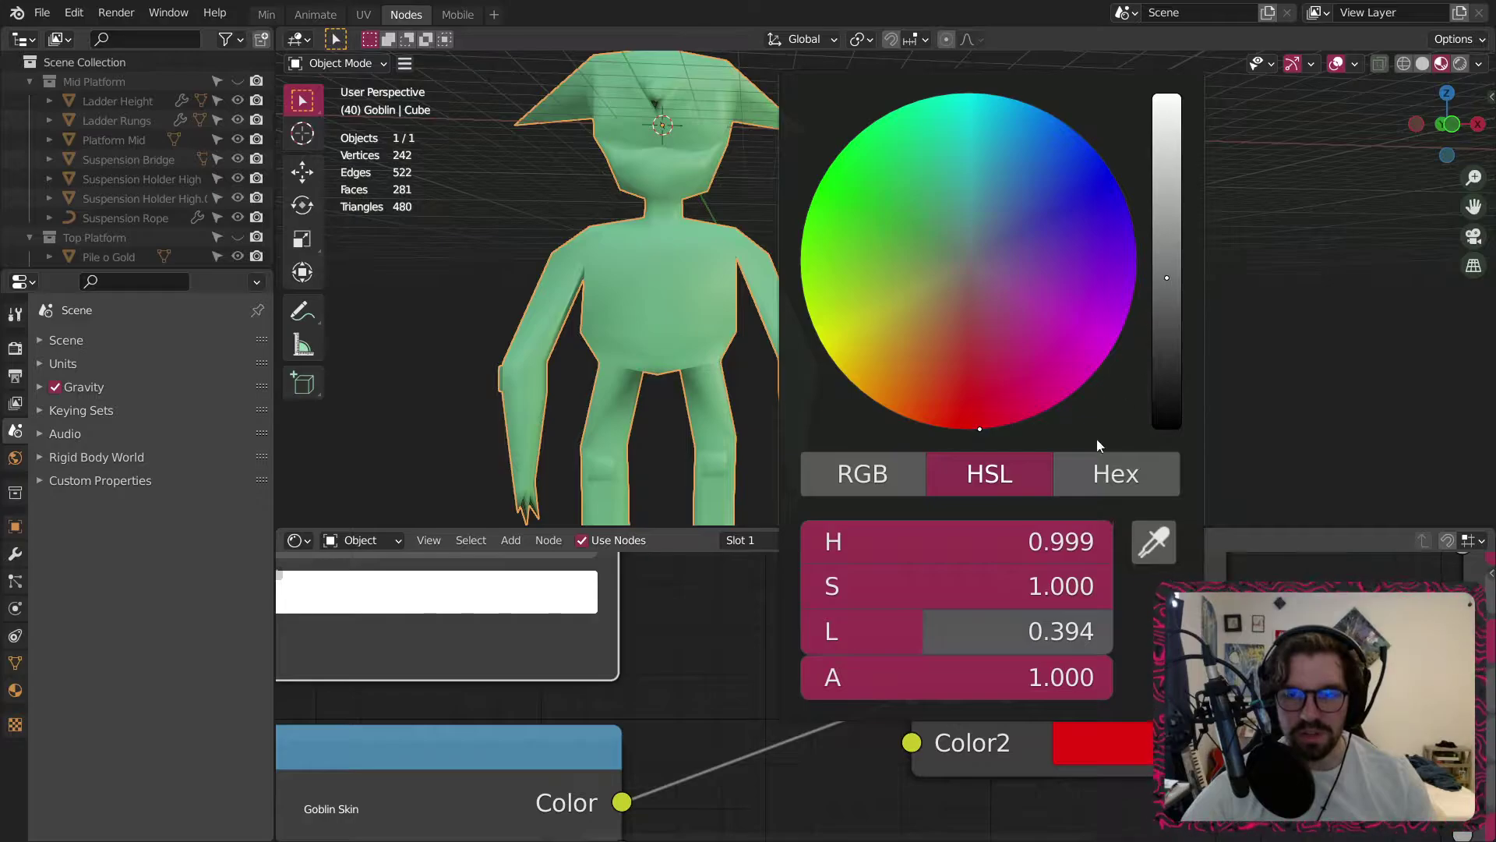
Set the Musgrave Texture's Detail to 10 and its Dimension to 1.
{"action": "middle_click_drag", "start_coordinate": [667, 616], "coordinate": [1077, 622]}
{"action": "middle_click_drag", "start_coordinate": [514, 675], "coordinate": [974, 829]}
{"action": "left_click", "coordinate": [662, 721]}
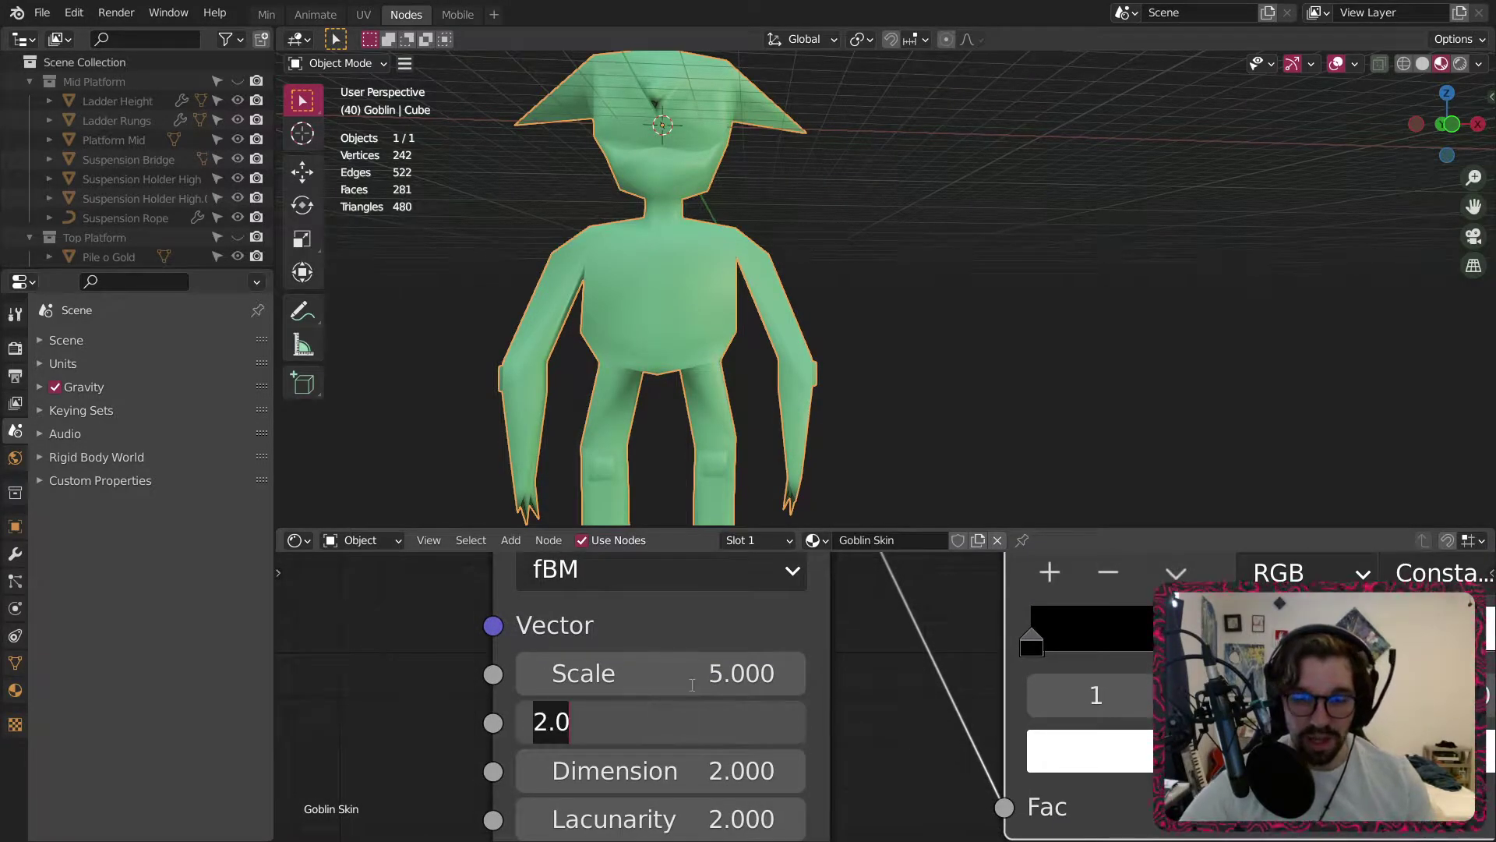
{"action": "type", "text": "10"}
{"action": "key", "text": "Return"}
{"action": "left_click", "coordinate": [663, 771]}
{"action": "type", "text": "1"}
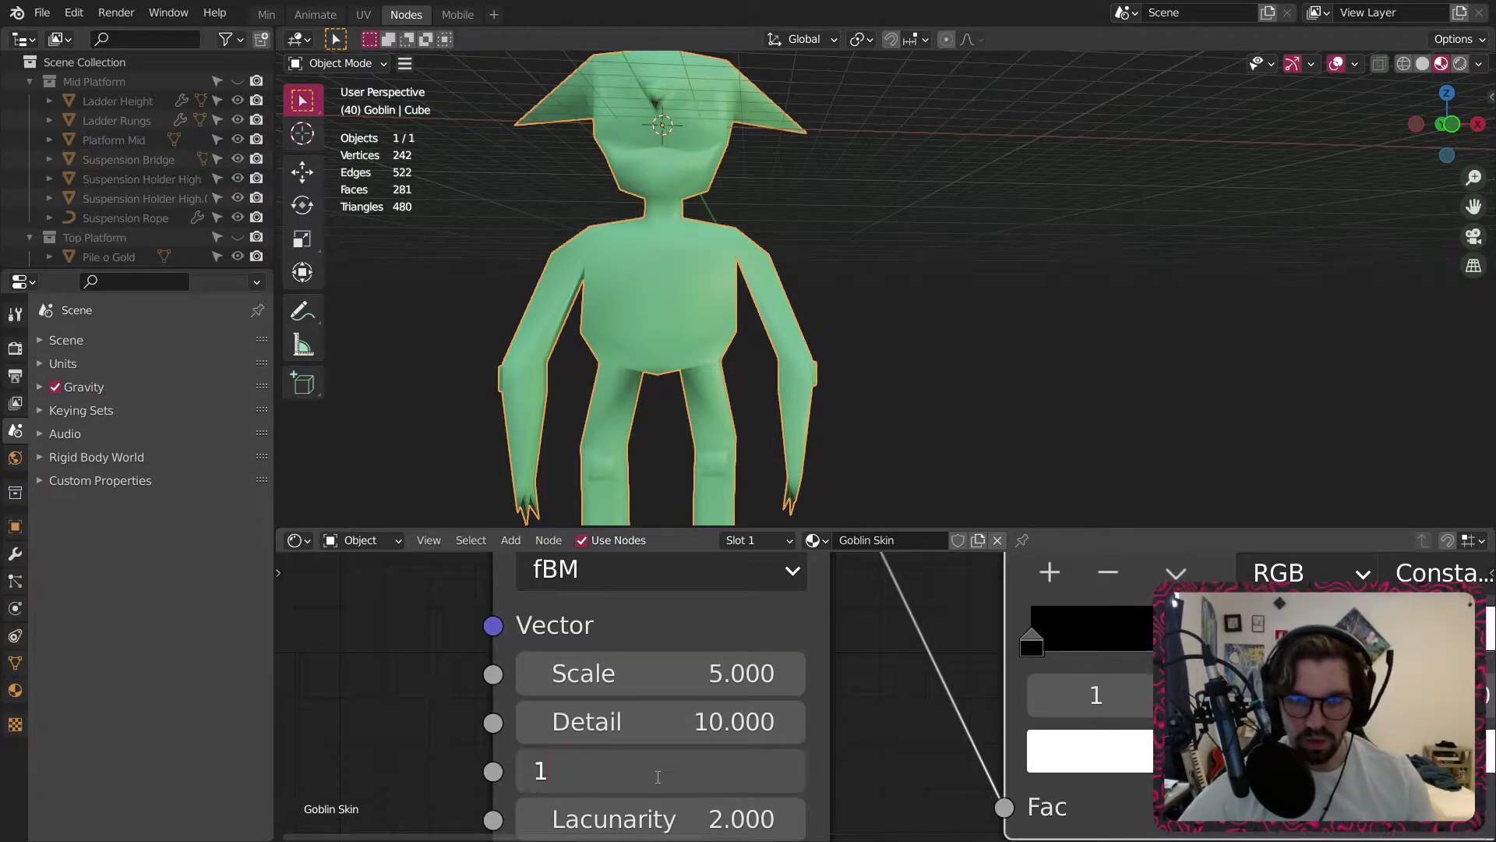
{"action": "key", "text": "Return"}
Examine from several angles how the texture mask distributes Color2 over the goblin's torso and head.
{"action": "middle_click_drag", "start_coordinate": [837, 260], "coordinate": [920, 303]}
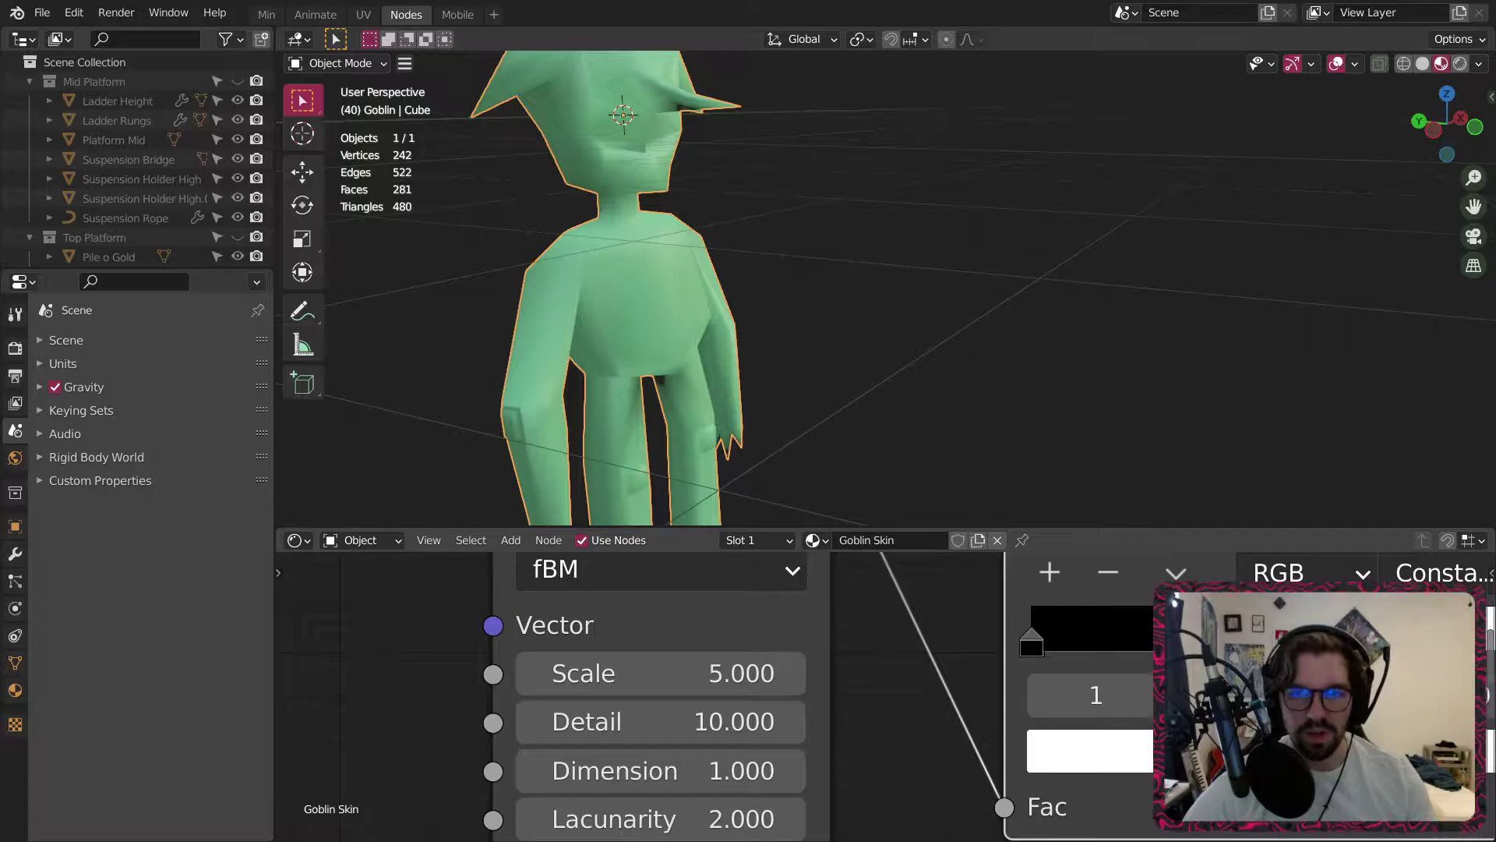
{"action": "scroll", "coordinate": [719, 238], "scroll_direction": "up", "scroll_amount": 4}
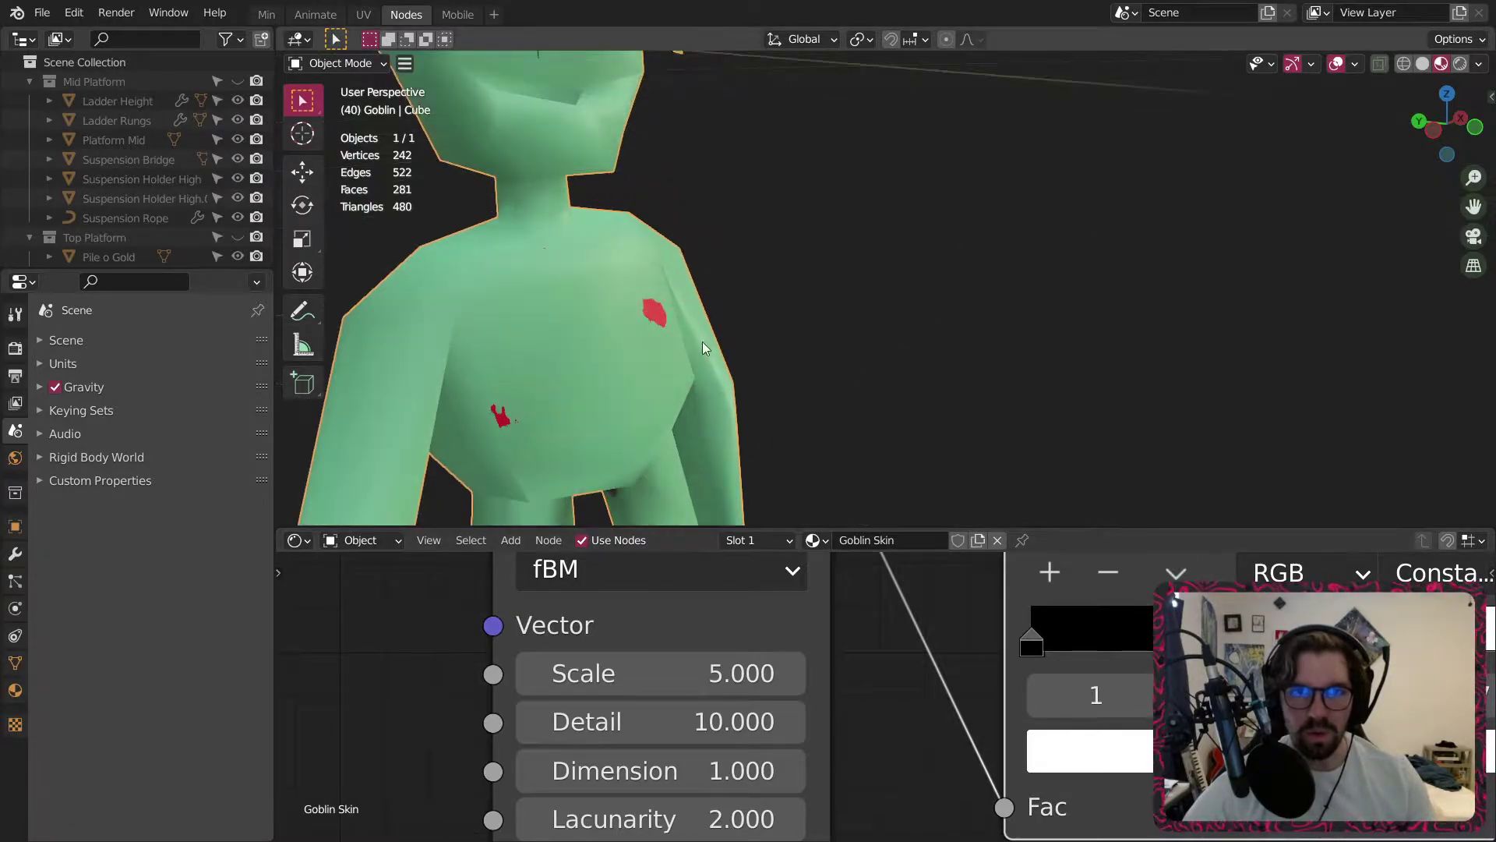
{"action": "middle_click_drag", "start_coordinate": [705, 345], "coordinate": [583, 340]}
{"action": "middle_click_drag", "start_coordinate": [645, 209], "coordinate": [779, 375], "text": "shift"}
{"action": "scroll", "coordinate": [780, 374], "scroll_direction": "down", "scroll_amount": 1}
{"action": "middle_click_drag", "start_coordinate": [763, 324], "coordinate": [745, 330]}
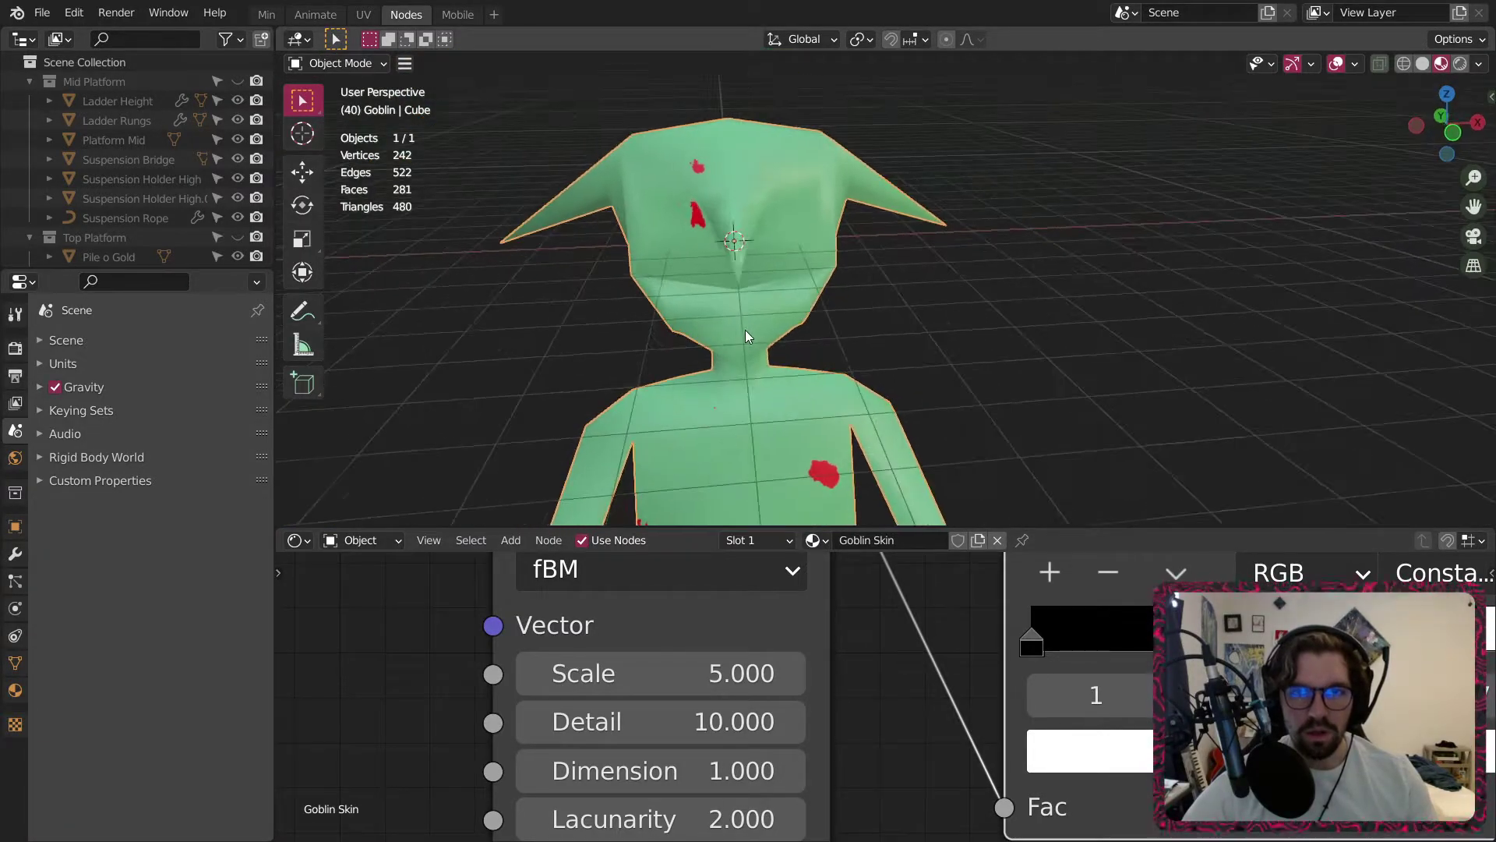
Set the Musgrave Texture's Lacunarity to 5.
{"action": "middle_click_drag", "start_coordinate": [881, 694], "coordinate": [897, 553]}
{"action": "middle_click_drag", "start_coordinate": [925, 653], "coordinate": [921, 722]}
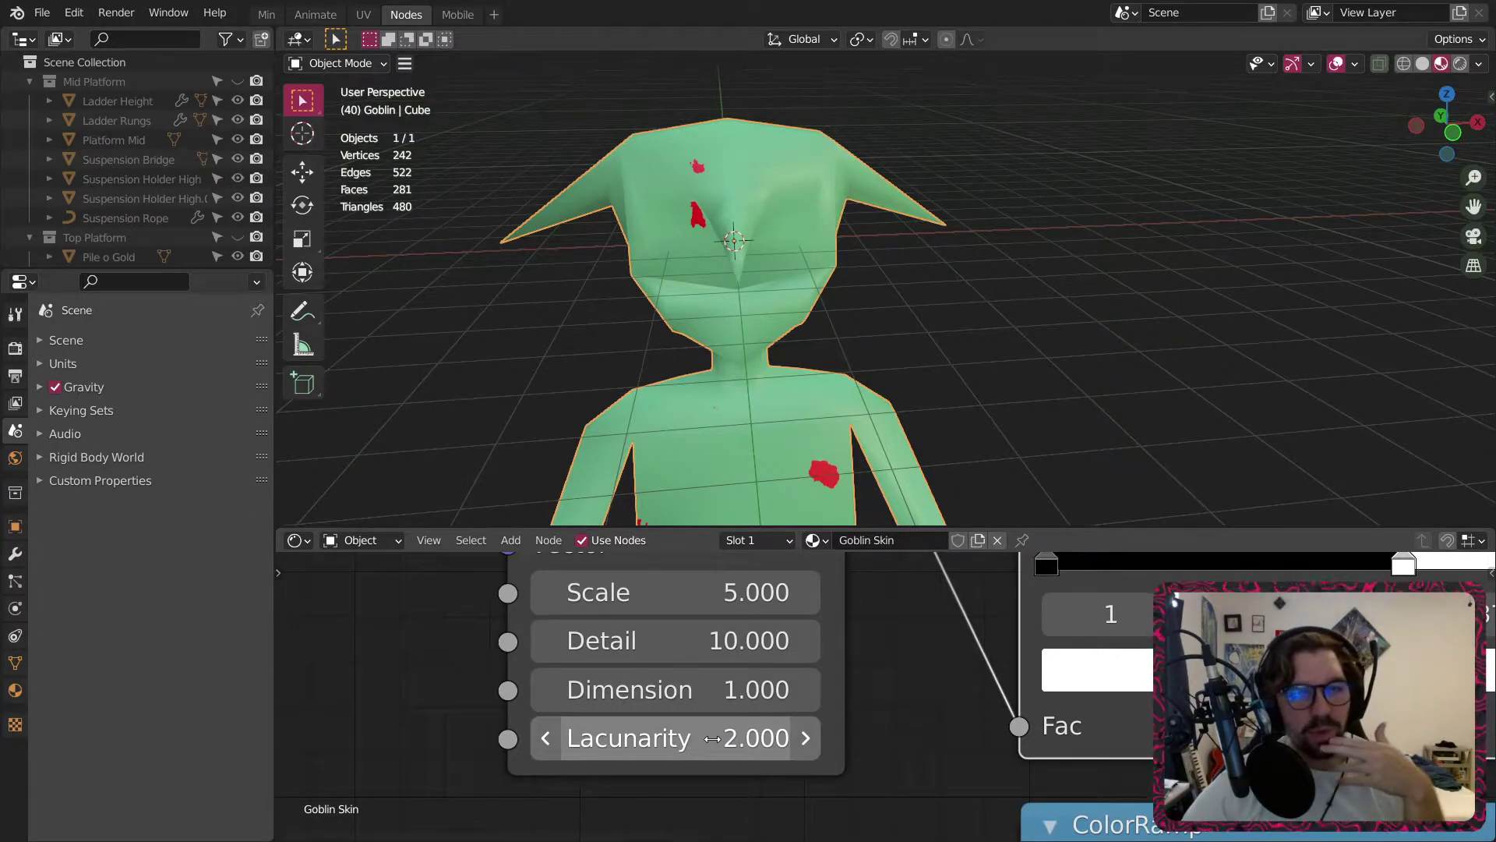
{"action": "left_click", "coordinate": [713, 738]}
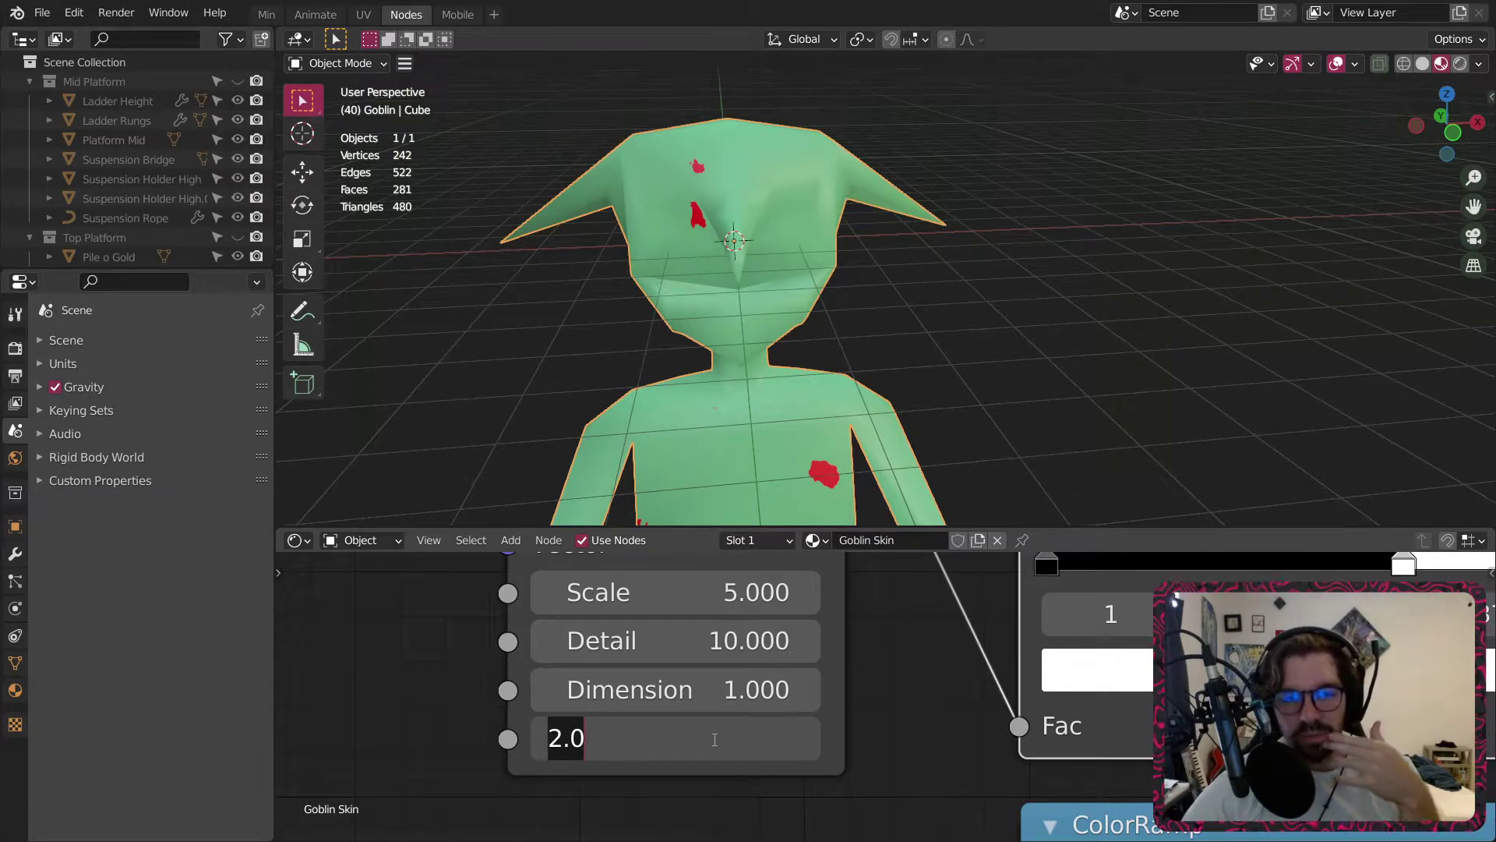
{"action": "type", "text": "5"}
{"action": "key", "text": "Return"}
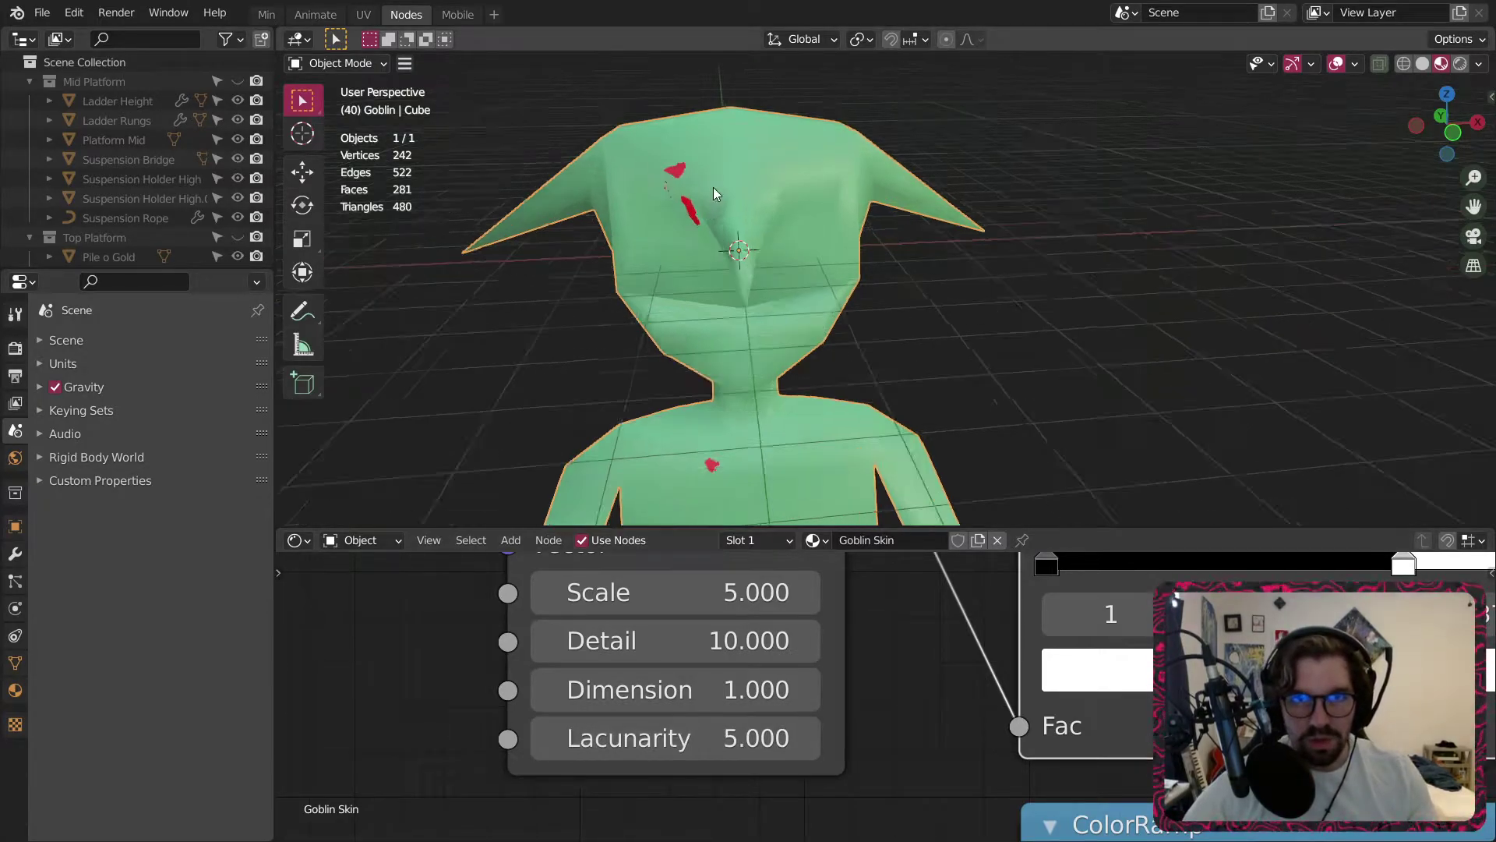
Try Detail values of 5, 2.2, 3 and 2.5 on the Musgrave Texture while viewing the blotches on the goblin's head up close.
{"action": "scroll", "coordinate": [709, 196], "scroll_direction": "up", "scroll_amount": 8}
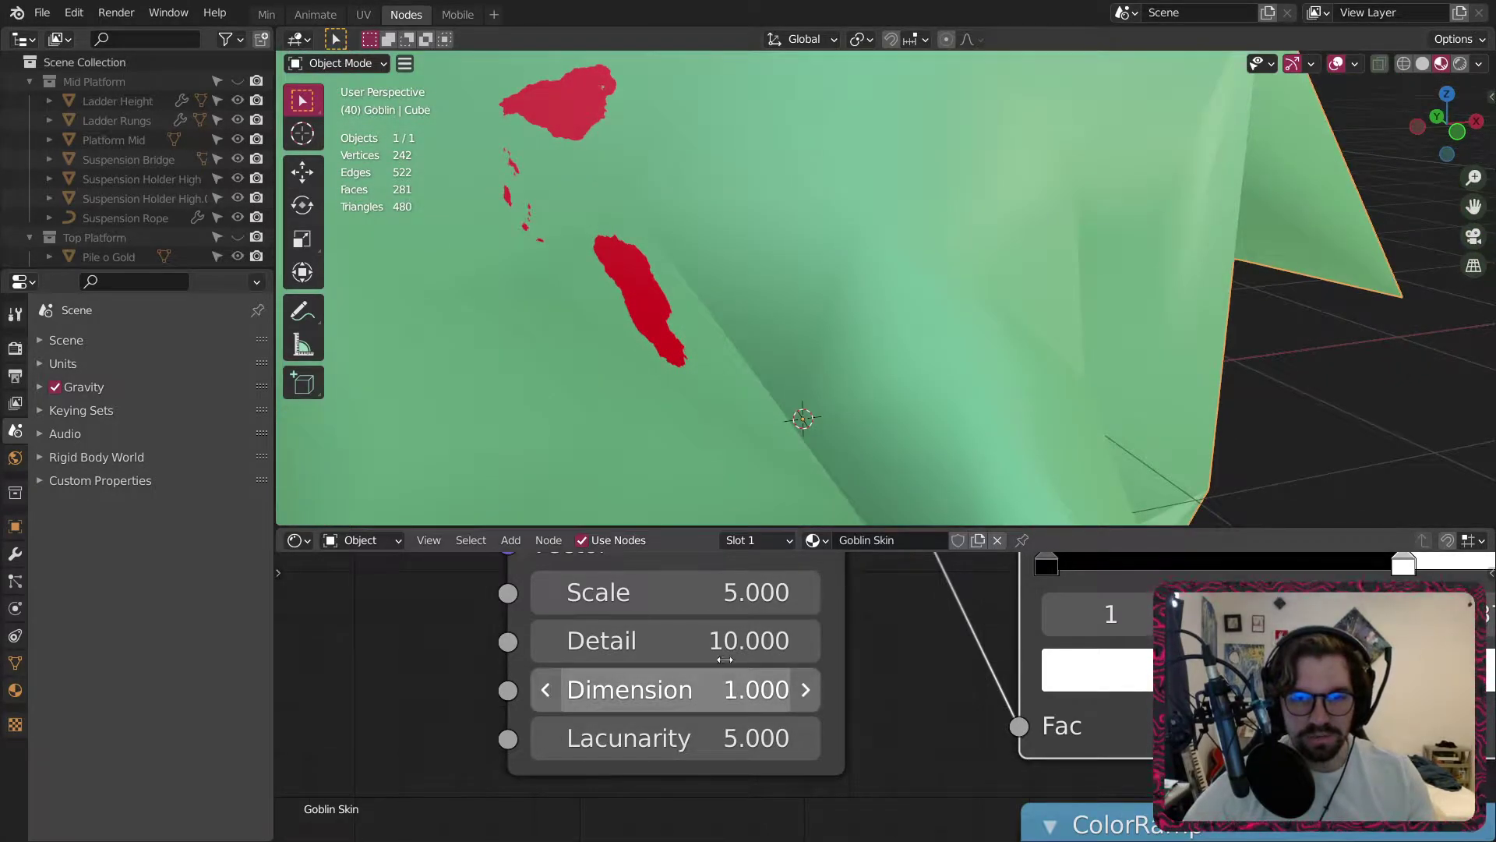
{"action": "left_click", "coordinate": [717, 626]}
{"action": "type", "text": "5"}
{"action": "key", "text": "Return"}
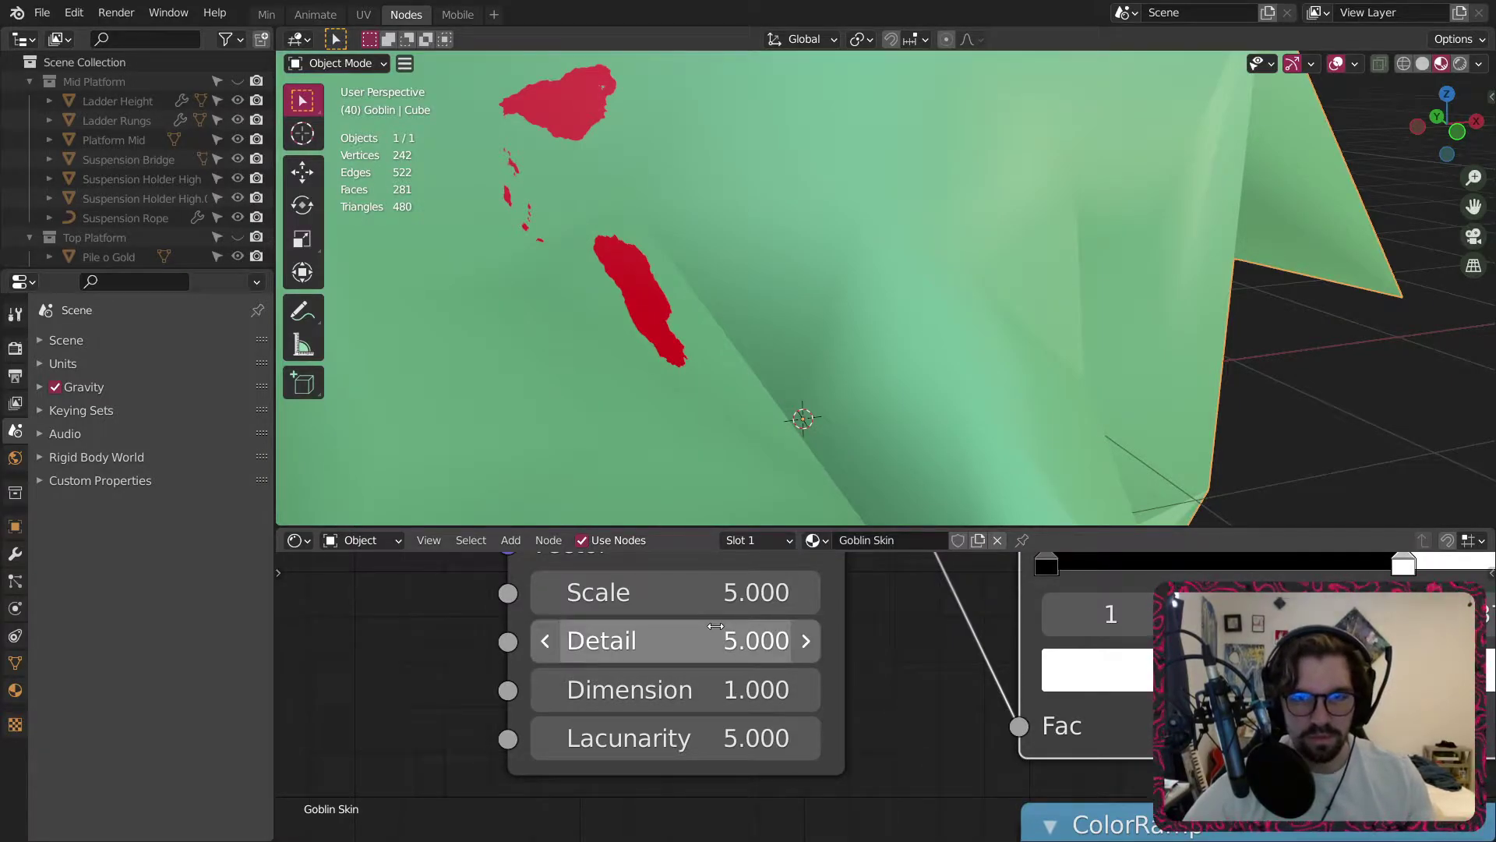
{"action": "left_click_drag", "start_coordinate": [788, 641], "coordinate": [758, 640]}
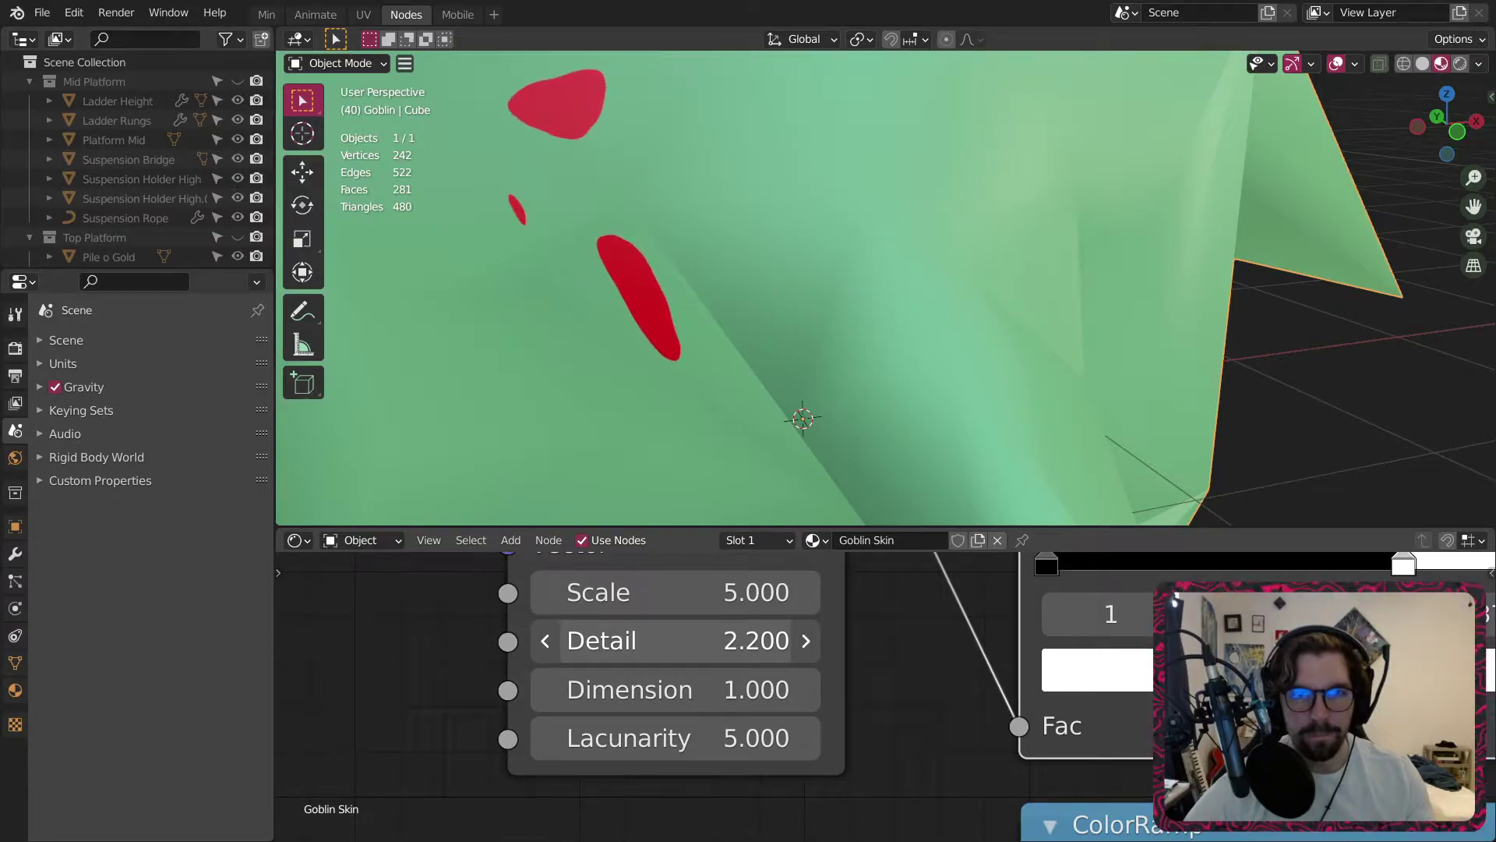
{"action": "left_click", "coordinate": [769, 639]}
{"action": "type", "text": "3"}
{"action": "key", "text": "Return"}
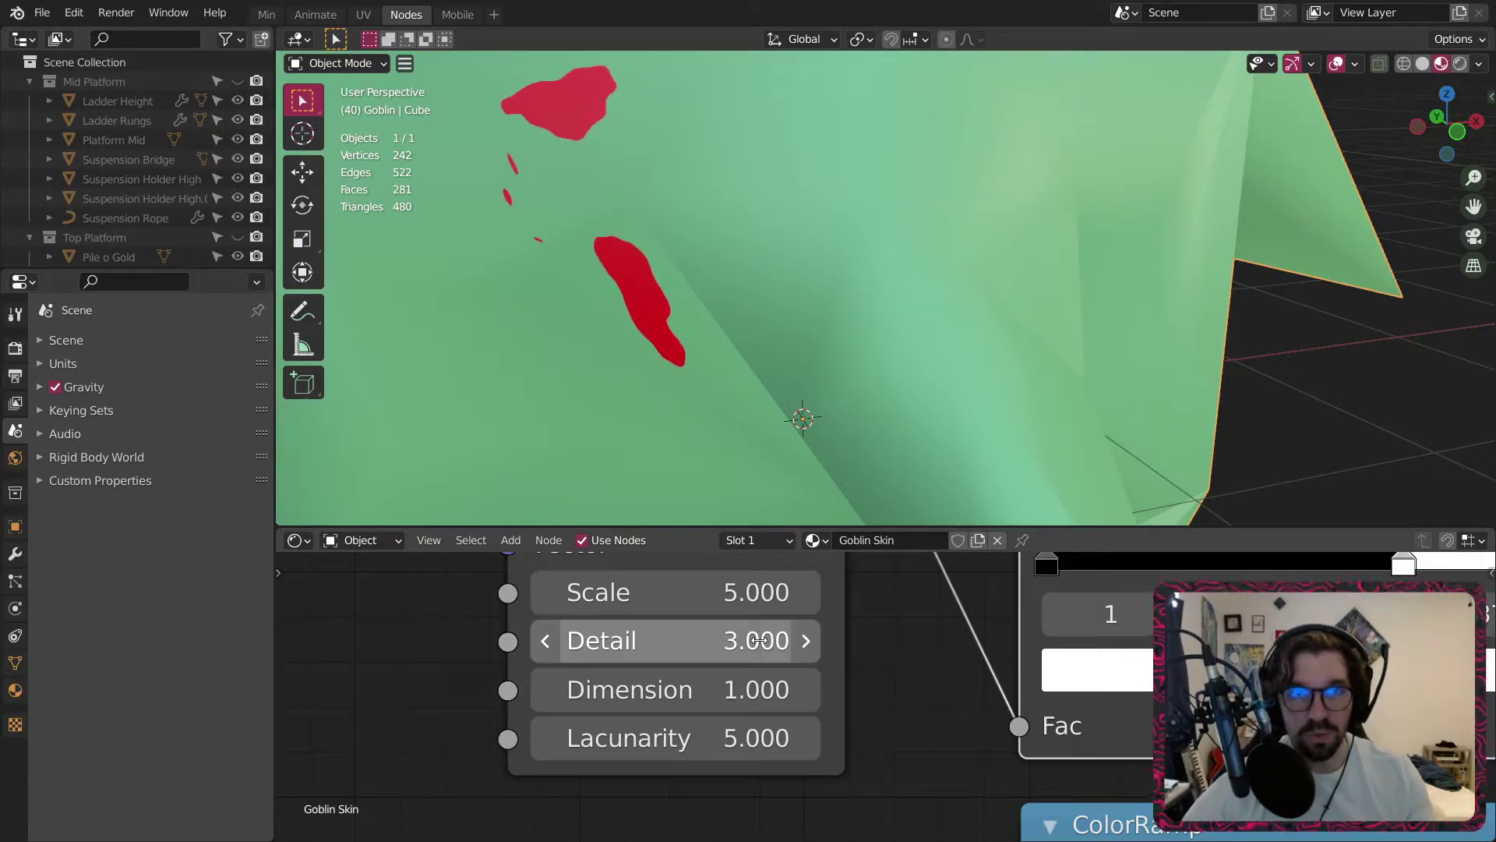
{"action": "left_click", "coordinate": [670, 630]}
{"action": "type", "text": "2.5"}
{"action": "key", "text": "Return"}
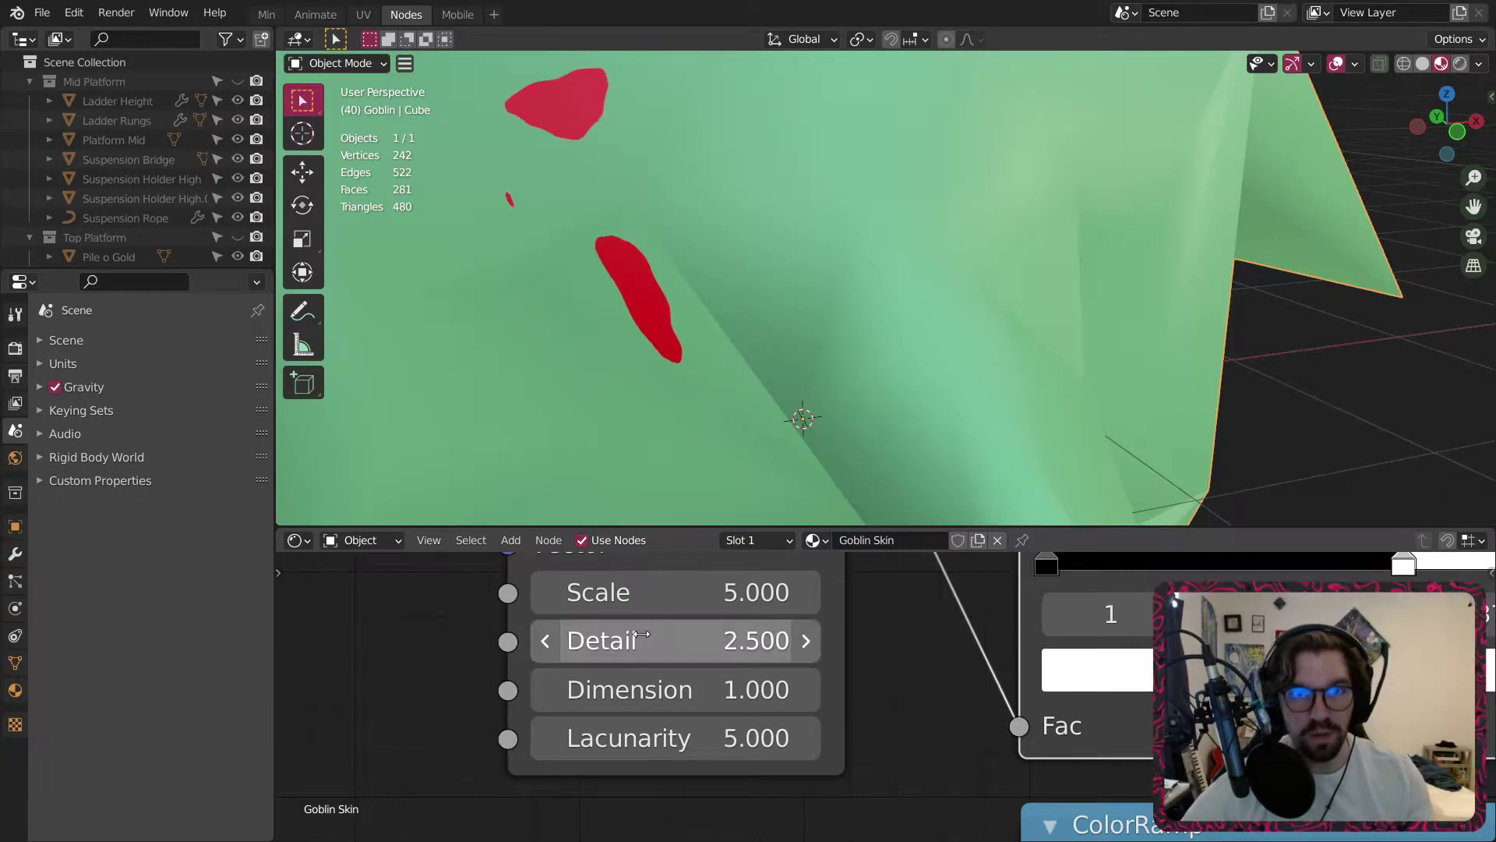
Move the white stop of the mask's ColorRamp to position 0.737.
{"action": "scroll", "coordinate": [636, 286], "scroll_direction": "down", "scroll_amount": 10}
{"action": "middle_click_drag", "start_coordinate": [731, 380], "coordinate": [927, 434], "text": "shift"}
{"action": "middle_click_drag", "start_coordinate": [1404, 562], "coordinate": [932, 608]}
{"action": "mouse_move", "coordinate": [933, 609]}
{"action": "left_mouse_down"}
{"action": "mouse_move", "coordinate": [908, 620]}
{"action": "mouse_move", "coordinate": [938, 620]}
{"action": "left_mouse_up"}
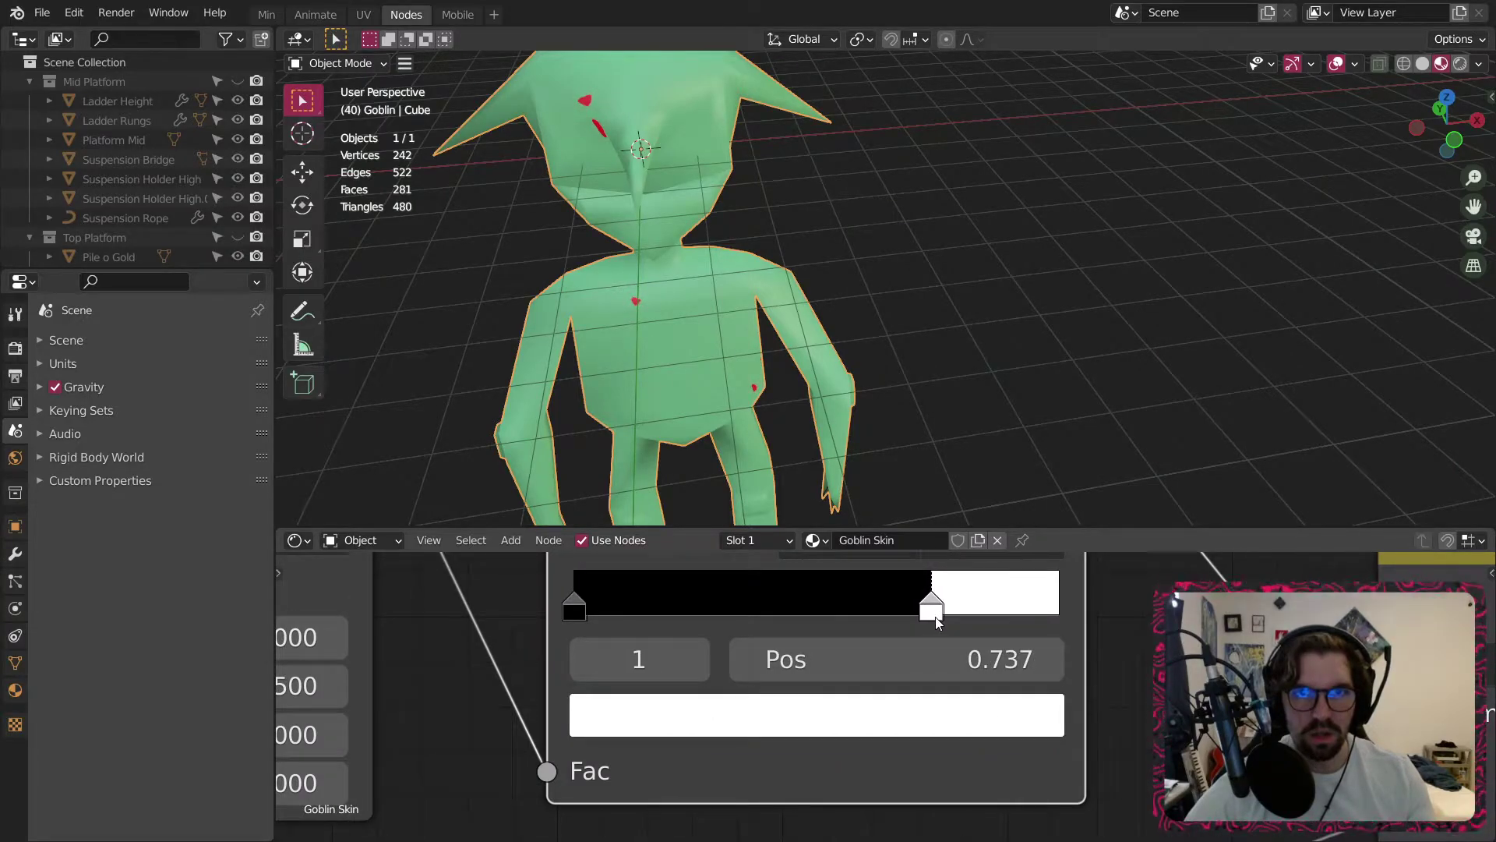
Set the Musgrave Texture's Scale to 20 and its Detail to 2.
{"action": "middle_click_drag", "start_coordinate": [562, 661], "coordinate": [845, 653]}
{"action": "left_click", "coordinate": [607, 648]}
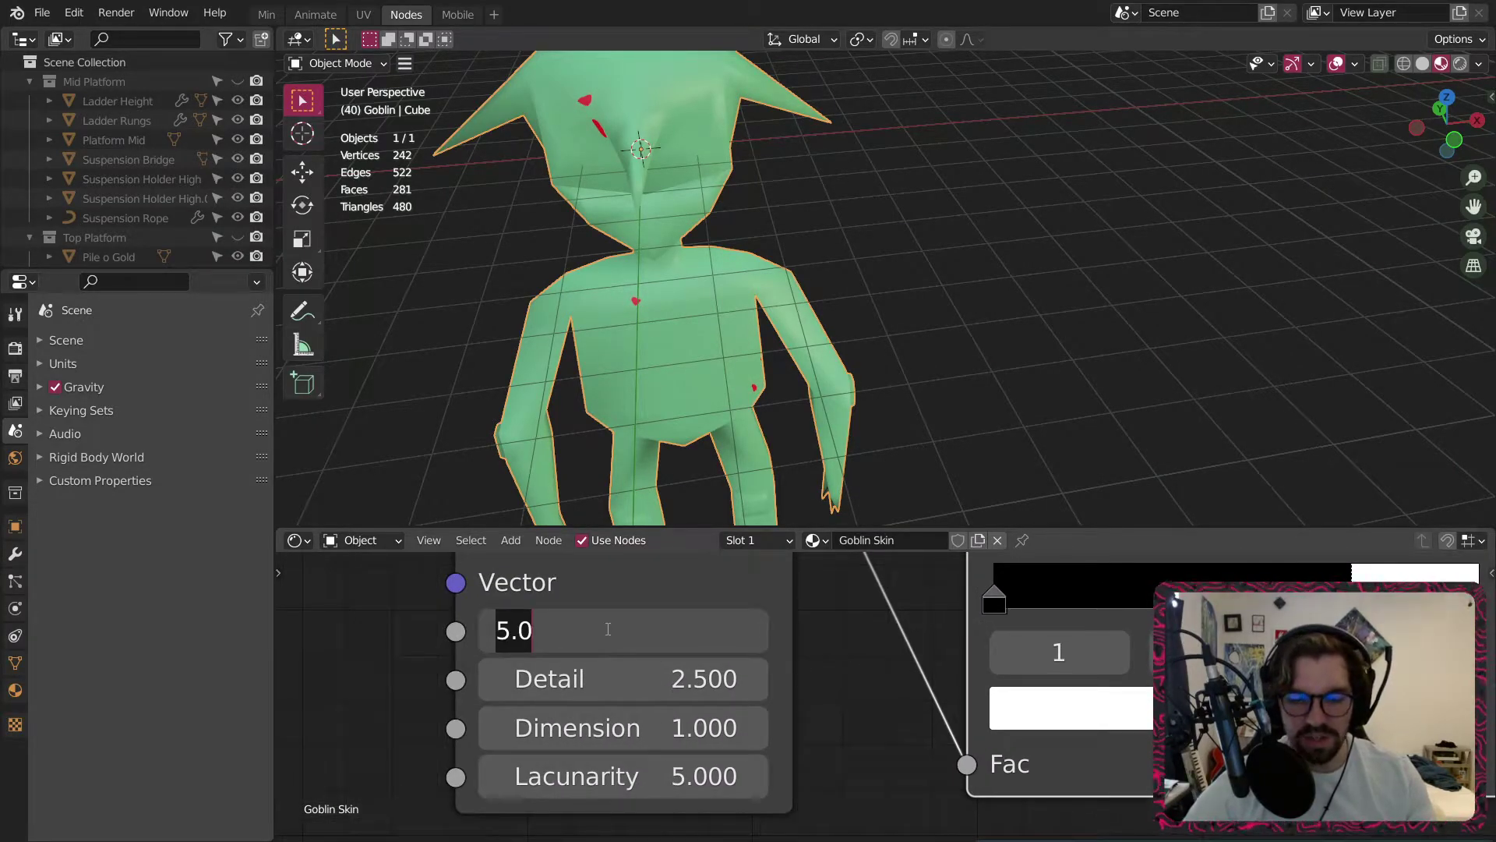
{"action": "type", "text": "20"}
{"action": "key", "text": "Return"}
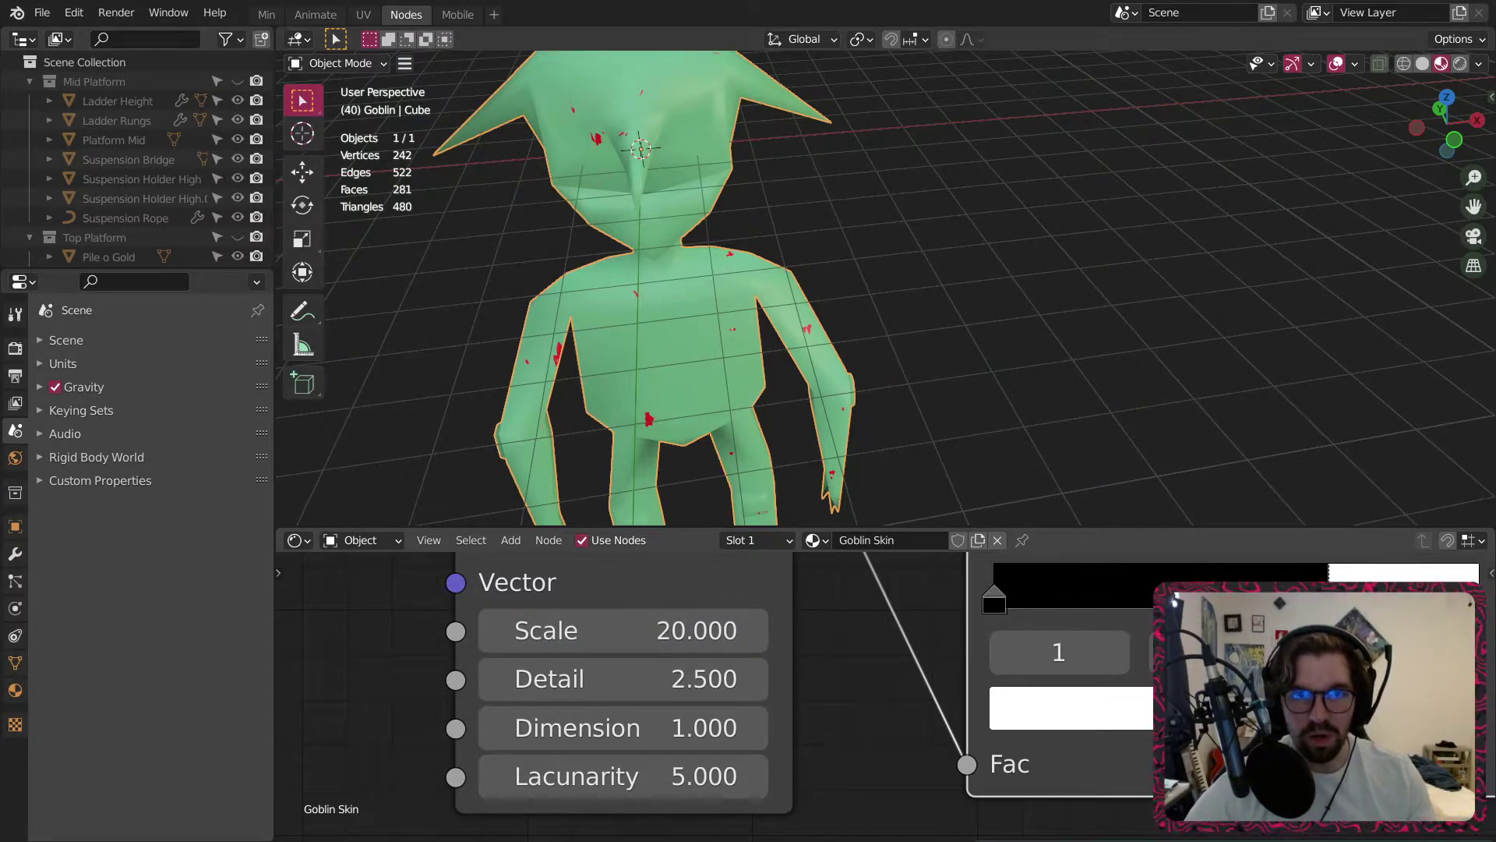
{"action": "left_click", "coordinate": [741, 679]}
{"action": "type", "text": "2.5"}
{"action": "key", "text": "Return"}
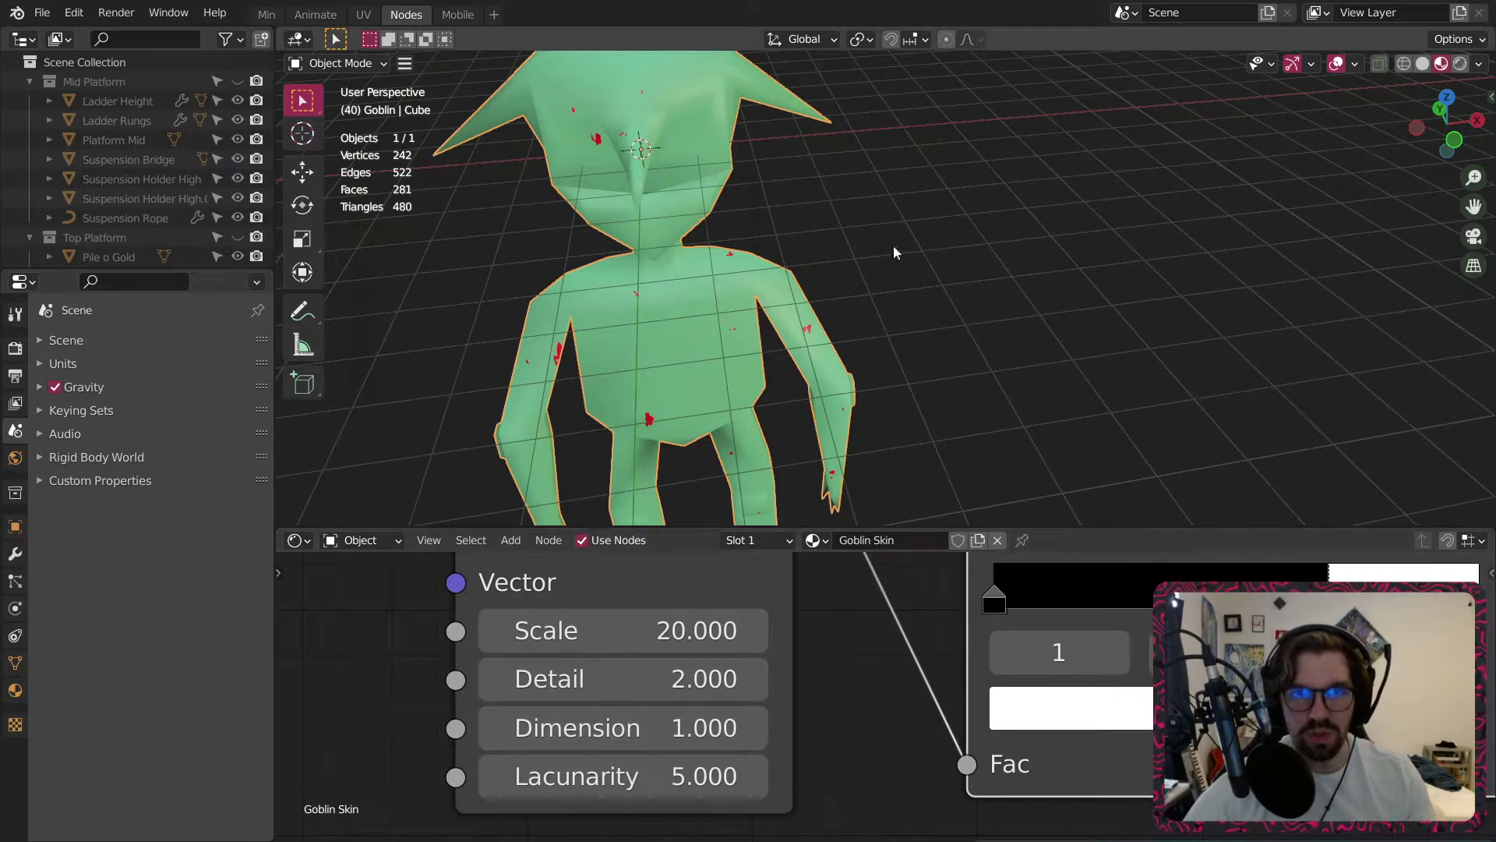
Delete the Mix node that combines the two ColorRamps before the shader's Base Color.
{"action": "scroll", "coordinate": [810, 296], "scroll_direction": "up", "scroll_amount": 9}
{"action": "scroll", "coordinate": [788, 272], "scroll_direction": "down", "scroll_amount": 10}
{"action": "middle_click_drag", "start_coordinate": [826, 338], "coordinate": [885, 227]}
{"action": "middle_click_drag", "start_coordinate": [1325, 653], "coordinate": [877, 653]}
{"action": "scroll", "coordinate": [1325, 649], "scroll_direction": "down", "scroll_amount": 4}
{"action": "middle_click_drag", "start_coordinate": [1038, 767], "coordinate": [1022, 701]}
{"action": "scroll", "coordinate": [812, 629], "scroll_direction": "down", "scroll_amount": 6}
{"action": "scroll", "coordinate": [812, 629], "scroll_direction": "down", "scroll_amount": 3}
{"action": "middle_click_drag", "start_coordinate": [812, 628], "coordinate": [901, 689]}
{"action": "scroll", "coordinate": [829, 662], "scroll_direction": "down", "scroll_amount": 1}
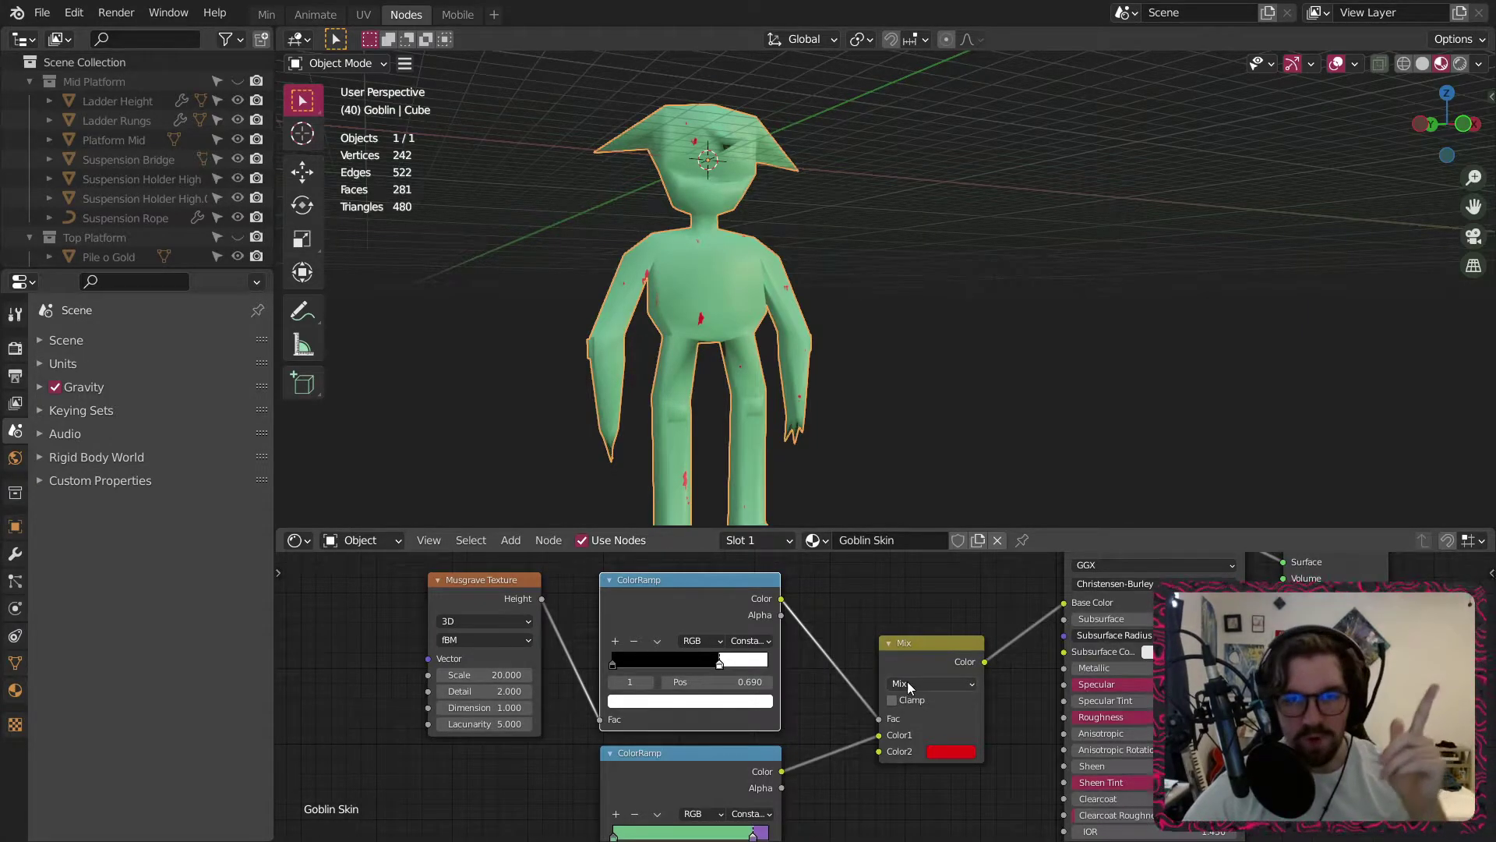
{"action": "left_click", "coordinate": [909, 648]}
{"action": "key", "text": "x"}
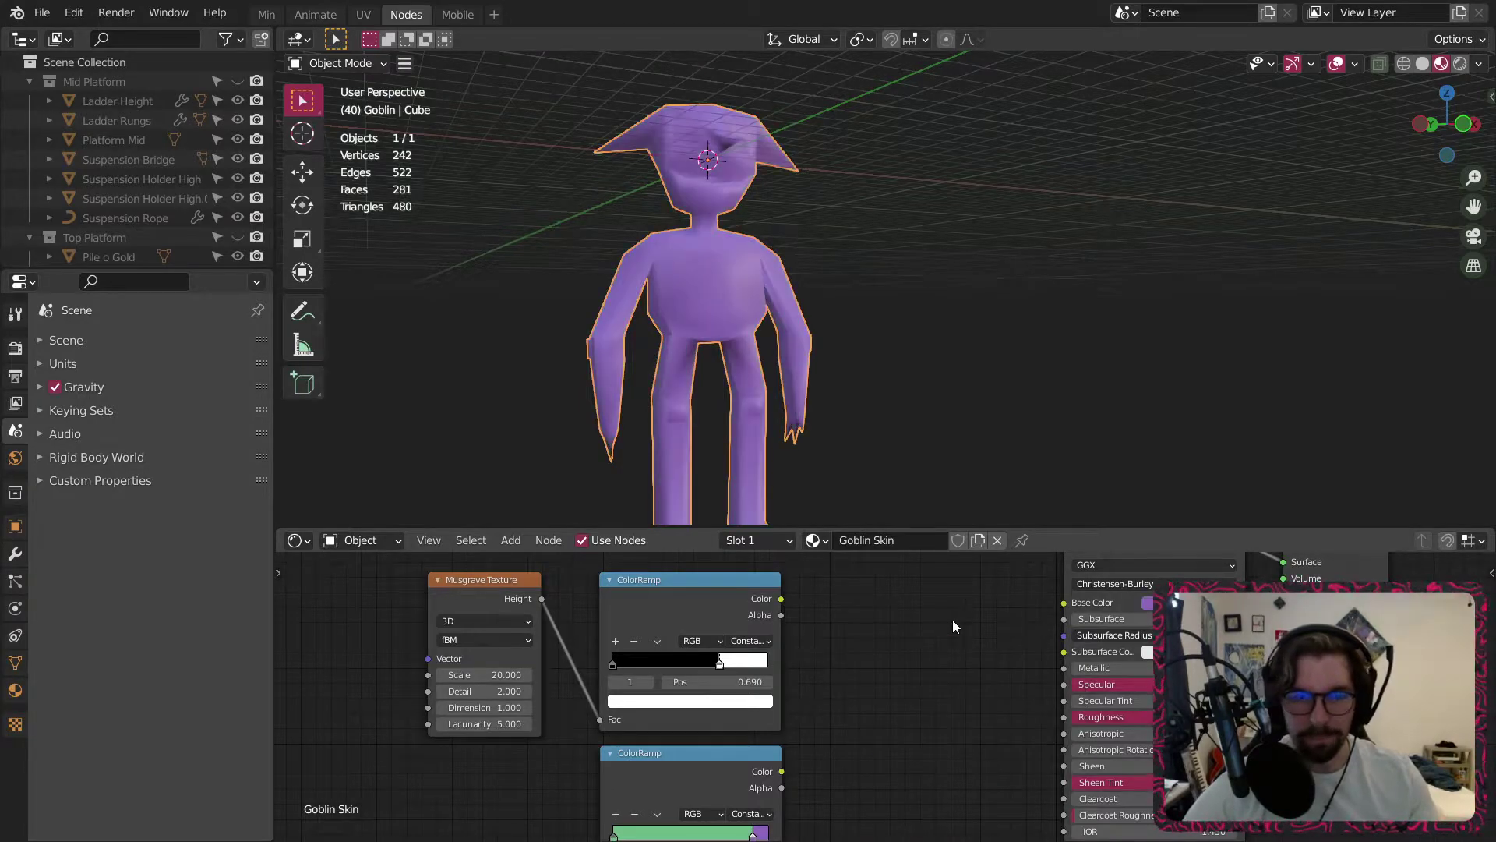
Add a Hue Saturation Value node and place it between the ColorRamps and the shader node.
{"action": "left_click", "coordinate": [511, 540]}
{"action": "mouse_move", "coordinate": [586, 650]}
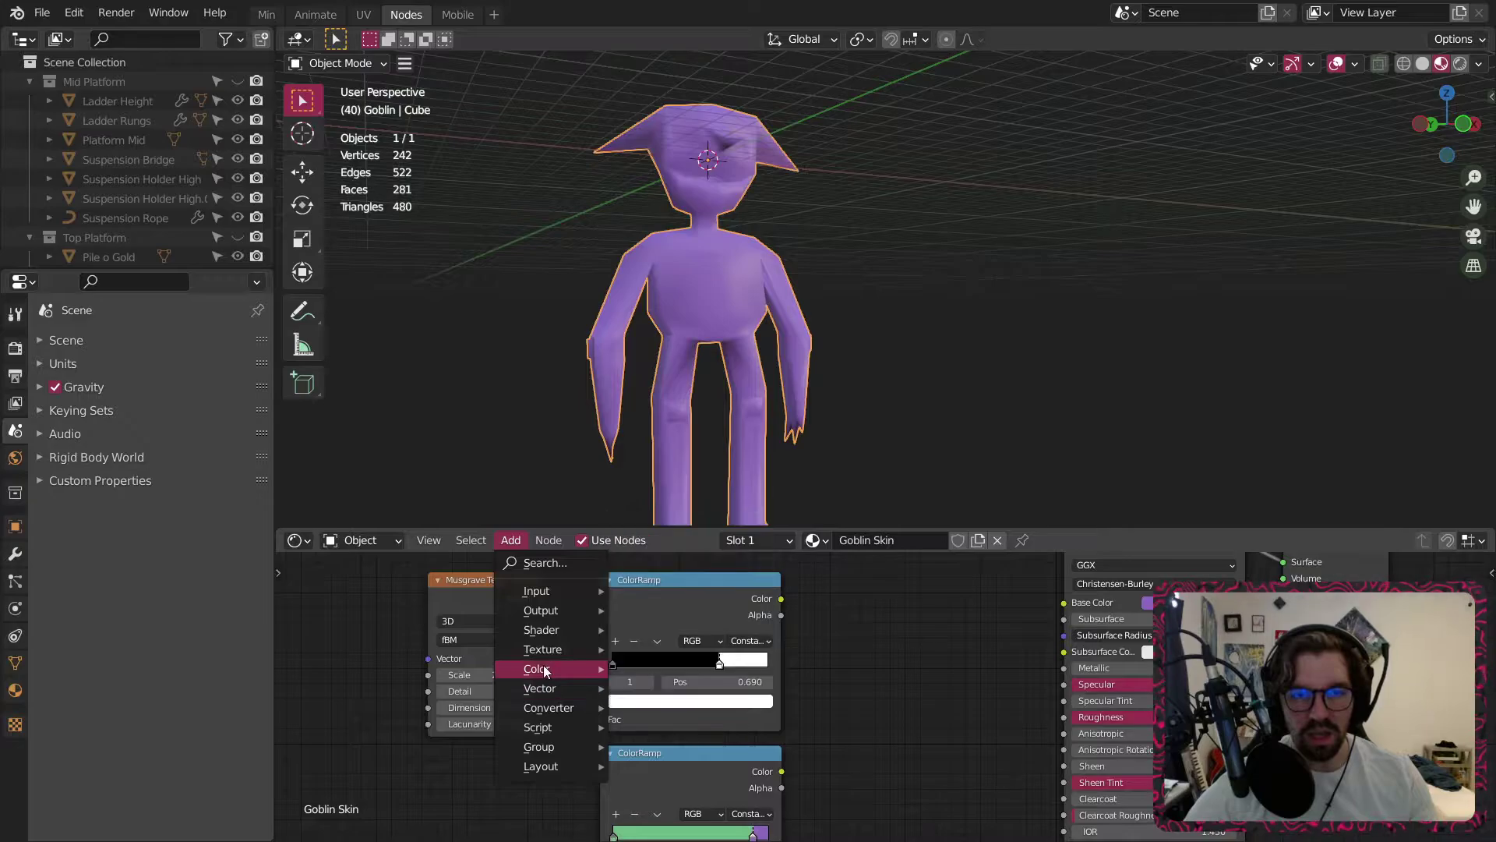
{"action": "mouse_move", "coordinate": [546, 670]}
{"action": "left_click", "coordinate": [675, 710]}
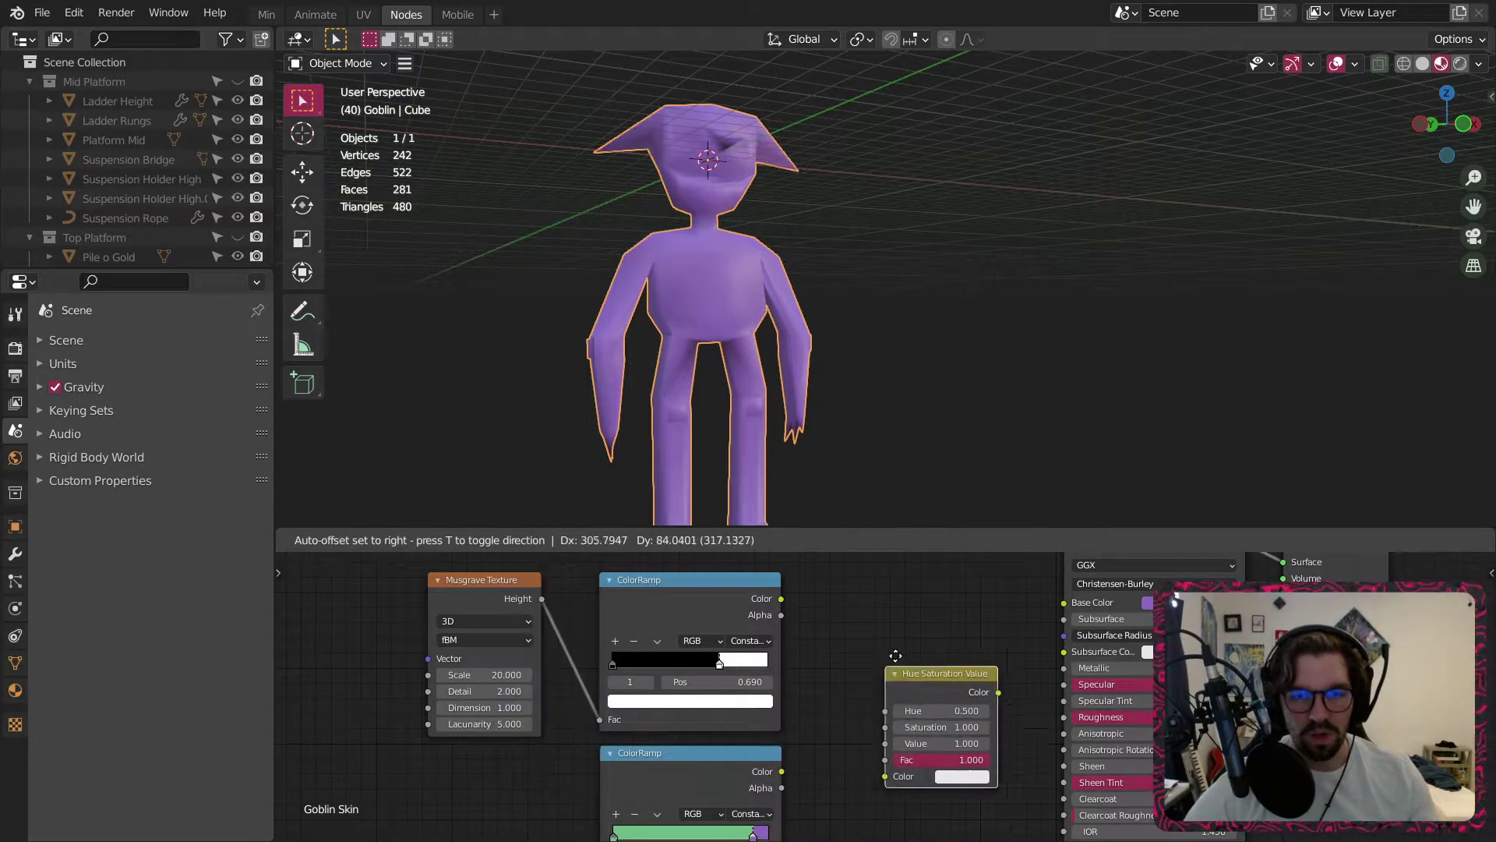
{"action": "left_click", "coordinate": [931, 623]}
{"action": "scroll", "coordinate": [943, 606], "scroll_direction": "up", "scroll_amount": 1}
{"action": "left_click_drag", "start_coordinate": [944, 608], "coordinate": [955, 599]}
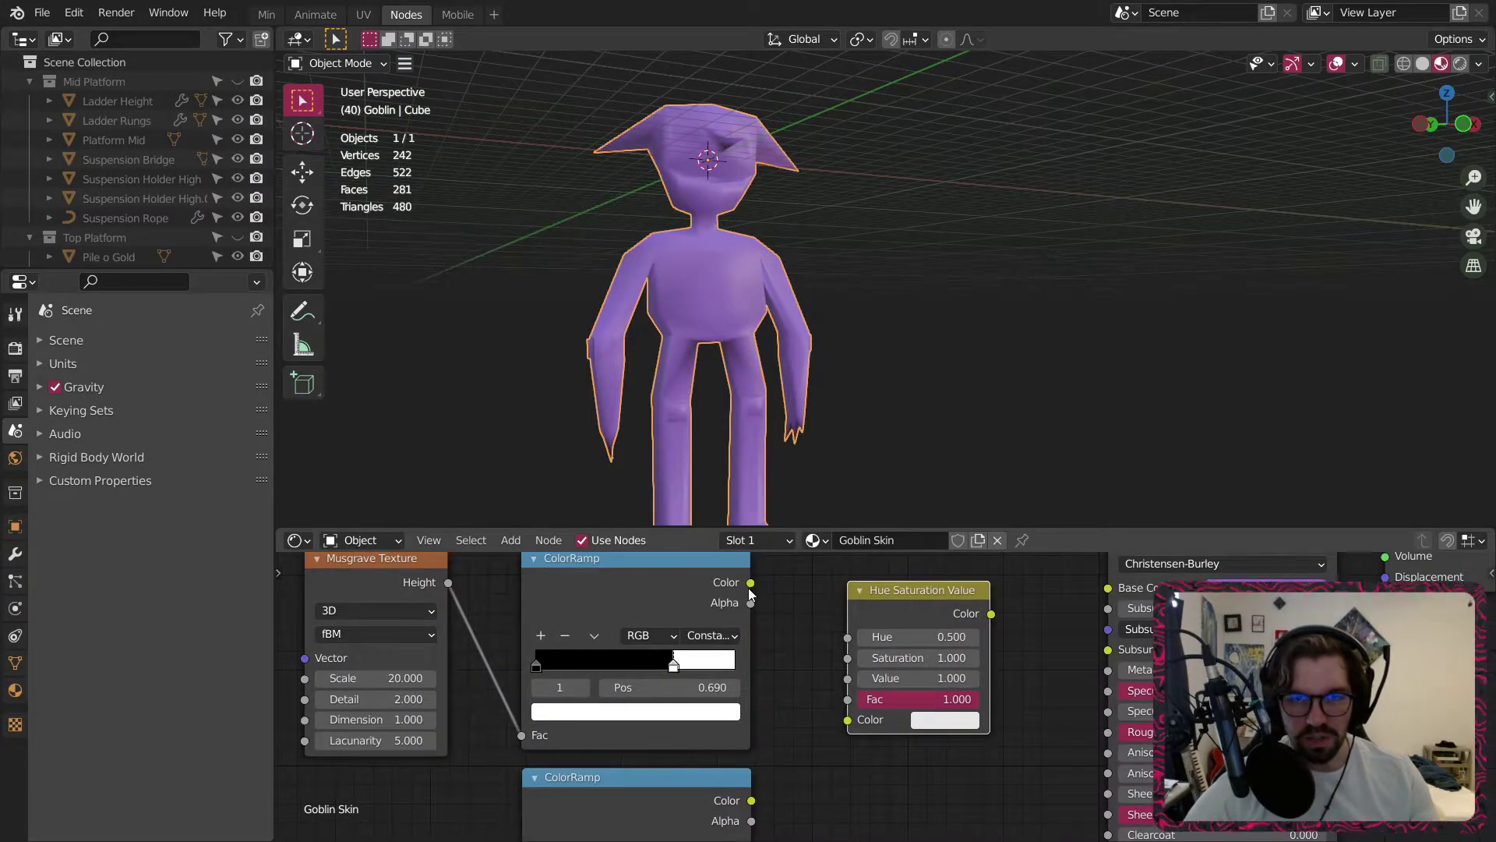
Connect the Musgrave ColorRamp to the Hue Saturation Value node's Value, the skin ColorRamp to its Color, and its output to Base Color.
{"action": "scroll", "coordinate": [750, 594], "scroll_direction": "up", "scroll_amount": 1}
{"action": "left_click_drag", "start_coordinate": [750, 581], "coordinate": [865, 691]}
{"action": "middle_click_drag", "start_coordinate": [827, 798], "coordinate": [764, 712]}
{"action": "left_click_drag", "start_coordinate": [688, 743], "coordinate": [803, 653]}
{"action": "middle_click_drag", "start_coordinate": [1012, 634], "coordinate": [898, 769]}
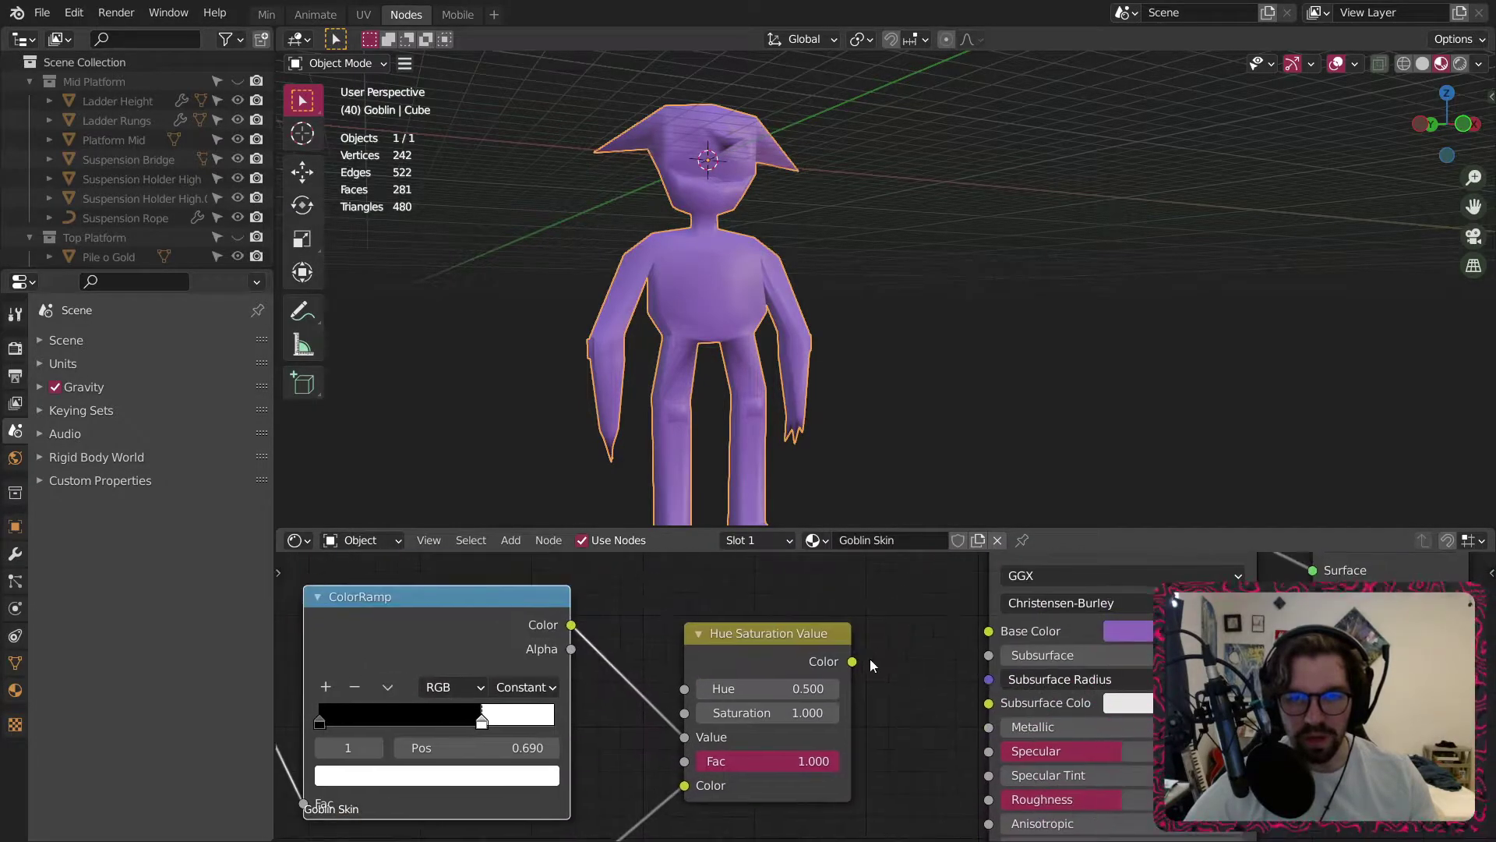
{"action": "left_click_drag", "start_coordinate": [965, 648], "coordinate": [988, 630]}
{"action": "middle_click_drag", "start_coordinate": [319, 717], "coordinate": [454, 694]}
{"action": "scroll", "coordinate": [696, 263], "scroll_direction": "up", "scroll_amount": 4}
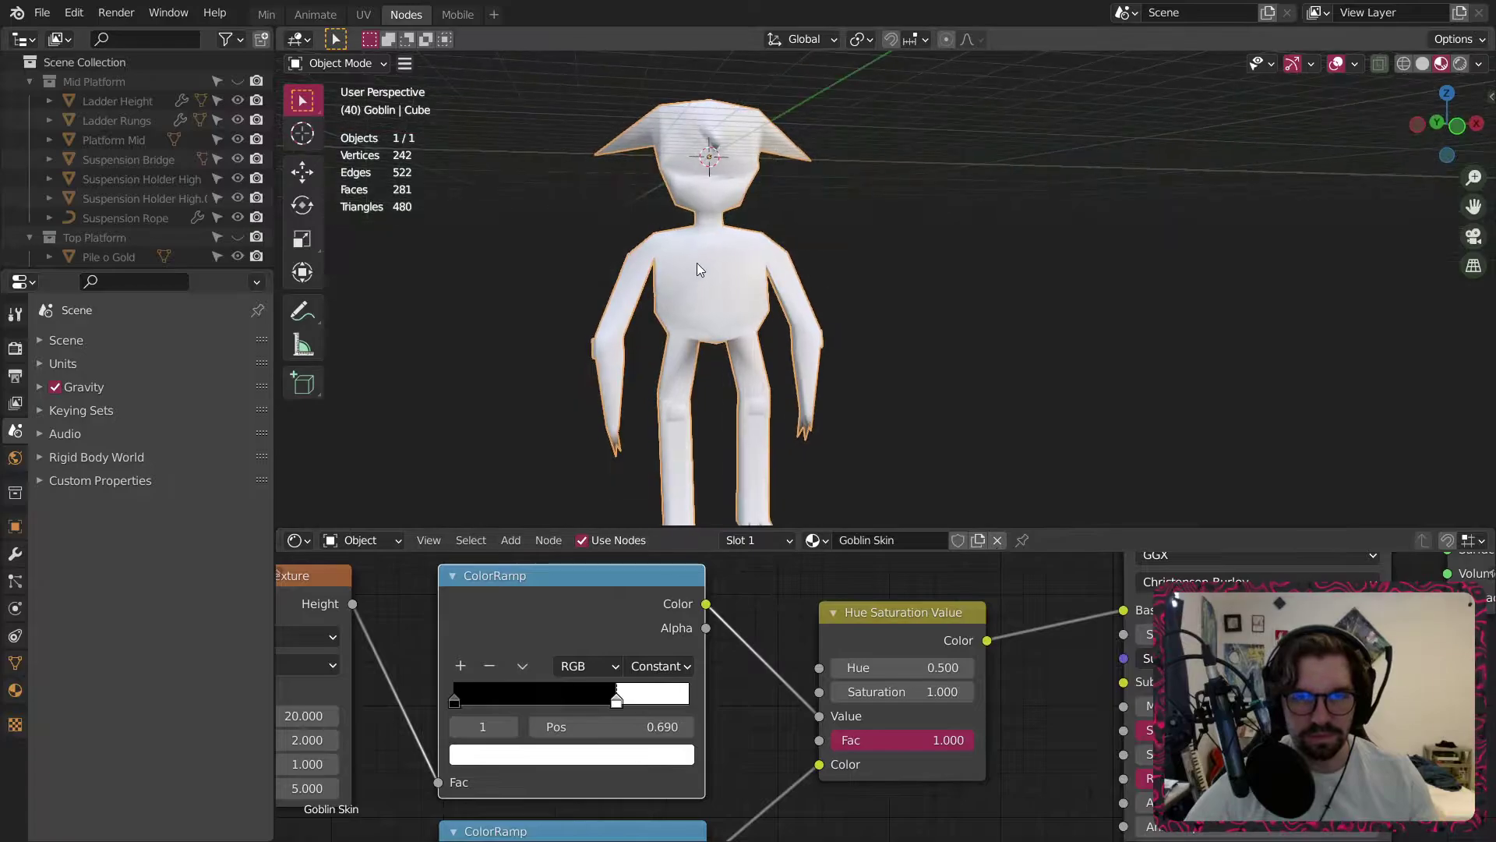
{"action": "middle_click_drag", "start_coordinate": [720, 271], "coordinate": [755, 277]}
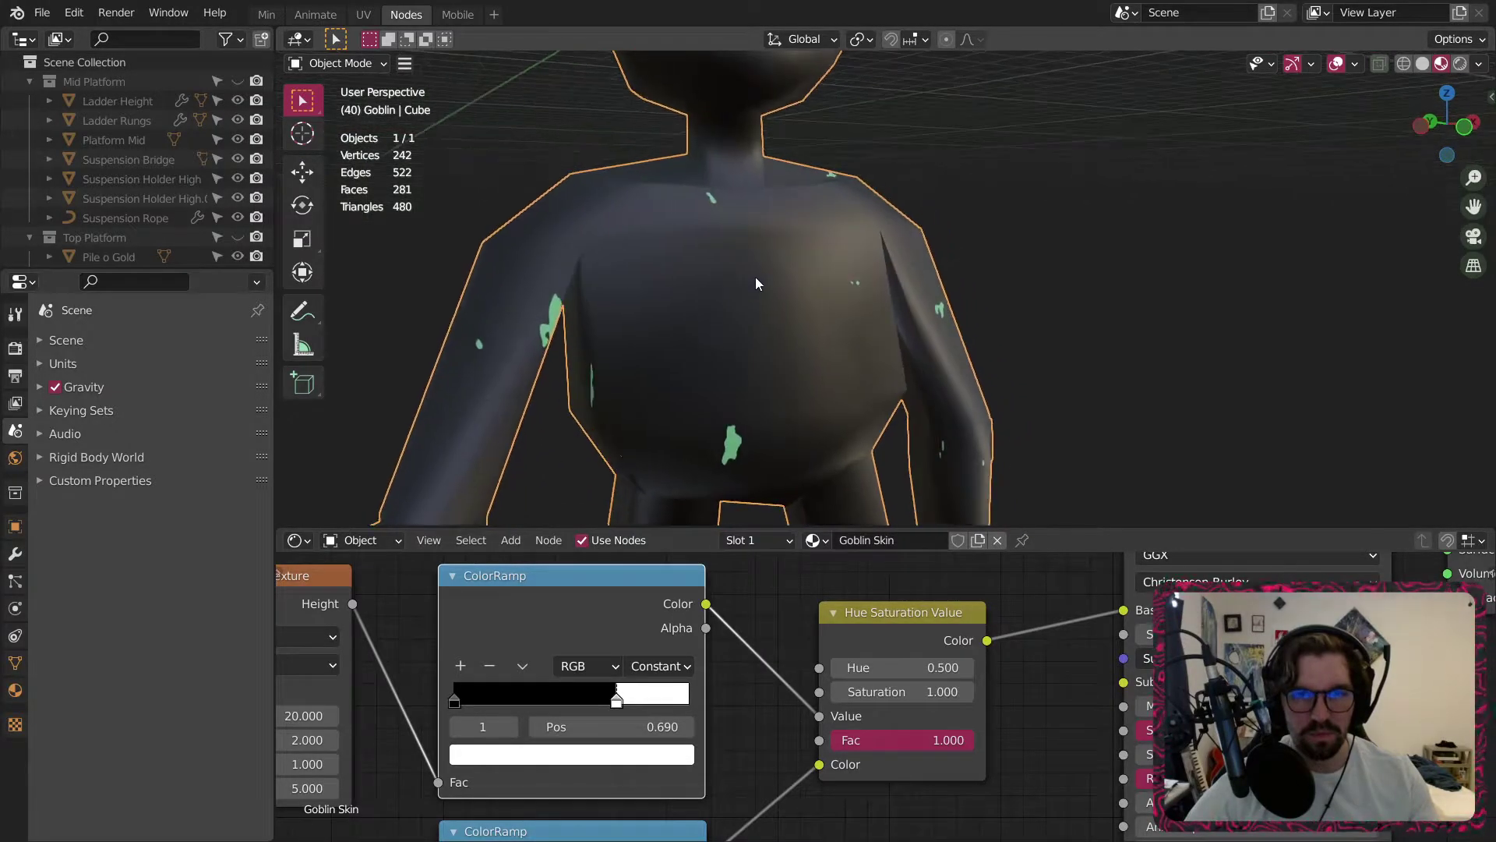
Lighten the black stop of the ColorRamp feeding Value to a light grey.
{"action": "middle_click_drag", "start_coordinate": [769, 663], "coordinate": [811, 655]}
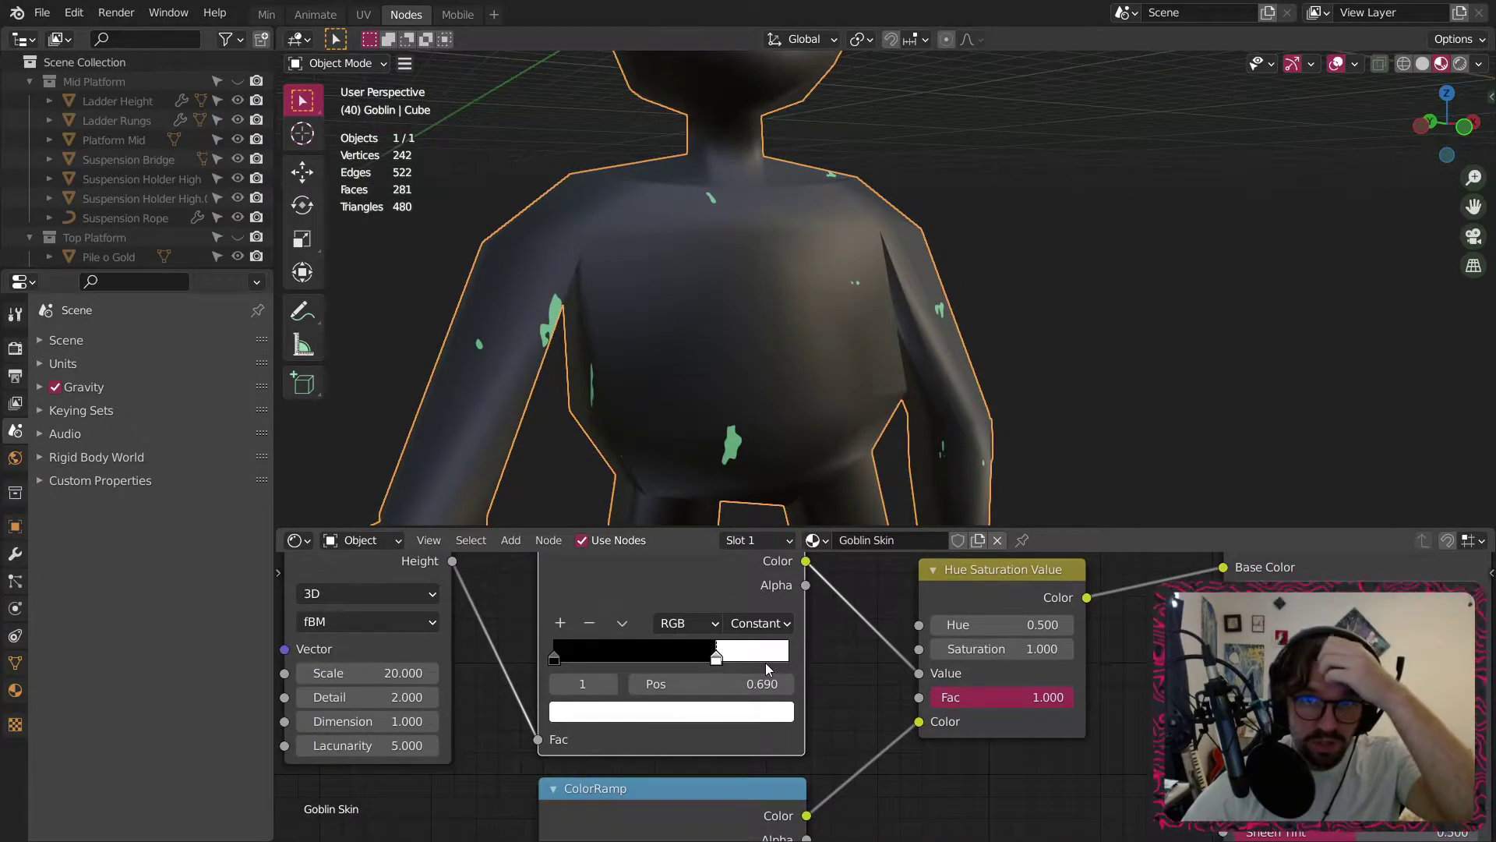
{"action": "scroll", "coordinate": [714, 666], "scroll_direction": "up", "scroll_amount": 4}
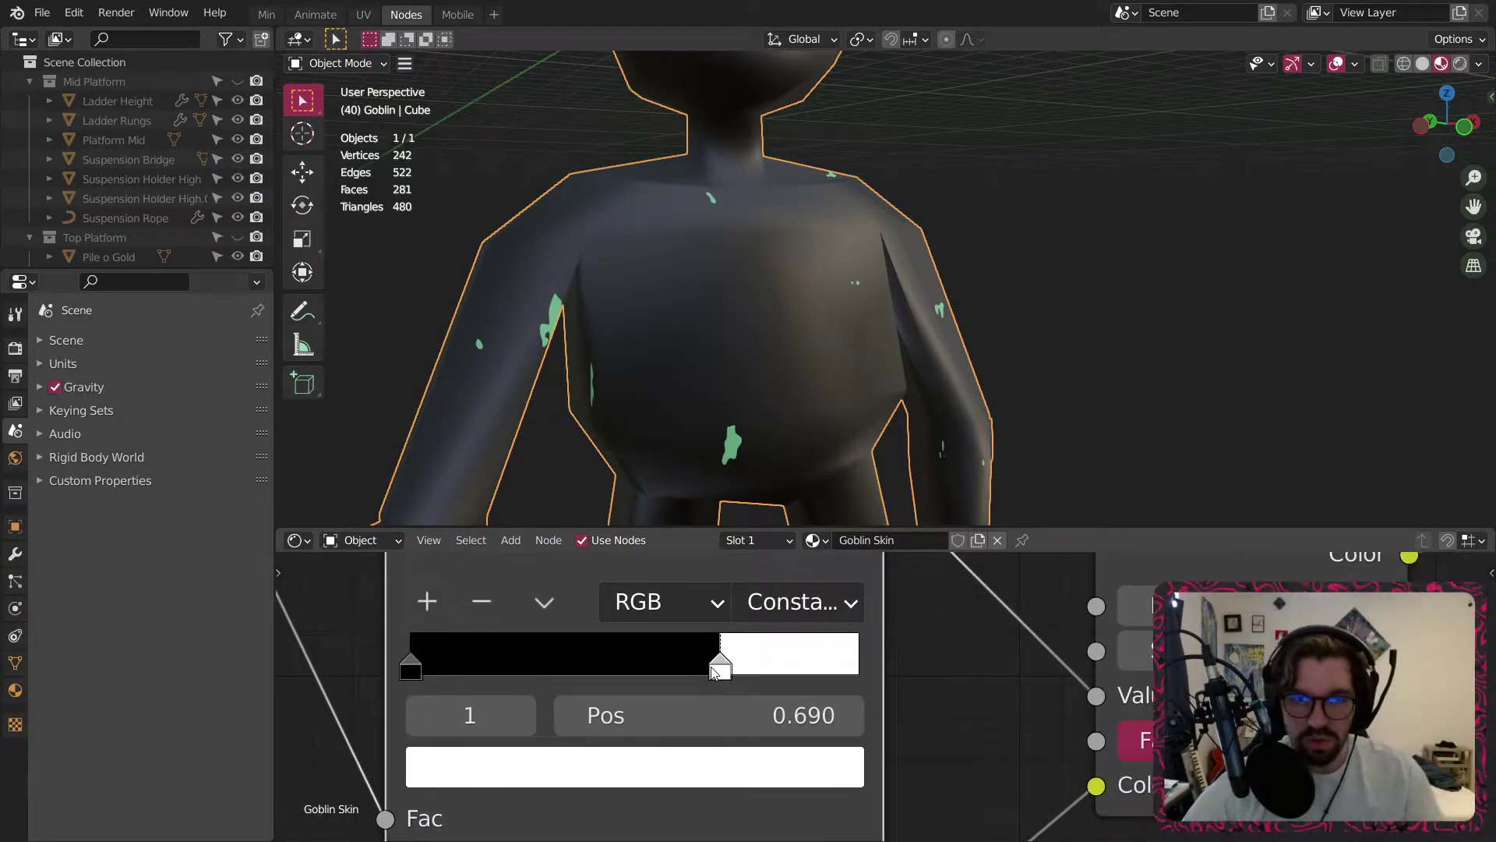
{"action": "left_click", "coordinate": [411, 670]}
{"action": "left_click", "coordinate": [489, 769]}
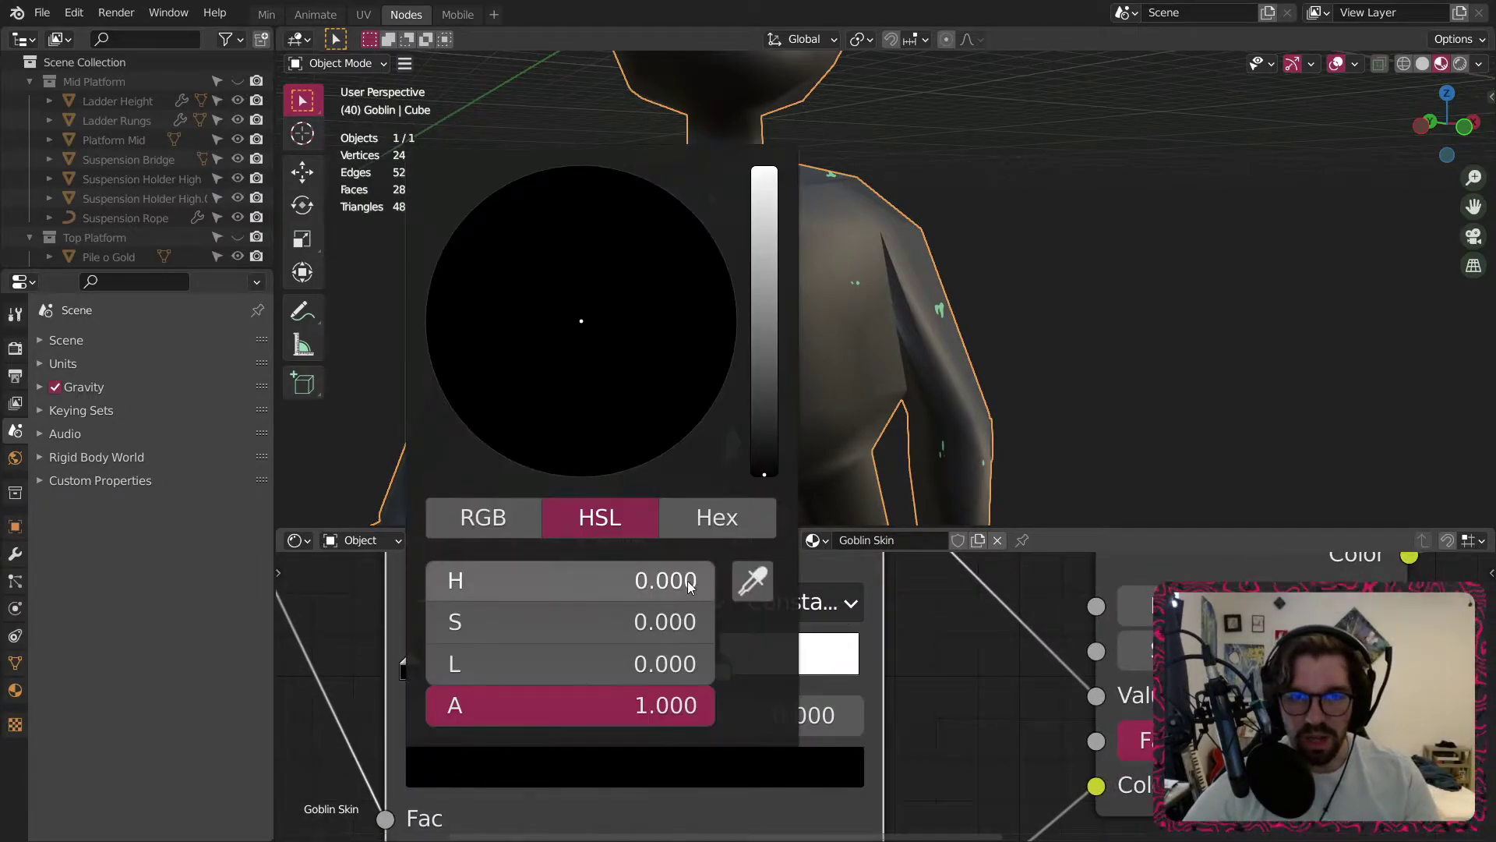
{"action": "left_click", "coordinate": [587, 651]}
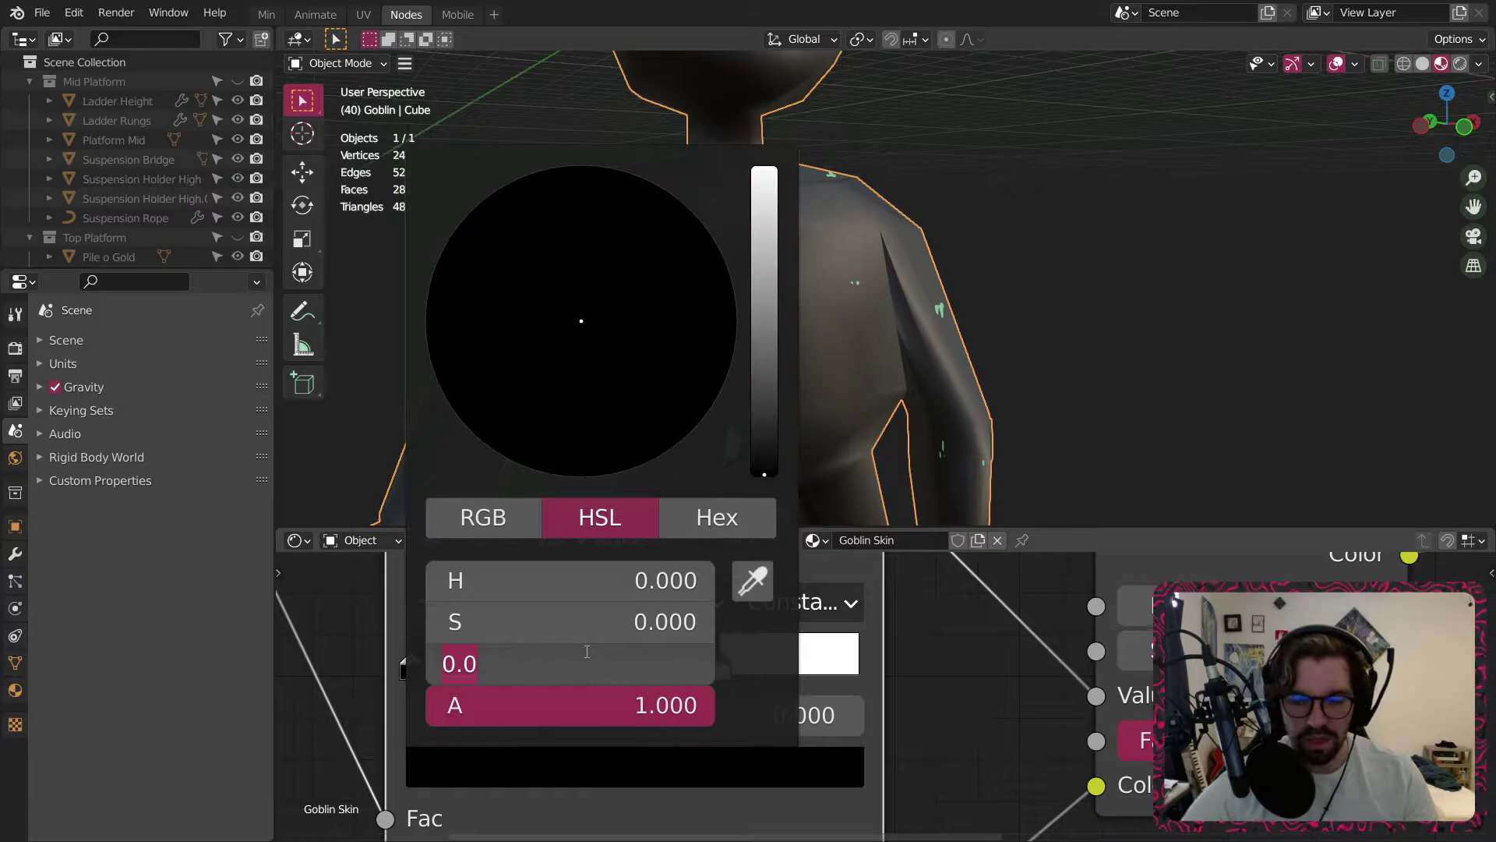
{"action": "key", "text": "Return"}
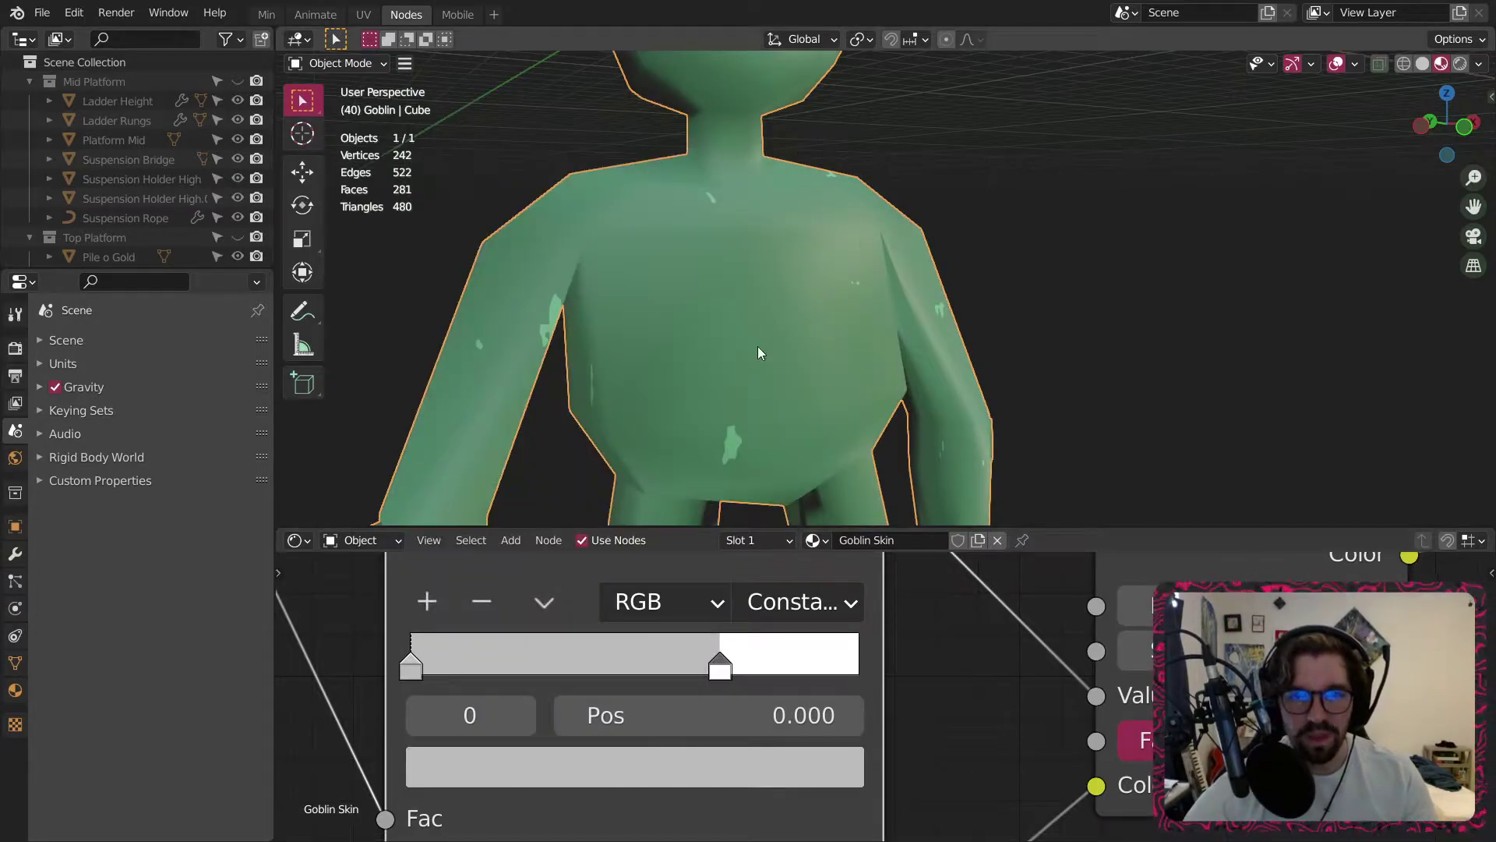
{"action": "middle_click_drag", "start_coordinate": [758, 349], "coordinate": [690, 374]}
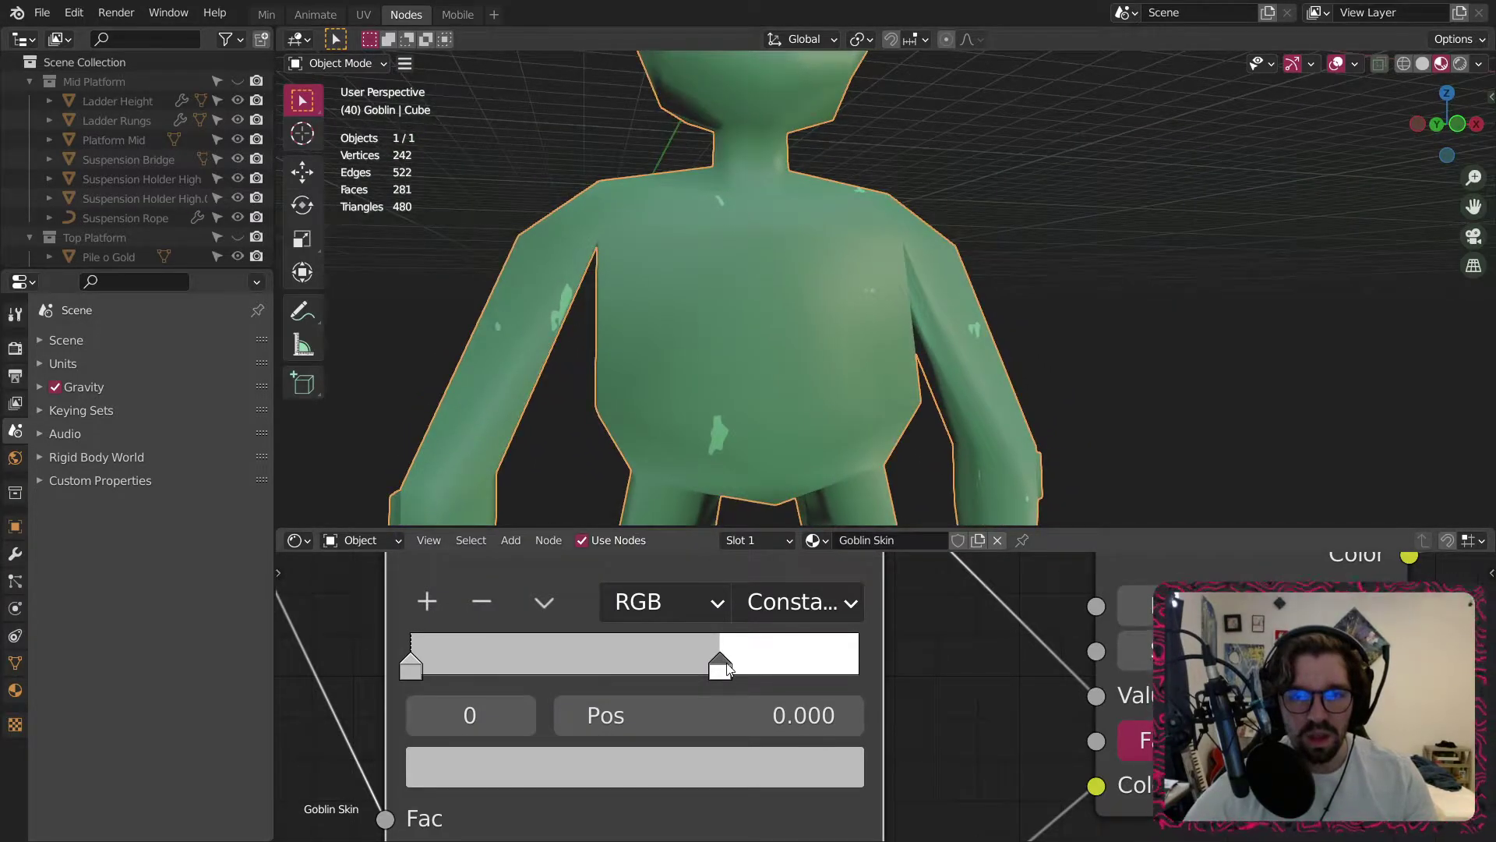
Darken the ColorRamp's white stop to grey, trying a lightness of 0.2 before setting it to 0.3.
{"action": "left_click", "coordinate": [719, 666]}
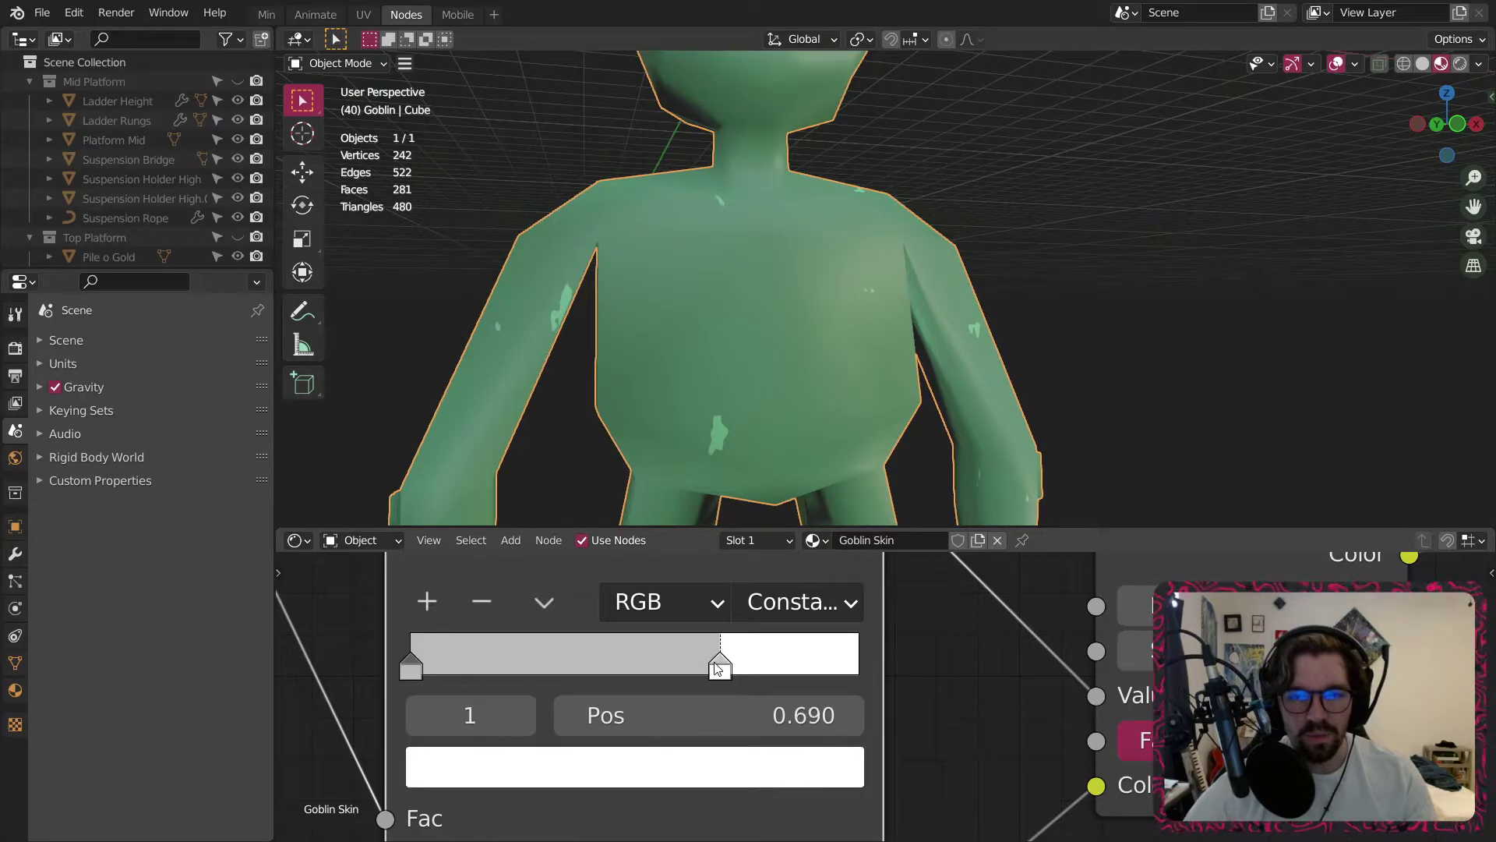
{"action": "left_click", "coordinate": [668, 760]}
{"action": "double_click", "coordinate": [646, 662]}
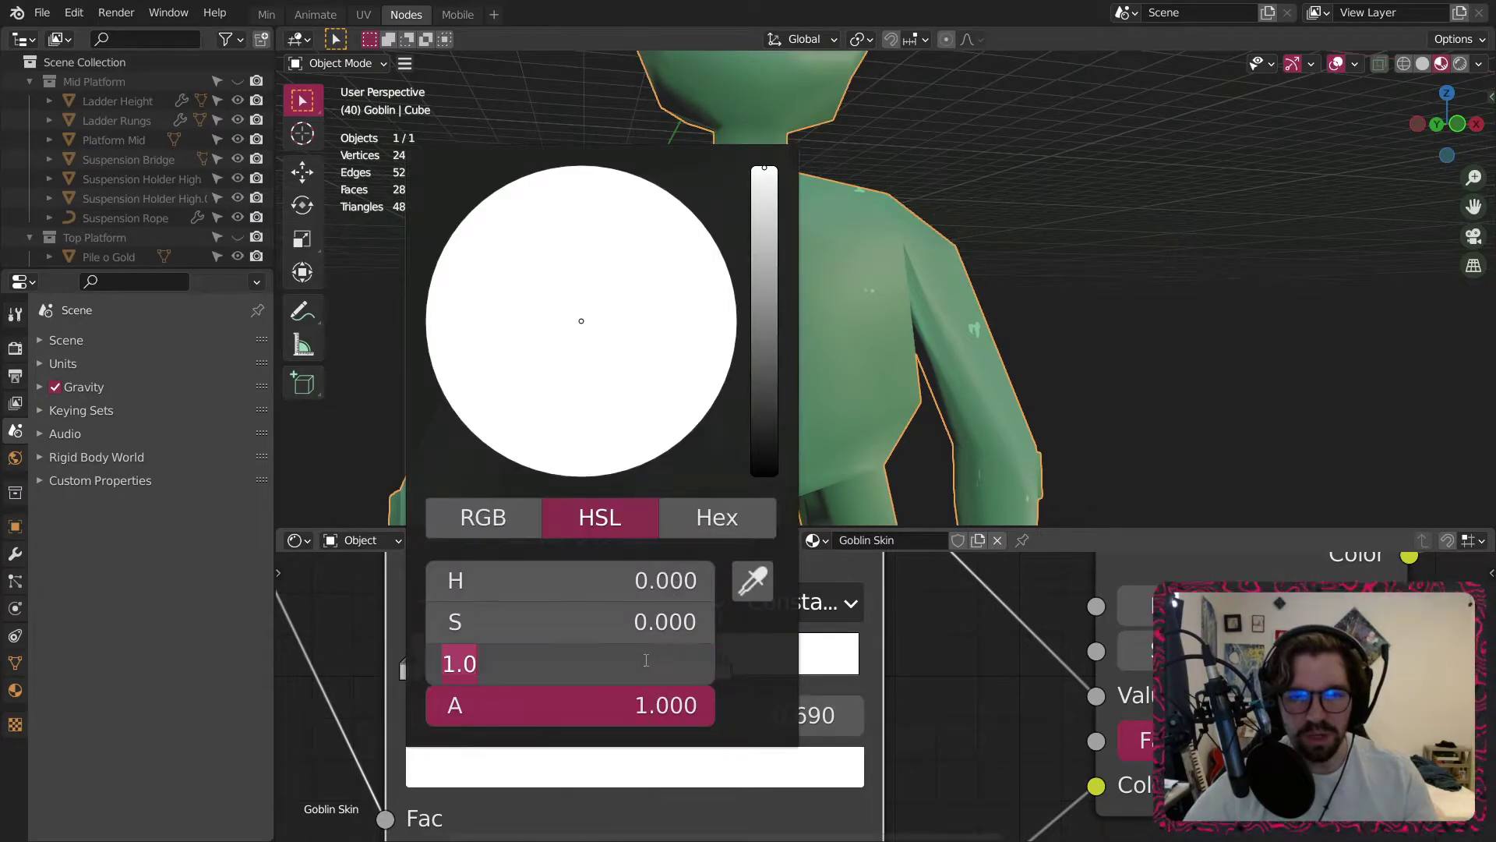
{"action": "type", "text": ".2"}
{"action": "key", "text": "Return"}
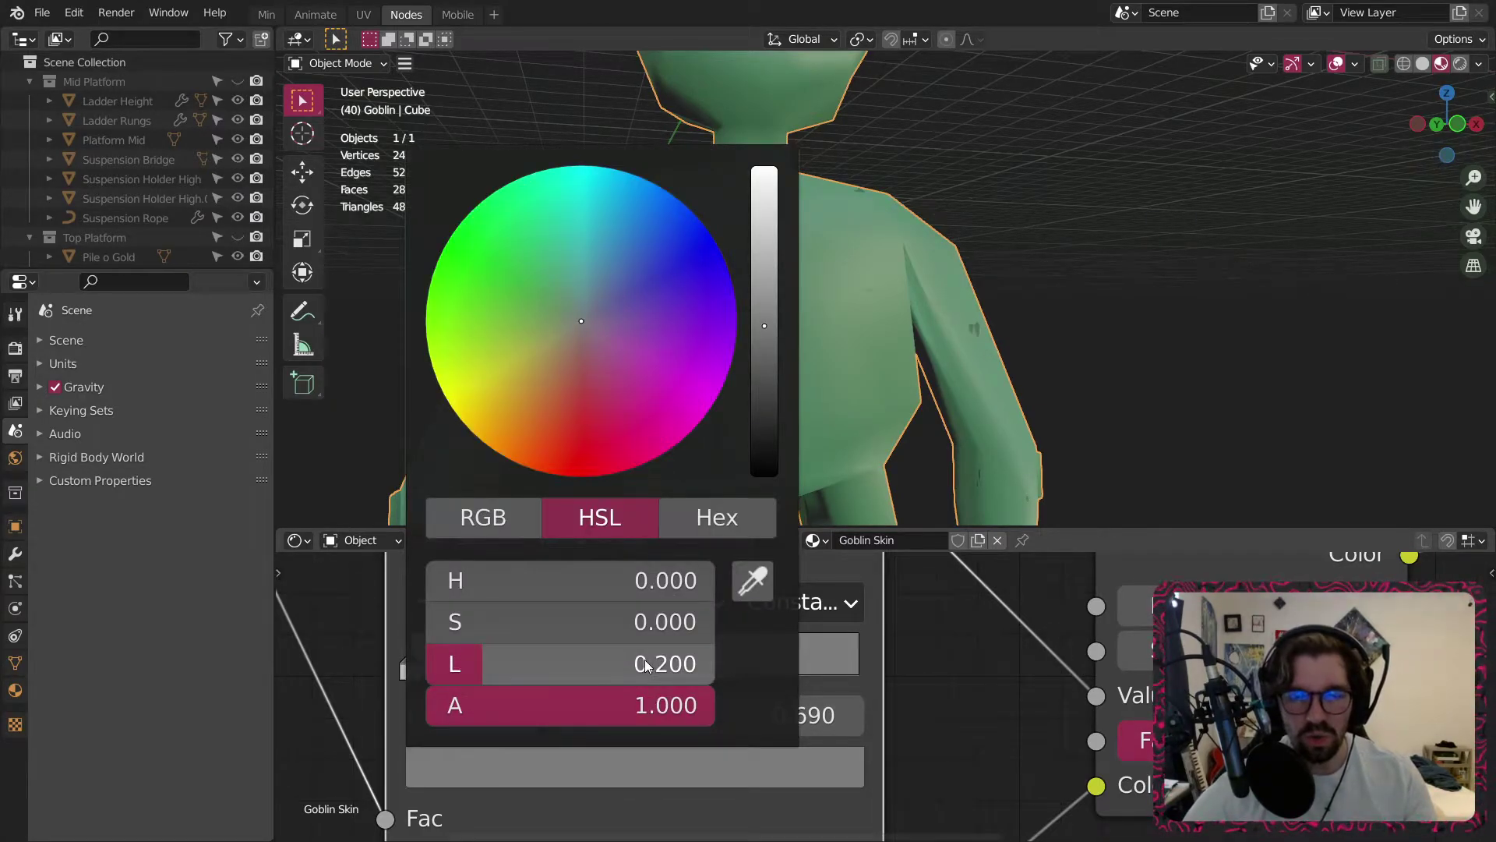
{"action": "double_click", "coordinate": [644, 659]}
{"action": "type", "text": ".3"}
{"action": "key", "text": "Return"}
{"action": "left_click", "coordinate": [1086, 251]}
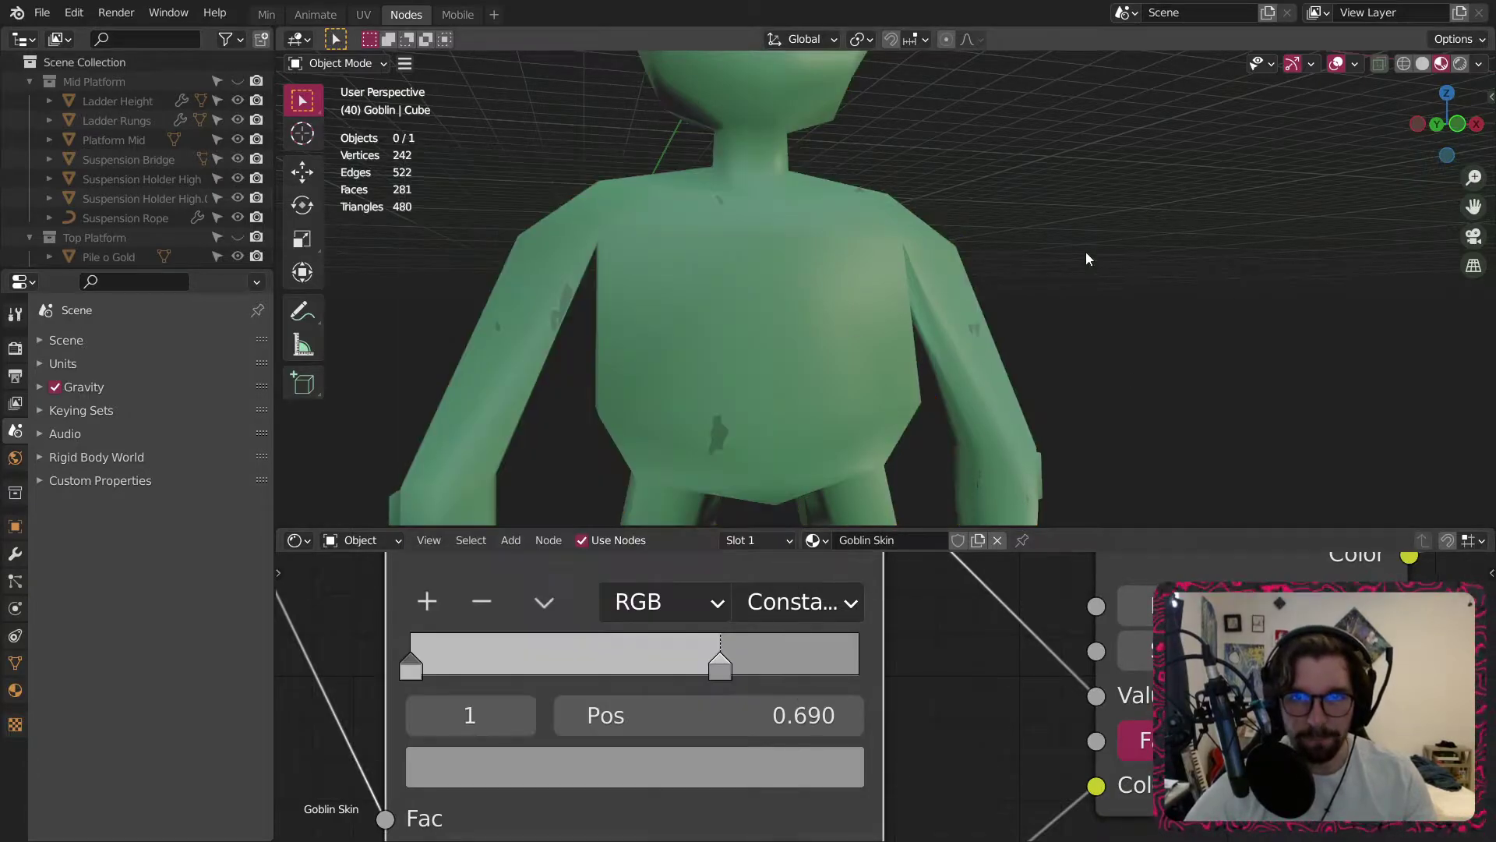
Set the position of the ColorRamp's darker grey stop to 0.5.
{"action": "middle_click_drag", "start_coordinate": [748, 288], "coordinate": [698, 215]}
{"action": "scroll", "coordinate": [802, 298], "scroll_direction": "down", "scroll_amount": 4}
{"action": "scroll", "coordinate": [551, 255], "scroll_direction": "up", "scroll_amount": 2}
{"action": "middle_click_drag", "start_coordinate": [552, 255], "coordinate": [755, 335]}
{"action": "middle_click_drag", "start_coordinate": [724, 141], "coordinate": [828, 265], "text": "shift"}
{"action": "scroll", "coordinate": [714, 376], "scroll_direction": "up", "scroll_amount": 4}
{"action": "scroll", "coordinate": [1003, 681], "scroll_direction": "down", "scroll_amount": 2}
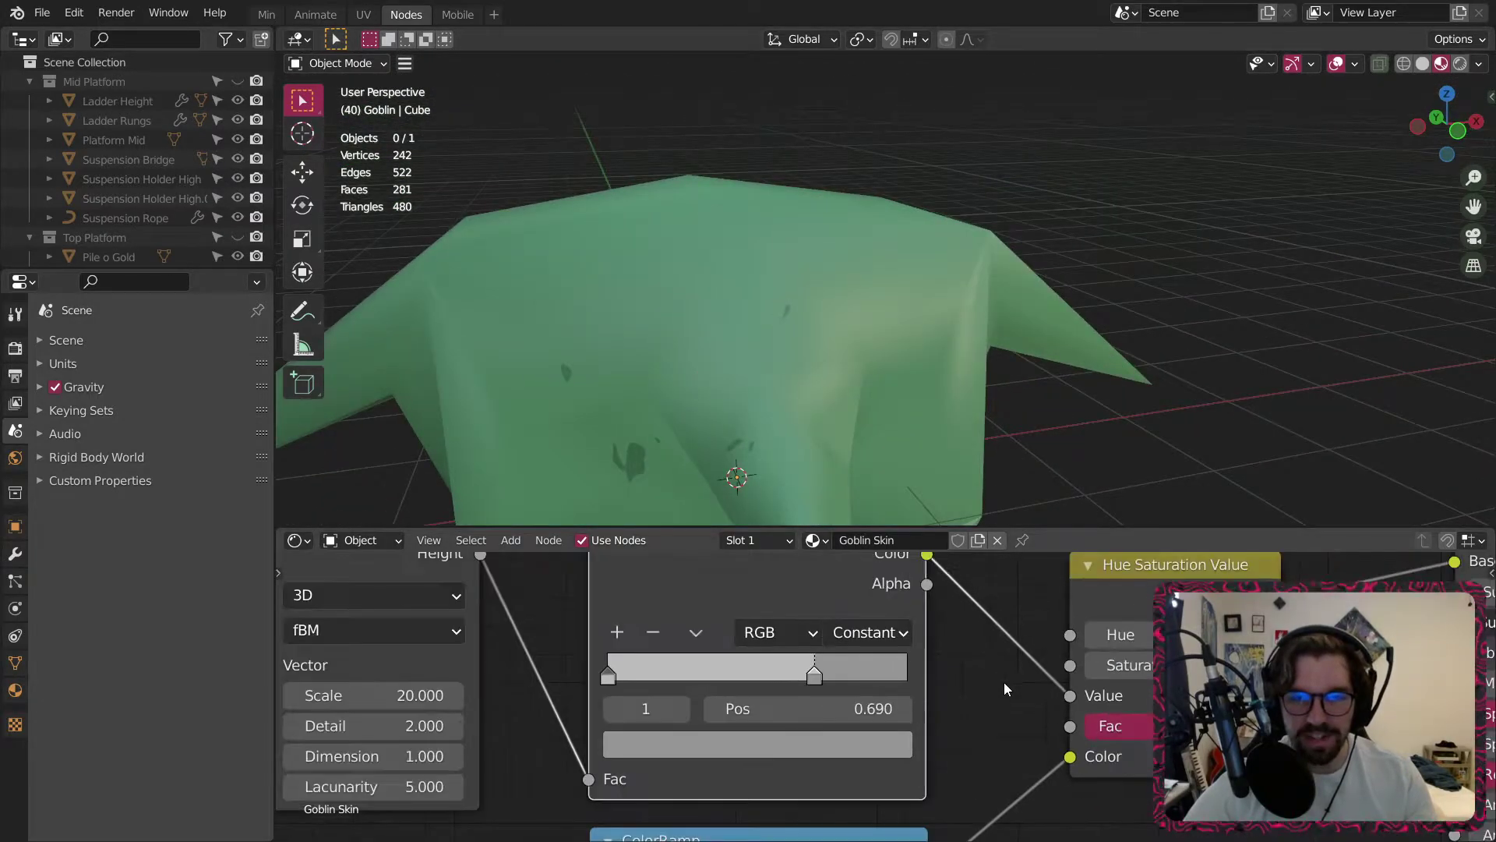
{"action": "middle_click_drag", "start_coordinate": [1003, 681], "coordinate": [1258, 628]}
{"action": "middle_click_drag", "start_coordinate": [1106, 614], "coordinate": [965, 667]}
{"action": "scroll", "coordinate": [965, 667], "scroll_direction": "up", "scroll_amount": 2}
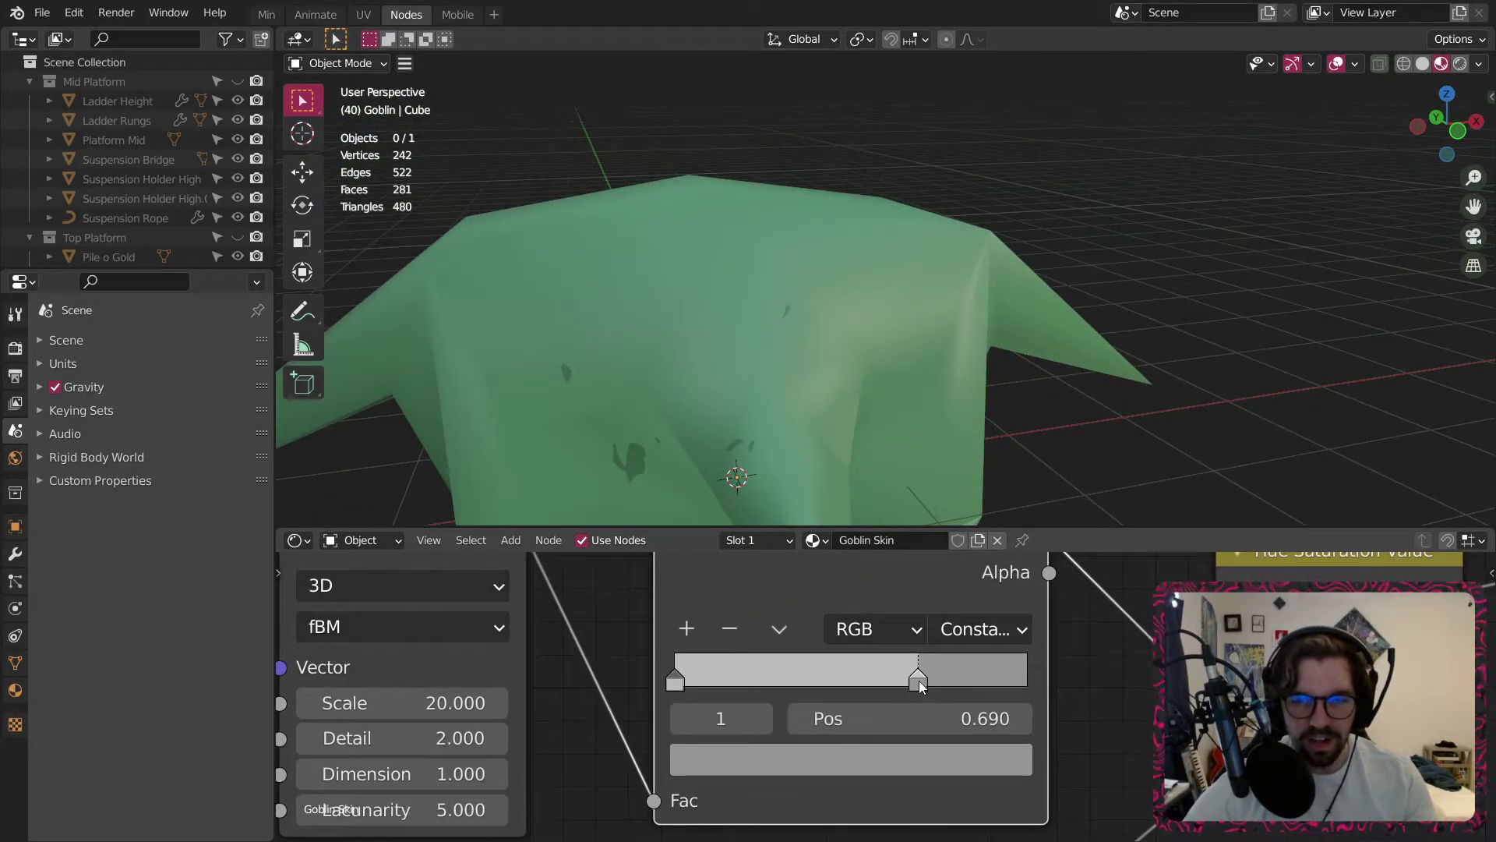
{"action": "left_click", "coordinate": [942, 718]}
{"action": "type", "text": ".5"}
{"action": "key", "text": "Return"}
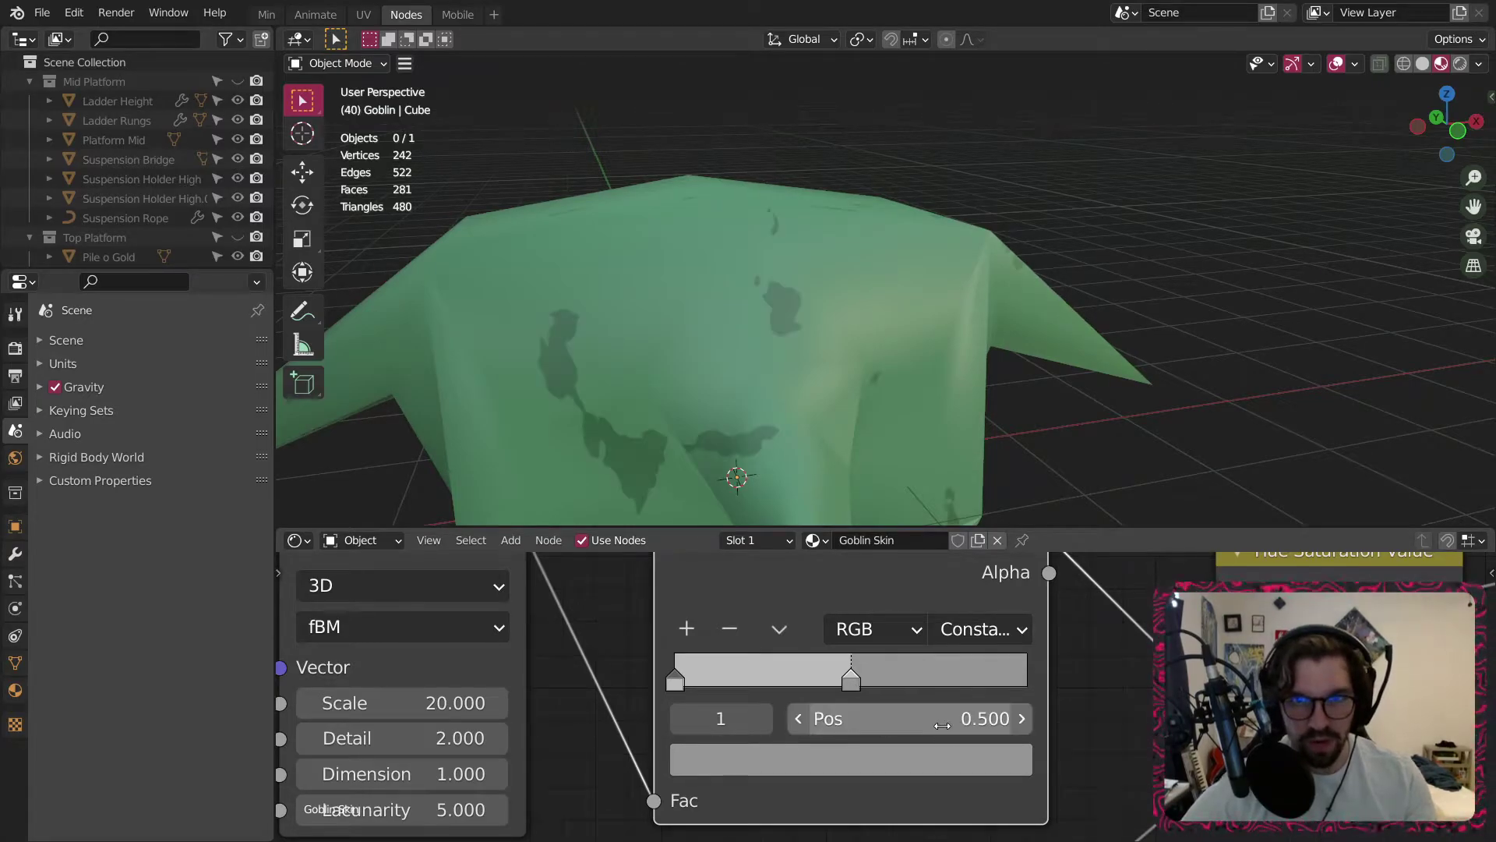
Set the Musgrave Texture's Scale to 40.
{"action": "scroll", "coordinate": [795, 267], "scroll_direction": "down", "scroll_amount": 3}
{"action": "middle_click_drag", "start_coordinate": [744, 437], "coordinate": [801, 173], "text": "shift"}
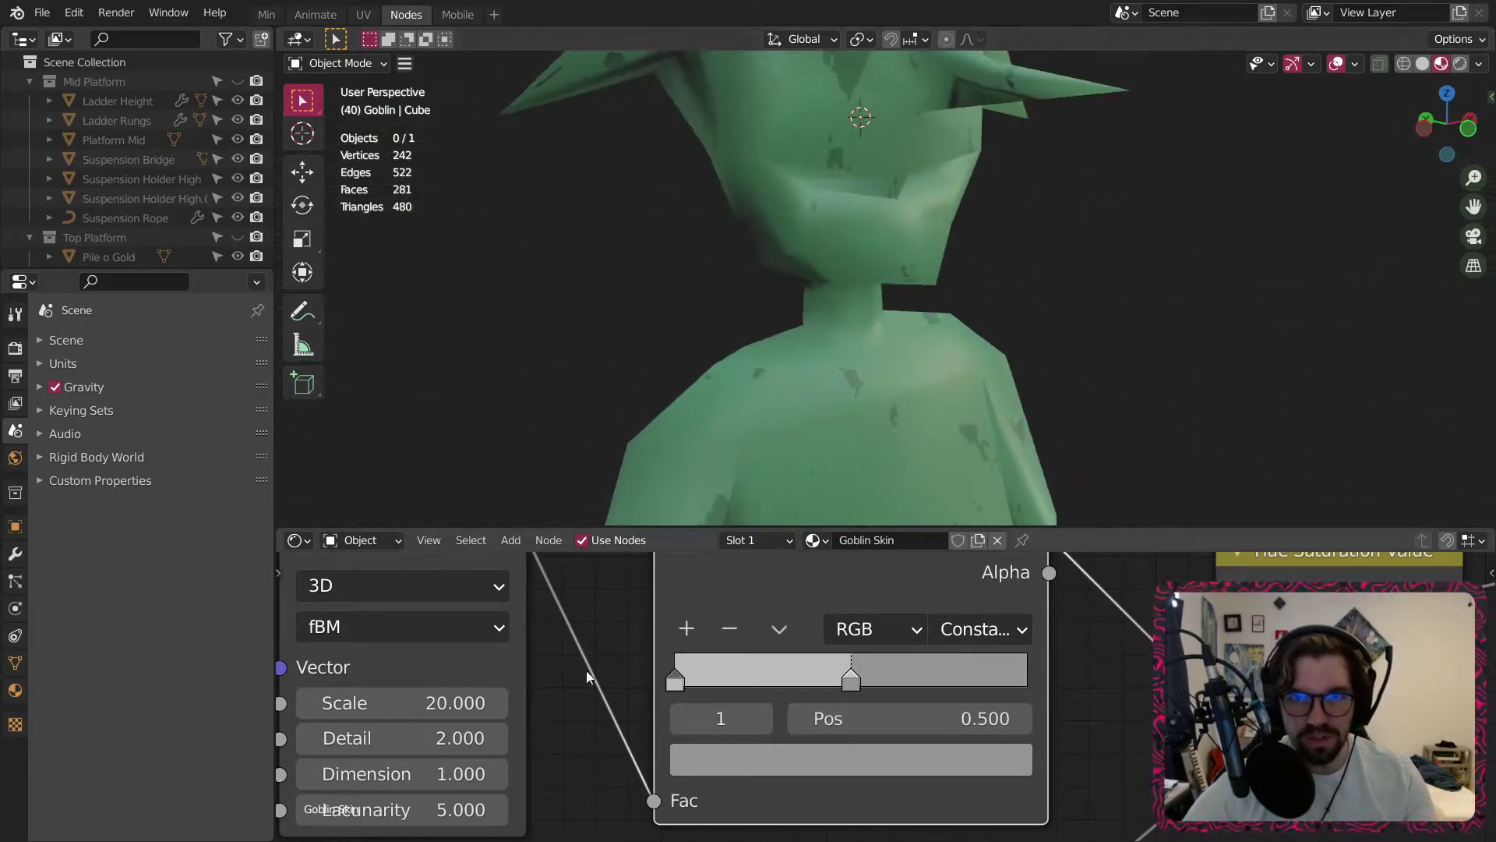
{"action": "left_click", "coordinate": [414, 704]}
{"action": "type", "text": "40"}
{"action": "key", "text": "Return"}
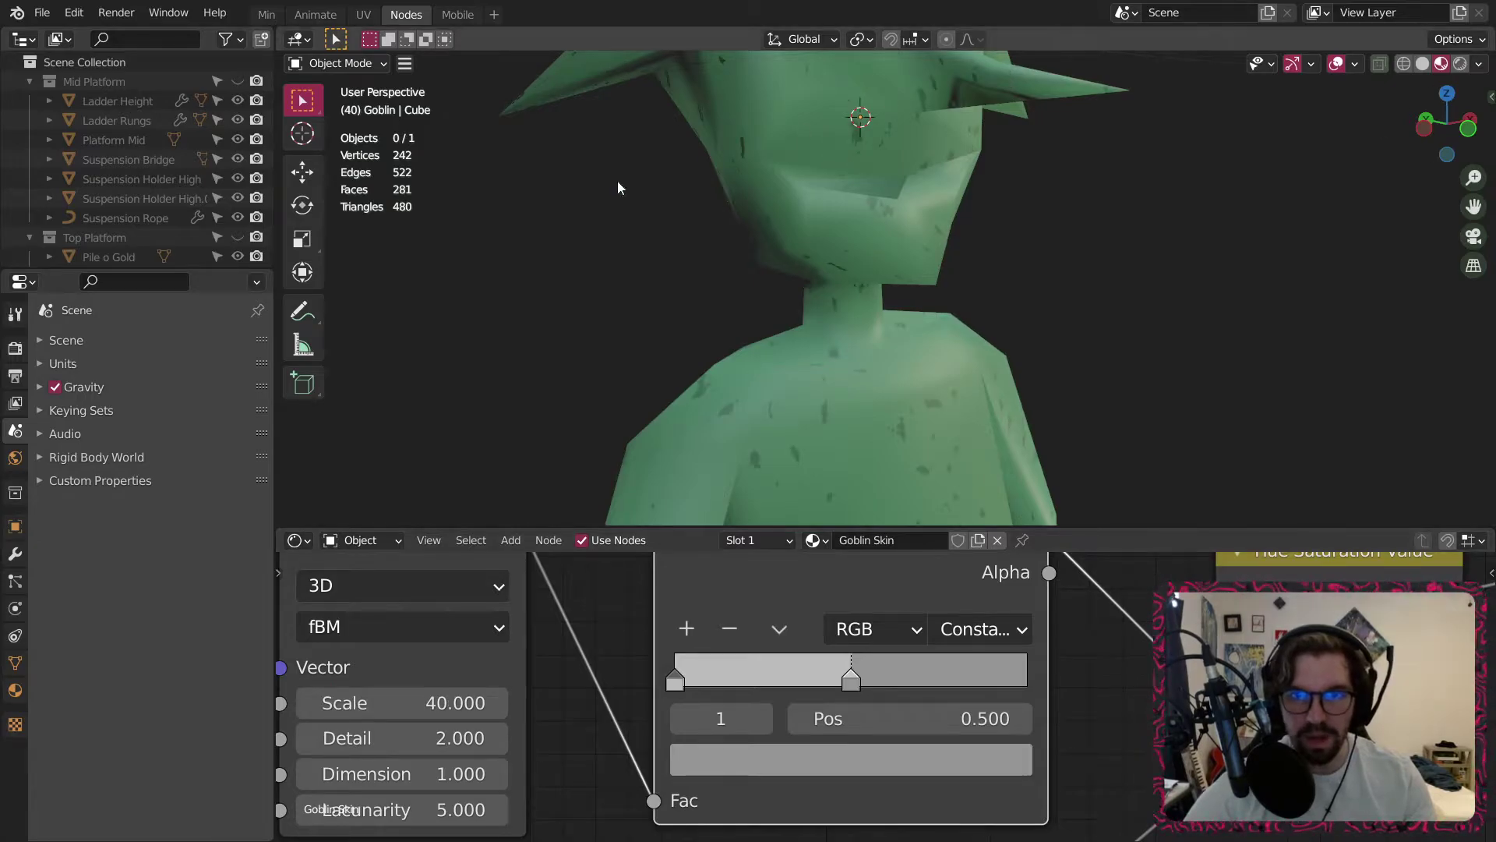
Set the position of the ColorRamp's darker grey stop to 0.6.
{"action": "middle_click_drag", "start_coordinate": [618, 187], "coordinate": [717, 195]}
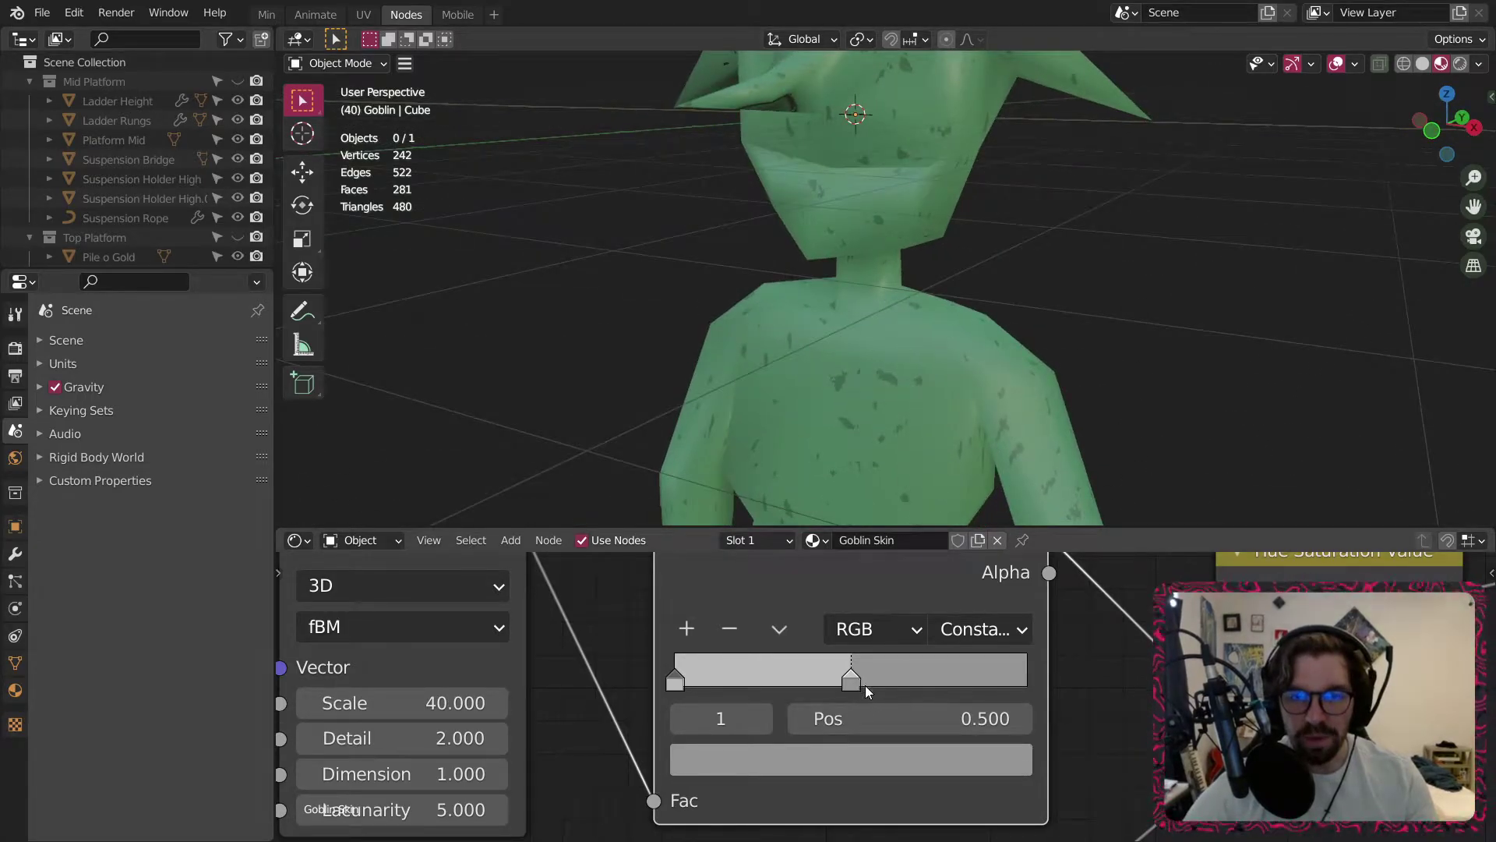
{"action": "left_click", "coordinate": [896, 718]}
{"action": "type", "text": ".6"}
{"action": "key", "text": "Return"}
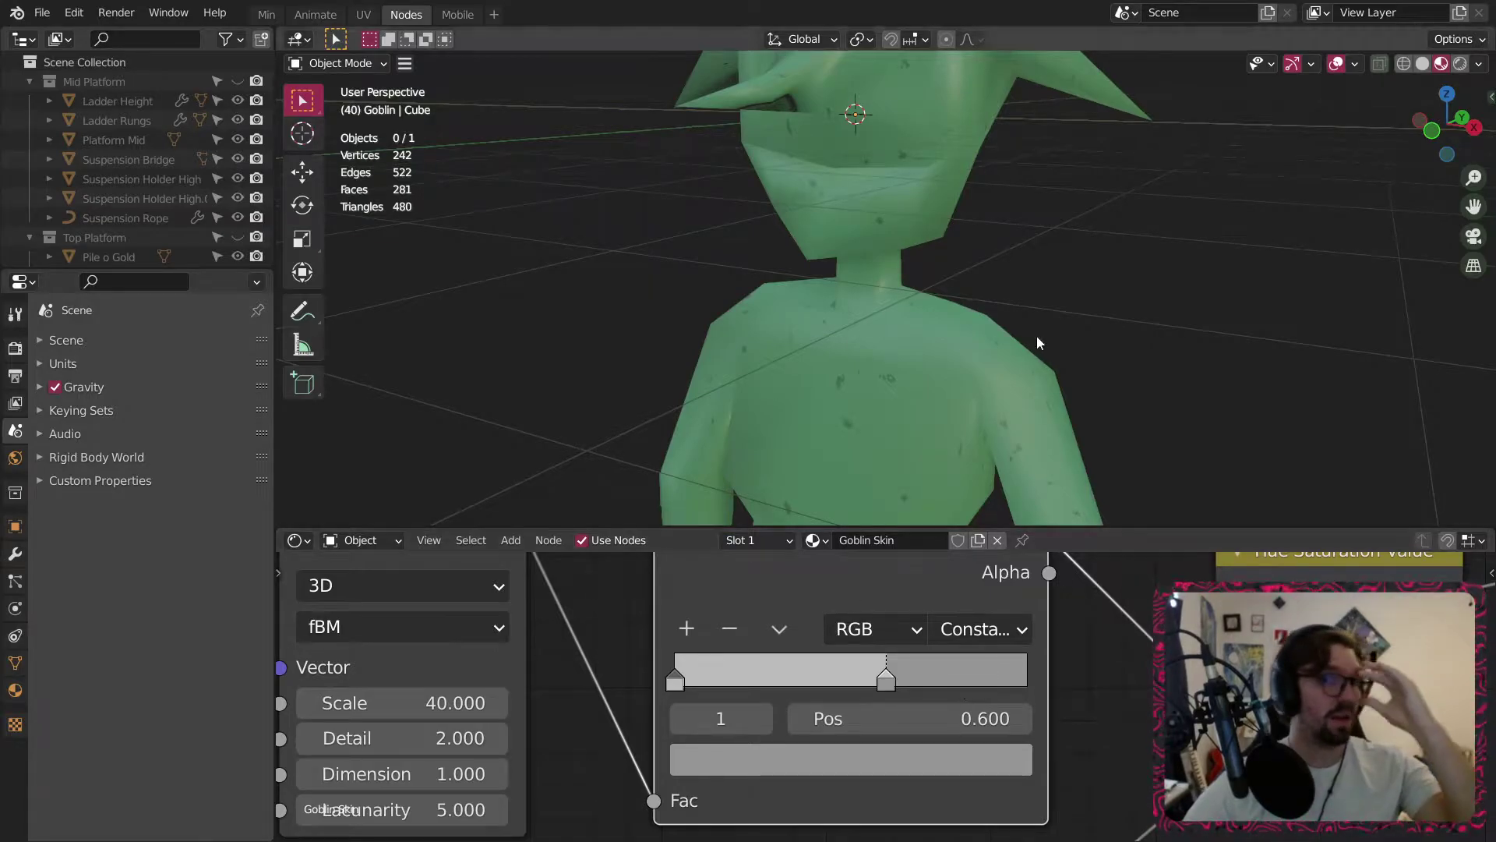
Set the Scale of the Musgrave Texture to 30.
{"action": "scroll", "coordinate": [918, 245], "scroll_direction": "down", "scroll_amount": 4}
{"action": "scroll", "coordinate": [990, 316], "scroll_direction": "up", "scroll_amount": 2}
{"action": "middle_click_drag", "start_coordinate": [918, 244], "coordinate": [647, 226]}
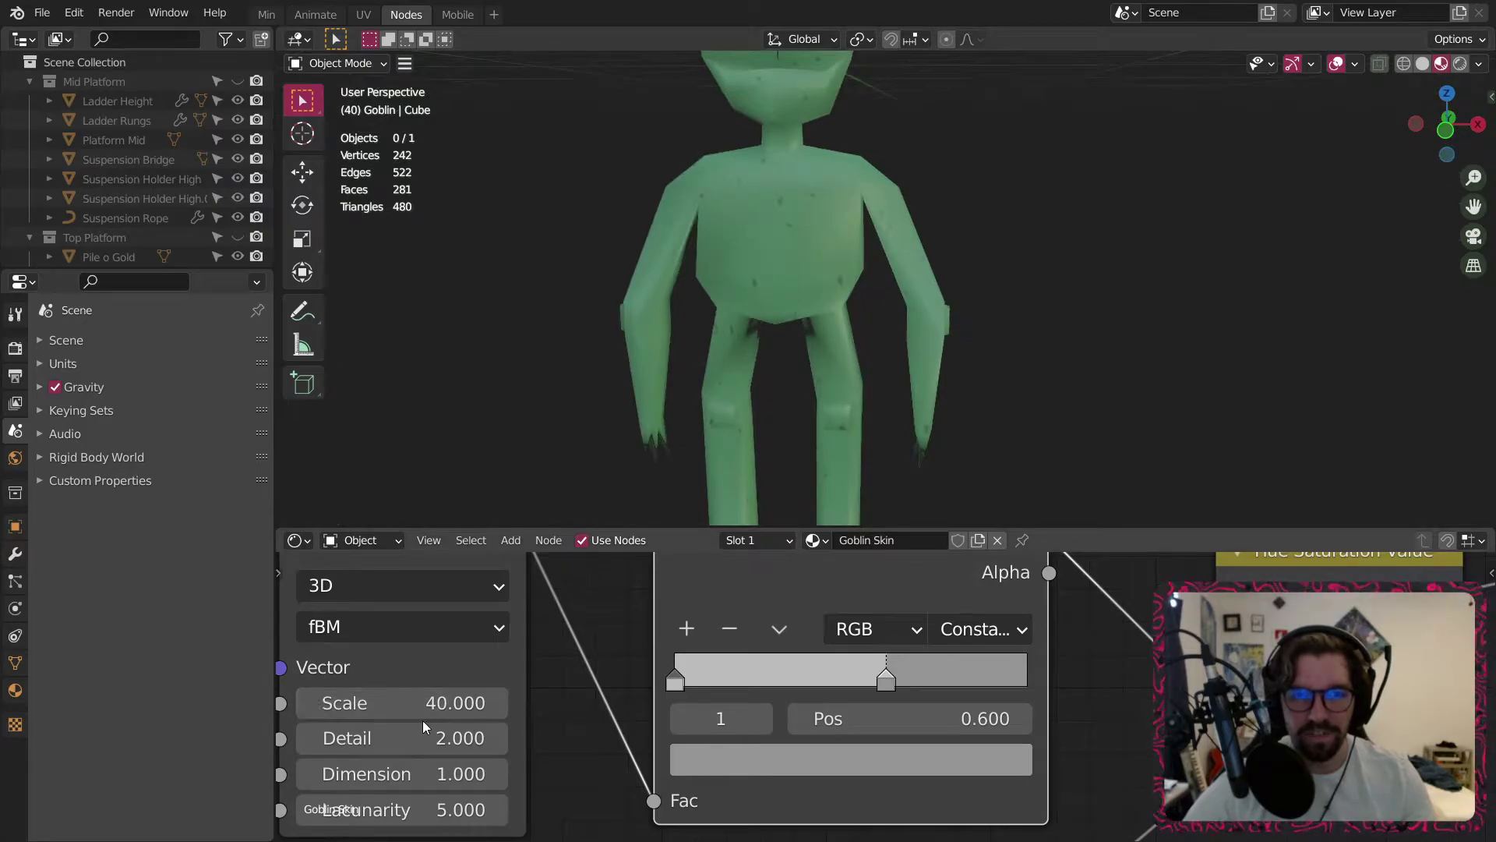
{"action": "left_click", "coordinate": [394, 703]}
{"action": "type", "text": "30"}
{"action": "key", "text": "Return"}
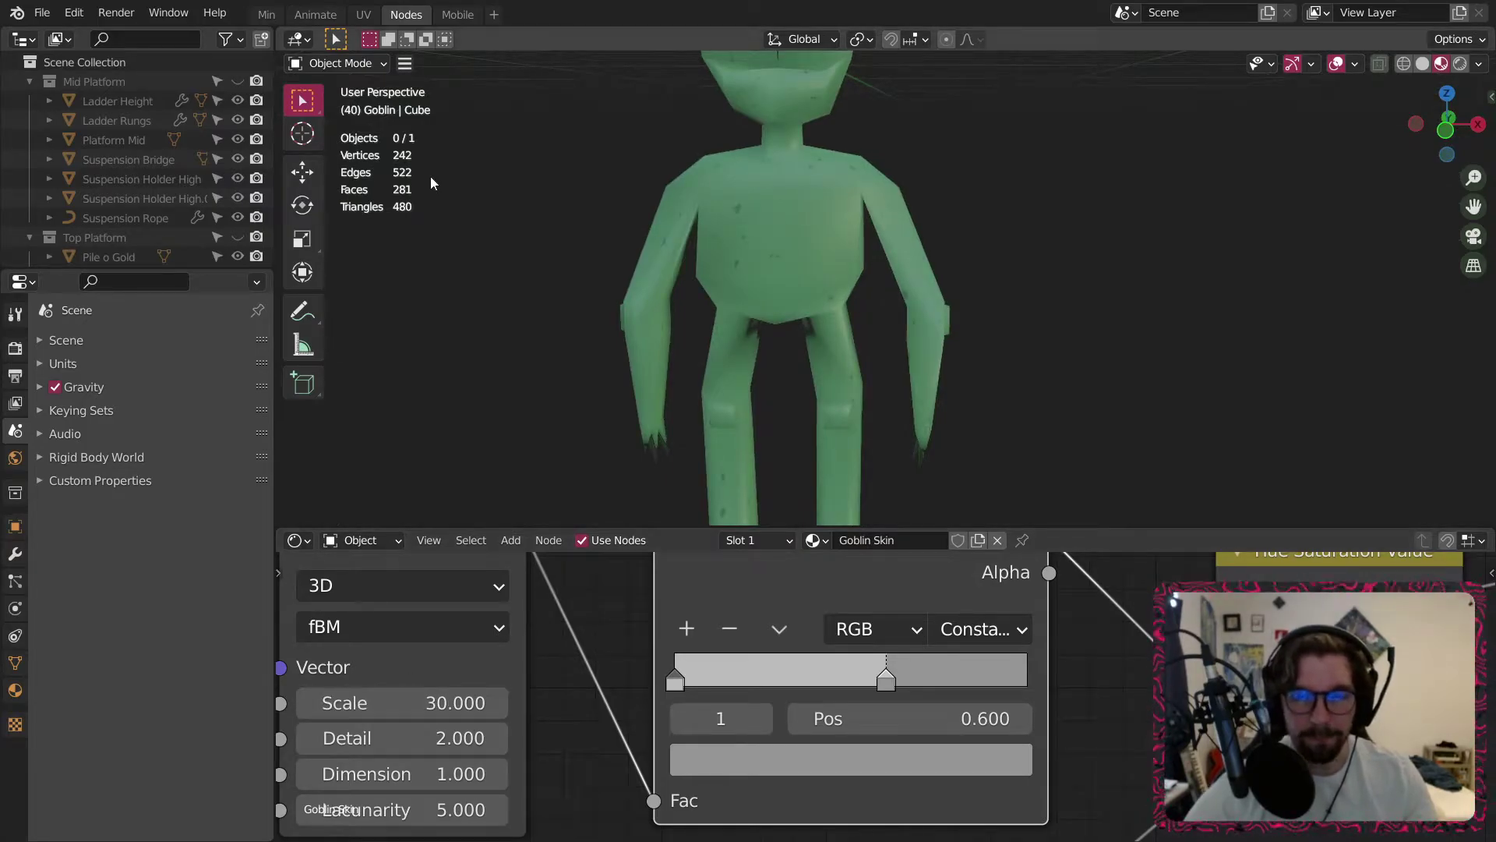
Select the goblin and enable Auto Smooth in its mesh normals settings.
{"action": "middle_click_drag", "start_coordinate": [709, 392], "coordinate": [727, 269]}
{"action": "scroll", "coordinate": [787, 243], "scroll_direction": "down", "scroll_amount": 4}
{"action": "middle_click_drag", "start_coordinate": [554, 667], "coordinate": [708, 699]}
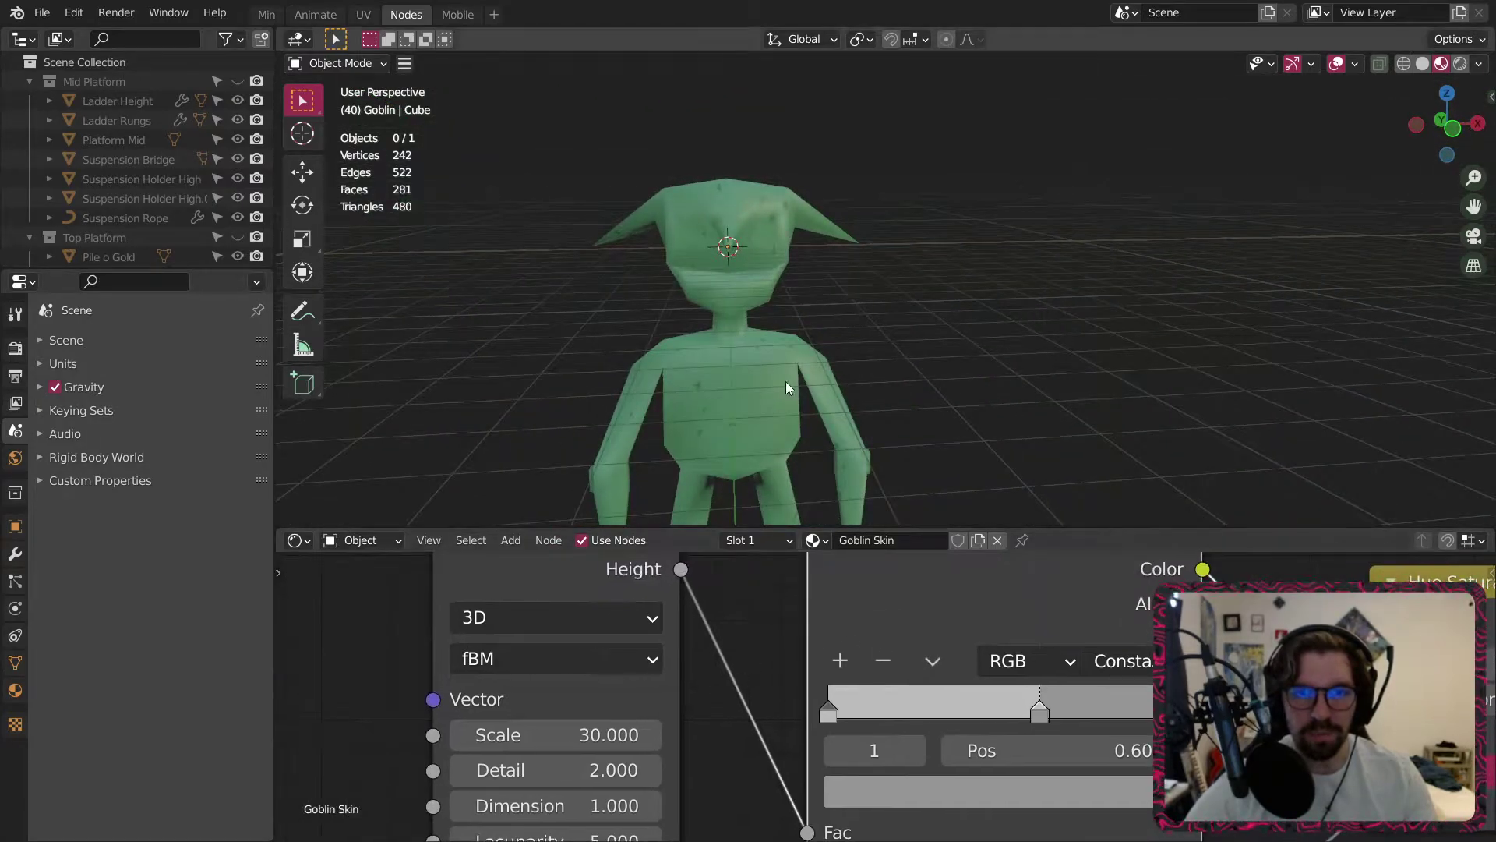
{"action": "scroll", "coordinate": [786, 381], "scroll_direction": "up", "scroll_amount": 3}
{"action": "mouse_move", "coordinate": [725, 395]}
{"action": "middle_mouse_down"}
{"action": "mouse_move", "coordinate": [960, 392]}
{"action": "mouse_move", "coordinate": [703, 392]}
{"action": "middle_mouse_up"}
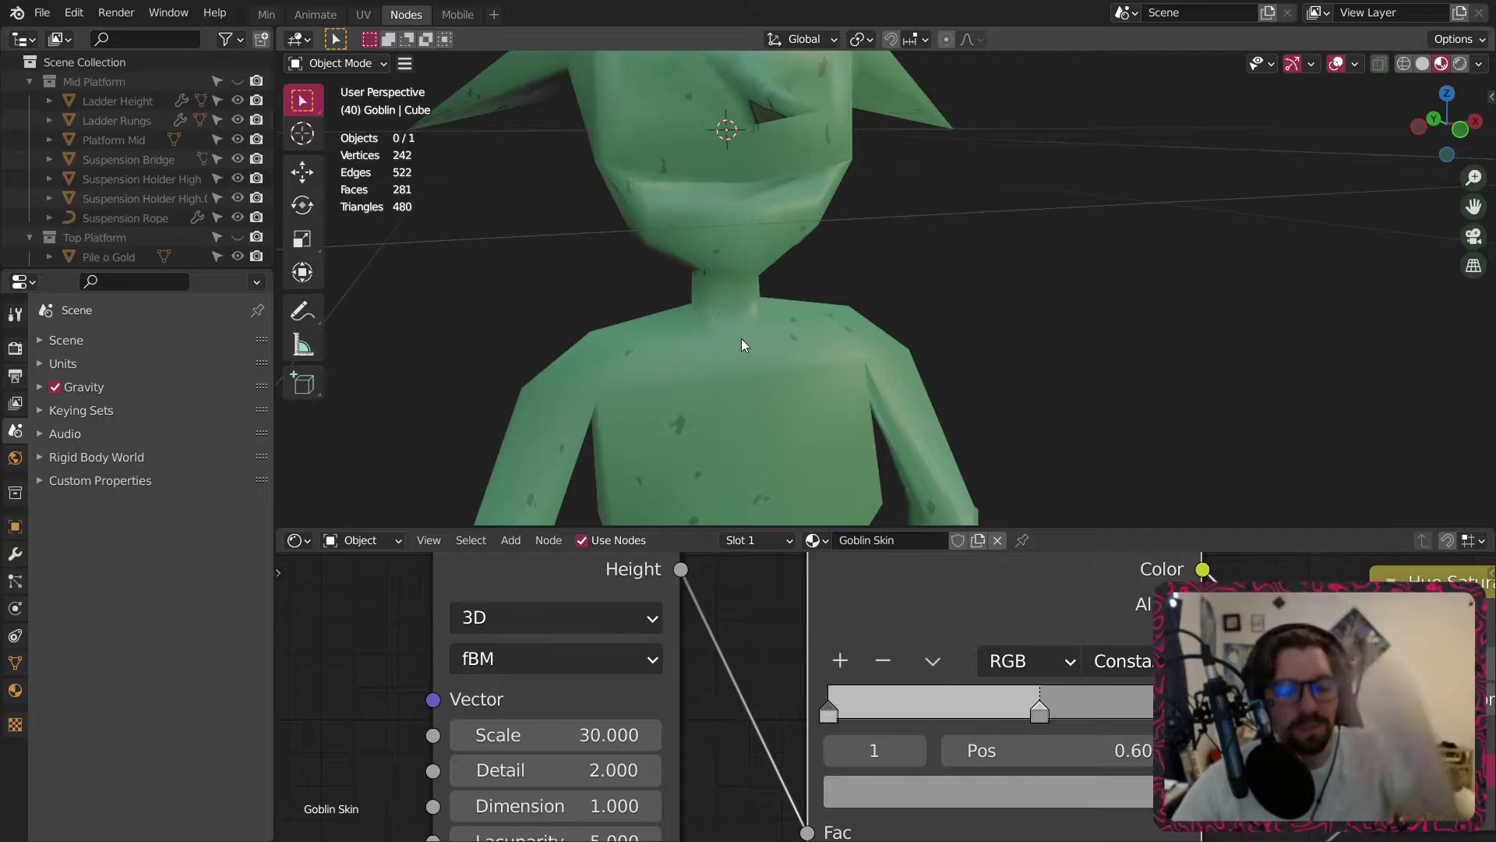
{"action": "scroll", "coordinate": [755, 351], "scroll_direction": "down", "scroll_amount": 3}
{"action": "middle_click_drag", "start_coordinate": [817, 350], "coordinate": [664, 273]}
{"action": "left_click", "coordinate": [664, 273]}
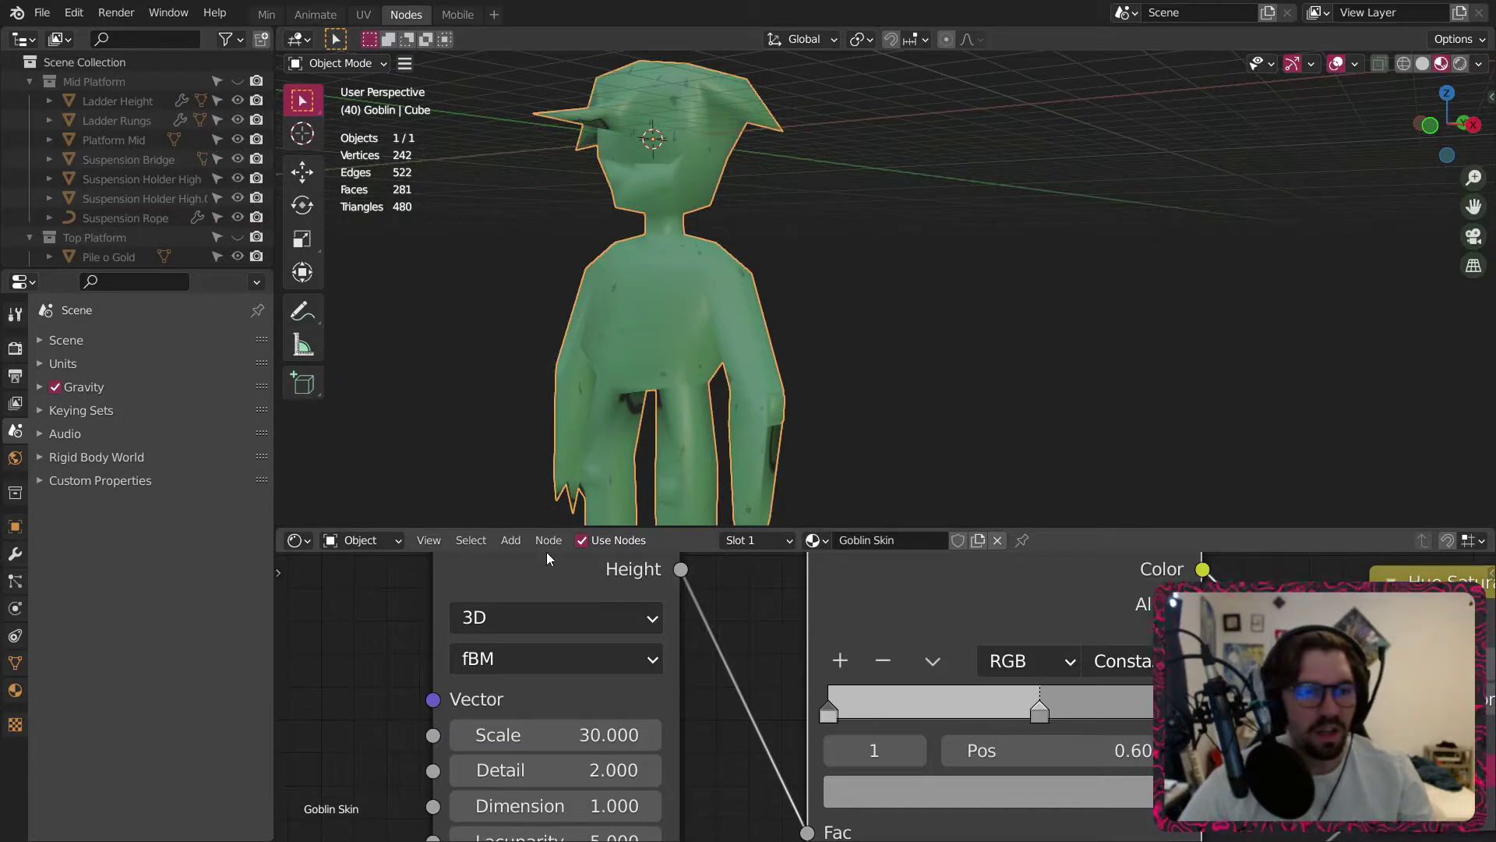
{"action": "left_click", "coordinate": [14, 665]}
{"action": "left_click", "coordinate": [72, 492]}
{"action": "left_click", "coordinate": [133, 520]}
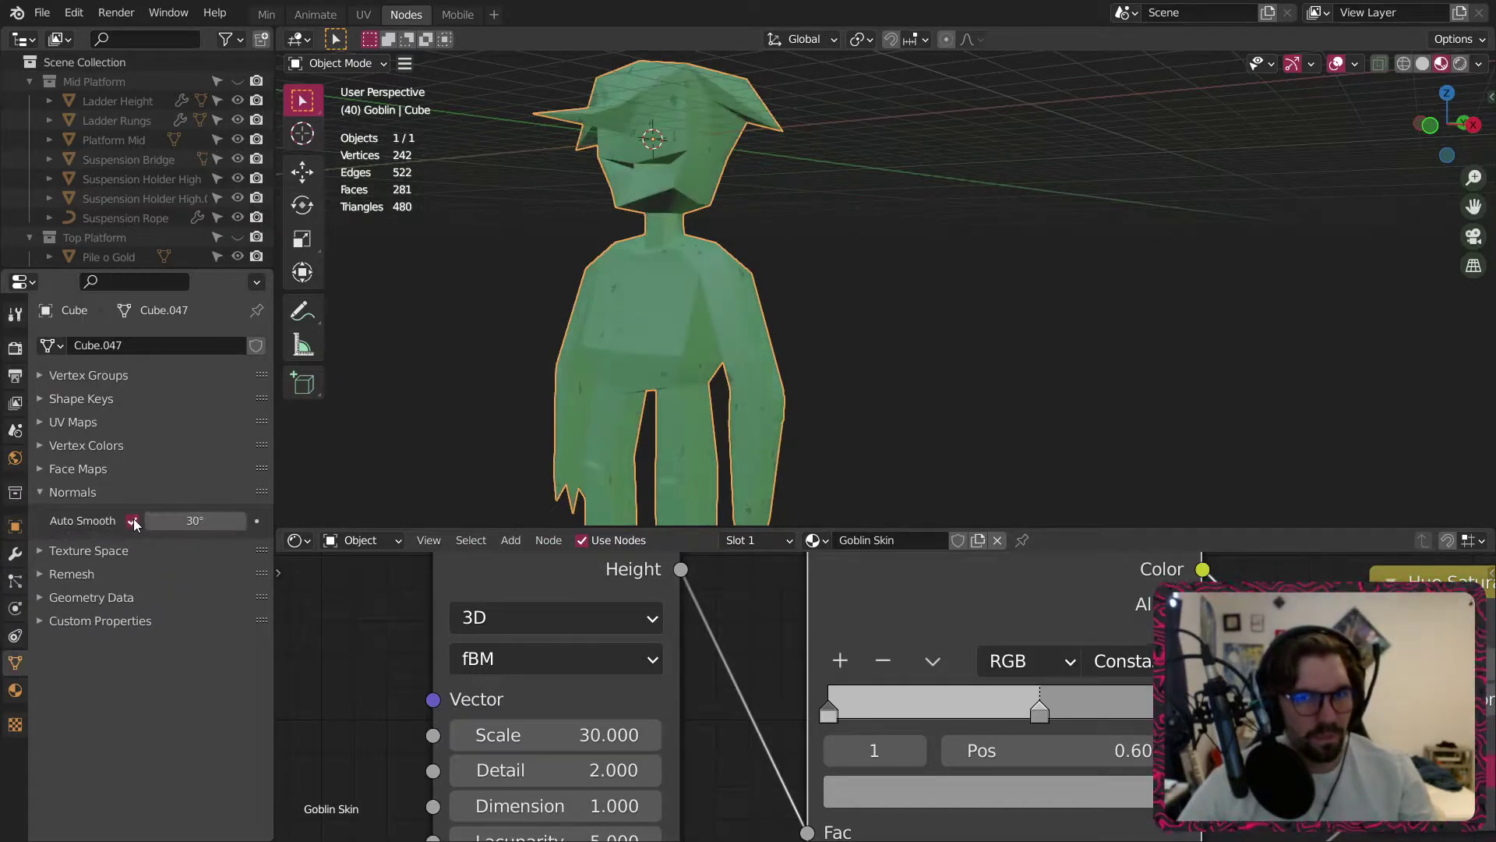
Set the goblin's Auto Smooth angle to 45°.
{"action": "middle_click_drag", "start_coordinate": [639, 312], "coordinate": [811, 344]}
{"action": "left_click", "coordinate": [194, 521]}
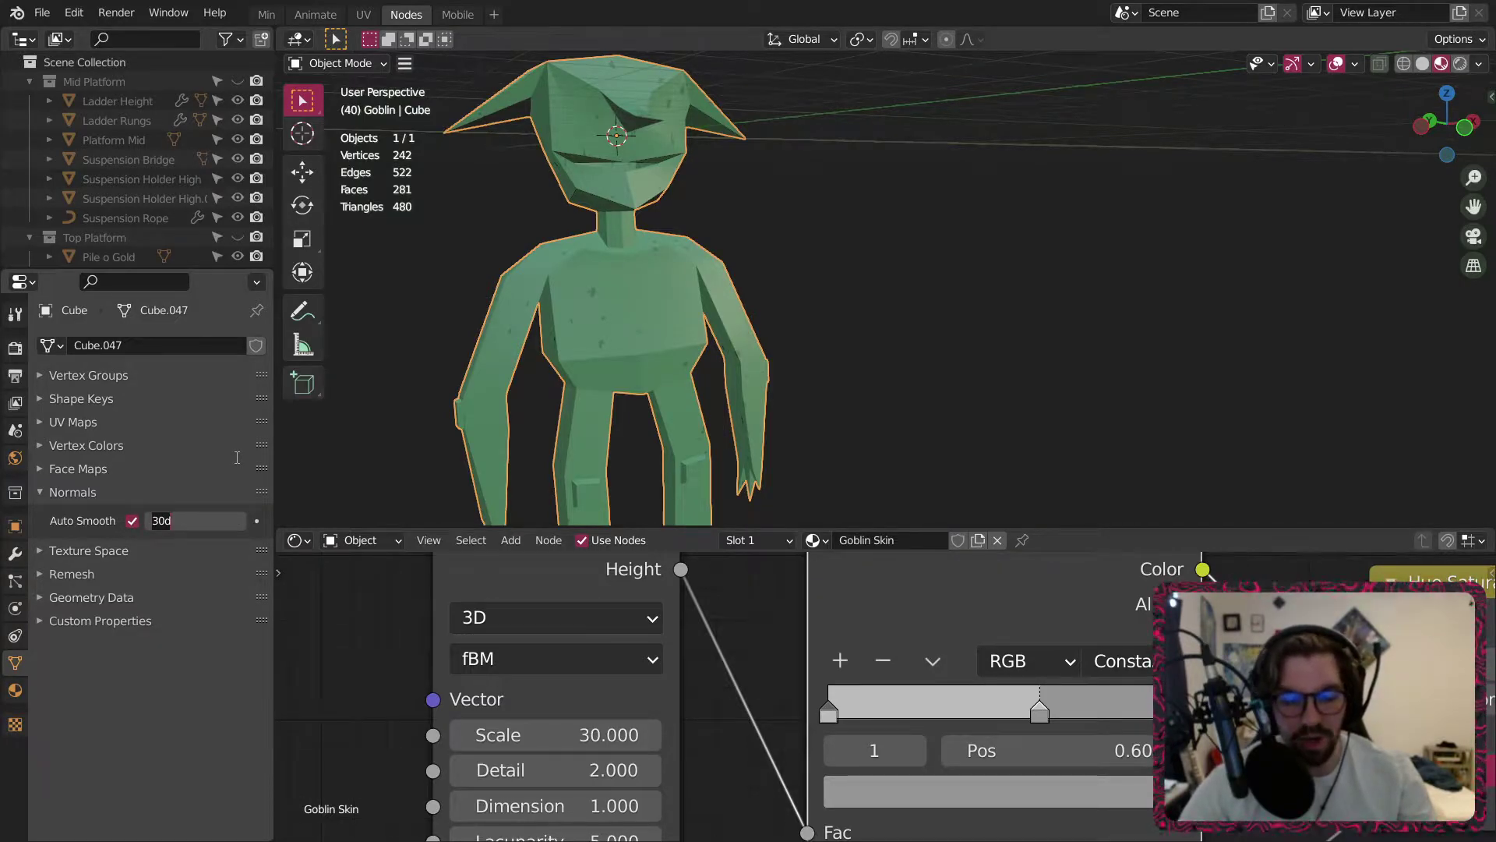
{"action": "type", "text": "45"}
{"action": "key", "text": "Return"}
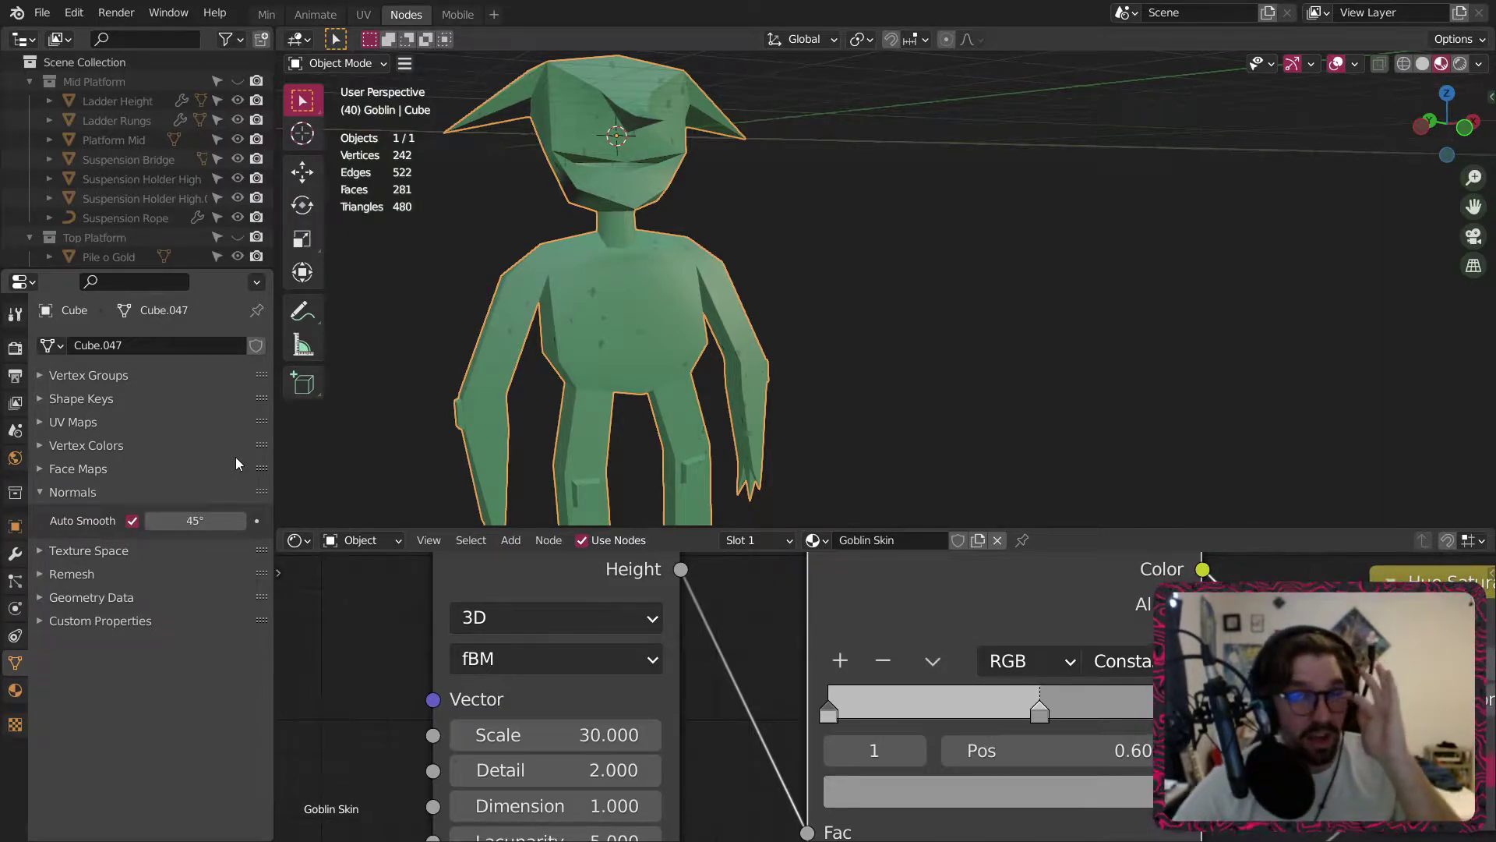
Enter Edit Mode on the goblin and select the two eye faces in face select mode.
{"action": "middle_click_drag", "start_coordinate": [533, 273], "coordinate": [696, 285]}
{"action": "scroll", "coordinate": [589, 231], "scroll_direction": "up", "scroll_amount": 4}
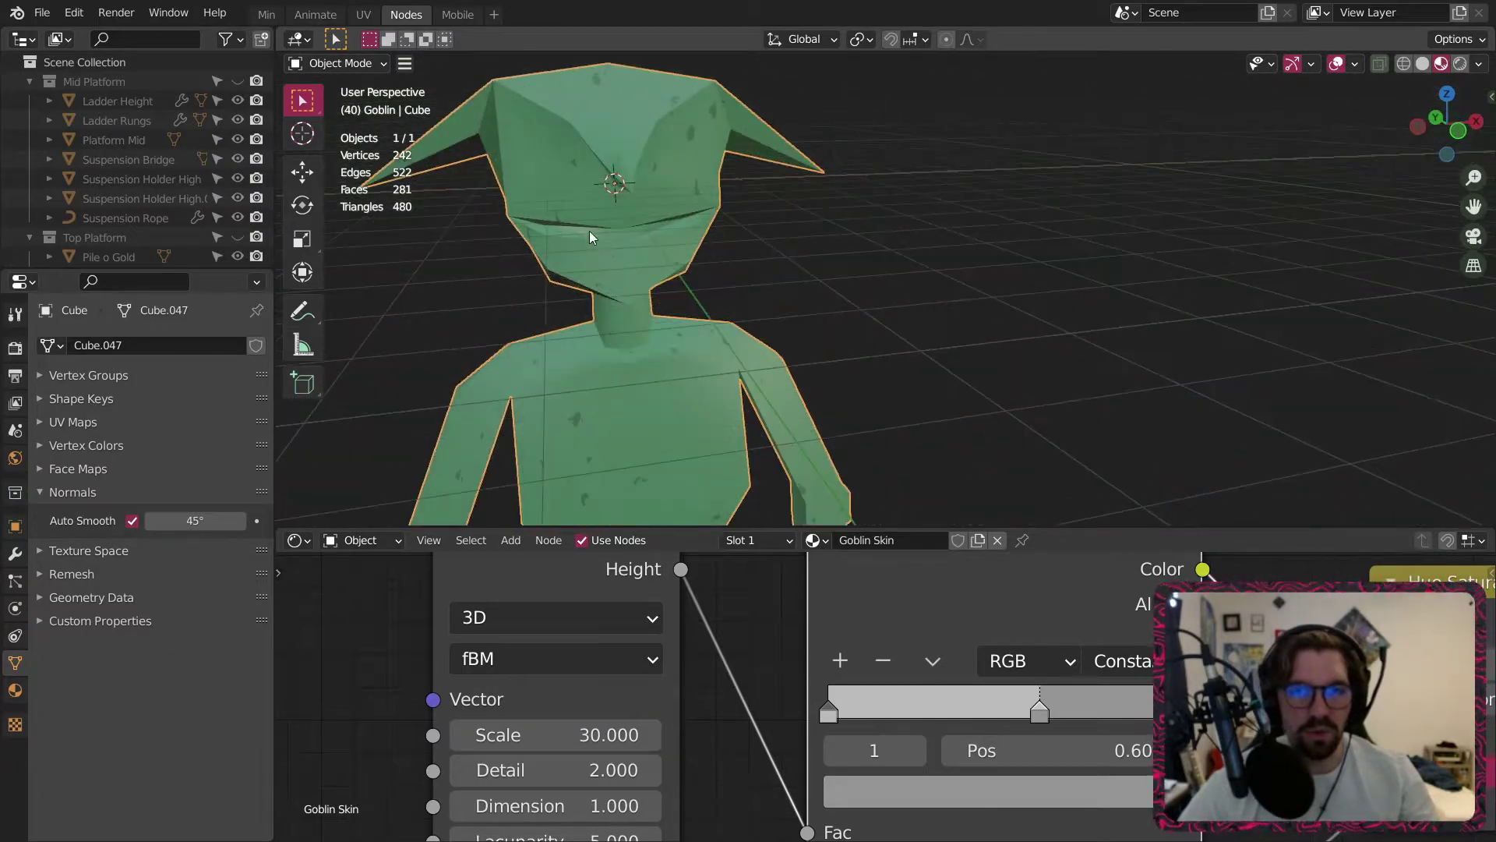
{"action": "mouse_move", "coordinate": [589, 231]}
{"action": "middle_mouse_down"}
{"action": "mouse_move", "coordinate": [722, 205]}
{"action": "mouse_move", "coordinate": [690, 229]}
{"action": "mouse_move", "coordinate": [557, 239]}
{"action": "mouse_move", "coordinate": [512, 218]}
{"action": "mouse_move", "coordinate": [600, 231]}
{"action": "middle_mouse_up"}
{"action": "middle_click_drag", "start_coordinate": [734, 286], "coordinate": [768, 608]}
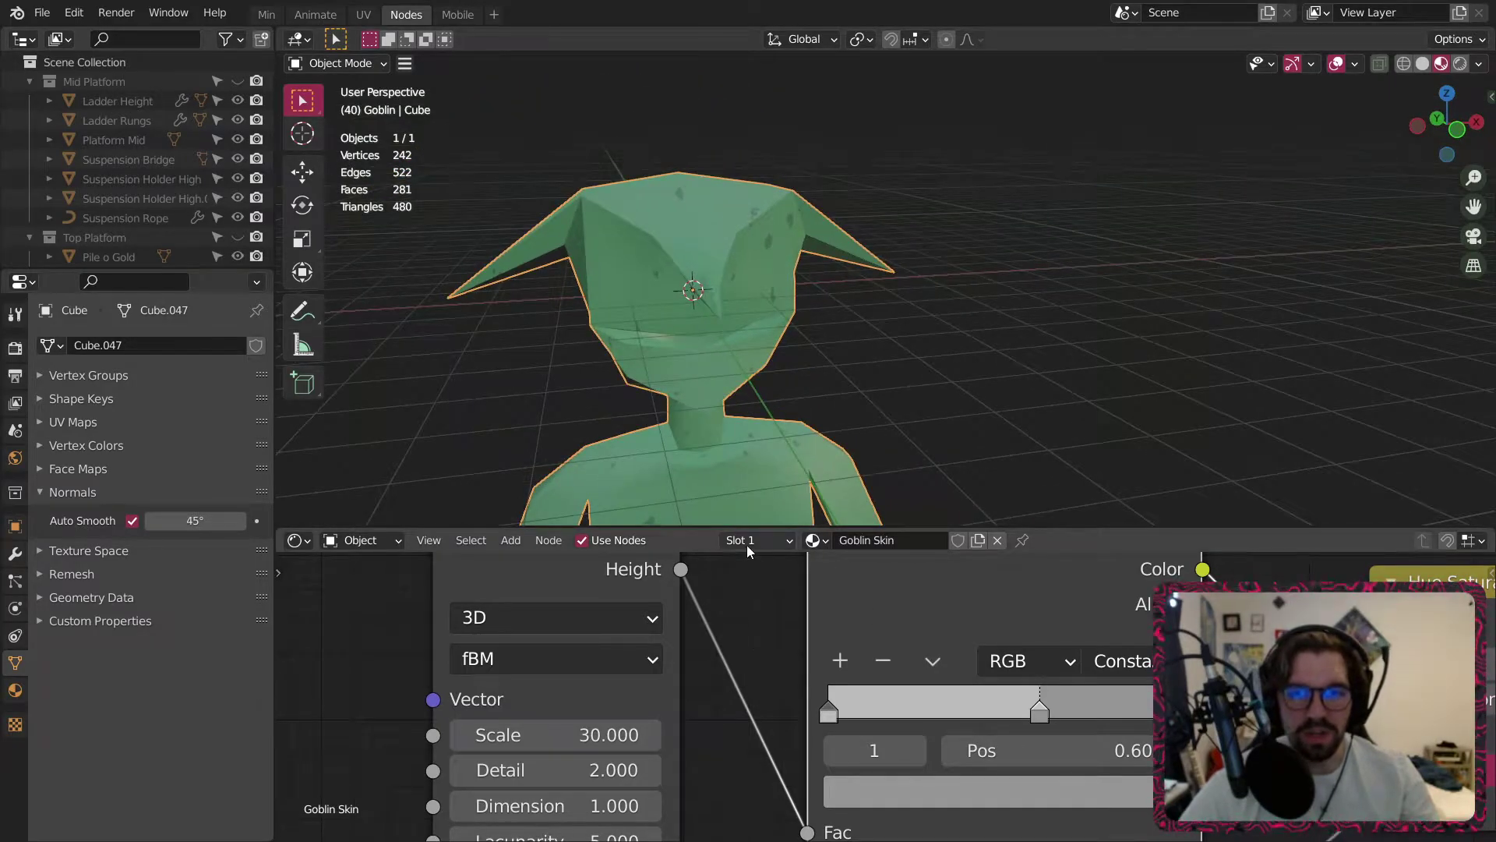
{"action": "left_click", "coordinate": [768, 541]}
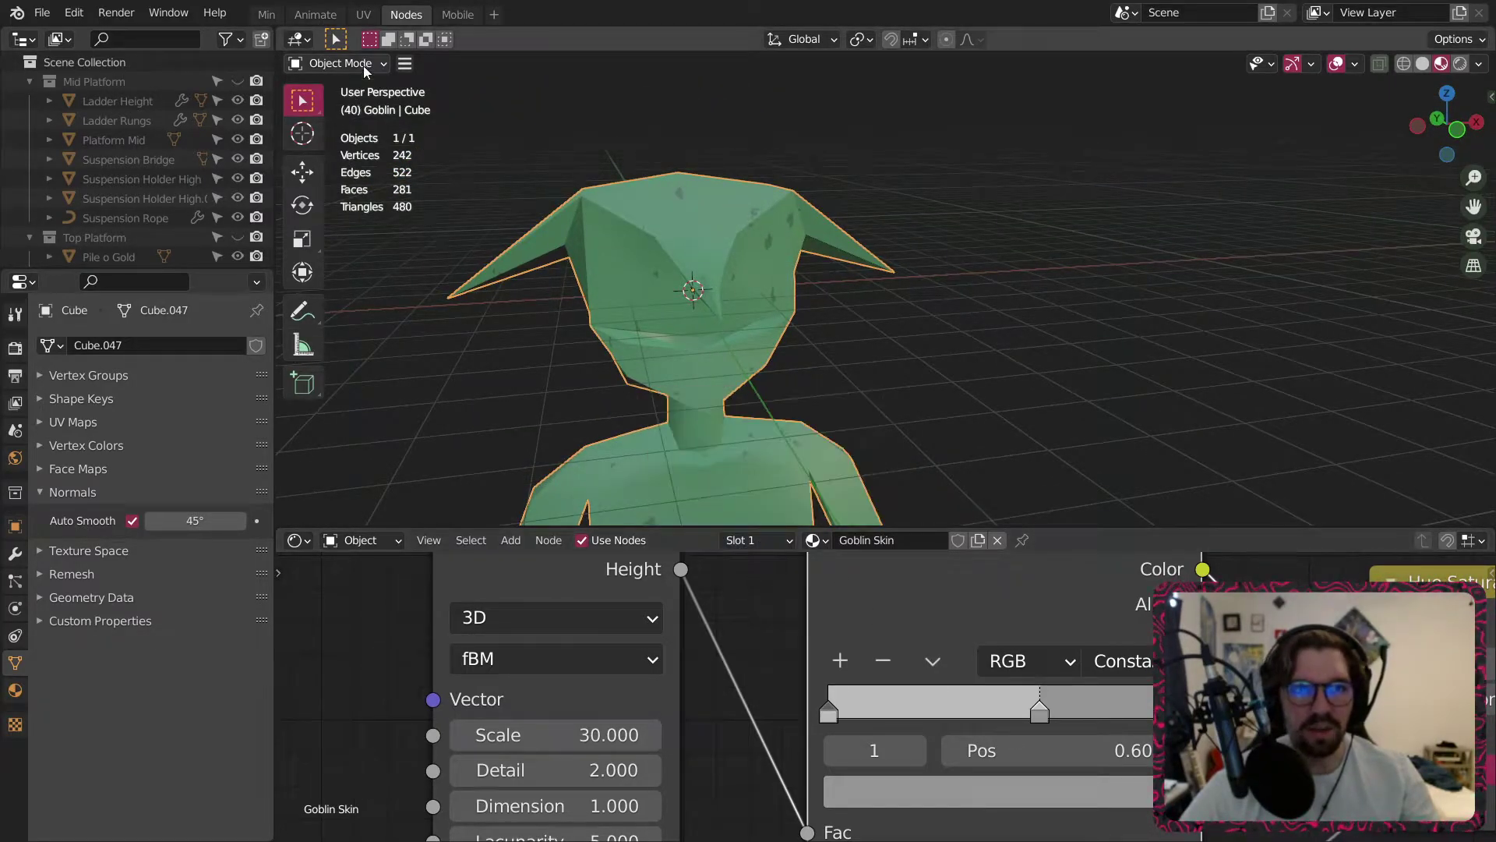
{"action": "left_click", "coordinate": [343, 64]}
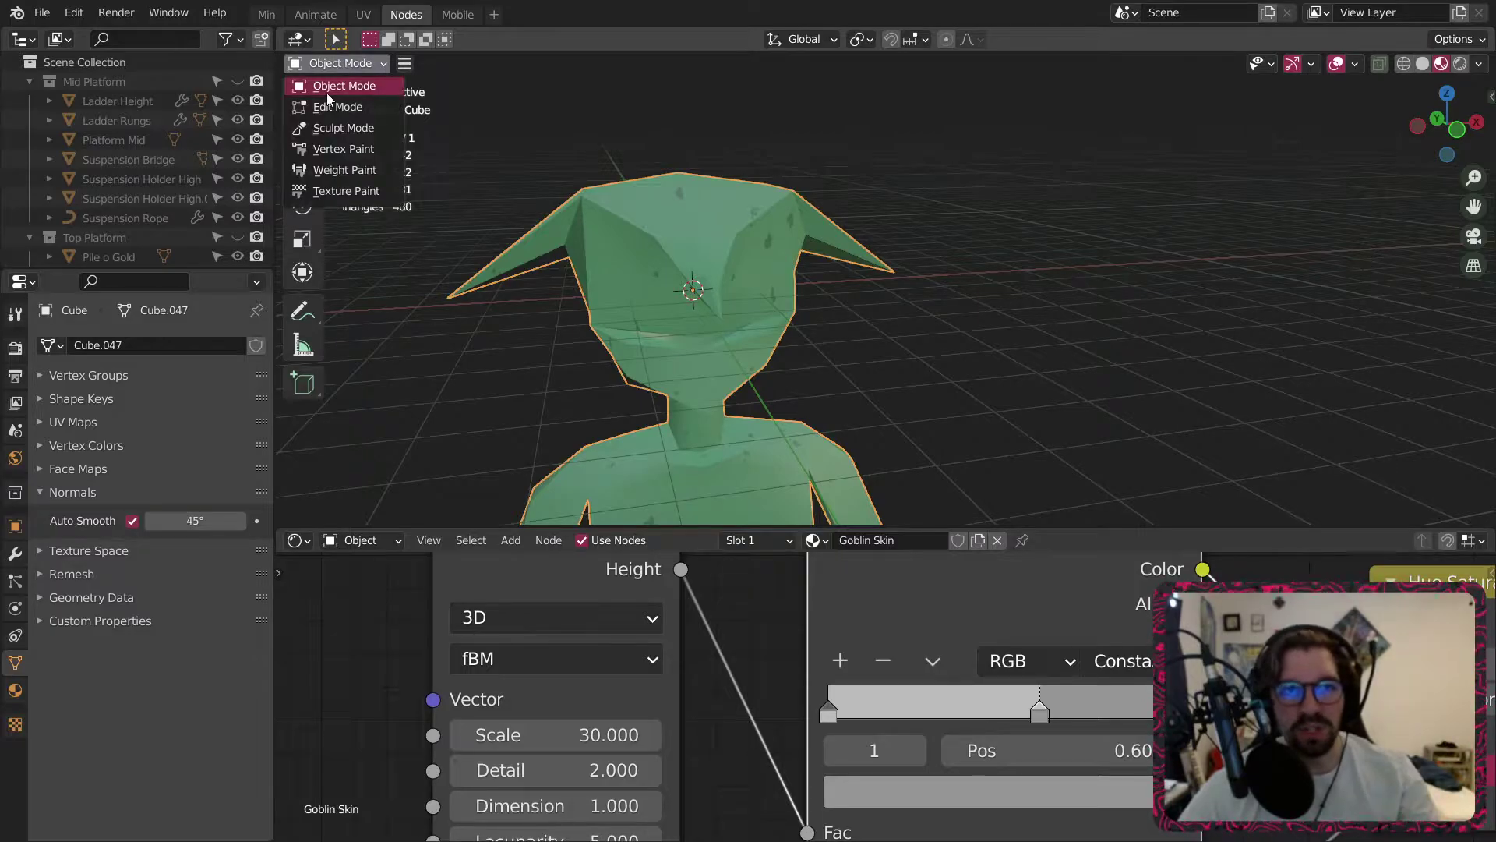
{"action": "left_click", "coordinate": [294, 101]}
{"action": "scroll", "coordinate": [613, 290], "scroll_direction": "up", "scroll_amount": 2}
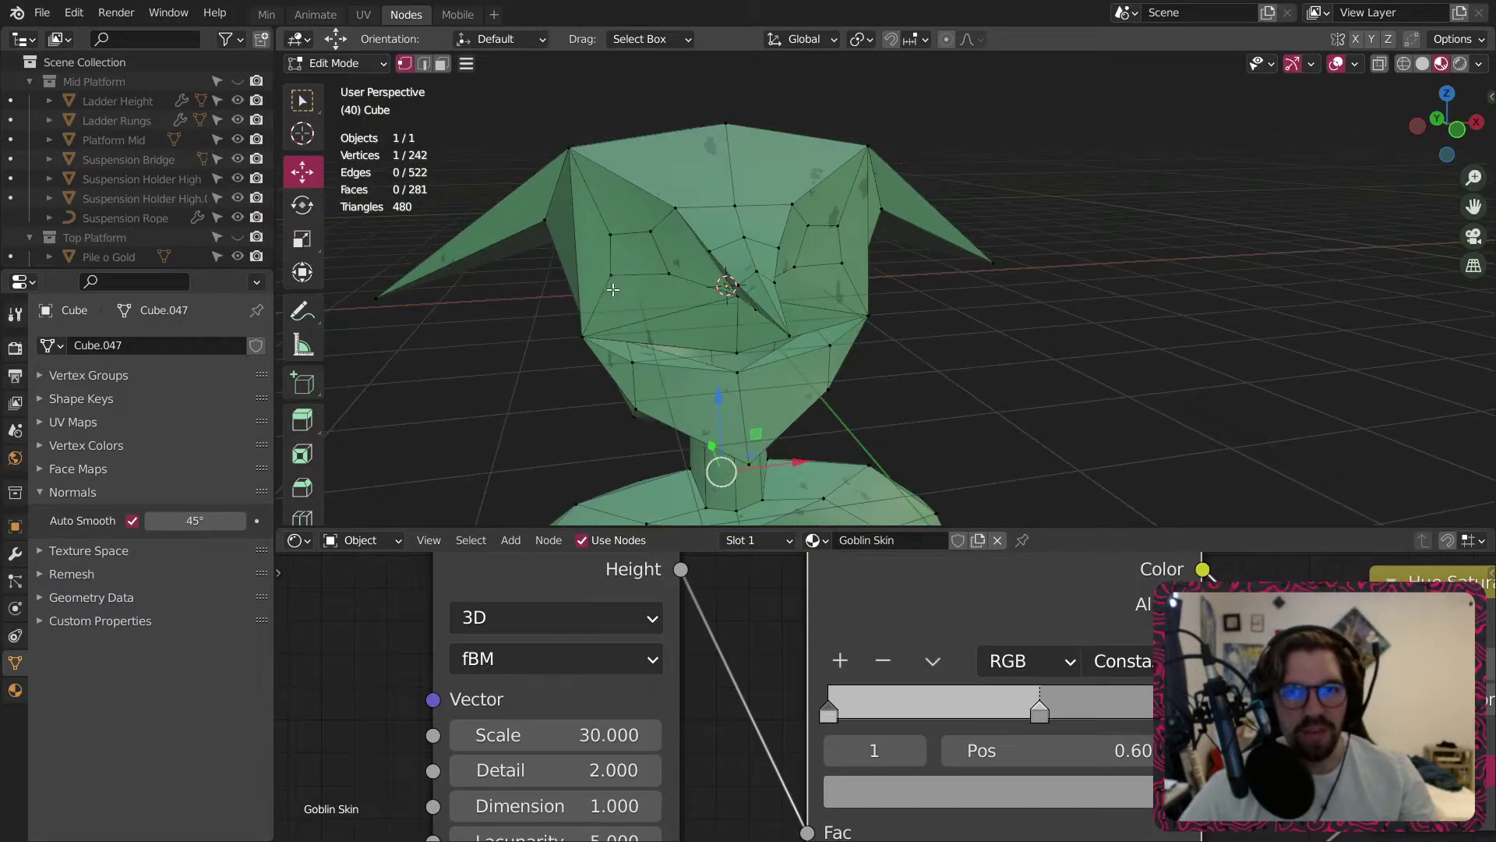
{"action": "left_click", "coordinate": [441, 64]}
{"action": "left_click", "coordinate": [647, 254]}
{"action": "left_click", "coordinate": [831, 232], "text": "shift"}
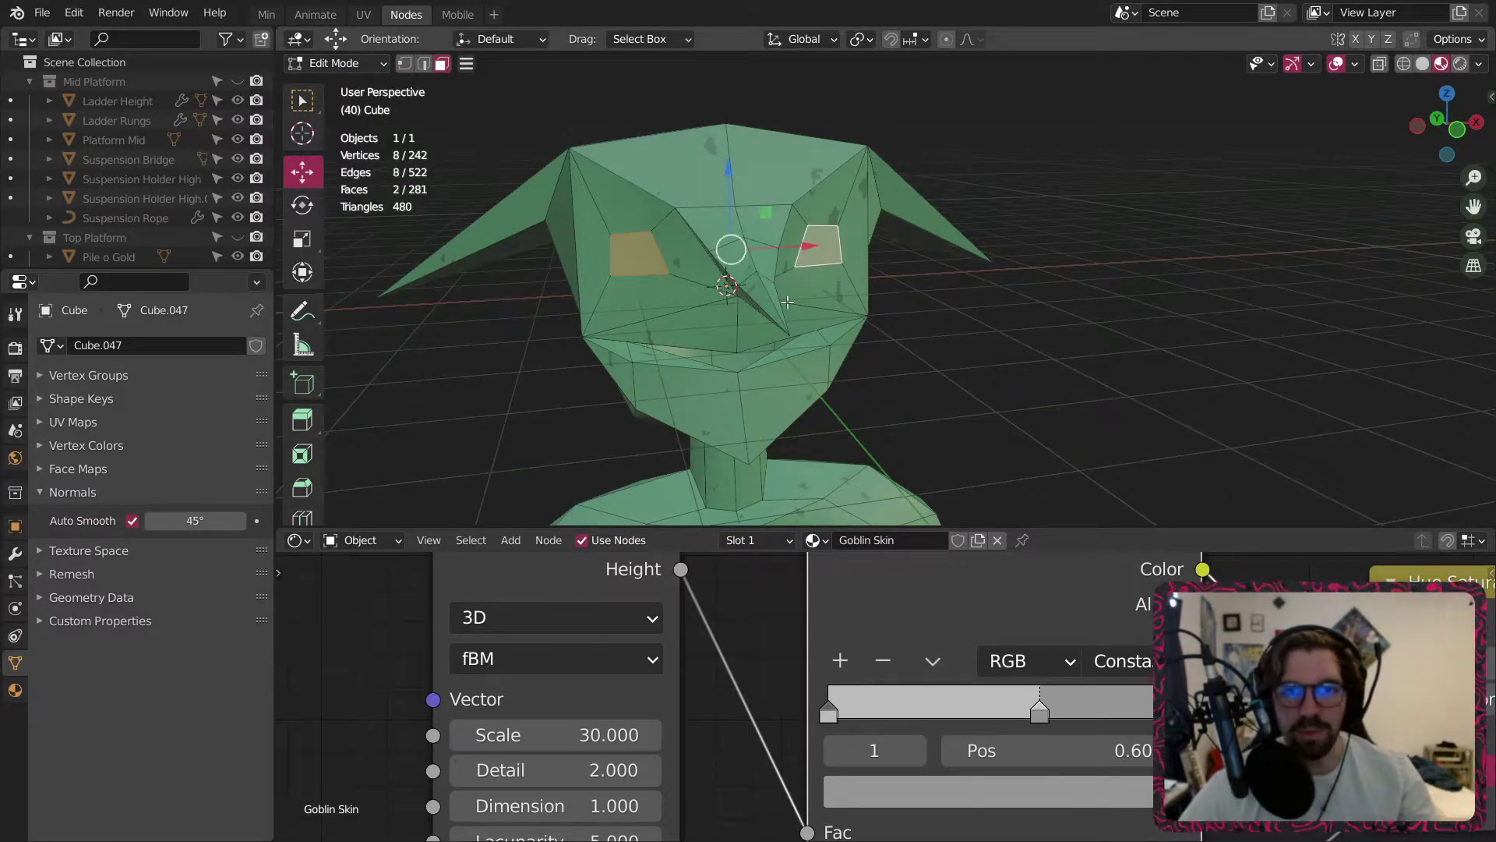
Add a second, empty material slot, assign the two eye faces to it and return to Object Mode.
{"action": "left_click", "coordinate": [745, 541]}
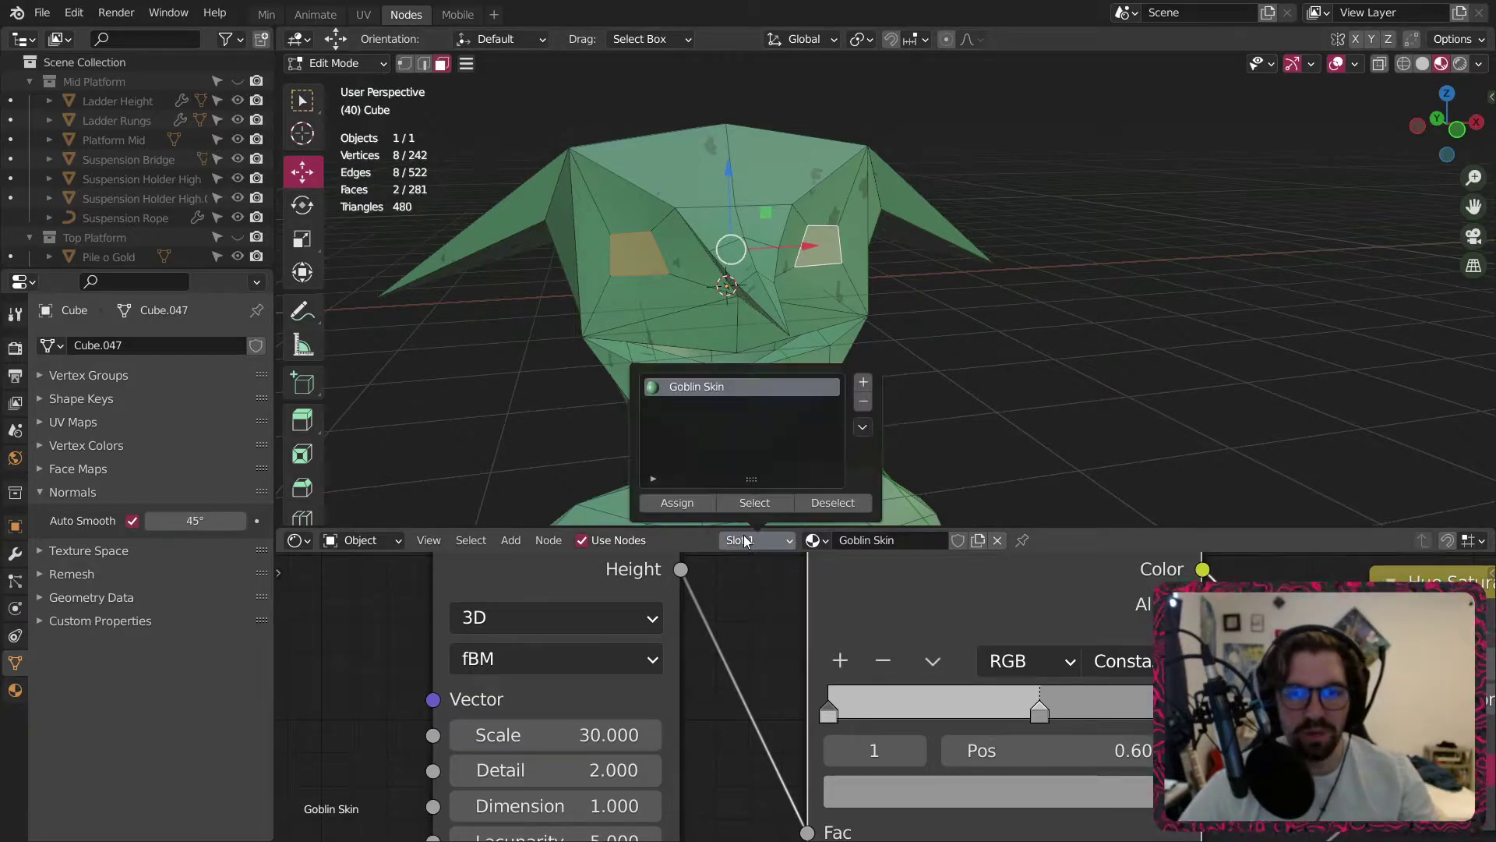
{"action": "left_click", "coordinate": [863, 382]}
{"action": "left_click", "coordinate": [672, 505]}
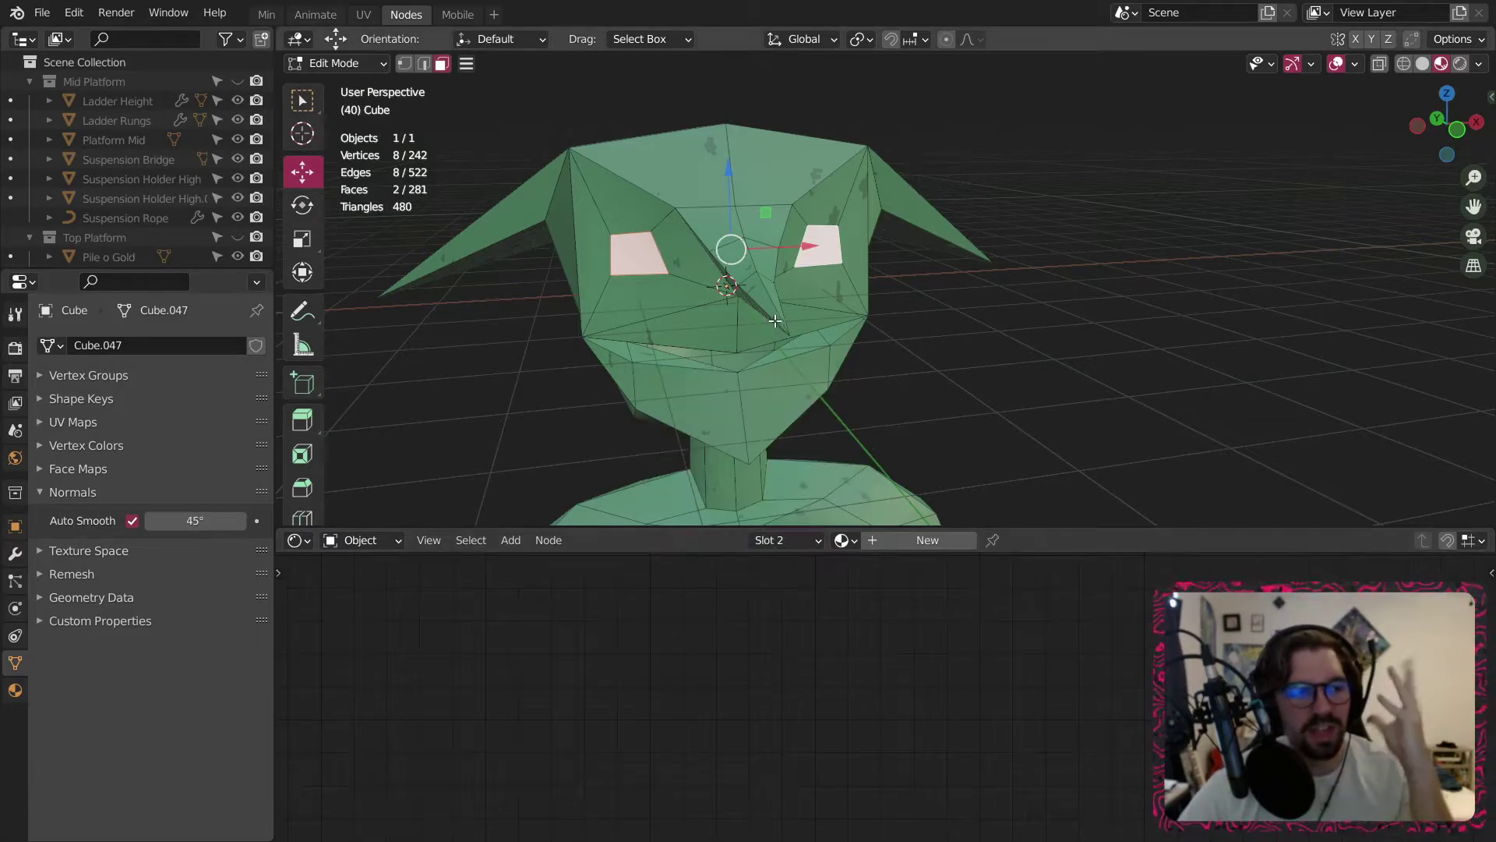
{"action": "left_click", "coordinate": [353, 62]}
{"action": "left_click", "coordinate": [344, 79]}
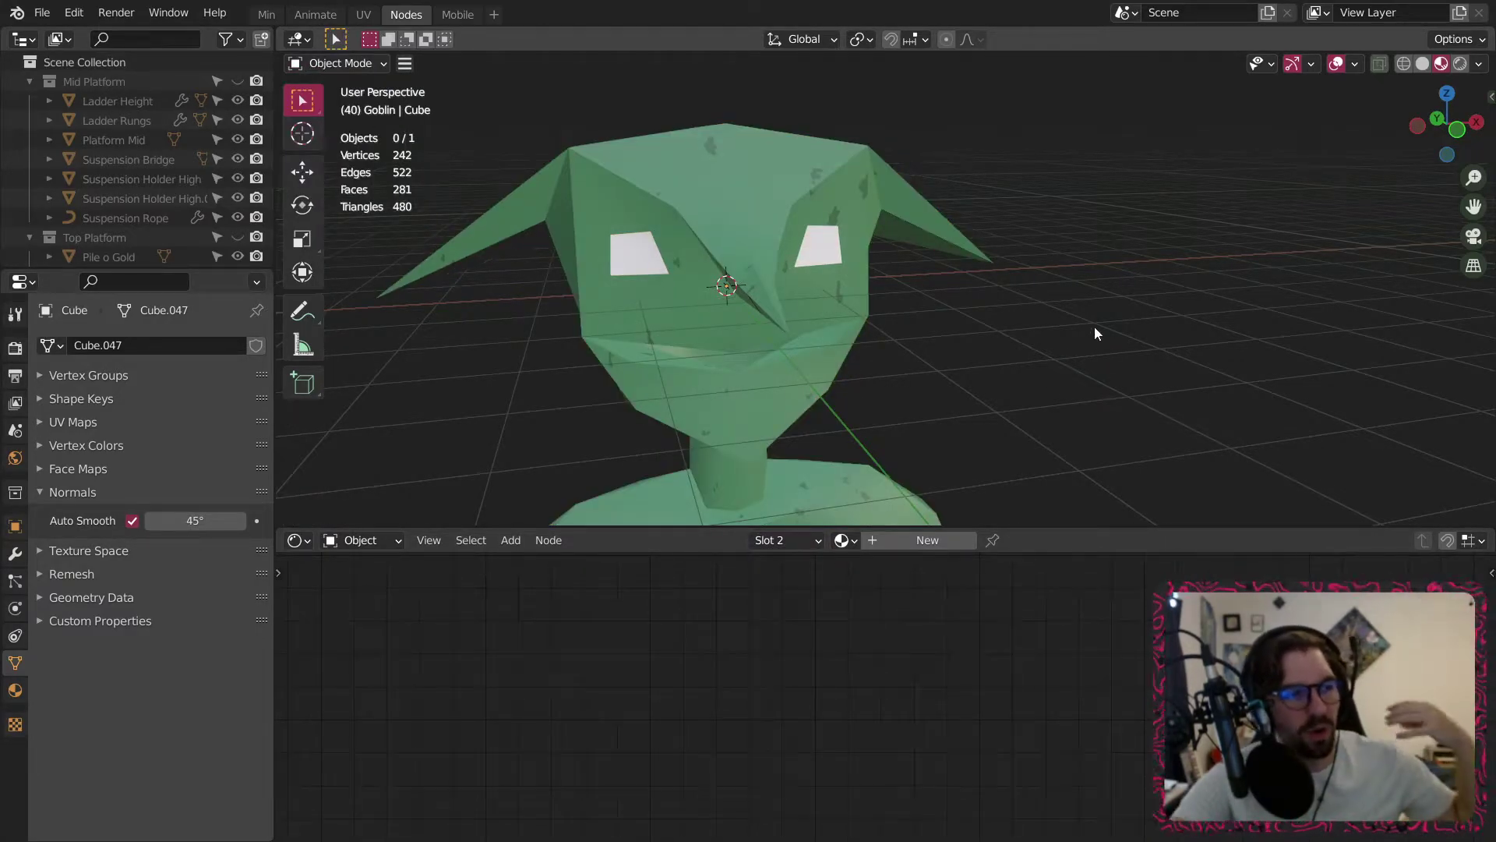
Select the goblin again and make the Goblin Skin slot the active material slot.
{"action": "middle_click_drag", "start_coordinate": [554, 274], "coordinate": [739, 314]}
{"action": "left_click", "coordinate": [738, 357]}
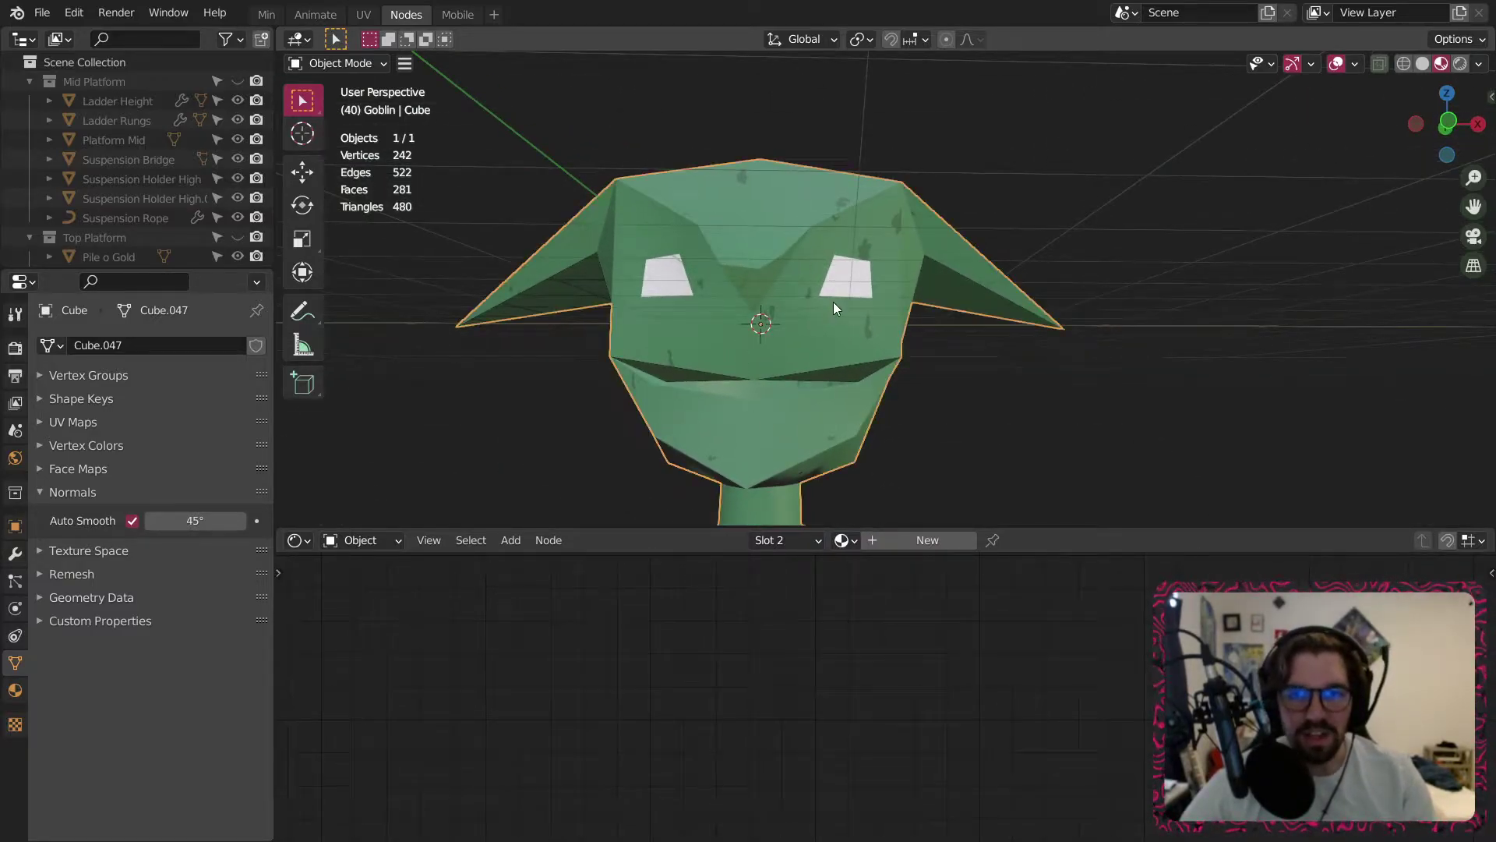
{"action": "left_click", "coordinate": [804, 541]}
{"action": "left_click", "coordinate": [769, 413]}
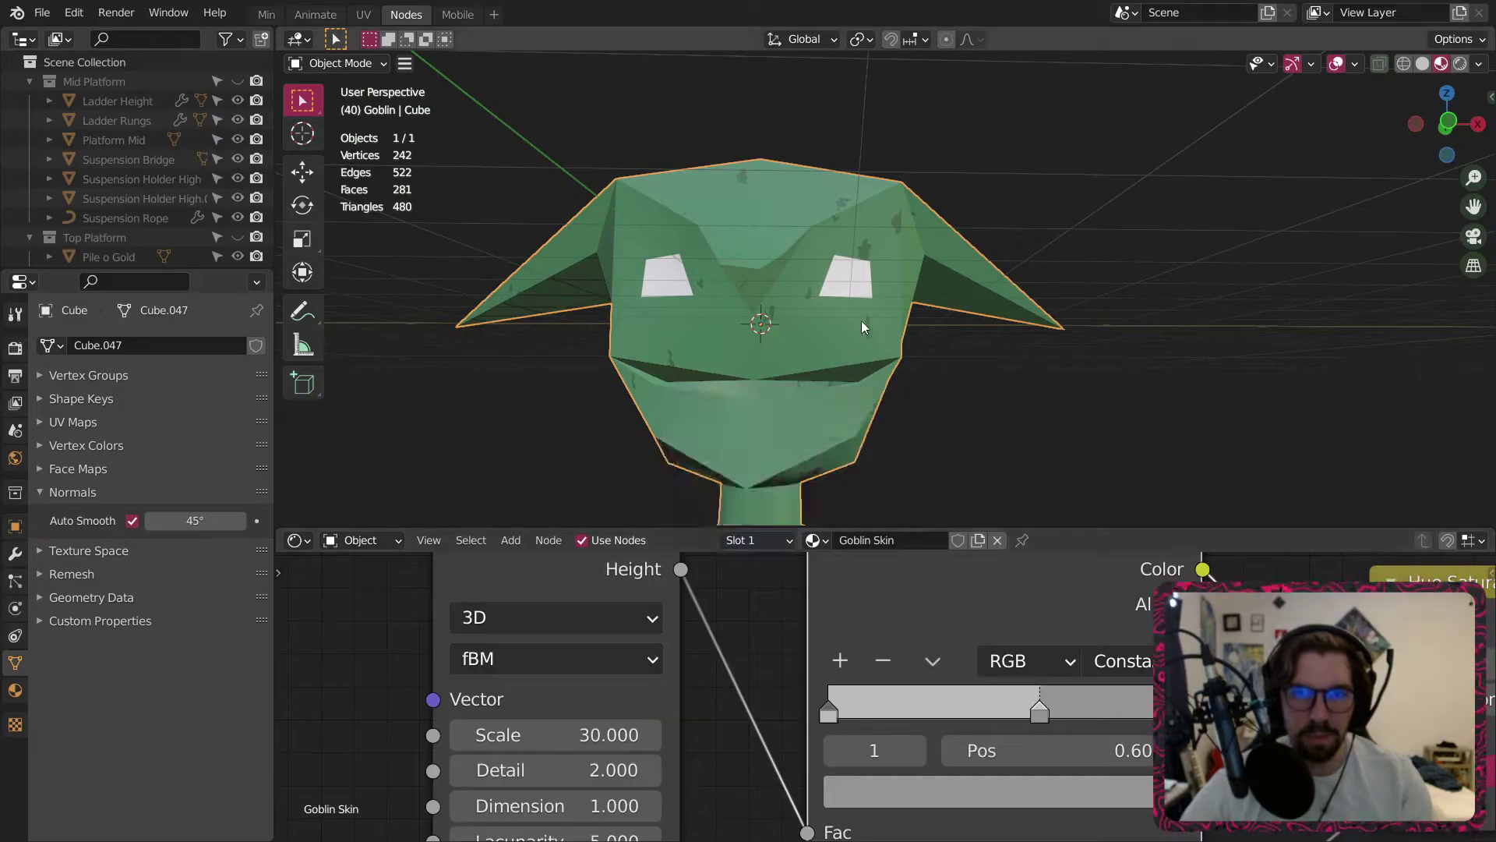
Frame the whole goblin and switch the viewport to Rendered shading.
{"action": "scroll", "coordinate": [965, 362], "scroll_direction": "down", "scroll_amount": 2}
{"action": "scroll", "coordinate": [965, 361], "scroll_direction": "down", "scroll_amount": 2}
{"action": "middle_click_drag", "start_coordinate": [964, 361], "coordinate": [851, 315], "text": "shift"}
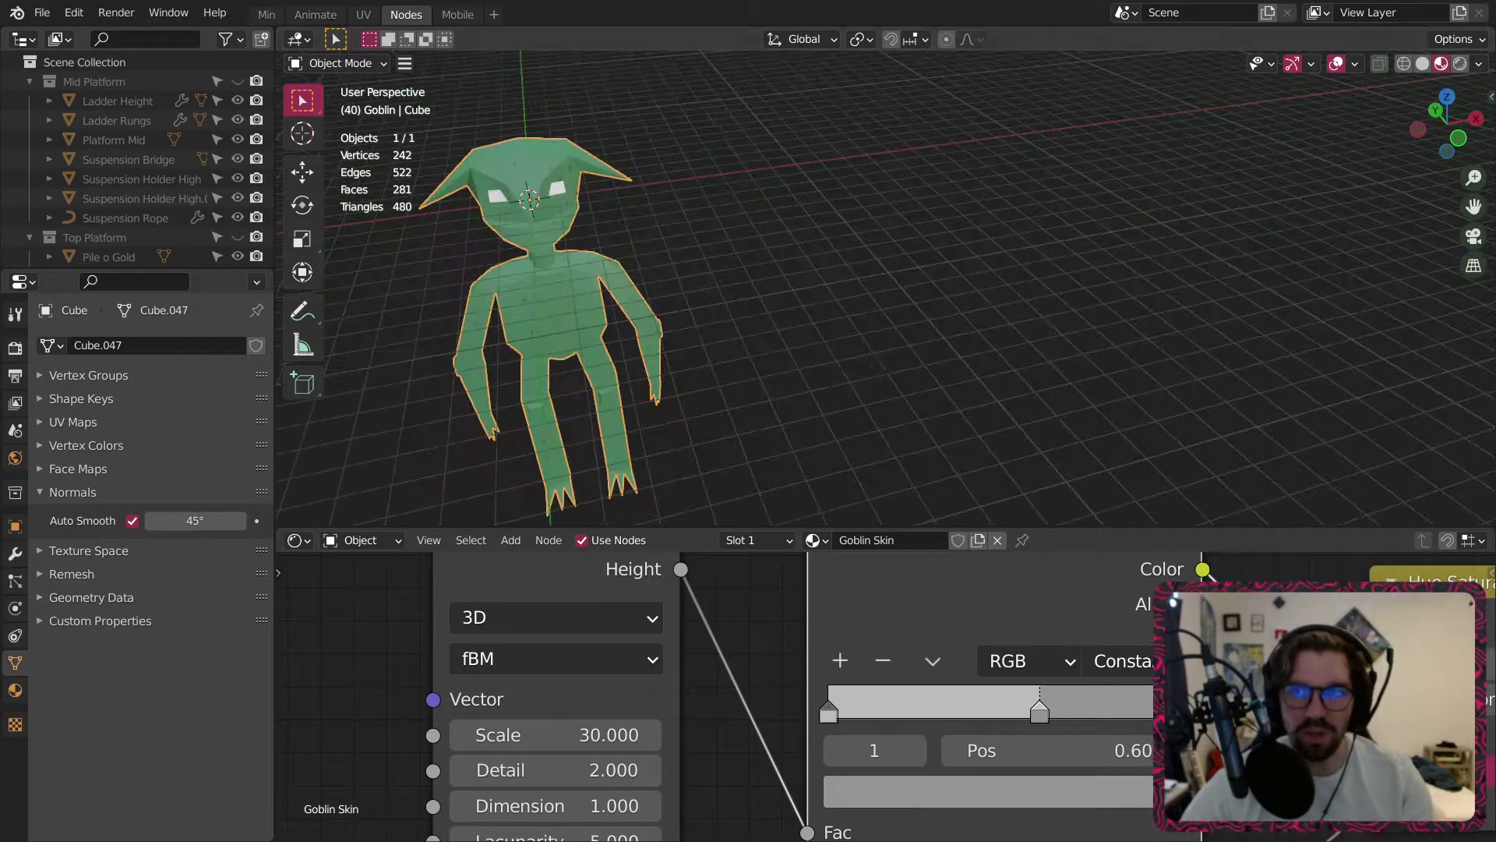
{"action": "left_click", "coordinate": [1459, 63]}
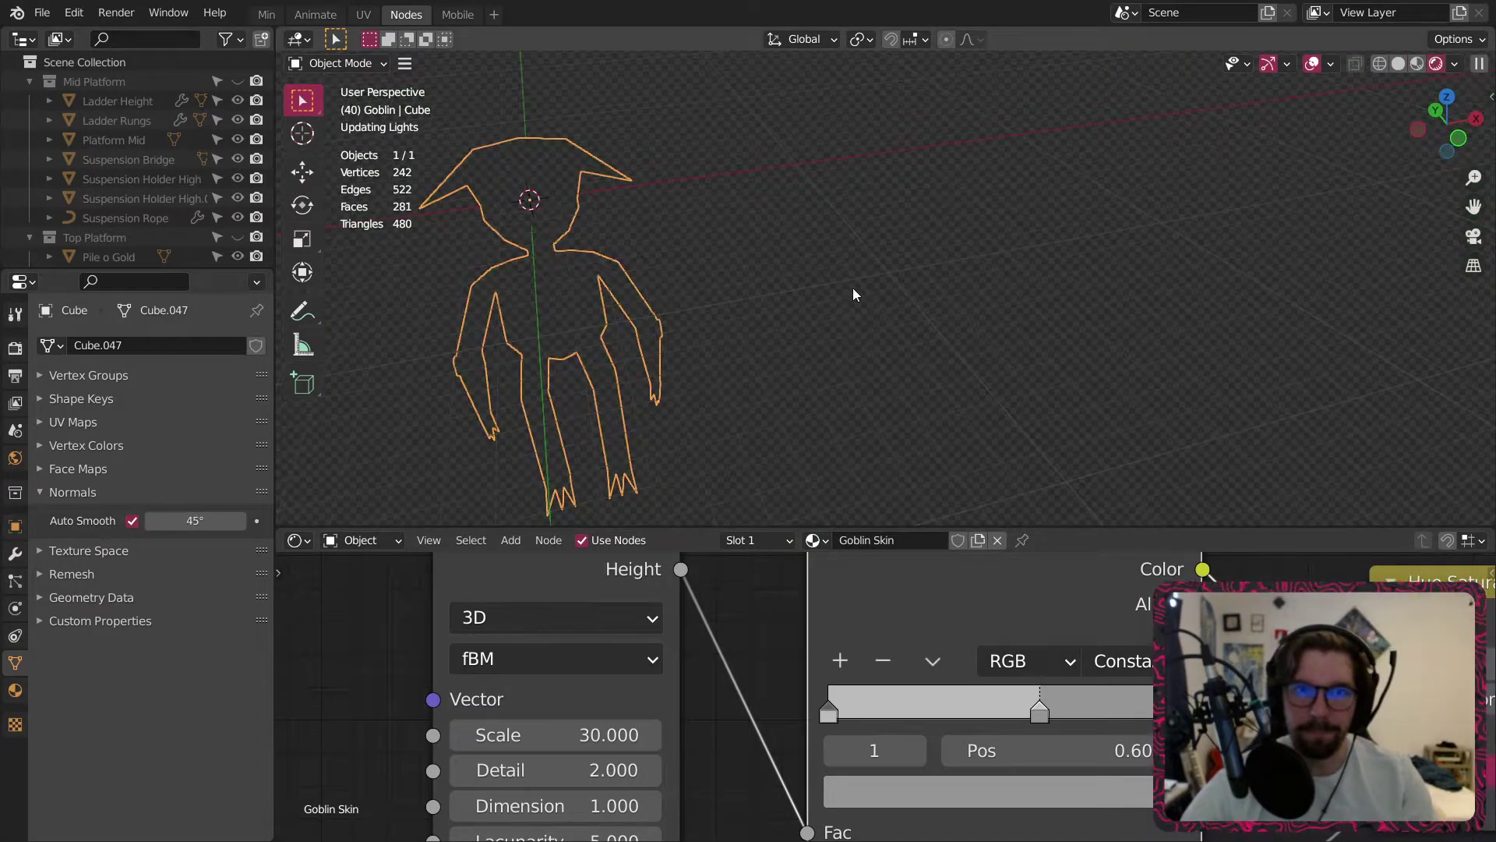
In the World shader, replace the environment texture's cannon_2k image with the kloppenheim_06 image and deselect the goblin.
{"action": "left_click", "coordinate": [362, 543]}
{"action": "left_click", "coordinate": [350, 581]}
{"action": "middle_click_drag", "start_coordinate": [848, 584], "coordinate": [481, 651]}
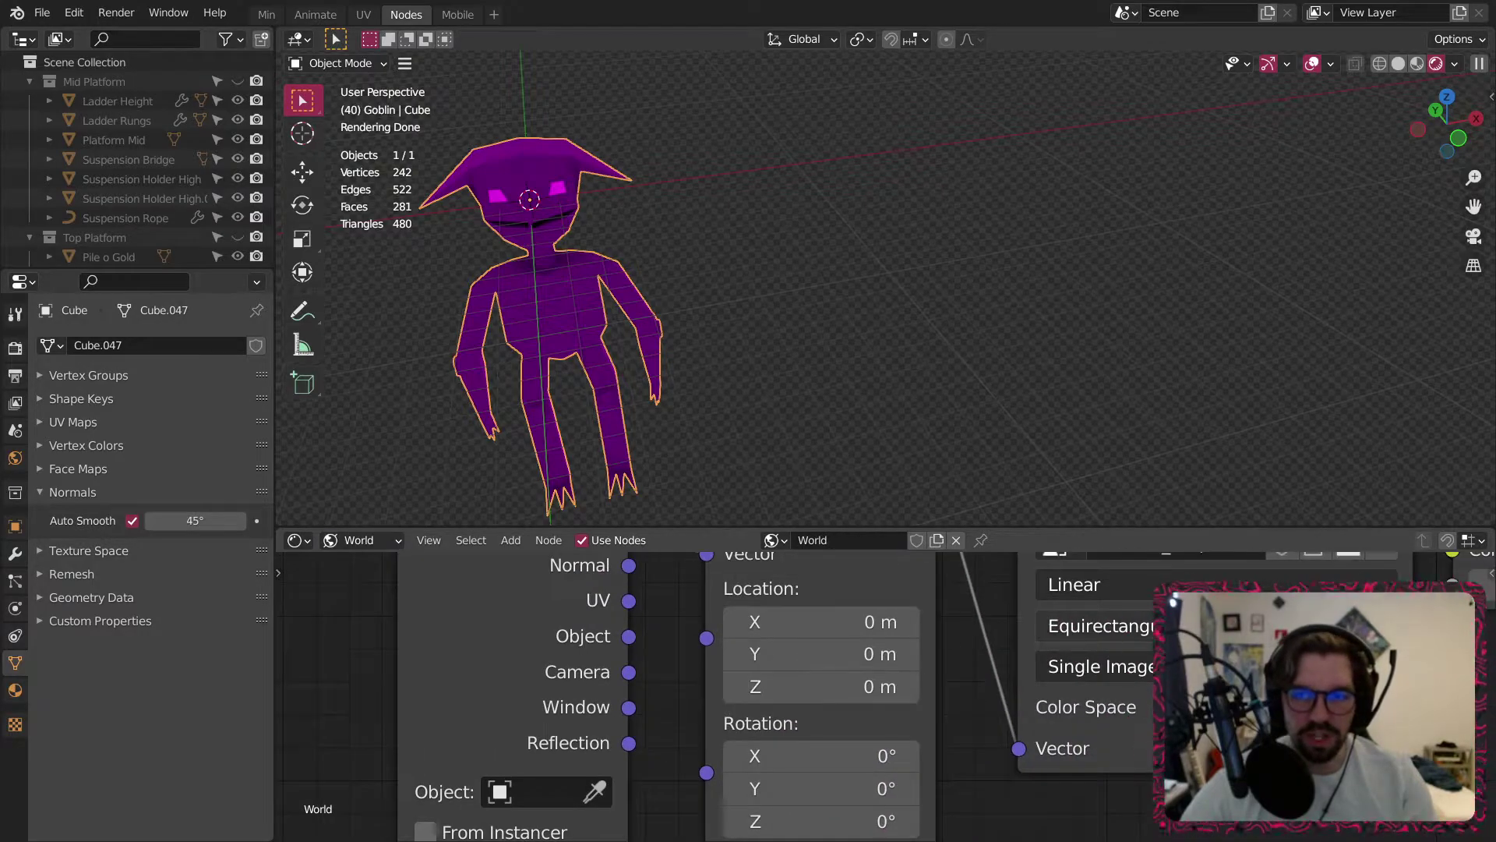
{"action": "middle_click_drag", "start_coordinate": [1242, 659], "coordinate": [1044, 704]}
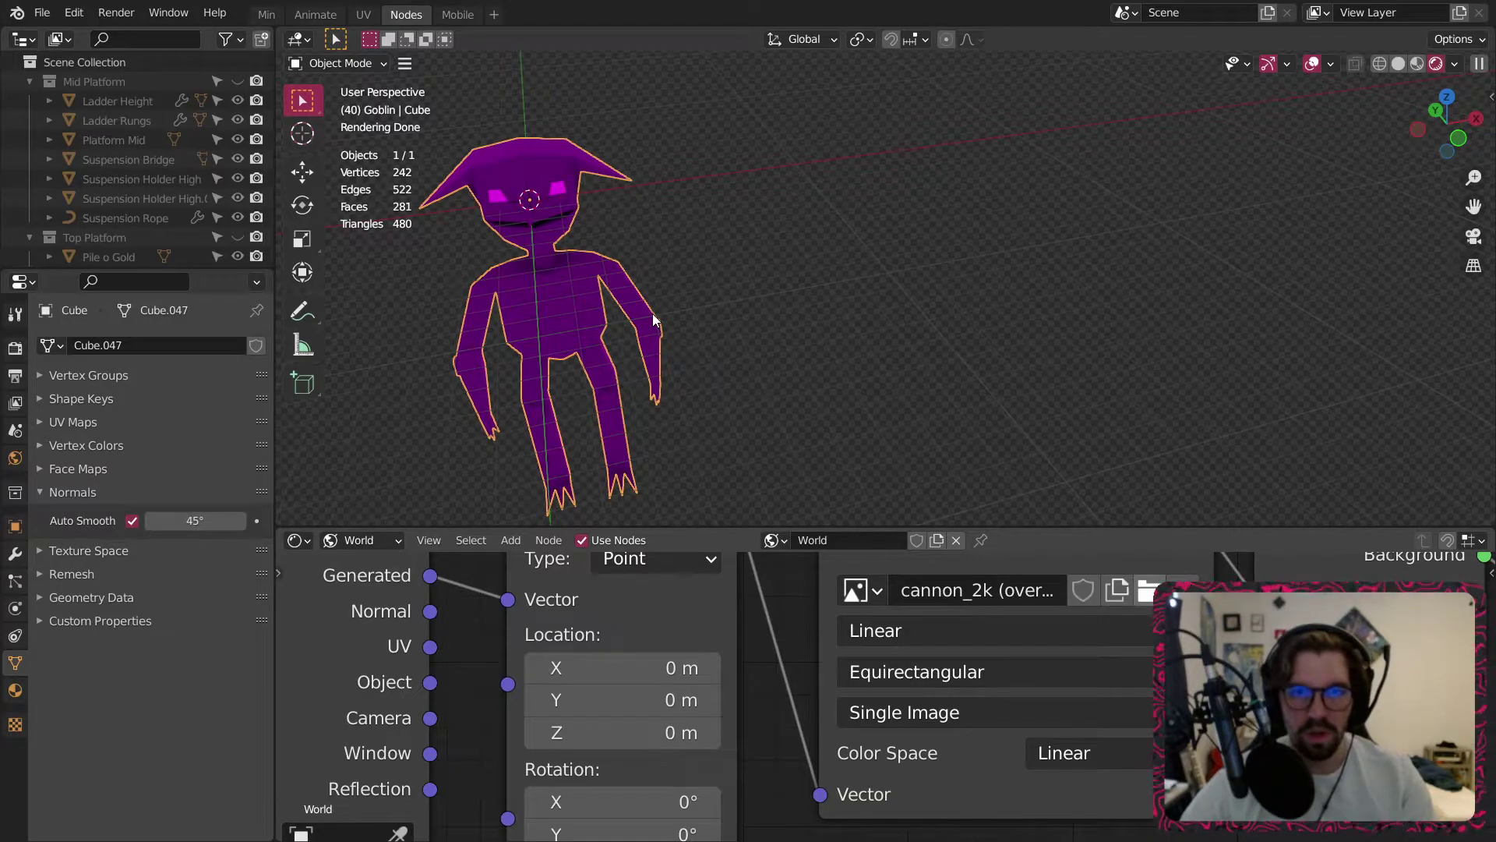
{"action": "double_click", "coordinate": [1004, 698]}
{"action": "left_click", "coordinate": [760, 315]}
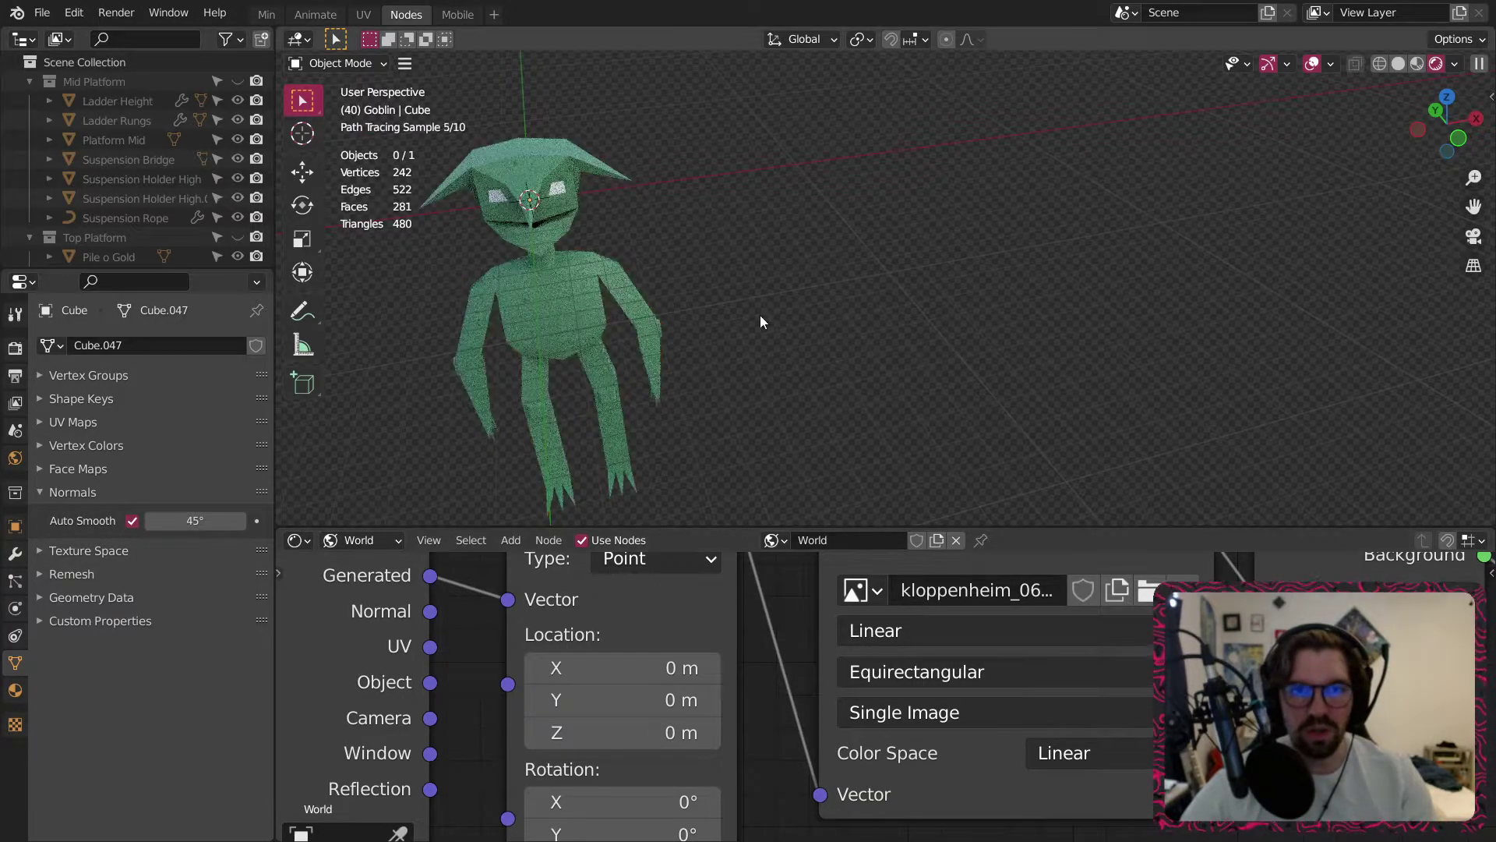
Select the goblin and frame its head and shoulders in the rendered viewport.
{"action": "middle_click_drag", "start_coordinate": [593, 265], "coordinate": [715, 286]}
{"action": "scroll", "coordinate": [680, 244], "scroll_direction": "up", "scroll_amount": 5}
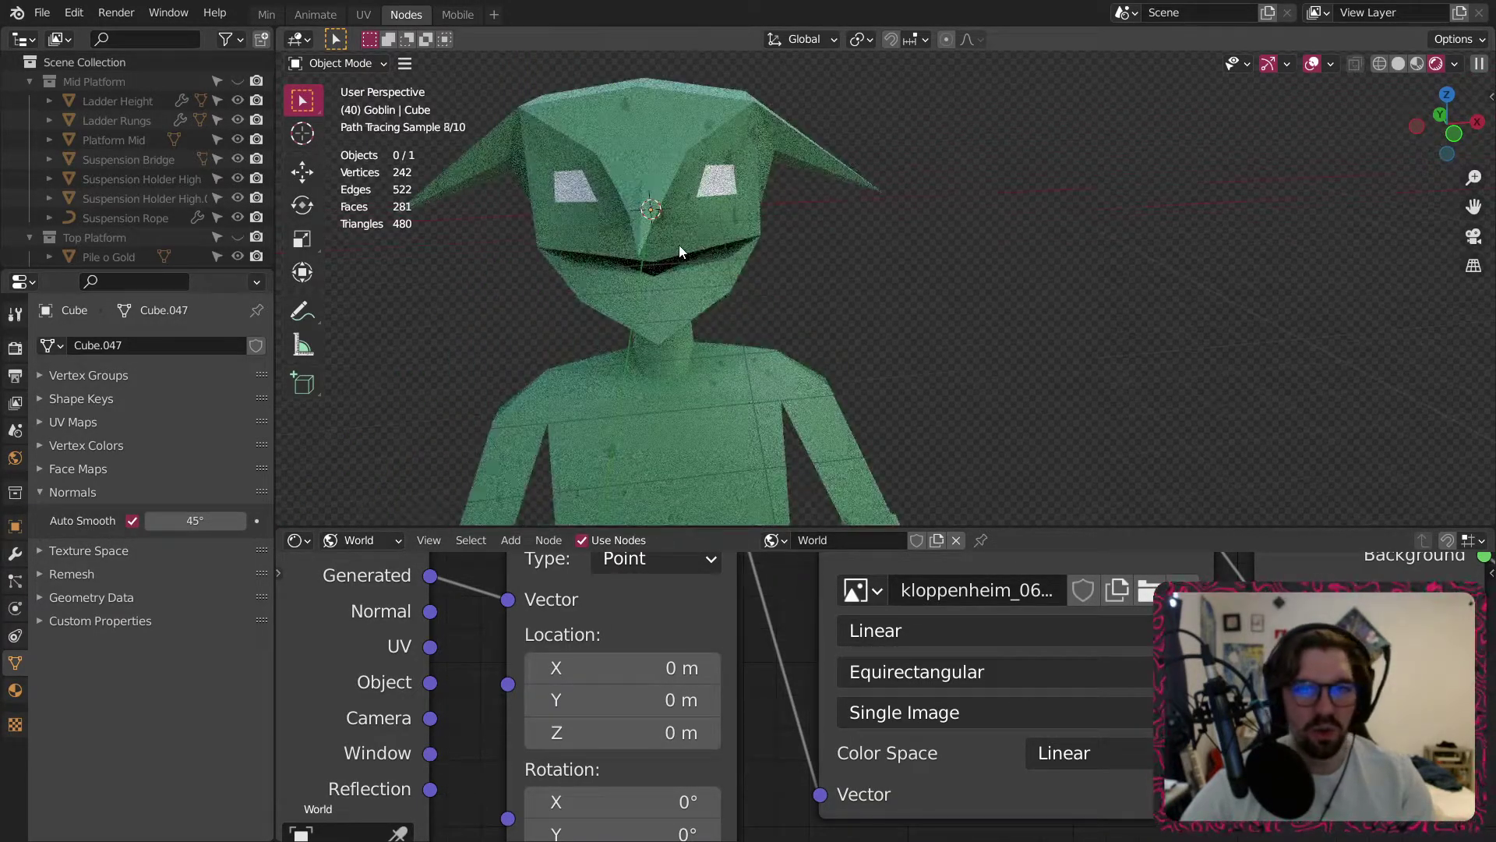
{"action": "left_click", "coordinate": [674, 257]}
{"action": "scroll", "coordinate": [630, 217], "scroll_direction": "up", "scroll_amount": 3}
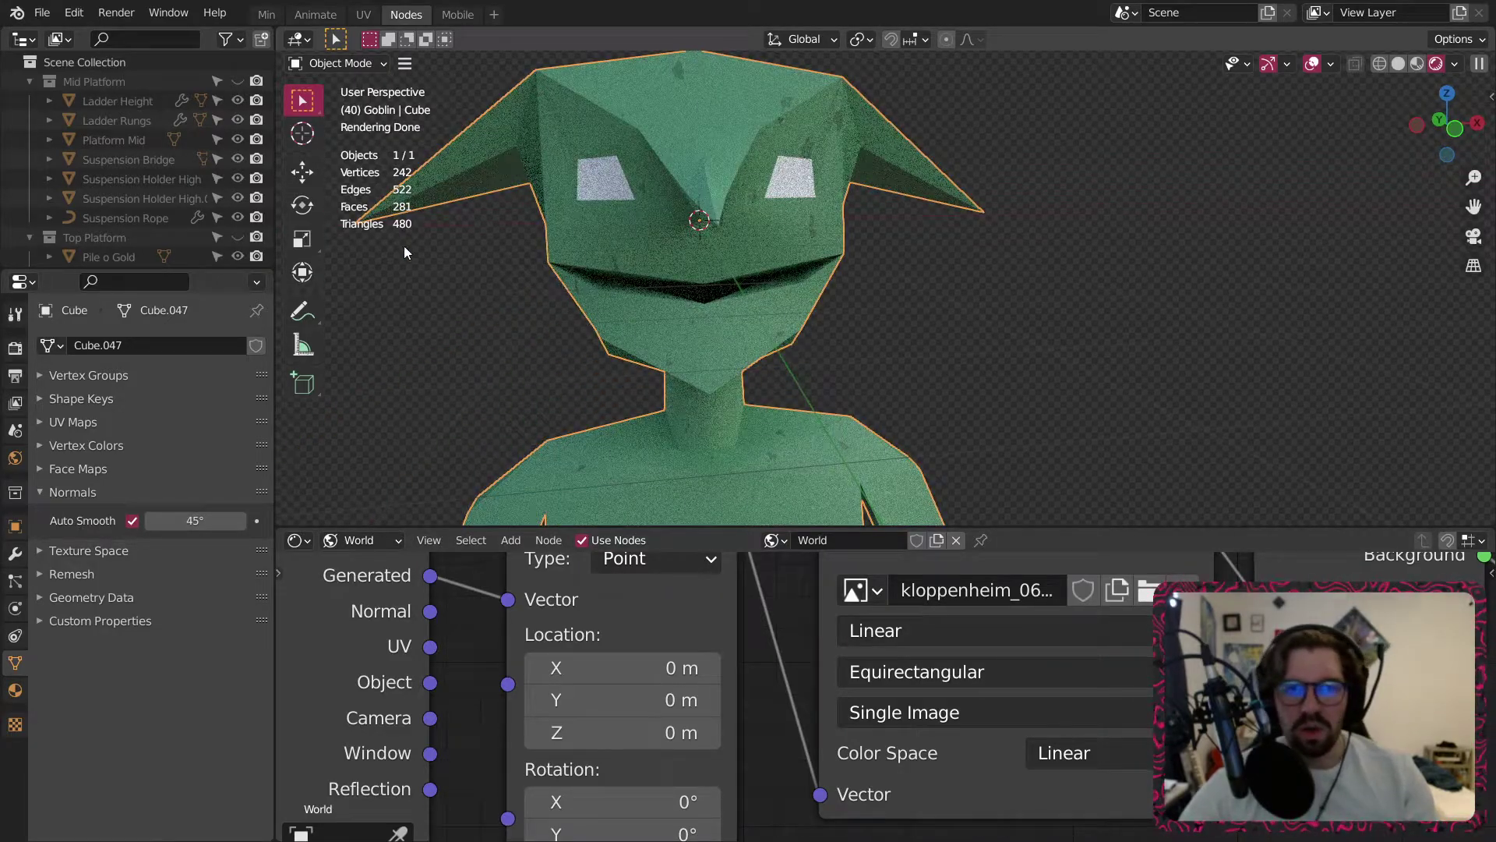
{"action": "left_click", "coordinate": [351, 67]}
{"action": "left_click", "coordinate": [343, 106]}
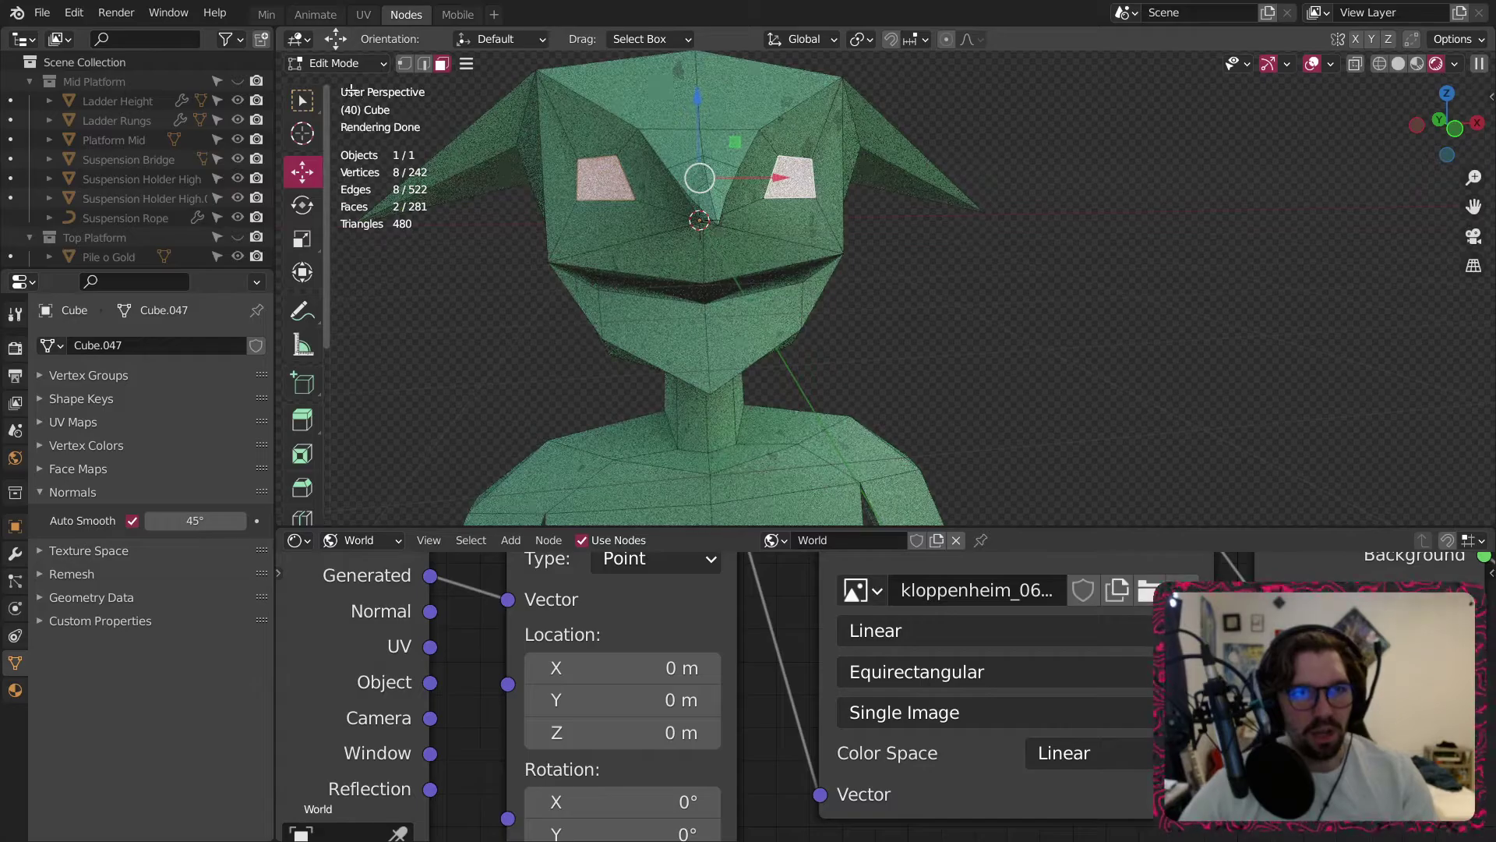
{"action": "left_click", "coordinate": [346, 69]}
{"action": "left_click", "coordinate": [344, 86]}
Switch the node editor from the World shader back to the goblin's Object shader nodes.
{"action": "left_click", "coordinate": [366, 540]}
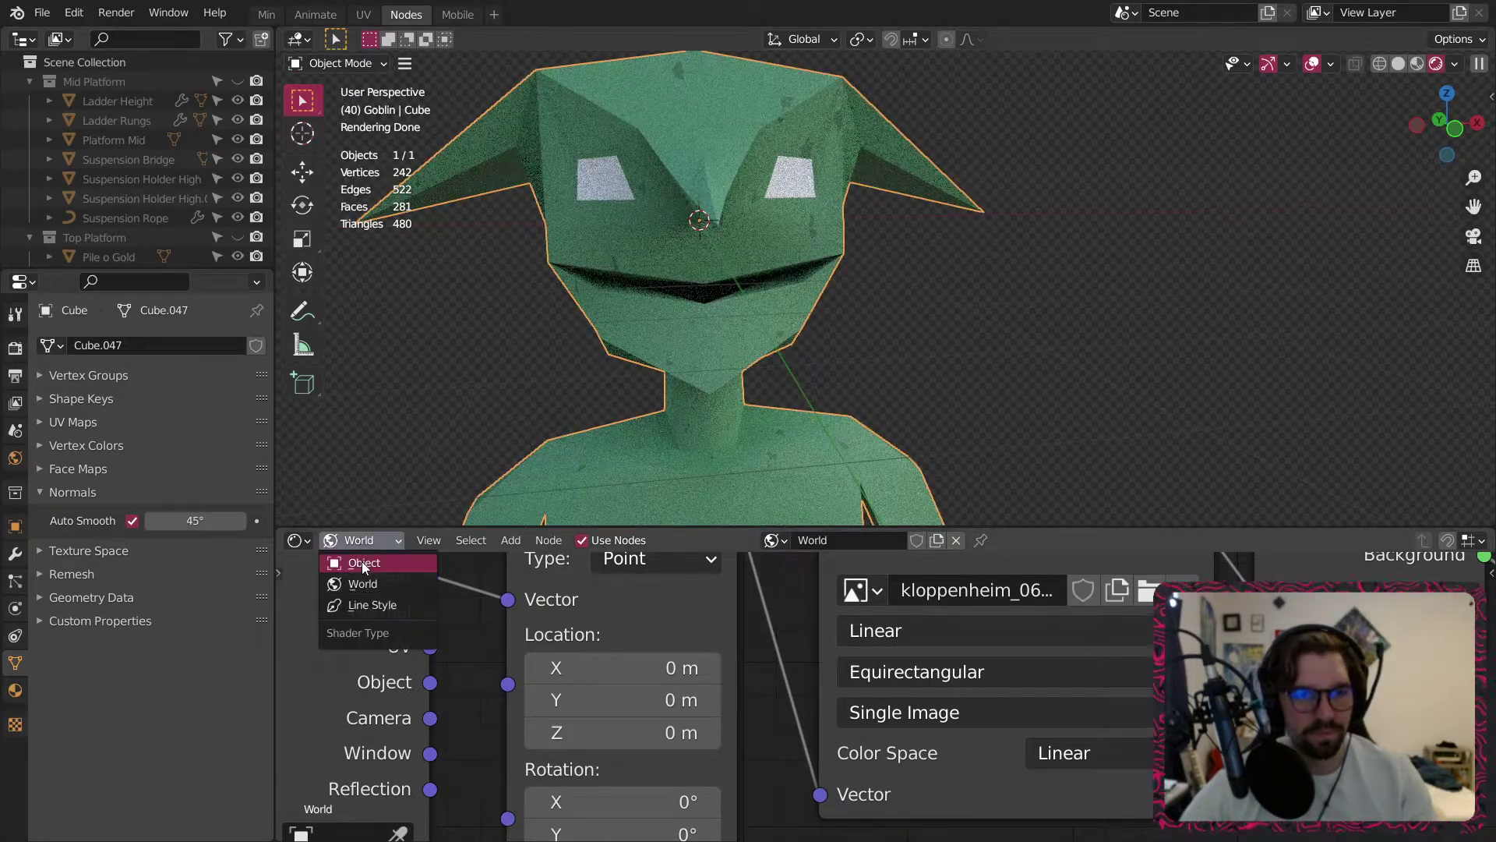
{"action": "left_click", "coordinate": [343, 581]}
{"action": "scroll", "coordinate": [1016, 638], "scroll_direction": "down", "scroll_amount": 5}
{"action": "scroll", "coordinate": [882, 689], "scroll_direction": "up", "scroll_amount": 7}
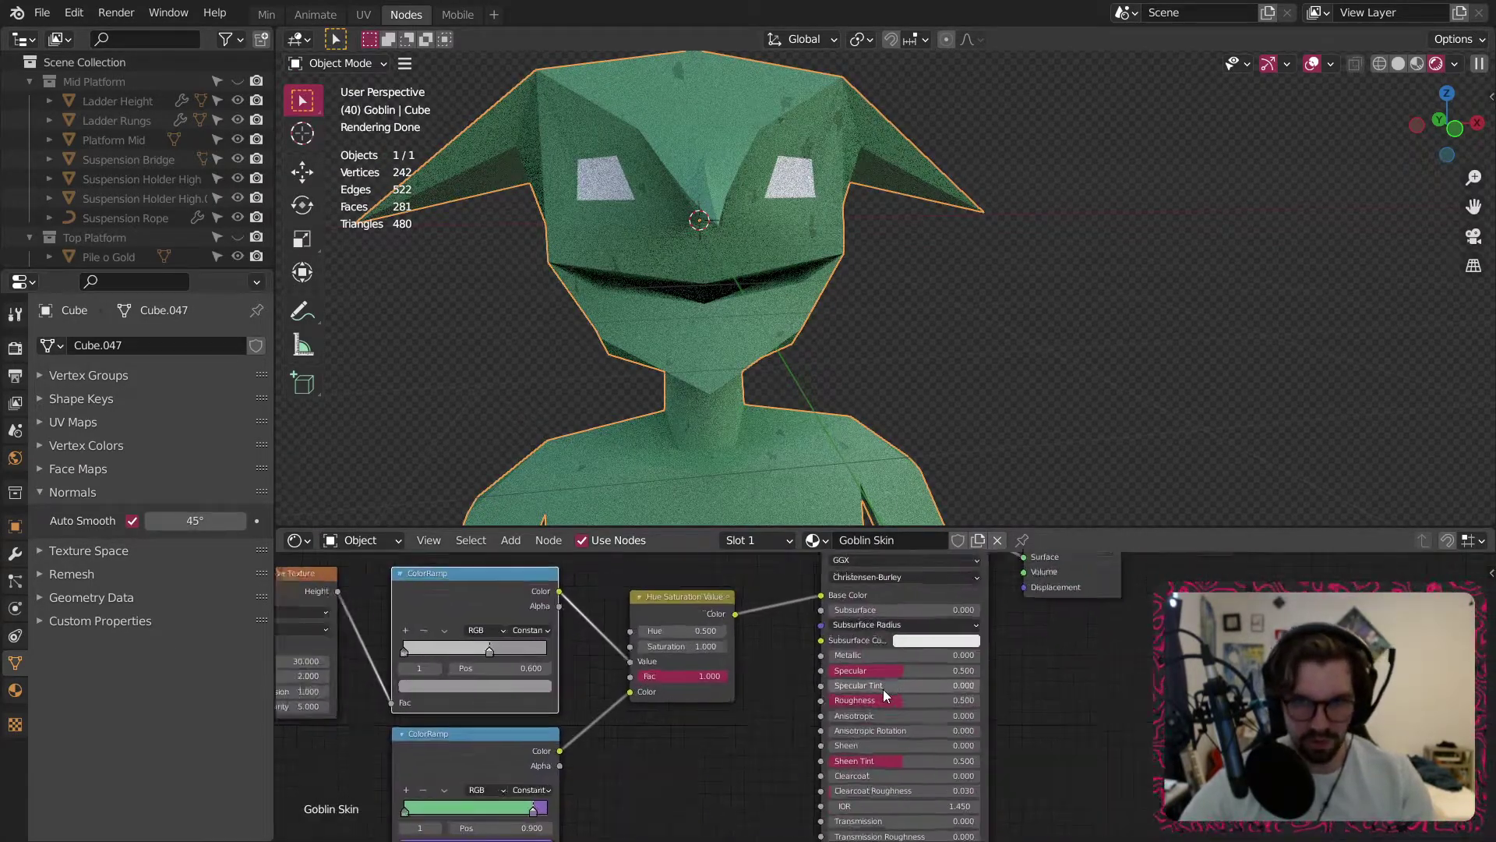
Set the Goblin Skin Principled shader's Sheen to 1.0 and Sheen Tint to 0.6.
{"action": "middle_click_drag", "start_coordinate": [1012, 732], "coordinate": [889, 619]}
{"action": "left_click_drag", "start_coordinate": [717, 708], "coordinate": [984, 707]}
{"action": "middle_click_drag", "start_coordinate": [1077, 720], "coordinate": [1089, 681]}
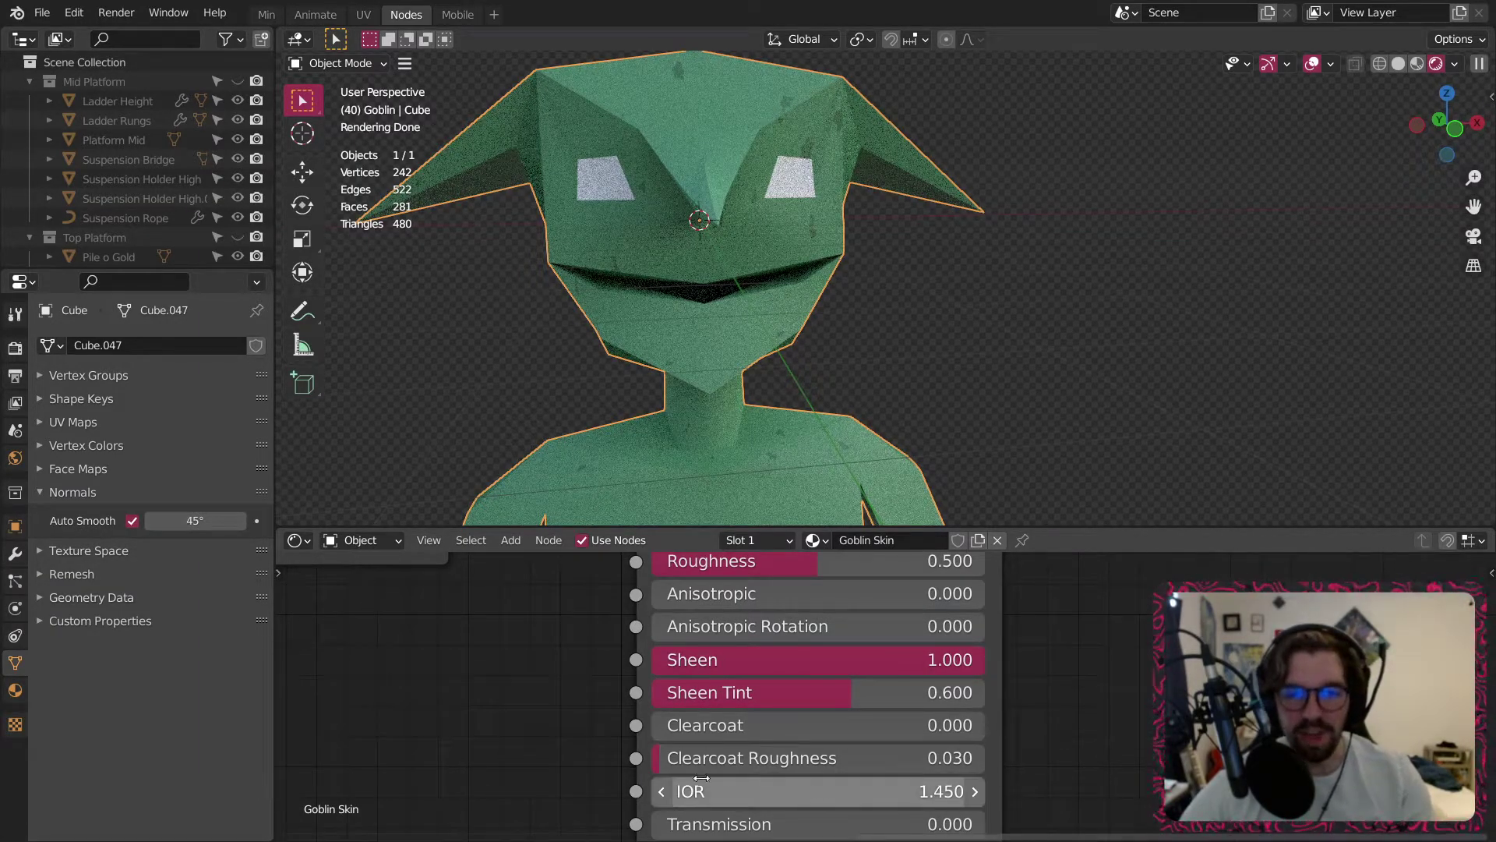
Set the Roughness of the Goblin Skin Principled shader to 0.6.
{"action": "middle_click_drag", "start_coordinate": [670, 644], "coordinate": [691, 753]}
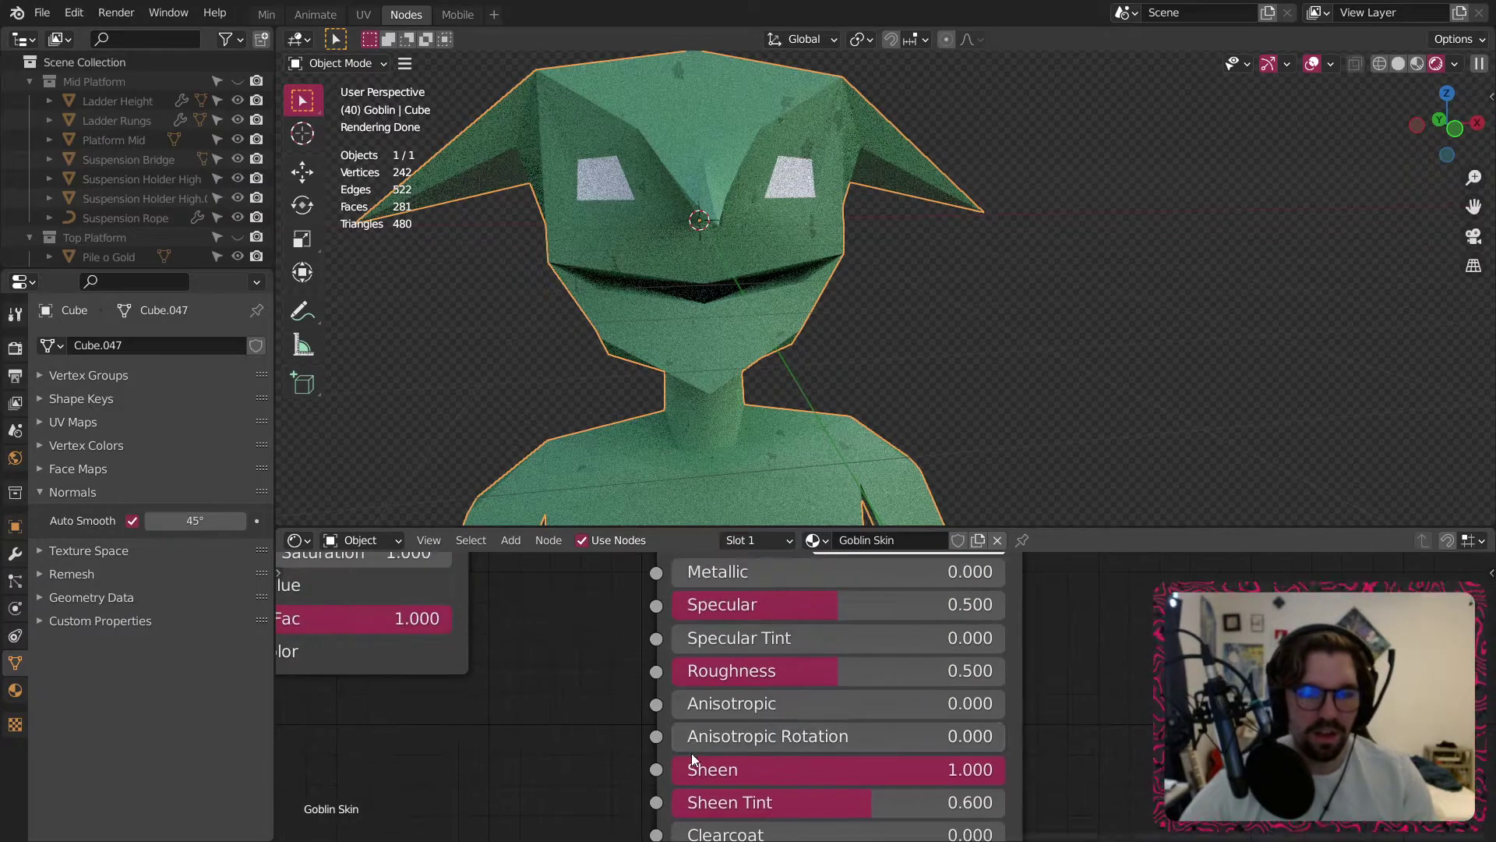
{"action": "left_click", "coordinate": [866, 672]}
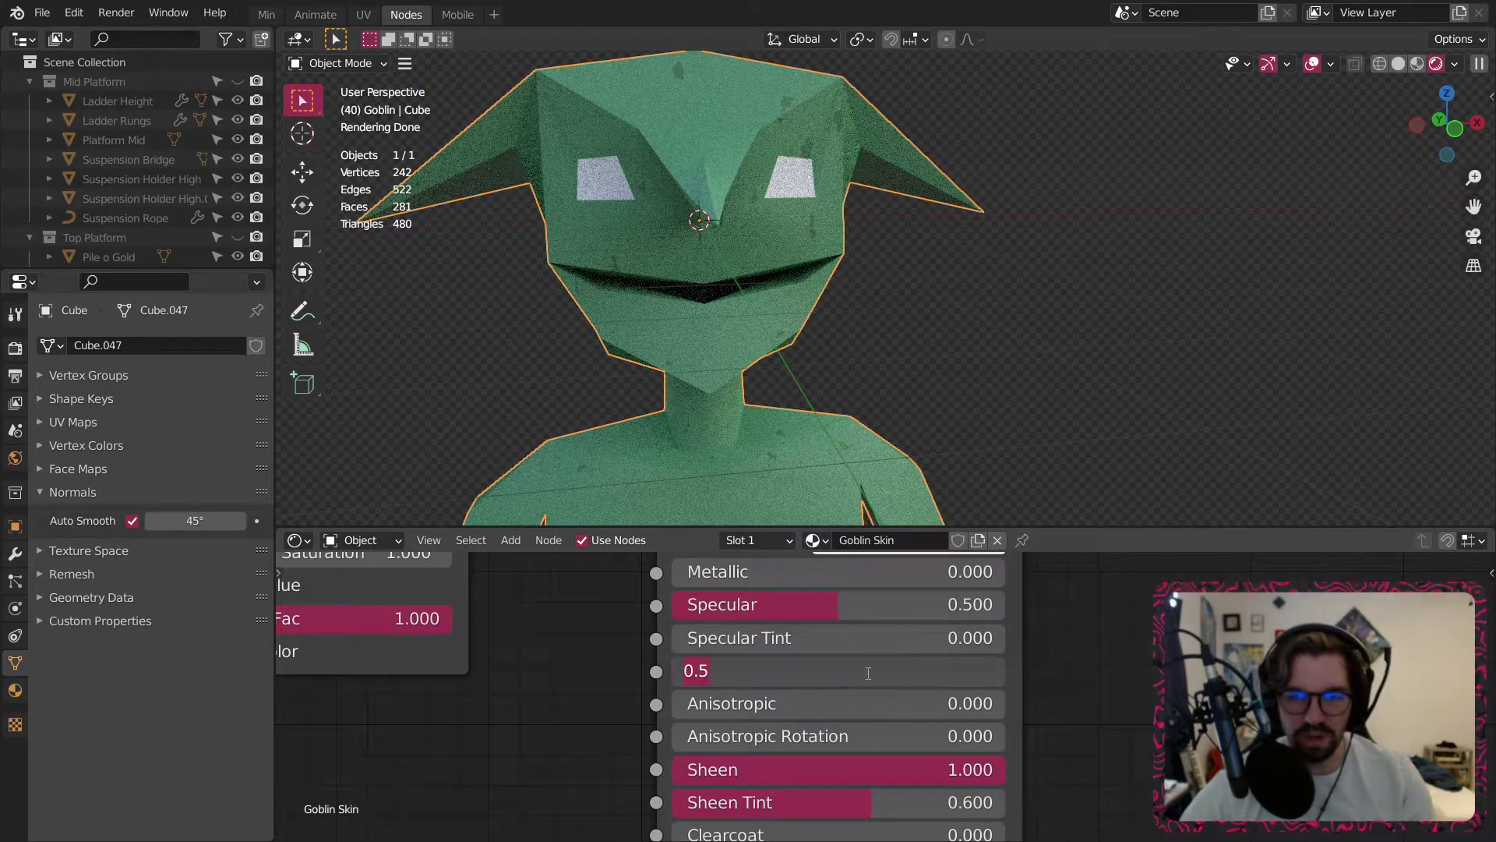
{"action": "key", "text": "Return"}
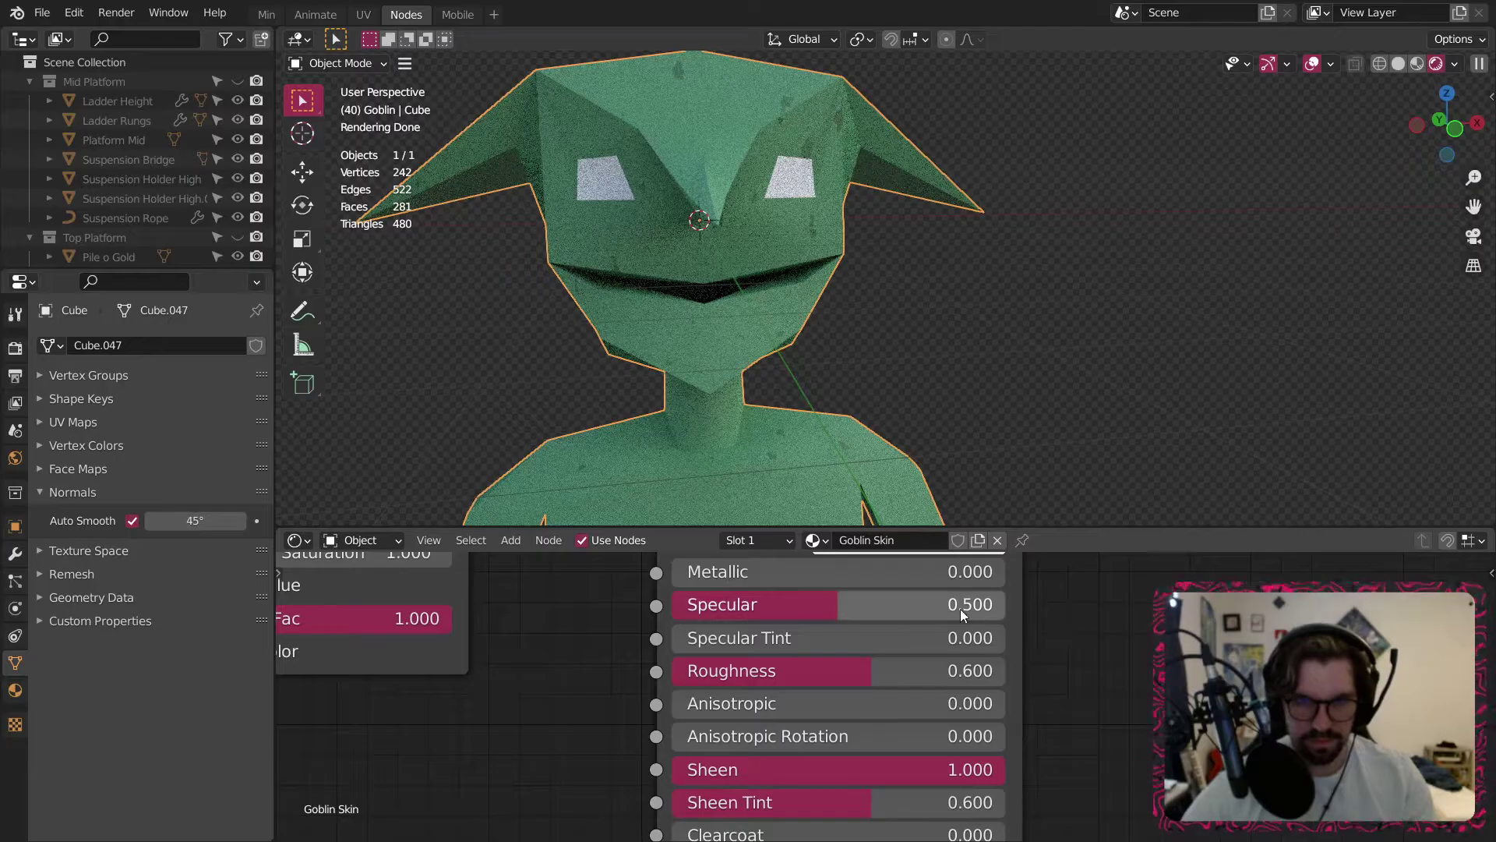
Switch the goblin to its second material slot and rename that slot's material Goblin Eyes.
{"action": "scroll", "coordinate": [719, 221], "scroll_direction": "down", "scroll_amount": 2}
{"action": "middle_click_drag", "start_coordinate": [736, 313], "coordinate": [793, 329], "text": "shift"}
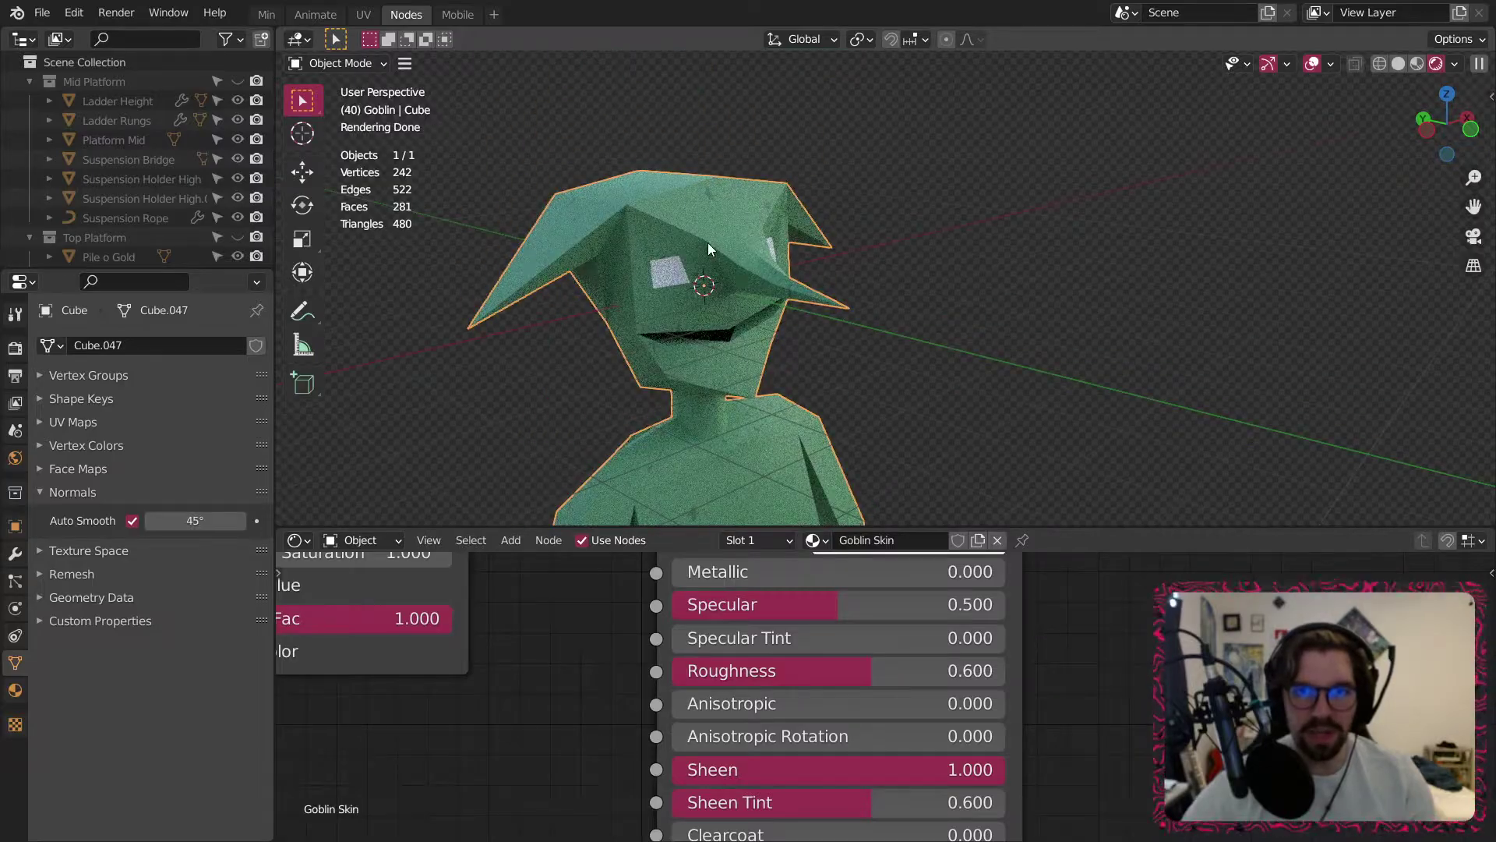
{"action": "middle_click_drag", "start_coordinate": [707, 242], "coordinate": [583, 241]}
{"action": "scroll", "coordinate": [795, 638], "scroll_direction": "down", "scroll_amount": 2}
{"action": "middle_click_drag", "start_coordinate": [575, 650], "coordinate": [770, 621]}
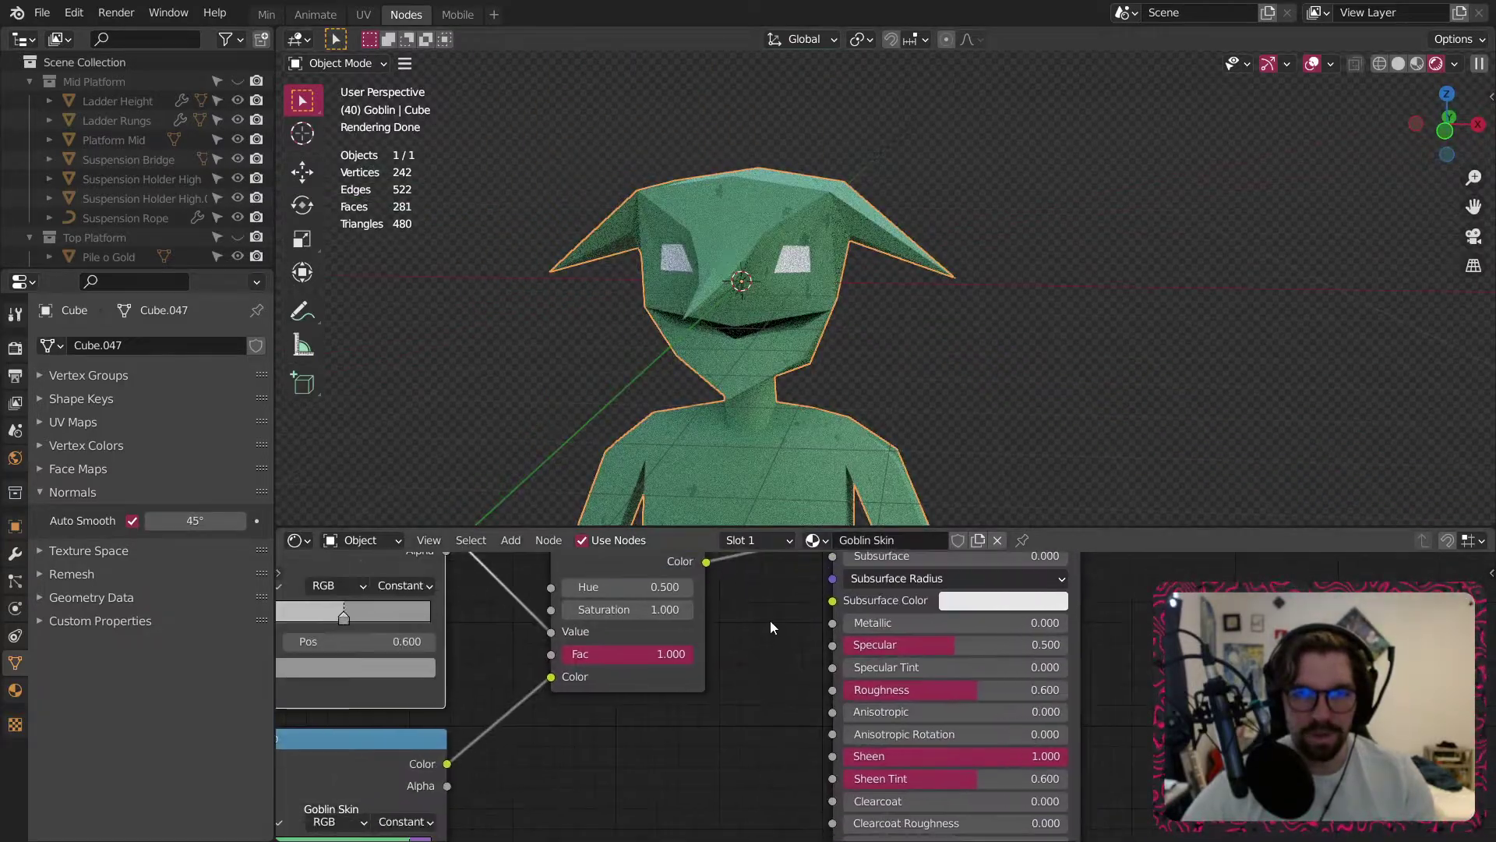
{"action": "left_click", "coordinate": [815, 540]}
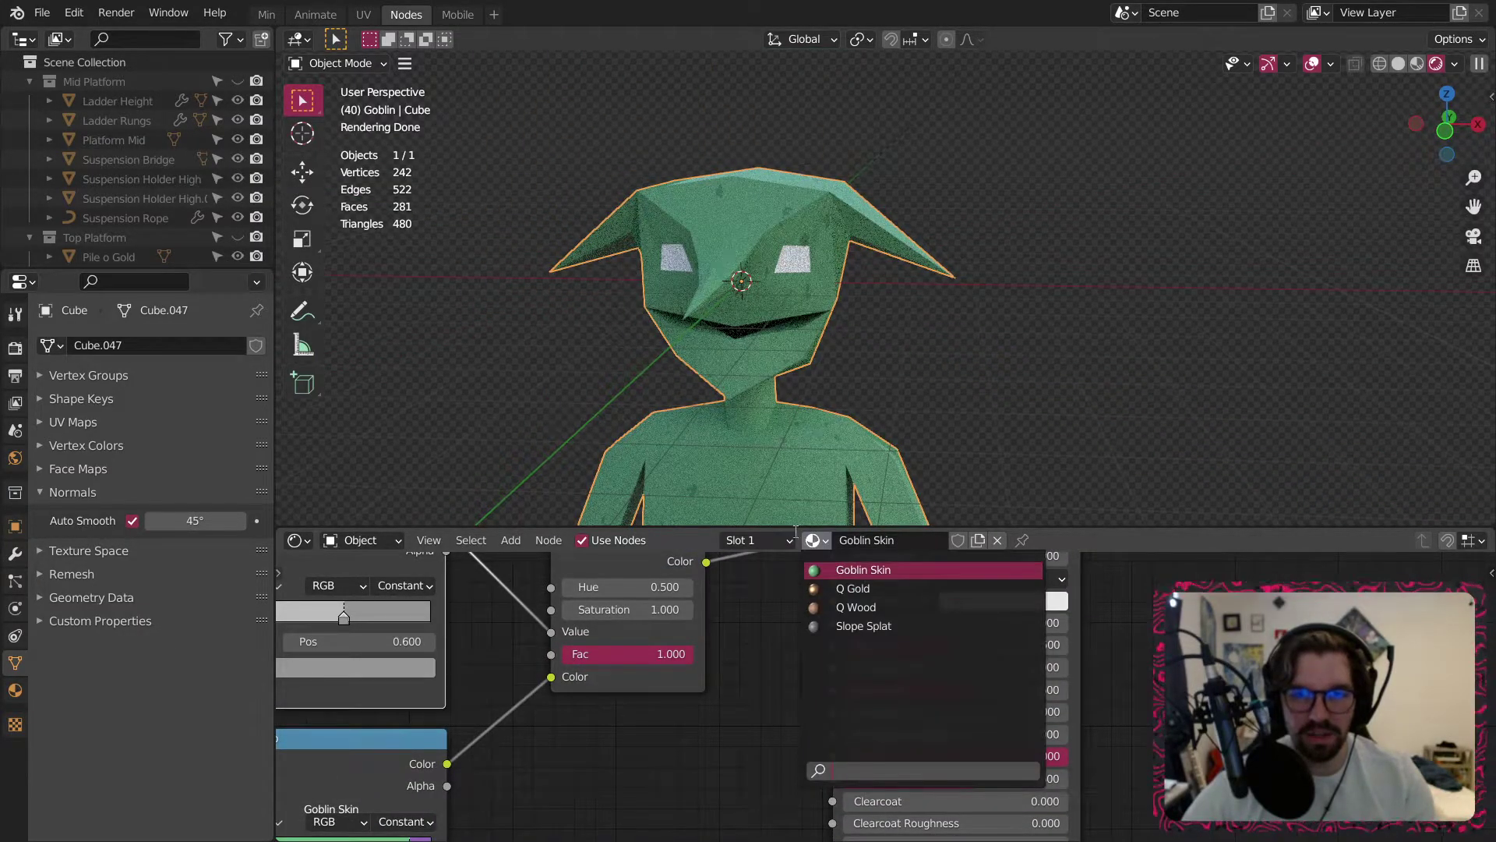
{"action": "left_click", "coordinate": [767, 540]}
{"action": "left_click", "coordinate": [691, 428]}
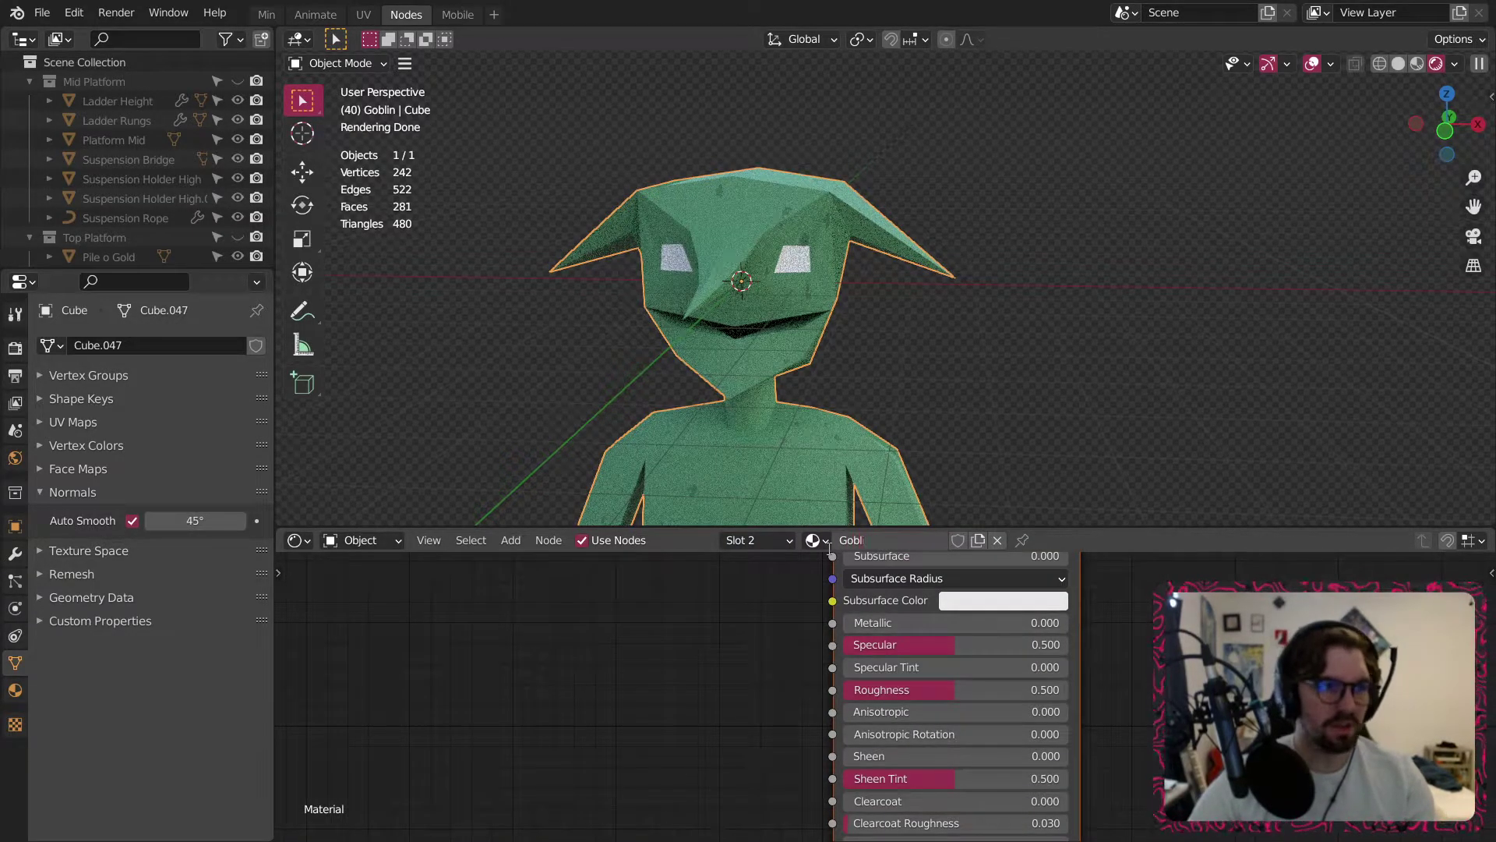
{"action": "type", "text": "Goblin Eyes"}
{"action": "key", "text": "Return"}
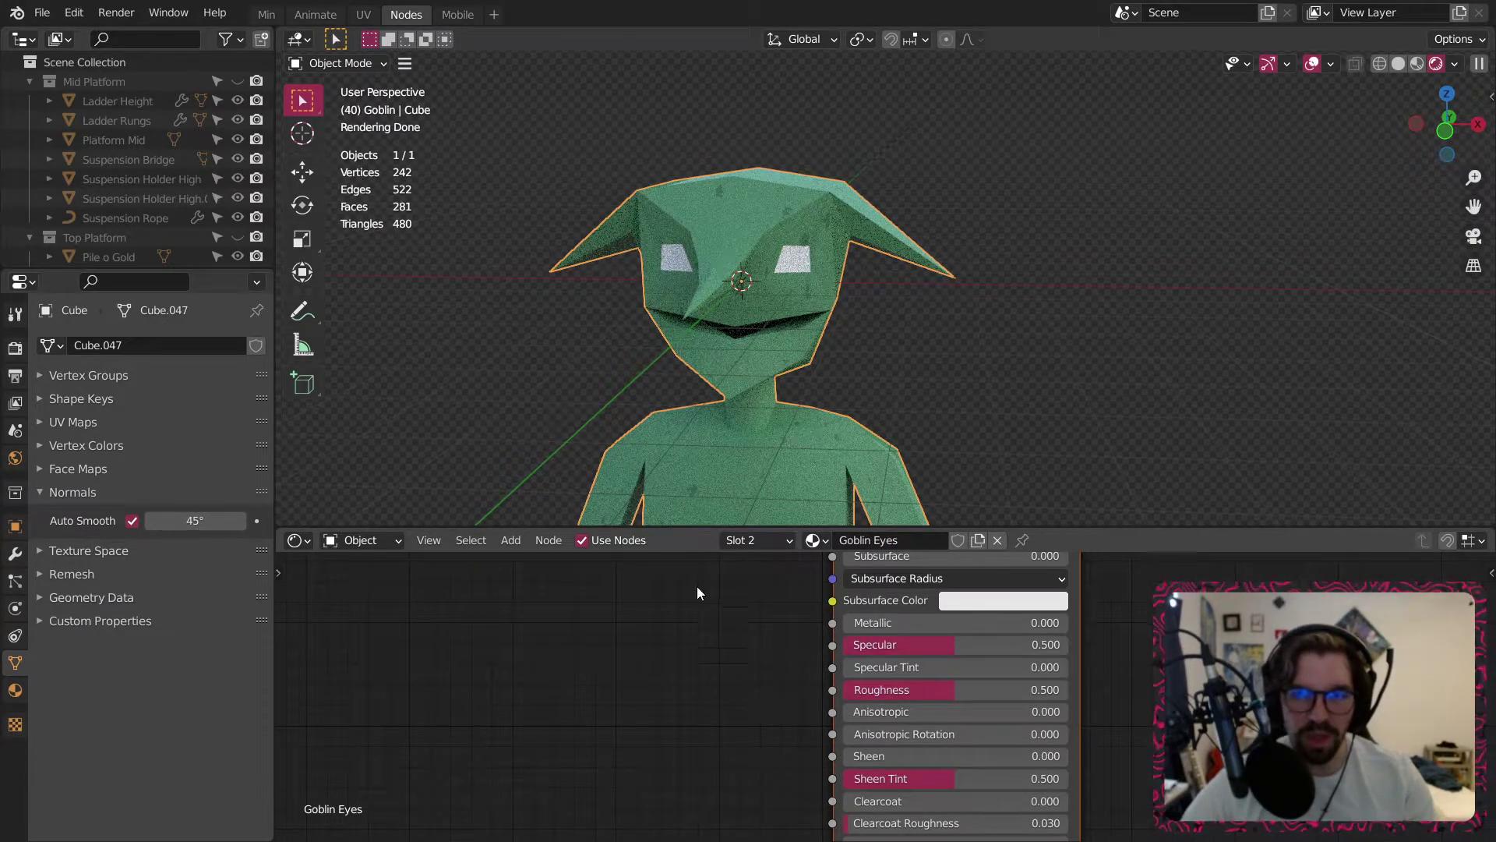
{"action": "middle_click_drag", "start_coordinate": [743, 635], "coordinate": [768, 731]}
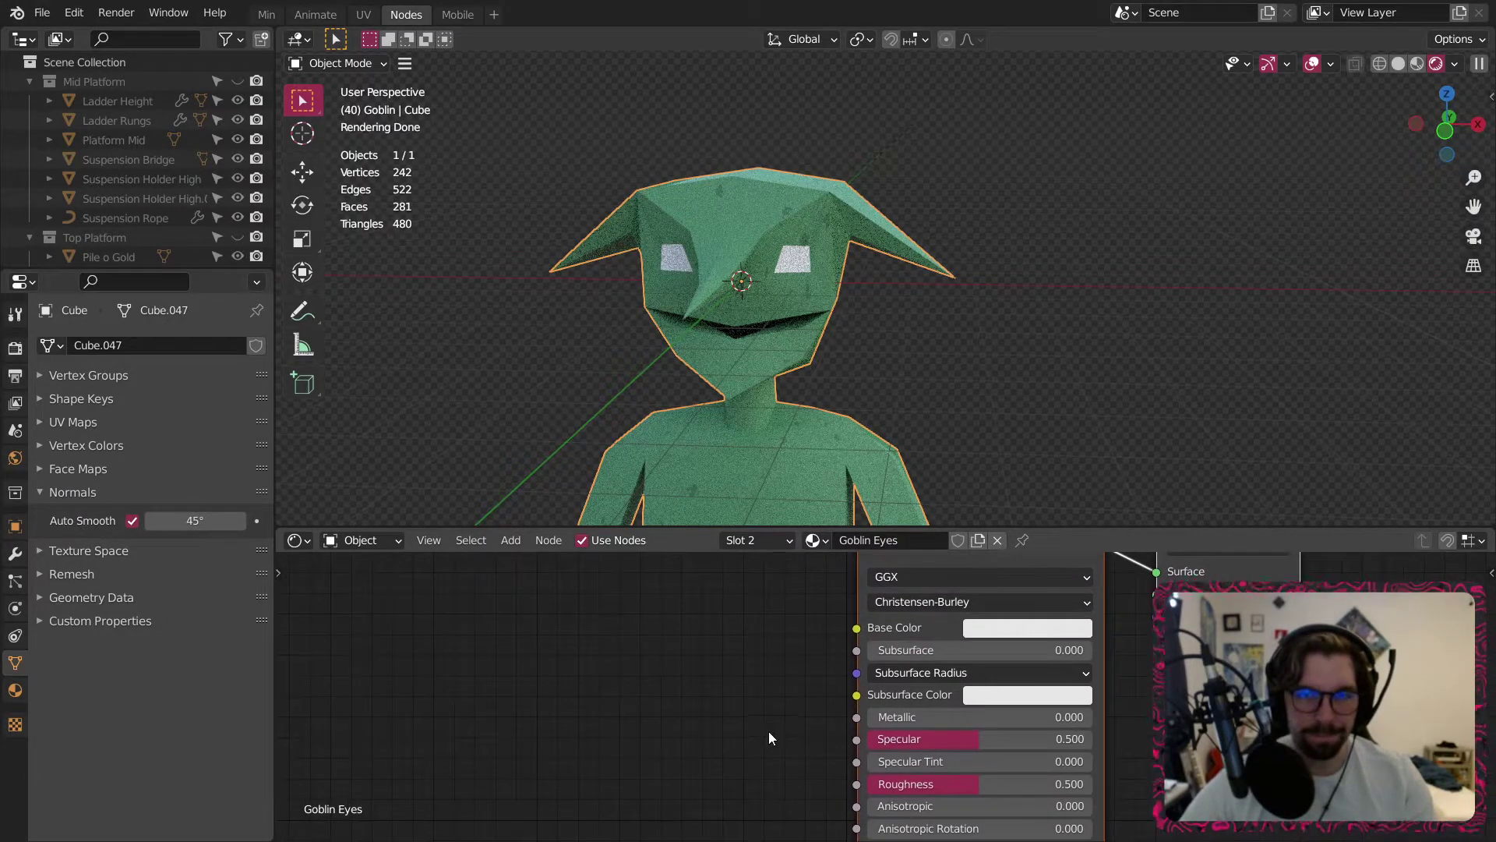
{"action": "left_click", "coordinate": [511, 543]}
{"action": "mouse_move", "coordinate": [586, 711]}
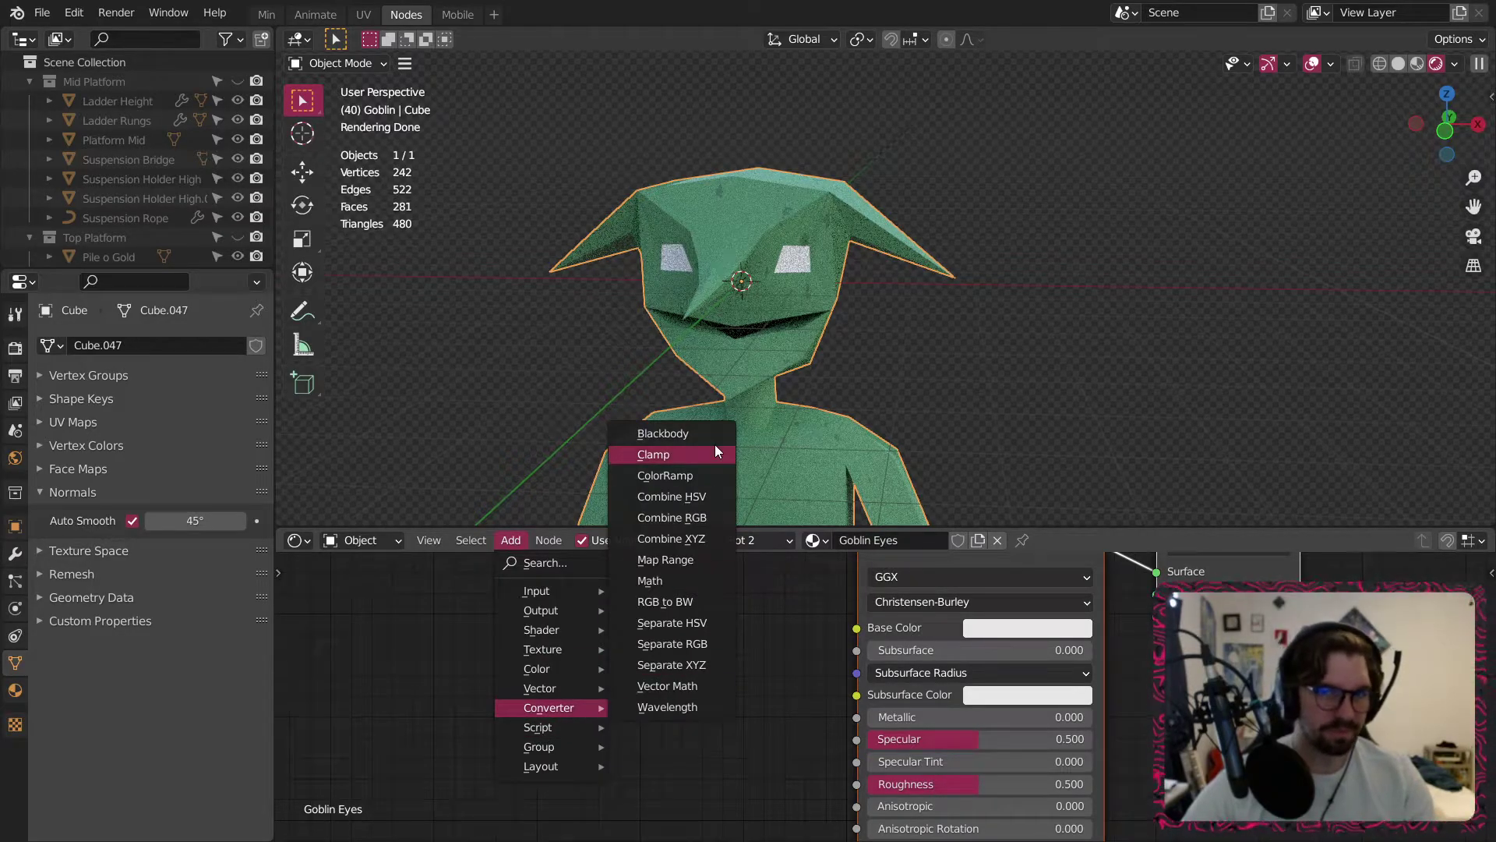
{"action": "mouse_move", "coordinate": [584, 655]}
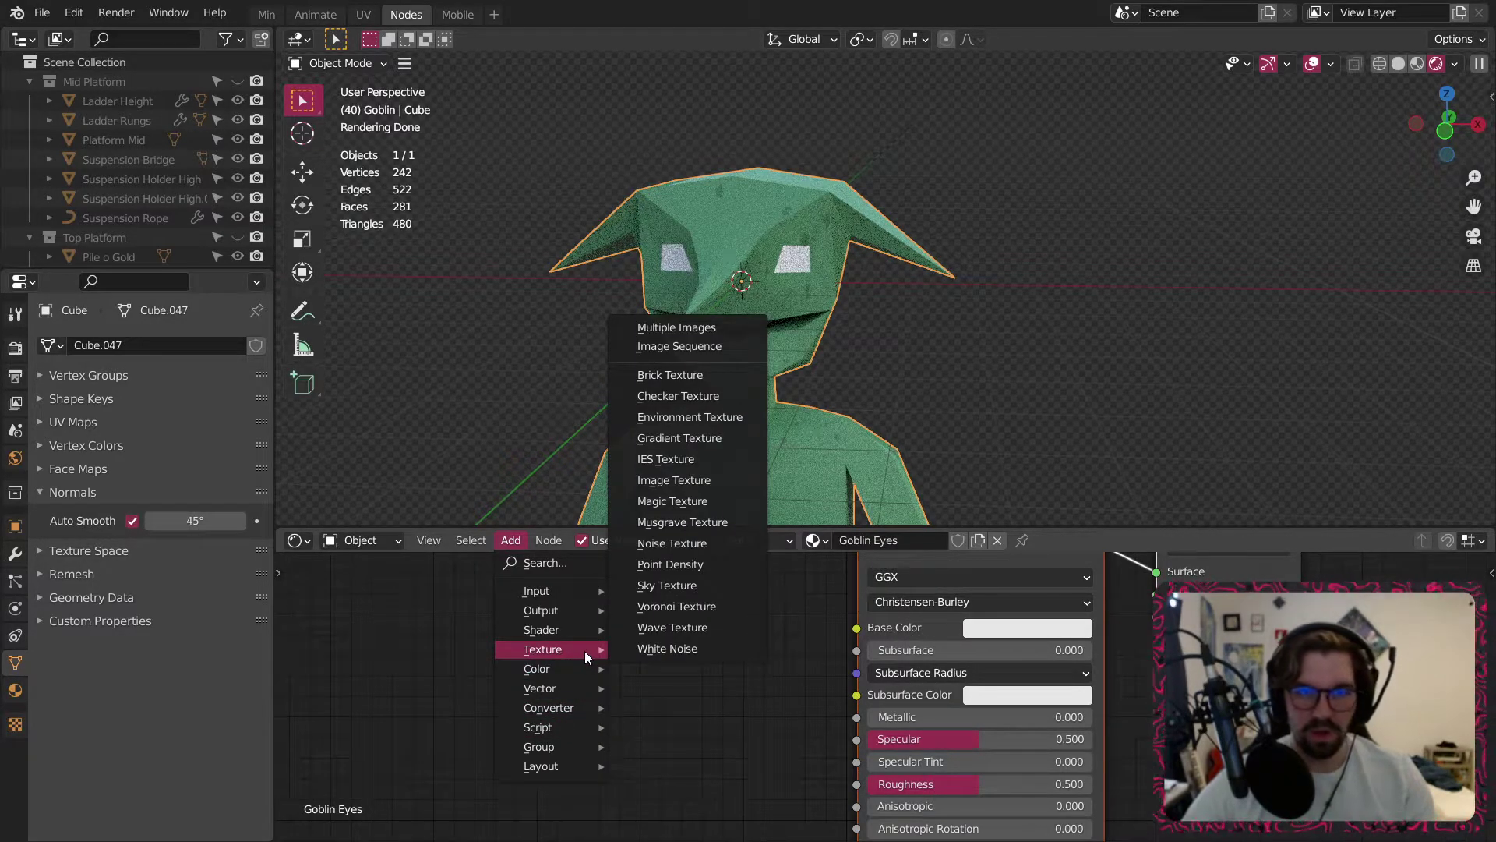
{"action": "left_click", "coordinate": [669, 471]}
{"action": "left_click", "coordinate": [587, 605]}
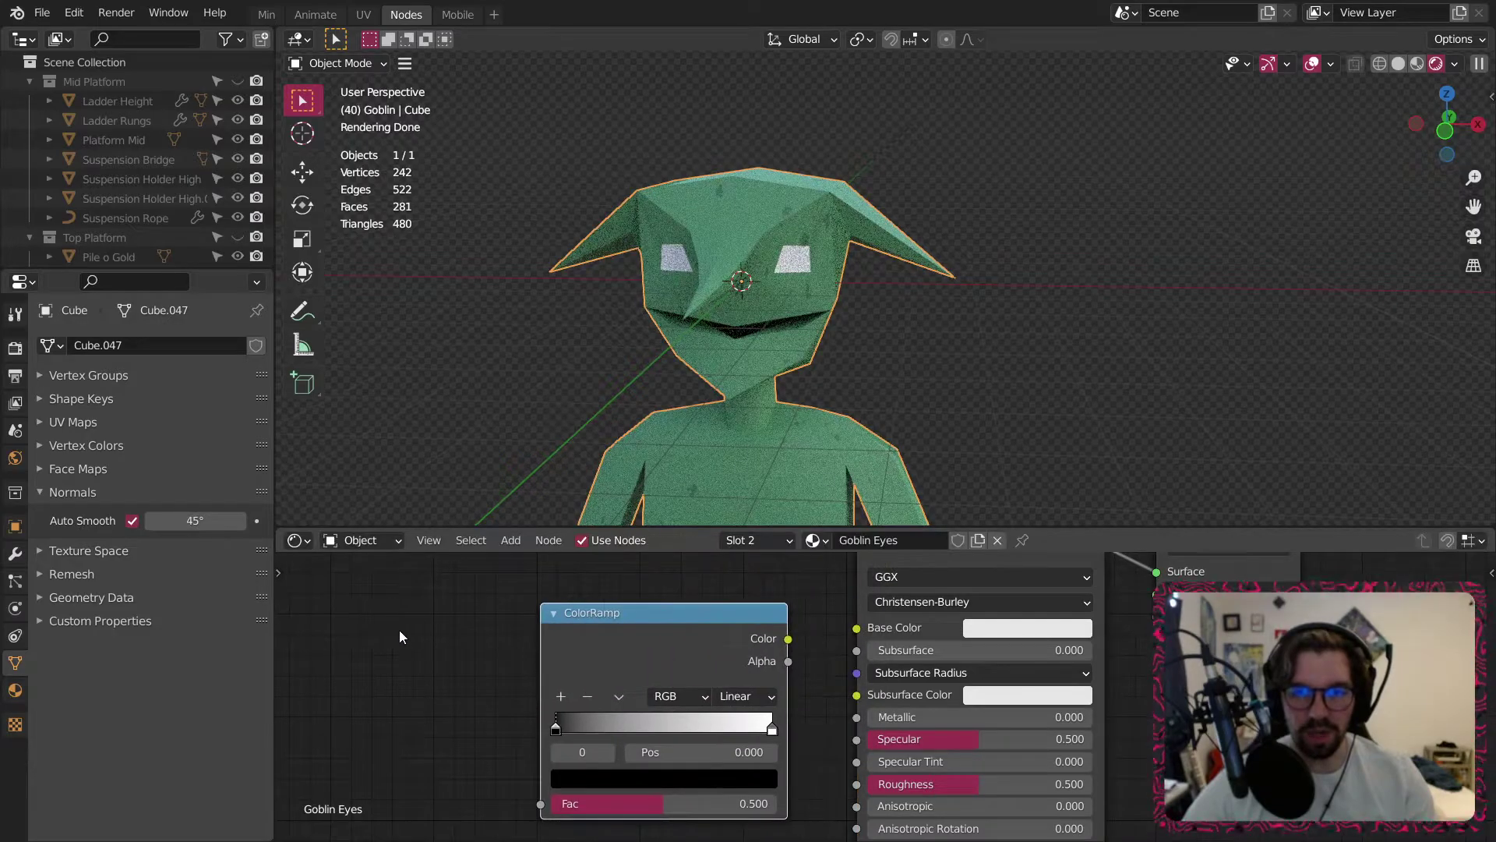
{"action": "middle_click_drag", "start_coordinate": [399, 630], "coordinate": [534, 606]}
{"action": "left_click", "coordinate": [510, 540]}
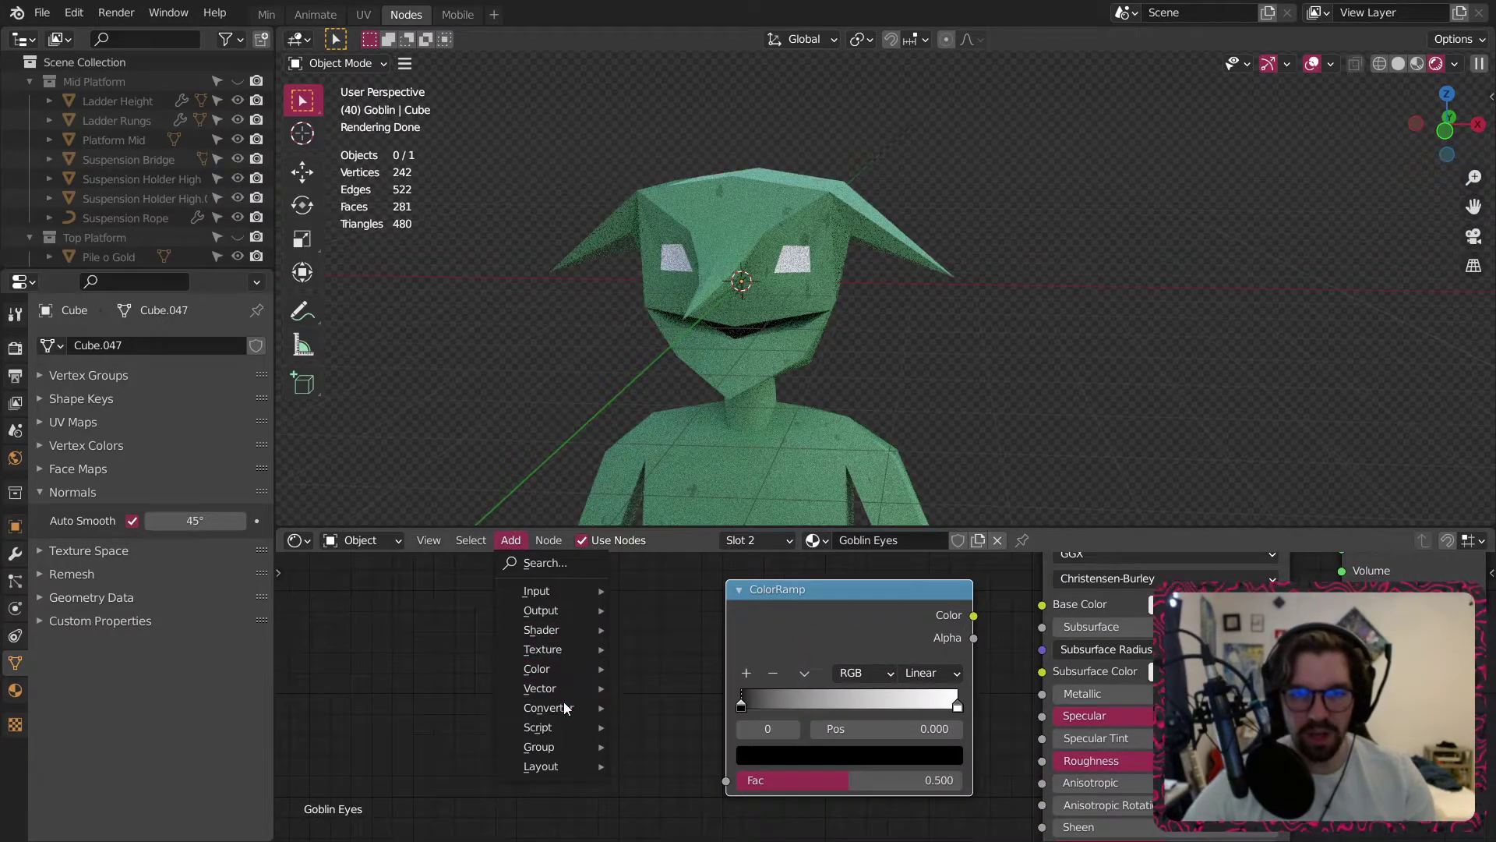
{"action": "mouse_move", "coordinate": [566, 709]}
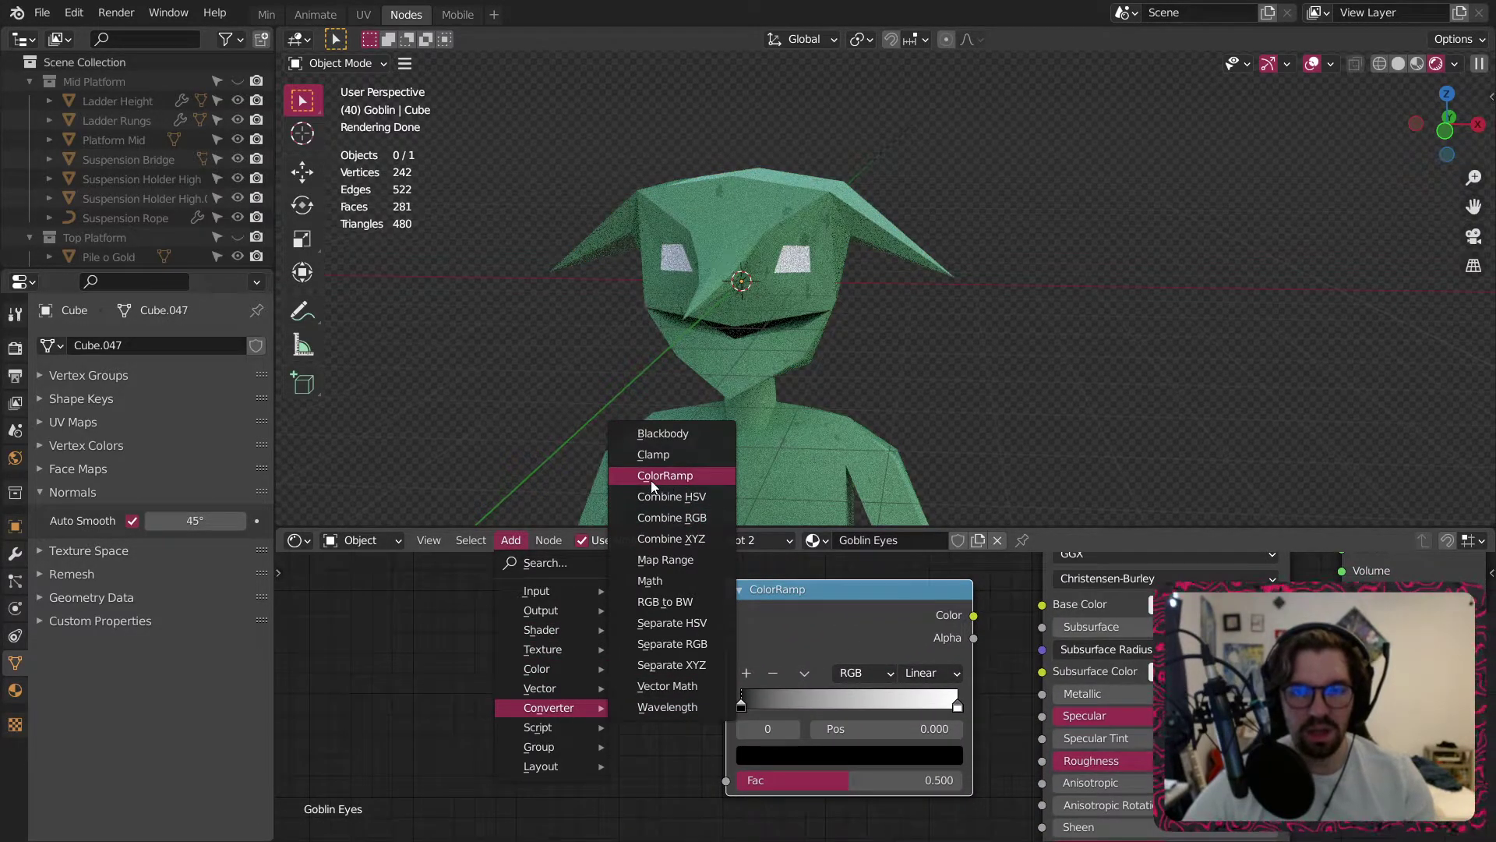
{"action": "left_click", "coordinate": [771, 591]}
{"action": "key", "text": "x"}
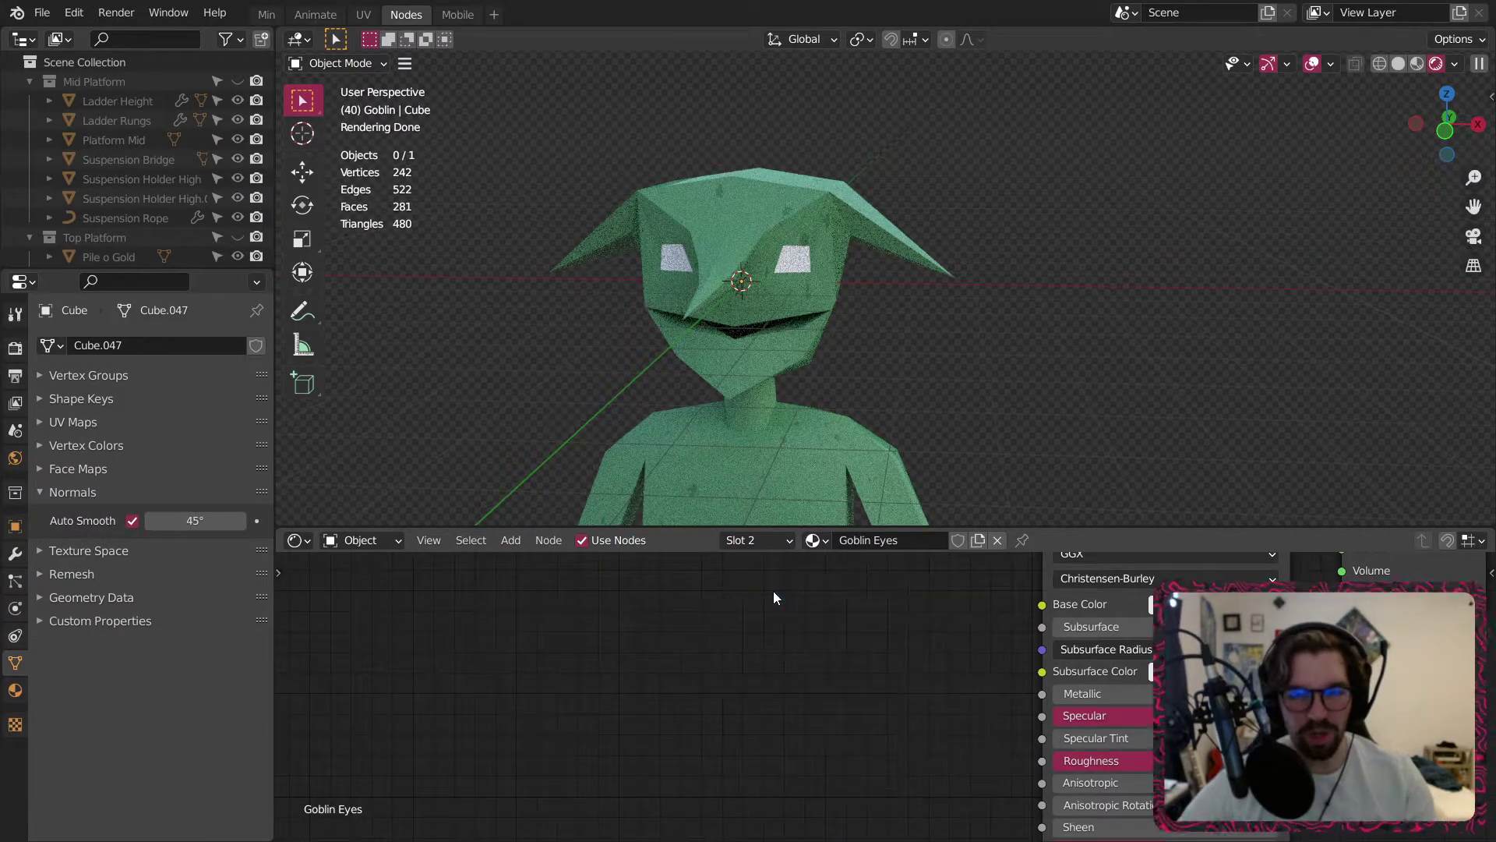
Add a Mix color node to the Goblin Eyes material and connect it to the Principled shader's Base Color.
{"action": "left_click", "coordinate": [508, 543]}
{"action": "mouse_move", "coordinate": [538, 596]}
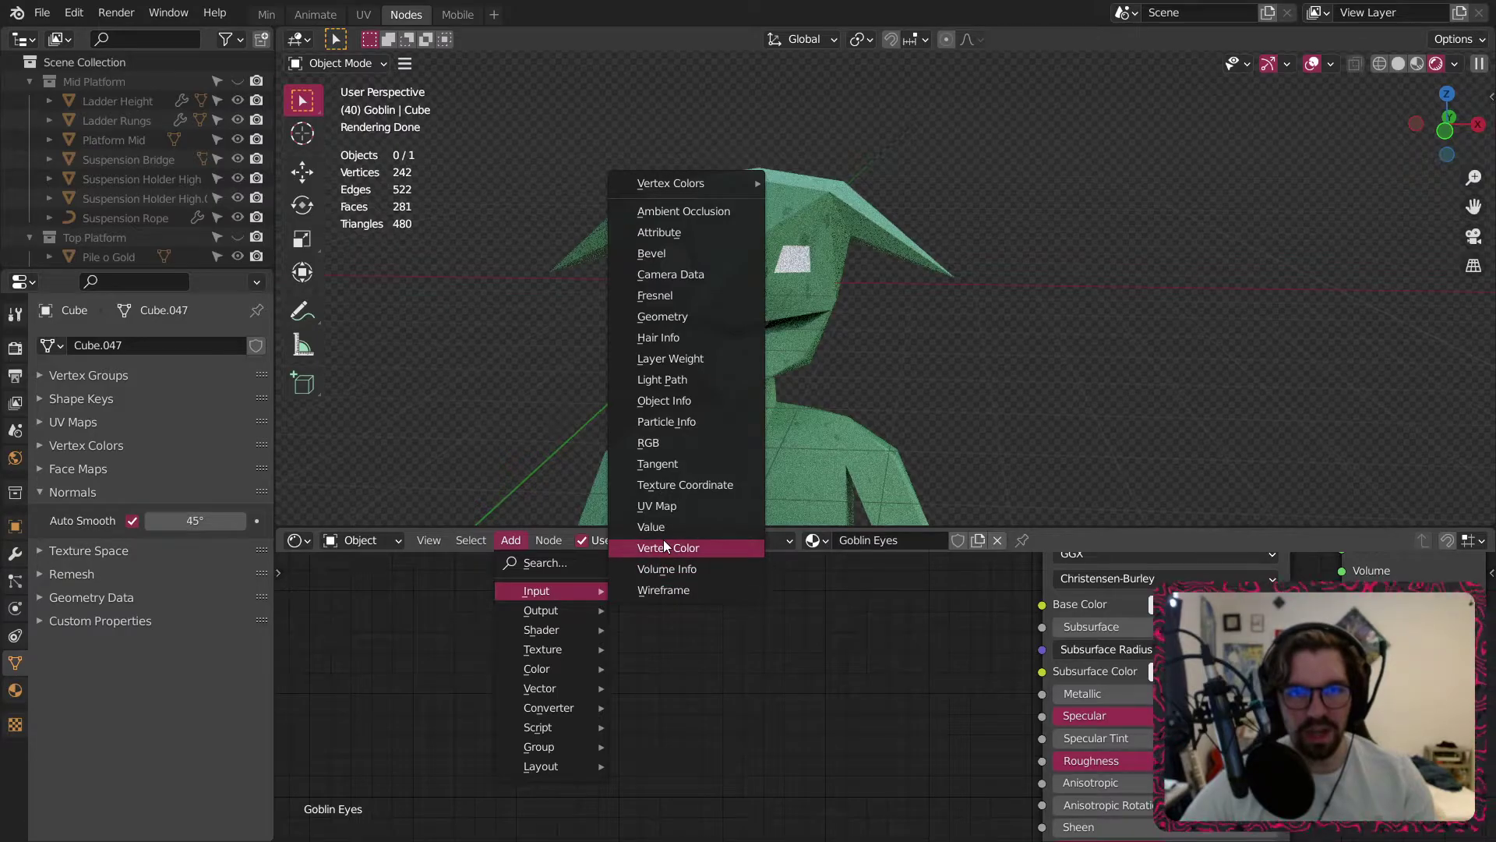
{"action": "mouse_move", "coordinate": [554, 667]}
{"action": "left_click", "coordinate": [700, 773]}
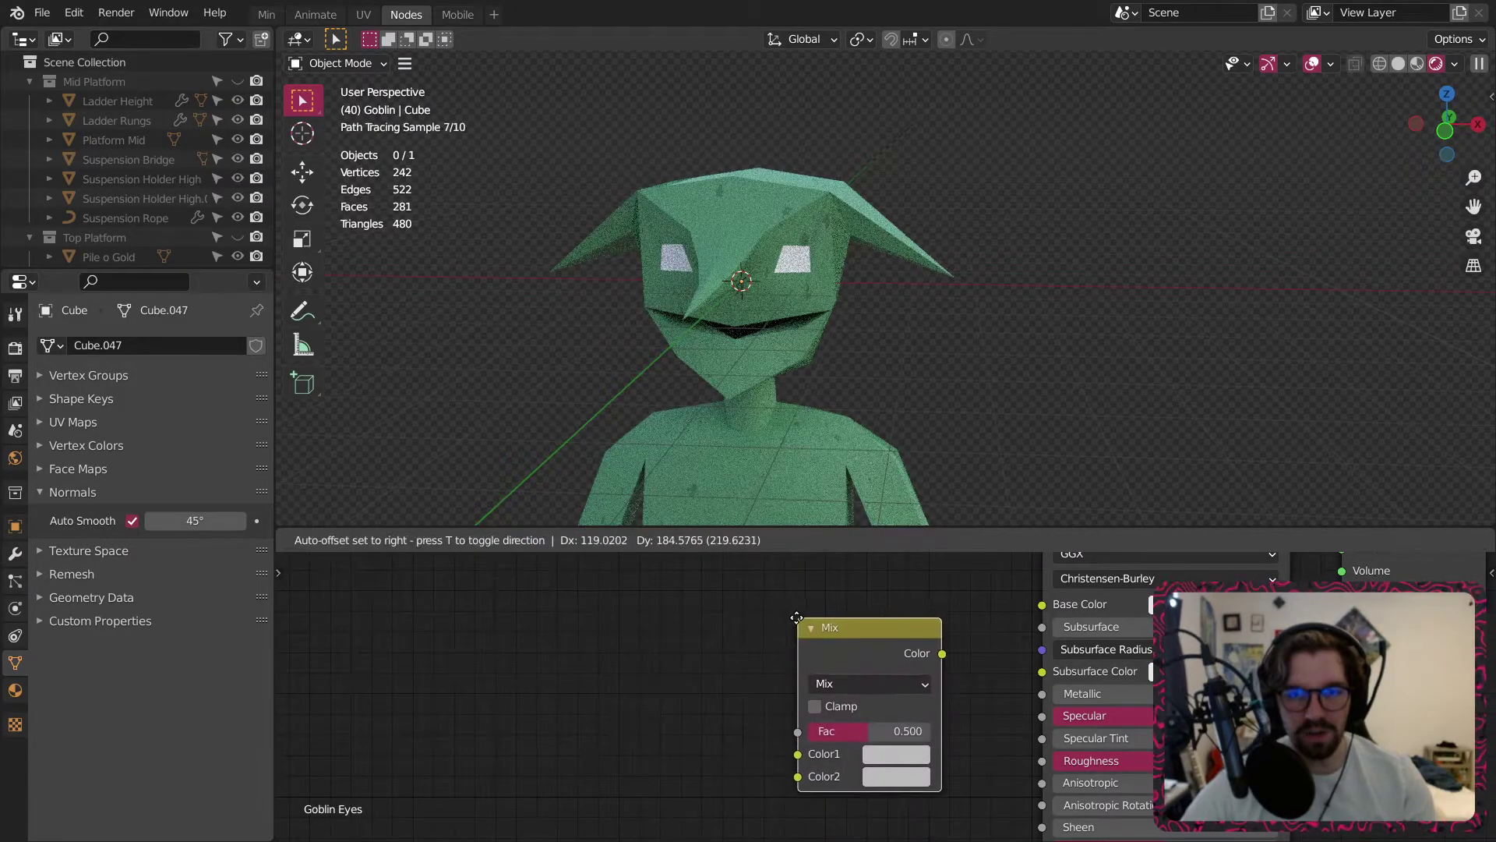
{"action": "left_click", "coordinate": [790, 584]}
{"action": "left_click_drag", "start_coordinate": [966, 617], "coordinate": [1042, 604]}
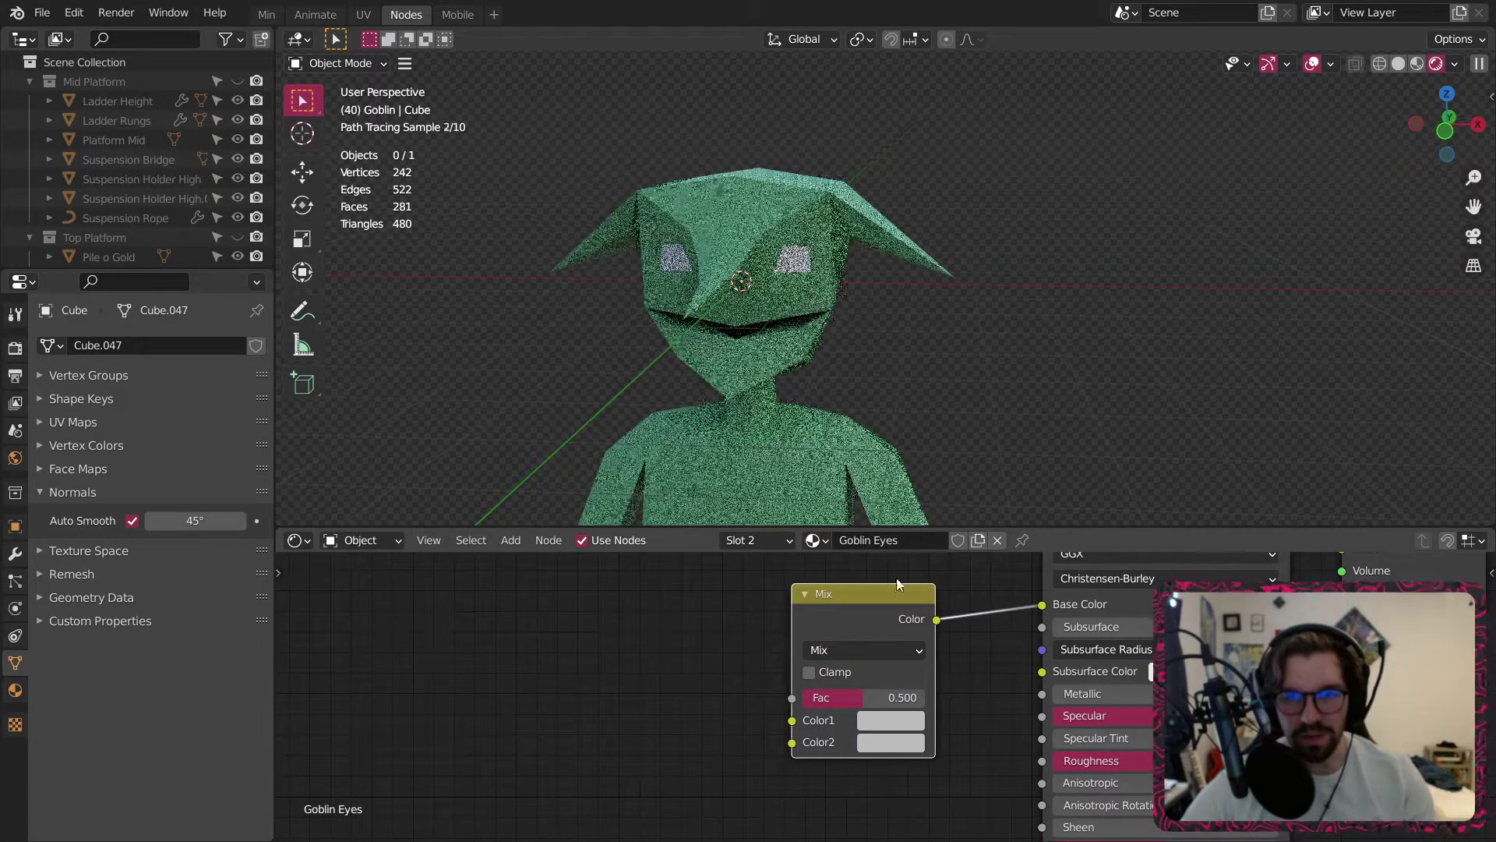
{"action": "left_click_drag", "start_coordinate": [881, 591], "coordinate": [881, 584]}
Add a Gradient Texture set to Quadratic Sphere and connect its Color output to the Mix node's Fac.
{"action": "middle_click_drag", "start_coordinate": [628, 630], "coordinate": [782, 620]}
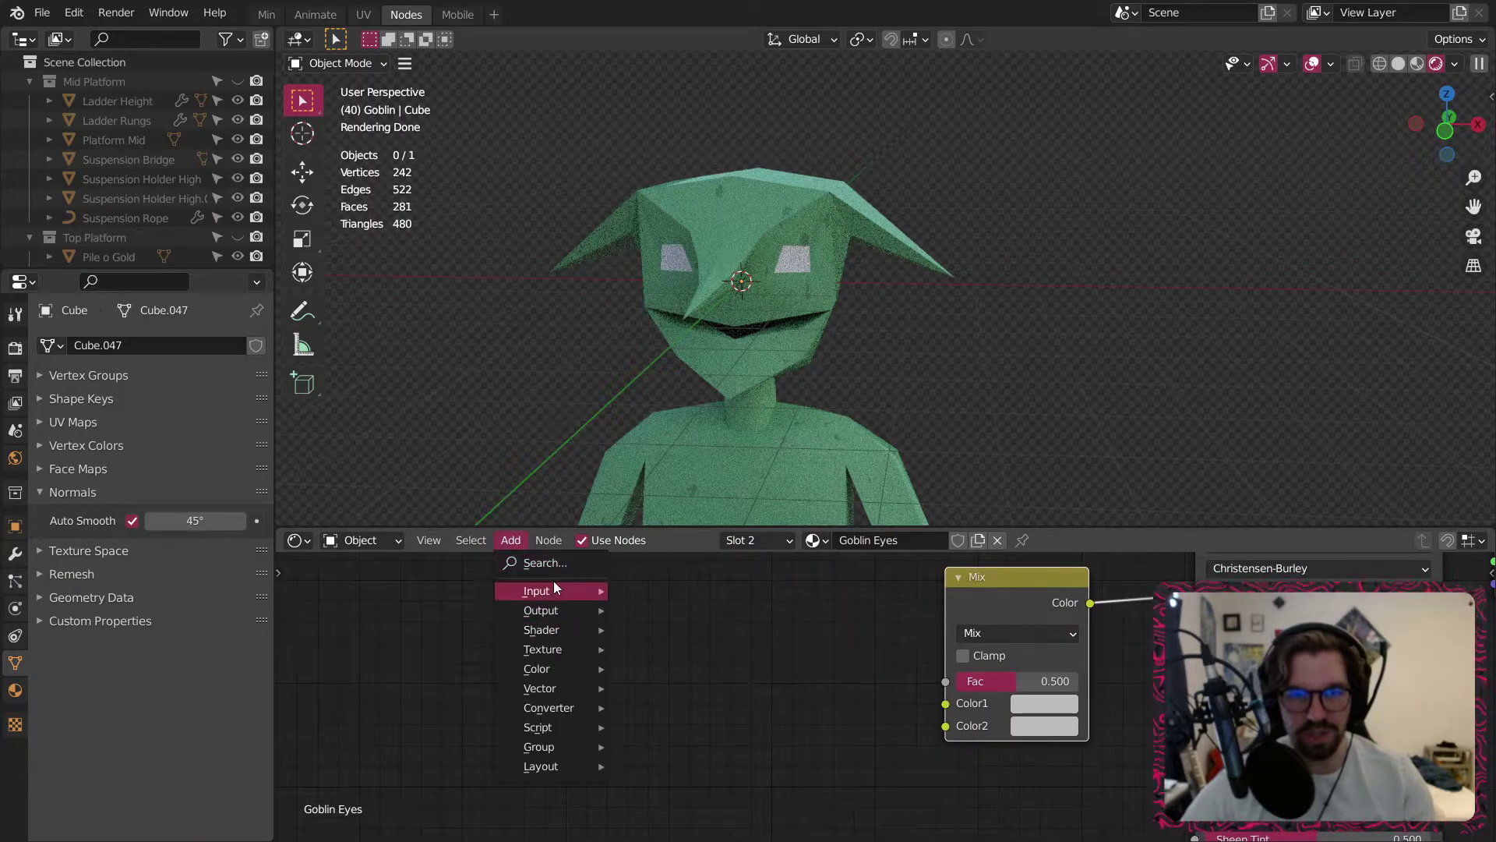
{"action": "mouse_move", "coordinate": [548, 651]}
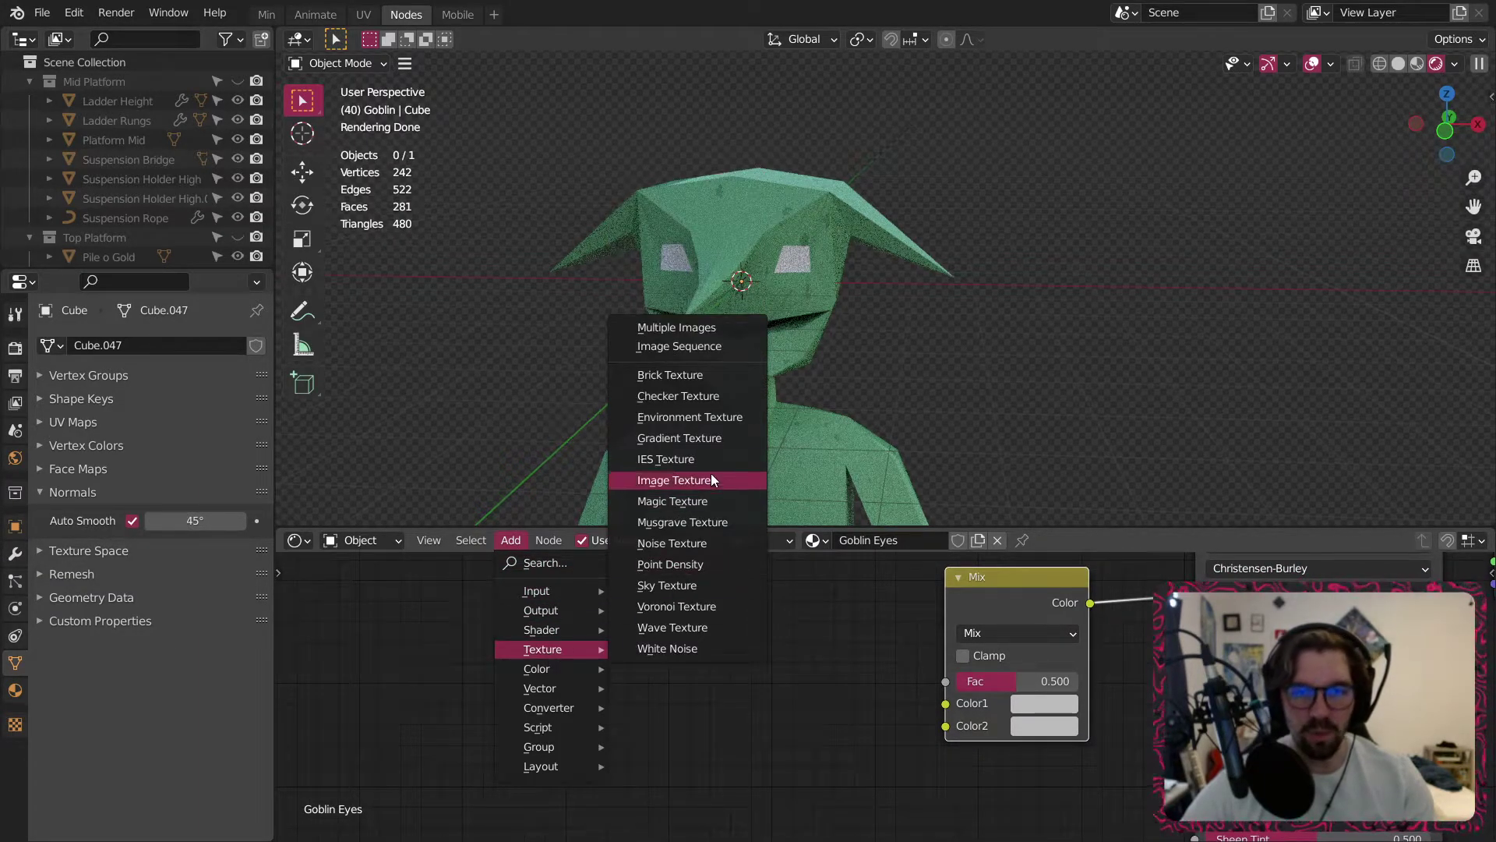
{"action": "left_click", "coordinate": [680, 438]}
{"action": "left_click", "coordinate": [788, 624]}
{"action": "left_click", "coordinate": [779, 677]}
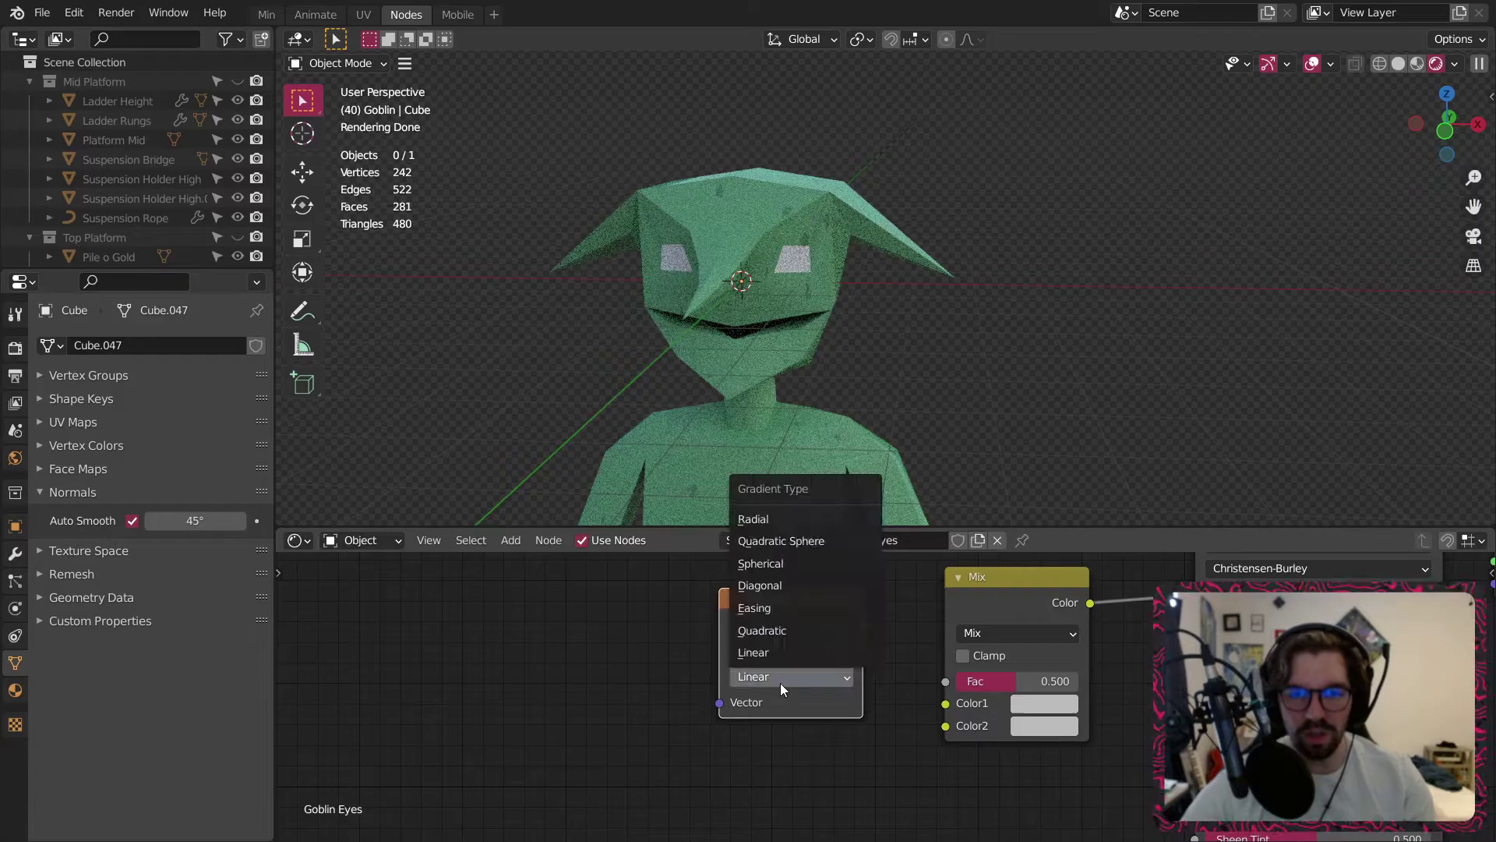
{"action": "left_click", "coordinate": [784, 541]}
{"action": "mouse_move", "coordinate": [922, 698]}
{"action": "left_mouse_down"}
{"action": "mouse_move", "coordinate": [944, 703]}
{"action": "mouse_move", "coordinate": [909, 669]}
{"action": "mouse_move", "coordinate": [946, 680]}
{"action": "left_mouse_up"}
Set the Mix colors to white and red, and add Texture Coordinate and Mapping nodes to the Gradient Texture.
{"action": "left_click", "coordinate": [1036, 703]}
{"action": "left_click_drag", "start_coordinate": [1190, 500], "coordinate": [1204, 321]}
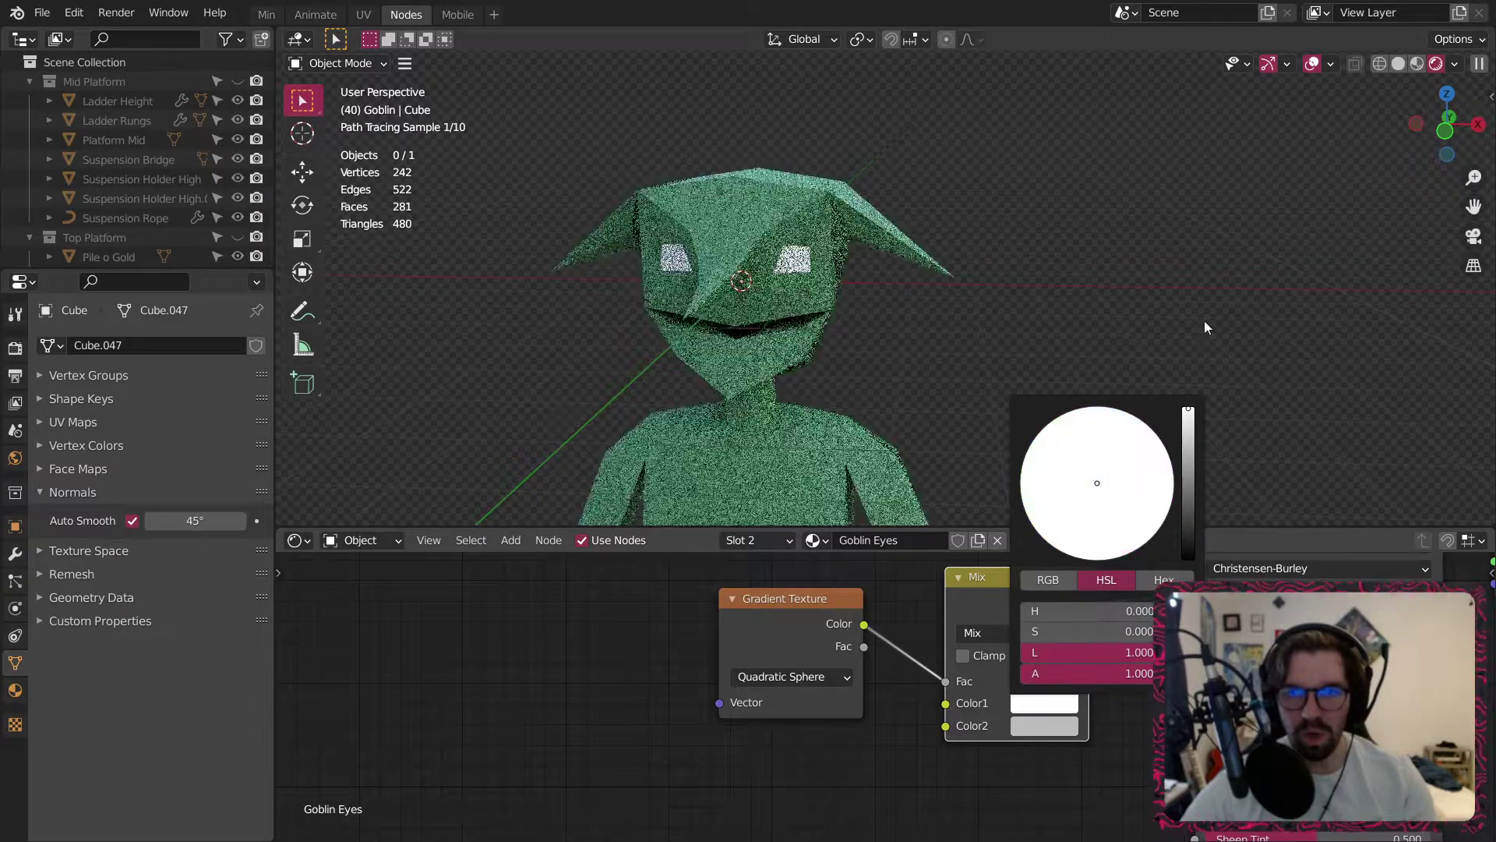
{"action": "key", "text": "ctrl+t"}
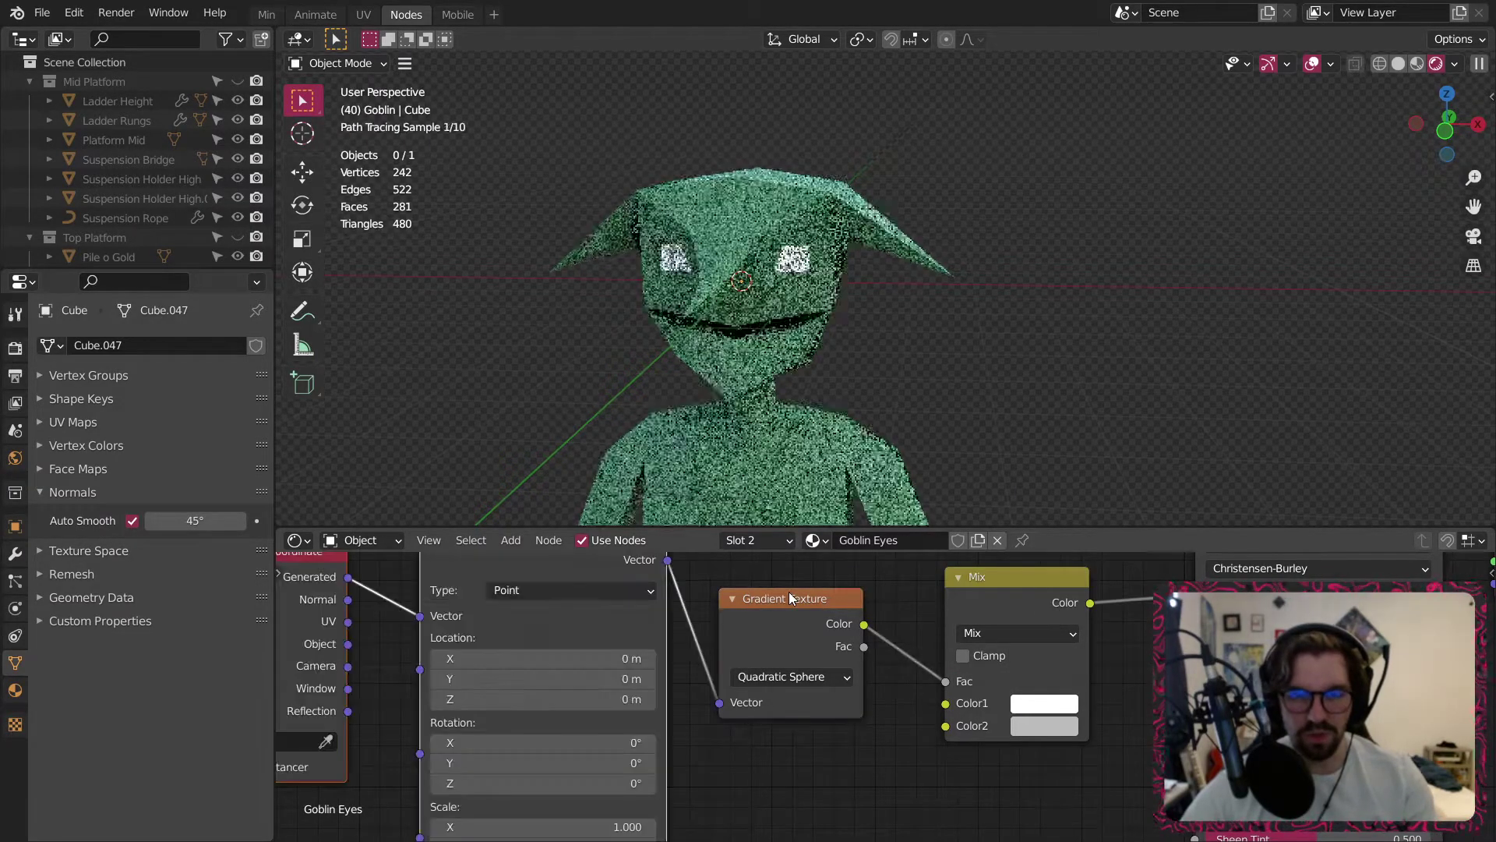
{"action": "left_click", "coordinate": [1027, 728]}
{"action": "left_click_drag", "start_coordinate": [1092, 545], "coordinate": [1114, 575]}
Connect the Texture Coordinate node's UV output to the Mapping node's Vector input.
{"action": "middle_click_drag", "start_coordinate": [736, 745], "coordinate": [959, 712]}
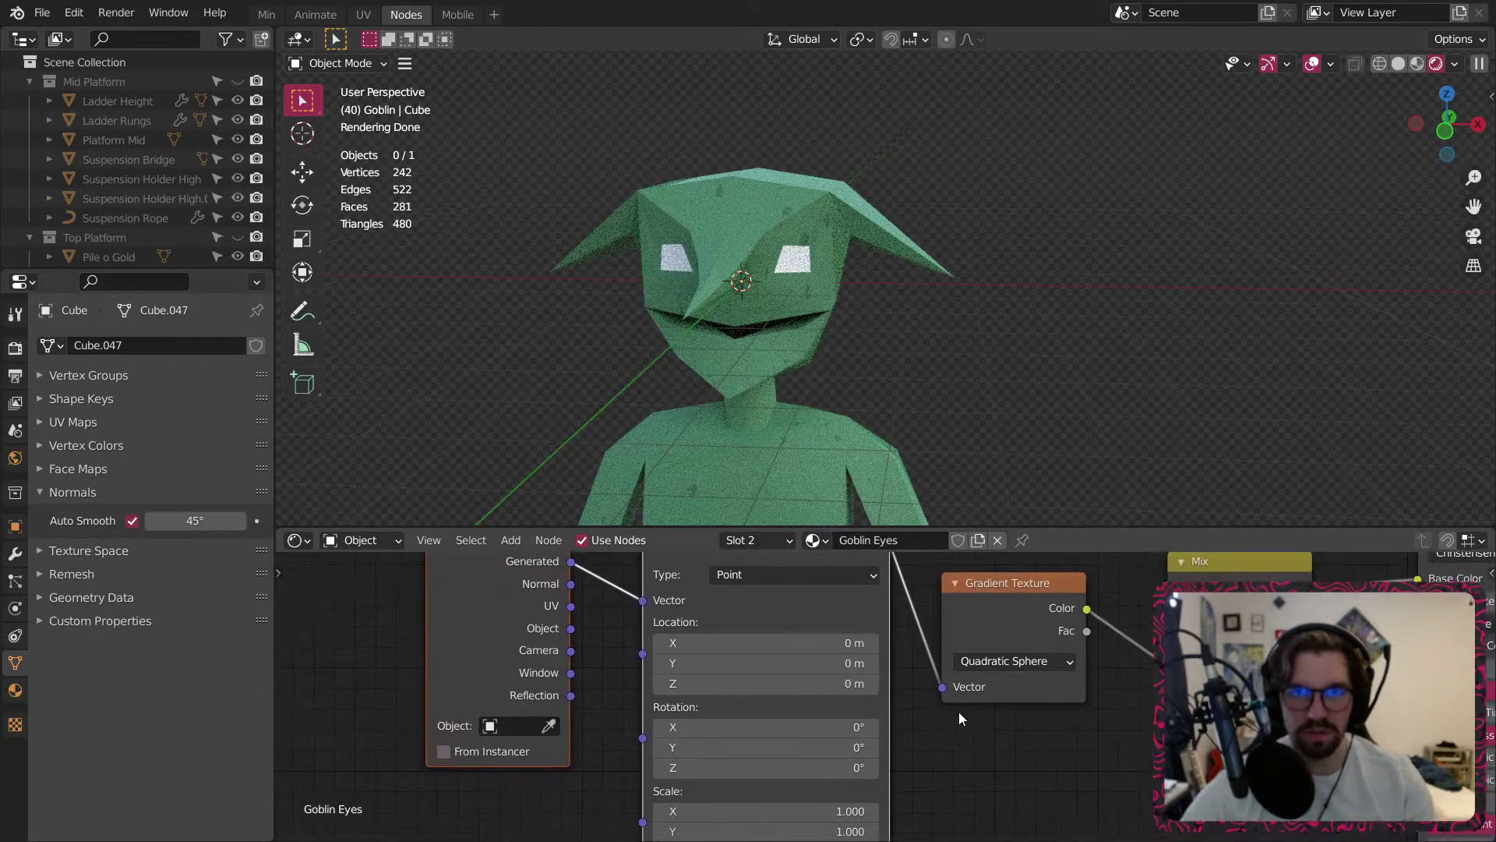
{"action": "middle_click_drag", "start_coordinate": [625, 646], "coordinate": [609, 688]}
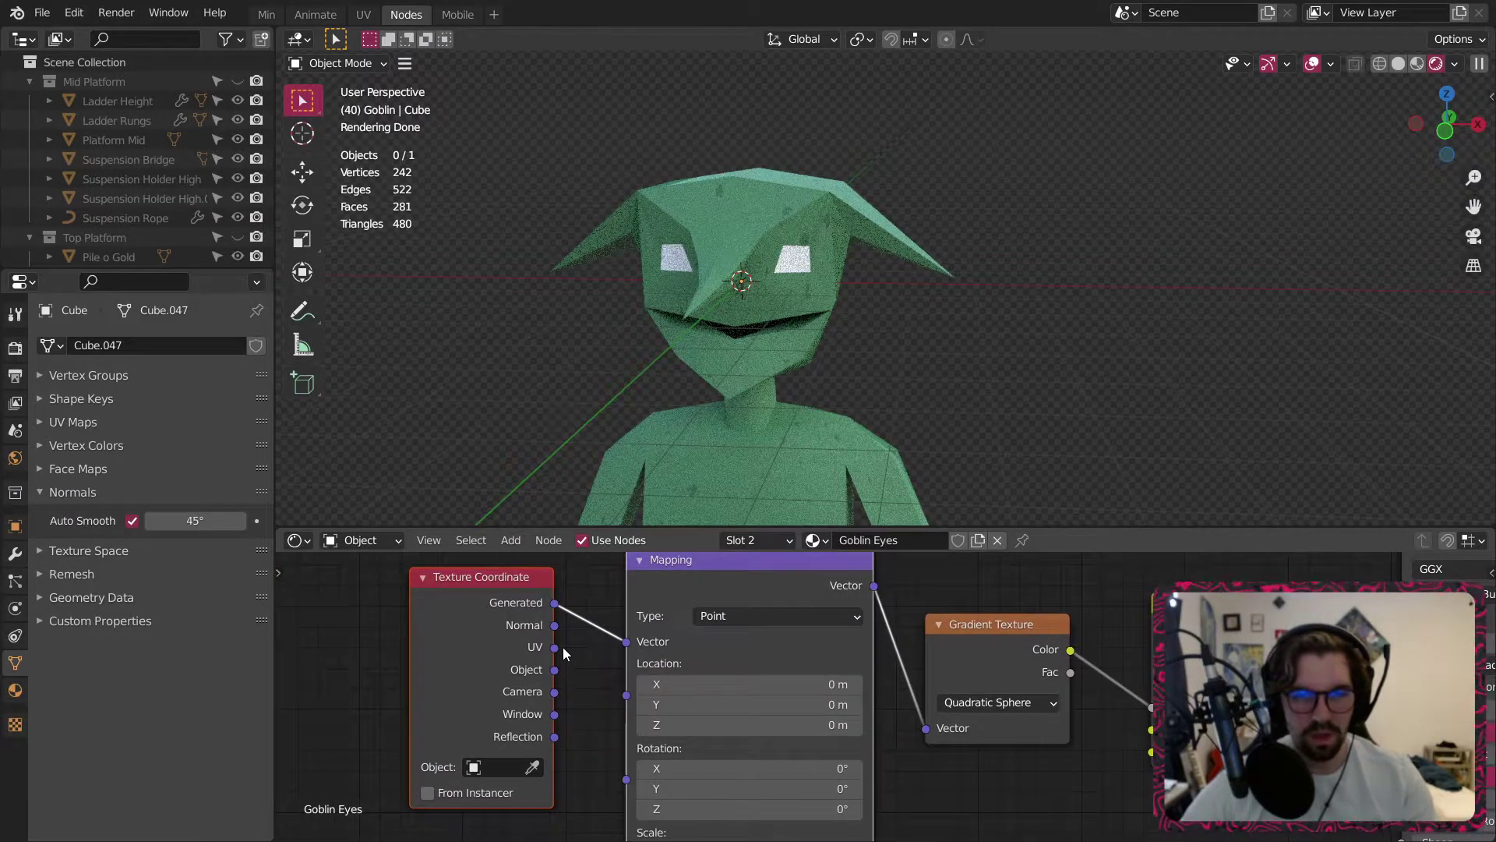
{"action": "scroll", "coordinate": [775, 279], "scroll_direction": "up", "scroll_amount": 5}
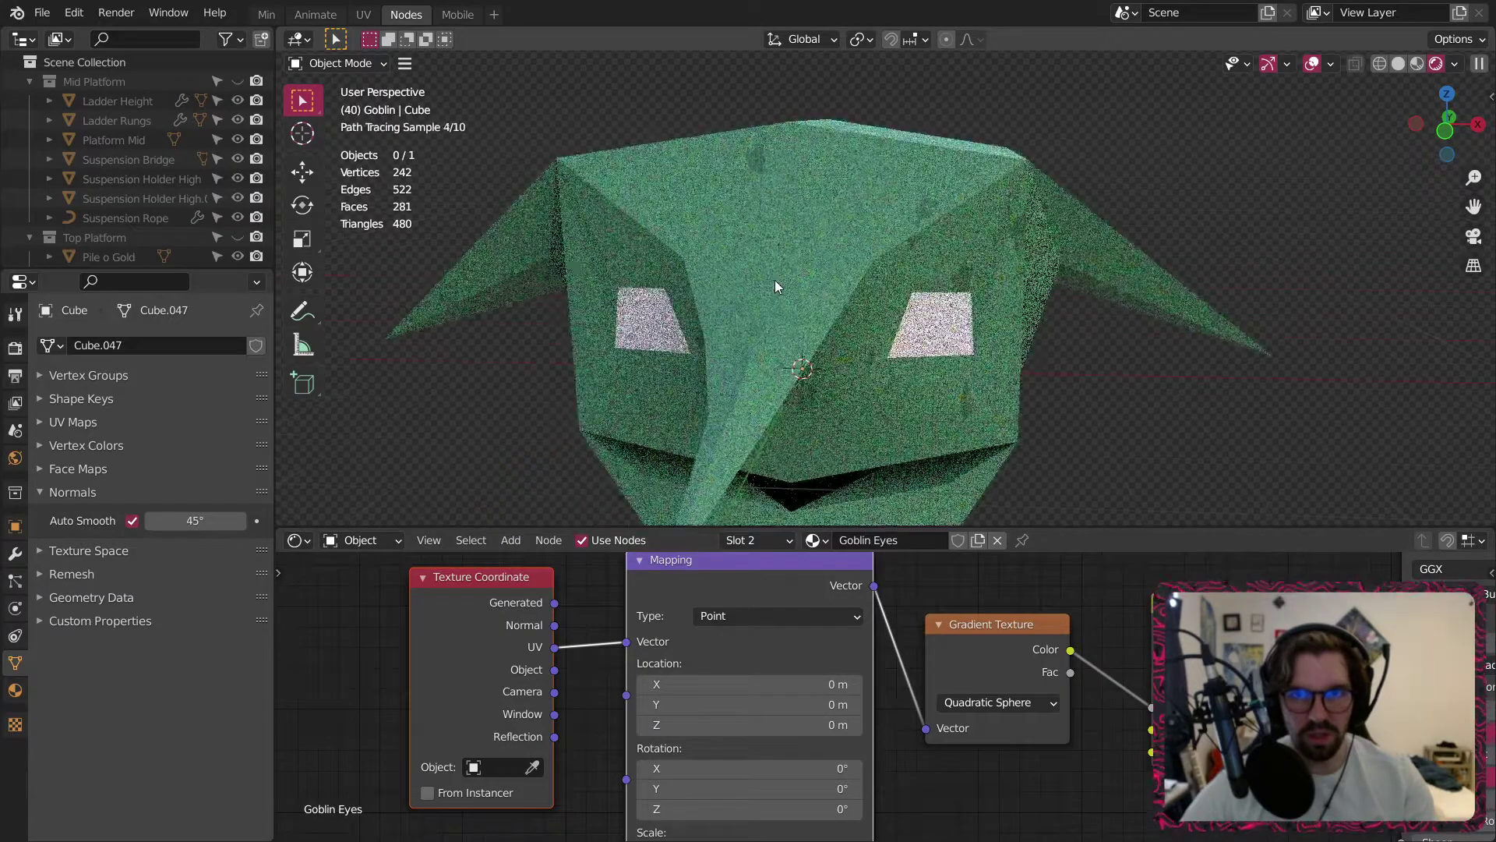
Set the Mapping node's scale to -0.100 on X and 0.100 on Y.
{"action": "middle_click_drag", "start_coordinate": [938, 696], "coordinate": [897, 596]}
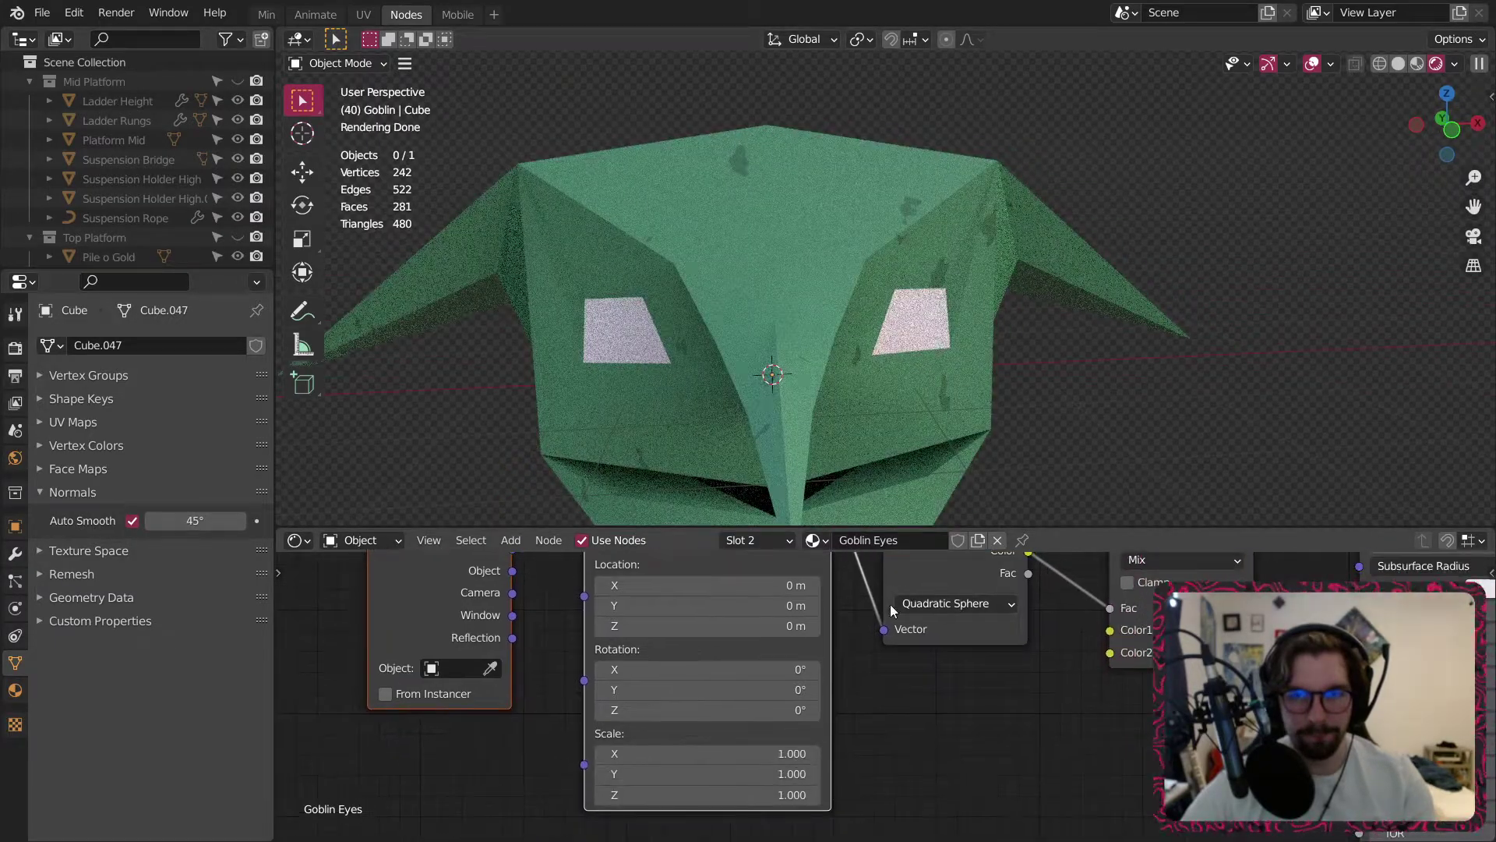
{"action": "left_click_drag", "start_coordinate": [767, 753], "coordinate": [798, 754]}
{"action": "middle_click_drag", "start_coordinate": [1038, 695], "coordinate": [945, 741]}
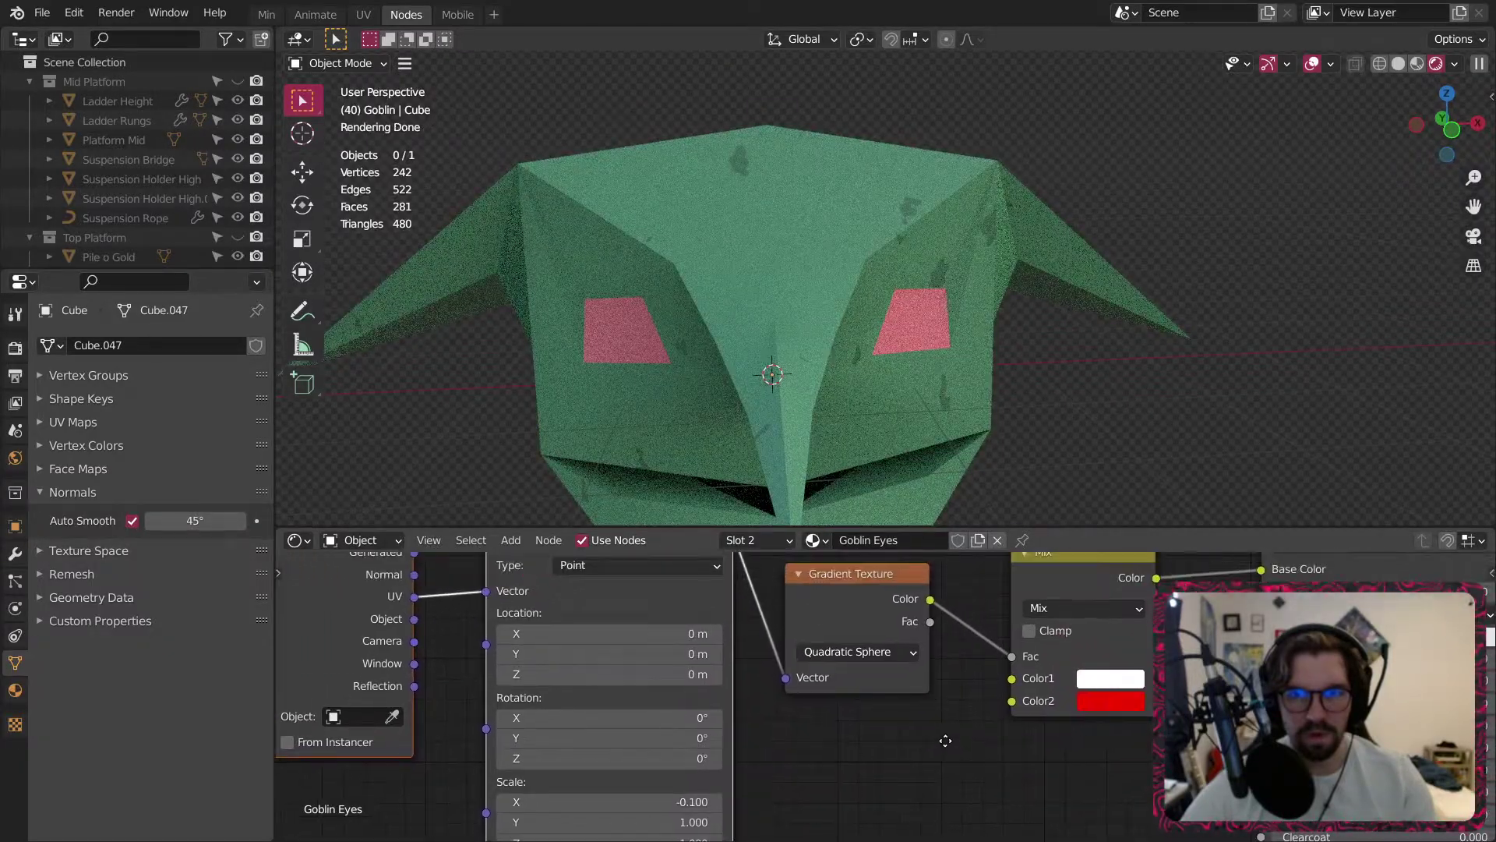
{"action": "middle_click_drag", "start_coordinate": [833, 756], "coordinate": [924, 676]}
{"action": "scroll", "coordinate": [778, 723], "scroll_direction": "up", "scroll_amount": 1}
{"action": "middle_click_drag", "start_coordinate": [816, 711], "coordinate": [832, 770]}
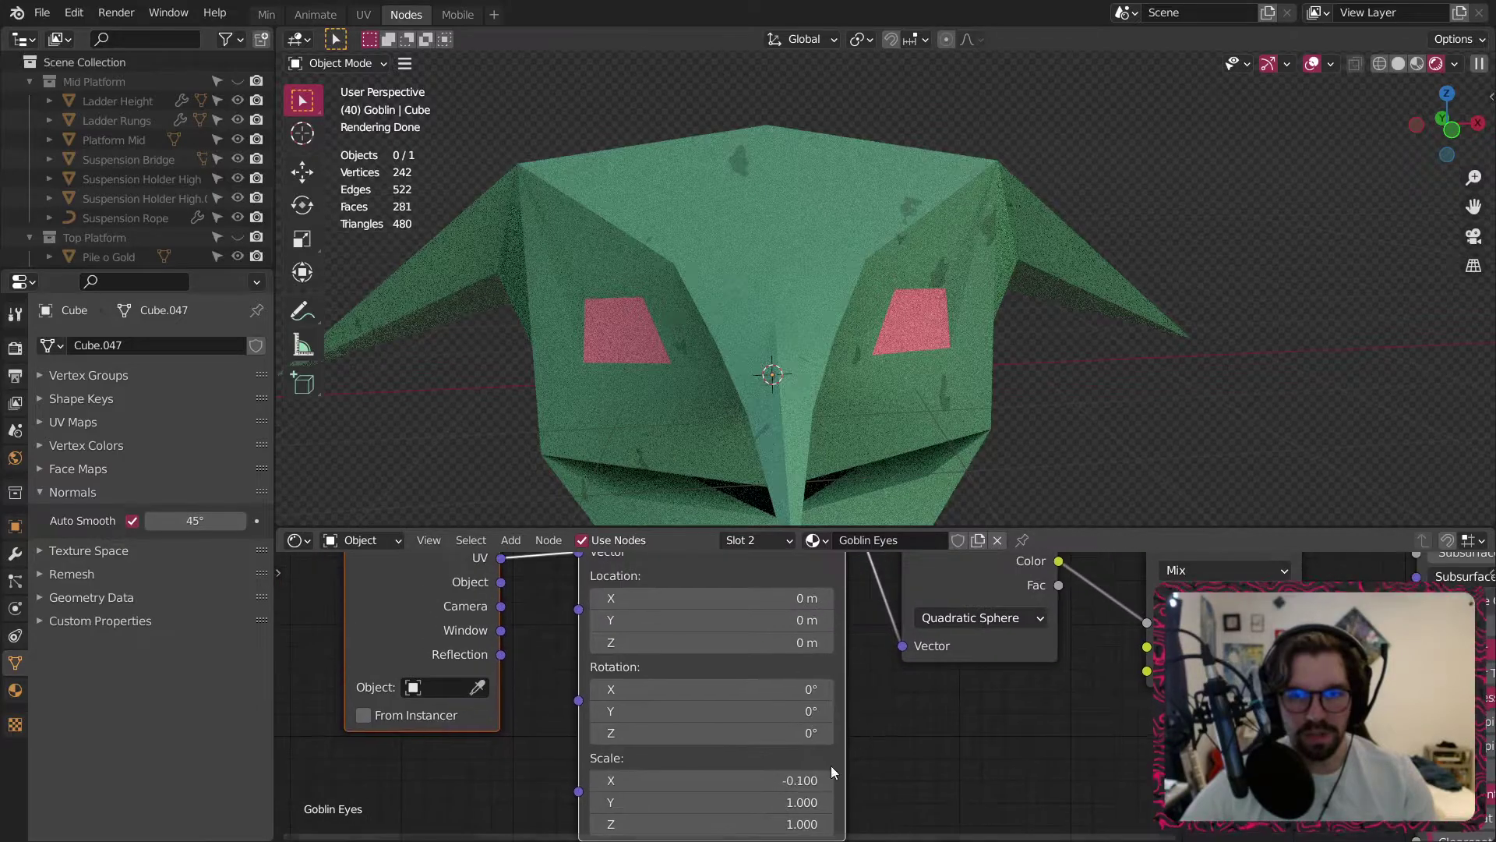
{"action": "middle_click_drag", "start_coordinate": [883, 634], "coordinate": [886, 640]}
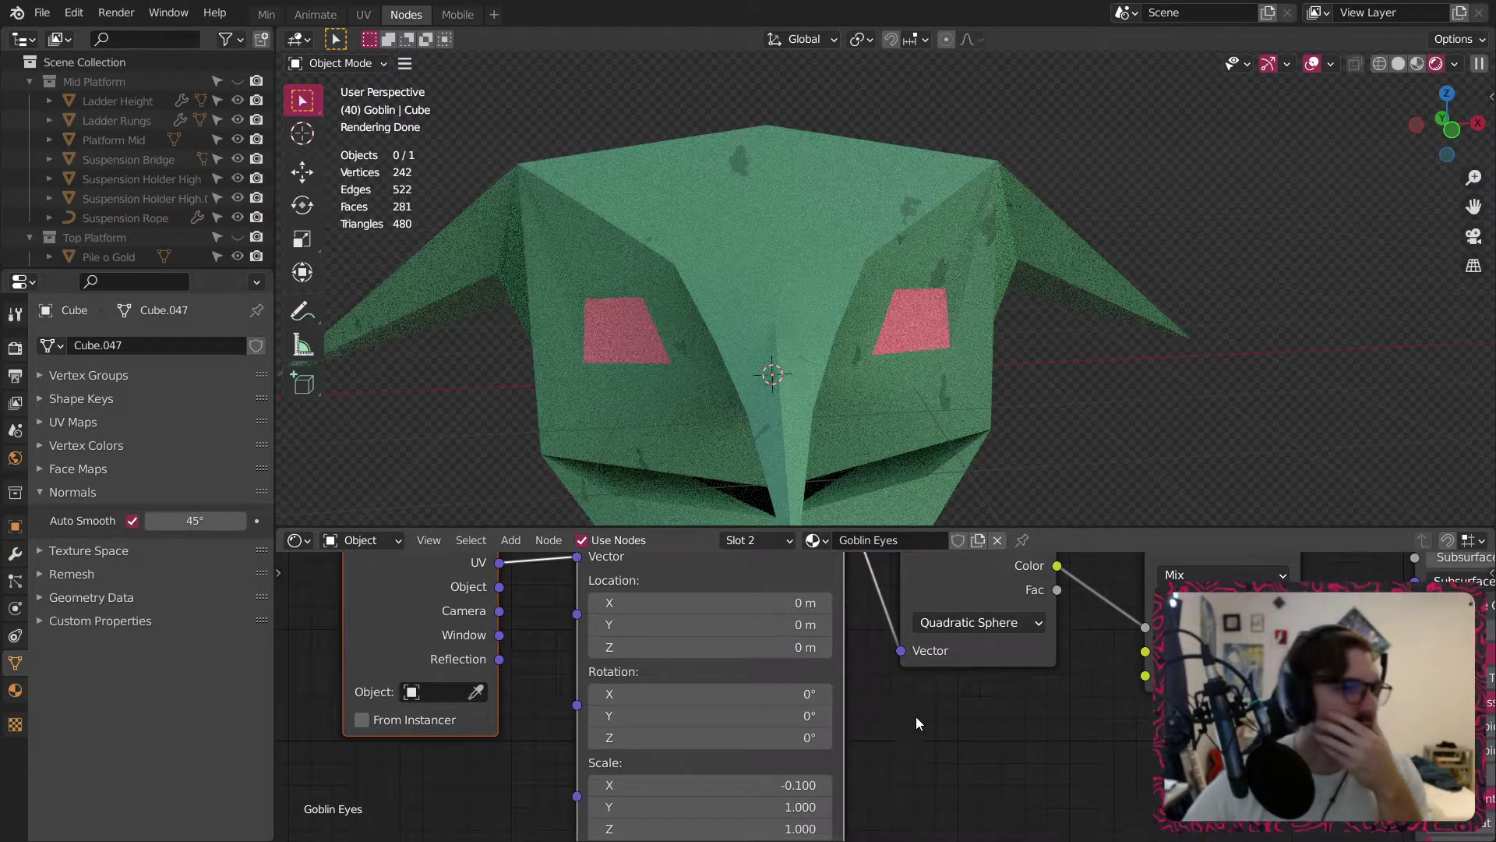
{"action": "middle_click_drag", "start_coordinate": [899, 754], "coordinate": [885, 667]}
{"action": "mouse_move", "coordinate": [696, 720]}
{"action": "left_mouse_down"}
{"action": "mouse_move", "coordinate": [764, 721]}
{"action": "mouse_move", "coordinate": [666, 720]}
{"action": "left_mouse_up"}
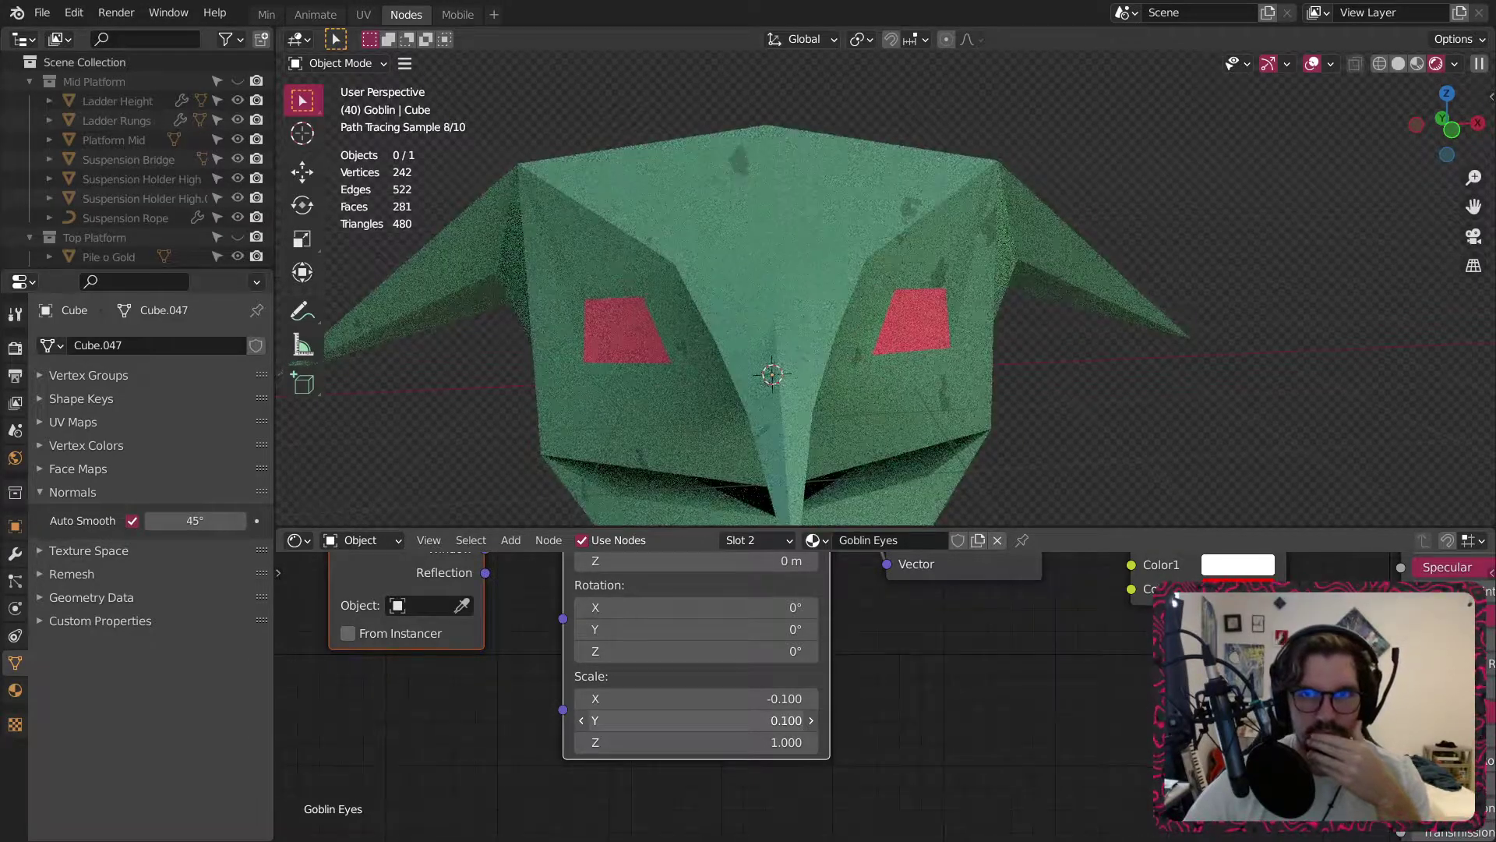
Drive the Mapping node's Vector with the Object texture coordinates instead of UV.
{"action": "middle_click_drag", "start_coordinate": [600, 651], "coordinate": [678, 771]}
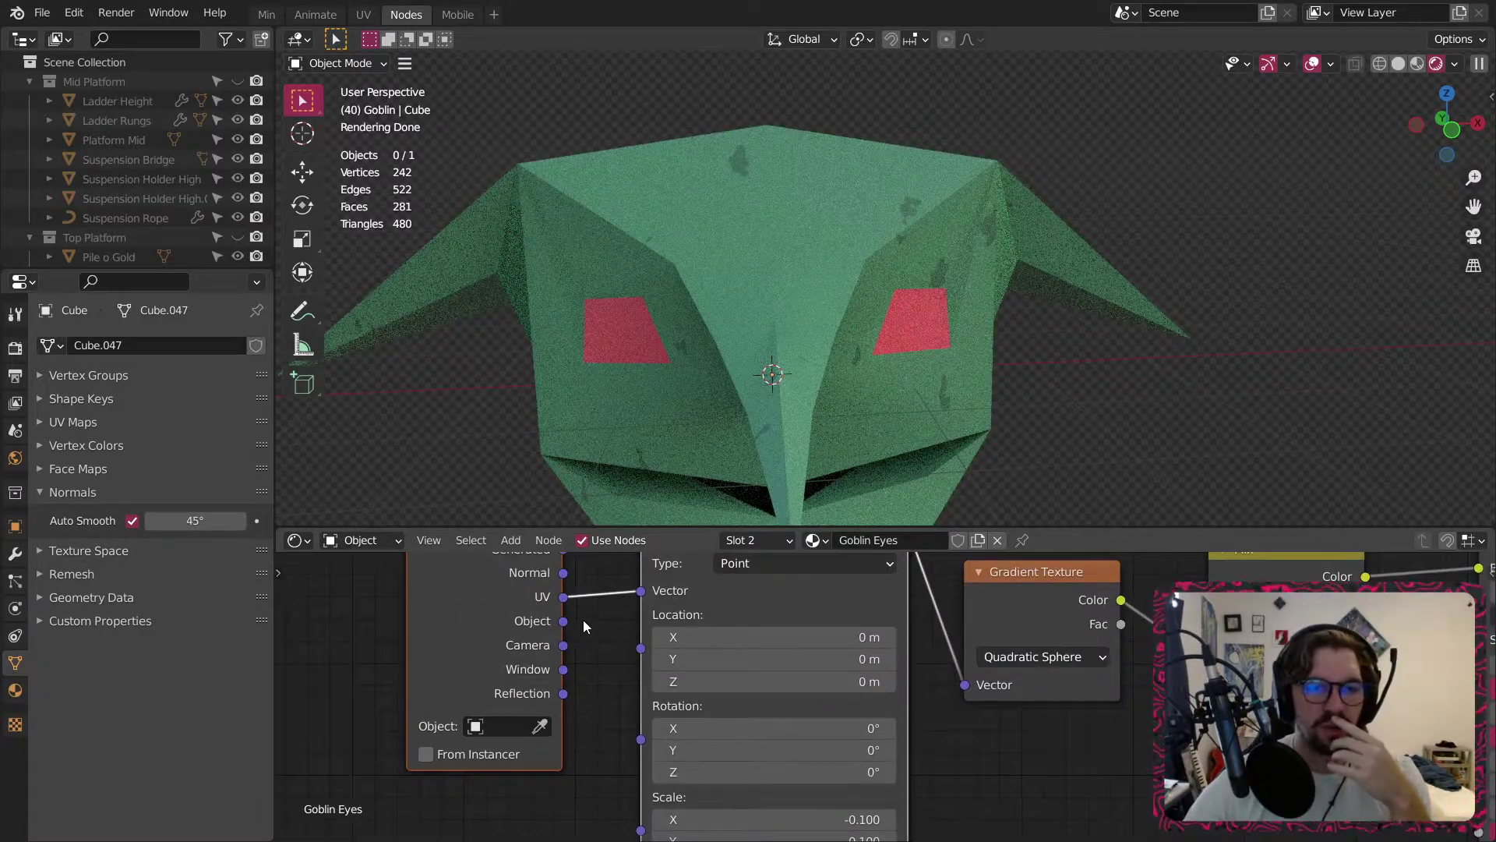
{"action": "middle_click_drag", "start_coordinate": [583, 620], "coordinate": [588, 678]}
{"action": "left_click_drag", "start_coordinate": [639, 655], "coordinate": [644, 644]}
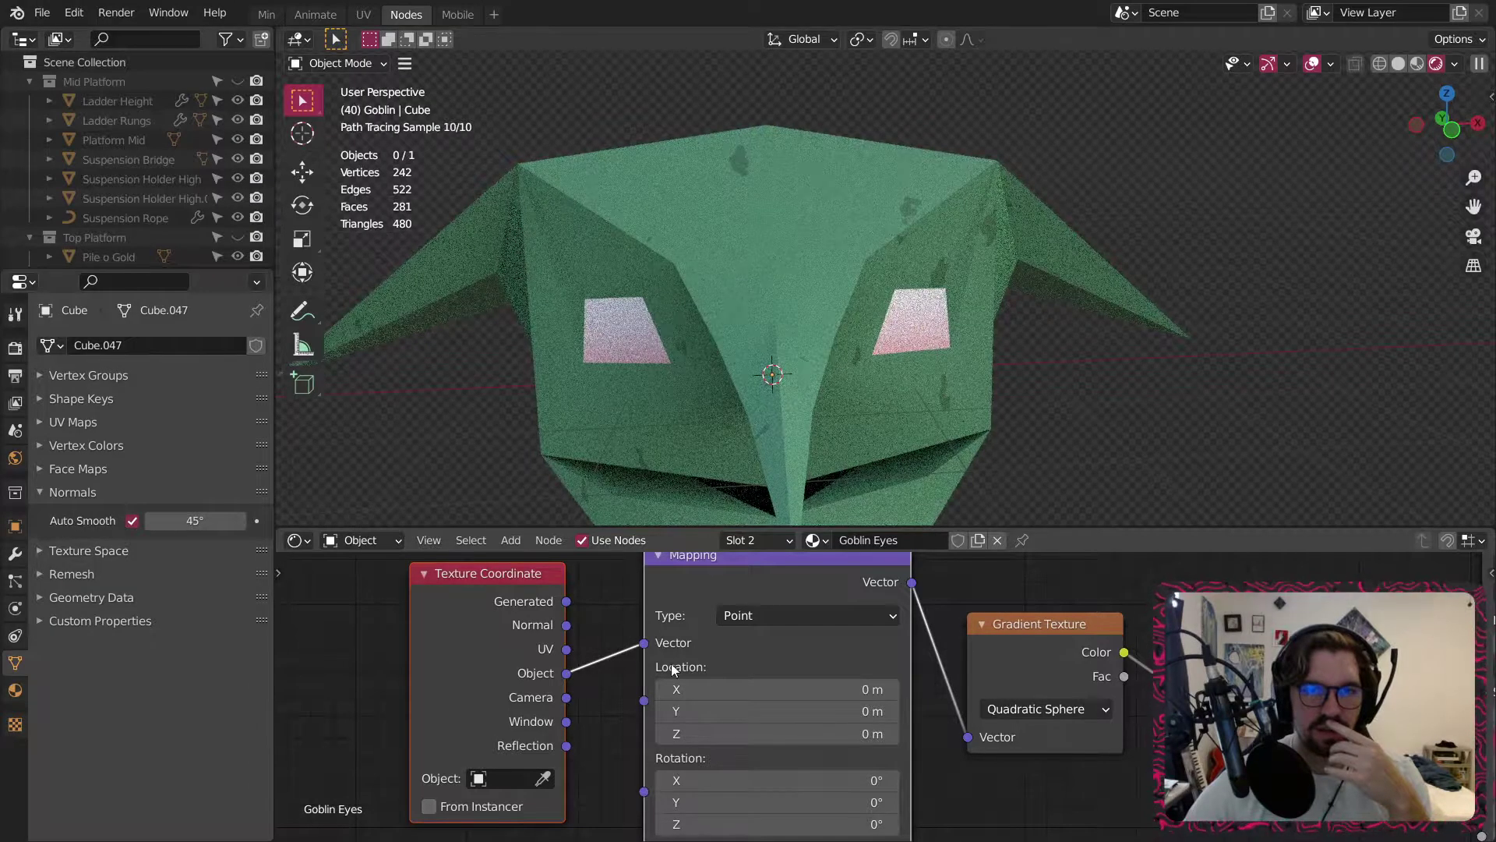
Reset the Mapping node's X and Y scale to 1.000.
{"action": "middle_click_drag", "start_coordinate": [965, 785], "coordinate": [928, 657]}
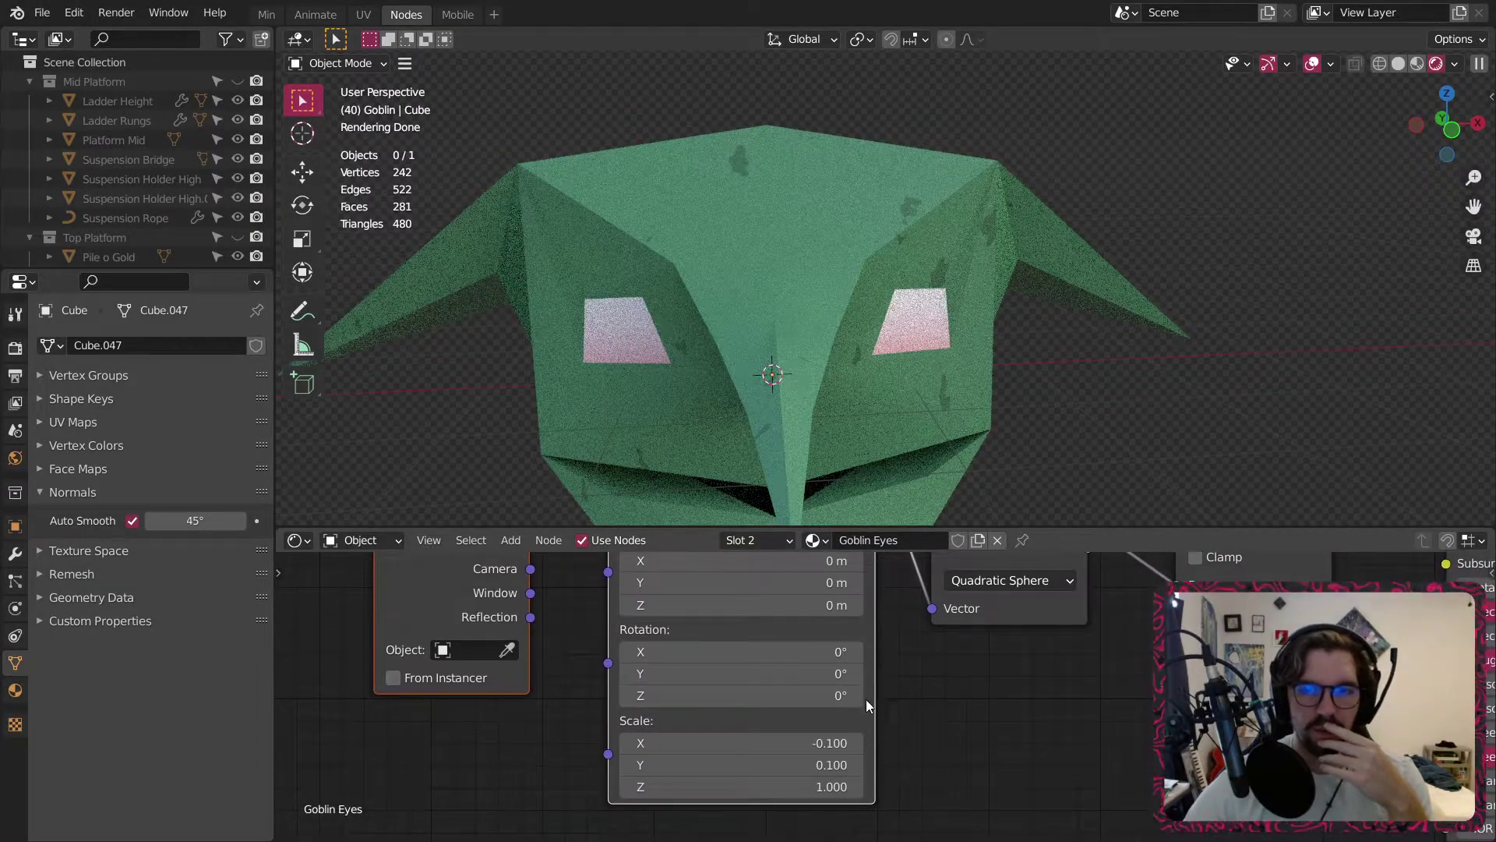
{"action": "key", "text": "minus"}
{"action": "left_click", "coordinate": [799, 742]}
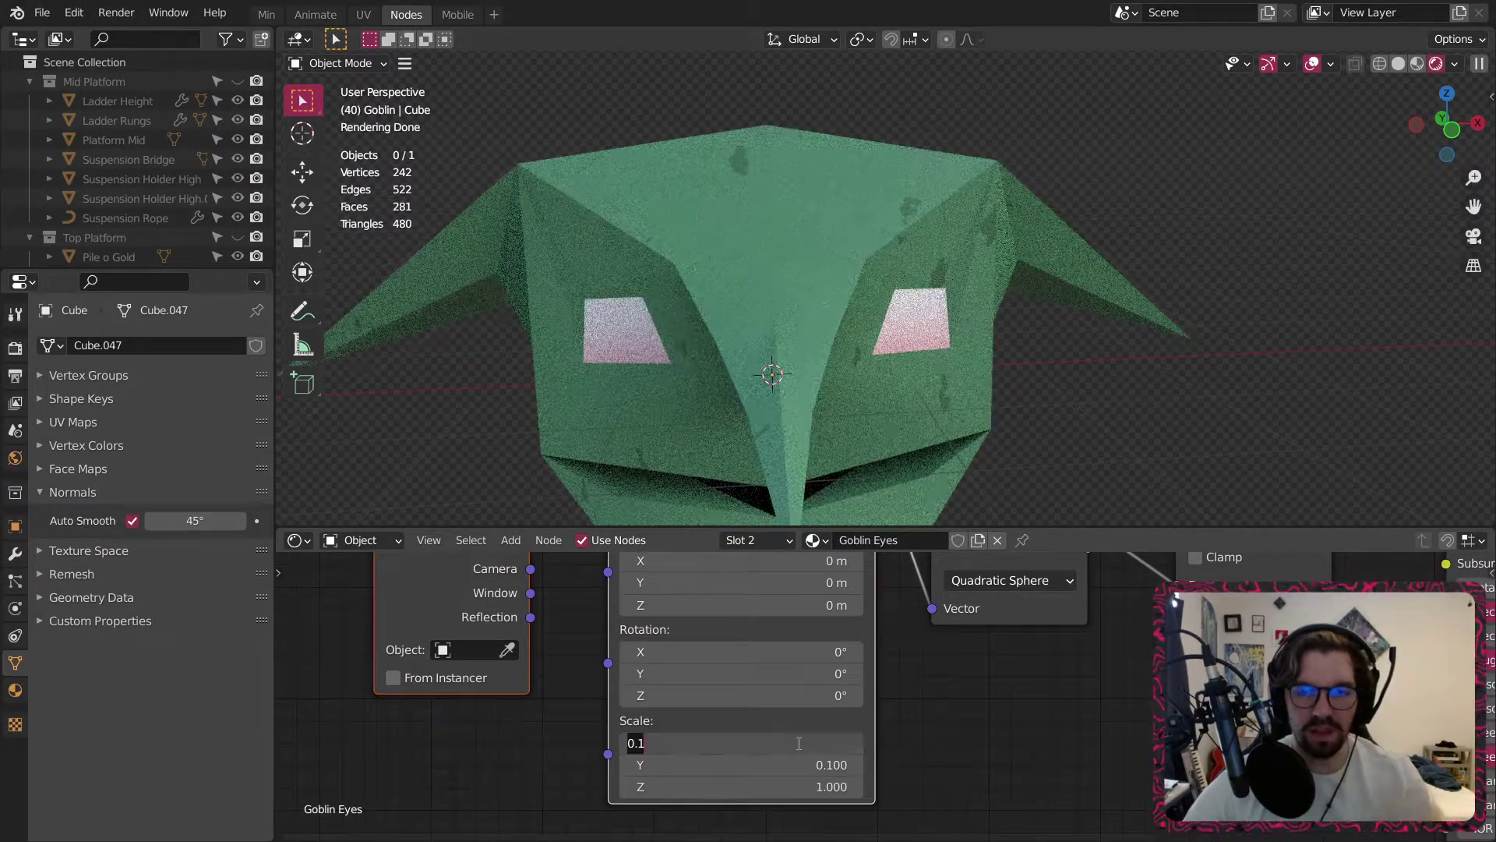
{"action": "key", "text": "Return"}
{"action": "left_click", "coordinate": [815, 765]}
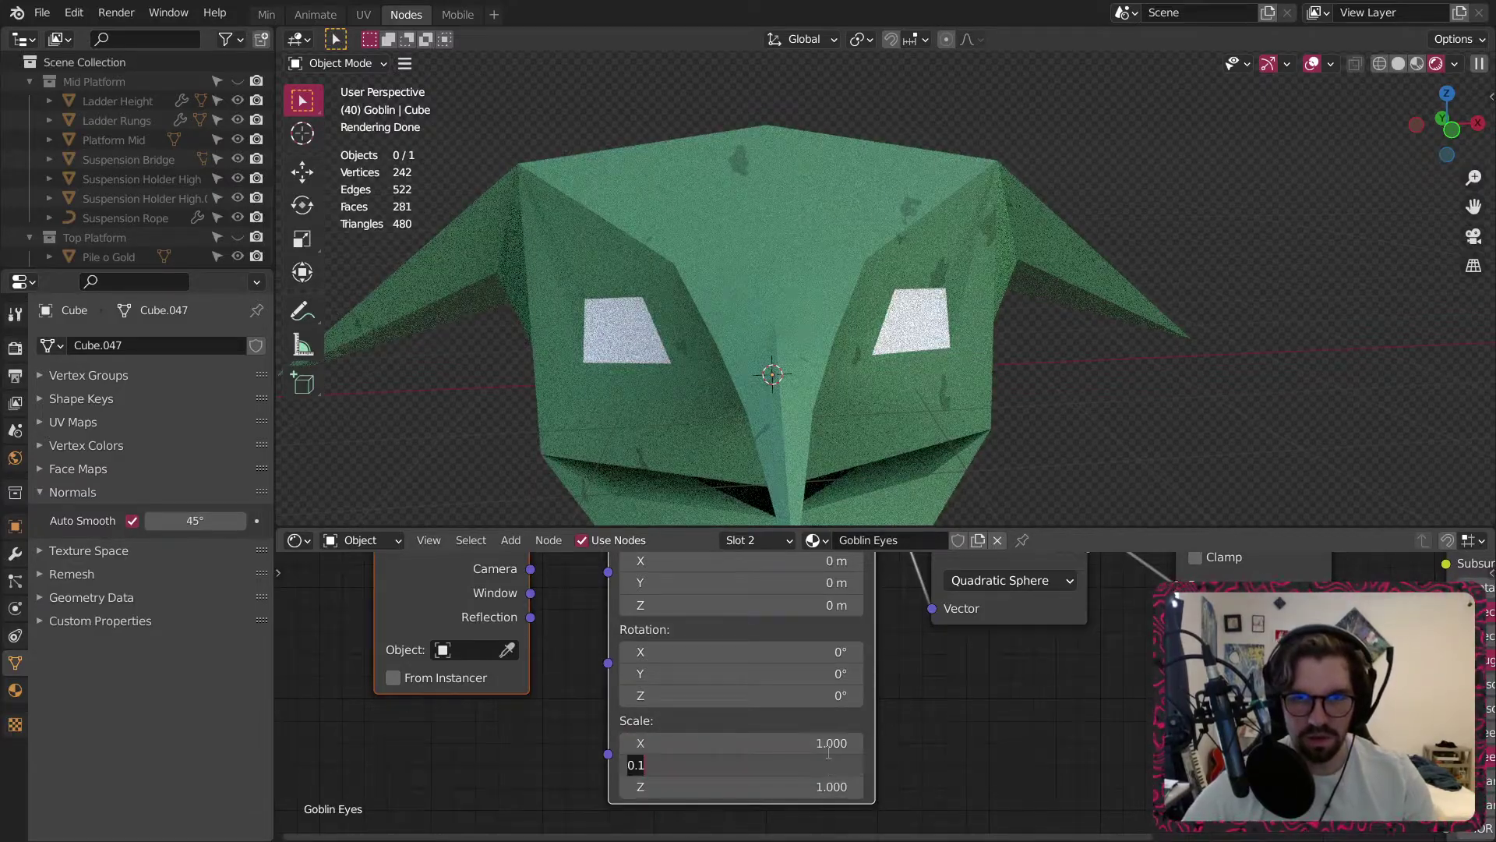
{"action": "type", "text": "1"}
{"action": "key", "text": "Return"}
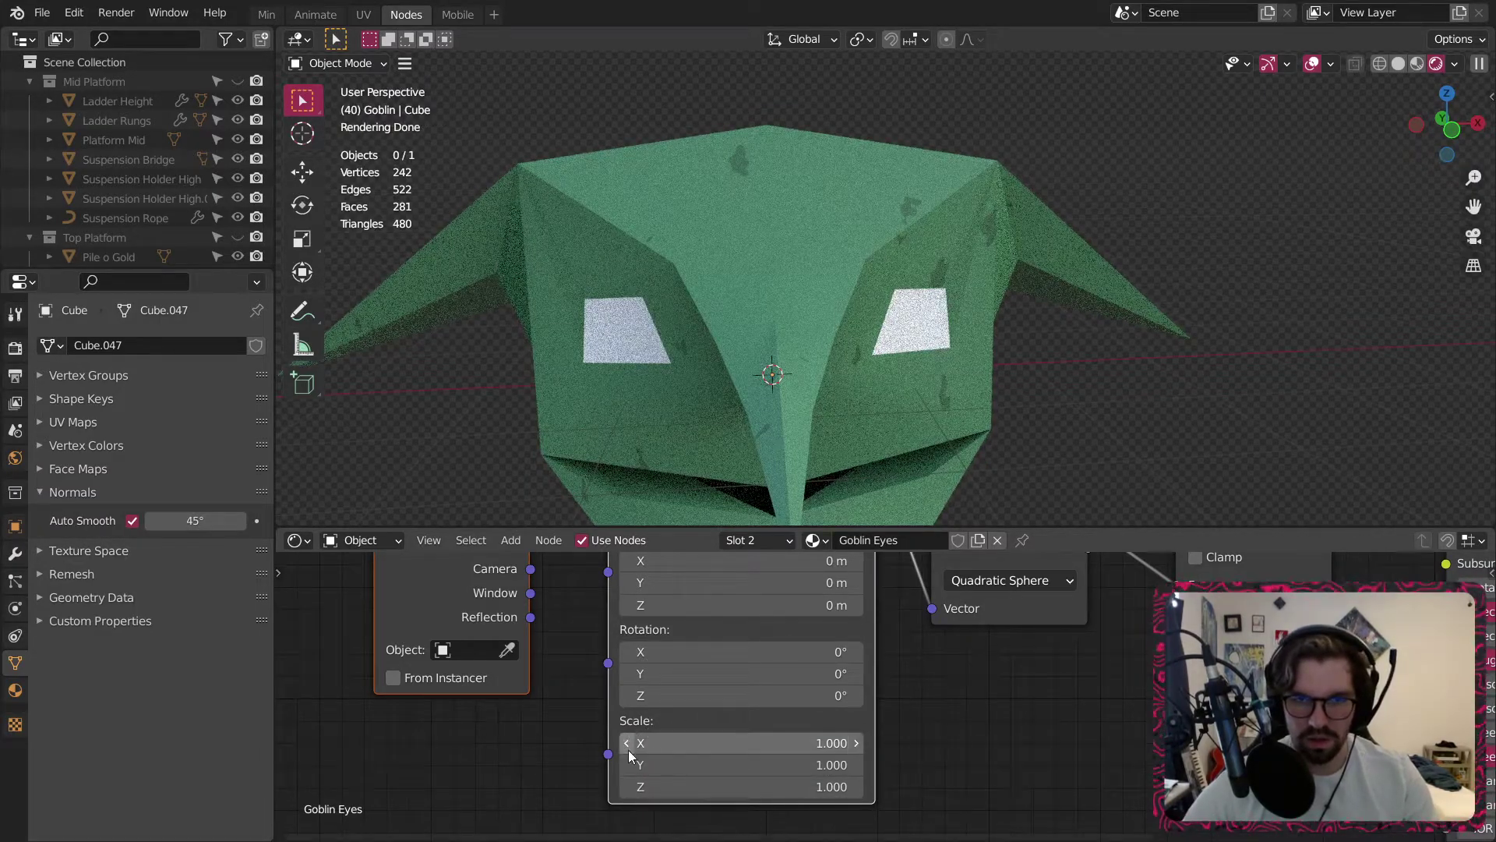
Lower the Mapping node's X scale to 0.100.
{"action": "left_click", "coordinate": [628, 749]}
{"action": "left_click", "coordinate": [628, 749]}
{"action": "left_click", "coordinate": [628, 749]}
{"action": "left_click", "coordinate": [627, 743]}
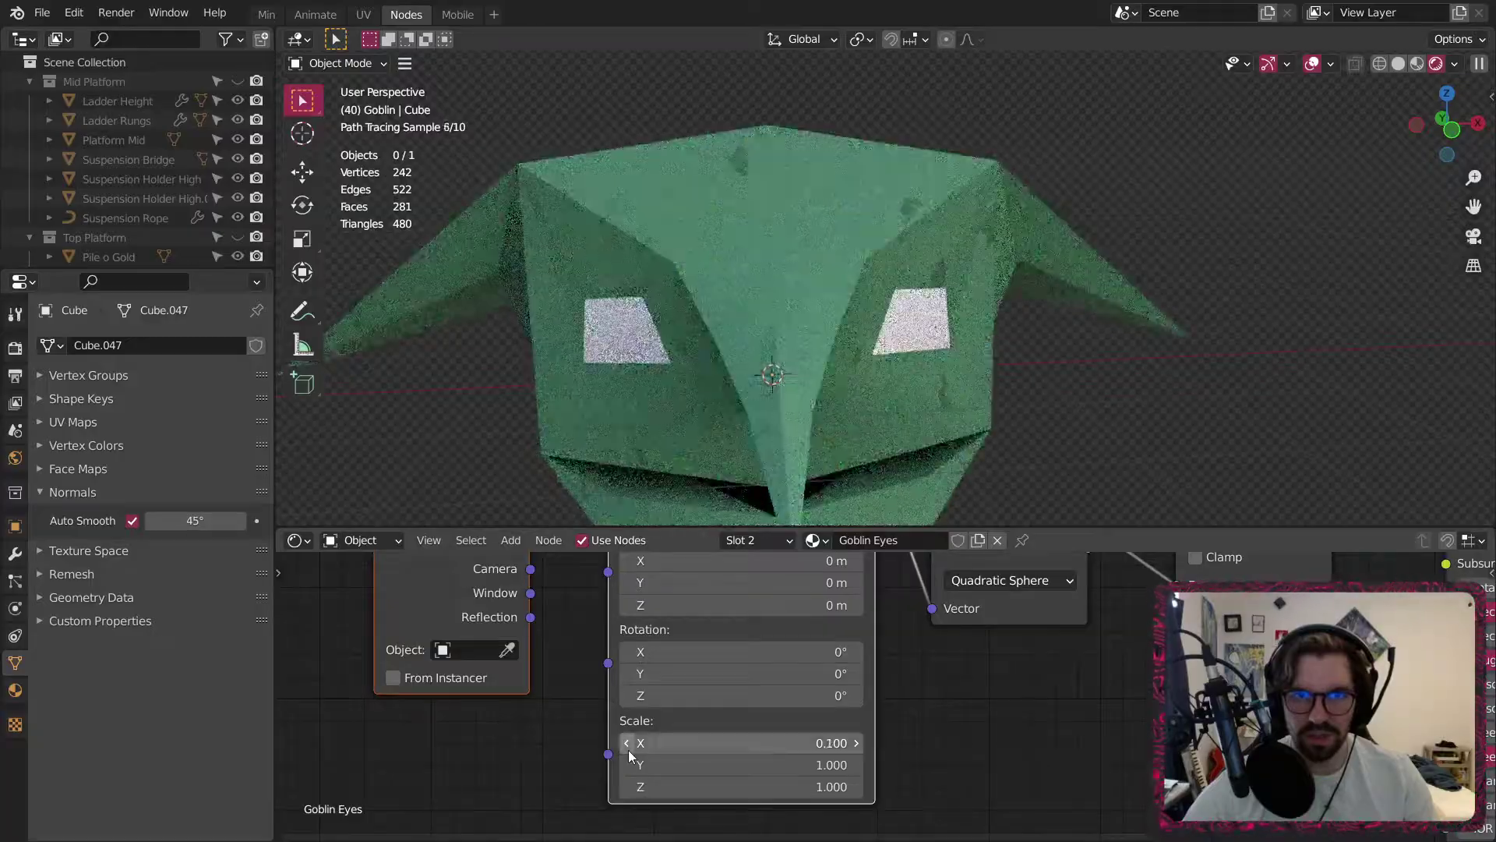
Set the Mapping node's scale to -0.200 on X and -0.300 on Y.
{"action": "left_click", "coordinate": [627, 743]}
{"action": "left_click", "coordinate": [627, 764]}
{"action": "left_click", "coordinate": [627, 764]}
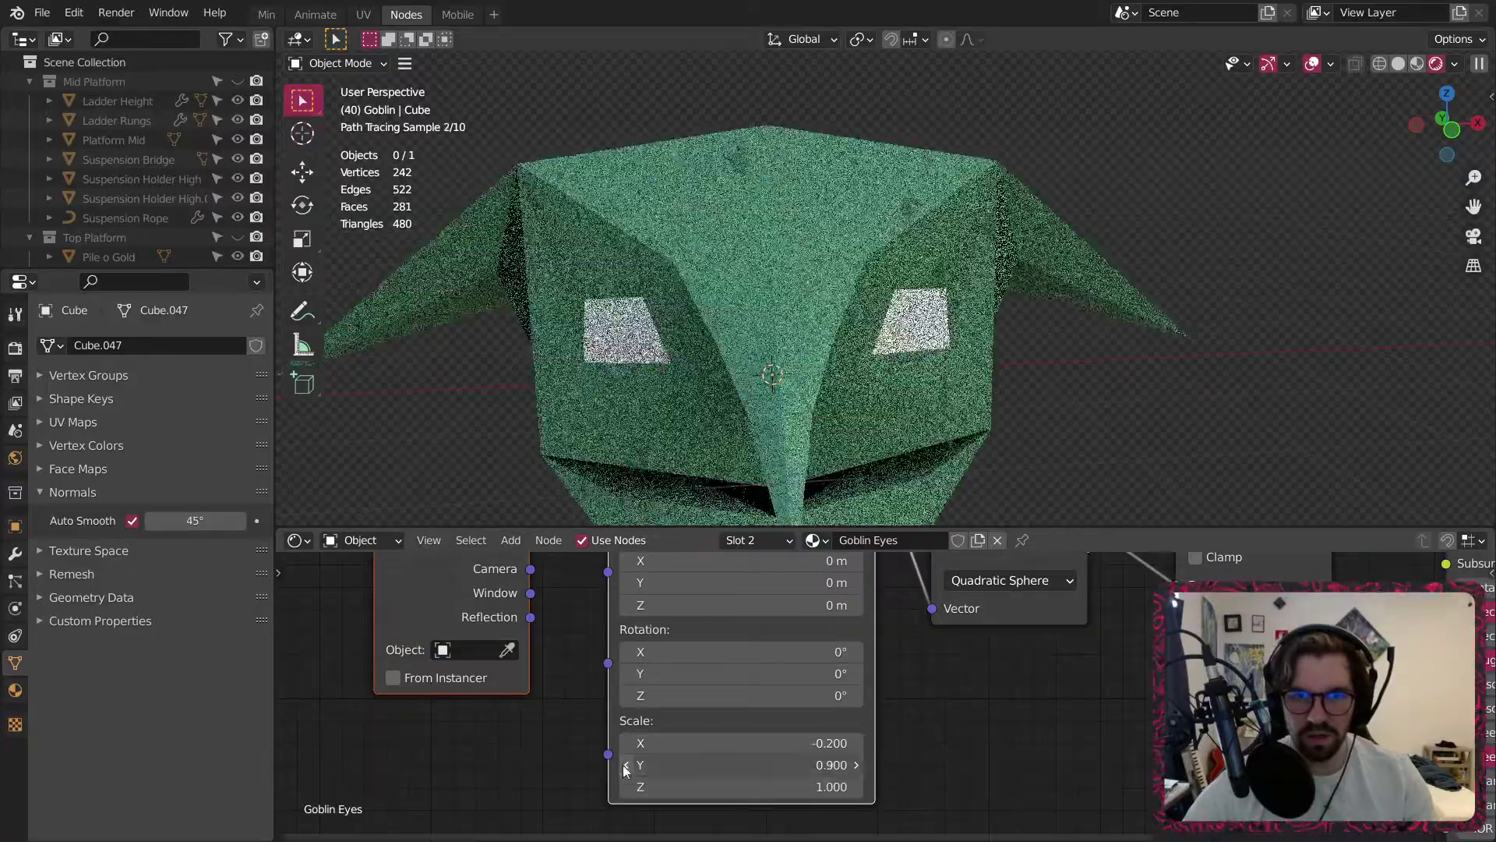
{"action": "left_click", "coordinate": [627, 765]}
{"action": "left_click", "coordinate": [626, 765]}
{"action": "left_click", "coordinate": [627, 765]}
{"action": "left_click", "coordinate": [626, 764]}
{"action": "left_click", "coordinate": [626, 764]}
{"action": "left_click", "coordinate": [627, 764]}
{"action": "left_click", "coordinate": [626, 764]}
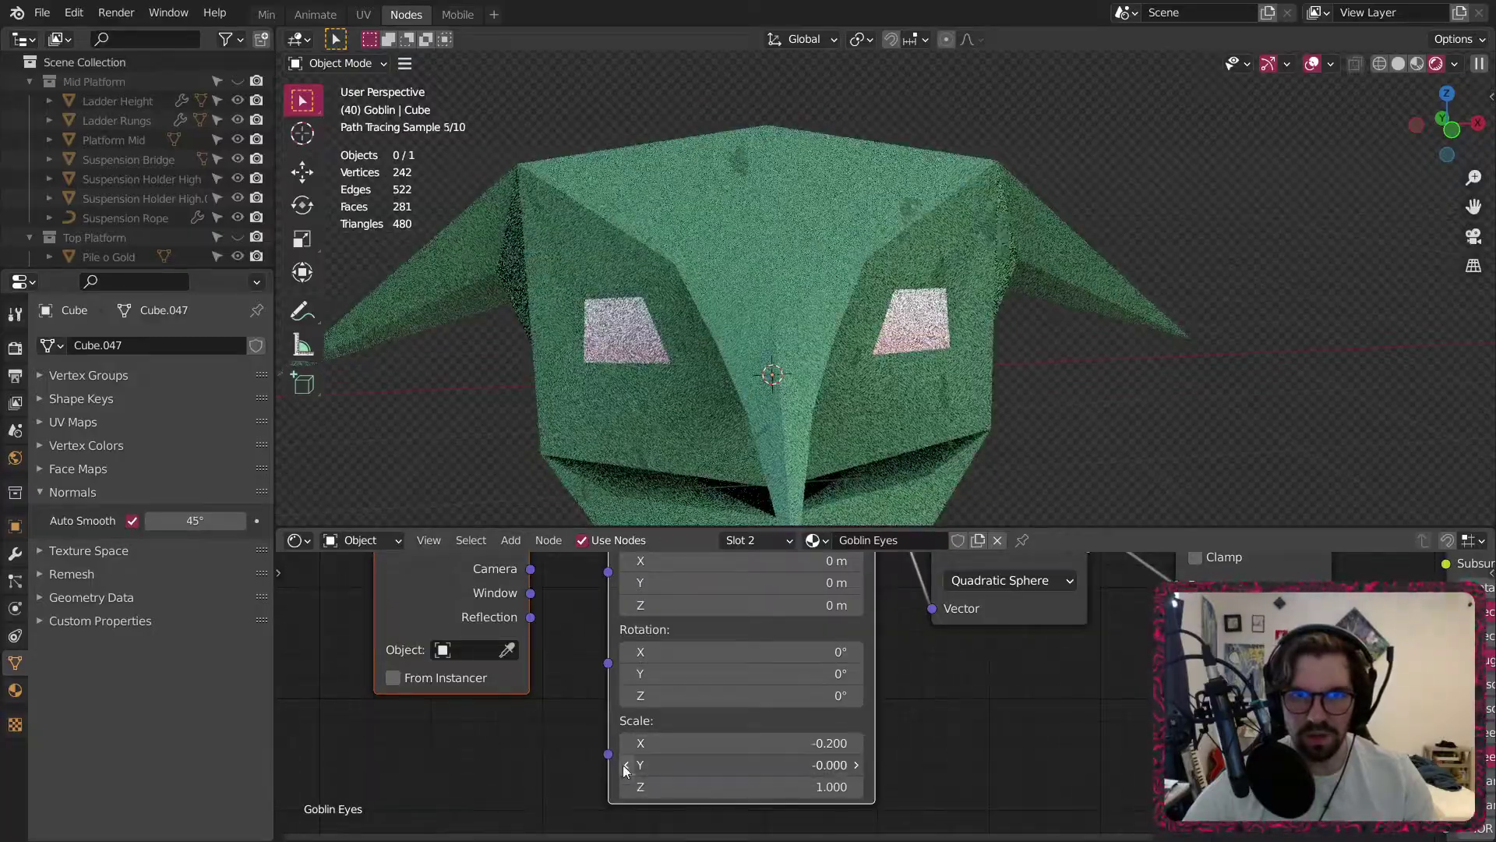
{"action": "left_click", "coordinate": [626, 765]}
{"action": "left_click", "coordinate": [627, 765]}
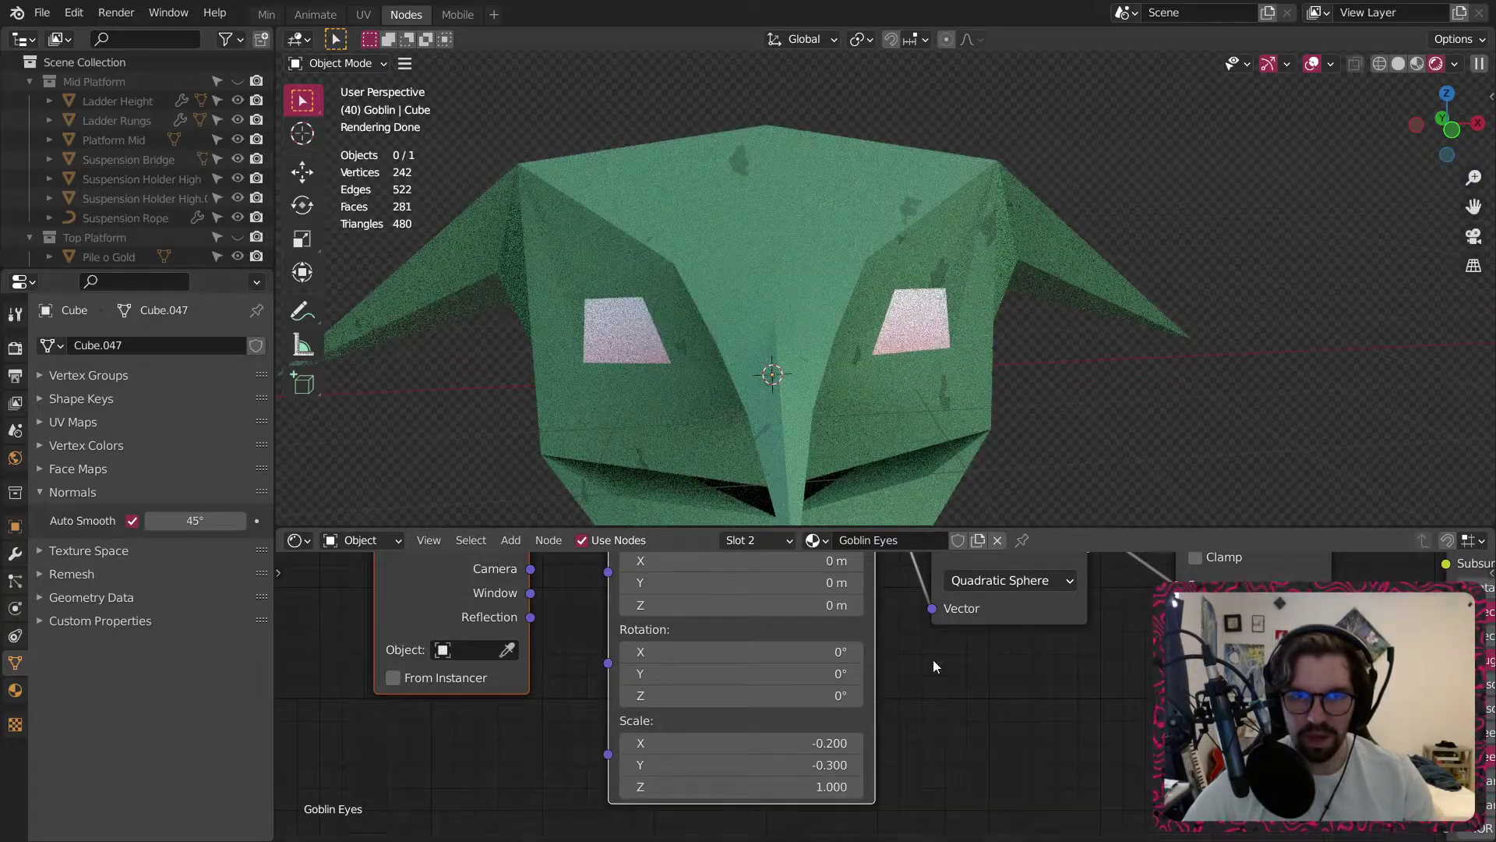
Set the Mapping node's Z location to -0.5 m.
{"action": "middle_click_drag", "start_coordinate": [853, 622], "coordinate": [857, 667]}
{"action": "left_click", "coordinate": [868, 652]}
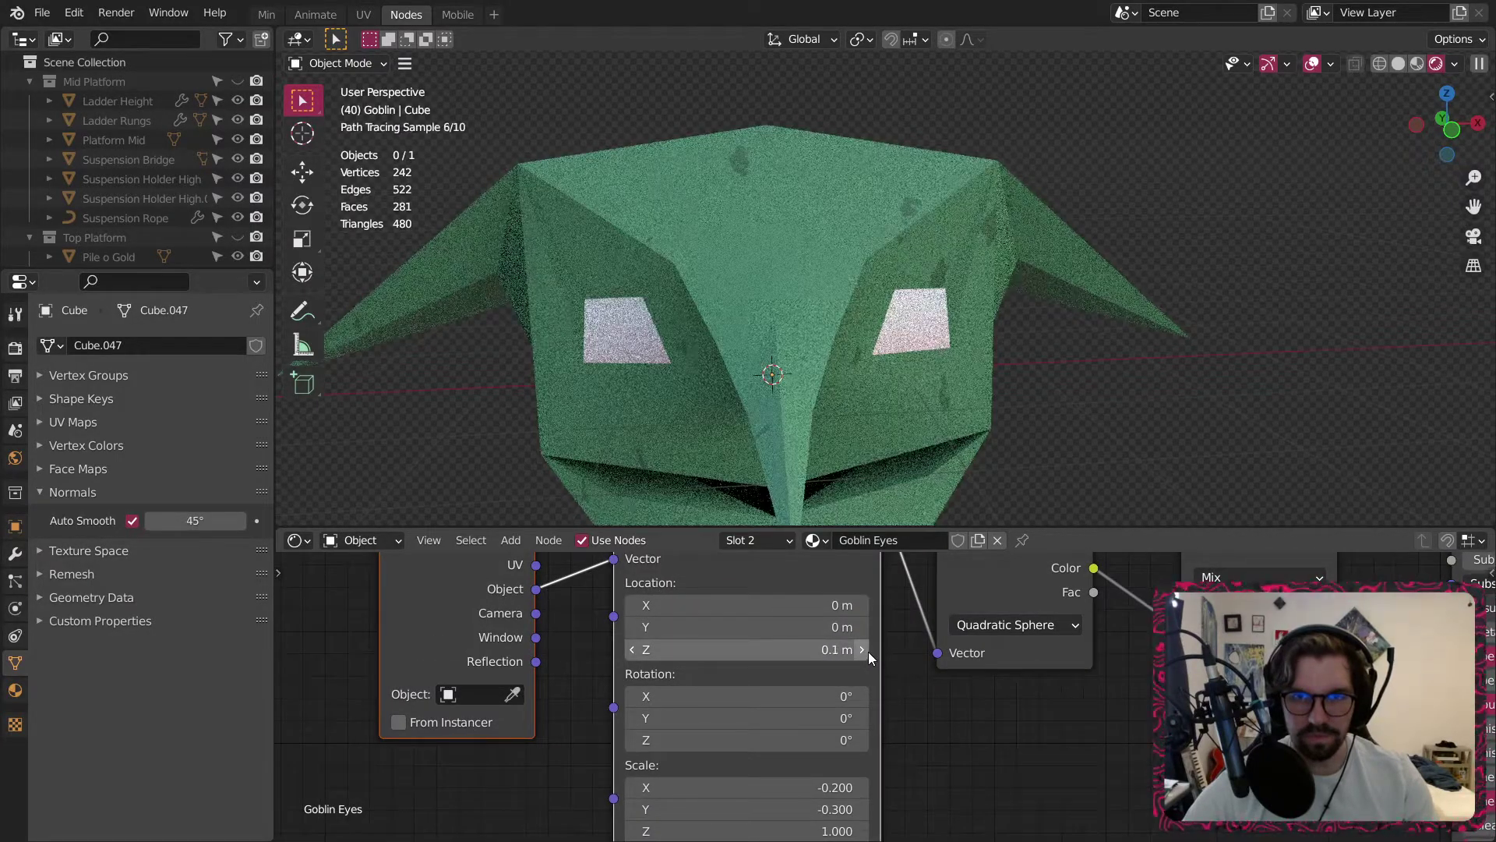
{"action": "left_click", "coordinate": [868, 651]}
{"action": "left_click", "coordinate": [868, 651]}
{"action": "left_click", "coordinate": [633, 651]}
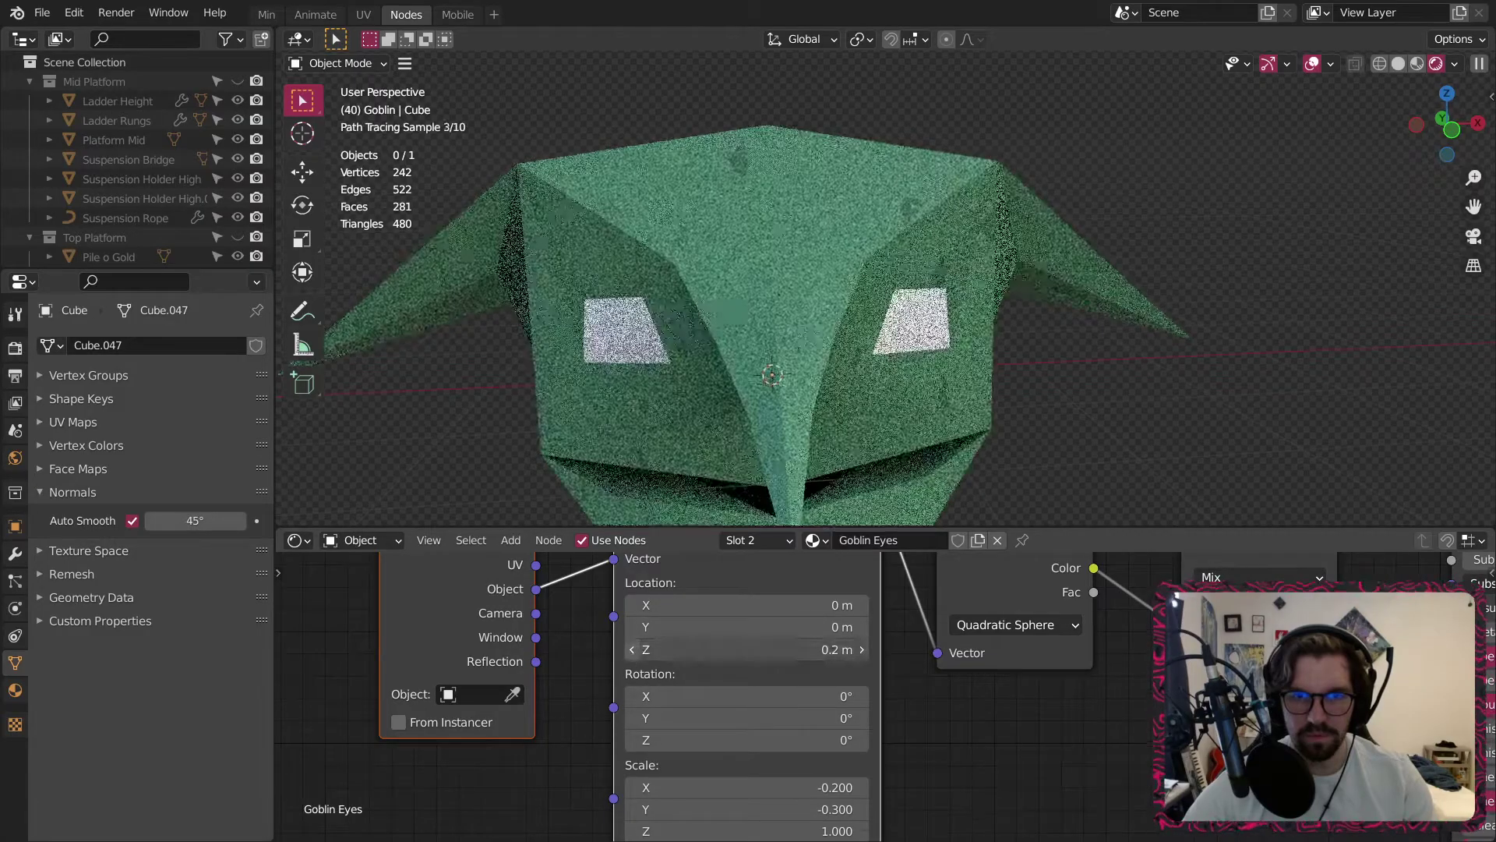
{"action": "left_click", "coordinate": [633, 651]}
{"action": "left_click", "coordinate": [633, 651]}
{"action": "left_click", "coordinate": [633, 651]}
{"action": "left_click", "coordinate": [633, 650]}
{"action": "left_click", "coordinate": [633, 651]}
{"action": "left_click", "coordinate": [633, 651]}
{"action": "left_click", "coordinate": [632, 649]}
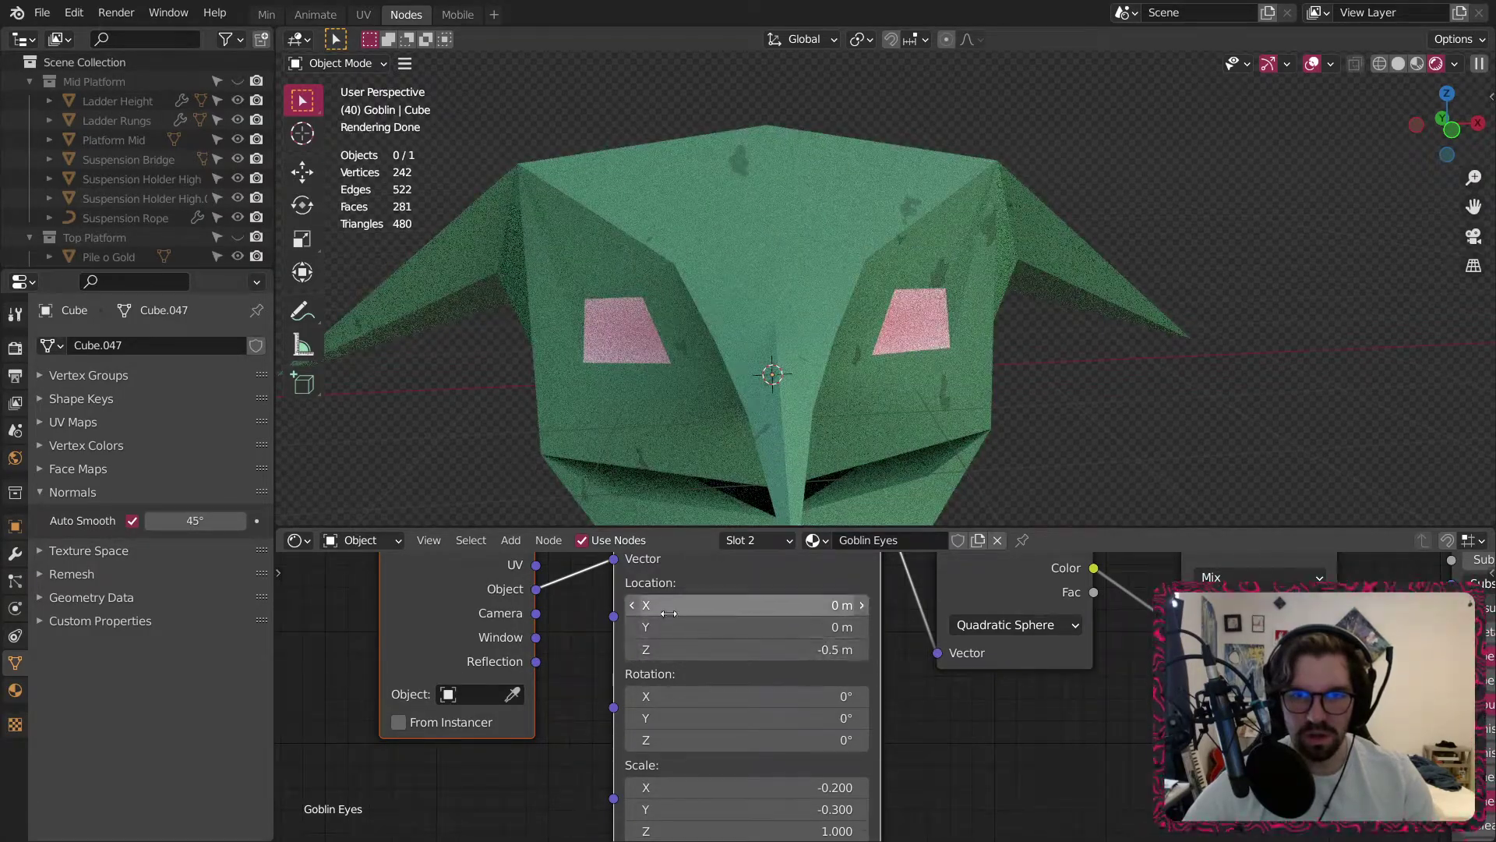
{"action": "middle_click_drag", "start_coordinate": [924, 752], "coordinate": [920, 627]}
{"action": "scroll", "coordinate": [844, 675], "scroll_direction": "up", "scroll_amount": 2}
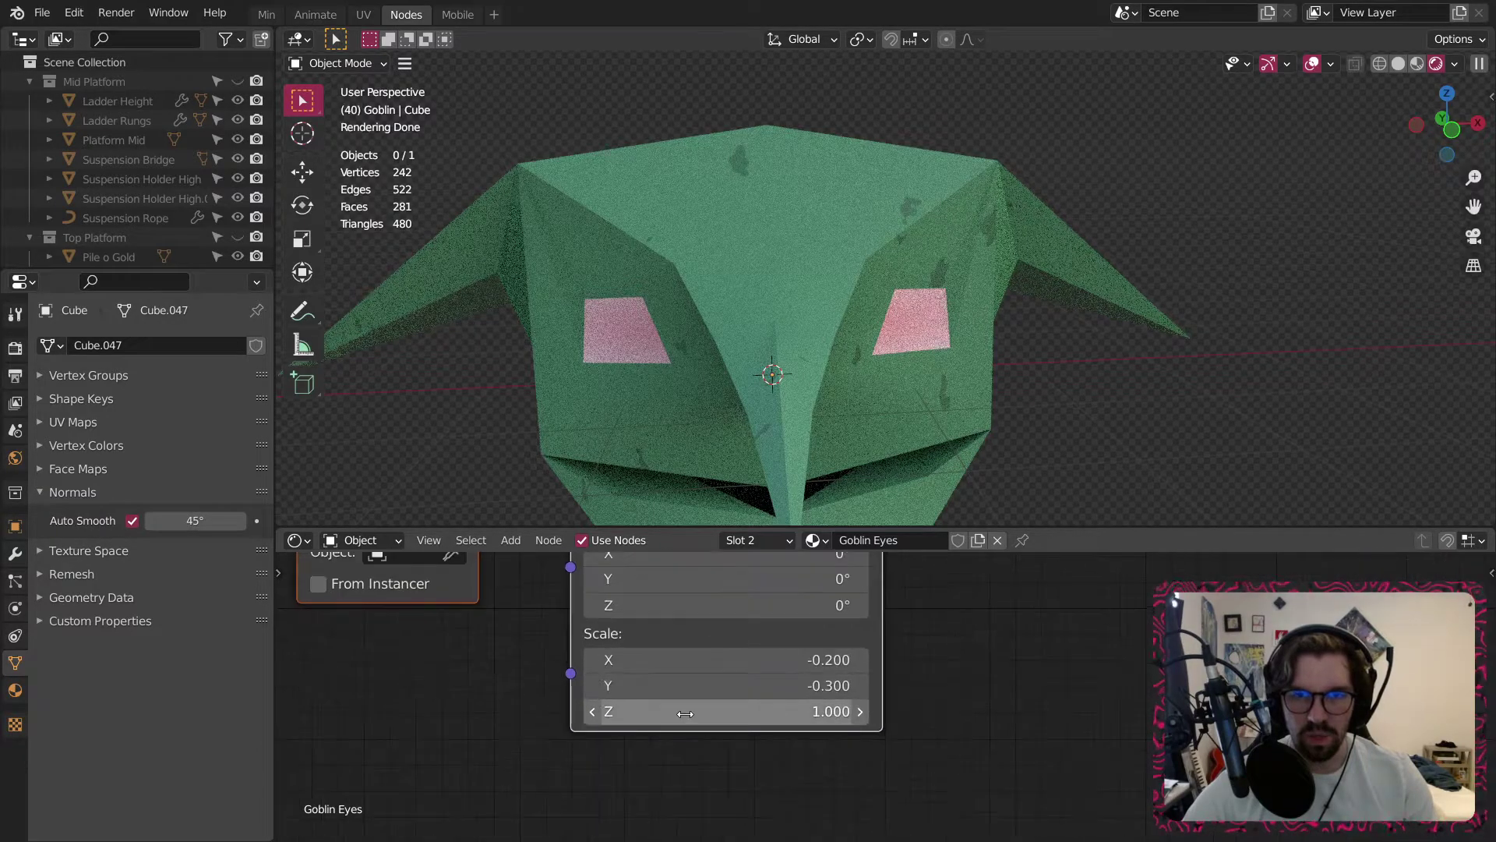
{"action": "mouse_move", "coordinate": [830, 711]}
{"action": "left_mouse_down"}
{"action": "mouse_move", "coordinate": [845, 710]}
{"action": "mouse_move", "coordinate": [830, 711]}
{"action": "left_mouse_up"}
{"action": "scroll", "coordinate": [836, 709], "scroll_direction": "down", "scroll_amount": 3}
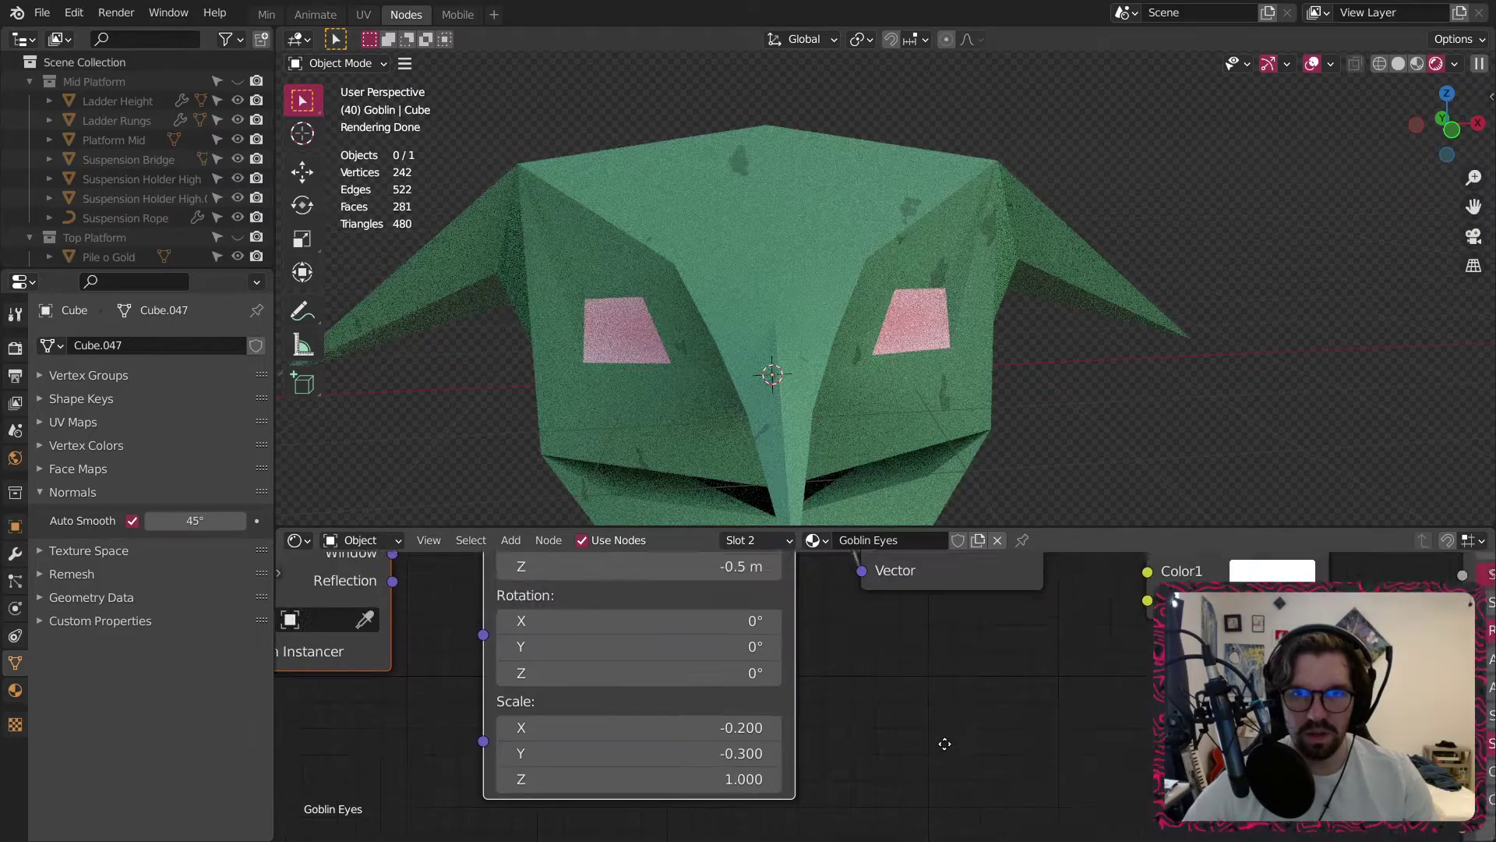
Rearrange the nodes to open up space between the Gradient Texture and Mix nodes.
{"action": "middle_click_drag", "start_coordinate": [835, 704], "coordinate": [1024, 717]}
{"action": "left_click_drag", "start_coordinate": [1071, 585], "coordinate": [648, 706]}
{"action": "left_click_drag", "start_coordinate": [938, 619], "coordinate": [608, 623]}
{"action": "left_click", "coordinate": [1084, 638]}
{"action": "left_click_drag", "start_coordinate": [1116, 658], "coordinate": [797, 634]}
{"action": "left_click", "coordinate": [897, 596]}
{"action": "middle_click_drag", "start_coordinate": [875, 637], "coordinate": [670, 637]}
Insert a ColorRamp node into the link between the Gradient Texture and Mix nodes.
{"action": "left_click", "coordinate": [515, 541]}
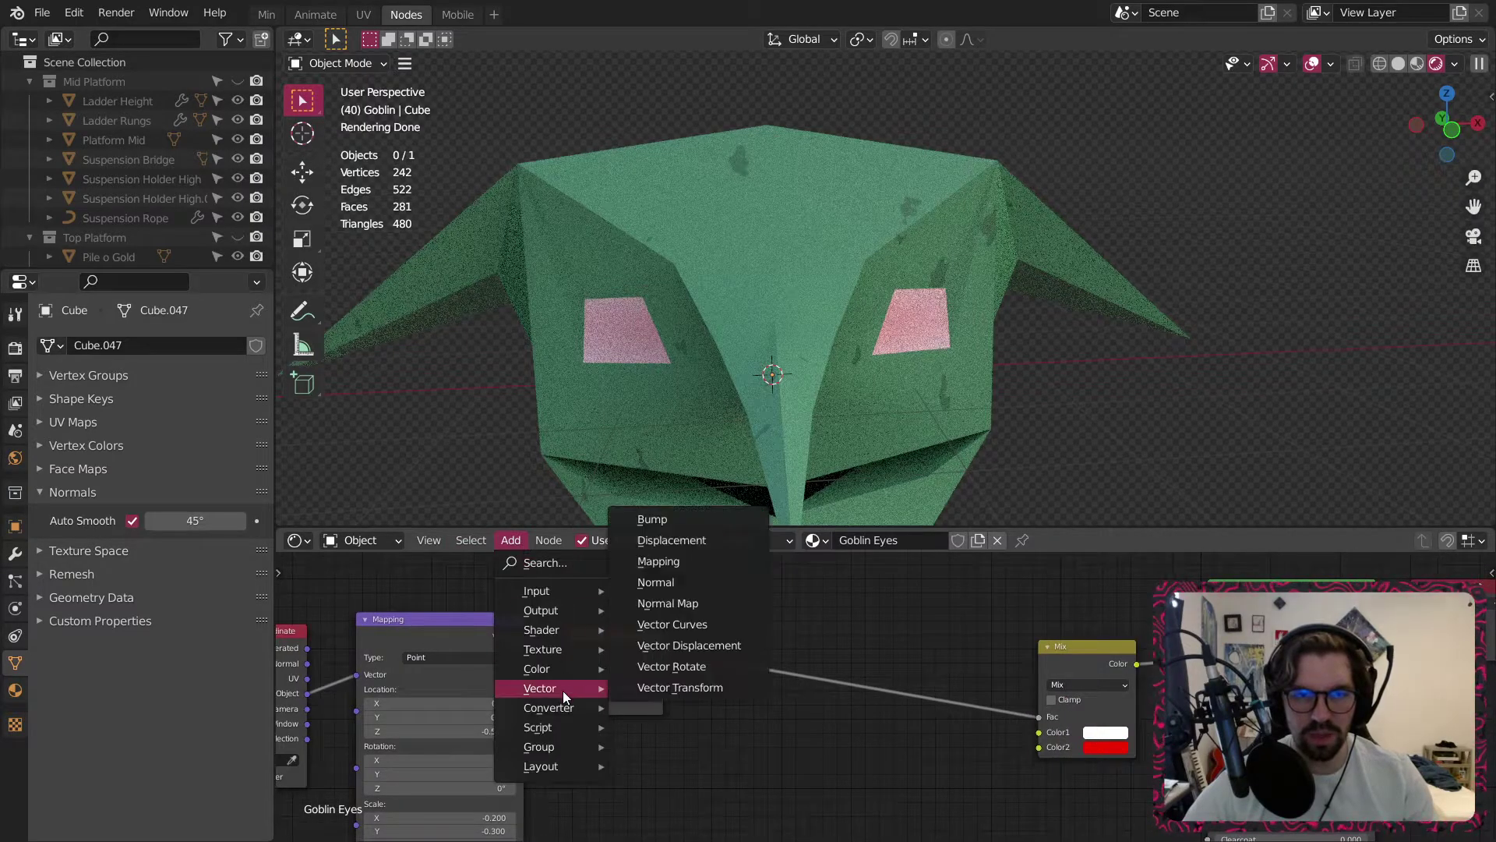
{"action": "mouse_move", "coordinate": [572, 712]}
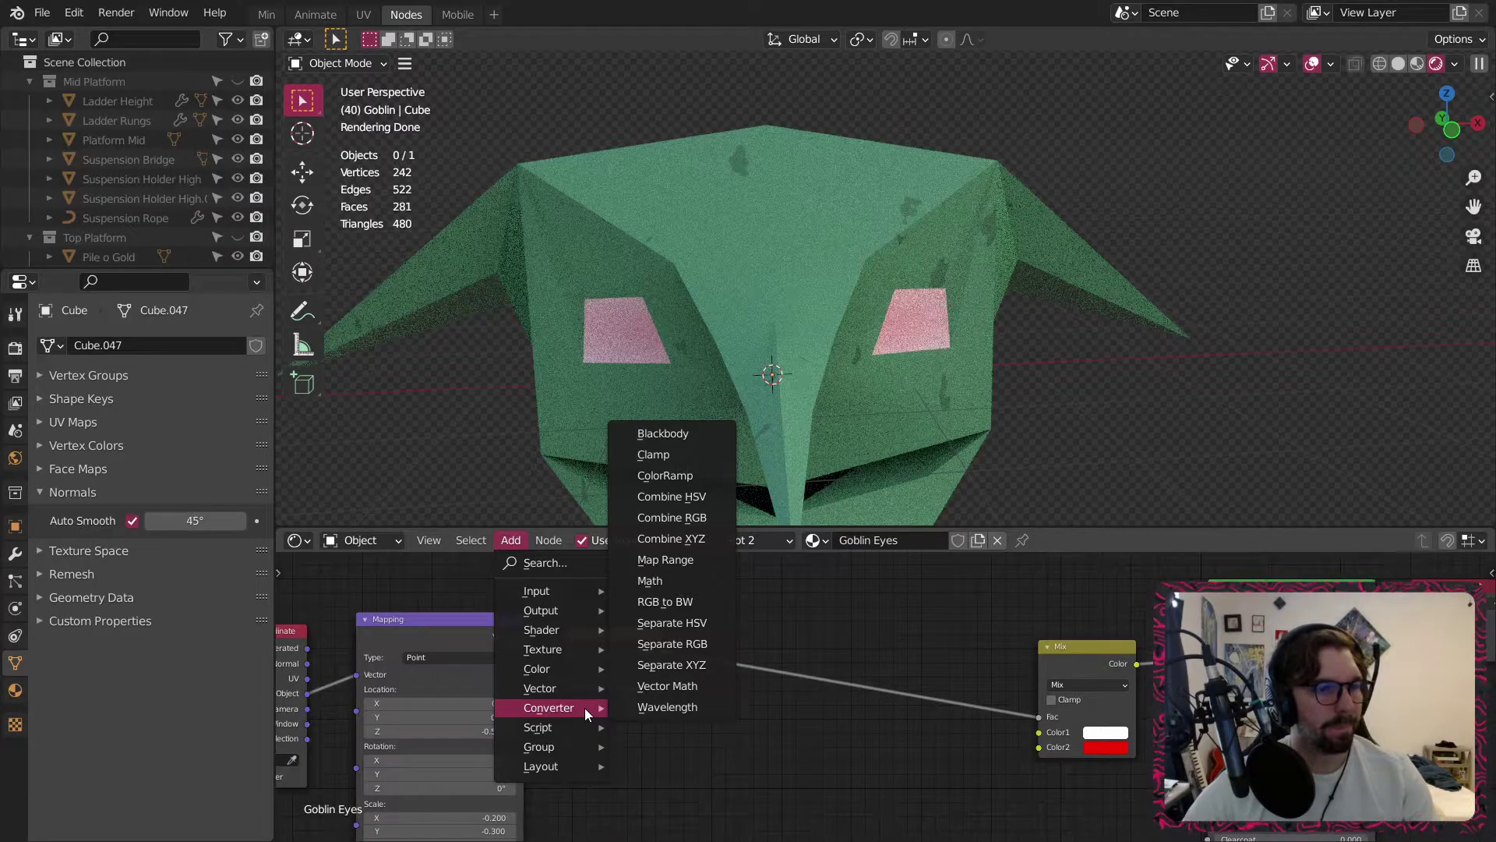
{"action": "left_click", "coordinate": [695, 475]}
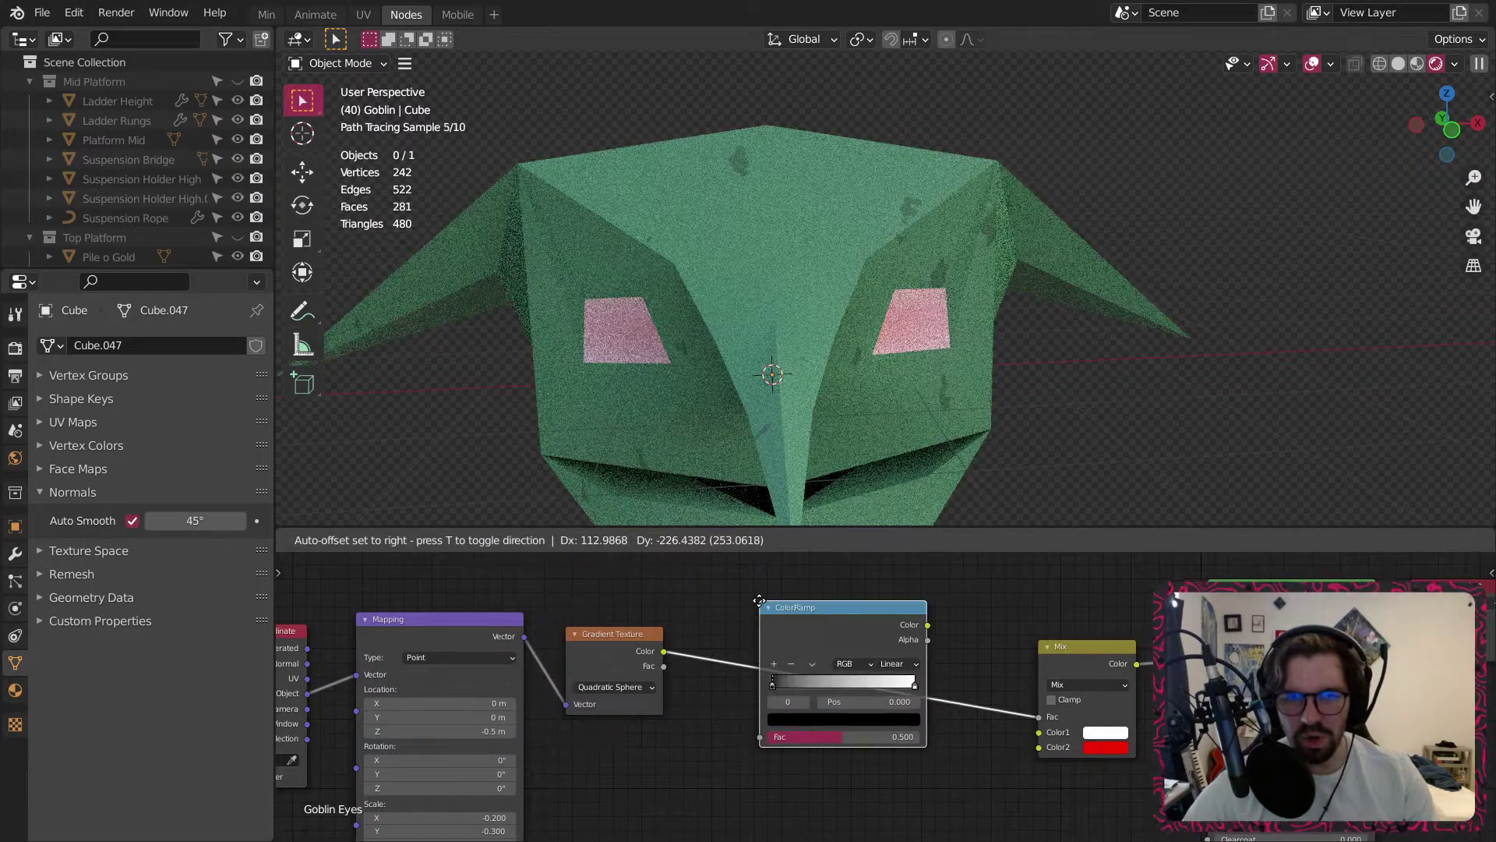
{"action": "left_click", "coordinate": [830, 648]}
Switch the ColorRamp's interpolation from Linear to Constant.
{"action": "scroll", "coordinate": [830, 648], "scroll_direction": "up", "scroll_amount": 2}
{"action": "left_click", "coordinate": [914, 657]}
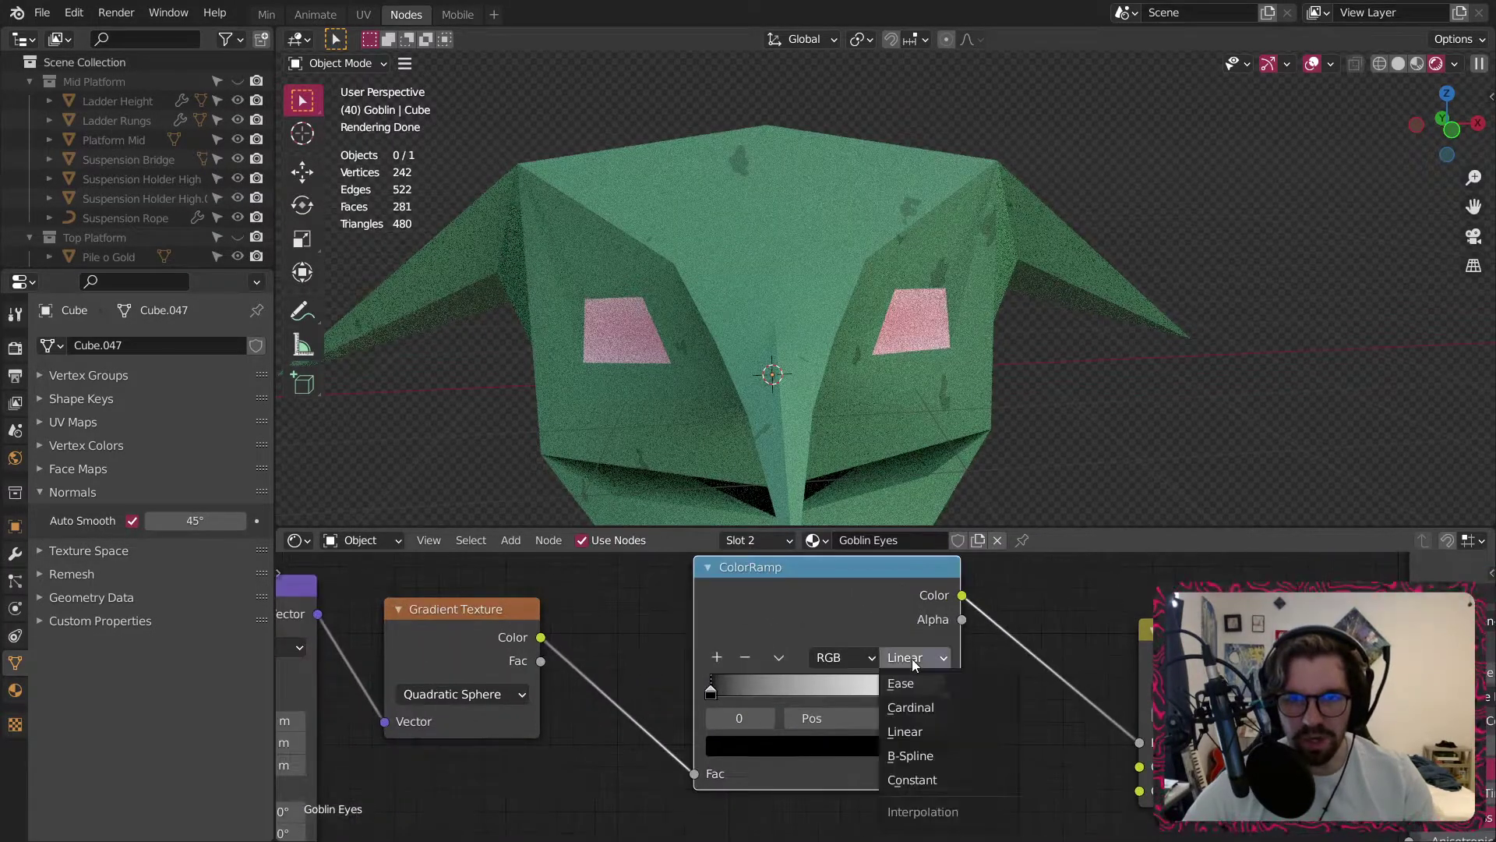
{"action": "left_click", "coordinate": [913, 779]}
Move the ColorRamp's black stop to position 0.243 and its white stop to about 0.558.
{"action": "scroll", "coordinate": [772, 717], "scroll_direction": "up", "scroll_amount": 1}
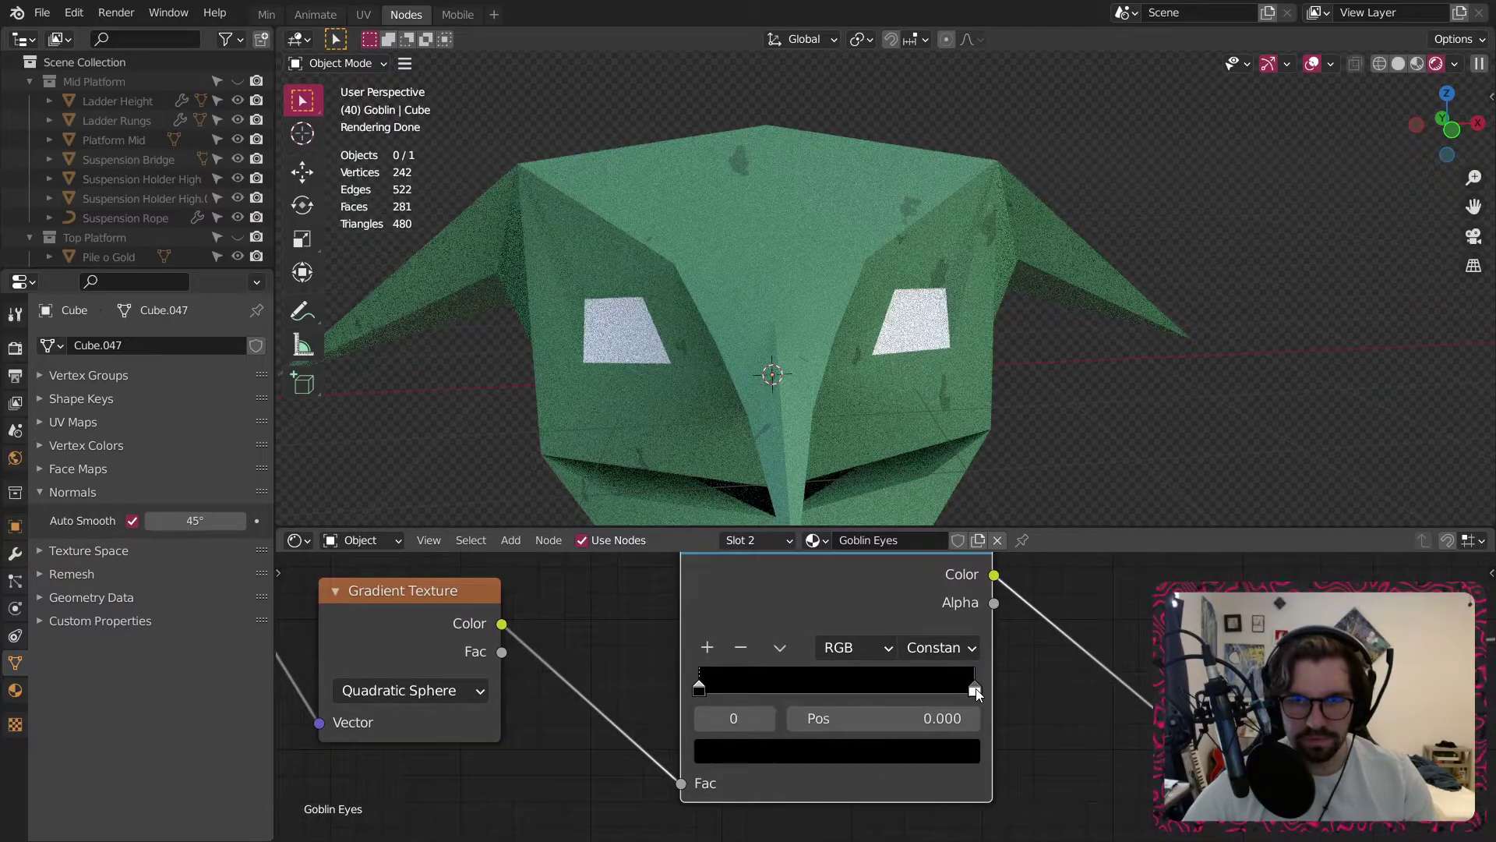
{"action": "left_click_drag", "start_coordinate": [975, 692], "coordinate": [858, 684]}
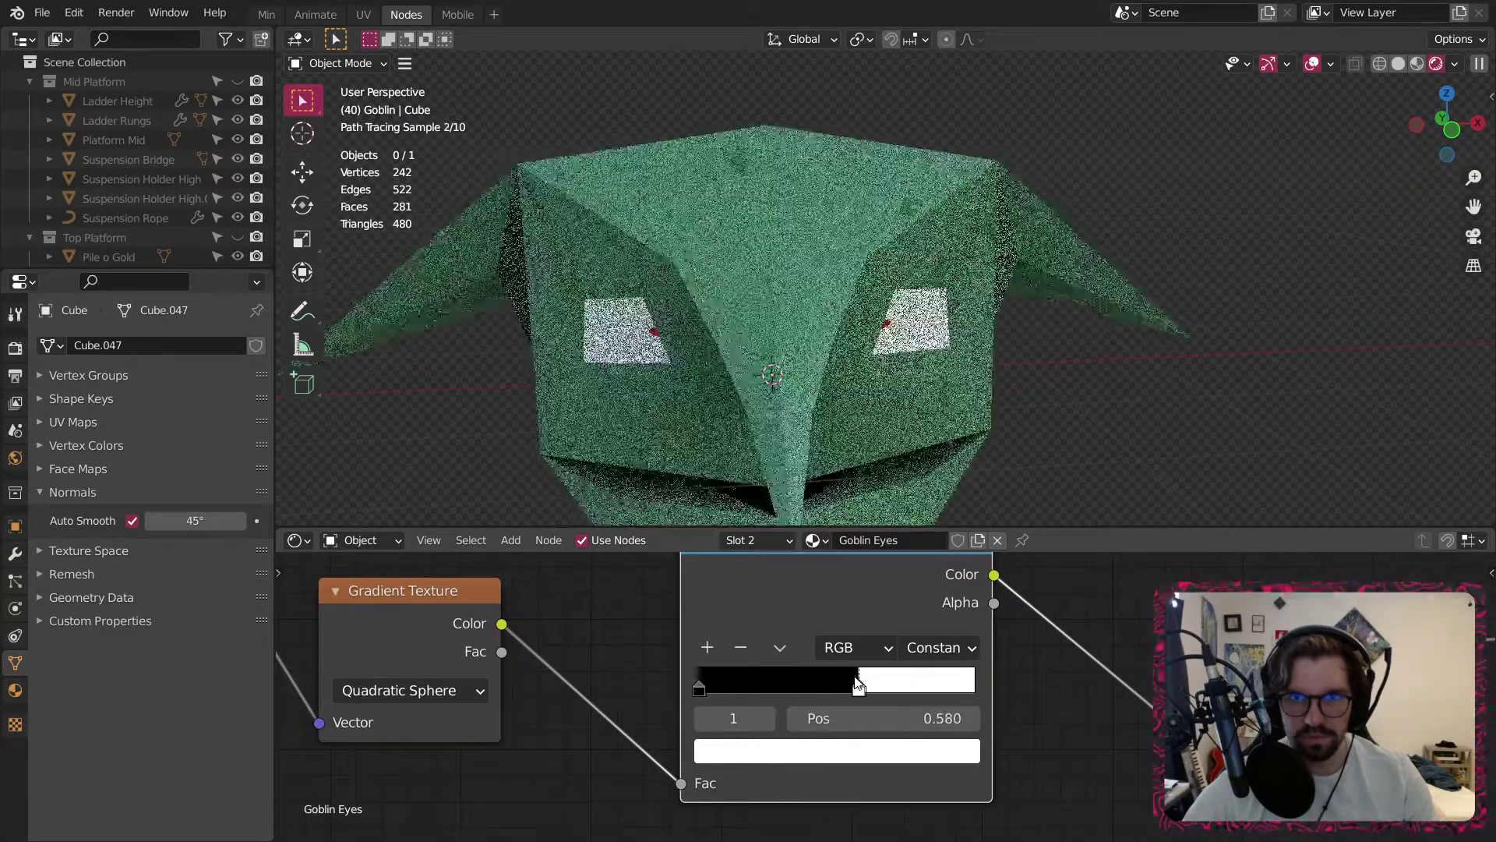
{"action": "left_click_drag", "start_coordinate": [701, 687], "coordinate": [765, 689]}
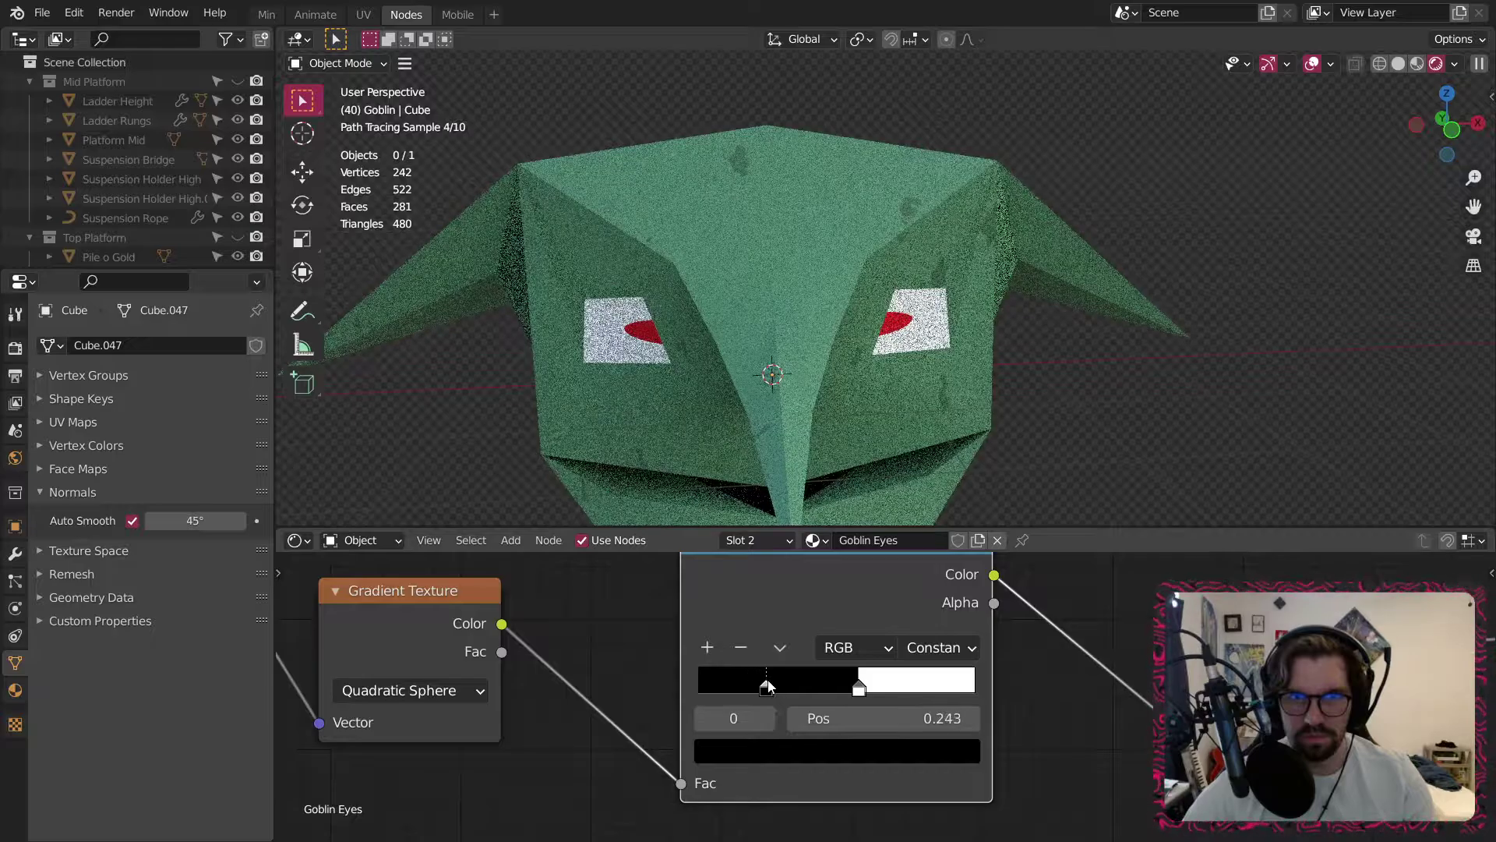
{"action": "left_click_drag", "start_coordinate": [859, 688], "coordinate": [853, 687]}
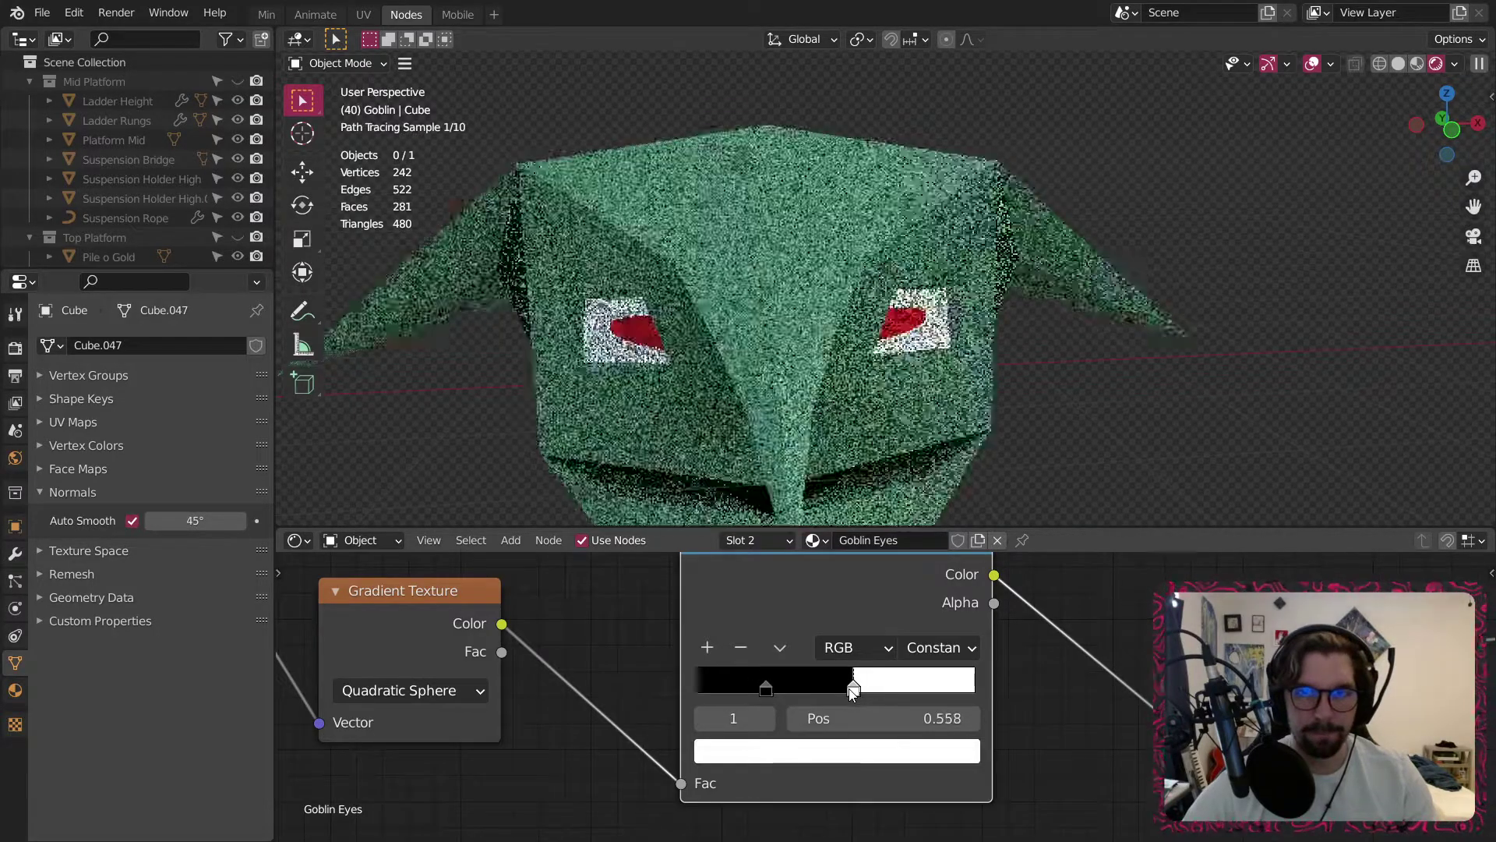
Try a Mapping scale of -0.300 on X and -0.200 on Y to reshape the red pupils.
{"action": "middle_click_drag", "start_coordinate": [574, 749], "coordinate": [1105, 618]}
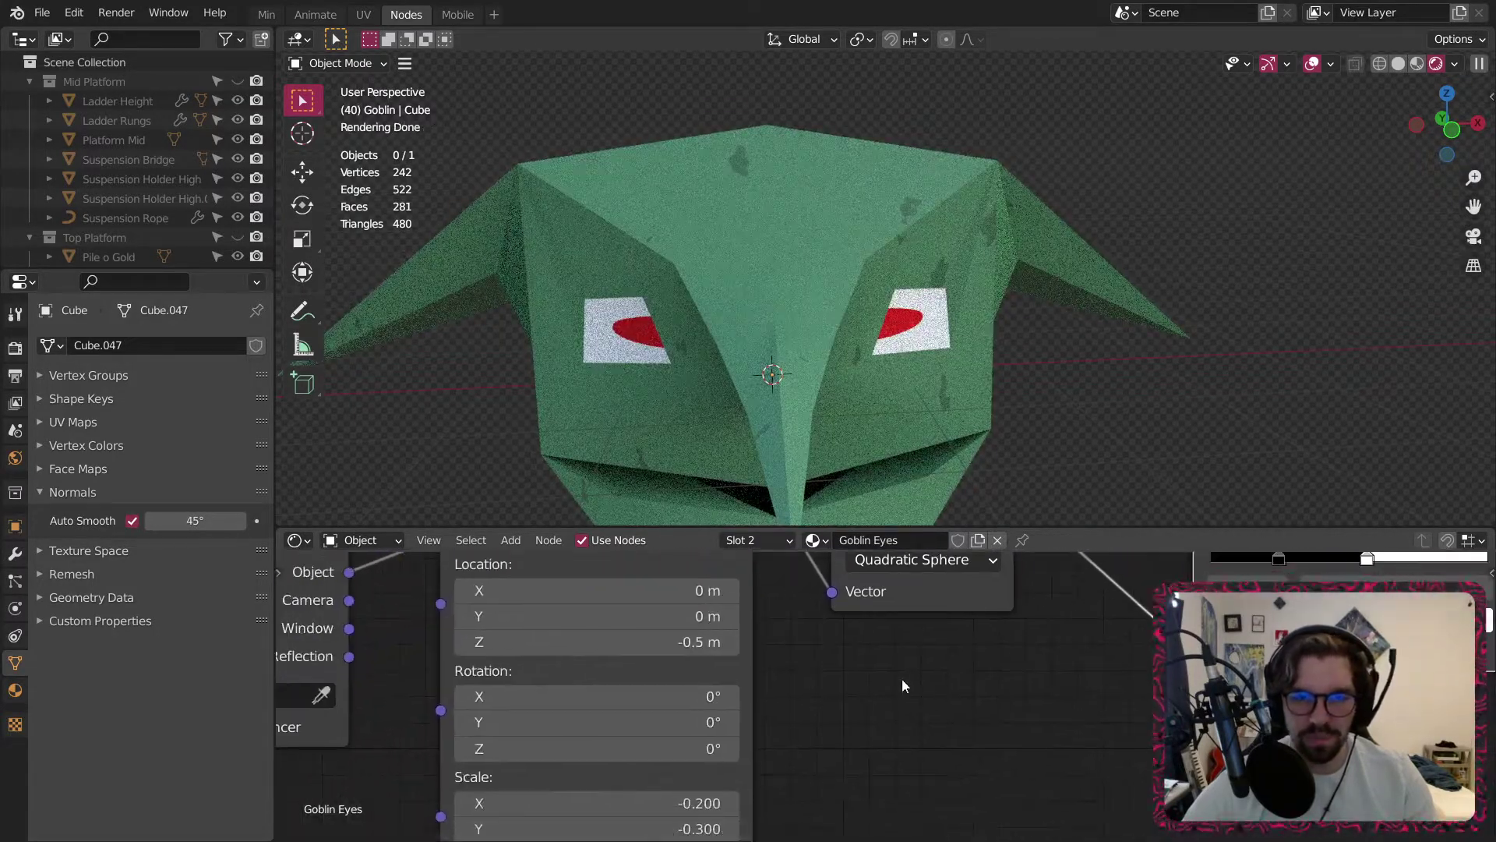
{"action": "middle_click_drag", "start_coordinate": [796, 714], "coordinate": [878, 608]}
{"action": "left_click_drag", "start_coordinate": [593, 716], "coordinate": [551, 716]}
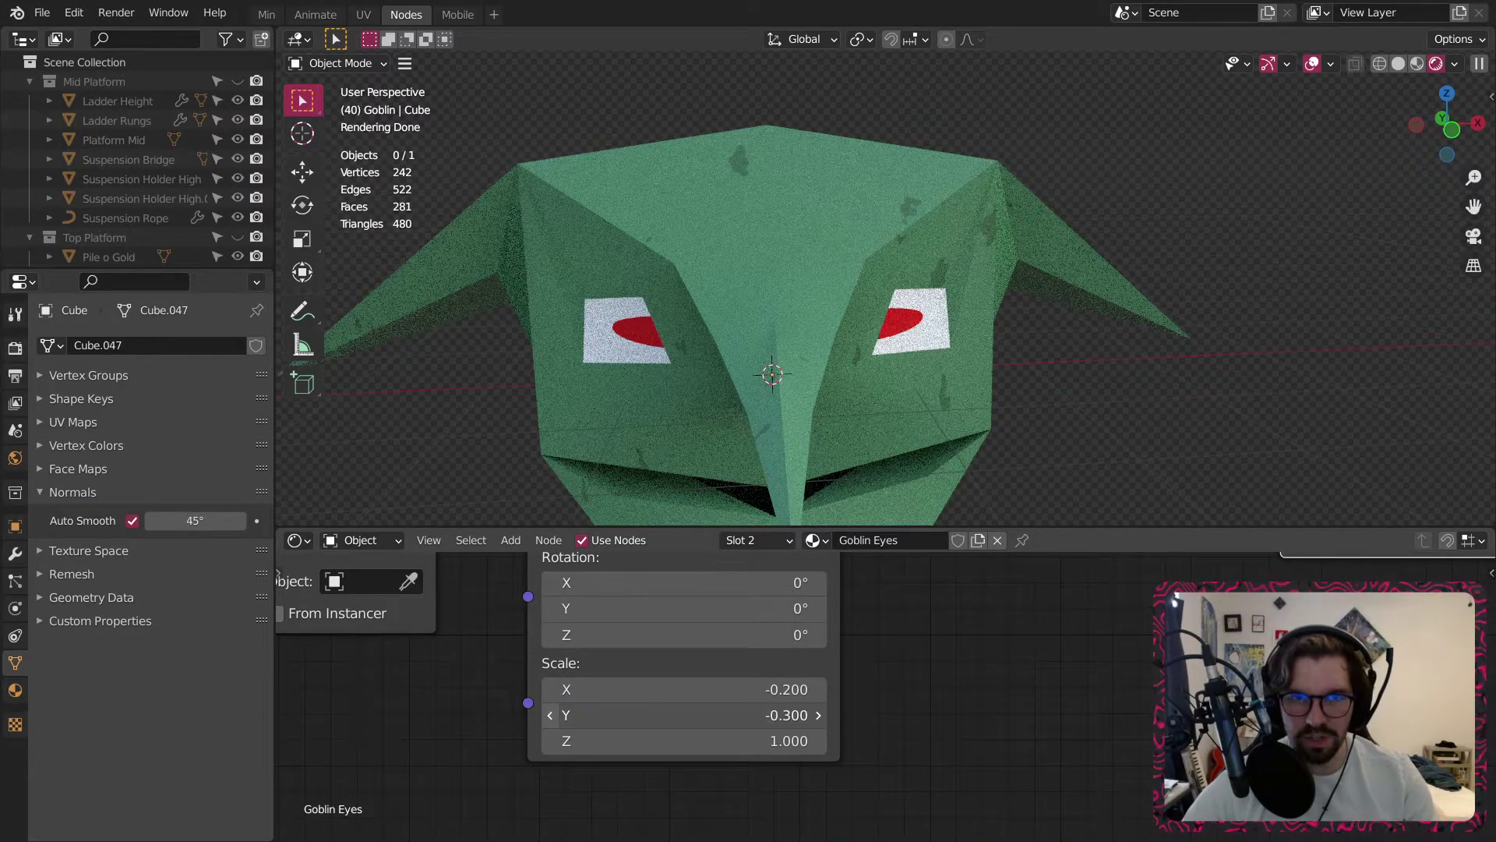
{"action": "left_click", "coordinate": [820, 715]}
{"action": "left_click", "coordinate": [820, 714]}
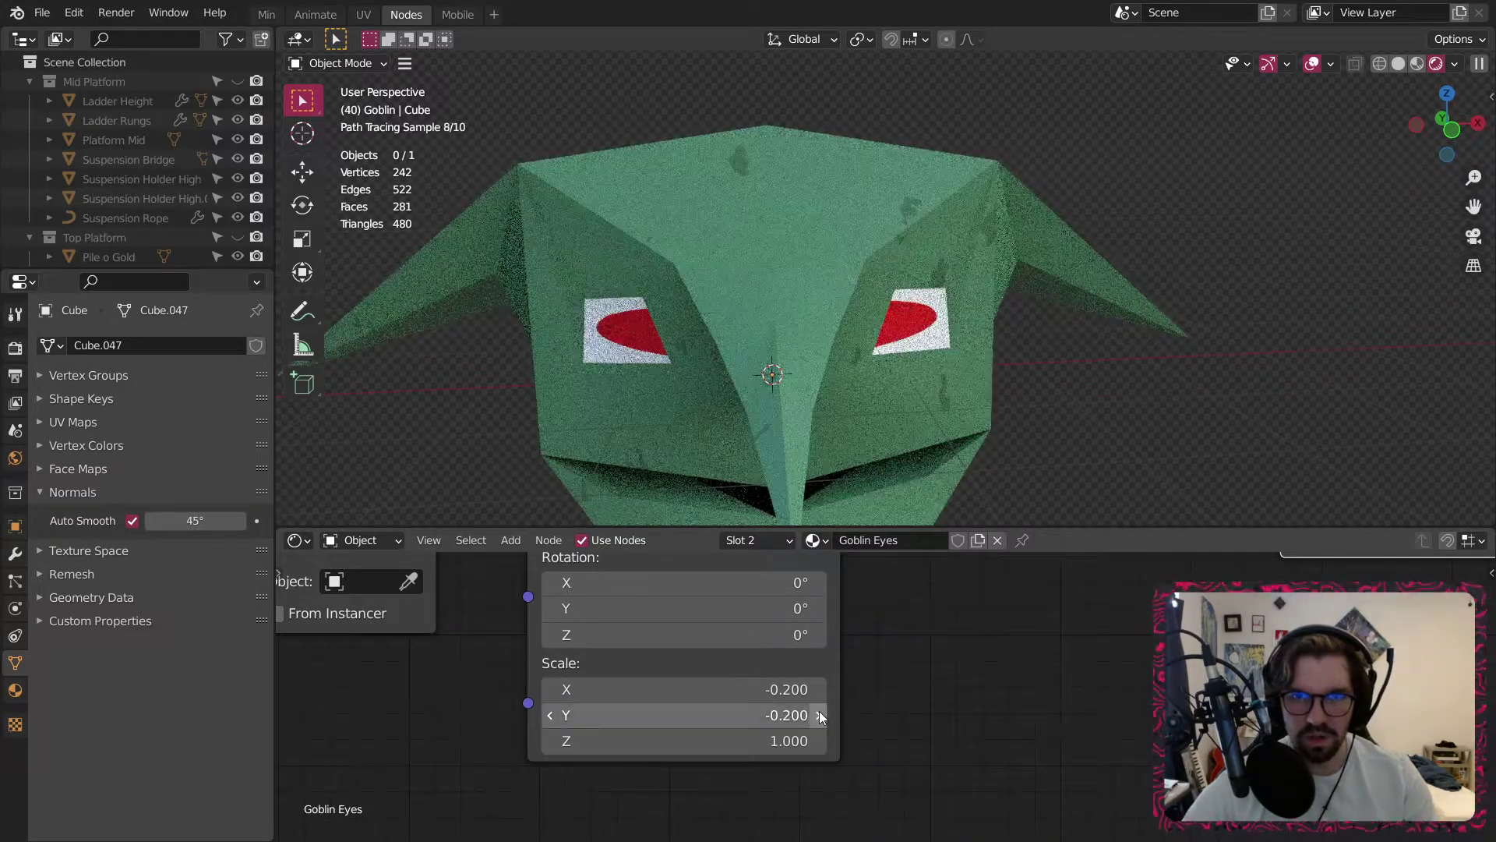
{"action": "left_click", "coordinate": [819, 688]}
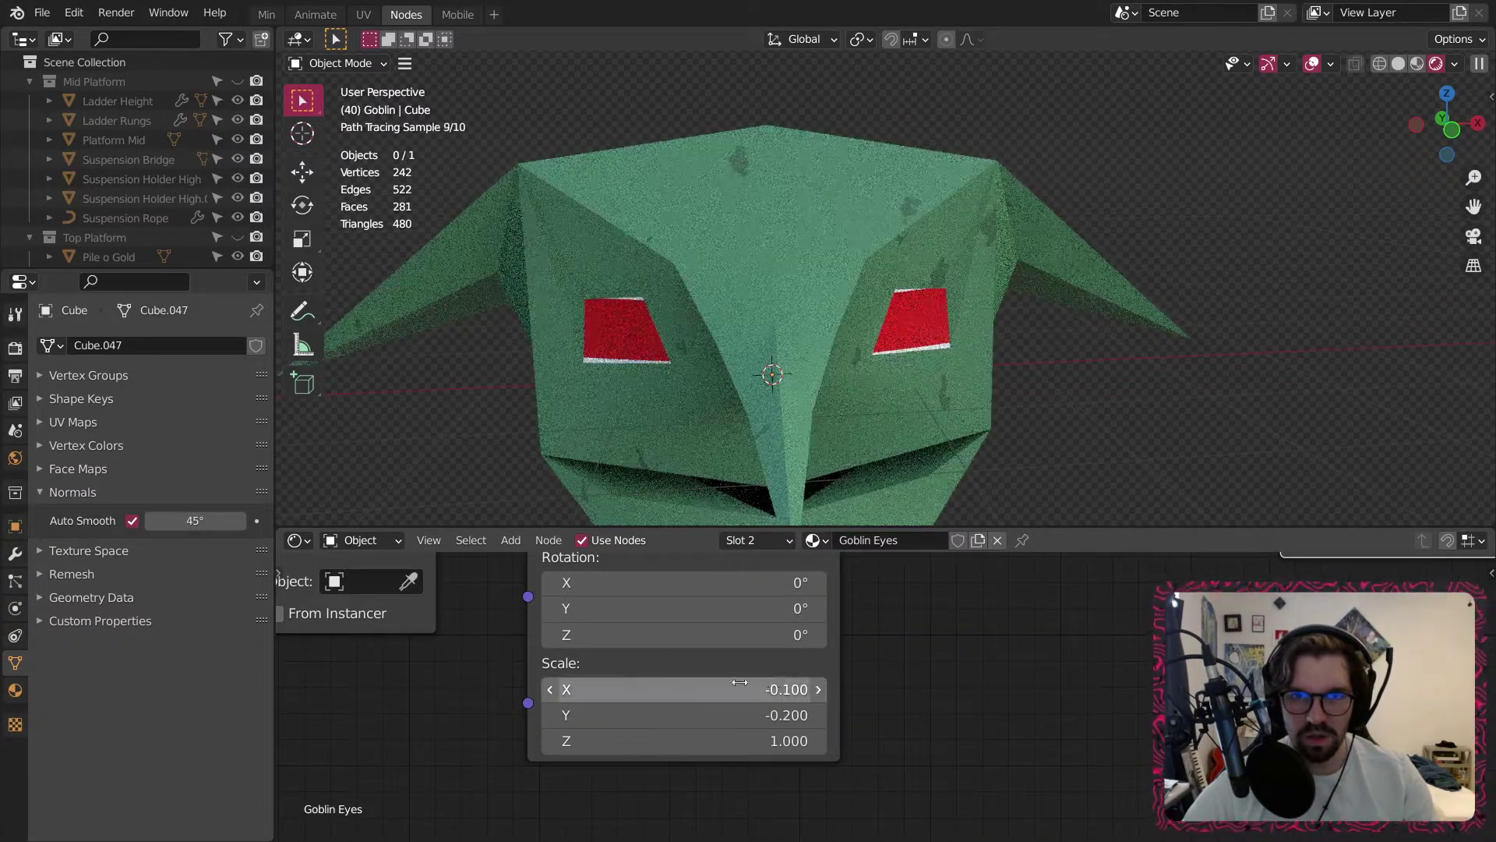
{"action": "left_click", "coordinate": [550, 689]}
{"action": "left_click", "coordinate": [551, 689]}
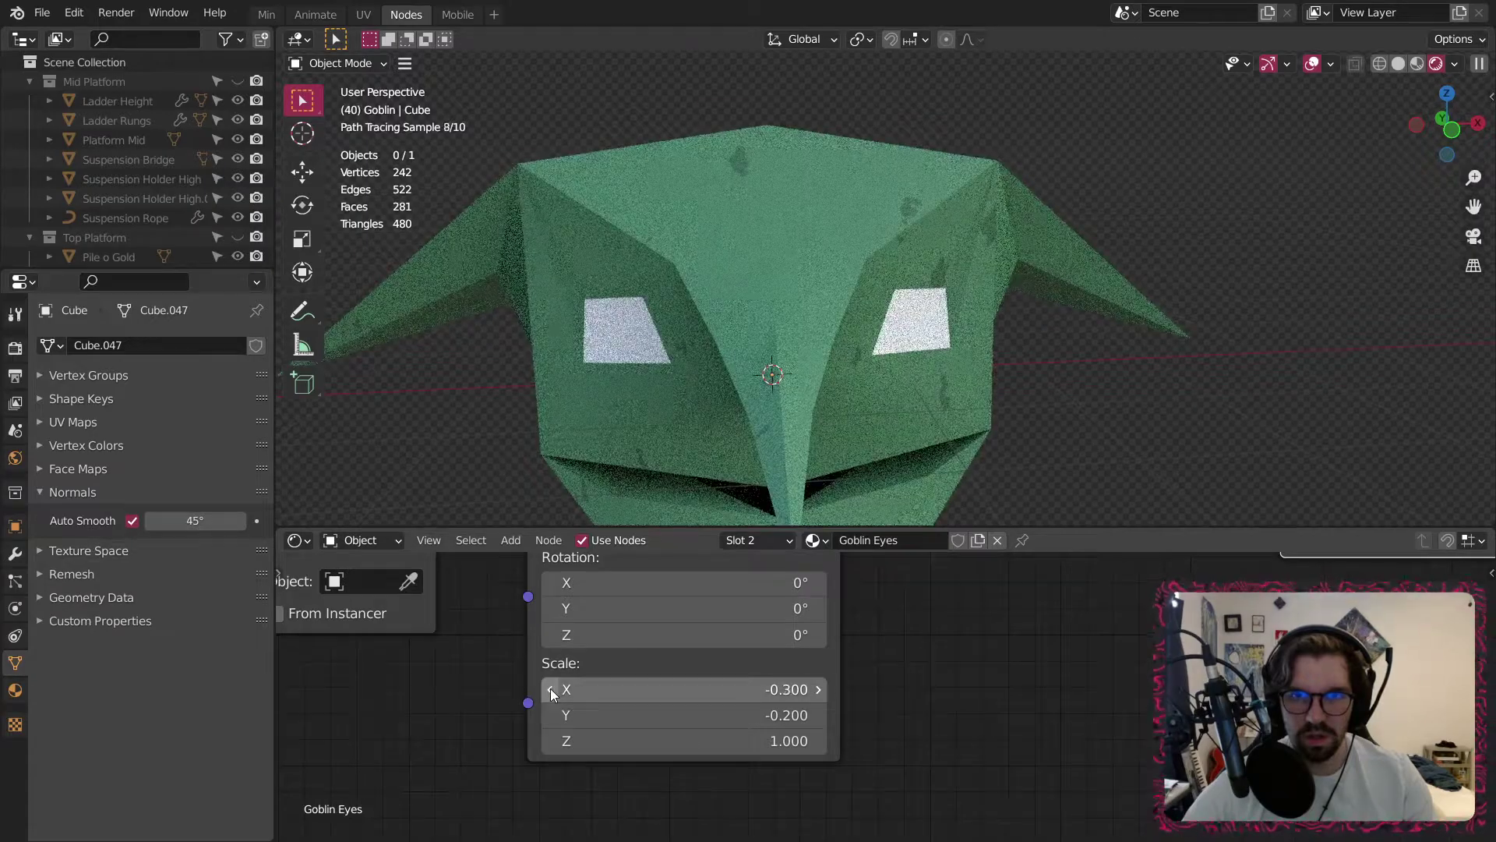
Try different Y scale values on the Mapping node, ending at -0.100.
{"action": "left_click", "coordinate": [819, 714]}
{"action": "left_click", "coordinate": [823, 713]}
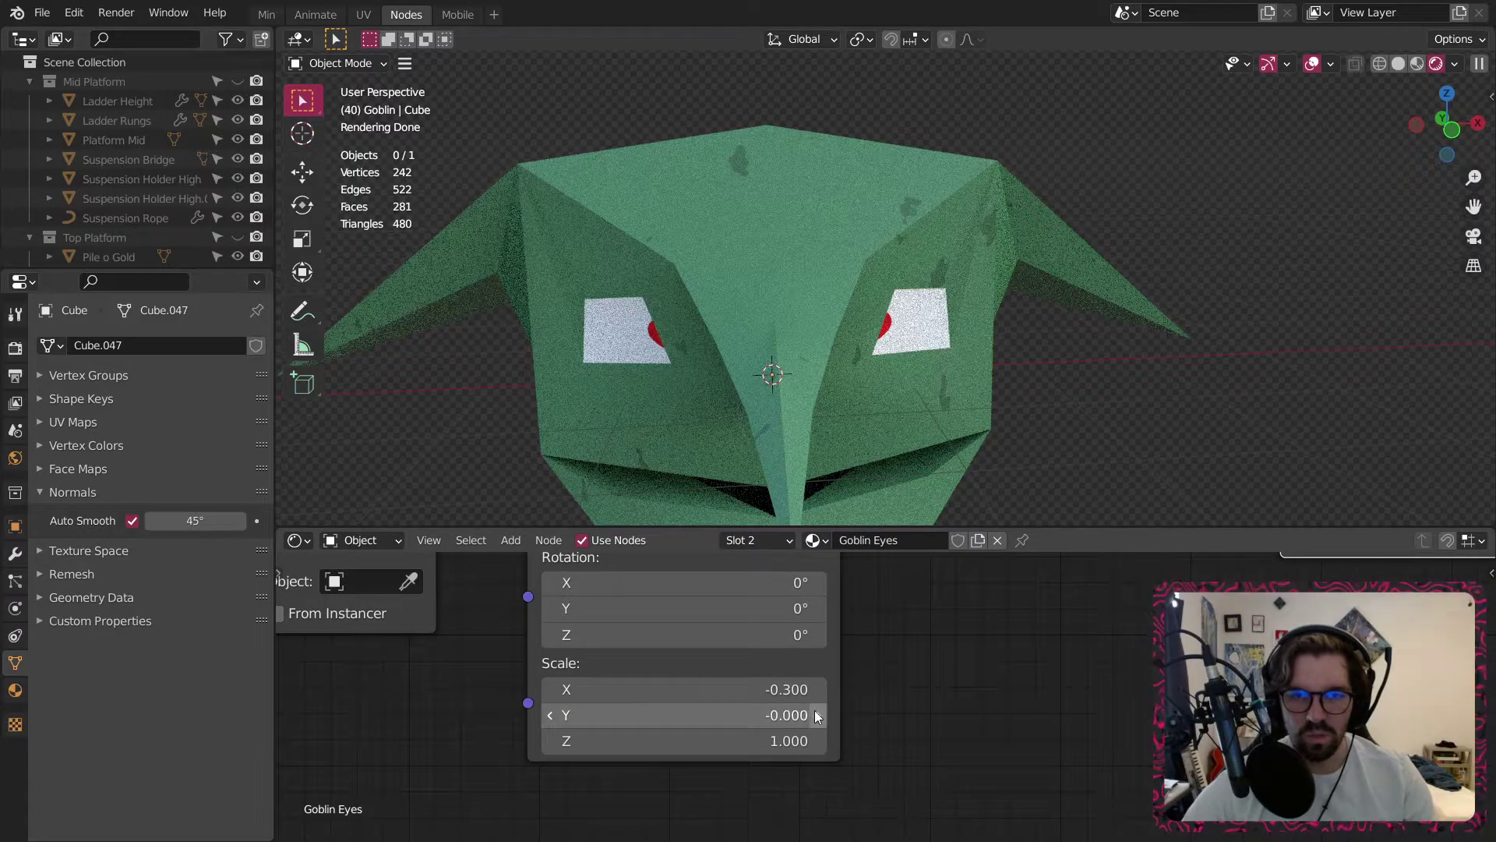
{"action": "left_click", "coordinate": [815, 716]}
{"action": "left_click", "coordinate": [552, 716]}
{"action": "left_click", "coordinate": [554, 717]}
{"action": "left_click", "coordinate": [553, 719]}
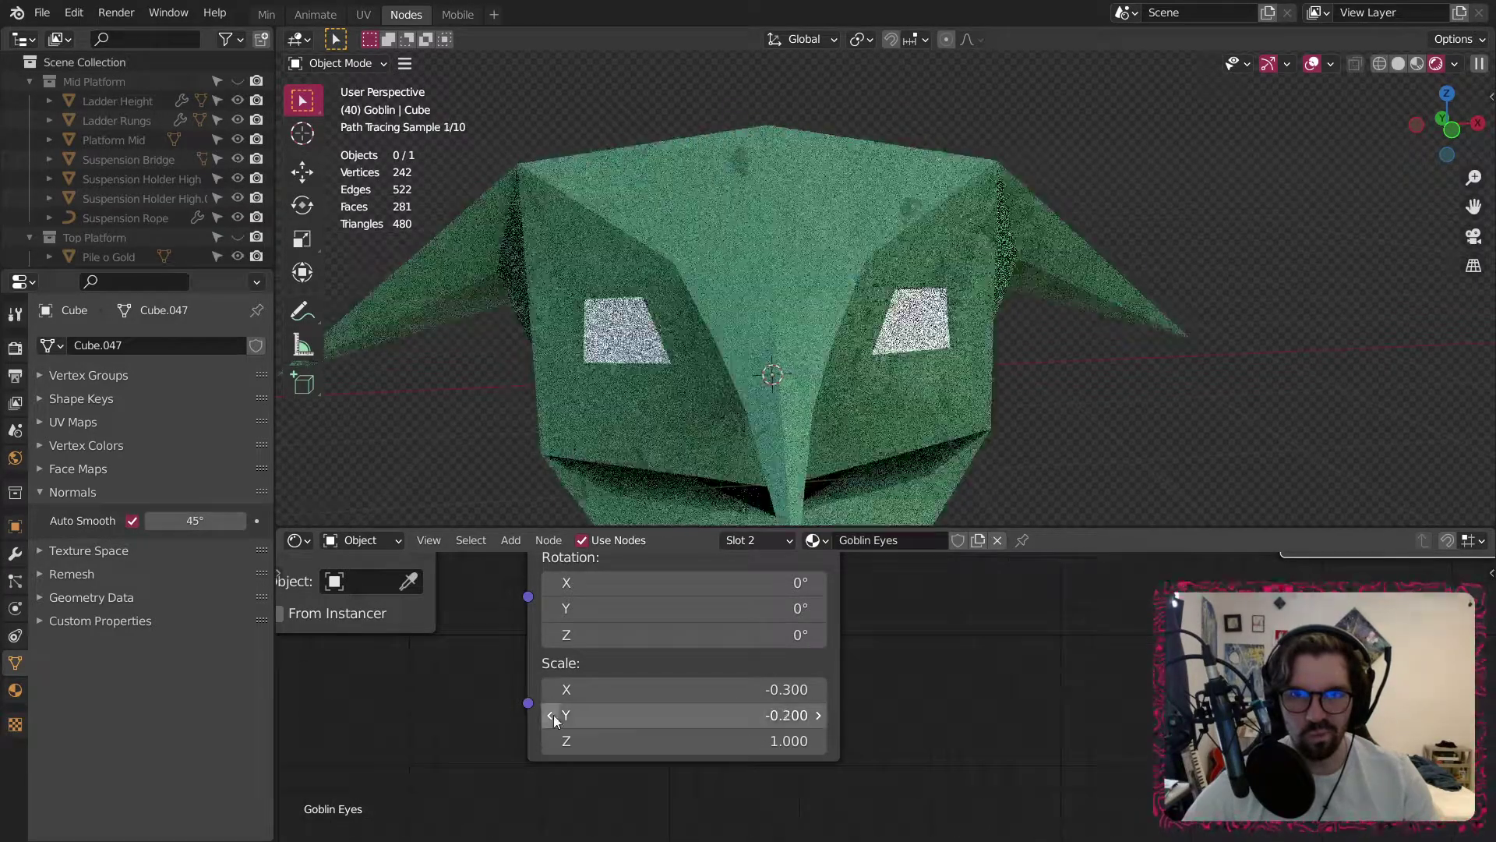
{"action": "left_click", "coordinate": [817, 715]}
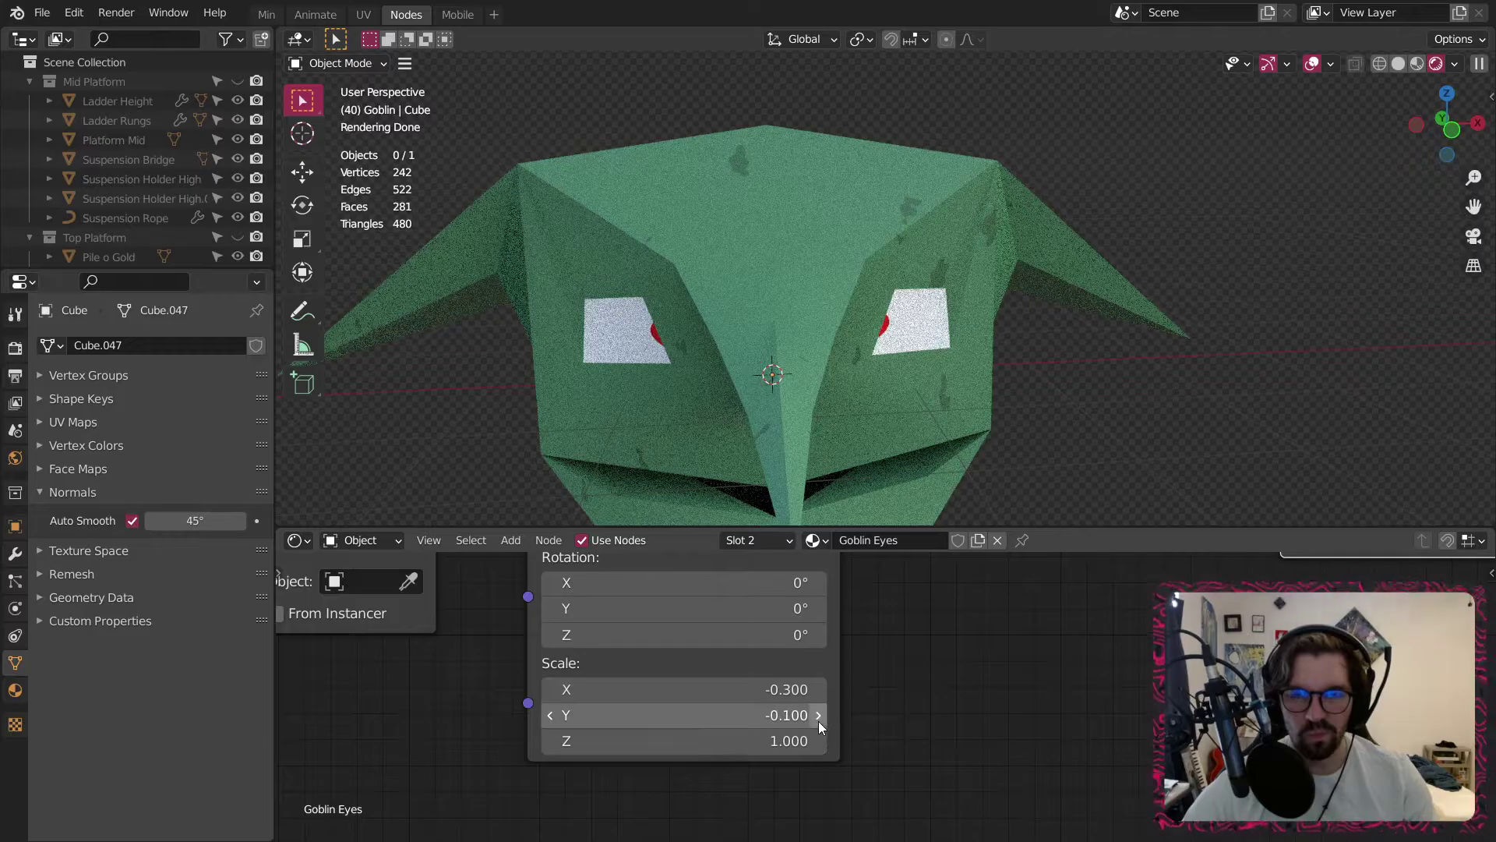
Set the Mapping node's scale to -0.200 on X and -0.000 on Y.
{"action": "left_click", "coordinate": [550, 692]}
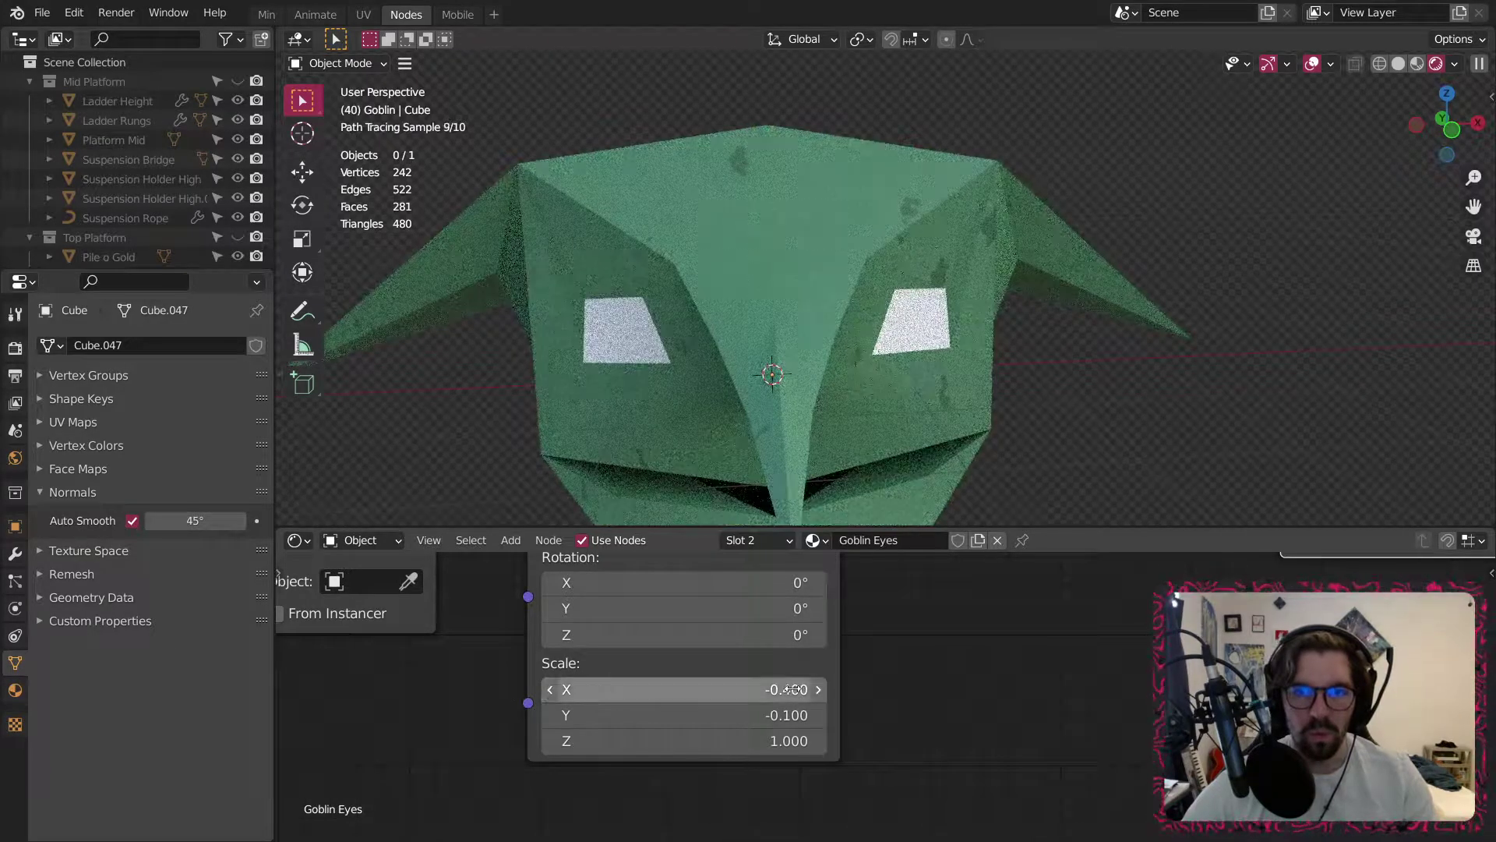
{"action": "left_click", "coordinate": [816, 693]}
{"action": "left_click", "coordinate": [819, 689]}
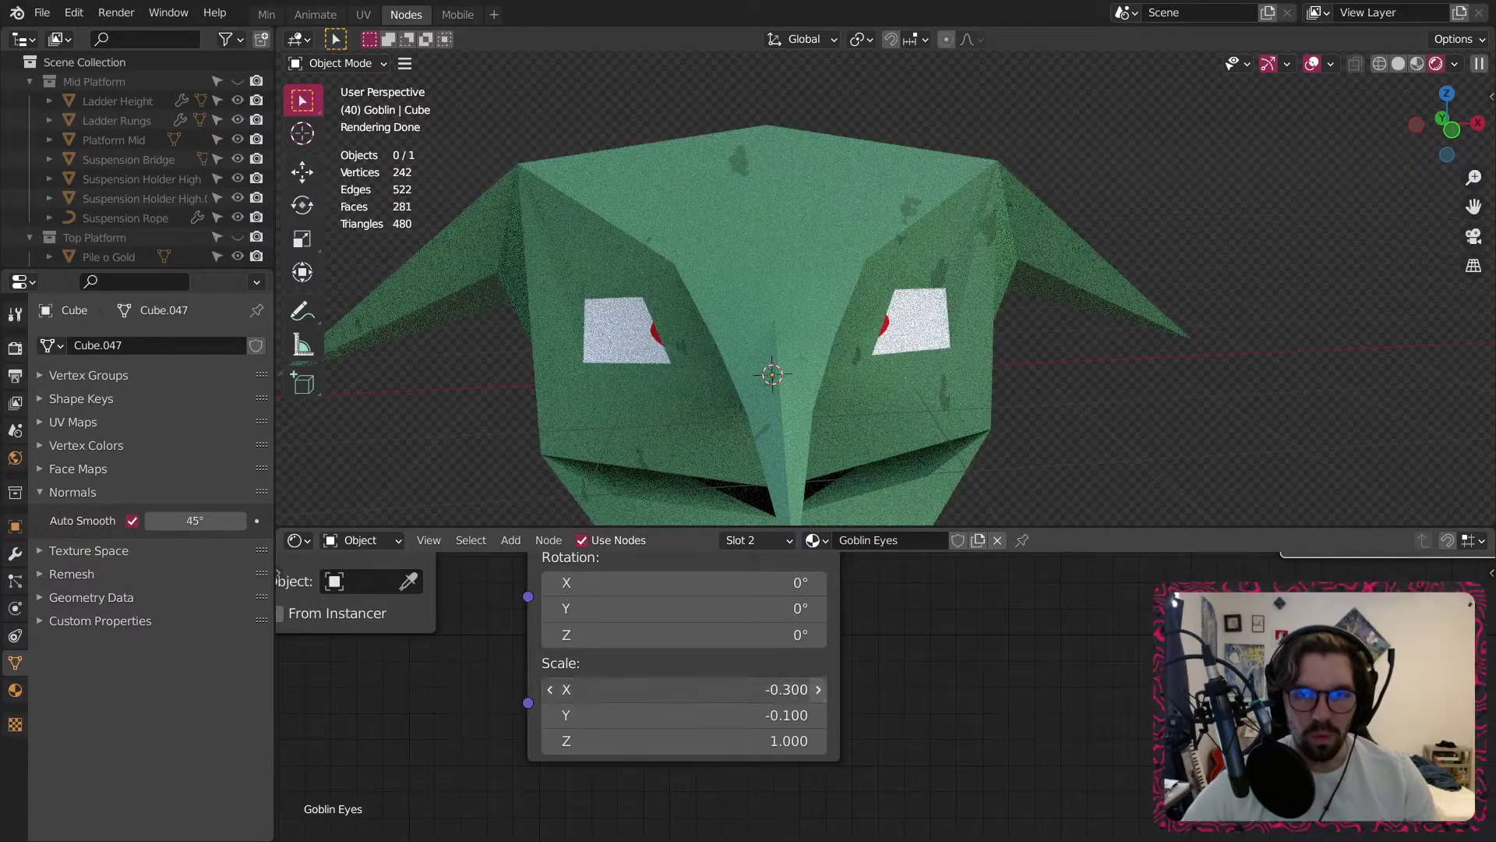
{"action": "left_click", "coordinate": [817, 716]}
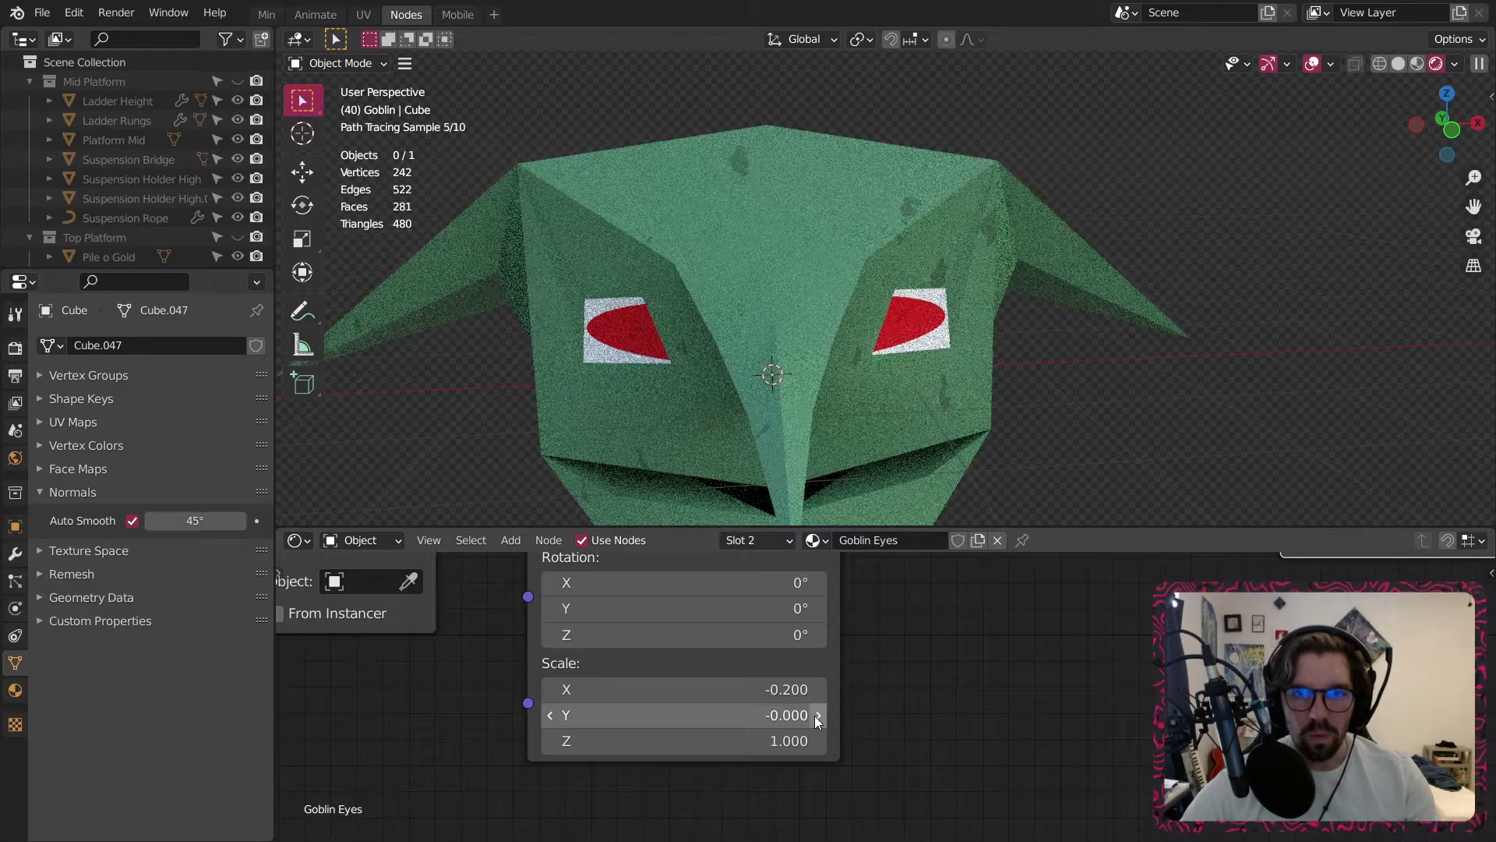
Set the Mapping node's scale to 1.3 on Z and 0.3 on Y.
{"action": "left_click", "coordinate": [811, 737]}
{"action": "left_click", "coordinate": [811, 738]}
{"action": "left_click", "coordinate": [811, 738]}
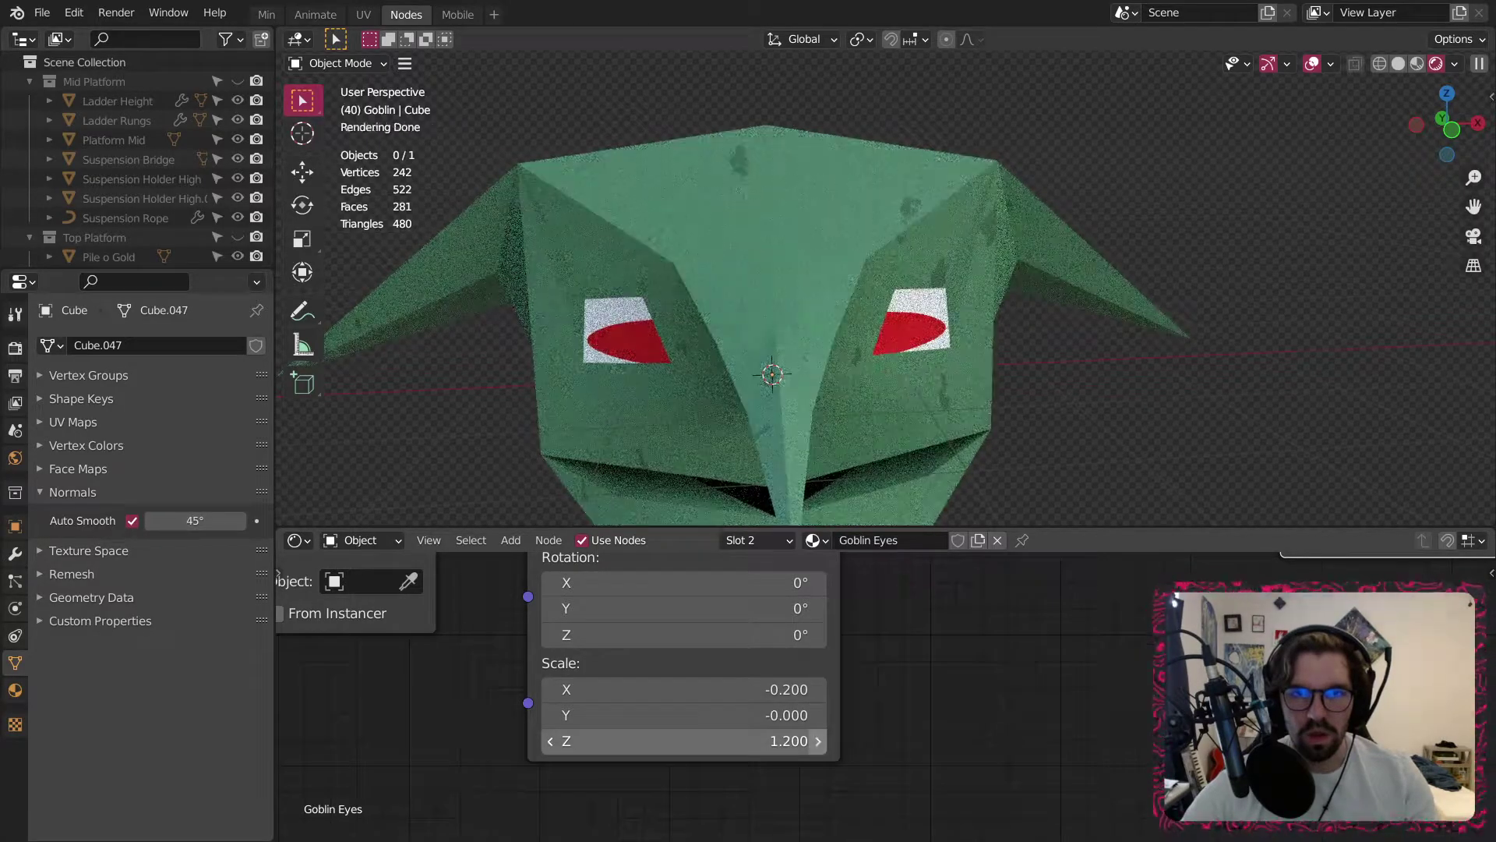
{"action": "scroll", "coordinate": [933, 350], "scroll_direction": "down", "scroll_amount": 3}
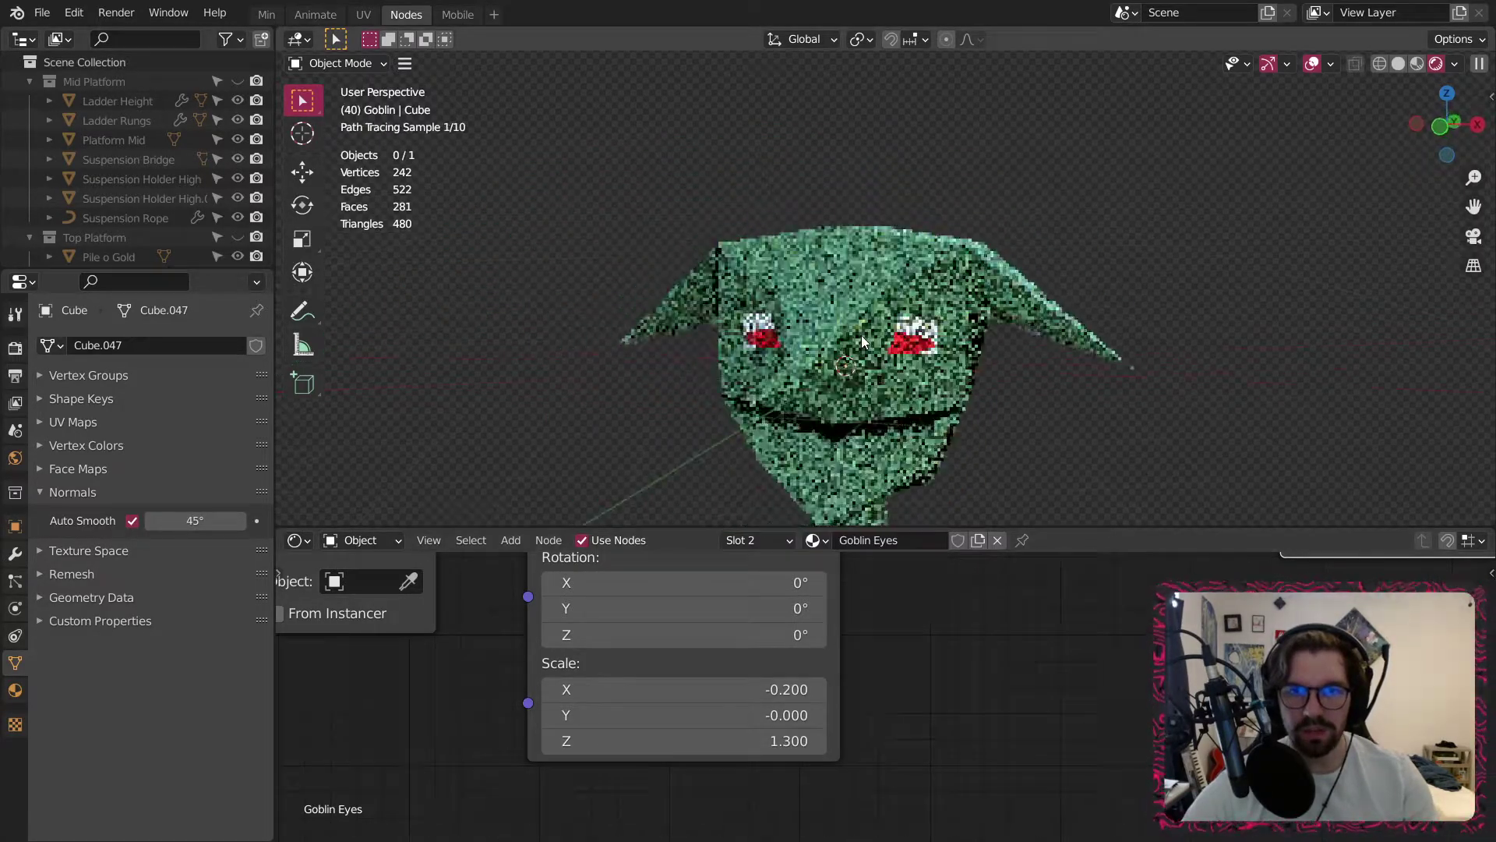
{"action": "scroll", "coordinate": [740, 723], "scroll_direction": "up", "scroll_amount": 1}
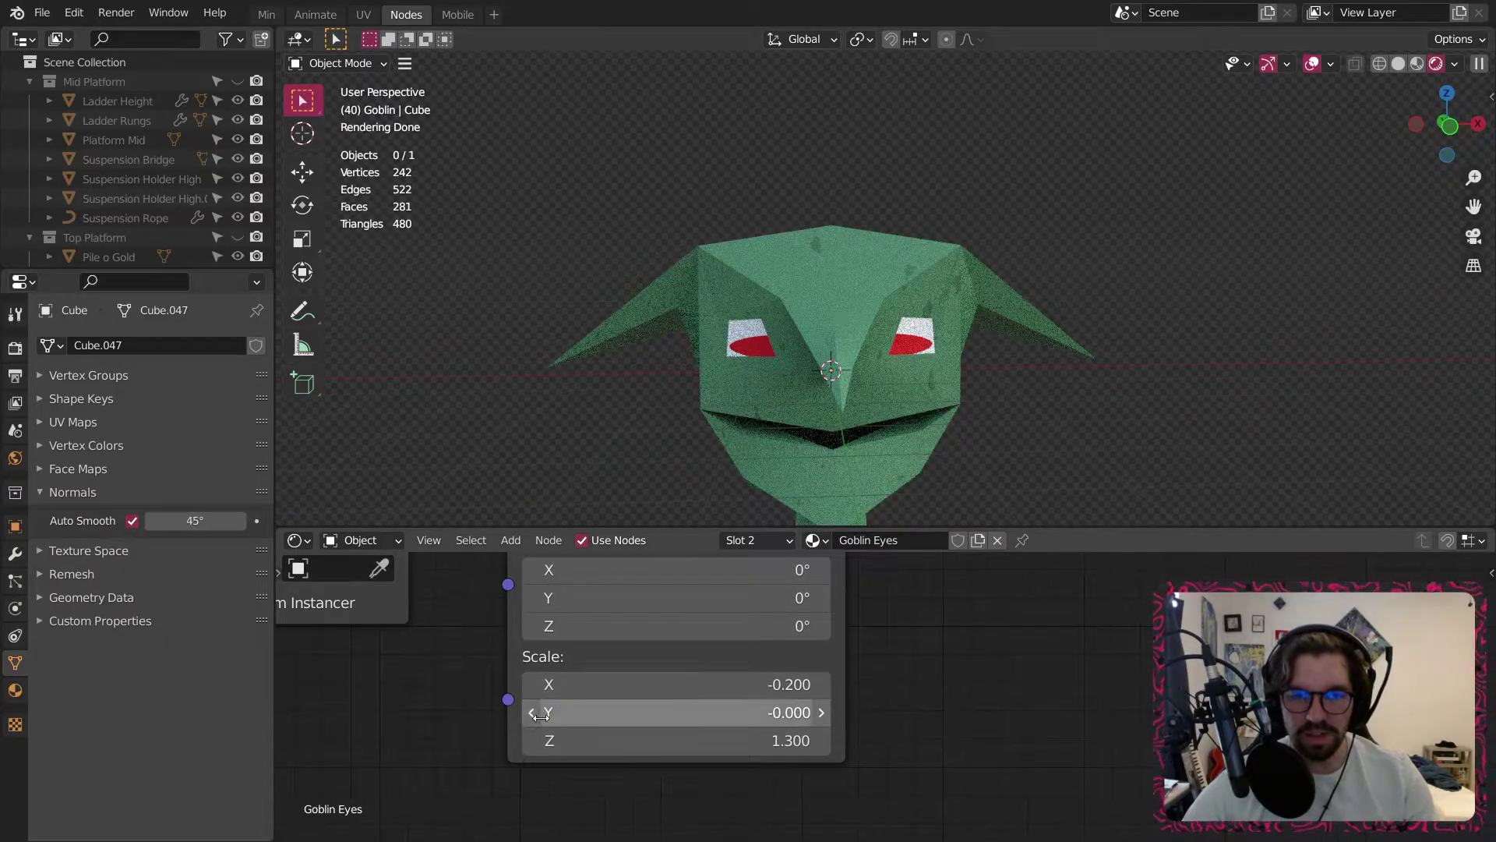
{"action": "left_click", "coordinate": [821, 713]}
{"action": "left_click", "coordinate": [821, 712]}
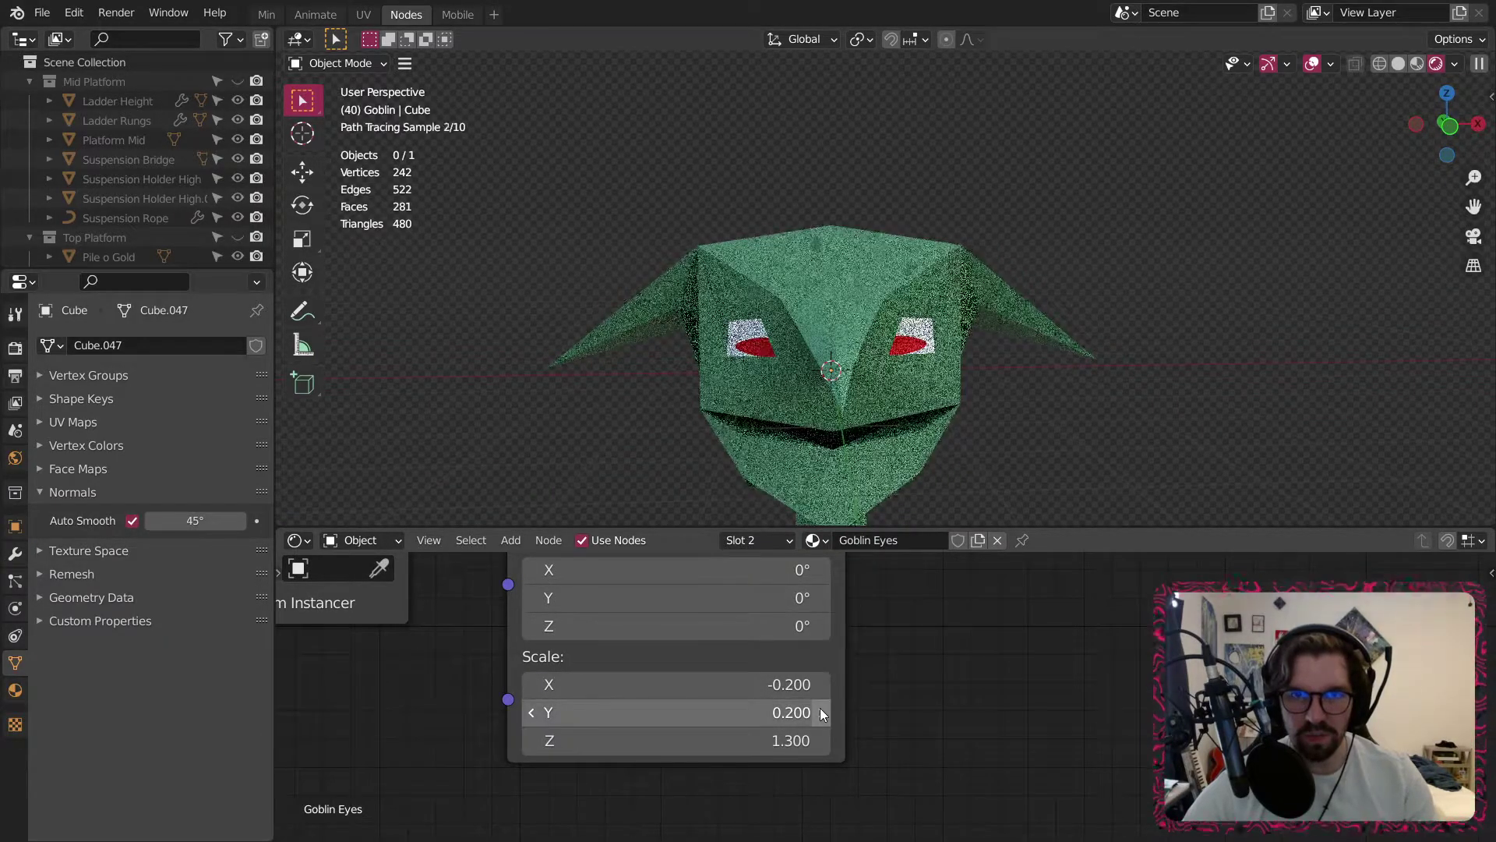
{"action": "left_click", "coordinate": [820, 712]}
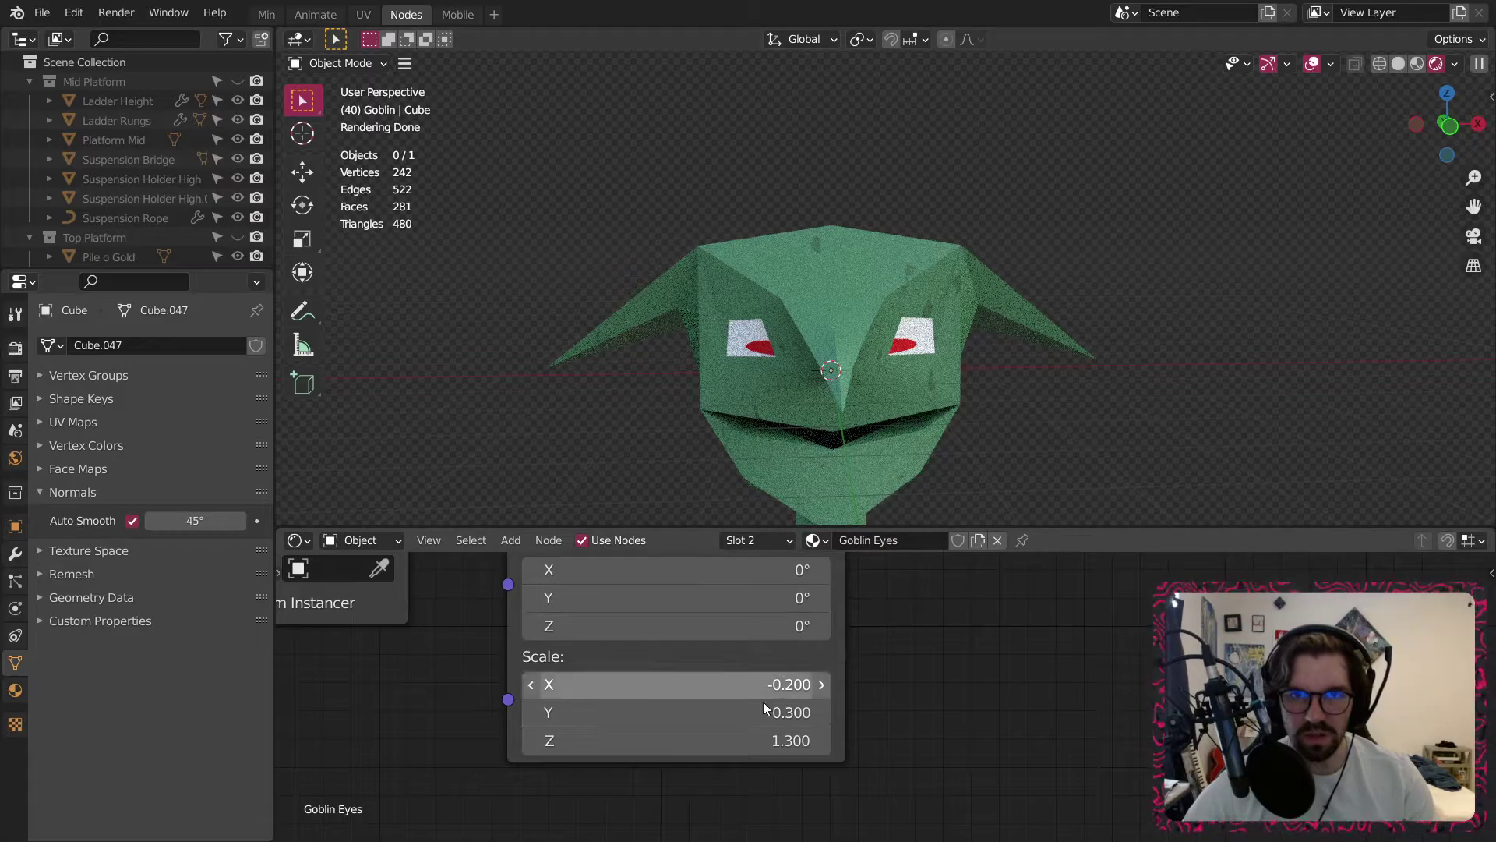
Try a Z scale of 1.5 on the Mapping node and return it to 1.3.
{"action": "left_click", "coordinate": [822, 739]}
{"action": "left_click", "coordinate": [822, 739]}
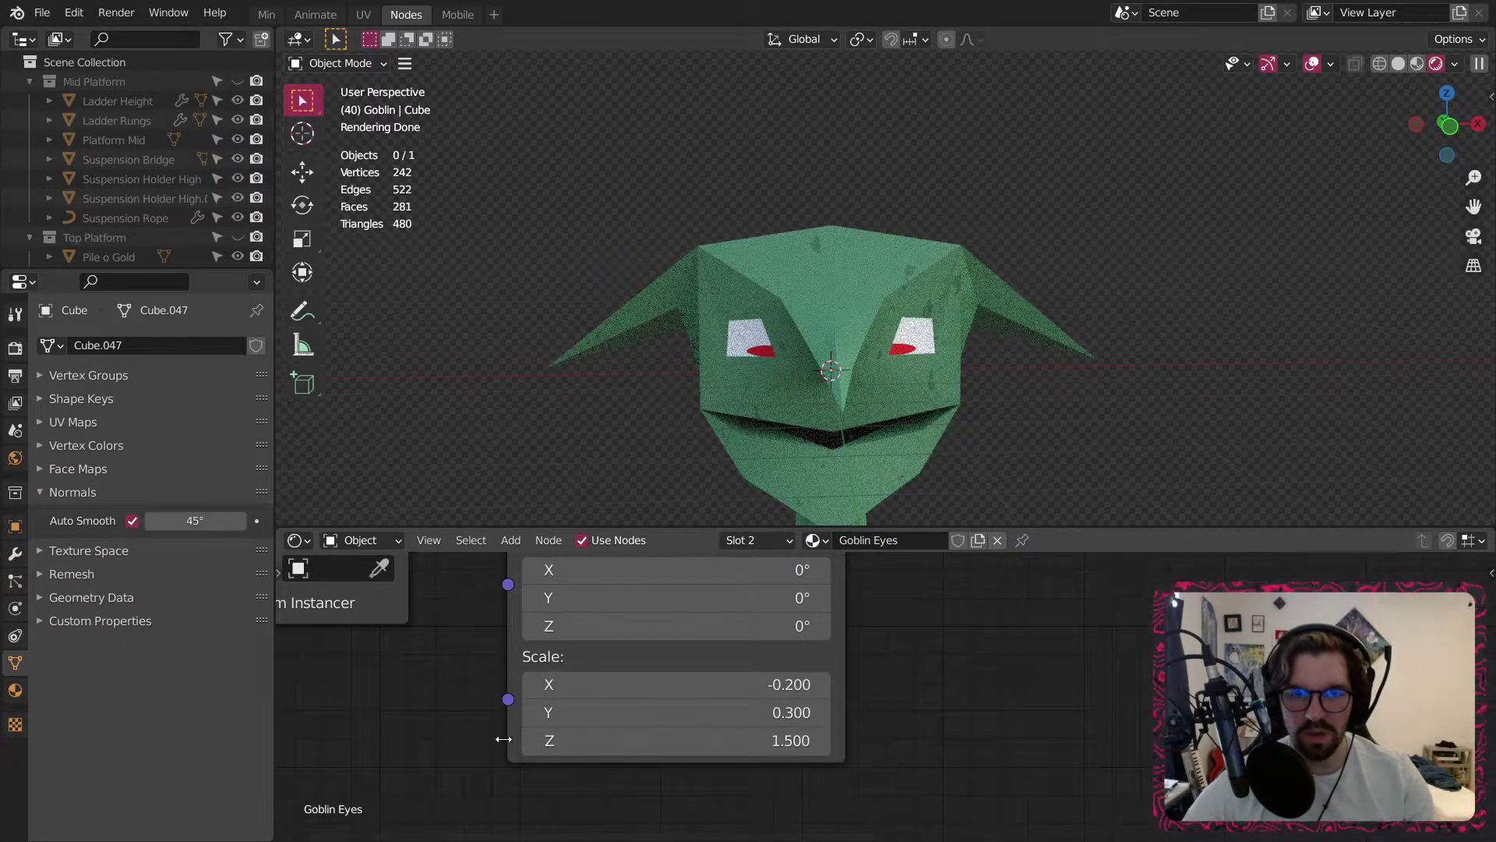
{"action": "left_click", "coordinate": [531, 741]}
{"action": "left_click", "coordinate": [530, 741]}
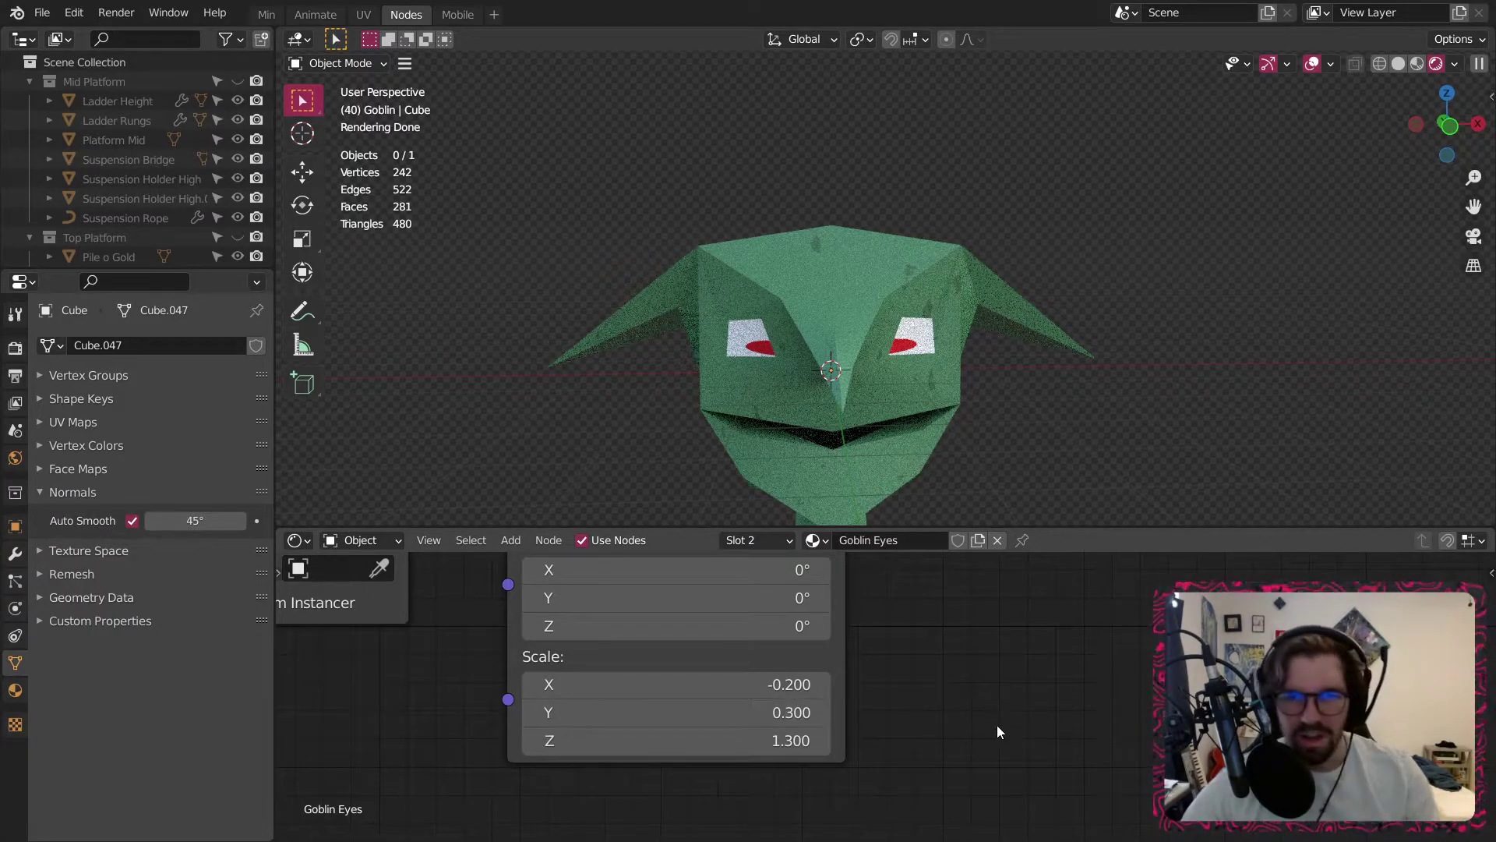
Add a second ColorRamp node below the existing one and connect its Color output to the Mix node's Color2 input.
{"action": "middle_click_drag", "start_coordinate": [989, 621], "coordinate": [982, 652]}
{"action": "scroll", "coordinate": [1011, 655], "scroll_direction": "down", "scroll_amount": 5}
{"action": "middle_click_drag", "start_coordinate": [1216, 657], "coordinate": [935, 790]}
{"action": "scroll", "coordinate": [933, 783], "scroll_direction": "down", "scroll_amount": 5}
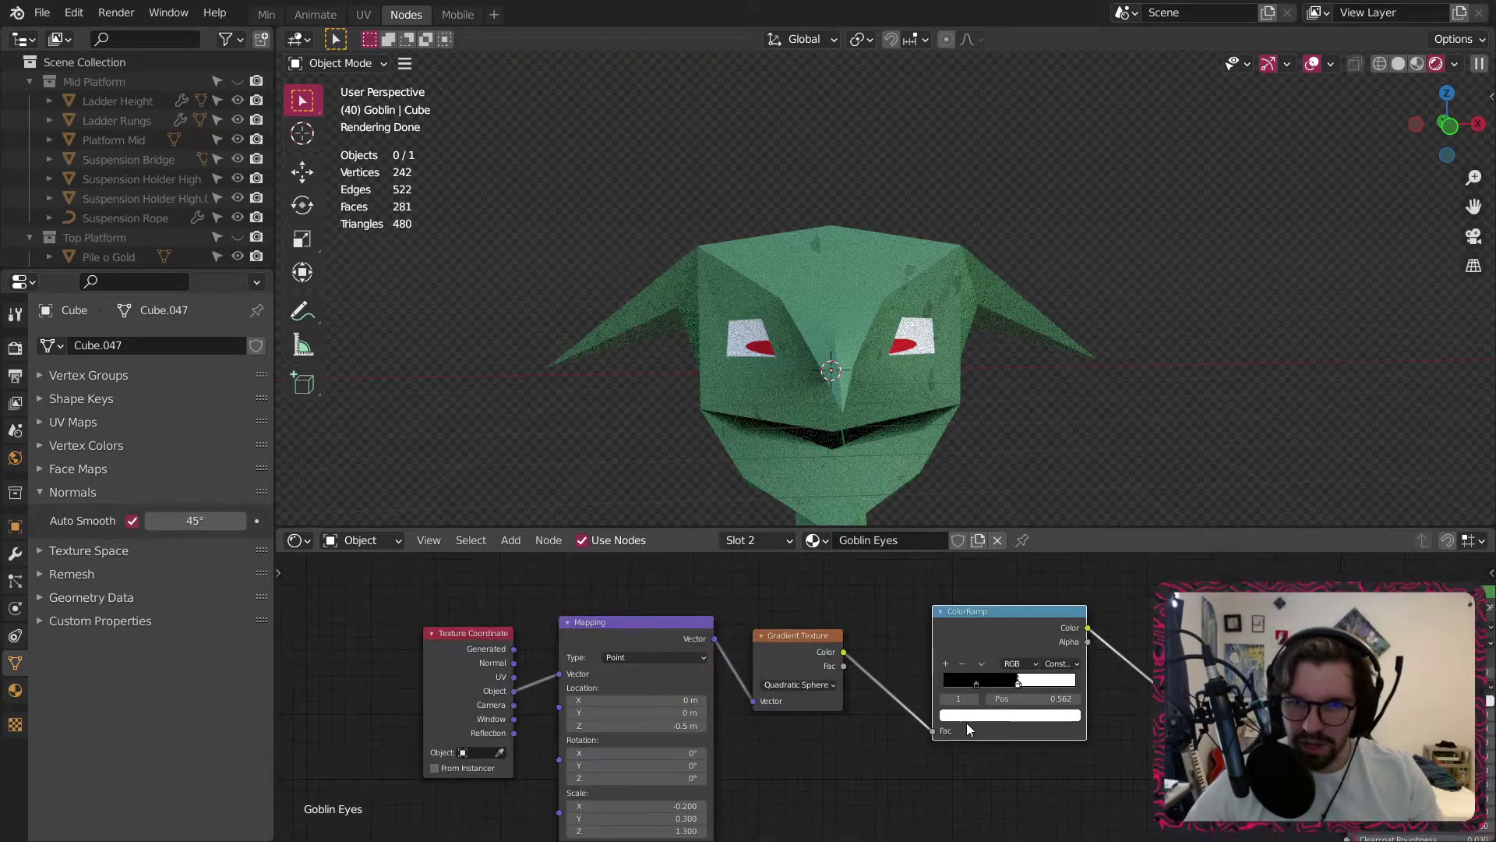
{"action": "middle_click_drag", "start_coordinate": [1035, 774], "coordinate": [853, 719]}
{"action": "scroll", "coordinate": [879, 709], "scroll_direction": "up", "scroll_amount": 2}
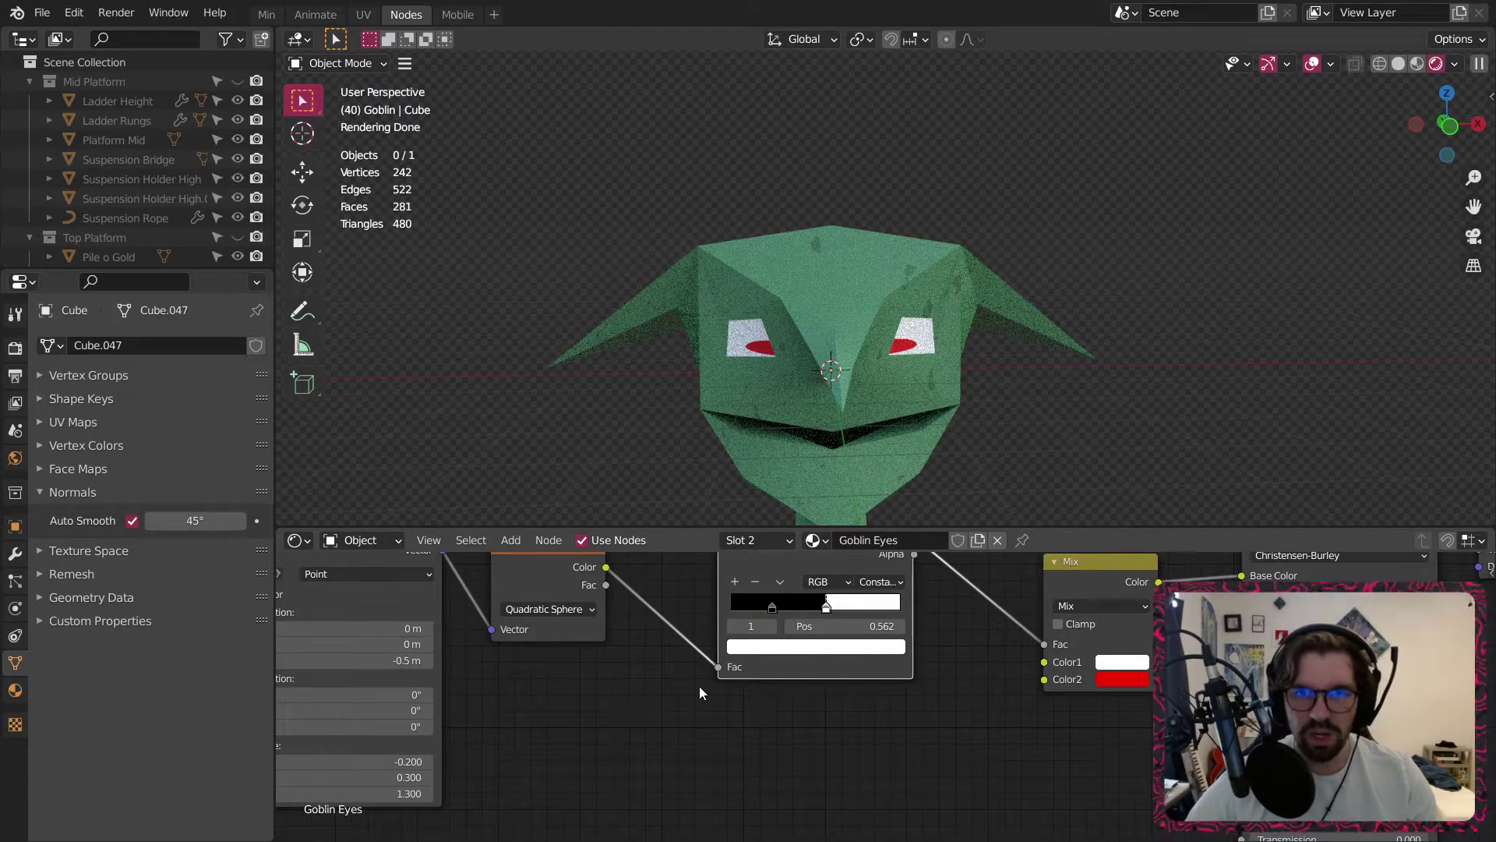
{"action": "middle_click_drag", "start_coordinate": [939, 758], "coordinate": [853, 774]}
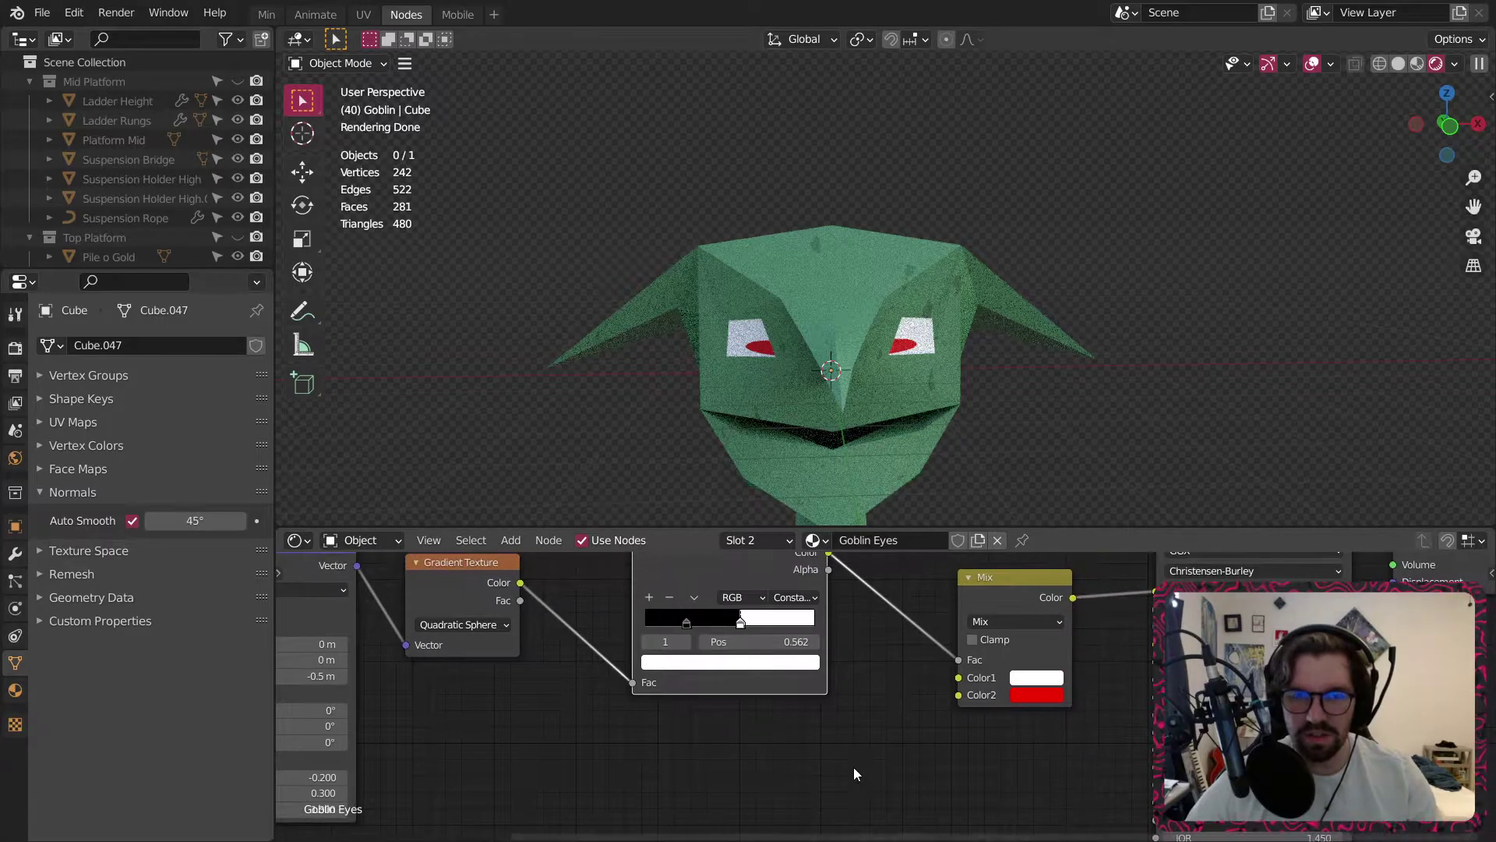
{"action": "left_click", "coordinate": [520, 545]}
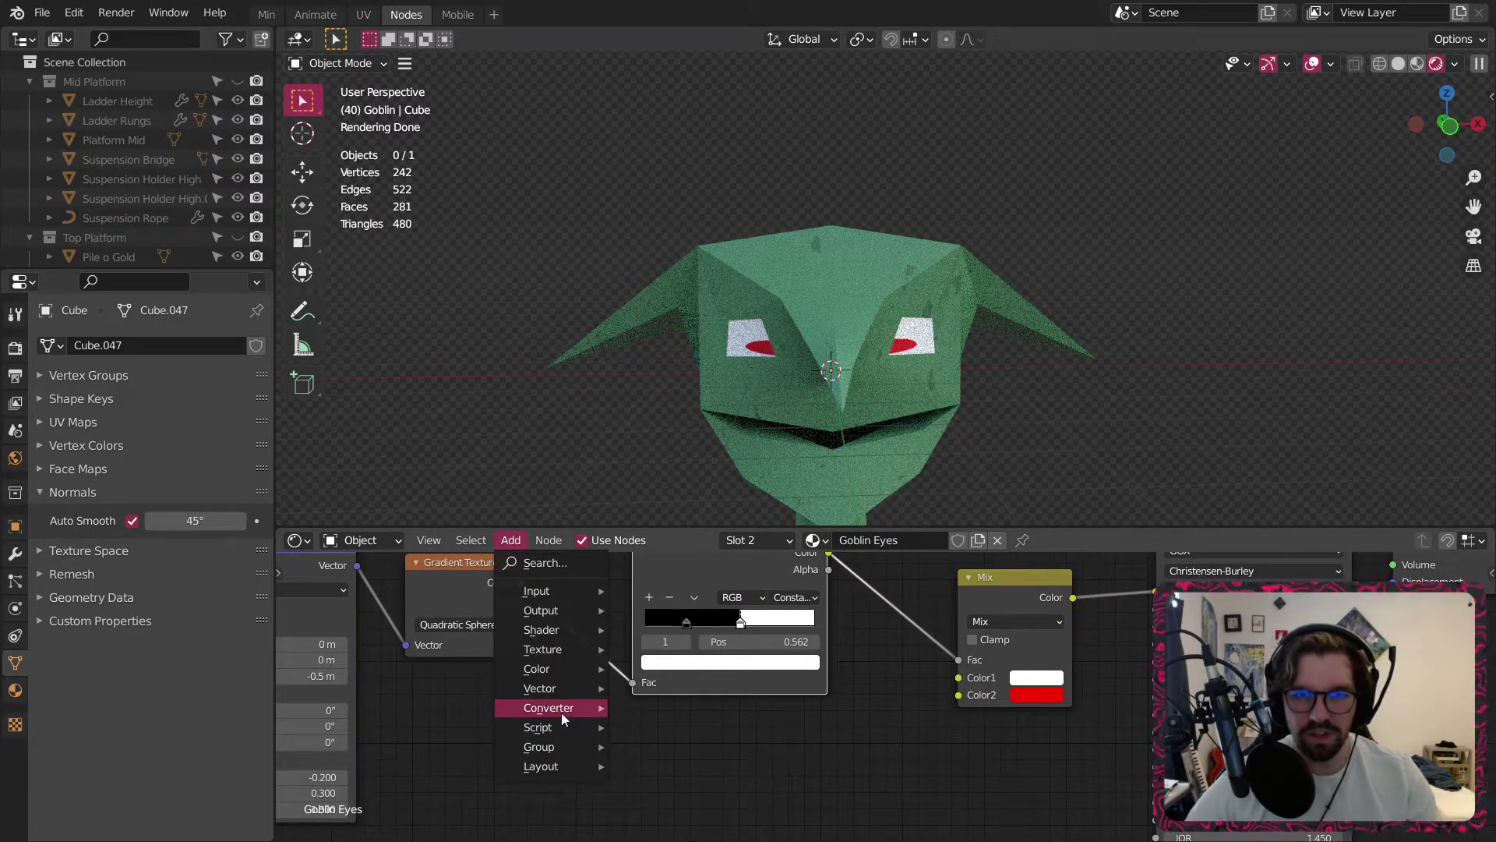
{"action": "mouse_move", "coordinate": [573, 710]}
{"action": "left_click", "coordinate": [665, 476]}
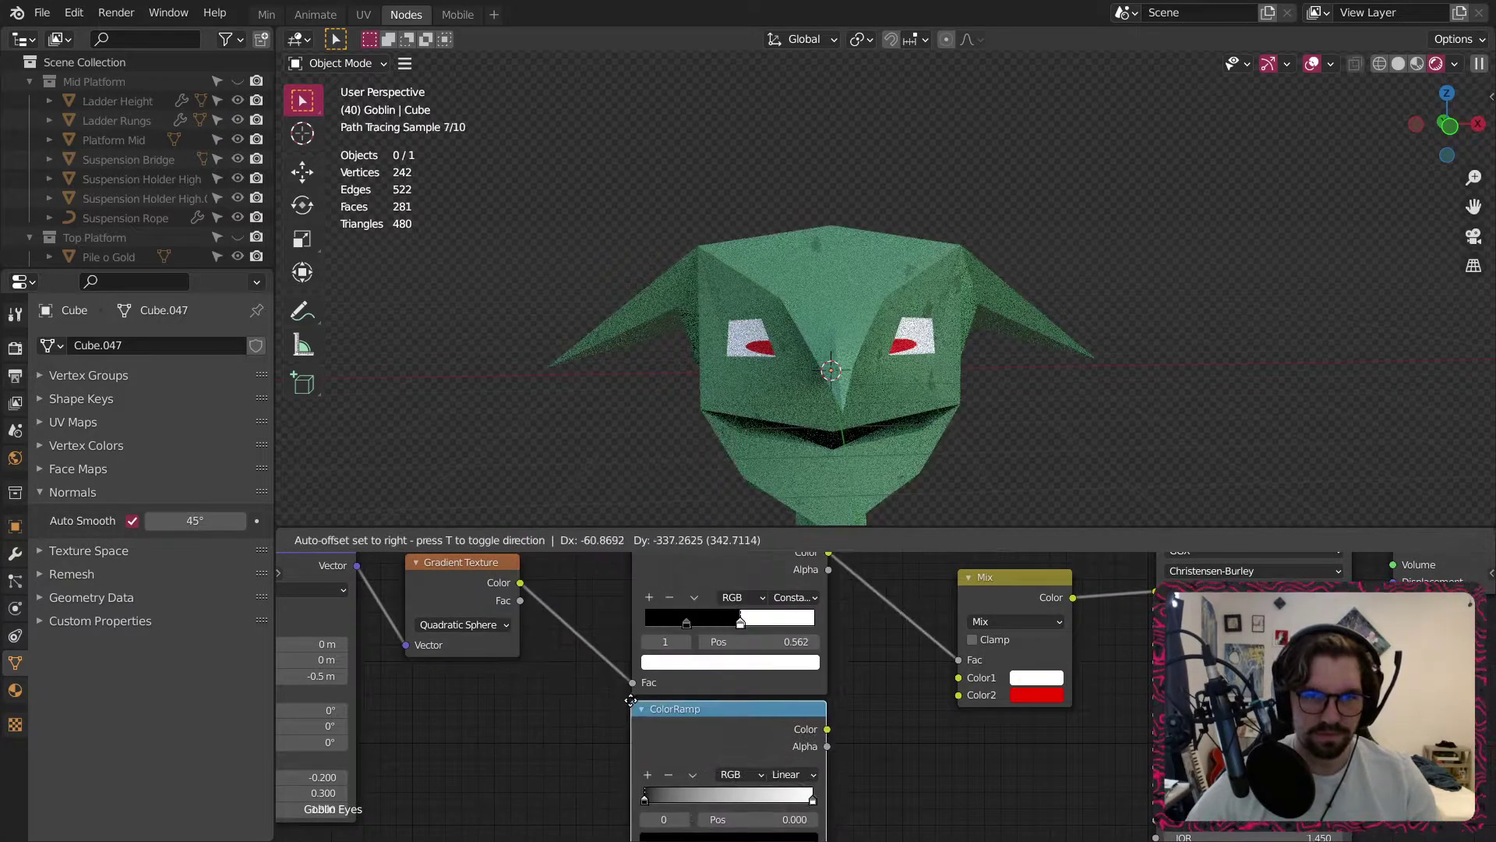
{"action": "left_click", "coordinate": [841, 745]}
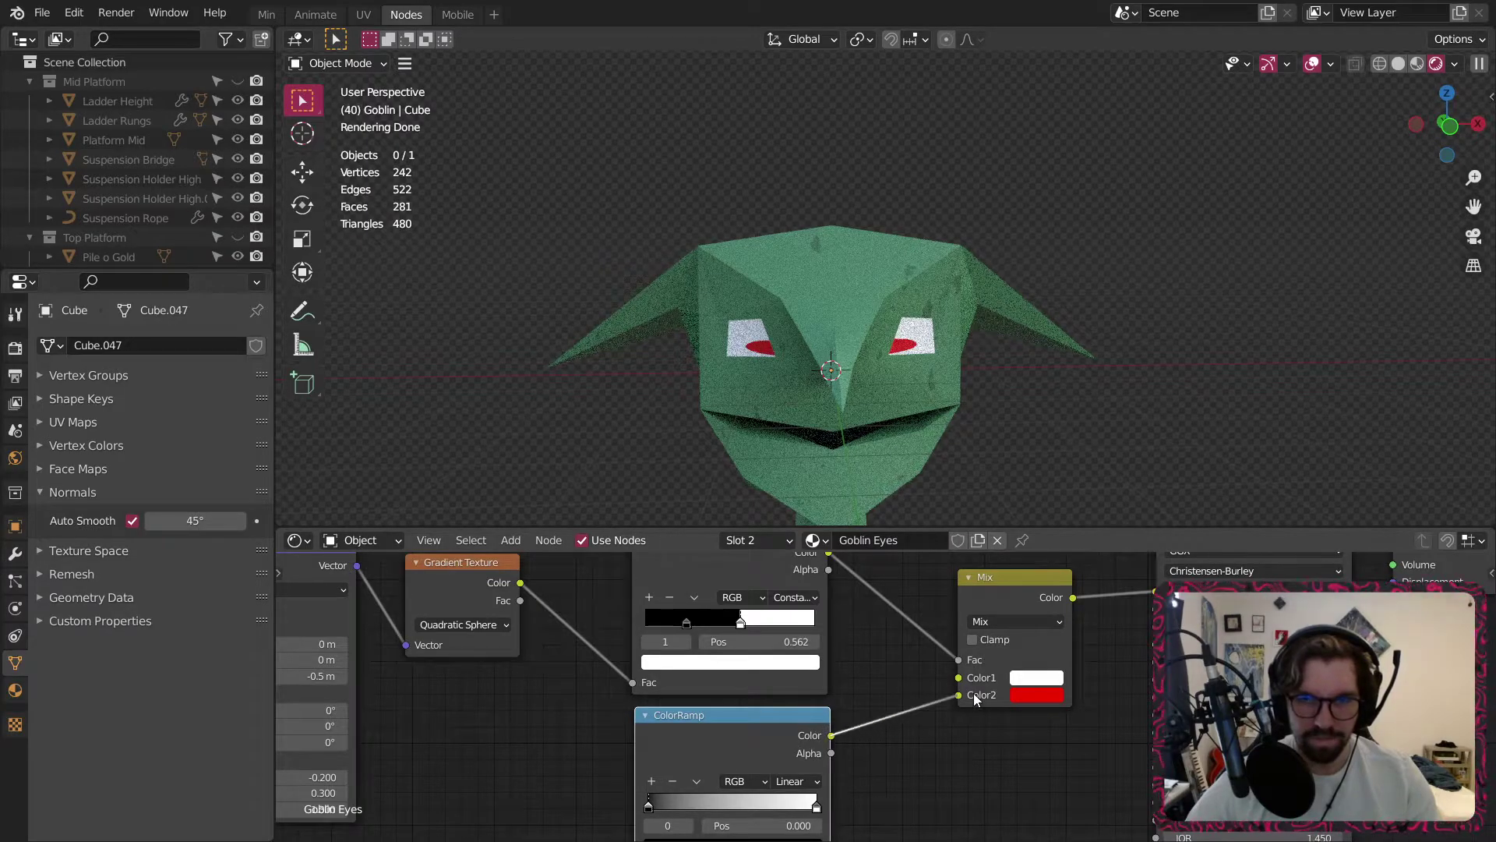
Switch the new ColorRamp to HSV and colour its first stop red with hue 1, saturation 1 and lightness 0.5.
{"action": "scroll", "coordinate": [780, 686], "scroll_direction": "up", "scroll_amount": 3}
{"action": "left_click", "coordinate": [783, 656]}
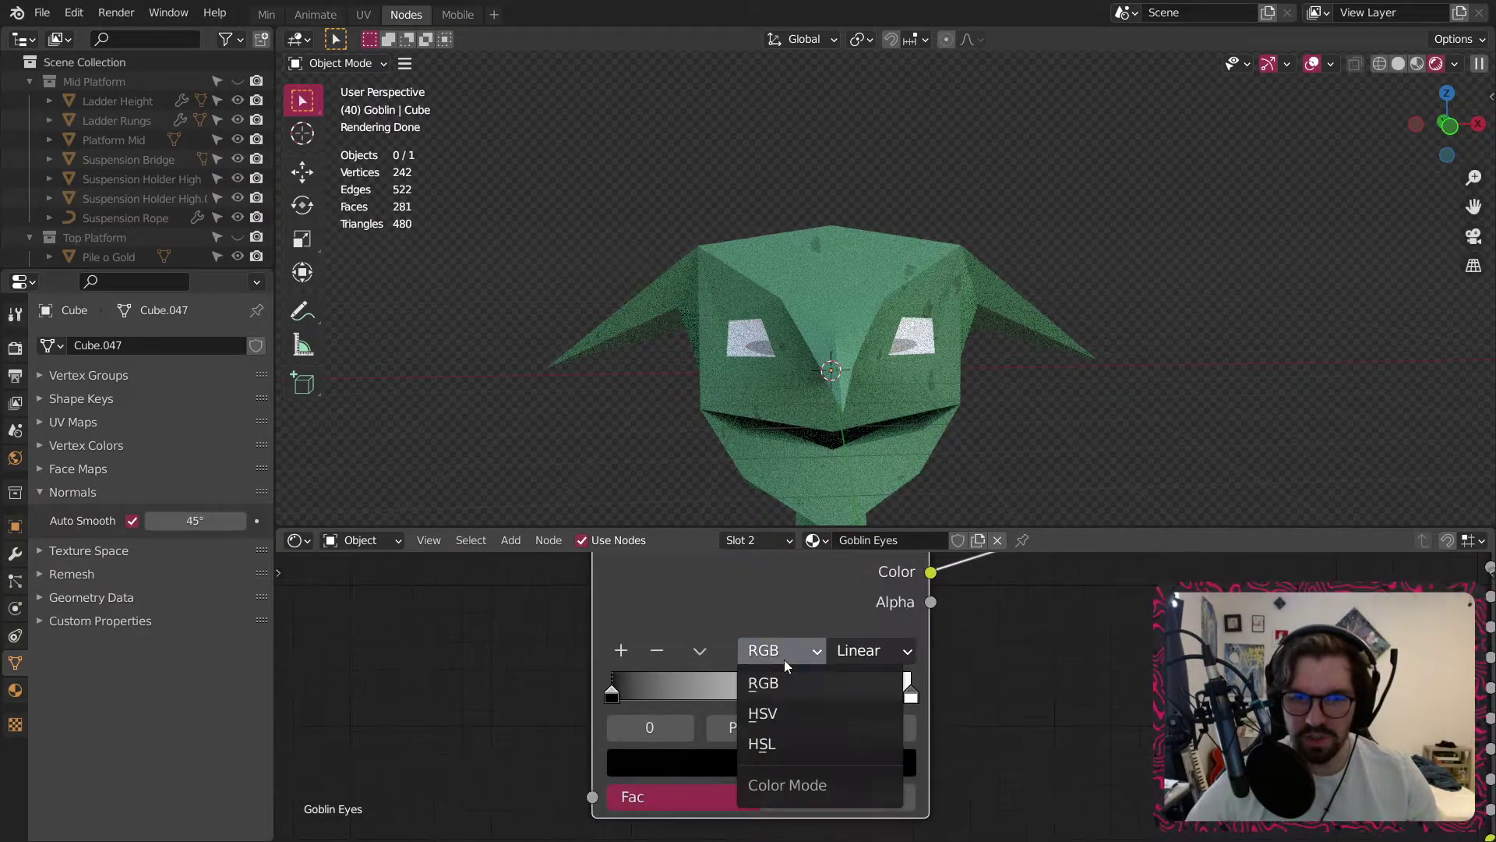
{"action": "left_click", "coordinate": [768, 716]}
{"action": "left_click", "coordinate": [651, 763]}
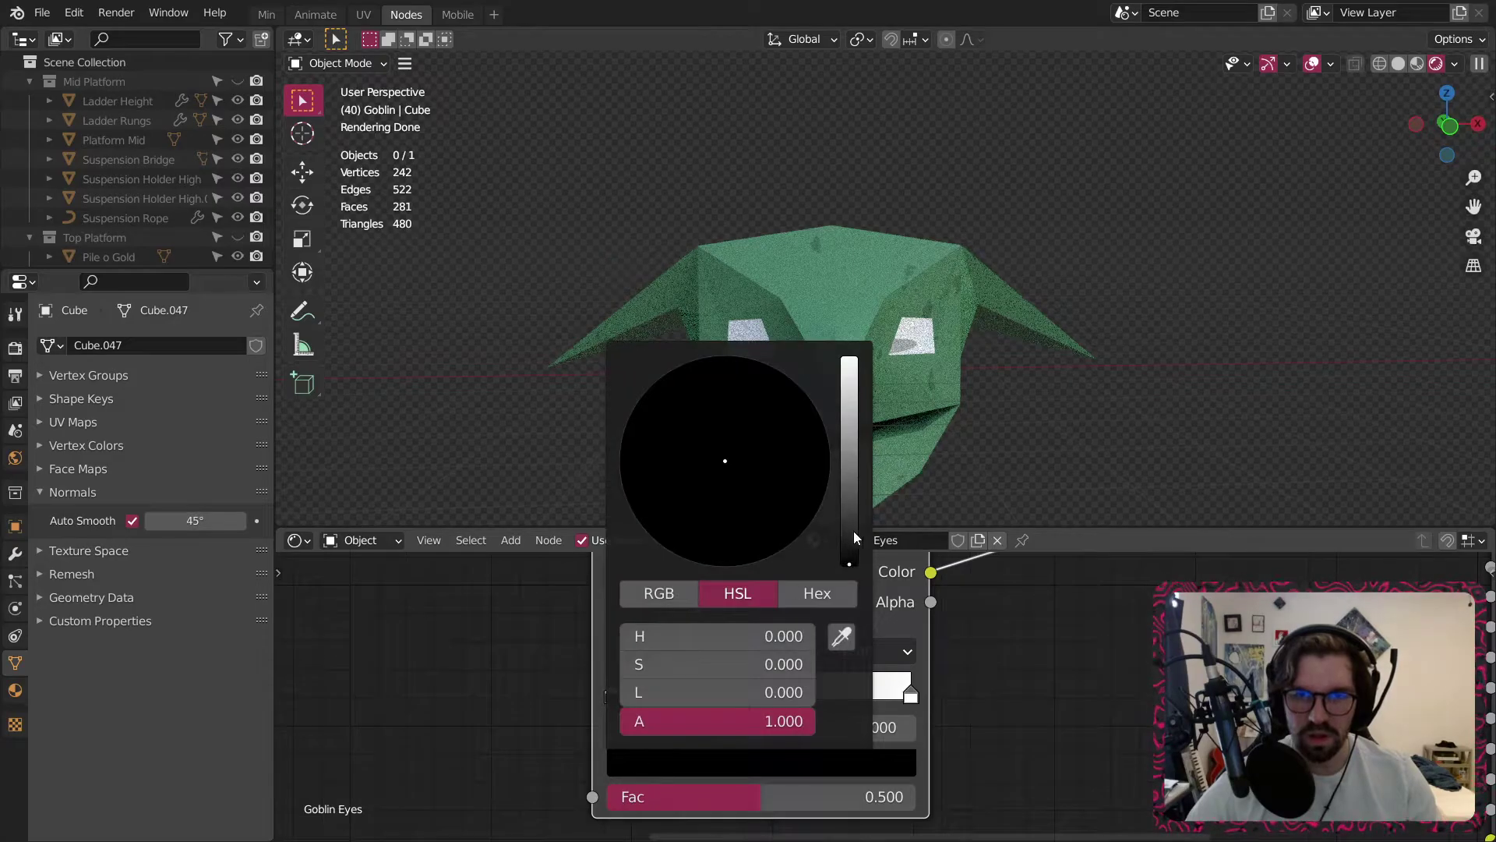
{"action": "left_click_drag", "start_coordinate": [677, 635], "coordinate": [813, 636]}
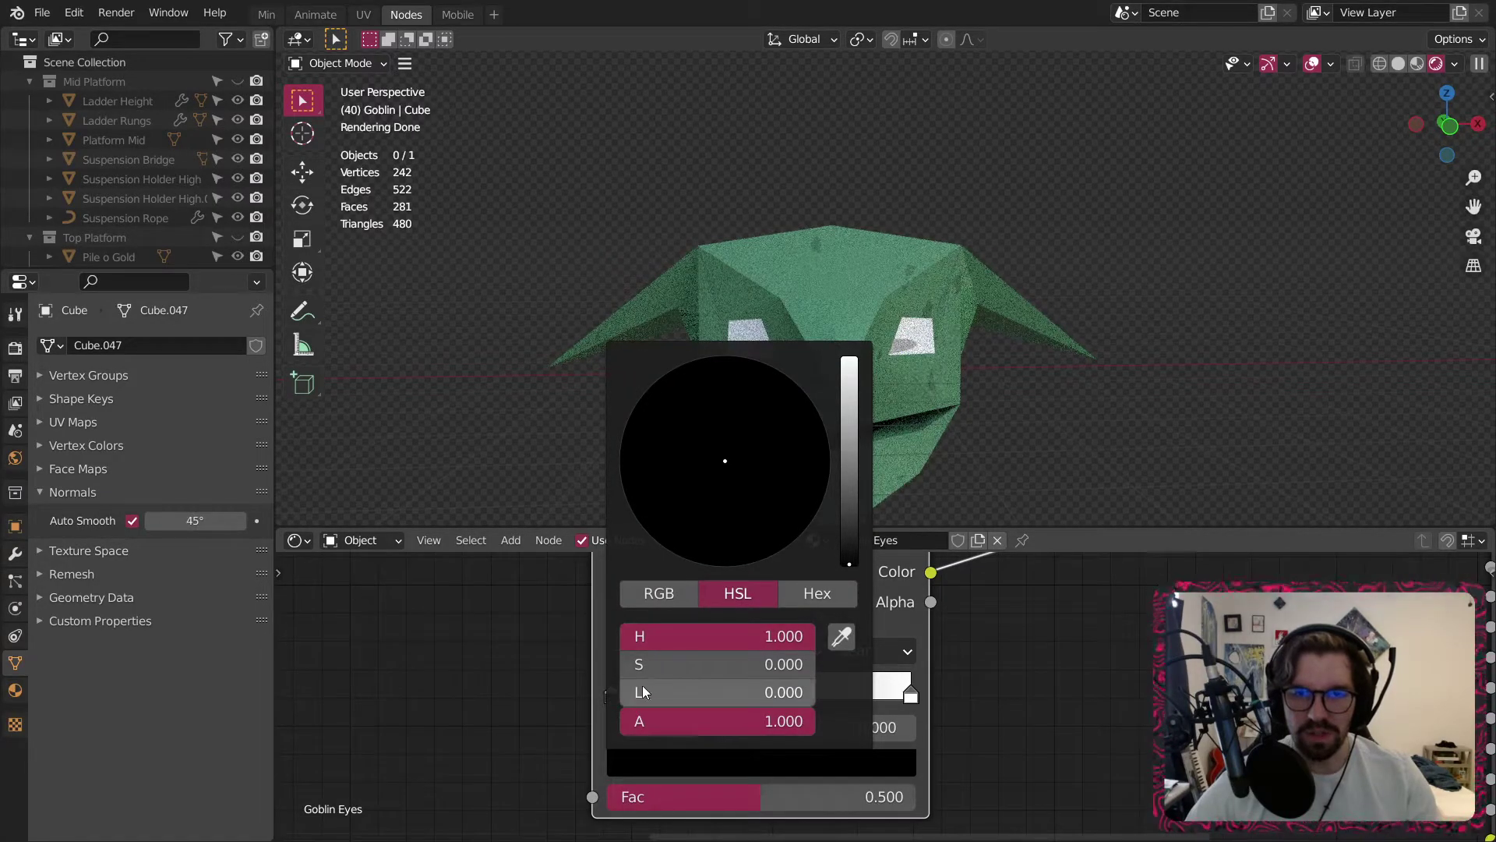
{"action": "left_click_drag", "start_coordinate": [655, 664], "coordinate": [814, 664]}
{"action": "left_click_drag", "start_coordinate": [638, 699], "coordinate": [705, 692]}
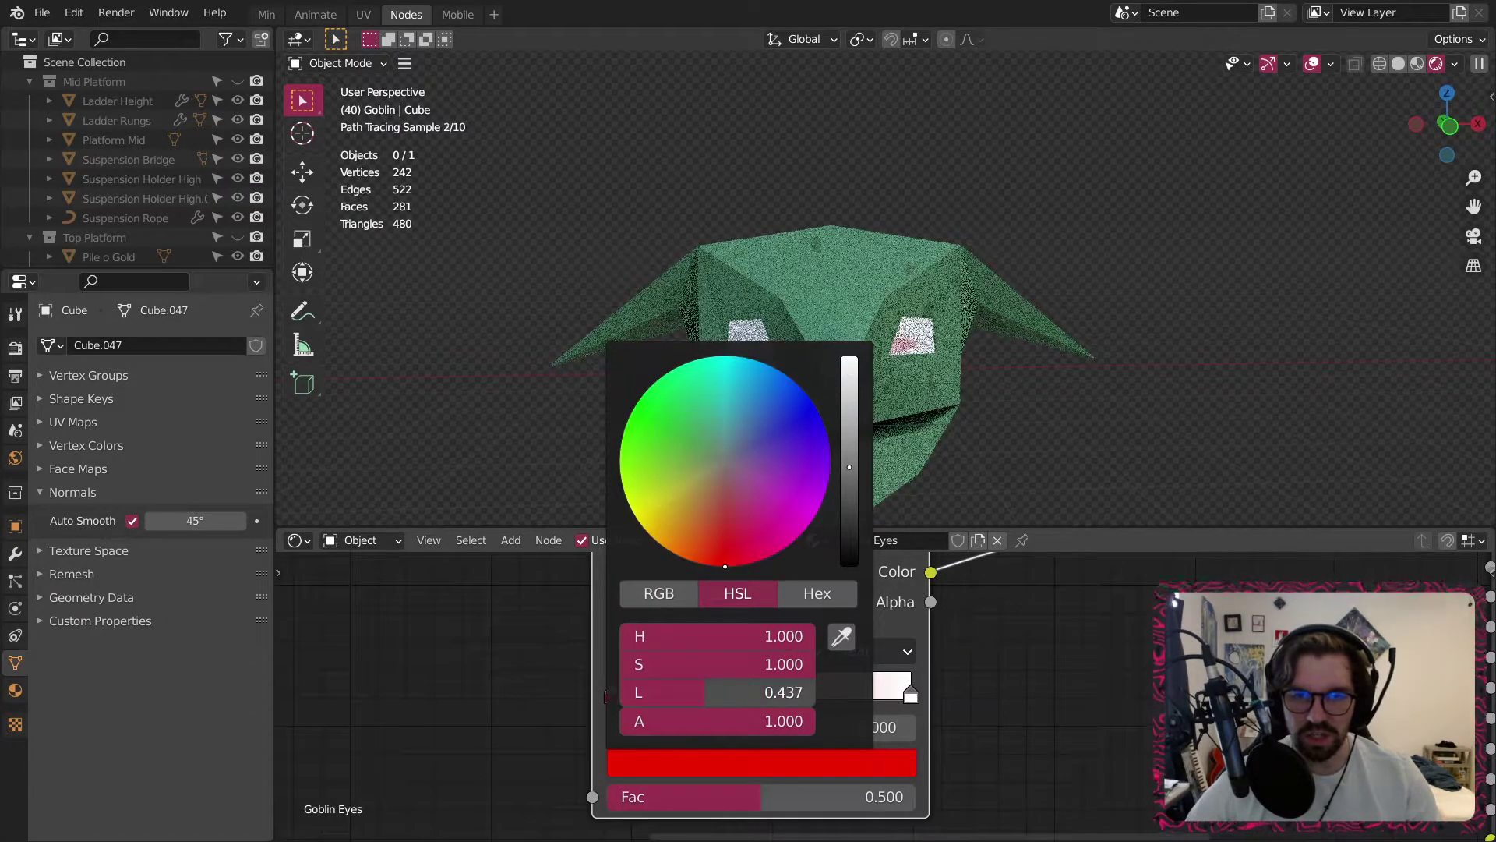
{"action": "left_click", "coordinate": [706, 692]}
{"action": "type", "text": ".5"}
{"action": "key", "text": "Return"}
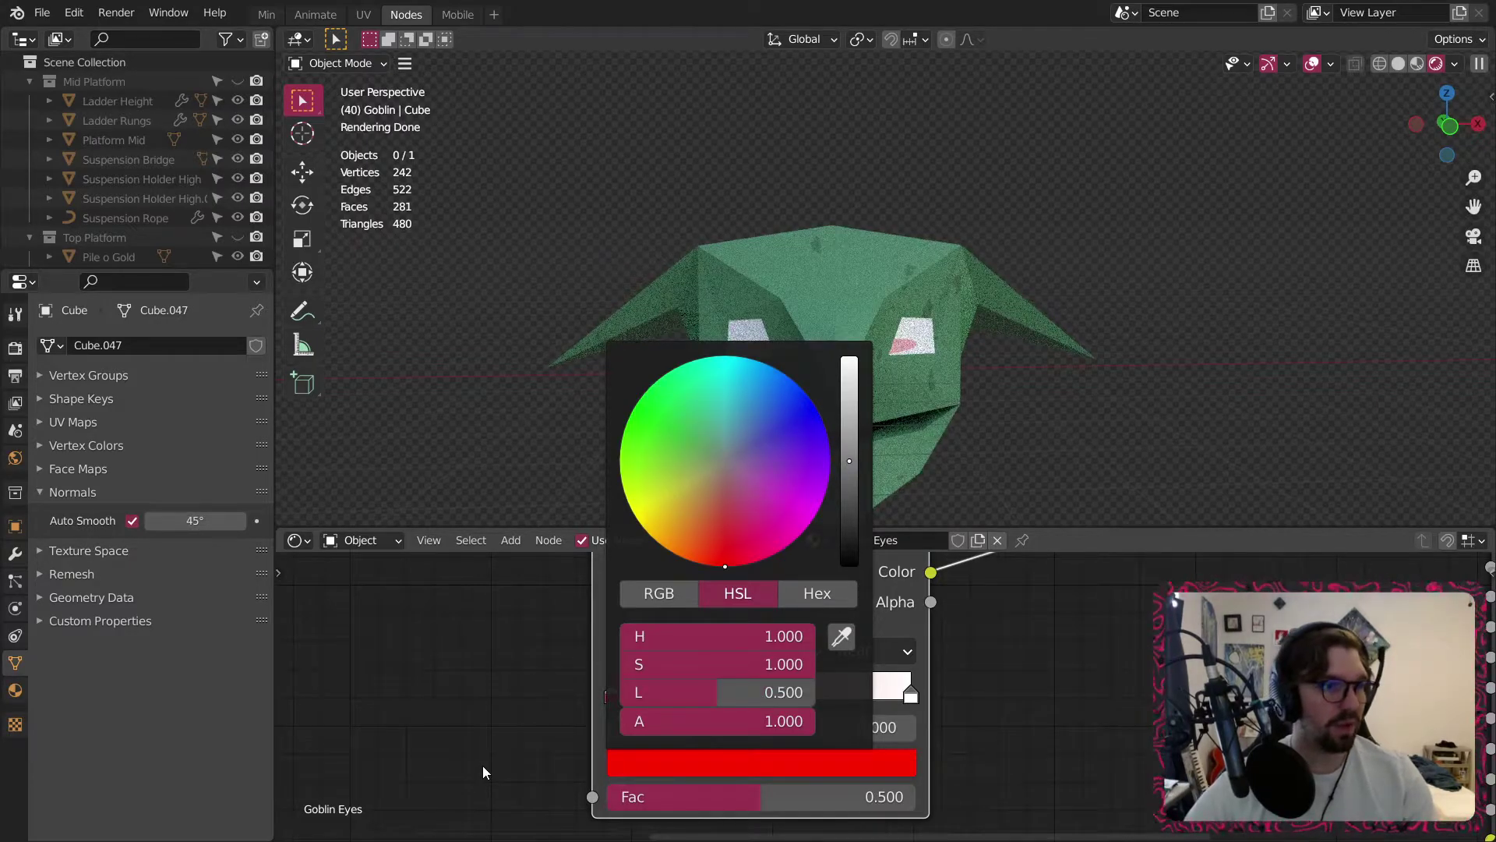
Sample the same red for the new ColorRamp's last stop and set its HSV interpolation to Far.
{"action": "left_click", "coordinate": [906, 696]}
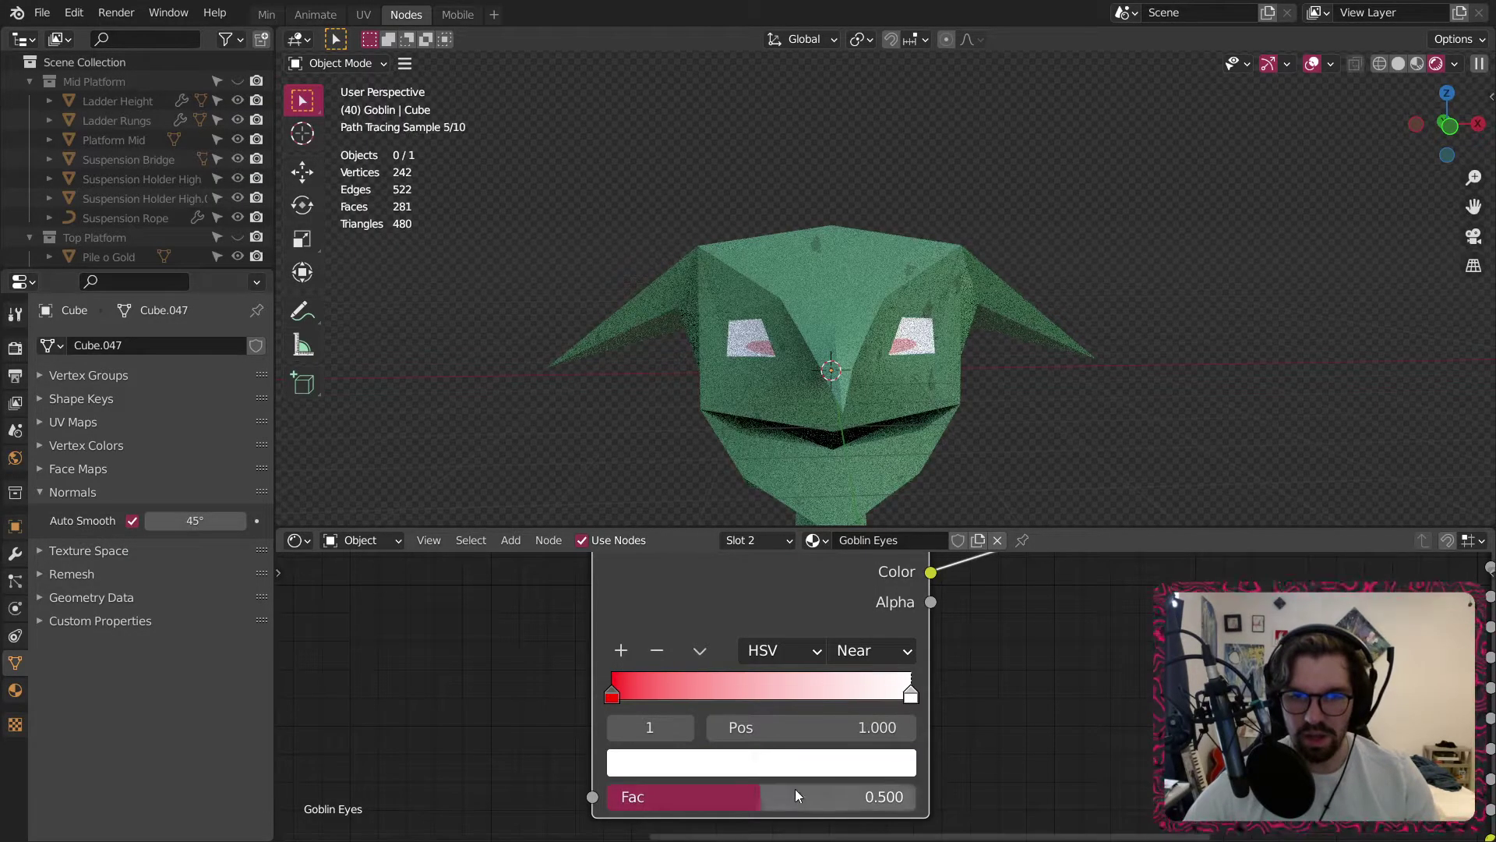
{"action": "key", "text": "e"}
{"action": "left_click", "coordinate": [608, 696]}
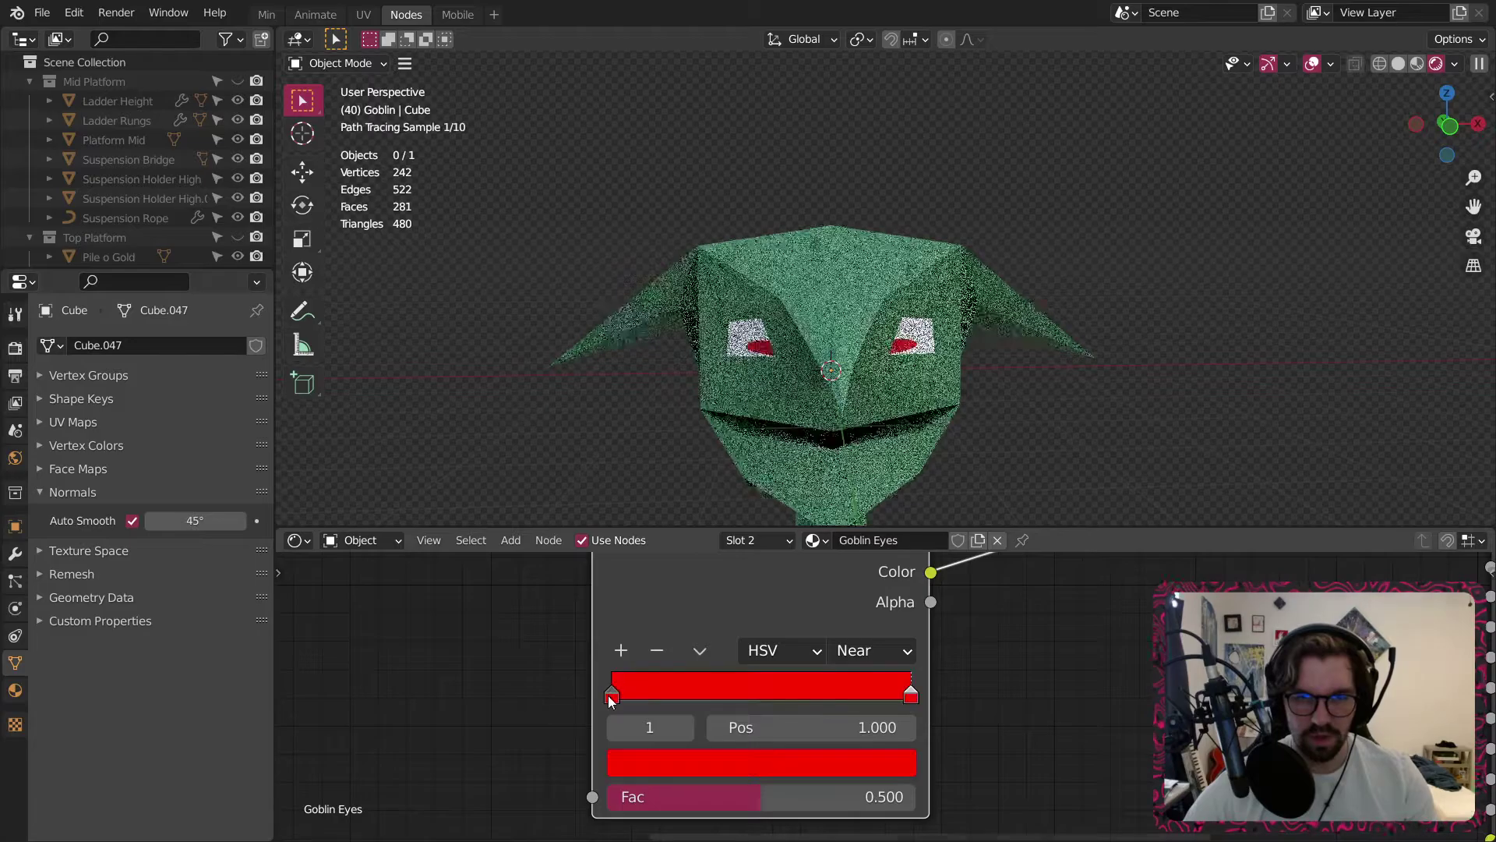
{"action": "left_click", "coordinate": [782, 655]}
{"action": "left_click", "coordinate": [779, 713]}
{"action": "left_click", "coordinate": [873, 651]}
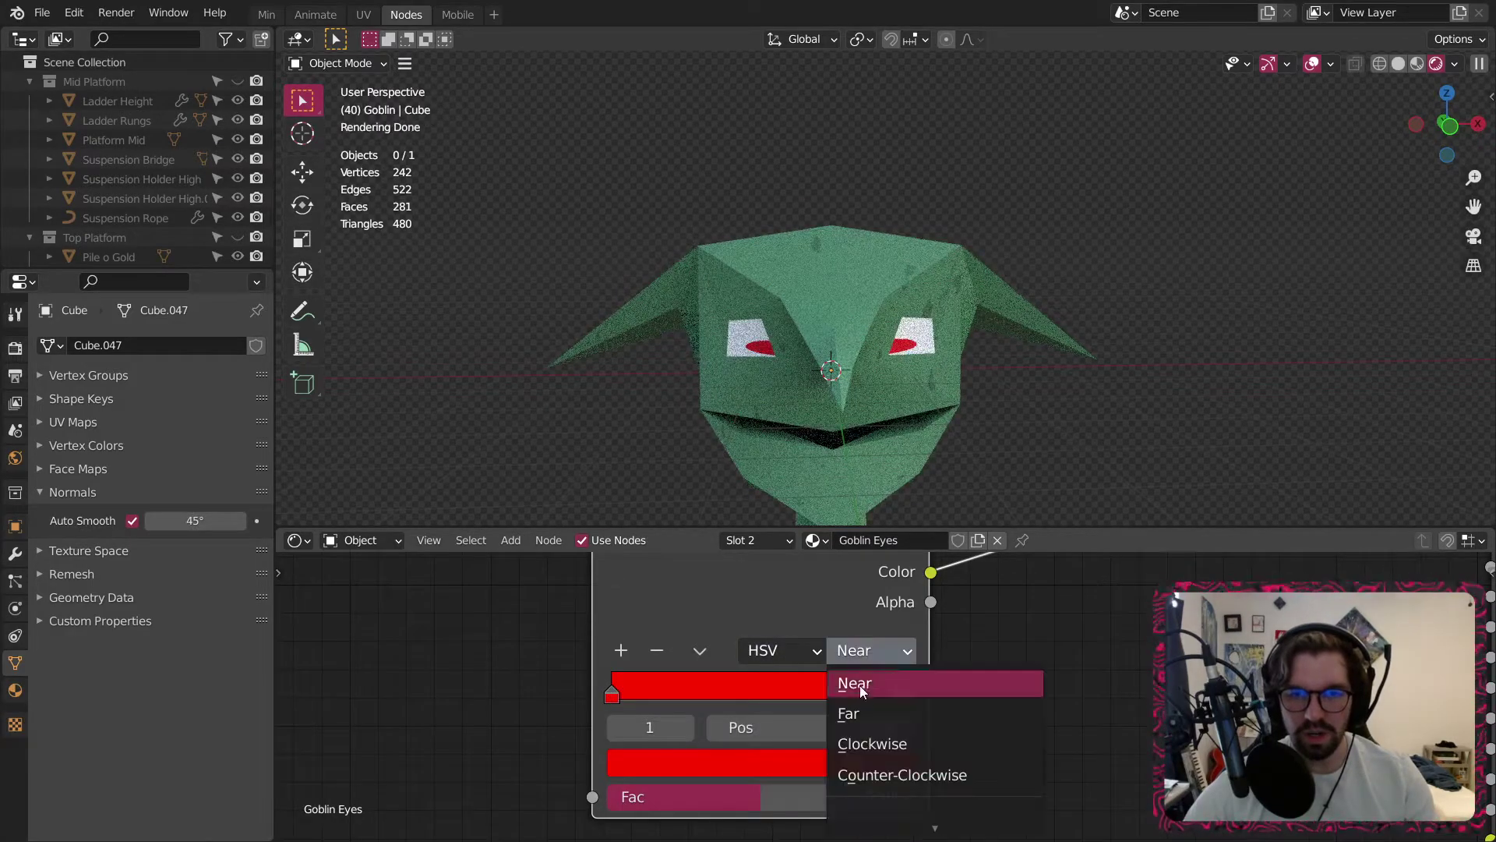
{"action": "left_click", "coordinate": [851, 712]}
Add an Object Info node beside the rainbow ColorRamp and connect its Random output to that ramp's Fac input.
{"action": "scroll", "coordinate": [541, 601], "scroll_direction": "down", "scroll_amount": 3}
{"action": "middle_click_drag", "start_coordinate": [541, 601], "coordinate": [643, 745]}
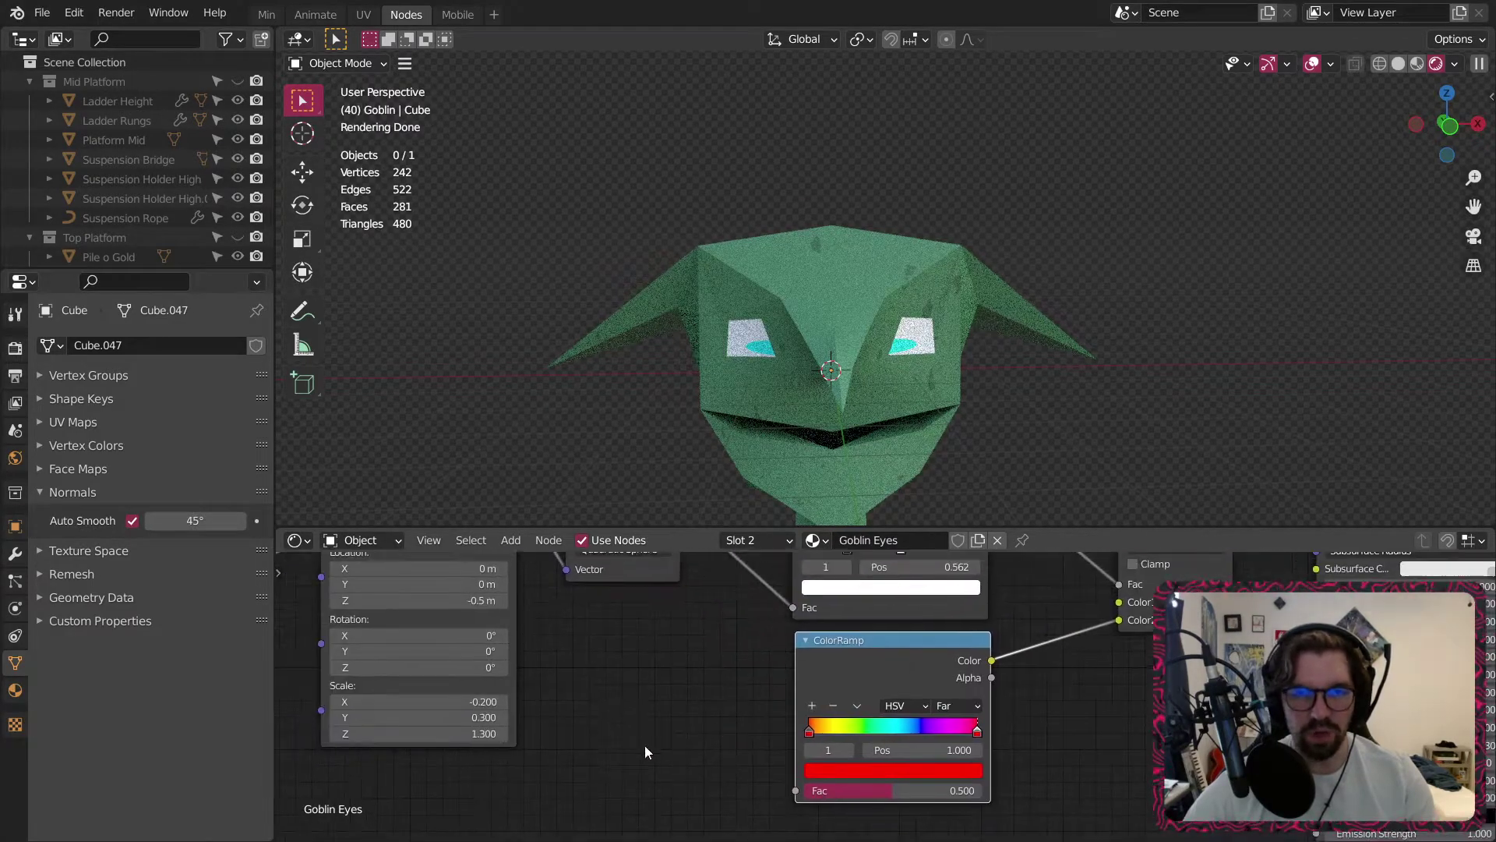
{"action": "left_click", "coordinate": [511, 541]}
{"action": "mouse_move", "coordinate": [591, 655]}
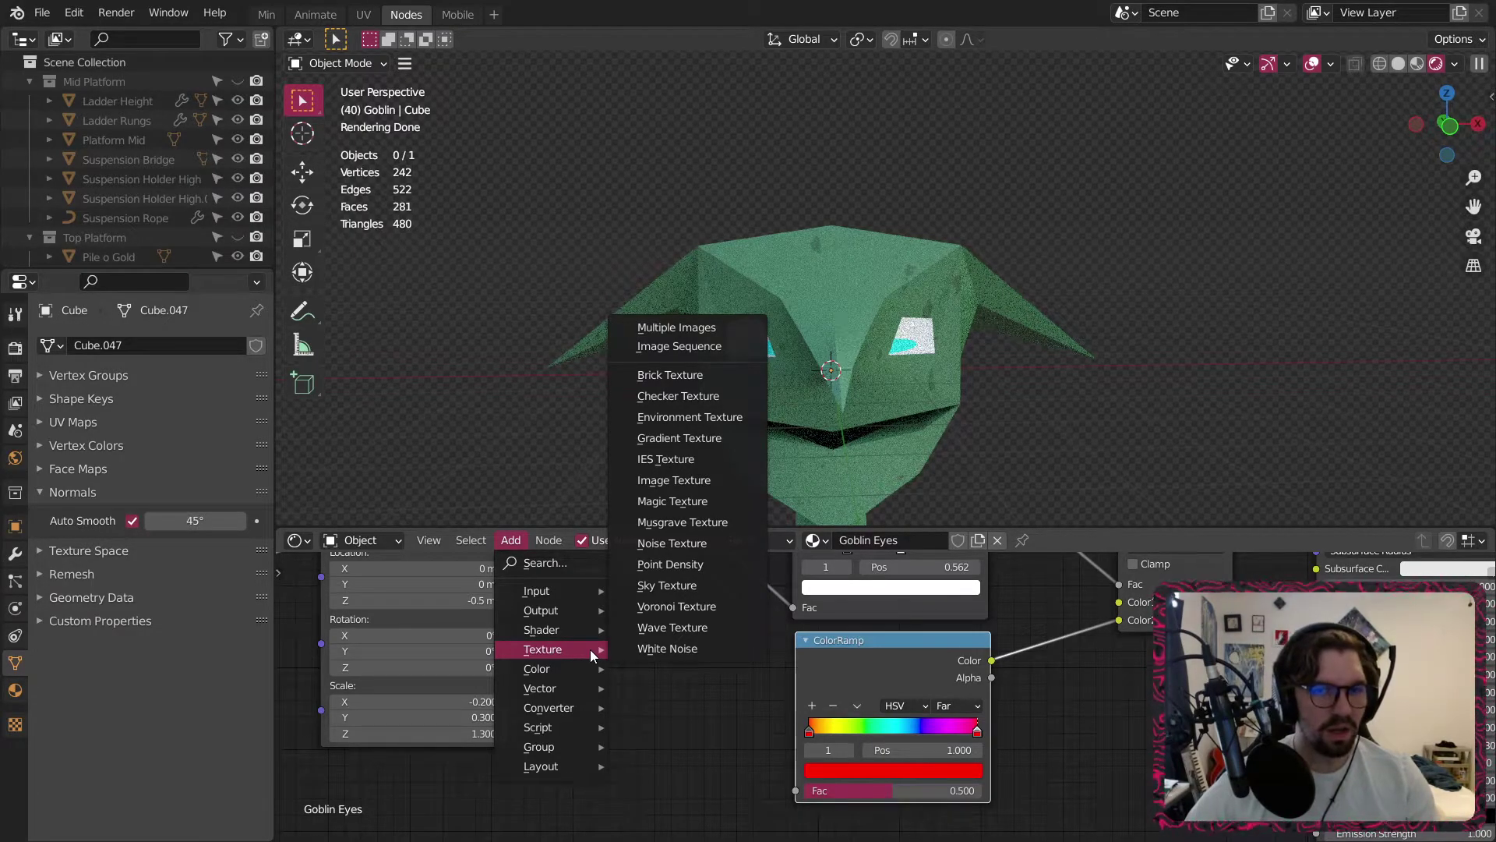
{"action": "mouse_move", "coordinate": [547, 576]}
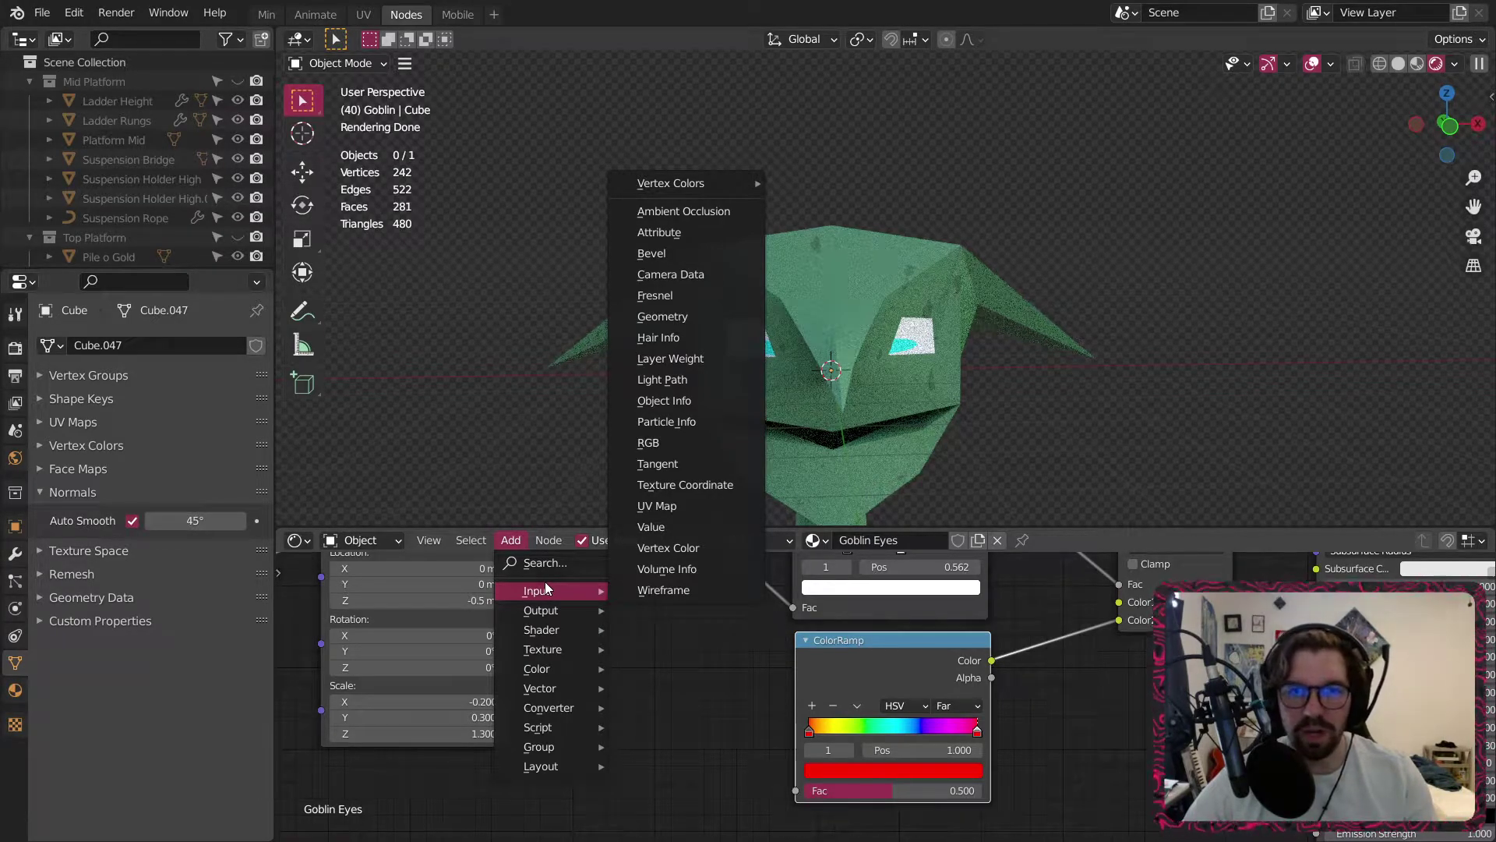
{"action": "left_click", "coordinate": [692, 400]}
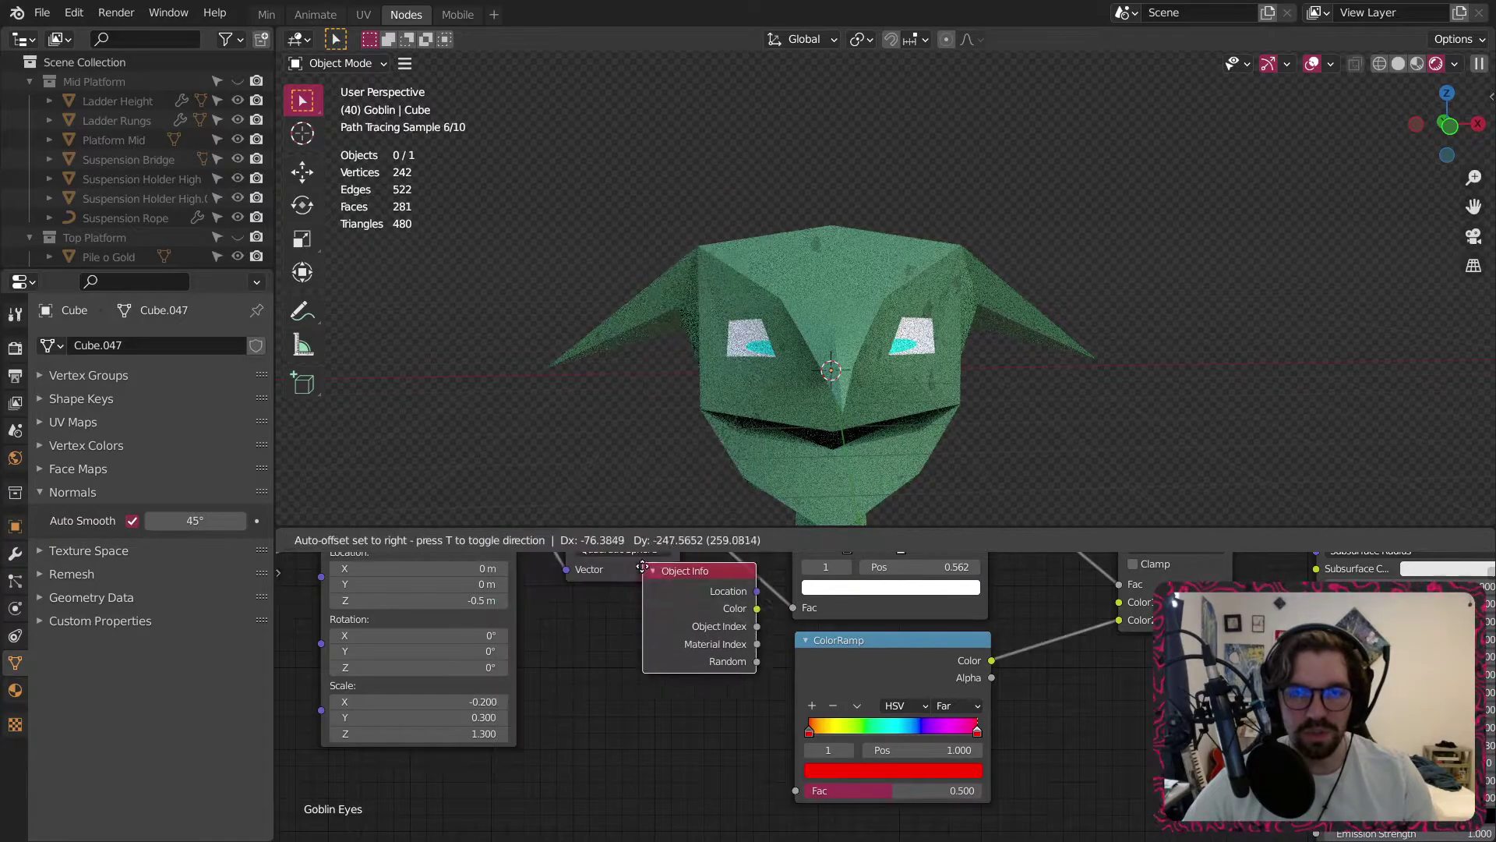
{"action": "left_click", "coordinate": [615, 680]}
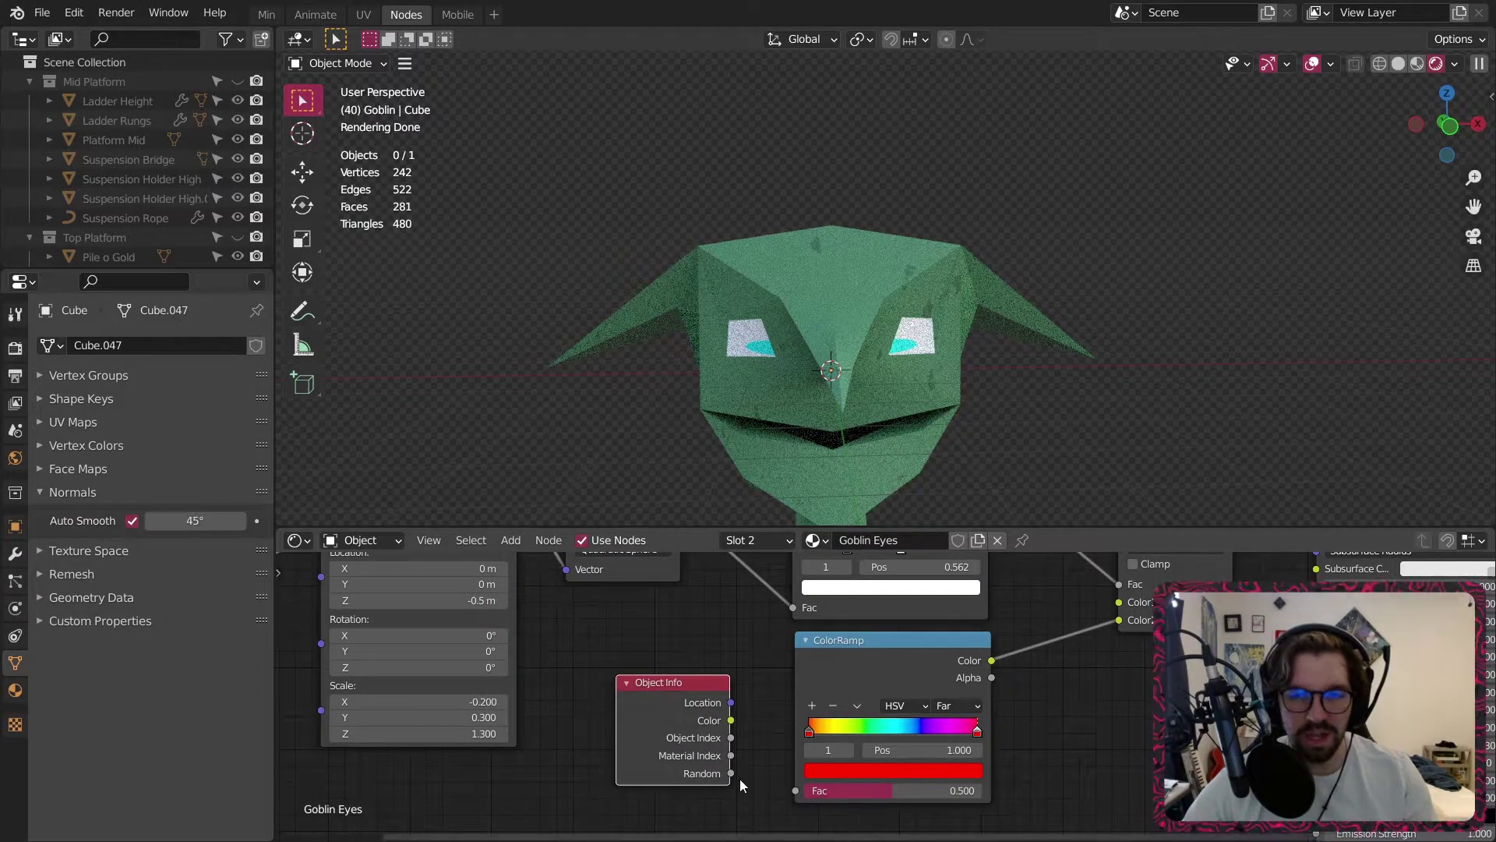
{"action": "left_click_drag", "start_coordinate": [731, 773], "coordinate": [795, 790]}
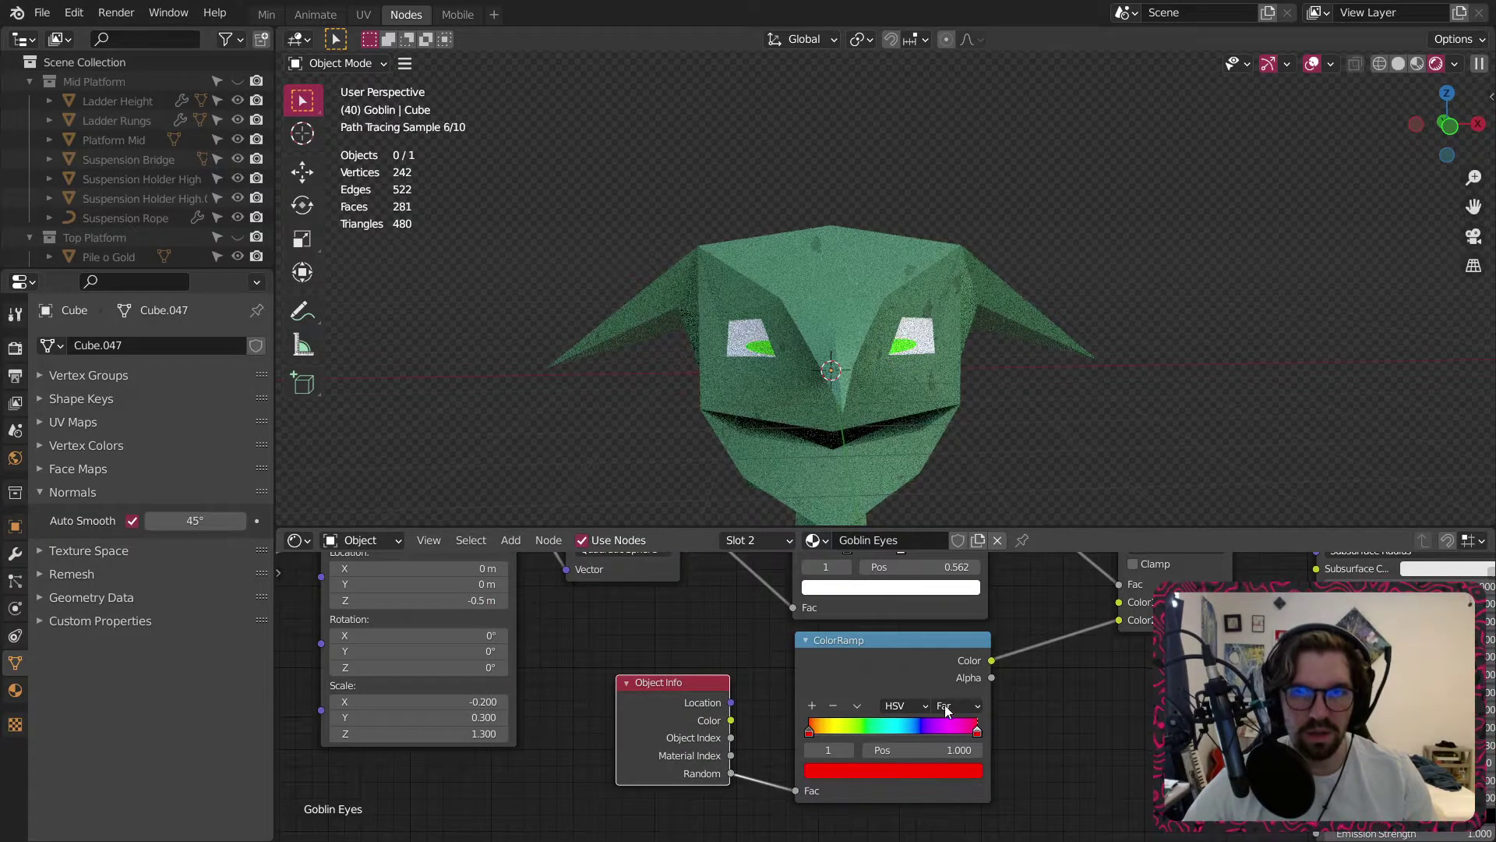
Set the lightness of the Mix node's Color1 to 0.8.
{"action": "scroll", "coordinate": [960, 684], "scroll_direction": "up", "scroll_amount": 3}
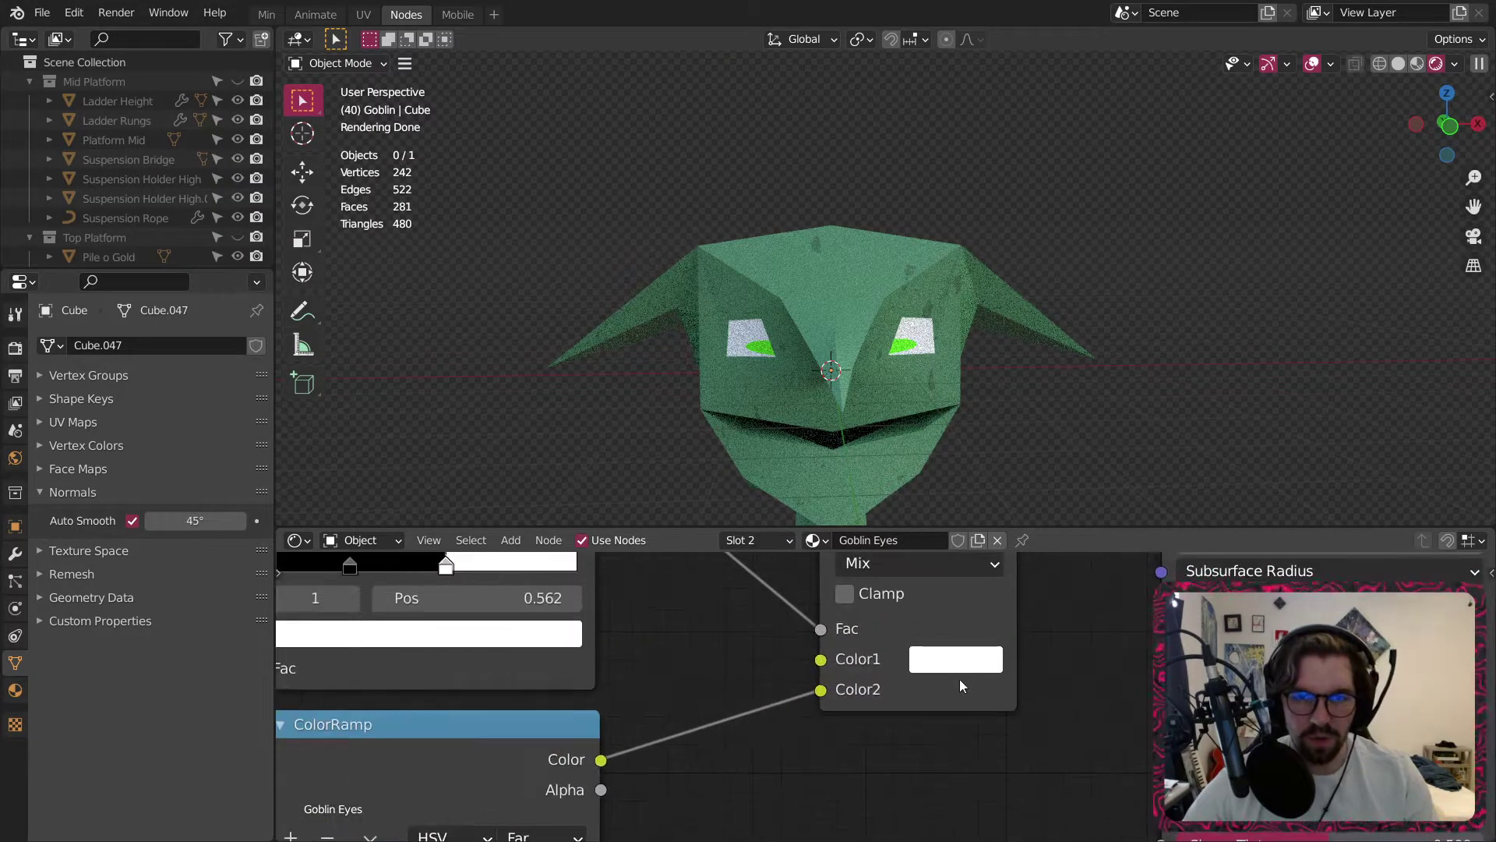
{"action": "left_click", "coordinate": [960, 669]}
{"action": "left_click", "coordinate": [1030, 590]}
{"action": "type", "text": "."}
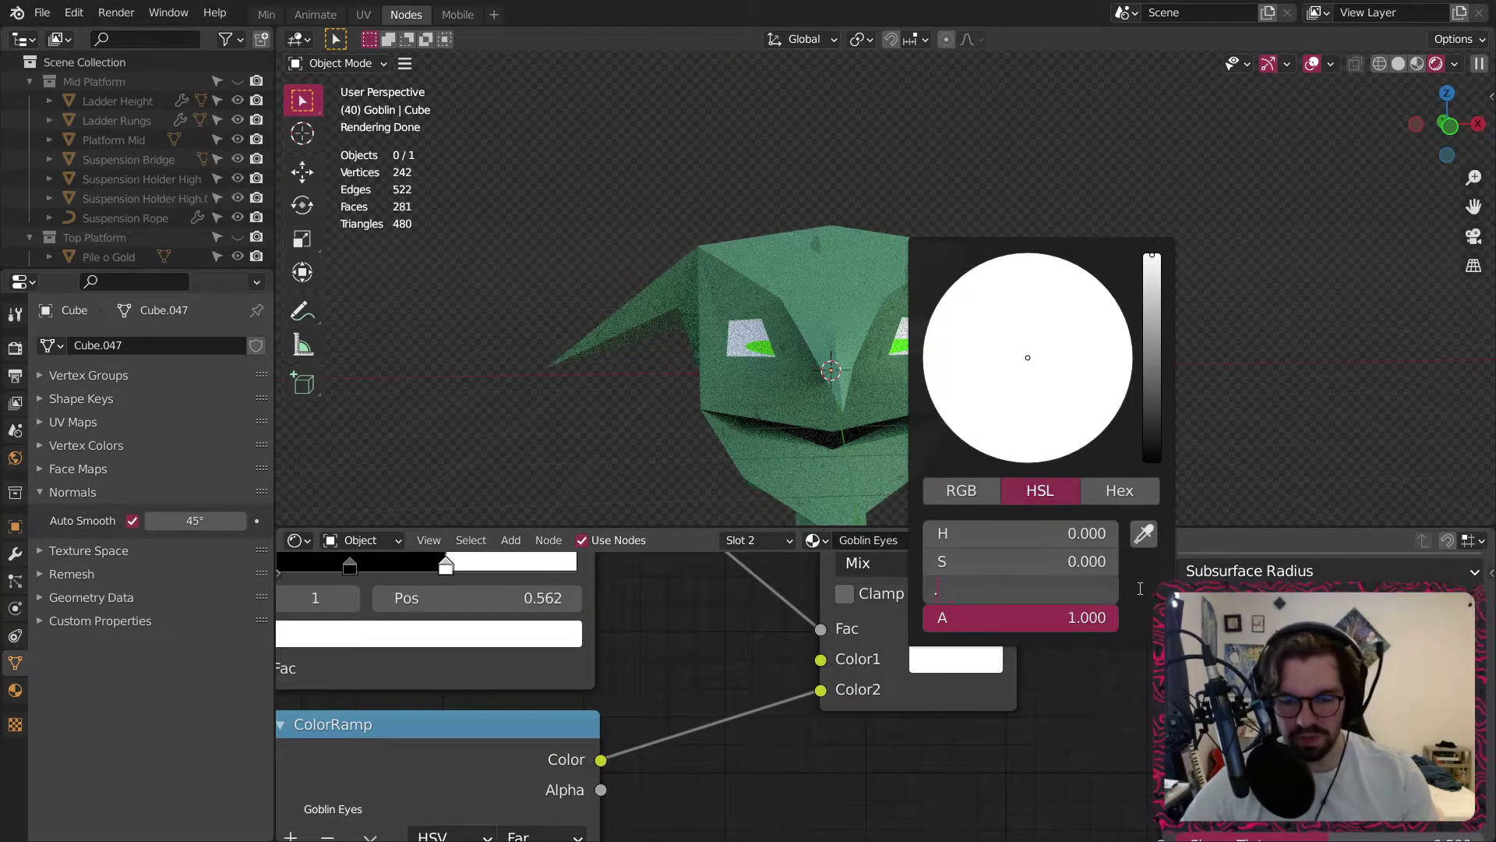
{"action": "type", "text": "8"}
{"action": "key", "text": "Return"}
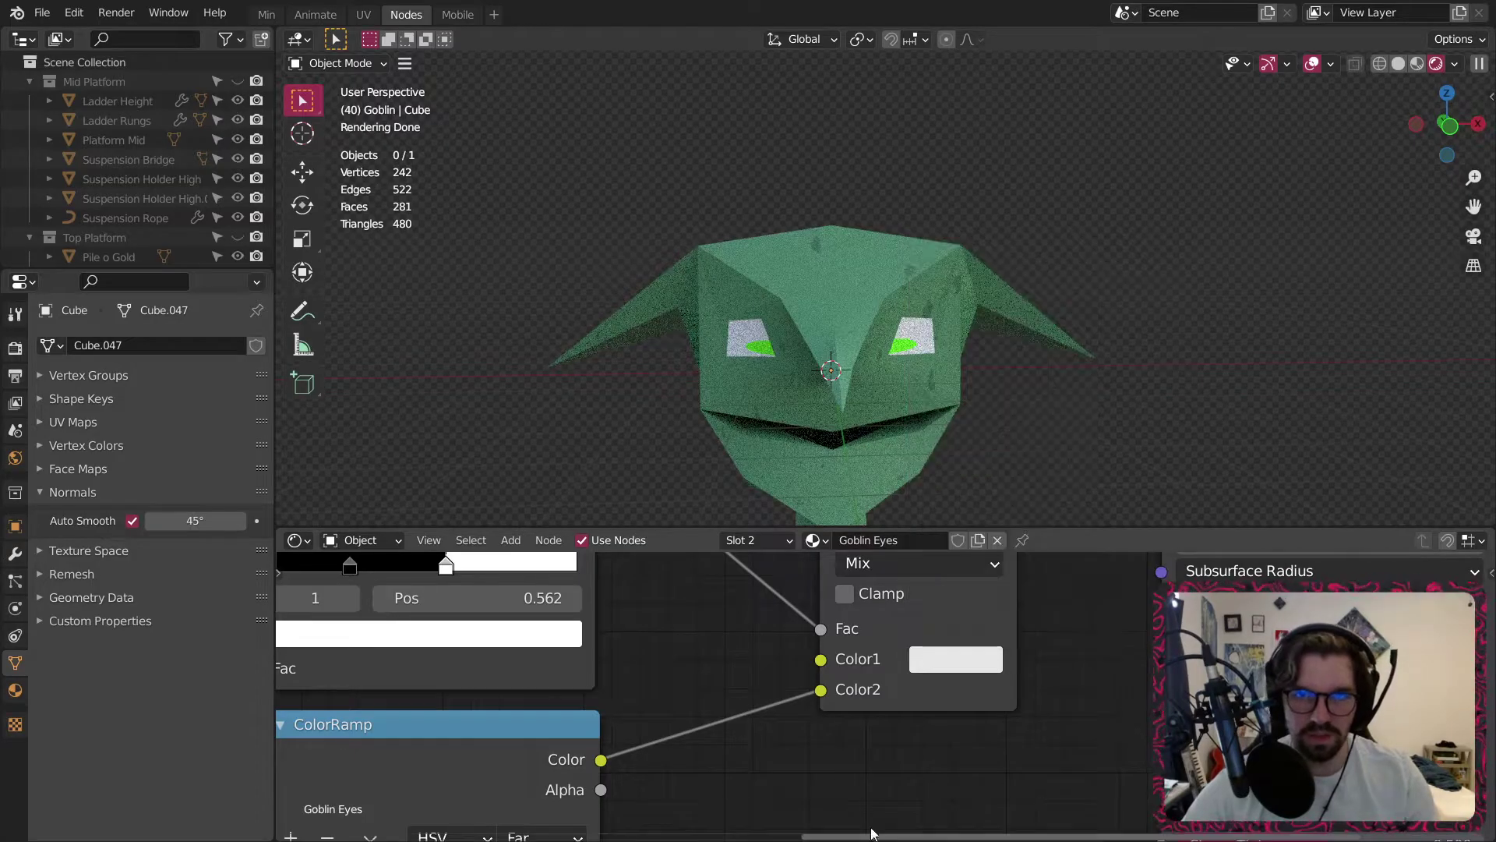
Select the goblin head and darken the Mix node's Color1 to a lightness of 0.1.
{"action": "left_click", "coordinate": [862, 396]}
{"action": "scroll", "coordinate": [910, 698], "scroll_direction": "down", "scroll_amount": 4}
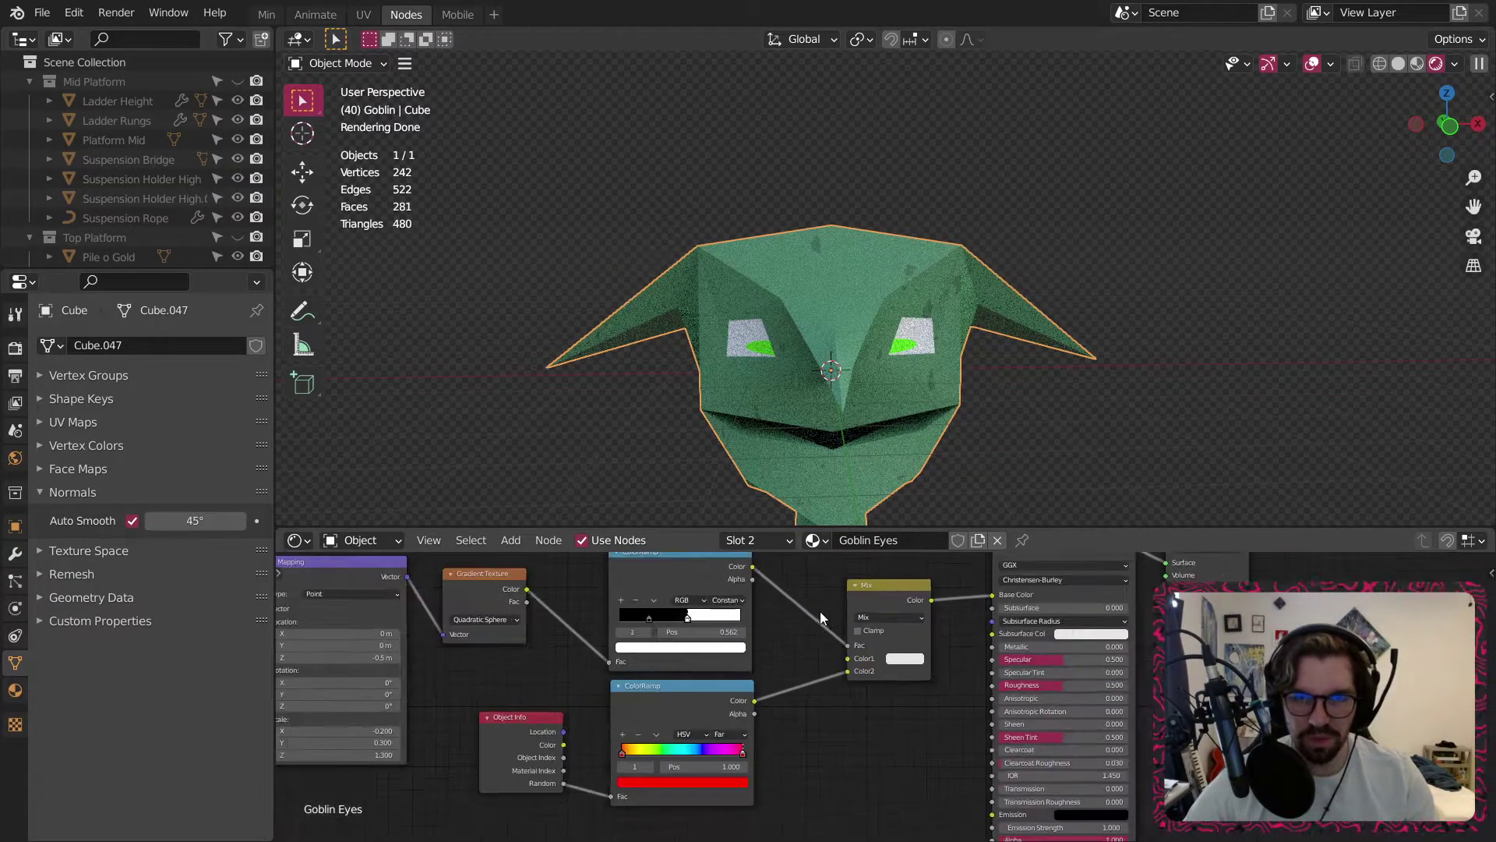
{"action": "scroll", "coordinate": [821, 618], "scroll_direction": "down", "scroll_amount": 2}
{"action": "scroll", "coordinate": [879, 358], "scroll_direction": "up", "scroll_amount": 5}
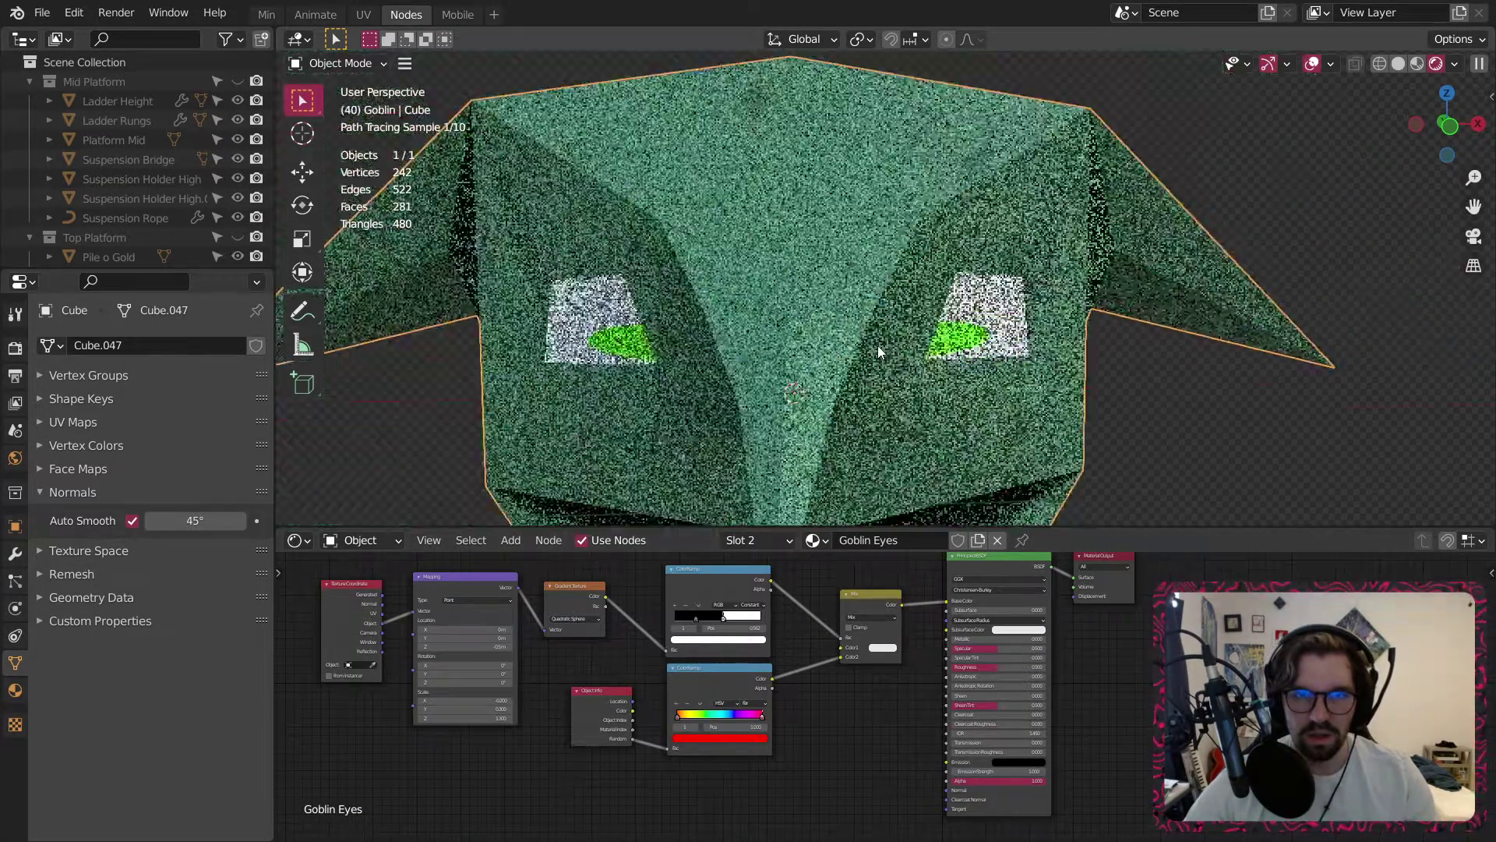
{"action": "scroll", "coordinate": [857, 670], "scroll_direction": "up", "scroll_amount": 3}
{"action": "left_click", "coordinate": [877, 644]}
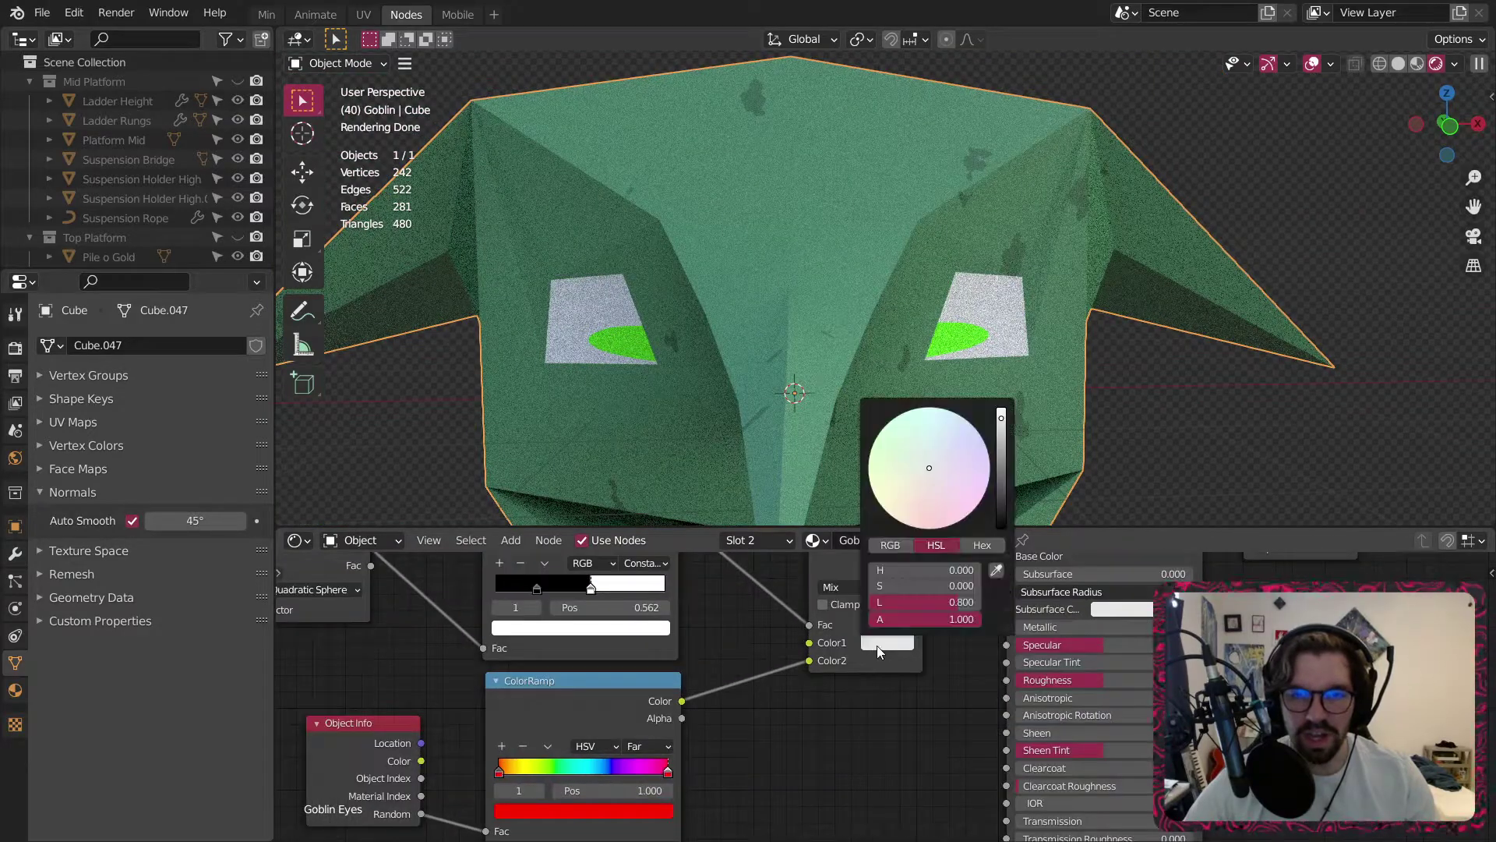
{"action": "left_click", "coordinate": [946, 602]}
{"action": "type", "text": "1"}
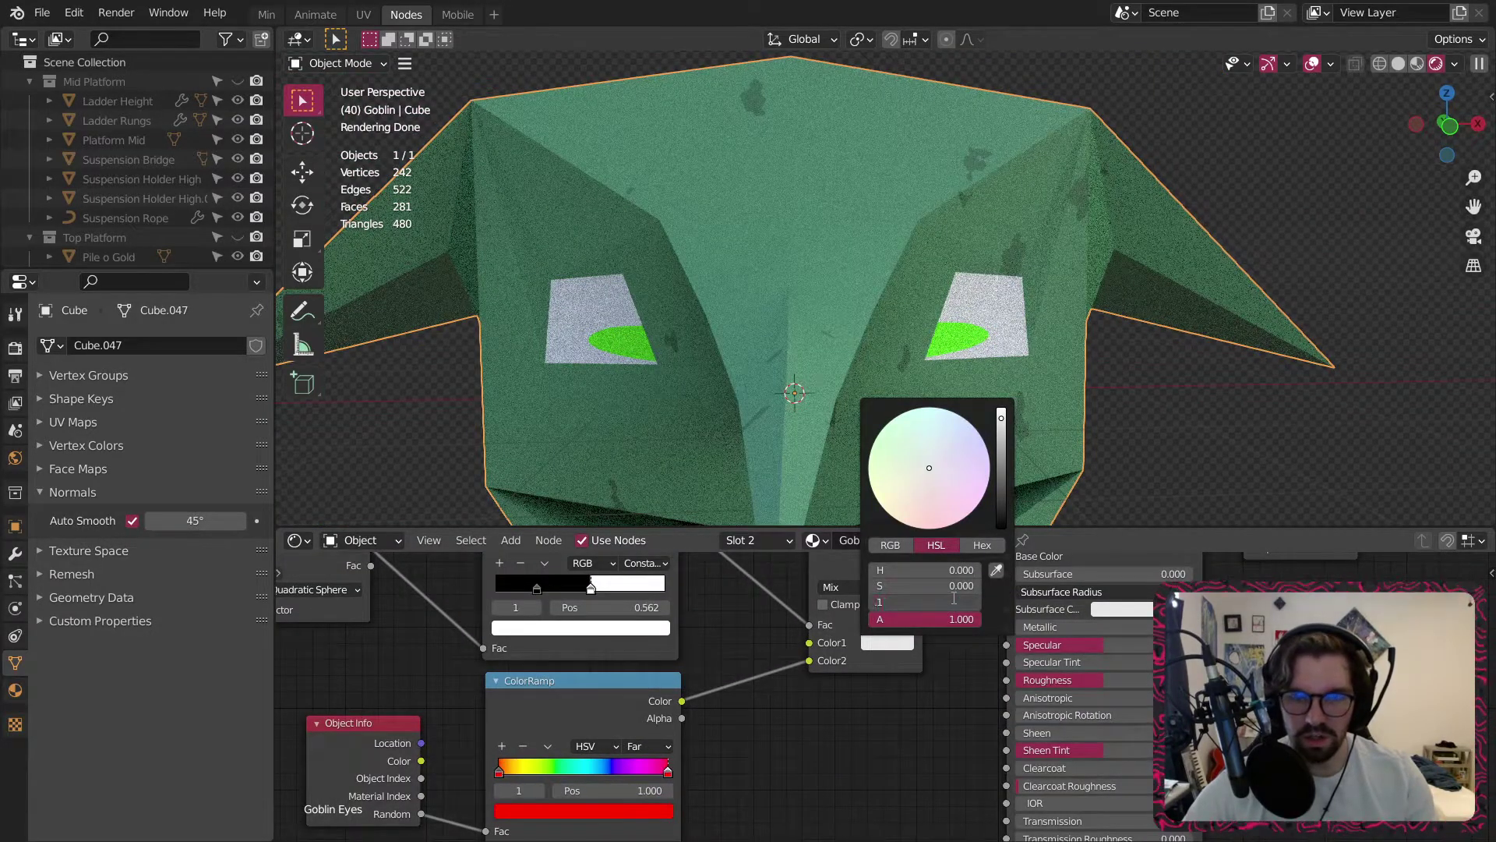
{"action": "key", "text": "Return"}
{"action": "scroll", "coordinate": [1091, 327], "scroll_direction": "down", "scroll_amount": 3}
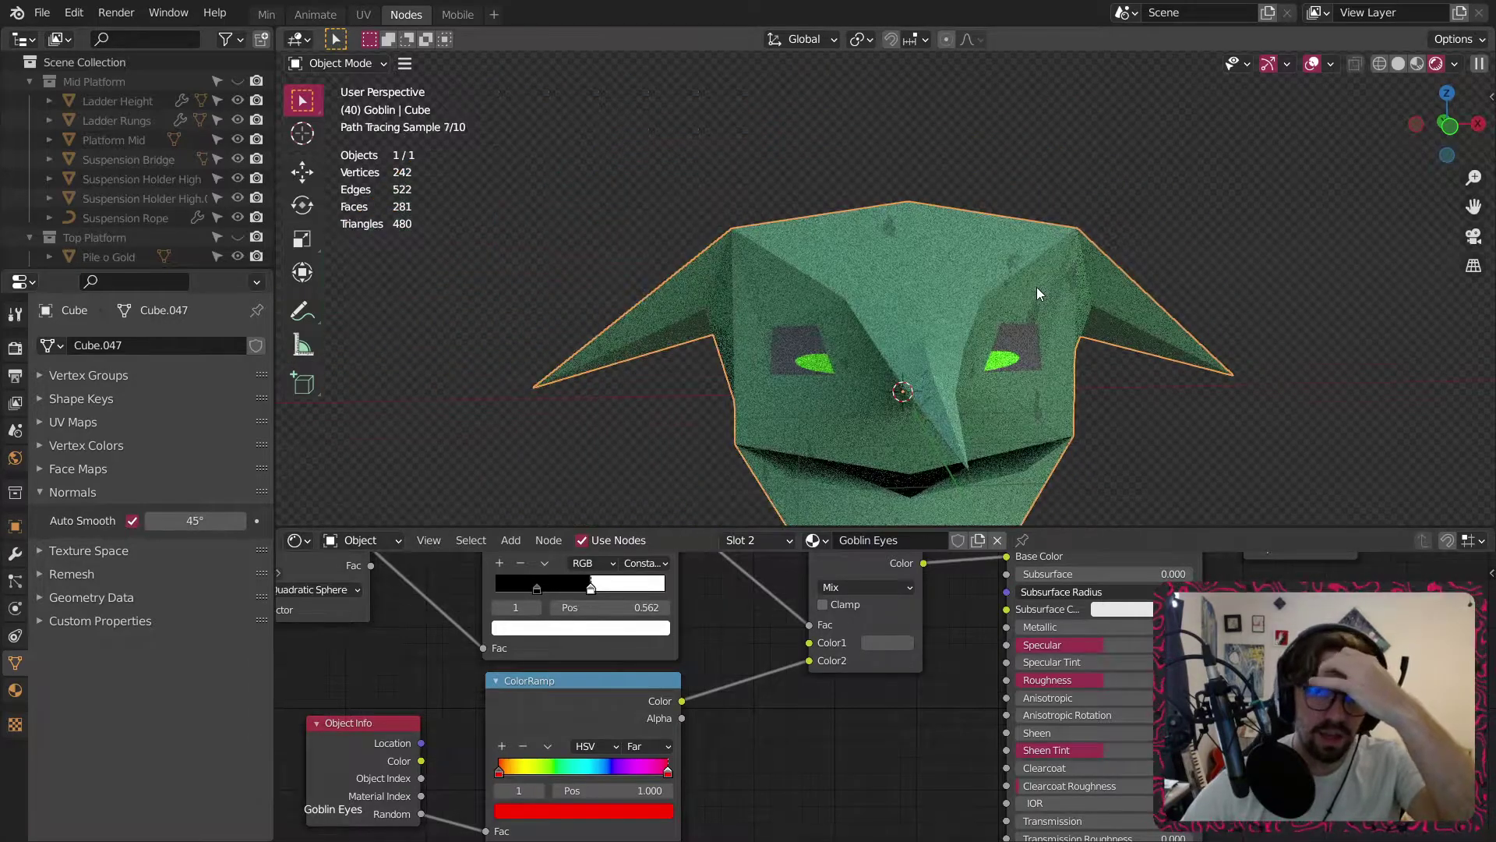
Tint the Mix node's Color1 a muted, dark yellow for the eye whites, with hue 0.165 and saturation about 0.29.
{"action": "left_click", "coordinate": [880, 643]}
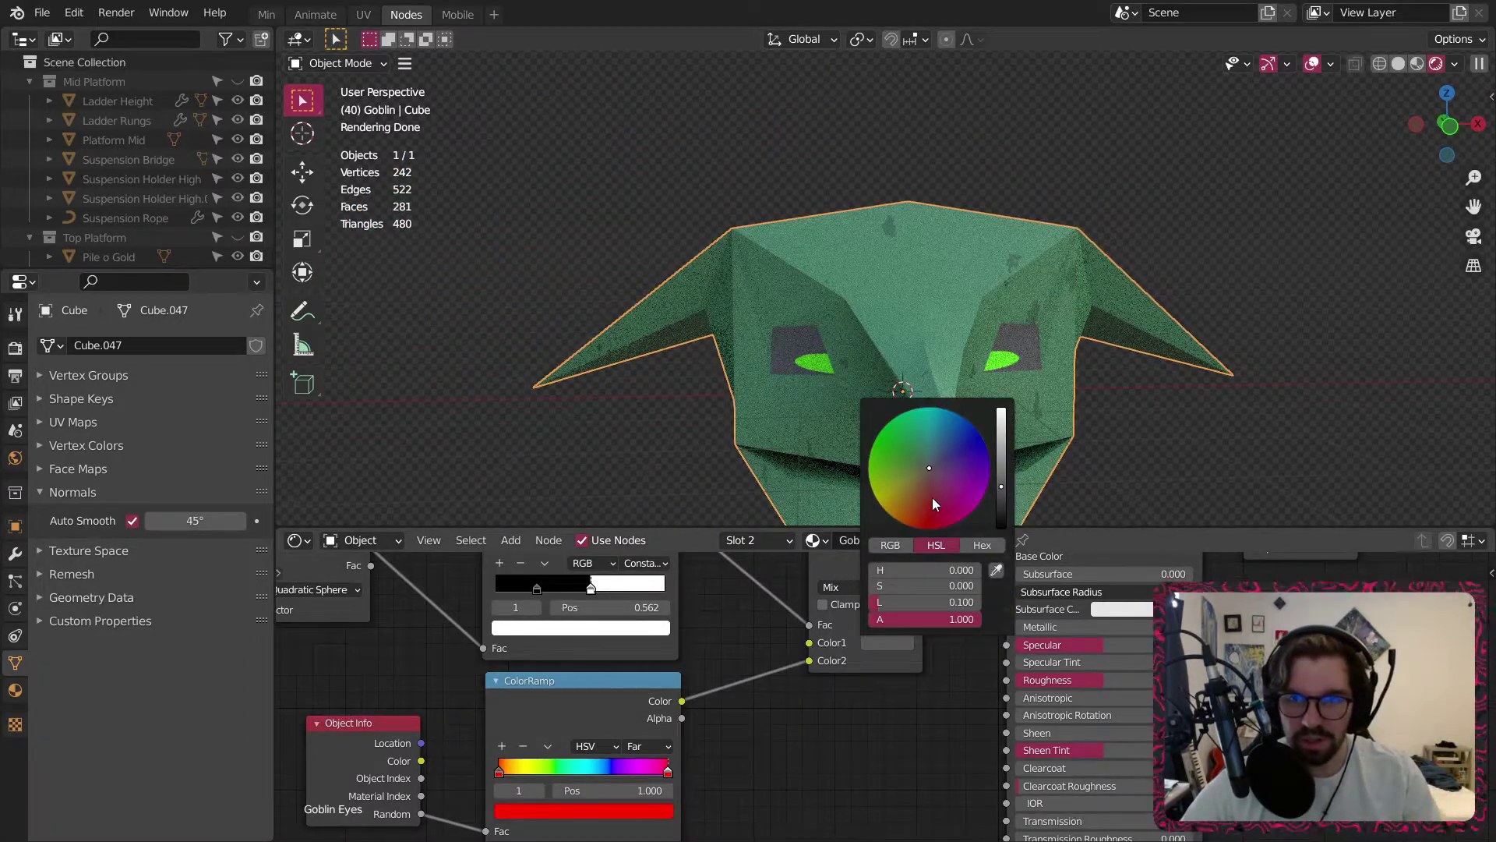
{"action": "mouse_move", "coordinate": [881, 571]}
{"action": "left_mouse_down"}
{"action": "mouse_move", "coordinate": [892, 586]}
{"action": "mouse_move", "coordinate": [927, 570]}
{"action": "mouse_move", "coordinate": [887, 569]}
{"action": "left_mouse_up"}
{"action": "scroll", "coordinate": [904, 602], "scroll_direction": "up", "scroll_amount": 4}
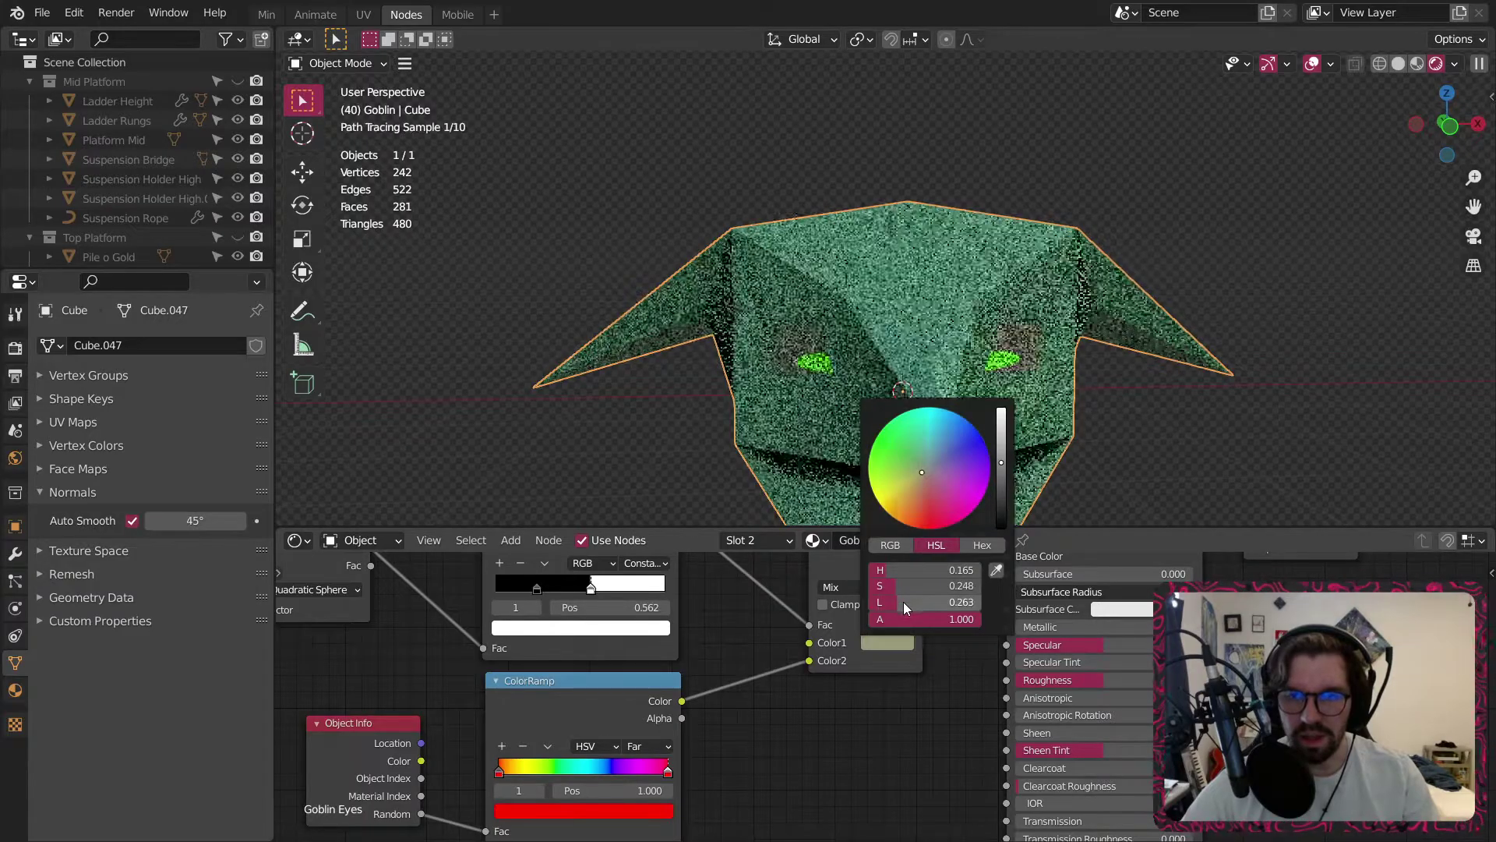
{"action": "scroll", "coordinate": [900, 596], "scroll_direction": "down", "scroll_amount": 3}
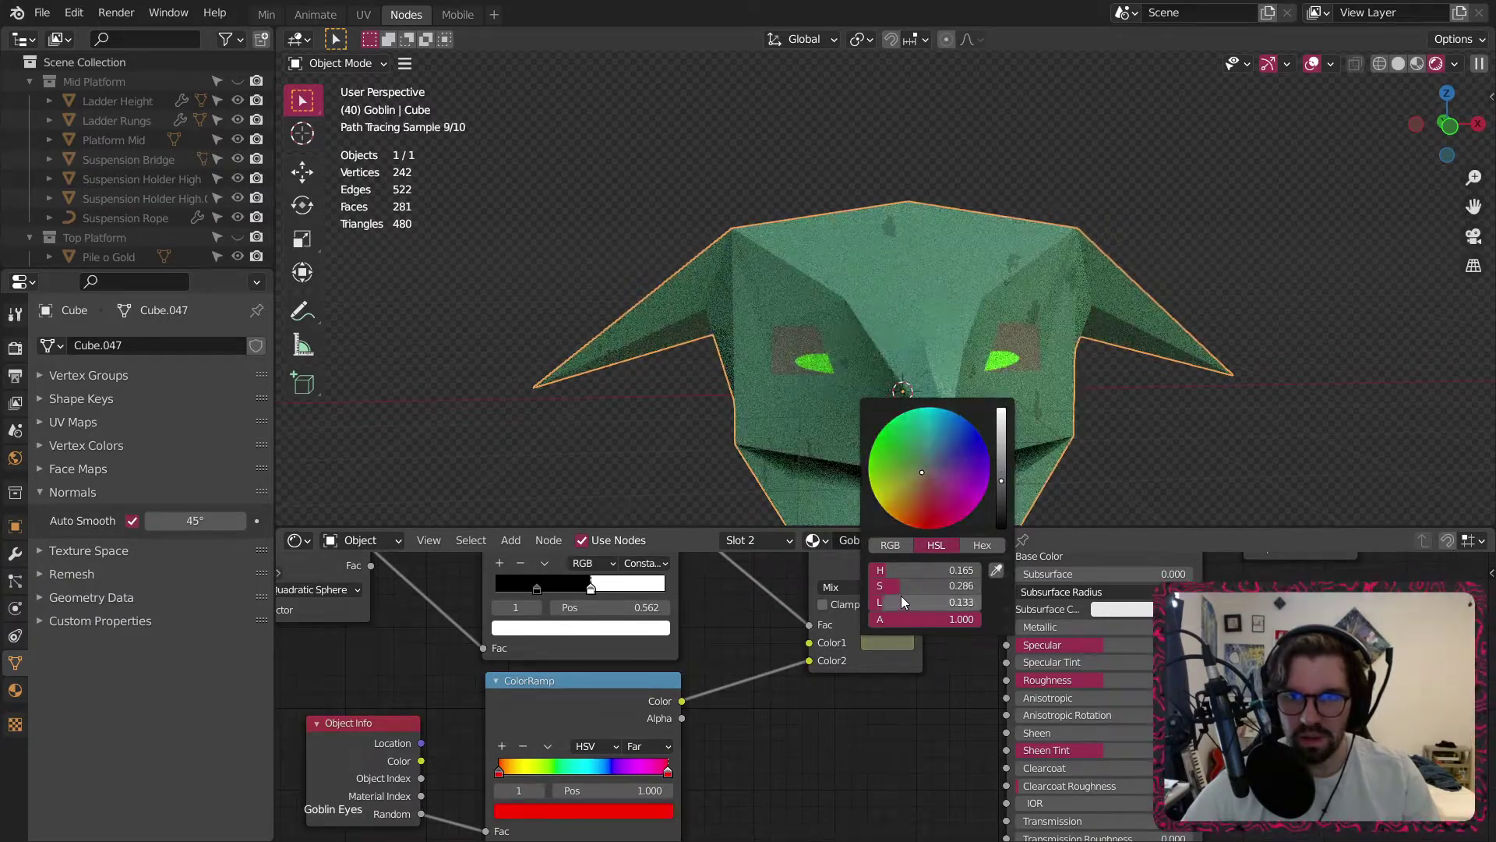
{"action": "scroll", "coordinate": [901, 596], "scroll_direction": "up", "scroll_amount": 3, "text": "ctrl"}
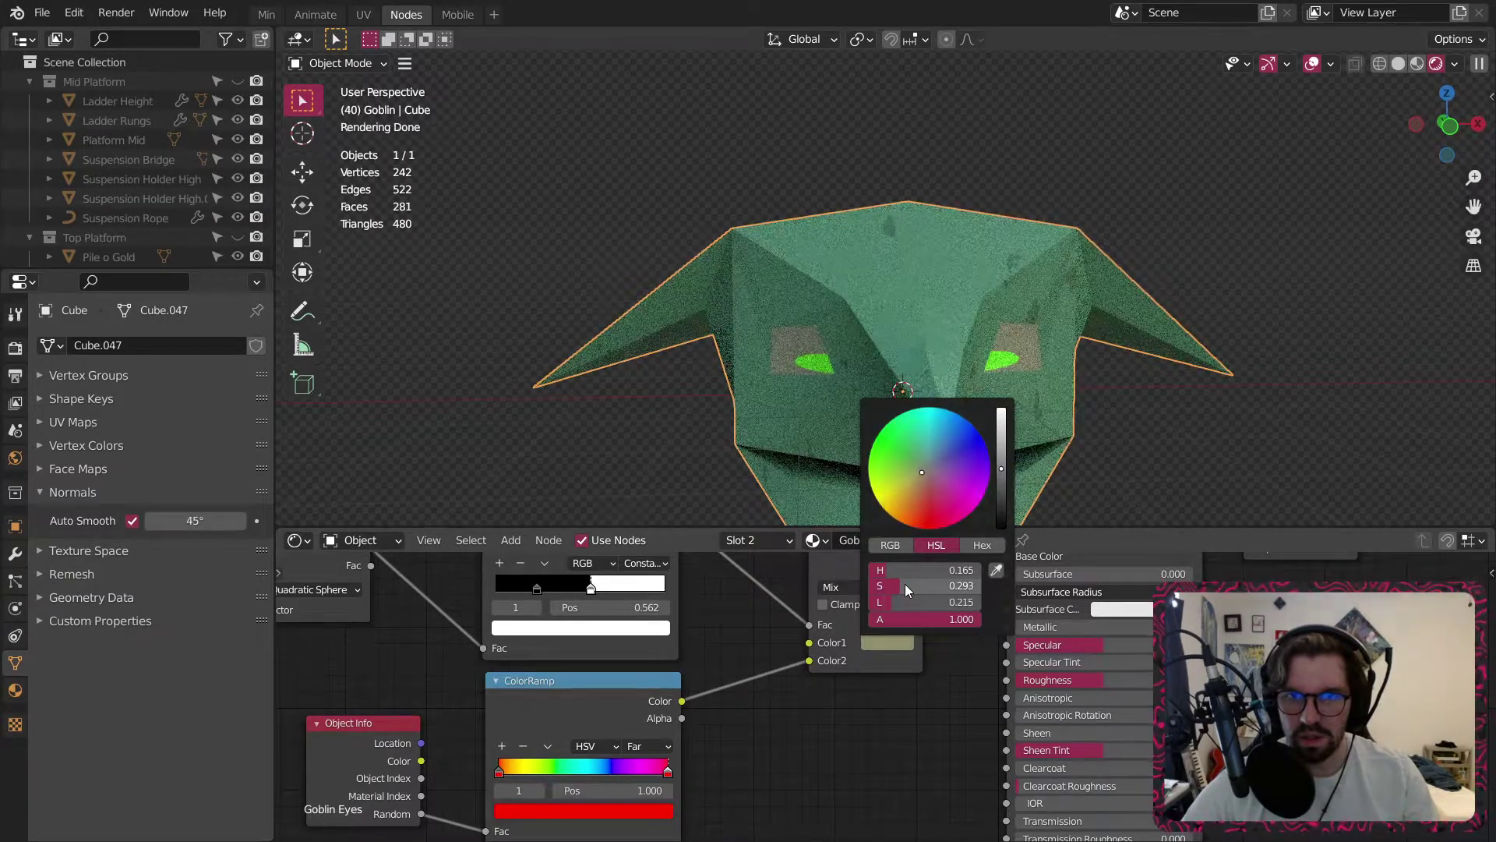
{"action": "scroll", "coordinate": [890, 600], "scroll_direction": "down", "scroll_amount": 1}
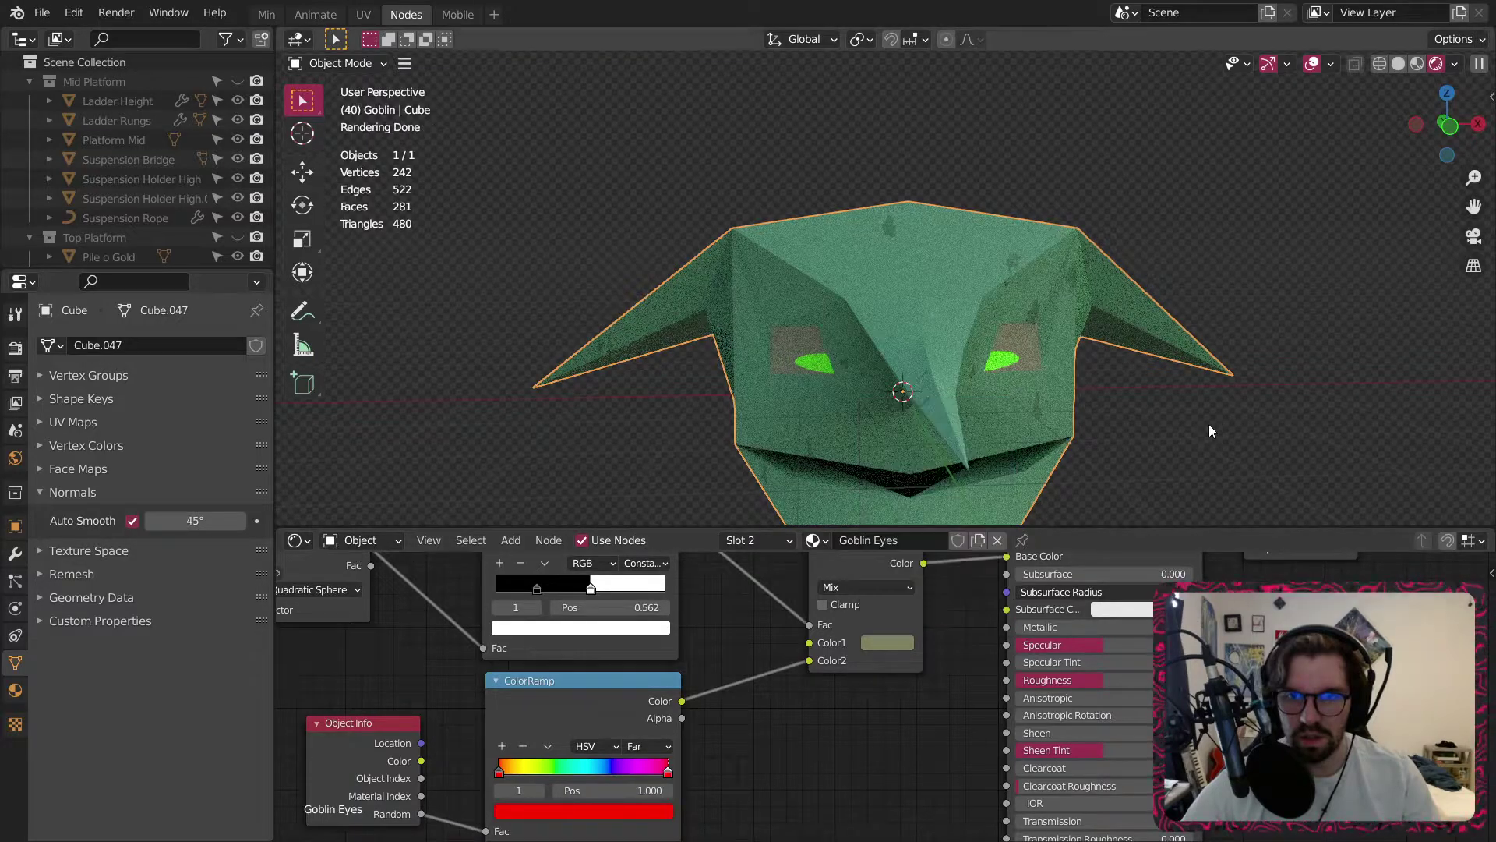
{"action": "scroll", "coordinate": [1077, 395], "scroll_direction": "up", "scroll_amount": 1}
{"action": "middle_click_drag", "start_coordinate": [1077, 394], "coordinate": [1031, 394]}
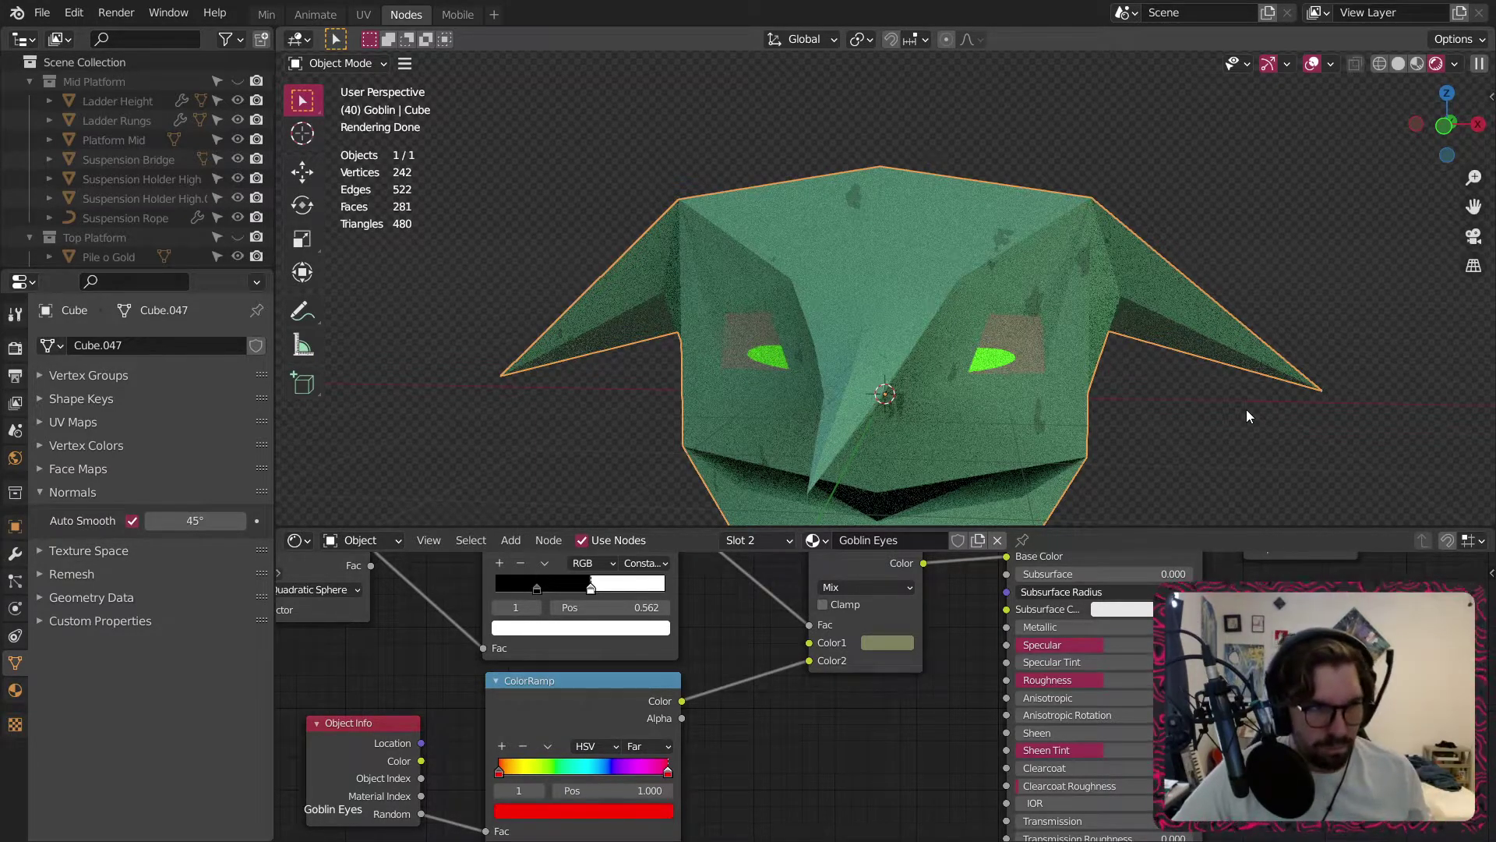
Set the lightness of the rainbow ColorRamp's first stop to 0.7.
{"action": "left_click", "coordinate": [500, 771]}
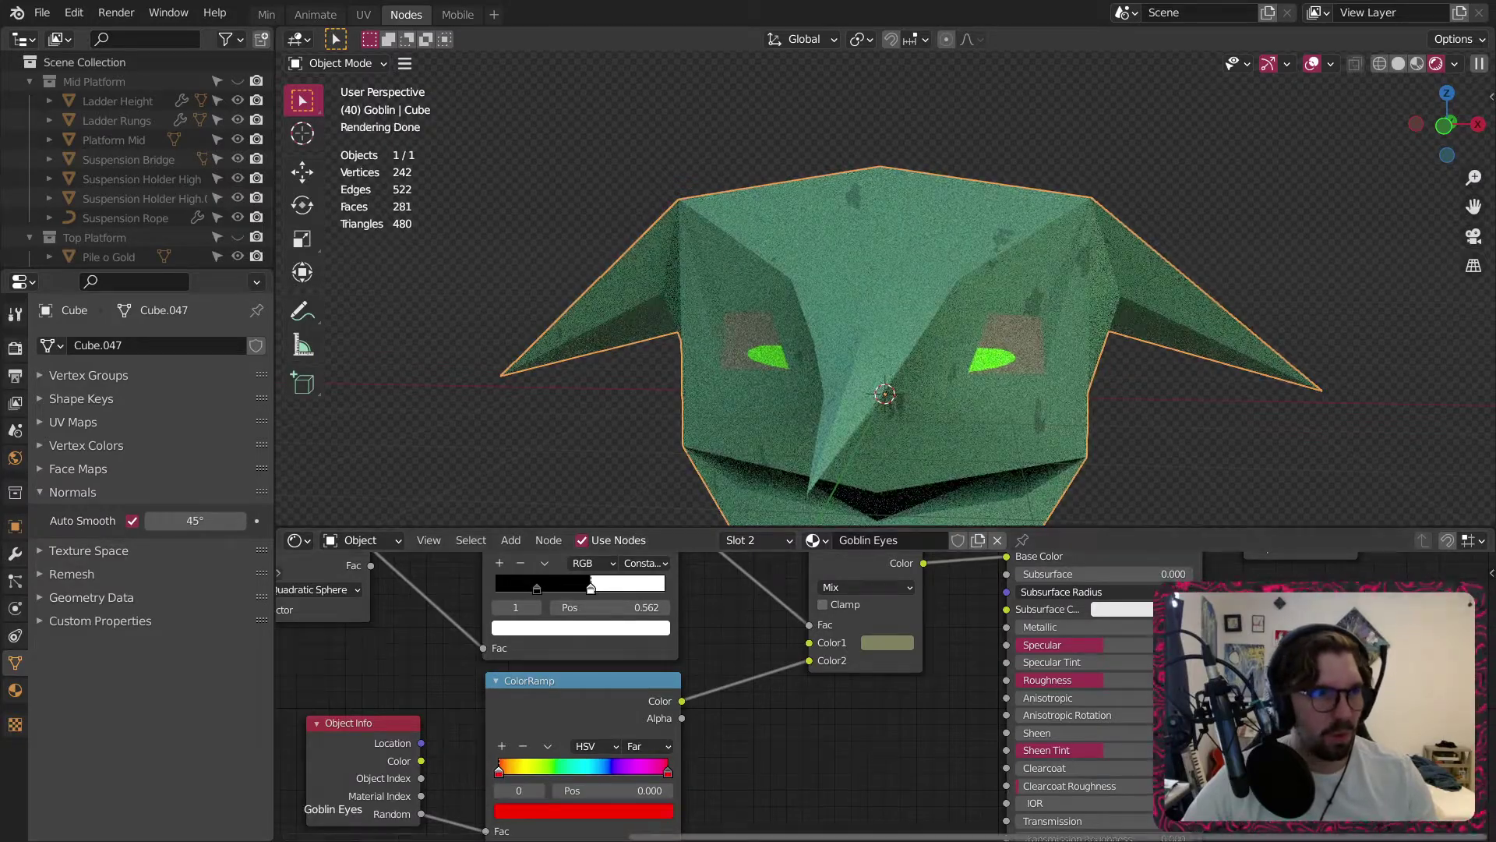
{"action": "left_click", "coordinate": [554, 811]}
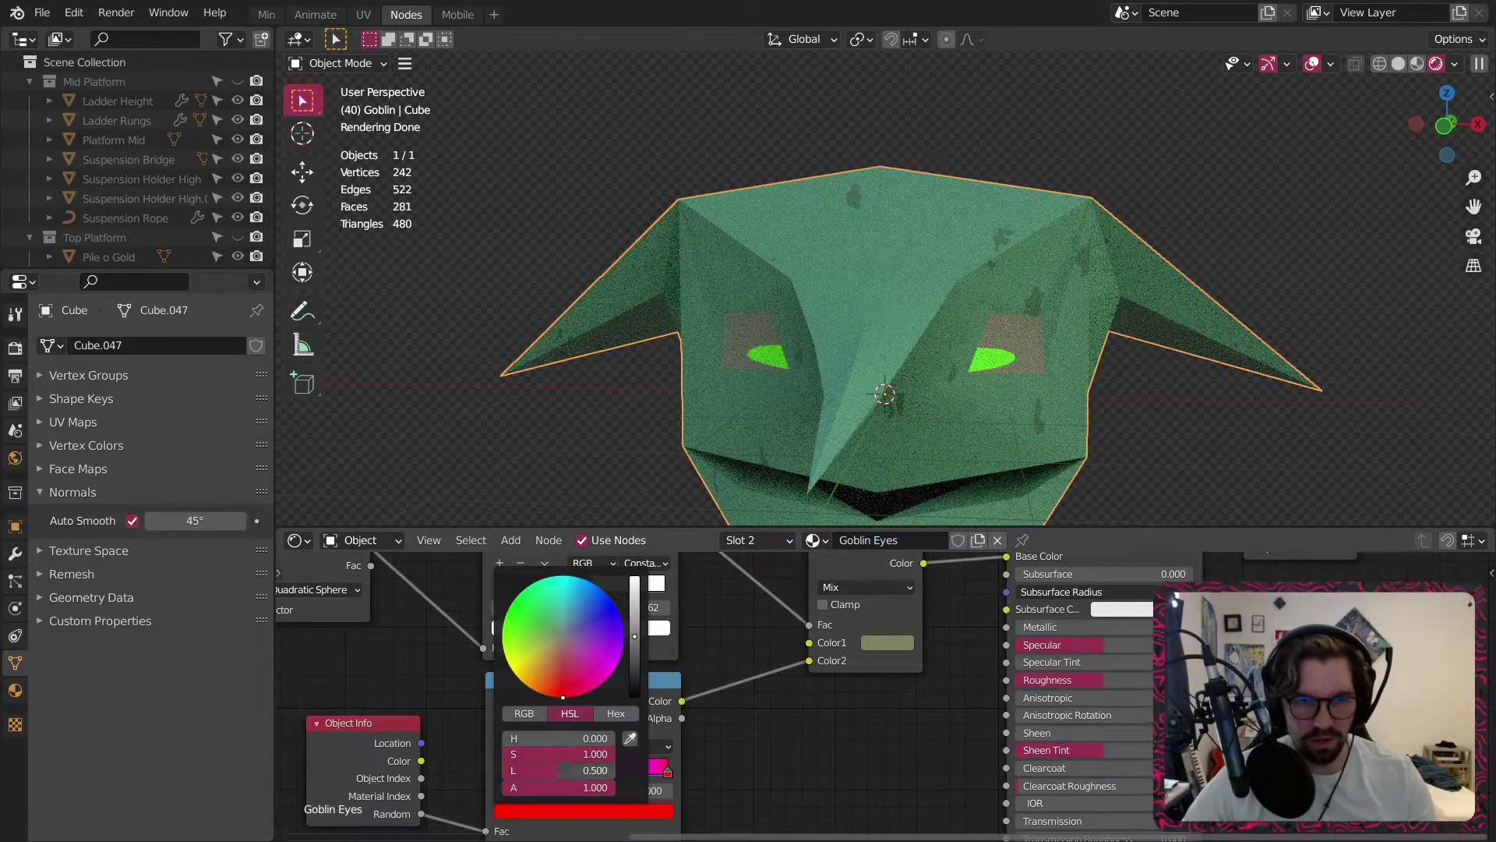
{"action": "left_click", "coordinate": [576, 771]}
{"action": "type", "text": ".7"}
{"action": "key", "text": "Return"}
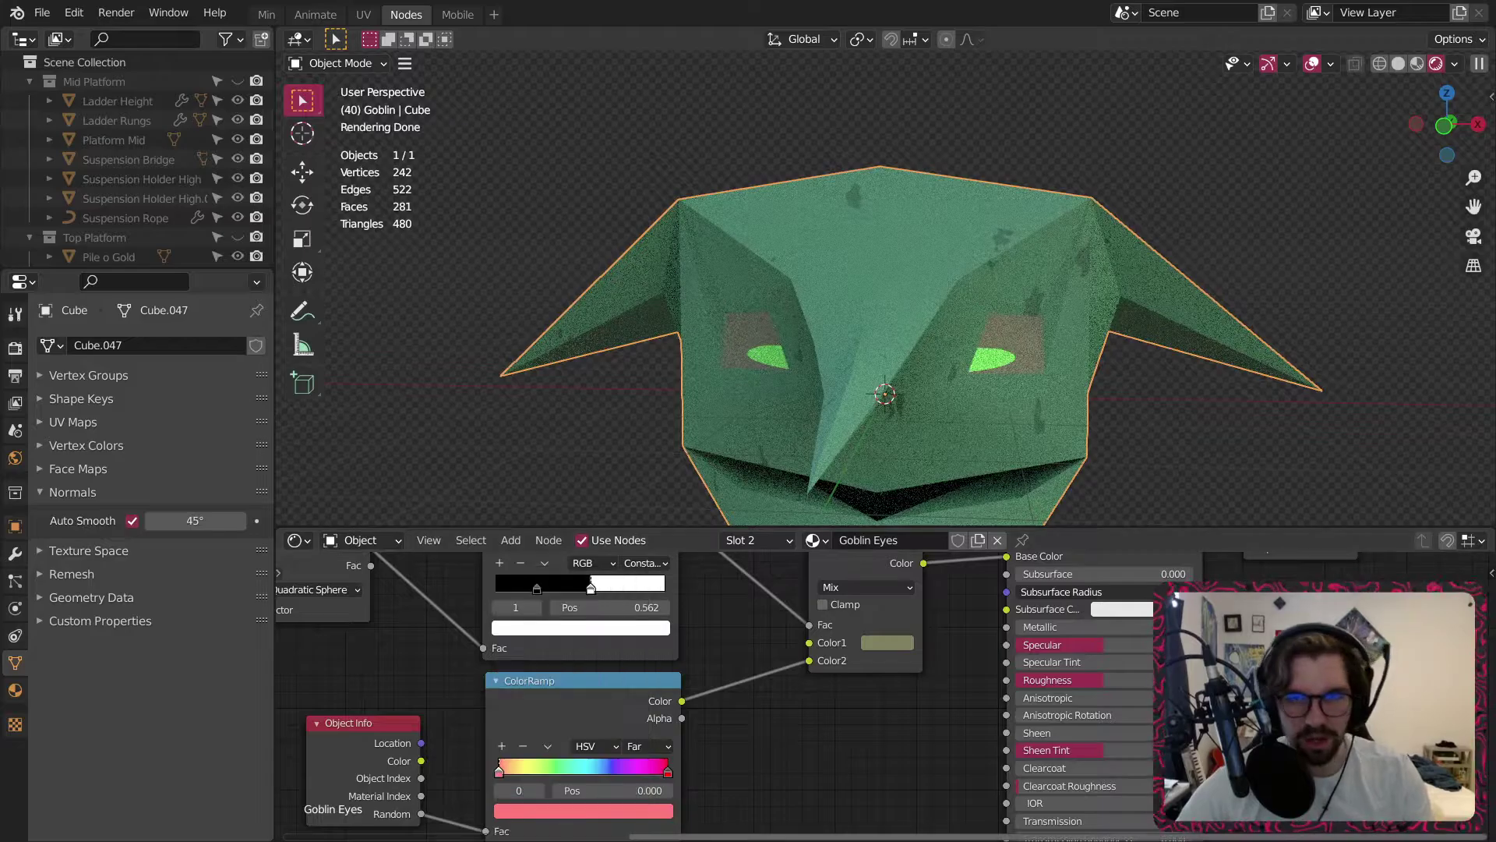
Set the lightness of the rainbow ColorRamp's last stop to 0.6.
{"action": "left_click", "coordinate": [668, 771]}
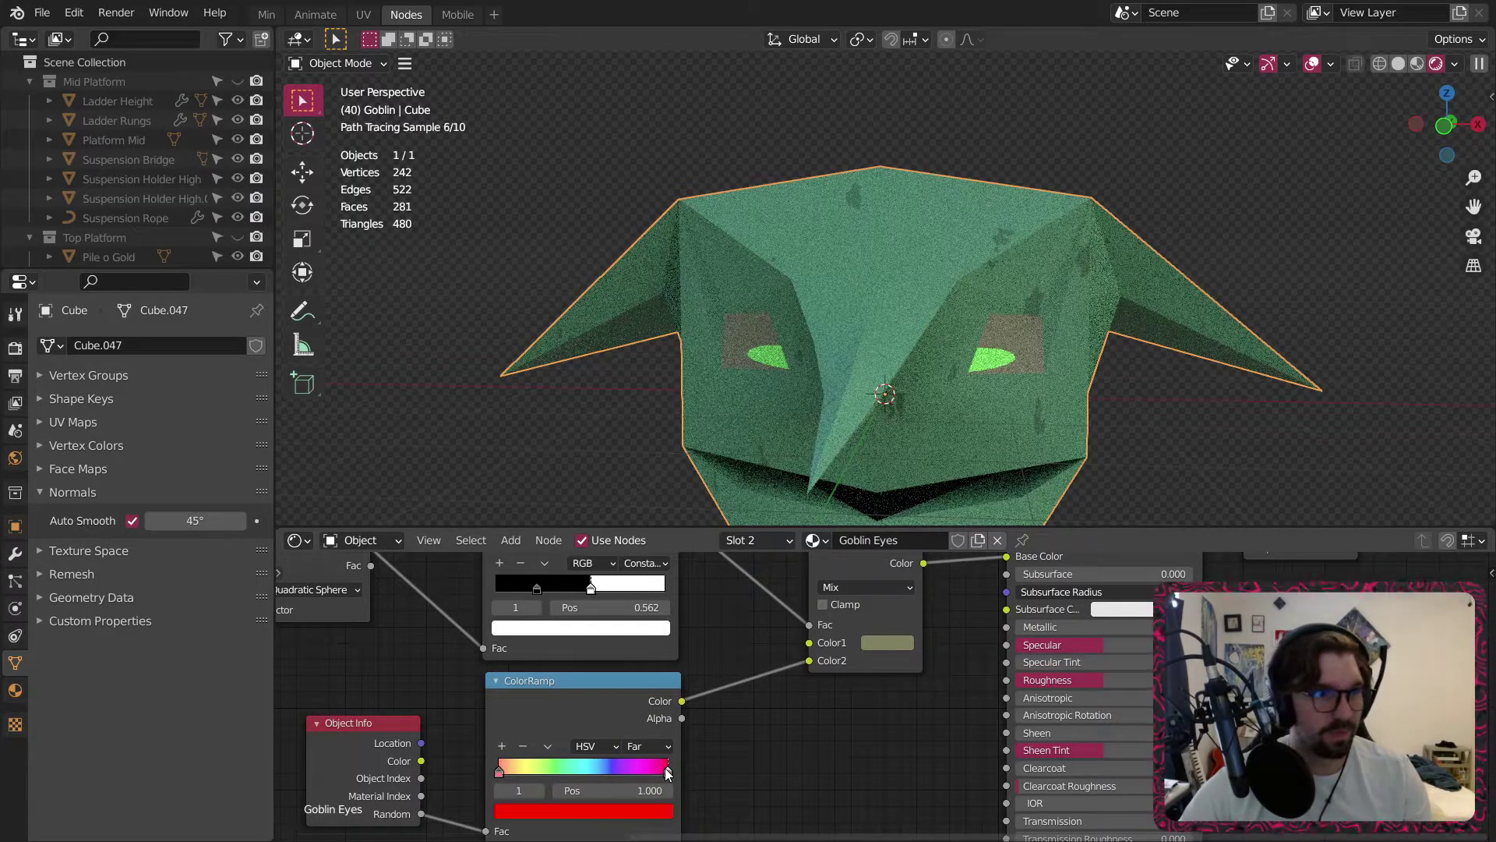
{"action": "left_click", "coordinate": [640, 808]}
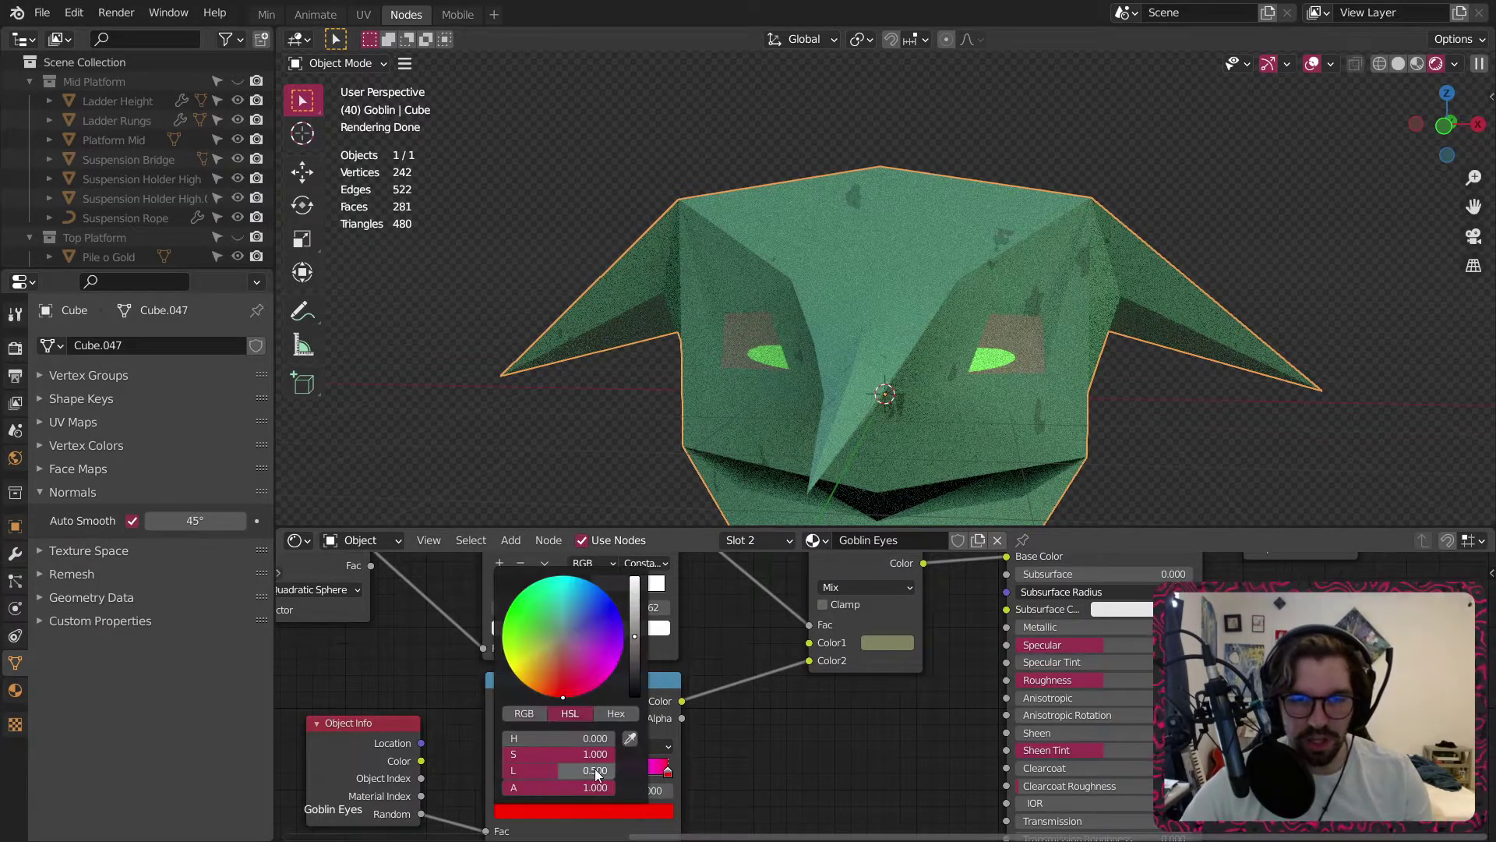
{"action": "left_click", "coordinate": [565, 770]}
{"action": "type", "text": ".6"}
{"action": "key", "text": "Return"}
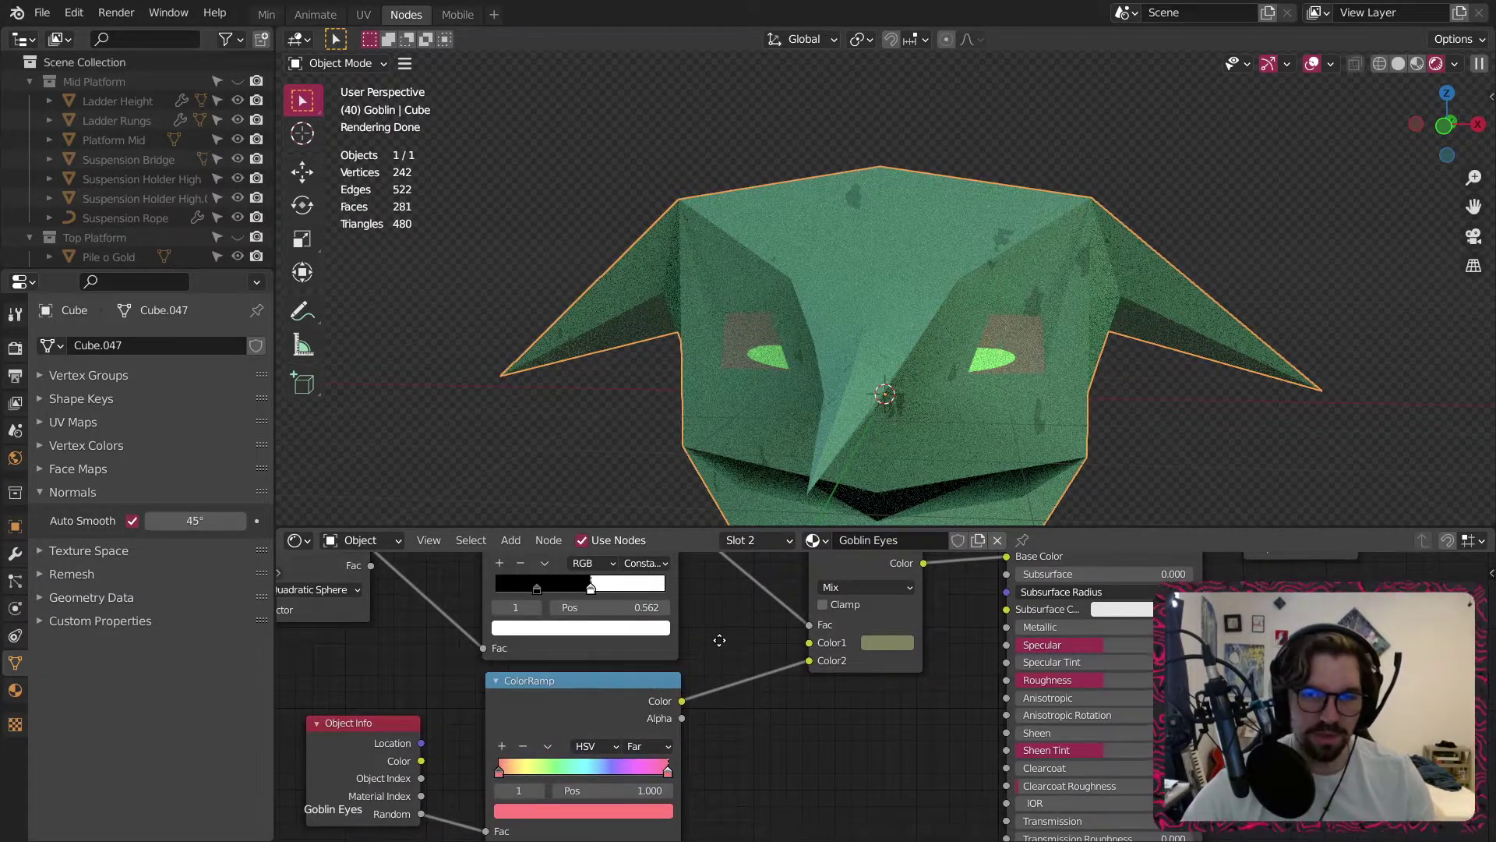
In the Goblin Skin material, add an Object Info node and connect its Random output to the green-and-purple ColorRamp's Fac input.
{"action": "middle_click_drag", "start_coordinate": [719, 640], "coordinate": [723, 639]}
{"action": "left_click", "coordinate": [776, 541]}
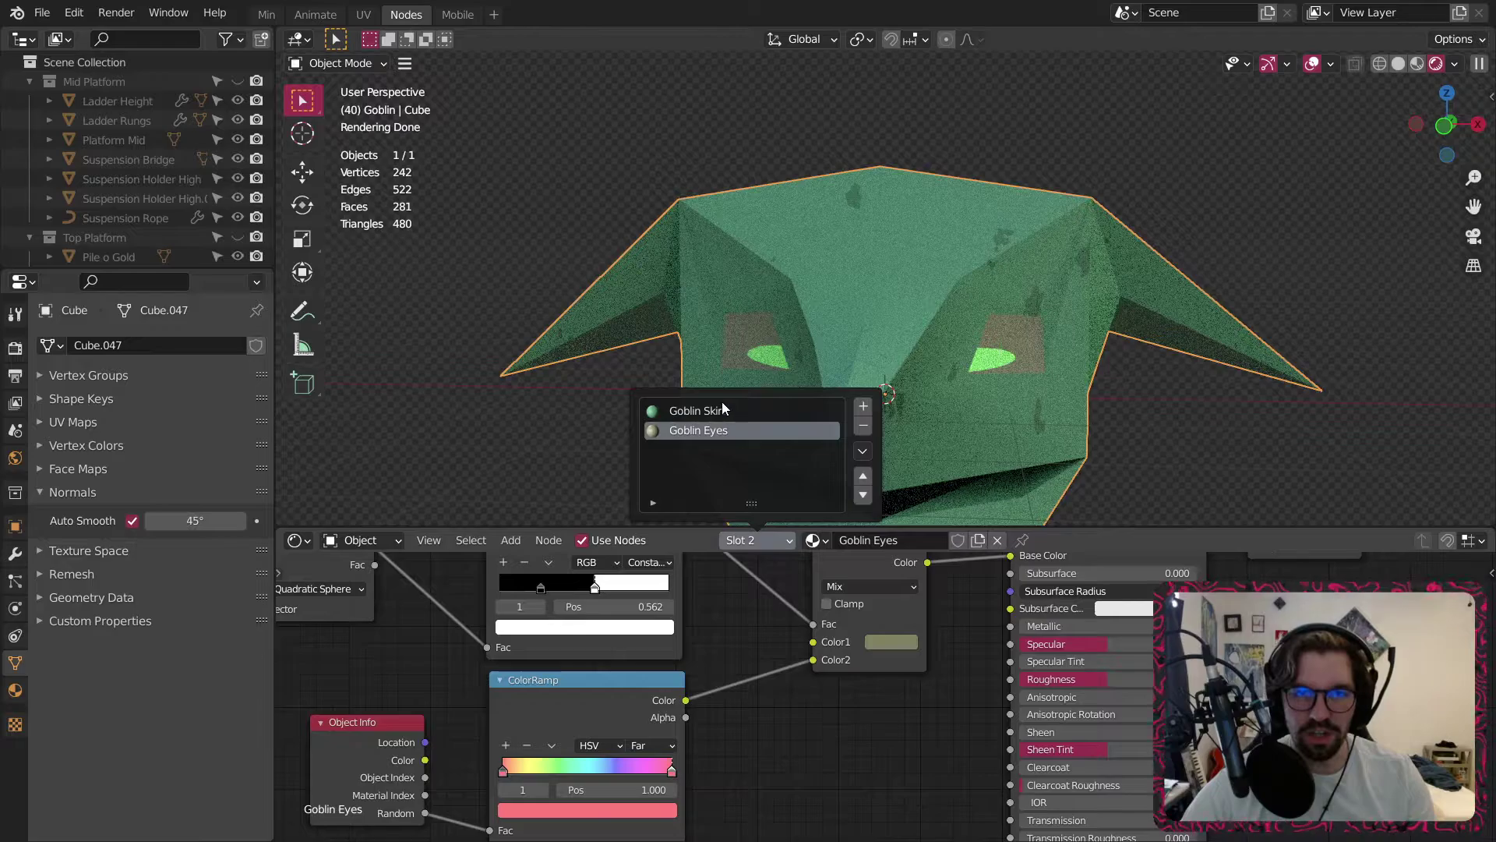
{"action": "left_click", "coordinate": [772, 407]}
{"action": "middle_click_drag", "start_coordinate": [435, 718], "coordinate": [752, 653]}
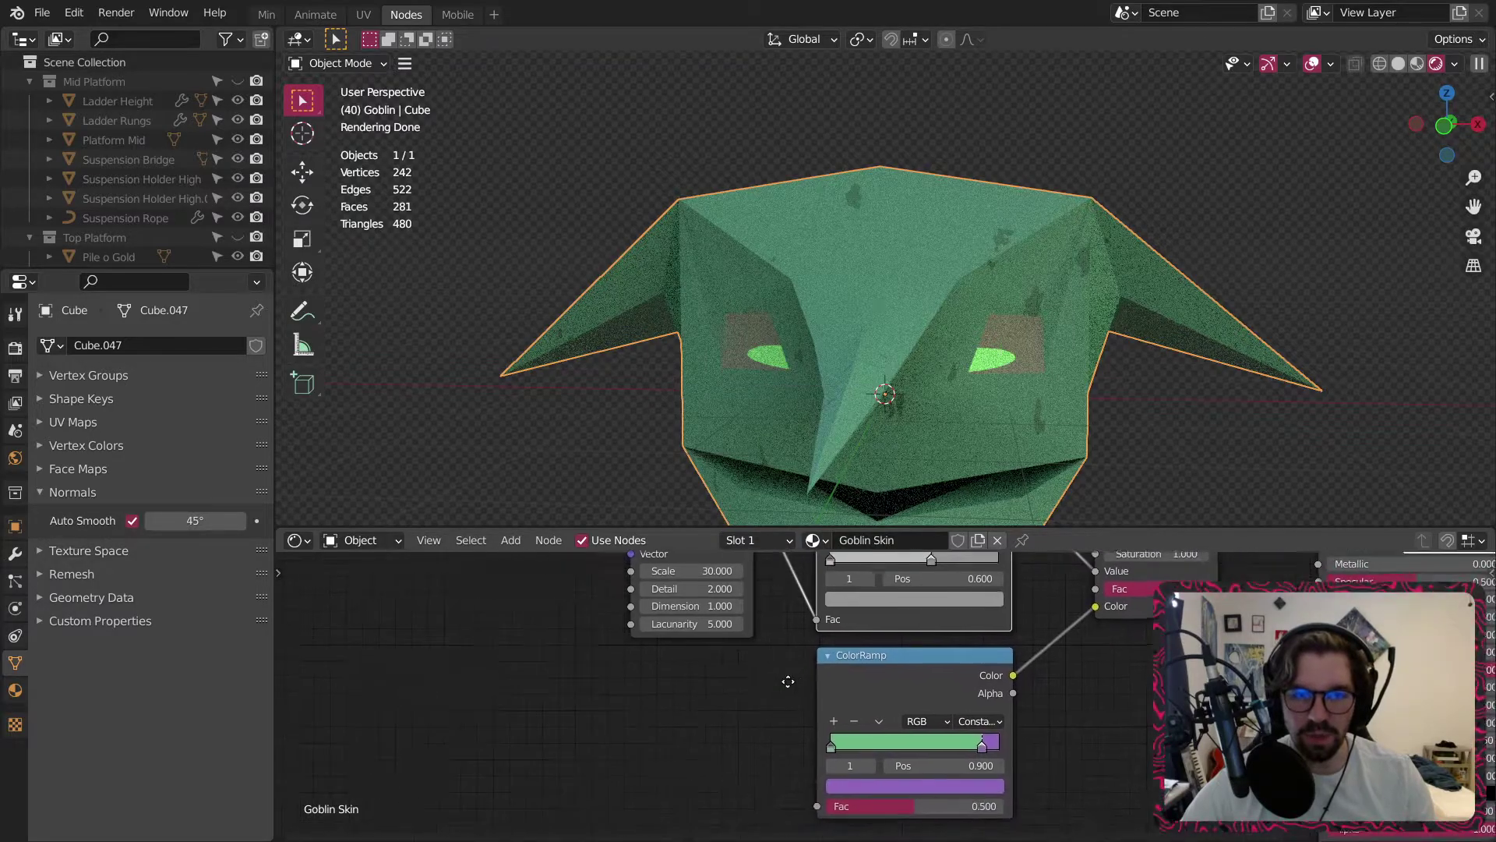
{"action": "left_click", "coordinate": [510, 540]}
{"action": "mouse_move", "coordinate": [560, 590]}
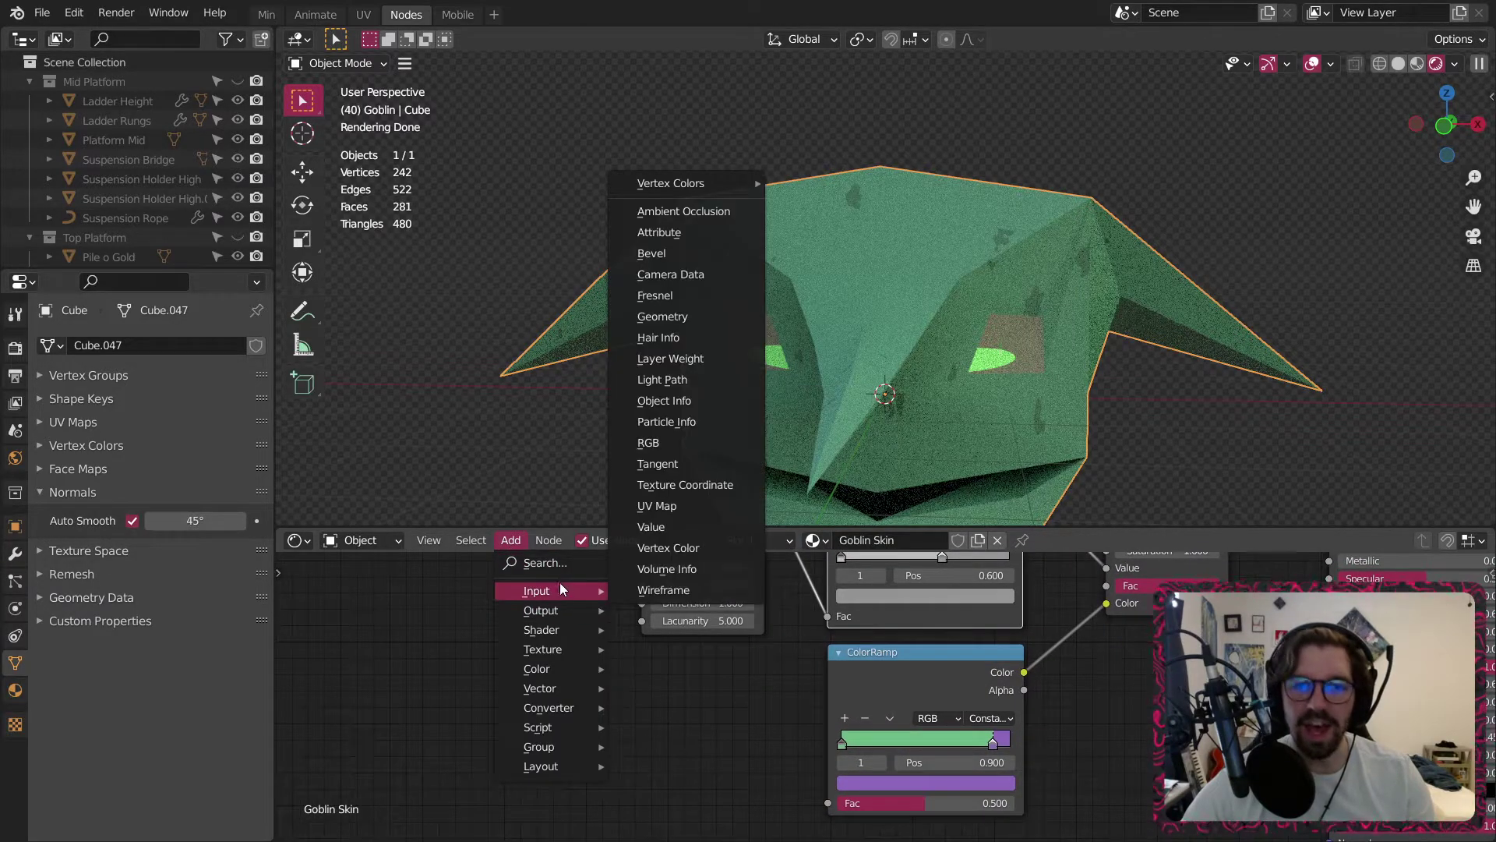
{"action": "left_click", "coordinate": [689, 401]}
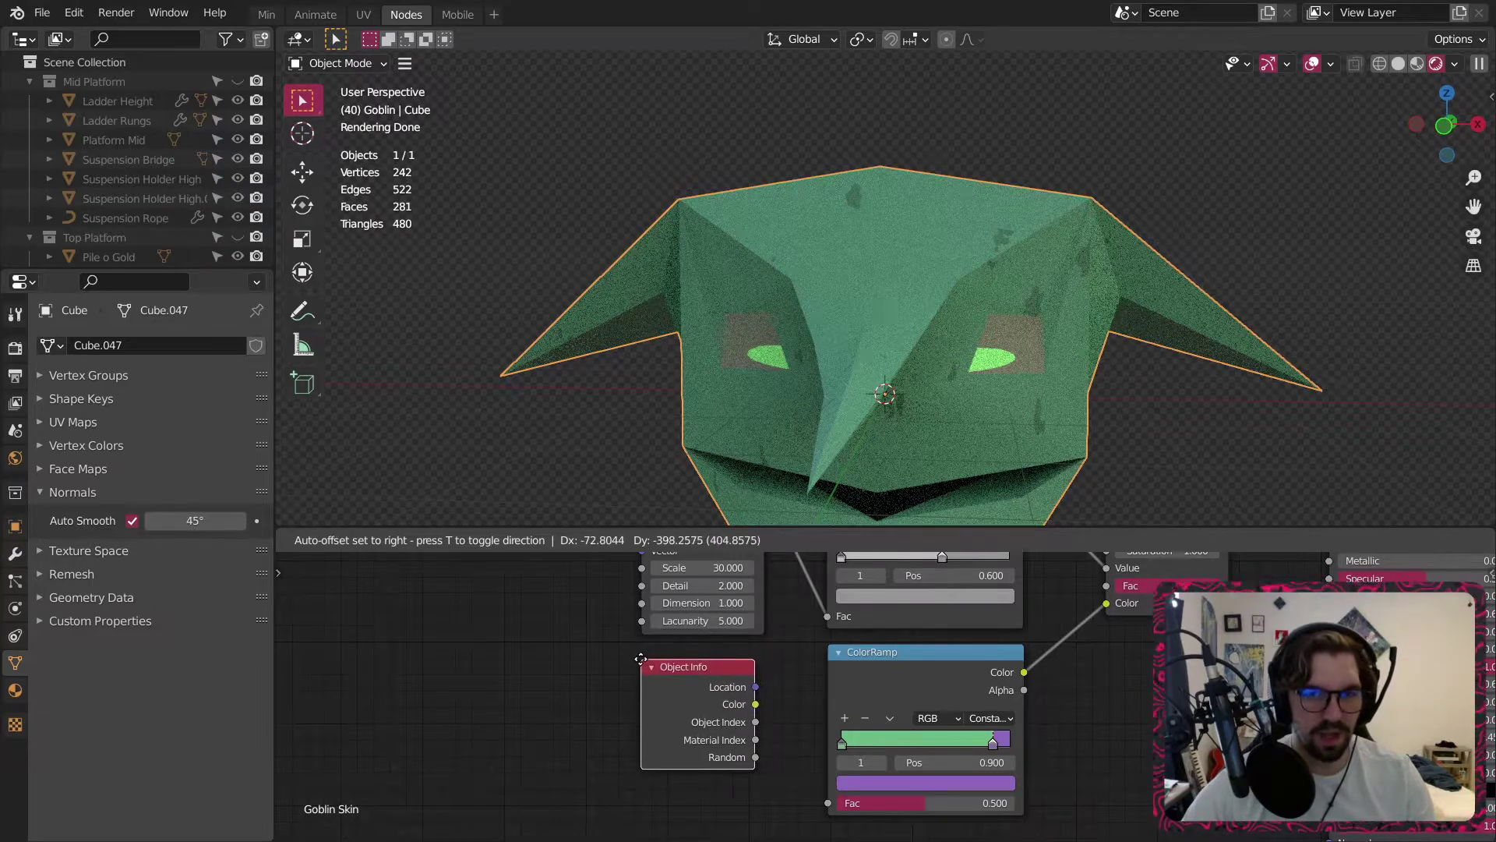
{"action": "left_click", "coordinate": [640, 659]}
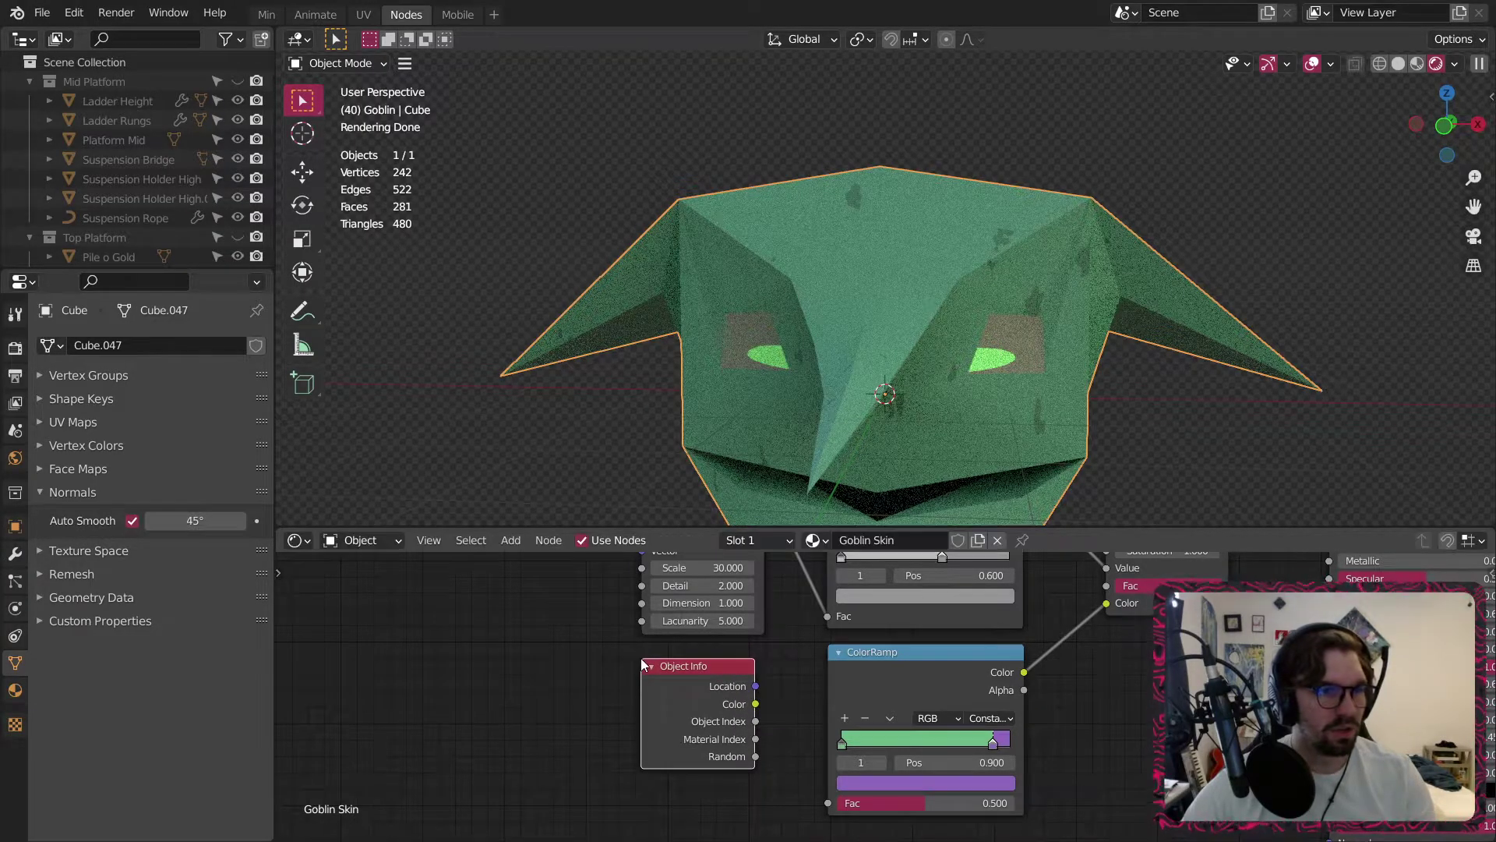
{"action": "scroll", "coordinate": [773, 716], "scroll_direction": "up", "scroll_amount": 4}
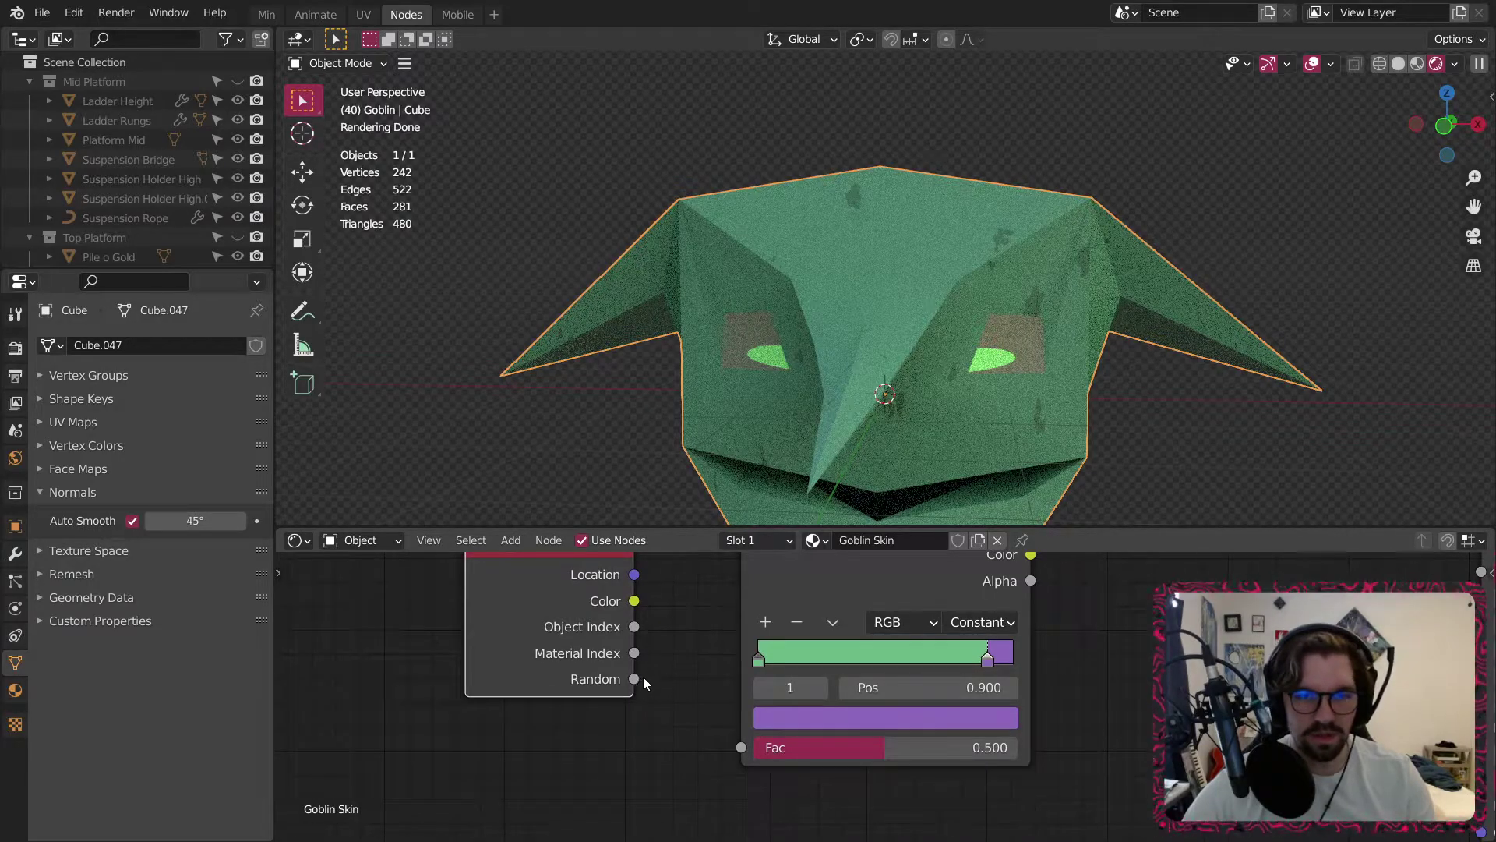
{"action": "left_click_drag", "start_coordinate": [641, 678], "coordinate": [739, 742]}
{"action": "left_click", "coordinate": [1099, 455]}
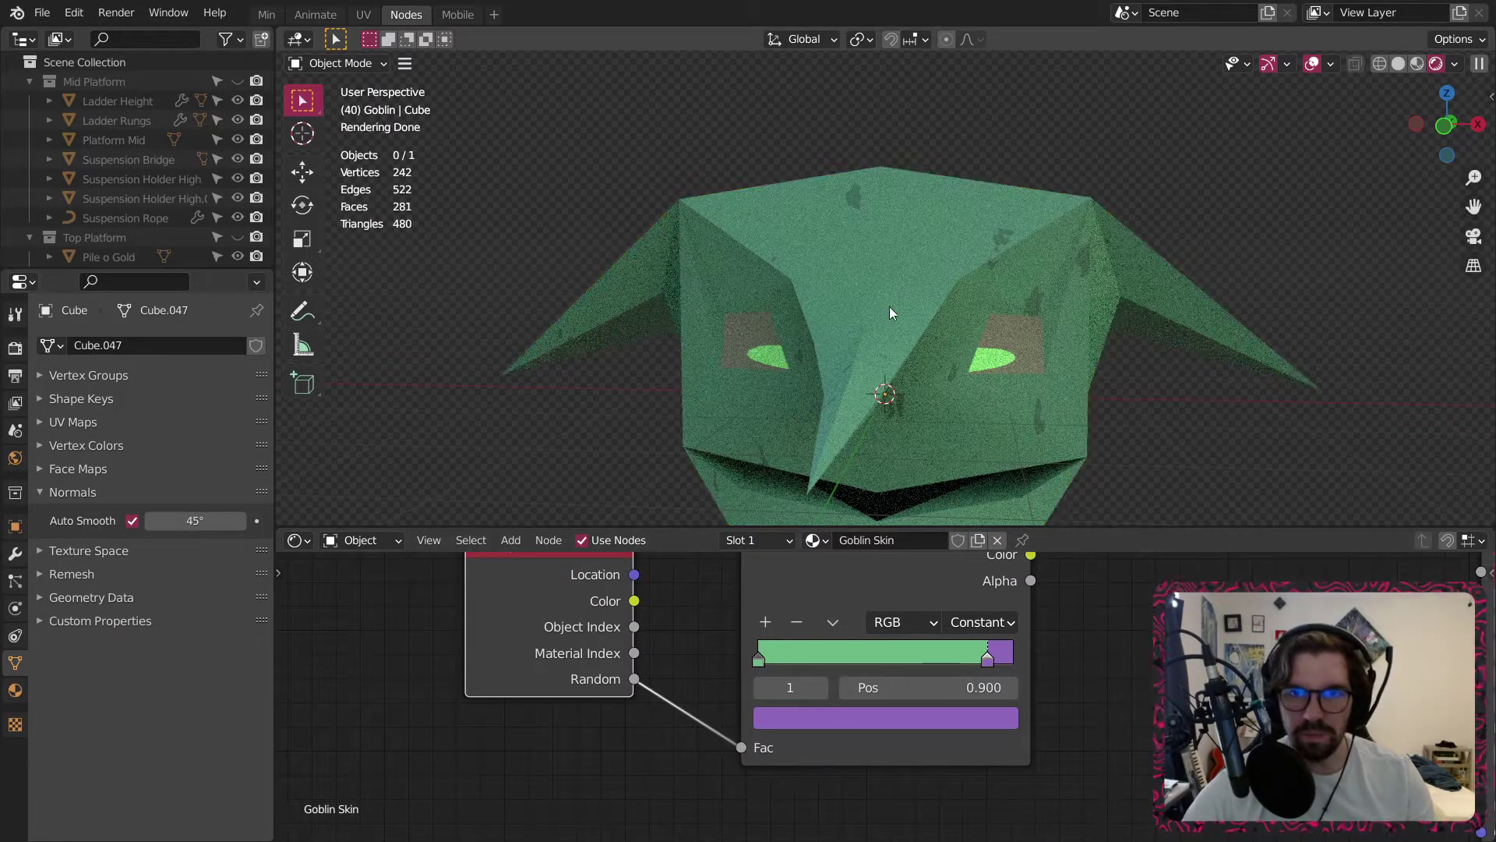
Switch to the Min workspace and display the goblin in Material Preview shading.
{"action": "mouse_move", "coordinate": [890, 311]}
{"action": "middle_mouse_down"}
{"action": "mouse_move", "coordinate": [958, 288]}
{"action": "mouse_move", "coordinate": [918, 305]}
{"action": "mouse_move", "coordinate": [941, 324]}
{"action": "mouse_move", "coordinate": [794, 304]}
{"action": "mouse_move", "coordinate": [880, 279]}
{"action": "mouse_move", "coordinate": [865, 277]}
{"action": "middle_mouse_up"}
{"action": "scroll", "coordinate": [780, 307], "scroll_direction": "down", "scroll_amount": 2}
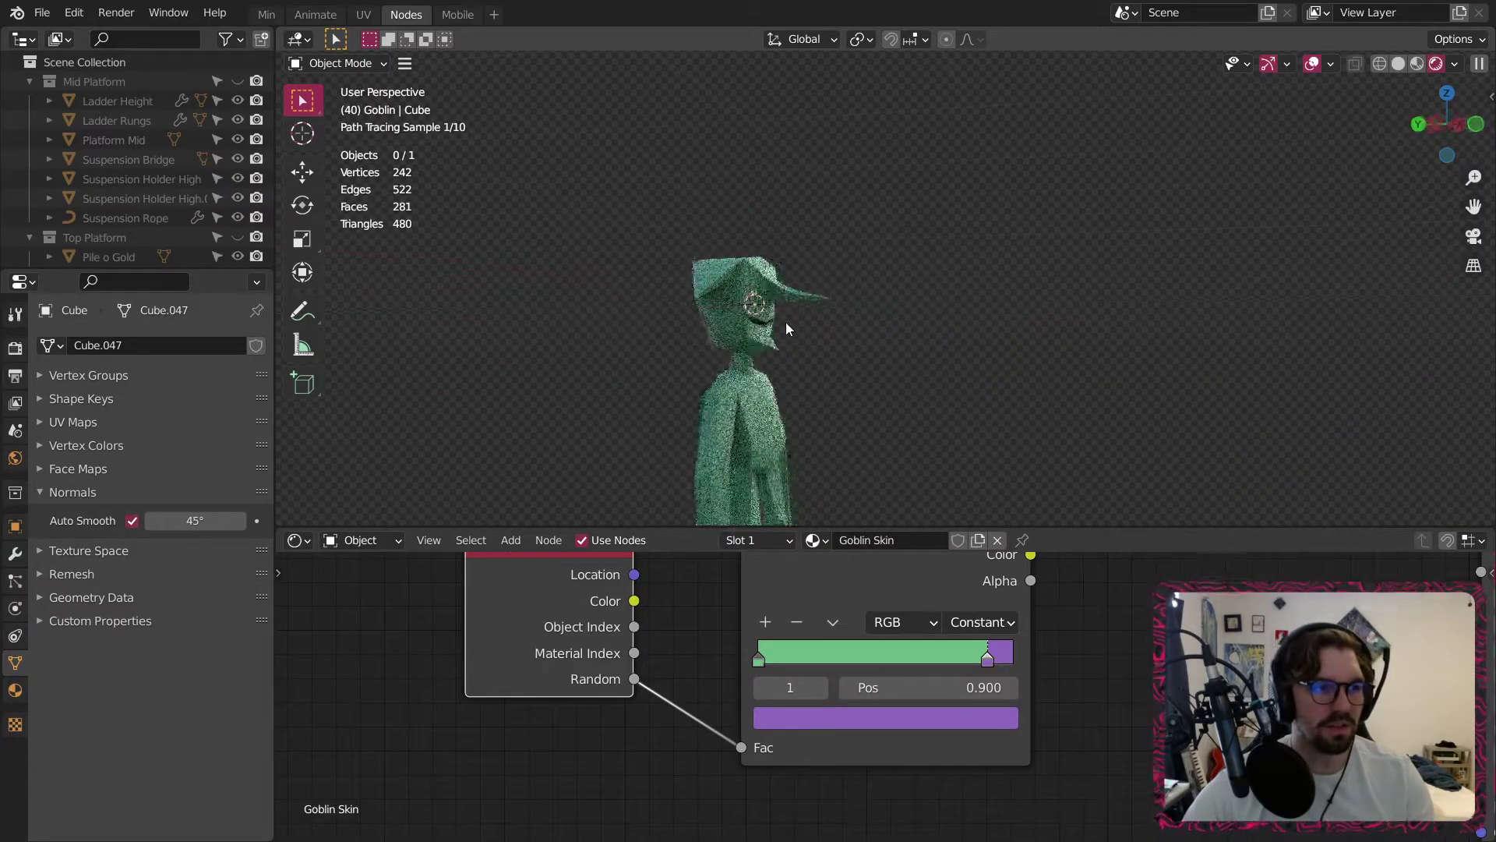
{"action": "mouse_move", "coordinate": [786, 321]}
{"action": "middle_mouse_down"}
{"action": "mouse_move", "coordinate": [694, 340]}
{"action": "mouse_move", "coordinate": [818, 342]}
{"action": "mouse_move", "coordinate": [803, 408]}
{"action": "mouse_move", "coordinate": [648, 408]}
{"action": "mouse_move", "coordinate": [507, 377]}
{"action": "mouse_move", "coordinate": [805, 364]}
{"action": "middle_mouse_up"}
{"action": "scroll", "coordinate": [807, 401], "scroll_direction": "down", "scroll_amount": 3}
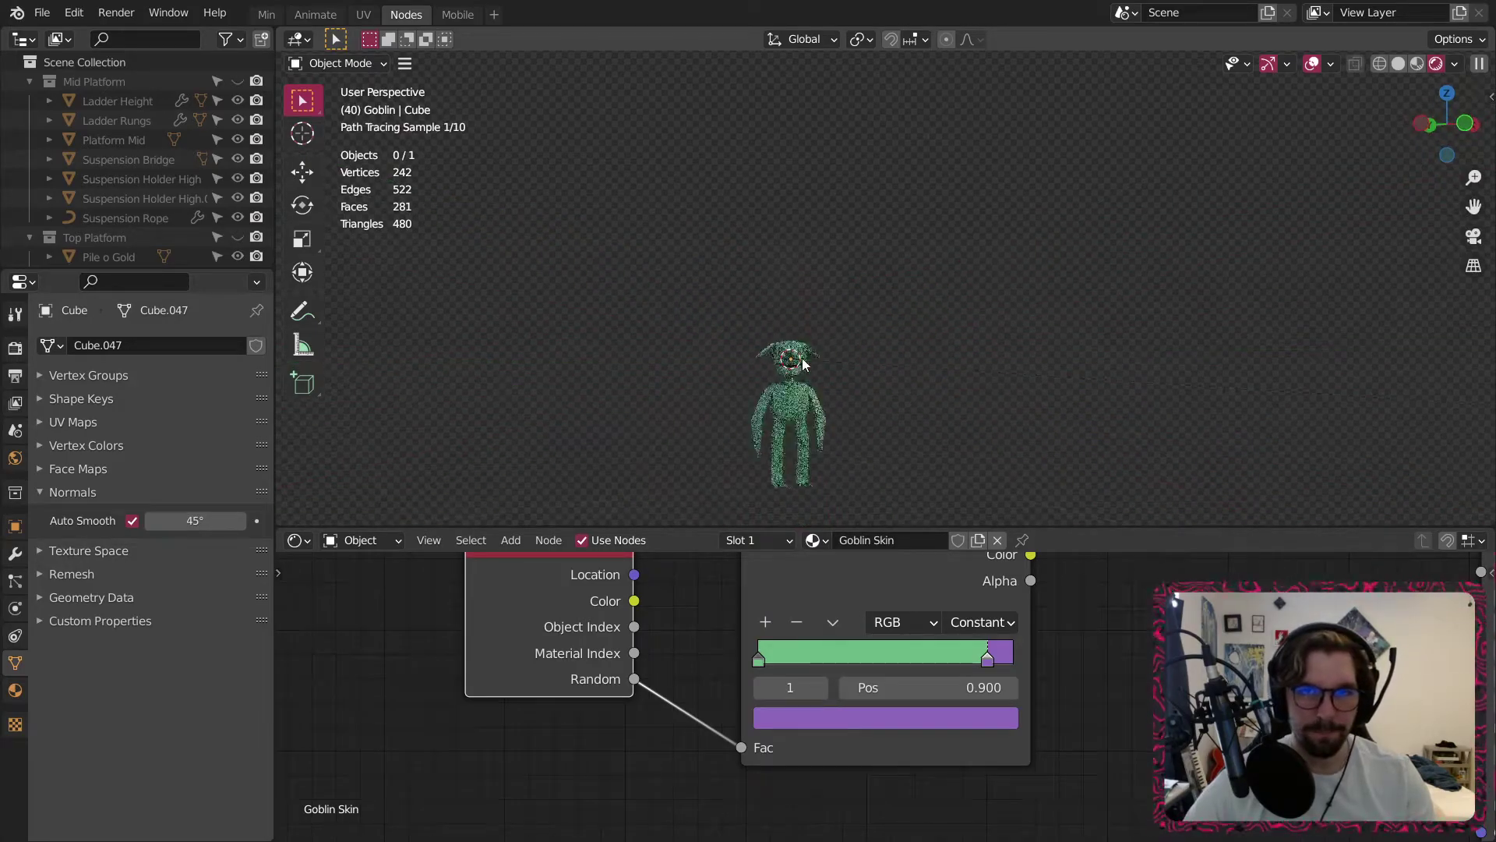
{"action": "scroll", "coordinate": [805, 364], "scroll_direction": "up", "scroll_amount": 8}
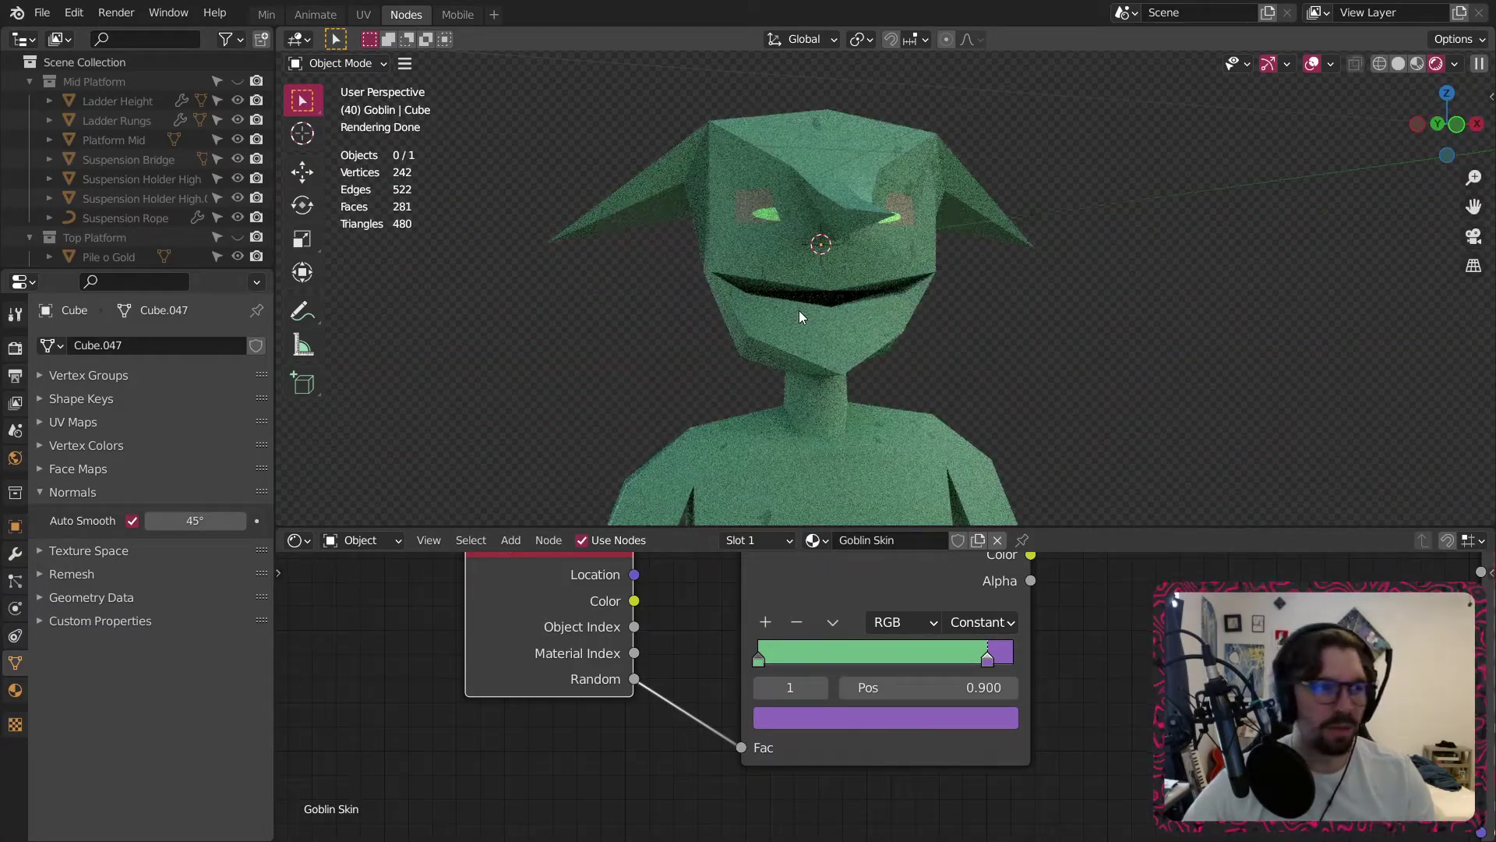
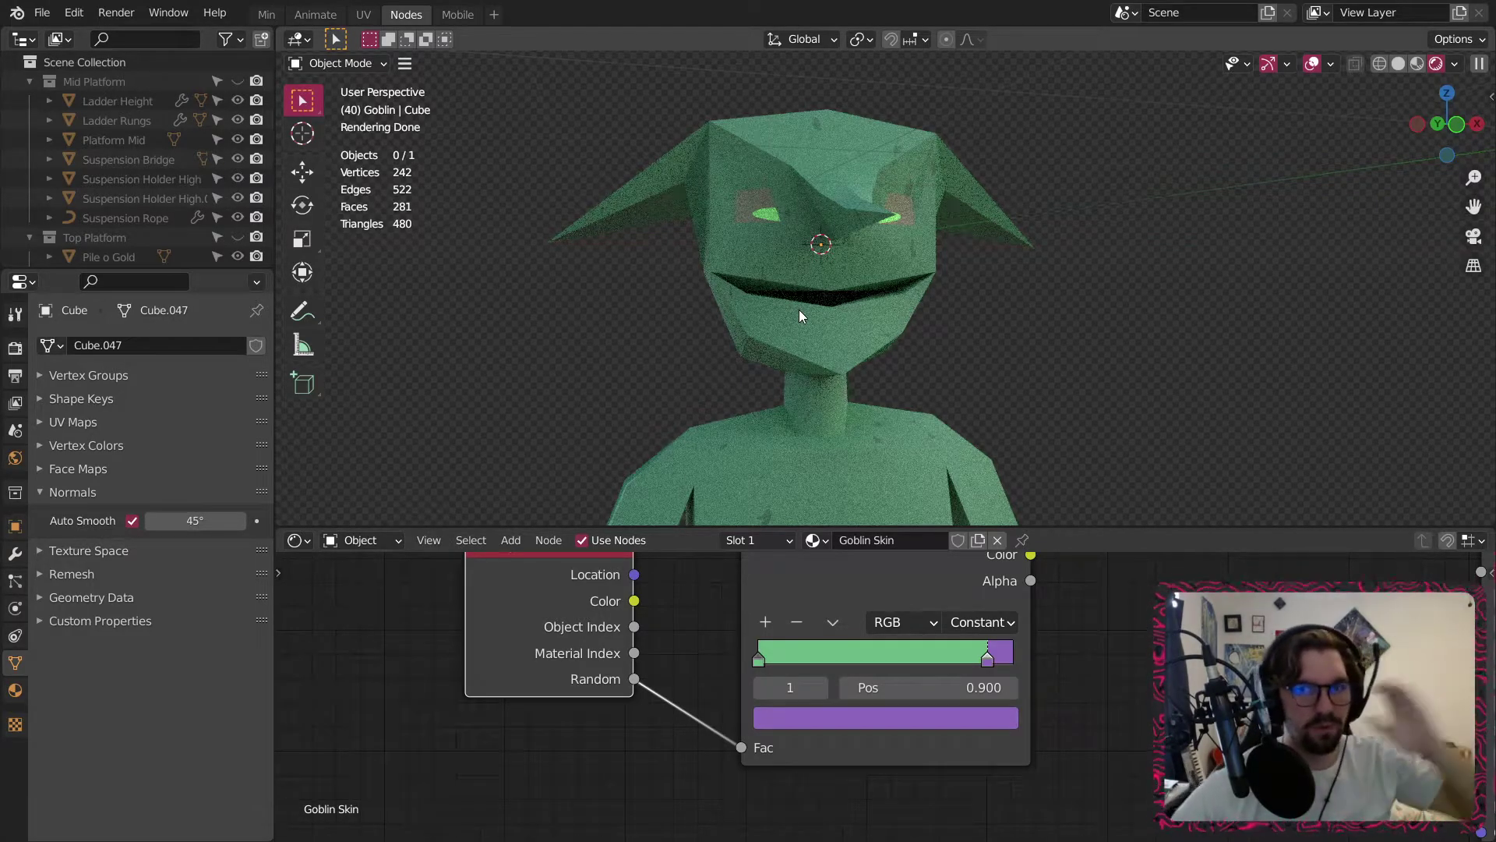
{"action": "left_click", "coordinate": [266, 14]}
{"action": "scroll", "coordinate": [841, 337], "scroll_direction": "down", "scroll_amount": 4}
{"action": "scroll", "coordinate": [801, 342], "scroll_direction": "up", "scroll_amount": 6}
{"action": "middle_click_drag", "start_coordinate": [816, 321], "coordinate": [771, 347]}
{"action": "left_click", "coordinate": [1441, 63]}
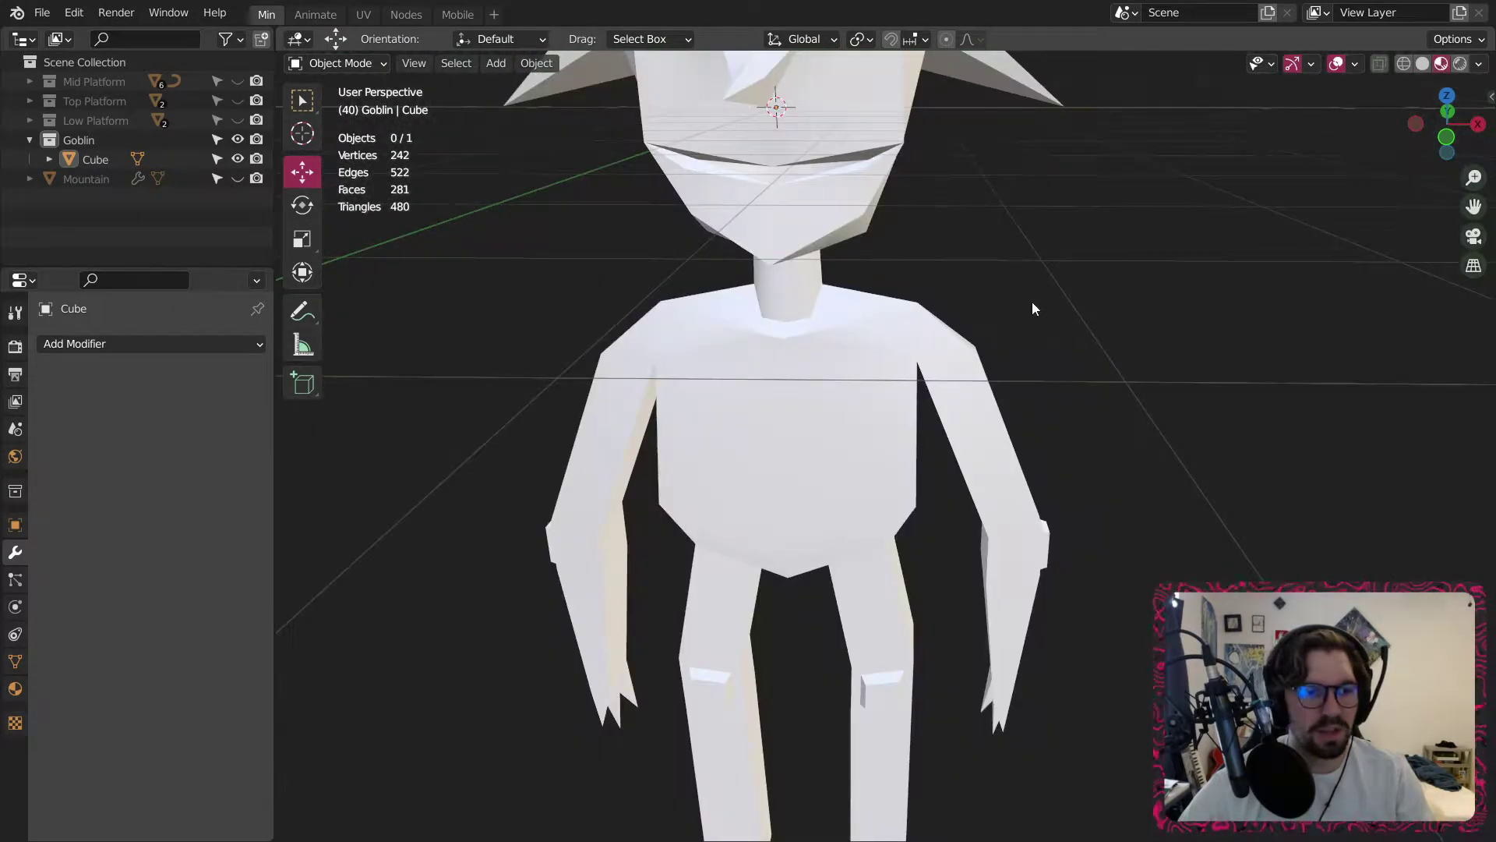
{"action": "scroll", "coordinate": [1032, 303], "scroll_direction": "down", "scroll_amount": 5}
{"action": "middle_click_drag", "start_coordinate": [1049, 223], "coordinate": [914, 277]}
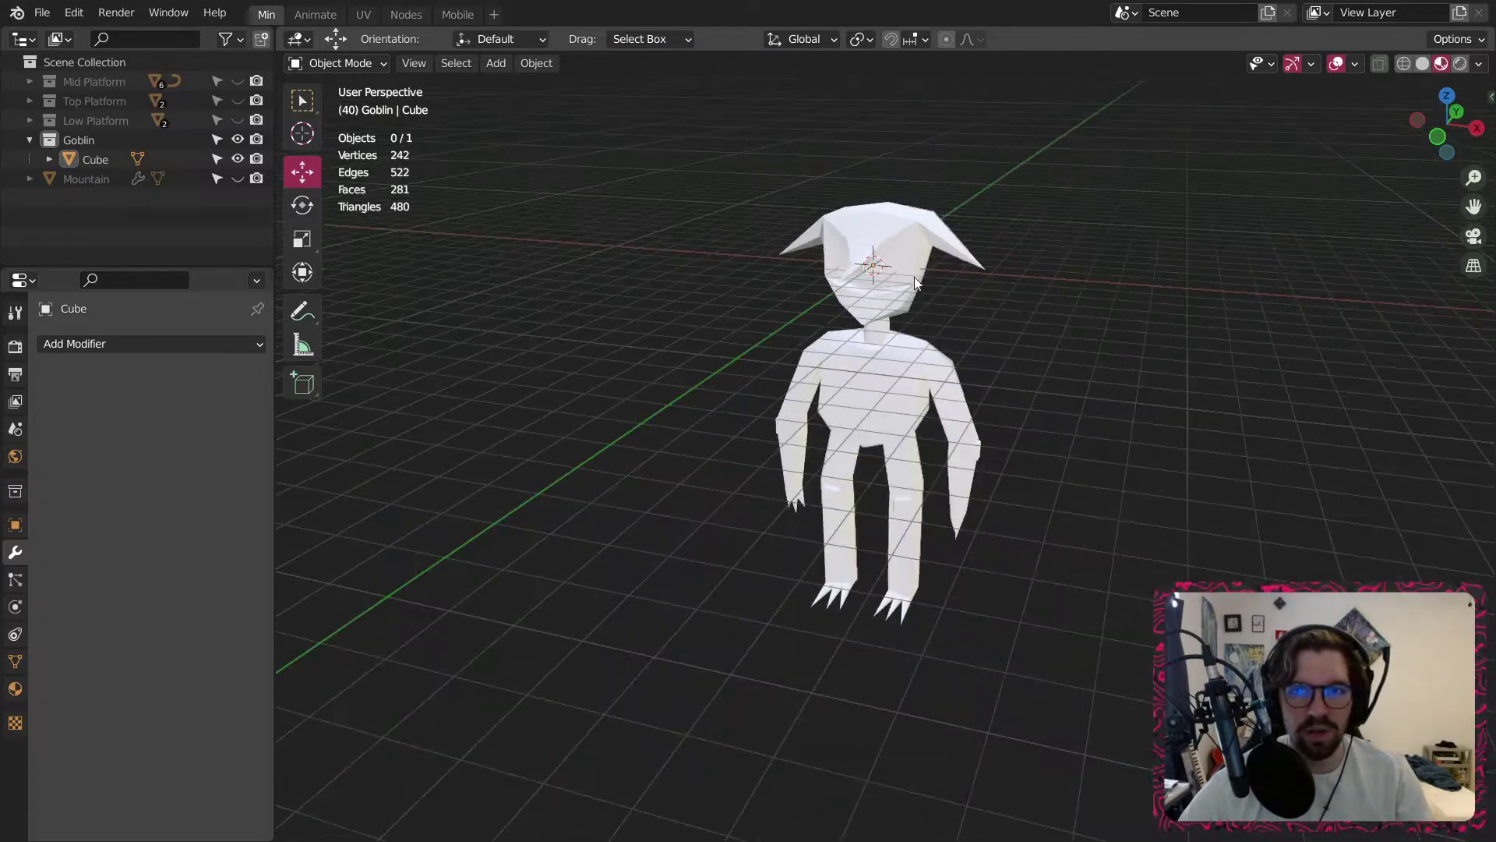
{"action": "scroll", "coordinate": [915, 279], "scroll_direction": "up", "scroll_amount": 3}
{"action": "middle_click_drag", "start_coordinate": [862, 337], "coordinate": [922, 340]}
Add an armature at the scene origin and display the goblin in Solid shading with X-Ray enabled.
{"action": "left_click", "coordinate": [495, 63]}
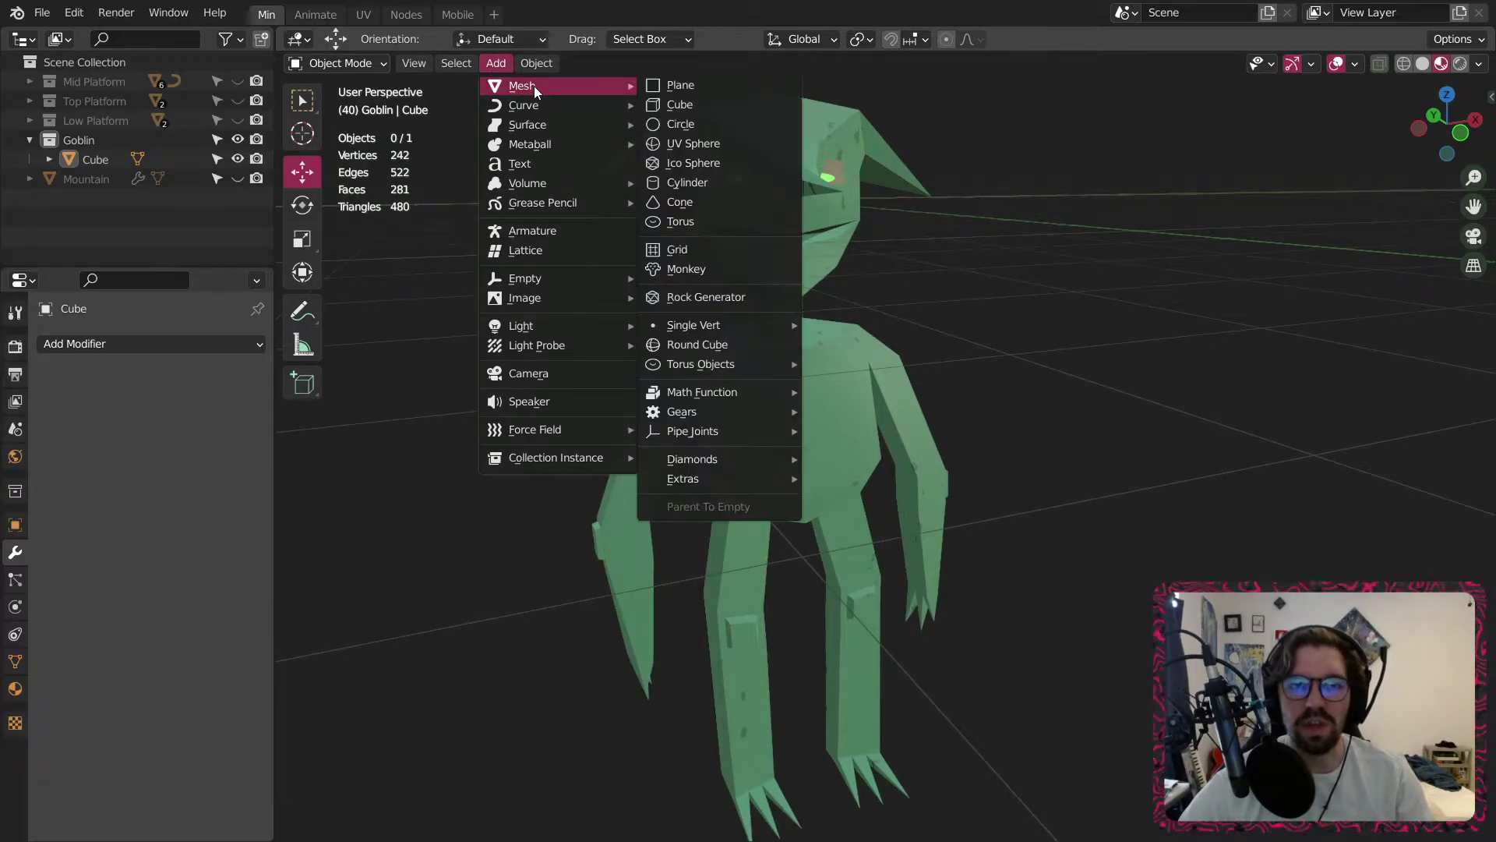
{"action": "left_click", "coordinate": [563, 230]}
{"action": "middle_click_drag", "start_coordinate": [573, 222], "coordinate": [359, 234]}
{"action": "left_click", "coordinate": [1377, 64]}
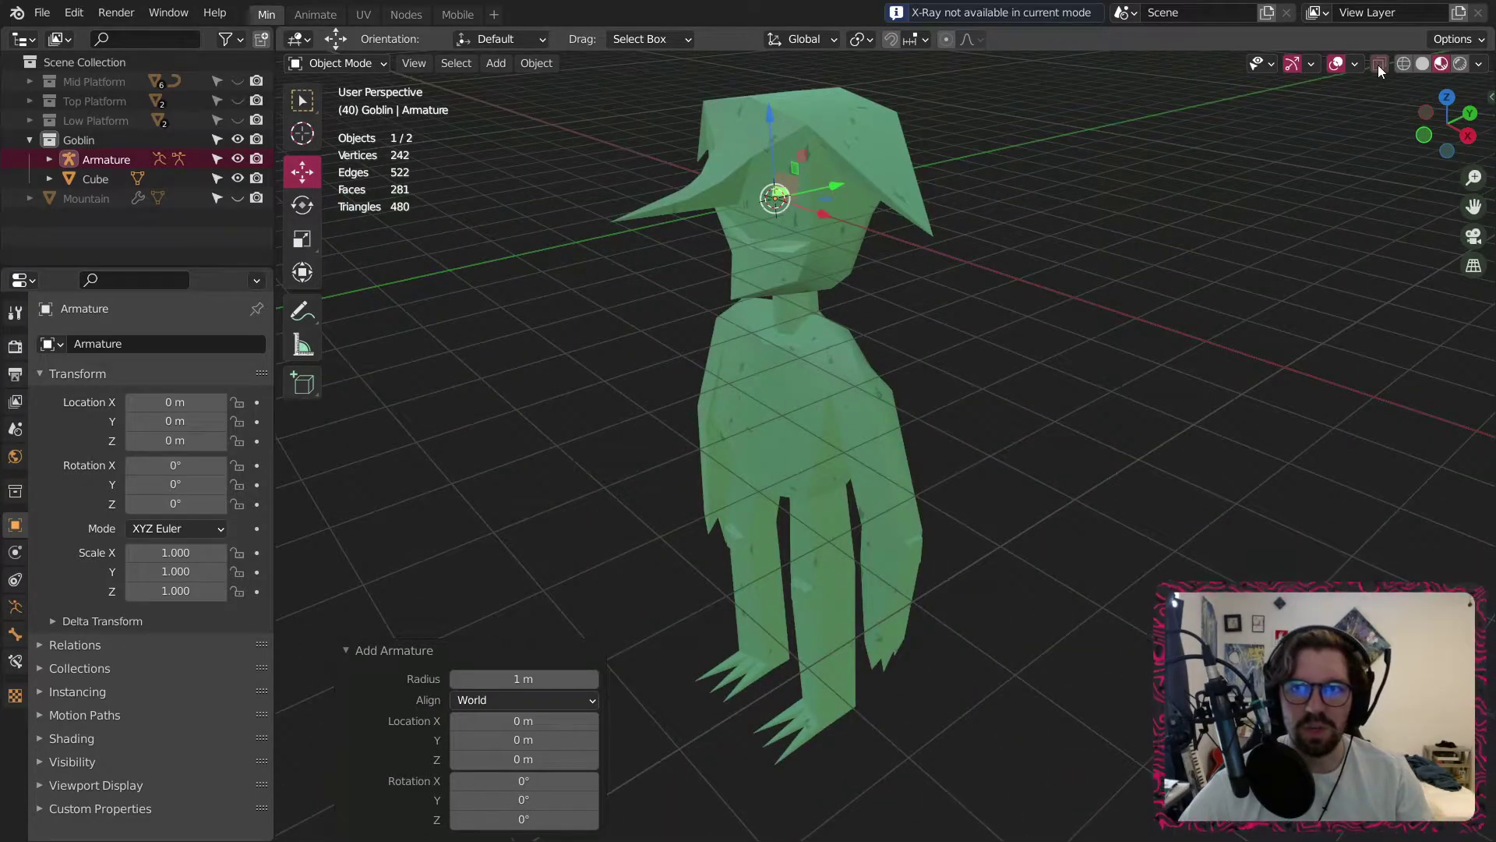
{"action": "middle_click_drag", "start_coordinate": [883, 245], "coordinate": [900, 227]}
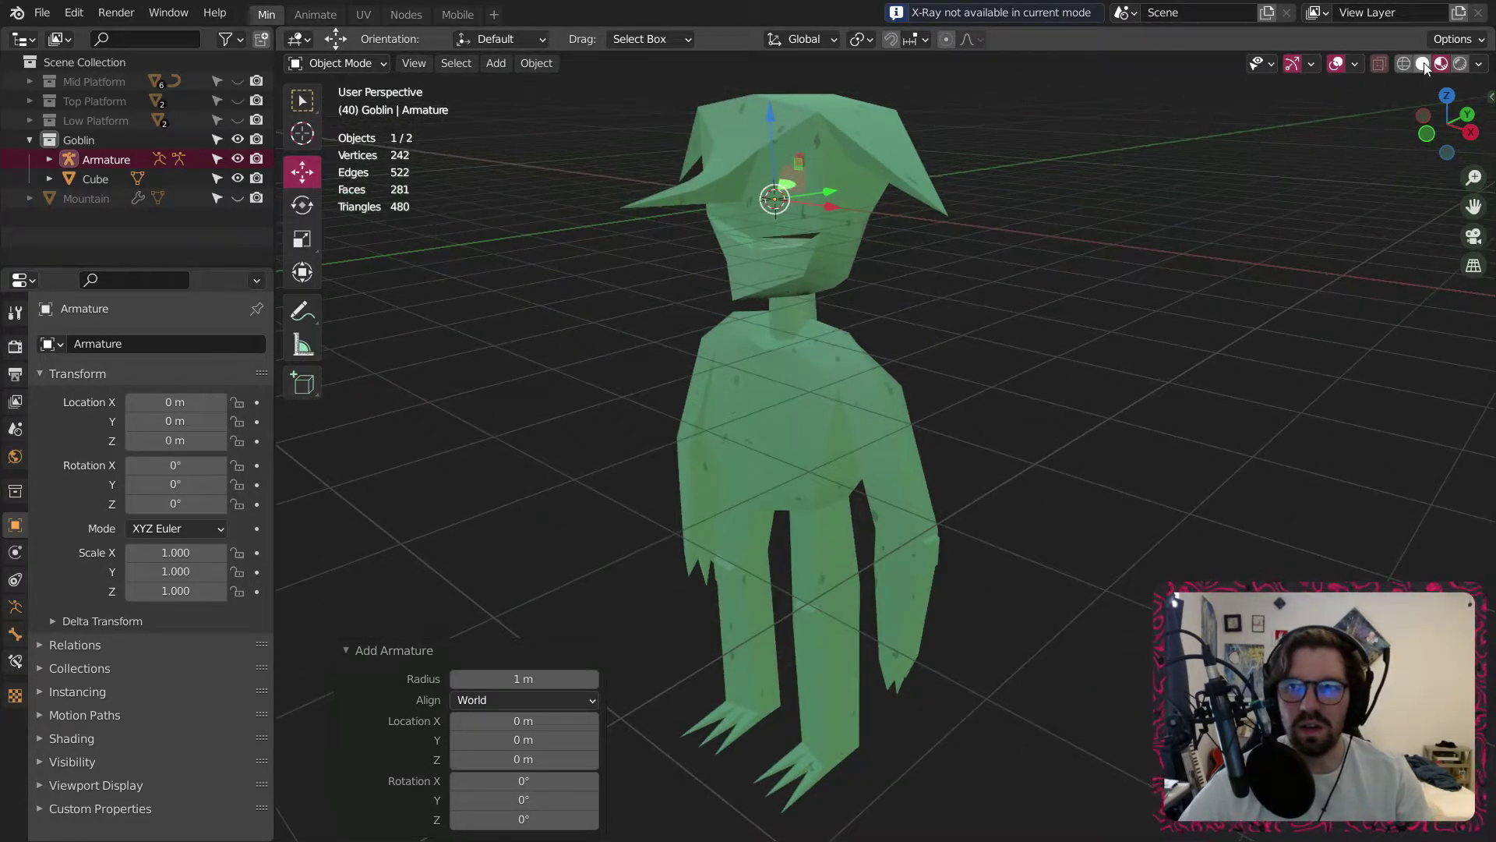
{"action": "left_click", "coordinate": [1403, 65]}
Move the armature down and back into the goblin's neck, to about Y 0.32 m and Z -2.02 m.
{"action": "middle_click_drag", "start_coordinate": [915, 197], "coordinate": [774, 125]}
{"action": "left_click_drag", "start_coordinate": [773, 125], "coordinate": [778, 240]}
{"action": "left_click_drag", "start_coordinate": [862, 317], "coordinate": [876, 316]}
{"action": "left_click_drag", "start_coordinate": [790, 235], "coordinate": [791, 227]}
{"action": "left_click_drag", "start_coordinate": [875, 300], "coordinate": [879, 298]}
{"action": "scroll", "coordinate": [799, 269], "scroll_direction": "up", "scroll_amount": 3}
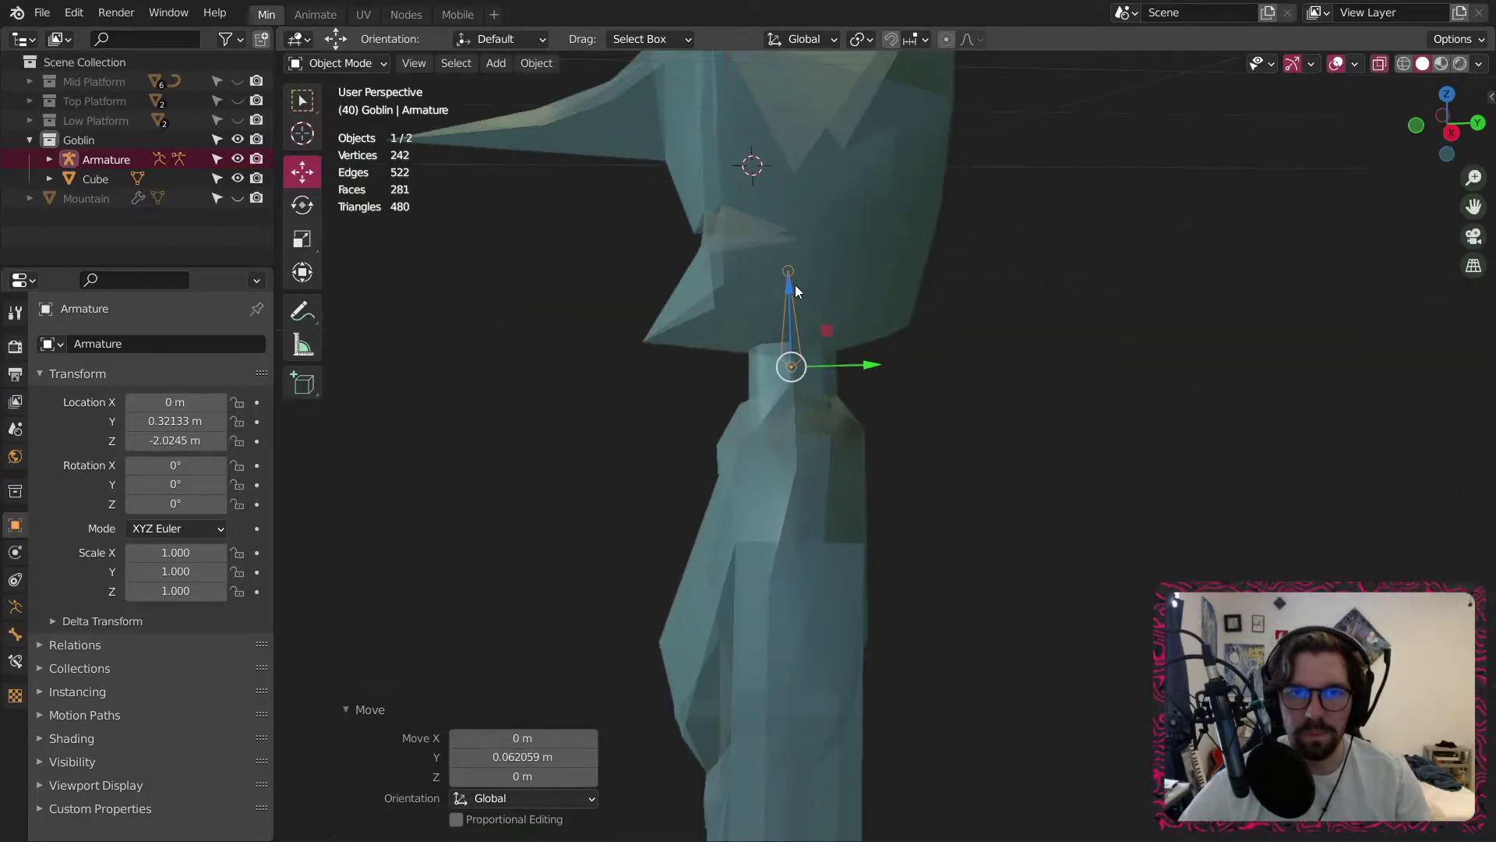
Enter Edit Mode on the armature and scale its whole bone up to more than twice its size.
{"action": "left_click", "coordinate": [790, 273]}
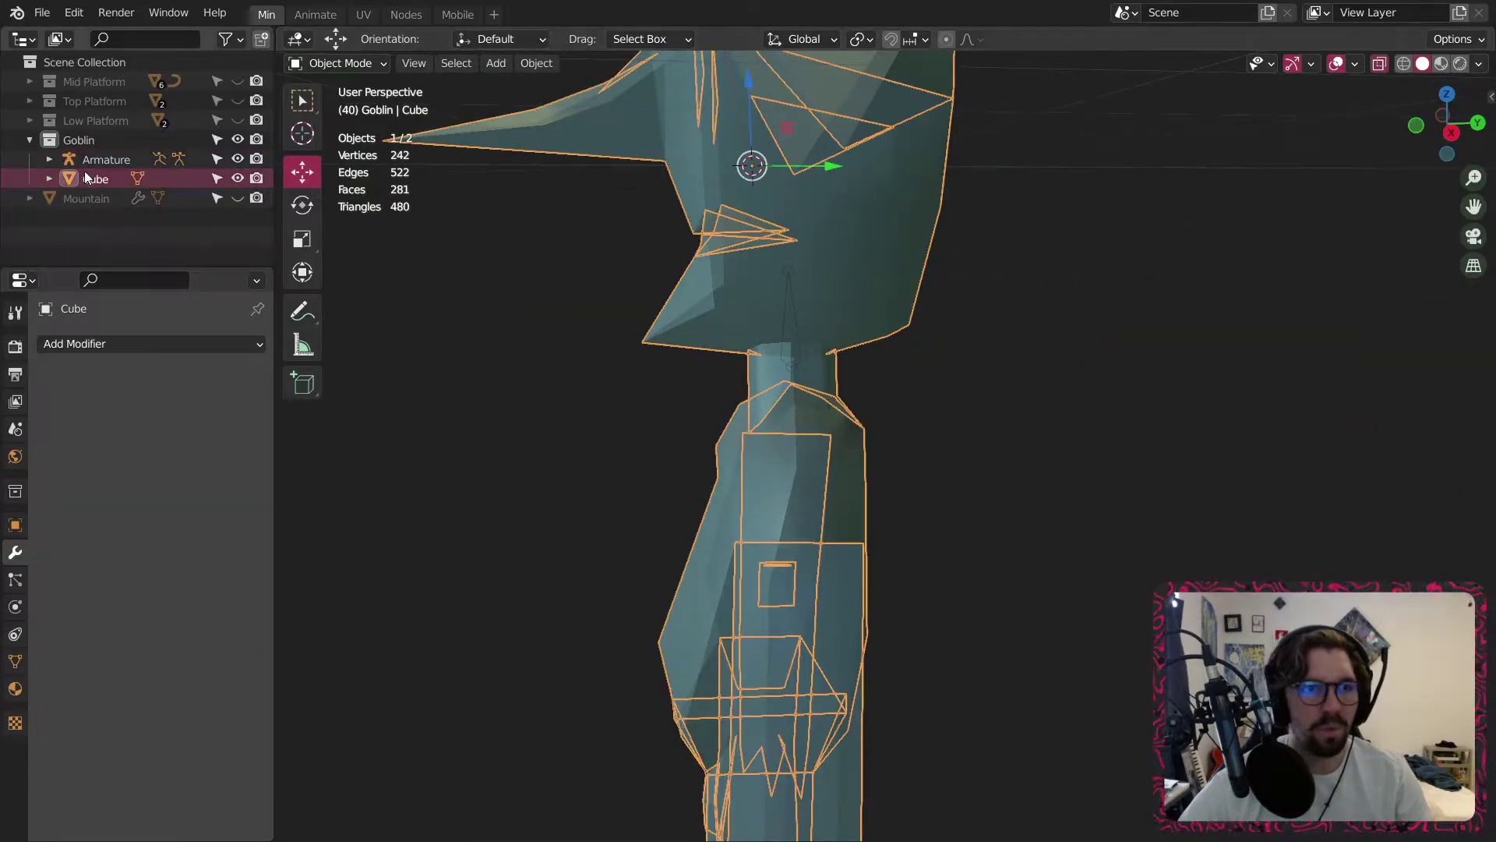
{"action": "left_click", "coordinate": [116, 160]}
{"action": "left_click", "coordinate": [341, 63]}
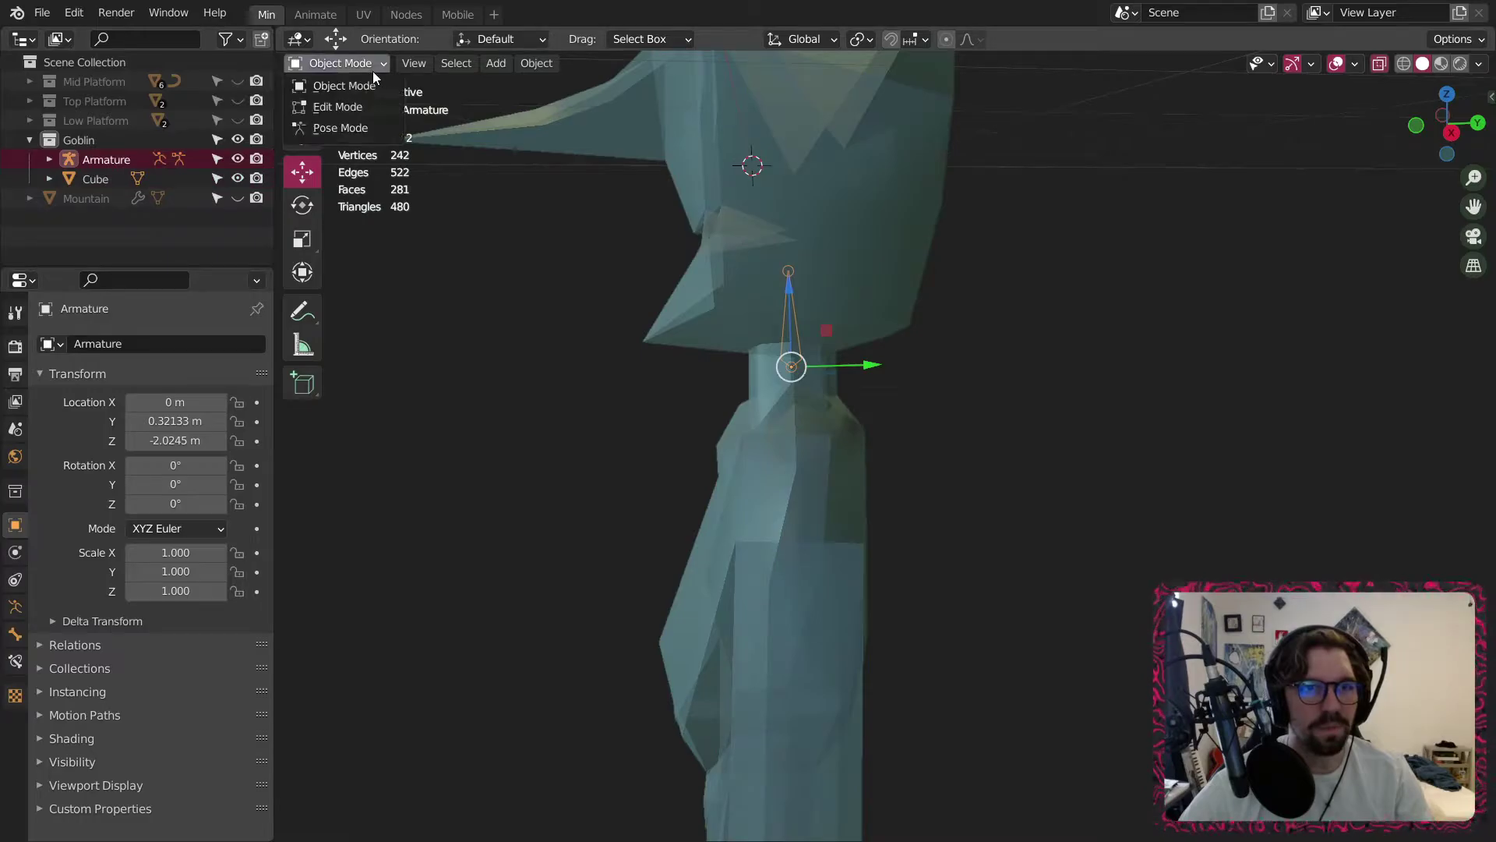
{"action": "left_click", "coordinate": [337, 107]}
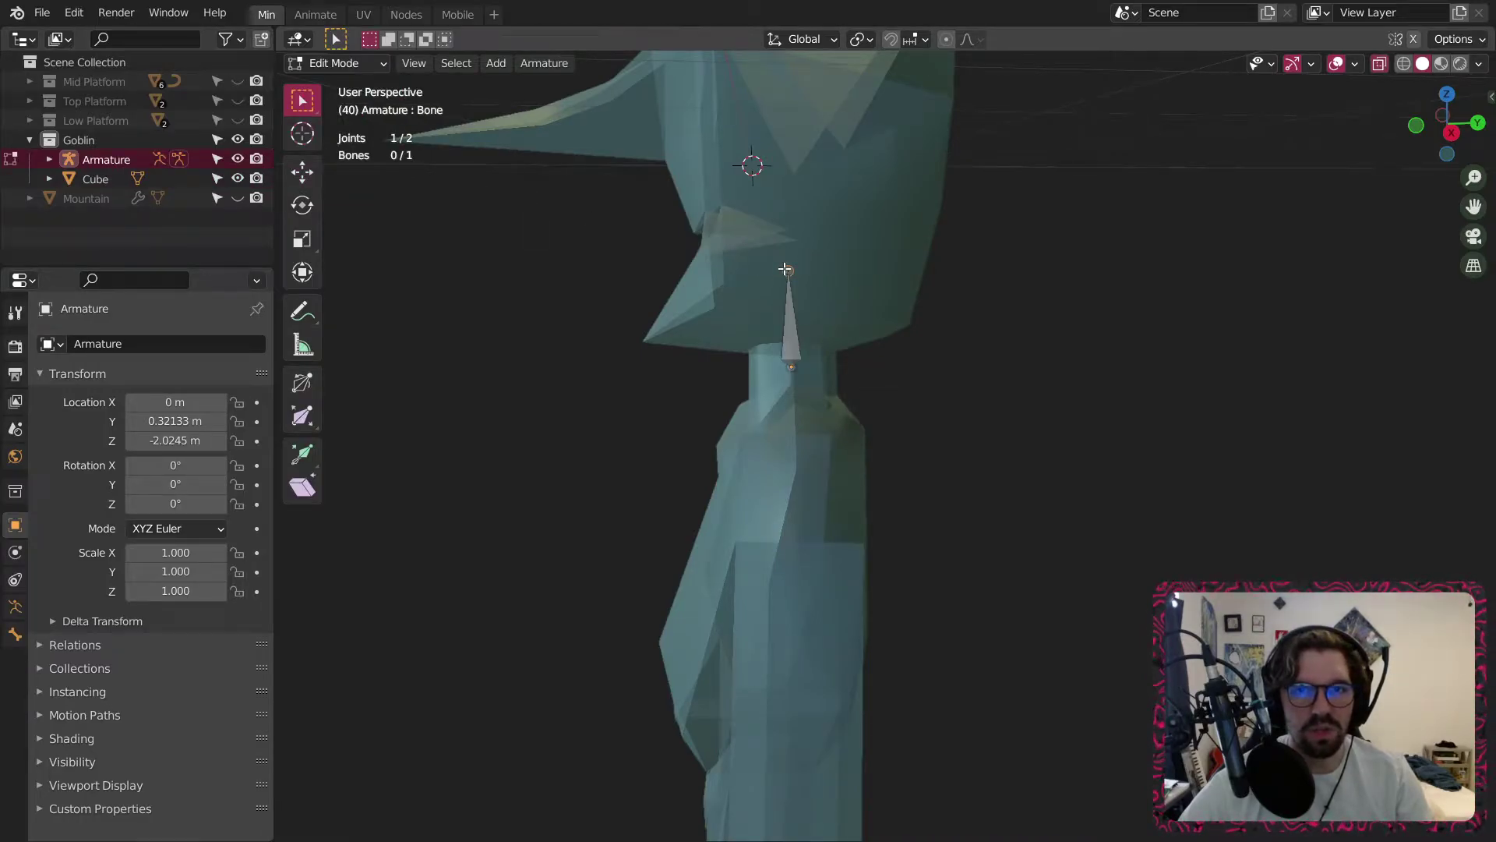
{"action": "key", "text": "s"}
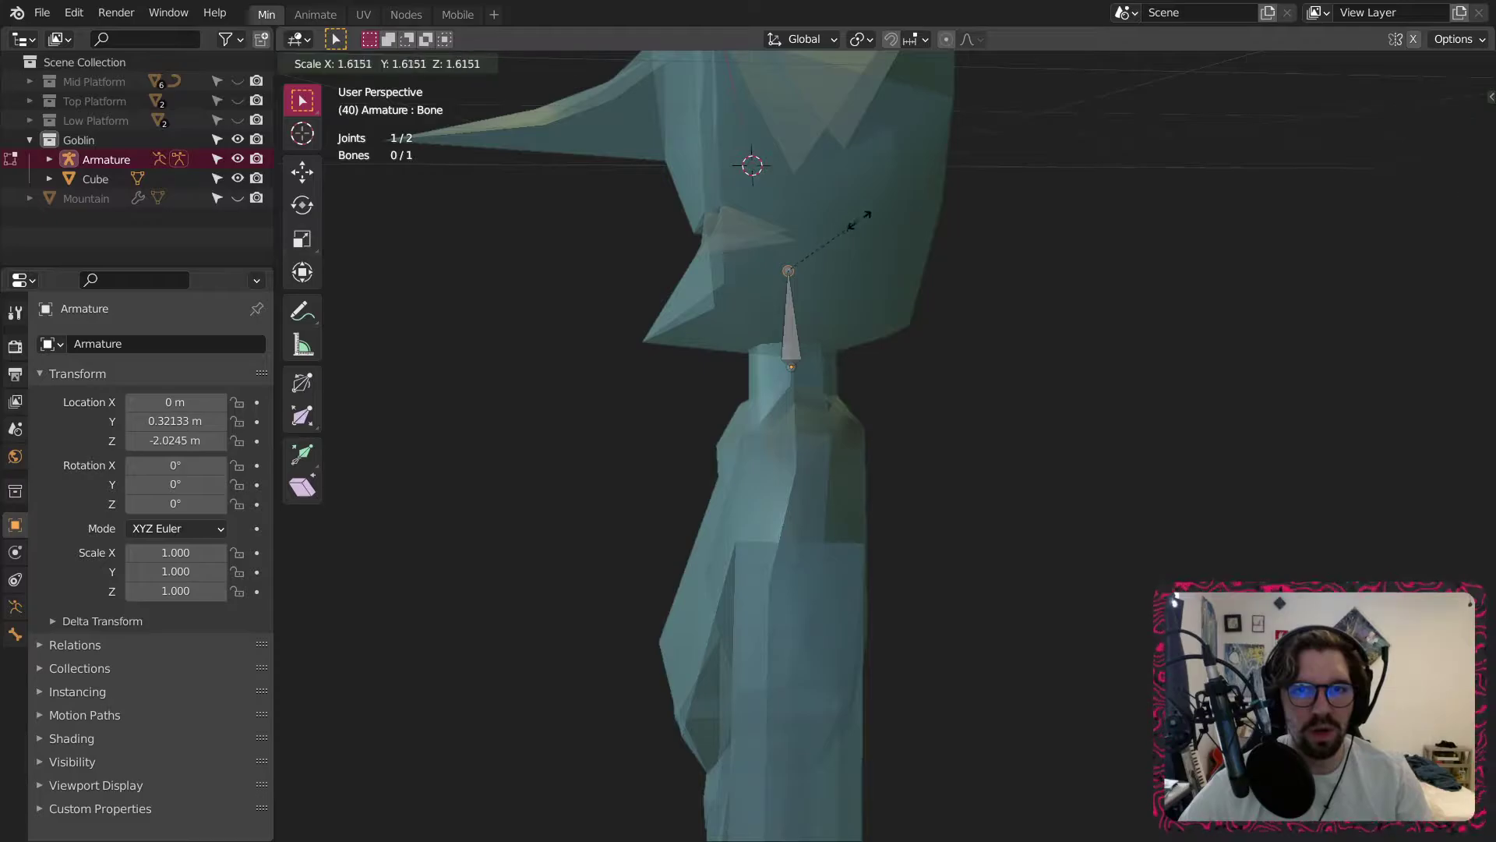
{"action": "left_click", "coordinate": [916, 131]}
{"action": "left_click", "coordinate": [792, 321]}
{"action": "key", "text": "s"}
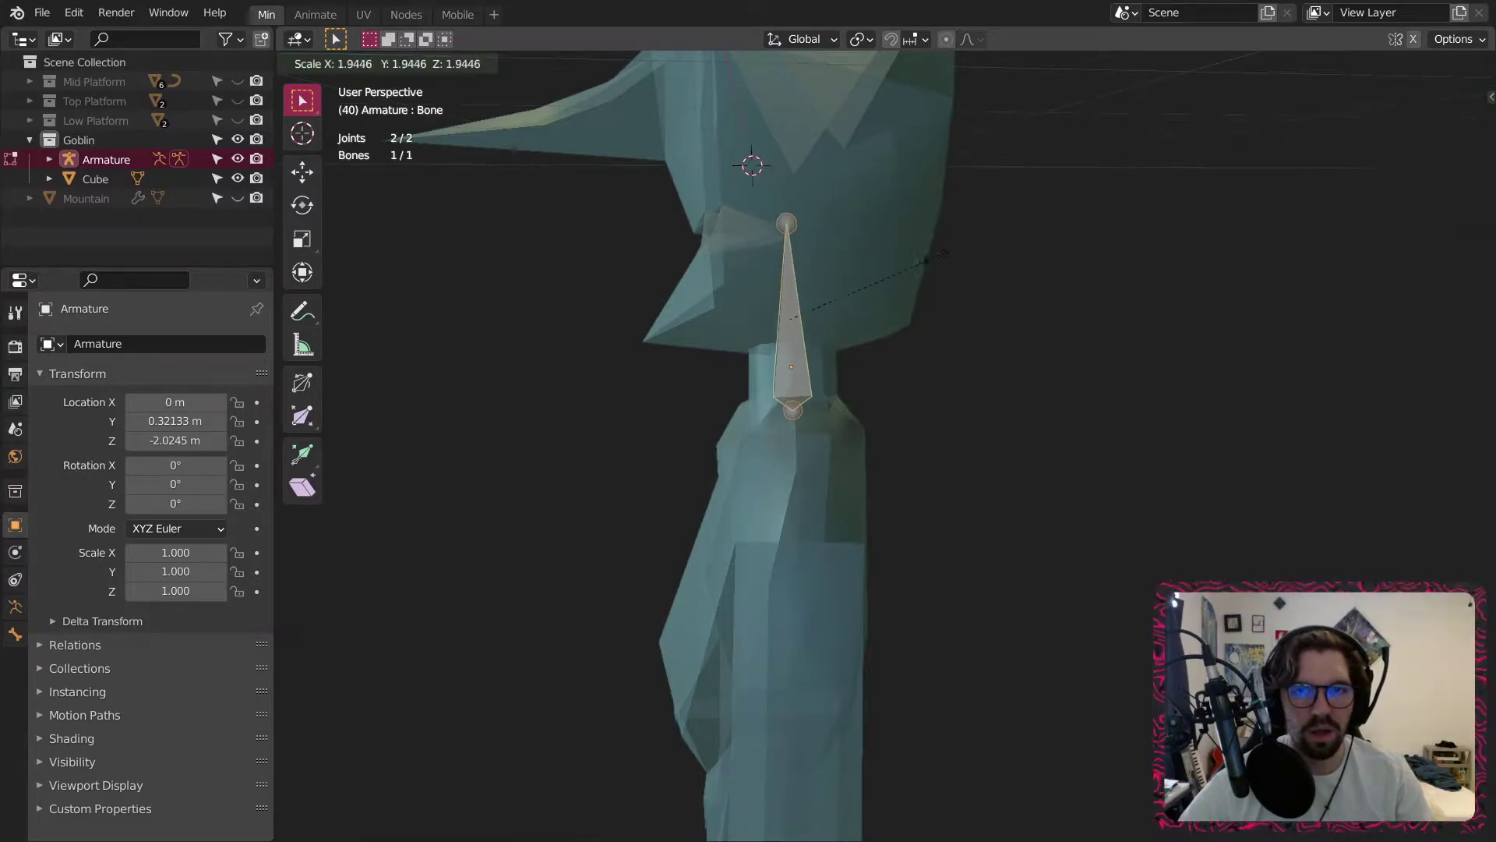
{"action": "left_click", "coordinate": [969, 227]}
Move the enlarged bone up about 0.94 m along Z so it runs from the neck into the head.
{"action": "left_click", "coordinate": [305, 177]}
{"action": "left_click_drag", "start_coordinate": [784, 242], "coordinate": [800, 149]}
{"action": "middle_click_drag", "start_coordinate": [766, 242], "coordinate": [1005, 230]}
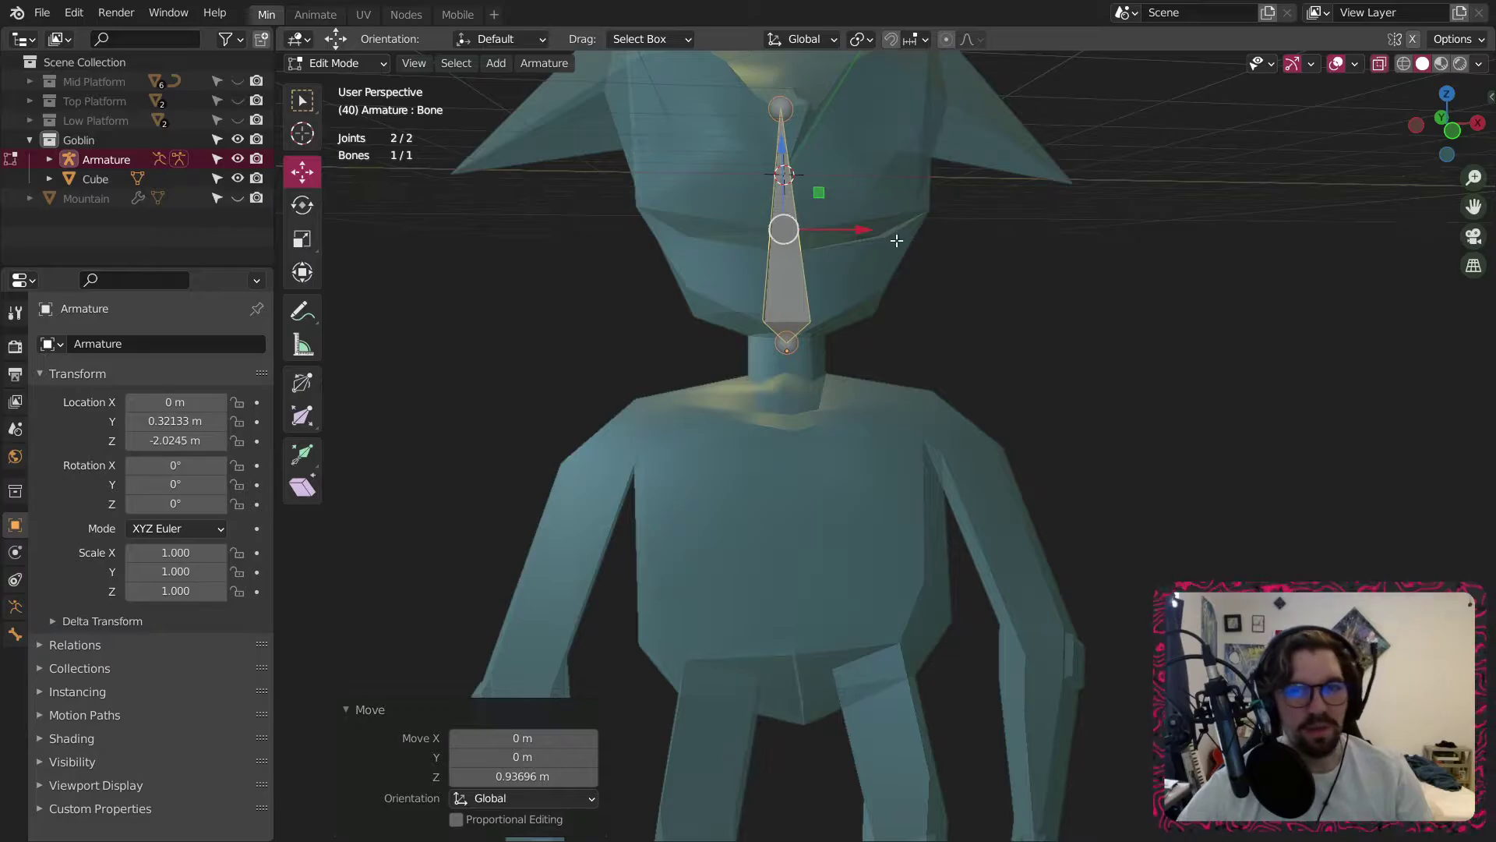
Extrude a bone about 3.97 m out of the head bone's neck joint.
{"action": "middle_click_drag", "start_coordinate": [766, 372], "coordinate": [698, 339]}
{"action": "left_click", "coordinate": [788, 346]}
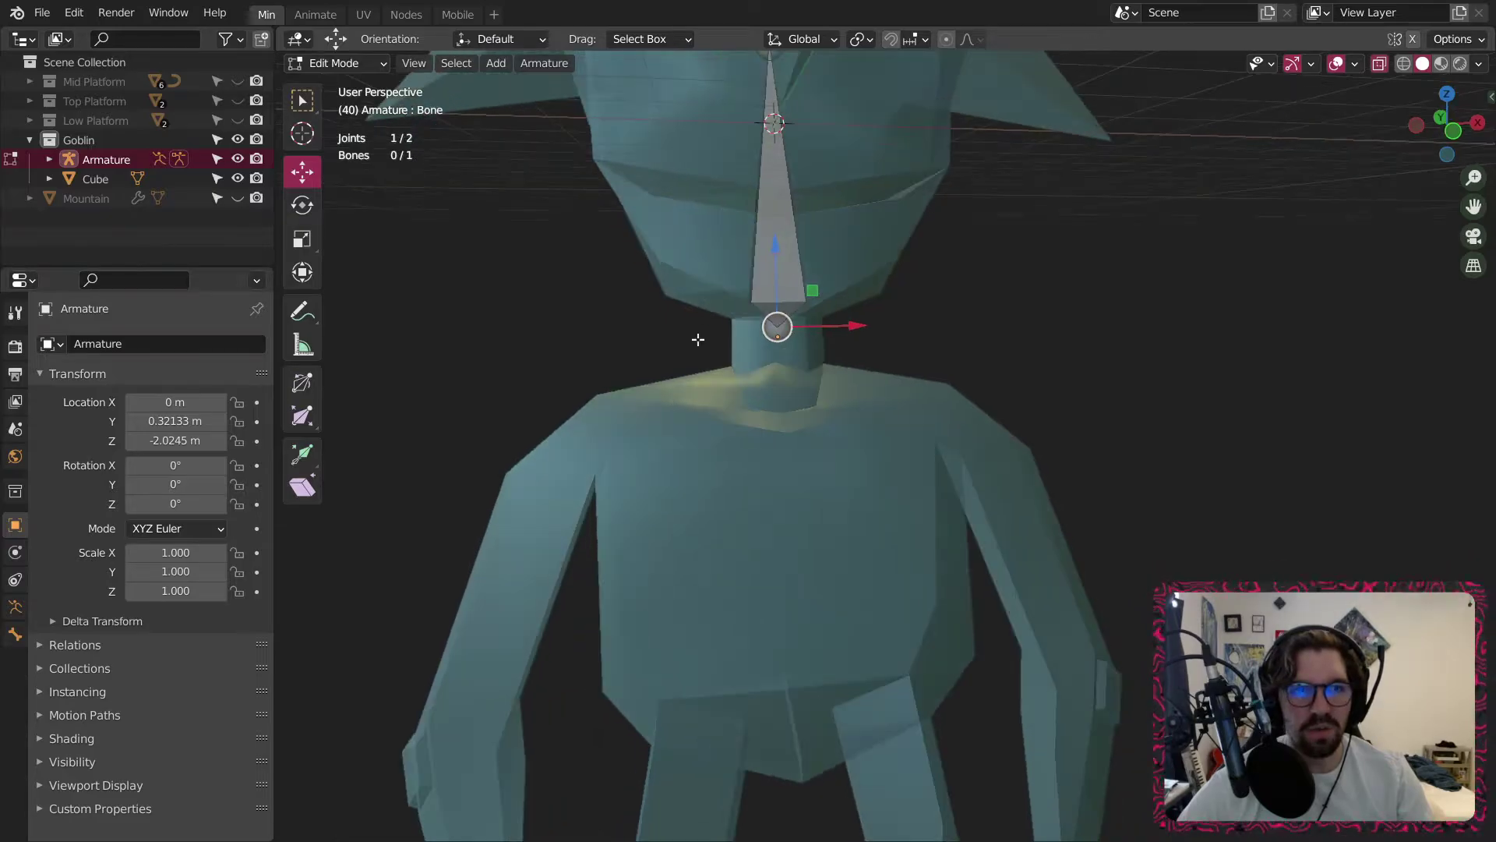
{"action": "left_click", "coordinate": [1453, 131]}
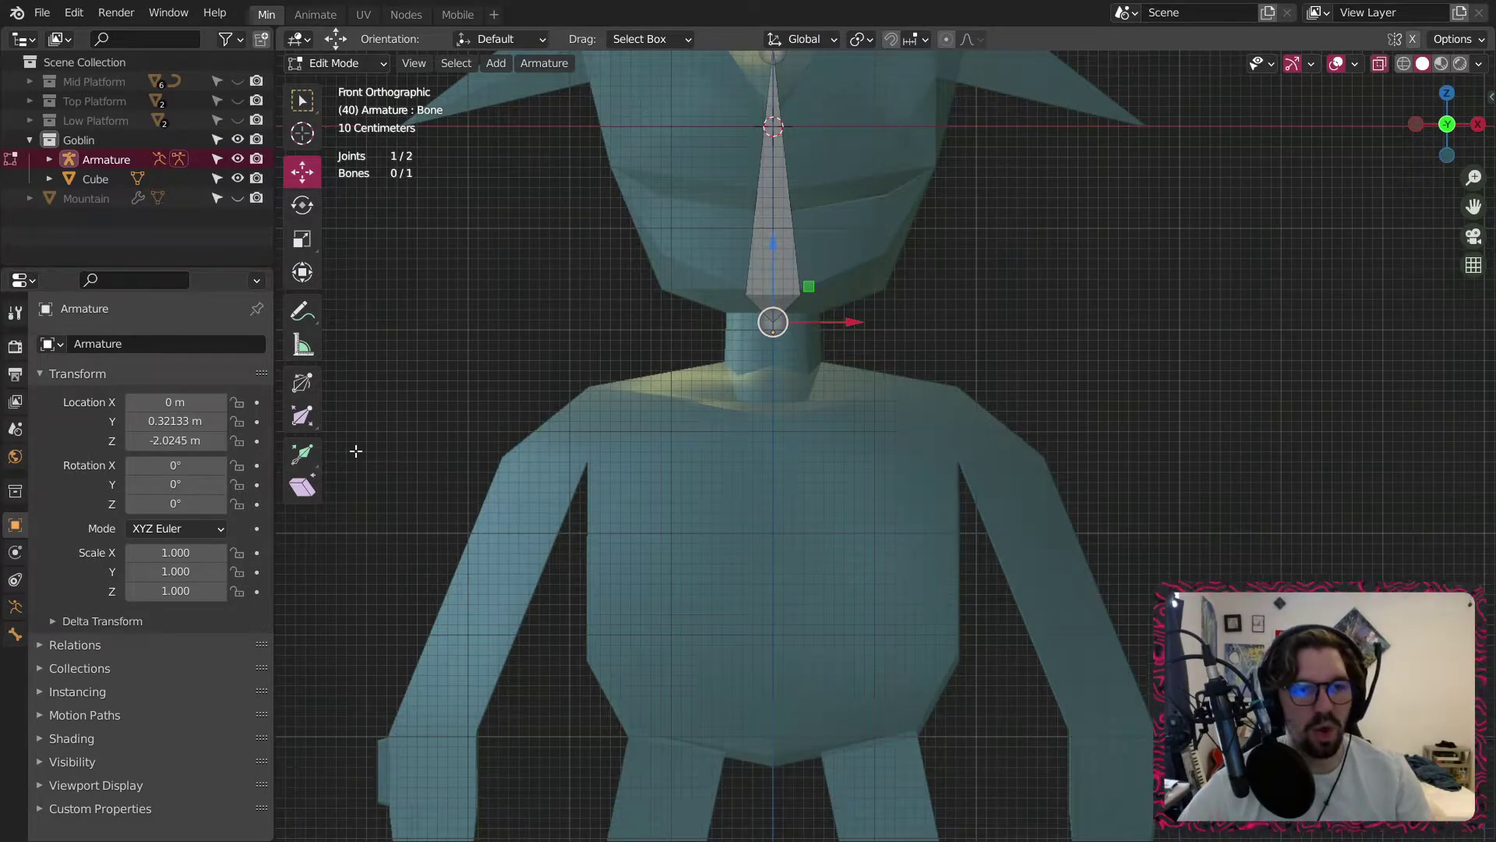
{"action": "left_click", "coordinate": [303, 452]}
{"action": "left_click_drag", "start_coordinate": [772, 250], "coordinate": [786, 360]}
{"action": "middle_click_drag", "start_coordinate": [786, 360], "coordinate": [490, 303]}
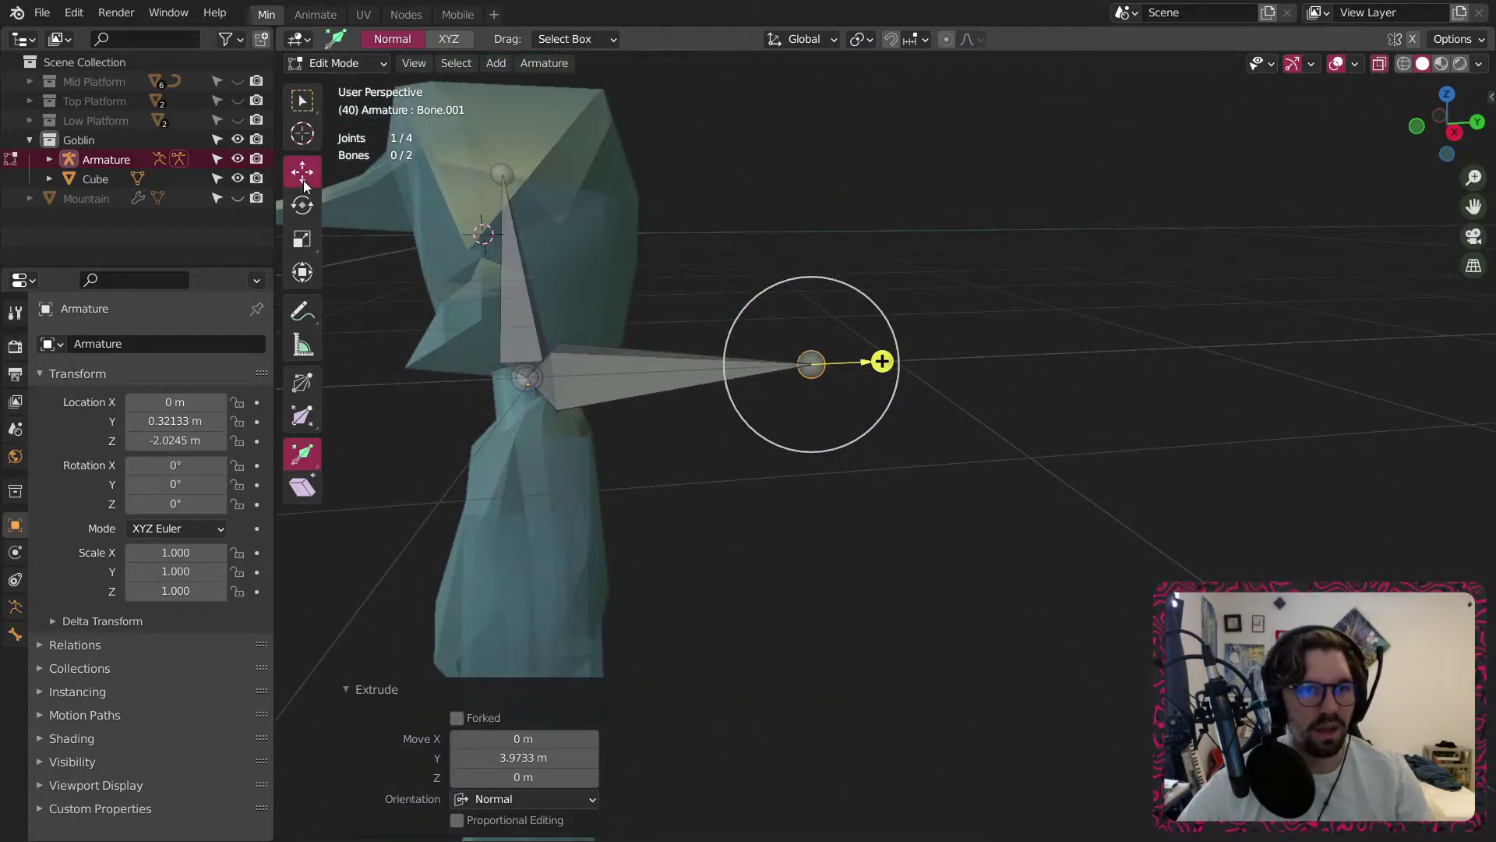
Move the new bone's tip about -3.35 m along Z and about -4.28 m along Y so it sits inside the torso.
{"action": "left_click", "coordinate": [302, 180]}
{"action": "middle_click_drag", "start_coordinate": [820, 361], "coordinate": [916, 321], "text": "shift"}
{"action": "left_click_drag", "start_coordinate": [915, 247], "coordinate": [896, 460]}
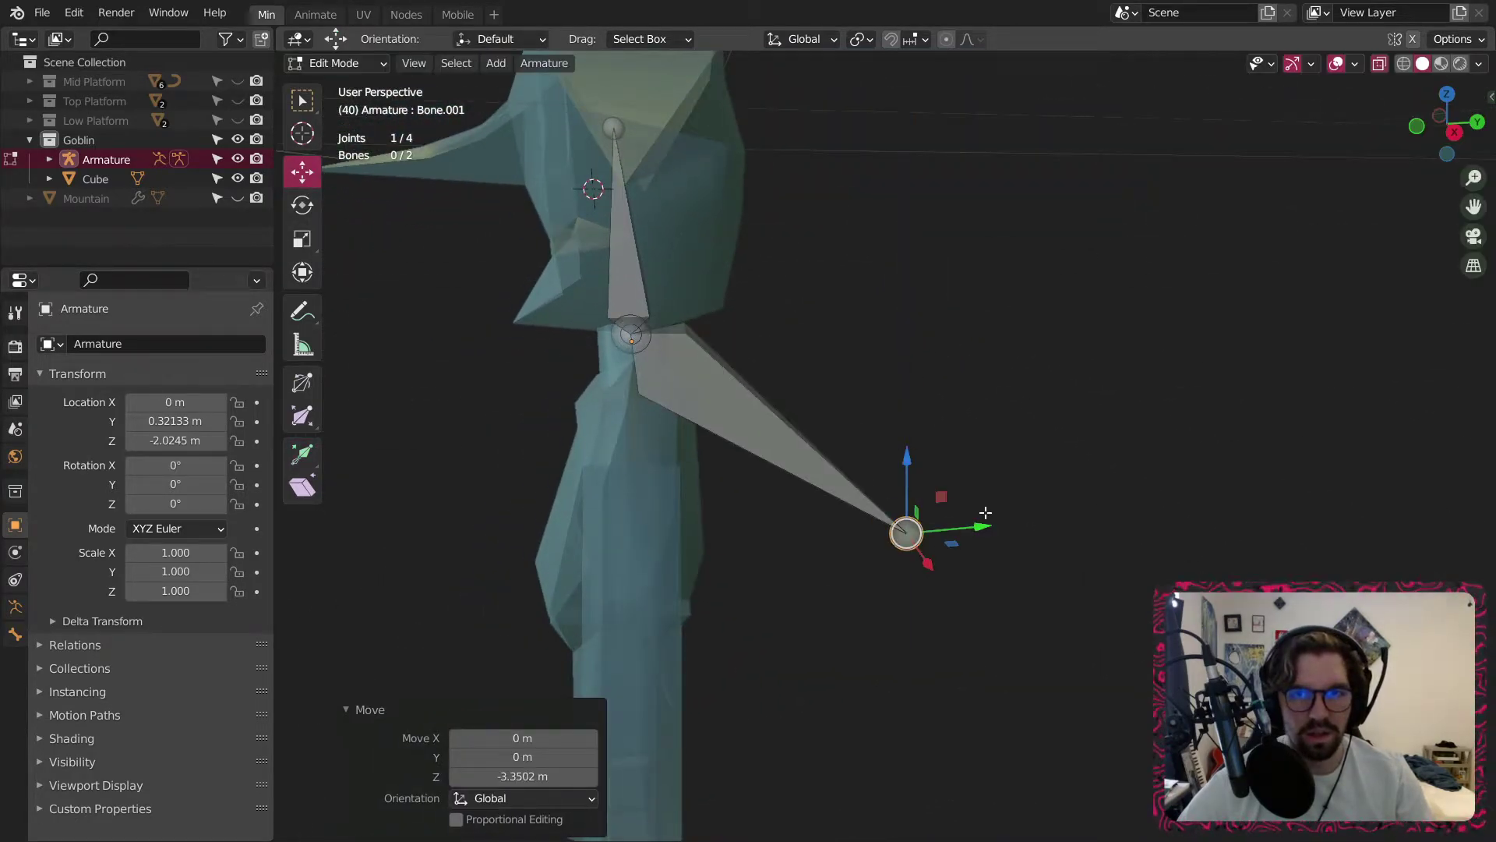
{"action": "left_click_drag", "start_coordinate": [966, 530], "coordinate": [698, 601]}
{"action": "middle_click_drag", "start_coordinate": [698, 601], "coordinate": [709, 436]}
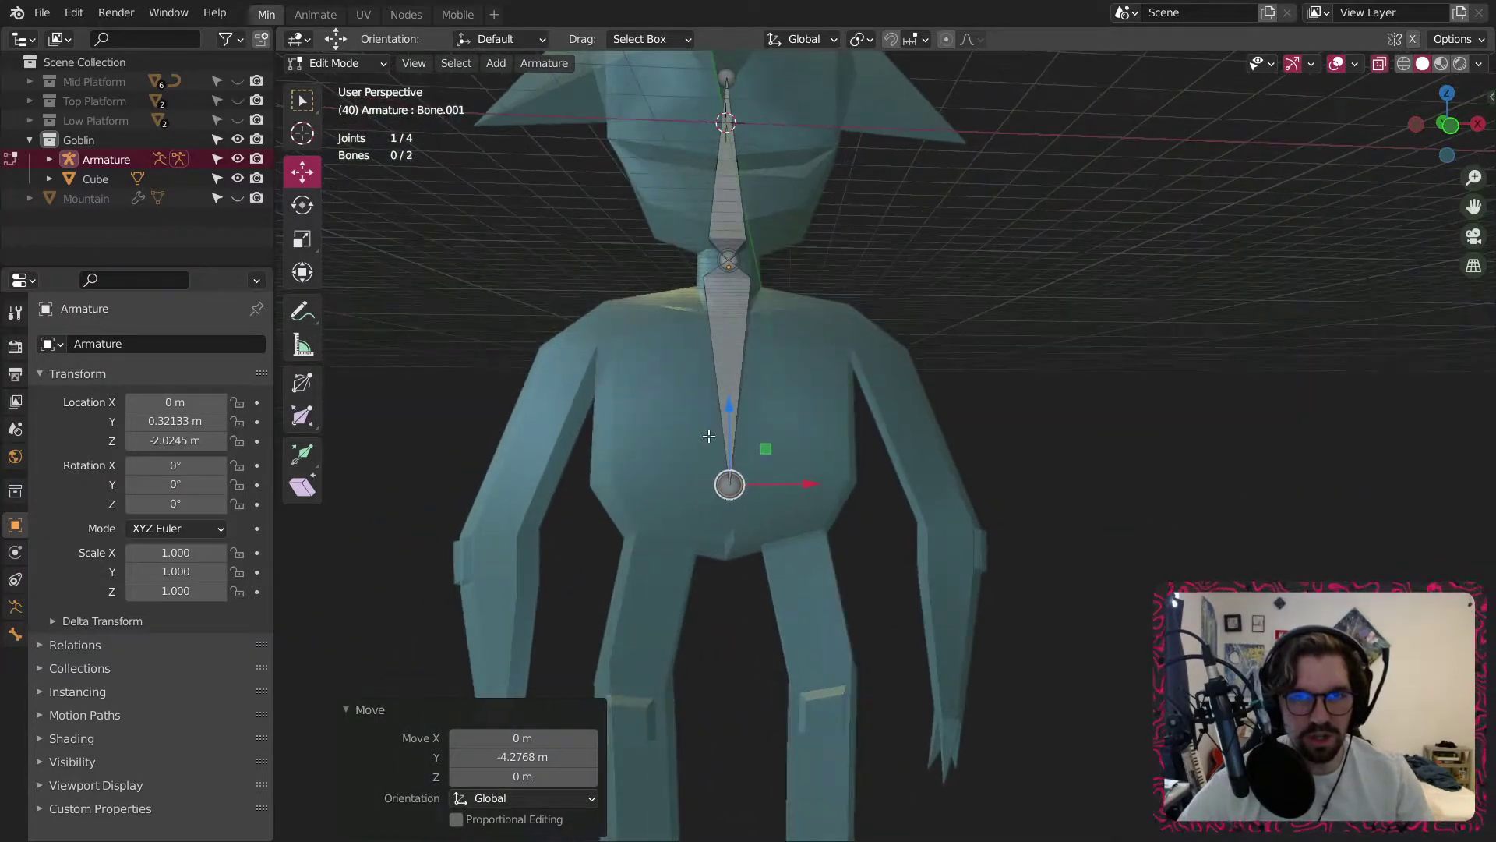
Raise the torso bone's lower joint about 0.37 m along Z in the front view.
{"action": "key", "text": "KP_1"}
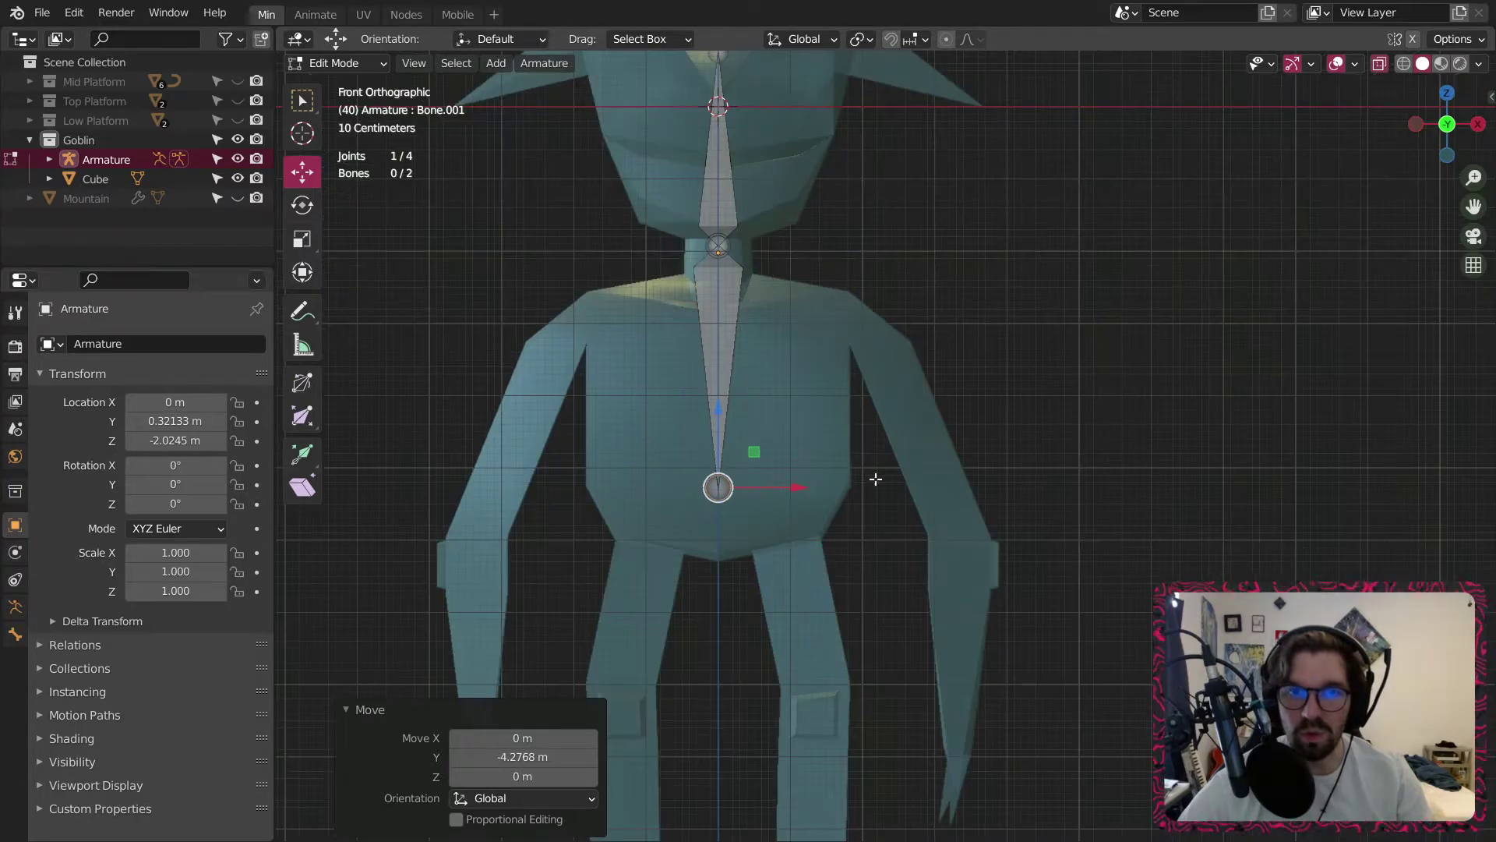
{"action": "left_click_drag", "start_coordinate": [710, 421], "coordinate": [710, 388]}
{"action": "middle_click_drag", "start_coordinate": [710, 389], "coordinate": [745, 386], "text": "shift"}
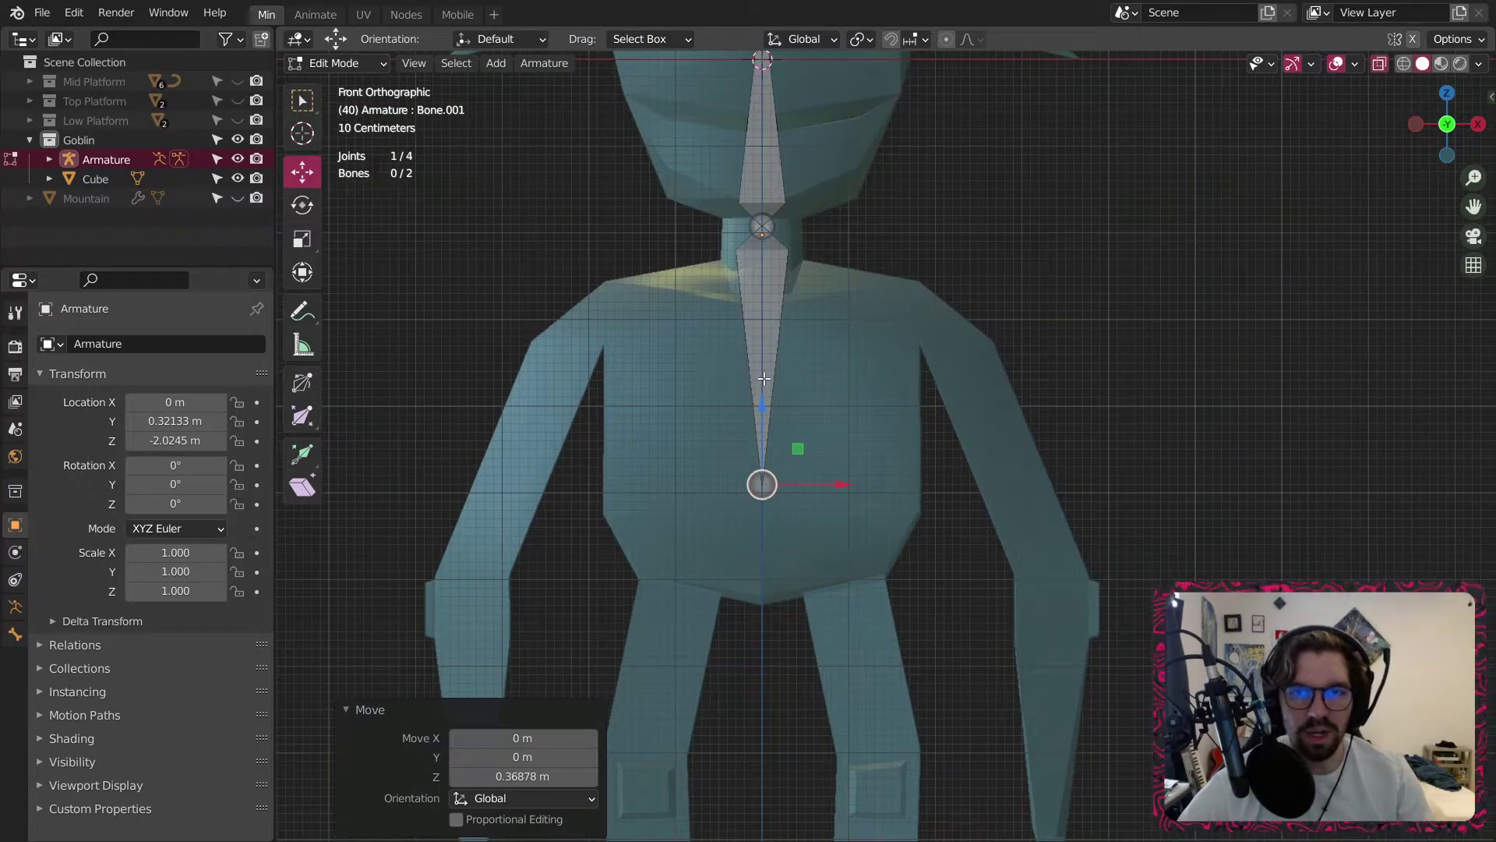
Try lowering the joint between the head and torso bones, and undo the attempt.
{"action": "left_click", "coordinate": [763, 227]}
{"action": "left_click_drag", "start_coordinate": [765, 149], "coordinate": [749, 231]}
{"action": "key", "text": "ctrl+z"}
{"action": "key", "text": "ctrl+z"}
{"action": "key", "text": "ctrl+z"}
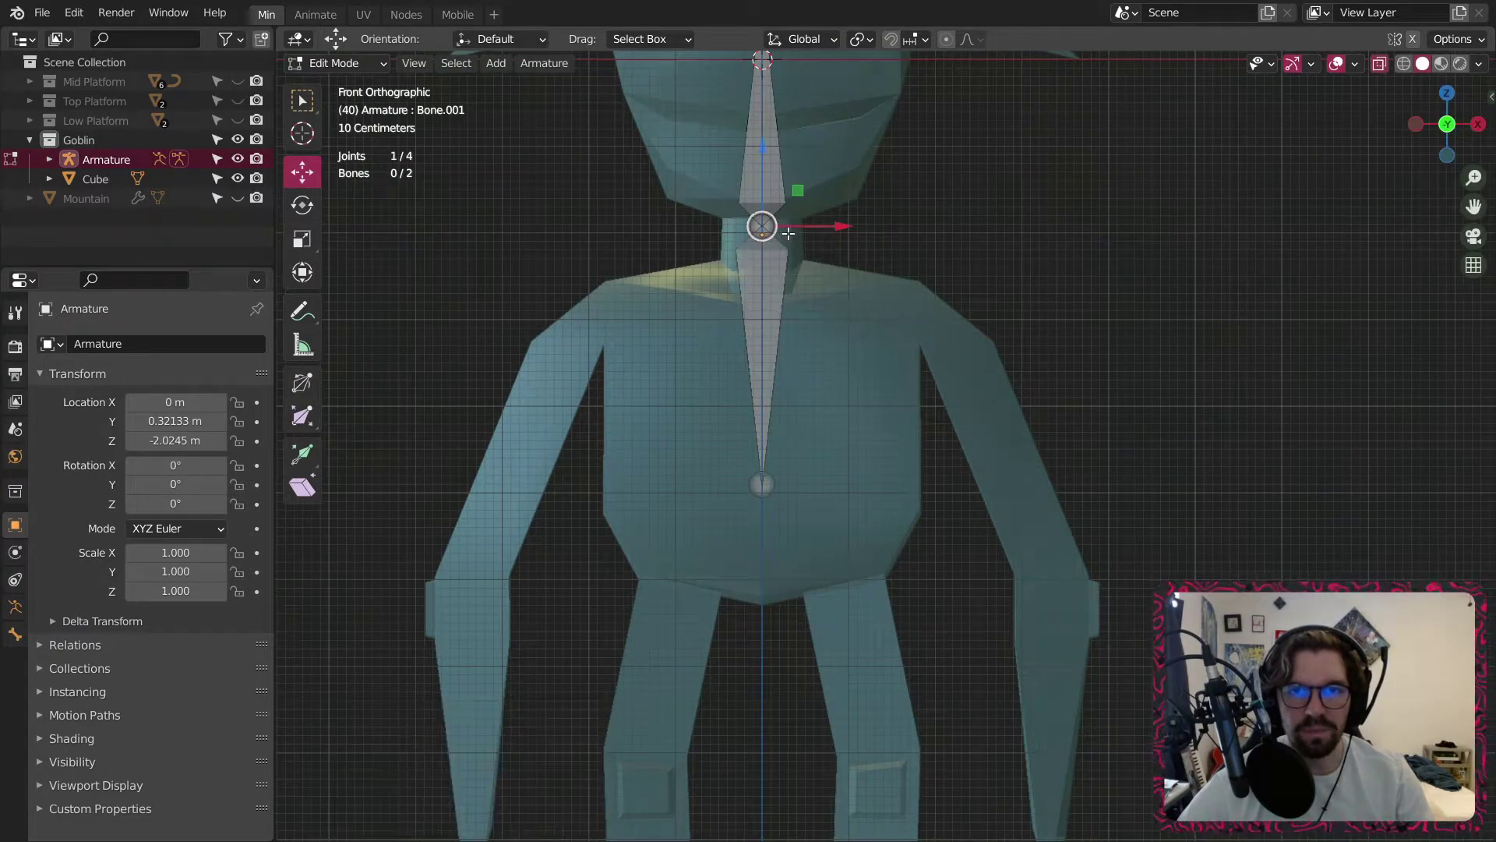
Remove the torso bone from the armature and select the head bone's neck joint.
{"action": "key", "text": "Delete"}
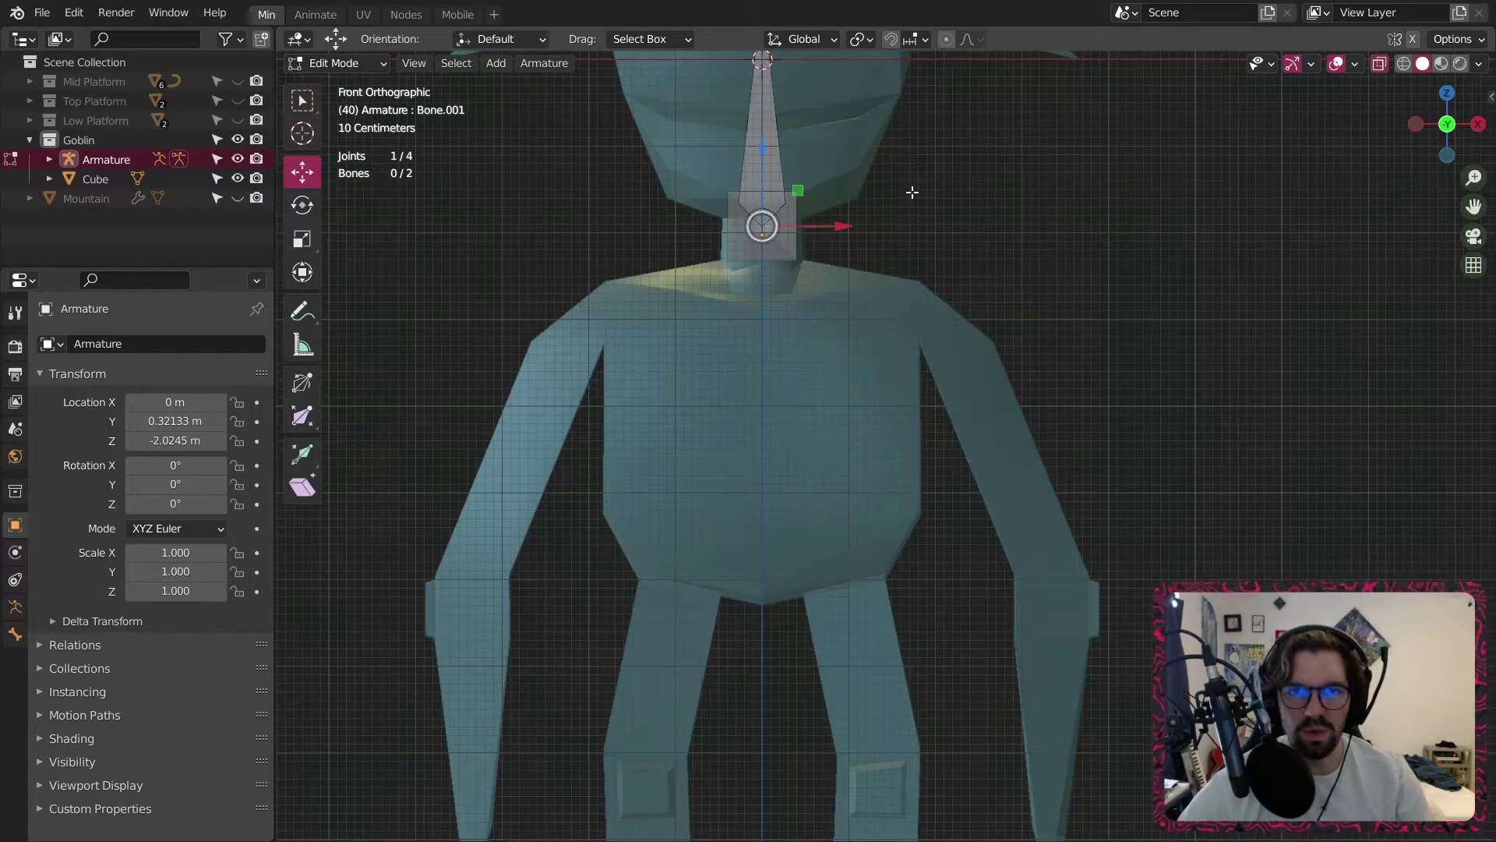
{"action": "key", "text": "a"}
{"action": "middle_click_drag", "start_coordinate": [906, 215], "coordinate": [811, 241]}
{"action": "left_click", "coordinate": [778, 246]}
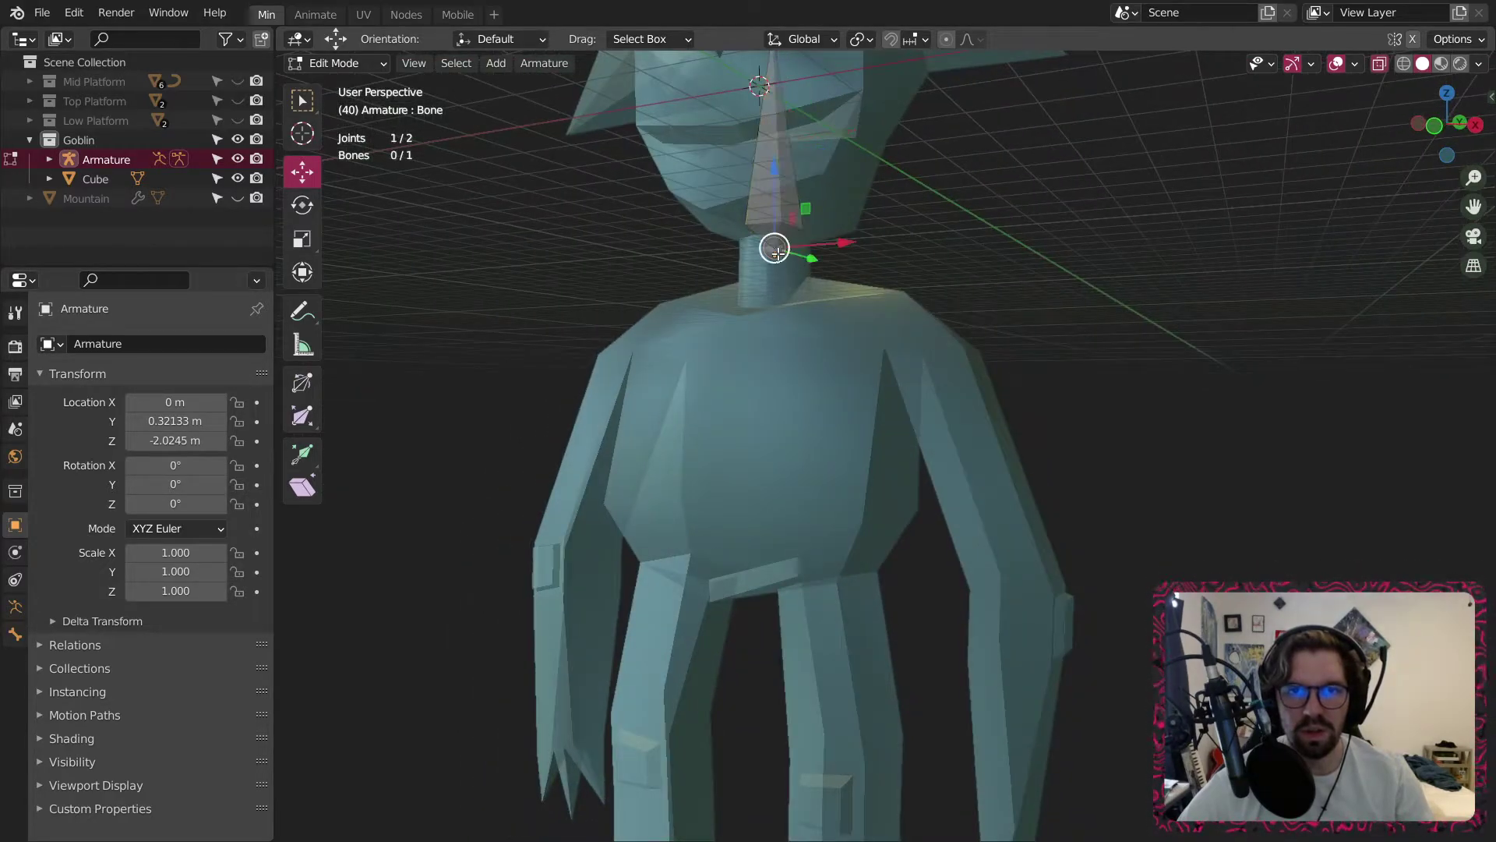
Adjust the head bone's neck joint by about 49.6 with the Bone Envelope tool in the front view.
{"action": "middle_click_drag", "start_coordinate": [911, 261], "coordinate": [1068, 272]}
{"action": "left_click", "coordinate": [1459, 129]}
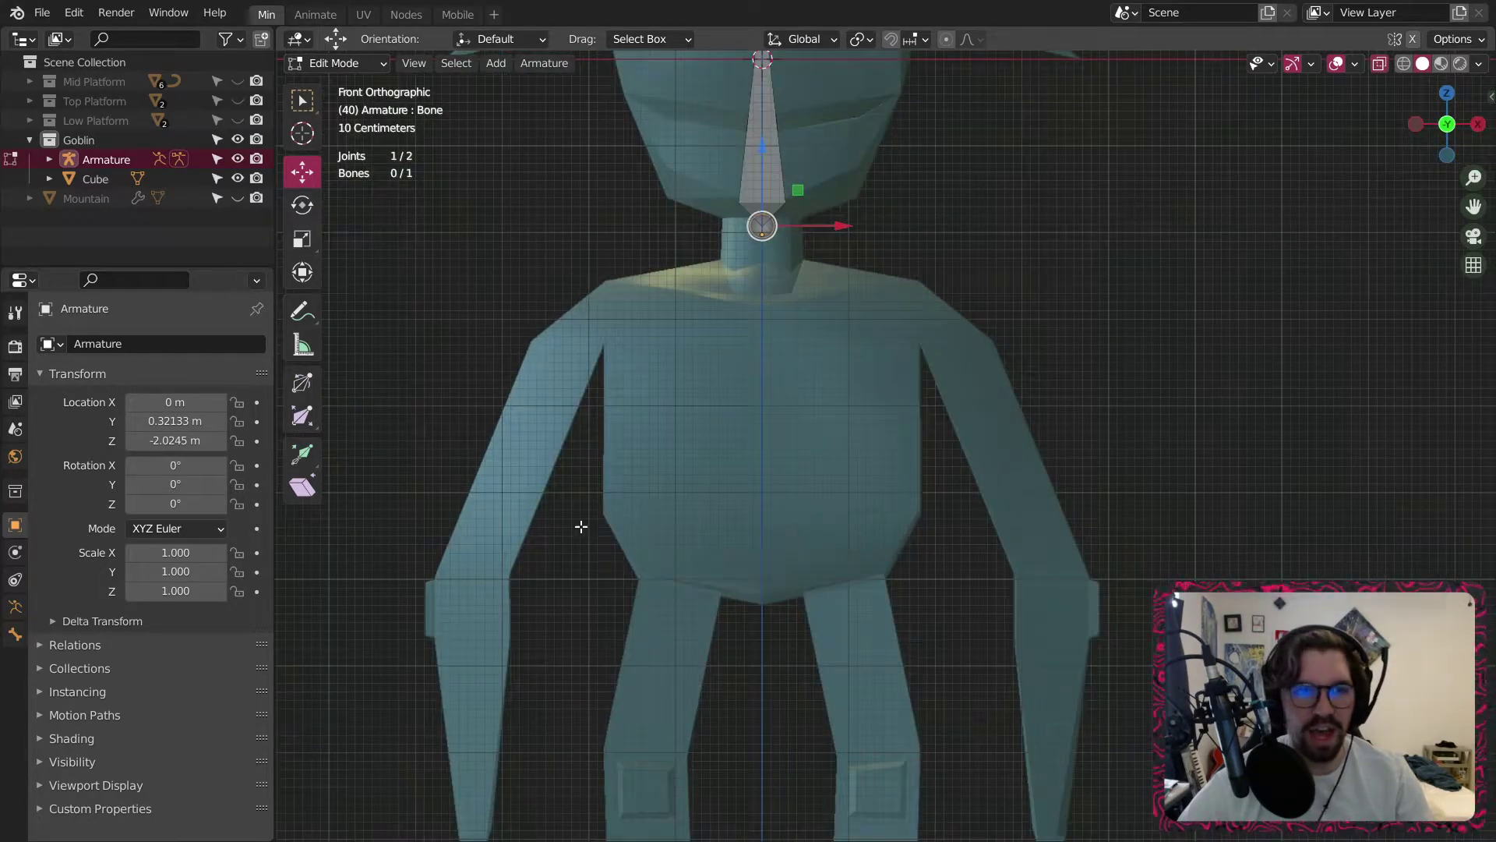
{"action": "left_click", "coordinate": [302, 415]}
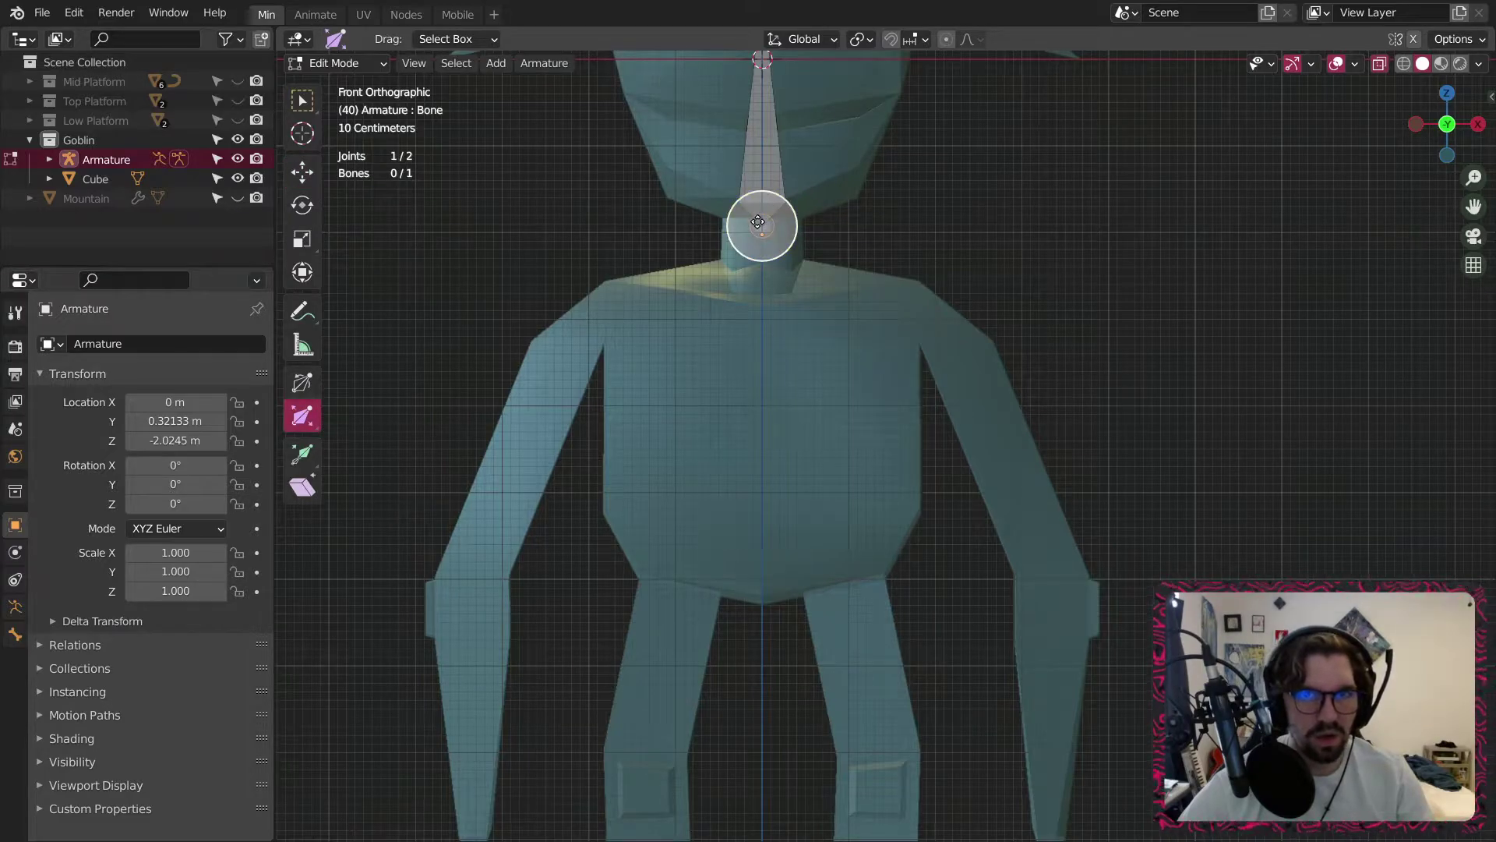
{"action": "left_click_drag", "start_coordinate": [762, 227], "coordinate": [761, 409]}
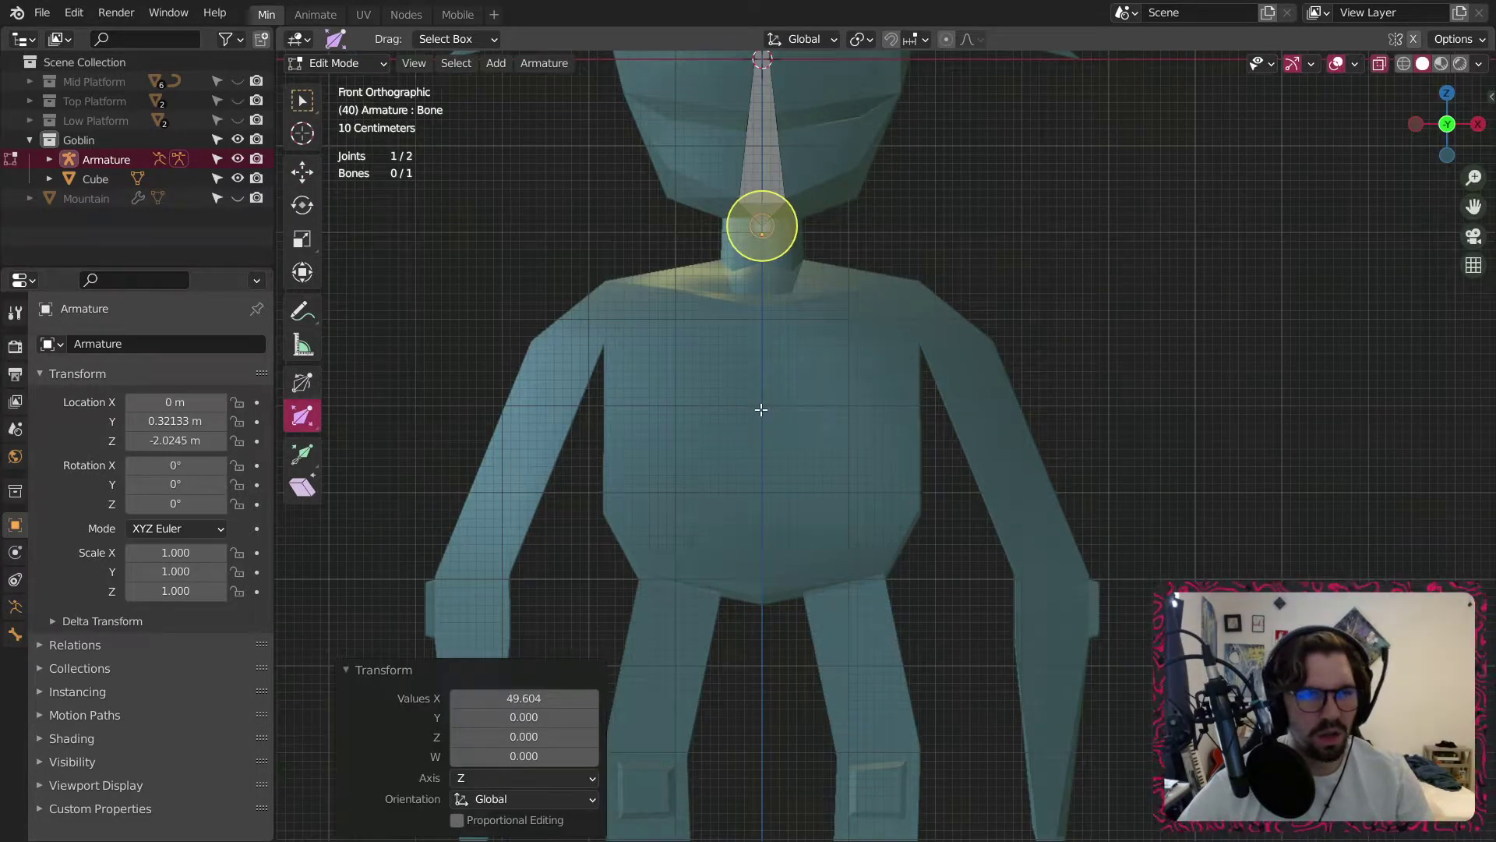
Extrude a bone about 5.14 m from the neck joint of the head bone.
{"action": "left_click", "coordinate": [302, 453]}
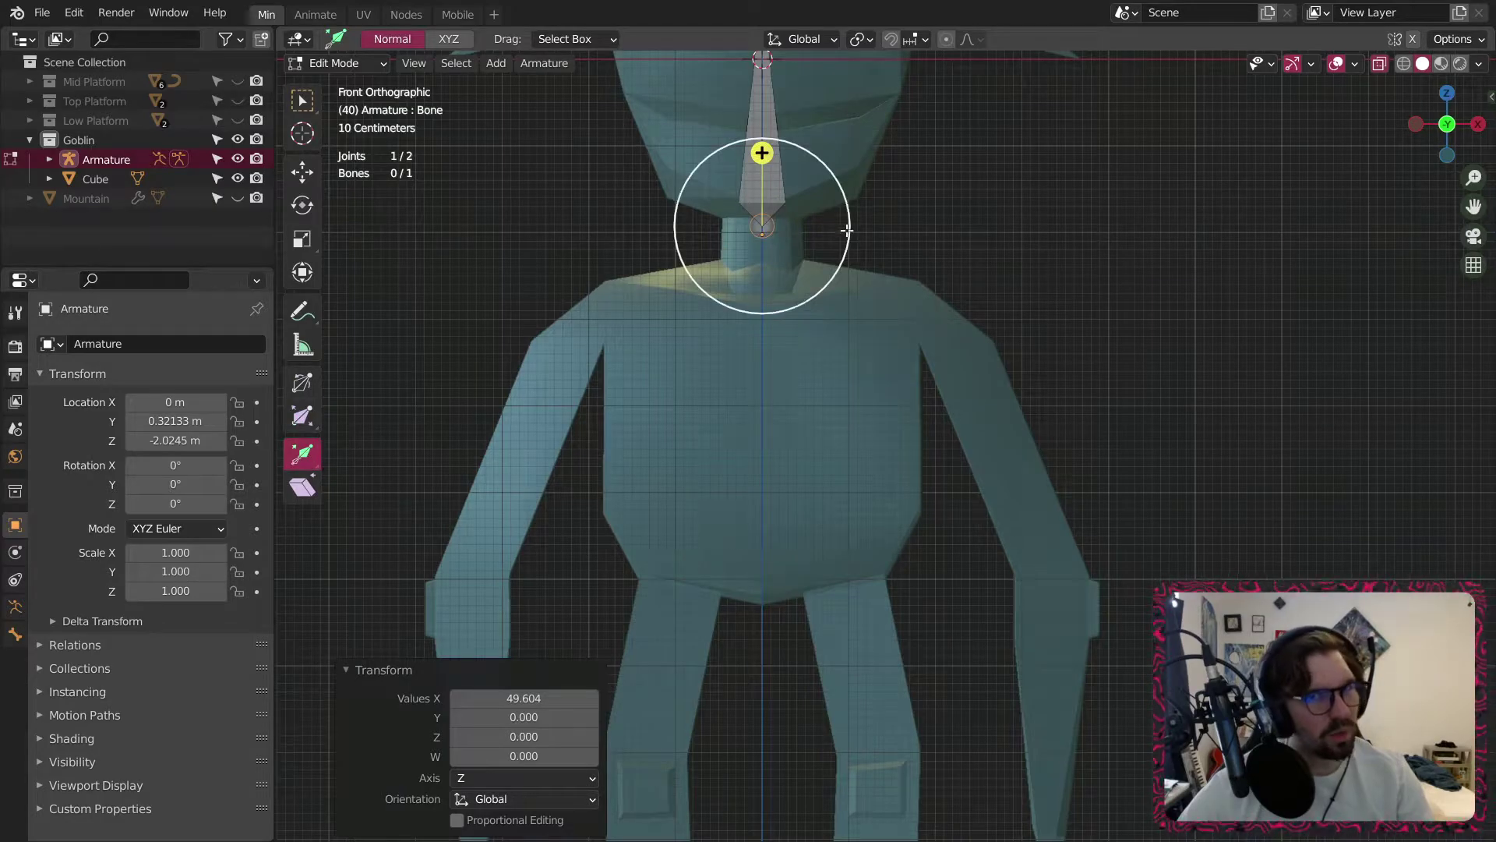
{"action": "left_click_drag", "start_coordinate": [761, 151], "coordinate": [760, 194]}
{"action": "middle_click_drag", "start_coordinate": [814, 246], "coordinate": [677, 272]}
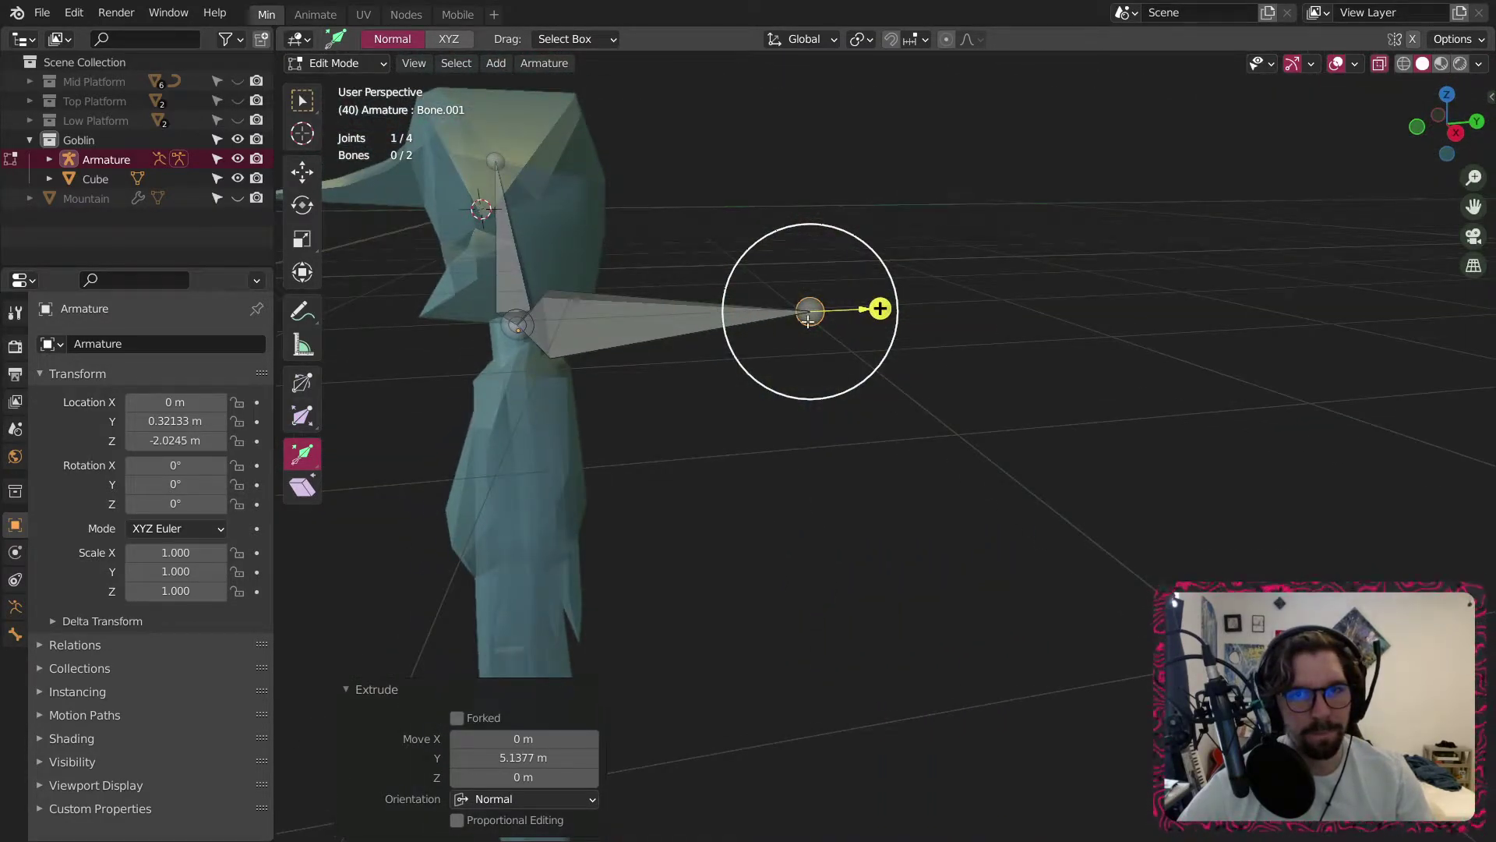
Move the extruded bone's tip about -5.91 m along Y and adjust its height along Z to end in the lower torso.
{"action": "left_click", "coordinate": [303, 173]}
{"action": "left_click_drag", "start_coordinate": [815, 241], "coordinate": [592, 573]}
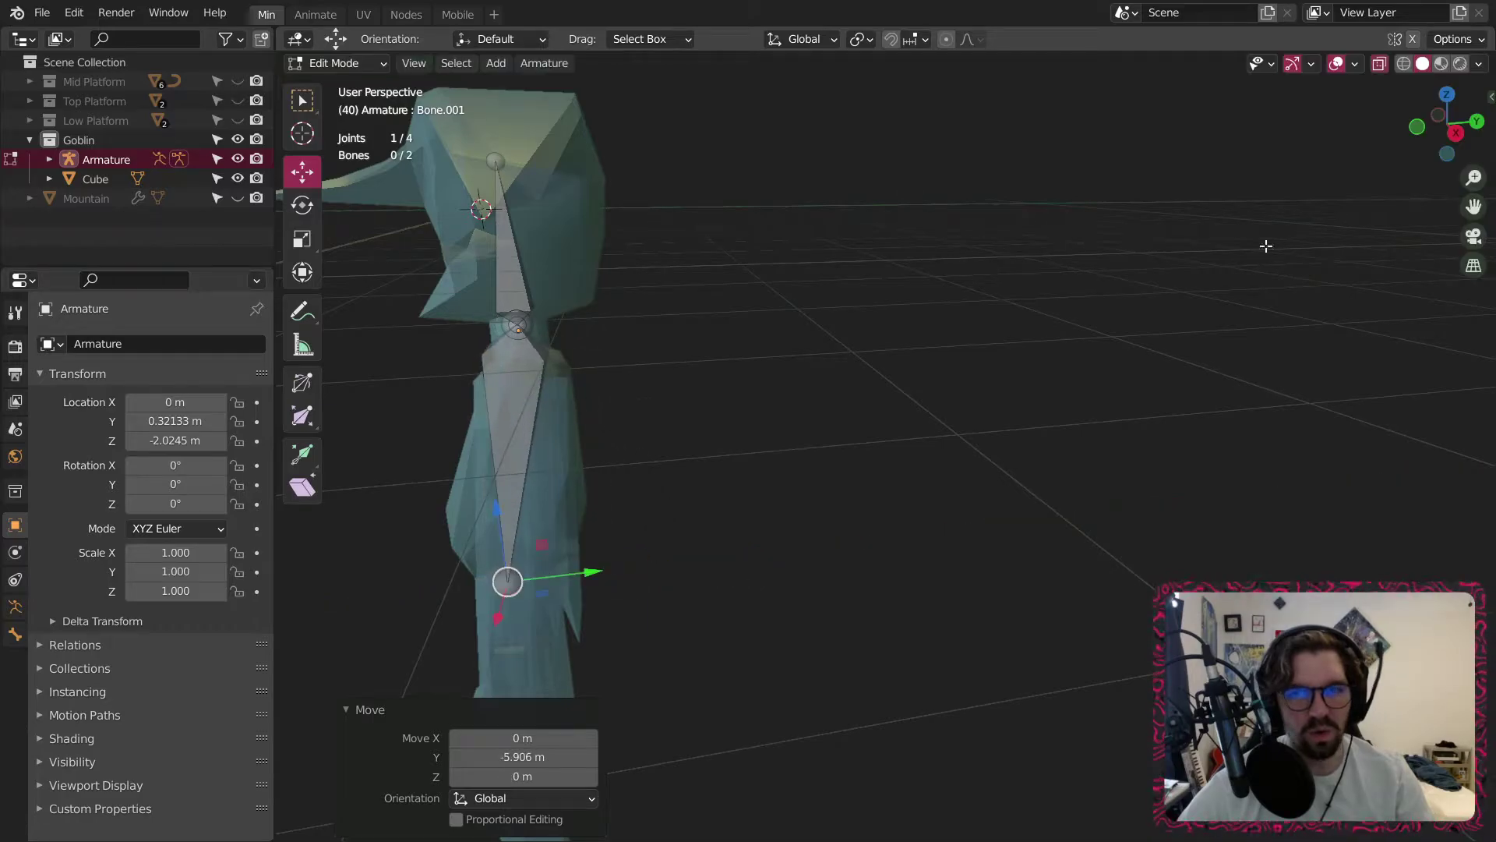
{"action": "left_click", "coordinate": [1418, 127]}
{"action": "middle_click_drag", "start_coordinate": [615, 527], "coordinate": [733, 520]}
{"action": "scroll", "coordinate": [672, 537], "scroll_direction": "up", "scroll_amount": 2}
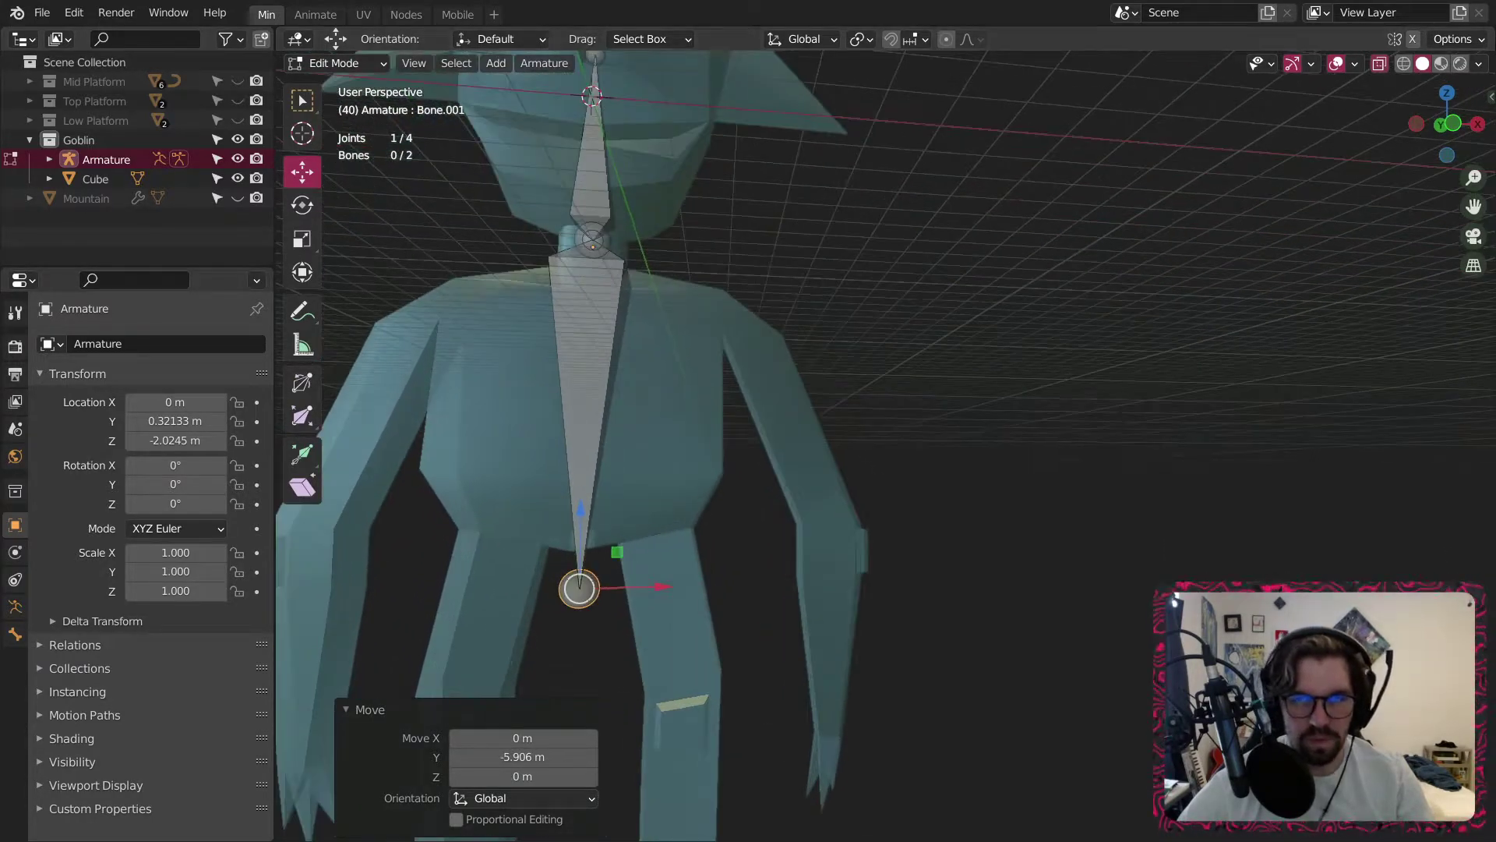
{"action": "left_click", "coordinate": [1453, 123]}
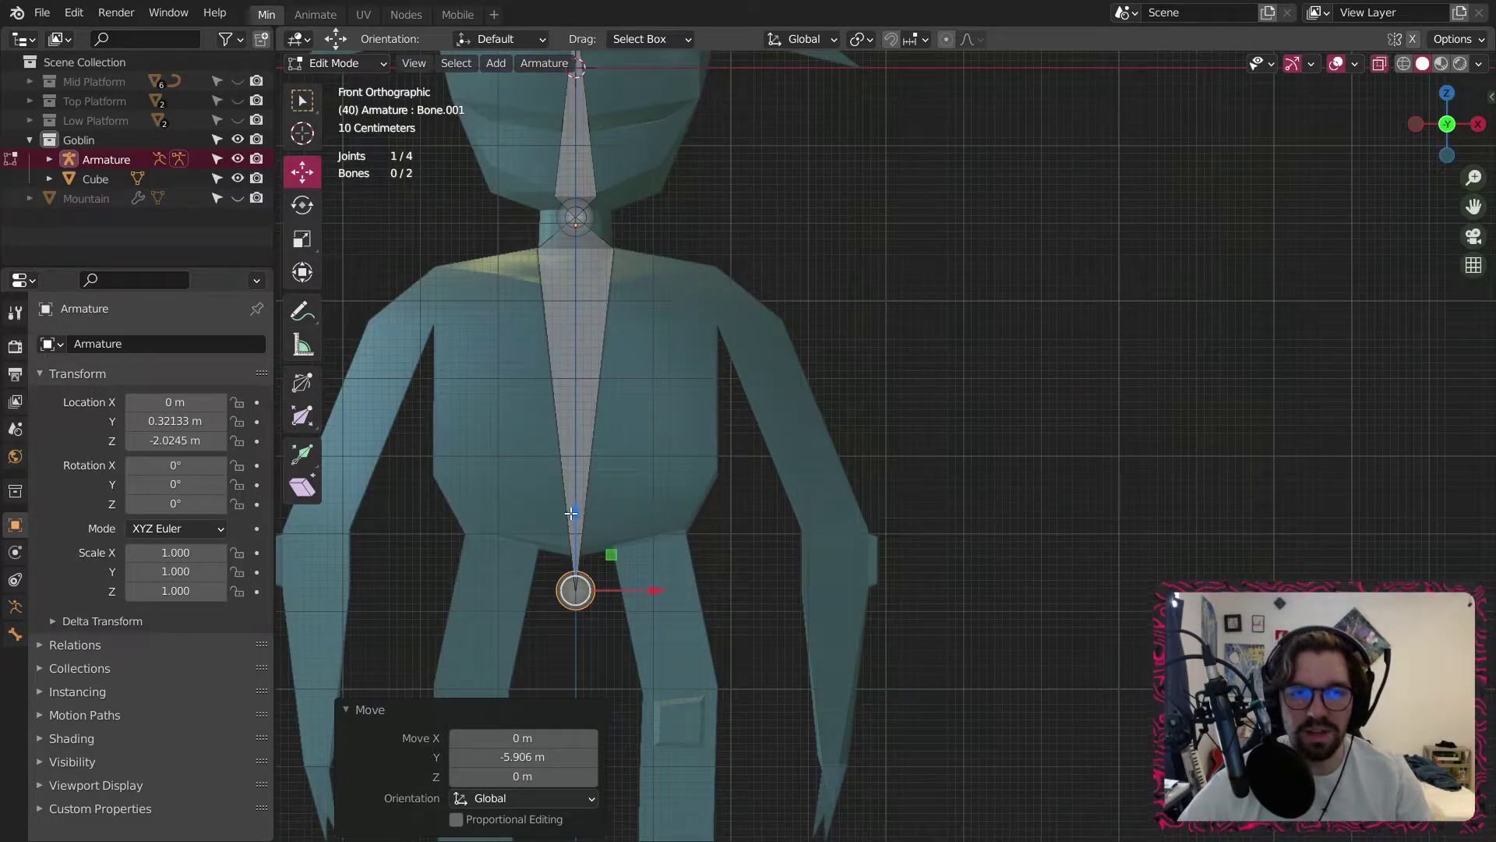
{"action": "left_click_drag", "start_coordinate": [571, 513], "coordinate": [572, 423]}
Try moving the torso bone's neck joint down along Z, and undo the move.
{"action": "left_click", "coordinate": [585, 215]}
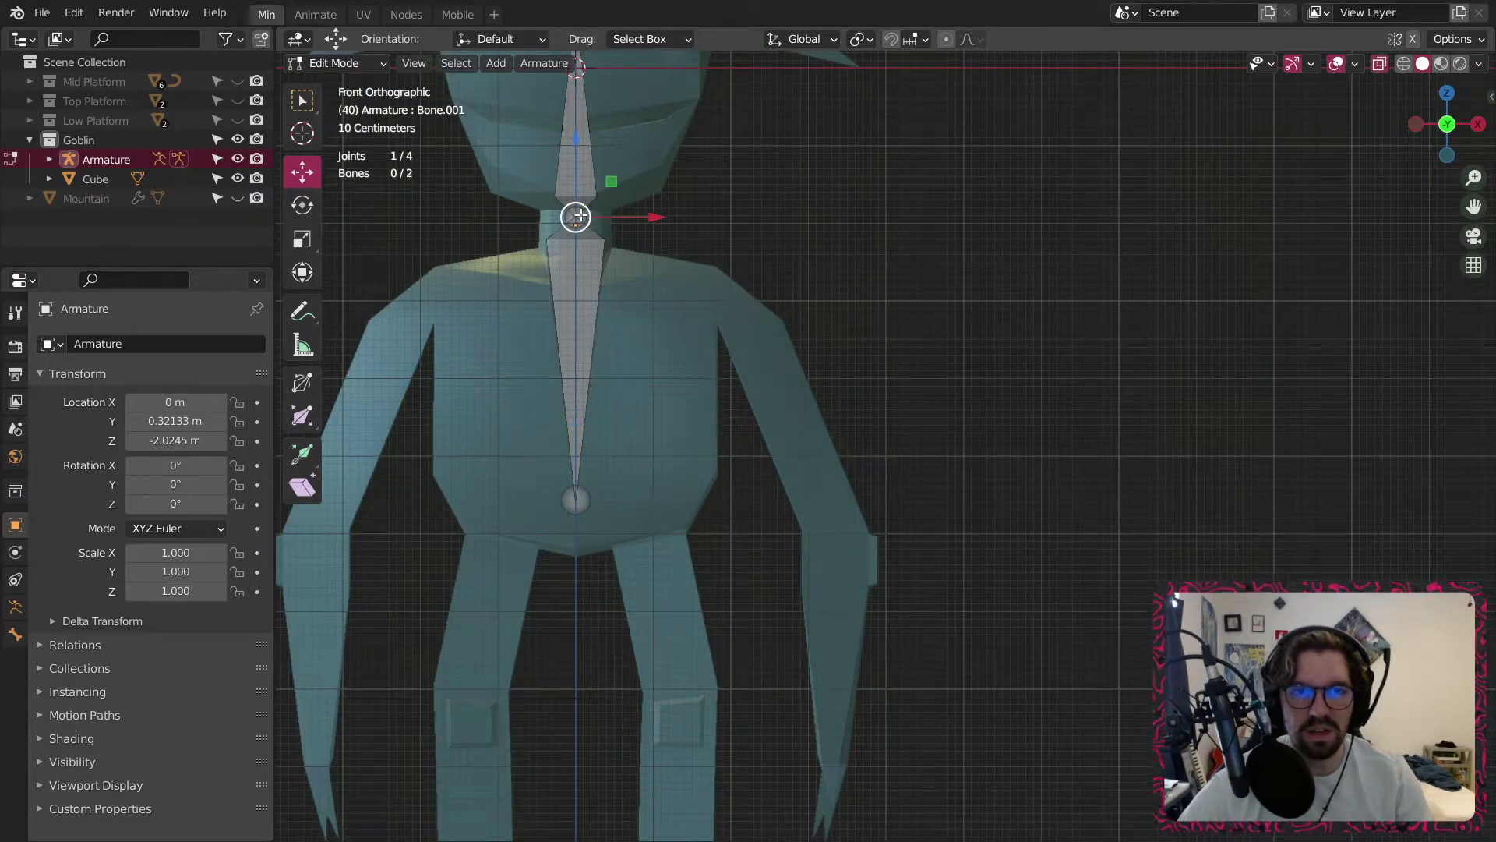
{"action": "scroll", "coordinate": [585, 214], "scroll_direction": "up", "scroll_amount": 1}
{"action": "key", "text": "g"}
{"action": "key", "text": "z"}
{"action": "left_click_drag", "start_coordinate": [585, 195], "coordinate": [592, 295]}
{"action": "key", "text": "ctrl+z"}
Select the head bone, inspect its joint at the neck up close, and try to dissolve the bone.
{"action": "left_click", "coordinate": [601, 168]}
{"action": "middle_click_drag", "start_coordinate": [610, 168], "coordinate": [730, 264], "text": "shift"}
{"action": "scroll", "coordinate": [704, 334], "scroll_direction": "up", "scroll_amount": 8}
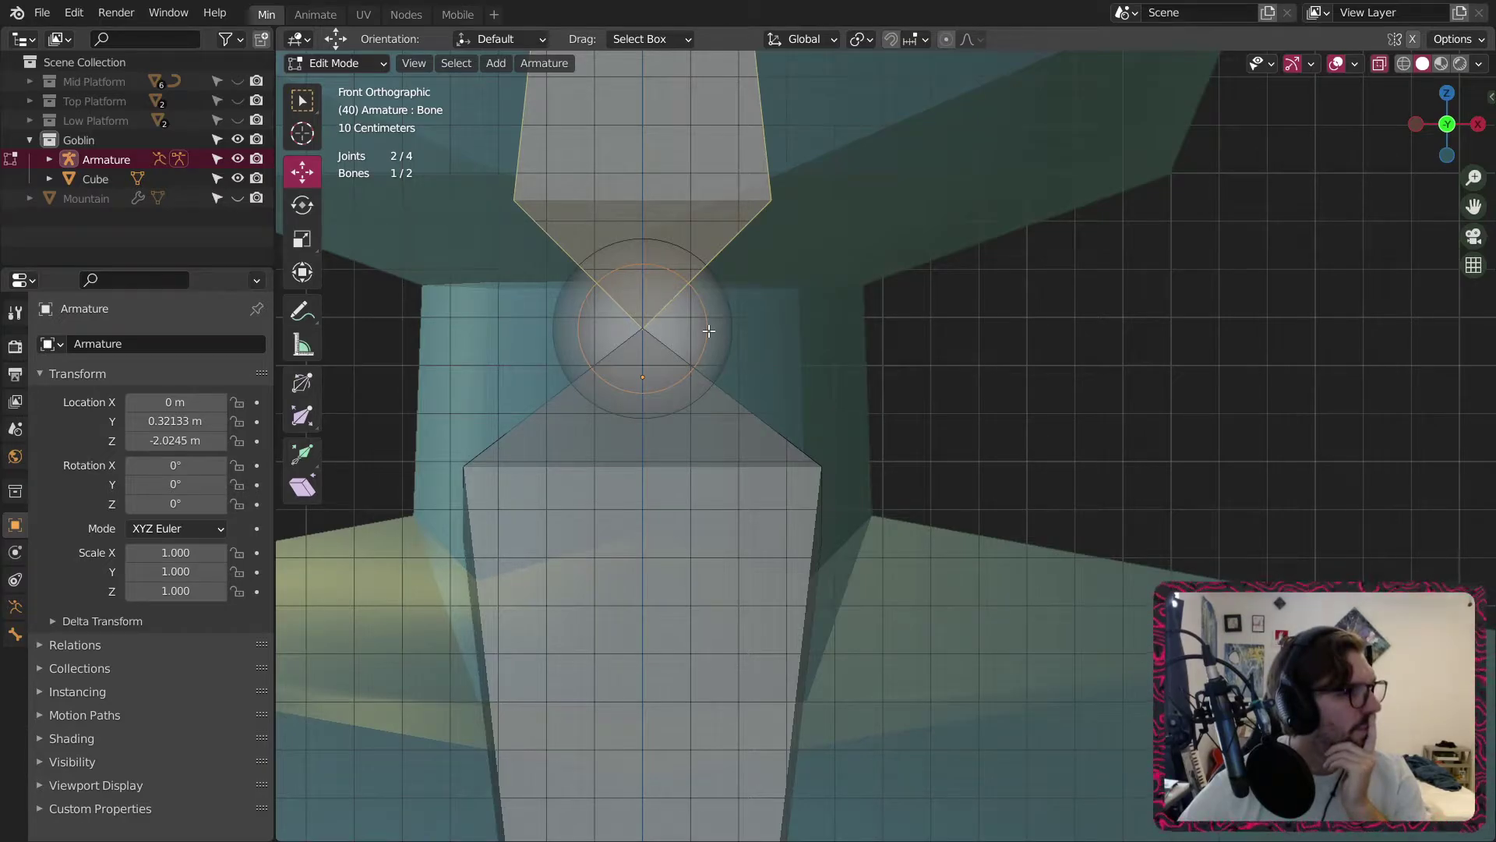
{"action": "scroll", "coordinate": [708, 331], "scroll_direction": "down", "scroll_amount": 6}
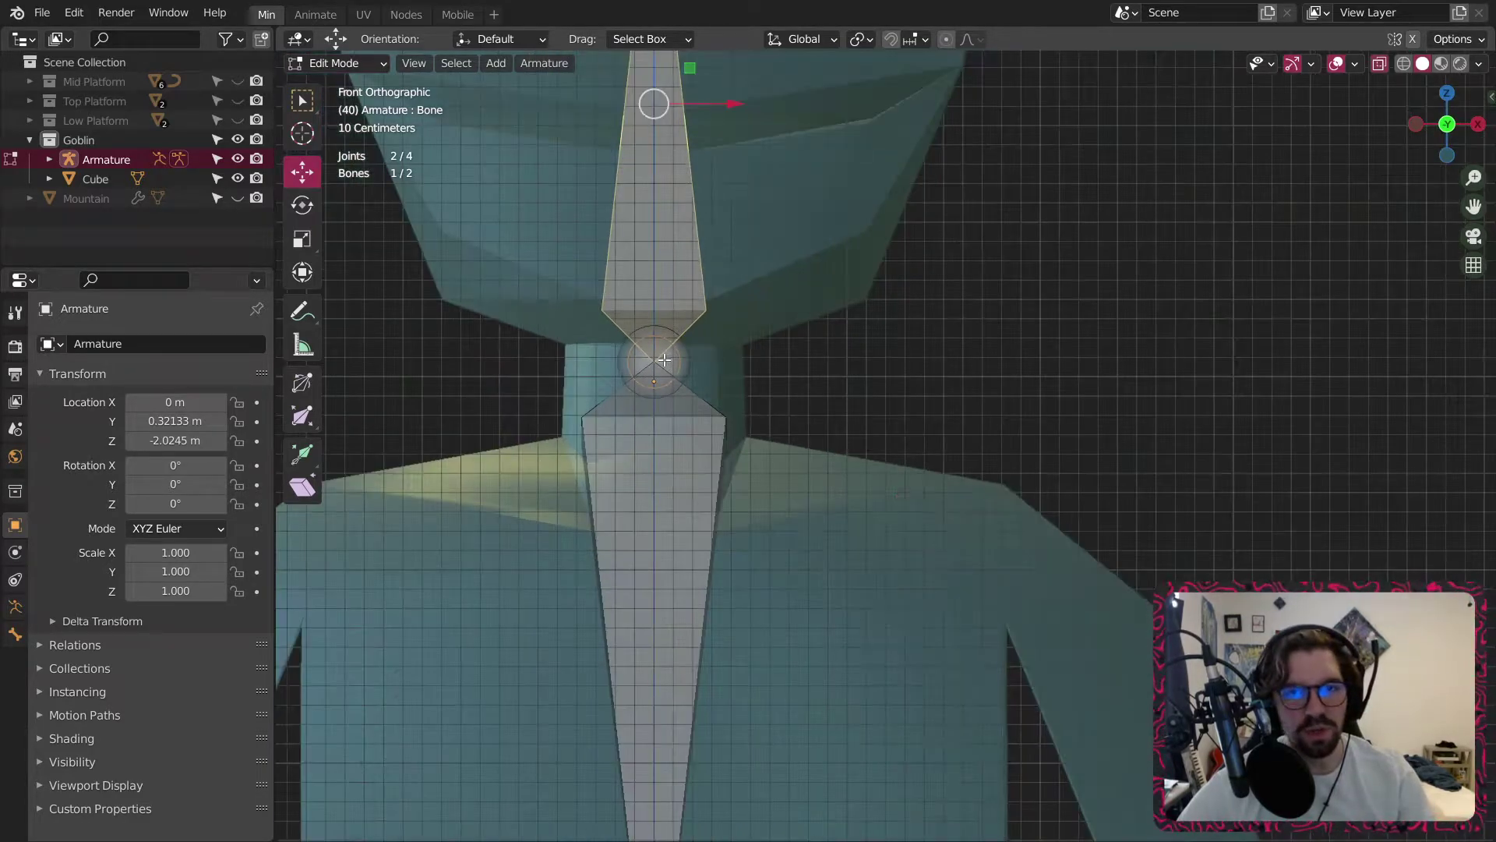
{"action": "key", "text": "alt+p"}
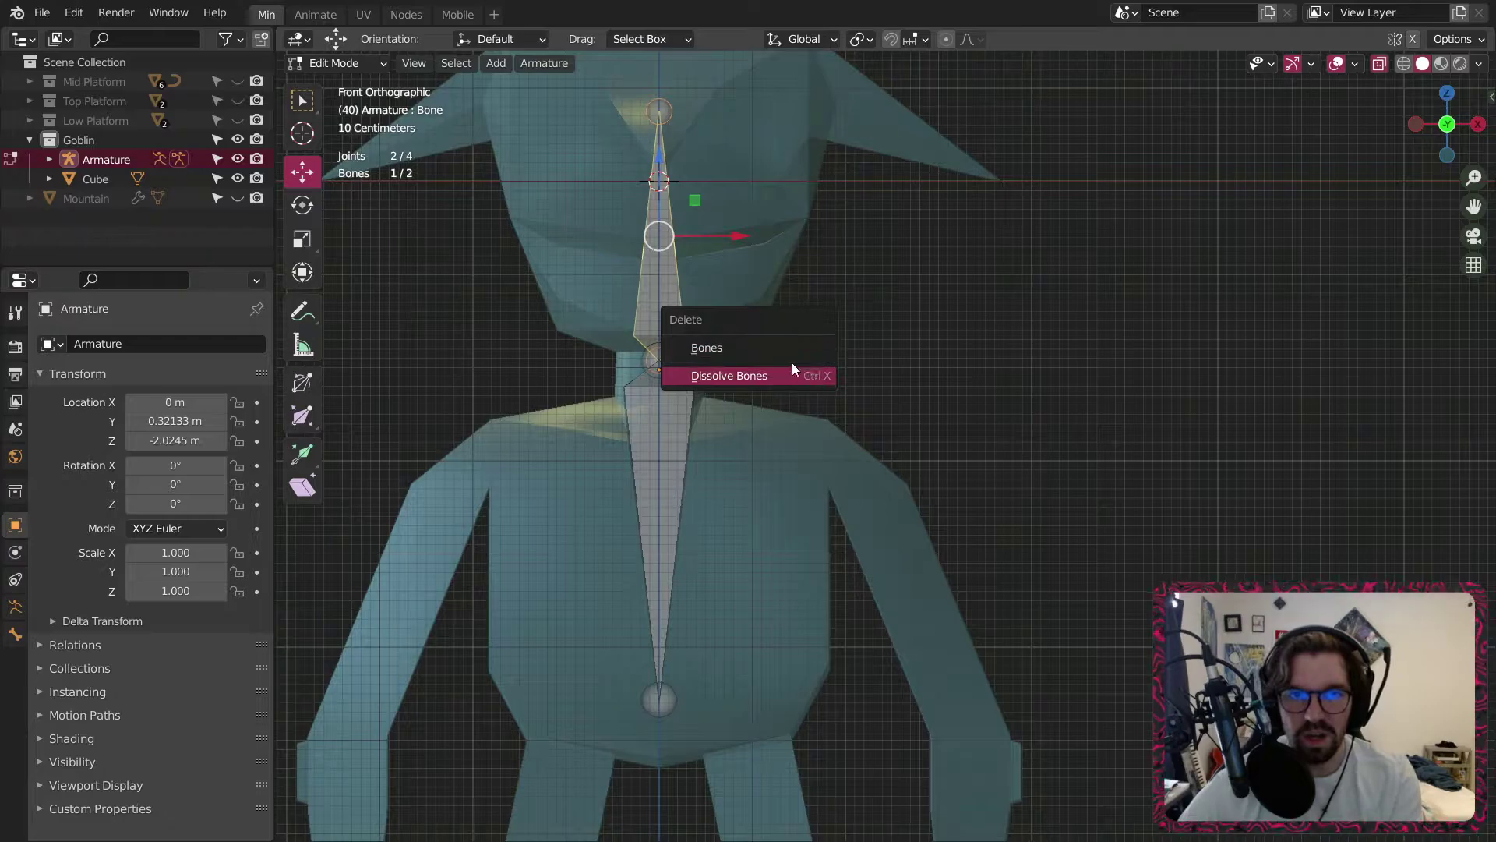
{"action": "left_click", "coordinate": [791, 369]}
{"action": "left_click", "coordinate": [992, 291]}
Delete the torso bone and the head bone from the armature.
{"action": "left_click", "coordinate": [642, 427]}
{"action": "key", "text": "x"}
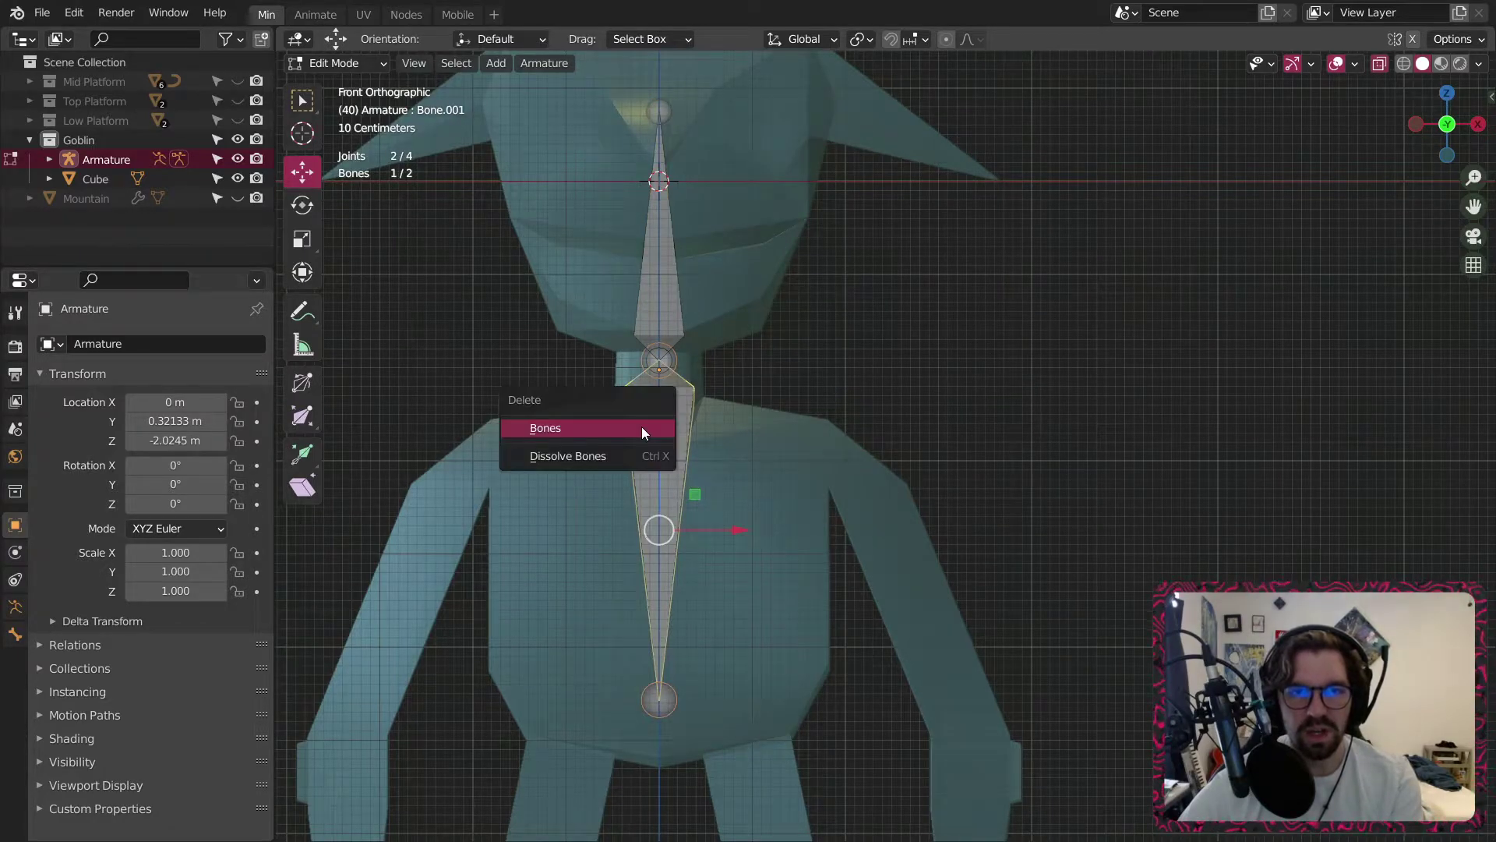
{"action": "left_click", "coordinate": [642, 427]}
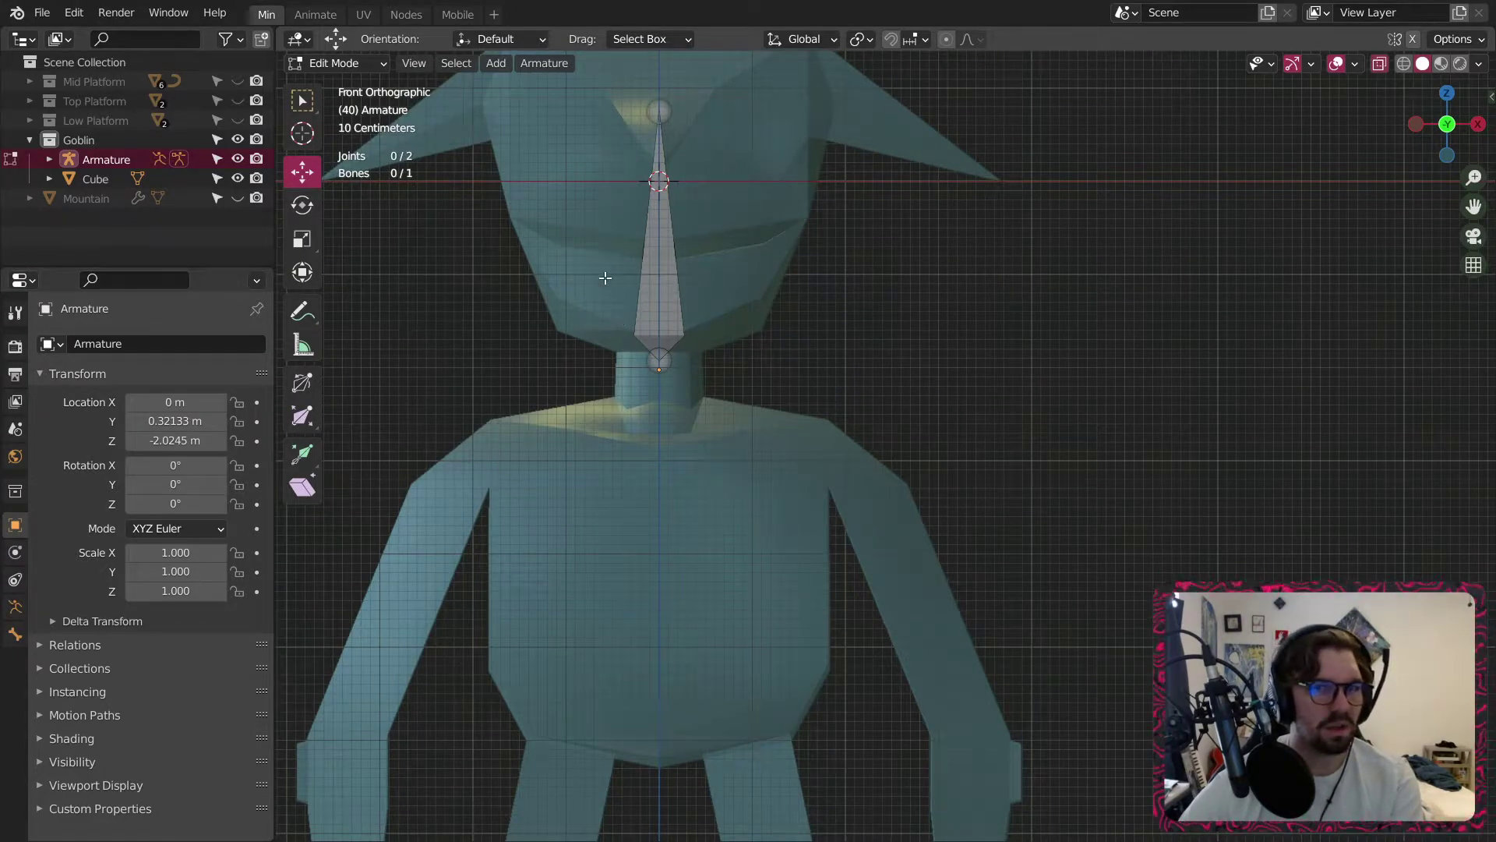
{"action": "left_click", "coordinate": [662, 320]}
{"action": "key", "text": "x"}
{"action": "left_click", "coordinate": [663, 321]}
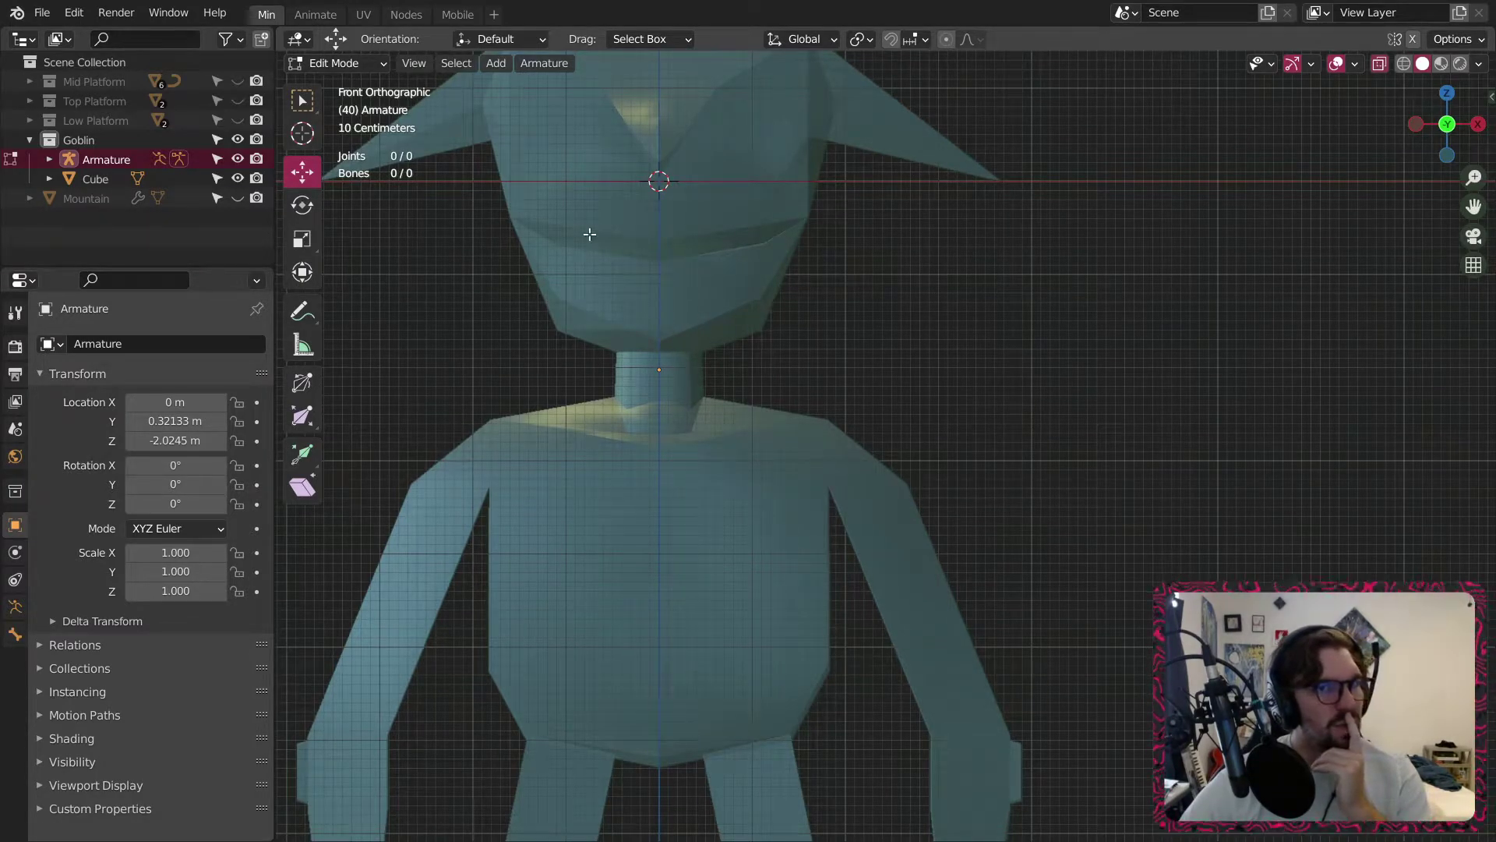
Undo the deletion of the head and torso bones.
{"action": "key", "text": "ctrl+z"}
{"action": "key", "text": "ctrl+z"}
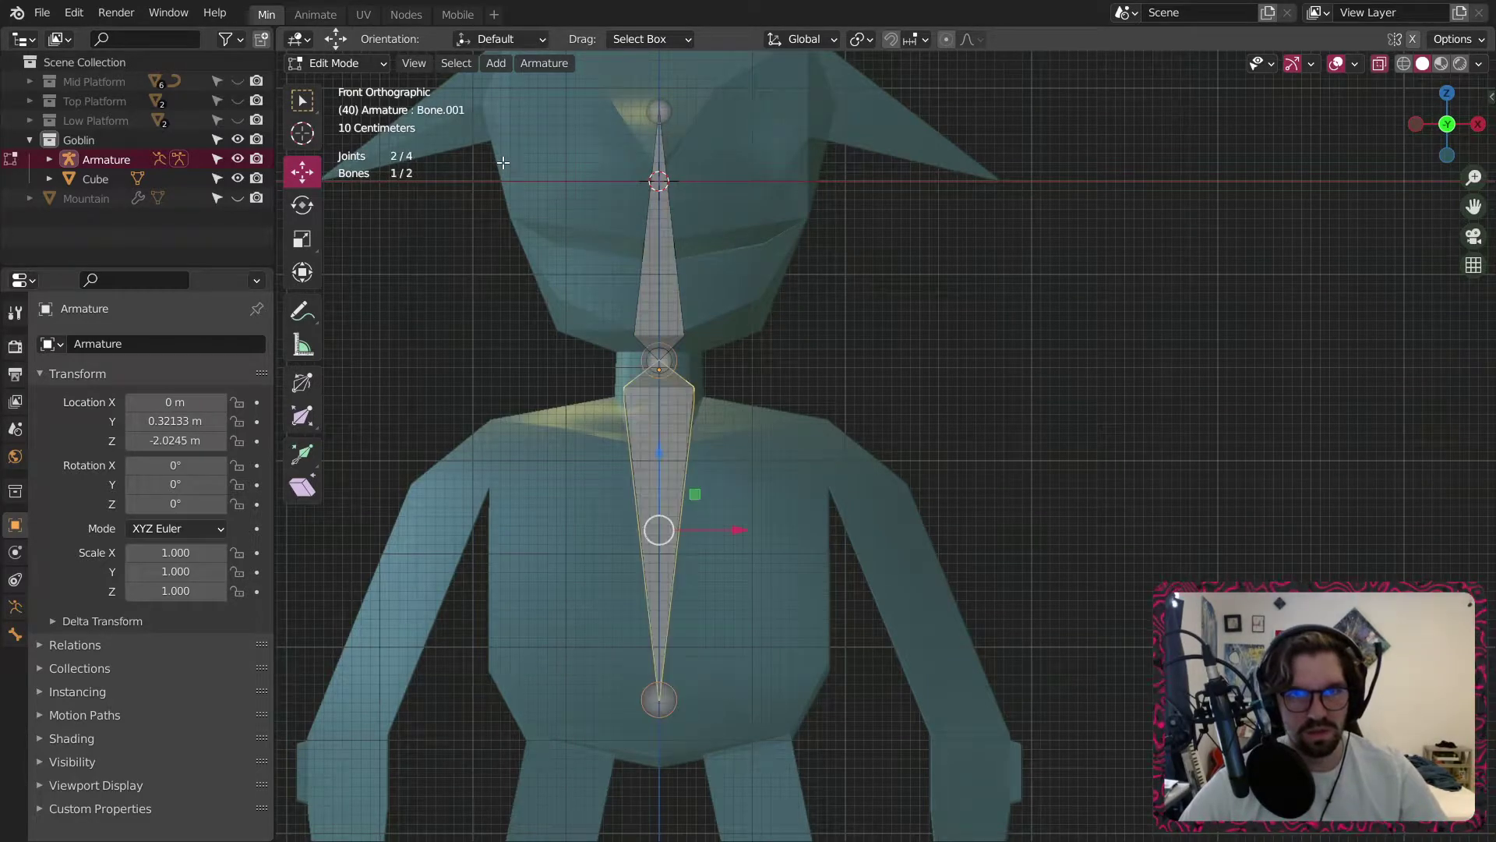
{"action": "key", "text": "ctrl+z"}
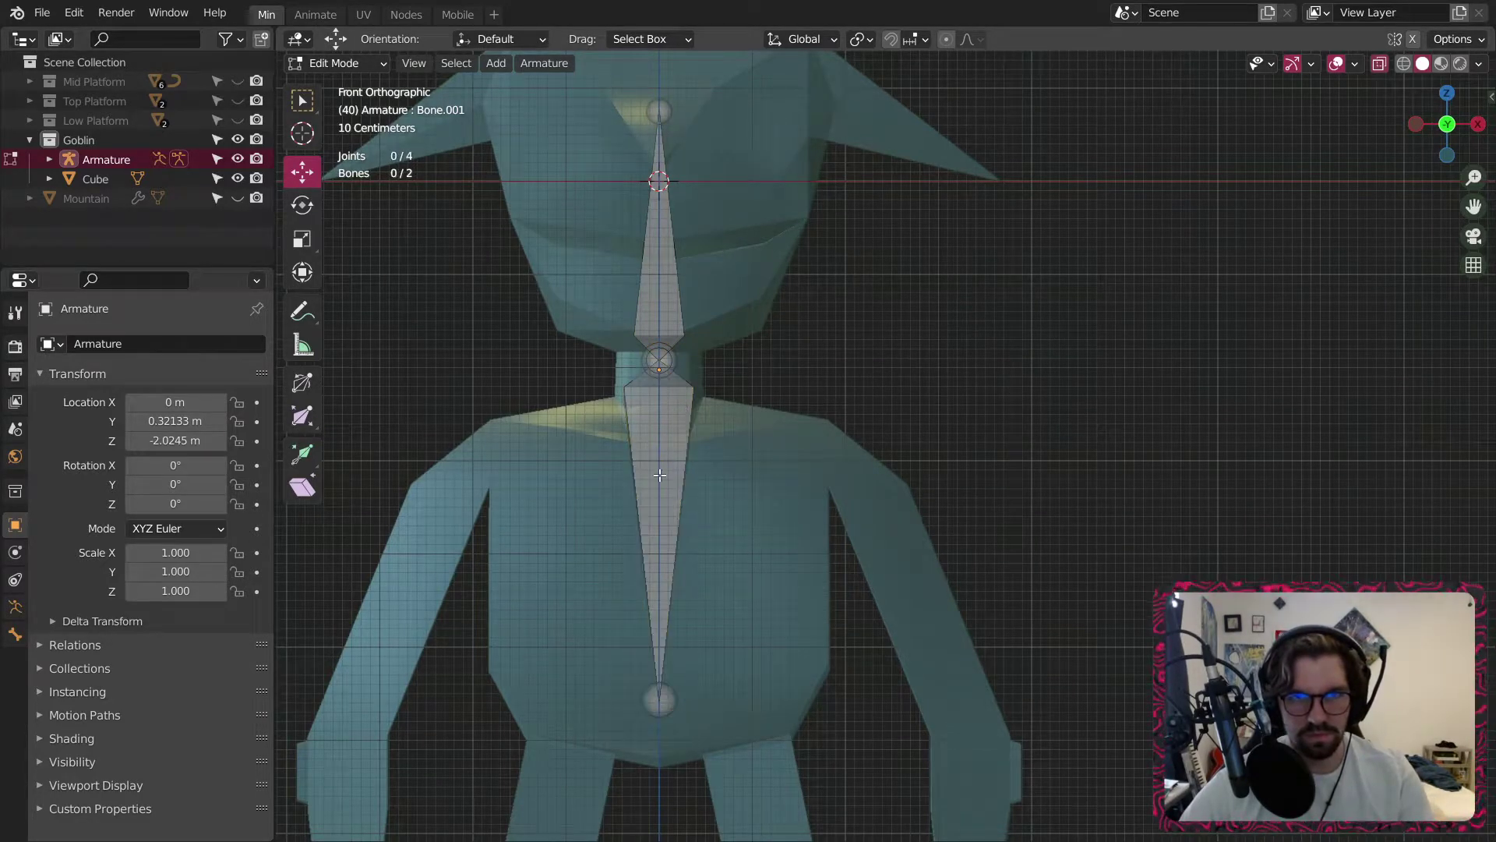
Delete only the torso bone, keeping the head bone.
{"action": "left_click", "coordinate": [654, 477]}
{"action": "key", "text": "x"}
{"action": "left_click", "coordinate": [627, 478]}
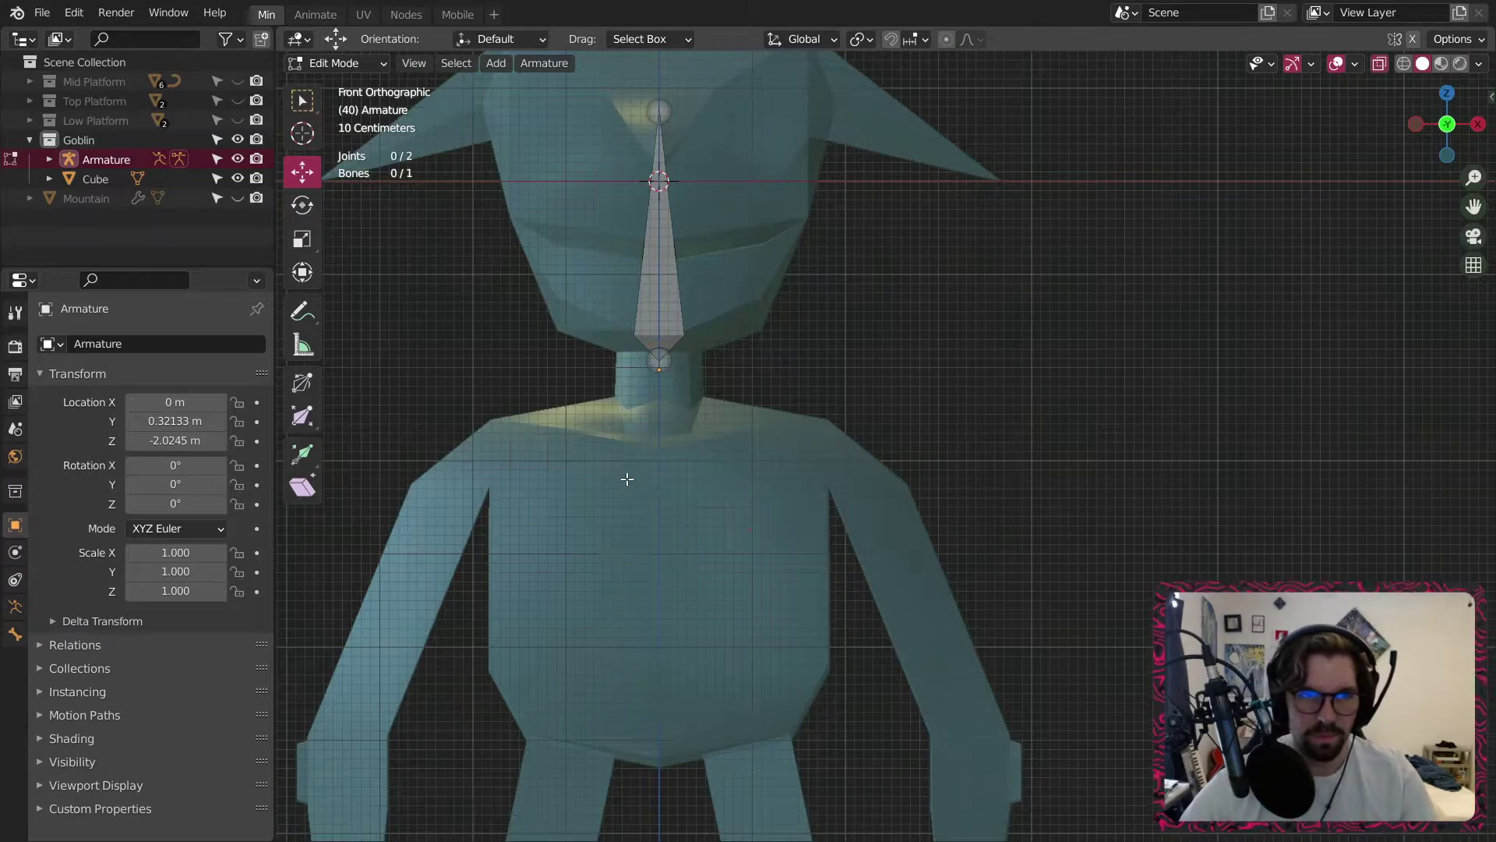
Extrude a spine bone about 3 m straight down along Z from the head bone's neck joint into the torso.
{"action": "left_click", "coordinate": [659, 360]}
{"action": "key", "text": "e"}
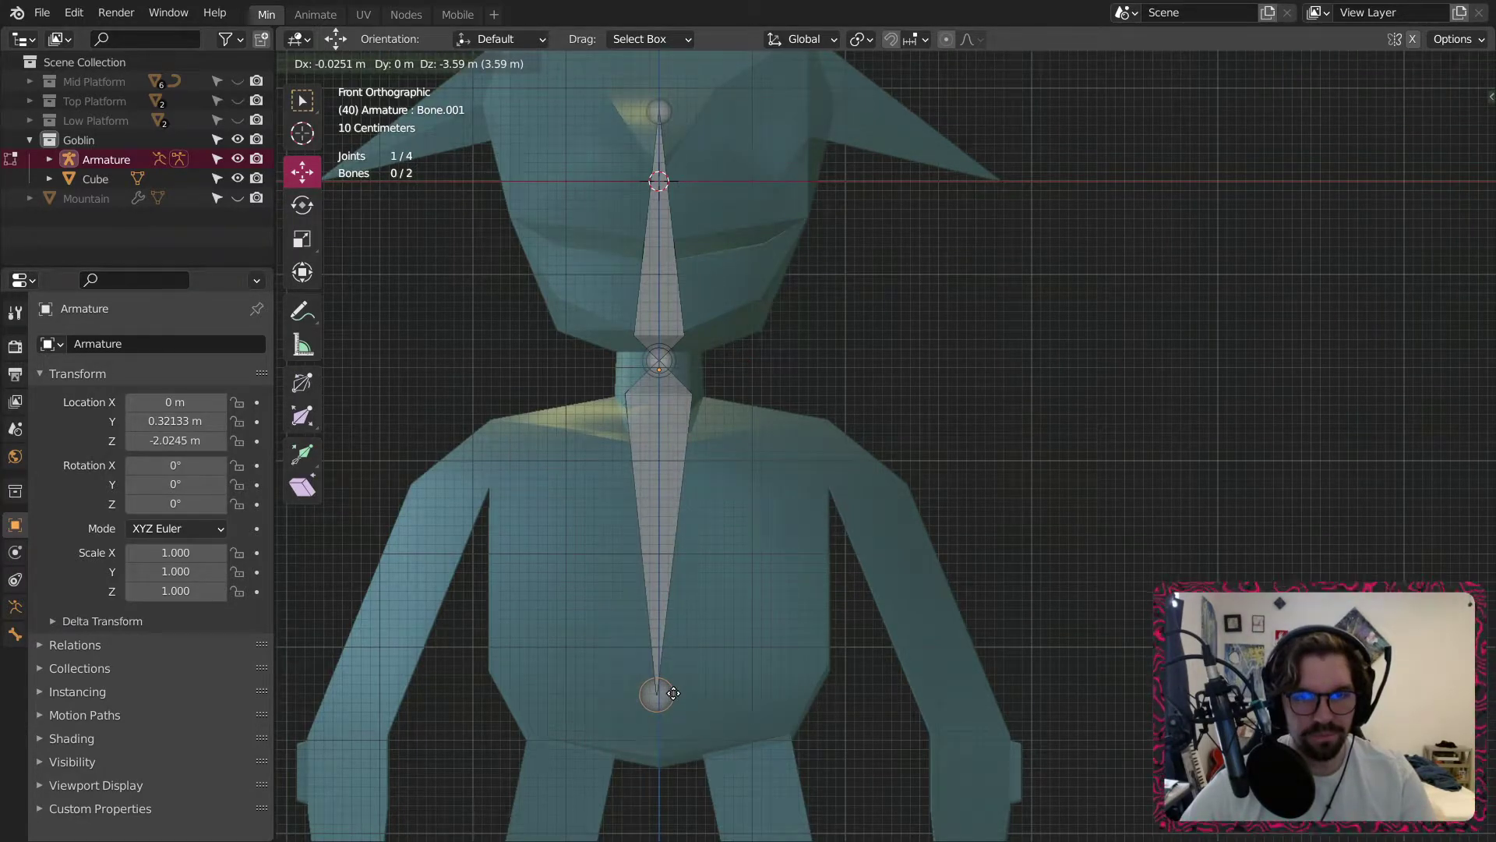
{"action": "key", "text": "z"}
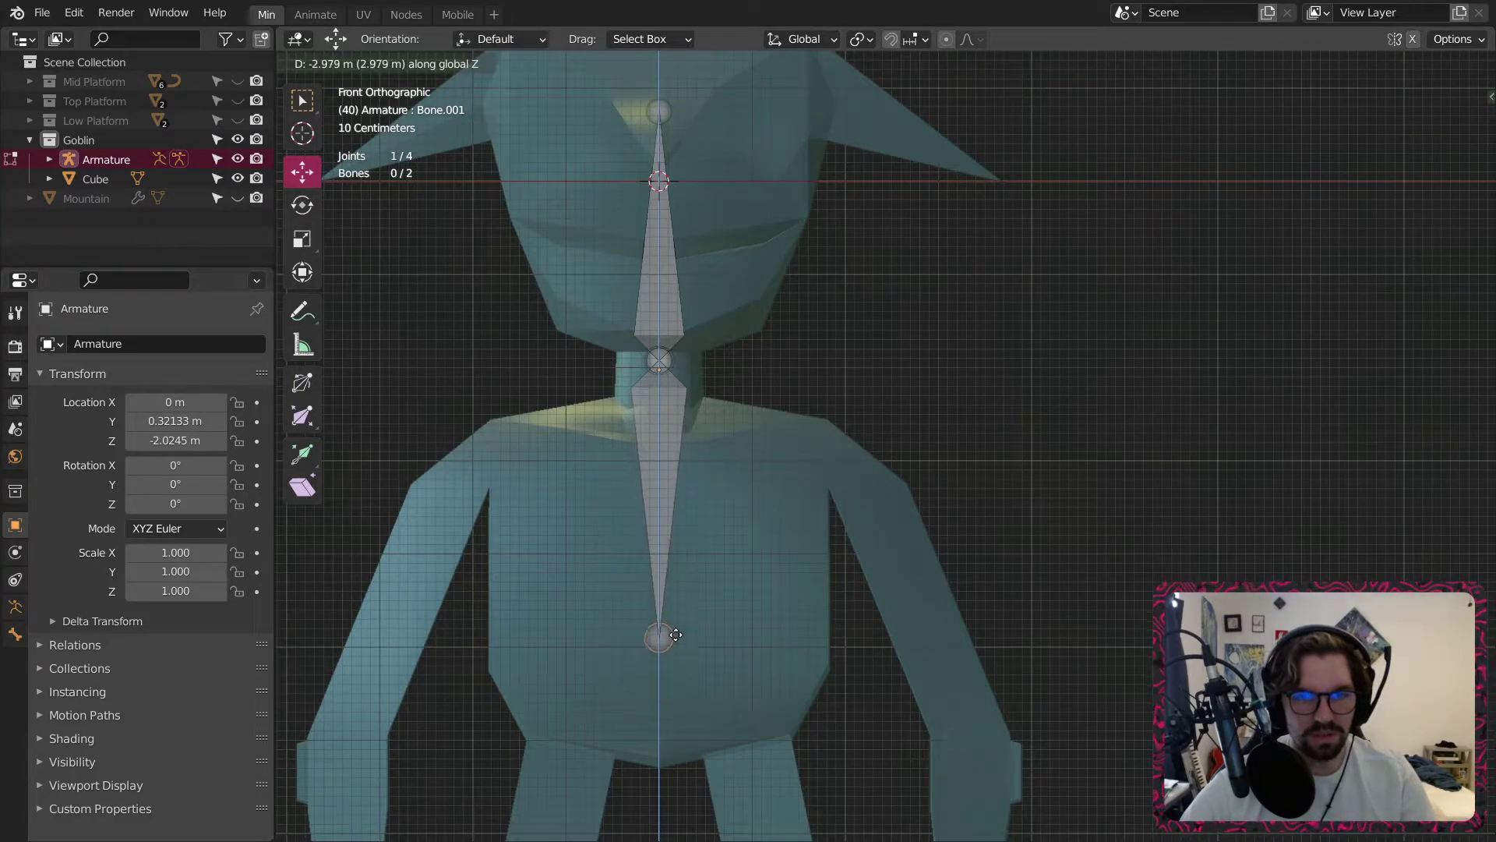
{"action": "left_click", "coordinate": [676, 642]}
Select the coinciding head and spine joints at the neck and move them together about -0.585 m along Z.
{"action": "left_click", "coordinate": [662, 361]}
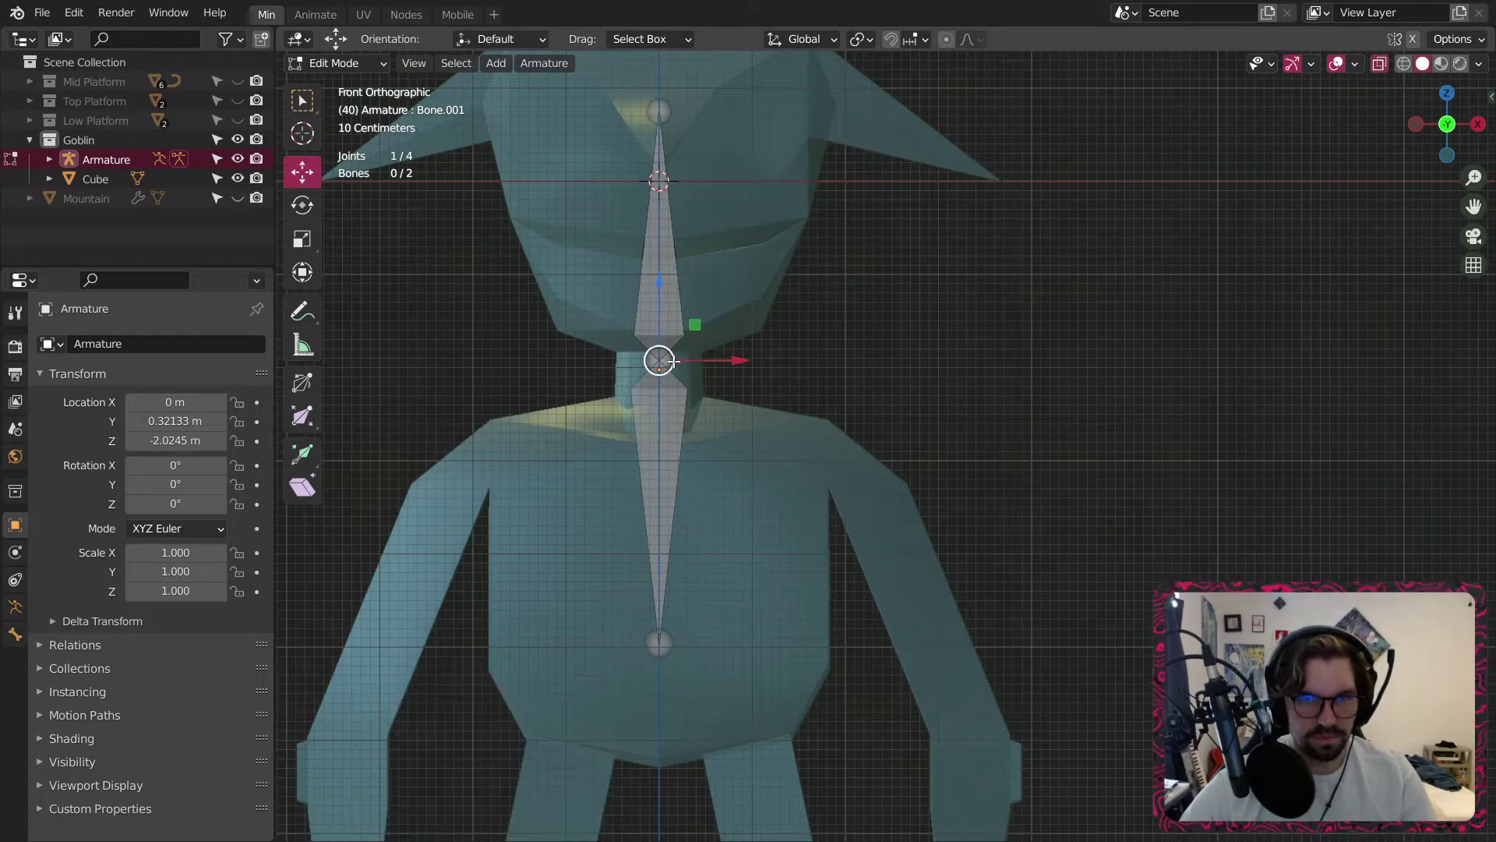
{"action": "scroll", "coordinate": [662, 360], "scroll_direction": "up", "scroll_amount": 4}
{"action": "left_click_drag", "start_coordinate": [727, 322], "coordinate": [577, 405]}
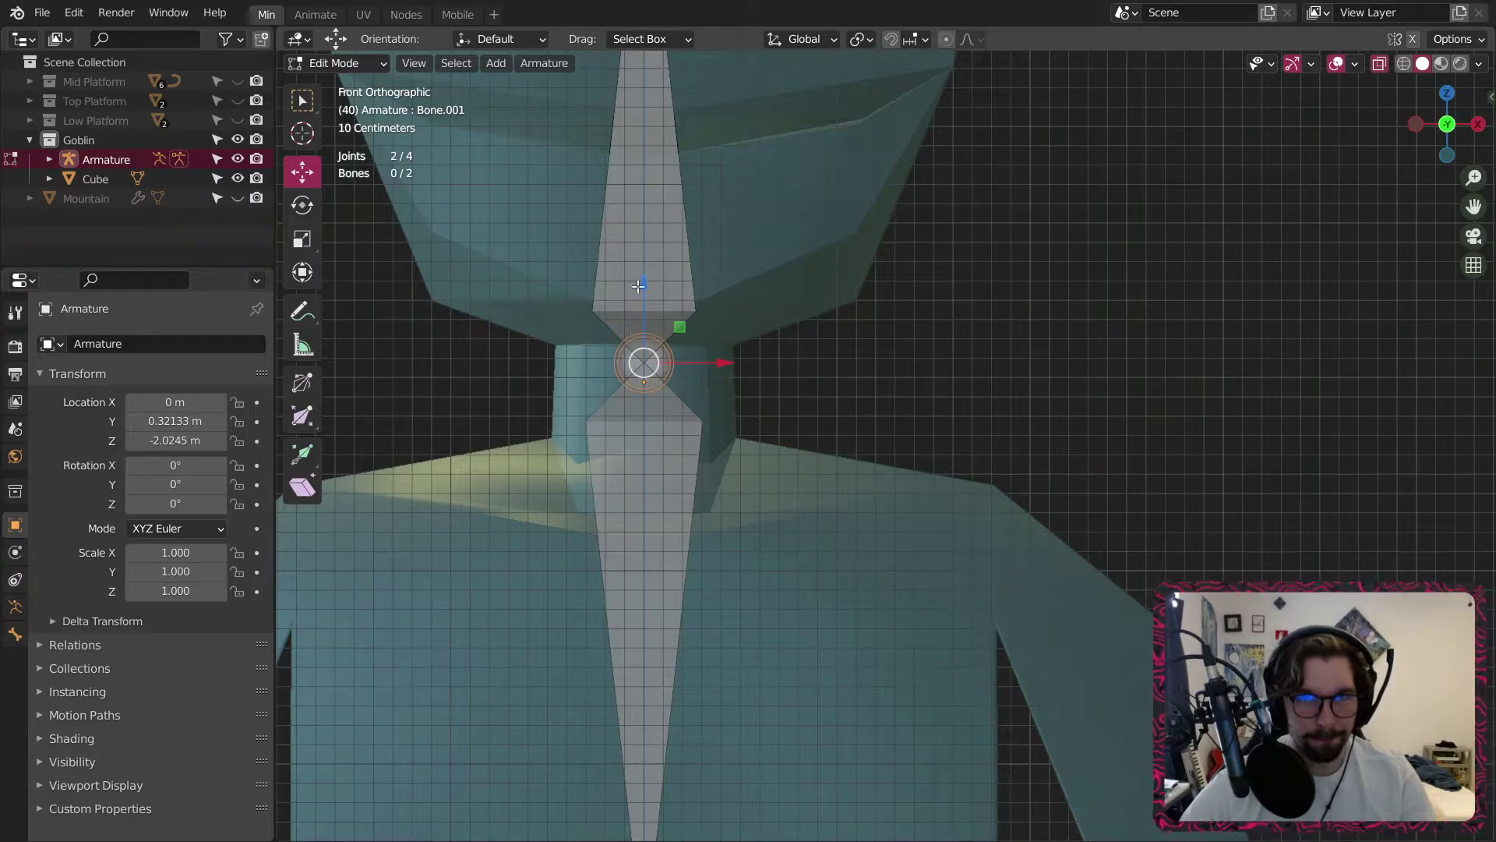
{"action": "key", "text": "g"}
{"action": "key", "text": "z"}
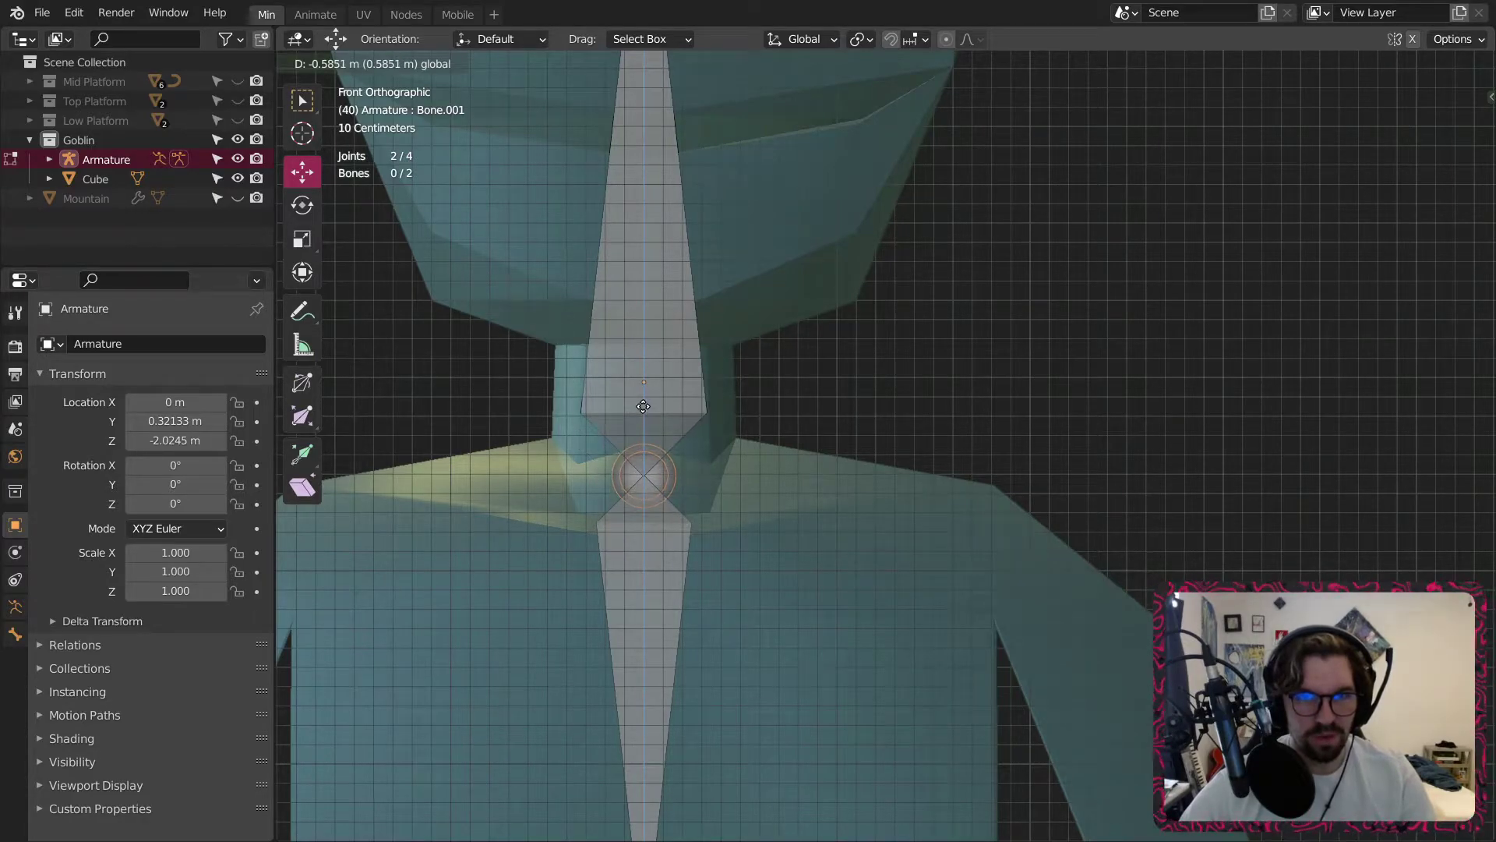
{"action": "left_click", "coordinate": [643, 406]}
{"action": "scroll", "coordinate": [643, 406], "scroll_direction": "down", "scroll_amount": 4}
{"action": "scroll", "coordinate": [719, 406], "scroll_direction": "up", "scroll_amount": 4}
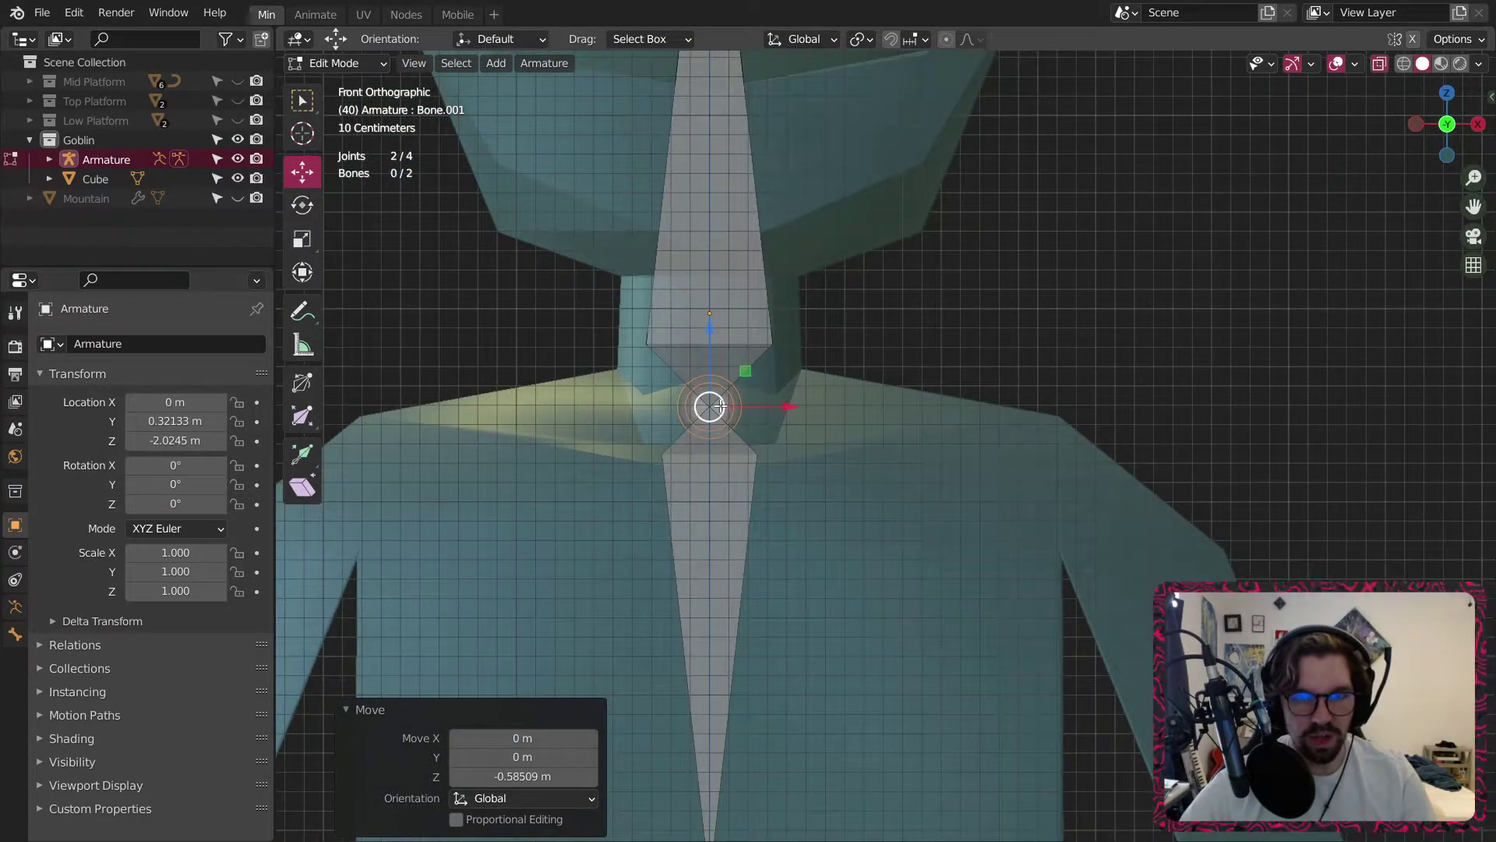
{"action": "key", "text": "e"}
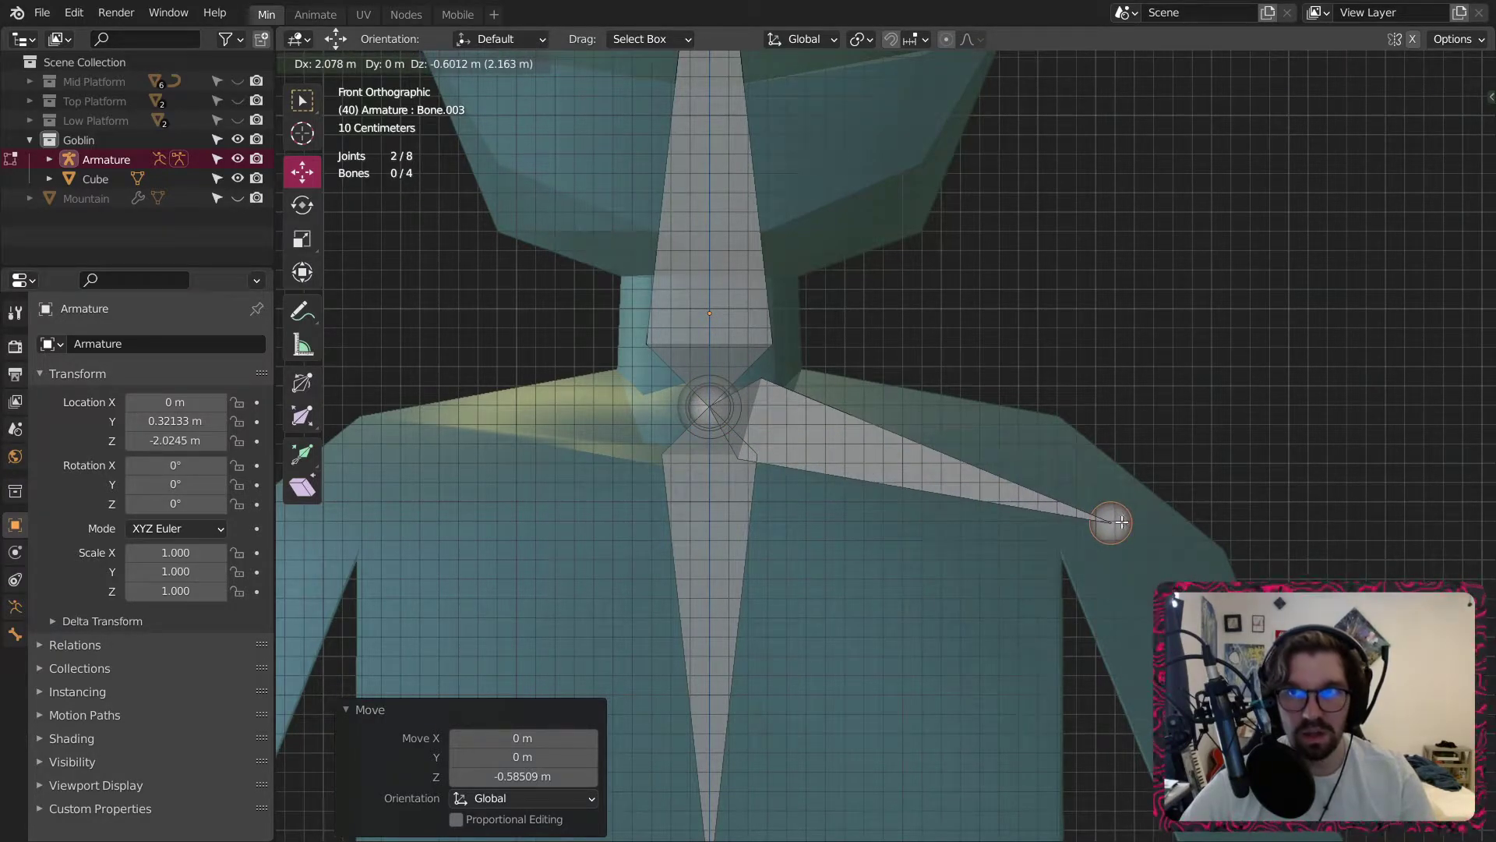
{"action": "left_click", "coordinate": [1120, 521]}
{"action": "key", "text": "ctrl+z"}
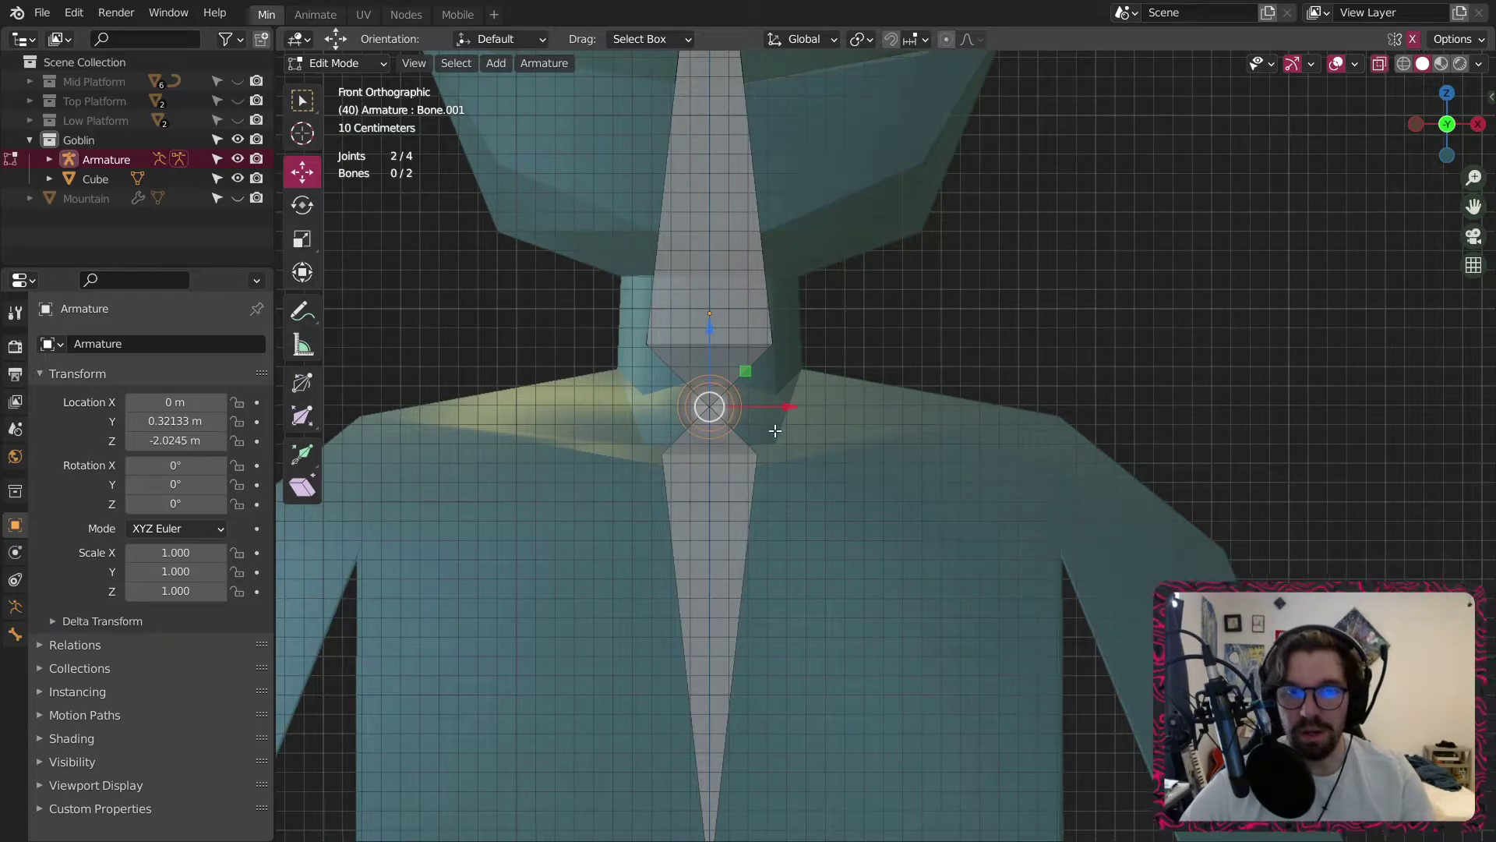
Extrude a shoulder bone from the neck joint to the +X shoulder, about 1.83 m along X and -0.41 m along Z.
{"action": "key", "text": "e"}
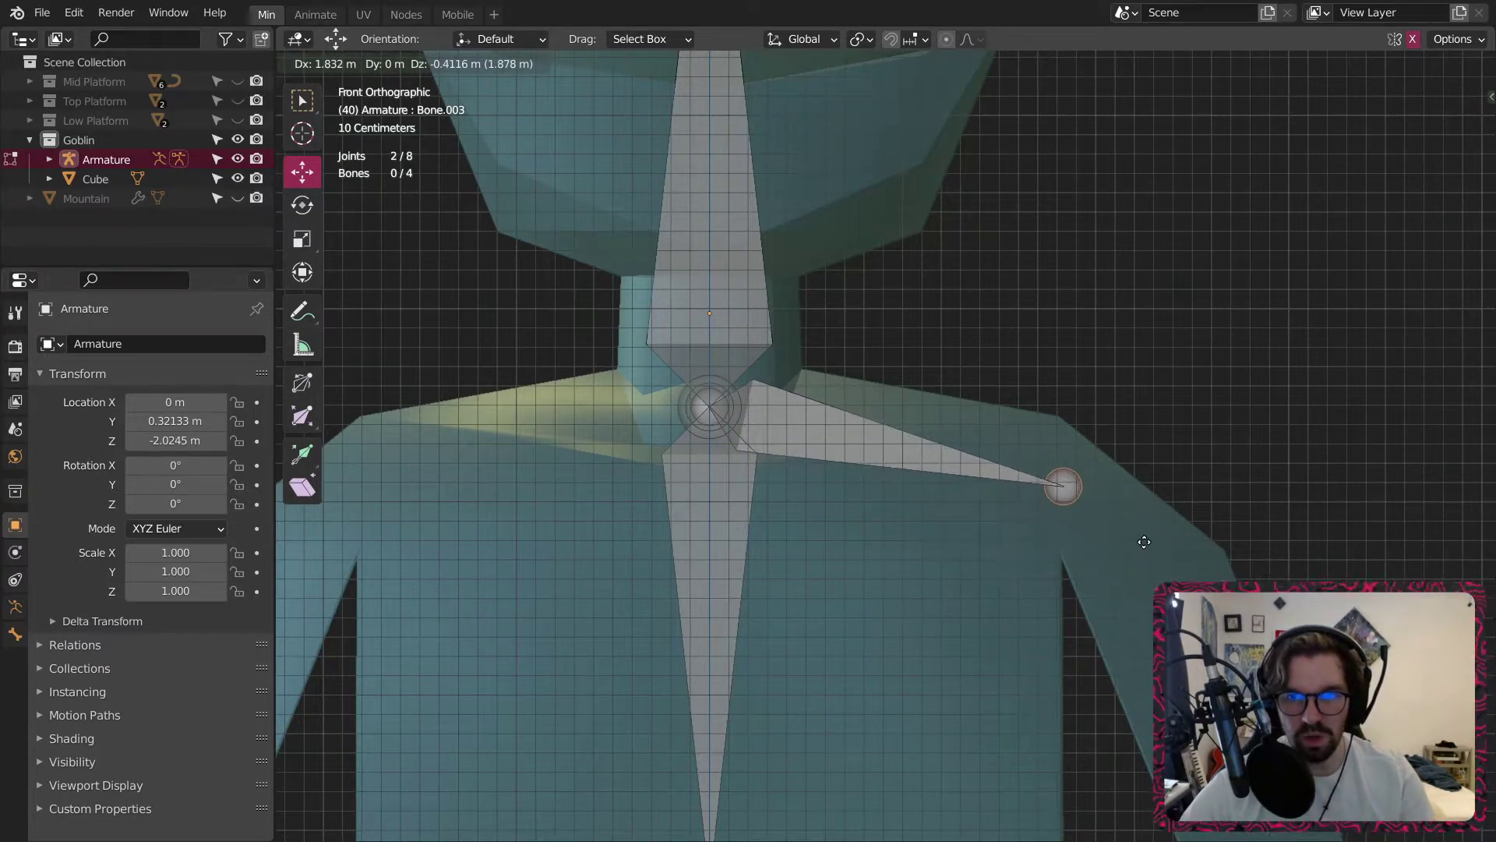
{"action": "left_click", "coordinate": [1116, 534]}
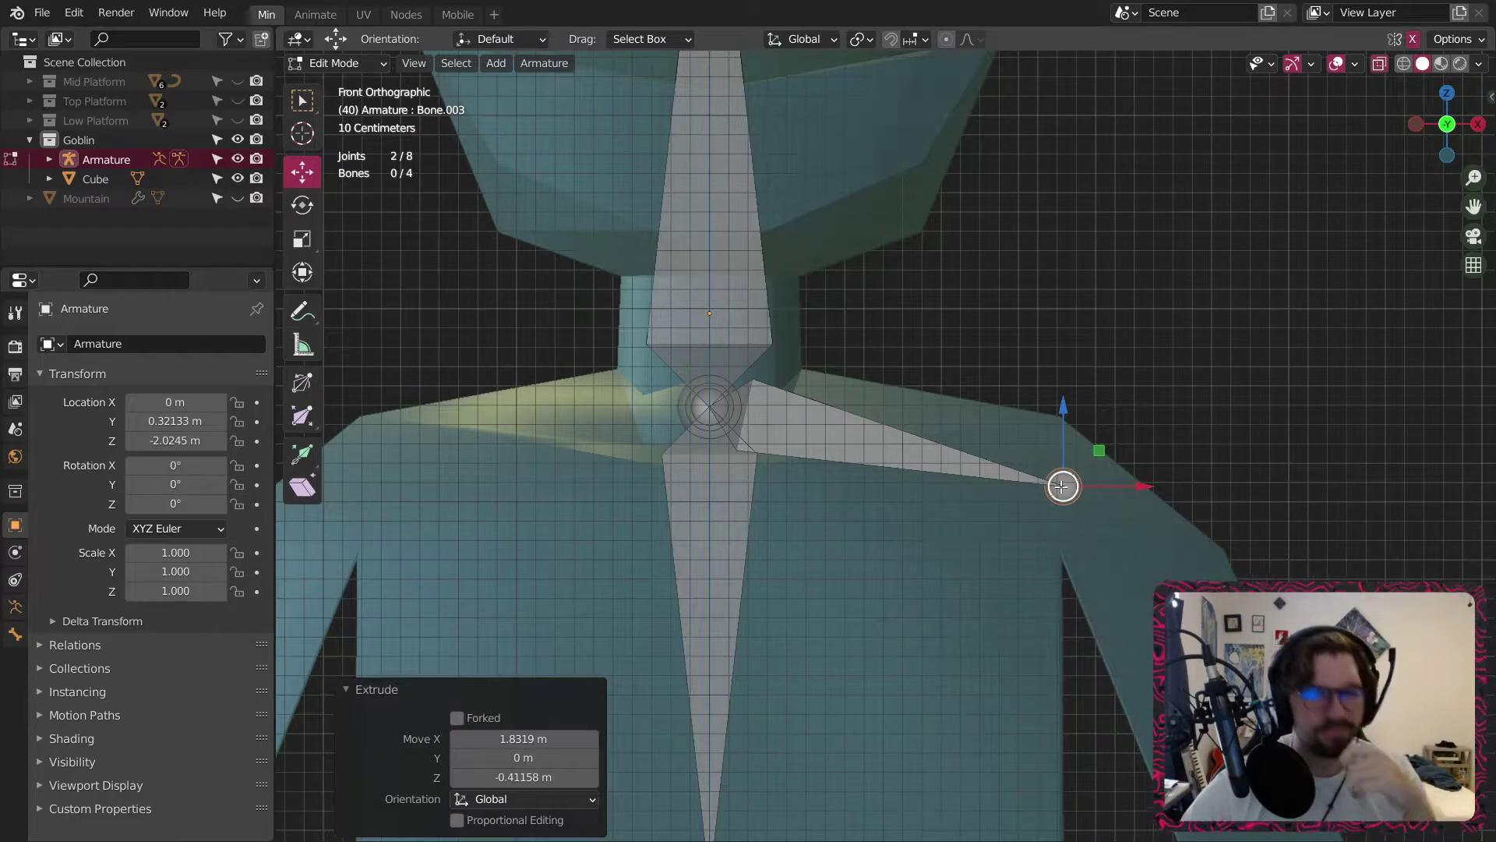
{"action": "scroll", "coordinate": [1061, 485], "scroll_direction": "down", "scroll_amount": 4}
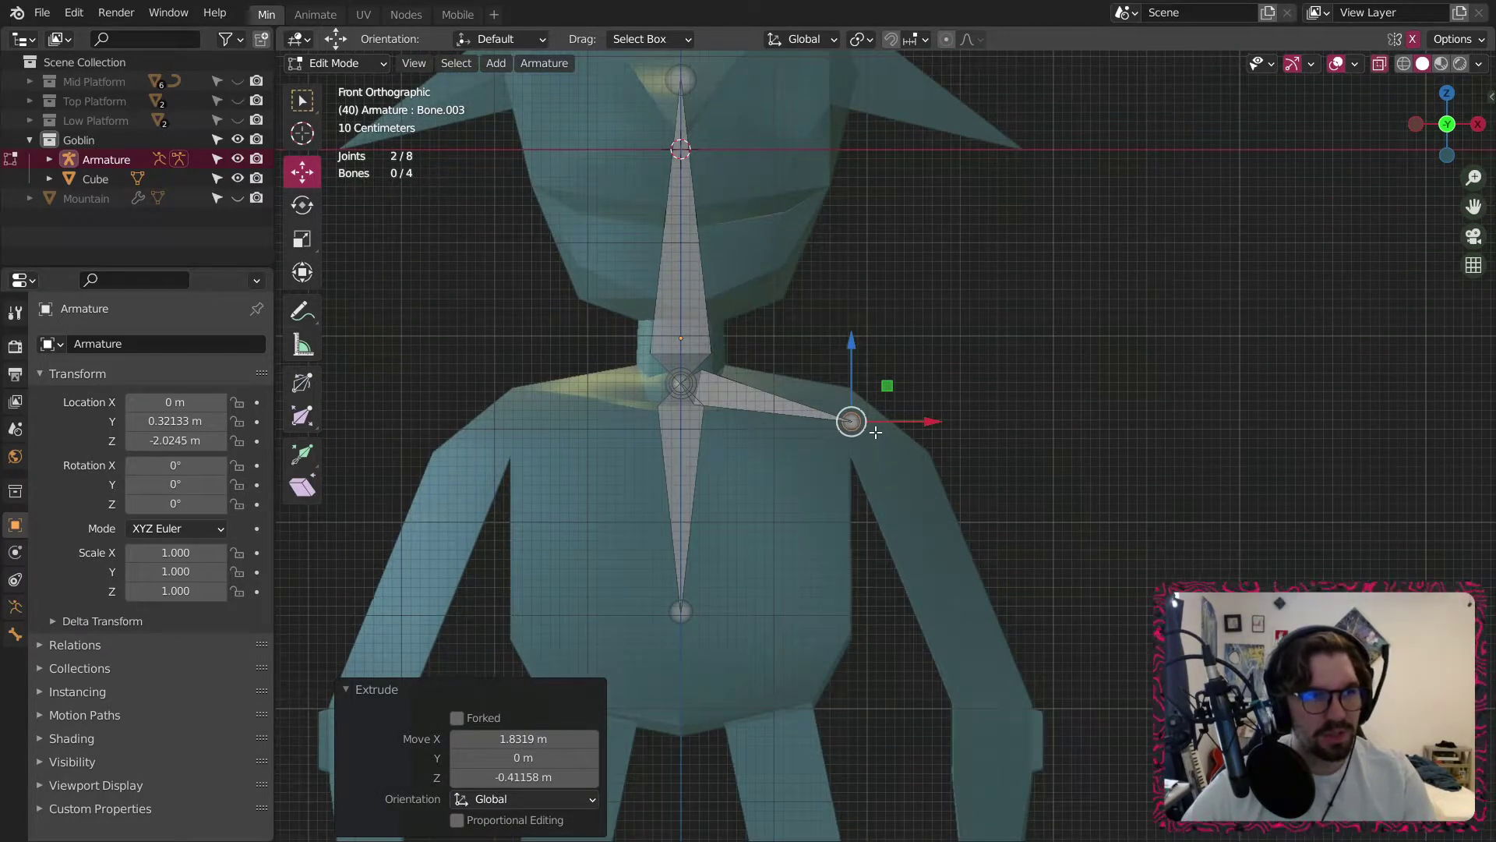
Extrude the +X arm's upper-arm bone about 1.49 m in X and -3.36 m in Z, plus a forearm bone about -2.64 m in Z.
{"action": "key", "text": "e"}
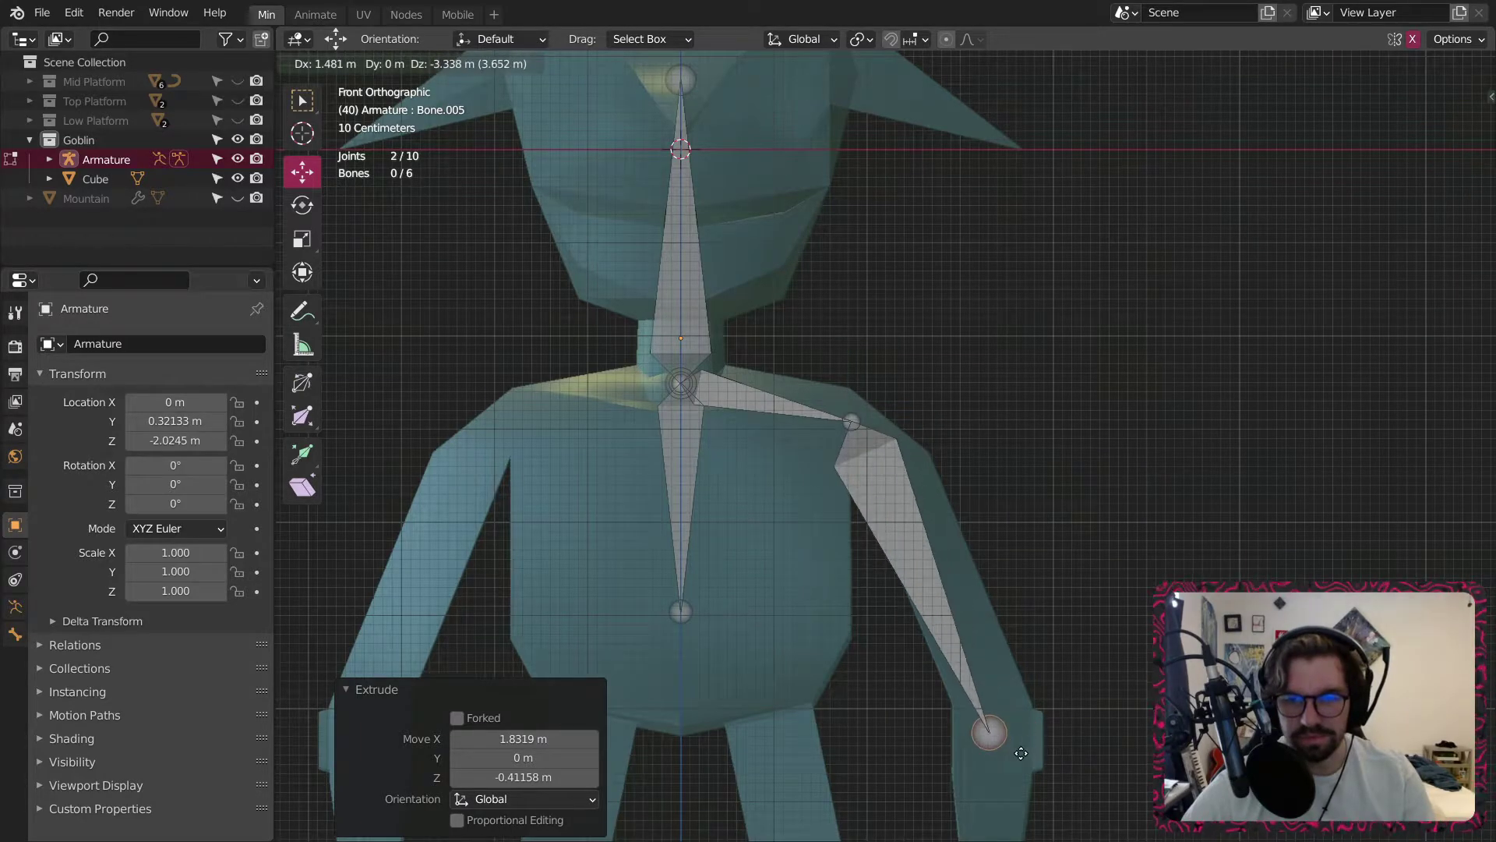
{"action": "left_click", "coordinate": [1021, 755]}
{"action": "middle_click_drag", "start_coordinate": [1017, 686], "coordinate": [992, 296], "text": "shift"}
{"action": "key", "text": "e"}
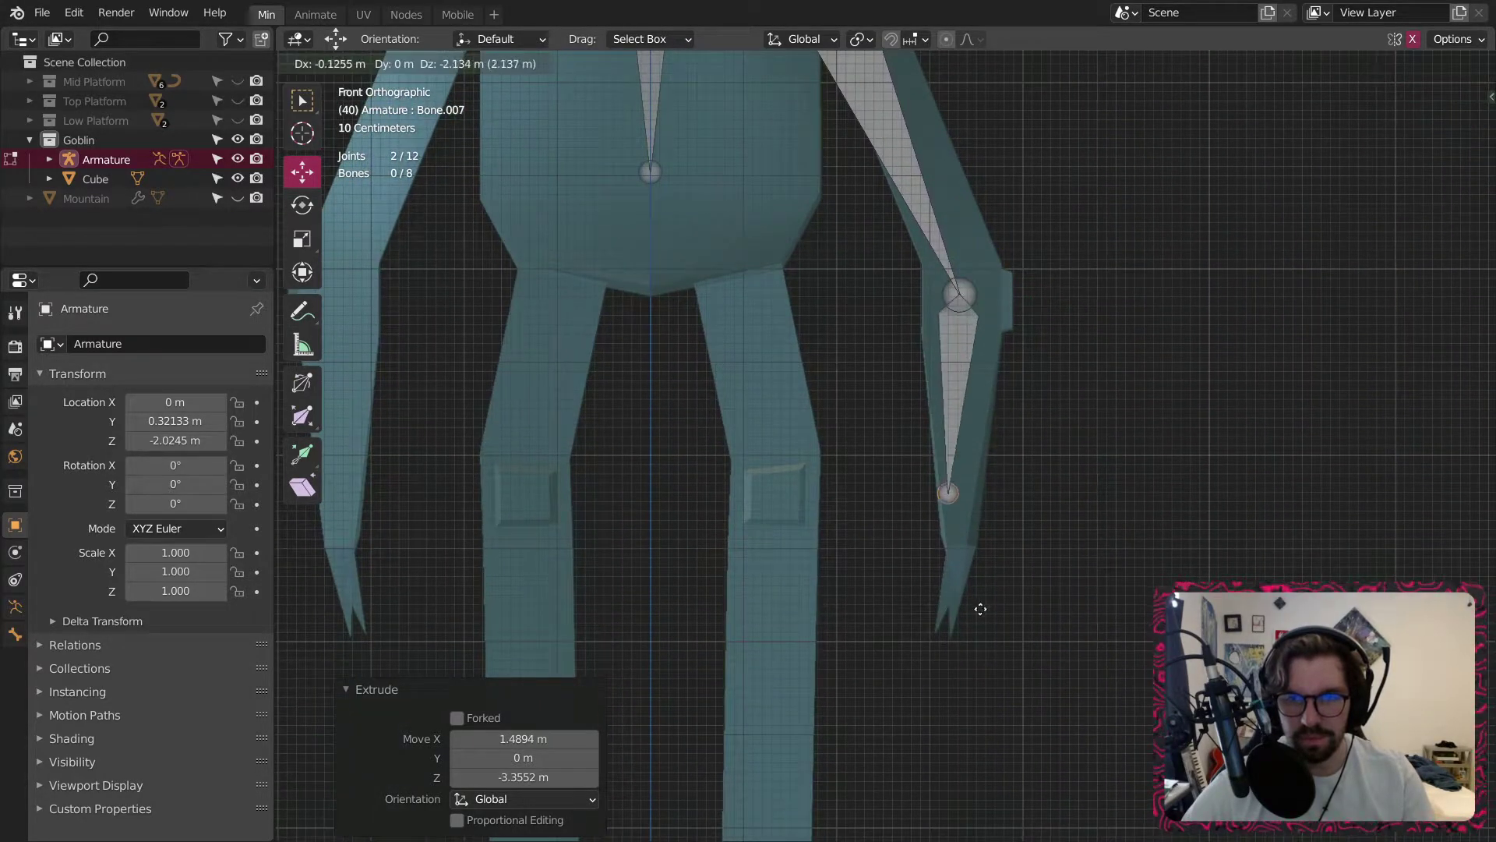
{"action": "left_click", "coordinate": [987, 647]}
Extrude a second shoulder bone from the neck joint to the -X shoulder, about -1.78 m in X and -0.4 m in Z.
{"action": "middle_click_drag", "start_coordinate": [659, 66], "coordinate": [773, 417], "text": "shift"}
{"action": "scroll", "coordinate": [863, 296], "scroll_direction": "up", "scroll_amount": 3}
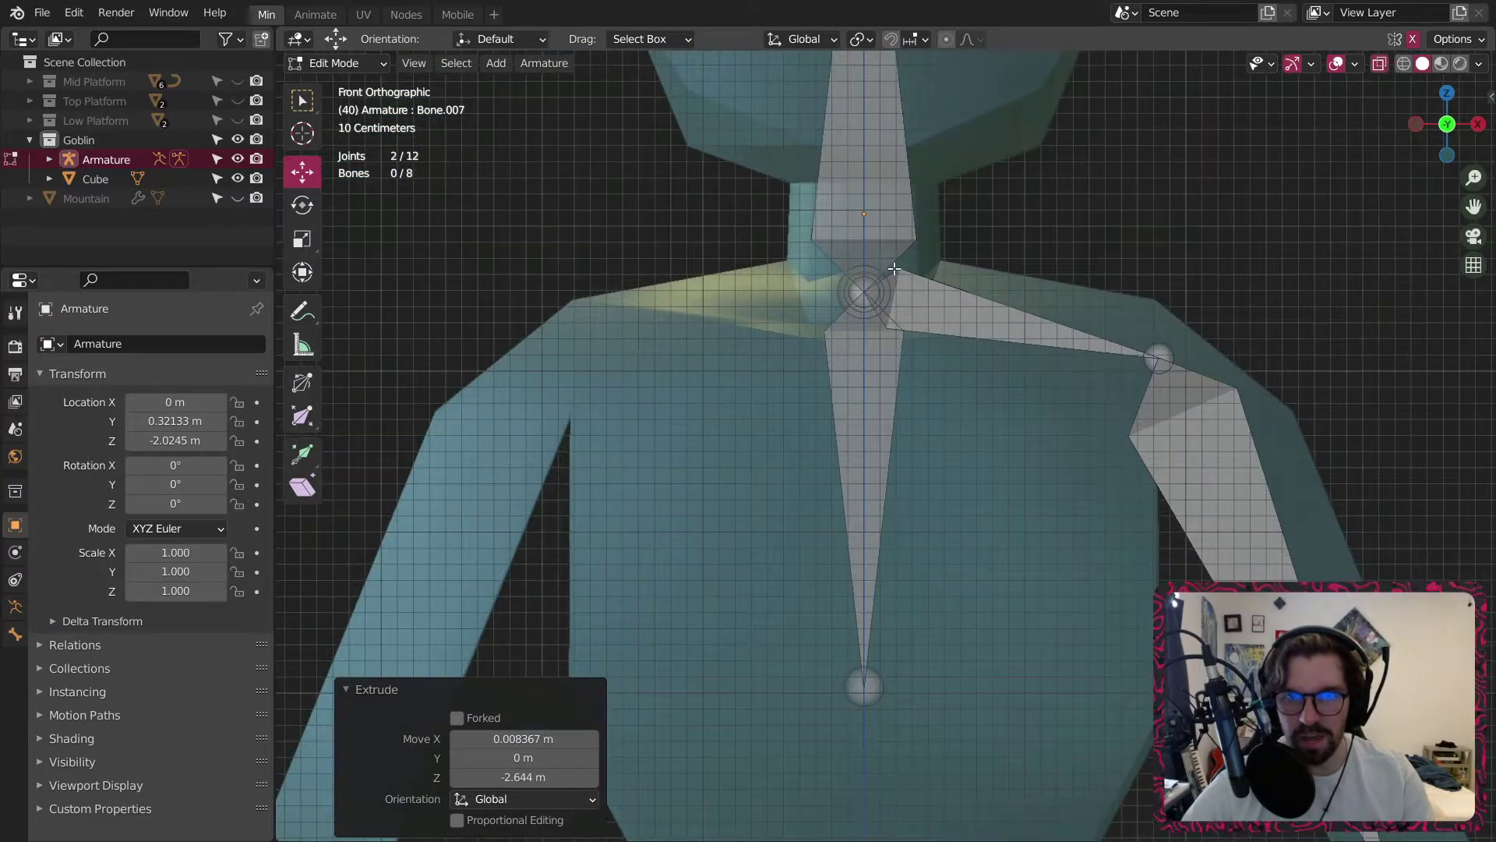
{"action": "left_click", "coordinate": [864, 293]}
{"action": "key", "text": "e"}
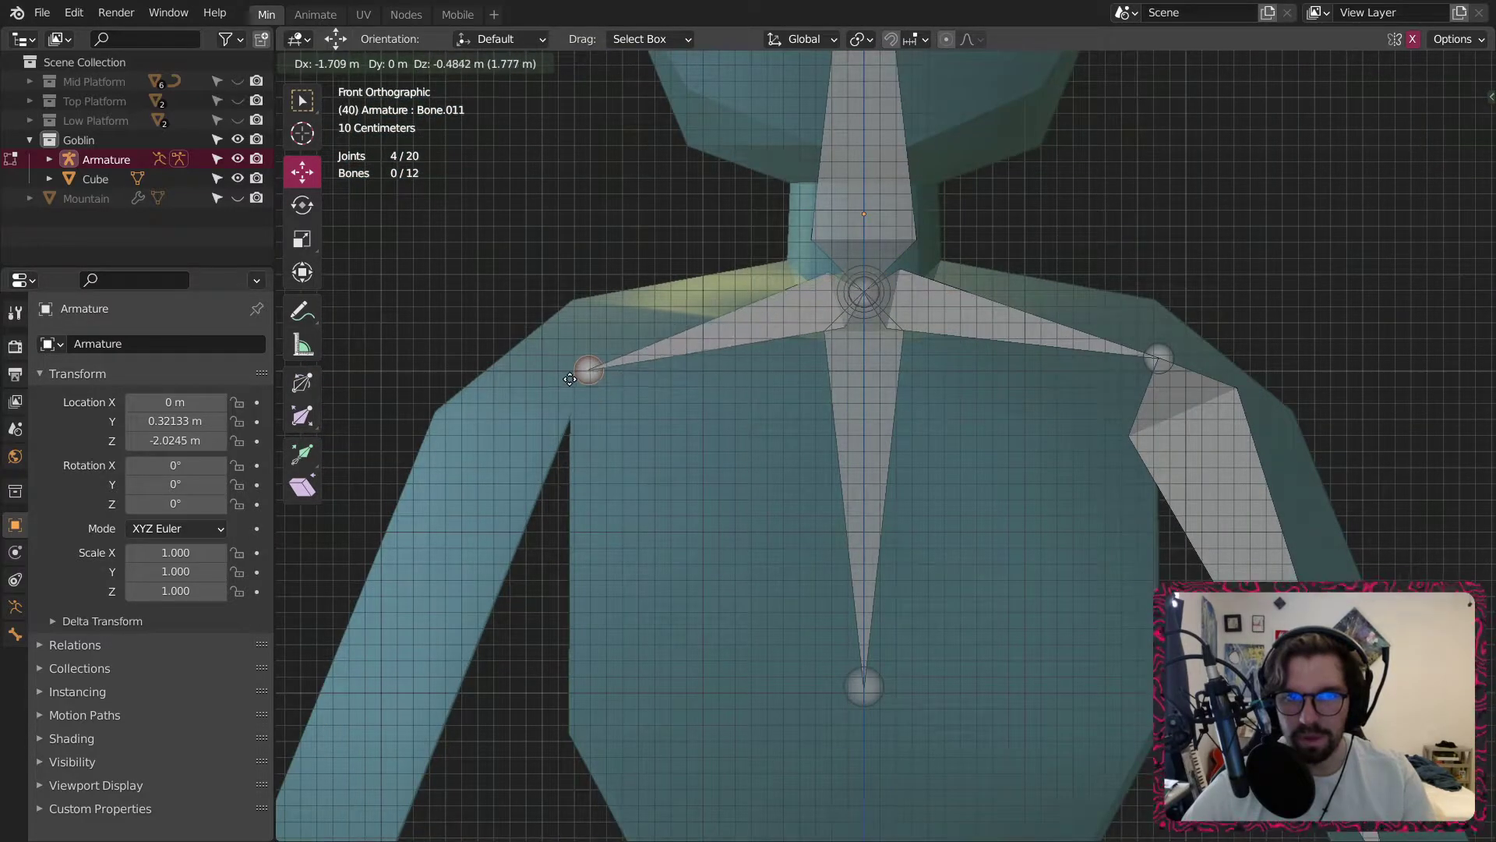
{"action": "left_click", "coordinate": [562, 399]}
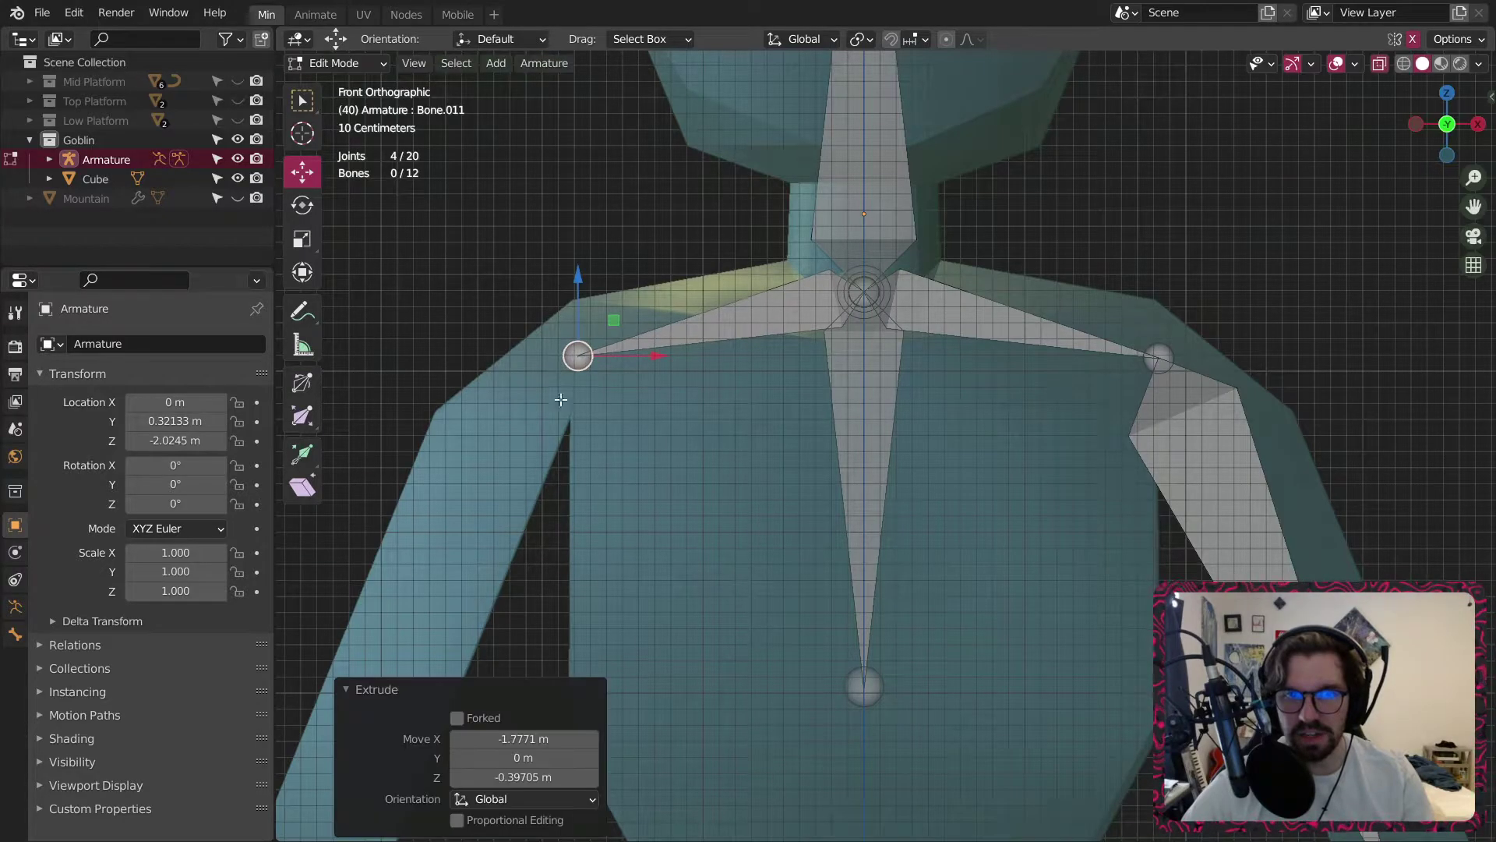
Extrude the -X upper-arm bone about -1.61 m in X and -3.34 m in Z, plus a forearm bone about -2.77 m in Z to the wrist.
{"action": "scroll", "coordinate": [561, 399], "scroll_direction": "down", "scroll_amount": 3}
{"action": "middle_click_drag", "start_coordinate": [561, 399], "coordinate": [721, 229], "text": "shift"}
{"action": "key", "text": "e"}
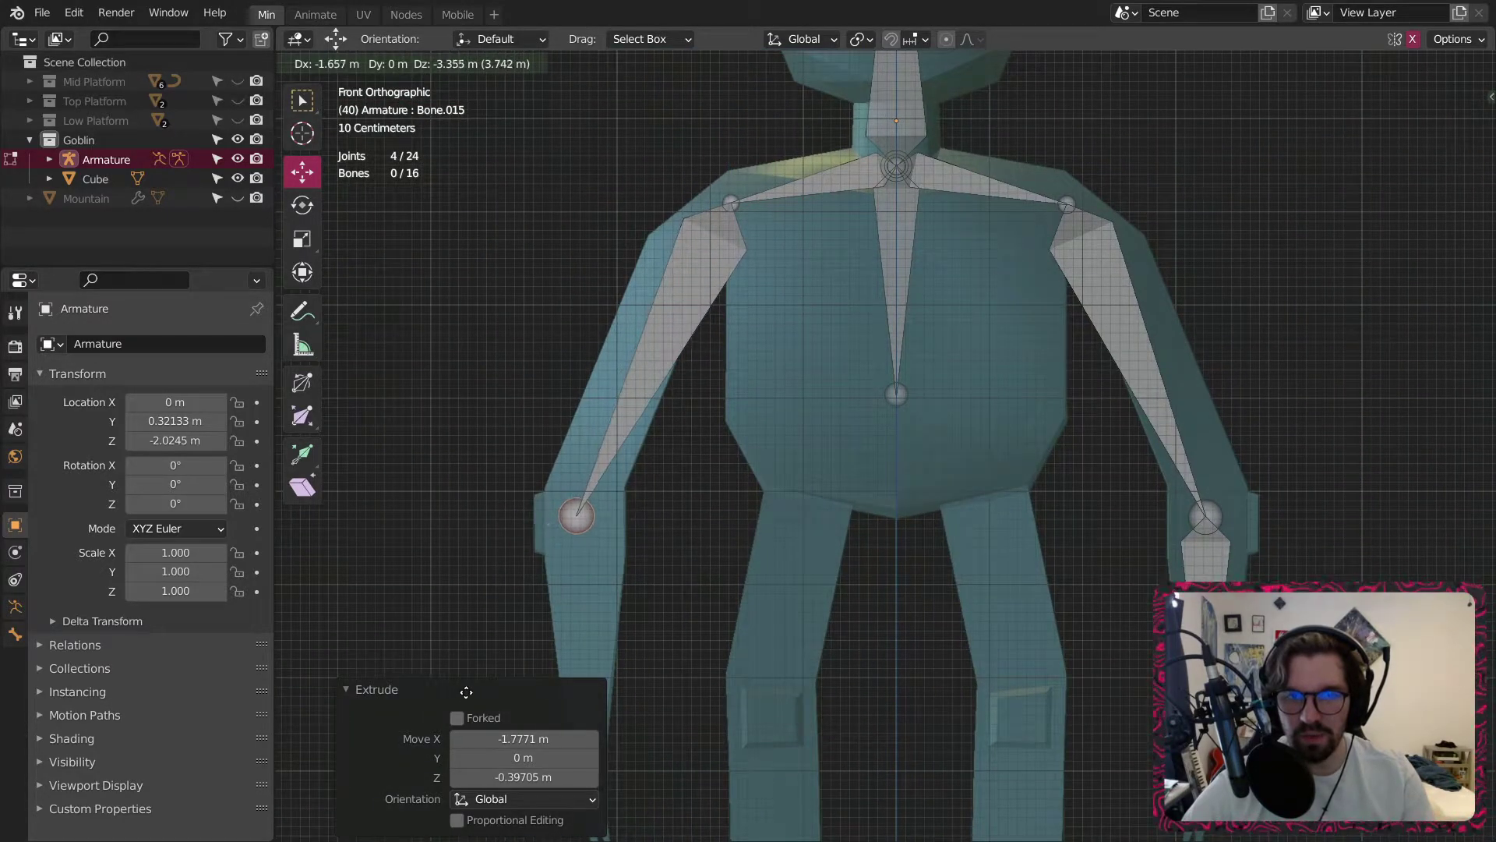
{"action": "left_click", "coordinate": [593, 671]}
{"action": "middle_click_drag", "start_coordinate": [594, 671], "coordinate": [631, 465], "text": "shift"}
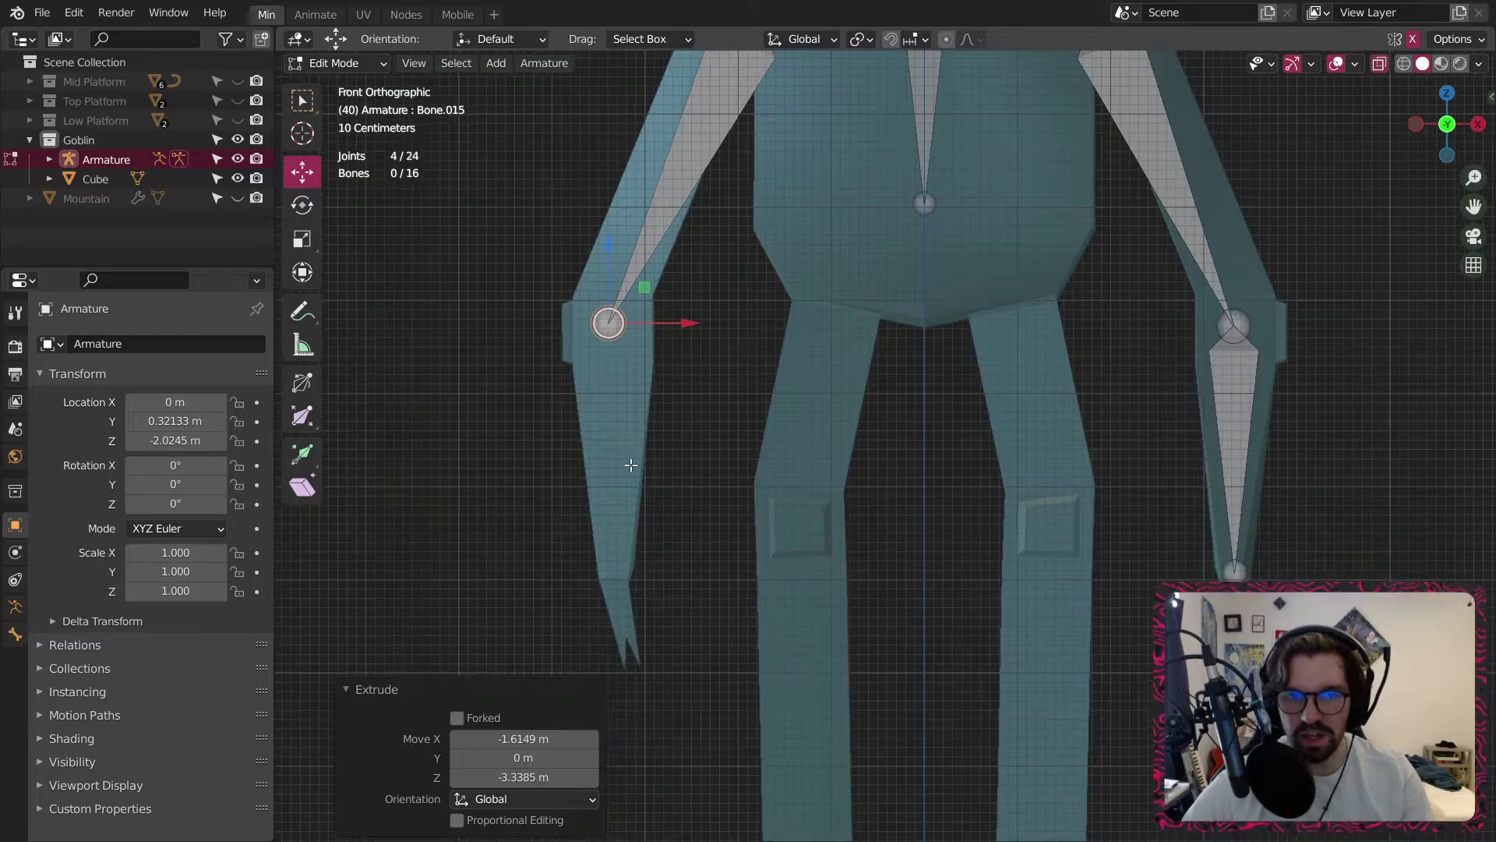
{"action": "key", "text": "shift+e"}
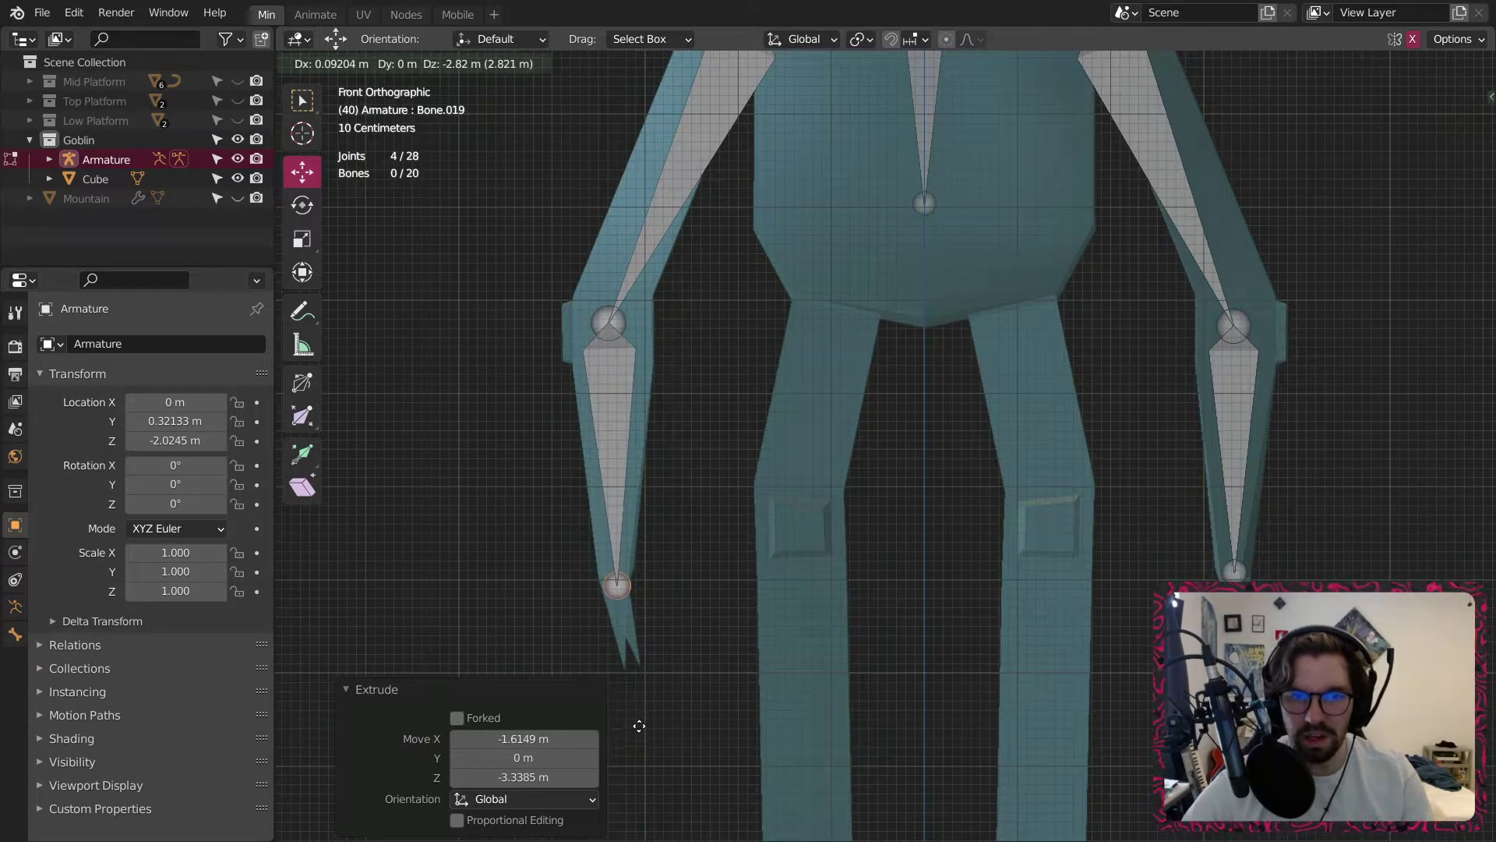
{"action": "left_click", "coordinate": [636, 717]}
Extrude a hip bone from the spine's lower joint to the -X hip, about -0.93 m in X and -1.1 m in Z.
{"action": "middle_click_drag", "start_coordinate": [907, 290], "coordinate": [749, 386], "text": "shift"}
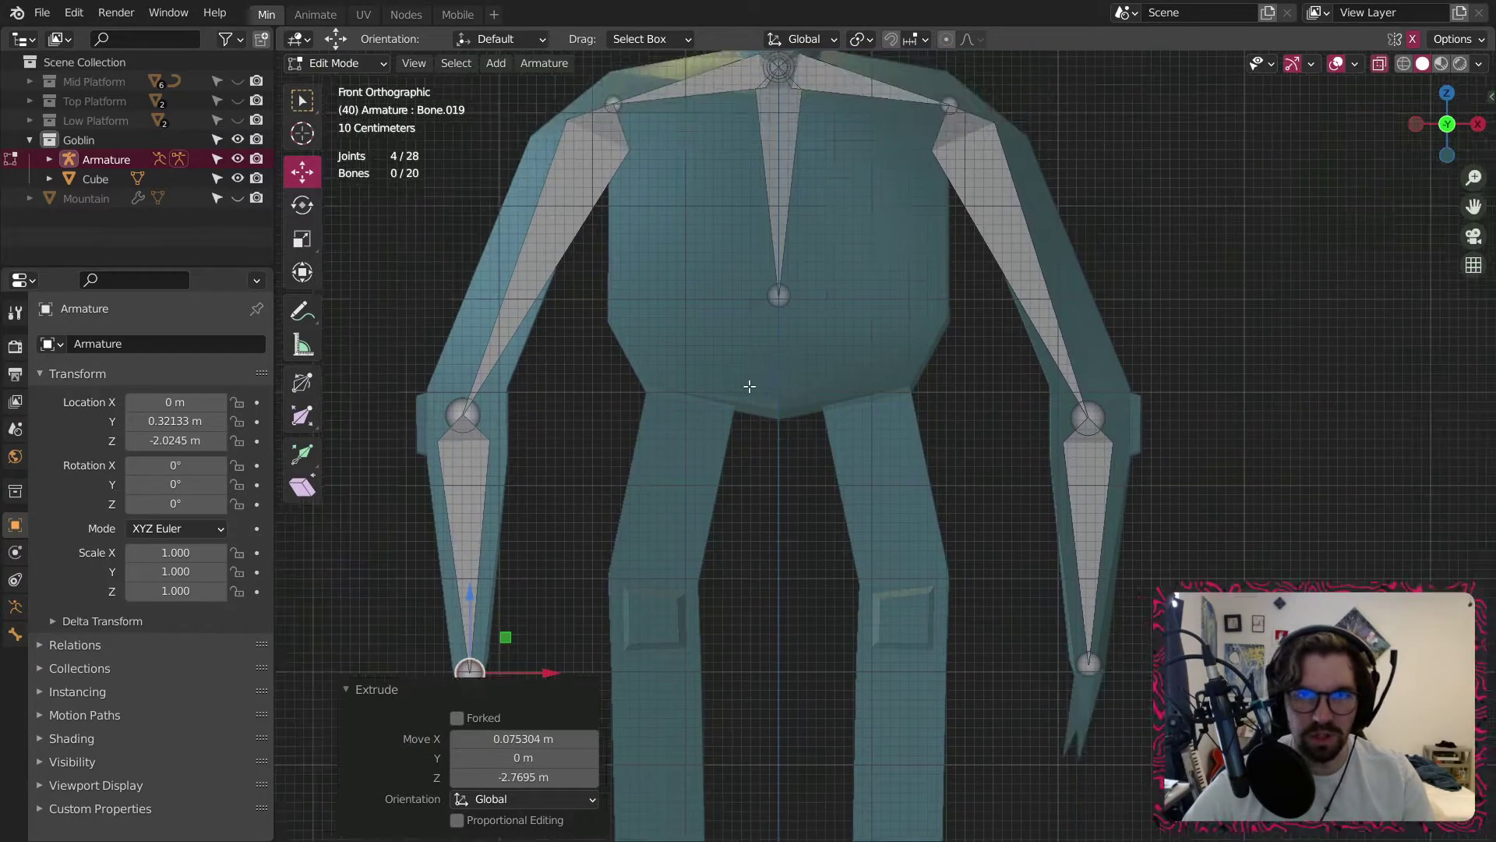
{"action": "left_click", "coordinate": [777, 297]}
{"action": "key", "text": "e"}
{"action": "left_click", "coordinate": [678, 416]}
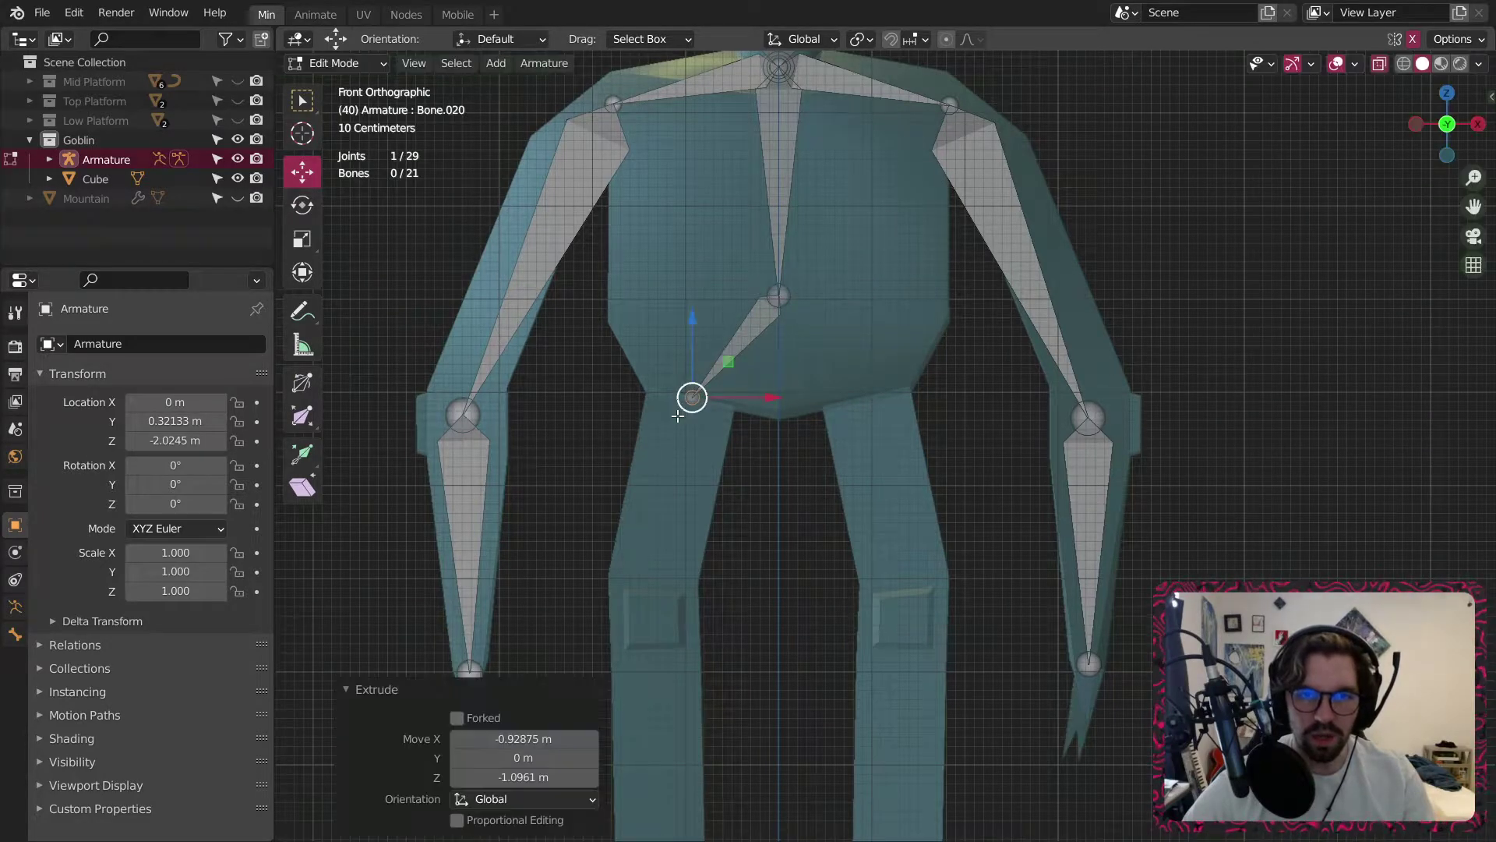
Extrude the -X thigh bone about -0.42 m in X and -2.45 m in Z, plus a shin bone about -3.66 m in Z to the ankle.
{"action": "key", "text": "e"}
{"action": "left_click", "coordinate": [637, 637]}
{"action": "middle_click_drag", "start_coordinate": [664, 795], "coordinate": [731, 520], "text": "shift"}
{"action": "key", "text": "e"}
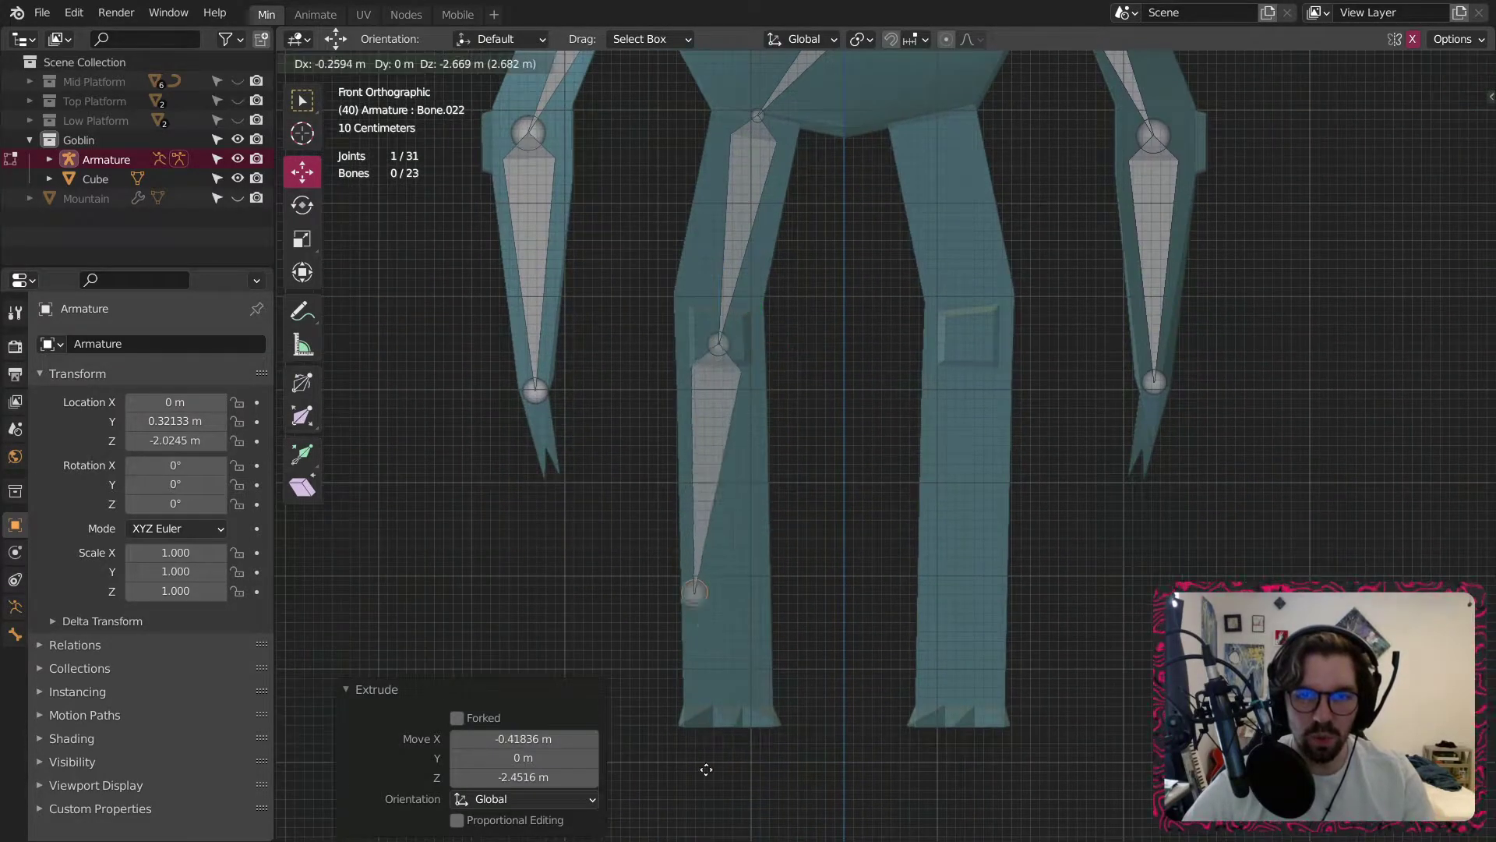
{"action": "left_click", "coordinate": [738, 48]}
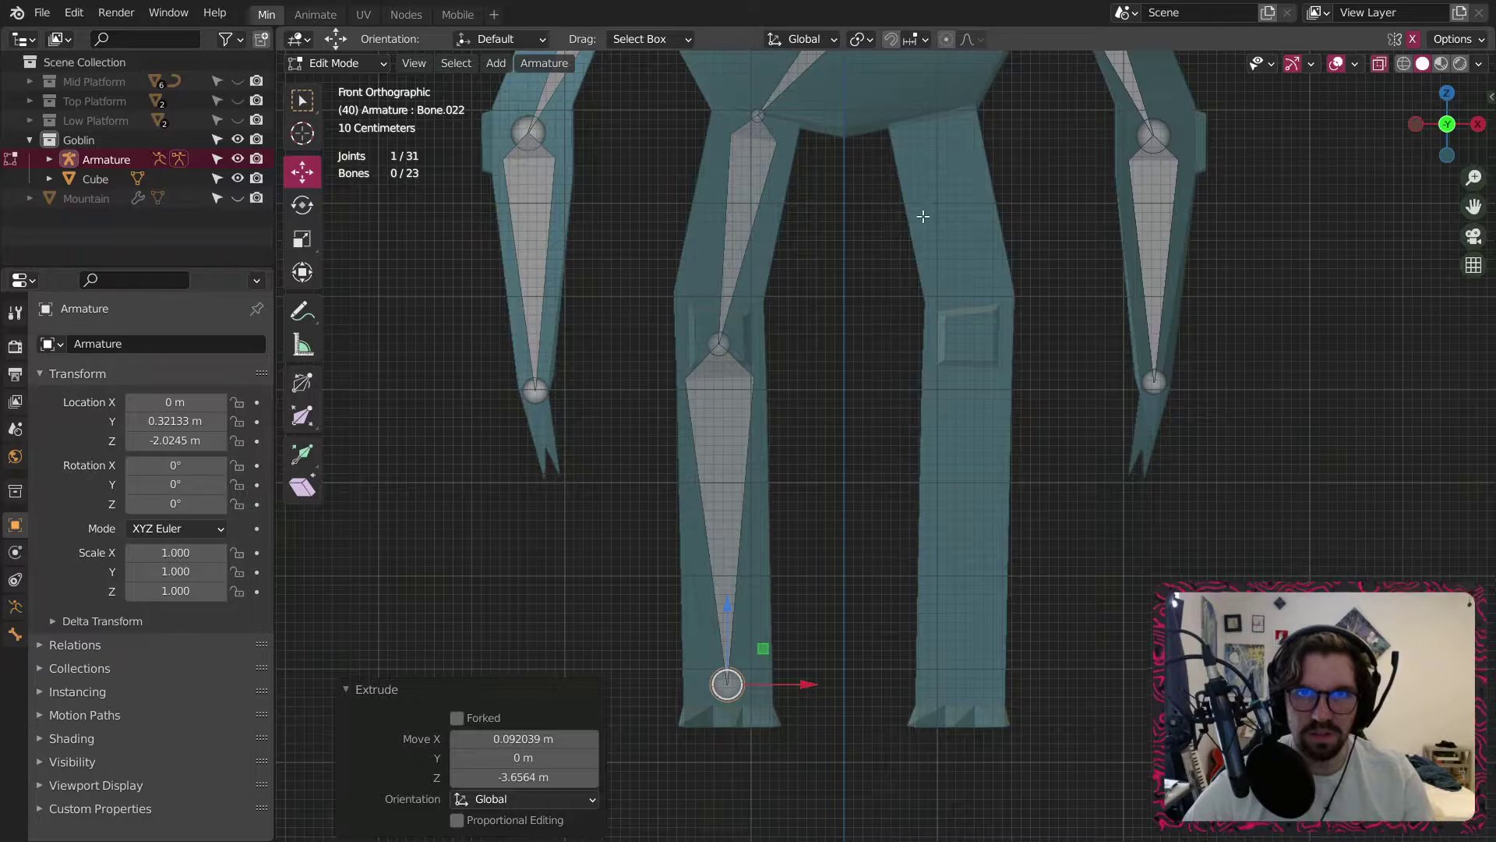
Extrude a hip bone from the spine's lower joint to the +X hip, about 0.98 m in X and -1.15 m in Z.
{"action": "middle_click_drag", "start_coordinate": [916, 102], "coordinate": [793, 314], "text": "shift"}
{"action": "left_click", "coordinate": [721, 226]}
{"action": "key", "text": "e"}
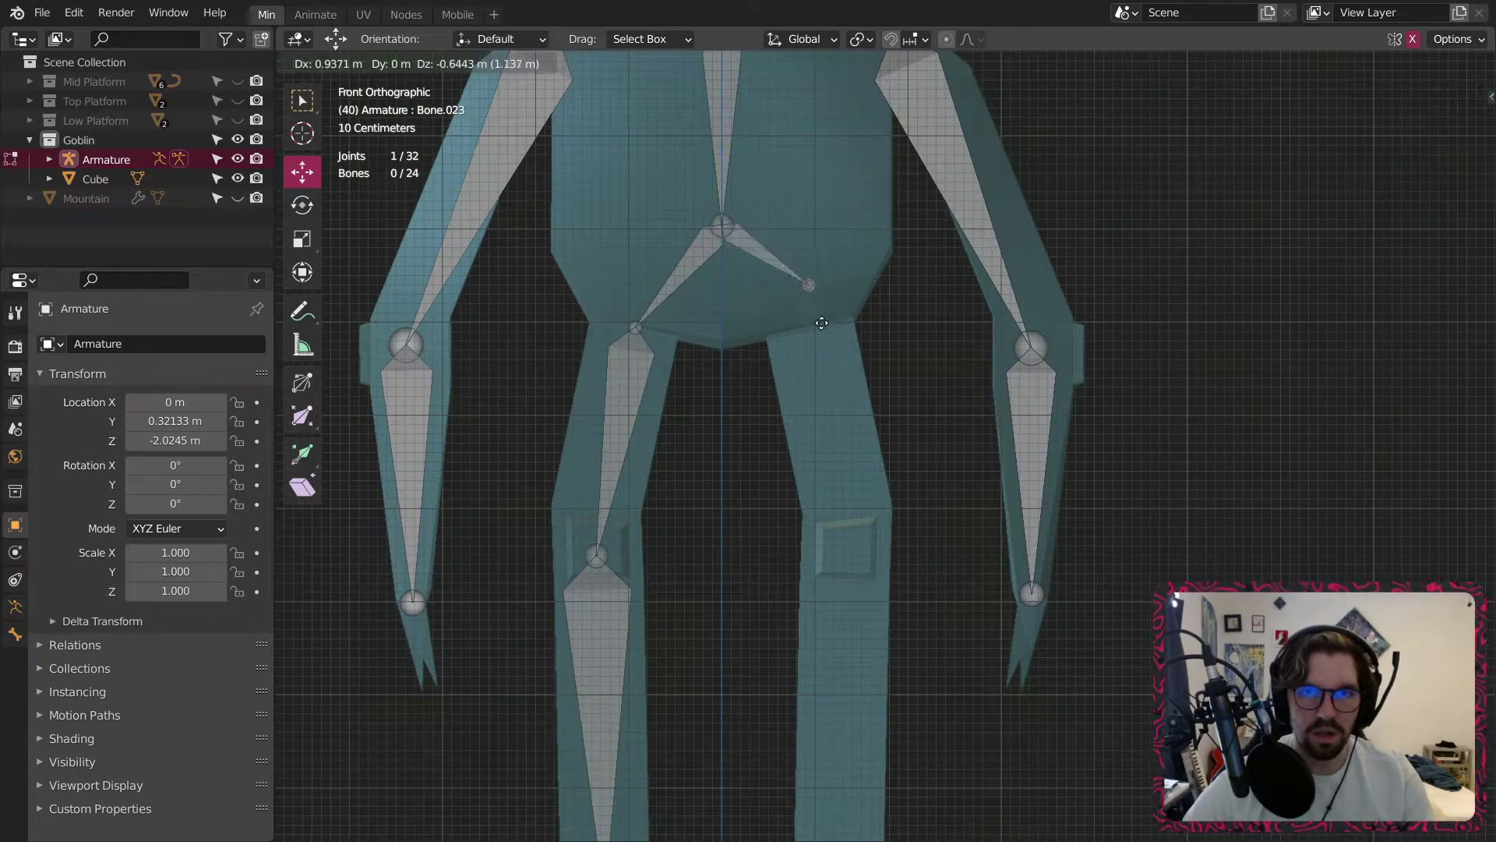
{"action": "left_click", "coordinate": [823, 363]}
Extrude the +X thigh bone about 0.33 m in X and -2.38 m in Z, plus a shin bone about -3.77 m in Z to the ankle.
{"action": "key", "text": "e"}
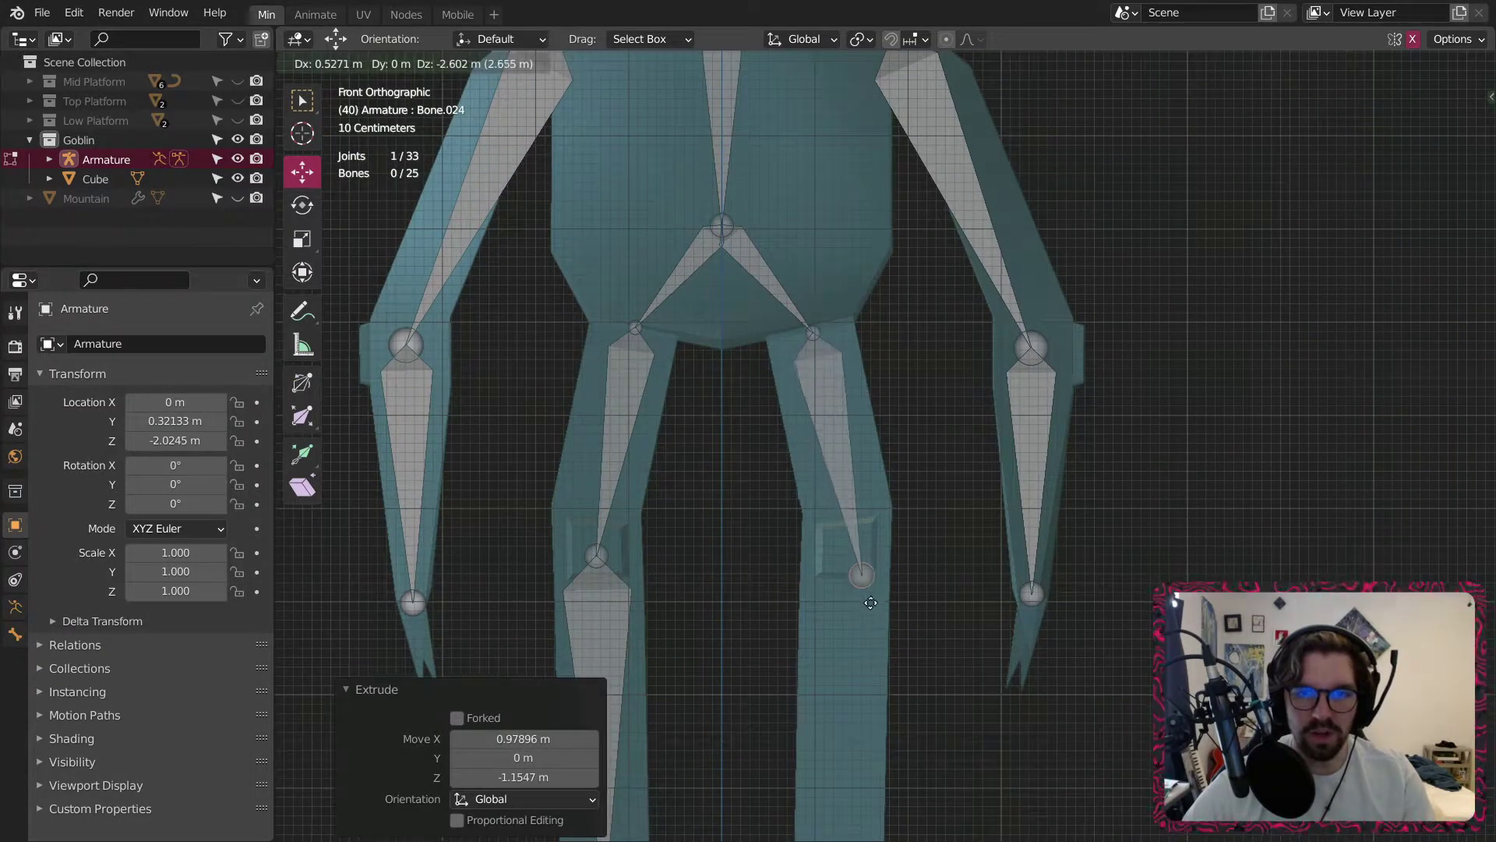
{"action": "left_click", "coordinate": [876, 622]}
{"action": "middle_click_drag", "start_coordinate": [876, 622], "coordinate": [840, 372], "text": "shift"}
{"action": "key", "text": "e"}
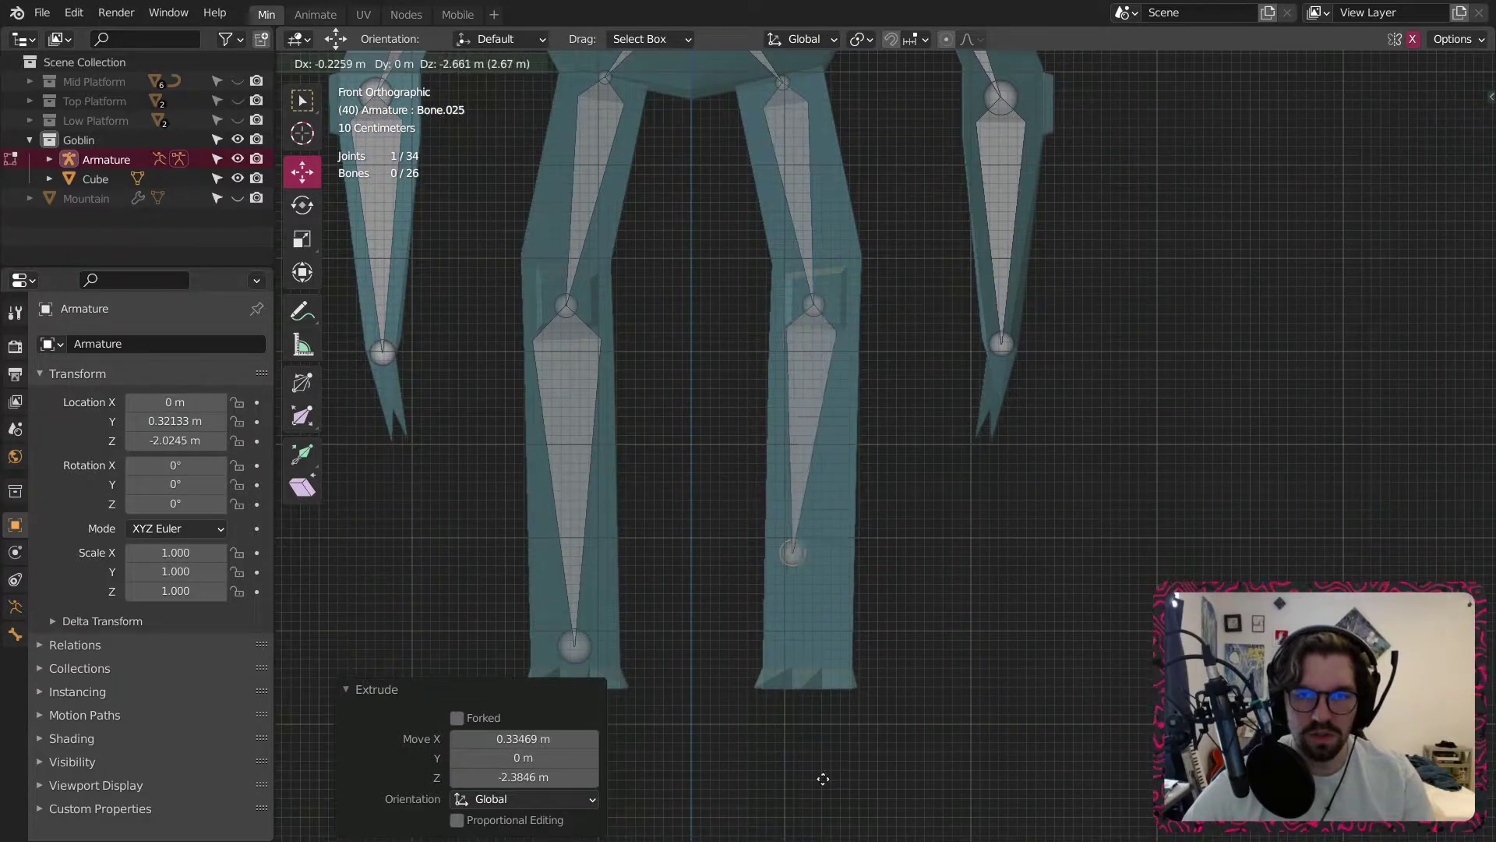
{"action": "left_click", "coordinate": [845, 79]}
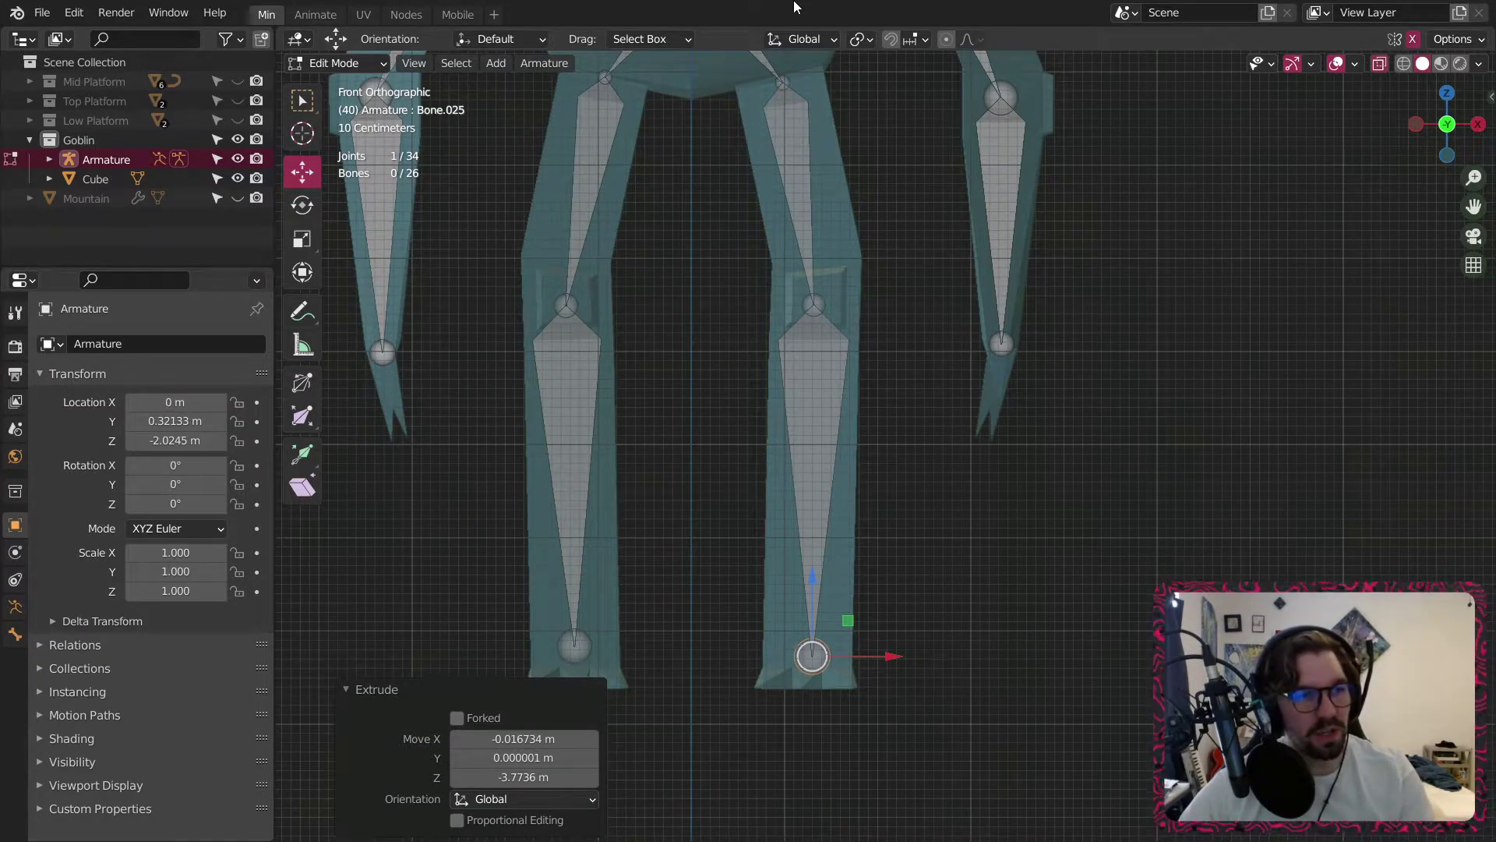
Move the spine's lower joint, where the hip bones meet, about -0.48 m along Y.
{"action": "scroll", "coordinate": [706, 272], "scroll_direction": "down", "scroll_amount": 5}
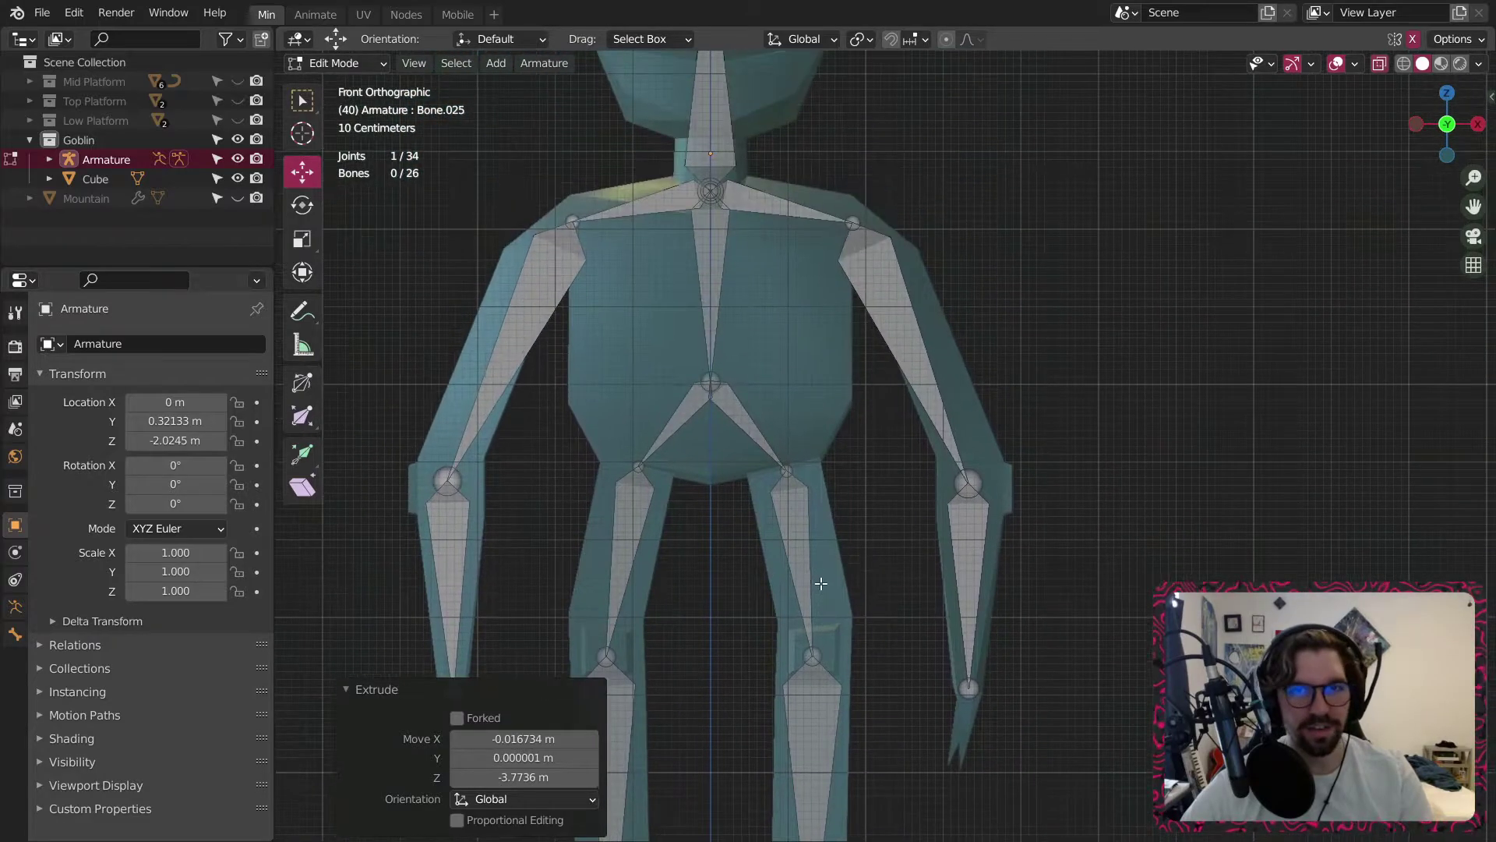
{"action": "middle_click_drag", "start_coordinate": [715, 298], "coordinate": [760, 485], "text": "shift"}
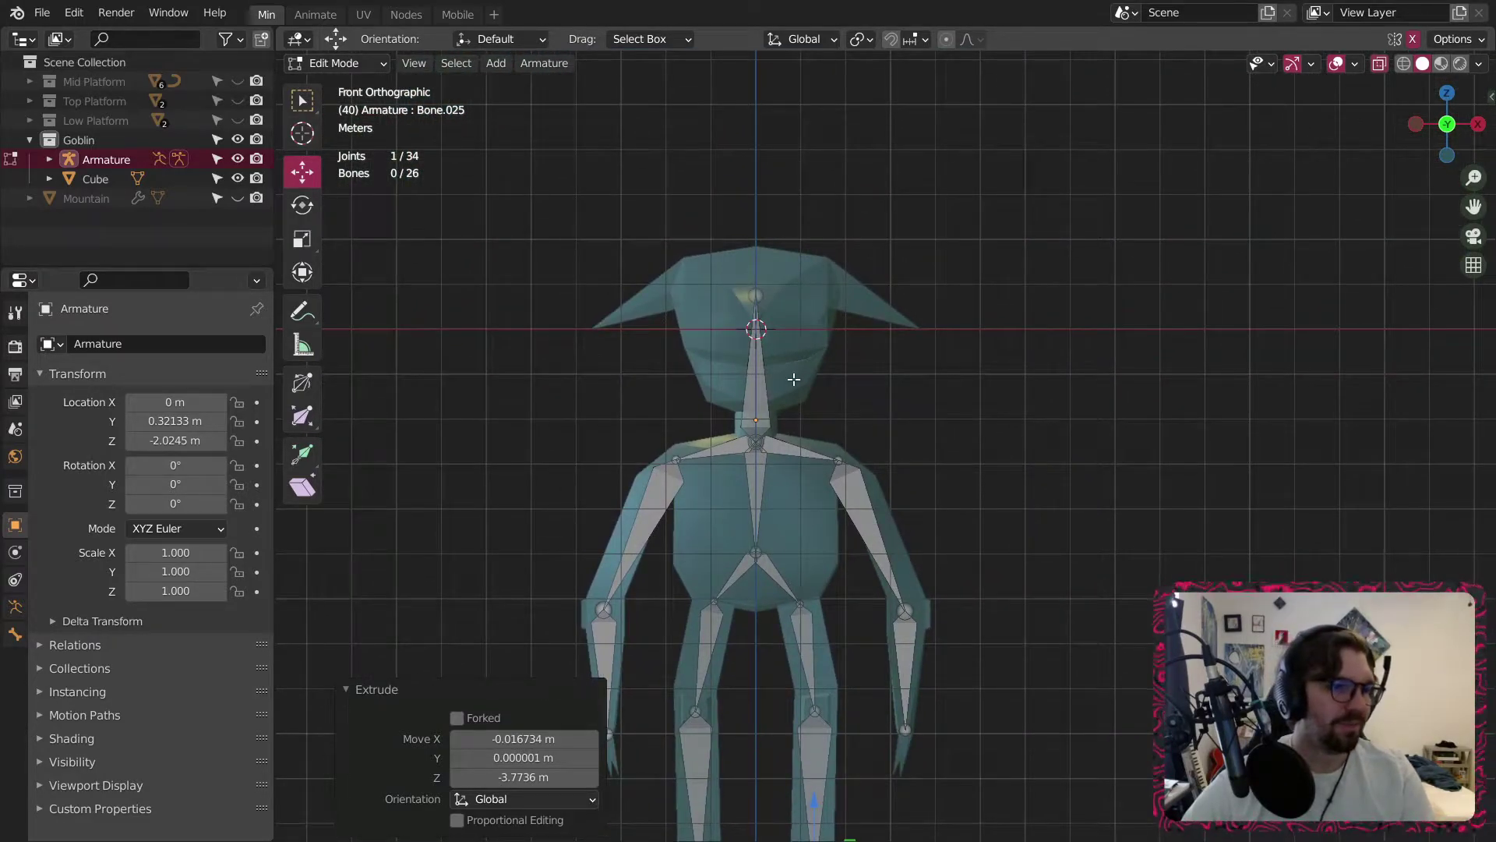
{"action": "middle_click_drag", "start_coordinate": [737, 437], "coordinate": [775, 354]}
{"action": "mouse_move", "coordinate": [746, 348]}
{"action": "middle_mouse_down"}
{"action": "mouse_move", "coordinate": [904, 363]}
{"action": "mouse_move", "coordinate": [733, 374]}
{"action": "mouse_move", "coordinate": [775, 352]}
{"action": "middle_mouse_up"}
{"action": "scroll", "coordinate": [733, 371], "scroll_direction": "up", "scroll_amount": 5}
{"action": "left_click_drag", "start_coordinate": [855, 343], "coordinate": [808, 344]}
Select the thigh and shin bones of both legs and move them together forward along Y into the leg meshes.
{"action": "middle_click_drag", "start_coordinate": [785, 493], "coordinate": [721, 372]}
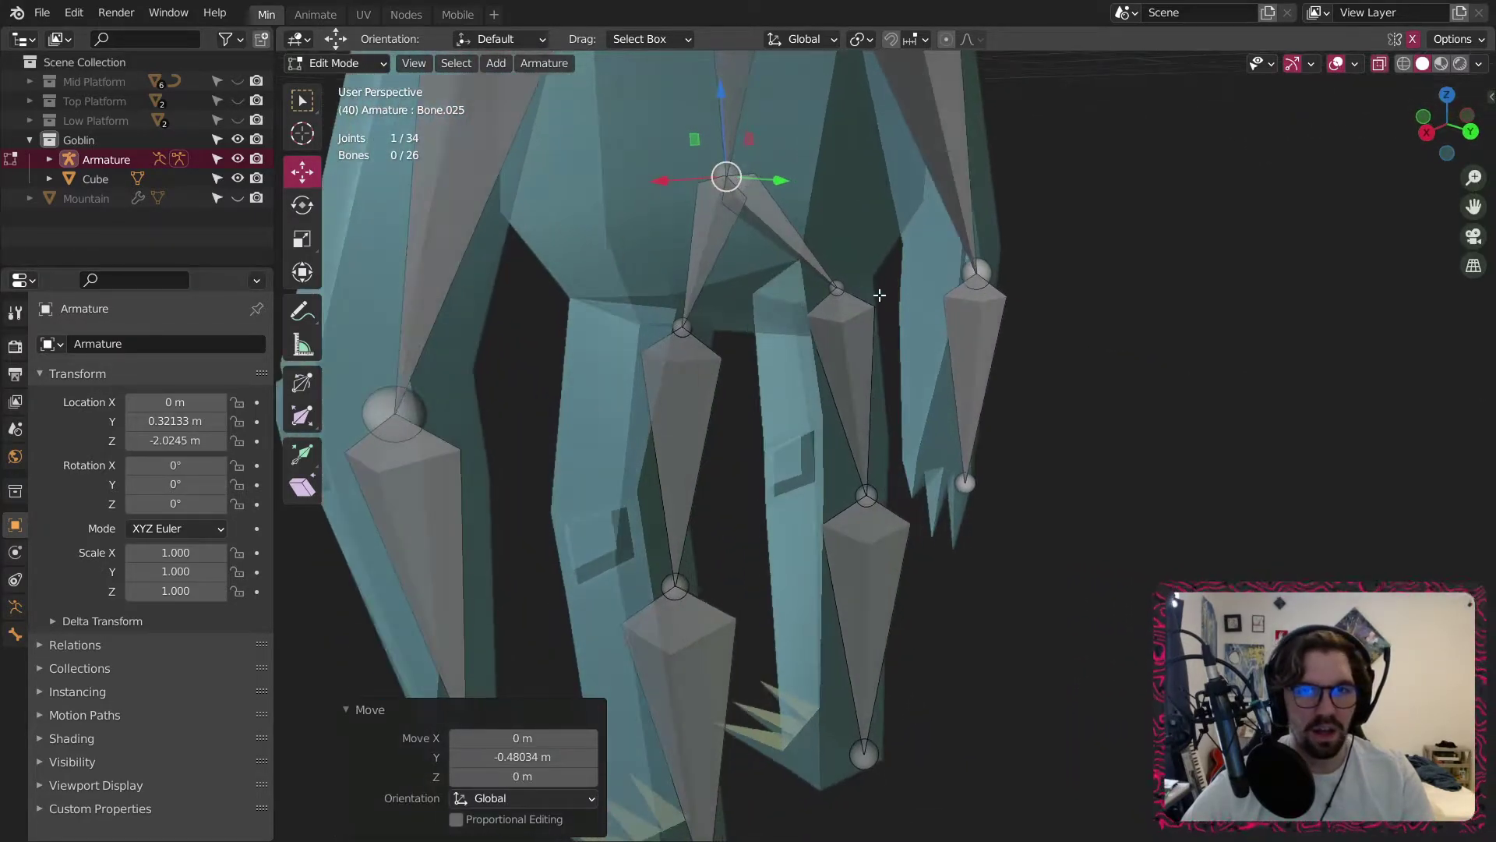
{"action": "left_click", "coordinate": [840, 328]}
{"action": "left_click", "coordinate": [694, 393], "text": "shift"}
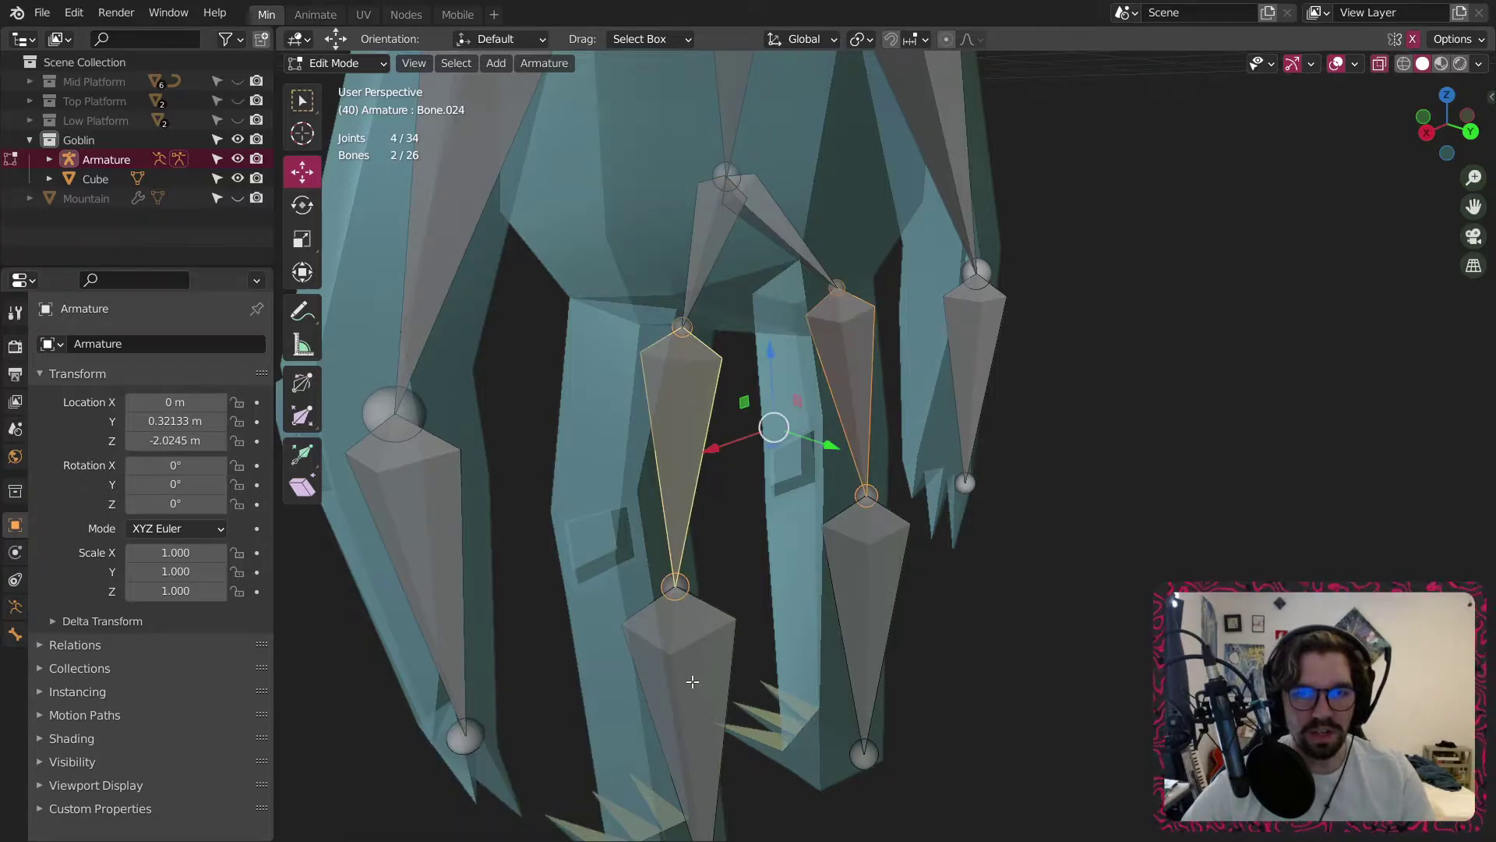
{"action": "left_click", "coordinate": [692, 682], "text": "shift"}
{"action": "left_click", "coordinate": [849, 610], "text": "shift"}
{"action": "left_click_drag", "start_coordinate": [847, 612], "coordinate": [772, 594]}
Select both knee joints and move them together about -0.24 m along Y.
{"action": "middle_click_drag", "start_coordinate": [771, 594], "coordinate": [818, 558]}
{"action": "left_click", "coordinate": [707, 559]}
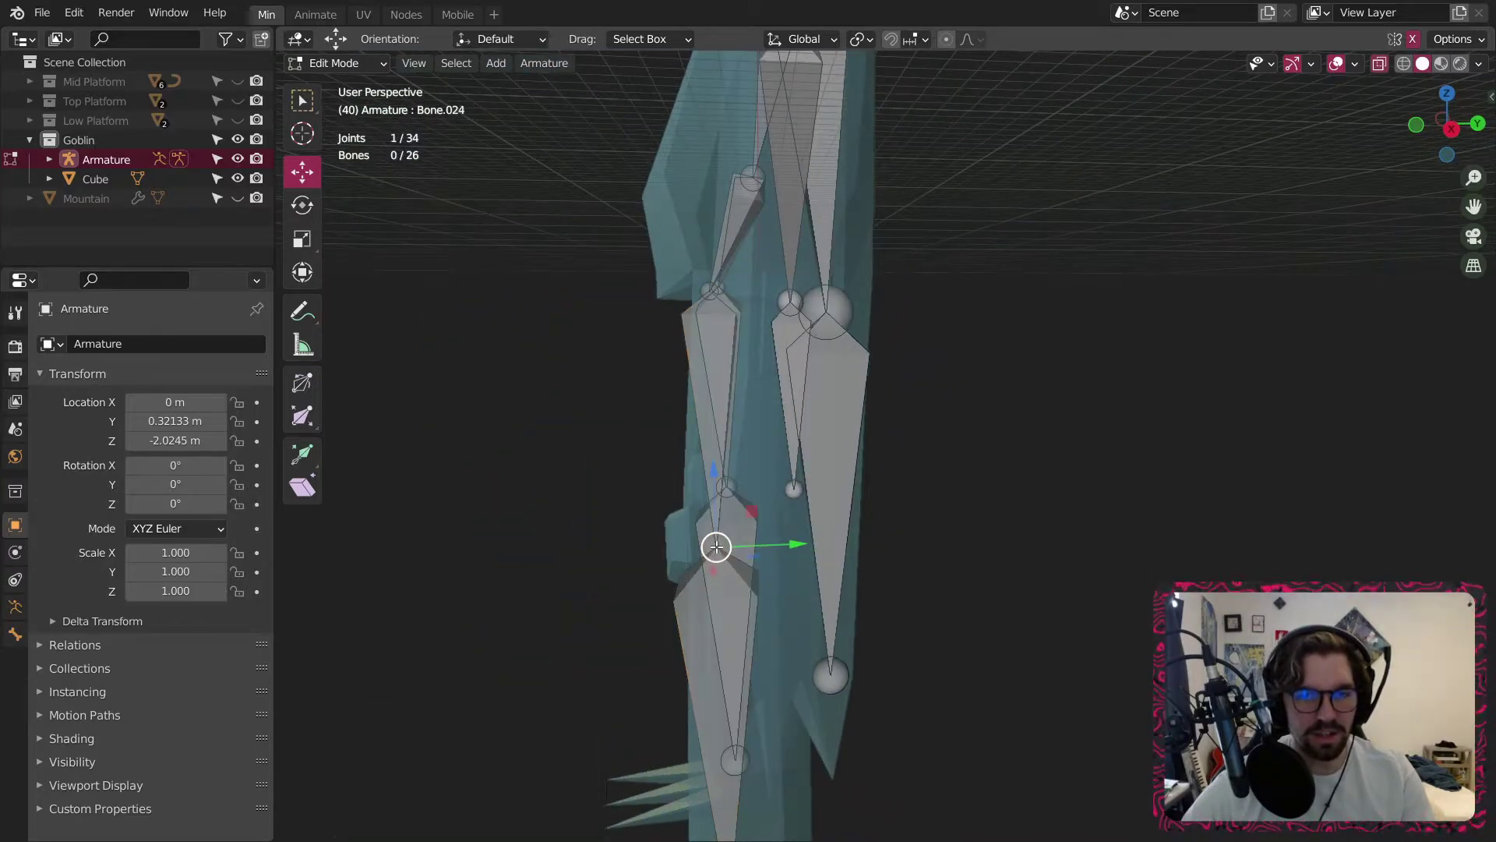
{"action": "middle_click_drag", "start_coordinate": [706, 559], "coordinate": [757, 407]}
{"action": "left_click", "coordinate": [629, 495], "text": "shift"}
{"action": "middle_click_drag", "start_coordinate": [630, 495], "coordinate": [731, 508]}
{"action": "left_click_drag", "start_coordinate": [731, 507], "coordinate": [710, 521]}
{"action": "left_click", "coordinate": [712, 518]}
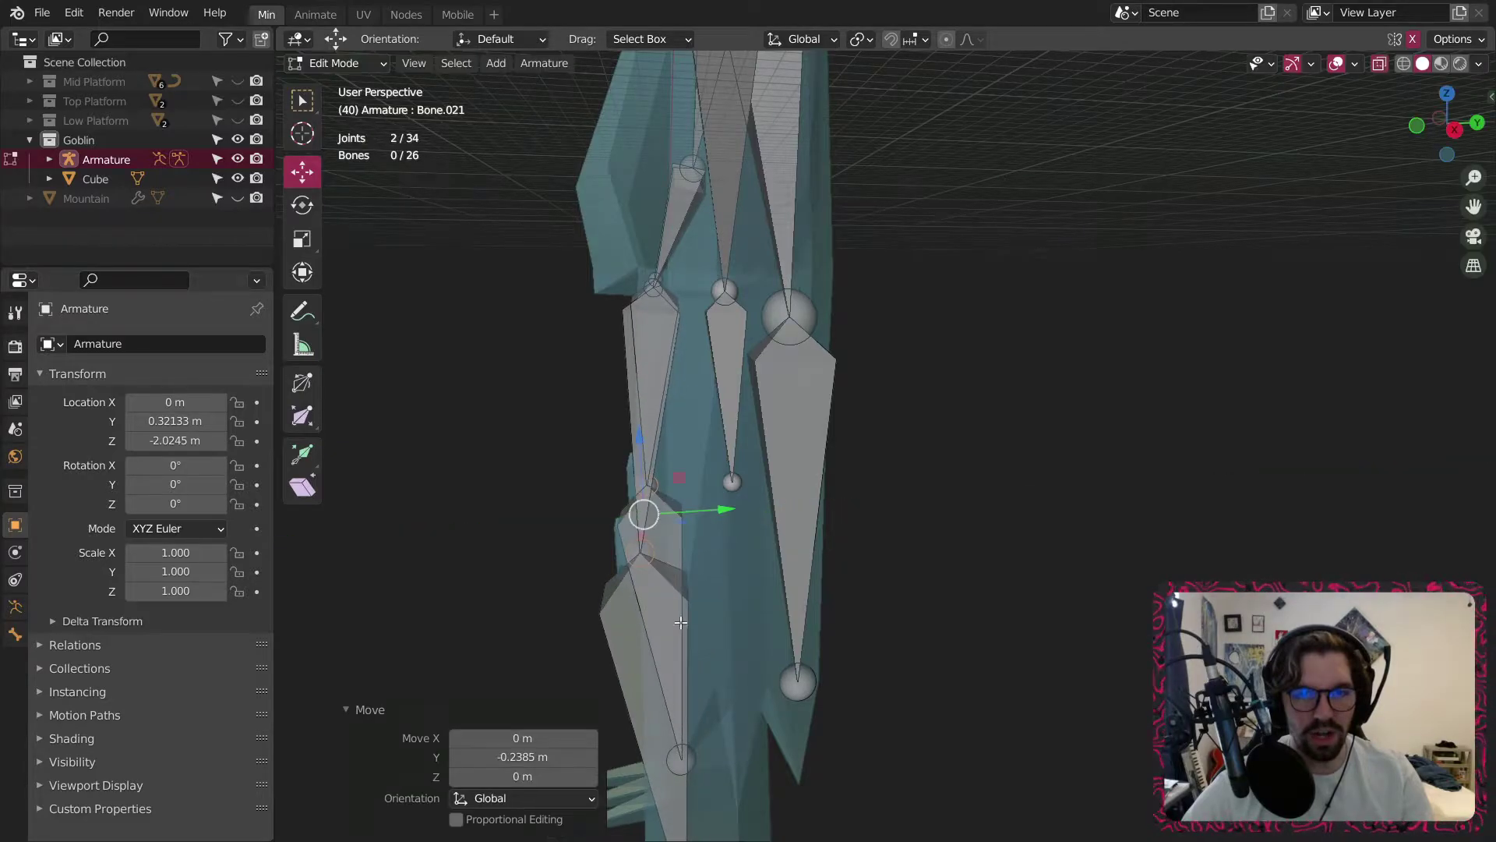
Select both ankle joints and move them together about 0.26 m along Y.
{"action": "middle_click_drag", "start_coordinate": [711, 517], "coordinate": [690, 625]}
{"action": "left_click", "coordinate": [728, 713]}
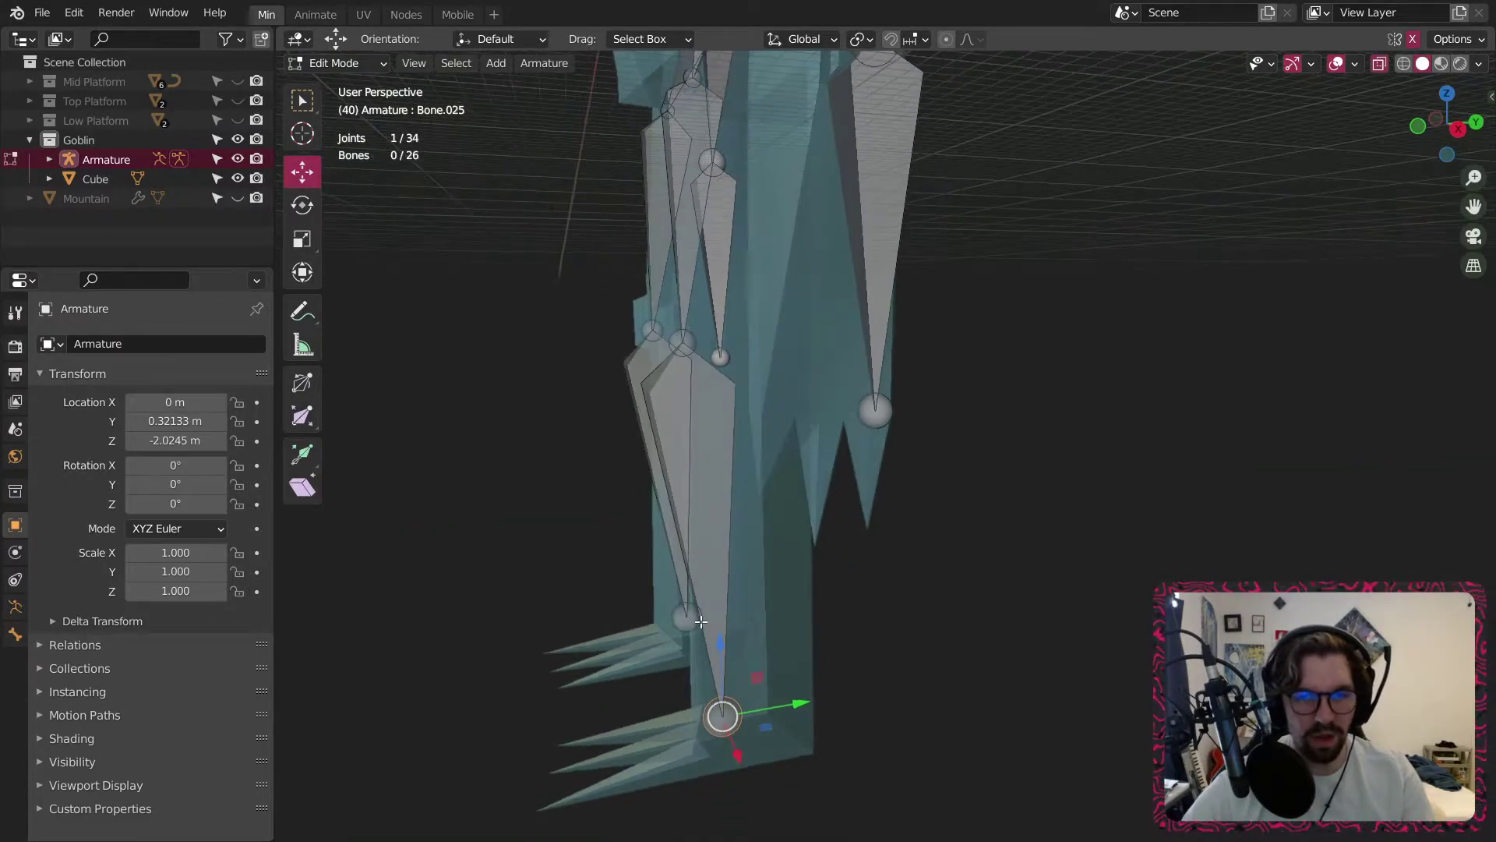
{"action": "left_click", "coordinate": [692, 623], "text": "shift"}
{"action": "left_click_drag", "start_coordinate": [781, 645], "coordinate": [807, 642]}
Select the two hip joints at the tops of the thigh bones and move them about 0.35 m along Y.
{"action": "middle_click_drag", "start_coordinate": [678, 224], "coordinate": [885, 429], "text": "shift"}
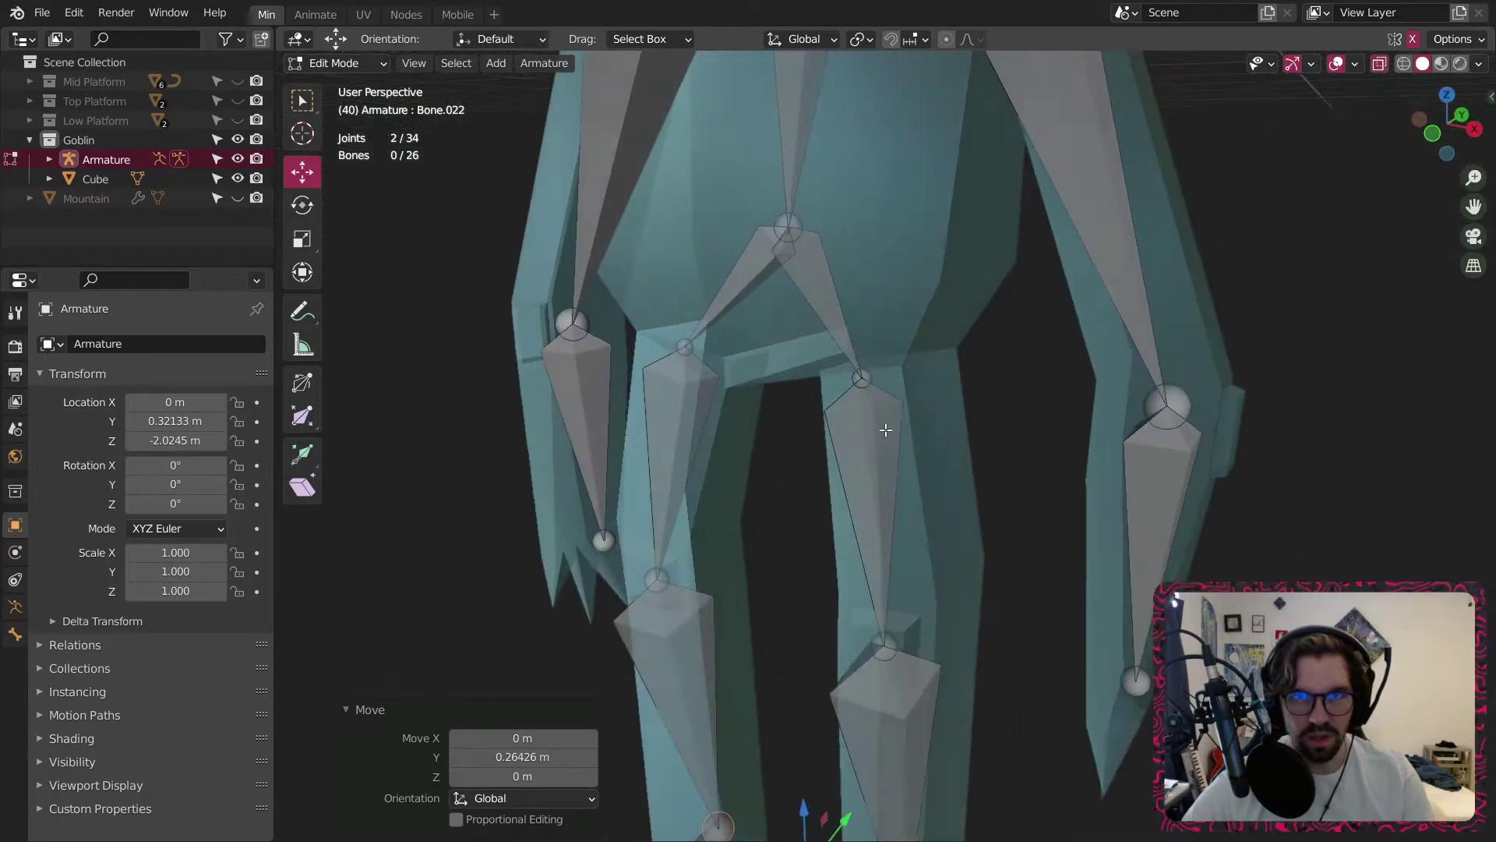
{"action": "left_click", "coordinate": [869, 391]}
{"action": "left_click", "coordinate": [861, 379]}
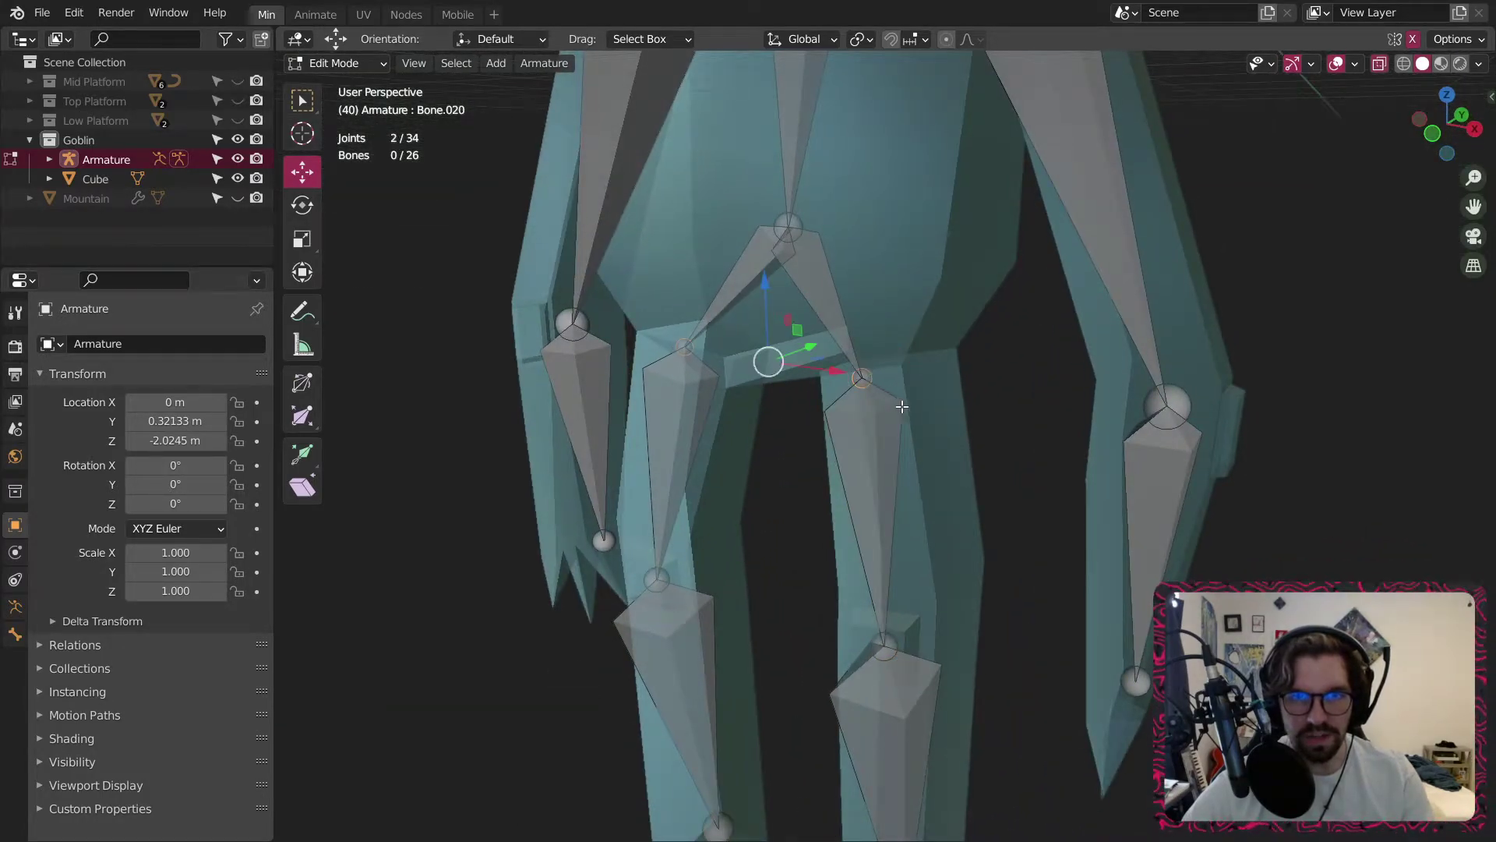
{"action": "middle_click_drag", "start_coordinate": [902, 406], "coordinate": [782, 378]}
{"action": "left_click_drag", "start_coordinate": [850, 360], "coordinate": [889, 357]}
Select a wrist joint on each arm and move the pair about -0.34 m along Y.
{"action": "middle_click_drag", "start_coordinate": [889, 357], "coordinate": [811, 383]}
{"action": "scroll", "coordinate": [938, 396], "scroll_direction": "up", "scroll_amount": 3}
{"action": "middle_click_drag", "start_coordinate": [897, 597], "coordinate": [720, 401], "text": "shift"}
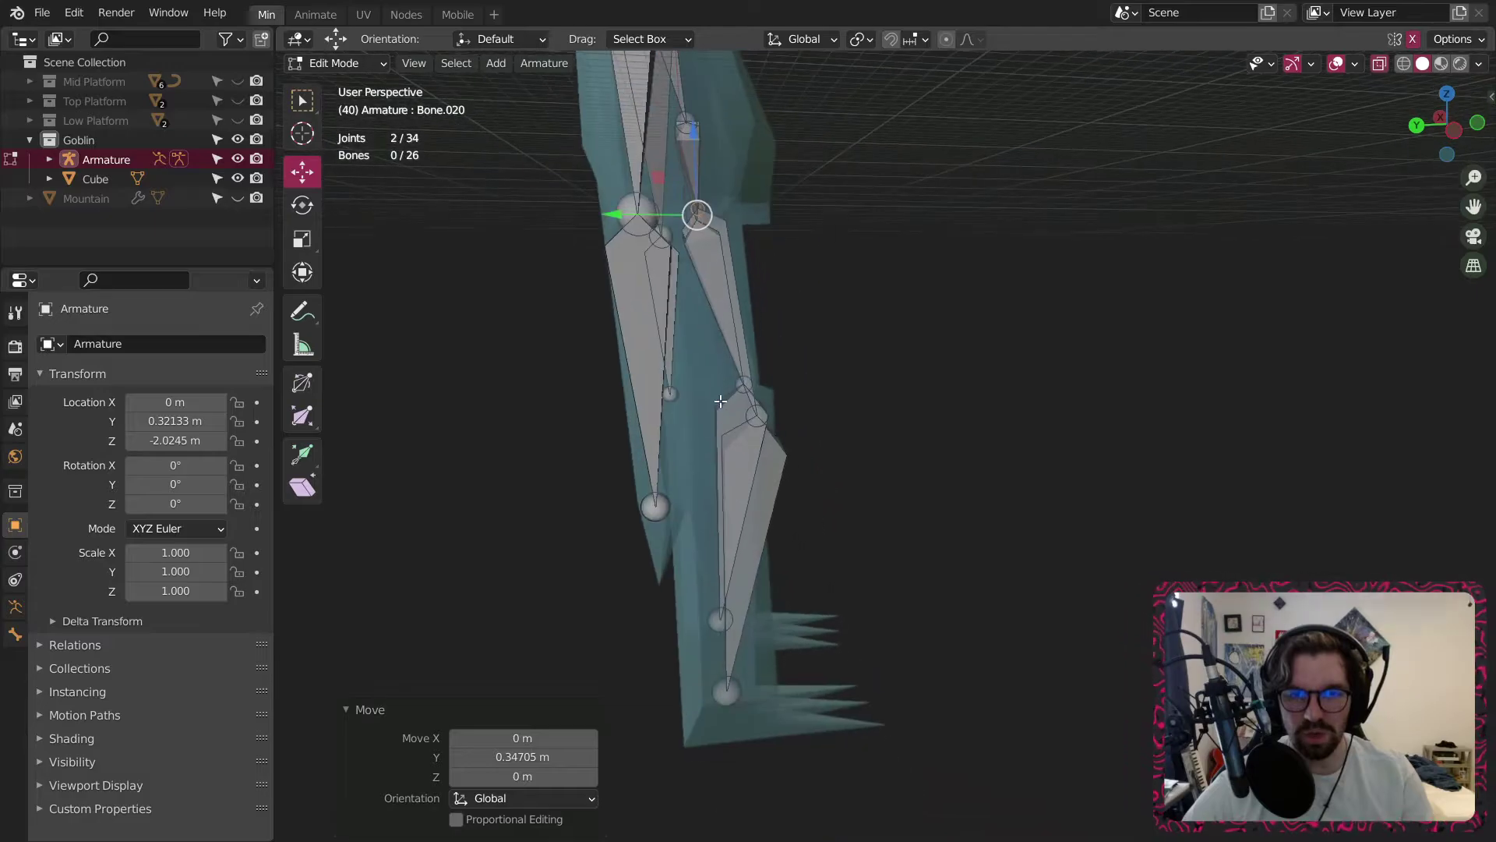
{"action": "left_click", "coordinate": [647, 510]}
{"action": "middle_click_drag", "start_coordinate": [647, 510], "coordinate": [702, 477]}
{"action": "left_click_drag", "start_coordinate": [653, 468], "coordinate": [684, 460]}
{"action": "middle_click_drag", "start_coordinate": [684, 461], "coordinate": [533, 509]}
{"action": "left_click", "coordinate": [492, 519], "text": "shift"}
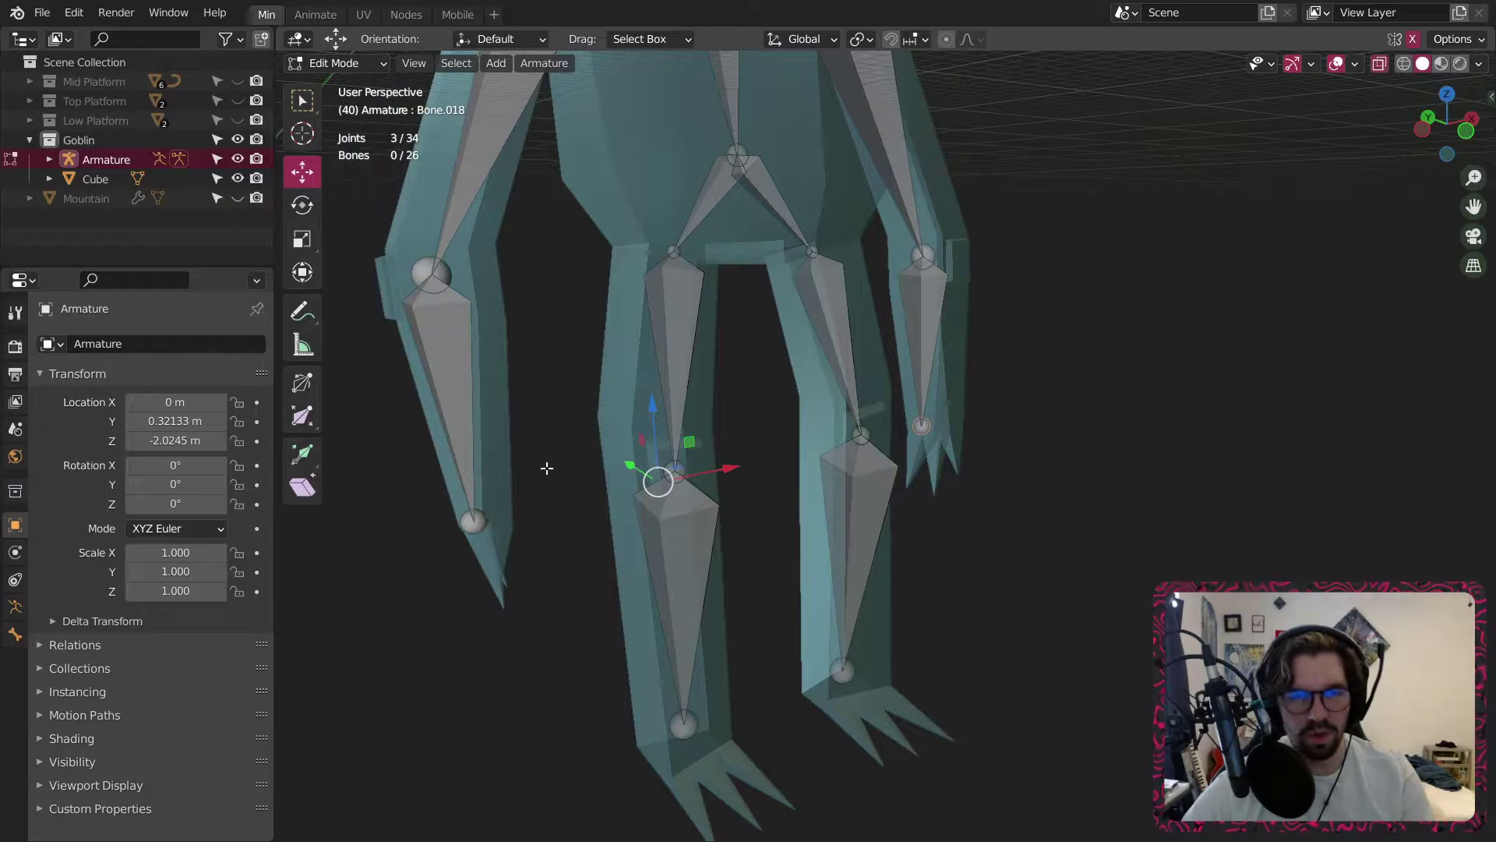
{"action": "left_click", "coordinate": [923, 427], "text": "shift"}
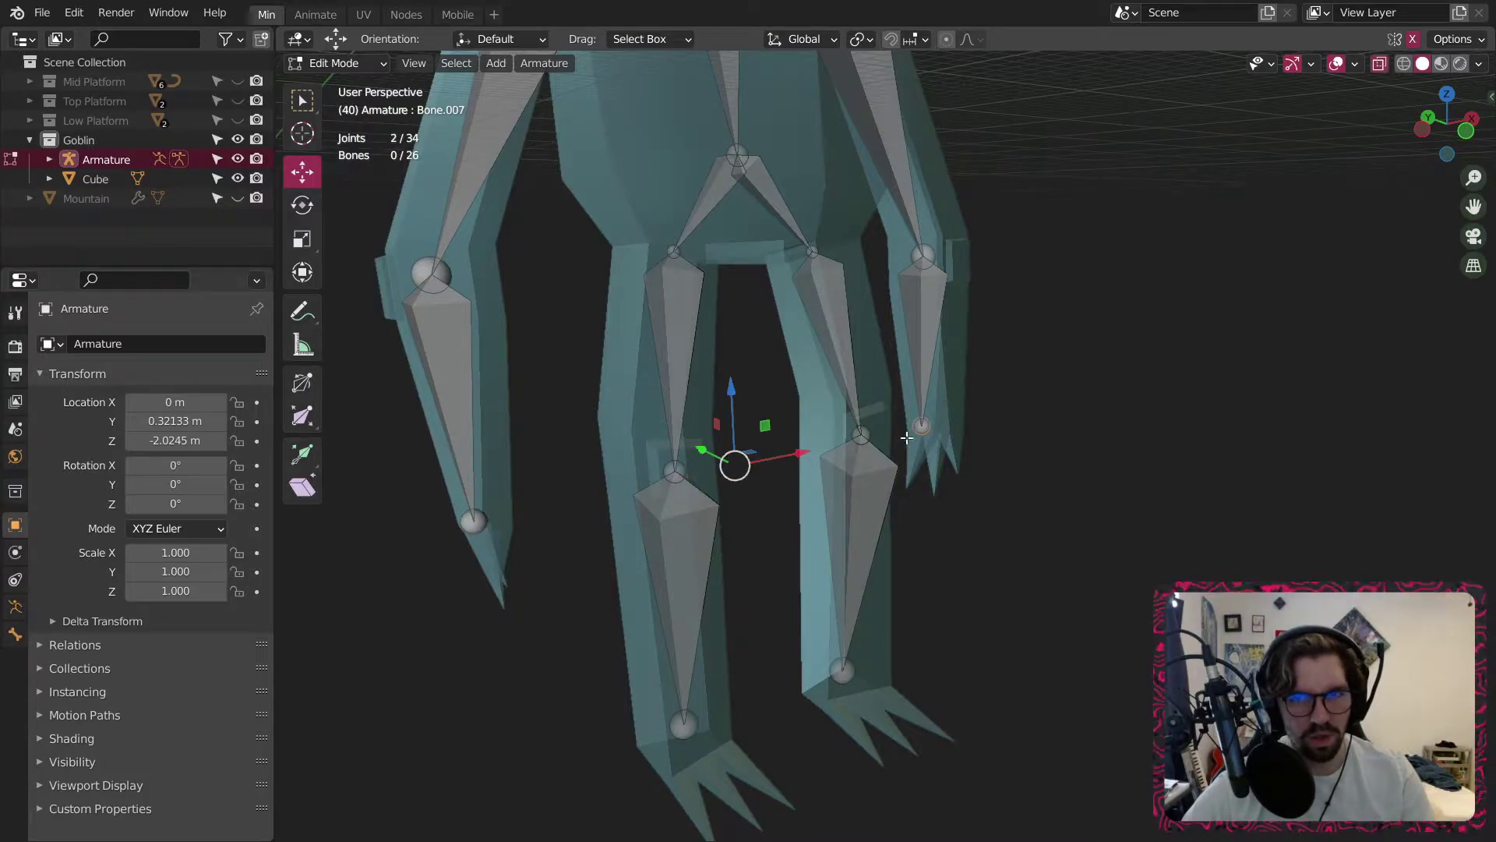
{"action": "middle_click_drag", "start_coordinate": [926, 438], "coordinate": [802, 470]}
{"action": "mouse_move", "coordinate": [672, 472]}
{"action": "left_mouse_down"}
{"action": "mouse_move", "coordinate": [709, 481]}
{"action": "mouse_move", "coordinate": [692, 489]}
{"action": "left_mouse_up"}
{"action": "middle_click_drag", "start_coordinate": [692, 490], "coordinate": [356, 463]}
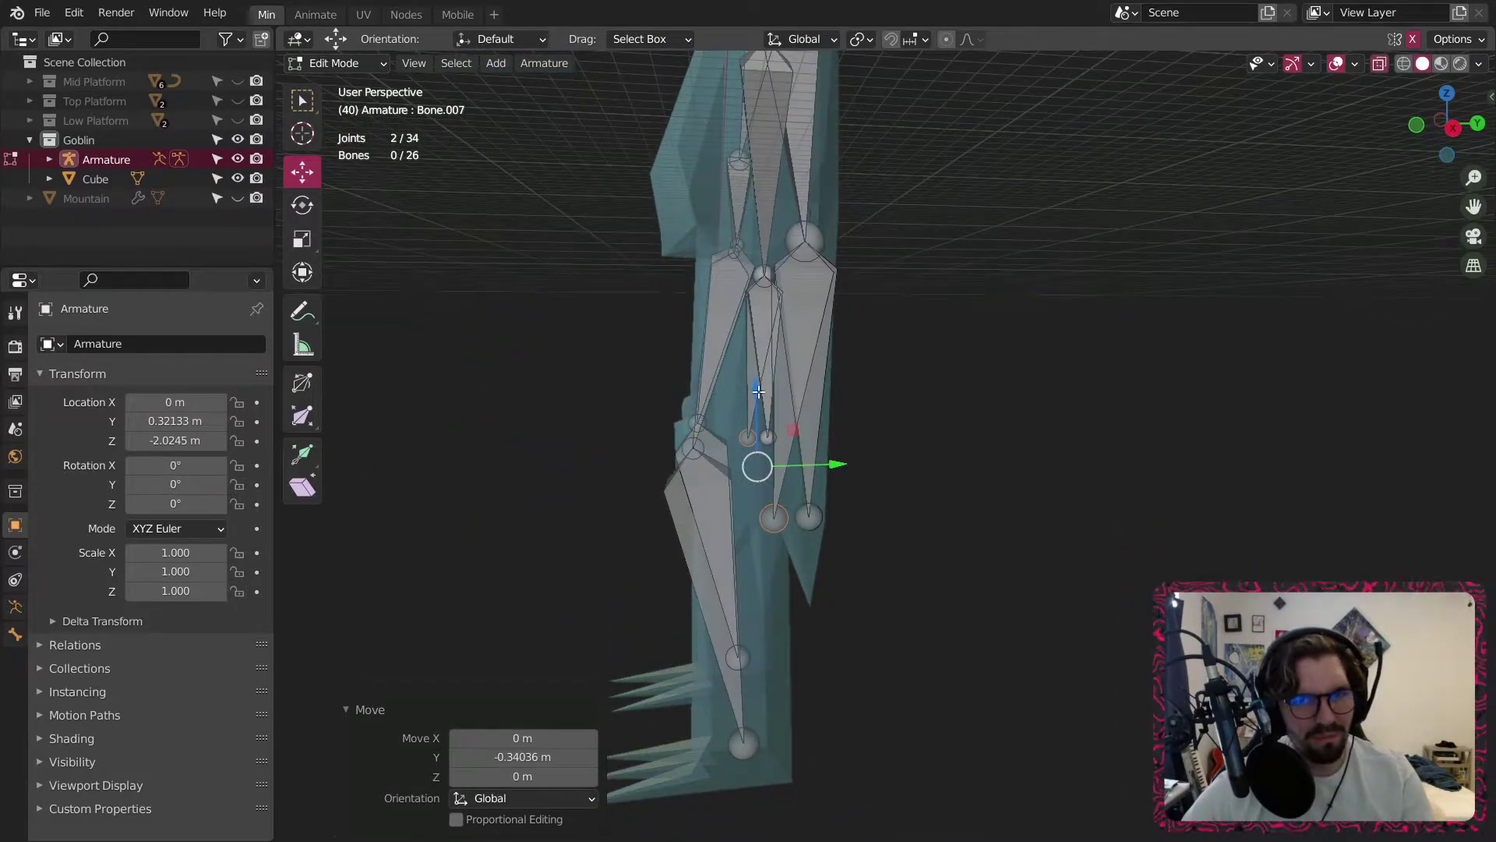
Delete the duplicate bone overlapping the goblin's left forearm bone.
{"action": "left_click", "coordinate": [818, 513]}
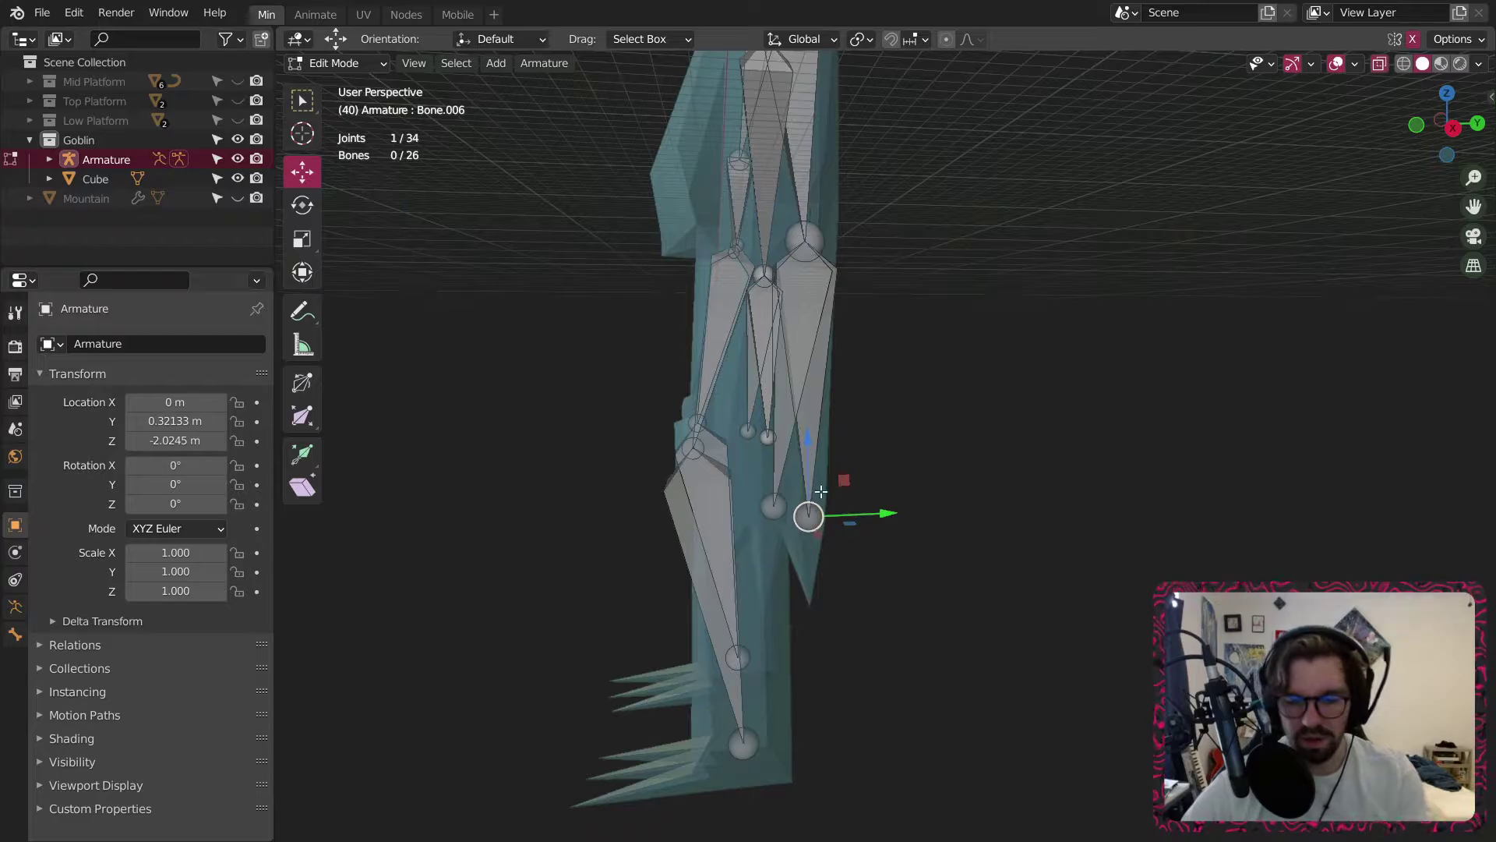
{"action": "key", "text": "x"}
{"action": "key", "text": "Escape"}
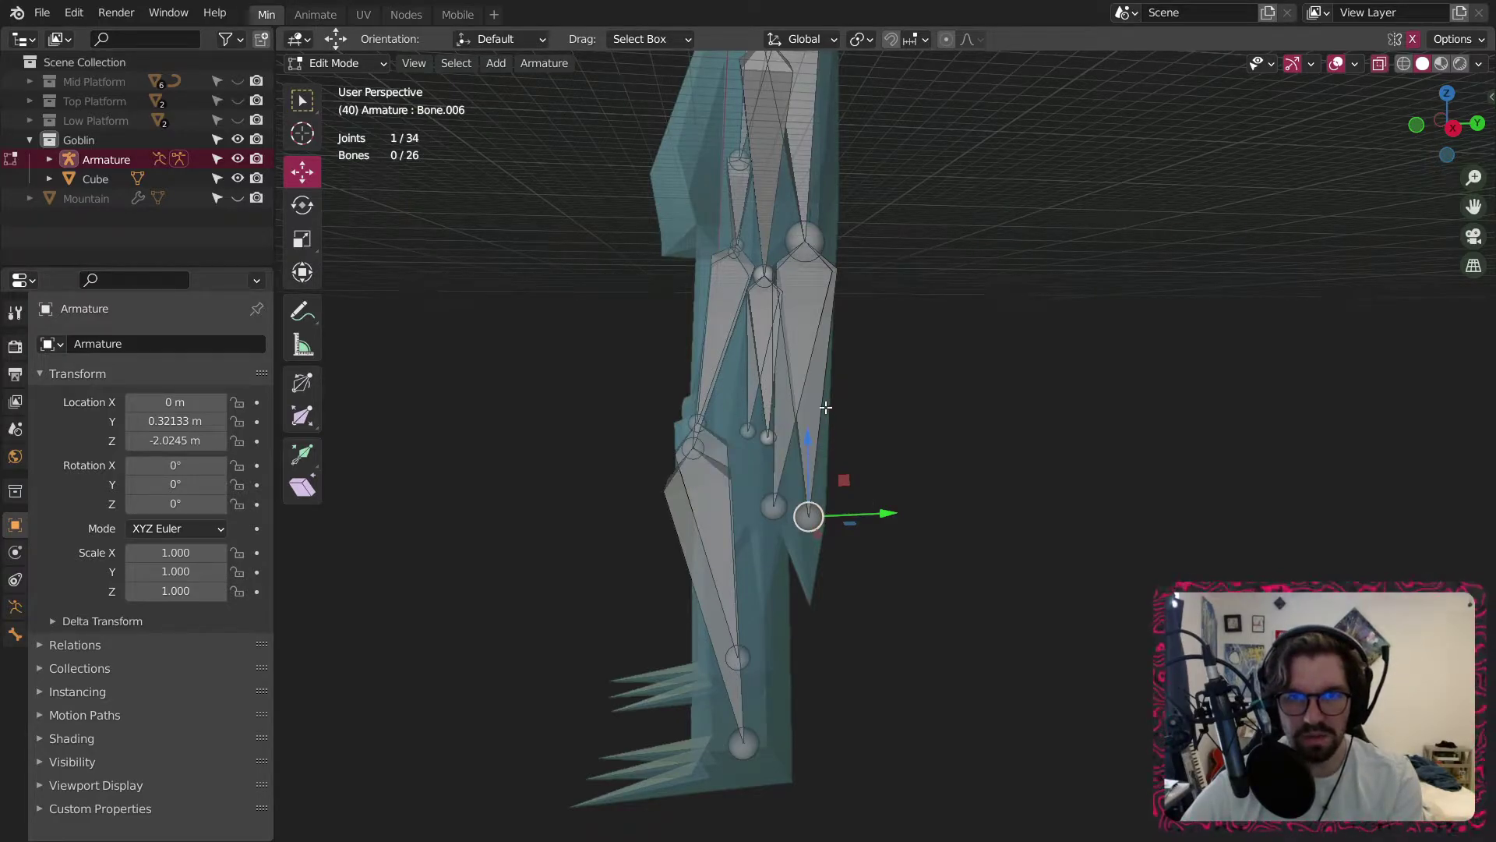
{"action": "left_click", "coordinate": [826, 407]}
{"action": "key", "text": "x"}
{"action": "left_click", "coordinate": [825, 407]}
{"action": "middle_click_drag", "start_coordinate": [839, 388], "coordinate": [754, 384]}
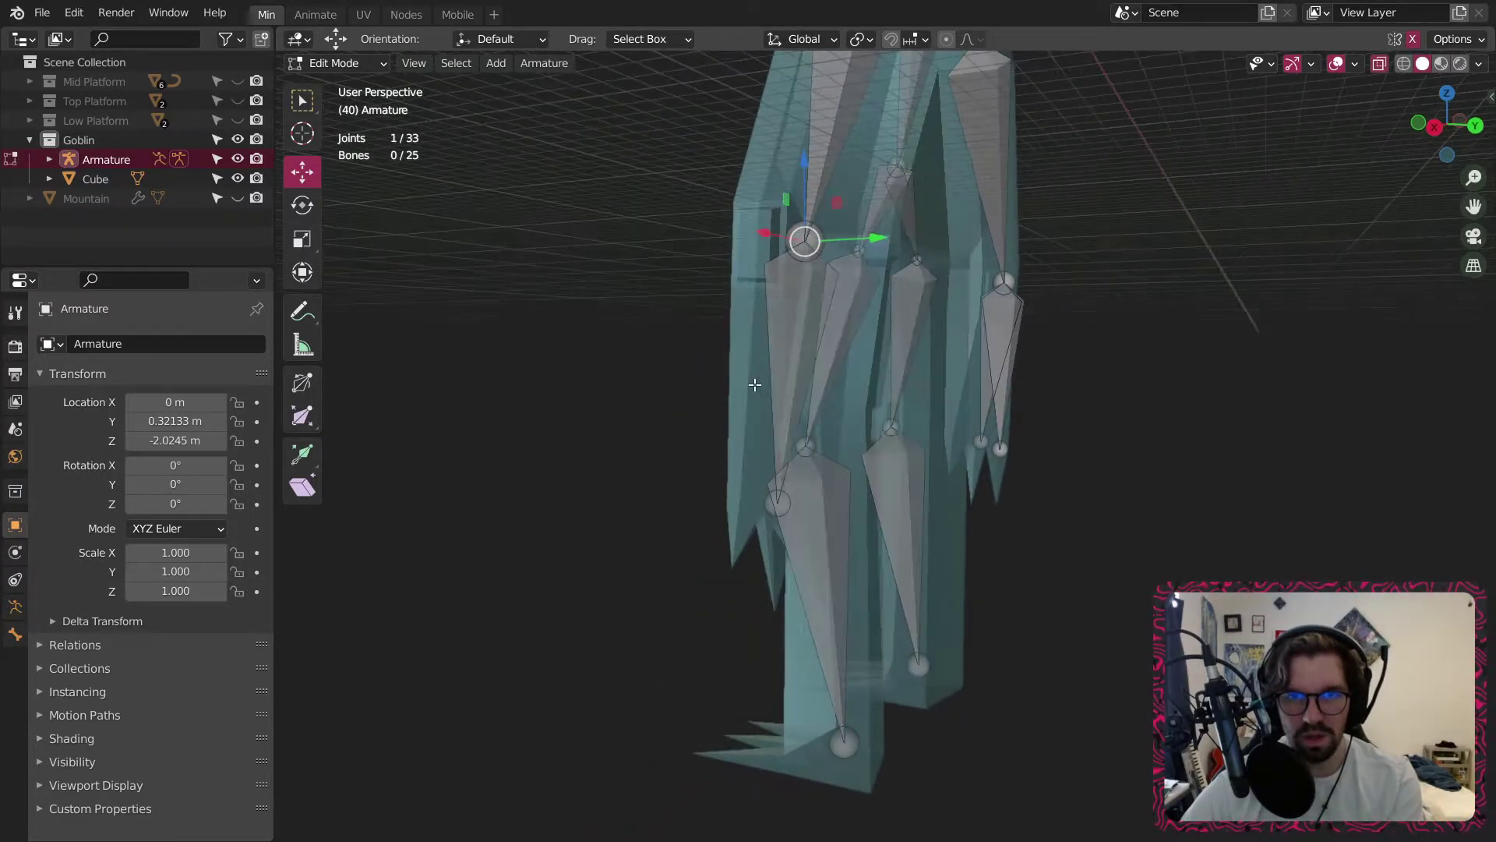
Delete the three surplus duplicate bones in the goblin's right forearm, leaving a single bone between elbow and wrist.
{"action": "left_click", "coordinate": [1012, 396]}
{"action": "key", "text": "x"}
{"action": "left_click", "coordinate": [998, 402]}
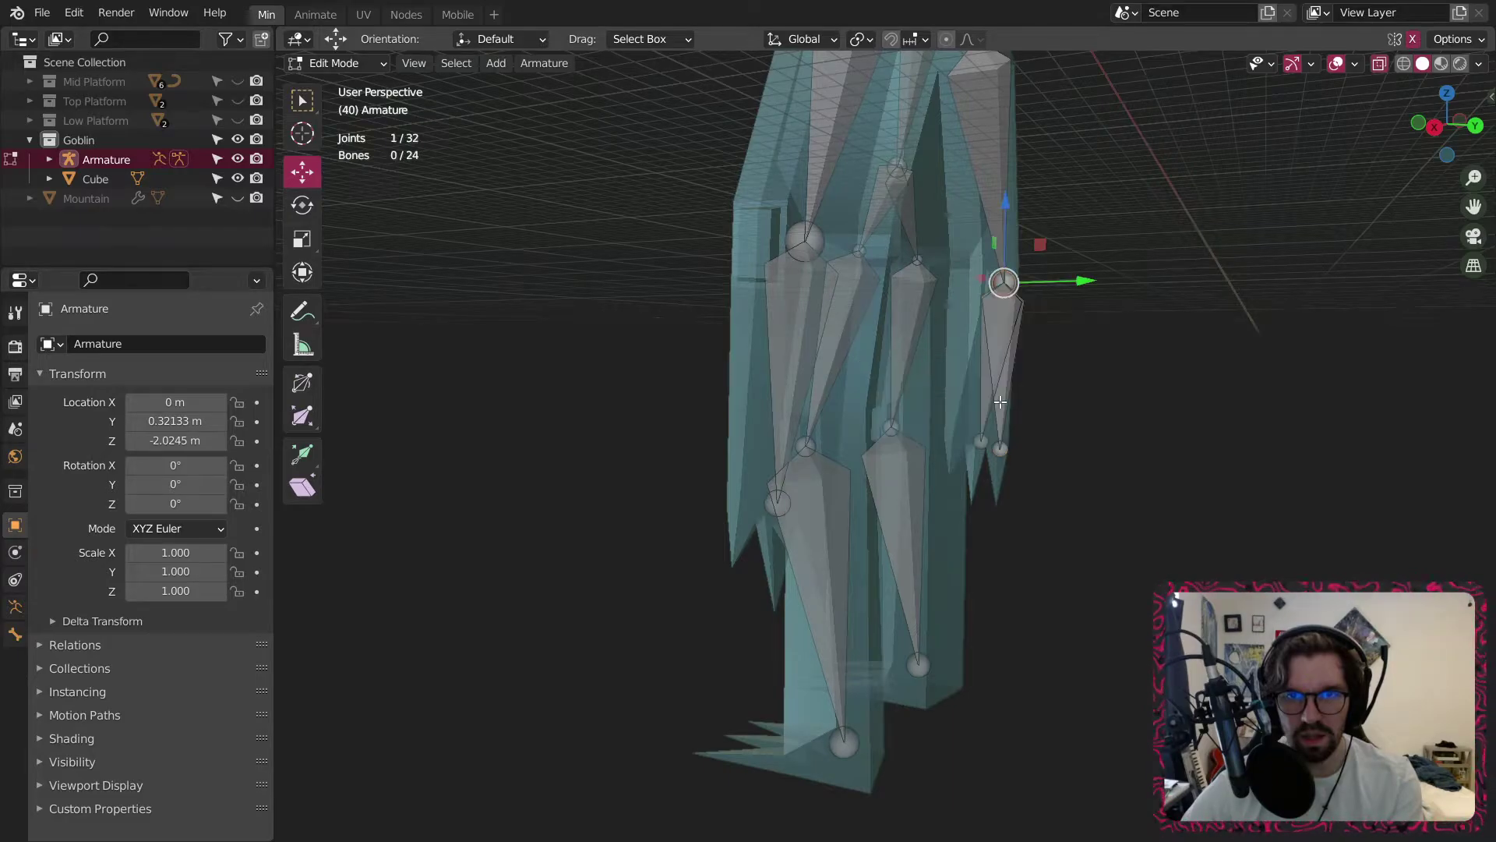
{"action": "left_click", "coordinate": [1000, 400]}
{"action": "key", "text": "x"}
{"action": "left_click", "coordinate": [999, 399]}
{"action": "left_click", "coordinate": [999, 399]}
{"action": "key", "text": "x"}
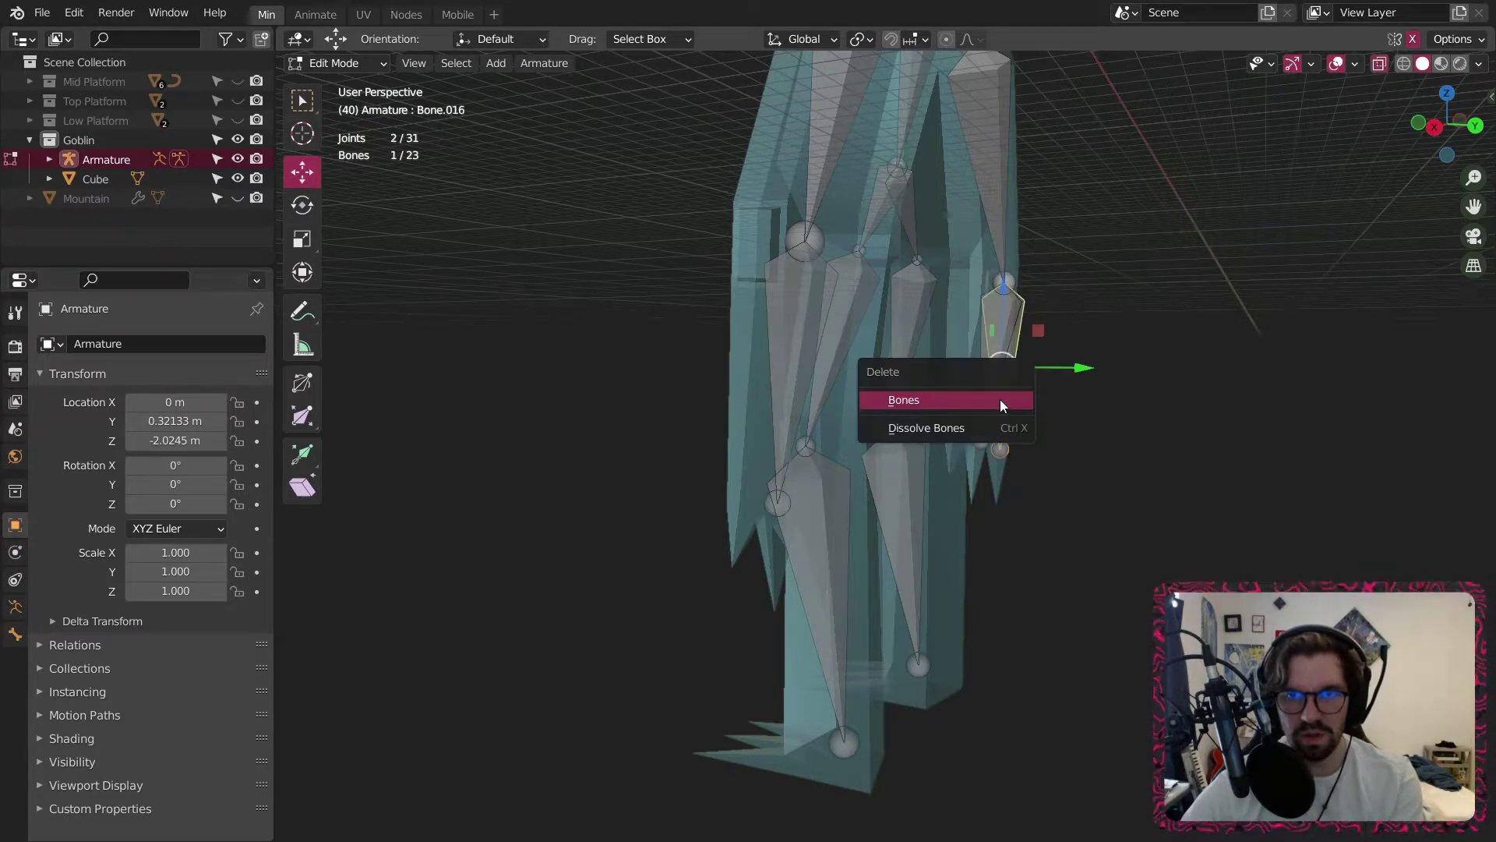
{"action": "left_click", "coordinate": [999, 399]}
Delete the stacked duplicates of the right upper-arm bone until it is gone, and undo the last deletion to keep one.
{"action": "left_click", "coordinate": [1001, 127]}
{"action": "middle_click_drag", "start_coordinate": [997, 126], "coordinate": [899, 268]}
{"action": "scroll", "coordinate": [898, 267], "scroll_direction": "up", "scroll_amount": 3}
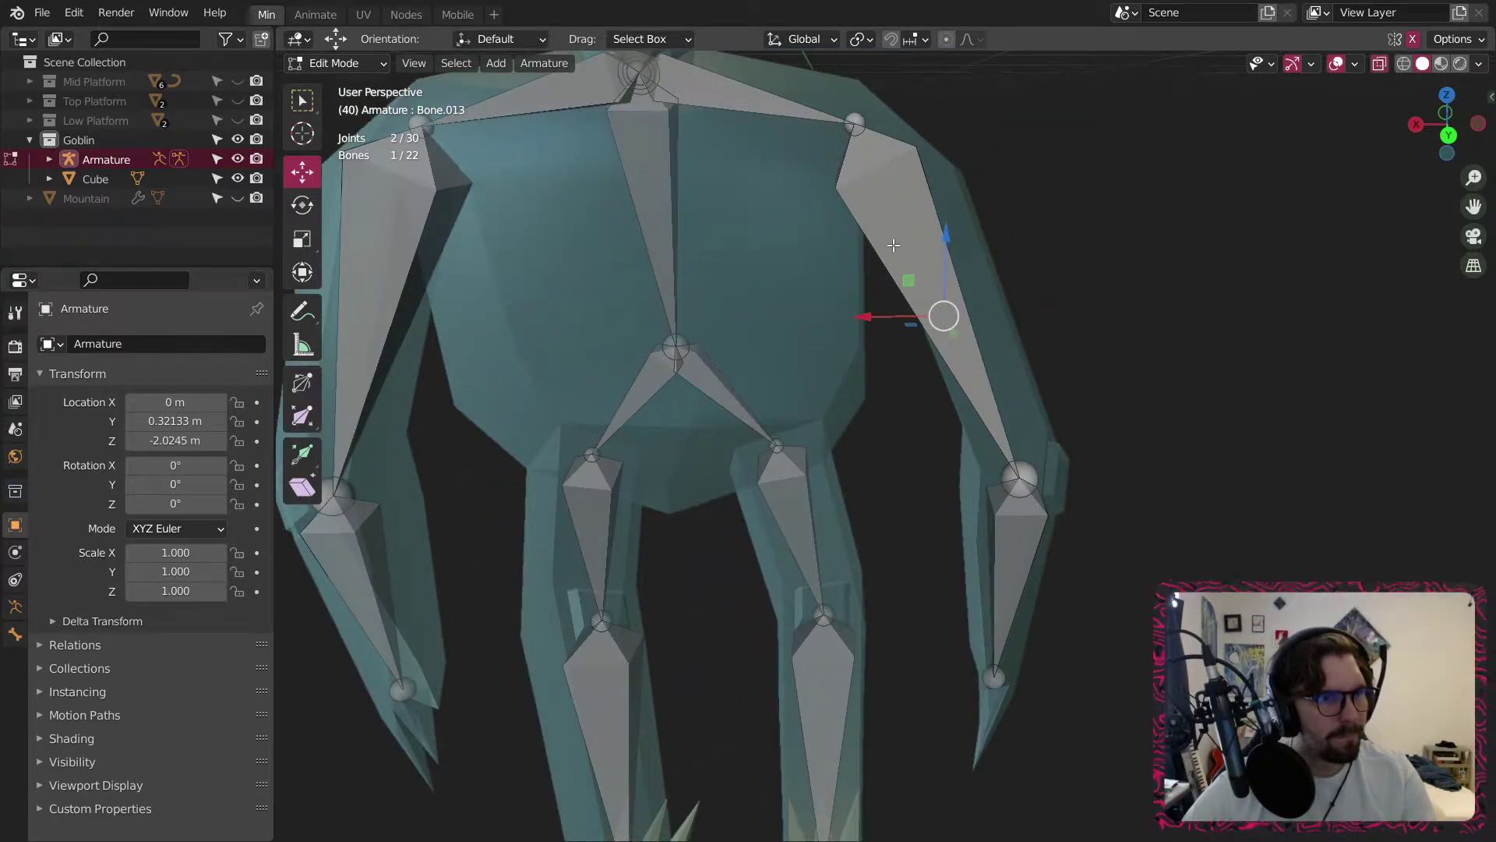
{"action": "key", "text": "x"}
{"action": "left_click", "coordinate": [893, 245]}
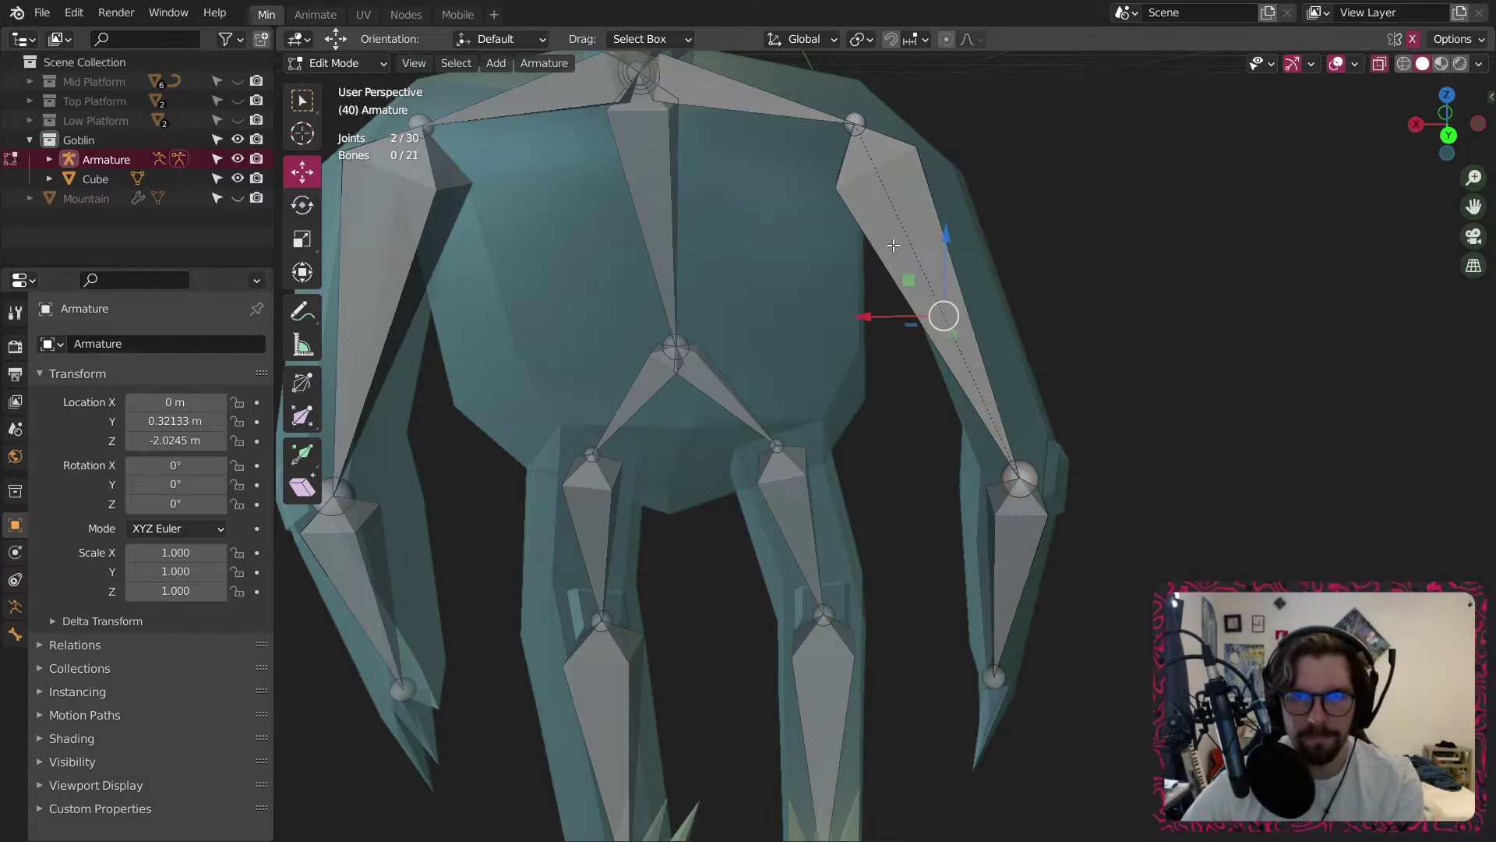
{"action": "key", "text": "x"}
{"action": "left_click", "coordinate": [893, 245]}
{"action": "key", "text": "x"}
{"action": "left_click", "coordinate": [893, 244]}
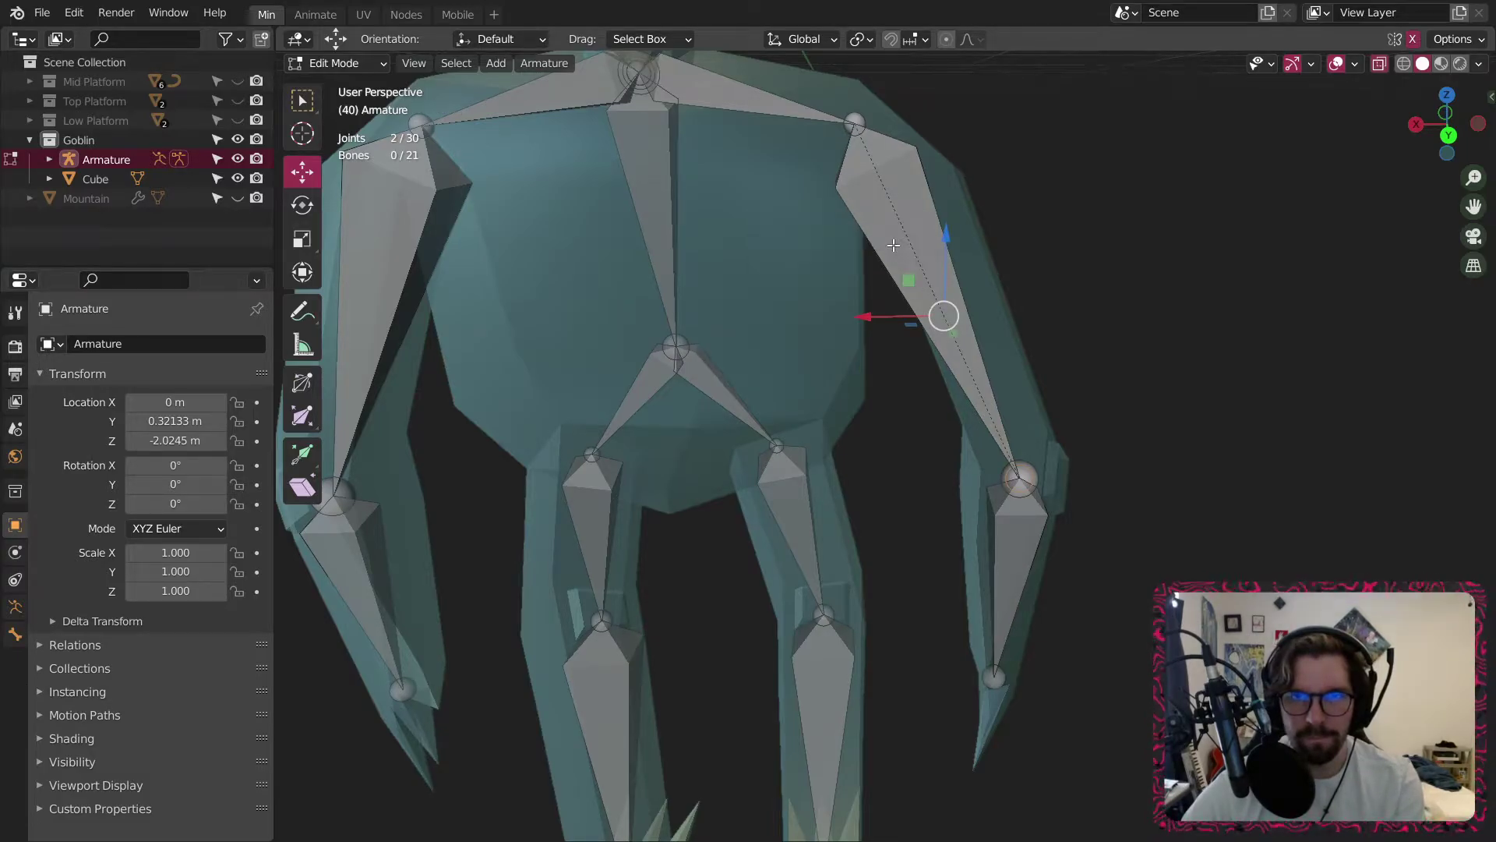
{"action": "key", "text": "x"}
{"action": "left_click", "coordinate": [893, 245]}
{"action": "left_click", "coordinate": [893, 245]}
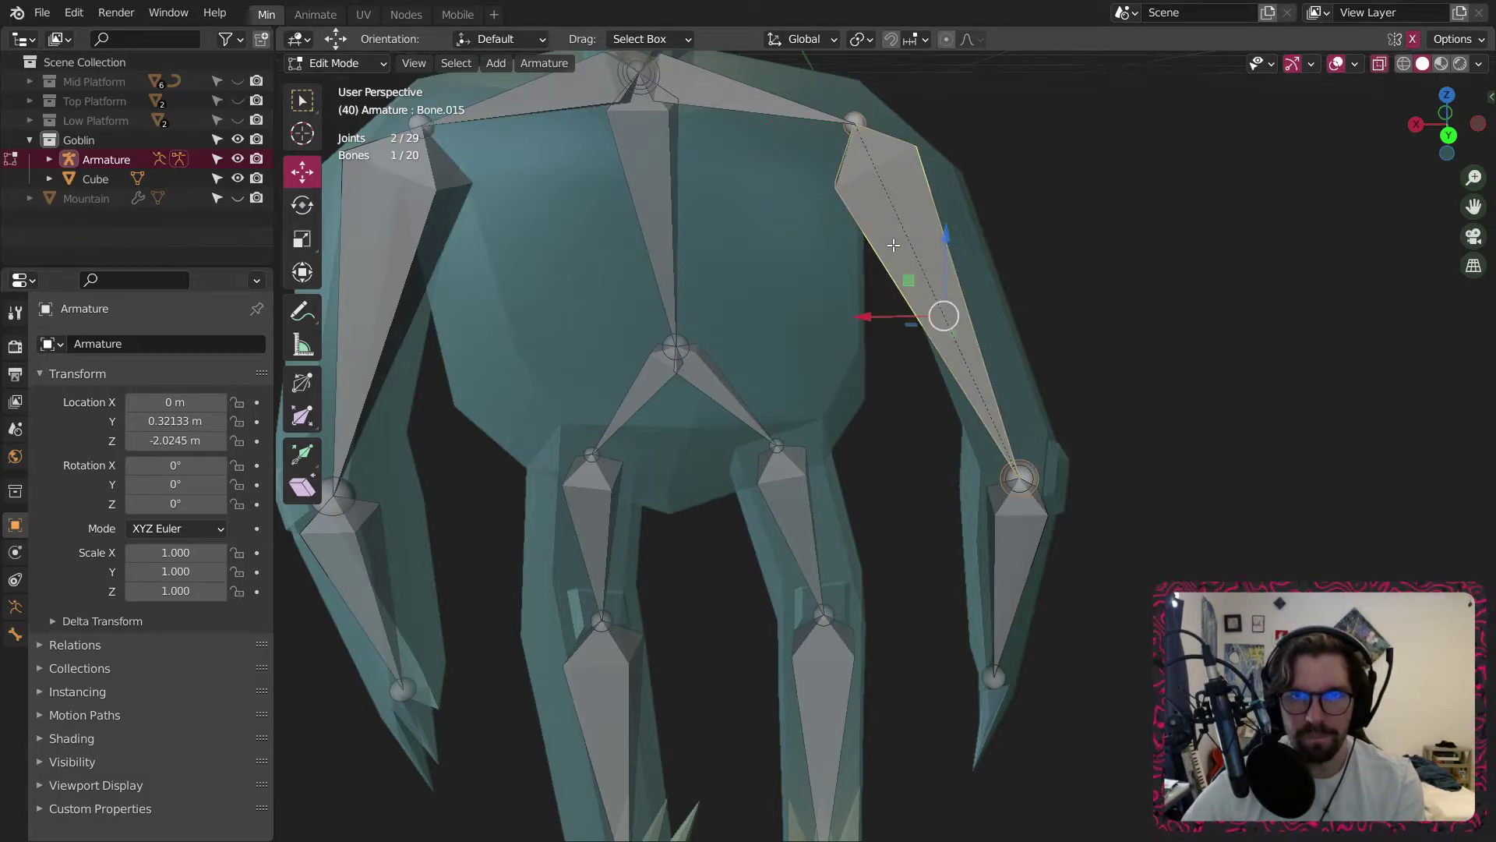
{"action": "key", "text": "x"}
{"action": "left_click", "coordinate": [893, 245]}
{"action": "left_click", "coordinate": [895, 244]}
{"action": "key", "text": "x"}
{"action": "left_click", "coordinate": [897, 243]}
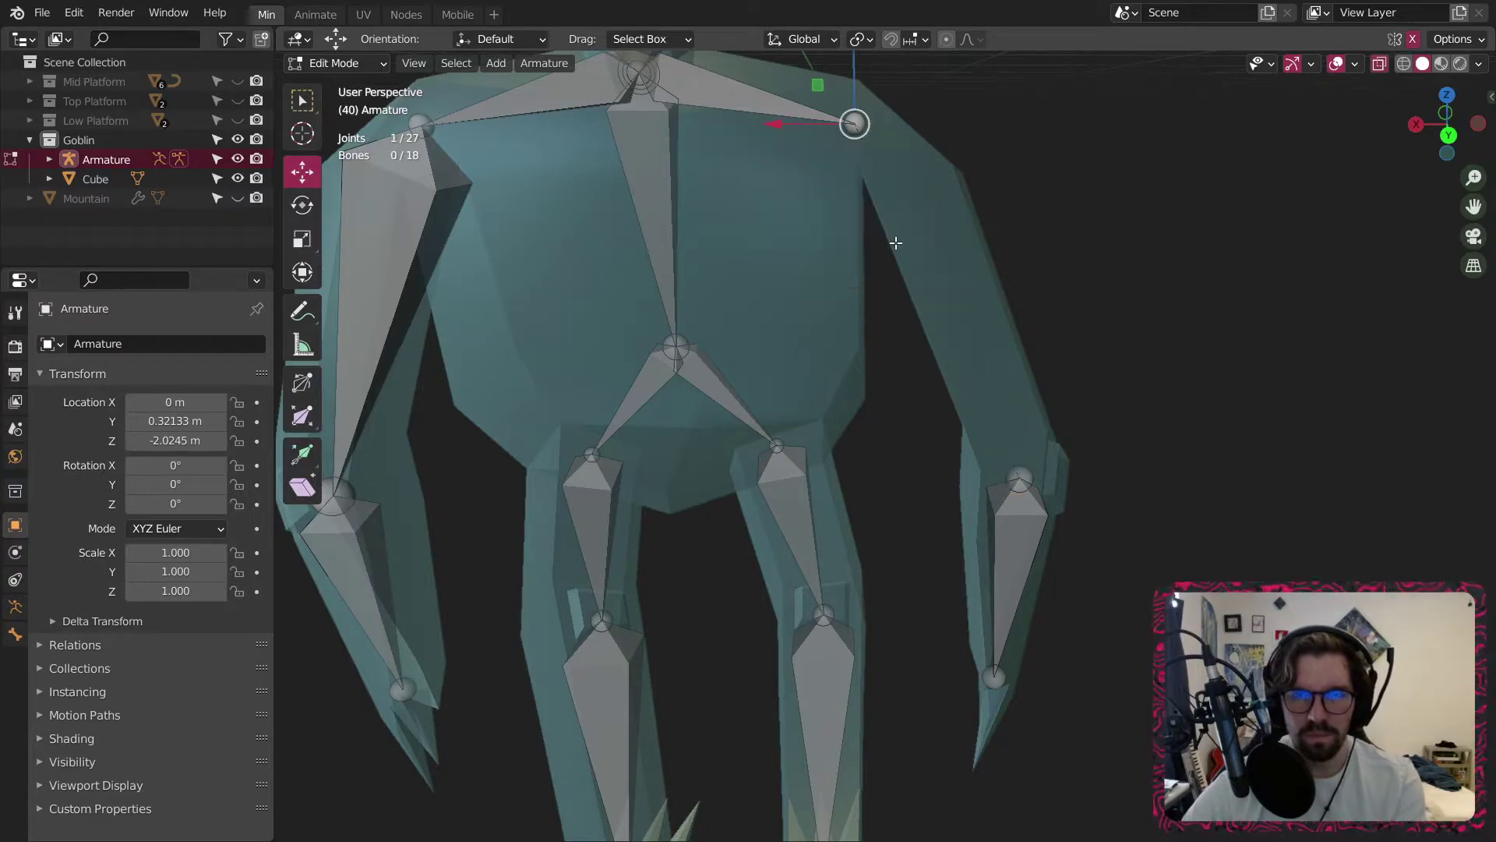
{"action": "key", "text": "ctrl+z"}
Delete the duplicate of the goblin's left upper-arm bone, undoing the extra deletion so that one bone remains.
{"action": "middle_click_drag", "start_coordinate": [682, 276], "coordinate": [927, 227], "text": "shift"}
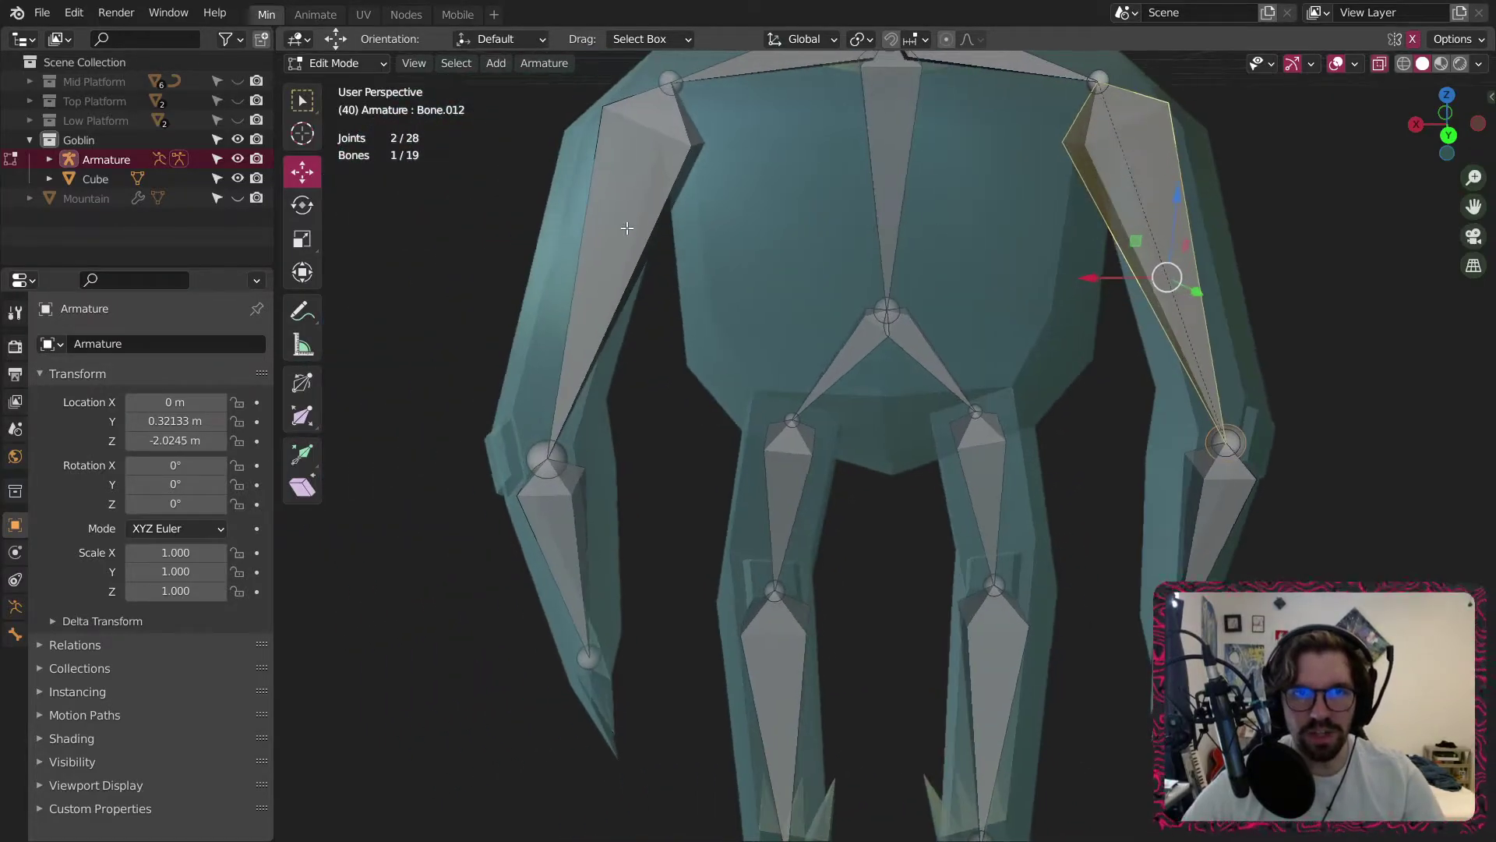
{"action": "left_click", "coordinate": [628, 228]}
{"action": "key", "text": "x"}
{"action": "left_click", "coordinate": [627, 227]}
{"action": "key", "text": "x"}
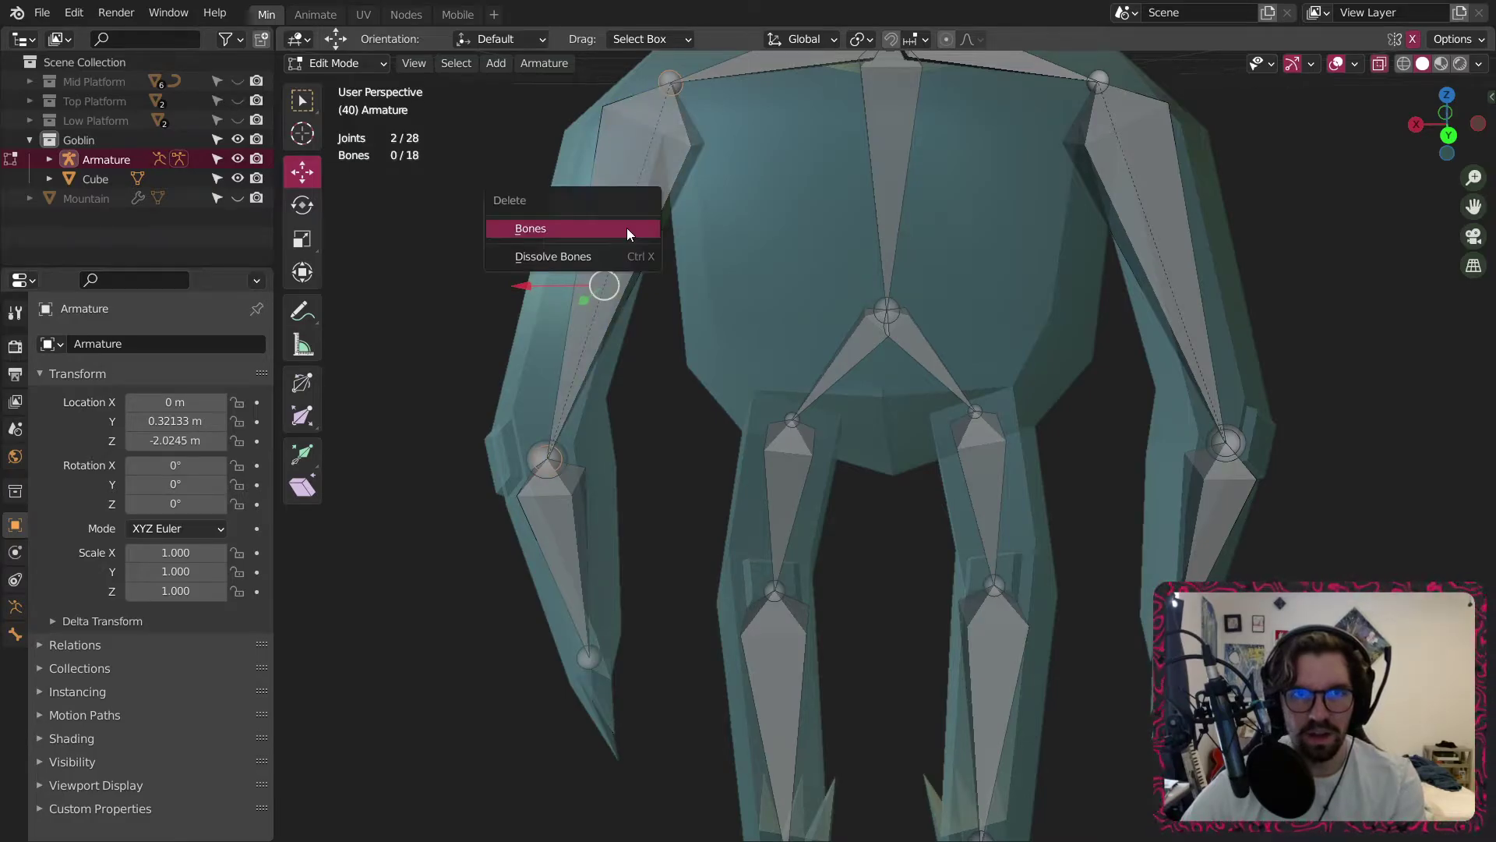
{"action": "left_click", "coordinate": [626, 228]}
{"action": "key", "text": "x"}
{"action": "left_click", "coordinate": [627, 228]}
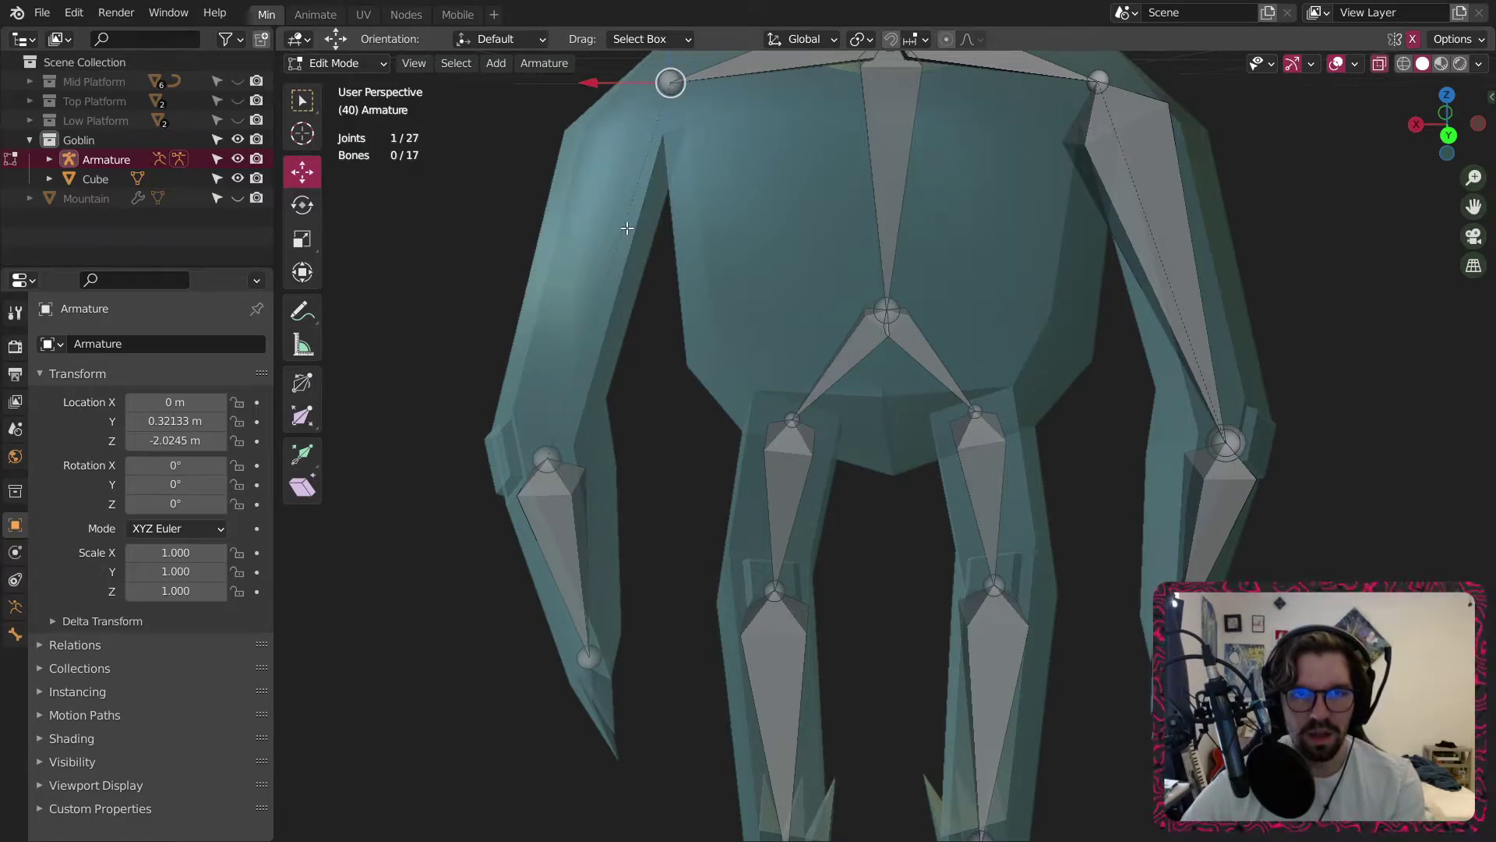
{"action": "key", "text": "ctrl+z"}
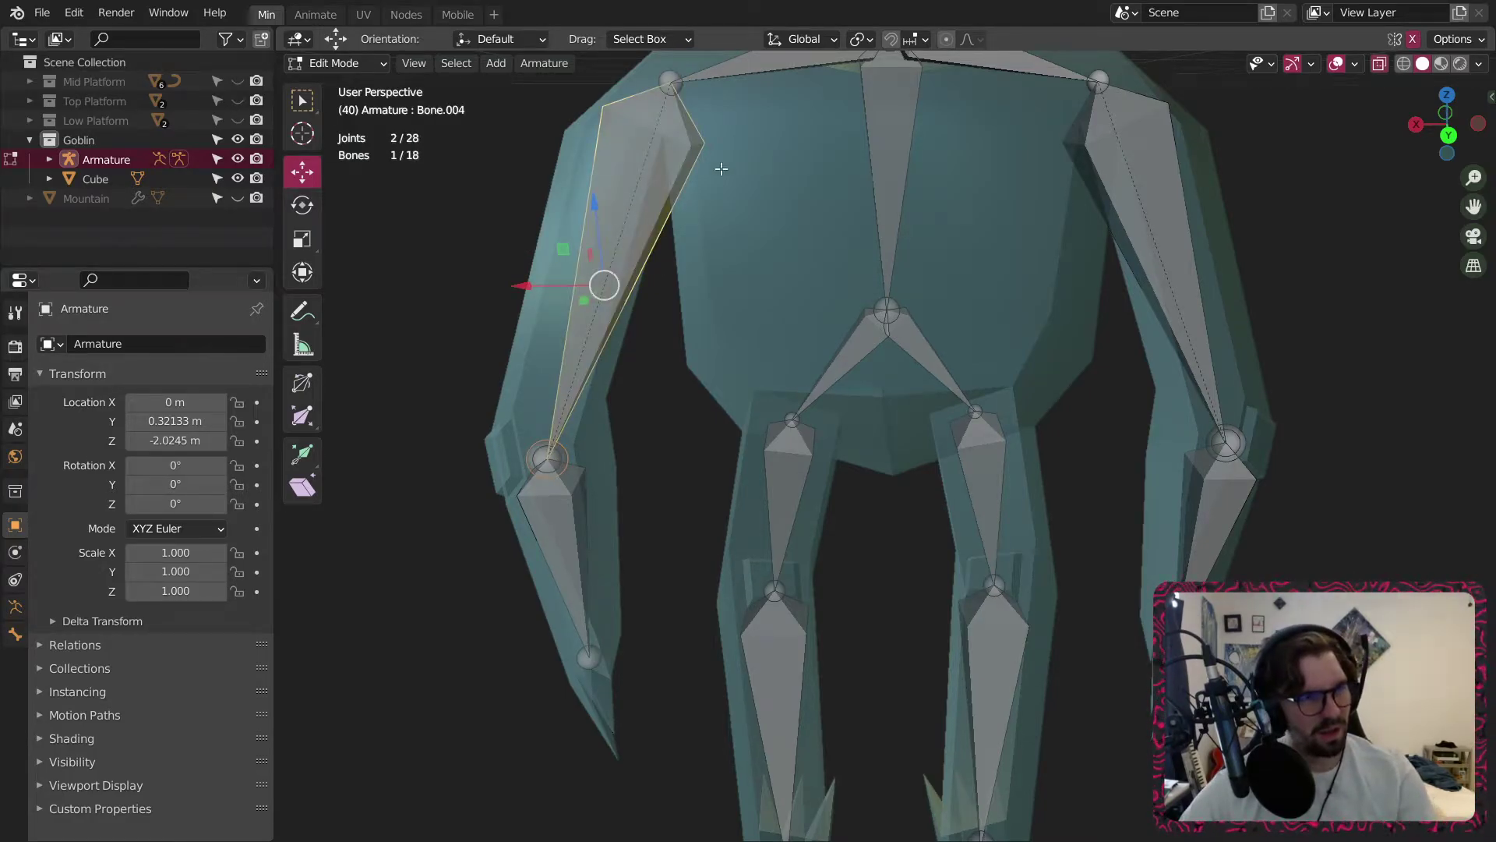
Delete the duplicate of the left shoulder bone running from the base of the neck.
{"action": "scroll", "coordinate": [721, 168], "scroll_direction": "down", "scroll_amount": 3}
{"action": "left_click", "coordinate": [721, 244]}
{"action": "key", "text": "x"}
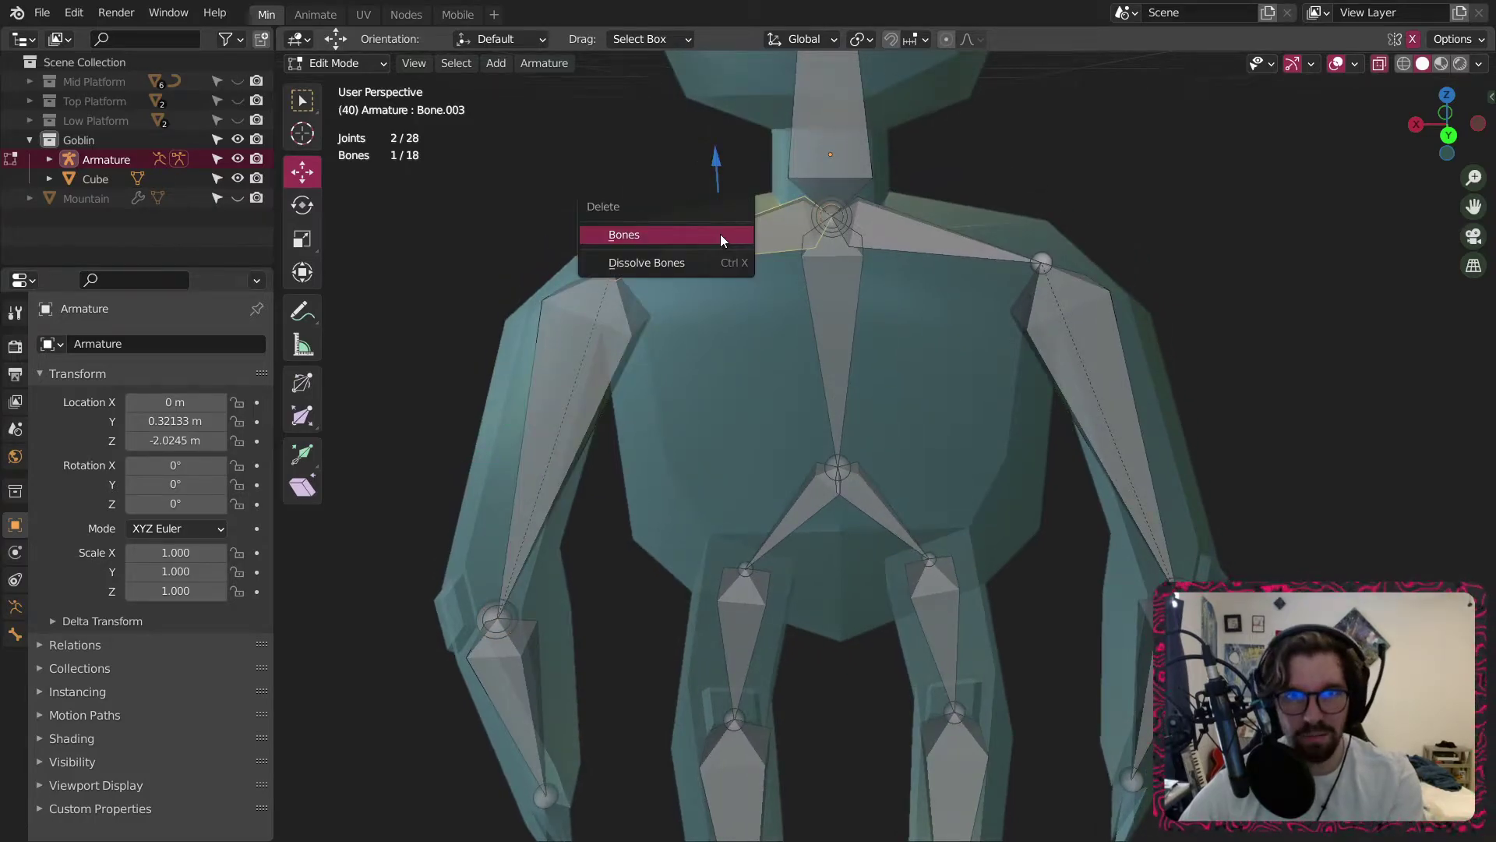
{"action": "left_click", "coordinate": [720, 234]}
Delete the stacked duplicates of the right shoulder bone, undoing the last deletion to keep a single bone.
{"action": "left_click", "coordinate": [907, 233]}
{"action": "key", "text": "x"}
{"action": "left_click", "coordinate": [907, 231]}
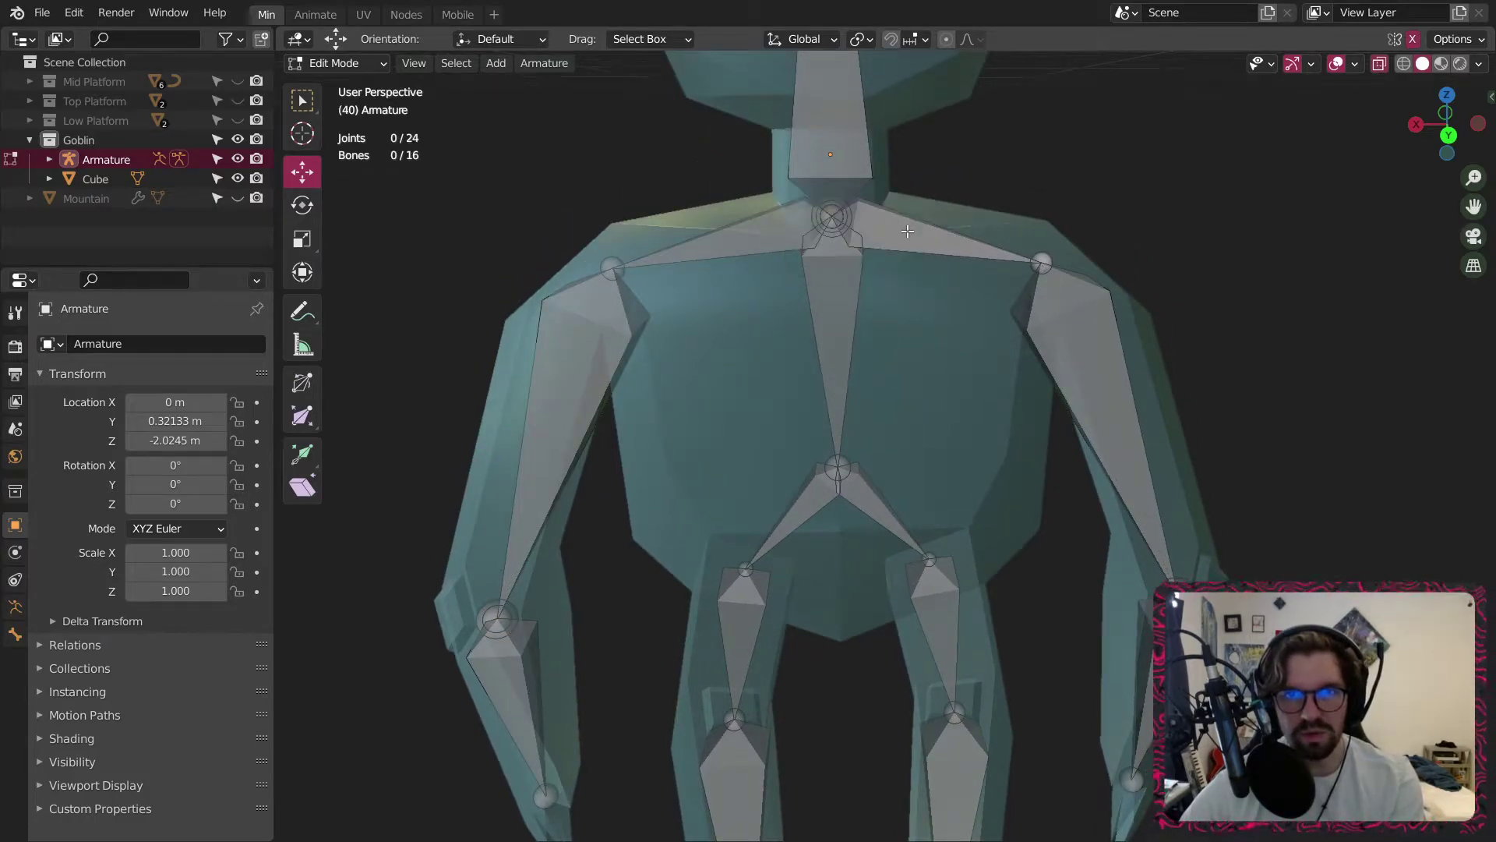
{"action": "left_click", "coordinate": [905, 228]}
{"action": "key", "text": "x"}
{"action": "left_click", "coordinate": [905, 227]}
{"action": "left_click", "coordinate": [905, 228]}
{"action": "key", "text": "x"}
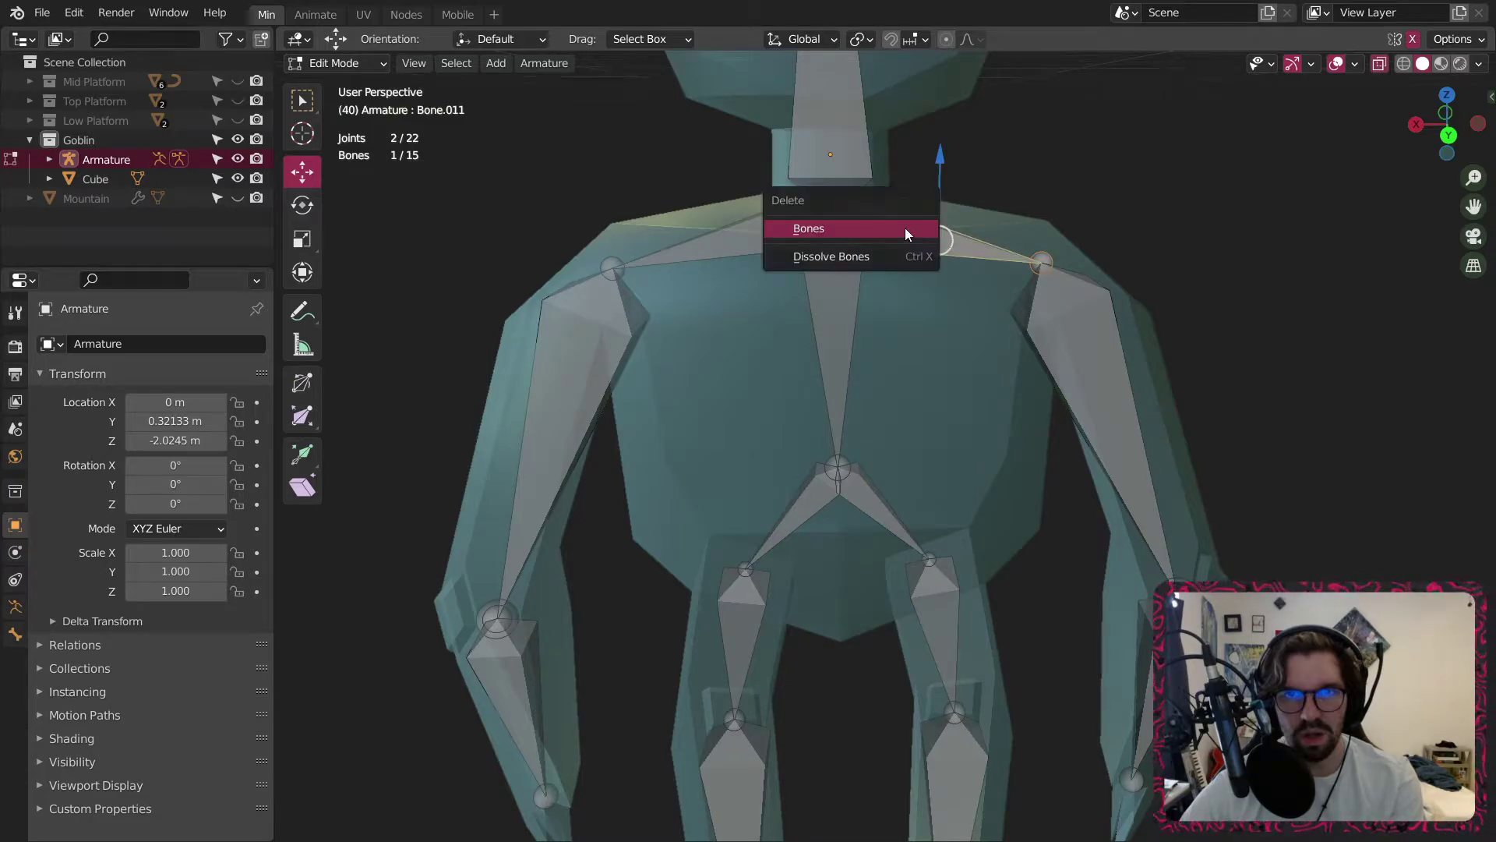
{"action": "left_click", "coordinate": [904, 227]}
{"action": "left_click", "coordinate": [892, 220]}
{"action": "key", "text": "x"}
{"action": "left_click", "coordinate": [890, 218]}
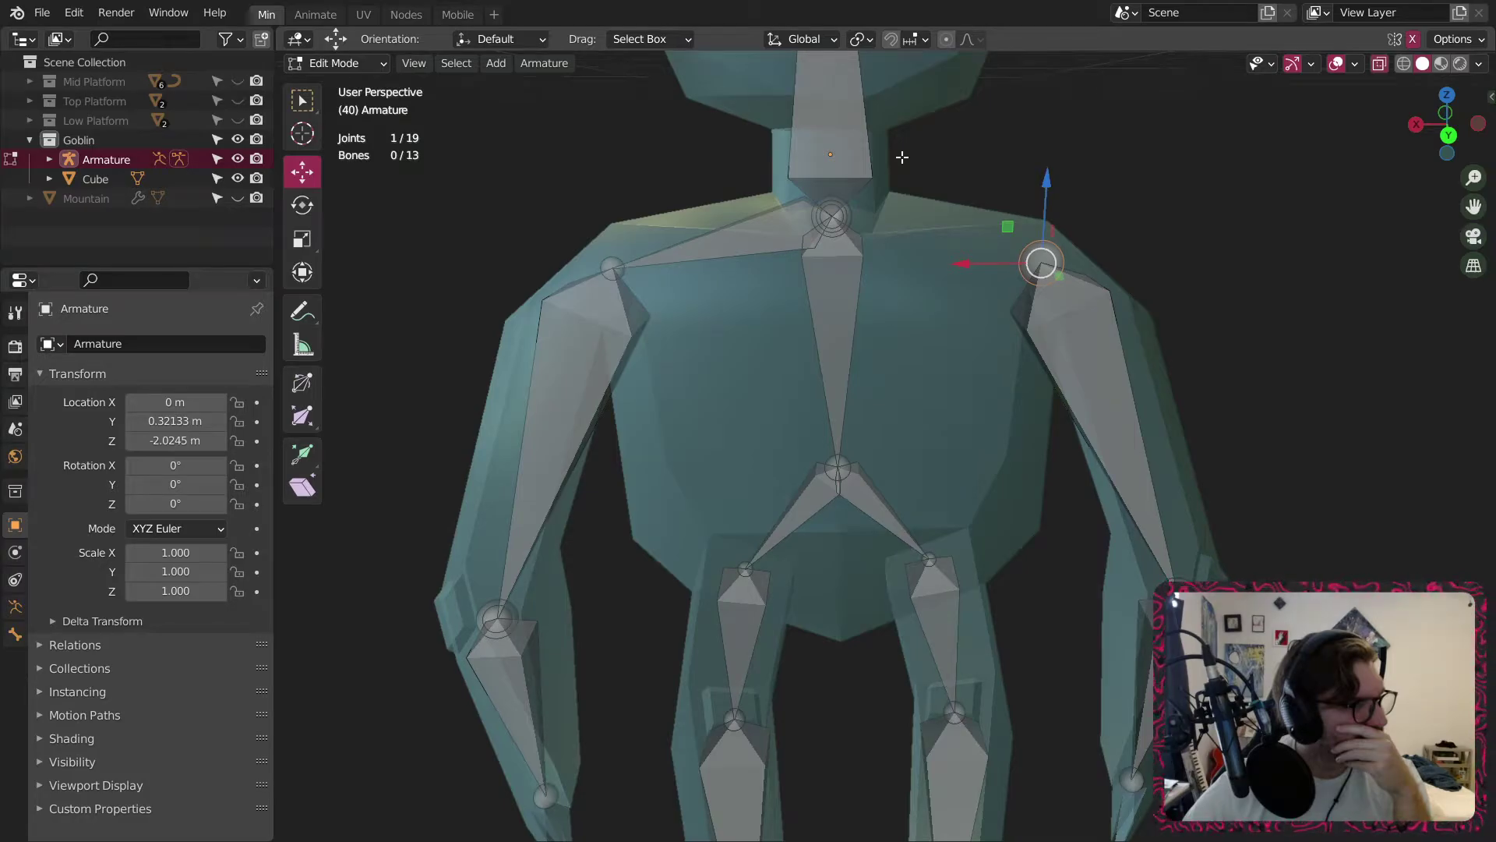
{"action": "key", "text": "ctrl+z"}
Check the spine, left thigh and left shin for duplicate bones by deleting each in turn and undoing the deletion.
{"action": "middle_click_drag", "start_coordinate": [865, 203], "coordinate": [577, 257]}
{"action": "left_click", "coordinate": [1107, 356]}
{"action": "key", "text": "x"}
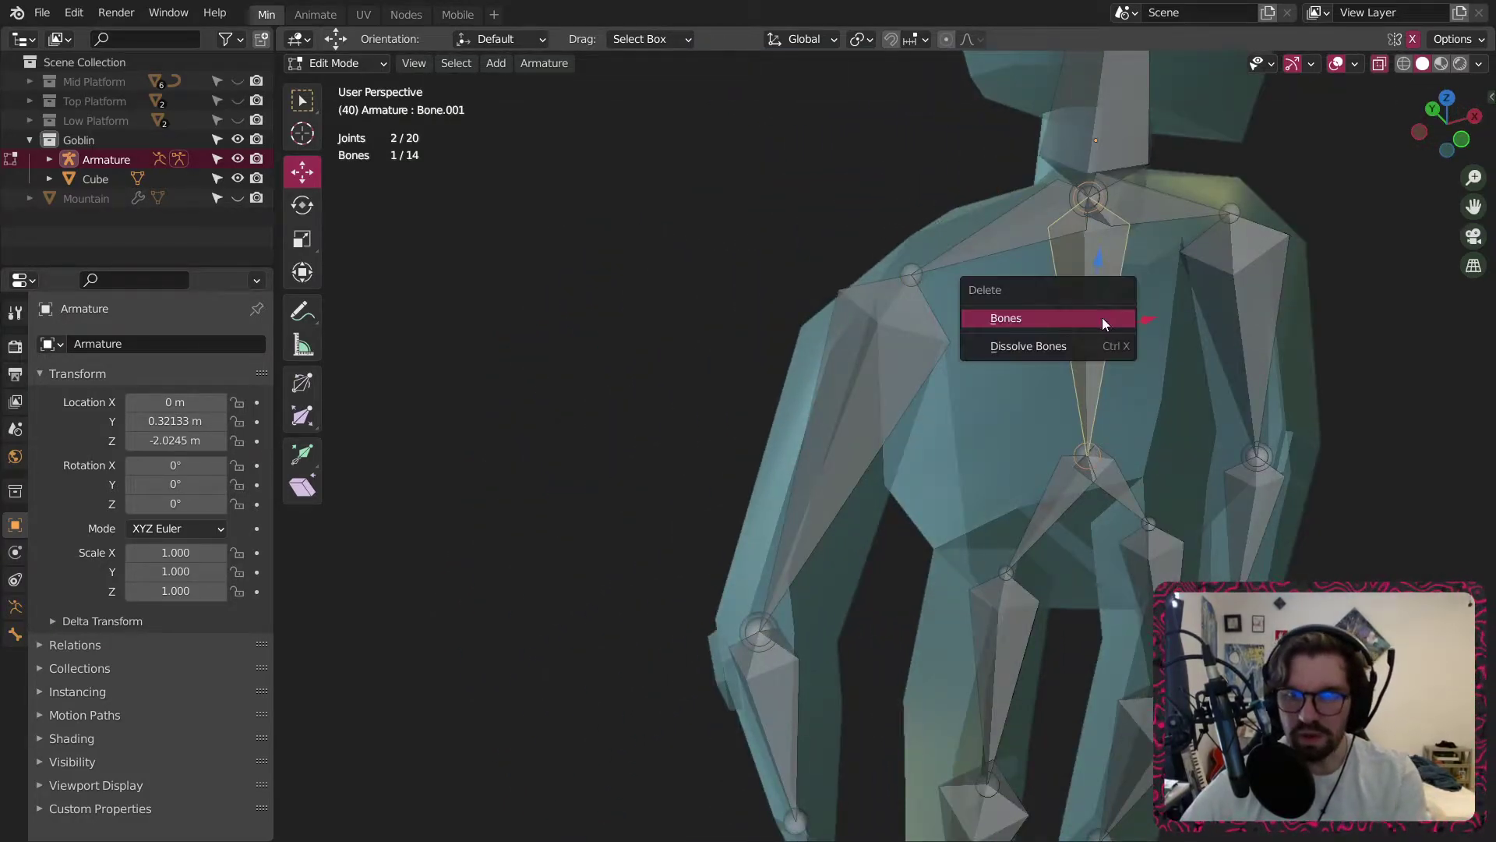
{"action": "left_click", "coordinate": [1102, 314]}
{"action": "middle_click_drag", "start_coordinate": [1102, 315], "coordinate": [1086, 553]}
{"action": "key", "text": "ctrl+z"}
{"action": "left_click", "coordinate": [1048, 535]}
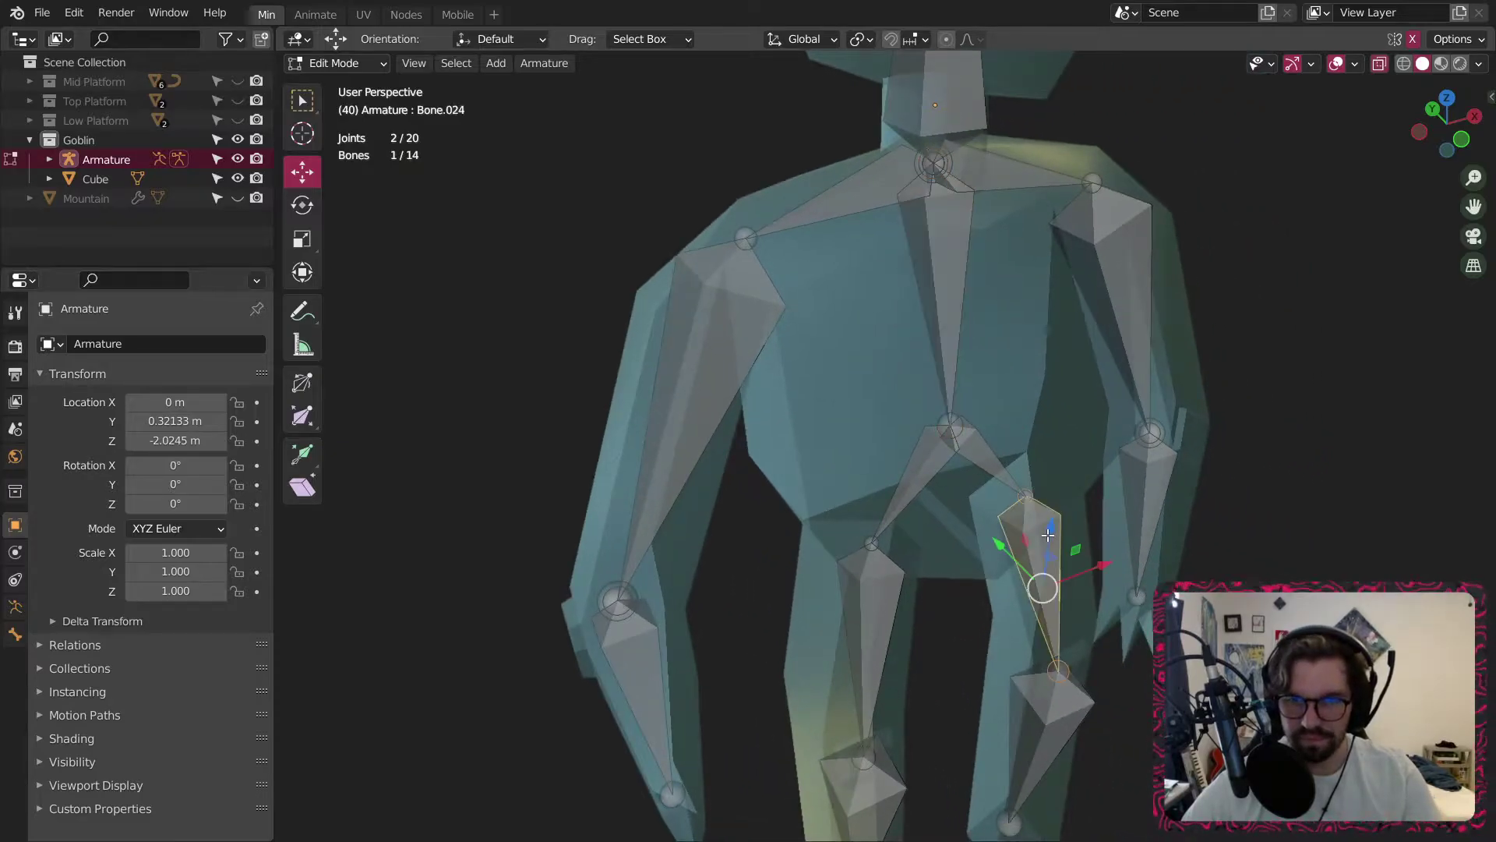
{"action": "key", "text": "x"}
{"action": "left_click", "coordinate": [1048, 530]}
{"action": "key", "text": "ctrl+z"}
{"action": "middle_click_drag", "start_coordinate": [1060, 737], "coordinate": [896, 499], "text": "shift"}
{"action": "left_click", "coordinate": [891, 547]}
{"action": "key", "text": "x"}
{"action": "left_click", "coordinate": [921, 530]}
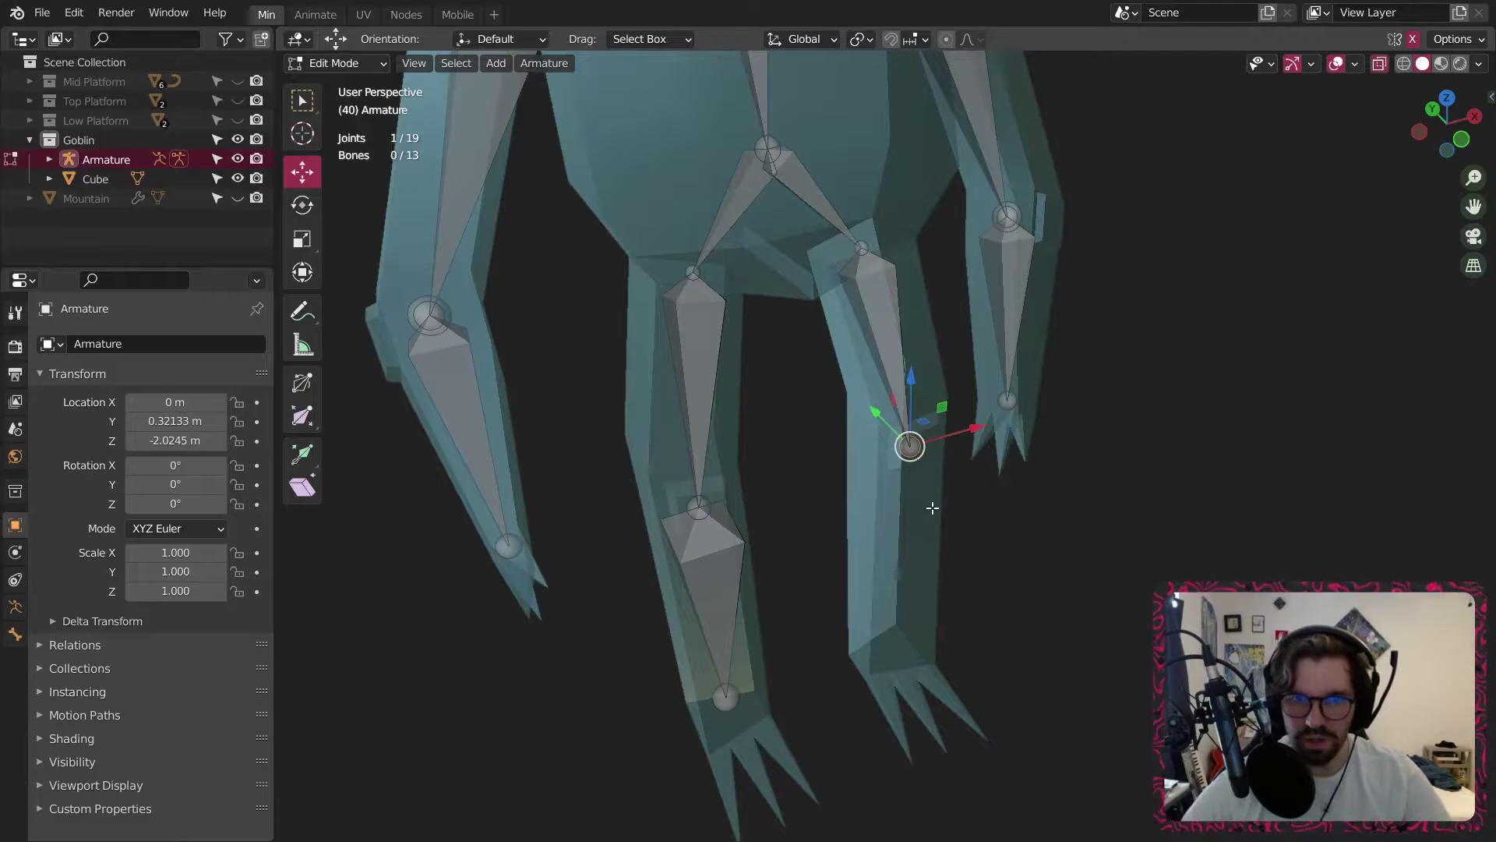
{"action": "key", "text": "ctrl+z"}
Examine the overlapping joints at the base of the neck up close and look over the whole armature.
{"action": "scroll", "coordinate": [933, 508], "scroll_direction": "down", "scroll_amount": 5}
{"action": "middle_click_drag", "start_coordinate": [885, 291], "coordinate": [862, 382], "text": "shift"}
{"action": "scroll", "coordinate": [862, 382], "scroll_direction": "up", "scroll_amount": 4}
{"action": "middle_click_drag", "start_coordinate": [834, 140], "coordinate": [826, 336], "text": "shift"}
{"action": "scroll", "coordinate": [825, 335], "scroll_direction": "up", "scroll_amount": 5}
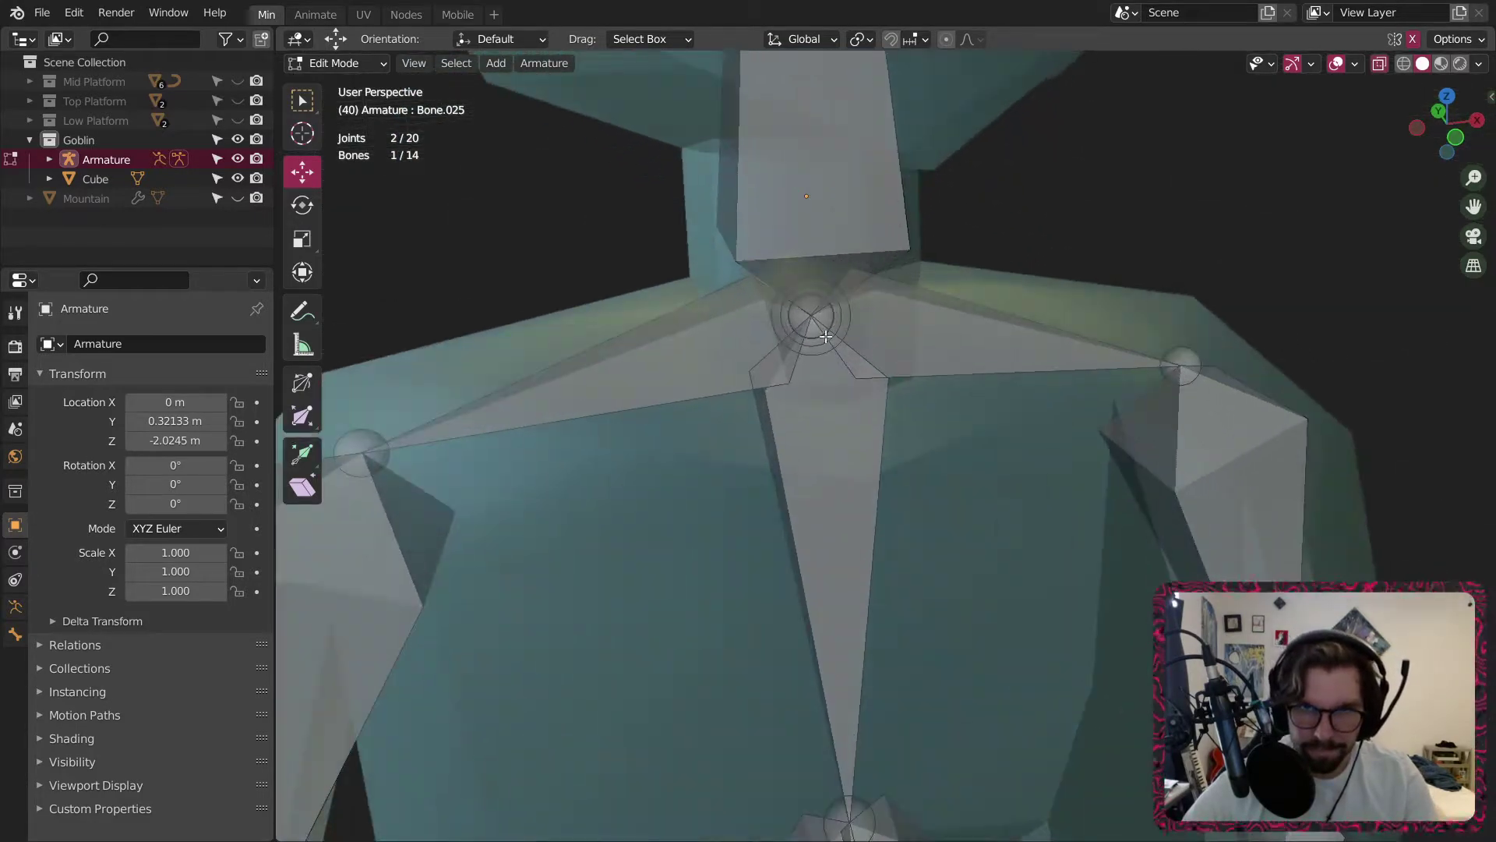
{"action": "scroll", "coordinate": [826, 337], "scroll_direction": "up", "scroll_amount": 3}
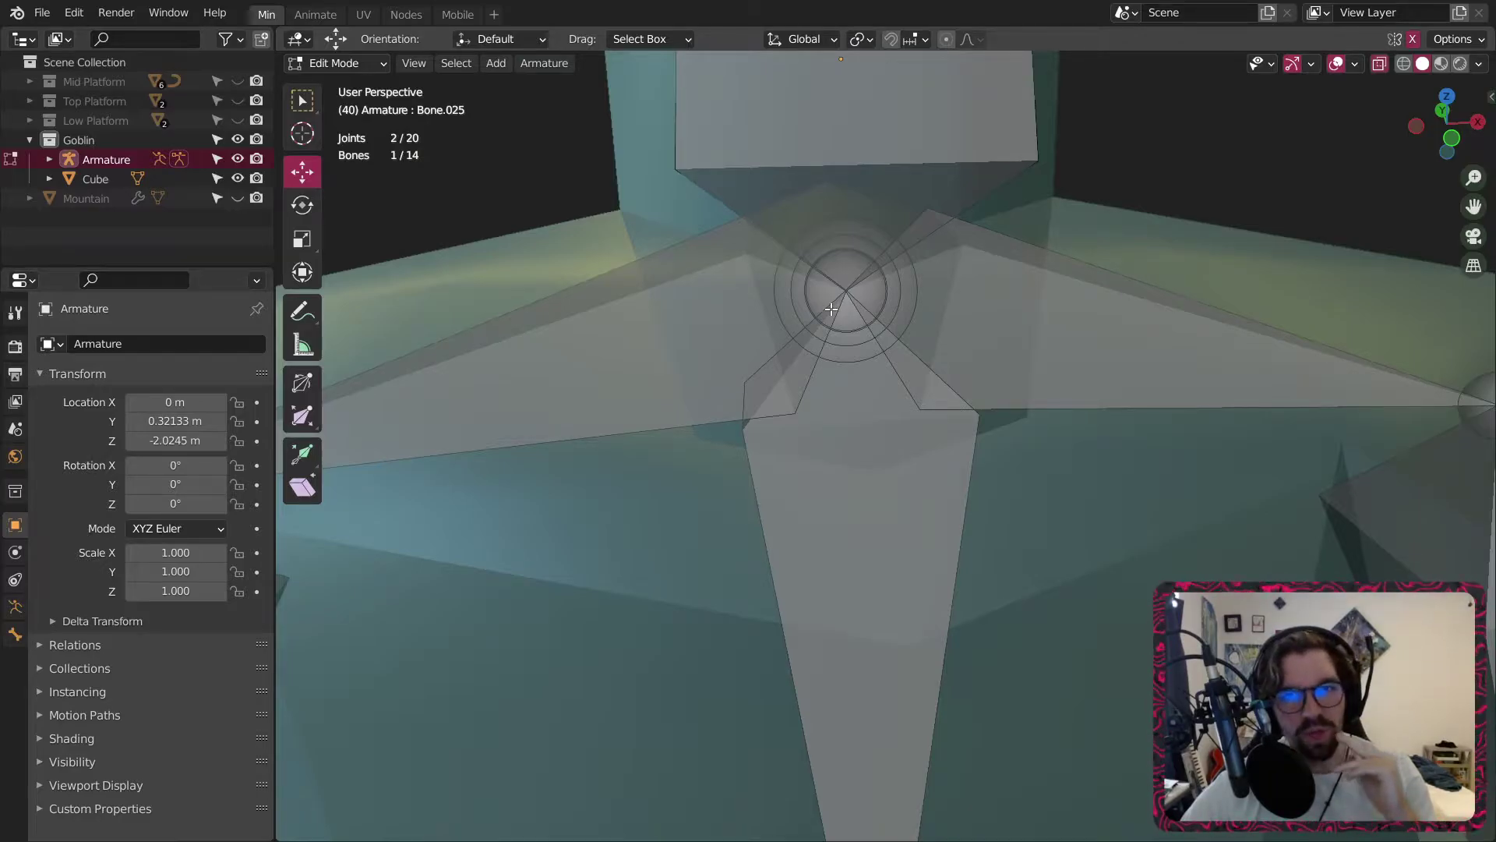
{"action": "left_click", "coordinate": [832, 310]}
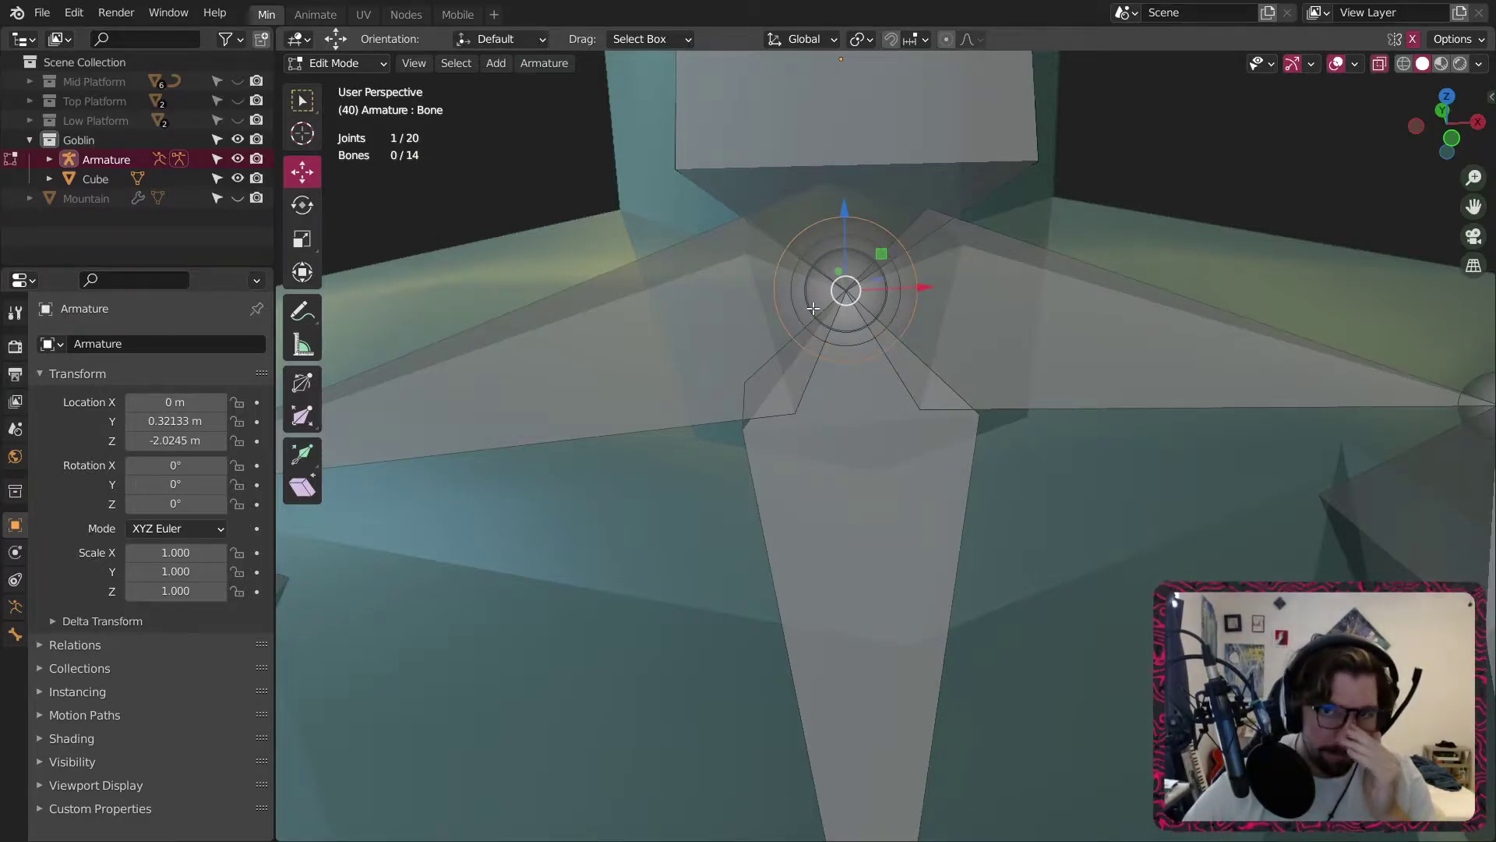
{"action": "left_click", "coordinate": [814, 279]}
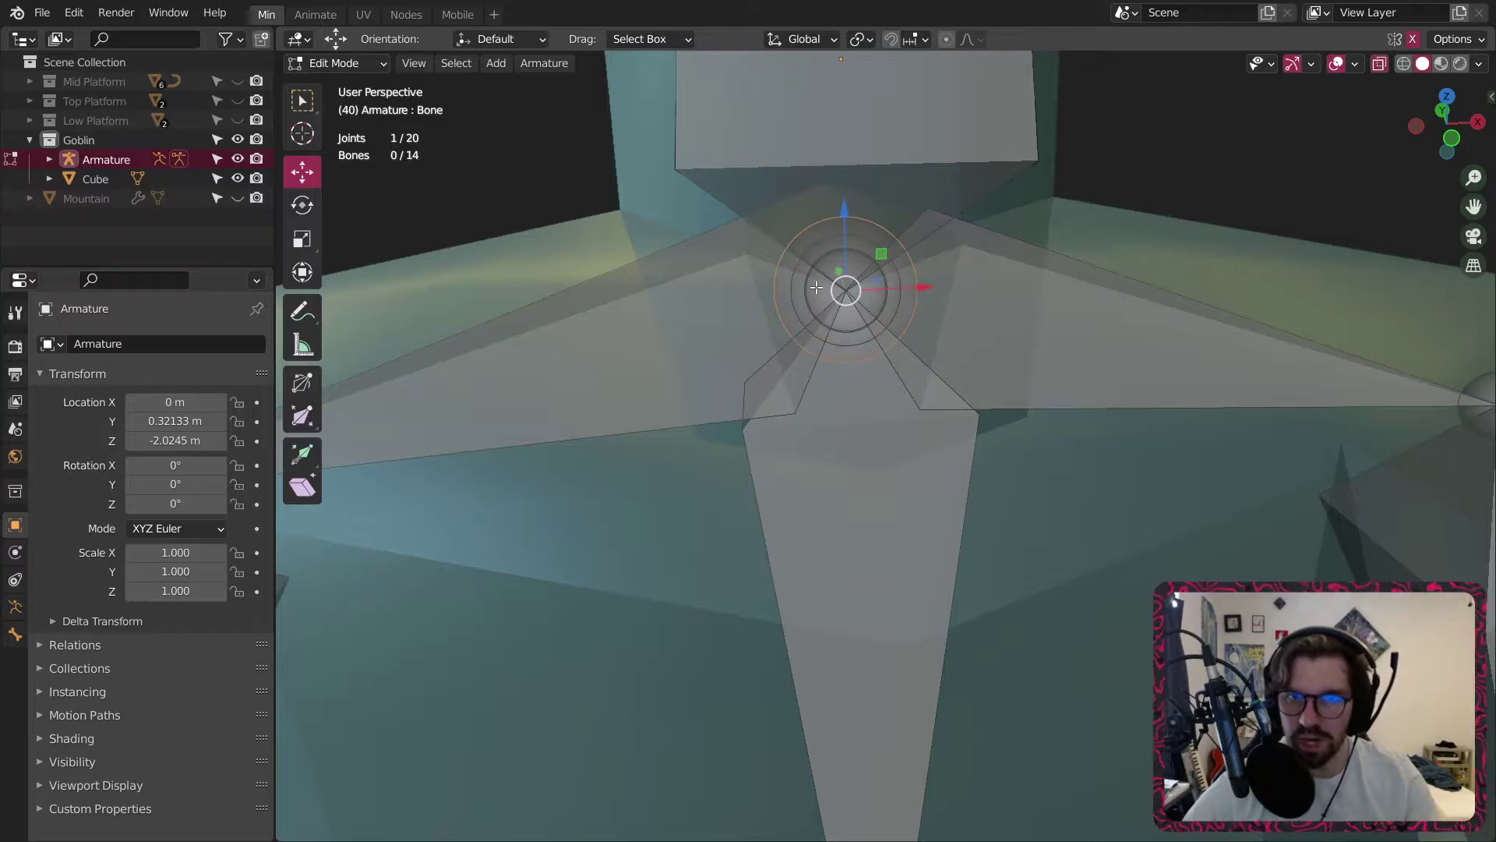
{"action": "left_click", "coordinate": [829, 287]}
{"action": "left_click", "coordinate": [828, 296]}
{"action": "middle_click_drag", "start_coordinate": [825, 296], "coordinate": [749, 295]}
{"action": "scroll", "coordinate": [921, 266], "scroll_direction": "down", "scroll_amount": 8}
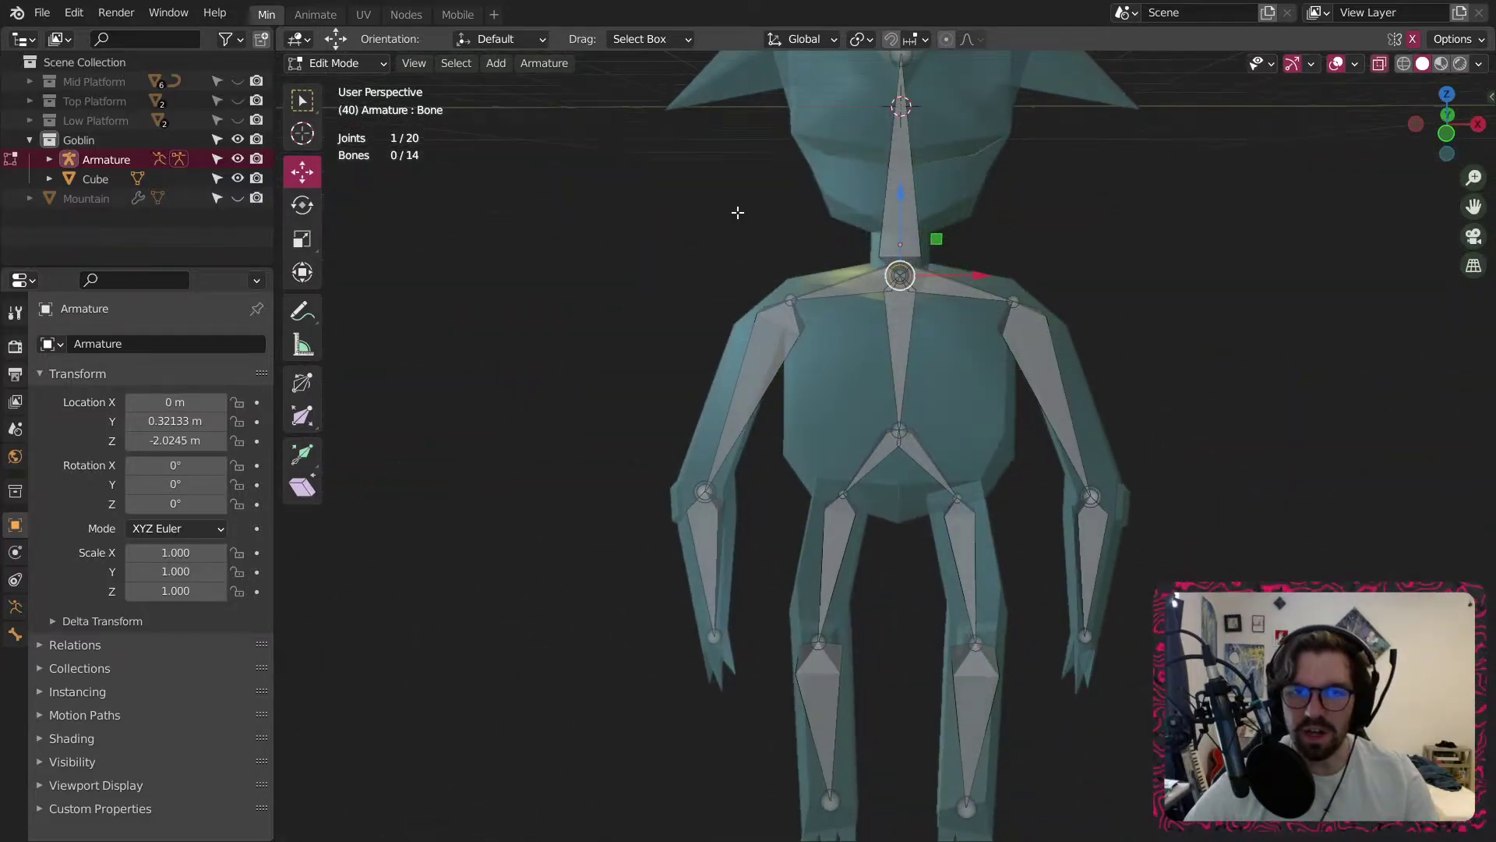
{"action": "scroll", "coordinate": [741, 290], "scroll_direction": "down", "scroll_amount": 3}
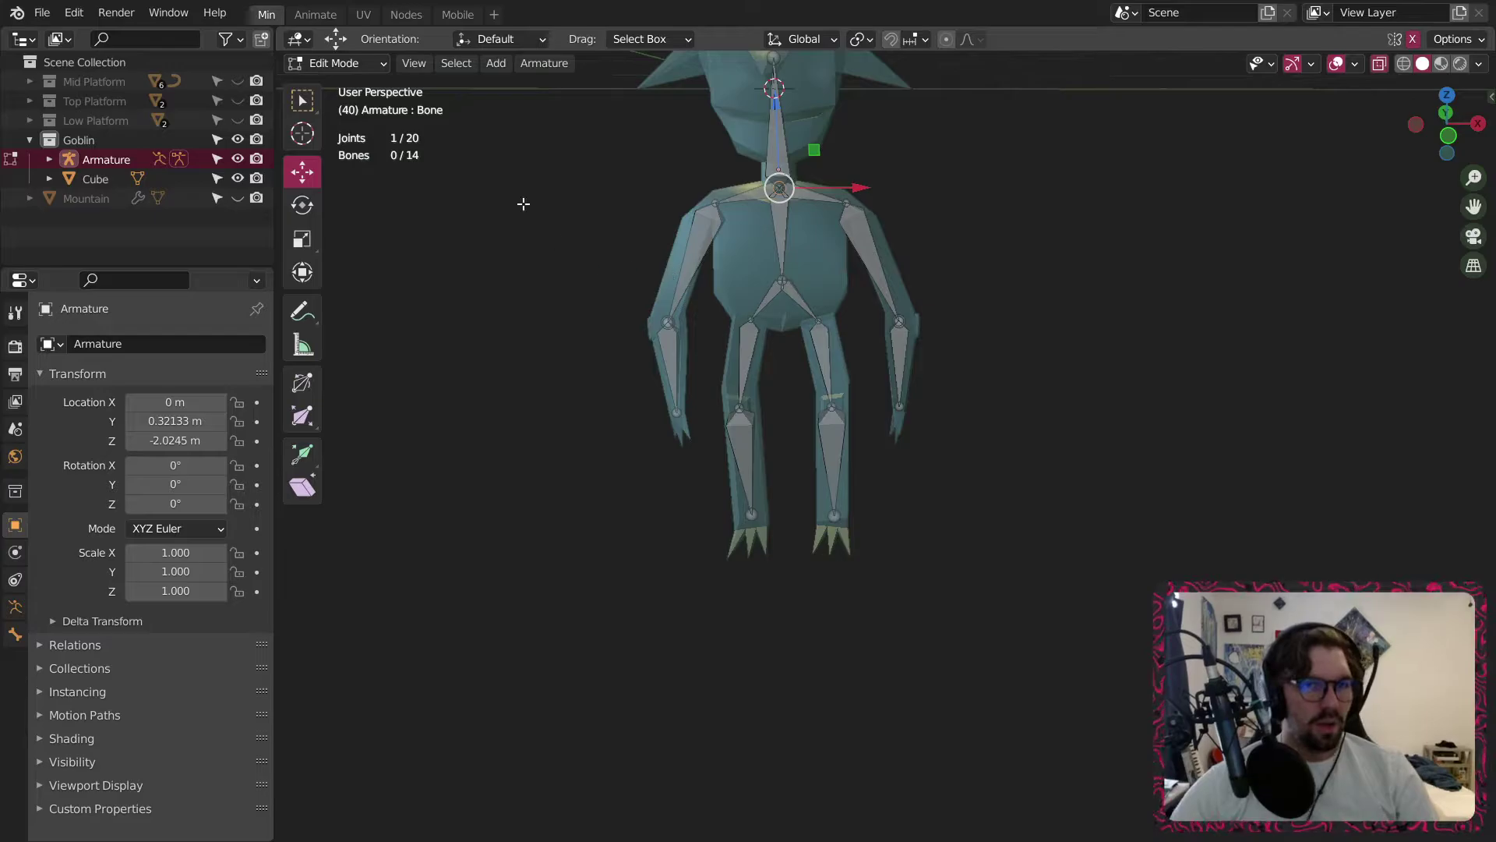
Leave armature editing for Object Mode and clear the object selection.
{"action": "left_click", "coordinate": [337, 63]}
{"action": "left_click", "coordinate": [336, 86]}
{"action": "left_click", "coordinate": [711, 188]}
{"action": "middle_click_drag", "start_coordinate": [864, 183], "coordinate": [829, 356], "text": "shift"}
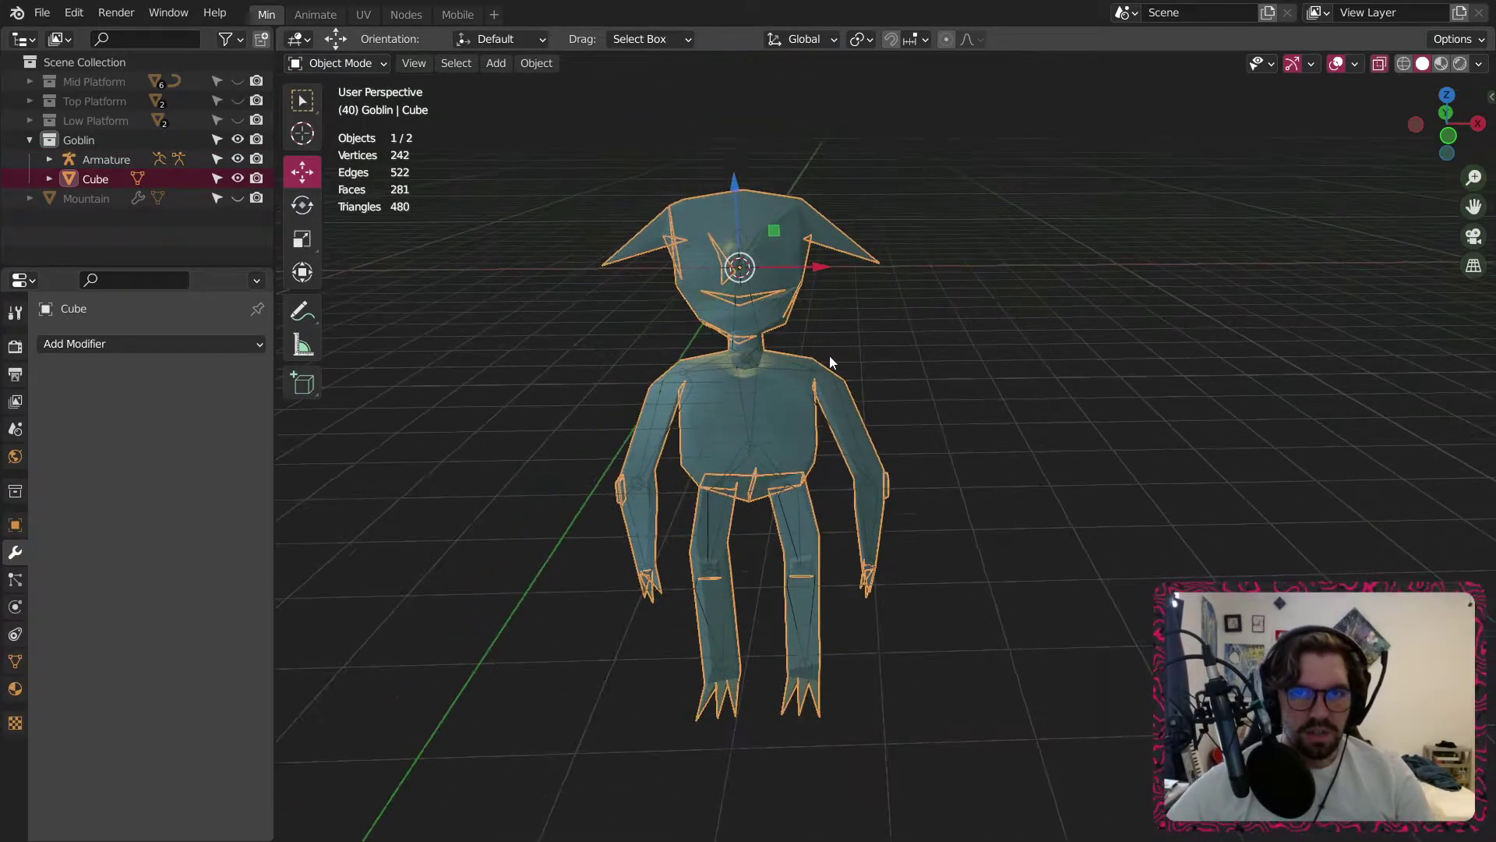
{"action": "left_click", "coordinate": [852, 348]}
{"action": "scroll", "coordinate": [852, 347], "scroll_direction": "up", "scroll_amount": 4}
Select the Cube mesh together with the armature and parent the mesh to it using Armature Deform With Automatic Weights.
{"action": "left_click", "coordinate": [98, 160]}
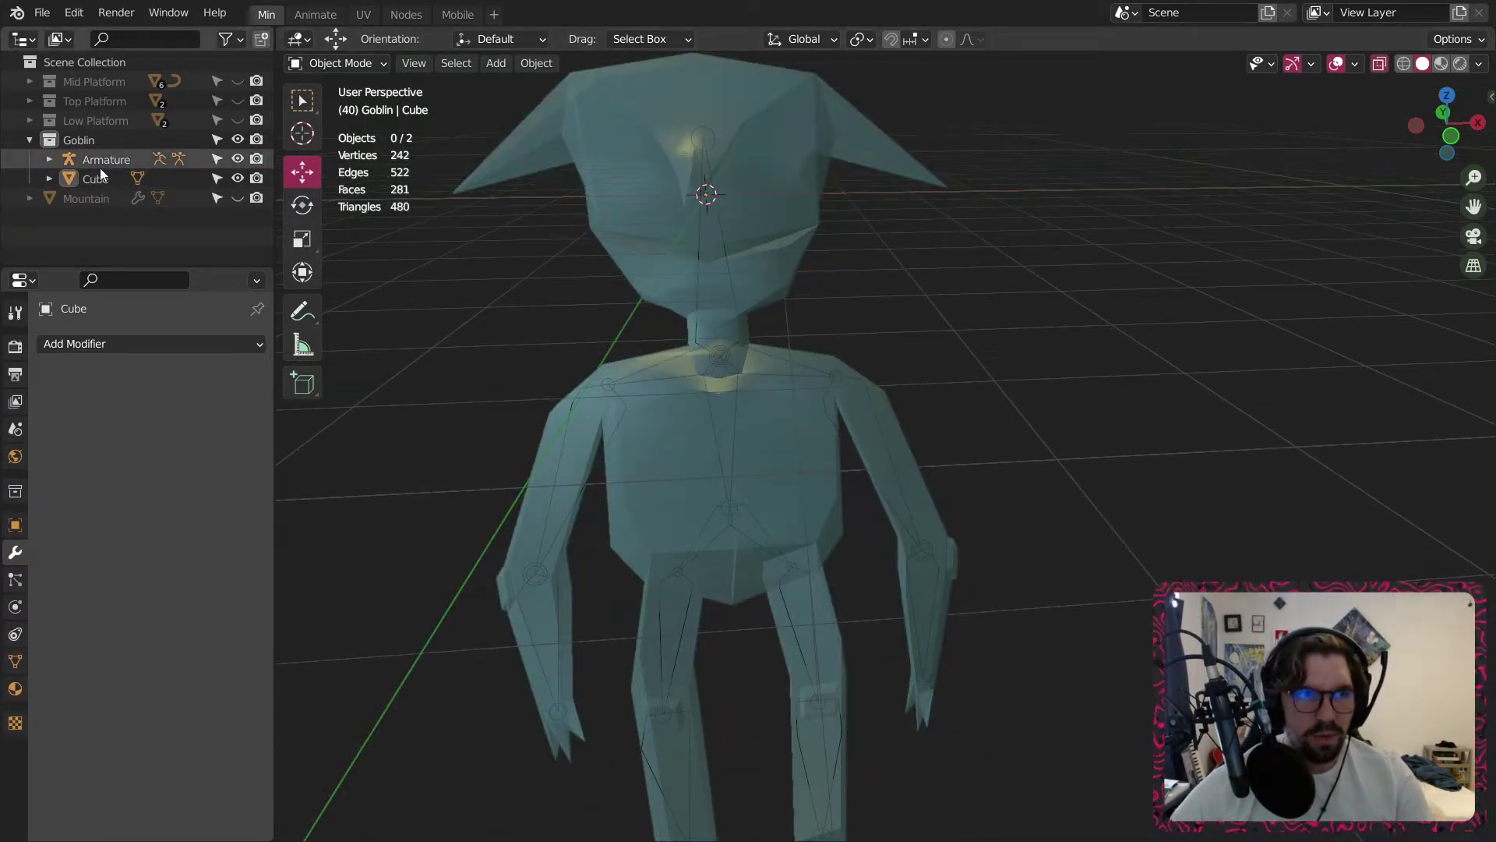
{"action": "left_click", "coordinate": [101, 172], "text": "shift"}
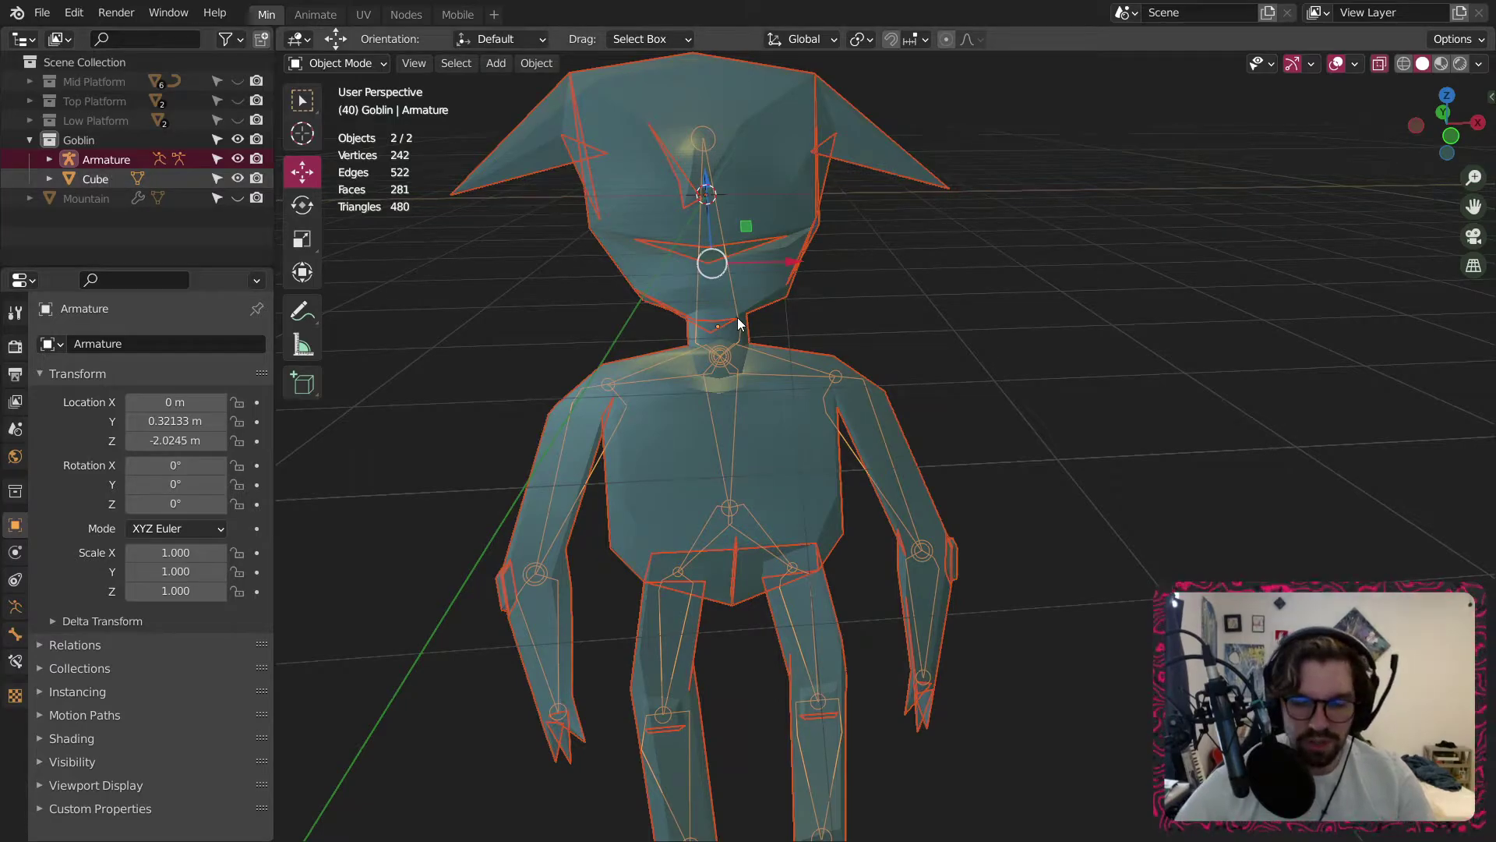
{"action": "key", "text": "ctrl+p"}
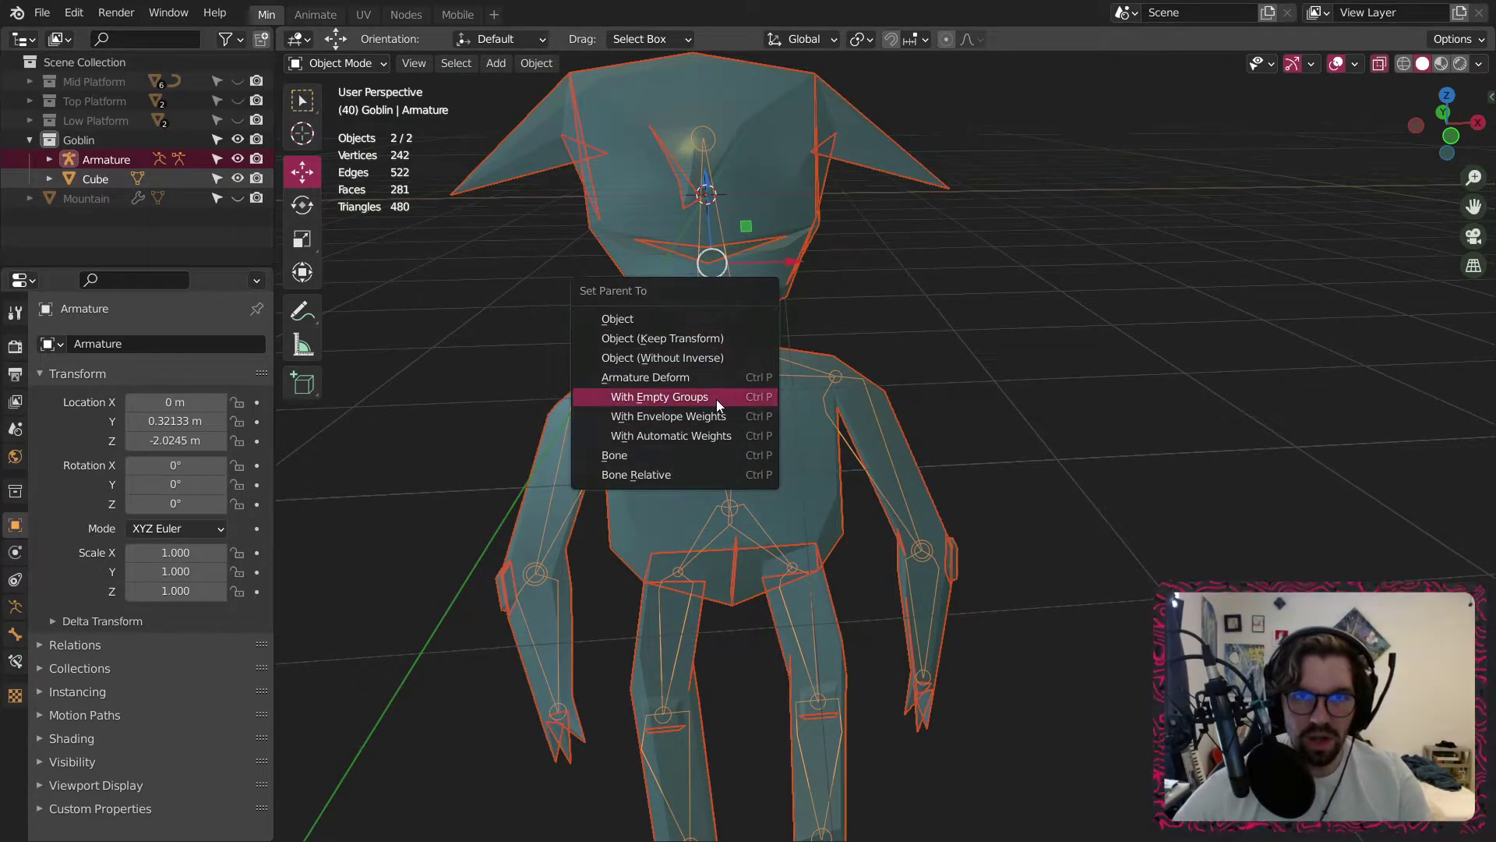
{"action": "left_click", "coordinate": [689, 435]}
{"action": "left_click", "coordinate": [522, 297]}
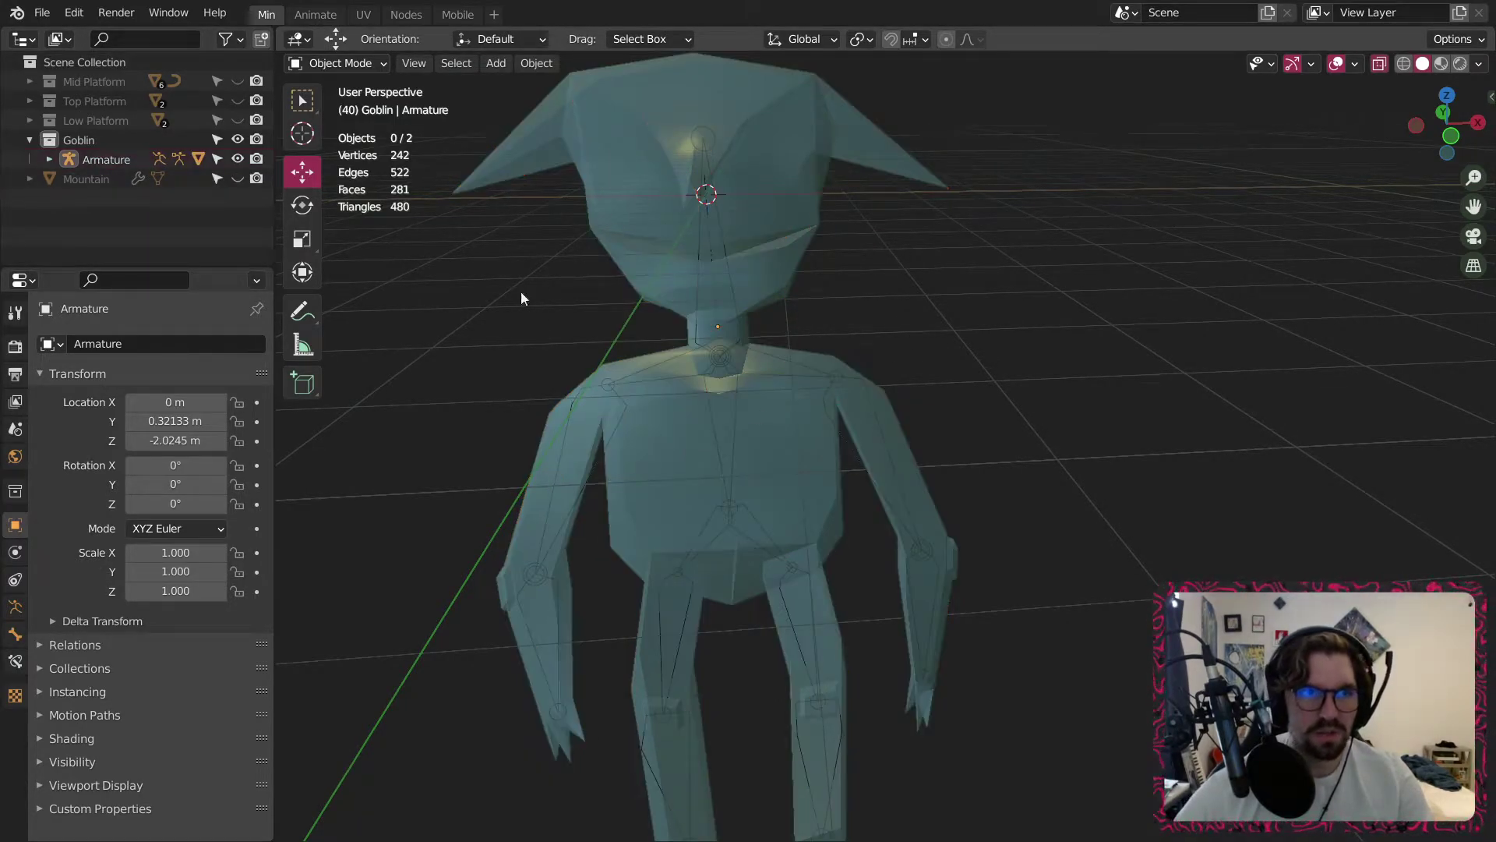
Rename the armature object as Goblin and deselect it.
{"action": "left_click", "coordinate": [99, 158]}
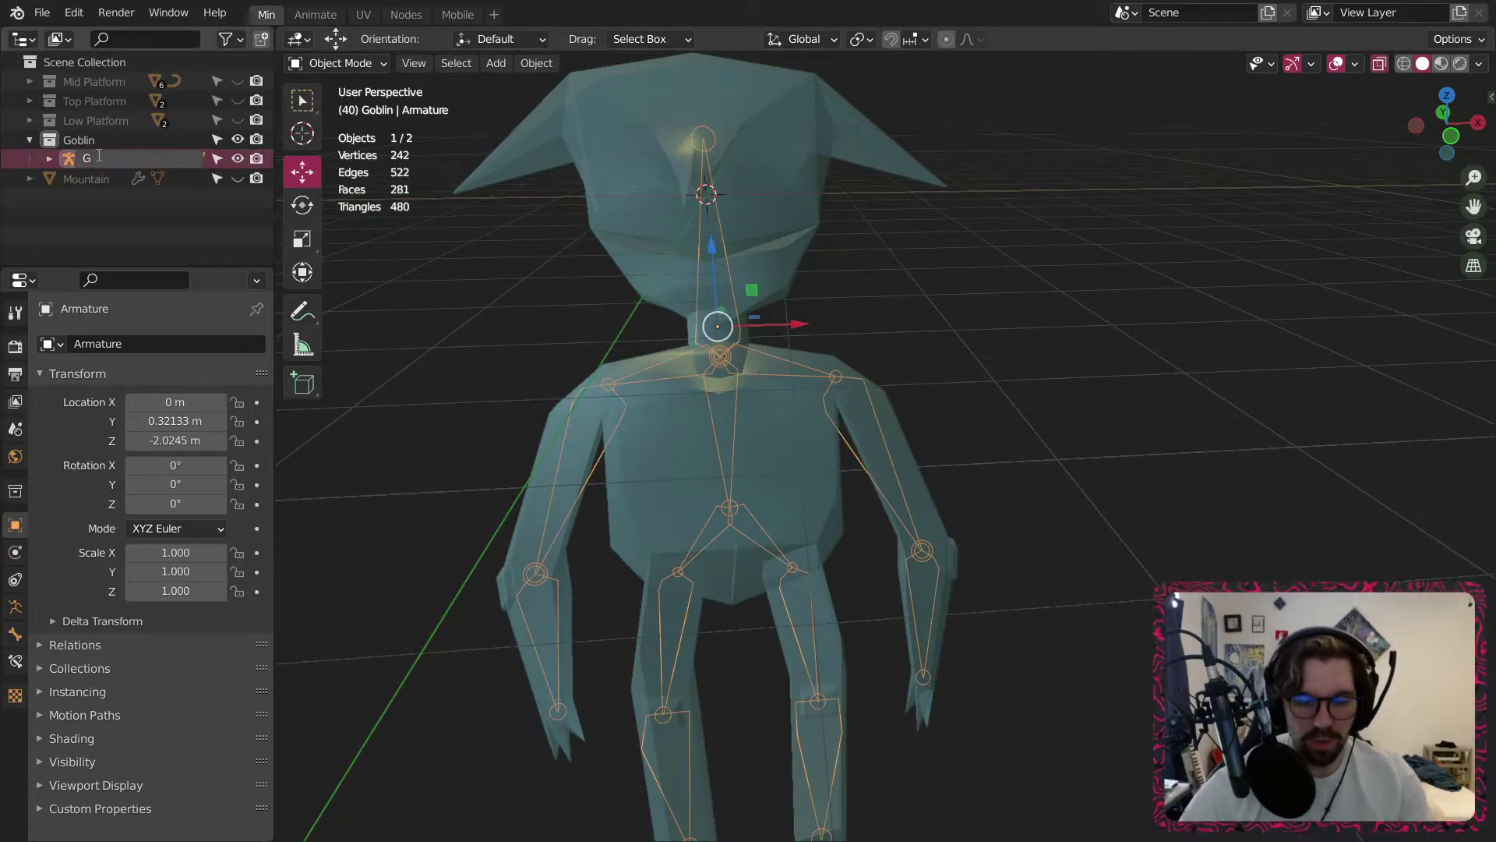
{"action": "type", "text": "Goblin"}
{"action": "key", "text": "Return"}
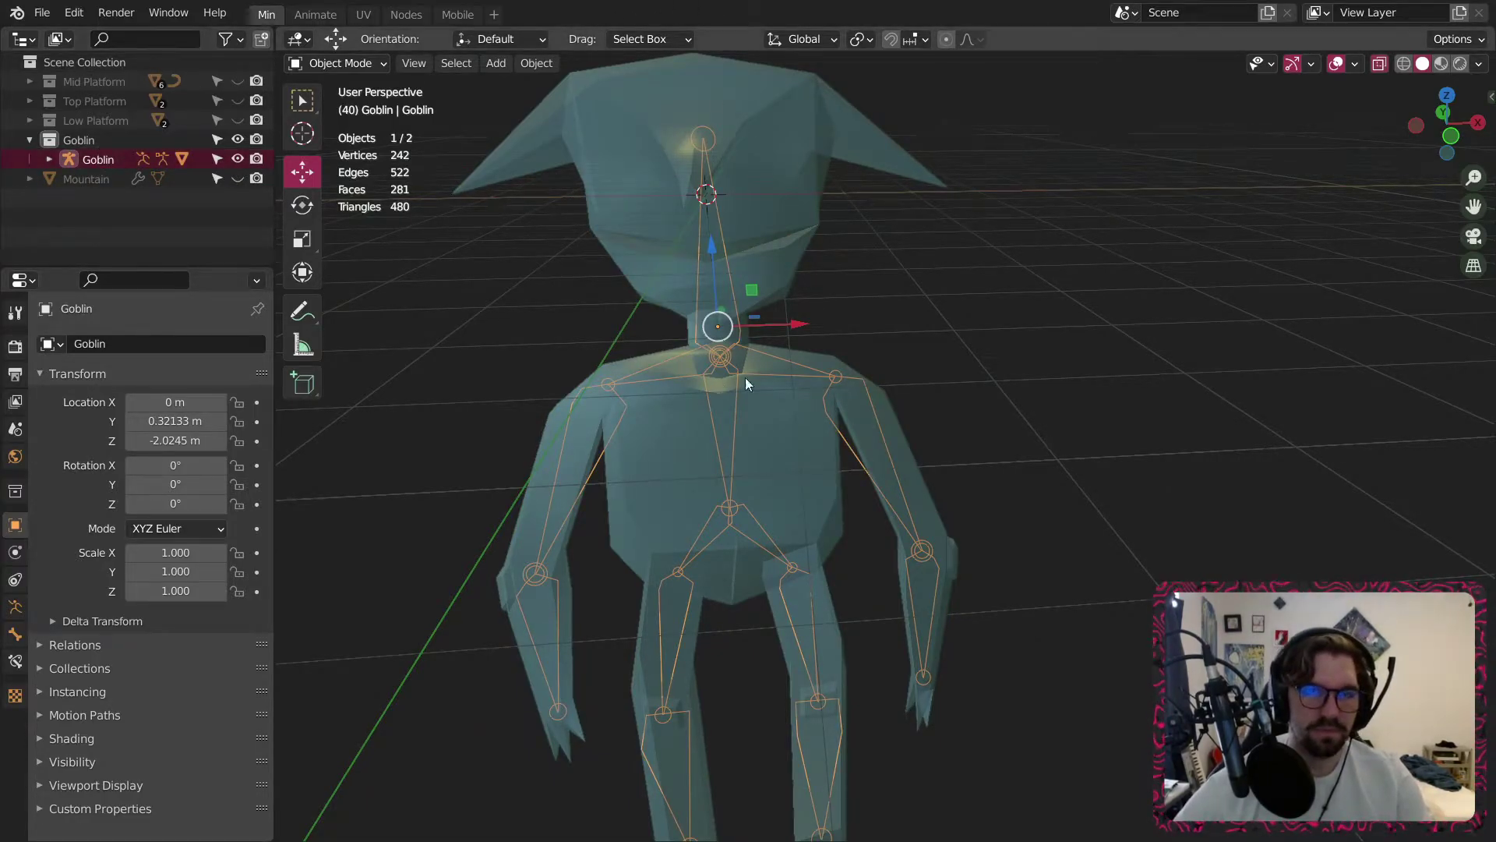
{"action": "left_click", "coordinate": [966, 251]}
{"action": "scroll", "coordinate": [966, 251], "scroll_direction": "down", "scroll_amount": 6}
{"action": "middle_click_drag", "start_coordinate": [966, 251], "coordinate": [751, 243]}
{"action": "scroll", "coordinate": [845, 274], "scroll_direction": "up", "scroll_amount": 3}
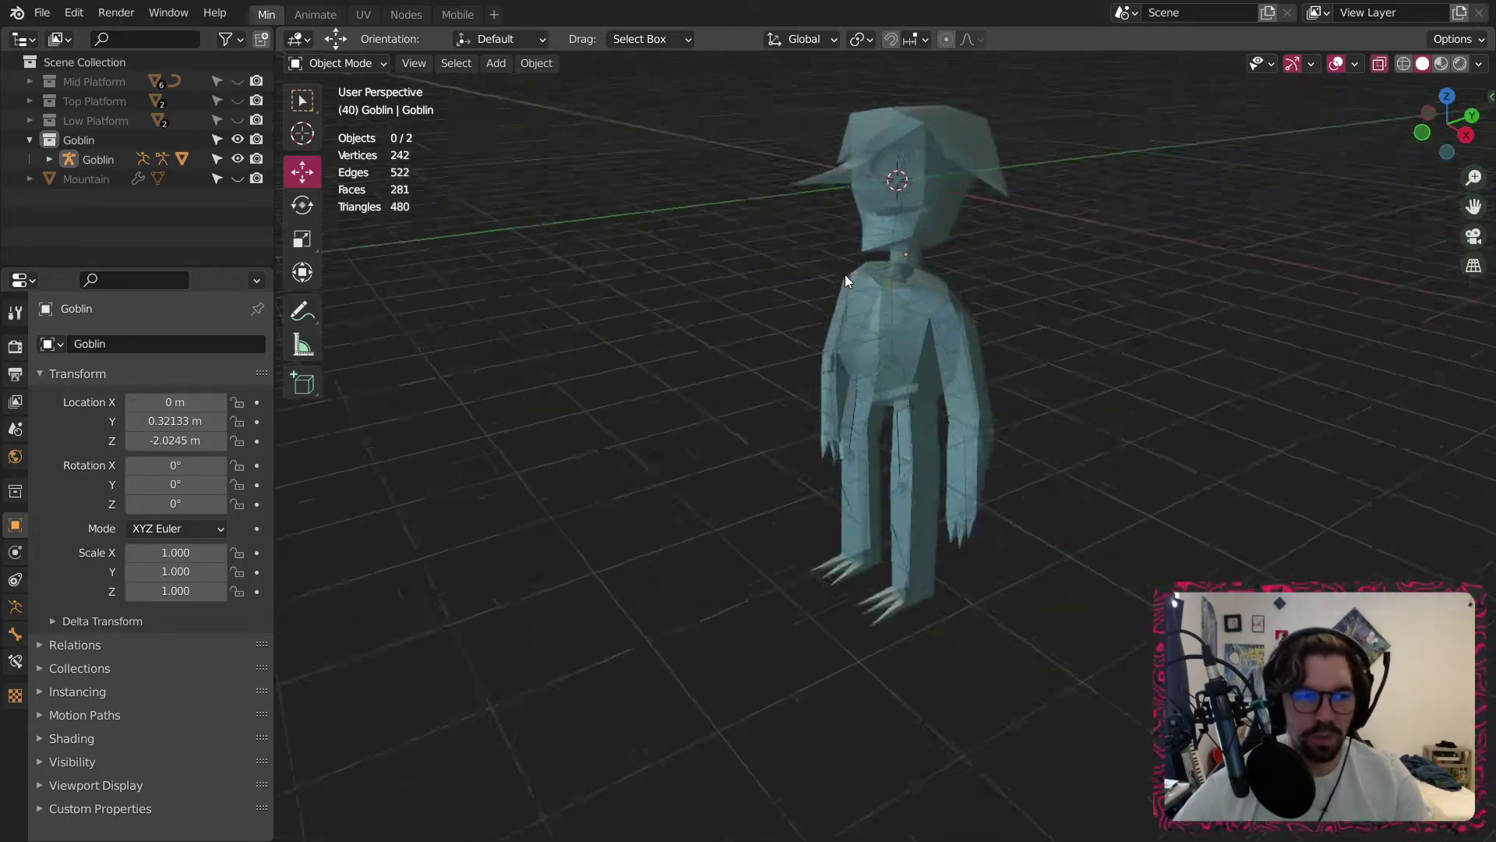
Select the Goblin armature and switch it to Pose Mode with X-ray display enabled.
{"action": "middle_click_drag", "start_coordinate": [836, 275], "coordinate": [904, 265]}
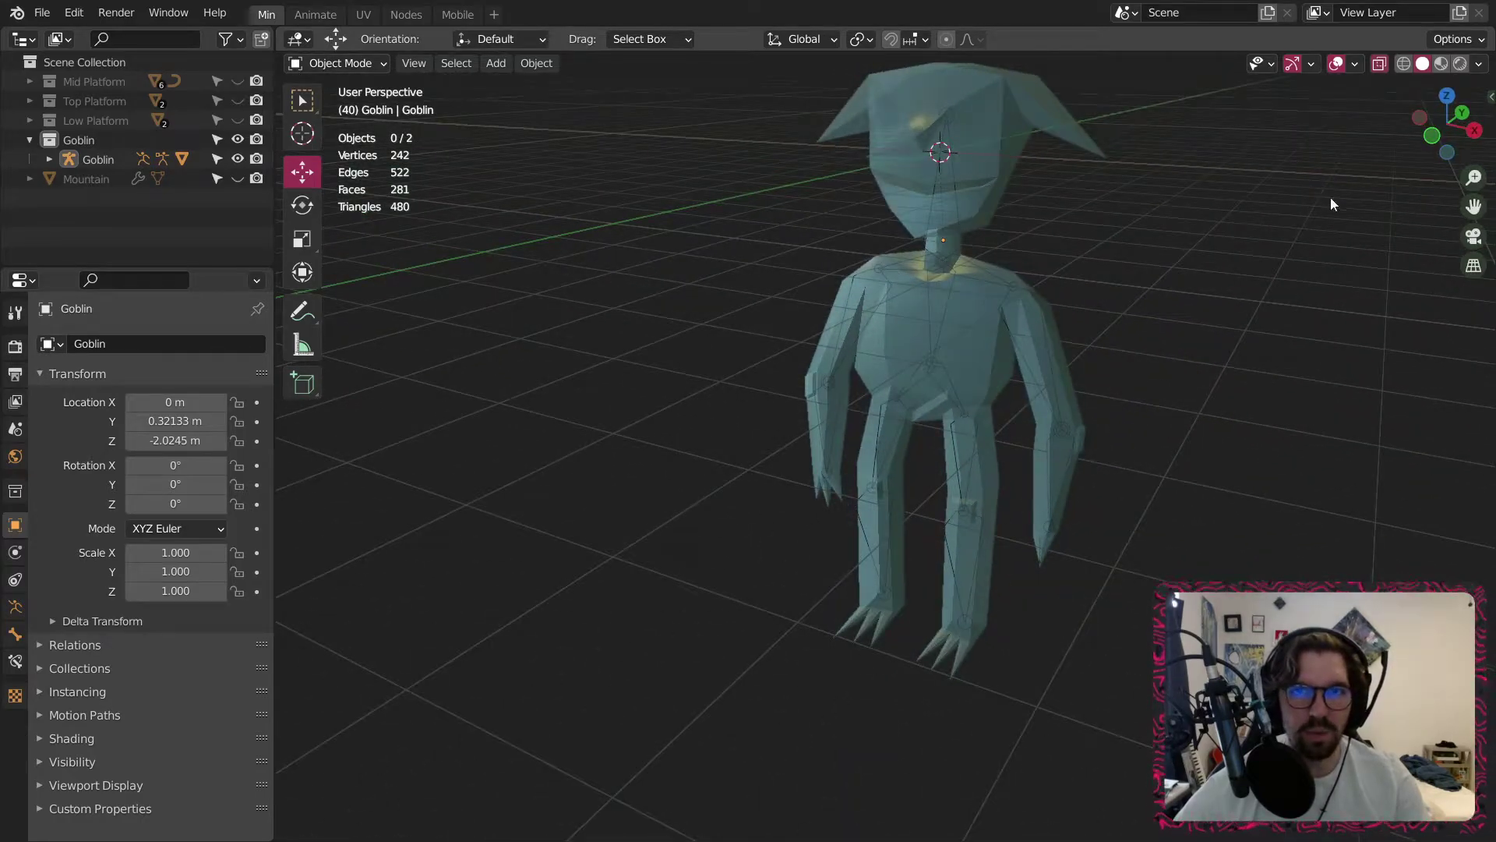
{"action": "left_click", "coordinate": [1379, 64]}
{"action": "middle_click_drag", "start_coordinate": [1152, 233], "coordinate": [932, 319], "text": "shift"}
{"action": "mouse_move", "coordinate": [734, 322]}
{"action": "middle_mouse_down"}
{"action": "mouse_move", "coordinate": [778, 322]}
{"action": "mouse_move", "coordinate": [723, 320]}
{"action": "middle_mouse_up"}
{"action": "left_click", "coordinate": [728, 171]}
{"action": "left_click", "coordinate": [349, 64]}
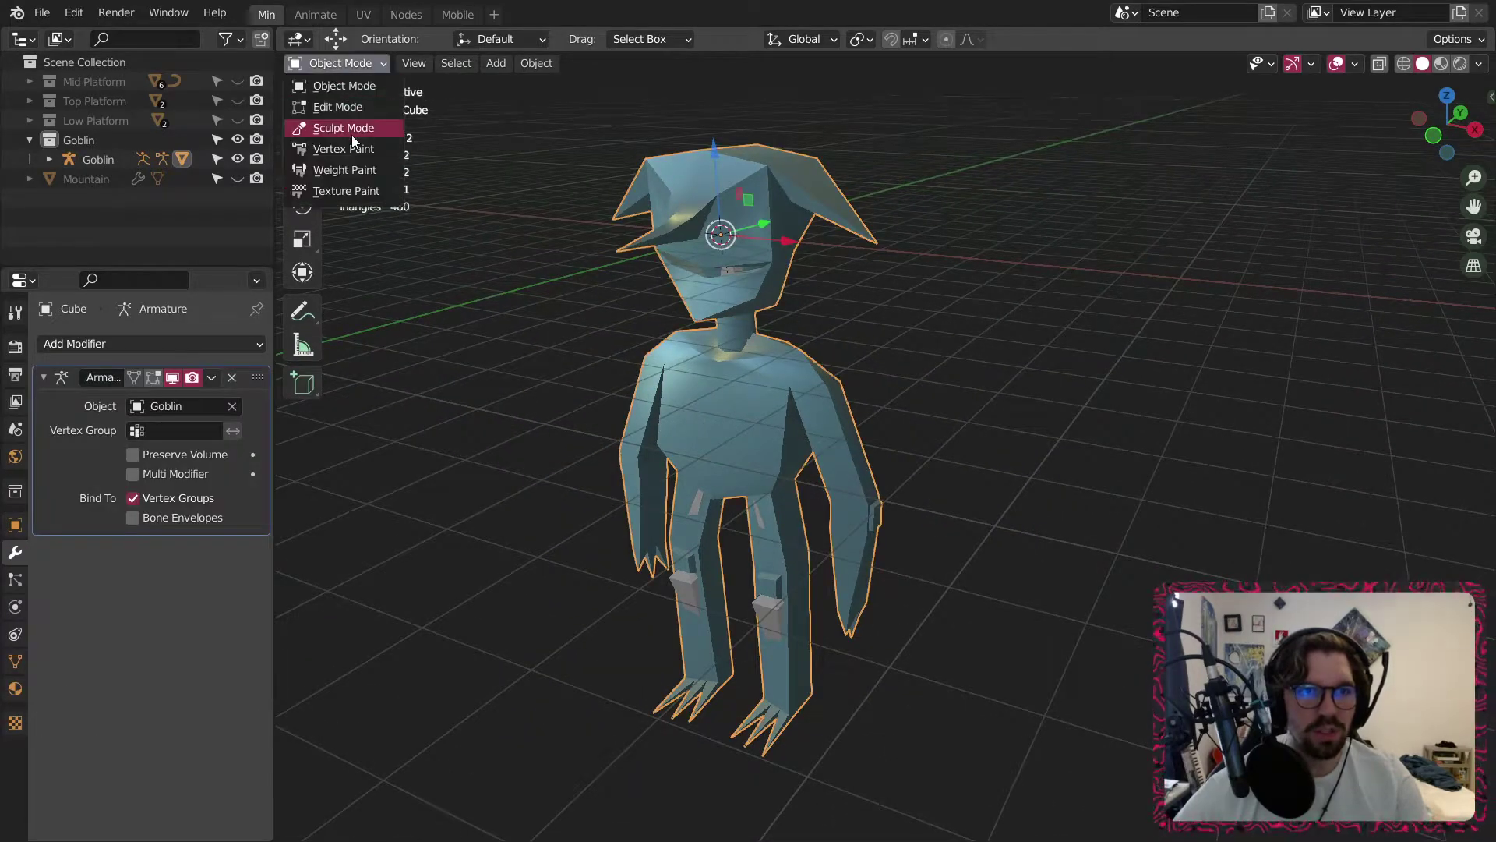
{"action": "left_click", "coordinate": [97, 161]}
{"action": "left_click", "coordinate": [345, 64]}
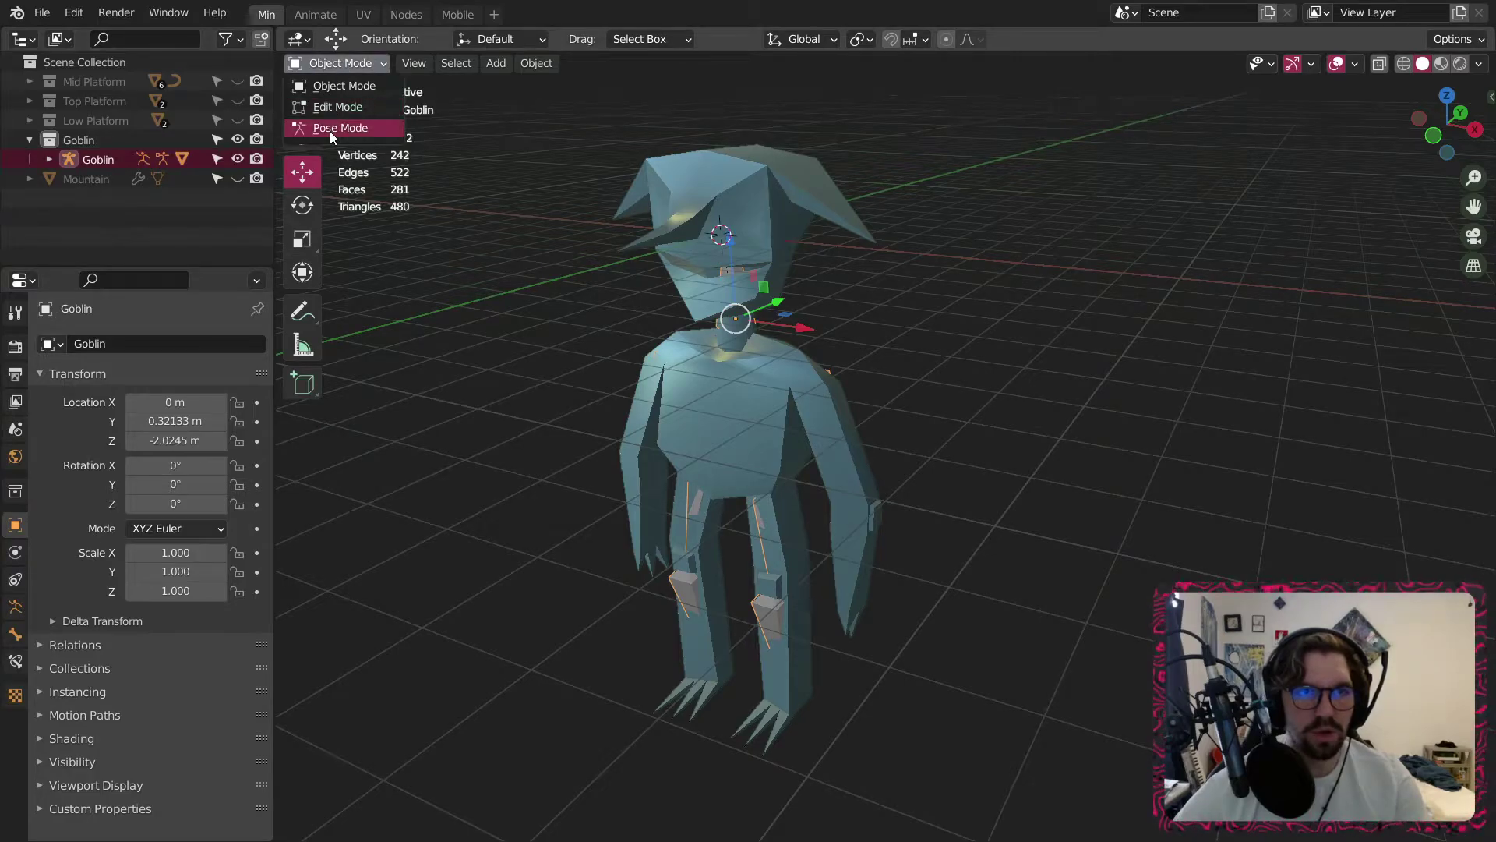
{"action": "left_click", "coordinate": [335, 128]}
{"action": "middle_click_drag", "start_coordinate": [750, 340], "coordinate": [932, 217]}
{"action": "left_click", "coordinate": [1380, 64]}
Try to move the head bone sideways along X and undo the move.
{"action": "left_click", "coordinate": [726, 202]}
{"action": "left_click", "coordinate": [302, 173]}
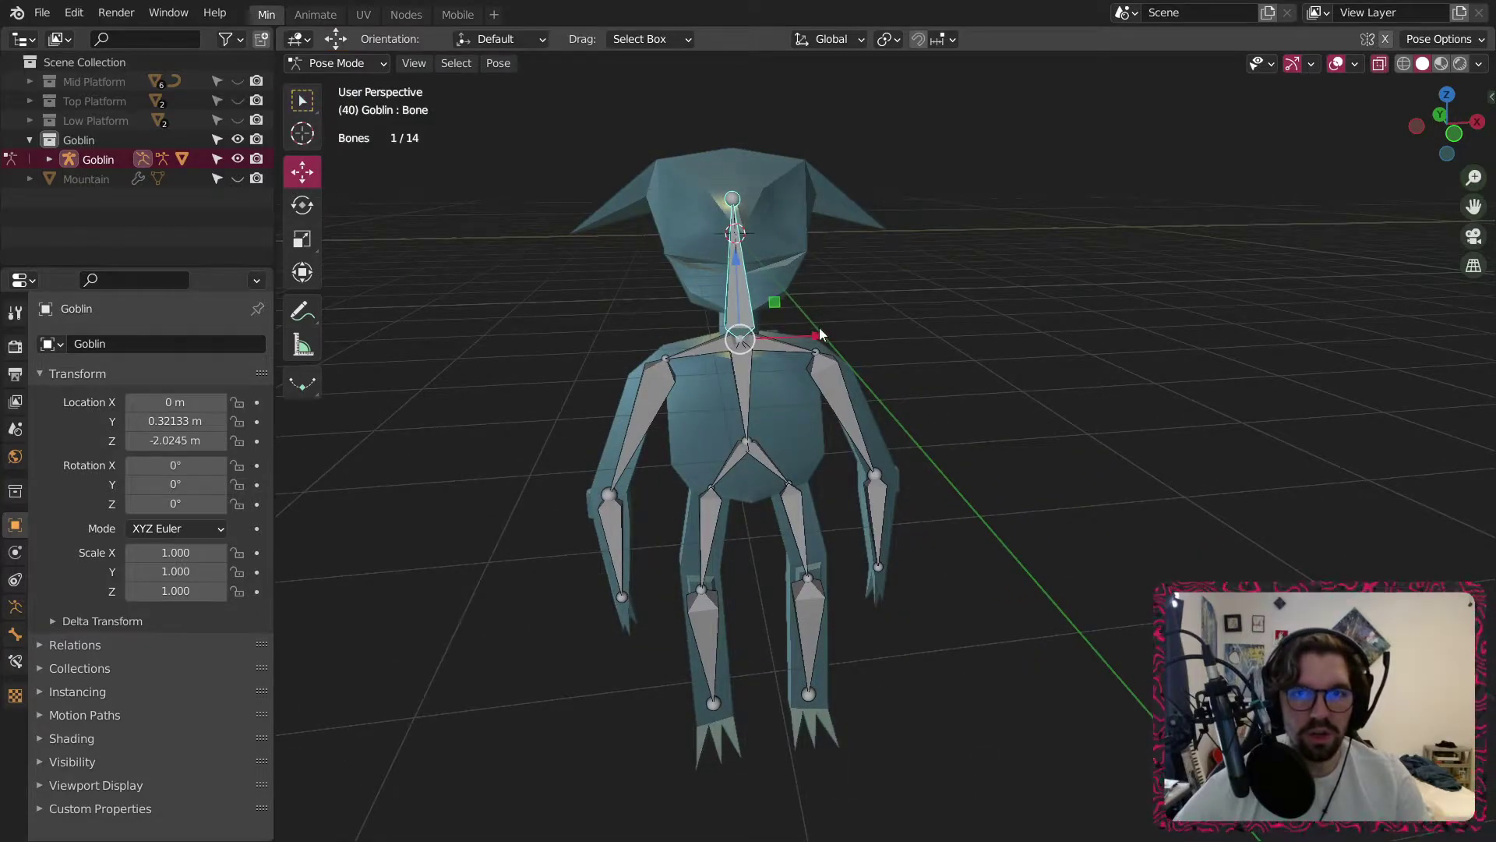
{"action": "left_click_drag", "start_coordinate": [820, 334], "coordinate": [744, 301]}
{"action": "key", "text": "ctrl+z"}
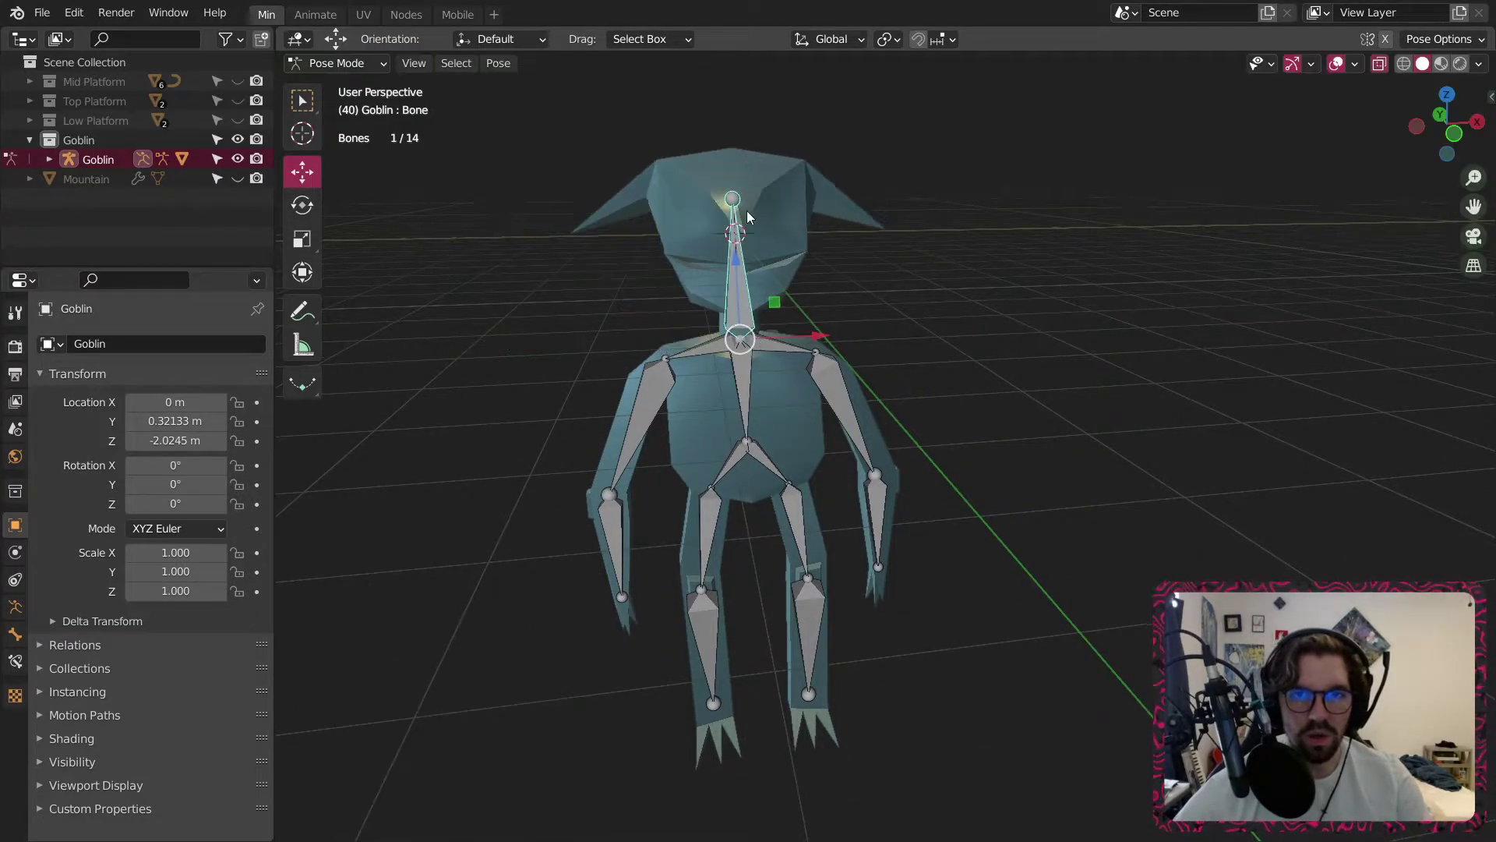
Try rotating the head bone to test the mesh deformation, and cancel the rotation.
{"action": "scroll", "coordinate": [733, 196], "scroll_direction": "up", "scroll_amount": 2}
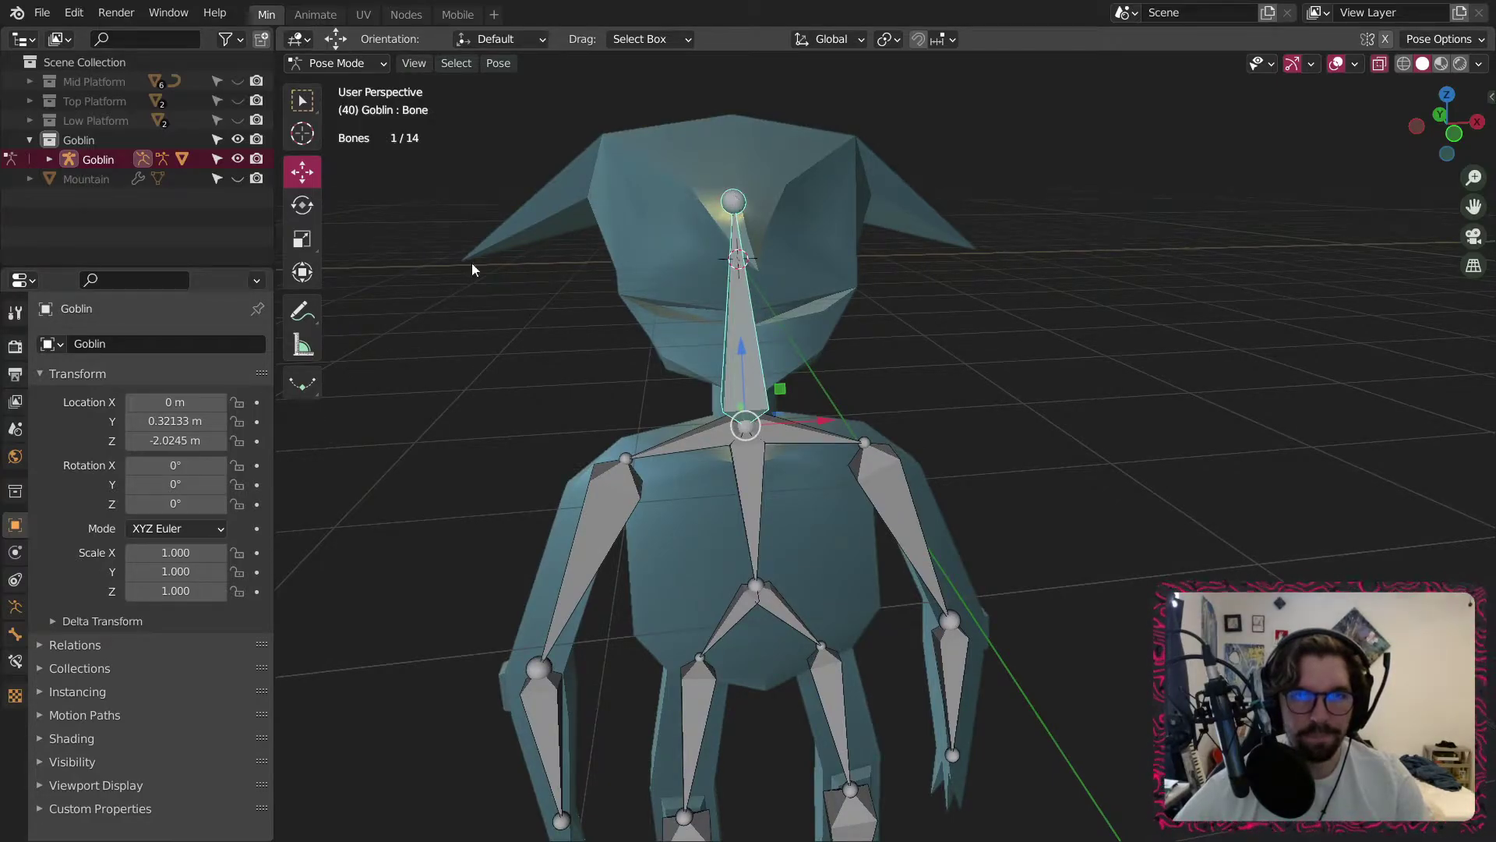
{"action": "left_click", "coordinate": [301, 205]}
{"action": "mouse_move", "coordinate": [725, 361]}
{"action": "left_mouse_down"}
{"action": "mouse_move", "coordinate": [750, 366]}
{"action": "mouse_move", "coordinate": [713, 385]}
{"action": "left_mouse_up"}
{"action": "right_click", "coordinate": [712, 385]}
{"action": "scroll", "coordinate": [731, 382], "scroll_direction": "down", "scroll_amount": 3}
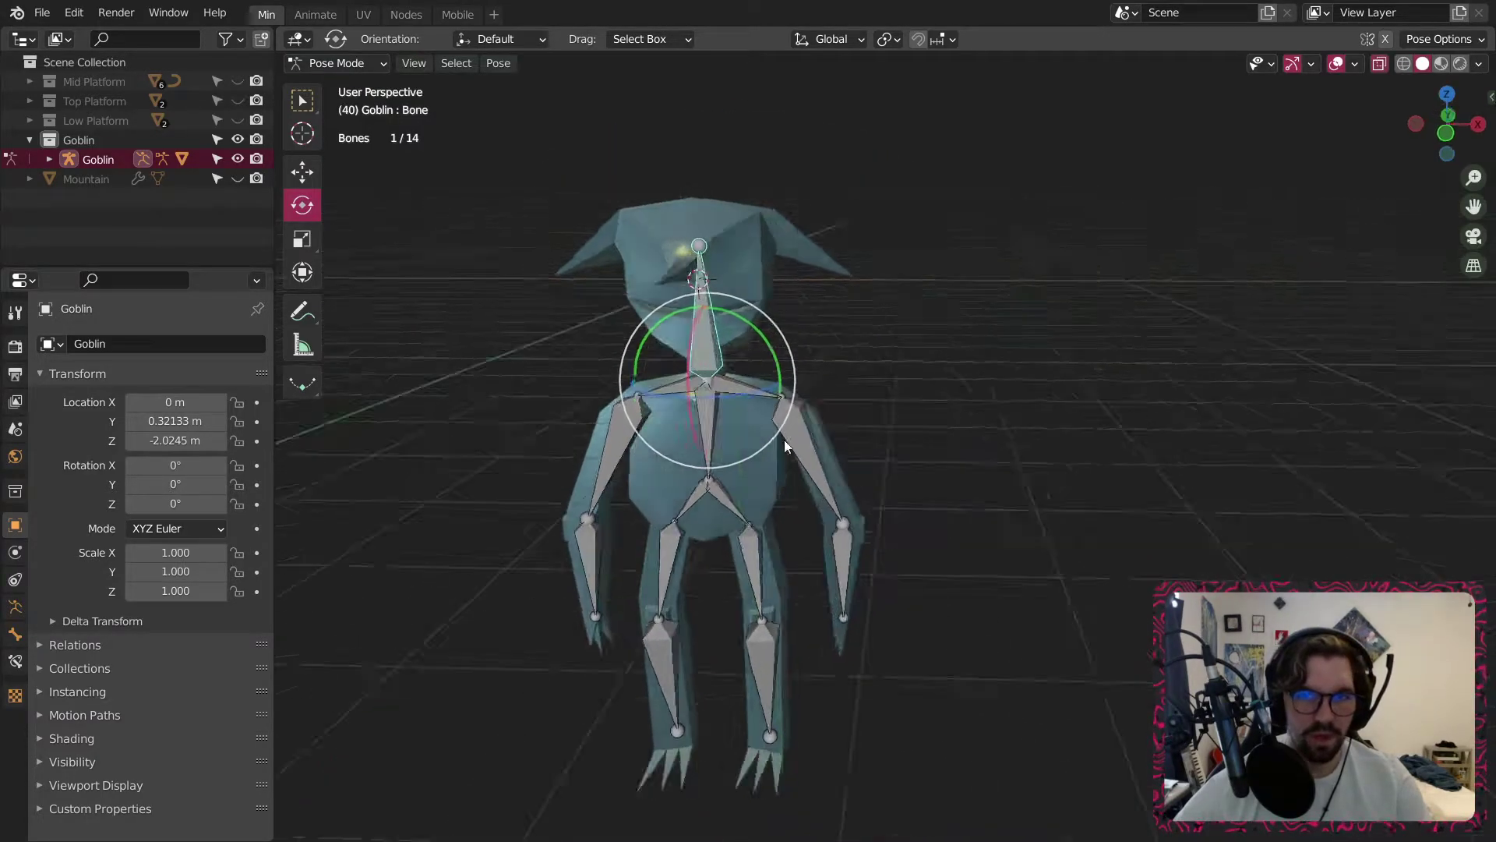
Select an arm bone, try rotating it, and check how the mesh around the joint follows.
{"action": "middle_click_drag", "start_coordinate": [784, 440], "coordinate": [736, 597]}
{"action": "left_click", "coordinate": [776, 571]}
{"action": "left_click", "coordinate": [781, 567]}
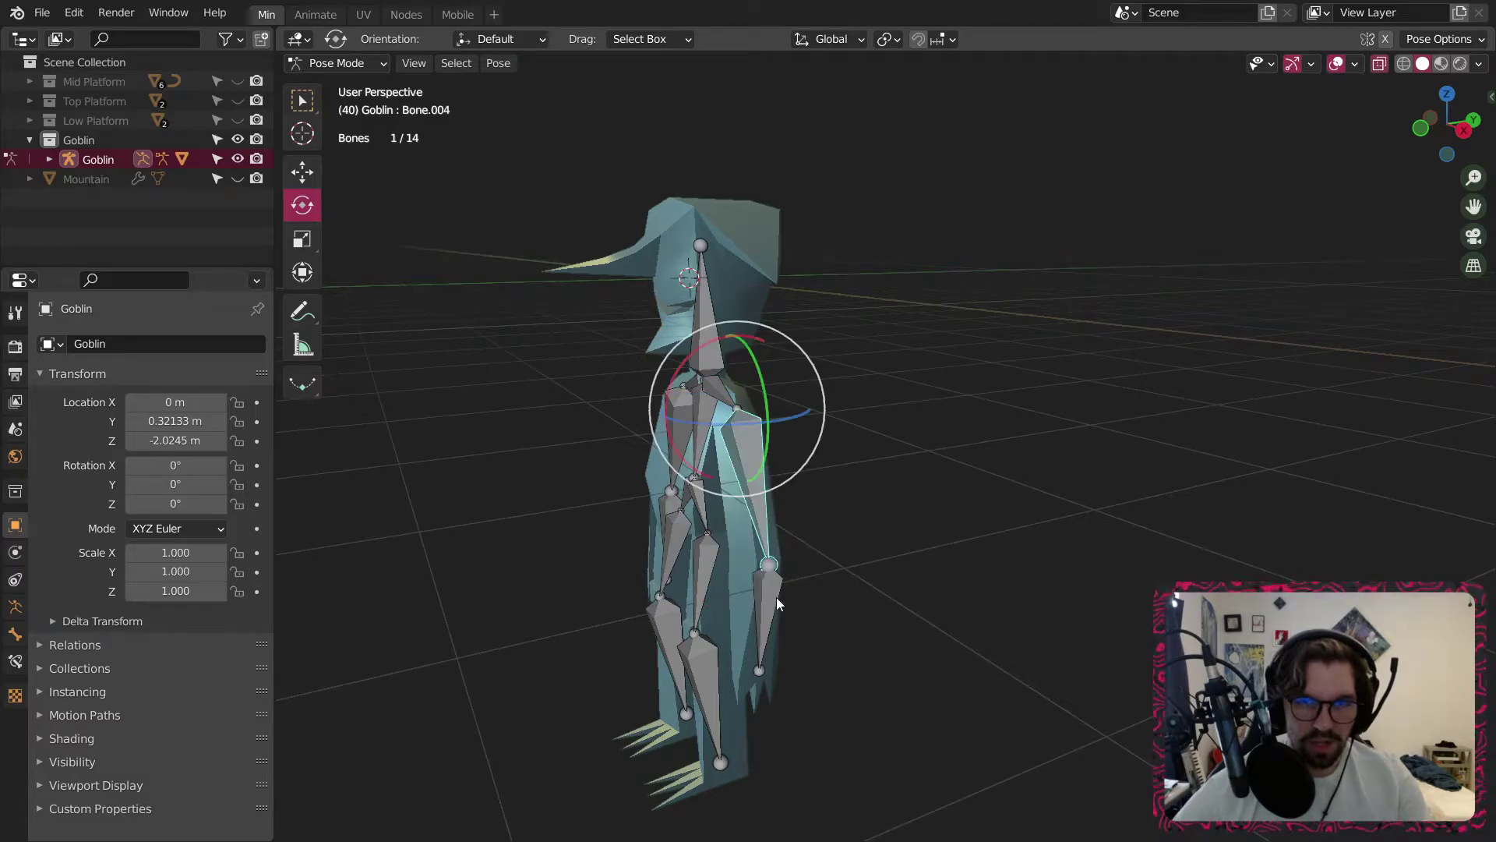
{"action": "left_click", "coordinate": [765, 571]}
{"action": "mouse_move", "coordinate": [718, 525]}
{"action": "left_mouse_down"}
{"action": "mouse_move", "coordinate": [704, 573]}
{"action": "mouse_move", "coordinate": [717, 541]}
{"action": "left_mouse_up"}
{"action": "middle_click_drag", "start_coordinate": [717, 541], "coordinate": [592, 487]}
{"action": "scroll", "coordinate": [743, 549], "scroll_direction": "up", "scroll_amount": 9}
{"action": "middle_click_drag", "start_coordinate": [801, 518], "coordinate": [842, 405]}
{"action": "scroll", "coordinate": [799, 511], "scroll_direction": "down", "scroll_amount": 5}
{"action": "scroll", "coordinate": [935, 507], "scroll_direction": "down", "scroll_amount": 4}
{"action": "scroll", "coordinate": [741, 361], "scroll_direction": "down", "scroll_amount": 1}
Return the armature to Object Mode and clear the selection.
{"action": "left_click", "coordinate": [334, 63]}
{"action": "left_click", "coordinate": [338, 86]}
{"action": "scroll", "coordinate": [530, 268], "scroll_direction": "down", "scroll_amount": 5}
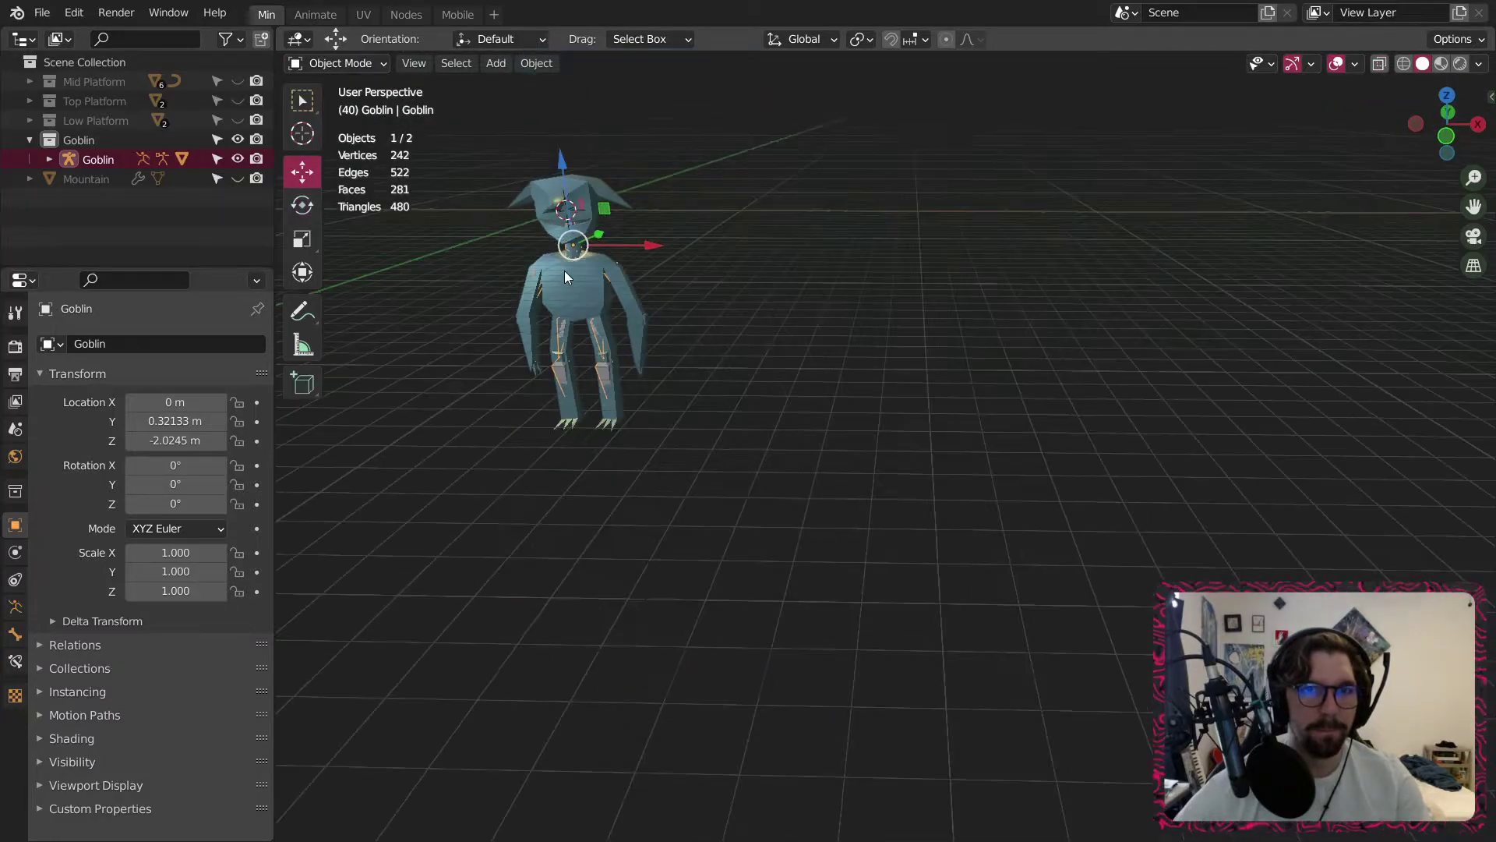
{"action": "middle_click_drag", "start_coordinate": [565, 270], "coordinate": [759, 254]}
{"action": "scroll", "coordinate": [587, 320], "scroll_direction": "up", "scroll_amount": 7}
{"action": "scroll", "coordinate": [760, 255], "scroll_direction": "down", "scroll_amount": 6}
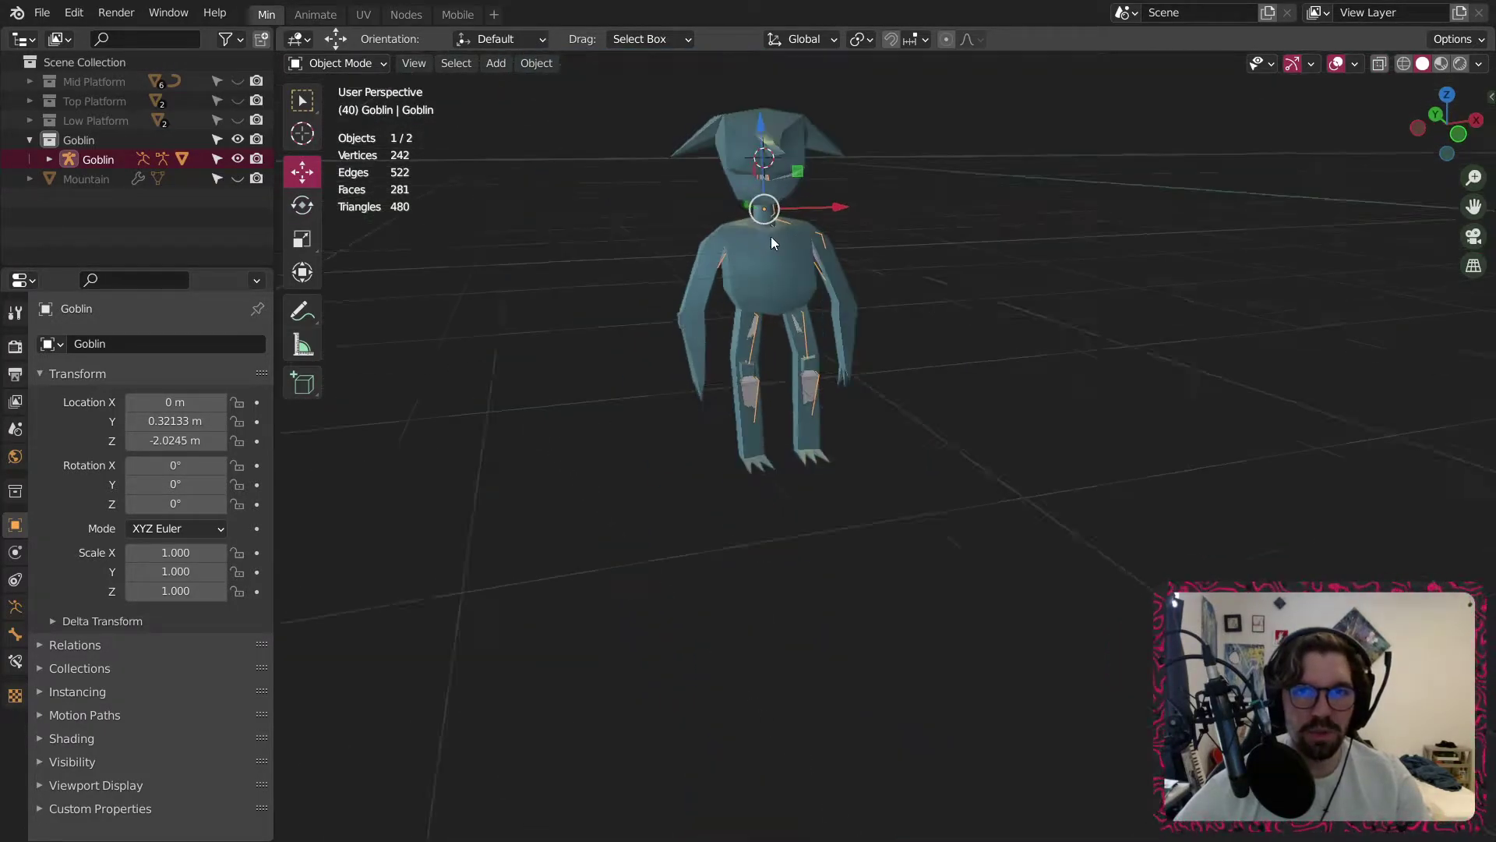
{"action": "left_click", "coordinate": [909, 194]}
{"action": "middle_click_drag", "start_coordinate": [908, 193], "coordinate": [732, 290], "text": "shift"}
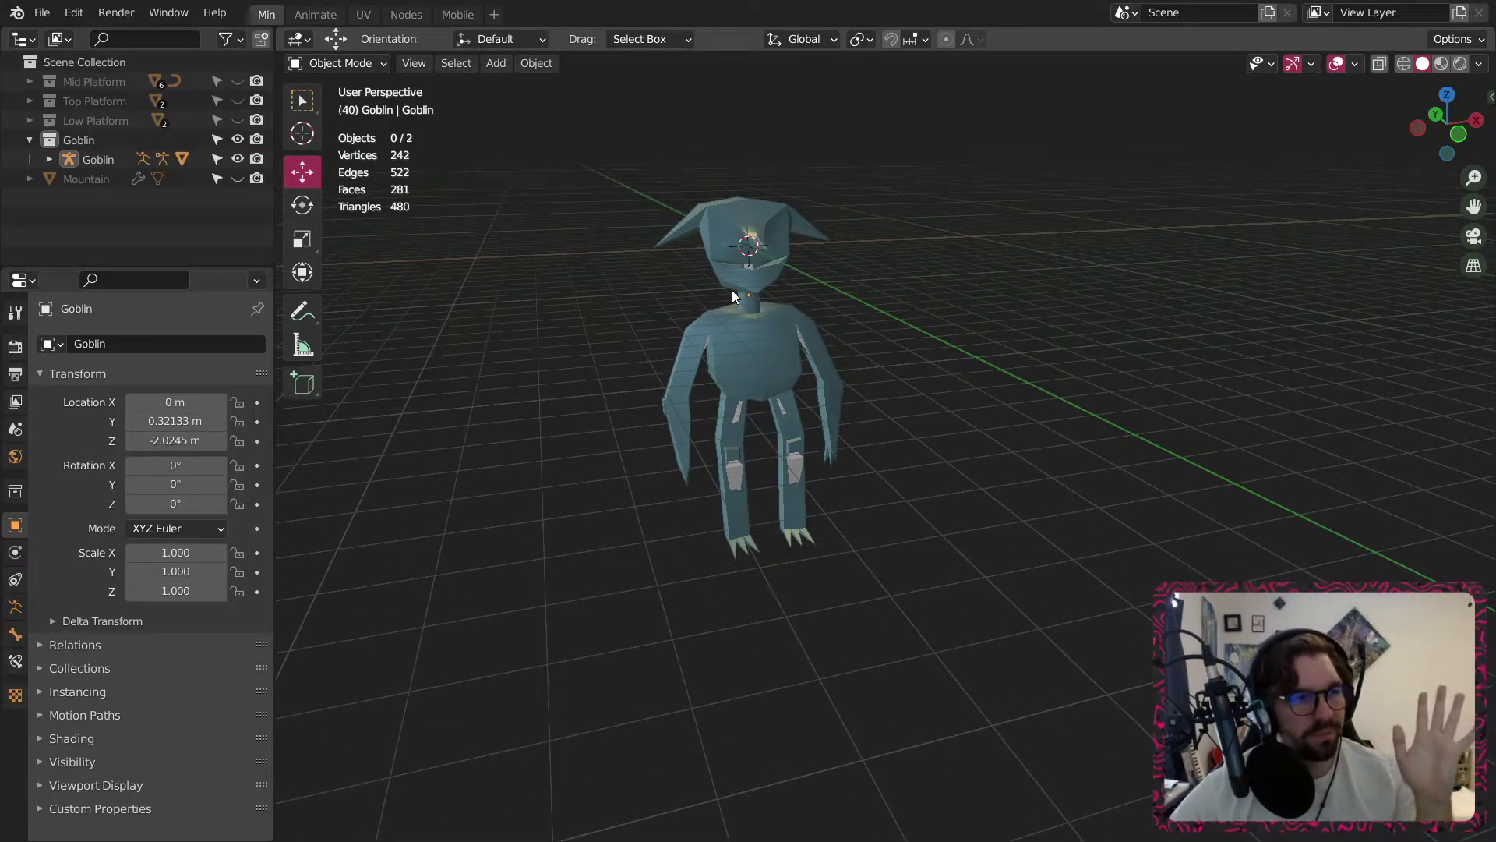
Unhide the Mid Platform, Top Platform and Low Platform collections and the Mountain object.
{"action": "scroll", "coordinate": [869, 398], "scroll_direction": "down", "scroll_amount": 2}
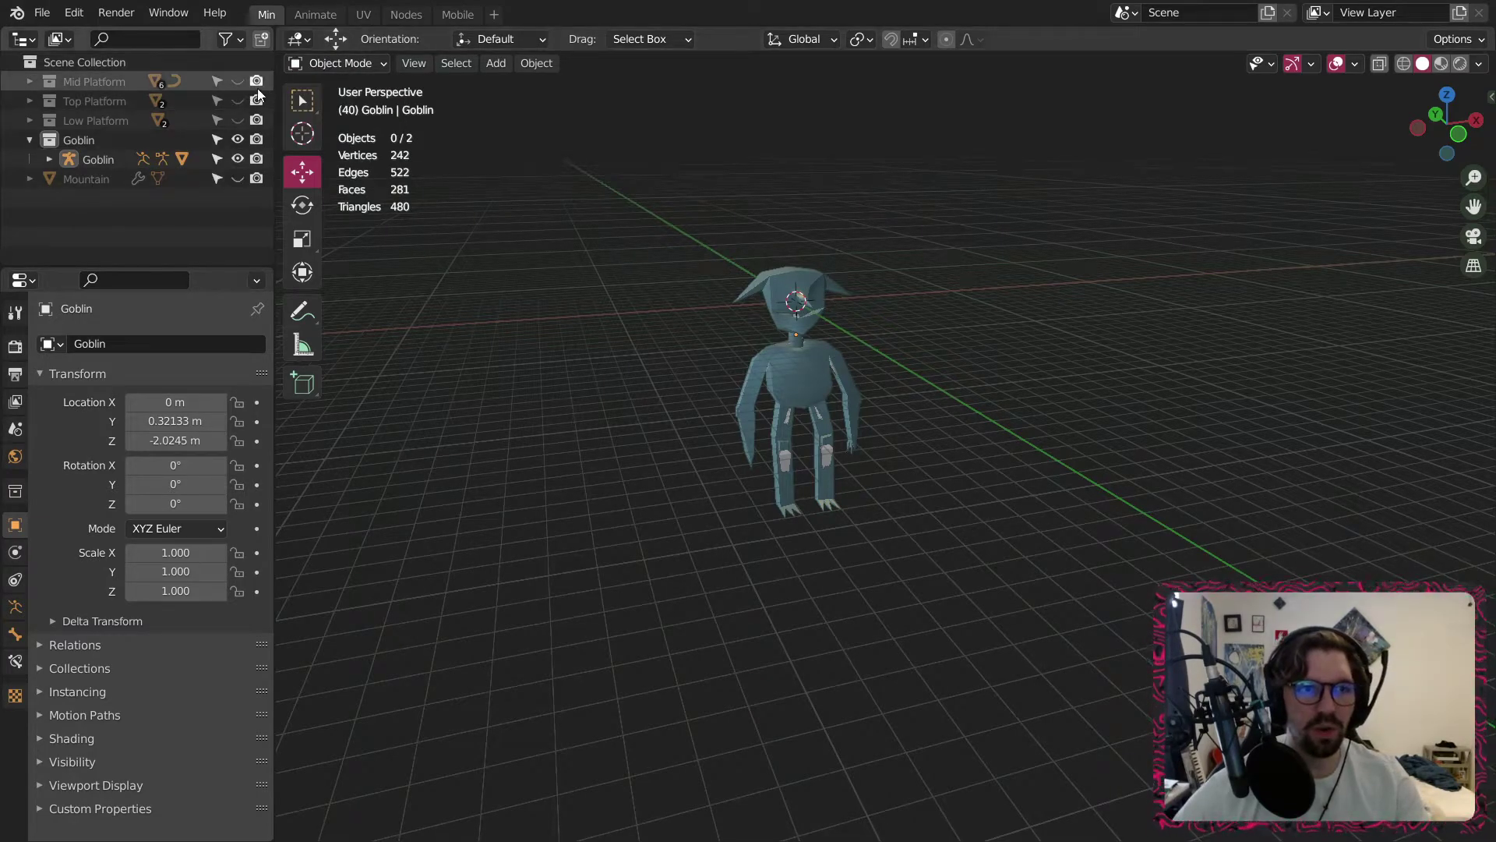
{"action": "left_click_drag", "start_coordinate": [237, 81], "coordinate": [236, 119]}
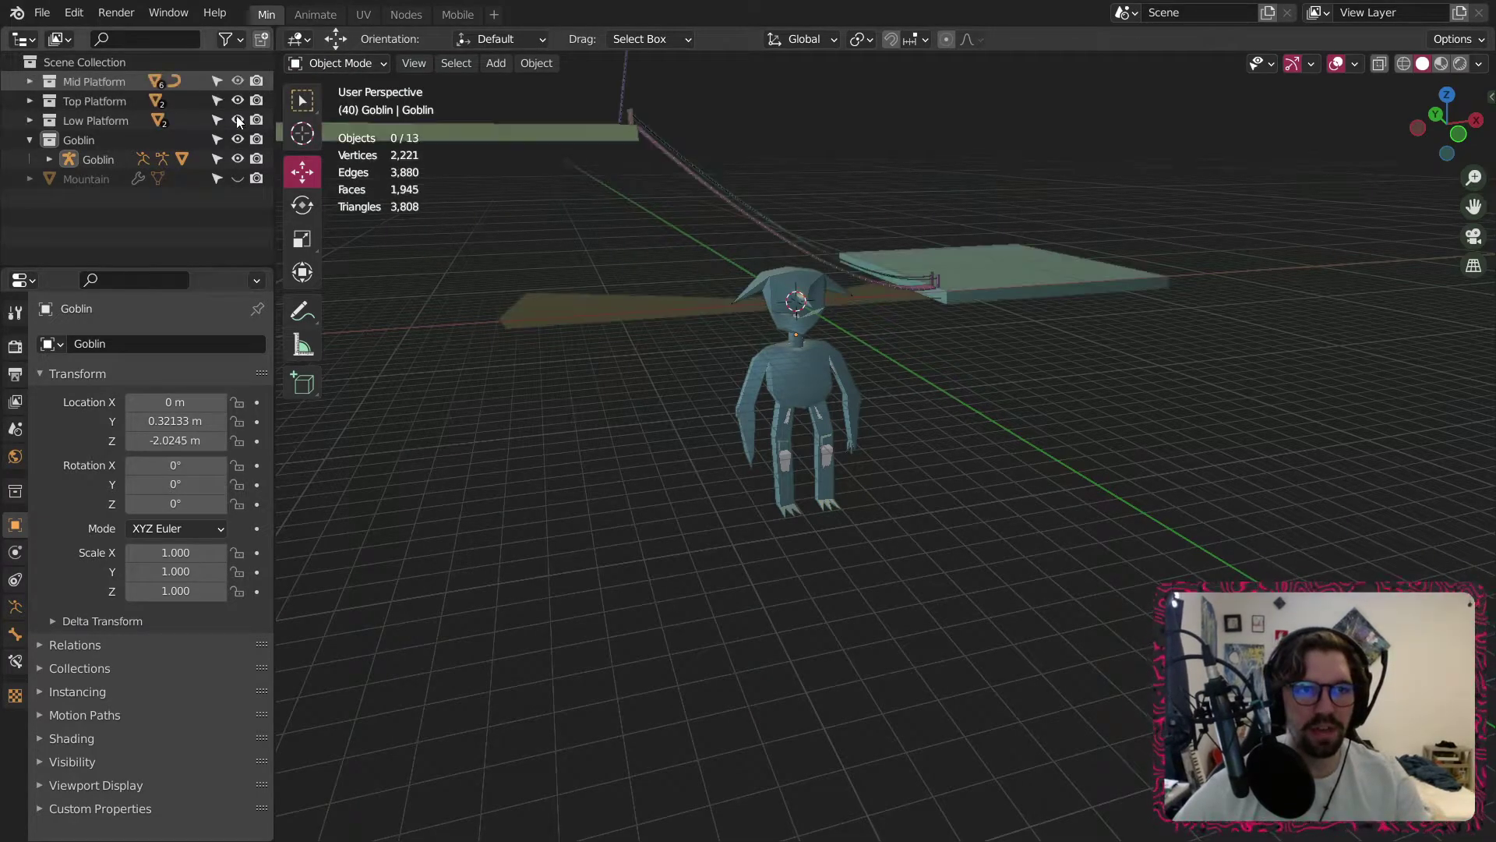
{"action": "left_click", "coordinate": [237, 179]}
{"action": "middle_click_drag", "start_coordinate": [688, 446], "coordinate": [832, 505]}
Select the Goblin armature and scale the whole character down to about 0.124.
{"action": "left_click", "coordinate": [817, 503]}
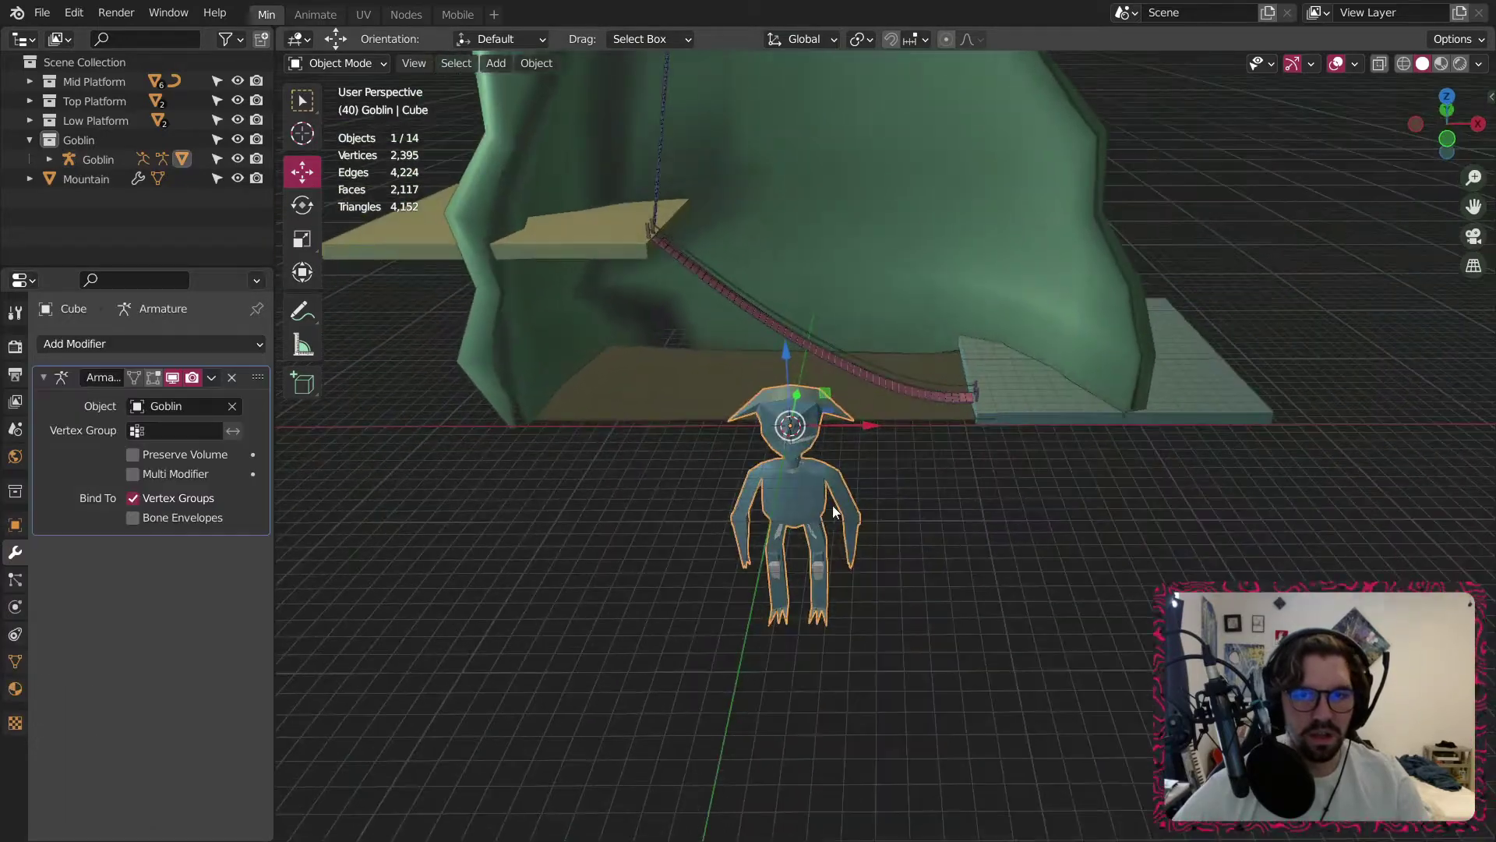
{"action": "left_click", "coordinate": [100, 158]}
{"action": "key", "text": "s"}
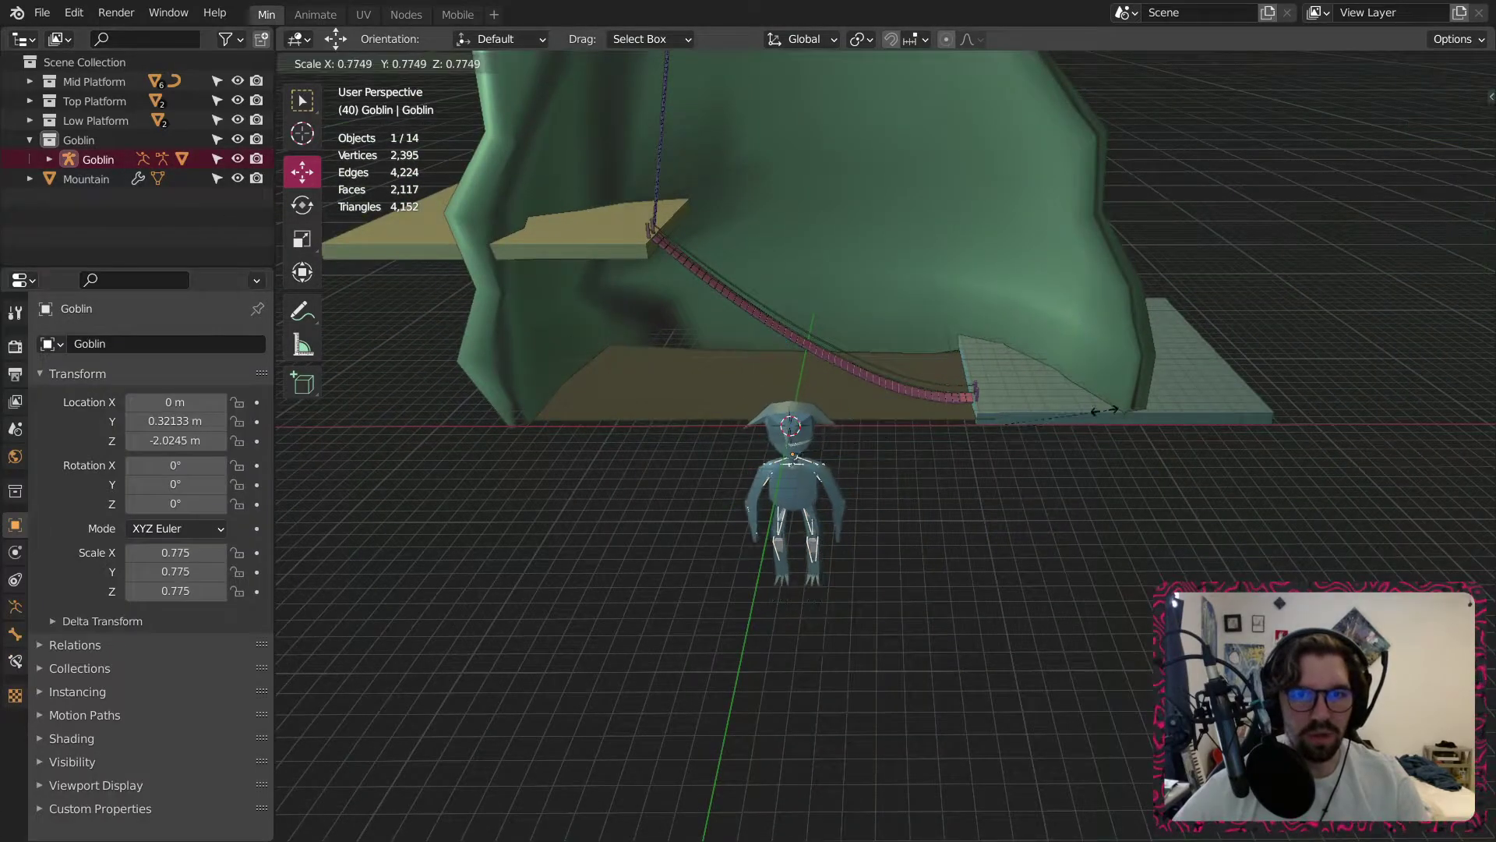
{"action": "left_click", "coordinate": [815, 469]}
{"action": "scroll", "coordinate": [836, 495], "scroll_direction": "up", "scroll_amount": 8}
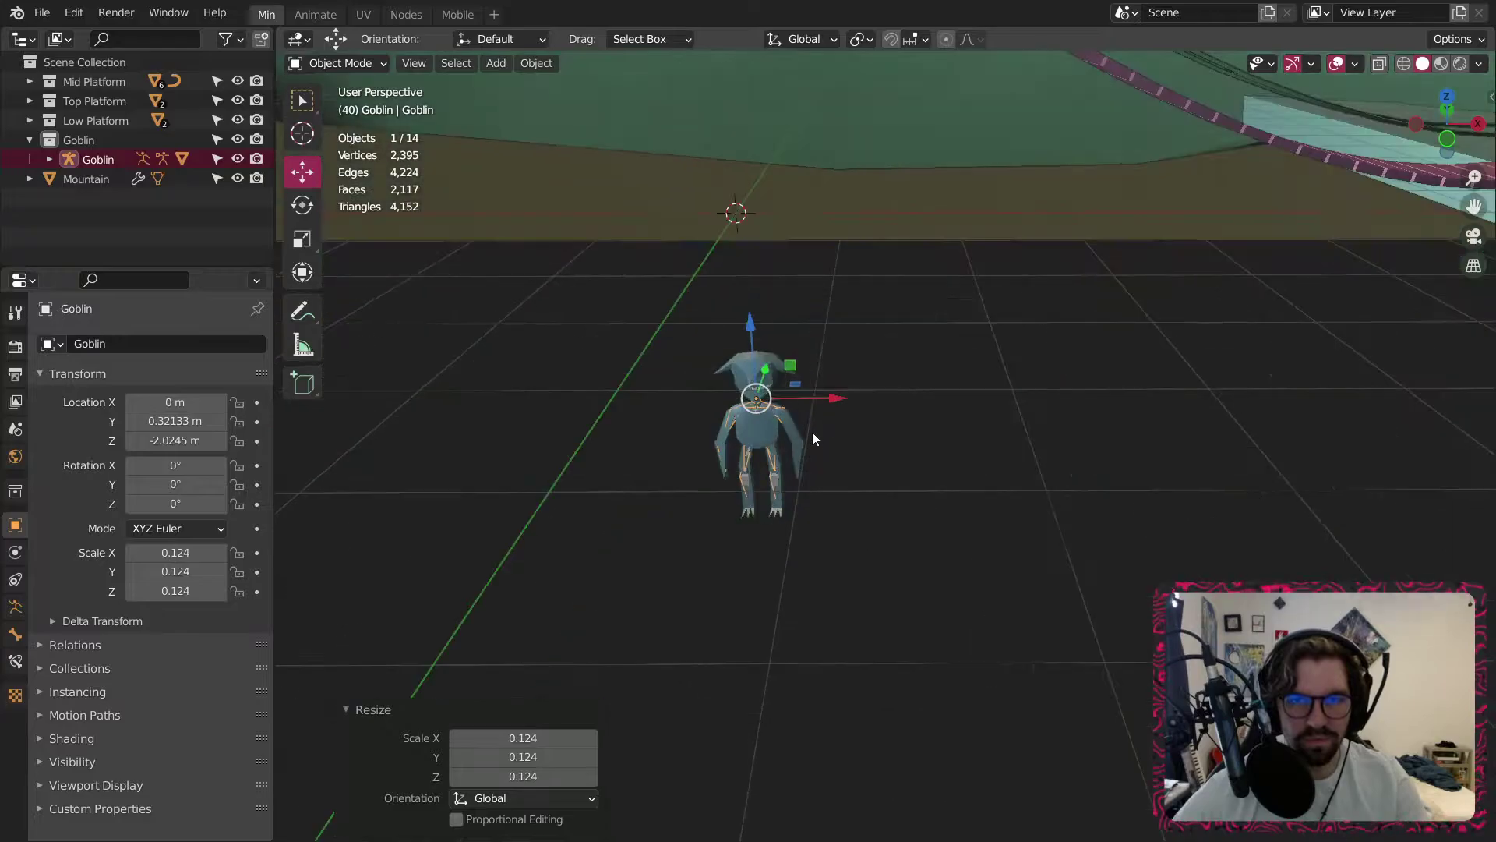
Move the goblin along X to about 12.4 m and raise it along Z to about 1.96 m.
{"action": "middle_click_drag", "start_coordinate": [812, 432], "coordinate": [837, 379]}
{"action": "key", "text": "g"}
{"action": "key", "text": "x"}
{"action": "left_click", "coordinate": [335, 376]}
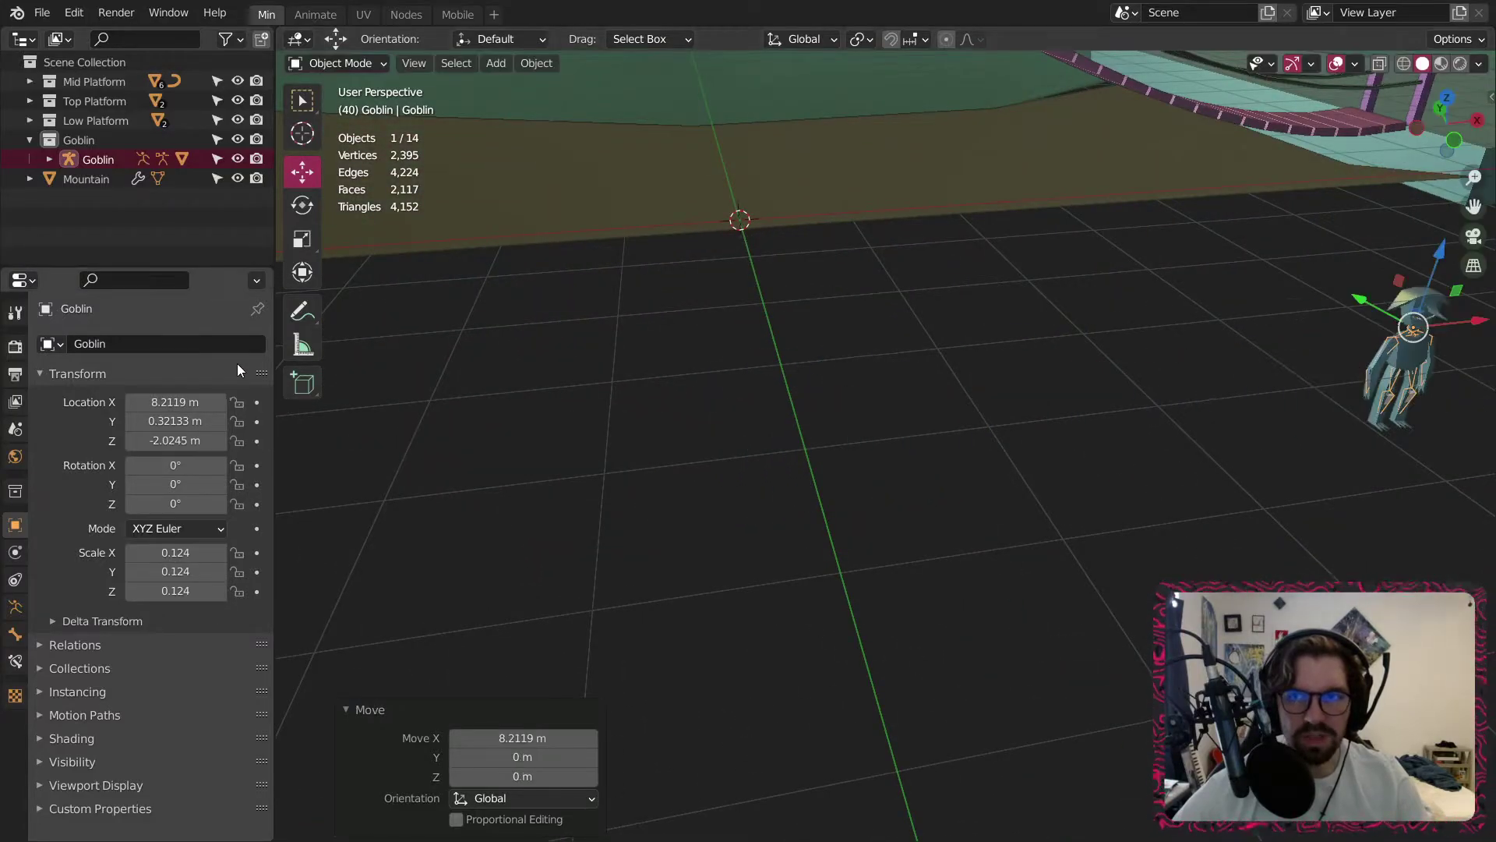
{"action": "middle_click_drag", "start_coordinate": [937, 402], "coordinate": [419, 480], "text": "shift"}
{"action": "left_click_drag", "start_coordinate": [910, 335], "coordinate": [909, 2]}
{"action": "middle_click_drag", "start_coordinate": [998, 164], "coordinate": [670, 475], "text": "shift"}
{"action": "key", "text": "g"}
{"action": "key", "text": "x"}
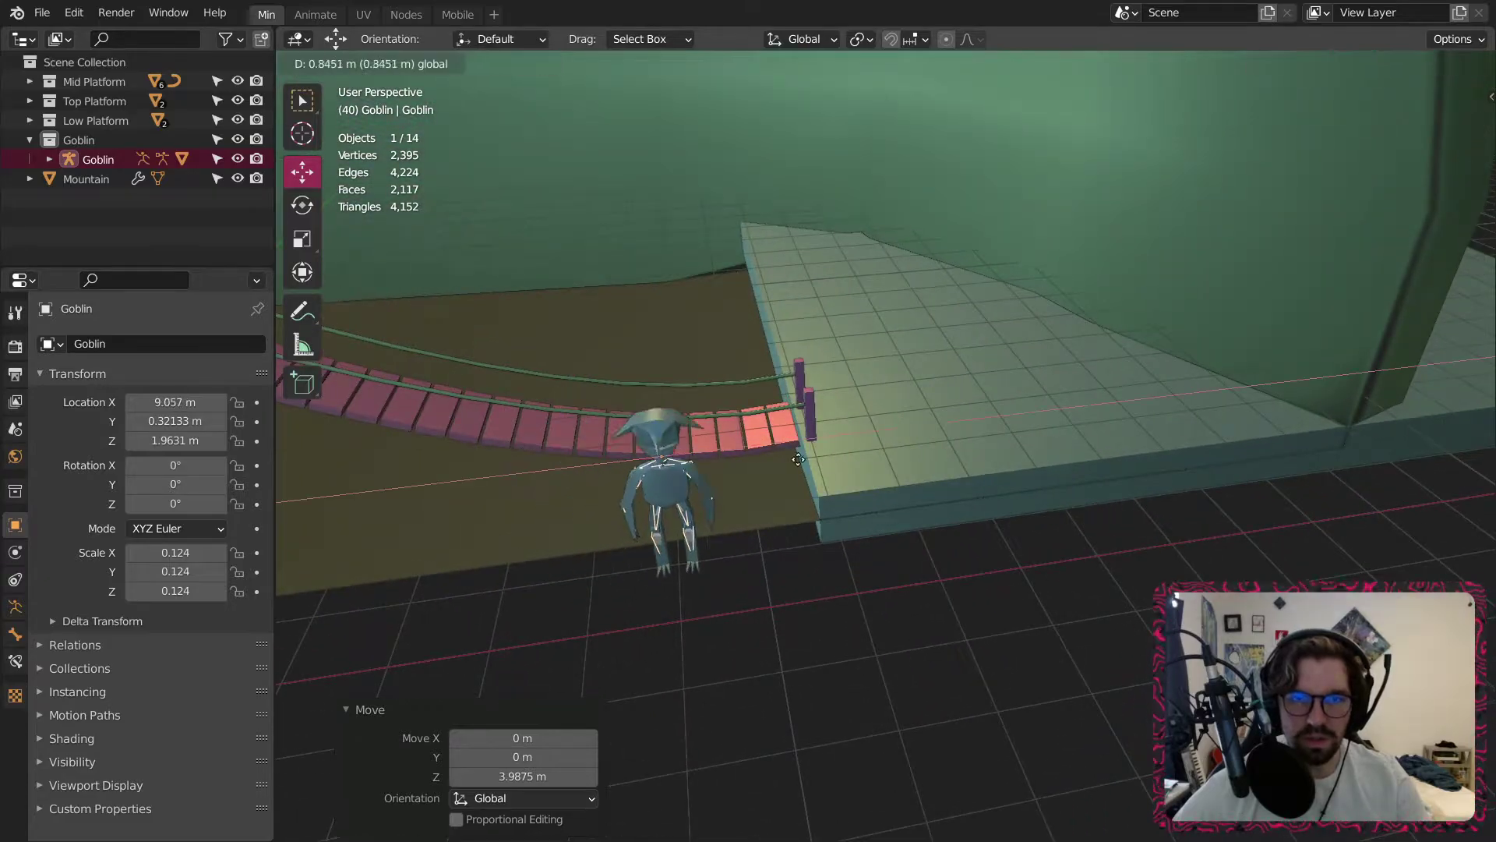
{"action": "left_click", "coordinate": [1049, 498]}
{"action": "middle_click_drag", "start_coordinate": [1049, 498], "coordinate": [948, 475]}
Move the goblin along Y to about 5.8 m over the low platform and lower it along Z to about 0.8 m.
{"action": "middle_click_drag", "start_coordinate": [1032, 410], "coordinate": [945, 420]}
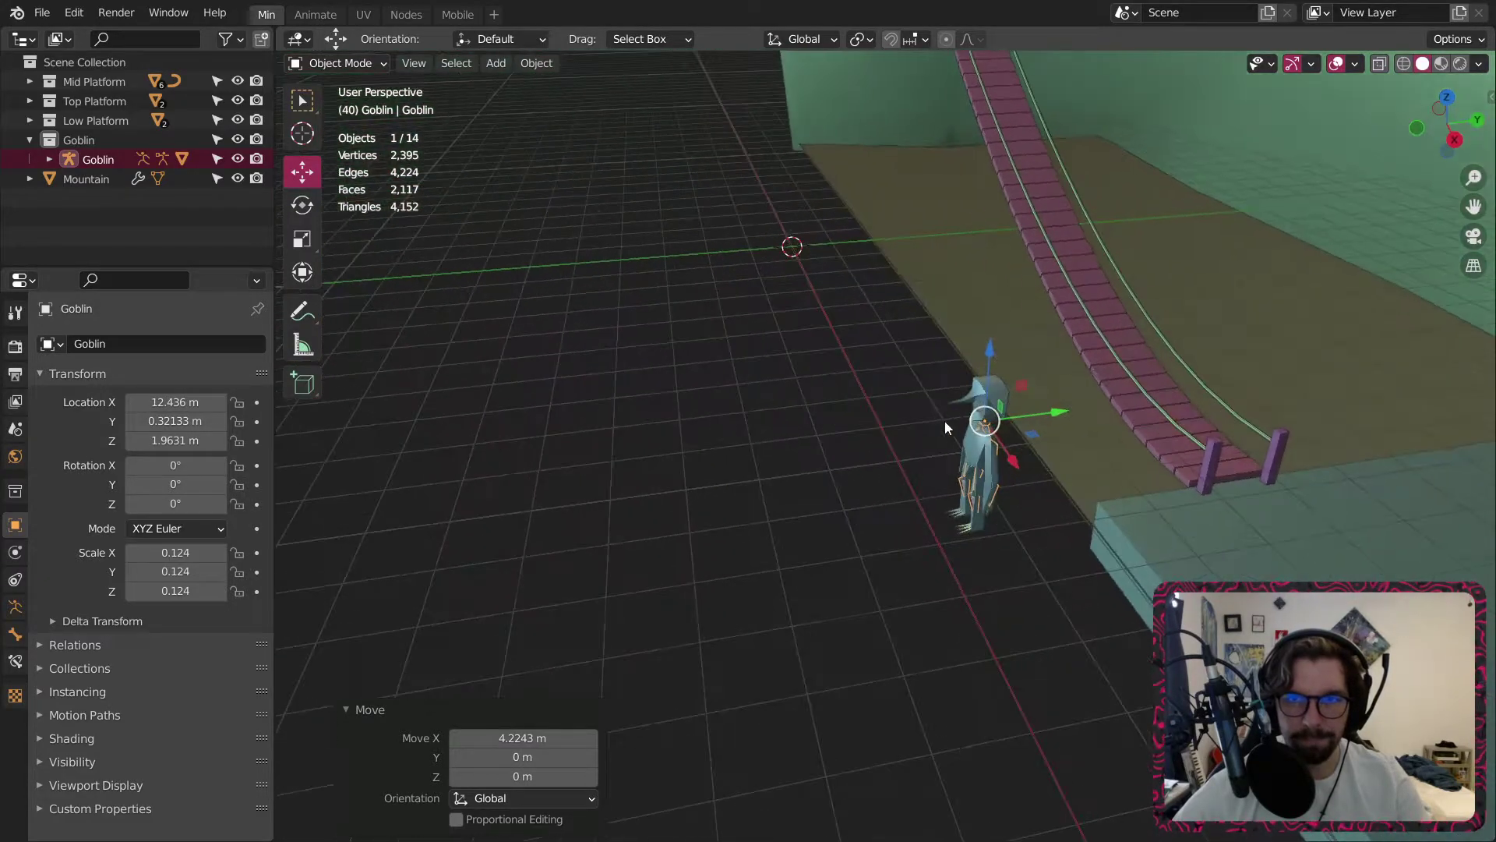
{"action": "key", "text": "g"}
{"action": "key", "text": "y"}
{"action": "left_click", "coordinate": [1438, 437]}
{"action": "middle_click_drag", "start_coordinate": [1156, 497], "coordinate": [1171, 405]}
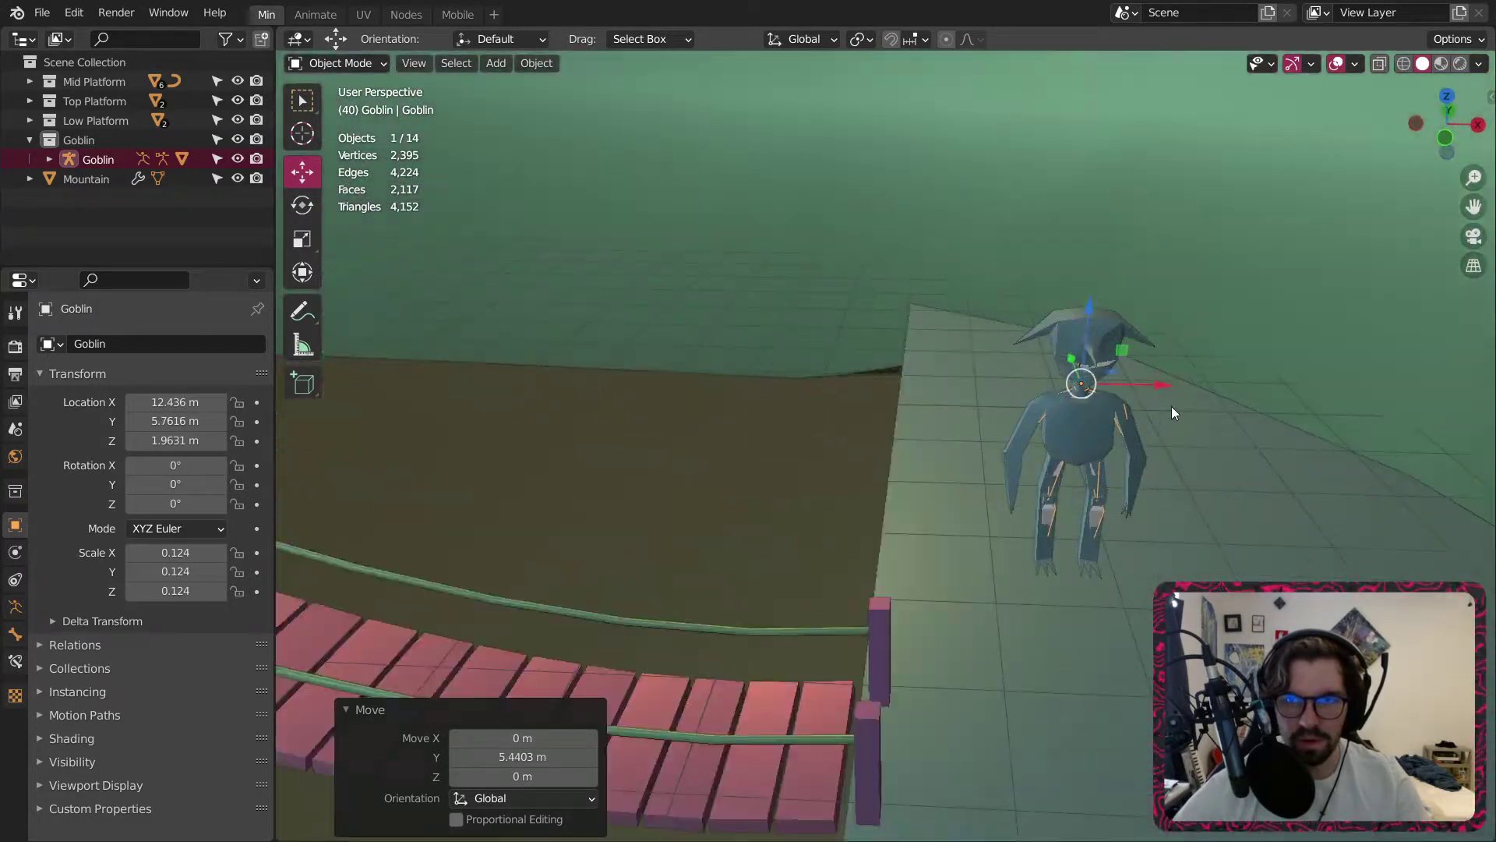
{"action": "key", "text": "g"}
{"action": "key", "text": "z"}
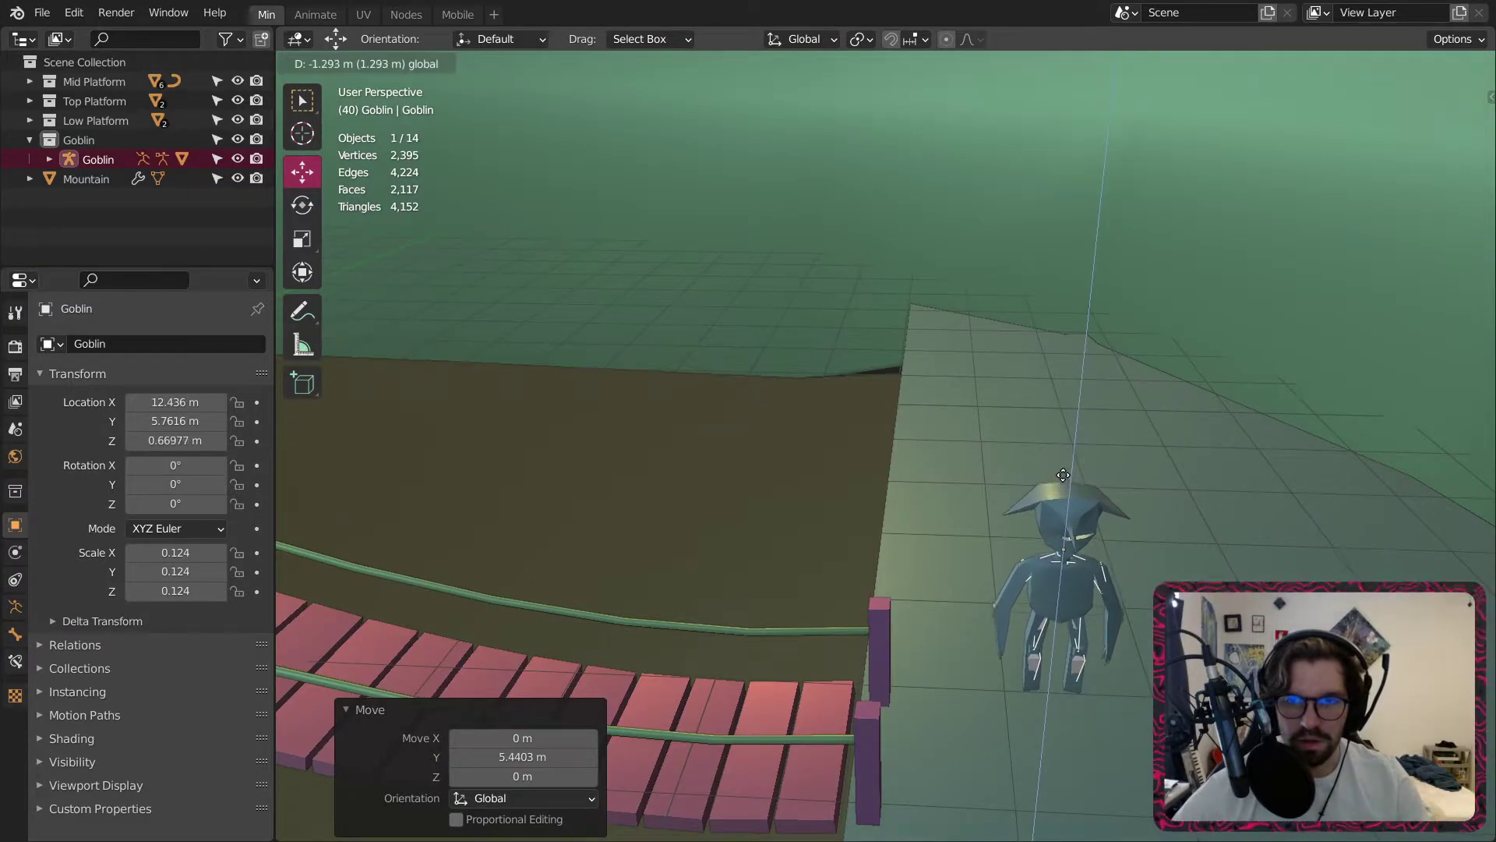
{"action": "left_click", "coordinate": [1098, 462]}
Shift the goblin a further 2.8 m or so along Y, away from the rope bridge entrance.
{"action": "middle_click_drag", "start_coordinate": [1098, 462], "coordinate": [1045, 490]}
{"action": "key", "text": "g"}
{"action": "key", "text": "y"}
{"action": "left_click", "coordinate": [1348, 449]}
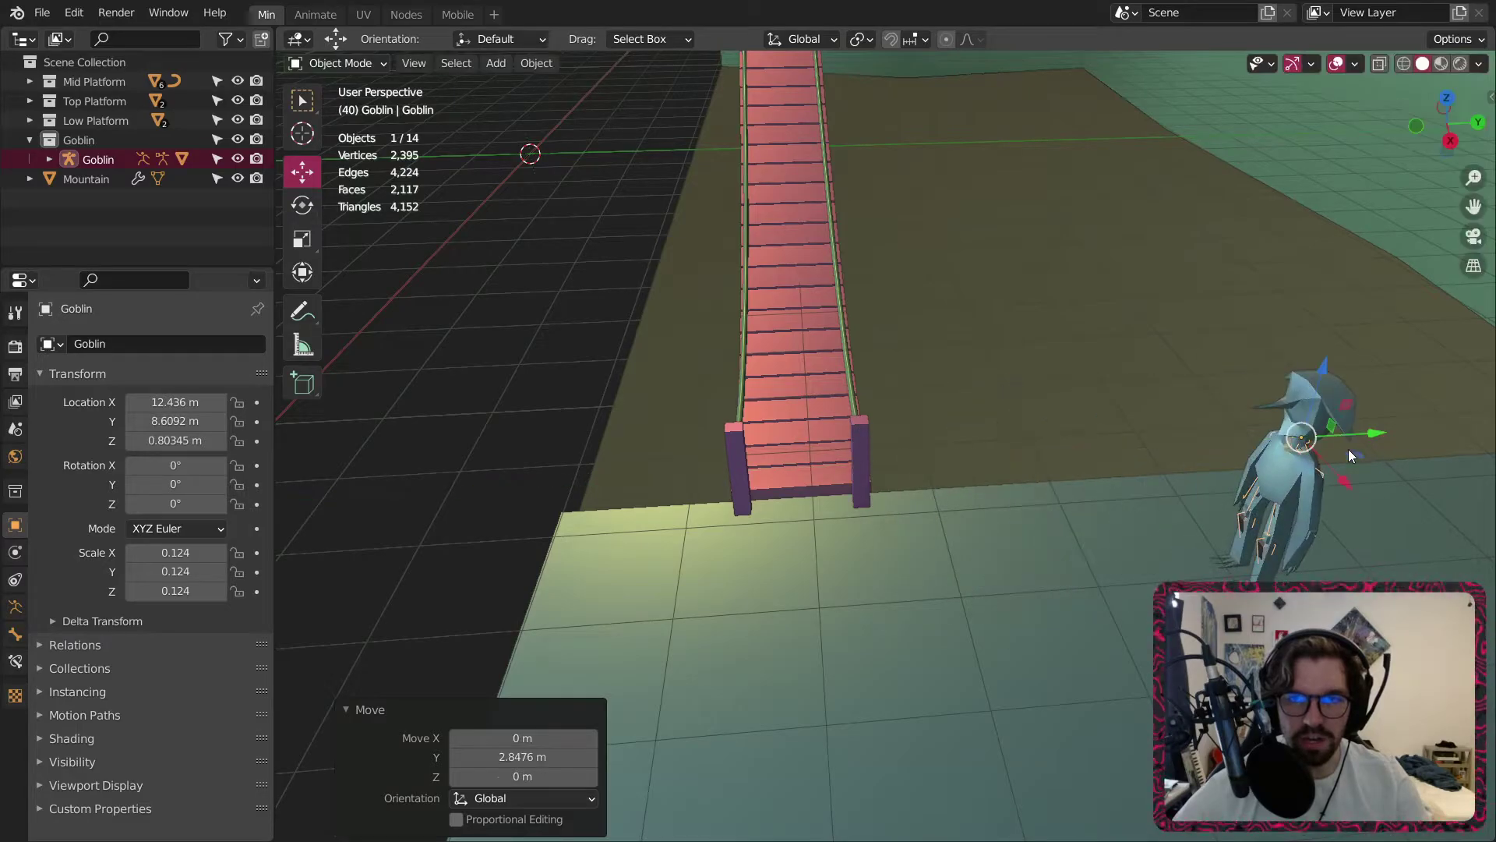
{"action": "middle_click_drag", "start_coordinate": [1348, 449], "coordinate": [1191, 525]}
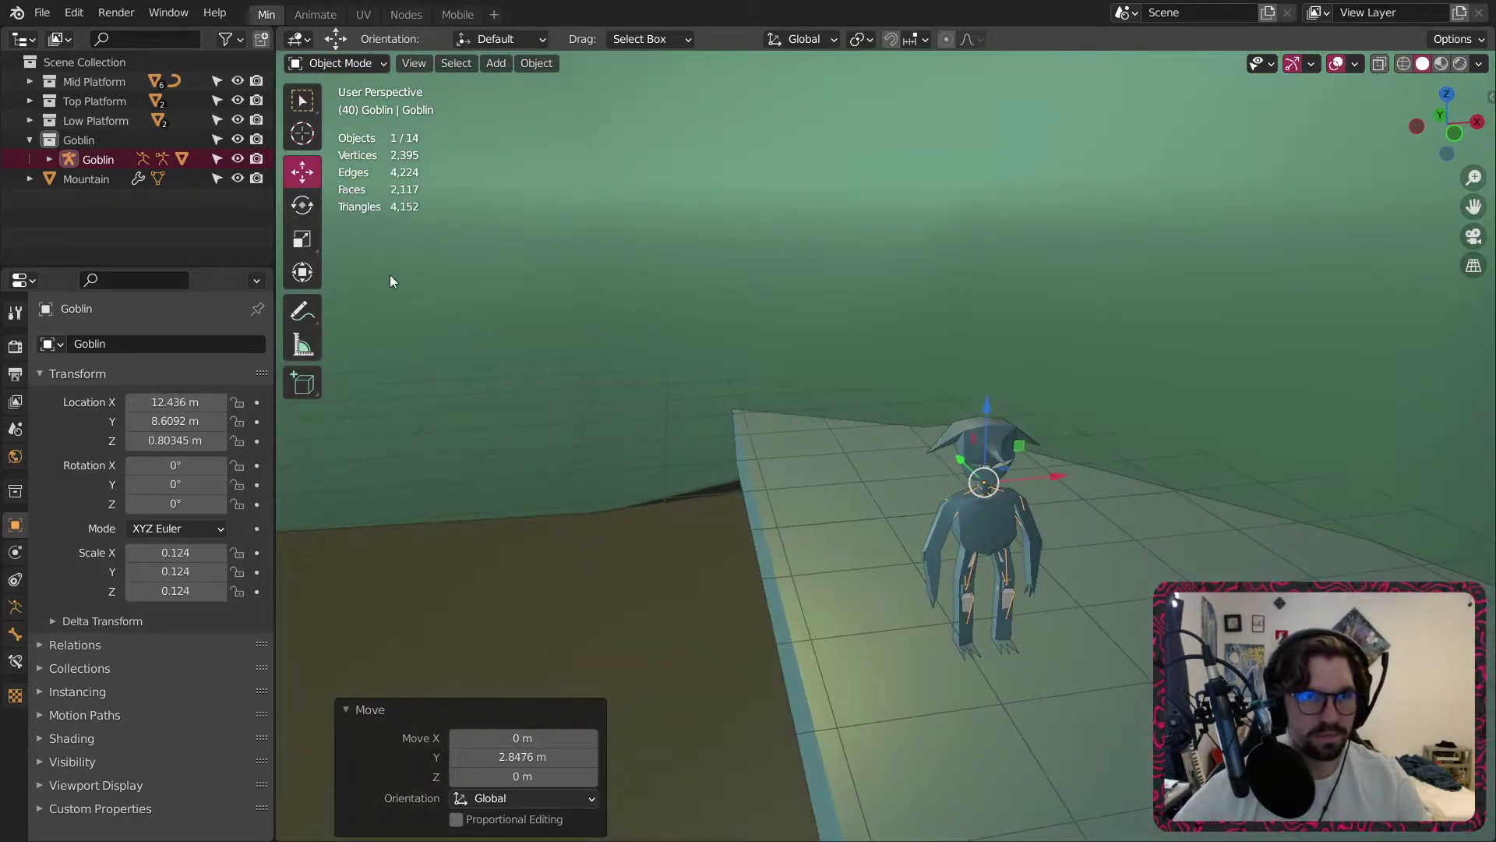
Rotate the goblin slightly where it stands on the low platform.
{"action": "left_click", "coordinate": [303, 205]}
{"action": "left_click_drag", "start_coordinate": [1027, 504], "coordinate": [1018, 541]}
{"action": "scroll", "coordinate": [1018, 546], "scroll_direction": "up", "scroll_amount": 3}
{"action": "left_click", "coordinate": [1060, 528]}
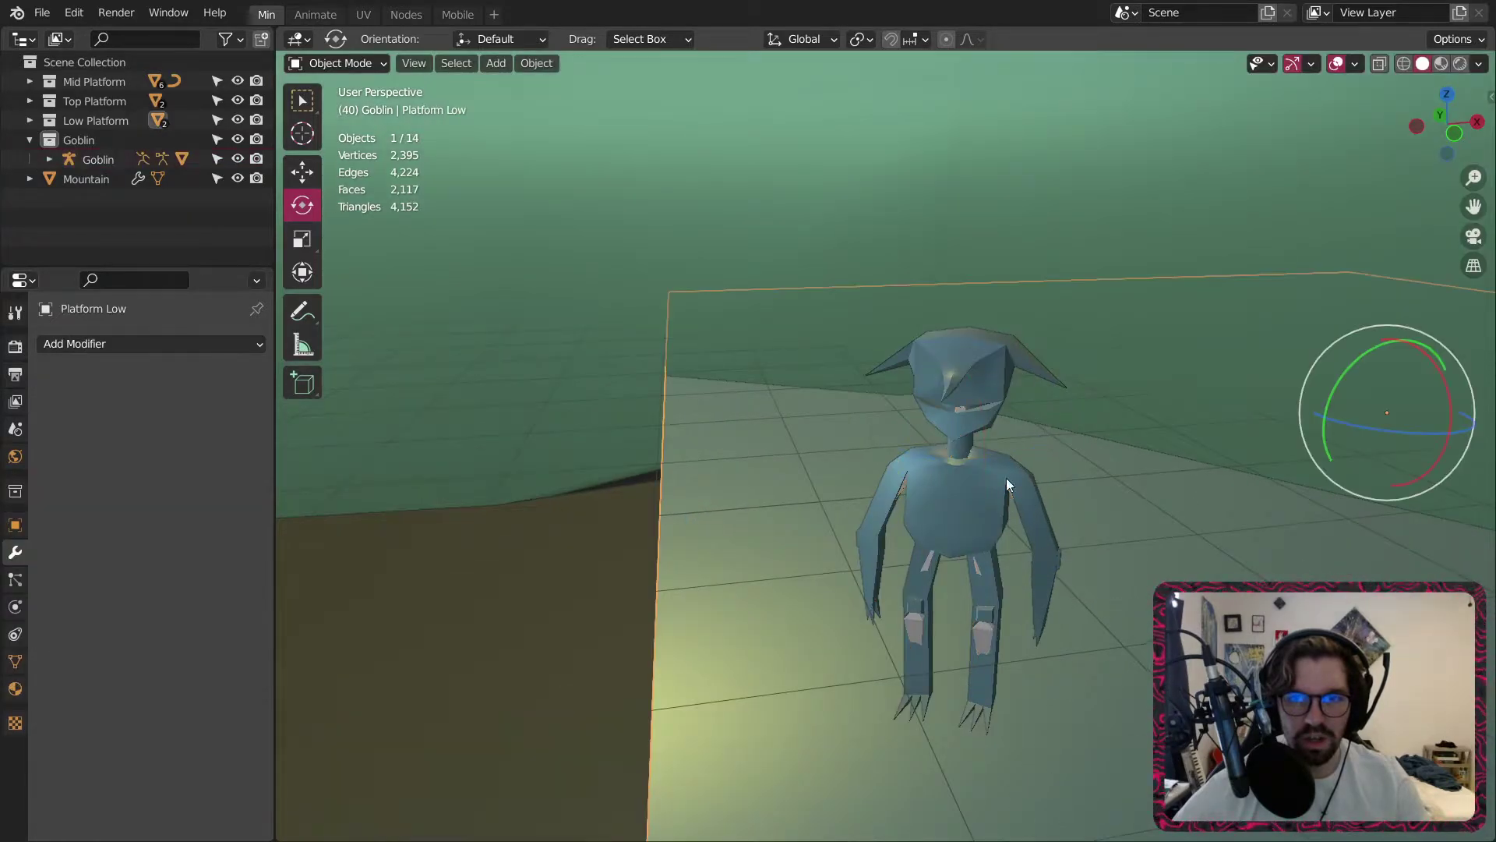
Select the goblin's mesh, copy it and paste a duplicate into the scene.
{"action": "left_click", "coordinate": [1005, 479]}
{"action": "scroll", "coordinate": [980, 483], "scroll_direction": "down", "scroll_amount": 7}
{"action": "middle_click_drag", "start_coordinate": [988, 529], "coordinate": [973, 533]}
{"action": "key", "text": "ctrl+c"}
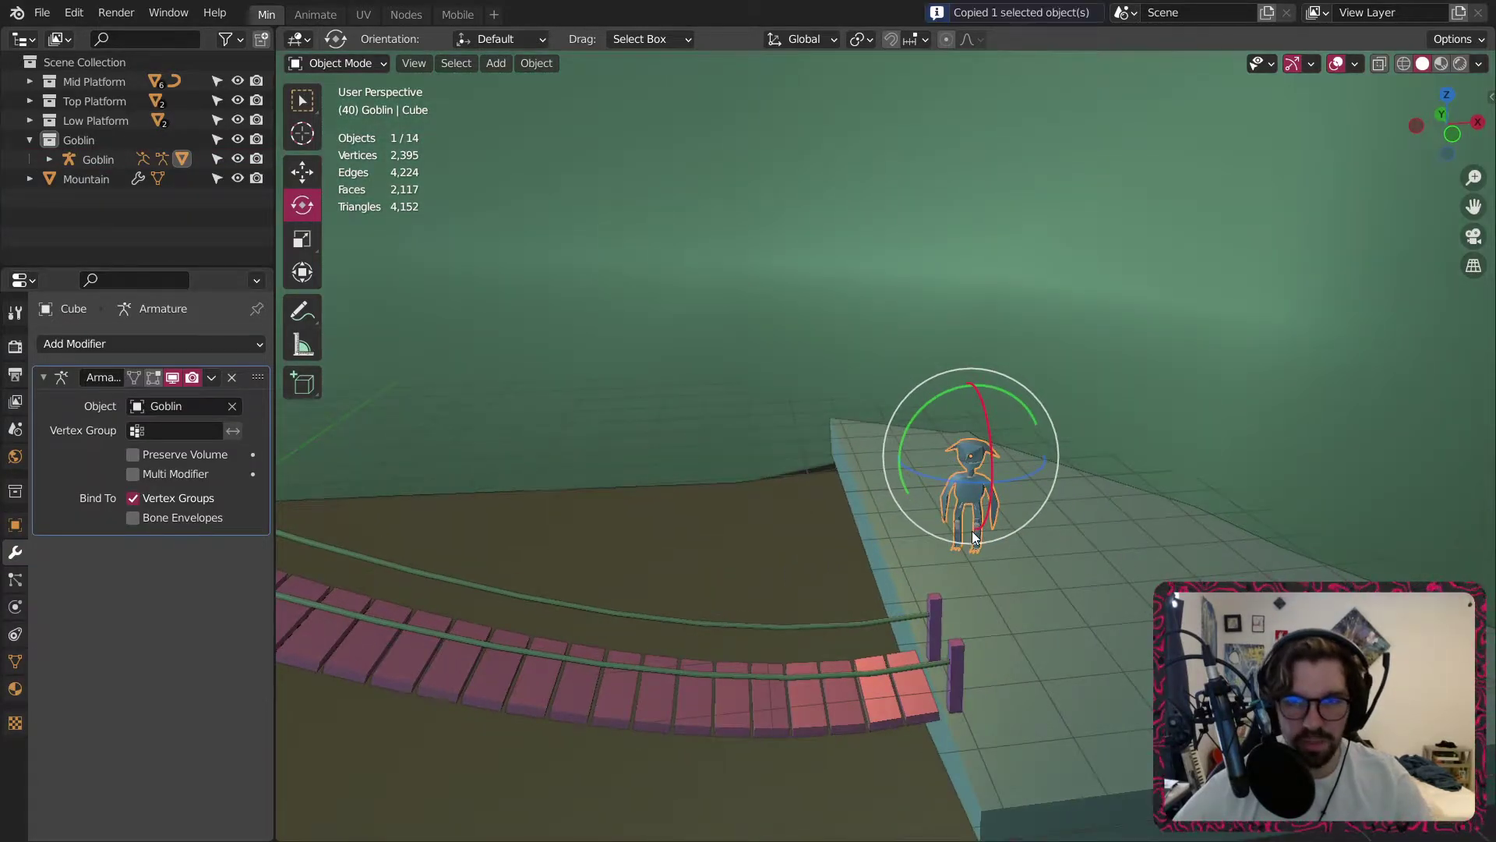
{"action": "key", "text": "ctrl+v"}
{"action": "scroll", "coordinate": [971, 522], "scroll_direction": "down", "scroll_amount": 5}
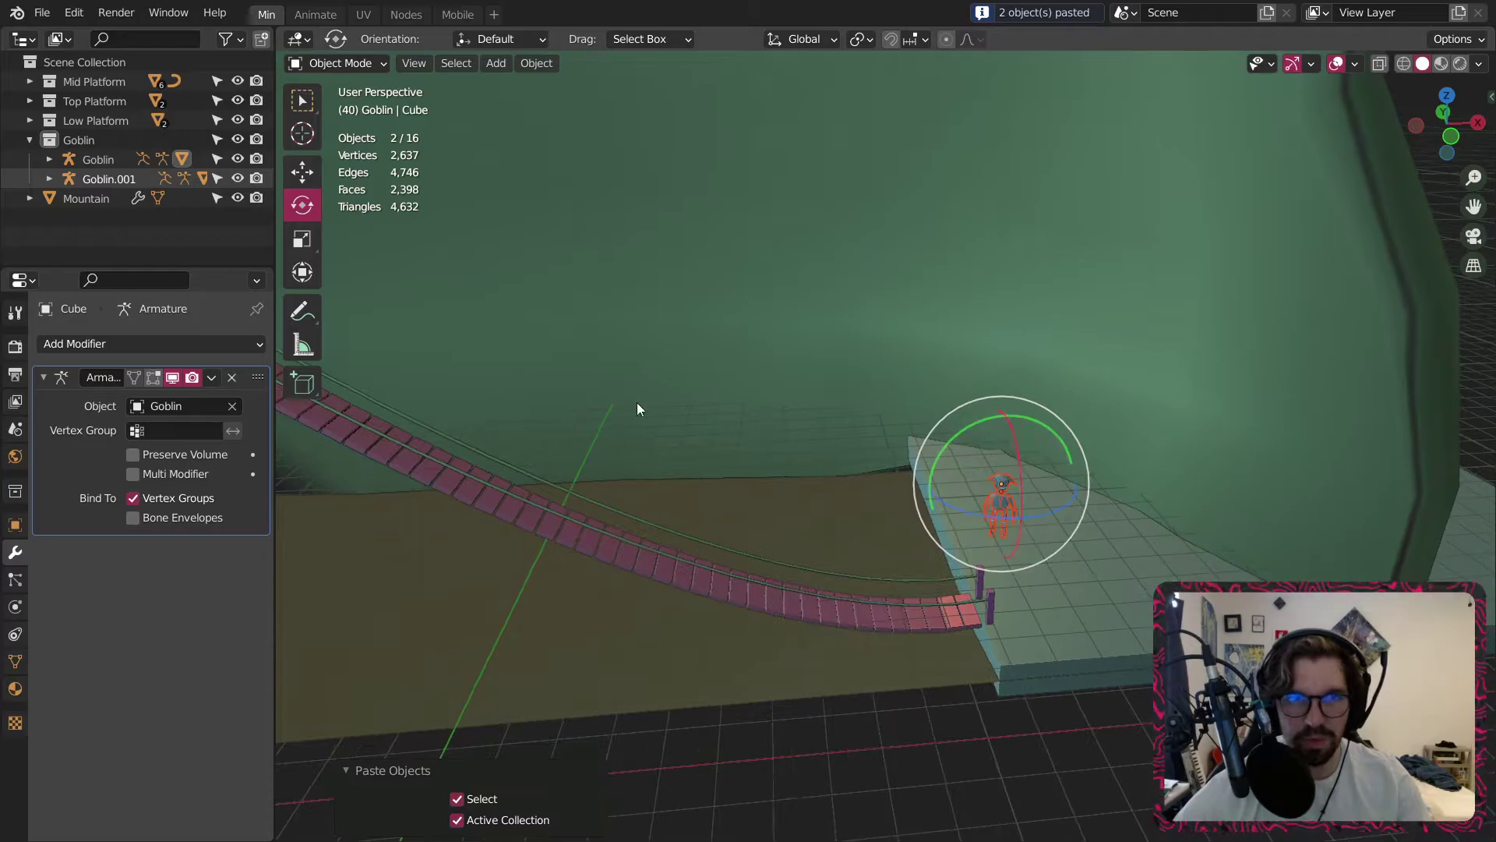
Move the pasted goblin about 3.4 m along negative Y and about 7 m along negative X to line up with the rope bridge.
{"action": "left_click", "coordinate": [303, 171]}
{"action": "middle_click_drag", "start_coordinate": [513, 289], "coordinate": [928, 522]}
{"action": "left_click_drag", "start_coordinate": [1063, 463], "coordinate": [958, 508]}
{"action": "middle_click_drag", "start_coordinate": [852, 624], "coordinate": [914, 643]}
{"action": "scroll", "coordinate": [914, 643], "scroll_direction": "up", "scroll_amount": 3}
{"action": "middle_click_drag", "start_coordinate": [906, 587], "coordinate": [1015, 545]}
{"action": "left_click_drag", "start_coordinate": [1144, 465], "coordinate": [561, 499]}
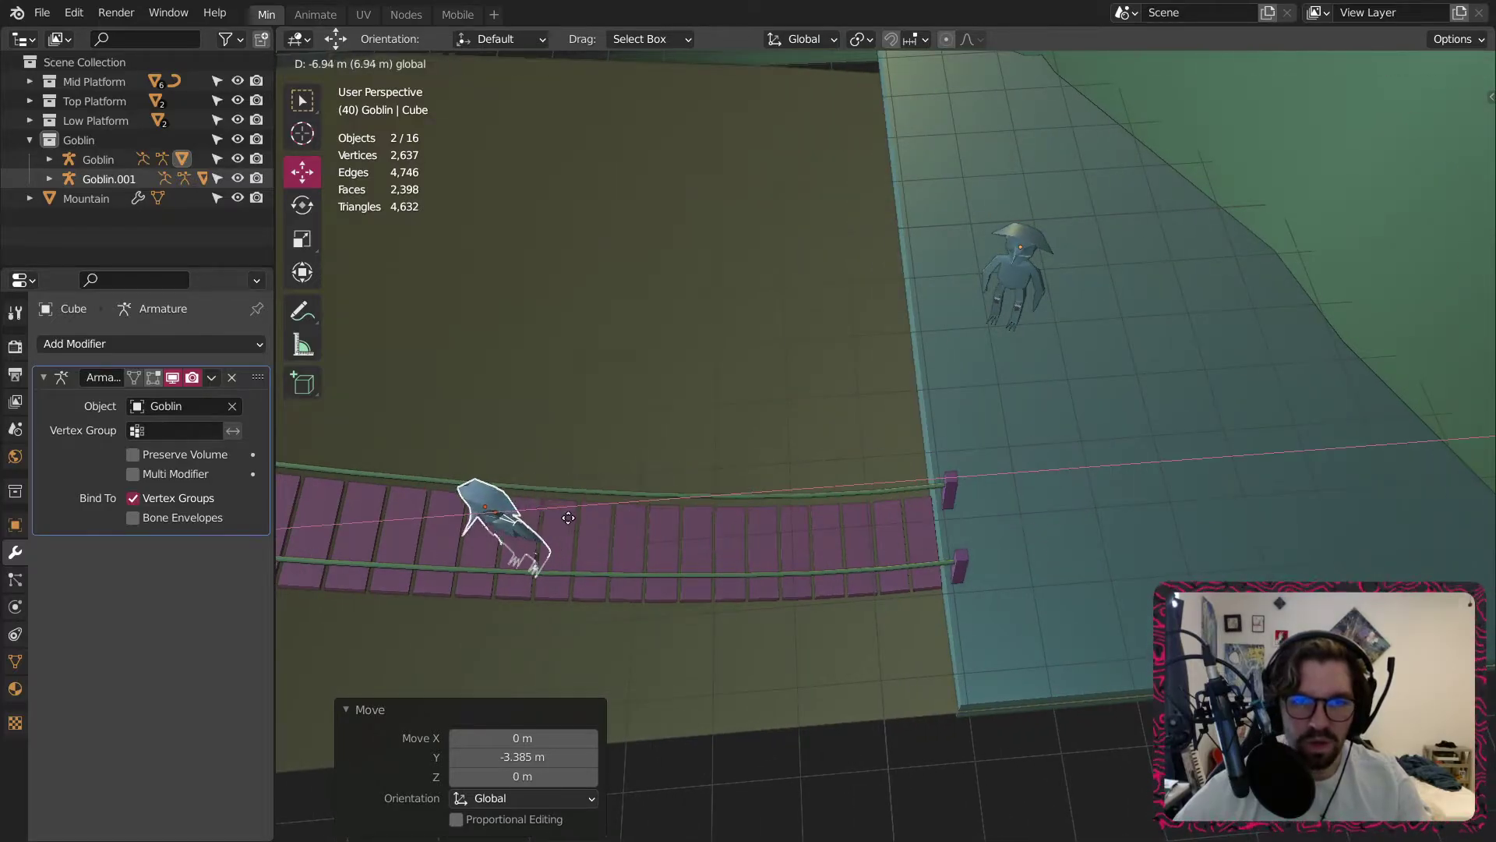
Shift the pasted goblin about 3.4 m farther along negative X and lower it about 0.43 m onto the bridge planks.
{"action": "middle_click_drag", "start_coordinate": [561, 499], "coordinate": [966, 437]}
{"action": "left_click_drag", "start_coordinate": [1022, 427], "coordinate": [807, 245]}
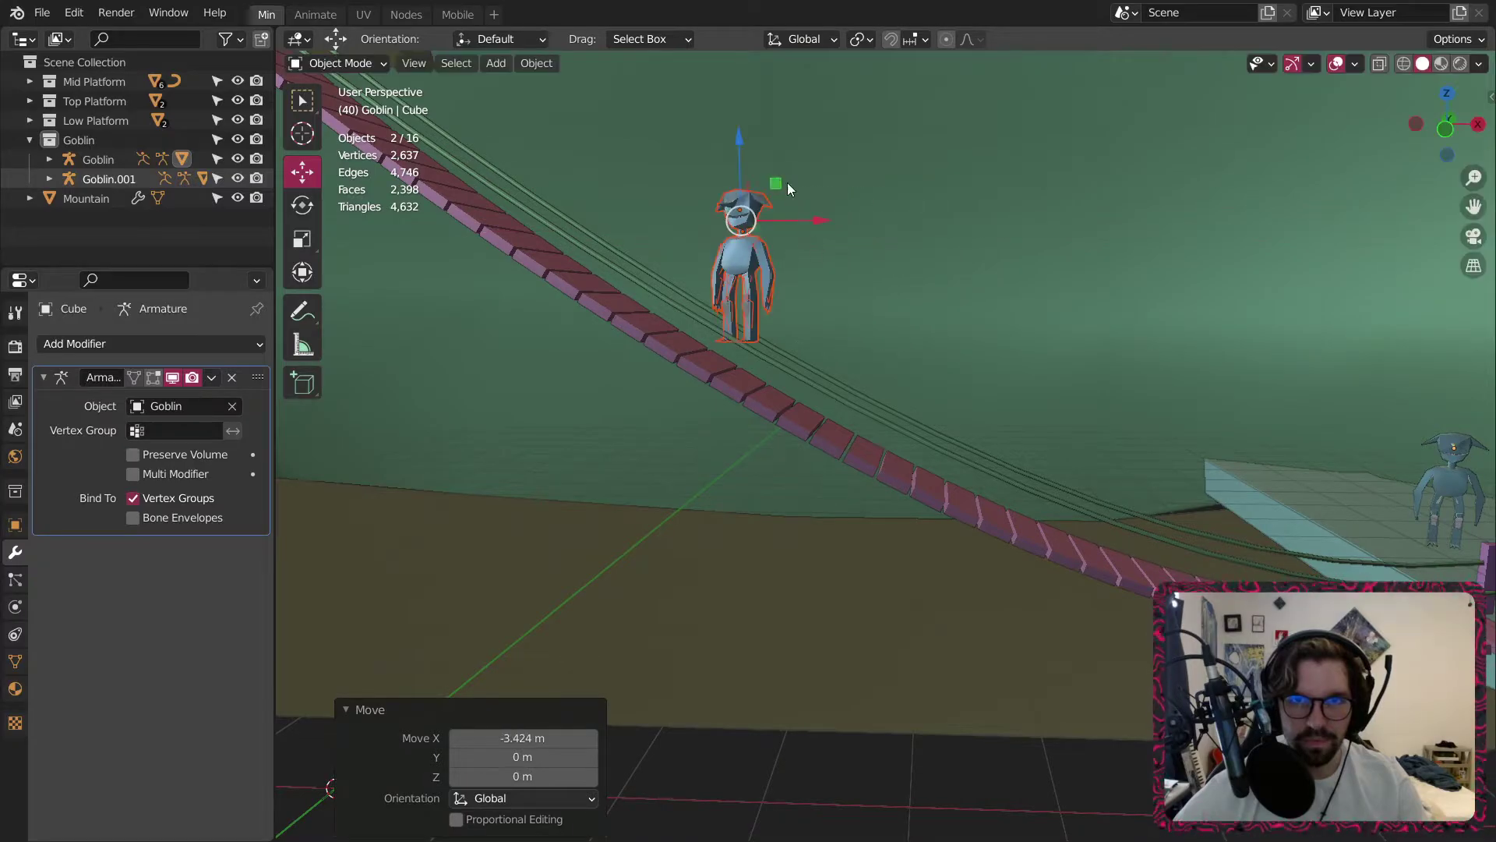
{"action": "left_click_drag", "start_coordinate": [743, 137], "coordinate": [736, 175]}
{"action": "scroll", "coordinate": [718, 285], "scroll_direction": "up", "scroll_amount": 4}
{"action": "scroll", "coordinate": [718, 285], "scroll_direction": "down", "scroll_amount": 5}
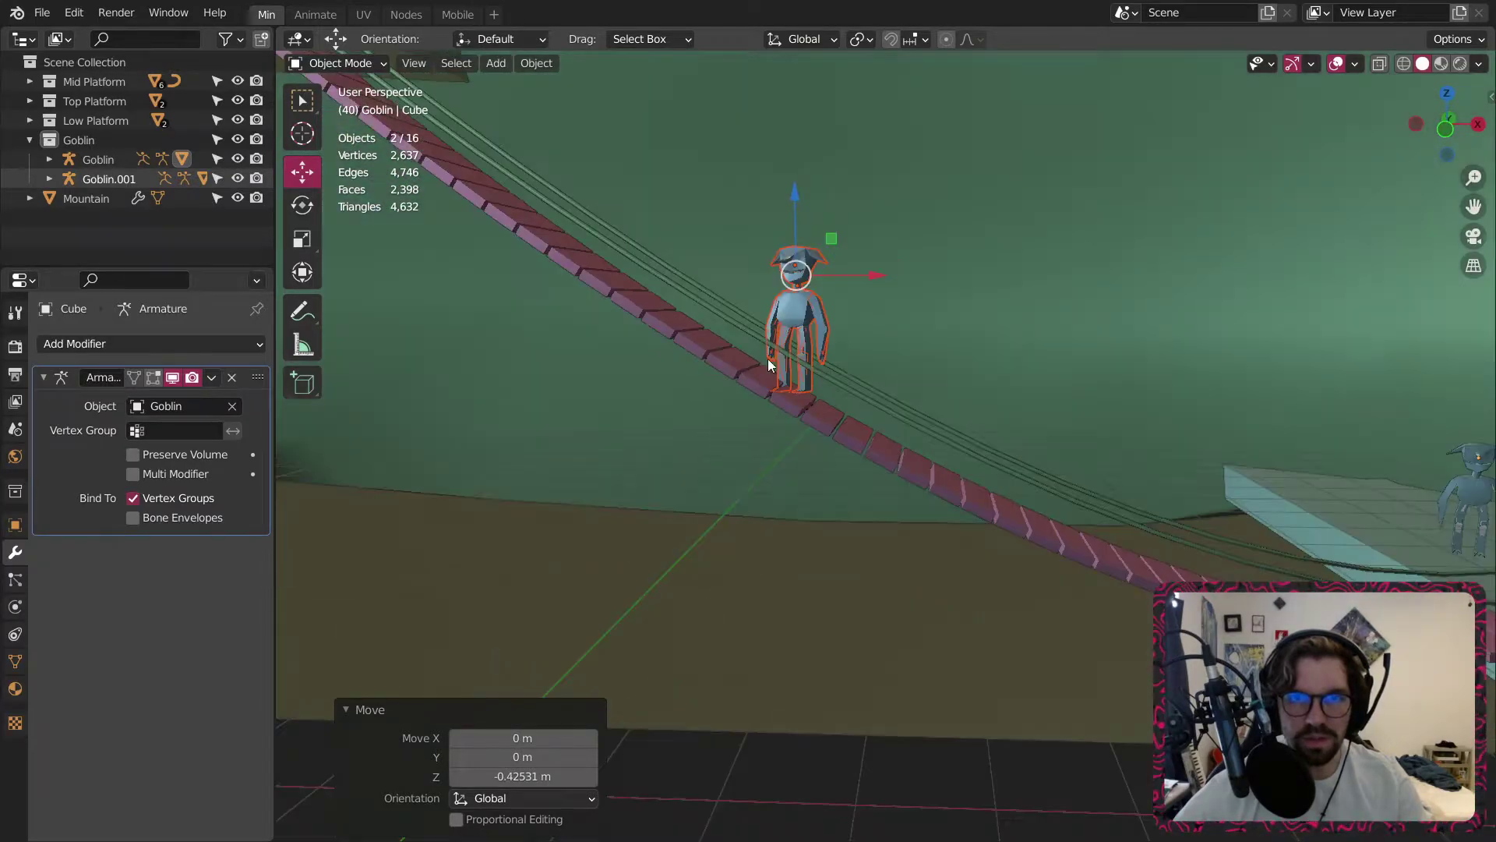
Rotate the pasted goblin about its vertical axis to face down the bridge toward the low platform.
{"action": "left_click", "coordinate": [303, 205]}
{"action": "middle_click_drag", "start_coordinate": [697, 366], "coordinate": [623, 391]}
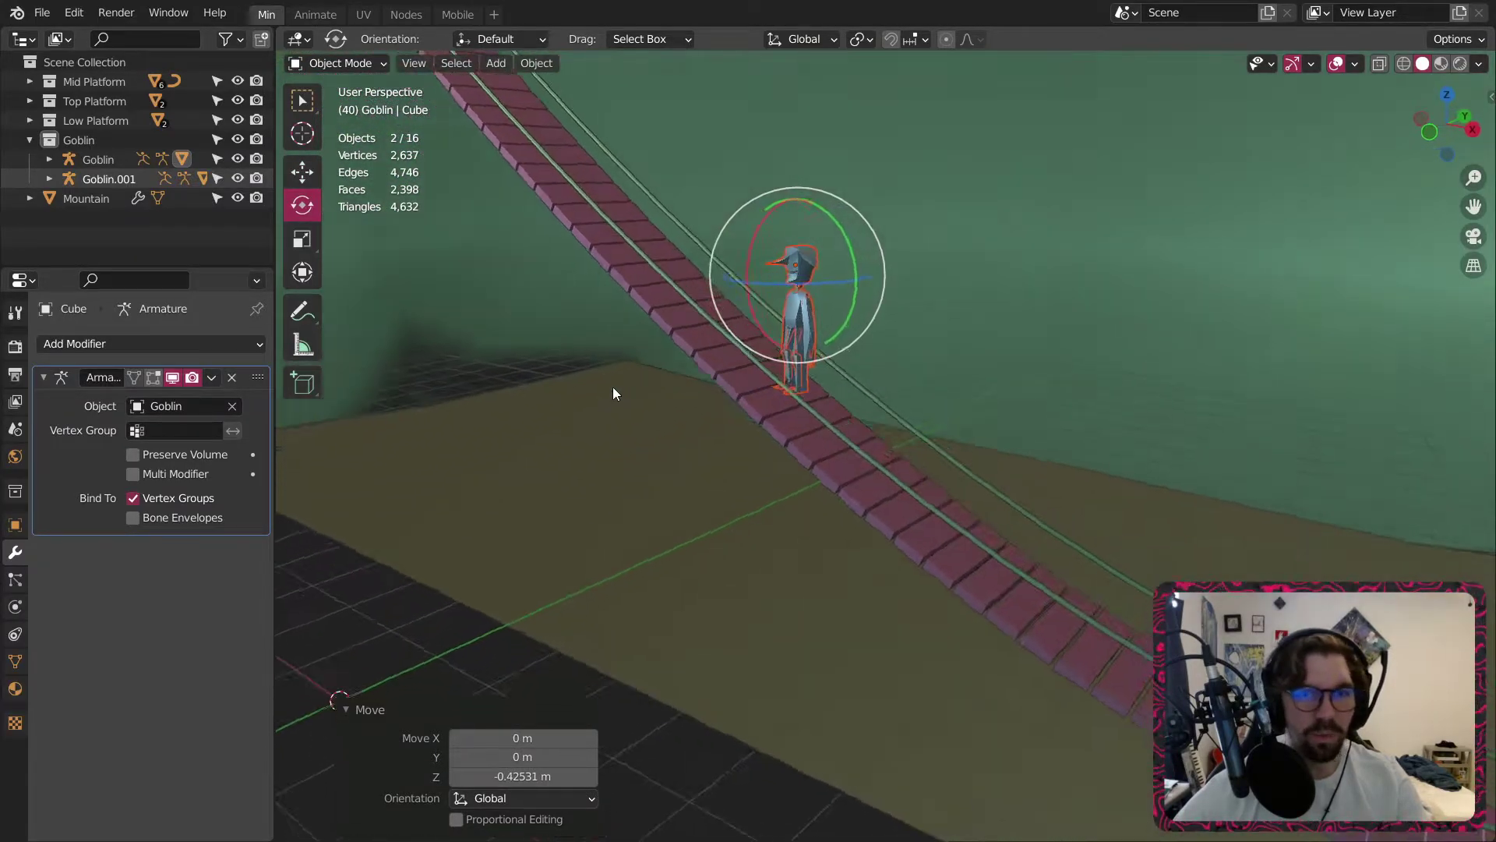
{"action": "scroll", "coordinate": [774, 335], "scroll_direction": "up", "scroll_amount": 8}
{"action": "scroll", "coordinate": [941, 231], "scroll_direction": "down", "scroll_amount": 2}
{"action": "middle_click_drag", "start_coordinate": [915, 222], "coordinate": [889, 257]}
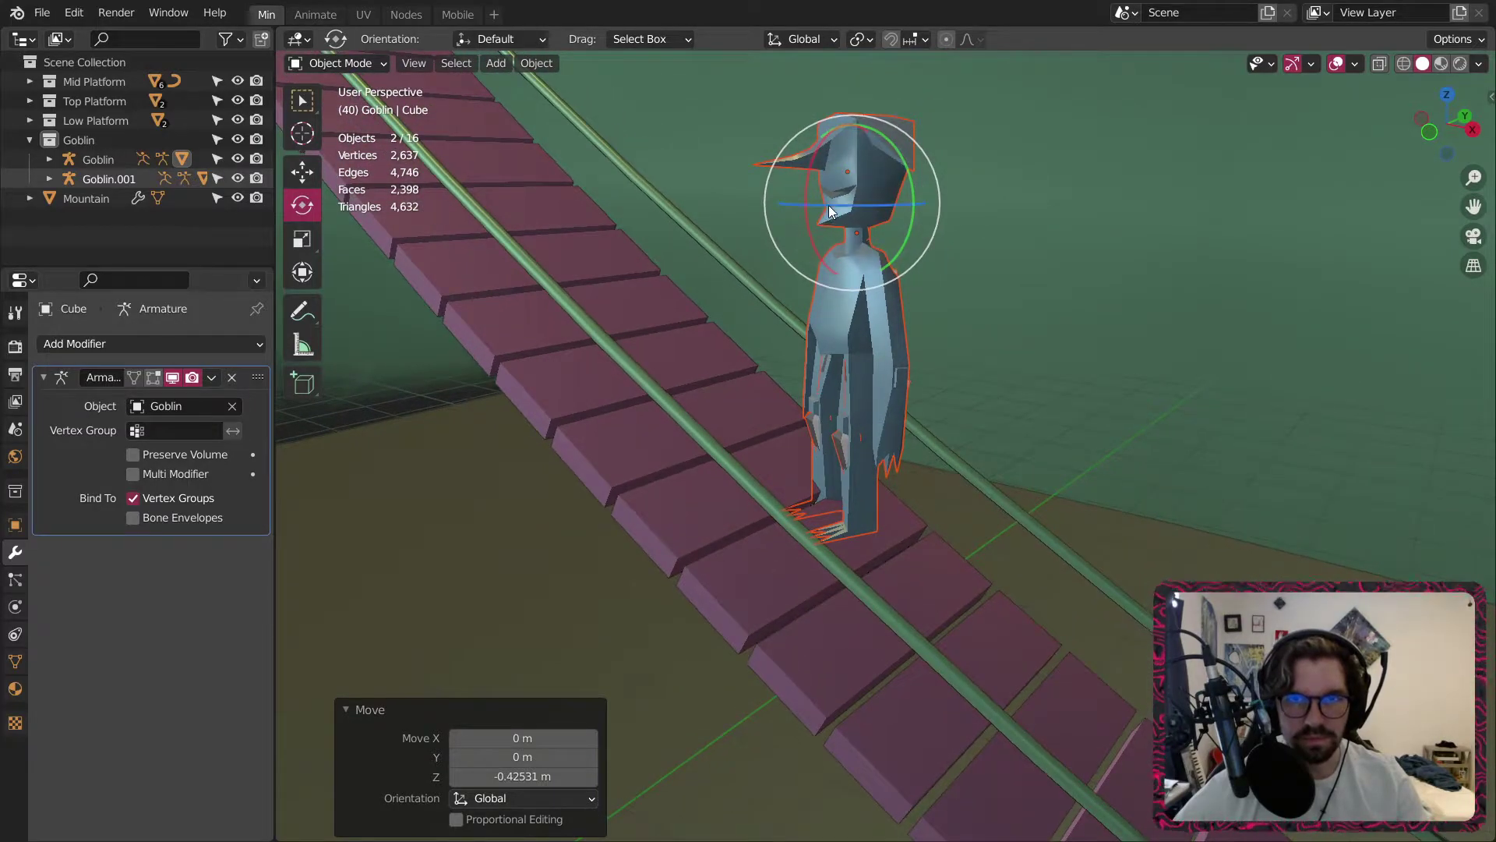
{"action": "left_click_drag", "start_coordinate": [829, 204], "coordinate": [729, 448]}
{"action": "middle_click_drag", "start_coordinate": [829, 446], "coordinate": [1068, 497]}
Add the platform goblin to the selection, try scaling both goblins to about 0.7 together, and undo the scaling.
{"action": "scroll", "coordinate": [926, 452], "scroll_direction": "down", "scroll_amount": 5}
{"action": "left_click", "coordinate": [1068, 497], "text": "shift"}
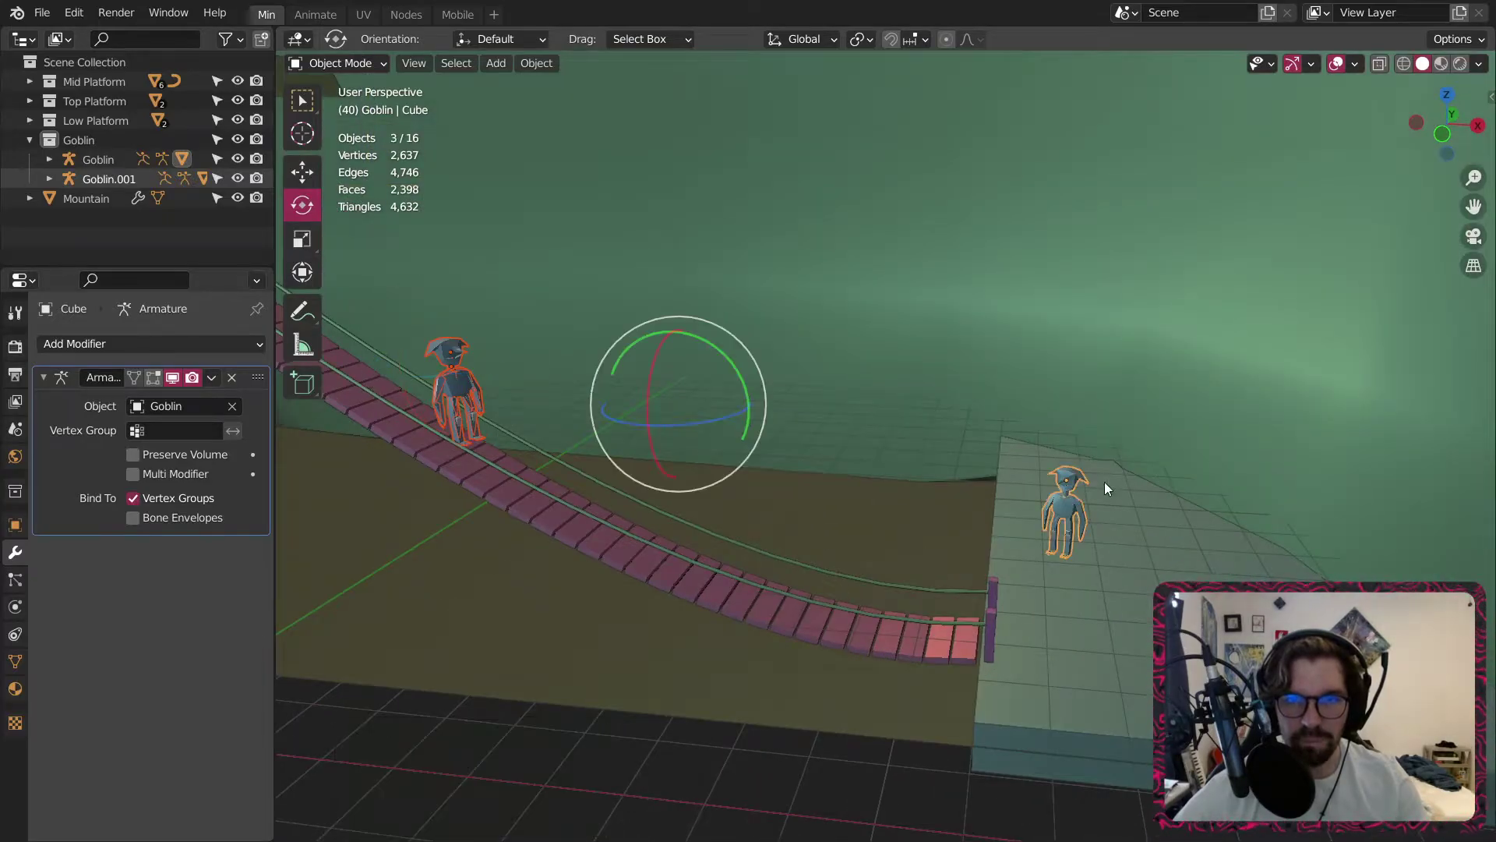
{"action": "key", "text": "s"}
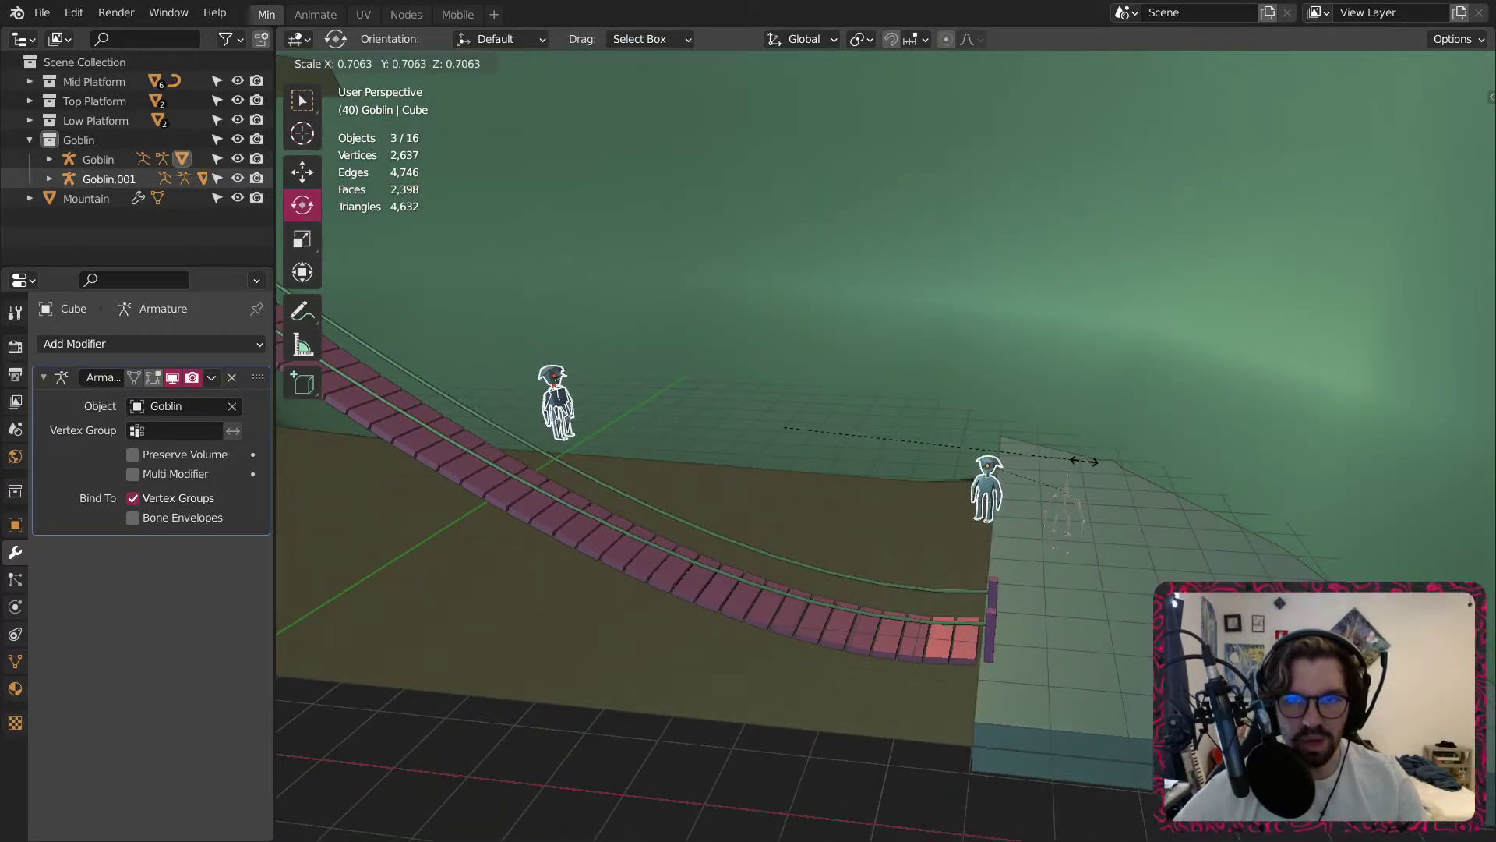
{"action": "left_click", "coordinate": [1084, 461]}
{"action": "key", "text": "ctrl+z"}
{"action": "scroll", "coordinate": [453, 390], "scroll_direction": "up", "scroll_amount": 4}
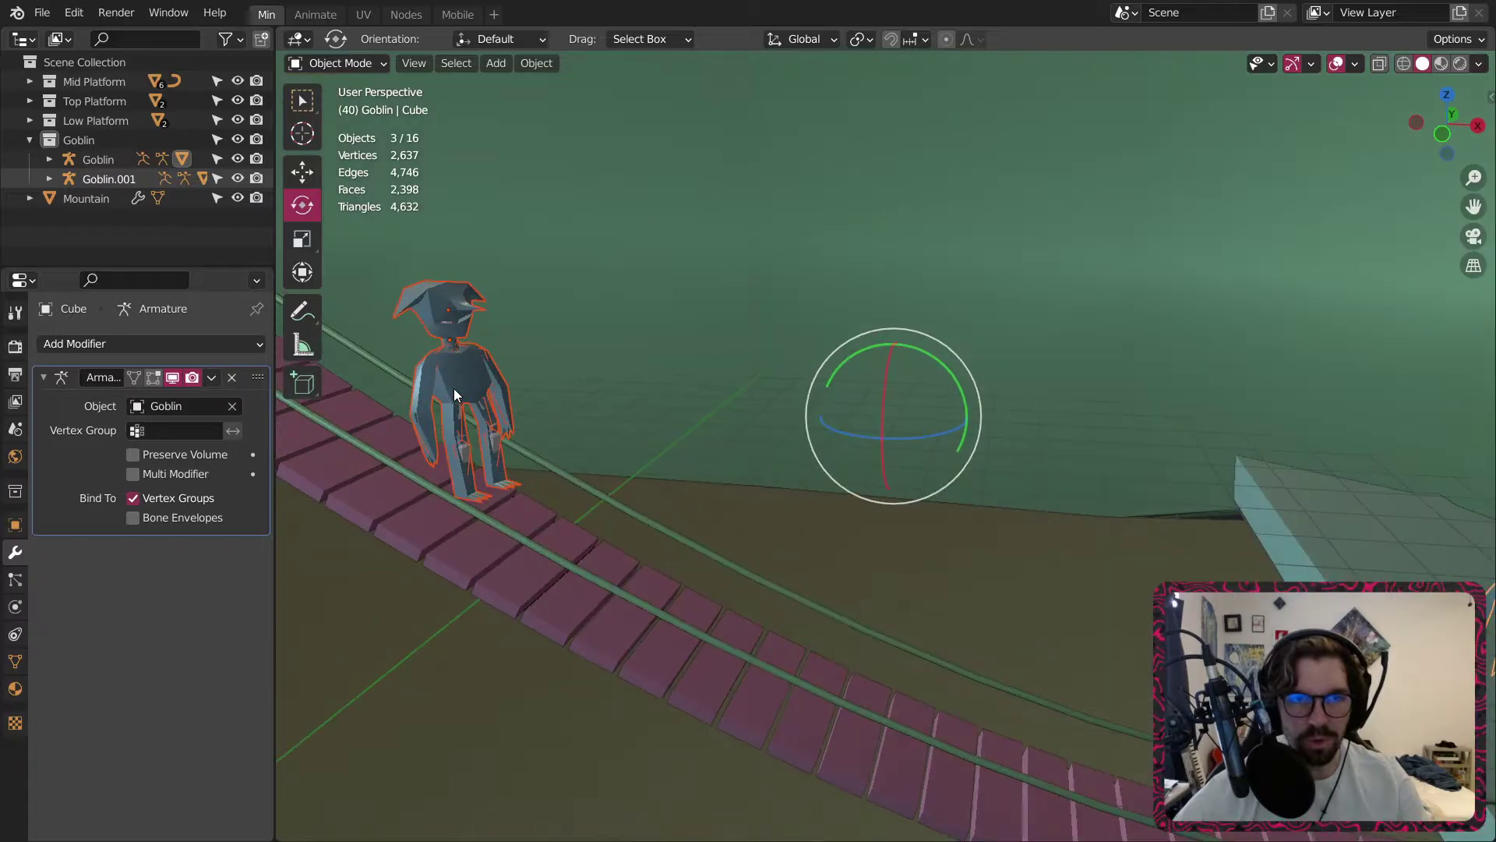
{"action": "scroll", "coordinate": [469, 321], "scroll_direction": "up", "scroll_amount": 3}
{"action": "scroll", "coordinate": [439, 348], "scroll_direction": "down", "scroll_amount": 3}
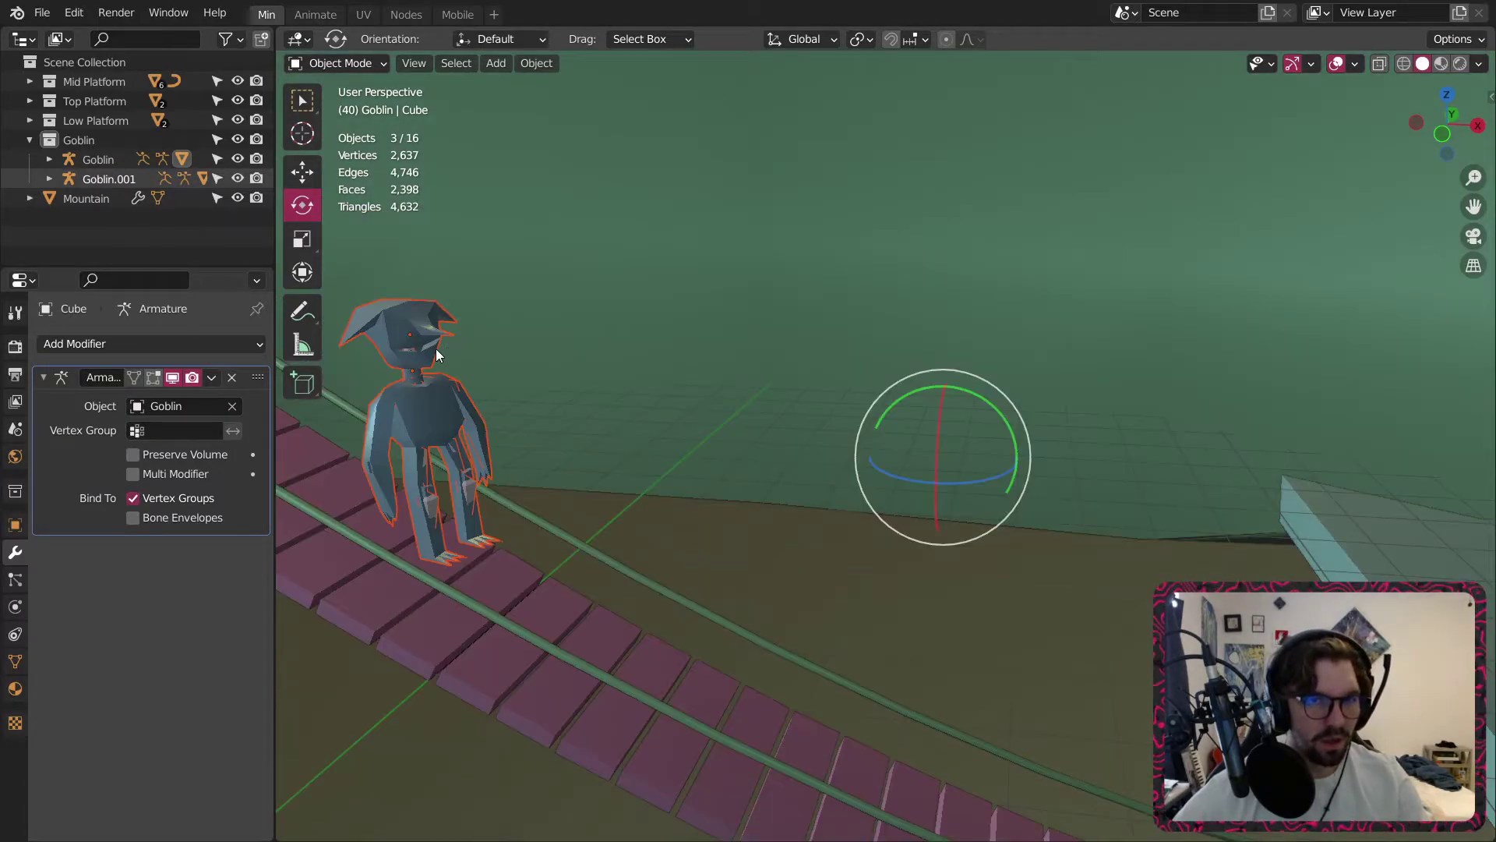
Select the armature of the goblin on the low platform and scale it uniformly by about 0.445.
{"action": "scroll", "coordinate": [437, 348], "scroll_direction": "up", "scroll_amount": 2}
{"action": "left_click", "coordinate": [108, 159]}
{"action": "scroll", "coordinate": [978, 339], "scroll_direction": "down", "scroll_amount": 6}
{"action": "scroll", "coordinate": [977, 339], "scroll_direction": "down", "scroll_amount": 2}
{"action": "middle_click_drag", "start_coordinate": [1271, 413], "coordinate": [1003, 429], "text": "shift"}
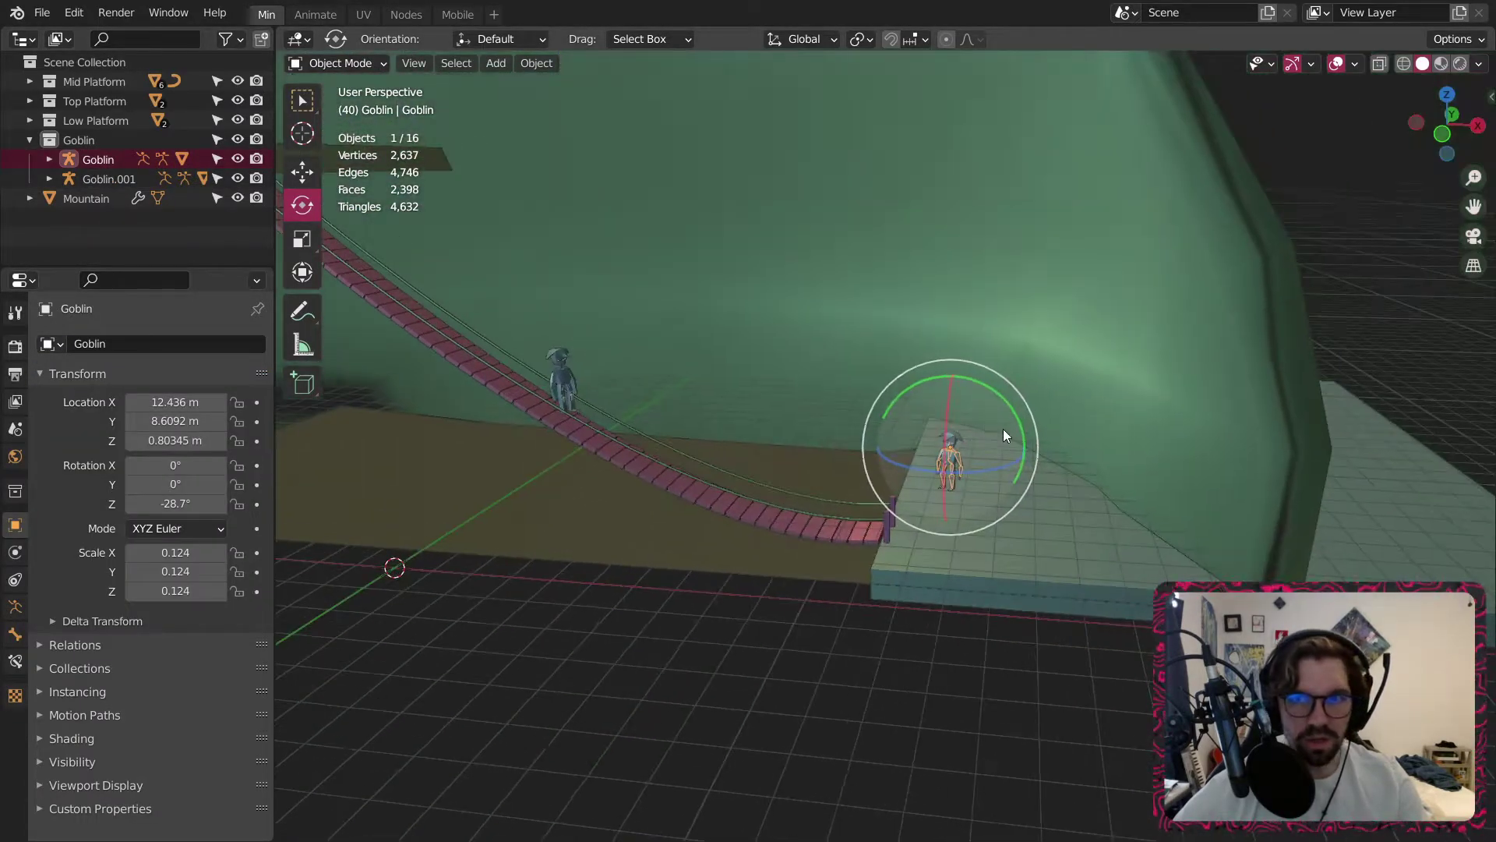
{"action": "key", "text": "s"}
{"action": "left_click", "coordinate": [987, 446]}
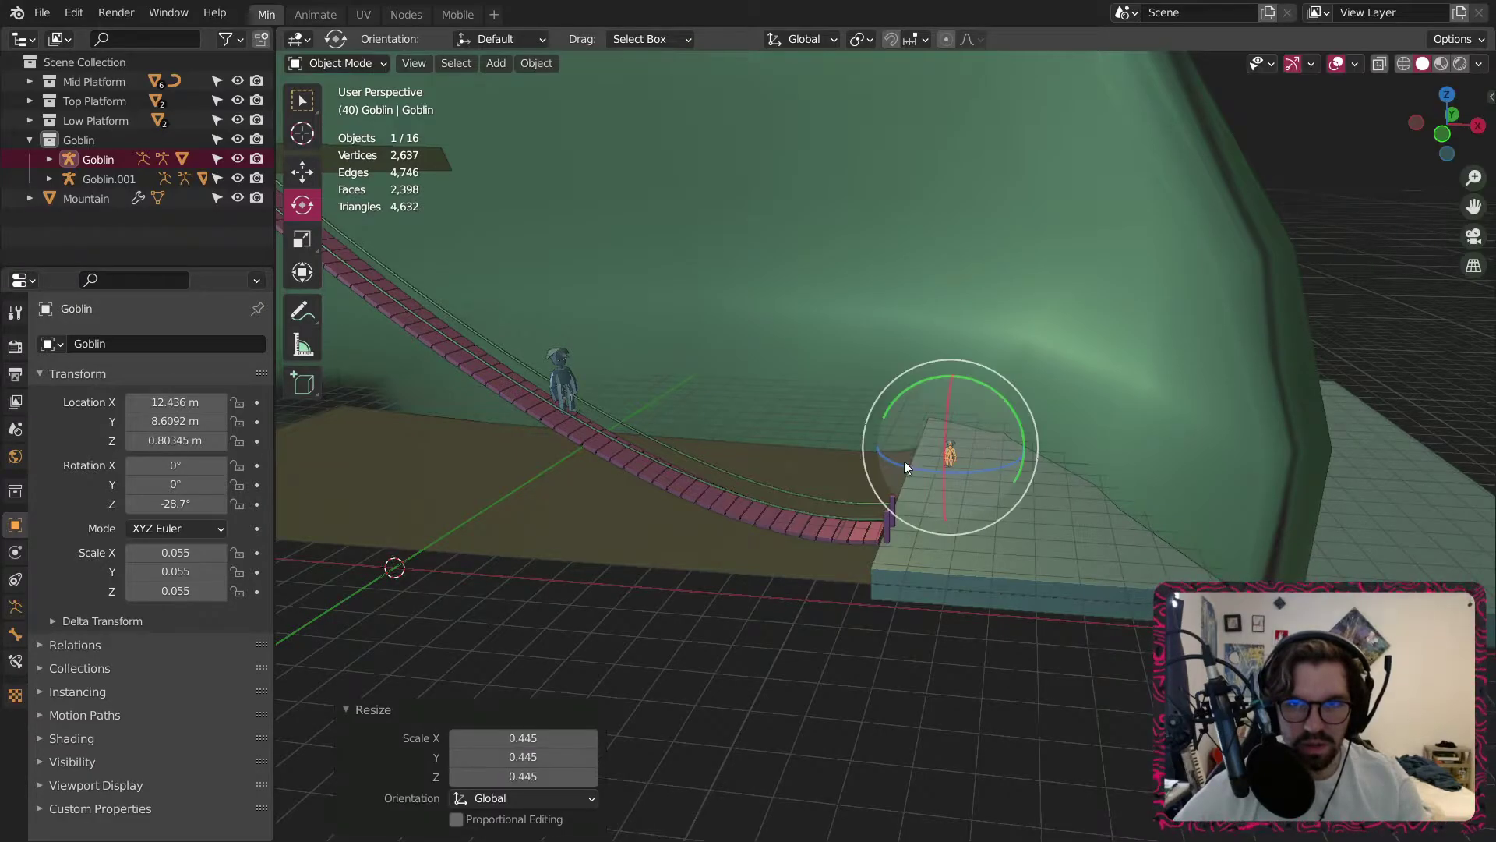
Select the bridge goblin's armature and scale it uniformly by about 0.494.
{"action": "left_click", "coordinate": [128, 179]}
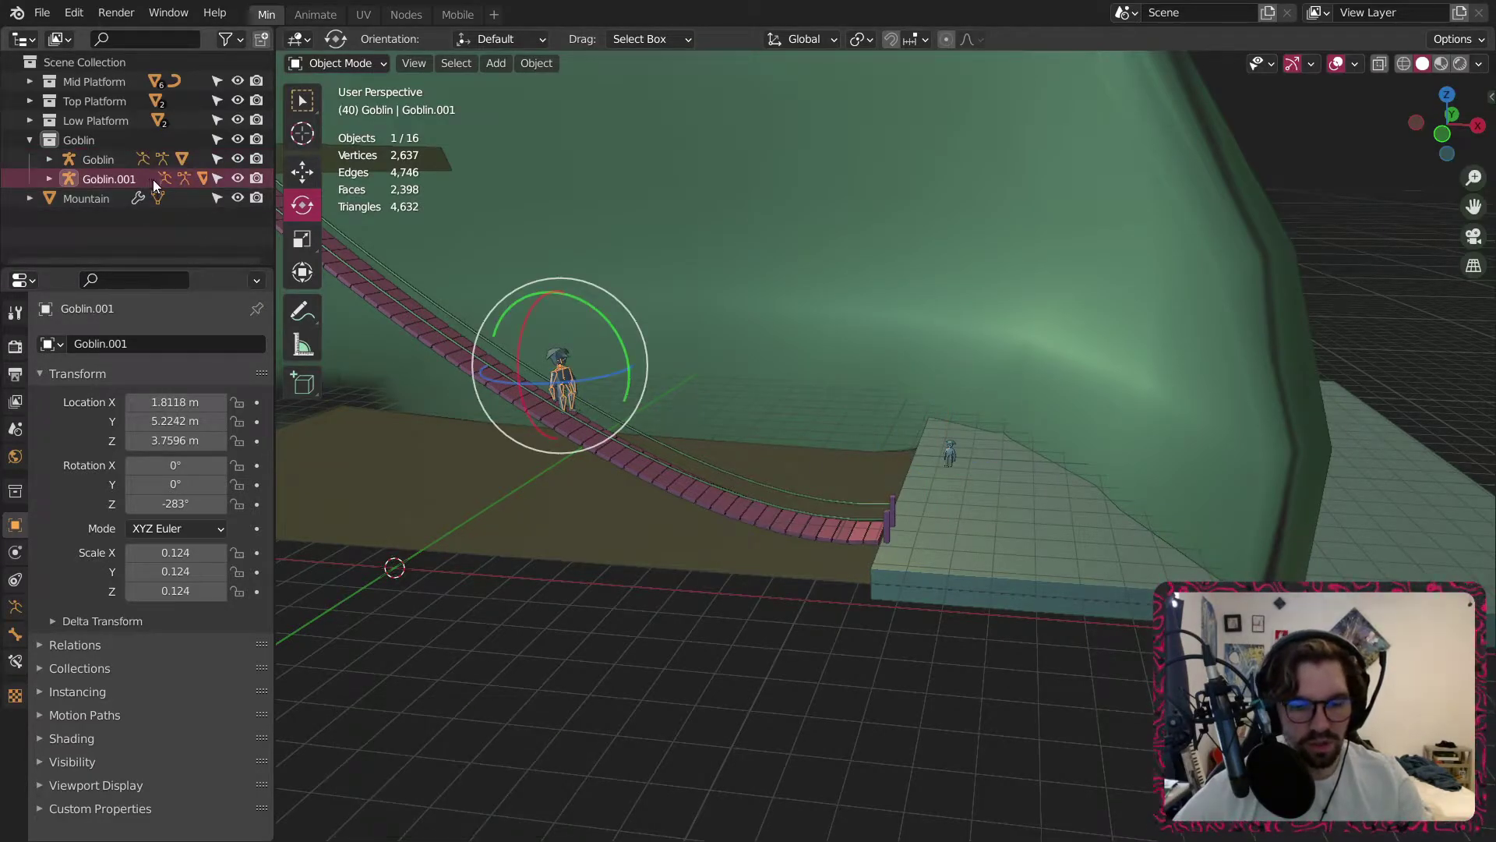
{"action": "scroll", "coordinate": [546, 354], "scroll_direction": "up", "scroll_amount": 8}
{"action": "key", "text": "s"}
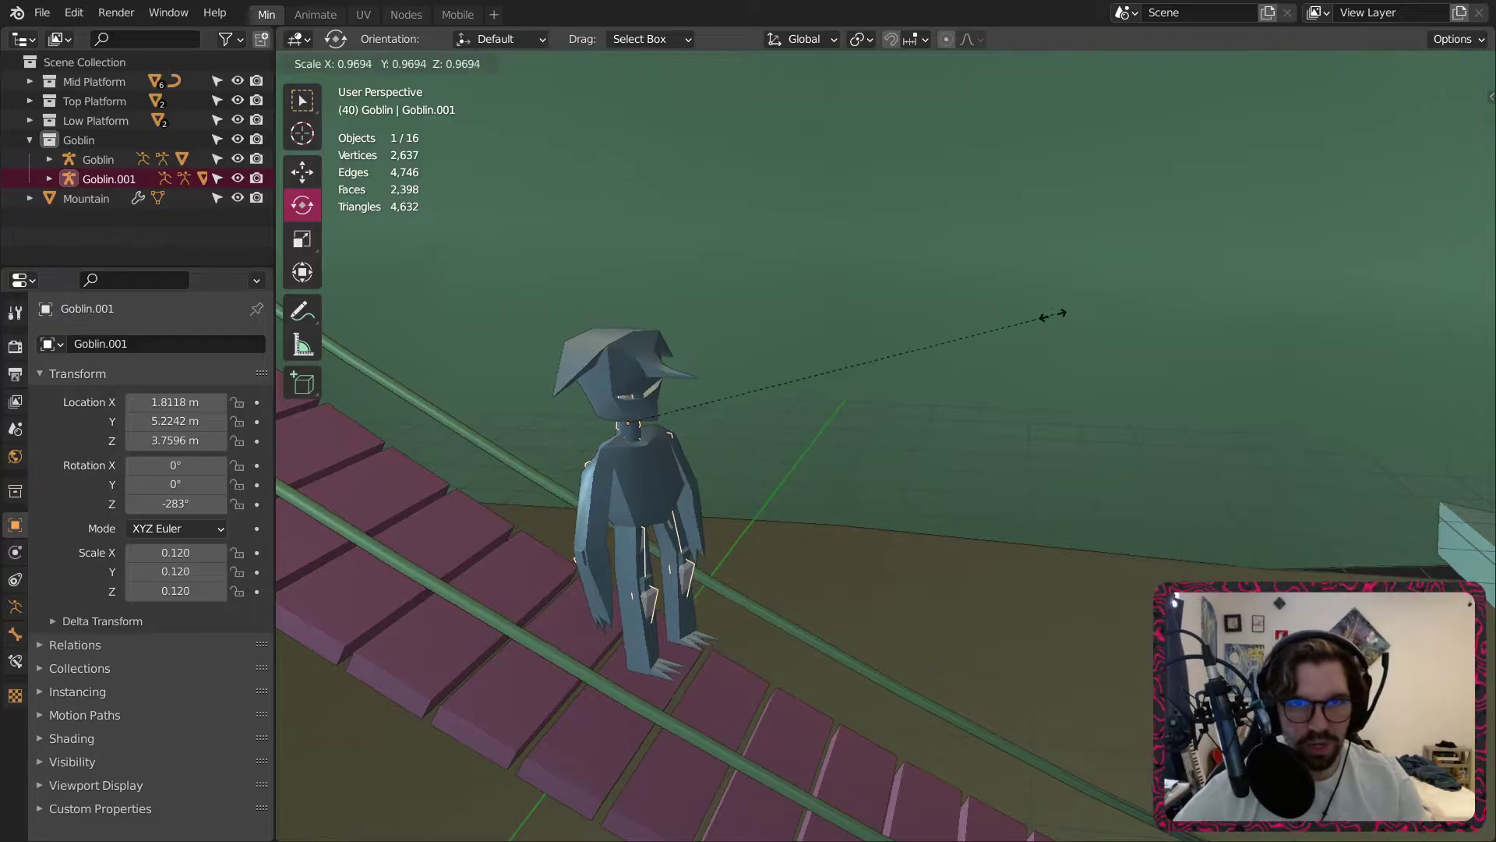
{"action": "left_click", "coordinate": [718, 475]}
Lower the bridge goblin about 0.72 m along Z to stand on the bridge planks.
{"action": "middle_click_drag", "start_coordinate": [718, 474], "coordinate": [653, 442]}
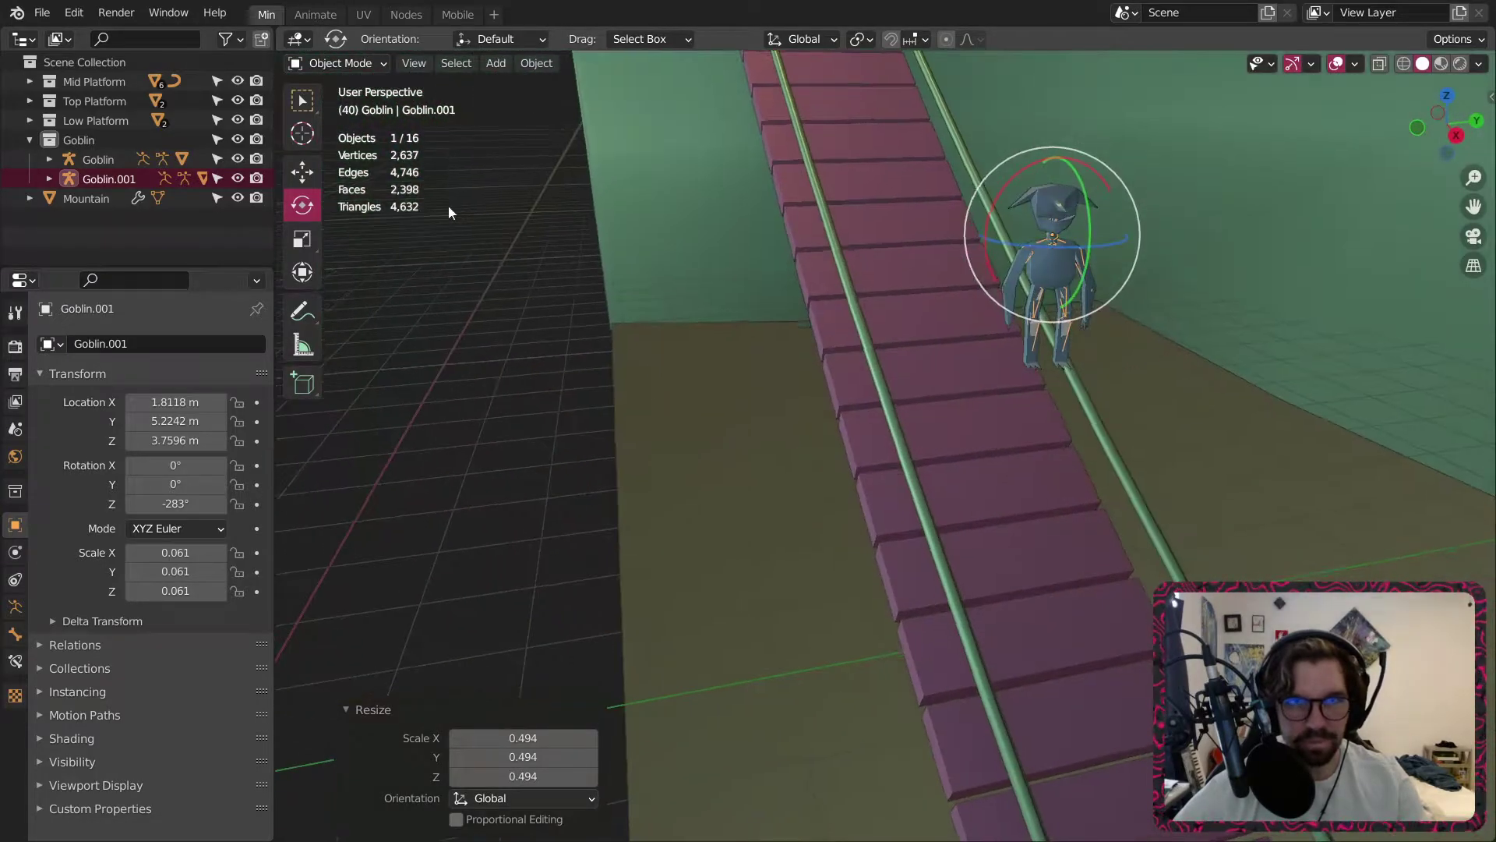
{"action": "left_click", "coordinate": [302, 172]}
{"action": "middle_click_drag", "start_coordinate": [1309, 468], "coordinate": [714, 461], "text": "shift"}
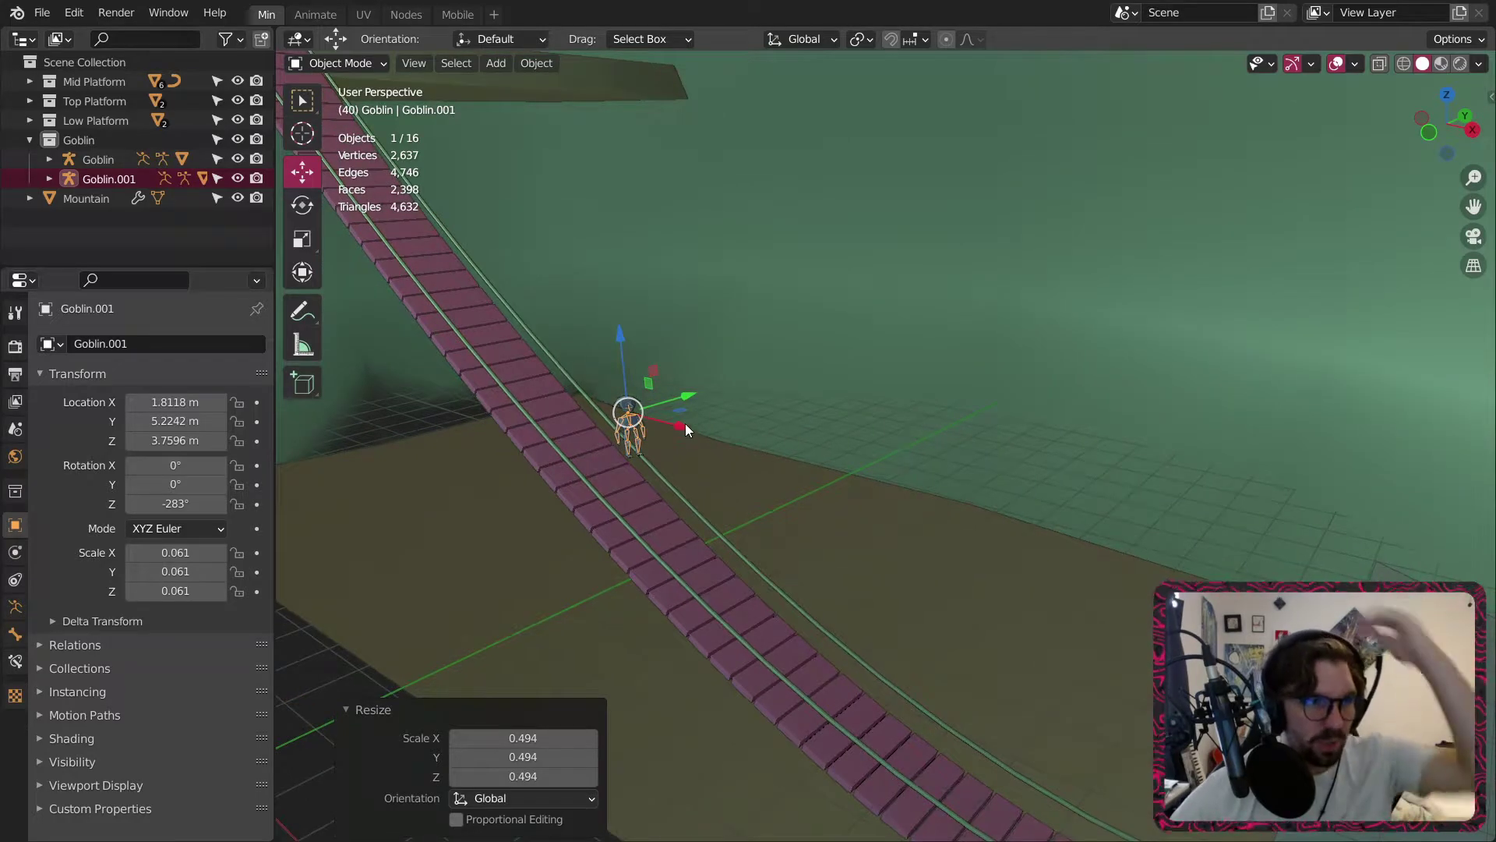
{"action": "scroll", "coordinate": [659, 450], "scroll_direction": "up", "scroll_amount": 3}
{"action": "middle_click_drag", "start_coordinate": [615, 335], "coordinate": [741, 325]}
{"action": "scroll", "coordinate": [725, 335], "scroll_direction": "up", "scroll_amount": 2}
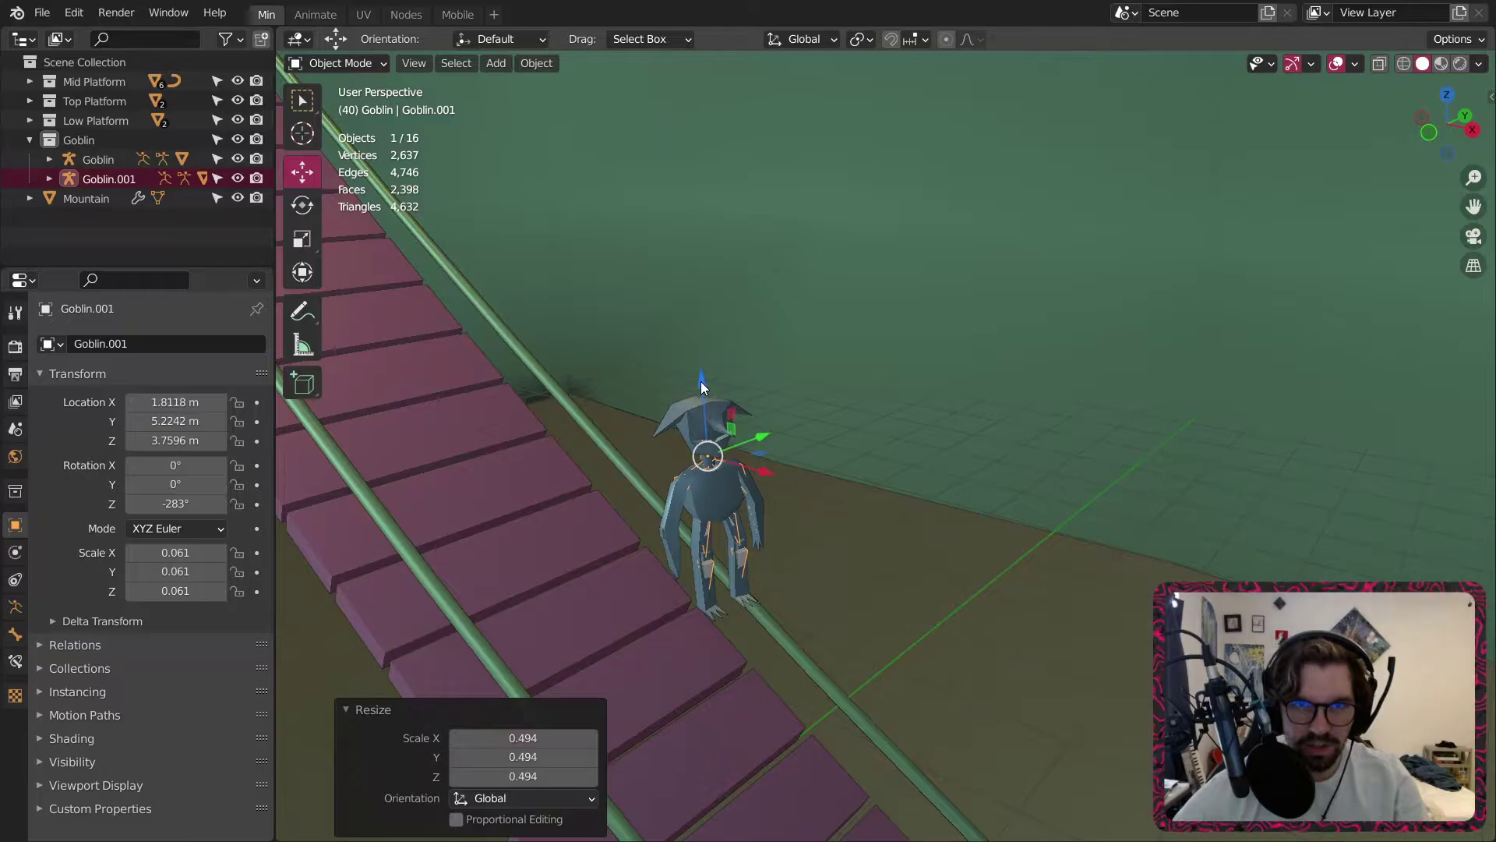
{"action": "key", "text": "g"}
{"action": "key", "text": "z"}
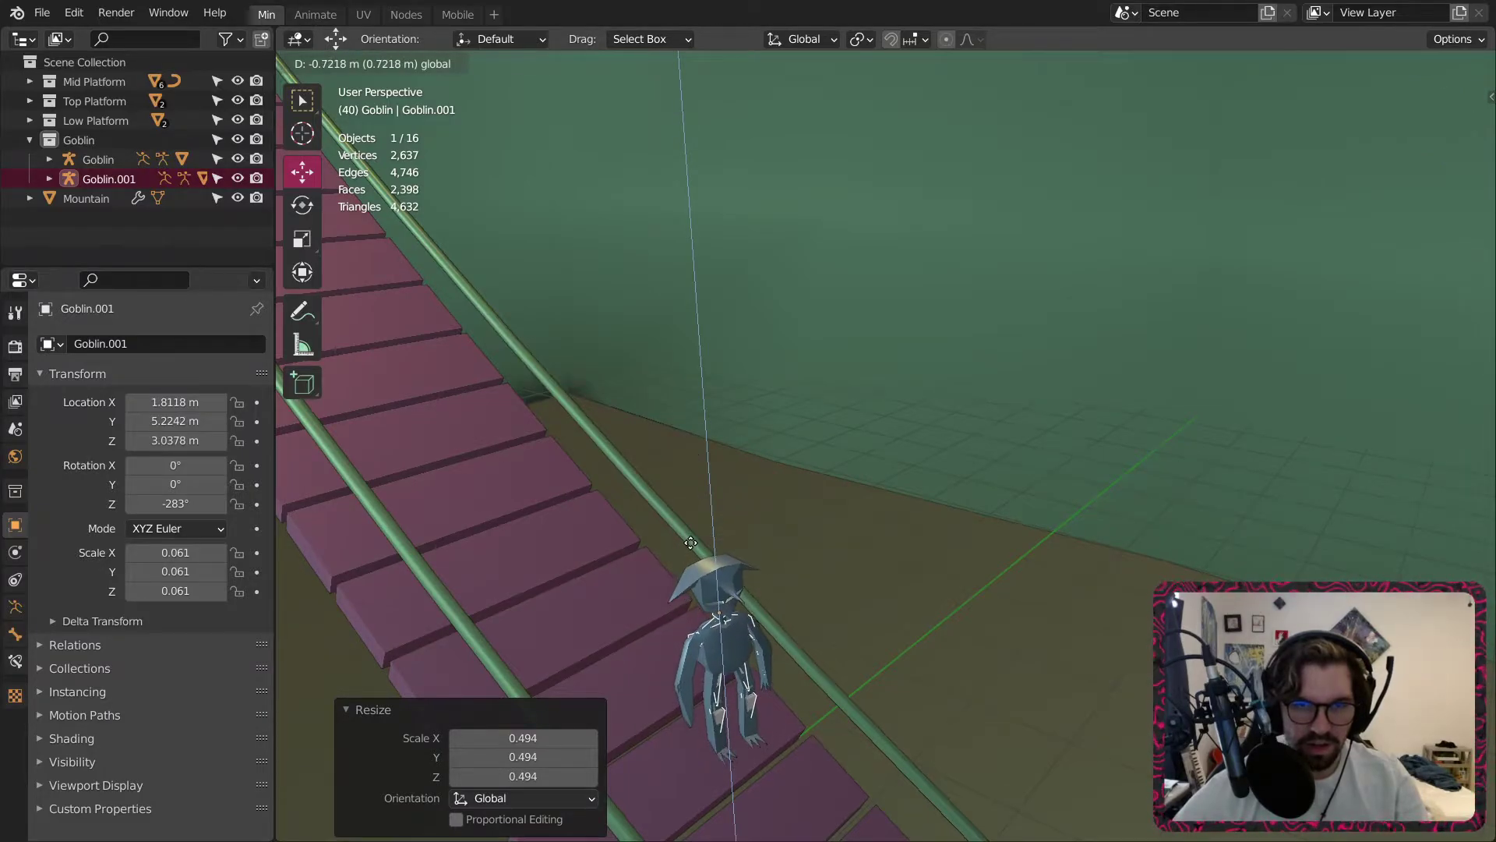
{"action": "left_click", "coordinate": [682, 551]}
Select the low-platform goblin's armature and lower it about 0.74 m along Z onto the platform surface.
{"action": "middle_click_drag", "start_coordinate": [682, 550], "coordinate": [960, 455]}
{"action": "scroll", "coordinate": [788, 472], "scroll_direction": "up", "scroll_amount": 5}
{"action": "scroll", "coordinate": [788, 472], "scroll_direction": "down", "scroll_amount": 10}
{"action": "scroll", "coordinate": [1072, 555], "scroll_direction": "up", "scroll_amount": 5}
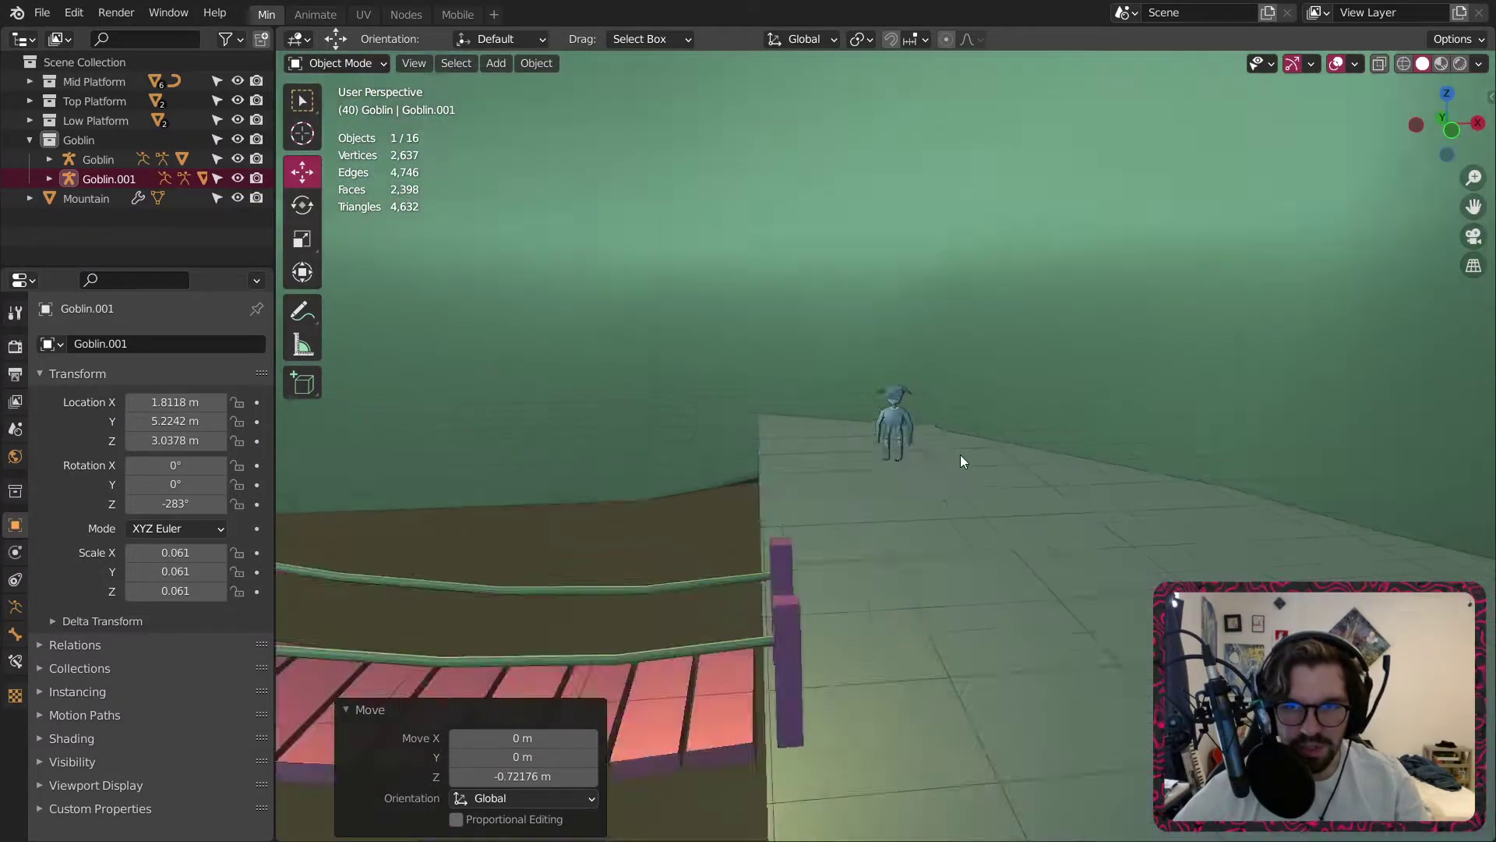
{"action": "scroll", "coordinate": [811, 401], "scroll_direction": "up", "scroll_amount": 5}
{"action": "left_click", "coordinate": [743, 334]}
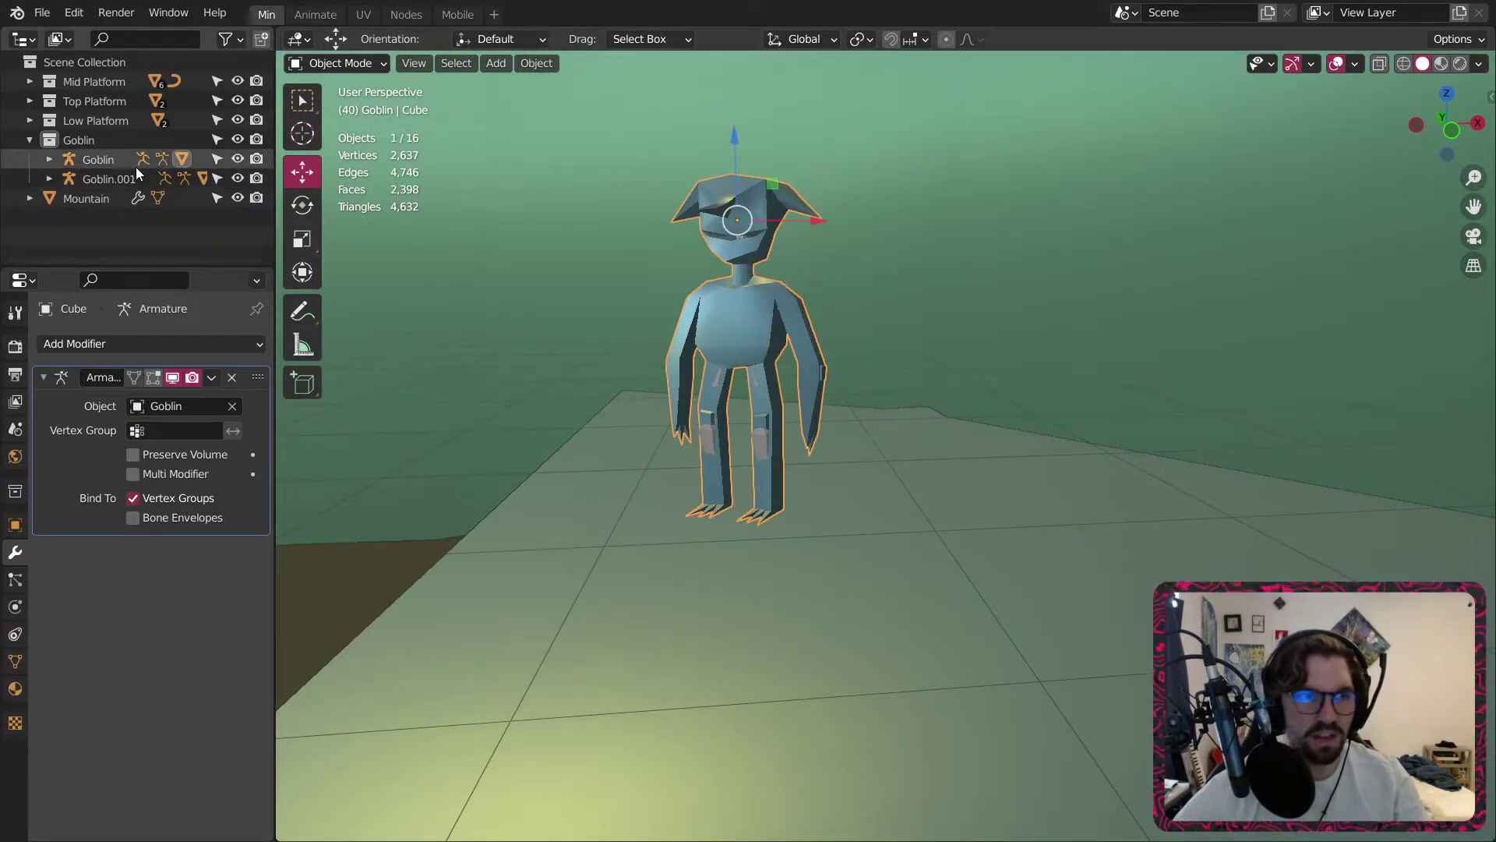
{"action": "left_click", "coordinate": [110, 159]}
{"action": "left_click_drag", "start_coordinate": [739, 185], "coordinate": [667, 468]}
Examine the bridge goblin's mesh and its footing on the planks up close, briefly using X-ray display.
{"action": "scroll", "coordinate": [655, 471], "scroll_direction": "down", "scroll_amount": 8}
{"action": "middle_click_drag", "start_coordinate": [652, 471], "coordinate": [1140, 575], "text": "shift"}
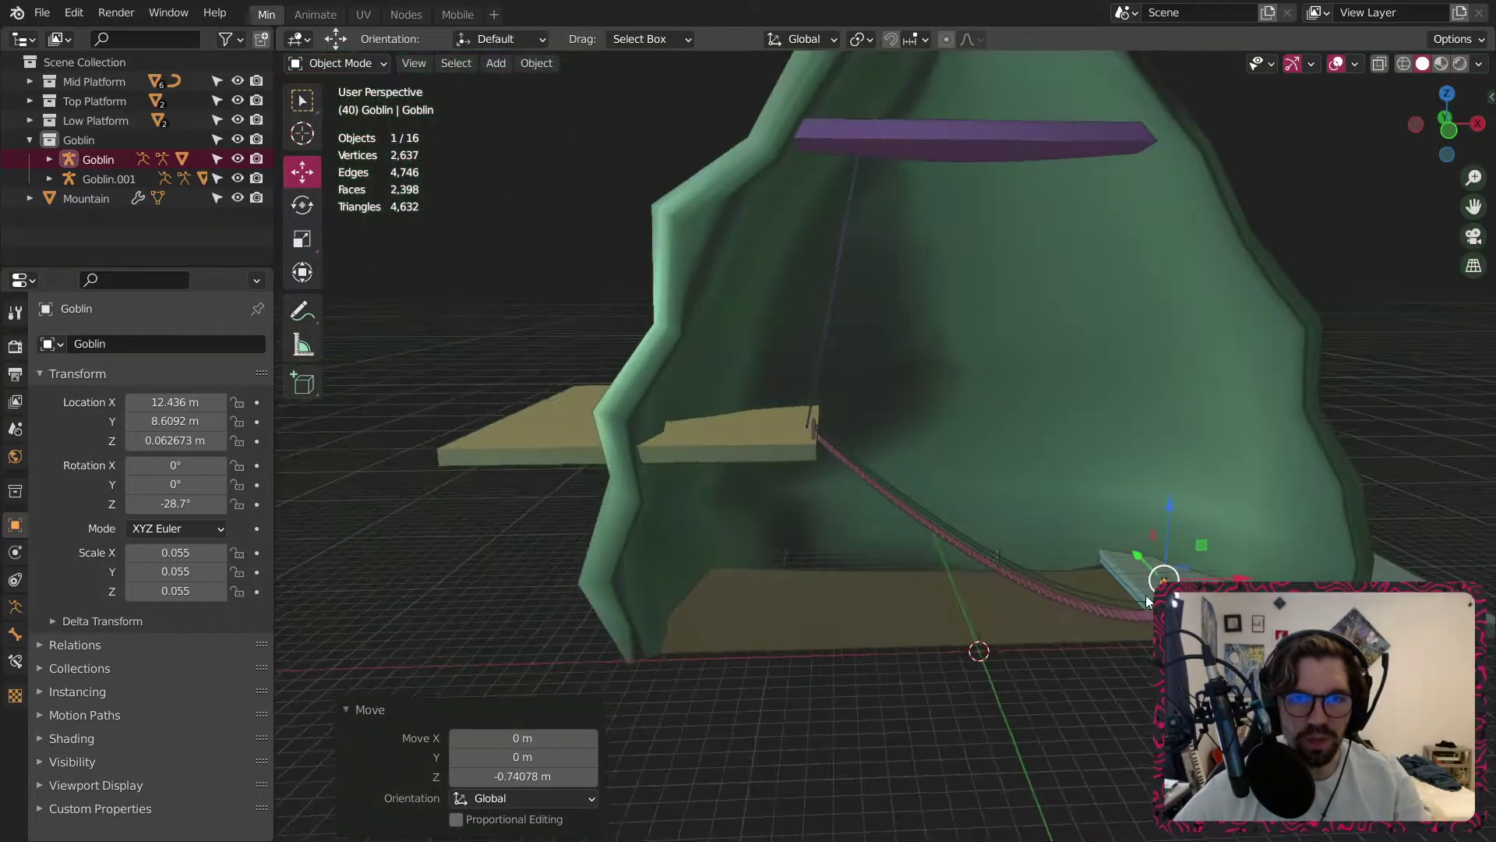
{"action": "scroll", "coordinate": [1134, 574], "scroll_direction": "up", "scroll_amount": 10}
{"action": "middle_click_drag", "start_coordinate": [351, 530], "coordinate": [886, 587], "text": "shift"}
{"action": "scroll", "coordinate": [767, 525], "scroll_direction": "up", "scroll_amount": 3}
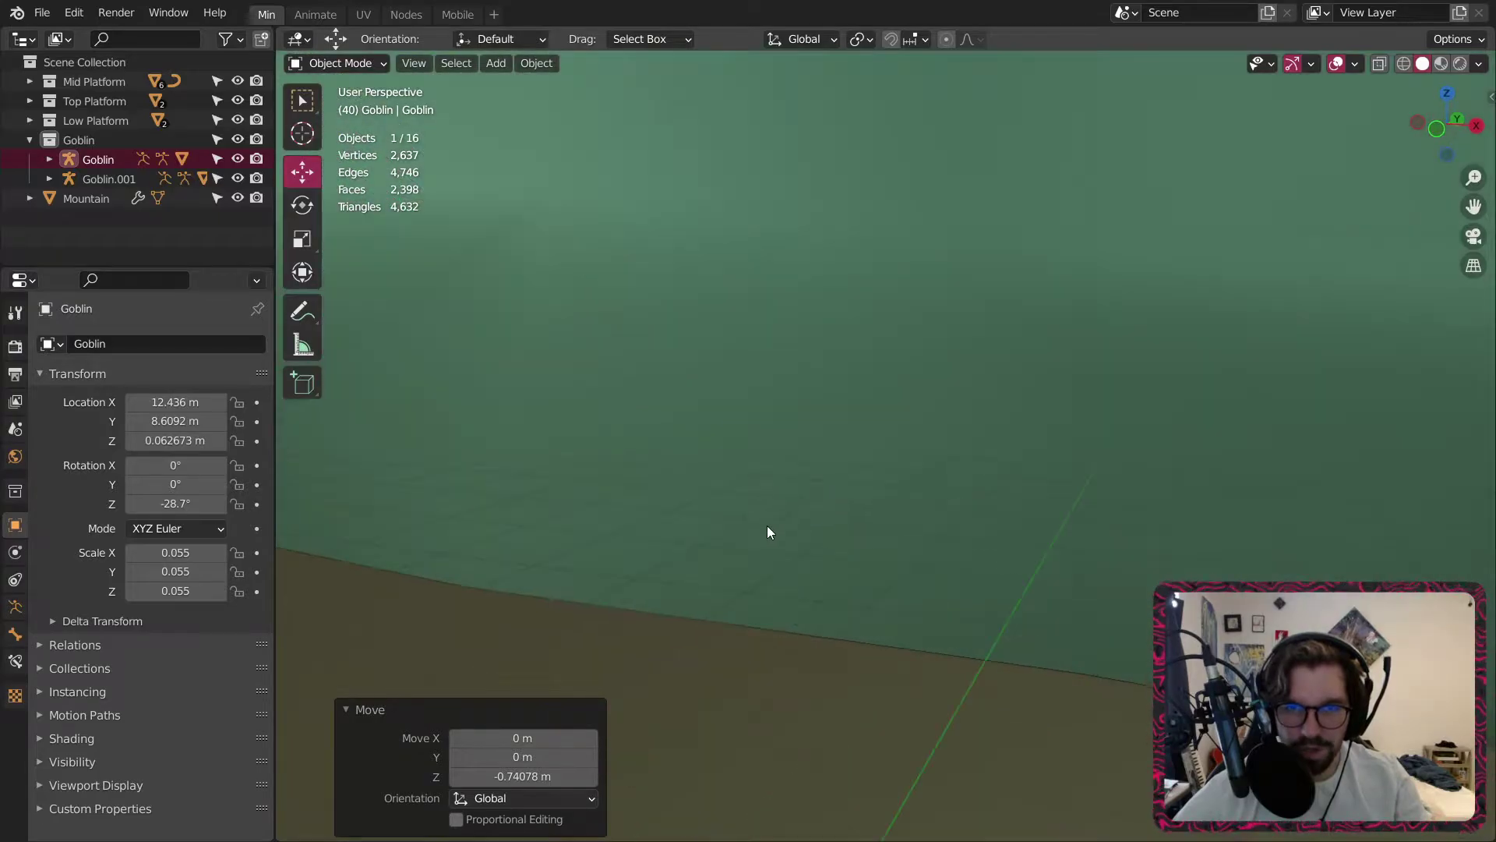
{"action": "scroll", "coordinate": [661, 589], "scroll_direction": "down", "scroll_amount": 3}
{"action": "middle_click_drag", "start_coordinate": [661, 591], "coordinate": [684, 600], "text": "shift"}
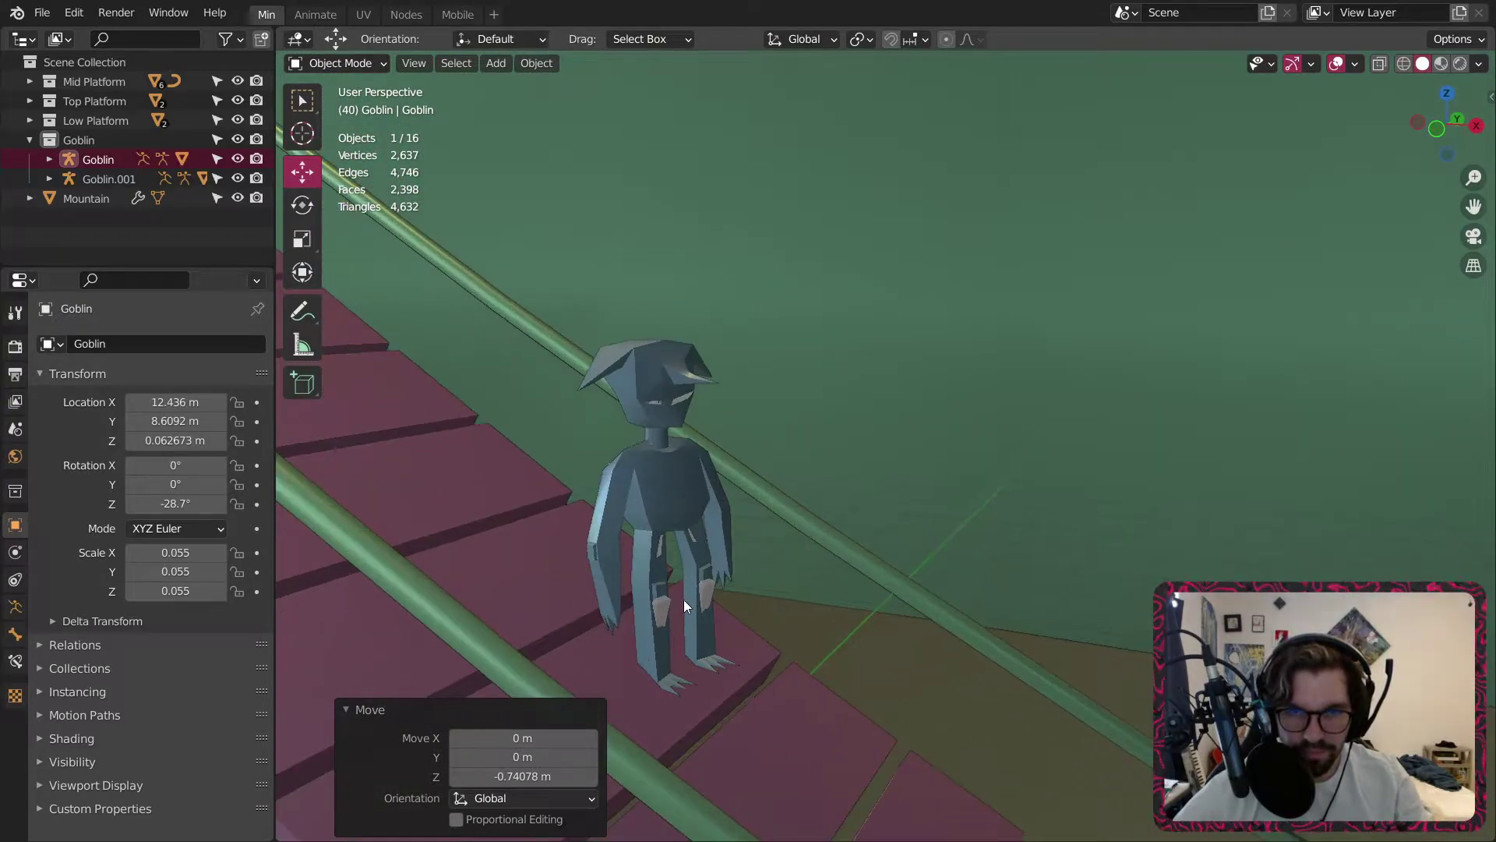
{"action": "scroll", "coordinate": [685, 600], "scroll_direction": "up", "scroll_amount": 5}
{"action": "scroll", "coordinate": [677, 596], "scroll_direction": "down", "scroll_amount": 4}
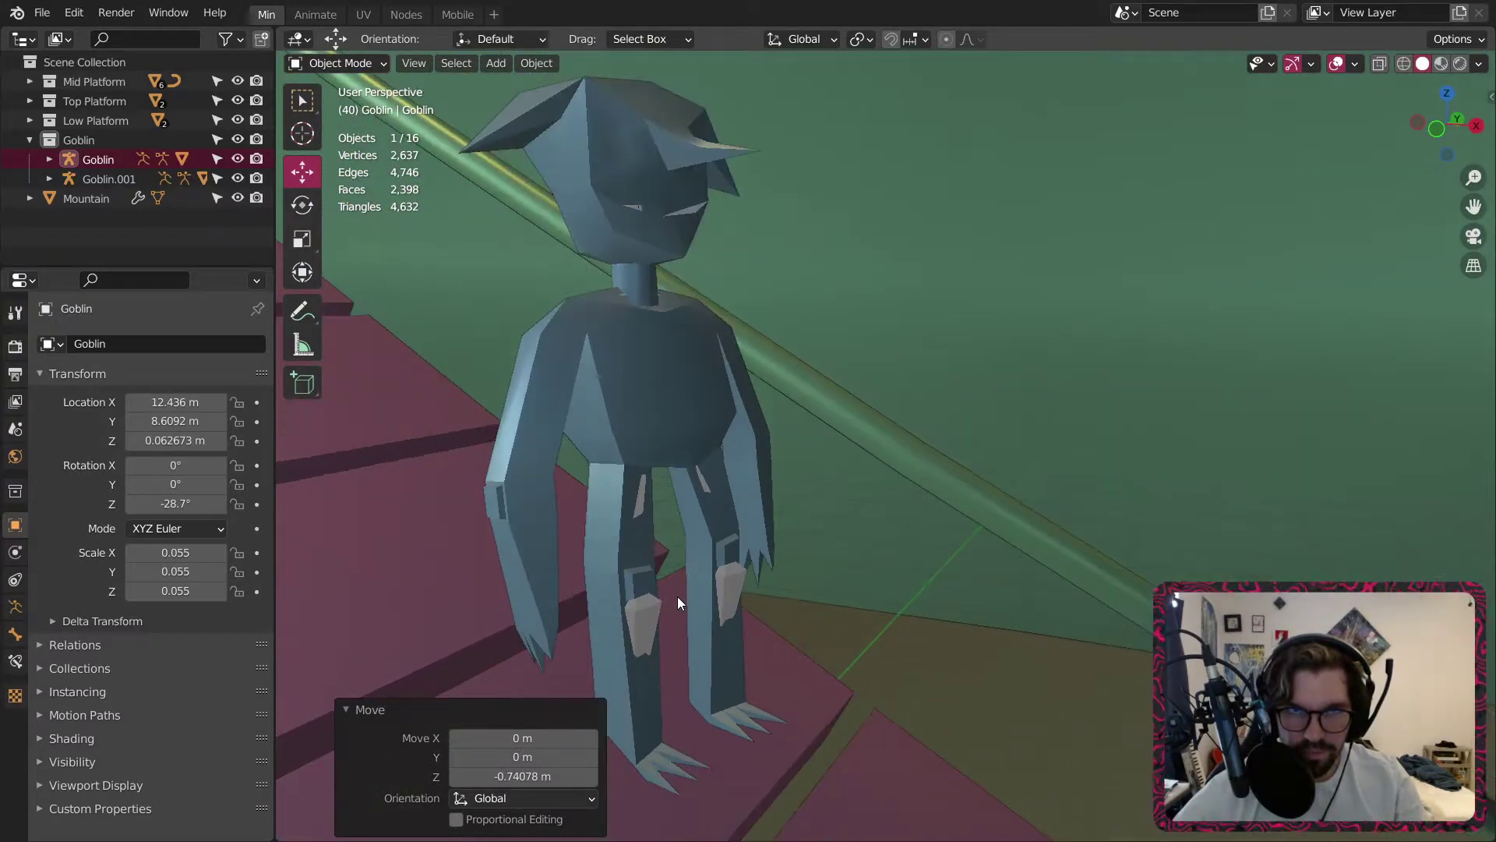
{"action": "left_click", "coordinate": [679, 381]}
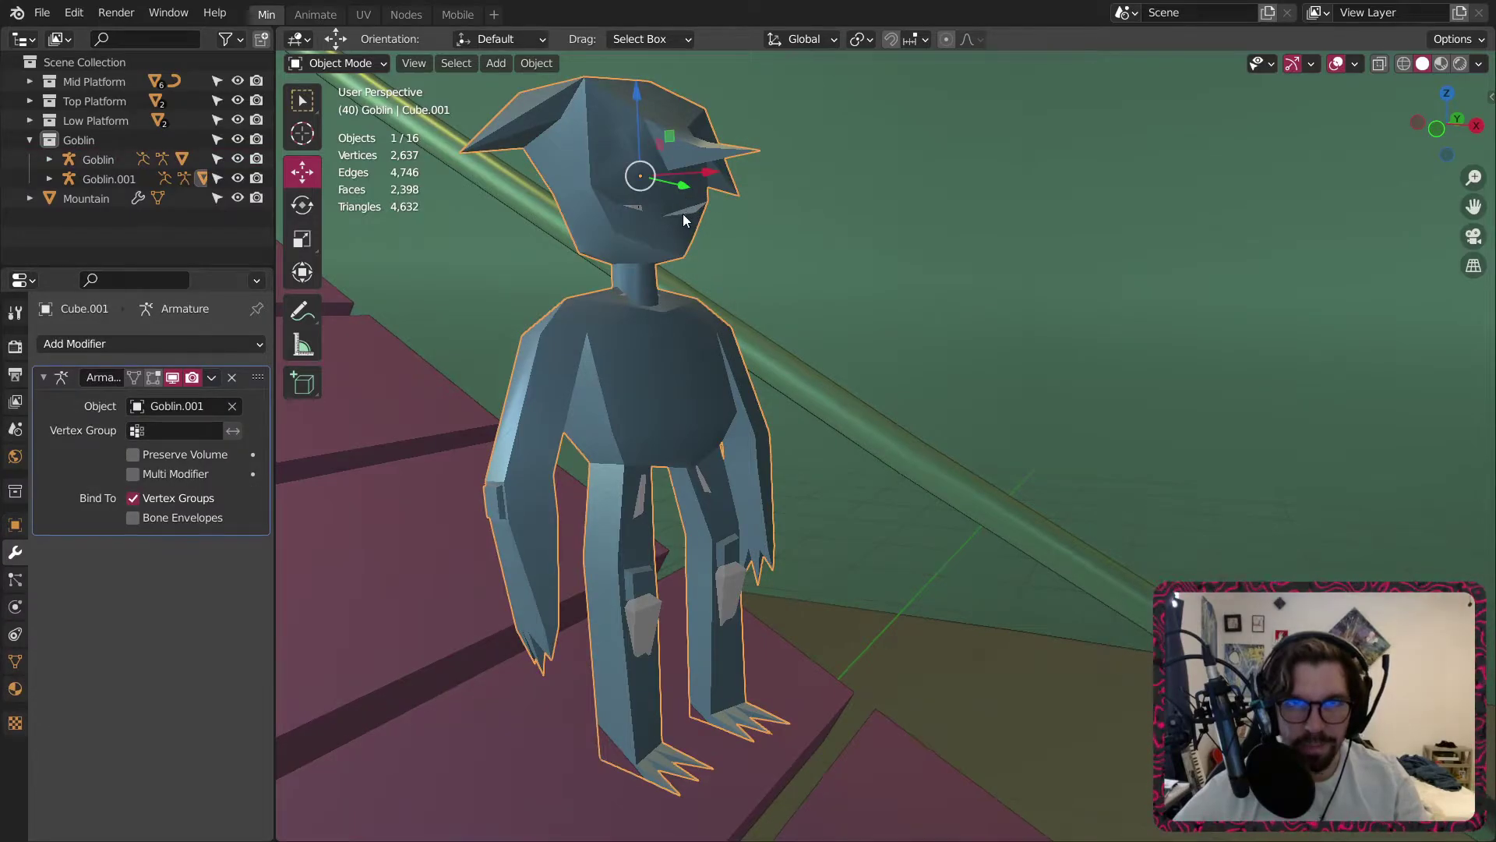
{"action": "left_click", "coordinate": [1379, 64]}
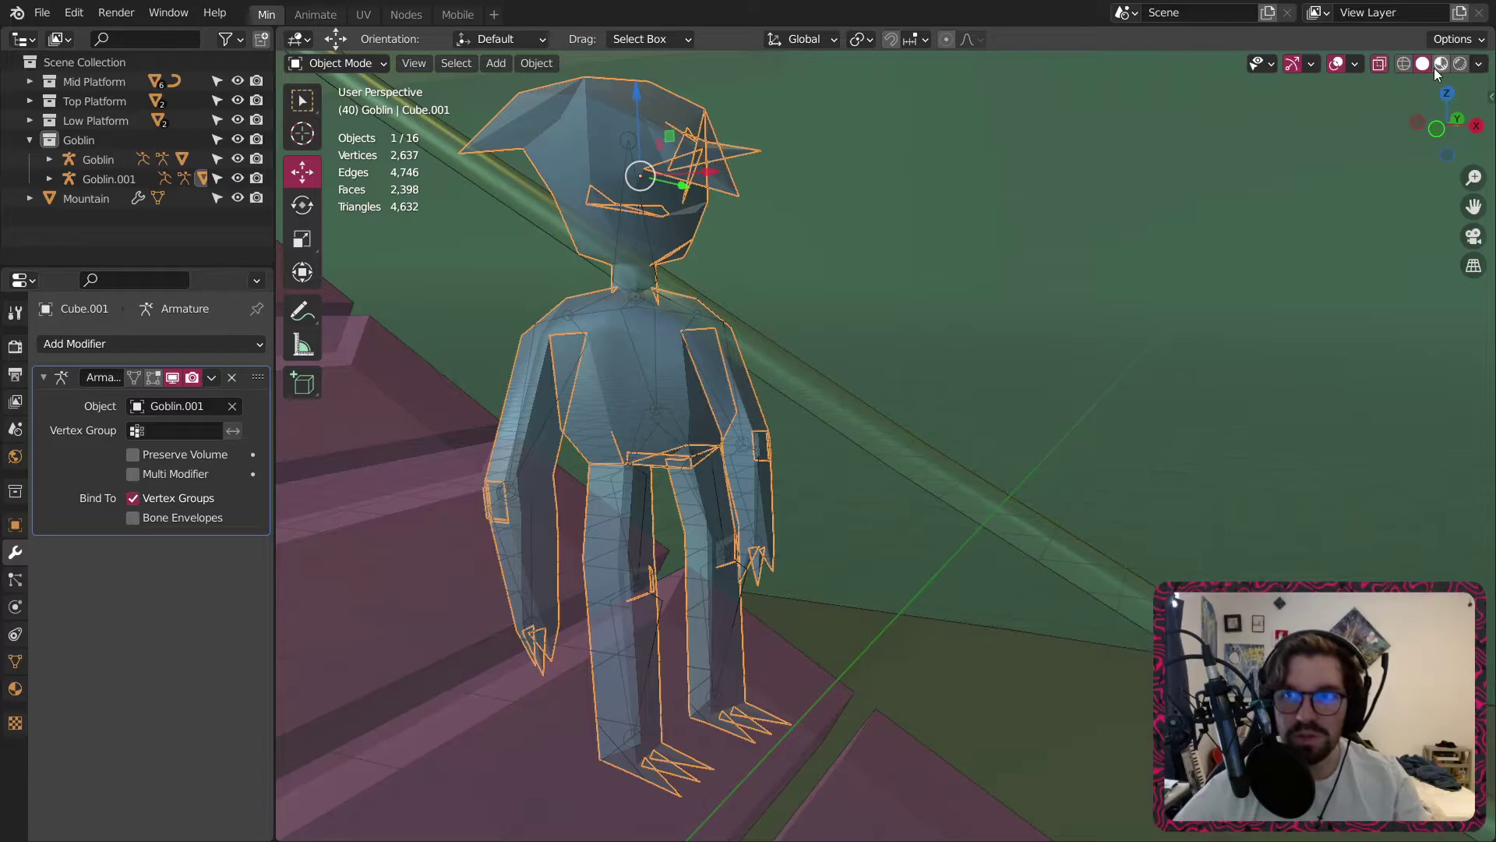
{"action": "left_click", "coordinate": [1382, 62]}
Try pasting a copy of the bridge goblin's armature and moving it along X and about 6.4 m up toward the mid platform.
{"action": "scroll", "coordinate": [817, 271], "scroll_direction": "down", "scroll_amount": 15}
{"action": "middle_click_drag", "start_coordinate": [935, 159], "coordinate": [897, 316]}
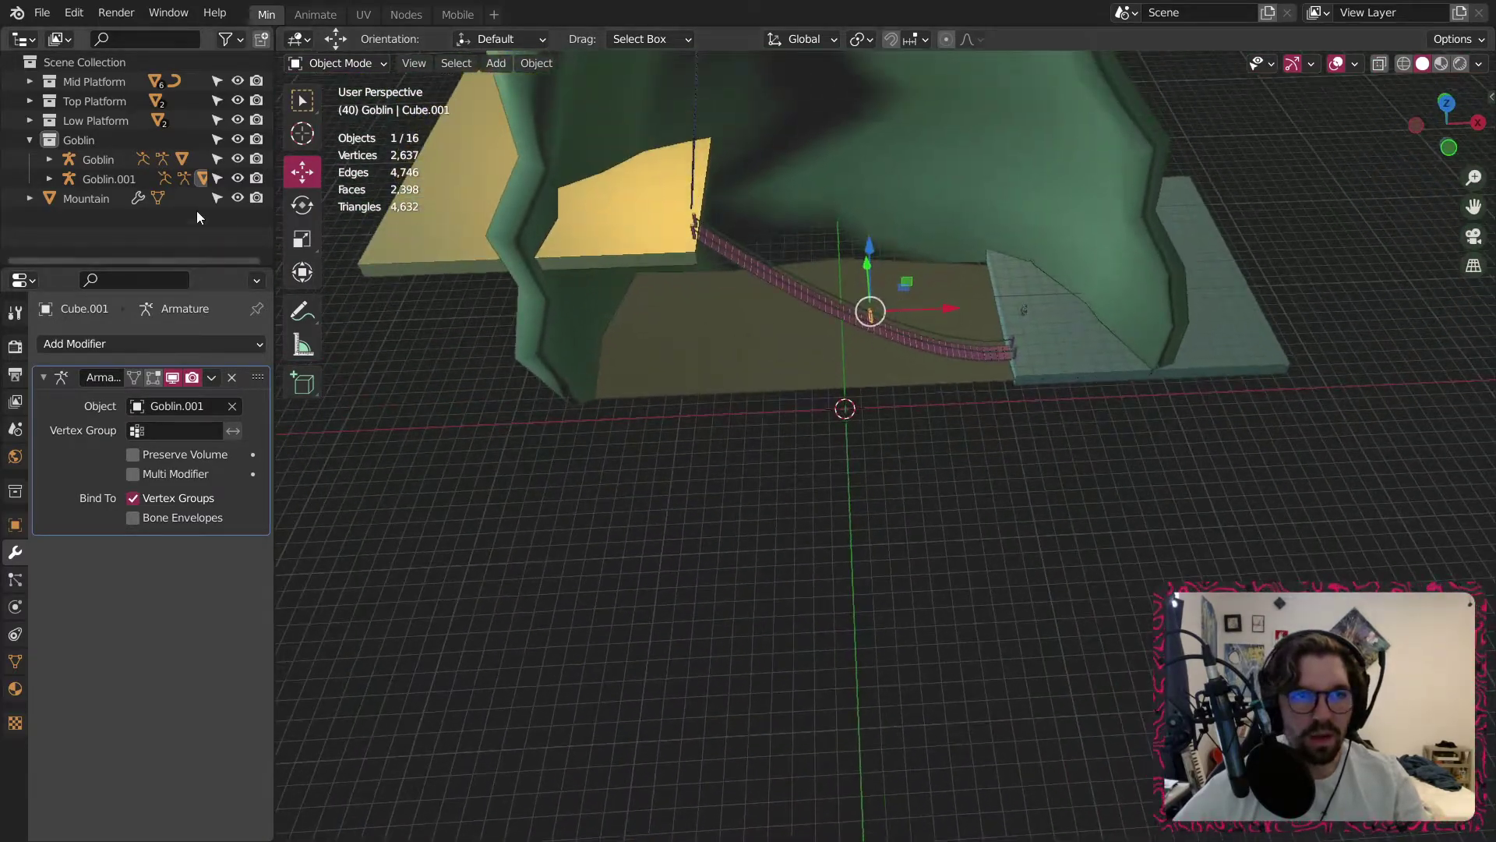
{"action": "left_click", "coordinate": [116, 178]}
{"action": "scroll", "coordinate": [816, 215], "scroll_direction": "up", "scroll_amount": 3}
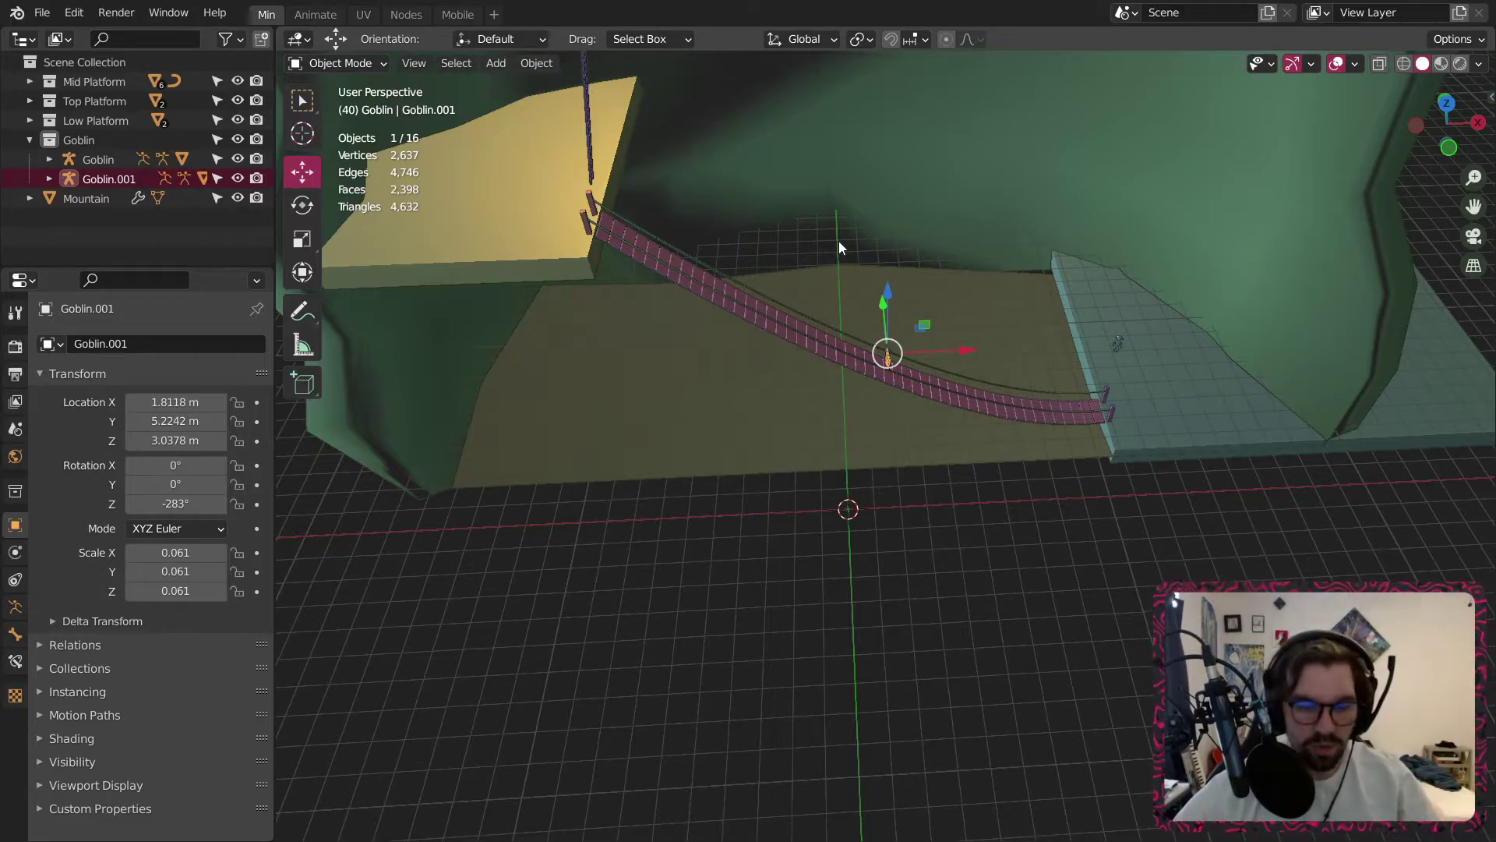
{"action": "key", "text": "ctrl+c"}
{"action": "key", "text": "ctrl+v"}
{"action": "left_click_drag", "start_coordinate": [967, 351], "coordinate": [556, 369]}
{"action": "key", "text": "g"}
{"action": "key", "text": "z"}
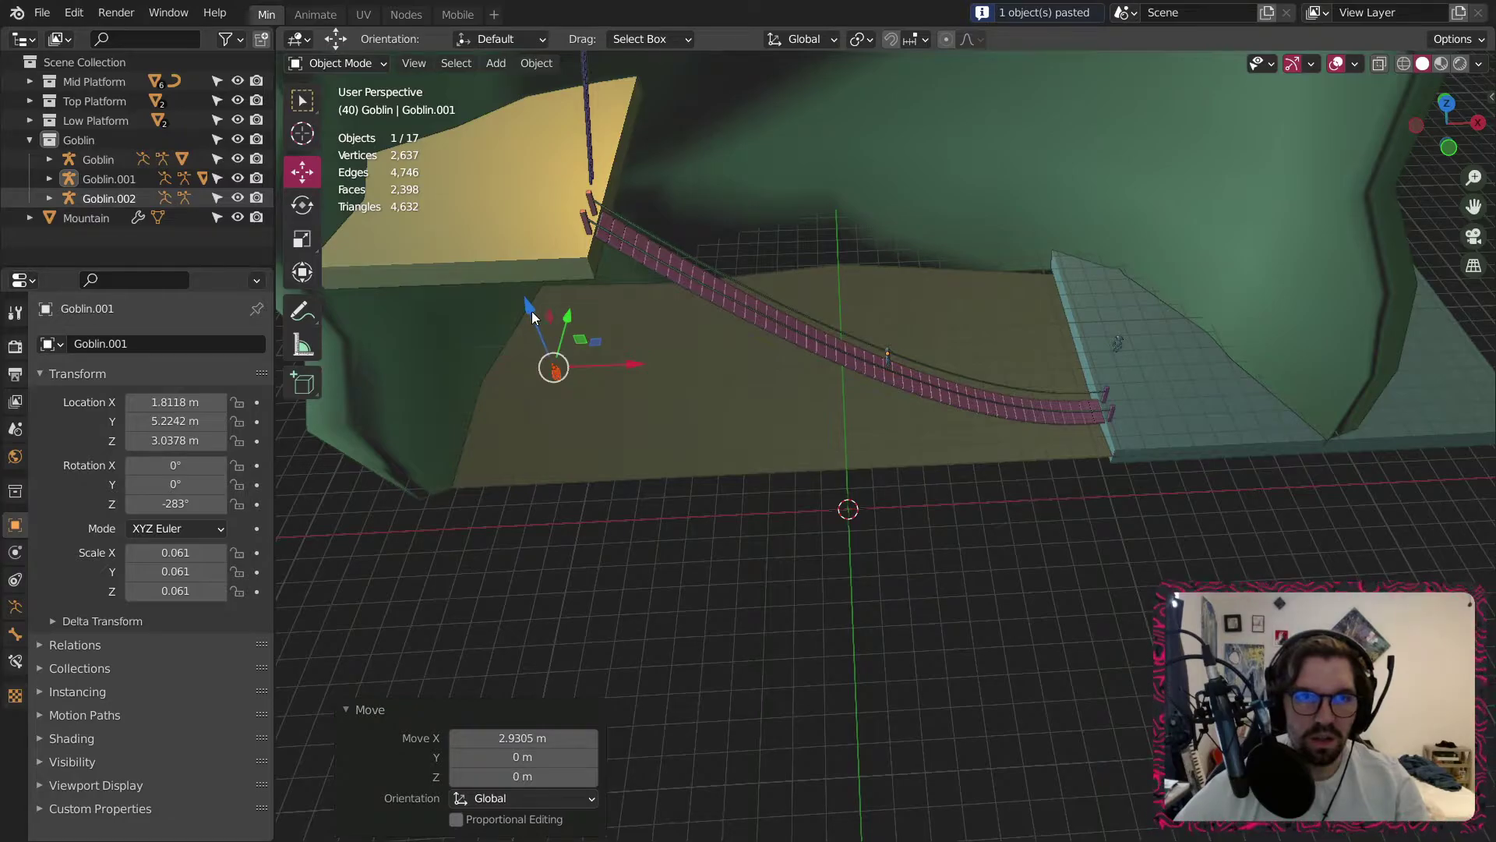
{"action": "left_click", "coordinate": [522, 259]}
Try shifting the pasted armature along Y over the mid platform and raising it about 0.62 m.
{"action": "middle_click_drag", "start_coordinate": [522, 260], "coordinate": [547, 191]}
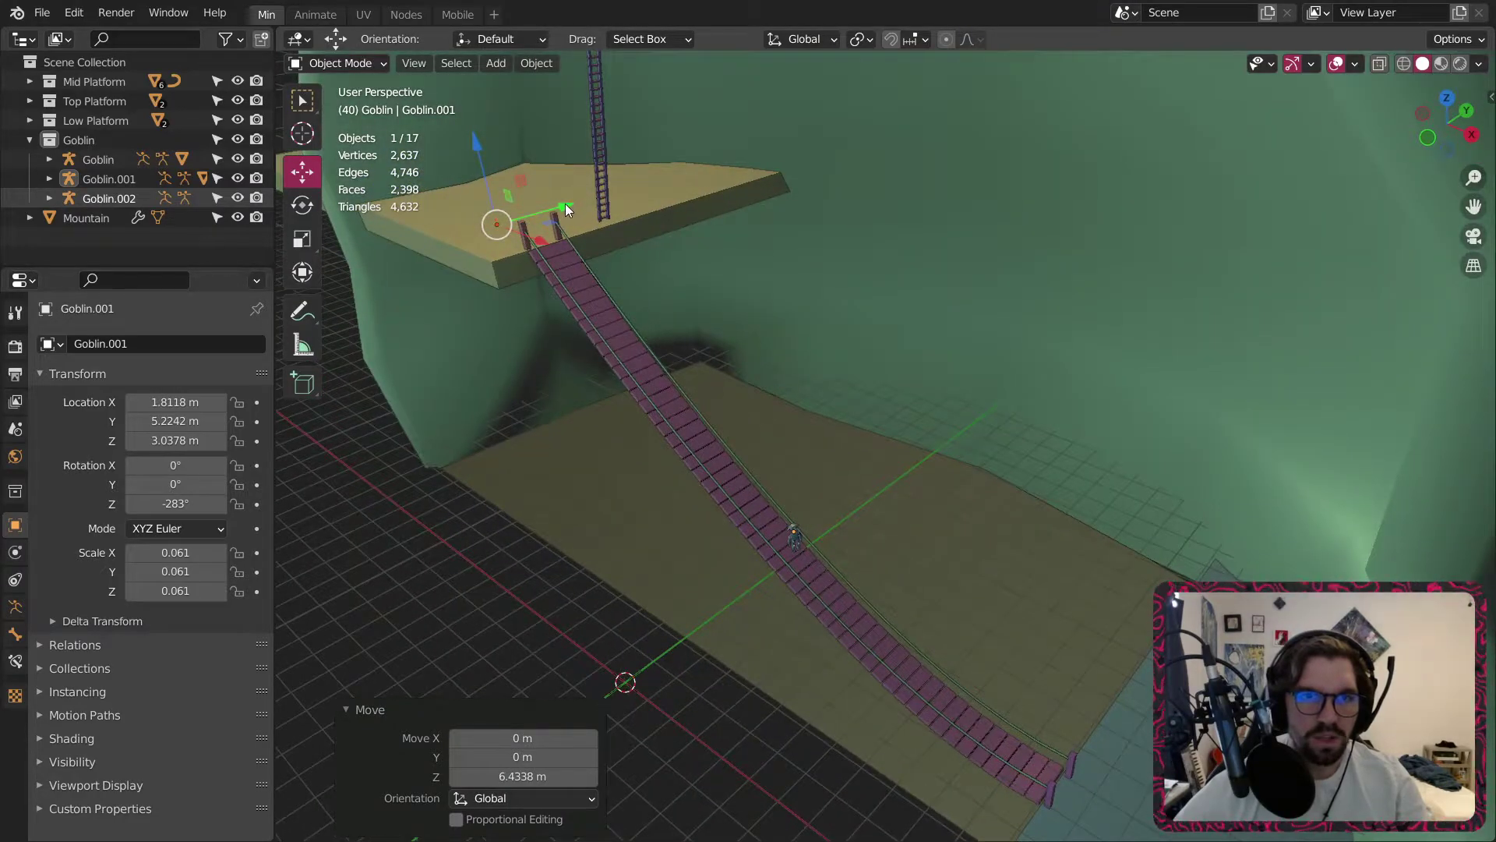
{"action": "left_click_drag", "start_coordinate": [562, 208], "coordinate": [485, 238]}
{"action": "scroll", "coordinate": [436, 245], "scroll_direction": "up", "scroll_amount": 3}
{"action": "middle_click_drag", "start_coordinate": [437, 244], "coordinate": [596, 251]}
{"action": "left_click_drag", "start_coordinate": [565, 215], "coordinate": [555, 168]}
{"action": "scroll", "coordinate": [563, 265], "scroll_direction": "up", "scroll_amount": 6}
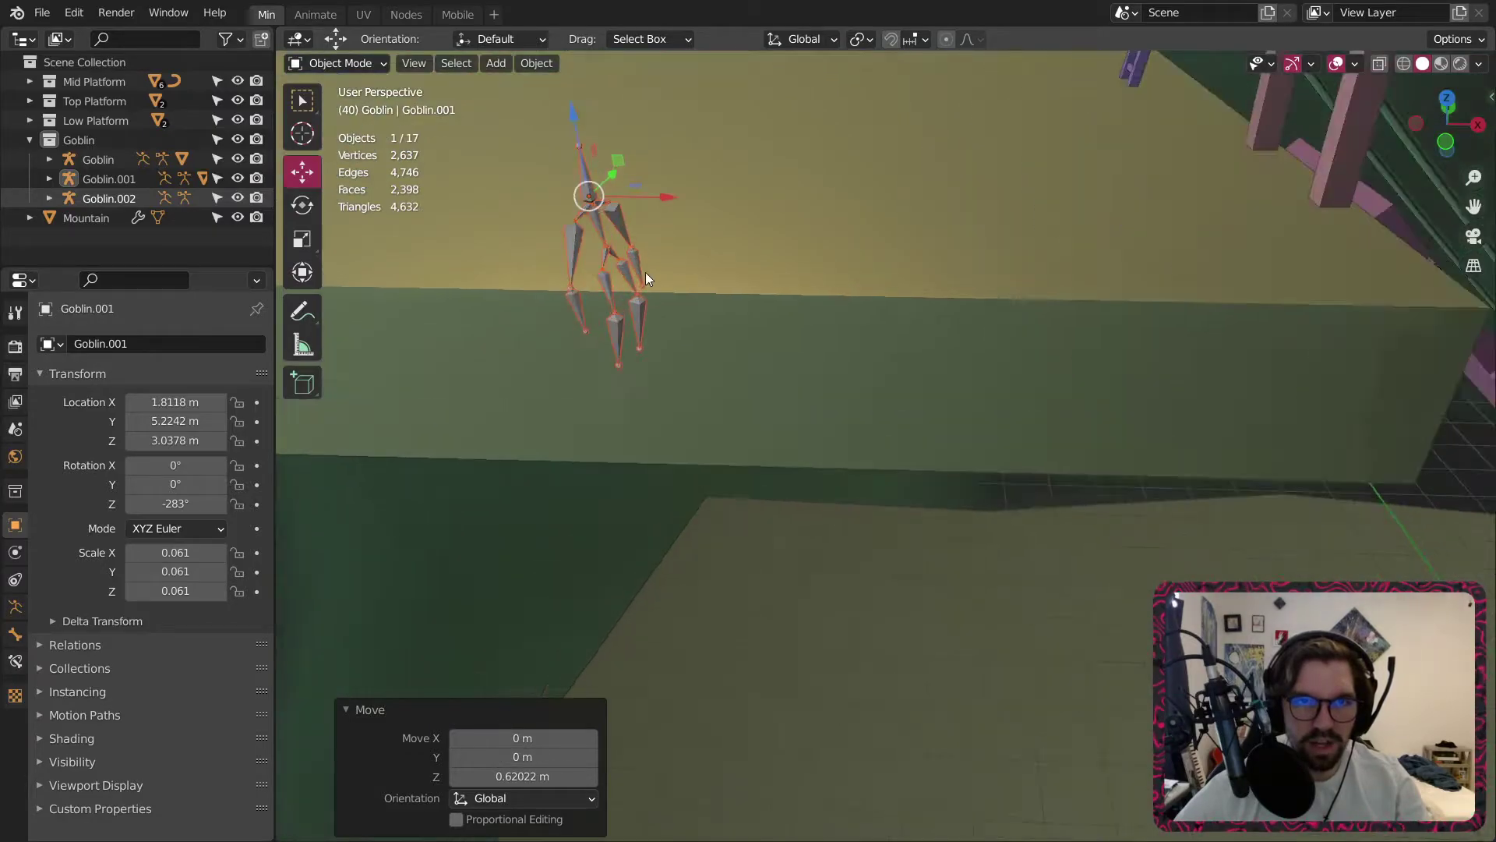
Undo the pasted armature's moves, then select the meshless copy Goblin.002 and delete it.
{"action": "key", "text": "ctrl+z"}
{"action": "middle_click_drag", "start_coordinate": [670, 269], "coordinate": [896, 355]}
{"action": "key", "text": "ctrl+z"}
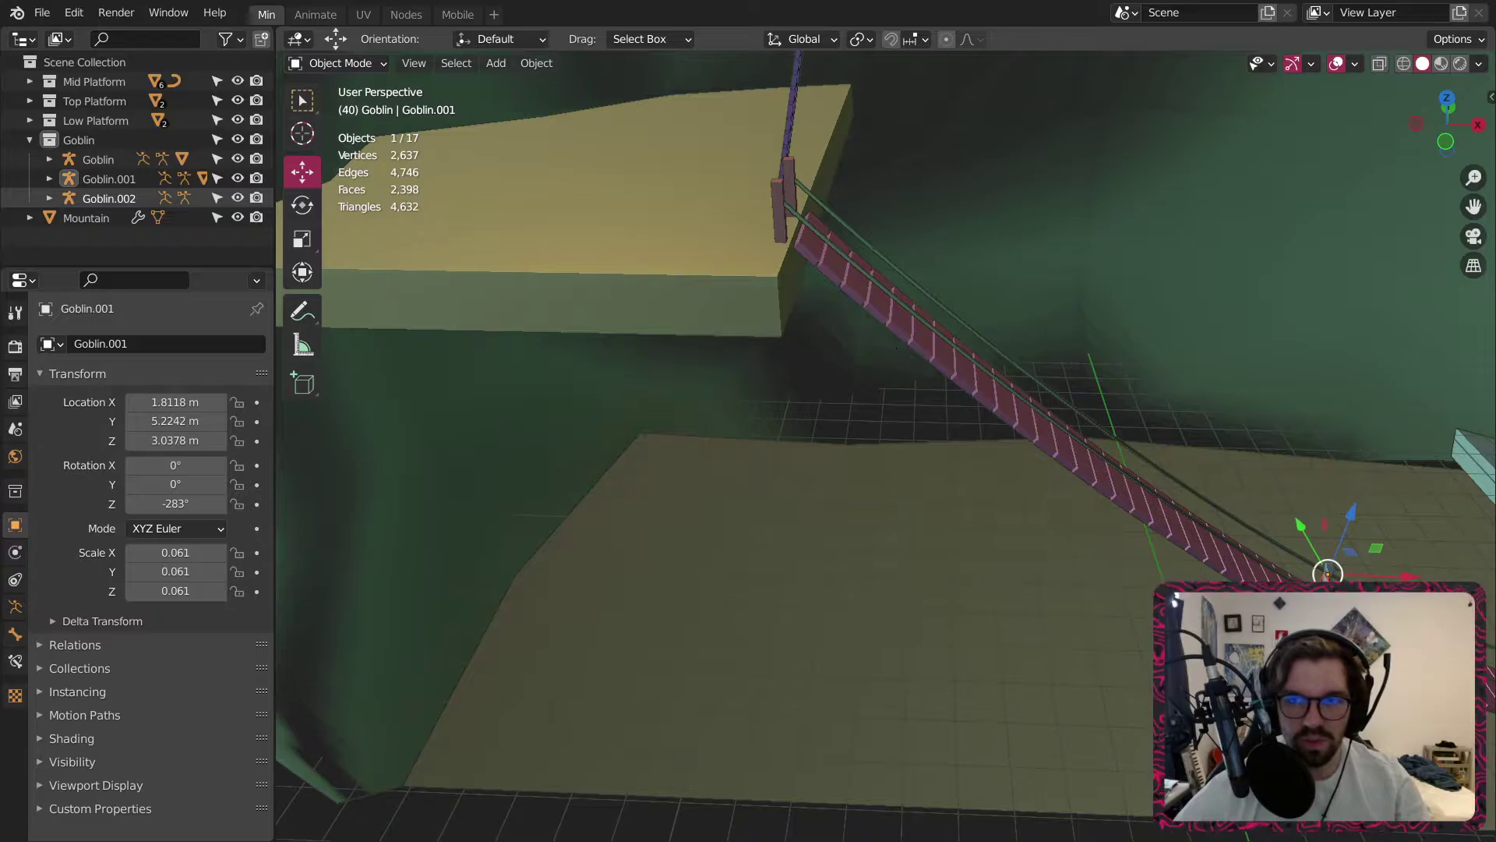
{"action": "middle_click_drag", "start_coordinate": [1308, 577], "coordinate": [882, 540], "text": "shift"}
{"action": "scroll", "coordinate": [882, 540], "scroll_direction": "up", "scroll_amount": 6}
{"action": "left_click", "coordinate": [112, 204]}
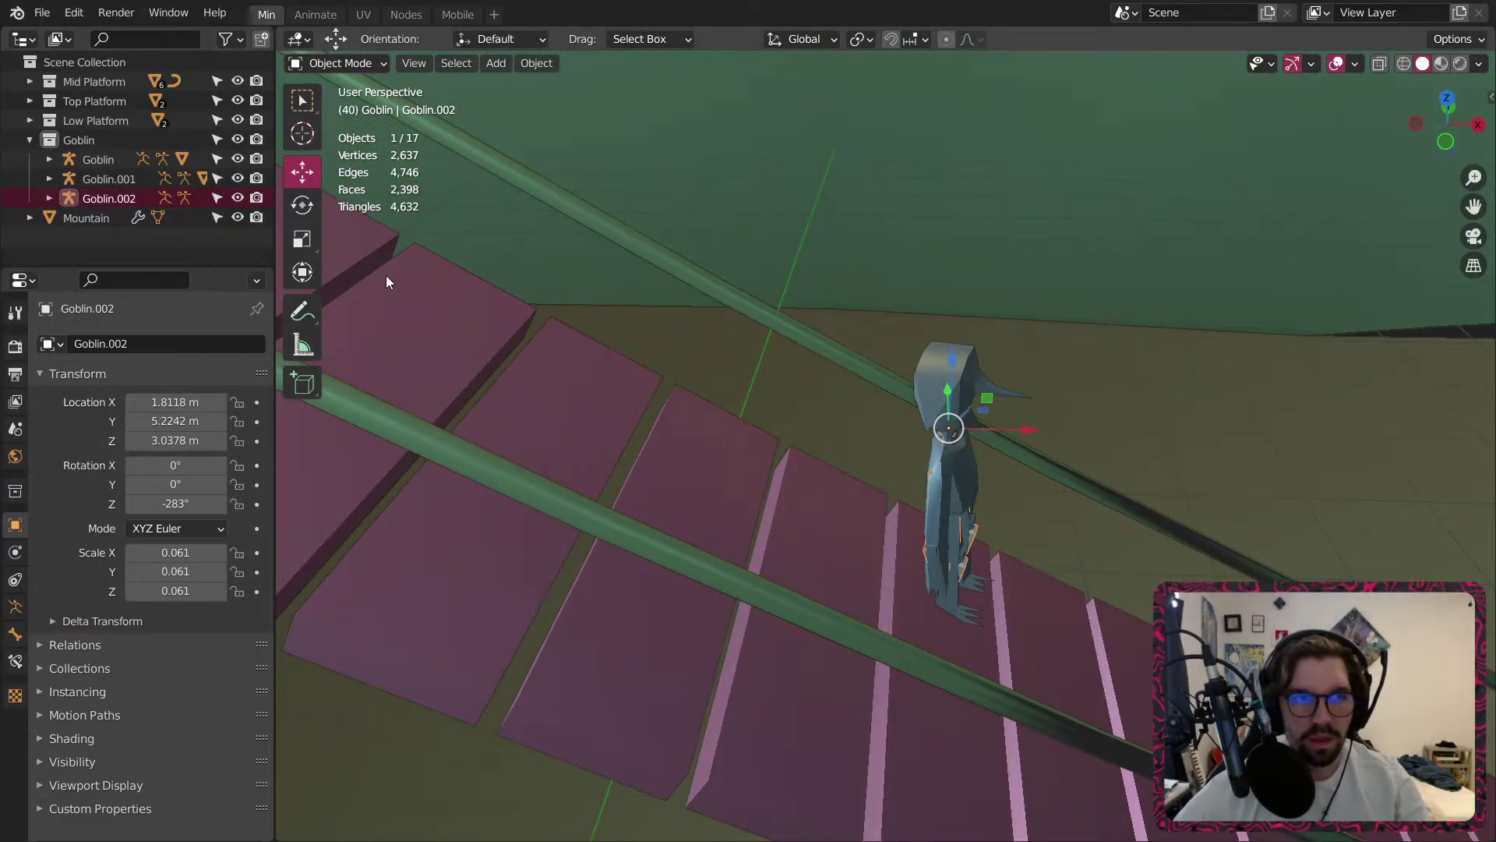
{"action": "key", "text": "Delete"}
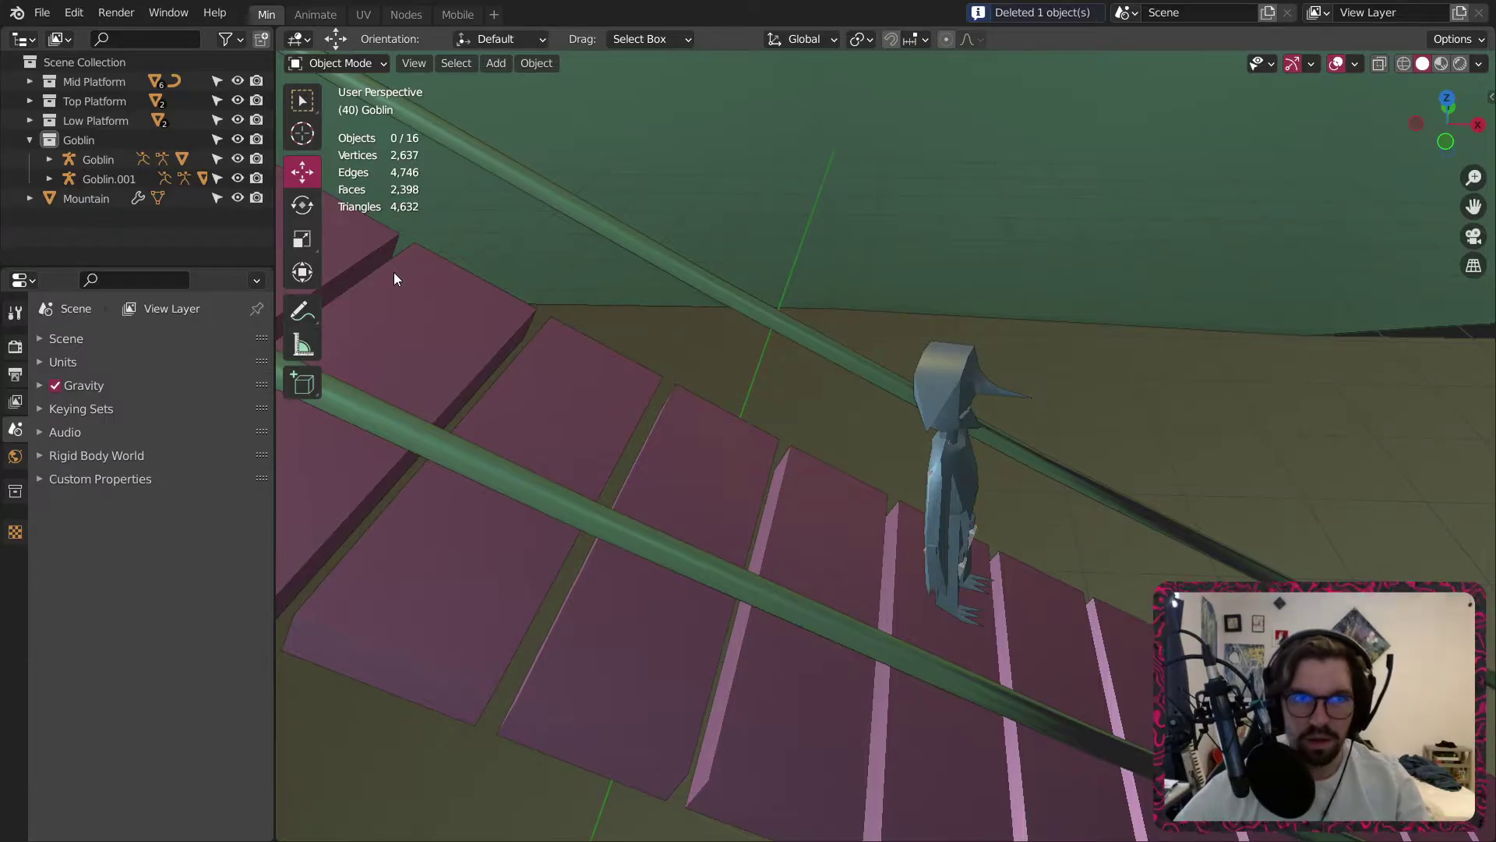
Try copying the bridge goblin's armature again and pasting a duplicate.
{"action": "left_click", "coordinate": [109, 179]}
{"action": "key", "text": "ctrl+c"}
{"action": "key", "text": "ctrl+v"}
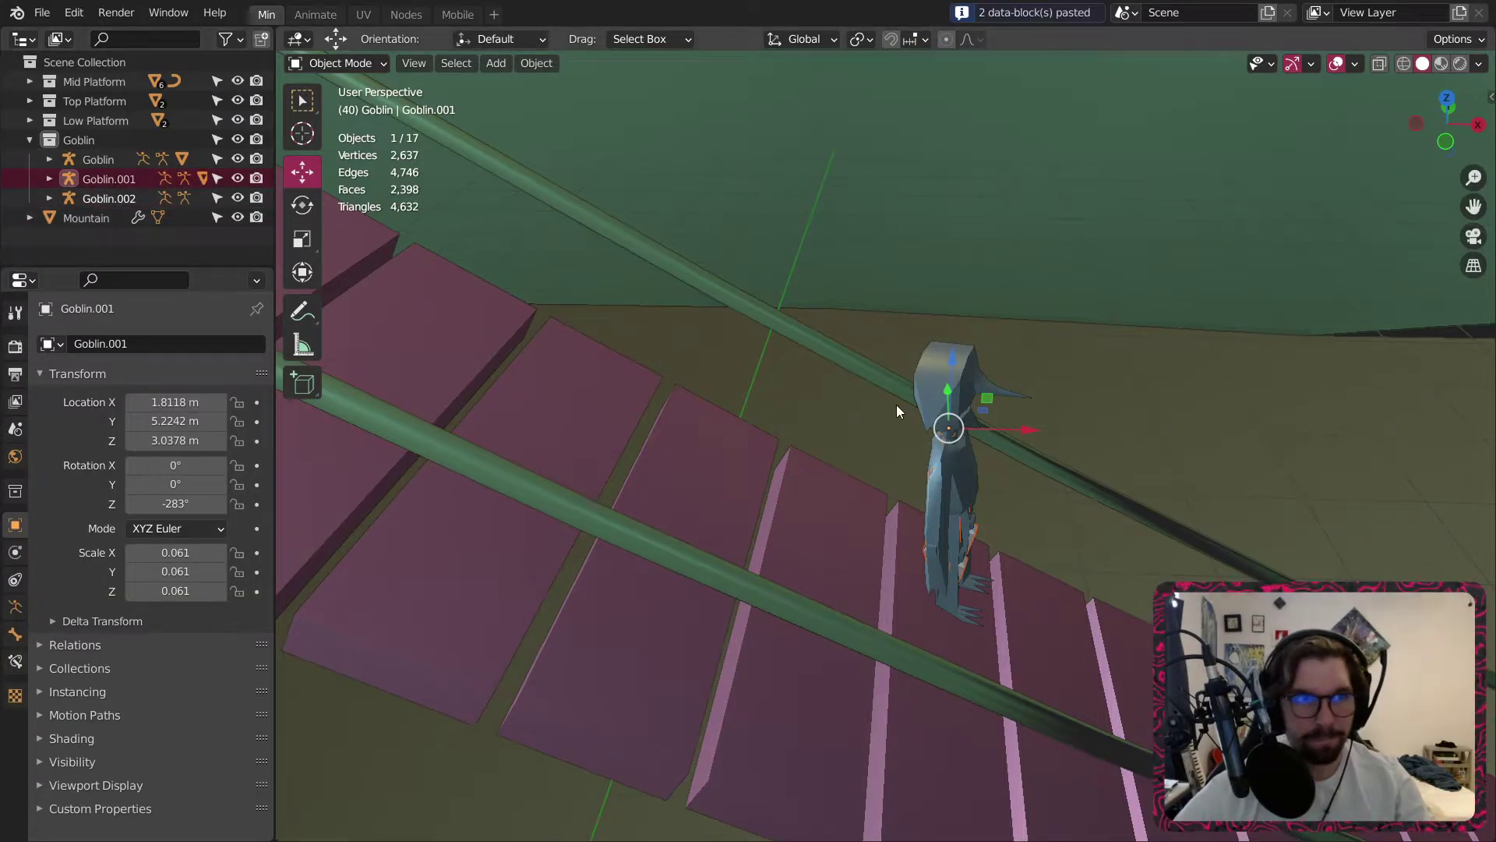
Try pasting a copy of the low-platform goblin's armature and moving it about 2.7 m along negative X, then undo and remove it.
{"action": "left_click", "coordinate": [92, 161]}
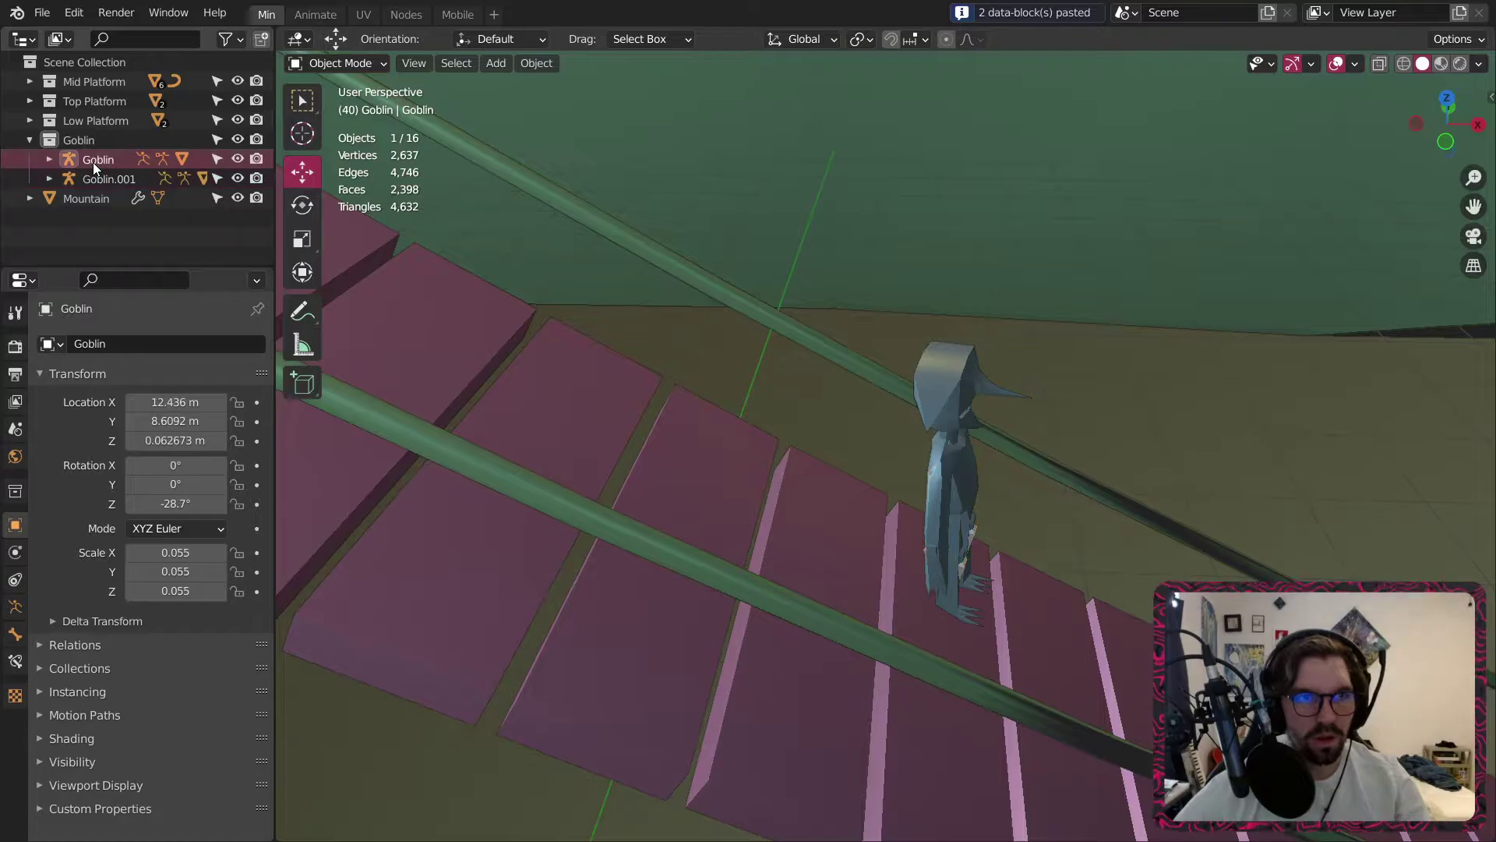
{"action": "key", "text": "ctrl+c"}
{"action": "key", "text": "ctrl+v"}
{"action": "scroll", "coordinate": [967, 346], "scroll_direction": "down", "scroll_amount": 12}
{"action": "middle_click_drag", "start_coordinate": [1246, 421], "coordinate": [1082, 456], "text": "shift"}
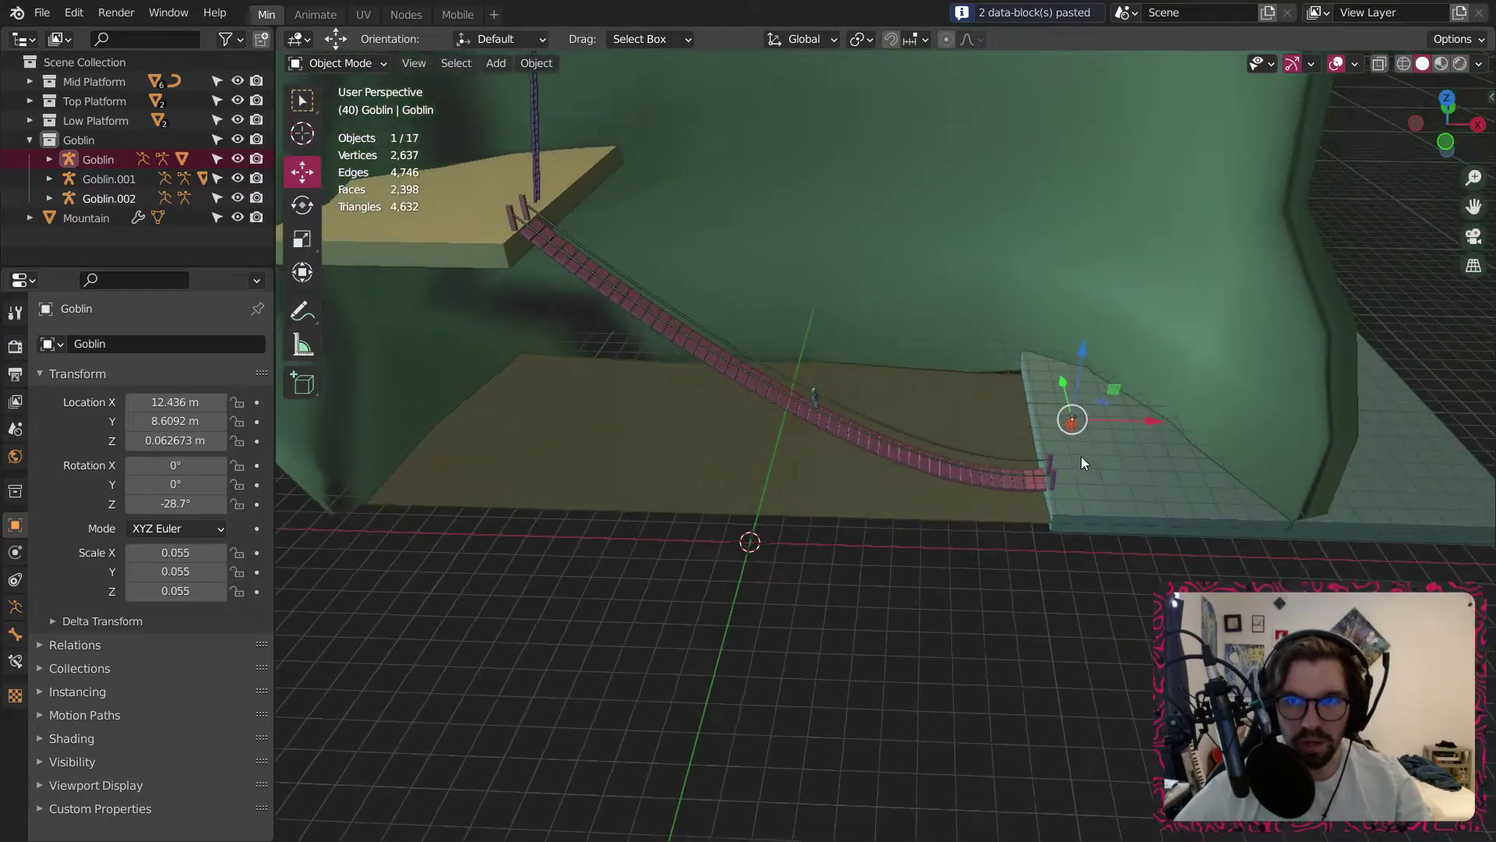
{"action": "scroll", "coordinate": [1081, 456], "scroll_direction": "up", "scroll_amount": 4}
{"action": "left_click_drag", "start_coordinate": [1157, 398], "coordinate": [1027, 398]}
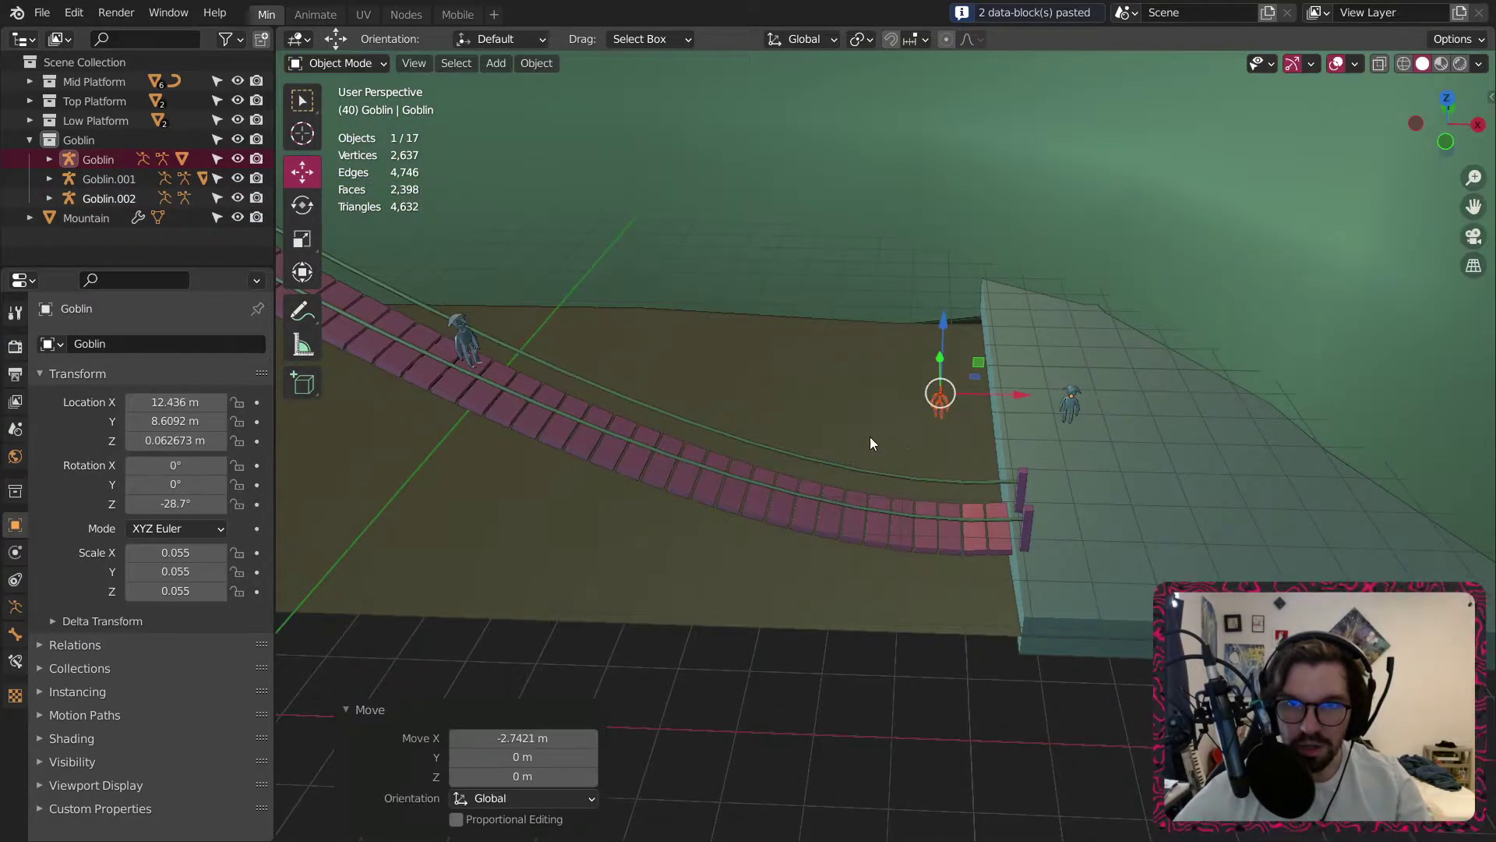
{"action": "scroll", "coordinate": [870, 437], "scroll_direction": "up", "scroll_amount": 4}
{"action": "key", "text": "ctrl+z"}
{"action": "key", "text": "Delete"}
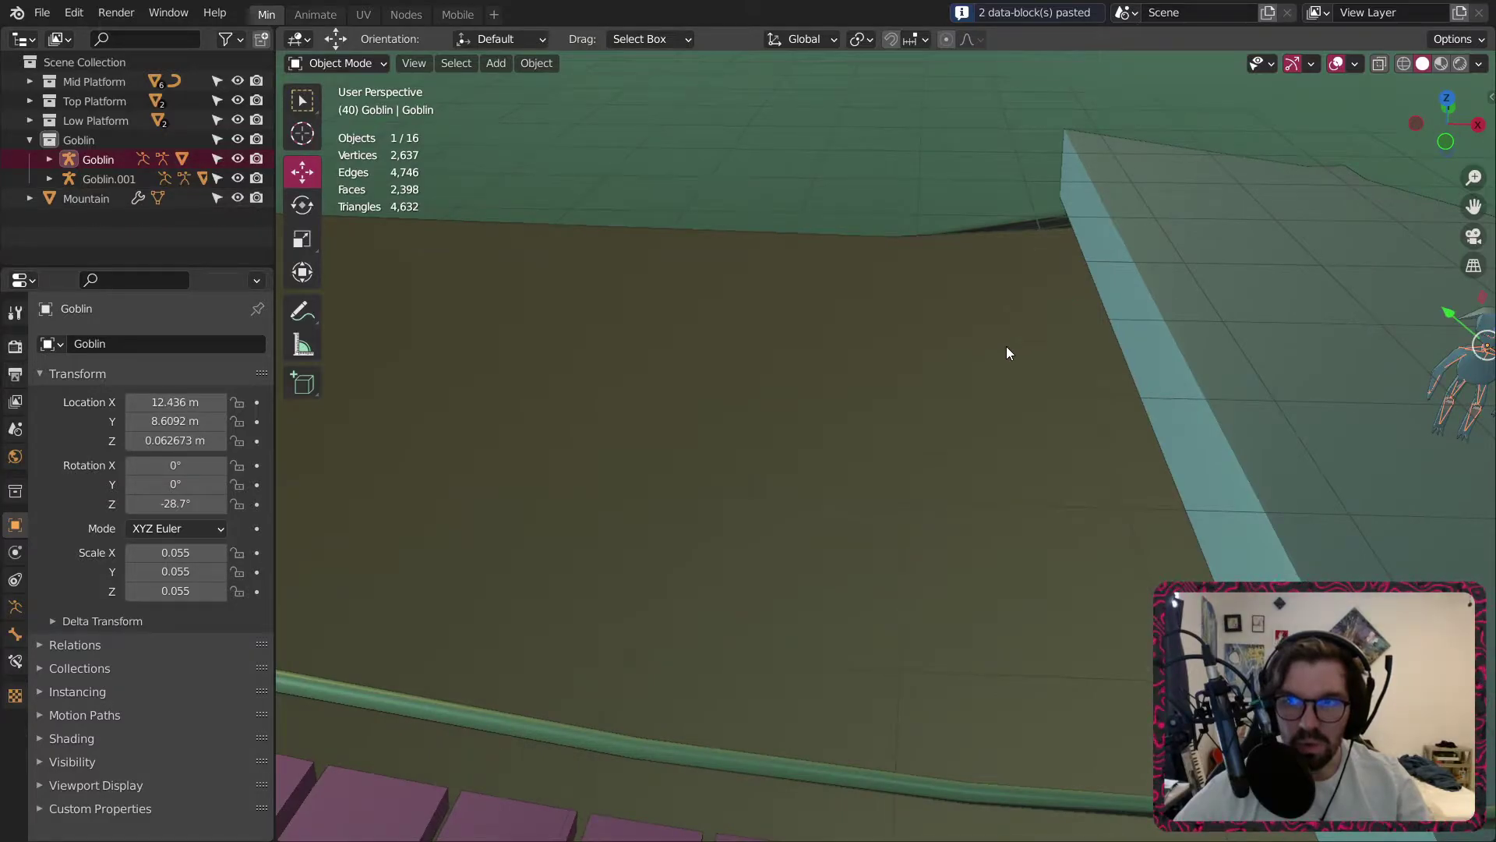
Copy the bridge goblin's child mesh Cube.001 and paste it as a duplicate goblin with mesh and armature.
{"action": "left_click", "coordinate": [50, 179]}
{"action": "left_click", "coordinate": [134, 178]}
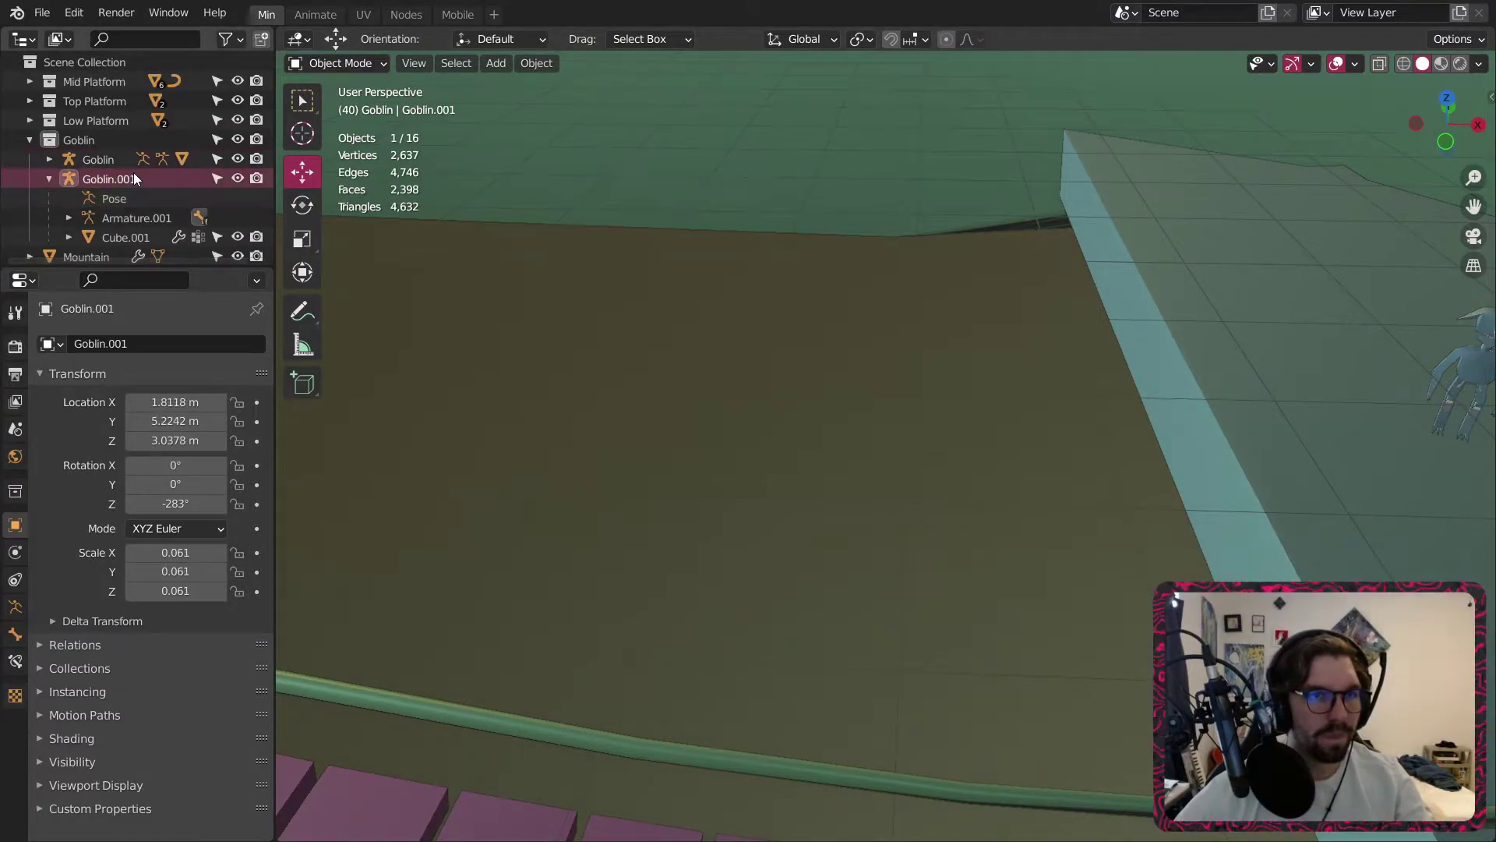
{"action": "left_click", "coordinate": [125, 237]}
{"action": "scroll", "coordinate": [134, 194], "scroll_direction": "down", "scroll_amount": 1}
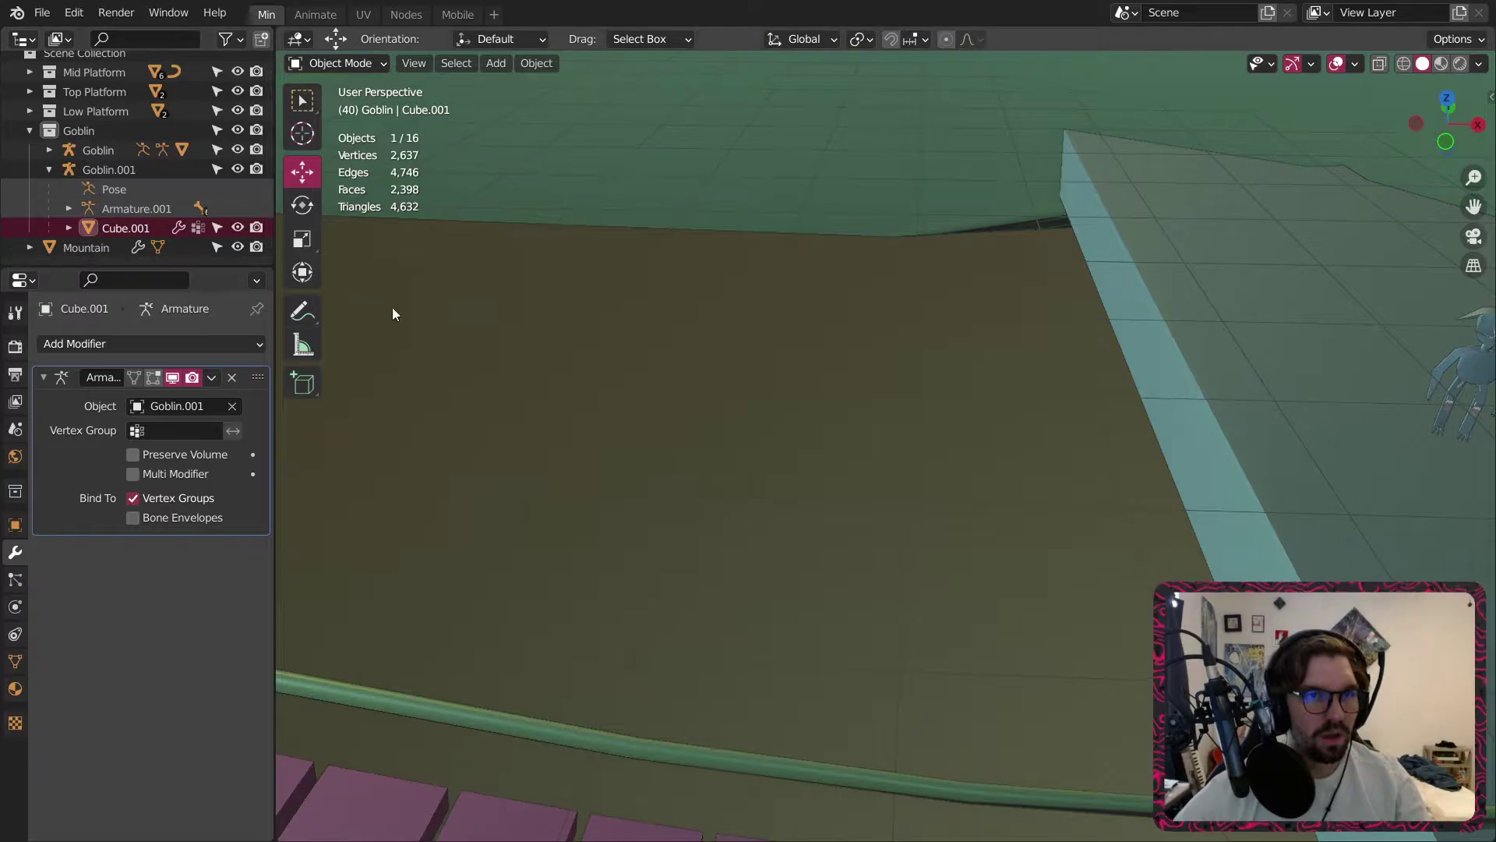
{"action": "scroll", "coordinate": [392, 313], "scroll_direction": "down", "scroll_amount": 6}
{"action": "middle_click_drag", "start_coordinate": [446, 334], "coordinate": [628, 356], "text": "shift"}
{"action": "scroll", "coordinate": [675, 307], "scroll_direction": "up", "scroll_amount": 4}
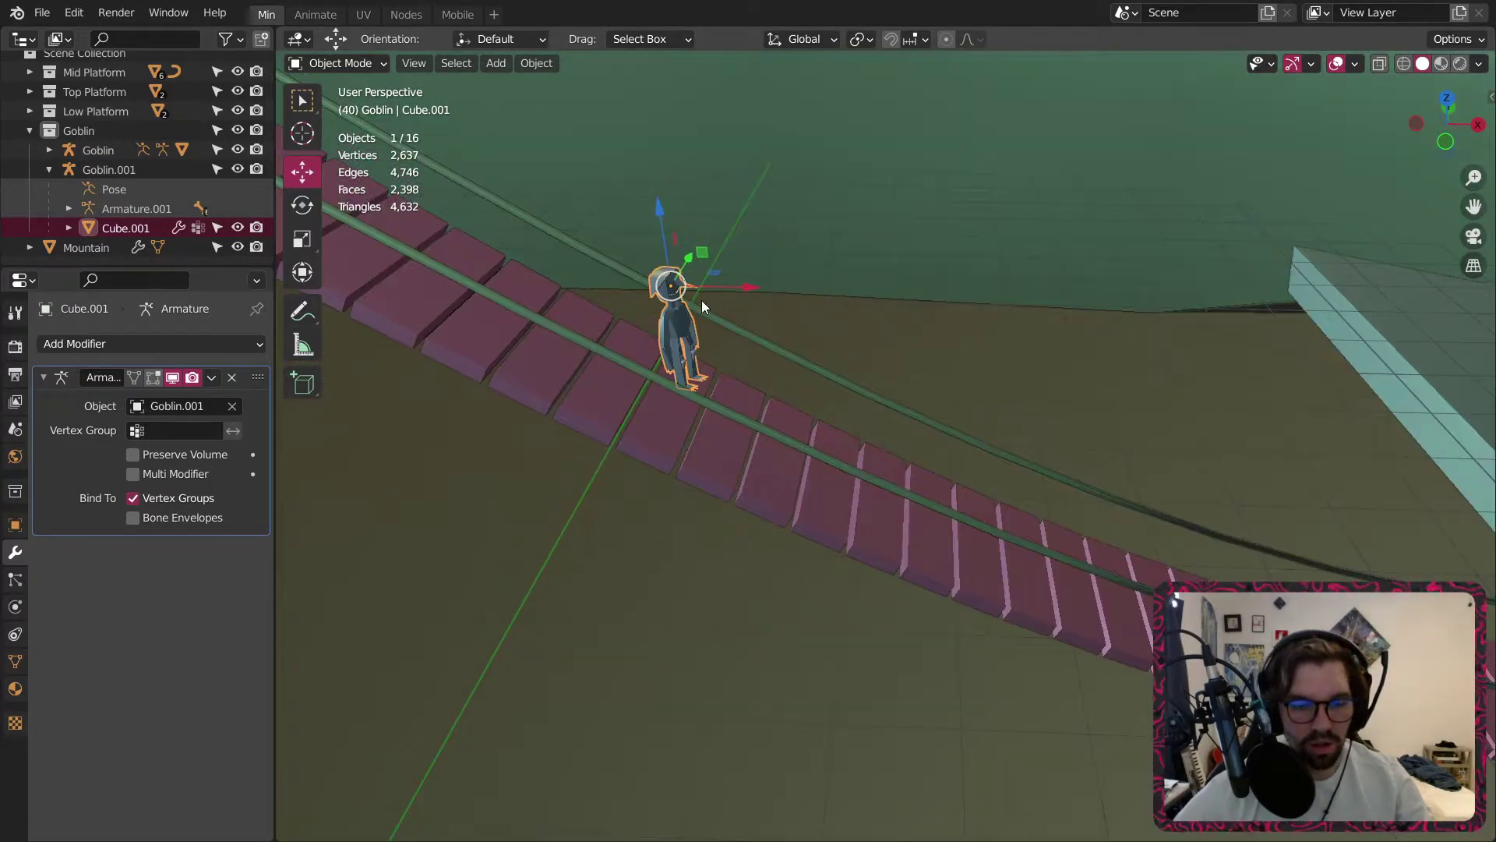
{"action": "key", "text": "ctrl+v"}
{"action": "scroll", "coordinate": [185, 193], "scroll_direction": "down", "scroll_amount": 1}
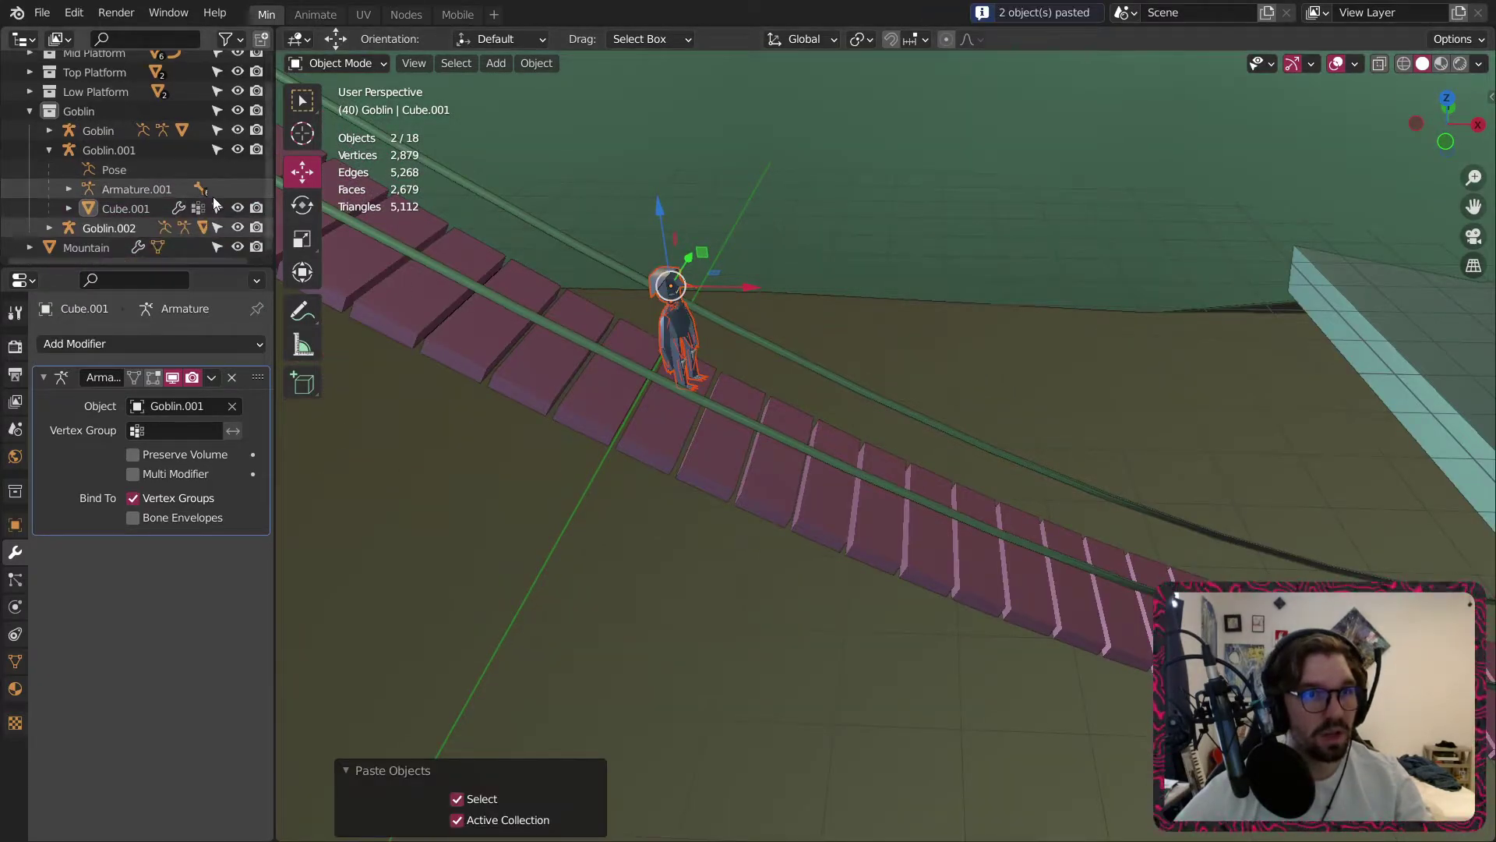
Select the pasted goblin's armature Goblin.002 and move it about 8.05 m along negative X.
{"action": "left_click", "coordinate": [134, 232]}
{"action": "scroll", "coordinate": [568, 222], "scroll_direction": "down", "scroll_amount": 7}
{"action": "middle_click_drag", "start_coordinate": [569, 223], "coordinate": [976, 367], "text": "shift"}
{"action": "key", "text": "g"}
{"action": "key", "text": "x"}
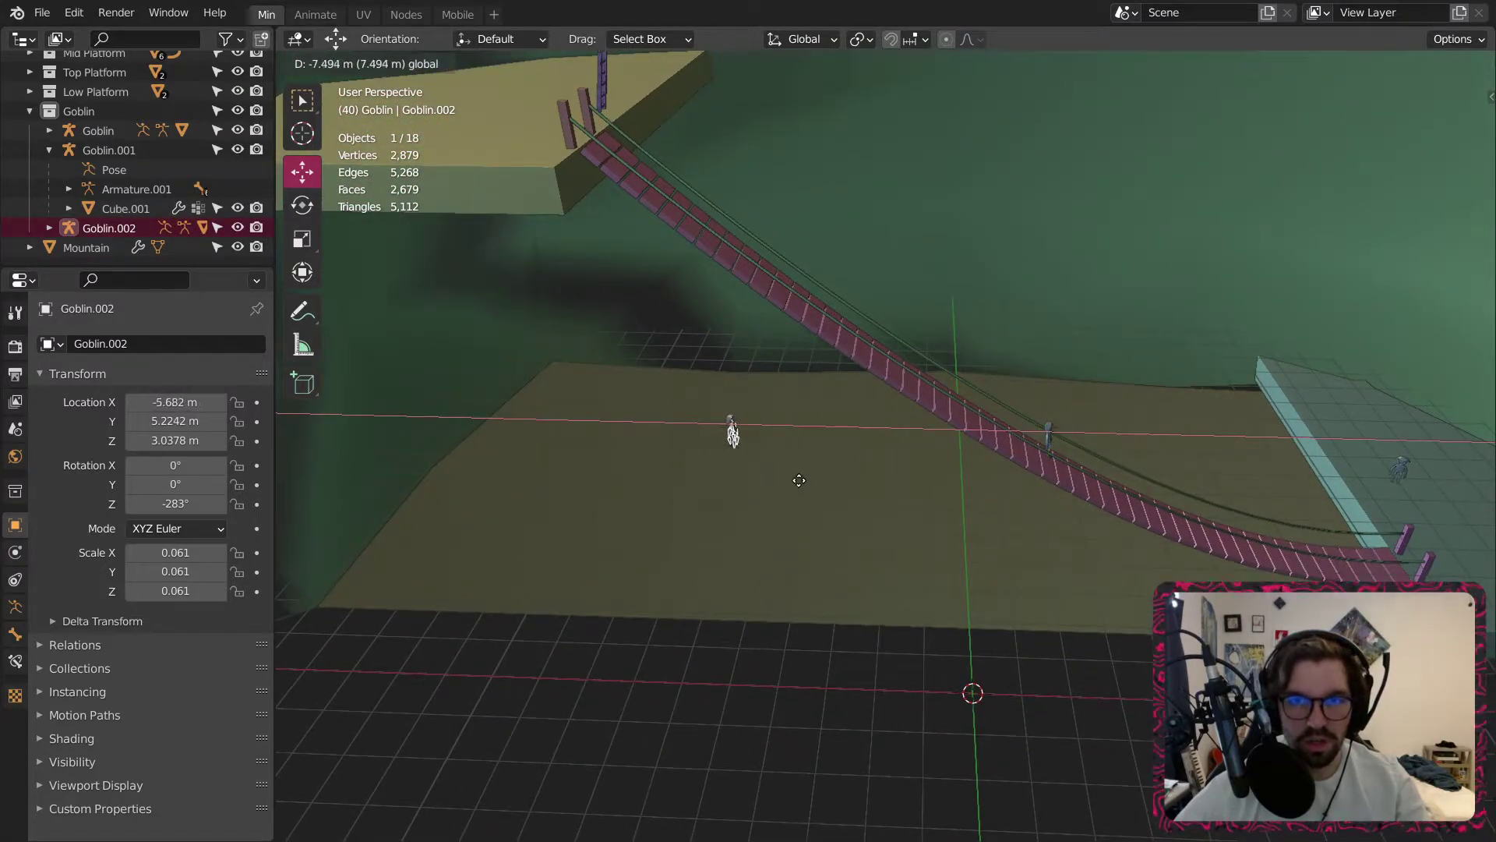
{"action": "left_click", "coordinate": [776, 474]}
{"action": "scroll", "coordinate": [693, 424], "scroll_direction": "up", "scroll_amount": 8}
{"action": "middle_click_drag", "start_coordinate": [774, 475], "coordinate": [720, 483]}
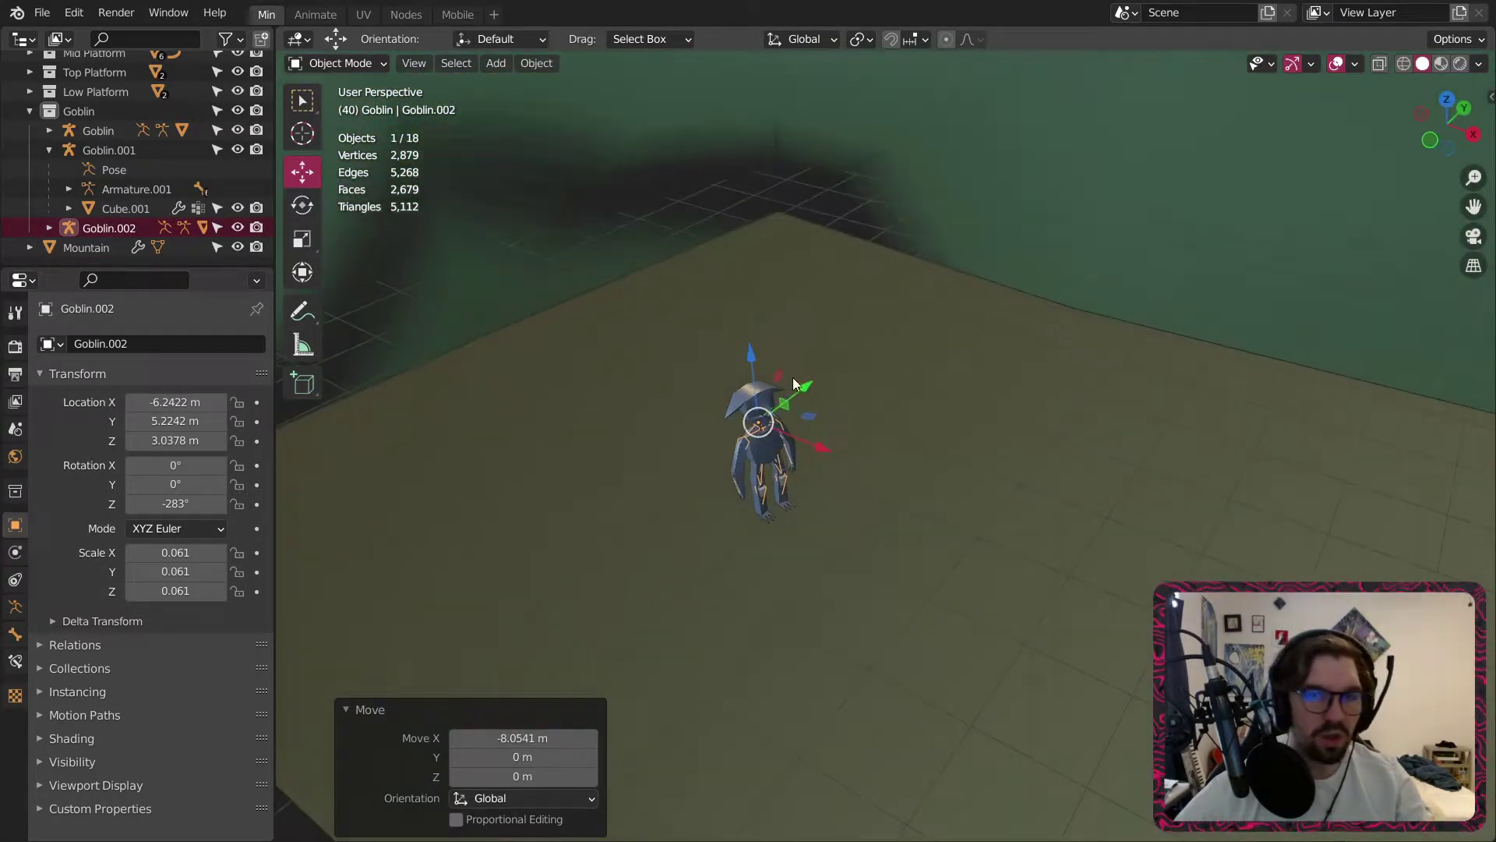
Raise the armature Goblin.002 along Z by about 6.4 m and another 1.54 m to the mid platform's height.
{"action": "scroll", "coordinate": [793, 377], "scroll_direction": "down", "scroll_amount": 4}
{"action": "middle_click_drag", "start_coordinate": [792, 377], "coordinate": [797, 409], "text": "shift"}
{"action": "key", "text": "g"}
{"action": "key", "text": "z"}
{"action": "left_click", "coordinate": [787, 824]}
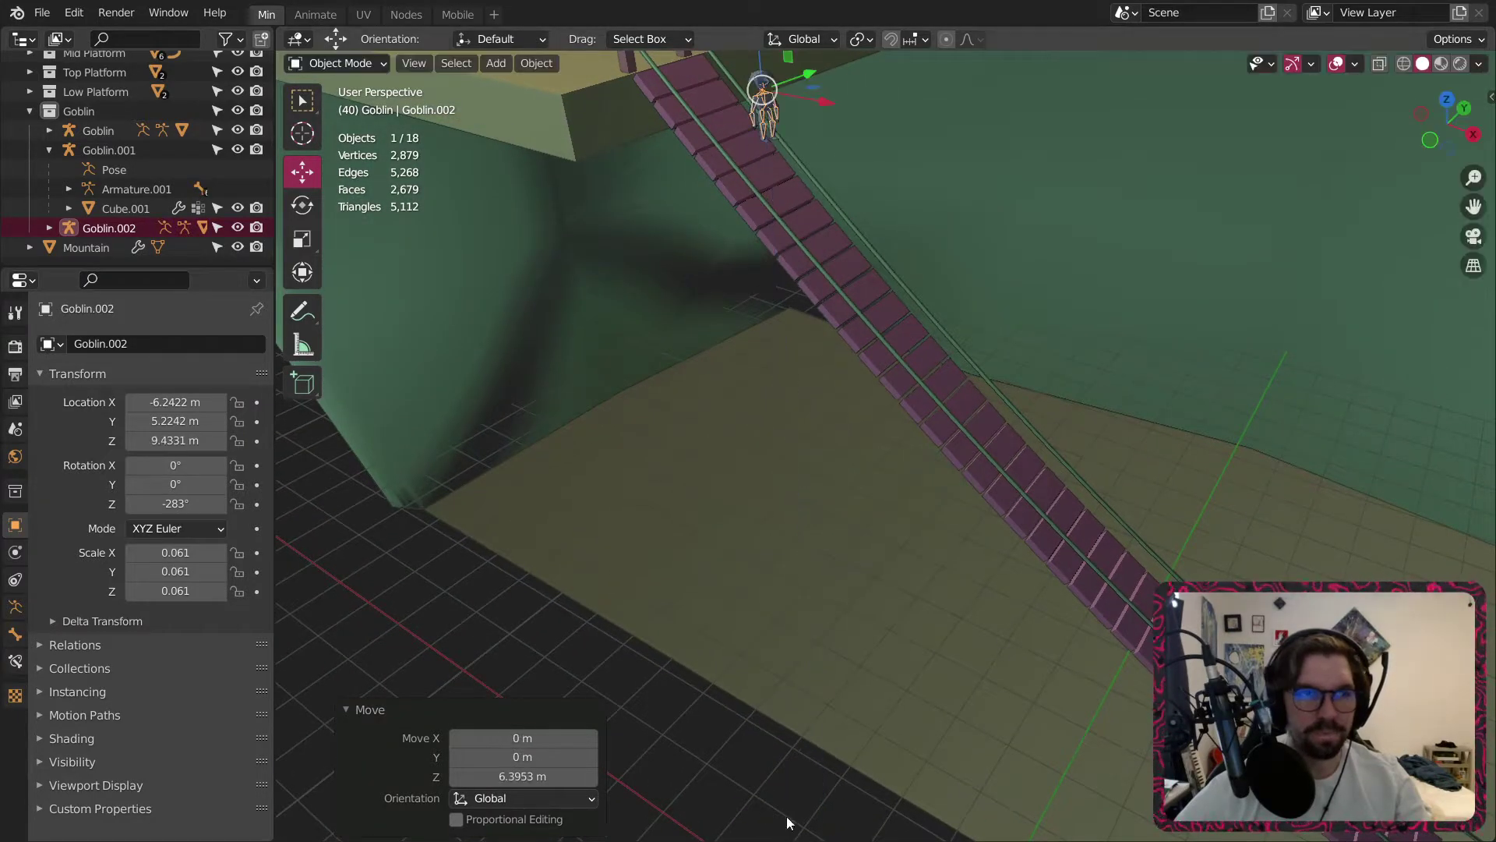
{"action": "middle_click_drag", "start_coordinate": [876, 184], "coordinate": [879, 456], "text": "shift"}
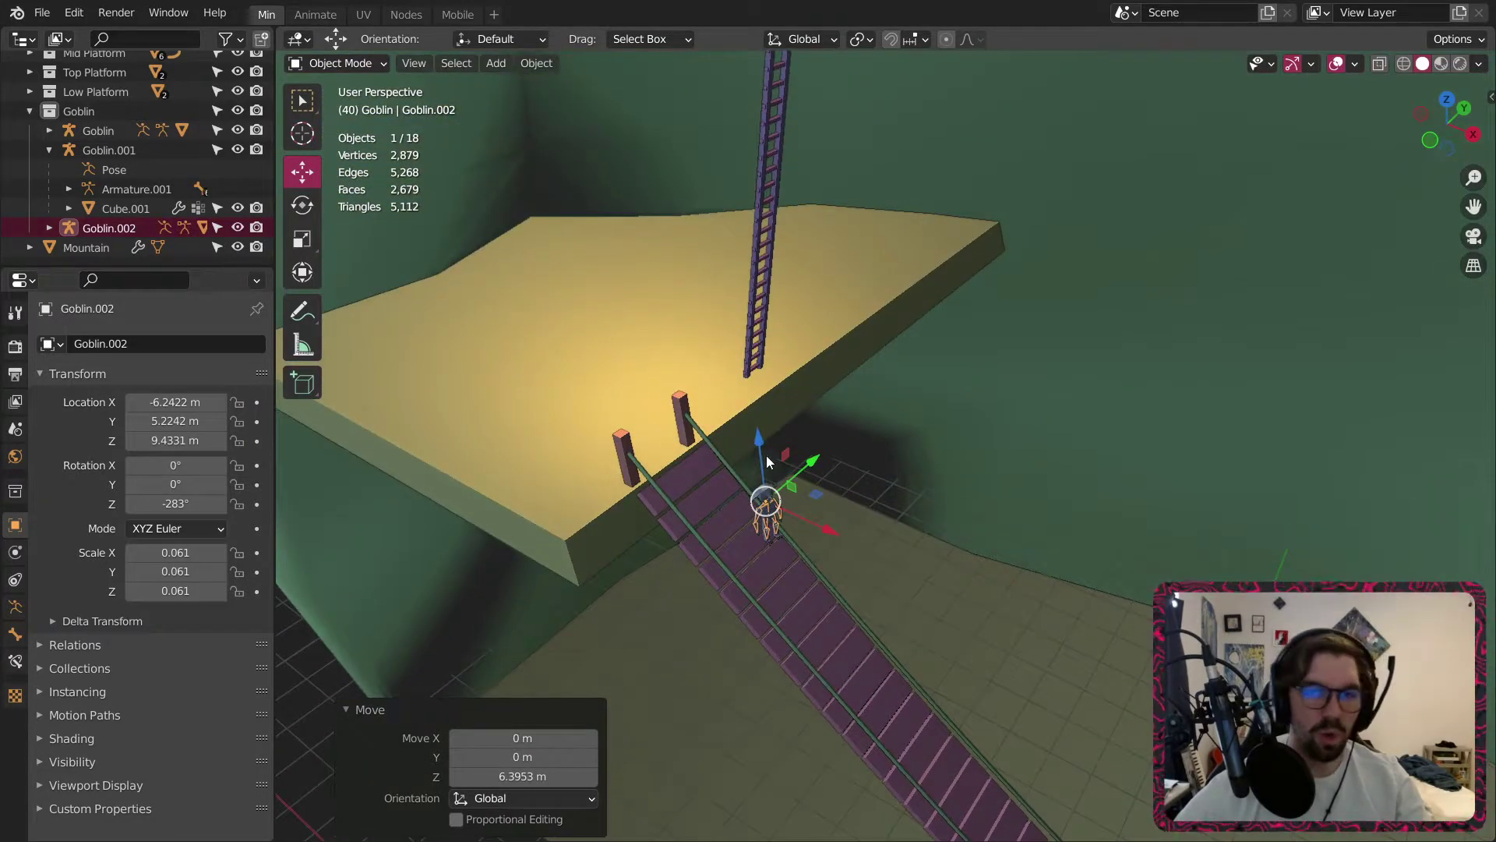
{"action": "key", "text": "g"}
{"action": "key", "text": "z"}
{"action": "left_click", "coordinate": [771, 405]}
Move Goblin.002 over the mid platform to about X -8.99 m and Y 2.62 m.
{"action": "key", "text": "g"}
{"action": "key", "text": "x"}
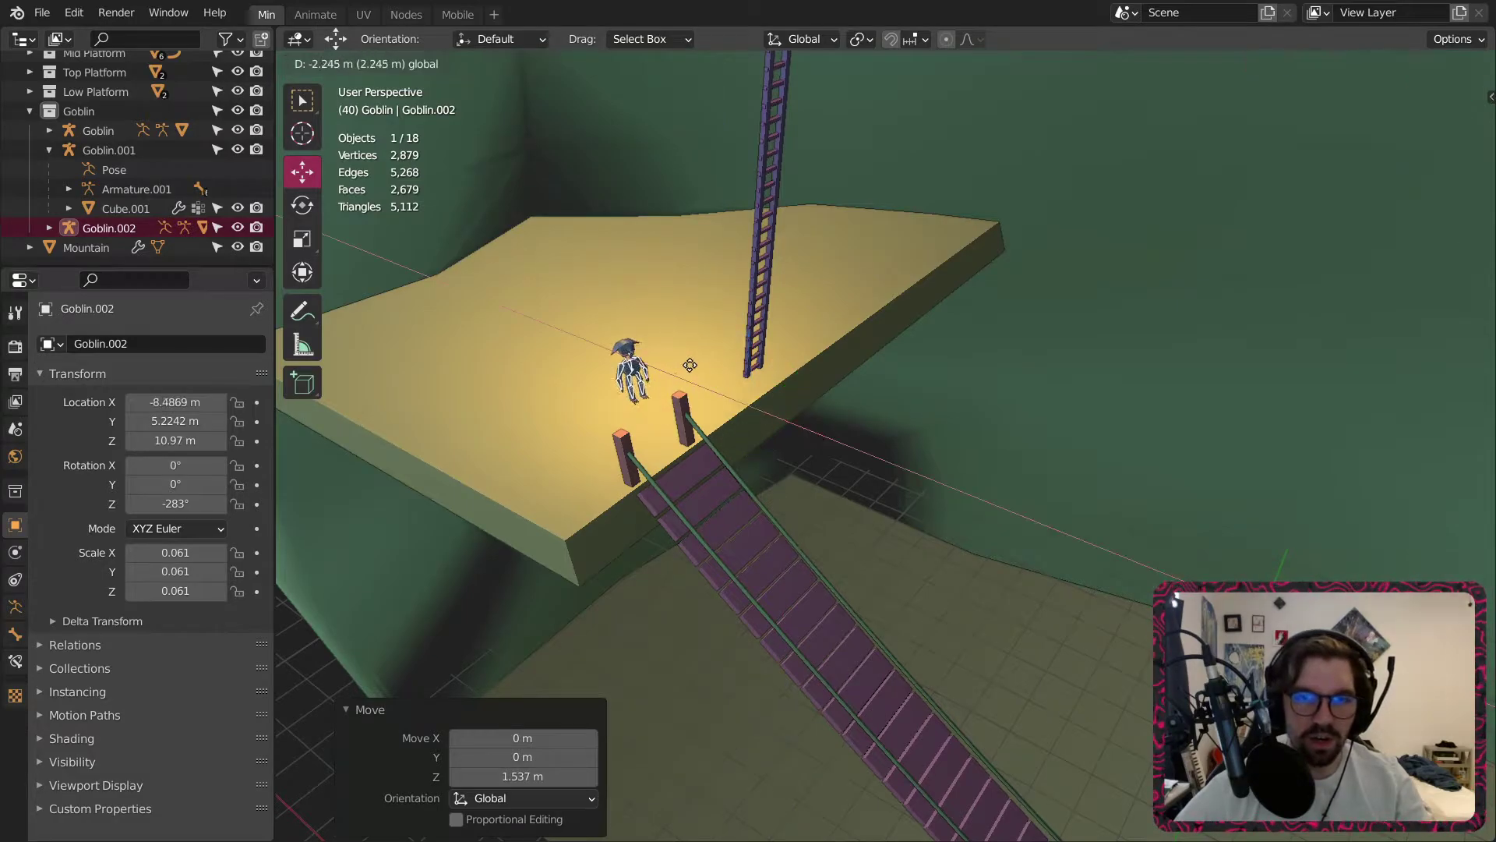
{"action": "left_click_drag", "start_coordinate": [690, 364], "coordinate": [682, 363]}
{"action": "middle_click_drag", "start_coordinate": [581, 448], "coordinate": [695, 399], "text": "shift"}
{"action": "left_click_drag", "start_coordinate": [791, 280], "coordinate": [668, 395]}
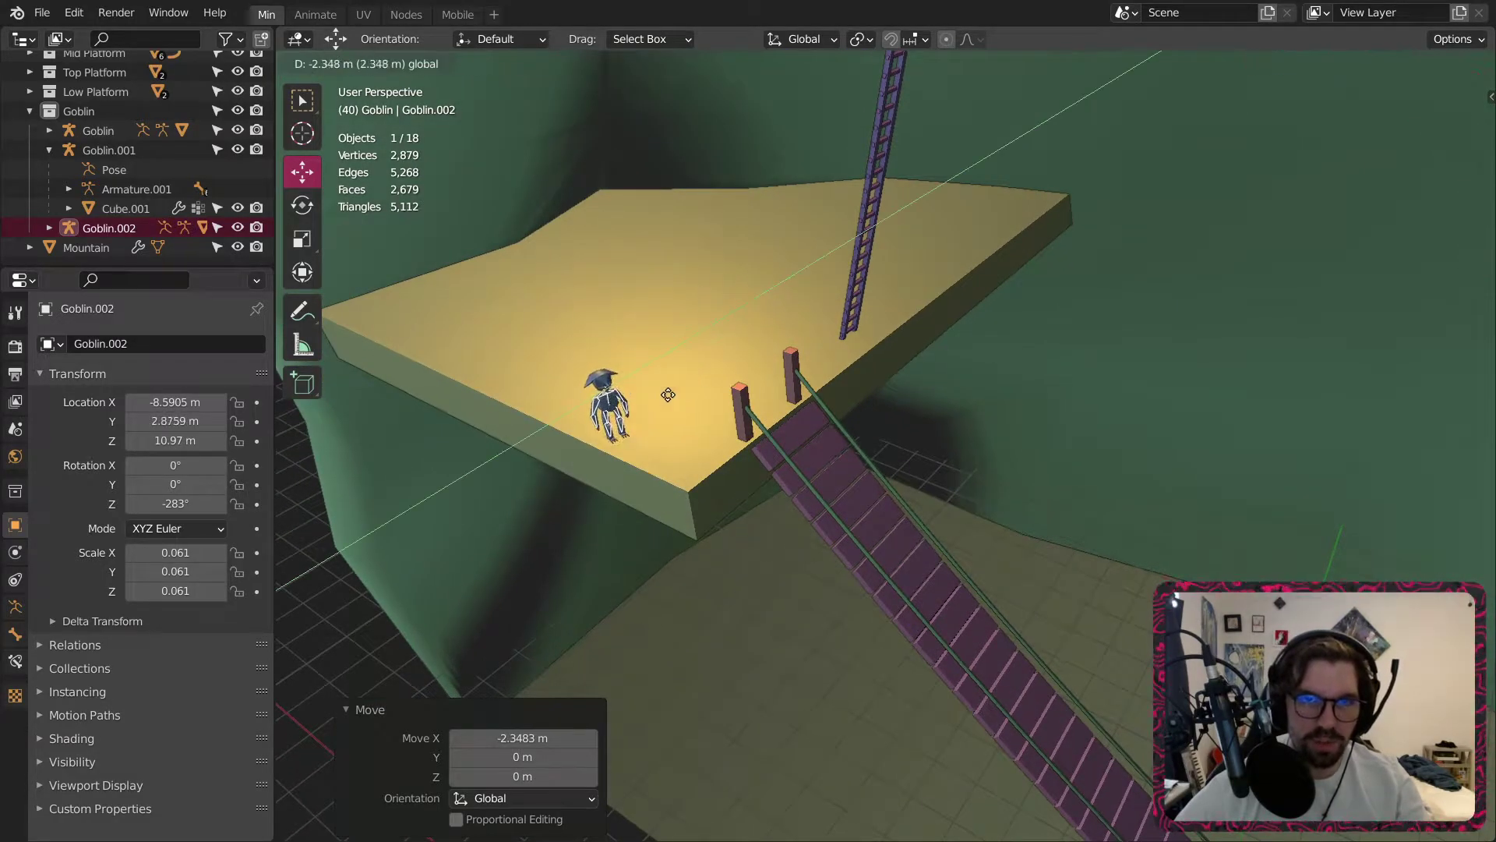
{"action": "left_click", "coordinate": [668, 394]}
{"action": "middle_click_drag", "start_coordinate": [668, 395], "coordinate": [740, 271]}
{"action": "scroll", "coordinate": [634, 321], "scroll_direction": "up", "scroll_amount": 1}
{"action": "scroll", "coordinate": [670, 297], "scroll_direction": "up", "scroll_amount": 3}
{"action": "middle_click_drag", "start_coordinate": [616, 262], "coordinate": [868, 377], "text": "shift"}
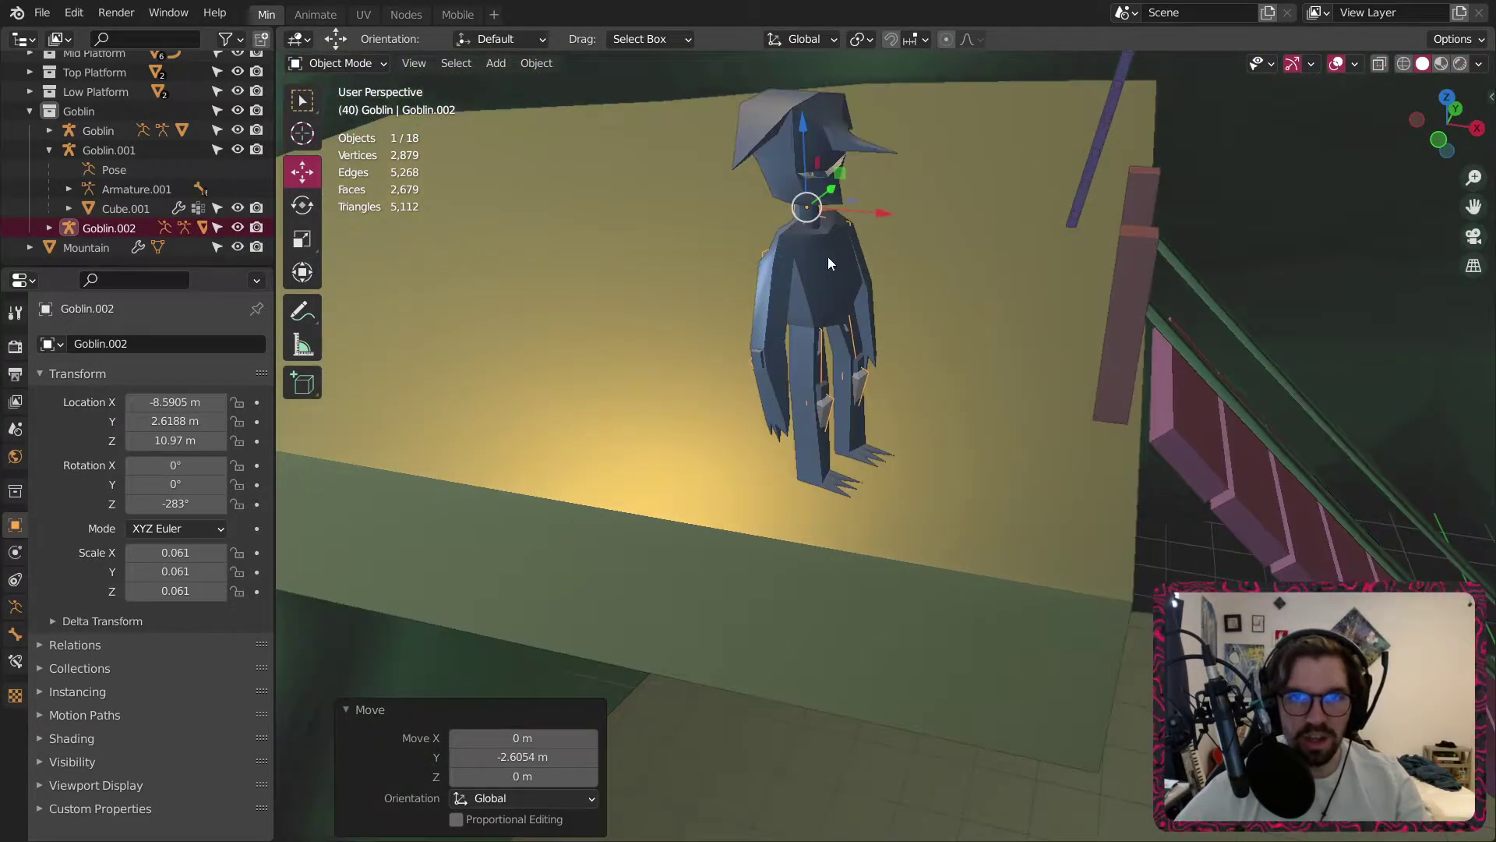
{"action": "left_click_drag", "start_coordinate": [881, 207], "coordinate": [687, 204]}
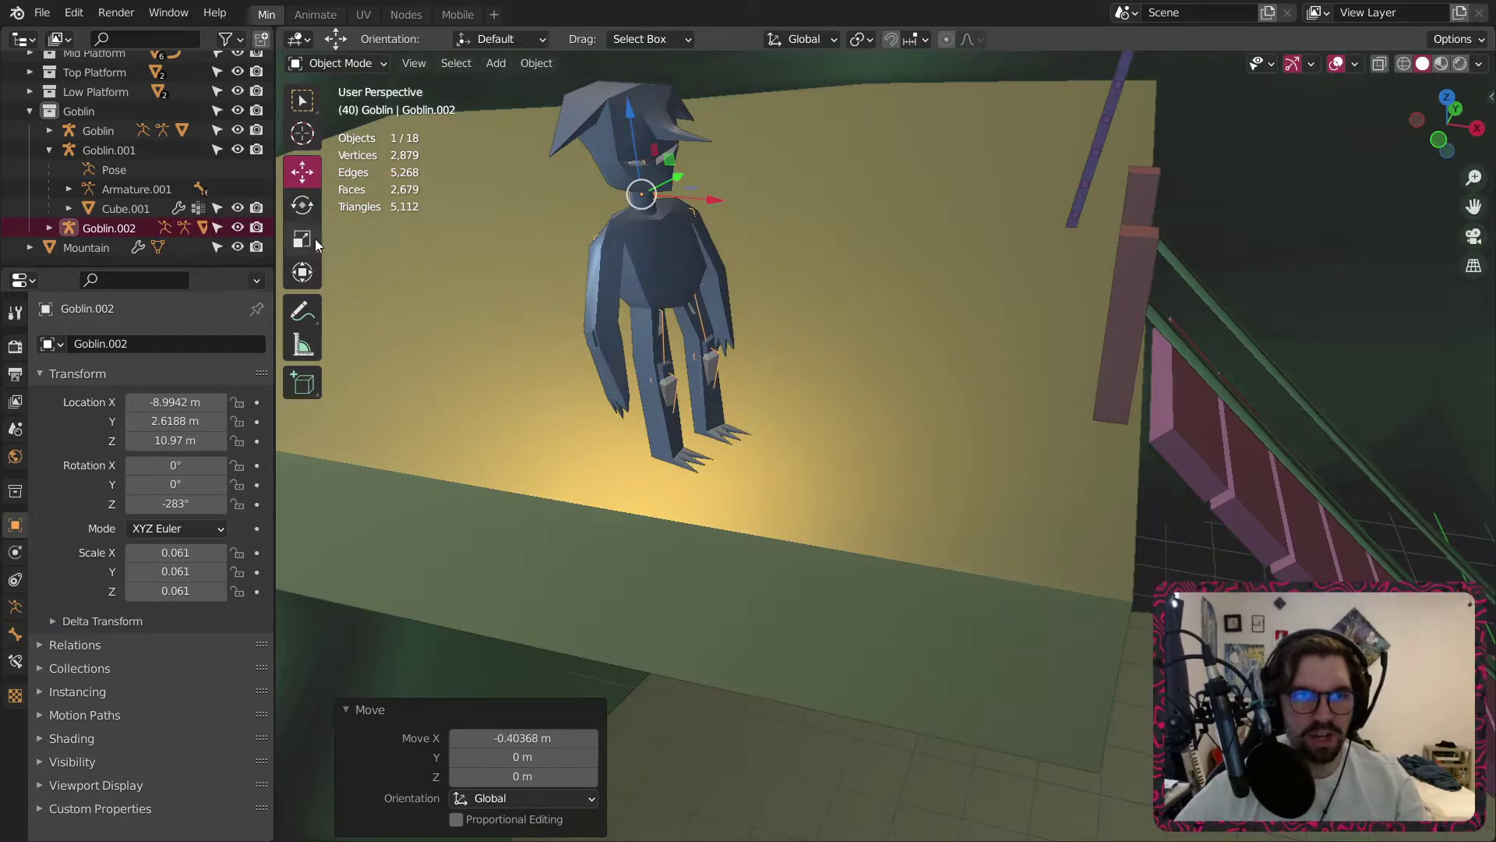
Rotate Goblin.002 about Z to about -359° so the goblin faces outward over the platform edge.
{"action": "left_click", "coordinate": [302, 205]}
{"action": "middle_click_drag", "start_coordinate": [601, 265], "coordinate": [635, 237]}
{"action": "mouse_move", "coordinate": [647, 226]}
{"action": "left_mouse_down"}
{"action": "mouse_move", "coordinate": [596, 226]}
{"action": "mouse_move", "coordinate": [622, 228]}
{"action": "left_mouse_up"}
{"action": "middle_click_drag", "start_coordinate": [589, 280], "coordinate": [382, 212]}
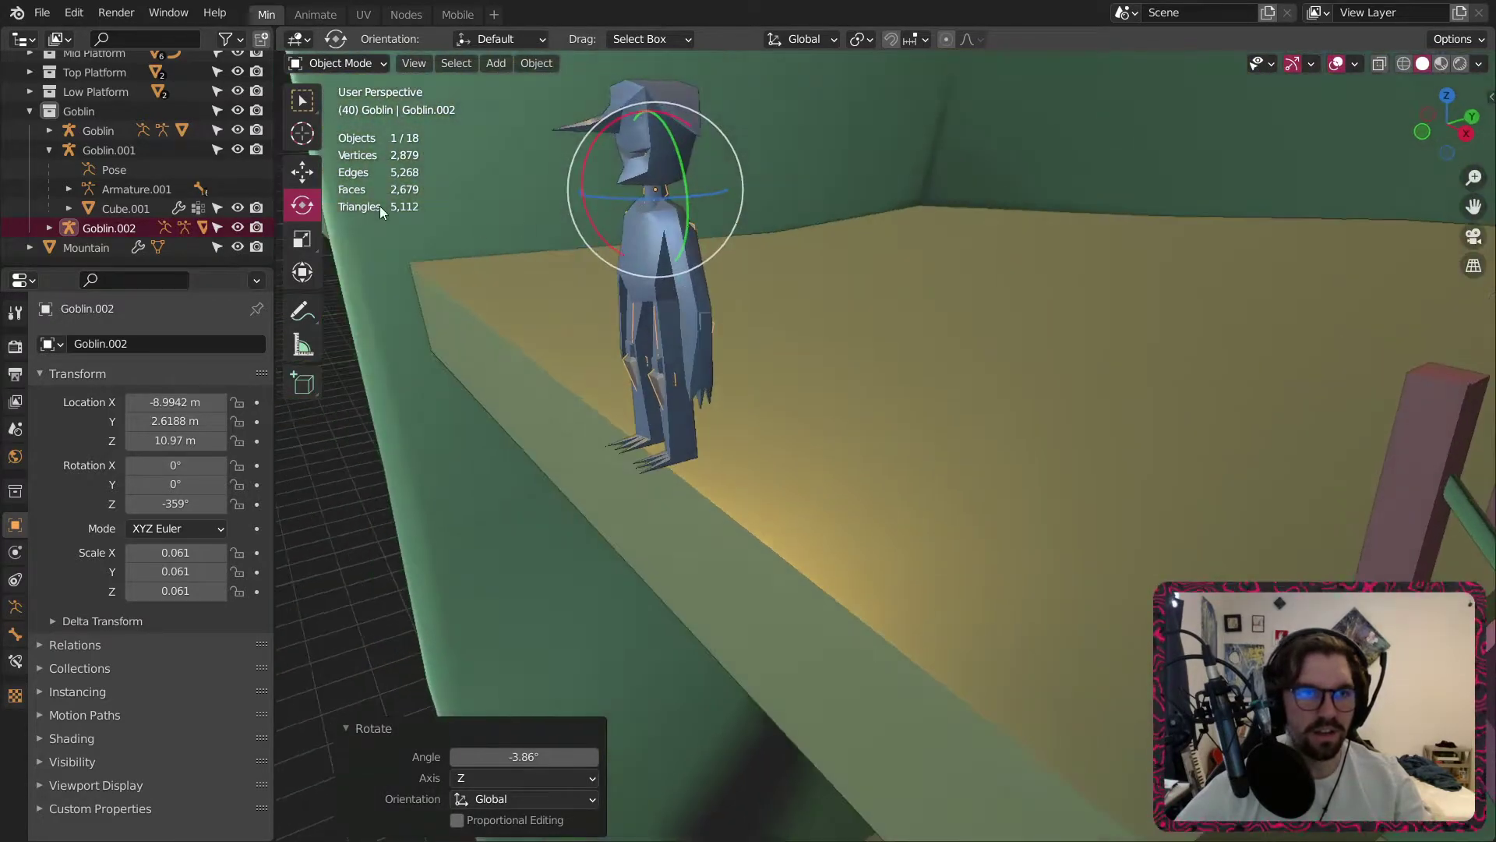
Lower Goblin.002 to about Z 9.93 m and shift it to about Y 3.17 m at the mid platform's edge.
{"action": "left_click", "coordinate": [311, 173]}
{"action": "middle_click_drag", "start_coordinate": [697, 278], "coordinate": [631, 272]}
{"action": "left_click_drag", "start_coordinate": [733, 200], "coordinate": [896, 209]}
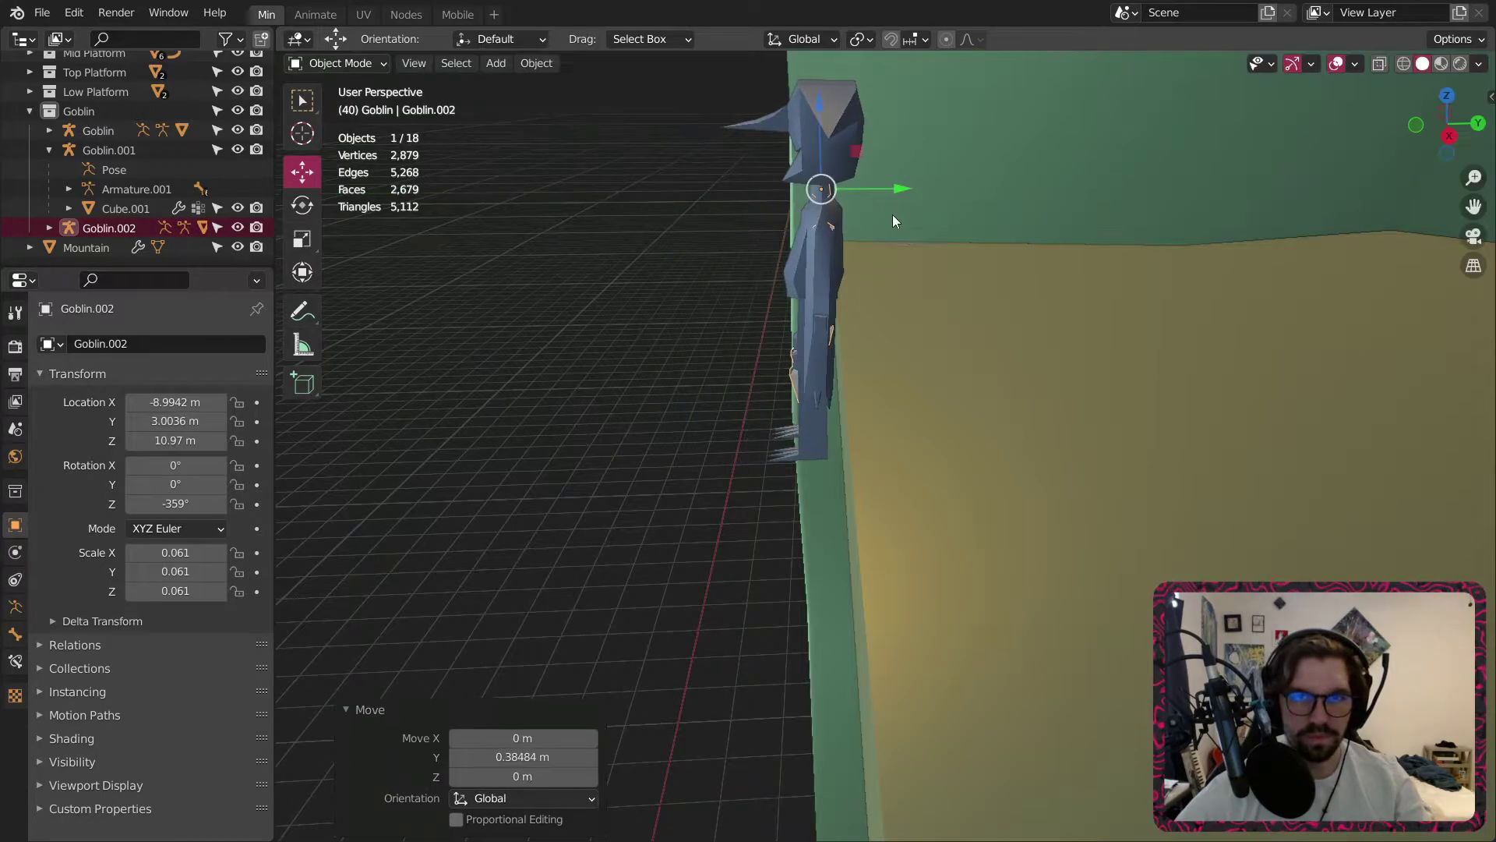
{"action": "left_click_drag", "start_coordinate": [822, 124], "coordinate": [782, 421]}
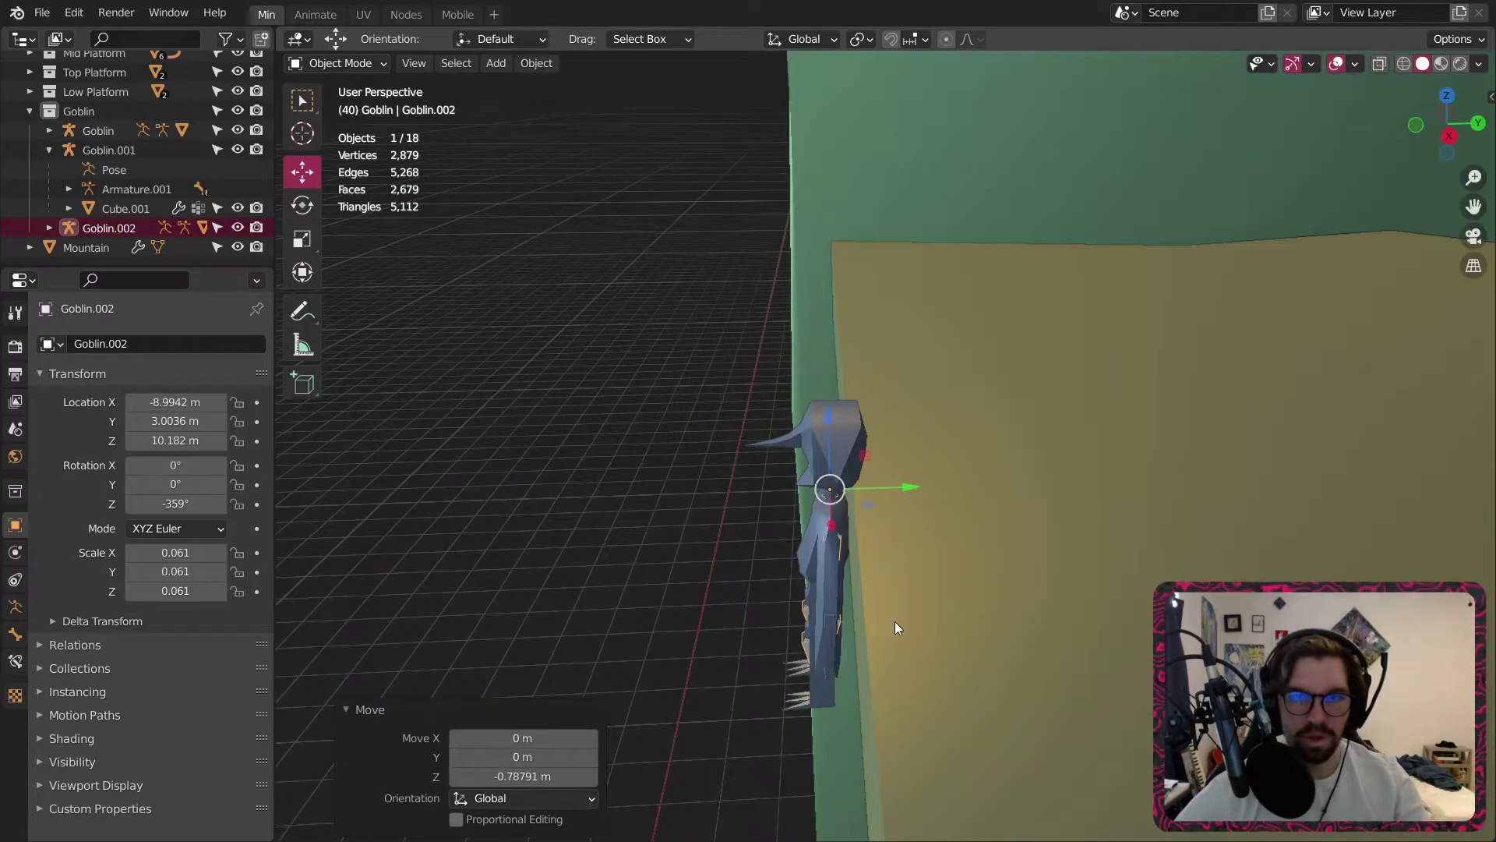
{"action": "middle_click_drag", "start_coordinate": [895, 628], "coordinate": [806, 449], "text": "shift"}
{"action": "left_click_drag", "start_coordinate": [845, 327], "coordinate": [894, 351]}
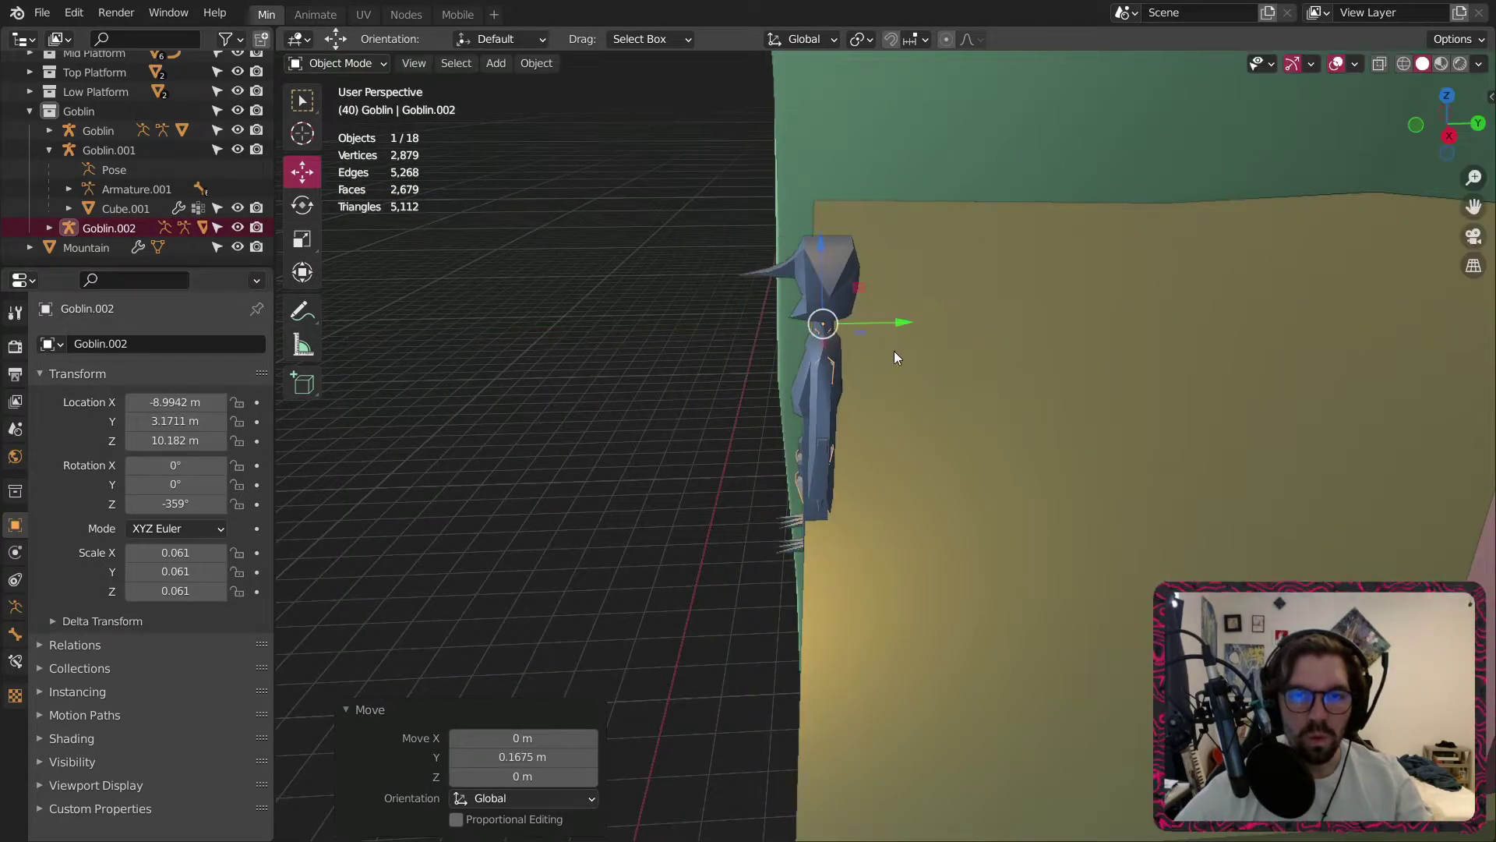
{"action": "scroll", "coordinate": [865, 351], "scroll_direction": "up", "scroll_amount": 2}
{"action": "left_click", "coordinate": [791, 342]}
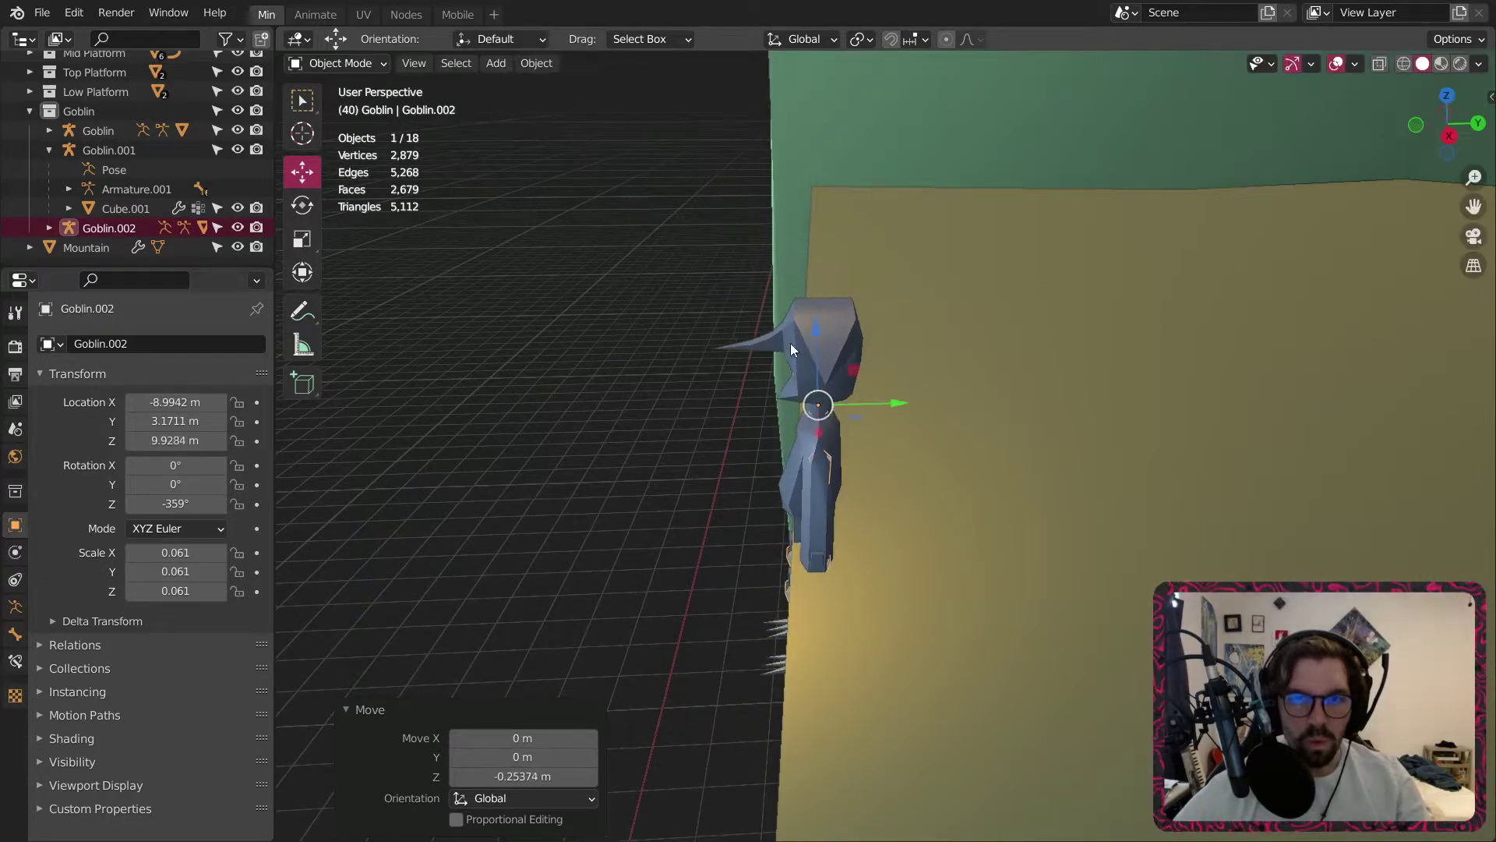
{"action": "middle_click_drag", "start_coordinate": [790, 343], "coordinate": [802, 533]}
{"action": "key", "text": "g"}
{"action": "key", "text": "y"}
{"action": "left_click", "coordinate": [717, 416]}
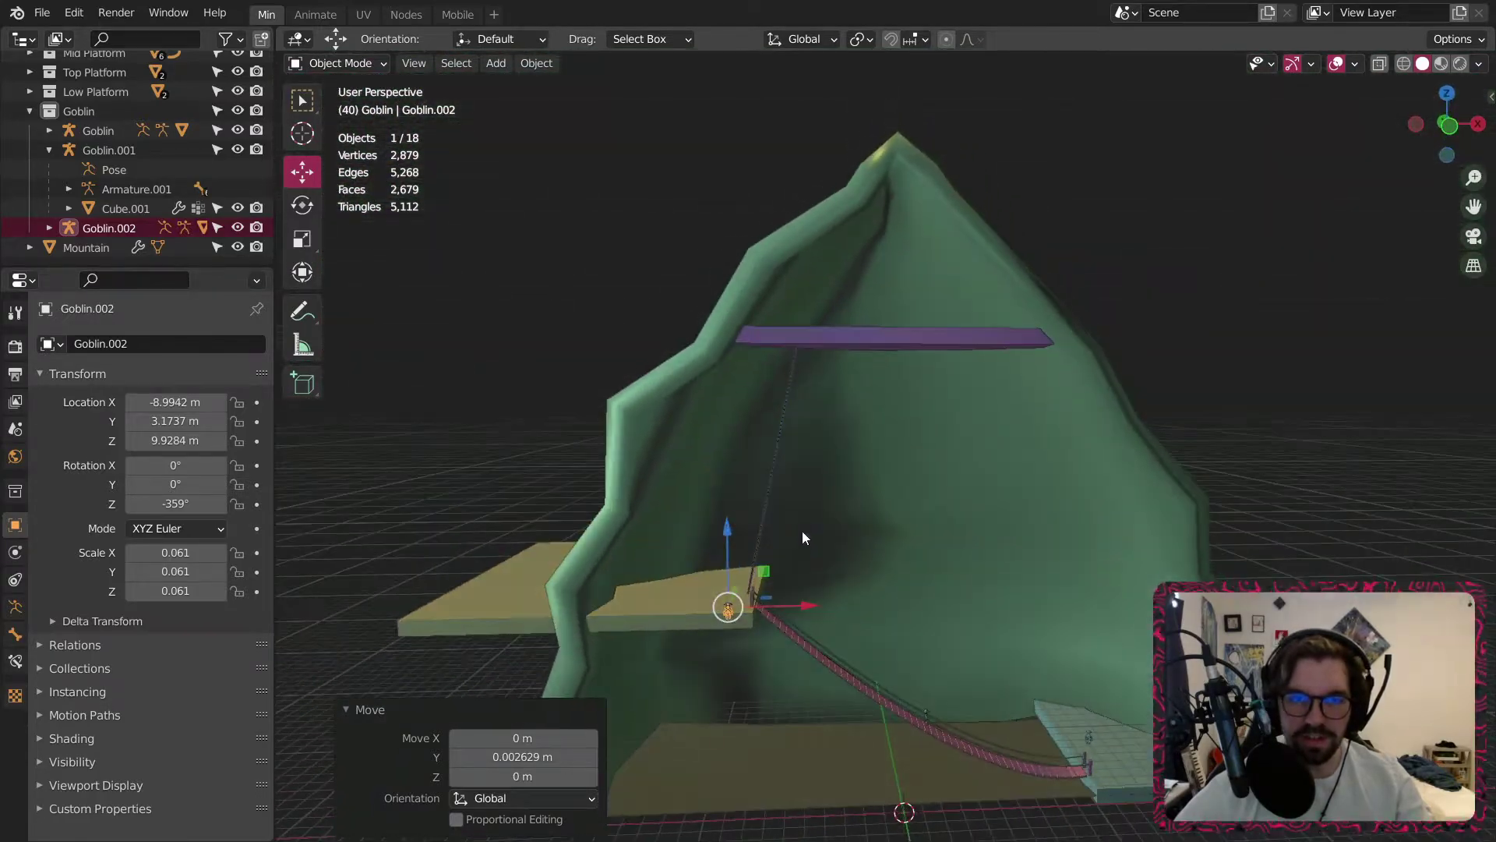
Copy the Goblin.002 armature together with its child mesh and paste a duplicate goblin.
{"action": "scroll", "coordinate": [729, 615], "scroll_direction": "up", "scroll_amount": 6}
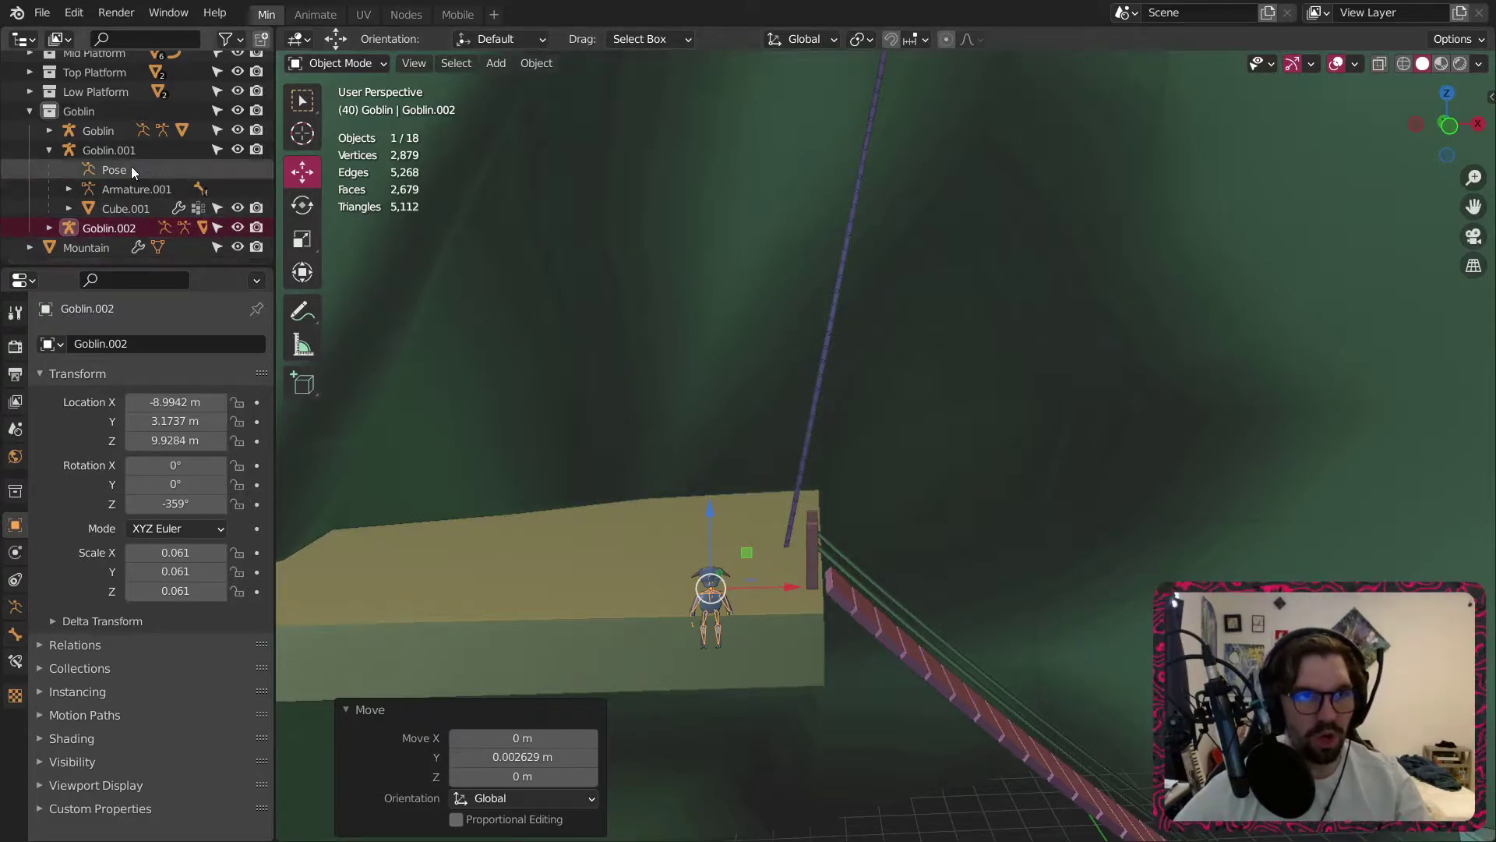
{"action": "left_click", "coordinate": [49, 150]}
{"action": "left_click", "coordinate": [49, 169]}
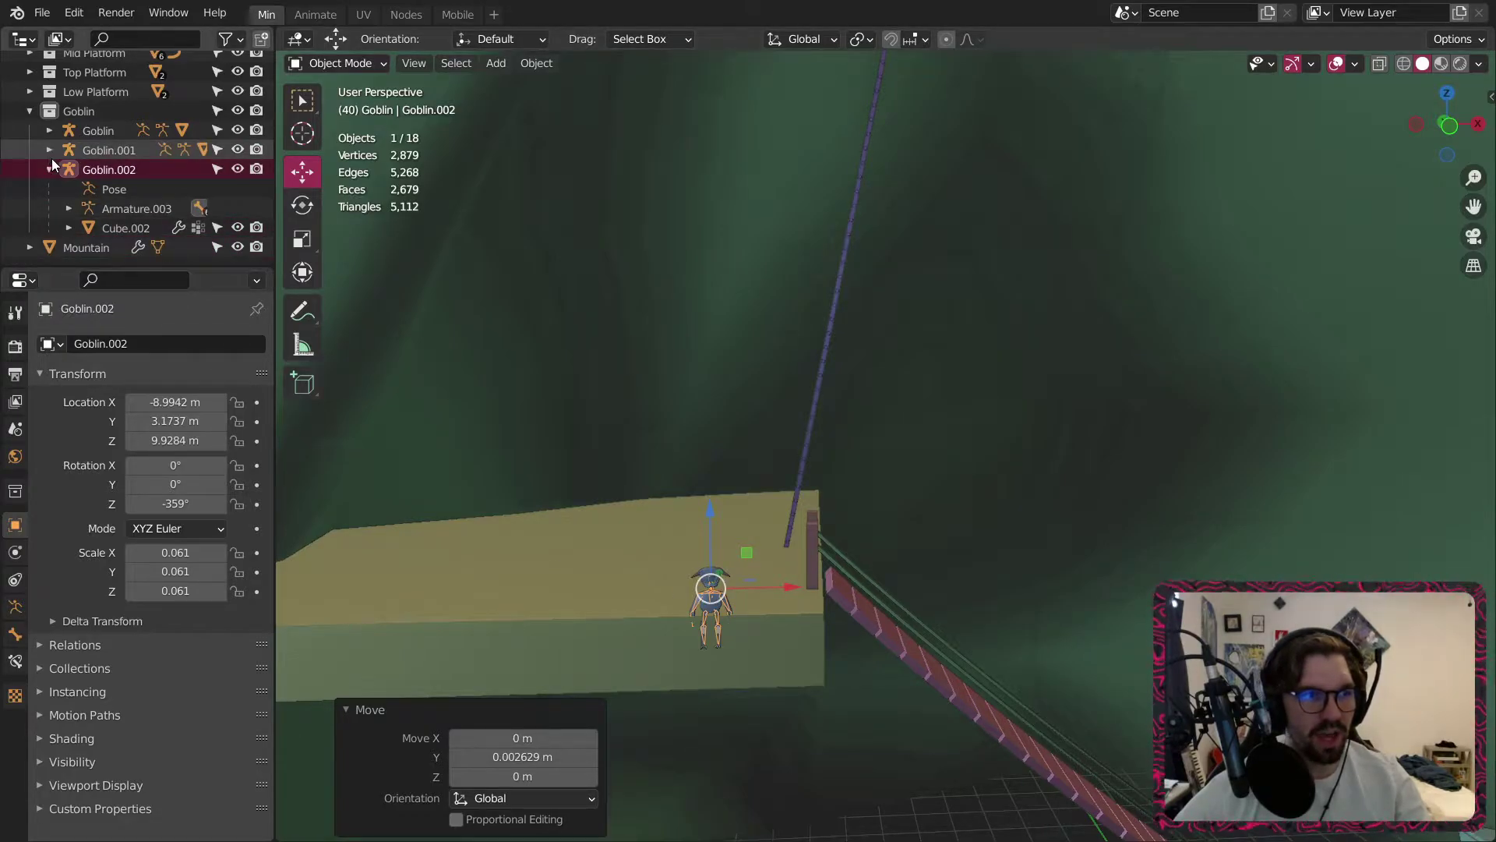
{"action": "left_click", "coordinate": [113, 189]}
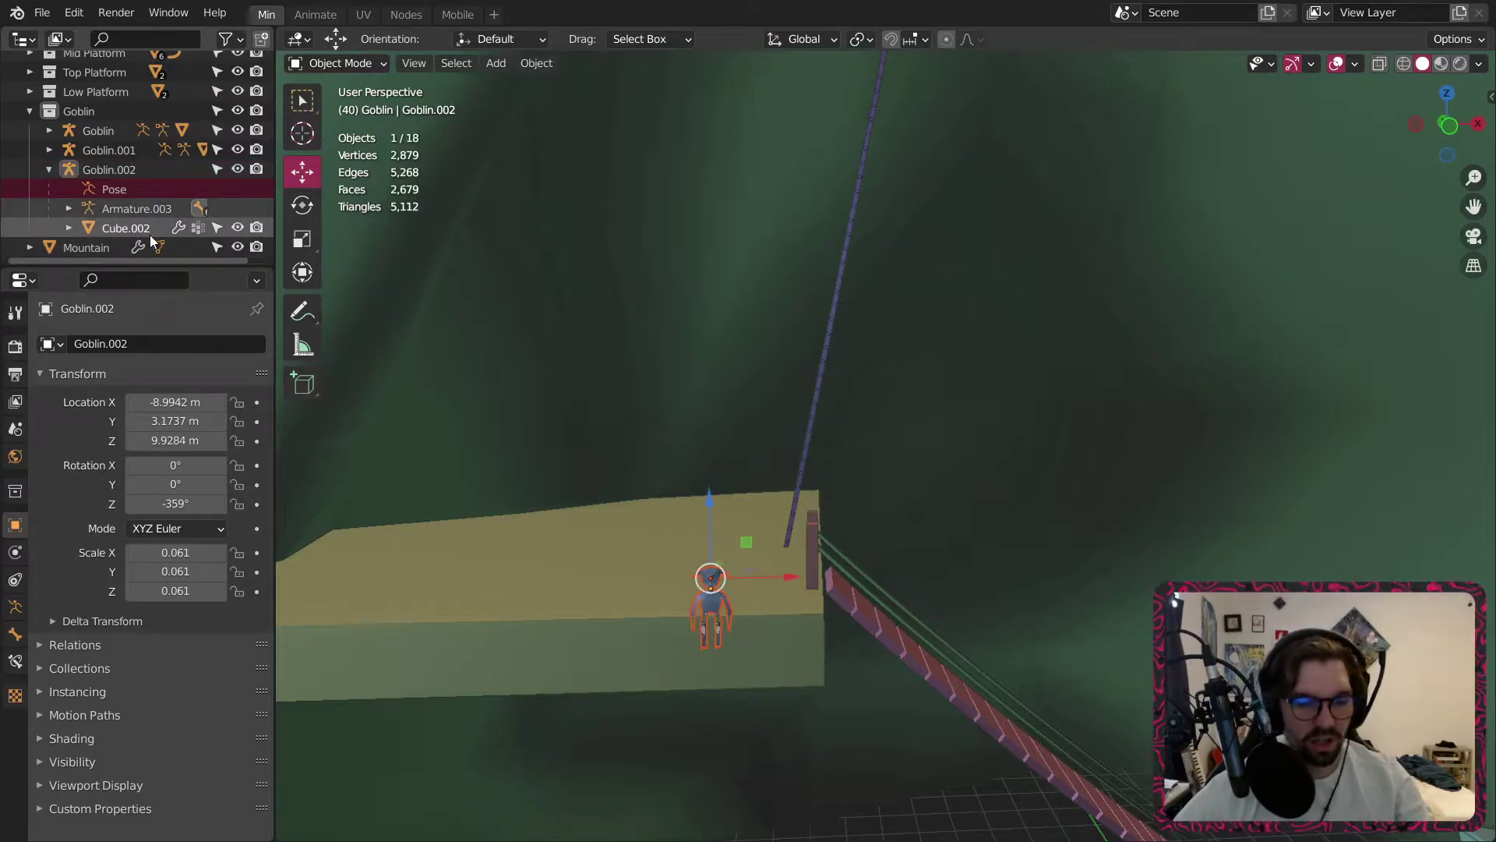
{"action": "key", "text": "ctrl+v"}
Move the pasted goblin's armature up to the top platform, to about X -0.64 m and Z 25.3 m.
{"action": "scroll", "coordinate": [801, 572], "scroll_direction": "down", "scroll_amount": 3}
{"action": "left_click_drag", "start_coordinate": [698, 486], "coordinate": [782, 55]}
{"action": "middle_click_drag", "start_coordinate": [783, 54], "coordinate": [708, 438]}
{"action": "left_click_drag", "start_coordinate": [666, 480], "coordinate": [966, 479]}
{"action": "left_click_drag", "start_coordinate": [900, 391], "coordinate": [874, 243]}
{"action": "scroll", "coordinate": [895, 505], "scroll_direction": "up", "scroll_amount": 3}
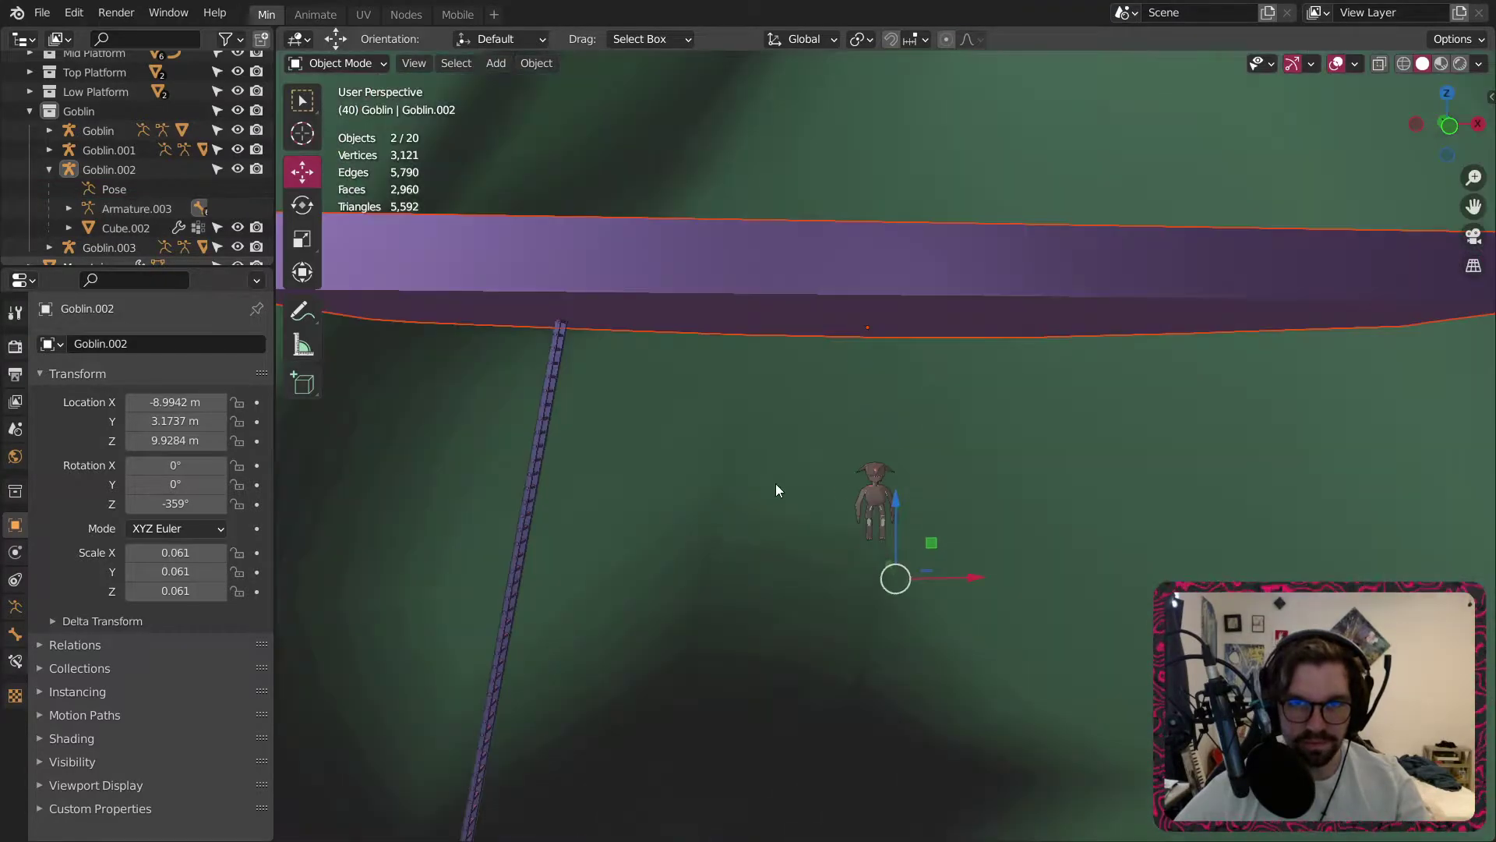
{"action": "scroll", "coordinate": [109, 171], "scroll_direction": "down", "scroll_amount": 1}
{"action": "left_click", "coordinate": [51, 150]}
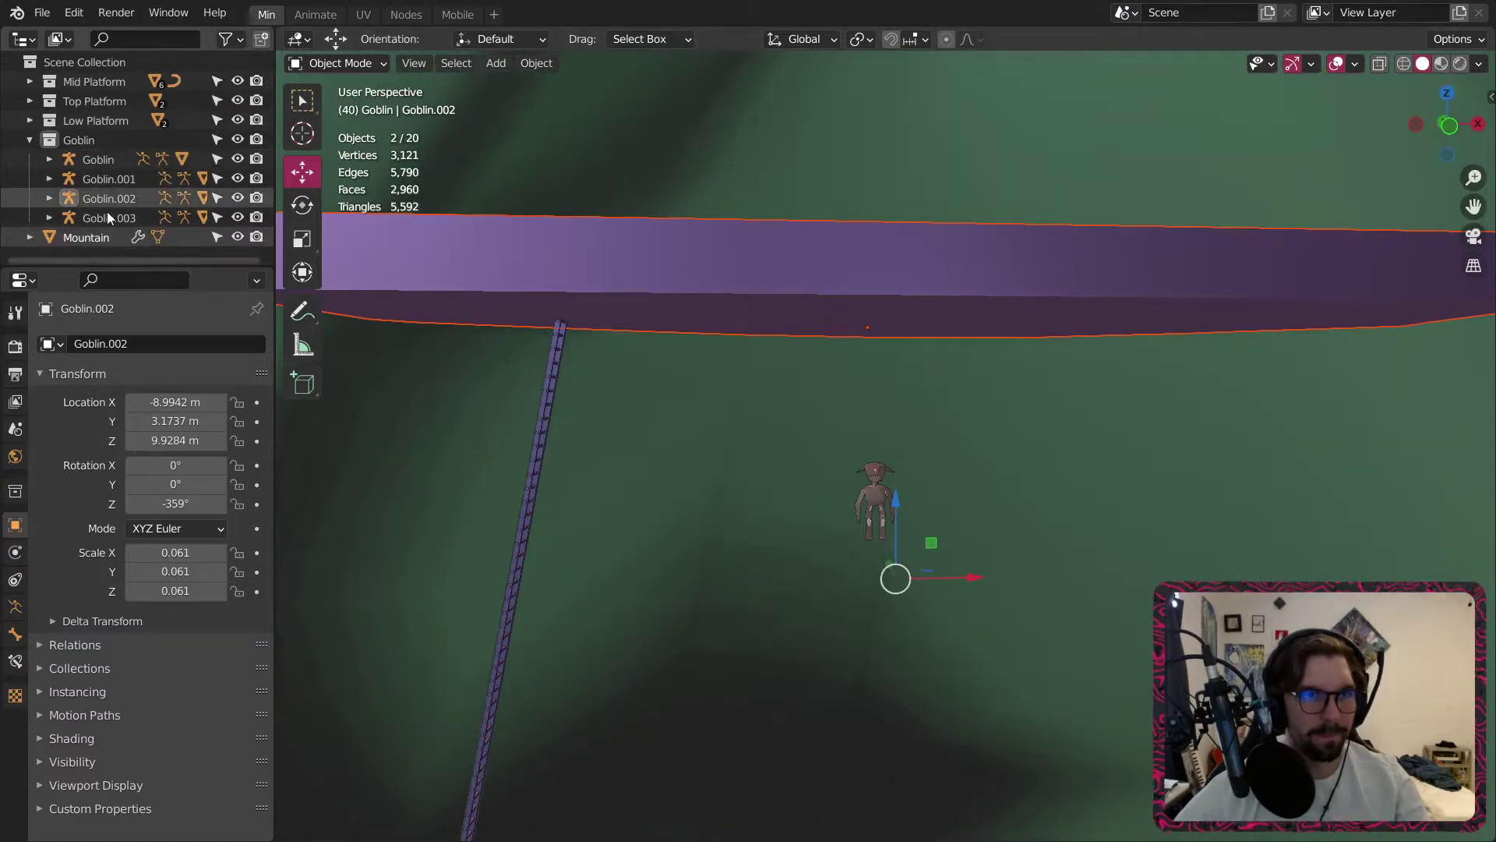
{"action": "left_click", "coordinate": [107, 217]}
{"action": "left_click_drag", "start_coordinate": [876, 392], "coordinate": [879, 71]}
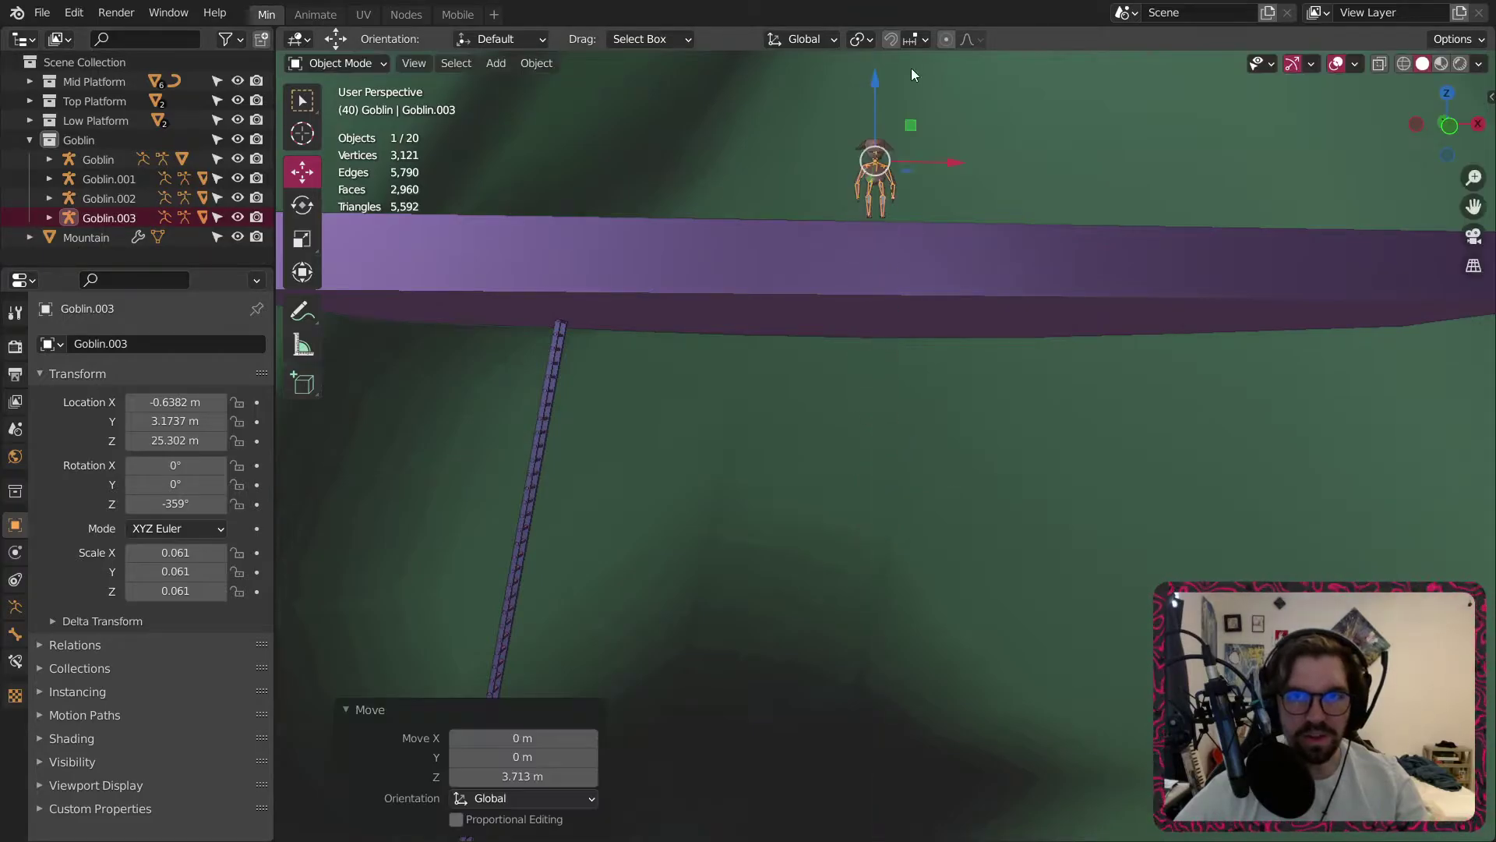
Shift the top-platform goblin back from the edge to about Y 4.15 m and raise it to about Z 25.34 m.
{"action": "scroll", "coordinate": [890, 153], "scroll_direction": "up", "scroll_amount": 2}
{"action": "middle_click_drag", "start_coordinate": [890, 156], "coordinate": [795, 242]}
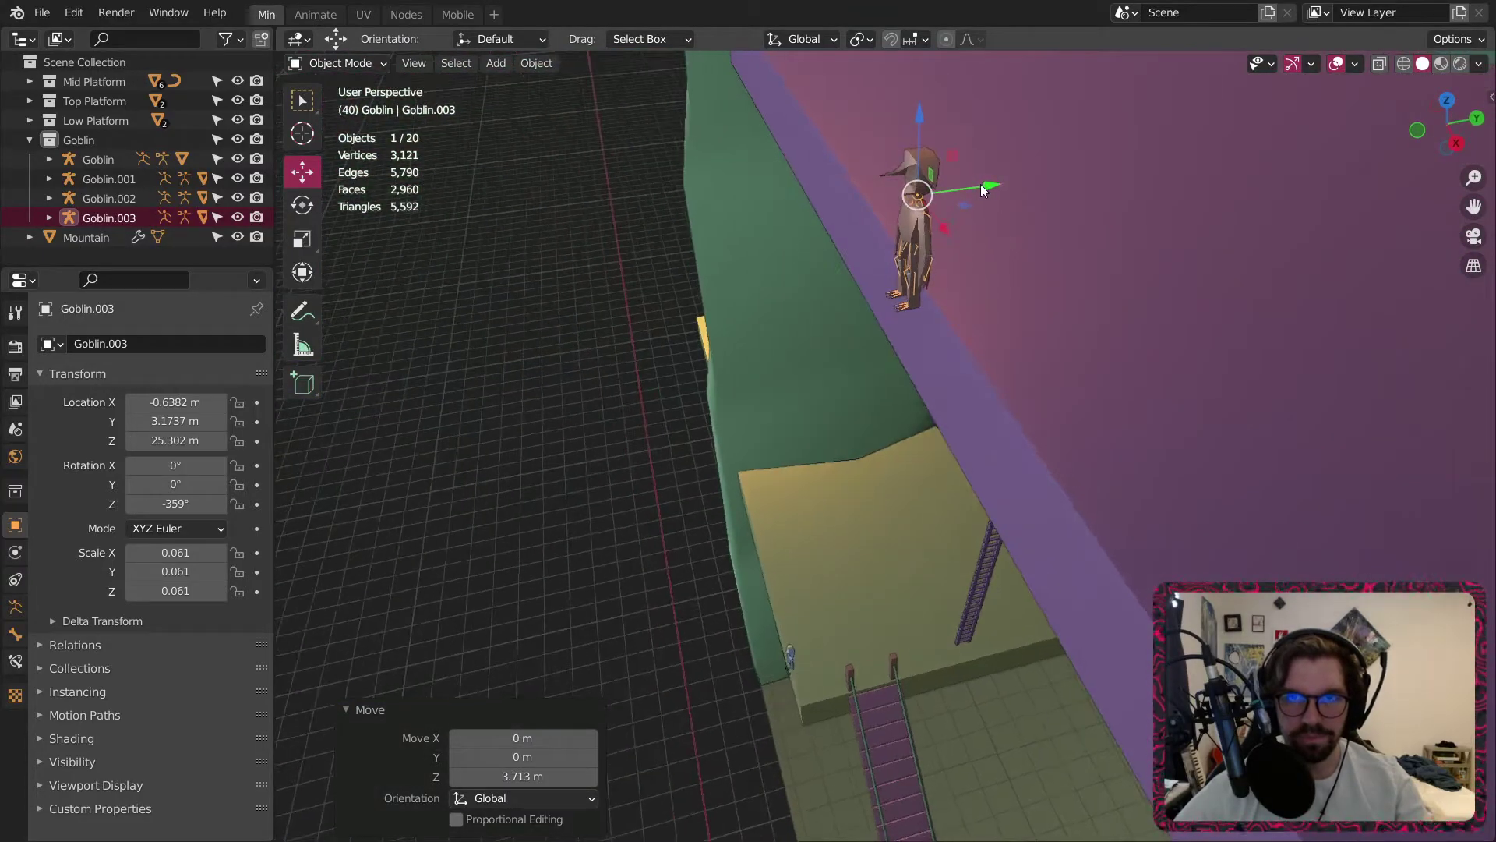
{"action": "left_click_drag", "start_coordinate": [982, 185], "coordinate": [1144, 193]}
{"action": "middle_click_drag", "start_coordinate": [1144, 194], "coordinate": [1232, 182]}
{"action": "left_click_drag", "start_coordinate": [1080, 81], "coordinate": [1148, 78]}
Select the mid-platform goblin's armature Goblin.002 and switch it to Pose Mode.
{"action": "scroll", "coordinate": [929, 431], "scroll_direction": "down", "scroll_amount": 8}
{"action": "middle_click_drag", "start_coordinate": [929, 431], "coordinate": [988, 475]}
{"action": "left_click", "coordinate": [937, 644]}
{"action": "scroll", "coordinate": [841, 328], "scroll_direction": "up", "scroll_amount": 10}
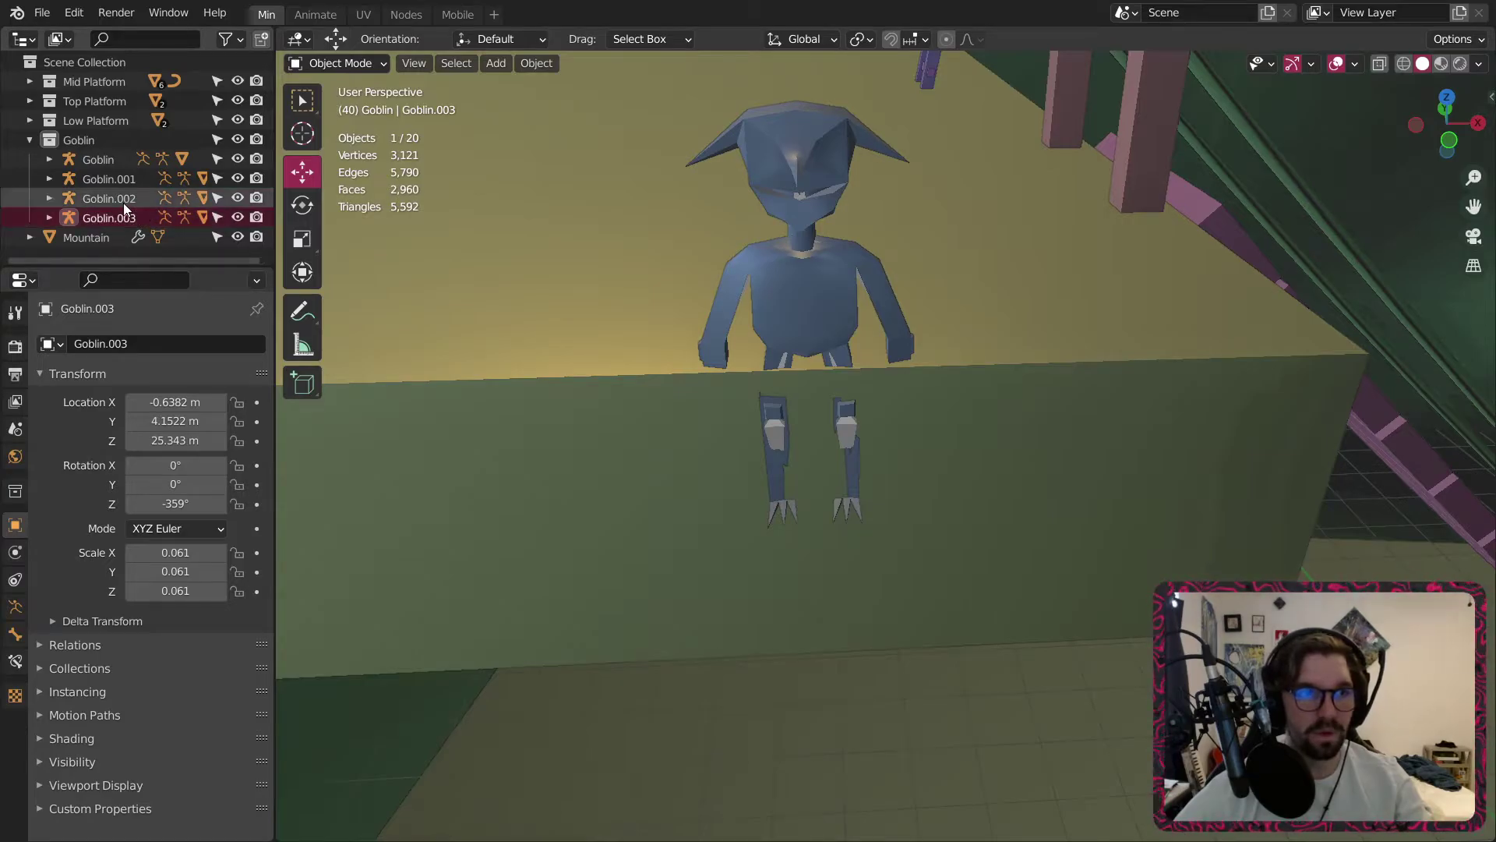
{"action": "left_click", "coordinate": [124, 202]}
{"action": "scroll", "coordinate": [784, 234], "scroll_direction": "up", "scroll_amount": 4}
{"action": "middle_click_drag", "start_coordinate": [810, 232], "coordinate": [806, 456]}
{"action": "left_click", "coordinate": [338, 66]}
{"action": "left_click", "coordinate": [349, 128]}
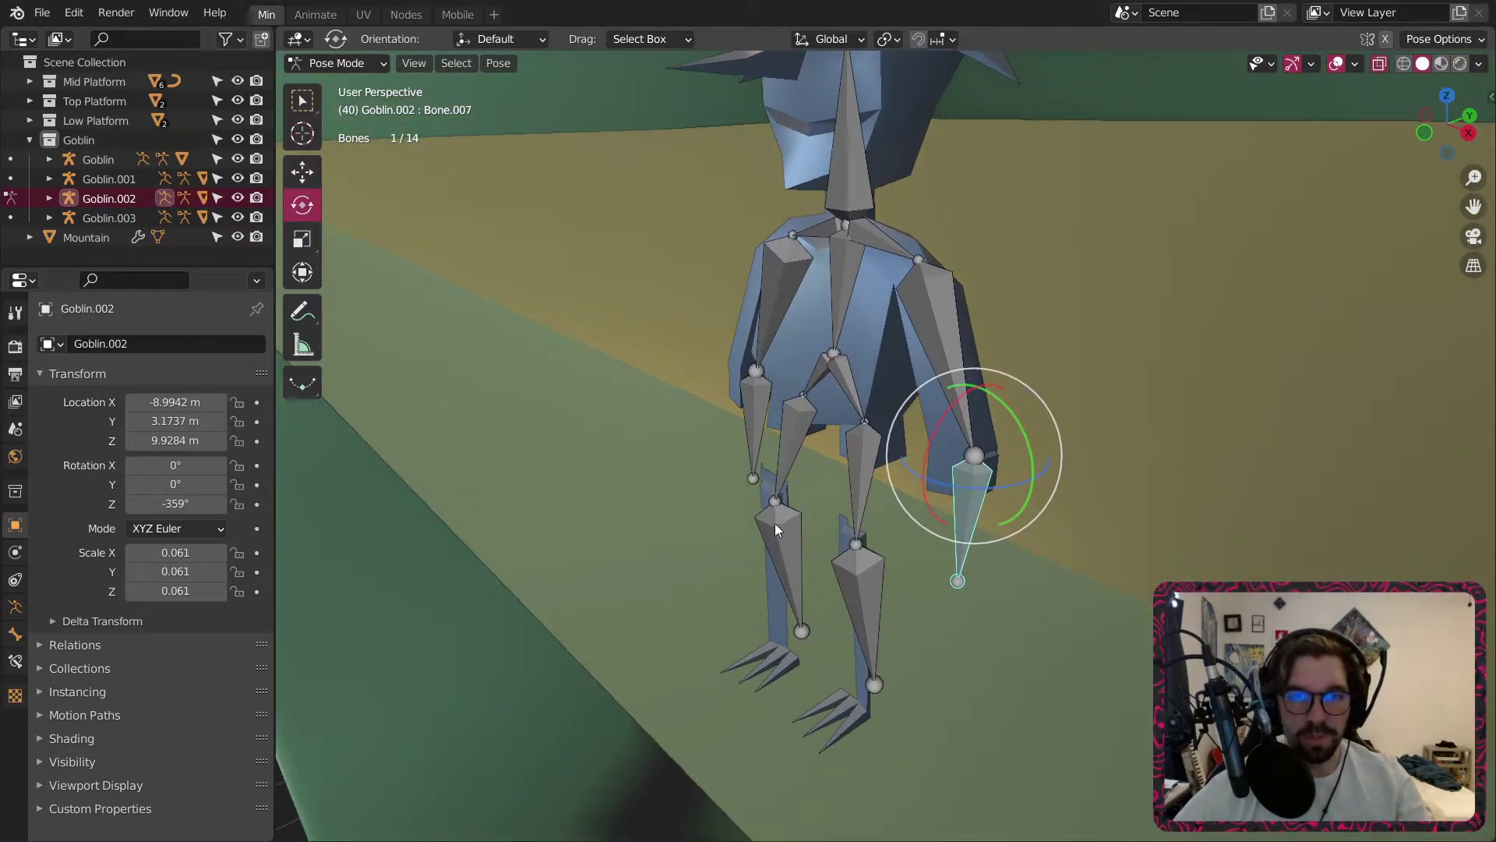
Rotate both thigh bones of Goblin.002 forward to a roughly horizontal sitting position over the platform edge.
{"action": "left_click", "coordinate": [784, 533]}
{"action": "left_click", "coordinate": [803, 423]}
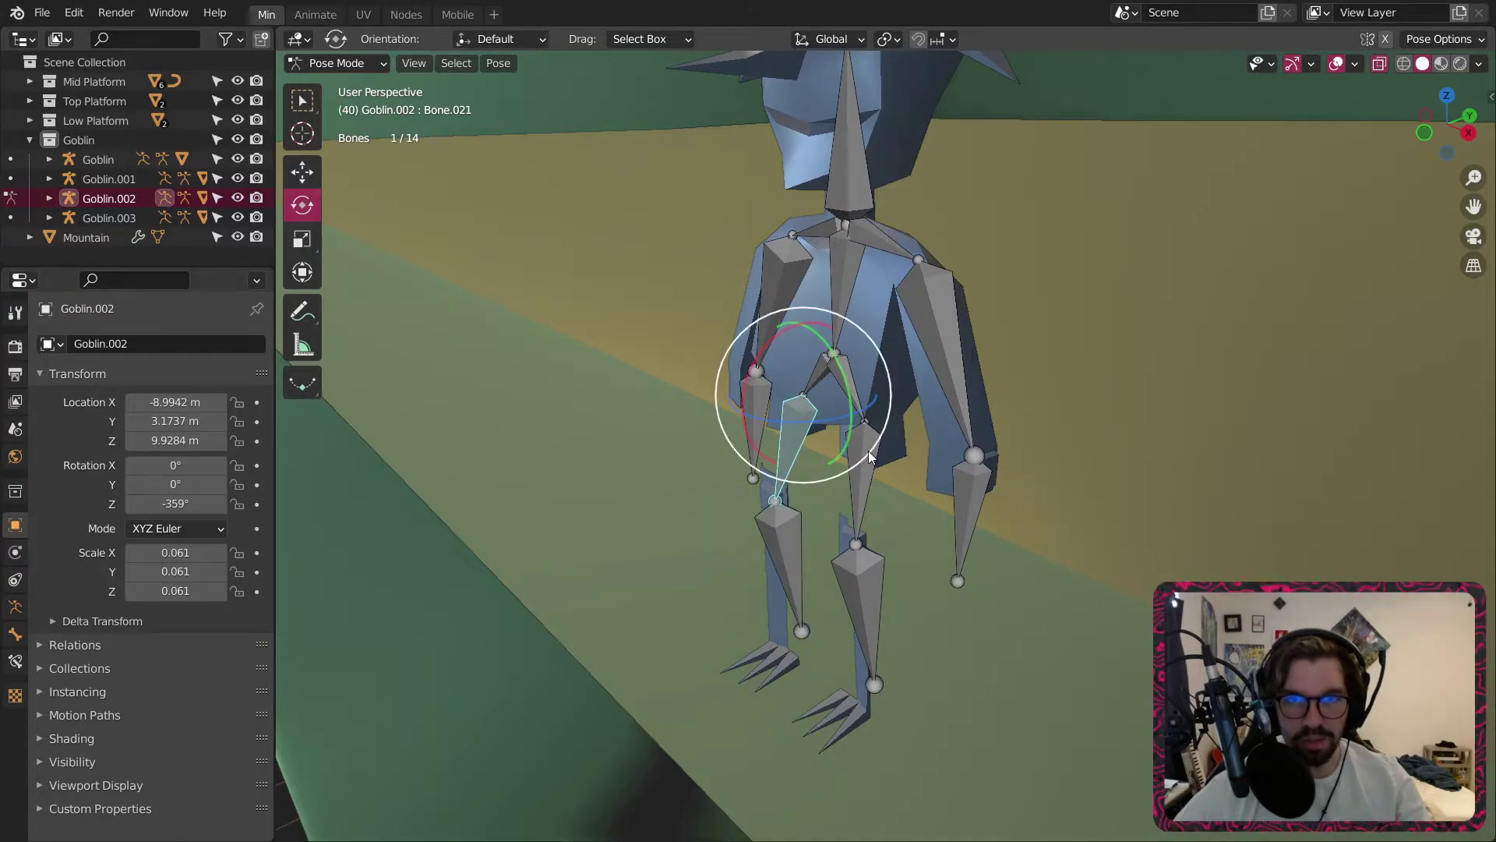
{"action": "left_click", "coordinate": [873, 458], "text": "shift"}
{"action": "middle_click_drag", "start_coordinate": [873, 458], "coordinate": [777, 376]}
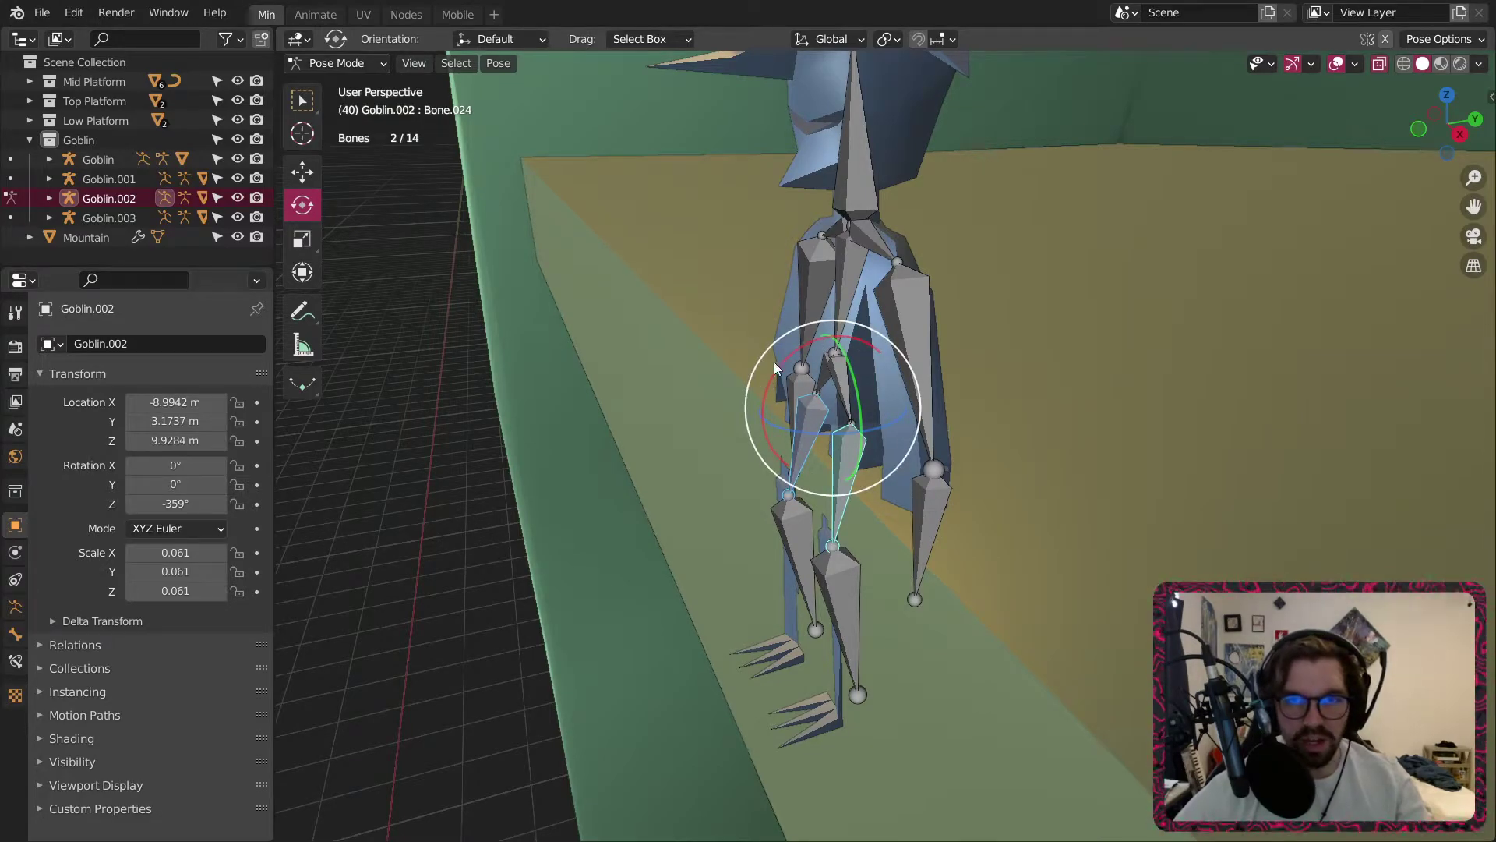
{"action": "middle_click_drag", "start_coordinate": [774, 362], "coordinate": [785, 381]}
{"action": "left_click_drag", "start_coordinate": [779, 374], "coordinate": [843, 388]}
Rotate both shin bones down about 84.5° around X, and swing one shin forward separately to vary the legs.
{"action": "left_click", "coordinate": [622, 477]}
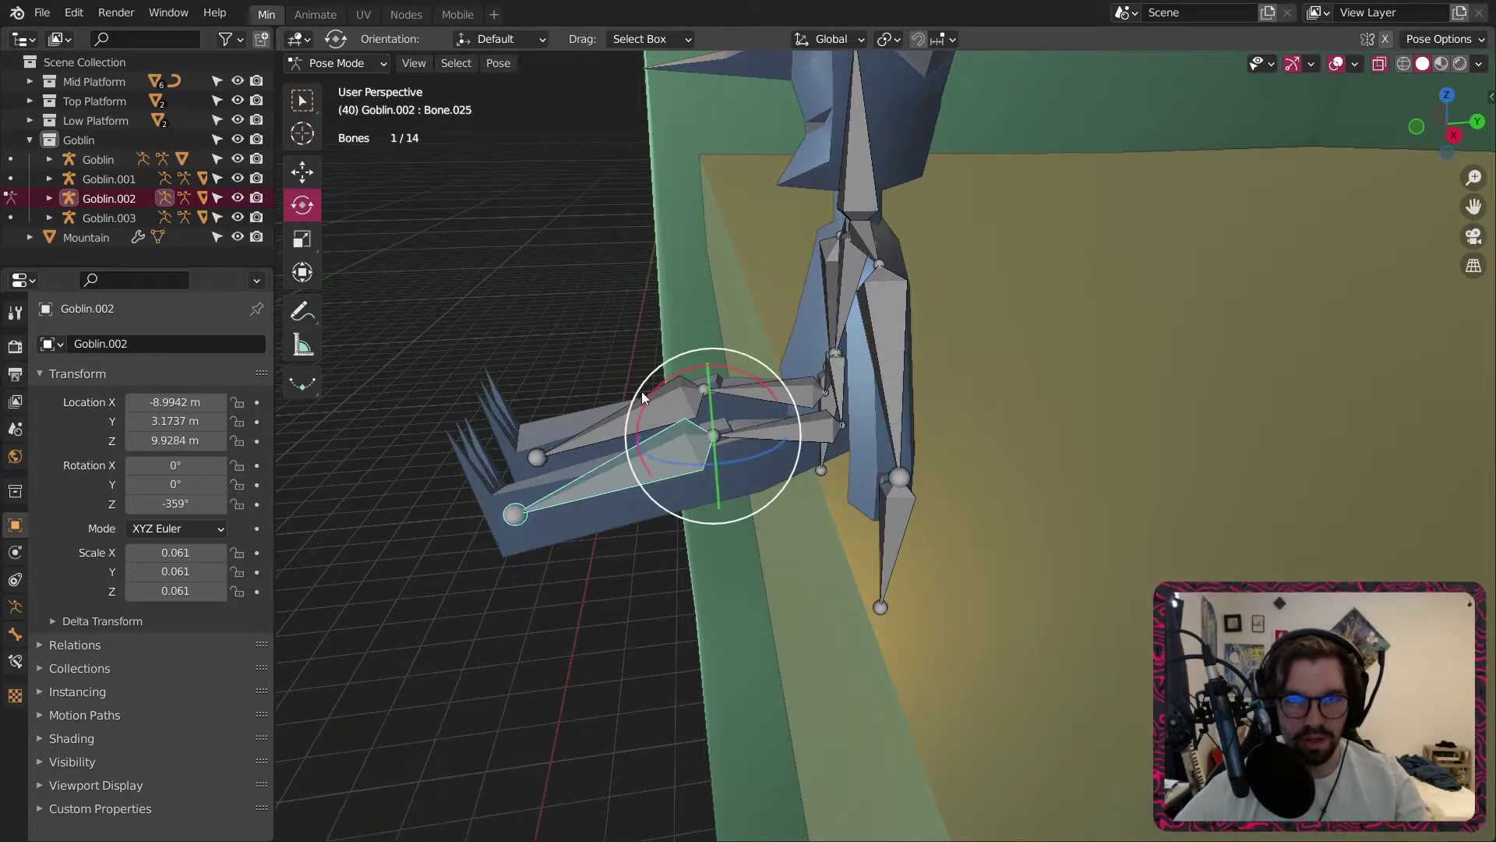
{"action": "left_click", "coordinate": [648, 406], "text": "shift"}
{"action": "left_click_drag", "start_coordinate": [650, 365], "coordinate": [648, 471]}
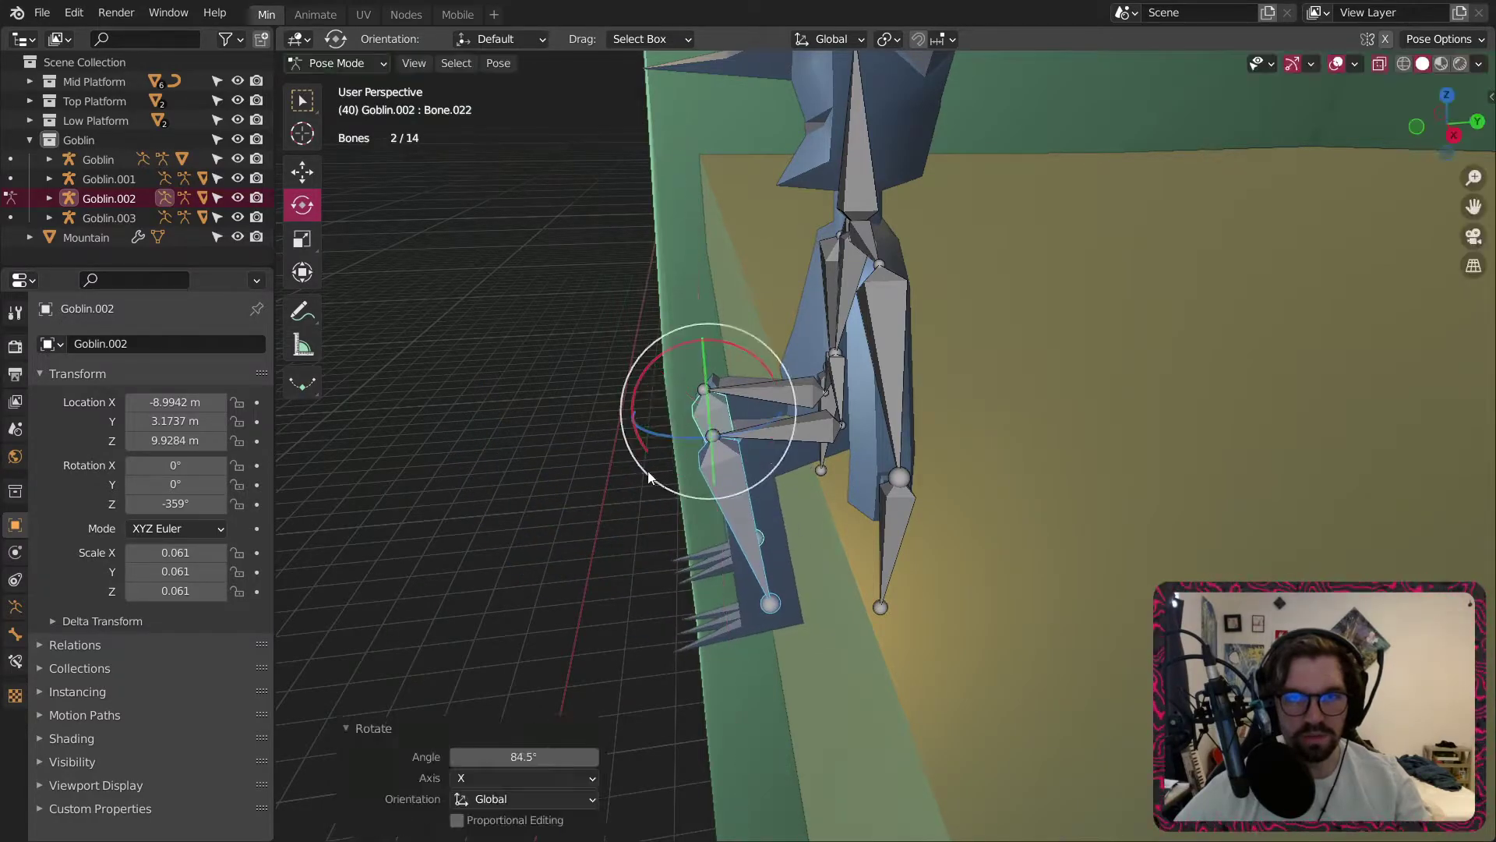
{"action": "left_click", "coordinate": [740, 533]}
{"action": "left_click_drag", "start_coordinate": [643, 400], "coordinate": [698, 417]}
{"action": "left_click", "coordinate": [705, 610]}
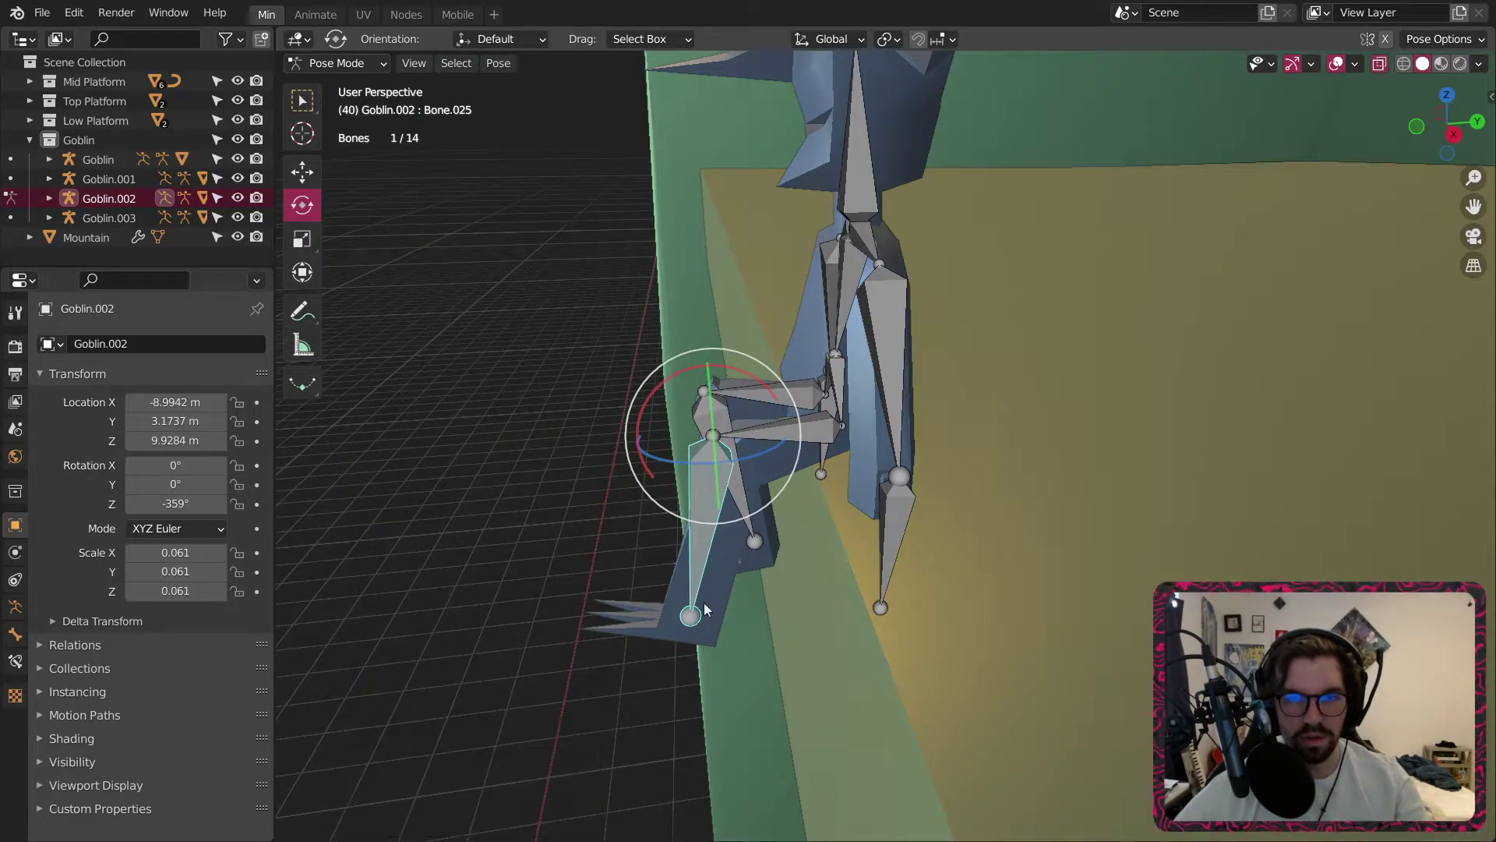
Rotate the spine bone Bone.001 slightly so the sitting goblin's torso leans back and its legs lift.
{"action": "middle_click_drag", "start_coordinate": [705, 610], "coordinate": [863, 536]}
{"action": "left_click", "coordinate": [740, 386]}
{"action": "middle_click_drag", "start_coordinate": [737, 401], "coordinate": [685, 332]}
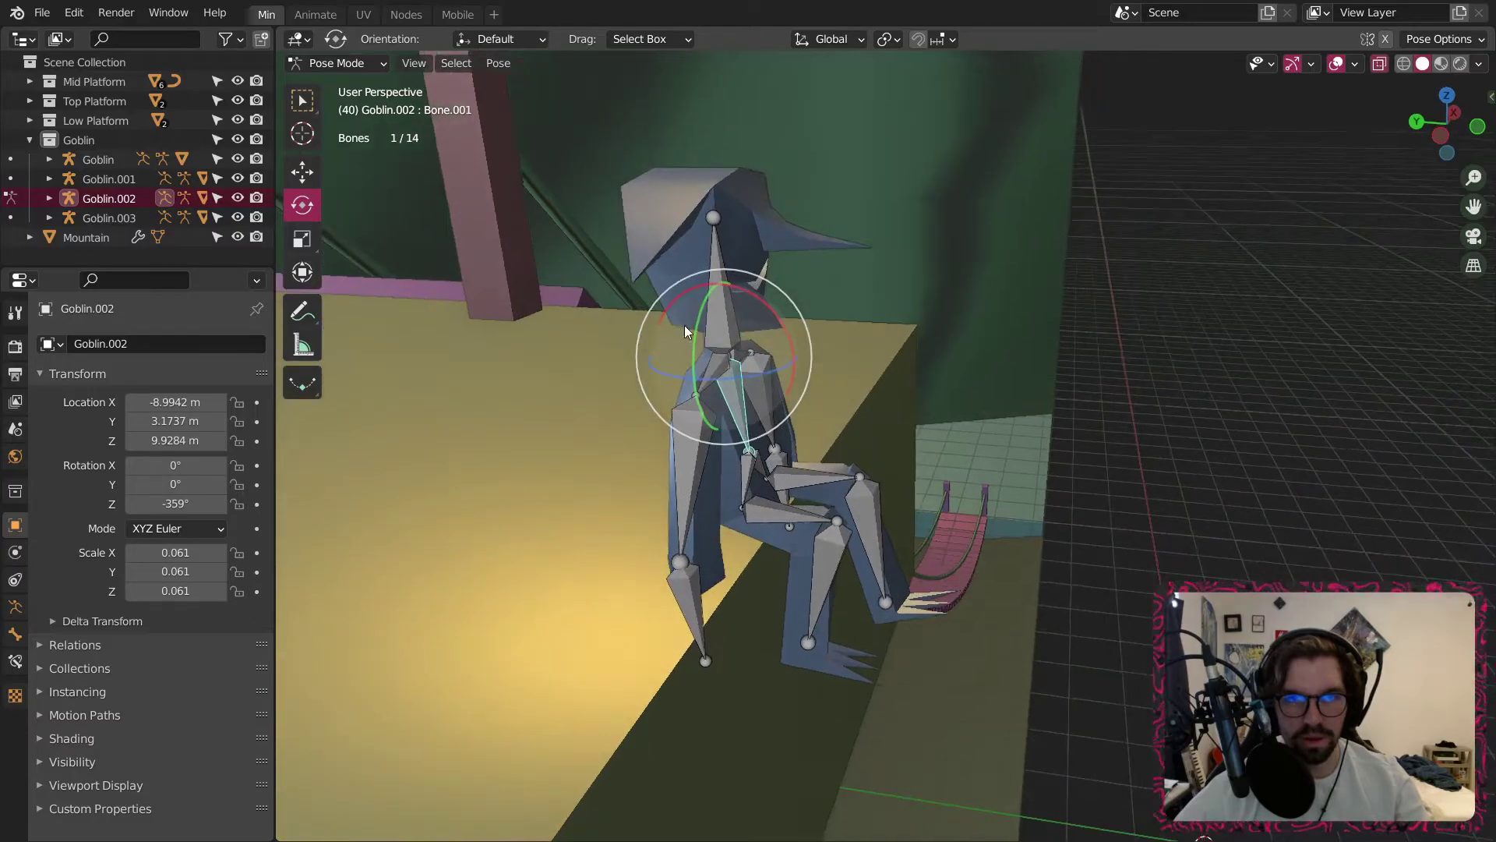
{"action": "left_click_drag", "start_coordinate": [693, 296], "coordinate": [683, 310]}
Move all of the goblin's bones back about 0.1 m along Y and slightly down onto the platform edge.
{"action": "key", "text": "a"}
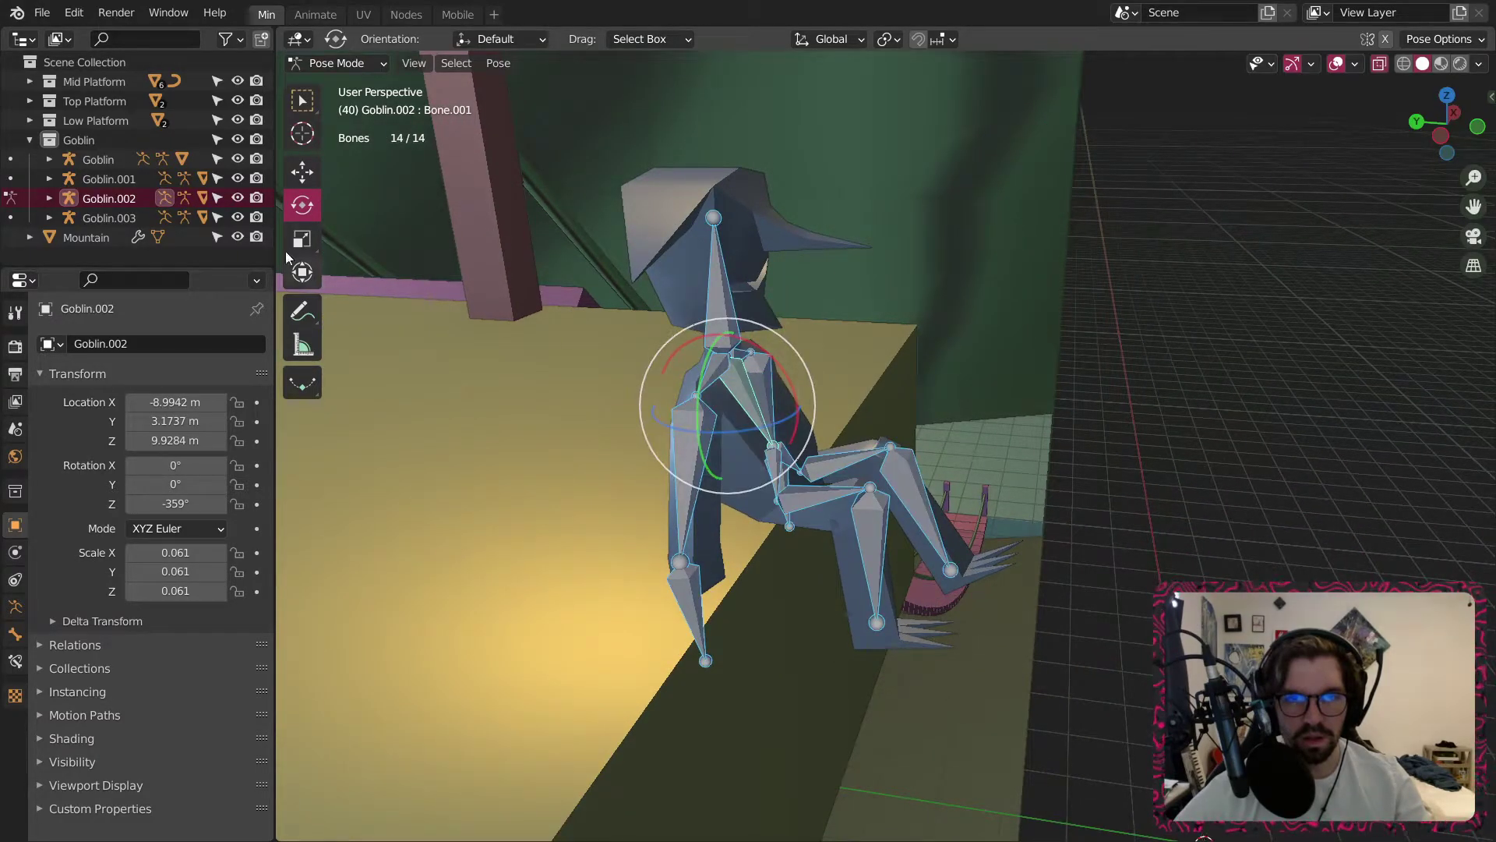
{"action": "left_click", "coordinate": [312, 178]}
{"action": "left_click_drag", "start_coordinate": [721, 401], "coordinate": [625, 418]}
{"action": "middle_click_drag", "start_coordinate": [625, 418], "coordinate": [514, 426]}
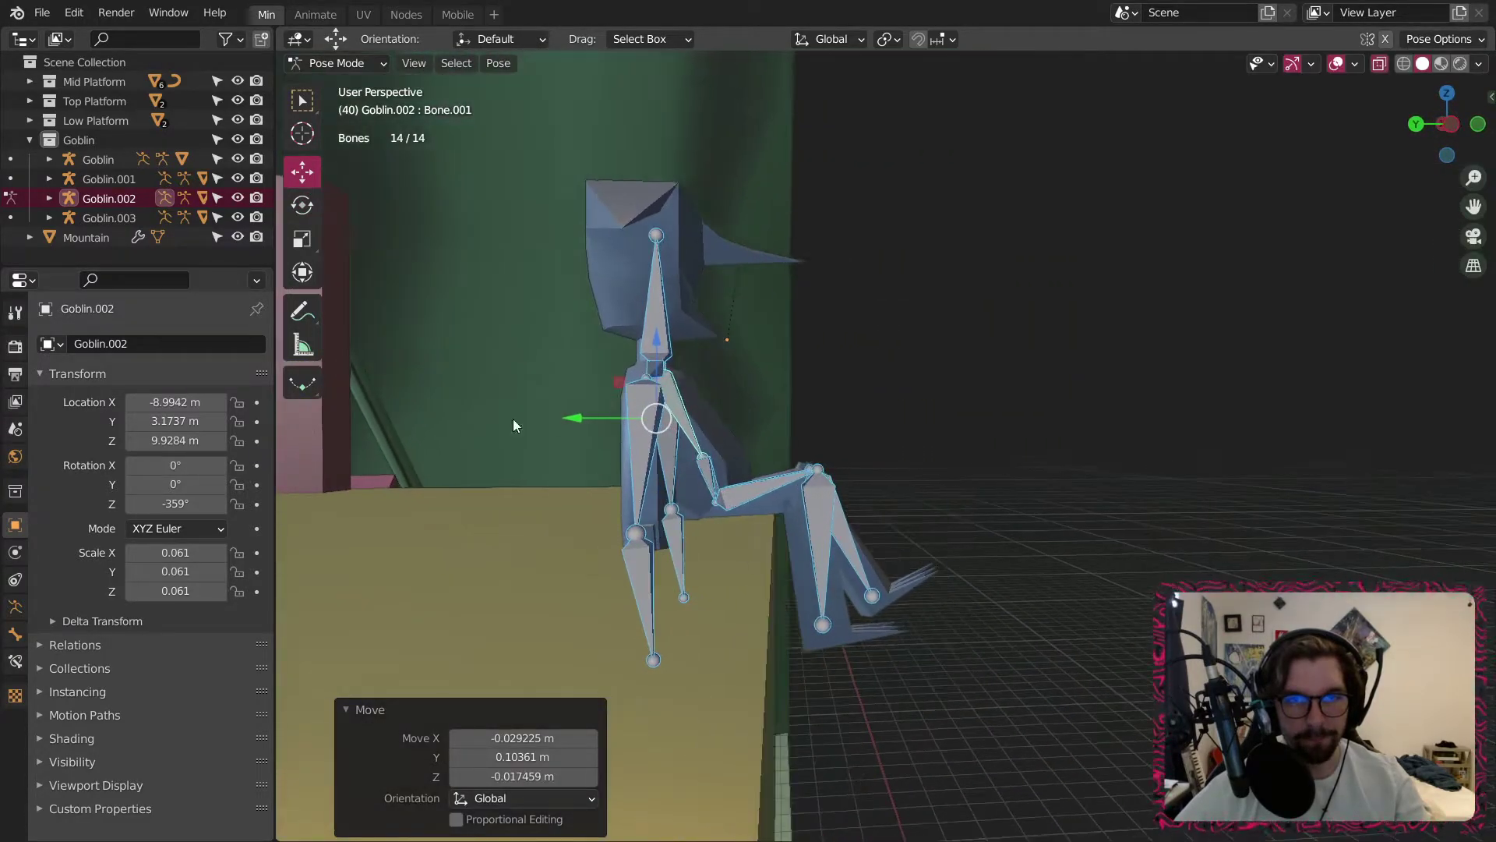
{"action": "key", "text": "g"}
{"action": "key", "text": "z"}
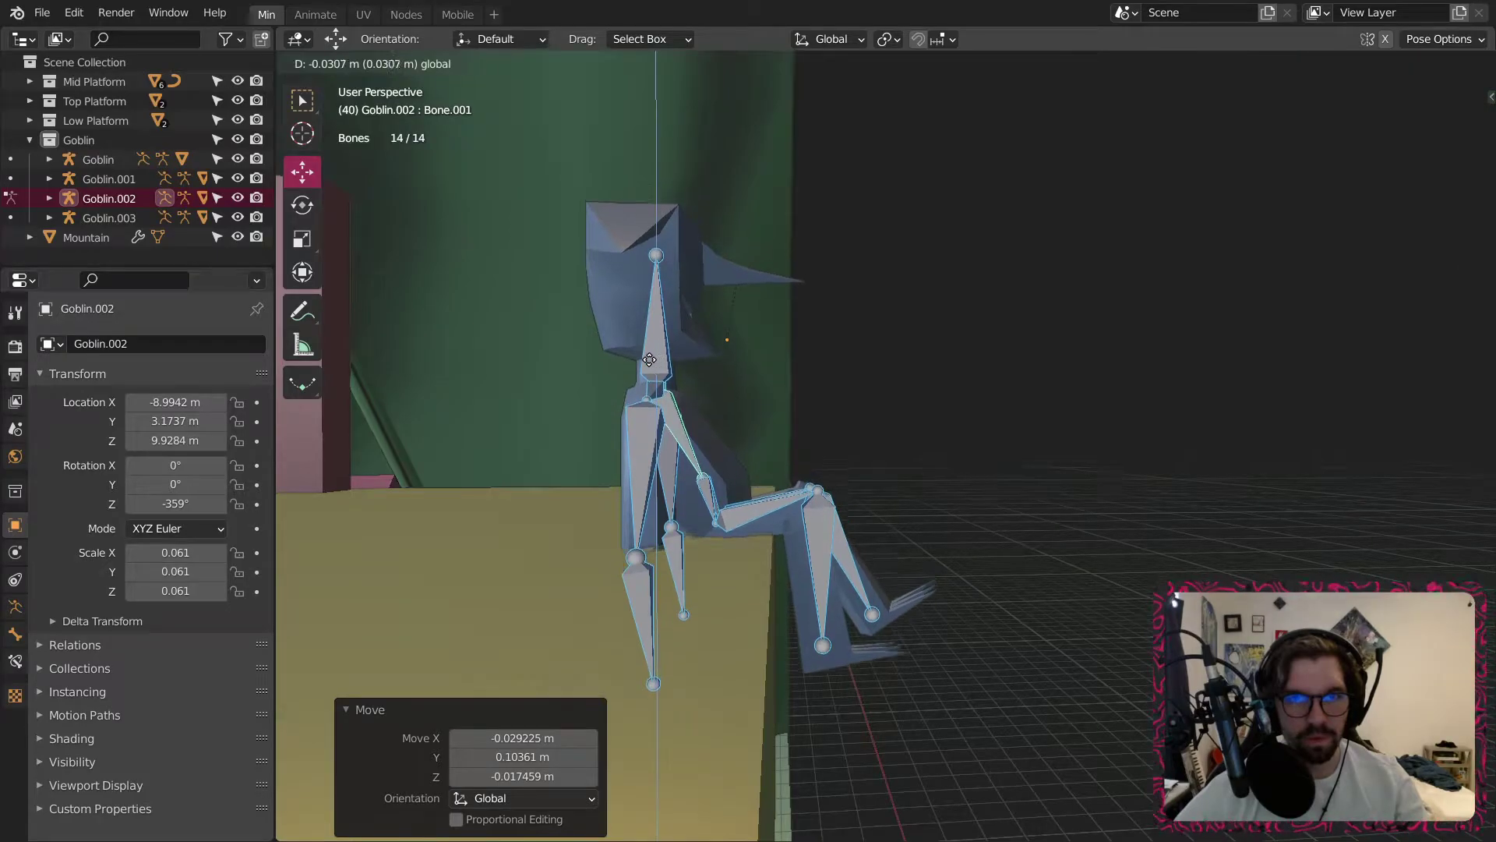
{"action": "left_click", "coordinate": [653, 357]}
Tilt the sitting goblin's head bone by 11° around the Y axis.
{"action": "middle_click_drag", "start_coordinate": [653, 357], "coordinate": [374, 306]}
{"action": "left_click", "coordinate": [656, 319]}
{"action": "key", "text": "shift+space"}
{"action": "key", "text": "s"}
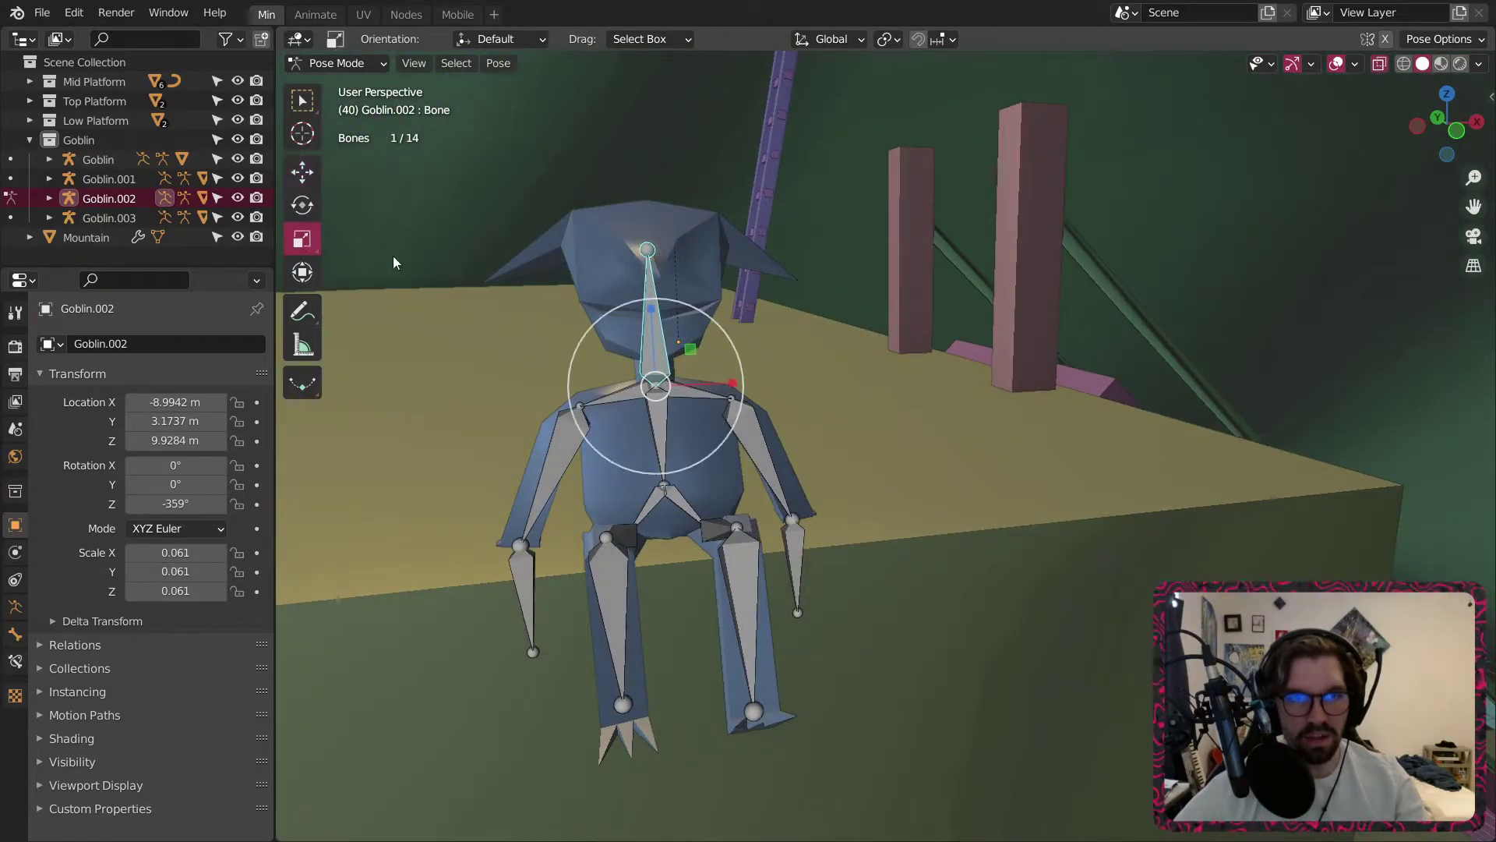
{"action": "left_click", "coordinate": [311, 211]}
{"action": "left_click_drag", "start_coordinate": [614, 320], "coordinate": [635, 322]}
{"action": "middle_click_drag", "start_coordinate": [579, 448], "coordinate": [612, 470]}
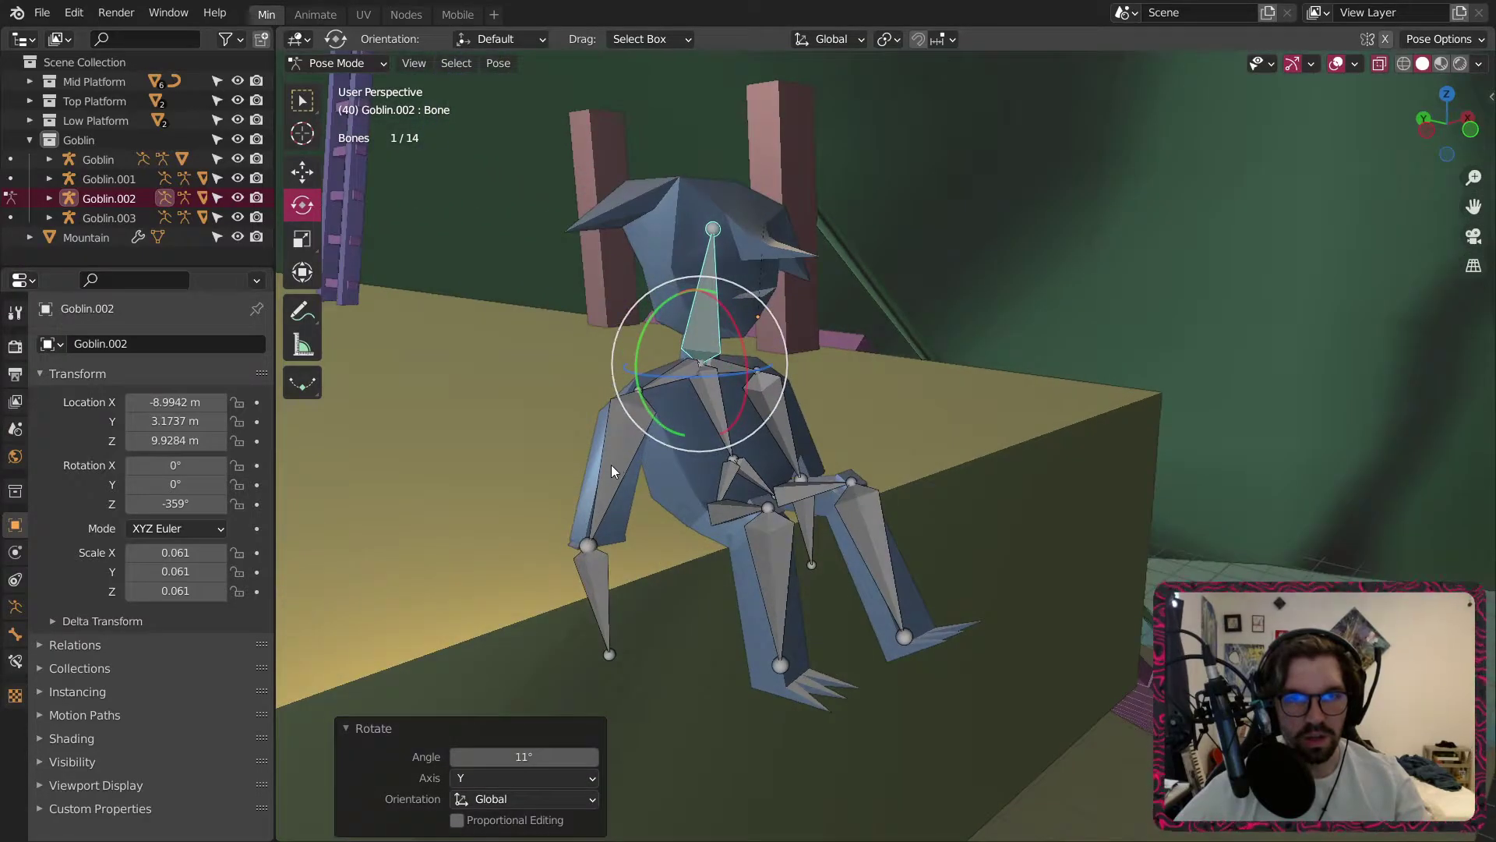
Try rotating both upper arm bones of the sitting goblin together, then undo the rotation.
{"action": "left_click", "coordinate": [612, 467]}
{"action": "left_click", "coordinate": [777, 410], "text": "shift"}
{"action": "middle_click_drag", "start_coordinate": [661, 339], "coordinate": [740, 349]}
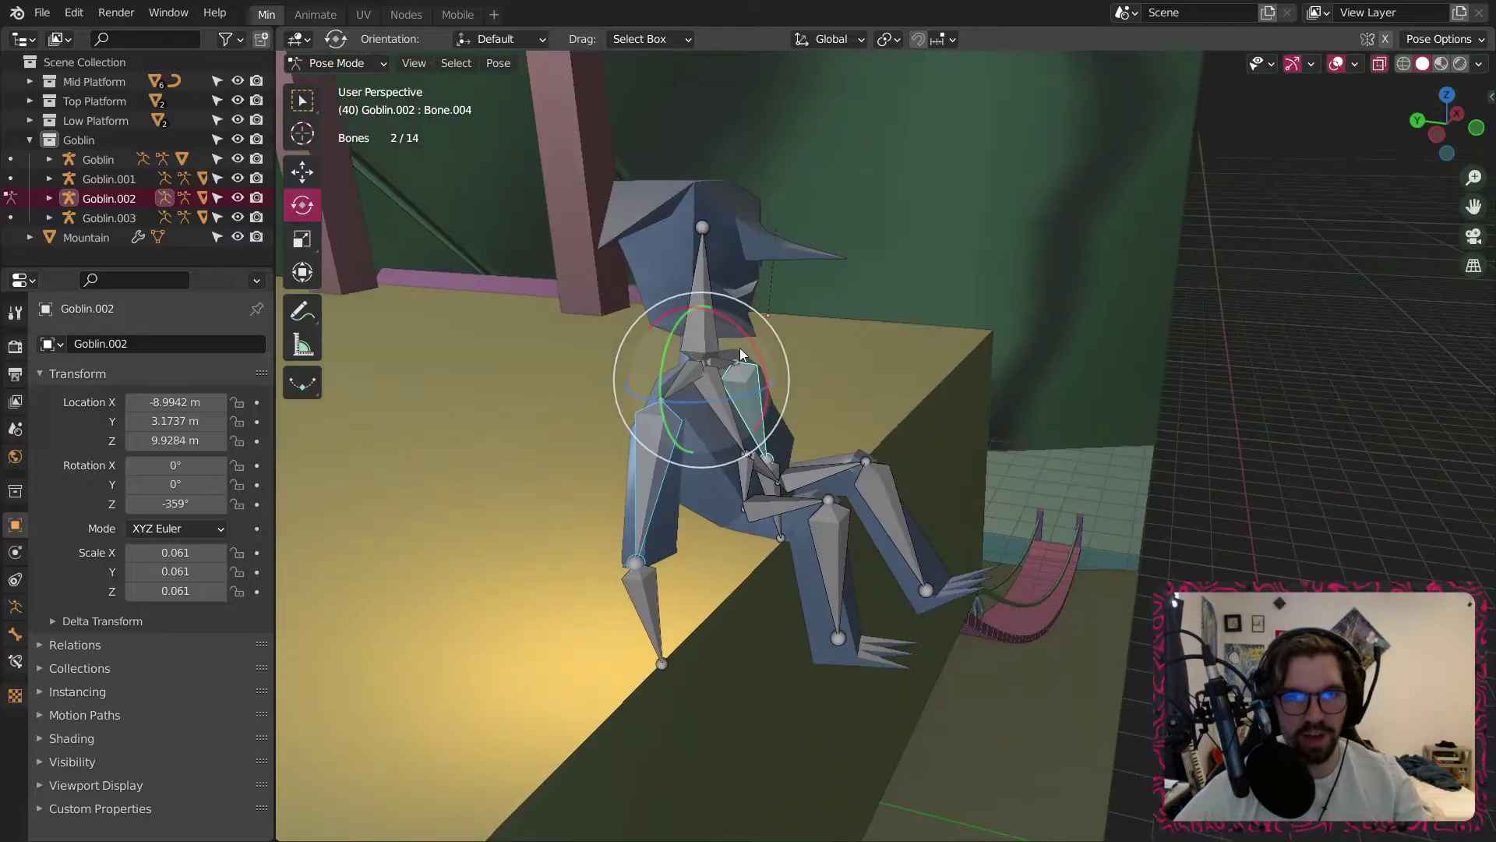
{"action": "left_click_drag", "start_coordinate": [732, 330], "coordinate": [745, 363]}
{"action": "key", "text": "ctrl+z"}
{"action": "key", "text": "ctrl+z"}
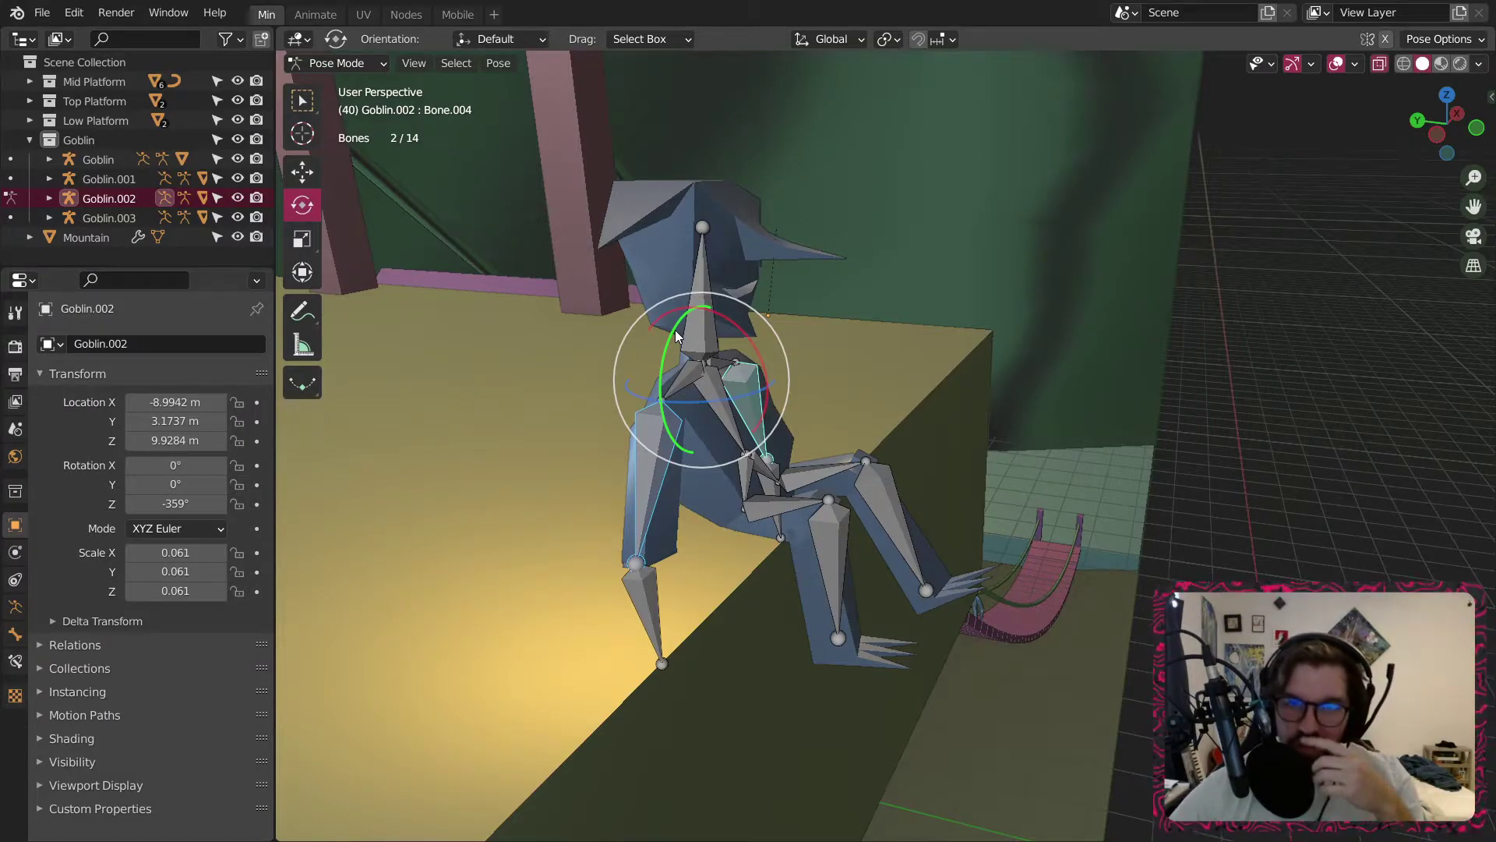
Try rotating the sitting goblin's forearm, then both upper arm and forearm bones together, and undo the rotation.
{"action": "left_click", "coordinate": [644, 611]}
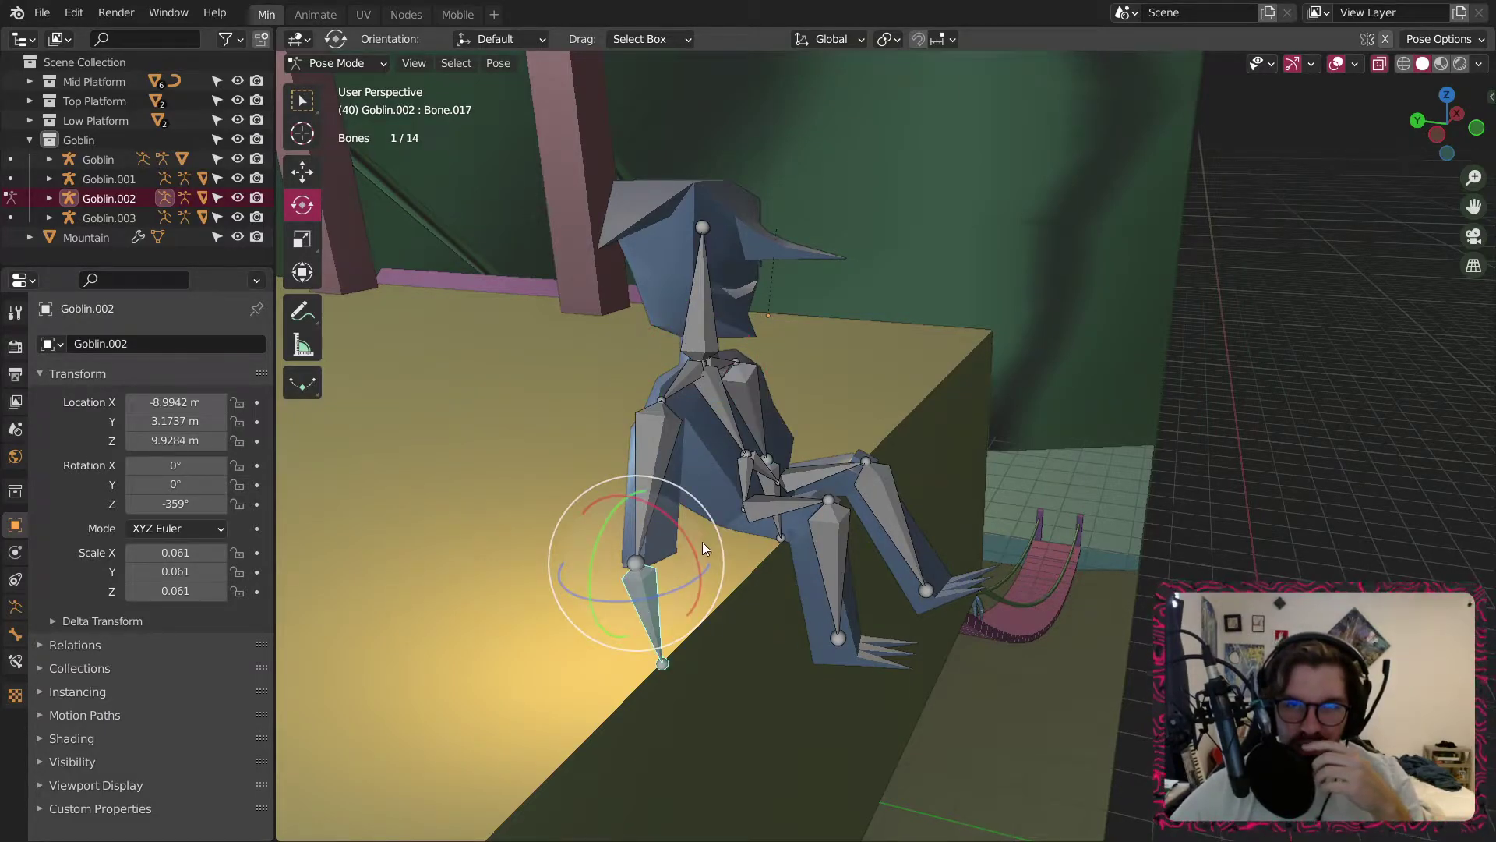
{"action": "left_click_drag", "start_coordinate": [676, 527], "coordinate": [686, 474]}
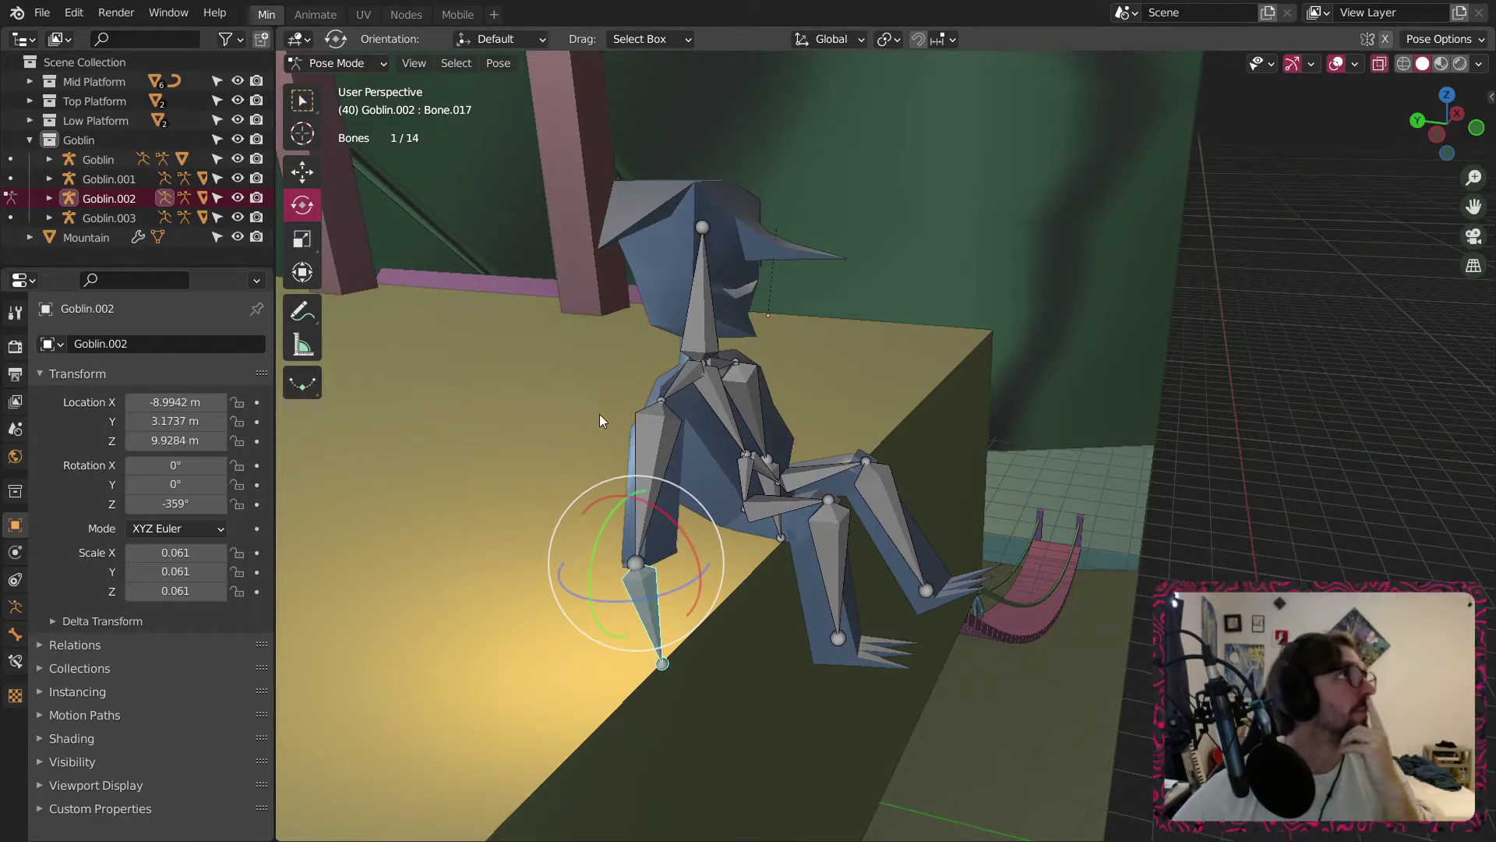
{"action": "left_click", "coordinate": [652, 522]}
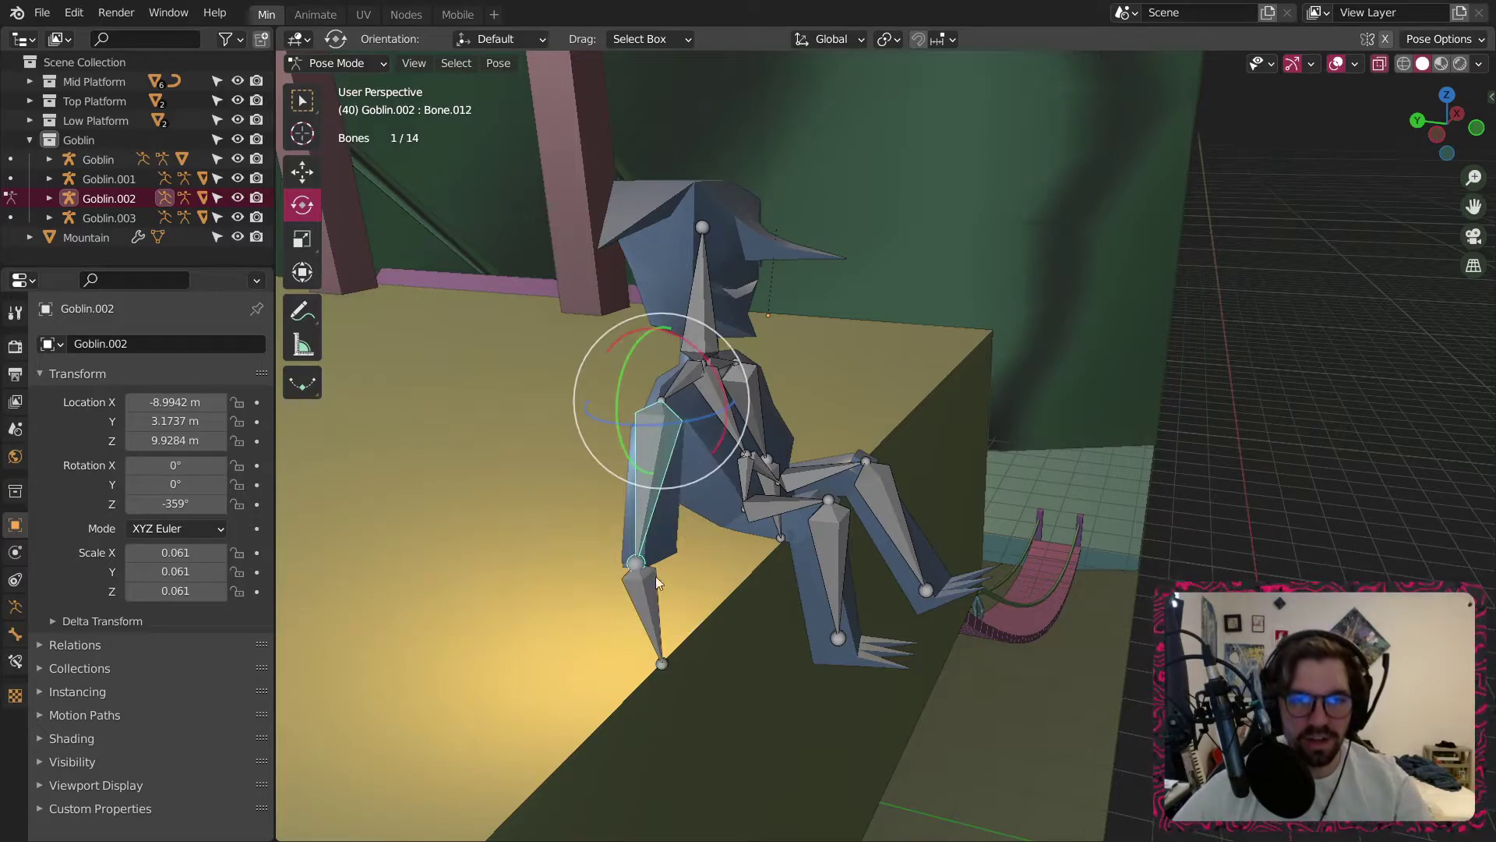
{"action": "left_click", "coordinate": [652, 584], "text": "shift"}
{"action": "middle_click_drag", "start_coordinate": [810, 516], "coordinate": [773, 487]}
{"action": "left_click", "coordinate": [788, 433], "text": "shift"}
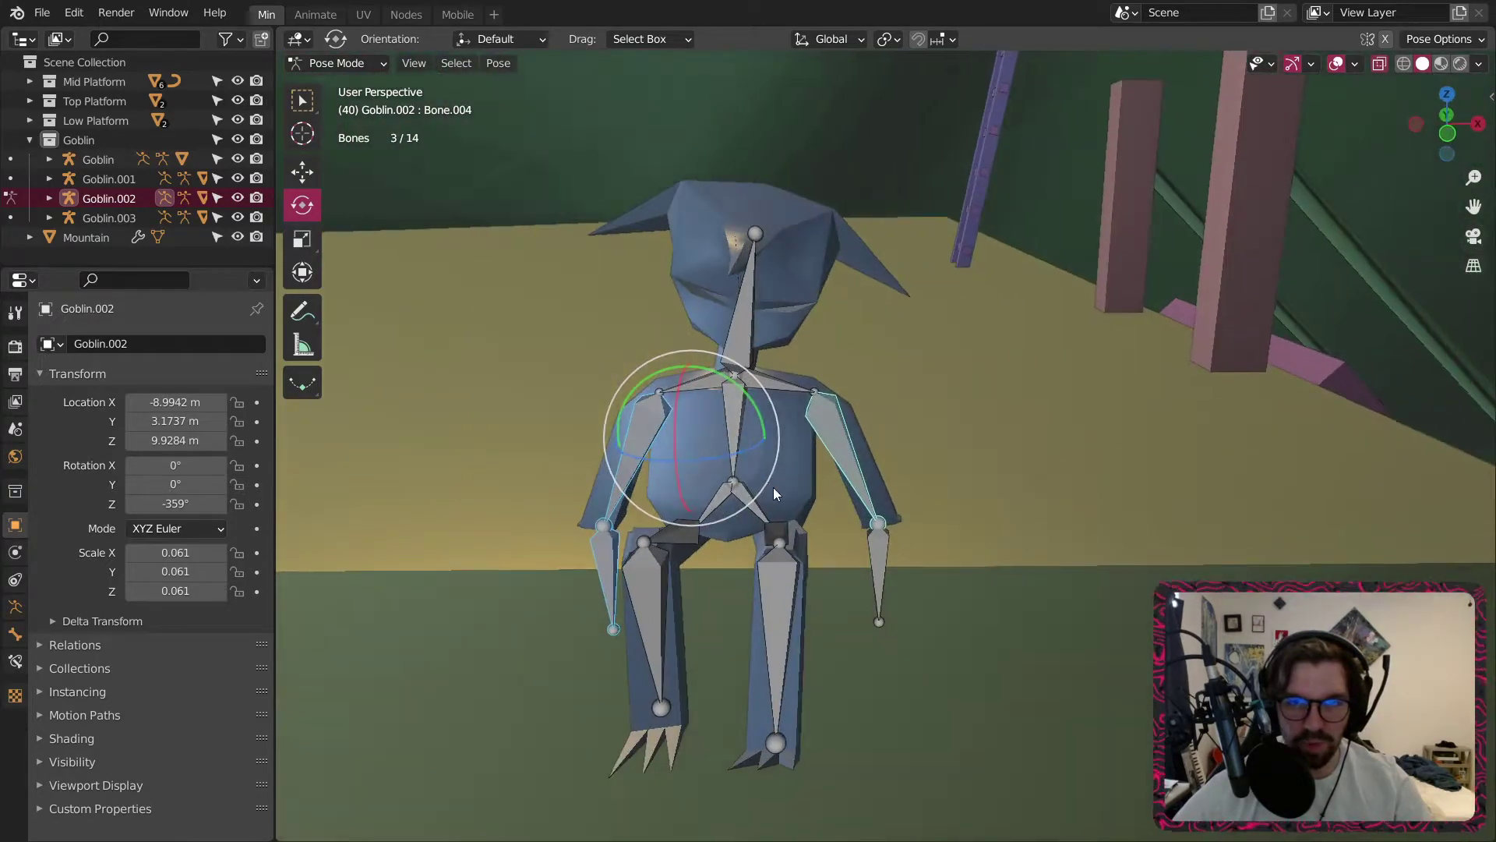
{"action": "left_click", "coordinate": [888, 555], "text": "shift"}
{"action": "middle_click_drag", "start_coordinate": [896, 474], "coordinate": [702, 404]}
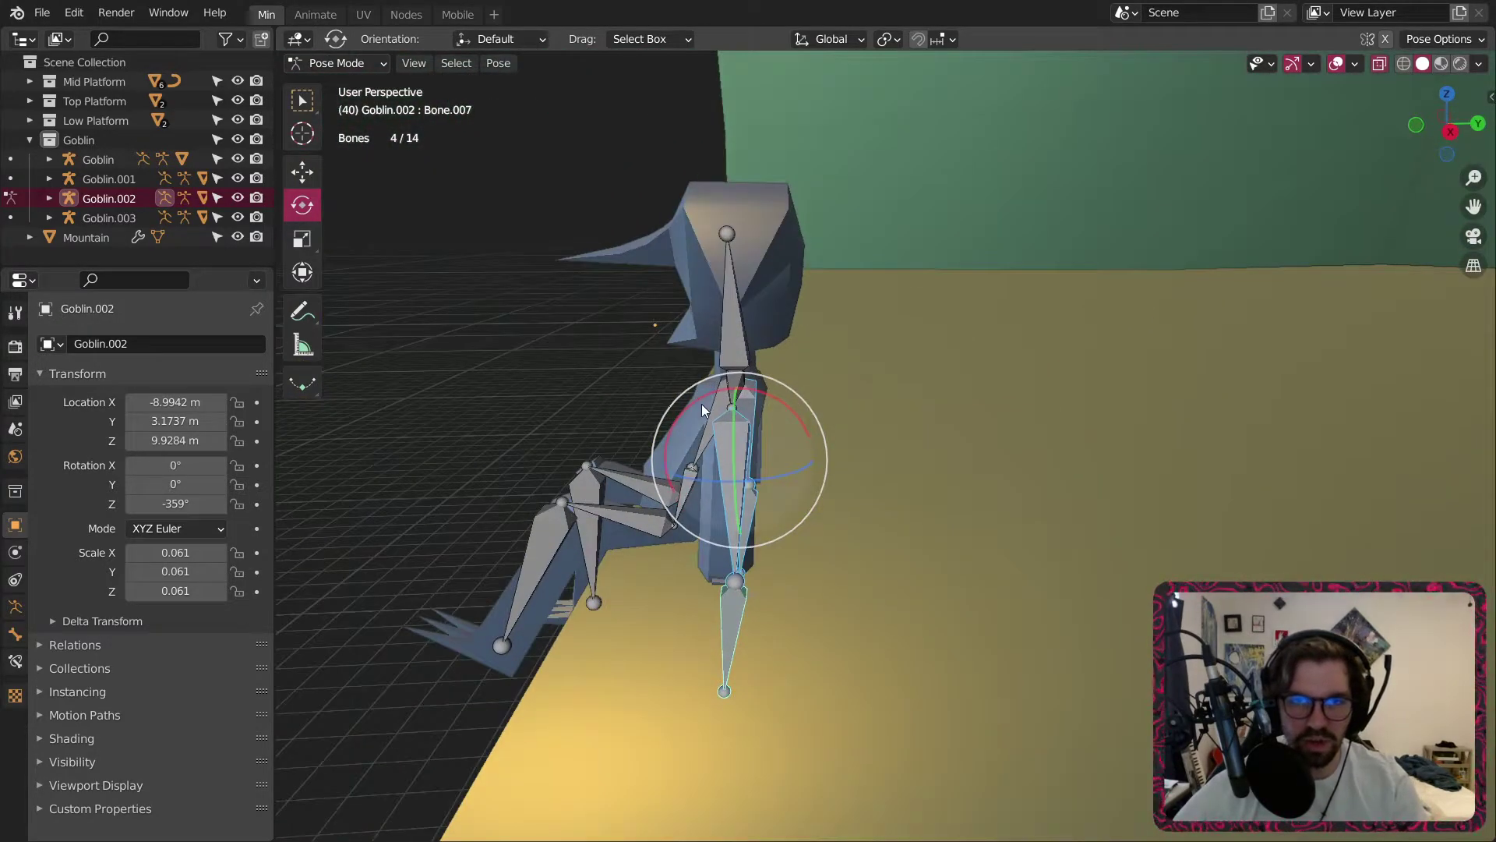
{"action": "left_click_drag", "start_coordinate": [702, 404], "coordinate": [676, 419]}
{"action": "key", "text": "ctrl+z"}
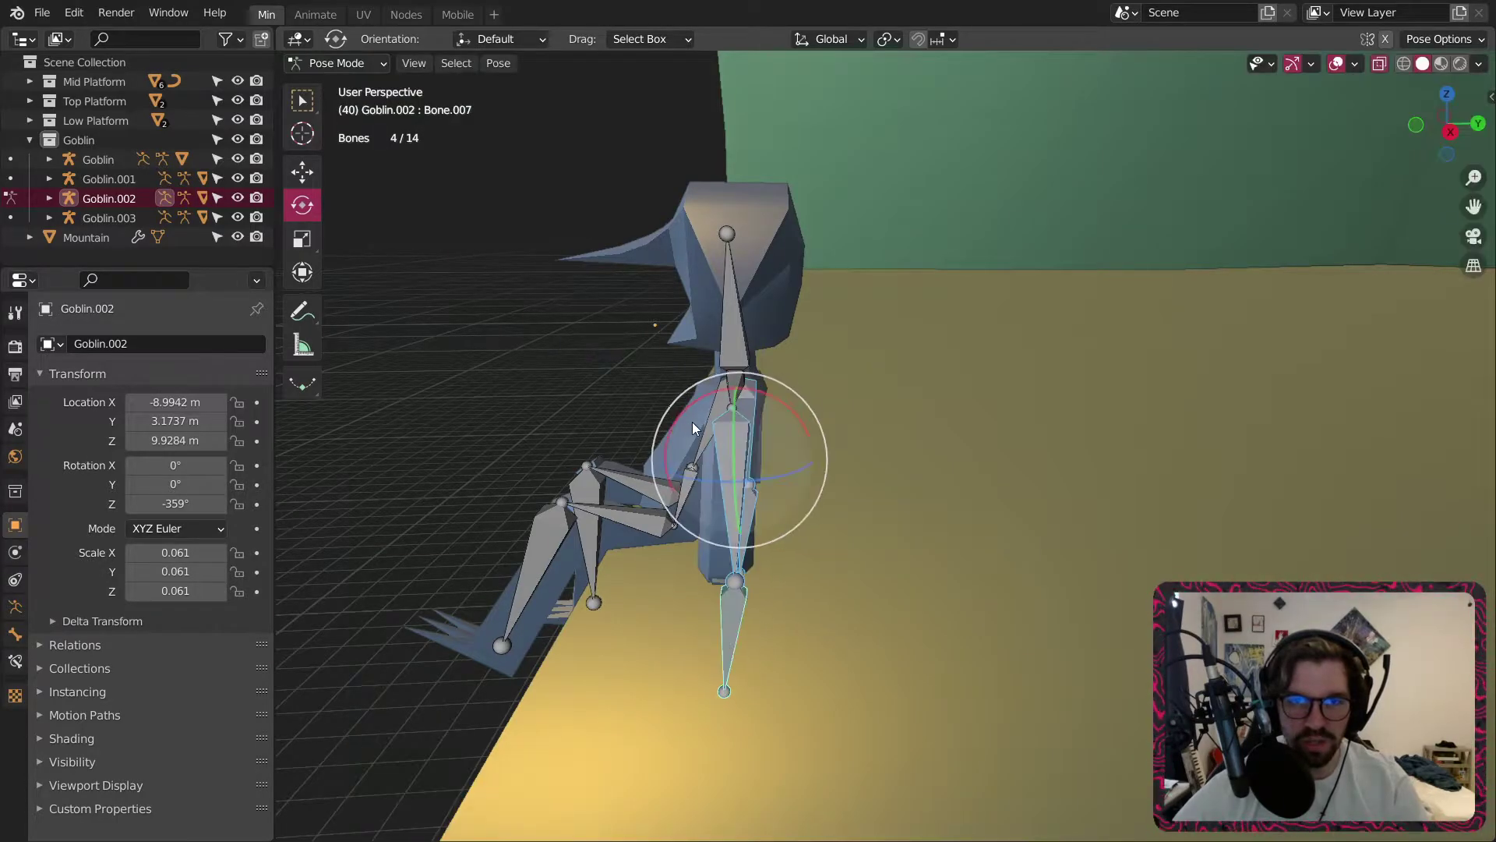
Rotate both upper arm bones of the sitting goblin around the X axis so the elbows point back.
{"action": "left_click", "coordinate": [737, 447]}
{"action": "middle_click_drag", "start_coordinate": [737, 447], "coordinate": [721, 351]}
{"action": "left_click", "coordinate": [804, 426], "text": "shift"}
{"action": "left_click_drag", "start_coordinate": [716, 341], "coordinate": [688, 405]}
Move both forearm bones about 0.16 m along Y and 0.075 m up to the elbows, and adjust their rotation.
{"action": "left_click", "coordinate": [792, 592]}
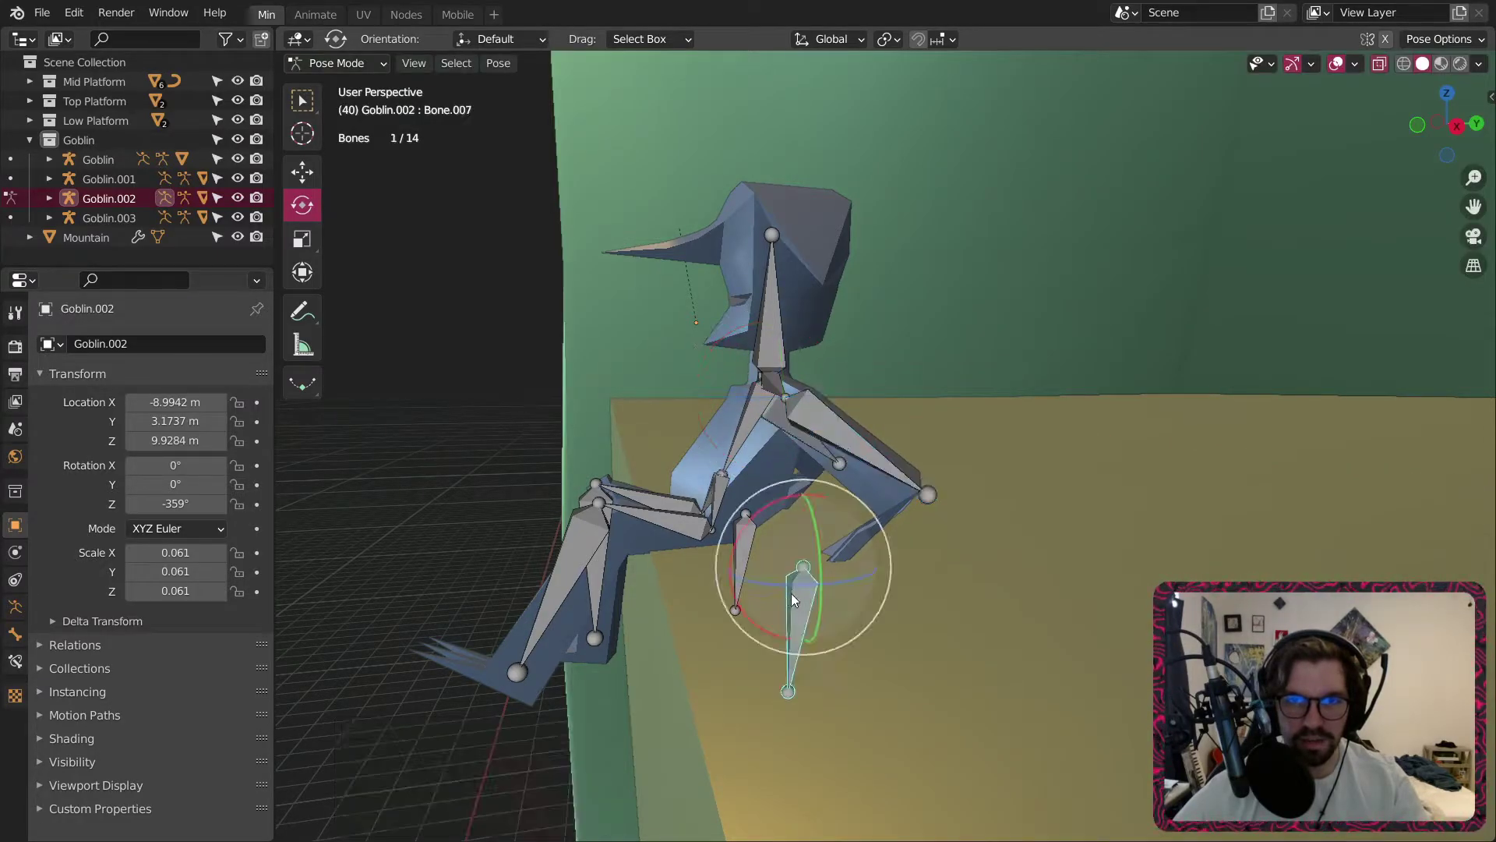
{"action": "left_click", "coordinate": [741, 550], "text": "shift"}
{"action": "middle_click_drag", "start_coordinate": [808, 518], "coordinate": [792, 595]}
{"action": "left_click", "coordinate": [303, 172]}
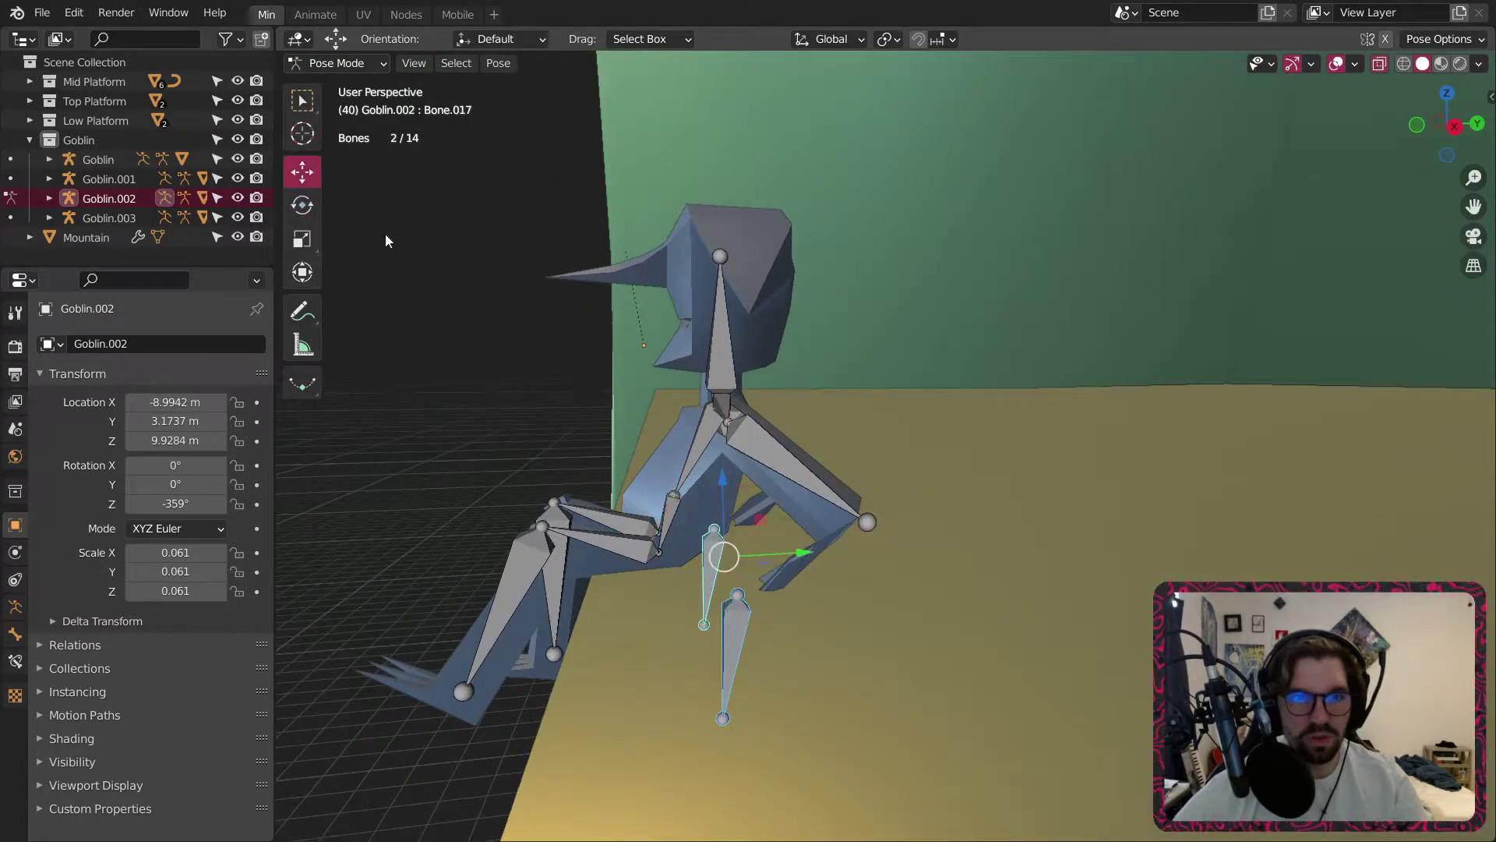
{"action": "left_click_drag", "start_coordinate": [787, 550], "coordinate": [916, 586]}
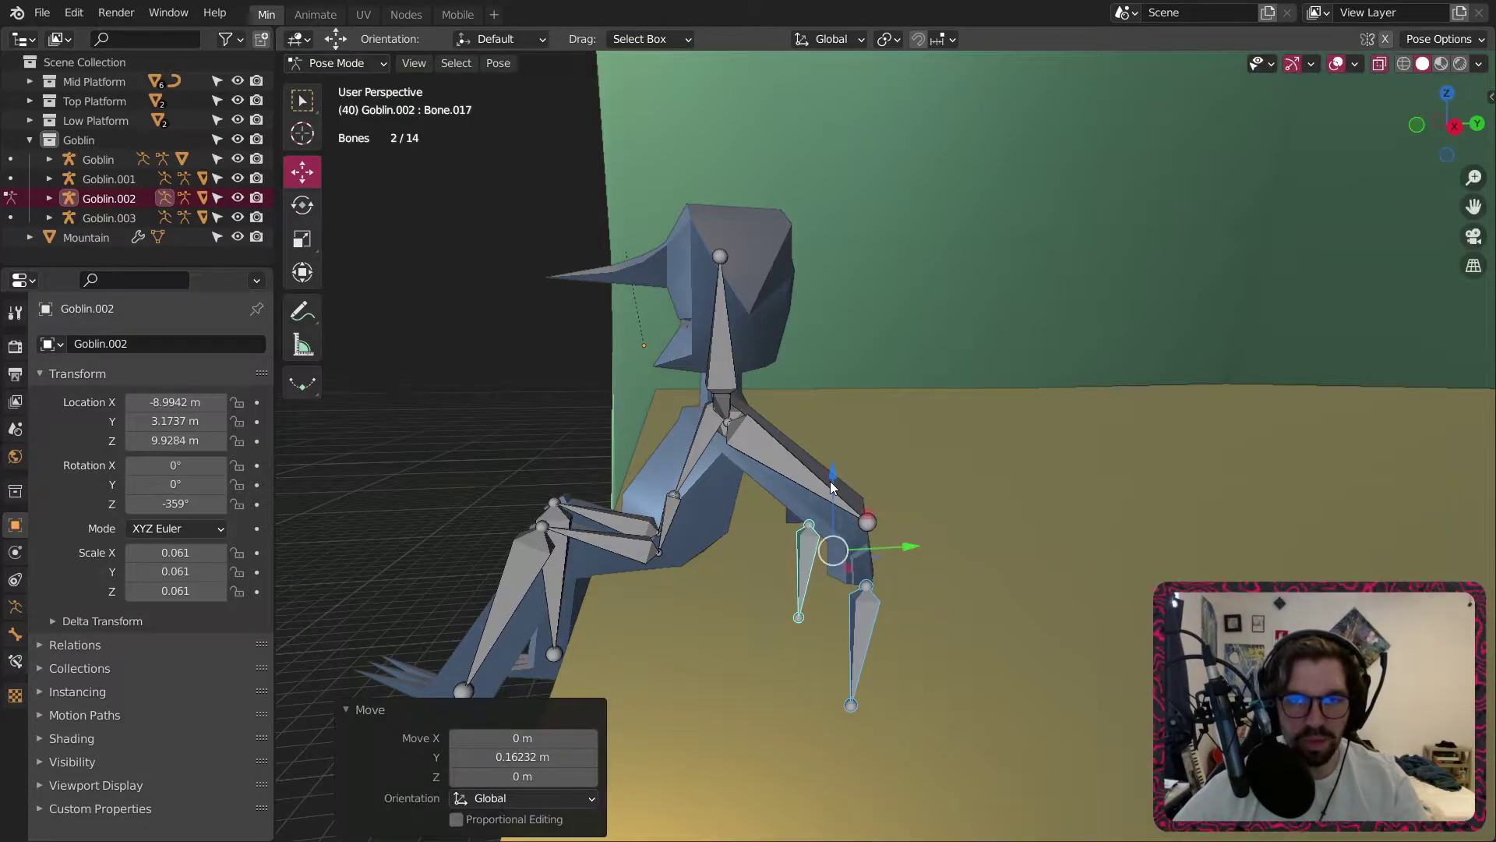
{"action": "left_click_drag", "start_coordinate": [830, 487], "coordinate": [832, 427]}
{"action": "middle_click_drag", "start_coordinate": [832, 427], "coordinate": [901, 452]}
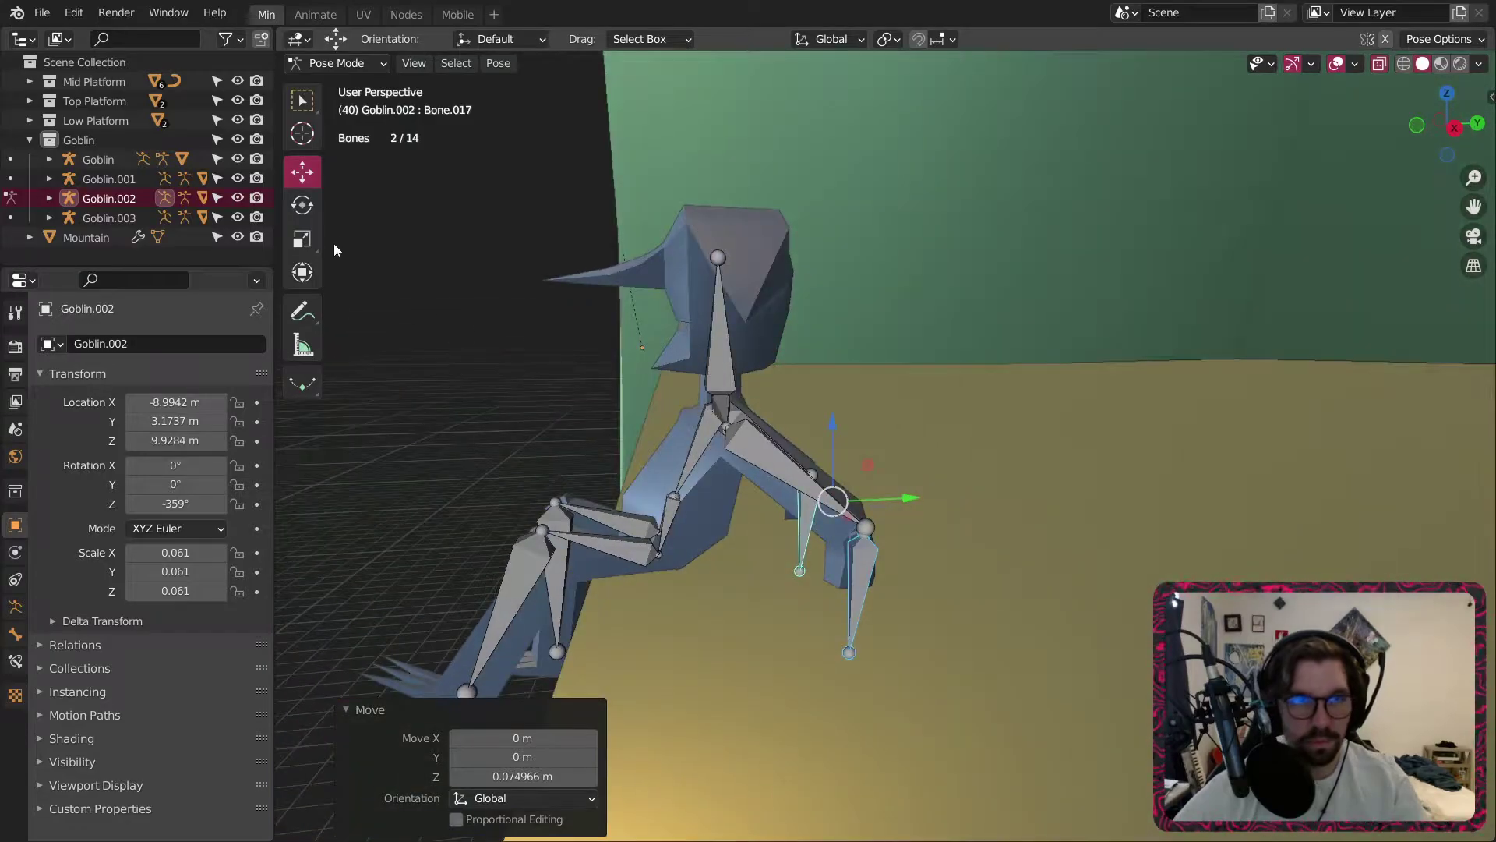
{"action": "left_click", "coordinate": [303, 205]}
{"action": "left_click_drag", "start_coordinate": [797, 439], "coordinate": [816, 478]}
Rotate both upper arm bones further around X so they extend almost horizontally behind the torso.
{"action": "left_click", "coordinate": [752, 436]}
{"action": "middle_click_drag", "start_coordinate": [751, 436], "coordinate": [792, 446]}
{"action": "left_click", "coordinate": [778, 414], "text": "shift"}
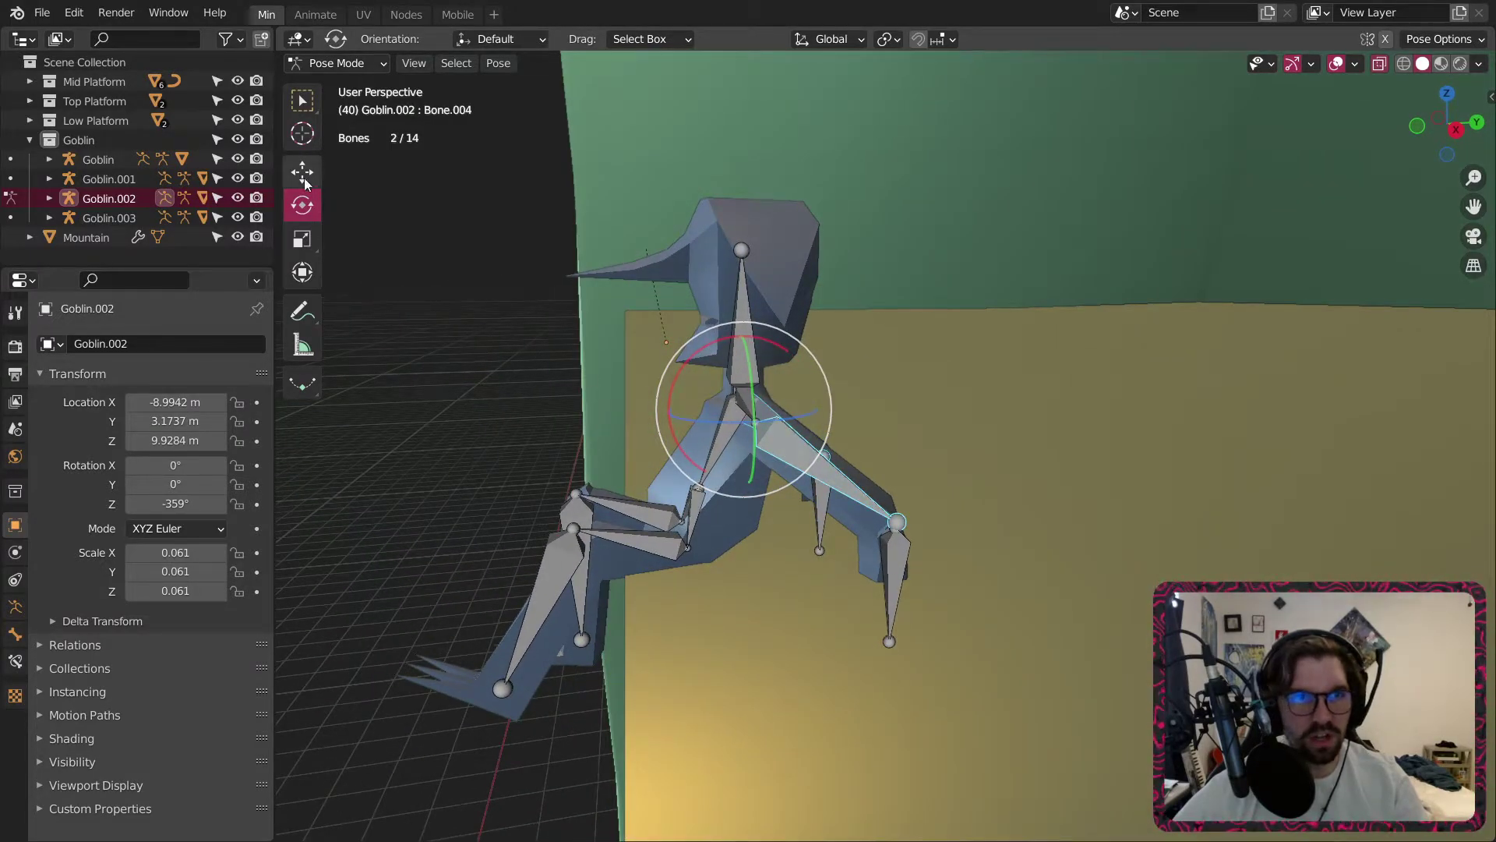
{"action": "left_click_drag", "start_coordinate": [691, 356], "coordinate": [670, 388]}
Move both forearm bones up and back onto the raised elbows, then rotate them -41° around X.
{"action": "left_click", "coordinate": [888, 553]}
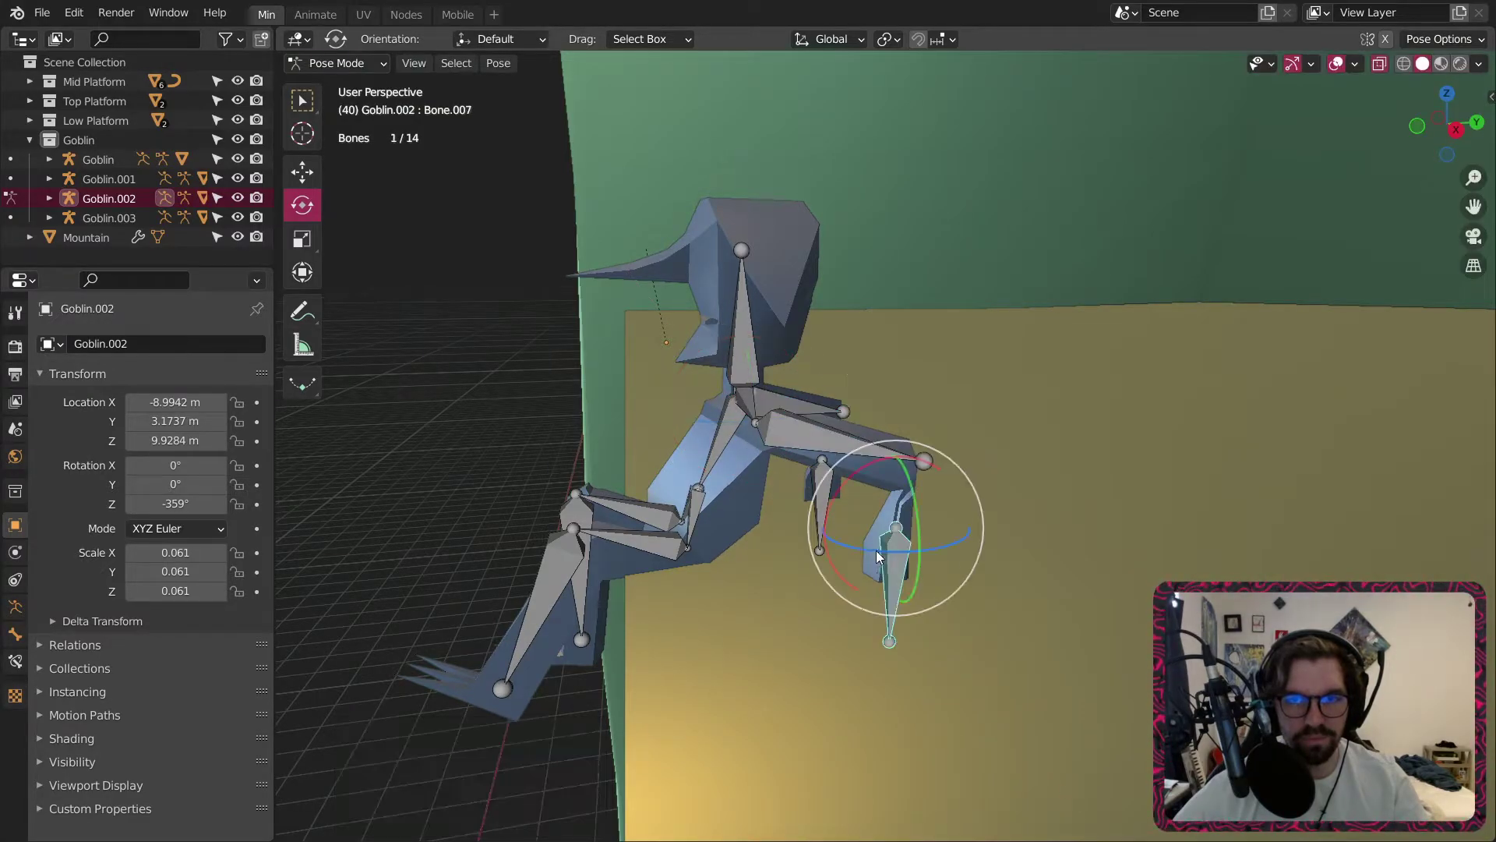
{"action": "left_click", "coordinate": [833, 500], "text": "shift"}
{"action": "middle_click_drag", "start_coordinate": [885, 489], "coordinate": [451, 320]}
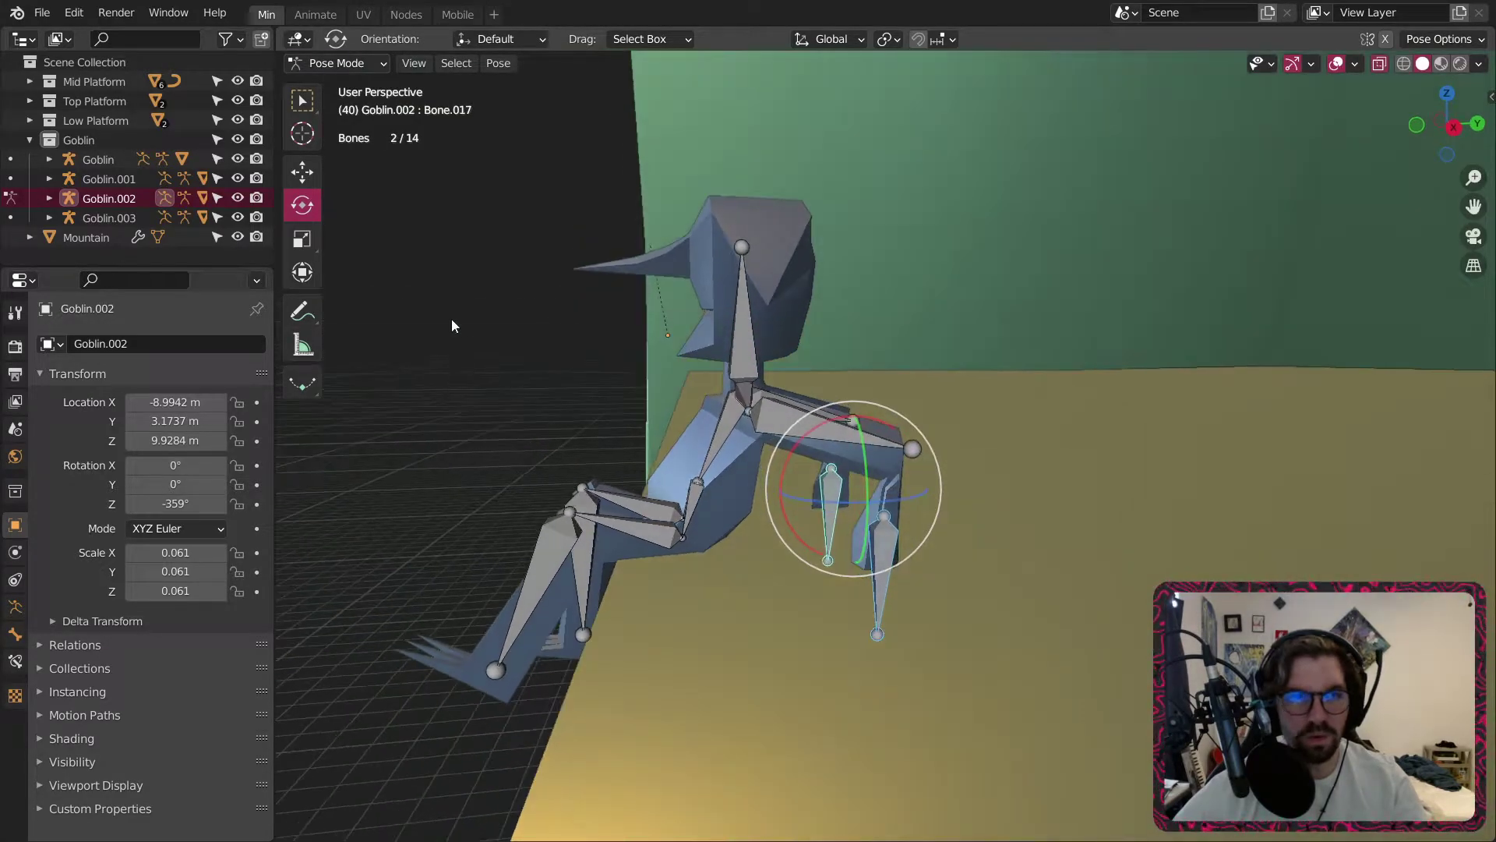
{"action": "left_click", "coordinate": [303, 171]}
{"action": "left_click_drag", "start_coordinate": [846, 411], "coordinate": [866, 355]}
{"action": "left_click_drag", "start_coordinate": [927, 446], "coordinate": [952, 446]}
{"action": "left_click_drag", "start_coordinate": [876, 368], "coordinate": [871, 420]}
{"action": "left_click", "coordinate": [302, 205]}
{"action": "middle_click_drag", "start_coordinate": [872, 421], "coordinate": [980, 486]}
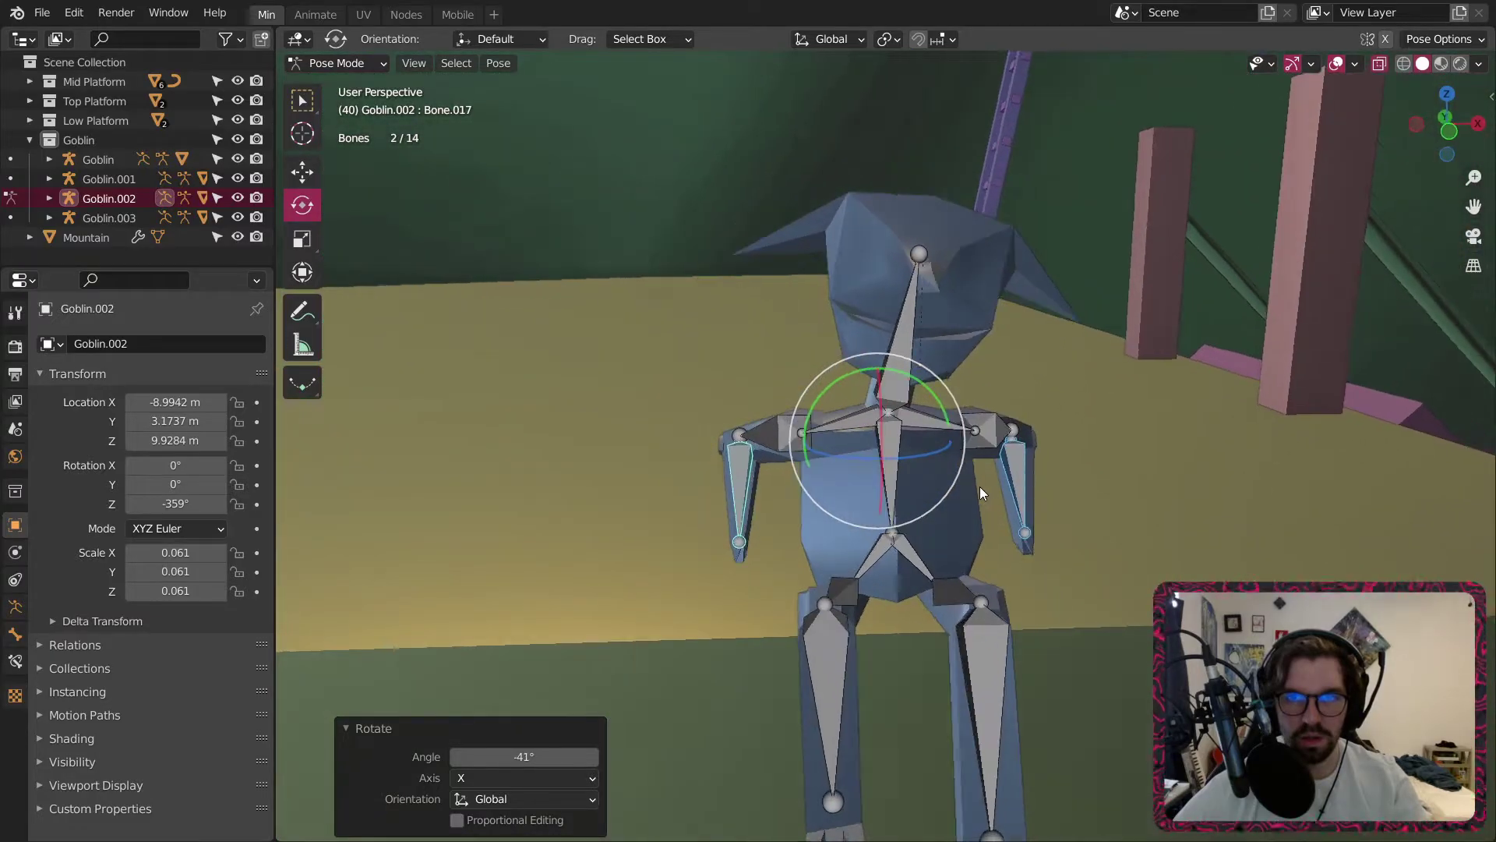
Rotate the upper arm bone Bone.012 by 40.5° around Z so the arm swings out to the side.
{"action": "left_click", "coordinate": [765, 437]}
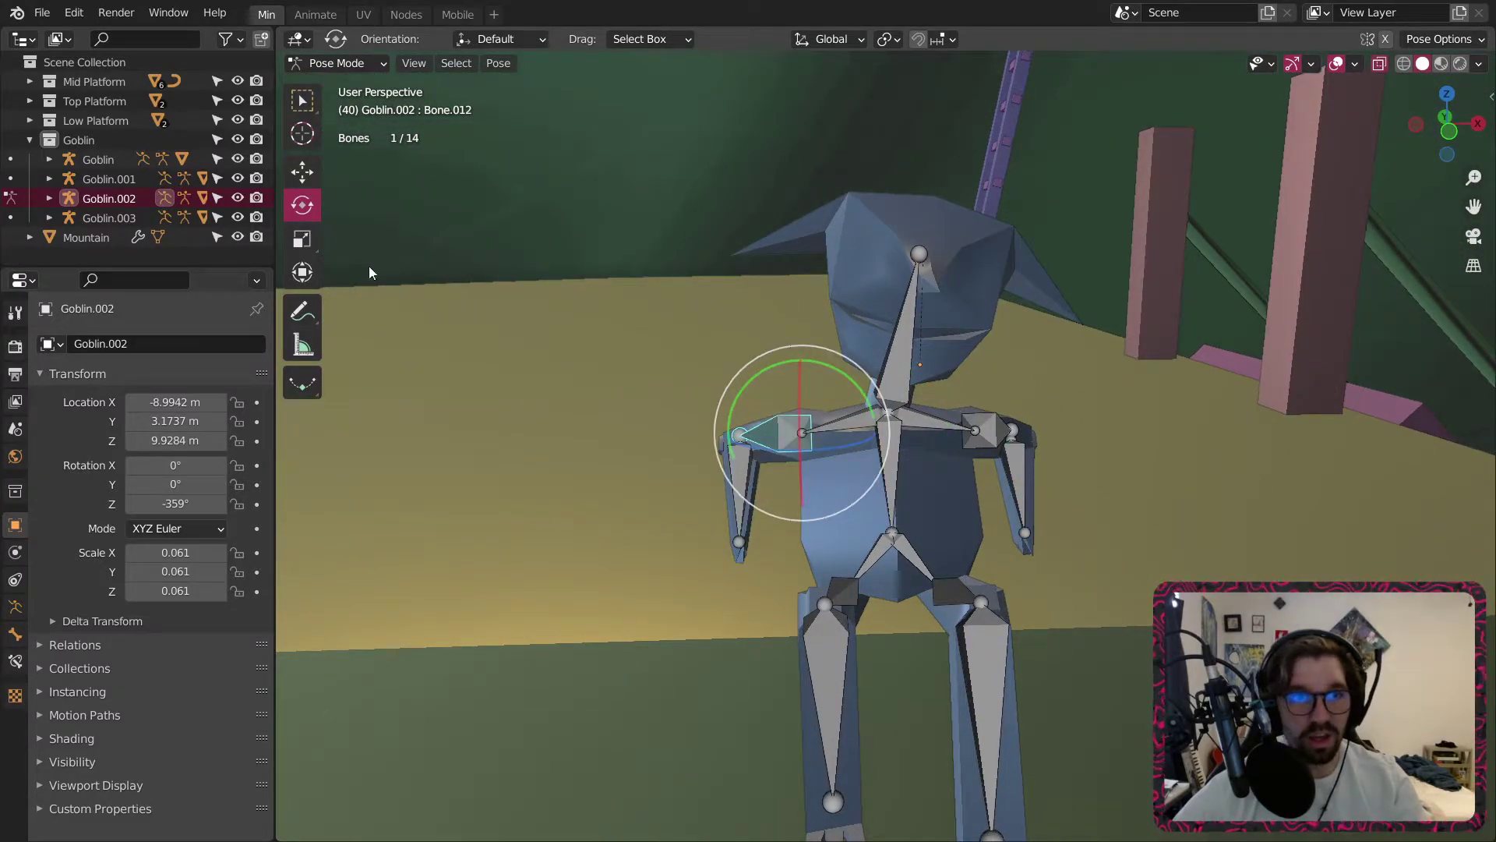
{"action": "middle_click_drag", "start_coordinate": [774, 436], "coordinate": [772, 491]}
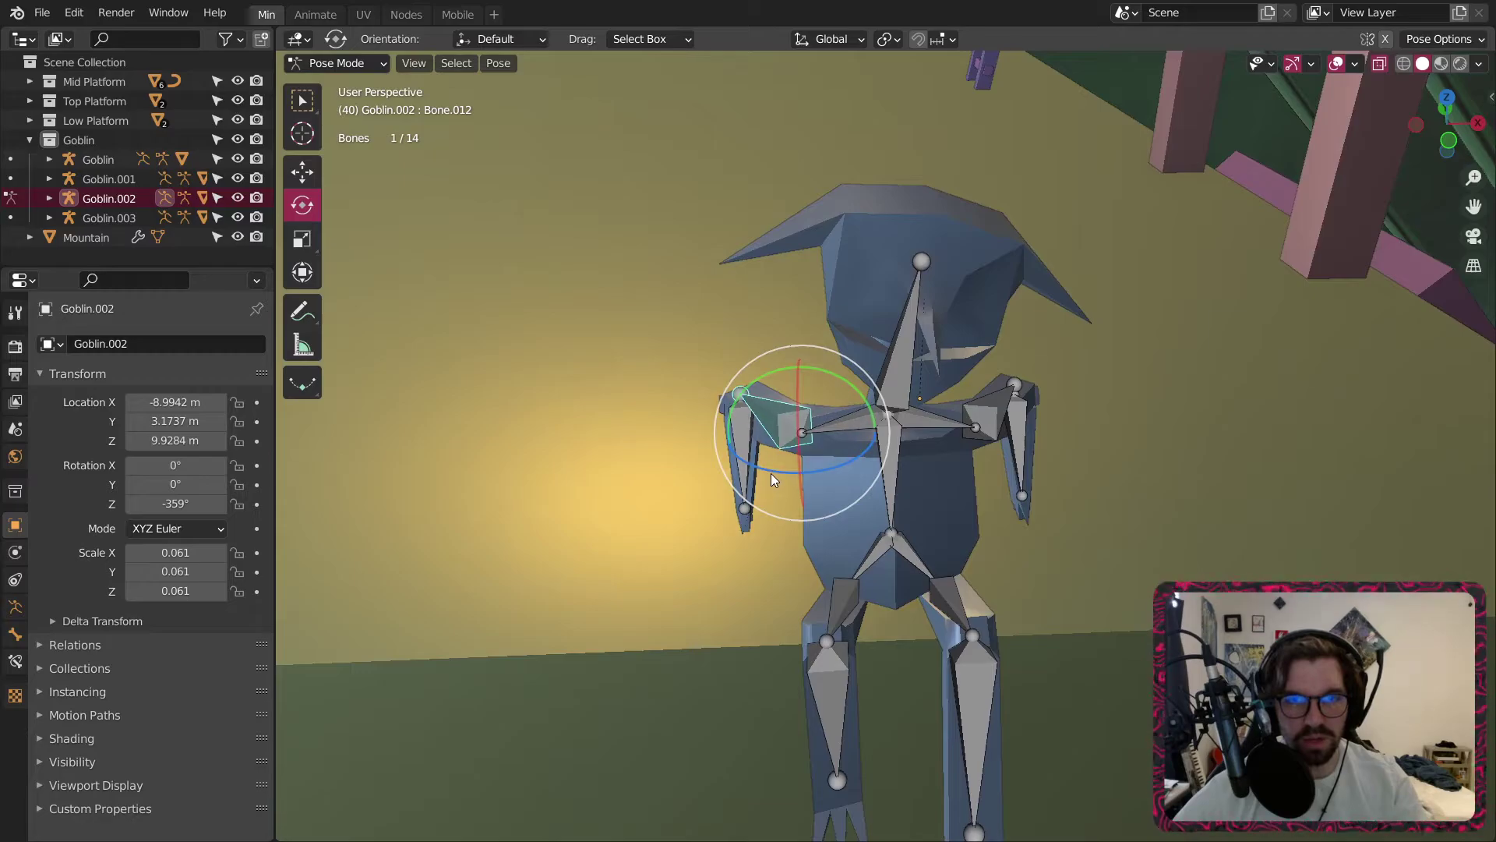
{"action": "left_click_drag", "start_coordinate": [770, 473], "coordinate": [788, 484]}
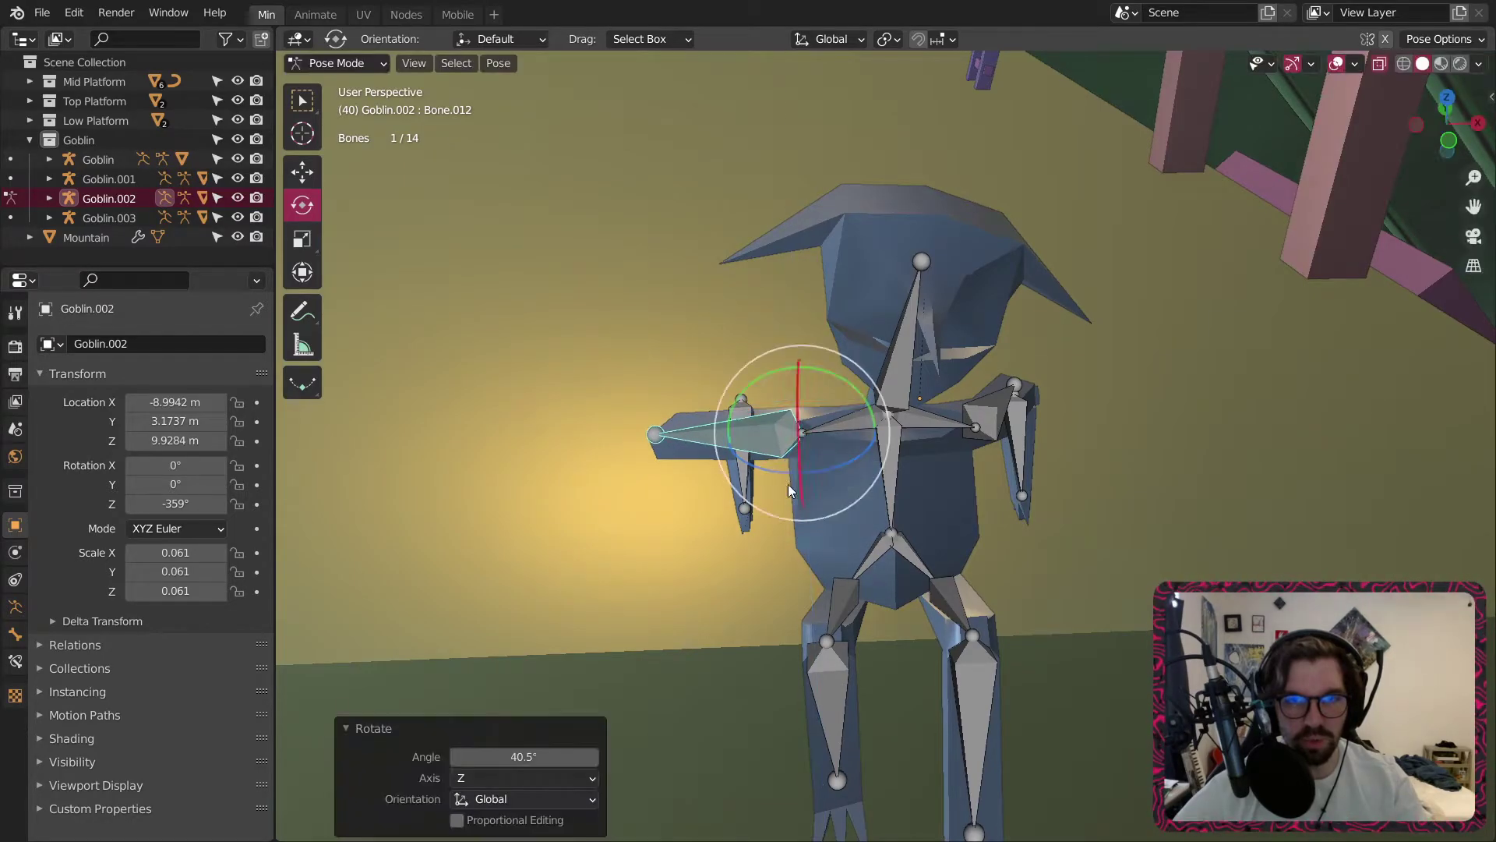
Move the forearm bone Bone.017 by about -0.10 m X and -0.13 m Y, then 0.016 m along Y onto the elbow.
{"action": "left_click", "coordinate": [737, 478]}
{"action": "left_click", "coordinate": [304, 173]}
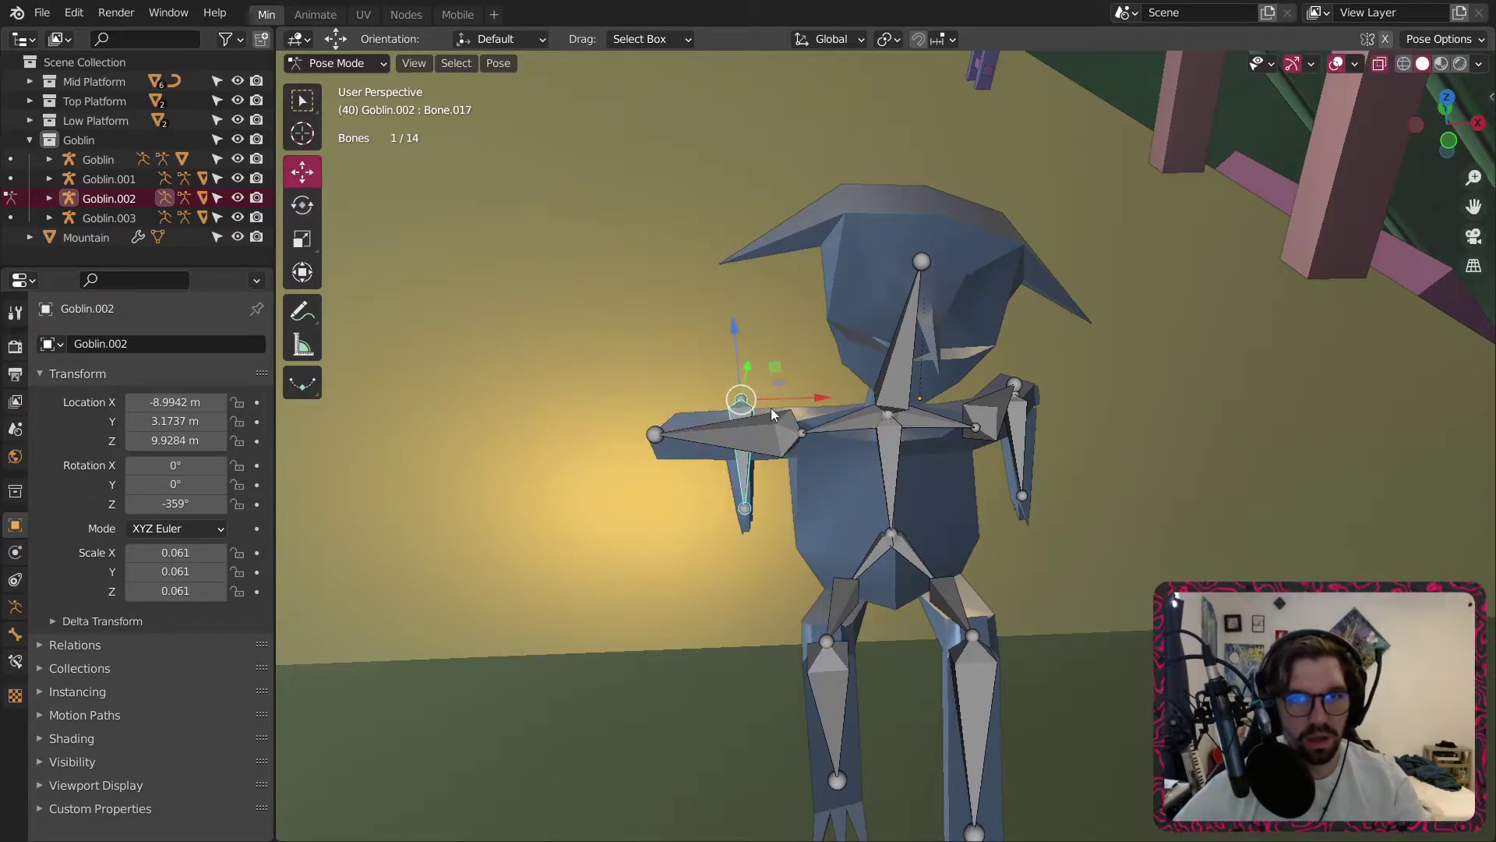
{"action": "left_click_drag", "start_coordinate": [741, 399], "coordinate": [658, 445]}
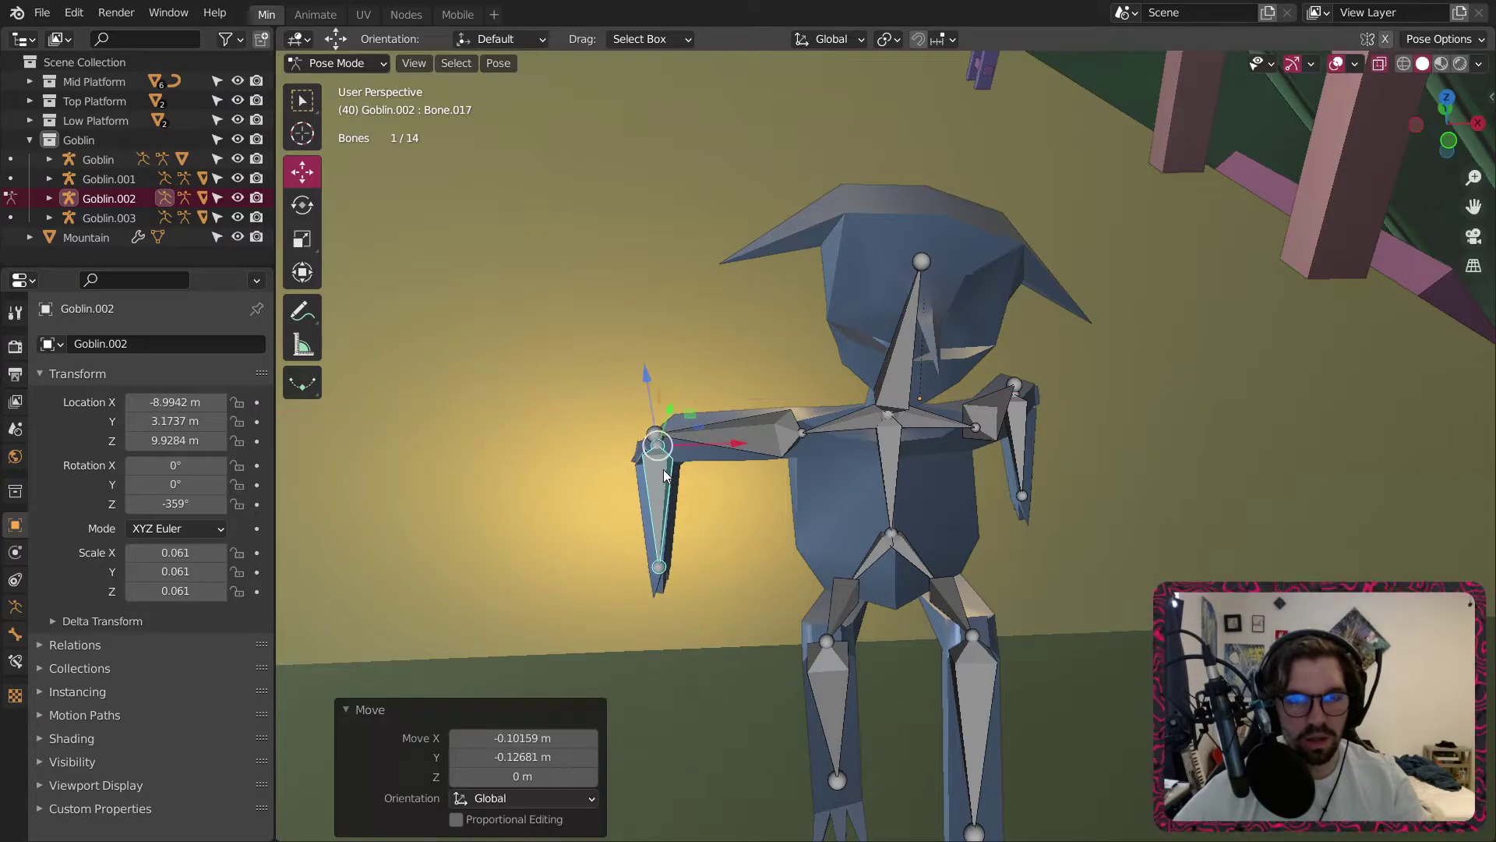
{"action": "middle_click_drag", "start_coordinate": [662, 469], "coordinate": [663, 410]}
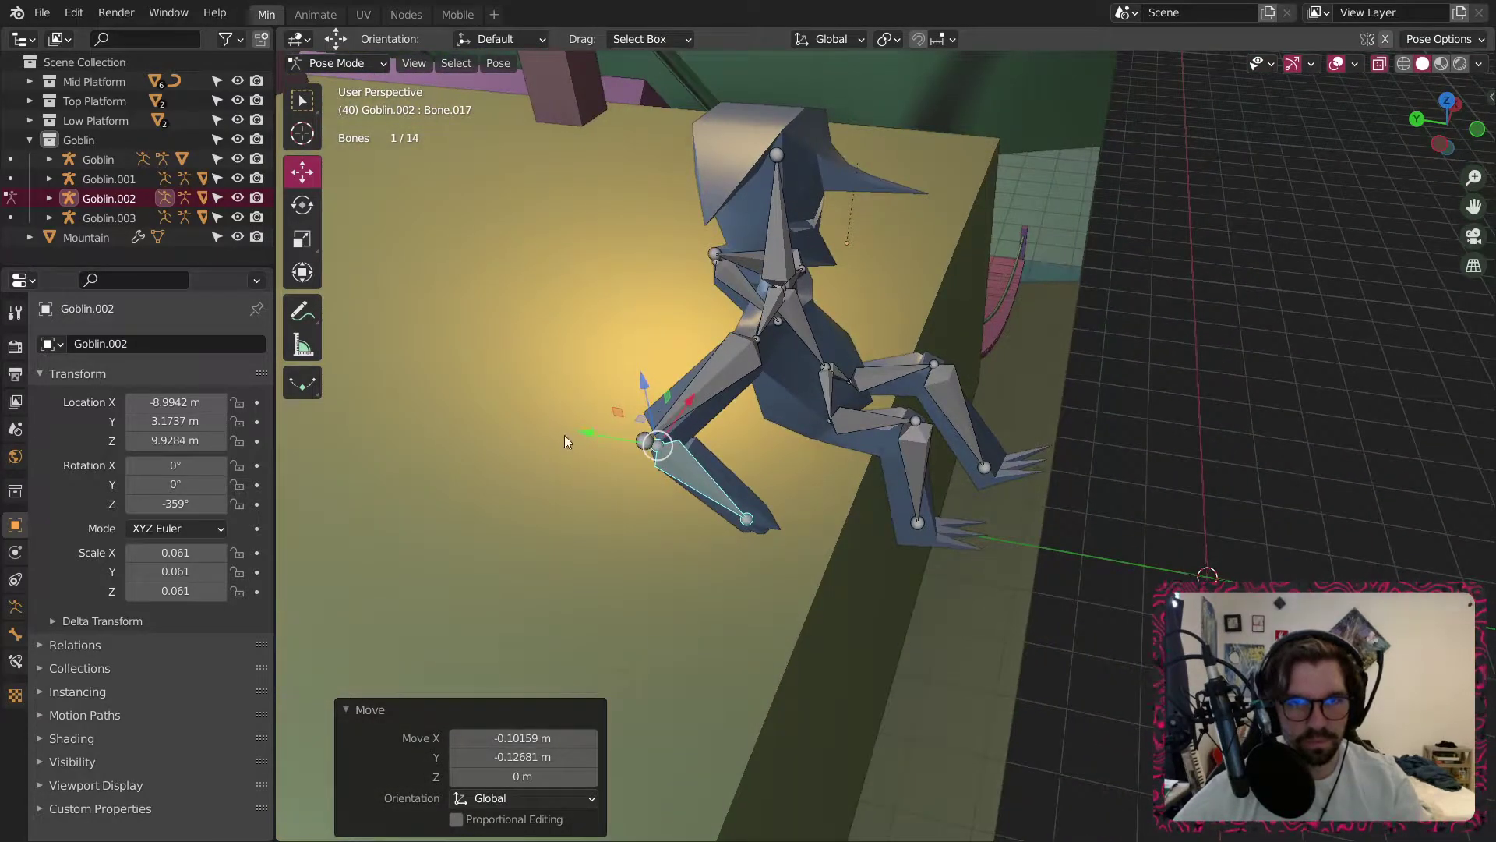
{"action": "left_click", "coordinate": [591, 445]}
{"action": "left_click", "coordinate": [664, 455]}
{"action": "scroll", "coordinate": [664, 455], "scroll_direction": "up", "scroll_amount": 2}
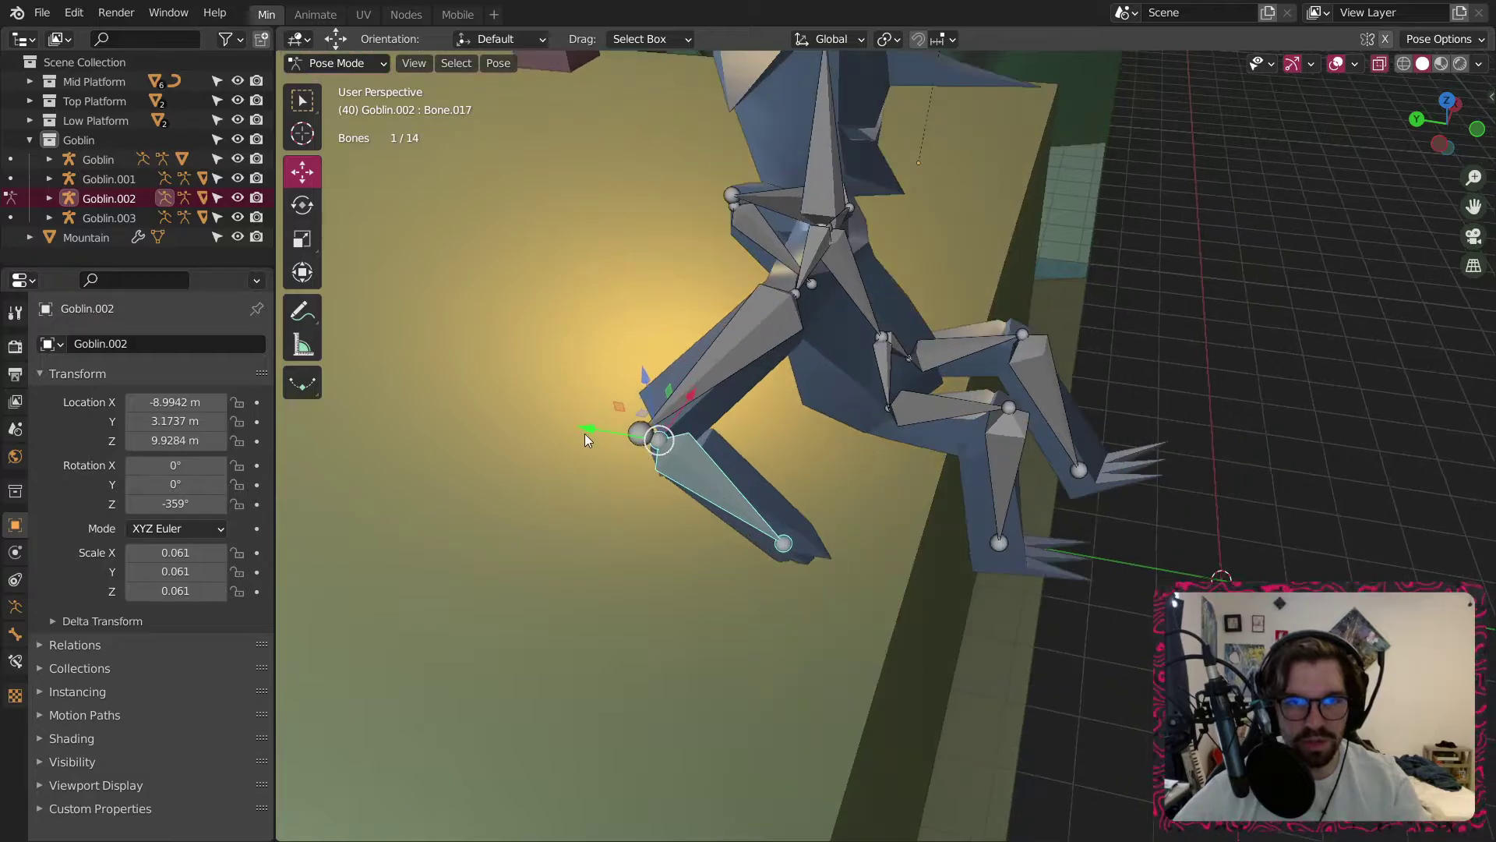
{"action": "left_click_drag", "start_coordinate": [587, 424], "coordinate": [568, 418]}
{"action": "middle_click_drag", "start_coordinate": [568, 418], "coordinate": [370, 364]}
Rotate the forearm bone Bone.017 by -55.8° around Z, 74.7° around X and 69.3° around Z.
{"action": "key", "text": "shift+space"}
{"action": "key", "text": "r"}
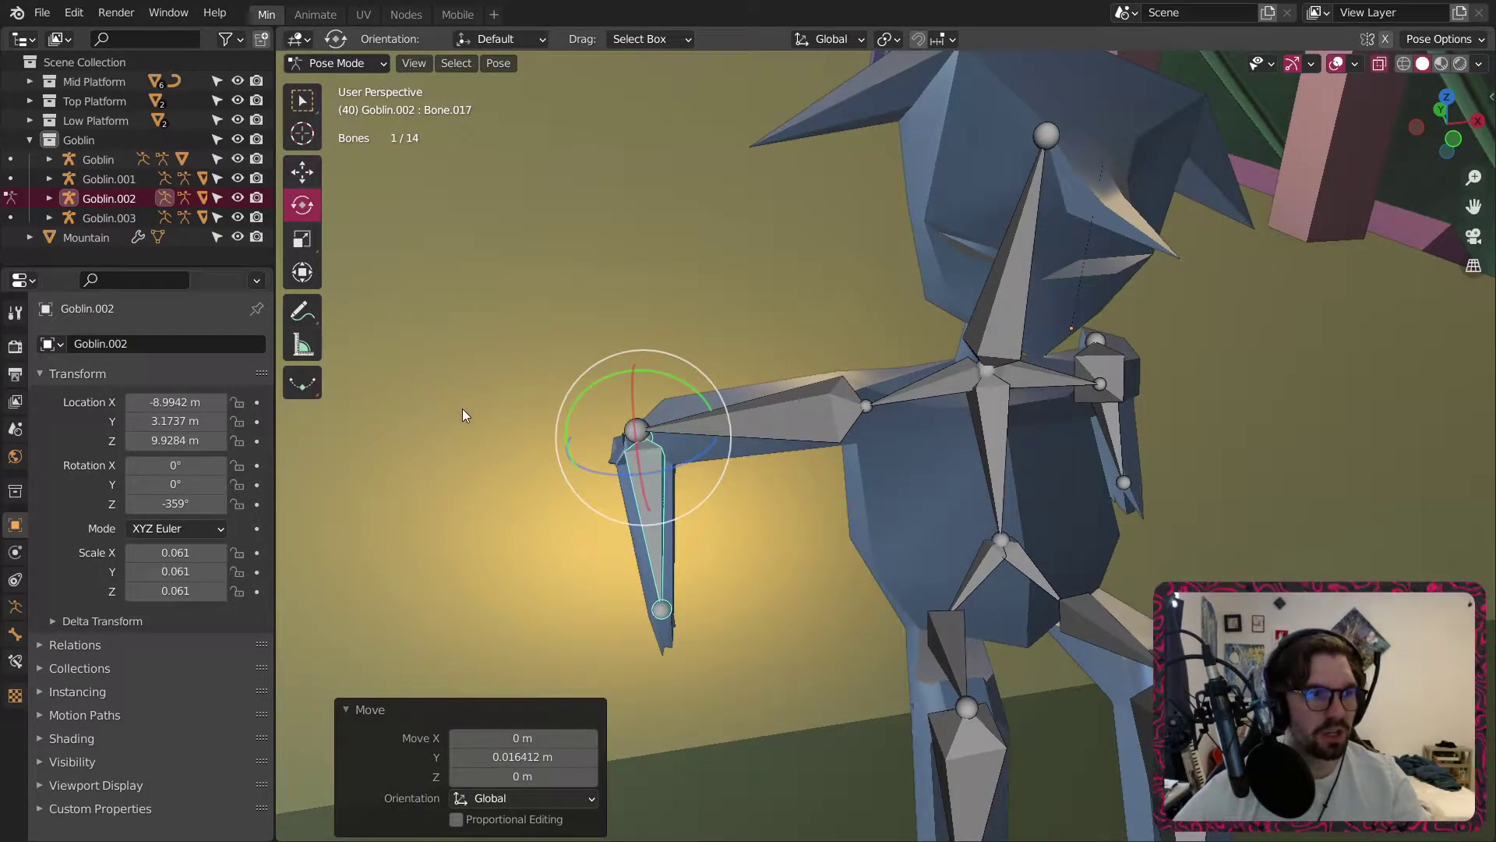
{"action": "mouse_move", "coordinate": [597, 468]}
{"action": "left_mouse_down"}
{"action": "mouse_move", "coordinate": [568, 473]}
{"action": "mouse_move", "coordinate": [495, 428]}
{"action": "mouse_move", "coordinate": [600, 418]}
{"action": "left_mouse_up"}
{"action": "middle_click_drag", "start_coordinate": [601, 417], "coordinate": [604, 475]}
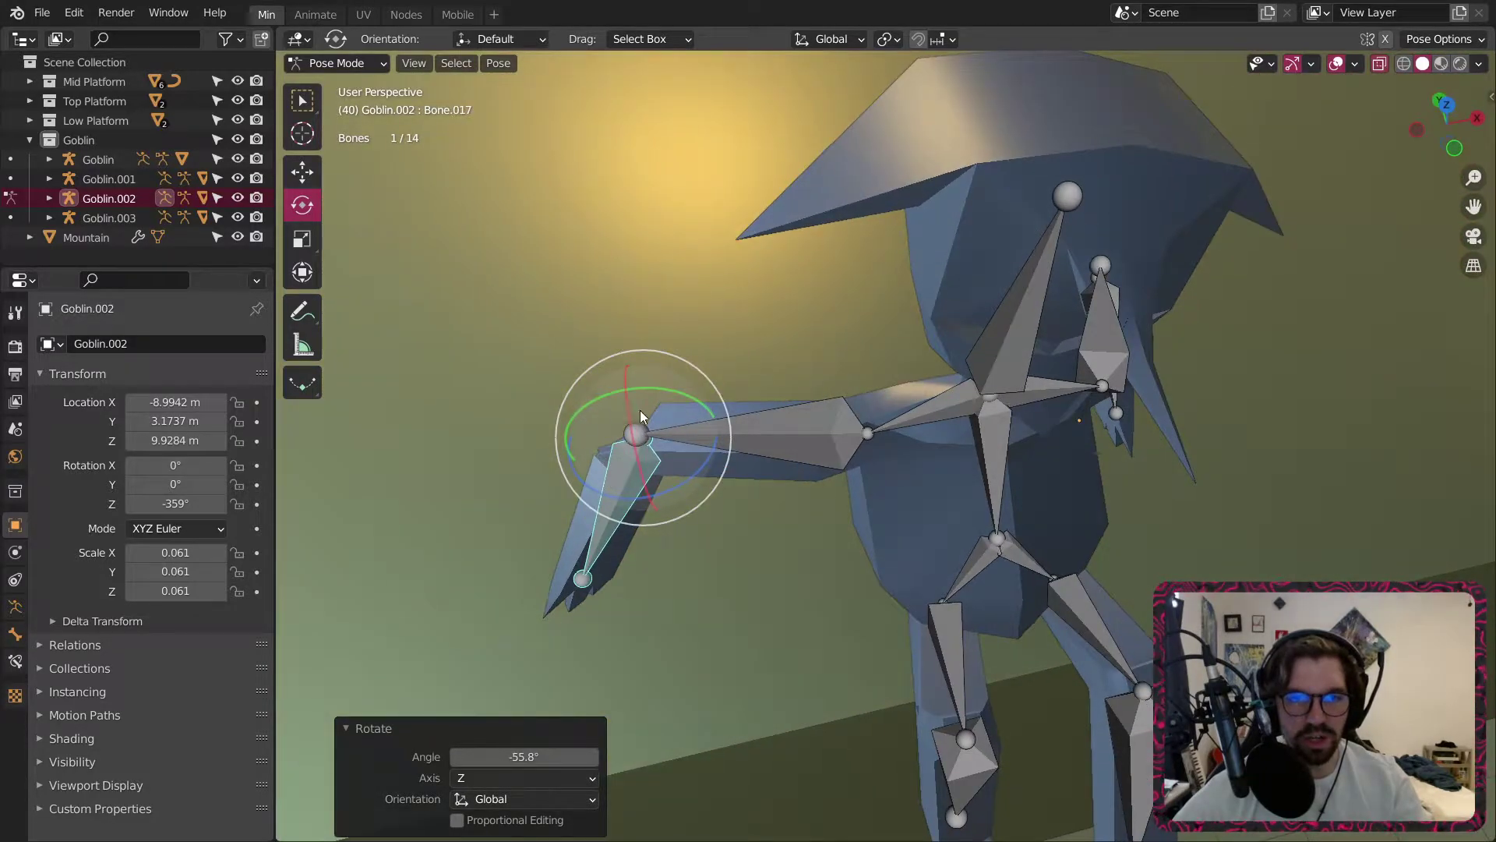
{"action": "left_click_drag", "start_coordinate": [639, 413], "coordinate": [635, 440]}
{"action": "middle_click_drag", "start_coordinate": [635, 441], "coordinate": [370, 340]}
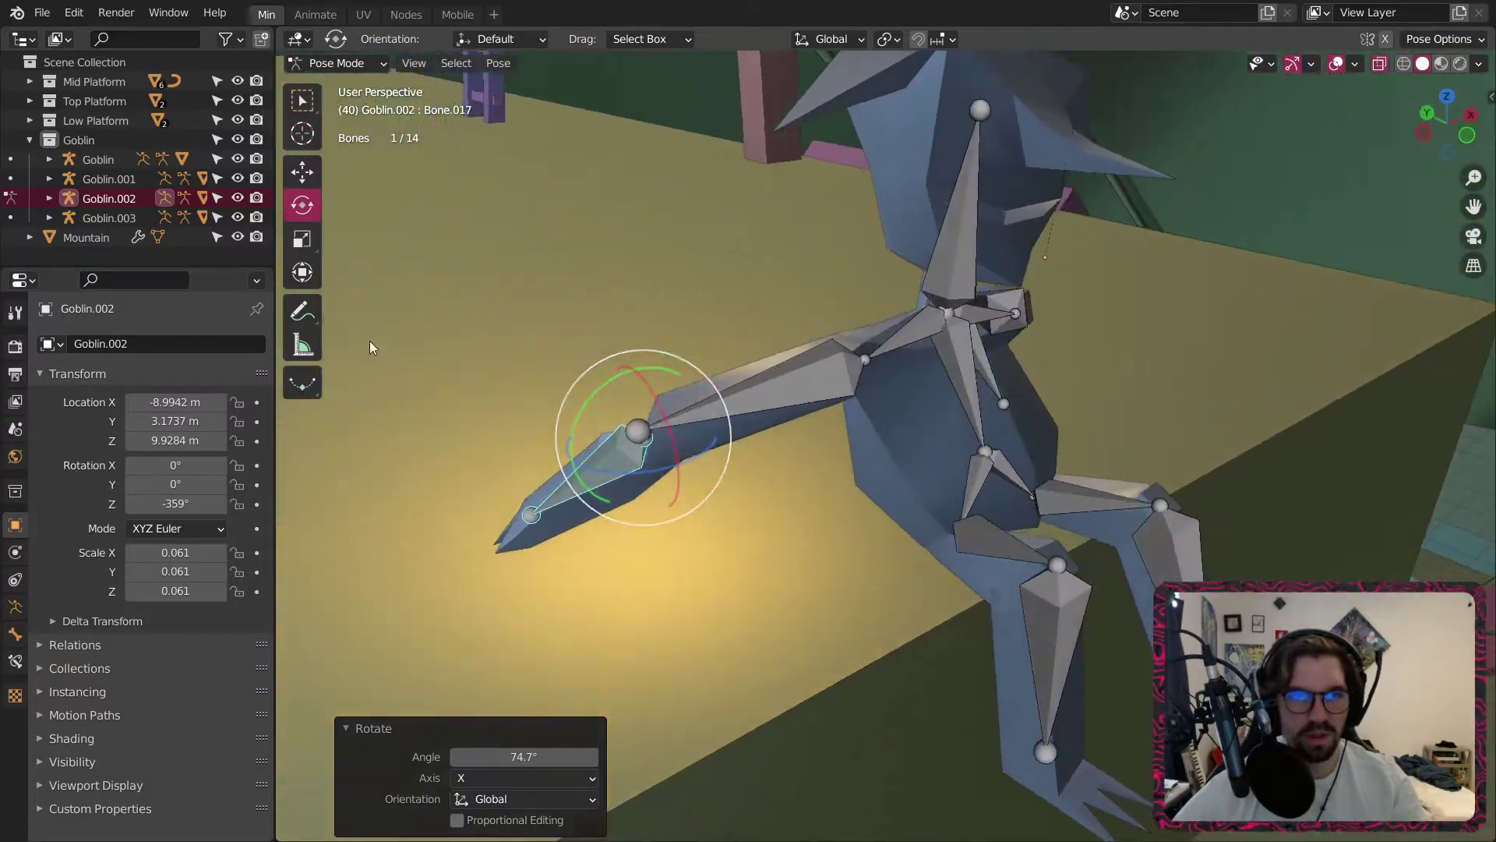
{"action": "left_click_drag", "start_coordinate": [620, 474], "coordinate": [672, 476]}
{"action": "middle_click_drag", "start_coordinate": [672, 477], "coordinate": [738, 419]}
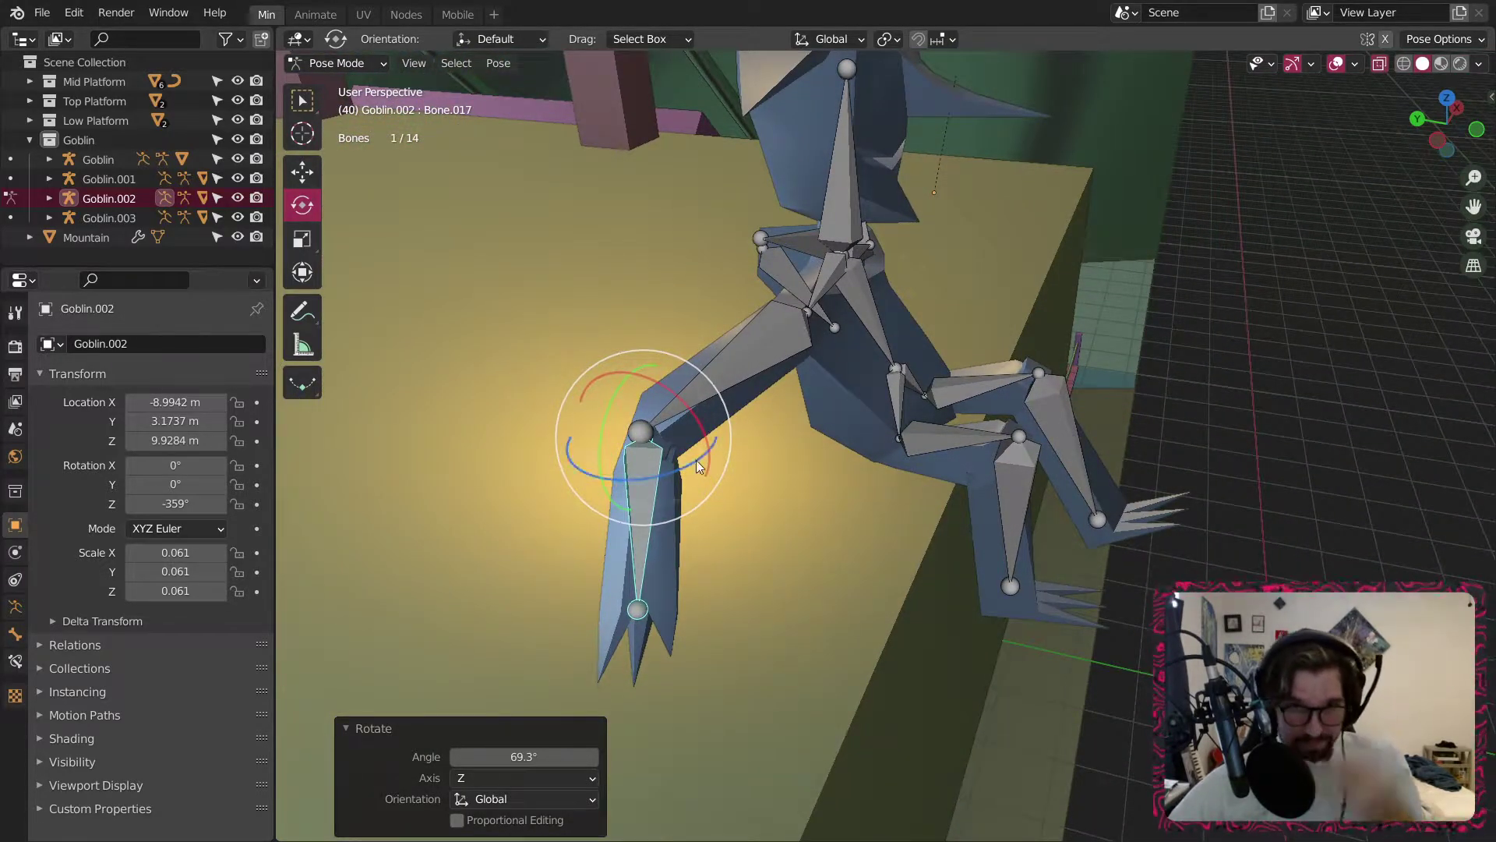
Rotate the forearm bone Bone.017 around X so the hand reaches back over the platform.
{"action": "left_click_drag", "start_coordinate": [666, 387], "coordinate": [768, 563]}
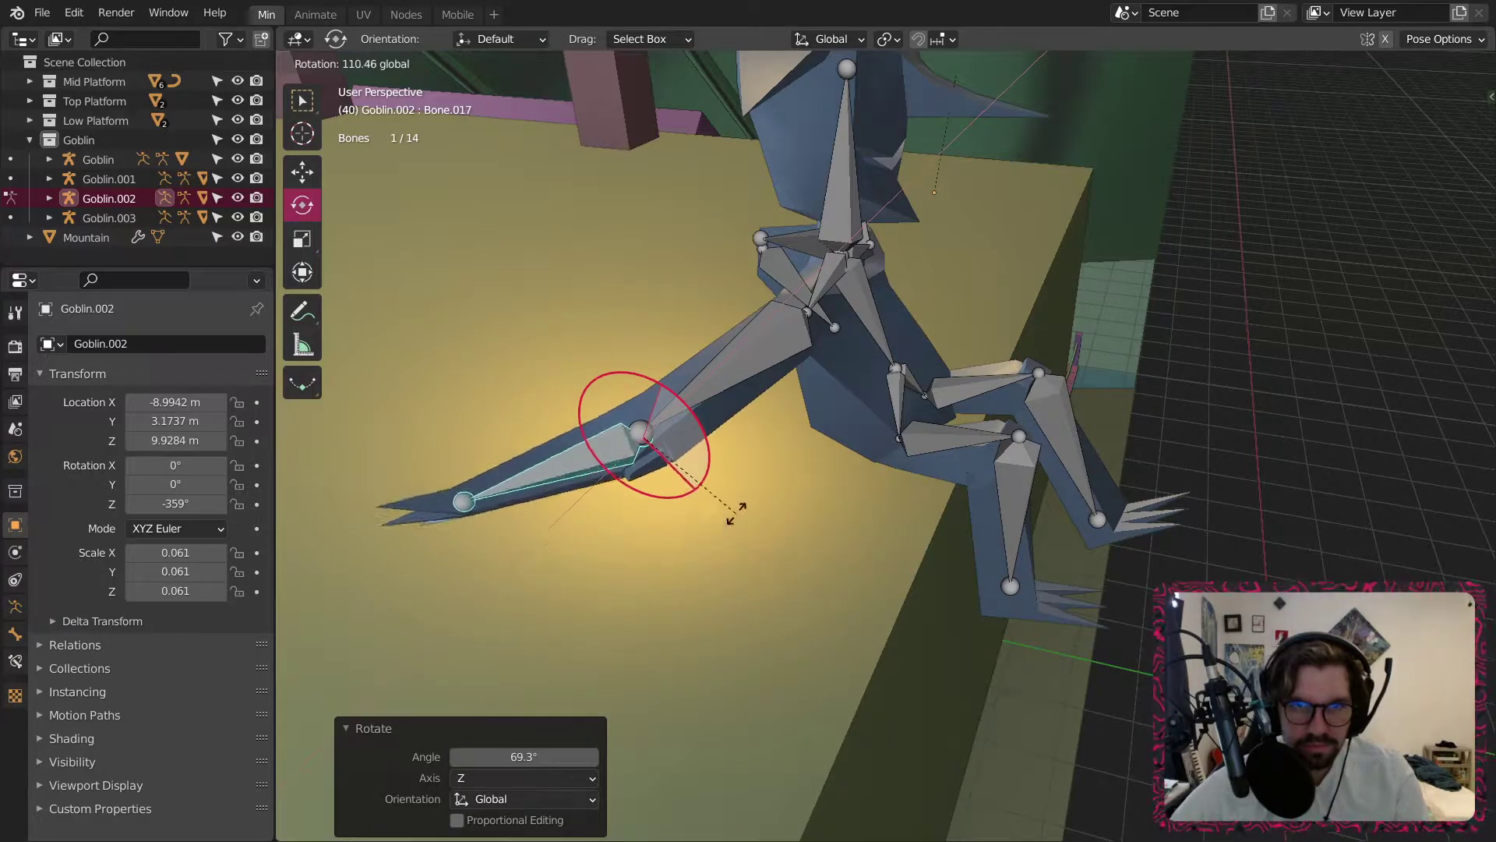
{"action": "left_click", "coordinate": [659, 398]}
{"action": "left_click_drag", "start_coordinate": [675, 391], "coordinate": [624, 343]}
Try rotating the outstretched upper arm bone Bone.012 around X, then undo the rotation.
{"action": "left_click", "coordinate": [770, 337]}
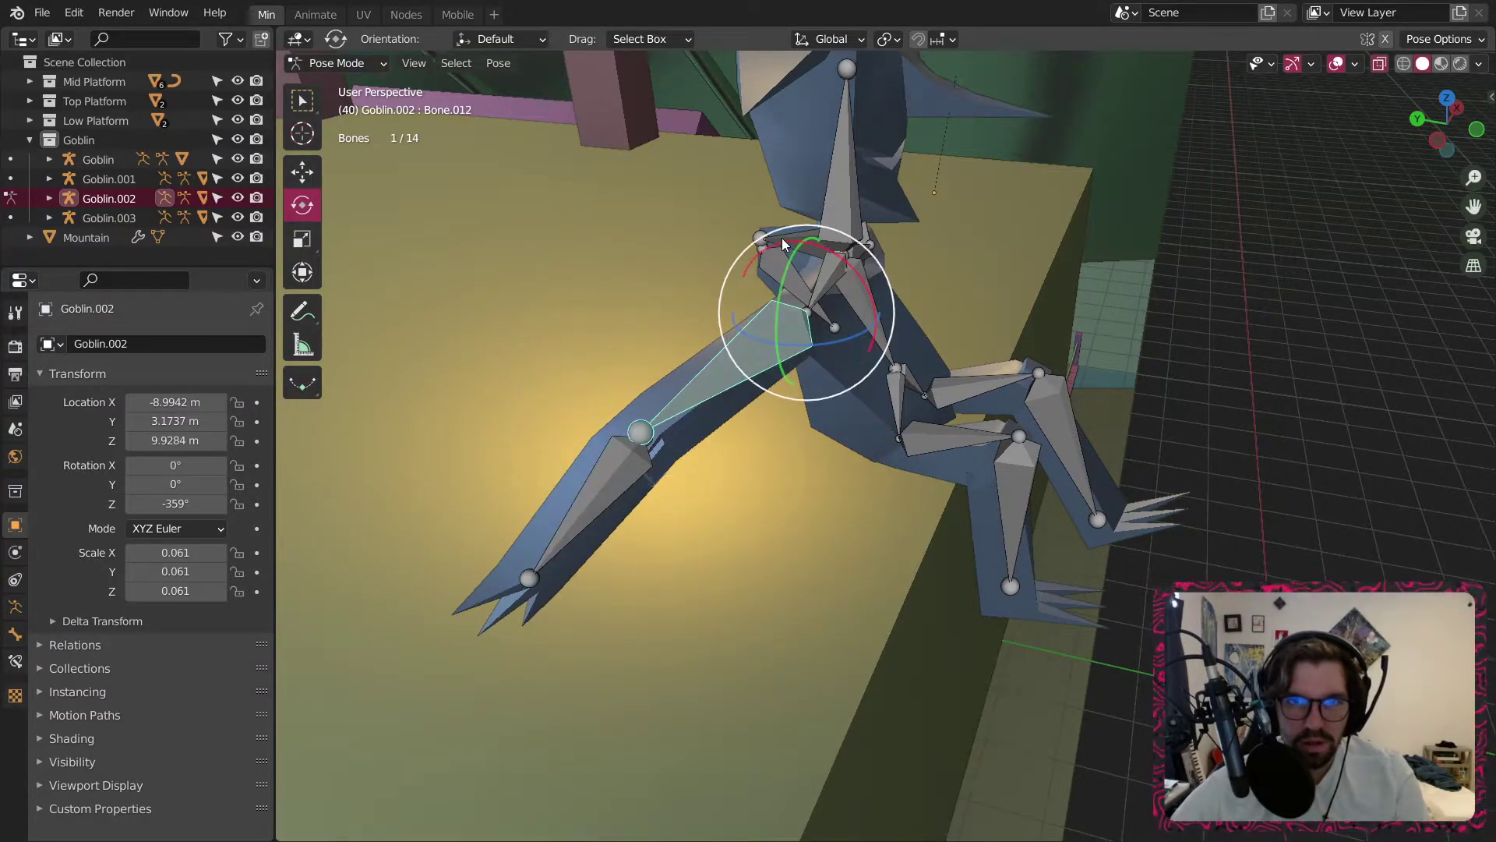
{"action": "left_click_drag", "start_coordinate": [783, 245], "coordinate": [819, 297]}
{"action": "key", "text": "ctrl+z"}
{"action": "middle_click_drag", "start_coordinate": [864, 417], "coordinate": [720, 353]}
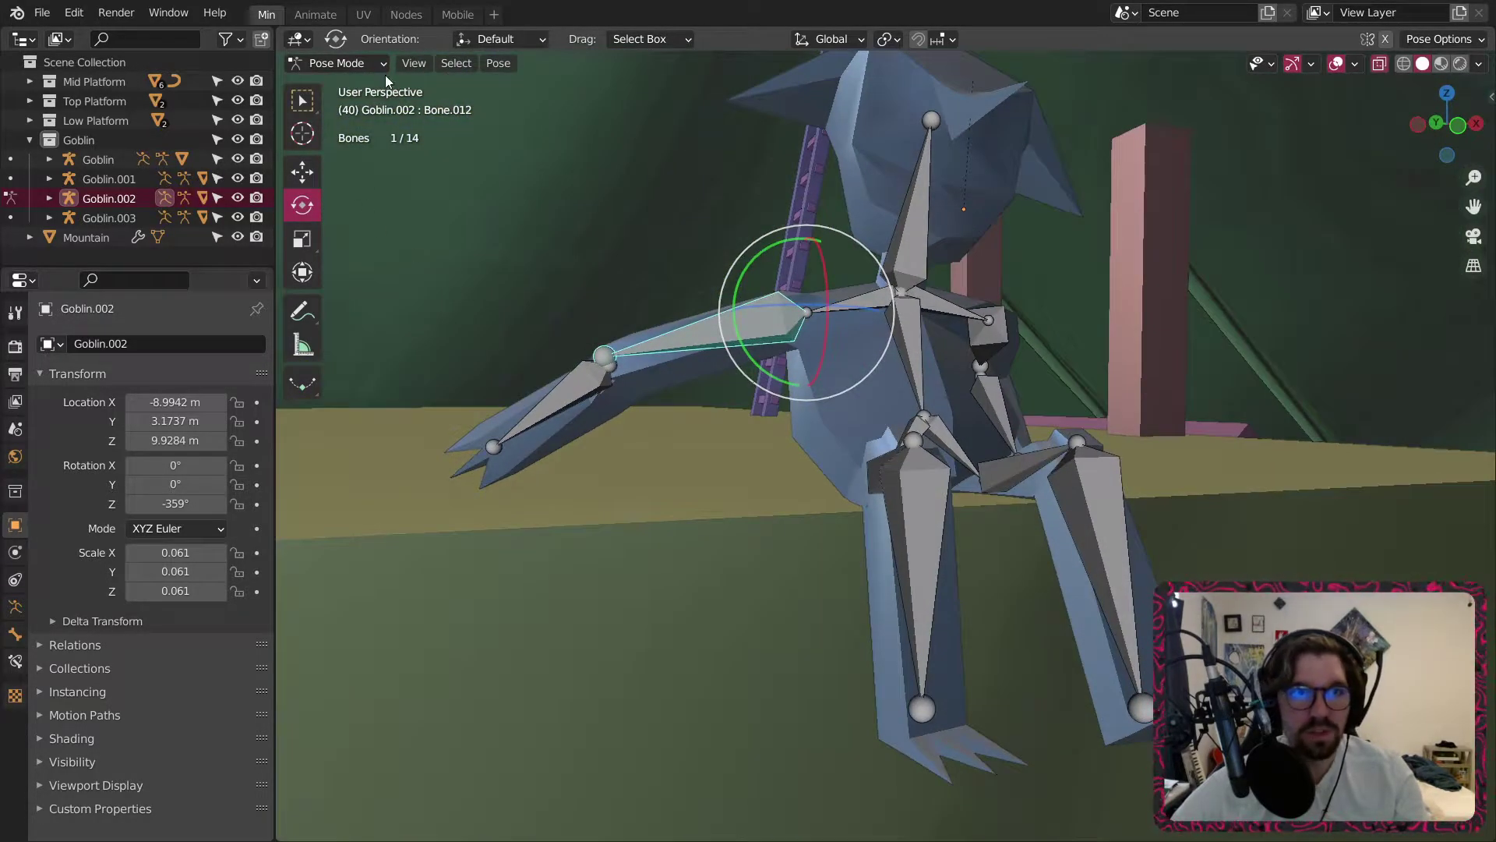
Return the sitting goblin's armature from Pose Mode to Object Mode.
{"action": "left_click", "coordinate": [345, 62]}
{"action": "left_click", "coordinate": [340, 87]}
{"action": "scroll", "coordinate": [662, 323], "scroll_direction": "down", "scroll_amount": 8}
{"action": "middle_click_drag", "start_coordinate": [834, 343], "coordinate": [673, 368]}
{"action": "scroll", "coordinate": [664, 335], "scroll_direction": "up", "scroll_amount": 5}
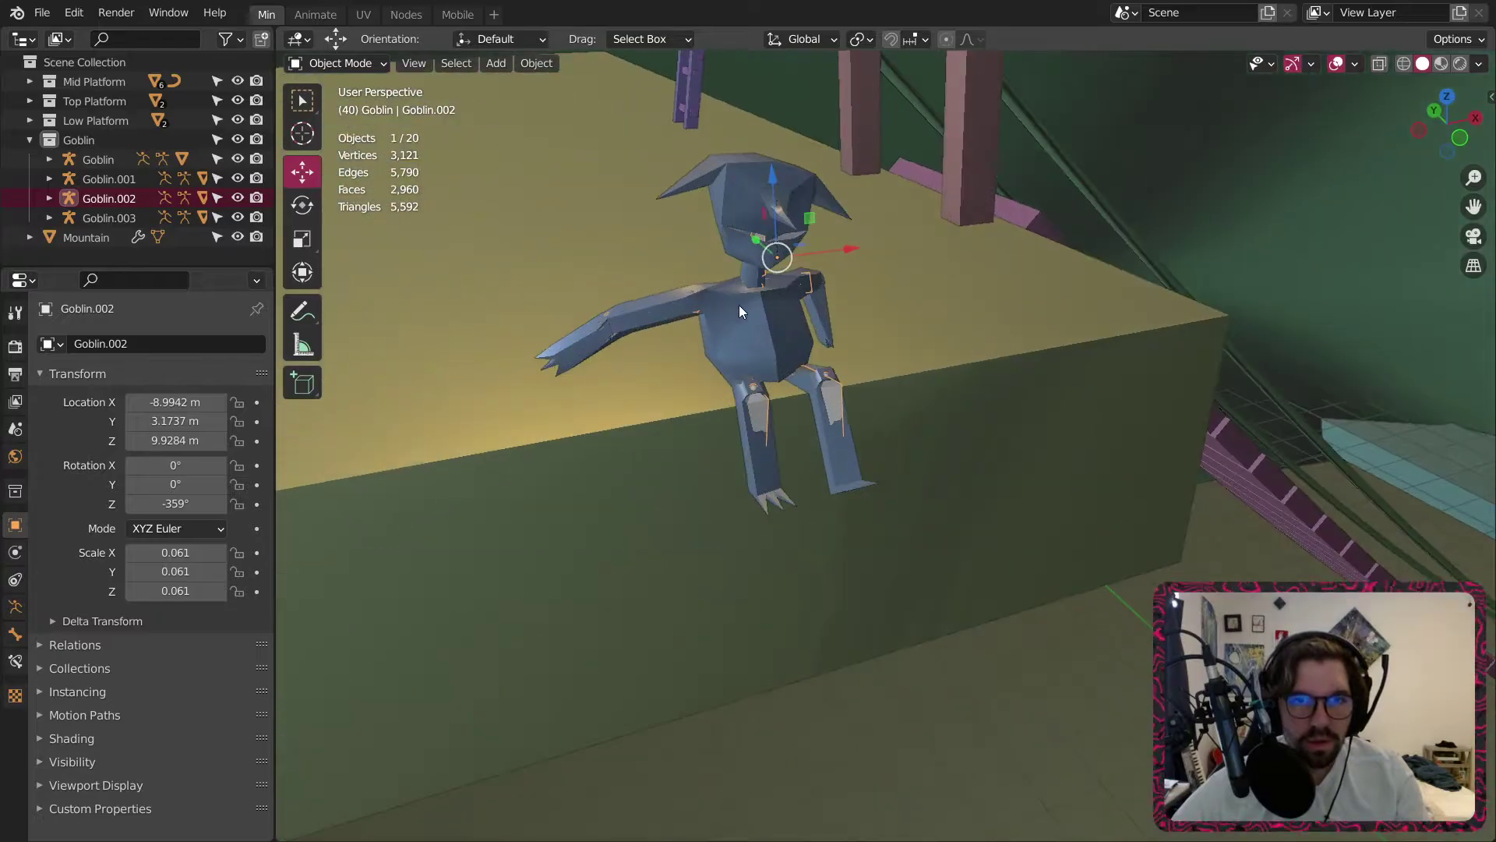
{"action": "middle_click_drag", "start_coordinate": [739, 306], "coordinate": [998, 535]}
{"action": "scroll", "coordinate": [695, 326], "scroll_direction": "down", "scroll_amount": 5}
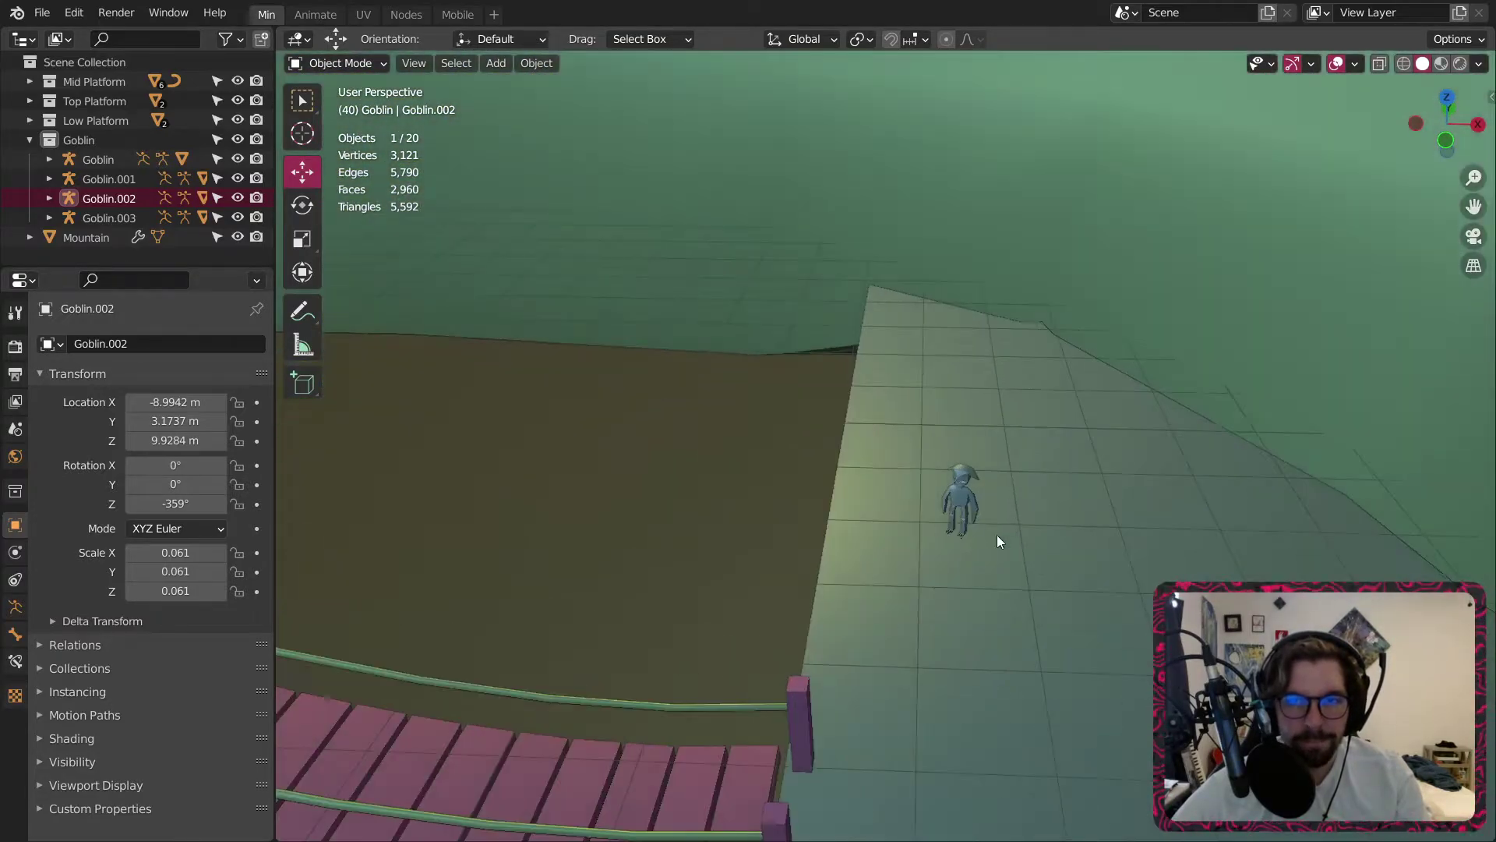
{"action": "scroll", "coordinate": [994, 494], "scroll_direction": "up", "scroll_amount": 11}
{"action": "left_click", "coordinate": [931, 522]}
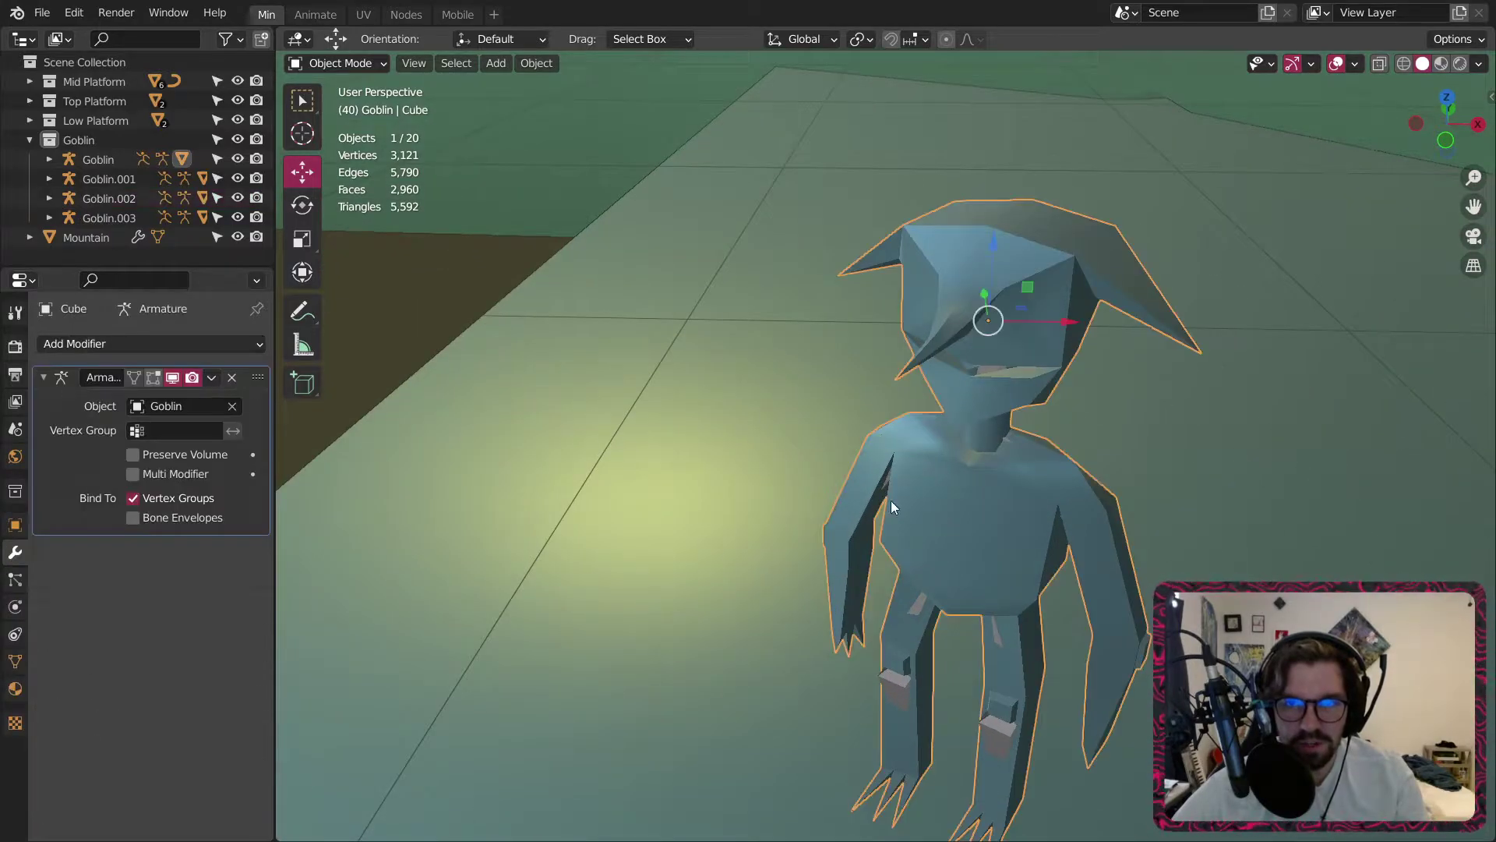
{"action": "left_click", "coordinate": [341, 64]}
{"action": "left_click", "coordinate": [341, 104]}
{"action": "middle_click_drag", "start_coordinate": [452, 164], "coordinate": [487, 184]}
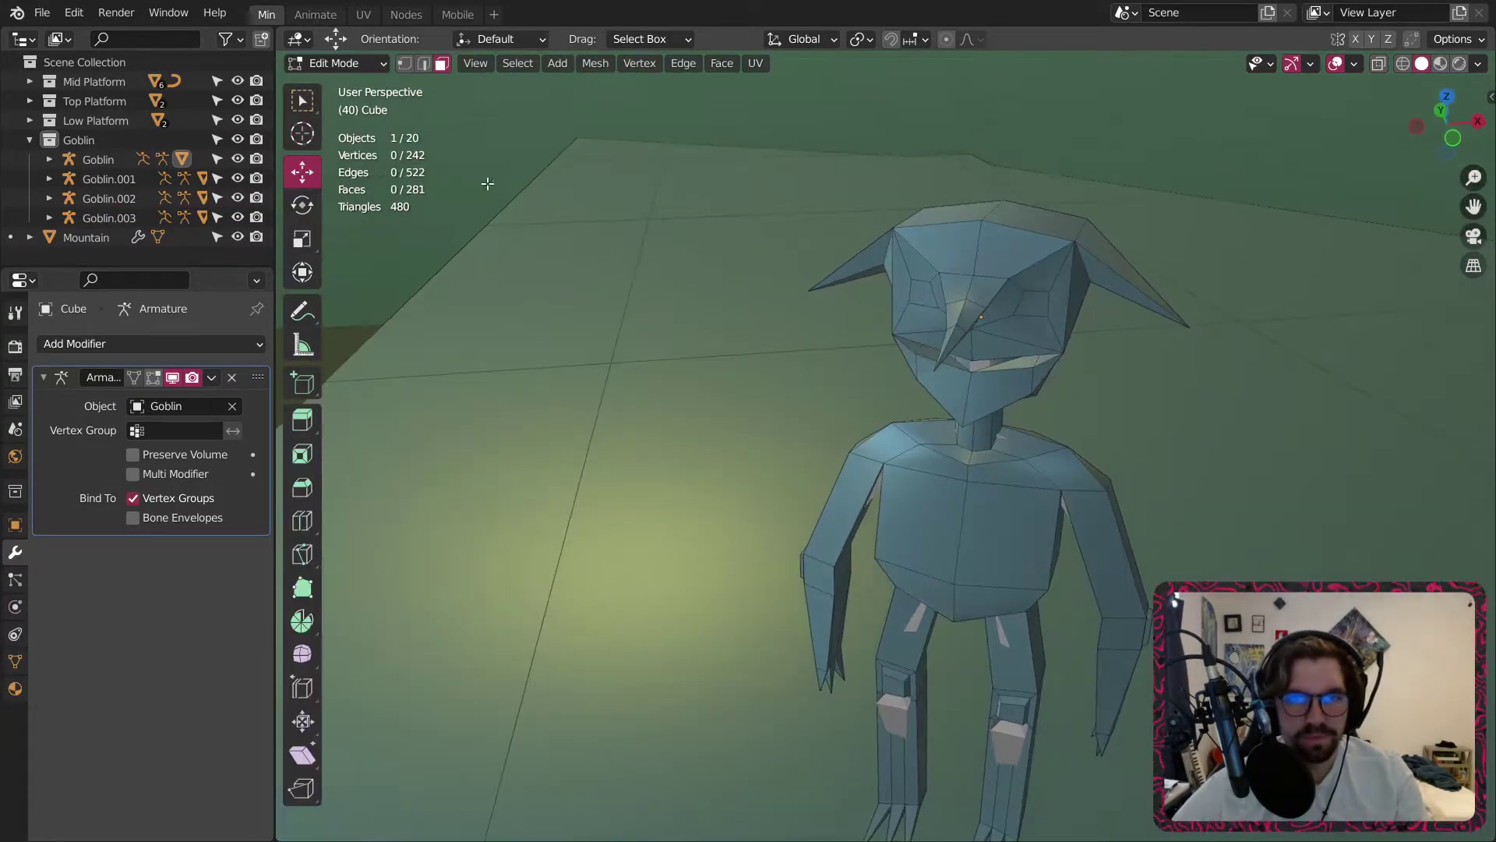
{"action": "left_click", "coordinate": [341, 63]}
{"action": "left_click", "coordinate": [341, 84]}
Put the Goblin armature in Pose Mode and rotate its upper arm bone Bone.012 so the arm is raised outward.
{"action": "left_click", "coordinate": [108, 160]}
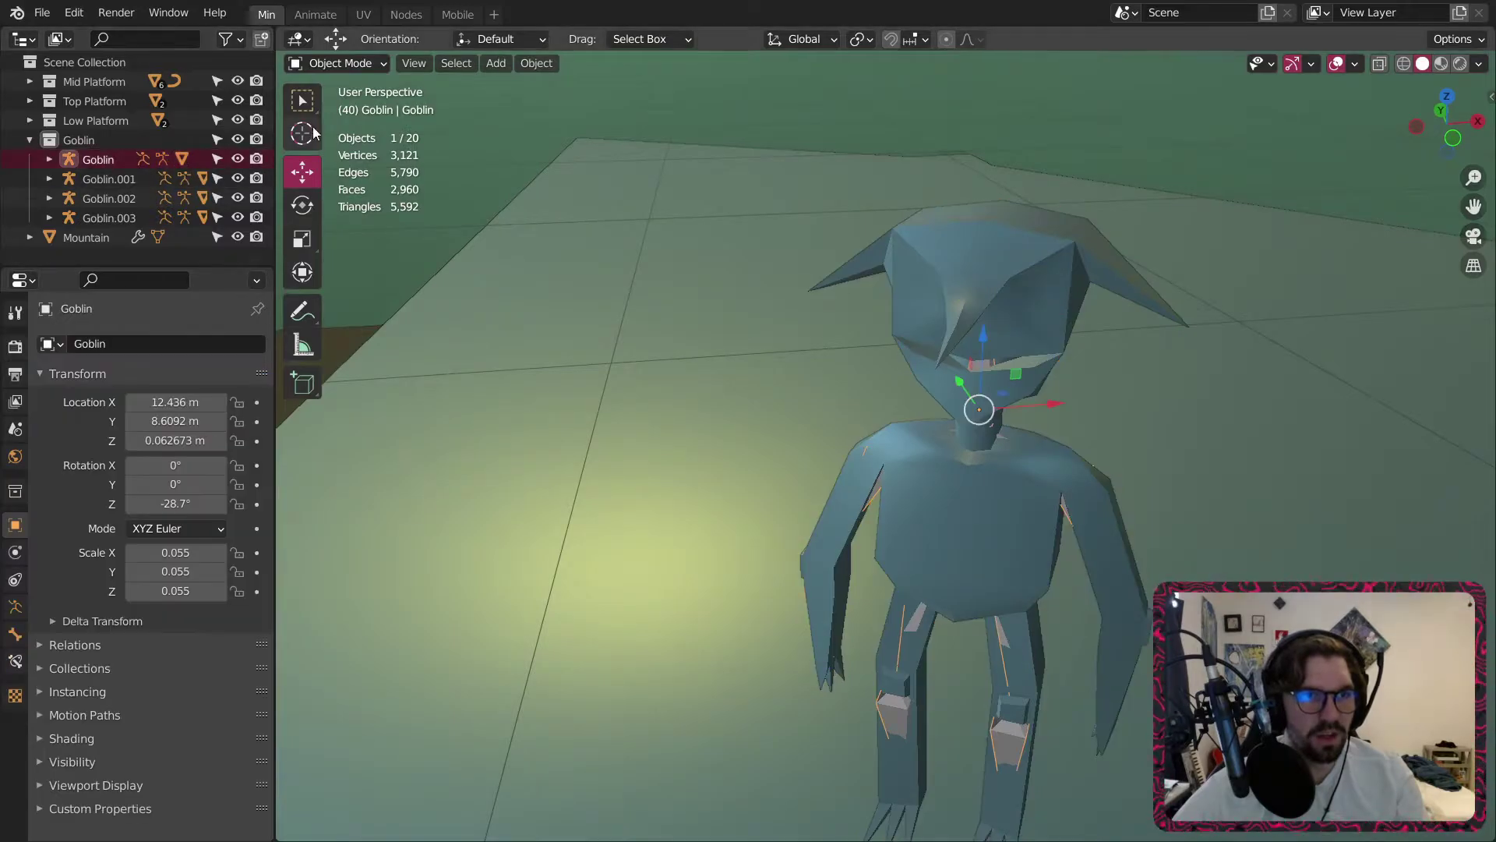
{"action": "left_click", "coordinate": [340, 127]}
{"action": "left_click", "coordinate": [865, 481]}
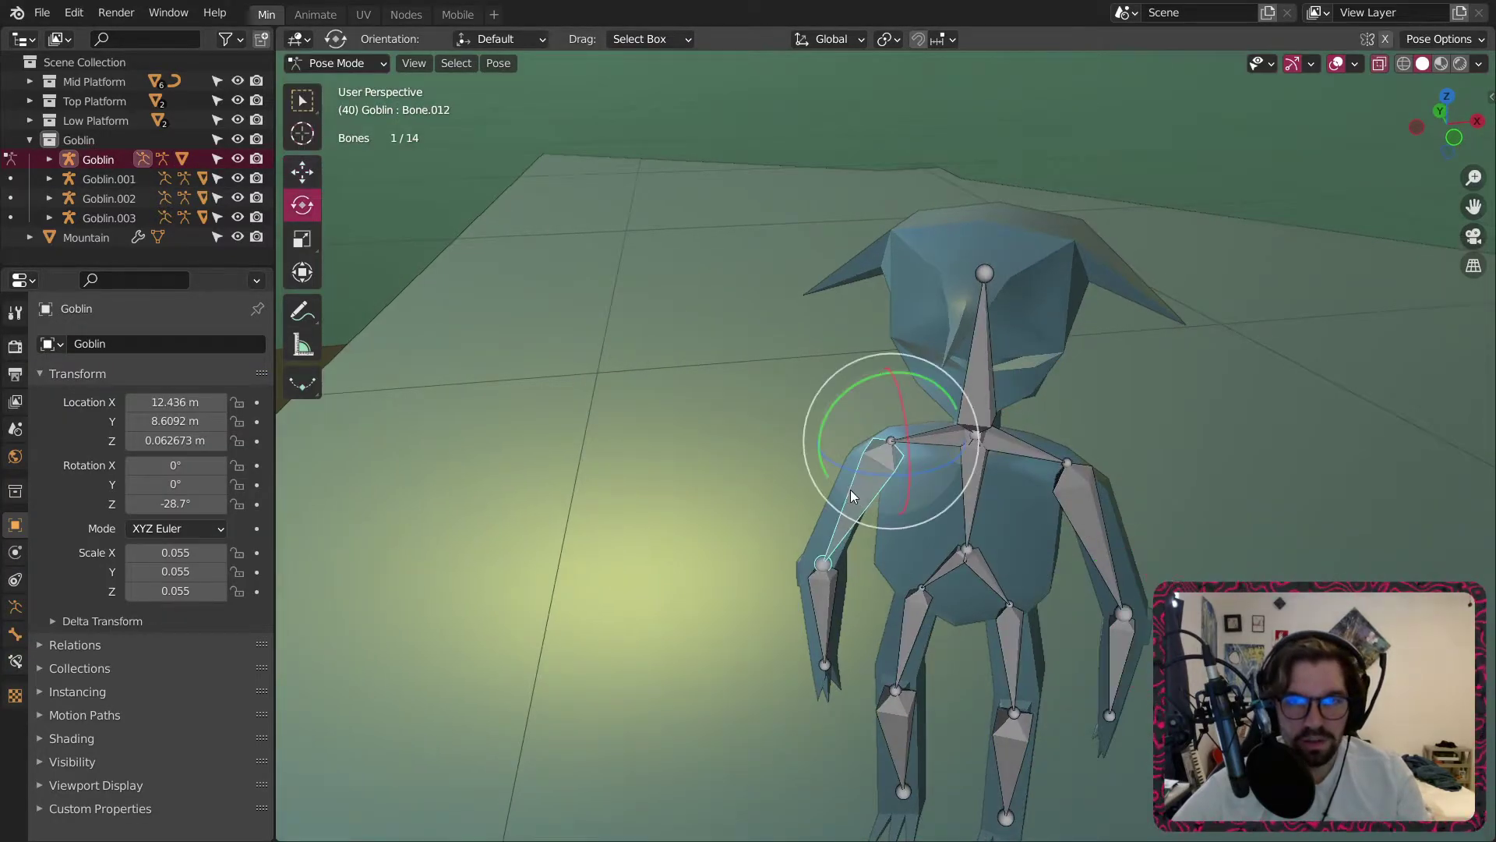
{"action": "left_click_drag", "start_coordinate": [939, 420], "coordinate": [984, 432]}
Rotate the forearm bone Bone.017 by 147° around Y and move it up to the raised upper arm's end.
{"action": "left_click", "coordinate": [826, 588]}
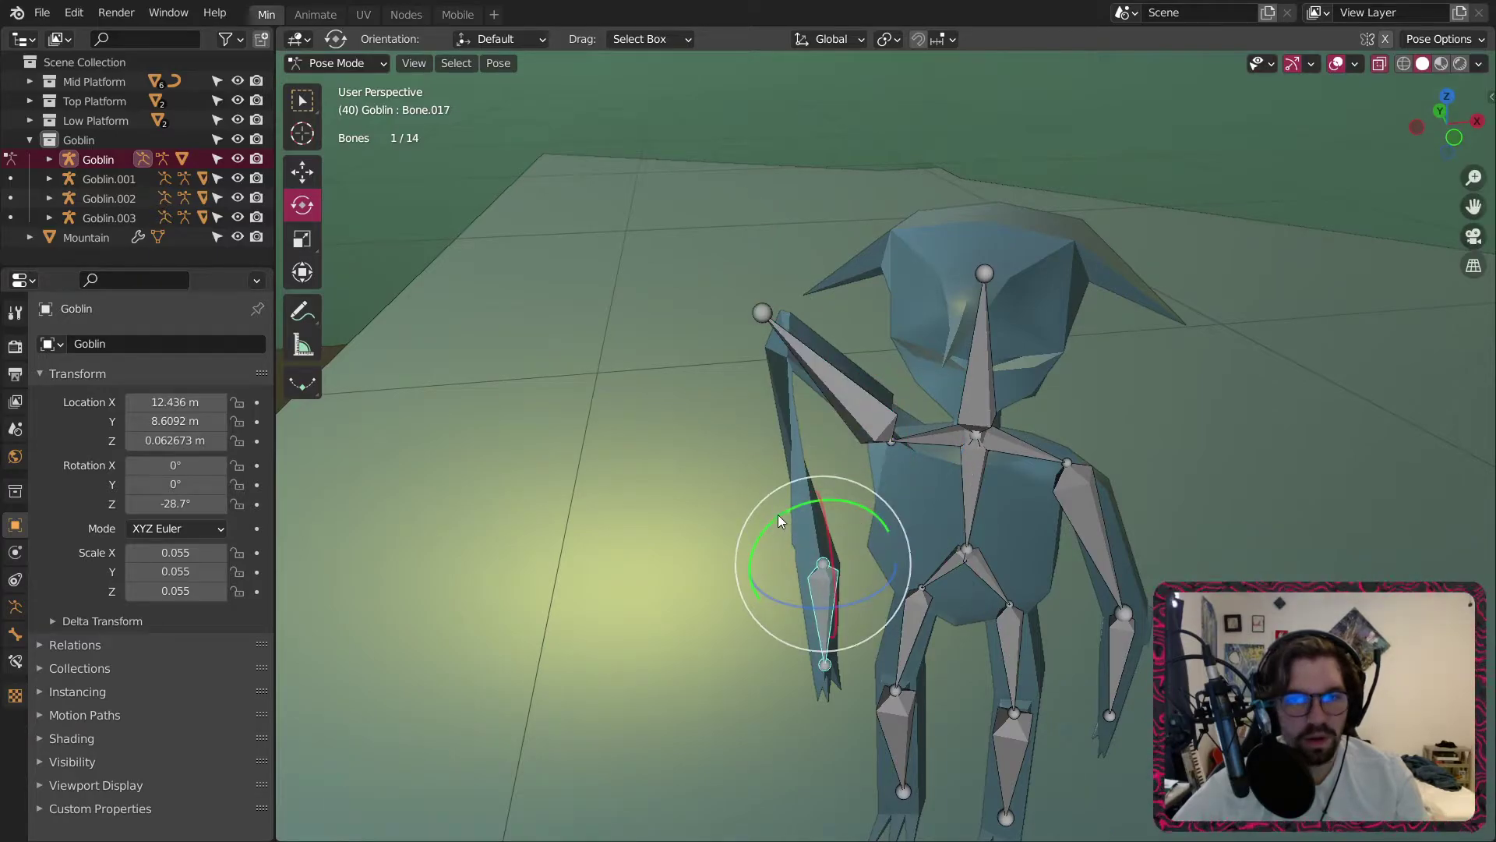
{"action": "left_click_drag", "start_coordinate": [774, 515], "coordinate": [744, 550]}
{"action": "middle_click_drag", "start_coordinate": [686, 335], "coordinate": [697, 364]}
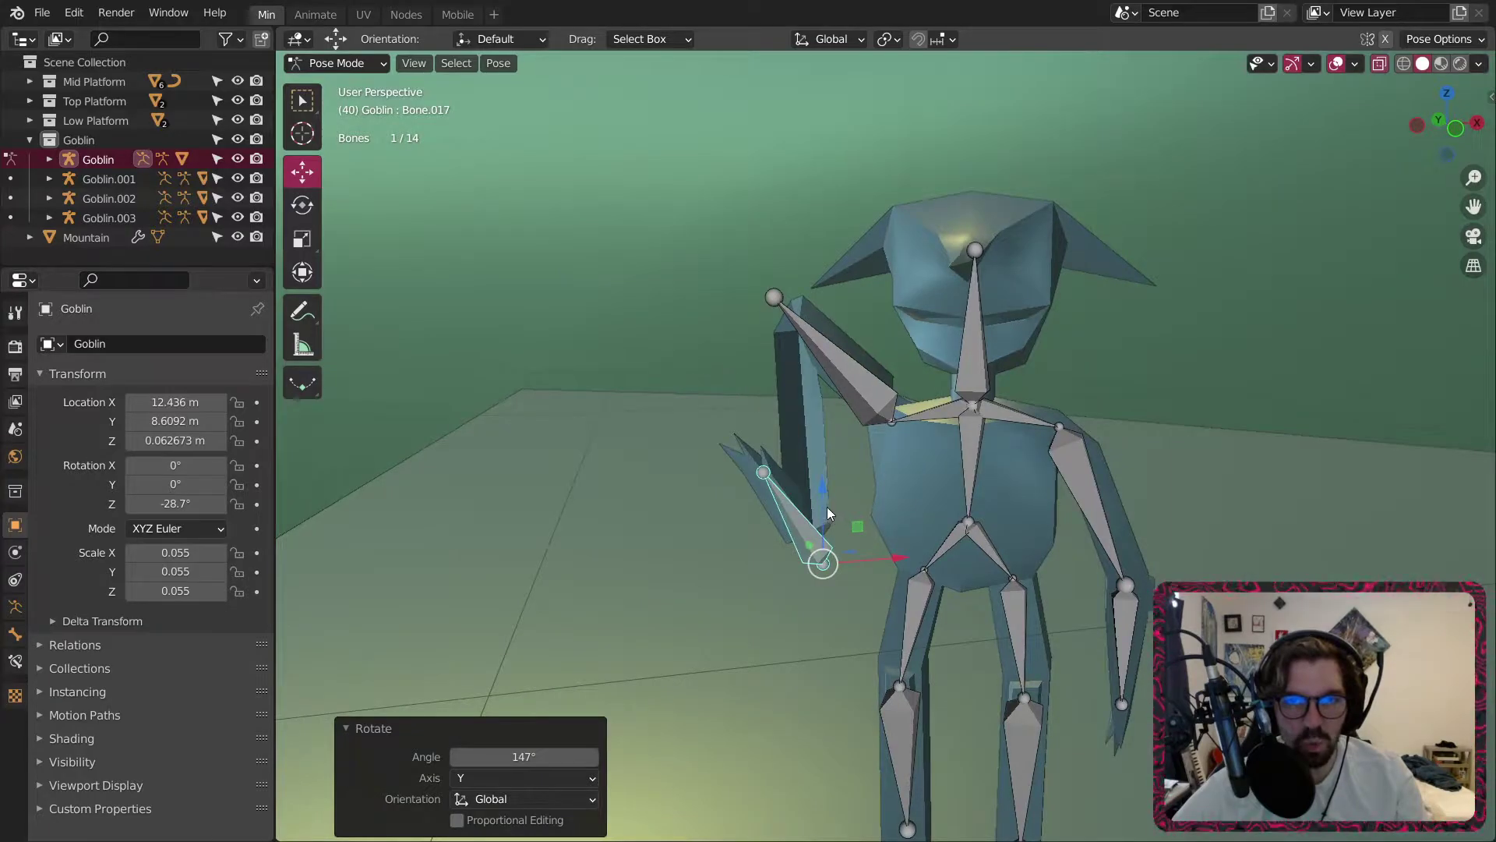
{"action": "left_click_drag", "start_coordinate": [828, 513], "coordinate": [834, 304]}
{"action": "left_click_drag", "start_coordinate": [770, 208], "coordinate": [798, 218]}
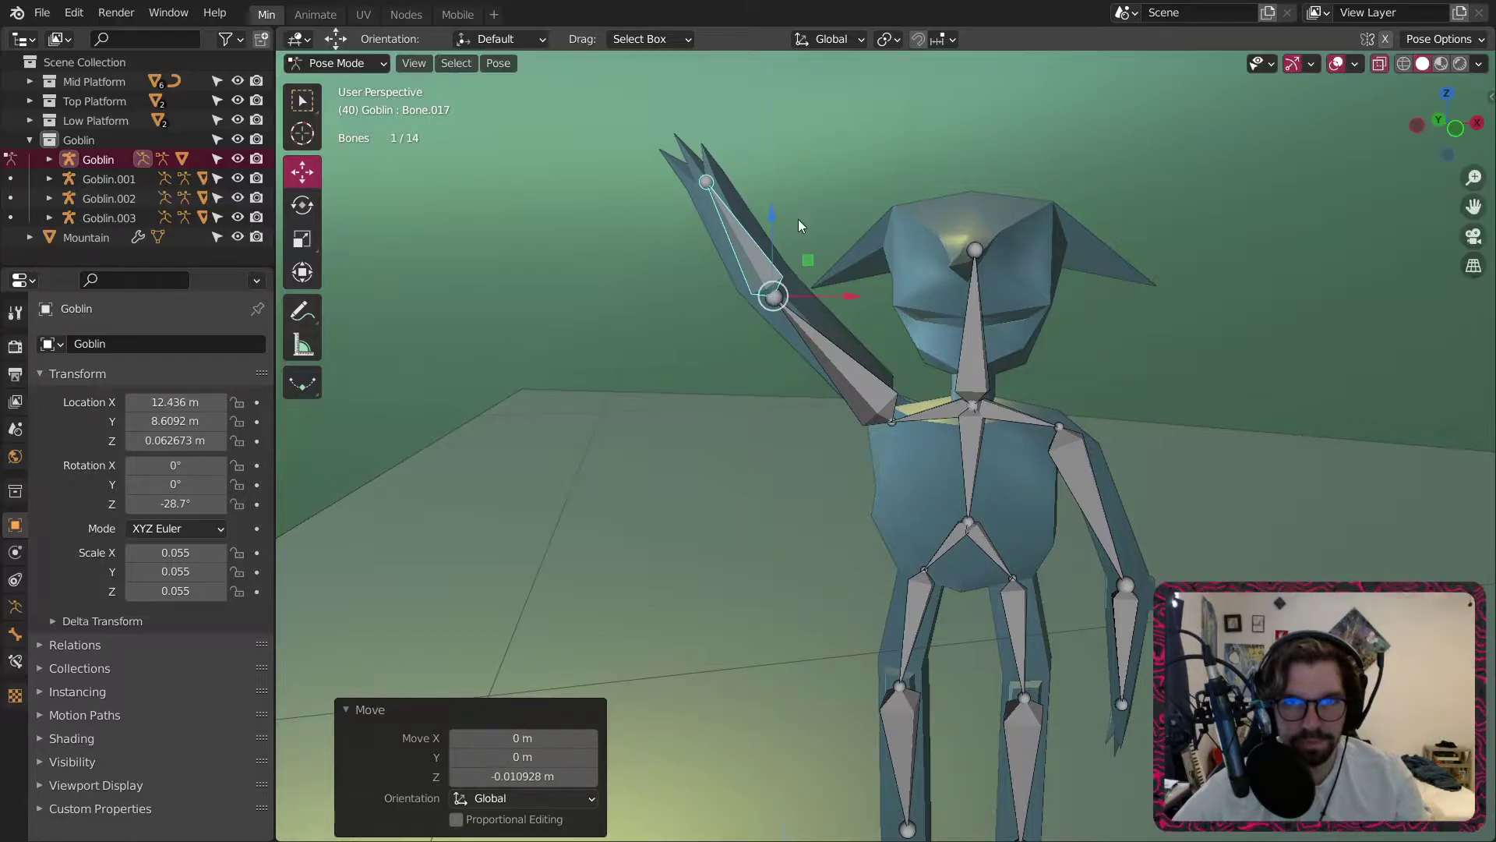
{"action": "middle_click_drag", "start_coordinate": [798, 218], "coordinate": [788, 248]}
{"action": "left_click_drag", "start_coordinate": [767, 226], "coordinate": [766, 221]}
Rotate the thigh bone Bone.021 by -19.7° around X, then swing it sideways around Y.
{"action": "middle_click_drag", "start_coordinate": [741, 260], "coordinate": [663, 477]}
{"action": "left_click", "coordinate": [802, 470]}
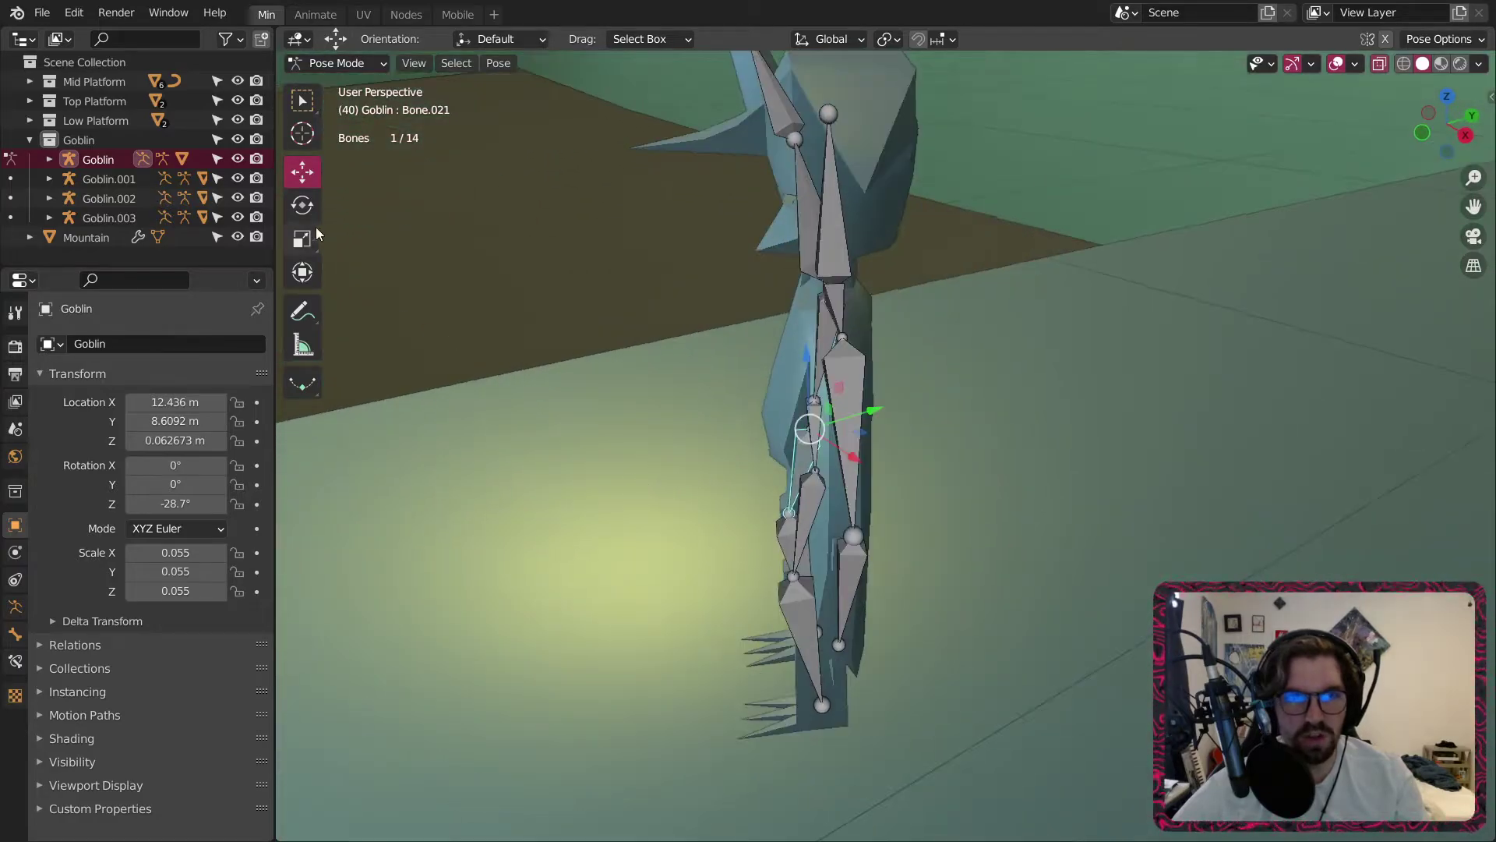
{"action": "left_click_drag", "start_coordinate": [787, 385], "coordinate": [796, 384]}
{"action": "middle_click_drag", "start_coordinate": [803, 468], "coordinate": [885, 522]}
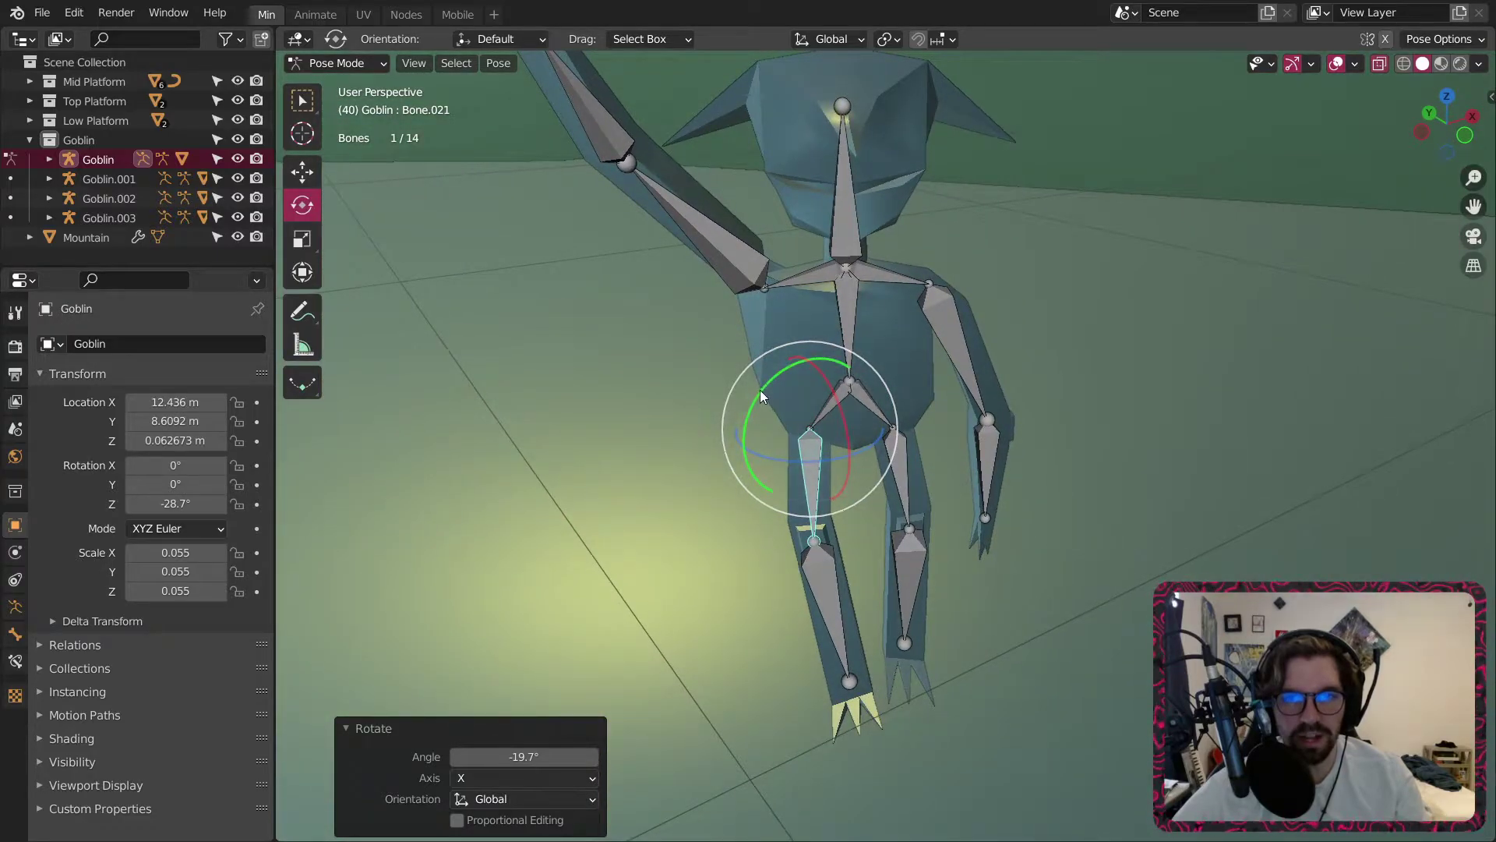
{"action": "left_click_drag", "start_coordinate": [761, 397], "coordinate": [802, 417]}
Rotate the shin bone Bone.022 of the lifted leg by 25.8° around X.
{"action": "middle_click_drag", "start_coordinate": [821, 483], "coordinate": [694, 490]}
{"action": "left_click", "coordinate": [731, 567]}
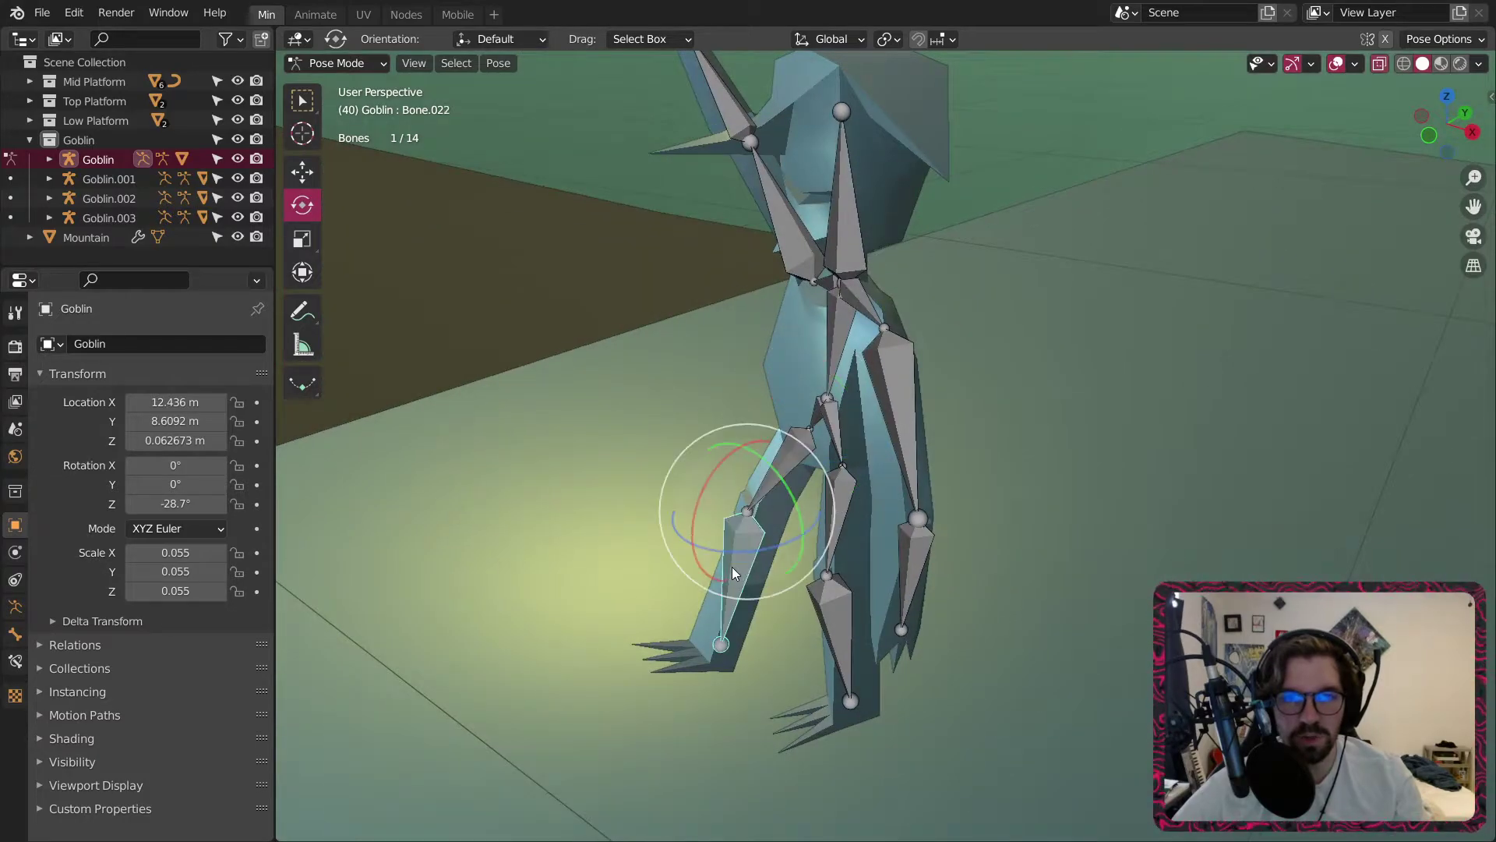
{"action": "left_click_drag", "start_coordinate": [709, 487], "coordinate": [696, 515]}
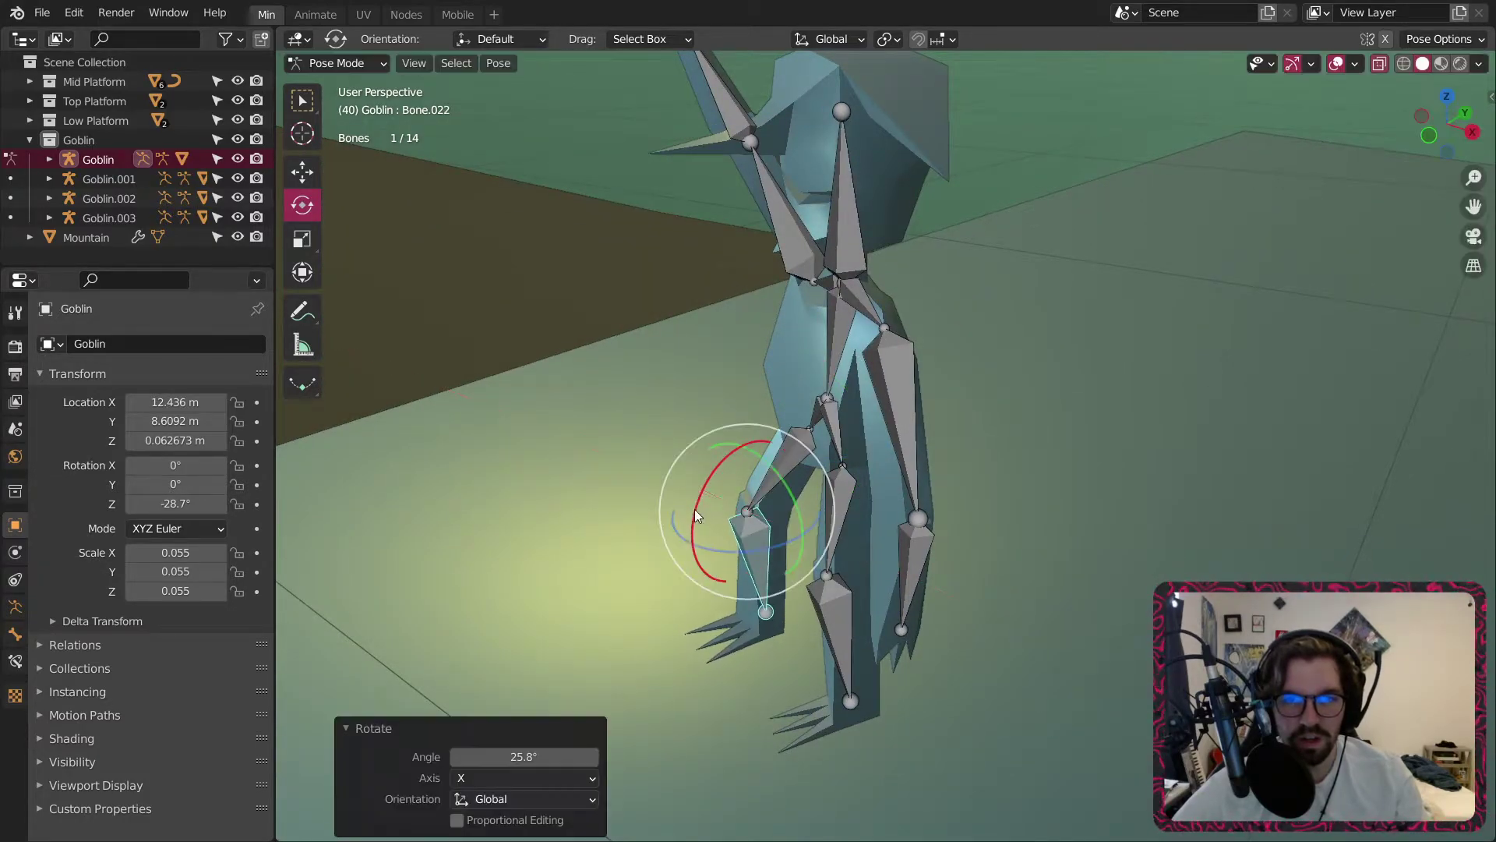
Turn the goblin's head bone by -19.2° around Z and tilt it with a trackball rotation of -11.5° and 5.16°.
{"action": "middle_click_drag", "start_coordinate": [697, 515], "coordinate": [801, 415]}
{"action": "left_click", "coordinate": [797, 418]}
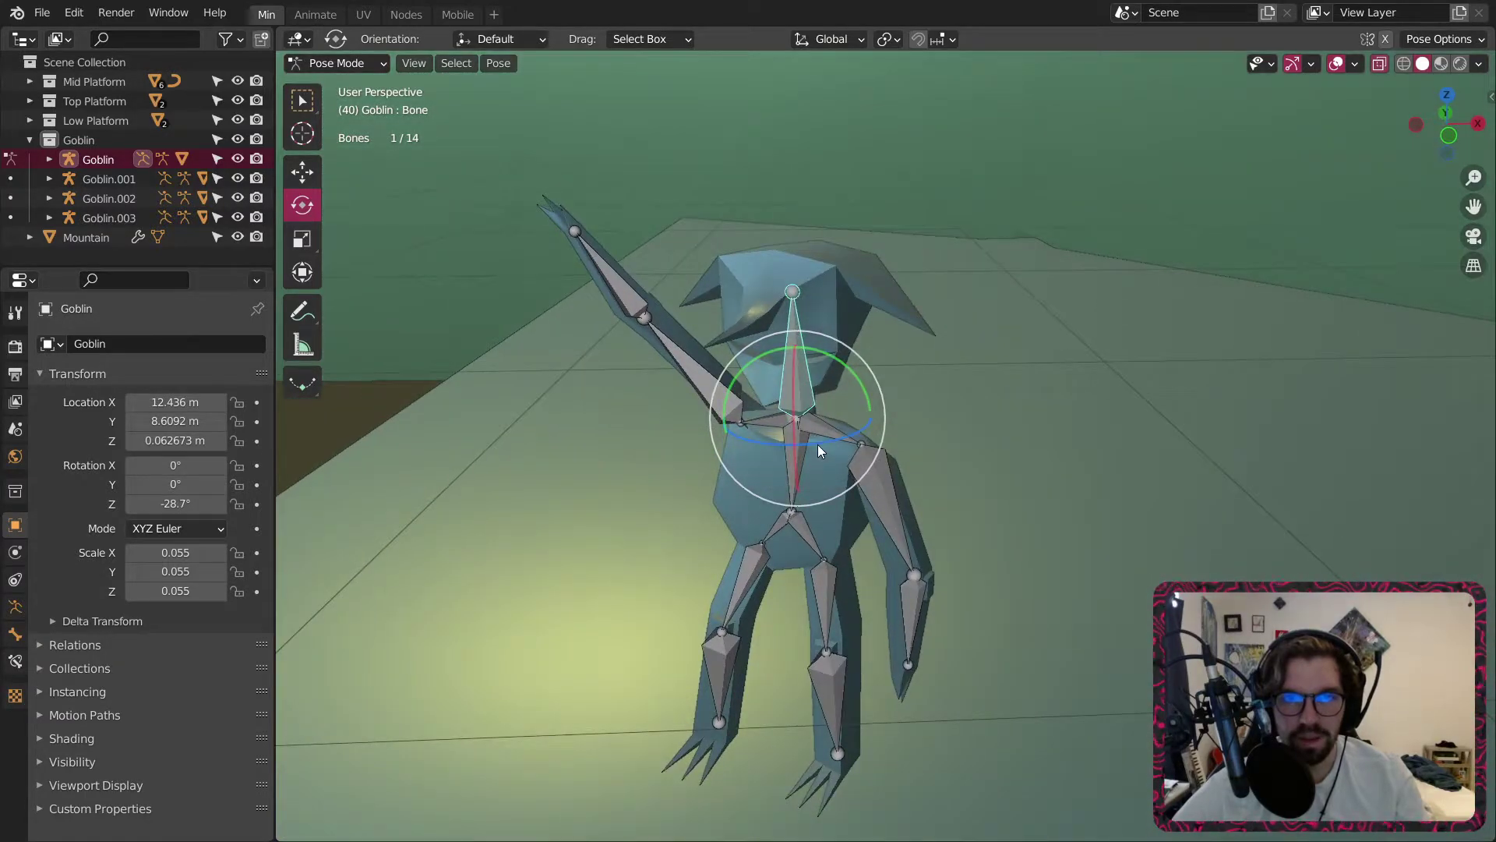
{"action": "left_click_drag", "start_coordinate": [817, 444], "coordinate": [779, 391]}
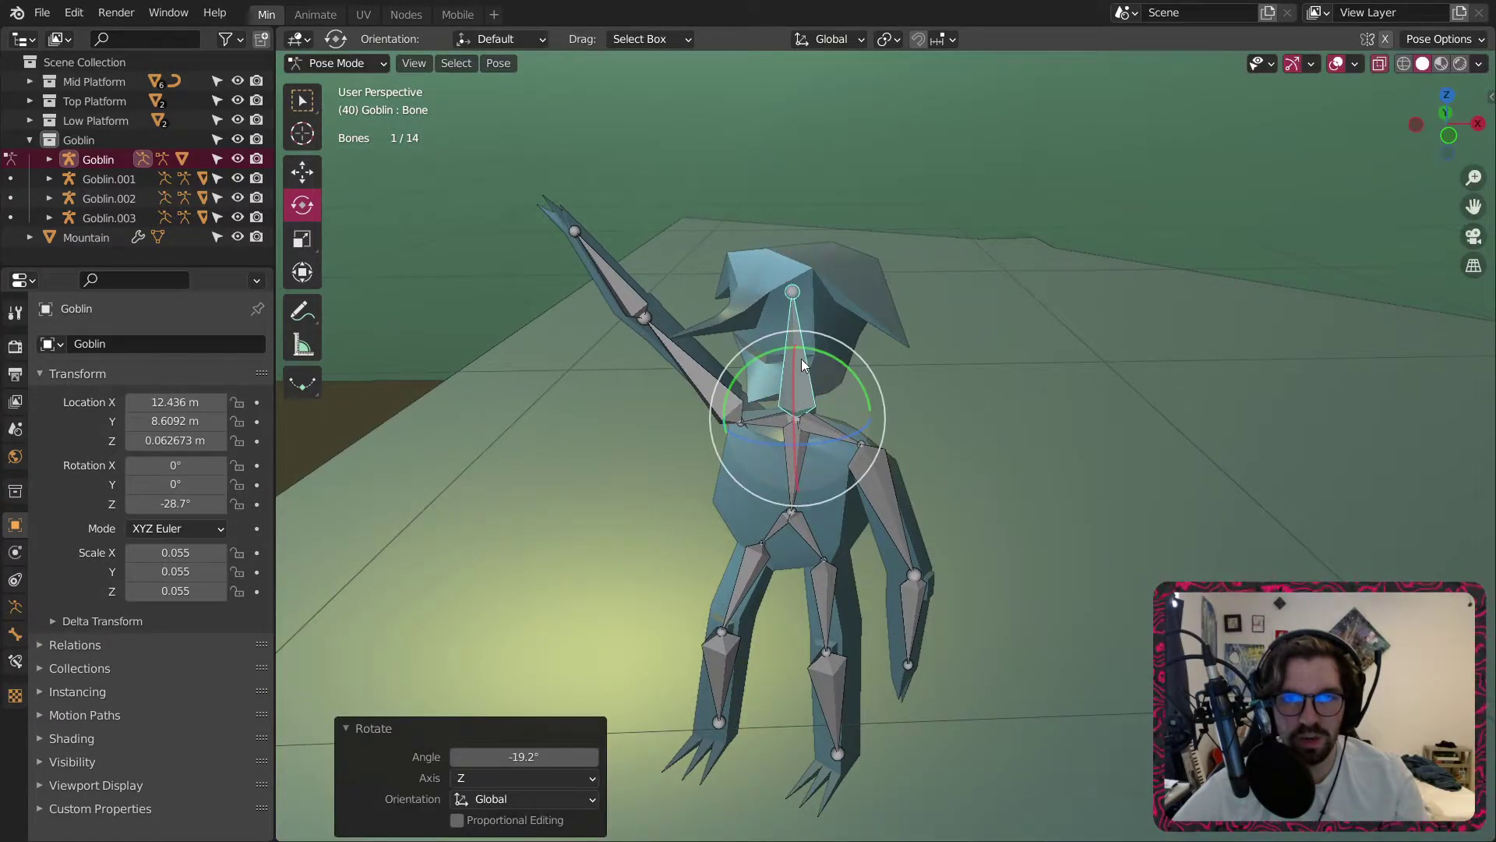
{"action": "key", "text": "r"}
{"action": "key", "text": "r"}
{"action": "left_click", "coordinate": [777, 360]}
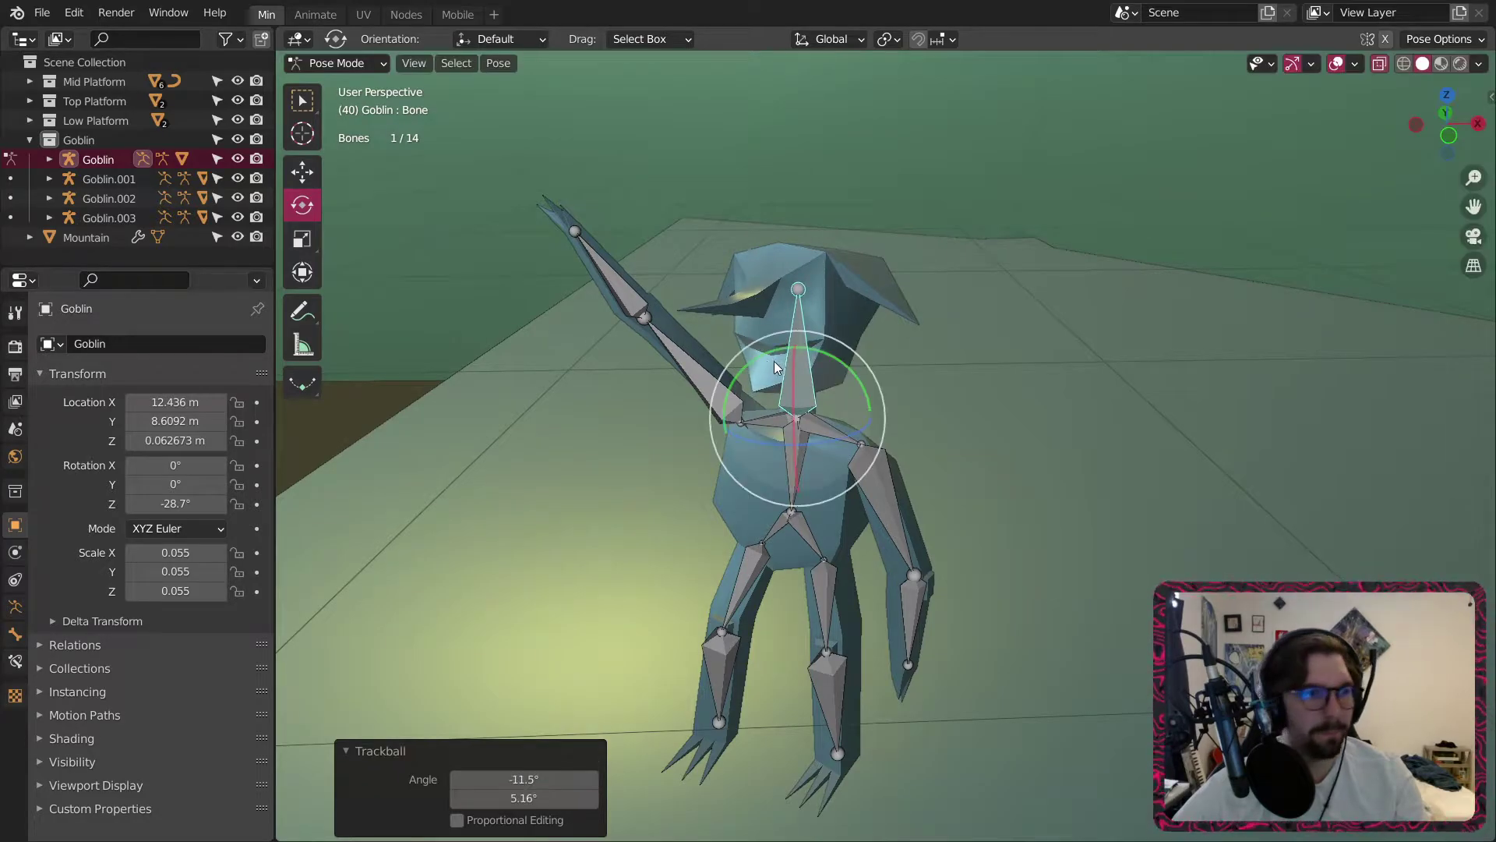
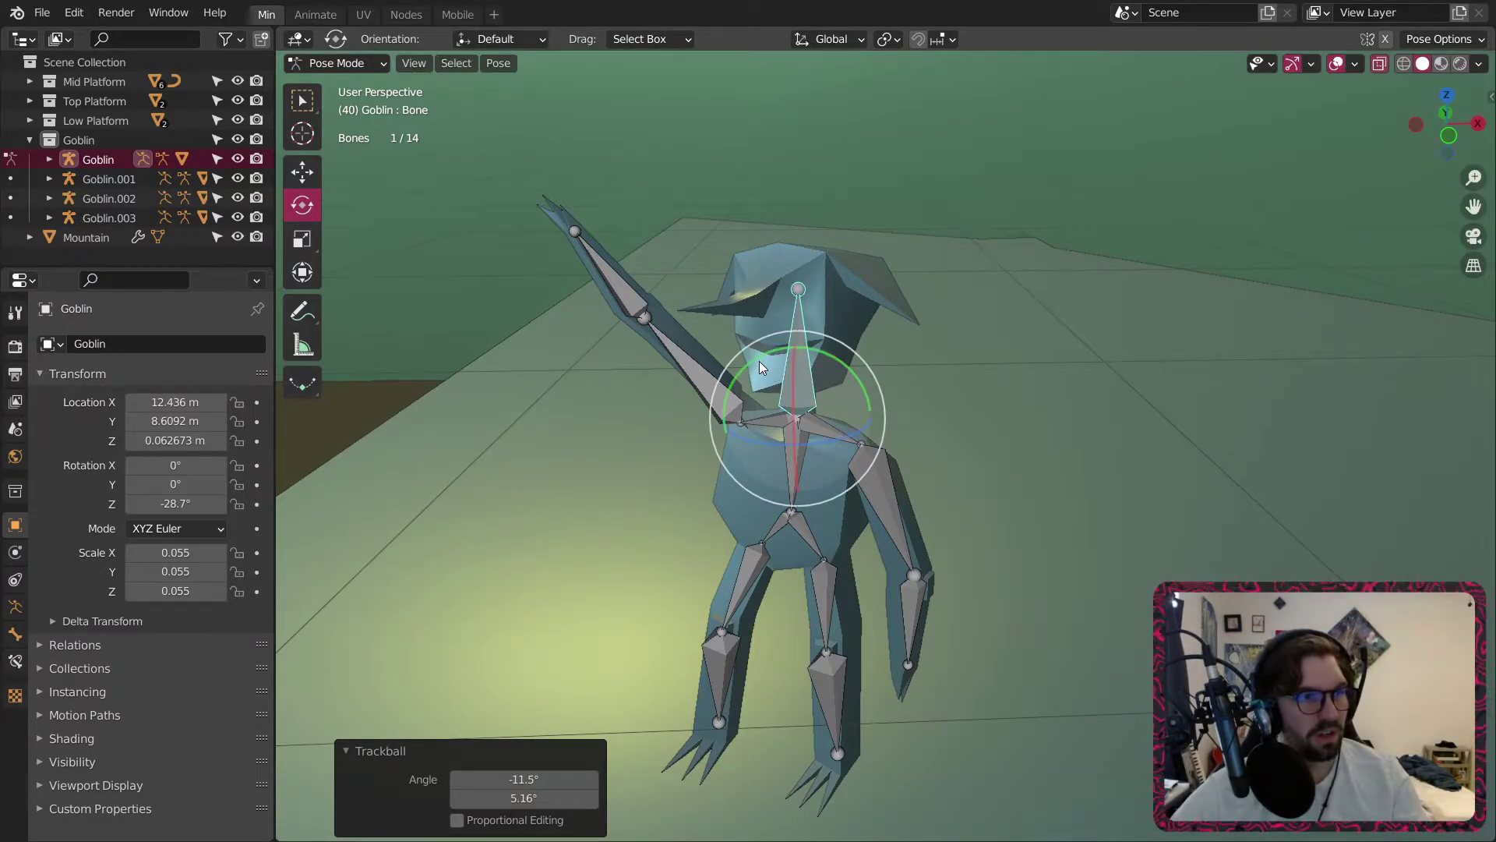
Return the waving goblin's armature from Pose Mode to Object Mode.
{"action": "scroll", "coordinate": [789, 358], "scroll_direction": "down", "scroll_amount": 4}
{"action": "middle_click_drag", "start_coordinate": [731, 339], "coordinate": [611, 363]}
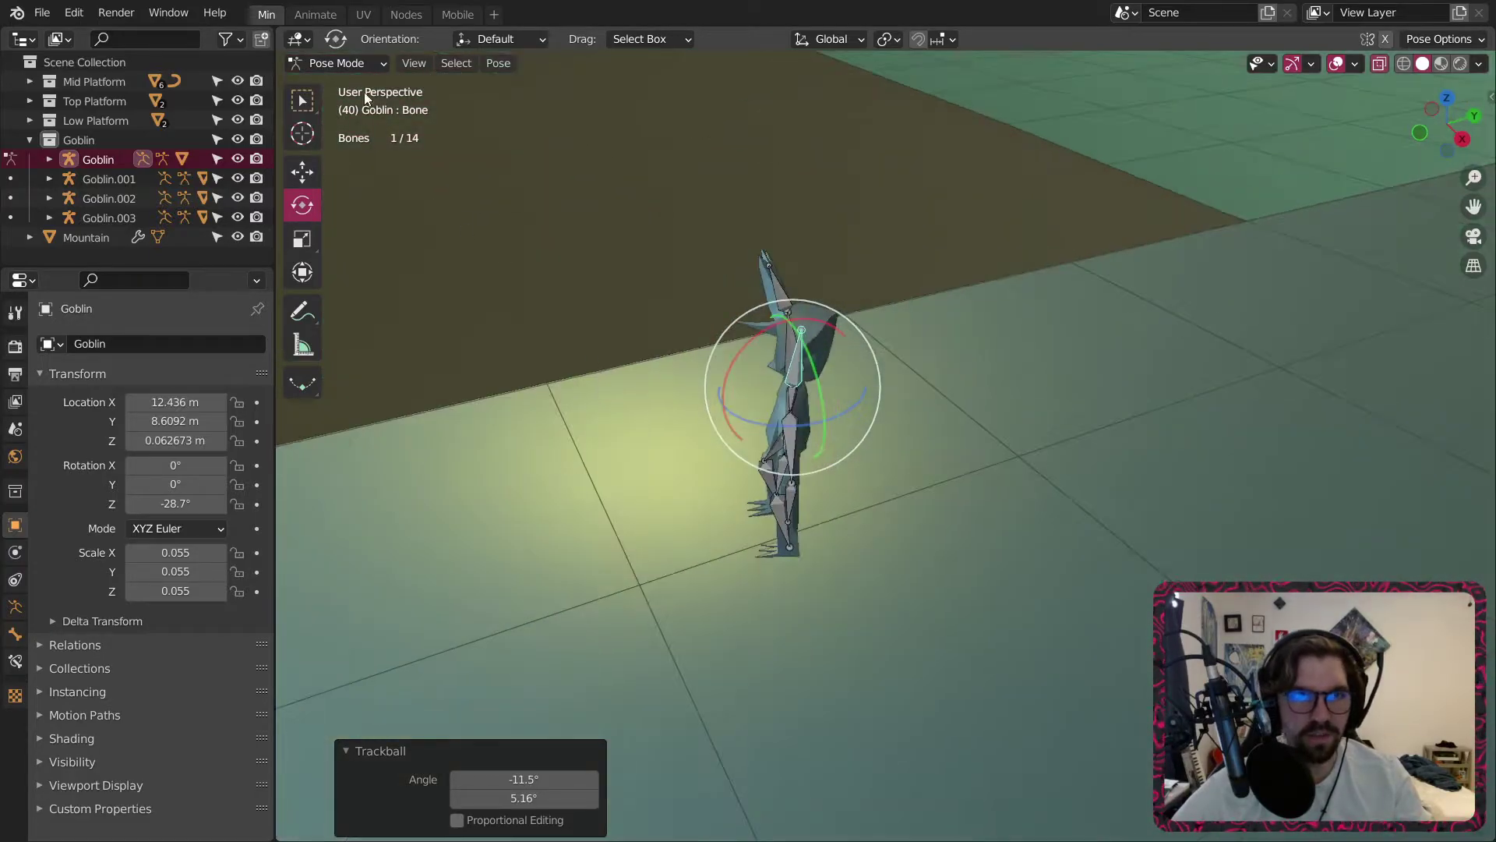
{"action": "left_click", "coordinate": [340, 87]}
Select the armature Goblin.001 of the goblin on the rope bridge and put it in Pose Mode.
{"action": "scroll", "coordinate": [649, 273], "scroll_direction": "down", "scroll_amount": 4}
{"action": "middle_click_drag", "start_coordinate": [687, 323], "coordinate": [808, 423]}
{"action": "scroll", "coordinate": [830, 308], "scroll_direction": "down", "scroll_amount": 3}
{"action": "scroll", "coordinate": [581, 312], "scroll_direction": "up", "scroll_amount": 12}
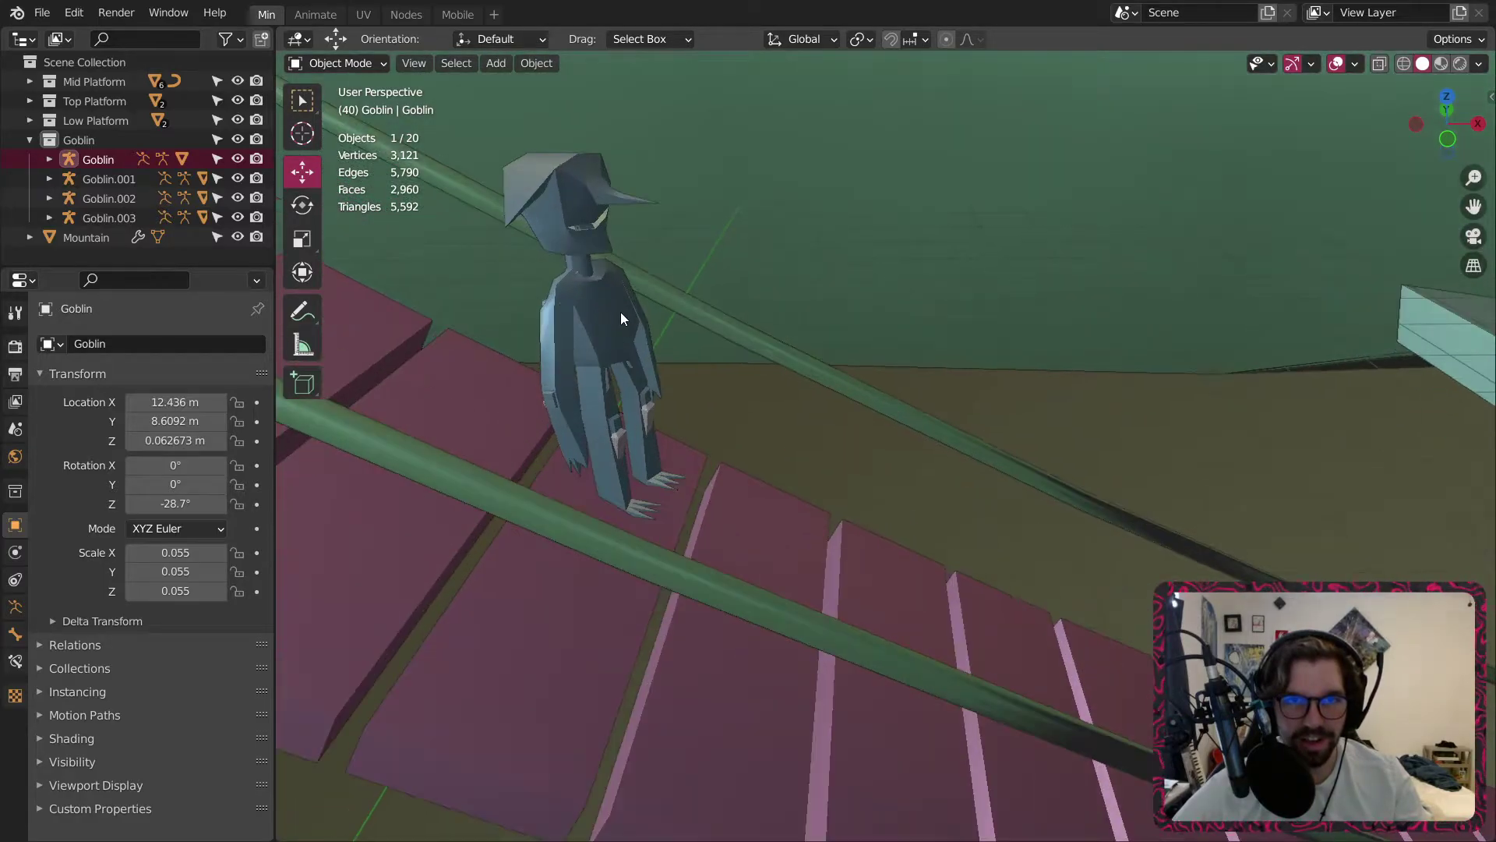
{"action": "middle_click_drag", "start_coordinate": [621, 311], "coordinate": [589, 303]}
{"action": "scroll", "coordinate": [712, 111], "scroll_direction": "up", "scroll_amount": 1}
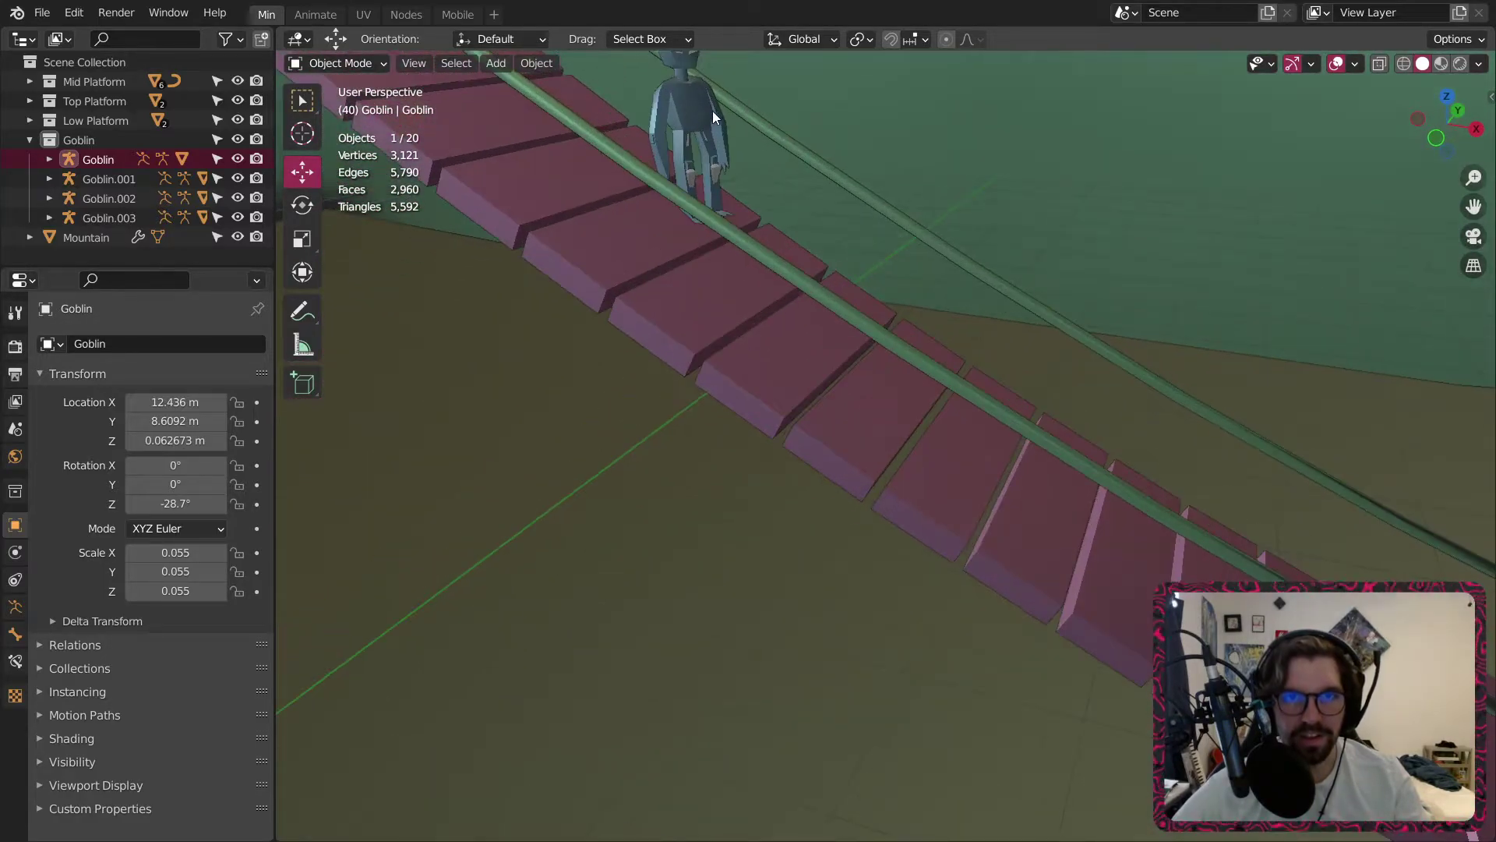
{"action": "middle_click_drag", "start_coordinate": [712, 111], "coordinate": [662, 324], "text": "shift"}
{"action": "left_click", "coordinate": [142, 175]}
{"action": "scroll", "coordinate": [676, 315], "scroll_direction": "up", "scroll_amount": 5}
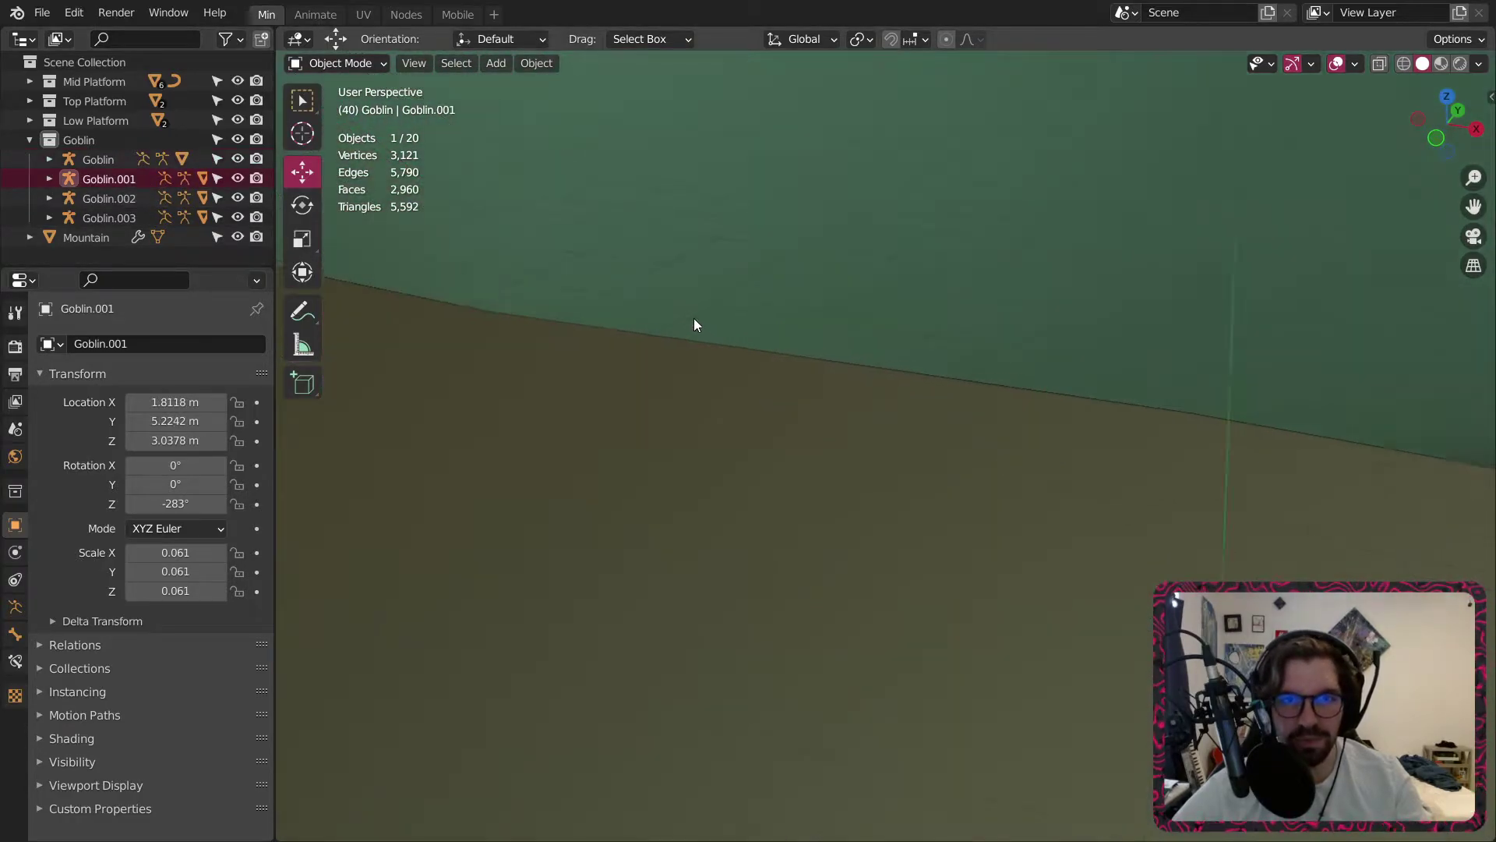
{"action": "scroll", "coordinate": [654, 349], "scroll_direction": "down", "scroll_amount": 7}
{"action": "scroll", "coordinate": [655, 347], "scroll_direction": "up", "scroll_amount": 4}
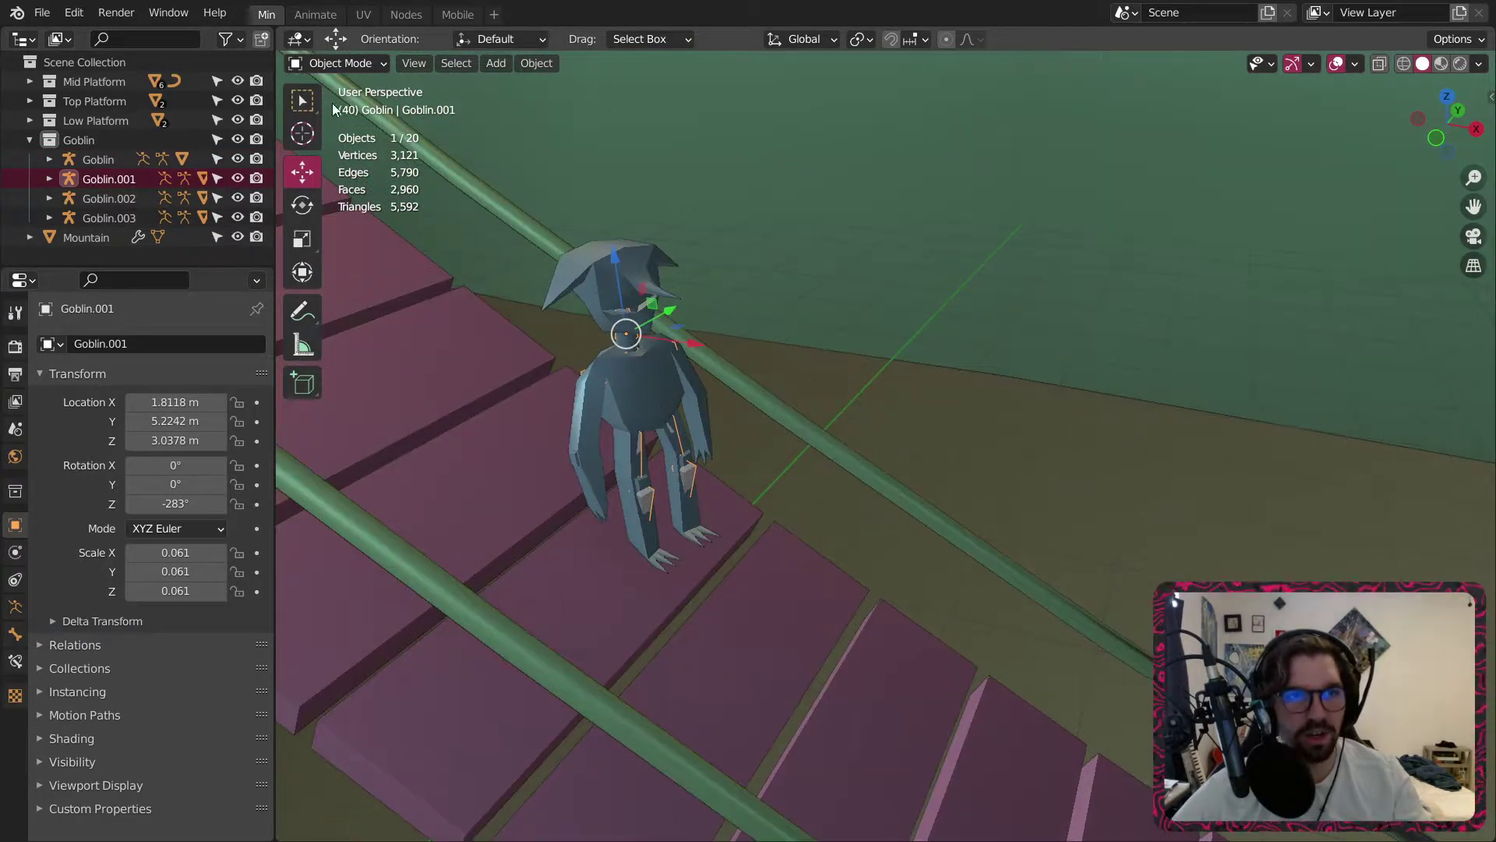
{"action": "left_click", "coordinate": [353, 131]}
Rotate the upper arm bone Bone.004 beside the rope railing by -57.5° around Y.
{"action": "scroll", "coordinate": [697, 382], "scroll_direction": "up", "scroll_amount": 3}
{"action": "left_click", "coordinate": [674, 360]}
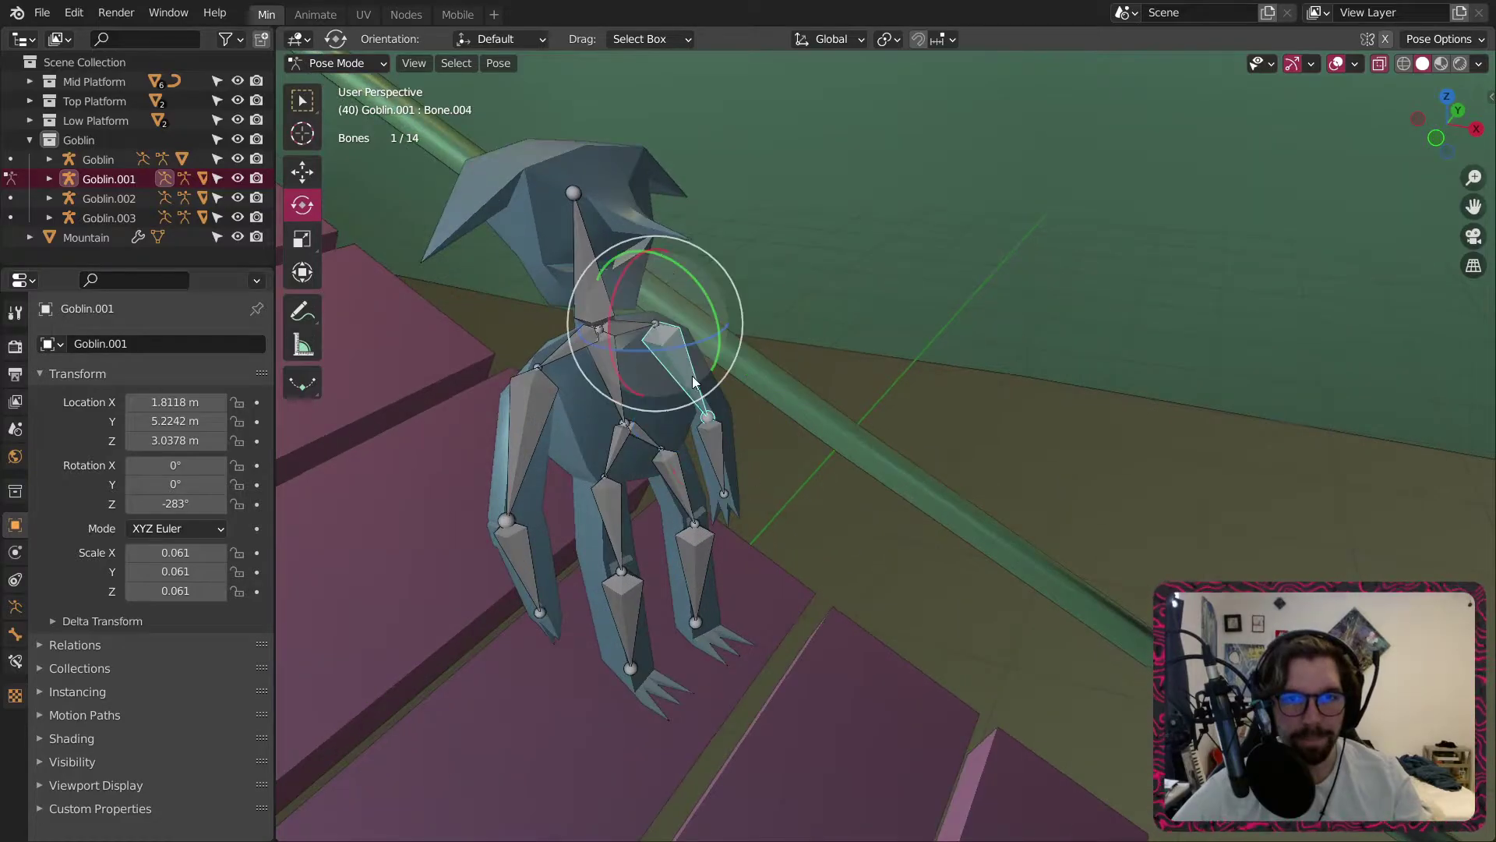
{"action": "middle_click_drag", "start_coordinate": [676, 374], "coordinate": [645, 380]}
{"action": "left_click_drag", "start_coordinate": [693, 289], "coordinate": [638, 269]}
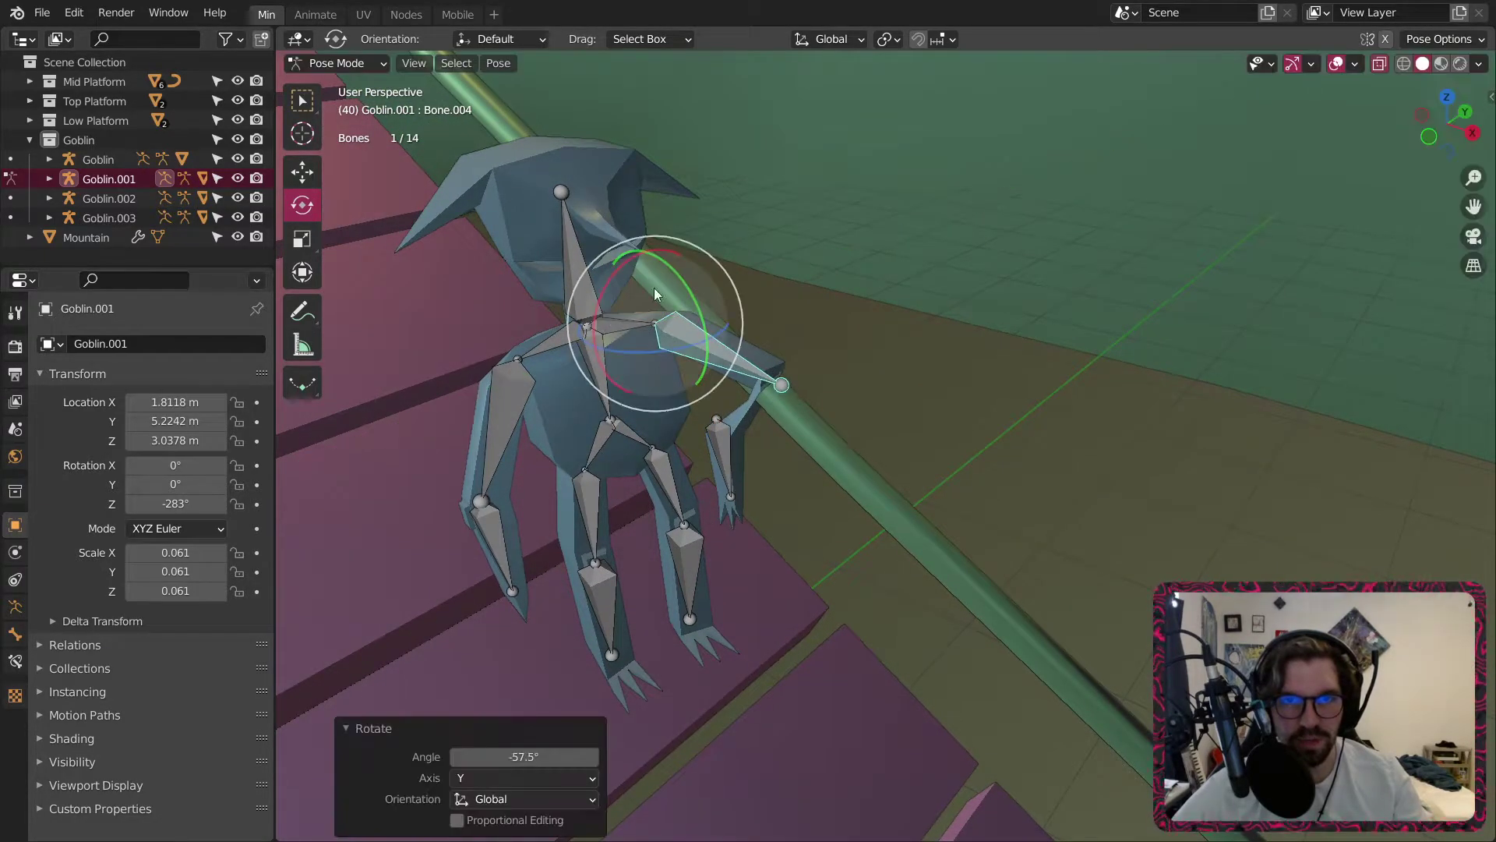
Rotate the forearm bone Bone.007 by -43.4° around Y and move it 0.16516 m along X and 0.11248 m along Z to the elbow.
{"action": "left_click", "coordinate": [720, 443]}
{"action": "left_click_drag", "start_coordinate": [738, 393], "coordinate": [413, 218]}
{"action": "key", "text": "ctrl+z"}
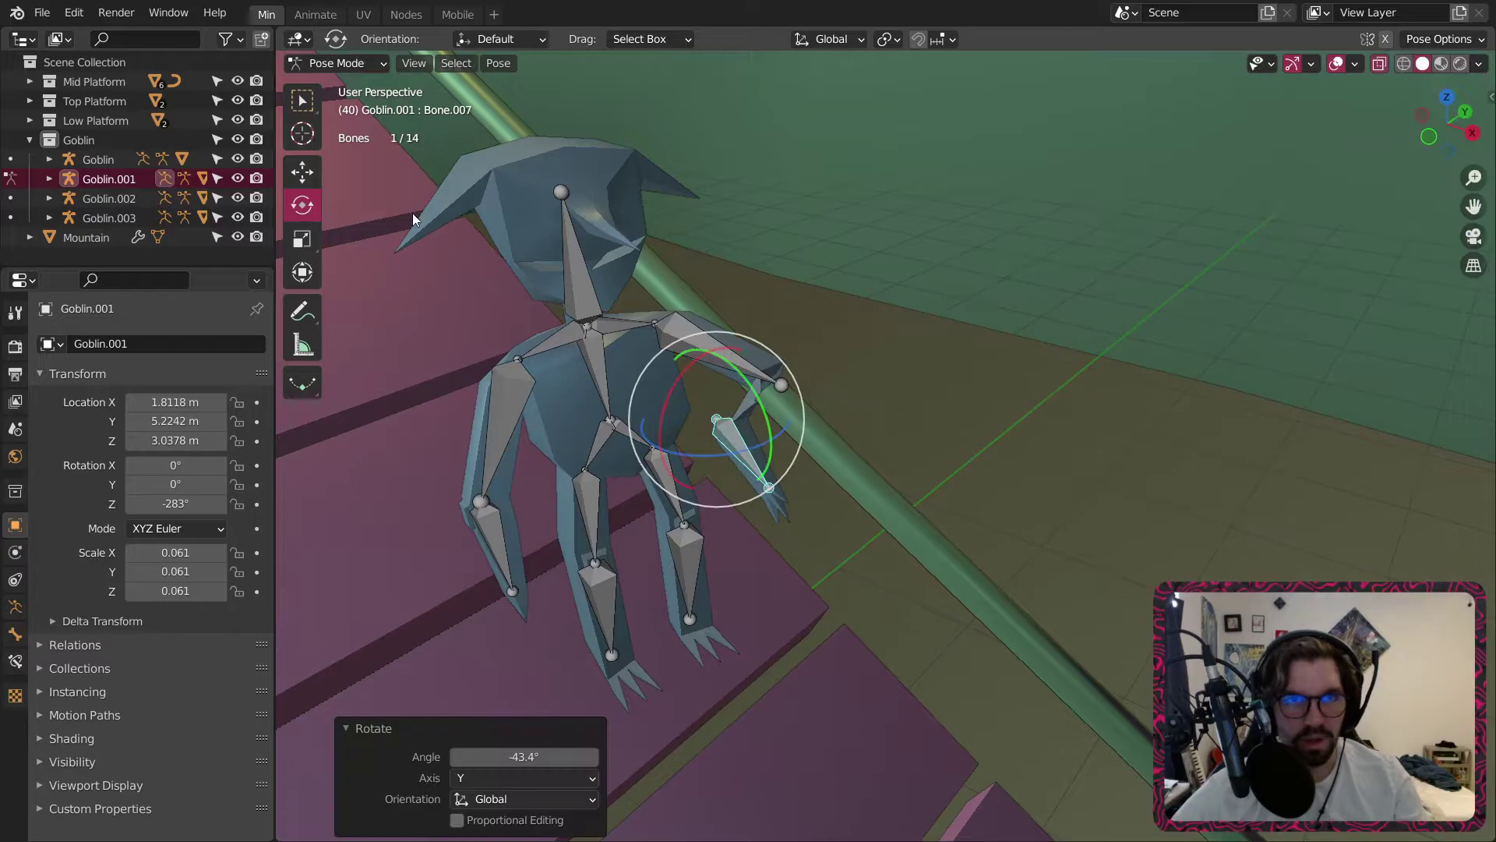
{"action": "left_click", "coordinate": [309, 168]}
{"action": "middle_click_drag", "start_coordinate": [779, 436], "coordinate": [761, 377]}
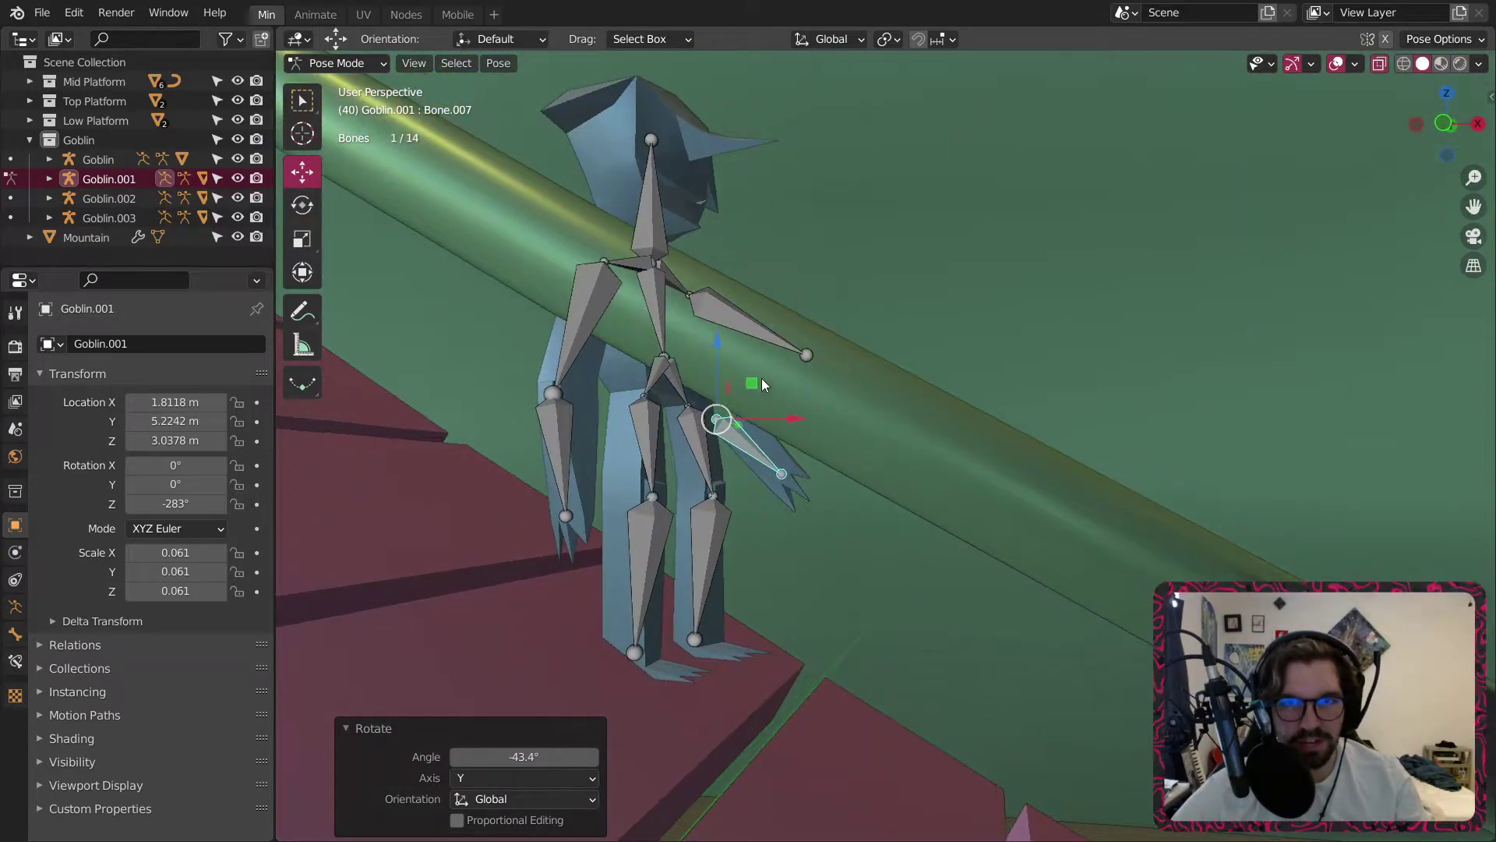
{"action": "left_click_drag", "start_coordinate": [762, 379], "coordinate": [845, 318]}
{"action": "middle_click_drag", "start_coordinate": [845, 318], "coordinate": [811, 357]}
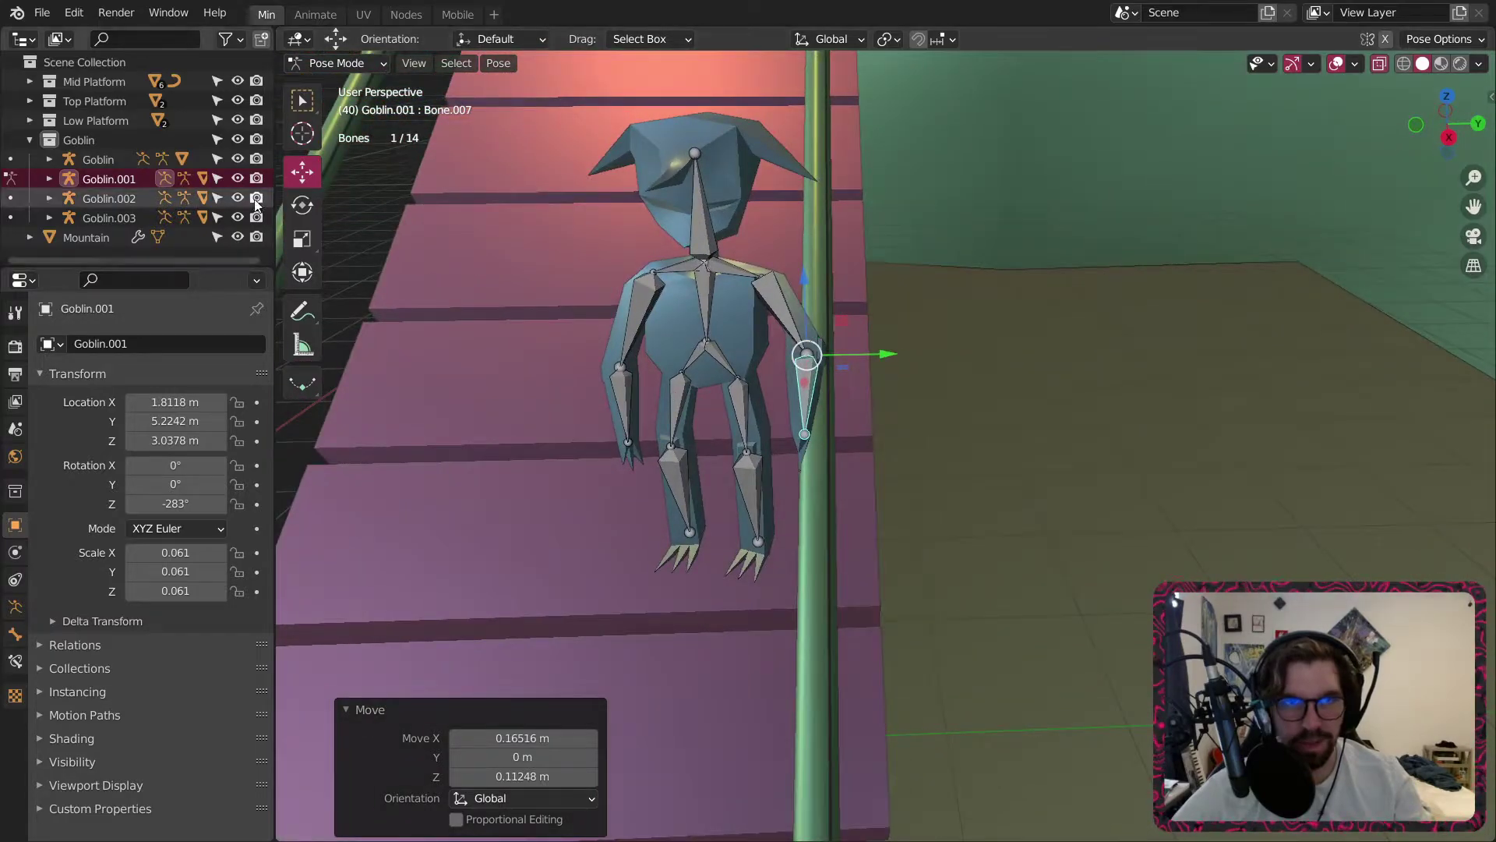
Rotate the forearm bone Bone.007 outward over the rope railing.
{"action": "left_click", "coordinate": [302, 205]}
{"action": "left_click_drag", "start_coordinate": [783, 380], "coordinate": [810, 390]}
{"action": "middle_click_drag", "start_coordinate": [811, 390], "coordinate": [639, 376]}
Rotate the shoulder bone Bone.002 by 13.1° around X to lift the arm on the railing side.
{"action": "left_click", "coordinate": [882, 315]}
{"action": "middle_click_drag", "start_coordinate": [882, 315], "coordinate": [1102, 312]}
{"action": "scroll", "coordinate": [891, 315], "scroll_direction": "up", "scroll_amount": 4}
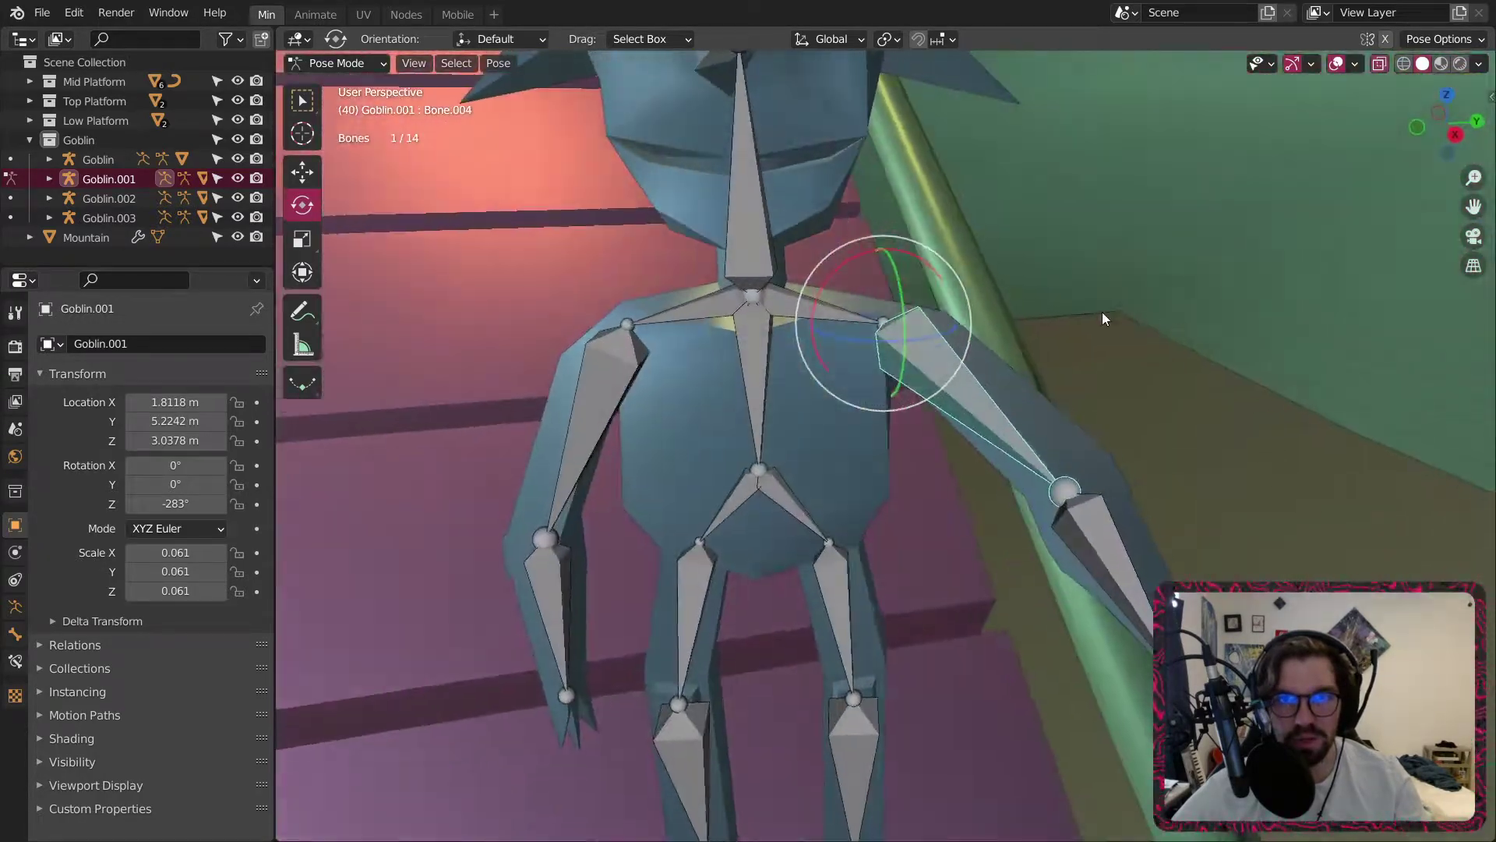
{"action": "left_click", "coordinate": [815, 308]}
{"action": "left_click", "coordinate": [811, 311]}
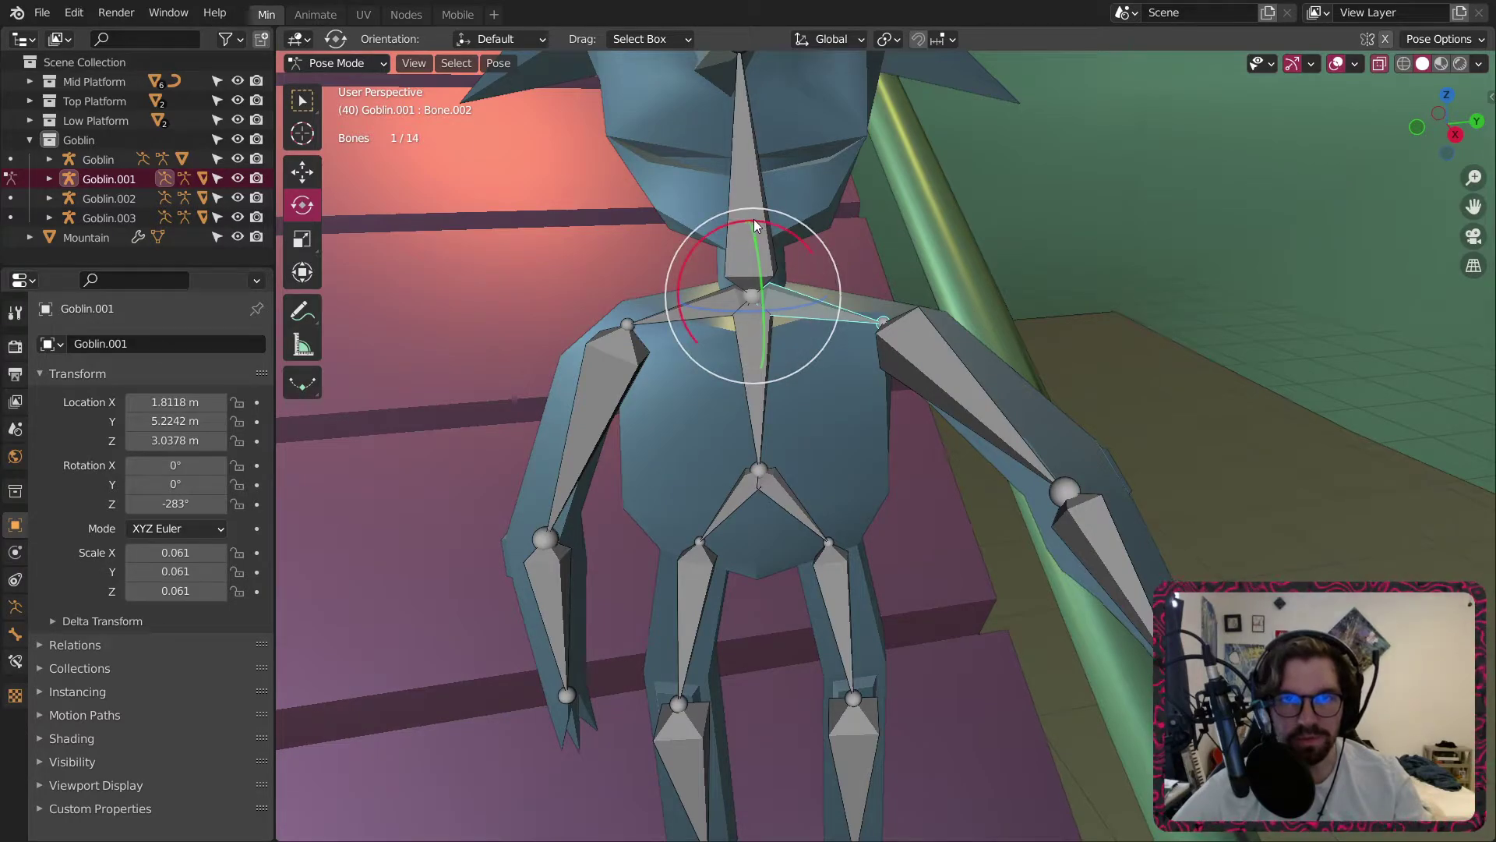
{"action": "left_click_drag", "start_coordinate": [754, 225], "coordinate": [1120, 468]}
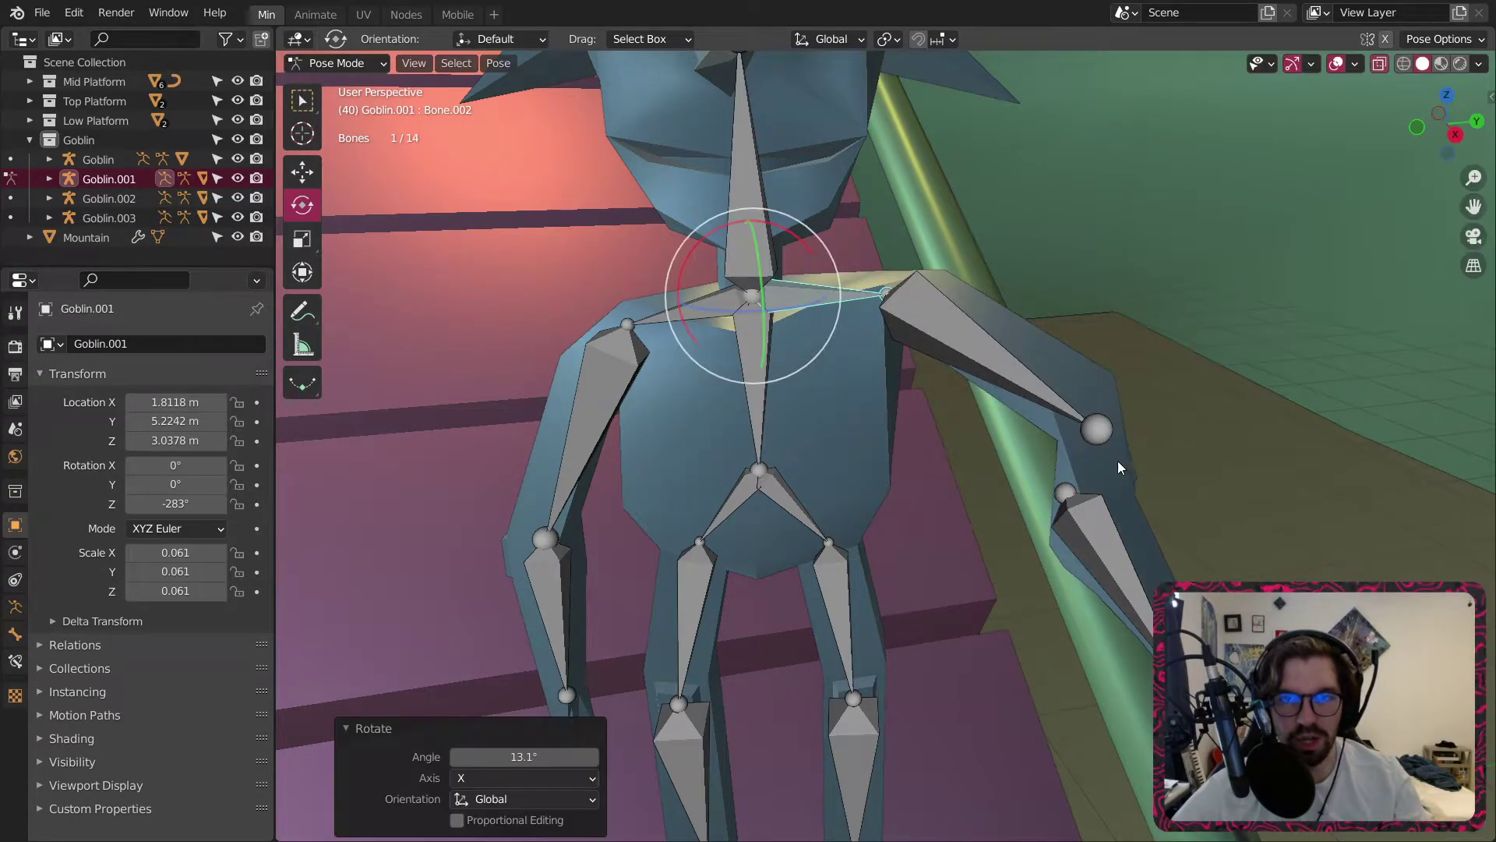
Move the forearm bone Bone.007 back to the upper arm's end, fine-tuning by 0.020465 m along Y and -0.006306 m along Z.
{"action": "left_click", "coordinate": [1107, 531]}
{"action": "middle_click_drag", "start_coordinate": [1107, 531], "coordinate": [1059, 436], "text": "shift"}
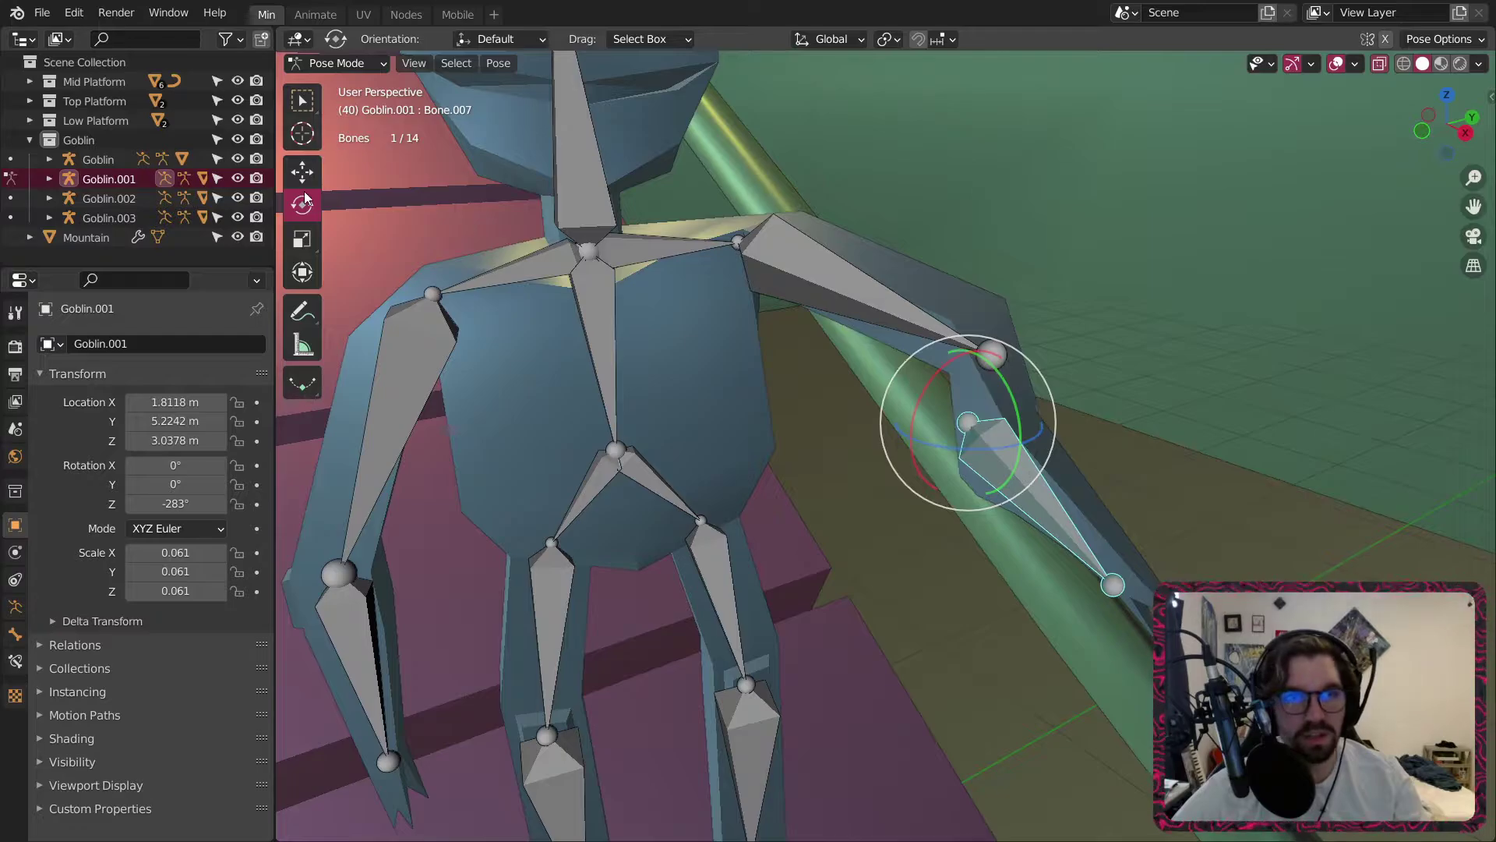
{"action": "left_click_drag", "start_coordinate": [972, 340], "coordinate": [1031, 266]}
{"action": "left_click_drag", "start_coordinate": [1041, 343], "coordinate": [1053, 335]}
{"action": "middle_click_drag", "start_coordinate": [1054, 335], "coordinate": [1009, 295]}
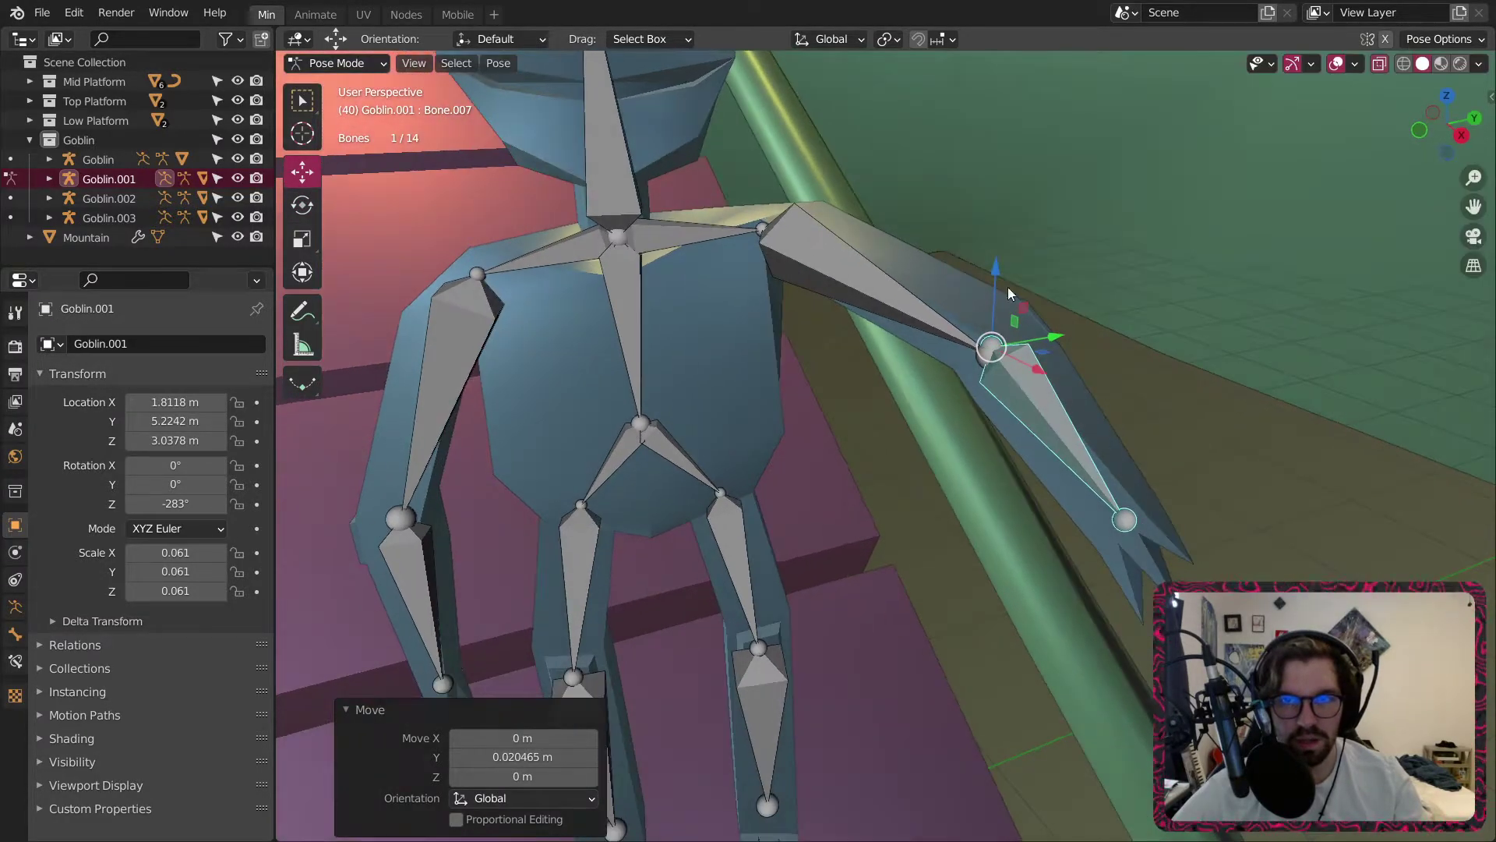
{"action": "left_click_drag", "start_coordinate": [1009, 295], "coordinate": [989, 279]}
{"action": "middle_click_drag", "start_coordinate": [989, 279], "coordinate": [1017, 366]}
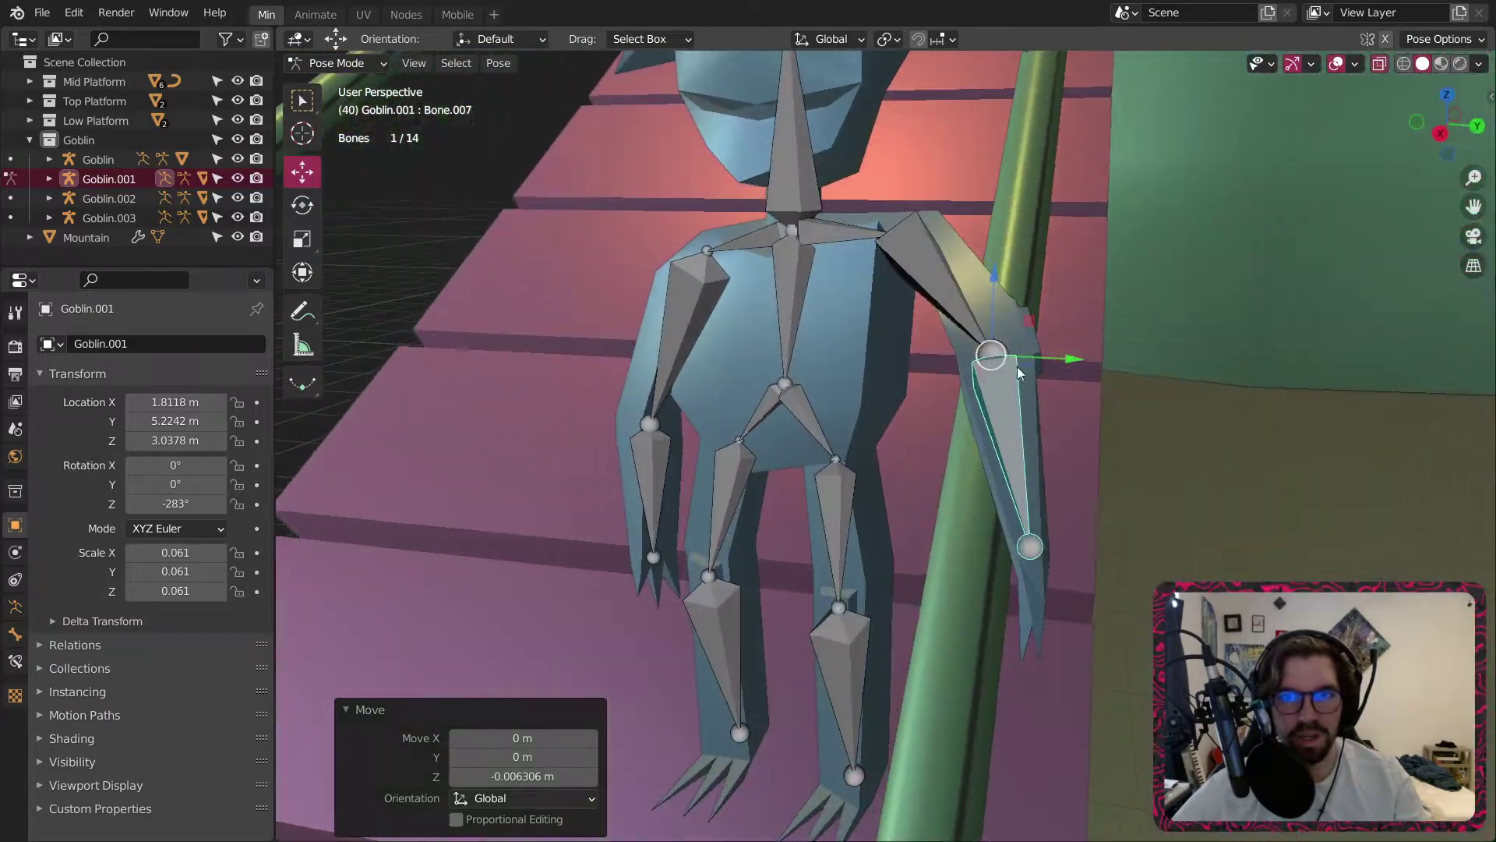
Rotate the forearm bone Bone.007 by -15.7° around the view axis, then by a trackball rotation of 32.1° and 2.29°.
{"action": "key", "text": "shift+space"}
{"action": "key", "text": "r"}
{"action": "left_click_drag", "start_coordinate": [956, 326], "coordinate": [937, 306]}
{"action": "middle_click_drag", "start_coordinate": [1001, 309], "coordinate": [969, 312]}
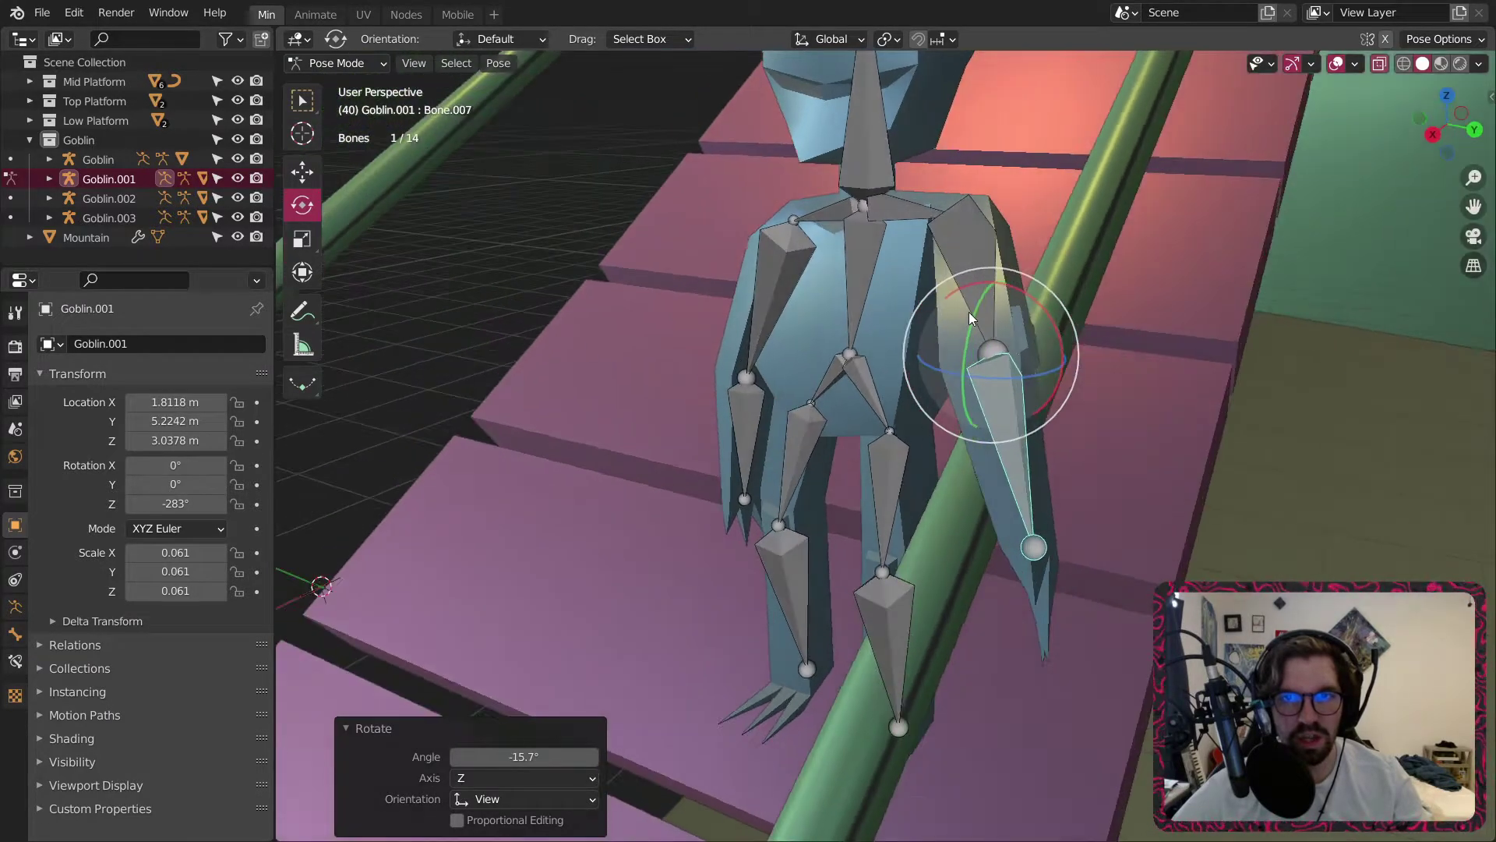
{"action": "left_click_drag", "start_coordinate": [970, 311], "coordinate": [988, 356]}
Lower the upper arm bone Bone.004 toward the rope by rotating it 8.83° around Y.
{"action": "mouse_move", "coordinate": [988, 356]}
{"action": "middle_mouse_down"}
{"action": "mouse_move", "coordinate": [809, 341]}
{"action": "mouse_move", "coordinate": [755, 363]}
{"action": "mouse_move", "coordinate": [1011, 349]}
{"action": "middle_mouse_up"}
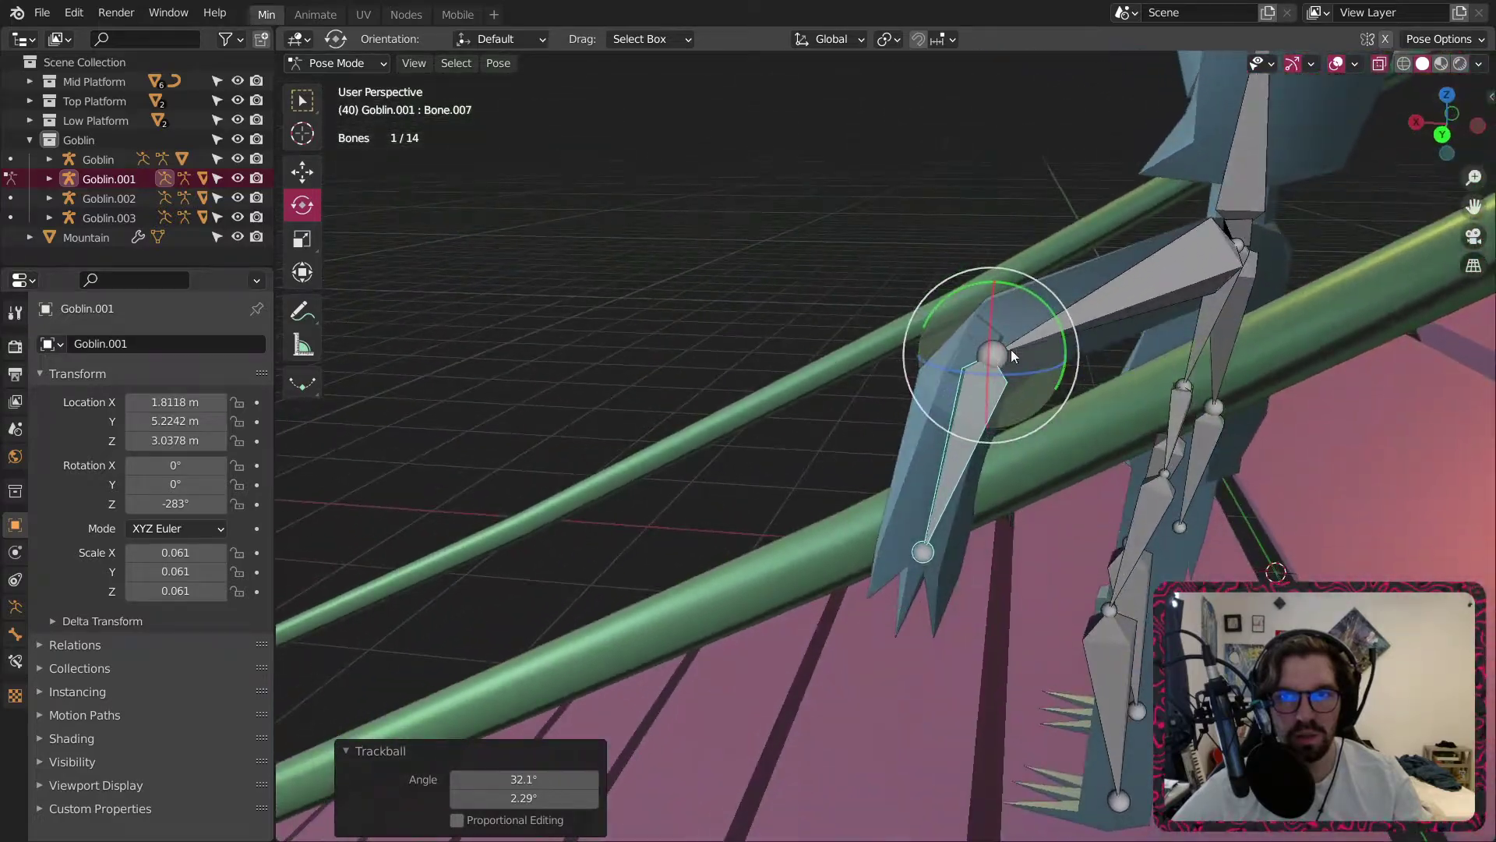
{"action": "left_click", "coordinate": [1097, 319]}
{"action": "left_click_drag", "start_coordinate": [1197, 199], "coordinate": [1176, 216]}
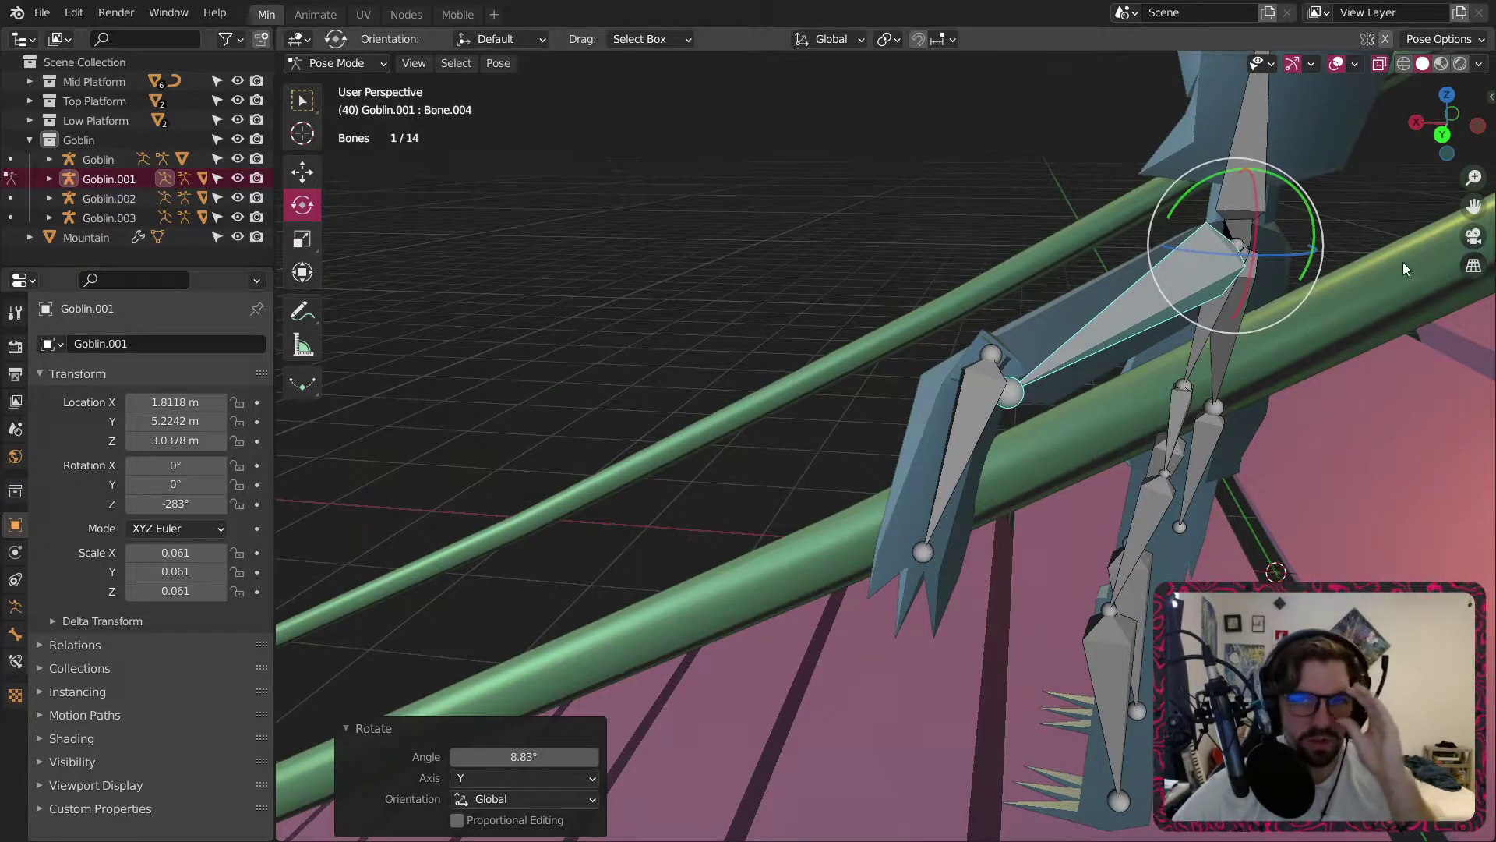
Rotate the forearm bone Bone.007 along the rope and move it to the elbow, with a -0.01167 m shift along X.
{"action": "left_click", "coordinate": [965, 456]}
{"action": "middle_click_drag", "start_coordinate": [965, 456], "coordinate": [1343, 429]}
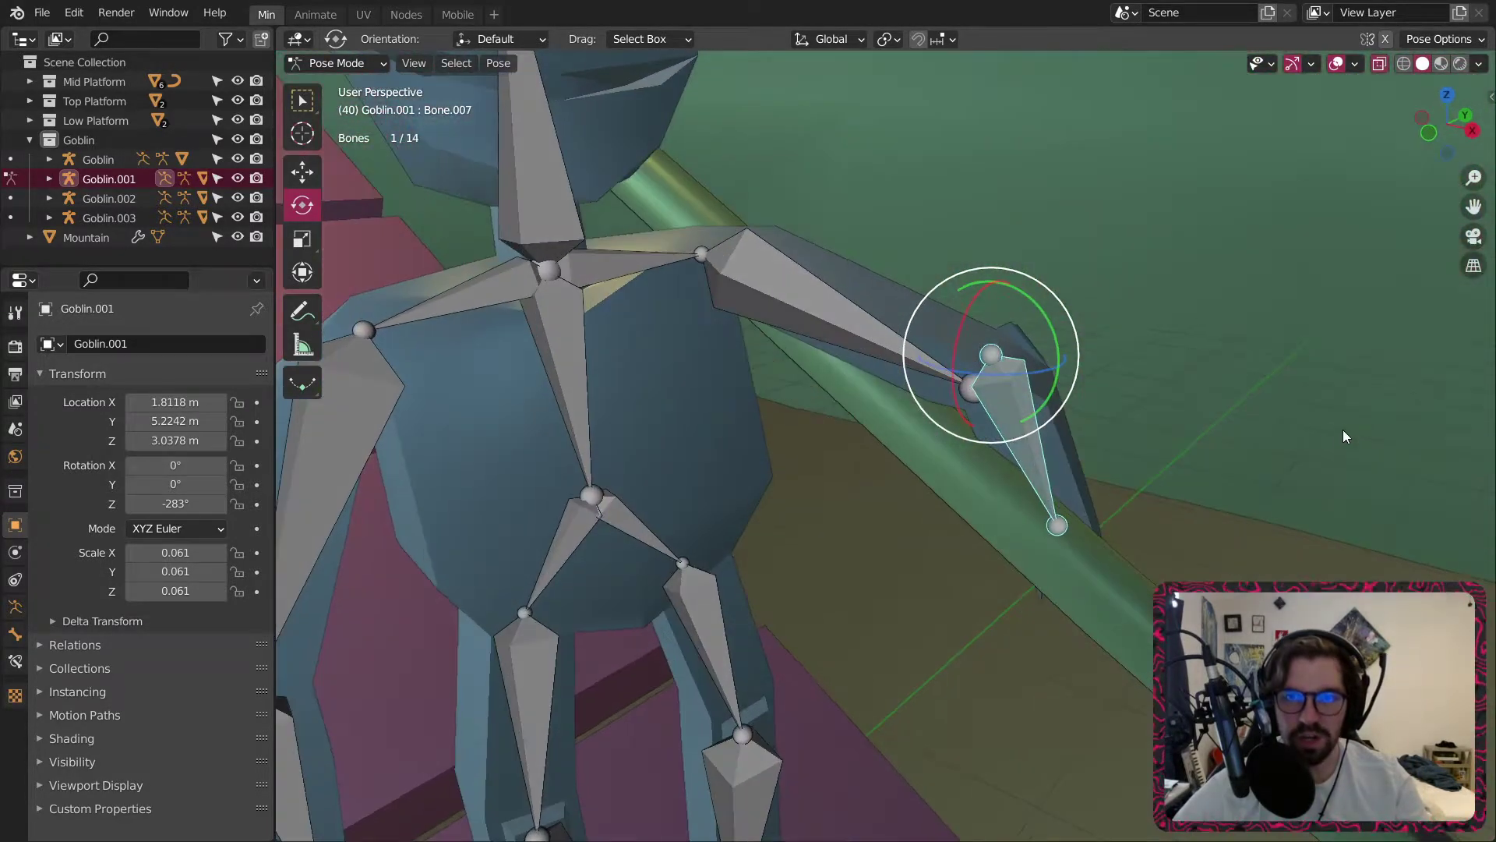
{"action": "left_click_drag", "start_coordinate": [1045, 319], "coordinate": [982, 326]}
{"action": "middle_click_drag", "start_coordinate": [983, 326], "coordinate": [905, 400]}
{"action": "left_click_drag", "start_coordinate": [905, 400], "coordinate": [932, 389]}
Turn the head of Goblin.001 toward the rope by rotating its head bone 21.6° around the global Z axis.
{"action": "middle_click_drag", "start_coordinate": [932, 390], "coordinate": [1316, 315]}
{"action": "scroll", "coordinate": [967, 304], "scroll_direction": "down", "scroll_amount": 13}
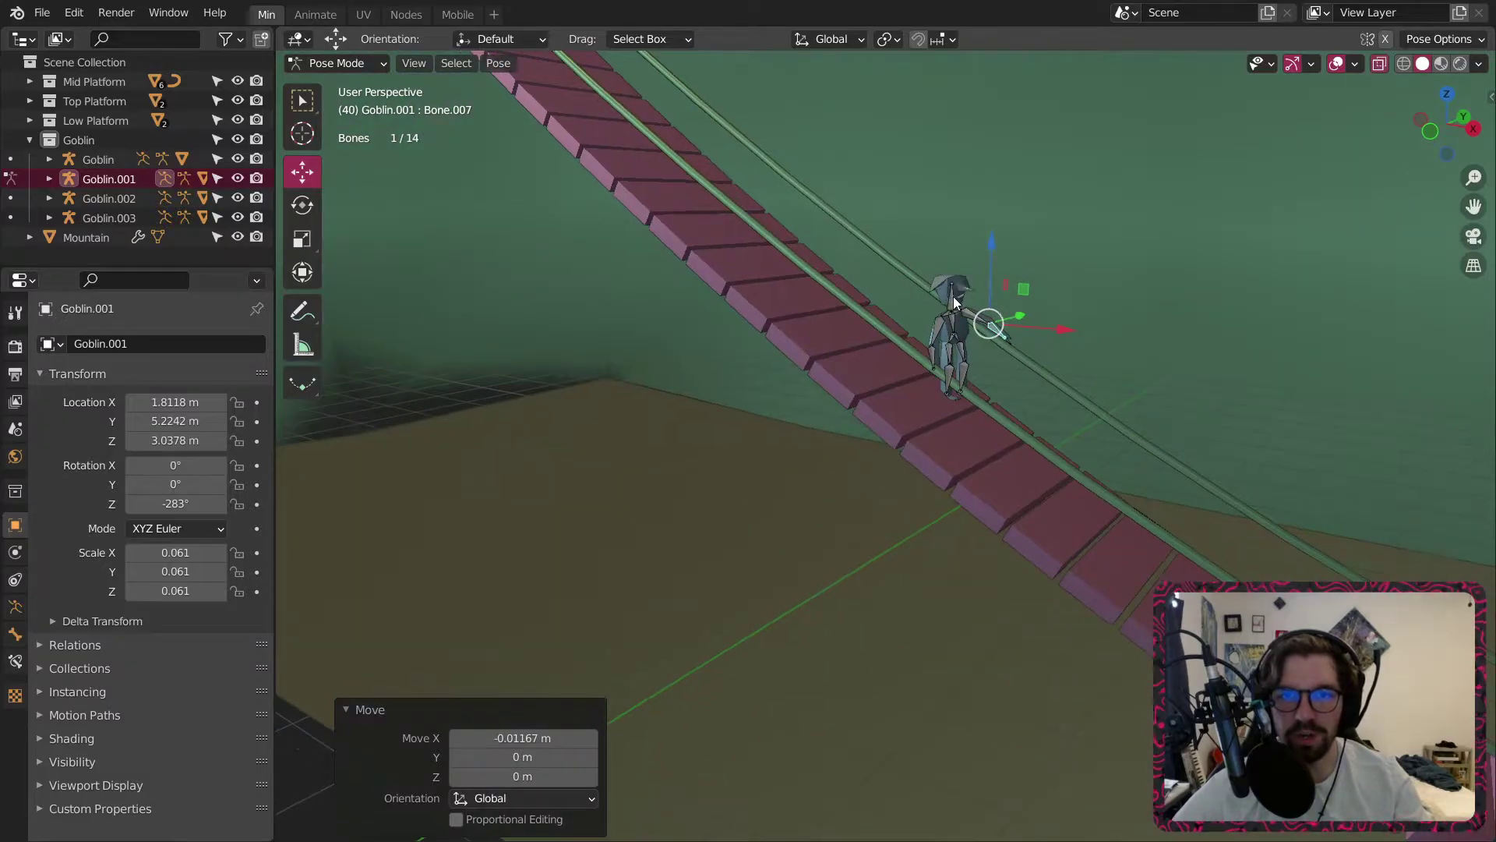
{"action": "scroll", "coordinate": [958, 310], "scroll_direction": "up", "scroll_amount": 8}
{"action": "middle_click_drag", "start_coordinate": [934, 359], "coordinate": [670, 370]}
{"action": "left_click", "coordinate": [753, 343]}
{"action": "left_click", "coordinate": [312, 209]}
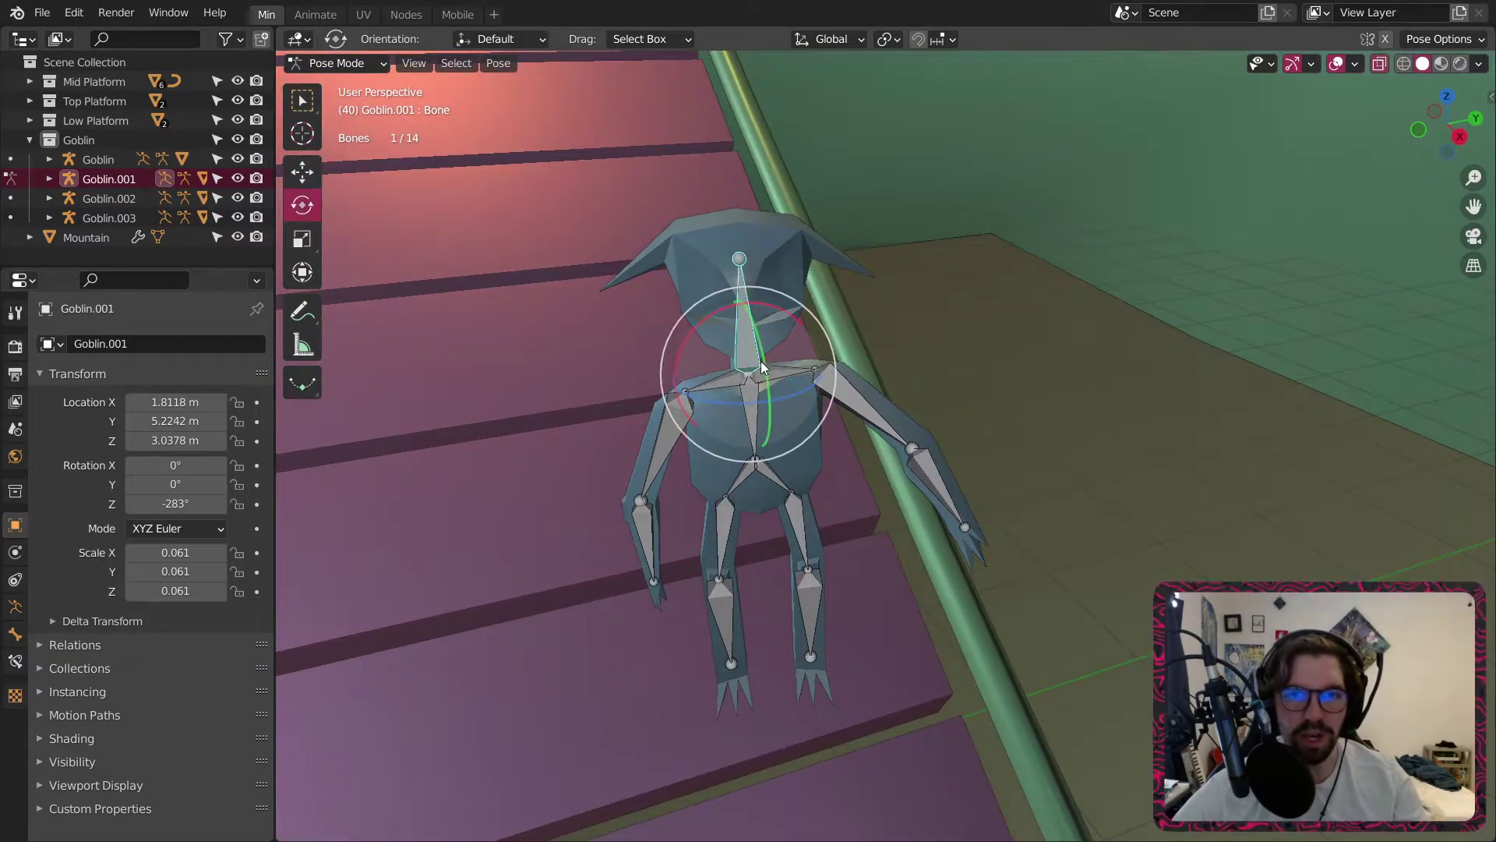
{"action": "left_click_drag", "start_coordinate": [720, 400], "coordinate": [740, 411]}
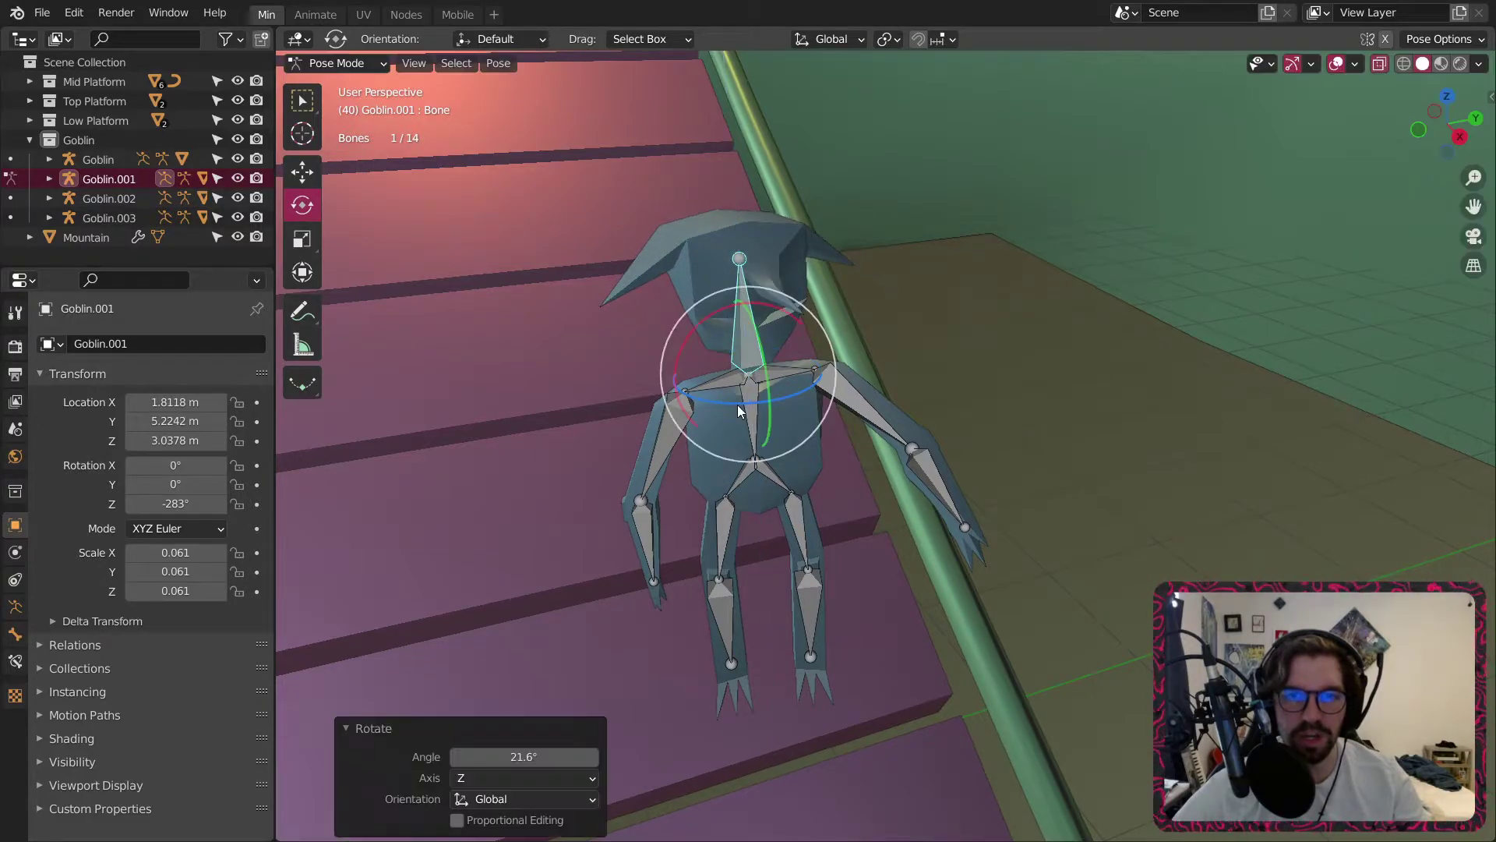
{"action": "middle_click_drag", "start_coordinate": [638, 530], "coordinate": [765, 512]}
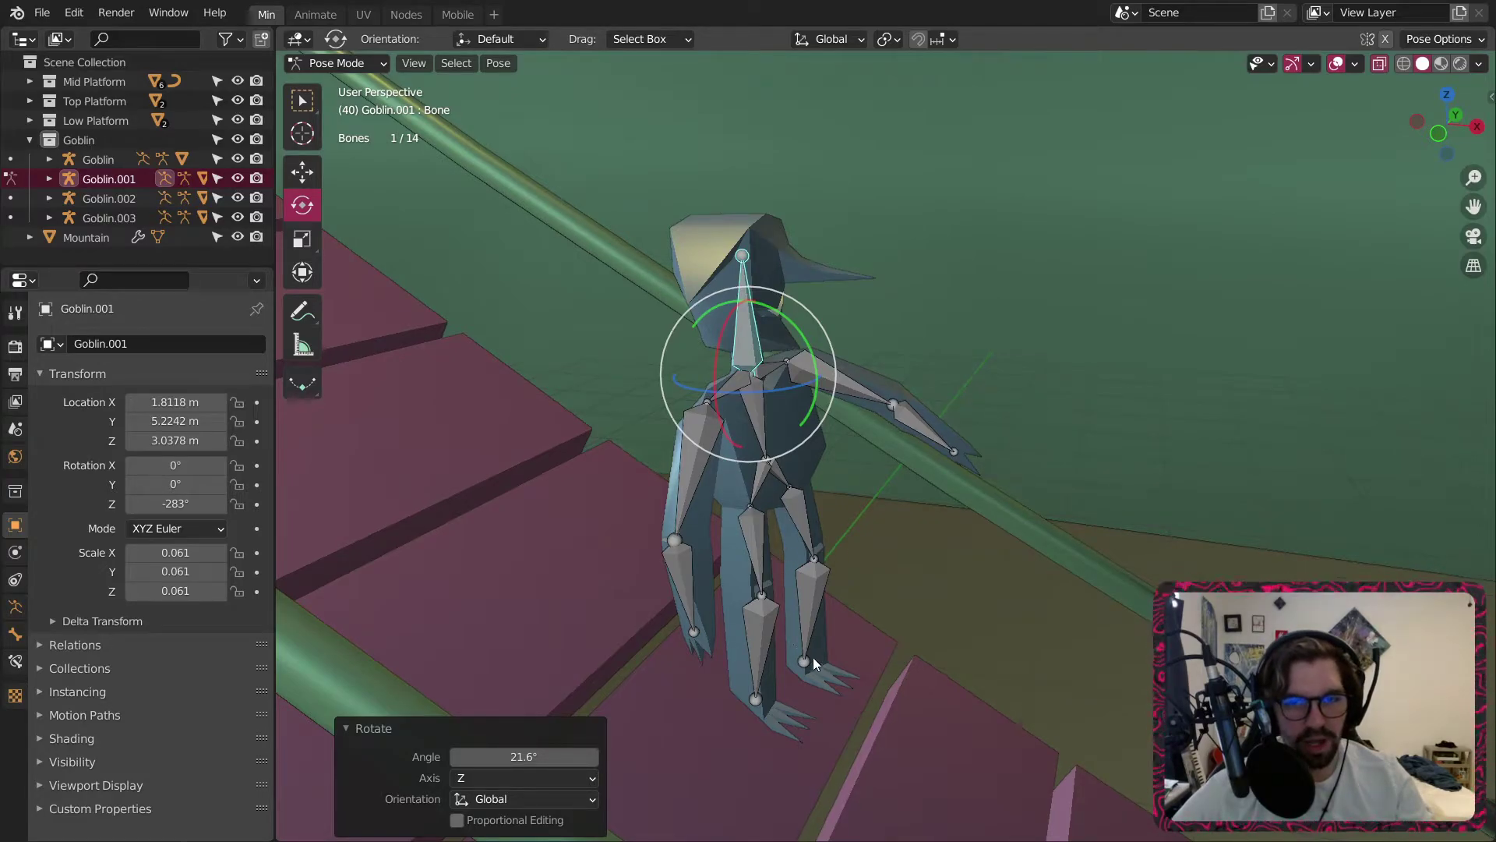
Rotate the thigh bone Bone.021 and the shin bone Bone.022 around Y to bend the goblin's leg at the knee.
{"action": "middle_click_drag", "start_coordinate": [812, 663], "coordinate": [812, 596]}
{"action": "left_click", "coordinate": [768, 532]}
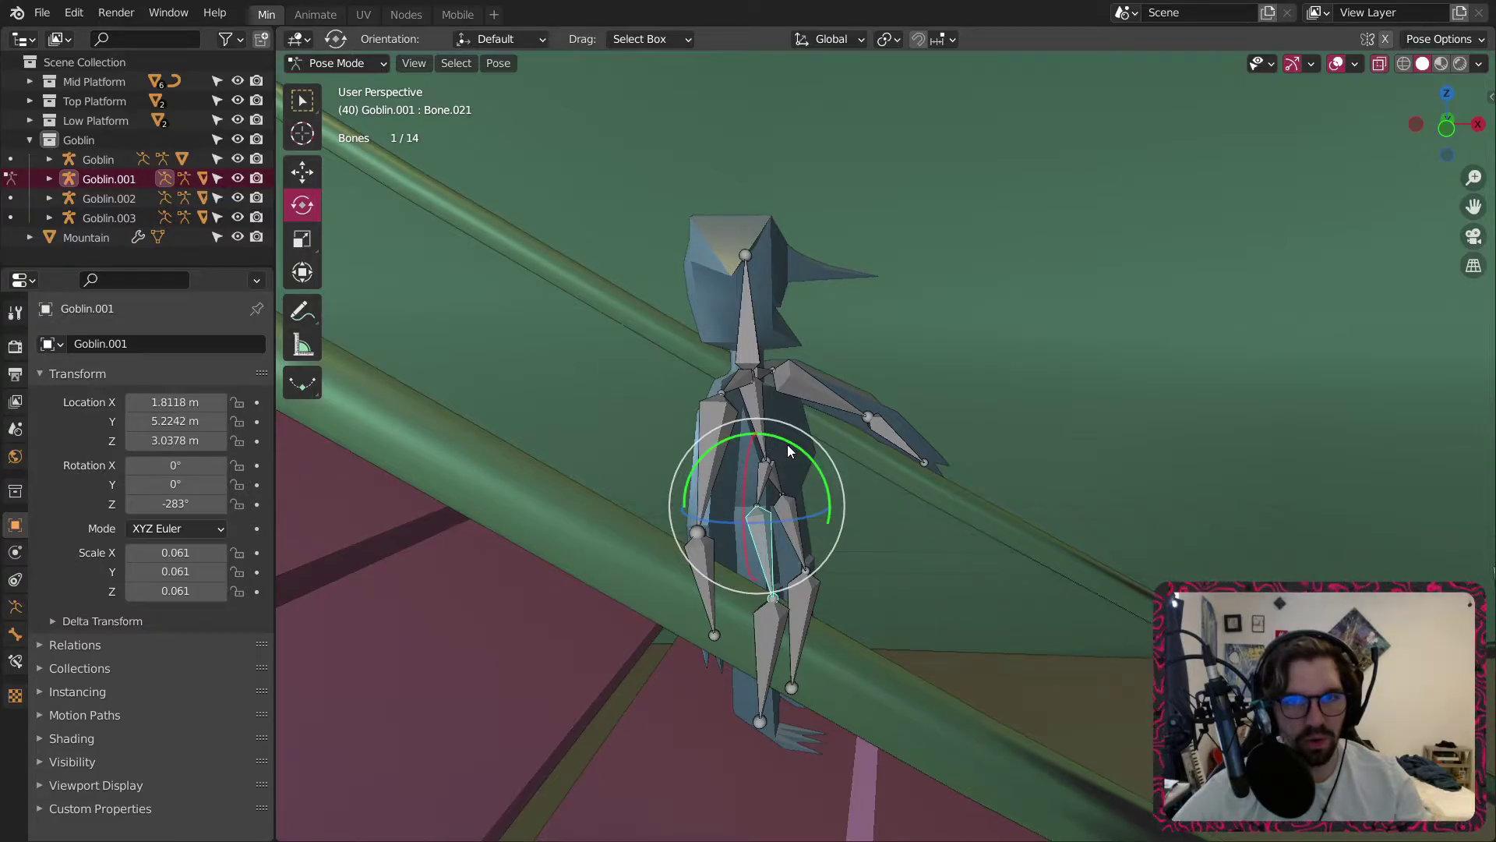
{"action": "left_click_drag", "start_coordinate": [787, 445], "coordinate": [784, 443]}
{"action": "left_click", "coordinate": [787, 635]}
{"action": "scroll", "coordinate": [787, 627], "scroll_direction": "up", "scroll_amount": 1}
{"action": "middle_click_drag", "start_coordinate": [788, 627], "coordinate": [756, 636]}
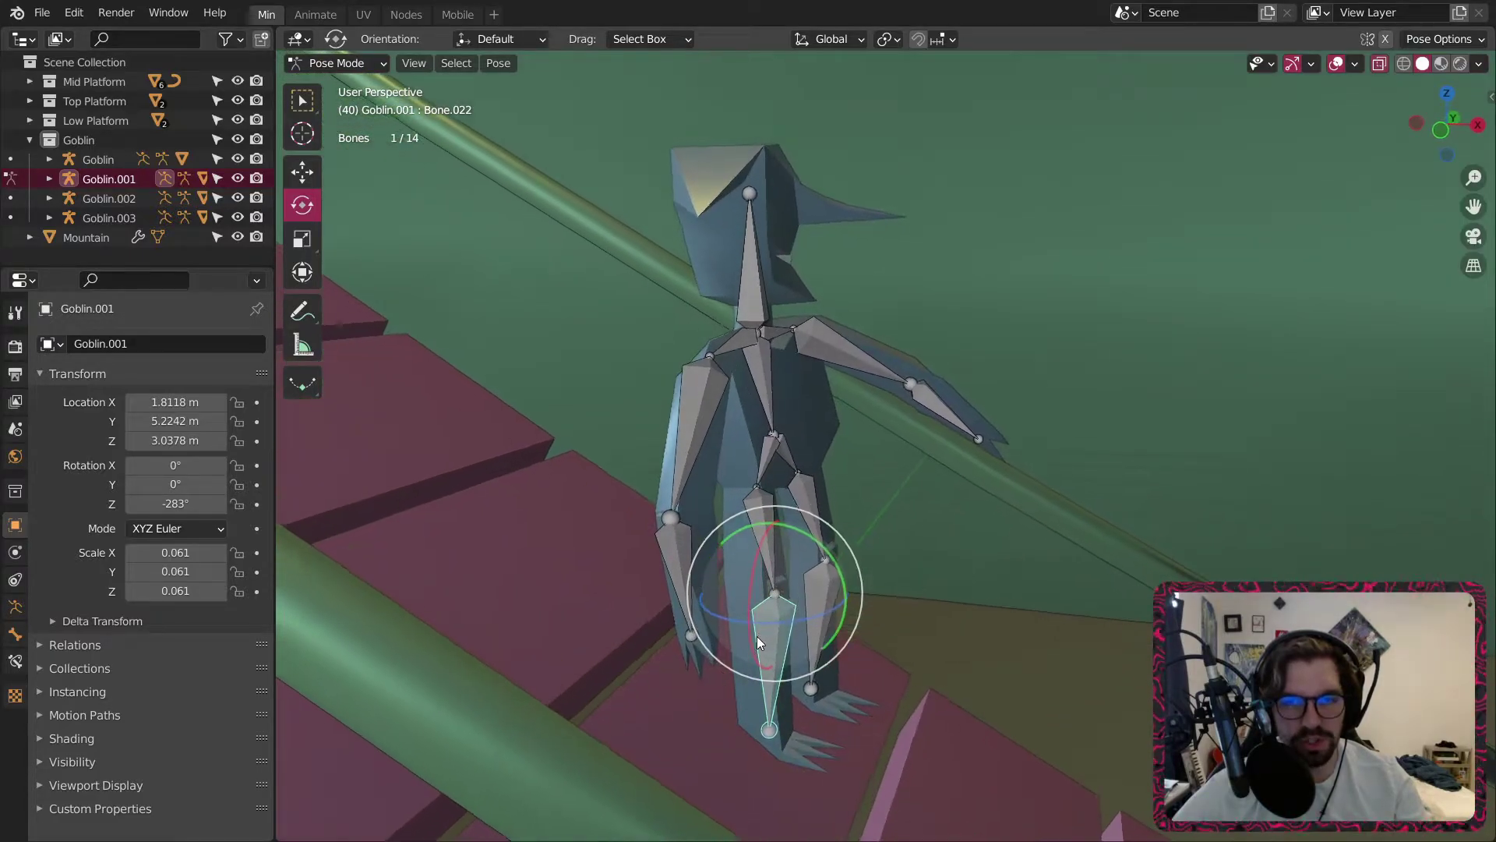
{"action": "mouse_move", "coordinate": [838, 585]}
{"action": "left_mouse_down"}
{"action": "mouse_move", "coordinate": [832, 571]}
{"action": "mouse_move", "coordinate": [834, 583]}
{"action": "left_mouse_up"}
Adjust the thigh bone Bone.021 around Y, rotate the shin bone Bone.022 by 20.3° around Y, and return to Object Mode.
{"action": "left_click", "coordinate": [784, 507]}
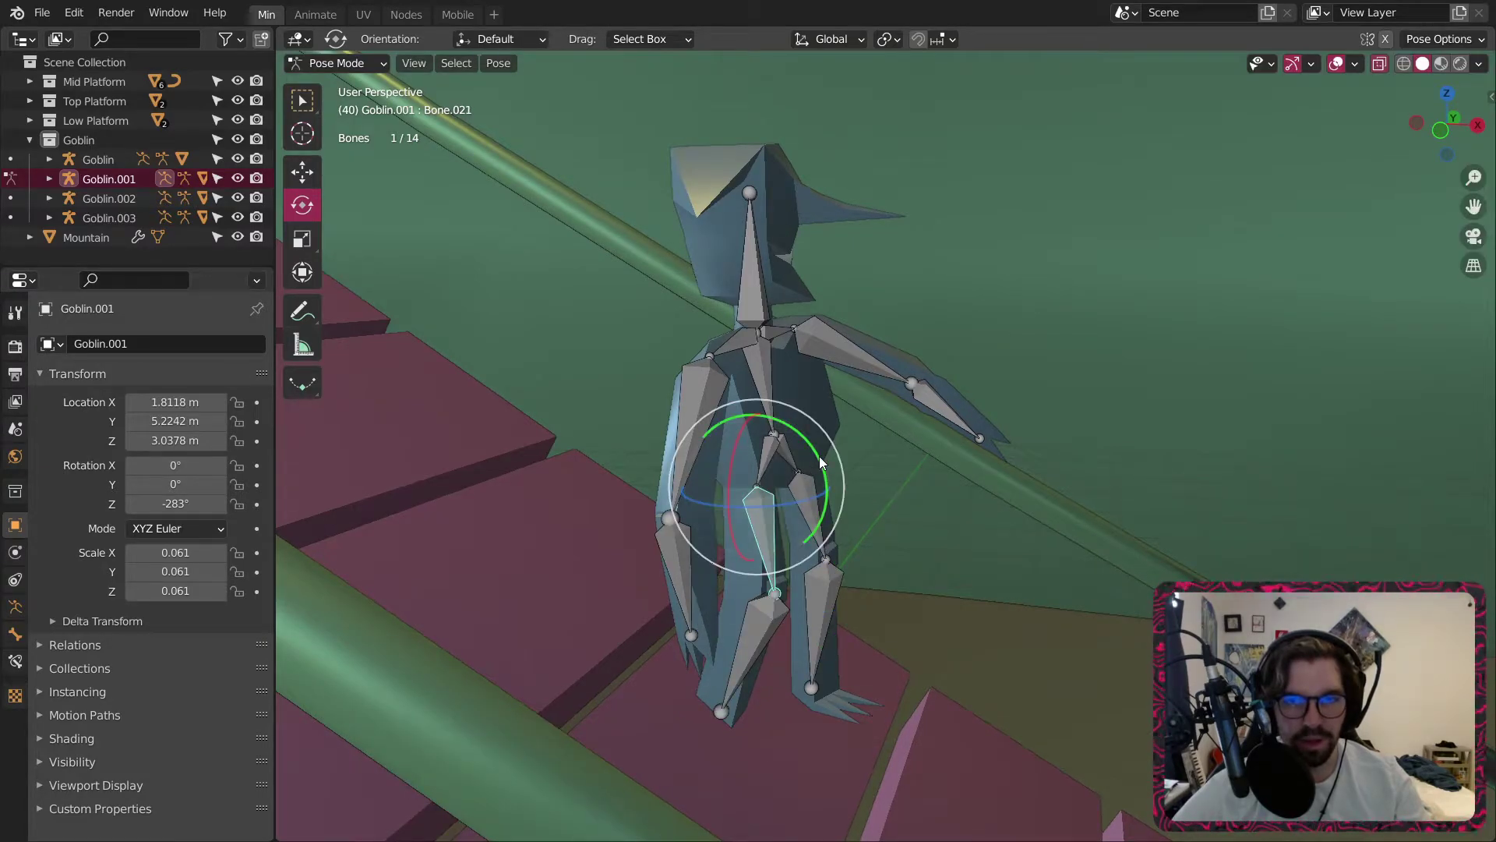
{"action": "left_click_drag", "start_coordinate": [808, 458], "coordinate": [854, 556]}
{"action": "left_click", "coordinate": [796, 602]}
{"action": "middle_click_drag", "start_coordinate": [854, 556], "coordinate": [909, 642]}
{"action": "scroll", "coordinate": [910, 642], "scroll_direction": "down", "scroll_amount": 6}
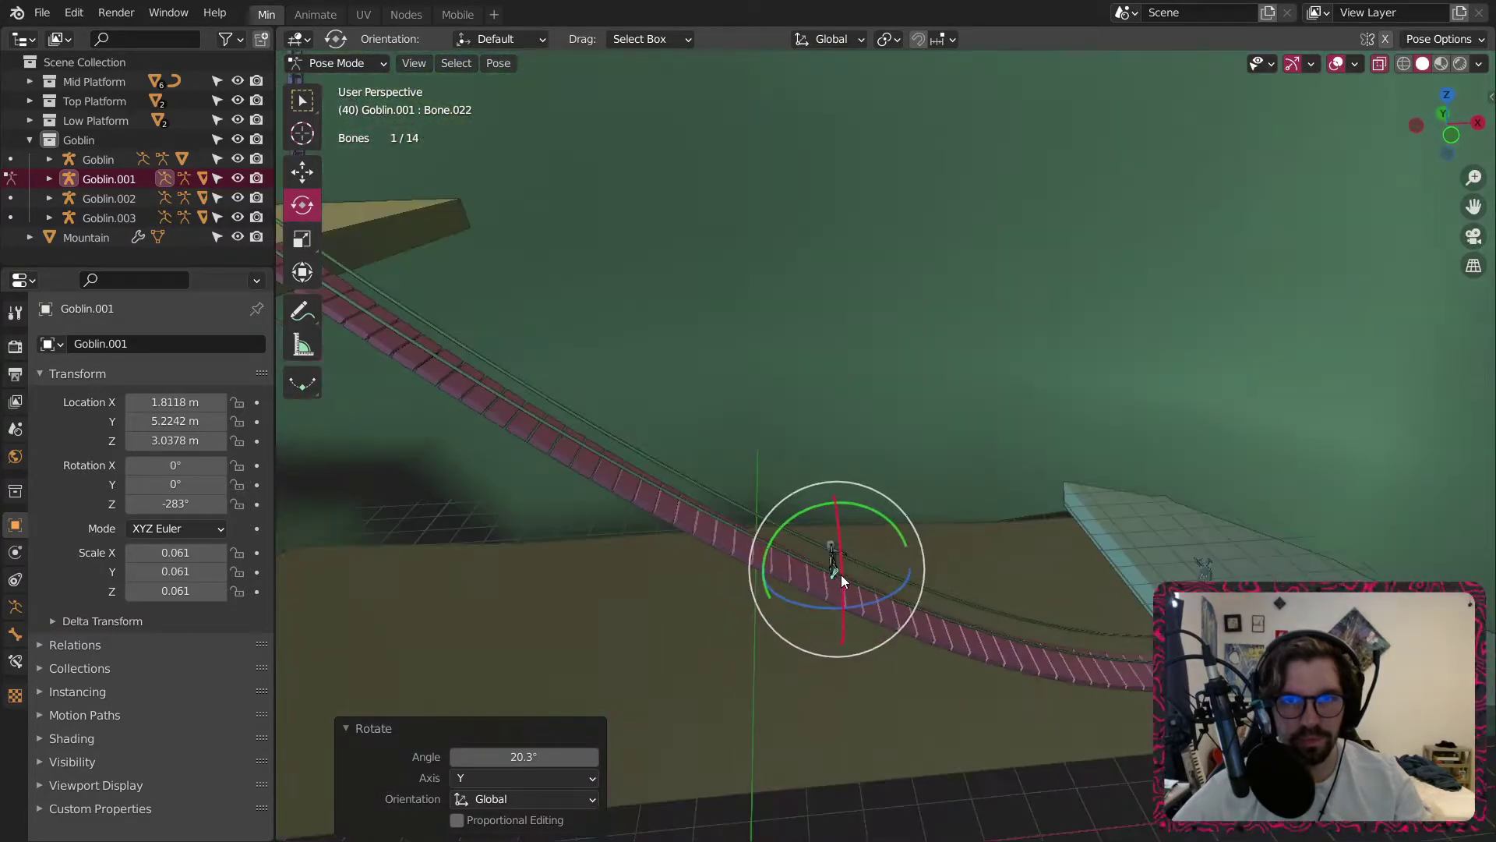
{"action": "left_click", "coordinate": [337, 62]}
{"action": "left_click", "coordinate": [368, 81]}
Inspect the bridge goblin's leg stance on the planks and its hand on the rope from several angles.
{"action": "scroll", "coordinate": [876, 562], "scroll_direction": "up", "scroll_amount": 5}
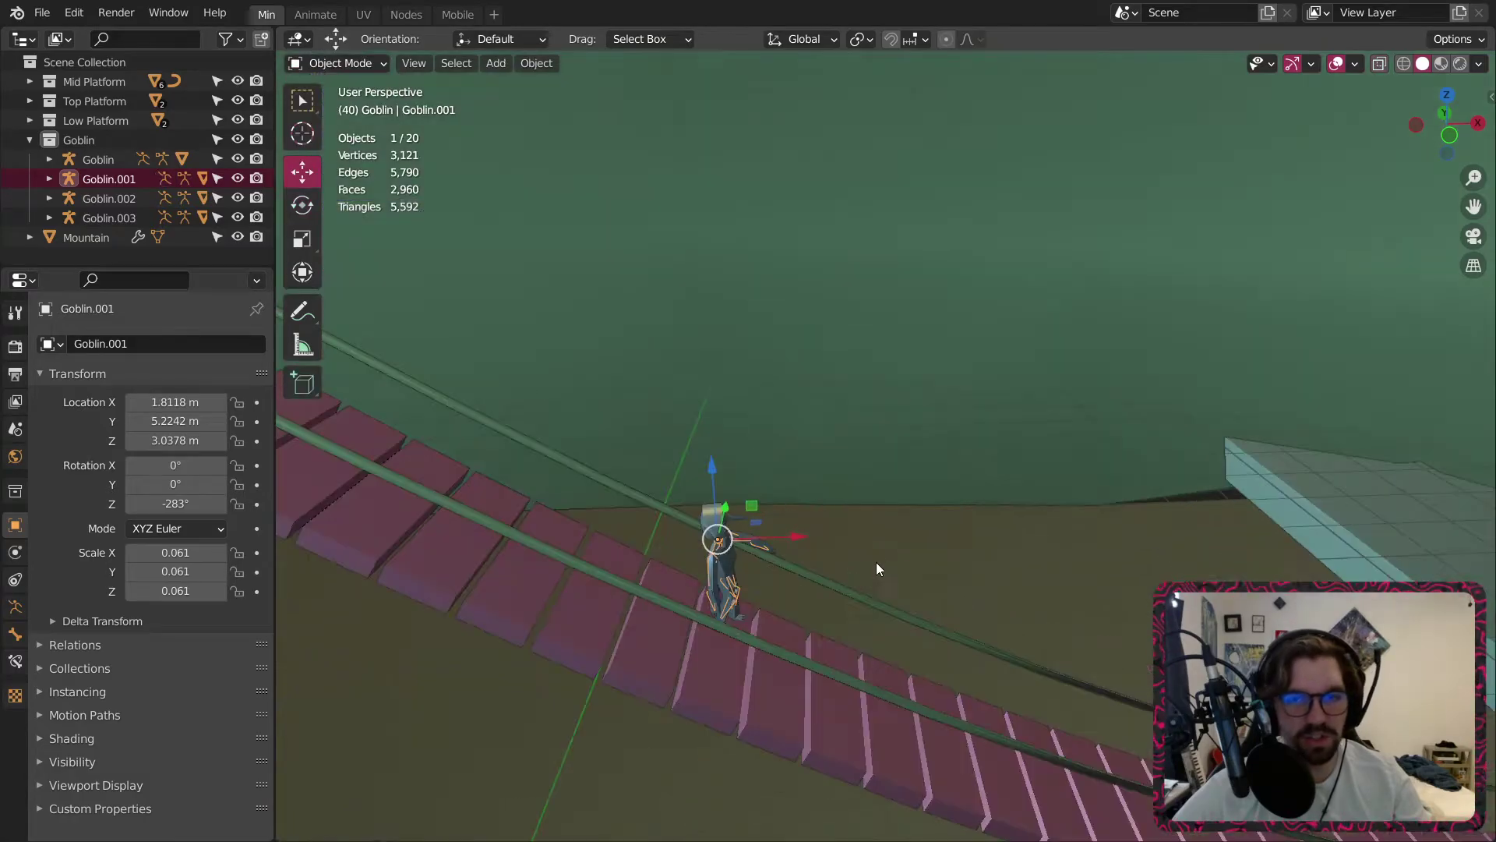
{"action": "scroll", "coordinate": [801, 544], "scroll_direction": "down", "scroll_amount": 3}
{"action": "scroll", "coordinate": [801, 544], "scroll_direction": "up", "scroll_amount": 5}
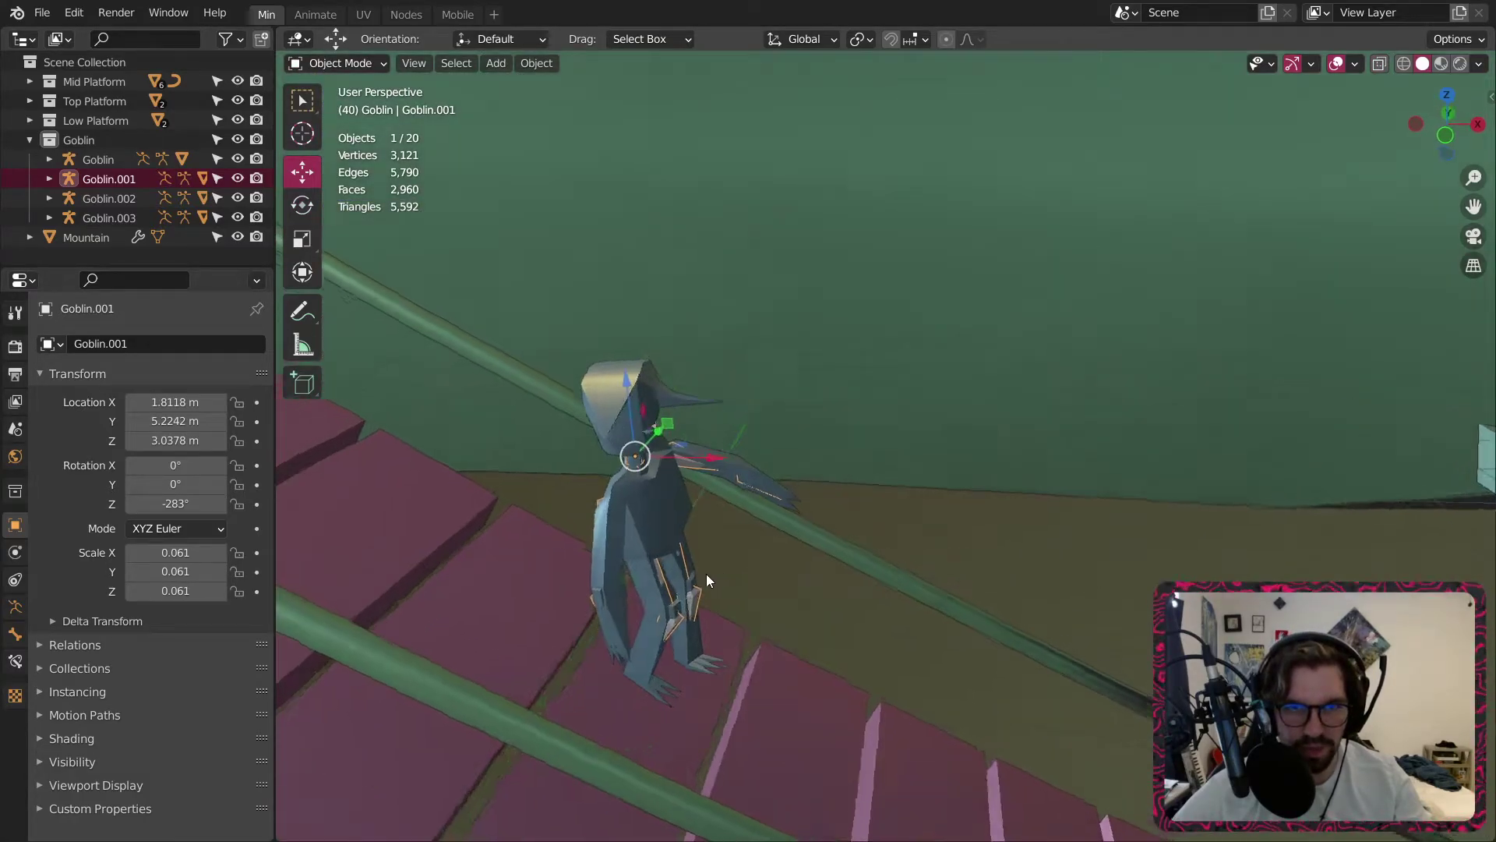
{"action": "mouse_move", "coordinate": [709, 584]}
{"action": "middle_mouse_down"}
{"action": "mouse_move", "coordinate": [518, 568]}
{"action": "mouse_move", "coordinate": [630, 499]}
{"action": "mouse_move", "coordinate": [849, 621]}
{"action": "mouse_move", "coordinate": [676, 606]}
{"action": "mouse_move", "coordinate": [863, 608]}
{"action": "mouse_move", "coordinate": [717, 608]}
{"action": "middle_mouse_up"}
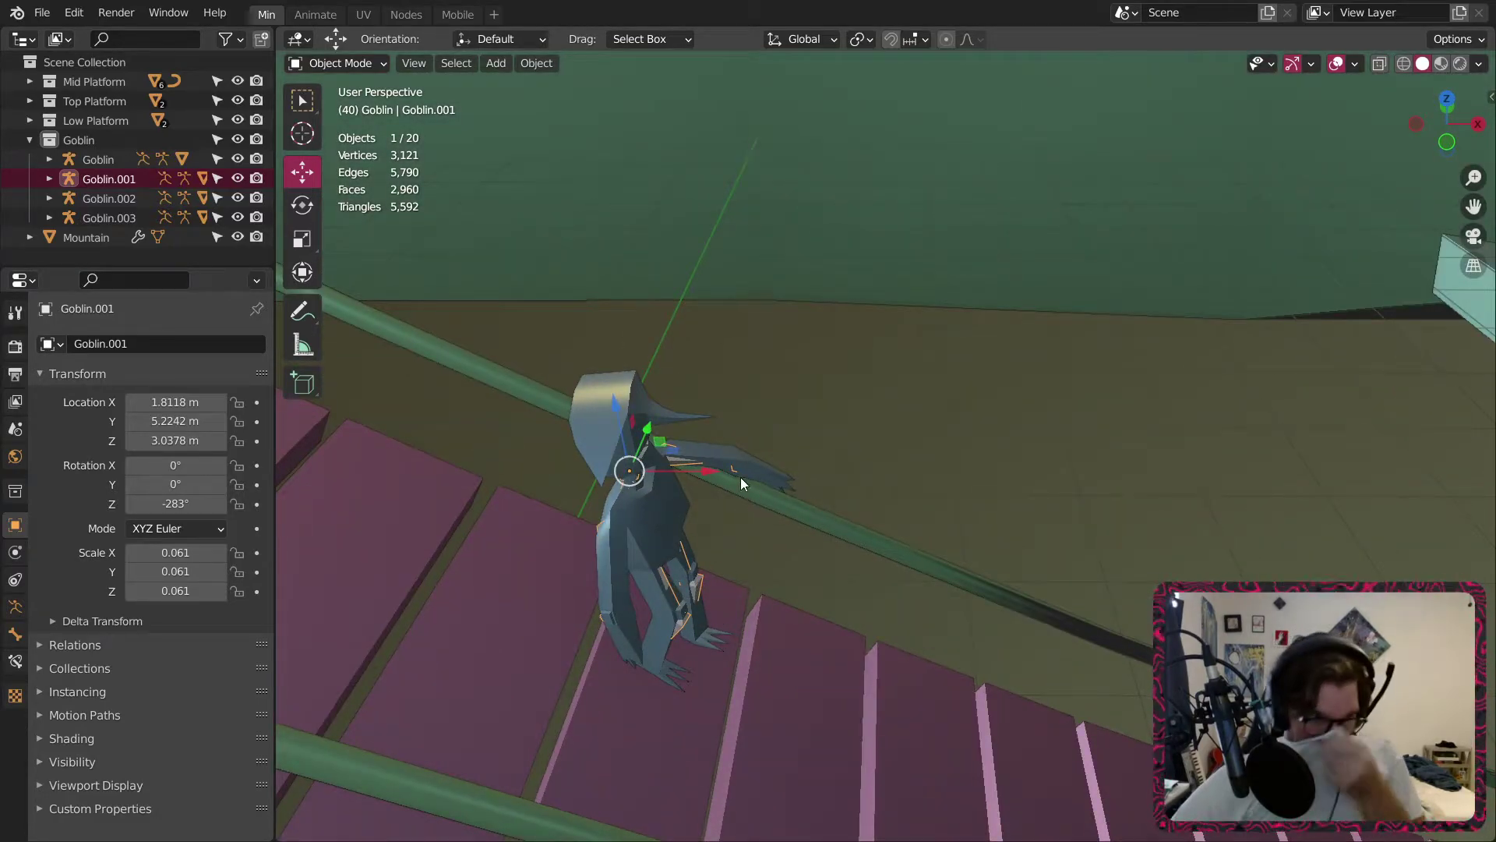
{"action": "middle_click_drag", "start_coordinate": [713, 438], "coordinate": [882, 443]}
Examine the seated goblin on the mid platform's edge up close, checking its arms, head and knees from several sides.
{"action": "scroll", "coordinate": [882, 450], "scroll_direction": "up", "scroll_amount": 3}
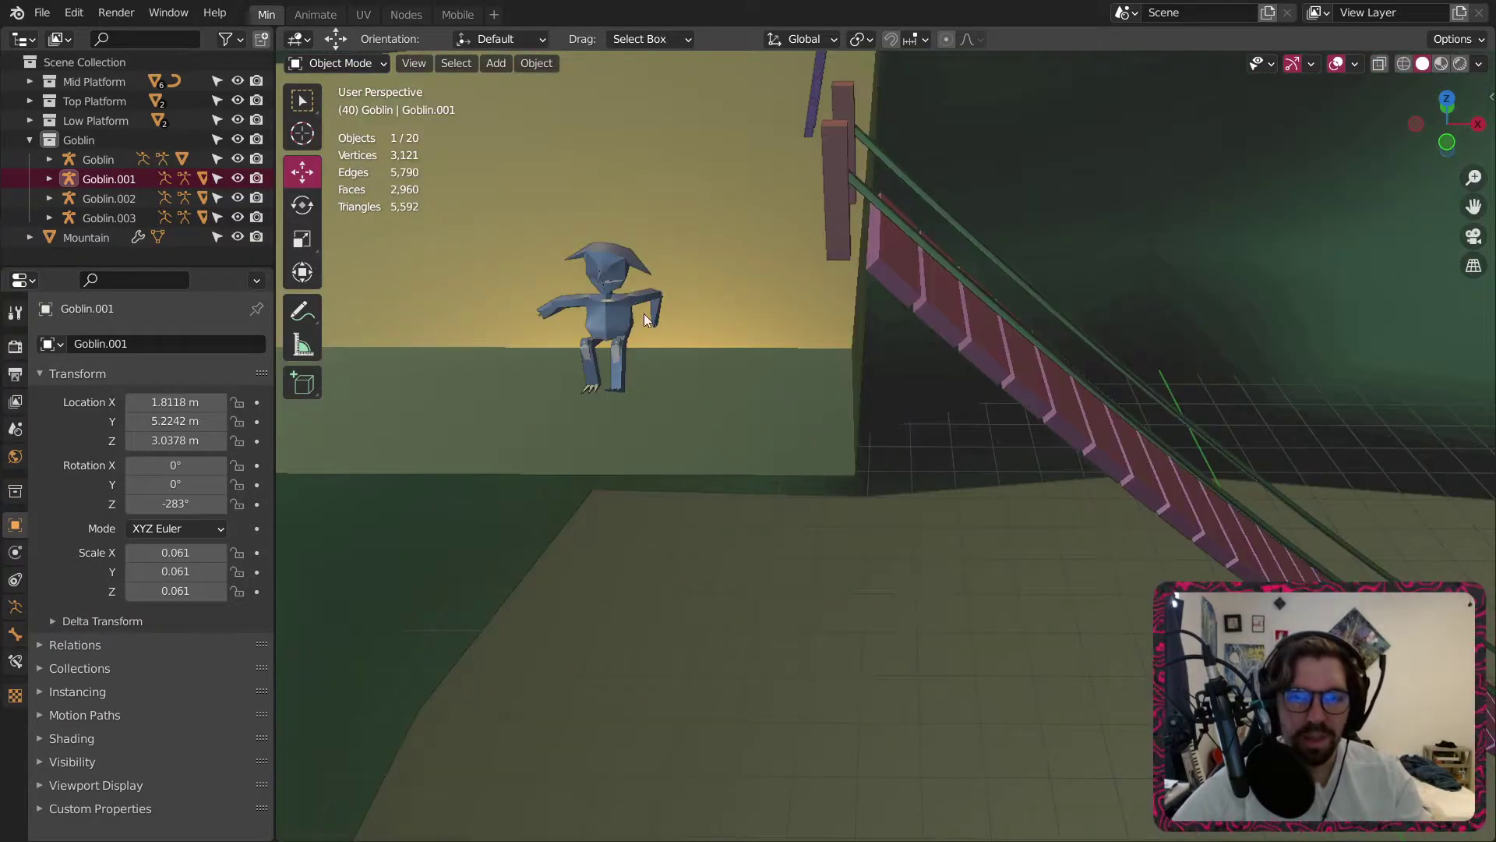
{"action": "scroll", "coordinate": [635, 326], "scroll_direction": "up", "scroll_amount": 4}
{"action": "scroll", "coordinate": [636, 326], "scroll_direction": "down", "scroll_amount": 3}
{"action": "middle_click_drag", "start_coordinate": [636, 326], "coordinate": [615, 284]}
{"action": "scroll", "coordinate": [758, 109], "scroll_direction": "up", "scroll_amount": 6}
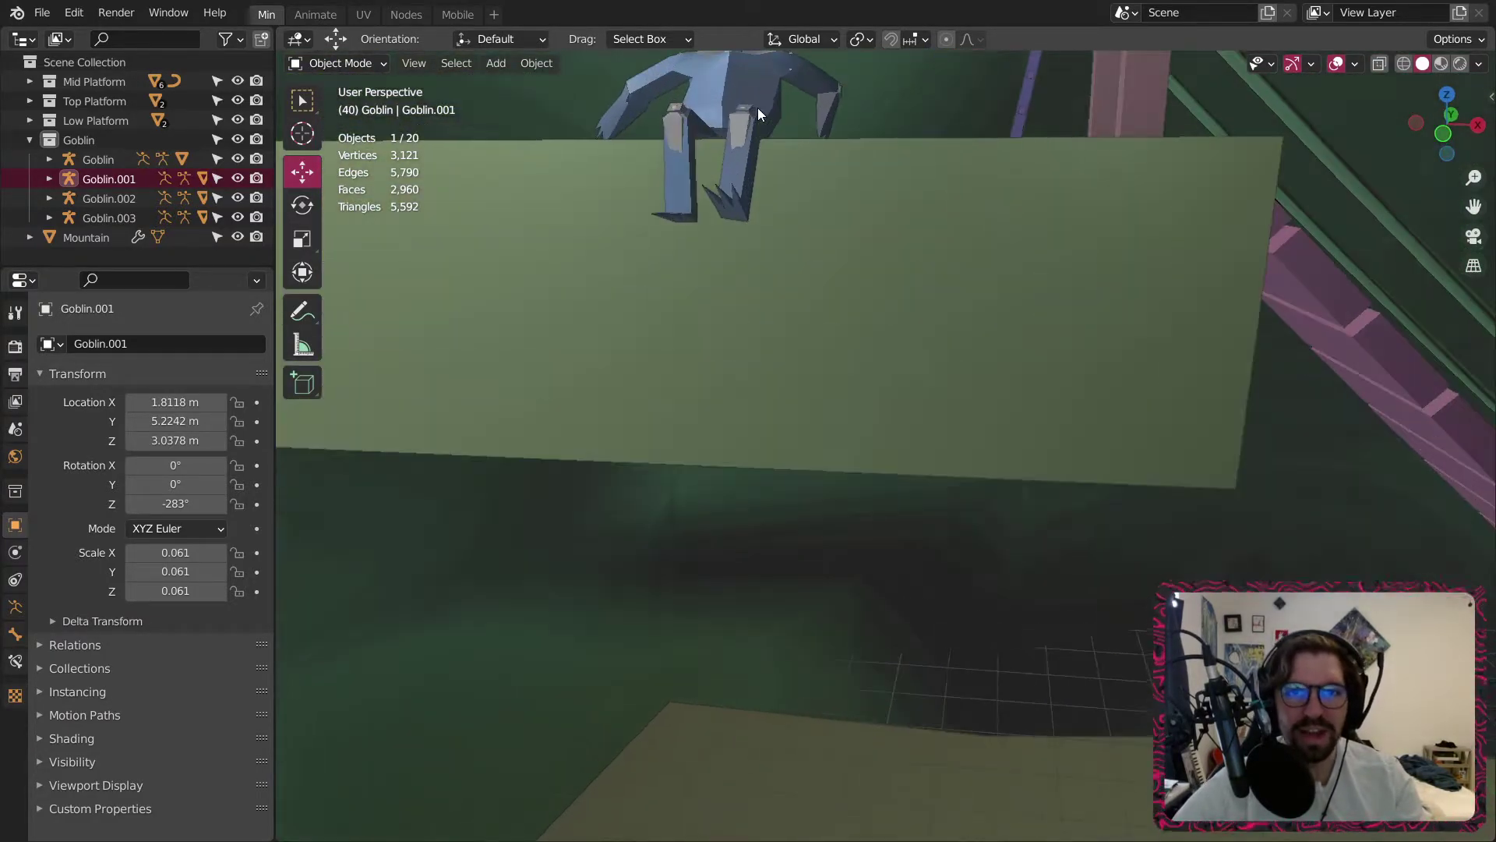
{"action": "middle_click_drag", "start_coordinate": [723, 113], "coordinate": [712, 394]}
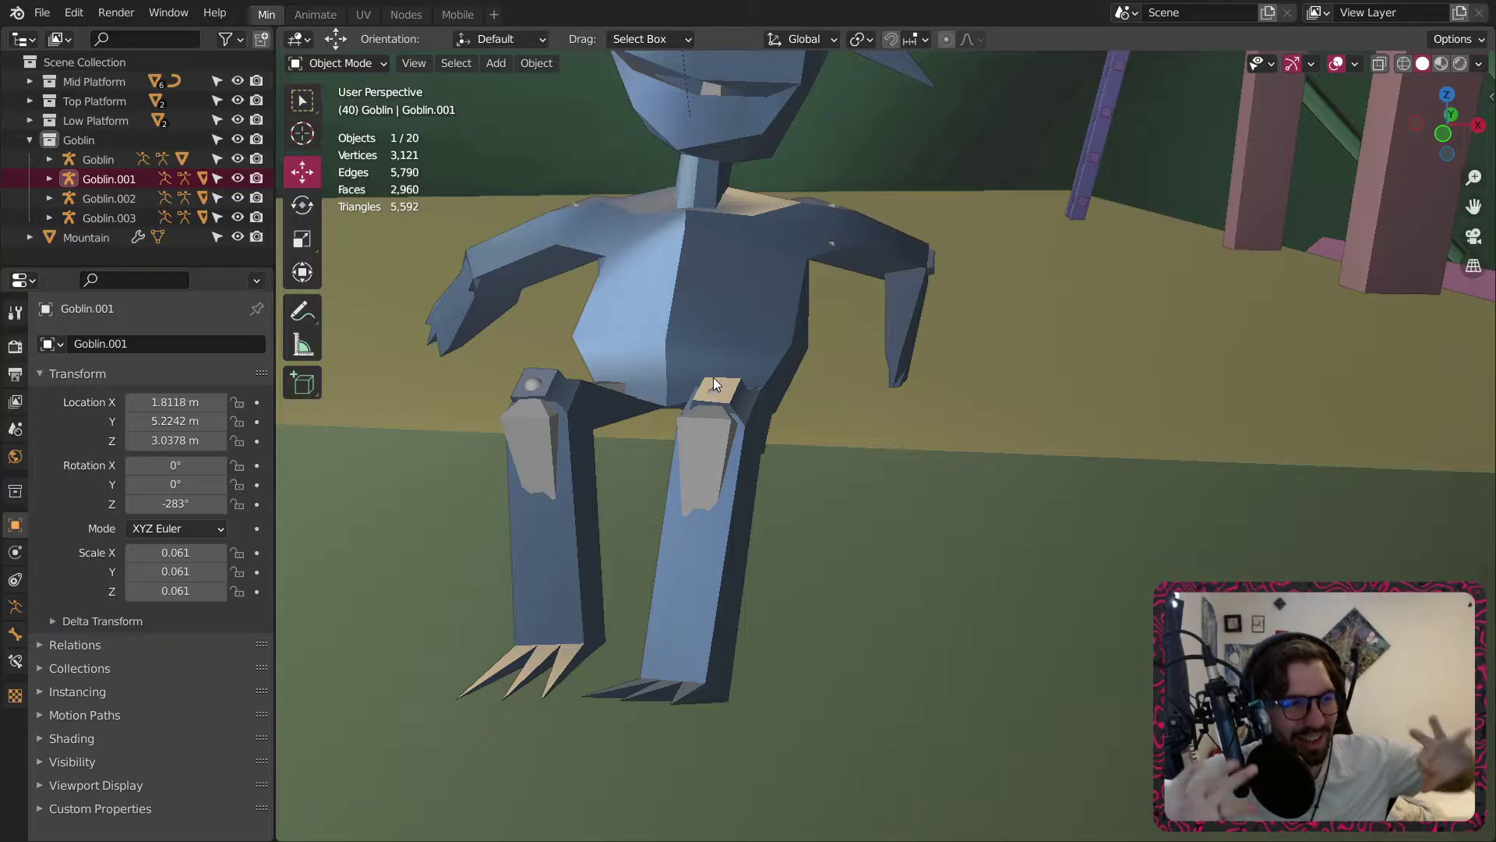
{"action": "scroll", "coordinate": [850, 109], "scroll_direction": "down", "scroll_amount": 7}
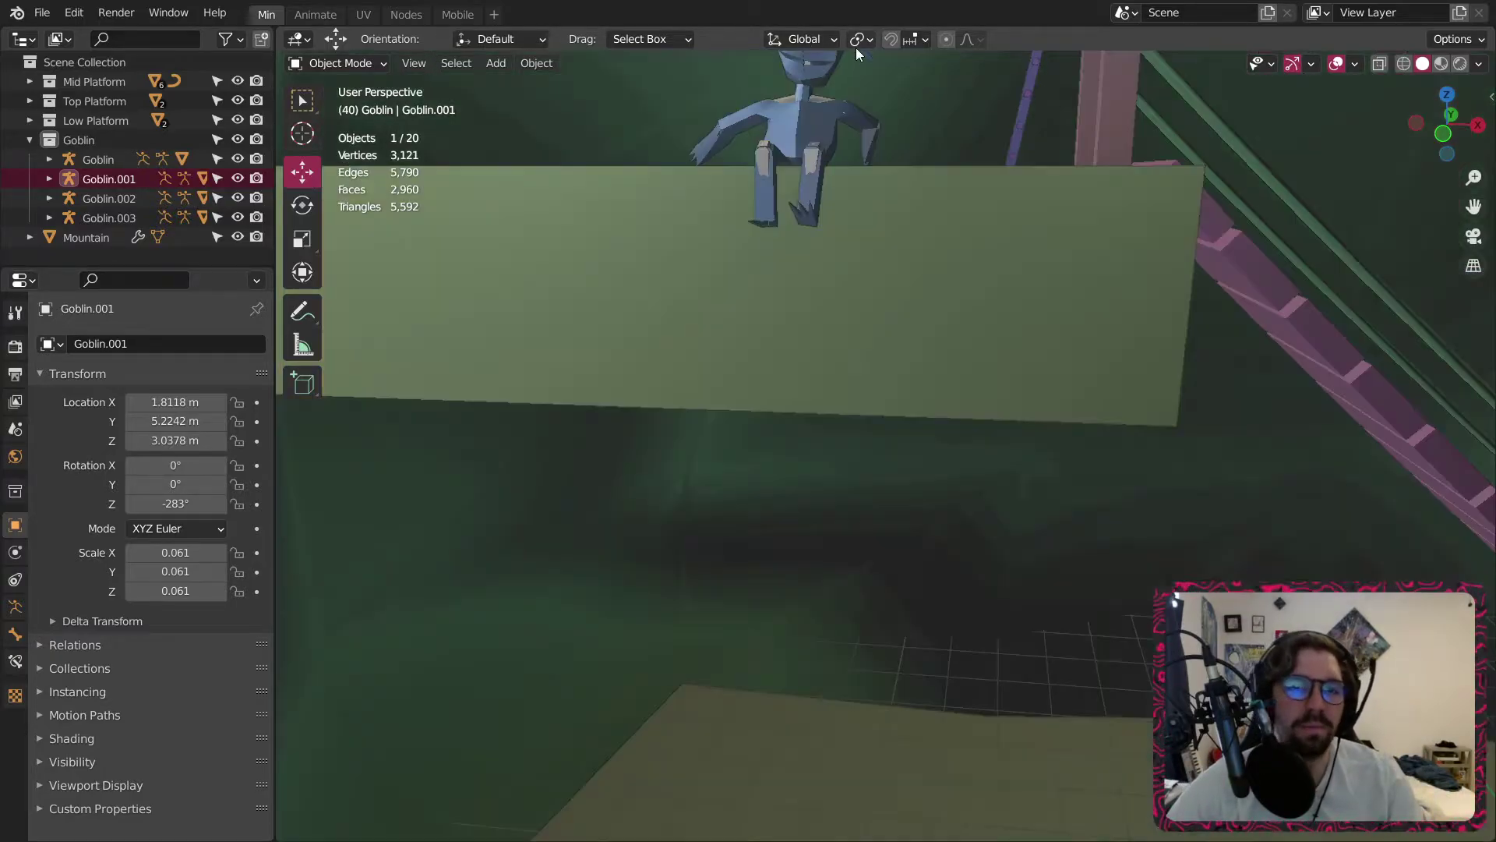
{"action": "scroll", "coordinate": [759, 121], "scroll_direction": "up", "scroll_amount": 5}
{"action": "middle_click_drag", "start_coordinate": [774, 120], "coordinate": [860, 257]}
{"action": "scroll", "coordinate": [817, 127], "scroll_direction": "down", "scroll_amount": 2}
{"action": "scroll", "coordinate": [820, 129], "scroll_direction": "down", "scroll_amount": 2}
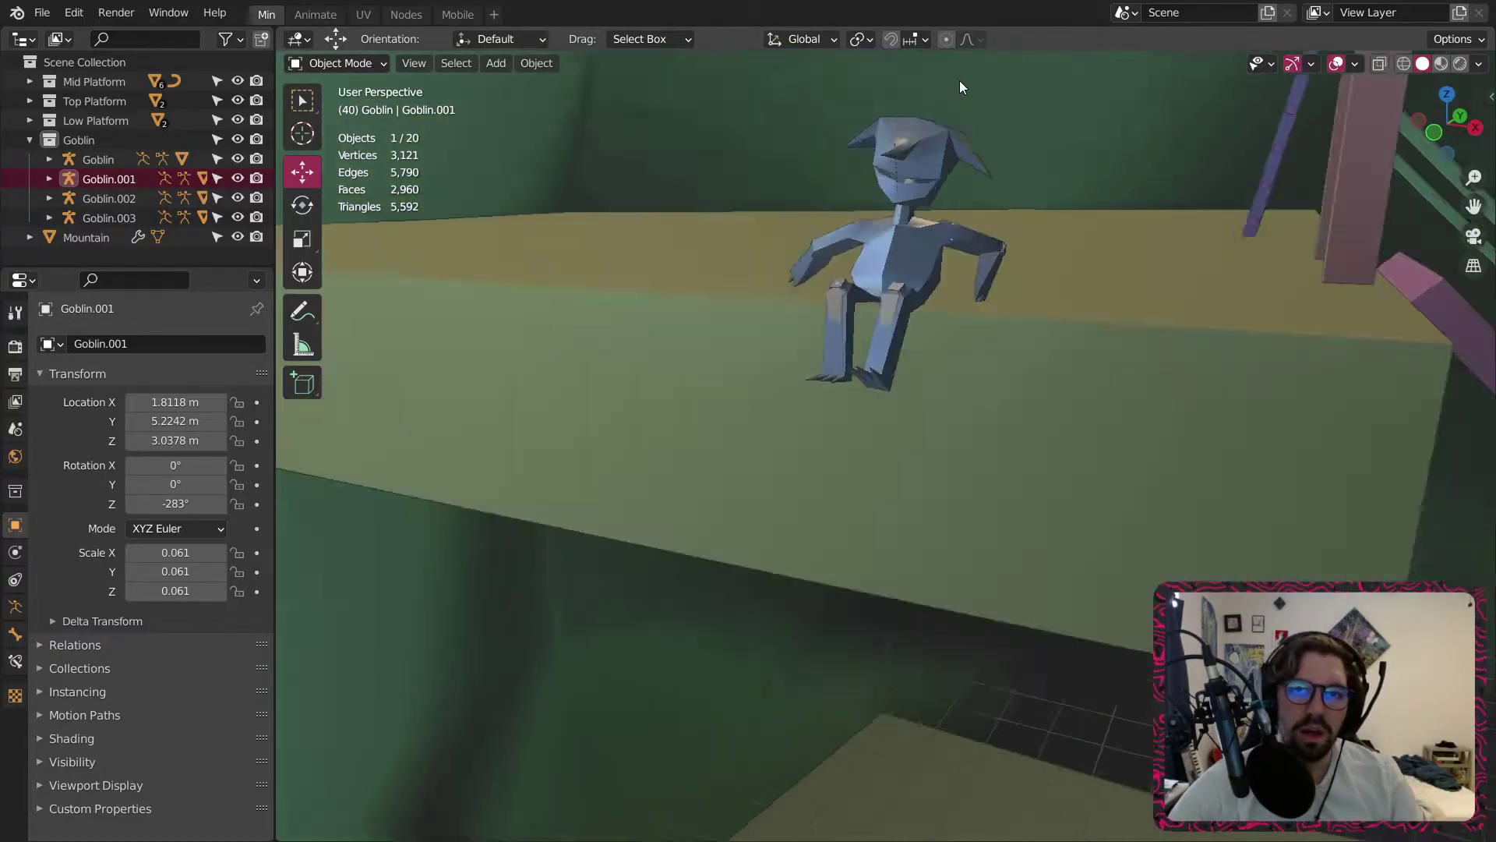
{"action": "middle_click_drag", "start_coordinate": [960, 81], "coordinate": [874, 346], "text": "shift"}
{"action": "scroll", "coordinate": [845, 443], "scroll_direction": "up", "scroll_amount": 7}
{"action": "left_click", "coordinate": [782, 502]}
{"action": "scroll", "coordinate": [780, 506], "scroll_direction": "down", "scroll_amount": 3}
{"action": "scroll", "coordinate": [805, 441], "scroll_direction": "down", "scroll_amount": 5}
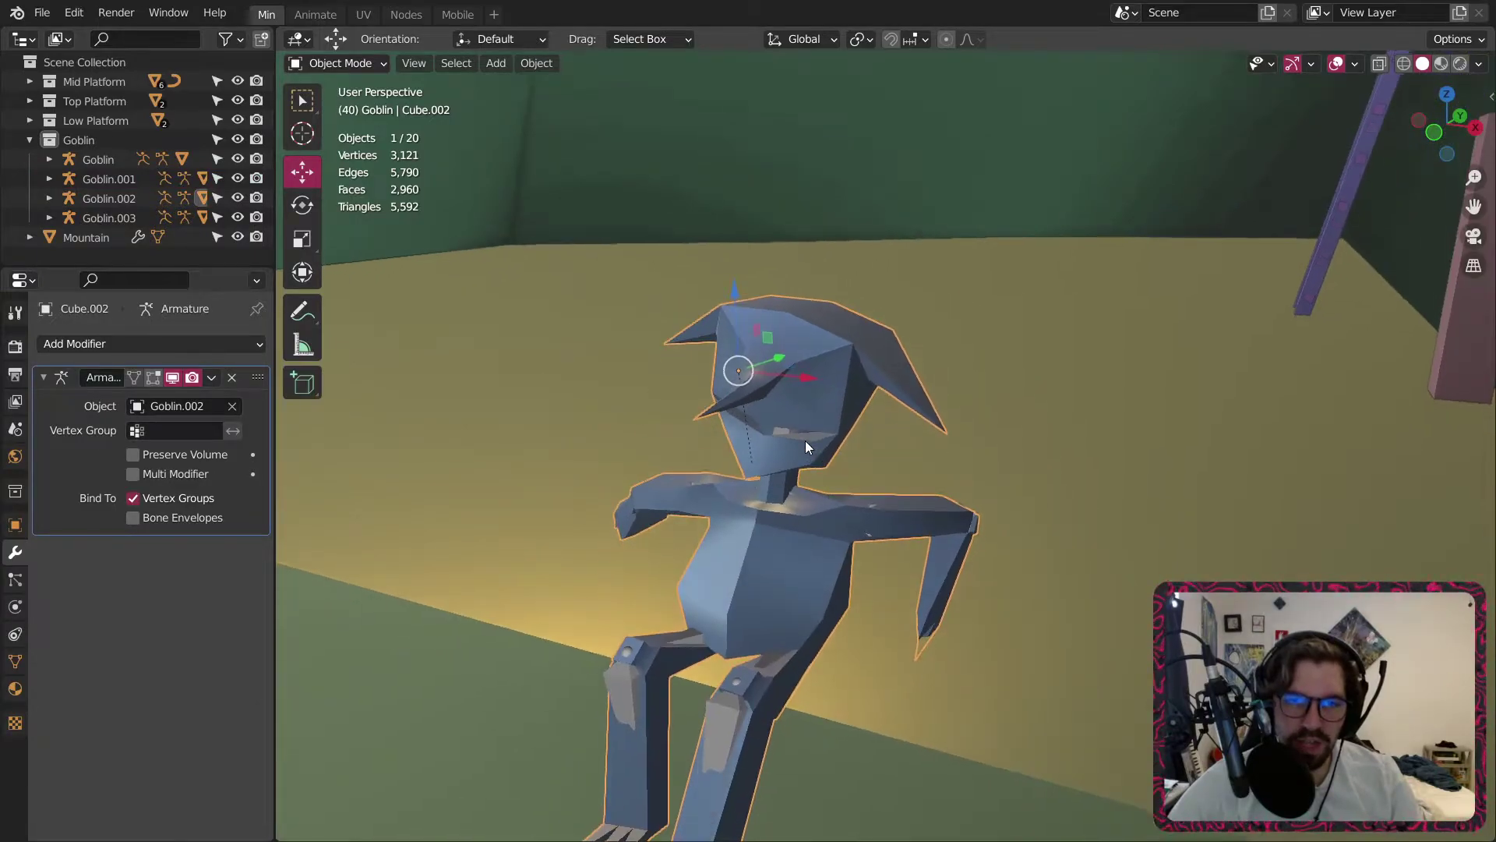
{"action": "mouse_move", "coordinate": [774, 531]}
{"action": "middle_mouse_down"}
{"action": "mouse_move", "coordinate": [607, 519]}
{"action": "mouse_move", "coordinate": [530, 491]}
{"action": "mouse_move", "coordinate": [474, 524]}
{"action": "mouse_move", "coordinate": [762, 557]}
{"action": "middle_mouse_up"}
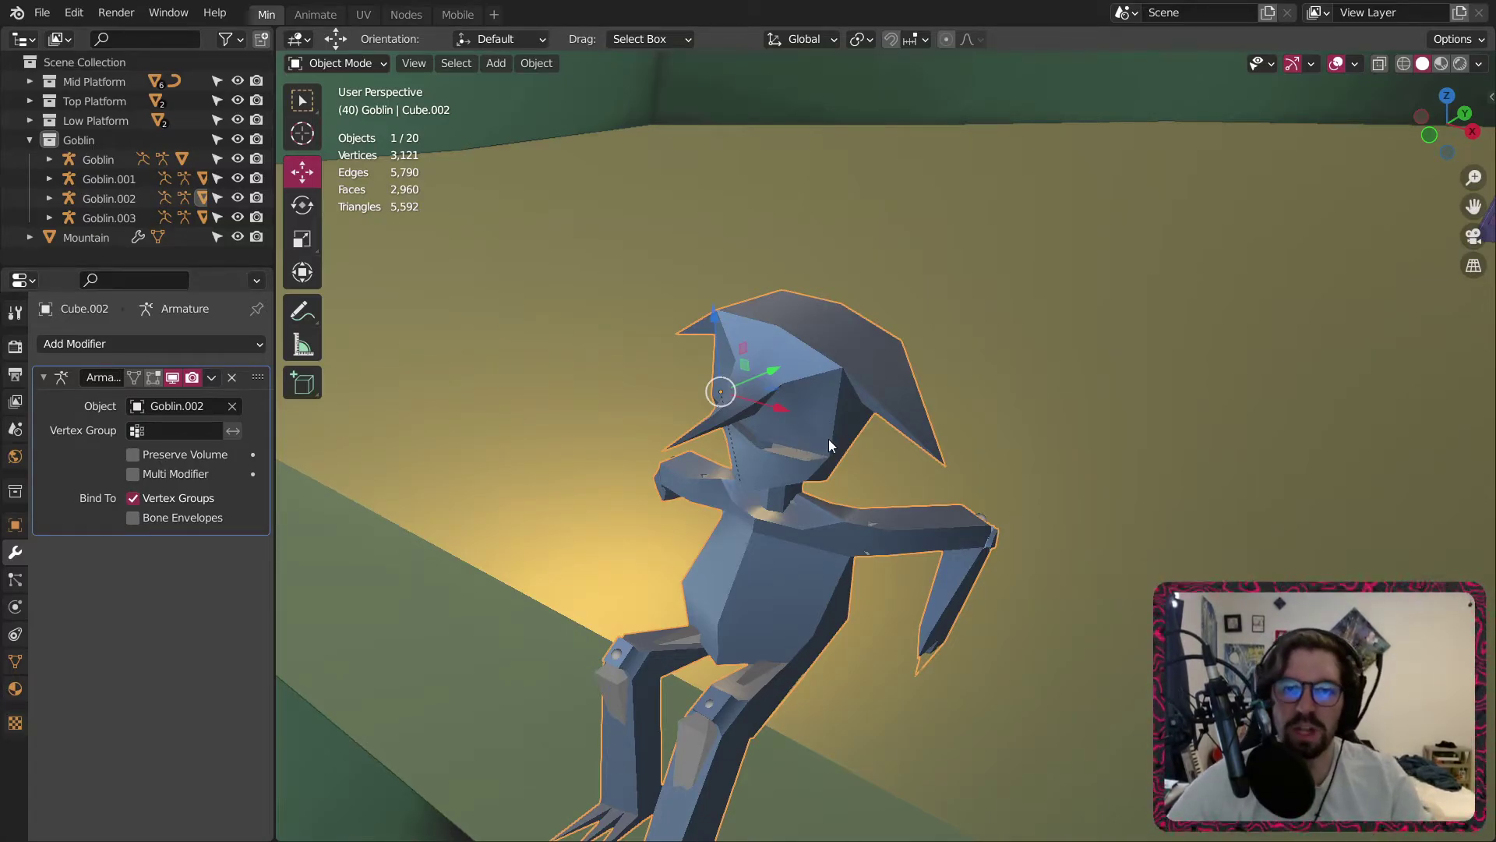
{"action": "middle_click_drag", "start_coordinate": [745, 470], "coordinate": [870, 447]}
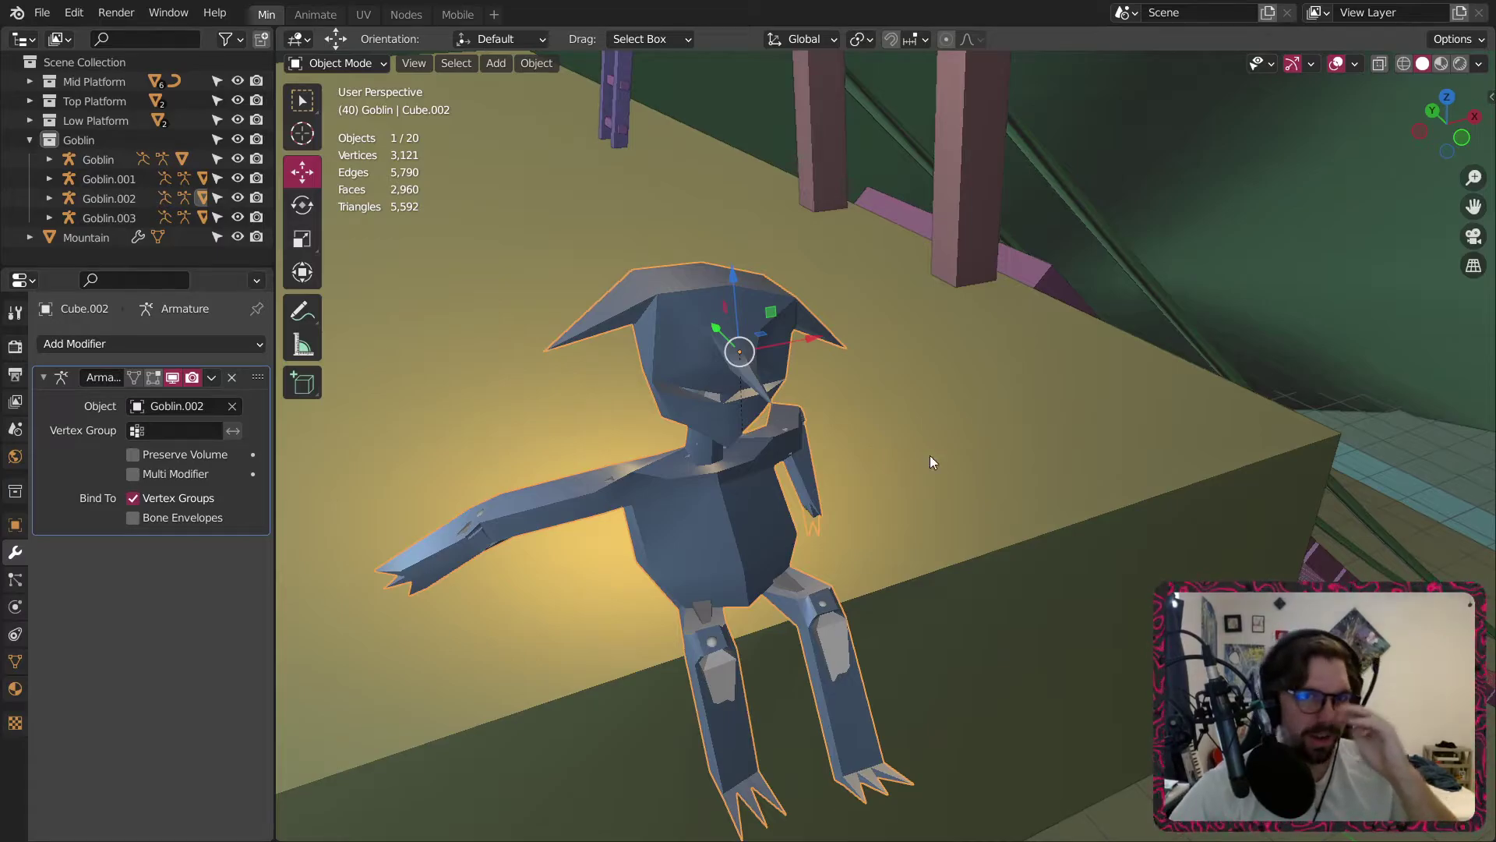
Add a Boolean modifier set to Difference to Platform Mid, with Mountain as its operand object.
{"action": "scroll", "coordinate": [957, 460], "scroll_direction": "down", "scroll_amount": 10}
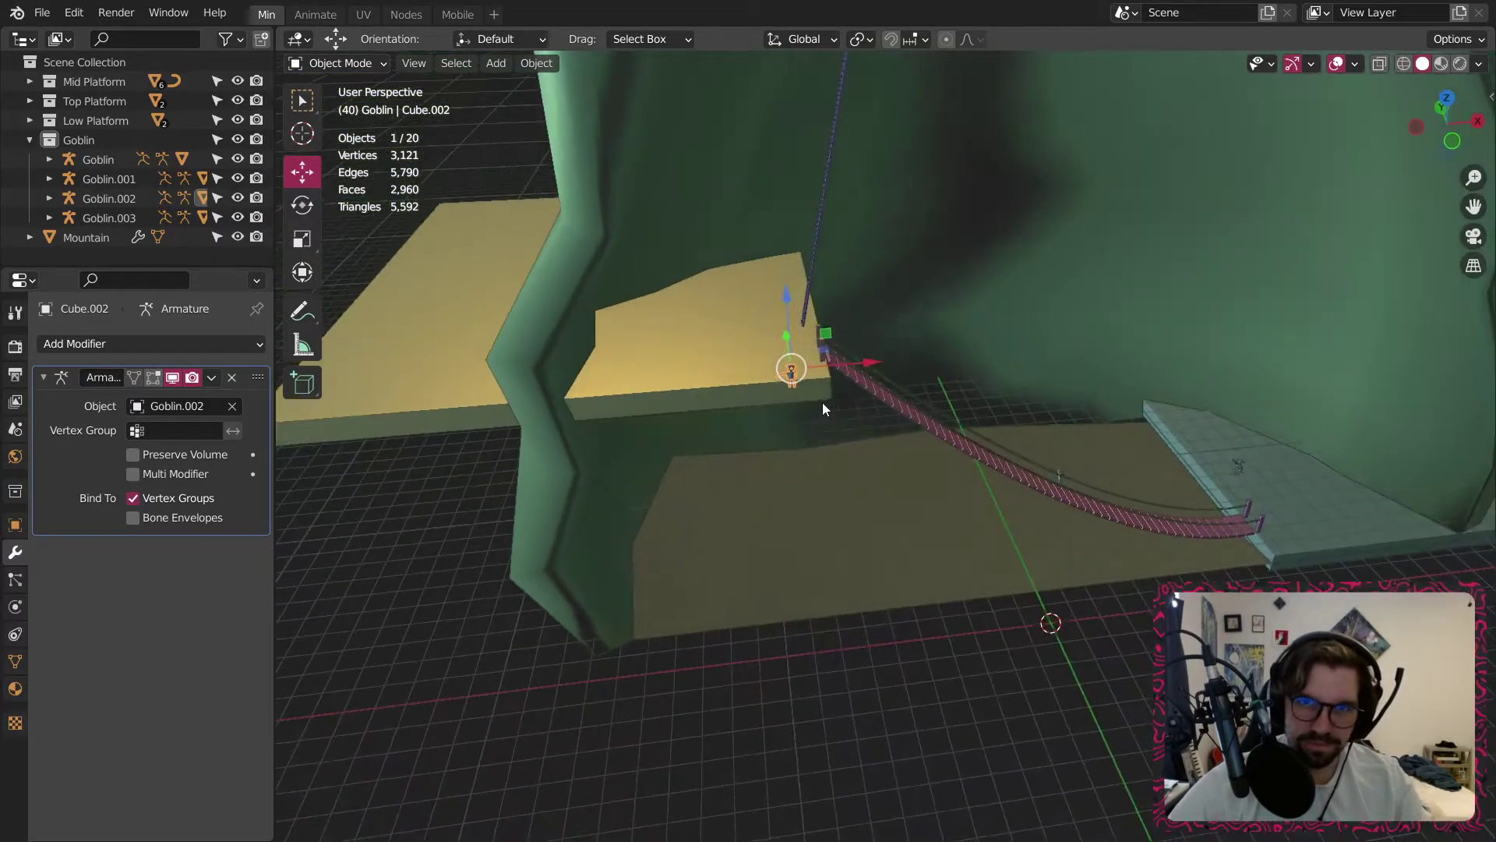
{"action": "scroll", "coordinate": [823, 403], "scroll_direction": "up", "scroll_amount": 2}
{"action": "middle_click_drag", "start_coordinate": [843, 414], "coordinate": [802, 358]}
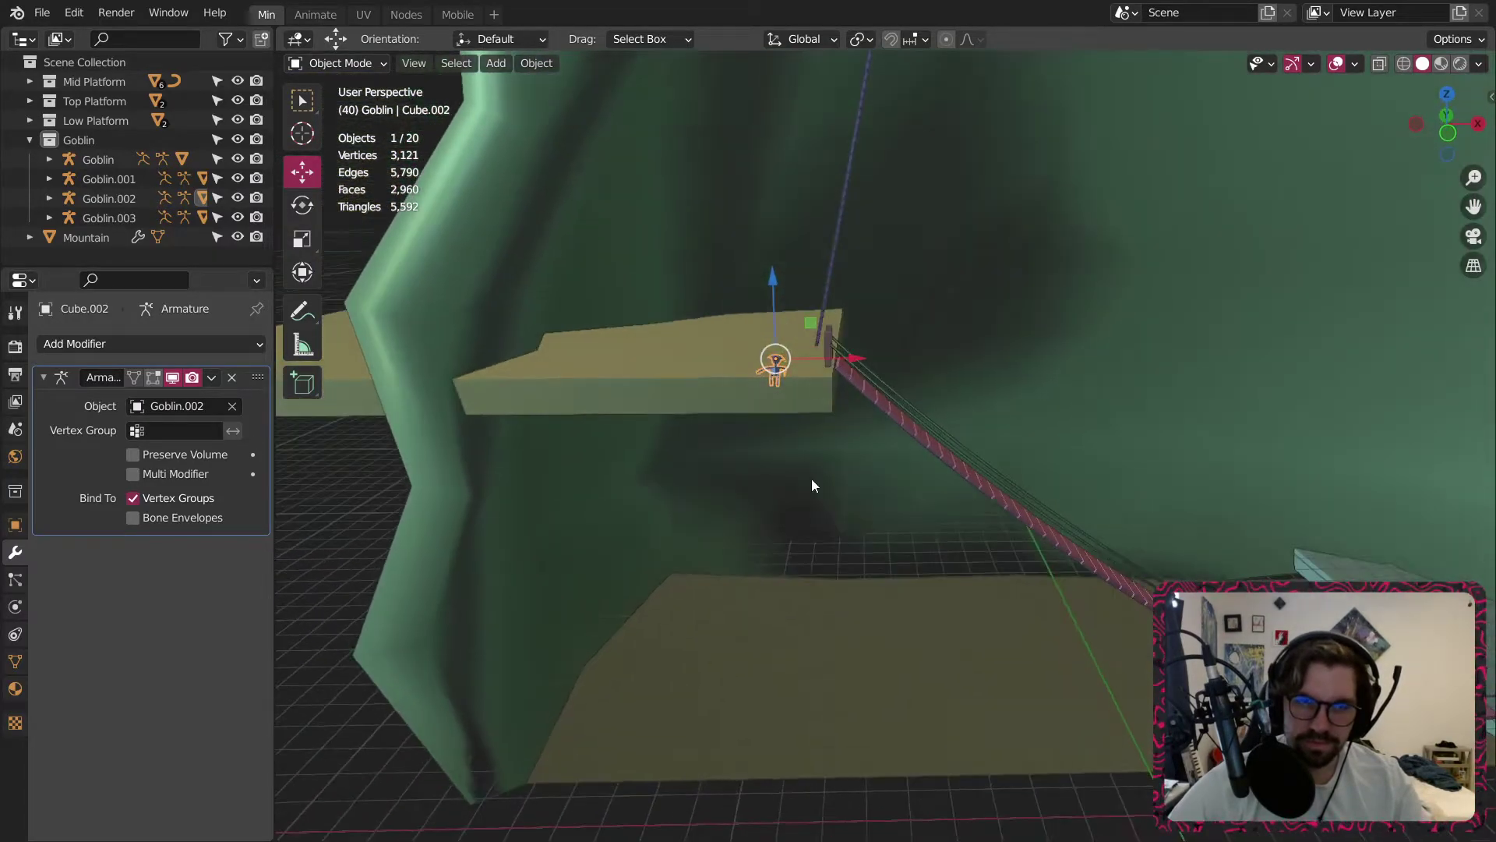
{"action": "middle_click_drag", "start_coordinate": [811, 478], "coordinate": [779, 485], "text": "shift"}
{"action": "key", "text": "alt+a"}
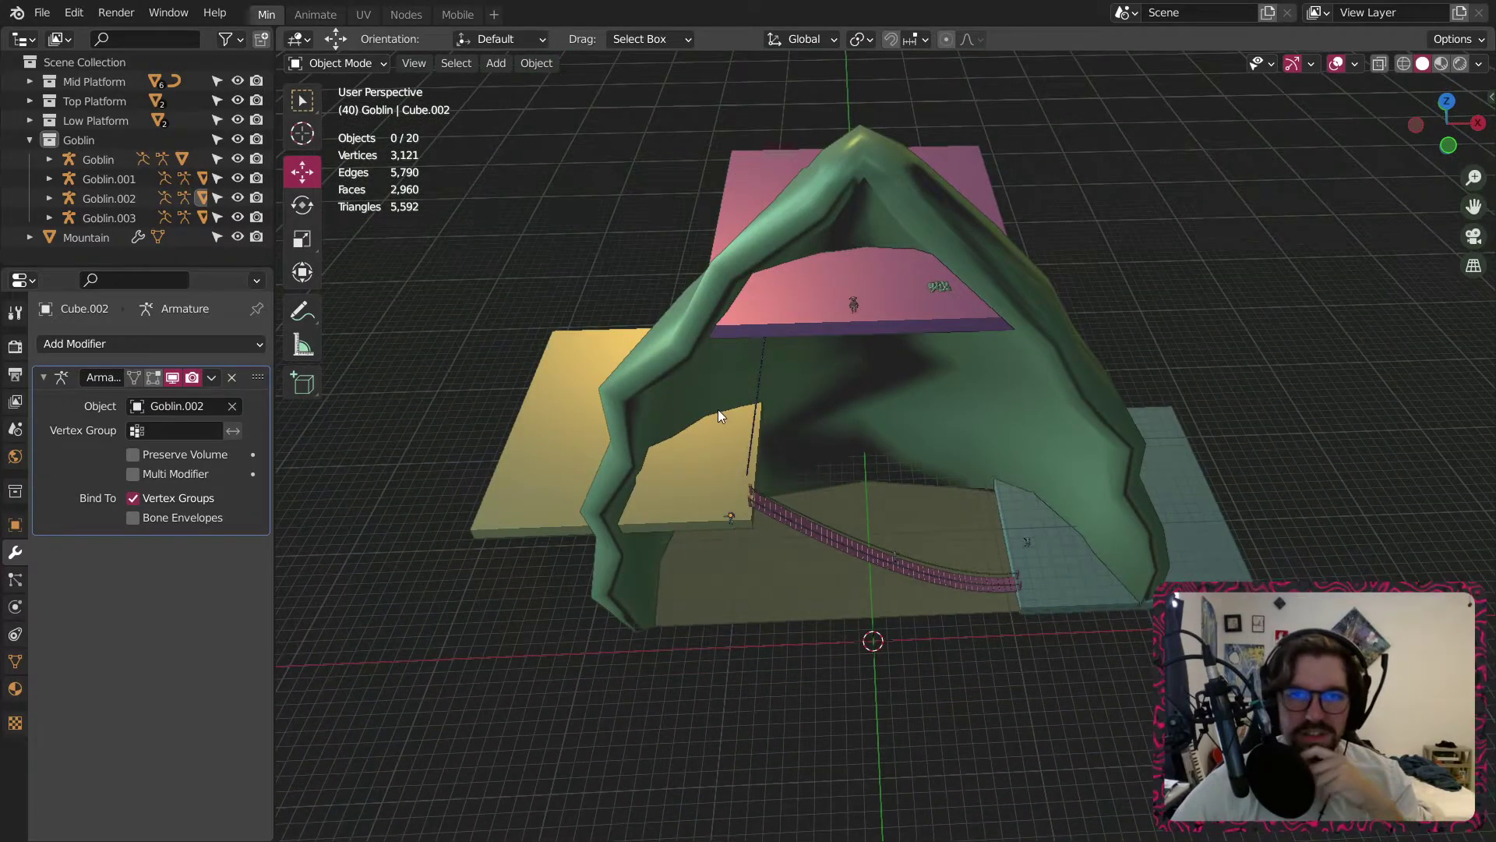
{"action": "left_click", "coordinate": [573, 473]}
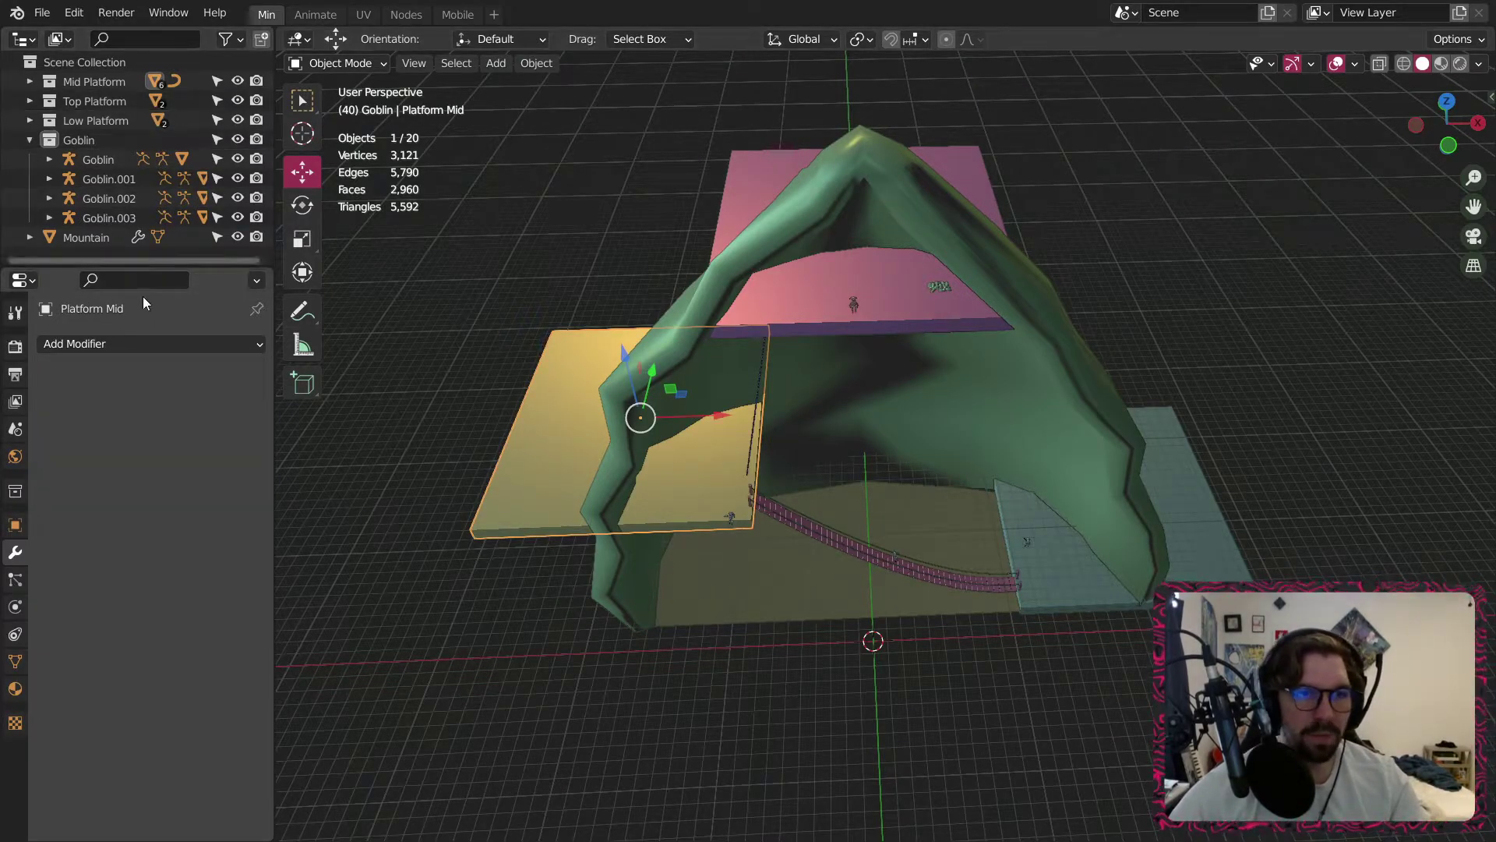
{"action": "left_click", "coordinate": [152, 343]}
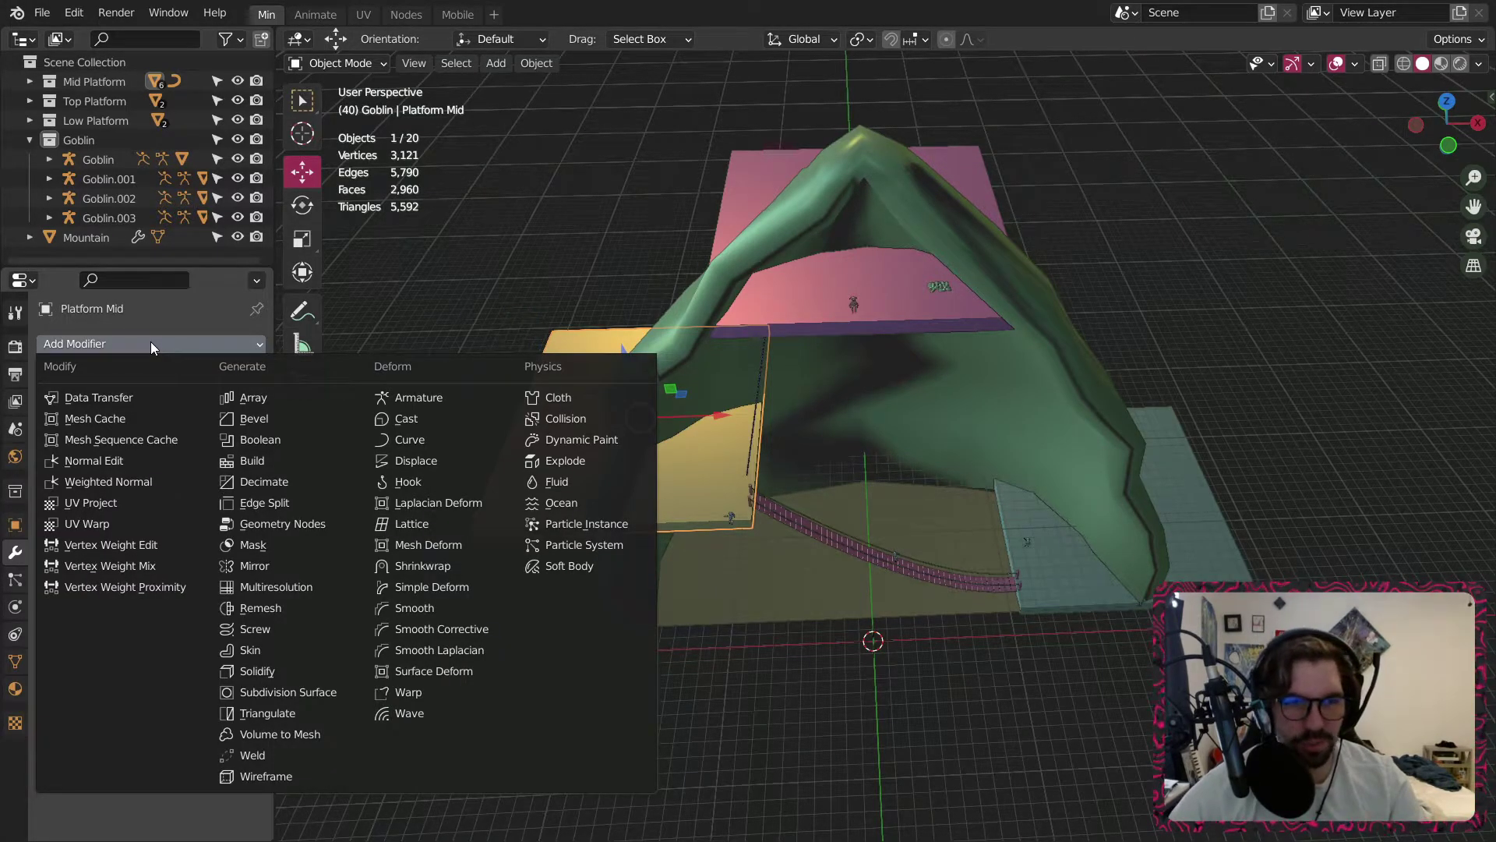
{"action": "left_click", "coordinate": [271, 442]}
{"action": "left_click", "coordinate": [175, 452]}
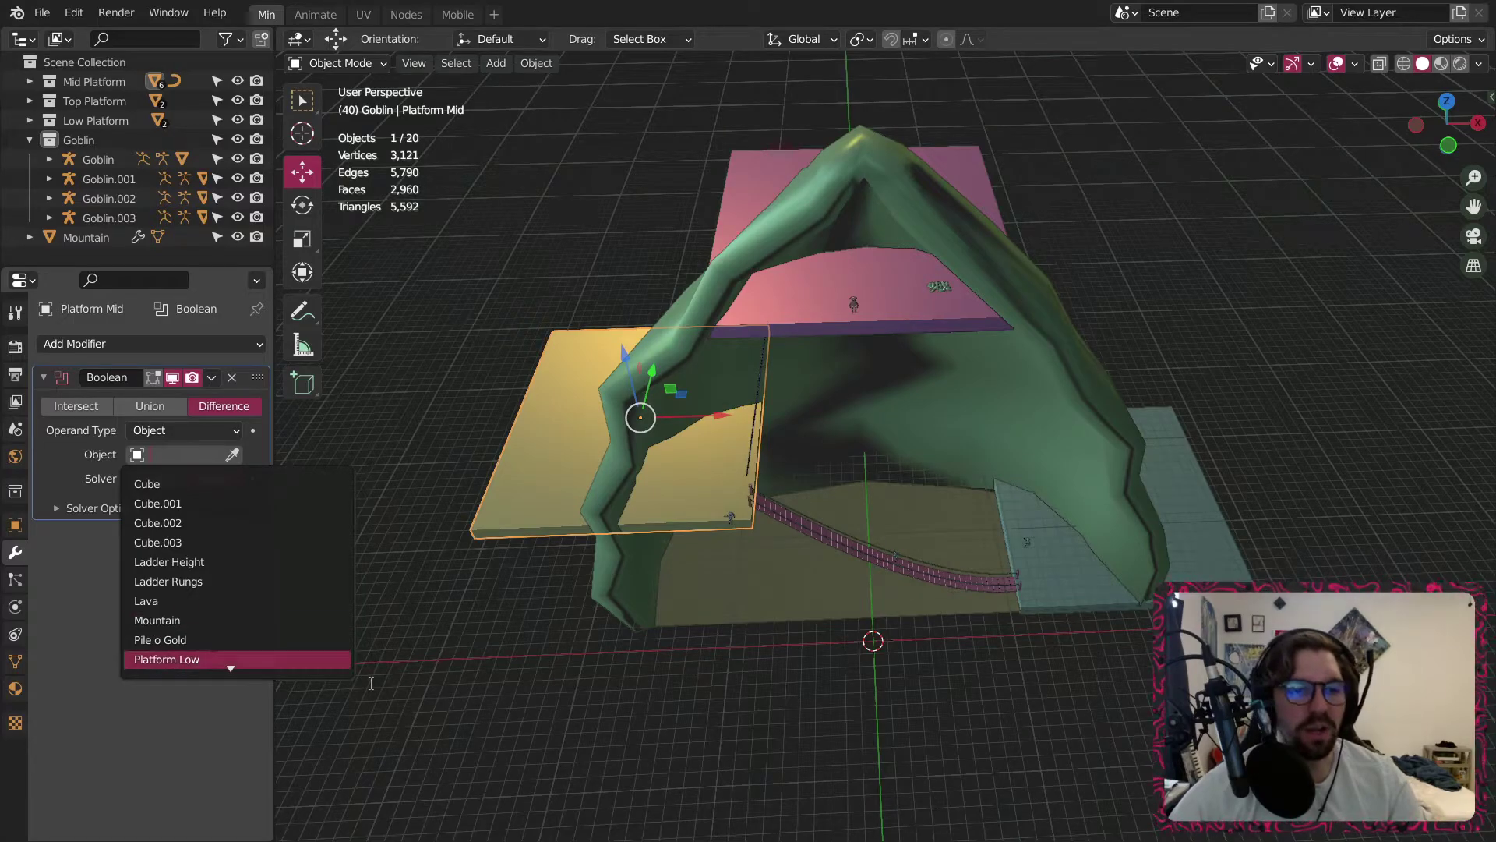
{"action": "left_click", "coordinate": [237, 620]}
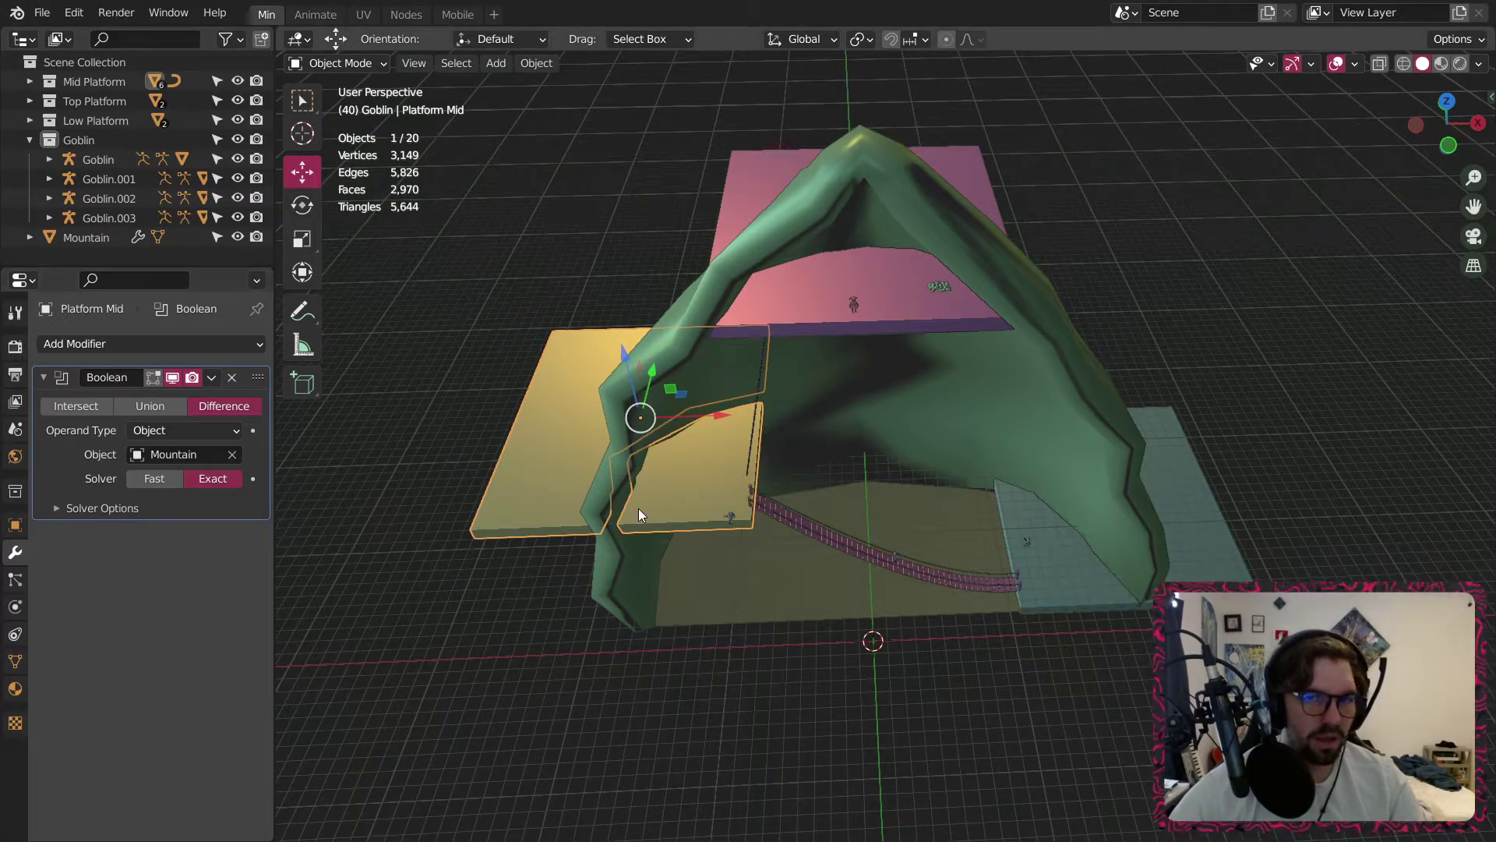
Check Platform Mid's mesh around the mountain cut in Edit Mode and return to Object Mode.
{"action": "middle_click_drag", "start_coordinate": [638, 508], "coordinate": [287, 75]}
{"action": "left_click", "coordinate": [338, 62]}
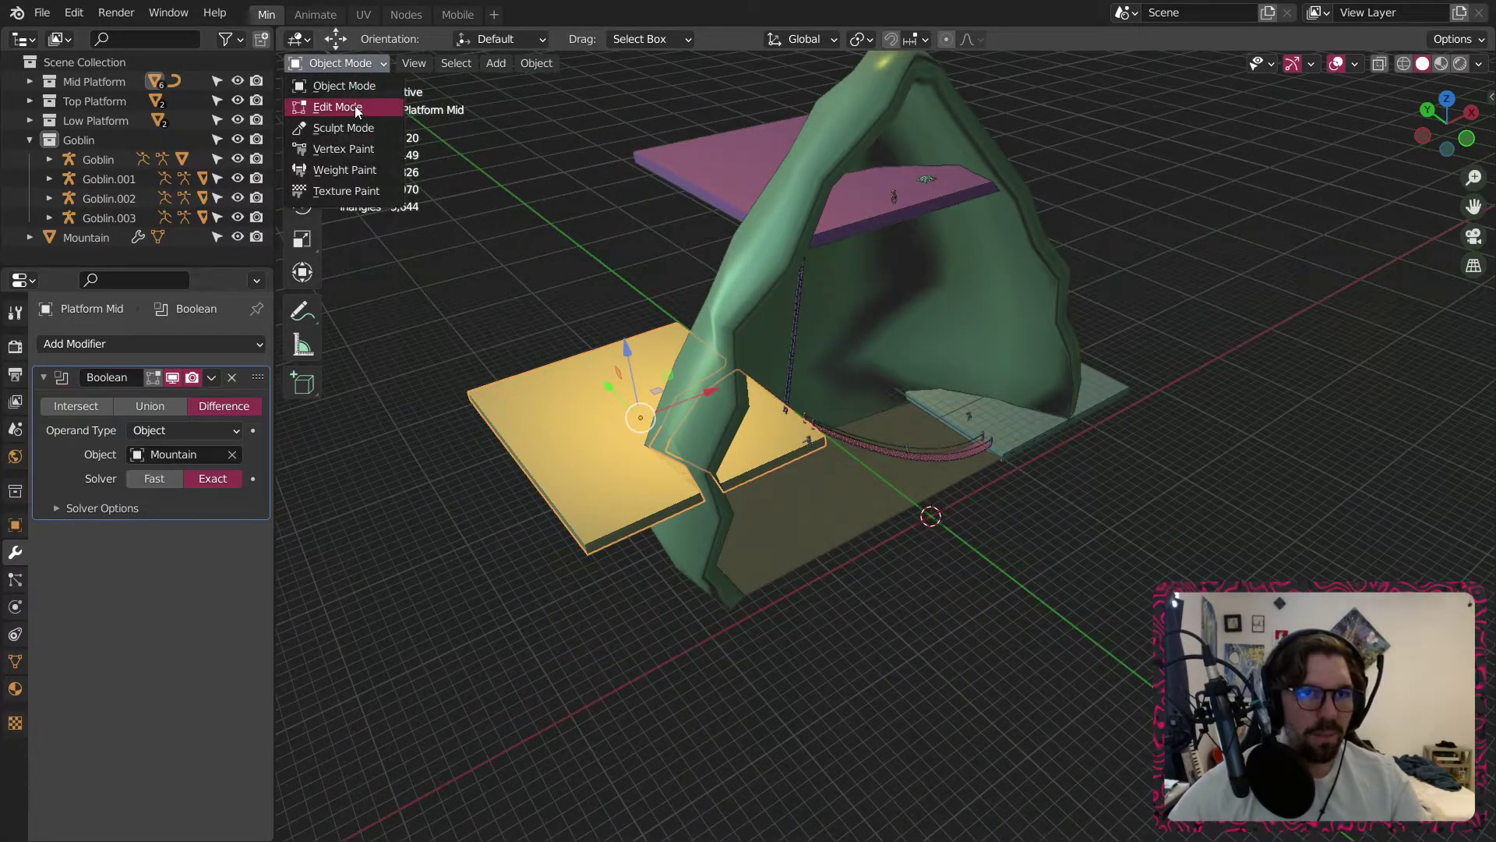
{"action": "left_click", "coordinate": [354, 105]}
{"action": "scroll", "coordinate": [587, 548], "scroll_direction": "up", "scroll_amount": 5}
{"action": "middle_click_drag", "start_coordinate": [587, 548], "coordinate": [569, 478]}
{"action": "left_click", "coordinate": [336, 63]}
{"action": "left_click", "coordinate": [347, 87]}
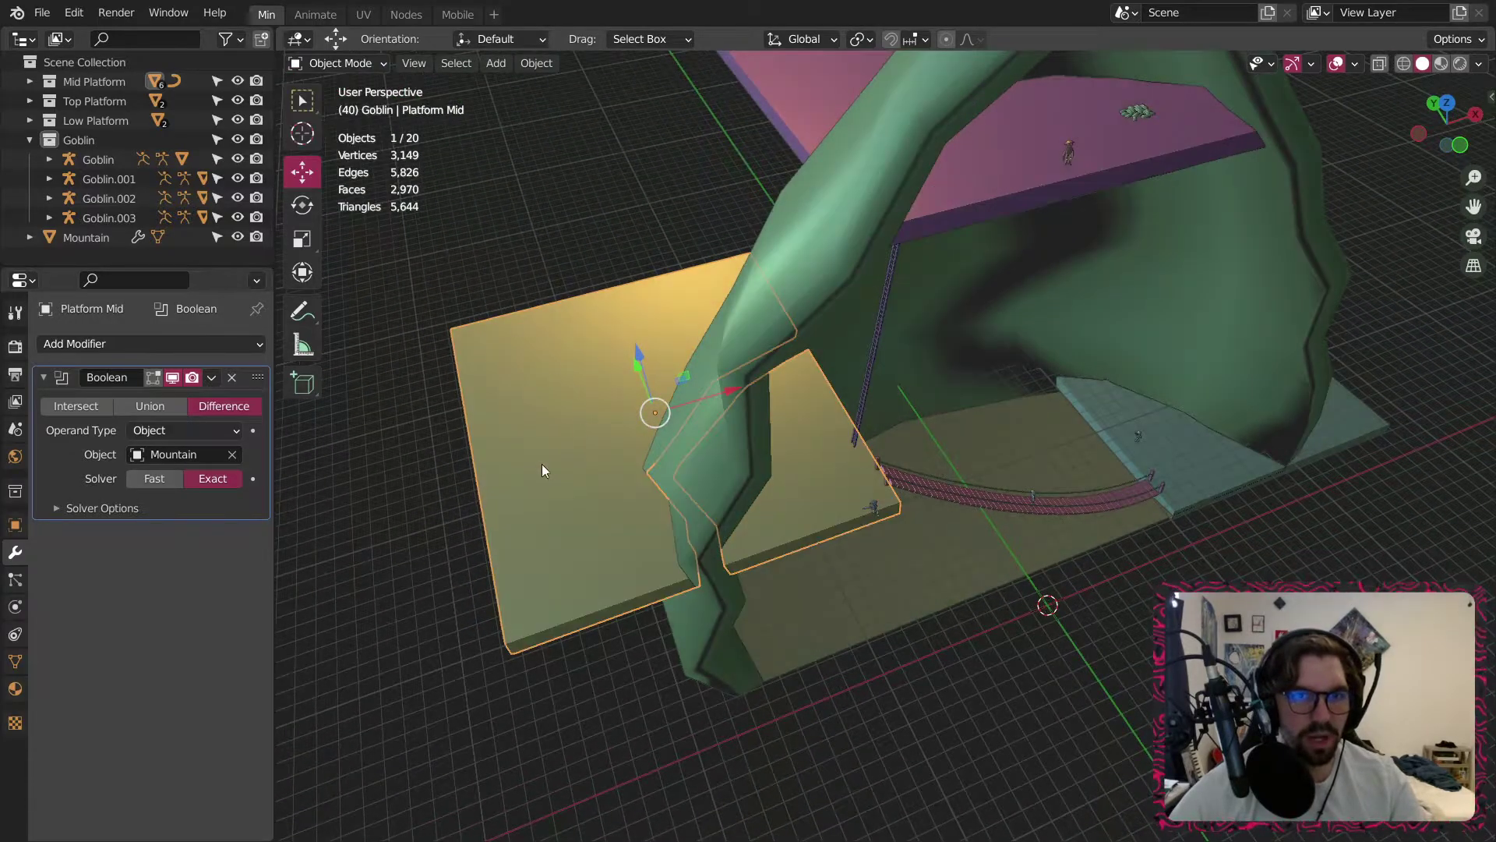
Apply the Boolean modifier on Platform Mid and separate its mesh by loose parts, returning to Object Mode.
{"action": "left_click", "coordinate": [211, 377]}
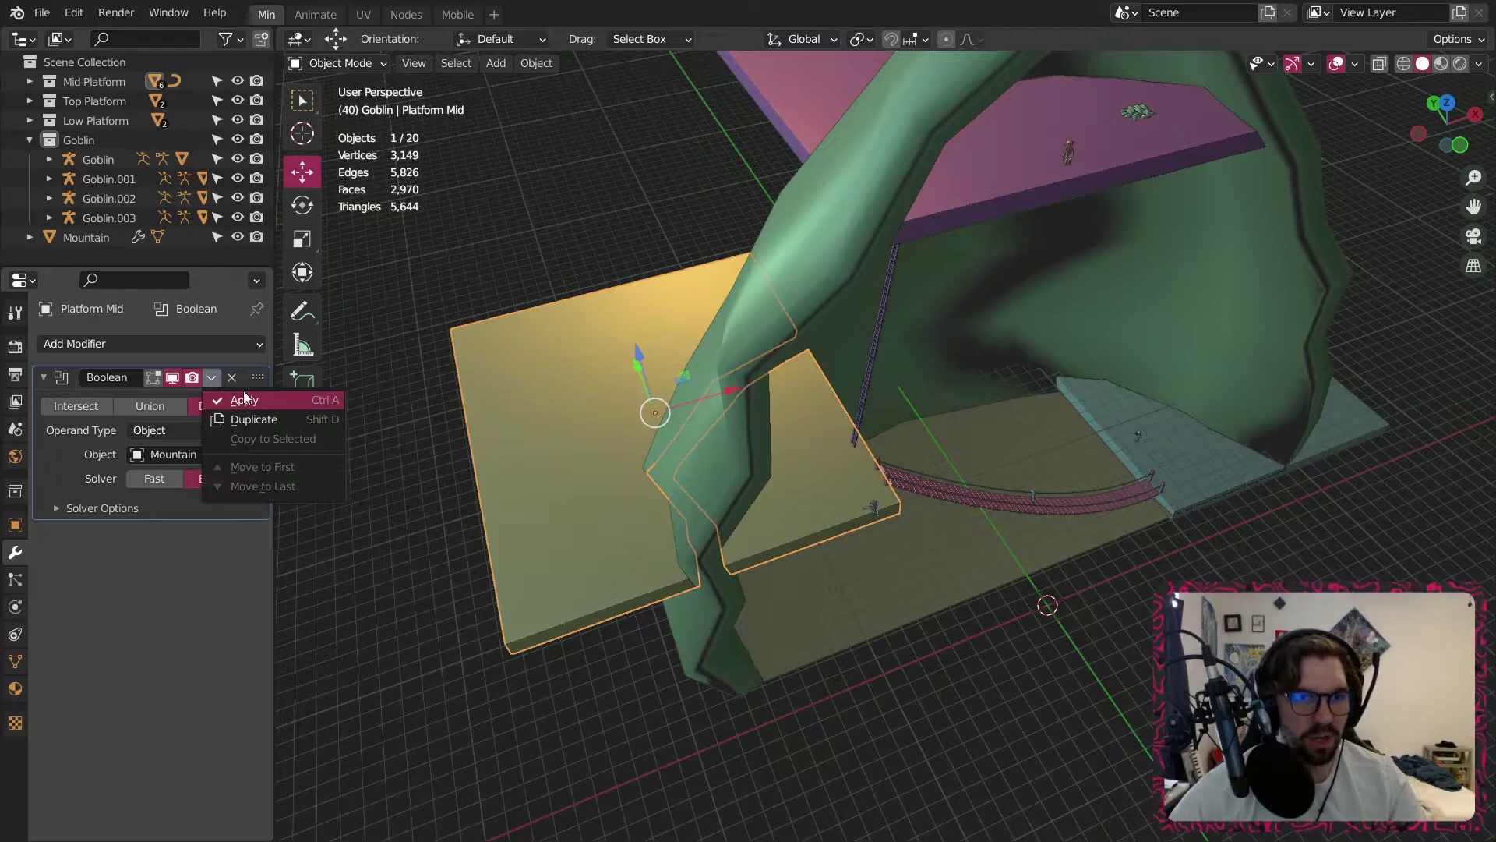
{"action": "left_click", "coordinate": [245, 393]}
{"action": "left_click", "coordinate": [338, 64]}
{"action": "left_click", "coordinate": [338, 107]}
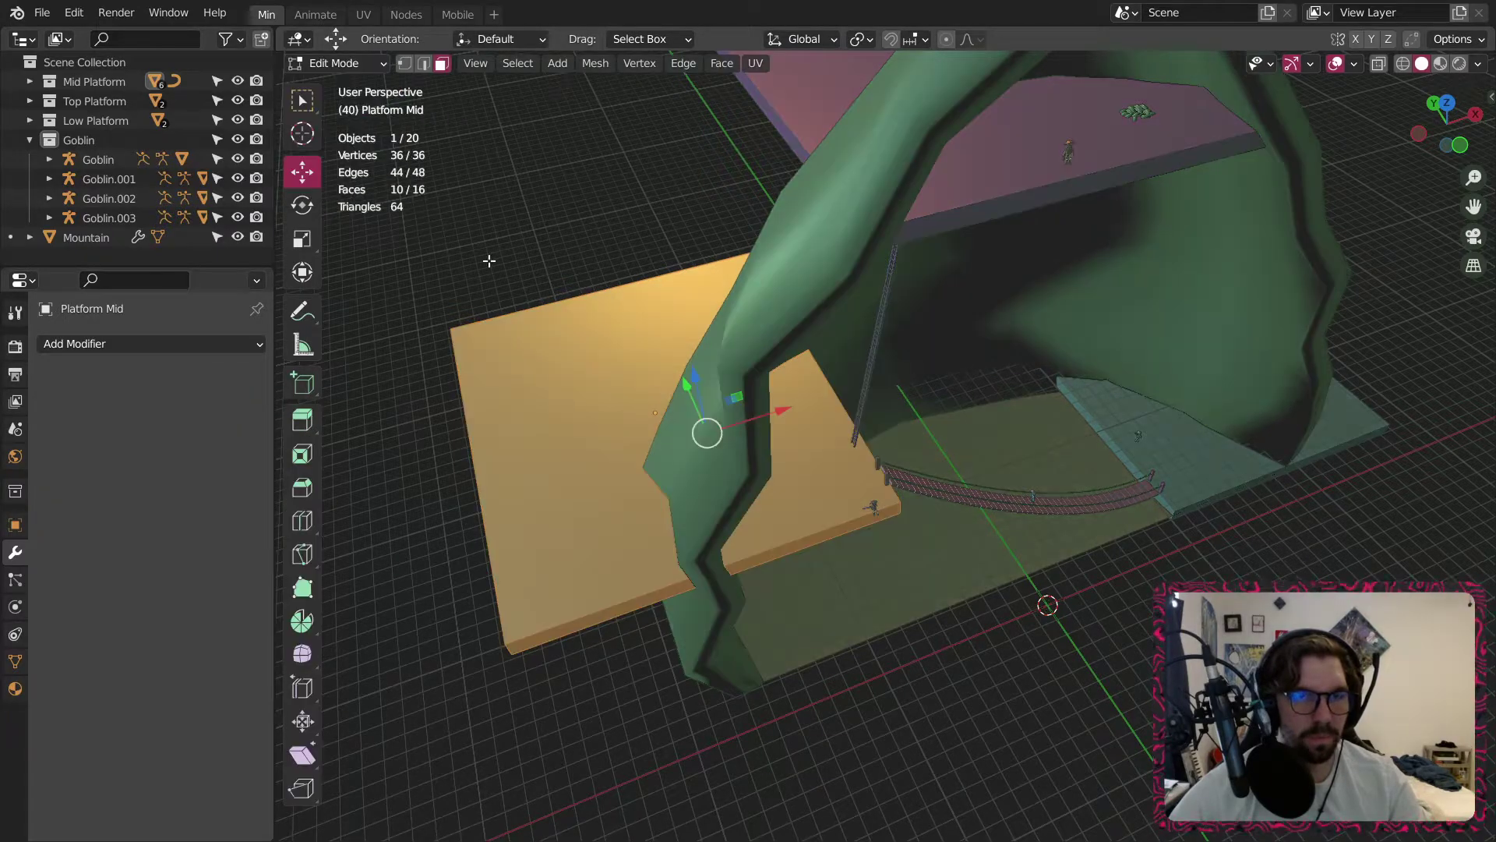
{"action": "right_click", "coordinate": [604, 466]}
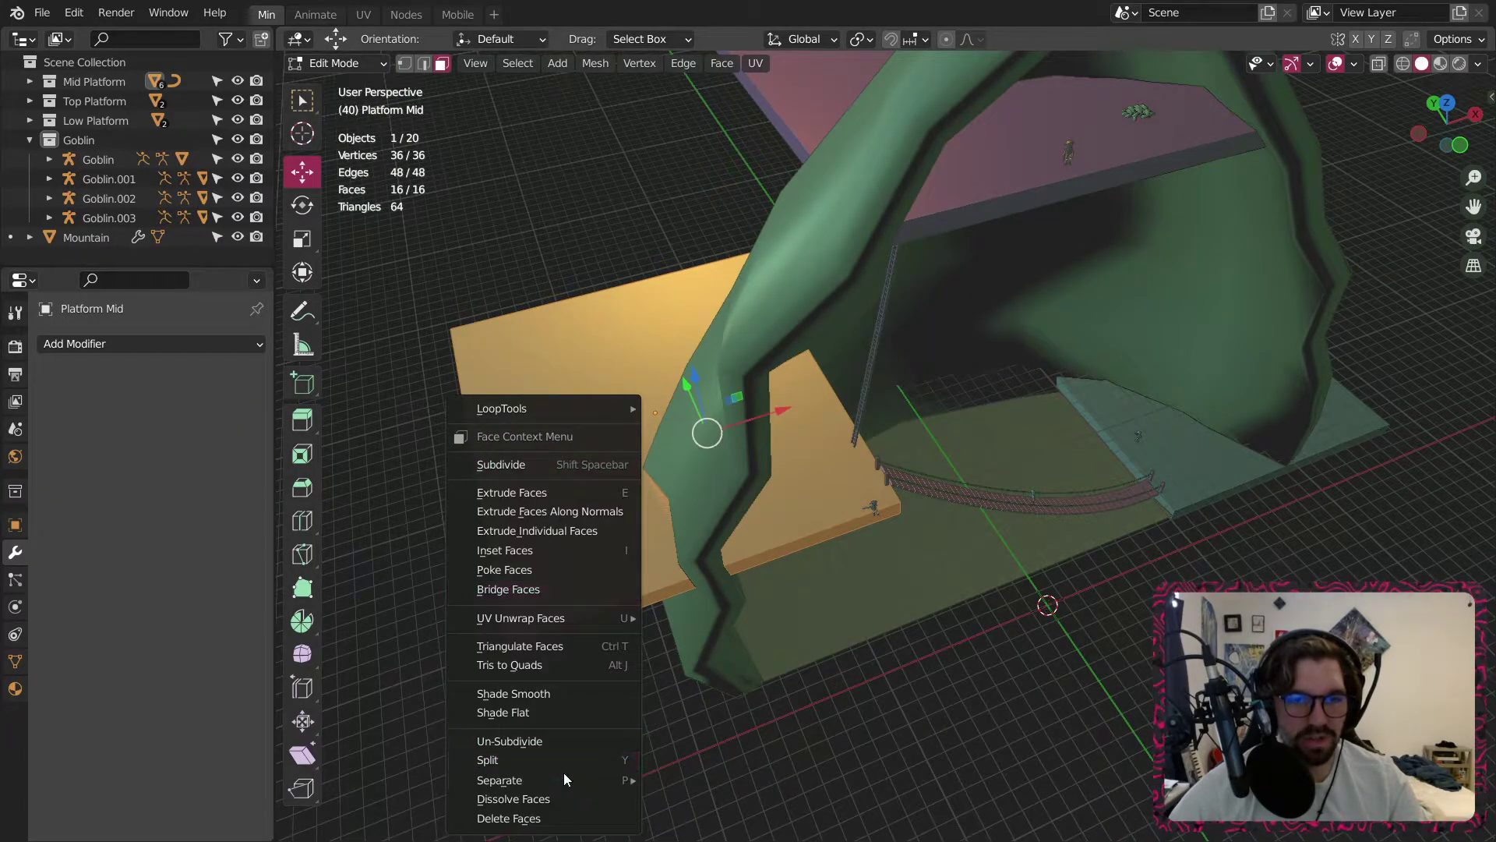
{"action": "key", "text": "a"}
{"action": "right_click", "coordinate": [596, 653]}
{"action": "mouse_move", "coordinate": [597, 780]}
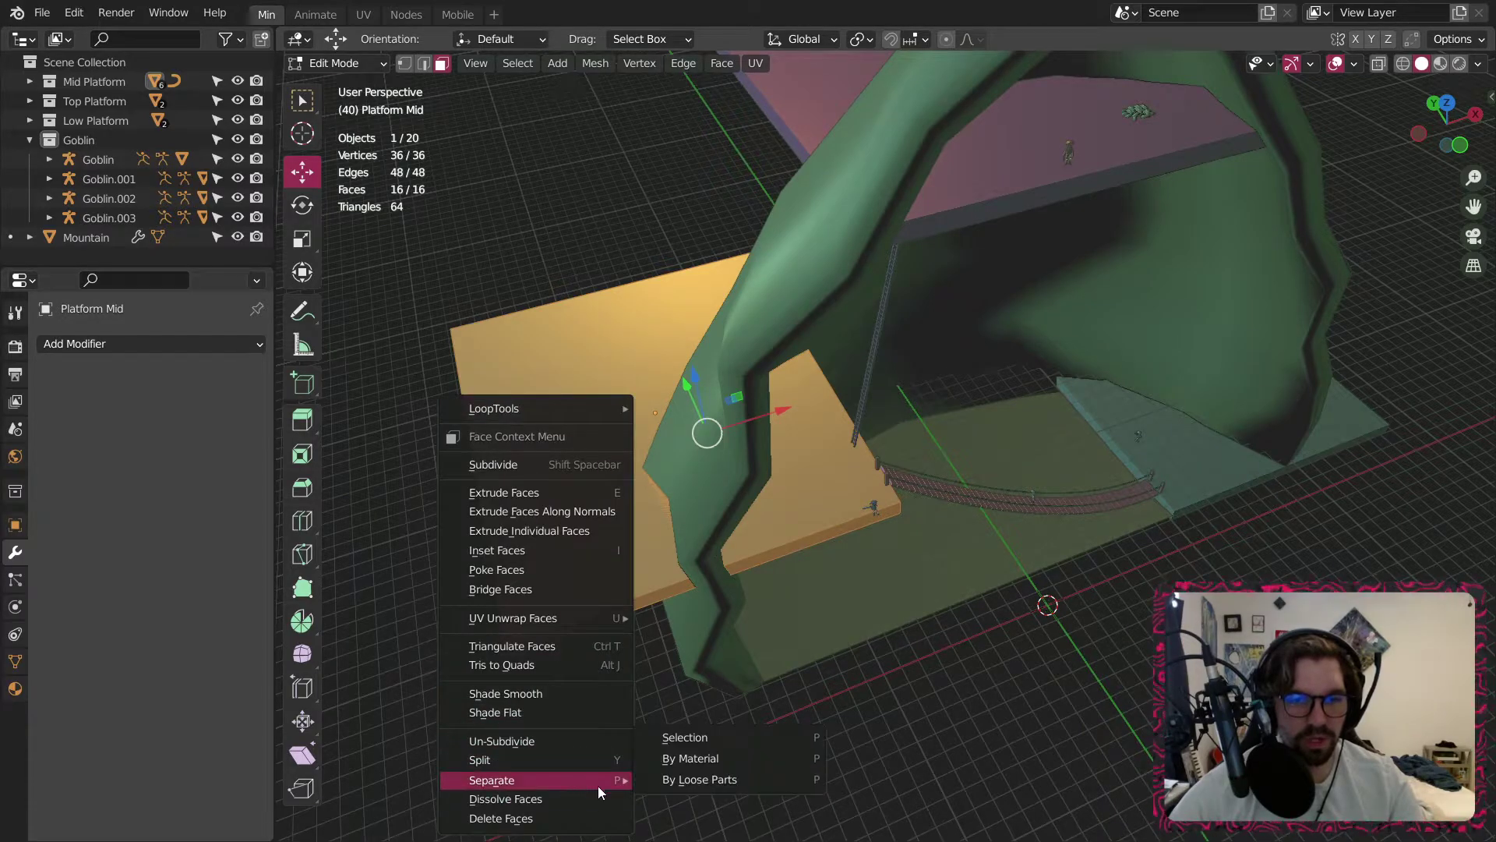
{"action": "left_click", "coordinate": [721, 778]}
{"action": "left_click", "coordinate": [337, 64]}
{"action": "left_click", "coordinate": [339, 86]}
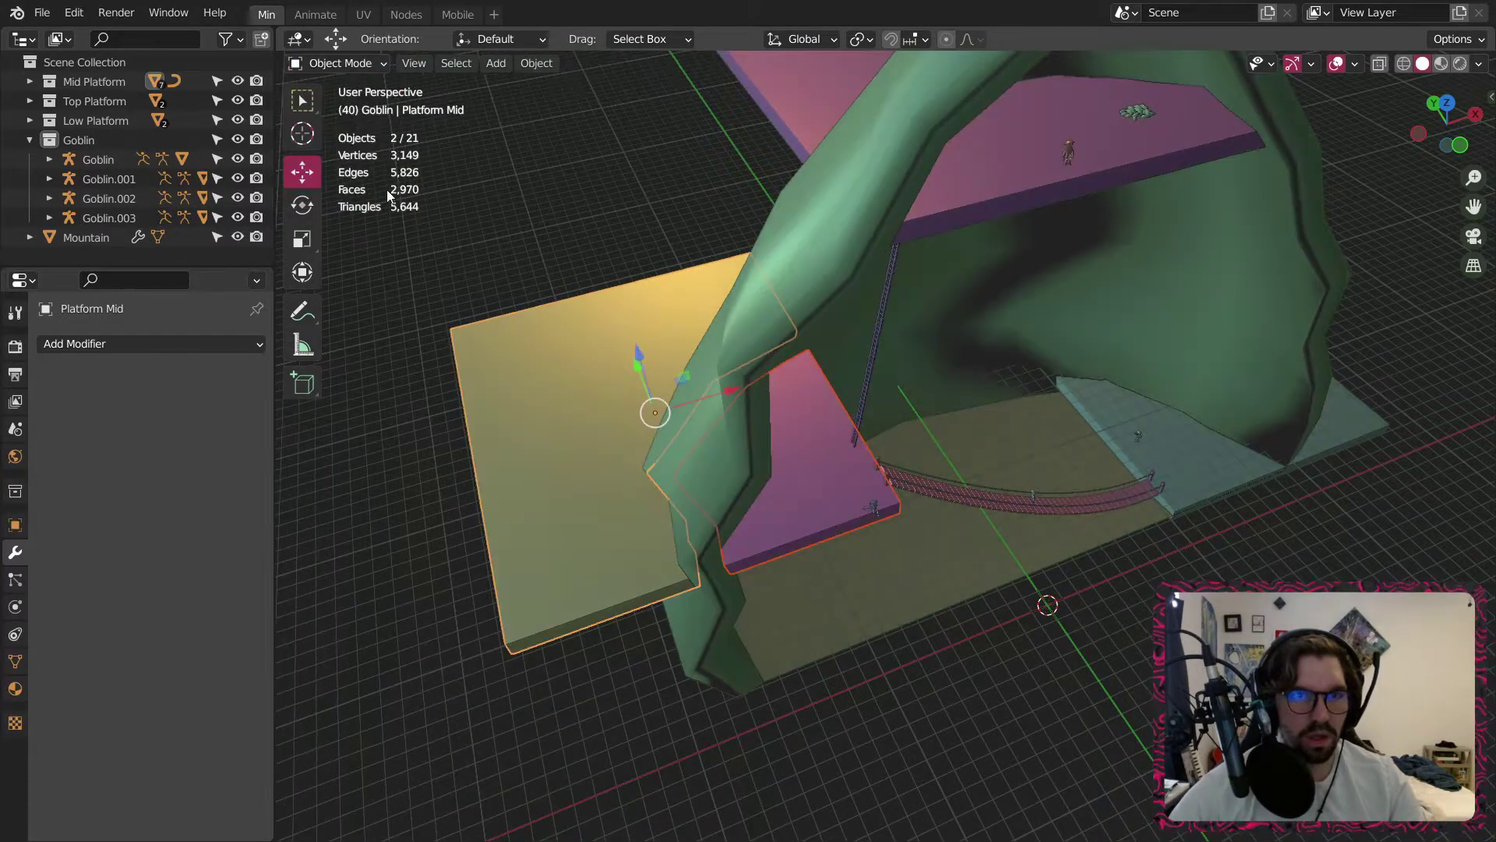
Delete the separated piece of the mid platform that lies outside the mountain.
{"action": "key", "text": "alt+a"}
{"action": "left_click", "coordinate": [576, 423]}
{"action": "key", "text": "x"}
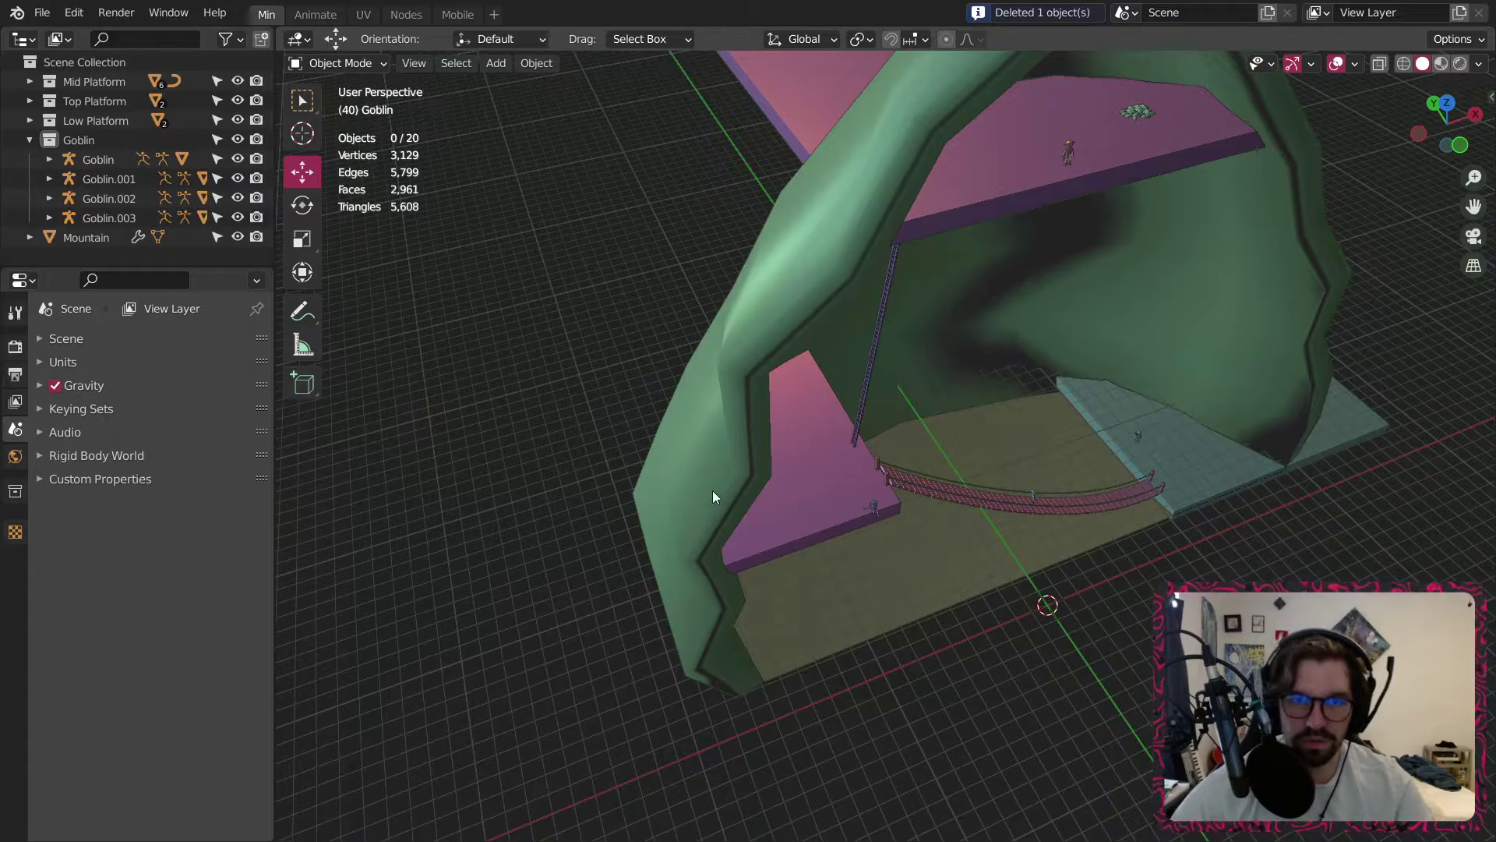
Select the low platform at the foot of the mountain wall.
{"action": "middle_click_drag", "start_coordinate": [776, 491], "coordinate": [724, 474]}
{"action": "middle_click_drag", "start_coordinate": [1130, 553], "coordinate": [684, 472], "text": "shift"}
{"action": "left_click", "coordinate": [829, 542]}
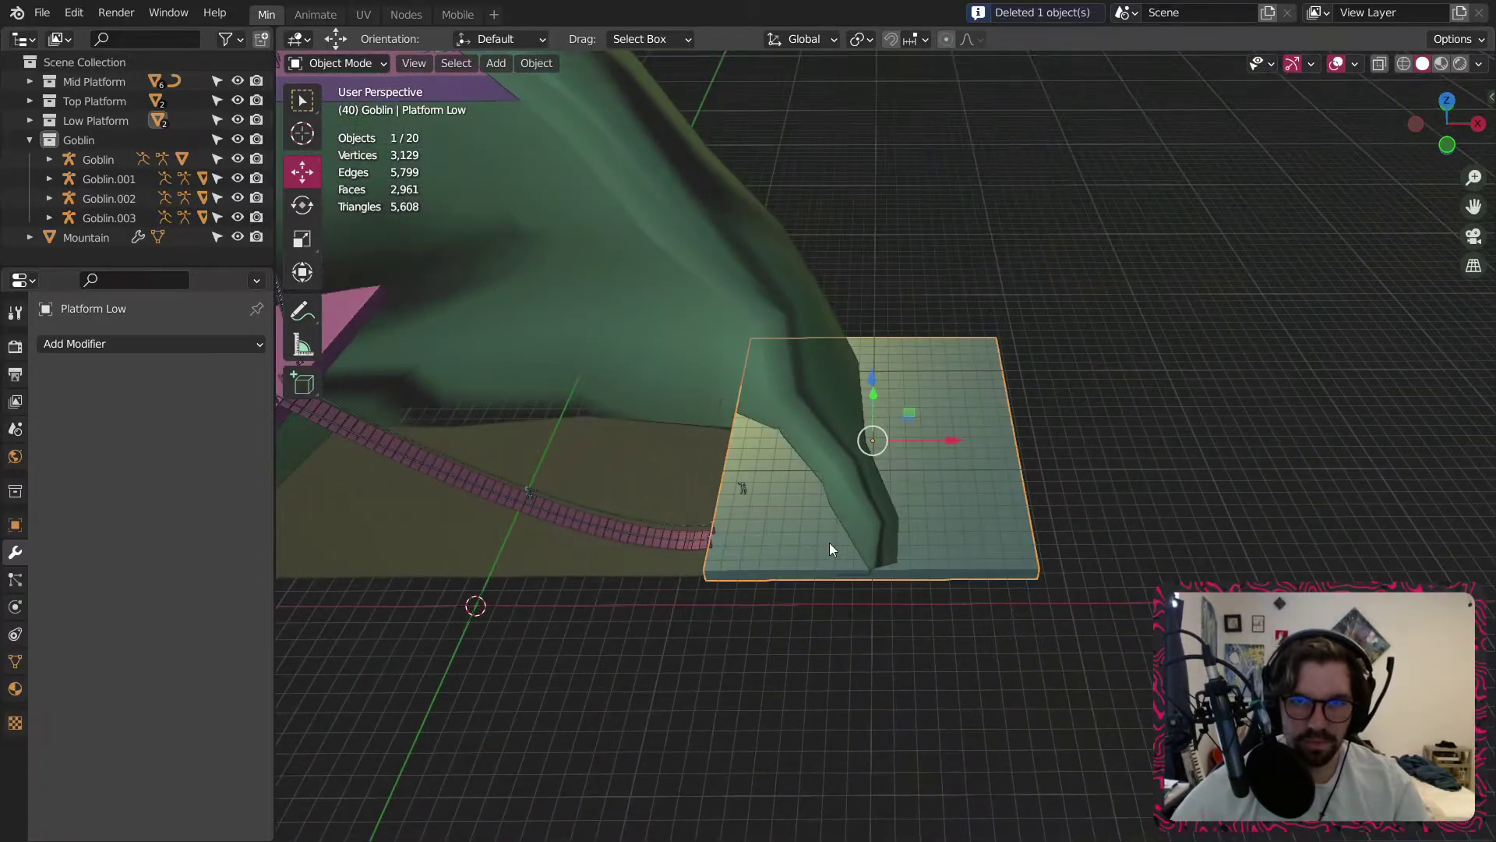
{"action": "left_click", "coordinate": [179, 343]}
{"action": "left_click", "coordinate": [274, 419]}
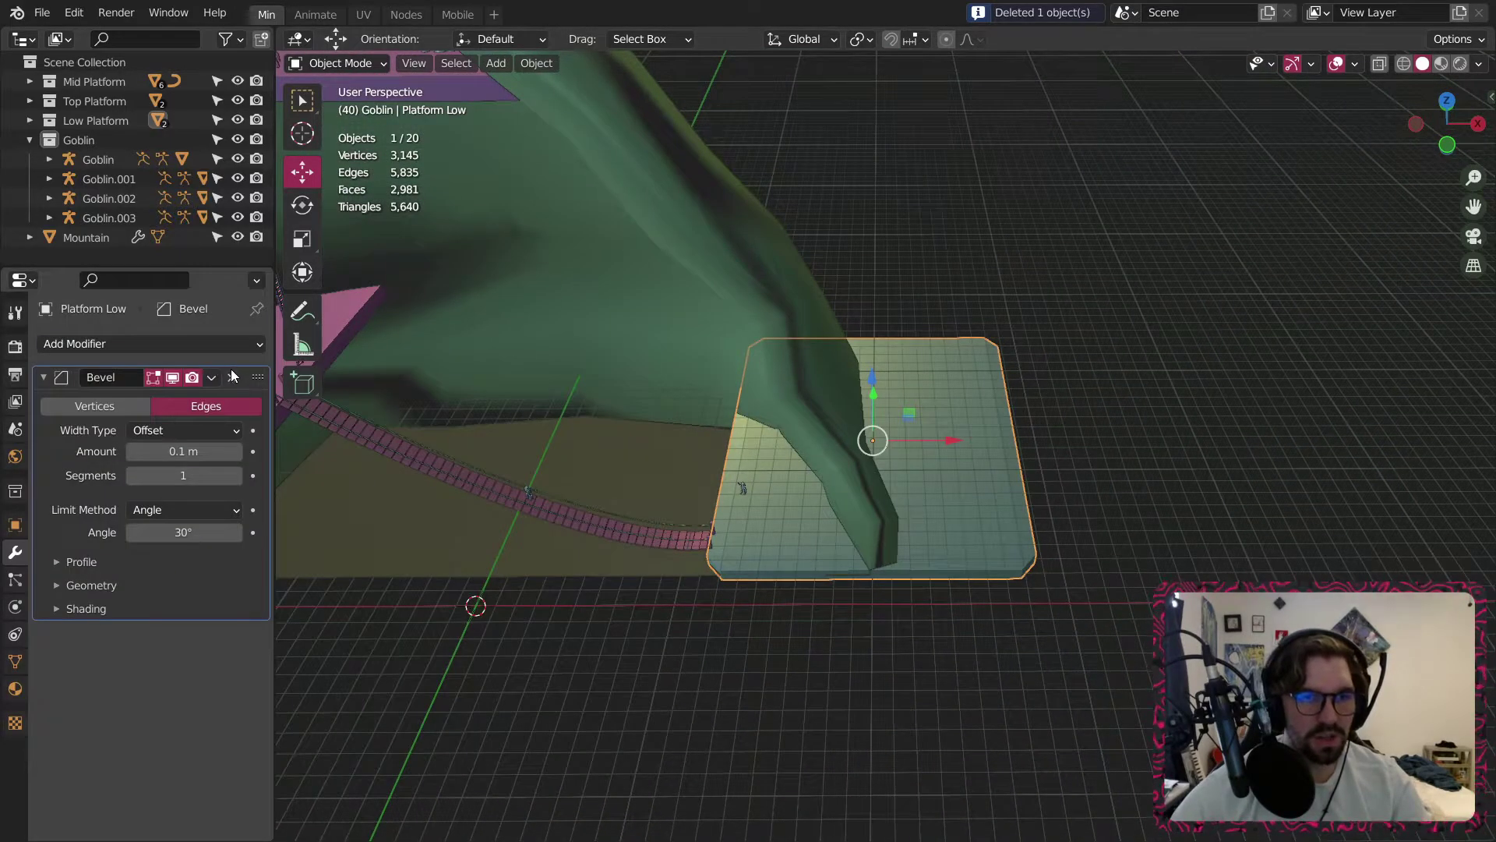
{"action": "left_click", "coordinate": [232, 377]}
Try to cut Platform Low with a Boolean Difference modifier using Mountain as the object, and apply it.
{"action": "left_click", "coordinate": [232, 344]}
{"action": "left_click", "coordinate": [287, 434]}
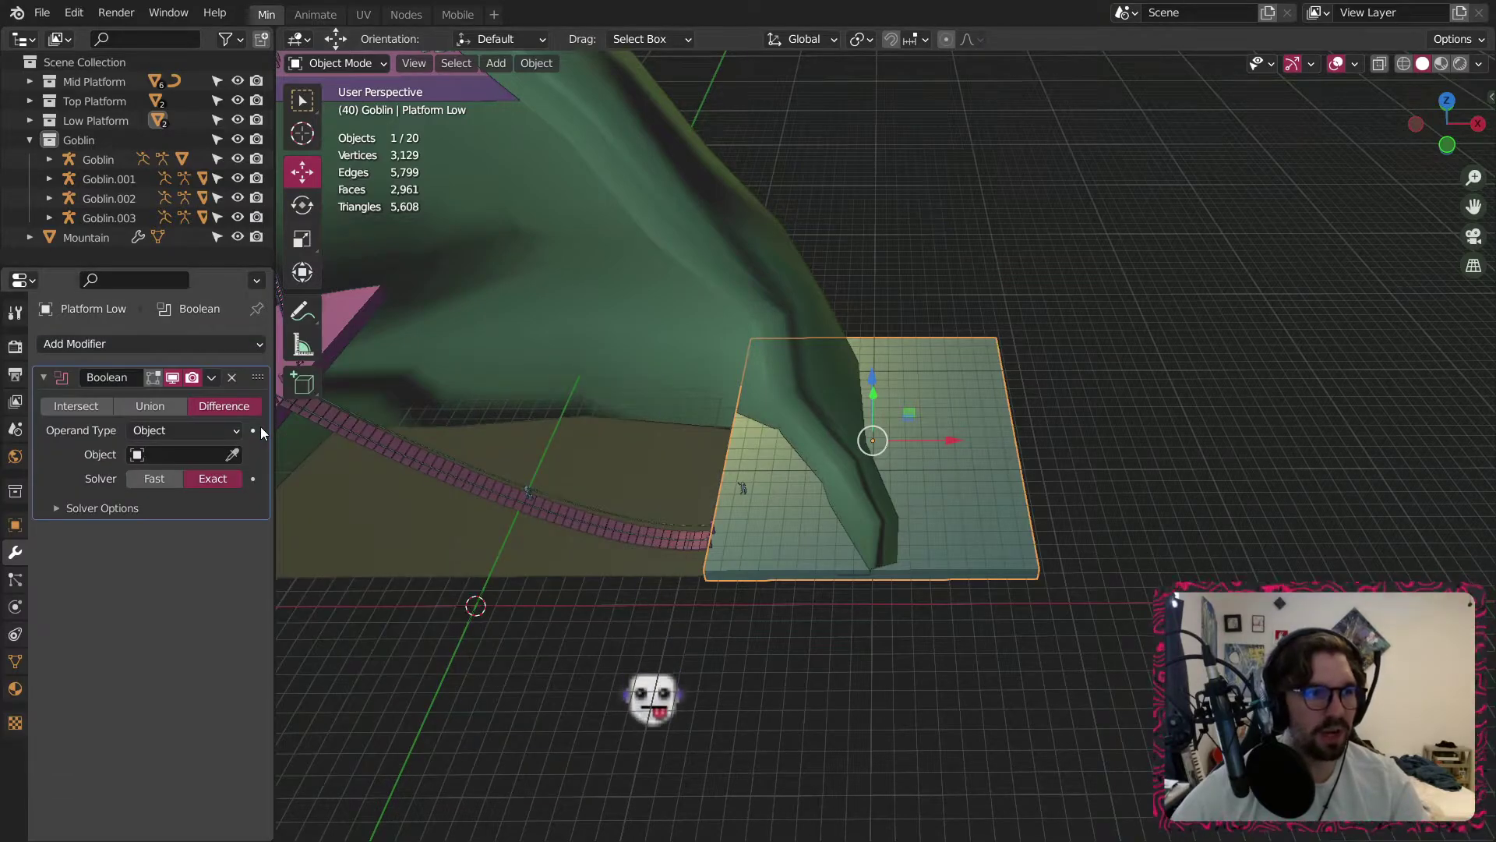
{"action": "left_click", "coordinate": [186, 454]}
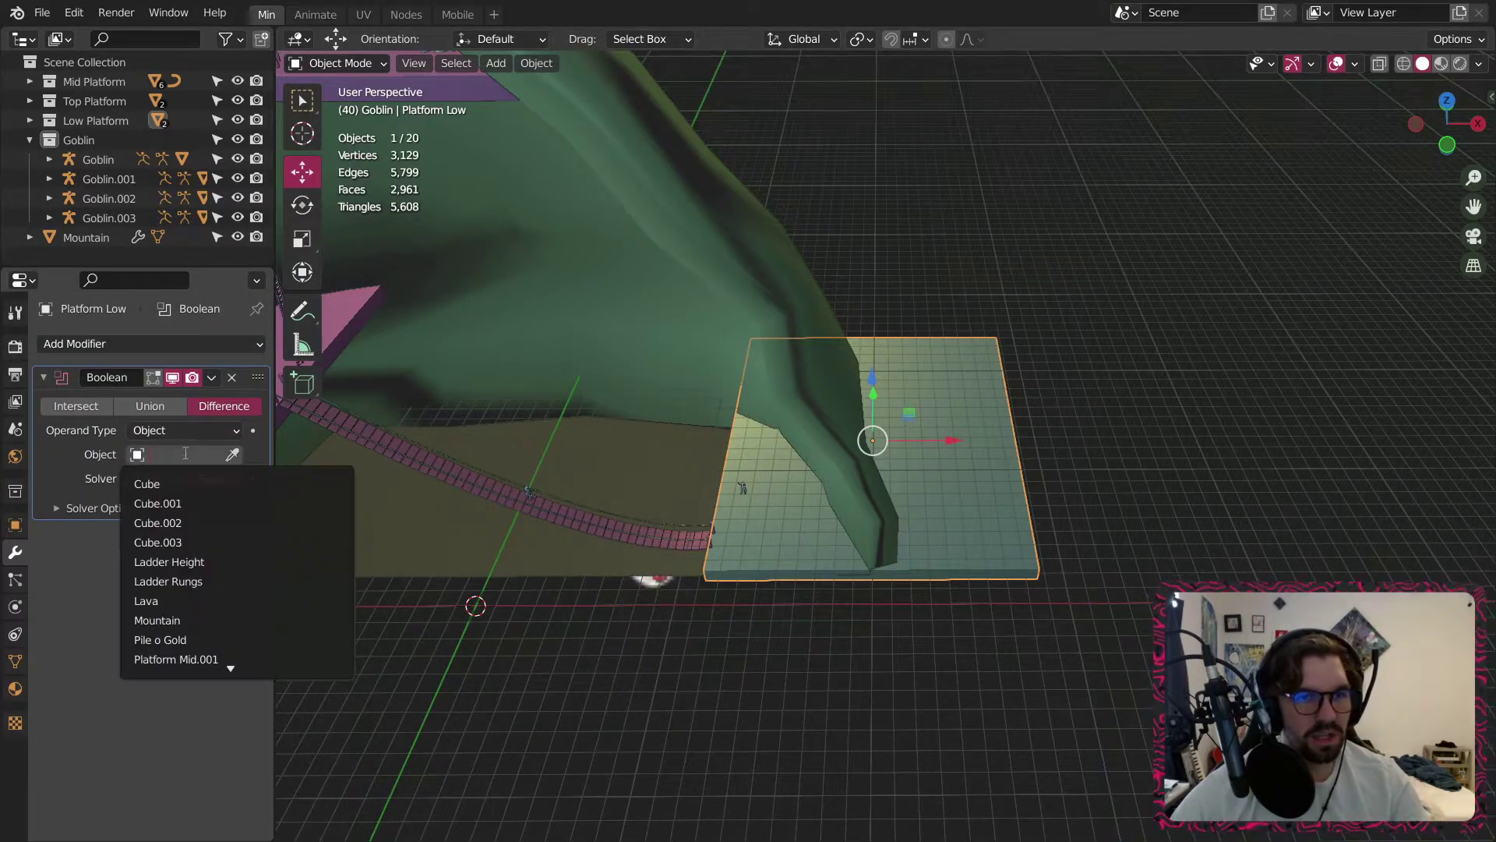
{"action": "left_click", "coordinate": [156, 620]}
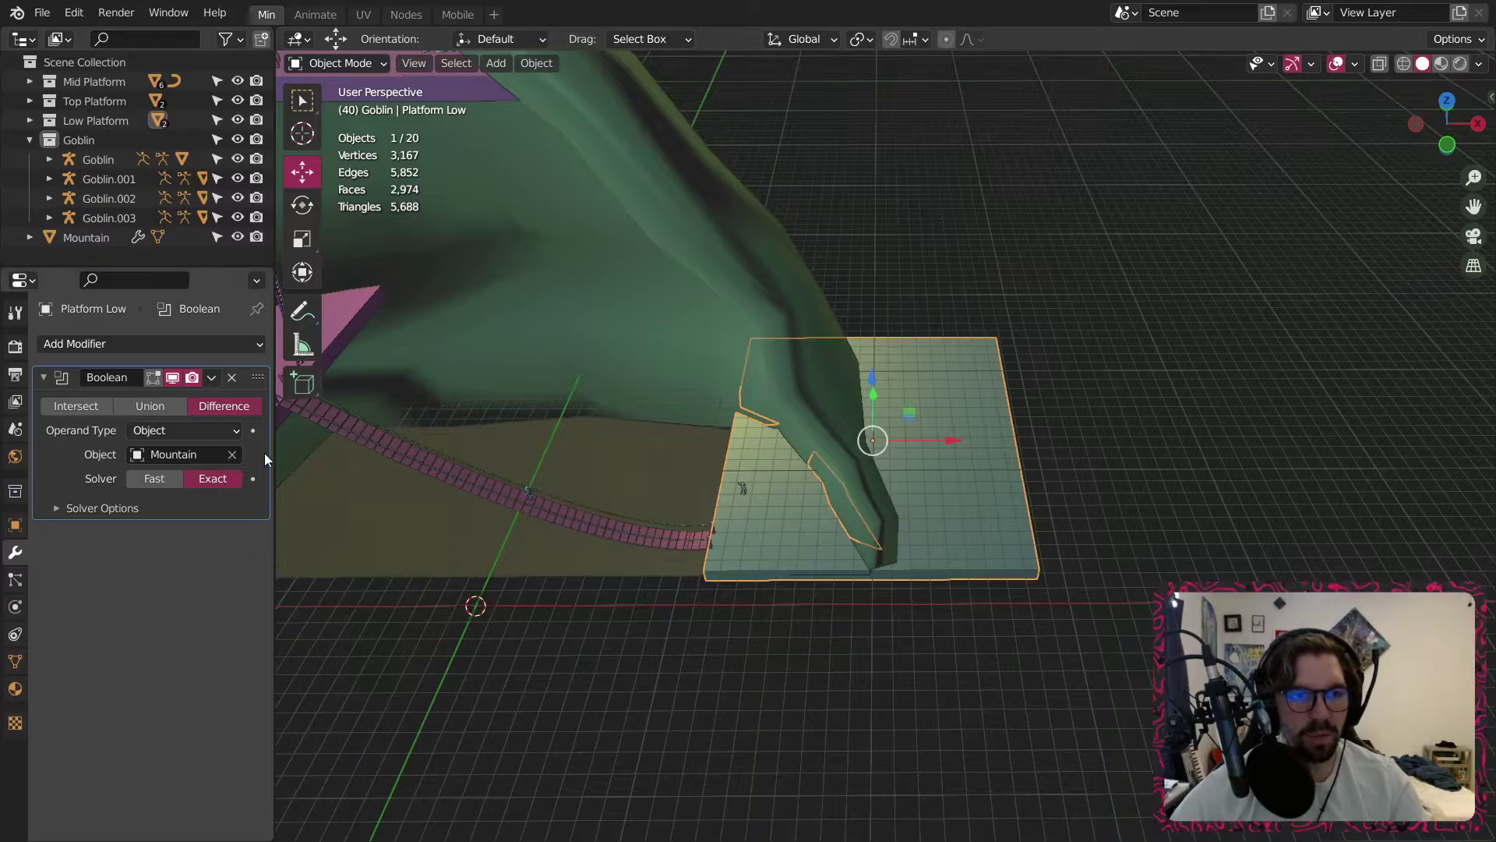
{"action": "left_click", "coordinate": [211, 377]}
{"action": "left_click", "coordinate": [247, 402]}
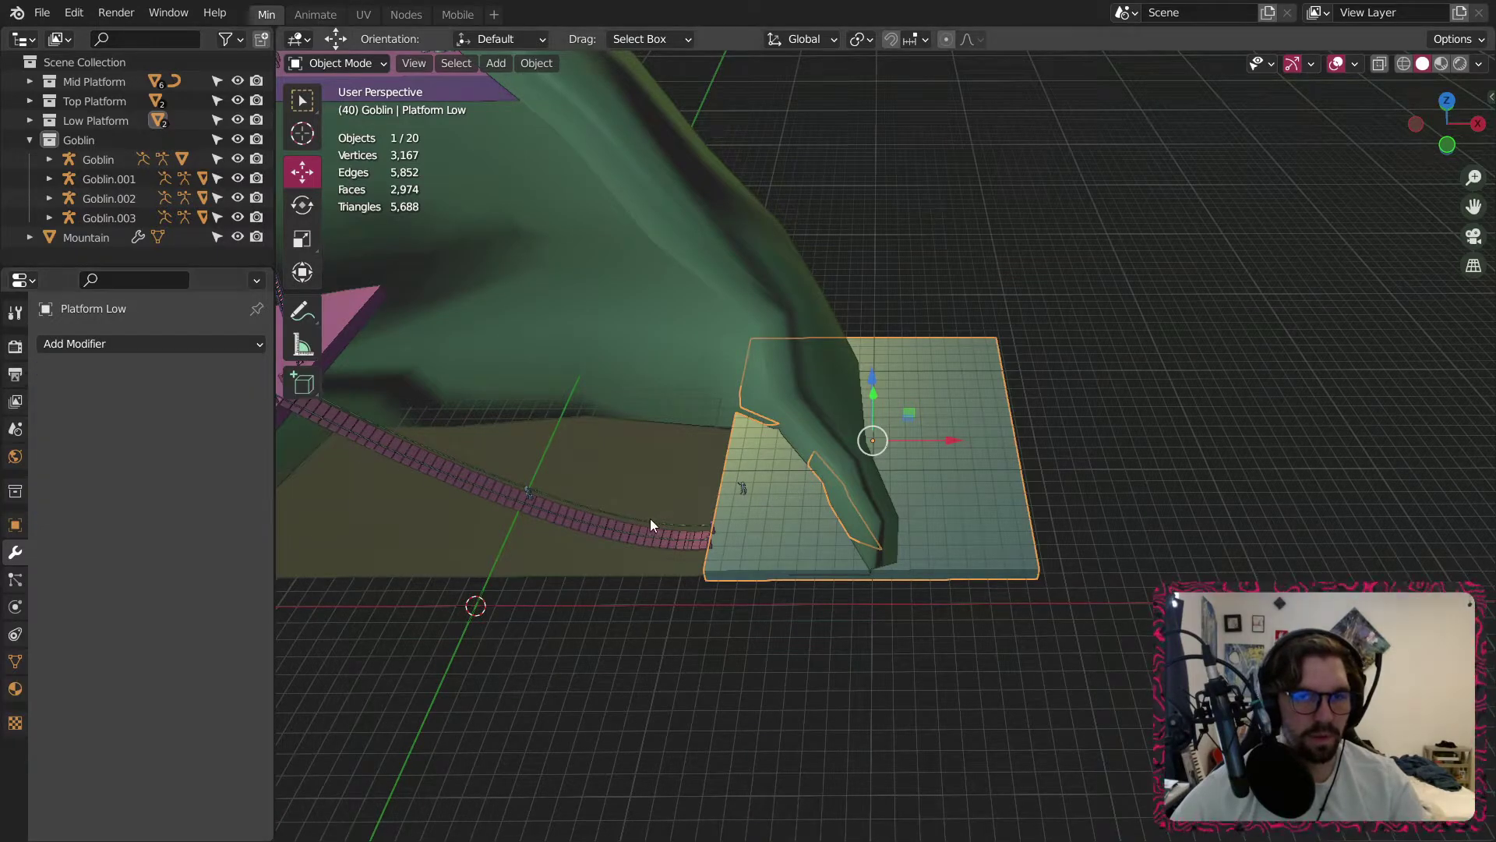
Try to separate the low platform's mesh by loose parts in Edit Mode and return to Object Mode.
{"action": "left_click", "coordinate": [371, 63]}
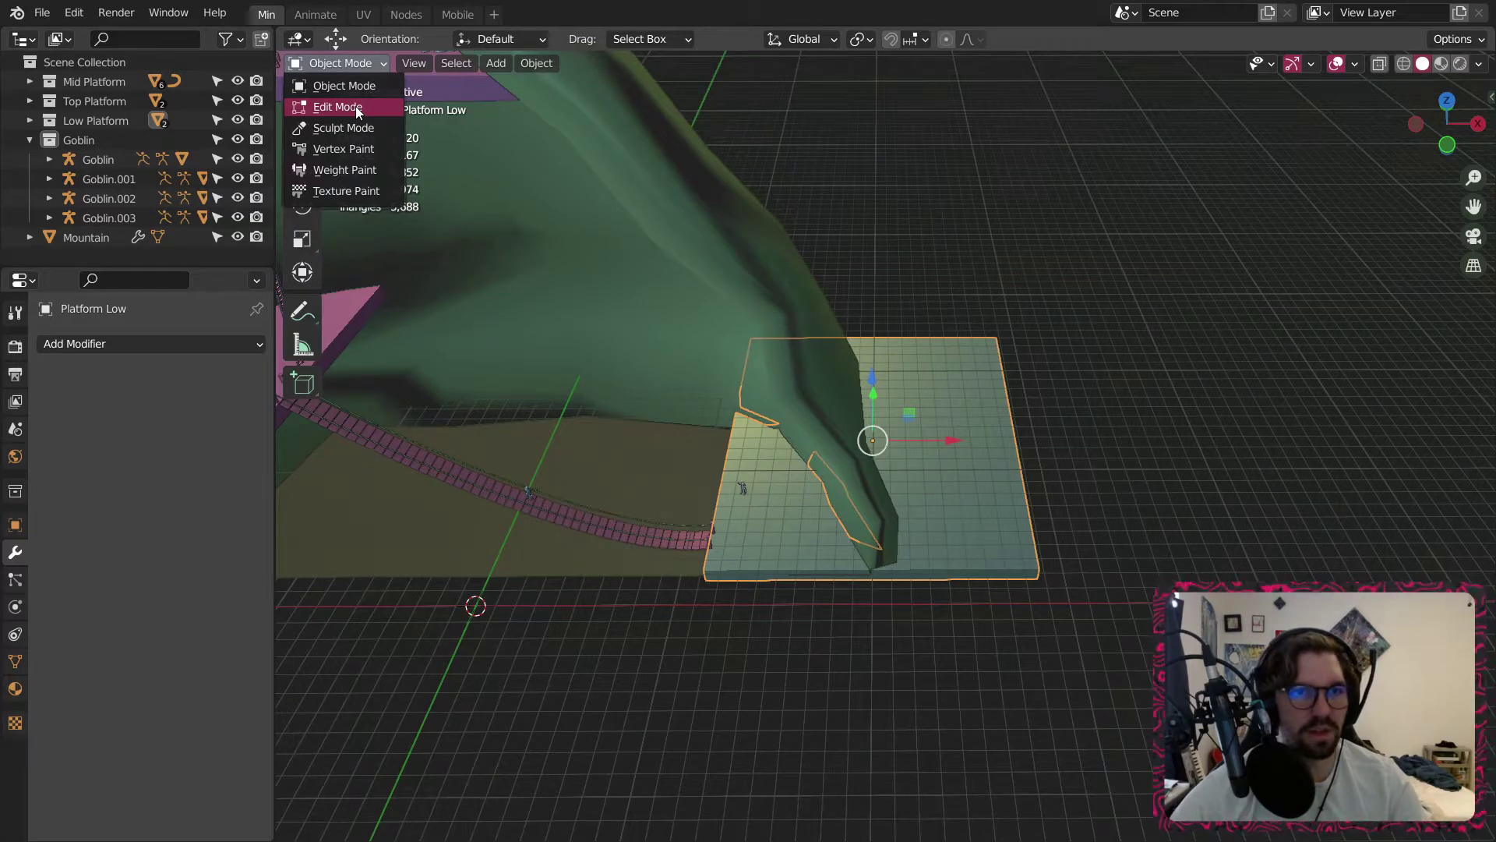
{"action": "left_click", "coordinate": [355, 106]}
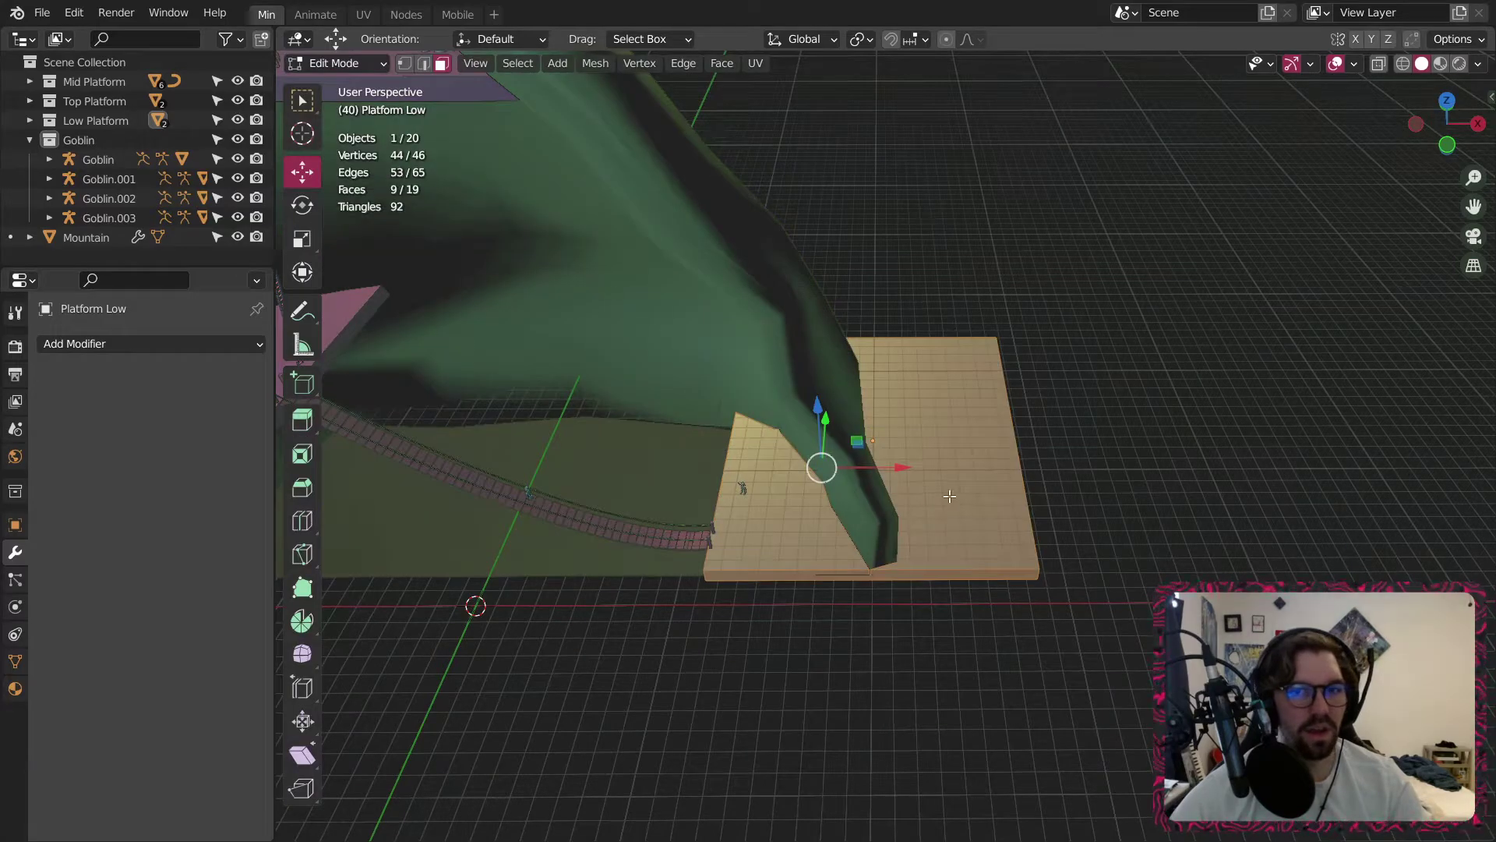
{"action": "right_click", "coordinate": [909, 443]}
{"action": "mouse_move", "coordinate": [908, 443]}
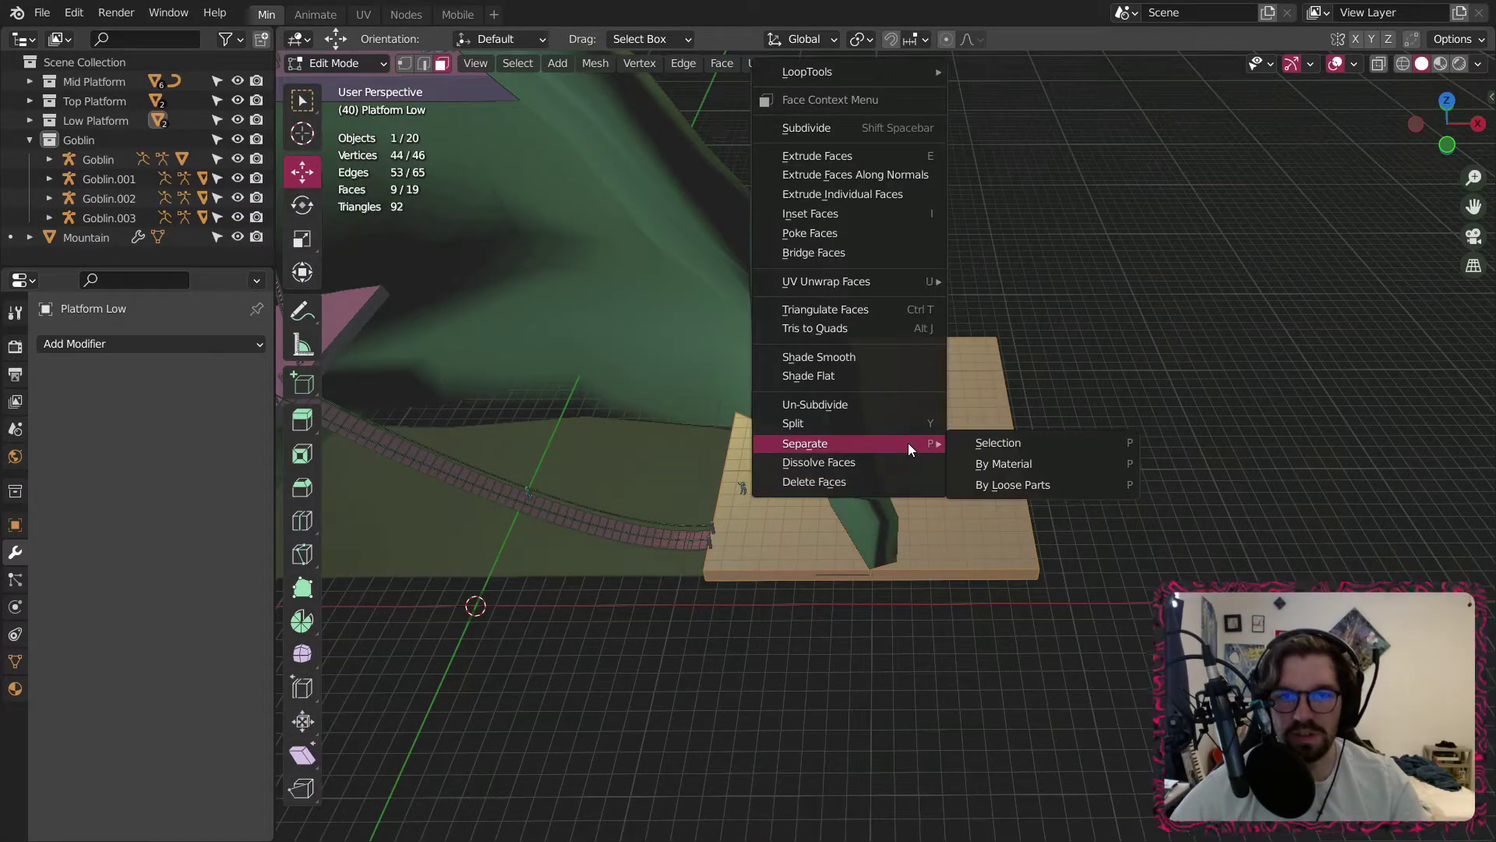
{"action": "left_click", "coordinate": [1007, 486]}
{"action": "left_click", "coordinate": [329, 62]}
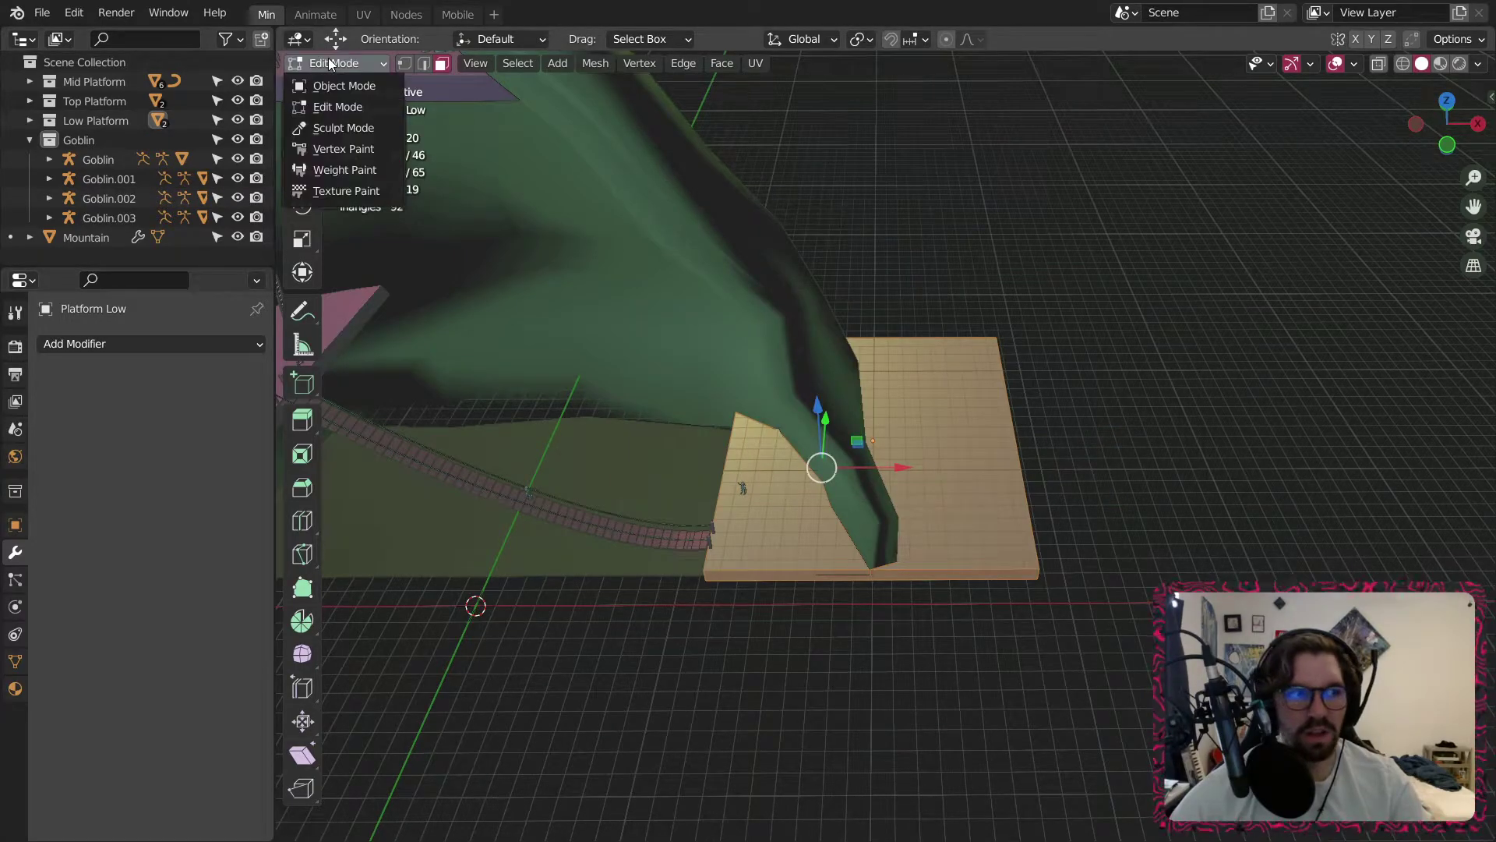
{"action": "left_click", "coordinate": [351, 85]}
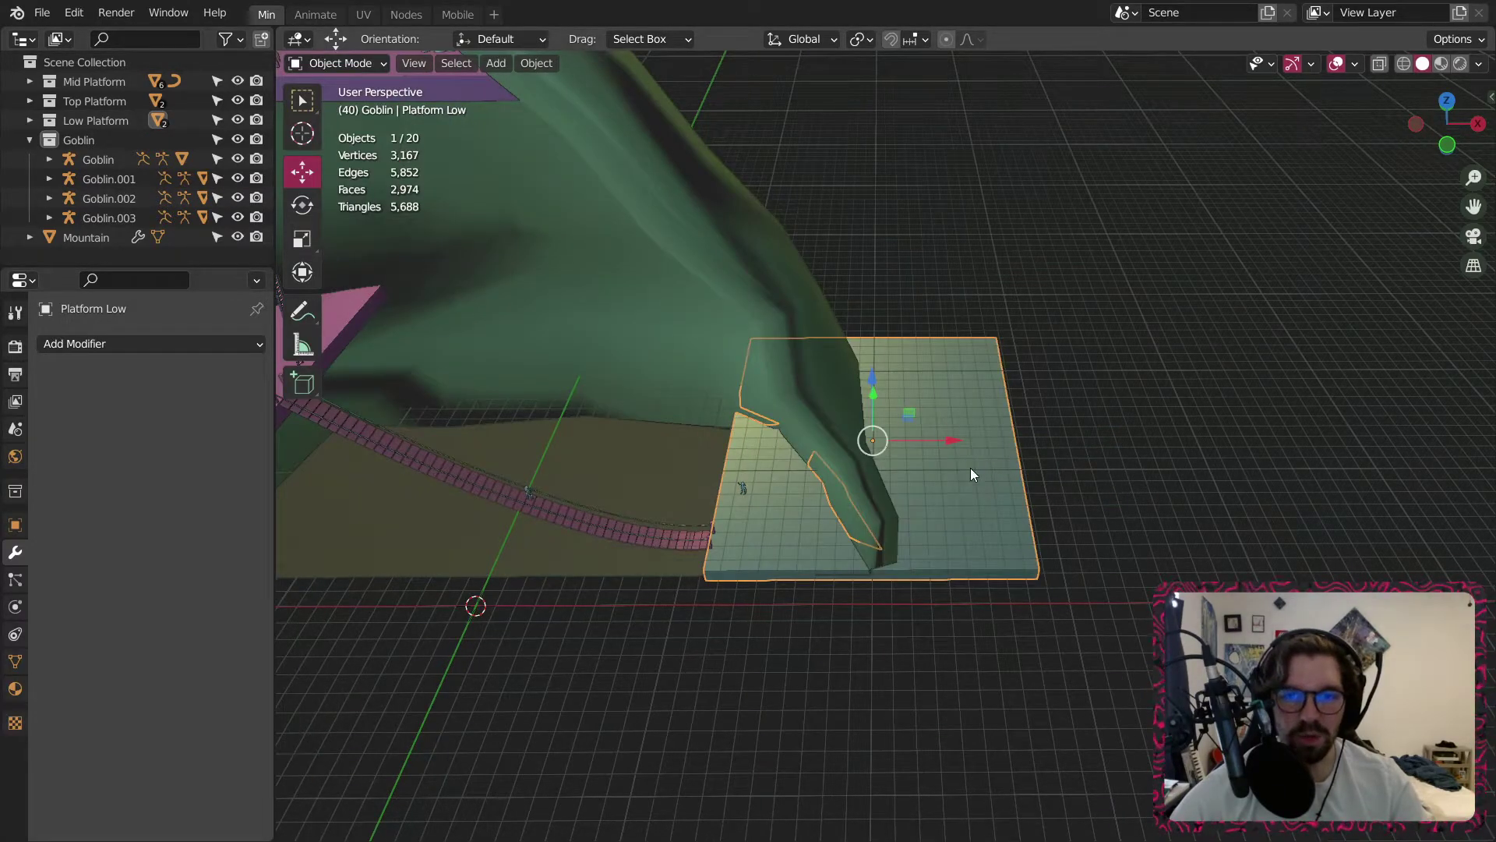
Repeat the separation of the low platform by loose parts and check the result in Object Mode from a lower angle.
{"action": "left_click", "coordinate": [329, 62]}
{"action": "left_click", "coordinate": [347, 104]}
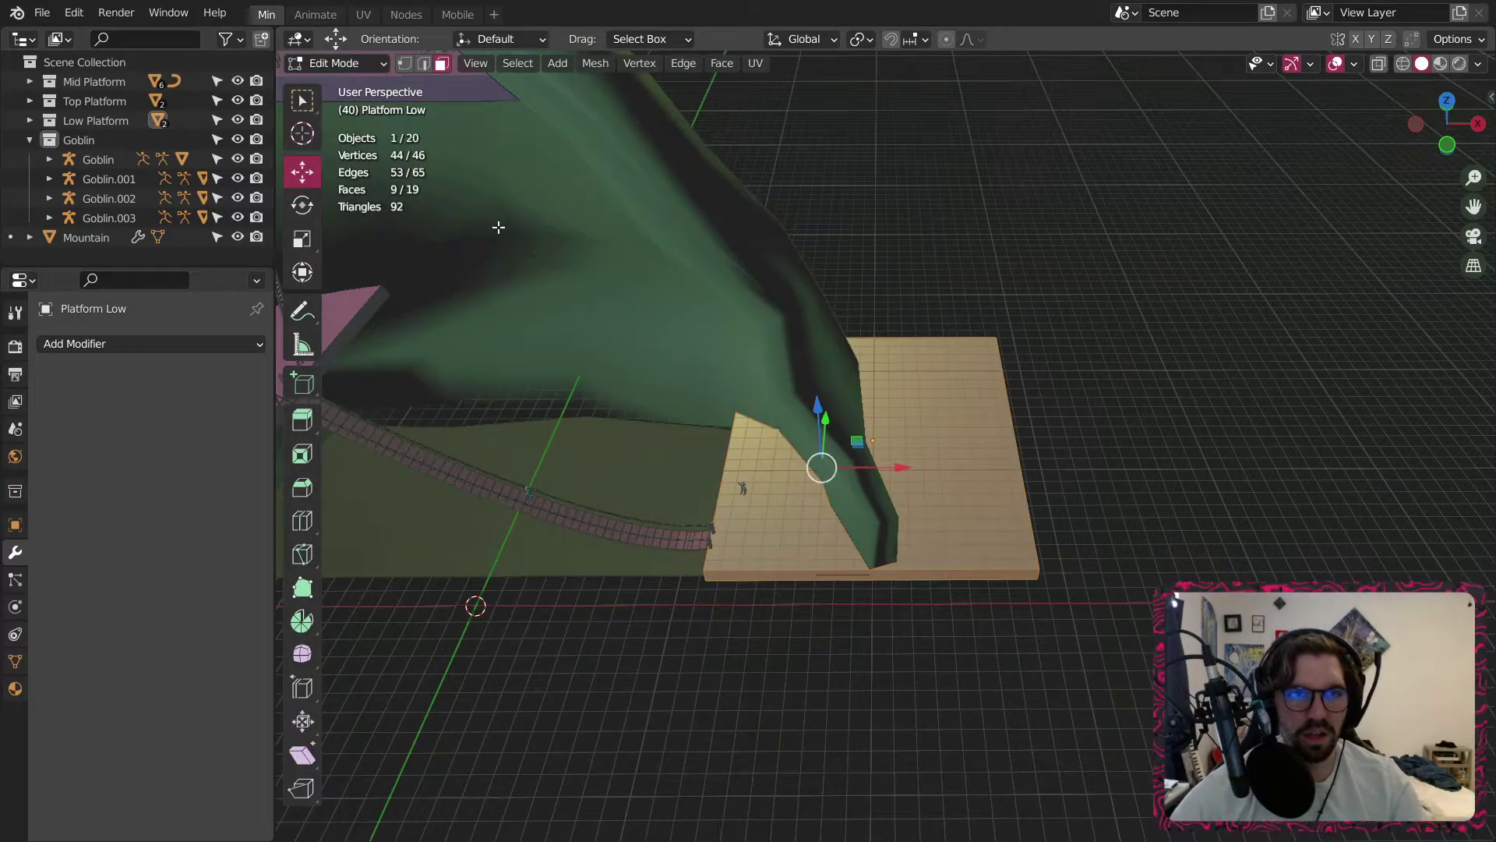
{"action": "right_click", "coordinate": [878, 445]}
{"action": "mouse_move", "coordinate": [887, 442]}
{"action": "left_click", "coordinate": [989, 478]}
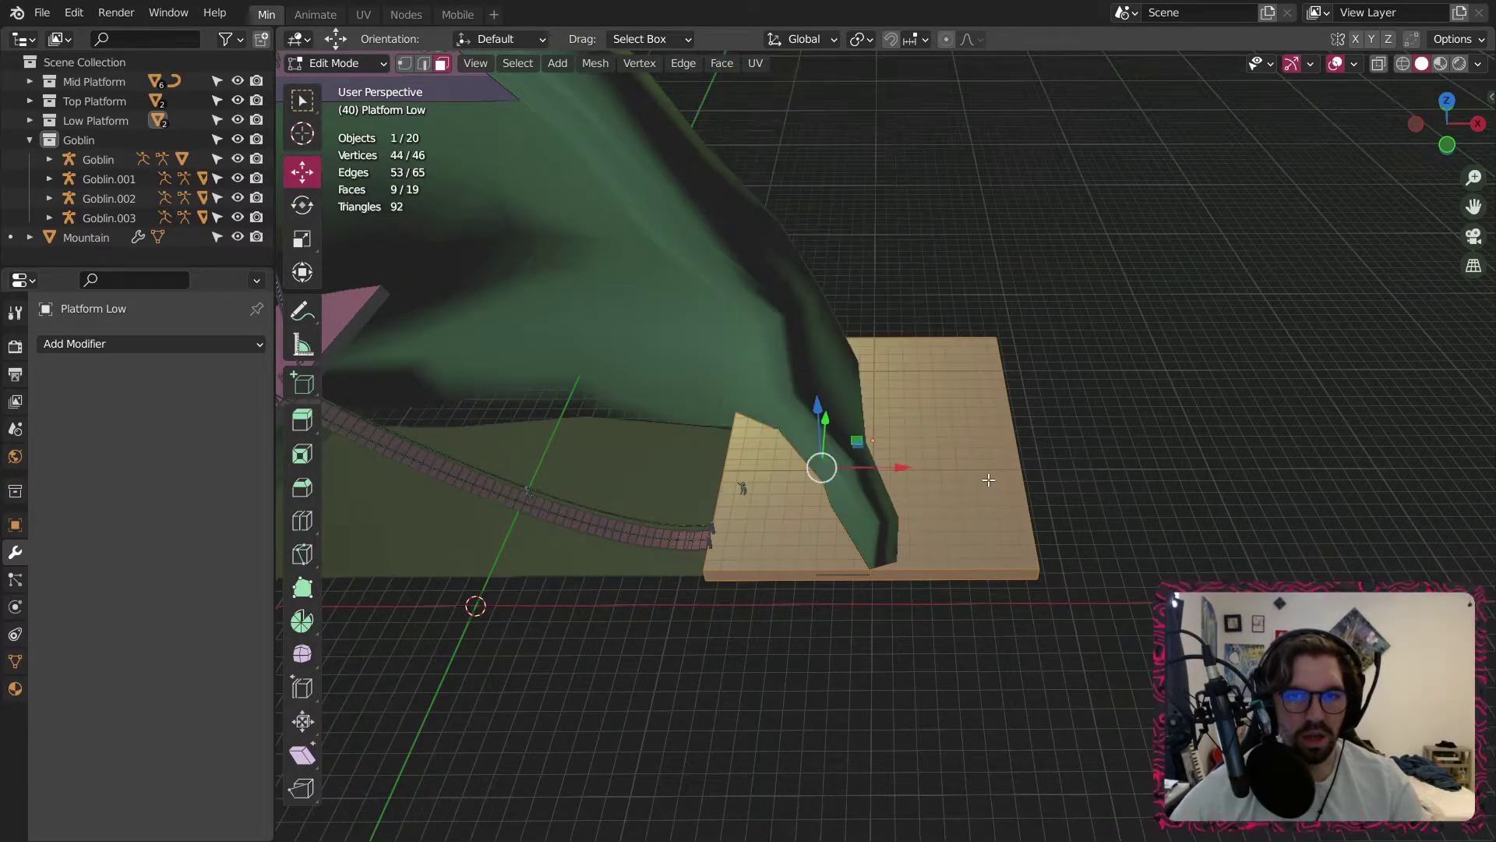
{"action": "left_click", "coordinate": [351, 67]}
{"action": "left_click", "coordinate": [347, 86]}
{"action": "left_click", "coordinate": [872, 544]}
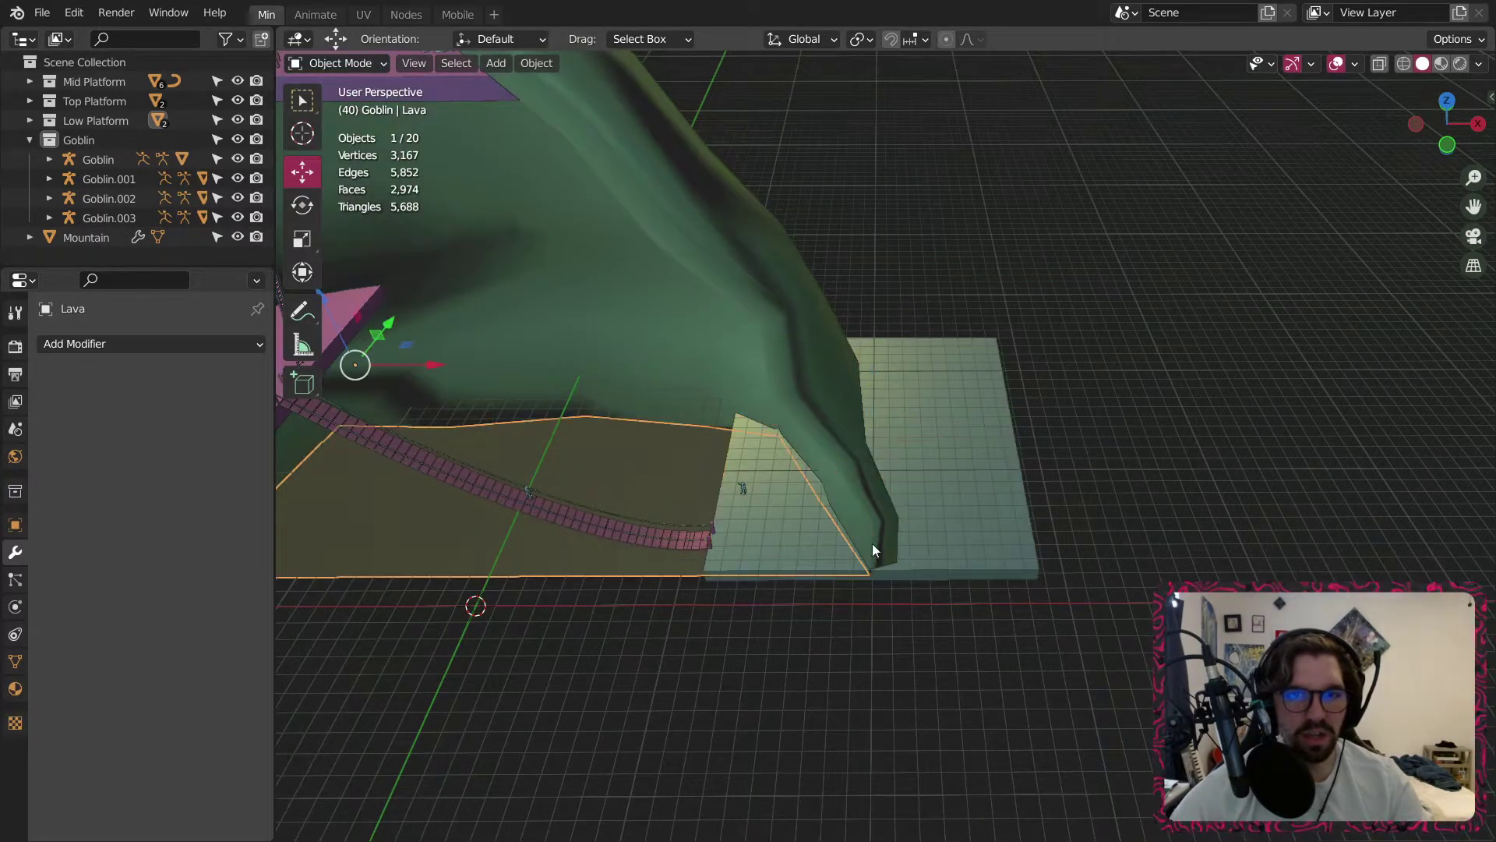
{"action": "left_click", "coordinate": [872, 544]}
{"action": "middle_click_drag", "start_coordinate": [957, 465], "coordinate": [899, 437]}
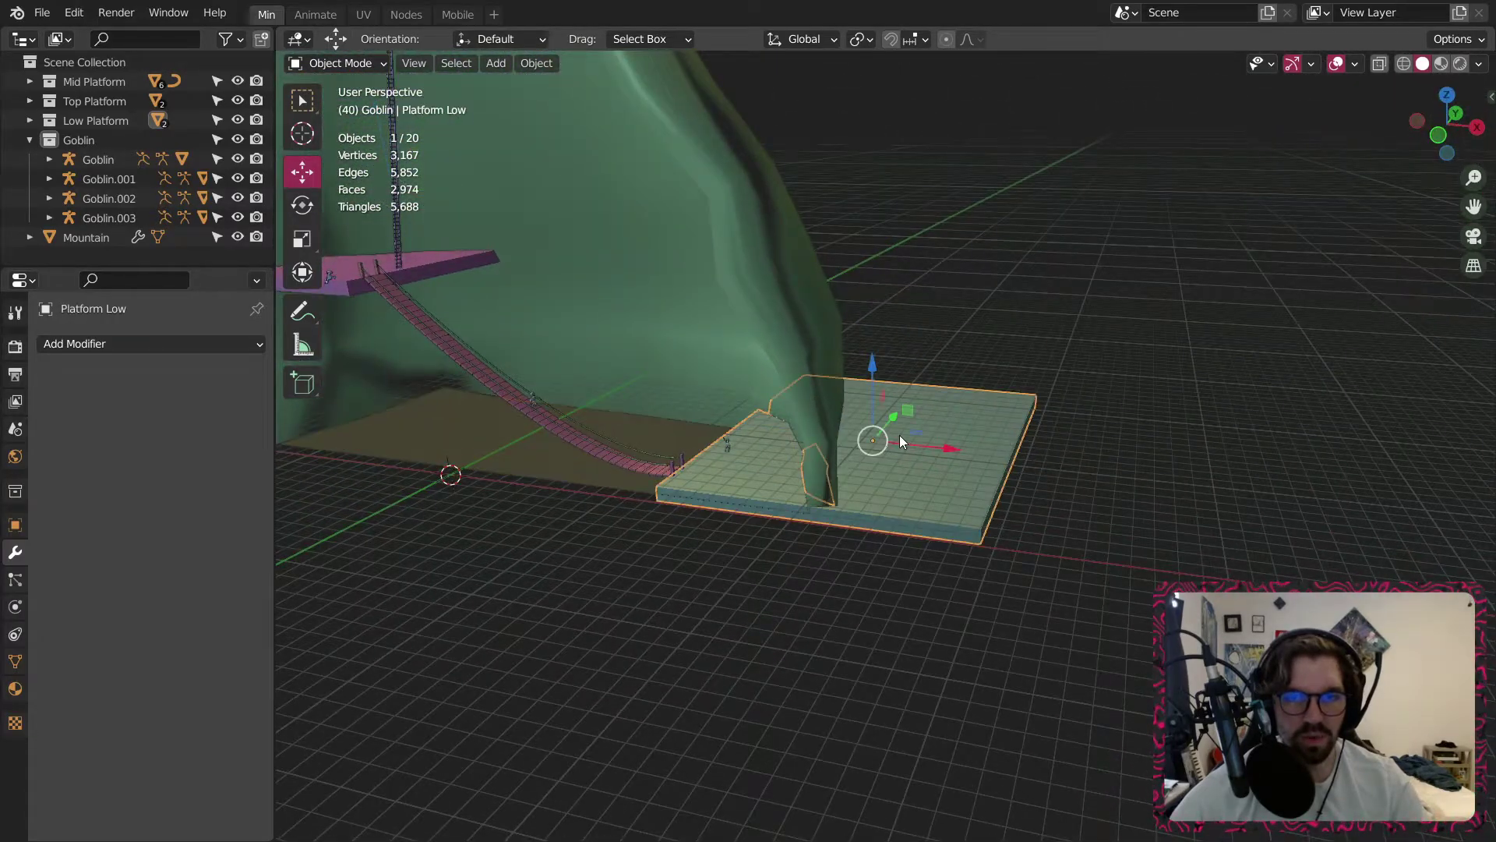
Undo the Boolean work on the low platform and remove the leftover Bevel modifier.
{"action": "key", "text": "ctrl+z"}
{"action": "key", "text": "ctrl+z"}
{"action": "key", "text": "ctrl+z"}
{"action": "key", "text": "ctrl+z"}
{"action": "key", "text": "ctrl+z"}
{"action": "key", "text": "ctrl+z"}
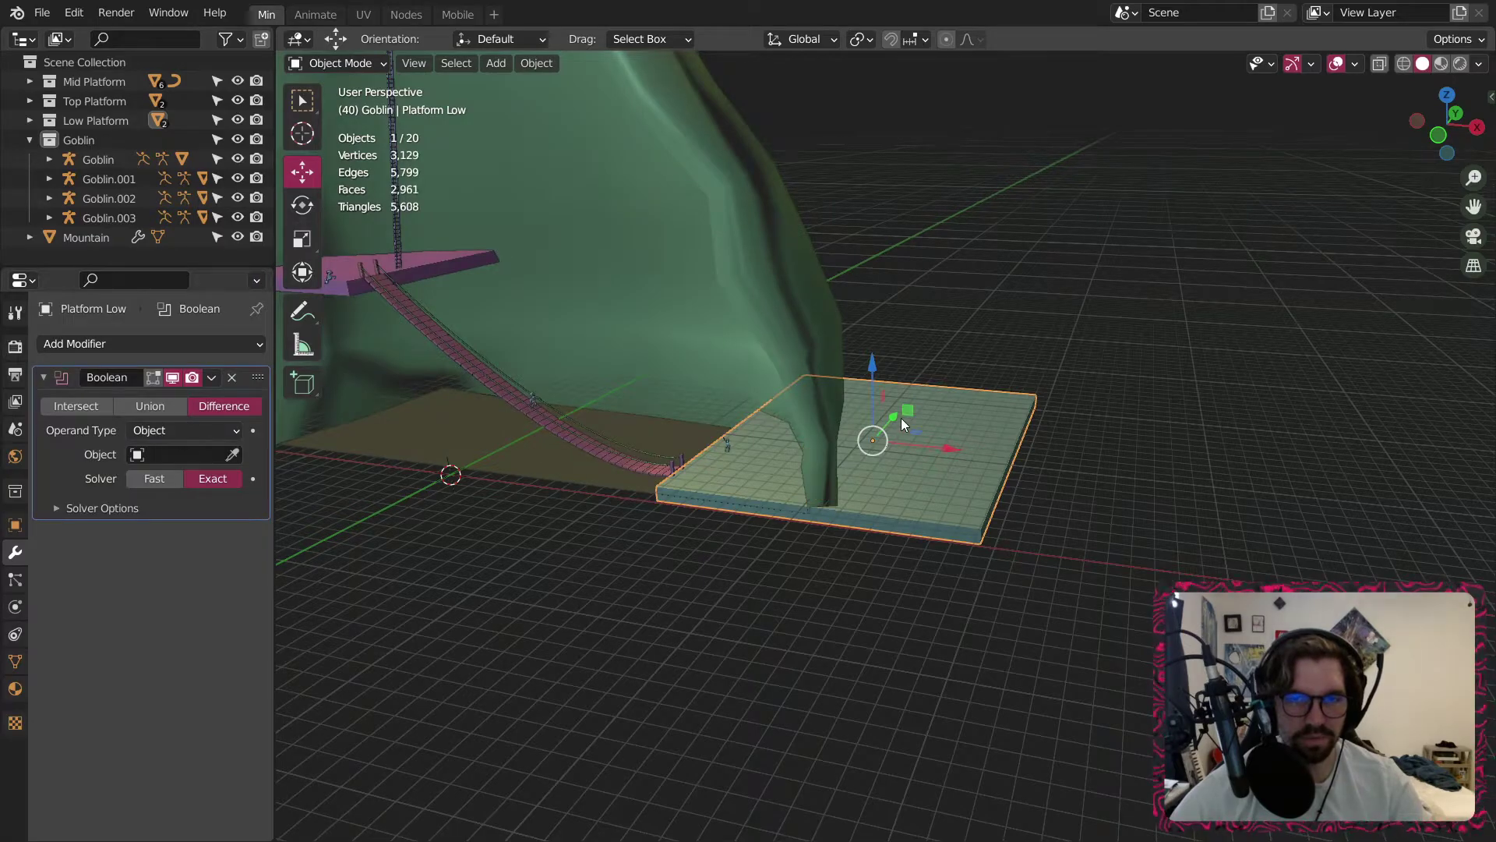
{"action": "key", "text": "ctrl+z"}
{"action": "key", "text": "ctrl+z"}
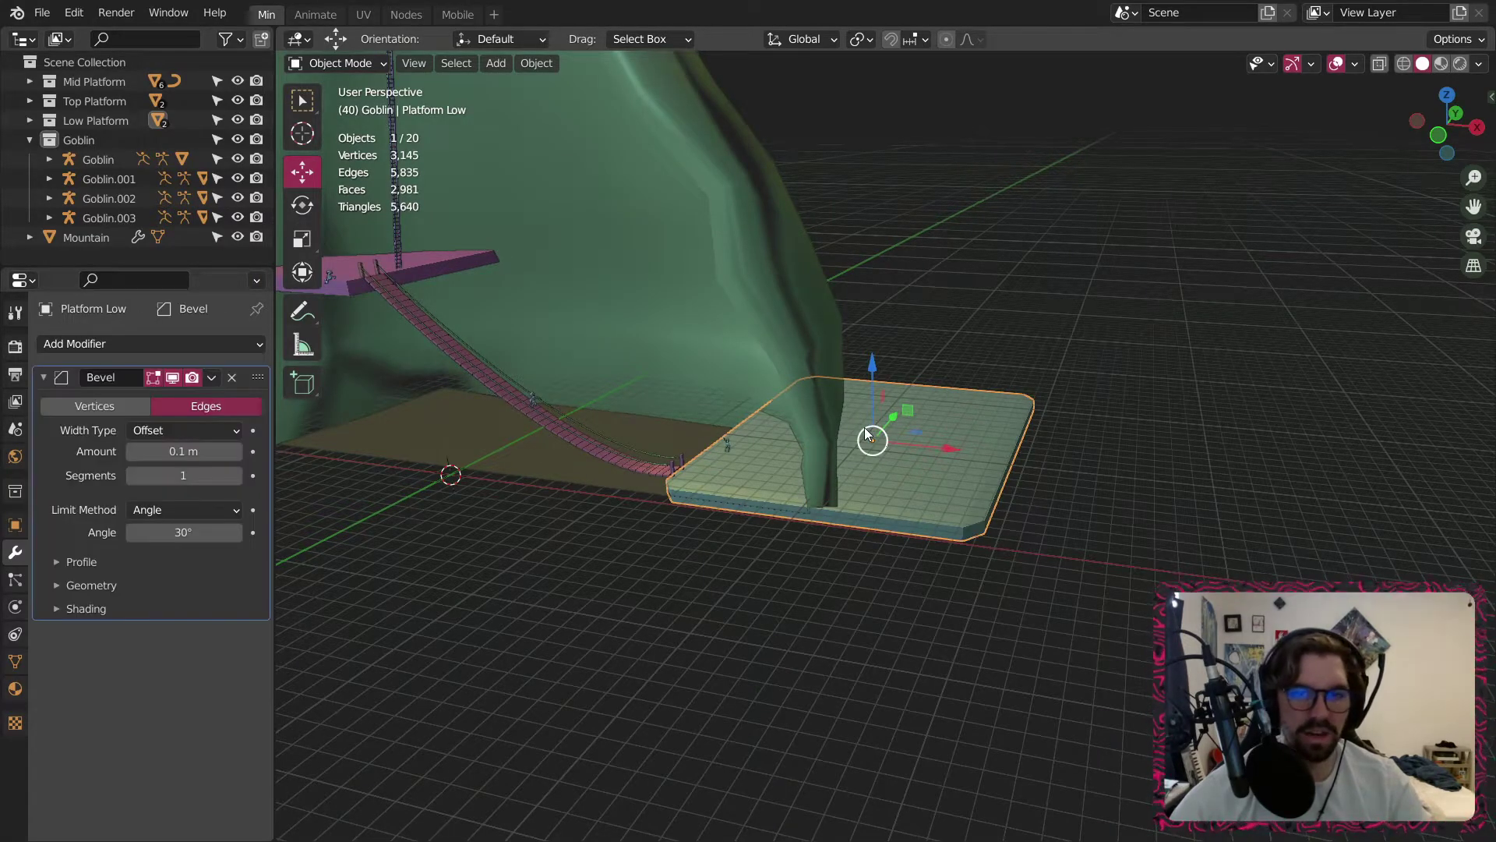
{"action": "left_click", "coordinate": [231, 377]}
Open the low platform in Edit Mode, seen in the Bottom Orthographic view.
{"action": "middle_click_drag", "start_coordinate": [722, 494], "coordinate": [983, 325]}
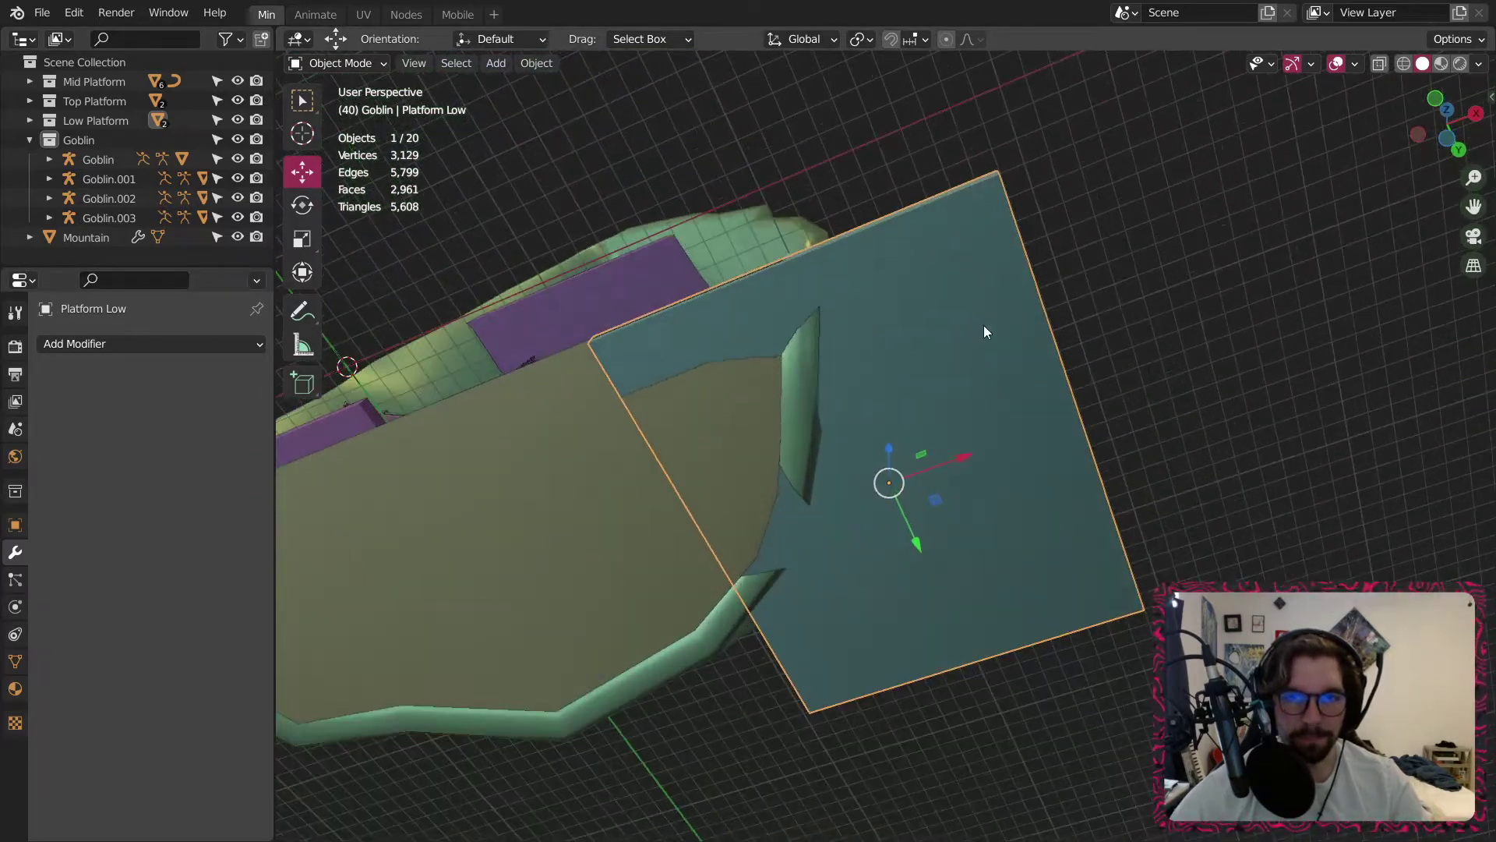
{"action": "left_click", "coordinate": [1454, 135]}
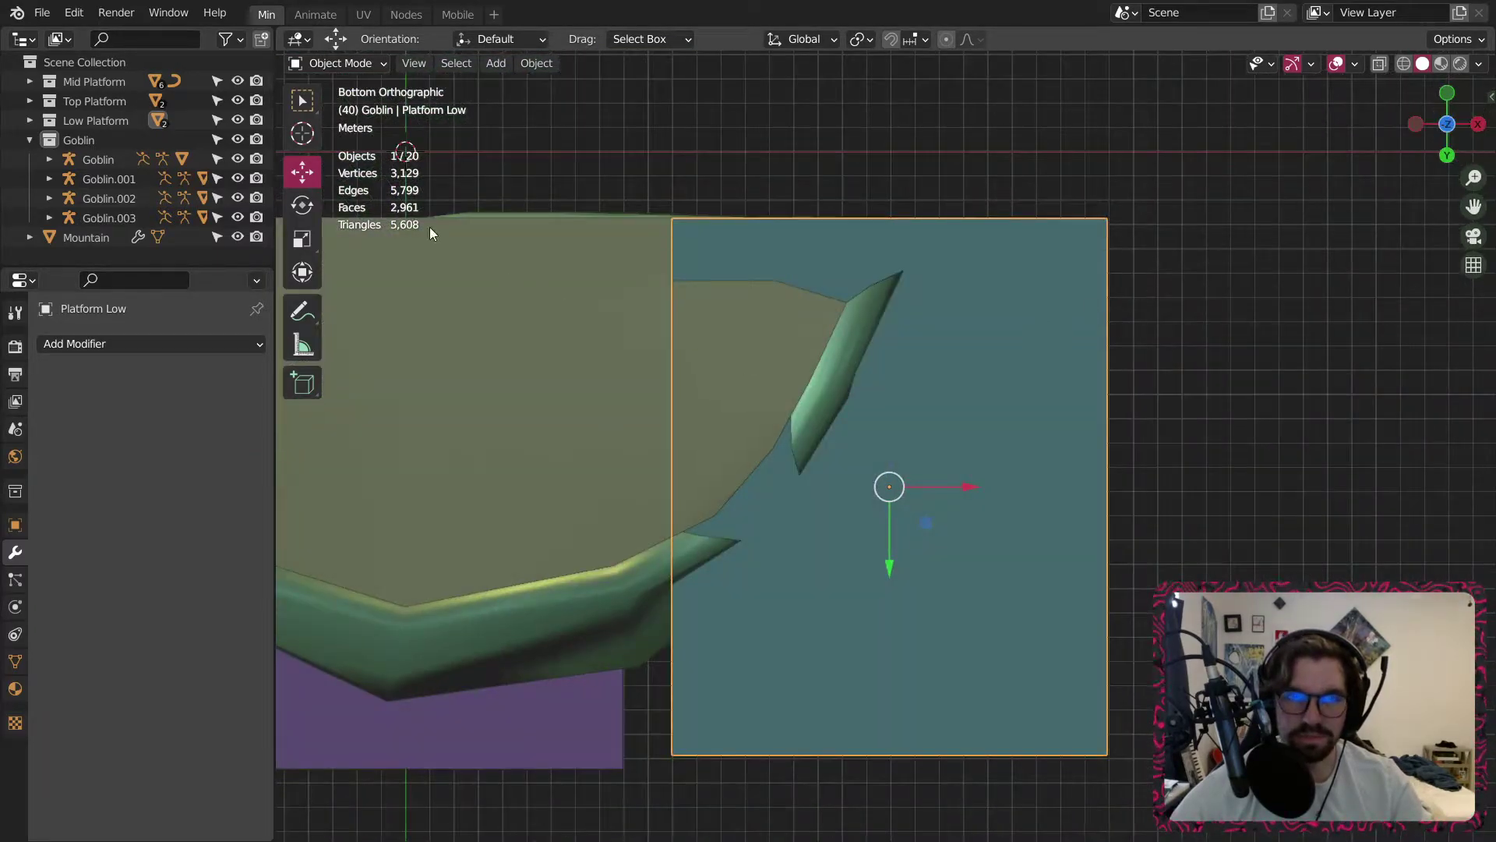
{"action": "left_click", "coordinate": [348, 66]}
{"action": "left_click", "coordinate": [342, 106]}
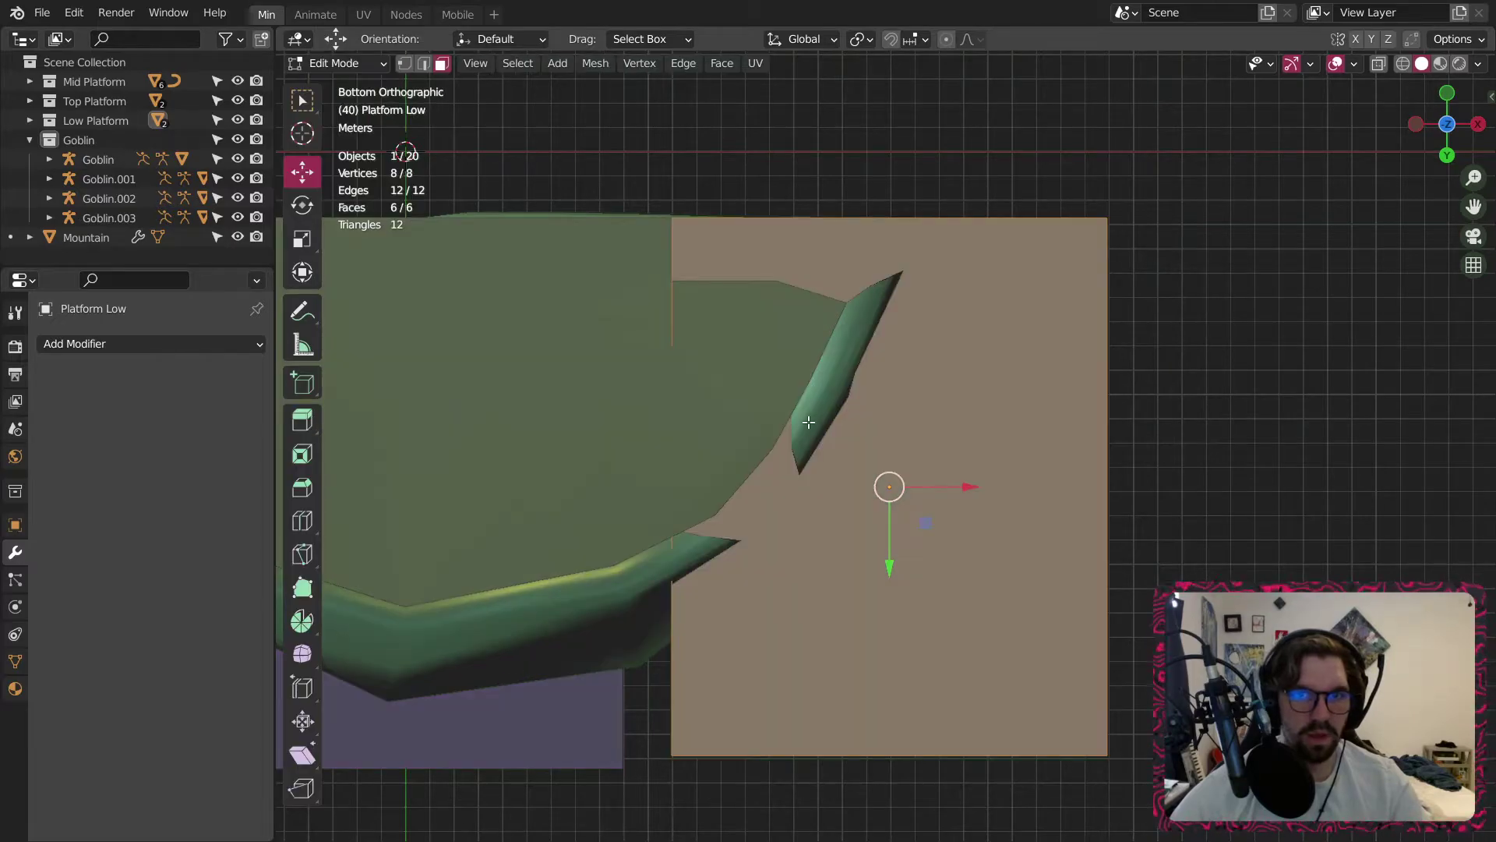
Try a knife cut across the underside of the low platform, following the mountain wall from its inner side edge to the front edge.
{"action": "scroll", "coordinate": [800, 443], "scroll_direction": "up", "scroll_amount": 1}
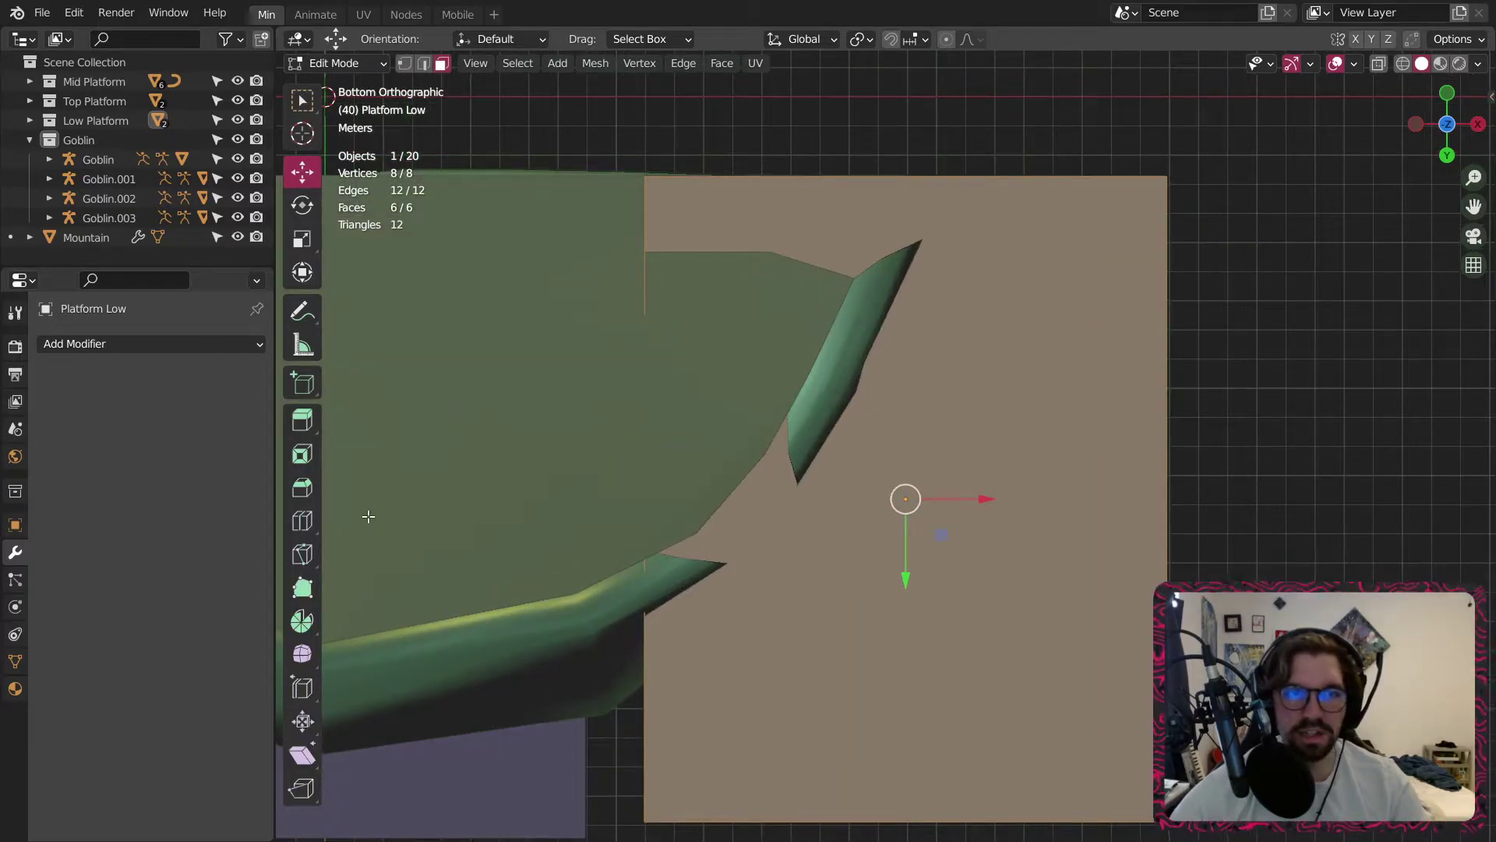
{"action": "left_click", "coordinate": [644, 583]}
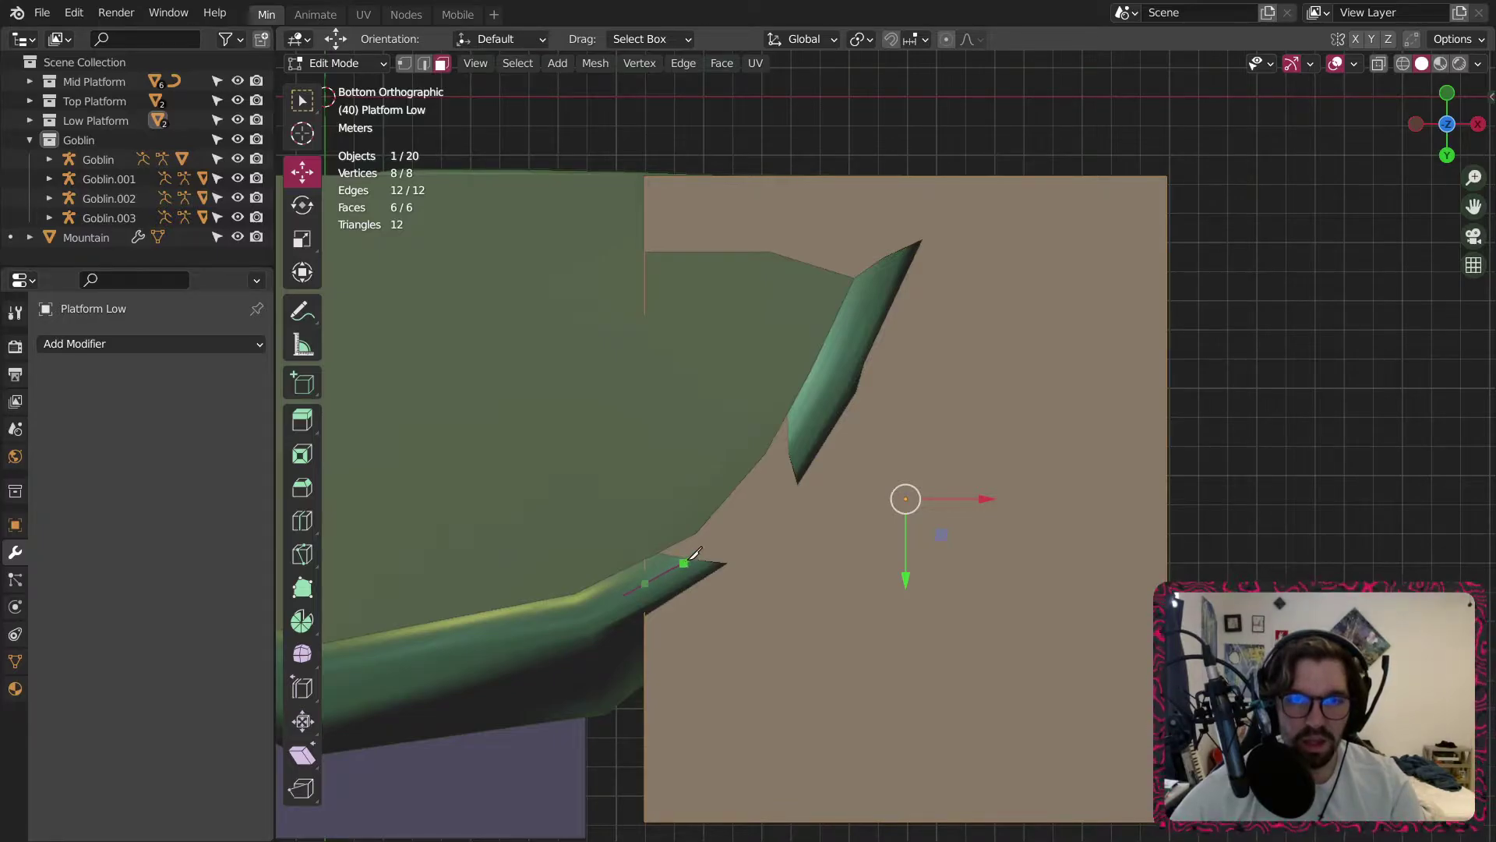
{"action": "left_click", "coordinate": [734, 533]}
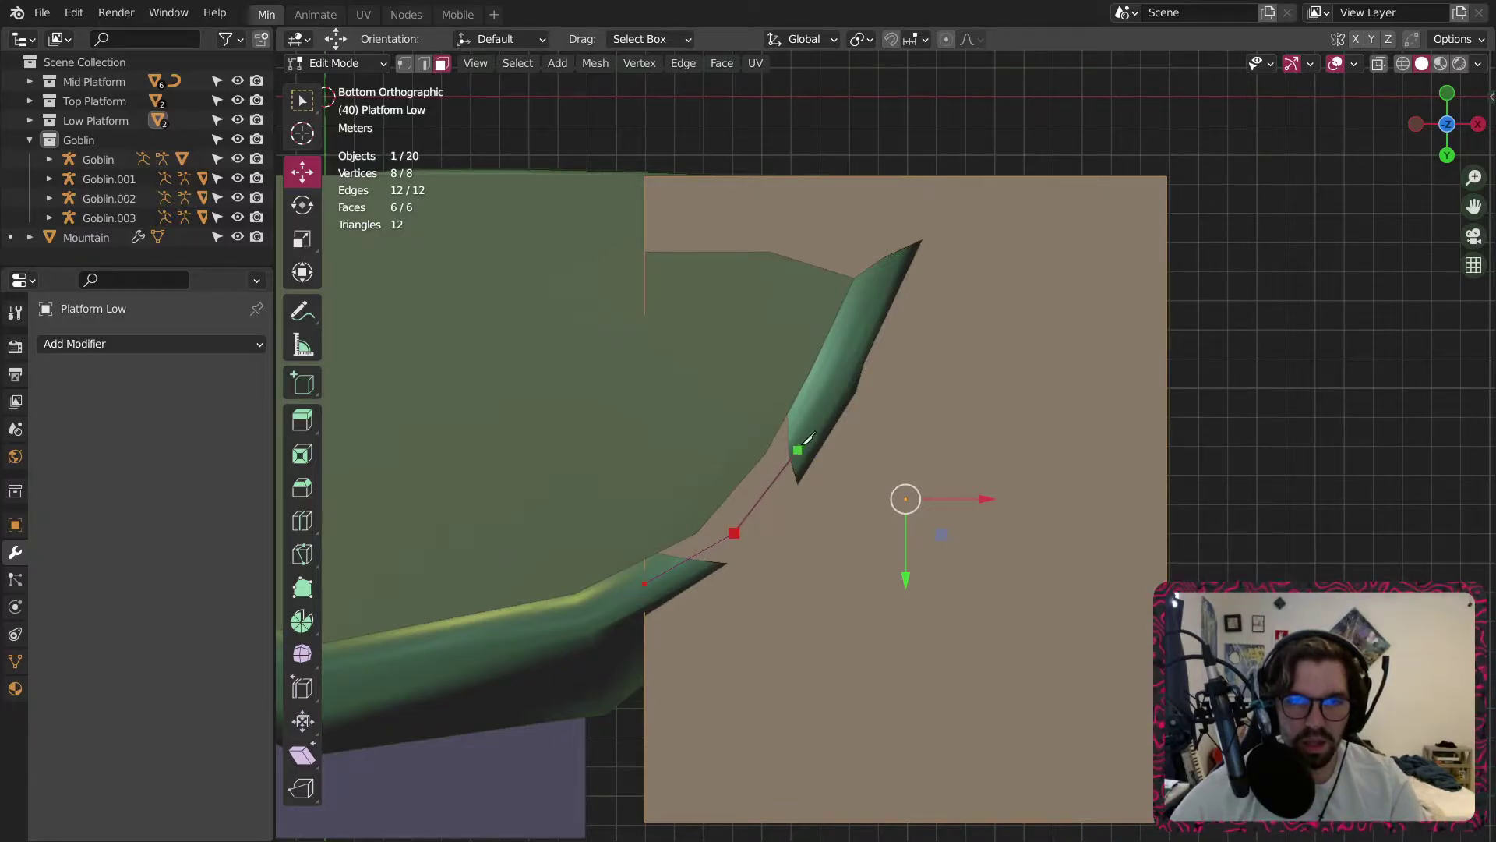
{"action": "left_click", "coordinate": [825, 394]}
{"action": "left_click", "coordinate": [887, 270]}
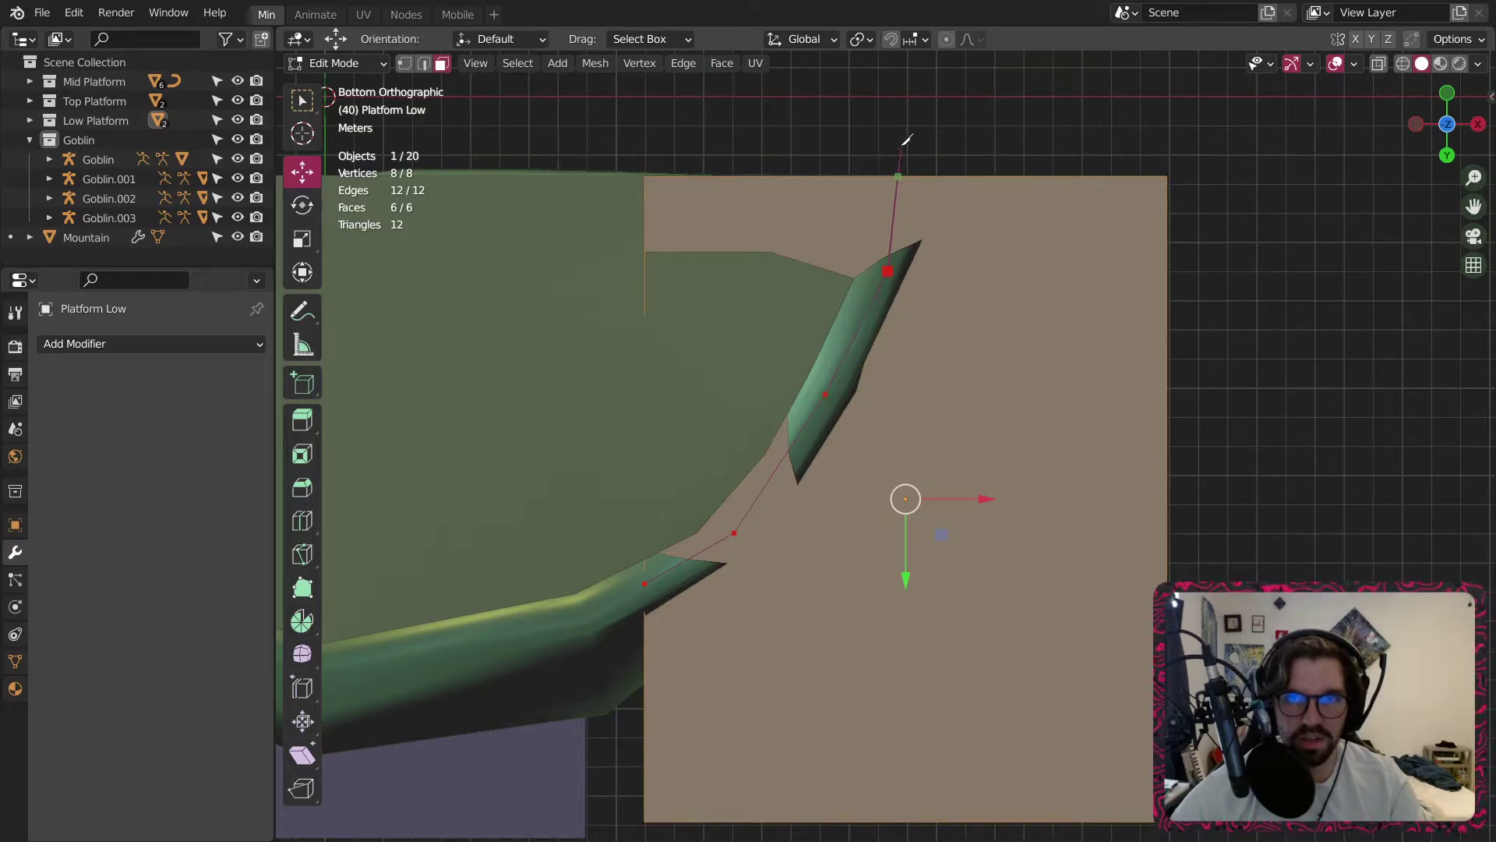
{"action": "left_click", "coordinate": [906, 139]}
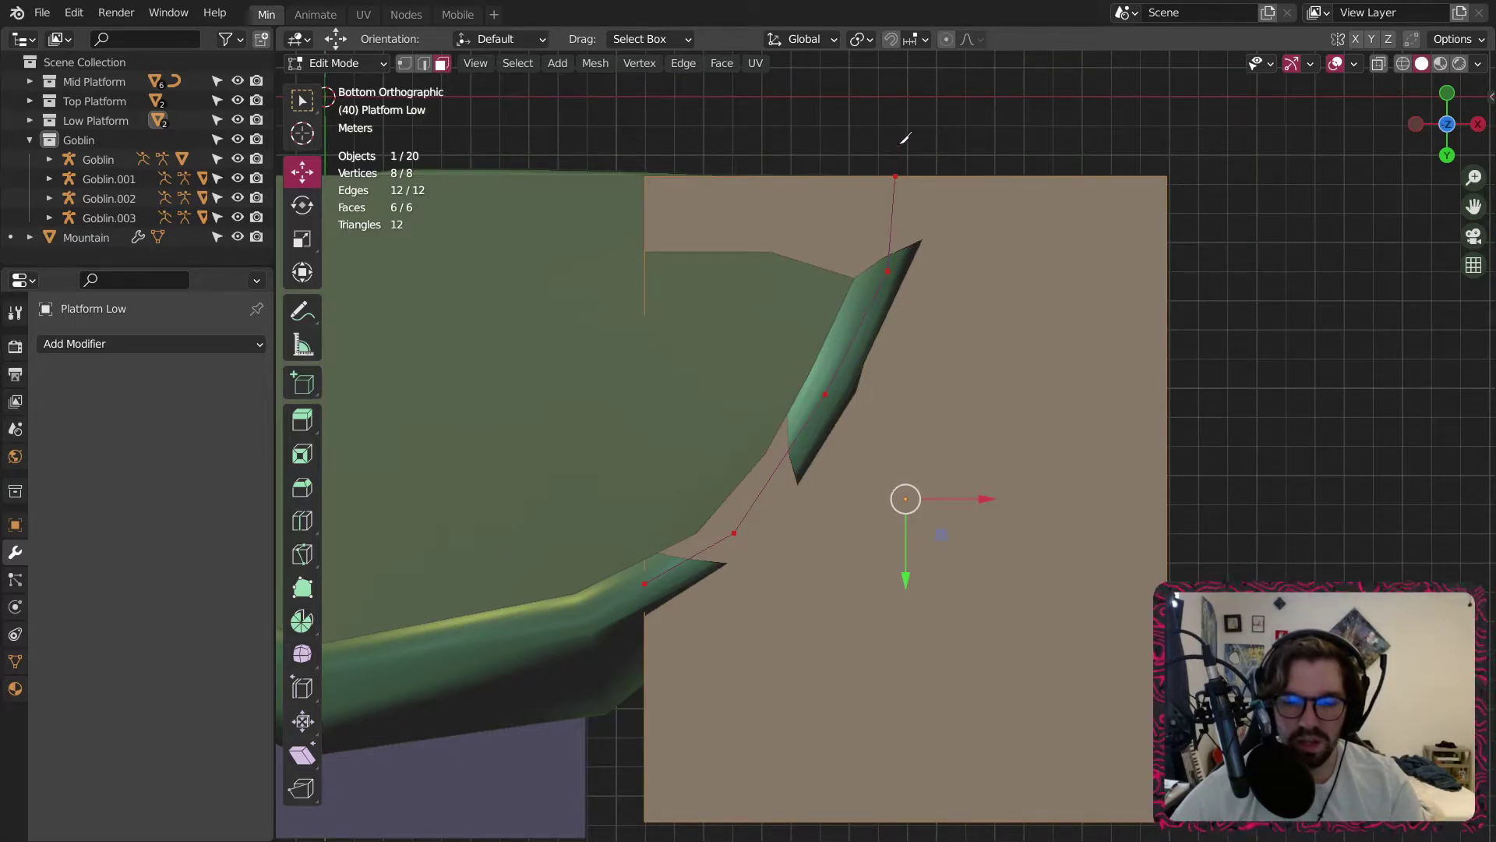
{"action": "key", "text": "Return"}
Inspect the knife cut from the side of the low platform and undo it.
{"action": "middle_click_drag", "start_coordinate": [902, 140], "coordinate": [873, 467]}
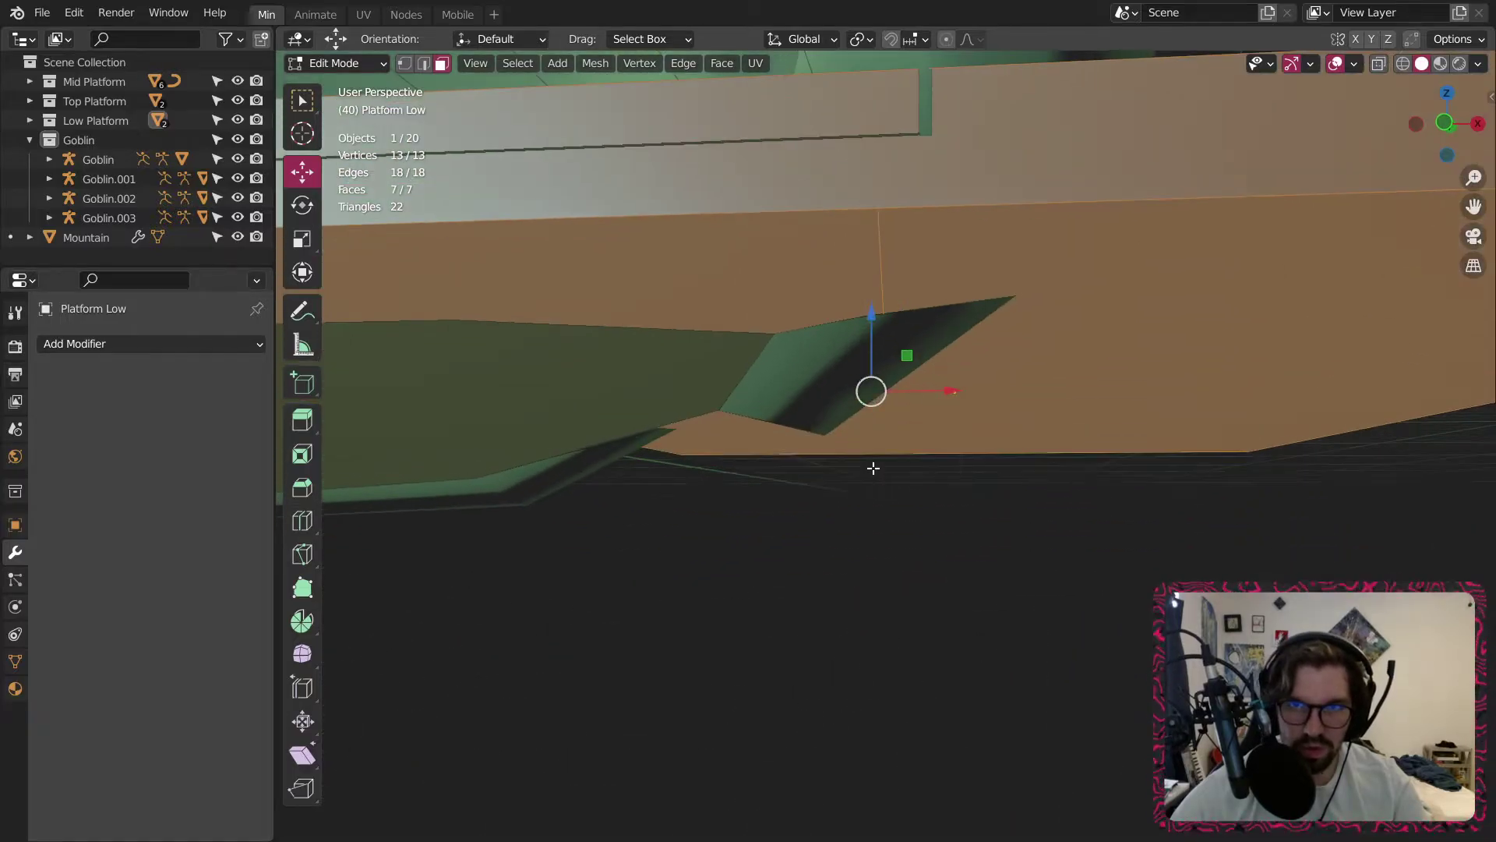
{"action": "middle_click_drag", "start_coordinate": [846, 259], "coordinate": [852, 288]}
{"action": "key", "text": "ctrl+z"}
Realign the view of the low platform's underside to Bottom Orthographic, showing the whole platform and the mountain wall.
{"action": "middle_click_drag", "start_coordinate": [927, 506], "coordinate": [969, 180]}
{"action": "scroll", "coordinate": [921, 226], "scroll_direction": "down", "scroll_amount": 4}
{"action": "left_click", "coordinate": [1447, 113]}
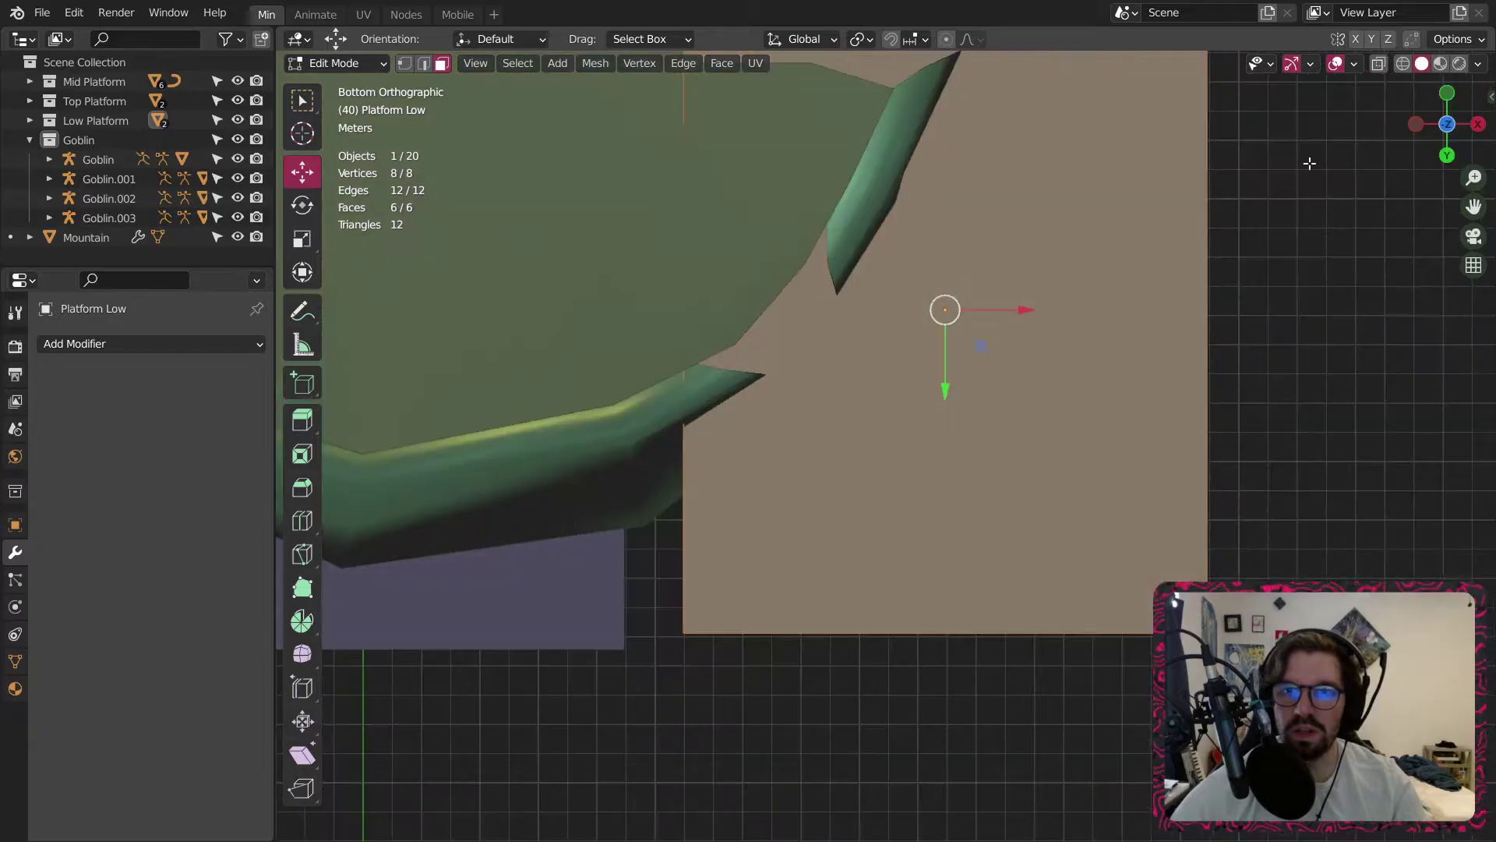
{"action": "middle_click_drag", "start_coordinate": [916, 248], "coordinate": [944, 379]}
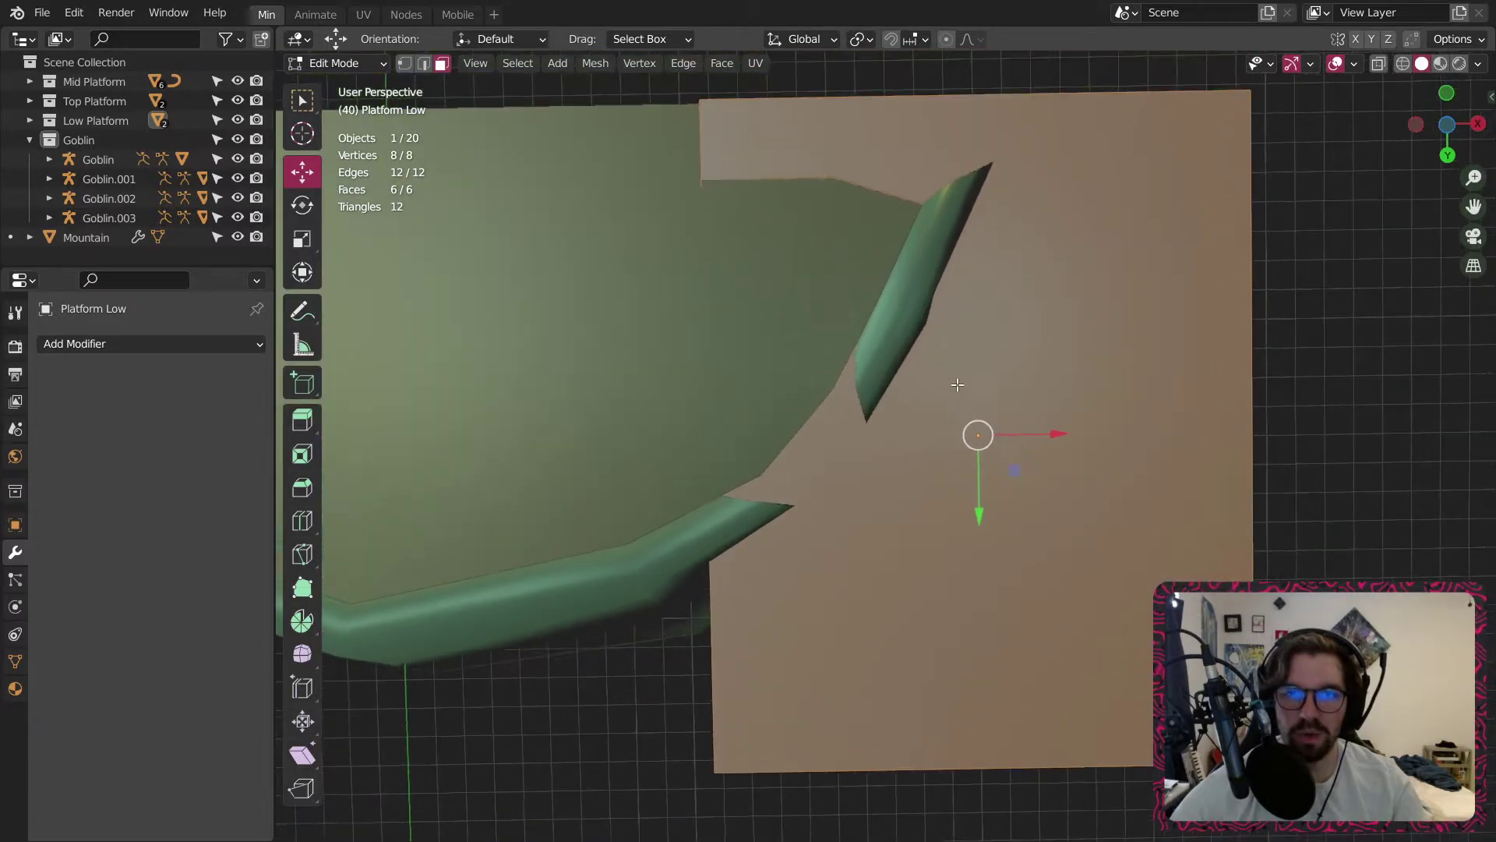
{"action": "left_click", "coordinate": [1454, 125]}
{"action": "left_click", "coordinate": [1450, 134]}
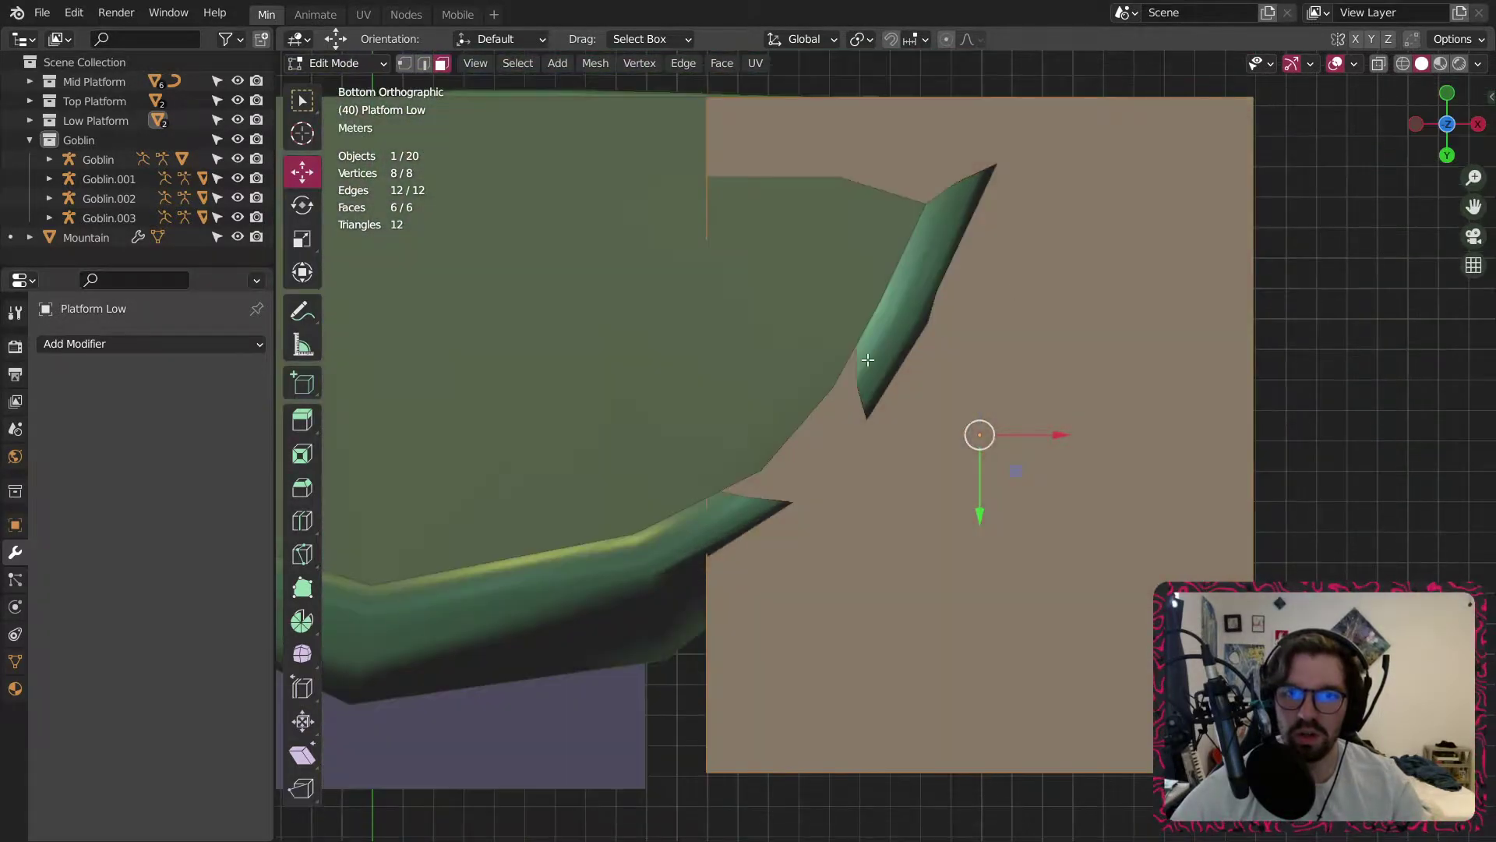
Knife-cut the underside of the low platform along the mountain wall, from its inner side edge to the front edge.
{"action": "left_click", "coordinate": [673, 546]}
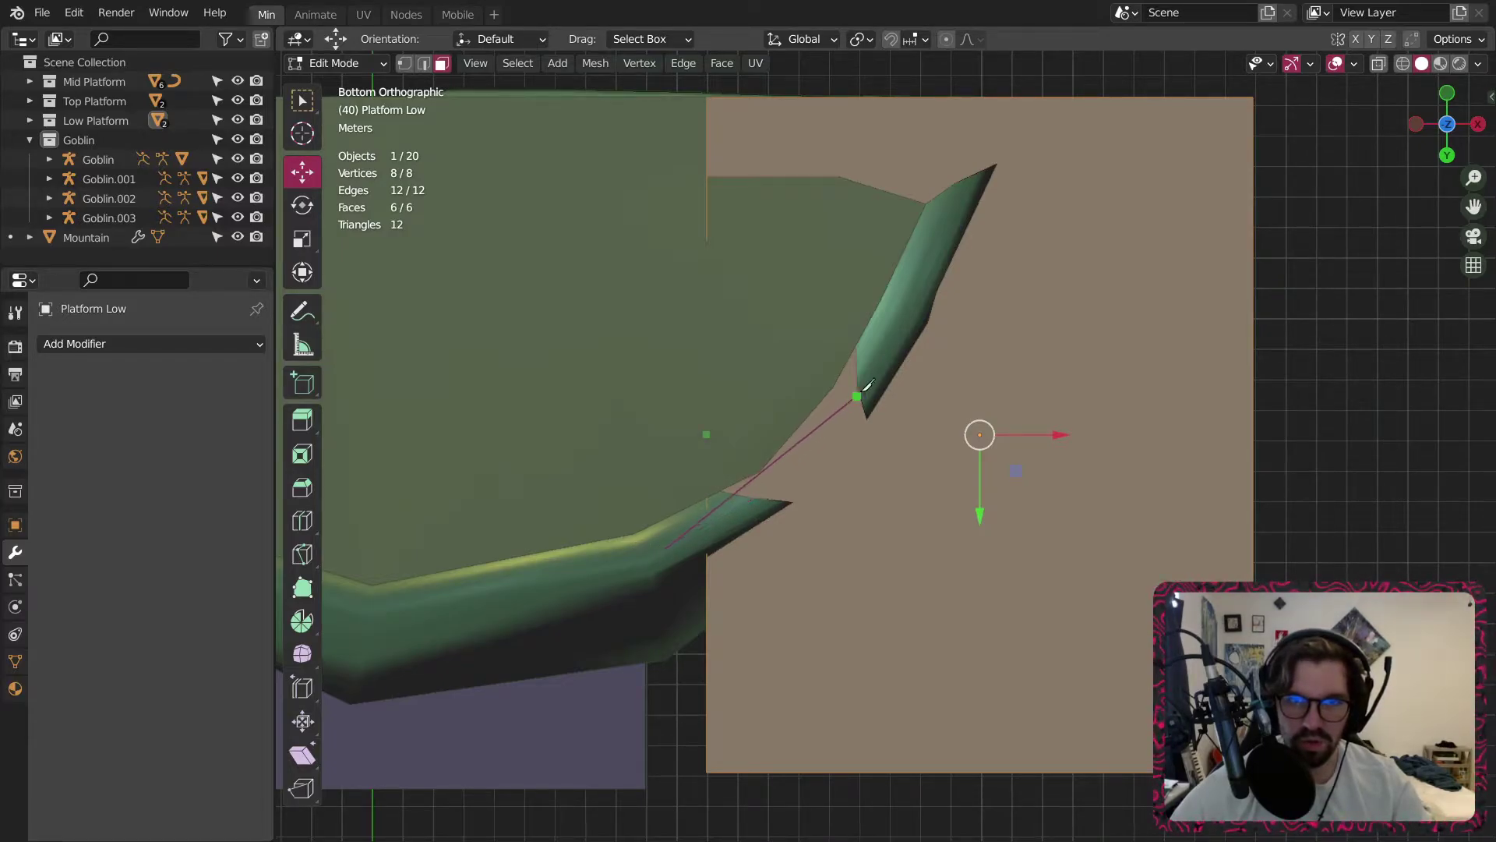
{"action": "left_click", "coordinate": [781, 491]}
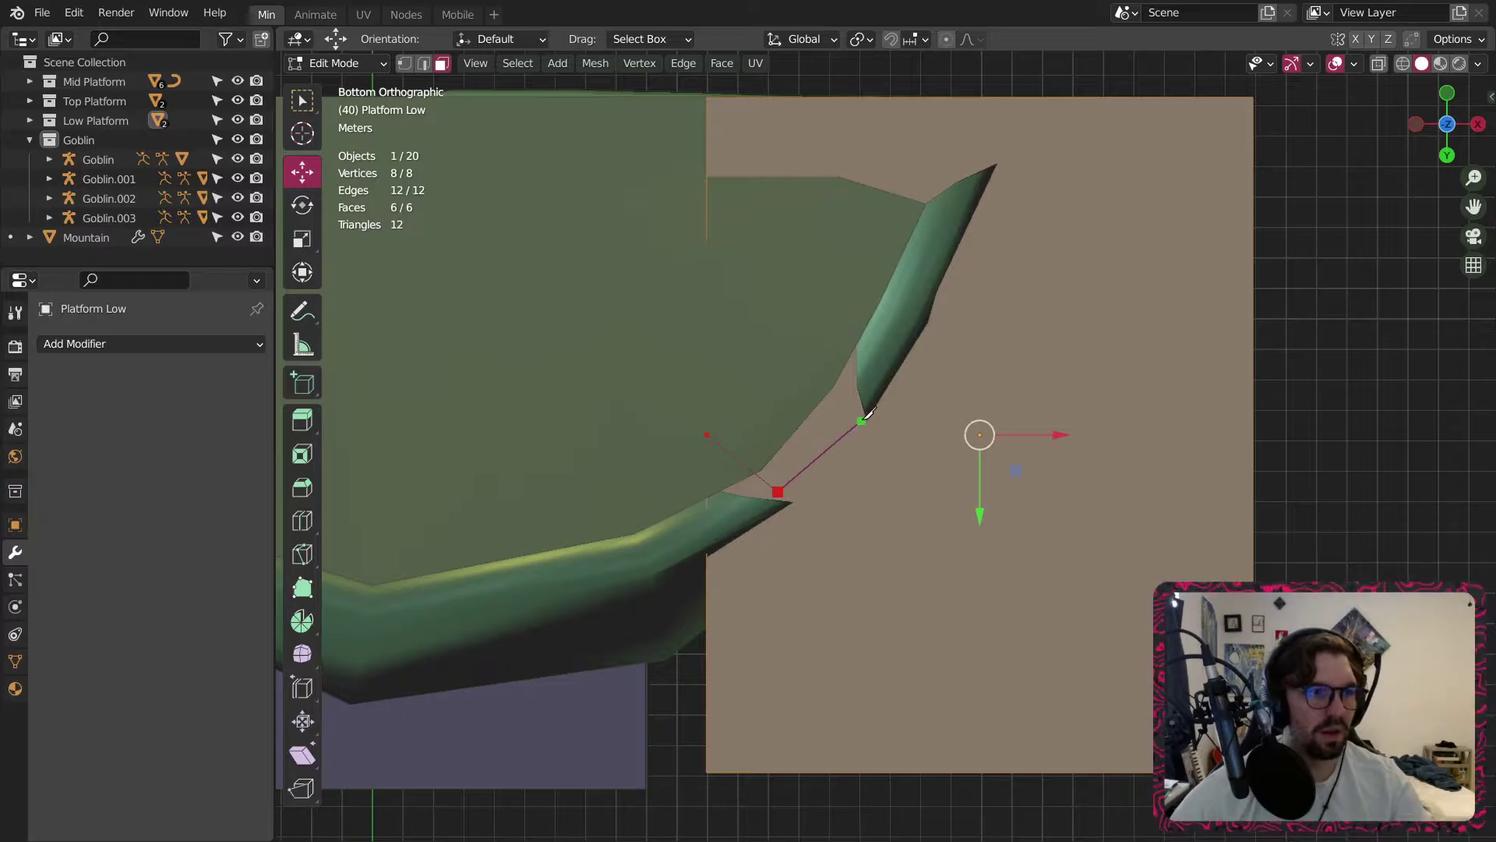
{"action": "left_click", "coordinate": [867, 375]}
{"action": "left_click", "coordinate": [945, 219]}
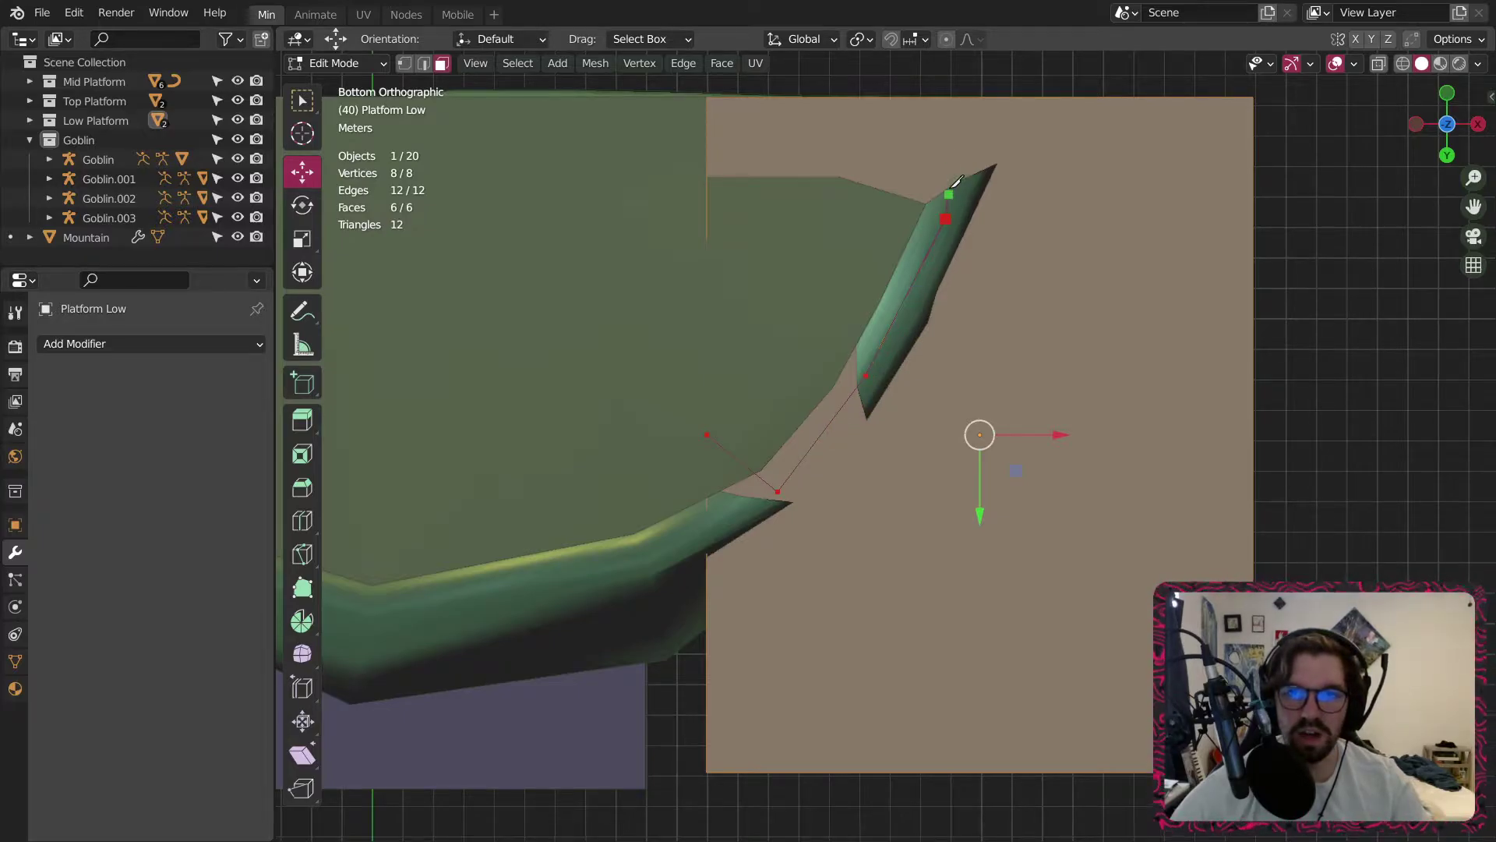
{"action": "middle_click_drag", "start_coordinate": [963, 78], "coordinate": [982, 365]}
{"action": "left_click", "coordinate": [993, 304]}
{"action": "key", "text": "Return"}
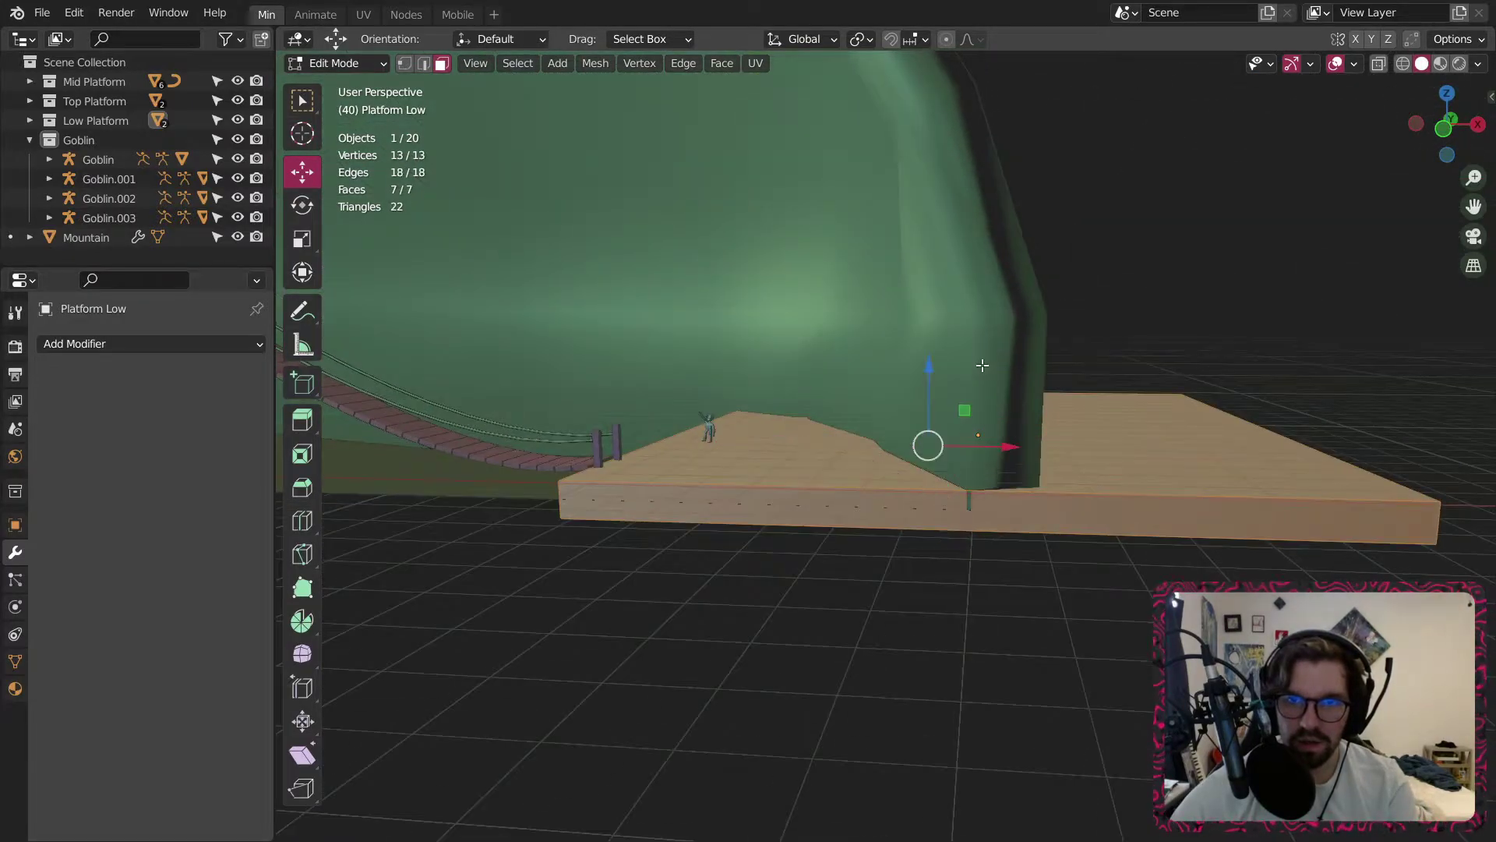
{"action": "middle_click_drag", "start_coordinate": [962, 538], "coordinate": [946, 294]}
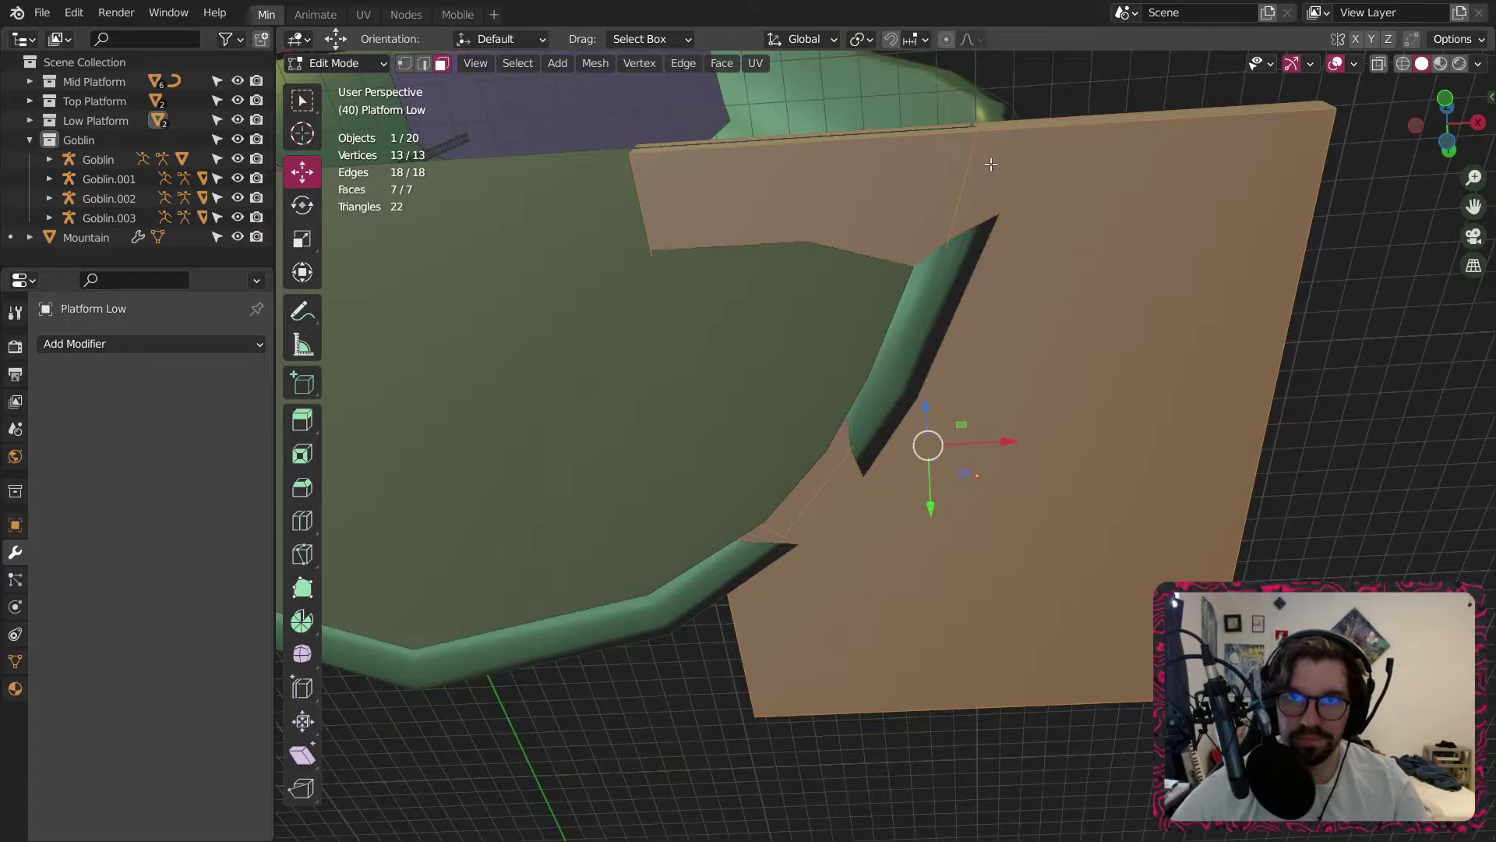
{"action": "middle_click_drag", "start_coordinate": [991, 164], "coordinate": [927, 452]}
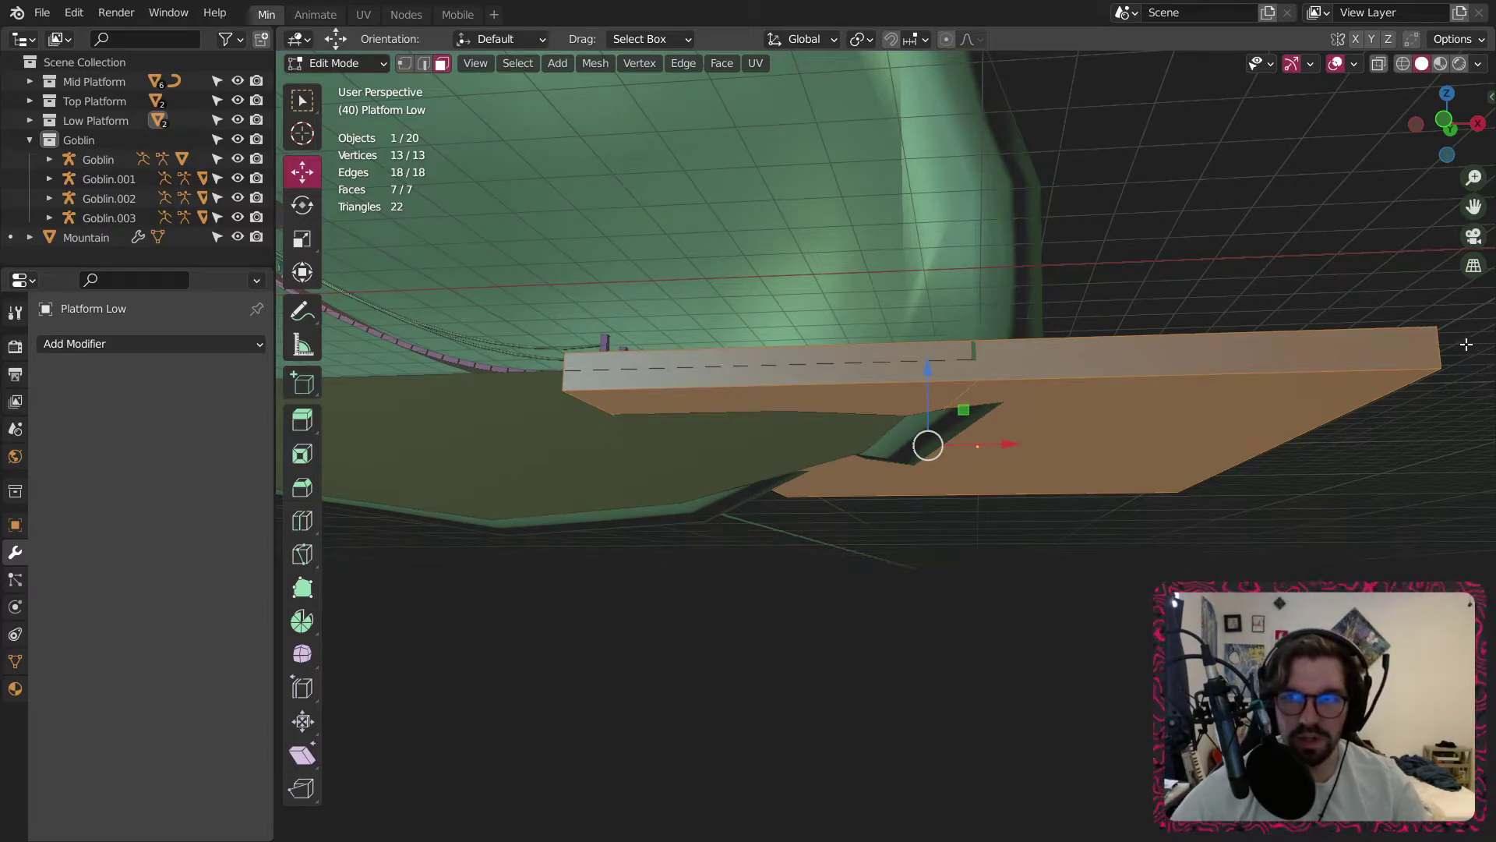
Delete the low platform's top face together with its front, back and outer side faces.
{"action": "left_click", "coordinate": [1438, 354]}
{"action": "middle_click_drag", "start_coordinate": [1438, 354], "coordinate": [1280, 514]}
{"action": "key", "text": "ctrl+z"}
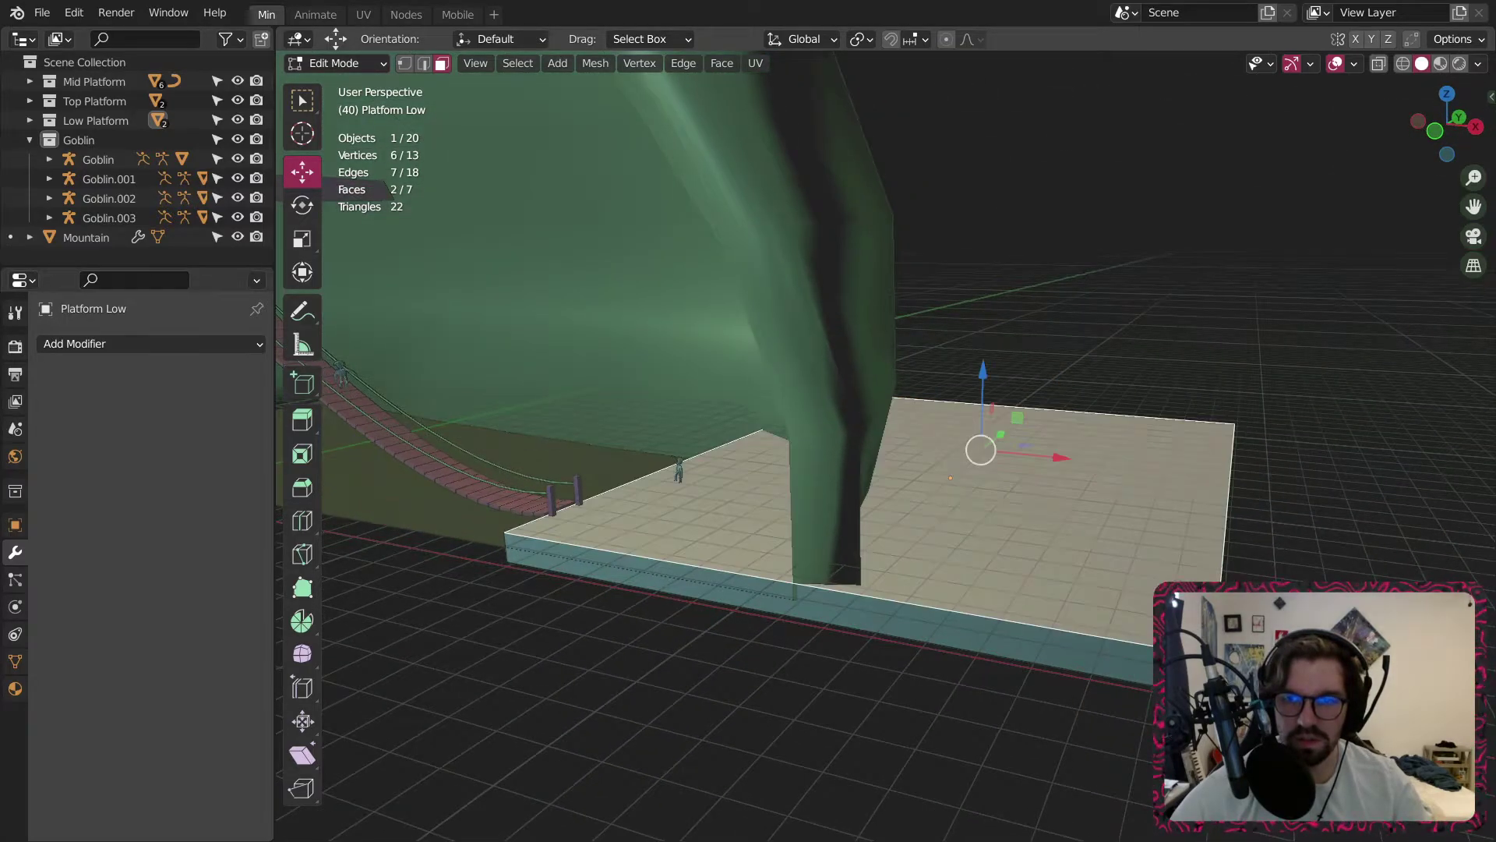
{"action": "middle_click_drag", "start_coordinate": [1098, 643], "coordinate": [1094, 600]}
{"action": "left_click", "coordinate": [1095, 329], "text": "shift"}
{"action": "left_click", "coordinate": [1094, 600], "text": "shift"}
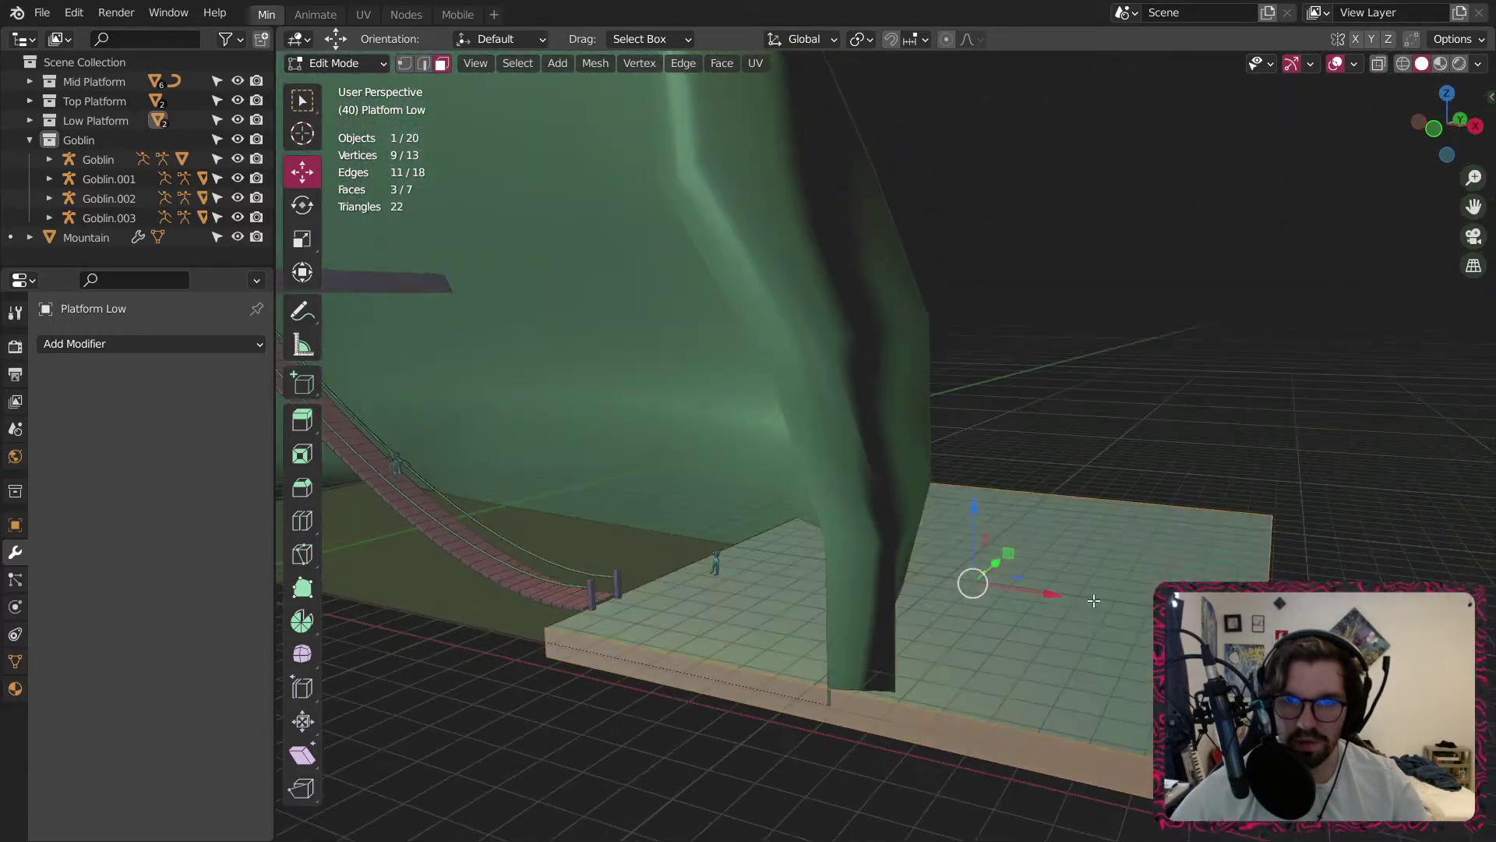
{"action": "left_click", "coordinate": [1025, 595], "text": "shift"}
{"action": "right_click", "coordinate": [1025, 594]}
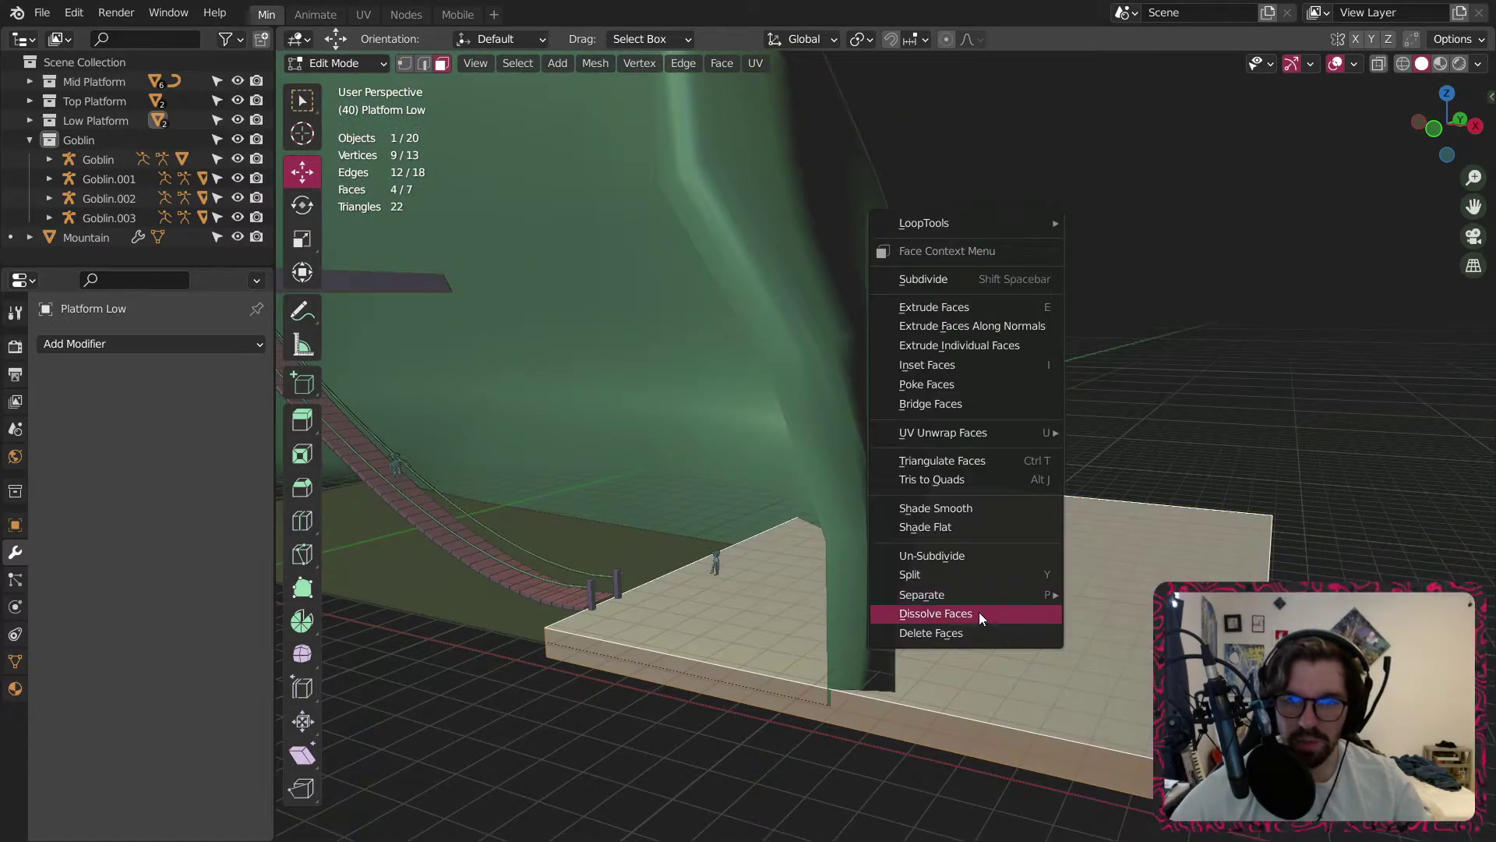
{"action": "left_click", "coordinate": [941, 620]}
{"action": "mouse_move", "coordinate": [943, 623]}
{"action": "middle_mouse_down"}
{"action": "mouse_move", "coordinate": [988, 631]}
{"action": "mouse_move", "coordinate": [938, 626]}
{"action": "middle_mouse_up"}
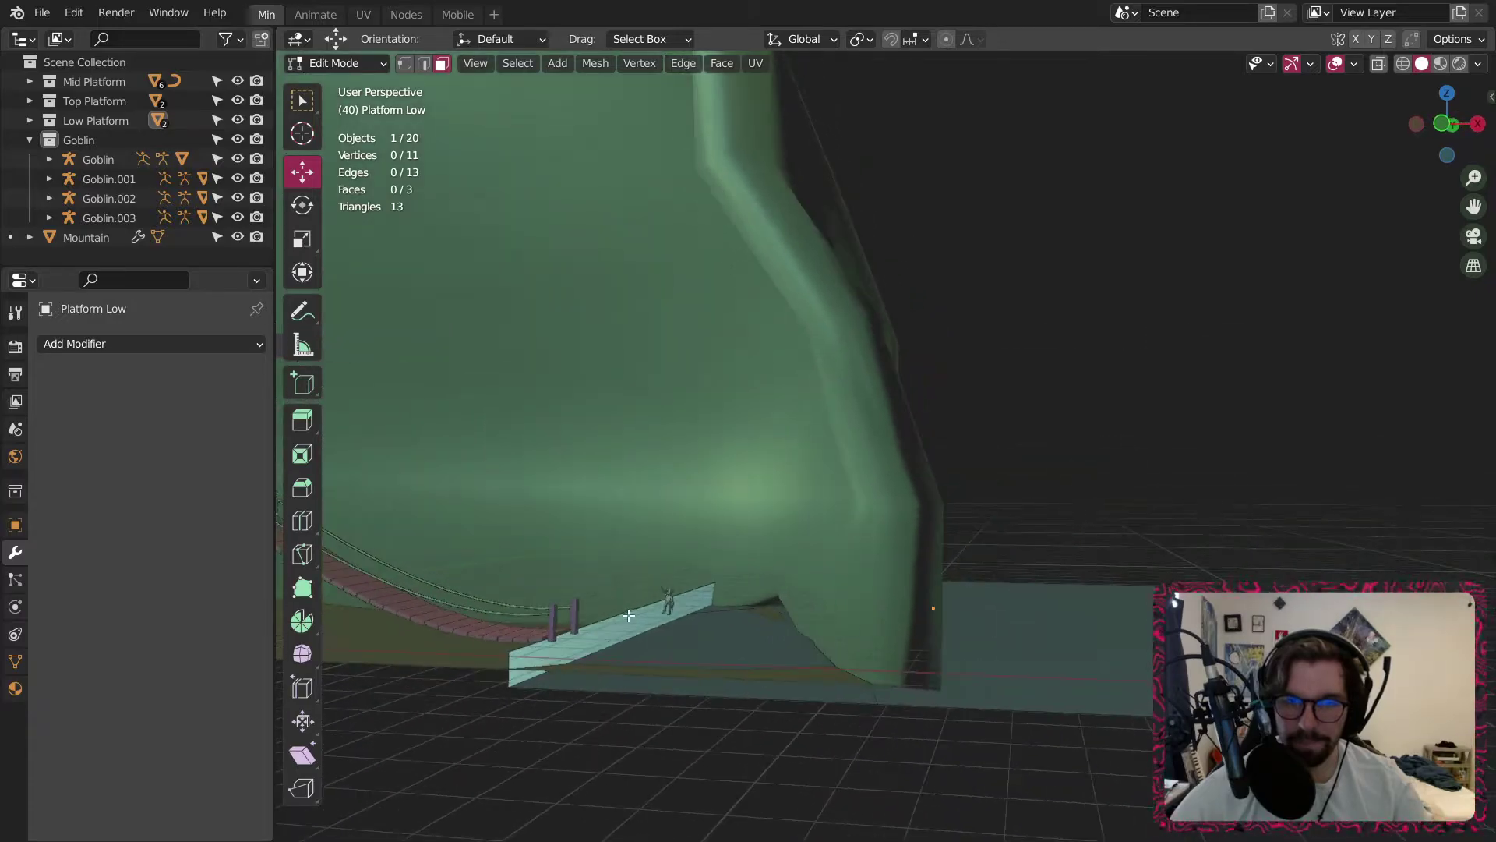
Delete the low platform's inner side face and the part of its underside outside the mountain wall.
{"action": "left_click", "coordinate": [621, 623]}
{"action": "right_click", "coordinate": [621, 624]}
{"action": "left_click", "coordinate": [621, 624]}
{"action": "middle_click_drag", "start_coordinate": [621, 624], "coordinate": [903, 645]}
{"action": "left_click", "coordinate": [978, 541]}
{"action": "right_click", "coordinate": [978, 541]}
{"action": "left_click", "coordinate": [978, 541]}
{"action": "middle_click_drag", "start_coordinate": [732, 501], "coordinate": [742, 543]}
Extrude the remaining underside face of the low platform upward about 0.85 m along global Z in Front Orthographic view.
{"action": "left_click", "coordinate": [699, 452]}
{"action": "middle_click_drag", "start_coordinate": [718, 484], "coordinate": [750, 505]}
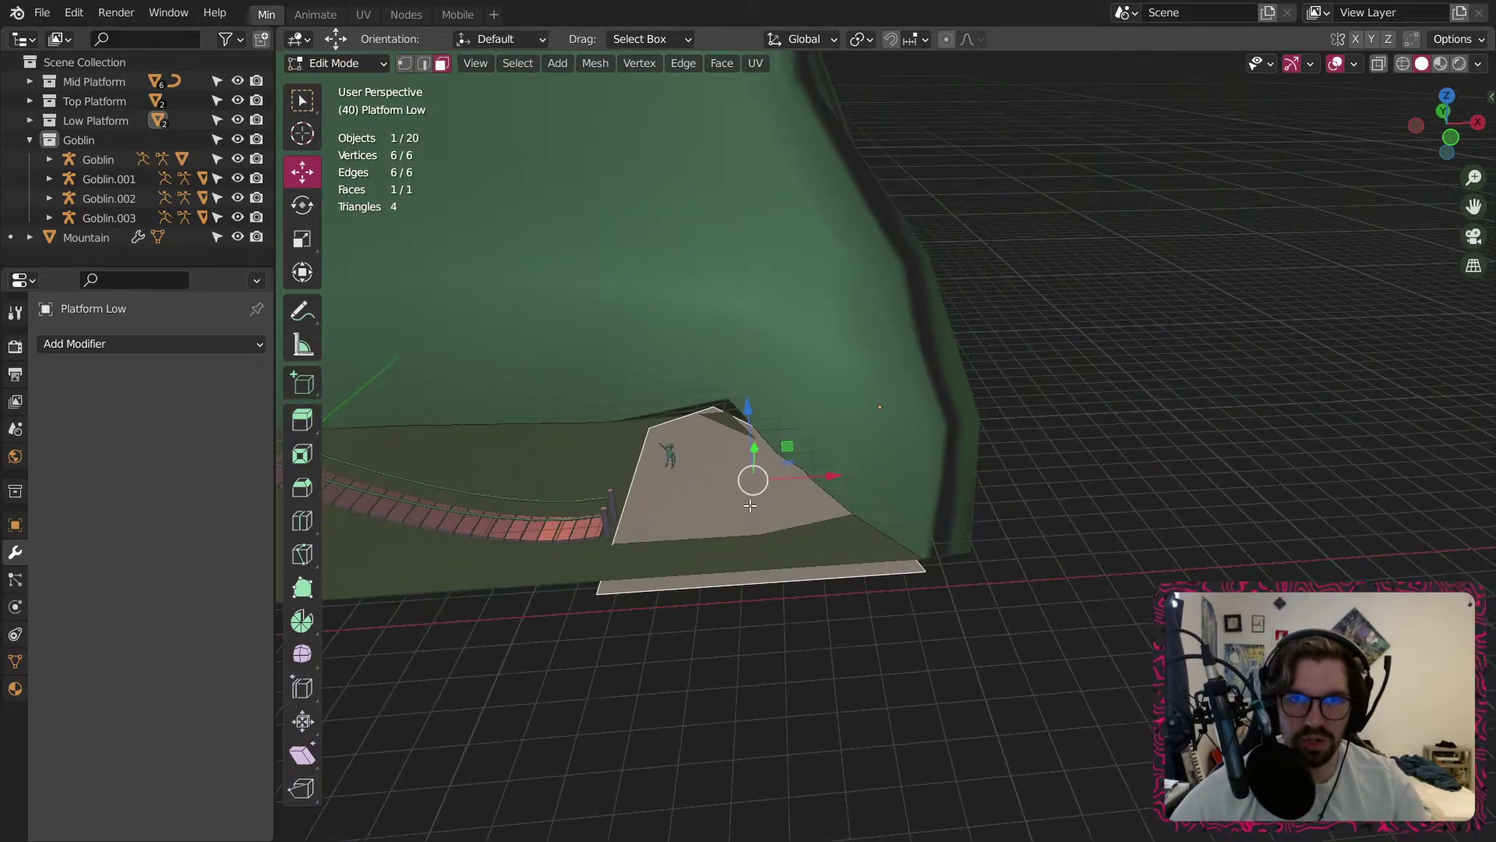
{"action": "left_click", "coordinate": [1451, 135]}
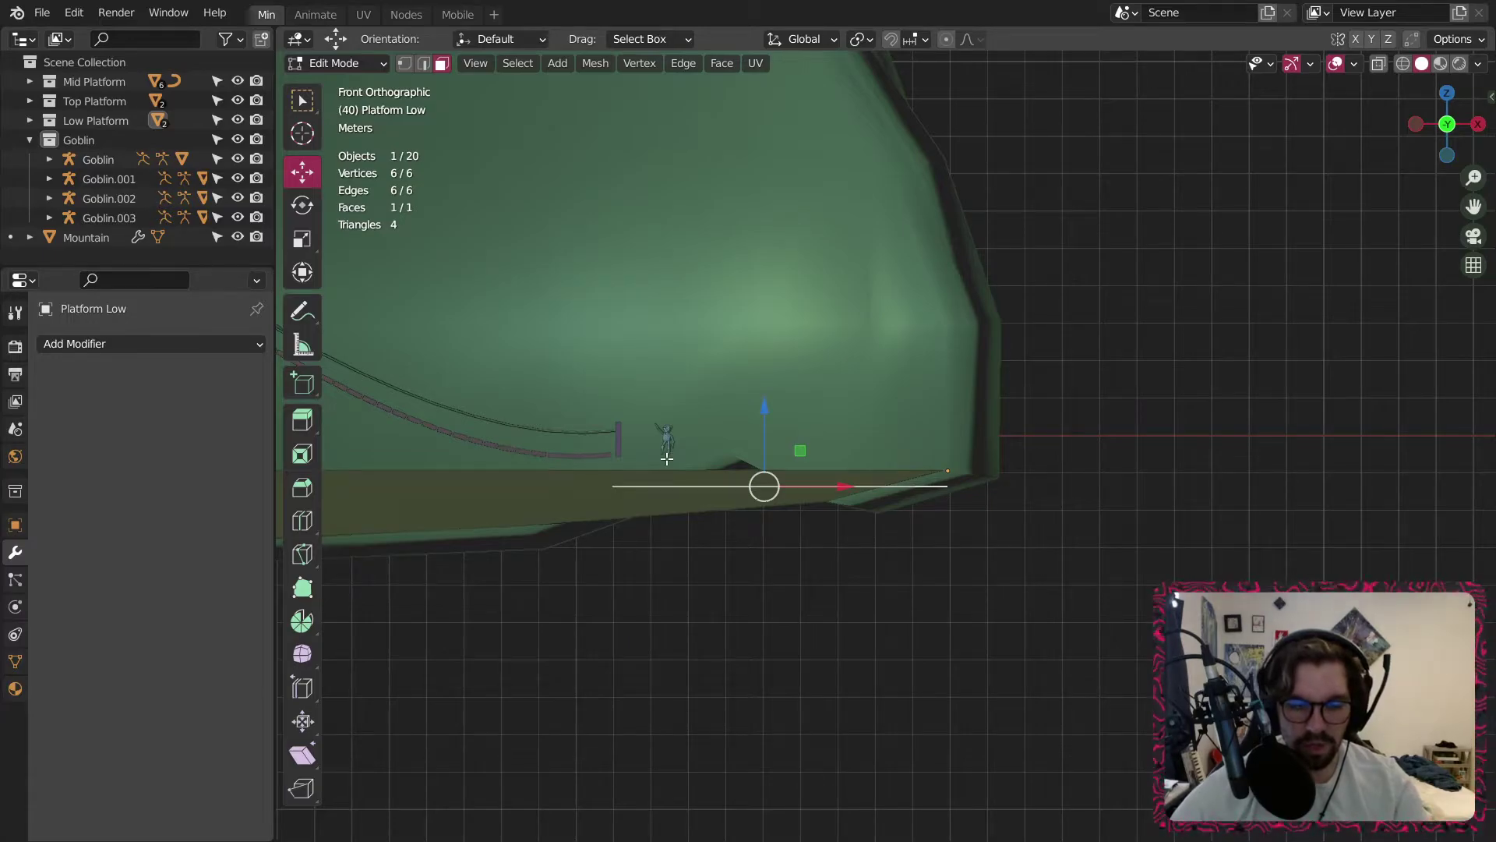
{"action": "key", "text": "e"}
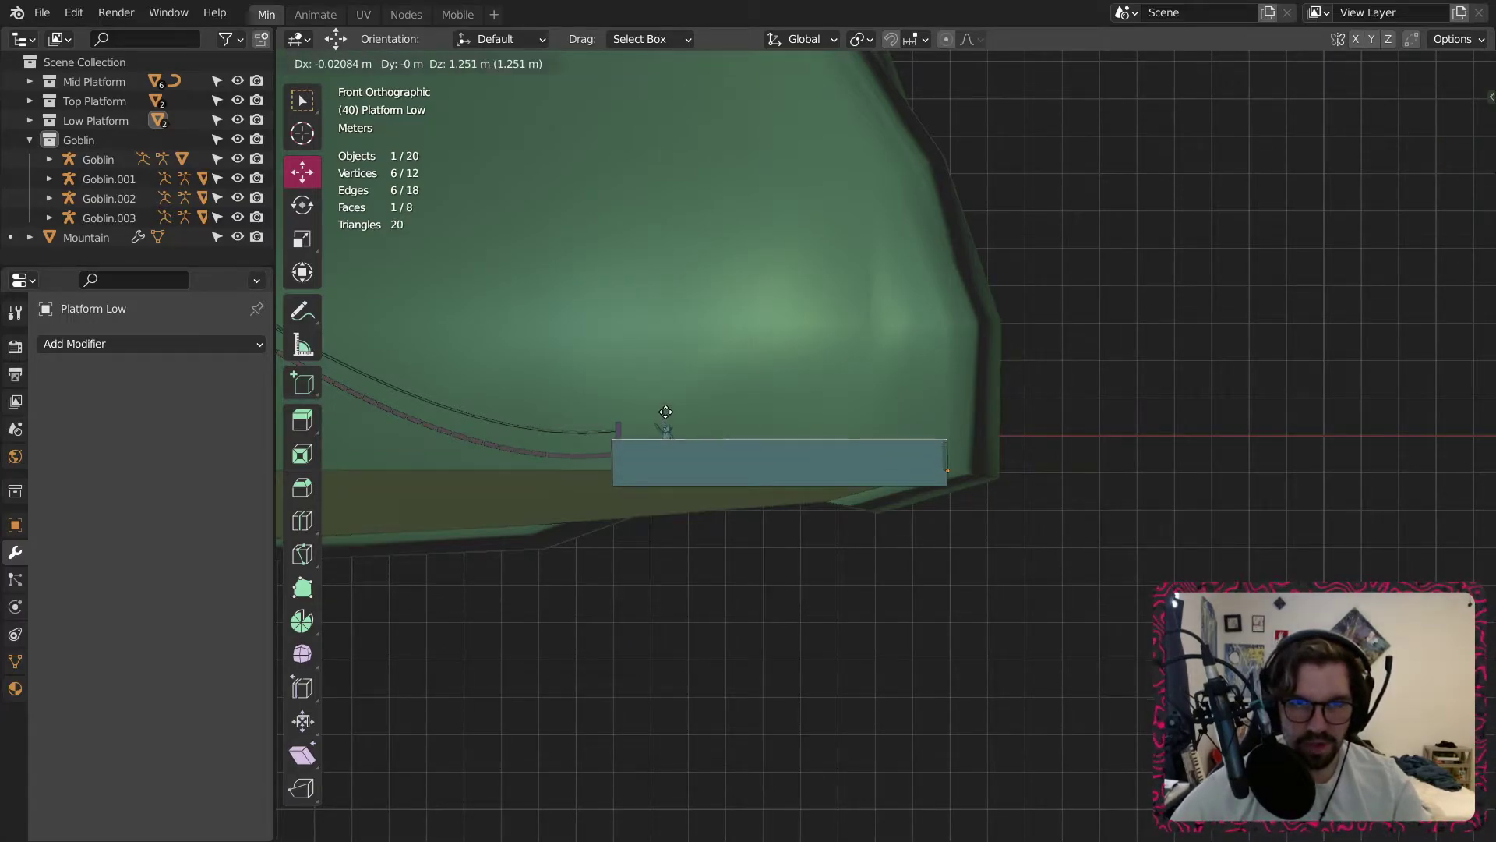
{"action": "key", "text": "z"}
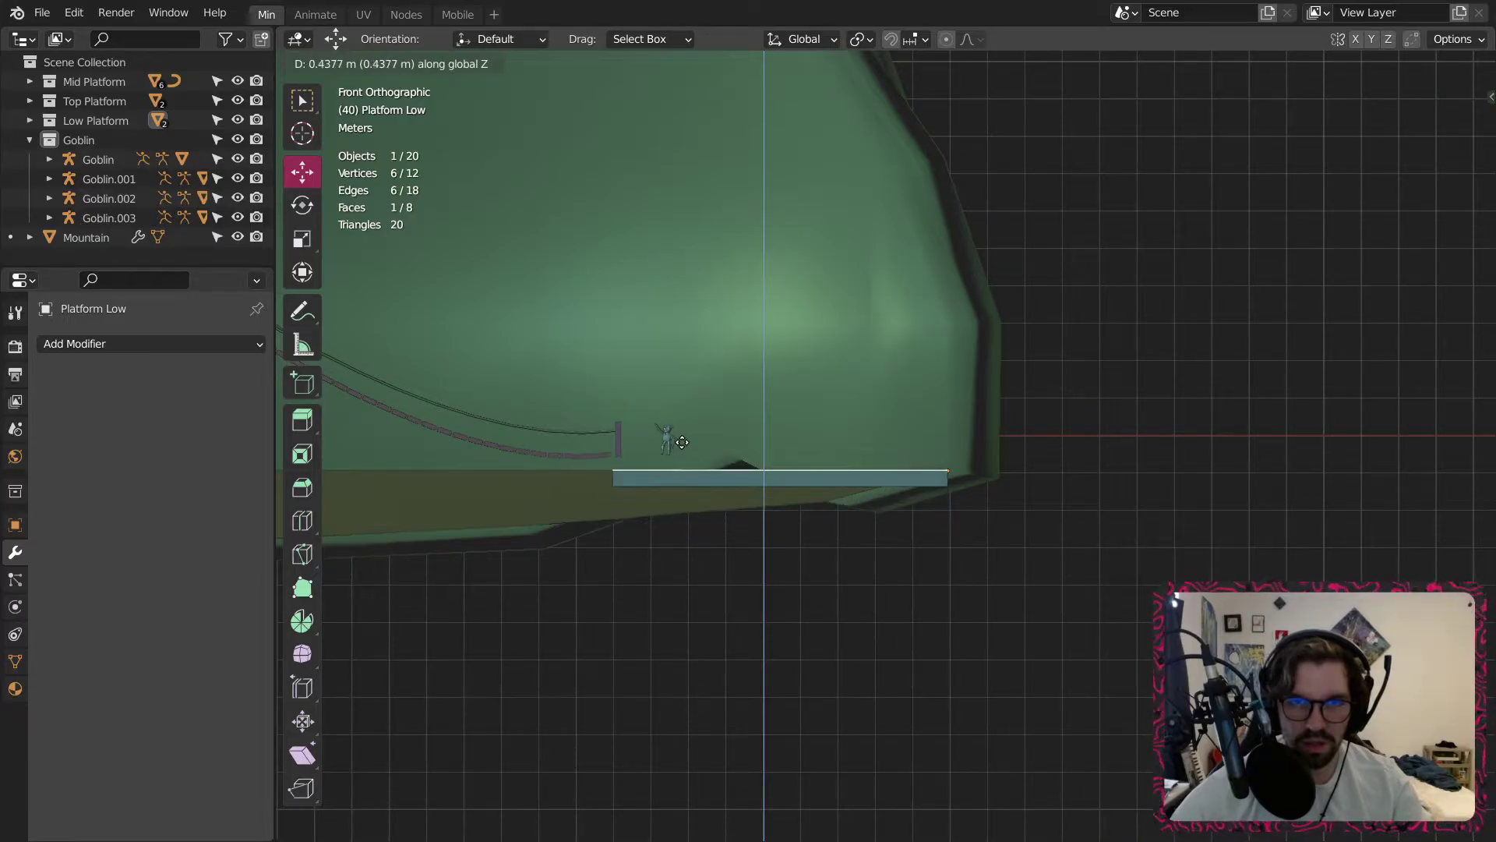
{"action": "left_click", "coordinate": [693, 427]}
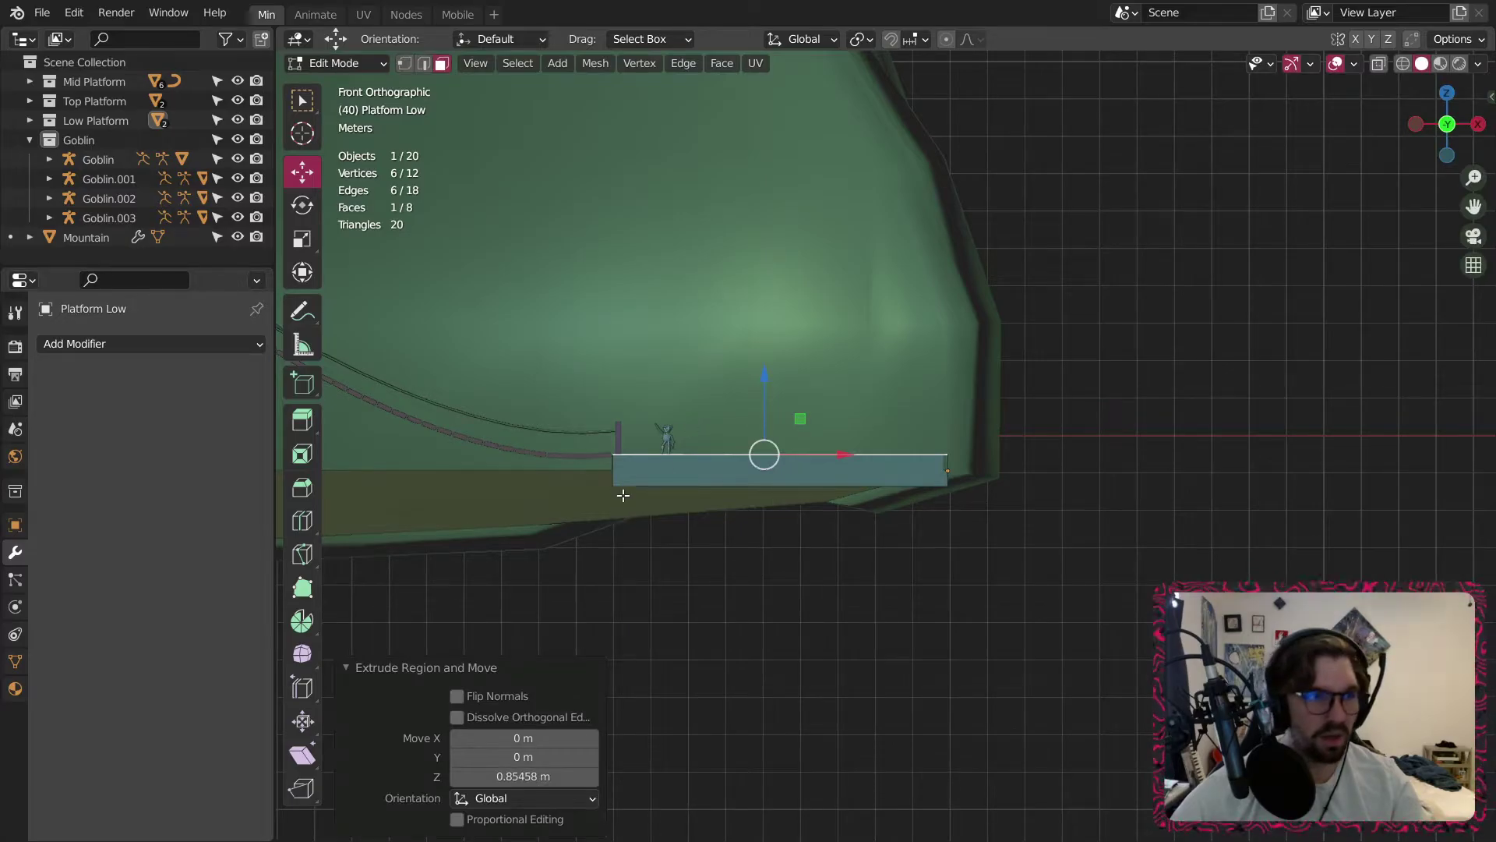
Lower the low platform's top face by about 0.015 m to line up with the goblin's feet.
{"action": "scroll", "coordinate": [651, 445], "scroll_direction": "up", "scroll_amount": 4}
{"action": "middle_click_drag", "start_coordinate": [716, 474], "coordinate": [721, 483]}
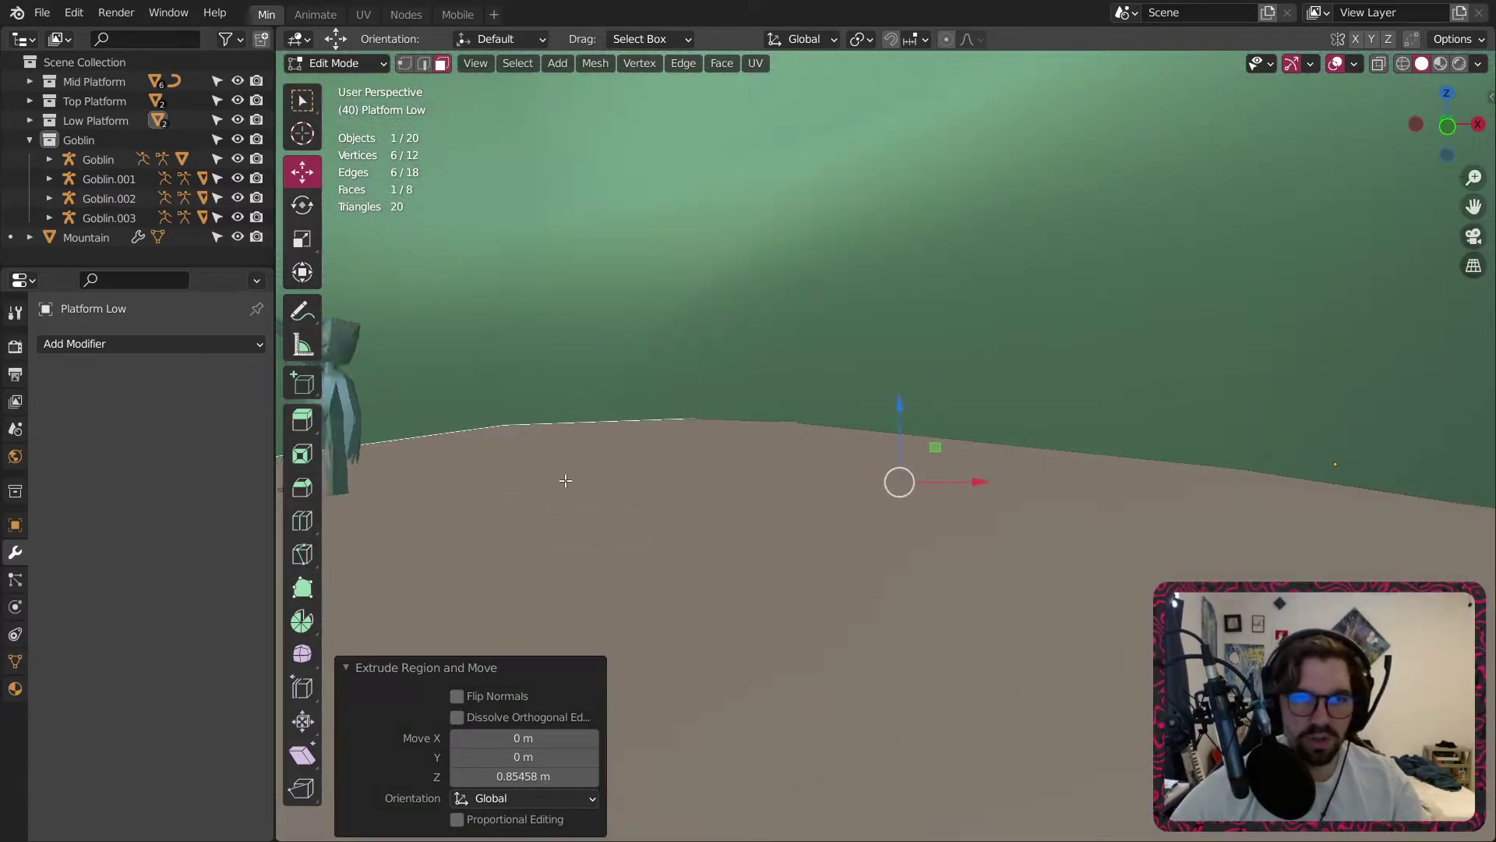
{"action": "middle_click_drag", "start_coordinate": [566, 481], "coordinate": [636, 461]}
{"action": "scroll", "coordinate": [782, 477], "scroll_direction": "down", "scroll_amount": 4}
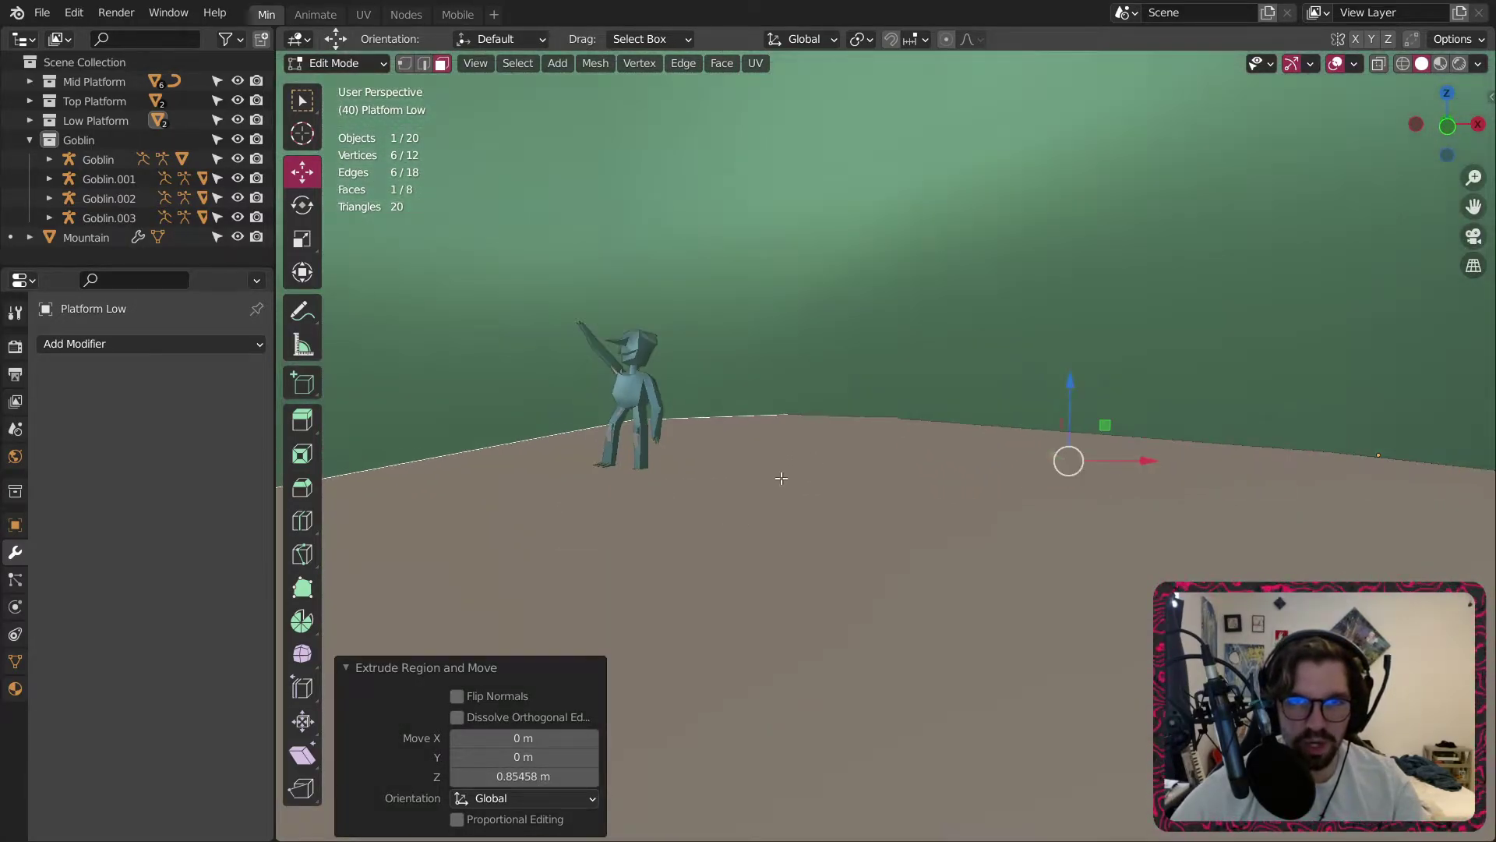
{"action": "left_click_drag", "start_coordinate": [1074, 378], "coordinate": [1067, 385]}
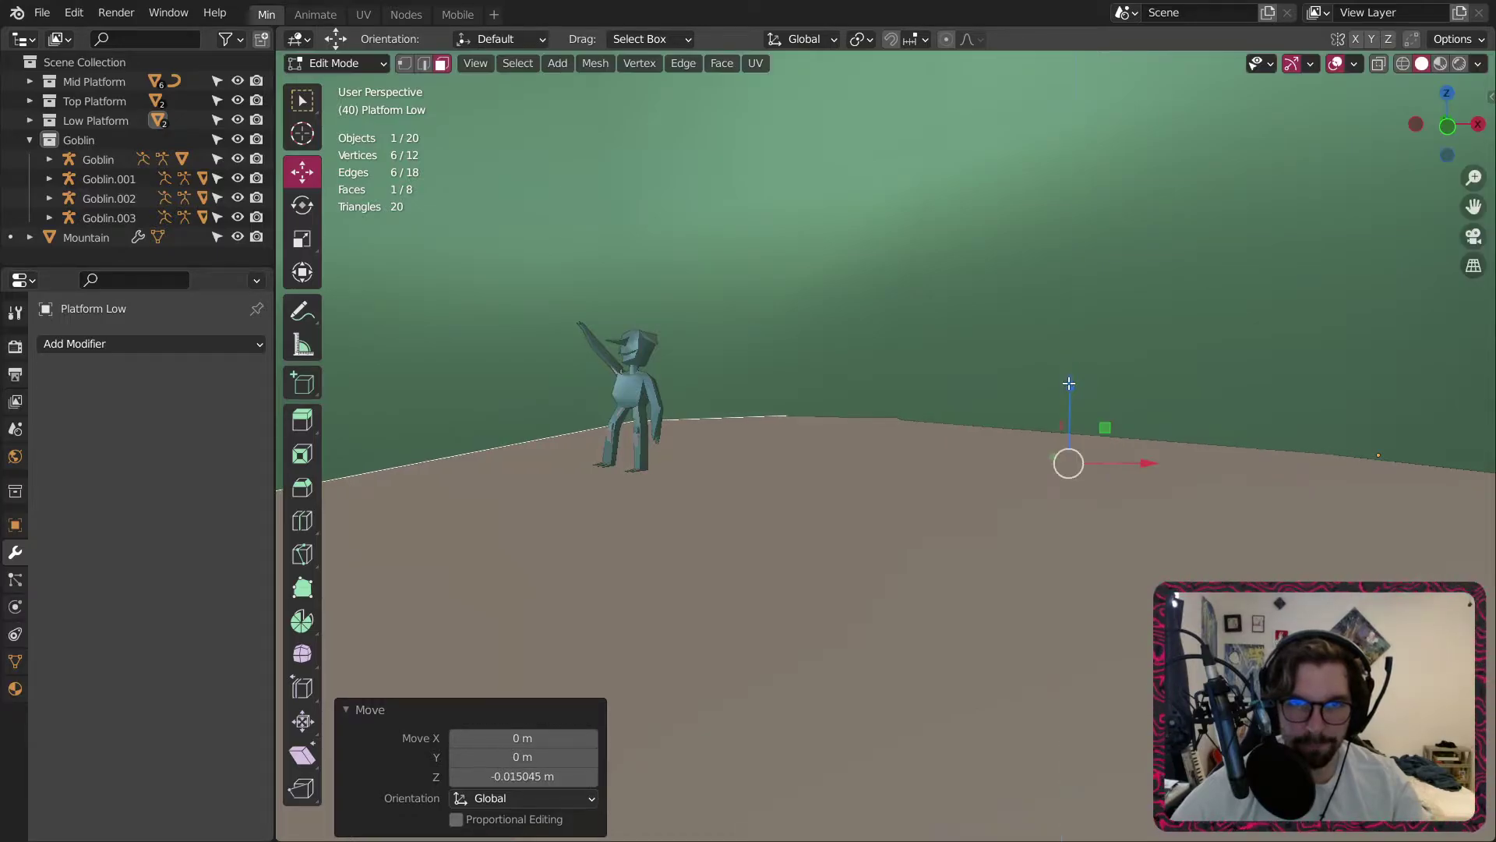
Check the rebuilt low platform against the mountain, return to Object Mode and select the top platform.
{"action": "scroll", "coordinate": [1036, 397], "scroll_direction": "down", "scroll_amount": 10}
{"action": "left_click", "coordinate": [992, 474]}
{"action": "mouse_move", "coordinate": [992, 474]}
{"action": "middle_mouse_down"}
{"action": "mouse_move", "coordinate": [872, 495]}
{"action": "mouse_move", "coordinate": [788, 454]}
{"action": "mouse_move", "coordinate": [860, 306]}
{"action": "mouse_move", "coordinate": [878, 437]}
{"action": "mouse_move", "coordinate": [828, 494]}
{"action": "mouse_move", "coordinate": [905, 484]}
{"action": "mouse_move", "coordinate": [915, 548]}
{"action": "mouse_move", "coordinate": [988, 499]}
{"action": "middle_mouse_up"}
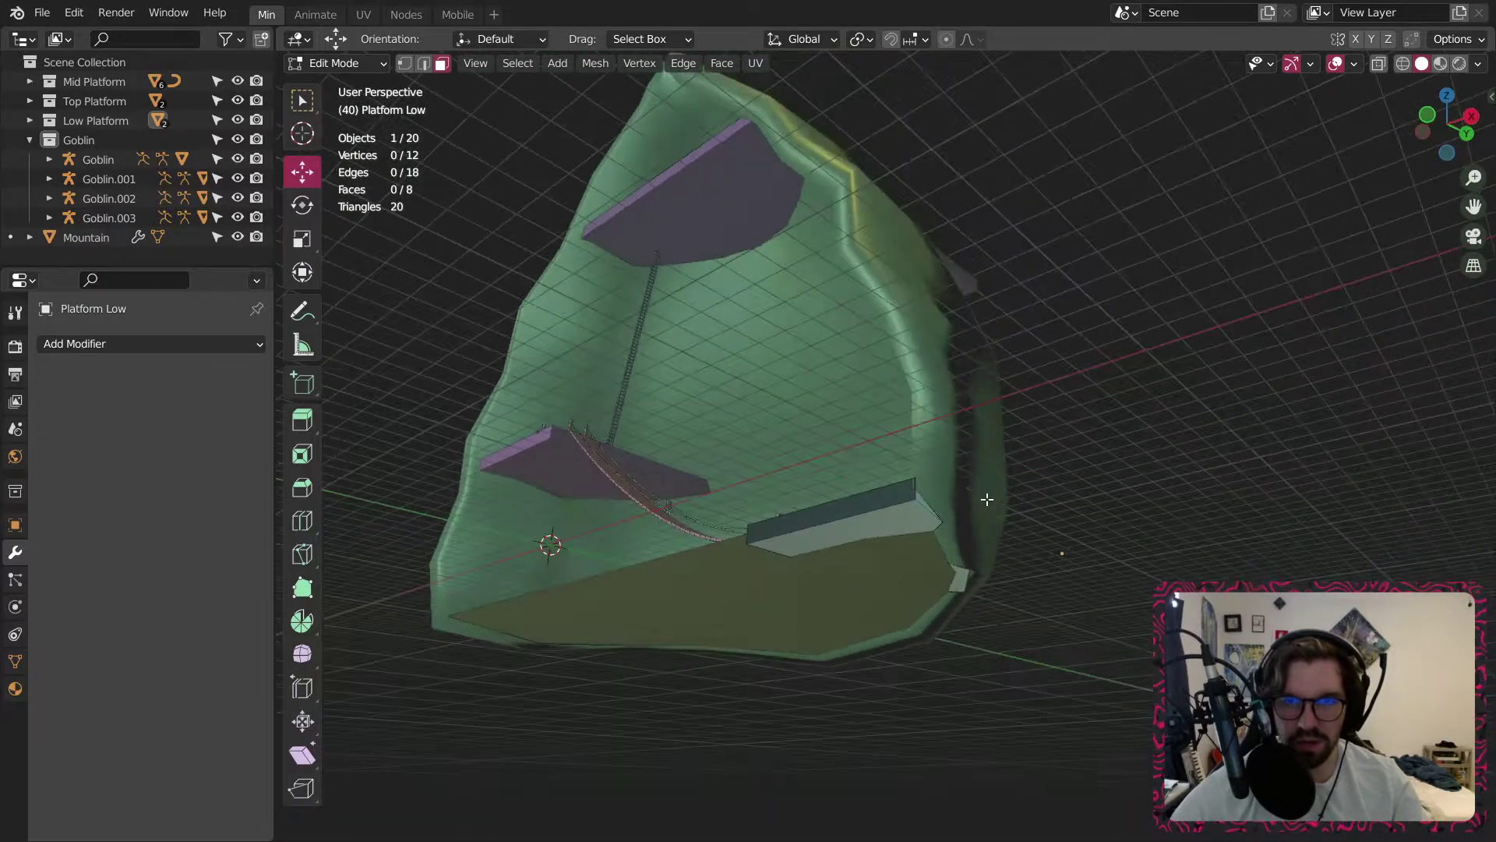
{"action": "scroll", "coordinate": [857, 565], "scroll_direction": "down", "scroll_amount": 3}
{"action": "middle_click_drag", "start_coordinate": [781, 561], "coordinate": [984, 542]}
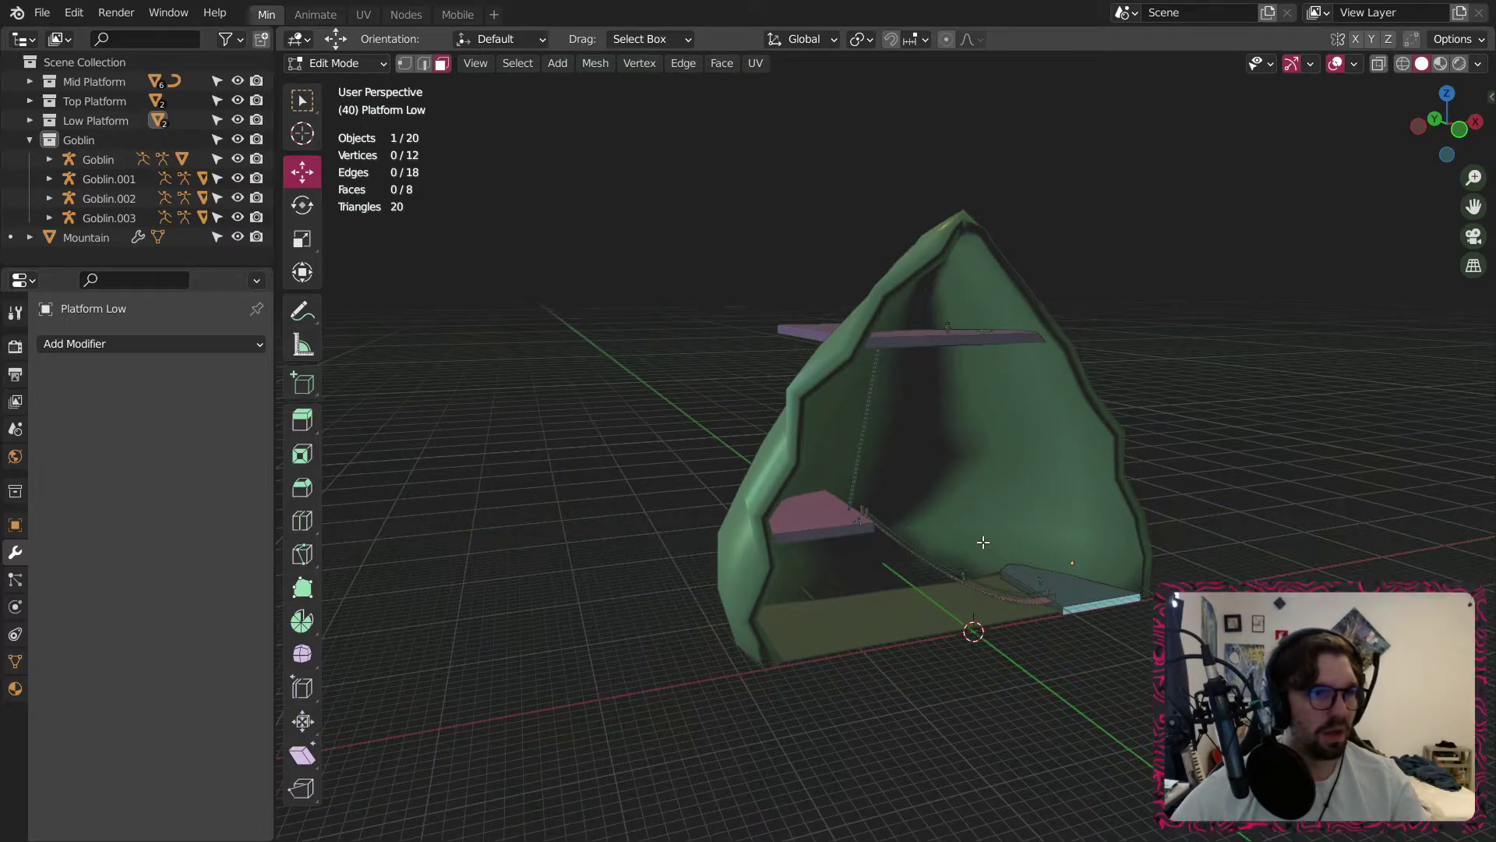
{"action": "middle_click_drag", "start_coordinate": [1031, 312], "coordinate": [808, 485]}
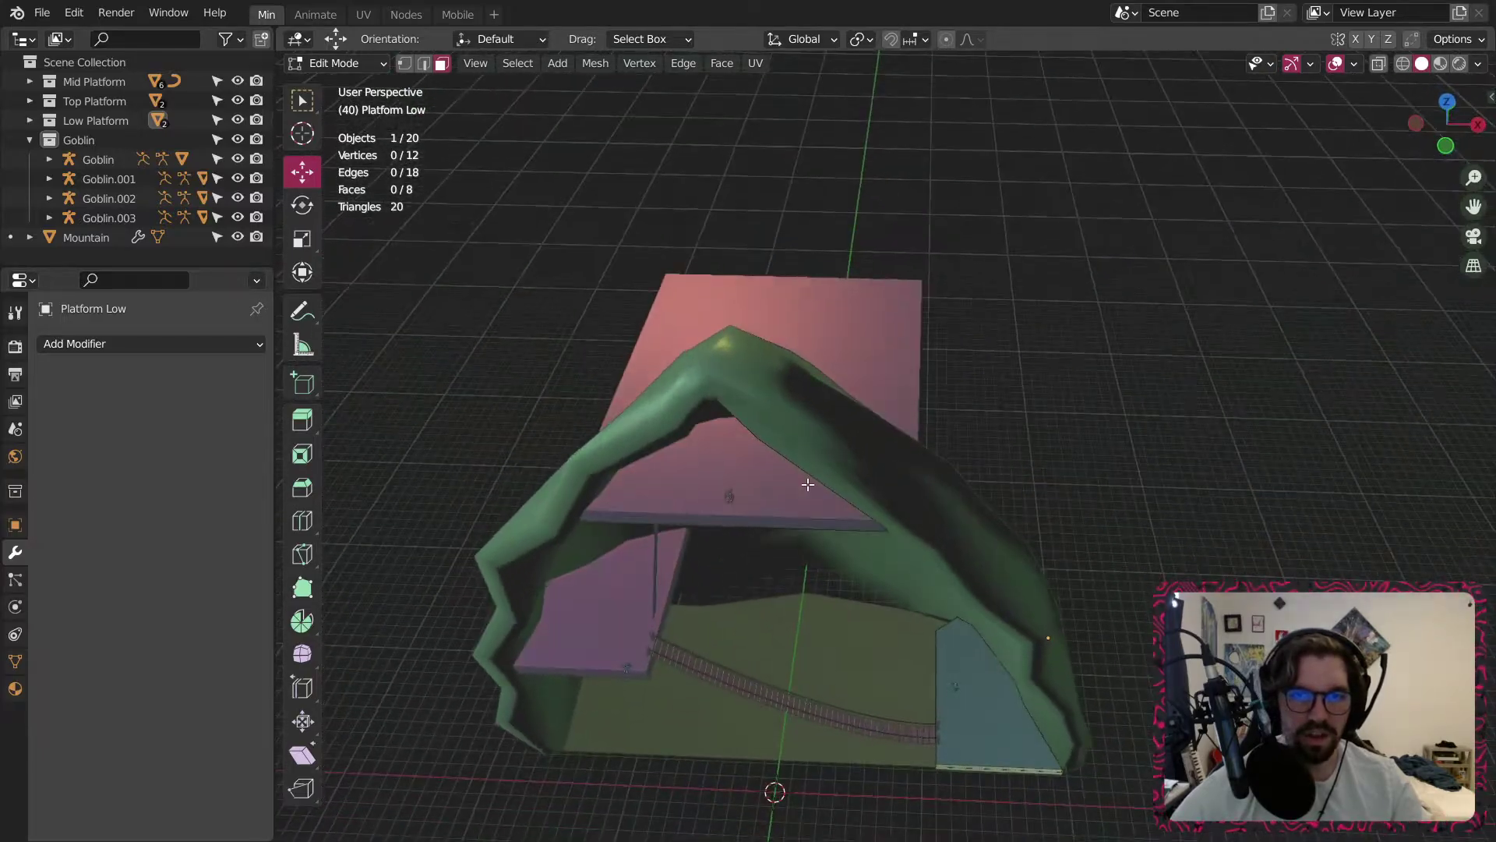
{"action": "left_click", "coordinate": [349, 65]}
{"action": "left_click", "coordinate": [340, 81]}
{"action": "left_click", "coordinate": [858, 334]}
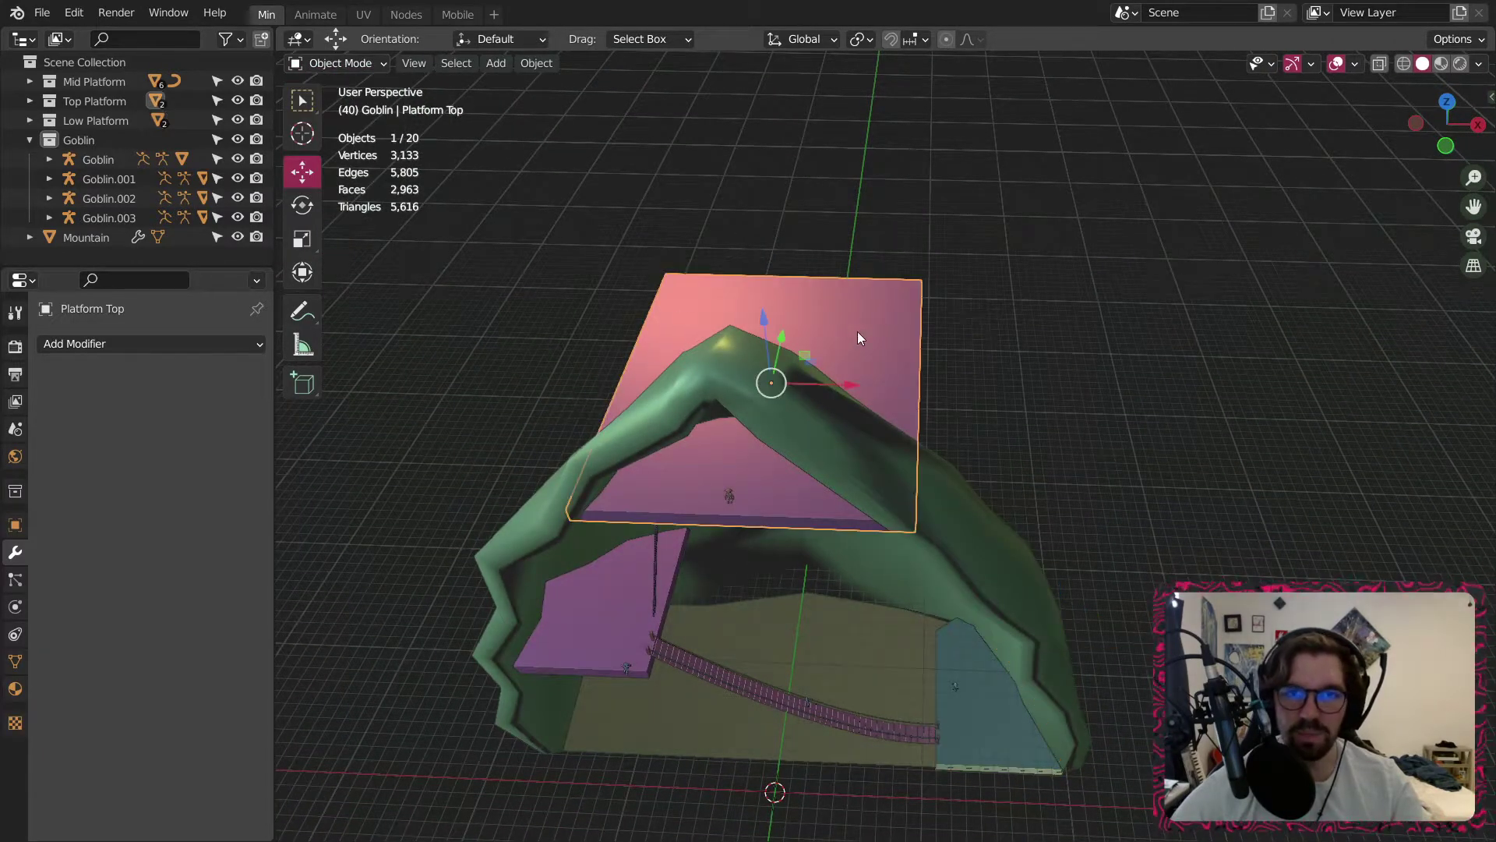
Add a Boolean Difference modifier with Mountain as its object to the top platform, and apply it.
{"action": "middle_click_drag", "start_coordinate": [972, 387], "coordinate": [676, 348]}
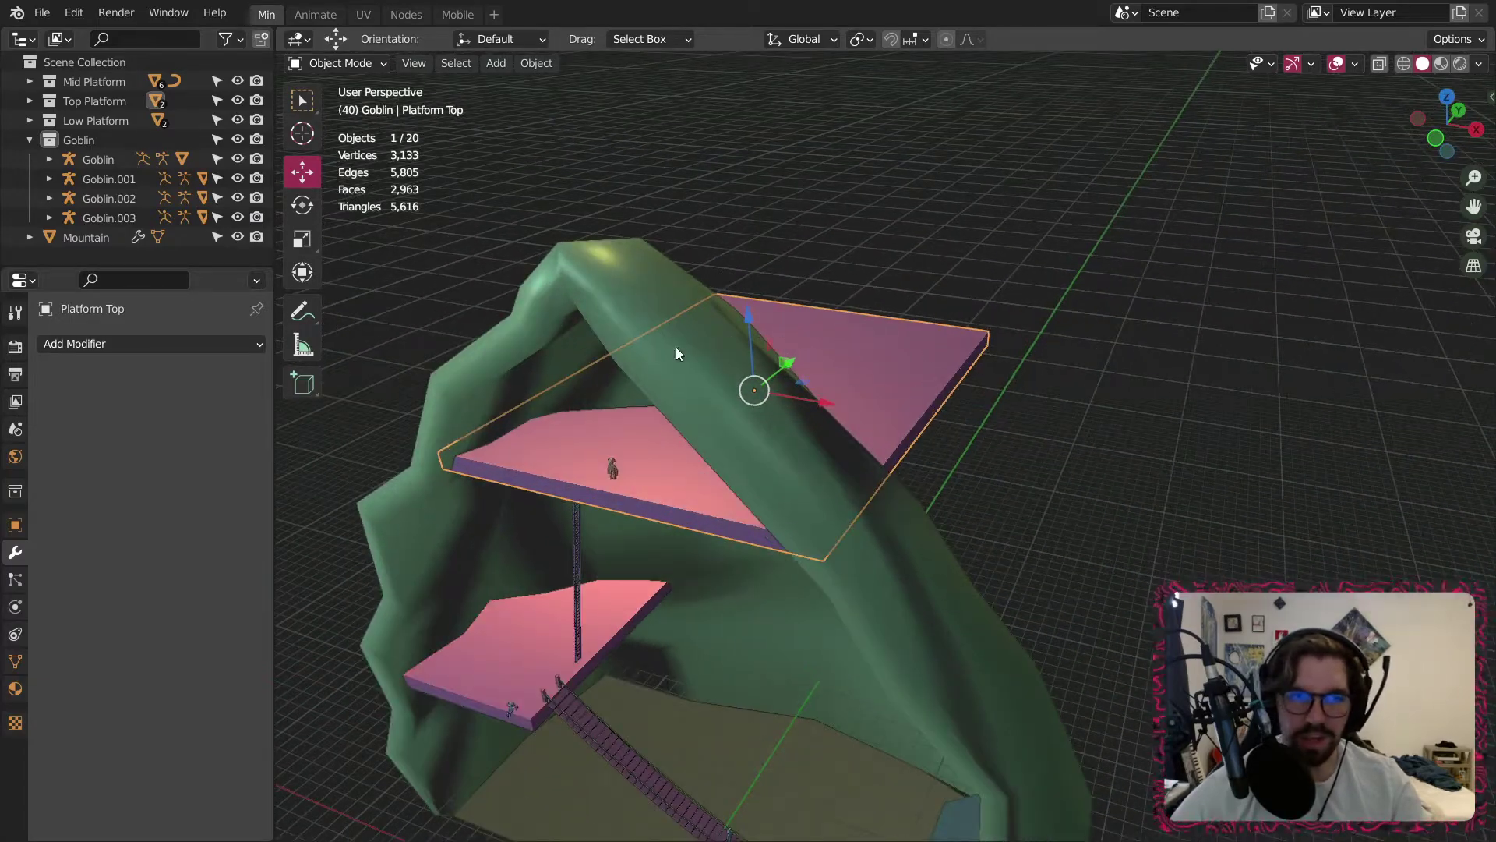
{"action": "left_click", "coordinate": [132, 348]}
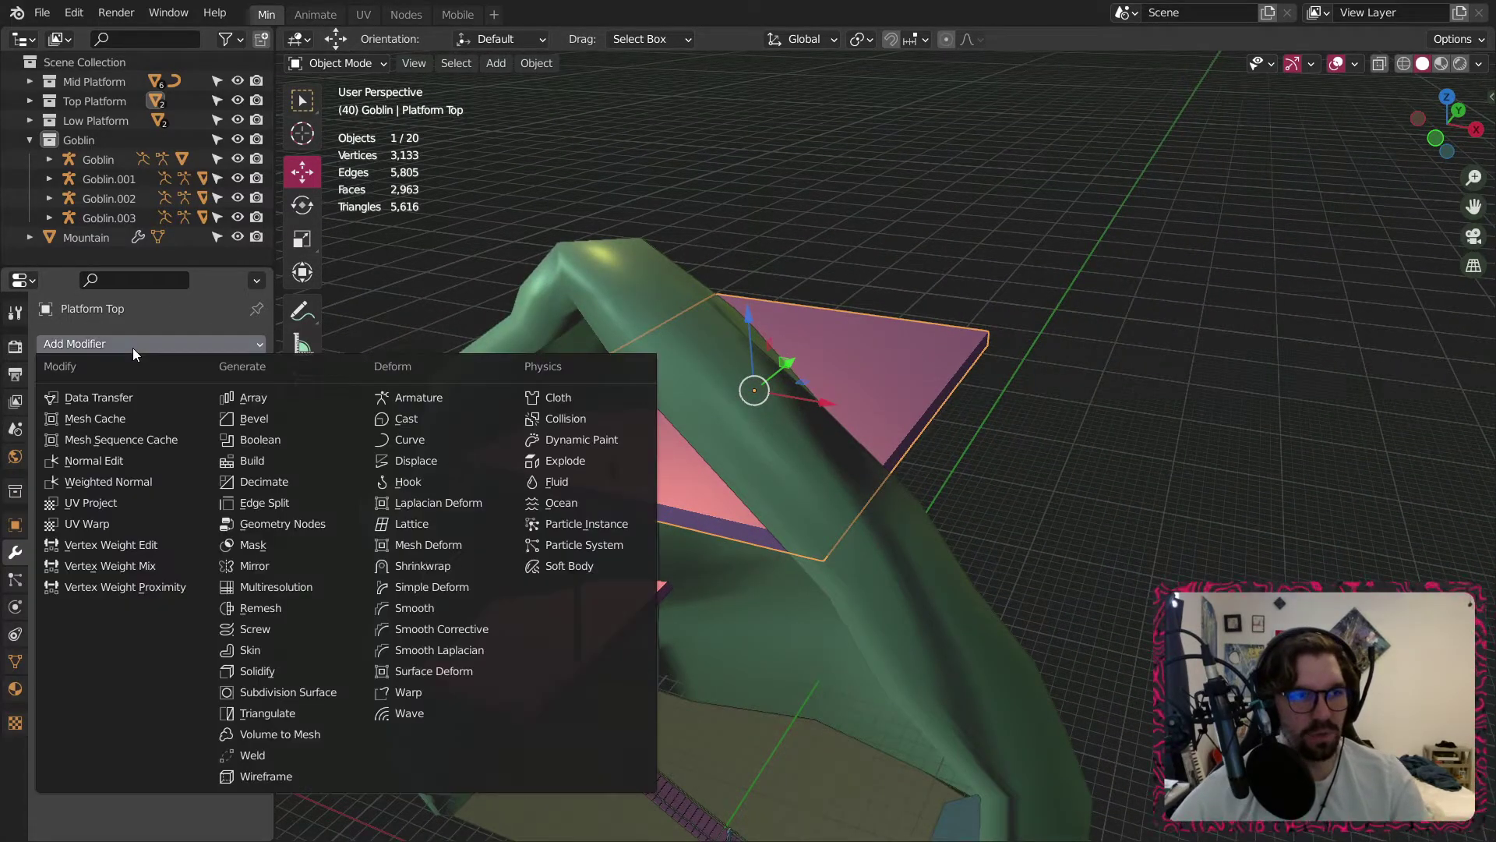
{"action": "left_click", "coordinate": [267, 440]}
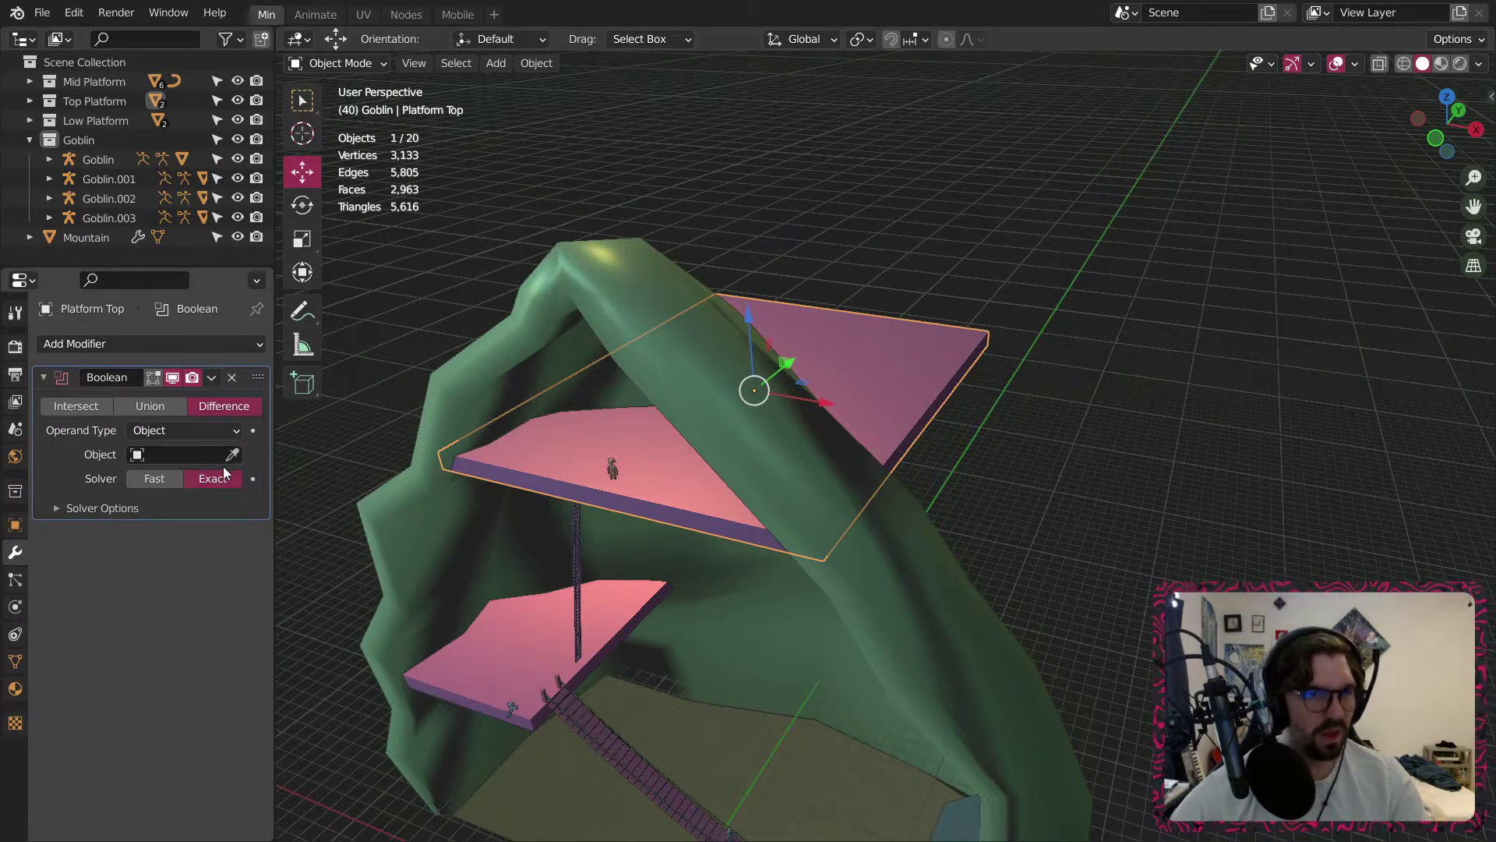
{"action": "left_click", "coordinate": [183, 454]}
{"action": "left_click", "coordinate": [168, 628]}
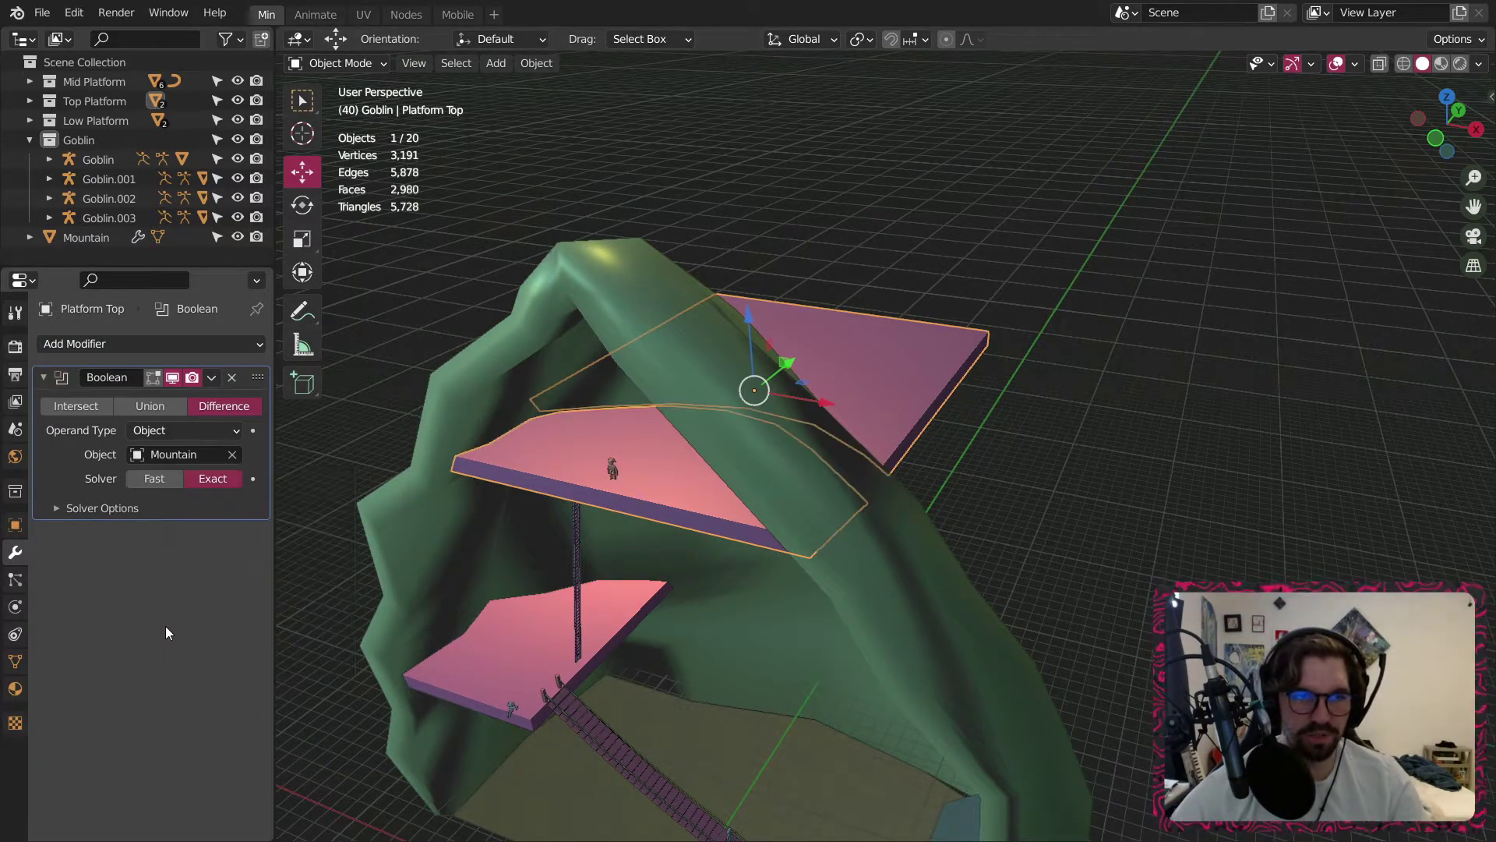
{"action": "middle_click_drag", "start_coordinate": [695, 432], "coordinate": [506, 468]}
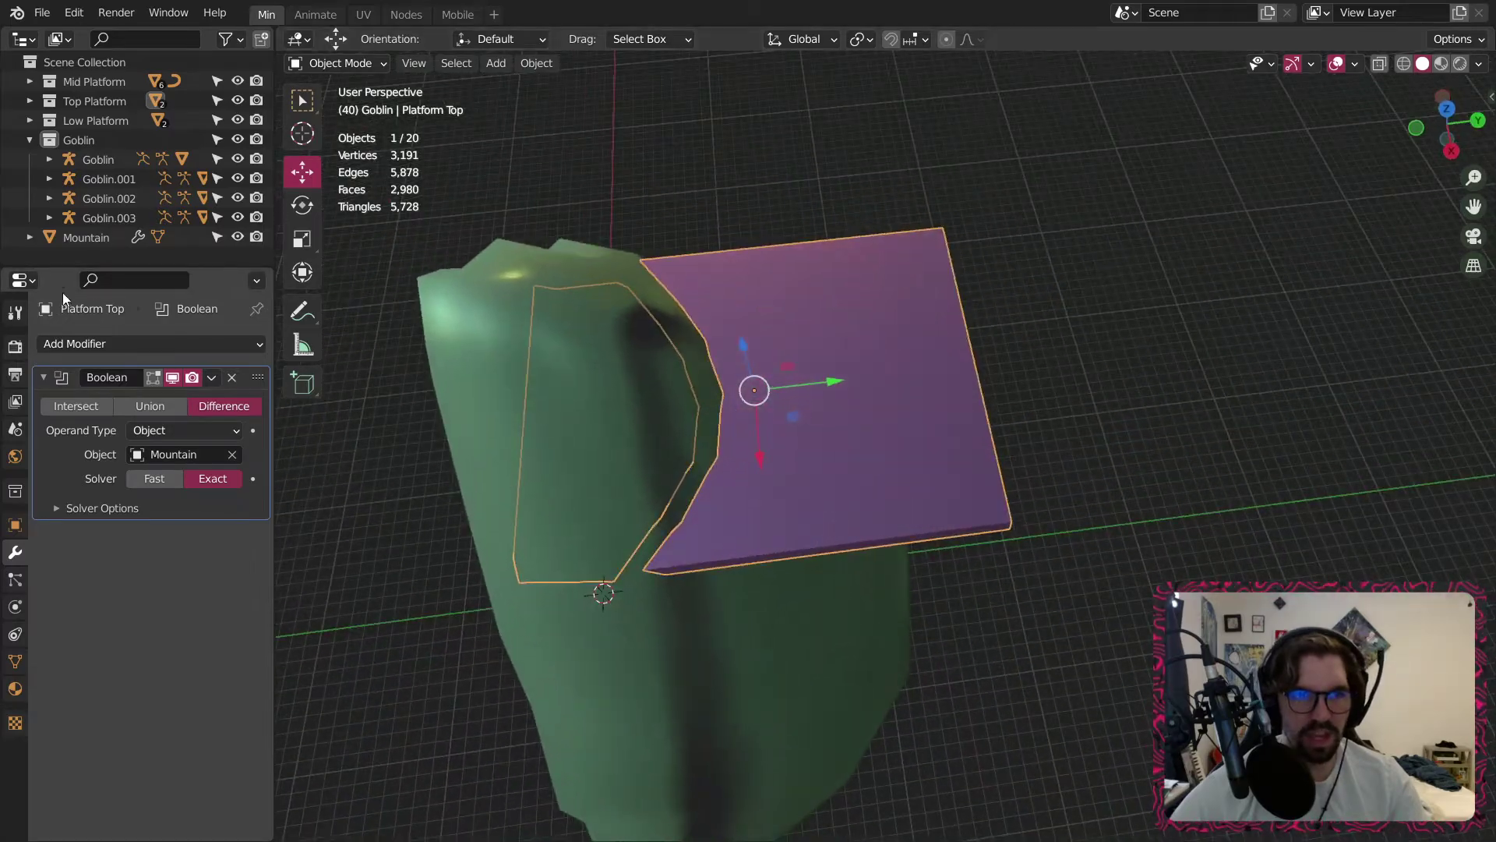
{"action": "left_click", "coordinate": [211, 379]}
{"action": "left_click", "coordinate": [232, 399]}
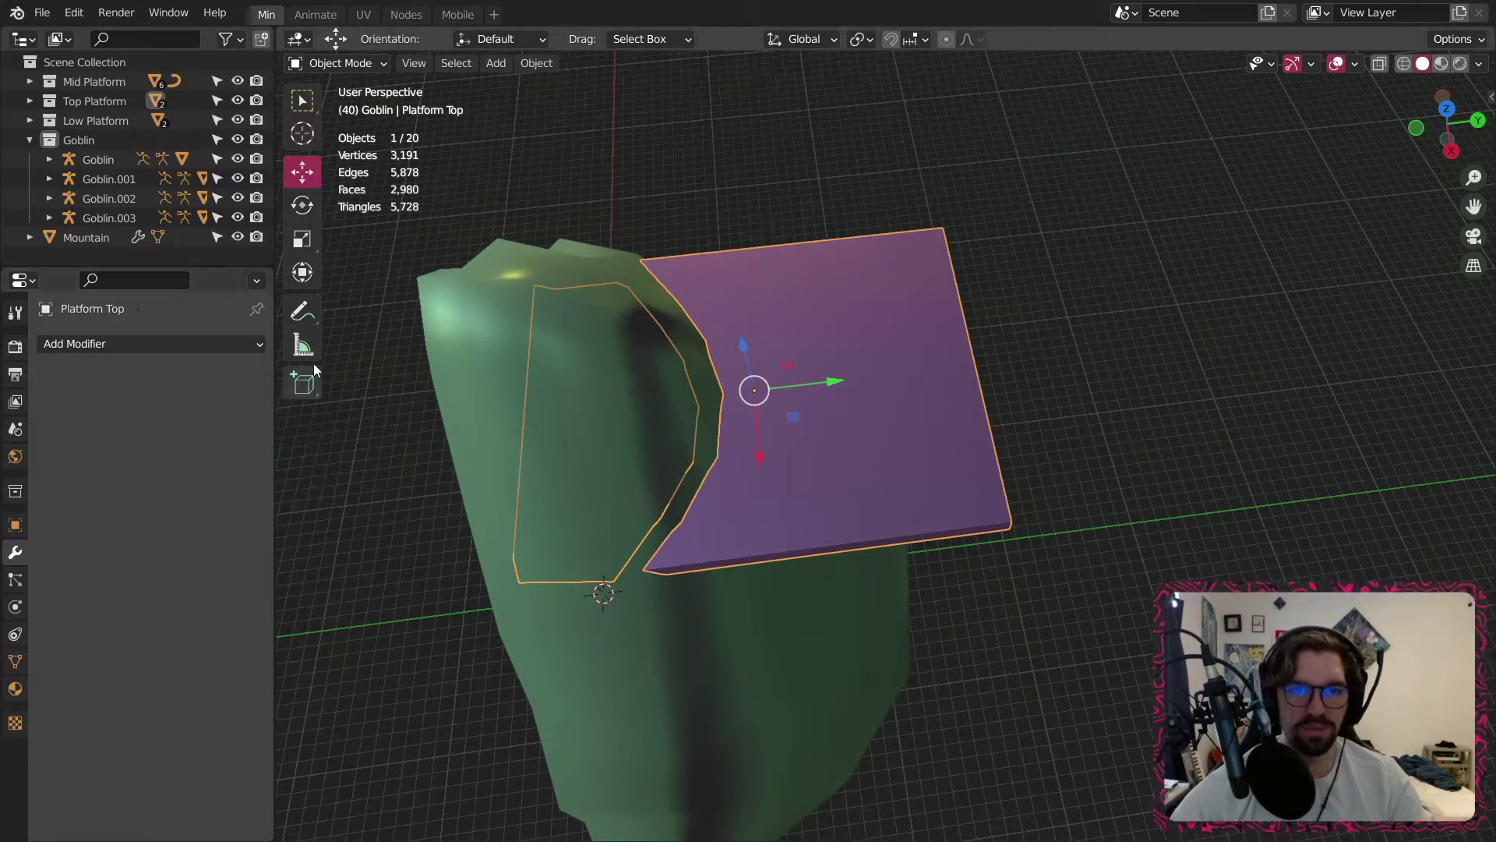
Separate the top platform's mesh by loose parts in Edit Mode.
{"action": "left_click", "coordinate": [360, 64]}
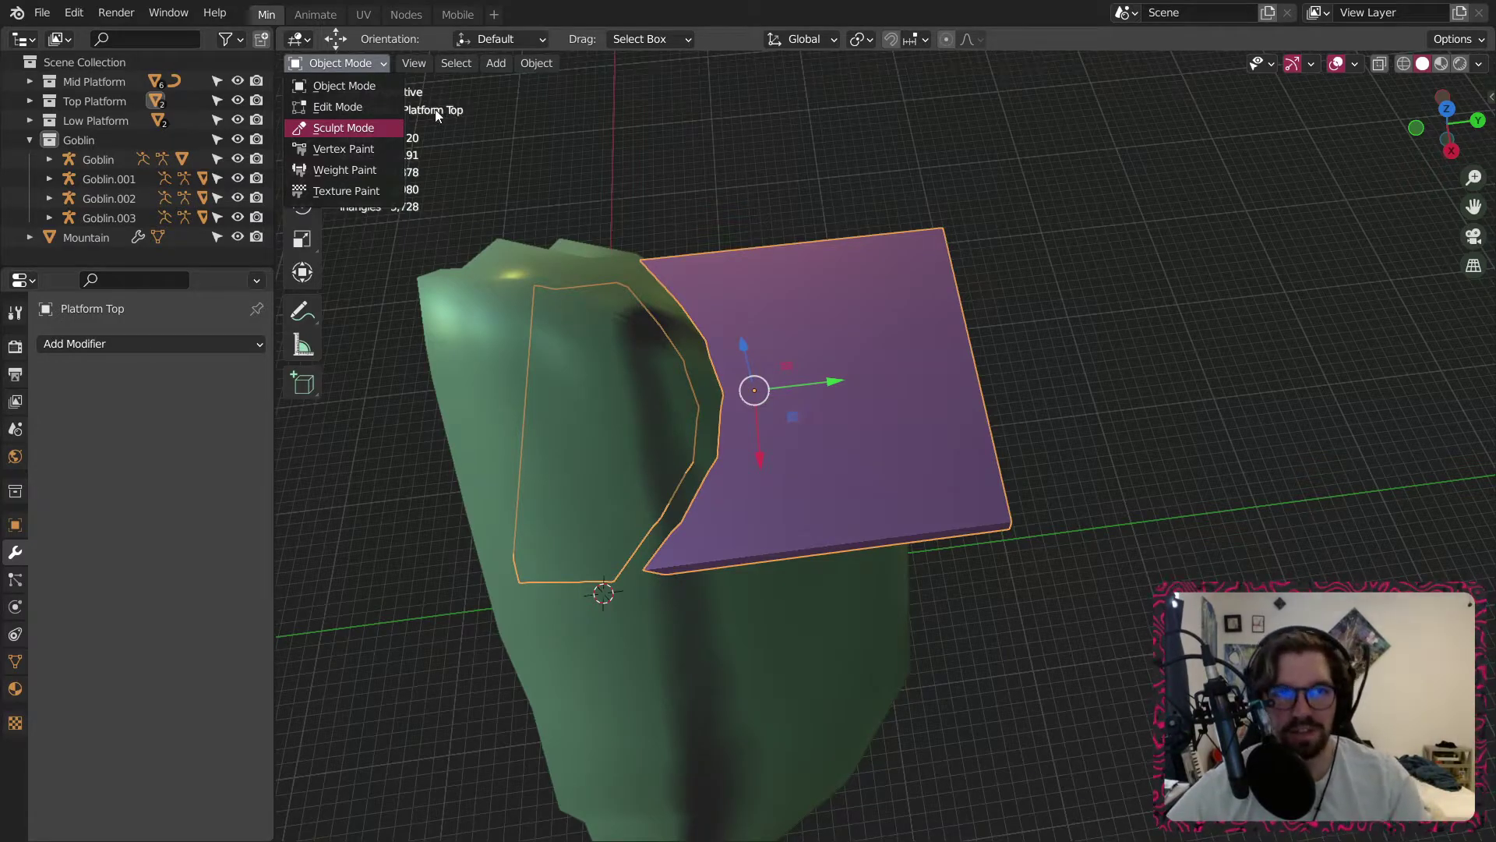
{"action": "left_click", "coordinate": [390, 107]}
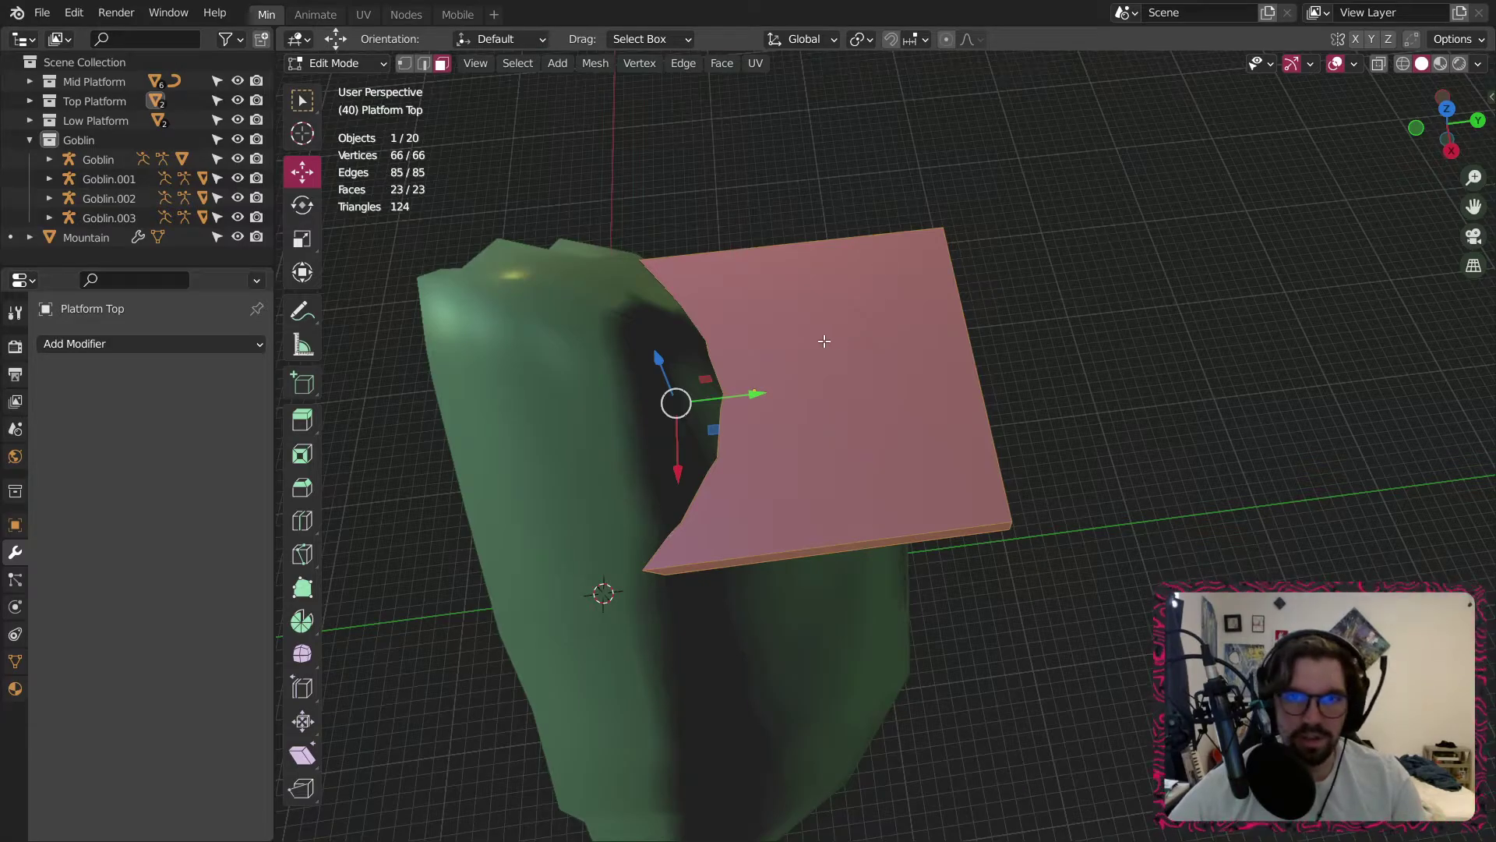
{"action": "right_click", "coordinate": [824, 340]}
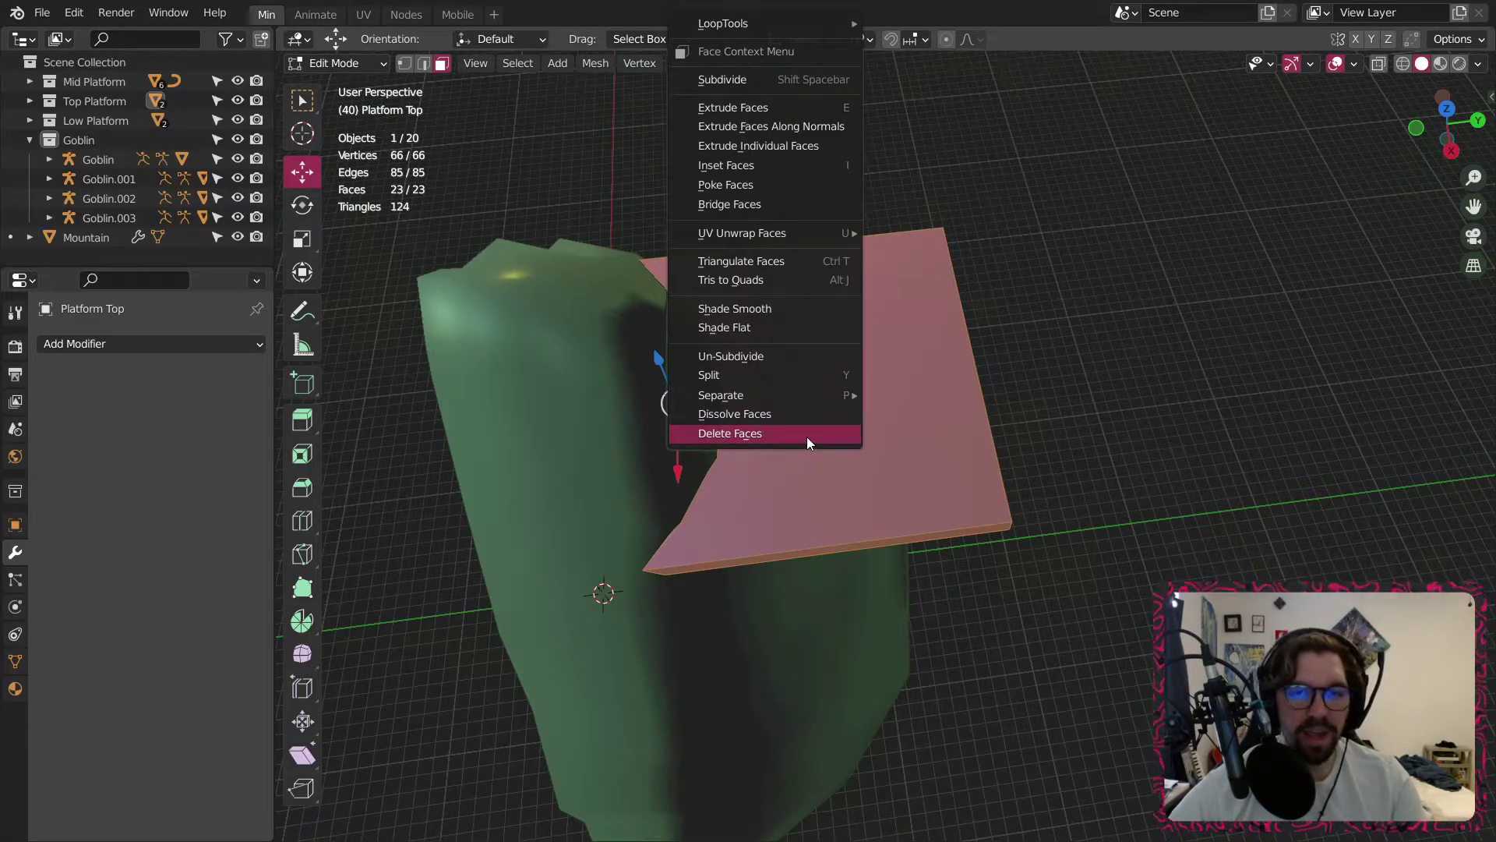
{"action": "mouse_move", "coordinate": [721, 395]}
{"action": "left_click", "coordinate": [920, 435]}
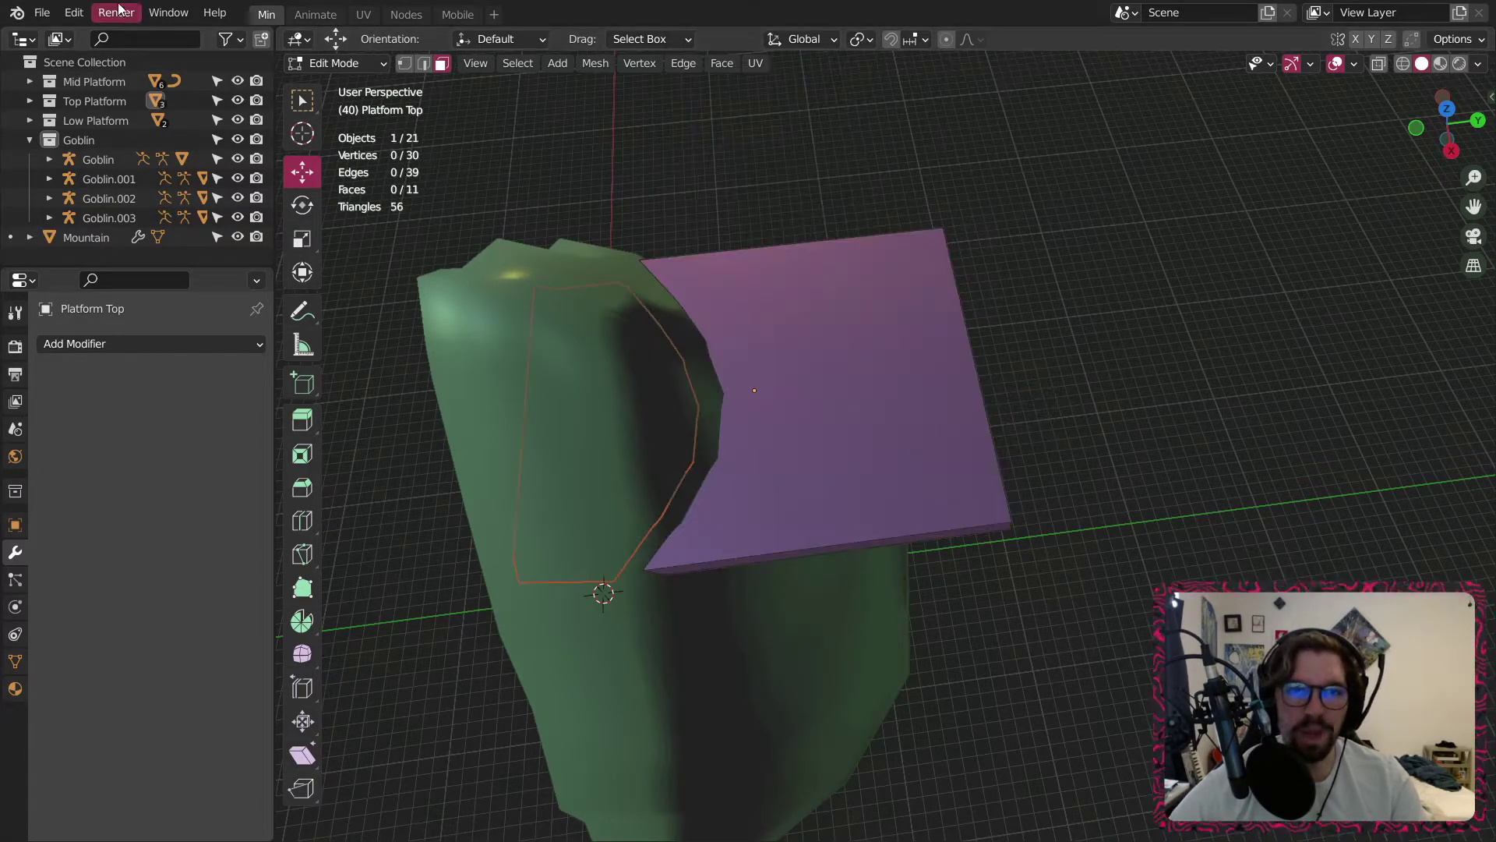
{"action": "left_click", "coordinate": [864, 337]}
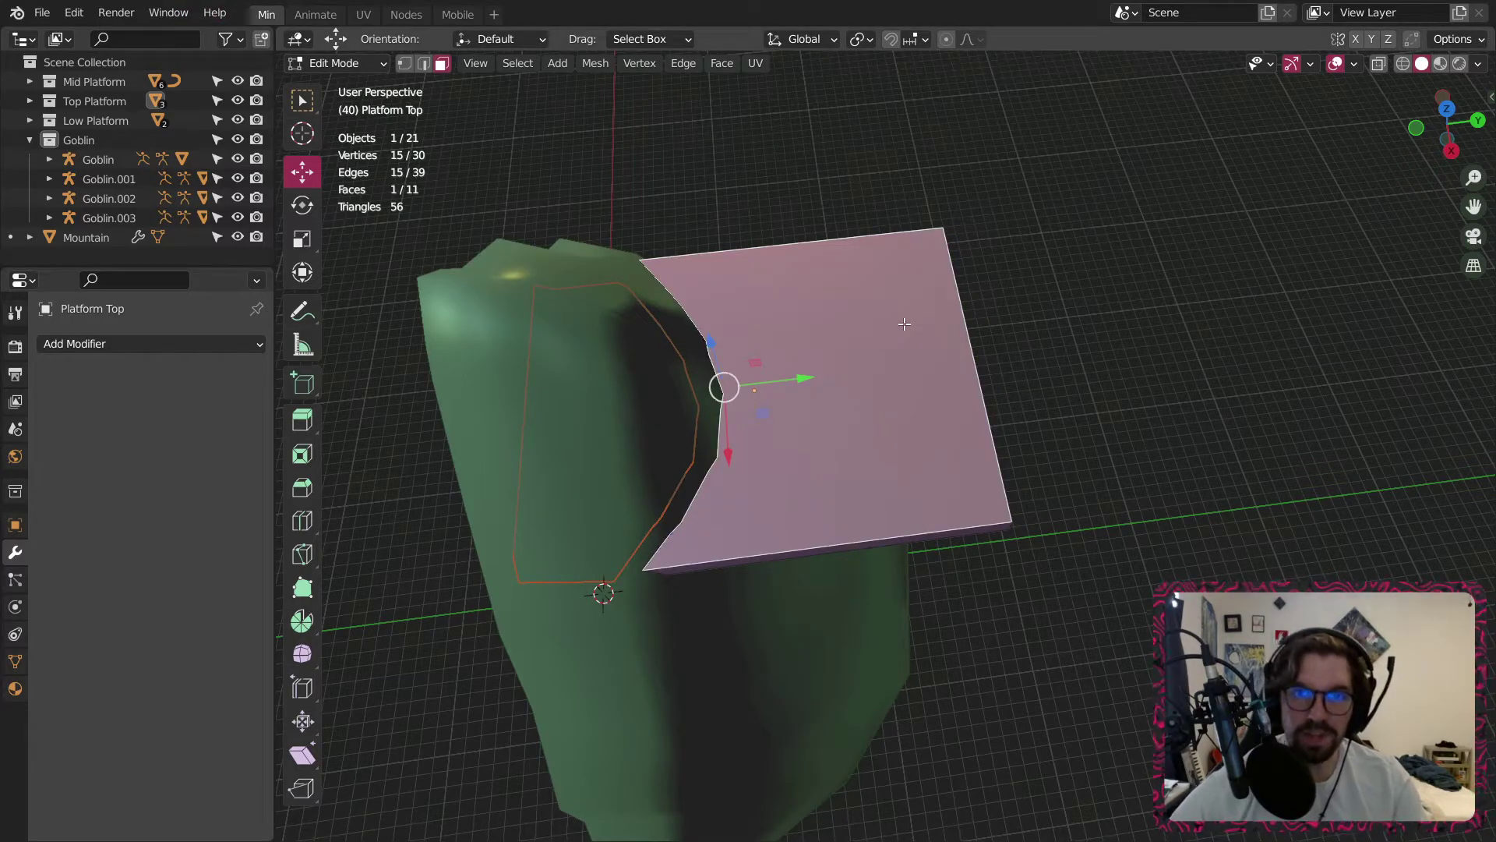
{"action": "left_click", "coordinate": [1078, 356]}
{"action": "left_click", "coordinate": [914, 378]}
{"action": "key", "text": "x"}
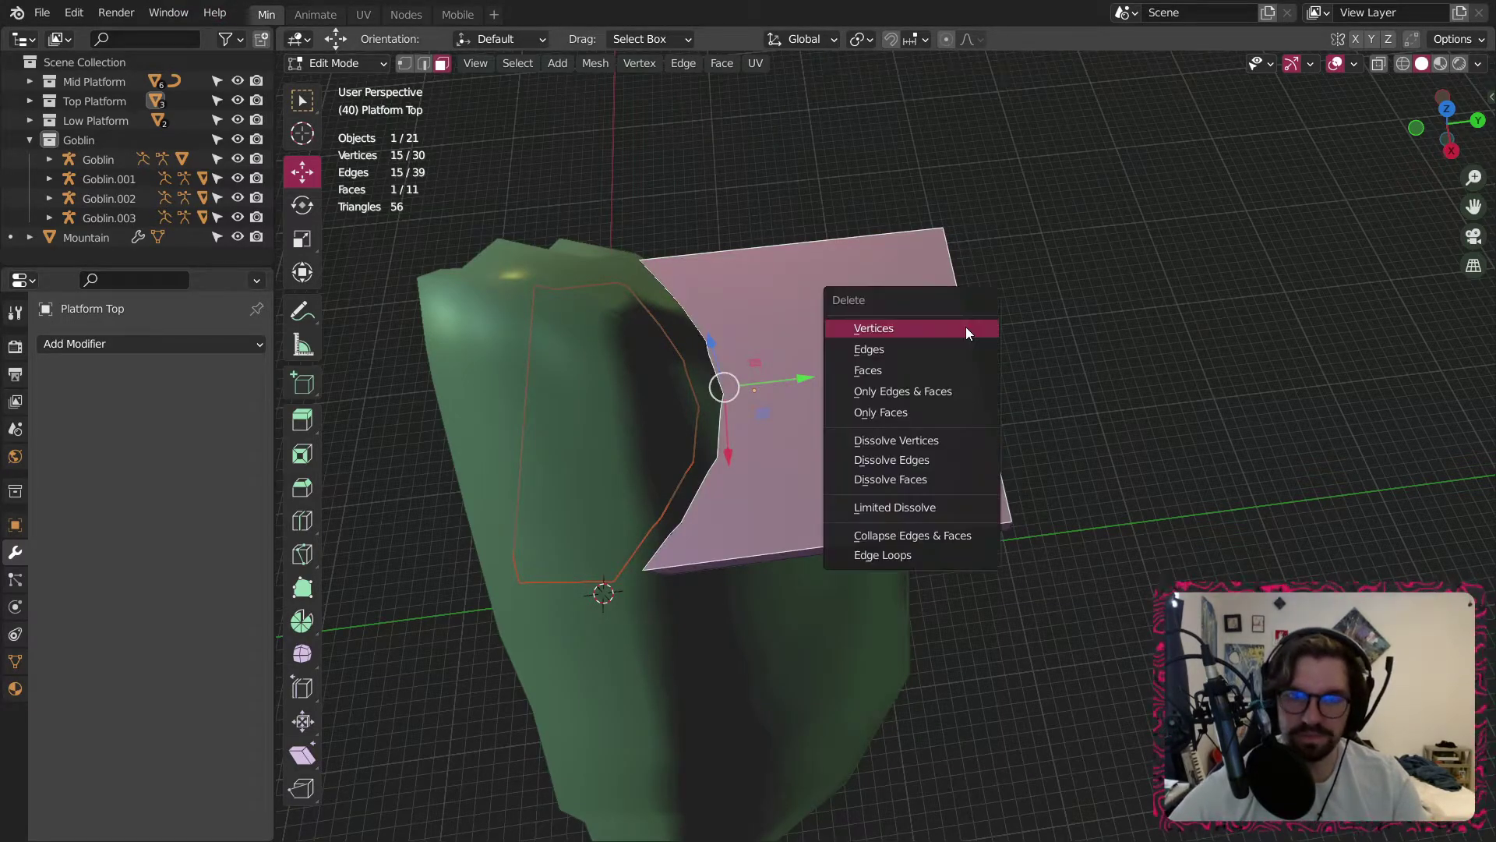
Return to Object Mode and delete the separated outer part of the top platform that sticks out of the mountain.
{"action": "left_click", "coordinate": [356, 65]}
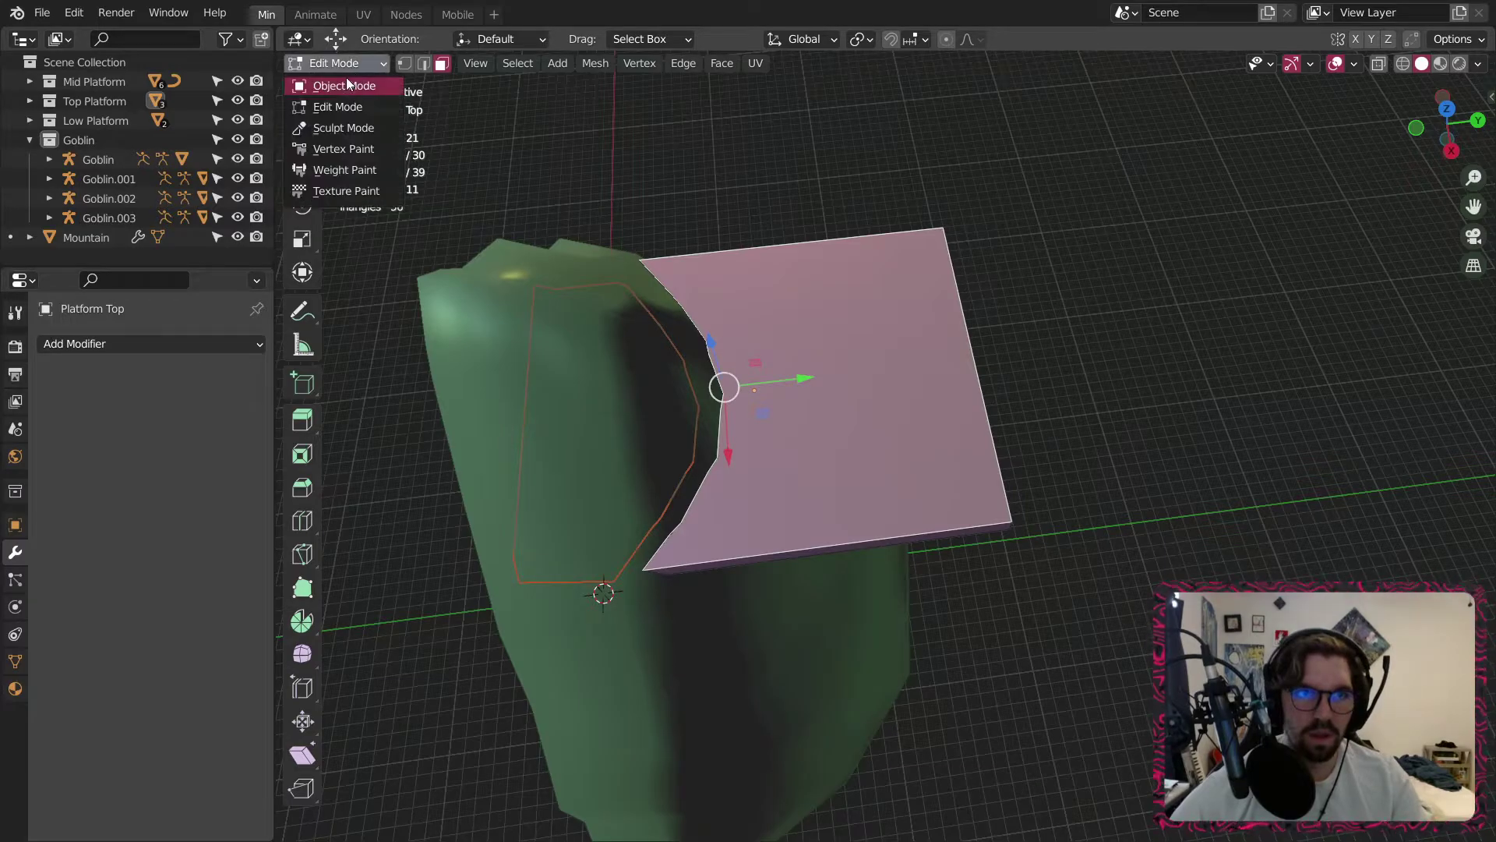
{"action": "left_click", "coordinate": [347, 85]}
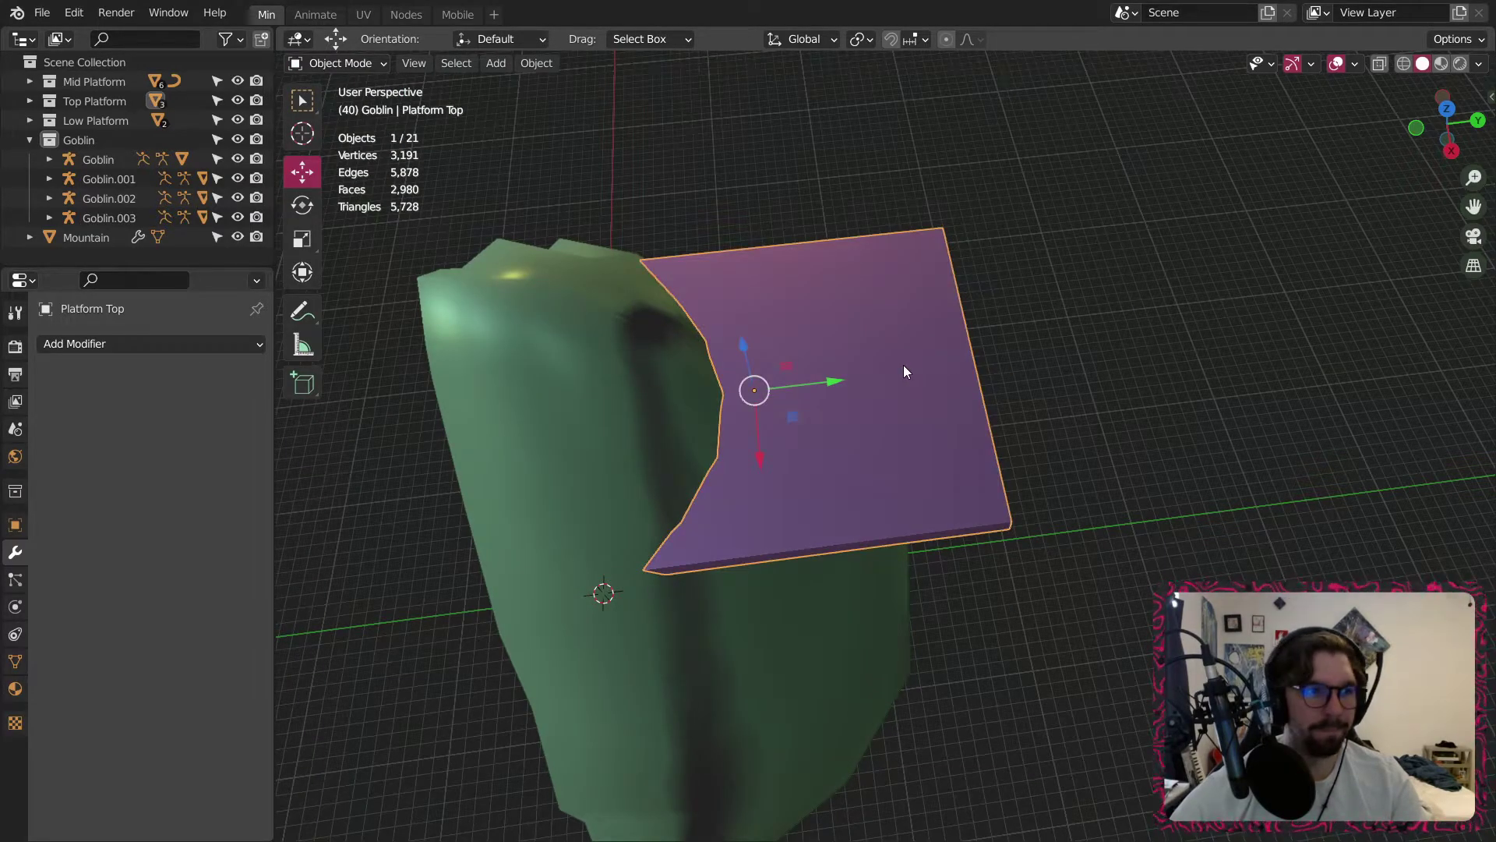
{"action": "key", "text": "Delete"}
Examine the mountain from outside and inside, including the trimmed platforms and the rope bridge.
{"action": "middle_click_drag", "start_coordinate": [816, 426], "coordinate": [807, 341]}
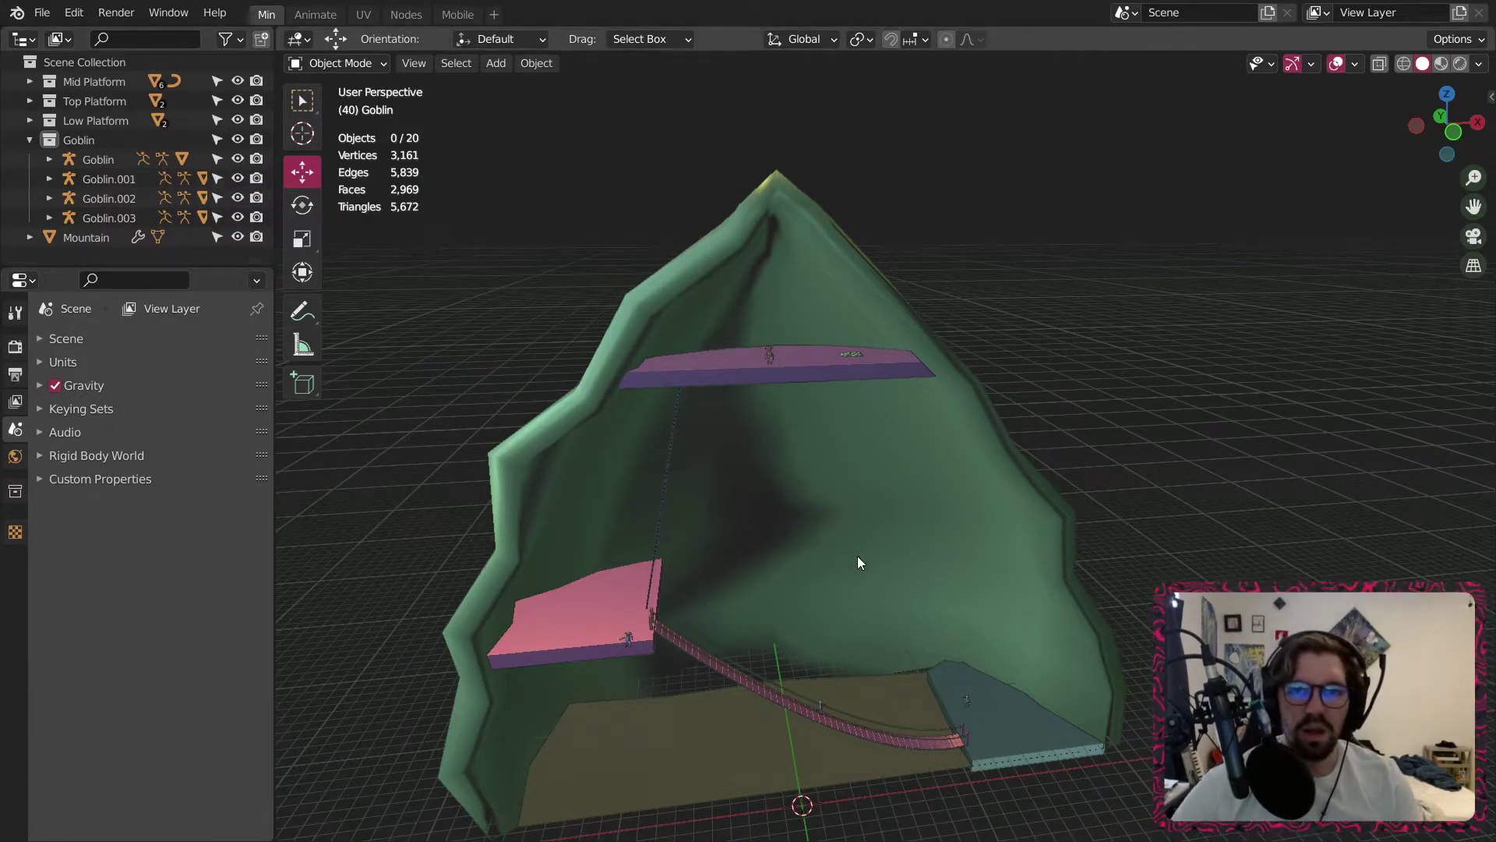
{"action": "middle_click_drag", "start_coordinate": [794, 357], "coordinate": [885, 336]}
{"action": "scroll", "coordinate": [784, 372], "scroll_direction": "down", "scroll_amount": 3}
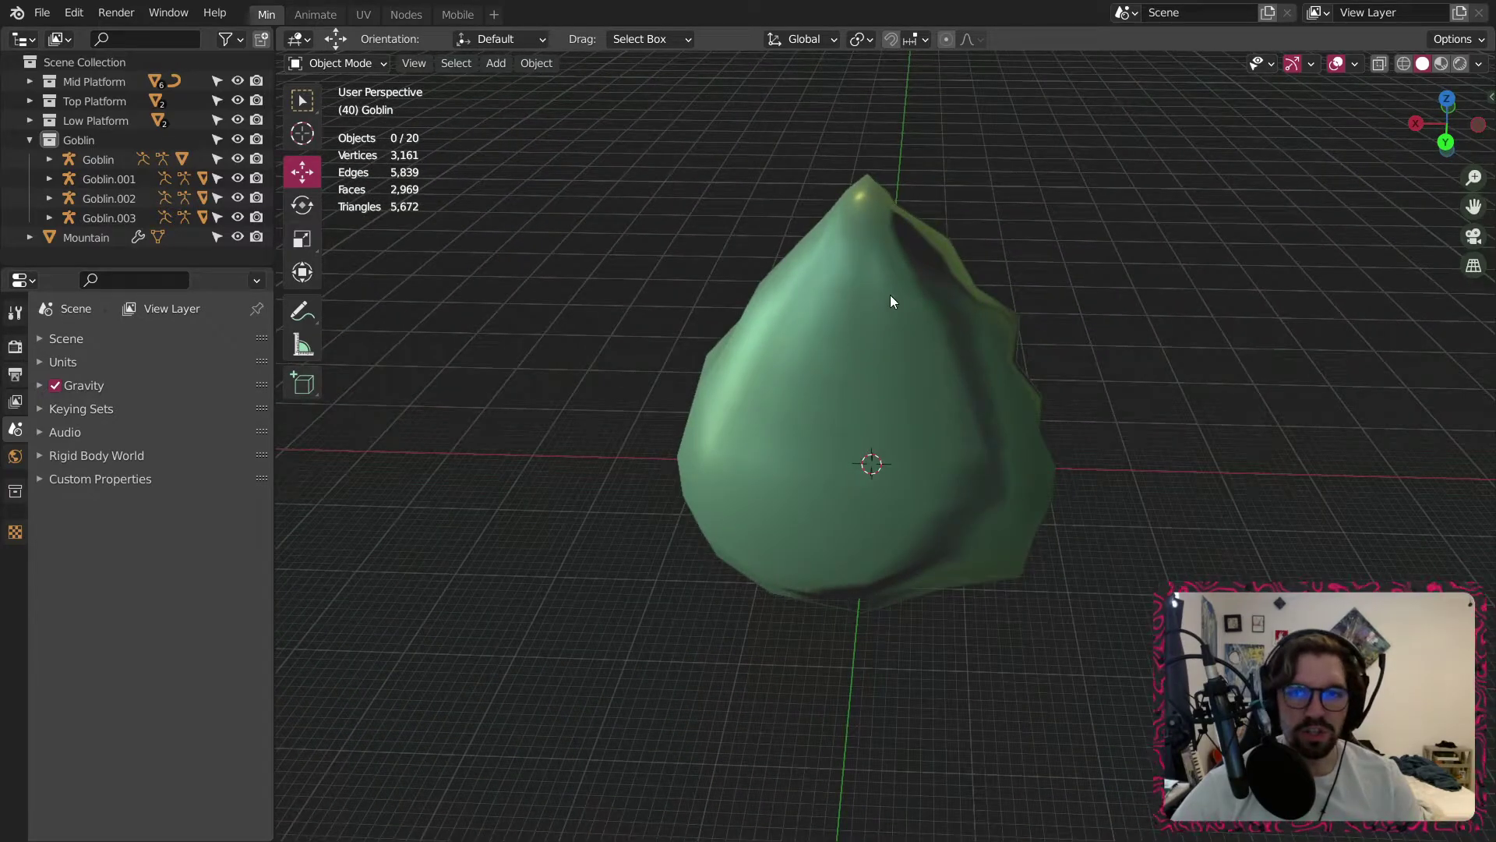
{"action": "middle_click_drag", "start_coordinate": [936, 462], "coordinate": [1235, 430]}
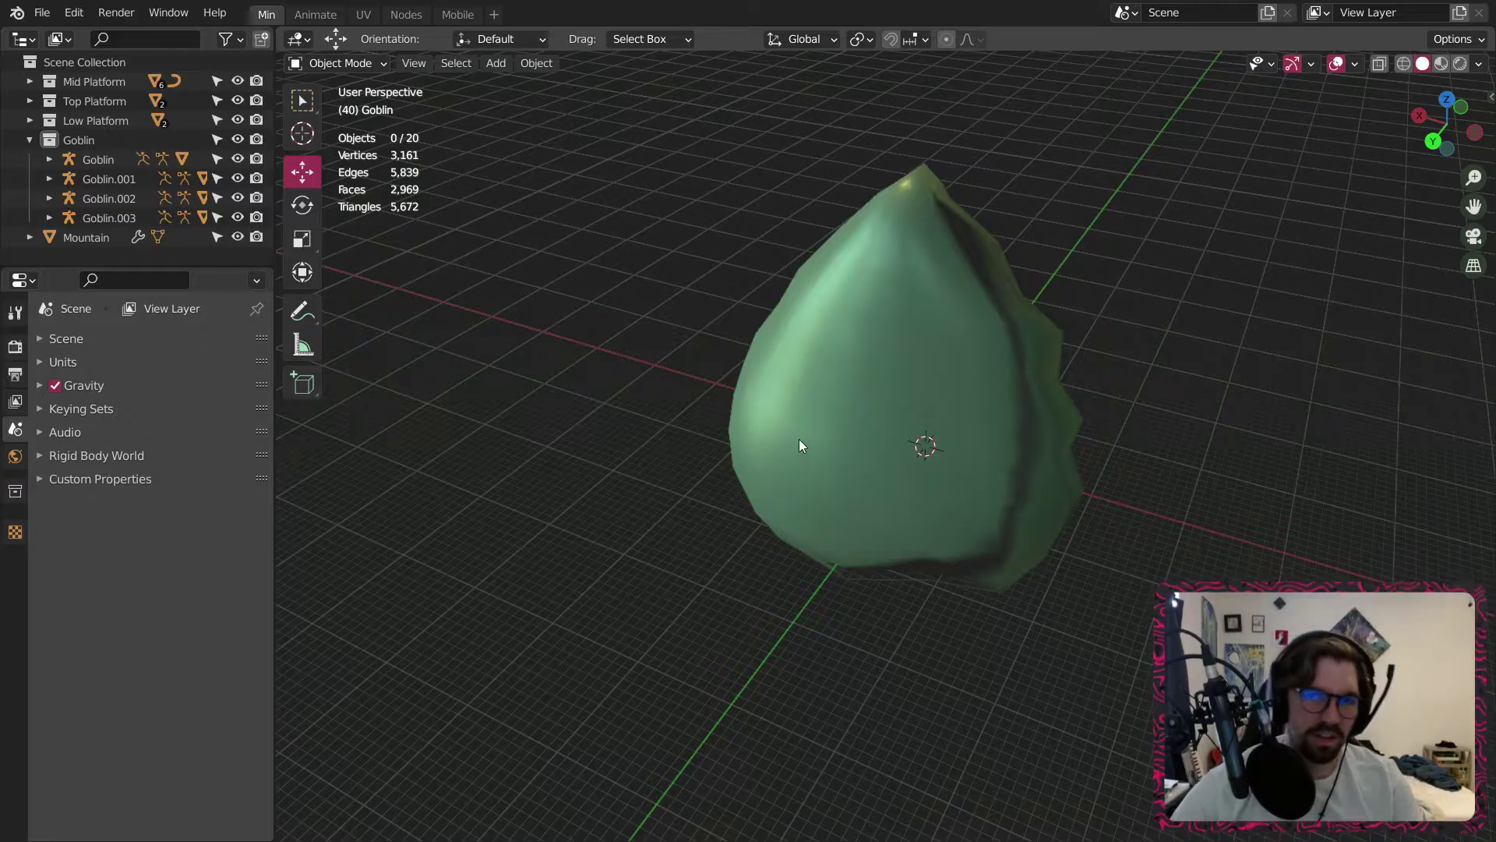
{"action": "middle_click_drag", "start_coordinate": [800, 441], "coordinate": [1280, 410]}
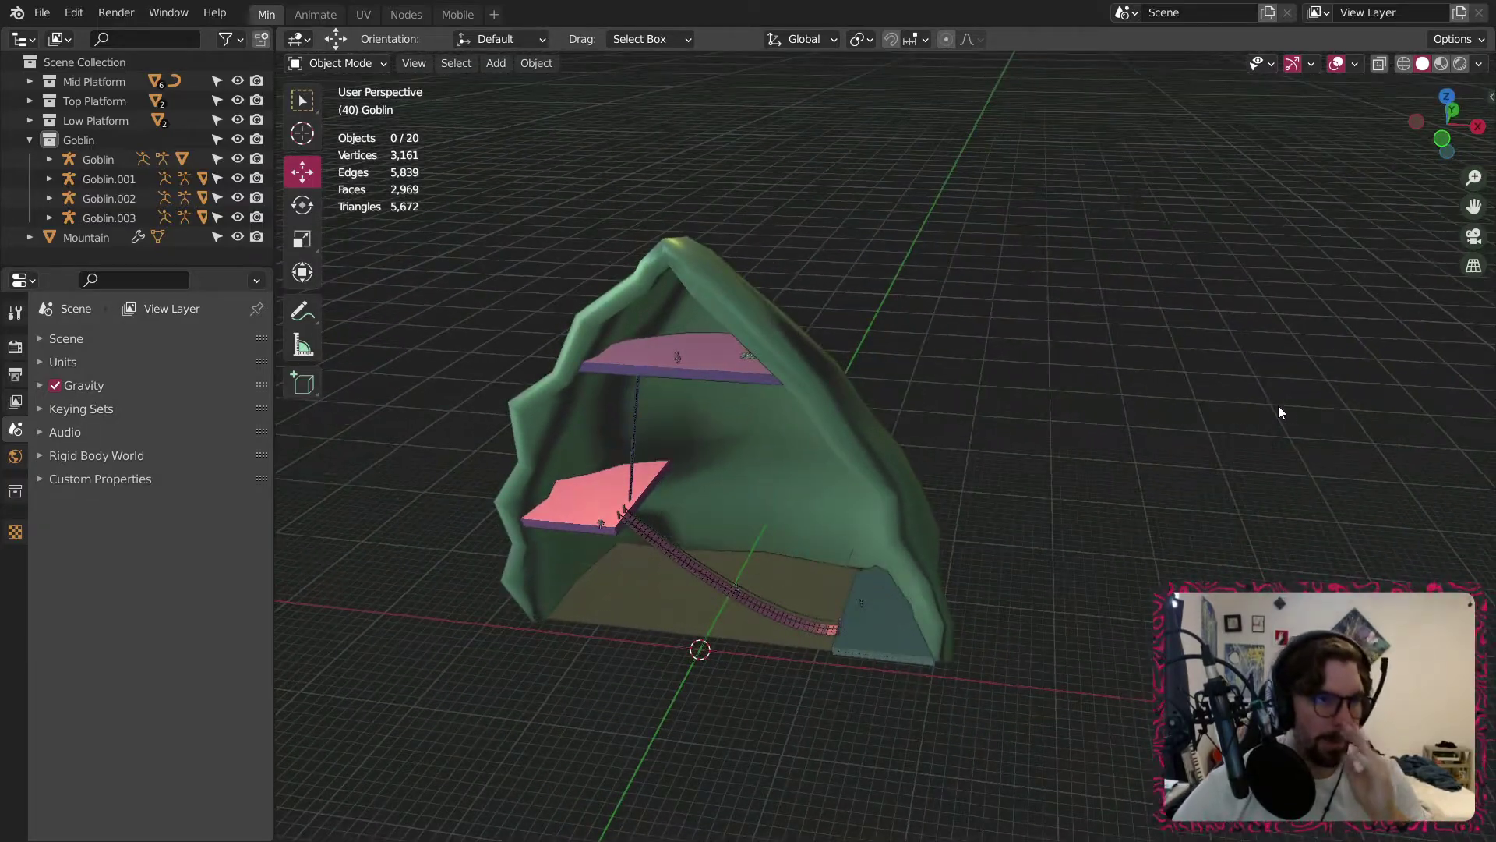
{"action": "middle_click_drag", "start_coordinate": [753, 575], "coordinate": [782, 562]}
{"action": "middle_click_drag", "start_coordinate": [812, 501], "coordinate": [932, 451], "text": "shift"}
{"action": "scroll", "coordinate": [868, 483], "scroll_direction": "up", "scroll_amount": 3}
{"action": "middle_click_drag", "start_coordinate": [871, 489], "coordinate": [927, 550]}
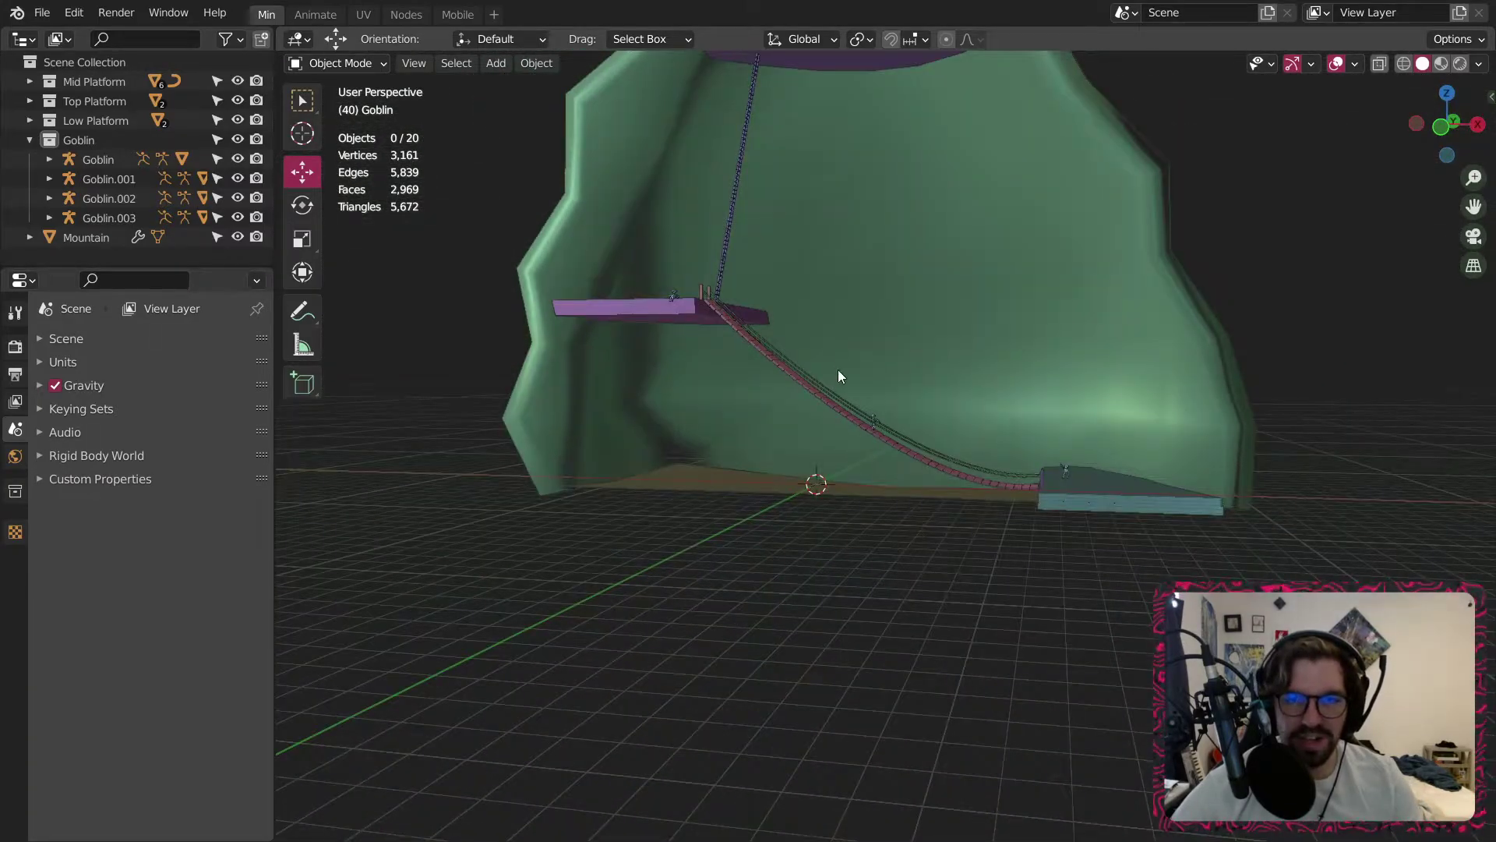
{"action": "scroll", "coordinate": [838, 370], "scroll_direction": "up", "scroll_amount": 3}
{"action": "scroll", "coordinate": [911, 413], "scroll_direction": "up", "scroll_amount": 3}
{"action": "middle_click_drag", "start_coordinate": [882, 440], "coordinate": [729, 402]}
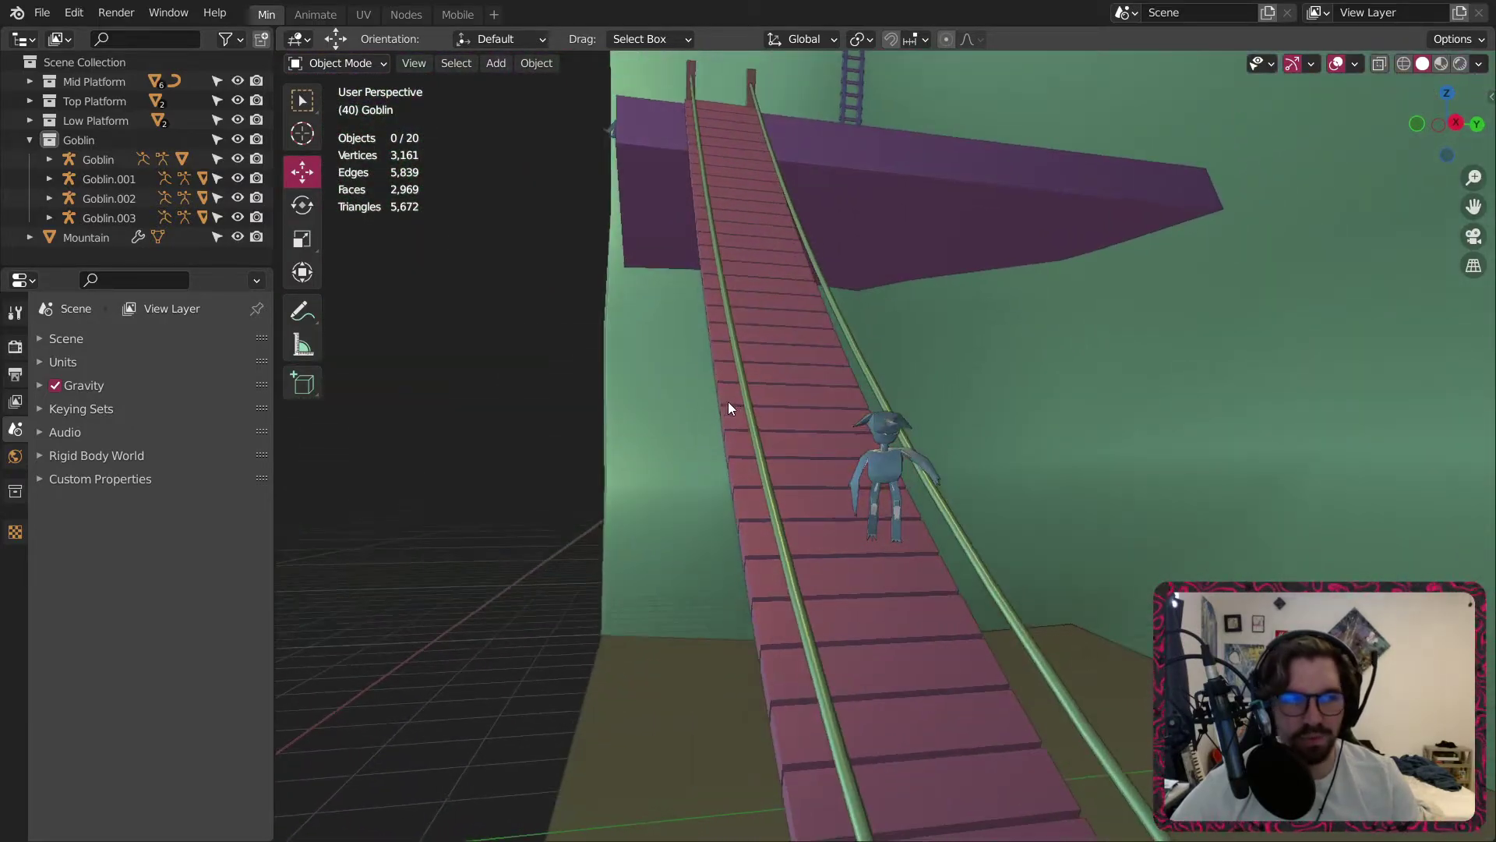
{"action": "middle_click_drag", "start_coordinate": [718, 342], "coordinate": [949, 487]}
{"action": "scroll", "coordinate": [967, 494], "scroll_direction": "down", "scroll_amount": 5}
{"action": "scroll", "coordinate": [966, 489], "scroll_direction": "down", "scroll_amount": 3}
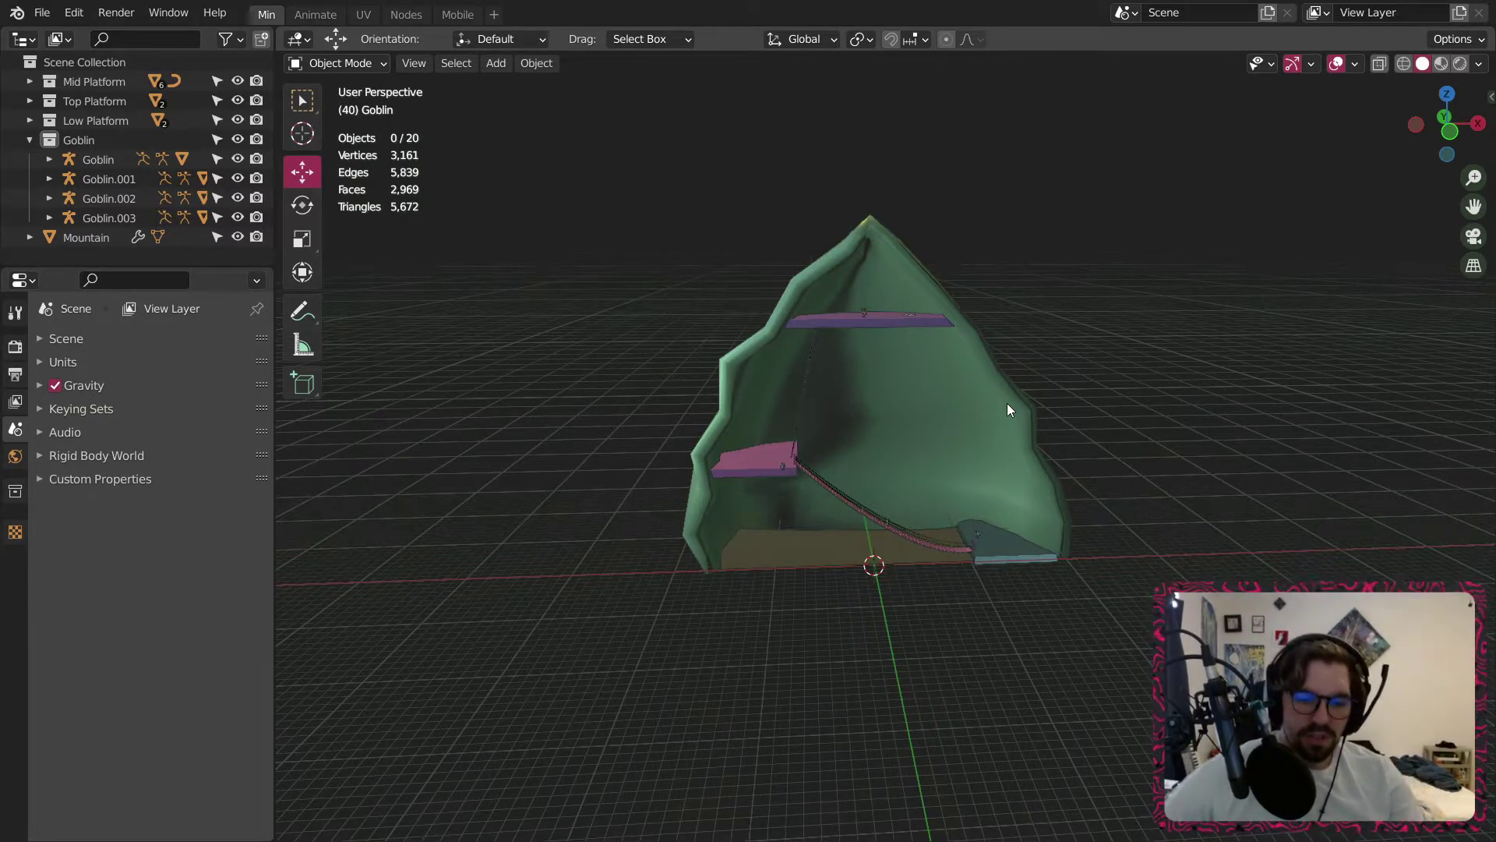
{"action": "scroll", "coordinate": [711, 560], "scroll_direction": "up", "scroll_amount": 4}
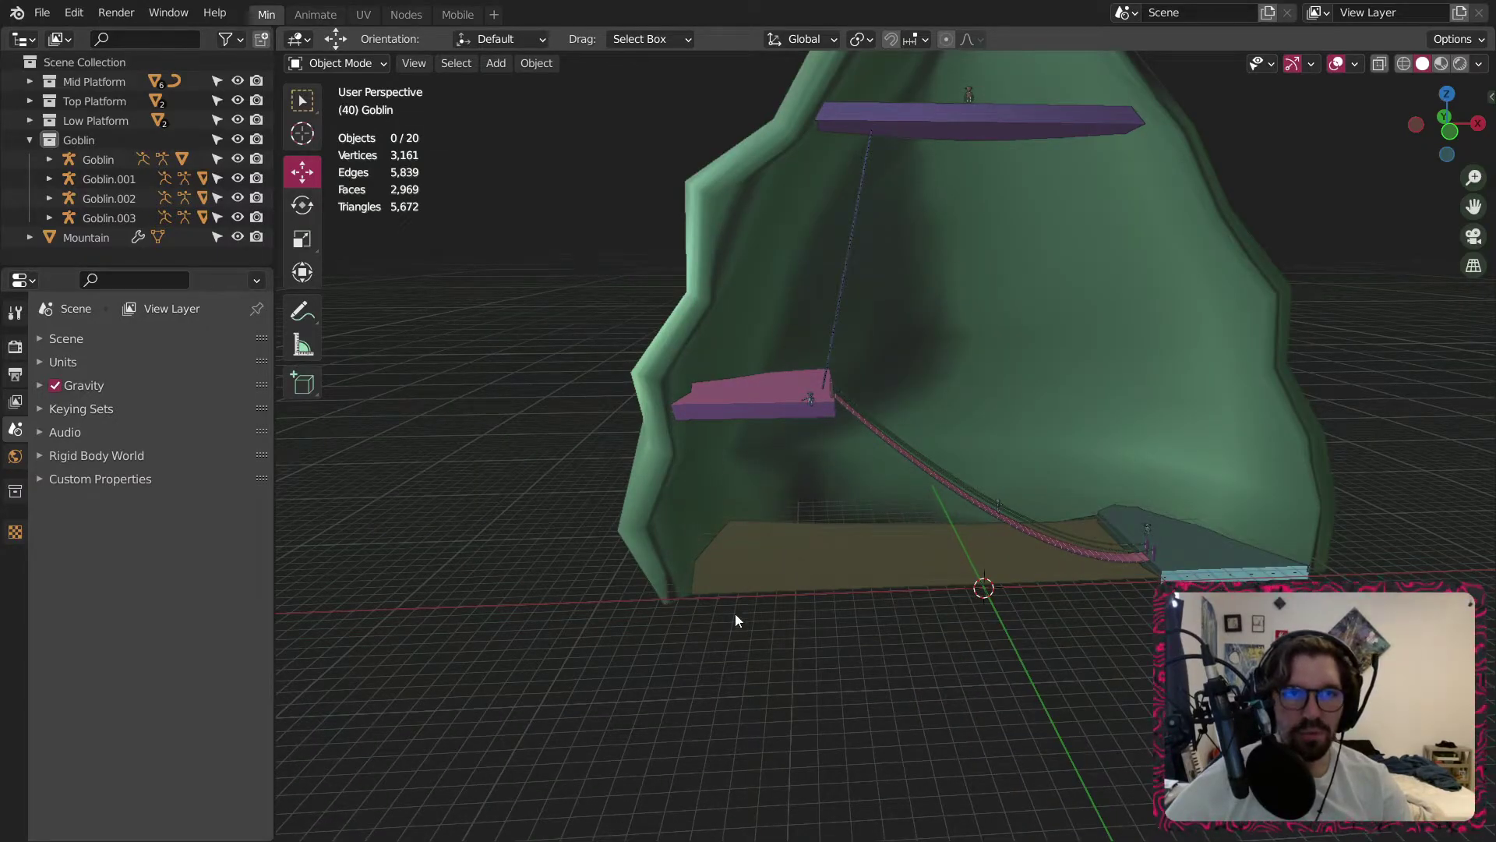
Try a Brilliant Diamond mesh at the world origin, inspect its shape and delete it.
{"action": "left_click", "coordinate": [493, 63]}
{"action": "mouse_move", "coordinate": [524, 90]}
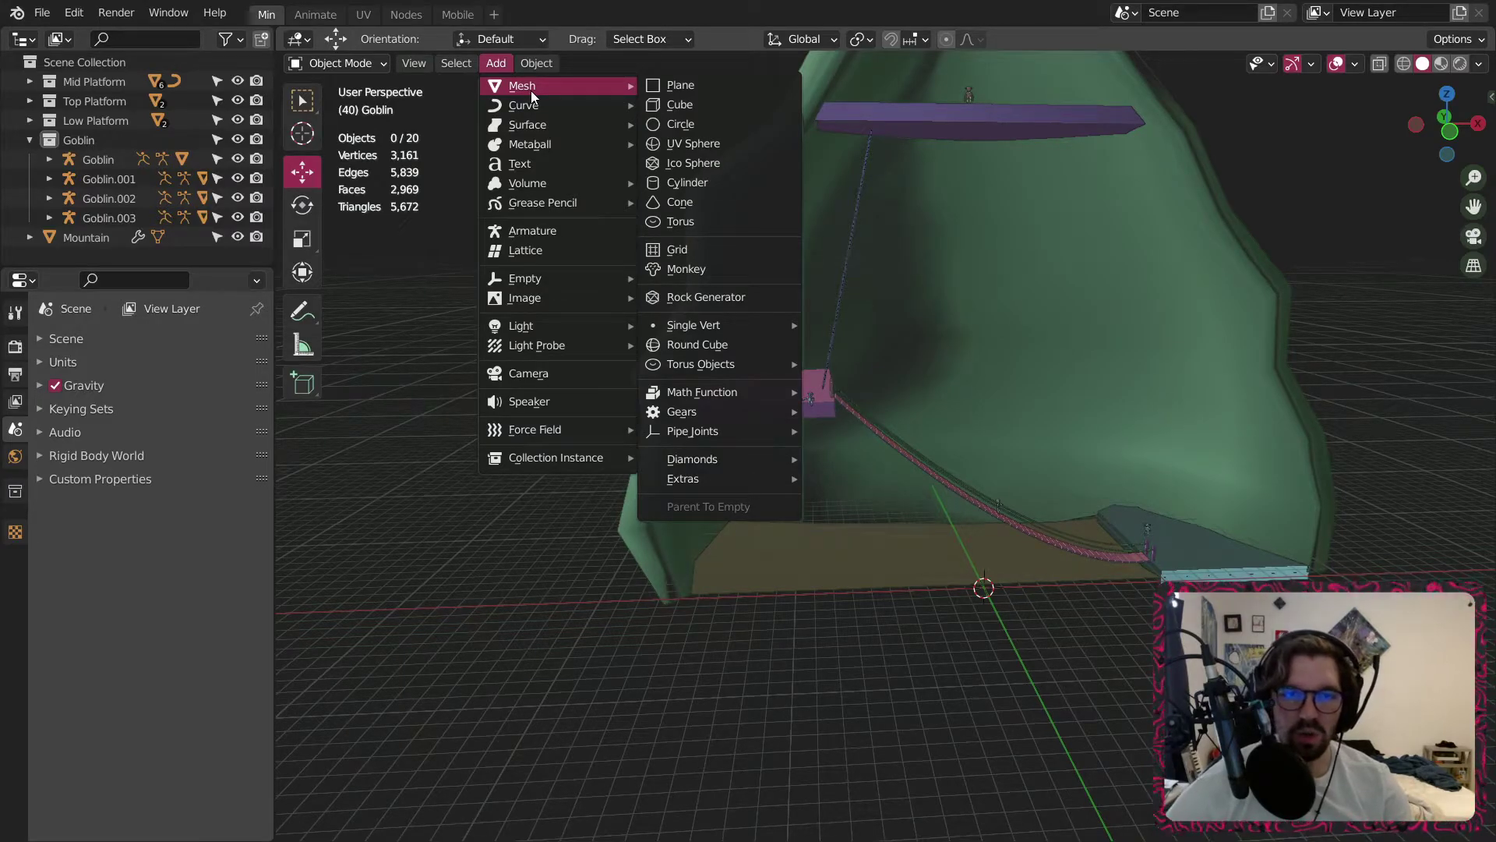
{"action": "mouse_move", "coordinate": [741, 456]}
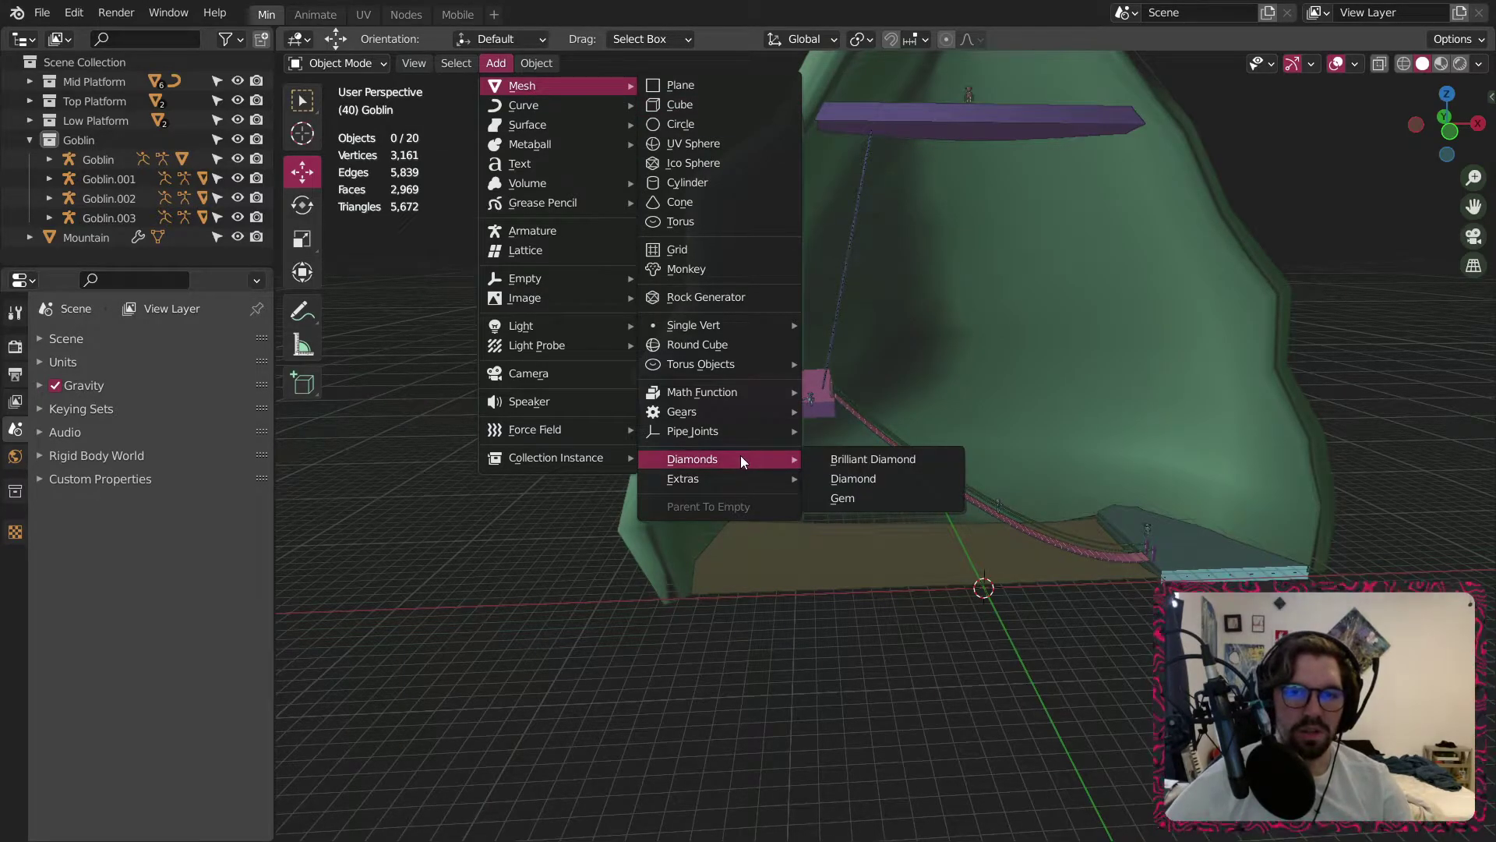
{"action": "left_click", "coordinate": [858, 461]}
{"action": "key", "text": "KP_Decimal"}
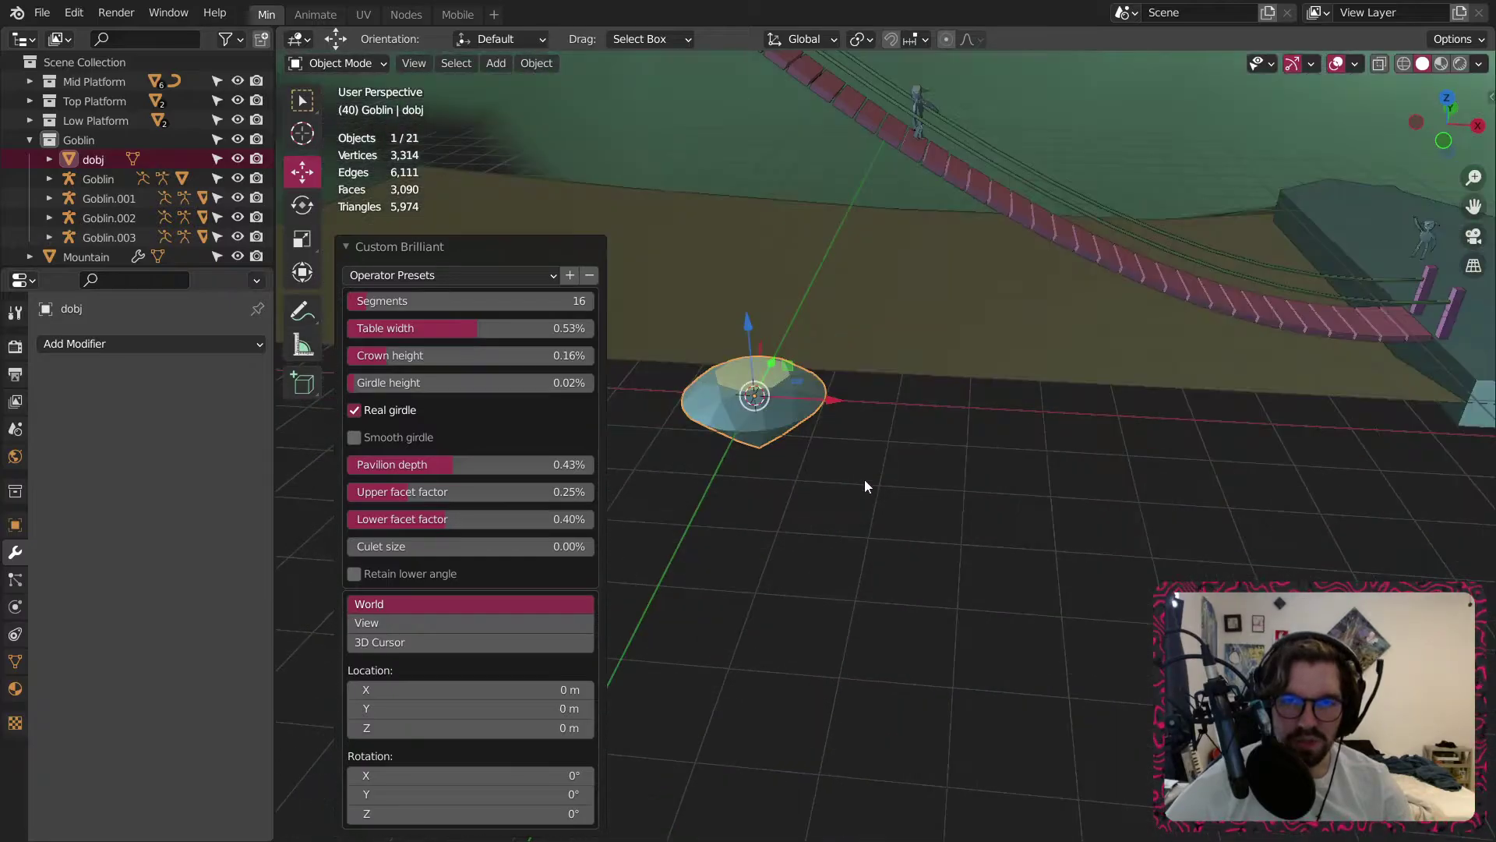
{"action": "scroll", "coordinate": [791, 433], "scroll_direction": "up", "scroll_amount": 4}
{"action": "scroll", "coordinate": [767, 409], "scroll_direction": "down", "scroll_amount": 2}
{"action": "middle_click_drag", "start_coordinate": [783, 411], "coordinate": [873, 431], "text": "shift"}
{"action": "scroll", "coordinate": [871, 370], "scroll_direction": "up", "scroll_amount": 6}
{"action": "key", "text": "Delete"}
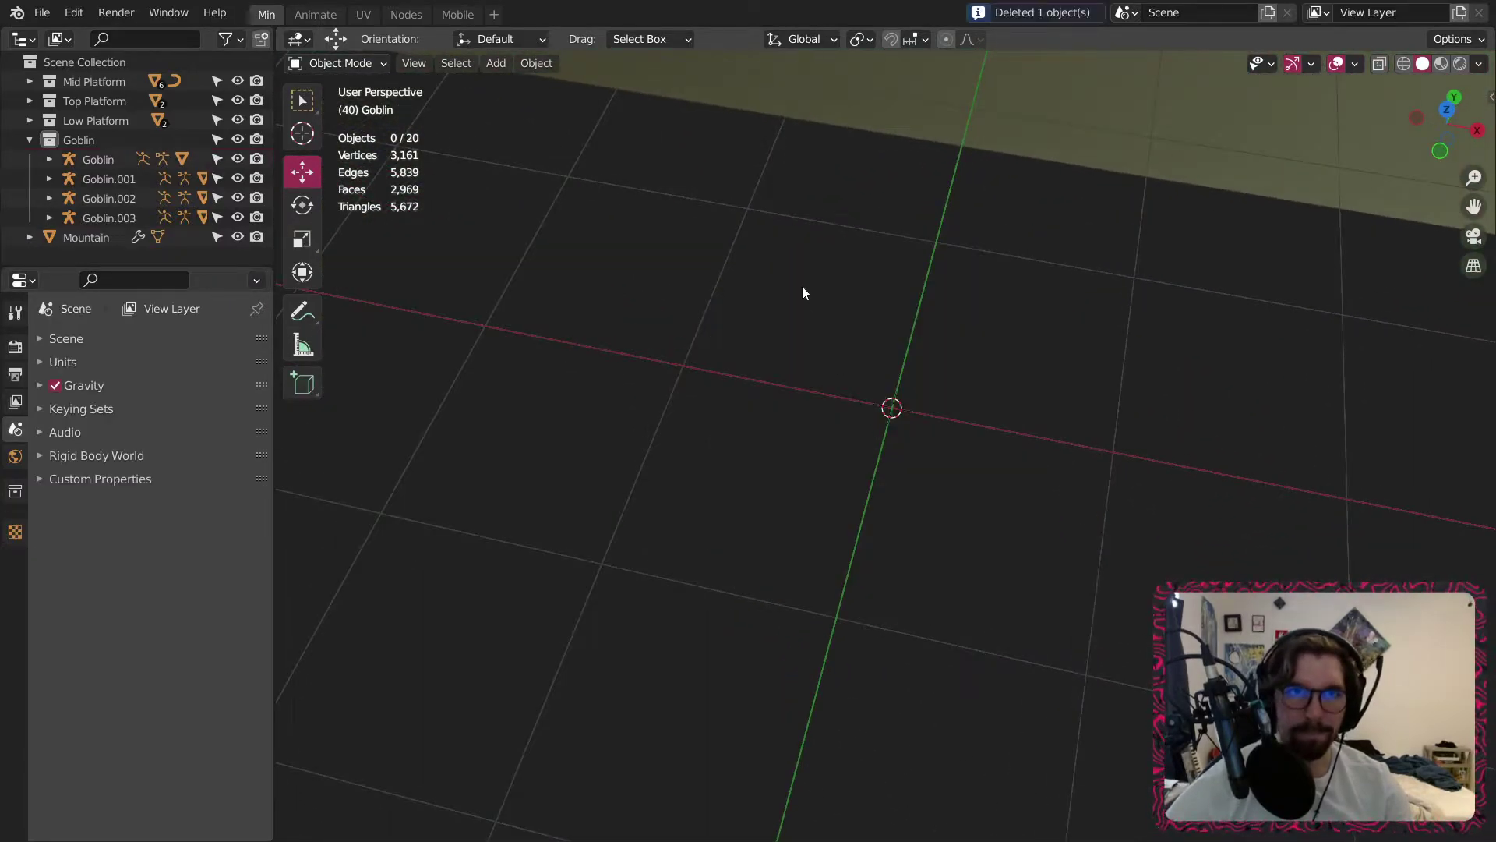
Try the plain Diamond mesh at the world origin and delete it.
{"action": "left_click", "coordinate": [496, 63]}
{"action": "mouse_move", "coordinate": [536, 102]}
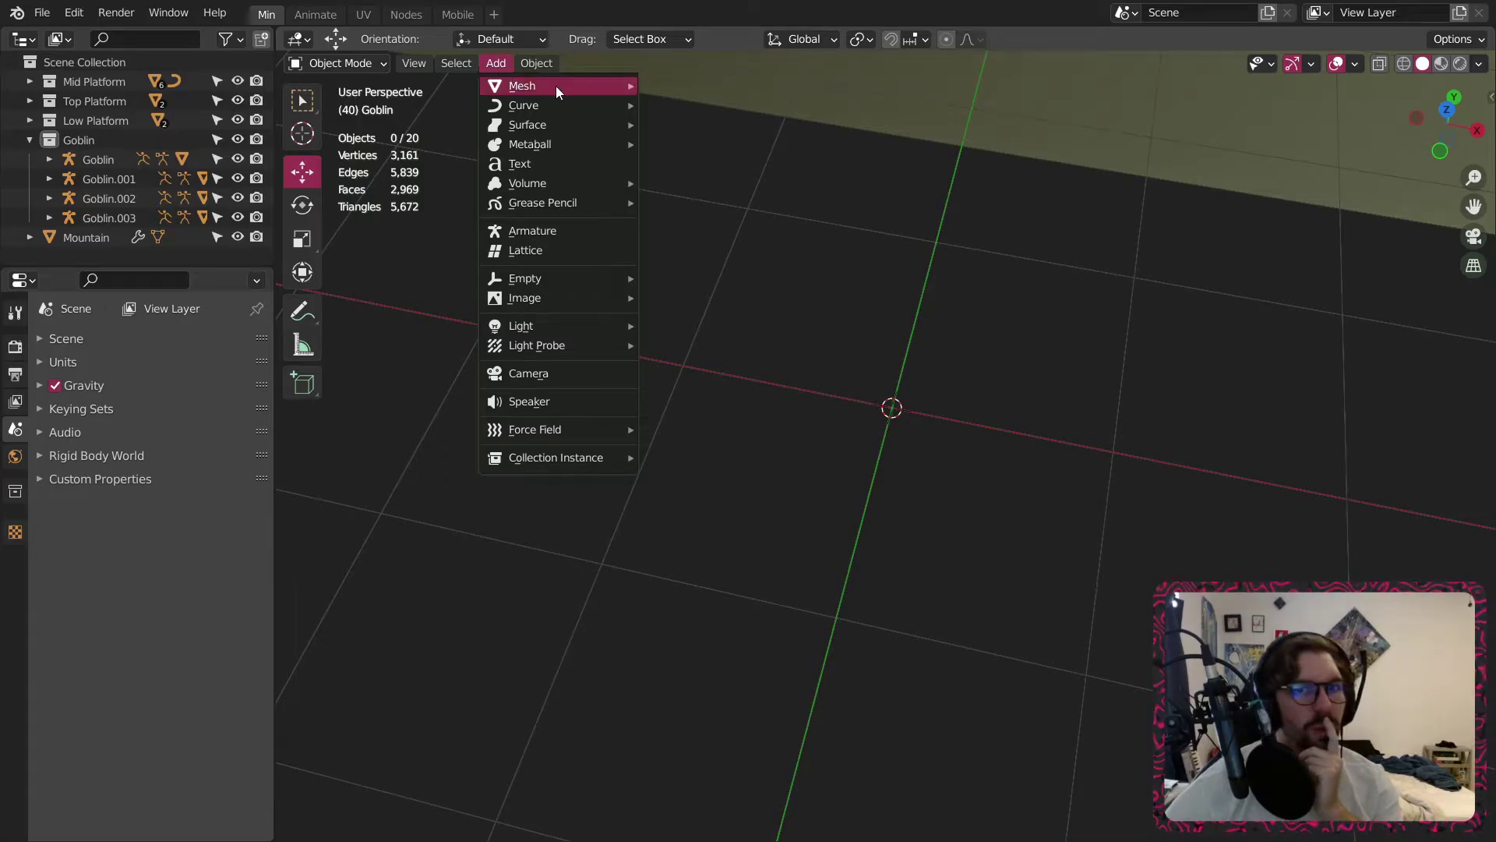
{"action": "mouse_move", "coordinate": [570, 83]}
{"action": "mouse_move", "coordinate": [734, 456]}
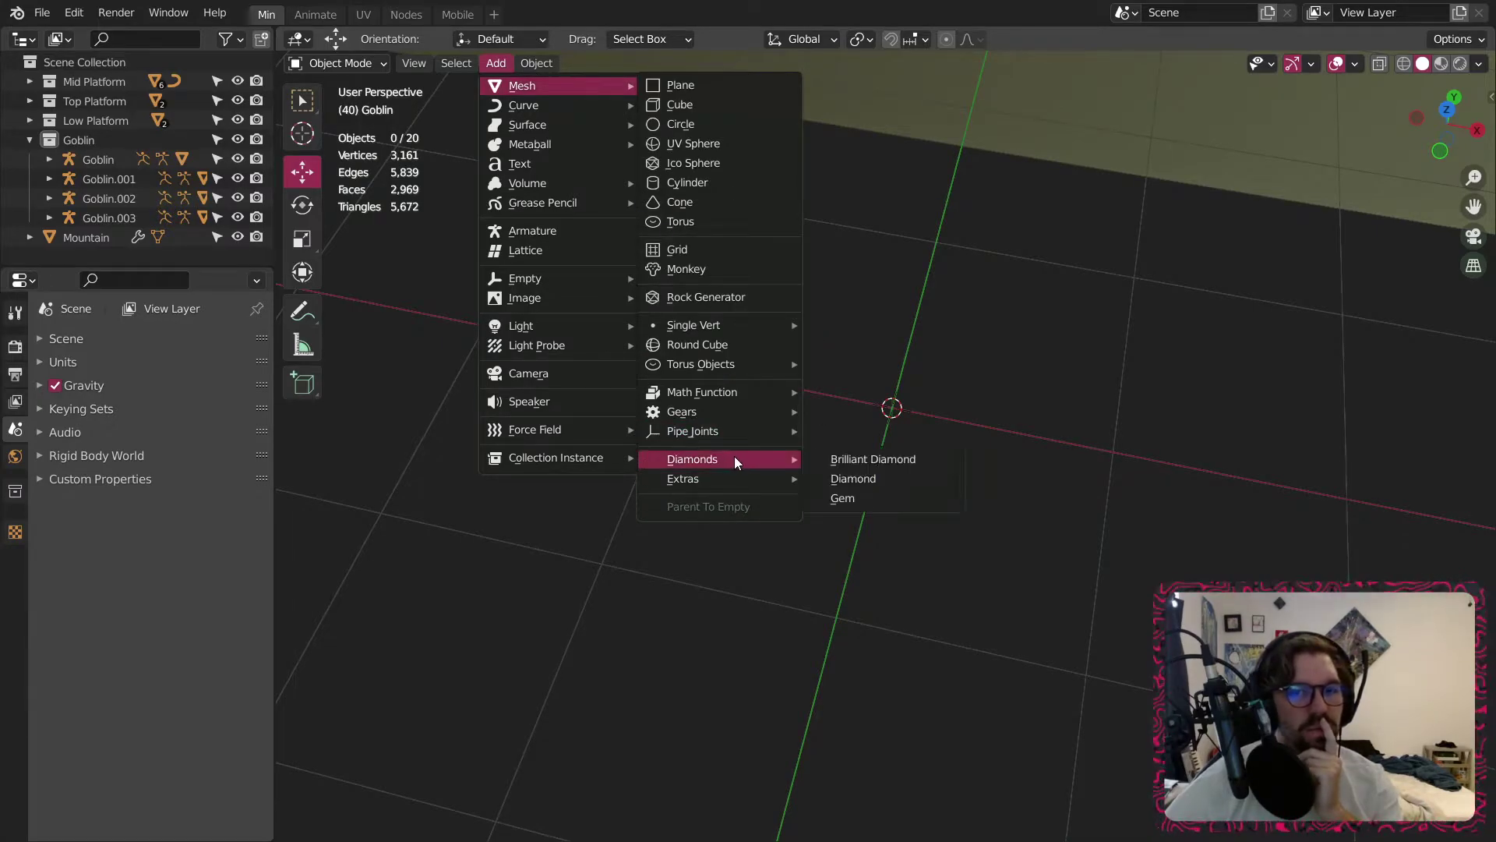
{"action": "left_click", "coordinate": [858, 478]}
{"action": "key", "text": "Delete"}
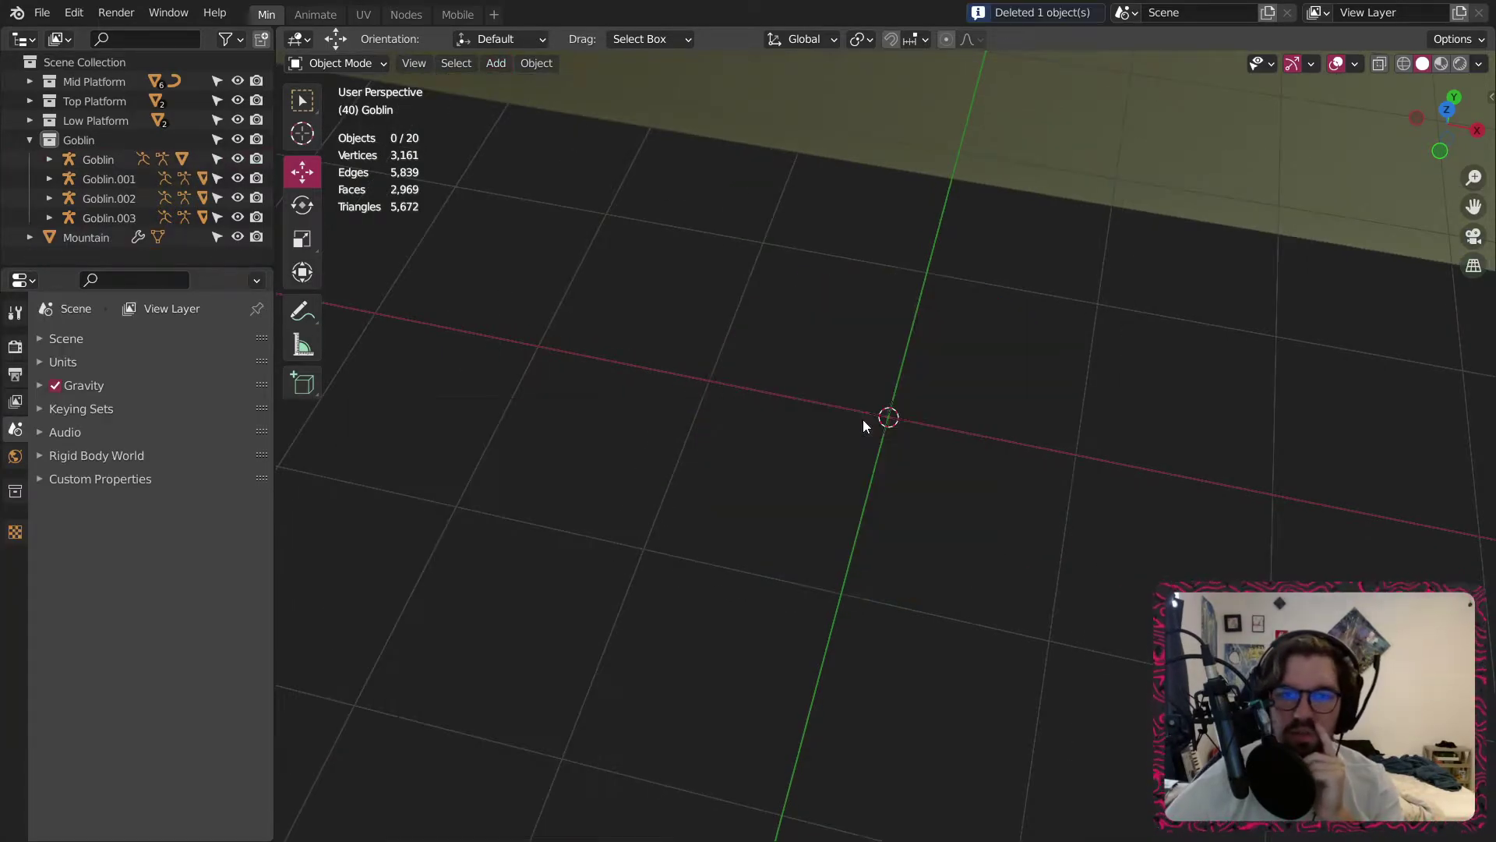
Add a Gem mesh with the default settings at the world origin.
{"action": "left_click", "coordinate": [495, 63]}
{"action": "mouse_move", "coordinate": [556, 83]}
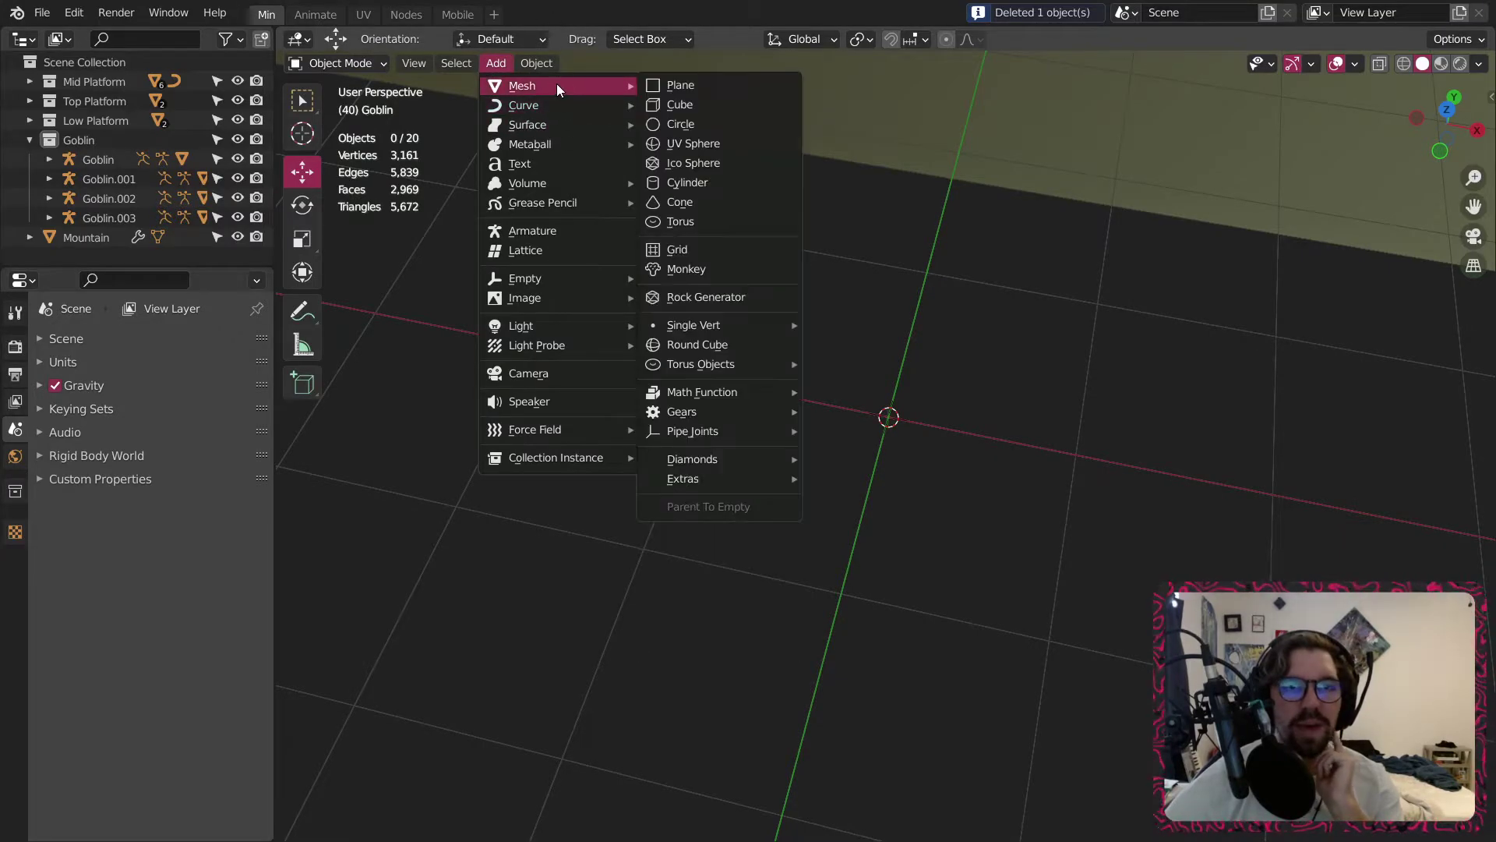
{"action": "mouse_move", "coordinate": [747, 461]}
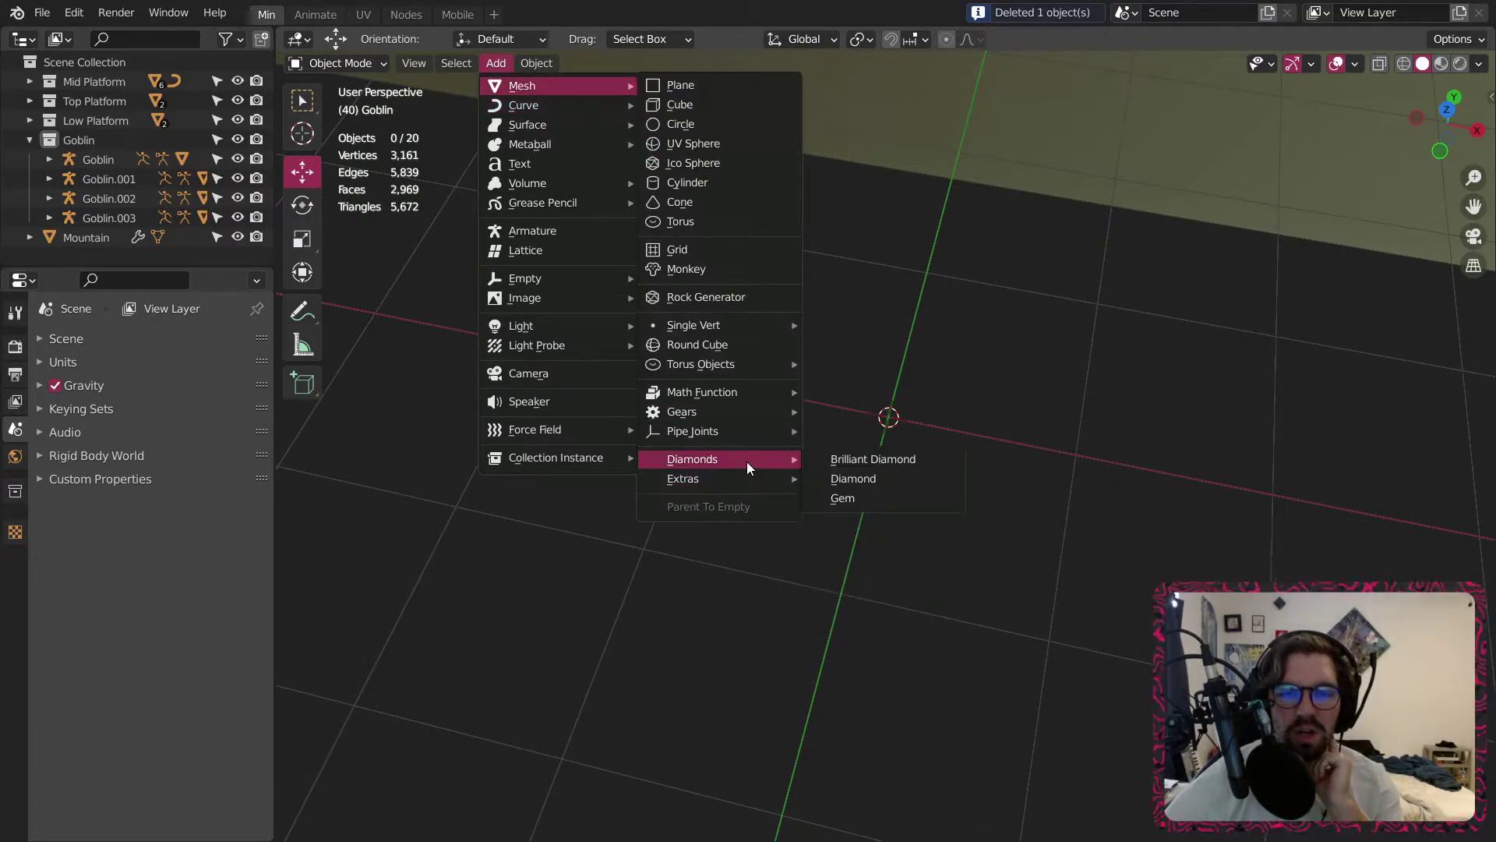
{"action": "left_click", "coordinate": [840, 497]}
{"action": "middle_click_drag", "start_coordinate": [843, 496], "coordinate": [950, 406]}
{"action": "middle_click_drag", "start_coordinate": [879, 508], "coordinate": [946, 461]}
Raise the gem above the goblin on the top platform and shift it about 3.8 m along Y.
{"action": "key", "text": "g"}
{"action": "key", "text": "z"}
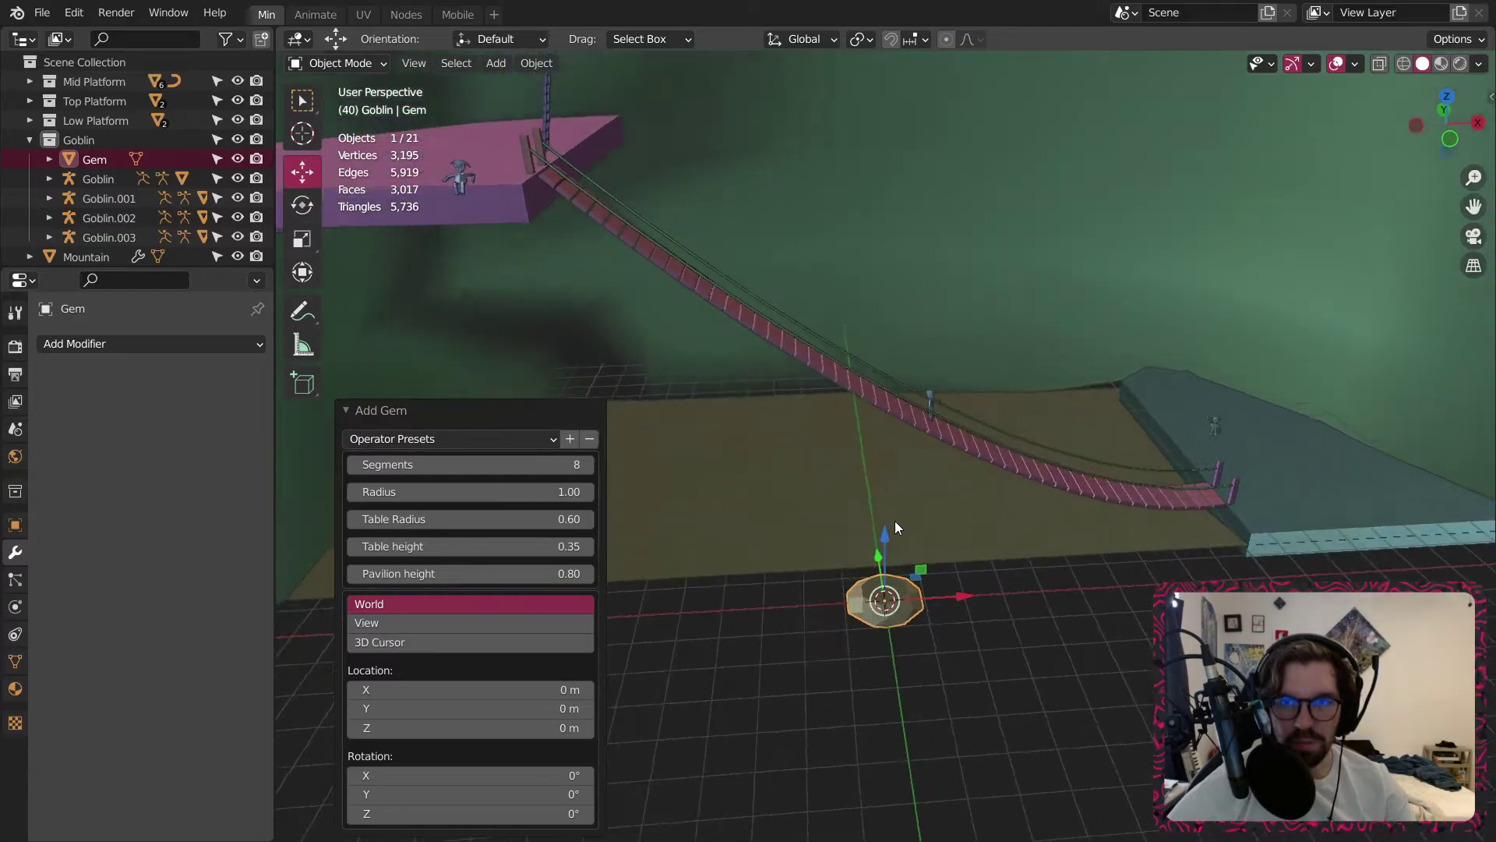
{"action": "left_click", "coordinate": [997, 128]}
{"action": "middle_click_drag", "start_coordinate": [998, 129], "coordinate": [946, 456]}
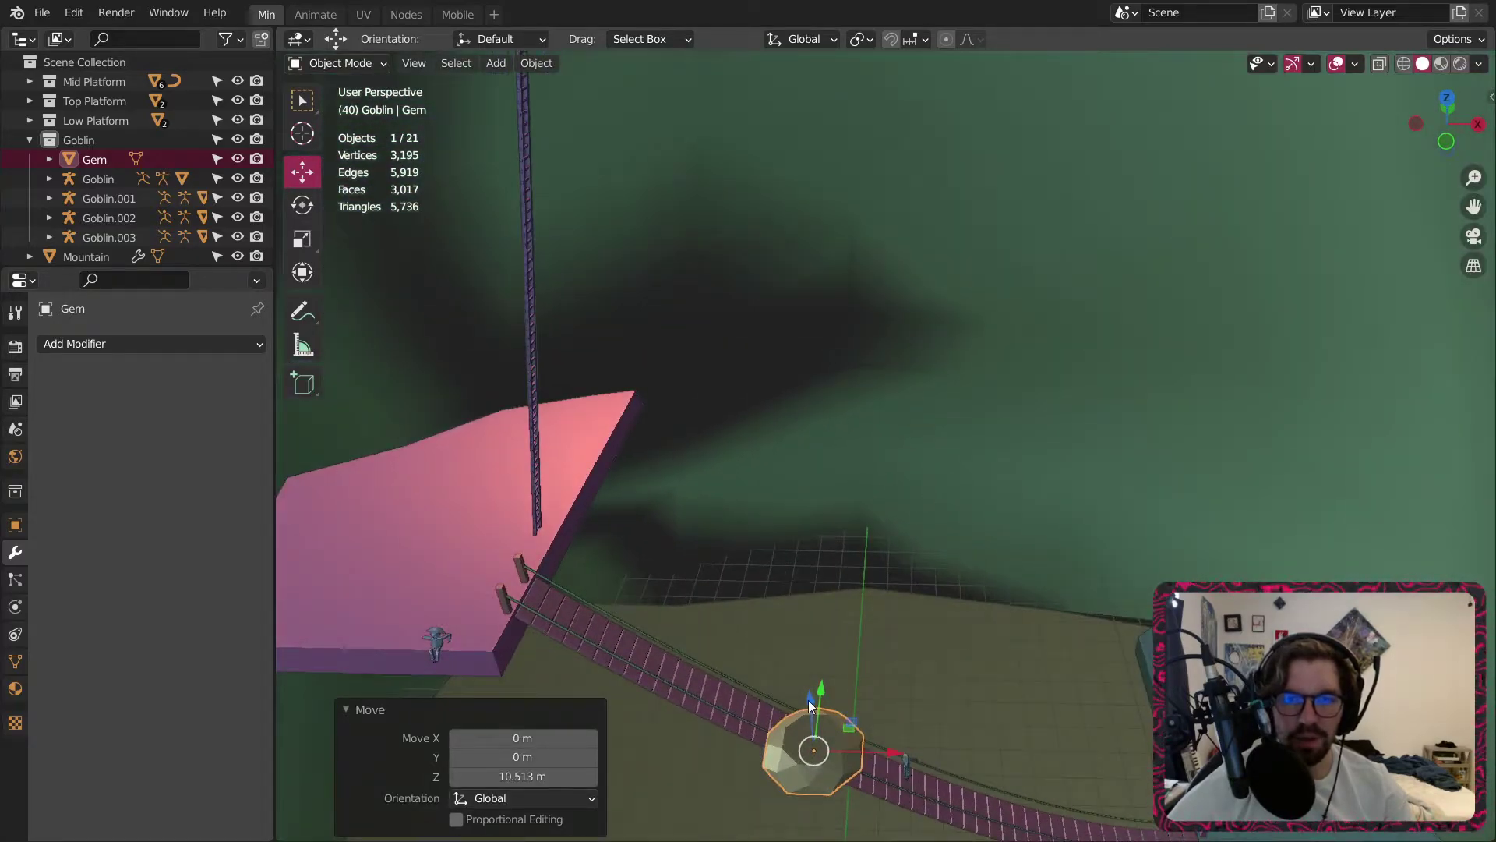
{"action": "left_click_drag", "start_coordinate": [808, 706], "coordinate": [770, 144]}
{"action": "middle_click_drag", "start_coordinate": [934, 159], "coordinate": [949, 368], "text": "shift"}
{"action": "left_click_drag", "start_coordinate": [807, 678], "coordinate": [784, 124]}
{"action": "middle_click_drag", "start_coordinate": [811, 174], "coordinate": [729, 222]}
{"action": "left_click_drag", "start_coordinate": [811, 202], "coordinate": [1275, 819]}
{"action": "middle_click_drag", "start_coordinate": [992, 266], "coordinate": [1044, 321]}
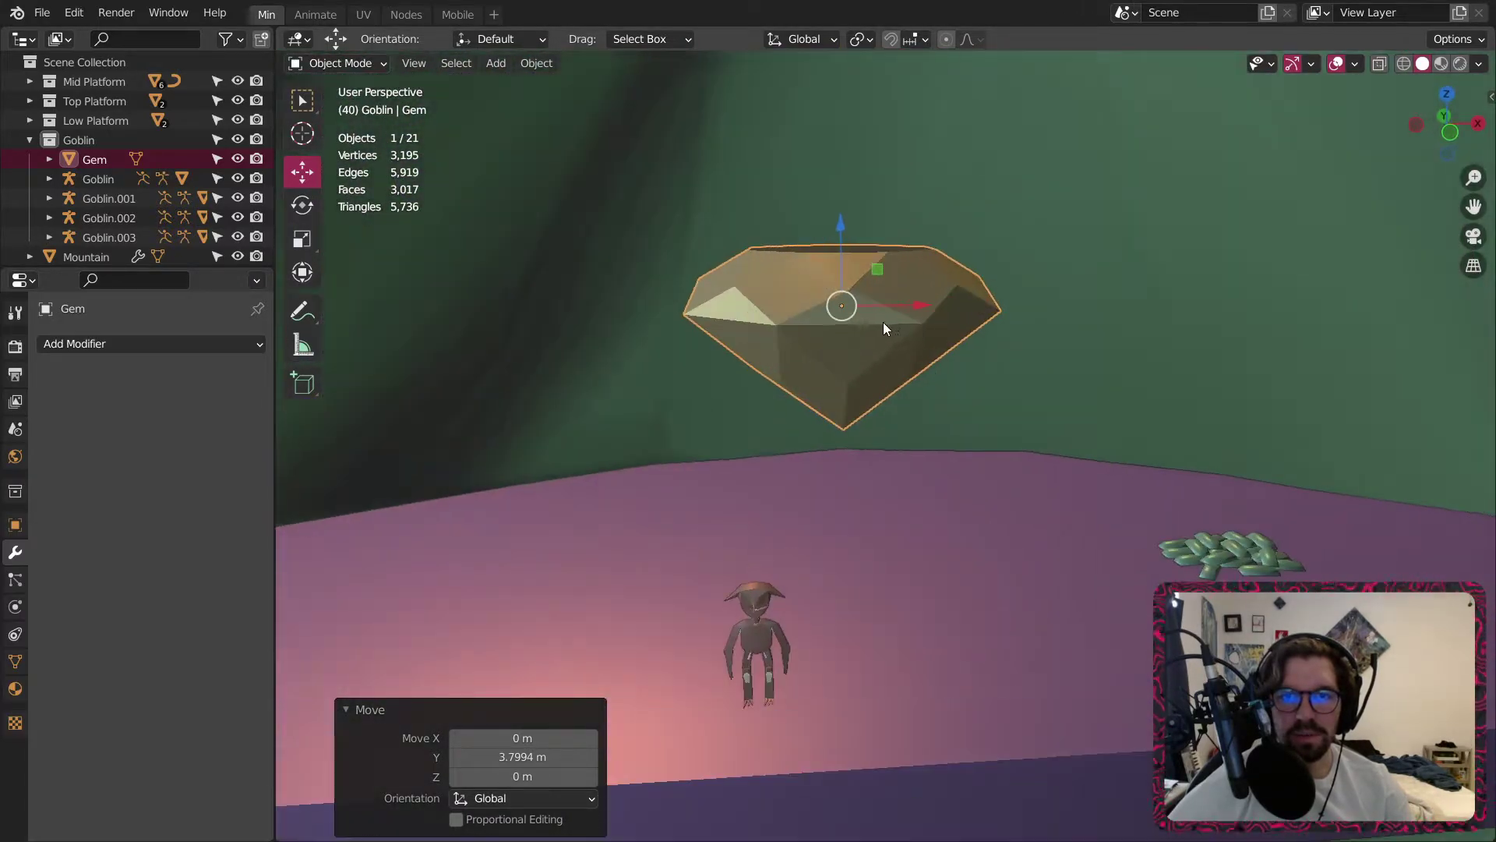
Rotate the gem by about 45° so that it tilts to one side.
{"action": "left_click", "coordinate": [302, 205]}
{"action": "middle_click_drag", "start_coordinate": [867, 263], "coordinate": [768, 319]}
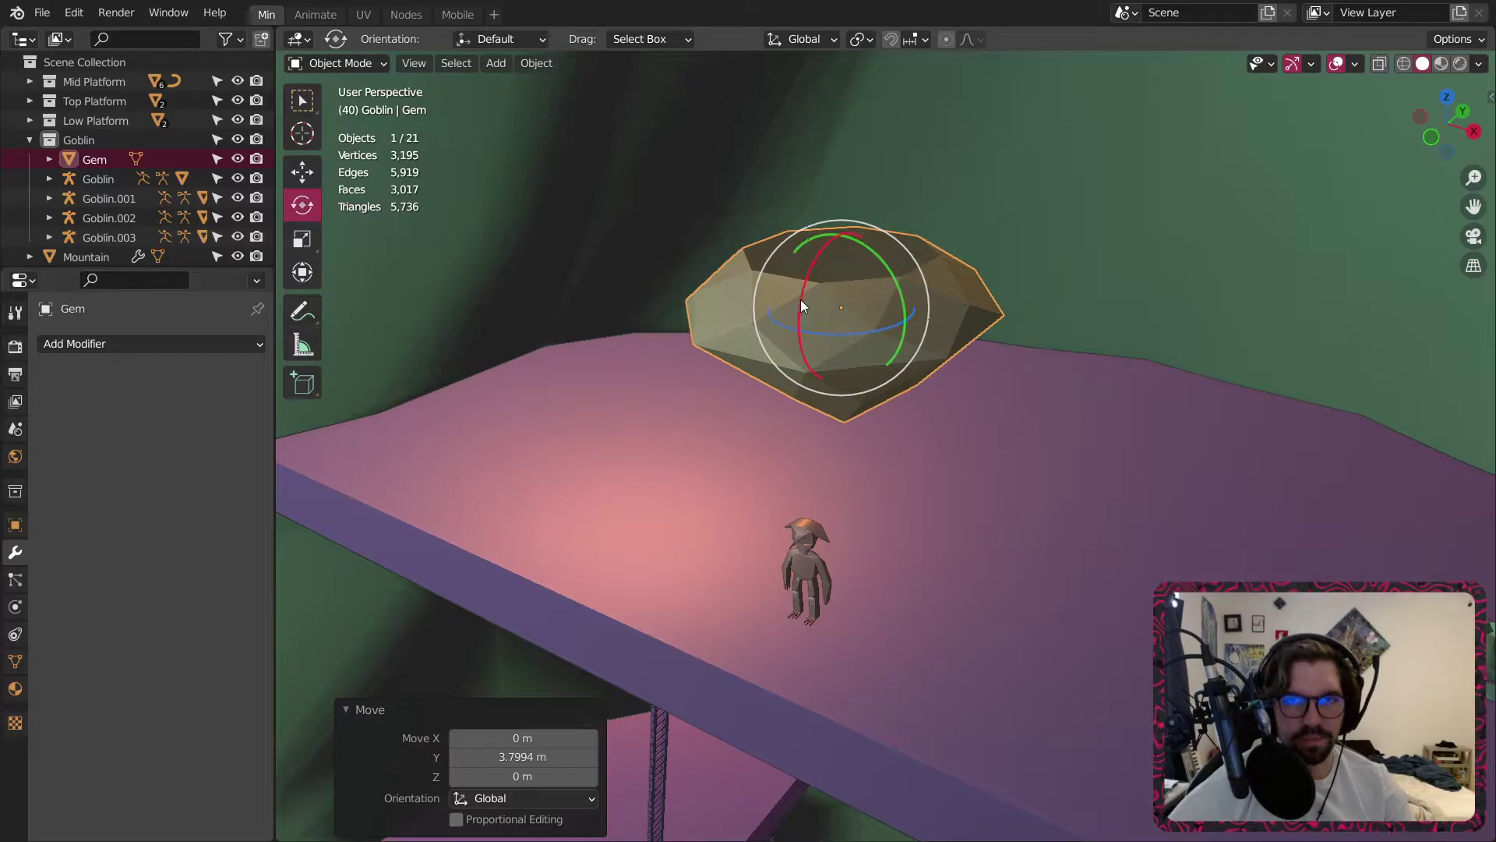
{"action": "left_click_drag", "start_coordinate": [801, 299], "coordinate": [799, 335]}
{"action": "middle_click_drag", "start_coordinate": [804, 343], "coordinate": [877, 339]}
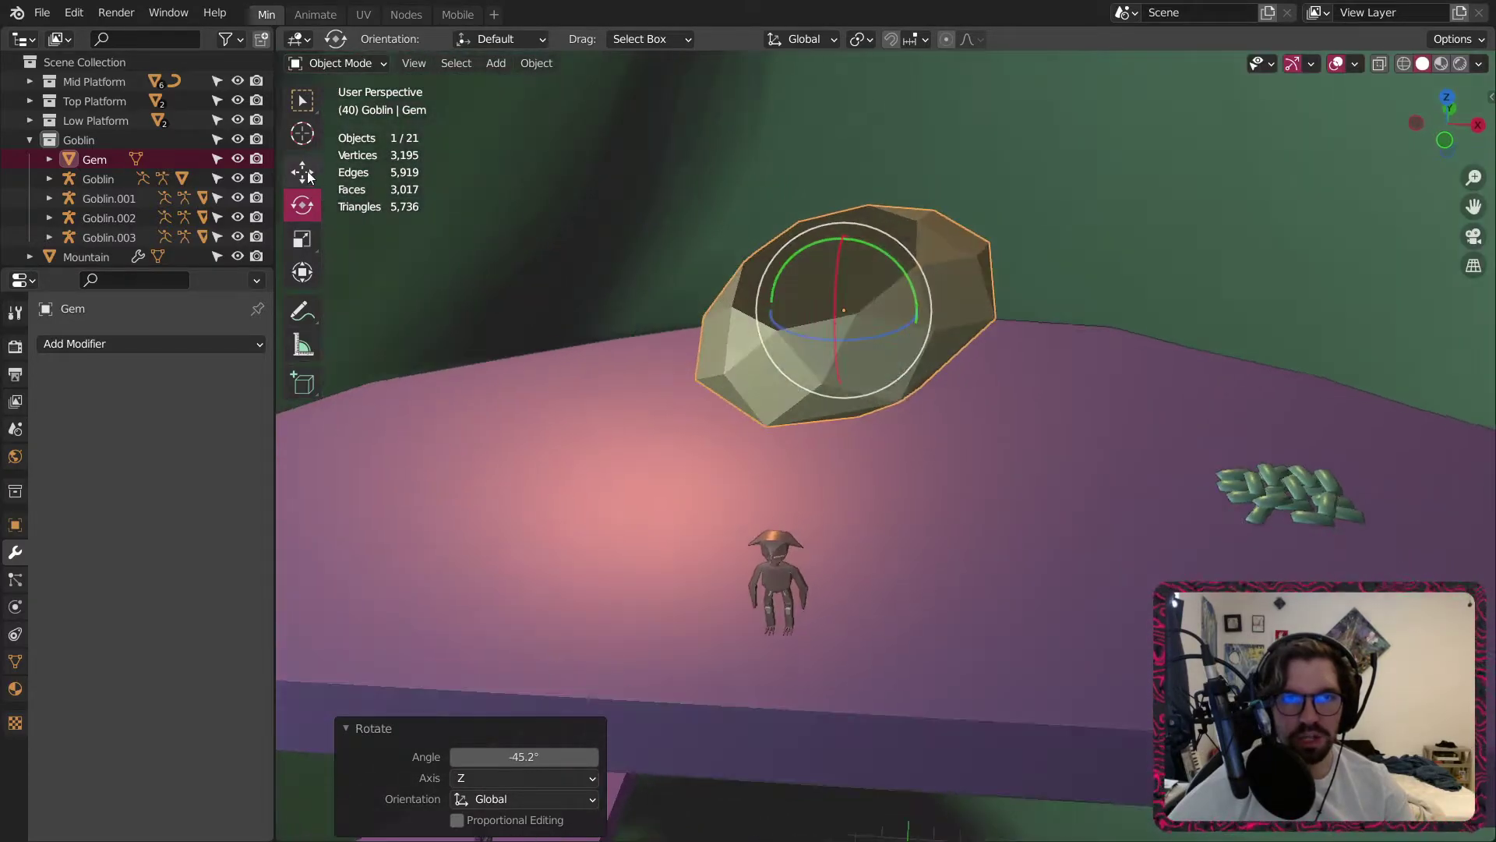
Lower the gem by about 2.18 m, shift it along X beside the goblin and lower it another 0.22 m or so.
{"action": "left_click", "coordinate": [302, 171]}
{"action": "left_click_drag", "start_coordinate": [849, 246], "coordinate": [811, 517]}
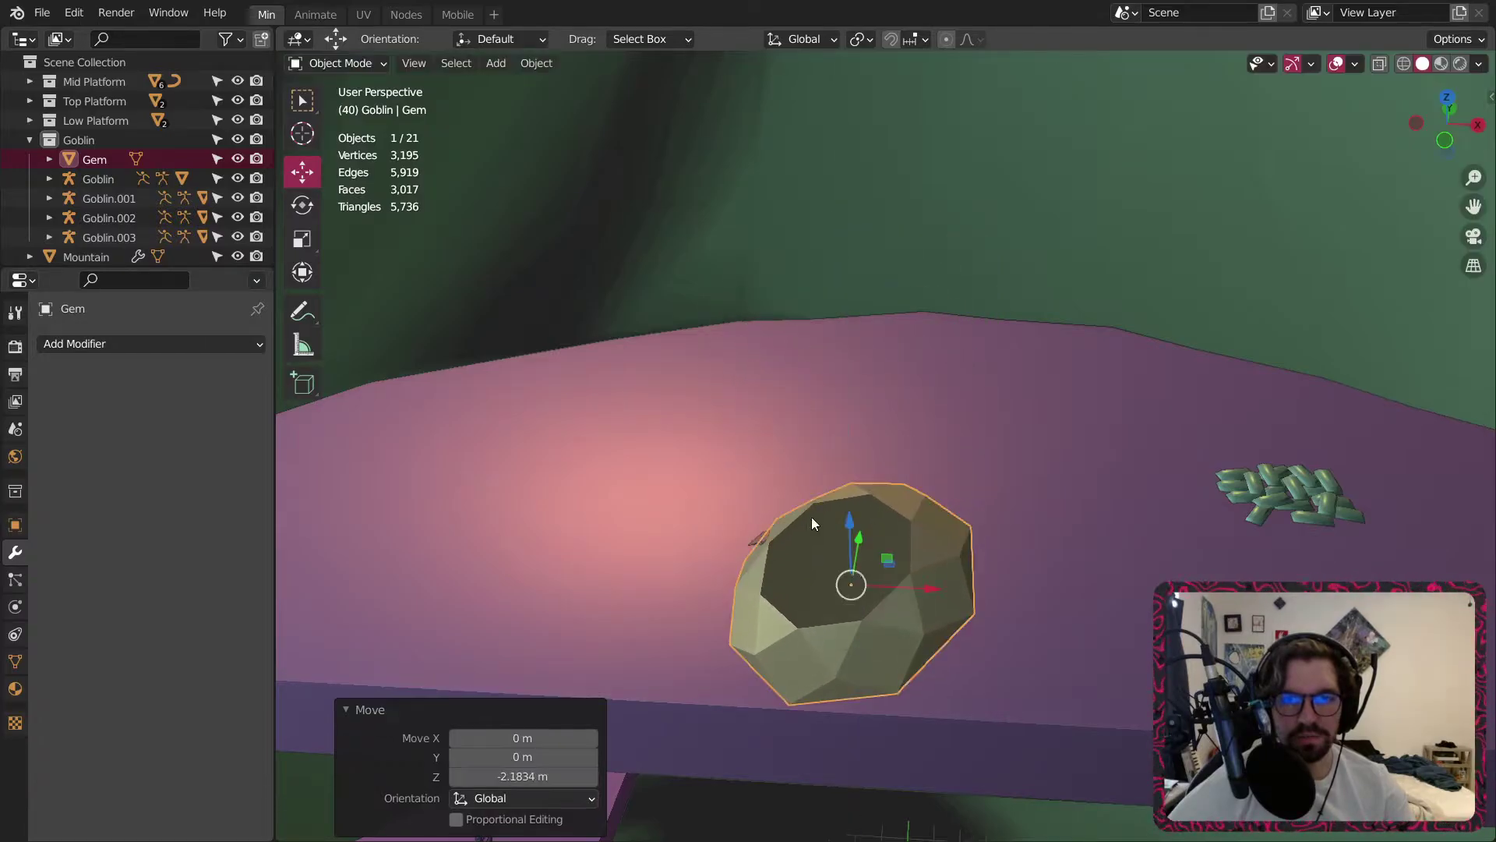
{"action": "middle_click_drag", "start_coordinate": [812, 517], "coordinate": [686, 567]}
{"action": "left_click_drag", "start_coordinate": [932, 569], "coordinate": [1164, 556]}
{"action": "middle_click_drag", "start_coordinate": [1165, 555], "coordinate": [1124, 483]}
{"action": "left_click_drag", "start_coordinate": [1082, 391], "coordinate": [1078, 417]}
{"action": "middle_click_drag", "start_coordinate": [1078, 417], "coordinate": [946, 429]}
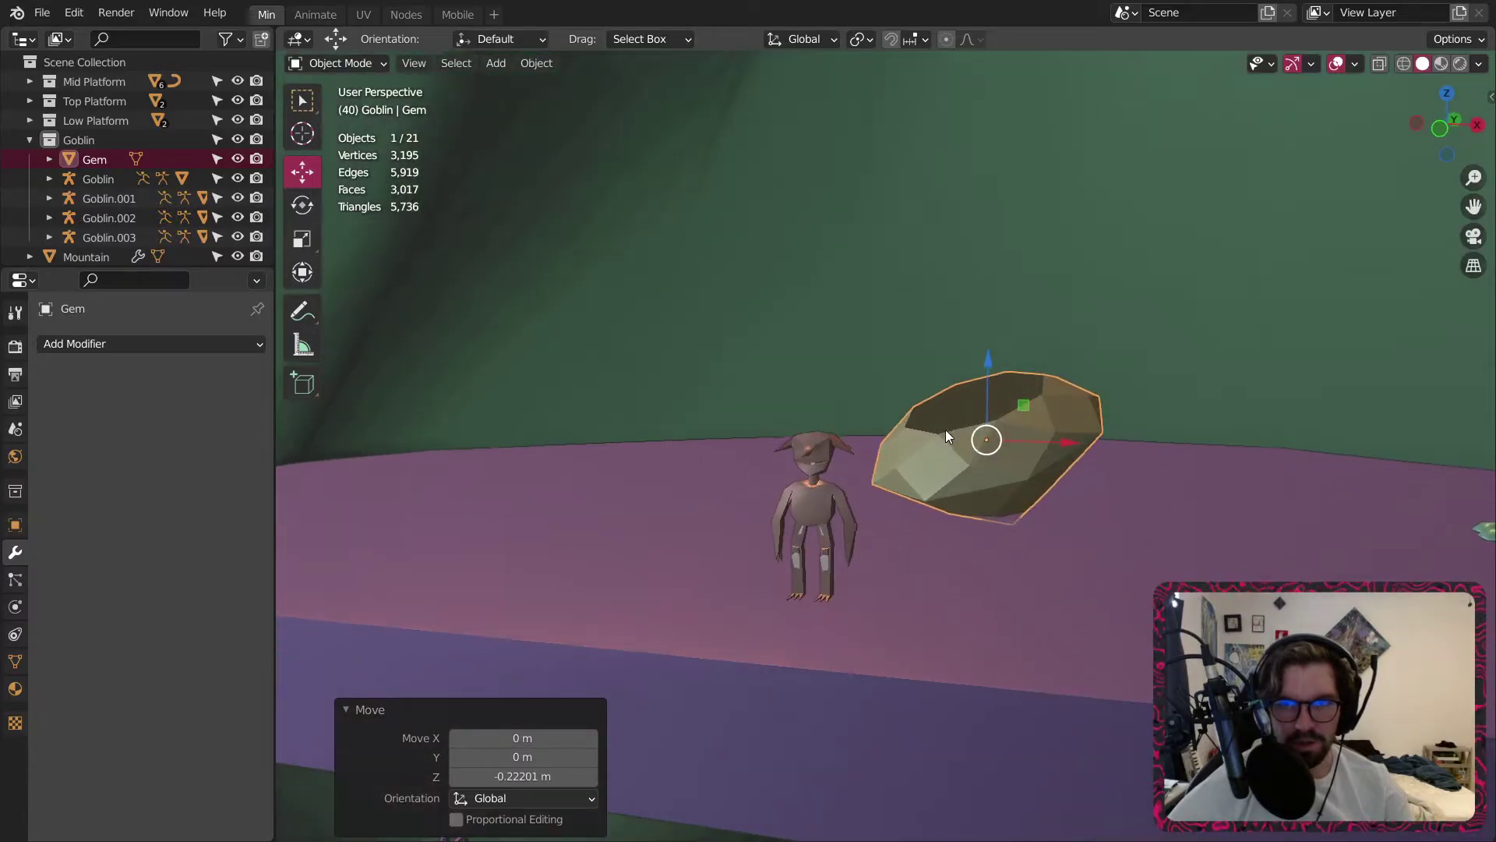
Rotate the gem slightly further and move it about 3.11 m along X and 1.30 m along Y, near the rope pile.
{"action": "left_click", "coordinate": [305, 203]}
{"action": "left_click_drag", "start_coordinate": [984, 396], "coordinate": [976, 416]}
{"action": "middle_click_drag", "start_coordinate": [976, 416], "coordinate": [1028, 513]}
{"action": "left_click", "coordinate": [302, 175]}
{"action": "middle_click_drag", "start_coordinate": [1169, 485], "coordinate": [1027, 443]}
{"action": "left_click_drag", "start_coordinate": [1021, 426], "coordinate": [1375, 293]}
{"action": "middle_click_drag", "start_coordinate": [1375, 292], "coordinate": [1122, 356]}
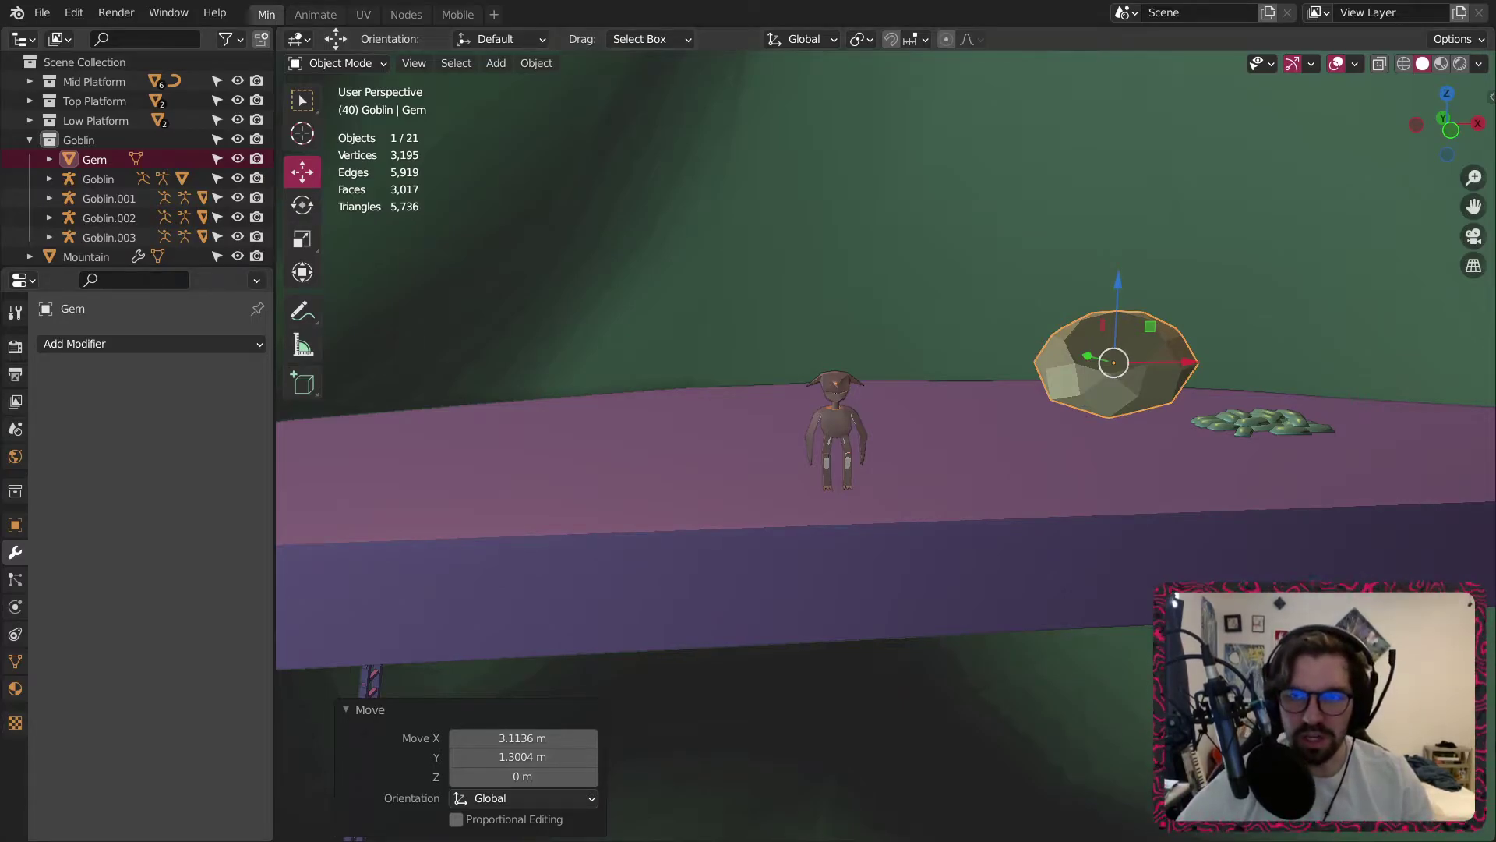
{"action": "scroll", "coordinate": [1097, 399], "scroll_direction": "down", "scroll_amount": 3}
{"action": "middle_click_drag", "start_coordinate": [1057, 441], "coordinate": [984, 410]}
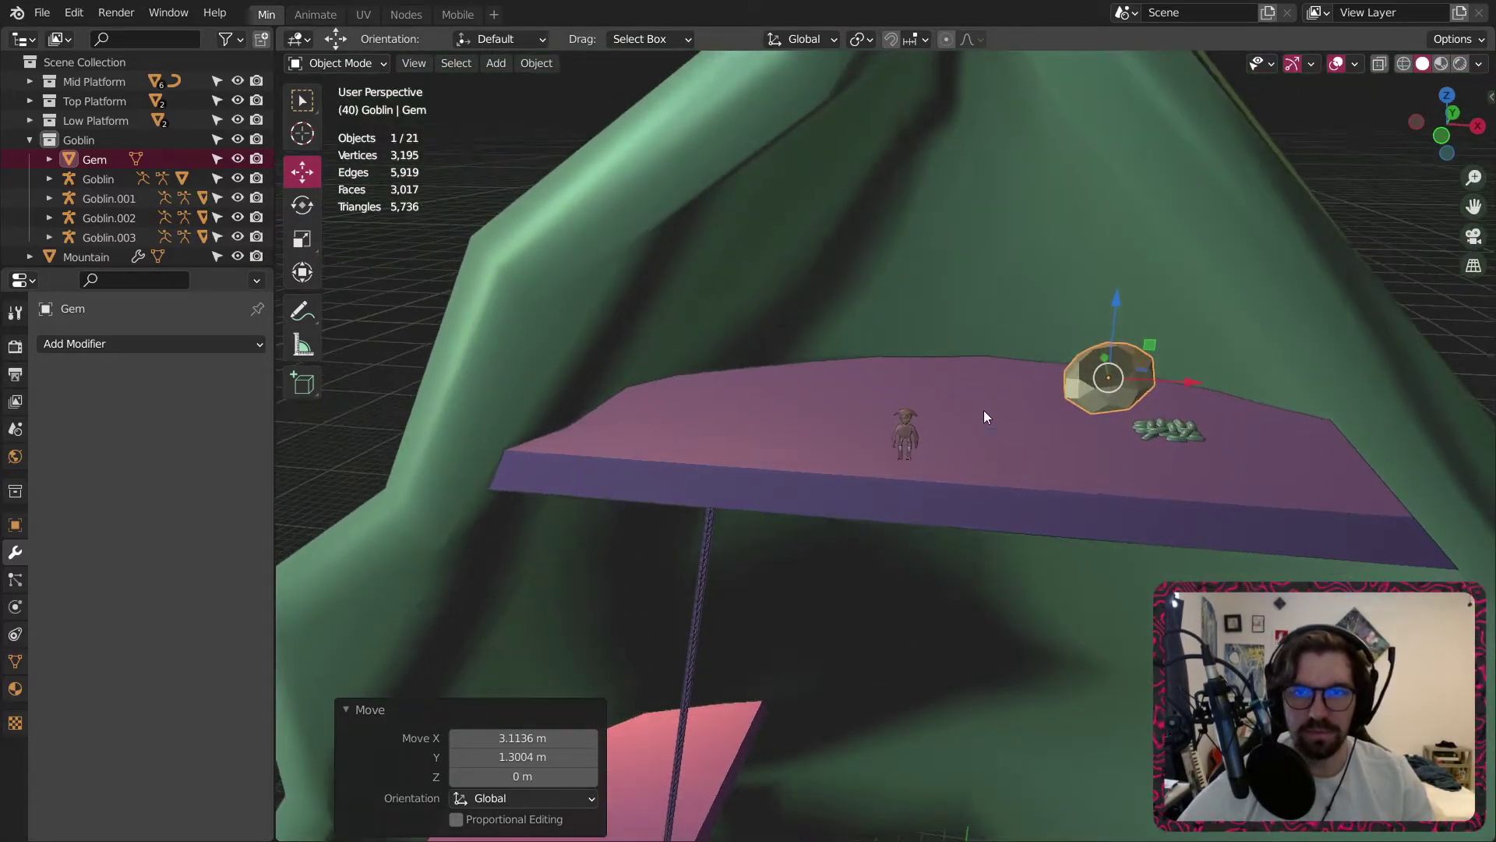
Add a particle system to the mountain and set its type to Hair.
{"action": "left_click", "coordinate": [891, 269]}
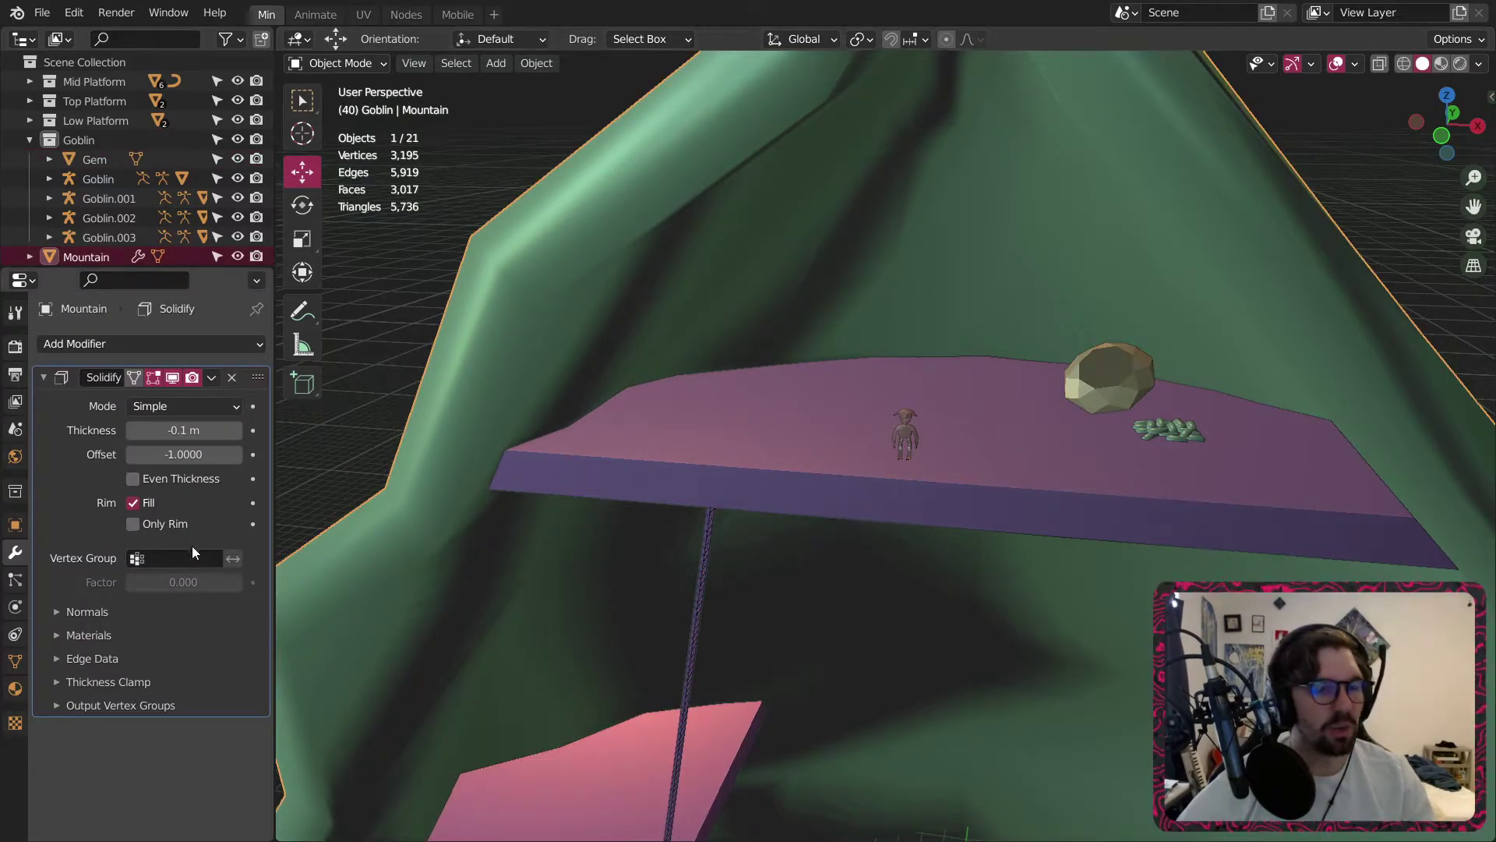
{"action": "left_click", "coordinate": [15, 585]}
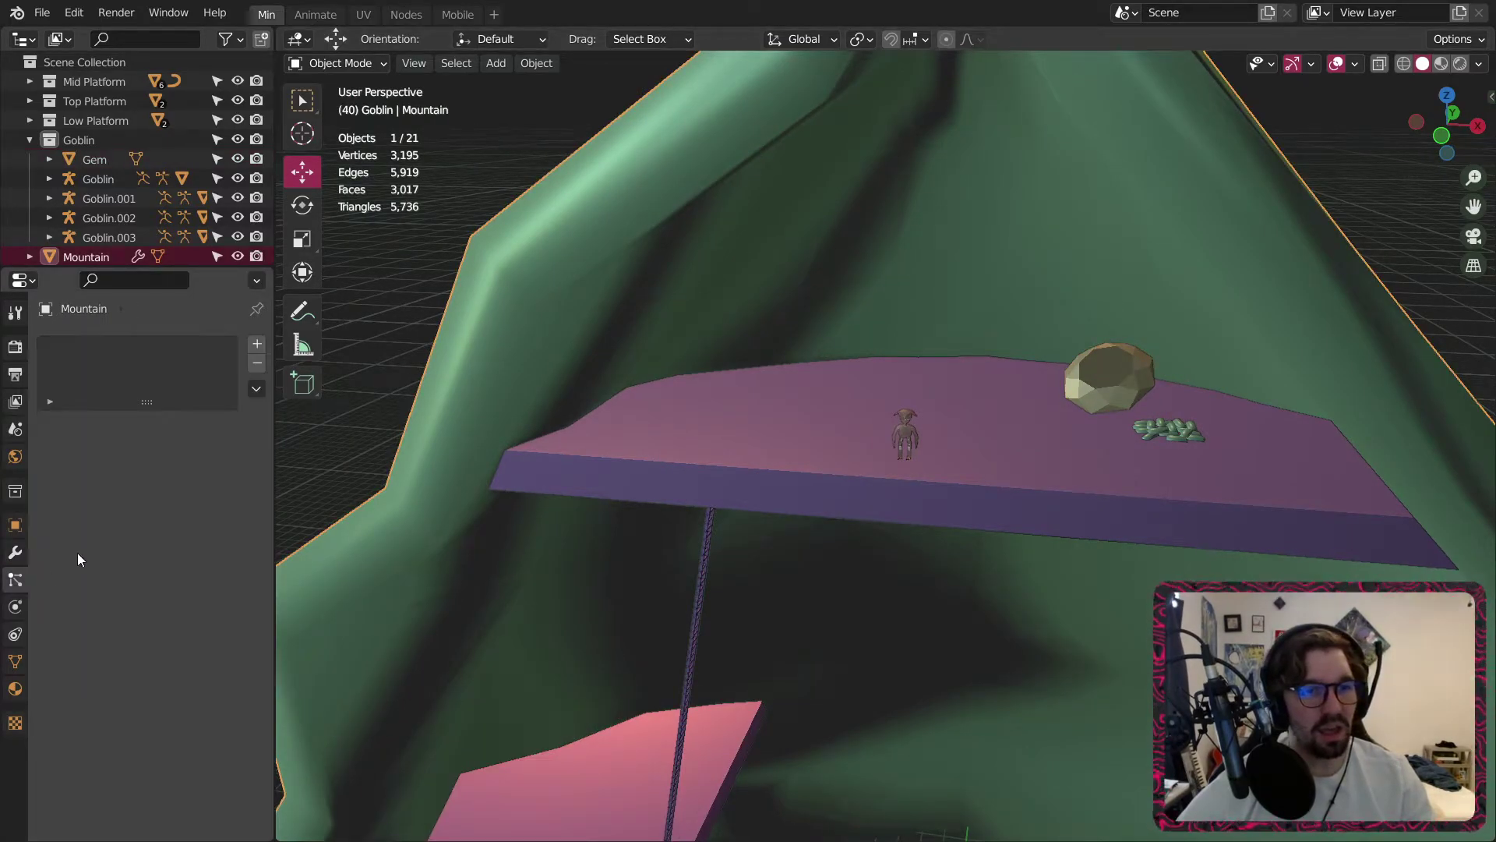
{"action": "left_click", "coordinate": [259, 343]}
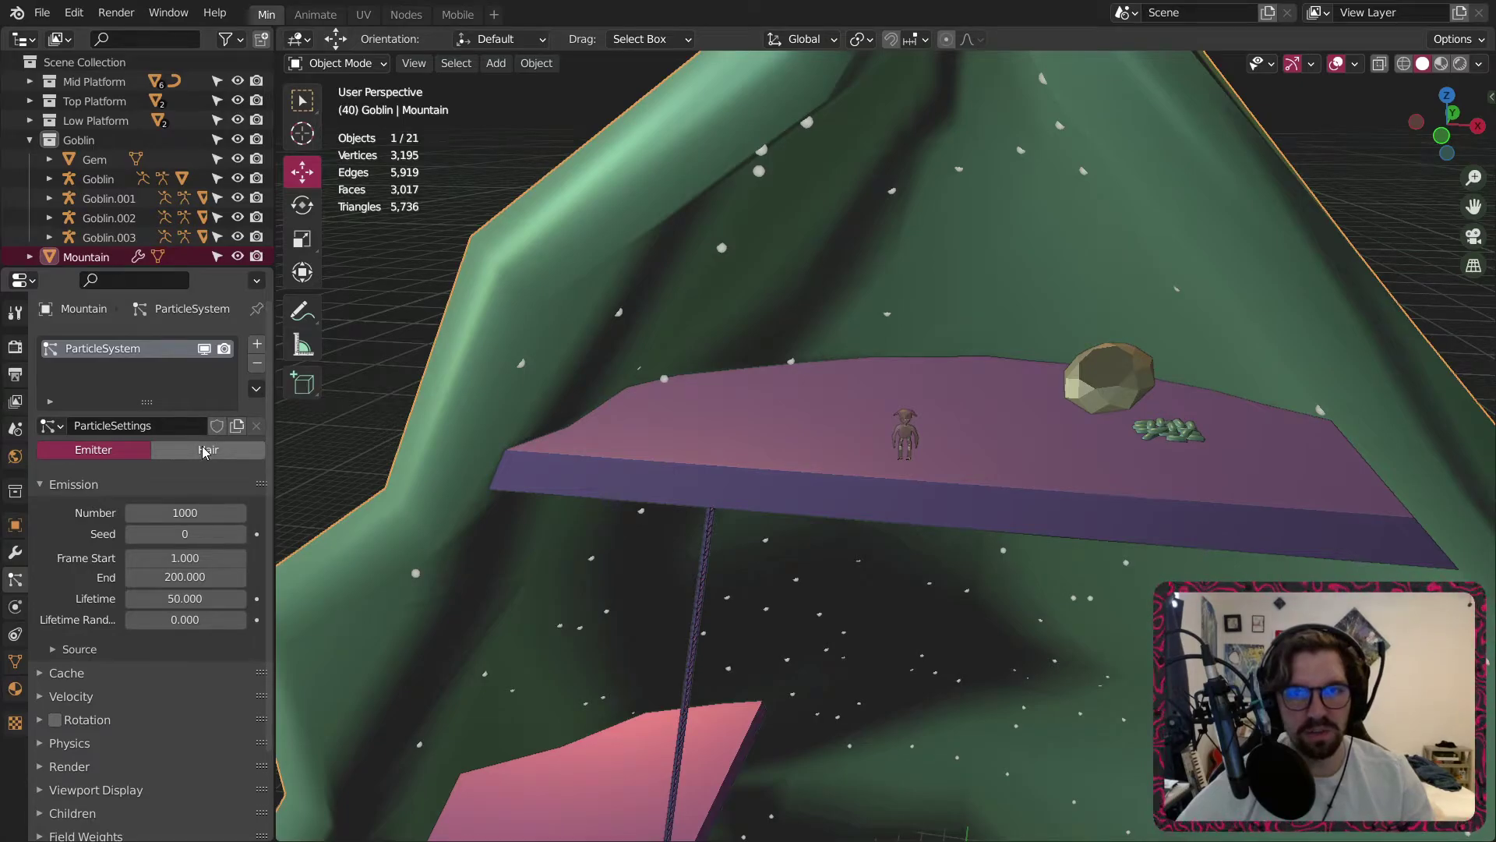
{"action": "left_click", "coordinate": [205, 452]}
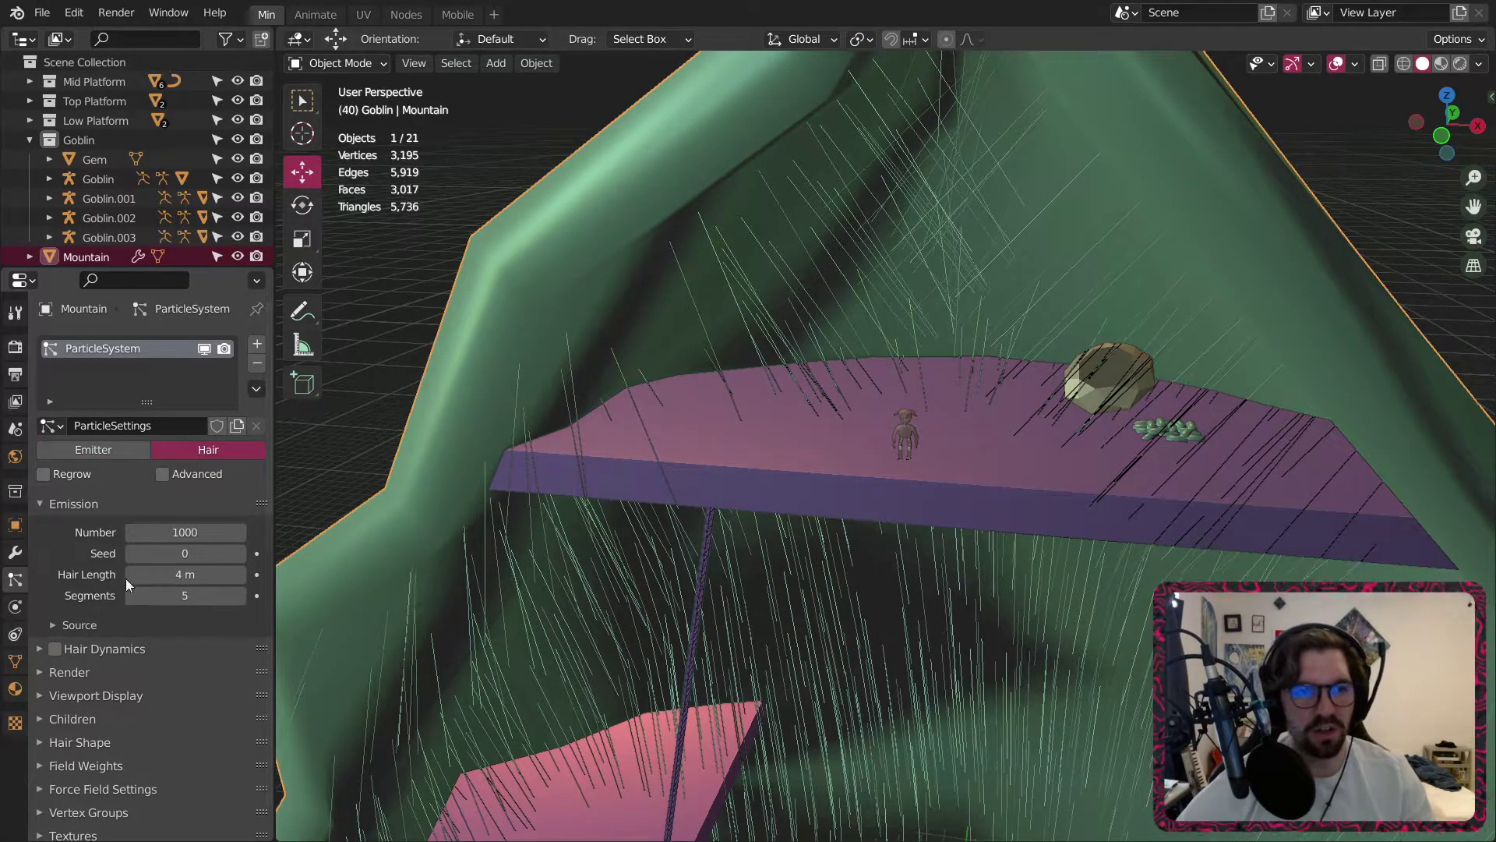
Set the mountain's hair particles to render as Object and select the gem.
{"action": "scroll", "coordinate": [75, 661], "scroll_direction": "down", "scroll_amount": 1}
{"action": "left_click", "coordinate": [37, 641]}
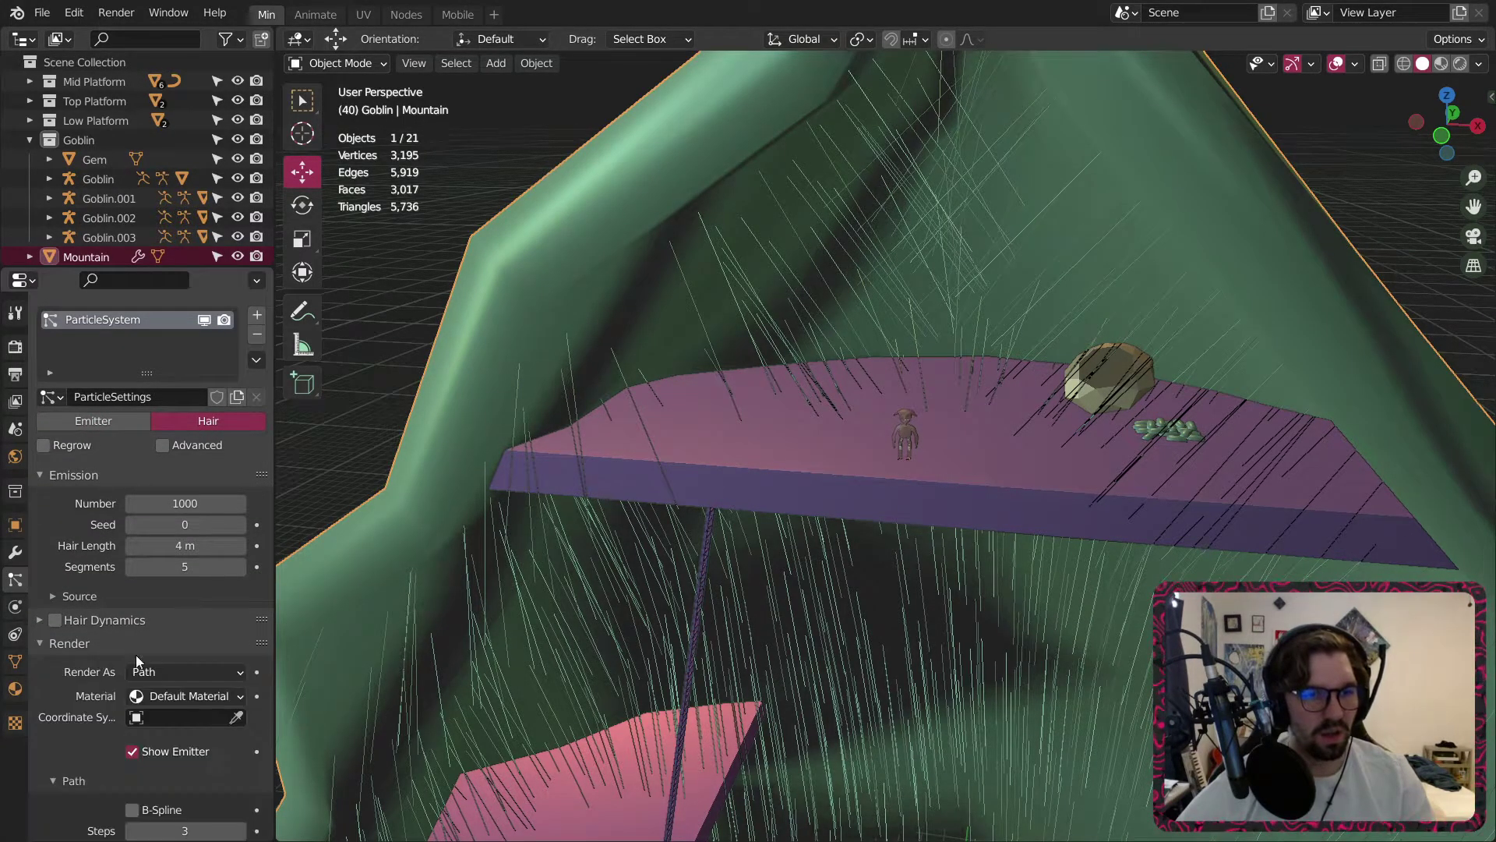
{"action": "scroll", "coordinate": [136, 654], "scroll_direction": "down", "scroll_amount": 3}
{"action": "left_click", "coordinate": [184, 574]}
{"action": "left_click", "coordinate": [174, 637]}
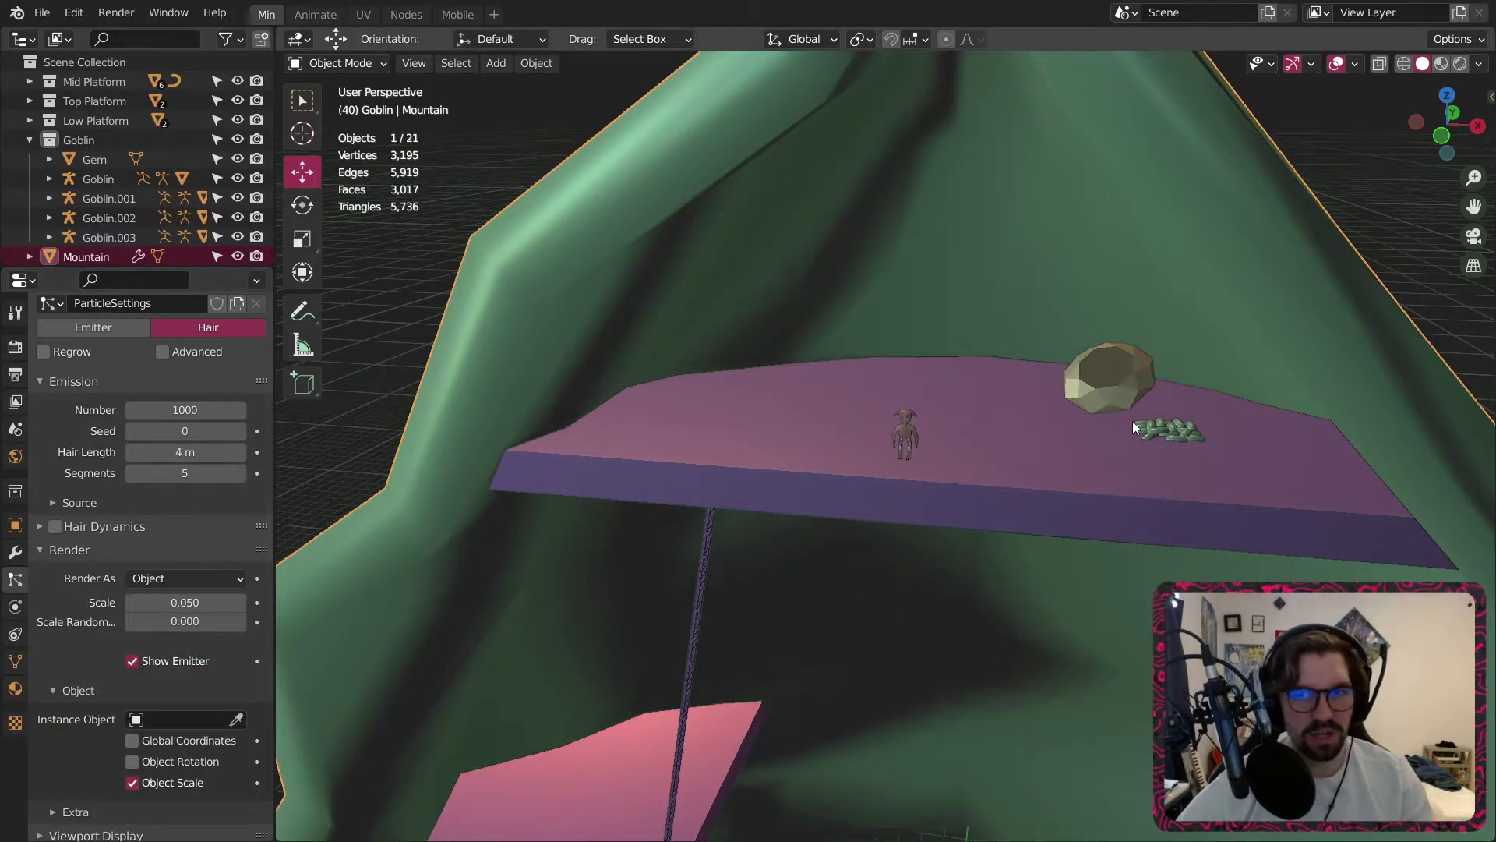
{"action": "left_click", "coordinate": [1111, 359]}
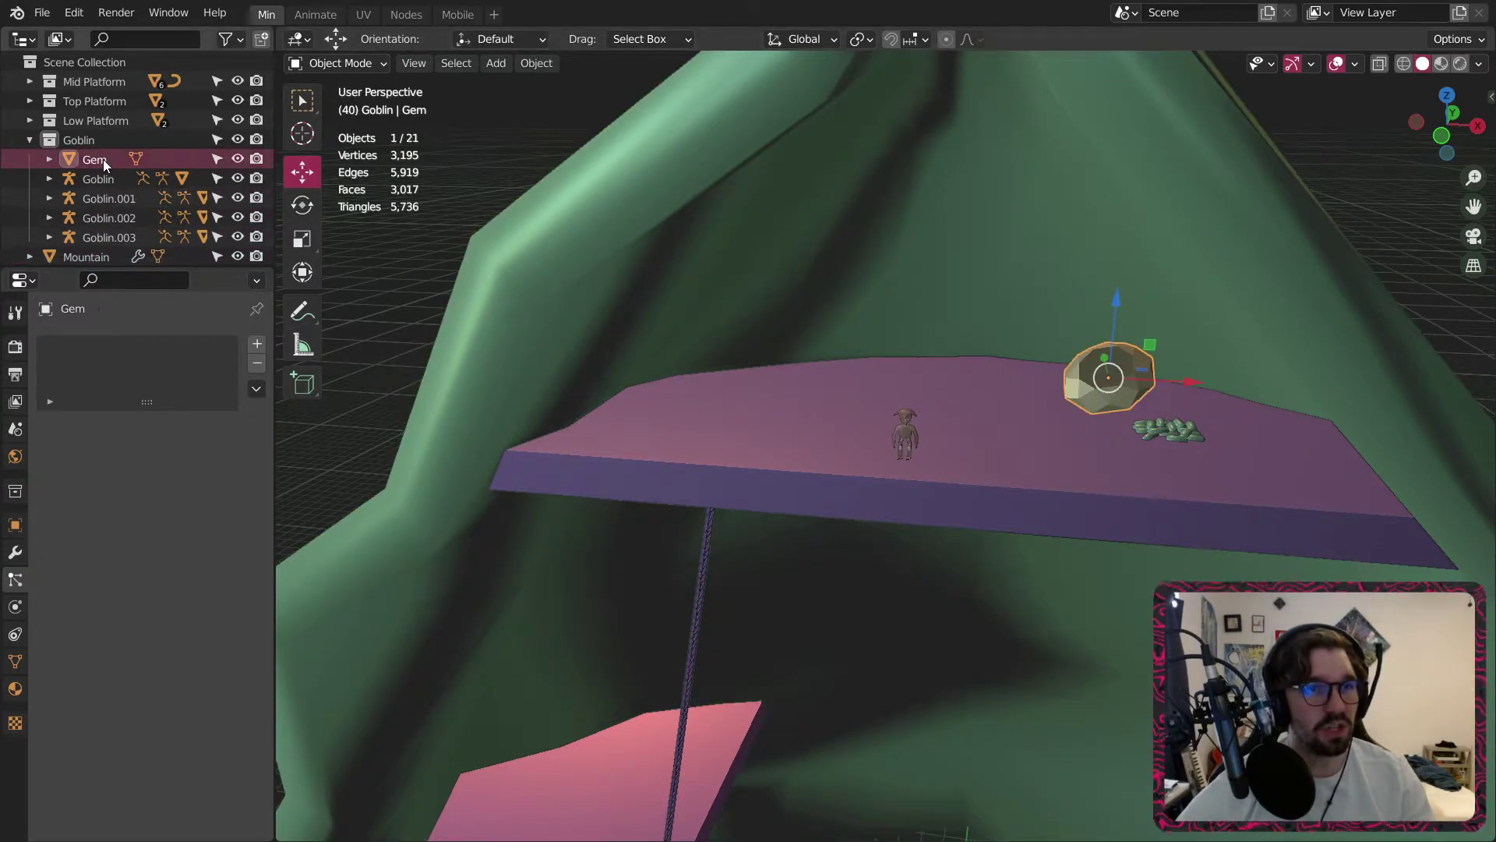
Move the gem into the Top Platform collection and collapse the Goblin collection.
{"action": "left_click_drag", "start_coordinate": [103, 159], "coordinate": [105, 100]}
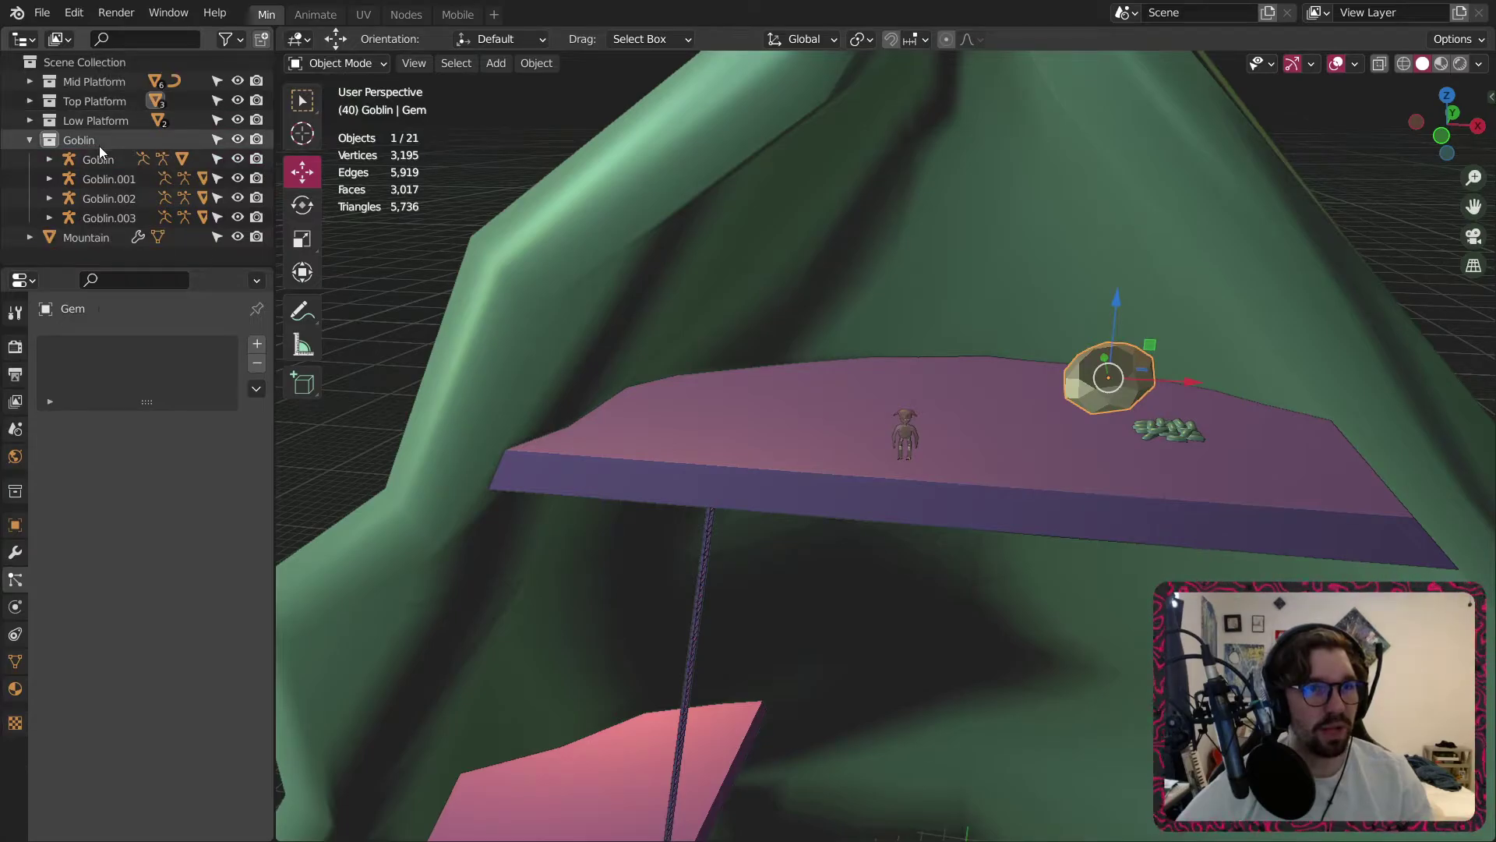
{"action": "left_click", "coordinate": [29, 139]}
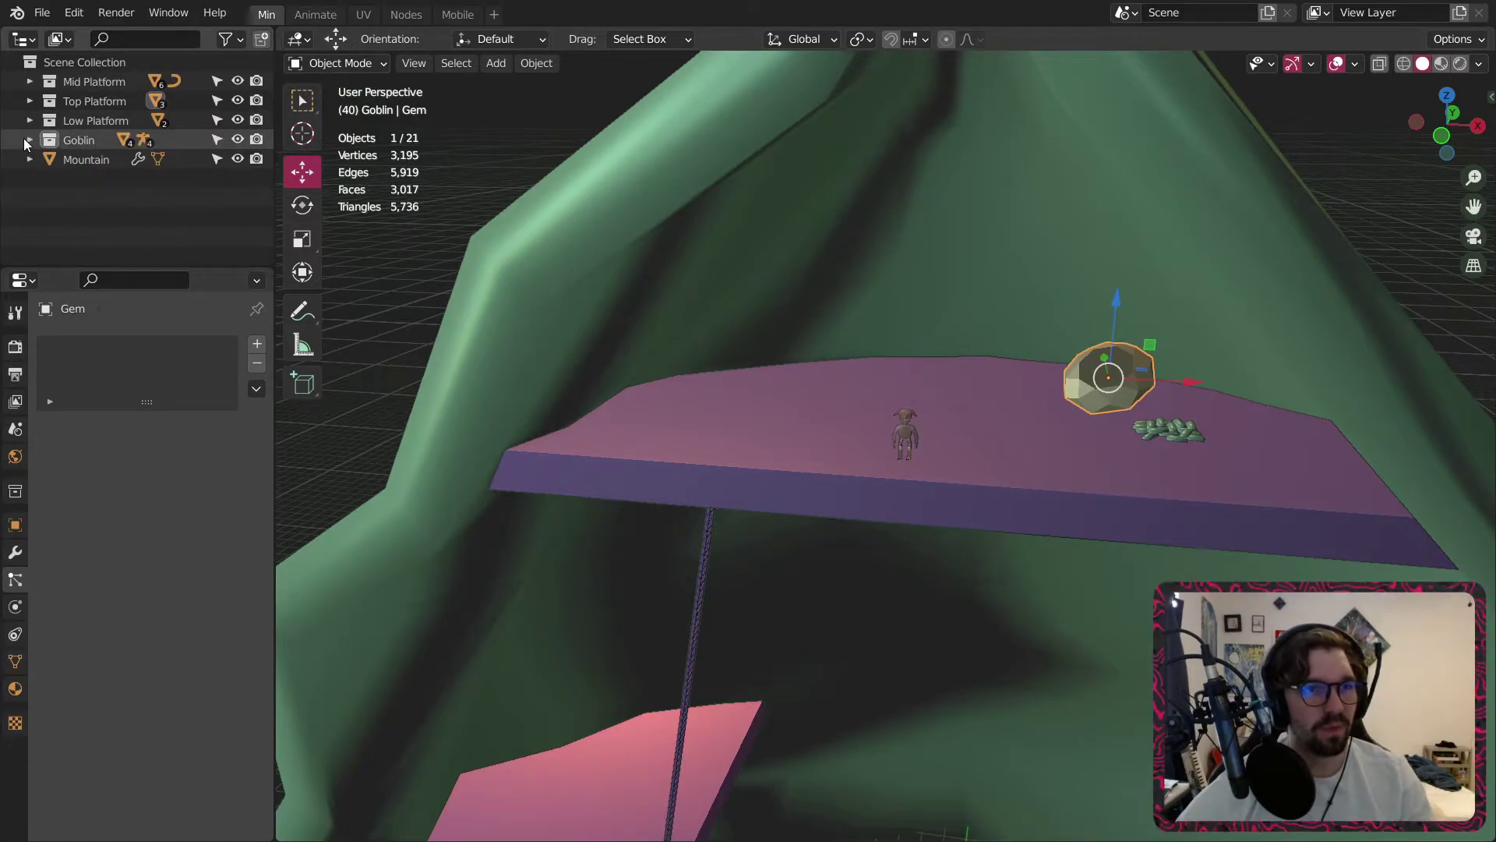
{"action": "left_click", "coordinate": [86, 97]}
Select the mountain and set its hair particles' Instance Object to Gem.
{"action": "left_click", "coordinate": [1052, 334]}
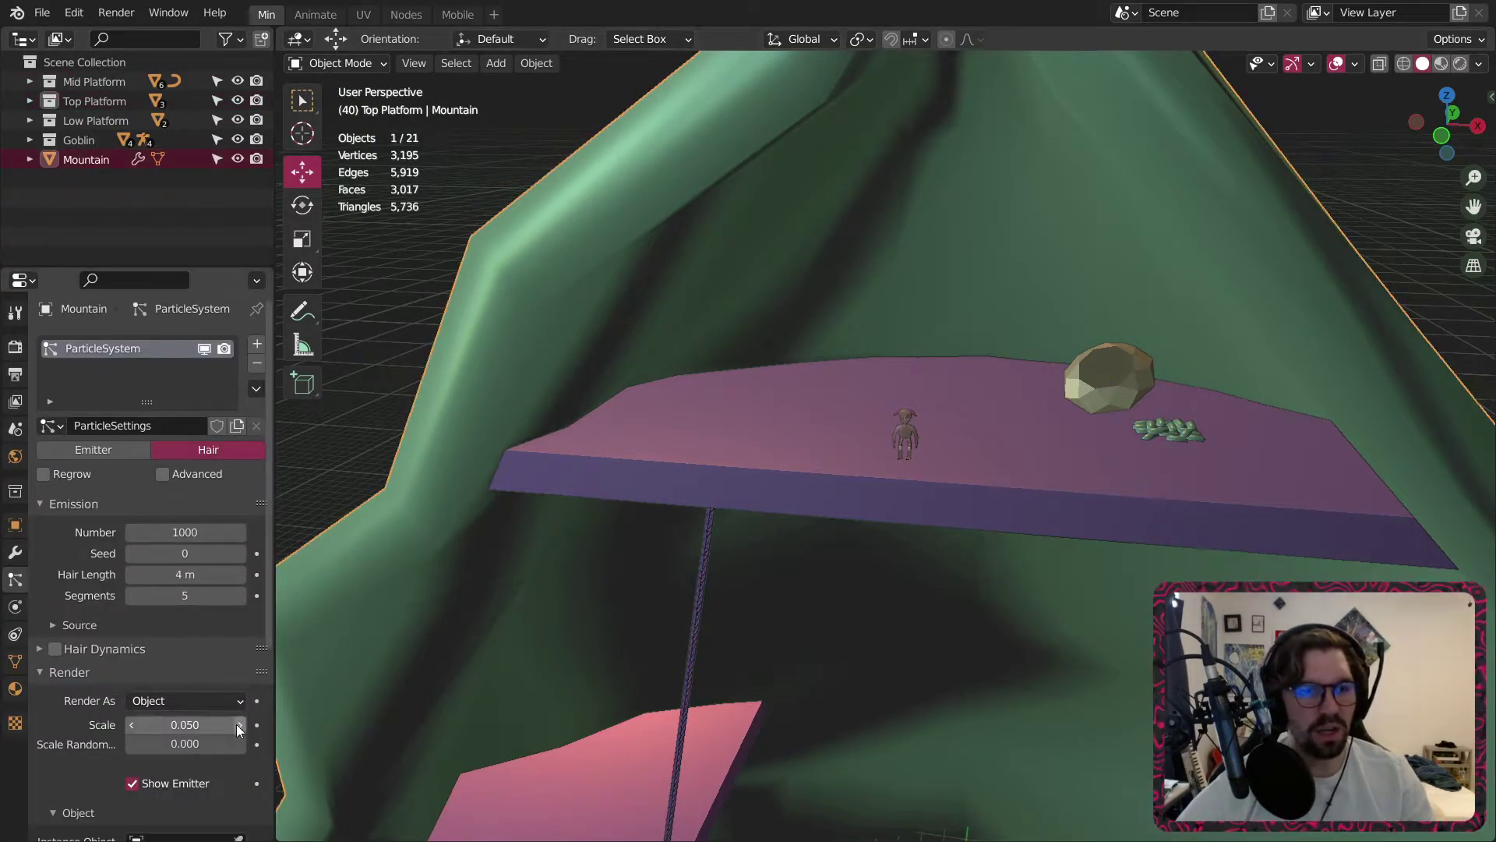
{"action": "scroll", "coordinate": [198, 712], "scroll_direction": "down", "scroll_amount": 3}
{"action": "left_click", "coordinate": [187, 747]}
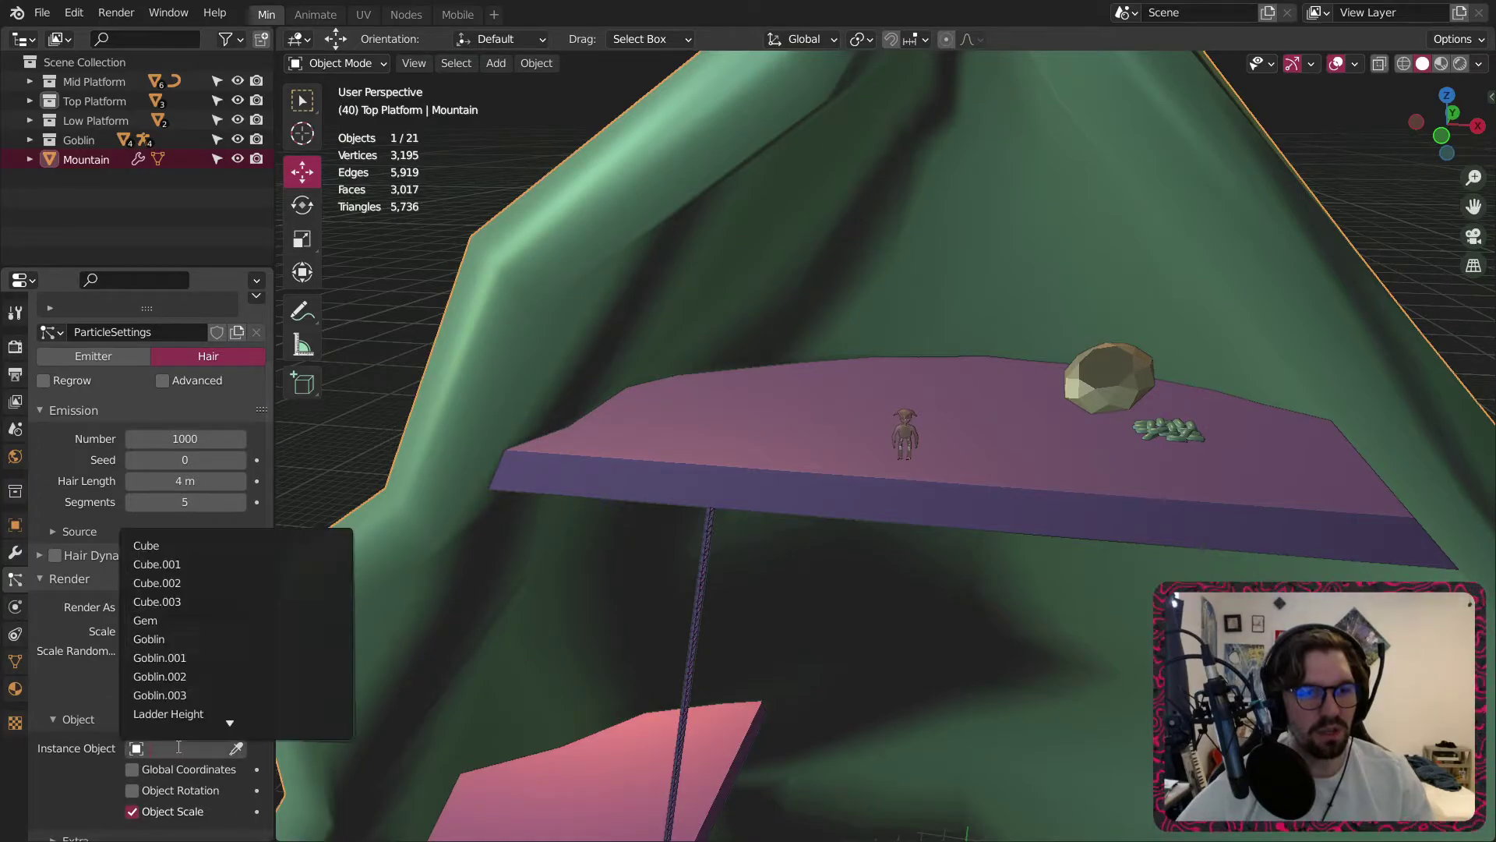
{"action": "left_click", "coordinate": [194, 621]}
{"action": "scroll", "coordinate": [797, 232], "scroll_direction": "up", "scroll_amount": 4}
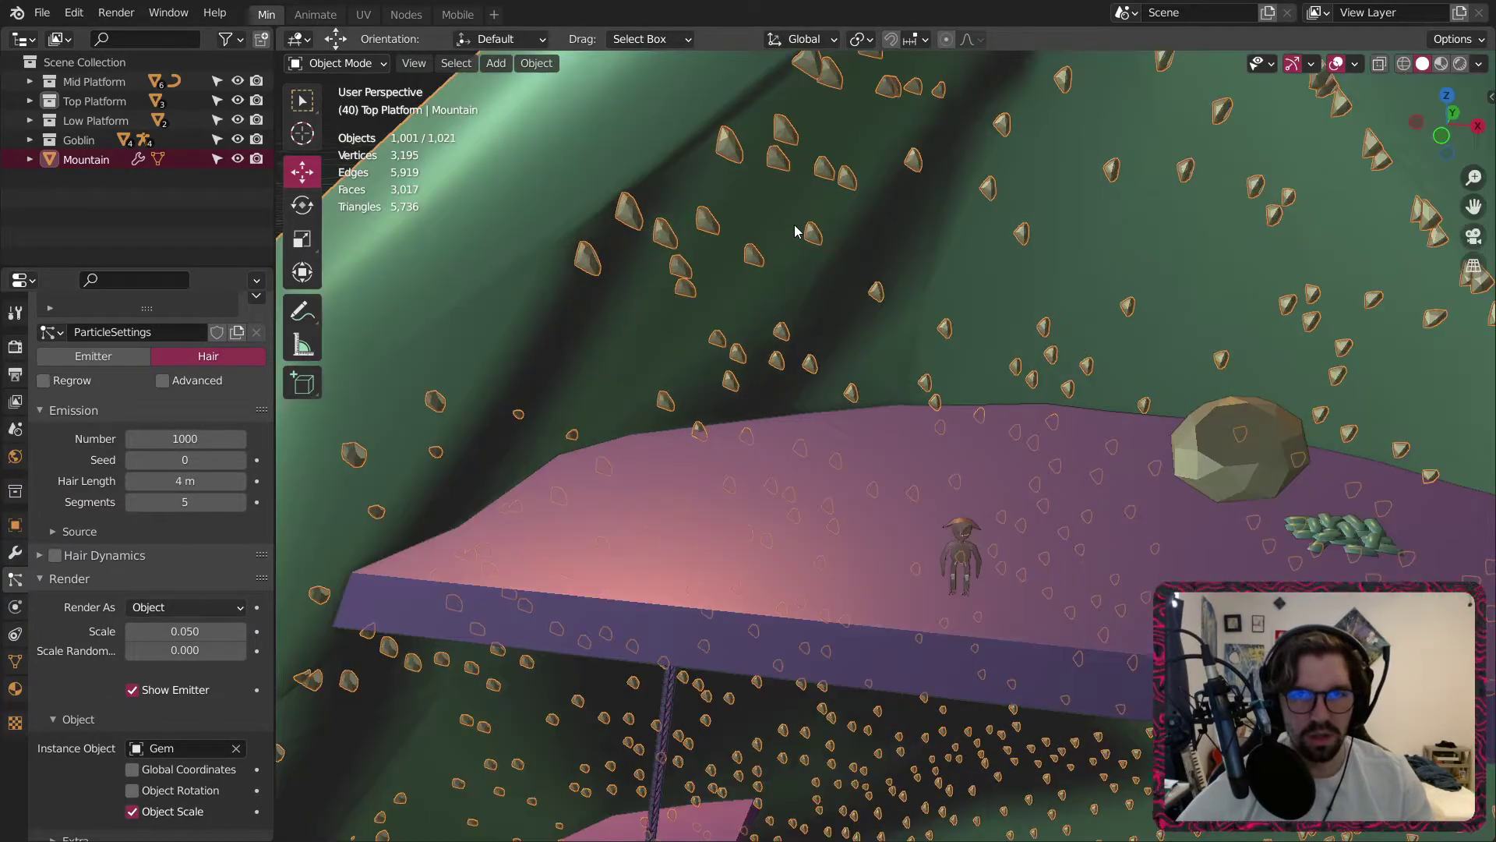
Try the Object Rotation option for the mountain's gem instances.
{"action": "scroll", "coordinate": [184, 738], "scroll_direction": "down", "scroll_amount": 3}
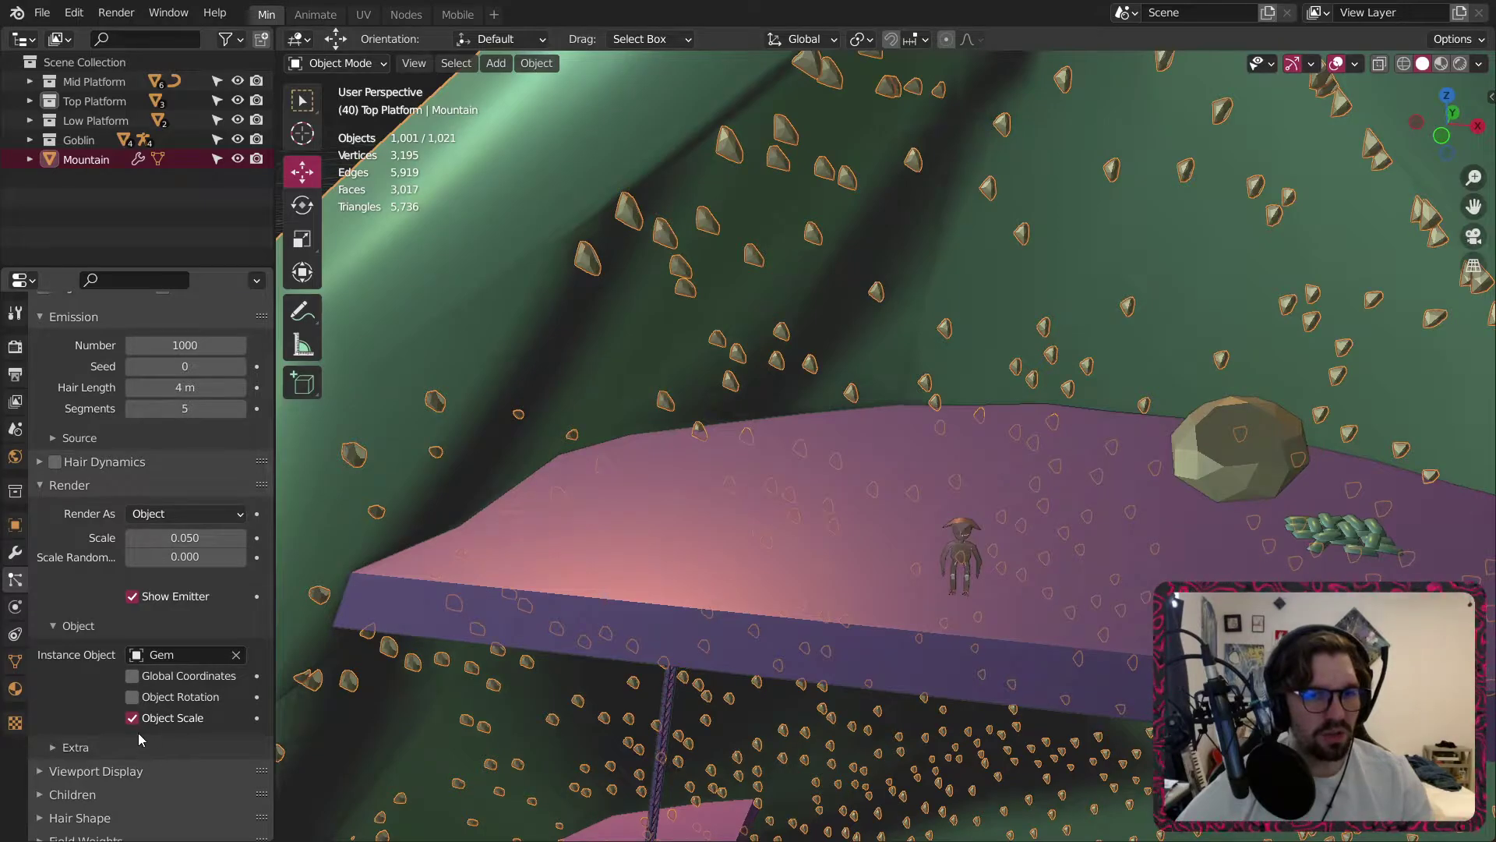
{"action": "left_click", "coordinate": [132, 697]}
{"action": "left_click", "coordinate": [132, 697]}
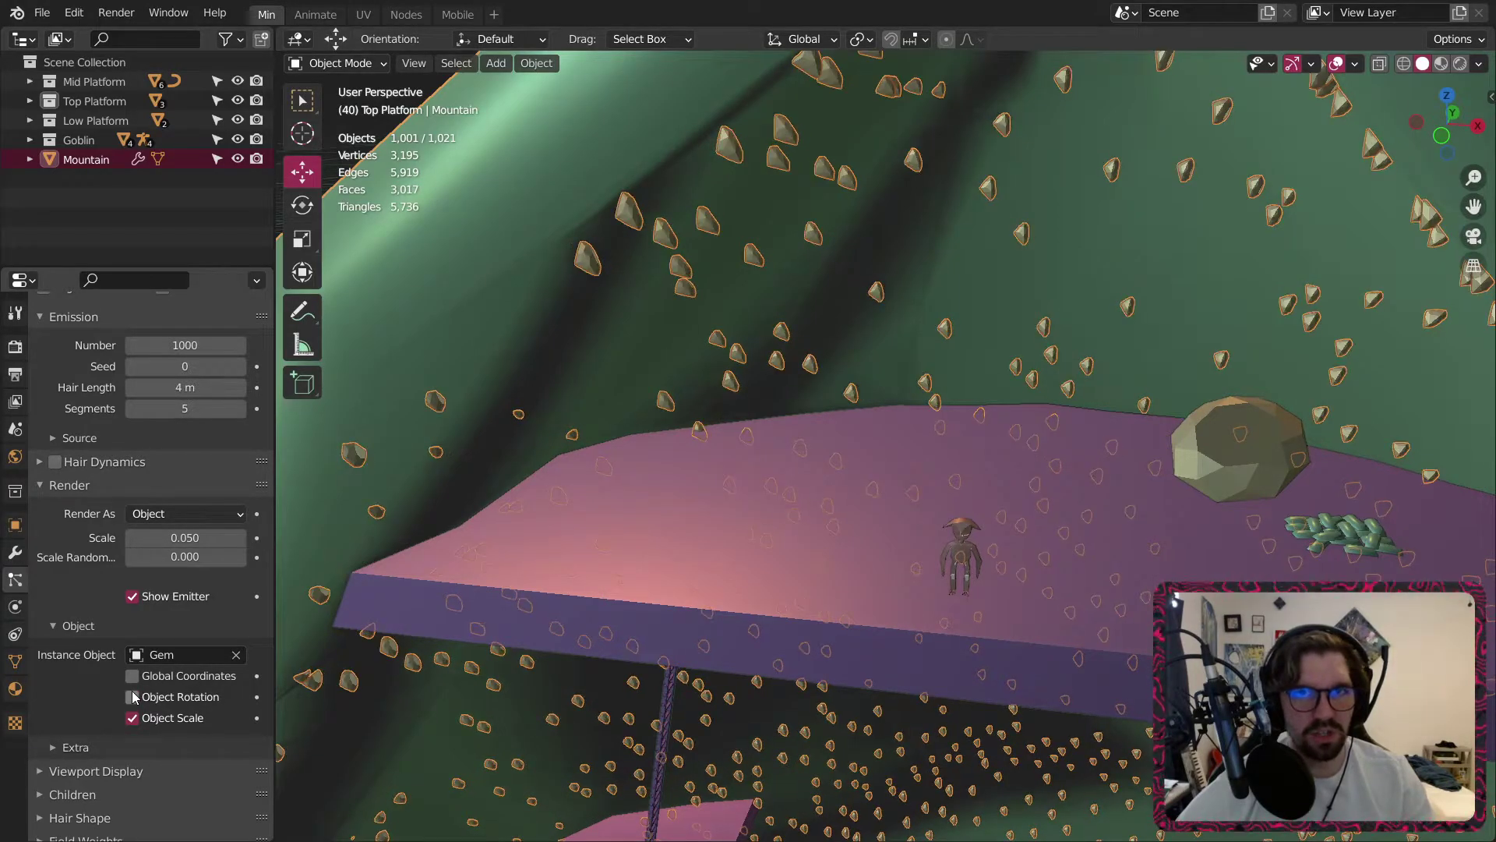
Select the large gem on the top platform and apply its rotation.
{"action": "left_click", "coordinate": [1260, 430]}
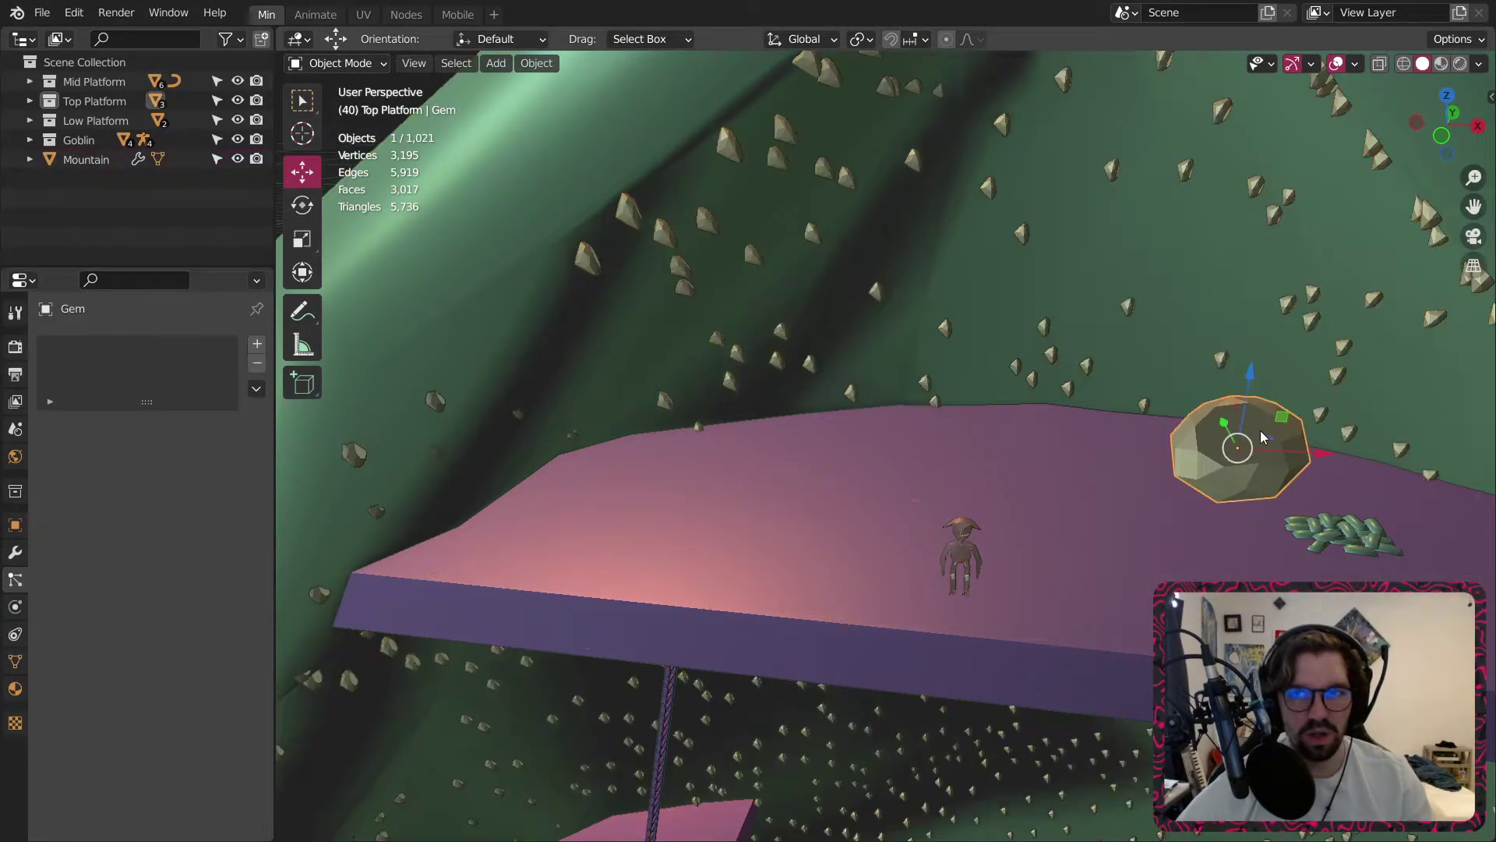
{"action": "key", "text": "ctrl+a"}
{"action": "left_click", "coordinate": [1244, 414]}
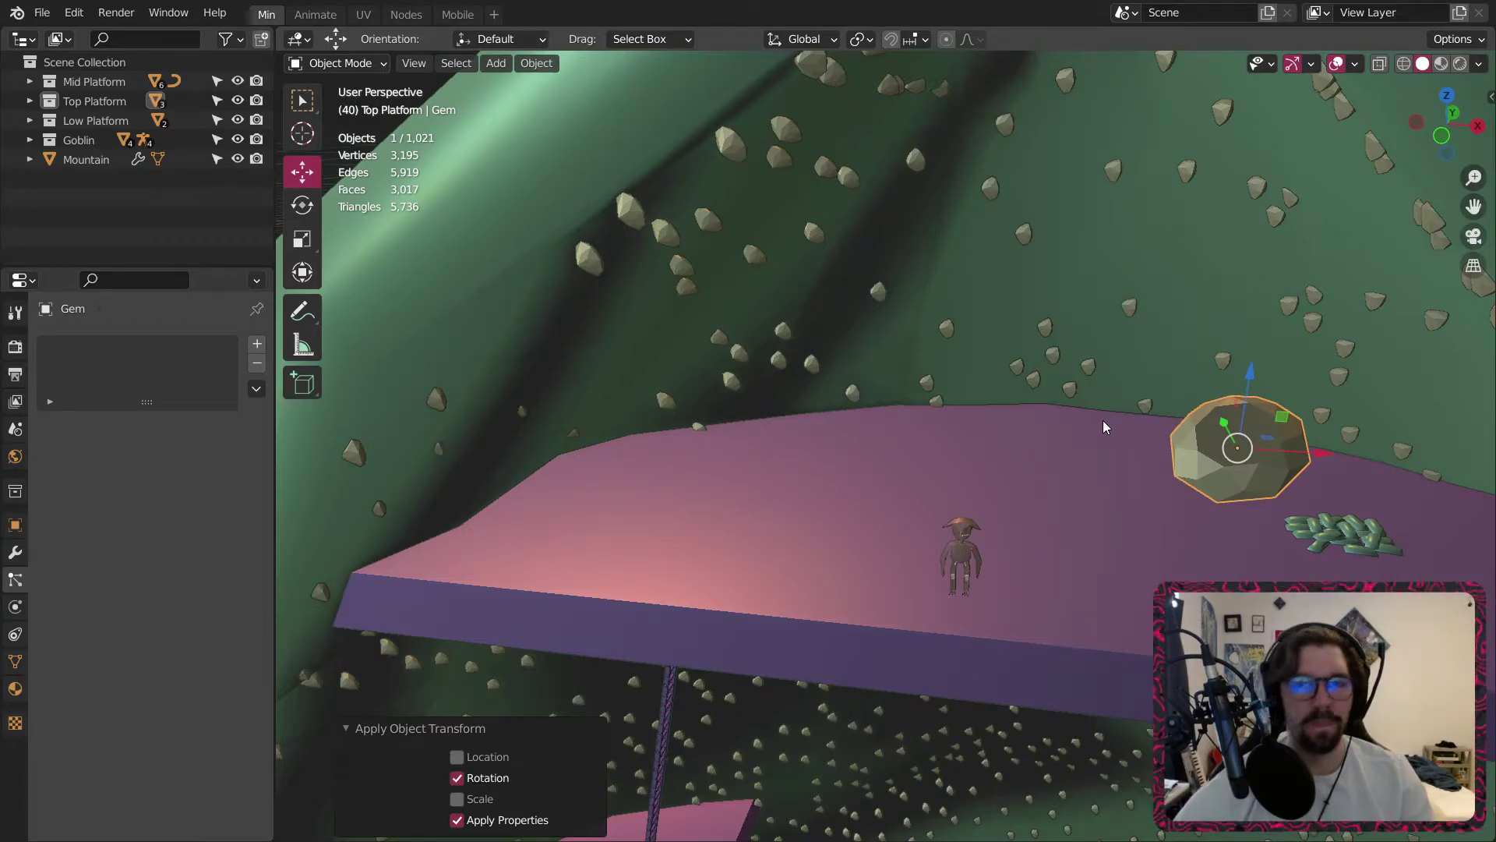
Rotate the gem by about 393° around Y and slightly around another axis, applying the rotation each time.
{"action": "left_click", "coordinate": [304, 201]}
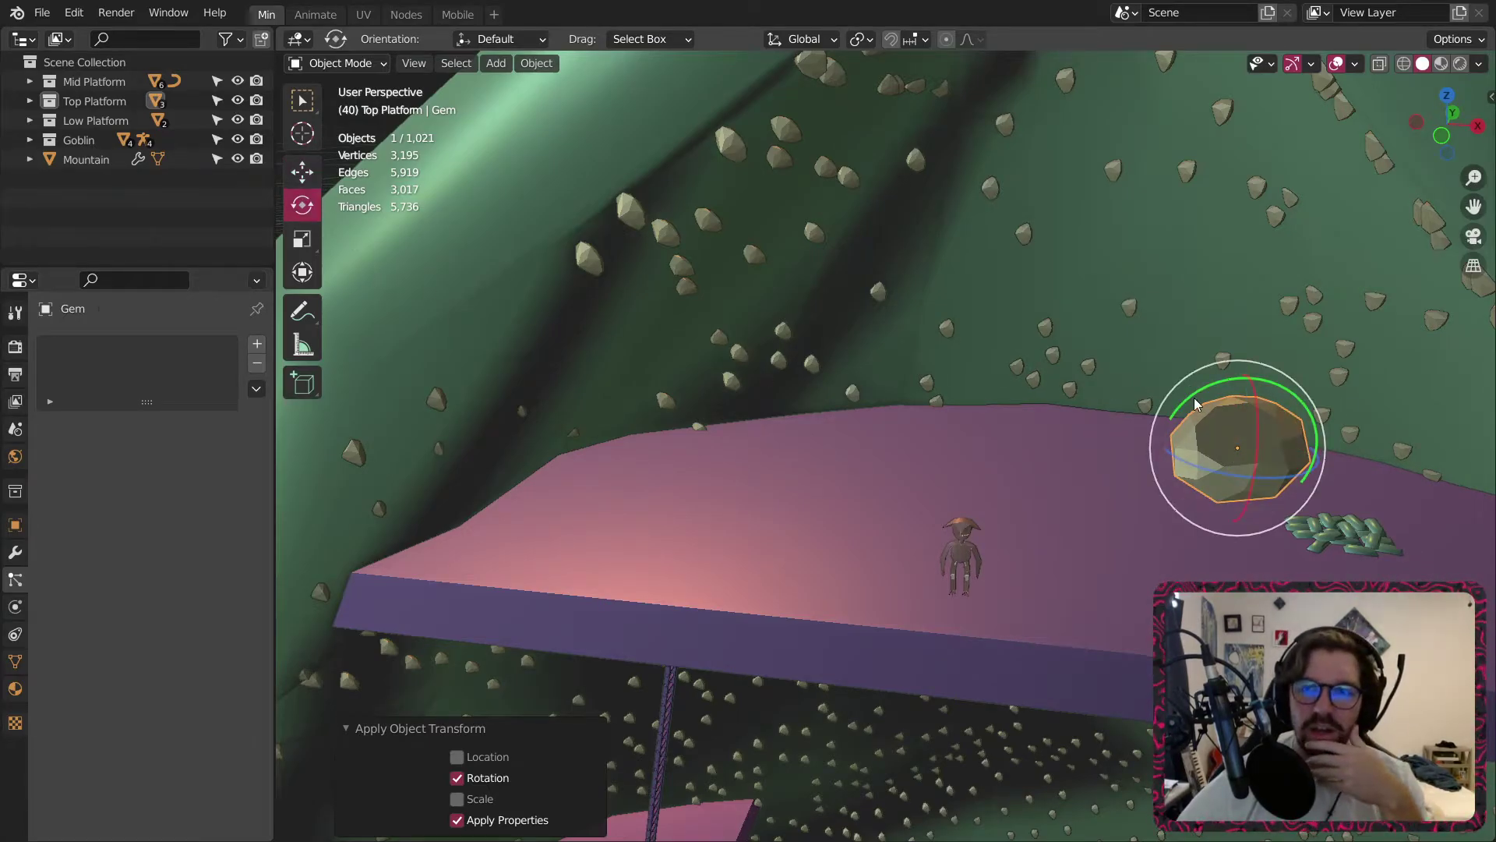
{"action": "left_click_drag", "start_coordinate": [1216, 382], "coordinate": [1203, 327]}
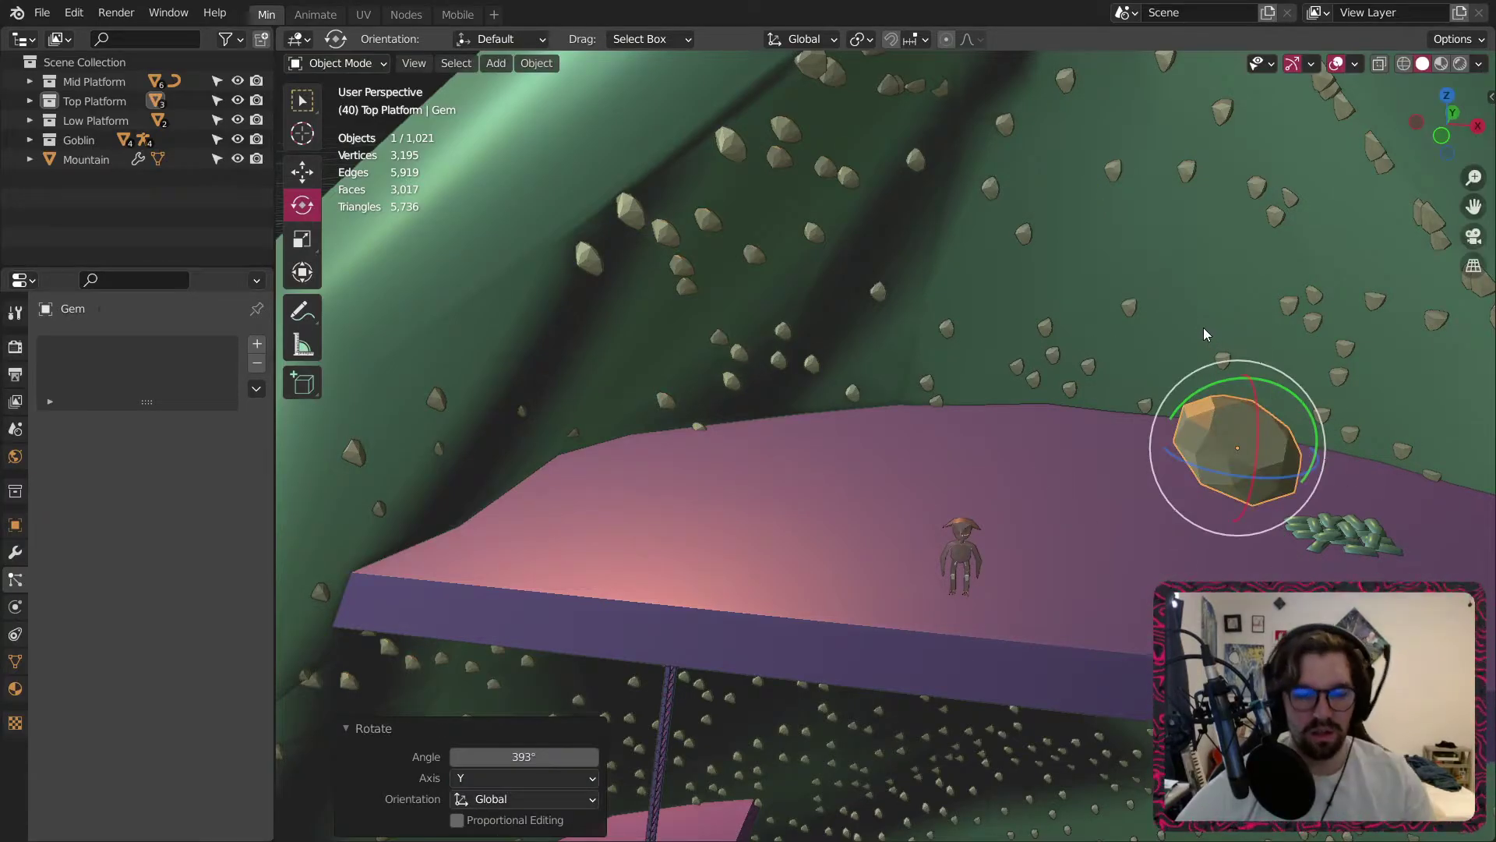
{"action": "key", "text": "ctrl+a"}
{"action": "left_click", "coordinate": [1204, 327]}
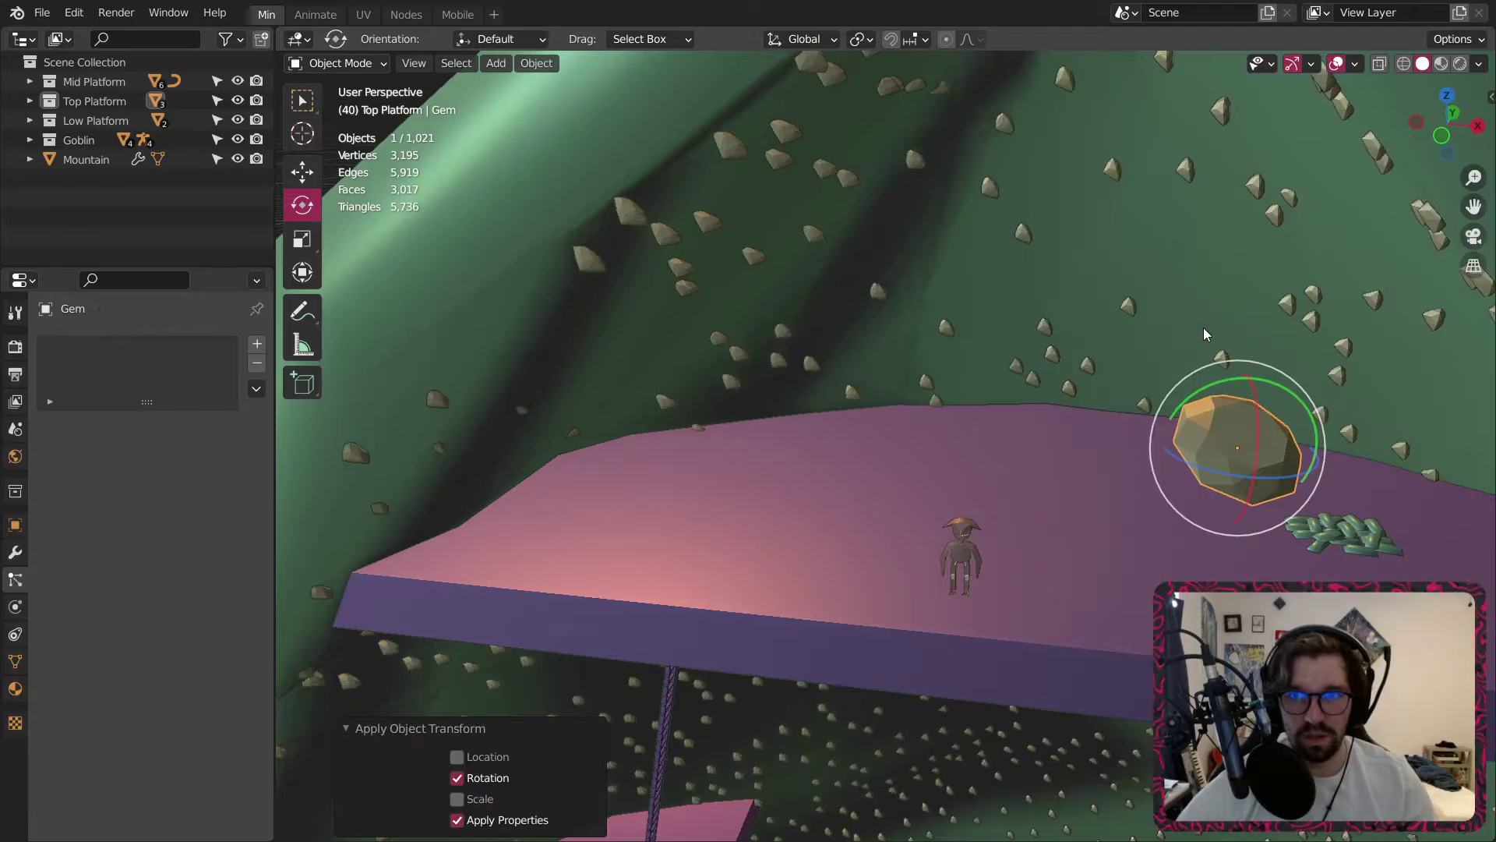
{"action": "left_click_drag", "start_coordinate": [1258, 413], "coordinate": [1261, 455]}
{"action": "key", "text": "ctrl+a"}
{"action": "left_click", "coordinate": [1260, 455]}
Rotate the gem around Z by about -114° and again by roughly -83°, and apply the rotation.
{"action": "middle_click_drag", "start_coordinate": [1257, 424], "coordinate": [1148, 548]}
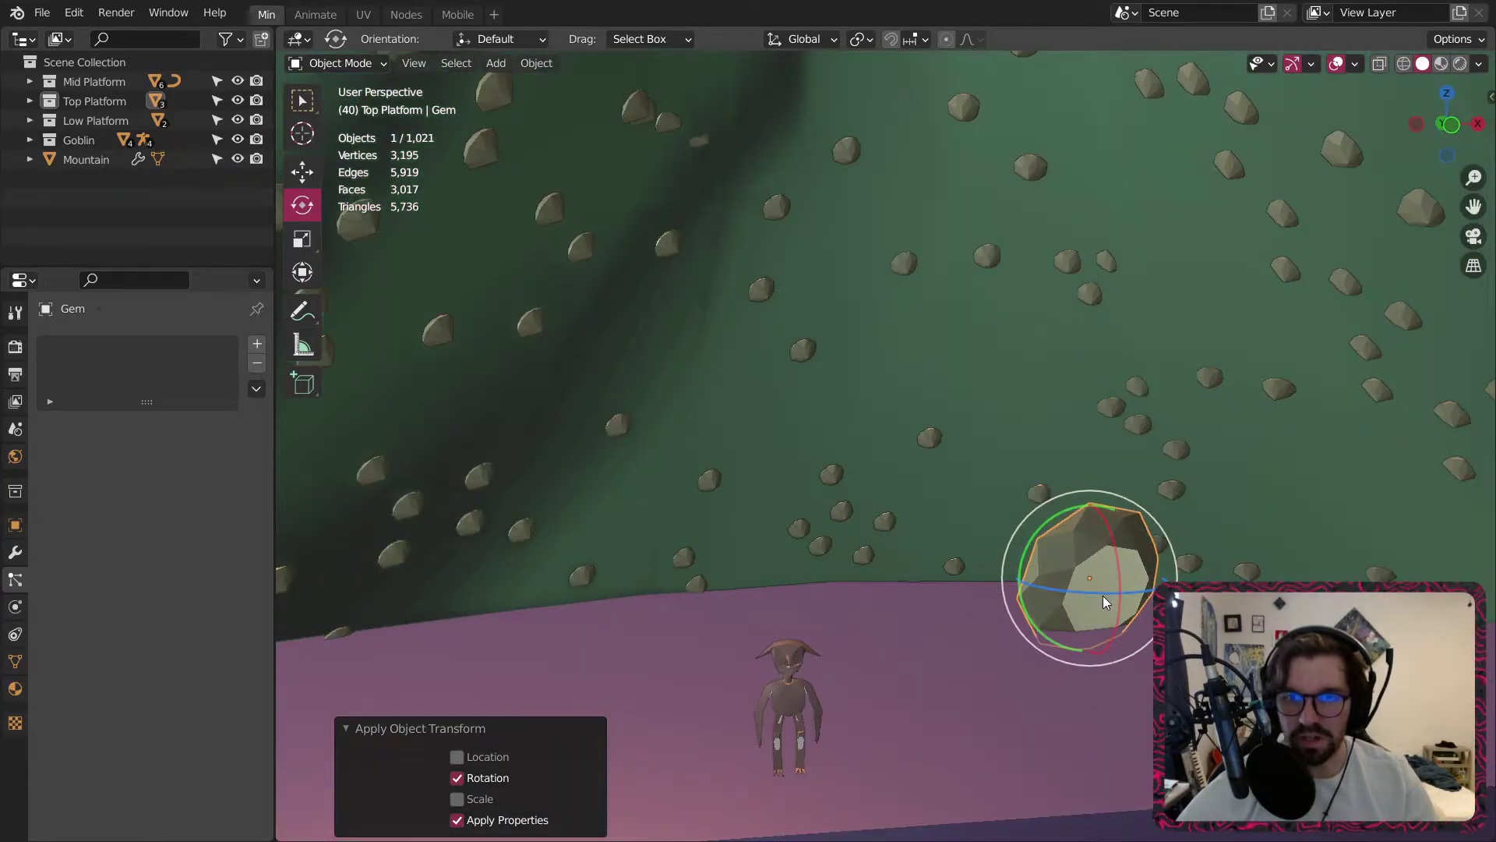
{"action": "key", "text": "r"}
{"action": "key", "text": "z"}
{"action": "left_click", "coordinate": [835, 573]}
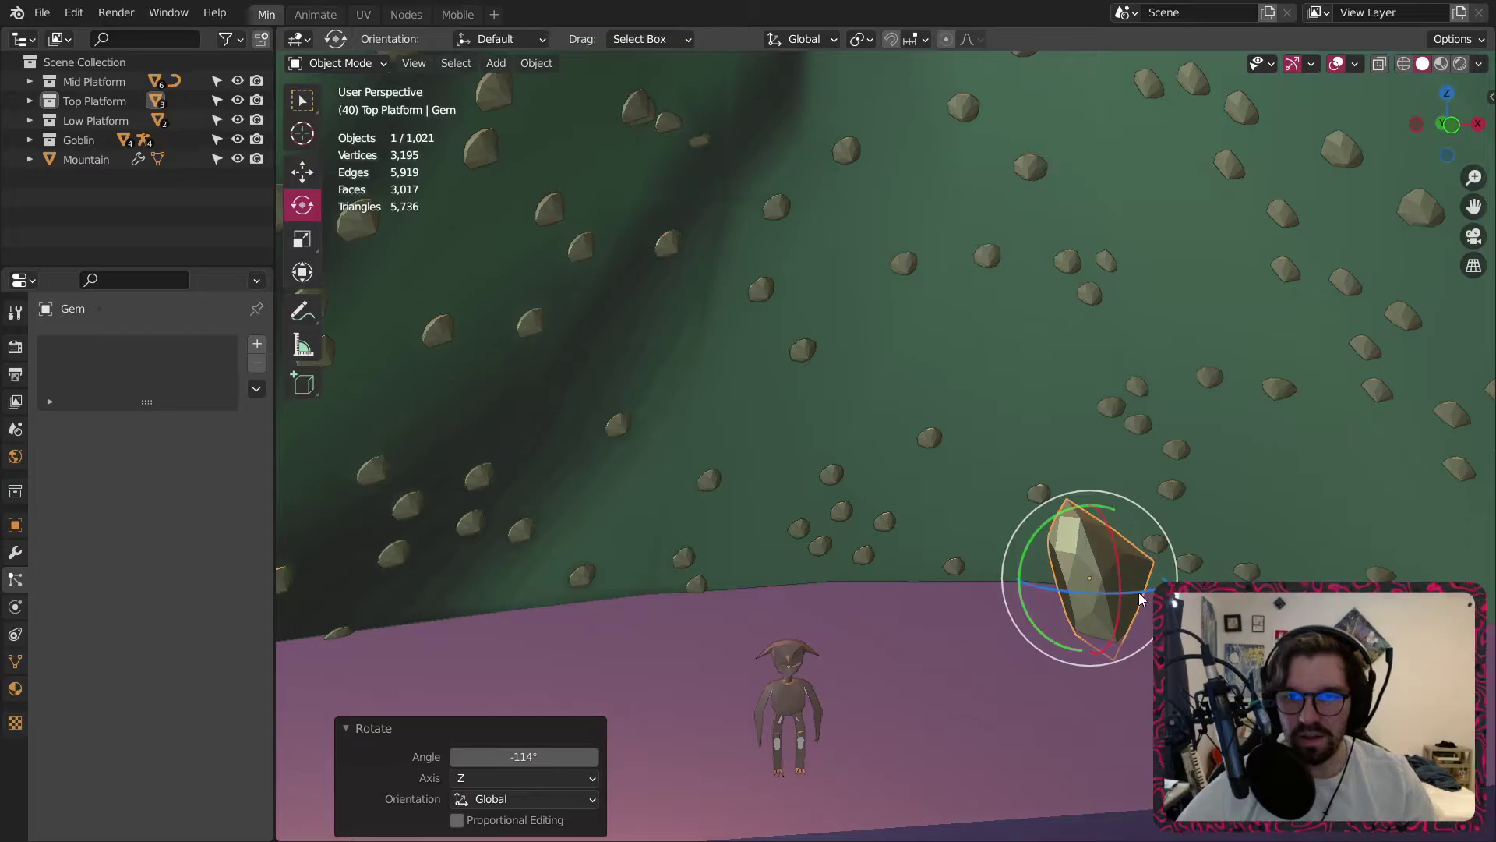
{"action": "key", "text": "r"}
{"action": "key", "text": "z"}
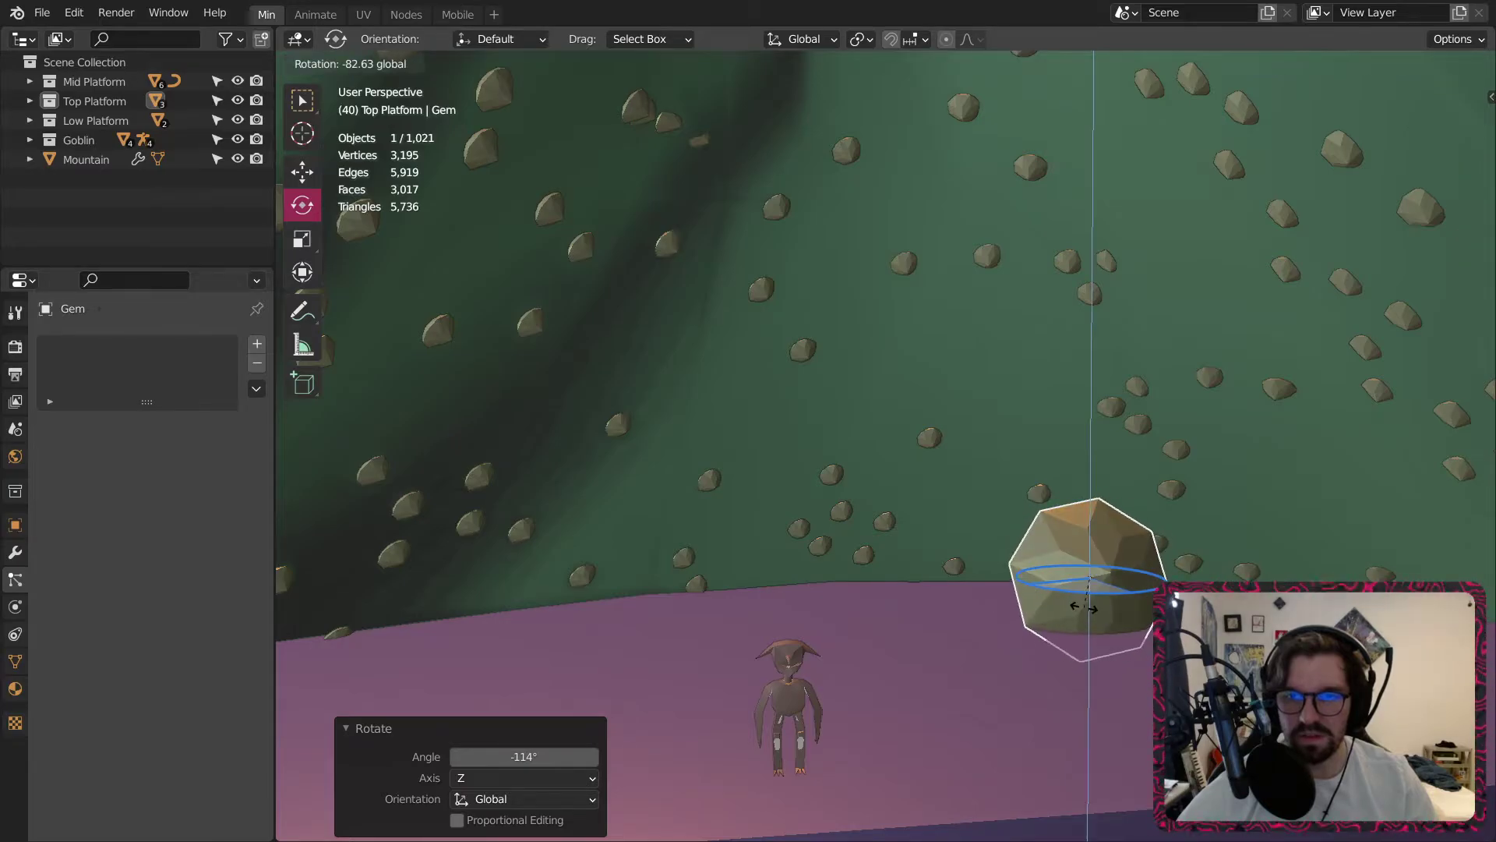
{"action": "left_click", "coordinate": [1084, 607]}
{"action": "key", "text": "ctrl+a"}
{"action": "left_click", "coordinate": [1055, 591]}
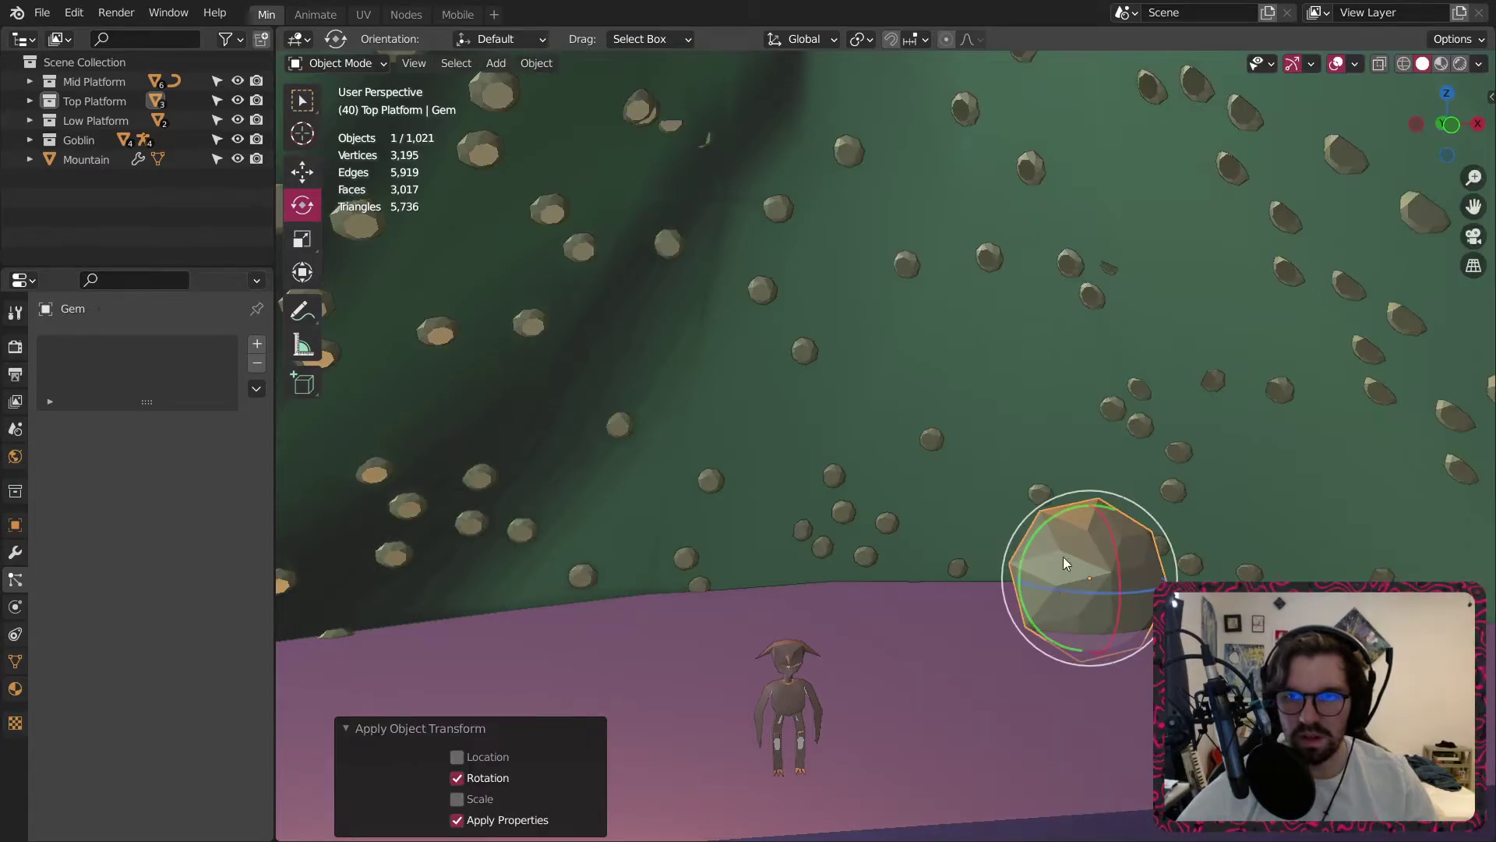
Rotate the gem by about 26.1° around X and apply the rotation.
{"action": "key", "text": "r"}
{"action": "left_click", "coordinate": [1116, 578]}
{"action": "key", "text": "ctrl+a"}
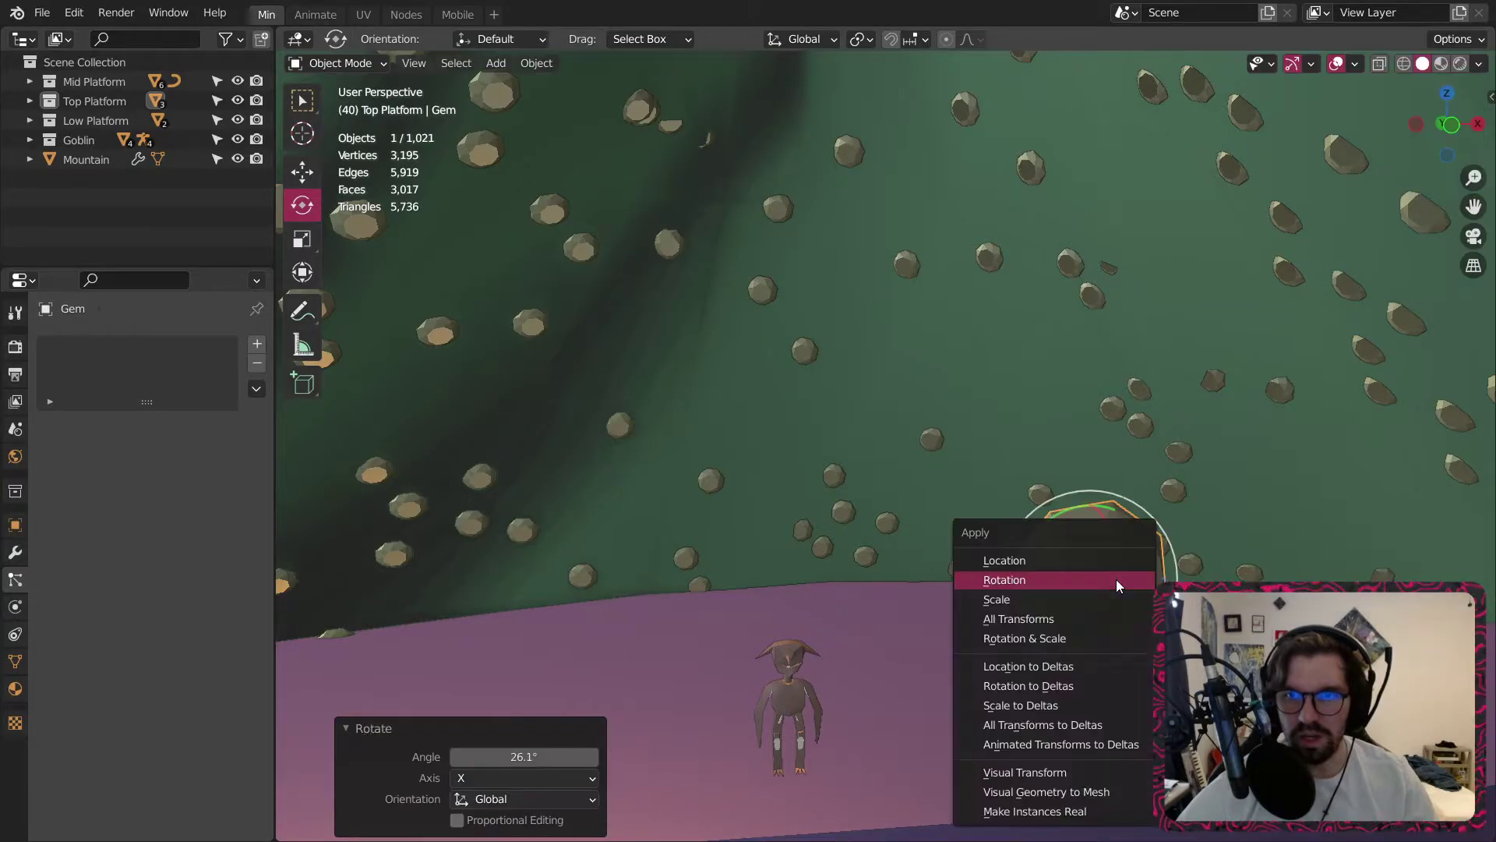
{"action": "left_click", "coordinate": [1116, 578]}
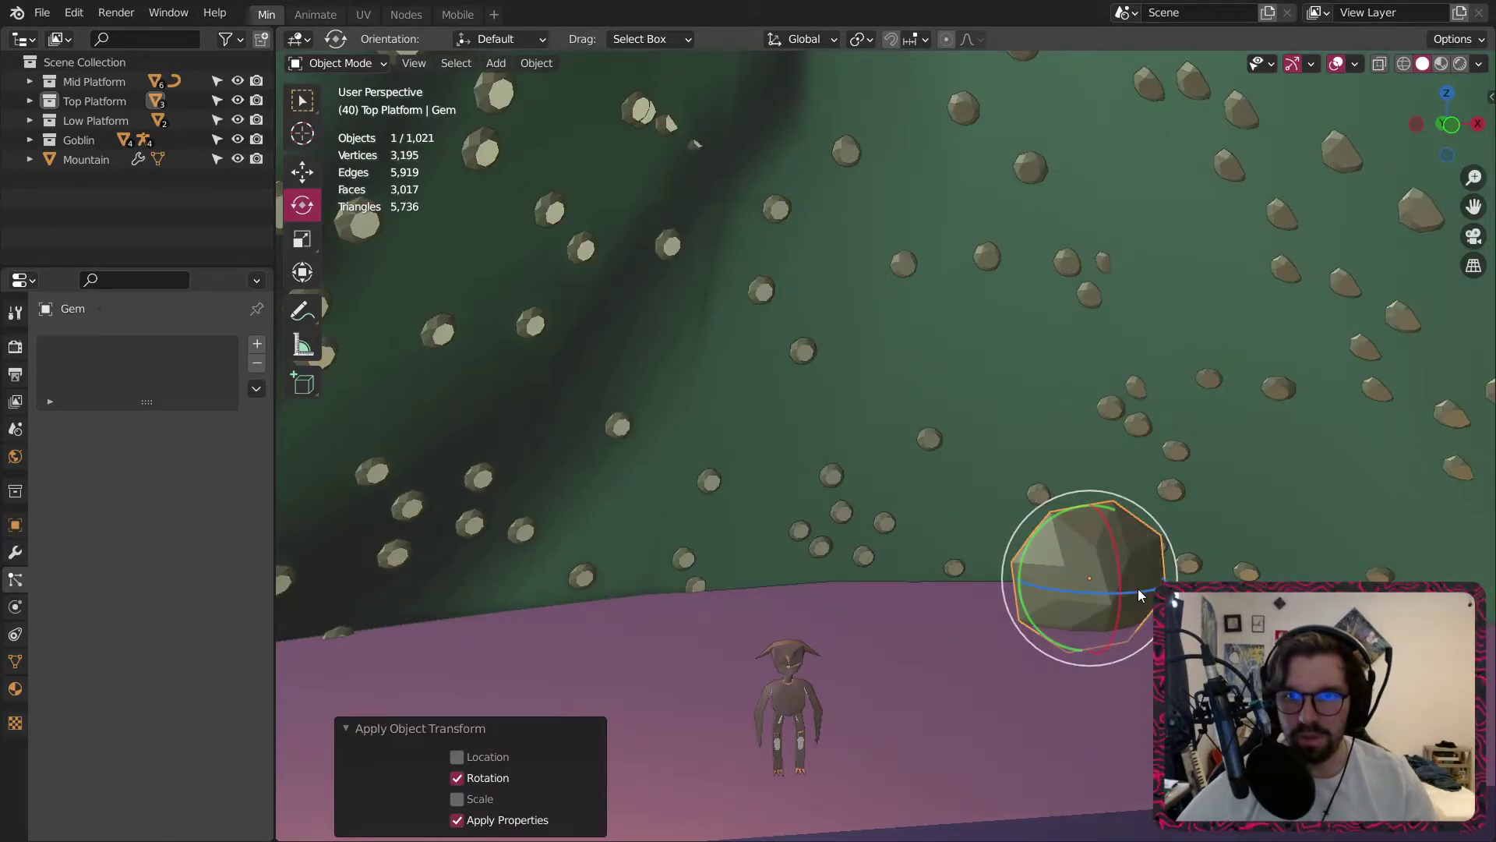
Rotate the gem around Z by about 14.2° and a bit further, applying the rotation after each turn.
{"action": "key", "text": "r"}
{"action": "key", "text": "z"}
{"action": "left_click", "coordinate": [1292, 566]}
{"action": "key", "text": "ctrl+a"}
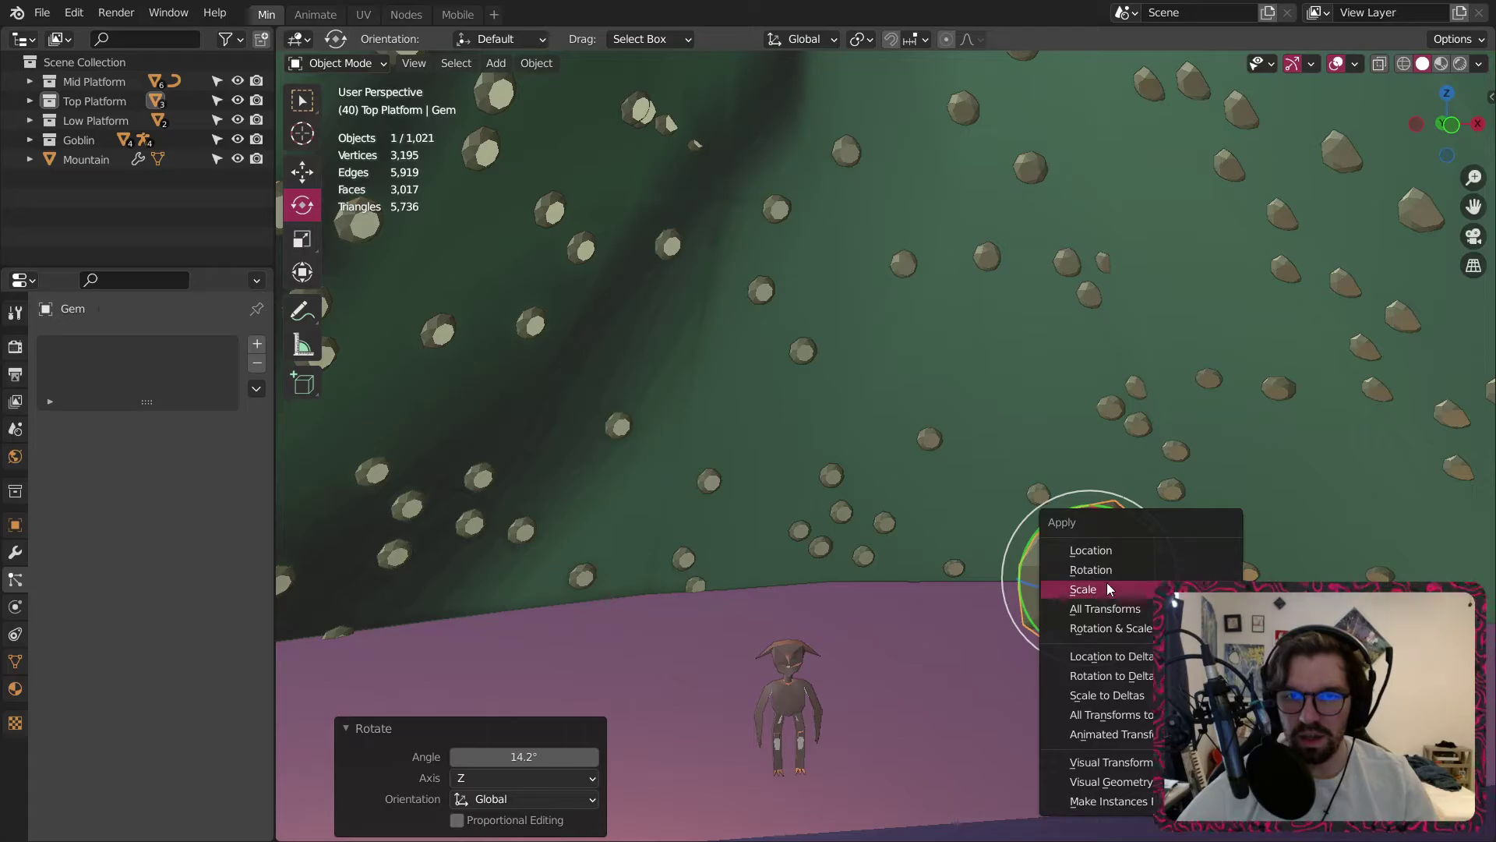
{"action": "left_click", "coordinate": [1111, 569]}
{"action": "key", "text": "r"}
{"action": "key", "text": "z"}
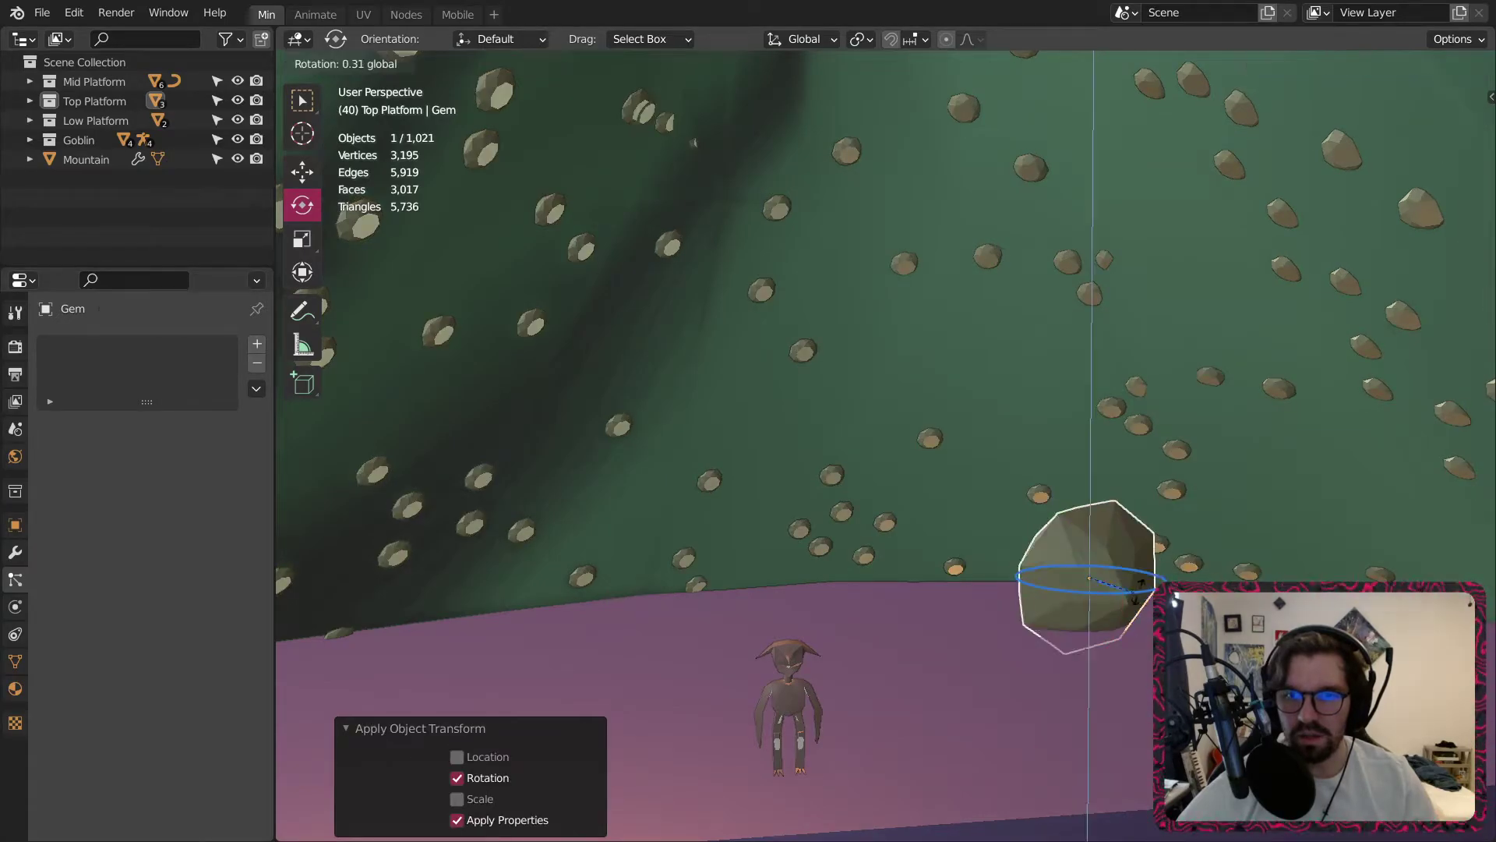
{"action": "left_click", "coordinate": [1125, 599]}
{"action": "key", "text": "ctrl+a"}
{"action": "left_click", "coordinate": [1131, 591]}
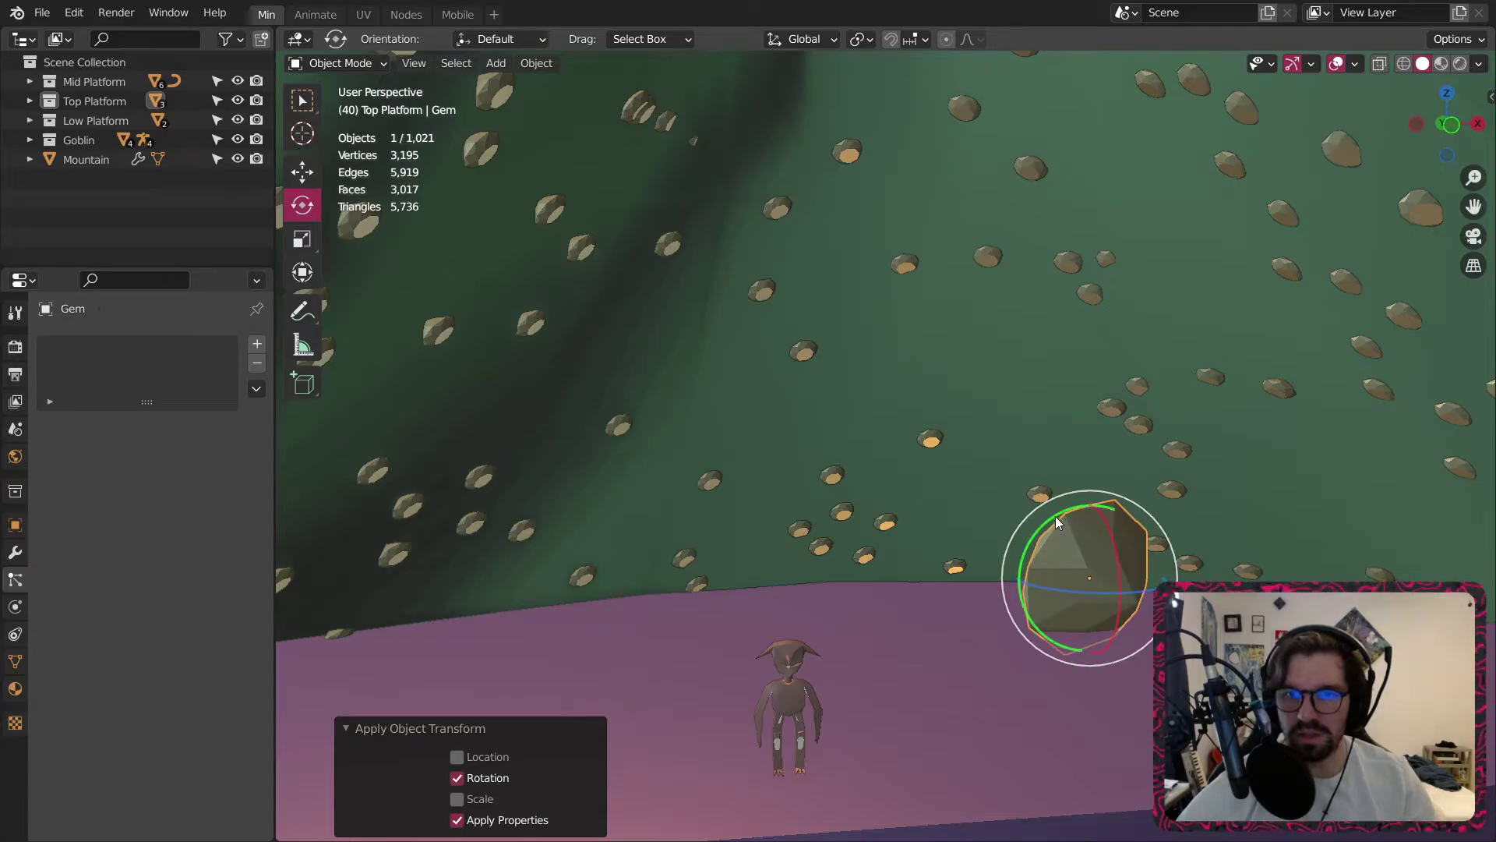
Rotate the gem slightly around Y and apply the rotation.
{"action": "key", "text": "r"}
{"action": "key", "text": "y"}
{"action": "left_click", "coordinate": [1039, 544]}
{"action": "key", "text": "ctrl+a"}
{"action": "left_click", "coordinate": [1039, 541]}
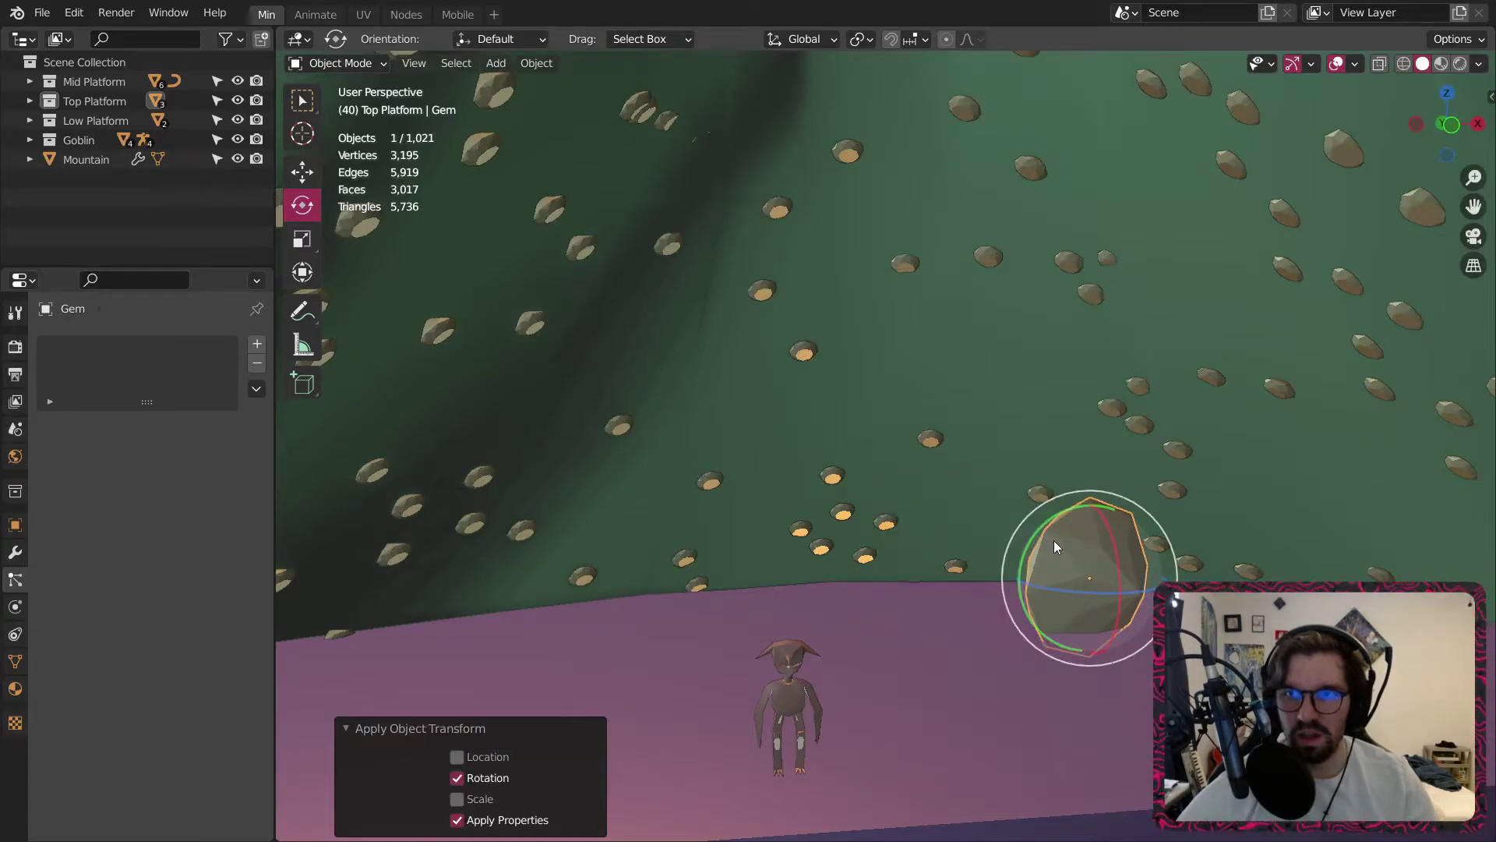
Rotate the gem around X by about -15.8° and again by a small amount, applying the rotation each time.
{"action": "key", "text": "r"}
{"action": "key", "text": "y"}
{"action": "left_click", "coordinate": [1117, 577]}
{"action": "key", "text": "ctrl+a"}
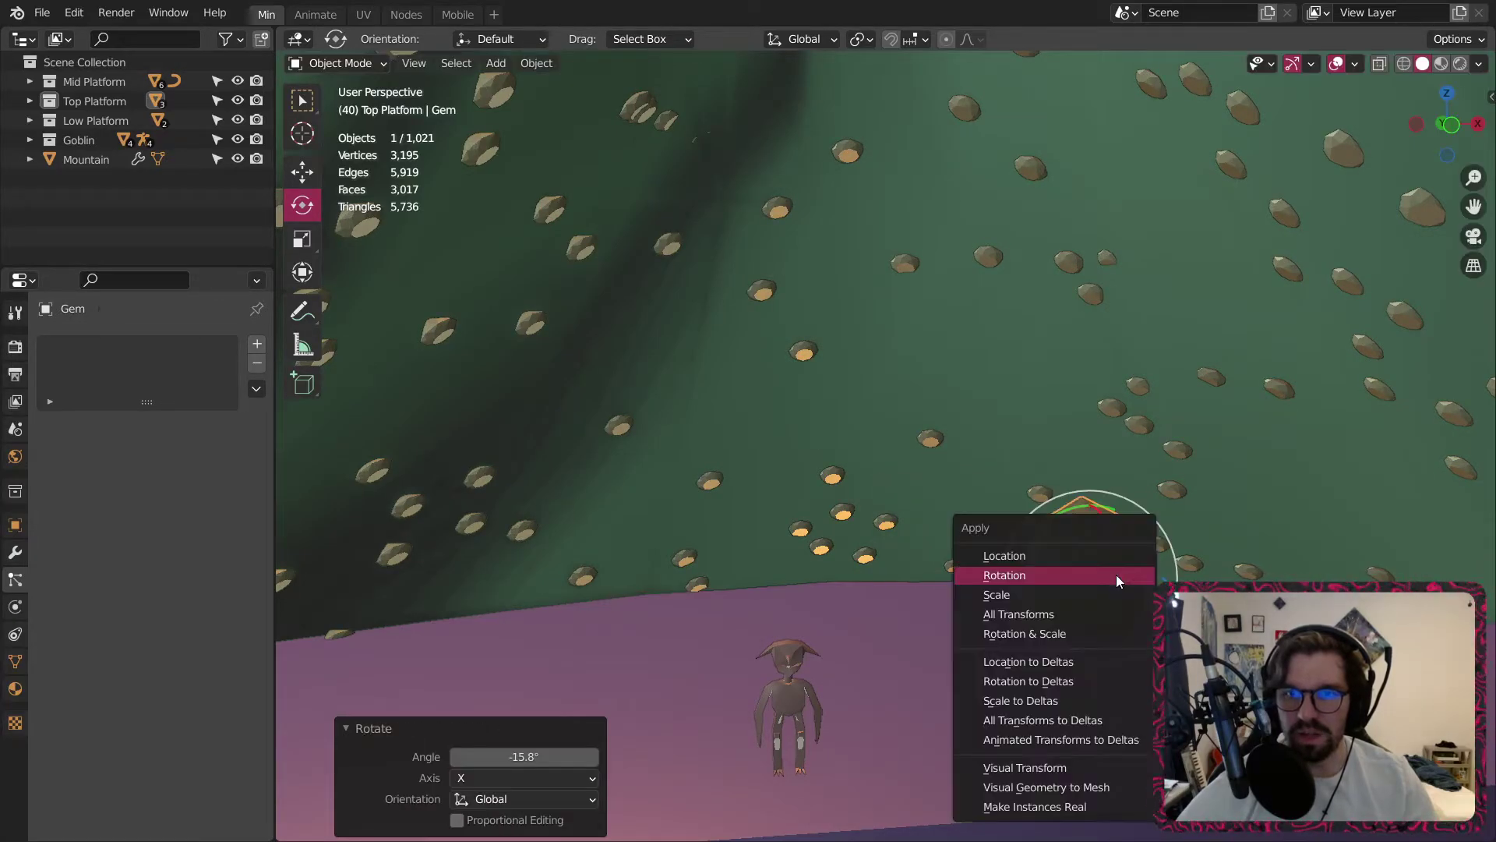
{"action": "left_click", "coordinate": [1116, 573]}
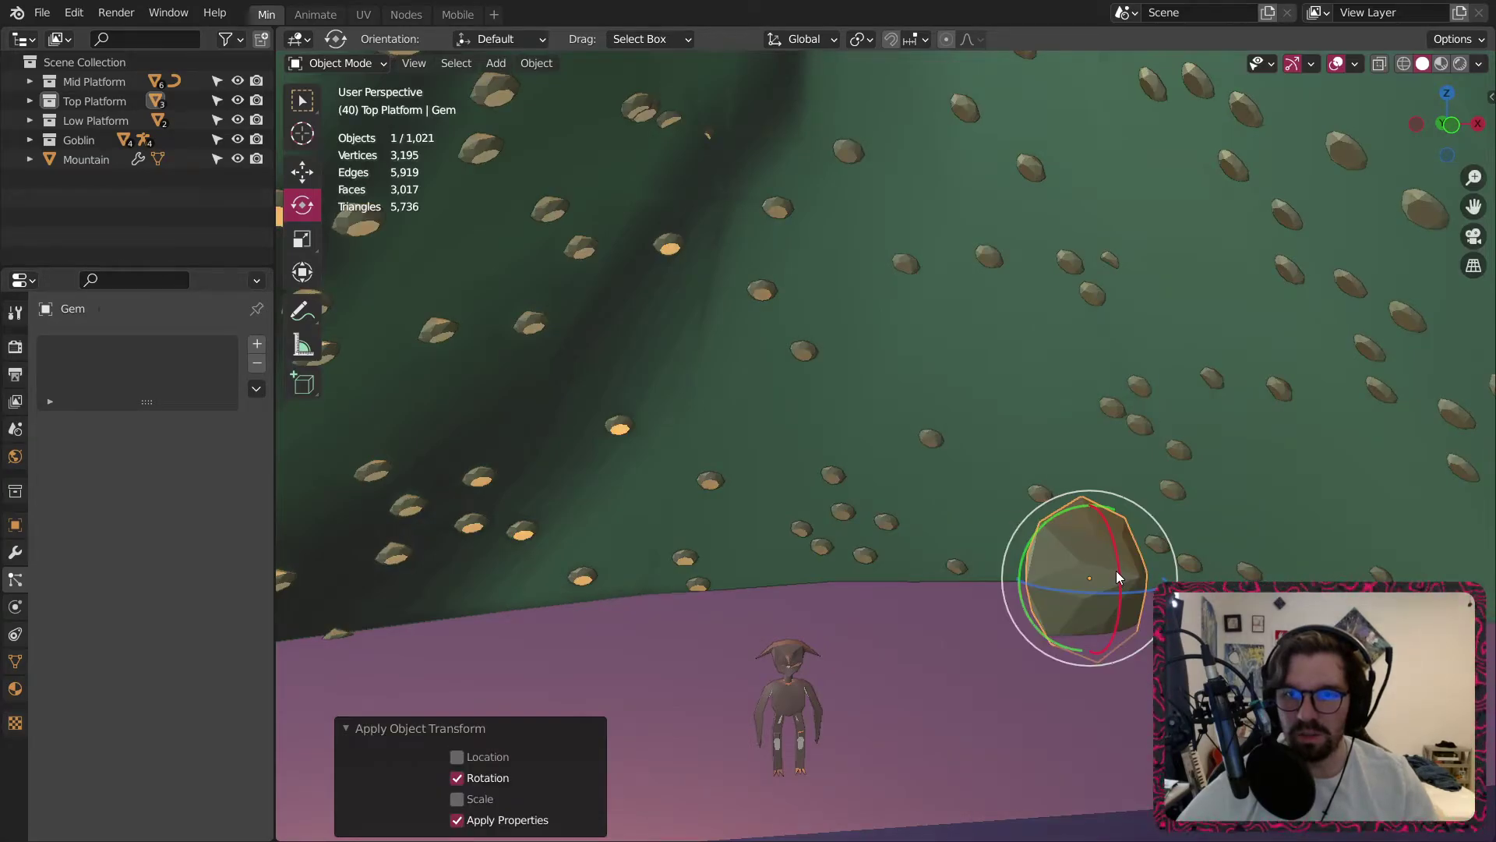
{"action": "key", "text": "r"}
{"action": "key", "text": "x"}
{"action": "left_click", "coordinate": [1118, 563]}
{"action": "key", "text": "ctrl+a"}
{"action": "left_click", "coordinate": [1105, 559]}
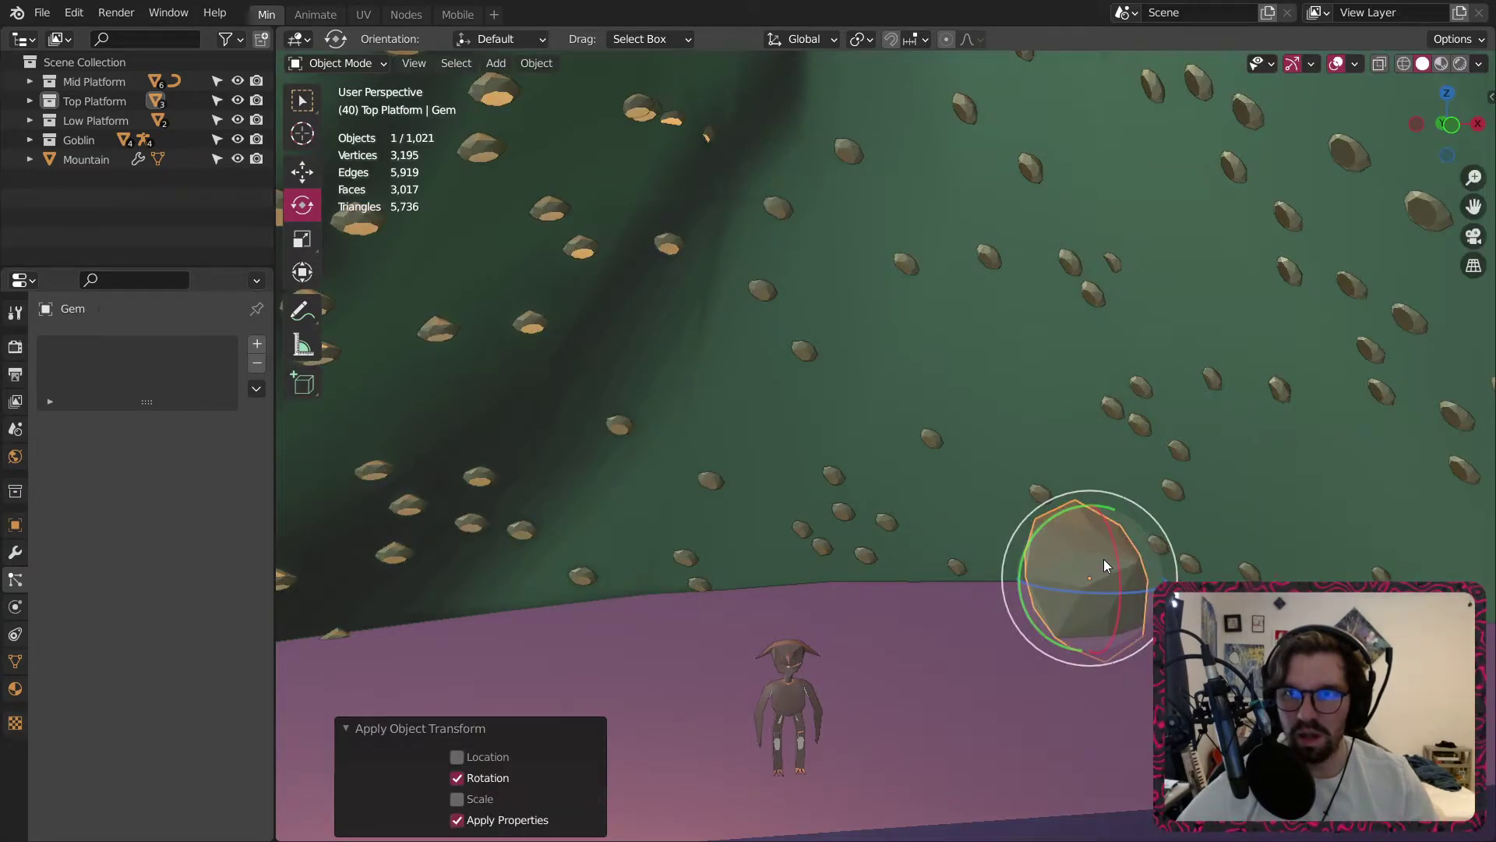
In Edit Mode, shift the whole gem mesh about -0.24 m along Y from its origin and return to Object Mode.
{"action": "middle_click_drag", "start_coordinate": [1102, 554], "coordinate": [1144, 524]}
{"action": "scroll", "coordinate": [978, 510], "scroll_direction": "down", "scroll_amount": 2}
{"action": "scroll", "coordinate": [1049, 534], "scroll_direction": "up", "scroll_amount": 4}
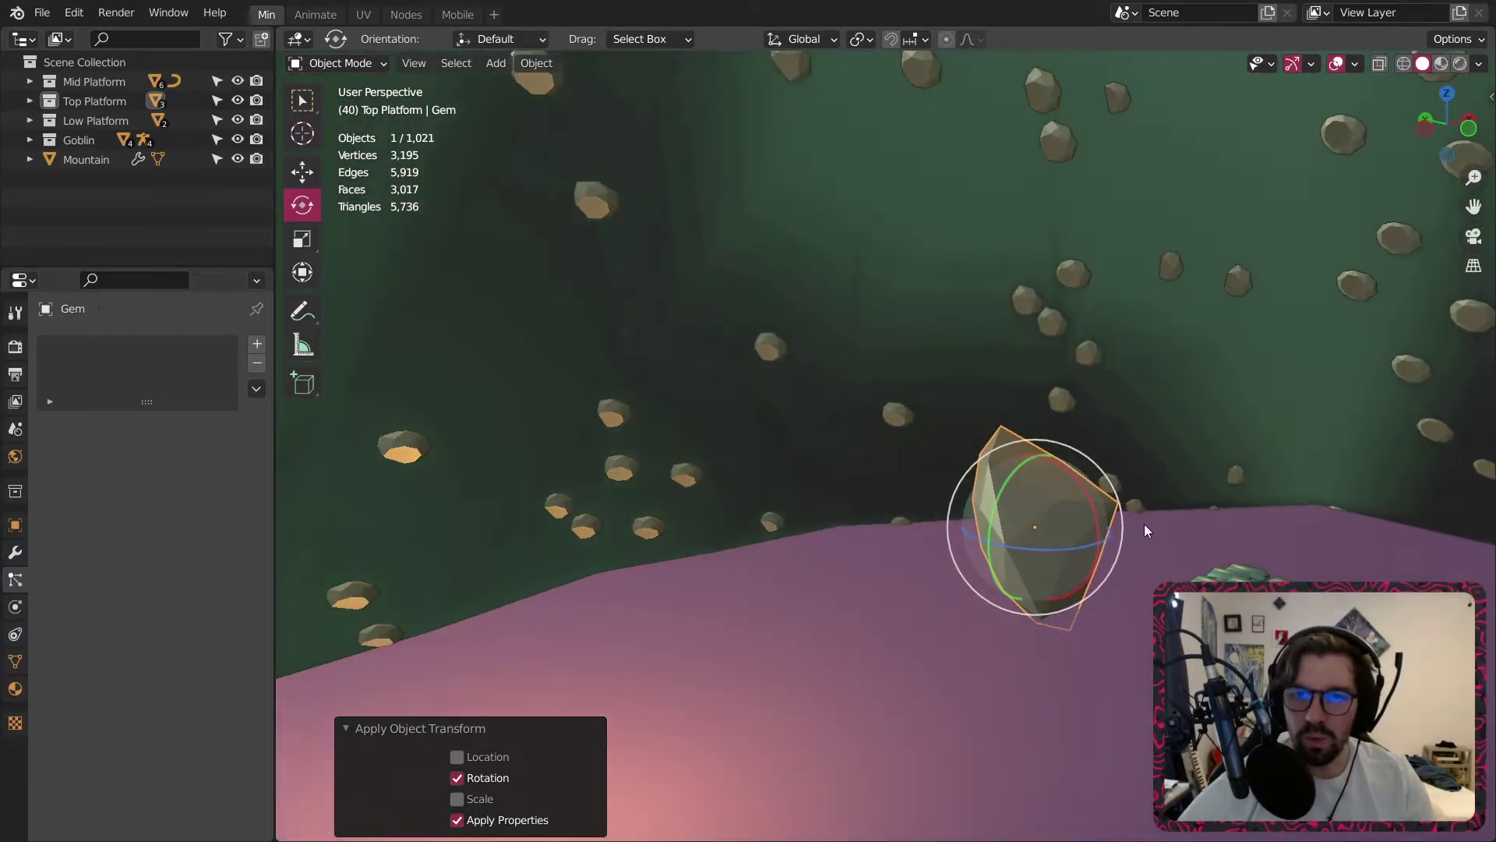
{"action": "left_click", "coordinate": [362, 64]}
{"action": "left_click", "coordinate": [336, 99]}
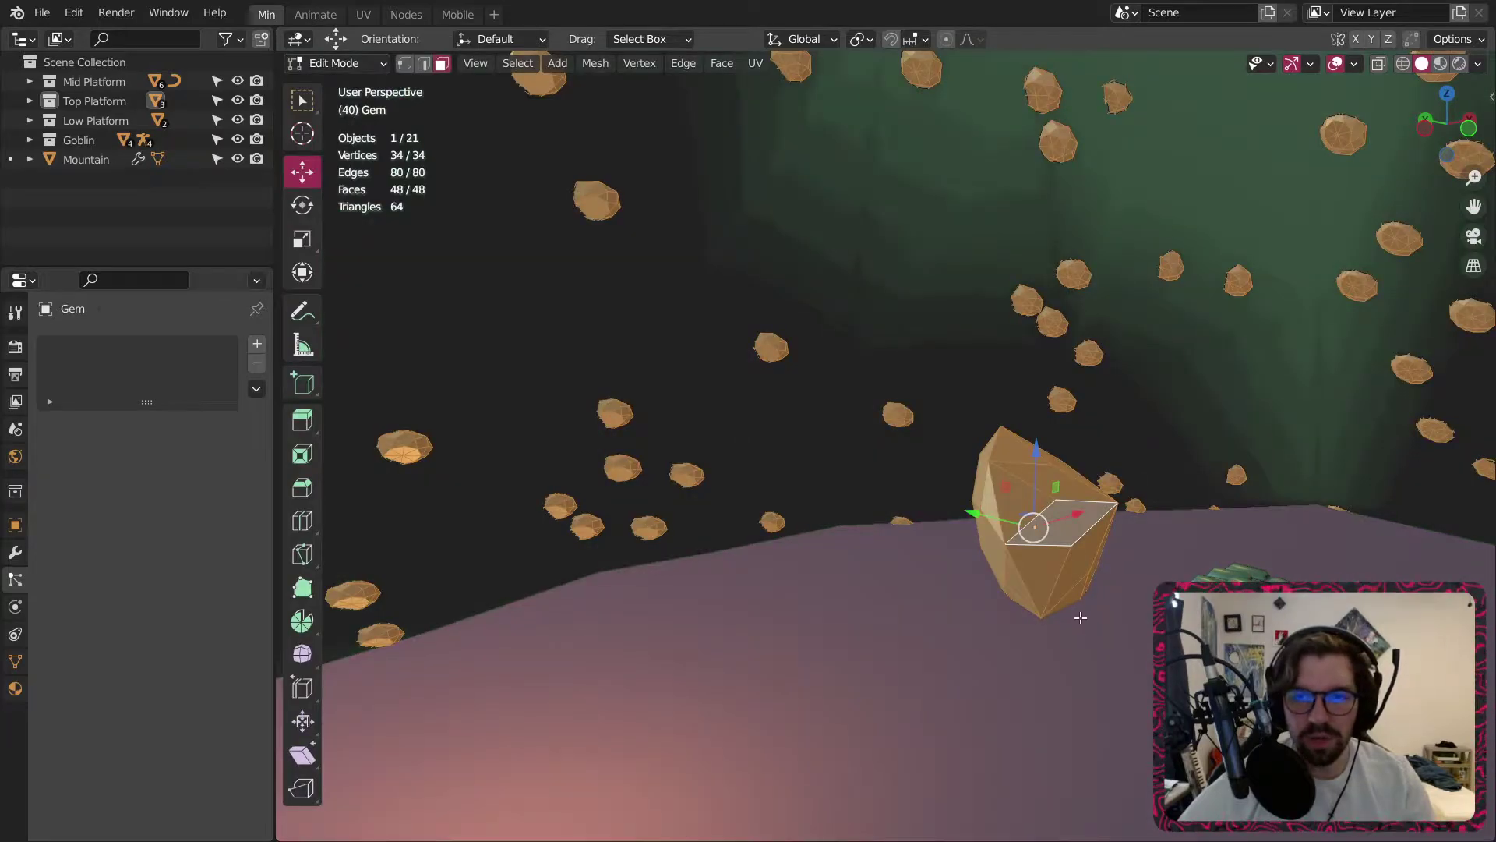
{"action": "middle_click_drag", "start_coordinate": [1080, 618], "coordinate": [1088, 497]}
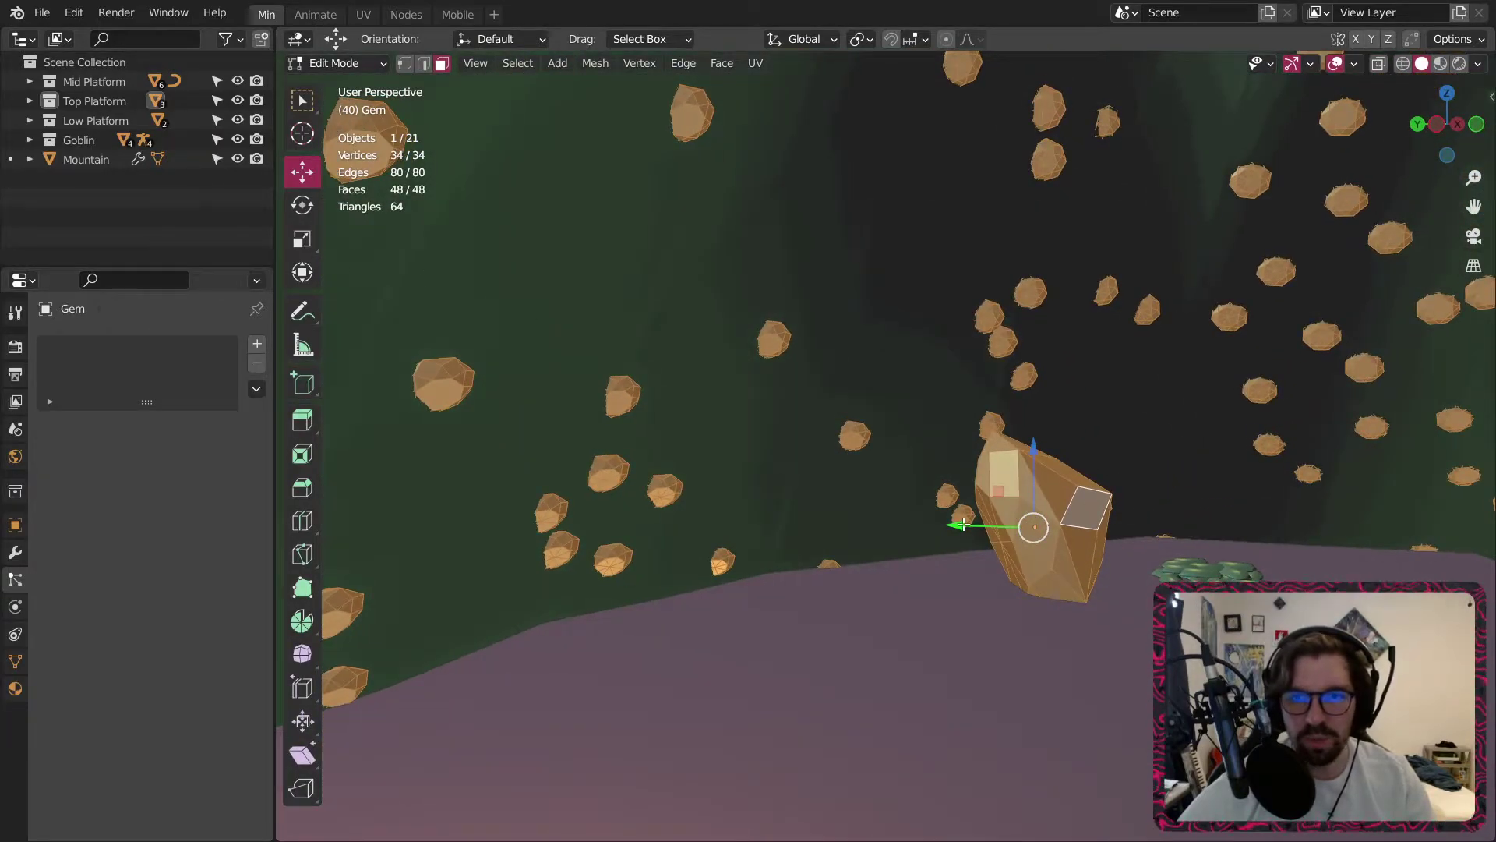
{"action": "left_click_drag", "start_coordinate": [960, 527], "coordinate": [986, 539]}
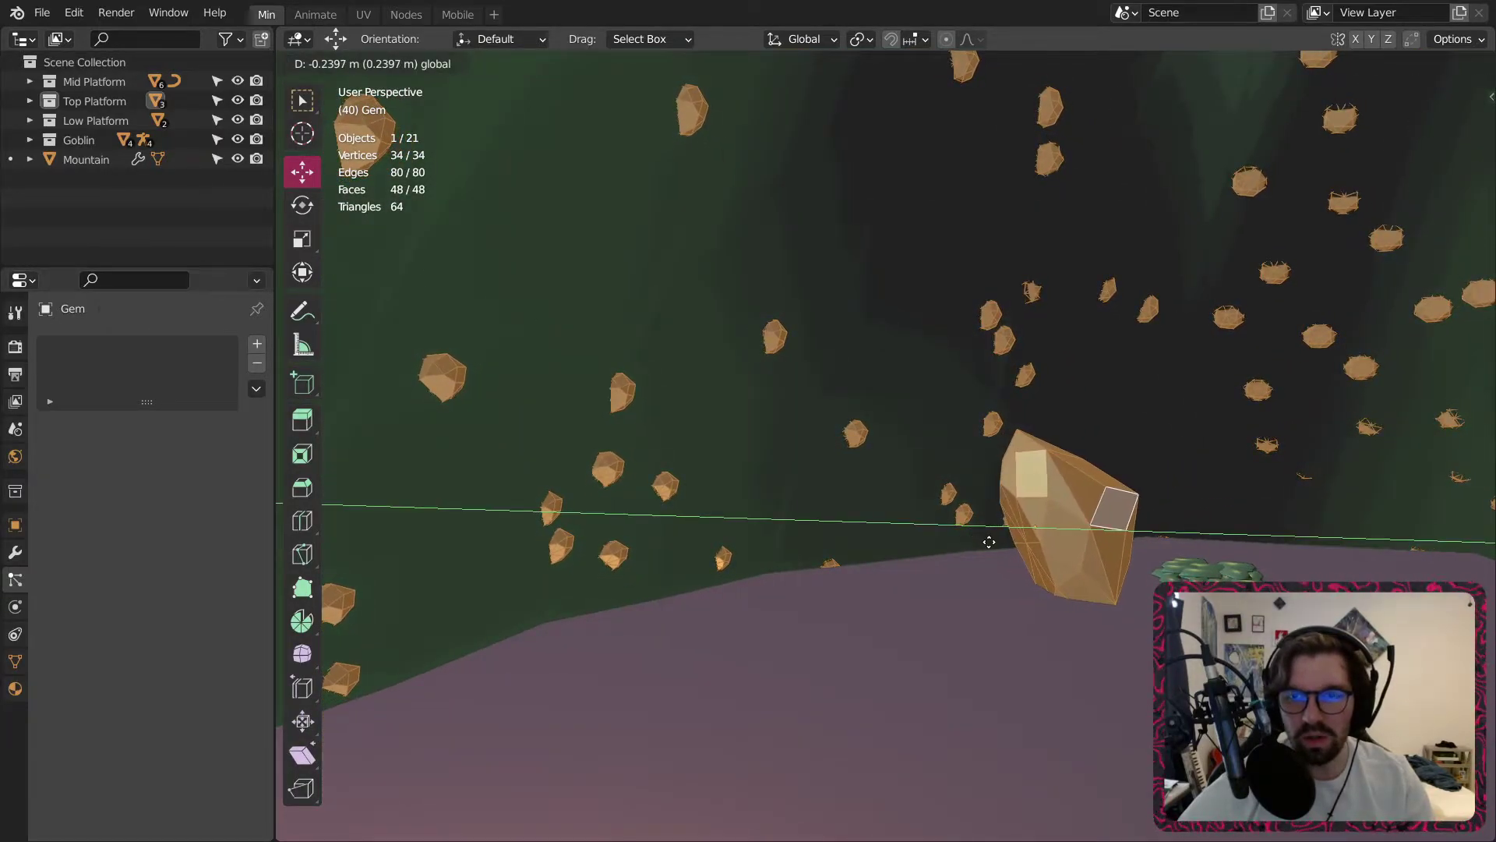
{"action": "left_click", "coordinate": [989, 542]}
{"action": "left_click", "coordinate": [336, 64]}
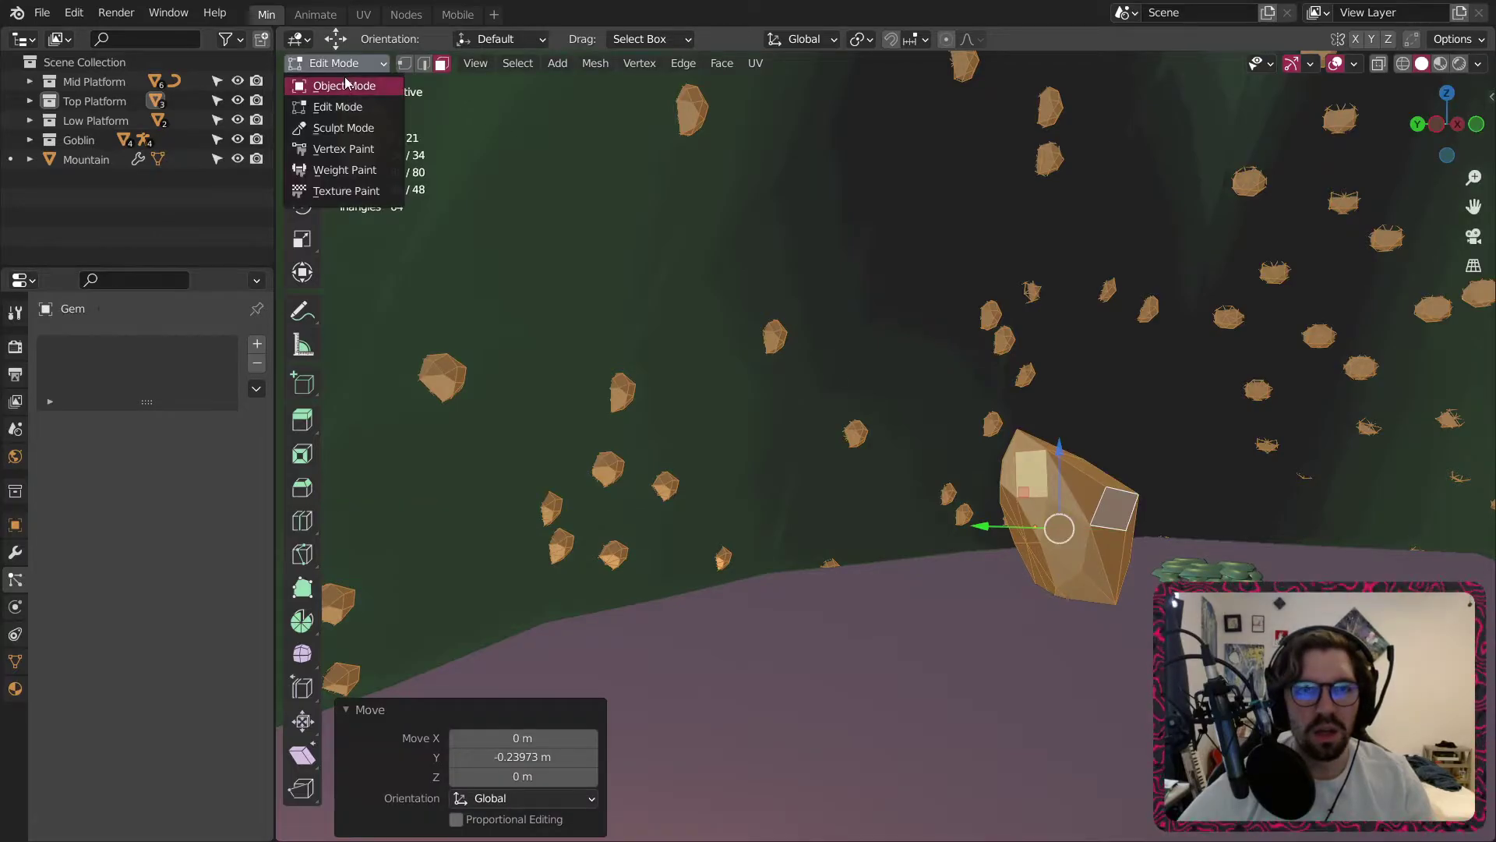
{"action": "left_click", "coordinate": [334, 84]}
Apply the gem's rotation after the mesh shift.
{"action": "middle_click_drag", "start_coordinate": [1127, 328], "coordinate": [1076, 544]}
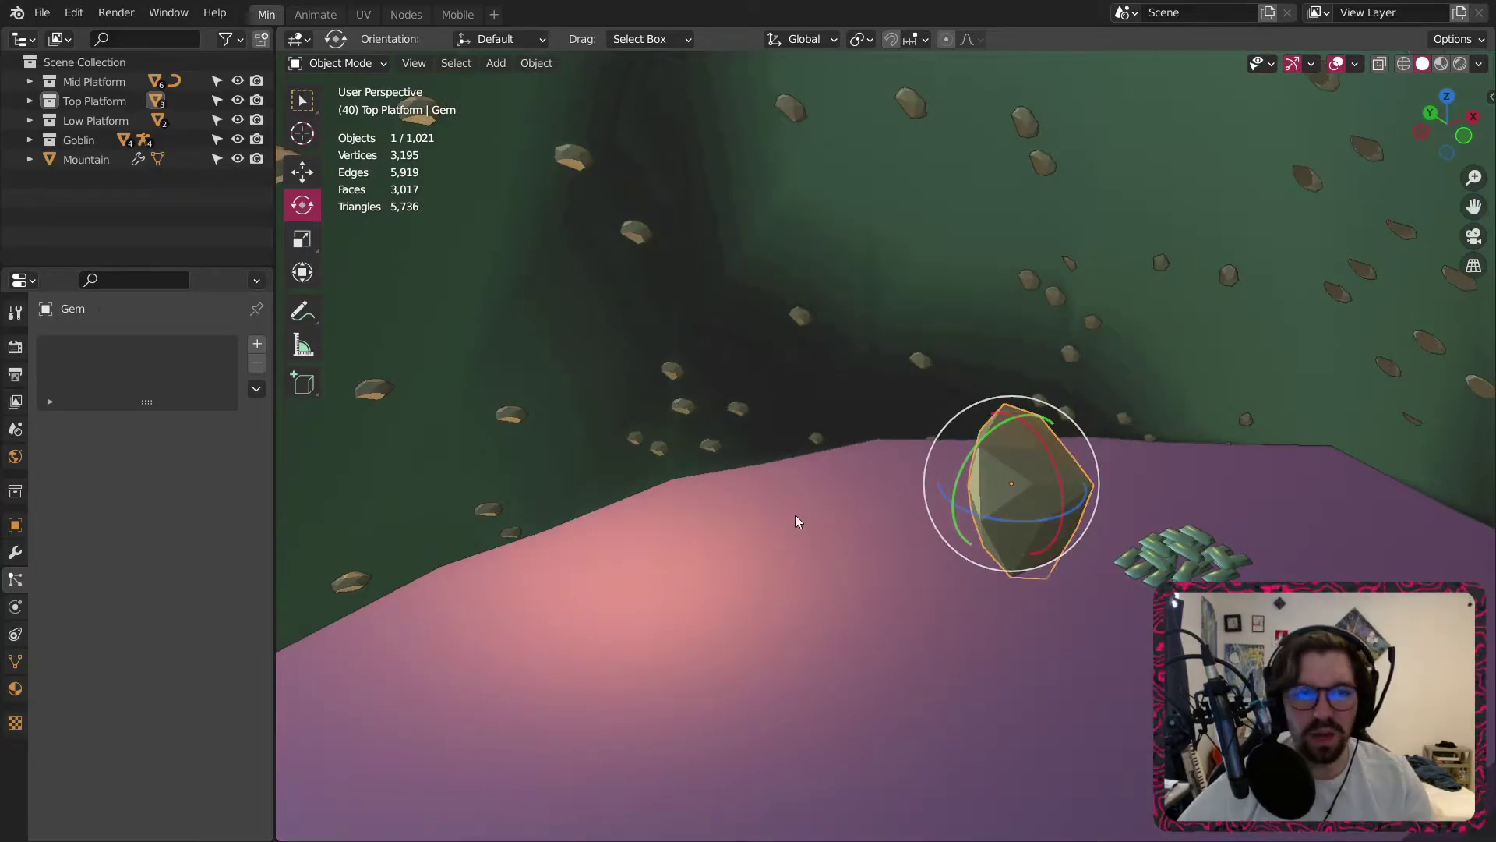
{"action": "key", "text": "ctrl+a"}
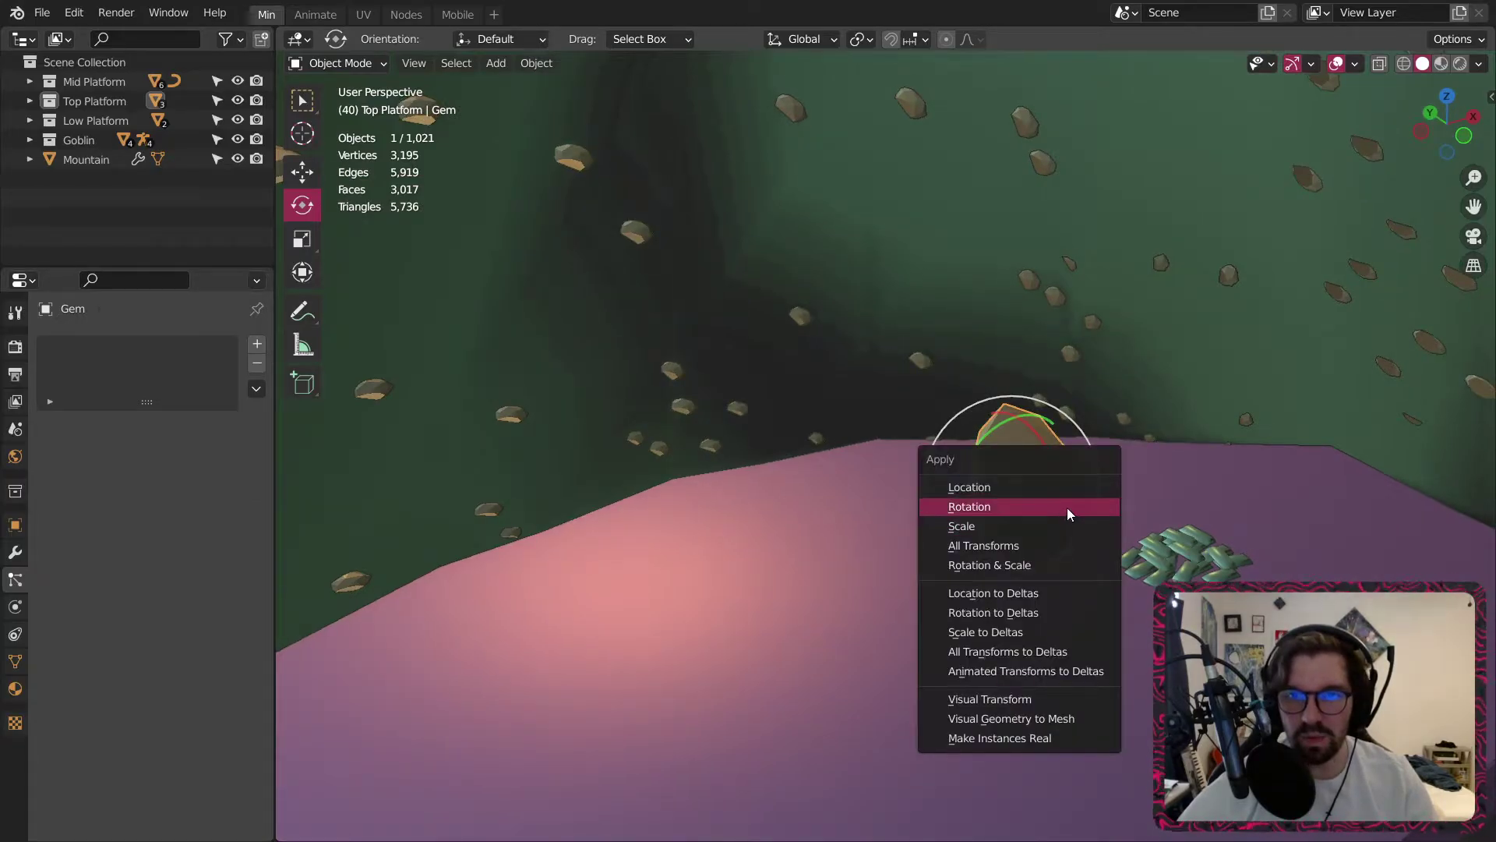
{"action": "left_click", "coordinate": [1067, 507]}
Turn the gem on the platform, including about 83.3° around Z.
{"action": "middle_click_drag", "start_coordinate": [1033, 467], "coordinate": [936, 455]}
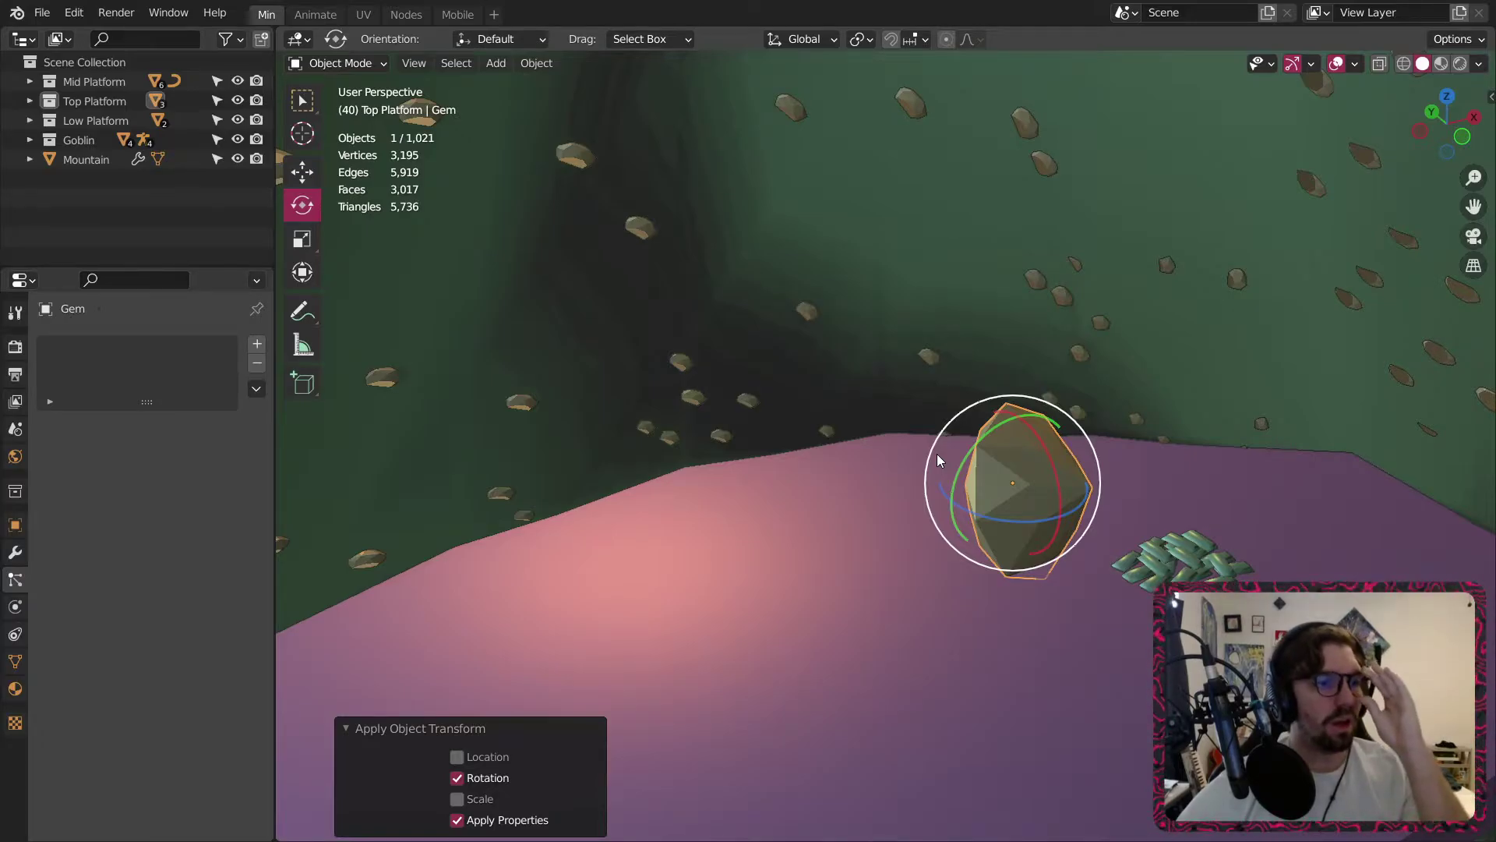
{"action": "middle_click_drag", "start_coordinate": [811, 525], "coordinate": [1228, 458]}
{"action": "left_click_drag", "start_coordinate": [1046, 460], "coordinate": [1077, 557]}
{"action": "left_click_drag", "start_coordinate": [1018, 512], "coordinate": [1135, 498]}
Raise the gem by about 0.33 m along Z.
{"action": "left_click", "coordinate": [302, 171]}
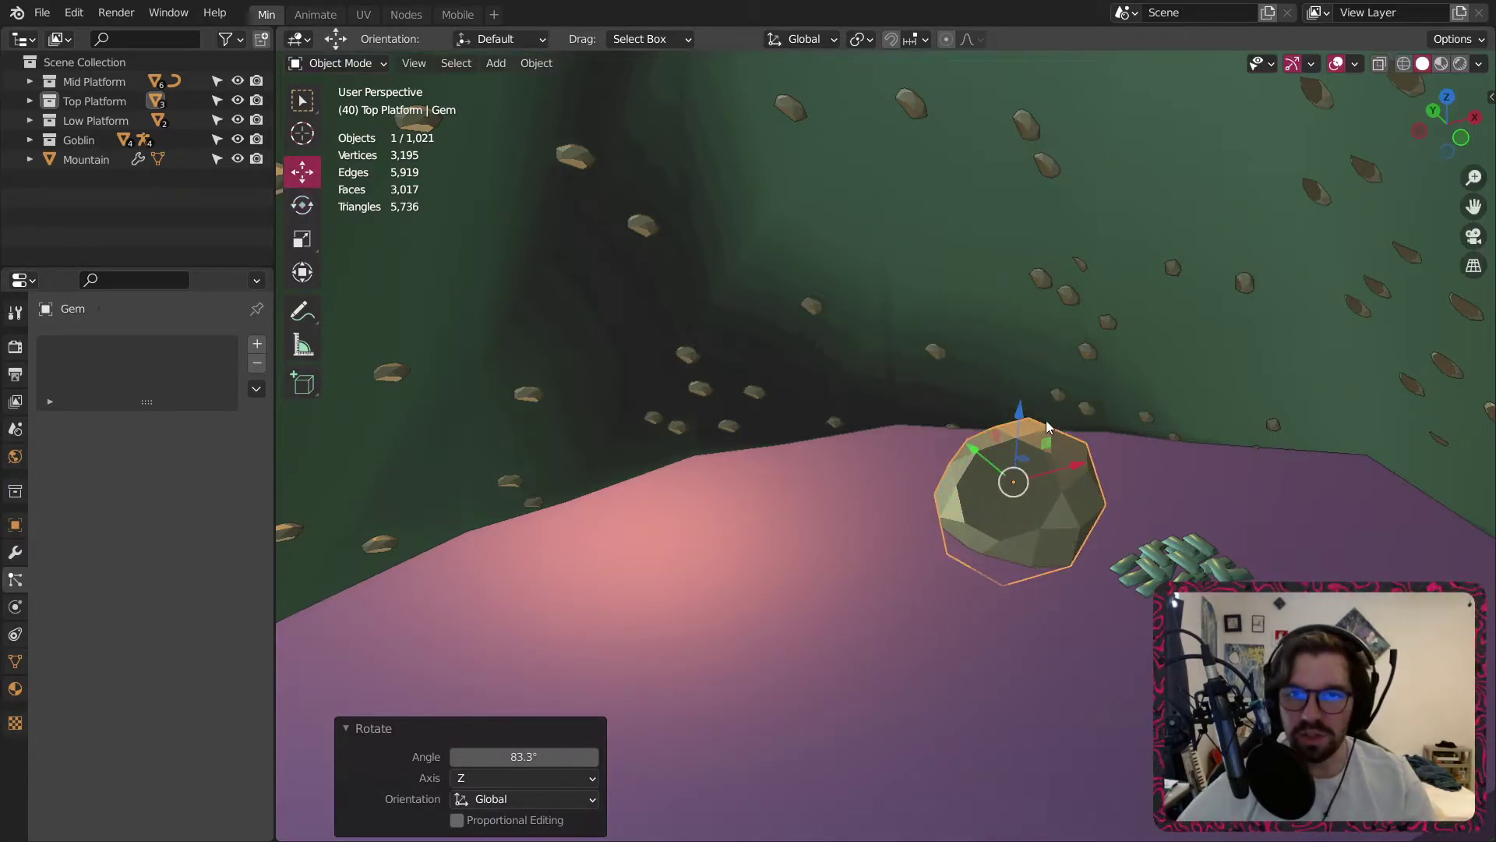
{"action": "left_click_drag", "start_coordinate": [1027, 420], "coordinate": [1022, 388]}
{"action": "middle_click_drag", "start_coordinate": [1020, 547], "coordinate": [989, 502]}
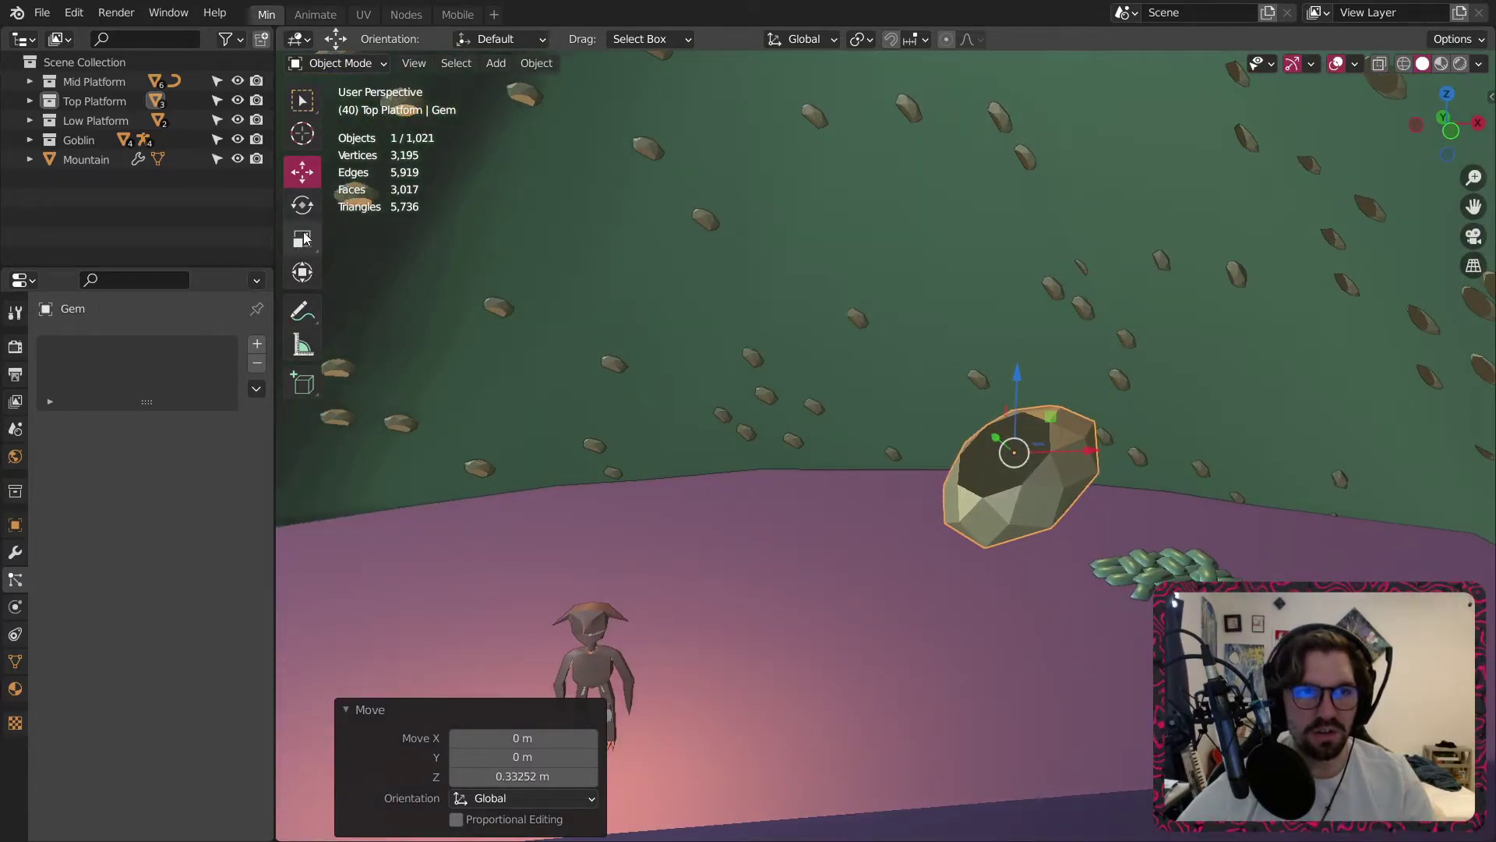
Rotate the gem on the top platform about 29.6° around the global Z axis and deselect it.
{"action": "left_click", "coordinate": [302, 205]}
{"action": "mouse_move", "coordinate": [1004, 472]}
{"action": "left_mouse_down"}
{"action": "mouse_move", "coordinate": [1021, 474]}
{"action": "mouse_move", "coordinate": [1008, 471]}
{"action": "left_mouse_up"}
{"action": "scroll", "coordinate": [1009, 470], "scroll_direction": "down", "scroll_amount": 5}
{"action": "middle_click_drag", "start_coordinate": [1169, 339], "coordinate": [1229, 376]}
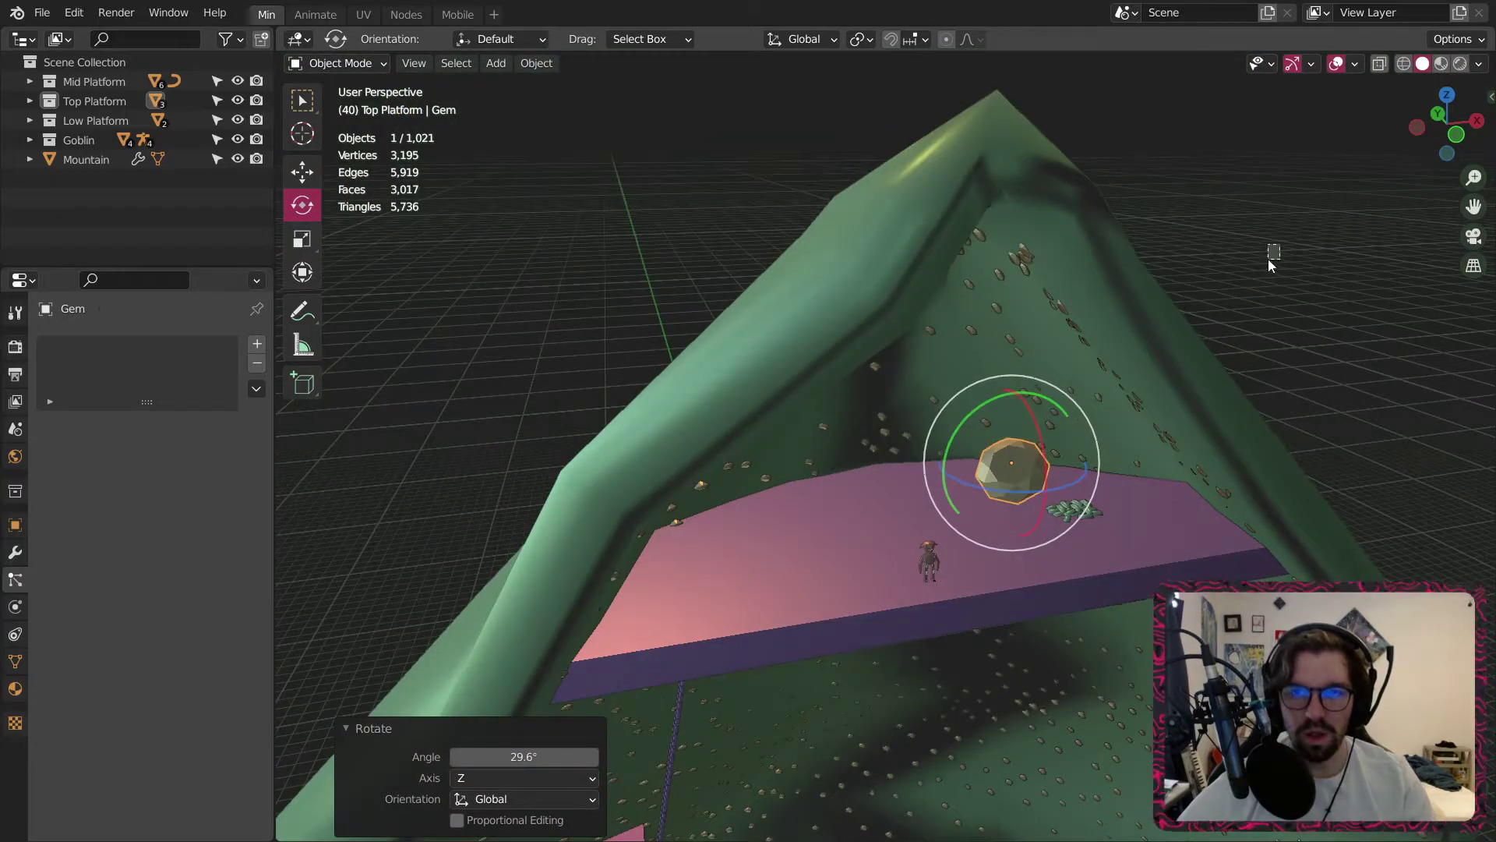
{"action": "left_click_drag", "start_coordinate": [1269, 260], "coordinate": [1264, 266]}
Select the mountain and set its hair particle number to 400.
{"action": "middle_click_drag", "start_coordinate": [1254, 546], "coordinate": [1108, 398], "text": "shift"}
{"action": "scroll", "coordinate": [931, 377], "scroll_direction": "down", "scroll_amount": 1}
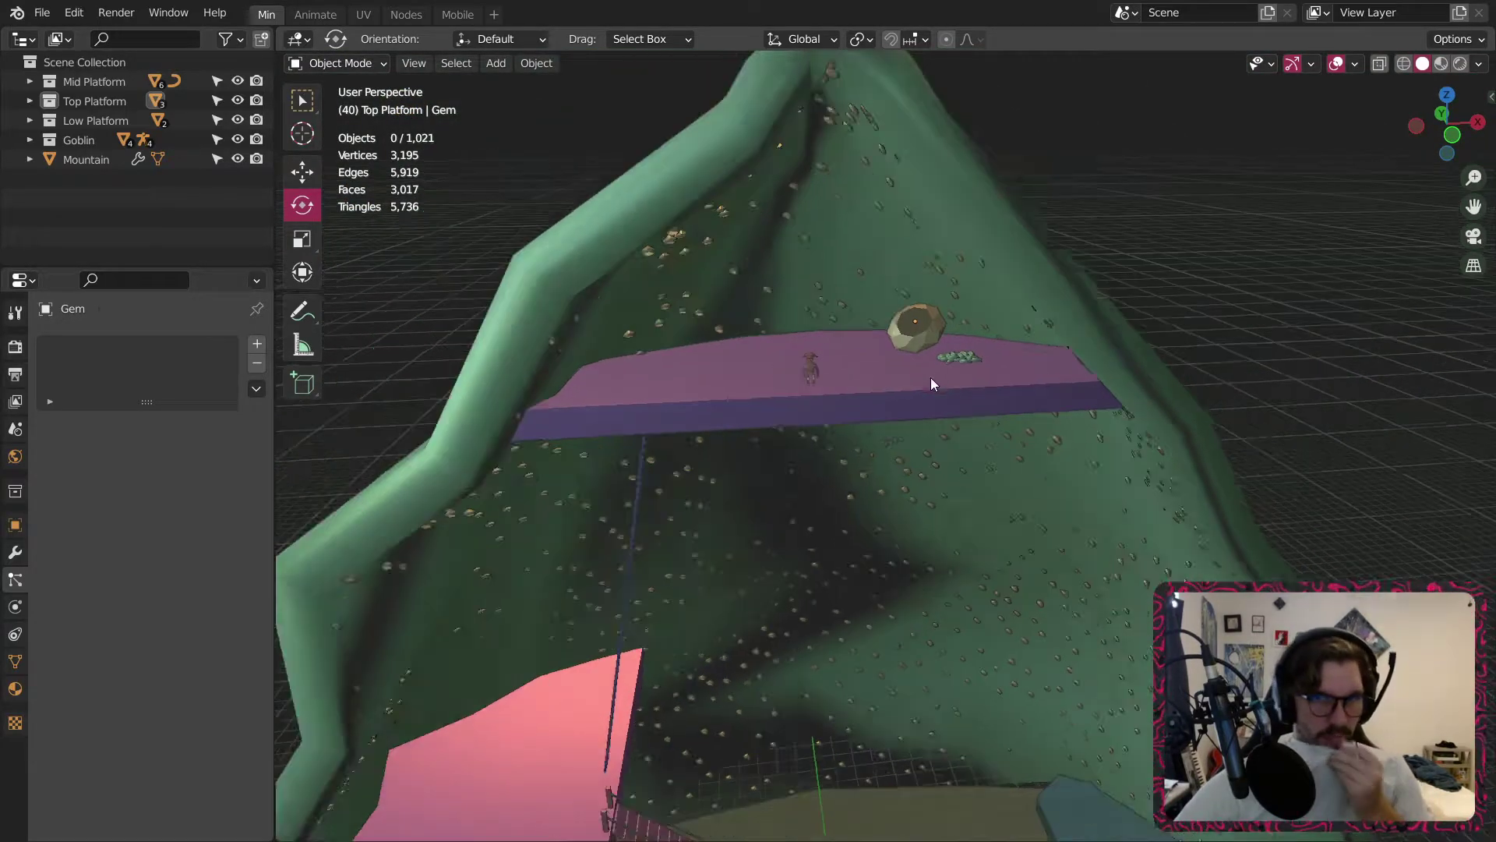
{"action": "middle_click_drag", "start_coordinate": [930, 377], "coordinate": [915, 492]}
{"action": "middle_click_drag", "start_coordinate": [985, 686], "coordinate": [979, 408]}
{"action": "scroll", "coordinate": [984, 318], "scroll_direction": "up", "scroll_amount": 4}
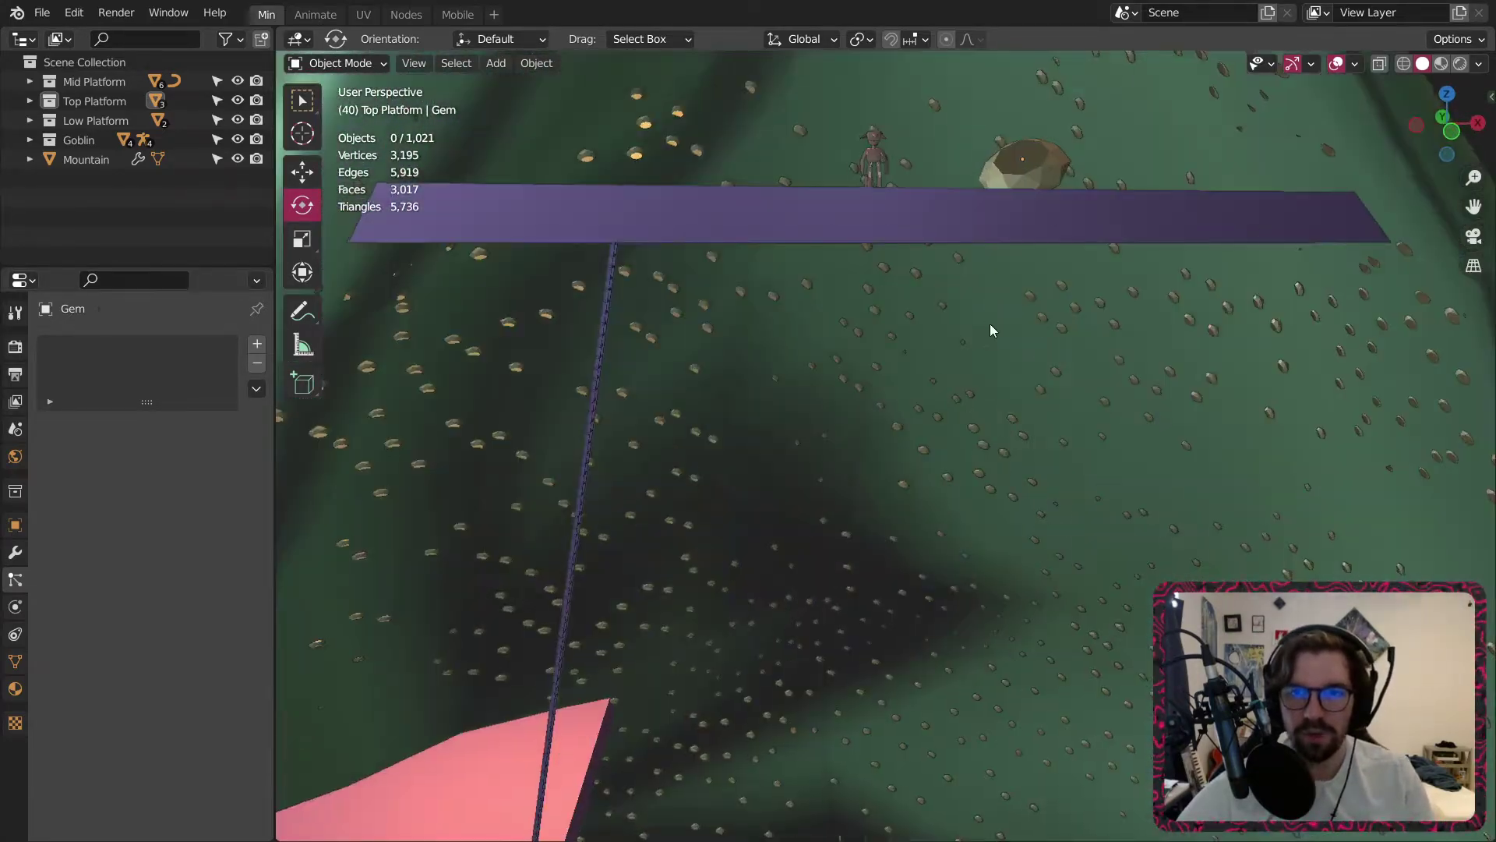
{"action": "middle_click_drag", "start_coordinate": [1044, 321], "coordinate": [1044, 432], "text": "shift"}
{"action": "middle_click_drag", "start_coordinate": [1038, 220], "coordinate": [1012, 297], "text": "shift"}
{"action": "middle_click_drag", "start_coordinate": [954, 349], "coordinate": [934, 368]}
{"action": "left_click", "coordinate": [777, 209]}
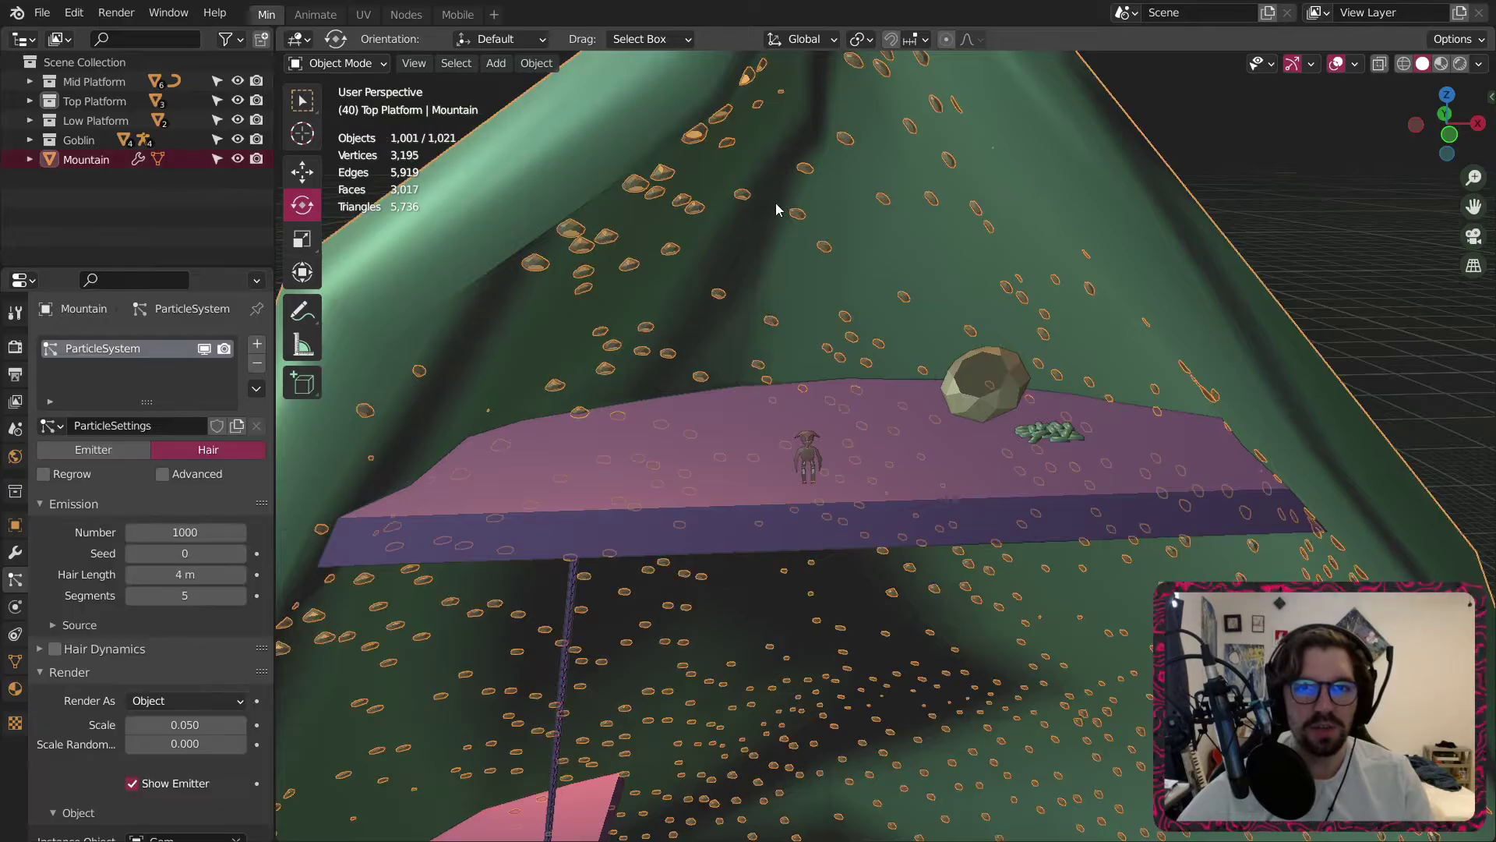
{"action": "left_click", "coordinate": [222, 532]}
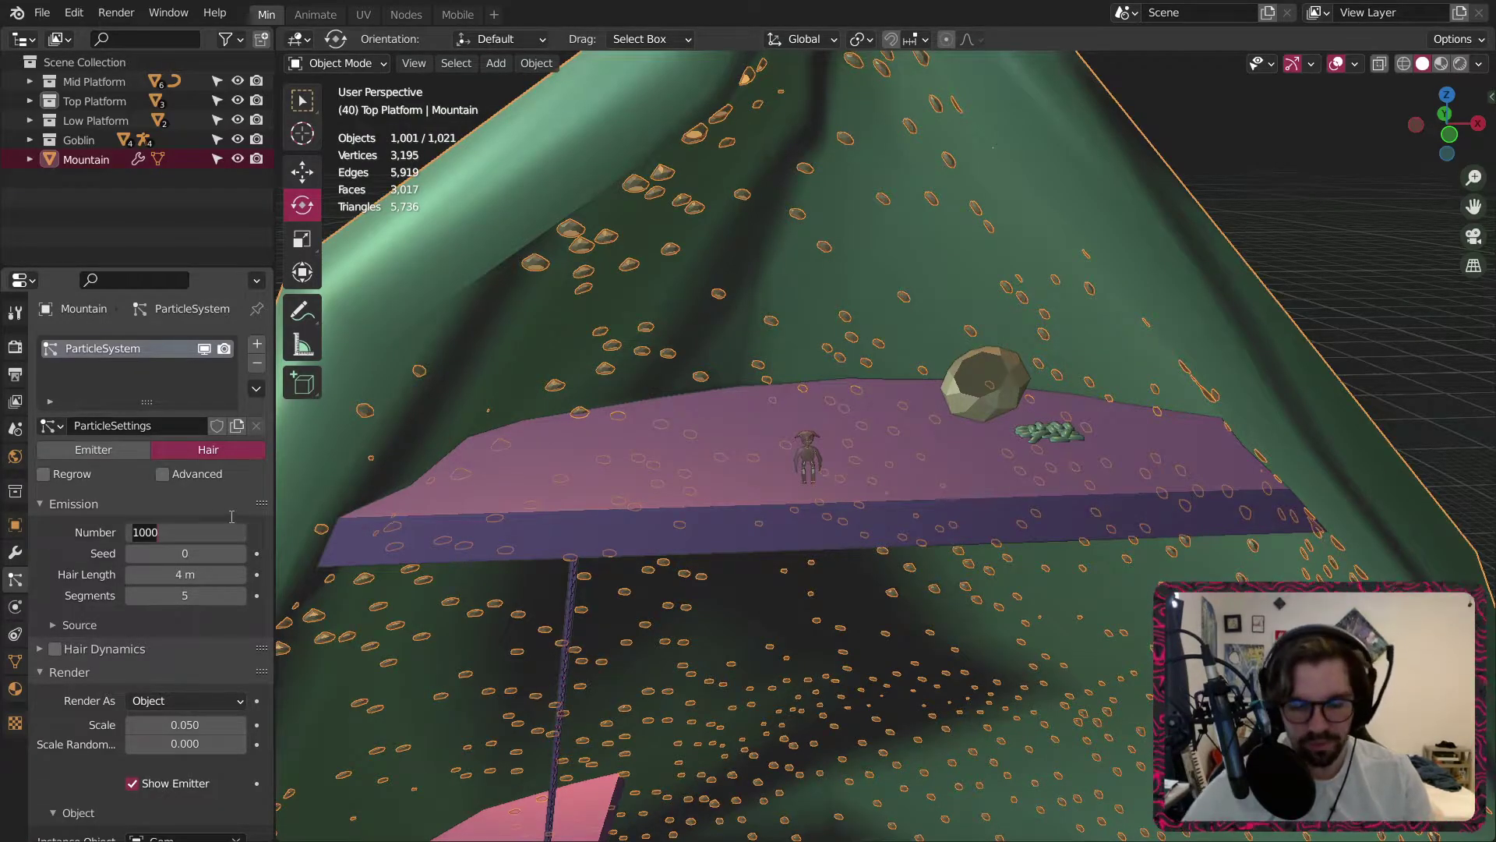
{"action": "type", "text": "400"}
{"action": "key", "text": "Return"}
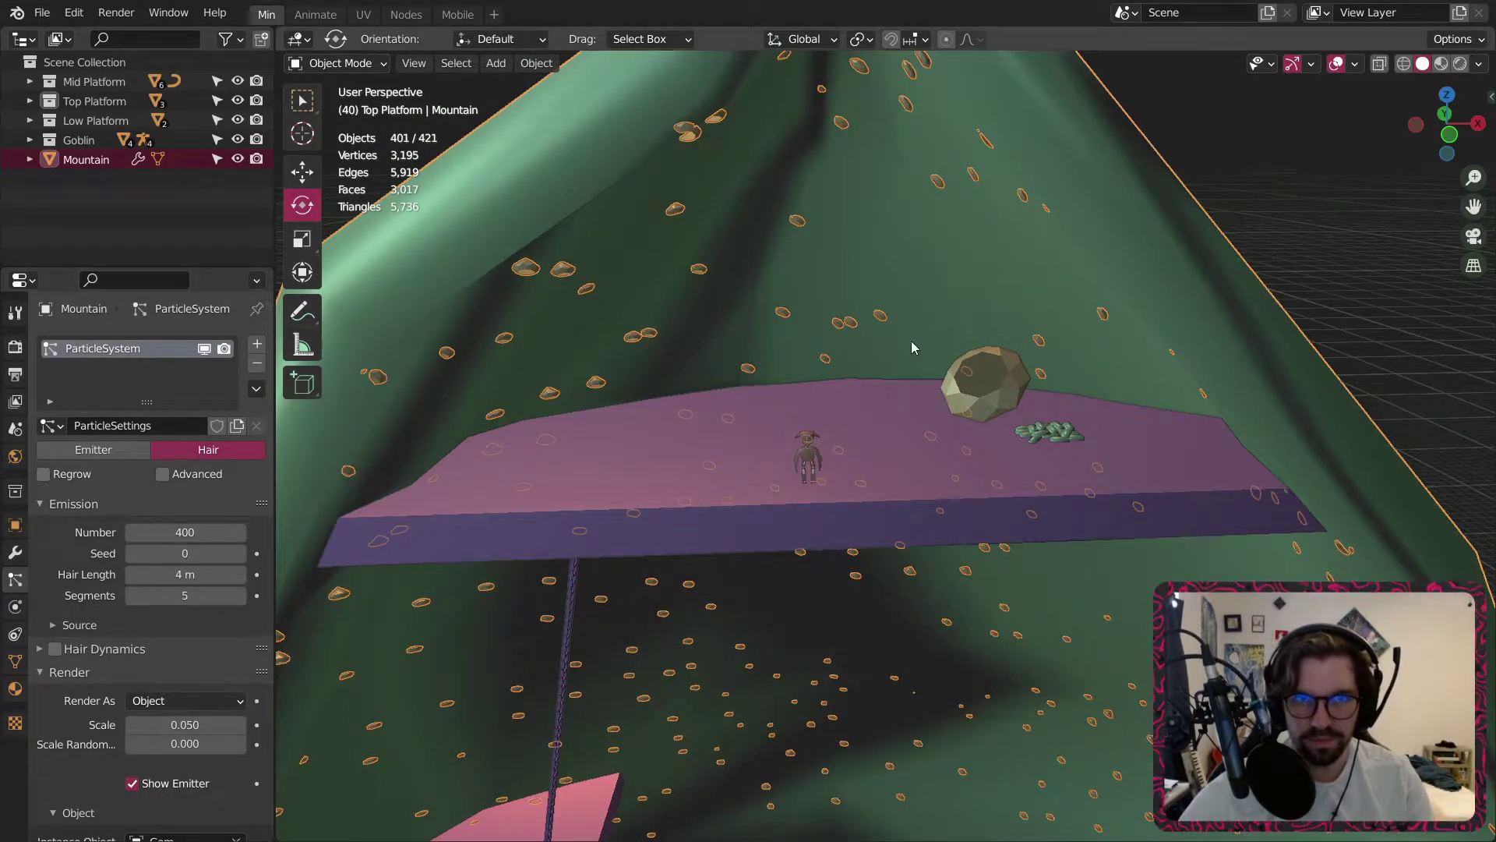
Deselect the mountain and set its particle system's number to 250 so the gems are sparser.
{"action": "key", "text": "alt+a"}
{"action": "scroll", "coordinate": [1141, 240], "scroll_direction": "down", "scroll_amount": 4}
{"action": "middle_click_drag", "start_coordinate": [935, 545], "coordinate": [966, 402], "text": "shift"}
{"action": "left_click", "coordinate": [181, 532]}
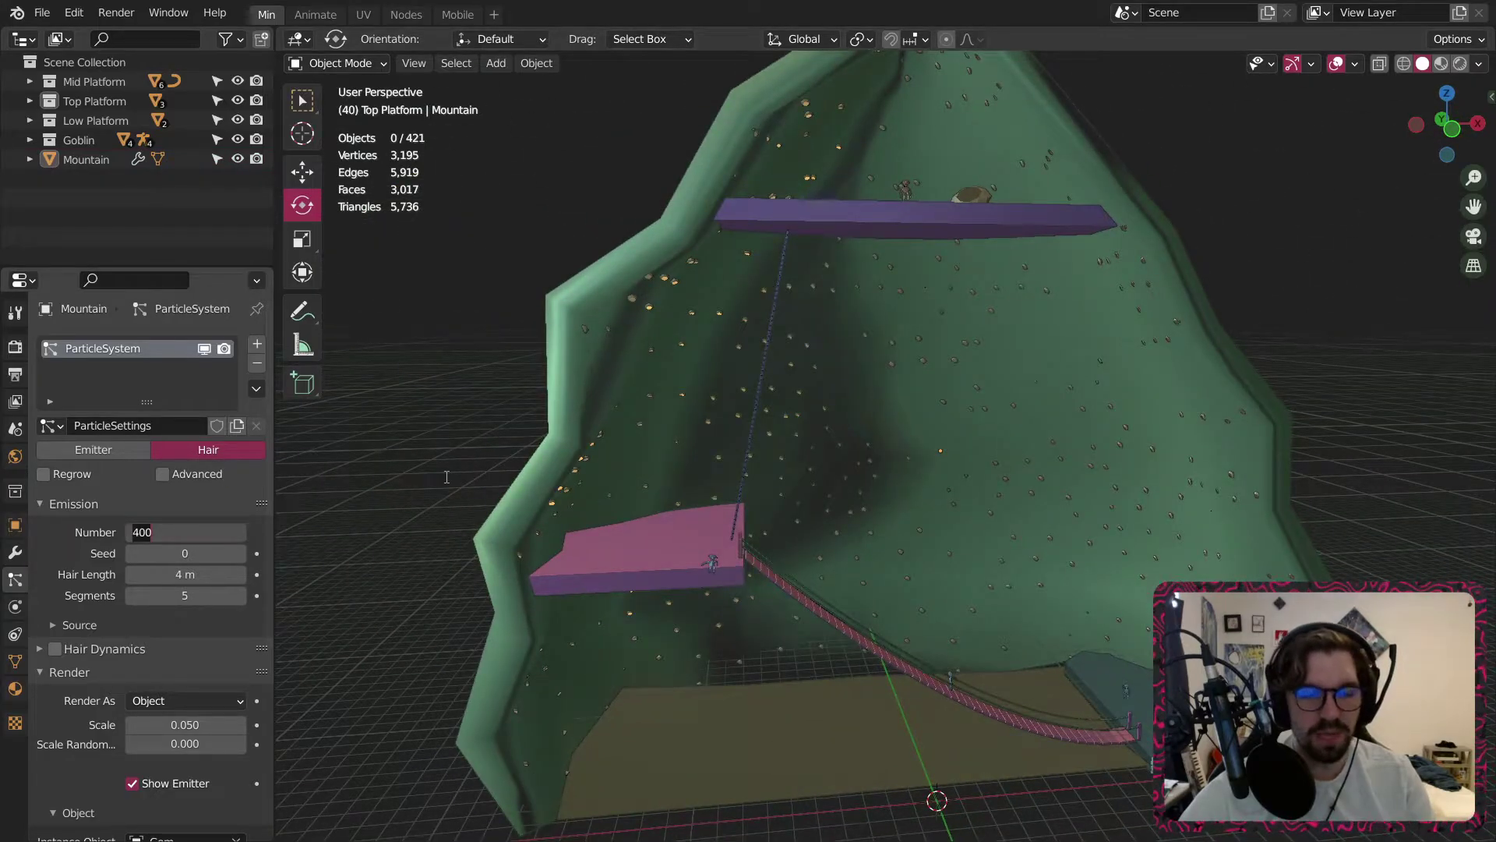
{"action": "type", "text": "250"}
{"action": "key", "text": "Return"}
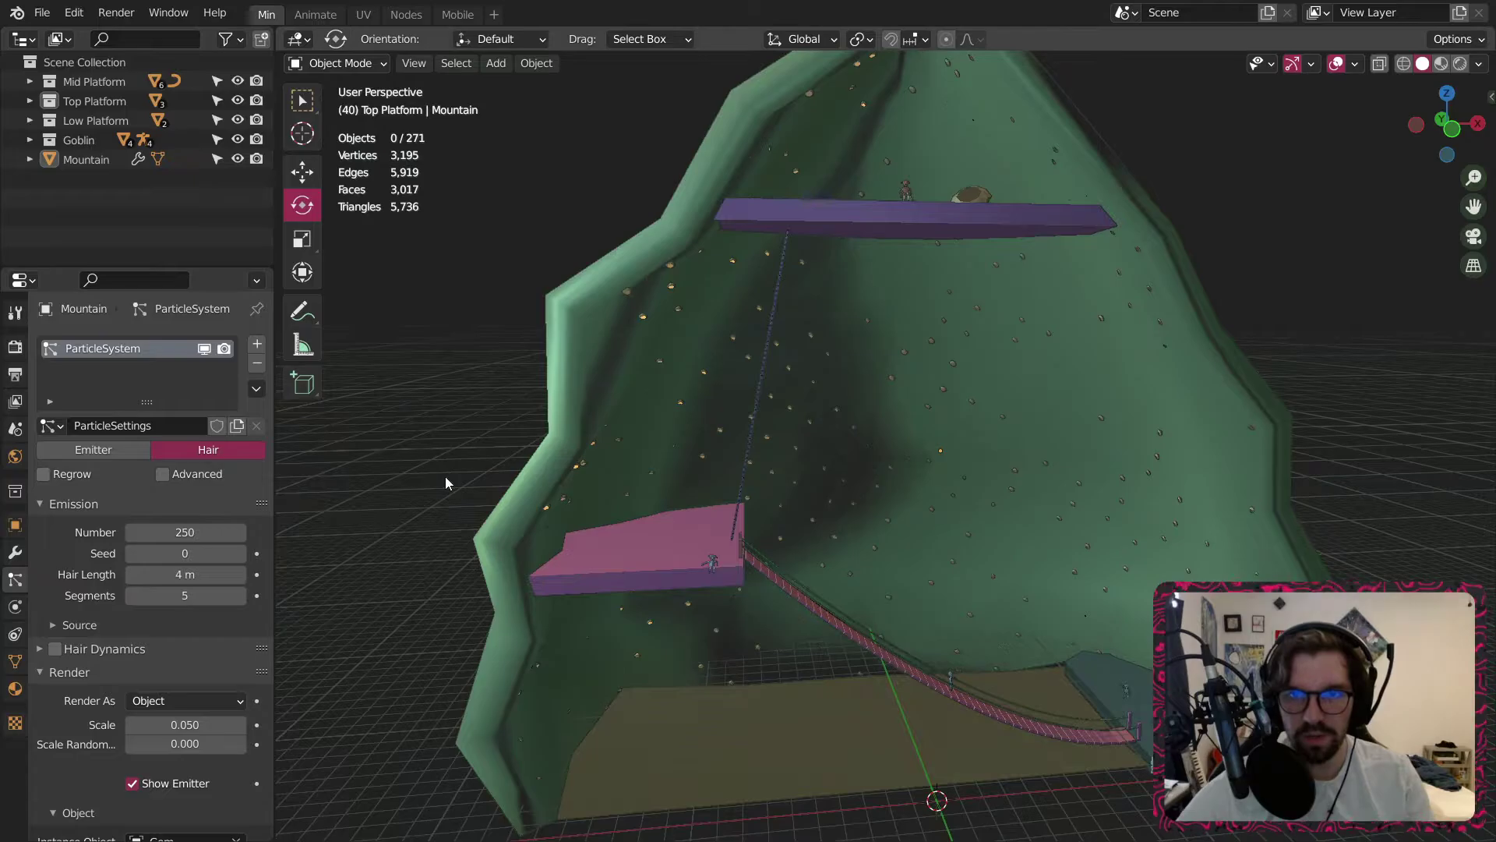
Examine how the gems are spread over the cave walls, from the whole mountain down to the top platform.
{"action": "scroll", "coordinate": [715, 324], "scroll_direction": "up", "scroll_amount": 4}
{"action": "middle_click_drag", "start_coordinate": [679, 303], "coordinate": [617, 319]}
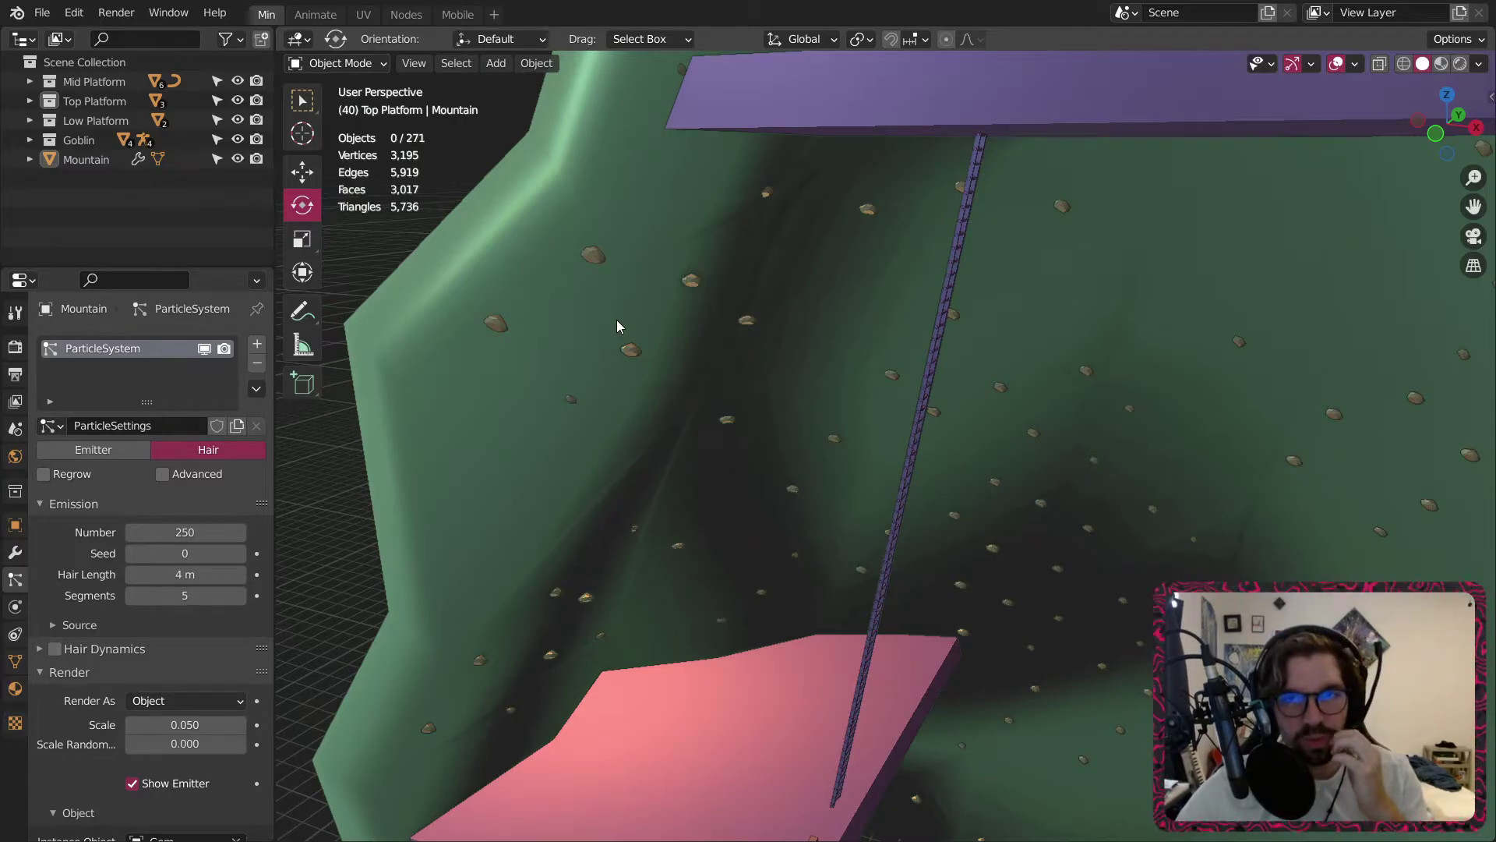
{"action": "scroll", "coordinate": [615, 320], "scroll_direction": "down", "scroll_amount": 5}
{"action": "middle_click_drag", "start_coordinate": [880, 395], "coordinate": [881, 353]}
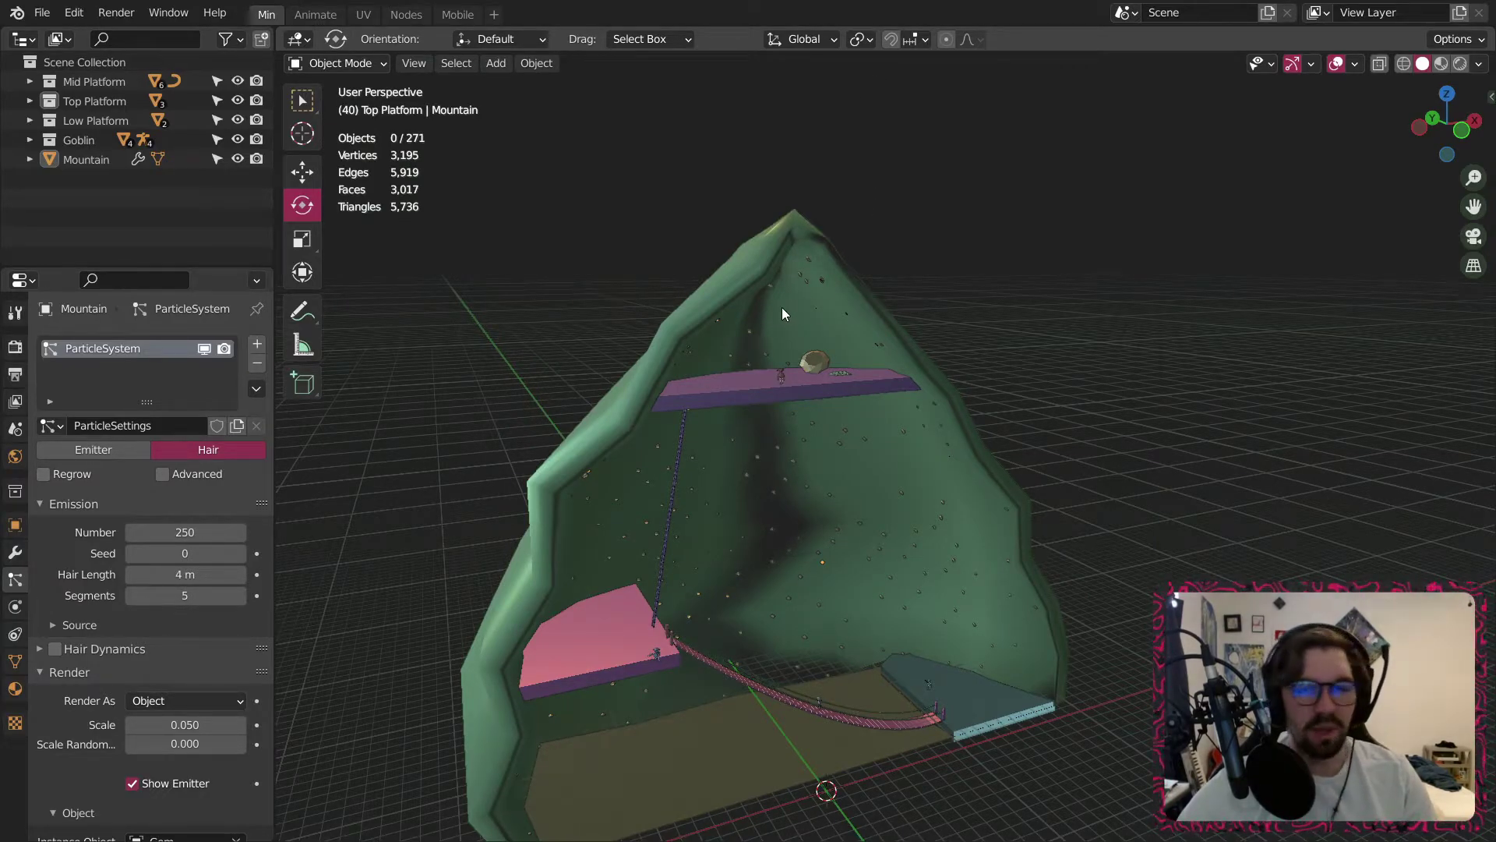
{"action": "scroll", "coordinate": [787, 307], "scroll_direction": "up", "scroll_amount": 8}
{"action": "middle_click_drag", "start_coordinate": [868, 268], "coordinate": [807, 292]}
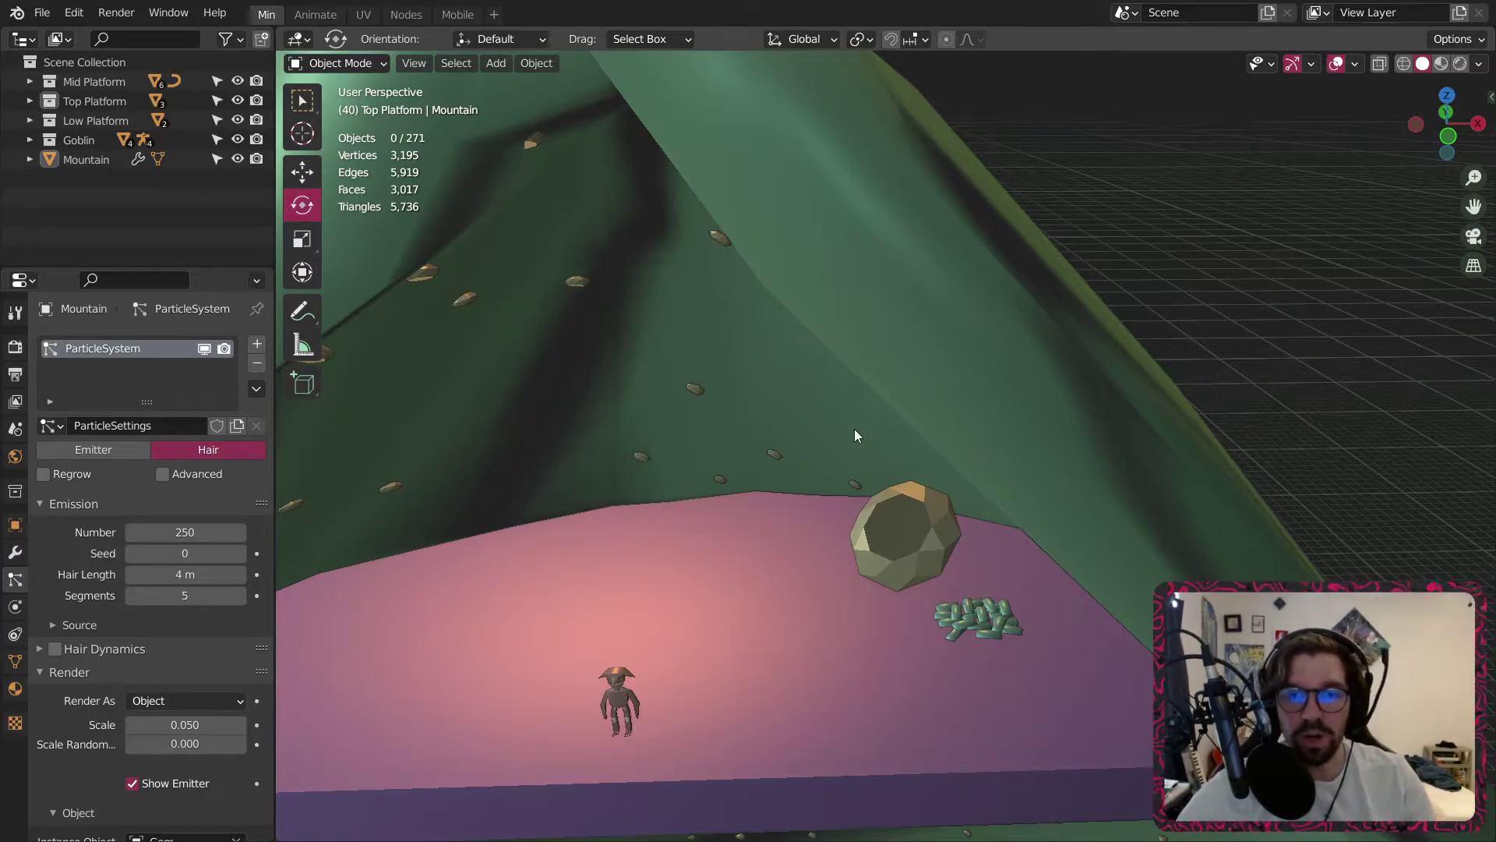
{"action": "scroll", "coordinate": [854, 428], "scroll_direction": "down", "scroll_amount": 3}
{"action": "middle_click_drag", "start_coordinate": [818, 429], "coordinate": [721, 432], "text": "shift"}
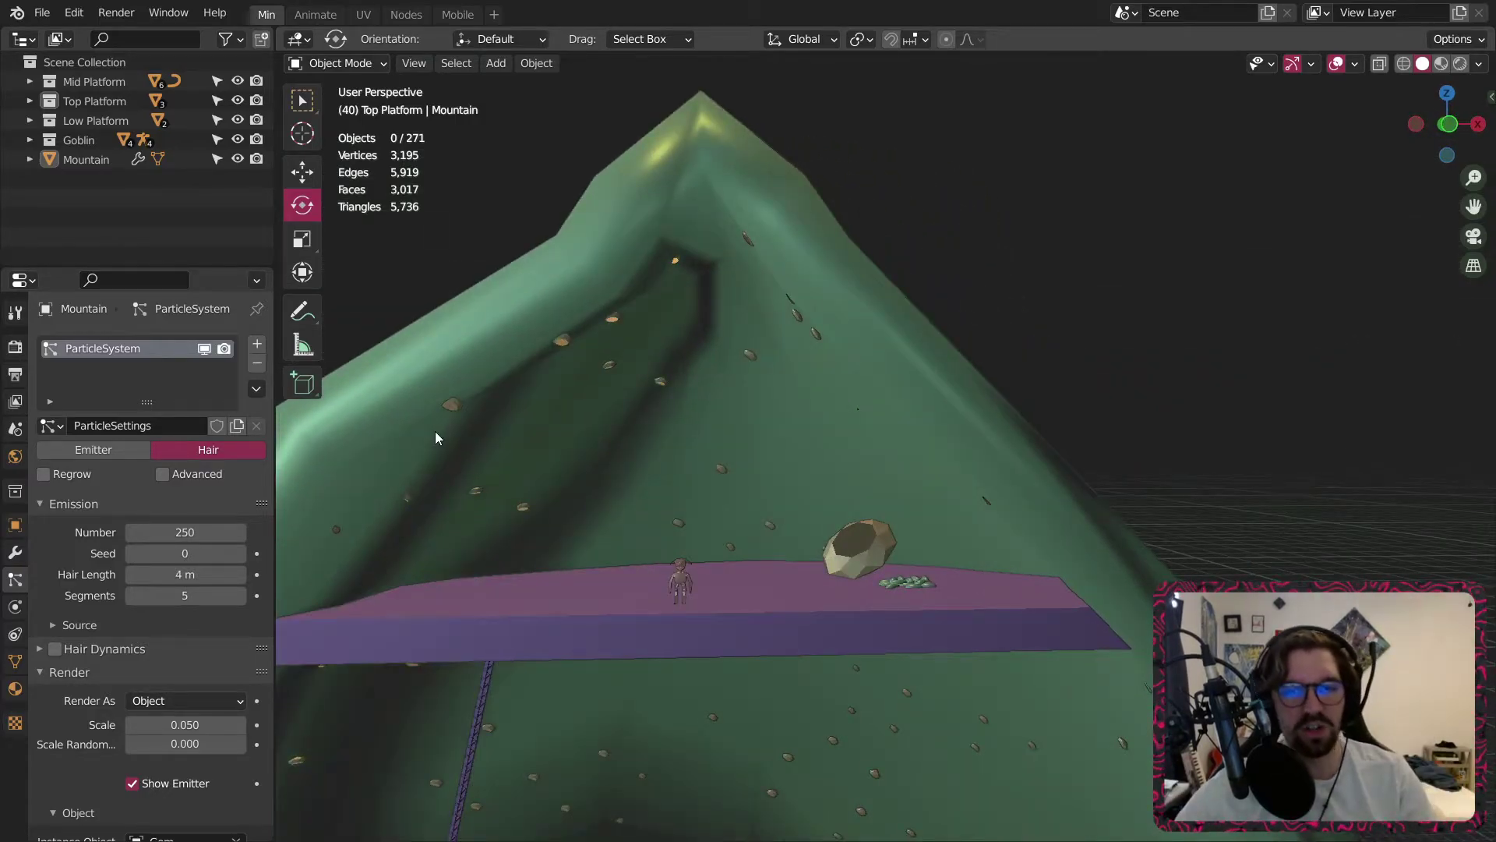
{"action": "middle_click_drag", "start_coordinate": [435, 431], "coordinate": [800, 286]}
{"action": "scroll", "coordinate": [800, 287], "scroll_direction": "up", "scroll_amount": 8}
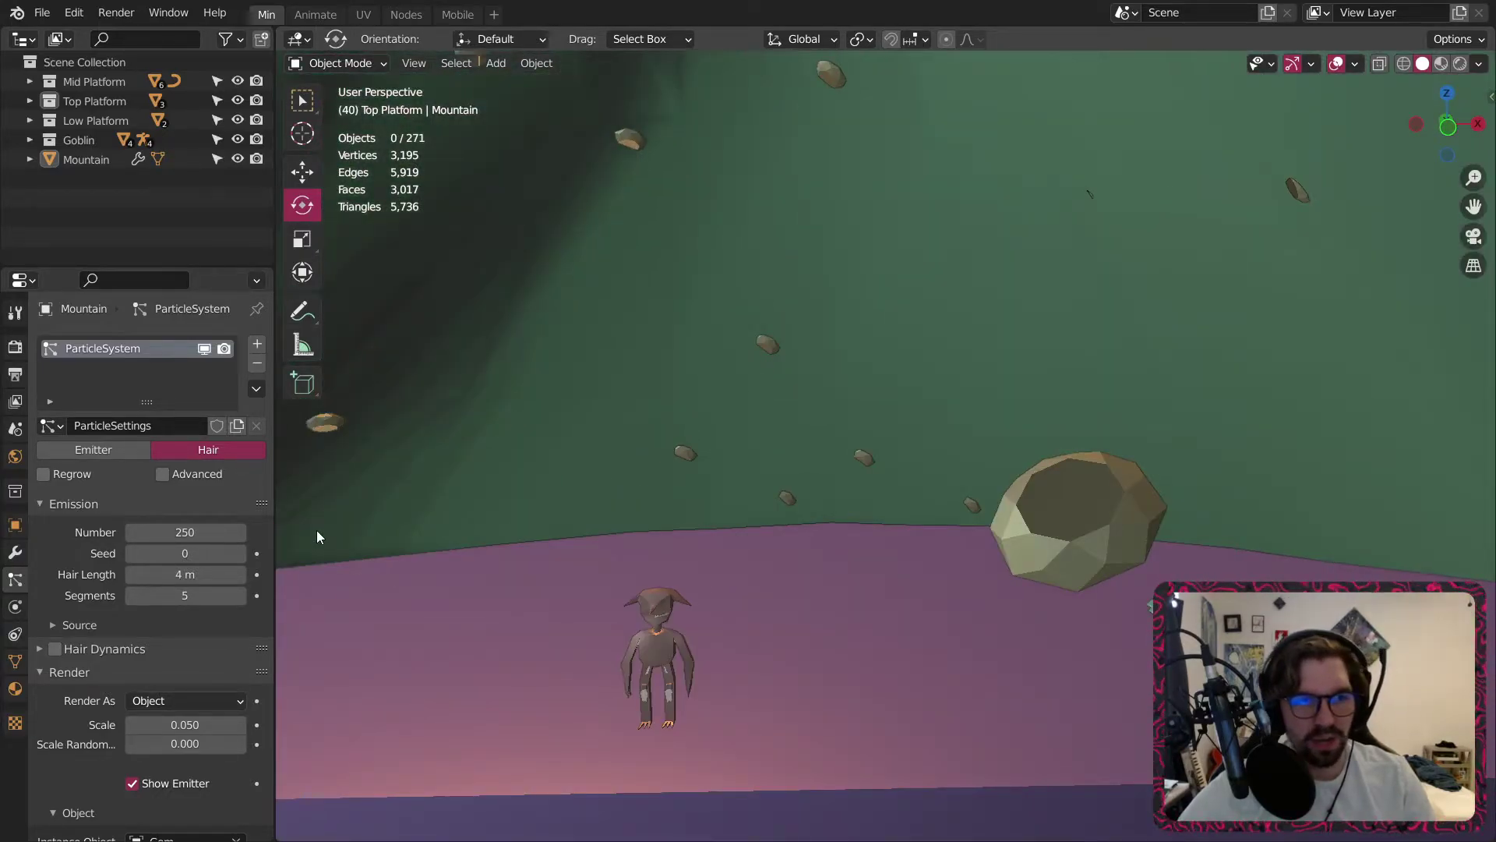
Set the scale randomness of the mountain's gem particles to 0.408.
{"action": "scroll", "coordinate": [194, 580], "scroll_direction": "down", "scroll_amount": 5}
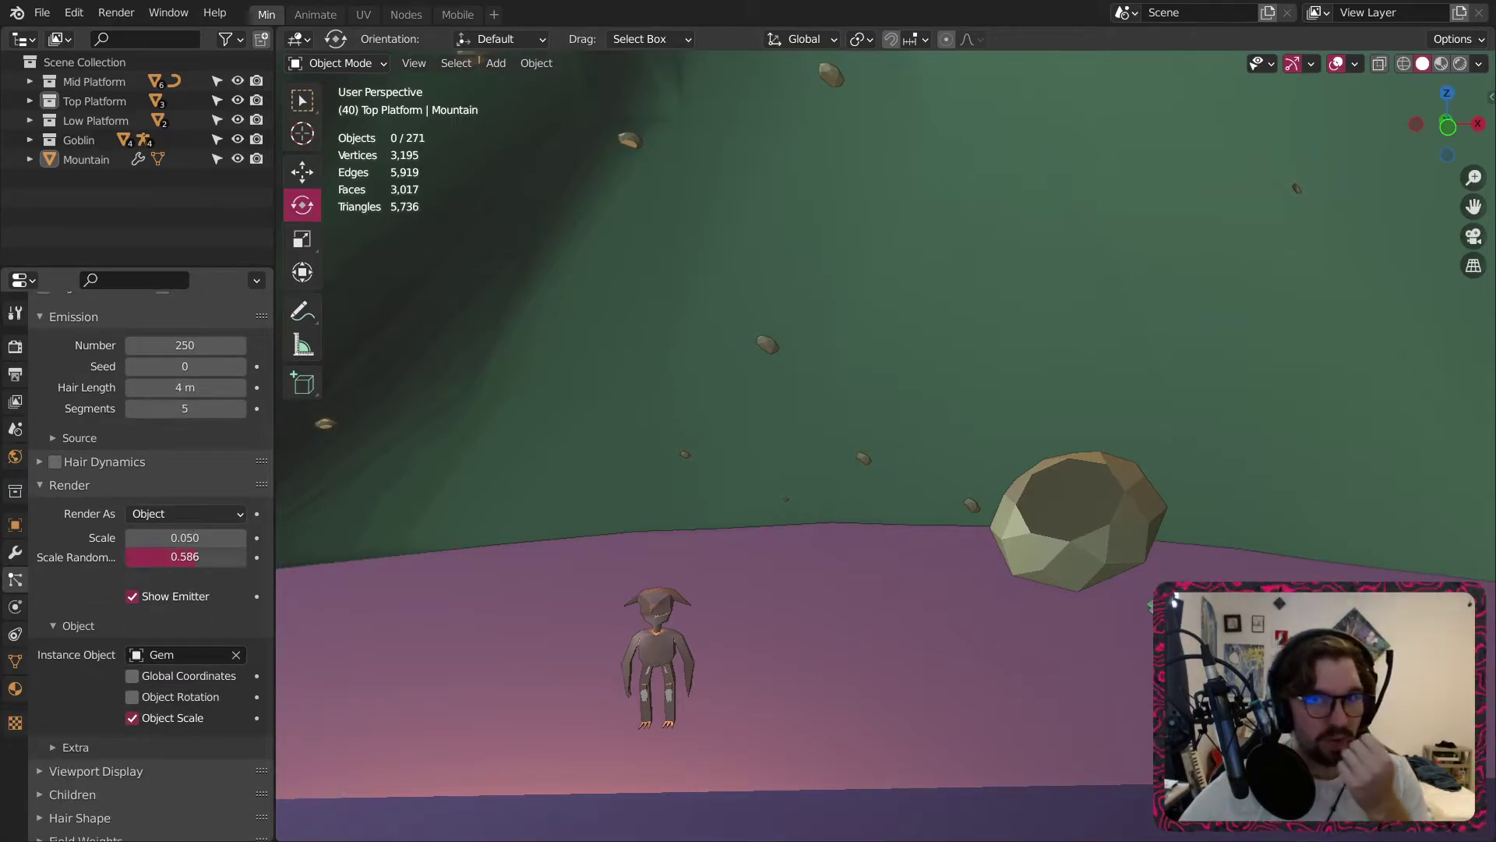
{"action": "middle_click_drag", "start_coordinate": [437, 461], "coordinate": [816, 416]}
{"action": "scroll", "coordinate": [837, 212], "scroll_direction": "up", "scroll_amount": 3}
{"action": "scroll", "coordinate": [851, 334], "scroll_direction": "down", "scroll_amount": 8}
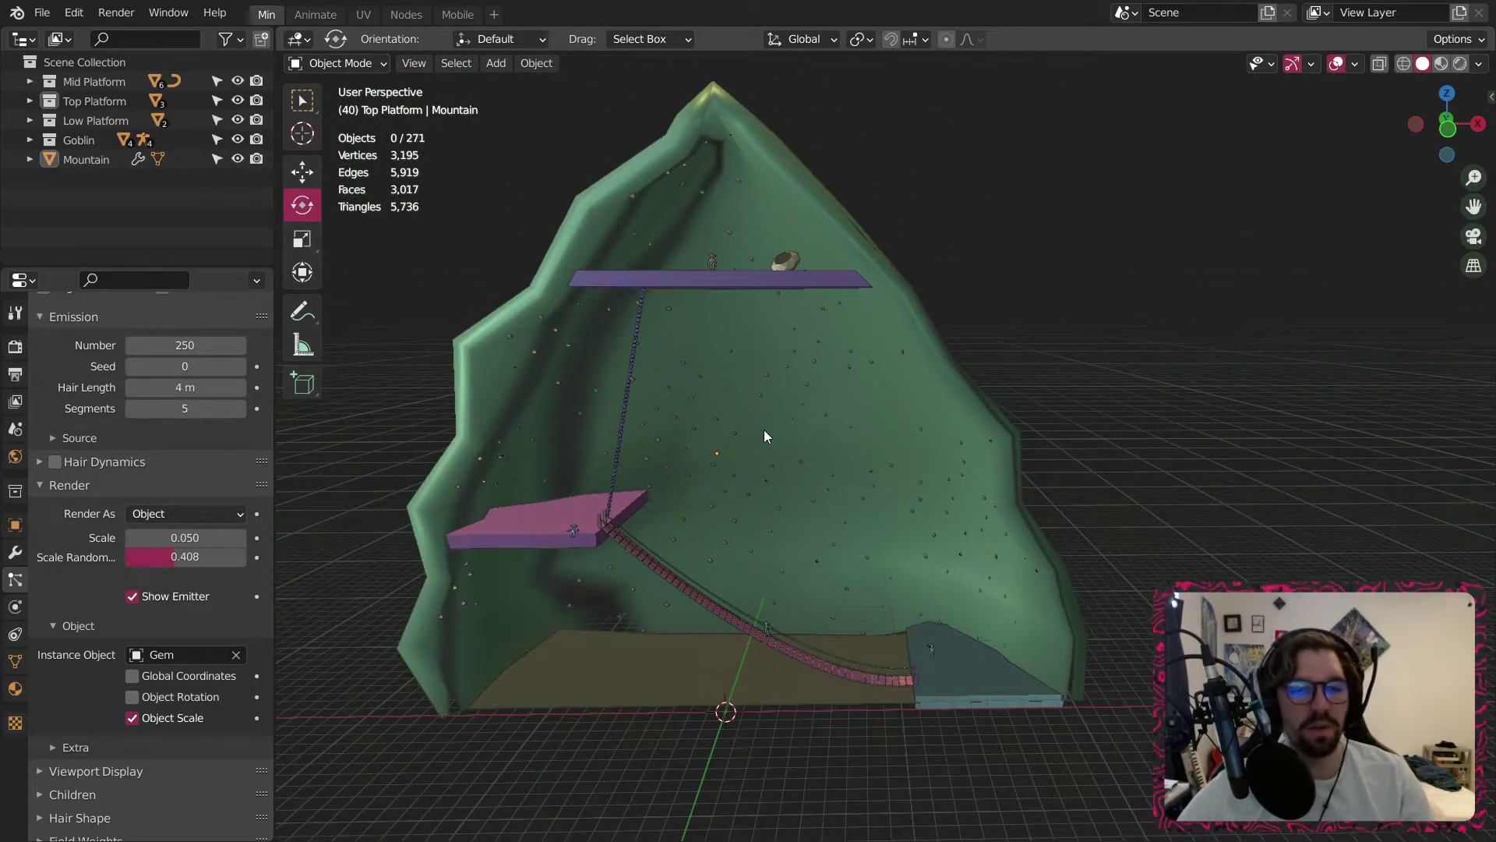
Select the mountain and switch it to Weight Paint mode.
{"action": "scroll", "coordinate": [728, 334], "scroll_direction": "up", "scroll_amount": 6}
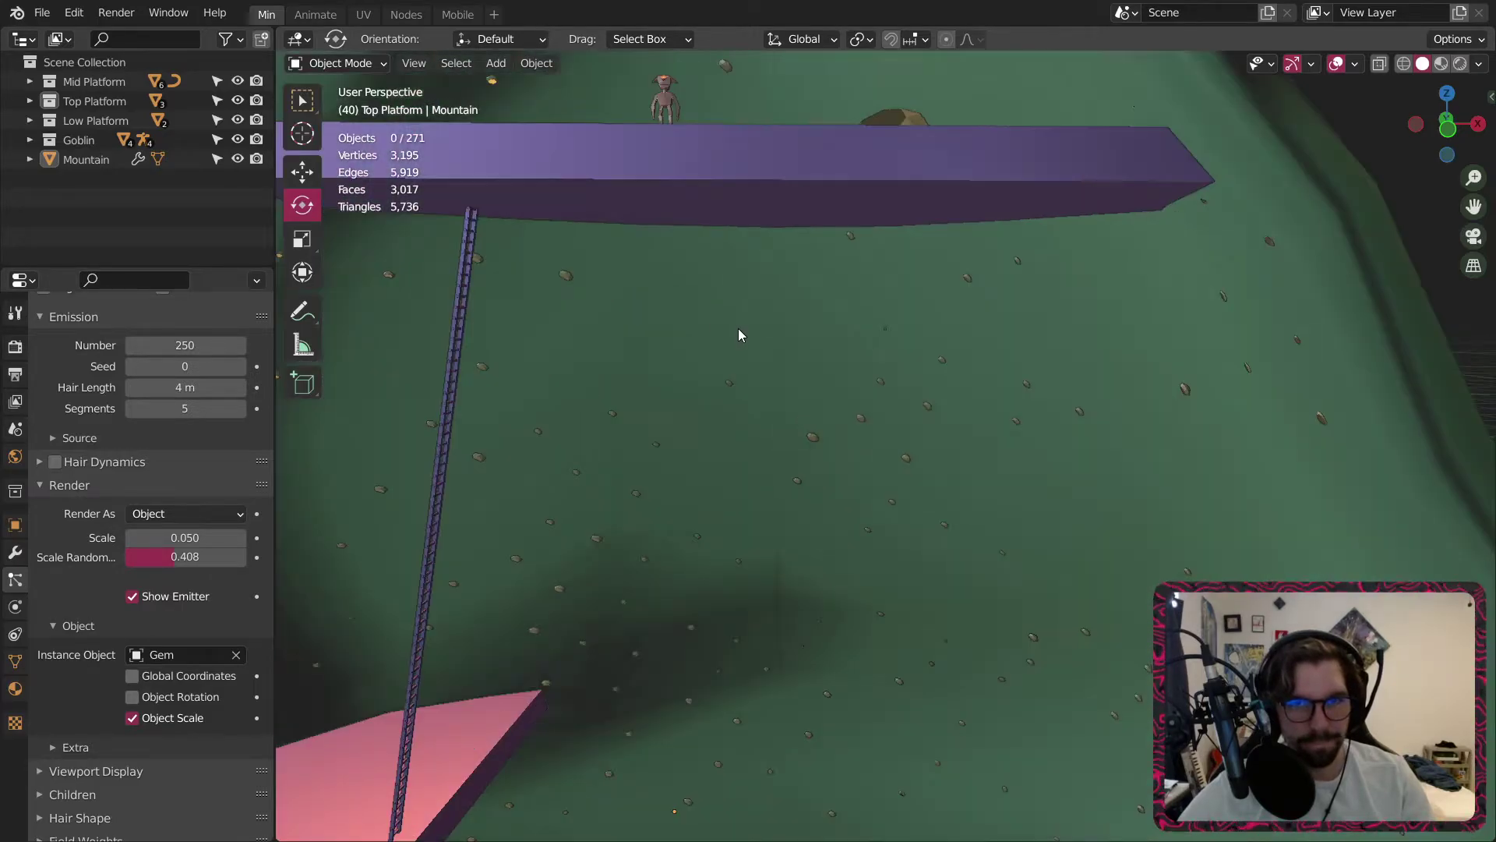
{"action": "scroll", "coordinate": [750, 329], "scroll_direction": "down", "scroll_amount": 3}
{"action": "mouse_move", "coordinate": [838, 384]}
{"action": "middle_mouse_down"}
{"action": "mouse_move", "coordinate": [920, 421]}
{"action": "mouse_move", "coordinate": [835, 392]}
{"action": "middle_mouse_up"}
{"action": "scroll", "coordinate": [859, 441], "scroll_direction": "up", "scroll_amount": 2}
{"action": "scroll", "coordinate": [859, 442], "scroll_direction": "up", "scroll_amount": 2}
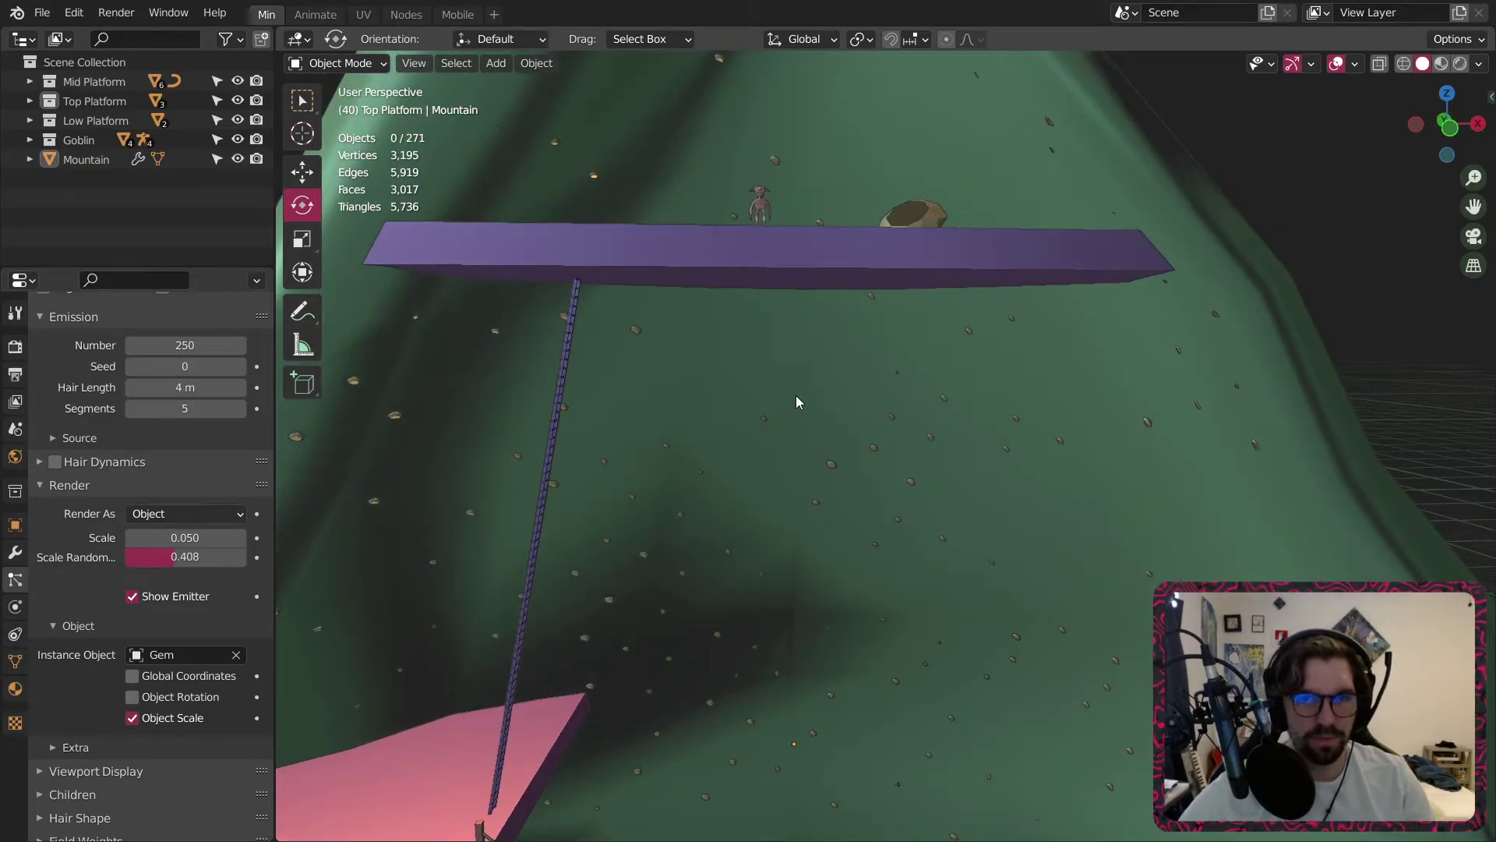
{"action": "scroll", "coordinate": [796, 396], "scroll_direction": "down", "scroll_amount": 3}
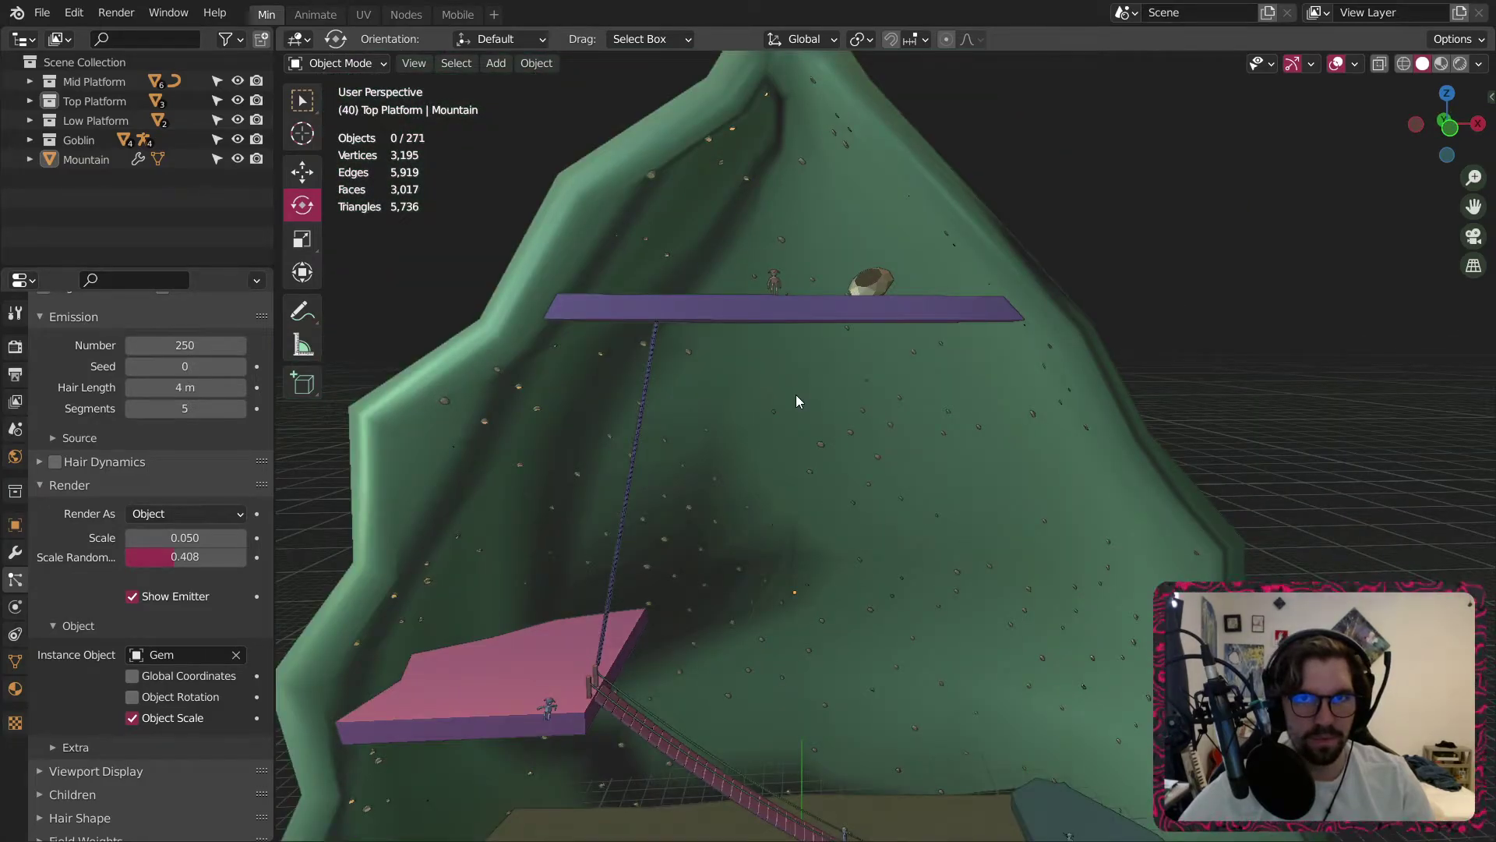
{"action": "left_click", "coordinate": [696, 368]}
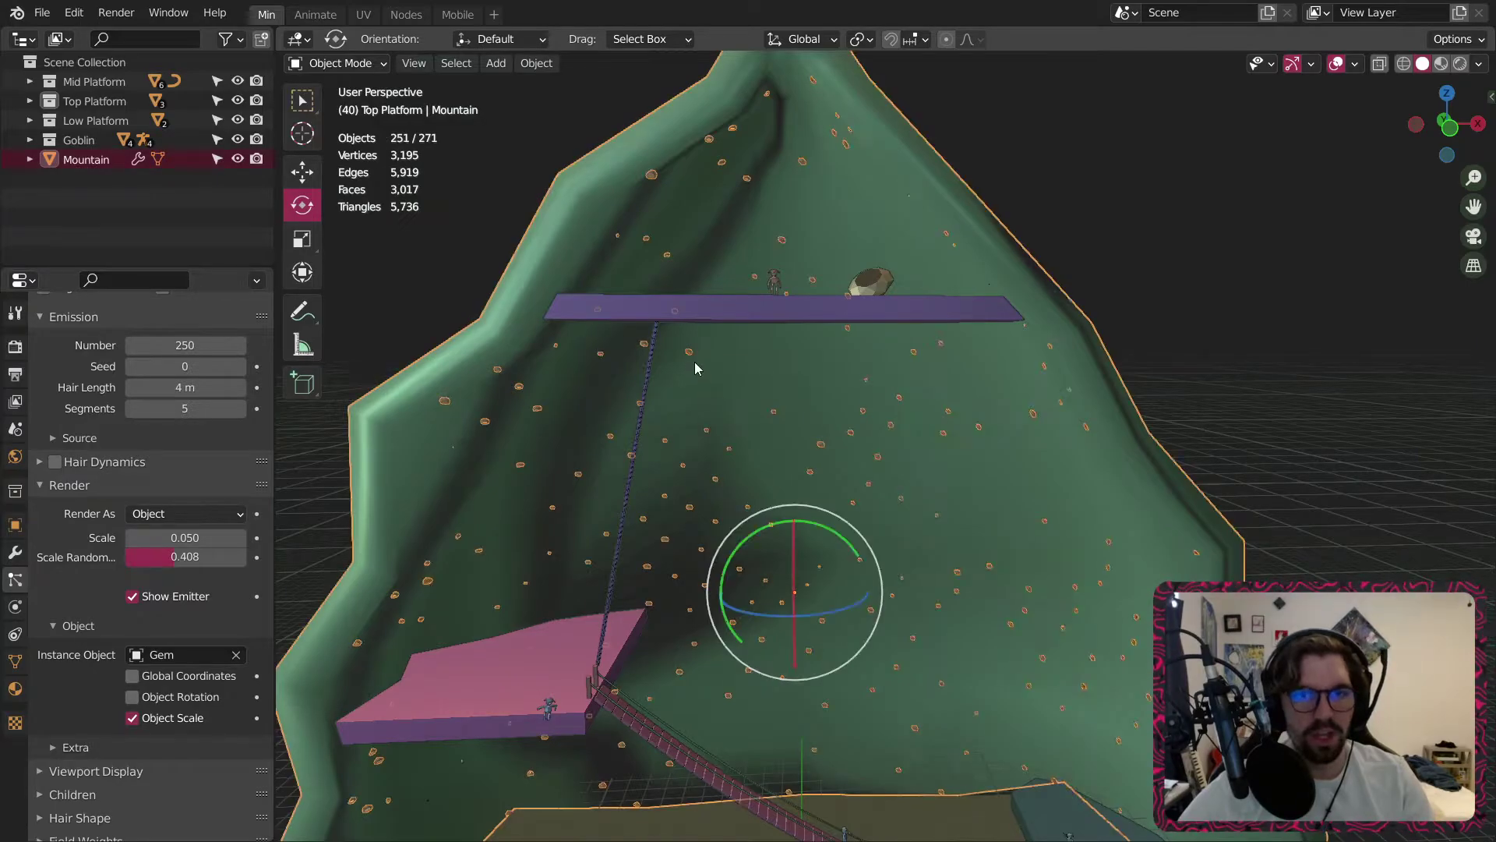
{"action": "left_click", "coordinate": [363, 67]}
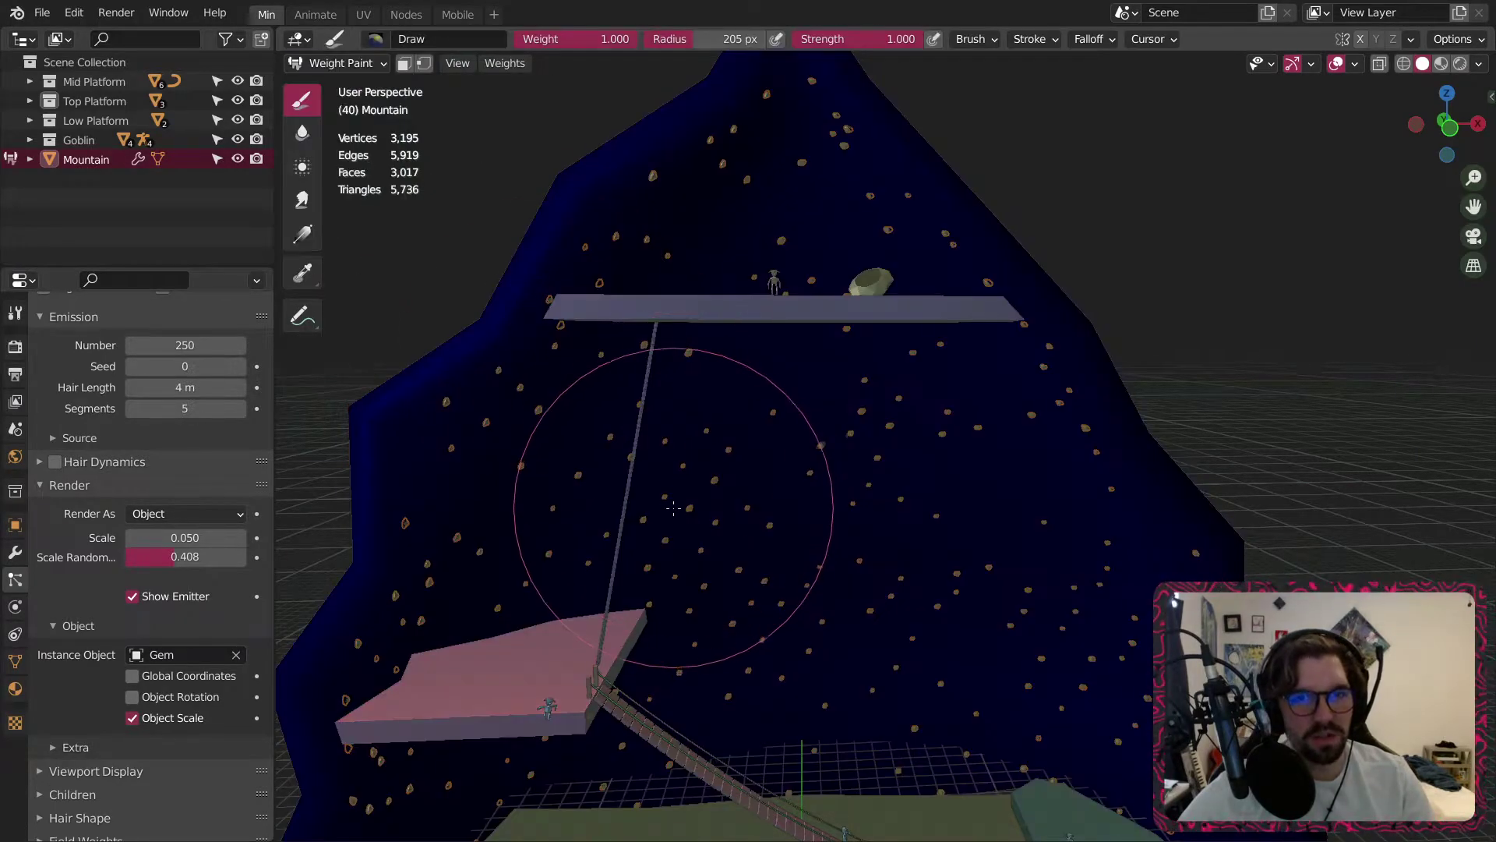
Paint weight 1.000 across the mountain's back wall between the top platform and the rope bridge.
{"action": "middle_click_drag", "start_coordinate": [677, 507], "coordinate": [694, 351], "text": "shift"}
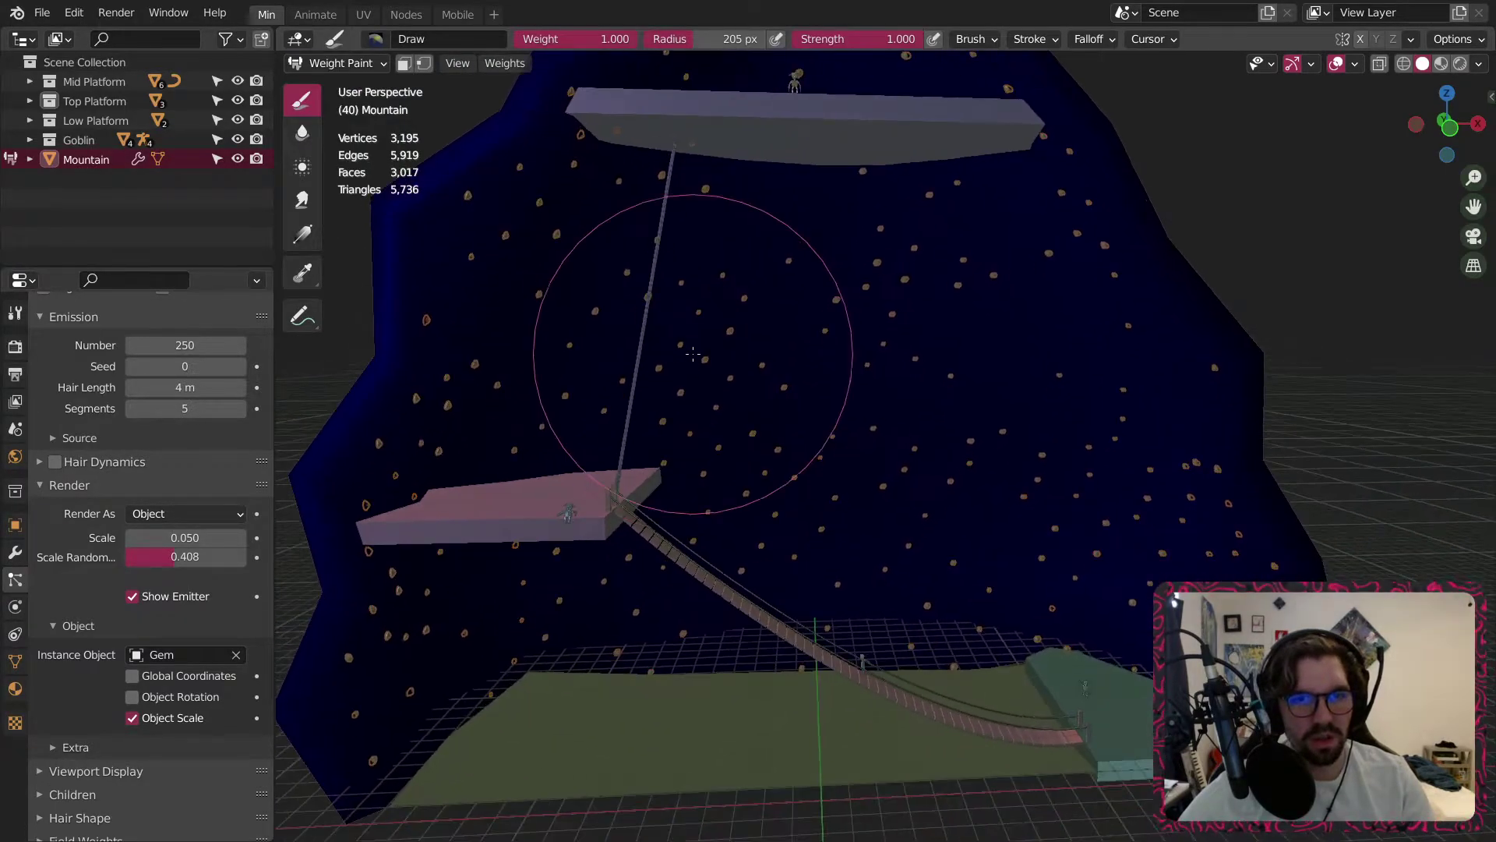
{"action": "middle_click_drag", "start_coordinate": [570, 270], "coordinate": [553, 265]}
{"action": "mouse_move", "coordinate": [549, 269]}
{"action": "left_mouse_down"}
{"action": "mouse_move", "coordinate": [744, 327]}
{"action": "mouse_move", "coordinate": [757, 295]}
{"action": "mouse_move", "coordinate": [1013, 327]}
{"action": "mouse_move", "coordinate": [1114, 374]}
{"action": "mouse_move", "coordinate": [1231, 468]}
{"action": "mouse_move", "coordinate": [1141, 486]}
{"action": "left_mouse_up"}
{"action": "mouse_move", "coordinate": [987, 306]}
{"action": "left_mouse_down"}
{"action": "mouse_move", "coordinate": [1091, 155]}
{"action": "mouse_move", "coordinate": [1005, 226]}
{"action": "mouse_move", "coordinate": [624, 335]}
{"action": "mouse_move", "coordinate": [979, 480]}
{"action": "mouse_move", "coordinate": [864, 456]}
{"action": "left_mouse_up"}
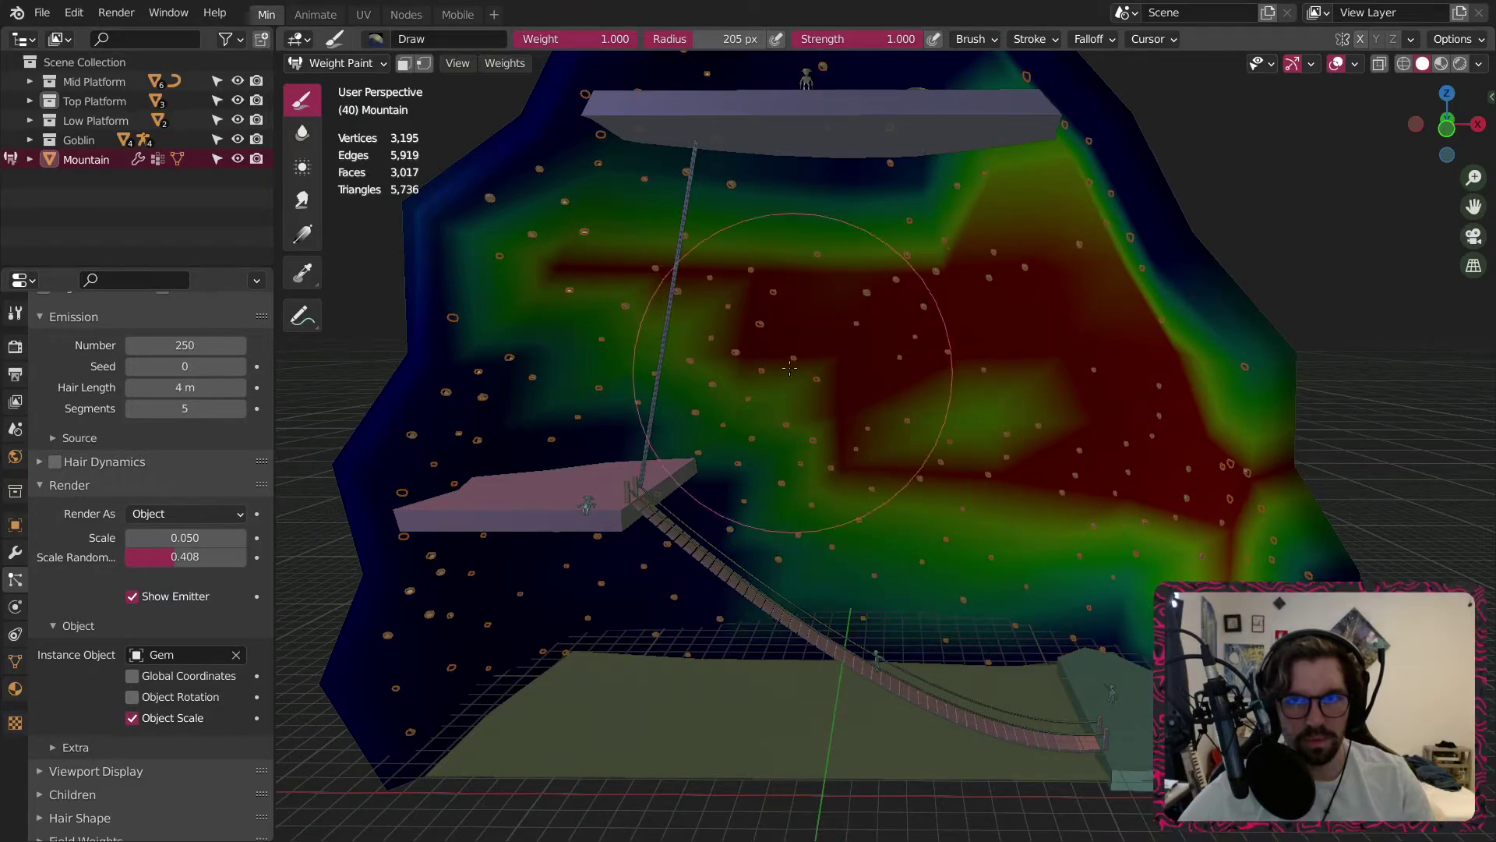
Try painting weight 1.000 on the upper wall around the top platform, and undo that stroke.
{"action": "middle_click_drag", "start_coordinate": [891, 164], "coordinate": [898, 331], "text": "shift"}
{"action": "mouse_move", "coordinate": [834, 335]}
{"action": "left_mouse_down"}
{"action": "mouse_move", "coordinate": [768, 231]}
{"action": "mouse_move", "coordinate": [884, 467]}
{"action": "left_mouse_up"}
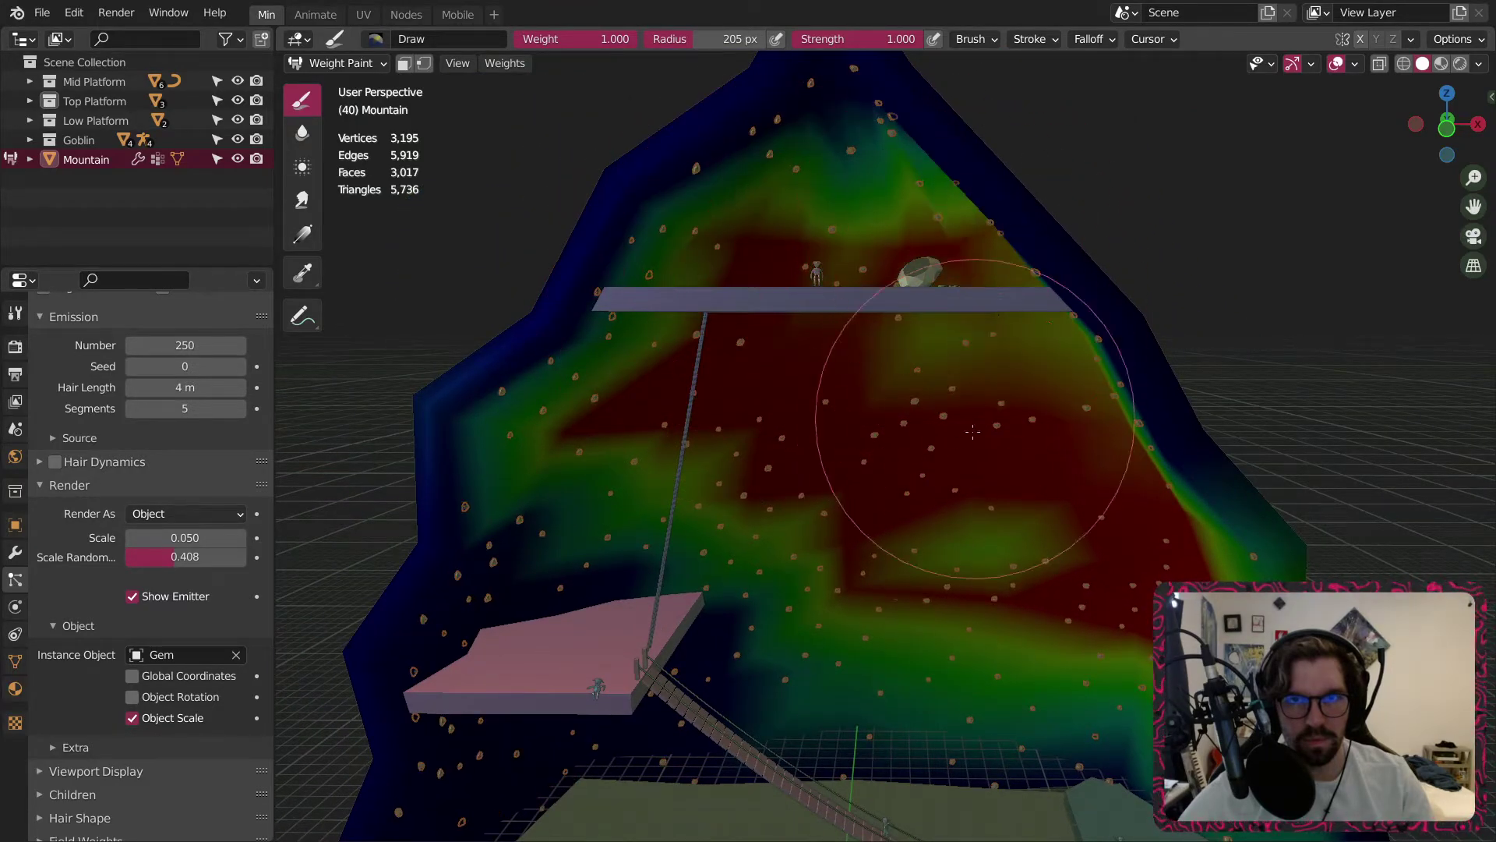
{"action": "middle_click_drag", "start_coordinate": [884, 468], "coordinate": [981, 357], "text": "shift"}
{"action": "key", "text": "ctrl+z"}
Paint weight 1.000 inside the mountain's peak and on the lower wall beneath the middle platform.
{"action": "middle_click_drag", "start_coordinate": [962, 215], "coordinate": [913, 413], "text": "shift"}
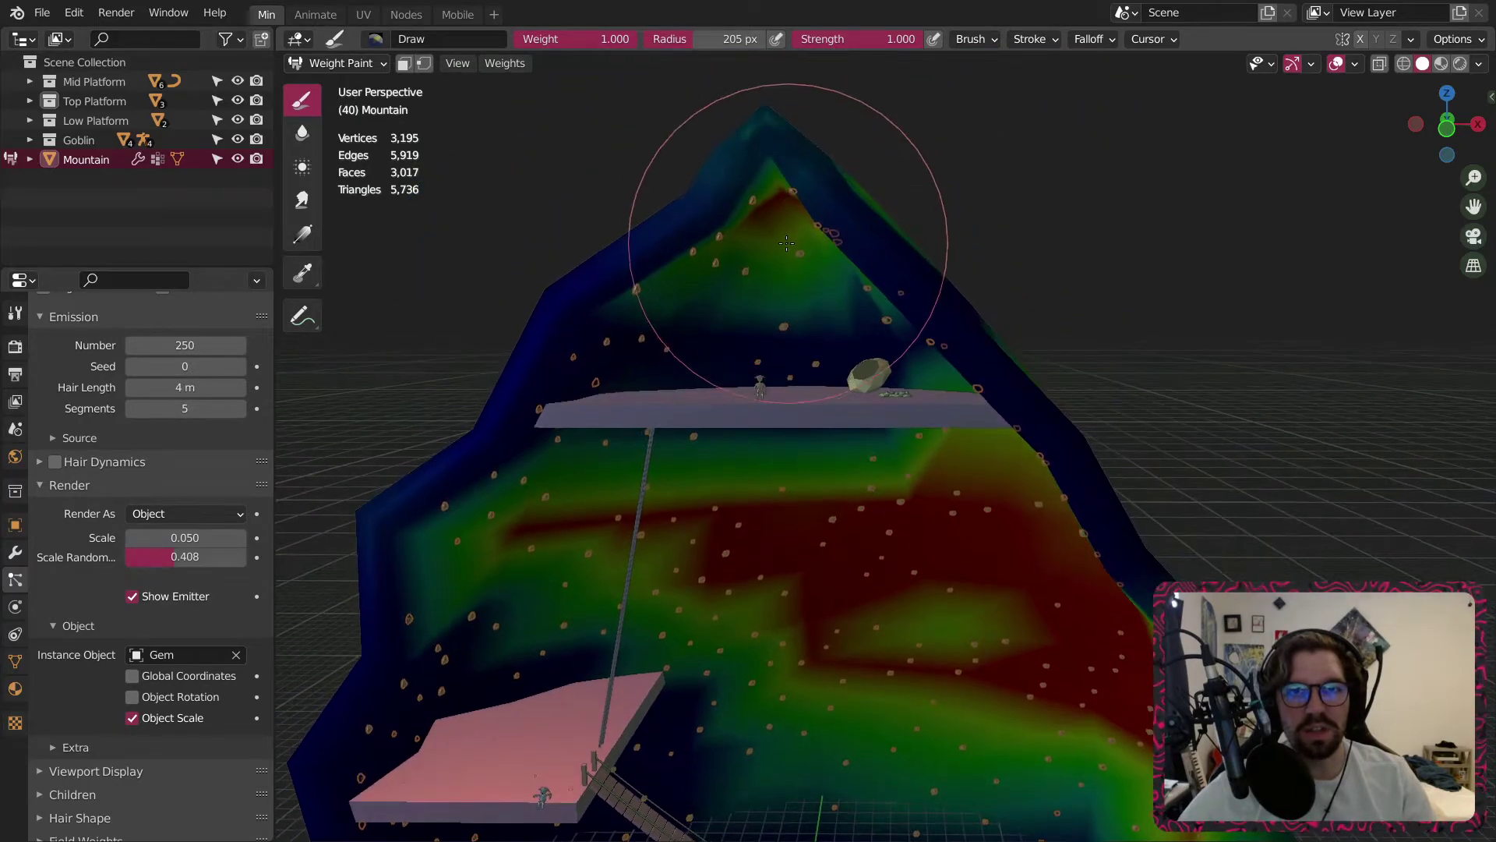
{"action": "mouse_move", "coordinate": [801, 200]}
{"action": "middle_mouse_down"}
{"action": "mouse_move", "coordinate": [476, 289]}
{"action": "mouse_move", "coordinate": [949, 228]}
{"action": "mouse_move", "coordinate": [1047, 296]}
{"action": "mouse_move", "coordinate": [855, 240]}
{"action": "mouse_move", "coordinate": [399, 201]}
{"action": "mouse_move", "coordinate": [685, 190]}
{"action": "middle_mouse_up"}
{"action": "mouse_move", "coordinate": [849, 224]}
{"action": "middle_mouse_down"}
{"action": "mouse_move", "coordinate": [1013, 234]}
{"action": "mouse_move", "coordinate": [974, 141]}
{"action": "mouse_move", "coordinate": [840, 247]}
{"action": "middle_mouse_up"}
{"action": "middle_click_drag", "start_coordinate": [873, 491], "coordinate": [892, 178], "text": "shift"}
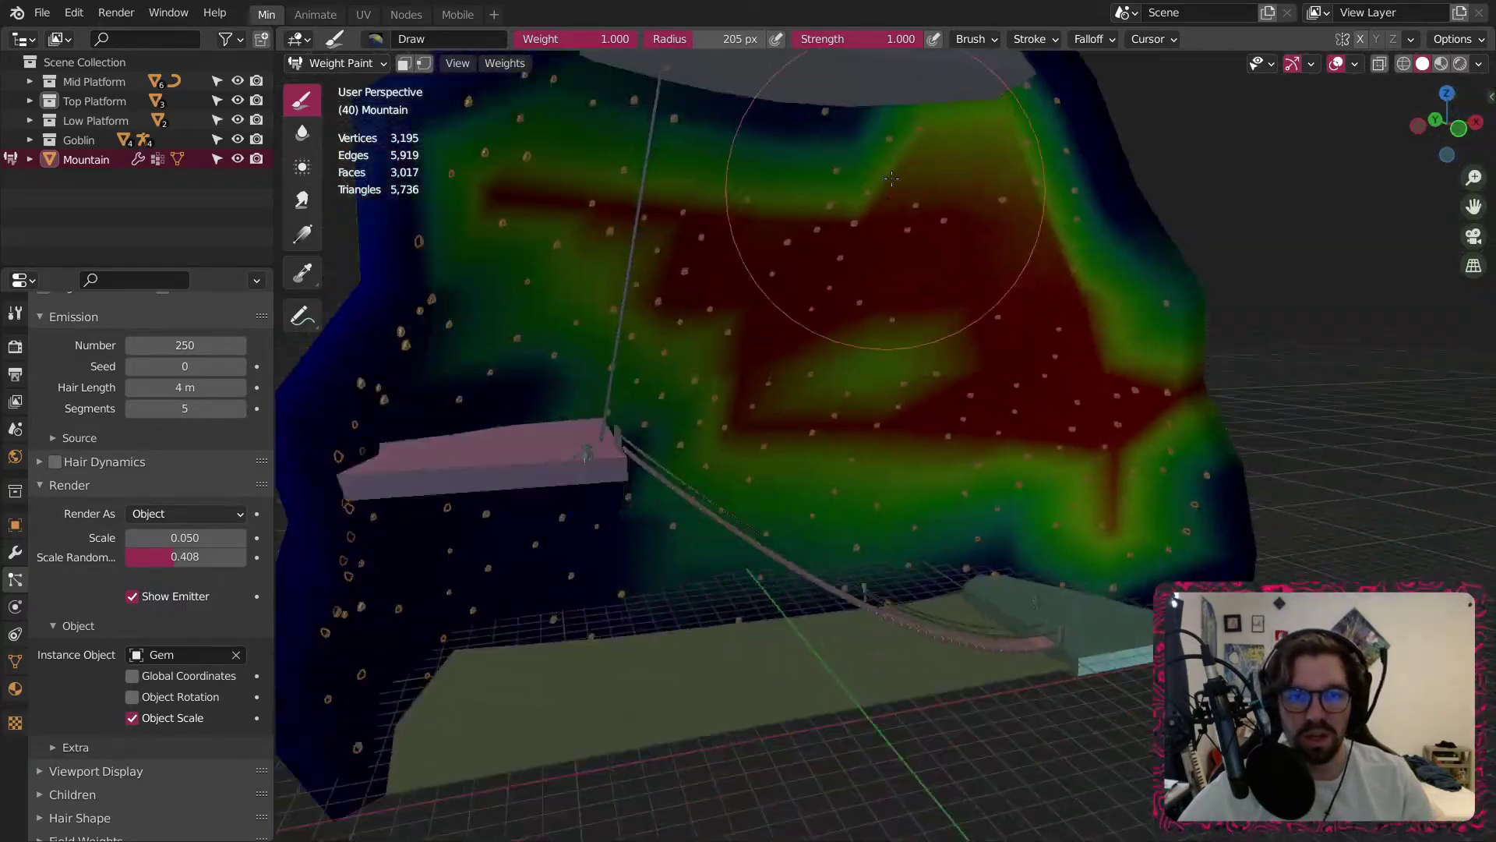
{"action": "middle_click_drag", "start_coordinate": [769, 523], "coordinate": [762, 439]}
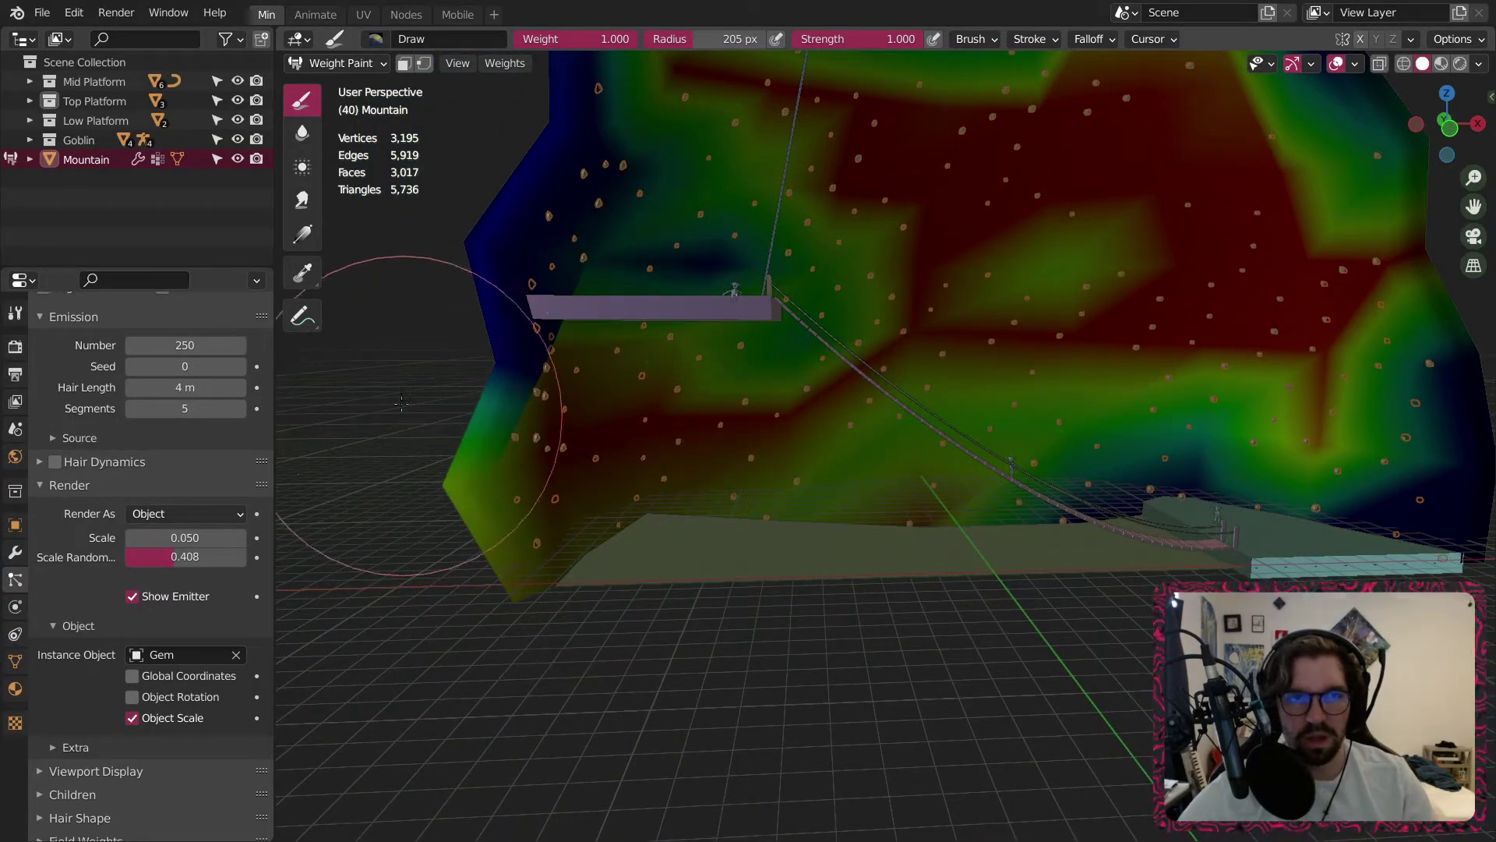
Set the brush weight to 0.000 and clear the painted weight along the mountain's outer front edges.
{"action": "middle_click_drag", "start_coordinate": [528, 422], "coordinate": [544, 181]}
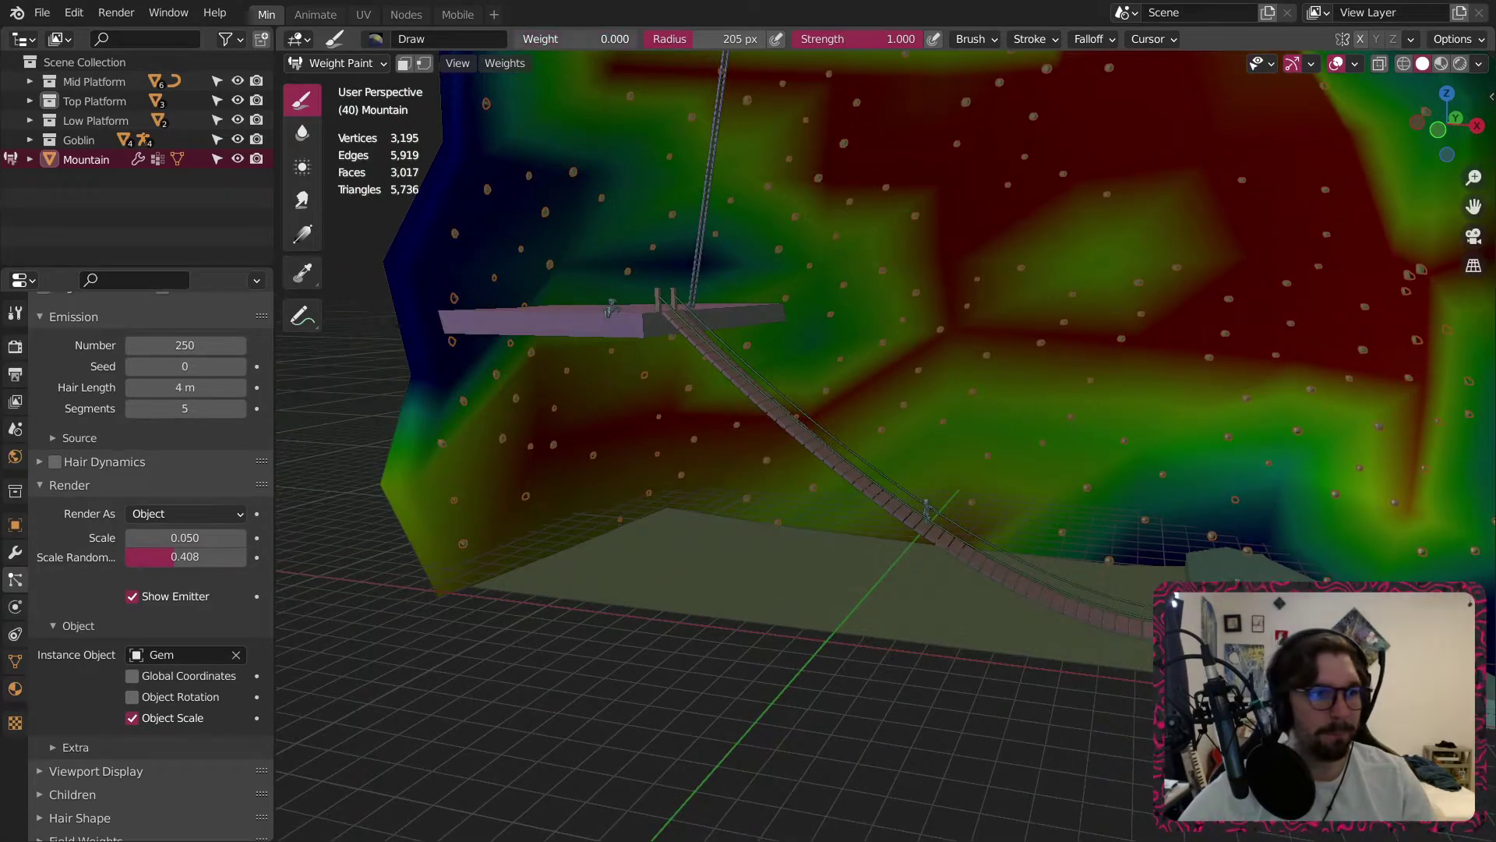
{"action": "middle_click_drag", "start_coordinate": [664, 411], "coordinate": [528, 466]}
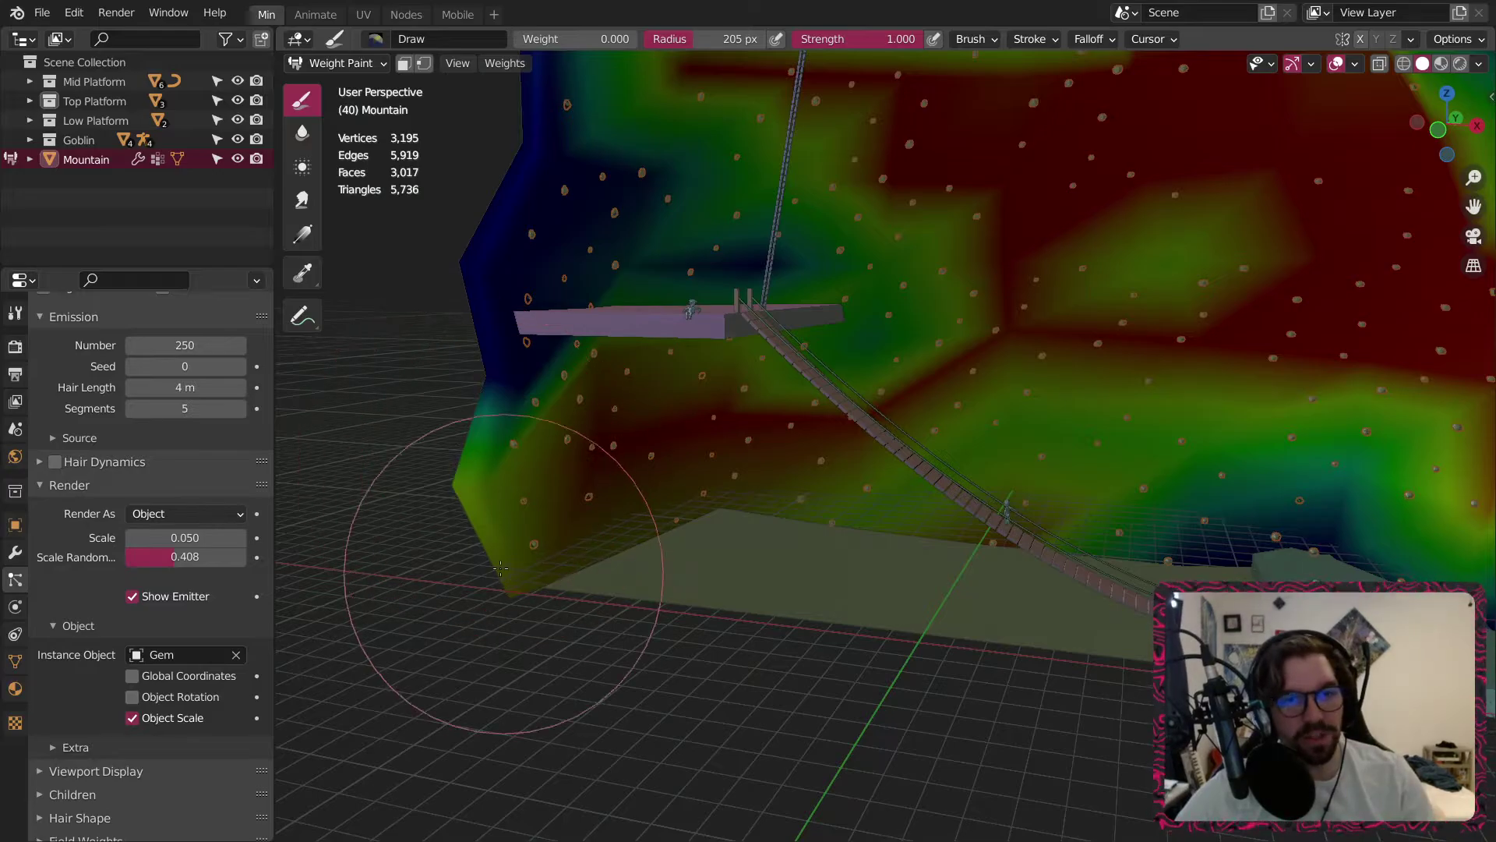
{"action": "middle_click_drag", "start_coordinate": [502, 585], "coordinate": [608, 459]}
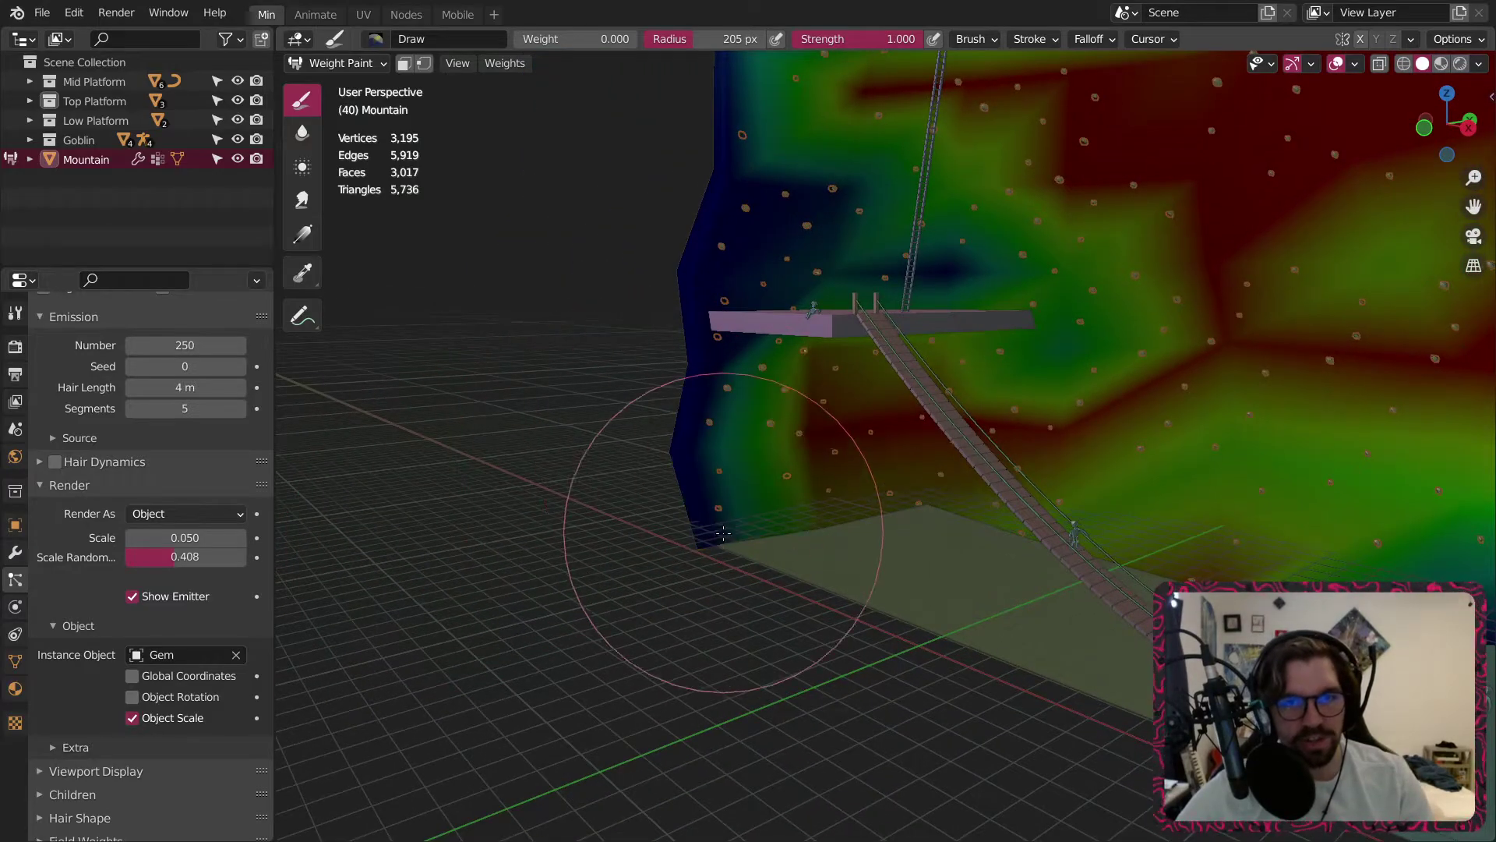
{"action": "middle_click_drag", "start_coordinate": [717, 226], "coordinate": [690, 394], "text": "shift"}
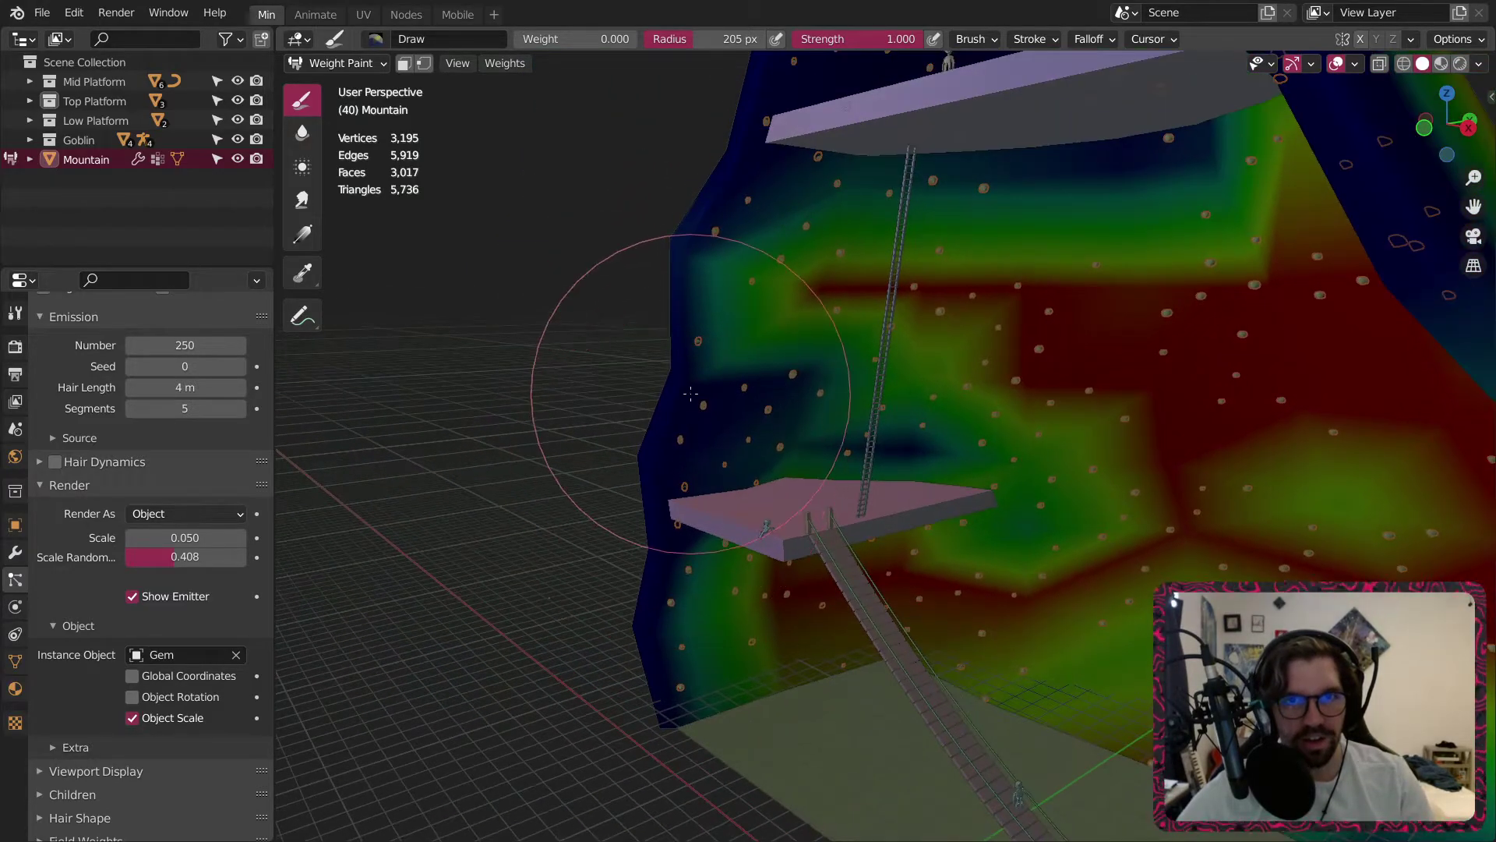
{"action": "middle_click_drag", "start_coordinate": [634, 200], "coordinate": [889, 287]}
{"action": "scroll", "coordinate": [784, 343], "scroll_direction": "up", "scroll_amount": 2}
{"action": "left_click_drag", "start_coordinate": [766, 328], "coordinate": [774, 416]}
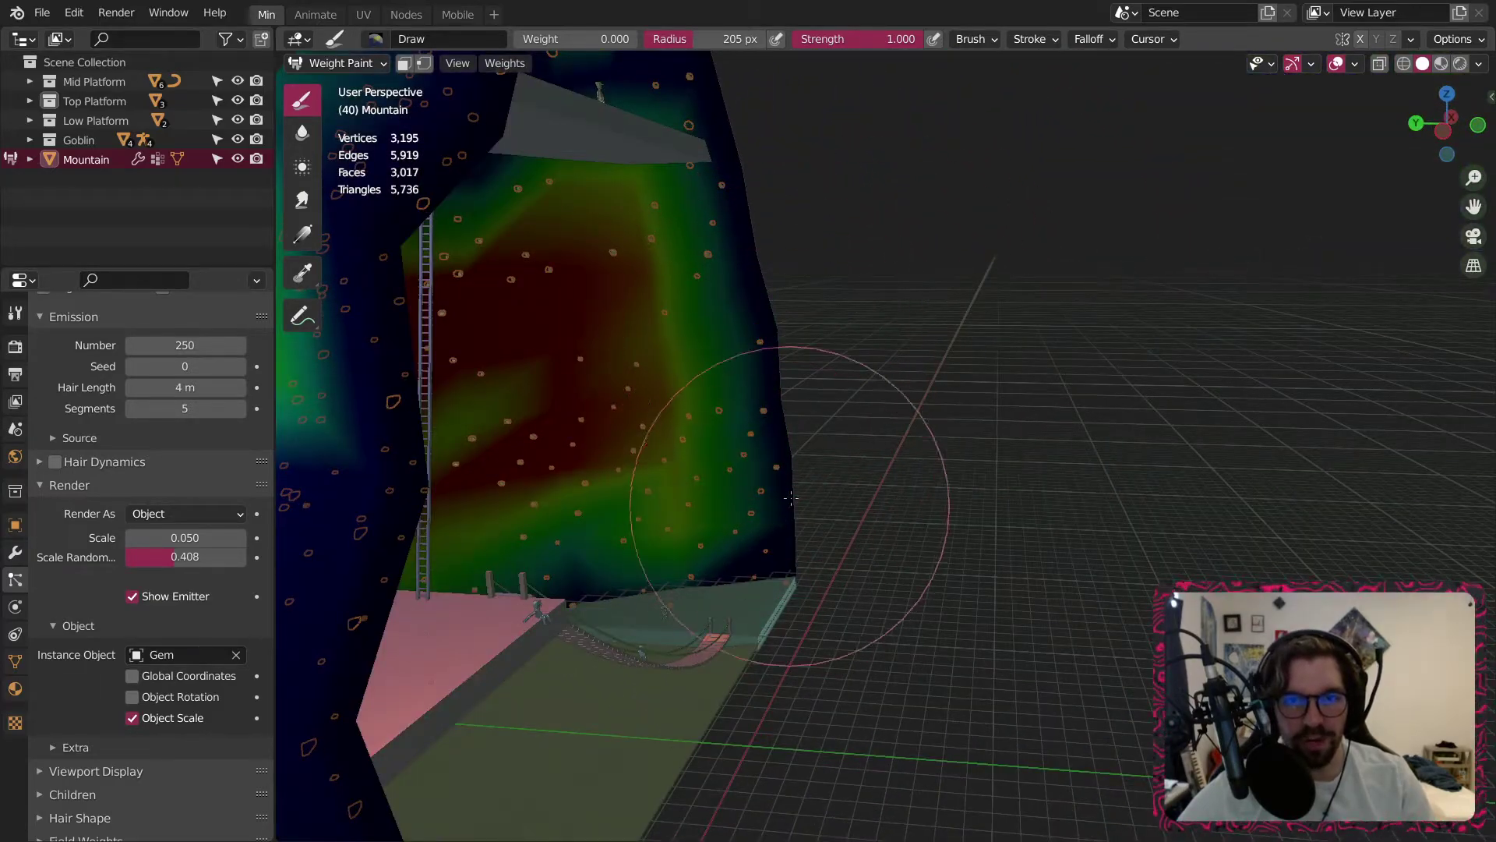
Set the brush weight to 1.000 and fill the weak patches on the back wall above the rope bridge.
{"action": "middle_click_drag", "start_coordinate": [888, 284], "coordinate": [798, 389]}
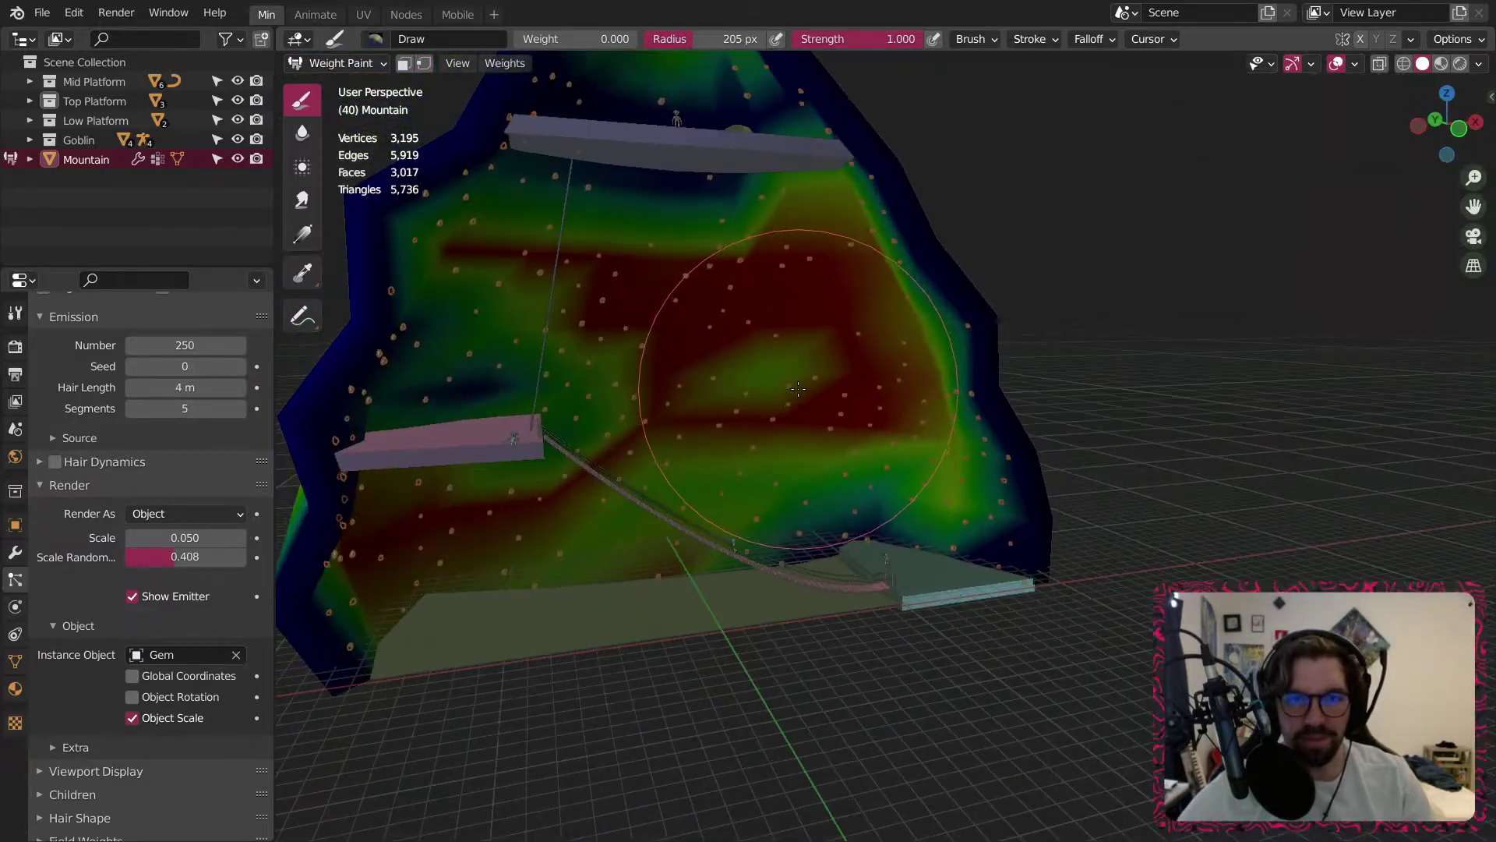
{"action": "scroll", "coordinate": [756, 372], "scroll_direction": "up", "scroll_amount": 1}
{"action": "scroll", "coordinate": [686, 382], "scroll_direction": "up", "scroll_amount": 1}
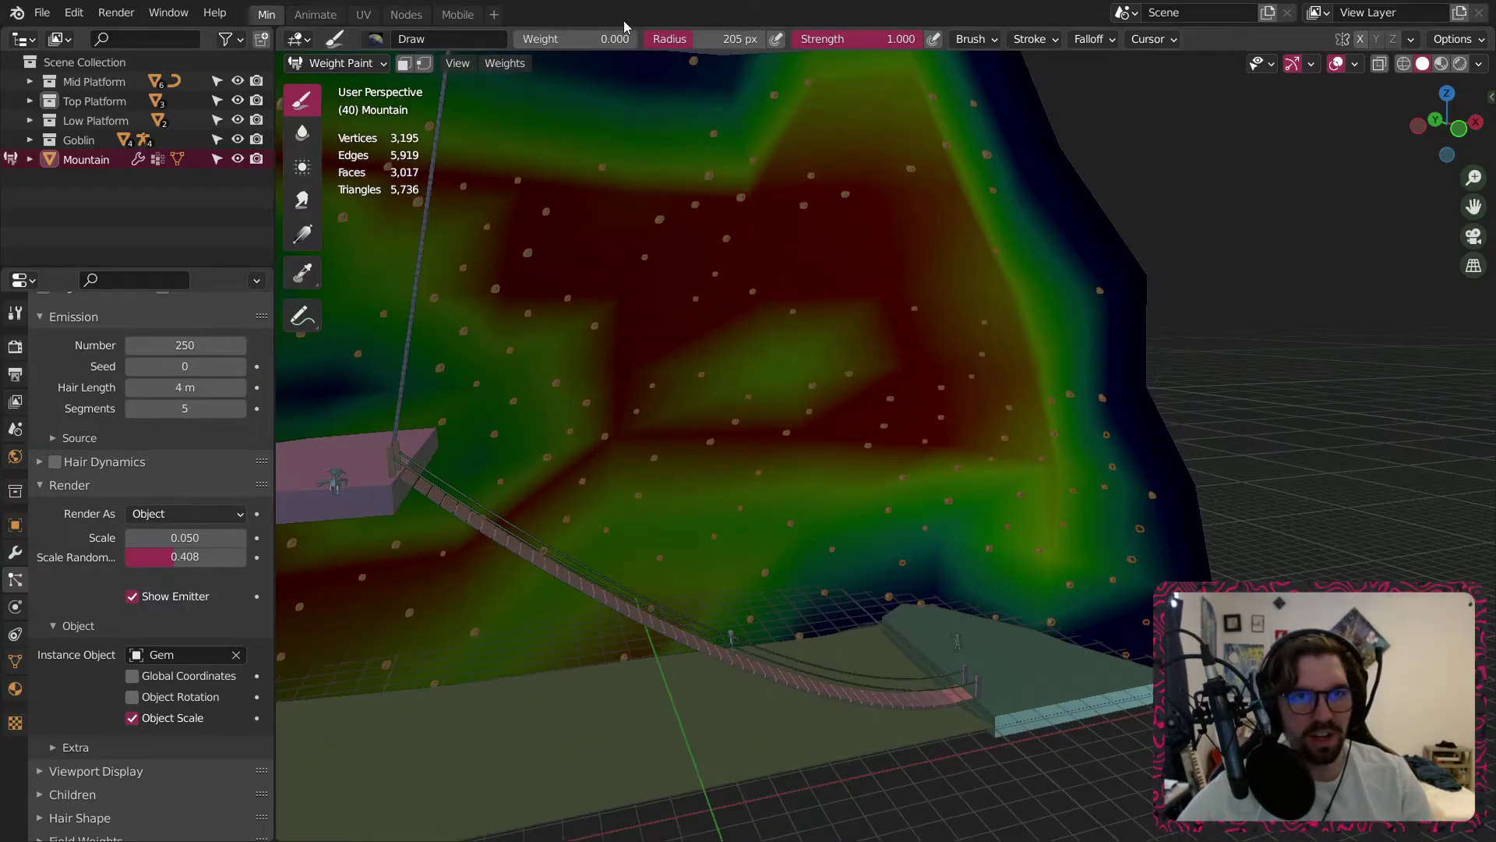
{"action": "left_click_drag", "start_coordinate": [693, 366], "coordinate": [699, 402]}
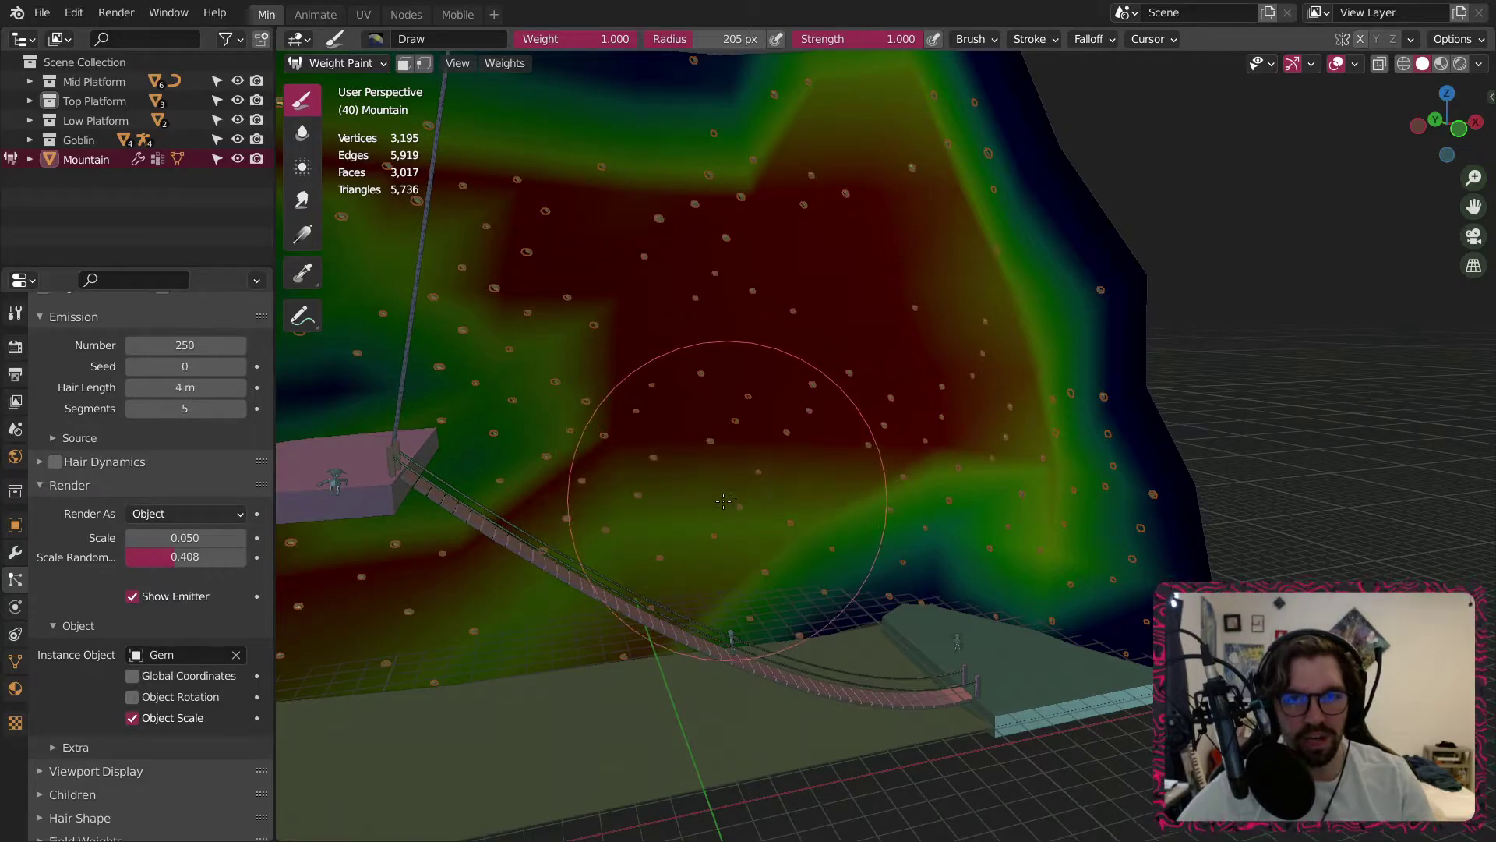
{"action": "left_click_drag", "start_coordinate": [723, 501], "coordinate": [706, 444]}
{"action": "scroll", "coordinate": [701, 448], "scroll_direction": "down", "scroll_amount": 2}
{"action": "middle_click_drag", "start_coordinate": [694, 458], "coordinate": [654, 463]}
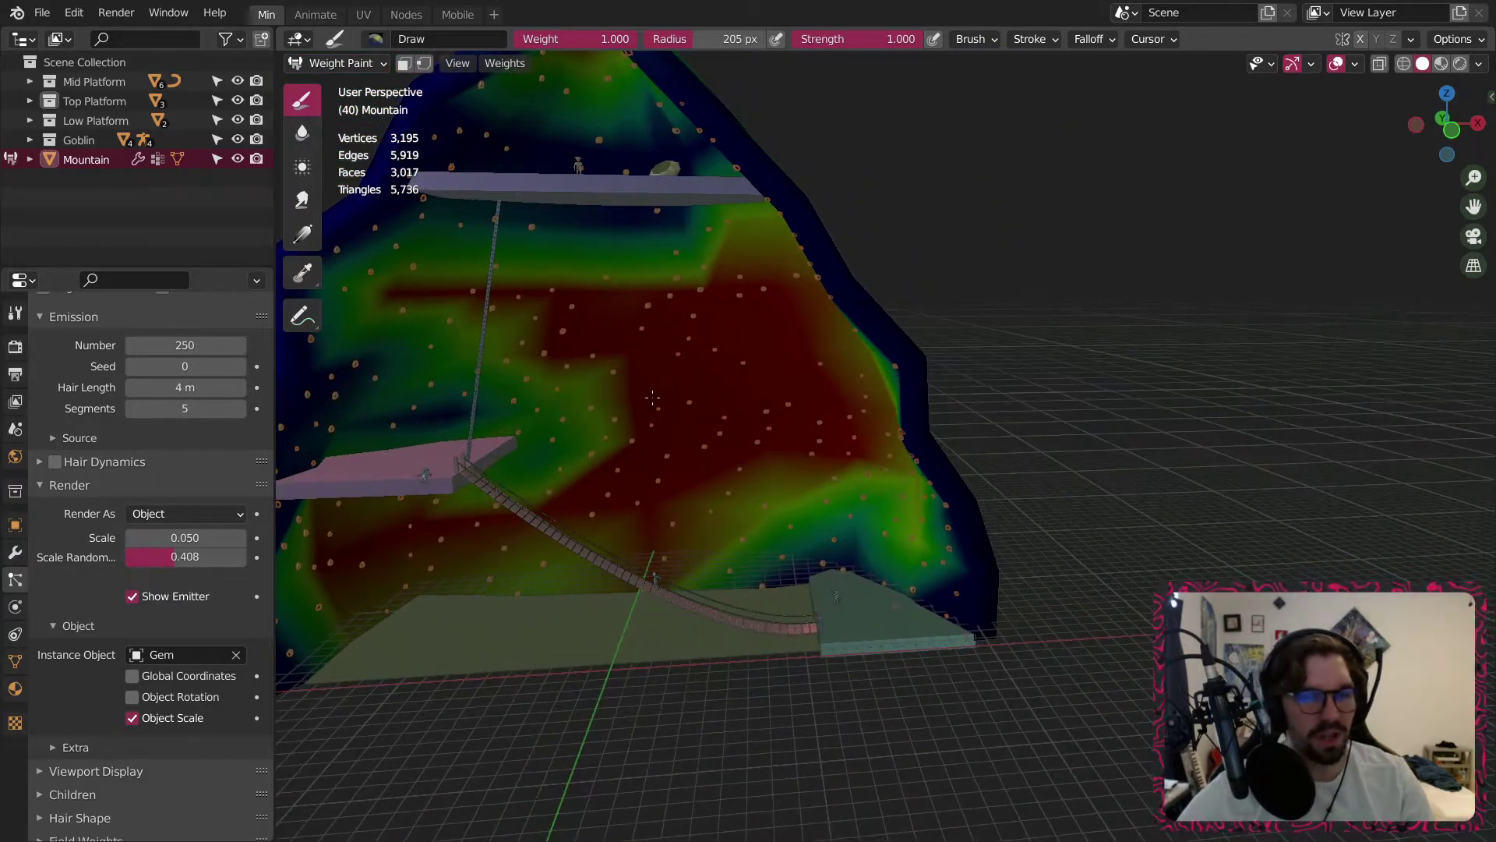
Return the mountain to Object Mode and assign the painted vertex group "Group" as the gem particle system's density.
{"action": "middle_click_drag", "start_coordinate": [652, 399], "coordinate": [713, 354]}
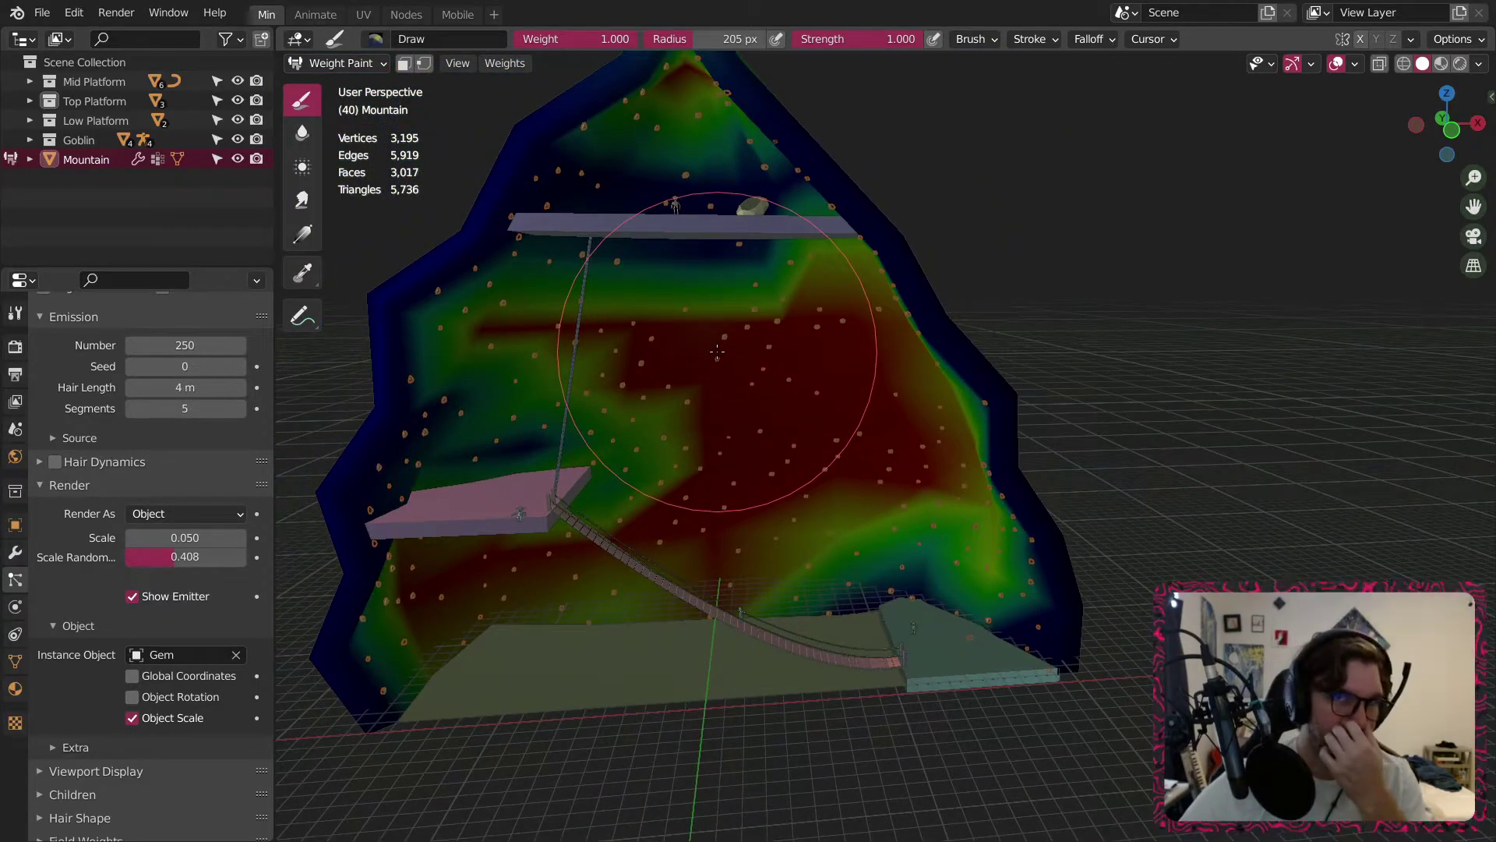
{"action": "left_click", "coordinate": [365, 64]}
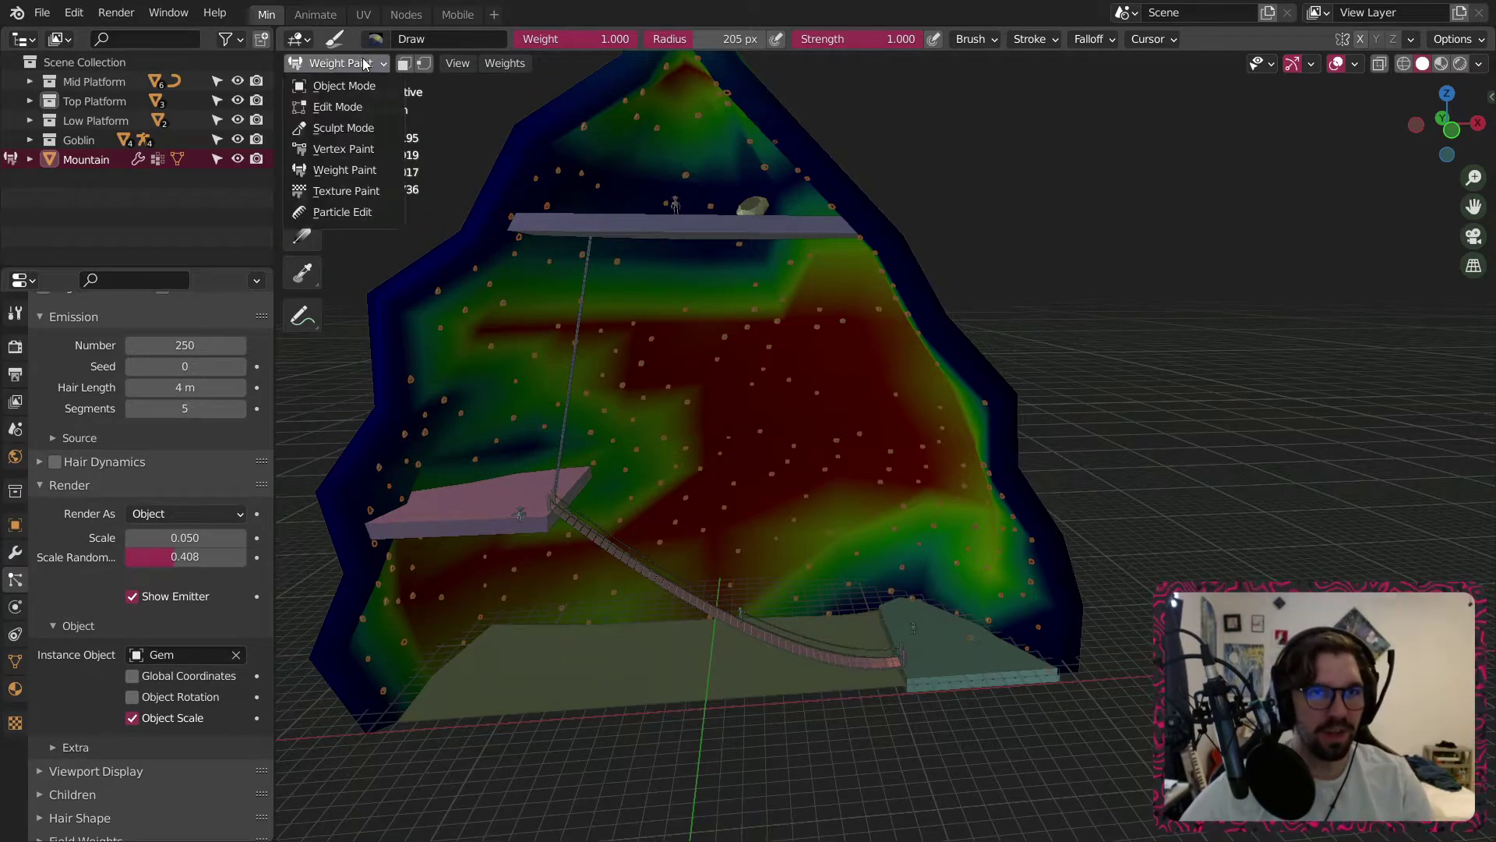
{"action": "left_click", "coordinate": [348, 86]}
{"action": "scroll", "coordinate": [934, 218], "scroll_direction": "up", "scroll_amount": 3}
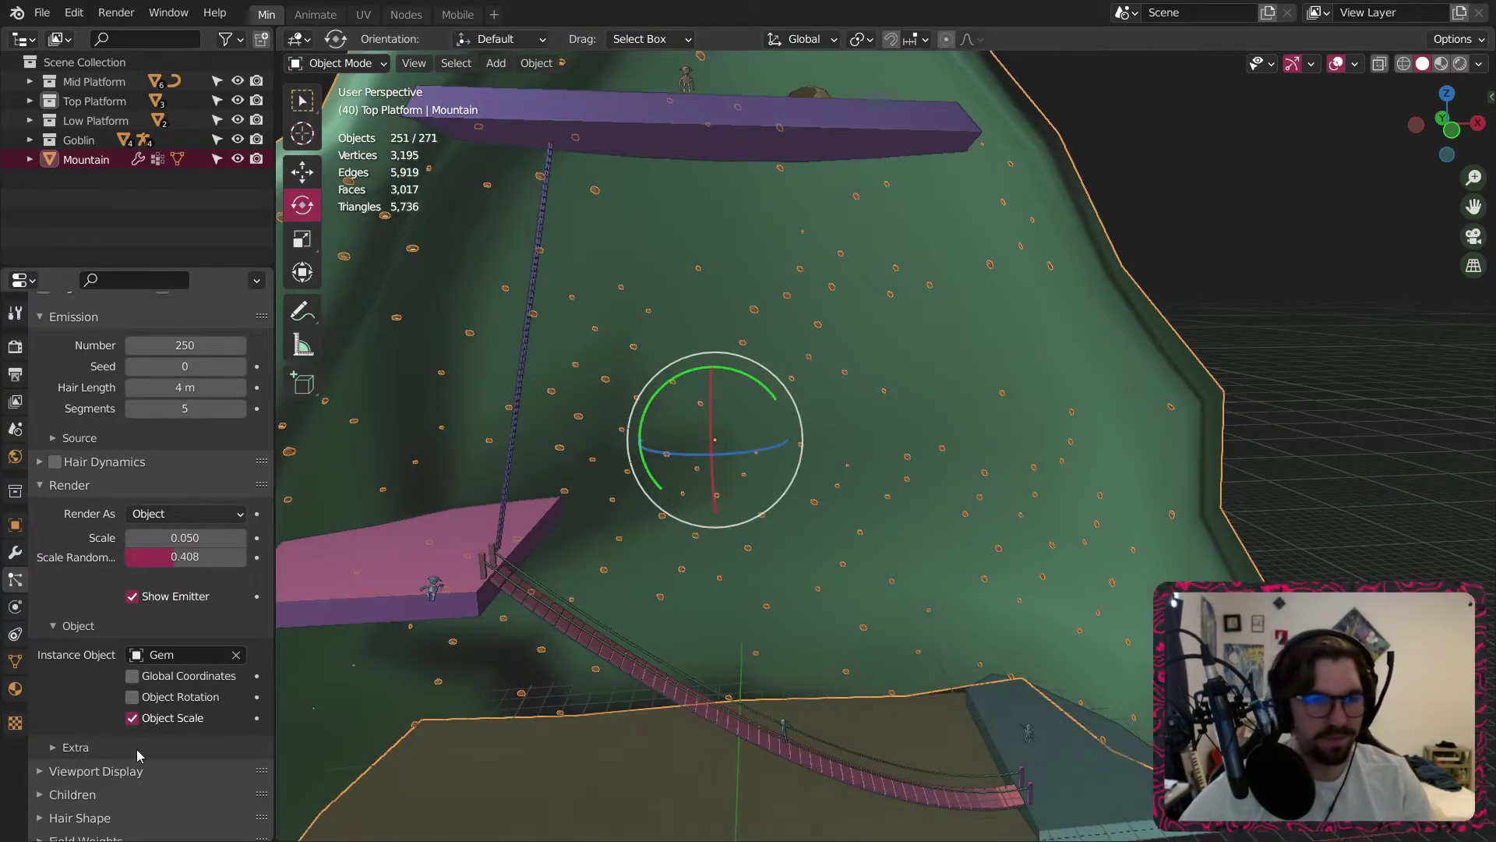
{"action": "scroll", "coordinate": [151, 597], "scroll_direction": "down", "scroll_amount": 3}
{"action": "left_click", "coordinate": [78, 783]}
{"action": "scroll", "coordinate": [108, 787], "scroll_direction": "down", "scroll_amount": 2}
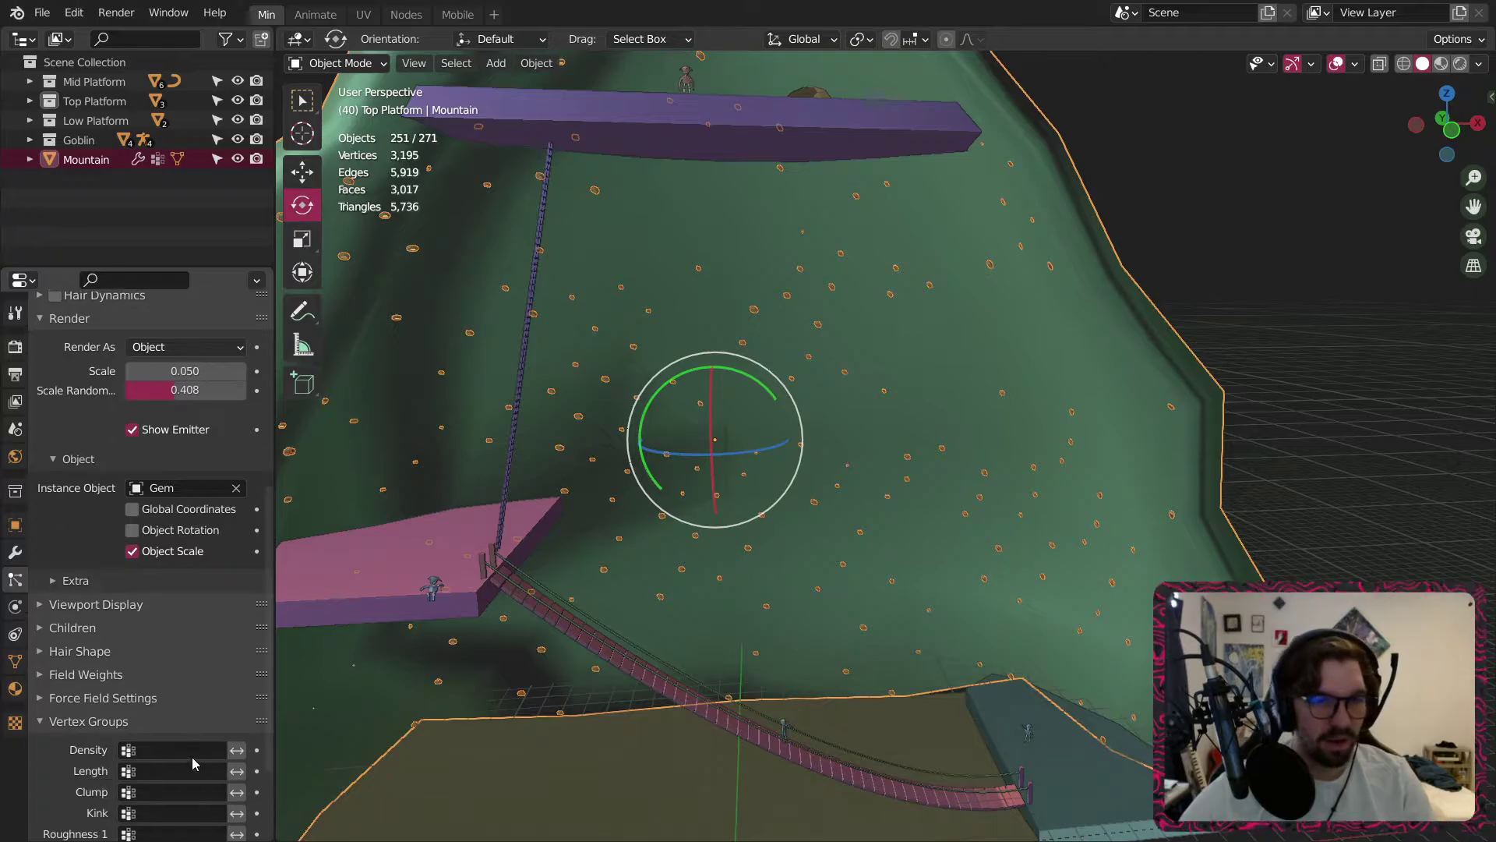
{"action": "left_click", "coordinate": [179, 749]}
{"action": "left_click", "coordinate": [183, 549]}
{"action": "left_click", "coordinate": [1174, 222]}
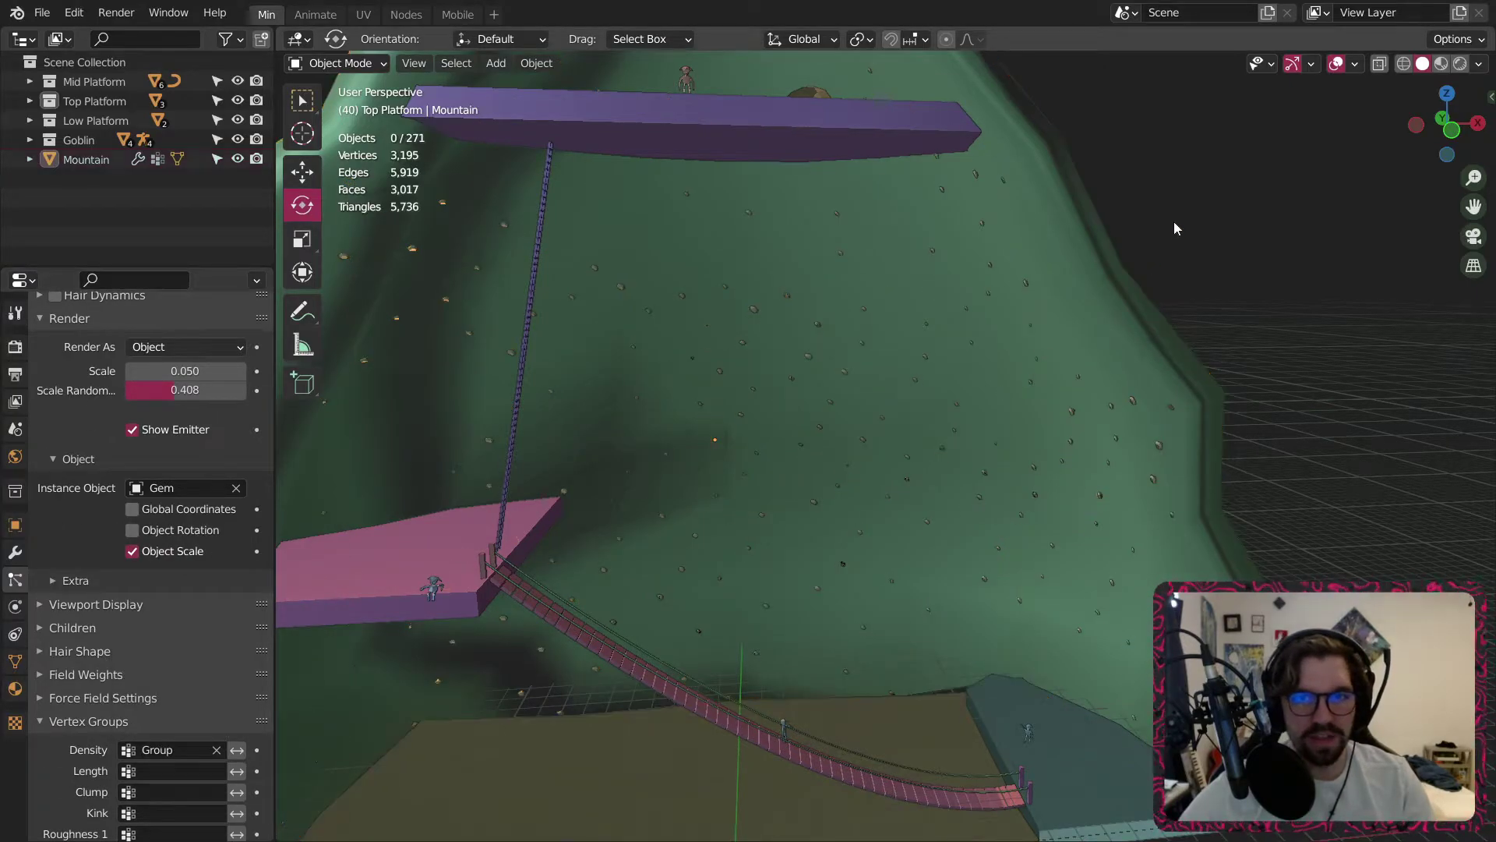
Examine the gem distribution over the inner mountain wall, from the peak down to the lower platform.
{"action": "scroll", "coordinate": [938, 346], "scroll_direction": "down", "scroll_amount": 5}
{"action": "scroll", "coordinate": [909, 357], "scroll_direction": "up", "scroll_amount": 5}
{"action": "middle_click_drag", "start_coordinate": [909, 359], "coordinate": [782, 314]}
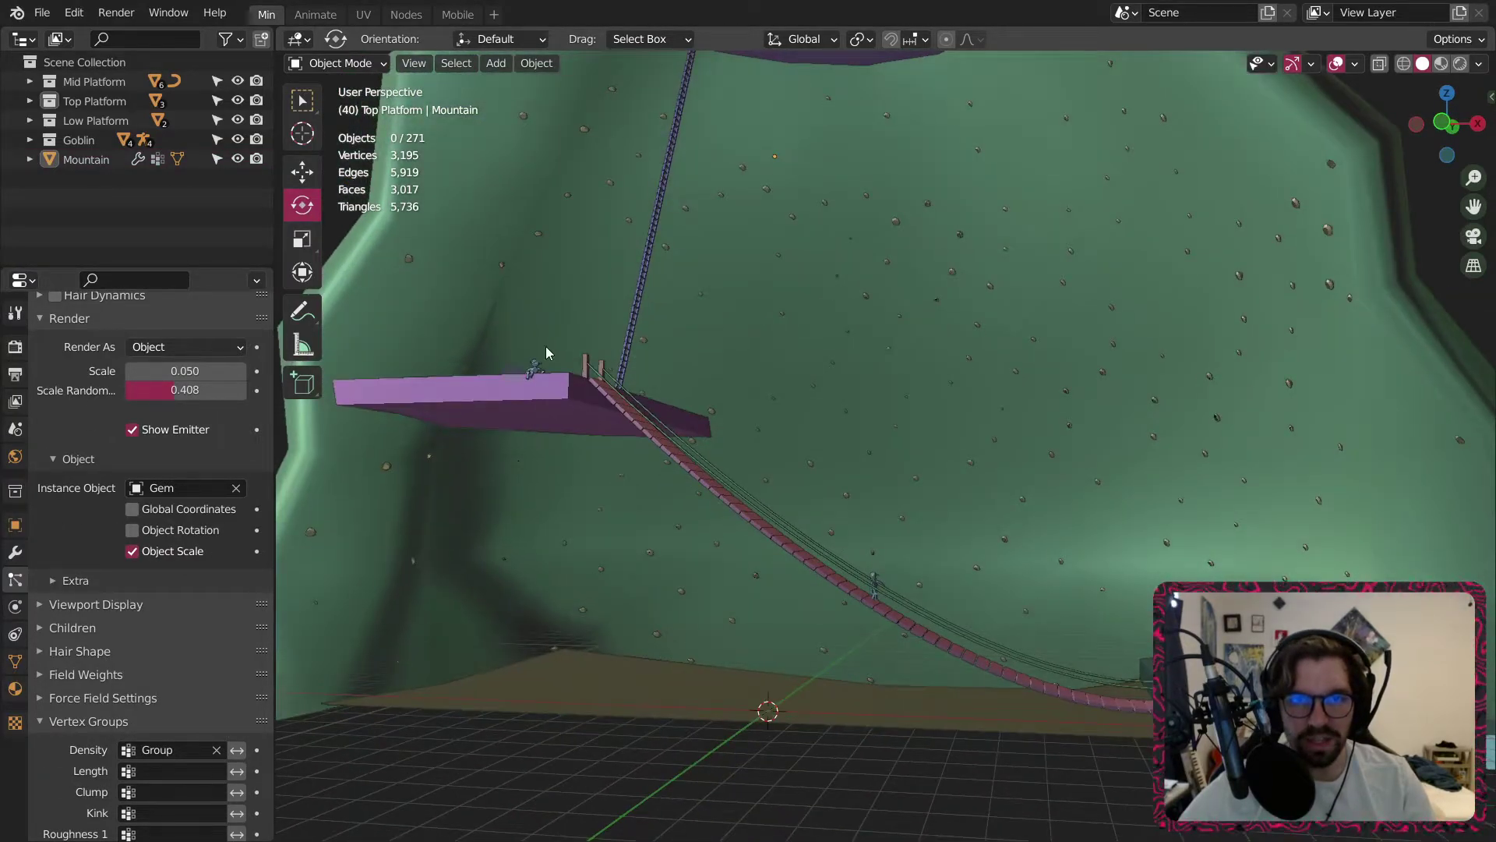
{"action": "middle_click_drag", "start_coordinate": [546, 352], "coordinate": [541, 359]}
{"action": "middle_click_drag", "start_coordinate": [1058, 511], "coordinate": [1078, 628]}
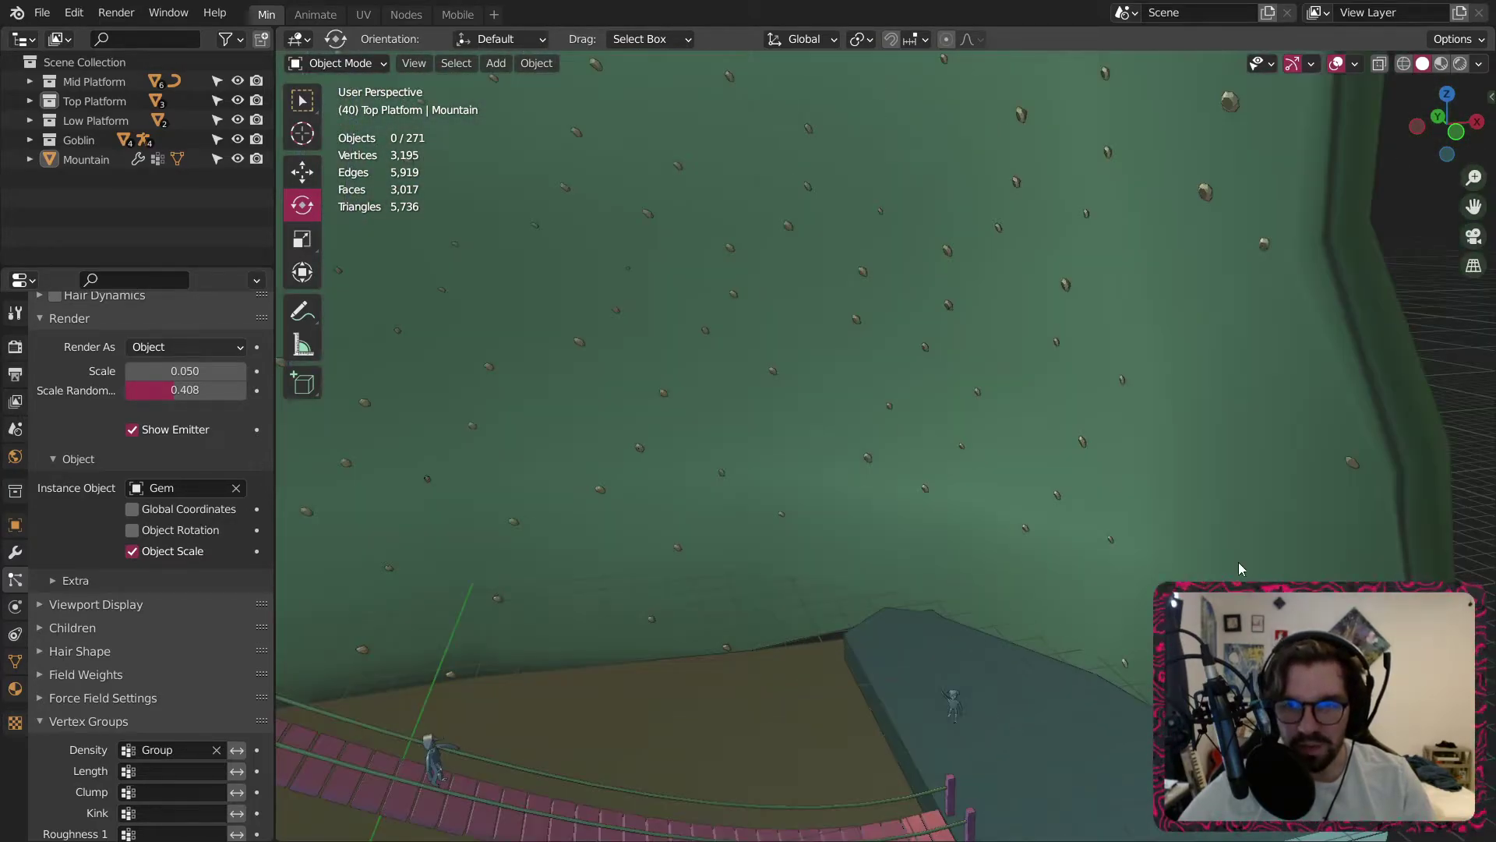
{"action": "scroll", "coordinate": [1112, 488], "scroll_direction": "down", "scroll_amount": 5}
{"action": "middle_click_drag", "start_coordinate": [1112, 488], "coordinate": [1083, 485]}
{"action": "middle_click_drag", "start_coordinate": [694, 101], "coordinate": [870, 348], "text": "shift"}
{"action": "scroll", "coordinate": [811, 335], "scroll_direction": "up", "scroll_amount": 4}
{"action": "scroll", "coordinate": [747, 318], "scroll_direction": "down", "scroll_amount": 4}
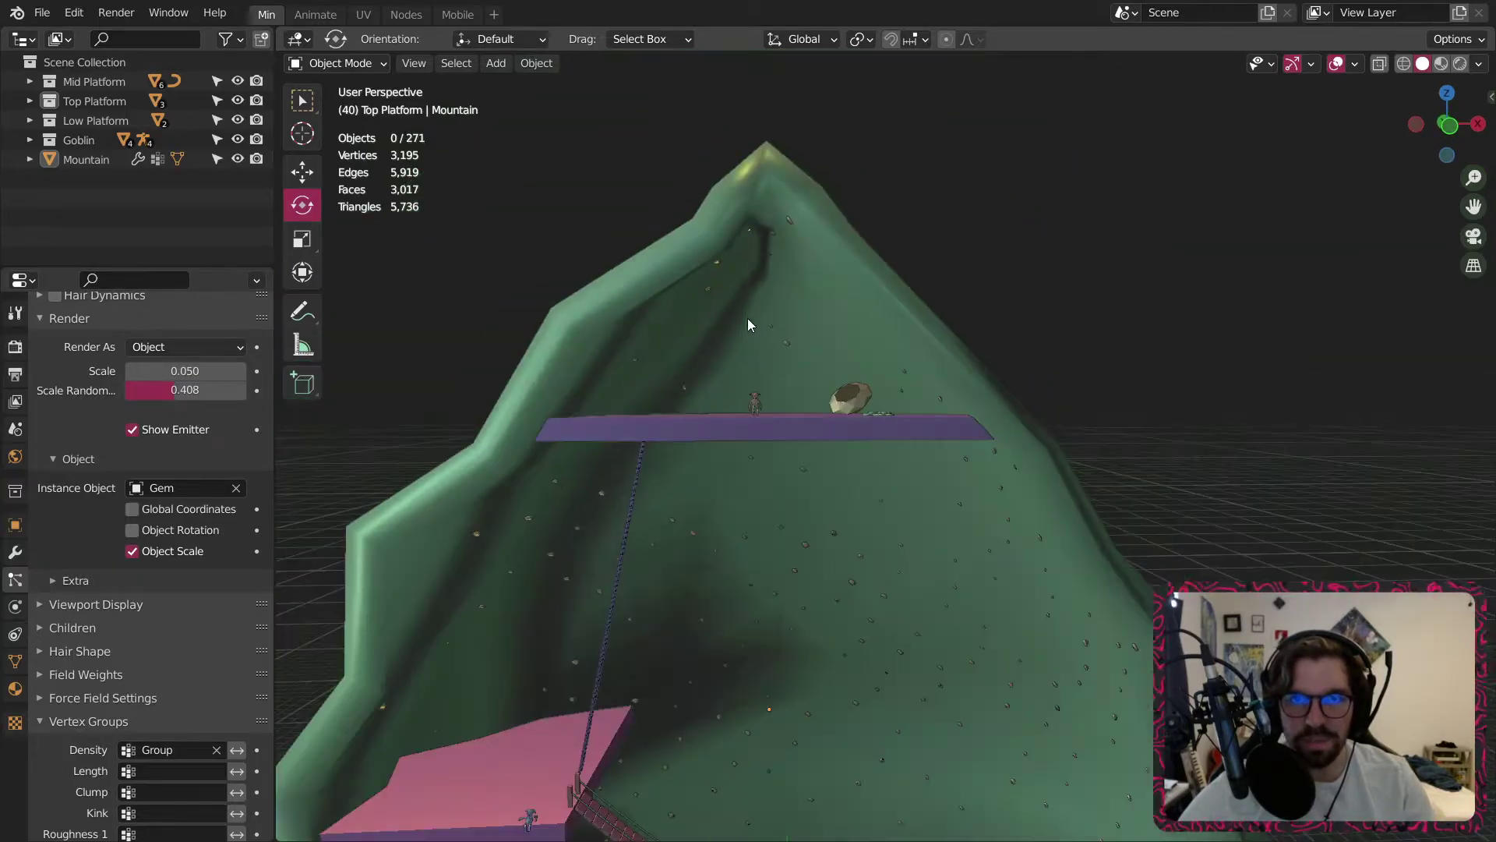
{"action": "middle_click_drag", "start_coordinate": [835, 496], "coordinate": [854, 369], "text": "shift"}
{"action": "scroll", "coordinate": [853, 368], "scroll_direction": "down", "scroll_amount": 5}
{"action": "middle_click_drag", "start_coordinate": [855, 536], "coordinate": [831, 358]}
{"action": "scroll", "coordinate": [839, 347], "scroll_direction": "up", "scroll_amount": 4}
{"action": "scroll", "coordinate": [831, 315], "scroll_direction": "up", "scroll_amount": 4}
{"action": "middle_click_drag", "start_coordinate": [741, 550], "coordinate": [751, 520]}
{"action": "scroll", "coordinate": [876, 527], "scroll_direction": "down", "scroll_amount": 4}
{"action": "mouse_move", "coordinate": [876, 527]}
{"action": "middle_mouse_down"}
{"action": "mouse_move", "coordinate": [821, 567]}
{"action": "mouse_move", "coordinate": [870, 520]}
{"action": "middle_mouse_up"}
{"action": "scroll", "coordinate": [872, 522], "scroll_direction": "up", "scroll_amount": 4}
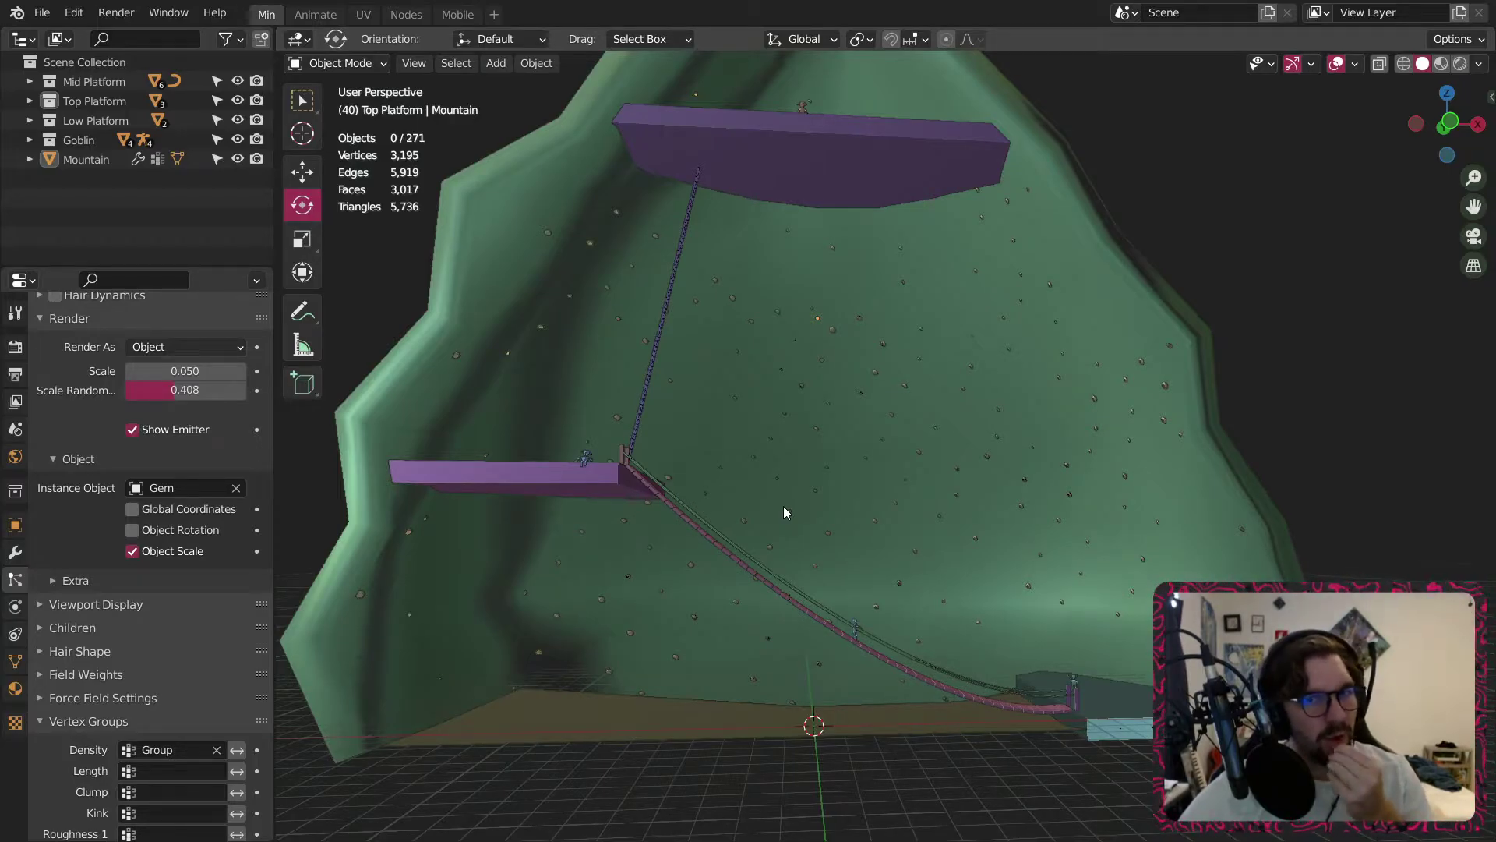
{"action": "scroll", "coordinate": [737, 500], "scroll_direction": "down", "scroll_amount": 3}
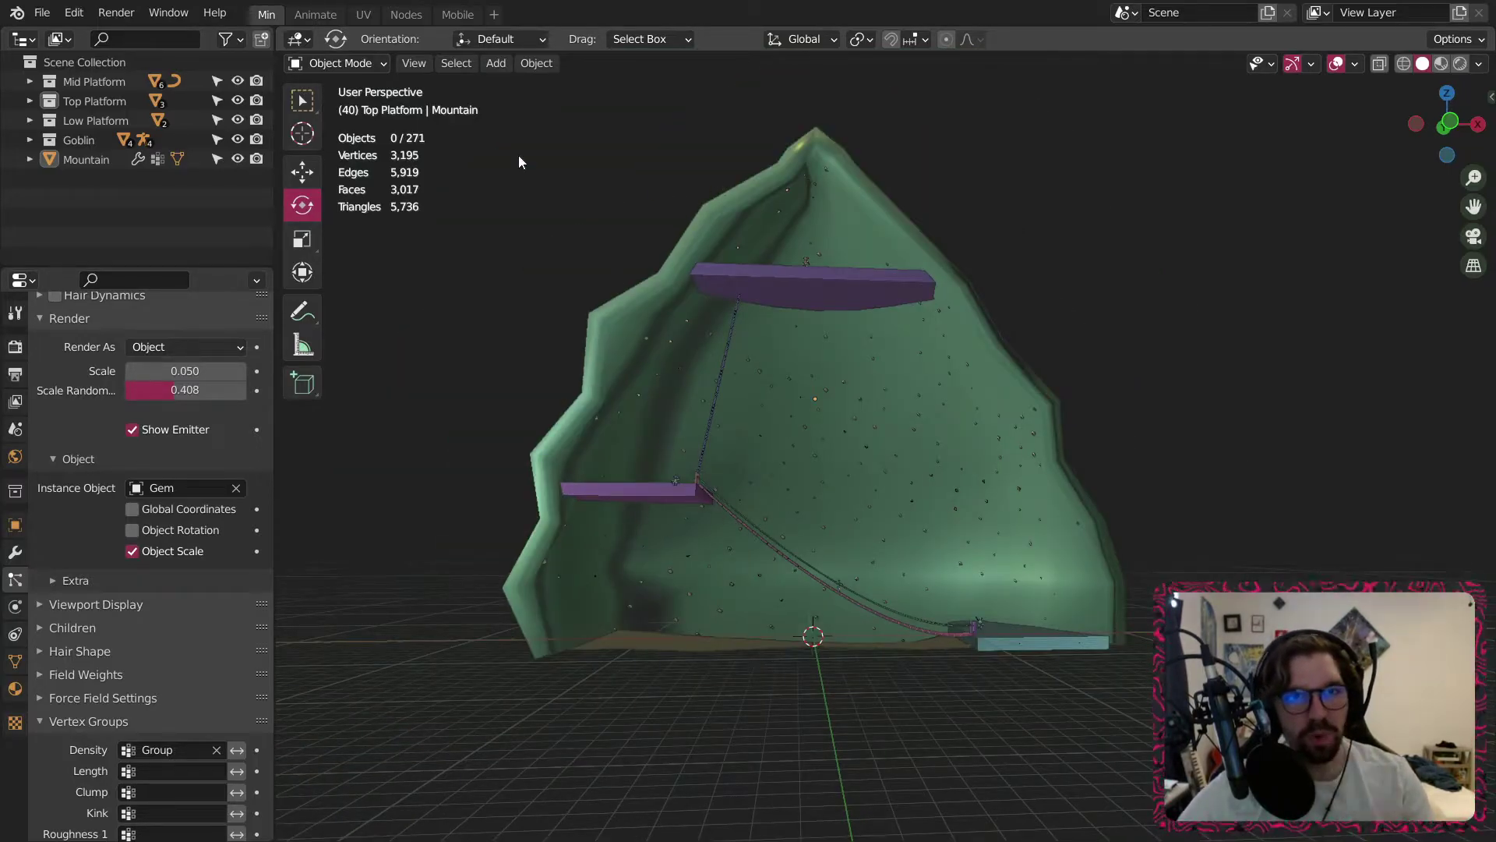
Add a 2 m cube mesh to the scene at the world origin.
{"action": "left_click", "coordinate": [491, 64]}
{"action": "mouse_move", "coordinate": [529, 84]}
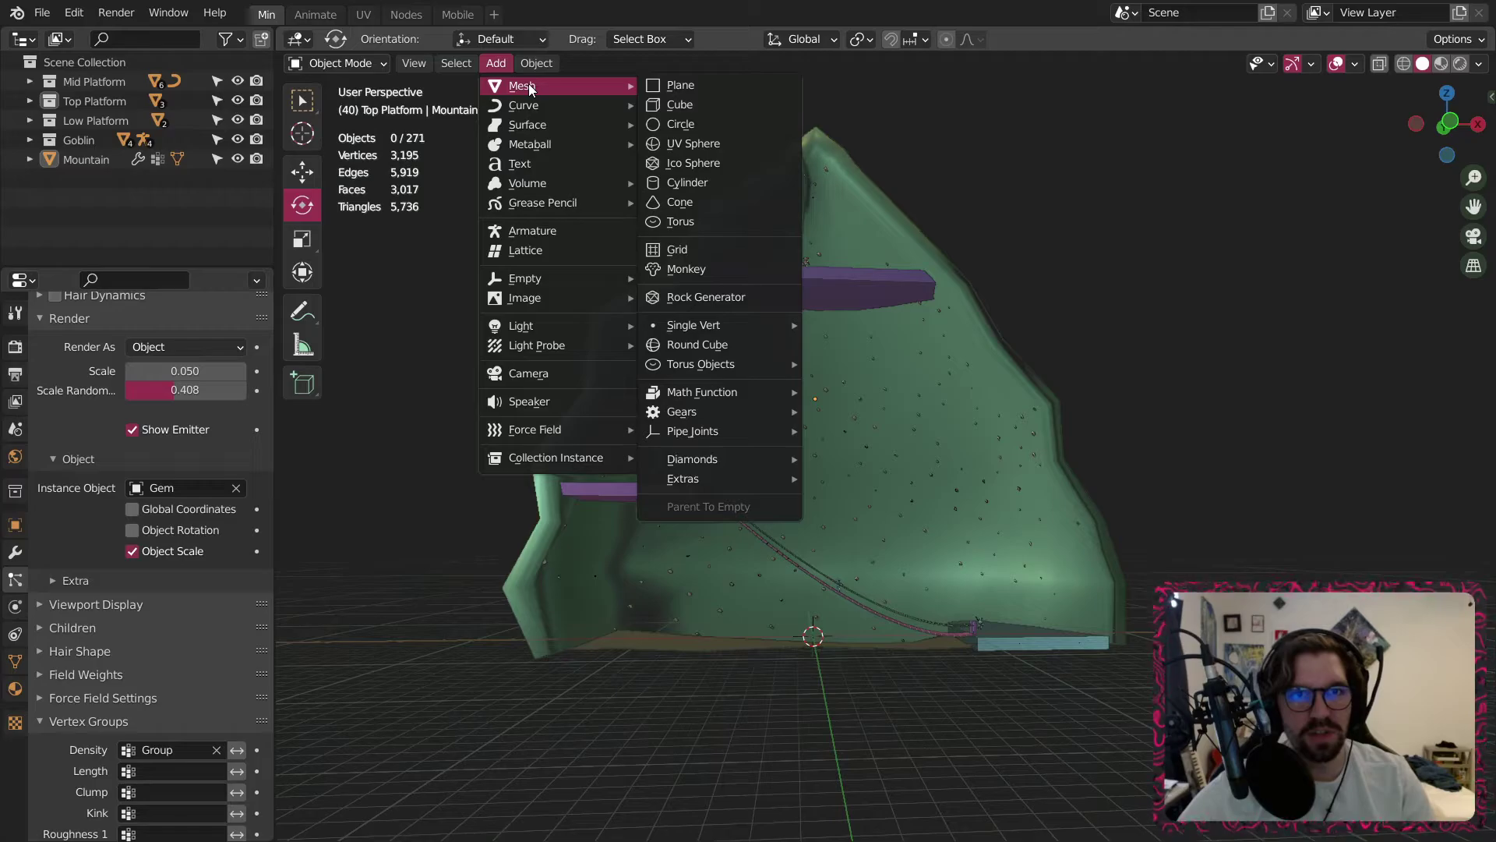
{"action": "left_click", "coordinate": [708, 107]}
Scale the cube into a tall, narrow post, reducing its X scale to 0.640 and stretching it along Z.
{"action": "scroll", "coordinate": [803, 654], "scroll_direction": "up", "scroll_amount": 2}
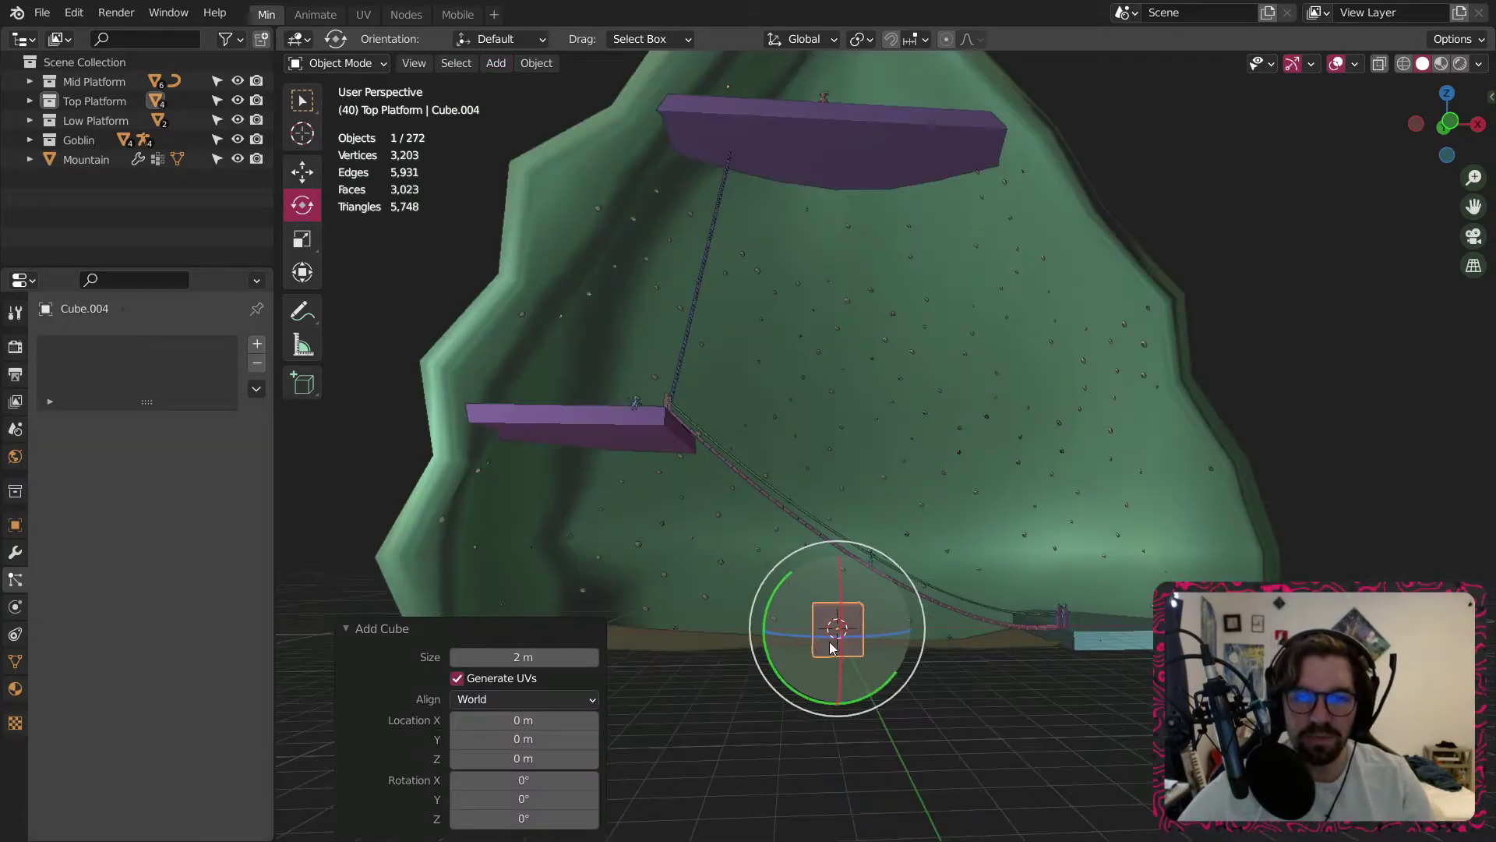
{"action": "middle_click_drag", "start_coordinate": [830, 645], "coordinate": [738, 703]}
{"action": "scroll", "coordinate": [815, 651], "scroll_direction": "up", "scroll_amount": 2}
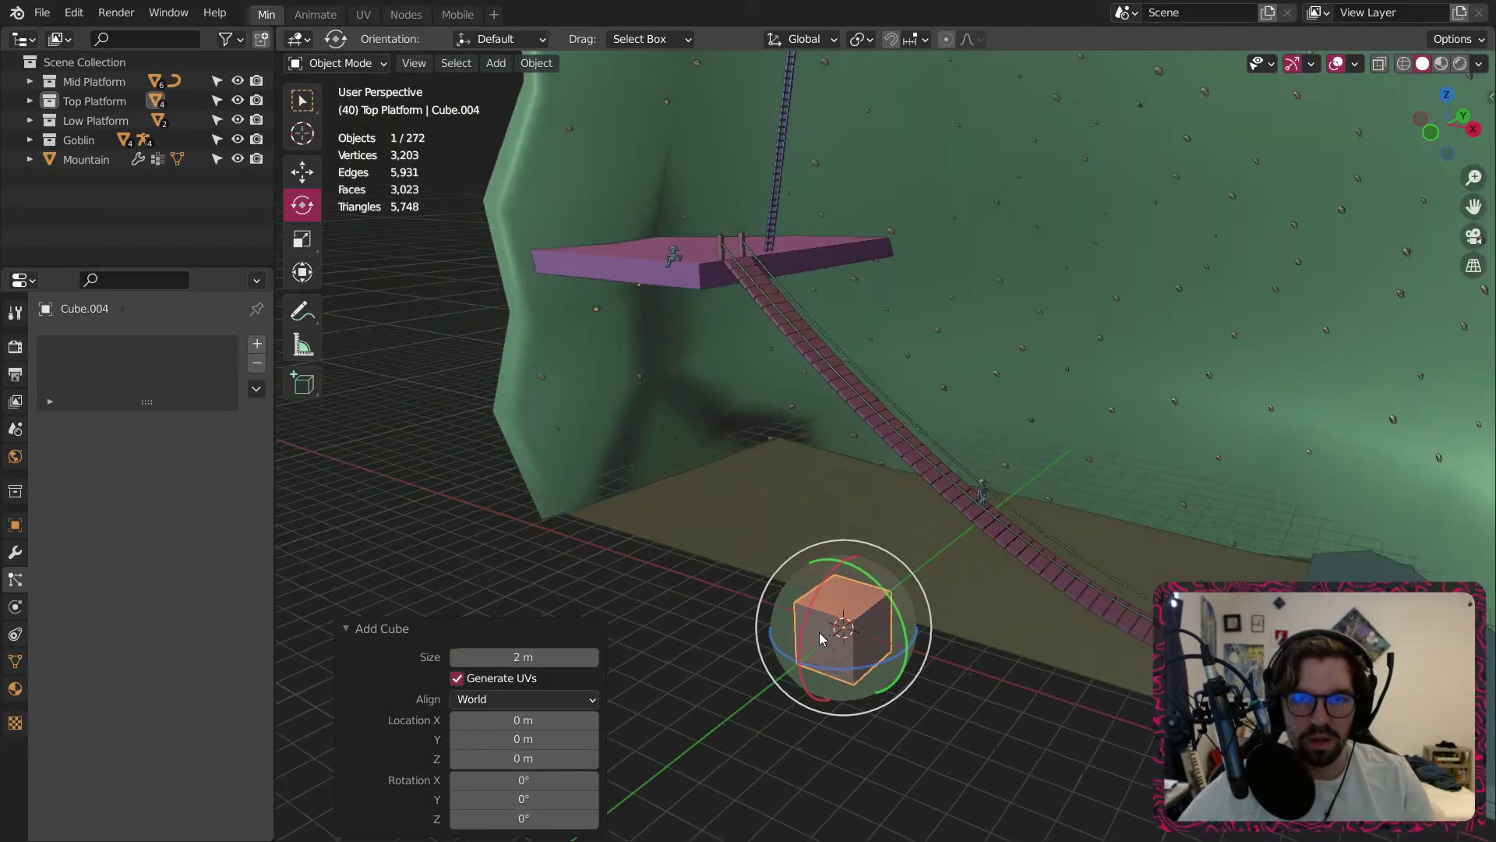
{"action": "middle_click_drag", "start_coordinate": [904, 694], "coordinate": [928, 701]}
{"action": "left_click", "coordinate": [303, 234]}
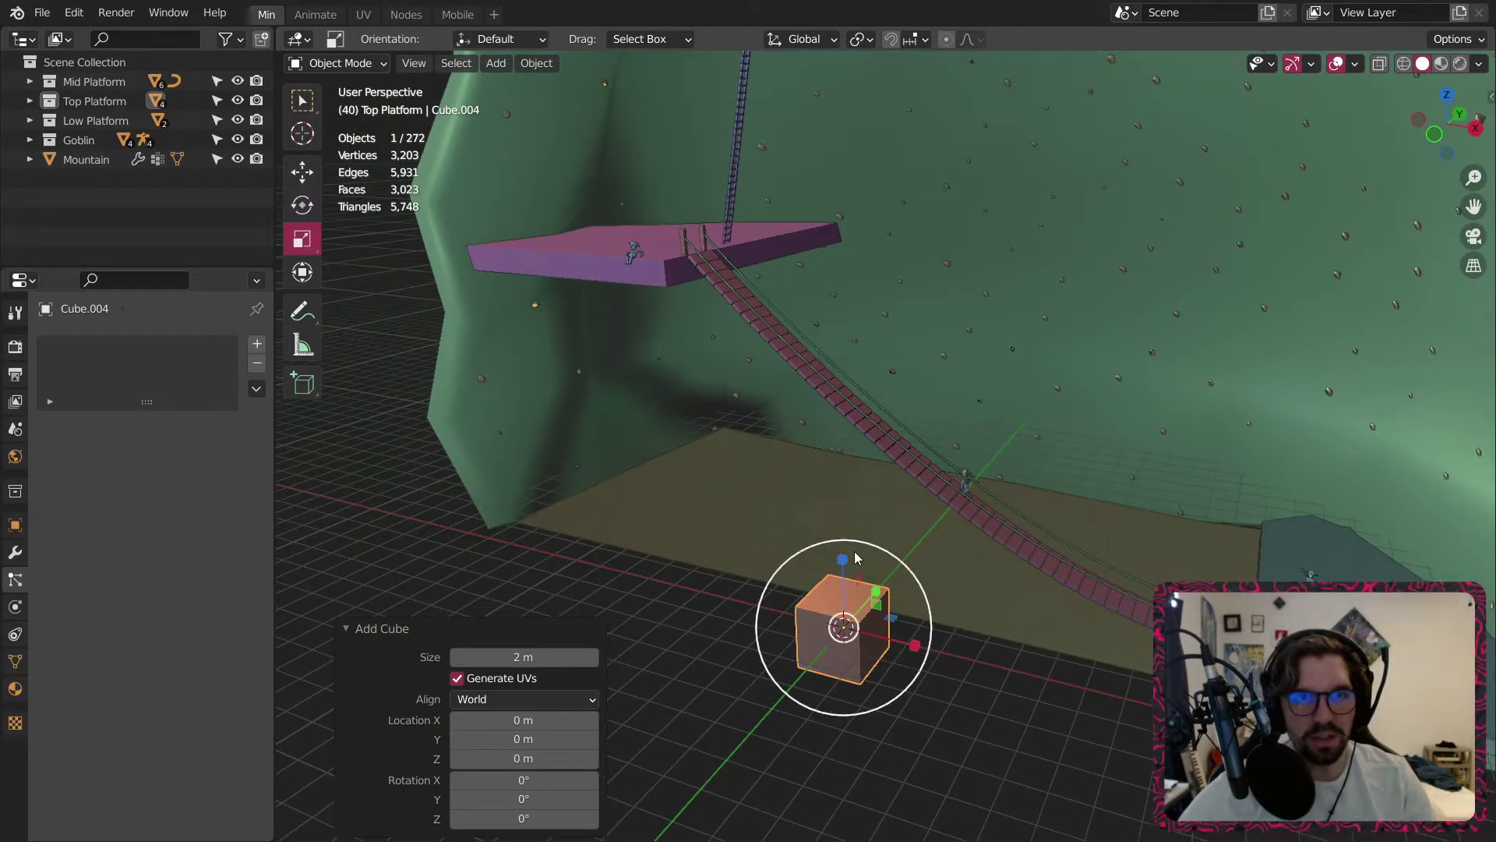
{"action": "middle_click_drag", "start_coordinate": [855, 556], "coordinate": [831, 612]}
{"action": "scroll", "coordinate": [904, 619], "scroll_direction": "up", "scroll_amount": 3}
{"action": "left_click_drag", "start_coordinate": [851, 596], "coordinate": [825, 613]}
{"action": "middle_click_drag", "start_coordinate": [854, 604], "coordinate": [904, 580]}
{"action": "left_click_drag", "start_coordinate": [885, 649], "coordinate": [855, 648]}
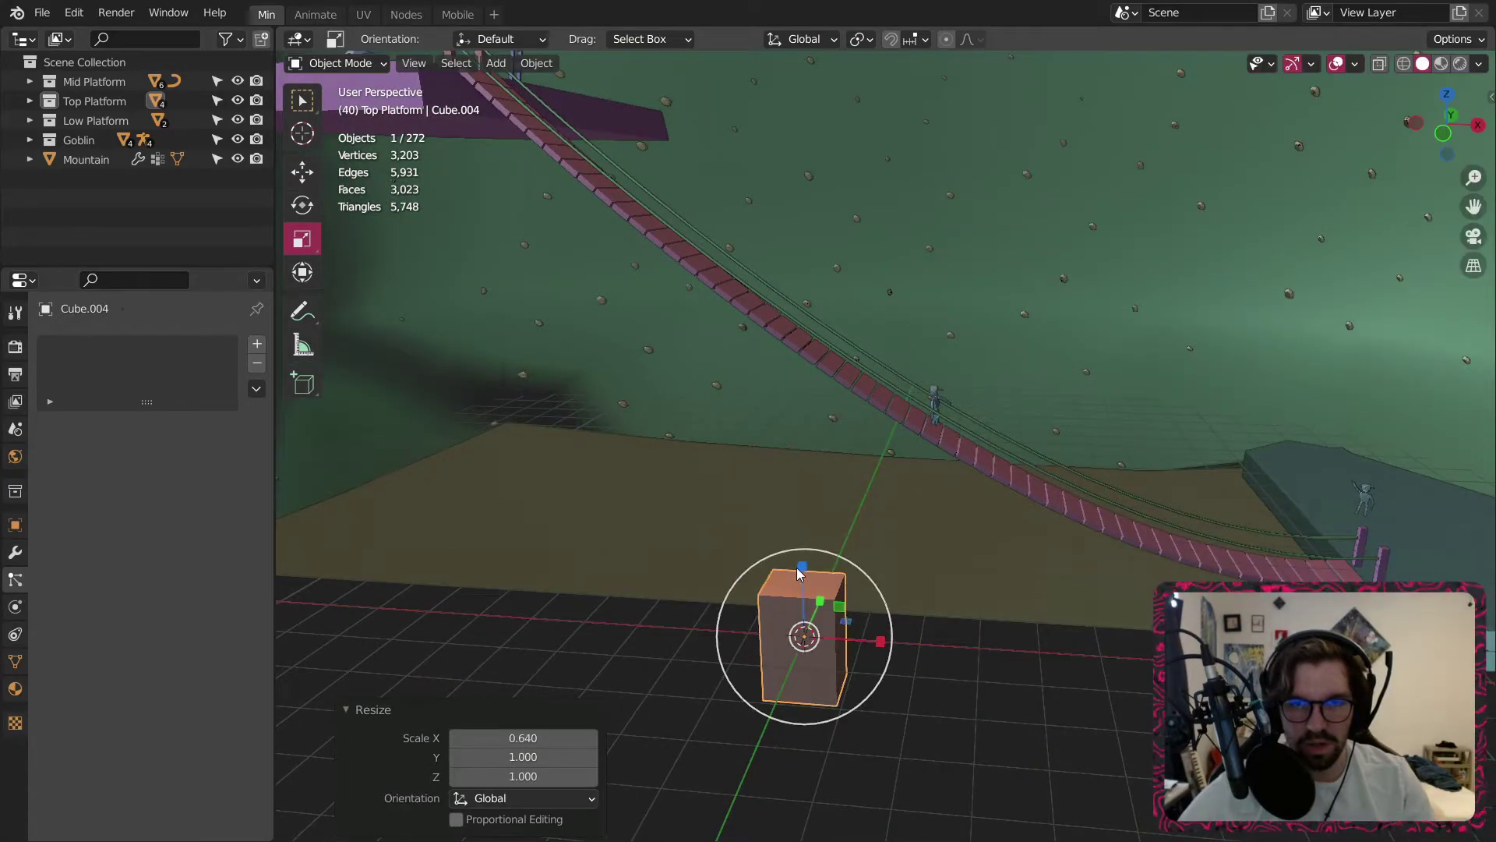
{"action": "left_click_drag", "start_coordinate": [803, 566], "coordinate": [798, 425]}
Move the post along X toward the wall edge and raise it 4.0855 m to sit beneath the middle platform.
{"action": "middle_click_drag", "start_coordinate": [798, 425], "coordinate": [558, 371]}
{"action": "left_click_drag", "start_coordinate": [1146, 561], "coordinate": [573, 538]}
{"action": "middle_click_drag", "start_coordinate": [573, 538], "coordinate": [806, 521], "text": "shift"}
{"action": "left_click_drag", "start_coordinate": [815, 552], "coordinate": [729, 546]}
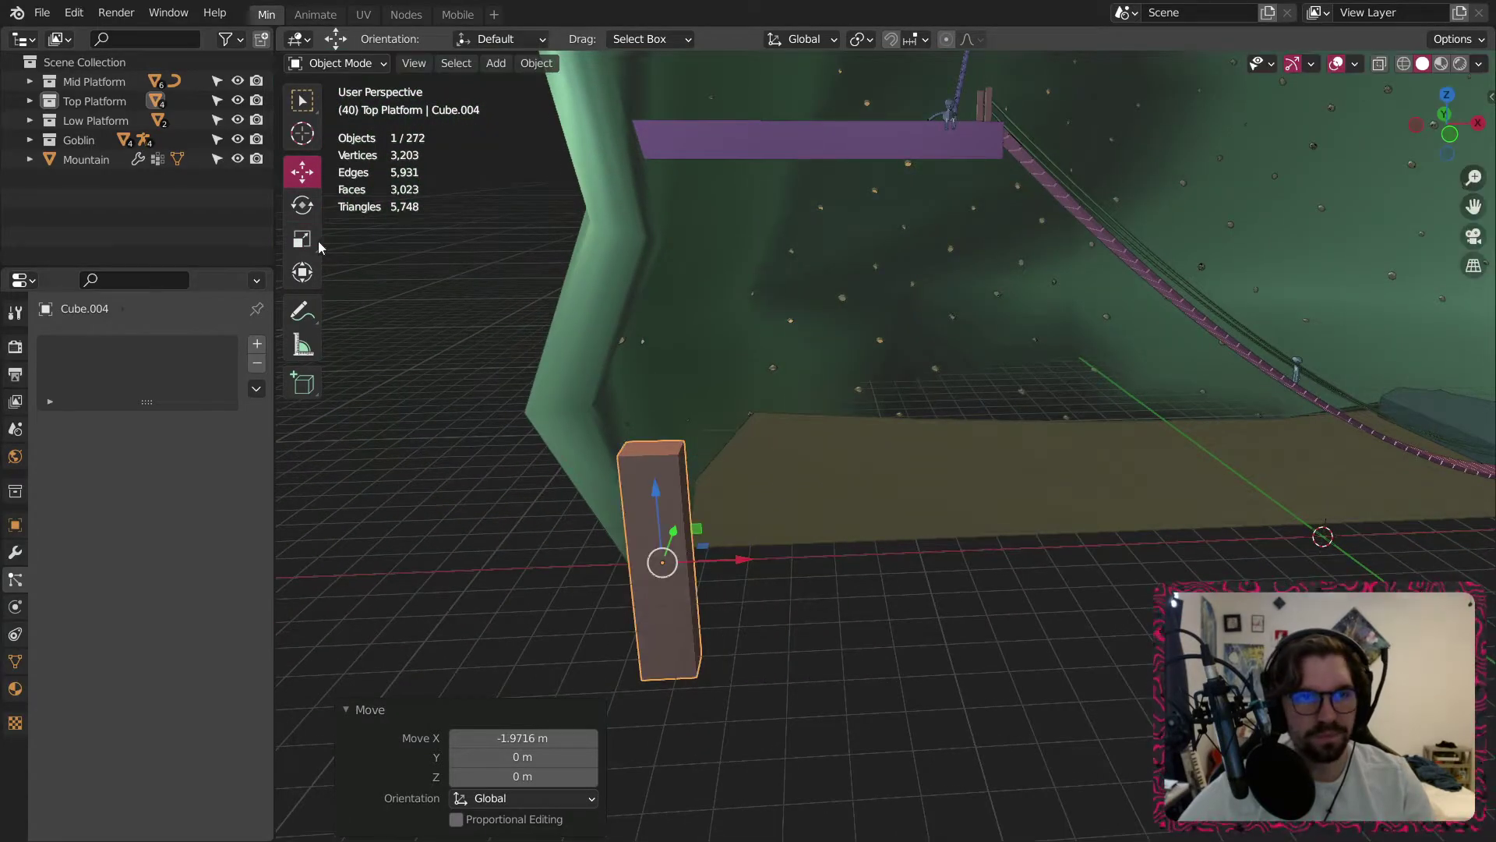
{"action": "middle_click_drag", "start_coordinate": [691, 553], "coordinate": [580, 584]}
{"action": "left_click_drag", "start_coordinate": [771, 541], "coordinate": [1056, 439]}
{"action": "middle_click_drag", "start_coordinate": [872, 538], "coordinate": [996, 450]}
{"action": "left_click_drag", "start_coordinate": [973, 422], "coordinate": [966, 268]}
{"action": "middle_click_drag", "start_coordinate": [1080, 311], "coordinate": [802, 446], "text": "shift"}
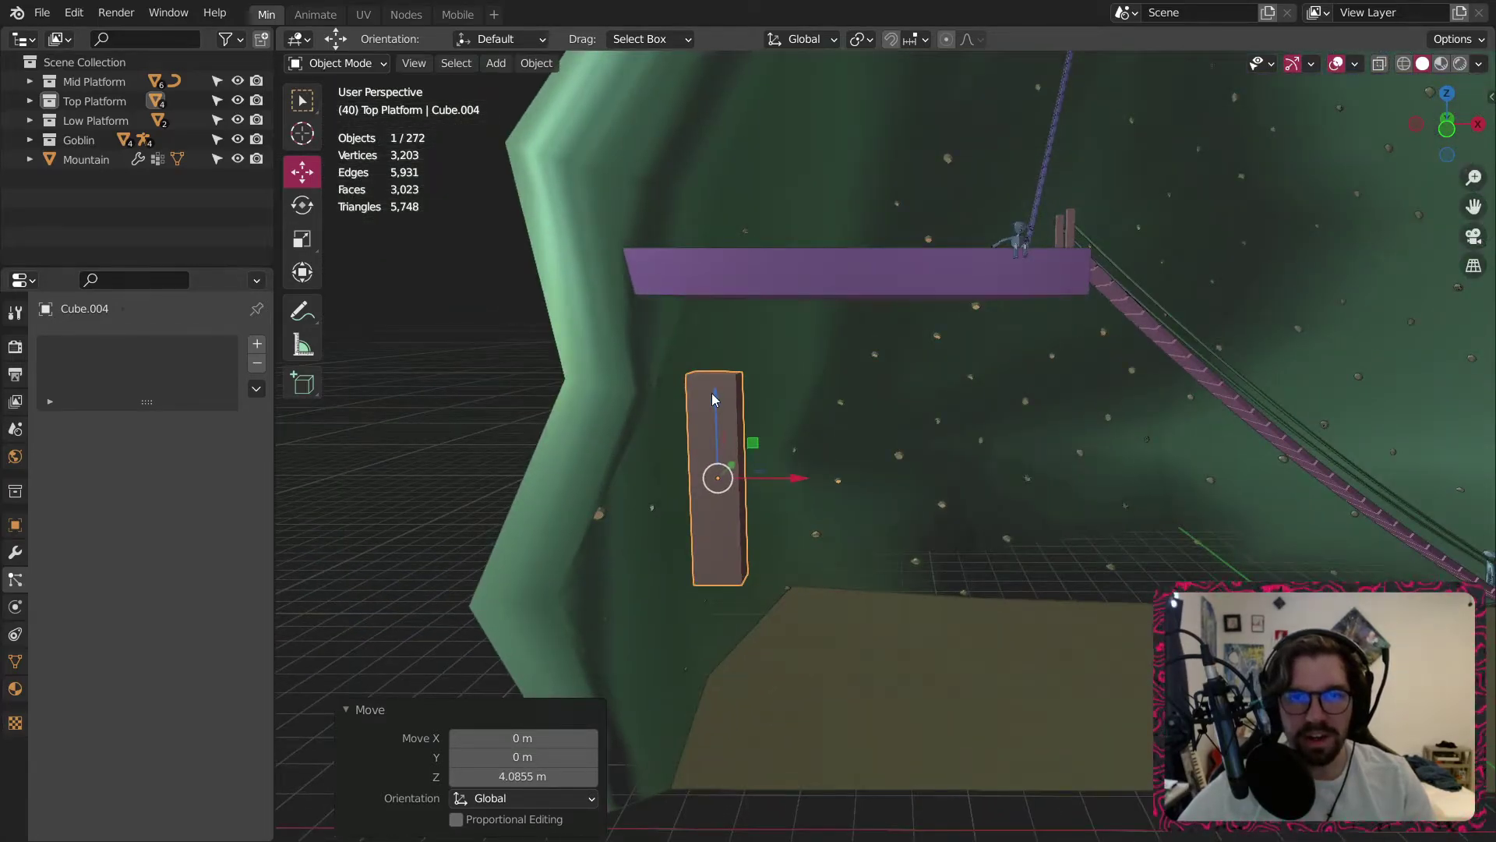
Rotate the post 47.2° about Y and nudge it so it braces the middle platform's underside against the wall.
{"action": "left_click_drag", "start_coordinate": [716, 399], "coordinate": [774, 362]}
{"action": "left_click", "coordinate": [303, 205]}
{"action": "left_click", "coordinate": [310, 183]}
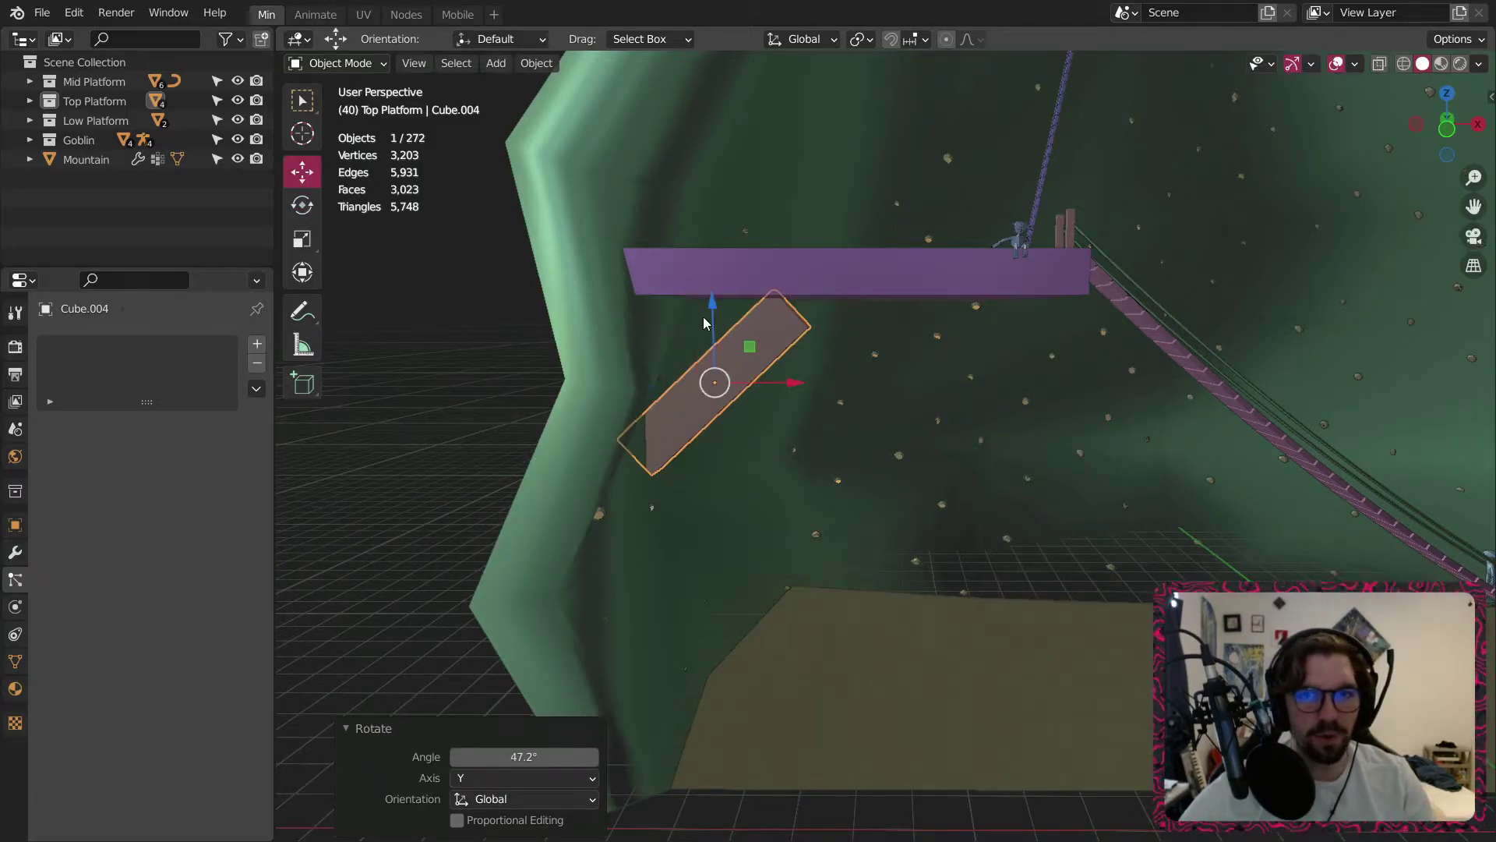
{"action": "left_click_drag", "start_coordinate": [709, 311], "coordinate": [709, 296]}
{"action": "left_click_drag", "start_coordinate": [785, 367], "coordinate": [763, 370]}
{"action": "middle_click_drag", "start_coordinate": [707, 386], "coordinate": [796, 385]}
{"action": "left_click_drag", "start_coordinate": [774, 372], "coordinate": [780, 372]}
Apply the brace's rotation and scale.
{"action": "key", "text": "ctrl+a"}
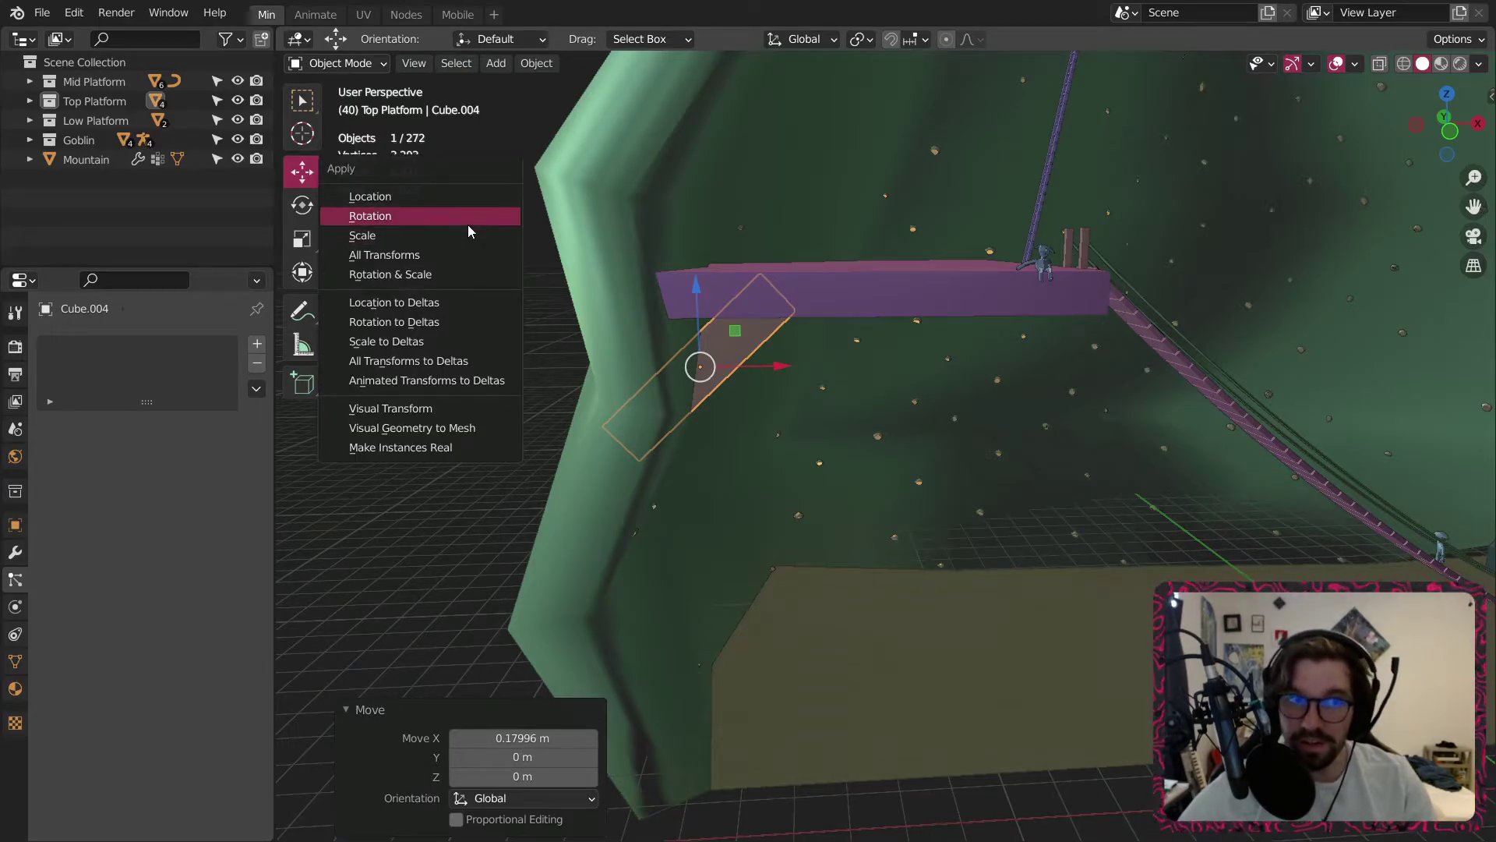
{"action": "left_click", "coordinate": [468, 226]}
{"action": "key", "text": "ctrl+a"}
{"action": "left_click", "coordinate": [461, 245]}
{"action": "left_click", "coordinate": [335, 63]}
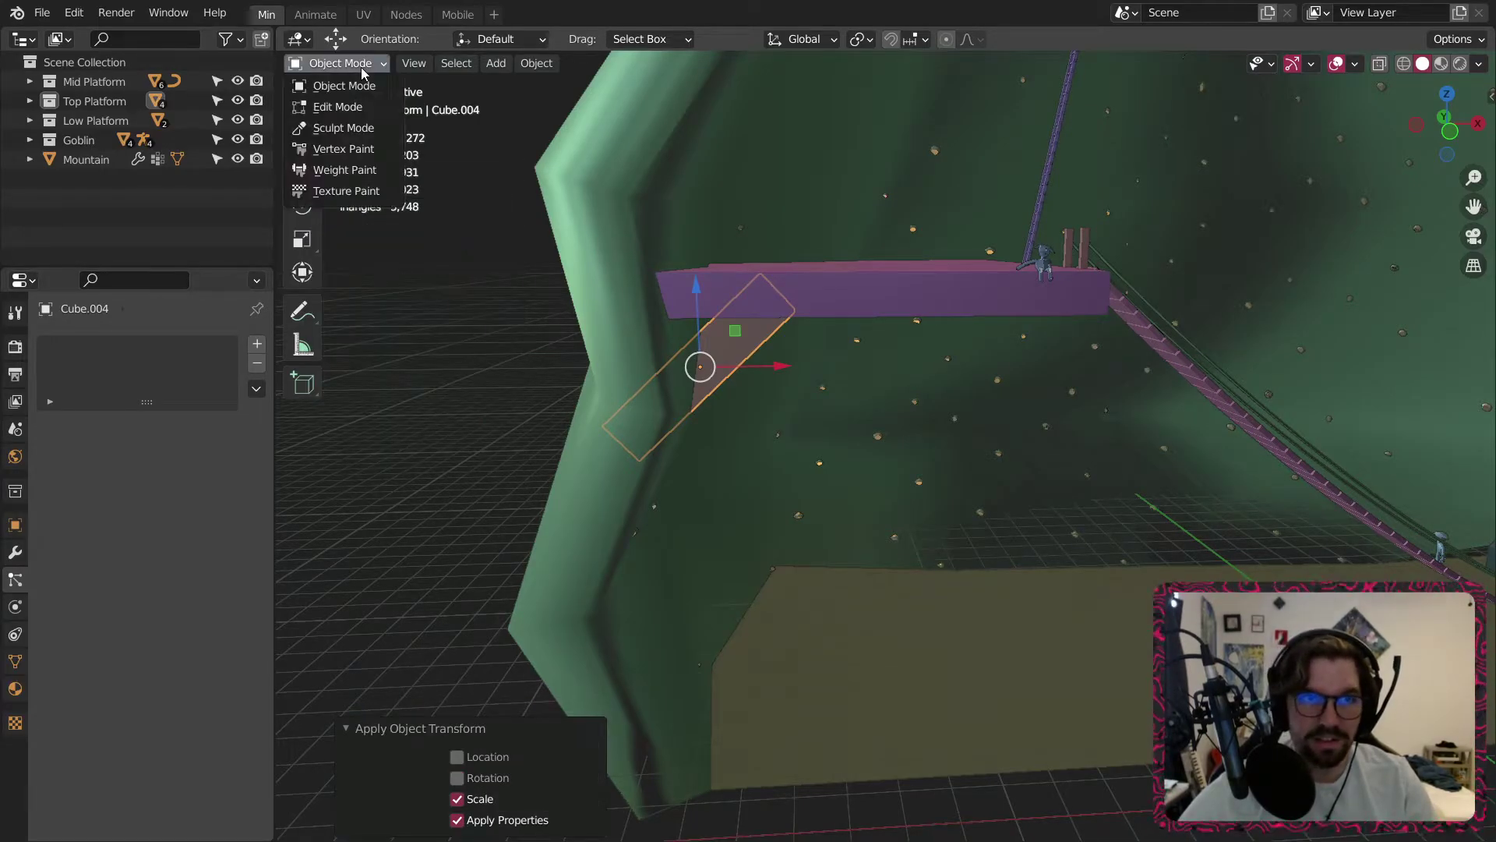
{"action": "left_click", "coordinate": [343, 127]}
{"action": "middle_click_drag", "start_coordinate": [760, 323], "coordinate": [788, 306]}
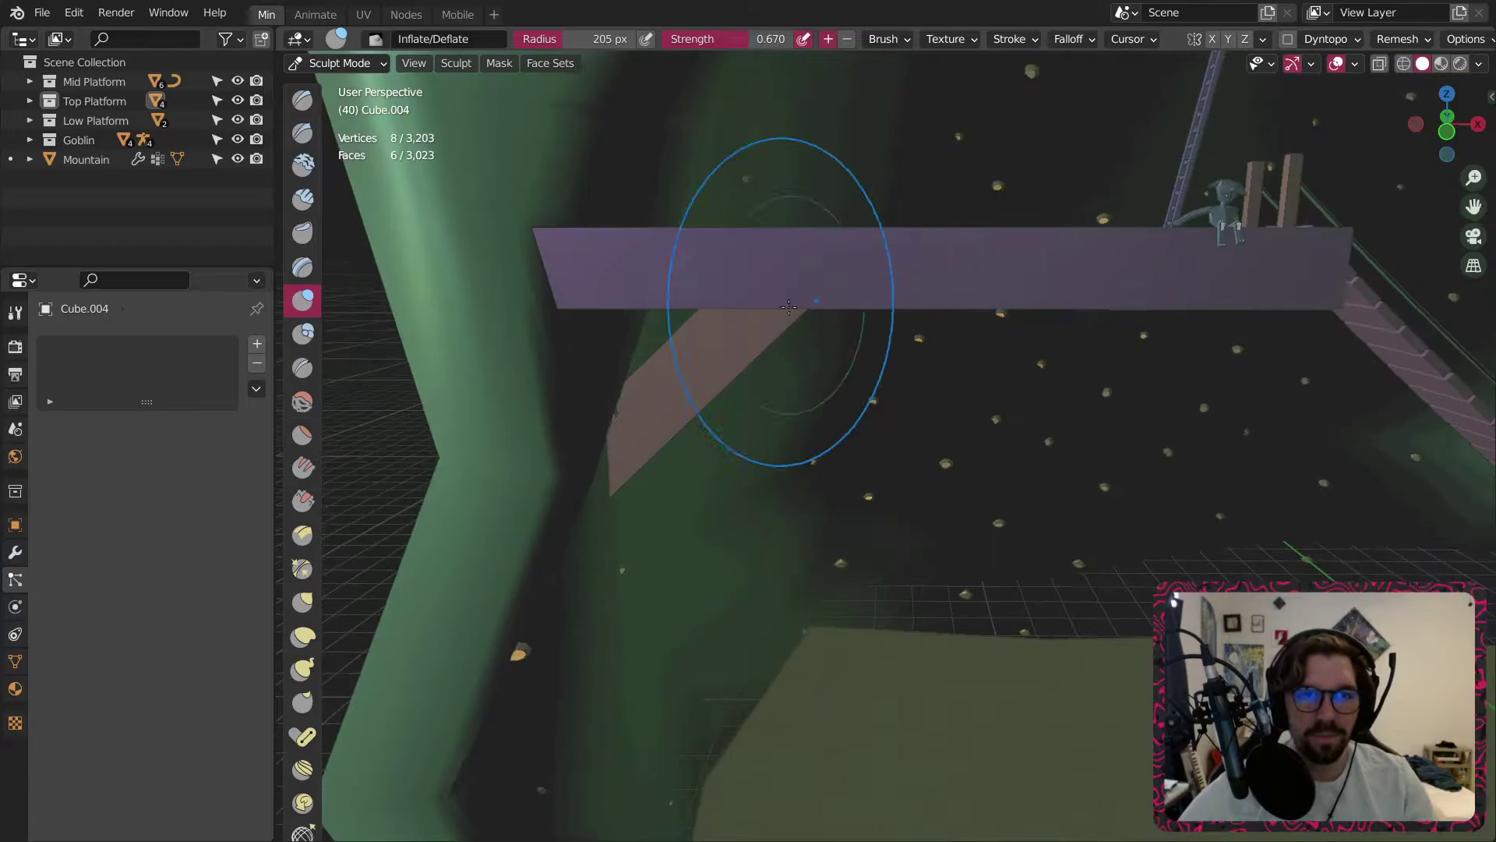
Try to flatten the brace's upper end face by scaling it to 0 along Z, using X-ray to reach it.
{"action": "left_click", "coordinate": [322, 63]}
{"action": "left_click", "coordinate": [343, 105]}
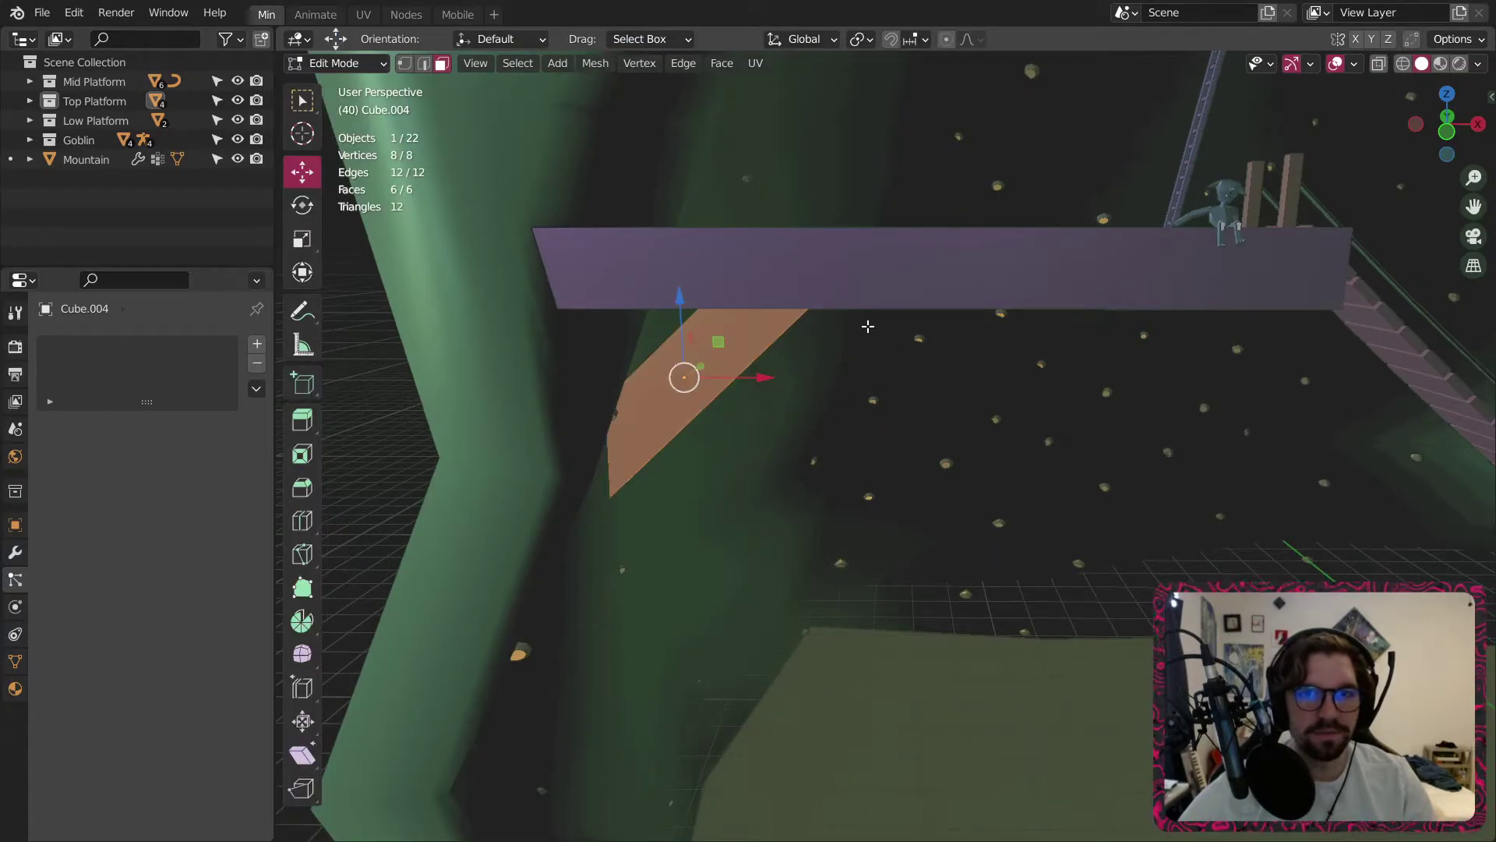
{"action": "left_click", "coordinate": [1377, 60]}
{"action": "middle_click_drag", "start_coordinate": [676, 261], "coordinate": [626, 304]}
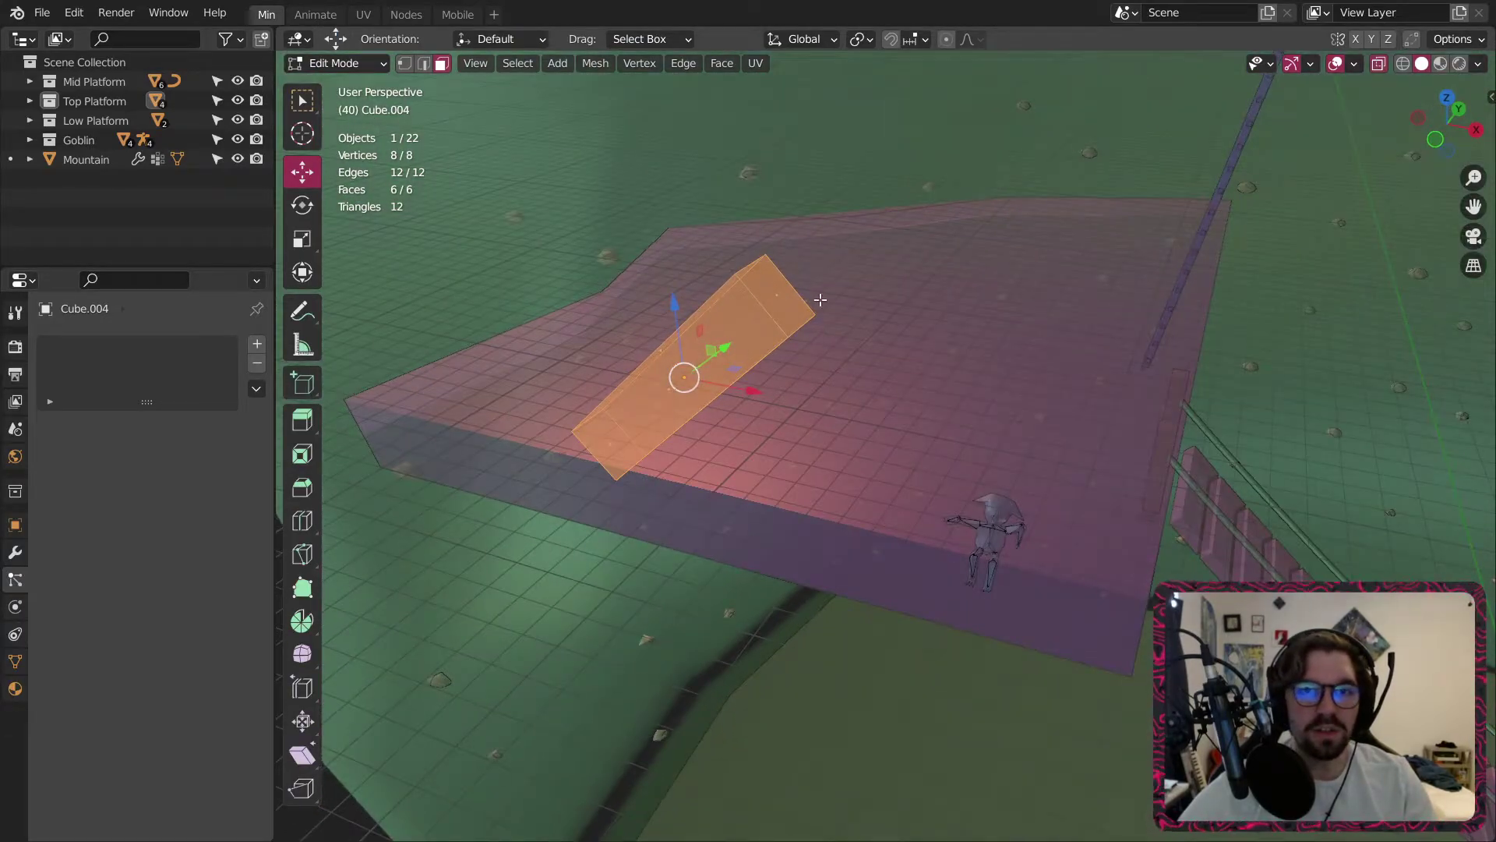
{"action": "left_click", "coordinate": [777, 292]}
{"action": "key", "text": "s"}
{"action": "key", "text": "z"}
{"action": "key", "text": "0"}
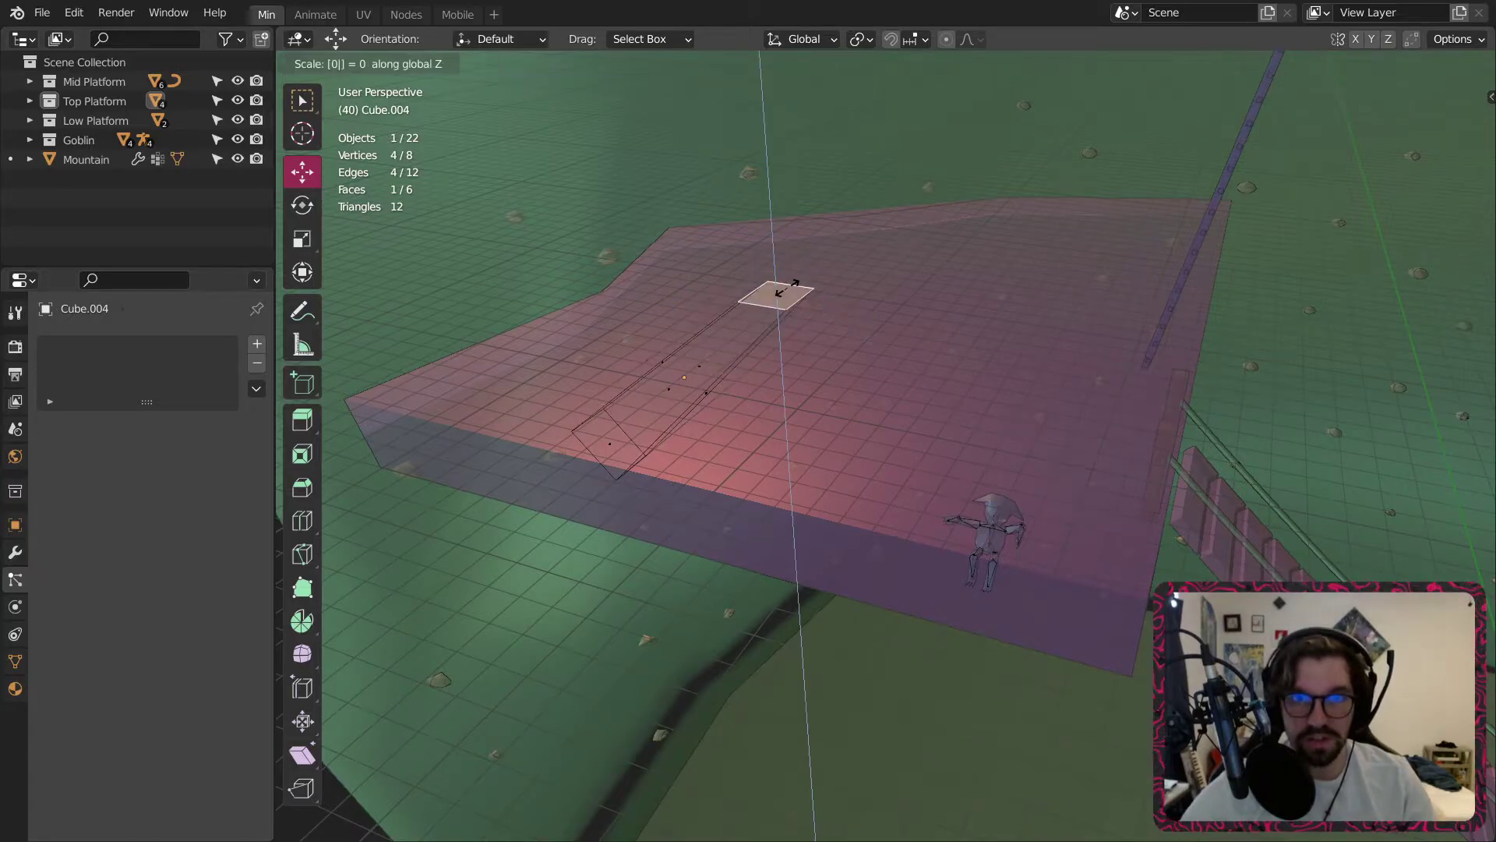
{"action": "key", "text": "Return"}
{"action": "middle_click_drag", "start_coordinate": [1093, 69], "coordinate": [714, 315]}
{"action": "left_click", "coordinate": [335, 63]}
{"action": "left_click", "coordinate": [347, 84]}
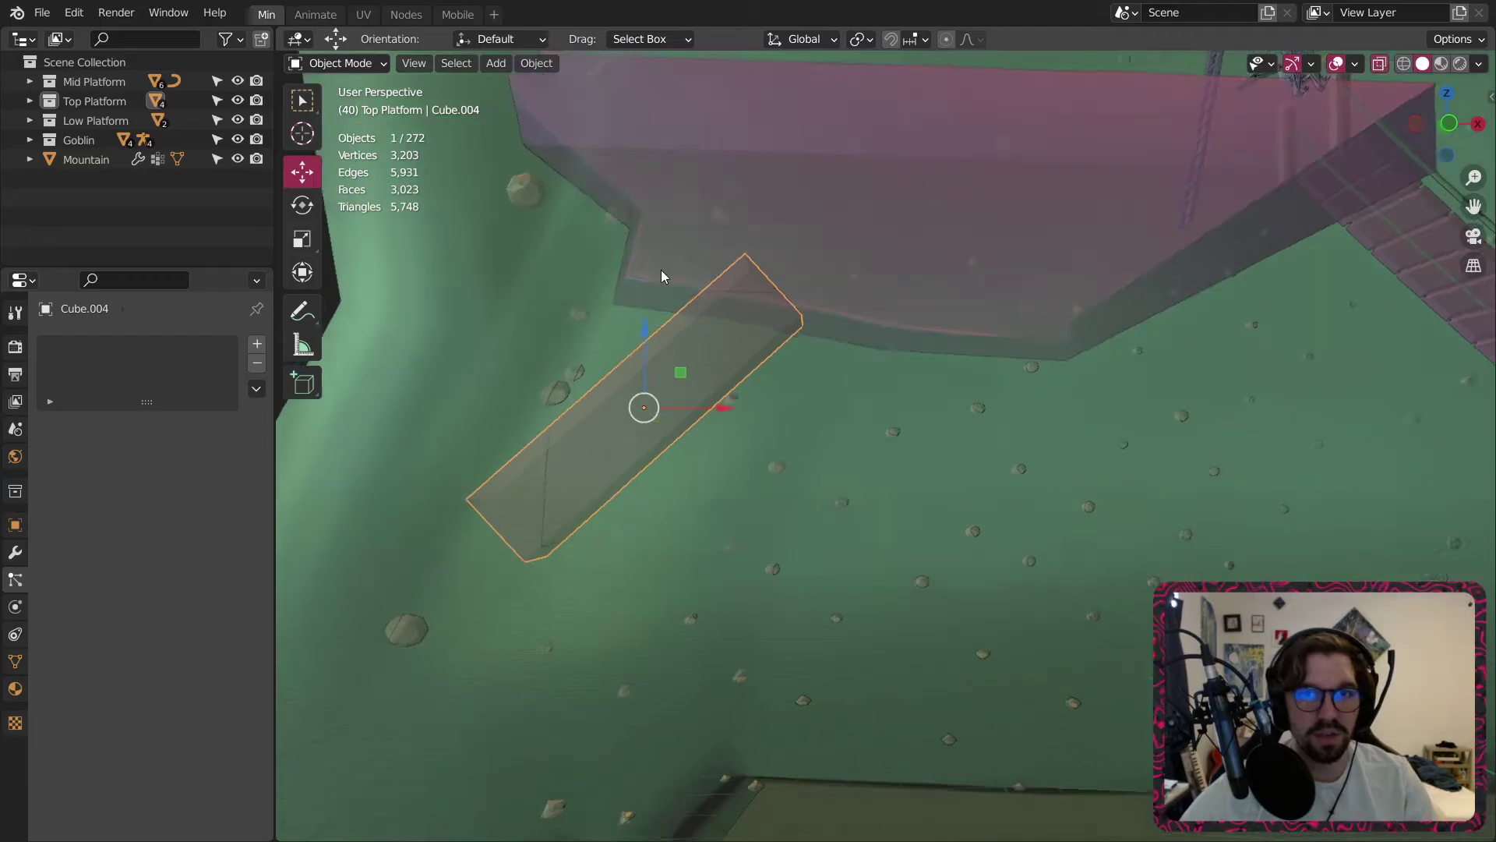
{"action": "middle_click_drag", "start_coordinate": [660, 269], "coordinate": [784, 299]}
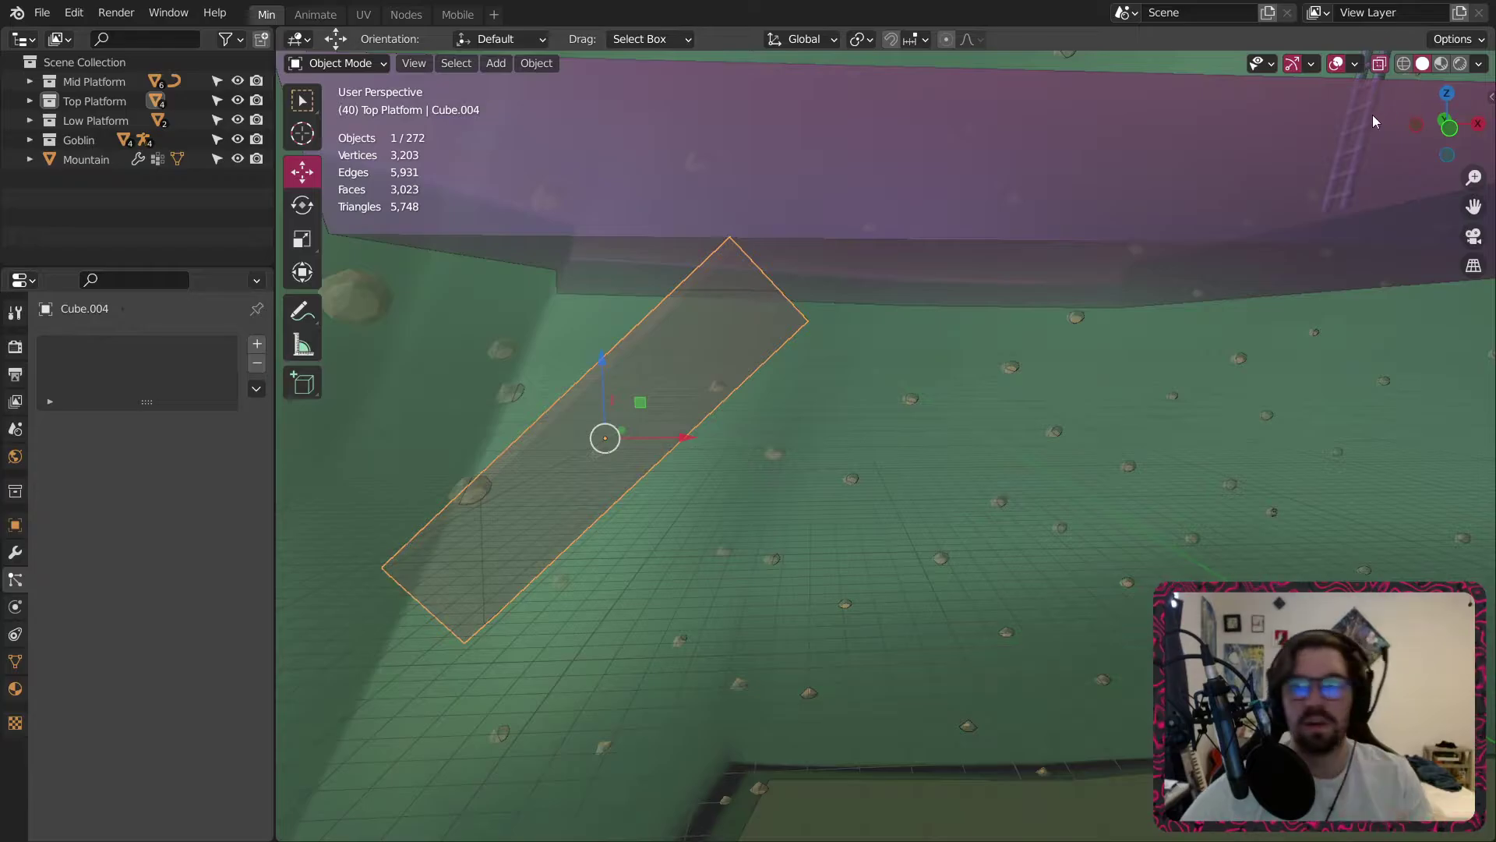
{"action": "left_click", "coordinate": [1379, 63]}
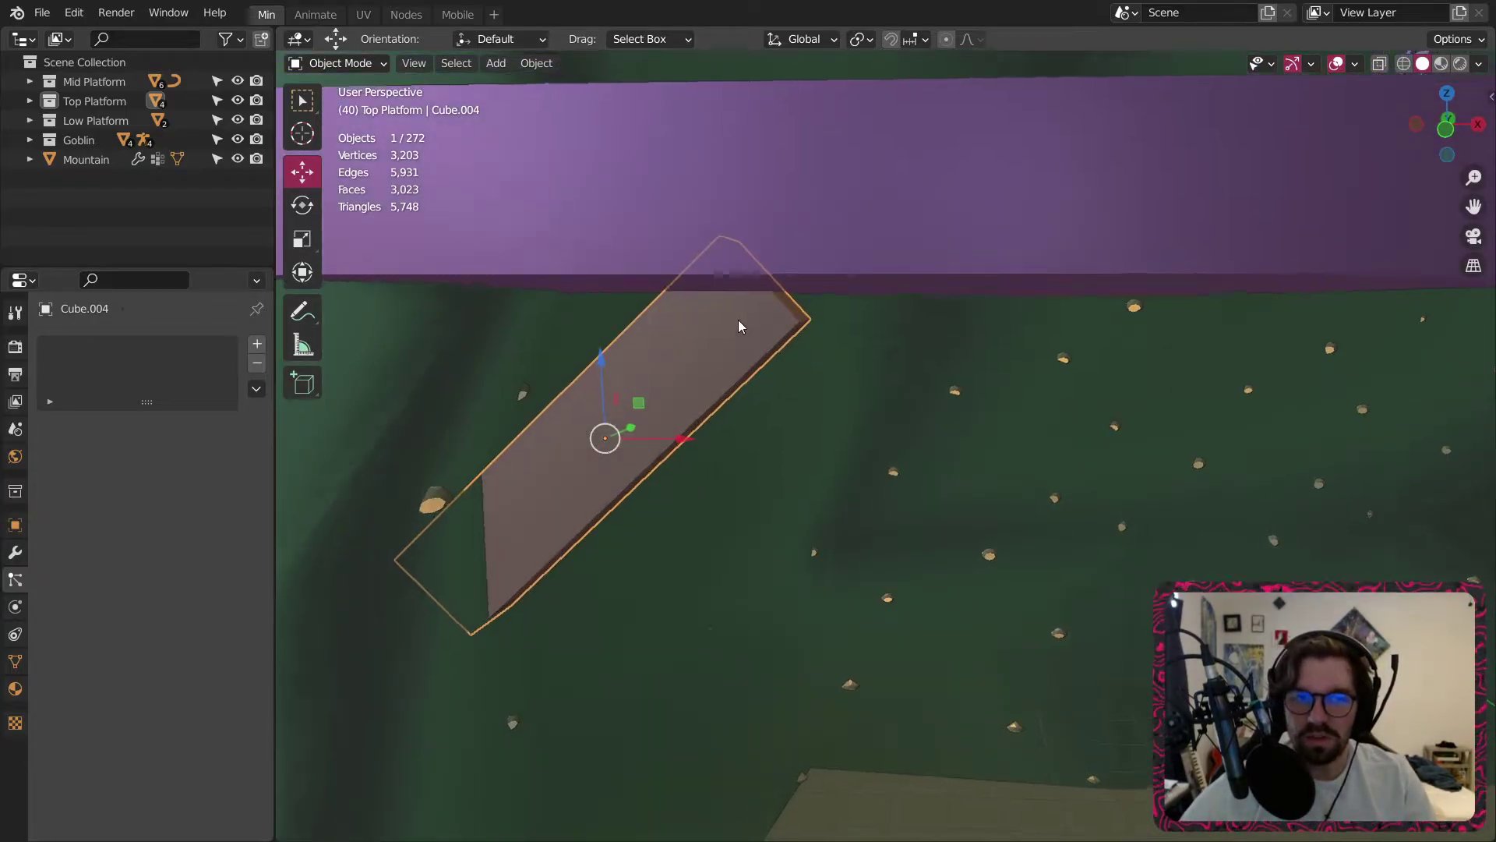
In front view, move the lower edge of the brace's upper end 0.53785 m in X and 0.52989 m in Z, into the platform.
{"action": "middle_click_drag", "start_coordinate": [737, 320], "coordinate": [835, 280]}
{"action": "left_click", "coordinate": [1440, 125]}
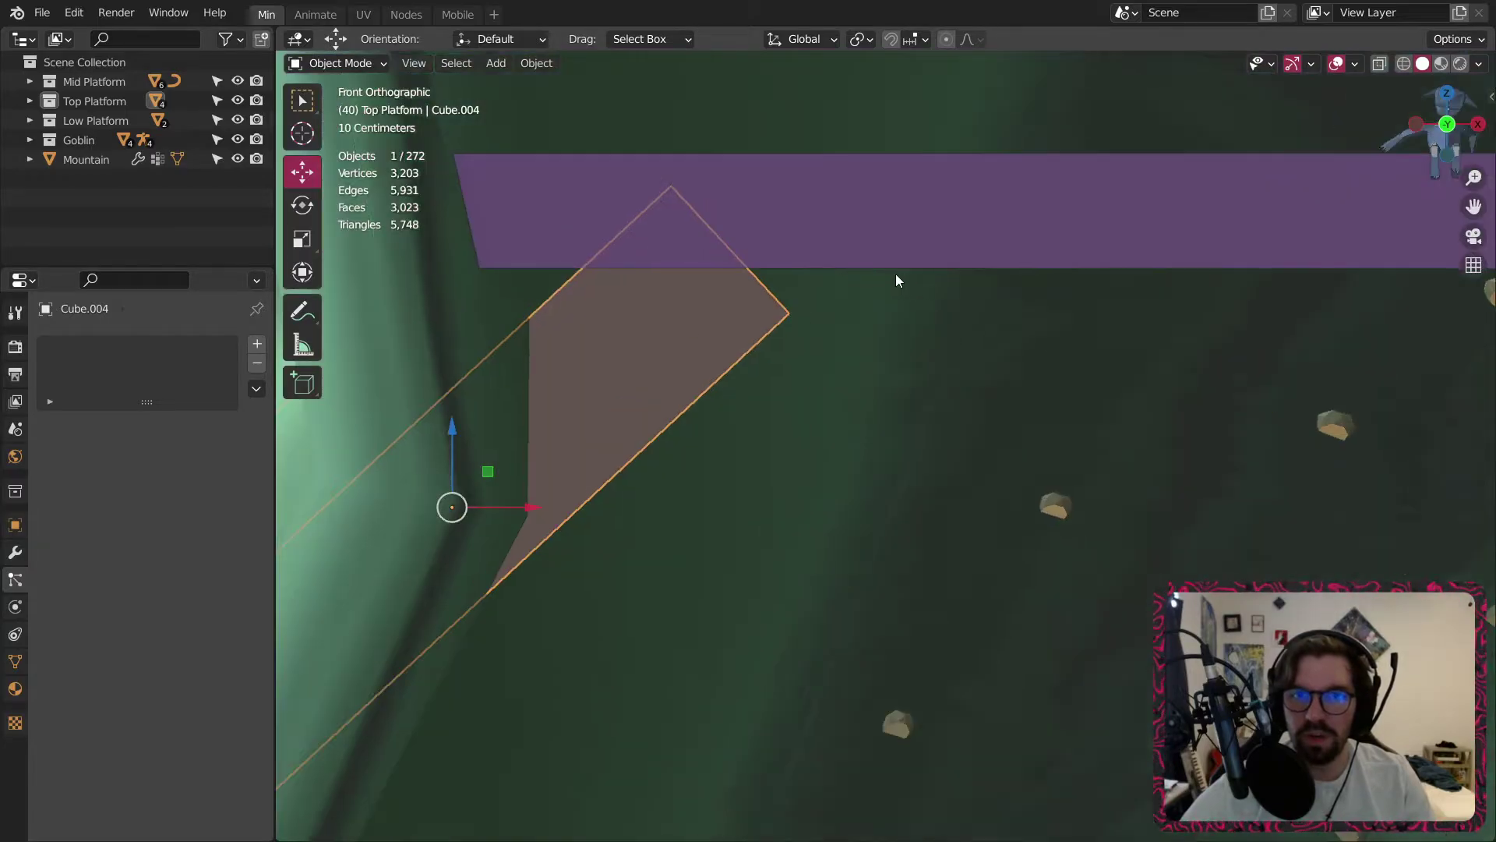
{"action": "scroll", "coordinate": [727, 268], "scroll_direction": "up", "scroll_amount": 1}
{"action": "middle_click_drag", "start_coordinate": [868, 374], "coordinate": [768, 307]}
{"action": "left_click", "coordinate": [295, 65]}
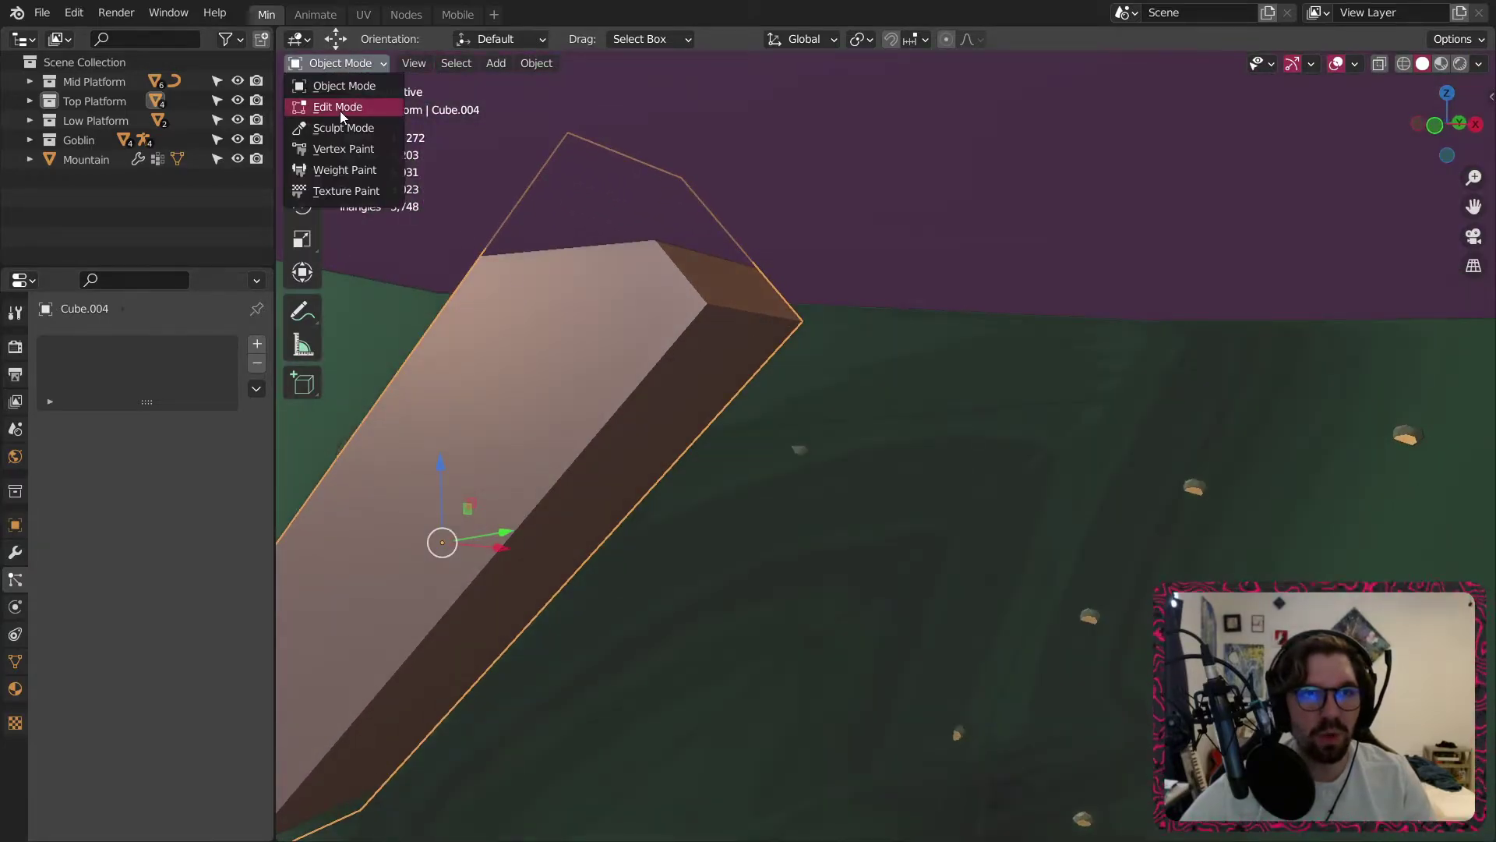
{"action": "left_click", "coordinate": [340, 110]}
{"action": "left_click", "coordinate": [423, 64]}
{"action": "left_click", "coordinate": [737, 324]}
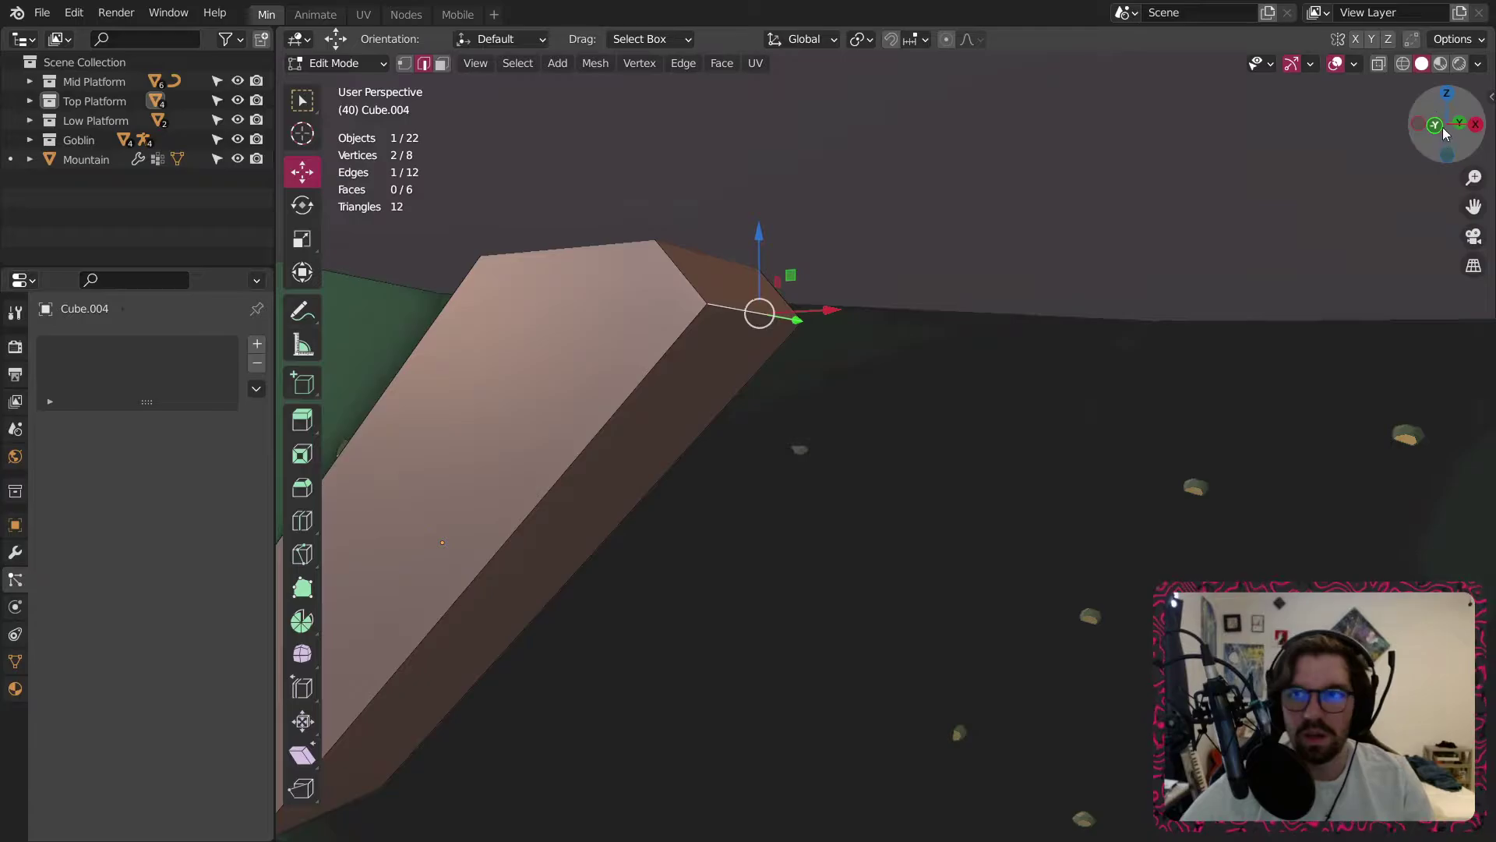
{"action": "key", "text": "KP_1"}
{"action": "scroll", "coordinate": [834, 343], "scroll_direction": "up", "scroll_amount": 1}
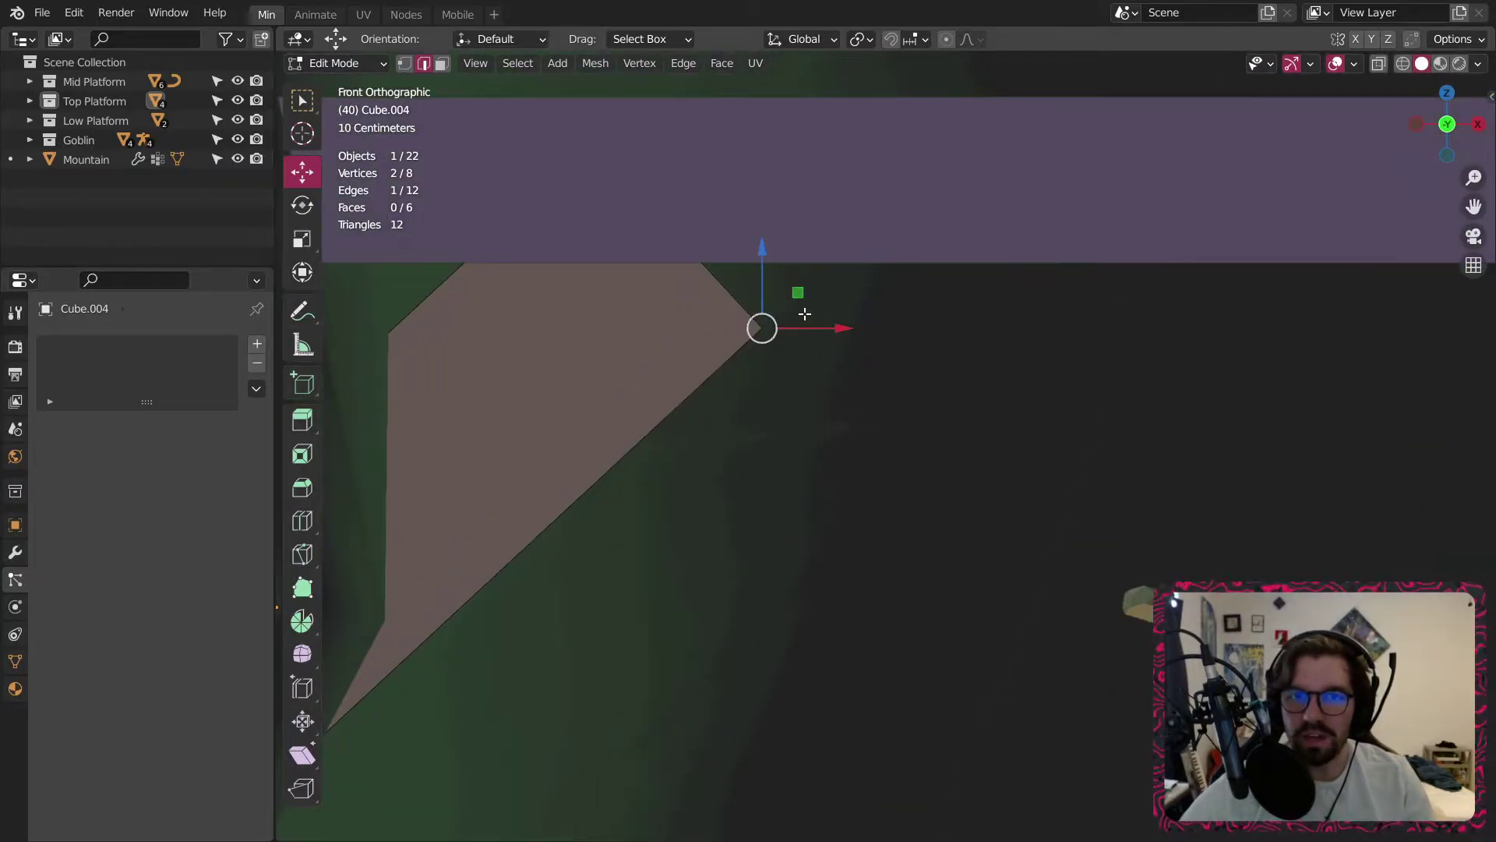
{"action": "left_click_drag", "start_coordinate": [793, 300], "coordinate": [885, 214]}
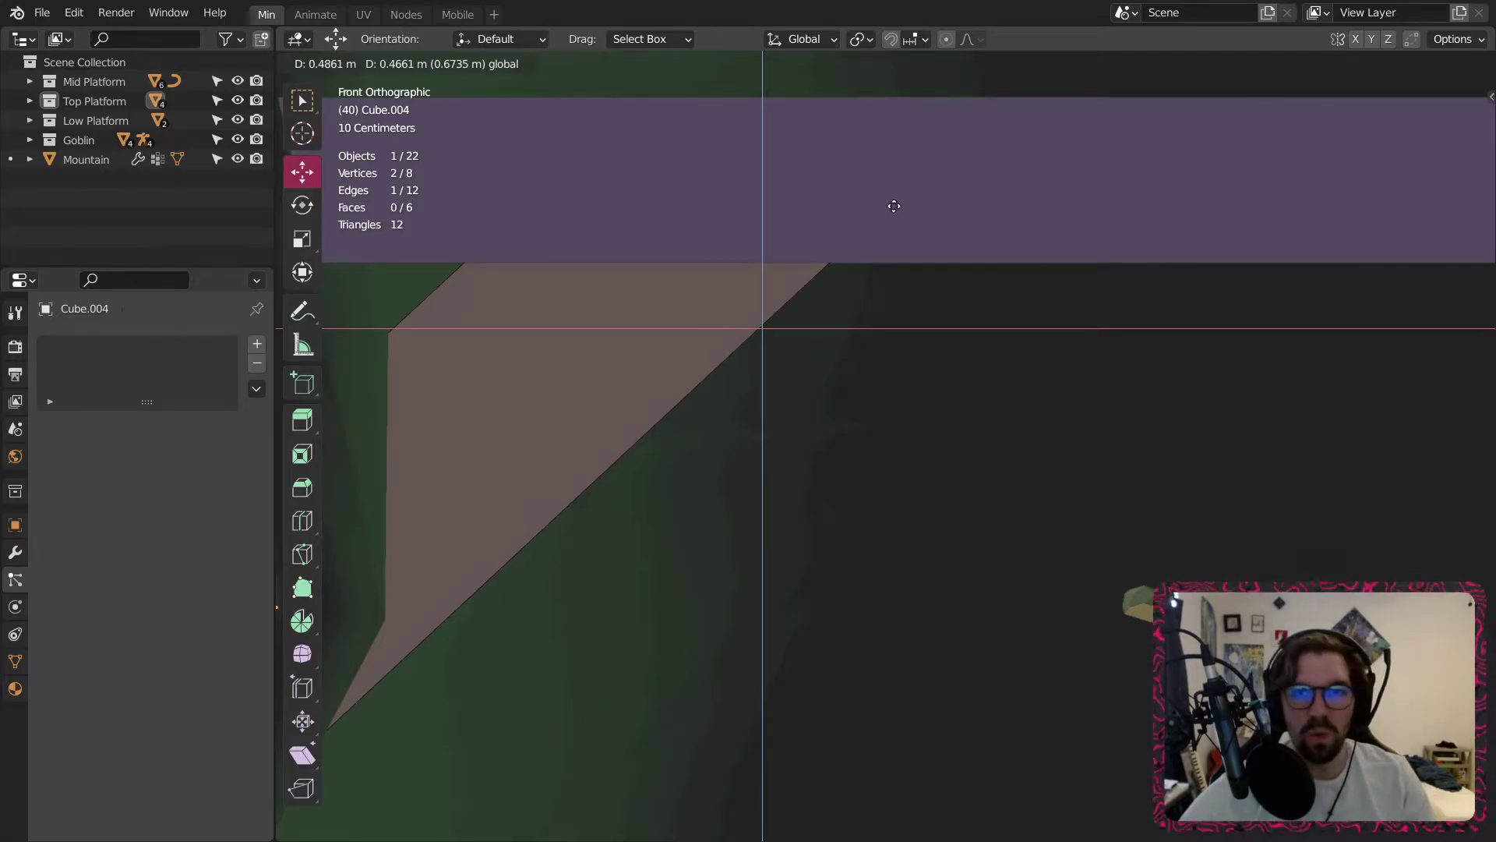
{"action": "left_click_drag", "start_coordinate": [904, 193], "coordinate": [904, 193]}
{"action": "middle_click_drag", "start_coordinate": [904, 194], "coordinate": [608, 195]}
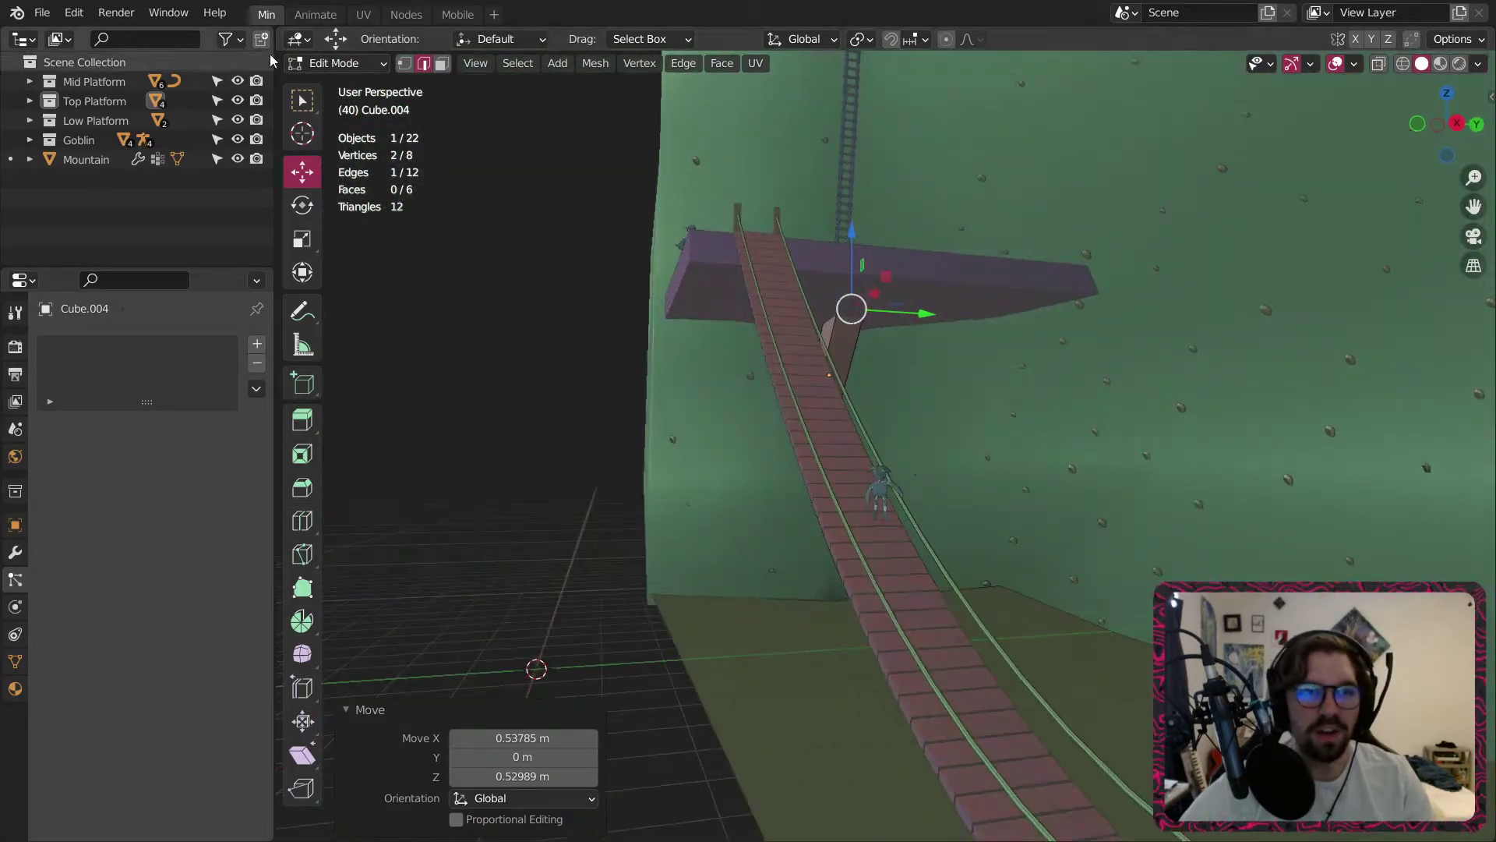
{"action": "left_click", "coordinate": [335, 63]}
{"action": "left_click", "coordinate": [330, 84]}
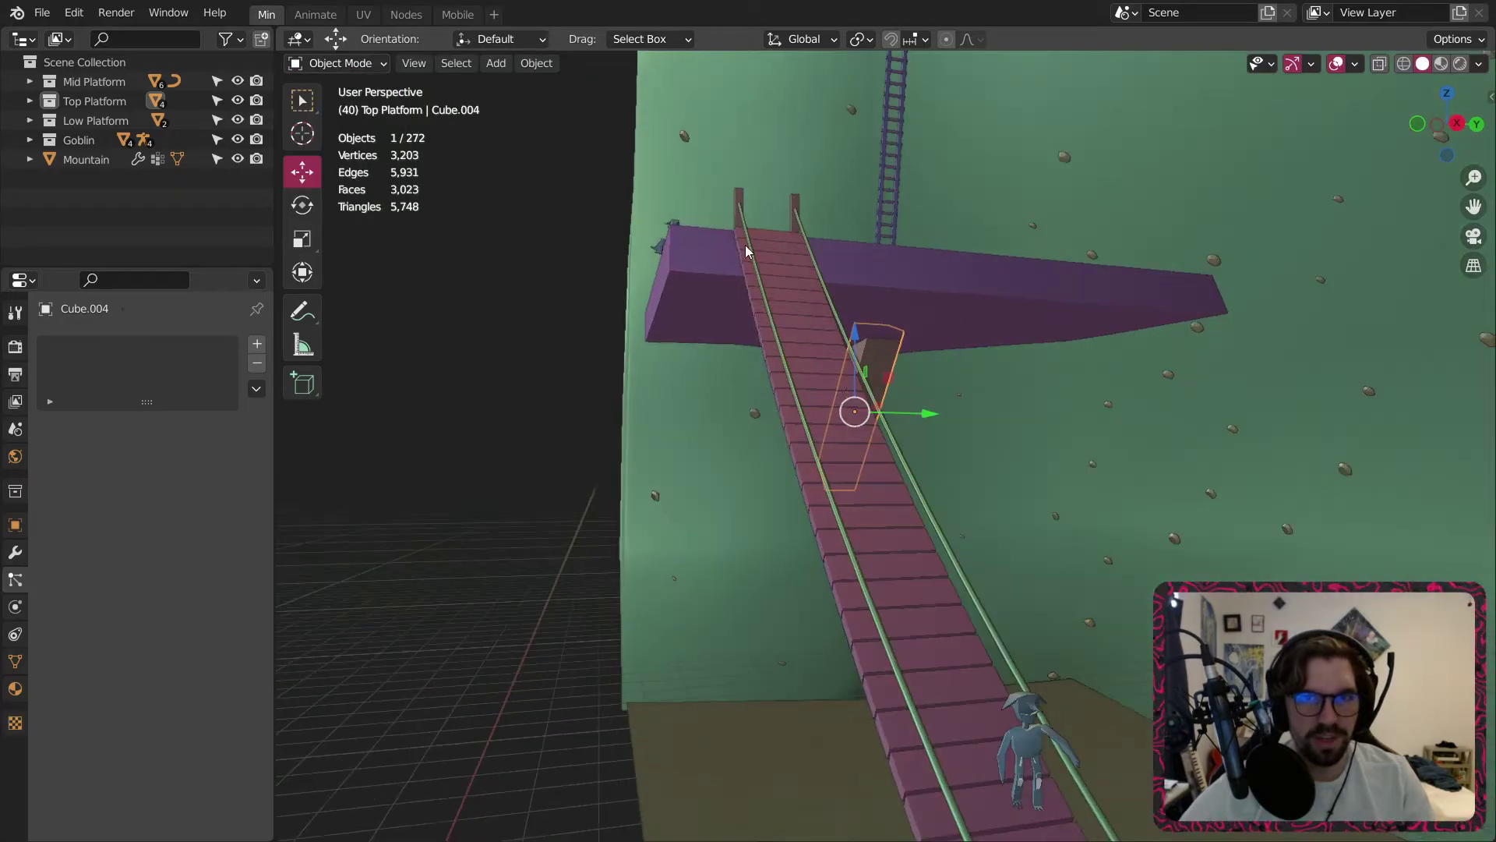
Paste a copy of the brace and move it -4.4654 m in Y beneath the bridge end of the middle platform.
{"action": "middle_click_drag", "start_coordinate": [935, 390], "coordinate": [883, 397]}
{"action": "key", "text": "ctrl+v"}
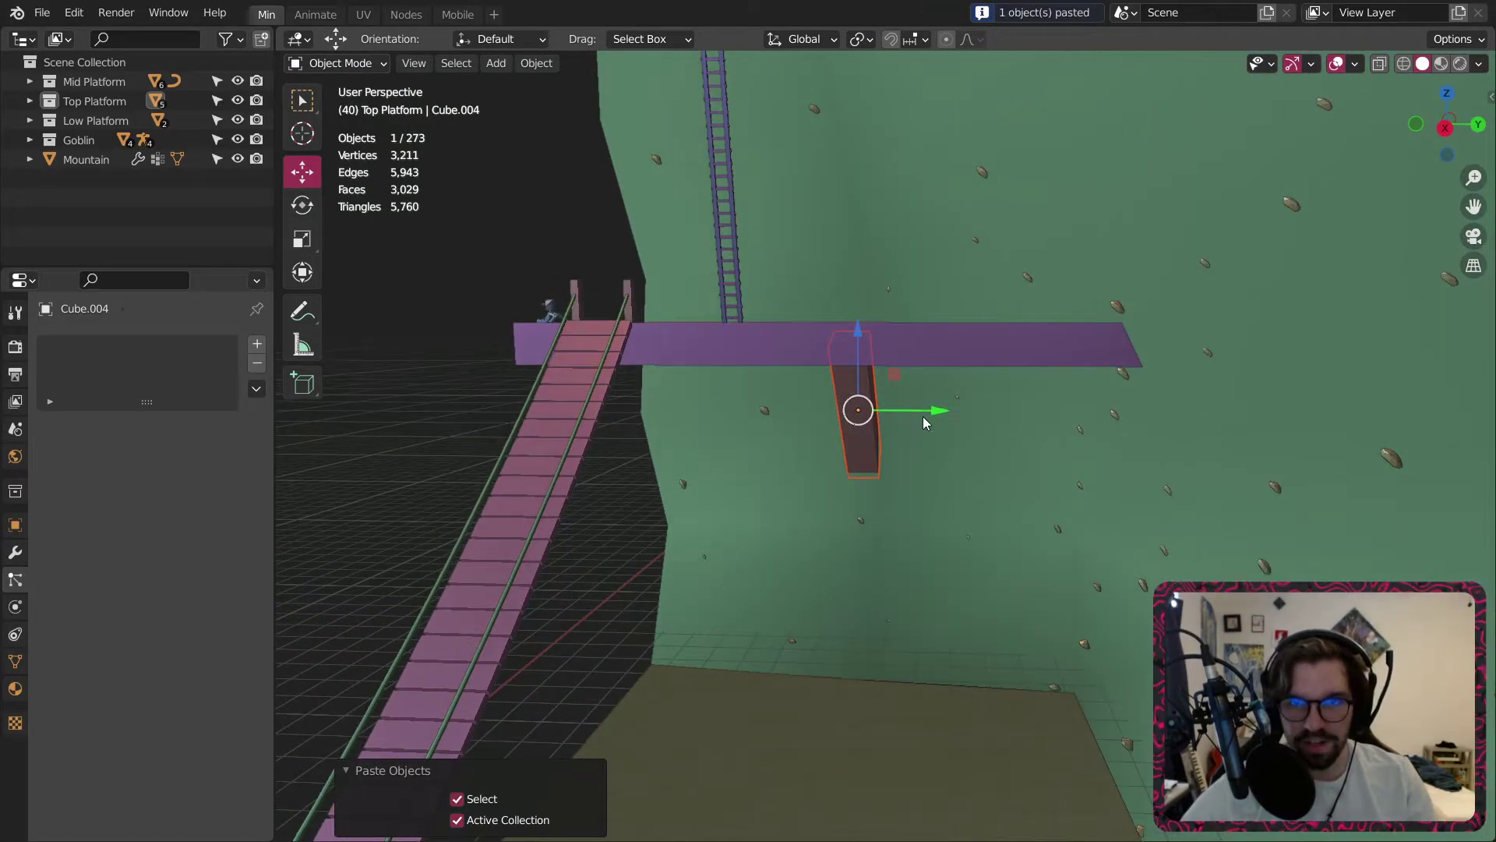
{"action": "key", "text": "g"}
{"action": "key", "text": "y"}
{"action": "left_click", "coordinate": [778, 408]}
{"action": "middle_click_drag", "start_coordinate": [778, 408], "coordinate": [829, 395]}
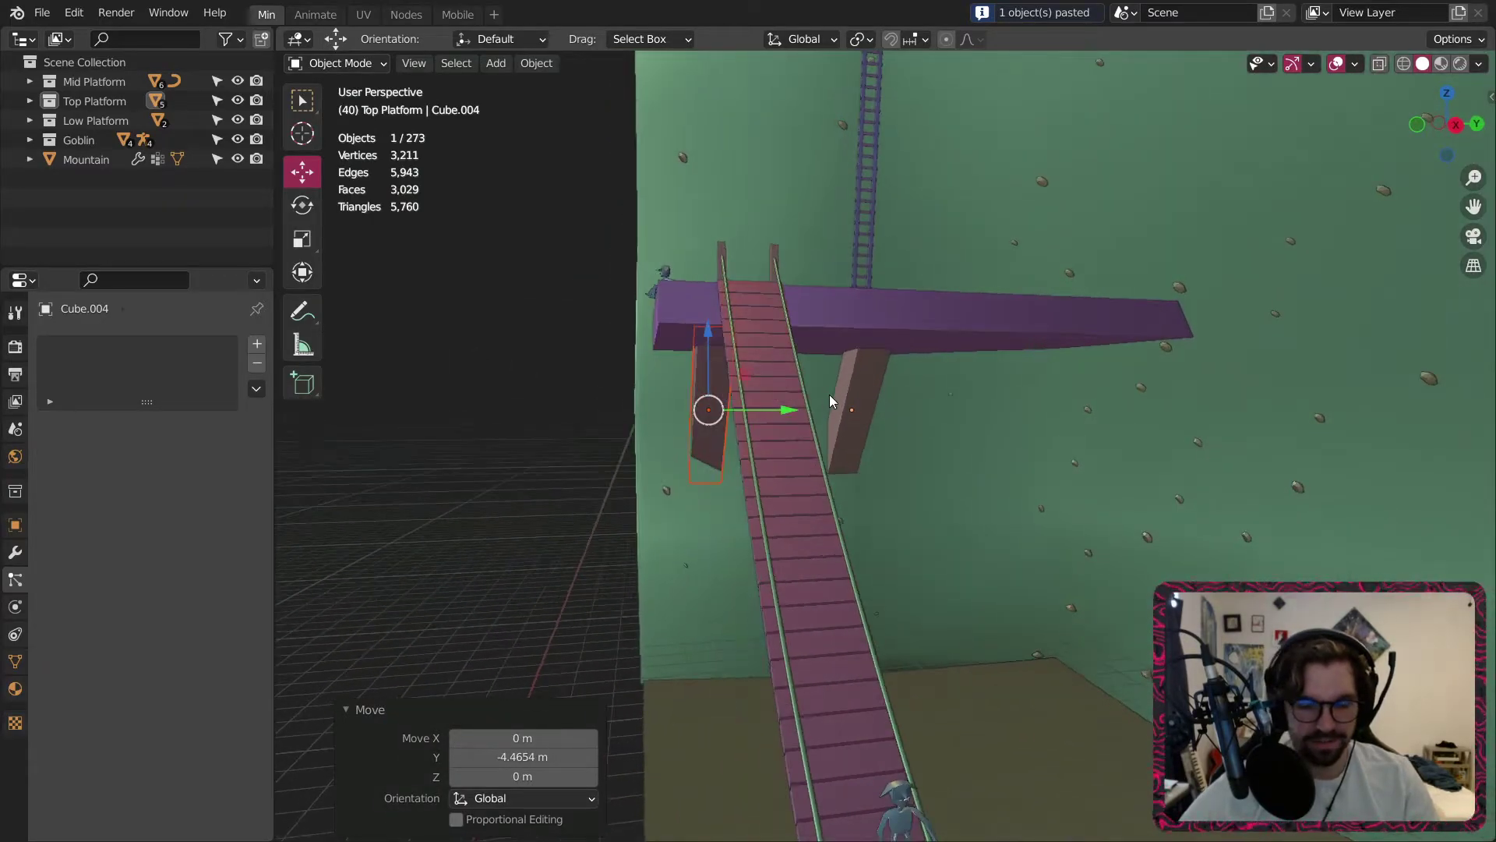
Paste a third brace, slide it along the underside of the middle platform, and rotate it to face the wall there.
{"action": "key", "text": "ctrl+v"}
{"action": "left_click_drag", "start_coordinate": [1150, 417], "coordinate": [1093, 418]}
{"action": "left_click", "coordinate": [304, 206]}
{"action": "middle_click_drag", "start_coordinate": [1068, 394], "coordinate": [1054, 429]}
{"action": "left_click_drag", "start_coordinate": [1040, 427], "coordinate": [1013, 430]}
Position the third brace under the platform's far end, including a 1.3384 m move in X, so it meets the wall.
{"action": "left_click", "coordinate": [304, 173]}
{"action": "middle_click_drag", "start_coordinate": [1025, 351], "coordinate": [1032, 417]}
{"action": "left_click_drag", "start_coordinate": [1075, 426], "coordinate": [1052, 477]}
{"action": "mouse_move", "coordinate": [1052, 477]}
{"action": "middle_mouse_down"}
{"action": "mouse_move", "coordinate": [1025, 437]}
{"action": "mouse_move", "coordinate": [1075, 363]}
{"action": "mouse_move", "coordinate": [1189, 418]}
{"action": "mouse_move", "coordinate": [1029, 477]}
{"action": "middle_mouse_up"}
{"action": "left_click_drag", "start_coordinate": [1091, 464], "coordinate": [1143, 480]}
{"action": "middle_click_drag", "start_coordinate": [1143, 478], "coordinate": [989, 492]}
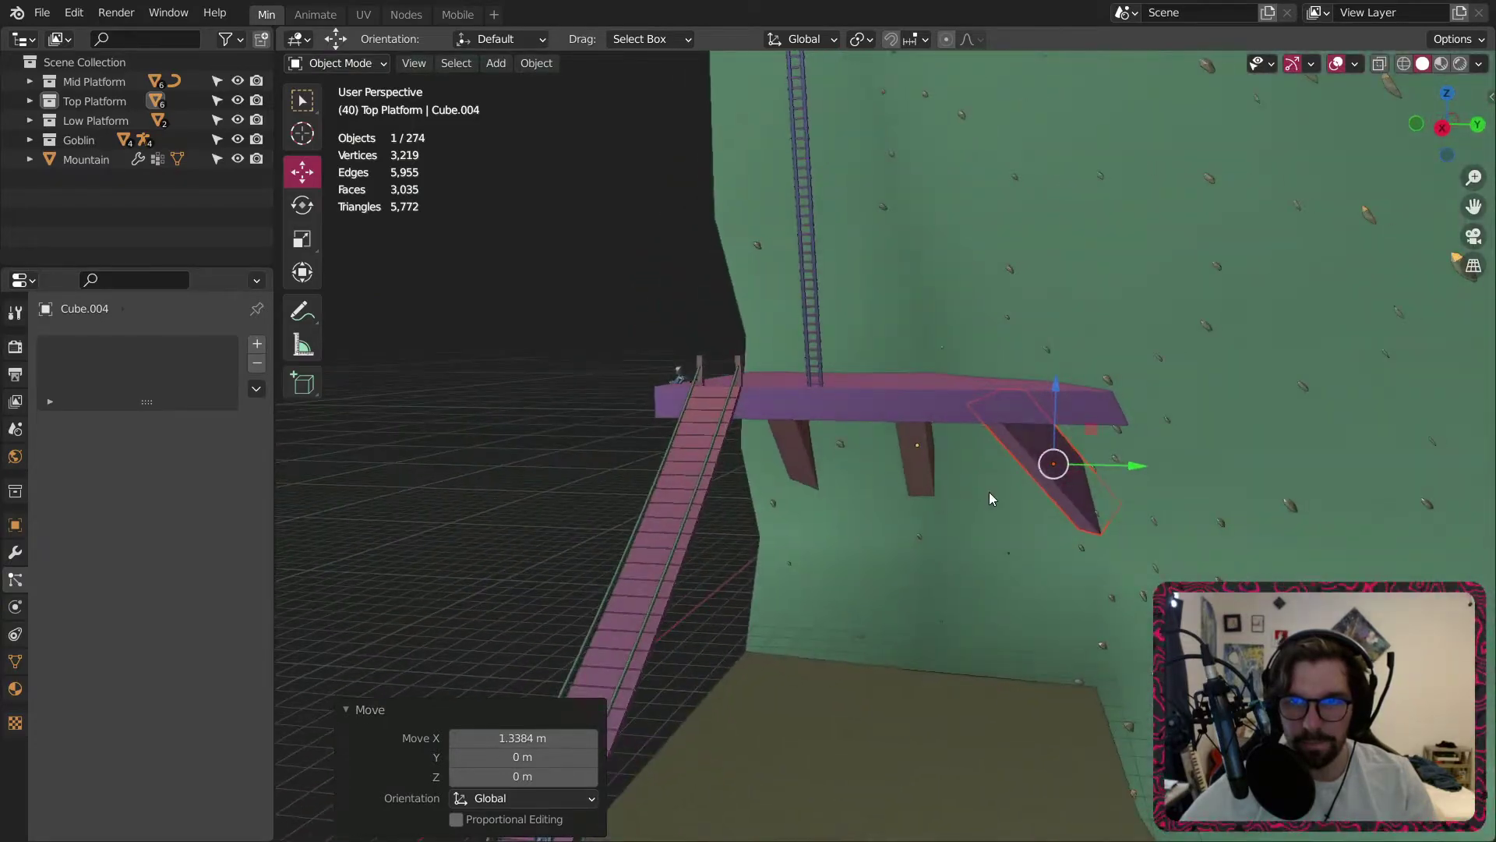
{"action": "left_click_drag", "start_coordinate": [1138, 475], "coordinate": [1128, 477]}
{"action": "middle_click_drag", "start_coordinate": [1056, 487], "coordinate": [853, 484]}
Rotate the middle brace -16.3° about Z and shift it along Y beneath the platform.
{"action": "left_click", "coordinate": [781, 580]}
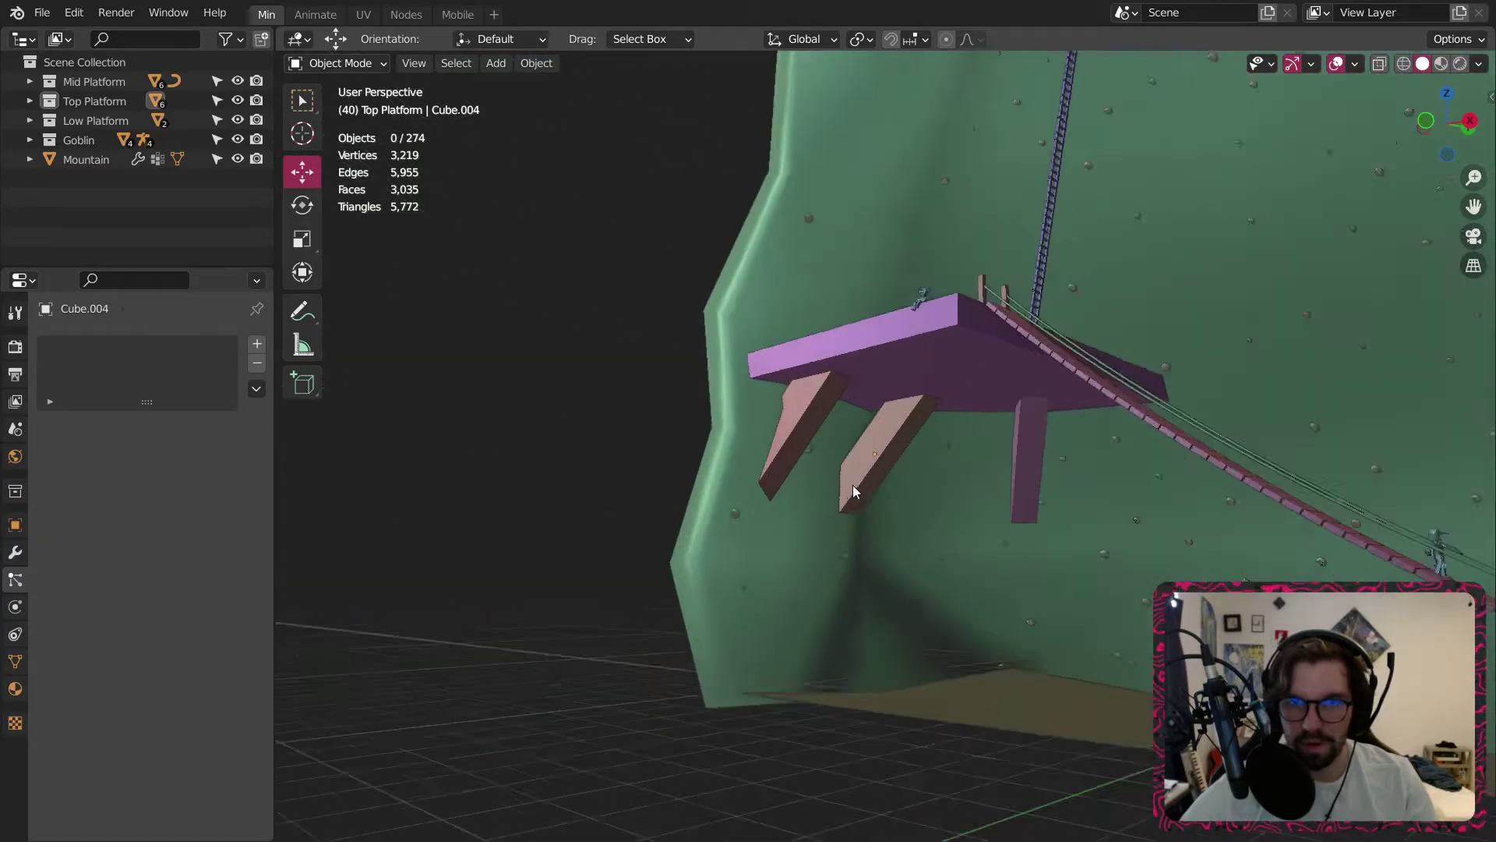
{"action": "scroll", "coordinate": [854, 484], "scroll_direction": "up", "scroll_amount": 2}
{"action": "left_click", "coordinate": [887, 485]}
{"action": "left_click", "coordinate": [302, 204]}
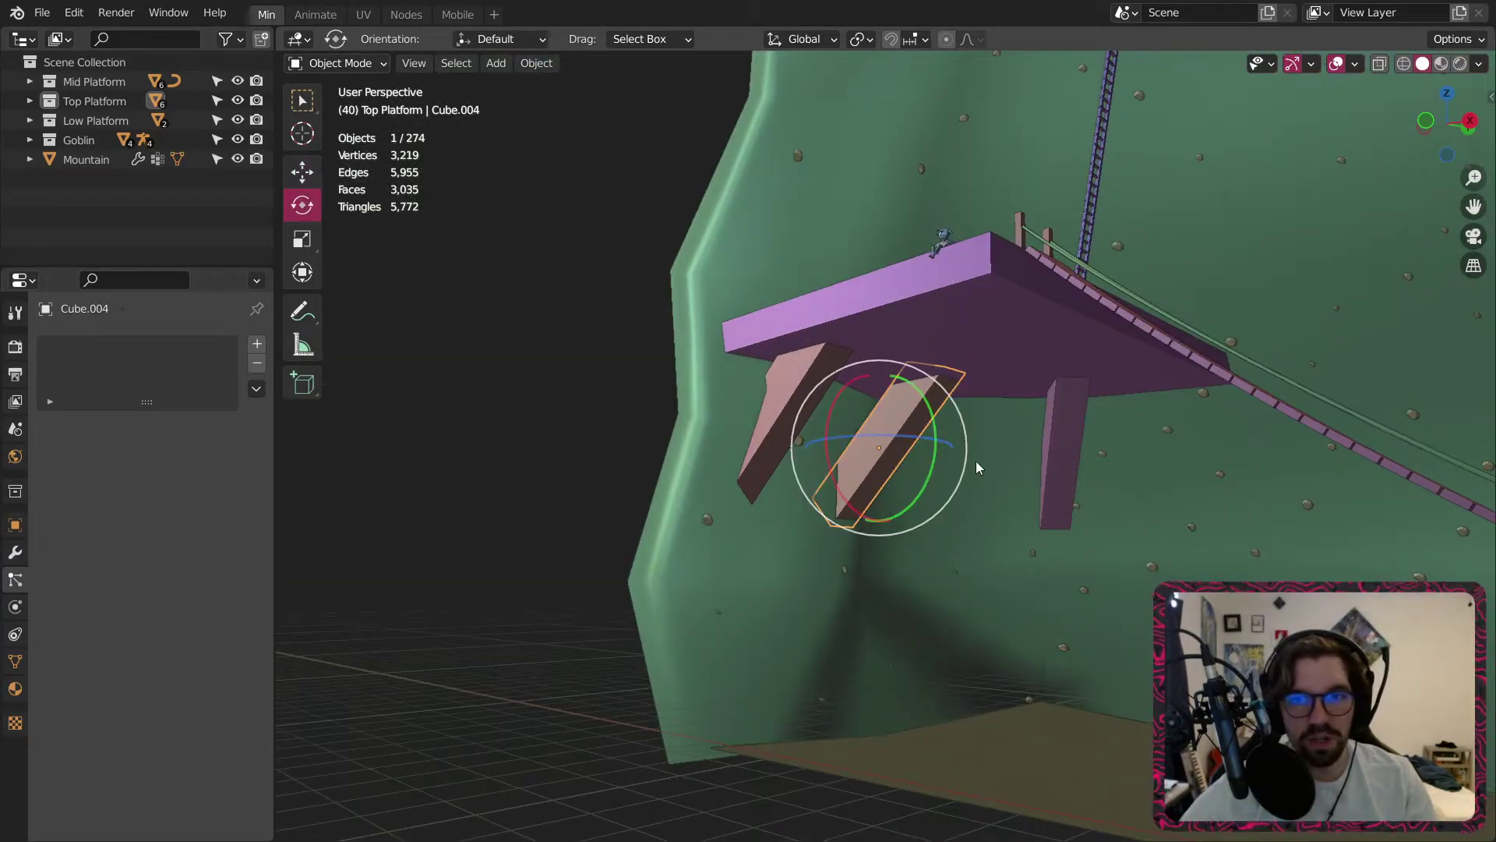
{"action": "key", "text": "r"}
{"action": "key", "text": "z"}
{"action": "left_click_drag", "start_coordinate": [888, 438], "coordinate": [883, 439]}
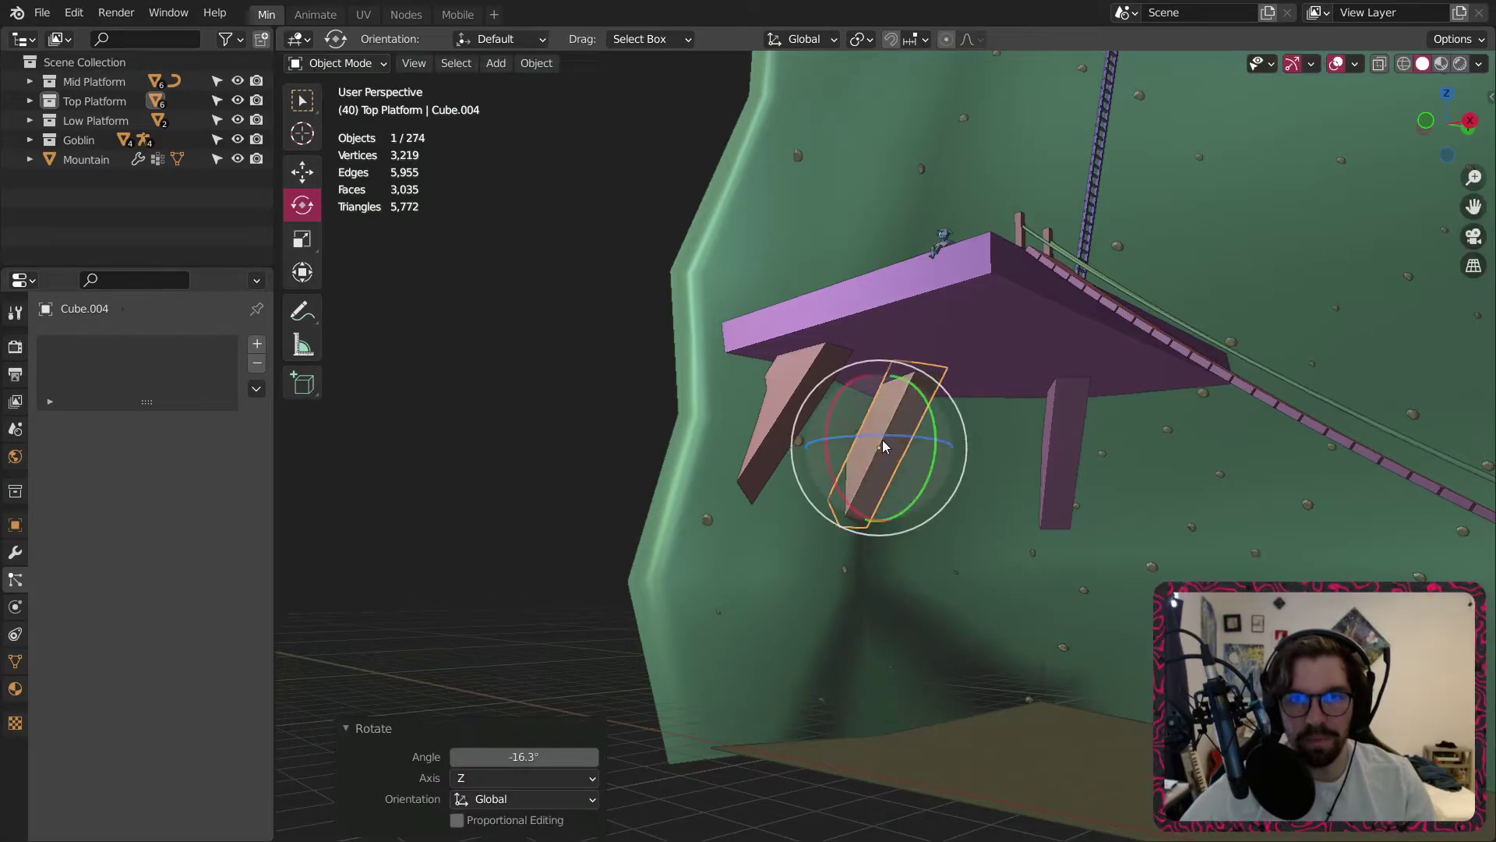
{"action": "left_click", "coordinate": [343, 185]}
{"action": "left_click", "coordinate": [304, 172]}
{"action": "middle_click_drag", "start_coordinate": [923, 469], "coordinate": [877, 467]}
{"action": "left_click", "coordinate": [876, 467]}
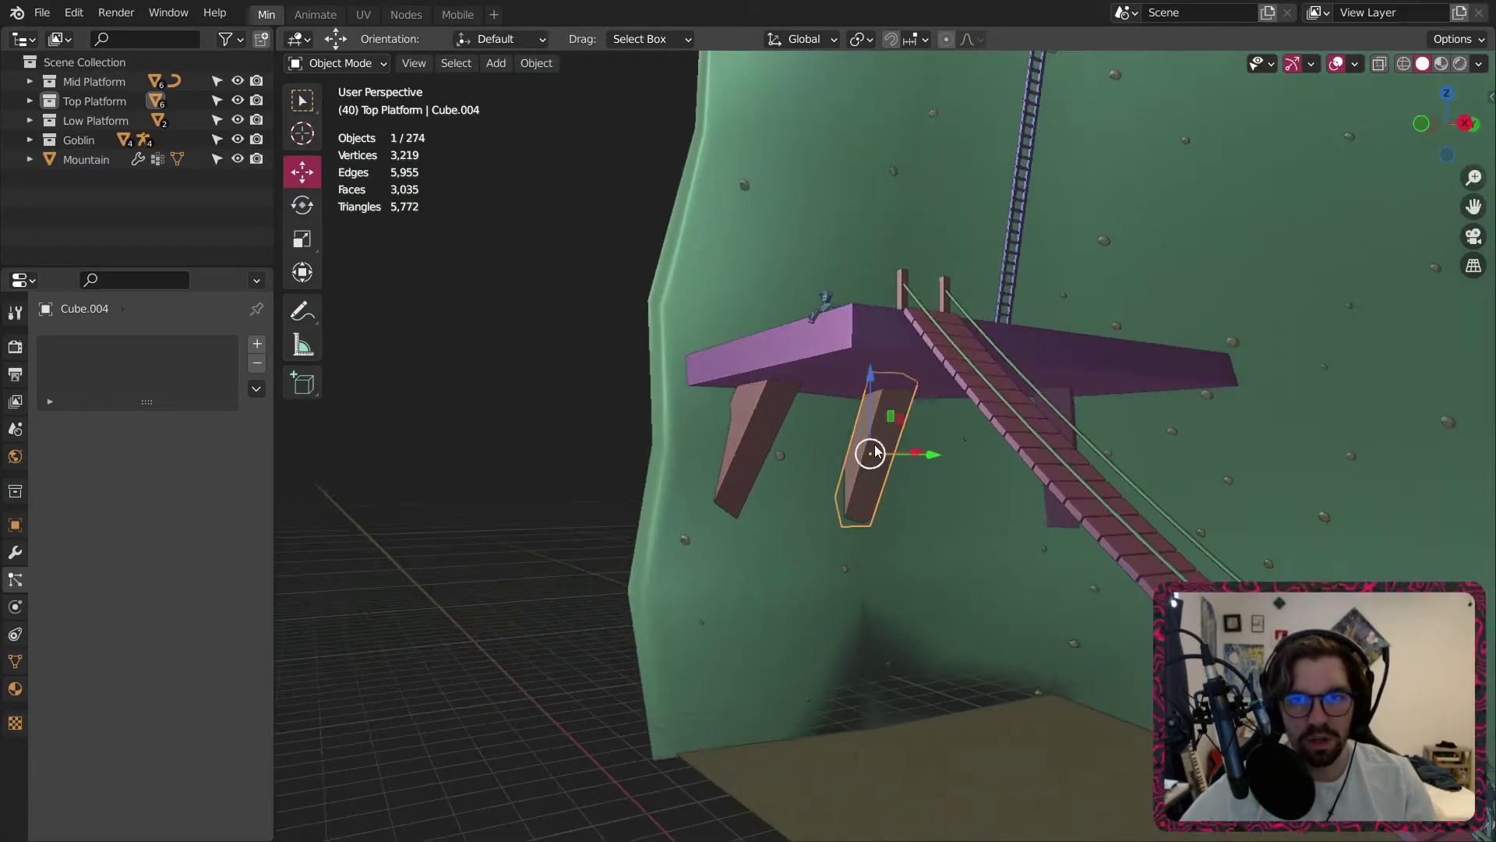
{"action": "left_click_drag", "start_coordinate": [929, 454], "coordinate": [962, 452]}
{"action": "left_click", "coordinate": [961, 452]}
Move the front brace under the middle platform about 0.46 m in X, drawing it in from the outer wall.
{"action": "middle_click_drag", "start_coordinate": [962, 452], "coordinate": [856, 467]}
{"action": "key", "text": "shift+d"}
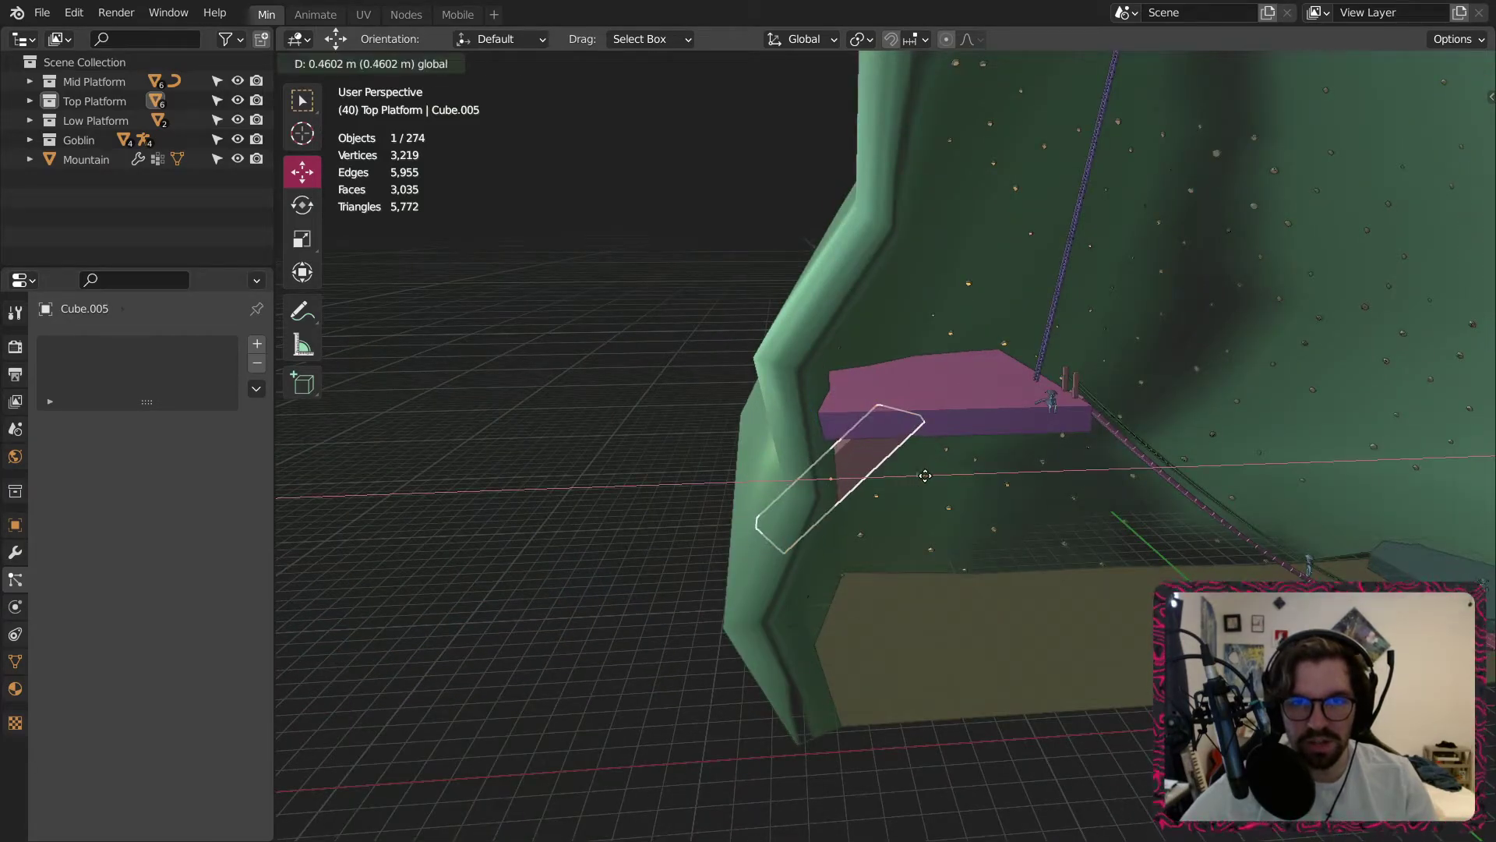
{"action": "left_click", "coordinate": [922, 474]}
{"action": "left_click", "coordinate": [679, 720]}
Select the brace tip poking through the mountain's outer face and move it along Y until it is inside the wall.
{"action": "middle_click_drag", "start_coordinate": [679, 720], "coordinate": [921, 595]}
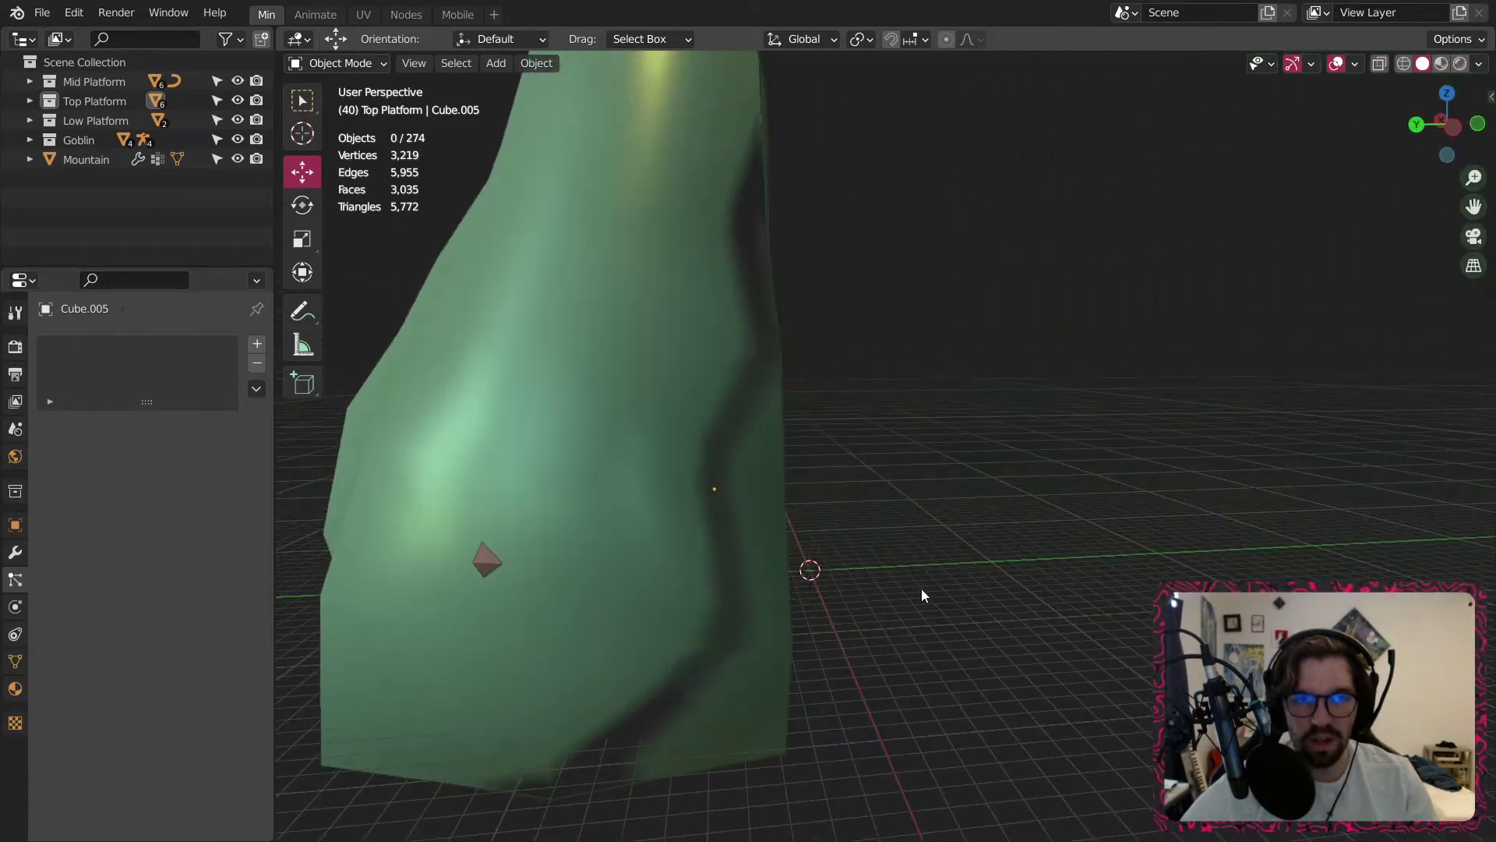
{"action": "left_click", "coordinate": [484, 559]}
{"action": "middle_click_drag", "start_coordinate": [484, 558], "coordinate": [558, 504]}
{"action": "left_click_drag", "start_coordinate": [605, 462], "coordinate": [612, 454]}
{"action": "middle_click_drag", "start_coordinate": [553, 605], "coordinate": [583, 527]}
{"action": "key", "text": "g"}
{"action": "key", "text": "y"}
{"action": "left_click", "coordinate": [514, 517]}
{"action": "left_click", "coordinate": [941, 530]}
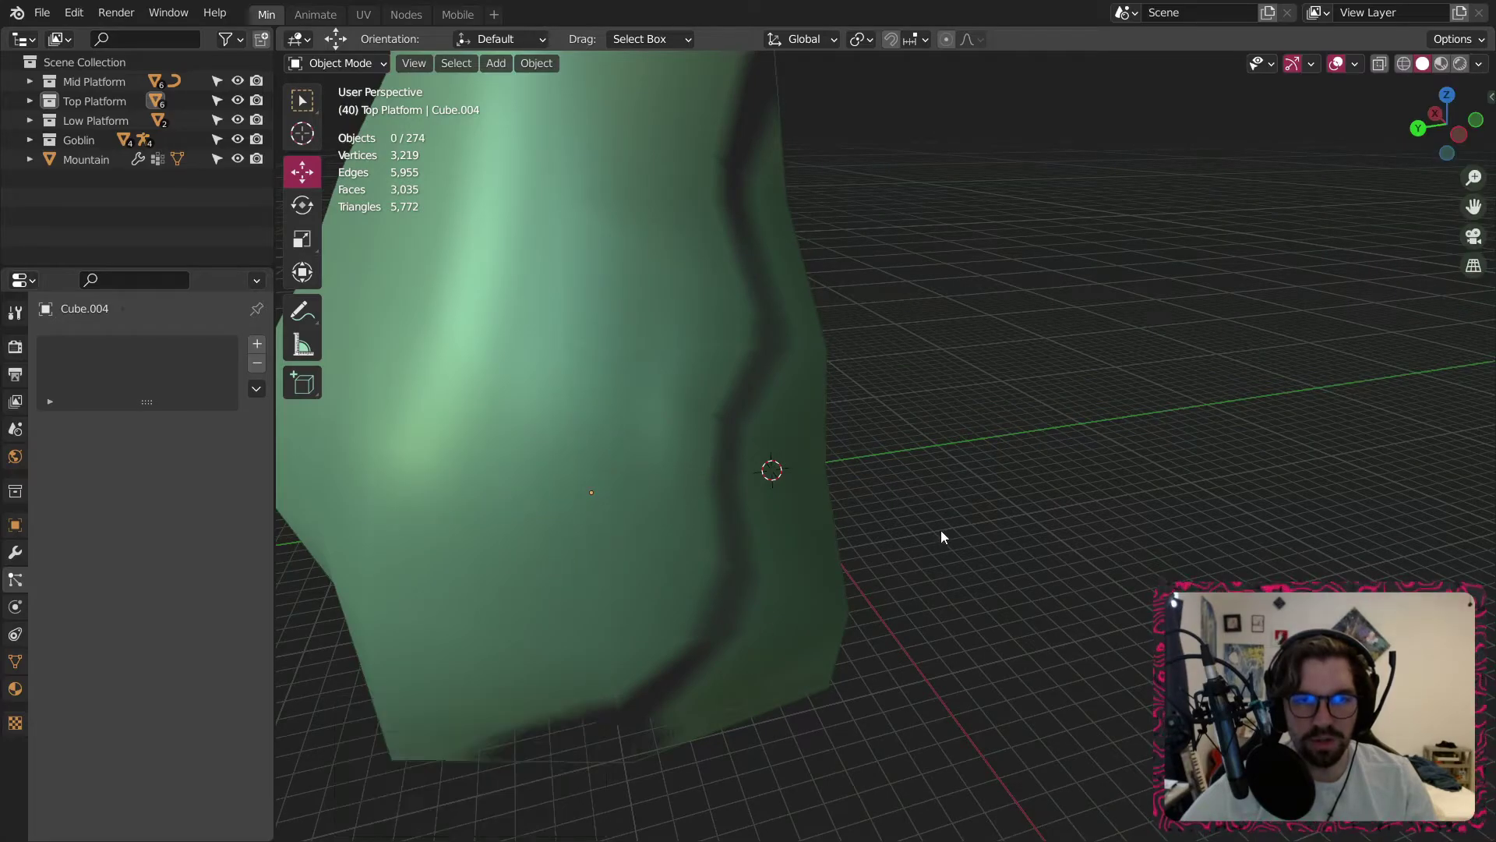
Move the other brace protruding through the outer wall 0.99627 m in Y and further along X to hide its end.
{"action": "middle_click_drag", "start_coordinate": [941, 530], "coordinate": [1122, 355]}
{"action": "scroll", "coordinate": [739, 465], "scroll_direction": "up", "scroll_amount": 6}
{"action": "middle_click_drag", "start_coordinate": [751, 419], "coordinate": [638, 488]}
{"action": "left_click", "coordinate": [648, 520]}
{"action": "left_click_drag", "start_coordinate": [762, 445], "coordinate": [804, 446]}
{"action": "middle_click_drag", "start_coordinate": [804, 446], "coordinate": [741, 436]}
{"action": "key", "text": "g"}
{"action": "key", "text": "x"}
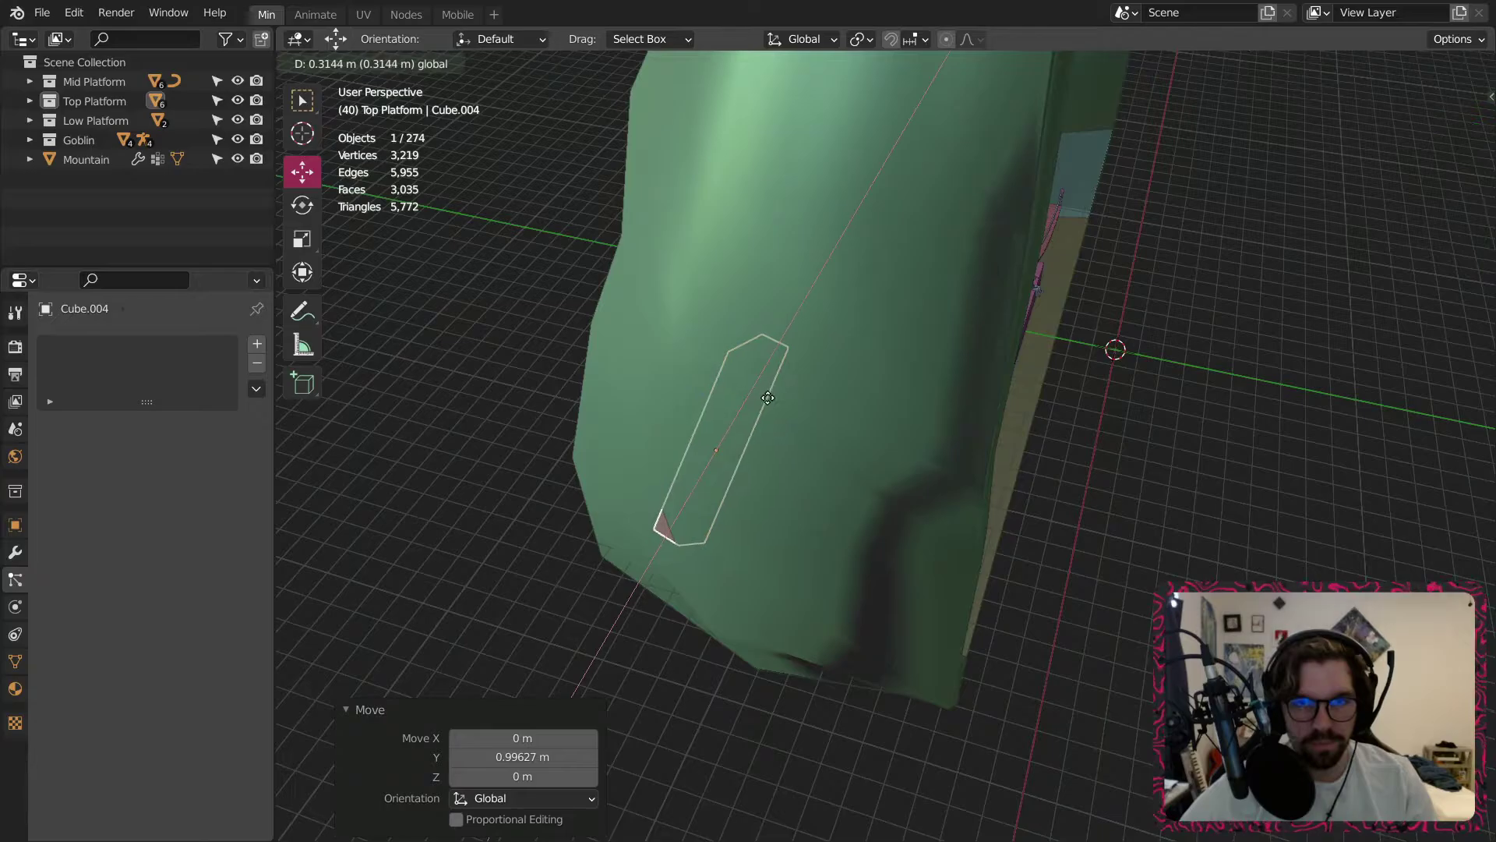
{"action": "left_click", "coordinate": [790, 387]}
{"action": "middle_click_drag", "start_coordinate": [790, 387], "coordinate": [596, 640]}
{"action": "left_click", "coordinate": [369, 552]}
Duplicate one of the middle platform's braces by copy and paste and raise the copy 14.227 m in Z.
{"action": "middle_click_drag", "start_coordinate": [370, 559], "coordinate": [693, 568]}
{"action": "scroll", "coordinate": [694, 569], "scroll_direction": "down", "scroll_amount": 4}
{"action": "middle_click_drag", "start_coordinate": [816, 536], "coordinate": [761, 511]}
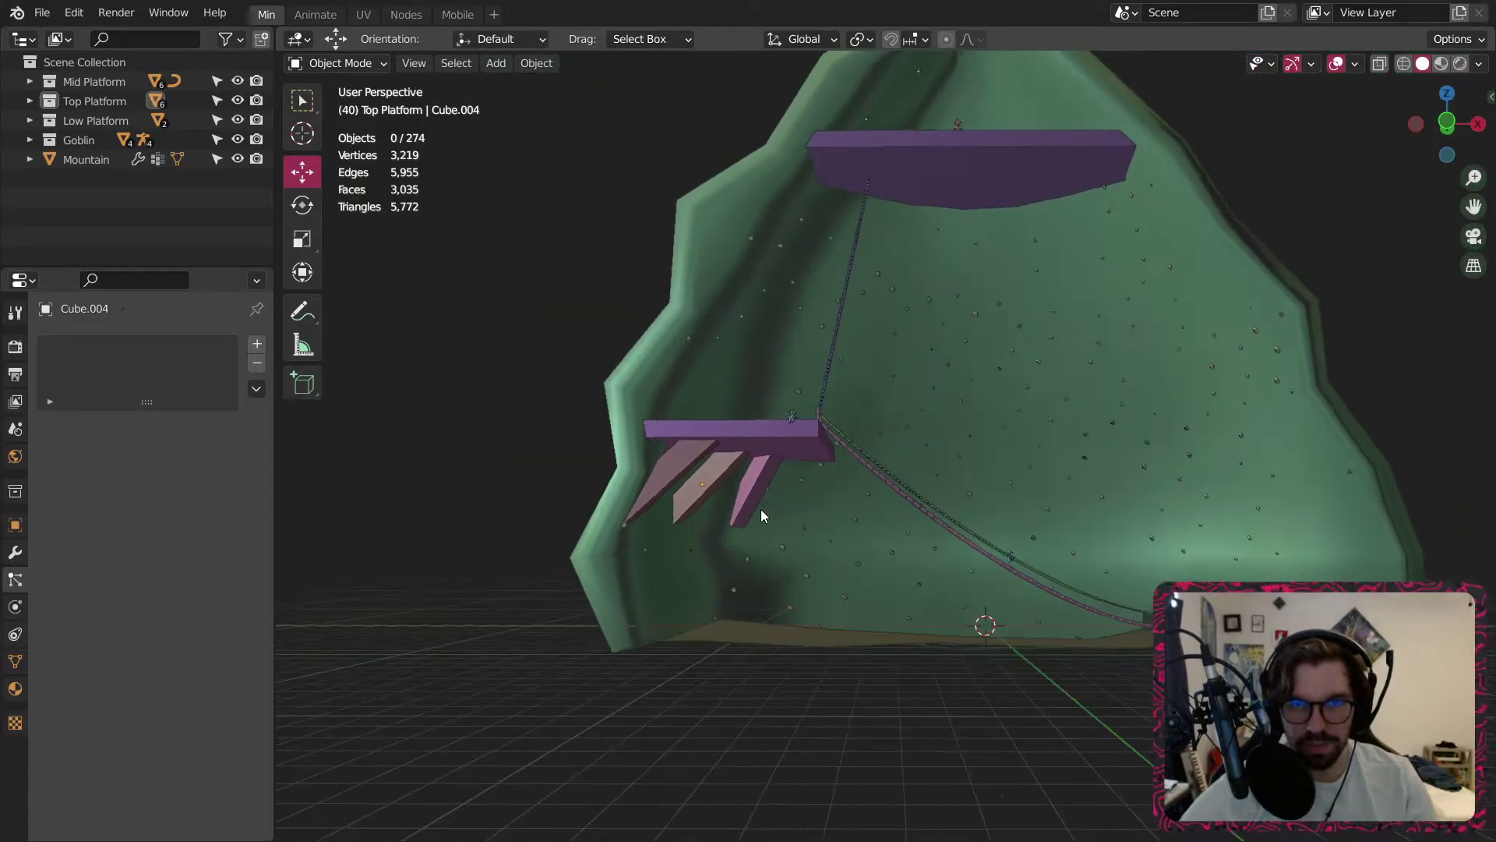
{"action": "scroll", "coordinate": [761, 511], "scroll_direction": "up", "scroll_amount": 3}
{"action": "left_click", "coordinate": [754, 477]}
{"action": "key", "text": "ctrl+c"}
{"action": "key", "text": "ctrl+v"}
{"action": "middle_click_drag", "start_coordinate": [839, 437], "coordinate": [770, 554]}
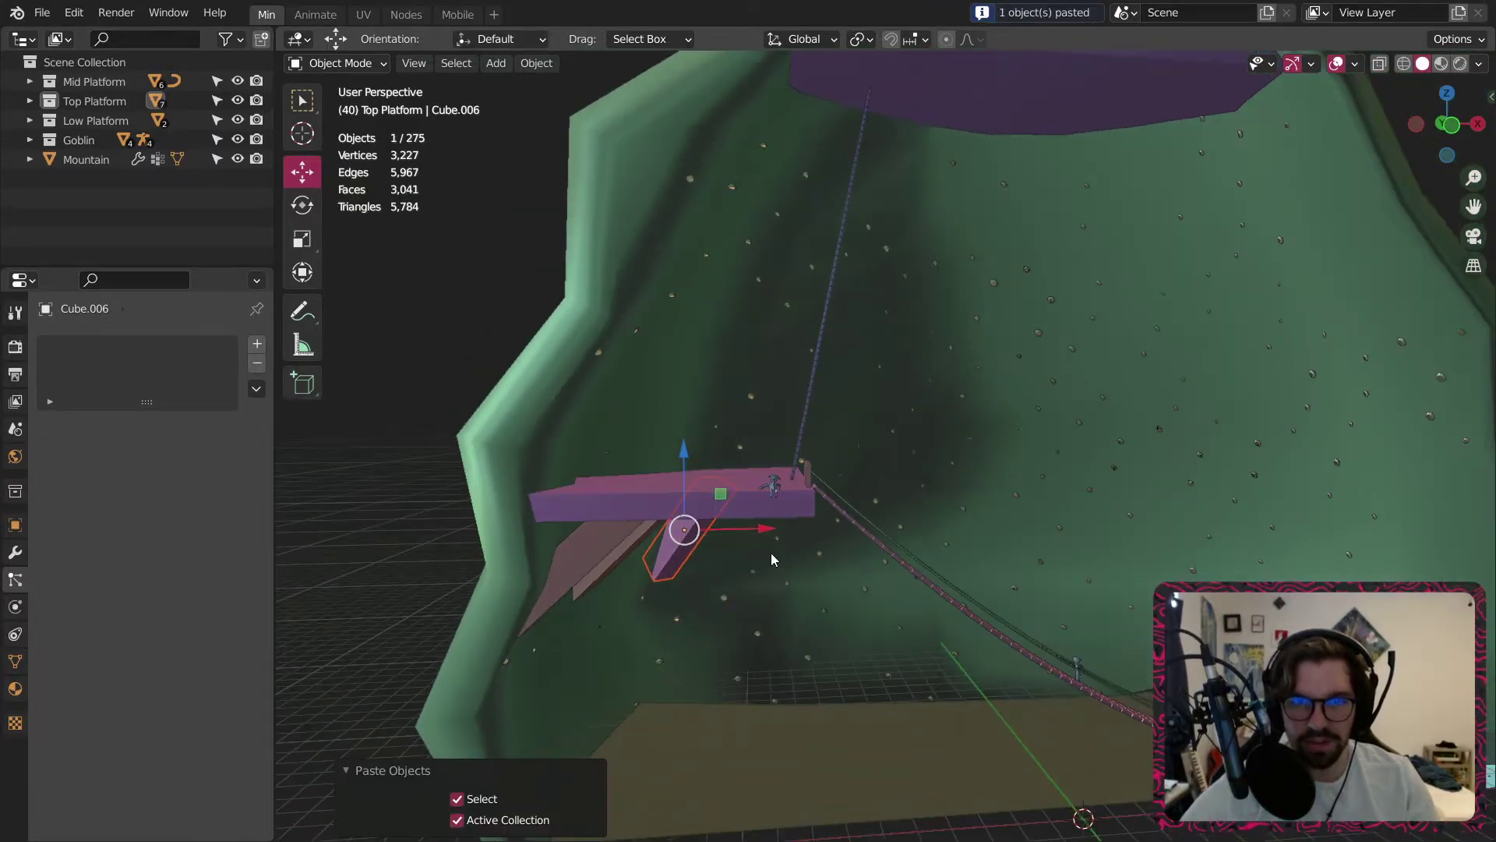
{"action": "key", "text": "g"}
{"action": "key", "text": "z"}
{"action": "left_click", "coordinate": [759, 131]}
{"action": "middle_click_drag", "start_coordinate": [759, 131], "coordinate": [741, 367]}
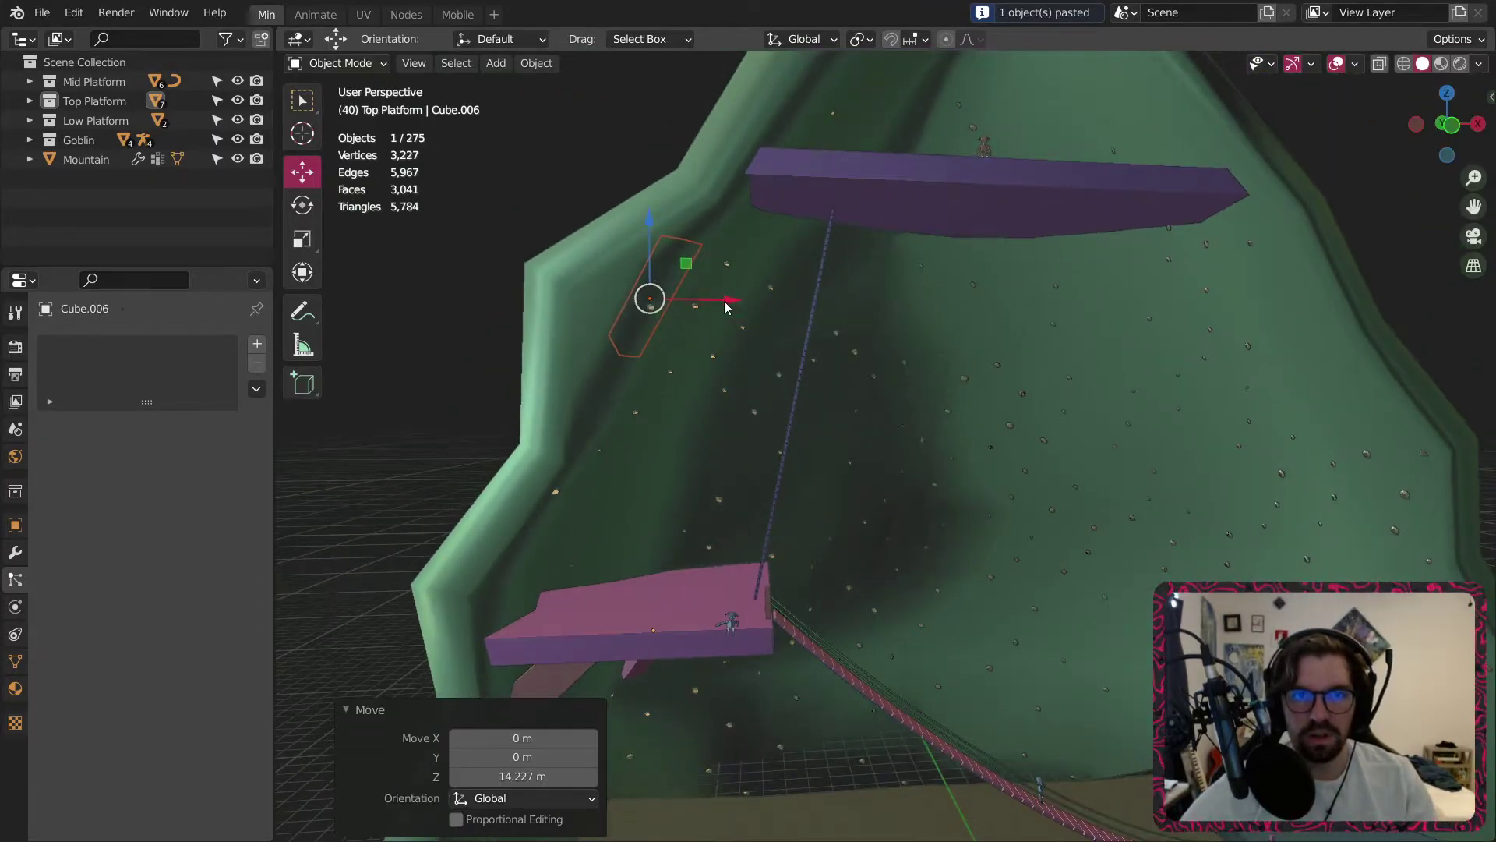
Move the raised brace along X toward the top platform and -4.9962 m in Y into the cave.
{"action": "left_click_drag", "start_coordinate": [725, 301], "coordinate": [955, 291]}
{"action": "middle_click_drag", "start_coordinate": [956, 292], "coordinate": [643, 470]}
{"action": "left_click_drag", "start_coordinate": [873, 398], "coordinate": [733, 377]}
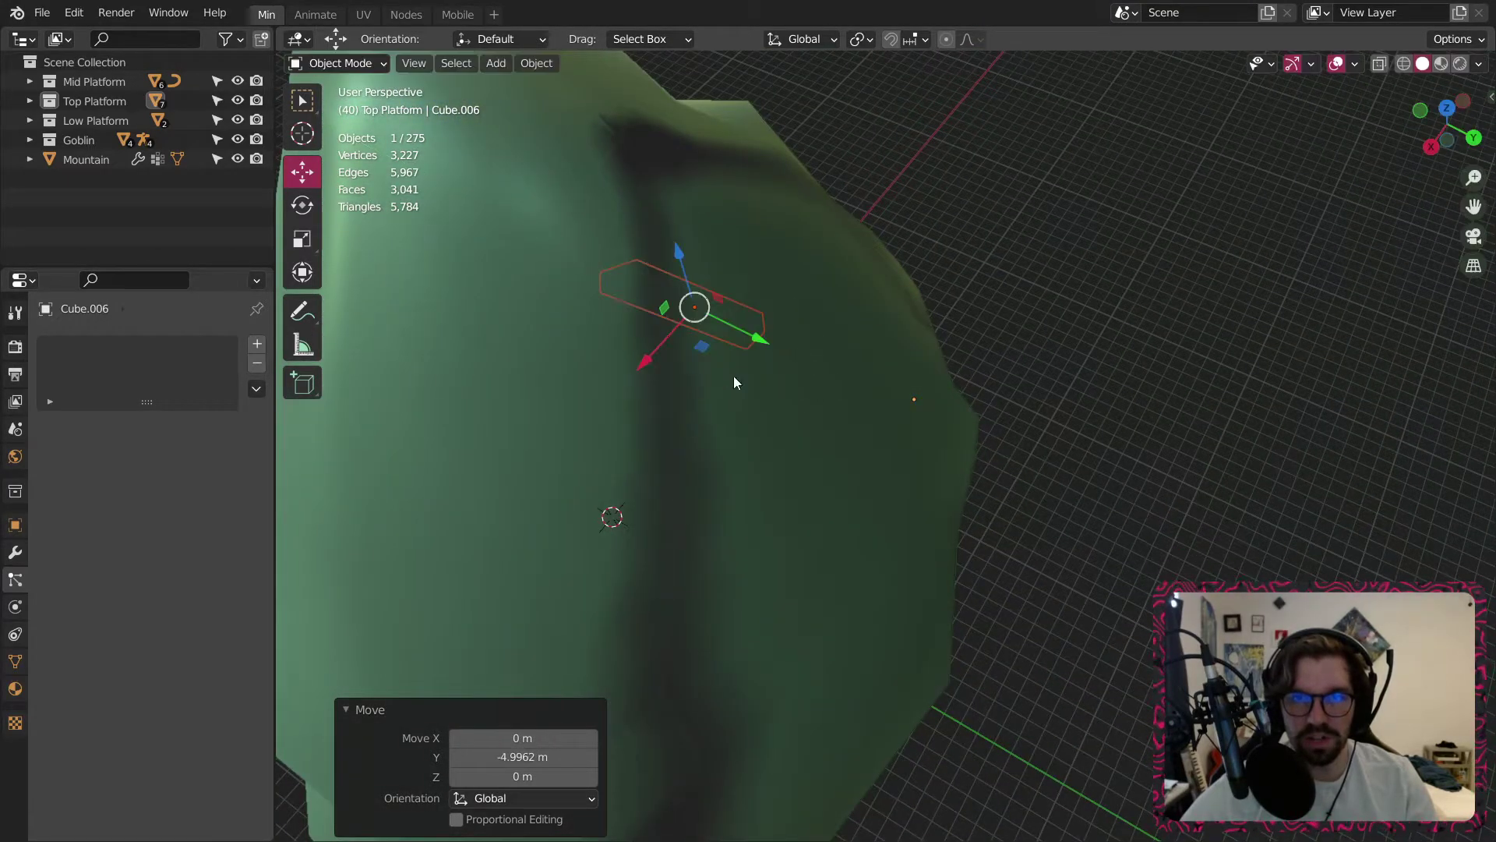
{"action": "middle_click_drag", "start_coordinate": [732, 377], "coordinate": [807, 361]}
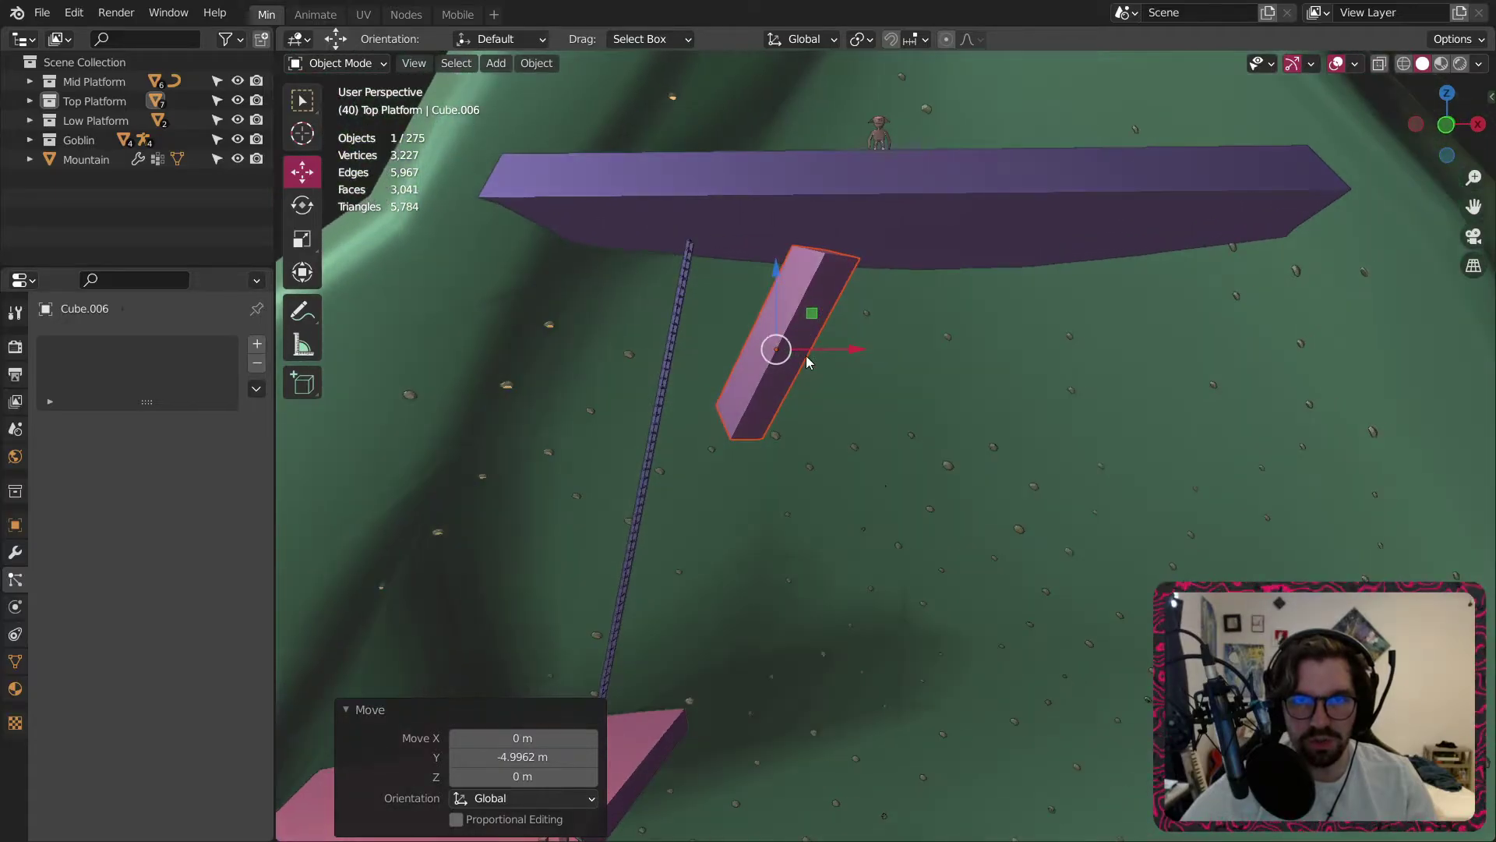
Place the brace against the underside of the top platform near its ladder end, meeting the cave wall.
{"action": "left_click_drag", "start_coordinate": [849, 349], "coordinate": [645, 348]}
{"action": "middle_click_drag", "start_coordinate": [645, 348], "coordinate": [586, 289]}
{"action": "left_click_drag", "start_coordinate": [586, 288], "coordinate": [586, 243]}
{"action": "middle_click_drag", "start_coordinate": [586, 243], "coordinate": [757, 340]}
{"action": "left_click_drag", "start_coordinate": [517, 319], "coordinate": [555, 320]}
{"action": "middle_click_drag", "start_coordinate": [555, 320], "coordinate": [604, 348]}
{"action": "left_click_drag", "start_coordinate": [539, 325], "coordinate": [528, 327]}
{"action": "left_click", "coordinate": [977, 326]}
{"action": "middle_click_drag", "start_coordinate": [713, 326], "coordinate": [518, 273]}
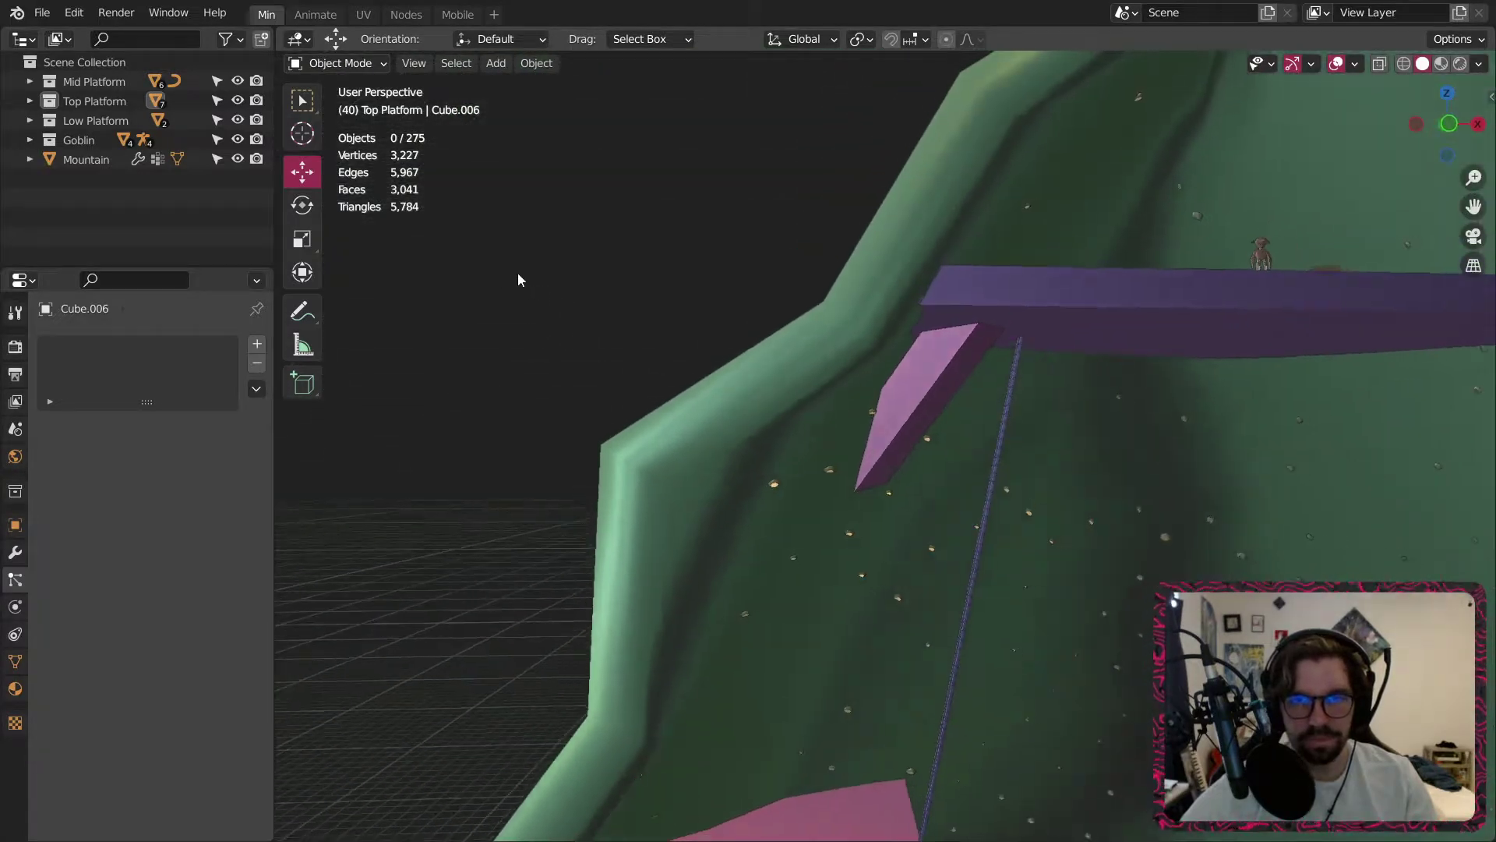
{"action": "scroll", "coordinate": [784, 427], "scroll_direction": "down", "scroll_amount": 3}
Shift the top platform's brace 0.57793 m in X and 0.2966 m in Y.
{"action": "left_click", "coordinate": [737, 431]}
{"action": "middle_click_drag", "start_coordinate": [736, 431], "coordinate": [784, 431]}
{"action": "scroll", "coordinate": [781, 420], "scroll_direction": "up", "scroll_amount": 3}
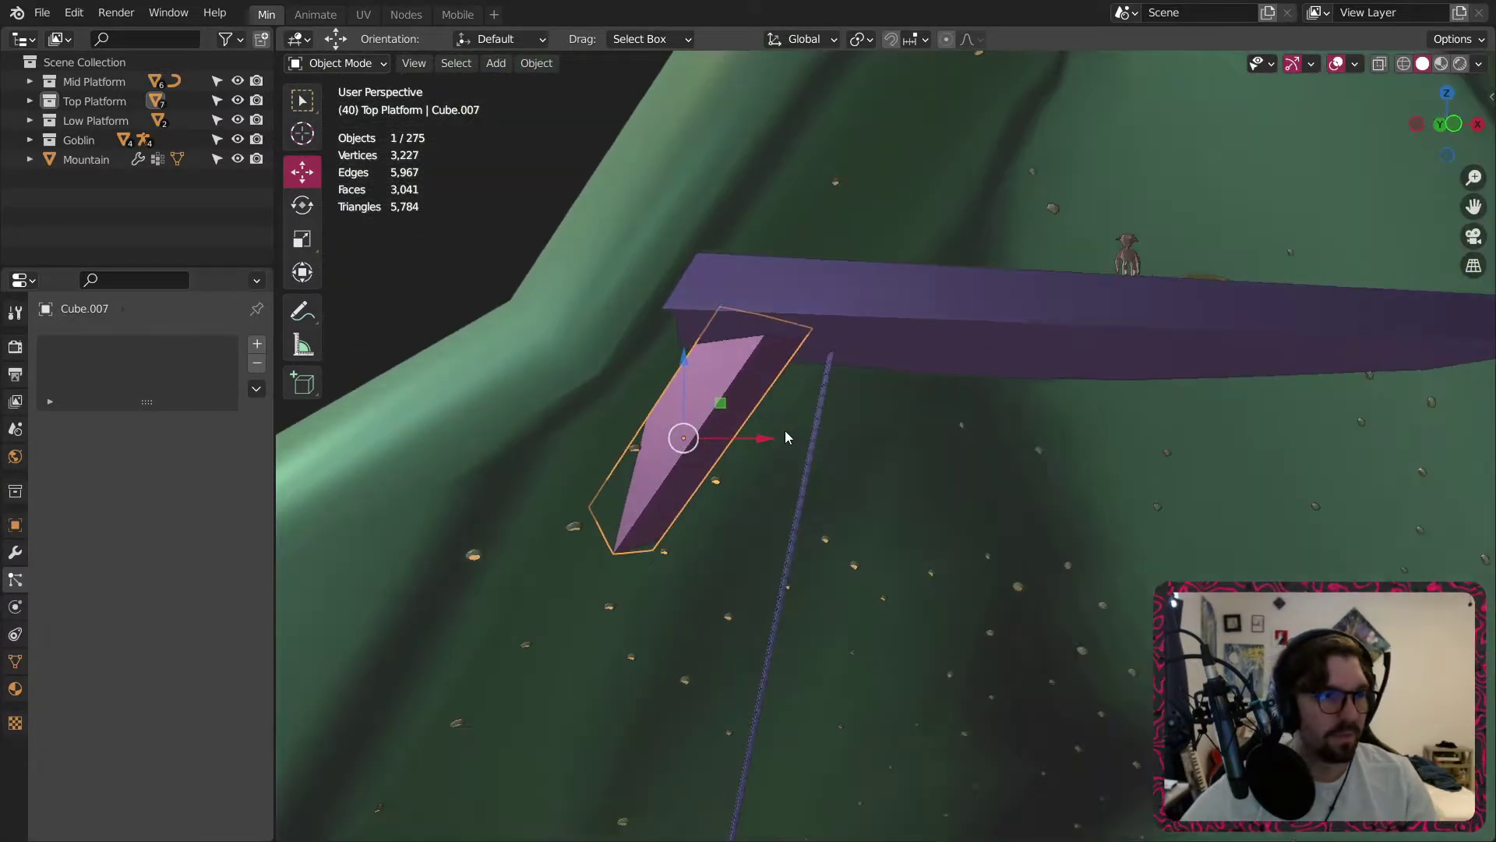
{"action": "left_click_drag", "start_coordinate": [759, 437], "coordinate": [789, 438]}
{"action": "mouse_move", "coordinate": [788, 438]}
{"action": "middle_mouse_down"}
{"action": "mouse_move", "coordinate": [673, 465]}
{"action": "mouse_move", "coordinate": [811, 441]}
{"action": "middle_mouse_up"}
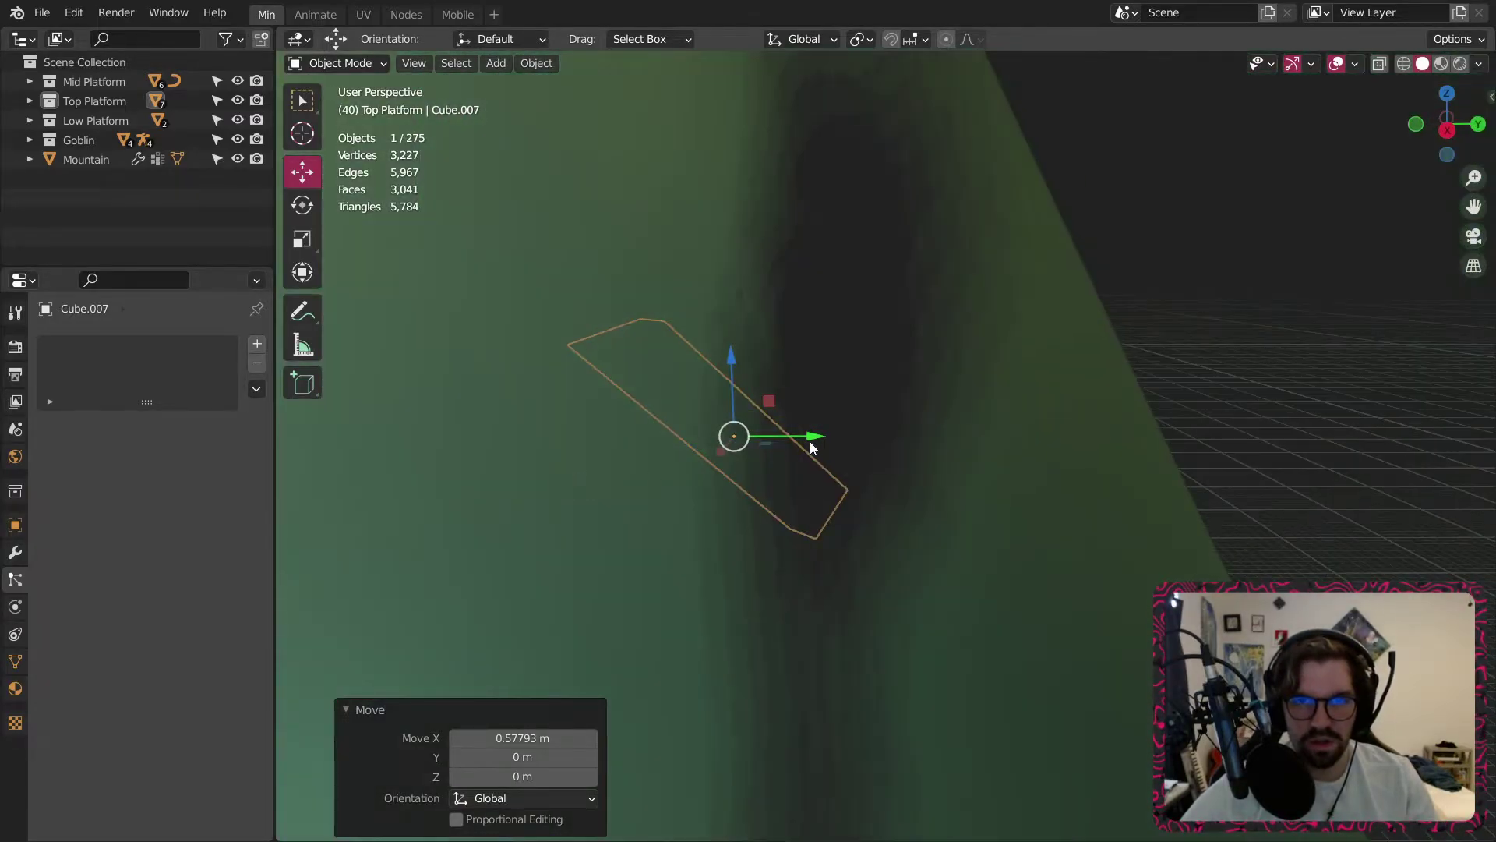
{"action": "left_click_drag", "start_coordinate": [811, 442], "coordinate": [828, 439]}
{"action": "middle_click_drag", "start_coordinate": [828, 439], "coordinate": [1012, 441]}
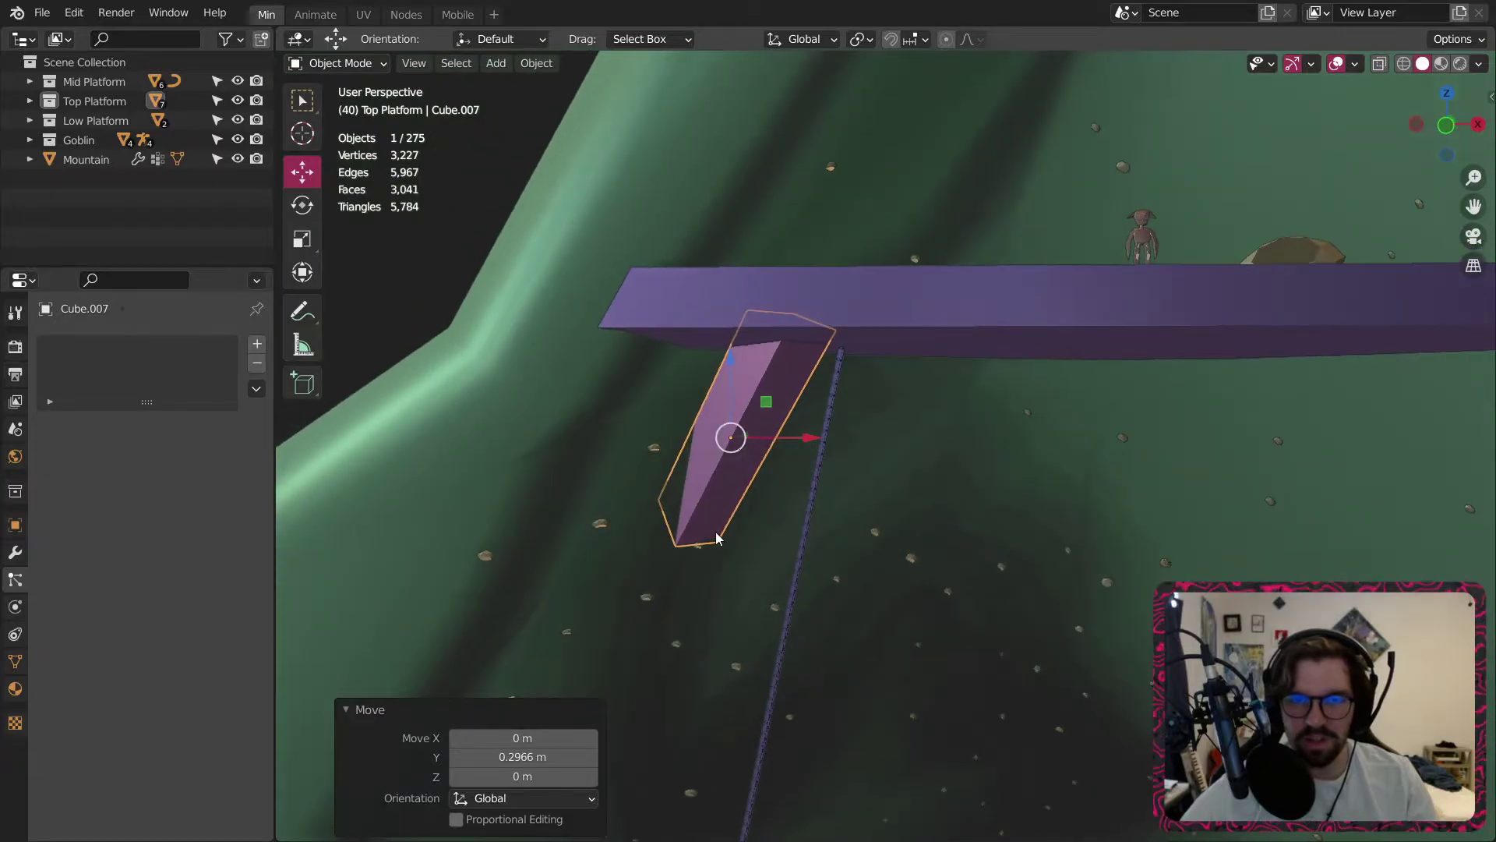
Move the top brace another 1.0389 m in X and 0.50379 m in Y, and fine-tune its fit against the wall.
{"action": "left_click_drag", "start_coordinate": [799, 437], "coordinate": [865, 438]}
{"action": "middle_click_drag", "start_coordinate": [865, 437], "coordinate": [724, 442]}
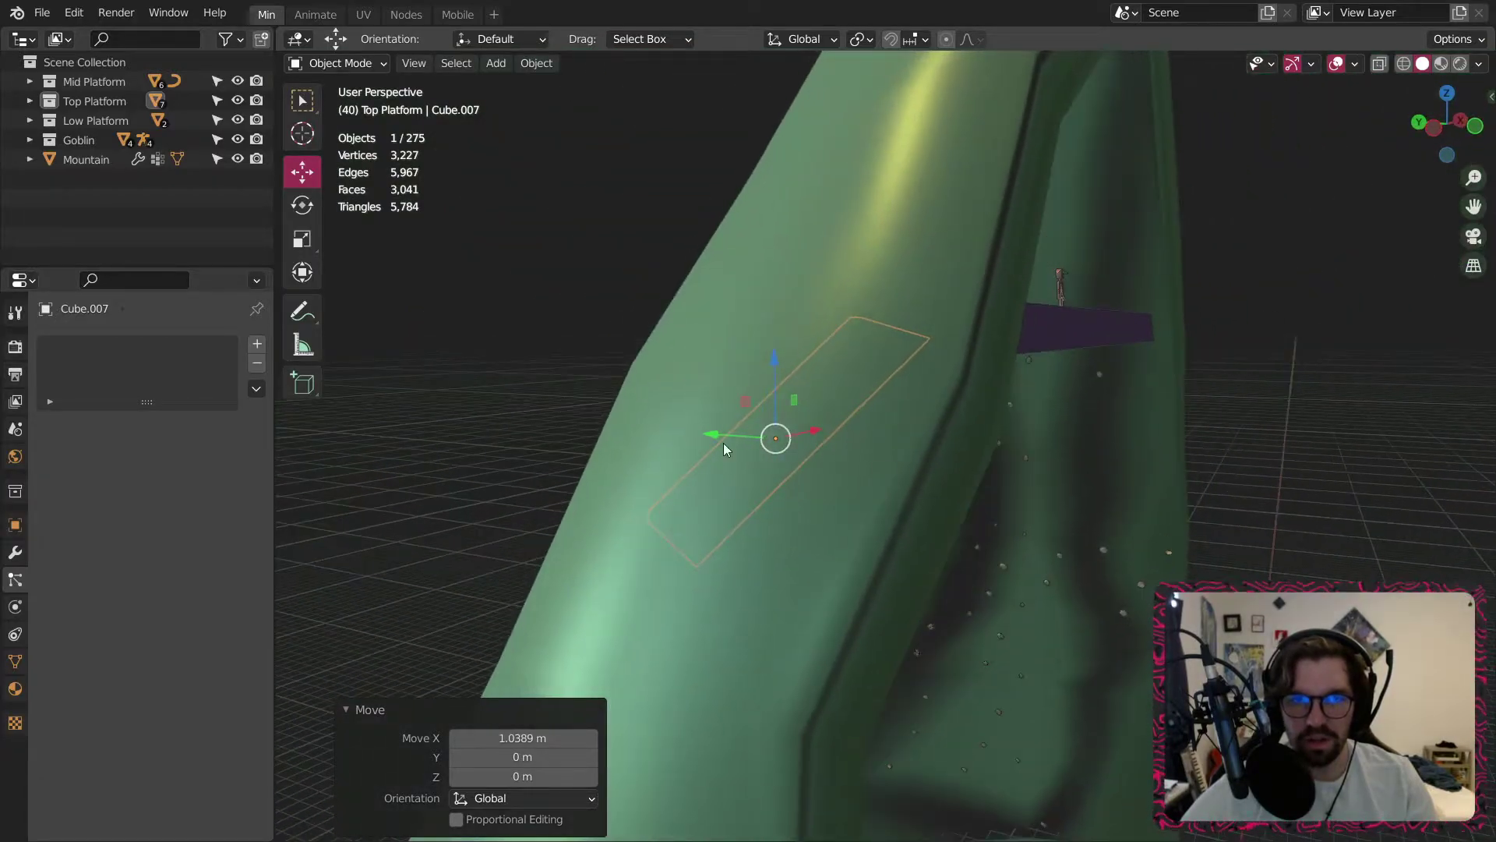
{"action": "left_click_drag", "start_coordinate": [703, 434], "coordinate": [684, 433]}
{"action": "middle_click_drag", "start_coordinate": [684, 433], "coordinate": [859, 439]}
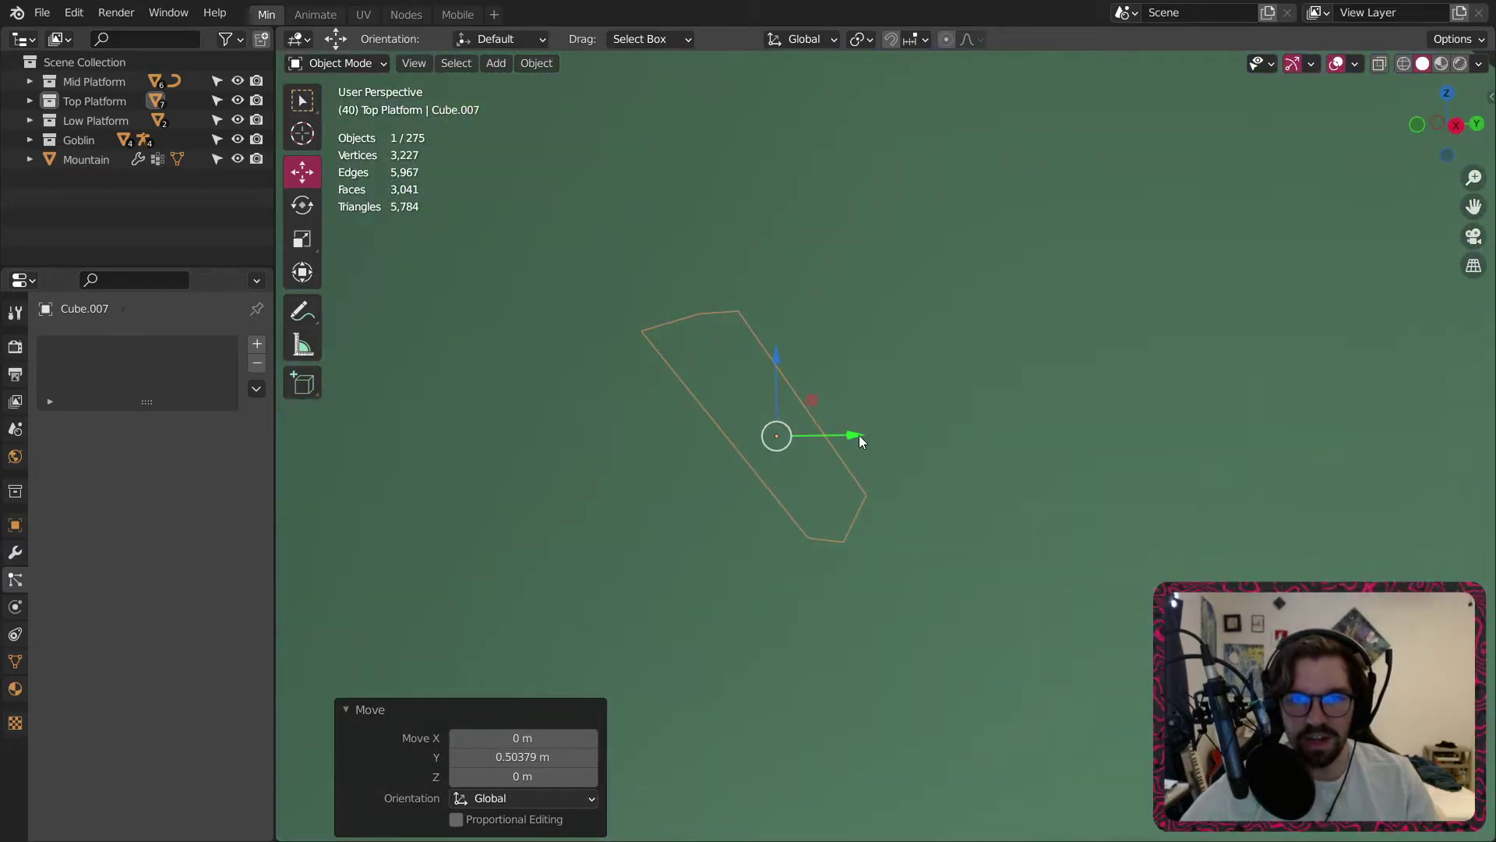
{"action": "left_click_drag", "start_coordinate": [859, 439], "coordinate": [738, 574]}
{"action": "middle_click_drag", "start_coordinate": [738, 574], "coordinate": [737, 446]}
{"action": "left_click", "coordinate": [460, 231]}
{"action": "scroll", "coordinate": [461, 230], "scroll_direction": "down", "scroll_amount": 3}
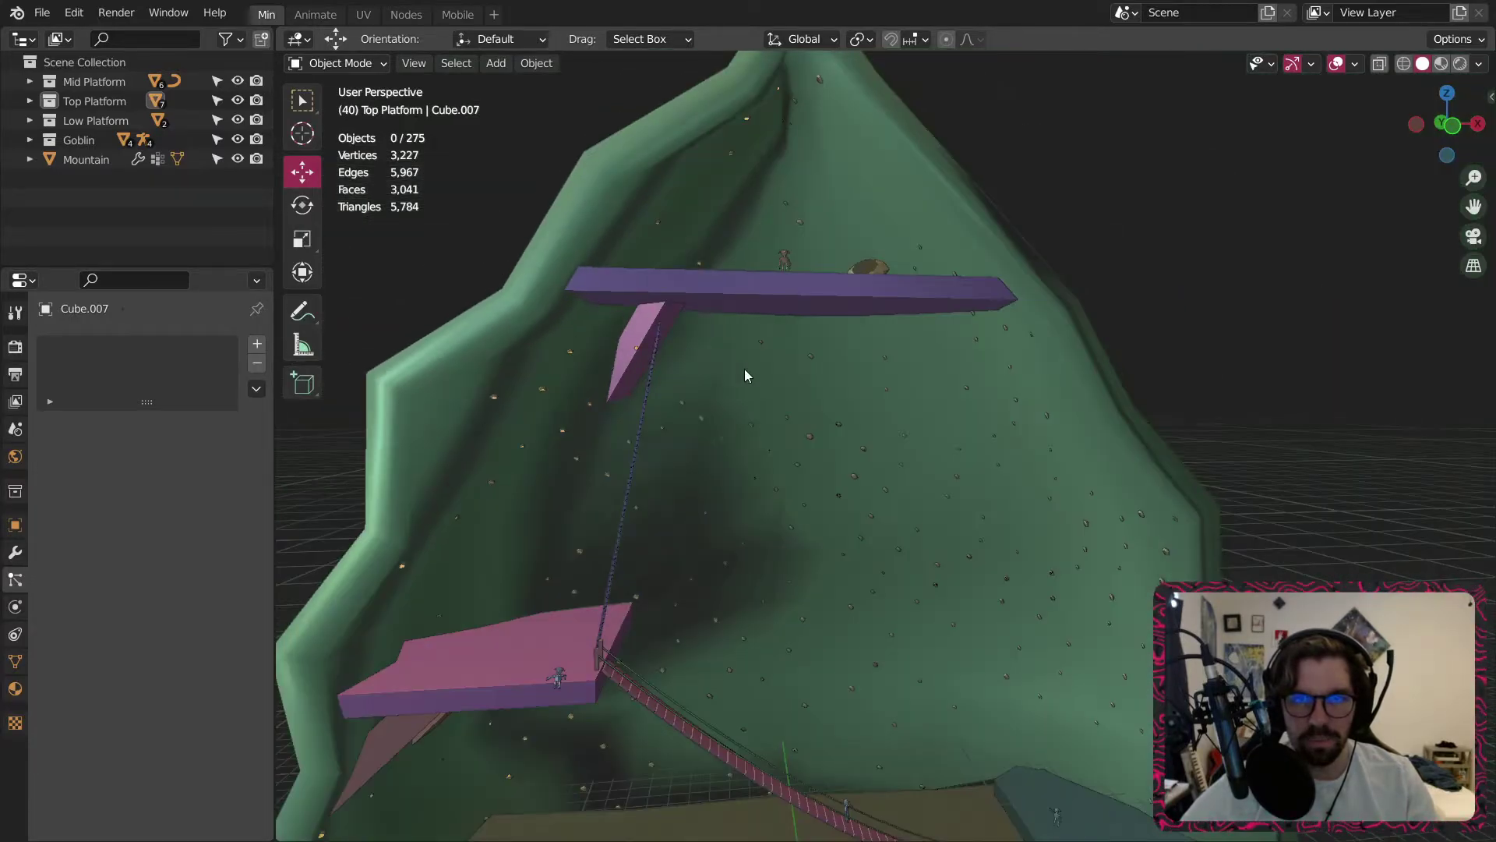
Move the top brace 2.5031 m in X past the ladder and 1.2219 m in Y into the back wall.
{"action": "left_click", "coordinate": [627, 347]}
{"action": "middle_click_drag", "start_coordinate": [628, 347], "coordinate": [684, 357]}
{"action": "left_click_drag", "start_coordinate": [684, 357], "coordinate": [729, 380]}
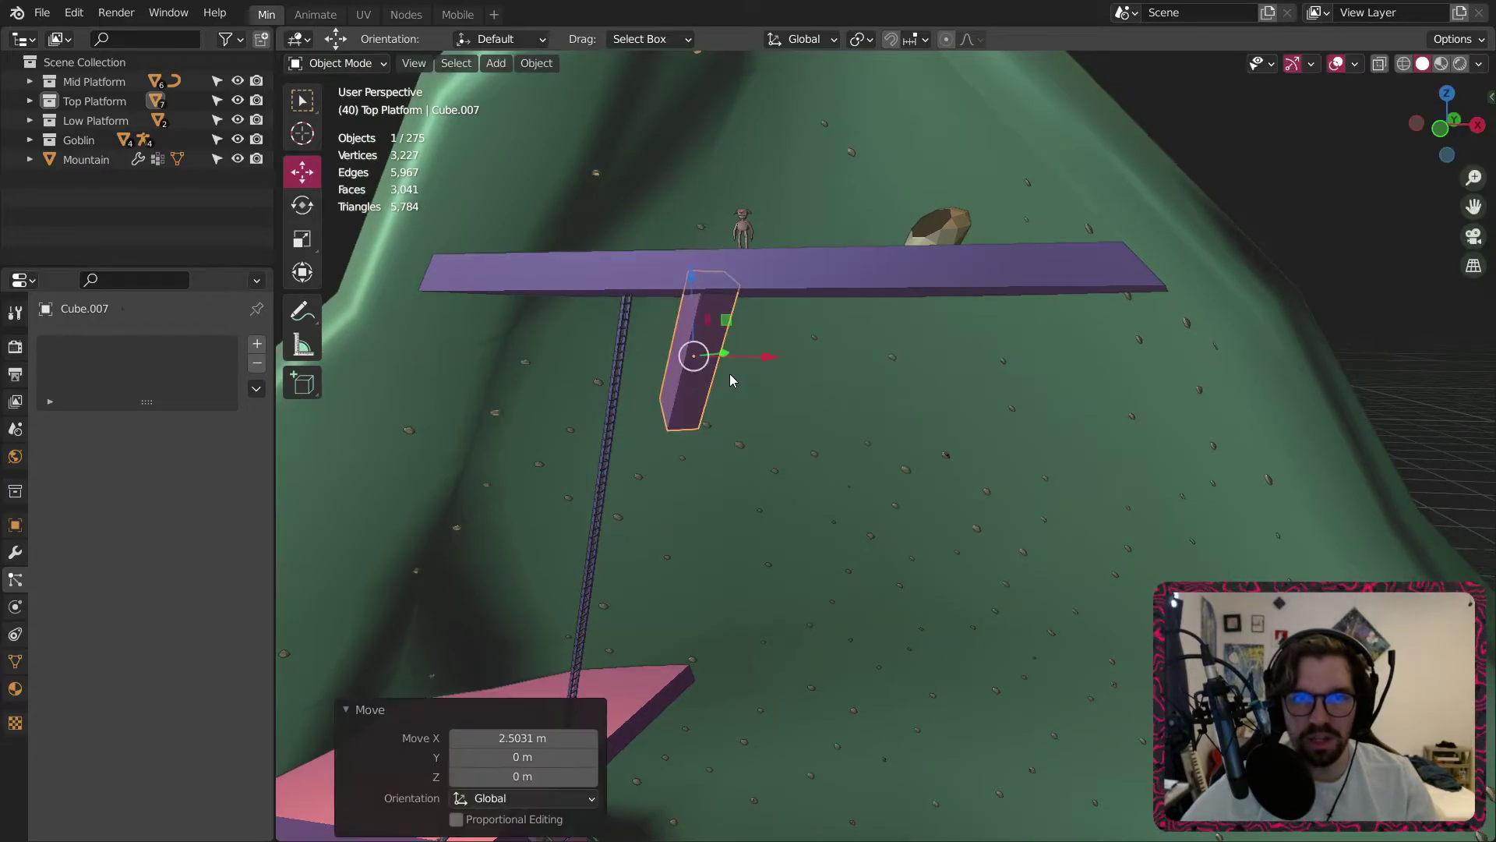
{"action": "middle_click_drag", "start_coordinate": [730, 380], "coordinate": [888, 371]}
{"action": "left_click_drag", "start_coordinate": [638, 355], "coordinate": [615, 380]}
{"action": "middle_click_drag", "start_coordinate": [616, 380], "coordinate": [1334, 288]}
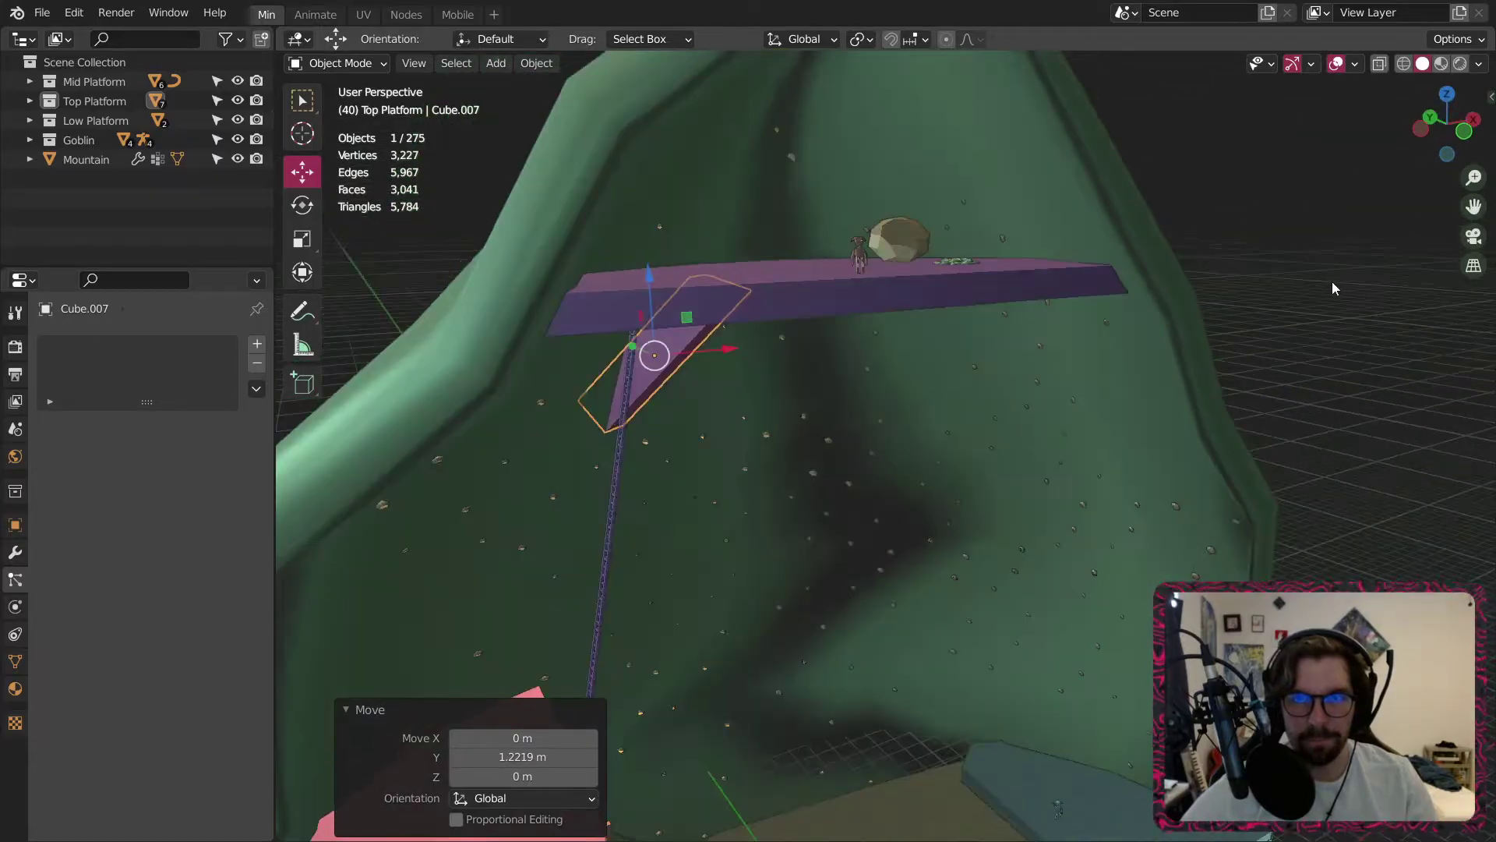
{"action": "left_click", "coordinate": [1332, 283]}
Paste a copy of the top platform's brace and rotate it -80.5° about Z.
{"action": "middle_click_drag", "start_coordinate": [1172, 390], "coordinate": [1088, 306]}
{"action": "scroll", "coordinate": [784, 368], "scroll_direction": "up", "scroll_amount": 4}
{"action": "left_click", "coordinate": [784, 368]}
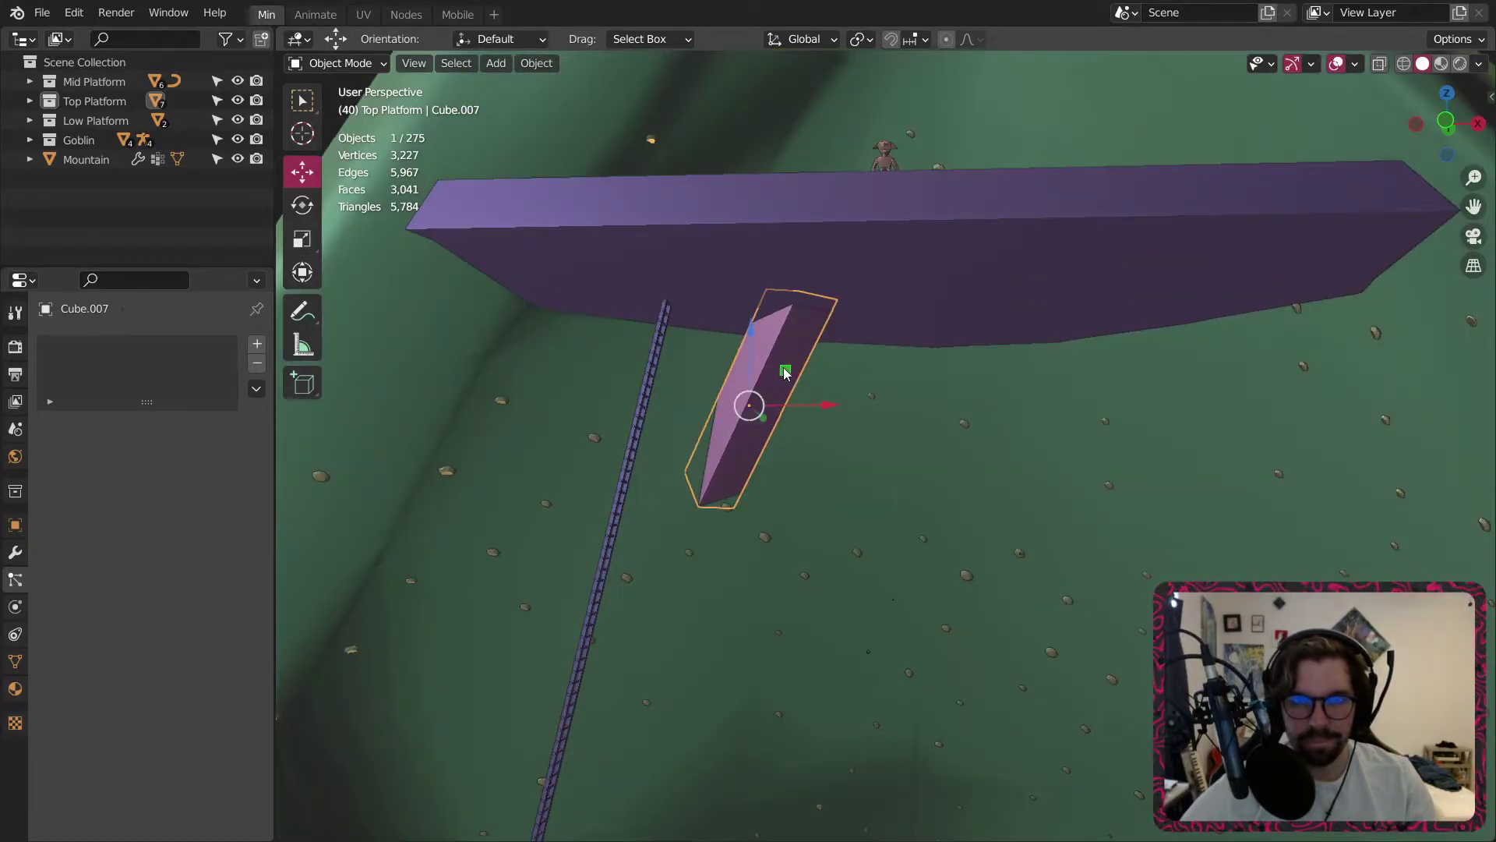
{"action": "key", "text": "ctrl+c"}
{"action": "key", "text": "ctrl+v"}
{"action": "scroll", "coordinate": [787, 372], "scroll_direction": "down", "scroll_amount": 3}
{"action": "middle_click_drag", "start_coordinate": [798, 371], "coordinate": [757, 494]}
{"action": "left_click", "coordinate": [308, 212]}
{"action": "left_click_drag", "start_coordinate": [742, 451], "coordinate": [670, 467]}
Move the rotated copy 9.7597 m in X and slightly further, into the wall beneath the opposite end of the top platform.
{"action": "left_click", "coordinate": [309, 178]}
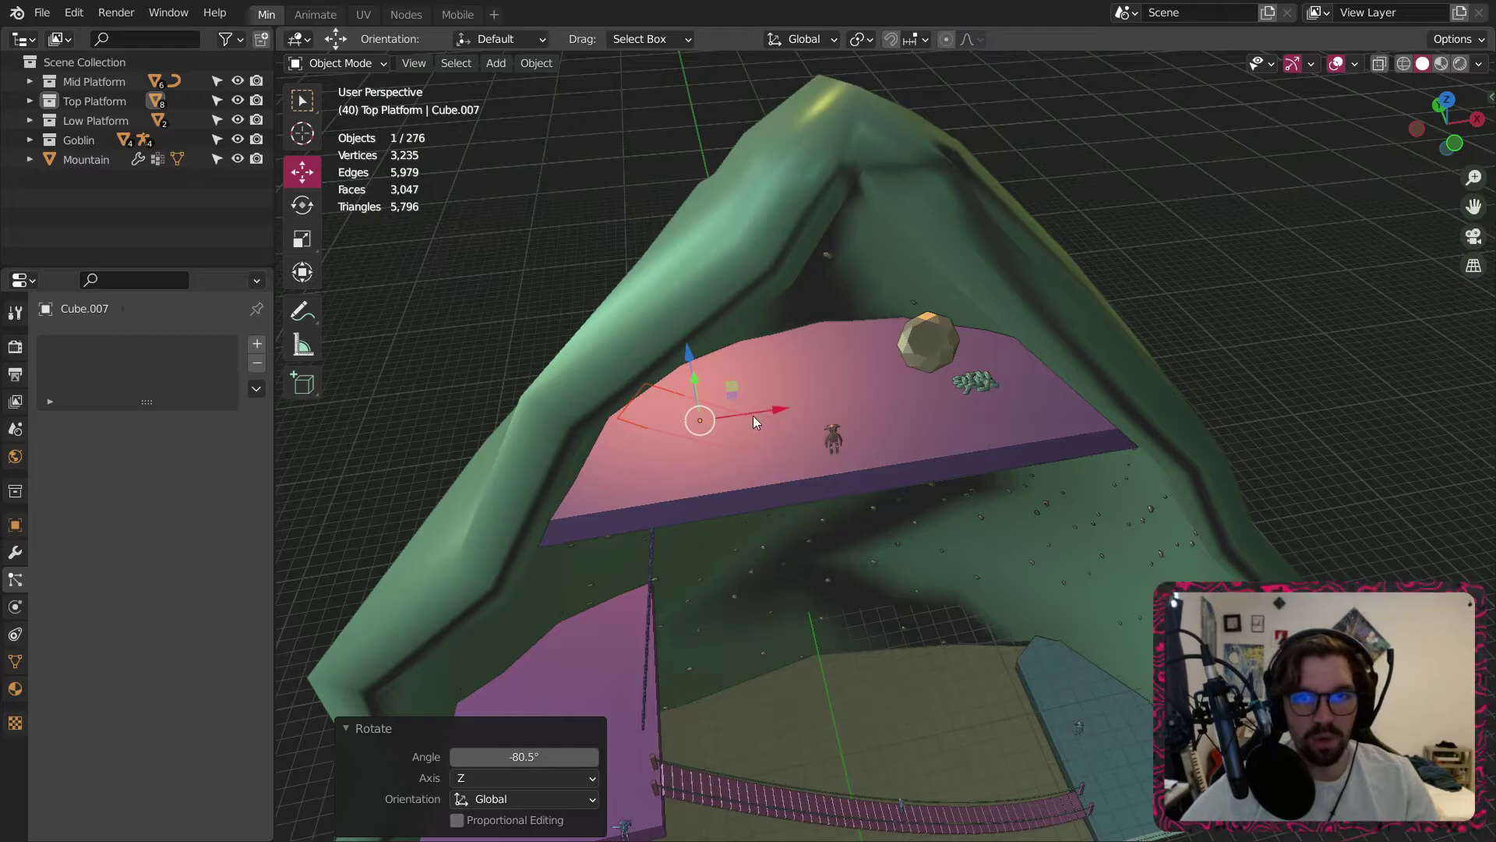
{"action": "left_click_drag", "start_coordinate": [753, 415], "coordinate": [1021, 411]}
{"action": "middle_click_drag", "start_coordinate": [1021, 411], "coordinate": [1005, 348]}
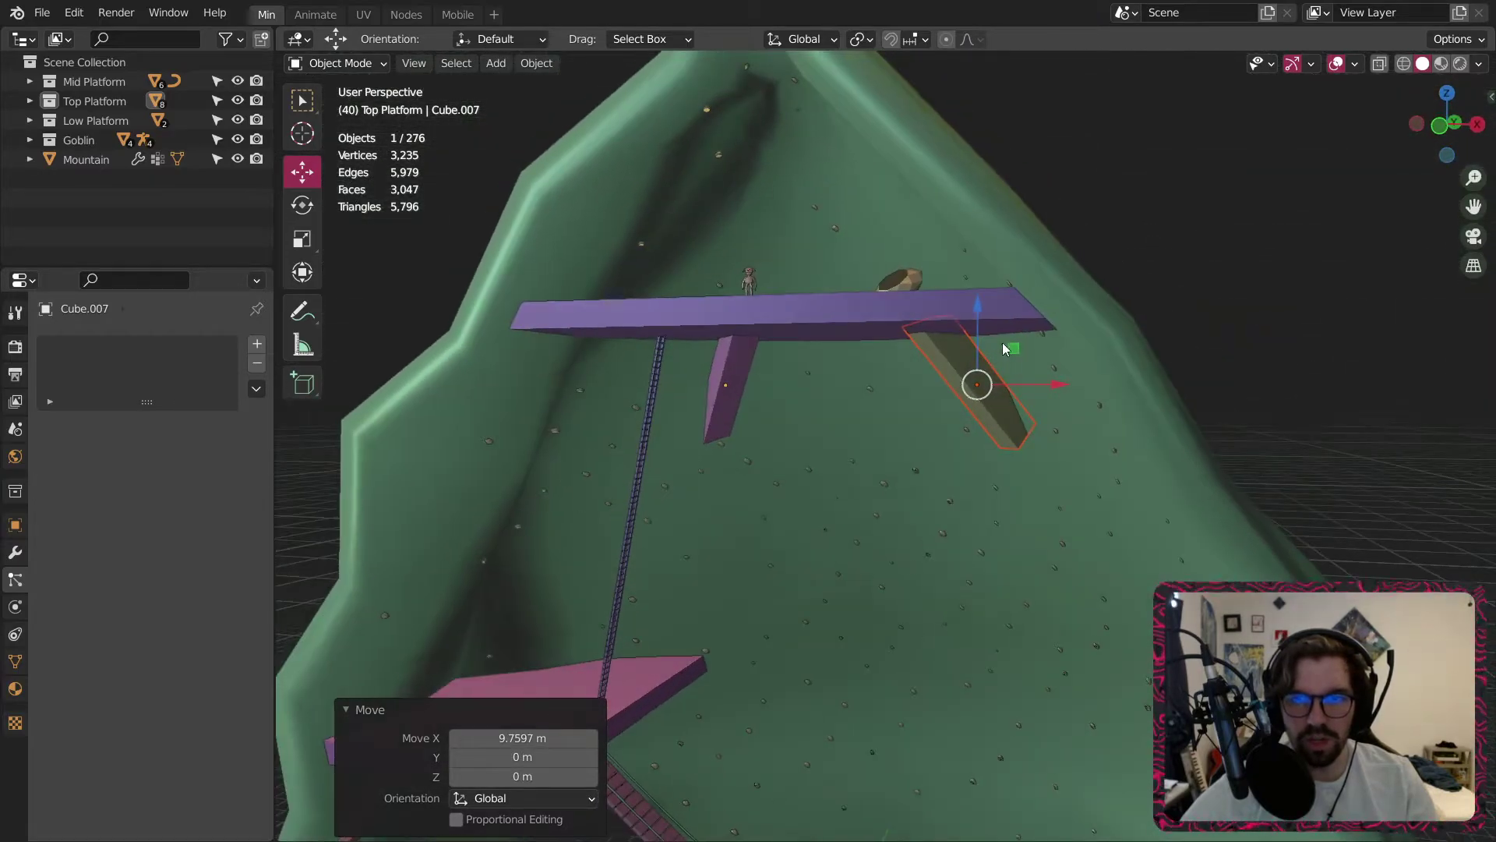
{"action": "left_click_drag", "start_coordinate": [1056, 385], "coordinate": [1111, 387]}
{"action": "middle_click_drag", "start_coordinate": [1143, 358], "coordinate": [864, 408]}
{"action": "left_click", "coordinate": [1328, 287]}
Examine the braced platforms across the whole cave and the goblin standing on the top platform.
{"action": "middle_click_drag", "start_coordinate": [1083, 448], "coordinate": [1320, 373]}
{"action": "scroll", "coordinate": [1109, 408], "scroll_direction": "down", "scroll_amount": 6}
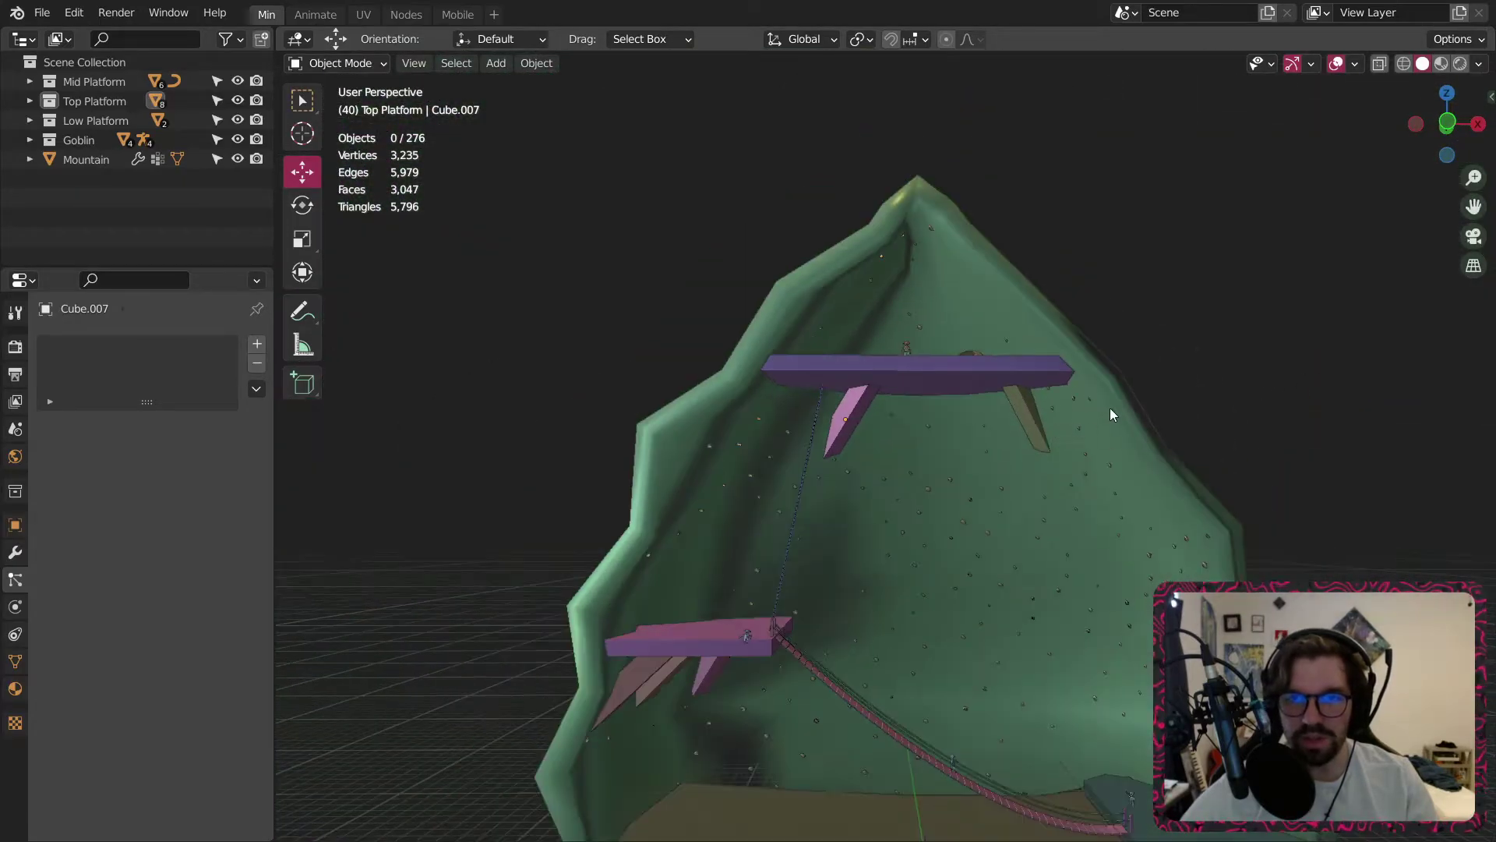
{"action": "middle_click_drag", "start_coordinate": [1083, 452], "coordinate": [1044, 373], "text": "shift"}
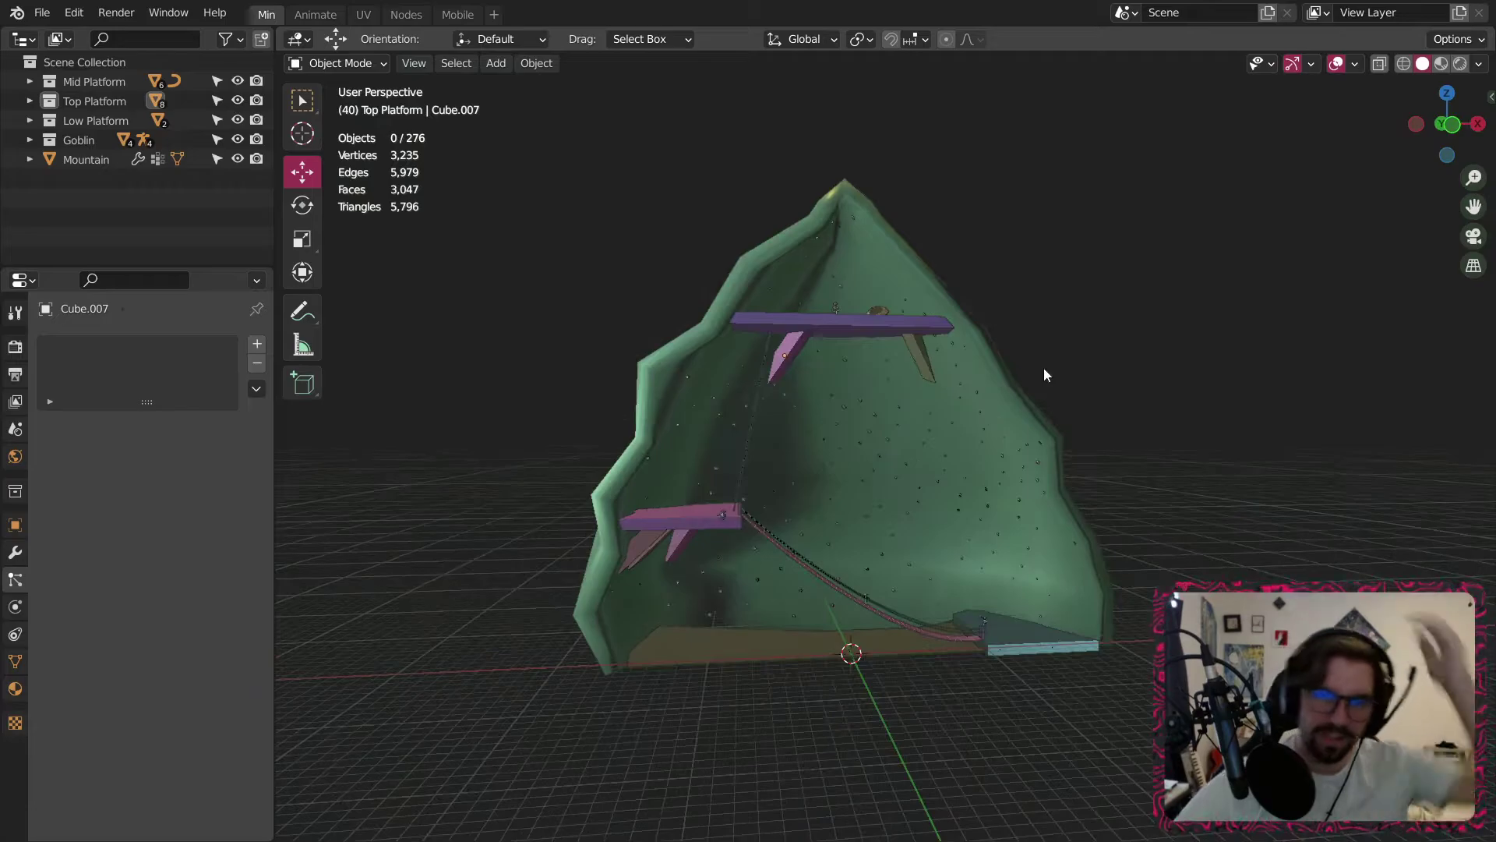
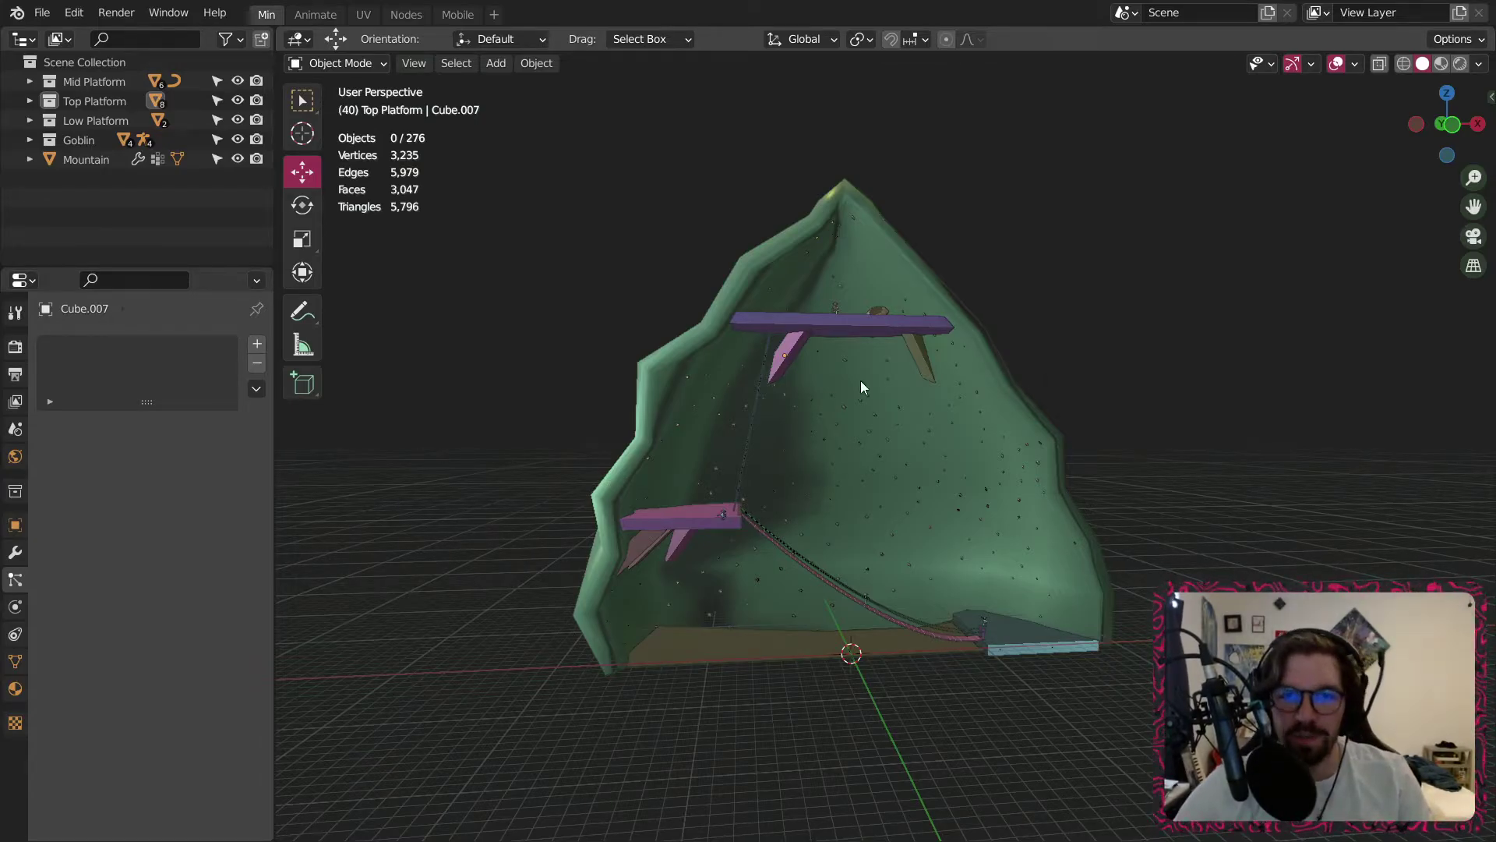
{"action": "scroll", "coordinate": [976, 370], "scroll_direction": "up", "scroll_amount": 4}
{"action": "middle_click_drag", "start_coordinate": [701, 395], "coordinate": [869, 387]}
{"action": "middle_click_drag", "start_coordinate": [870, 387], "coordinate": [866, 425]}
{"action": "scroll", "coordinate": [717, 297], "scroll_direction": "up", "scroll_amount": 5}
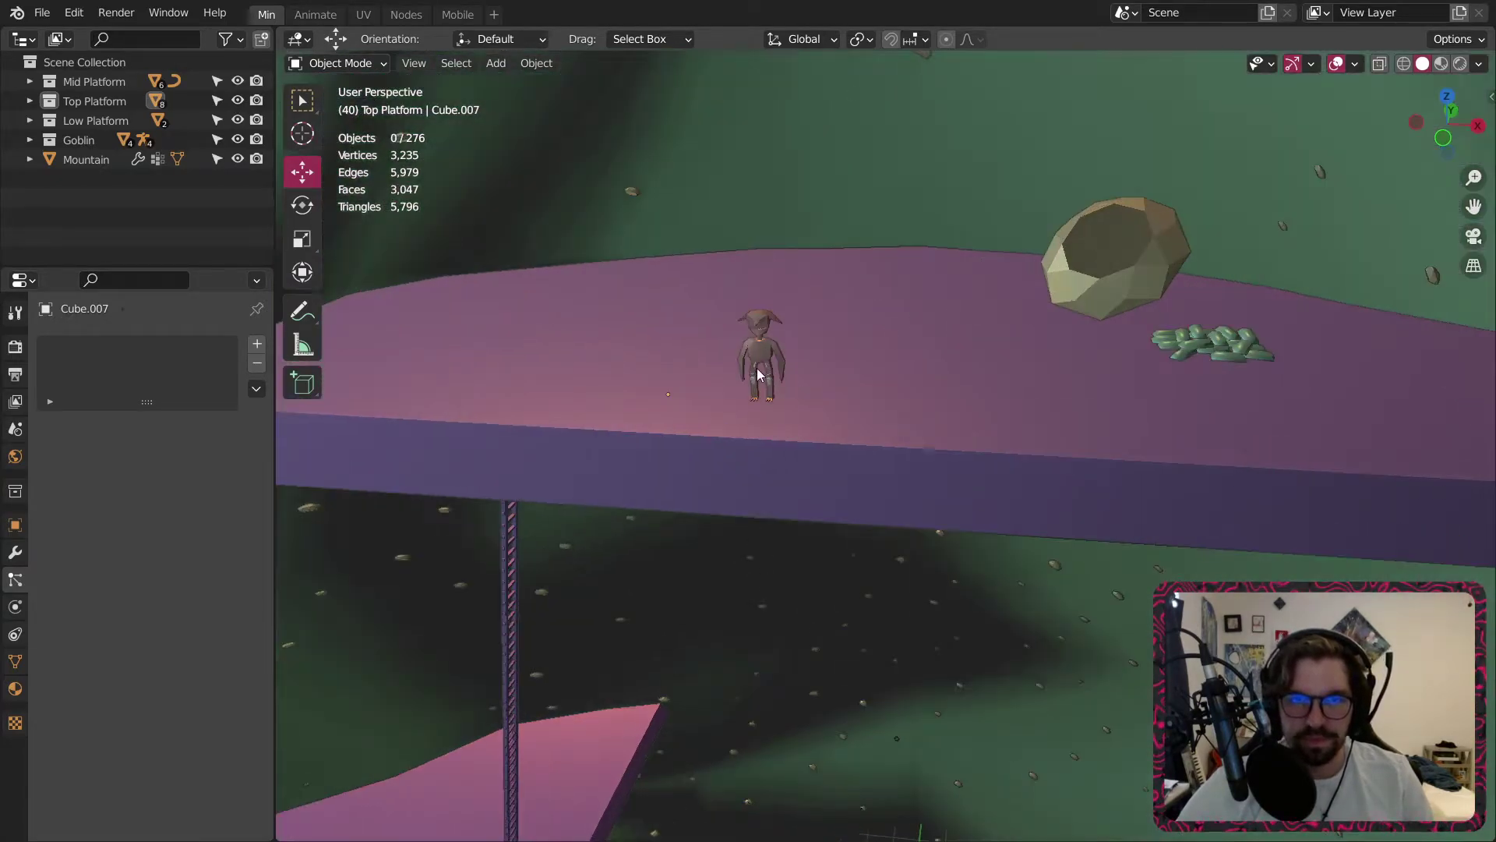
{"action": "scroll", "coordinate": [764, 366], "scroll_direction": "up", "scroll_amount": 8}
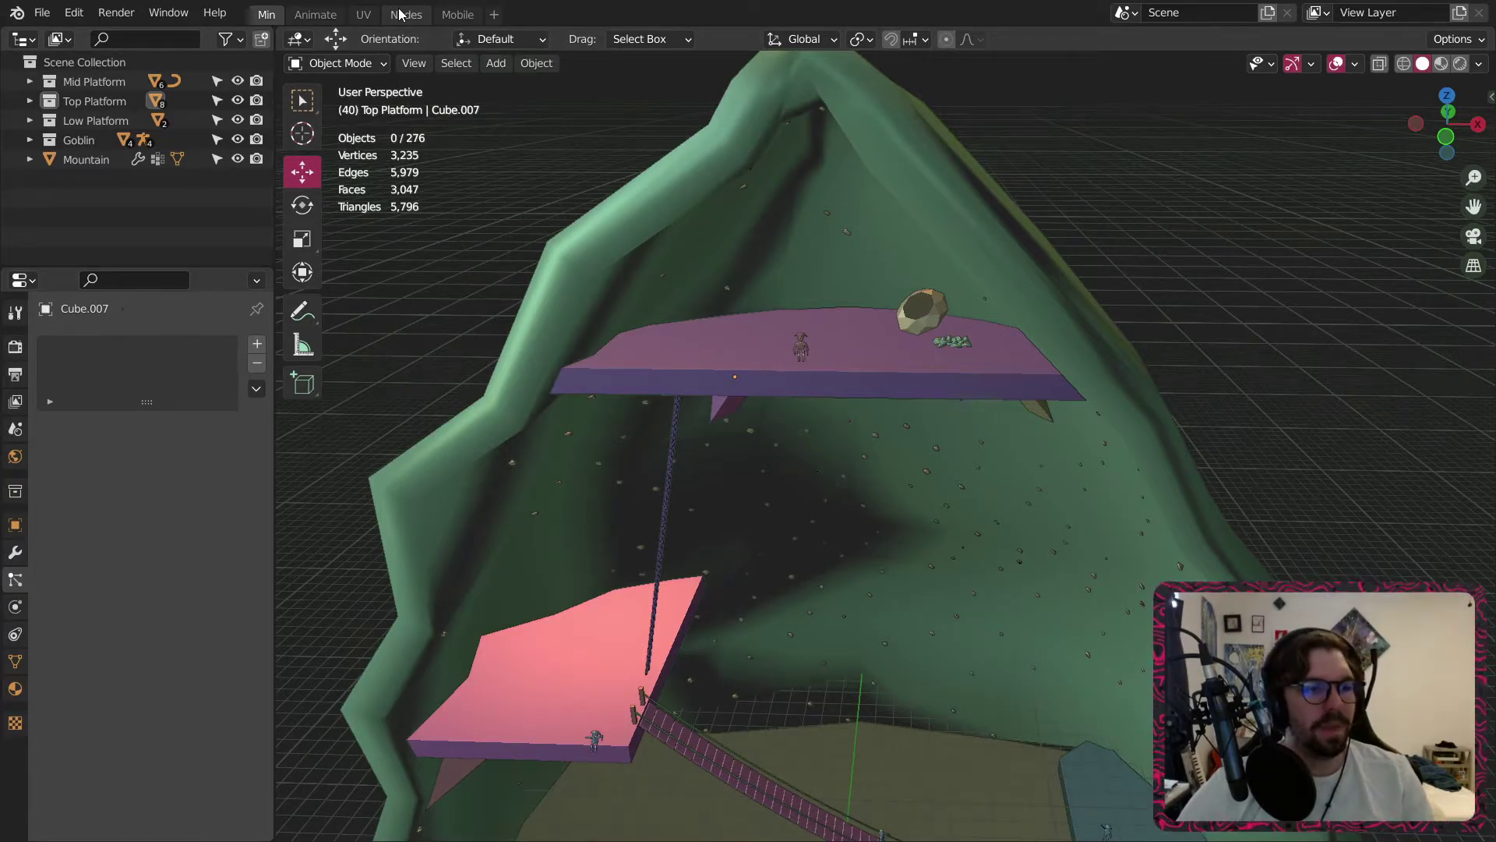
Switch to the Nodes workspace and frame the cave in its rendered viewport.
{"action": "left_click", "coordinate": [405, 14]}
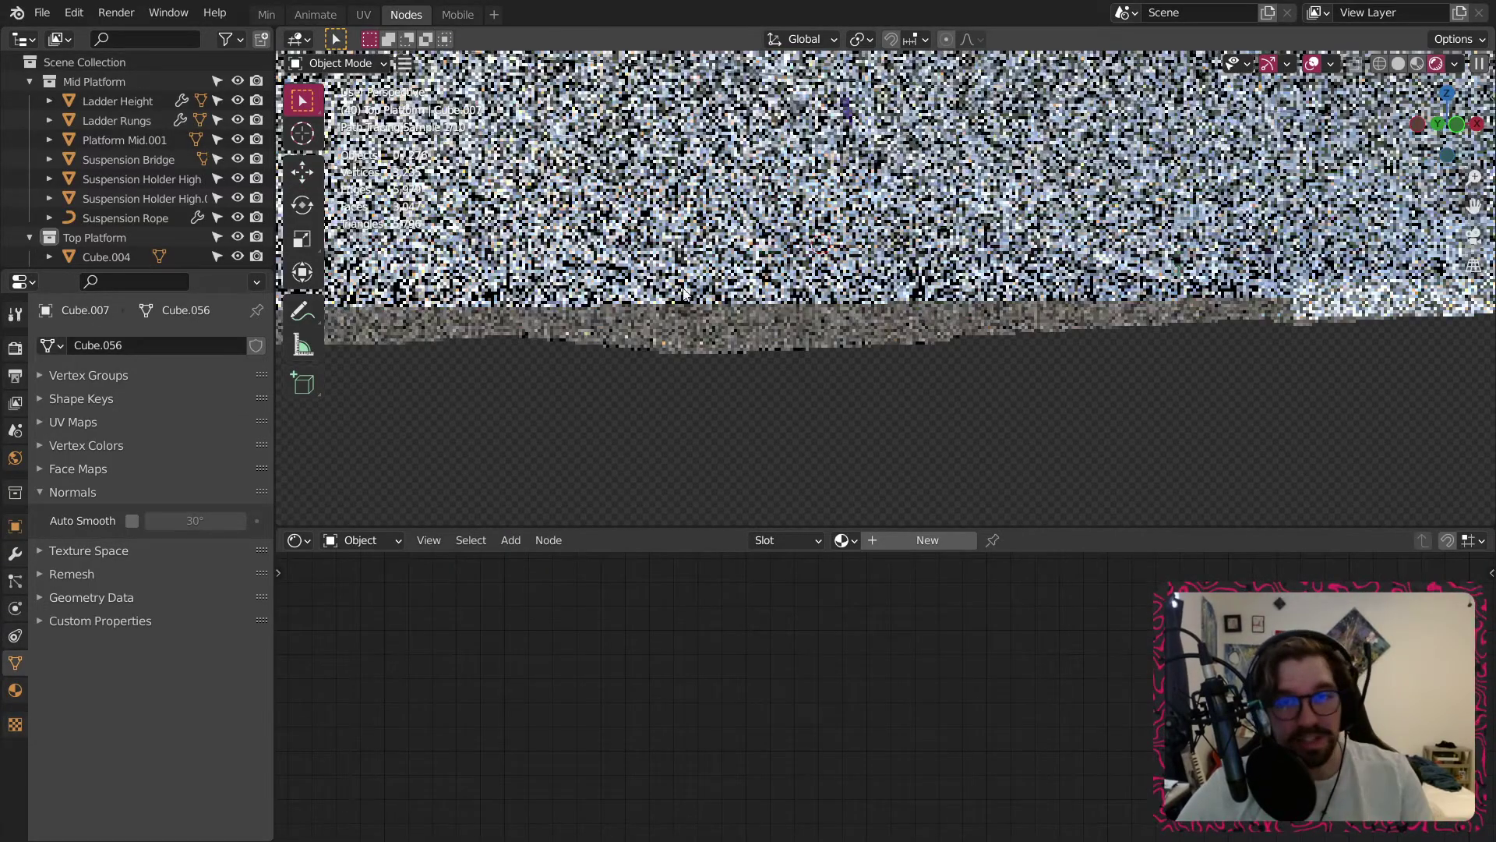
{"action": "scroll", "coordinate": [862, 249], "scroll_direction": "down", "scroll_amount": 3}
{"action": "middle_click_drag", "start_coordinate": [862, 249], "coordinate": [871, 457]}
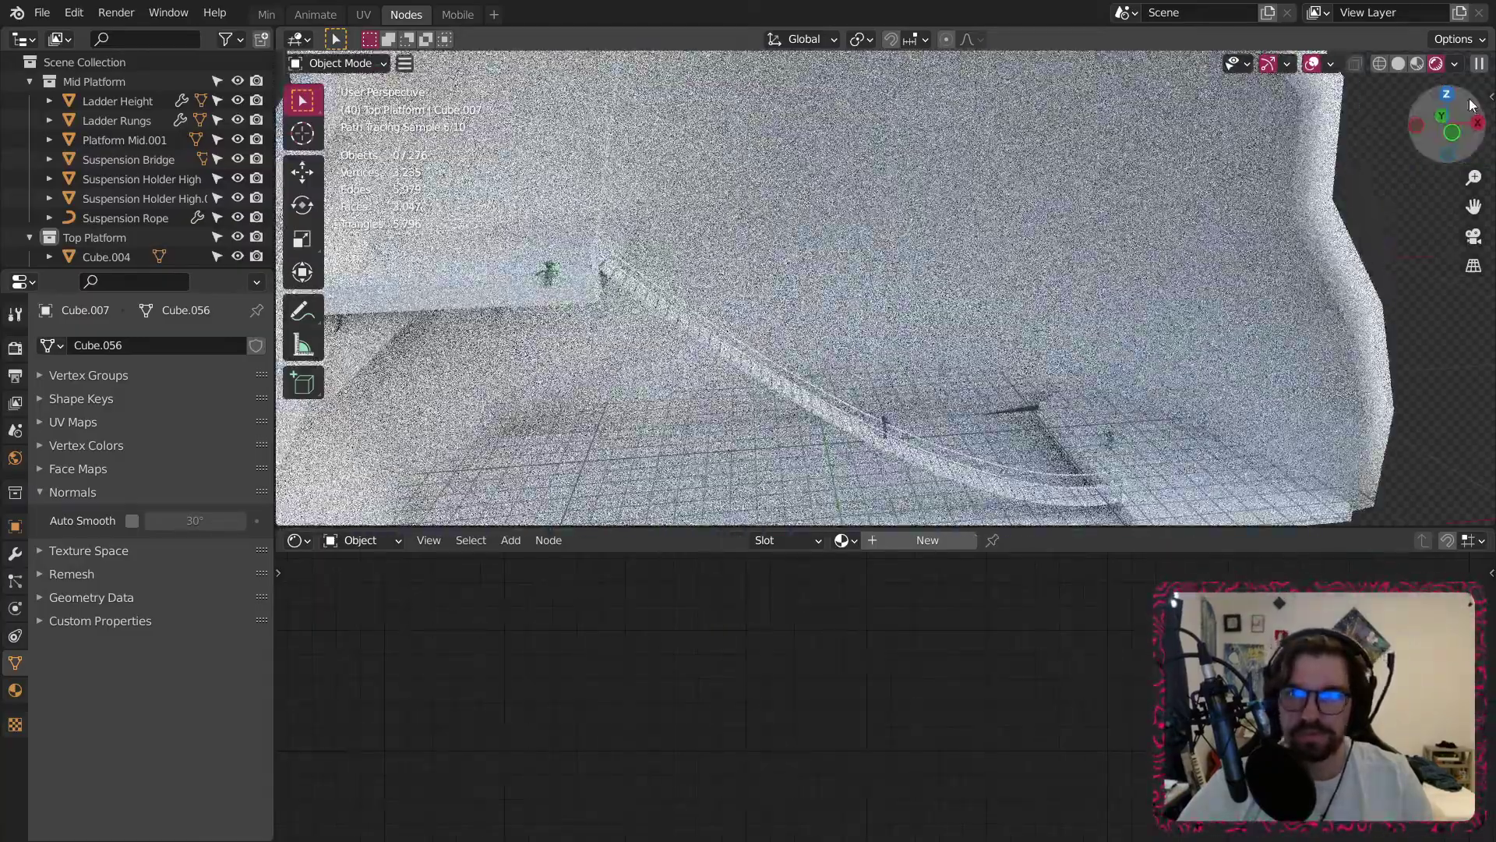
Show the viewport in material preview shading and assign the existing Q Wood material to the suspension bridge planks.
{"action": "left_click", "coordinate": [1419, 64]}
{"action": "middle_click_drag", "start_coordinate": [939, 406], "coordinate": [779, 356]}
{"action": "scroll", "coordinate": [761, 302], "scroll_direction": "up", "scroll_amount": 3}
{"action": "left_click", "coordinate": [761, 301]}
{"action": "scroll", "coordinate": [760, 302], "scroll_direction": "up", "scroll_amount": 4}
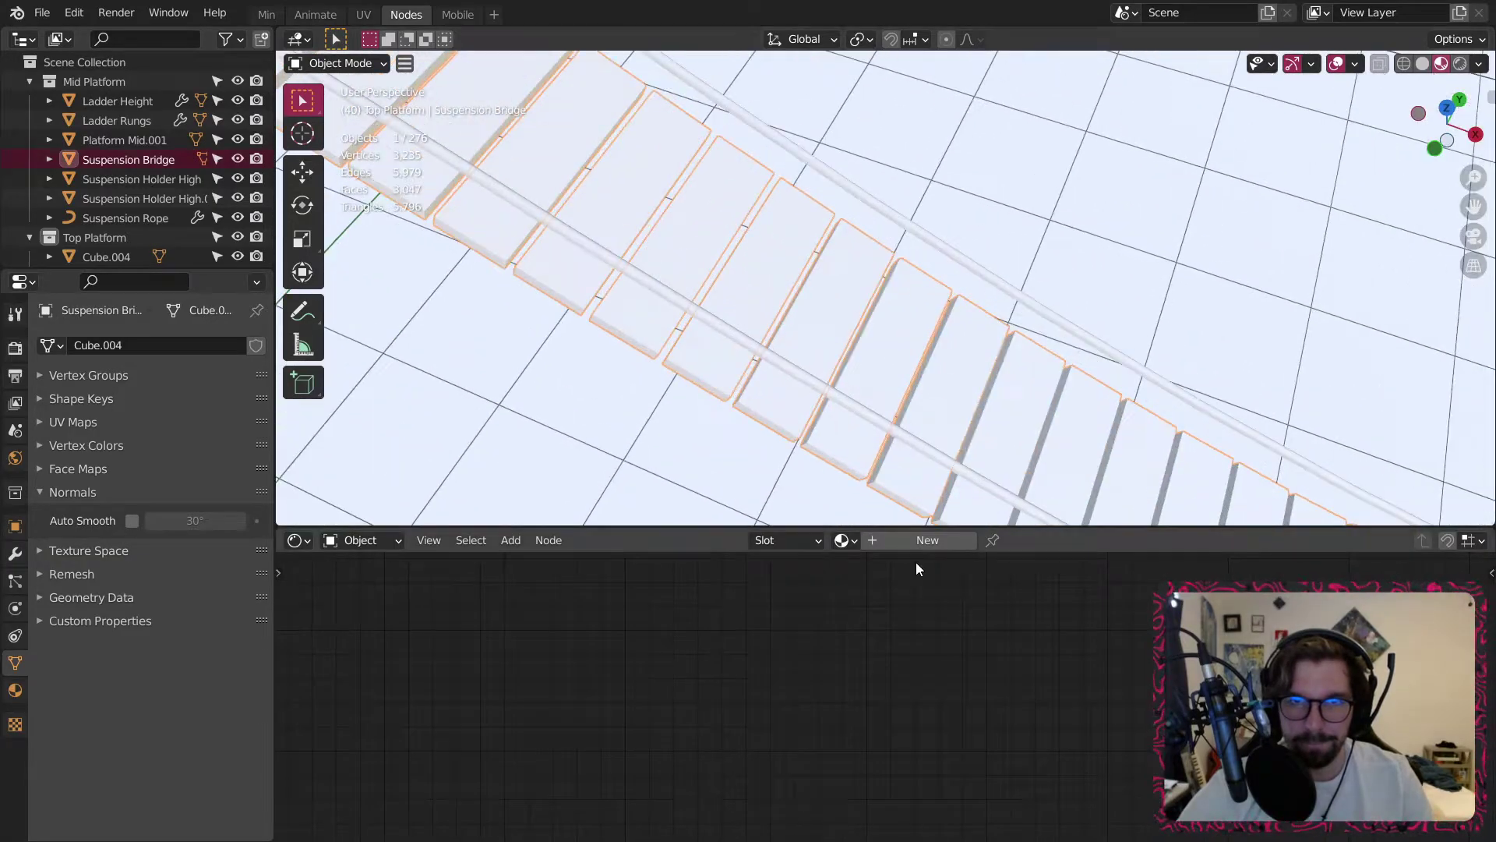
{"action": "left_click", "coordinate": [884, 543]}
{"action": "left_click", "coordinate": [815, 540]}
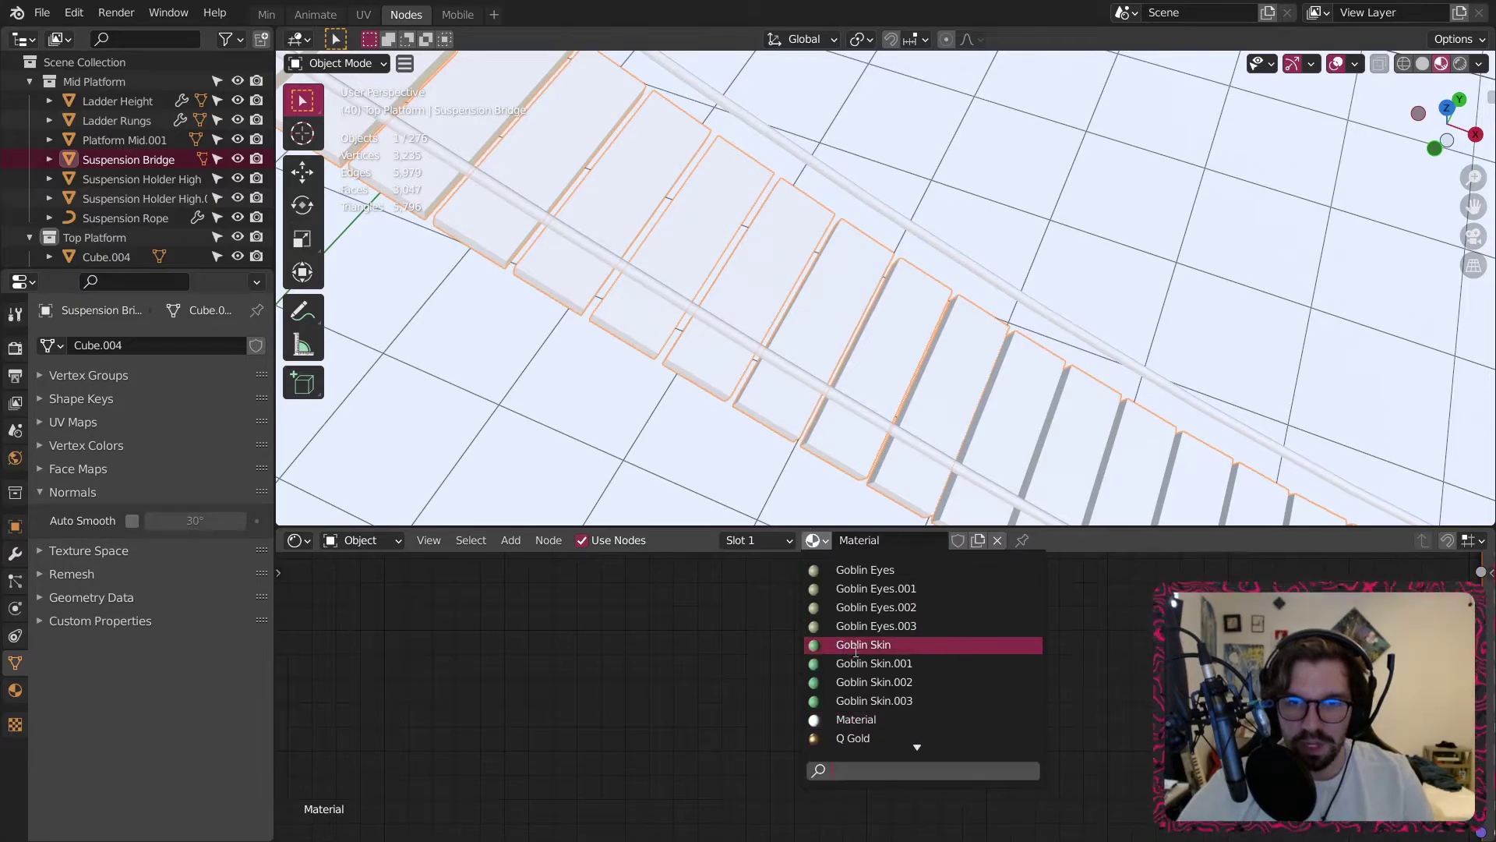
{"action": "left_click", "coordinate": [871, 719]}
{"action": "scroll", "coordinate": [826, 329], "scroll_direction": "down", "scroll_amount": 6}
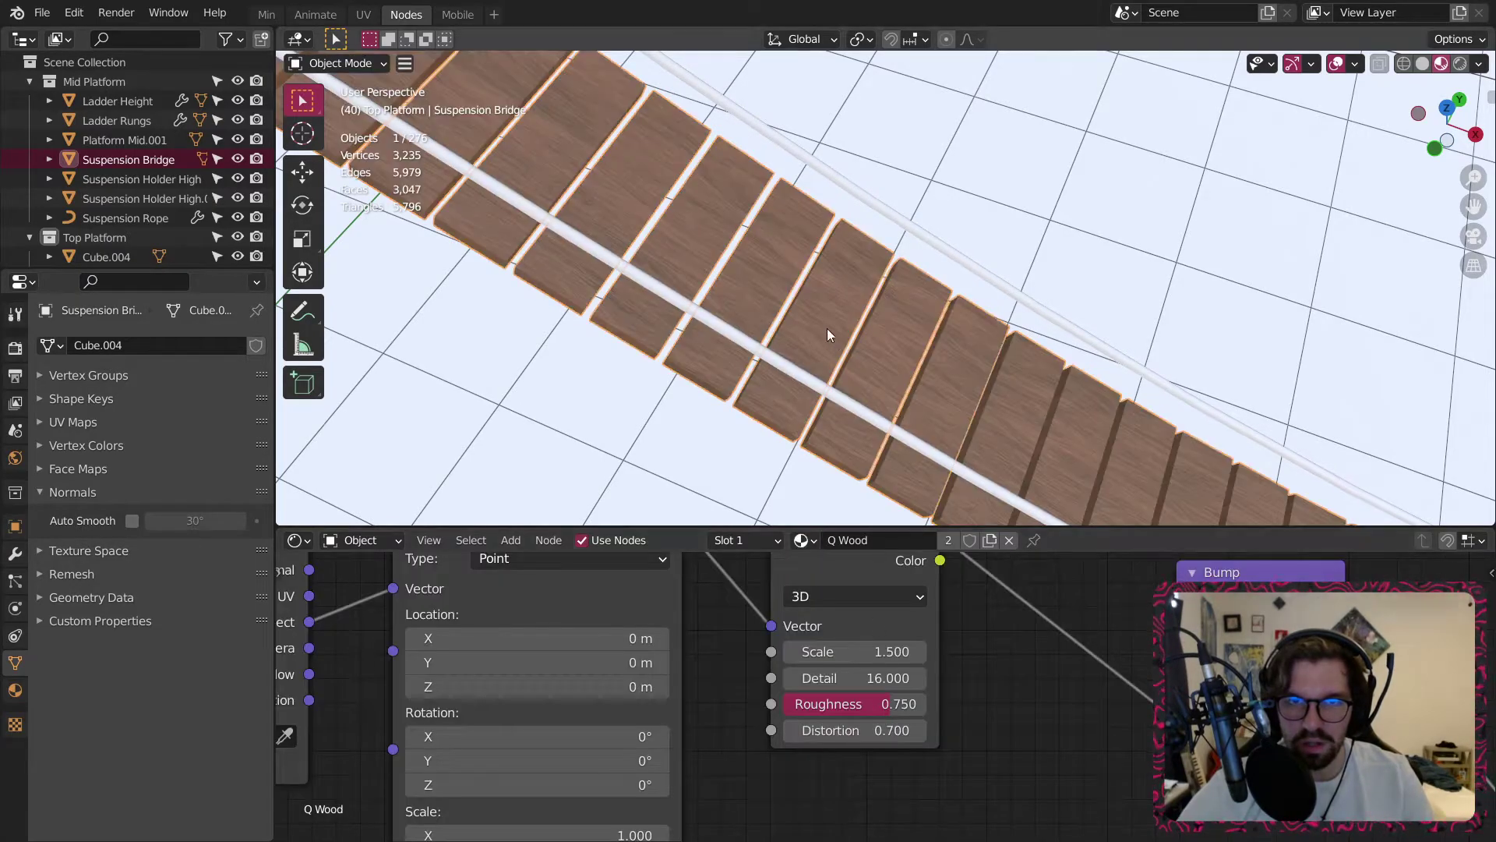
{"action": "scroll", "coordinate": [856, 306], "scroll_direction": "up", "scroll_amount": 8}
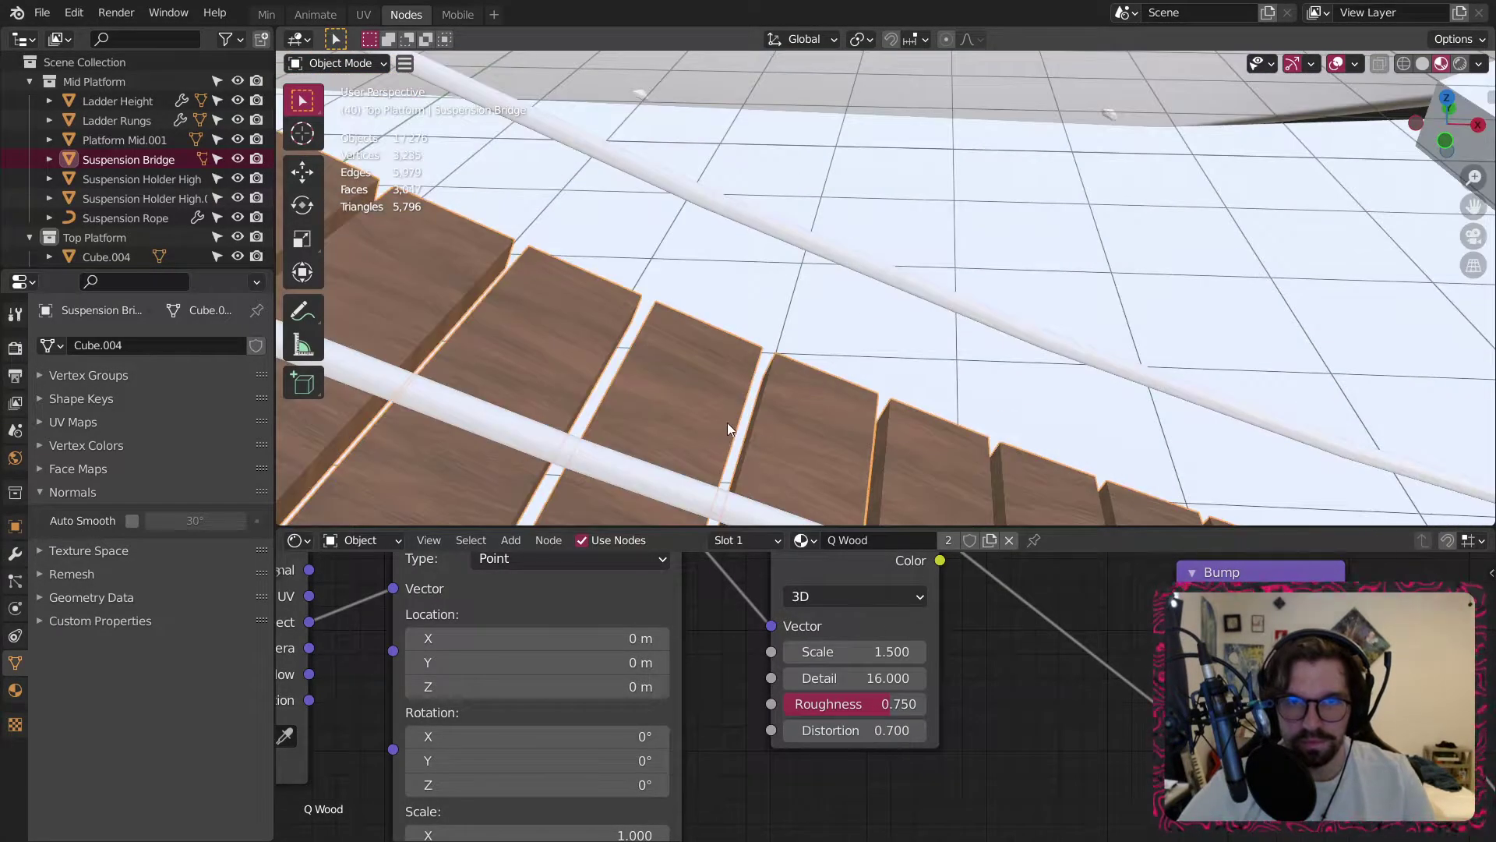
Assign the Q Wood material to the suspension holder posts at the lower end of the bridge.
{"action": "left_click", "coordinate": [581, 466]}
{"action": "scroll", "coordinate": [639, 456], "scroll_direction": "down", "scroll_amount": 8}
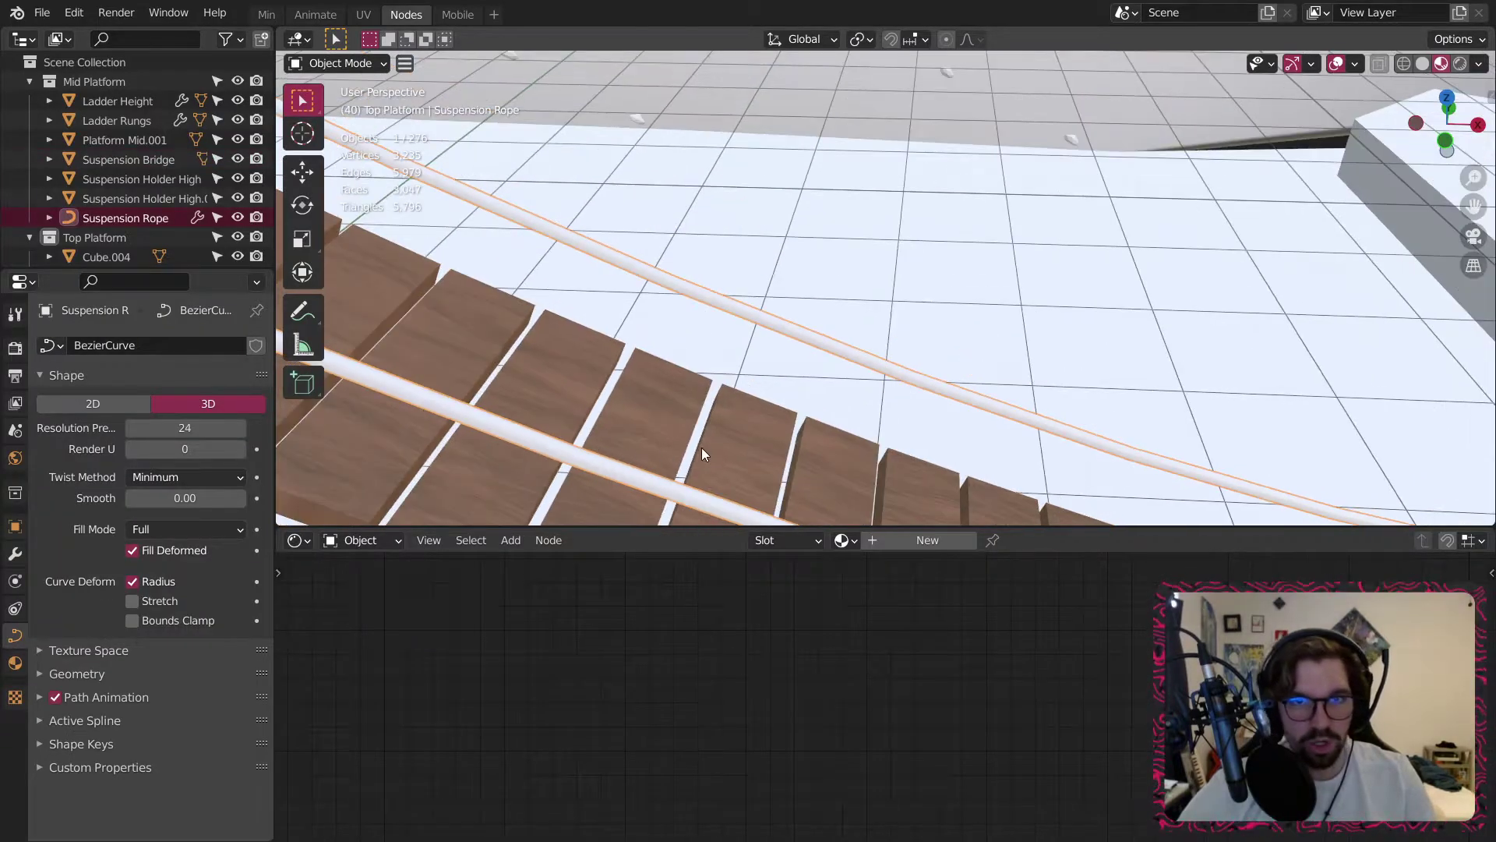
{"action": "middle_click_drag", "start_coordinate": [943, 360], "coordinate": [900, 332], "text": "shift"}
{"action": "scroll", "coordinate": [916, 327], "scroll_direction": "down", "scroll_amount": 4}
{"action": "scroll", "coordinate": [985, 348], "scroll_direction": "up", "scroll_amount": 9}
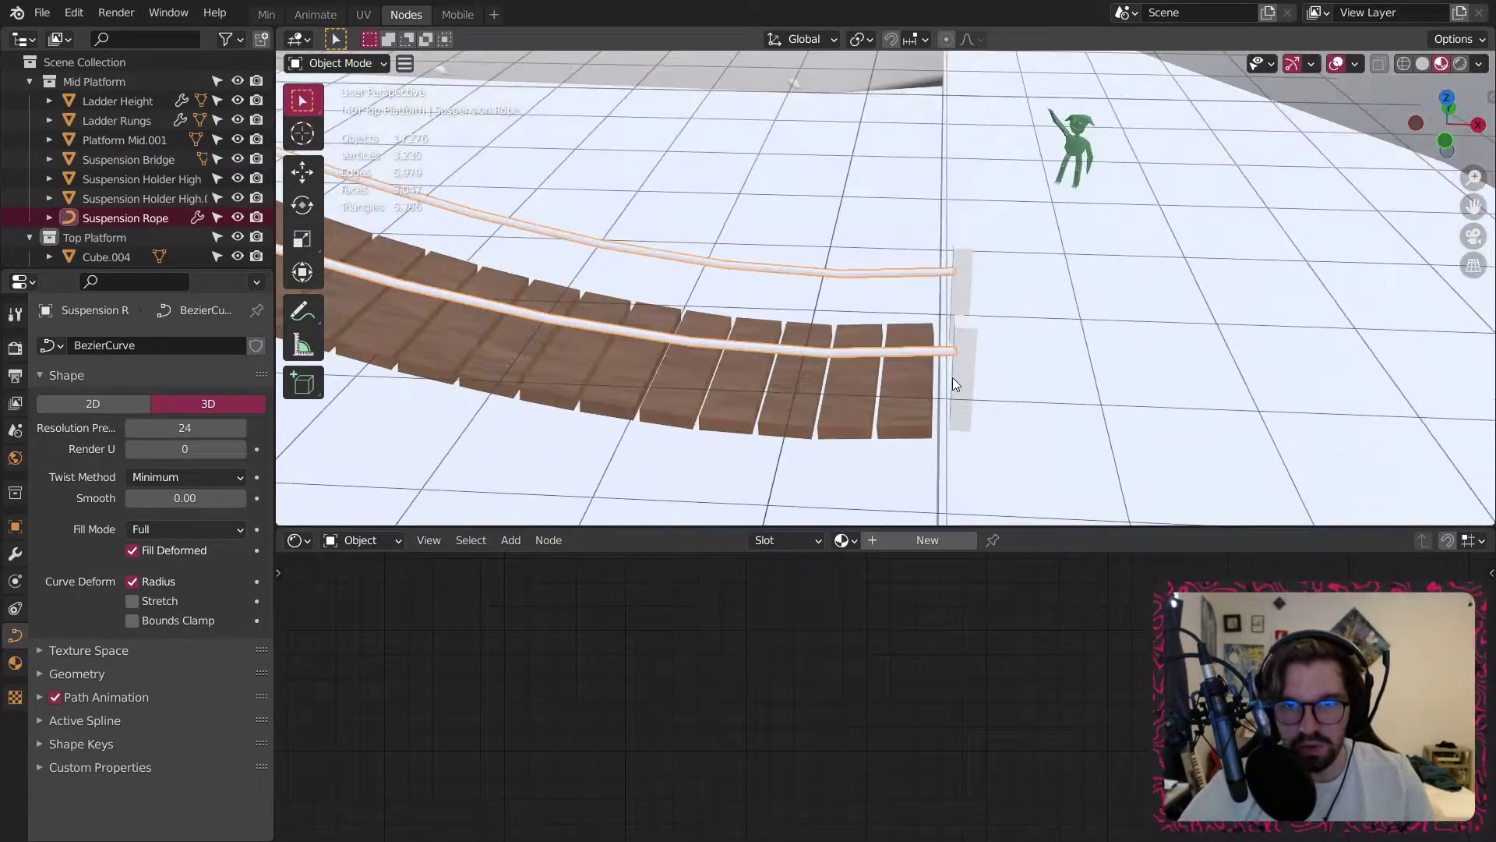
{"action": "left_click", "coordinate": [966, 382]}
{"action": "left_click", "coordinate": [843, 542]}
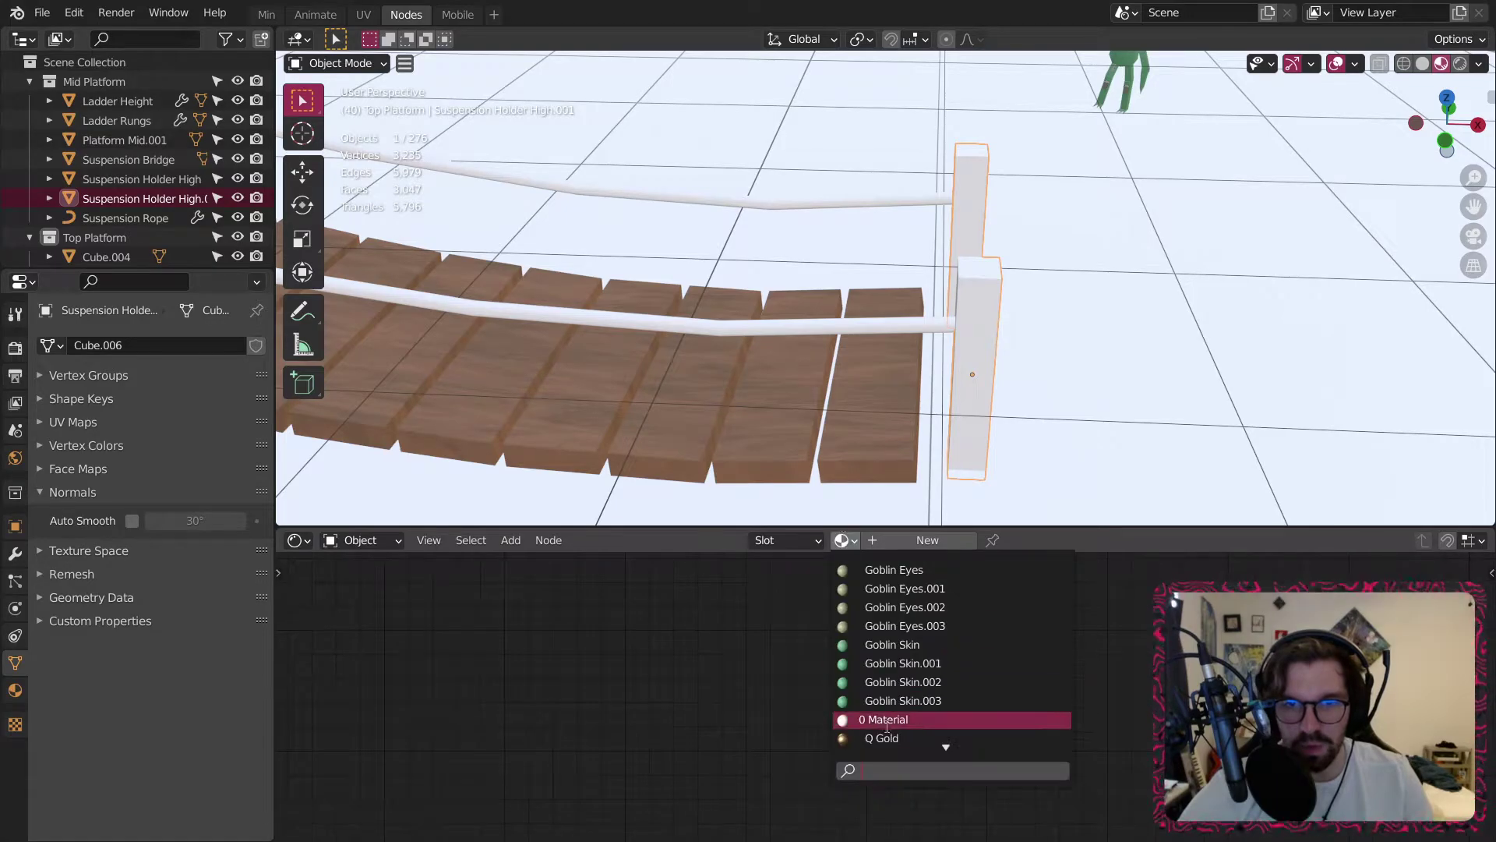
{"action": "left_click", "coordinate": [891, 717]}
{"action": "scroll", "coordinate": [900, 470], "scroll_direction": "down", "scroll_amount": 14}
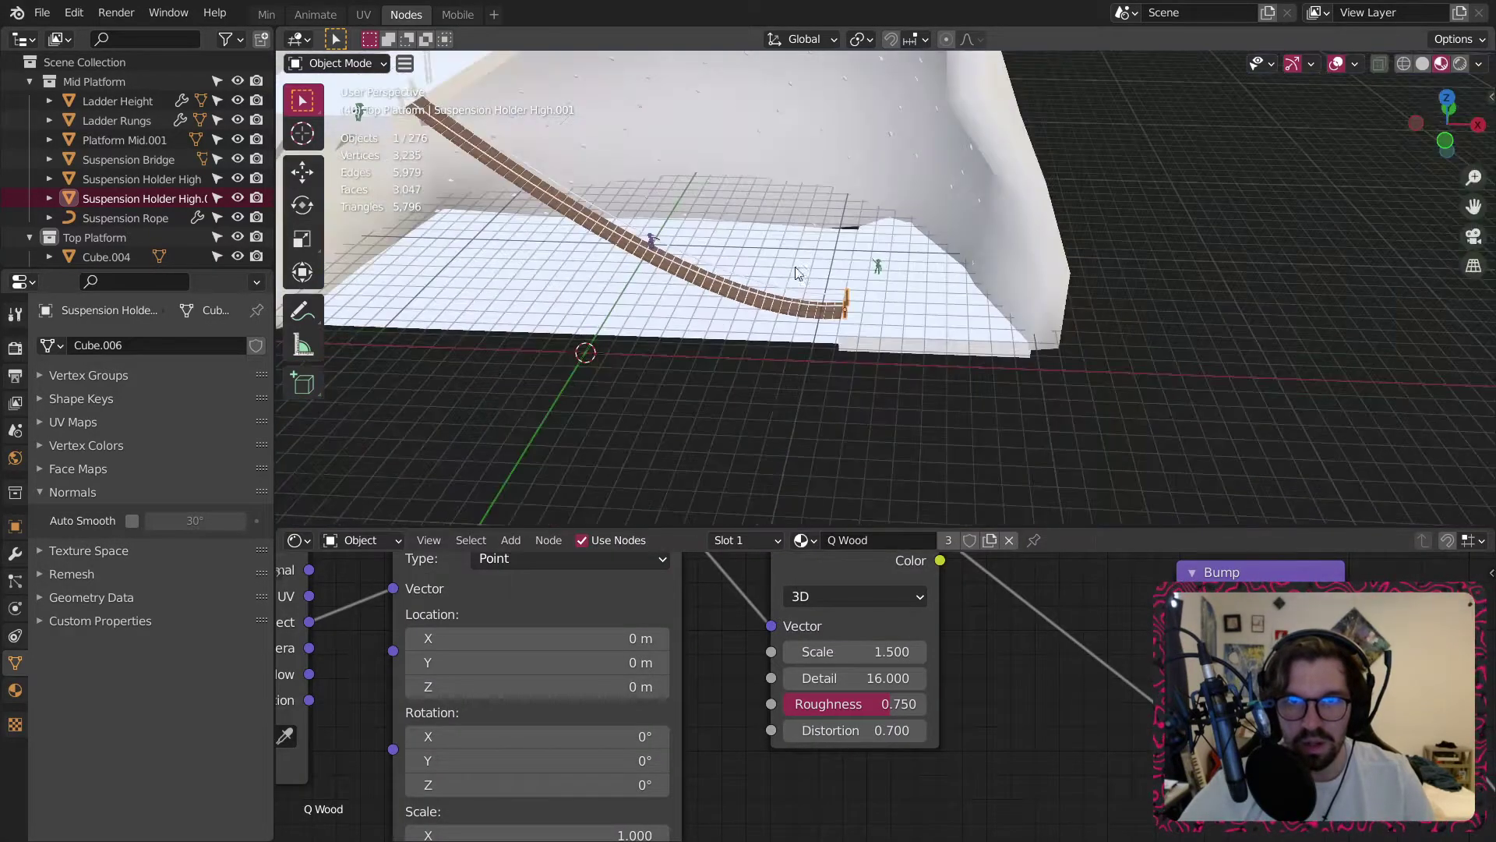
Select the ladder's rungs on the cave wall and assign them the existing Q Gold material.
{"action": "middle_click_drag", "start_coordinate": [798, 273], "coordinate": [1309, 455], "text": "shift"}
{"action": "scroll", "coordinate": [915, 273], "scroll_direction": "up", "scroll_amount": 2}
{"action": "scroll", "coordinate": [797, 373], "scroll_direction": "up", "scroll_amount": 3}
{"action": "middle_click_drag", "start_coordinate": [915, 273], "coordinate": [703, 491], "text": "shift"}
{"action": "scroll", "coordinate": [798, 374], "scroll_direction": "up", "scroll_amount": 2}
{"action": "middle_click_drag", "start_coordinate": [693, 335], "coordinate": [739, 340]}
{"action": "left_click", "coordinate": [769, 332]}
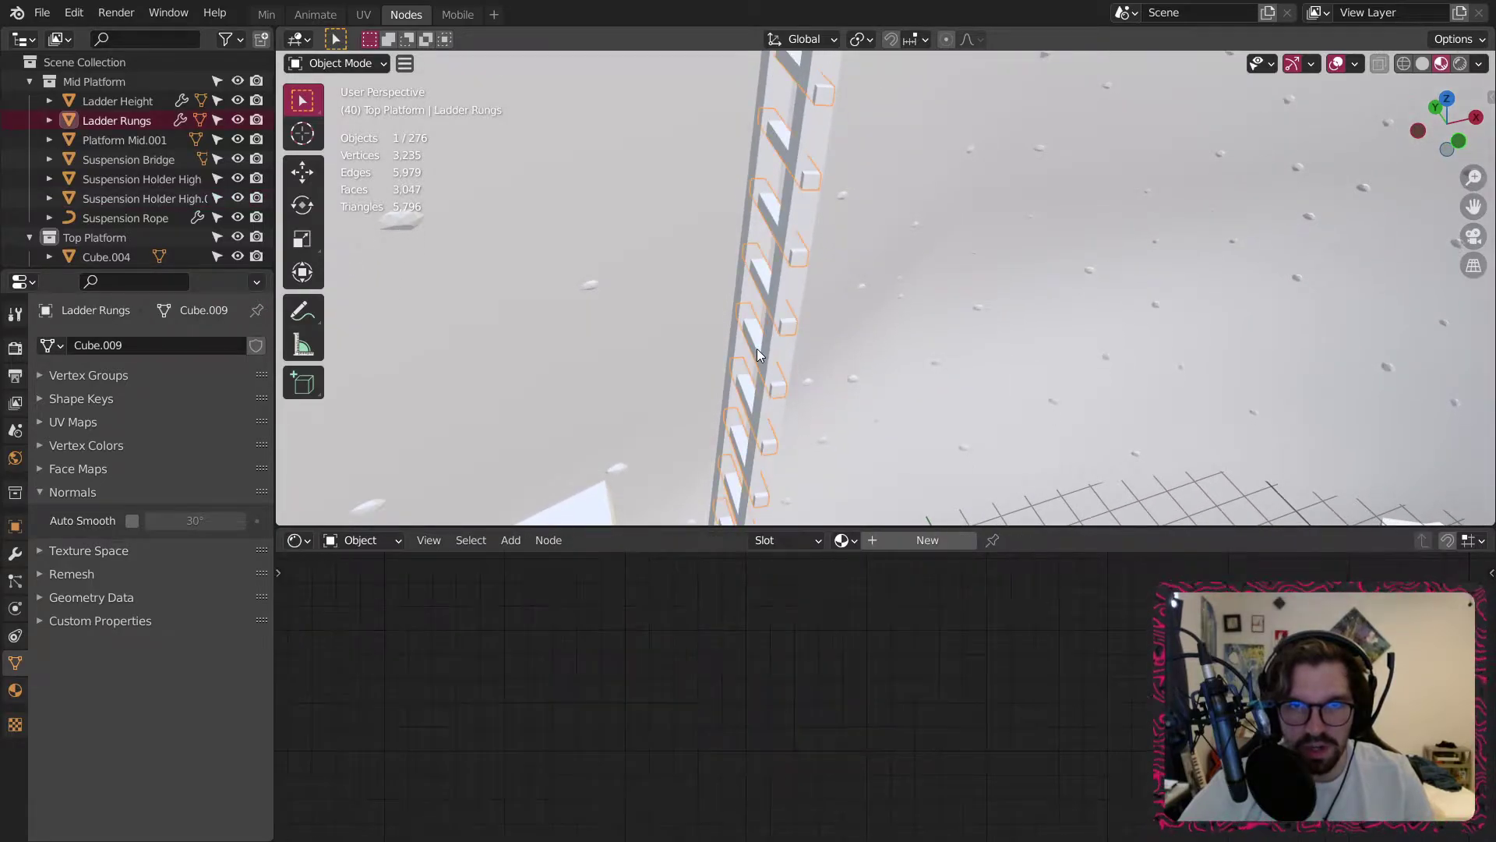
{"action": "left_click", "coordinate": [848, 542]}
{"action": "scroll", "coordinate": [884, 725], "scroll_direction": "down", "scroll_amount": 2}
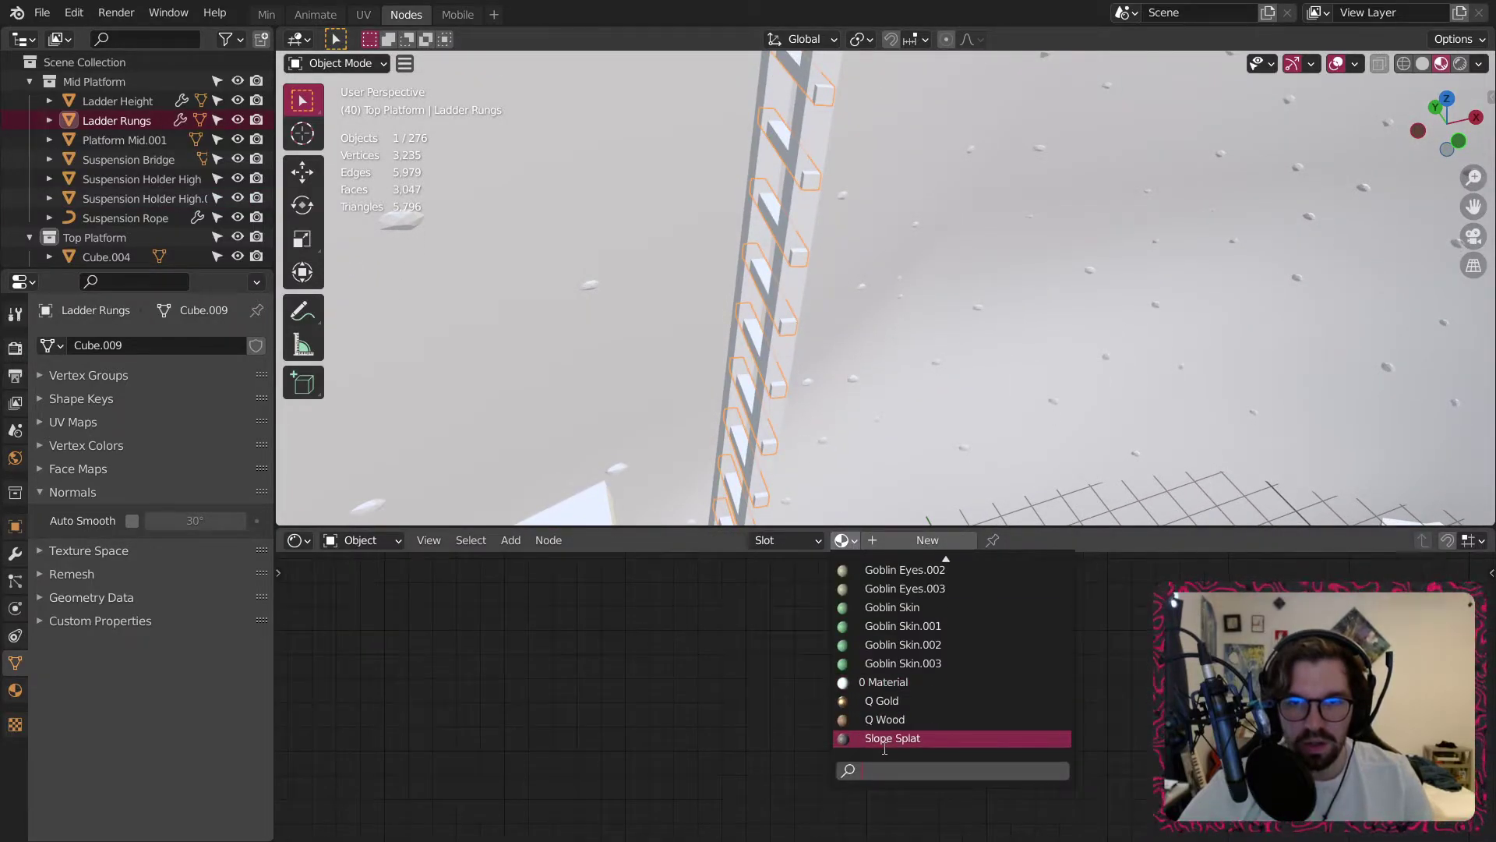
{"action": "left_click", "coordinate": [885, 700]}
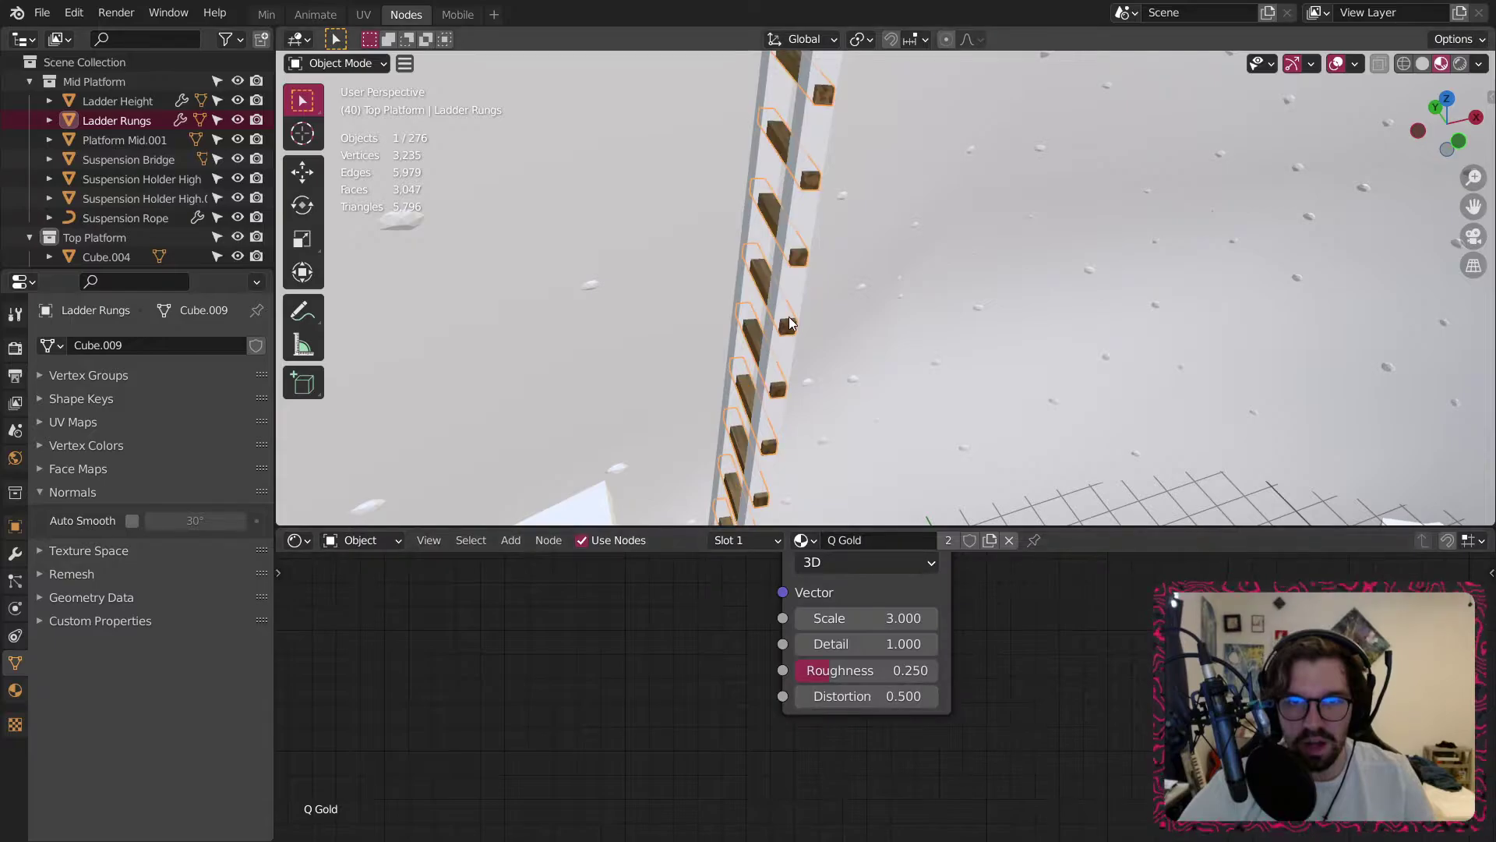
Give the ladder's side rails the existing Q Wood material.
{"action": "left_click", "coordinate": [796, 284]}
{"action": "left_click", "coordinate": [867, 540]}
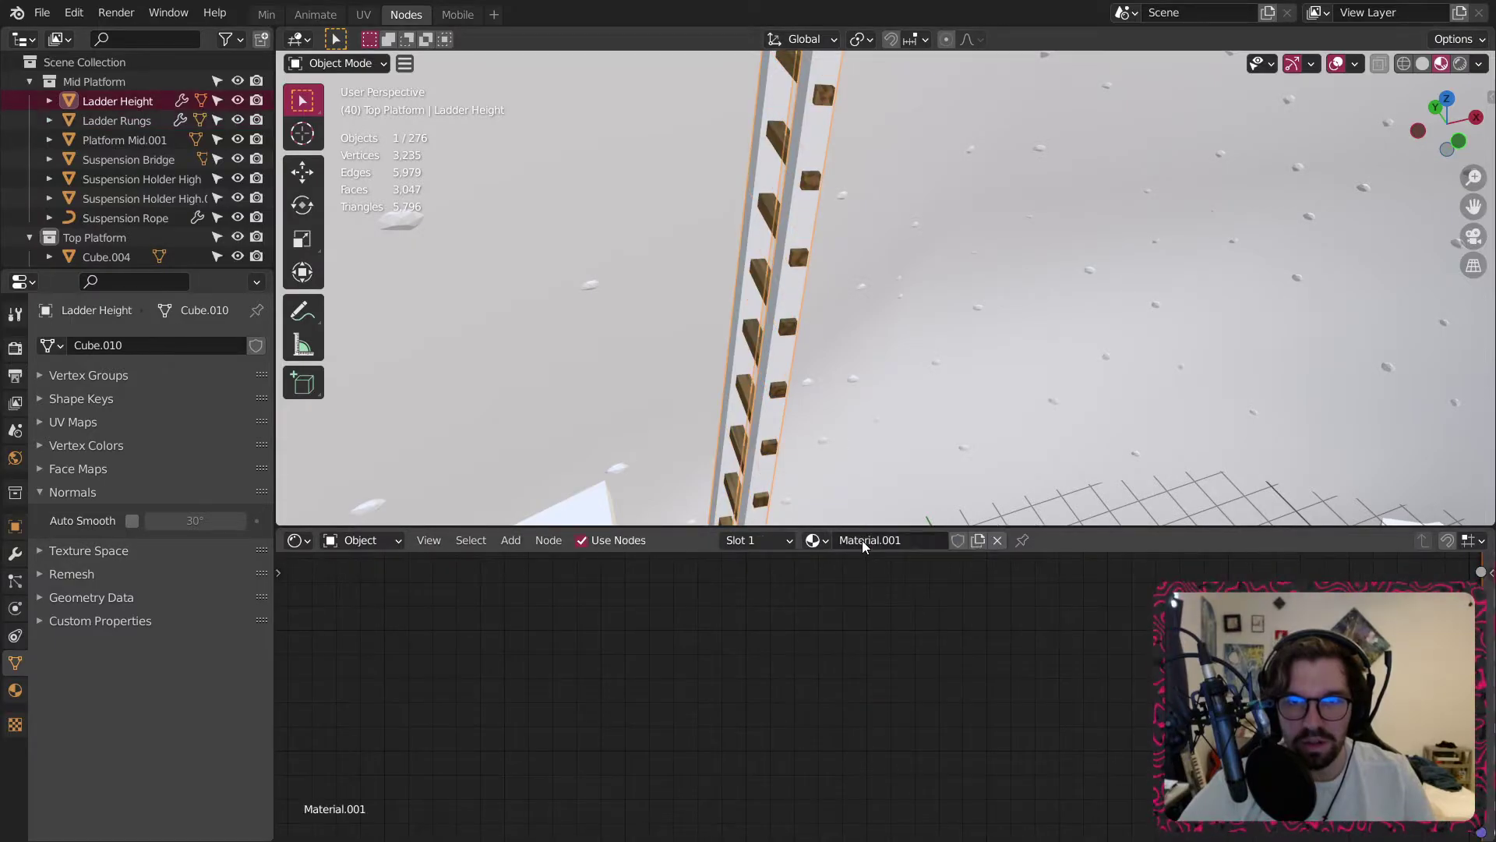
{"action": "left_click", "coordinate": [815, 540]}
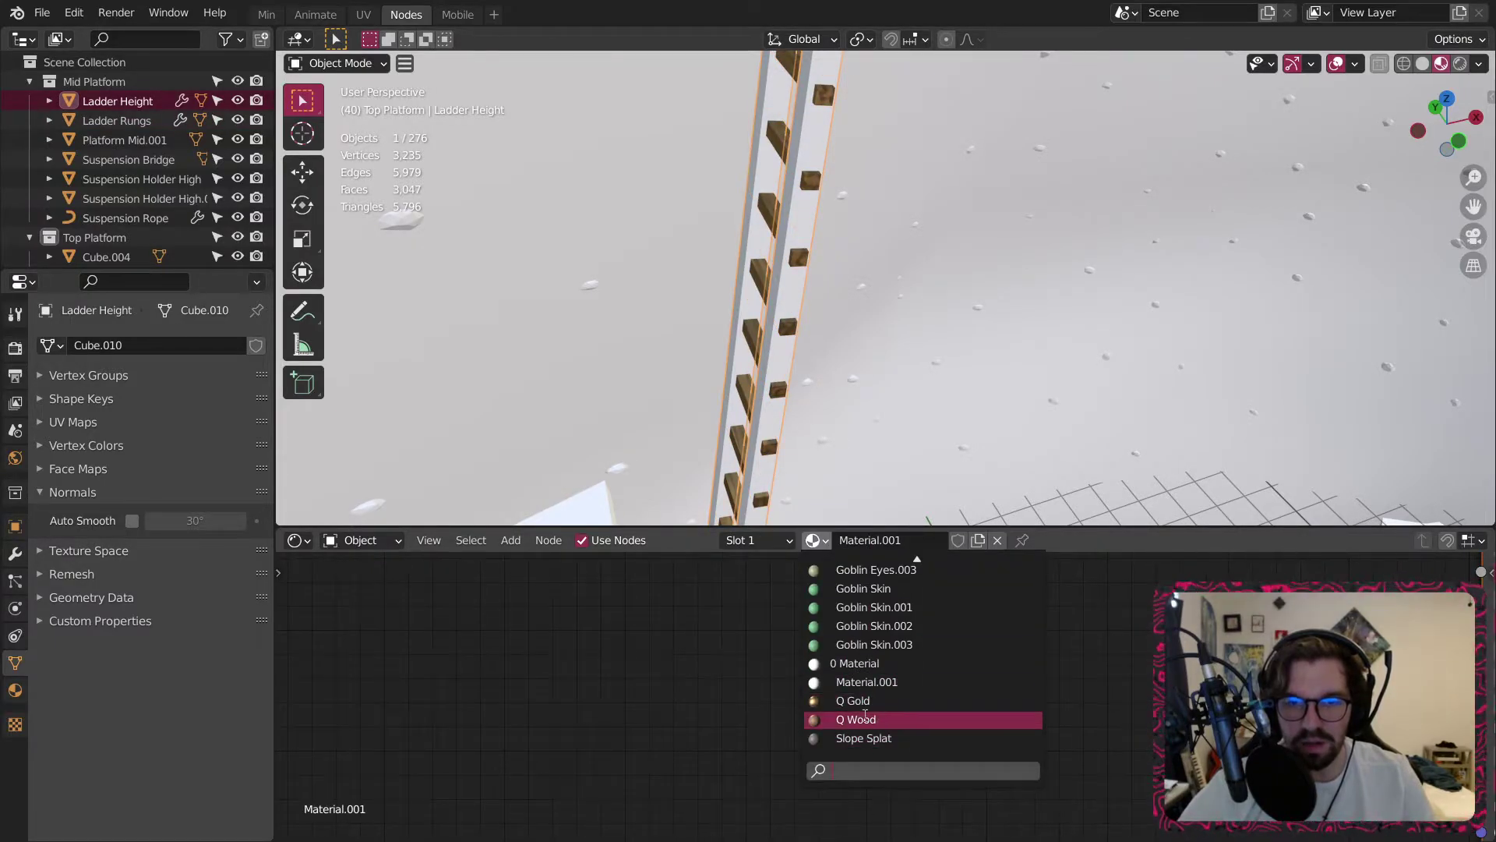
{"action": "left_click", "coordinate": [876, 720]}
Duplicate the ladder rungs' Q Gold material as a separate copy and rename it Q Metal.
{"action": "left_click", "coordinate": [773, 250]}
{"action": "middle_click_drag", "start_coordinate": [776, 263], "coordinate": [866, 266]}
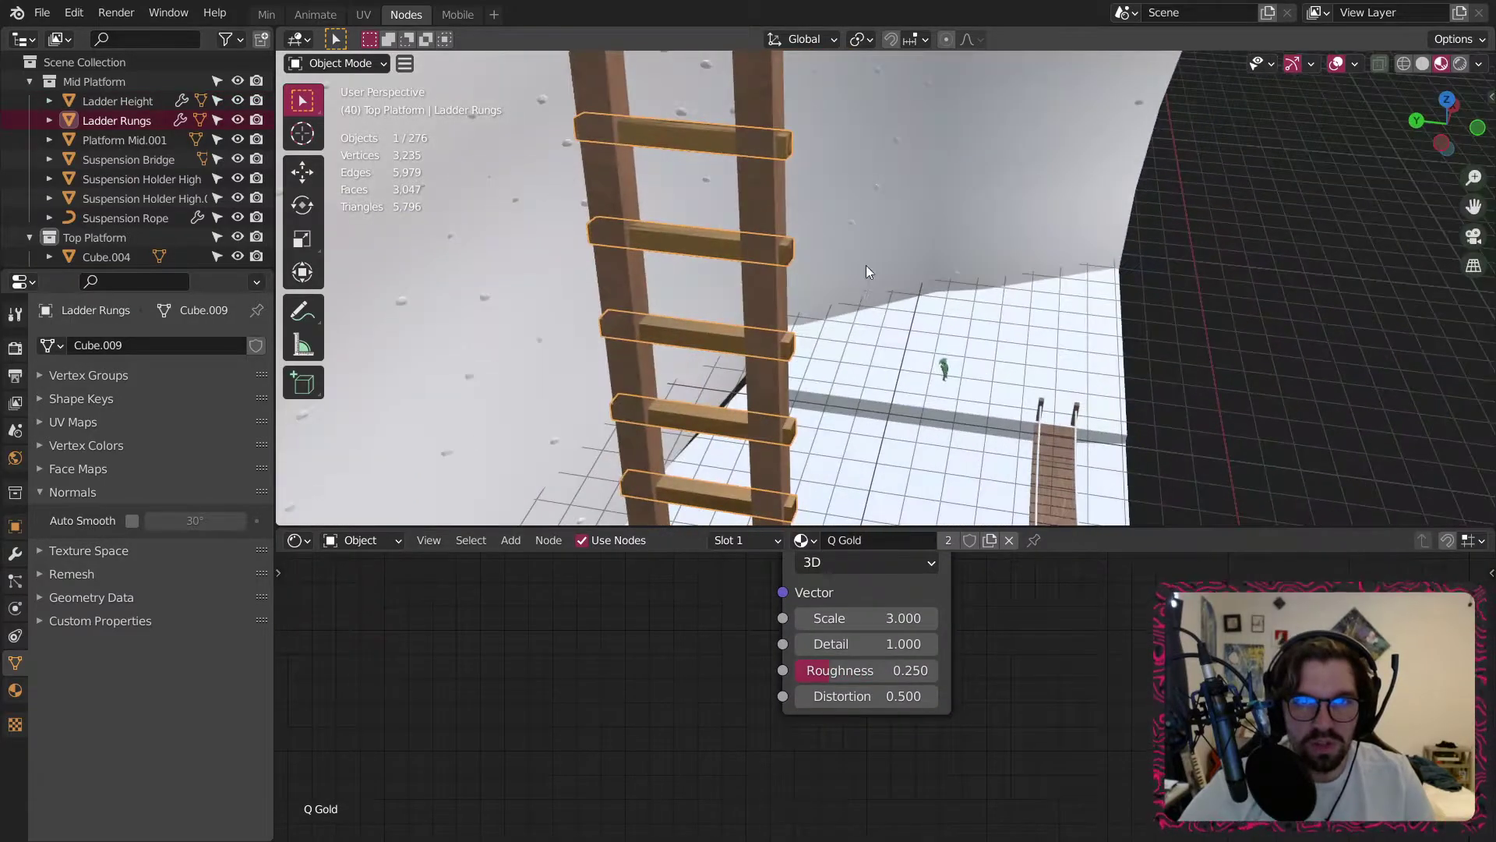
{"action": "scroll", "coordinate": [768, 268], "scroll_direction": "up", "scroll_amount": 4}
{"action": "middle_click_drag", "start_coordinate": [1001, 574], "coordinate": [846, 798]}
{"action": "middle_click_drag", "start_coordinate": [1132, 588], "coordinate": [946, 738]}
{"action": "left_click", "coordinate": [989, 540]}
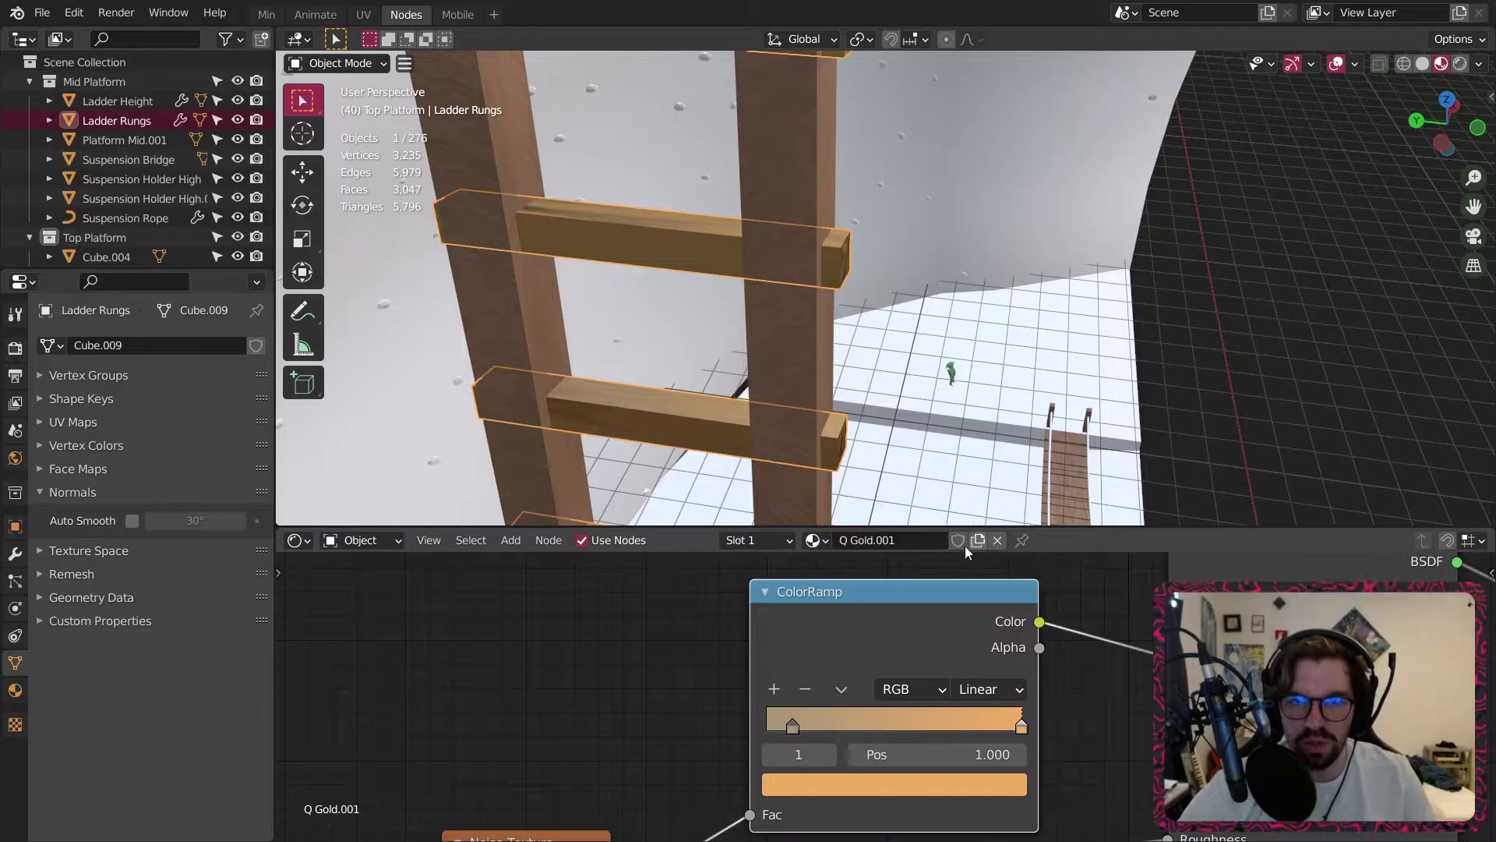
{"action": "key", "text": "BackSpace"}
{"action": "key", "text": "BackSpace"}
{"action": "key", "text": "BackSpace"}
{"action": "key", "text": "BackSpace"}
{"action": "key", "text": "BackSpace"}
{"action": "key", "text": "BackSpace"}
{"action": "key", "text": "BackSpace"}
{"action": "key", "text": "BackSpace"}
{"action": "type", "text": "Metal"}
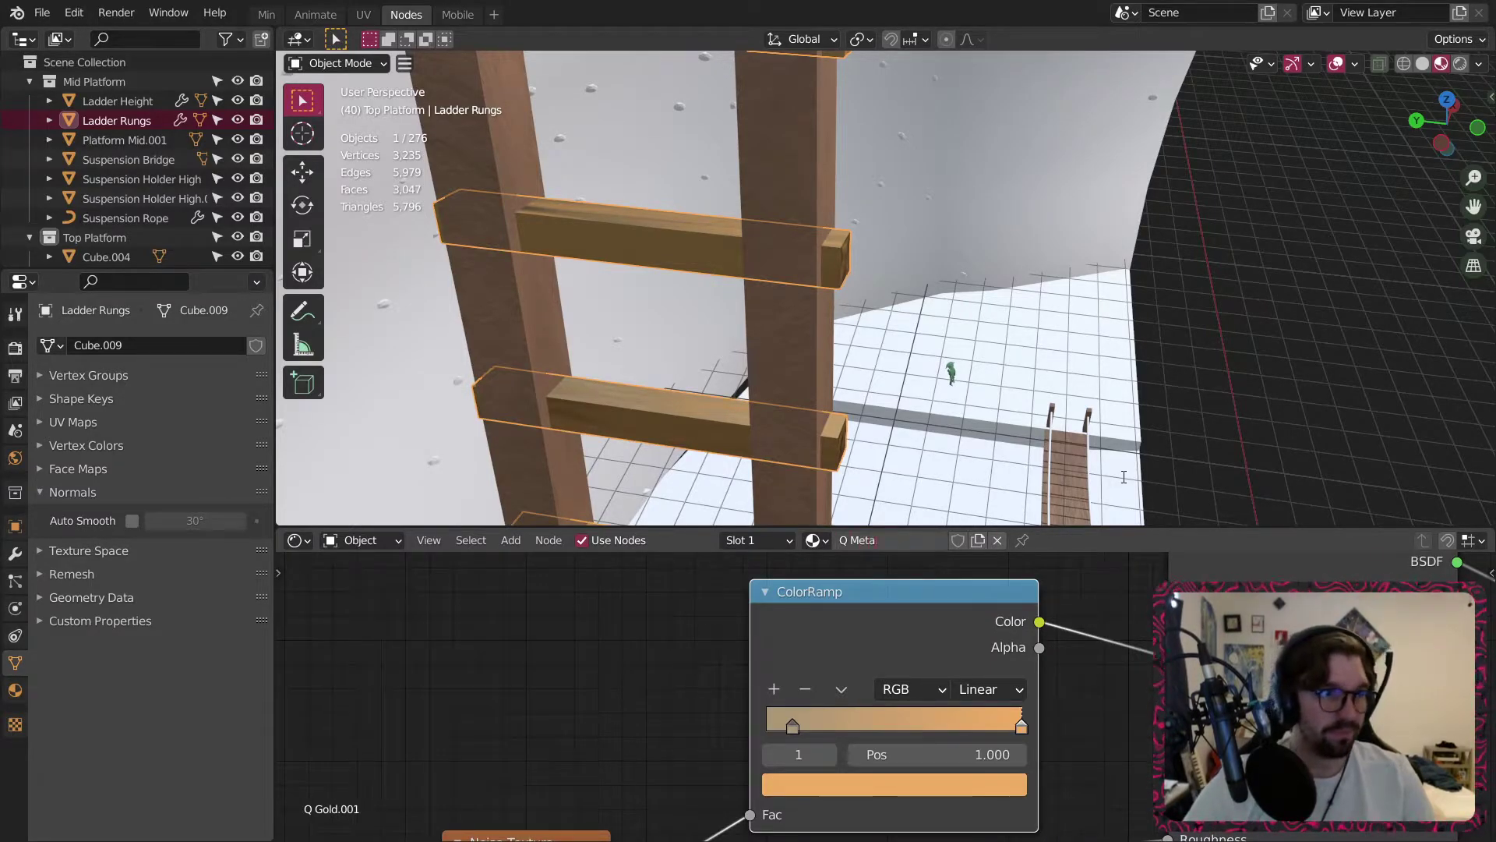
{"action": "key", "text": "Return"}
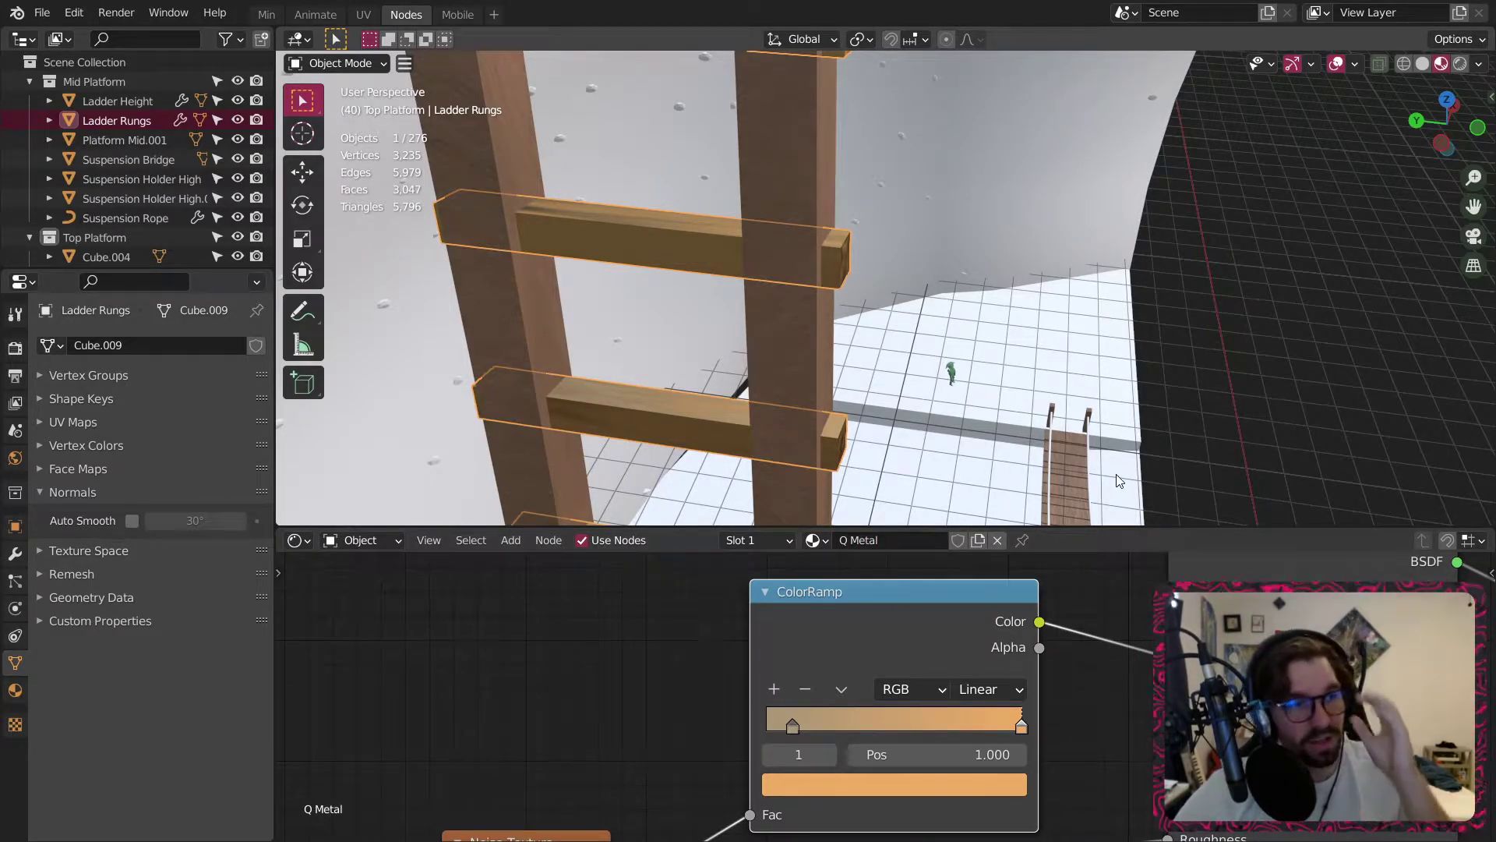
Recolor both stops of the Q Metal ColorRamp to neutral grey tones.
{"action": "middle_click_drag", "start_coordinate": [1102, 713], "coordinate": [918, 689]}
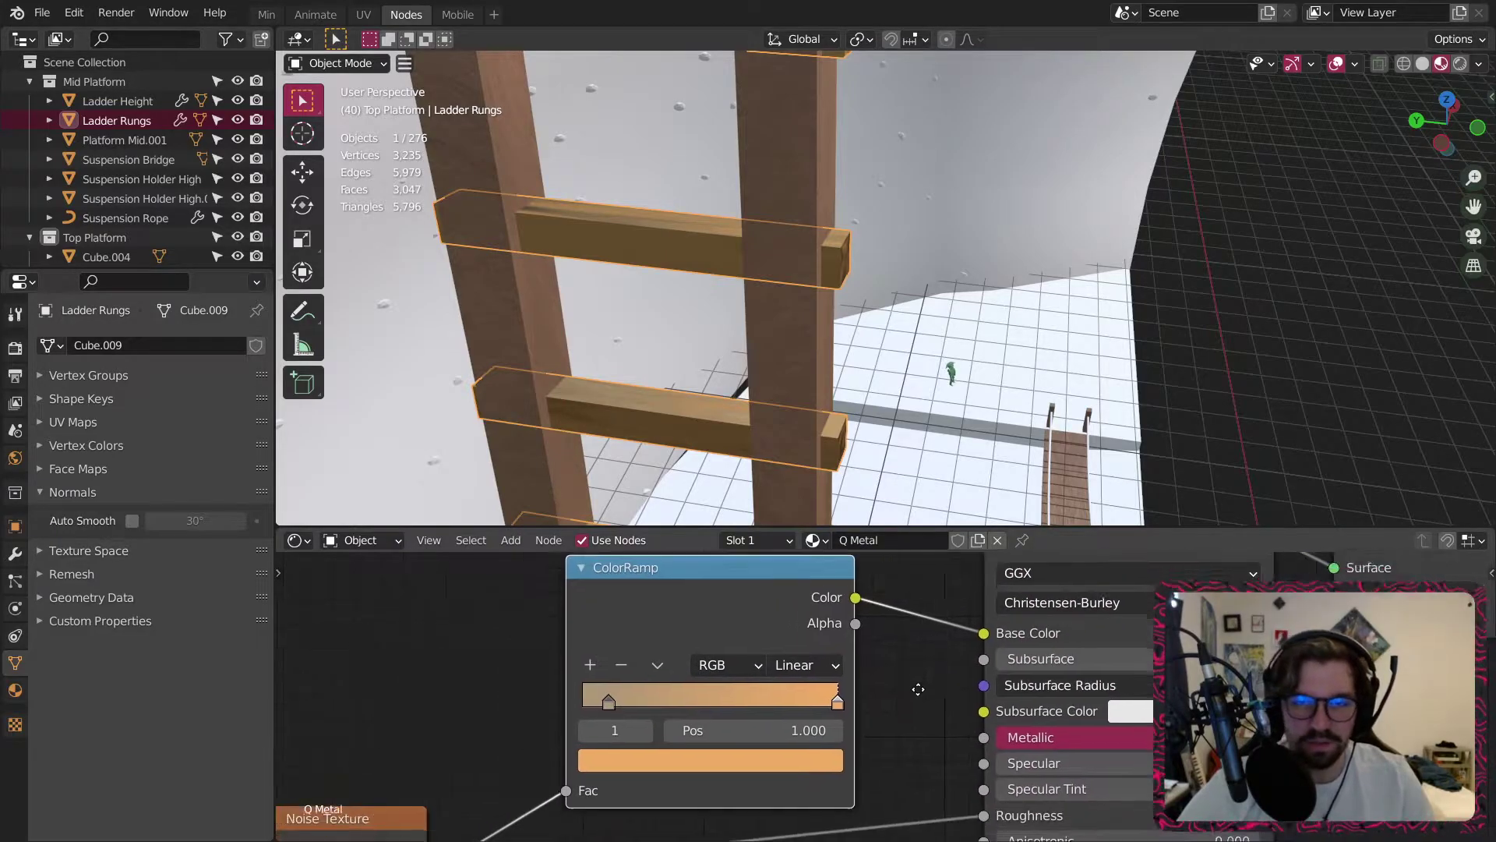
{"action": "scroll", "coordinate": [671, 667], "scroll_direction": "up", "scroll_amount": 2}
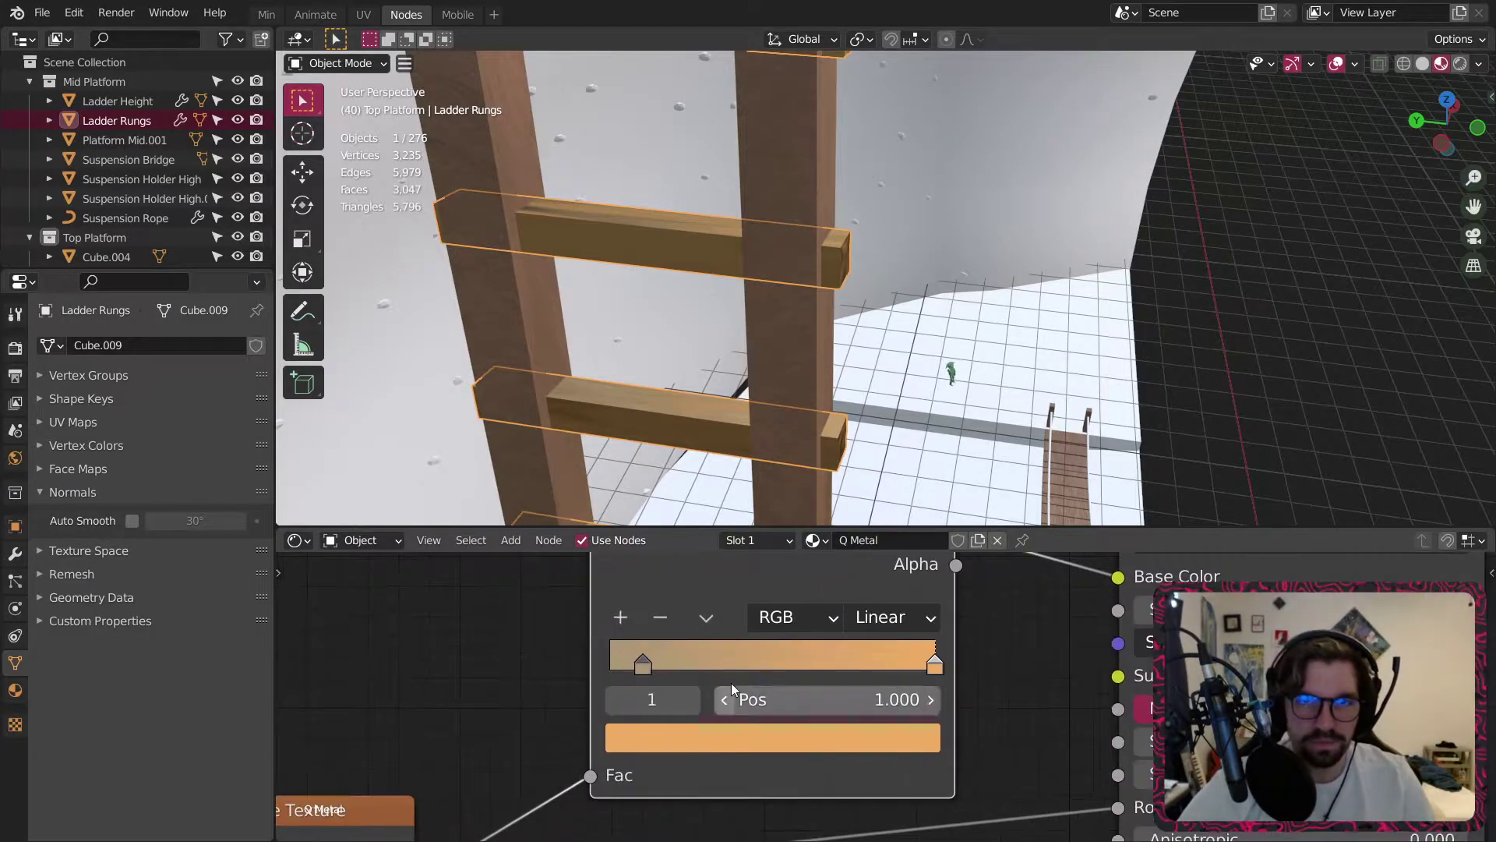
{"action": "left_click", "coordinate": [865, 750]}
{"action": "left_click_drag", "start_coordinate": [818, 624], "coordinate": [600, 624]}
{"action": "left_click", "coordinate": [967, 662]}
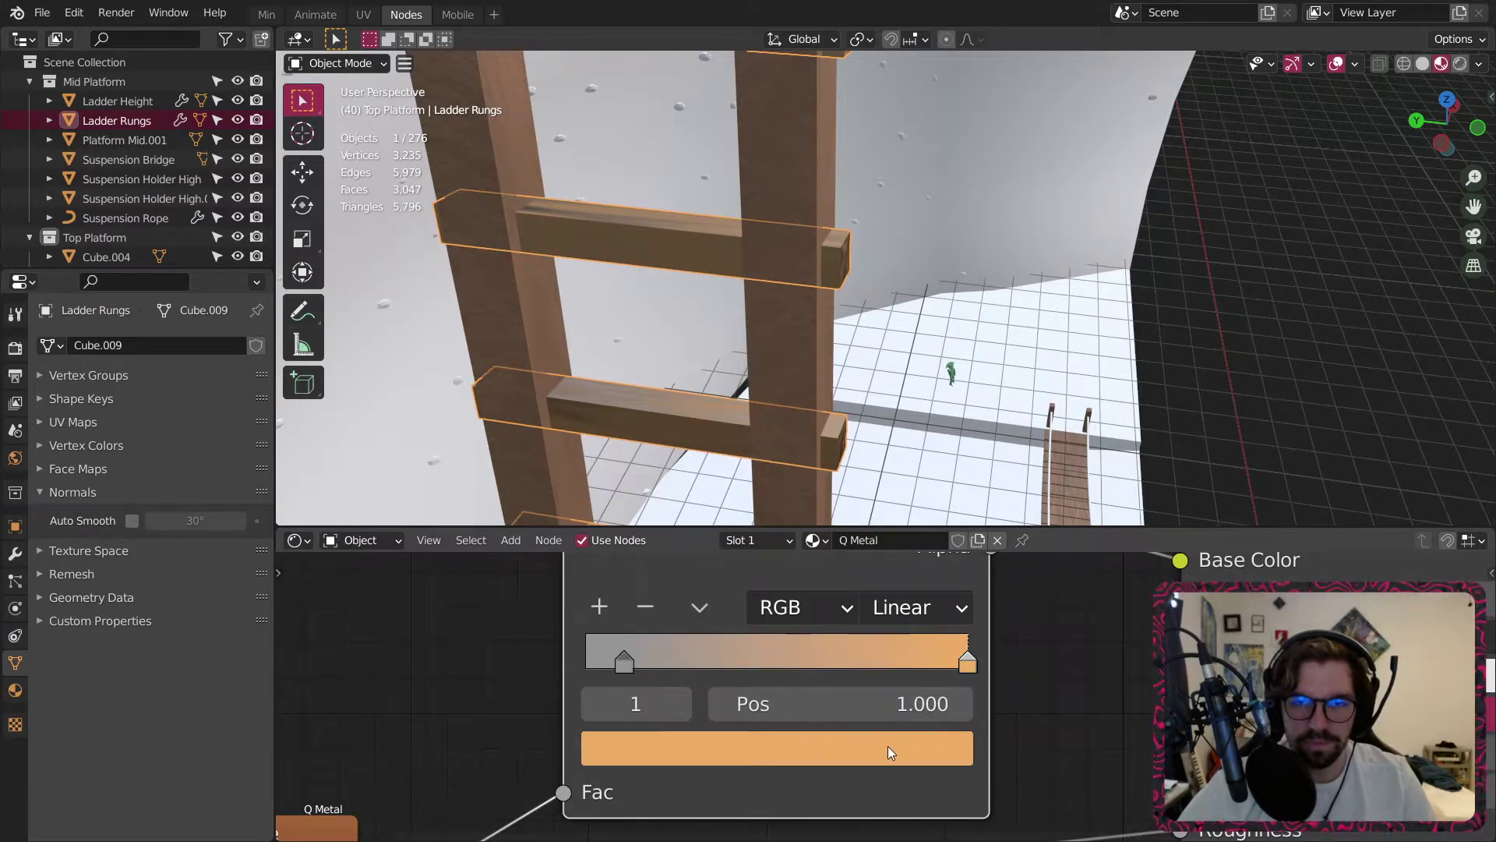
{"action": "left_click", "coordinate": [888, 750]}
{"action": "left_click_drag", "start_coordinate": [714, 621], "coordinate": [601, 622]}
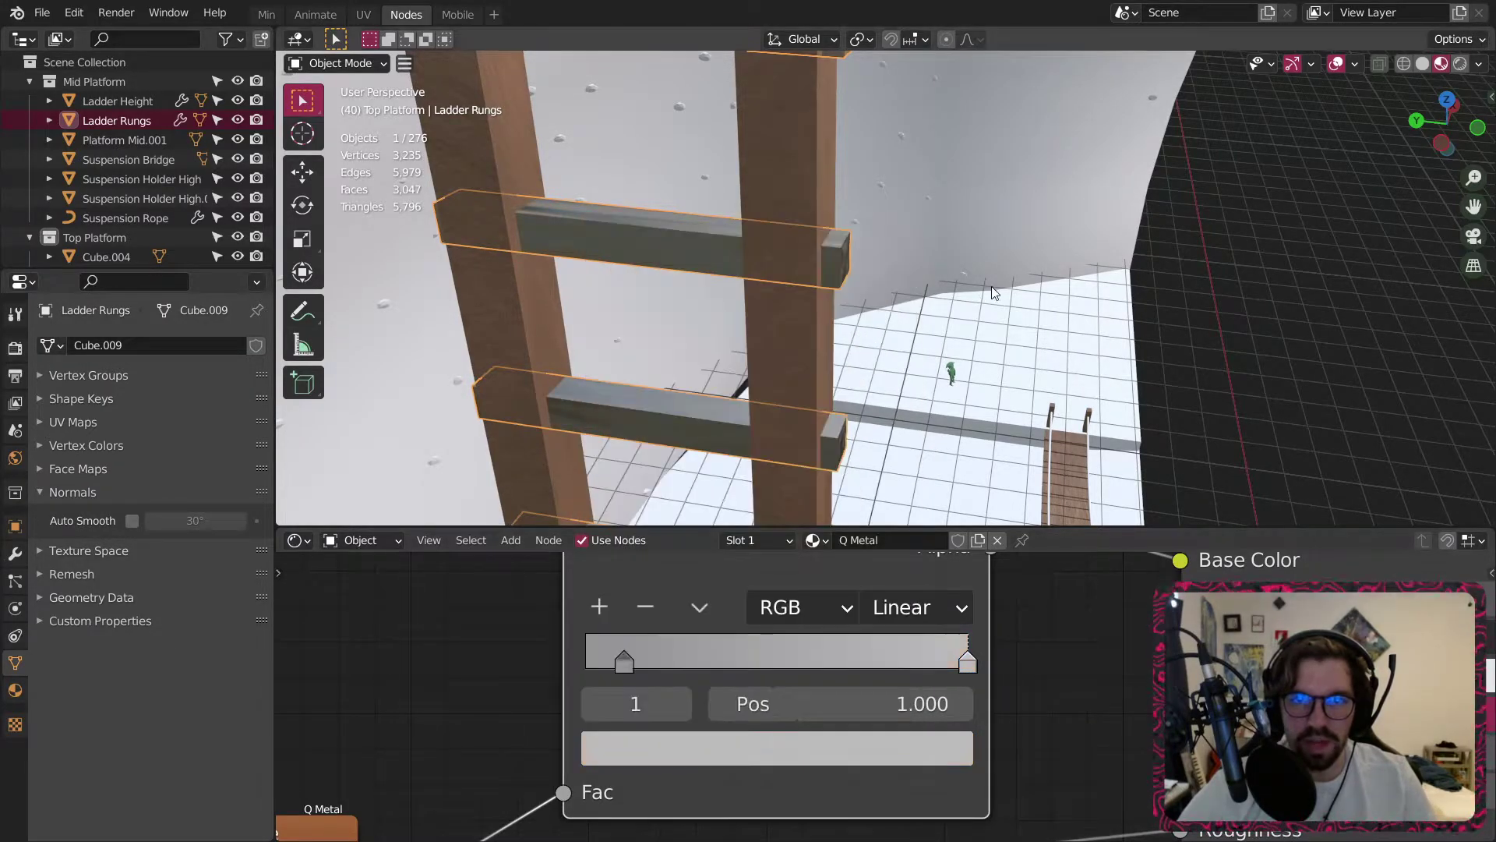
Disconnect the Noise Texture from the roughness and the ColorRamp from the base color of Q Metal's Principled BSDF.
{"action": "middle_click_drag", "start_coordinate": [991, 286], "coordinate": [863, 273]}
{"action": "scroll", "coordinate": [909, 274], "scroll_direction": "up", "scroll_amount": 5}
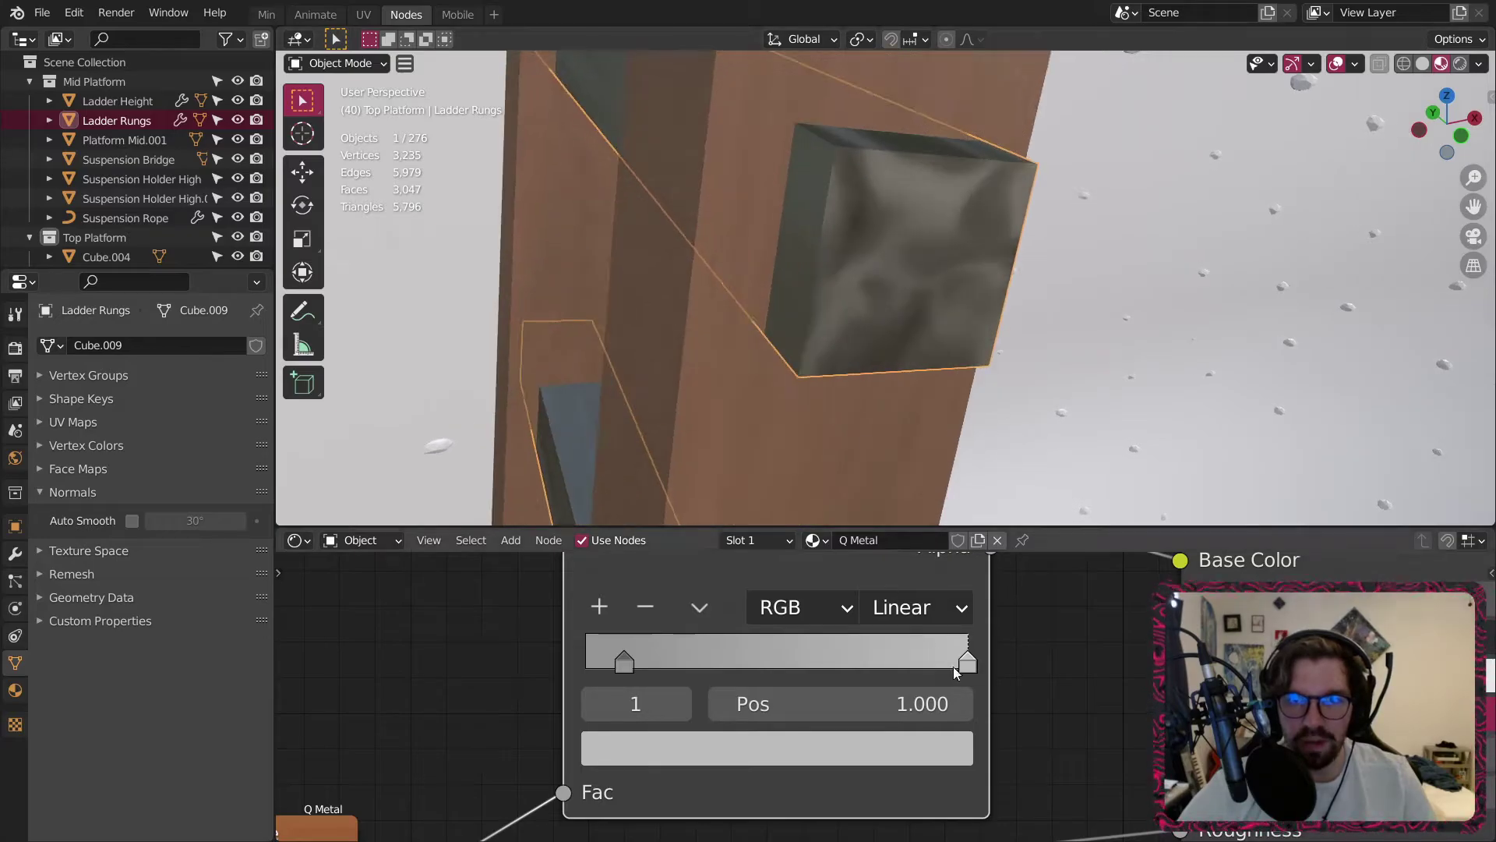
{"action": "scroll", "coordinate": [1021, 724], "scroll_direction": "down", "scroll_amount": 5}
{"action": "scroll", "coordinate": [1026, 737], "scroll_direction": "up", "scroll_amount": 4}
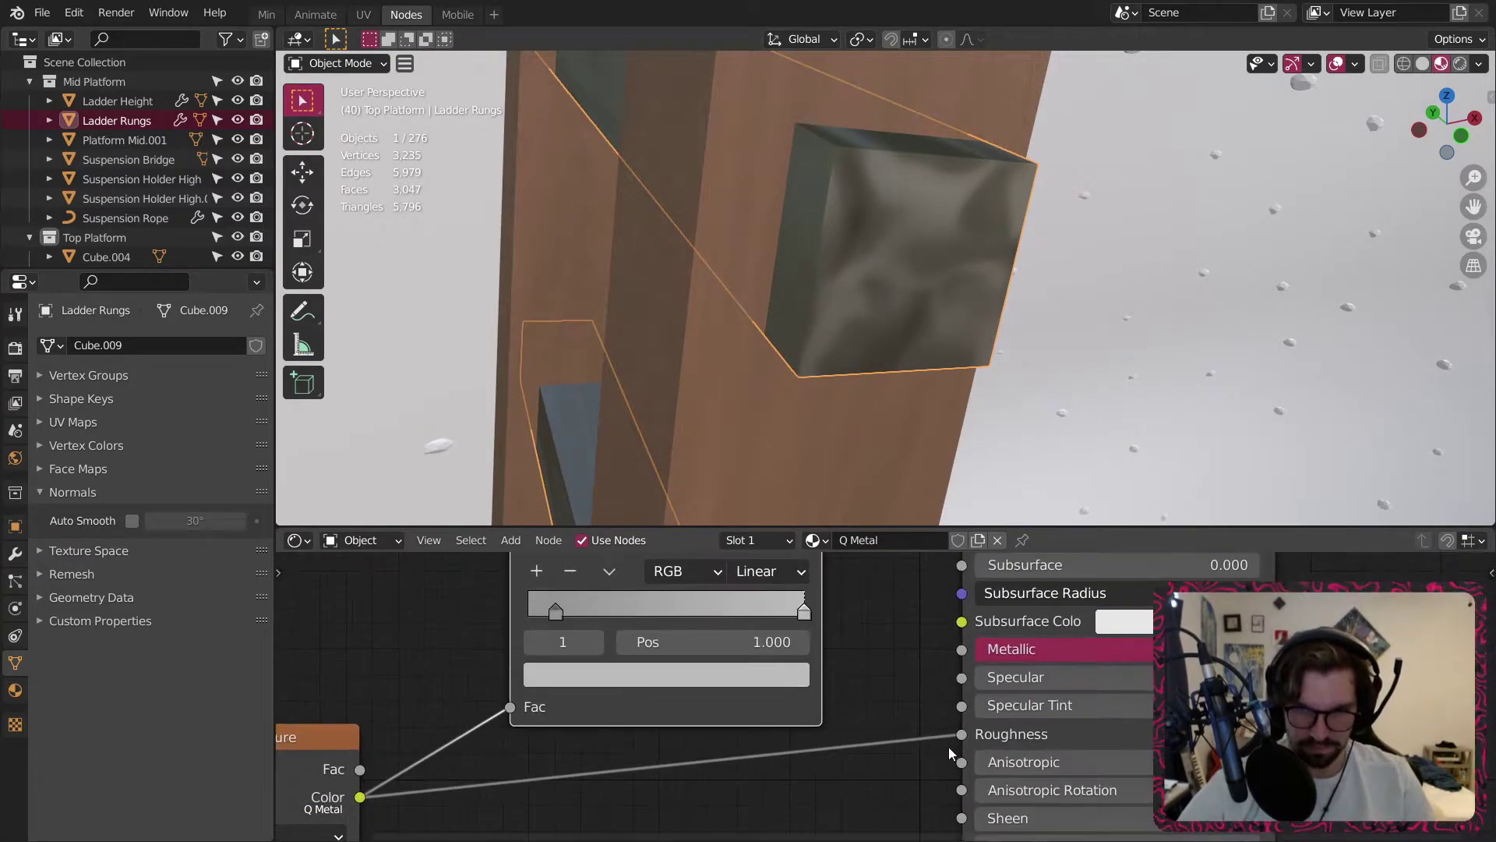
{"action": "left_click_drag", "start_coordinate": [962, 734], "coordinate": [860, 770]}
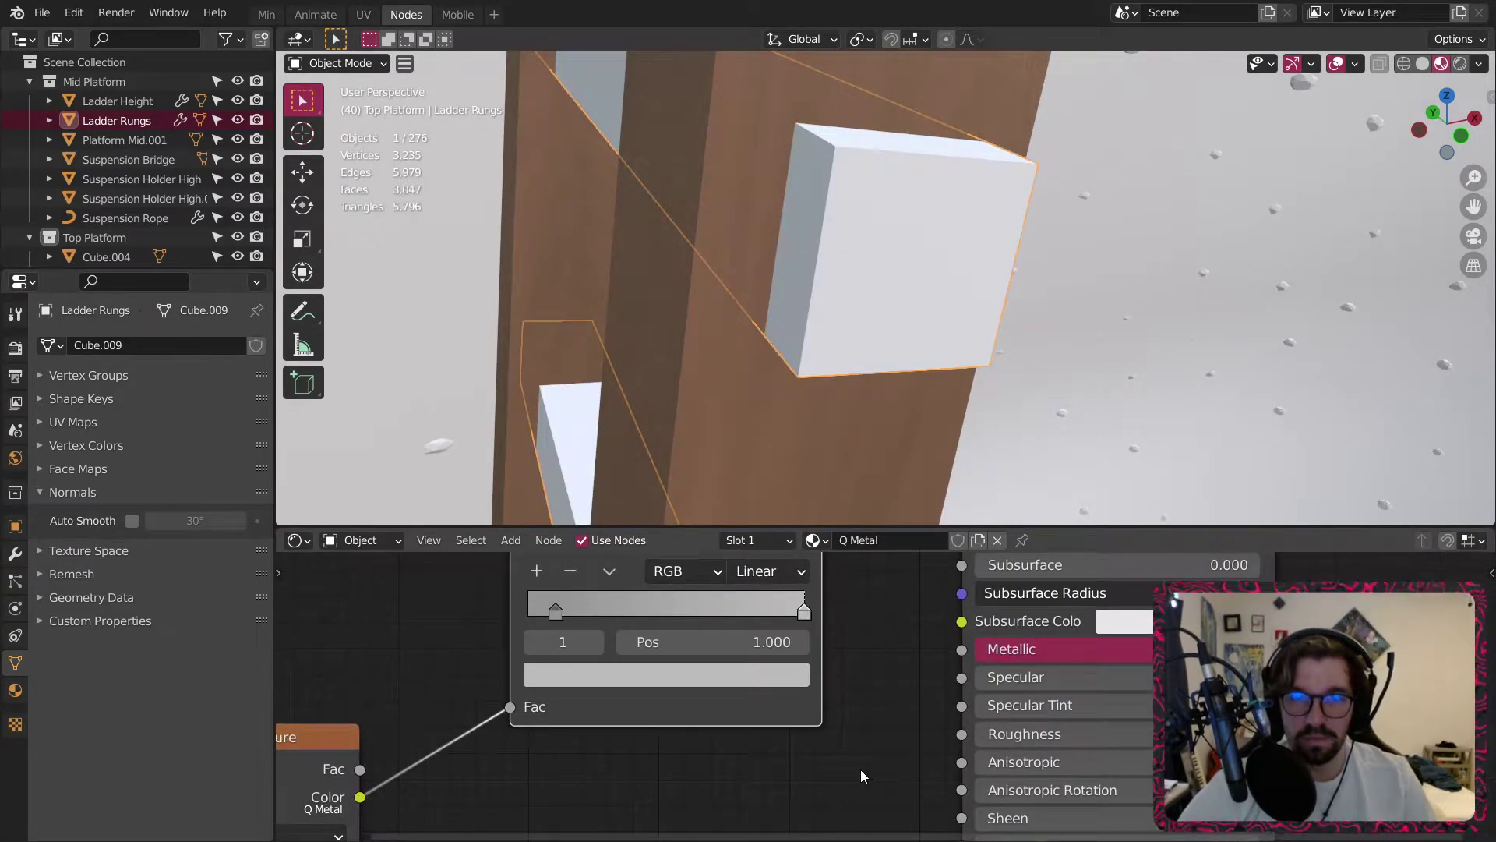
{"action": "middle_click_drag", "start_coordinate": [947, 609], "coordinate": [918, 696]}
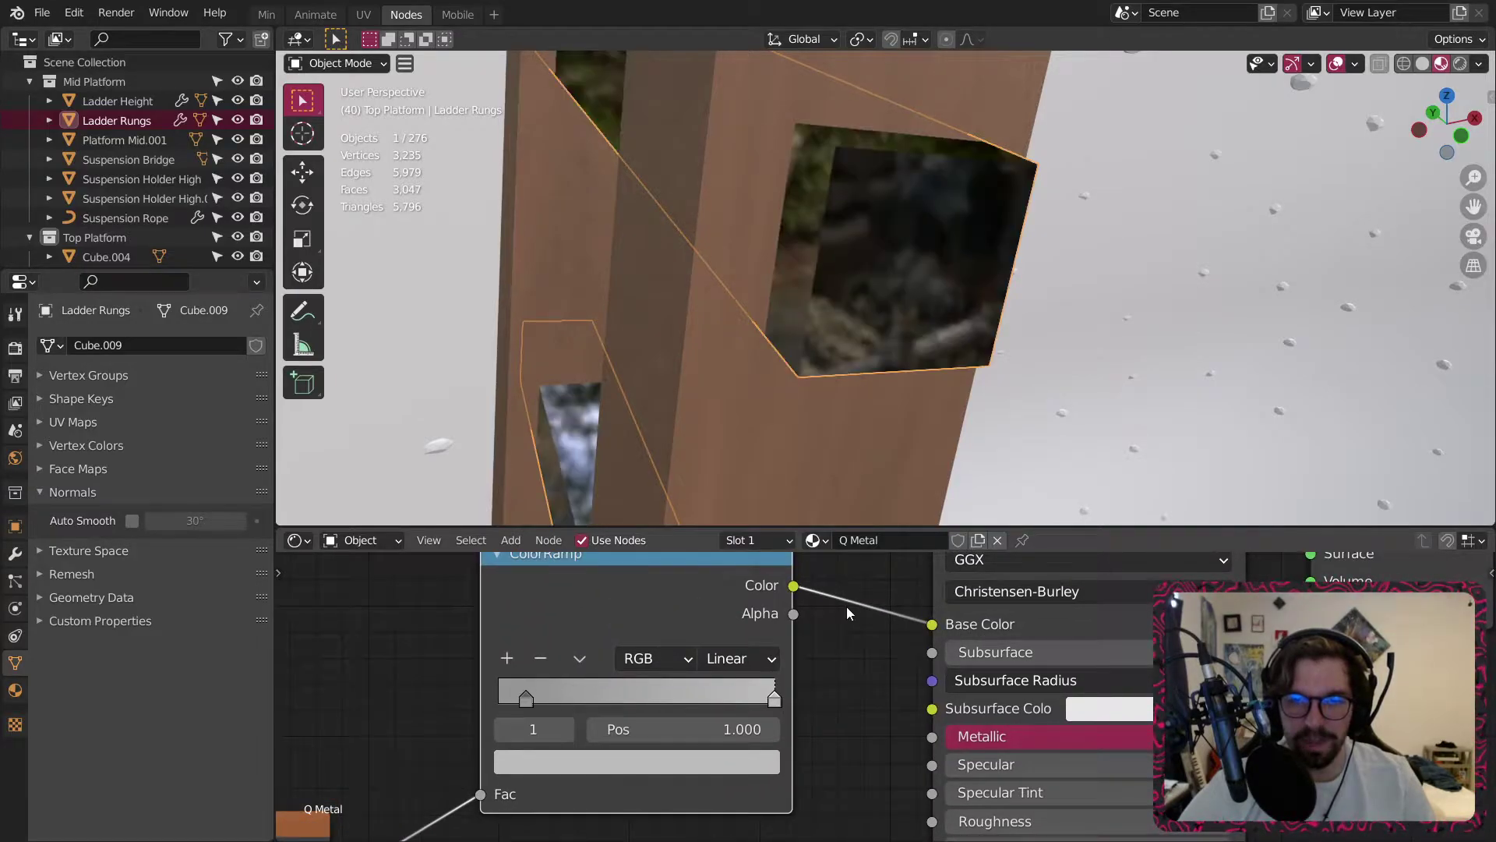
{"action": "left_click_drag", "start_coordinate": [932, 624], "coordinate": [857, 592]}
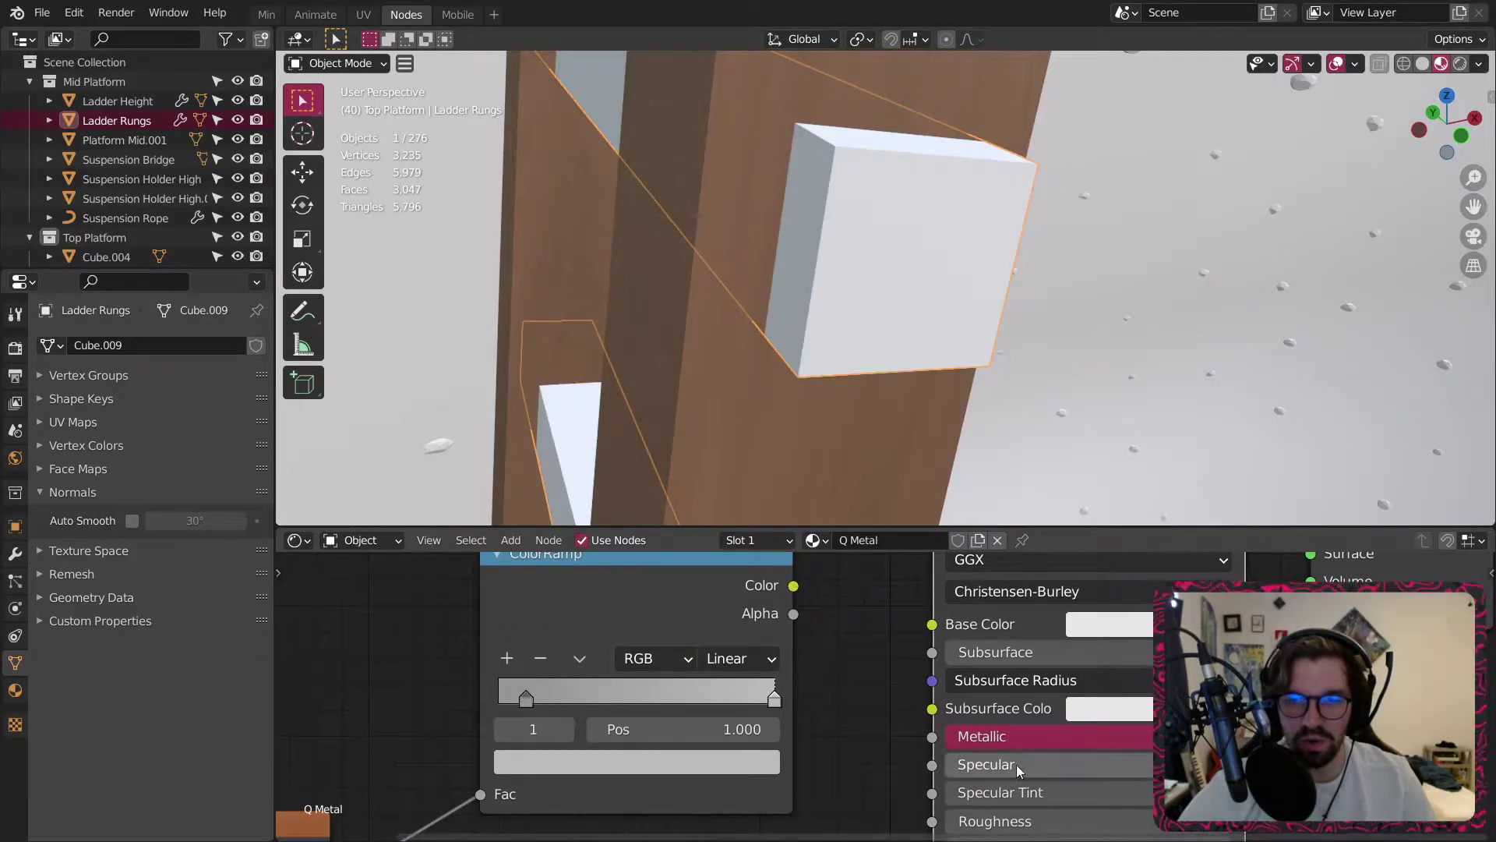
Set Q Metal's roughness to 0.2 and delete its unused ColorRamp and Noise Texture nodes.
{"action": "middle_click_drag", "start_coordinate": [1018, 765], "coordinate": [852, 672]}
{"action": "left_click", "coordinate": [898, 722]}
{"action": "type", "text": "0.2"}
{"action": "key", "text": "Return"}
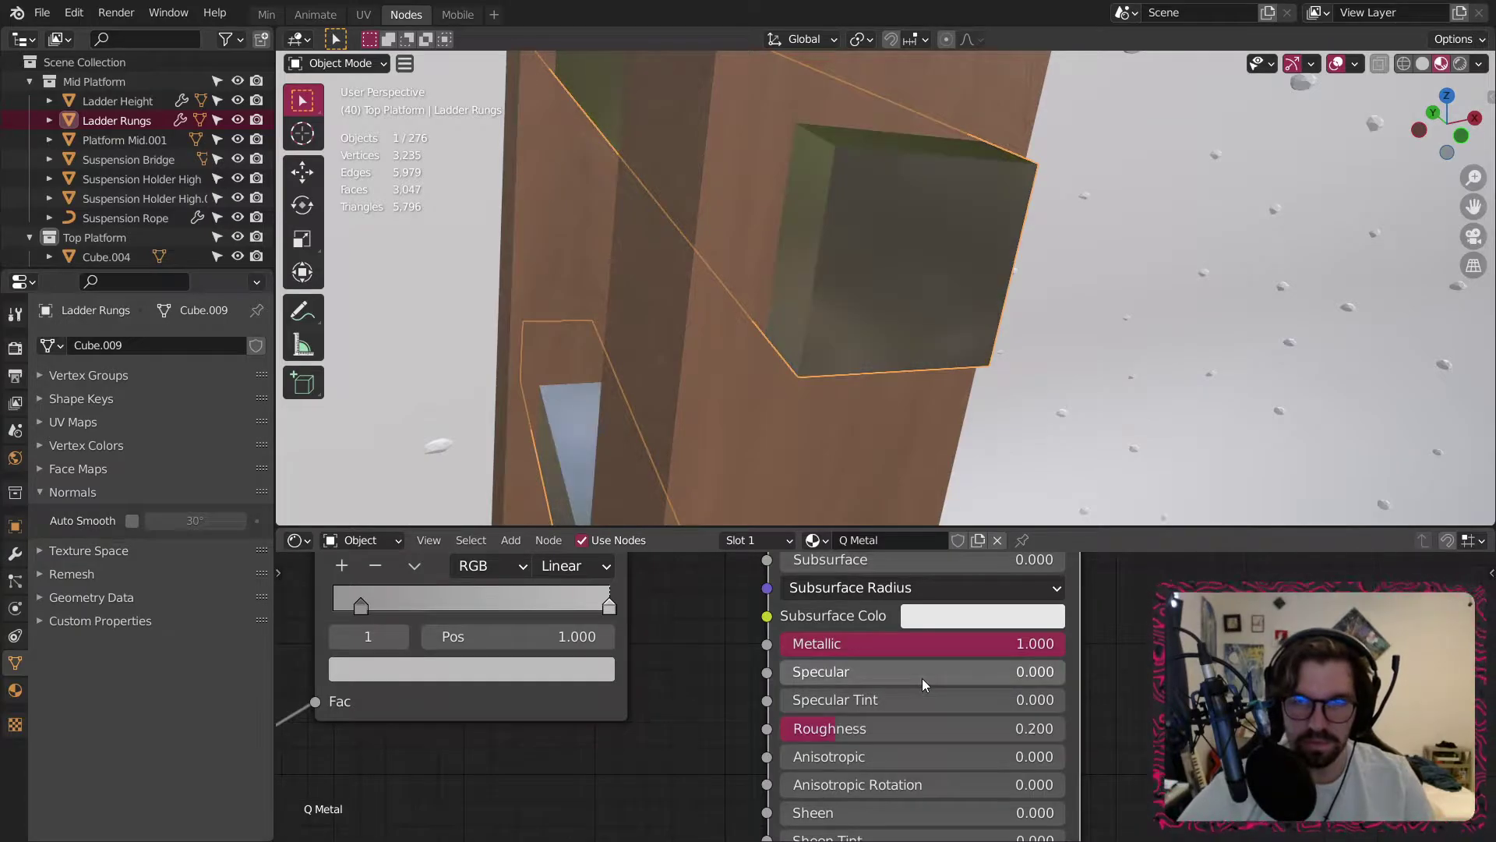
{"action": "scroll", "coordinate": [745, 254], "scroll_direction": "down", "scroll_amount": 3}
{"action": "middle_click_drag", "start_coordinate": [745, 254], "coordinate": [845, 318]}
{"action": "scroll", "coordinate": [667, 676], "scroll_direction": "down", "scroll_amount": 4}
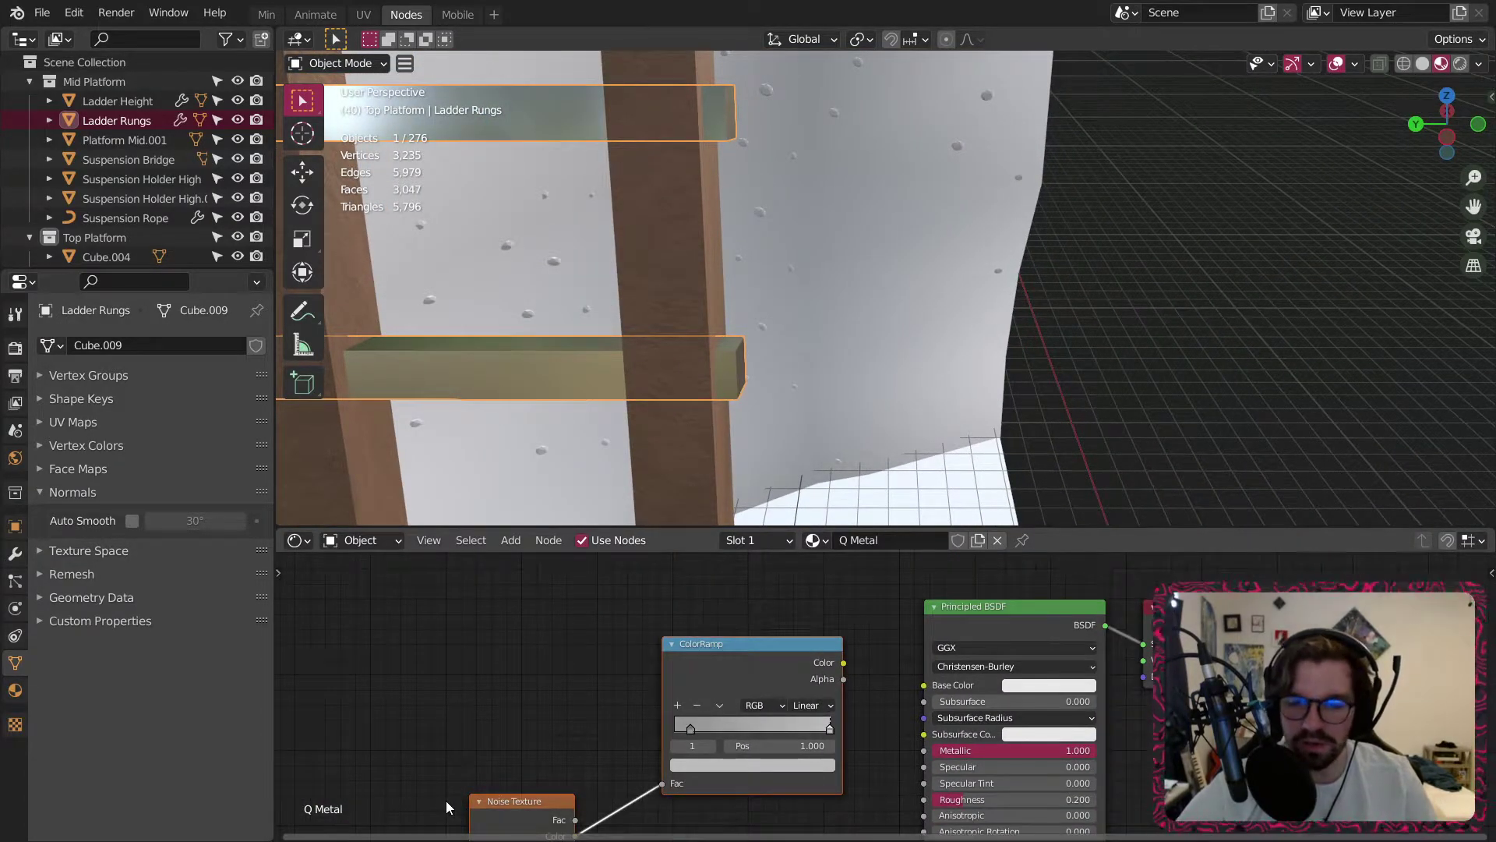
{"action": "key", "text": "x"}
Assign the Q Wood material to the top platform's support brace nearest the ladder.
{"action": "scroll", "coordinate": [705, 142], "scroll_direction": "down", "scroll_amount": 8}
{"action": "middle_click_drag", "start_coordinate": [683, 186], "coordinate": [731, 259]}
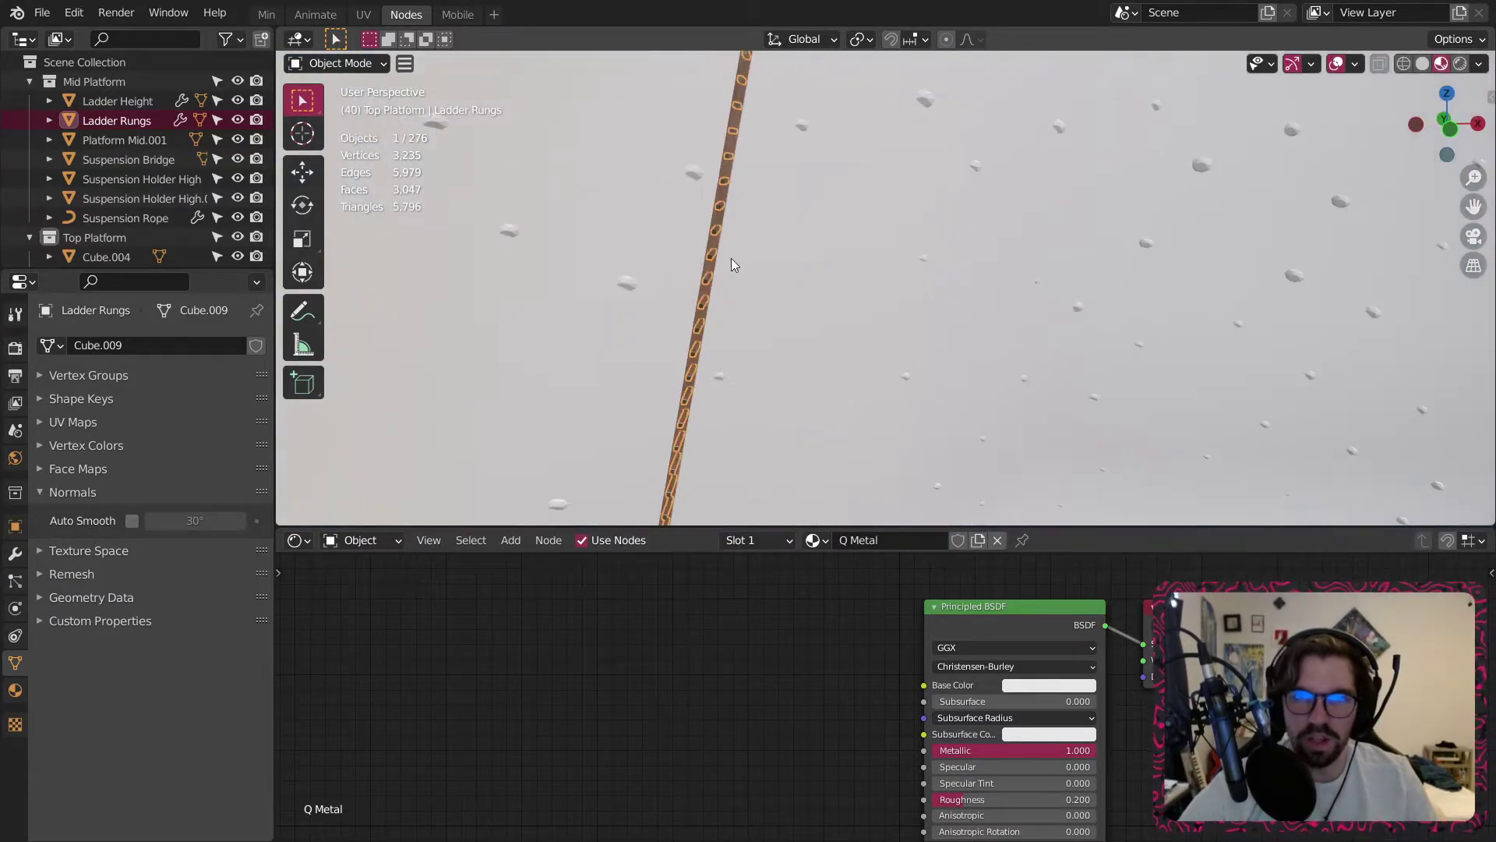
{"action": "scroll", "coordinate": [811, 259], "scroll_direction": "down", "scroll_amount": 8}
{"action": "scroll", "coordinate": [820, 190], "scroll_direction": "up", "scroll_amount": 7}
{"action": "left_click", "coordinate": [700, 343]}
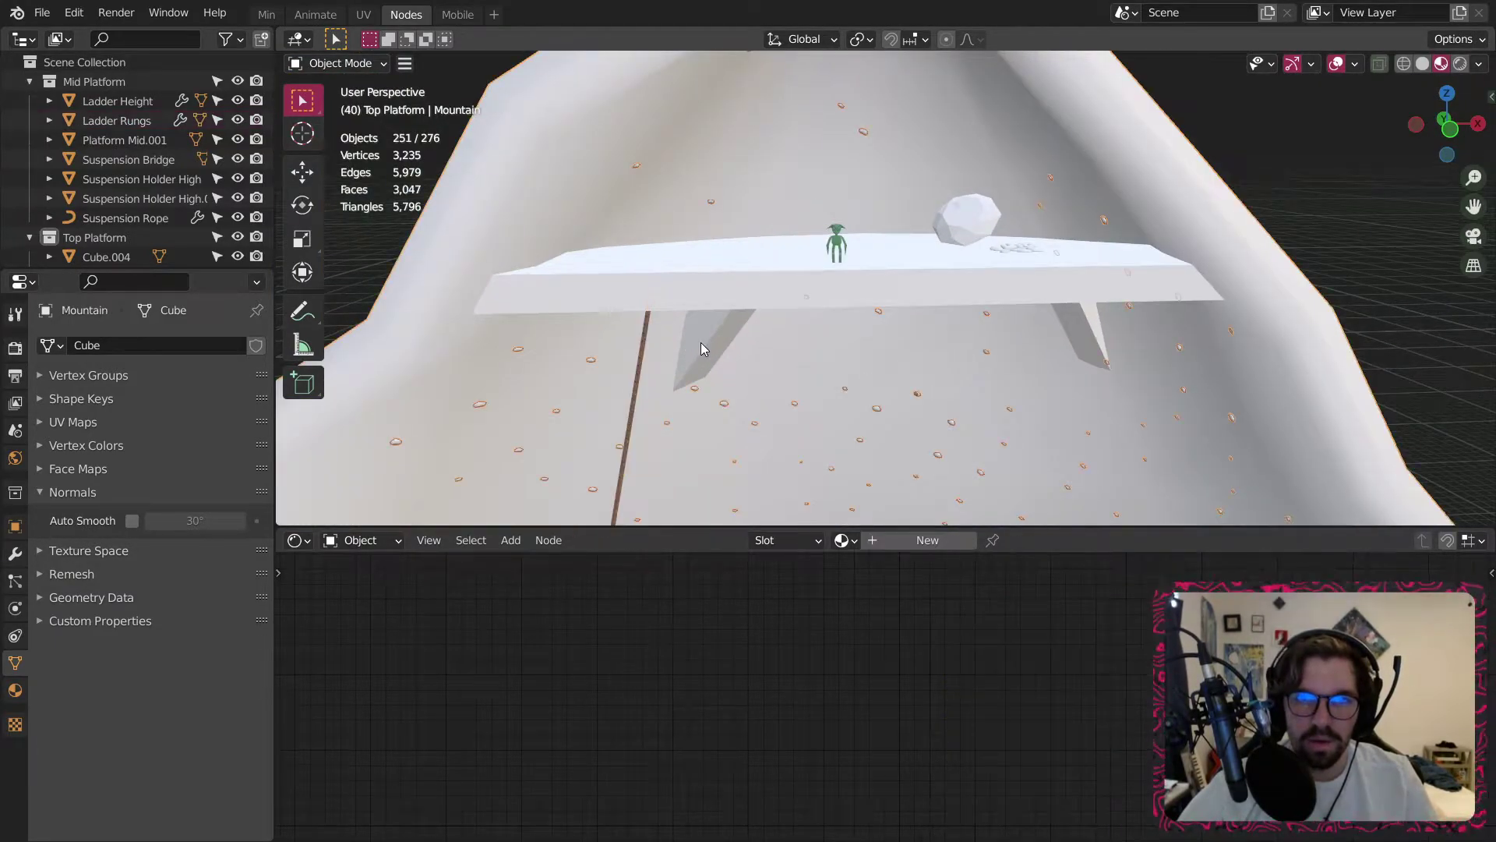
{"action": "left_click", "coordinate": [843, 540]}
{"action": "scroll", "coordinate": [878, 748], "scroll_direction": "down", "scroll_amount": 2}
{"action": "left_click", "coordinate": [877, 738]}
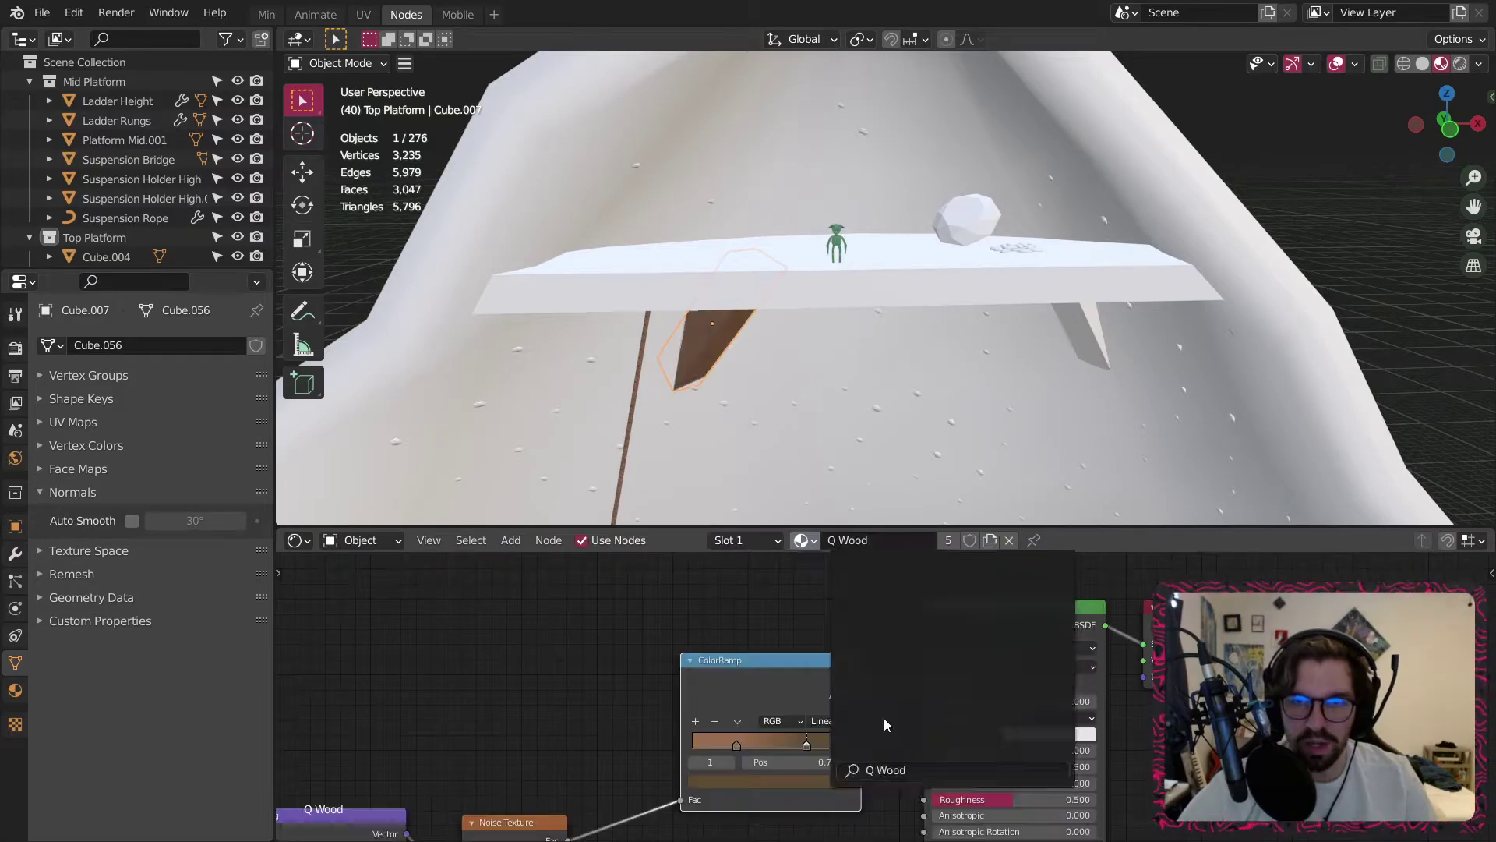
Assign the Q Wood material to the support brace beneath the opposite end of the top platform.
{"action": "left_click", "coordinate": [1087, 335]}
{"action": "left_click", "coordinate": [846, 540]}
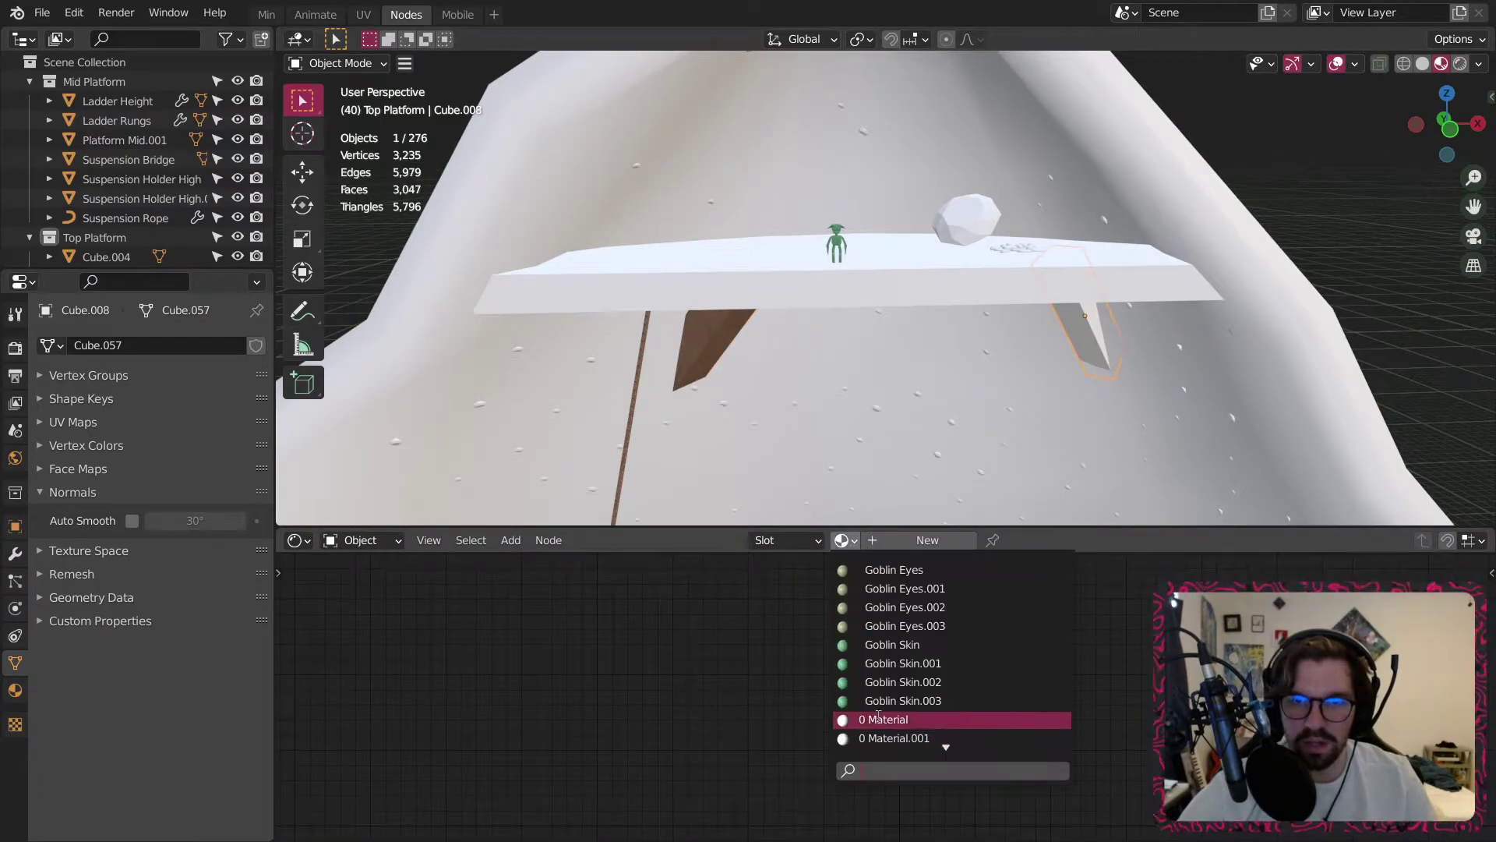
{"action": "scroll", "coordinate": [884, 728], "scroll_direction": "down", "scroll_amount": 3}
{"action": "left_click", "coordinate": [880, 718]}
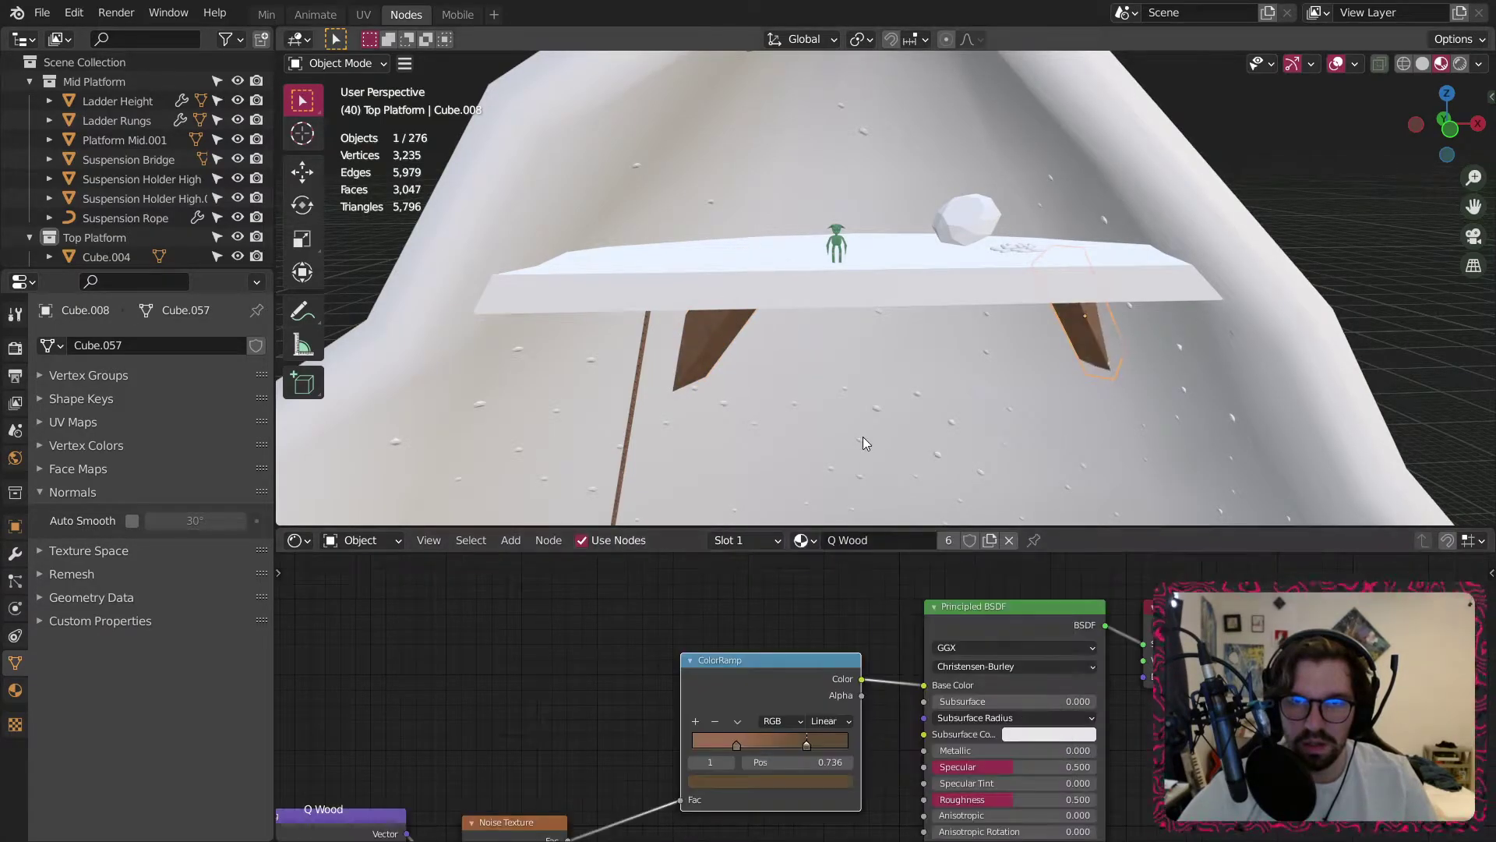
Assign the Q Wood material to the three support braces beneath the middle platform.
{"action": "middle_click_drag", "start_coordinate": [863, 436], "coordinate": [522, 214]}
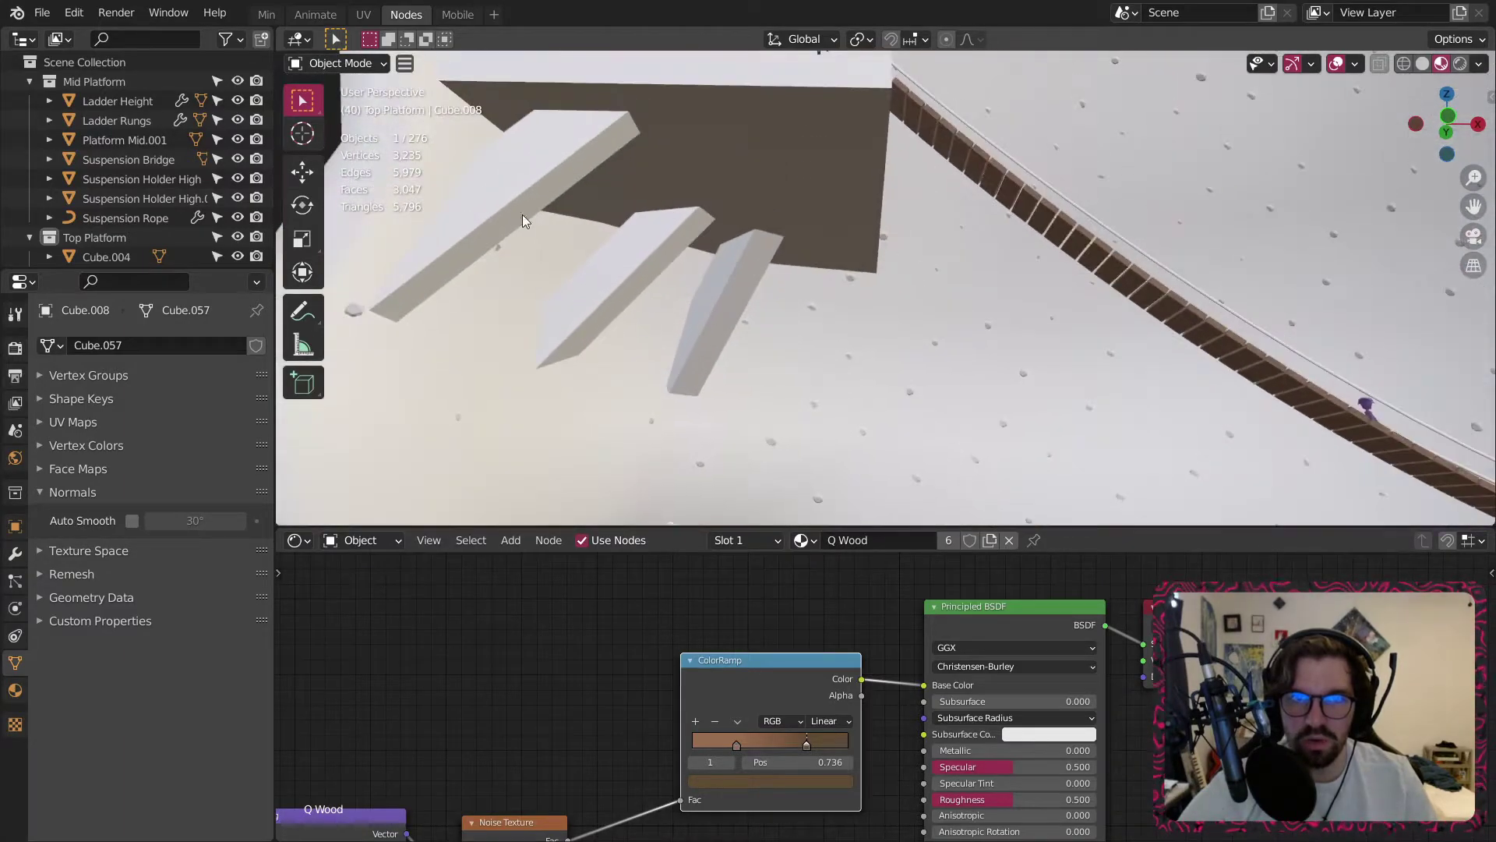
{"action": "left_click", "coordinate": [522, 213]}
{"action": "left_click", "coordinate": [841, 541]}
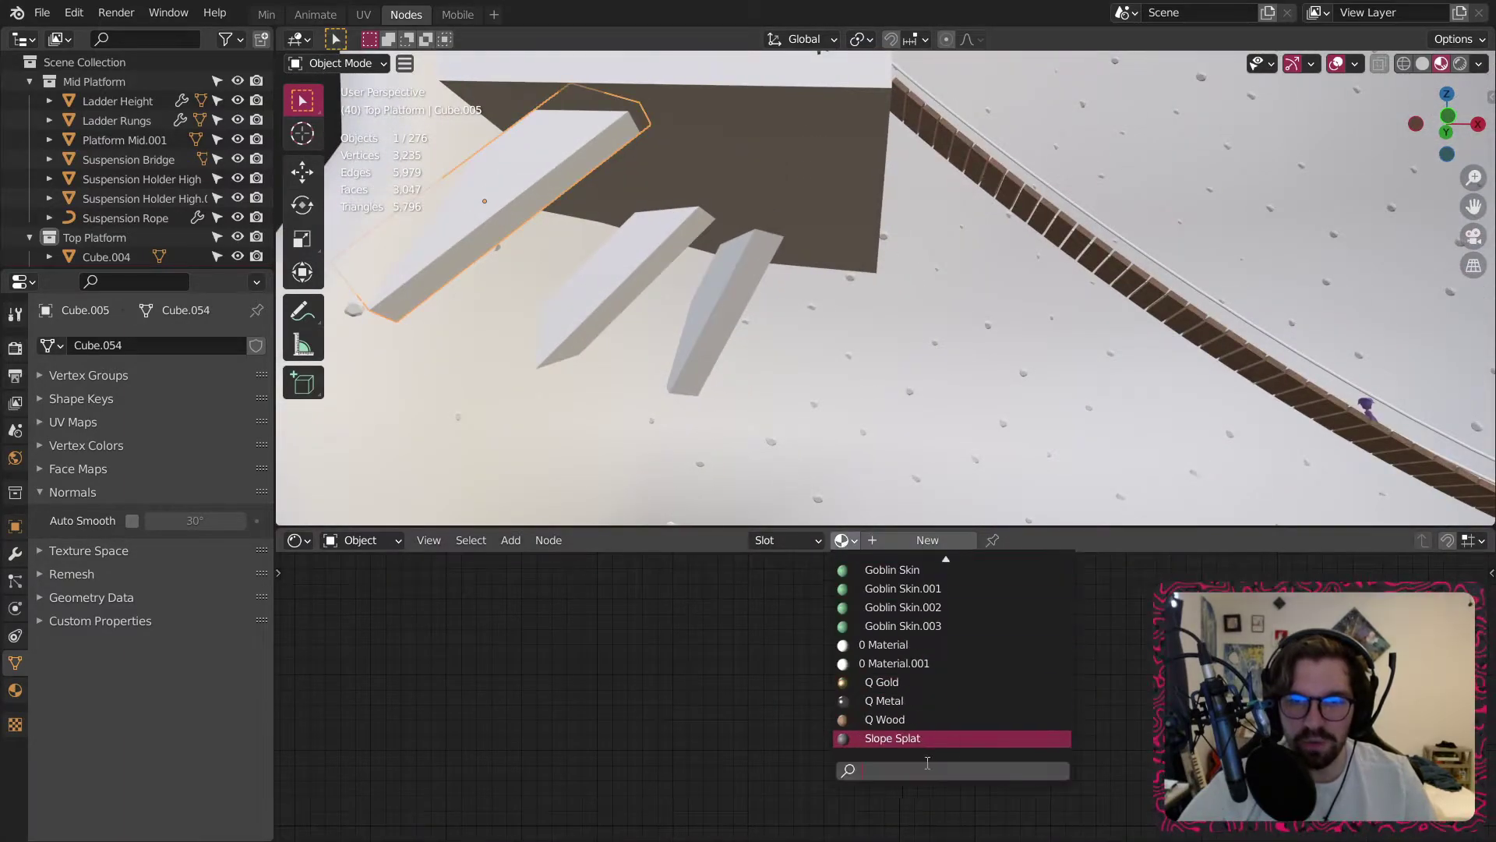
{"action": "left_click", "coordinate": [896, 718]}
{"action": "left_click", "coordinate": [643, 265]}
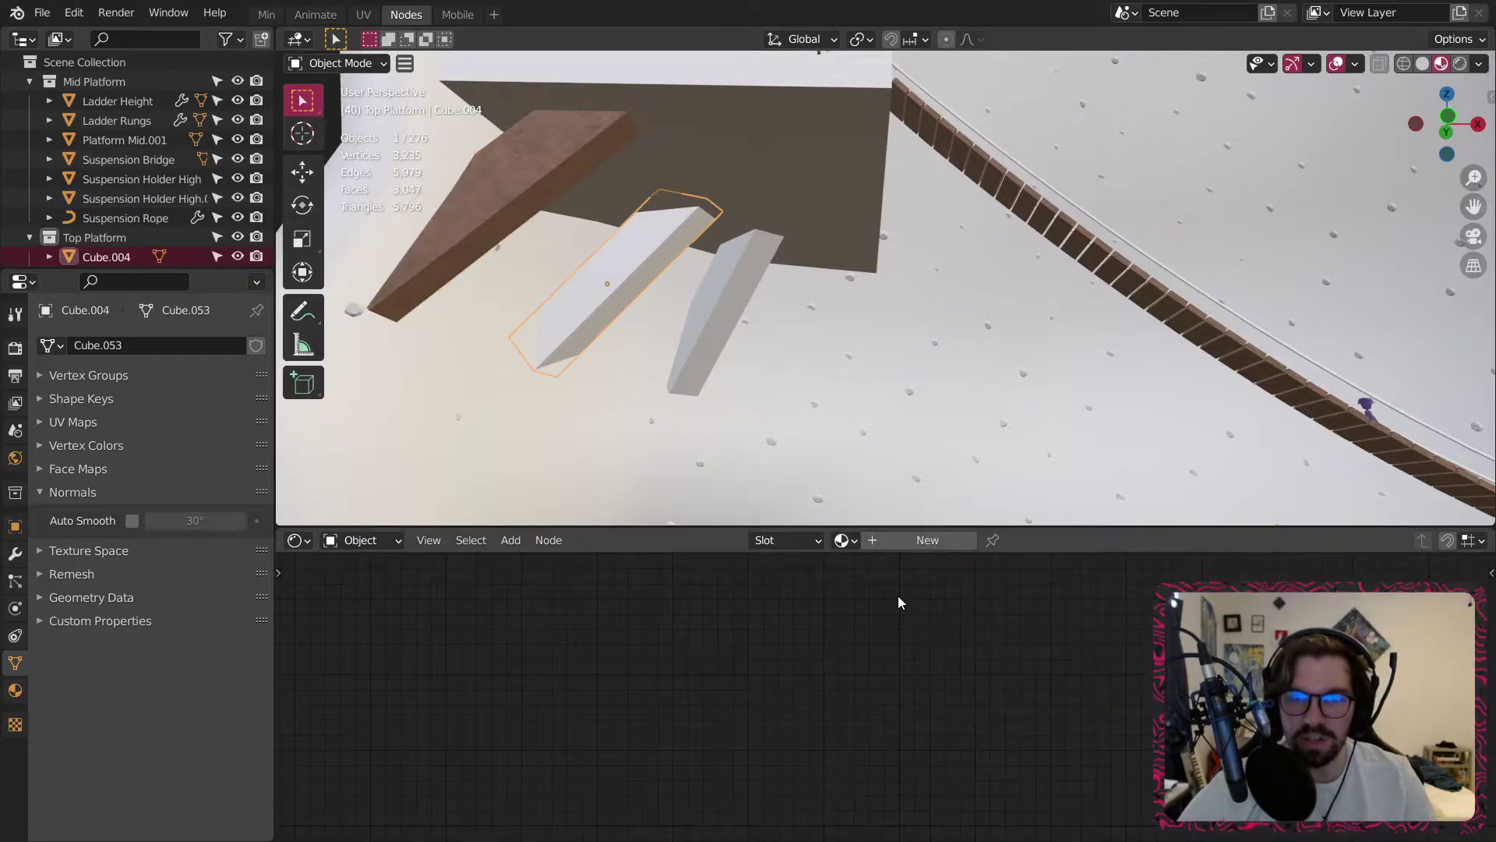
{"action": "left_click", "coordinate": [842, 540]}
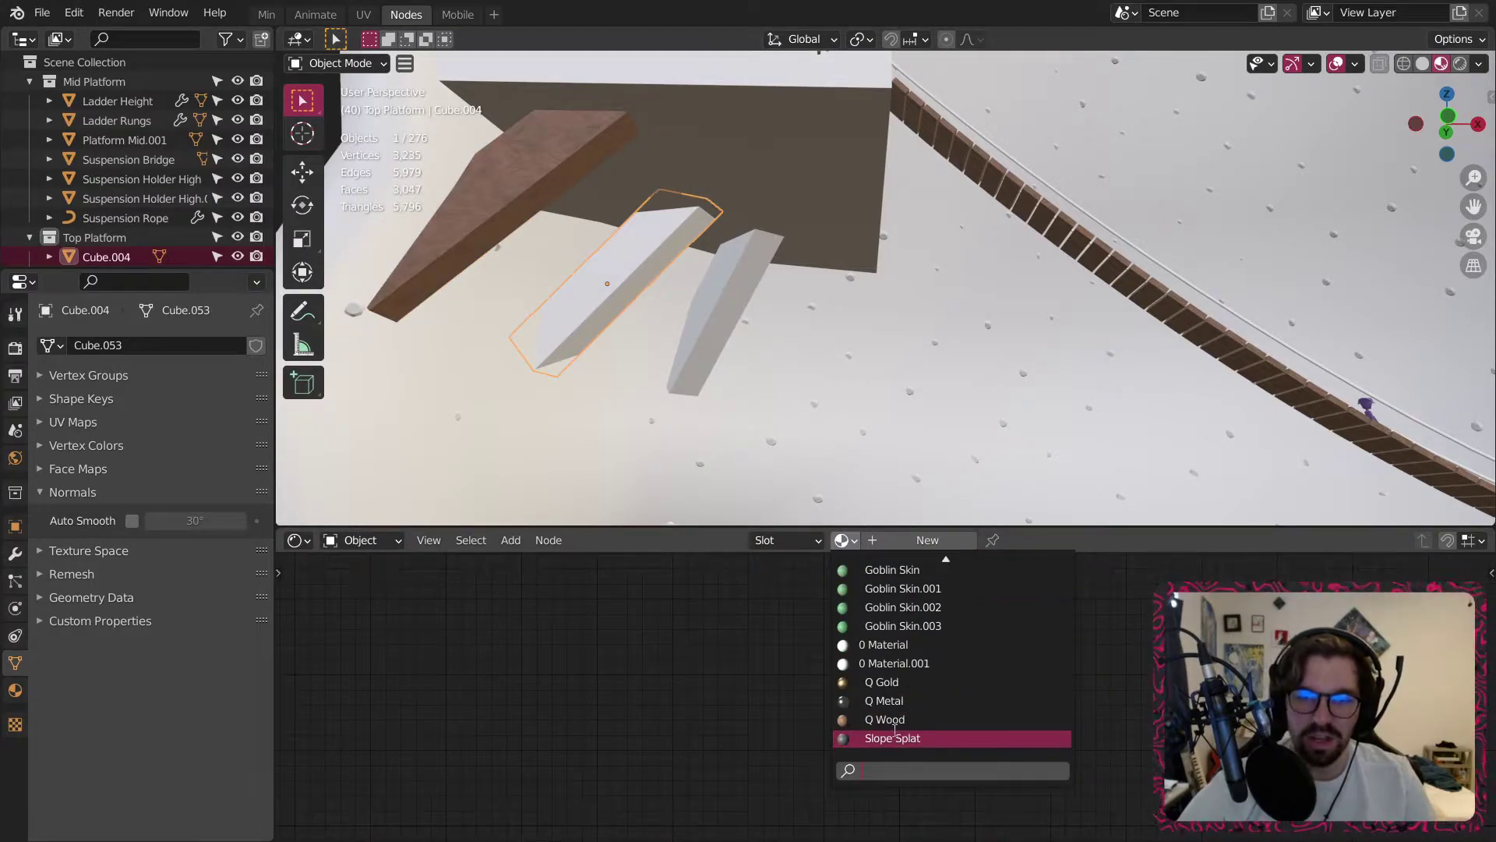
{"action": "left_click", "coordinate": [888, 719]}
{"action": "left_click", "coordinate": [725, 314]}
{"action": "left_click", "coordinate": [842, 540]}
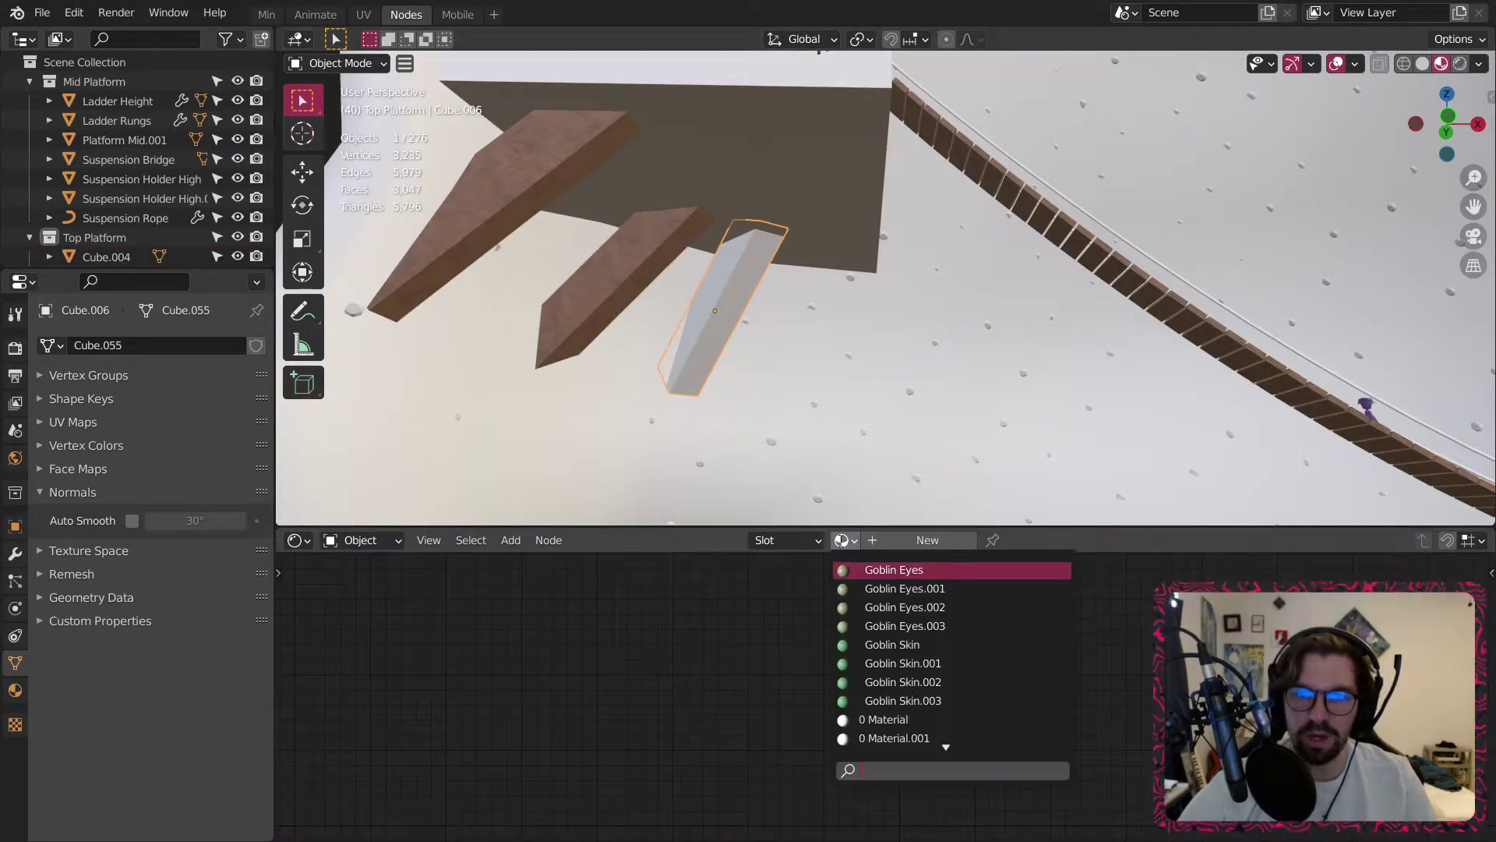
{"action": "scroll", "coordinate": [915, 750], "scroll_direction": "down", "scroll_amount": 4}
{"action": "left_click", "coordinate": [886, 719]}
Assign the Q Wood material to the suspension bridge's holder posts on the middle platform and deselect them.
{"action": "middle_click_drag", "start_coordinate": [811, 195], "coordinate": [821, 304]}
{"action": "scroll", "coordinate": [900, 386], "scroll_direction": "up", "scroll_amount": 3}
{"action": "left_click", "coordinate": [898, 383]}
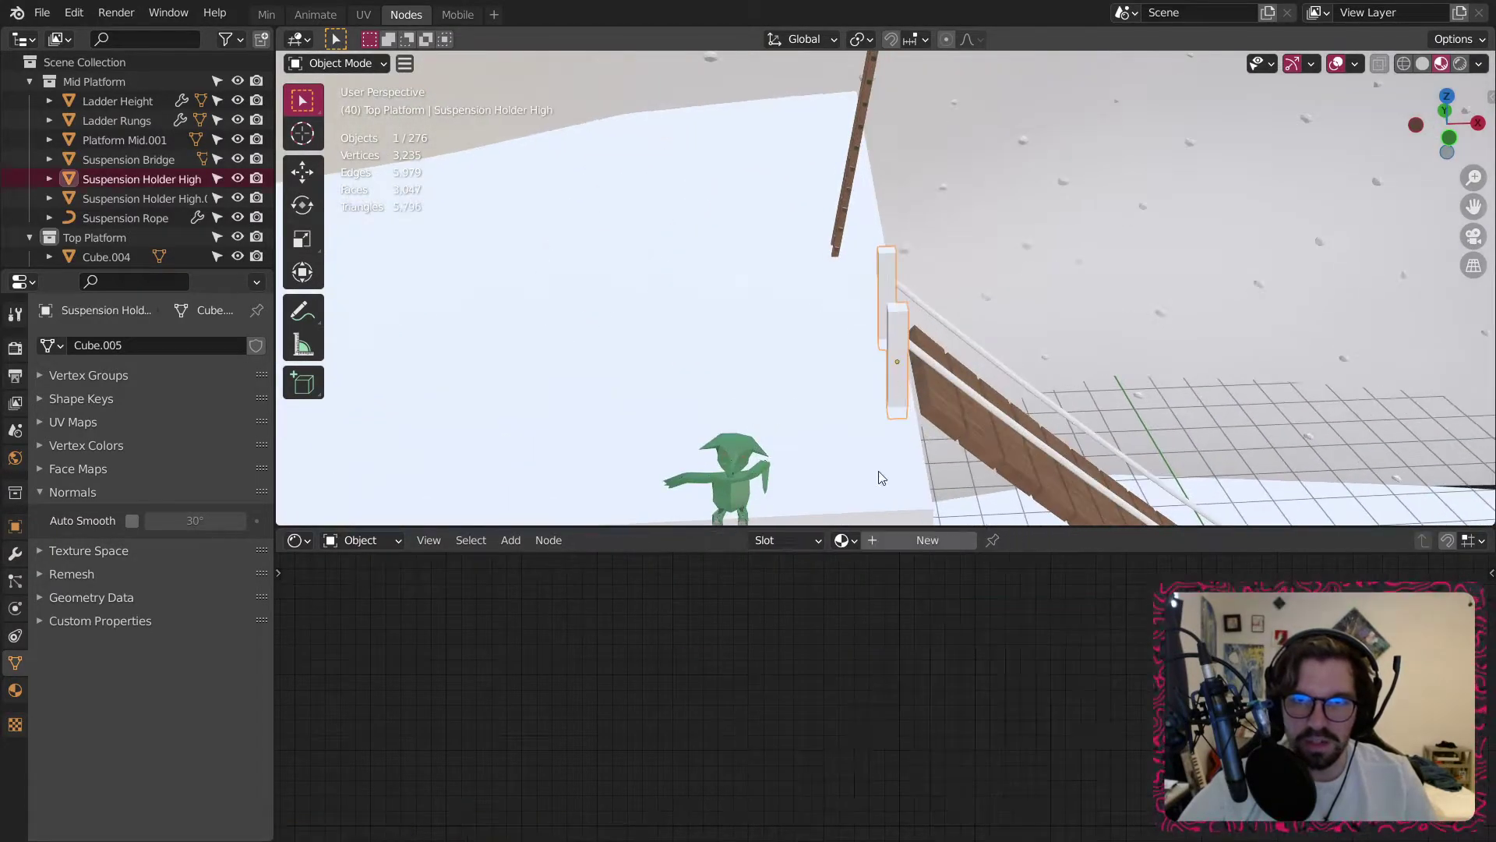
{"action": "left_click", "coordinate": [843, 541]}
{"action": "left_click", "coordinate": [890, 720]}
{"action": "scroll", "coordinate": [887, 399], "scroll_direction": "down", "scroll_amount": 10}
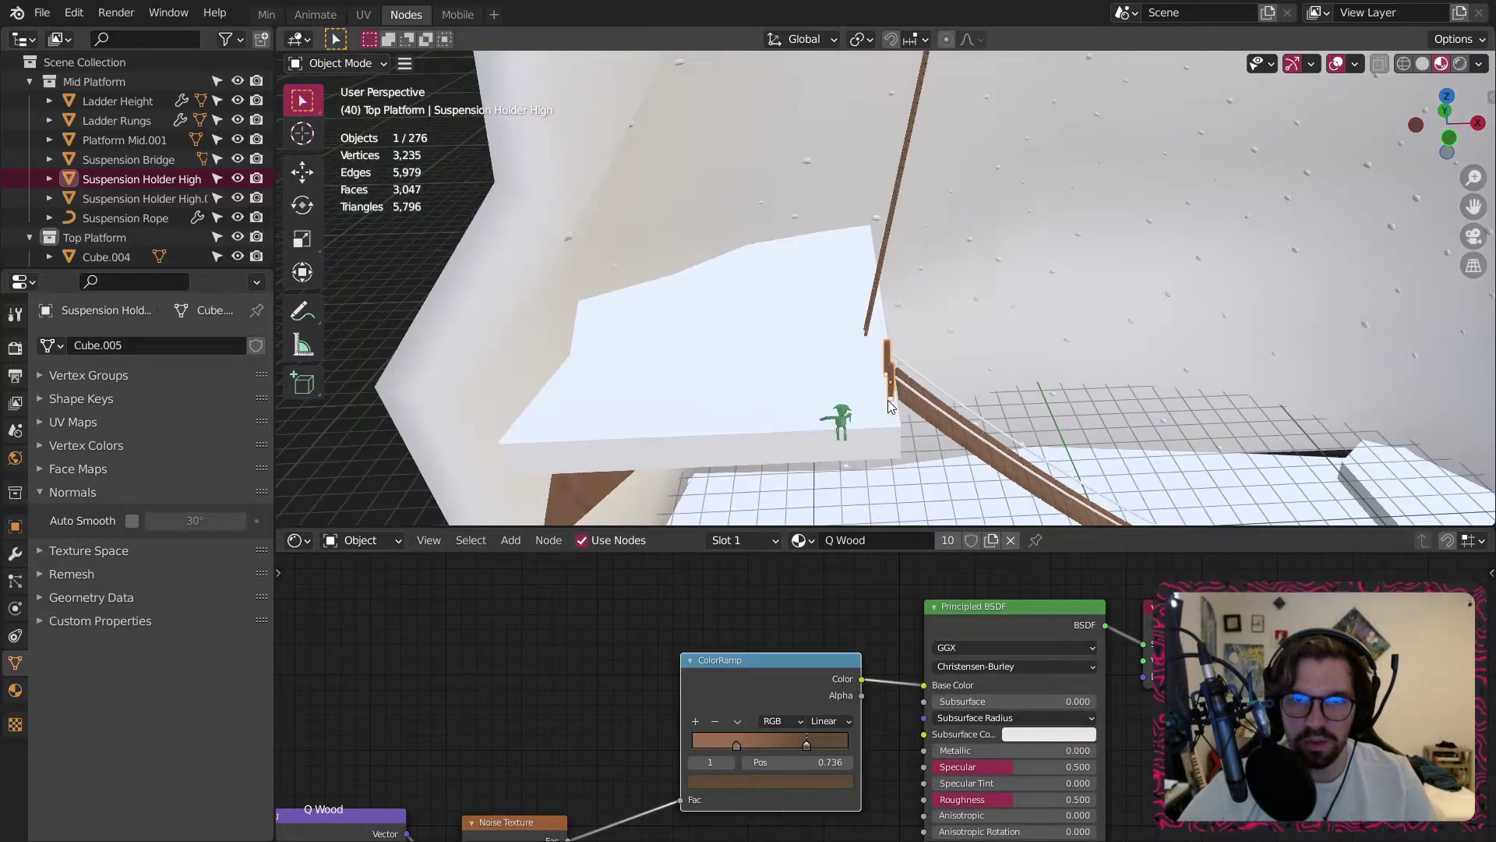
{"action": "left_click", "coordinate": [591, 458]}
Assign the Q Gold material to the pile of gold on the top platform.
{"action": "middle_click_drag", "start_coordinate": [865, 357], "coordinate": [857, 491], "text": "shift"}
{"action": "scroll", "coordinate": [849, 218], "scroll_direction": "up", "scroll_amount": 9}
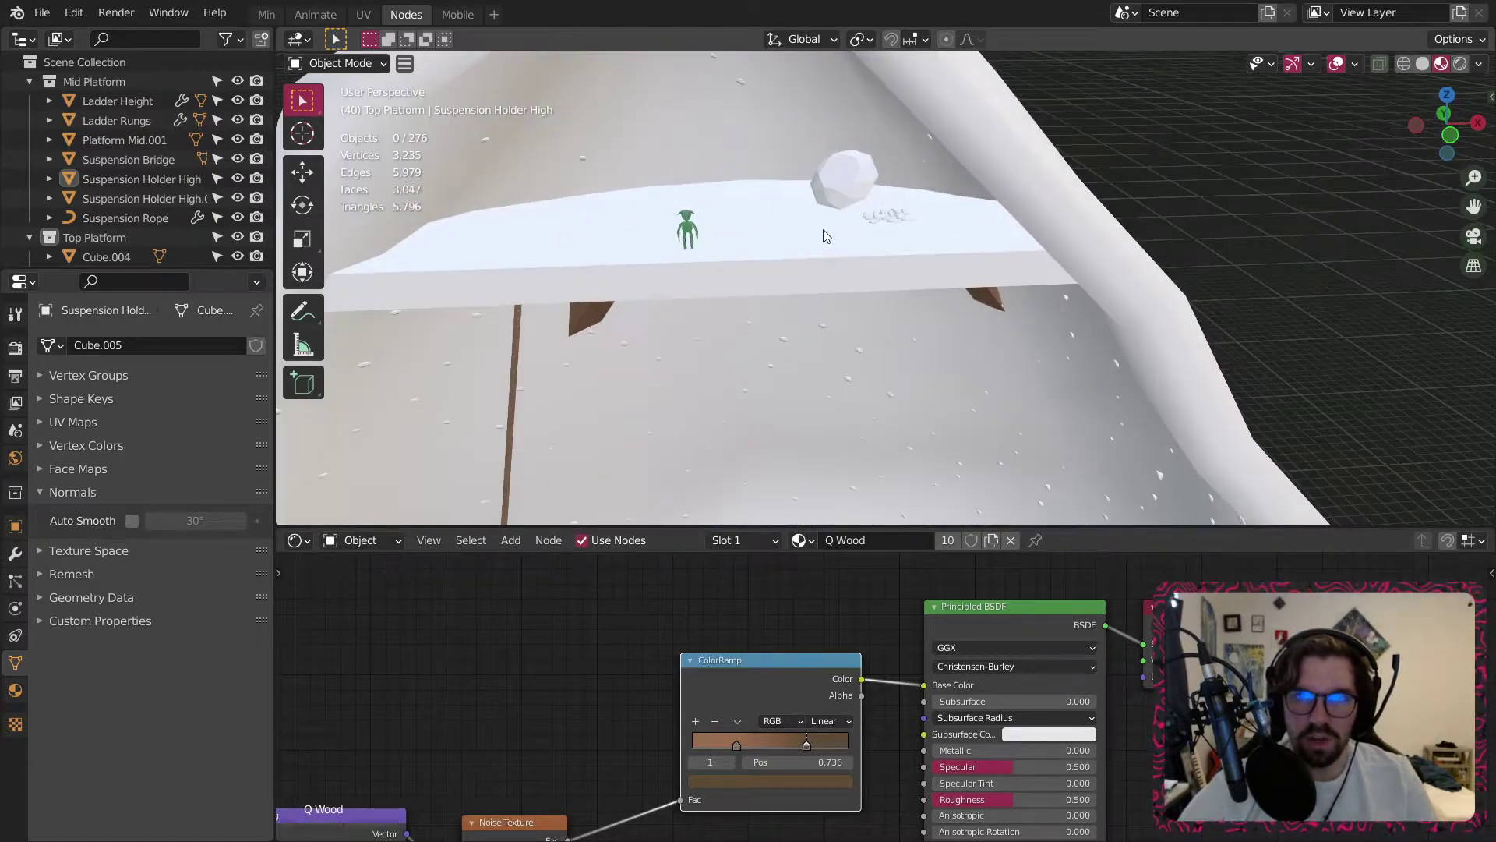
{"action": "left_click", "coordinate": [969, 203]}
{"action": "scroll", "coordinate": [970, 202], "scroll_direction": "up", "scroll_amount": 3}
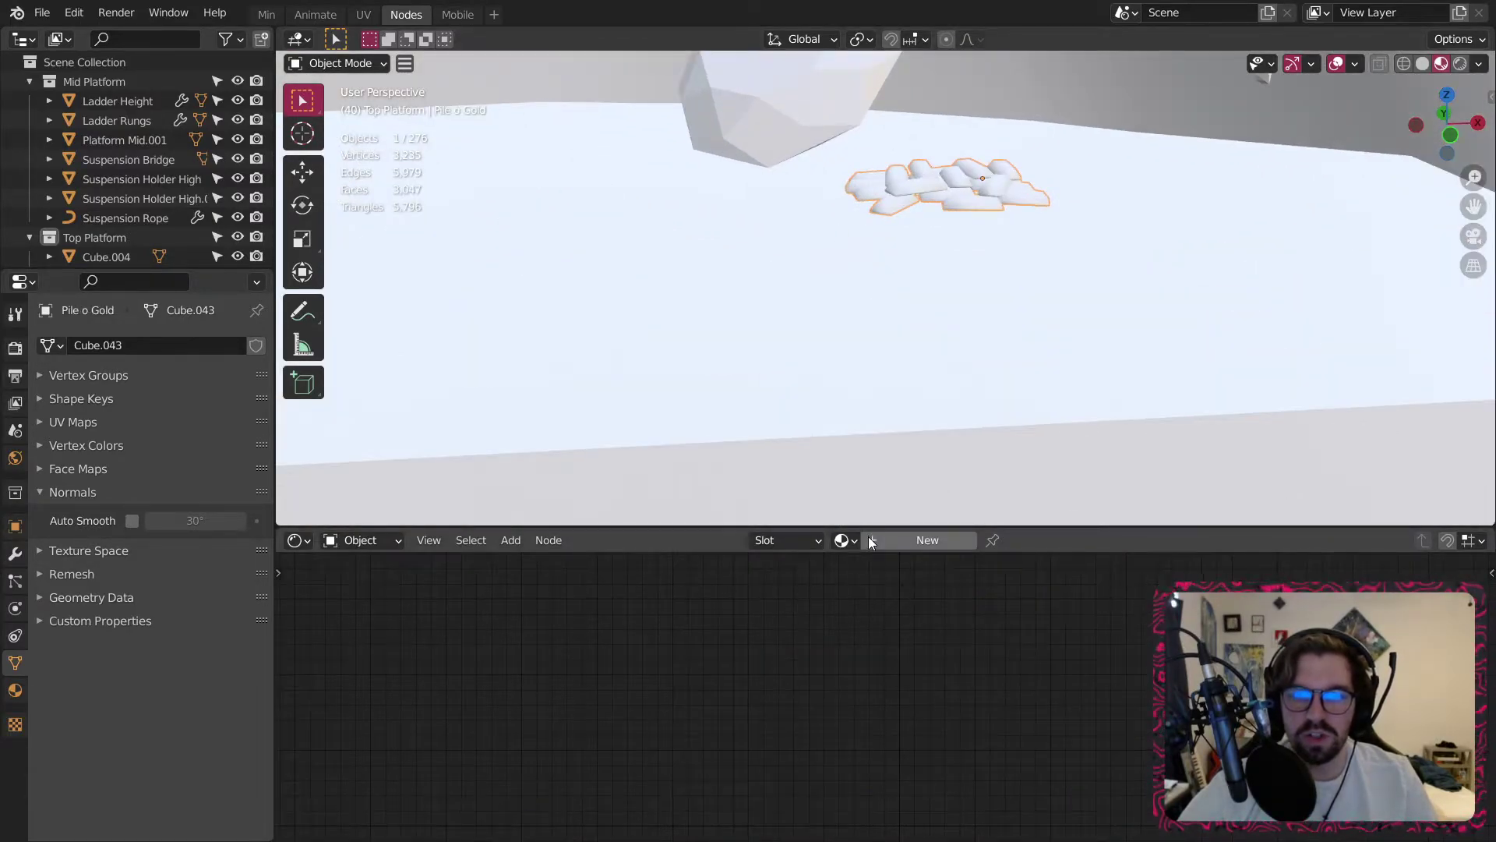
{"action": "left_click", "coordinate": [844, 540]}
{"action": "left_click", "coordinate": [882, 682]}
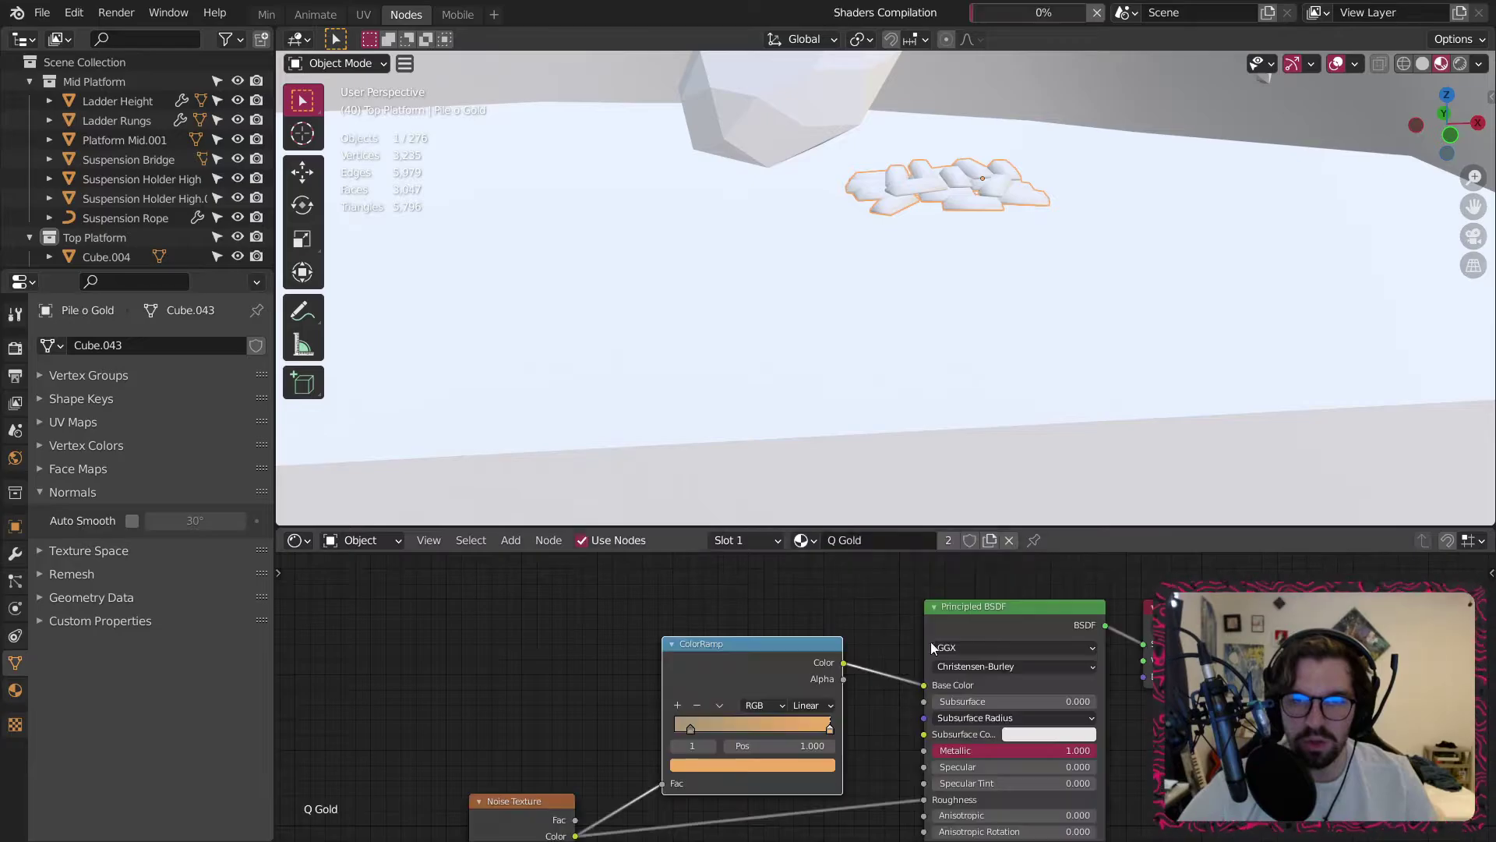
In Q Gold's ColorRamp, move the orange stop to roughly the middle and the other stop to position 0.
{"action": "scroll", "coordinate": [969, 170], "scroll_direction": "up", "scroll_amount": 5}
{"action": "middle_click_drag", "start_coordinate": [974, 218], "coordinate": [1029, 328]}
{"action": "scroll", "coordinate": [843, 721], "scroll_direction": "up", "scroll_amount": 2}
{"action": "left_click_drag", "start_coordinate": [829, 727], "coordinate": [708, 721]}
{"action": "left_click_drag", "start_coordinate": [598, 727], "coordinate": [474, 712]}
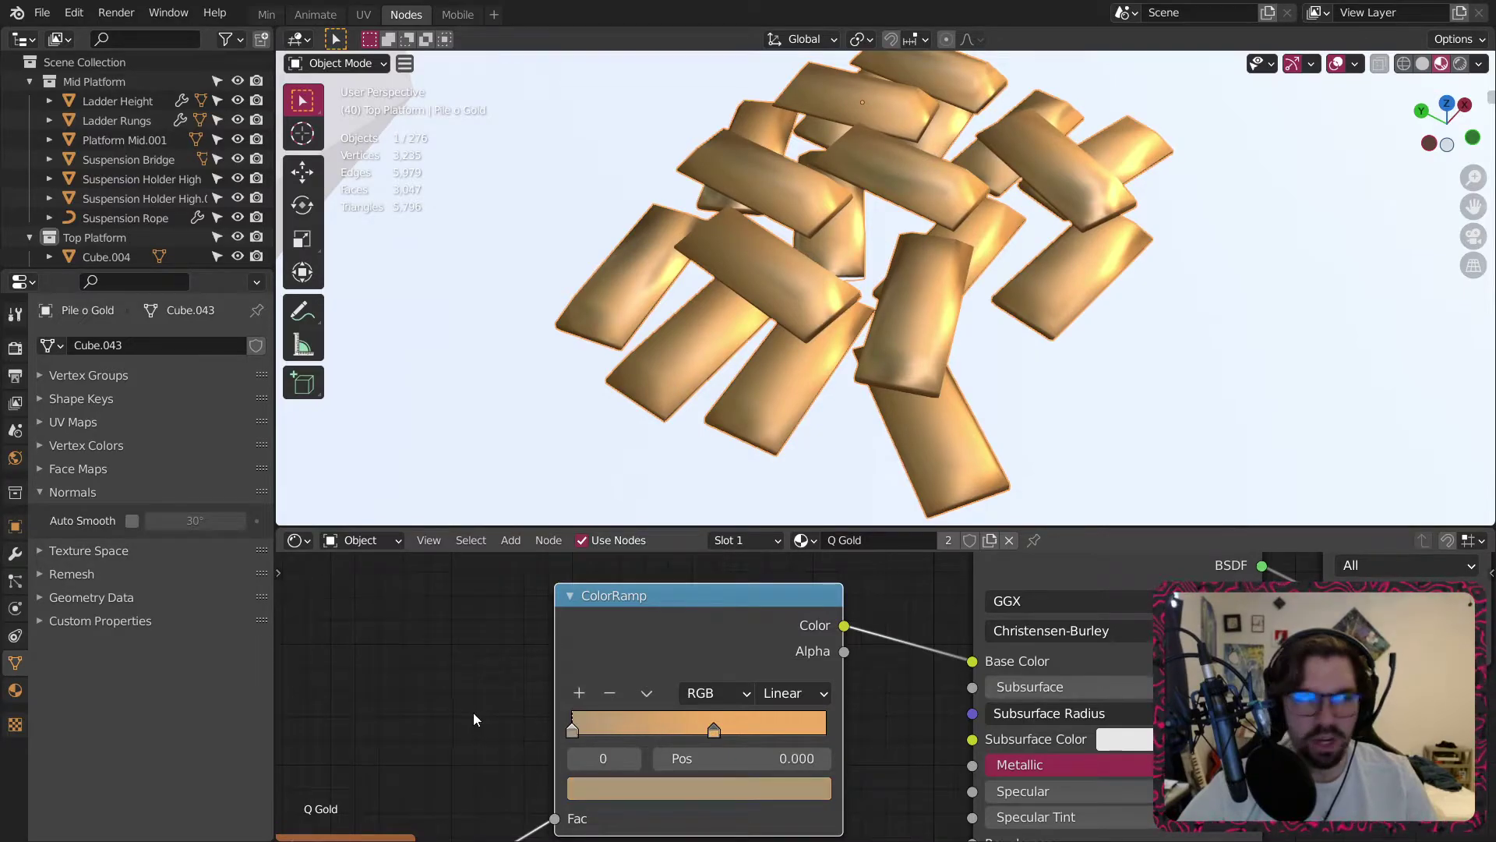
{"action": "middle_click_drag", "start_coordinate": [474, 755], "coordinate": [623, 553]}
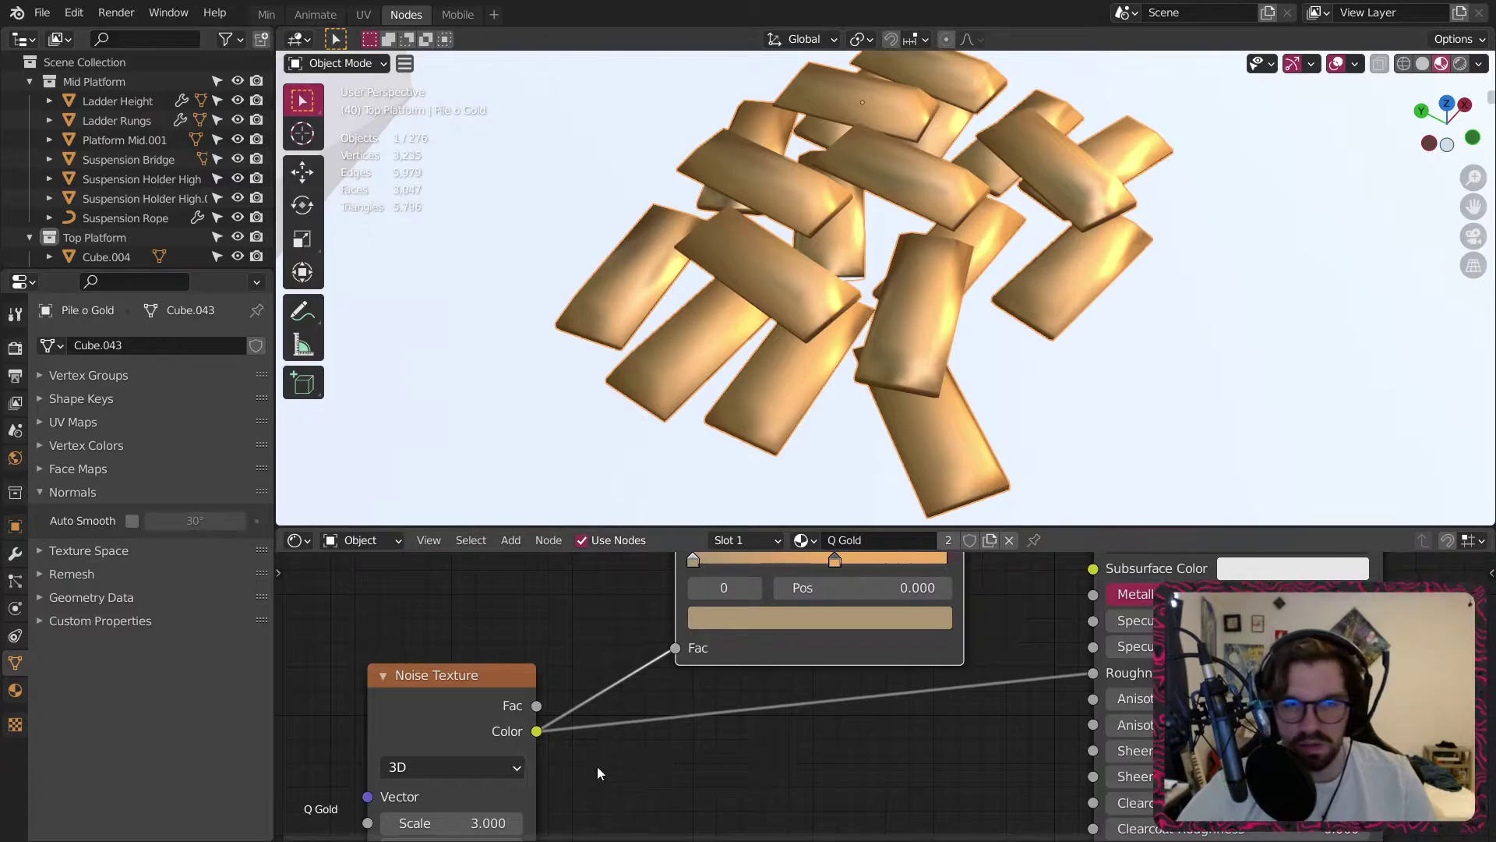
{"action": "middle_click_drag", "start_coordinate": [849, 698], "coordinate": [712, 789]}
{"action": "middle_click_drag", "start_coordinate": [896, 327], "coordinate": [816, 217]}
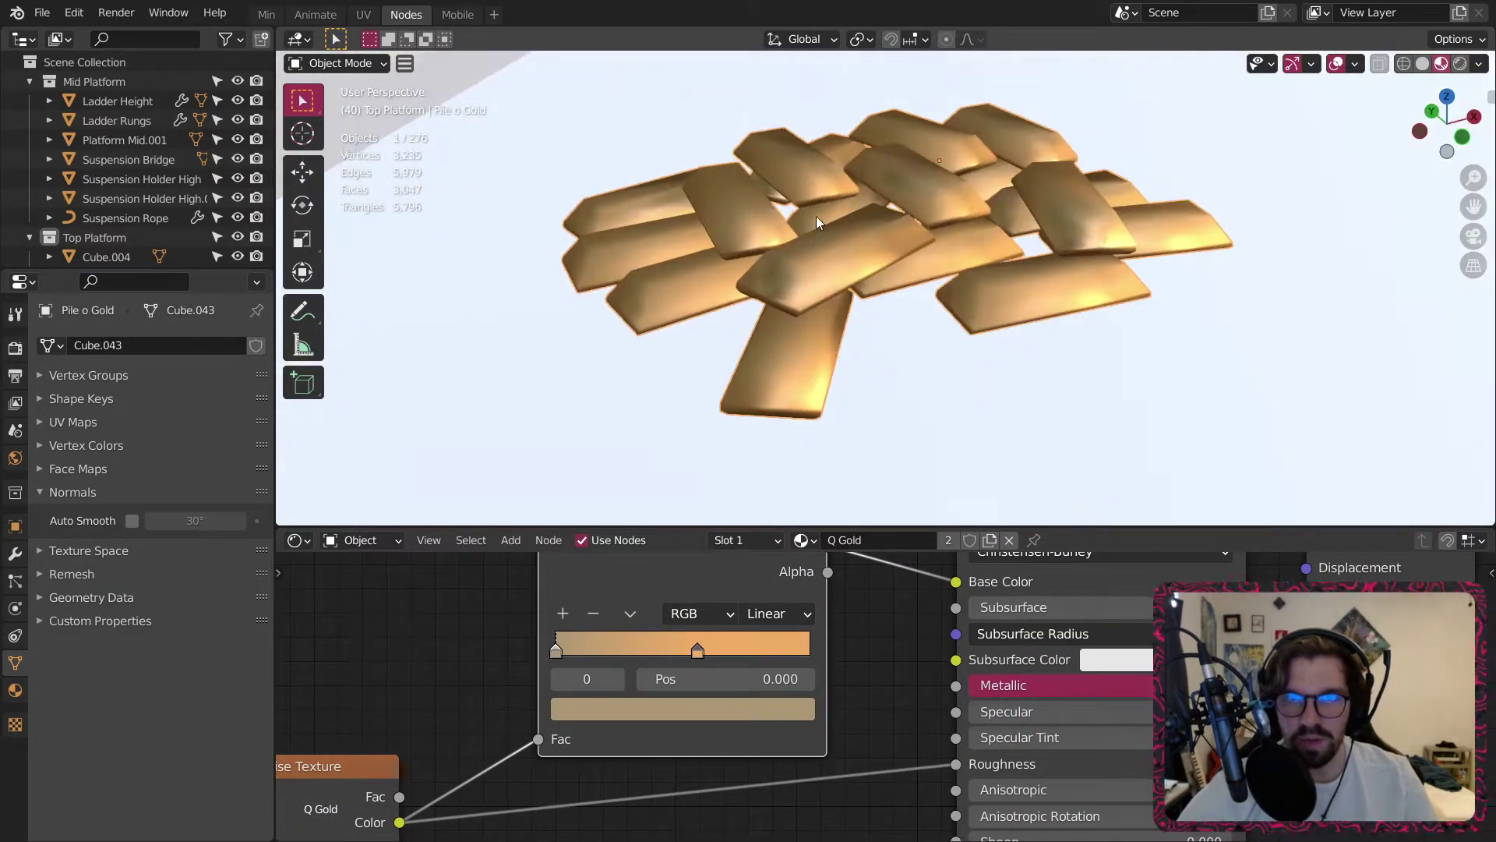
Inspect the cave's middle platform, bridge and top platform from several angles to check the materials.
{"action": "scroll", "coordinate": [690, 148], "scroll_direction": "down", "scroll_amount": 8}
{"action": "middle_click_drag", "start_coordinate": [691, 148], "coordinate": [819, 195], "text": "shift"}
{"action": "scroll", "coordinate": [810, 234], "scroll_direction": "down", "scroll_amount": 5}
{"action": "middle_click_drag", "start_coordinate": [803, 270], "coordinate": [778, 184]}
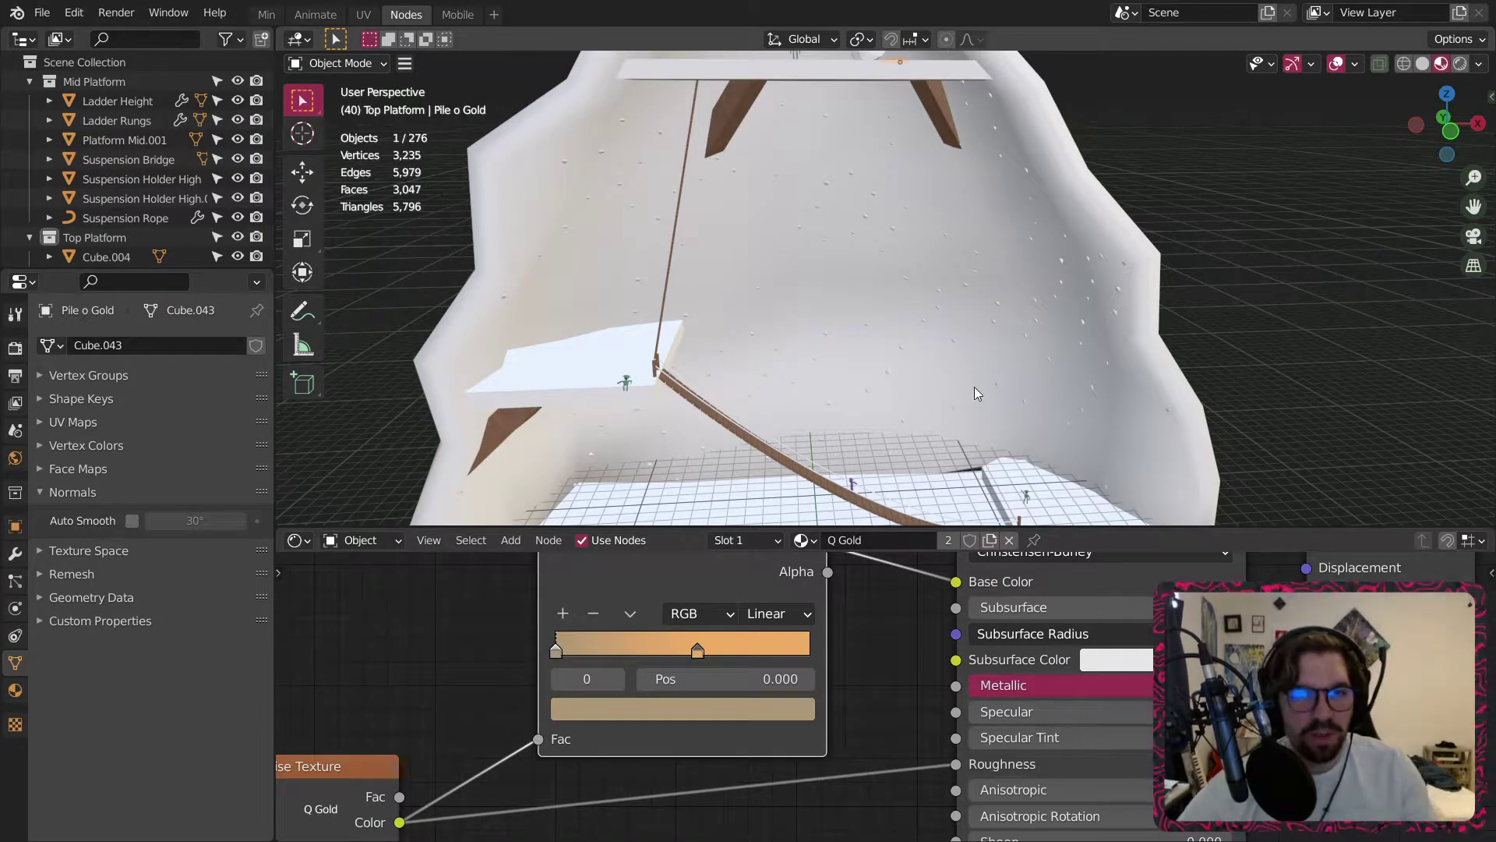
{"action": "scroll", "coordinate": [664, 361], "scroll_direction": "up", "scroll_amount": 5}
{"action": "middle_click_drag", "start_coordinate": [700, 424], "coordinate": [601, 438]}
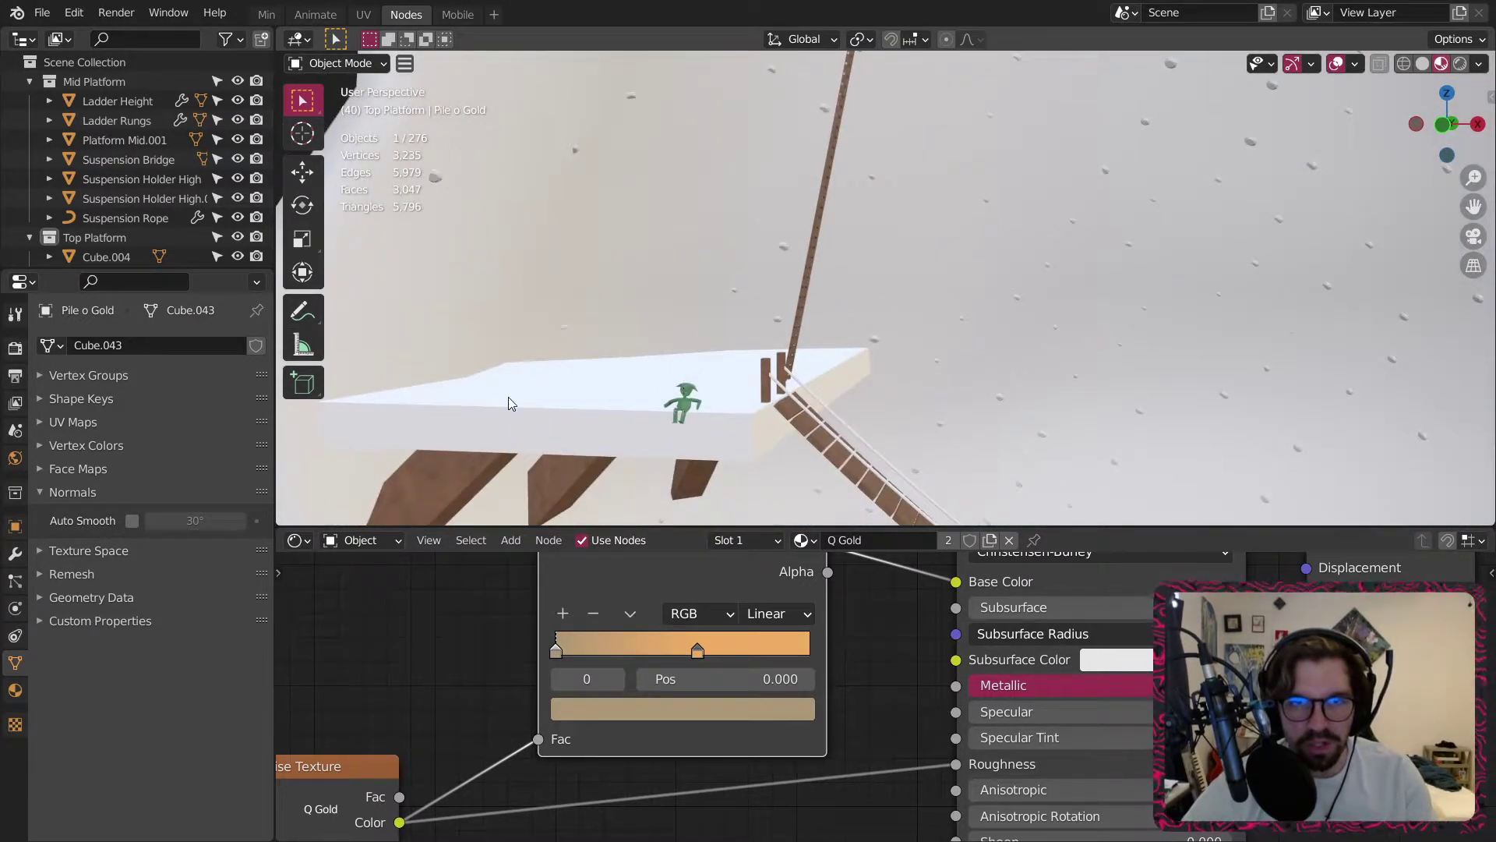
{"action": "middle_click_drag", "start_coordinate": [750, 408], "coordinate": [792, 446]}
{"action": "scroll", "coordinate": [806, 402], "scroll_direction": "up", "scroll_amount": 3}
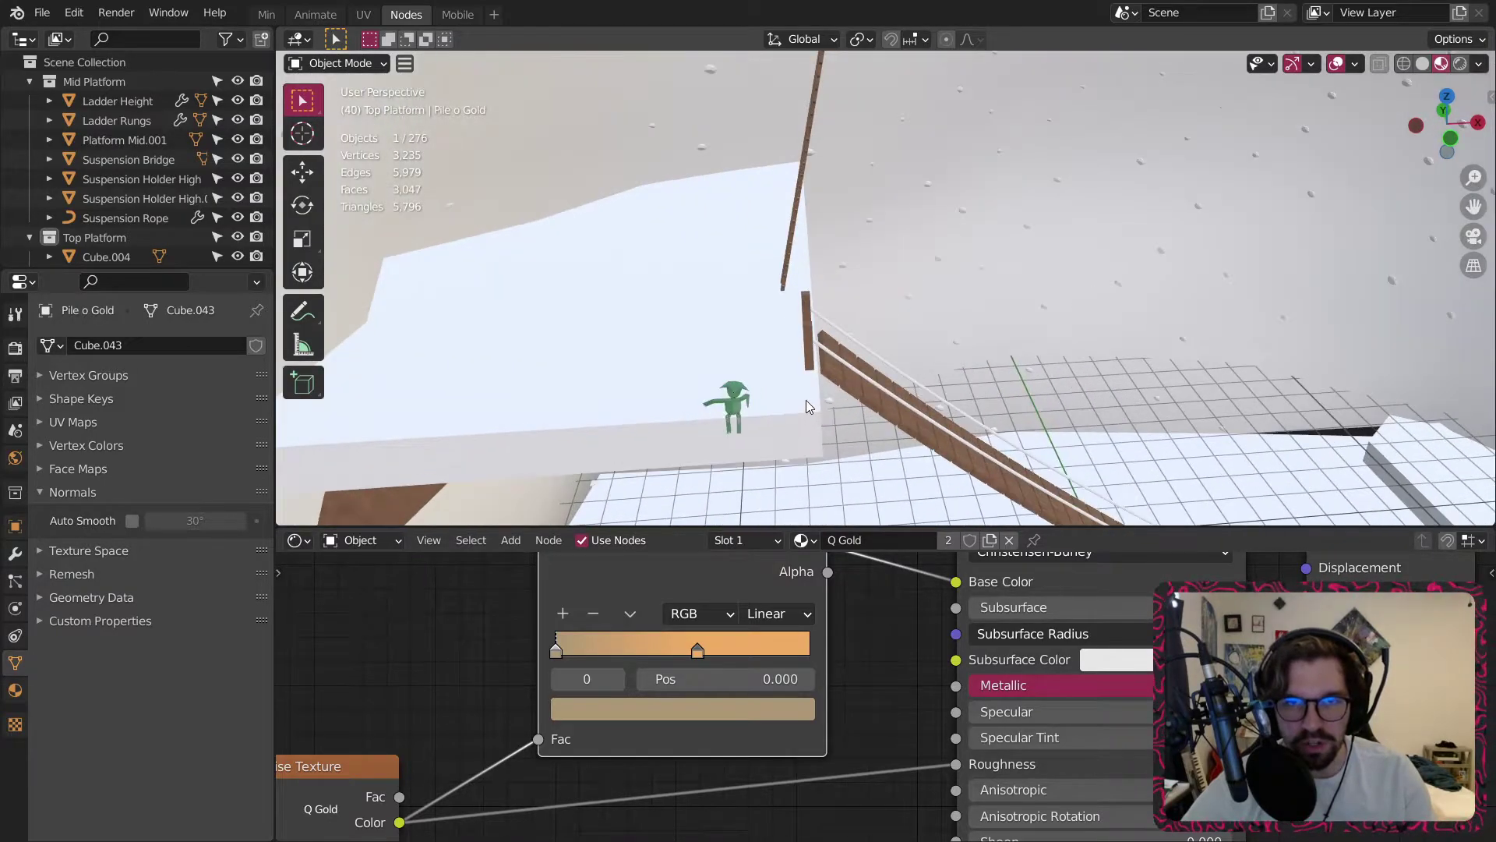
{"action": "scroll", "coordinate": [762, 226], "scroll_direction": "down", "scroll_amount": 6}
{"action": "middle_click_drag", "start_coordinate": [812, 248], "coordinate": [851, 278]}
{"action": "scroll", "coordinate": [812, 236], "scroll_direction": "down", "scroll_amount": 3}
{"action": "scroll", "coordinate": [834, 262], "scroll_direction": "up", "scroll_amount": 2}
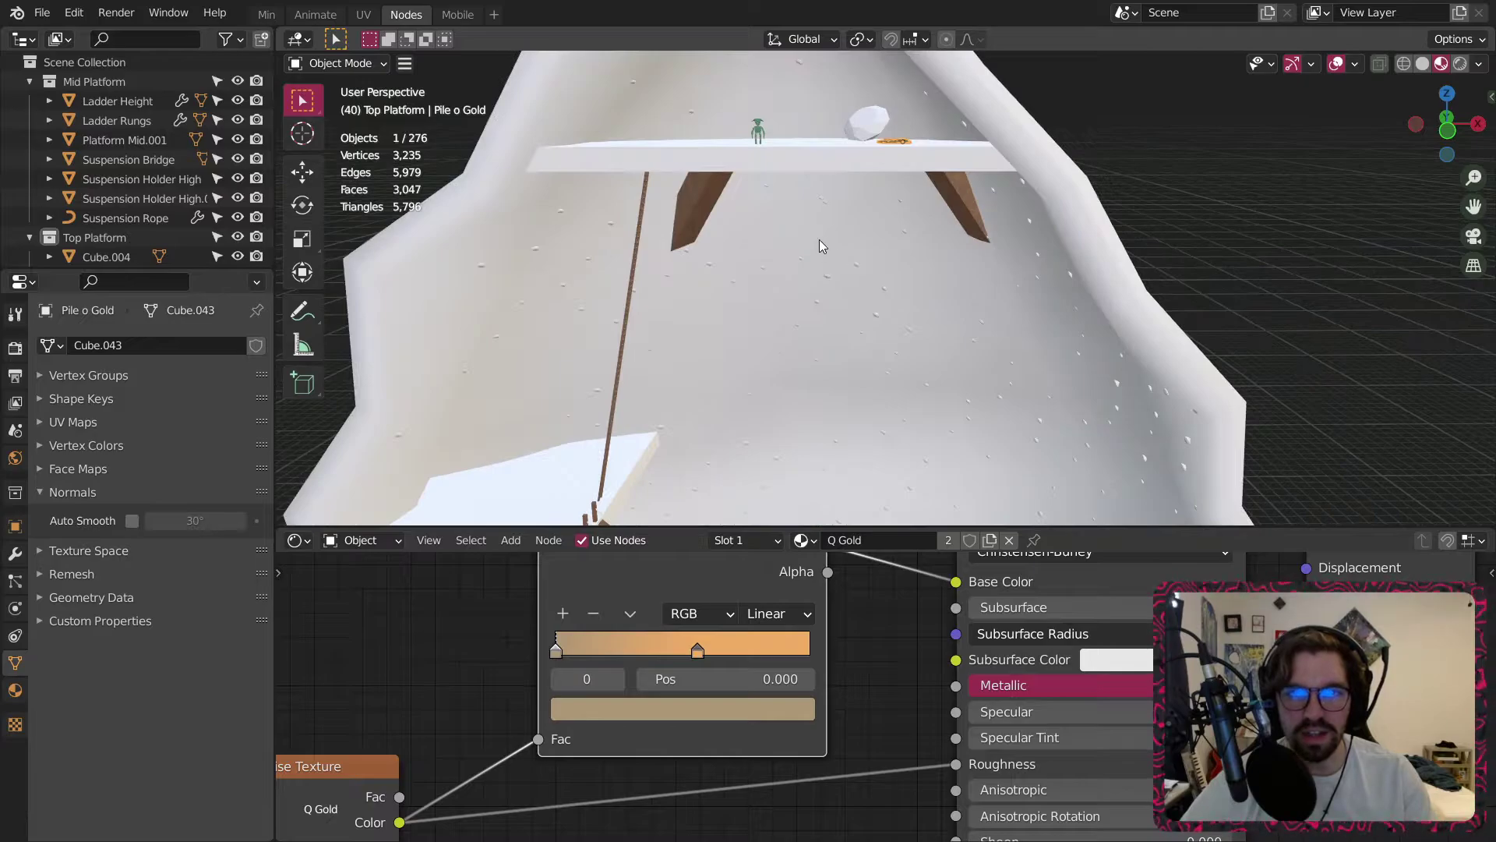
Rename the top platform's material to Stone.
{"action": "left_click", "coordinate": [789, 155]}
{"action": "scroll", "coordinate": [796, 156], "scroll_direction": "up", "scroll_amount": 4}
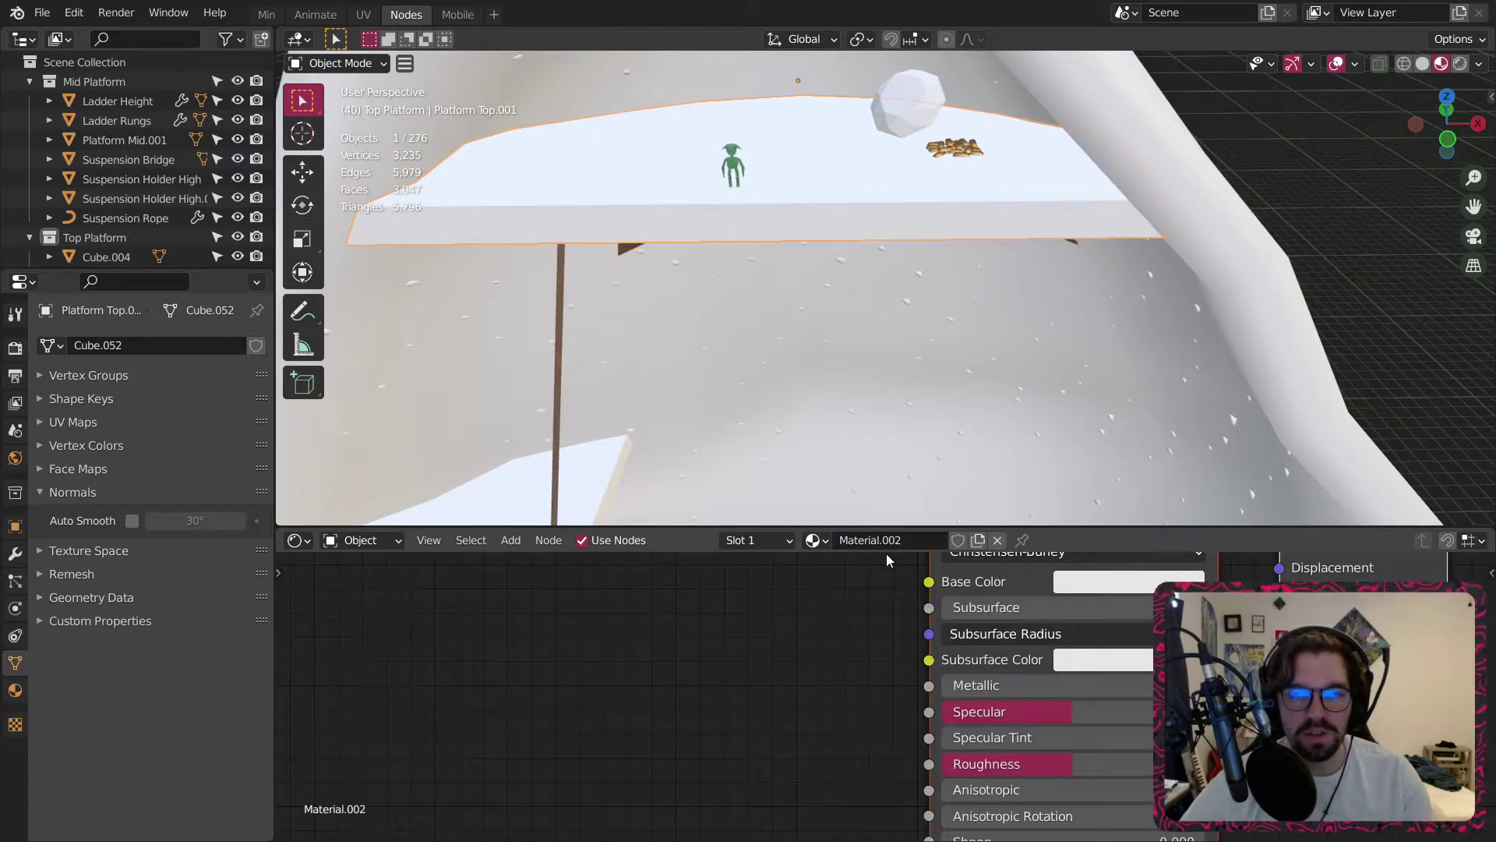
{"action": "left_click", "coordinate": [881, 540]}
{"action": "type", "text": "Stone"}
{"action": "key", "text": "Return"}
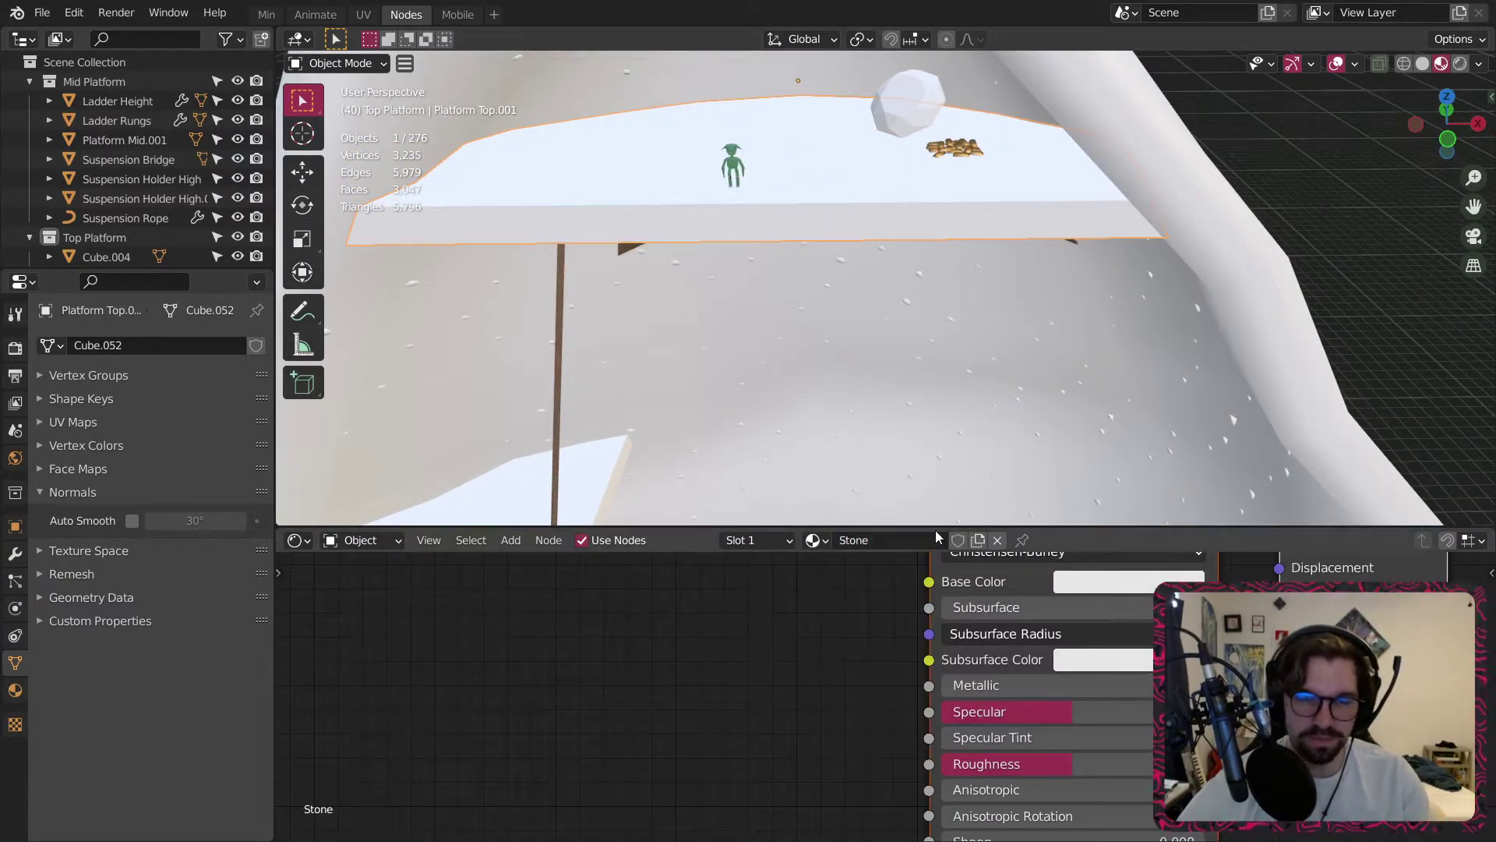
Darken the Stone material's base color to a medium grey.
{"action": "scroll", "coordinate": [1166, 612], "scroll_direction": "up", "scroll_amount": 3}
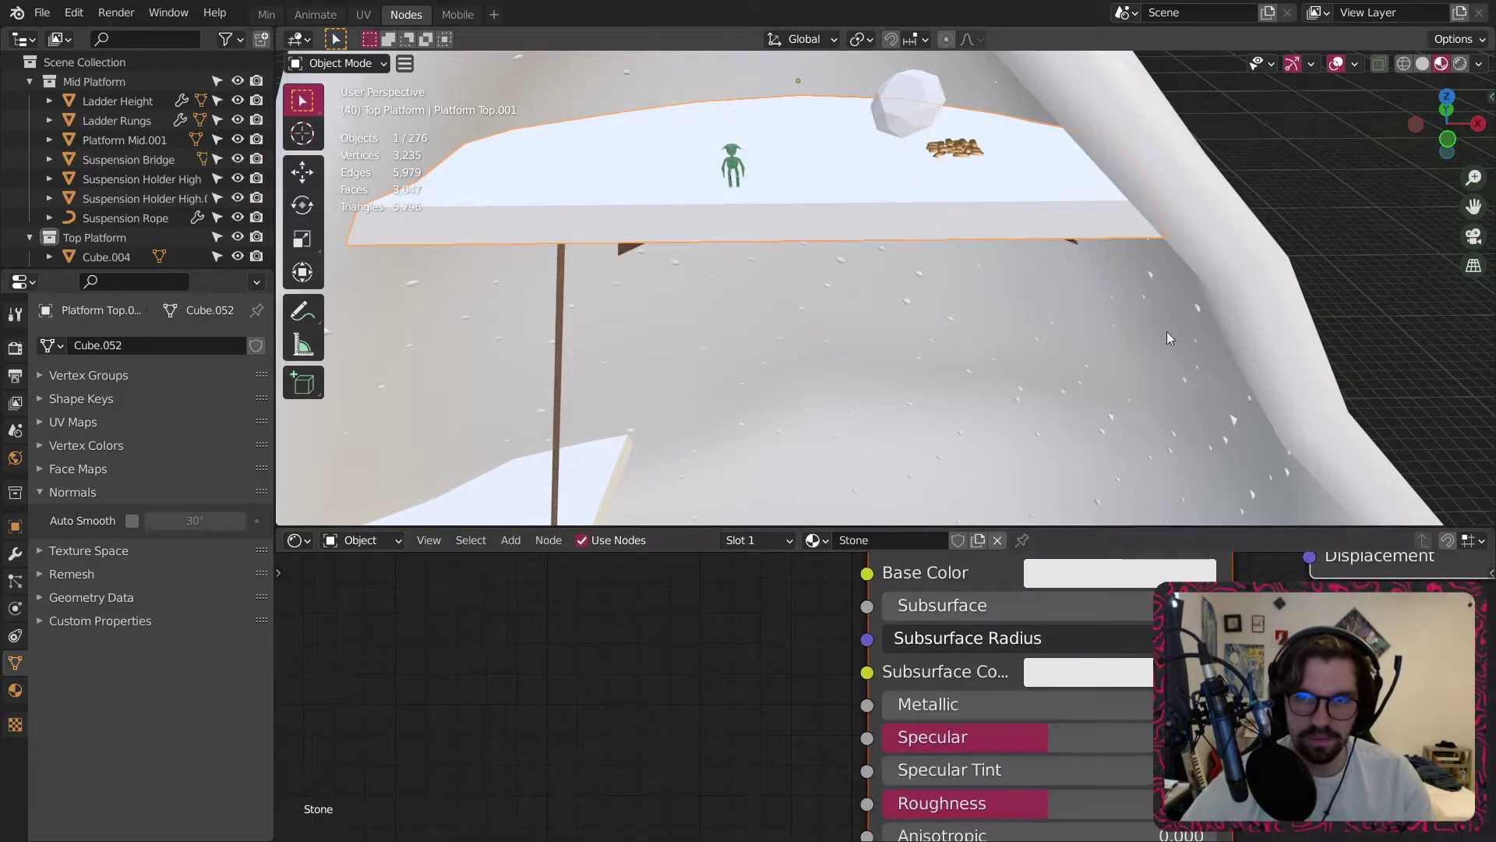
{"action": "middle_click_drag", "start_coordinate": [1197, 600], "coordinate": [1018, 722]}
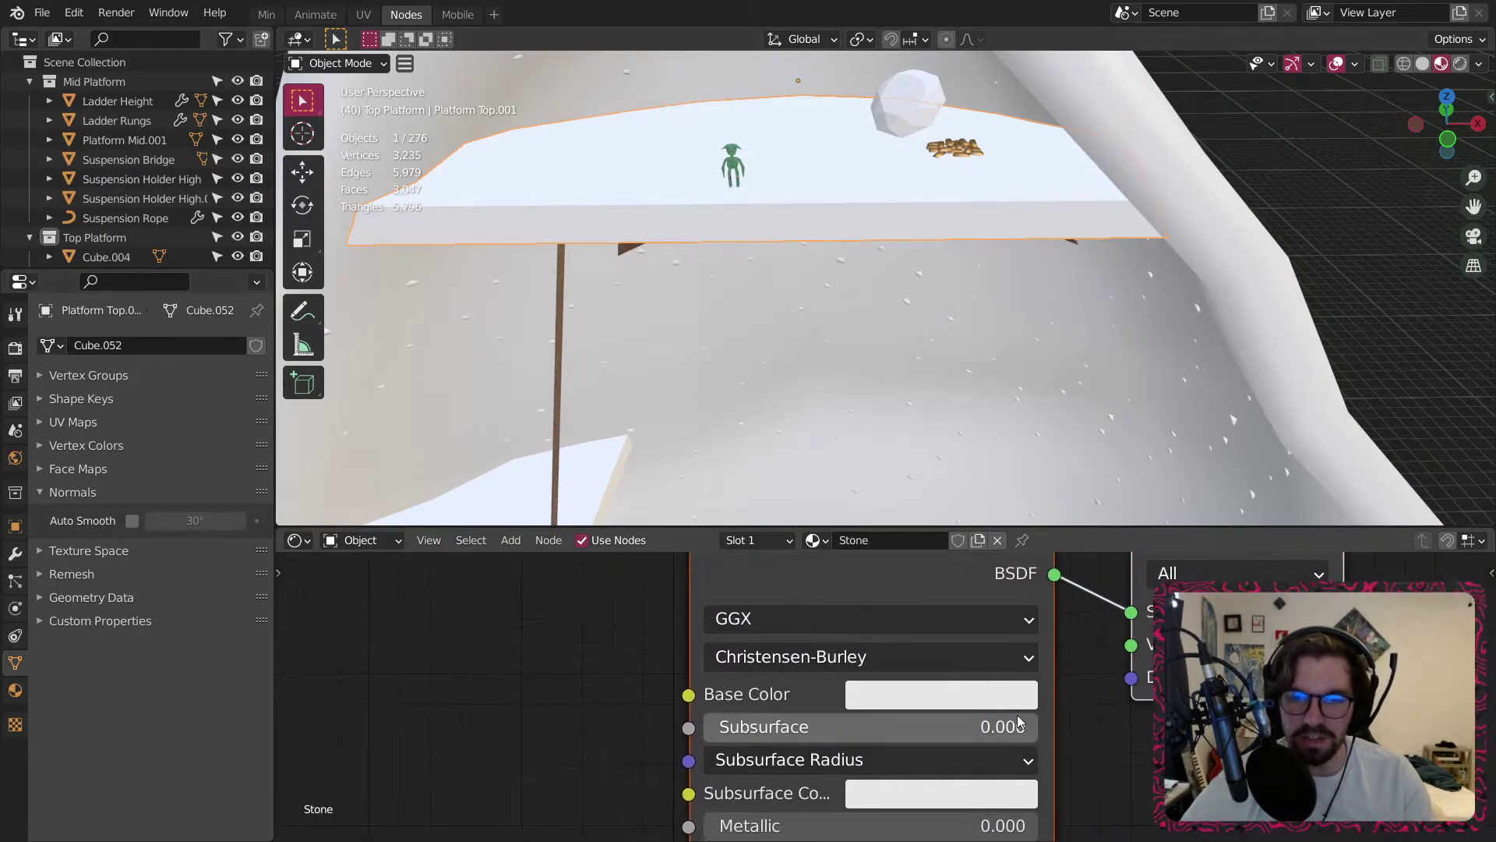
{"action": "scroll", "coordinate": [1019, 721], "scroll_direction": "up", "scroll_amount": 2}
{"action": "scroll", "coordinate": [823, 186], "scroll_direction": "up", "scroll_amount": 5}
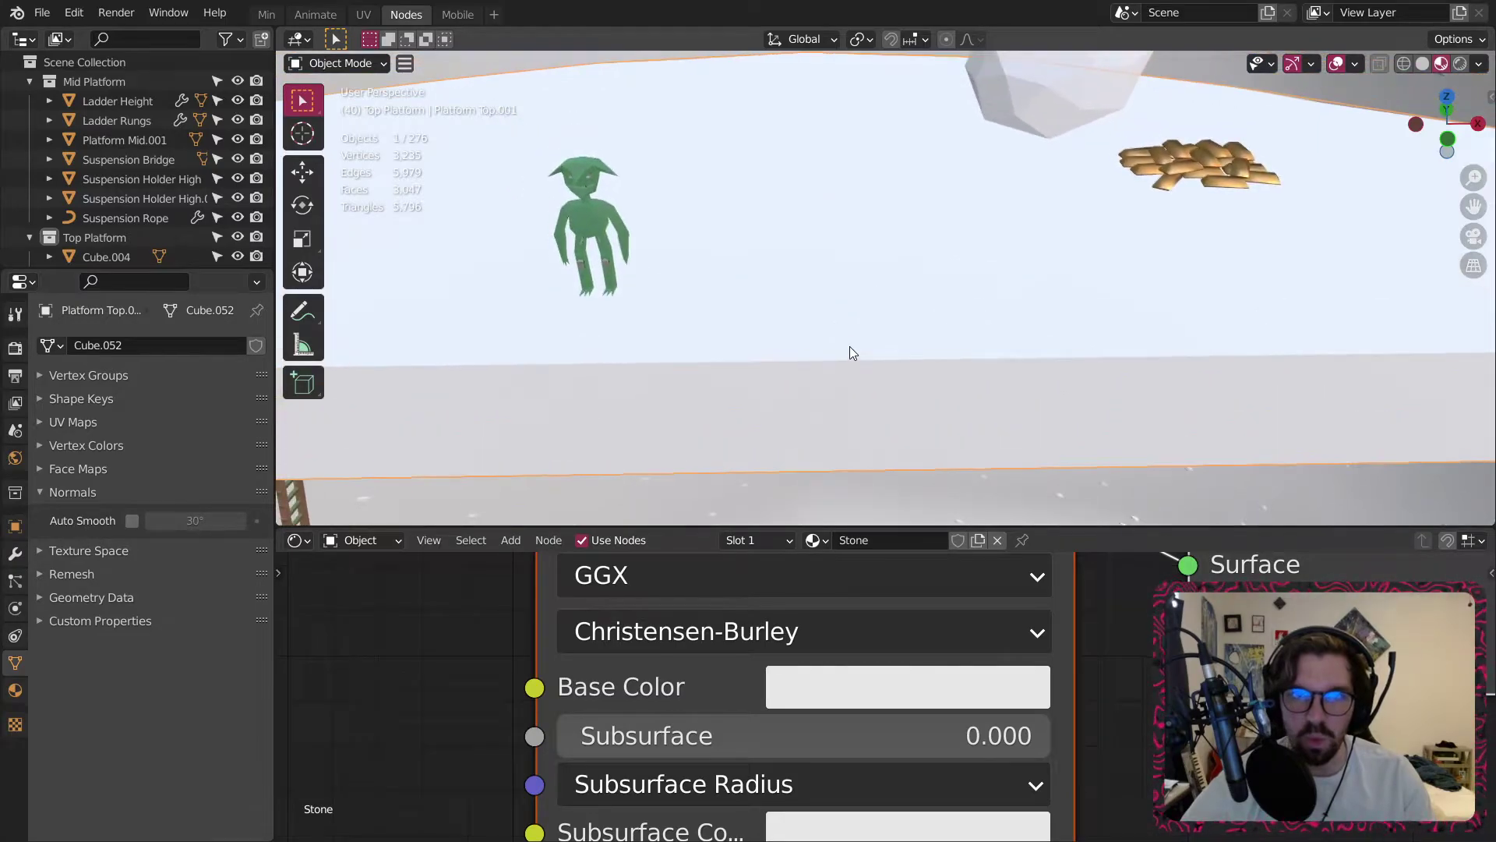
{"action": "scroll", "coordinate": [850, 354], "scroll_direction": "up", "scroll_amount": 2}
{"action": "left_click", "coordinate": [890, 684]}
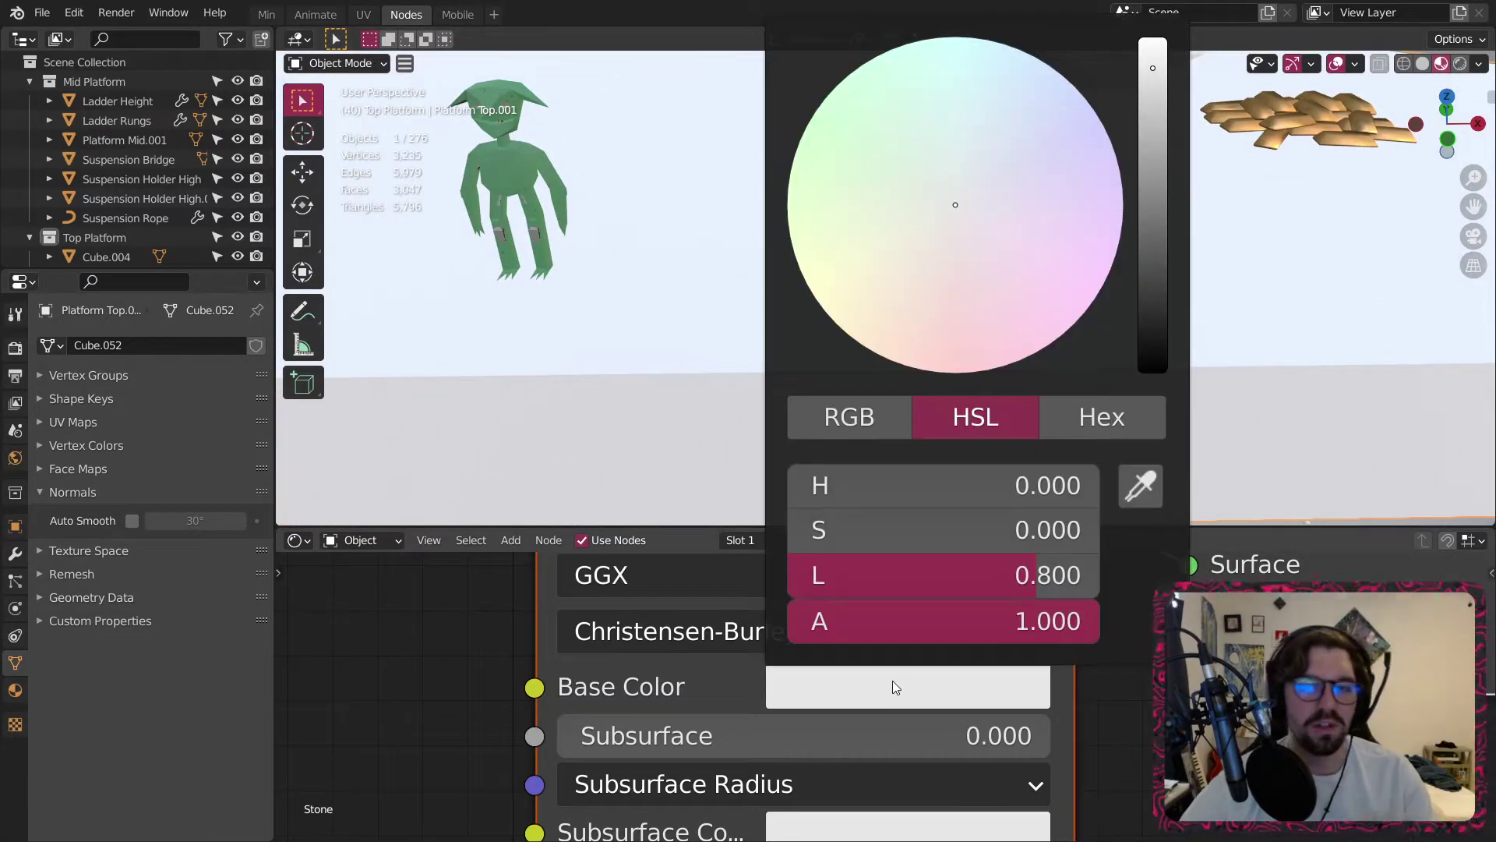
{"action": "left_click_drag", "start_coordinate": [1161, 180], "coordinate": [1161, 180]}
{"action": "scroll", "coordinate": [1040, 717], "scroll_direction": "down", "scroll_amount": 13}
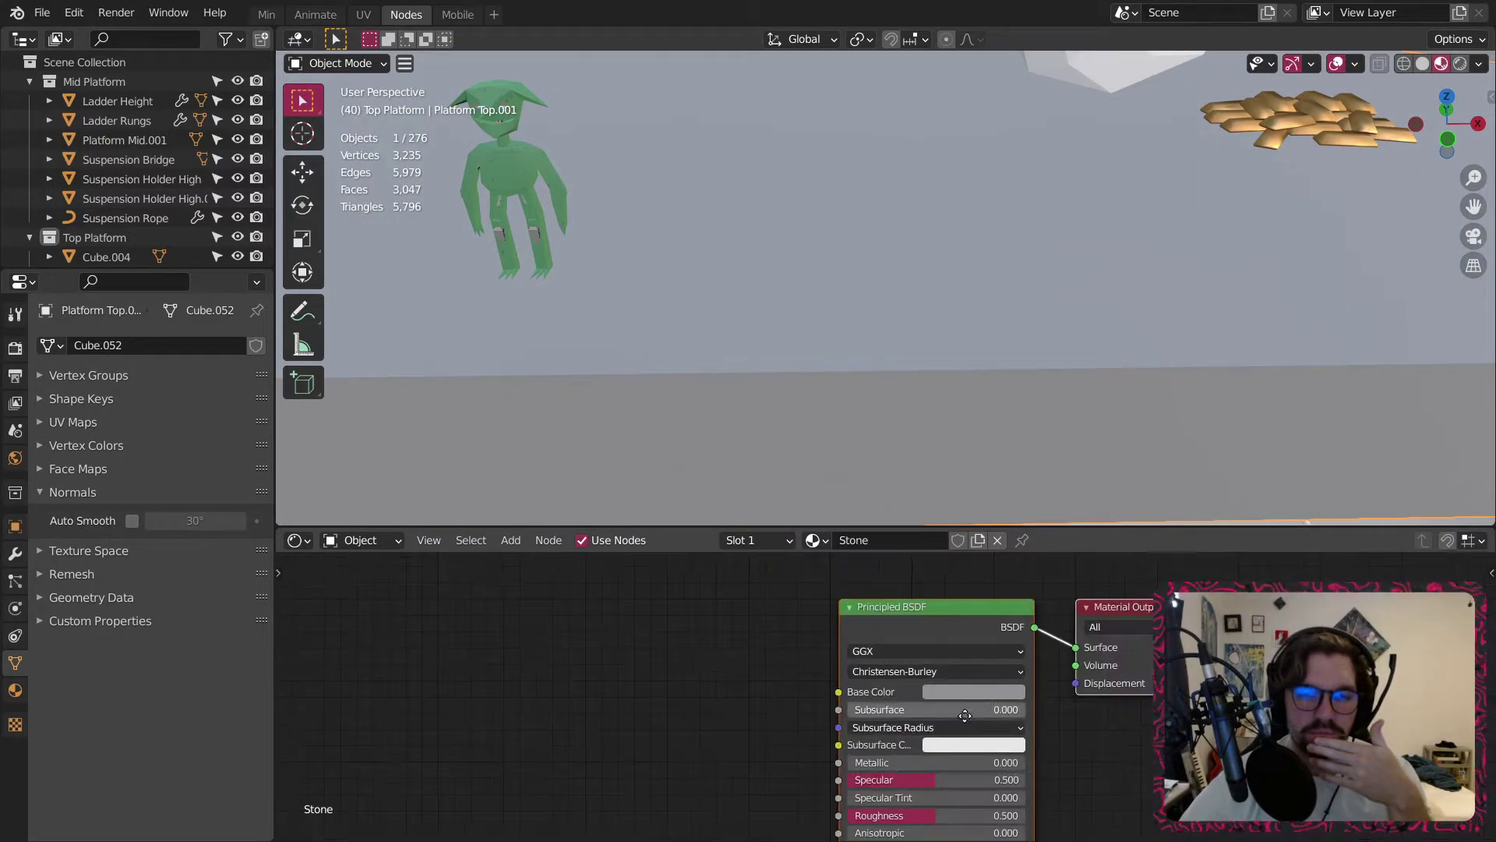
Add a Bump node to the Stone material and connect its Normal output to the Principled BSDF's Normal input.
{"action": "middle_click_drag", "start_coordinate": [705, 748], "coordinate": [802, 558]}
{"action": "middle_click_drag", "start_coordinate": [893, 834], "coordinate": [891, 691]}
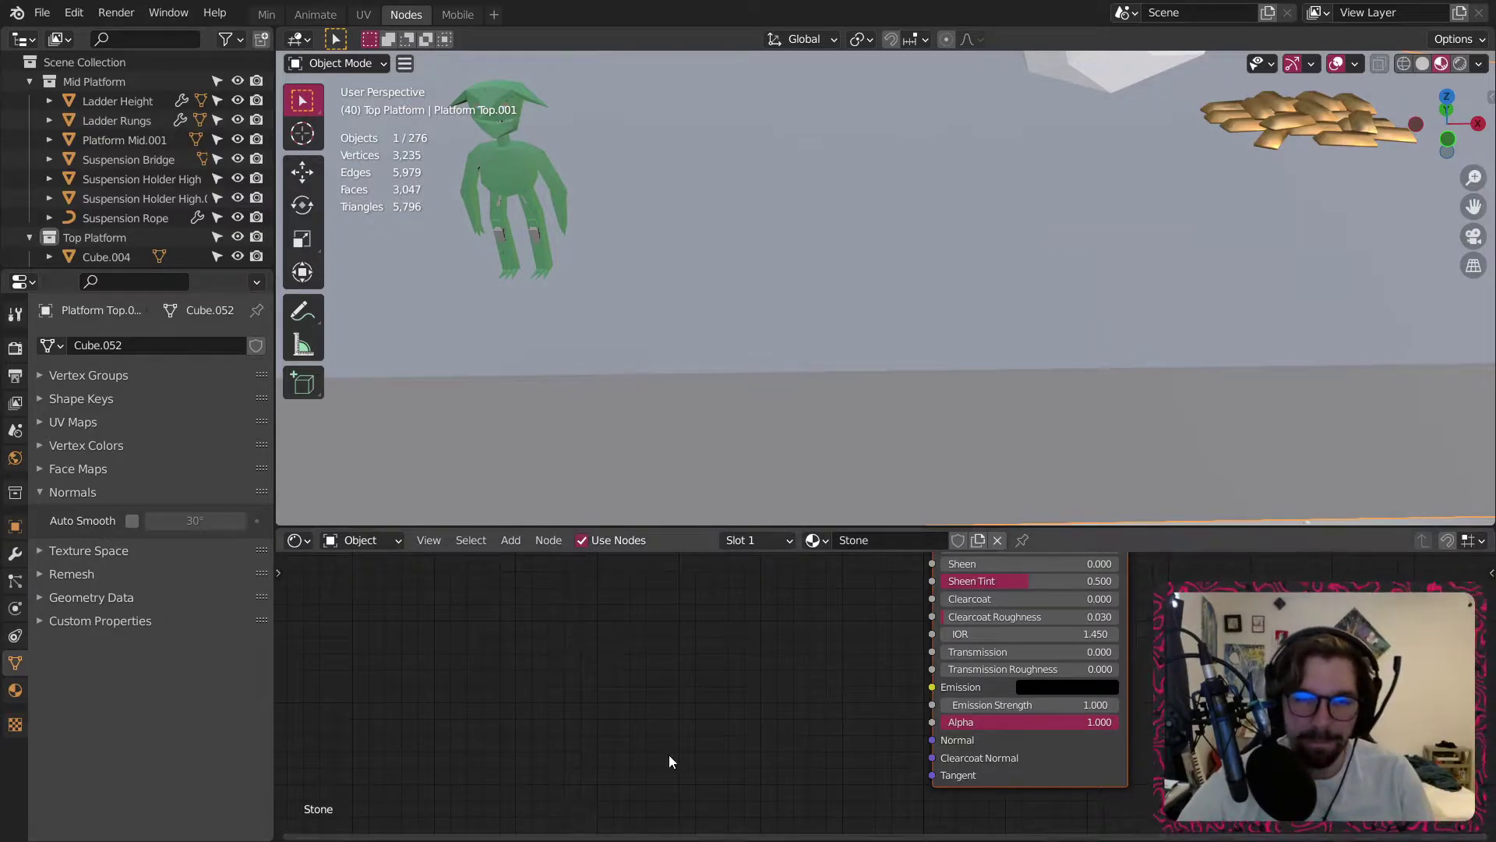
{"action": "scroll", "coordinate": [816, 582], "scroll_direction": "up", "scroll_amount": 2}
{"action": "left_click", "coordinate": [510, 540]}
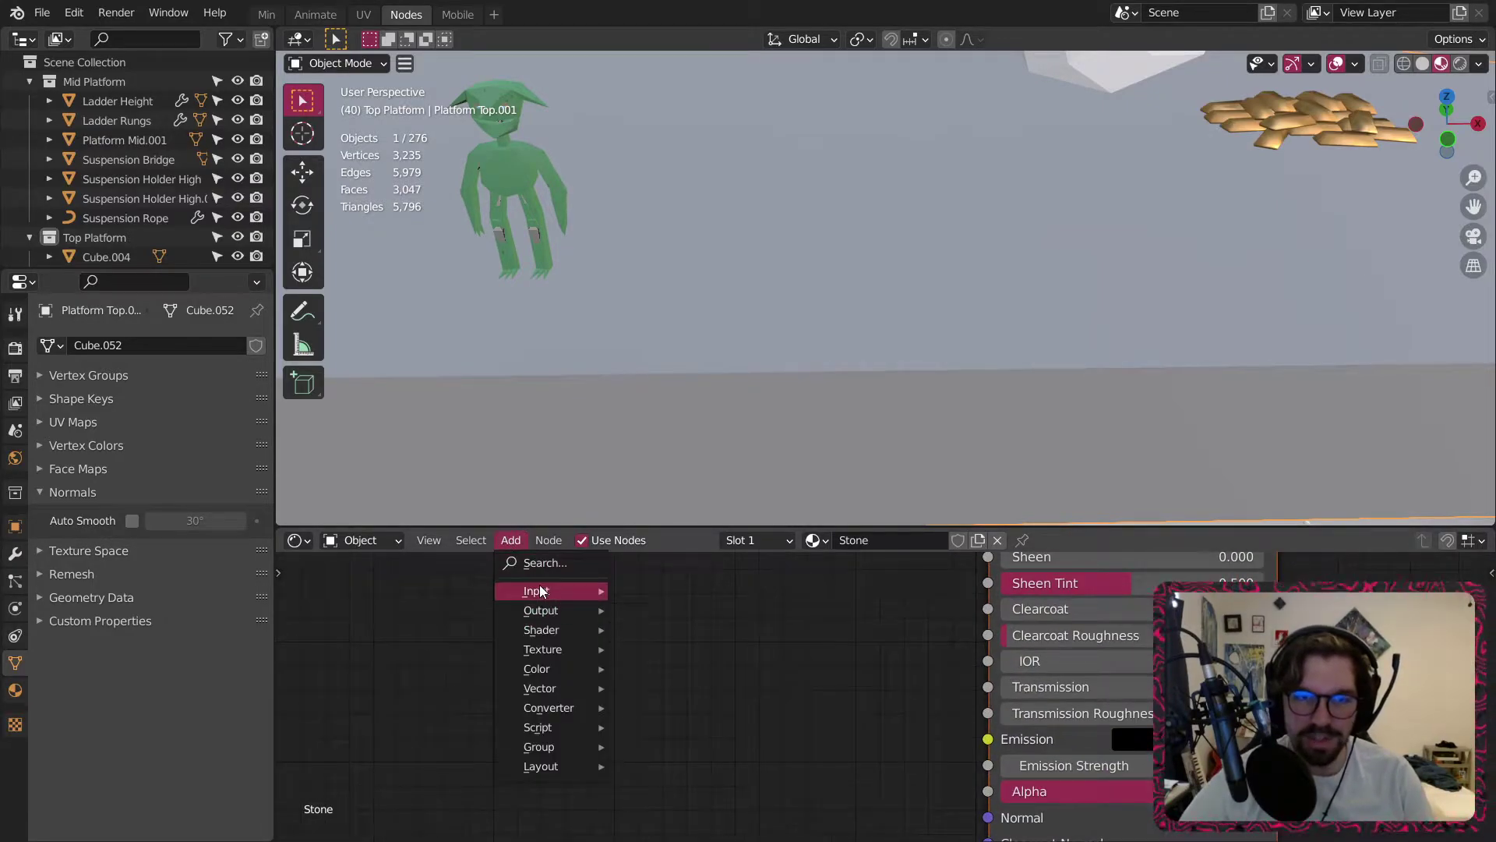
{"action": "mouse_move", "coordinate": [553, 690]}
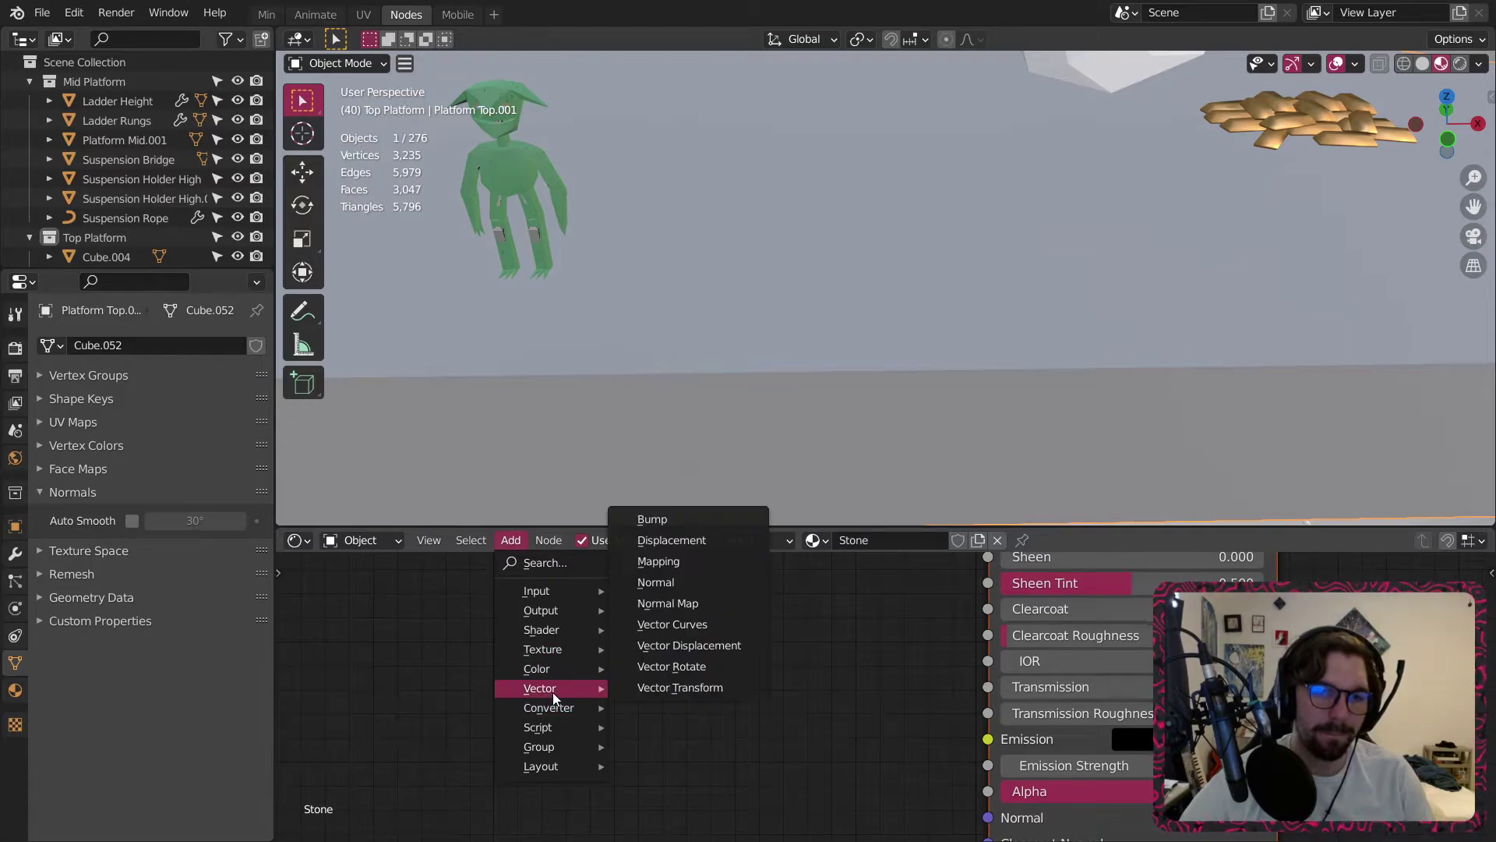
{"action": "left_click", "coordinate": [666, 519]}
{"action": "left_click", "coordinate": [748, 672]}
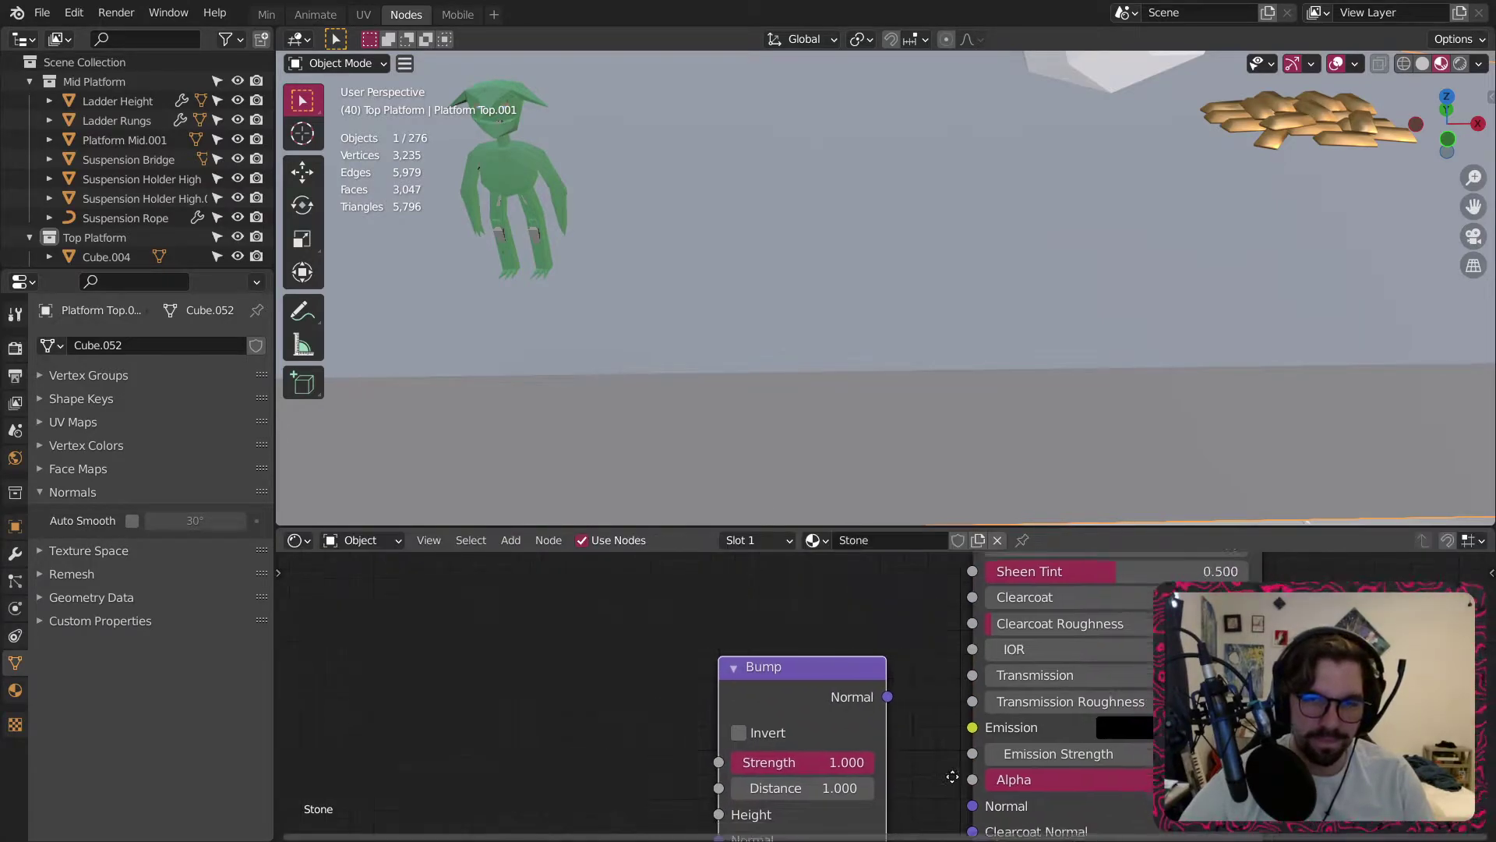
{"action": "middle_click_drag", "start_coordinate": [900, 699], "coordinate": [814, 633]}
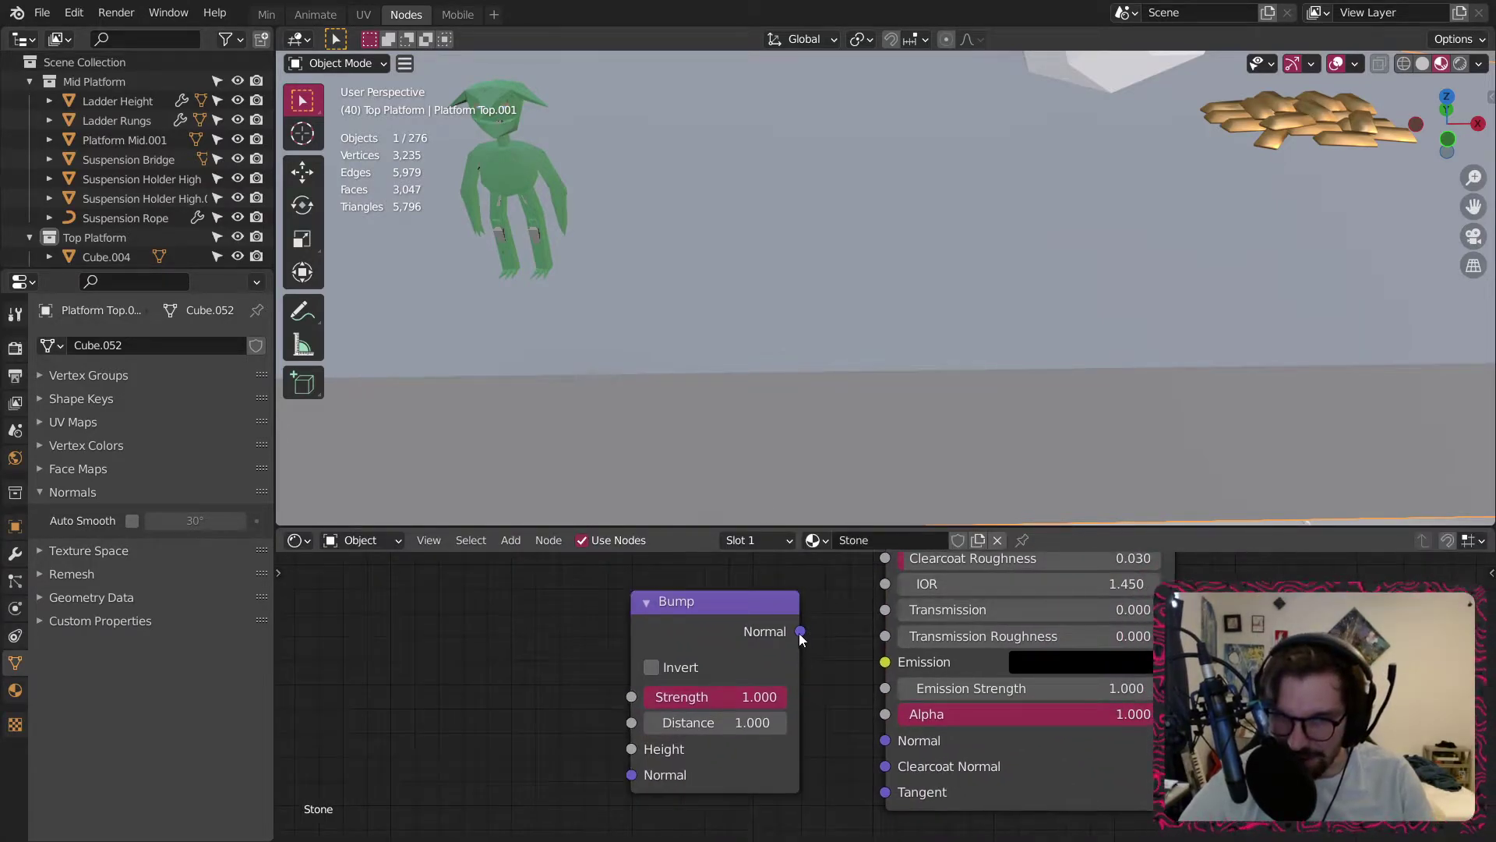
{"action": "left_click_drag", "start_coordinate": [799, 632], "coordinate": [886, 742]}
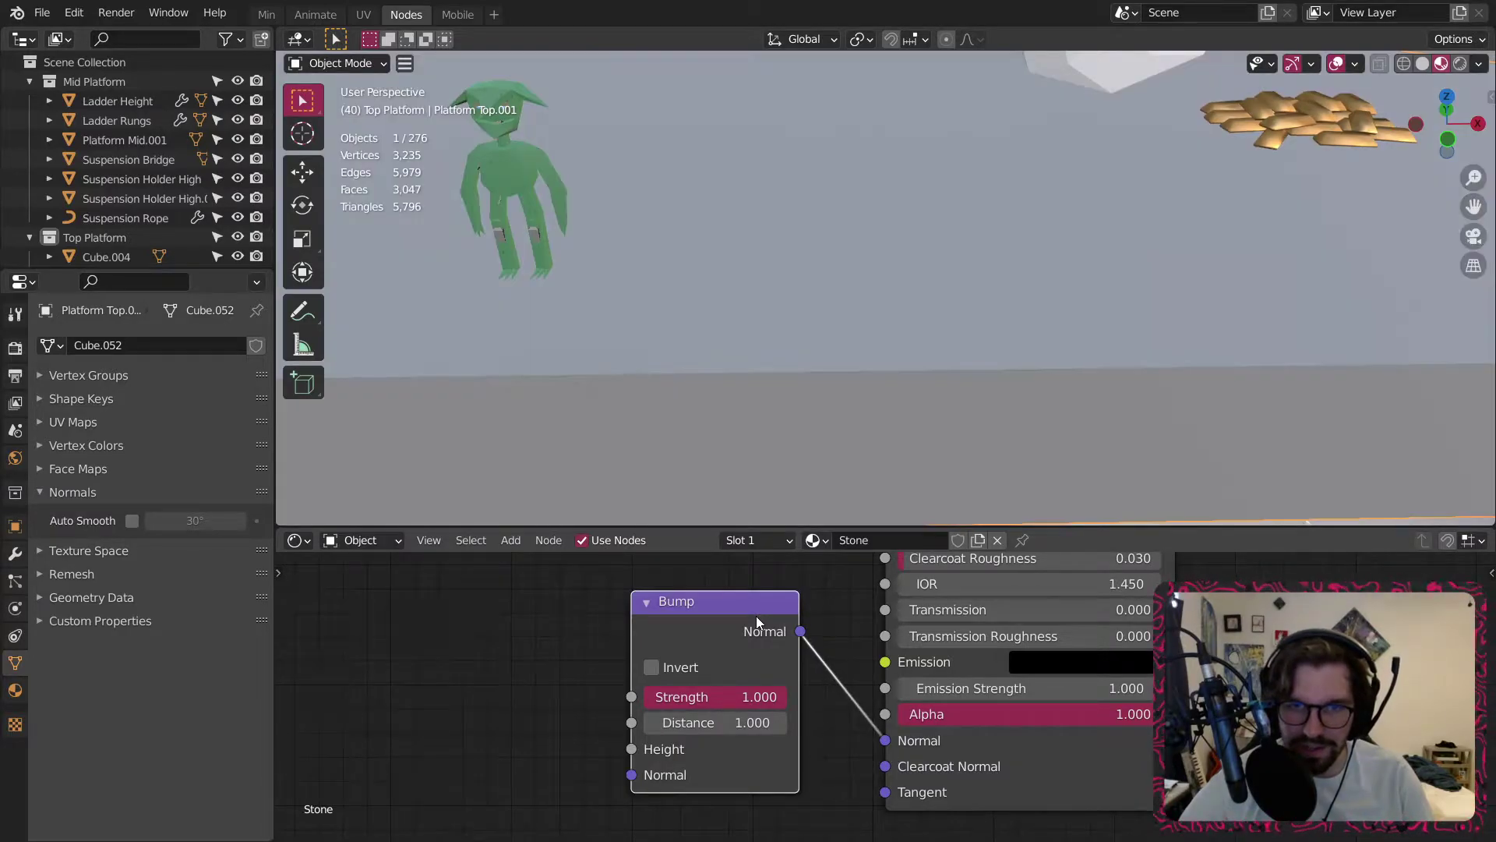
Add a Musgrave Texture node and connect its Height output to the Bump node's Height input.
{"action": "scroll", "coordinate": [517, 657], "scroll_direction": "down", "scroll_amount": 2}
{"action": "scroll", "coordinate": [736, 354], "scroll_direction": "down", "scroll_amount": 7}
{"action": "scroll", "coordinate": [779, 343], "scroll_direction": "up", "scroll_amount": 2}
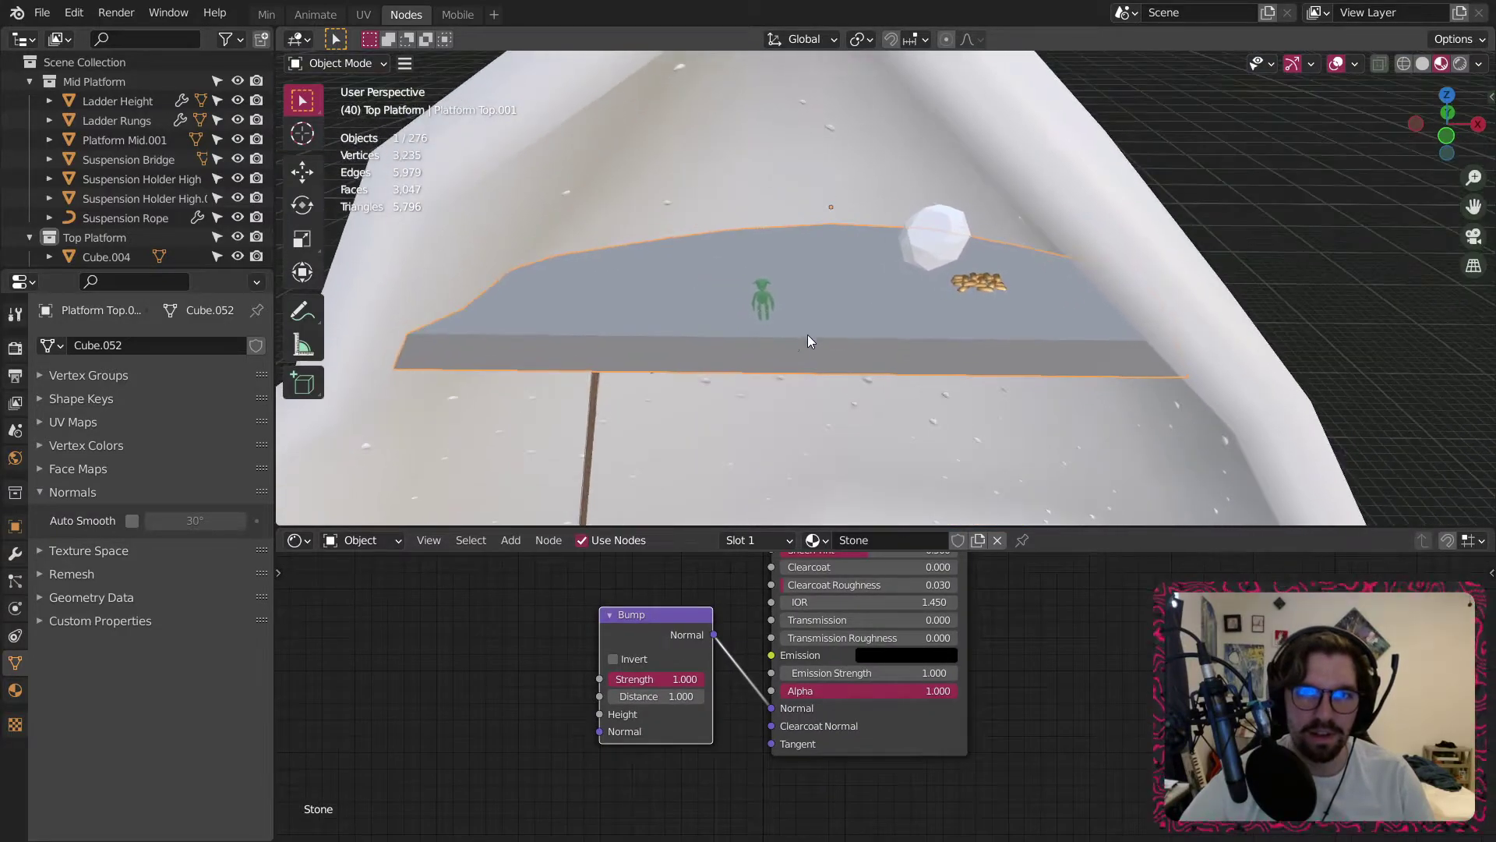
{"action": "scroll", "coordinate": [796, 332], "scroll_direction": "up", "scroll_amount": 2}
{"action": "middle_click_drag", "start_coordinate": [587, 649], "coordinate": [814, 714]}
{"action": "left_click", "coordinate": [511, 540]}
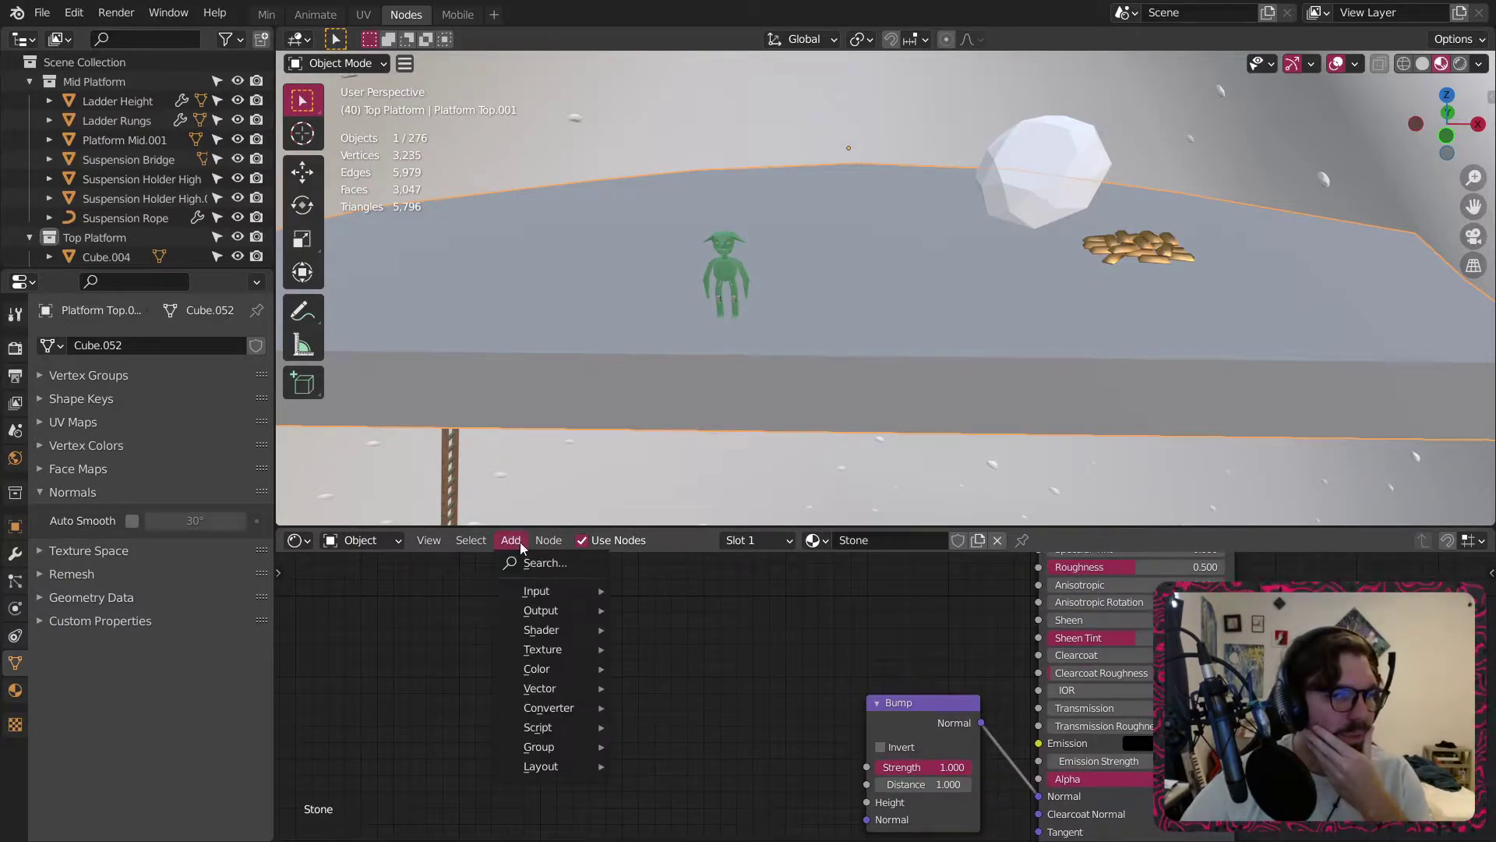
{"action": "mouse_move", "coordinate": [573, 646]}
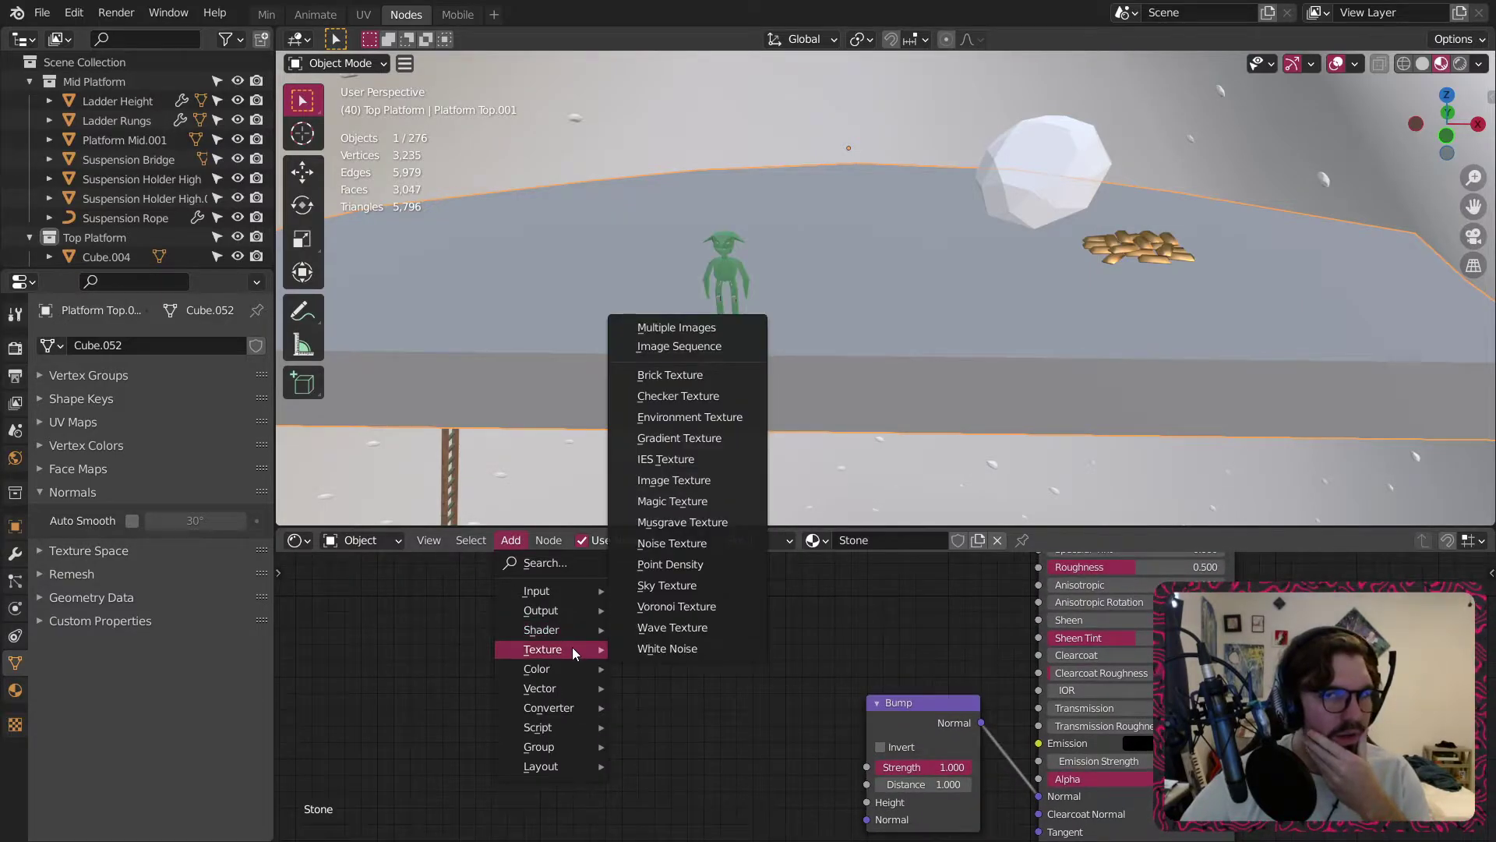
{"action": "left_click", "coordinate": [683, 522]}
{"action": "left_click", "coordinate": [803, 721]}
{"action": "middle_click_drag", "start_coordinate": [803, 721], "coordinate": [684, 653]}
{"action": "left_click_drag", "start_coordinate": [654, 630], "coordinate": [767, 762]}
Line up the Musgrave Texture with the Bump node and attach Mapping and Texture Coordinate nodes to its Vector input.
{"action": "left_click_drag", "start_coordinate": [627, 608], "coordinate": [627, 647]}
{"action": "middle_click_drag", "start_coordinate": [456, 647], "coordinate": [548, 638]}
{"action": "key", "text": "ctrl+t"}
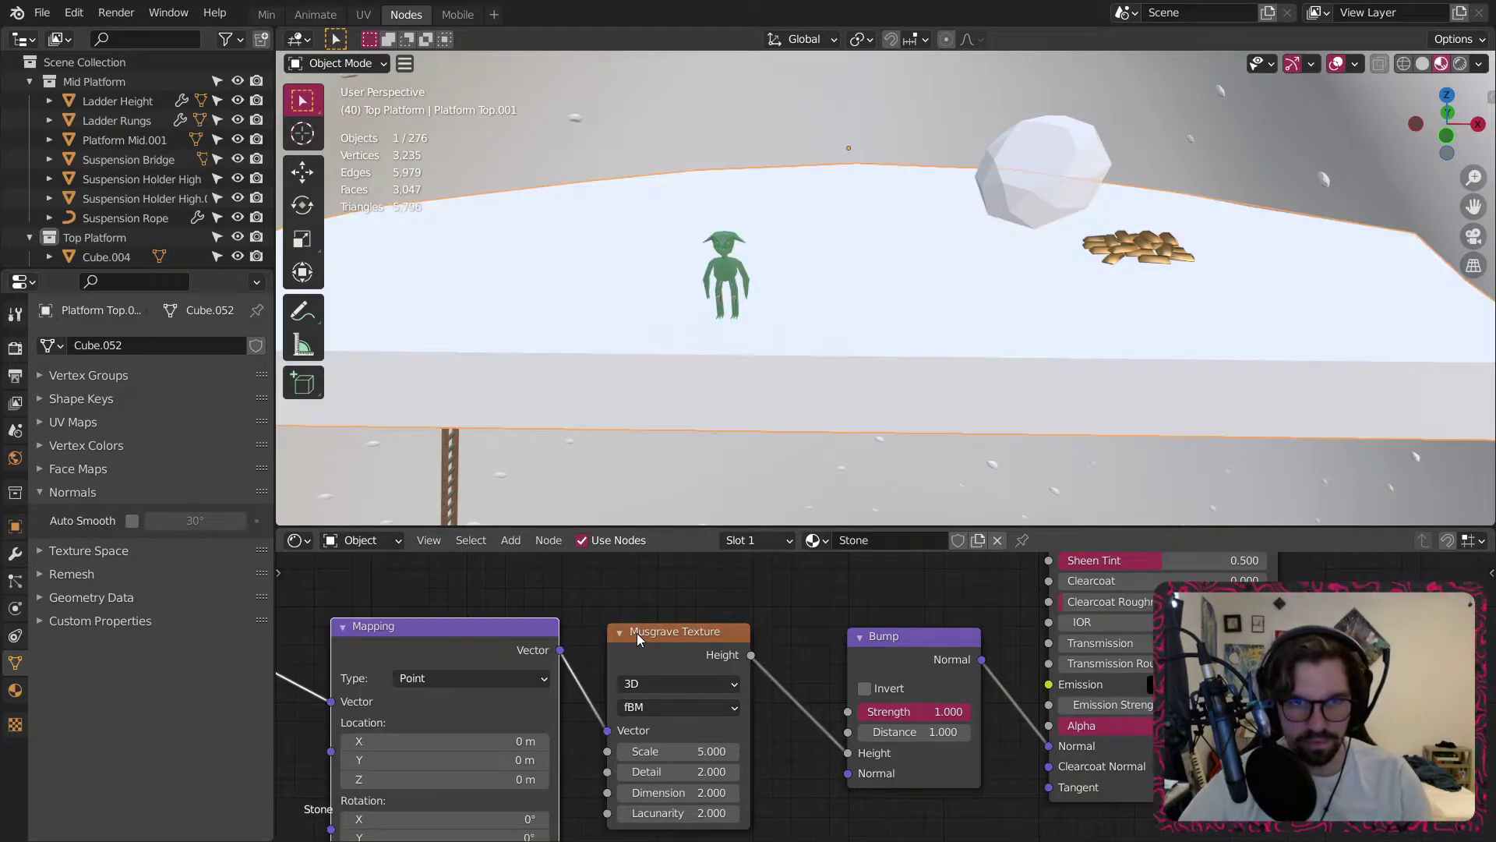
{"action": "scroll", "coordinate": [625, 643], "scroll_direction": "left", "scroll_amount": 14, "text": "ctrl"}
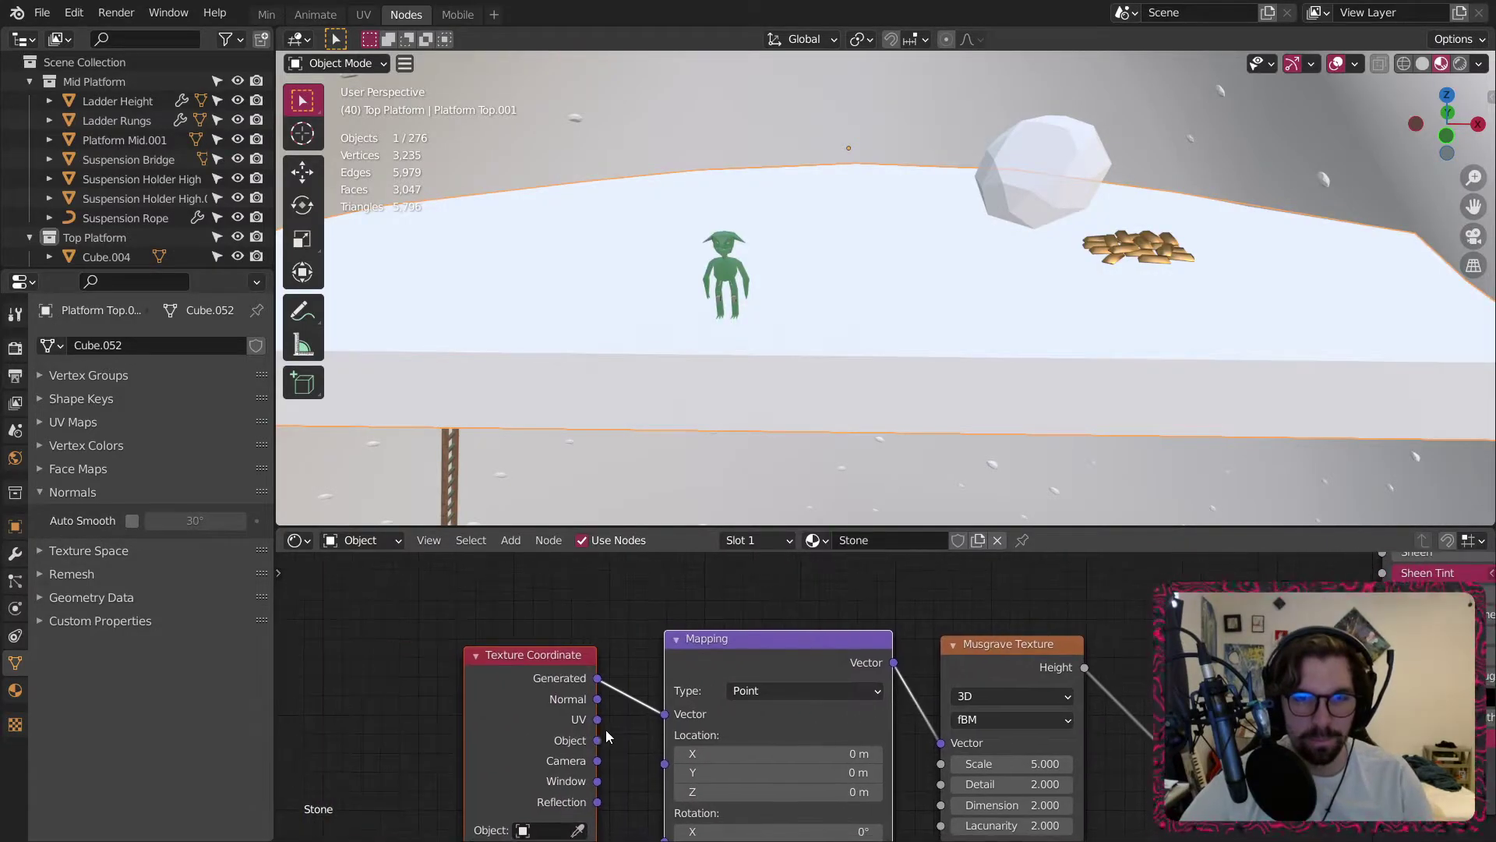
Connect the Texture Coordinate's Object output to the Mapping node's Vector input and apply the top platform's scale.
{"action": "left_click_drag", "start_coordinate": [591, 743], "coordinate": [672, 718]}
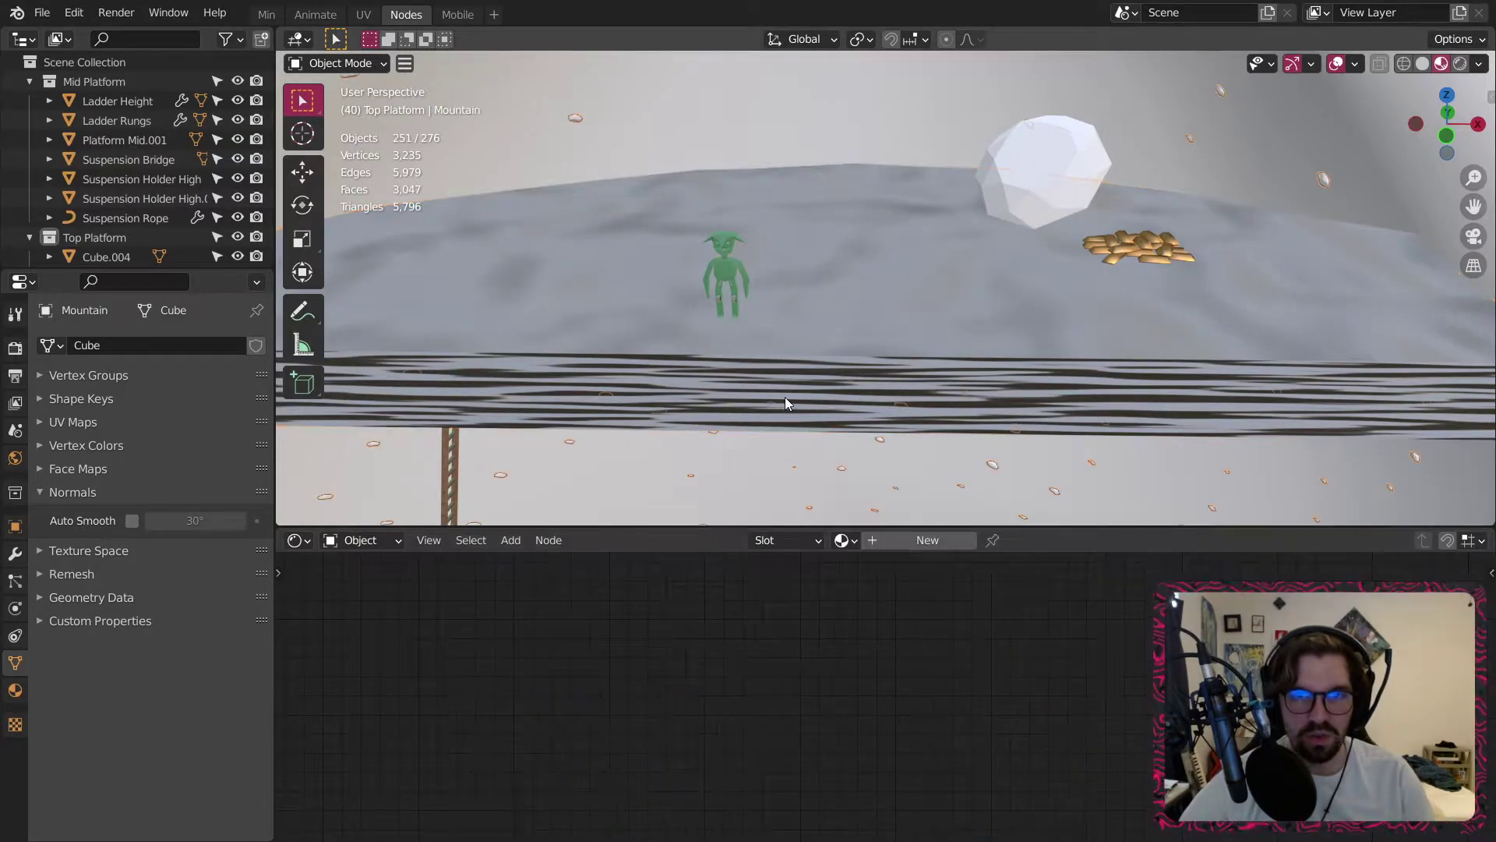
{"action": "key", "text": "ctrl+a"}
{"action": "left_click", "coordinate": [851, 311]}
Apply the scale of the middle platform.
{"action": "middle_click_drag", "start_coordinate": [851, 310], "coordinate": [769, 235]}
{"action": "left_click", "coordinate": [782, 191]}
{"action": "key", "text": "ctrl+a"}
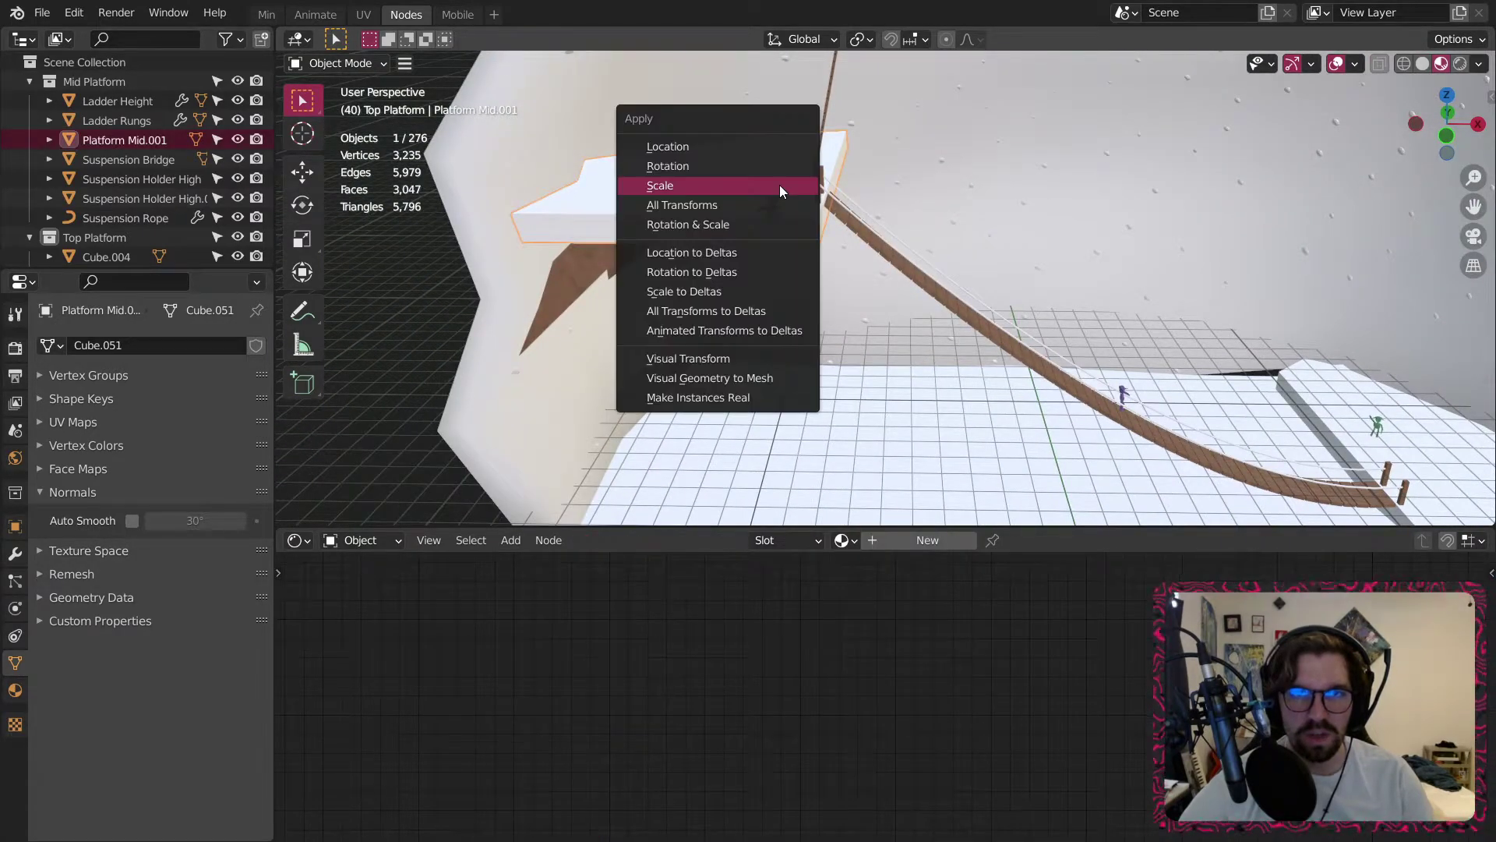
{"action": "left_click", "coordinate": [781, 186]}
Try applying the scale of the mountain mesh and the low platform, and undo it.
{"action": "left_click", "coordinate": [932, 173]}
{"action": "key", "text": "ctrl+a"}
{"action": "left_click", "coordinate": [932, 174]}
{"action": "middle_click_drag", "start_coordinate": [1345, 324], "coordinate": [1161, 381]}
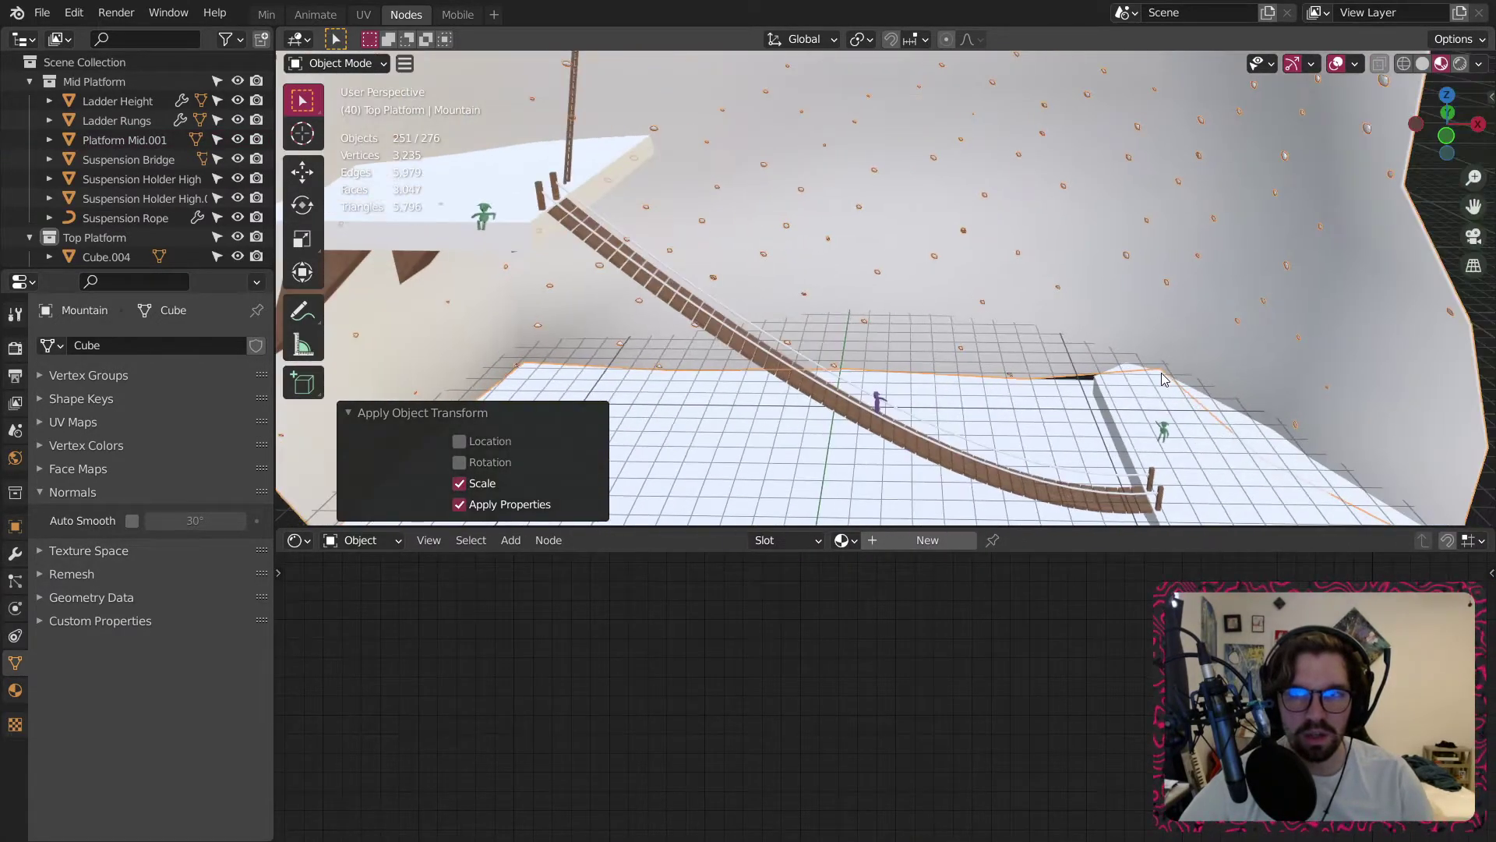
{"action": "left_click", "coordinate": [1153, 377]}
{"action": "key", "text": "ctrl+a"}
{"action": "left_click", "coordinate": [1141, 388]}
{"action": "key", "text": "ctrl+z"}
{"action": "key", "text": "ctrl+z"}
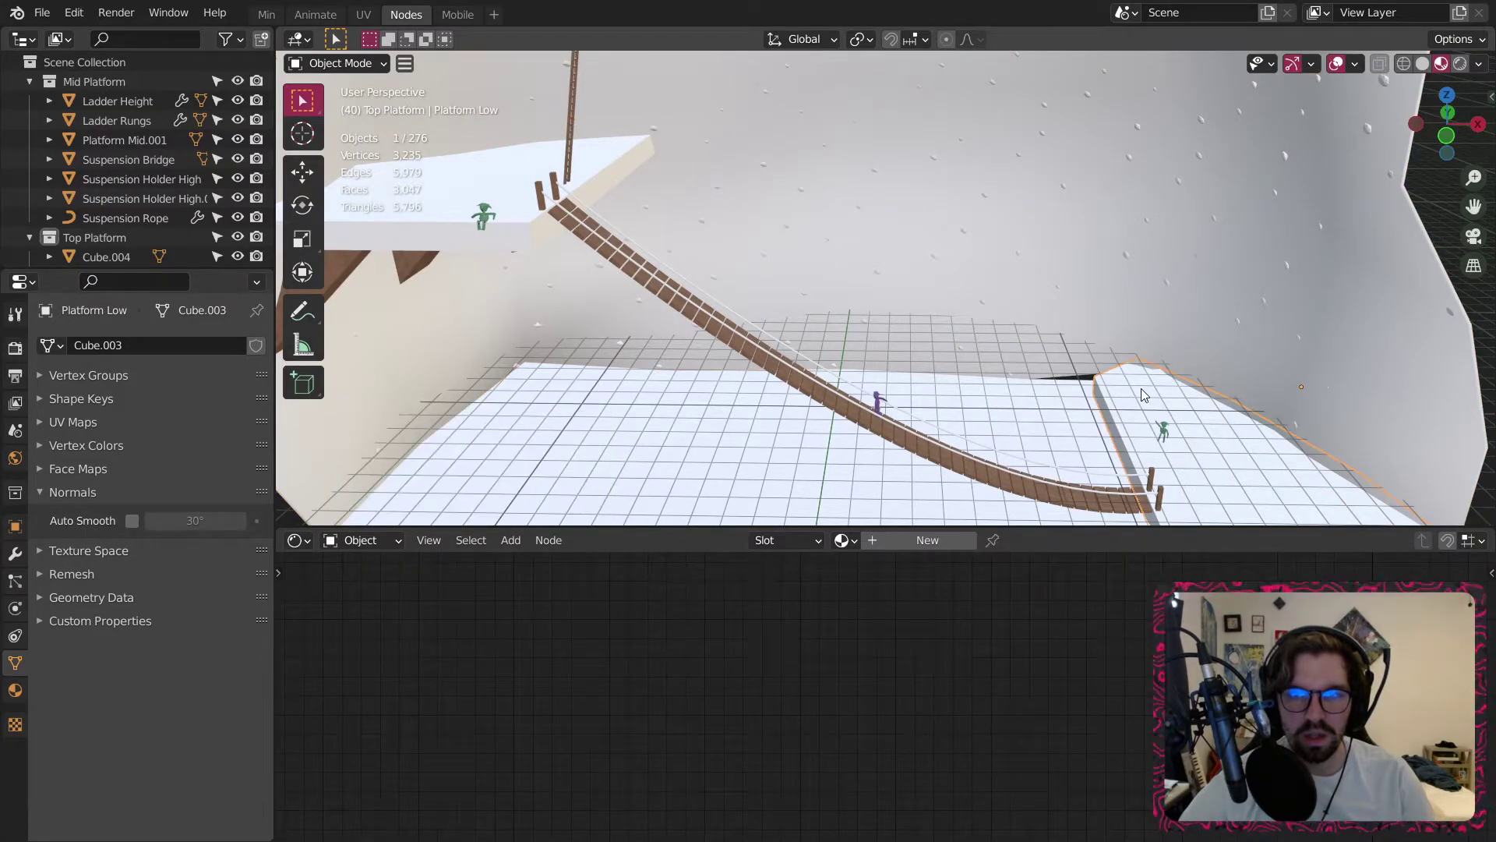
{"action": "left_click", "coordinate": [1049, 265]}
{"action": "key", "text": "KP_Decimal"}
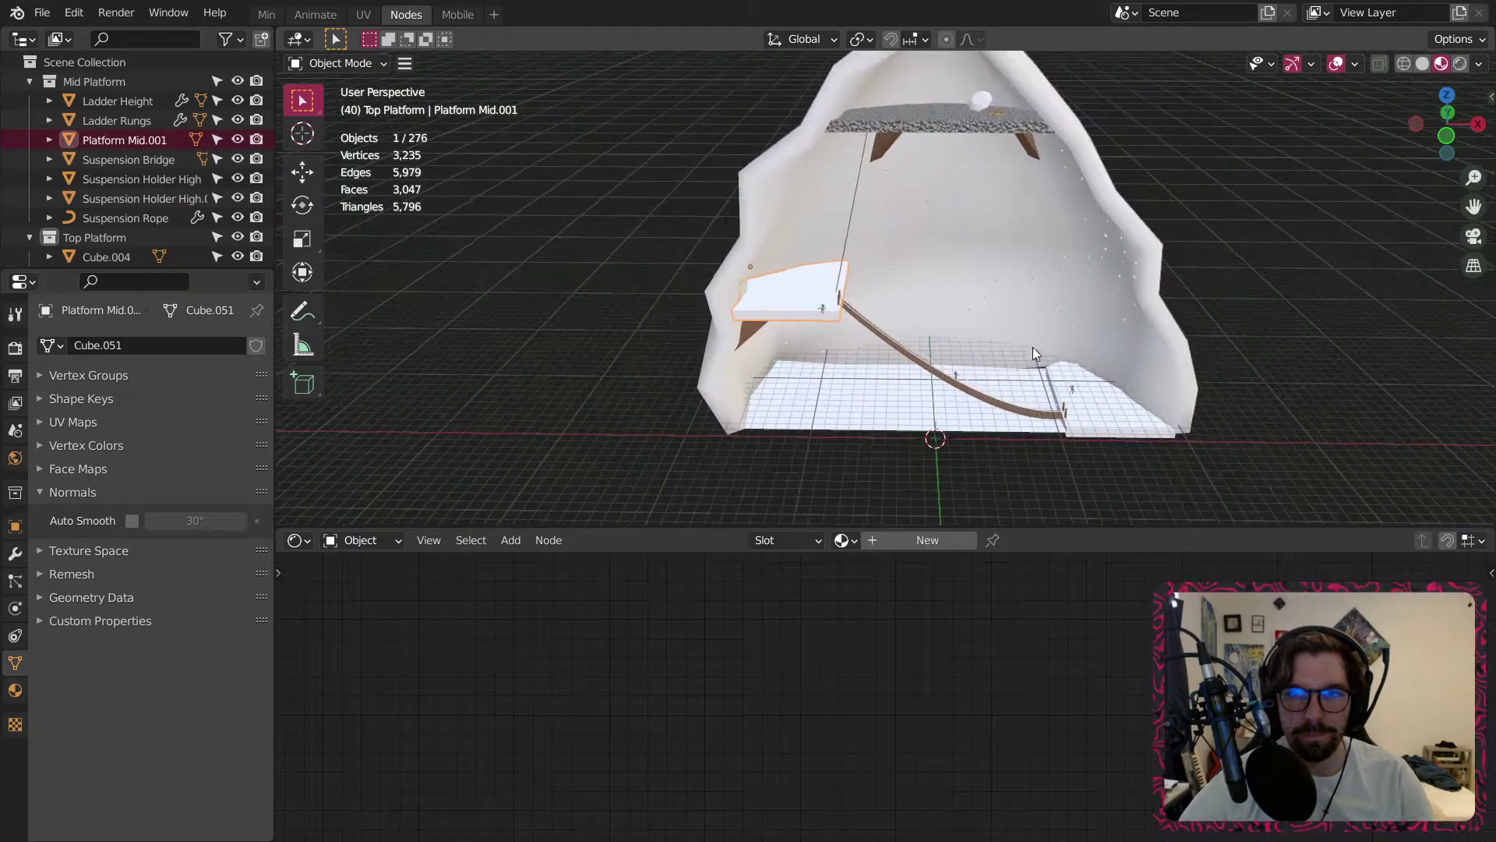
Apply the scale of the low platform and of the mountain mesh.
{"action": "scroll", "coordinate": [1028, 256], "scroll_direction": "up", "scroll_amount": 5}
{"action": "middle_click_drag", "start_coordinate": [985, 218], "coordinate": [1028, 251]}
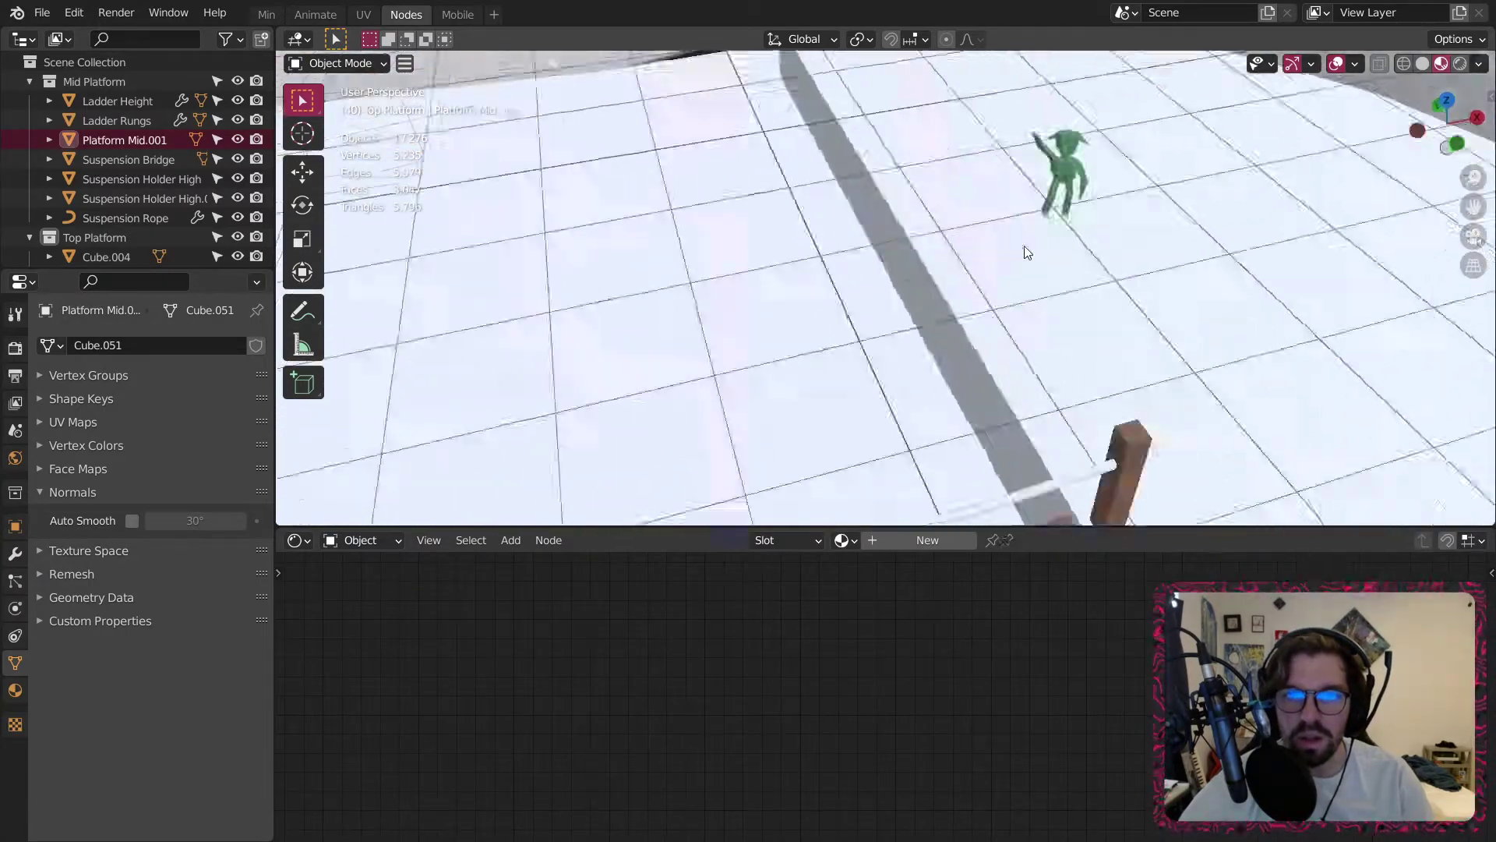
{"action": "middle_click_drag", "start_coordinate": [796, 343], "coordinate": [827, 242]}
{"action": "scroll", "coordinate": [828, 242], "scroll_direction": "down", "scroll_amount": 3}
{"action": "middle_click_drag", "start_coordinate": [654, 368], "coordinate": [821, 259], "text": "shift"}
{"action": "left_click", "coordinate": [747, 347]}
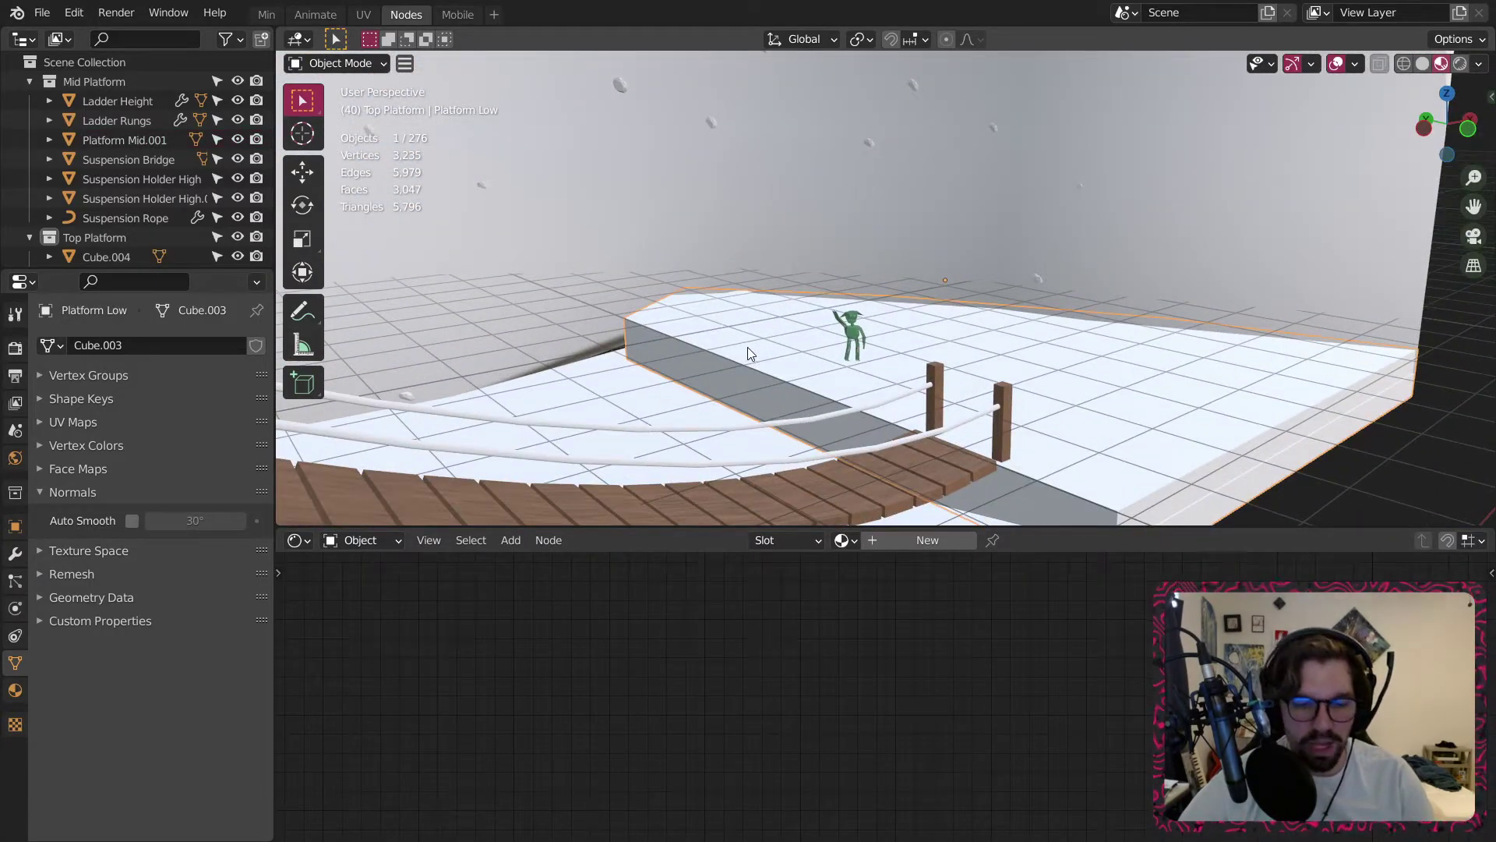
{"action": "key", "text": "ctrl+a"}
{"action": "key", "text": "s"}
{"action": "left_click", "coordinate": [794, 173]}
{"action": "key", "text": "ctrl+a"}
{"action": "left_click", "coordinate": [793, 173]}
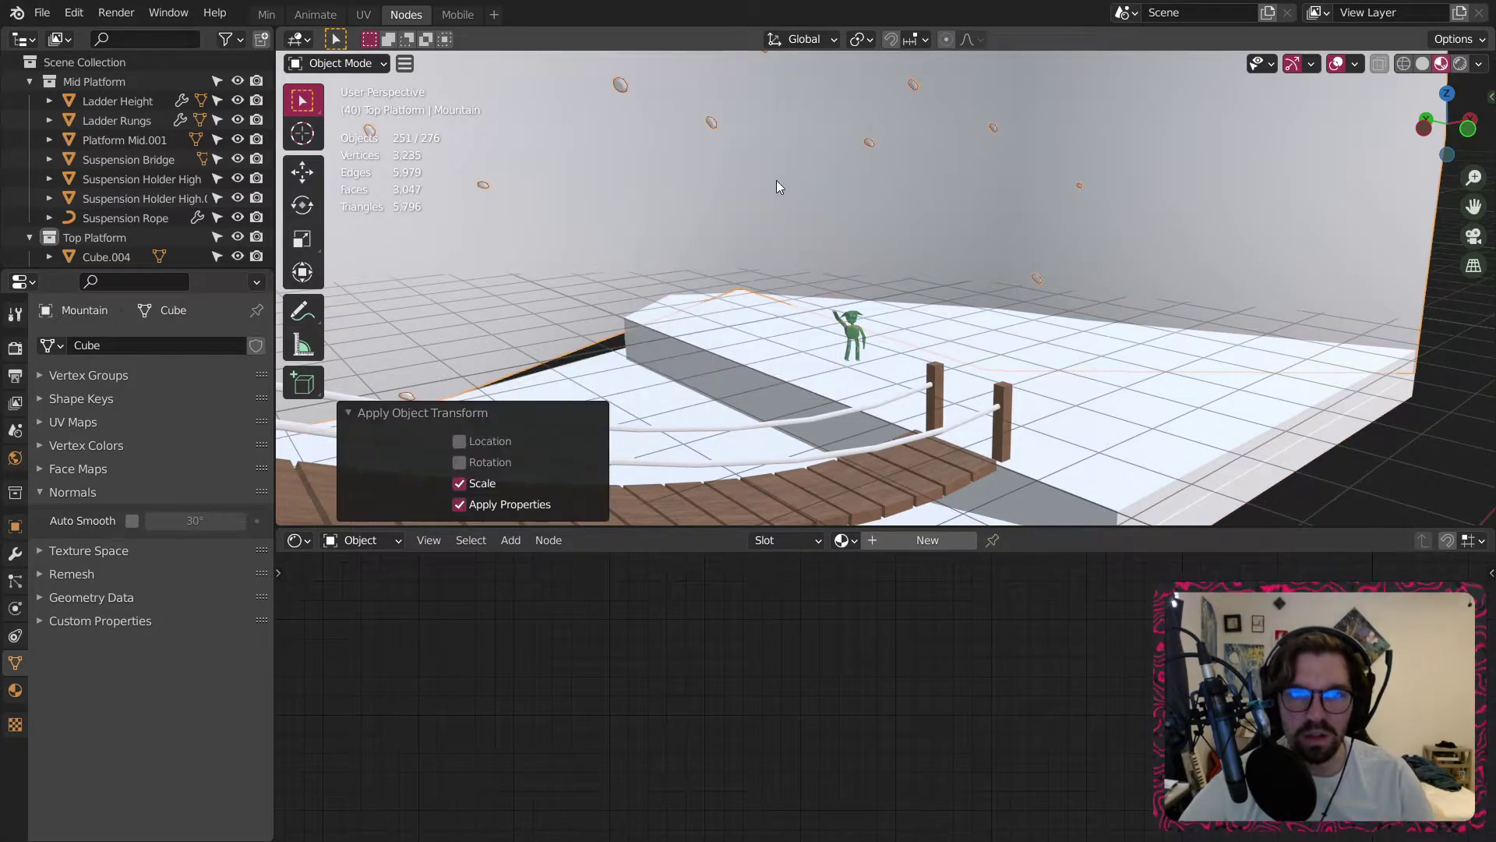
Examine the cave floor around the low platform and the lower end of the suspension bridge.
{"action": "middle_click_drag", "start_coordinate": [778, 181], "coordinate": [715, 222]}
{"action": "scroll", "coordinate": [717, 226], "scroll_direction": "down", "scroll_amount": 8}
{"action": "middle_click_drag", "start_coordinate": [895, 254], "coordinate": [754, 262]}
{"action": "scroll", "coordinate": [659, 193], "scroll_direction": "up", "scroll_amount": 3}
{"action": "middle_click_drag", "start_coordinate": [667, 194], "coordinate": [786, 251]}
{"action": "left_click", "coordinate": [946, 265]}
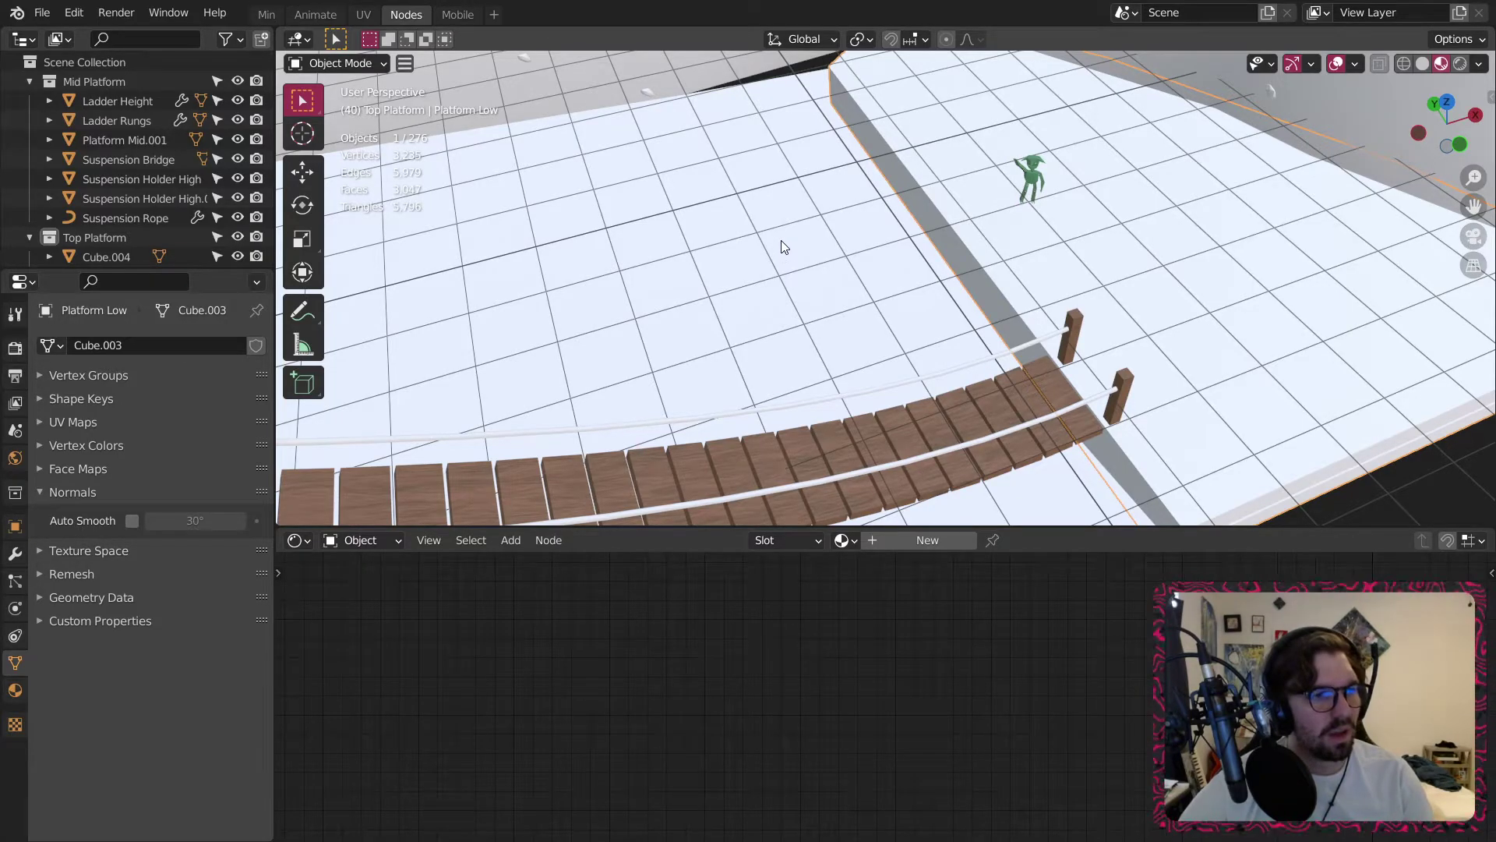
{"action": "scroll", "coordinate": [783, 229], "scroll_direction": "down", "scroll_amount": 3}
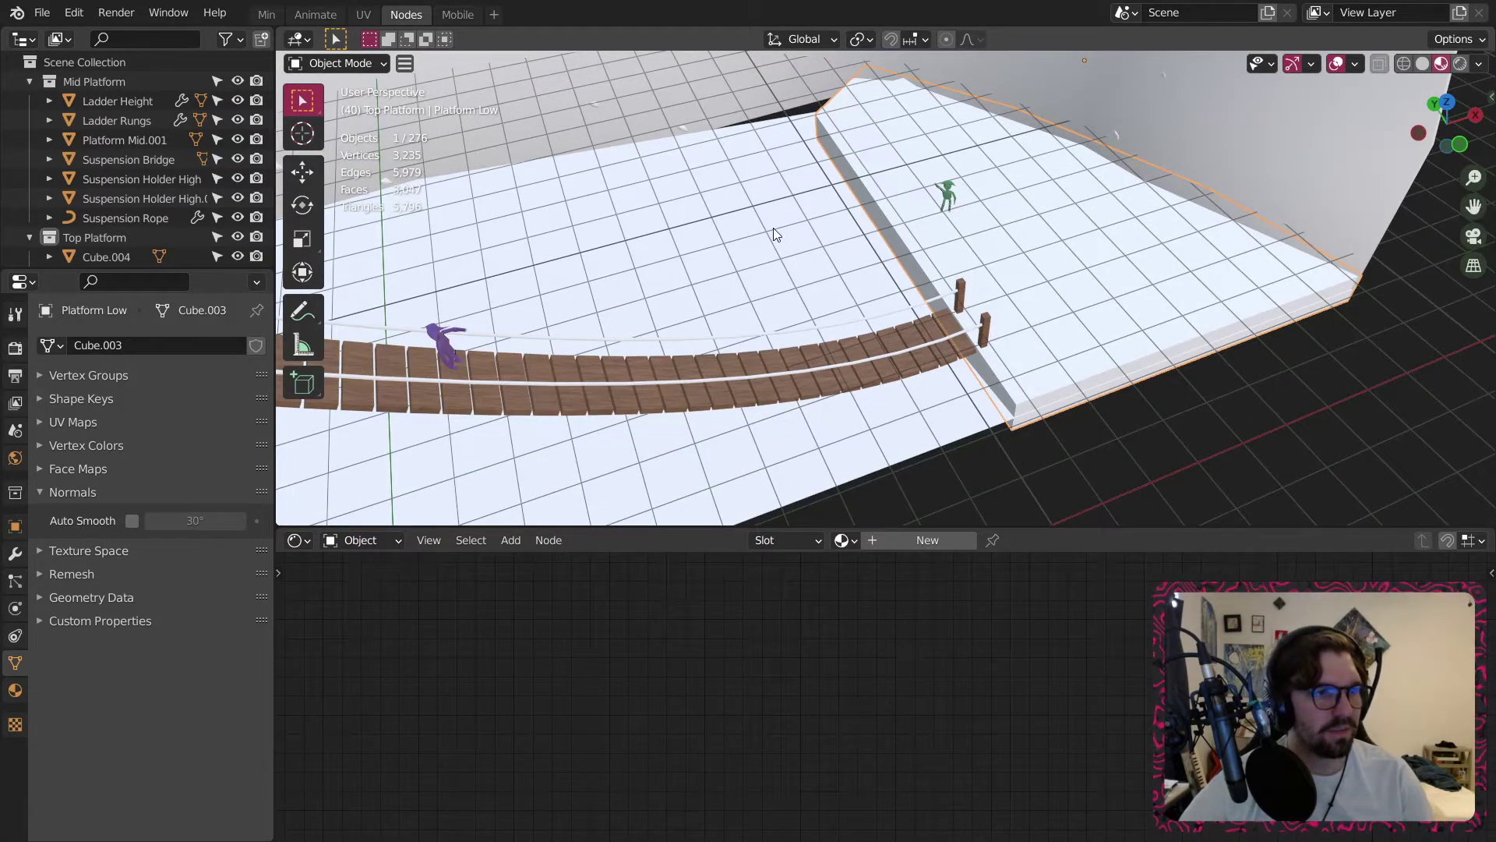
{"action": "middle_click_drag", "start_coordinate": [773, 227], "coordinate": [983, 224], "text": "shift"}
{"action": "scroll", "coordinate": [793, 277], "scroll_direction": "up", "scroll_amount": 1}
{"action": "scroll", "coordinate": [792, 277], "scroll_direction": "down", "scroll_amount": 3}
Set the thickness of the mountain's Solidify modifier to -1 m.
{"action": "left_click", "coordinate": [979, 184]}
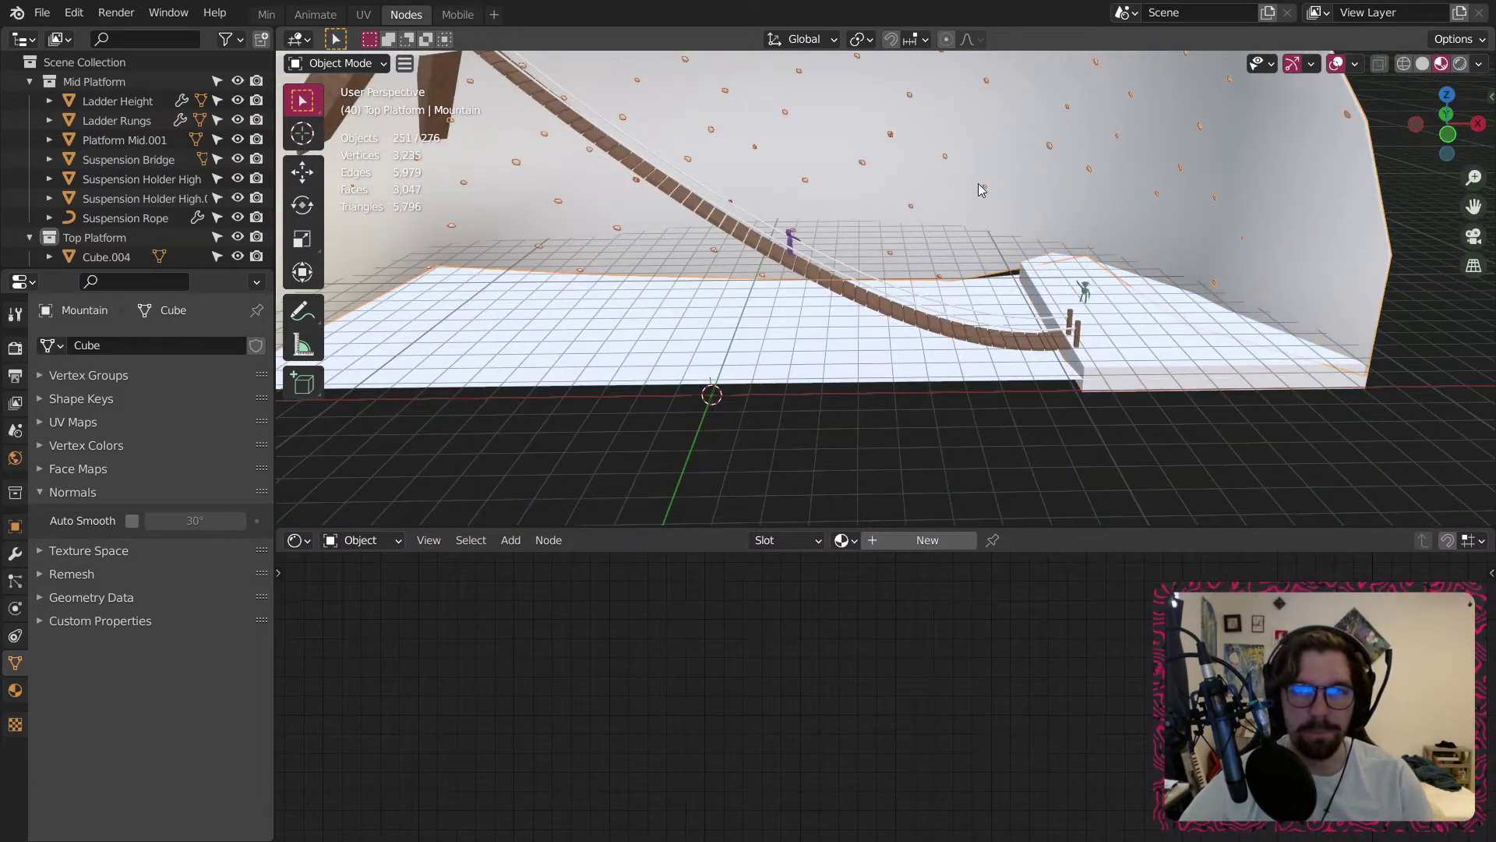
{"action": "left_click", "coordinate": [14, 555]}
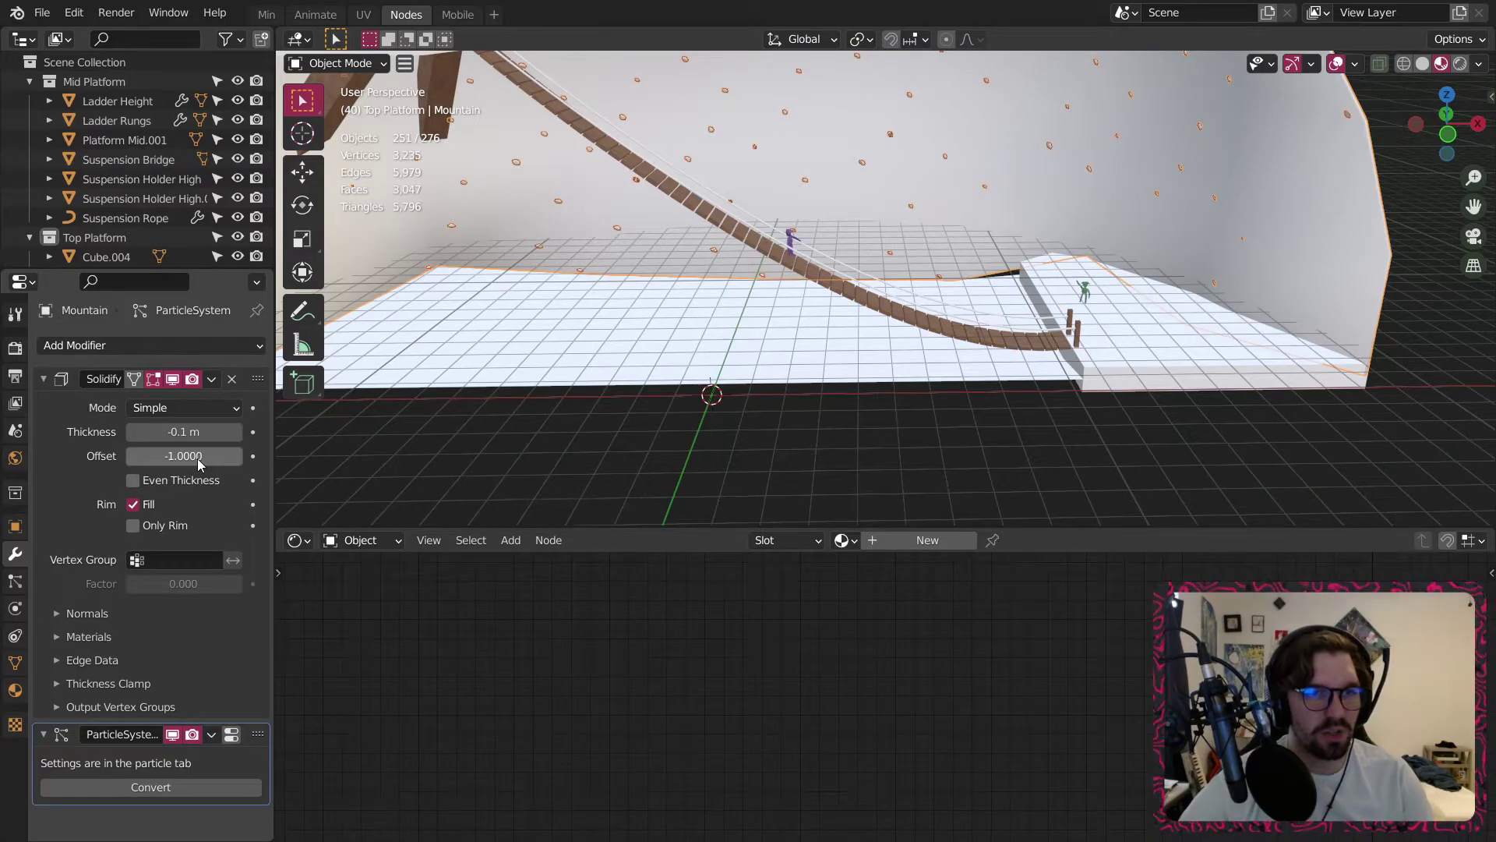
{"action": "left_click", "coordinate": [226, 428]}
{"action": "type", "text": "-1"}
{"action": "key", "text": "Return"}
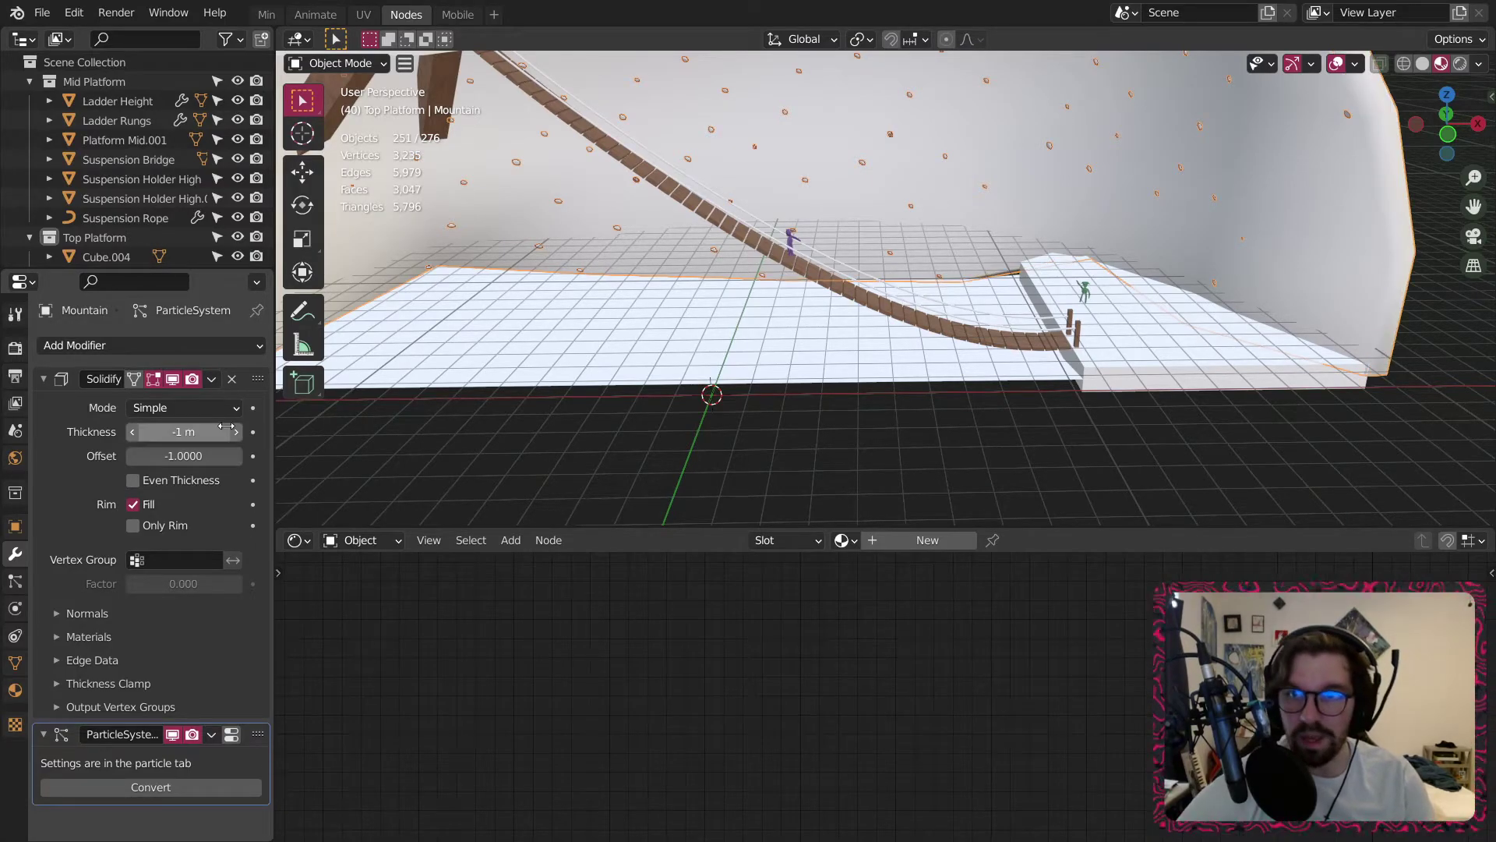
Assign the existing Stone material to the mountain mesh.
{"action": "middle_click_drag", "start_coordinate": [927, 311], "coordinate": [931, 425]}
{"action": "middle_click_drag", "start_coordinate": [702, 309], "coordinate": [775, 275], "text": "shift"}
{"action": "scroll", "coordinate": [775, 274], "scroll_direction": "up", "scroll_amount": 4}
{"action": "scroll", "coordinate": [768, 285], "scroll_direction": "down", "scroll_amount": 2}
{"action": "middle_click_drag", "start_coordinate": [664, 402], "coordinate": [690, 237]}
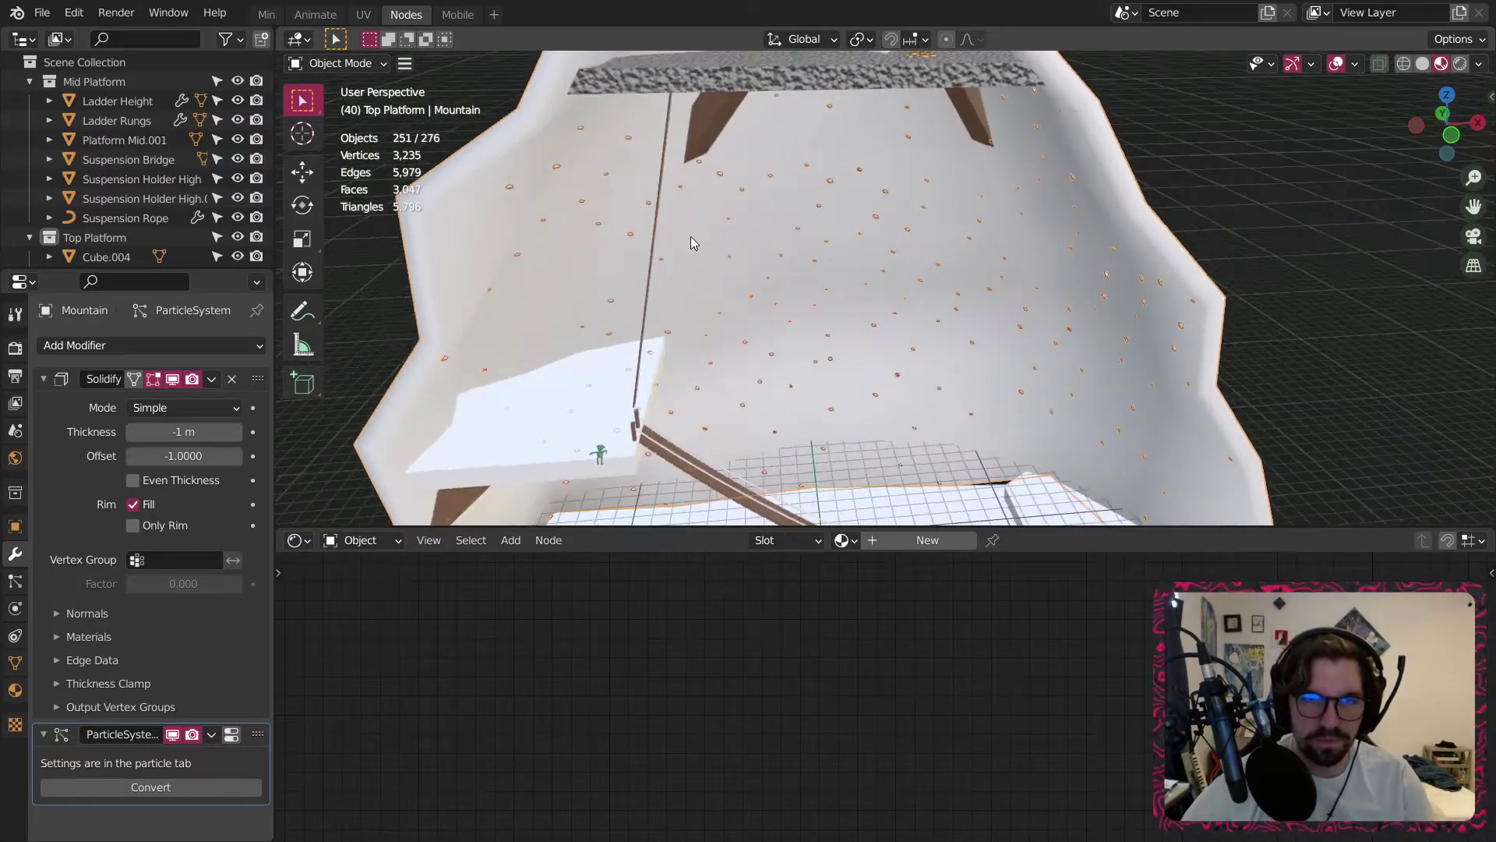
{"action": "left_click", "coordinate": [848, 541]}
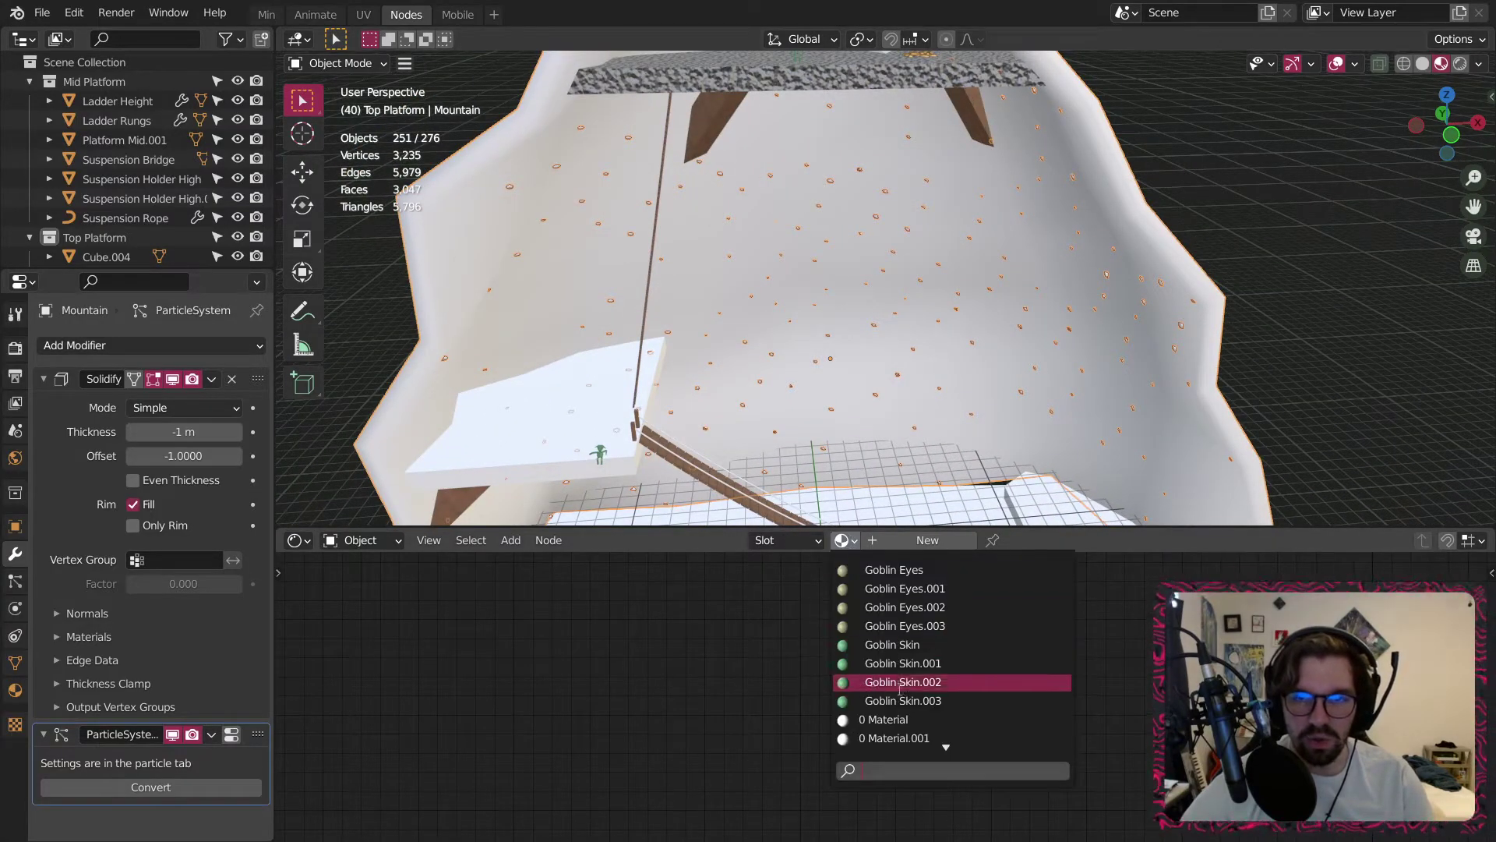
{"action": "left_click", "coordinate": [872, 737]}
Assign the Stone material to the middle platform and the low platform.
{"action": "left_click", "coordinate": [541, 404]}
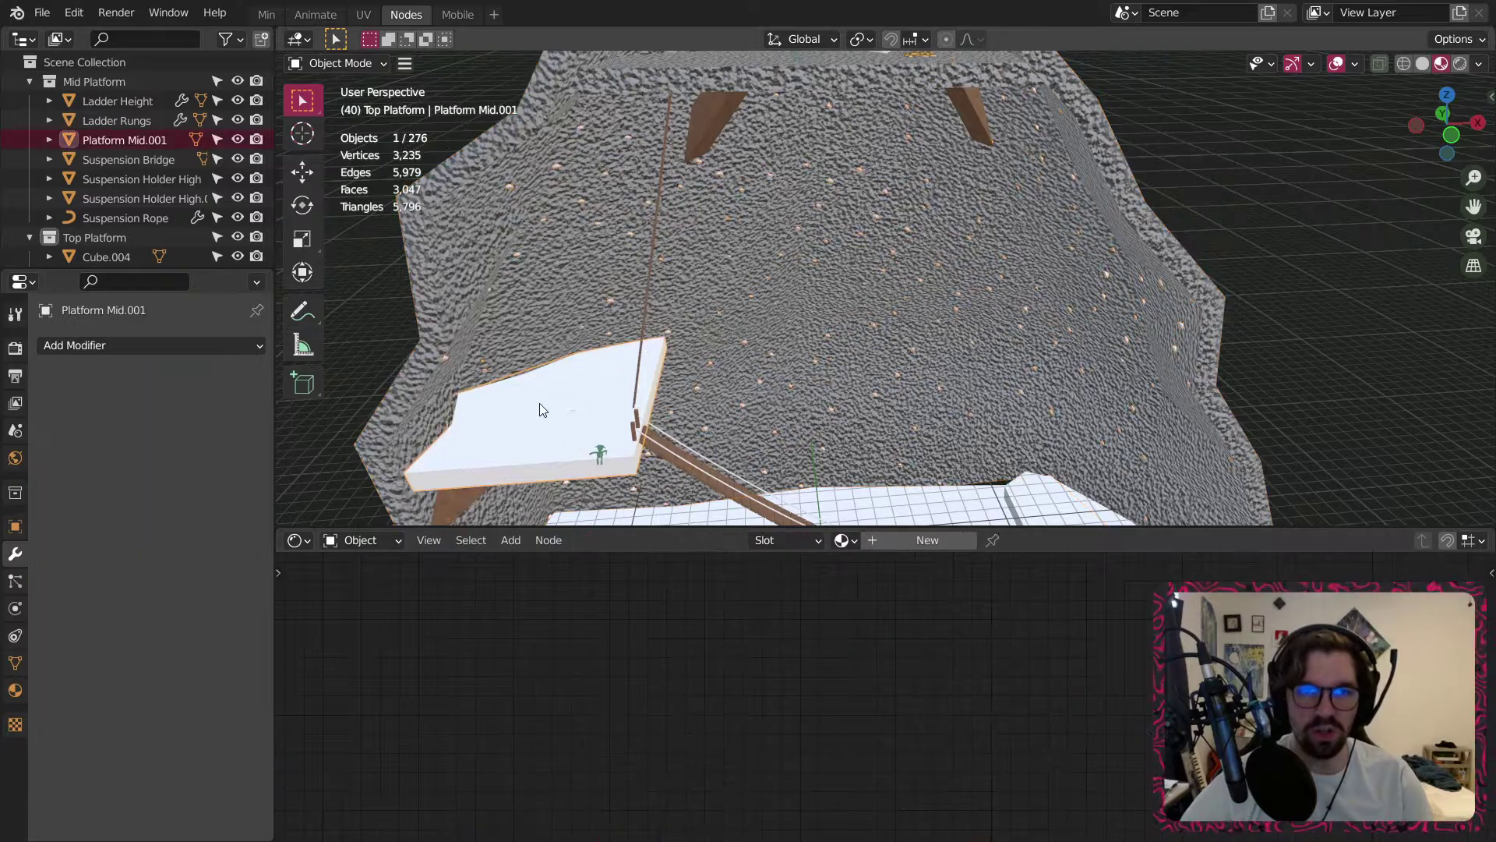
{"action": "left_click", "coordinate": [843, 540]}
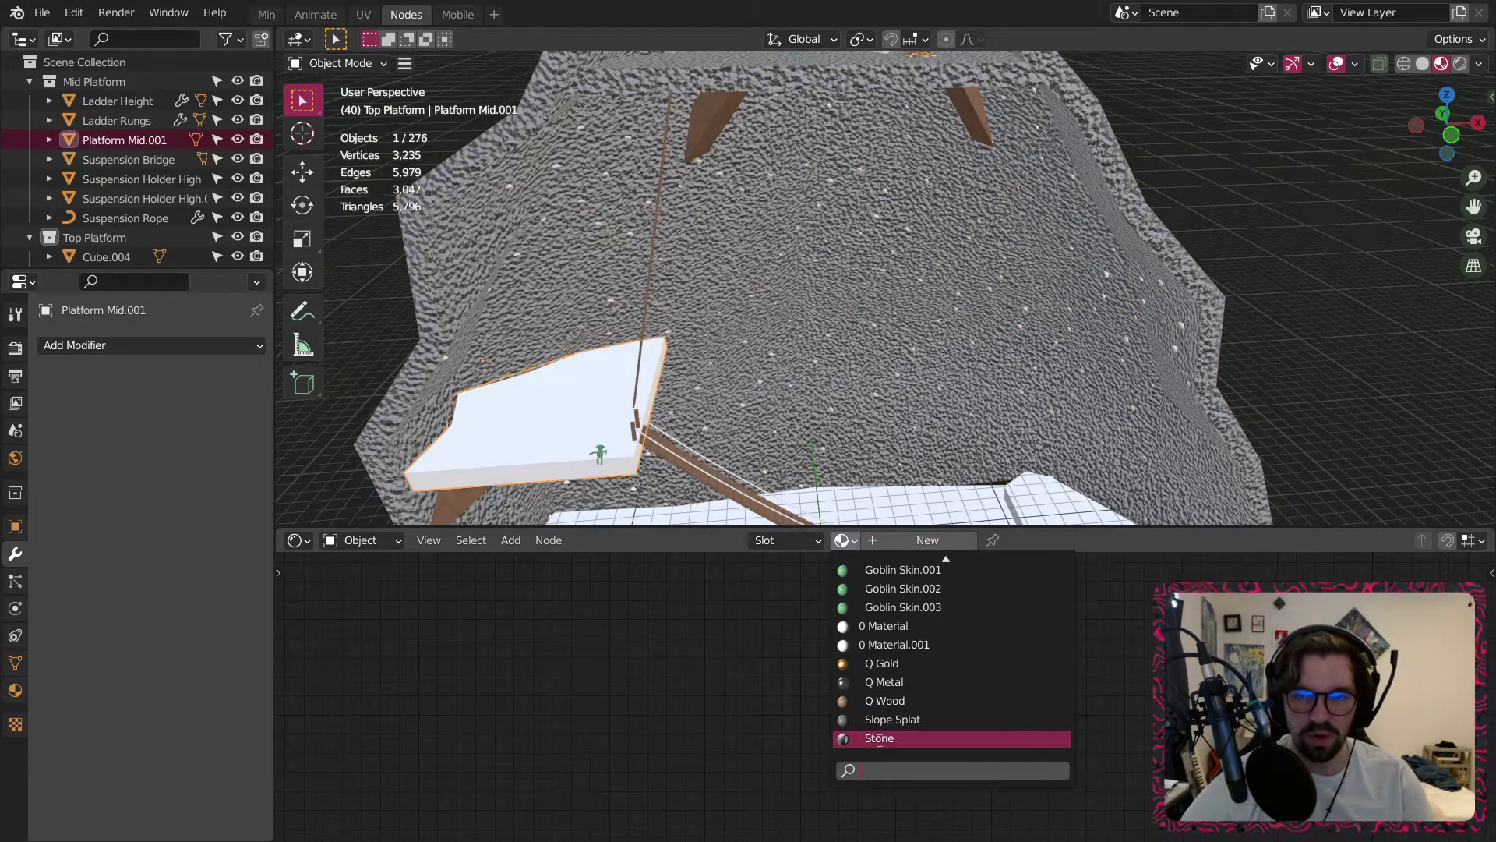
{"action": "left_click", "coordinate": [879, 740]}
{"action": "middle_click_drag", "start_coordinate": [953, 452], "coordinate": [873, 351], "text": "shift"}
{"action": "left_click", "coordinate": [957, 410]}
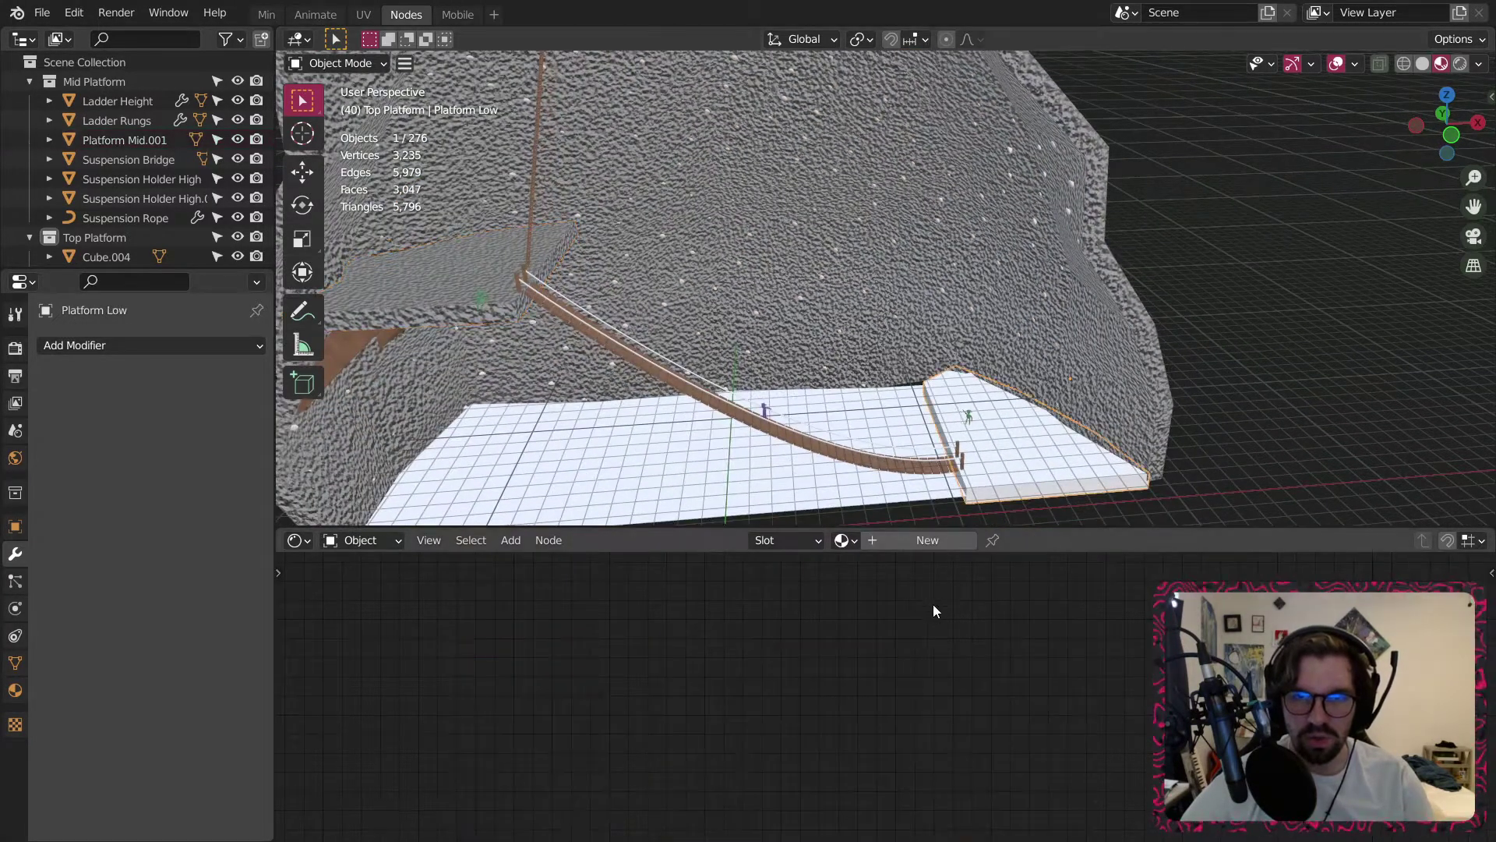
{"action": "left_click", "coordinate": [843, 540]}
{"action": "left_click", "coordinate": [877, 739]}
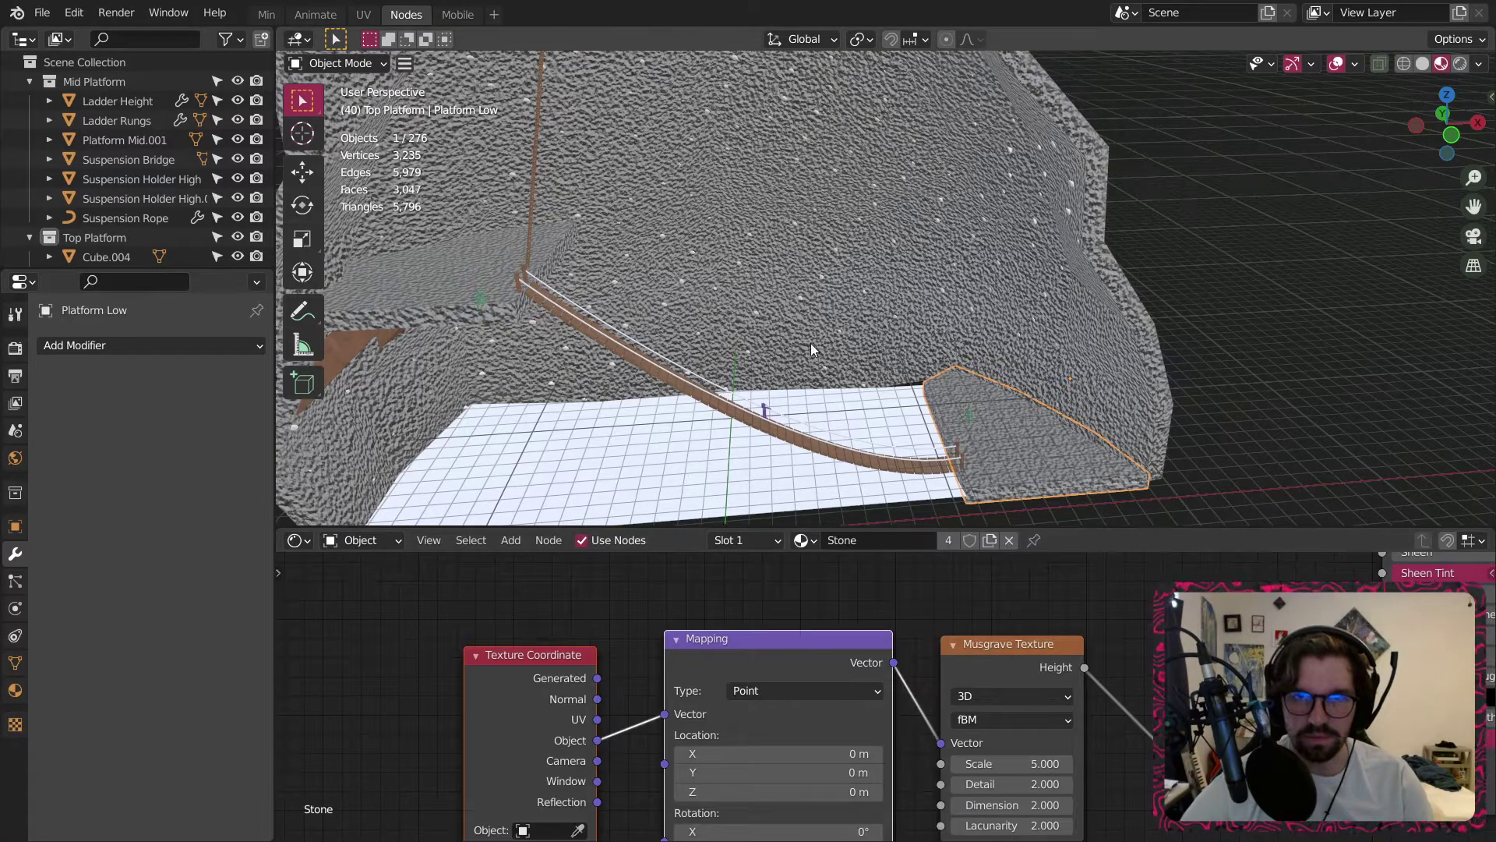
Select the top platform and set the Strength of the Stone material's Bump node to 0.4.
{"action": "middle_click_drag", "start_coordinate": [811, 351], "coordinate": [967, 740], "text": "shift"}
{"action": "scroll", "coordinate": [857, 238], "scroll_direction": "up", "scroll_amount": 9}
{"action": "middle_click_drag", "start_coordinate": [849, 235], "coordinate": [851, 223]}
{"action": "scroll", "coordinate": [851, 258], "scroll_direction": "down", "scroll_amount": 5}
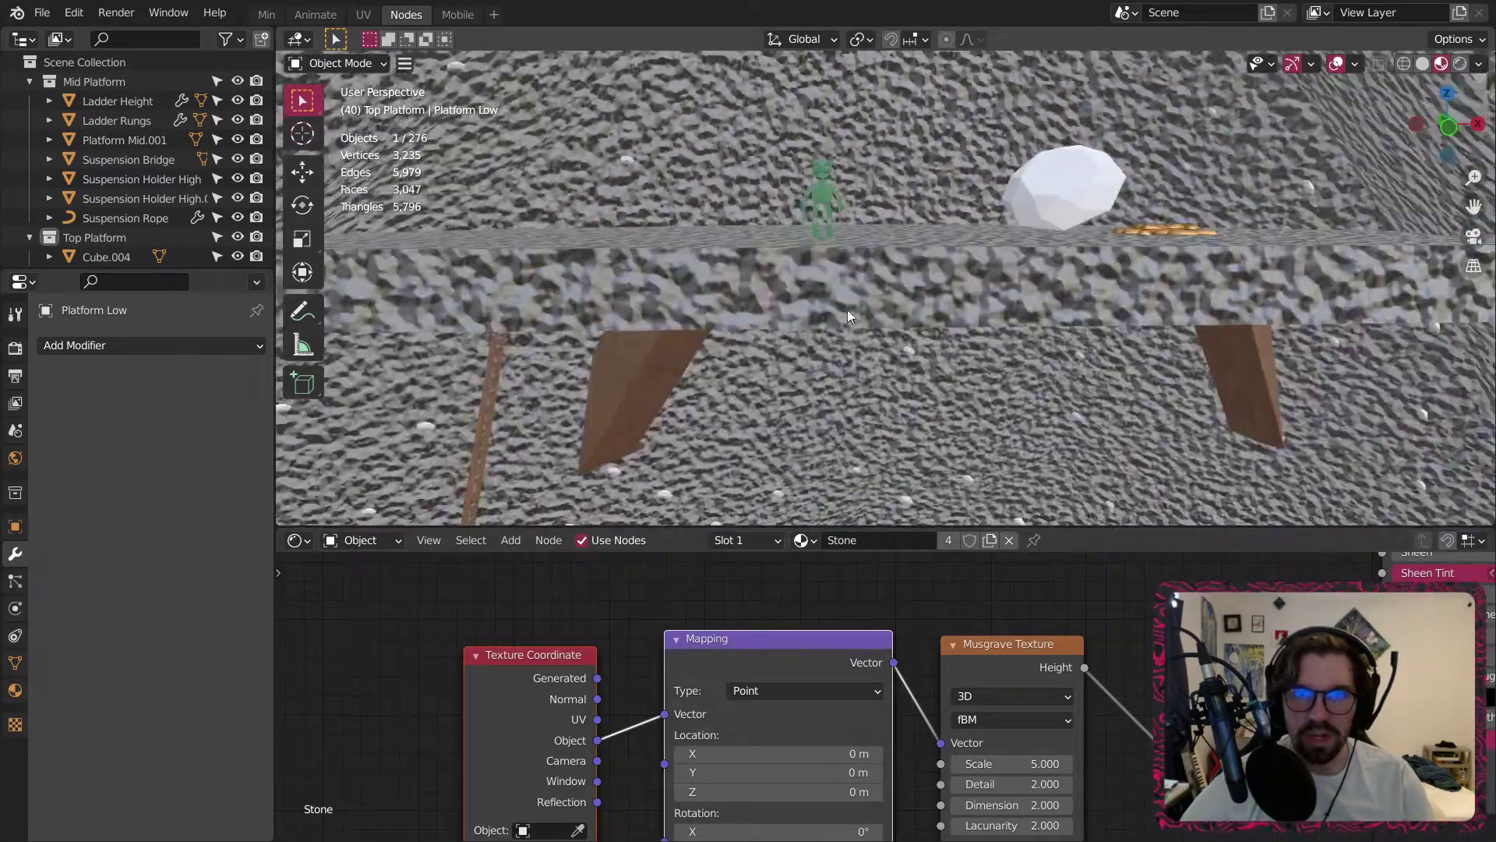
{"action": "left_click", "coordinate": [882, 274]}
{"action": "scroll", "coordinate": [888, 279], "scroll_direction": "up", "scroll_amount": 3}
{"action": "middle_click_drag", "start_coordinate": [1218, 760], "coordinate": [967, 765]}
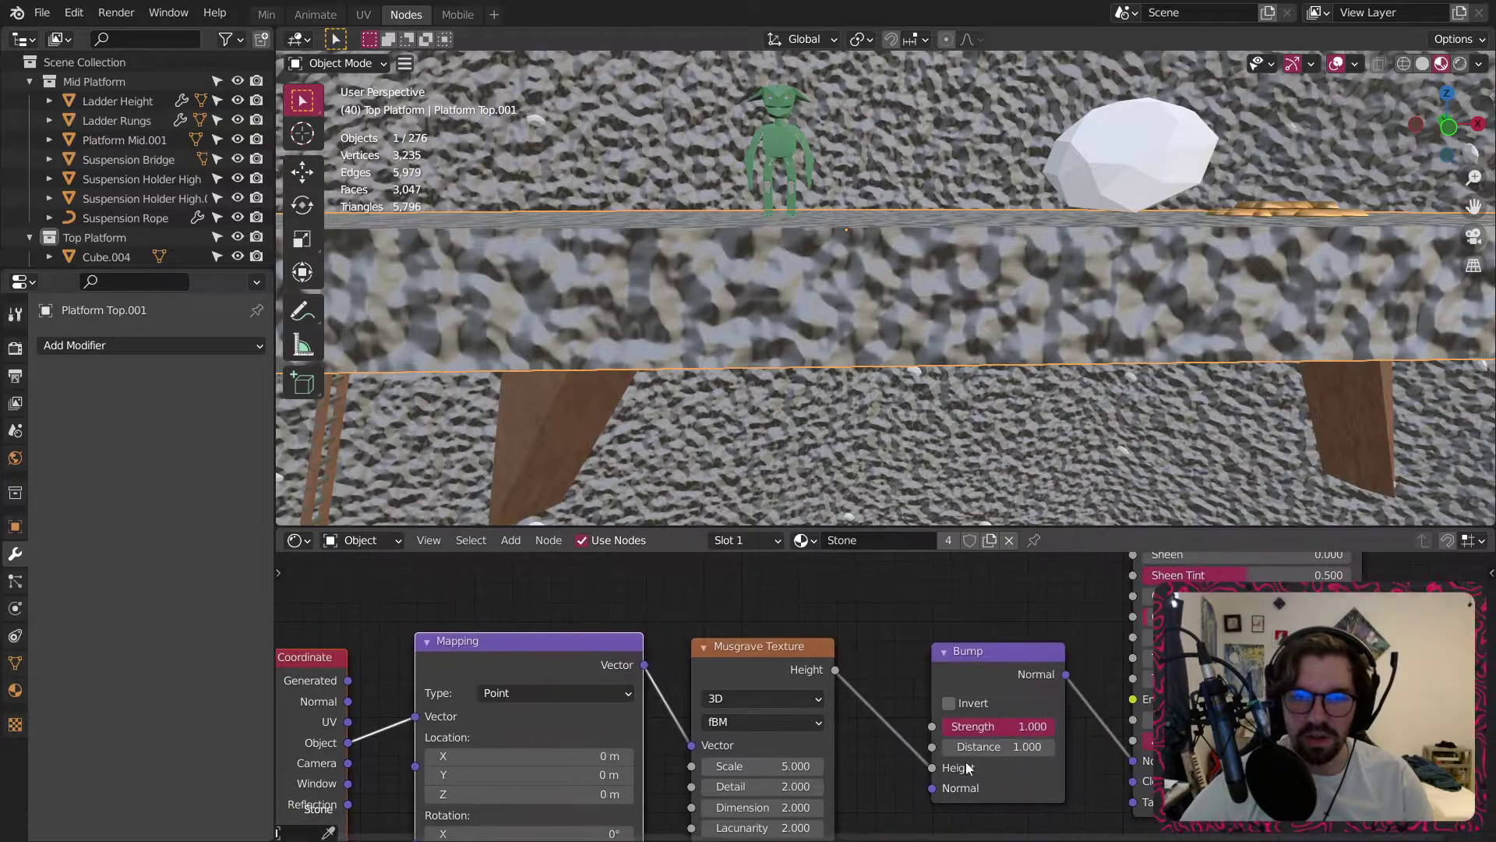
{"action": "scroll", "coordinate": [854, 780], "scroll_direction": "down", "scroll_amount": 2}
{"action": "middle_click_drag", "start_coordinate": [853, 793], "coordinate": [849, 710]}
{"action": "scroll", "coordinate": [961, 646], "scroll_direction": "up", "scroll_amount": 4}
{"action": "scroll", "coordinate": [961, 647], "scroll_direction": "up", "scroll_amount": 1}
{"action": "left_click", "coordinate": [961, 645]}
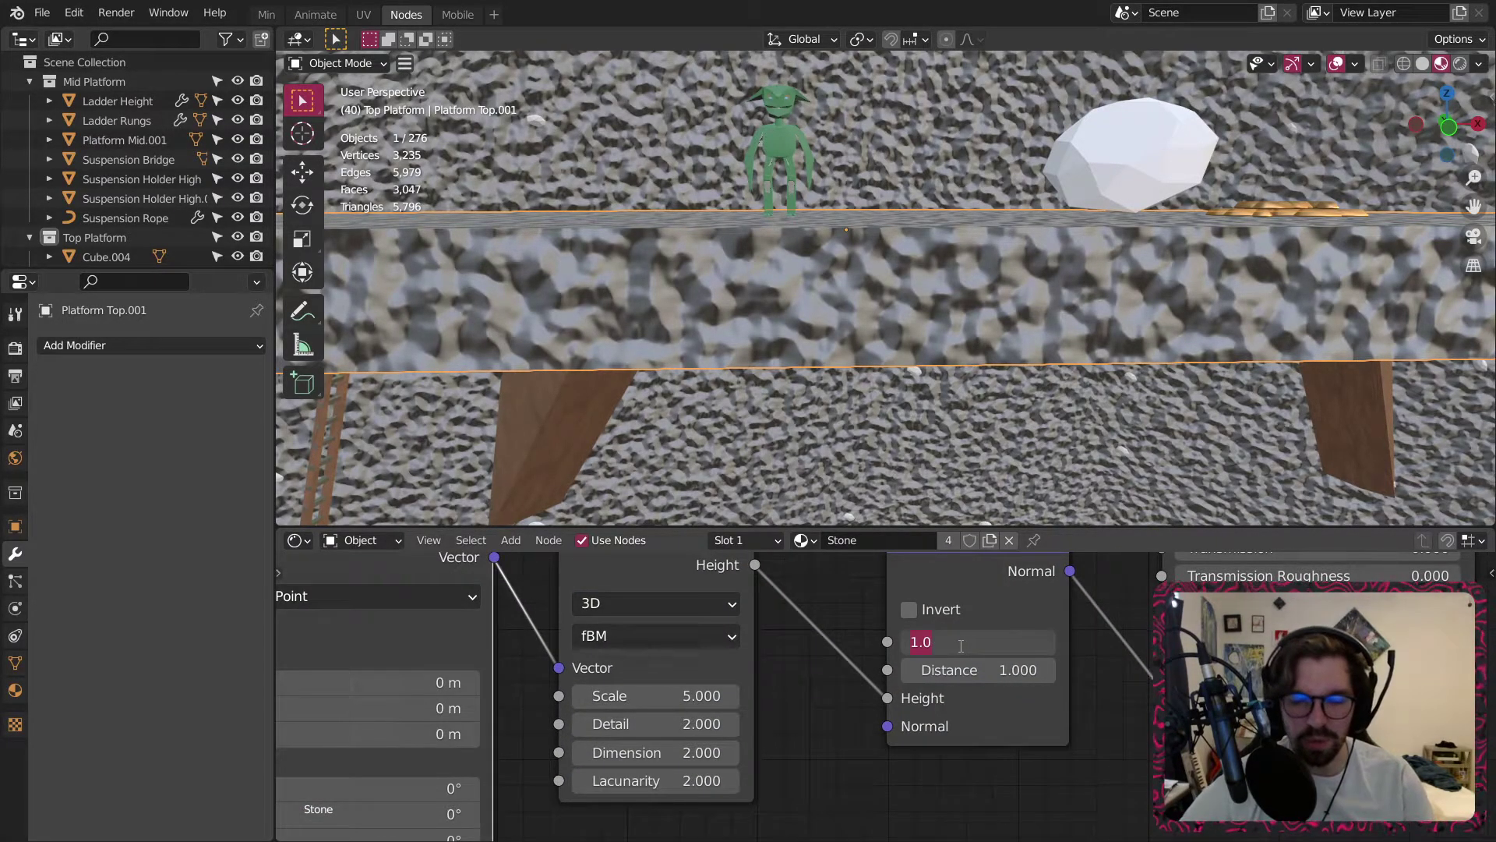
{"action": "type", "text": ".4"}
{"action": "key", "text": "Return"}
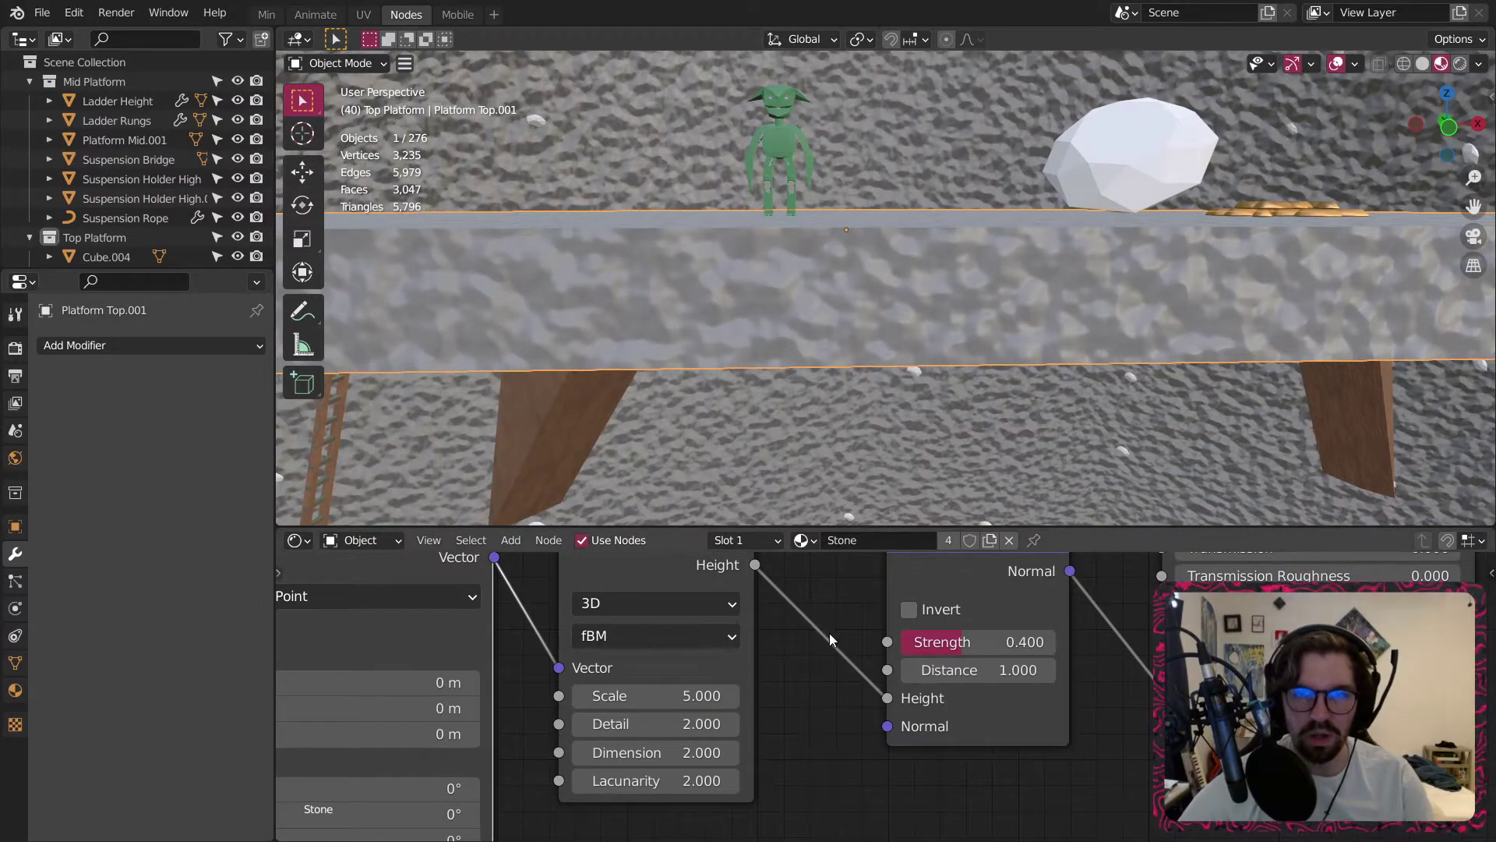
Set the Musgrave Texture's Detail to 10 and its Dimension to 0.75.
{"action": "scroll", "coordinate": [699, 732], "scroll_direction": "up", "scroll_amount": 1}
{"action": "scroll", "coordinate": [698, 732], "scroll_direction": "up", "scroll_amount": 1}
{"action": "left_click", "coordinate": [636, 723]}
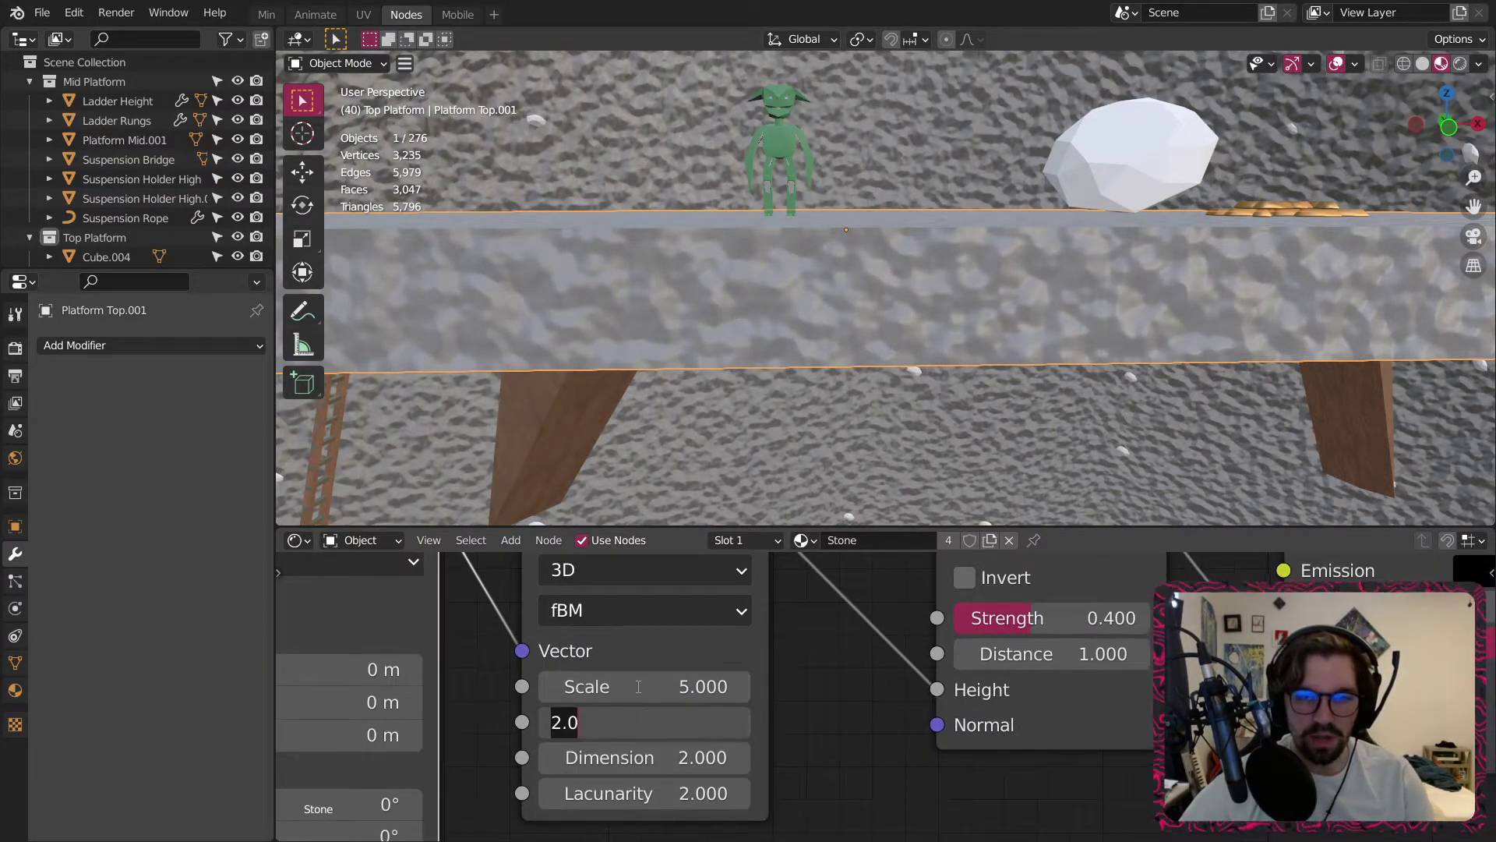
{"action": "type", "text": "10"}
{"action": "key", "text": "Return"}
{"action": "left_click", "coordinate": [643, 768]}
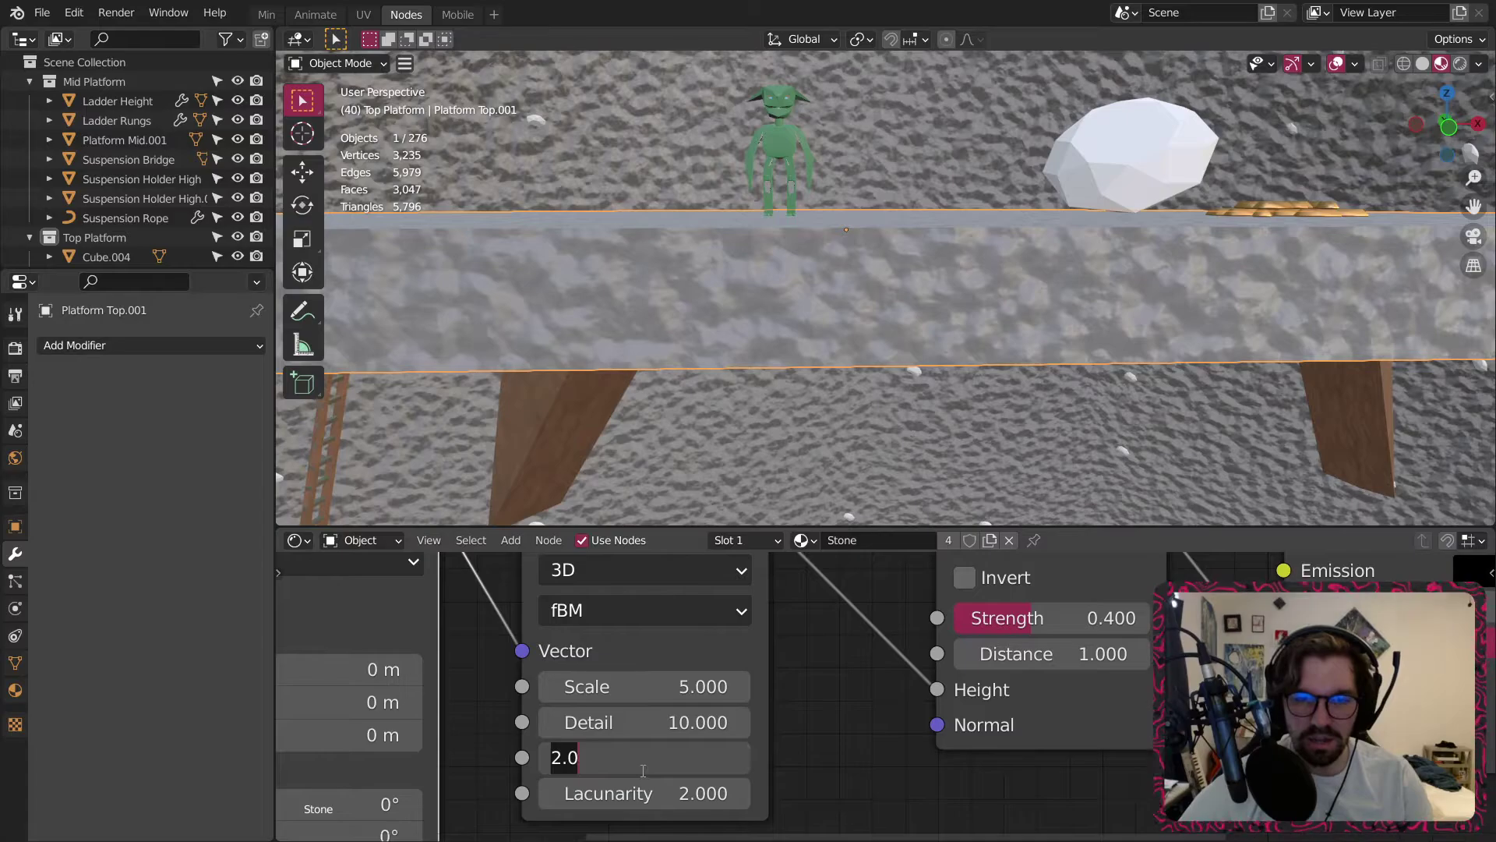
{"action": "type", "text": ".75"}
{"action": "key", "text": "Return"}
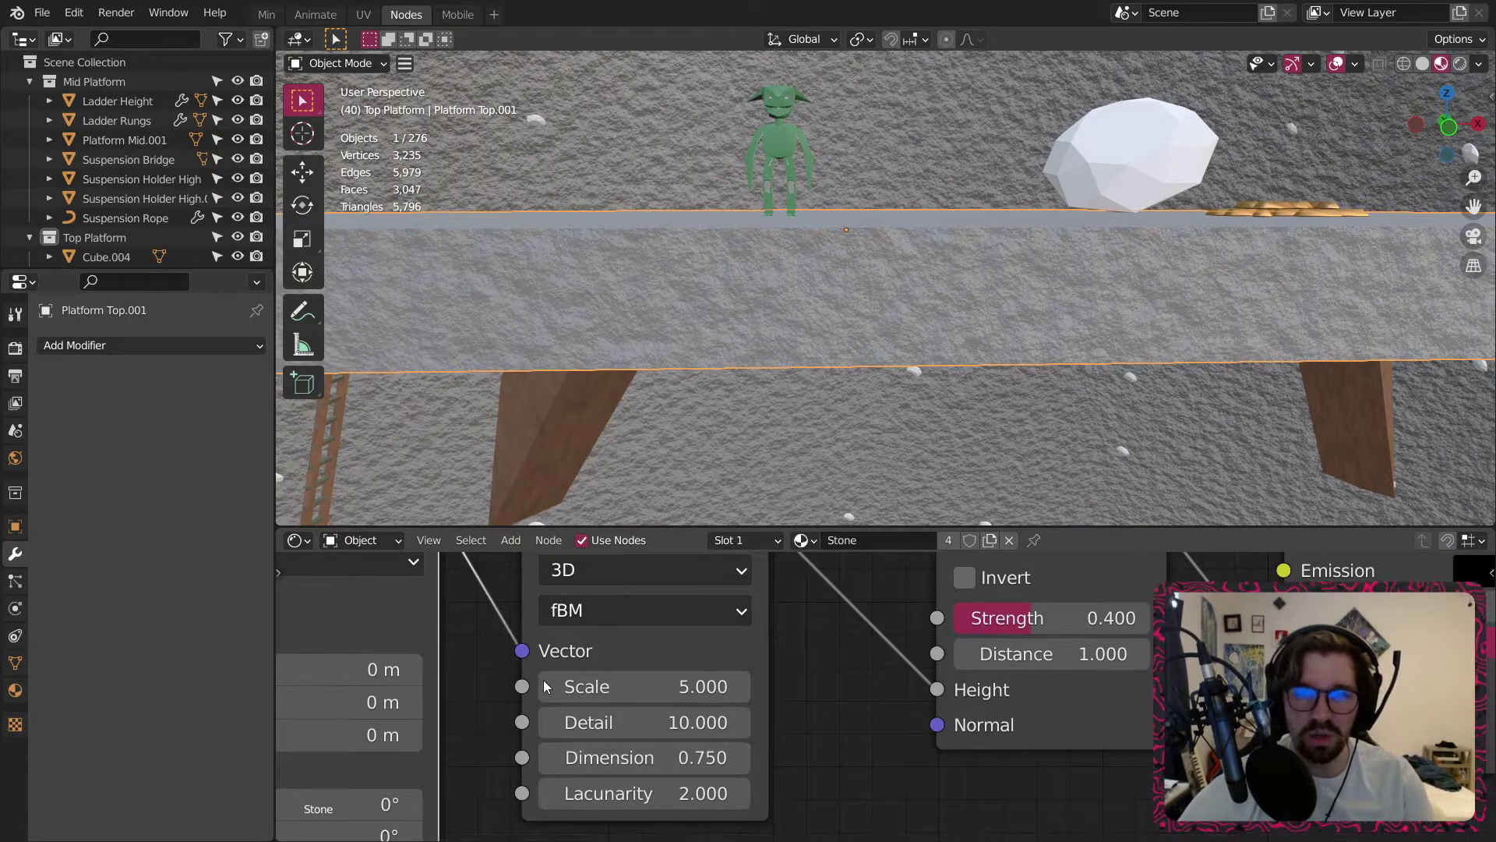
Move the Texture Coordinate, Mapping and Musgrave Texture nodes away from the Bump node to make room between them.
{"action": "scroll", "coordinate": [764, 642], "scroll_direction": "down", "scroll_amount": 2}
{"action": "scroll", "coordinate": [763, 642], "scroll_direction": "down", "scroll_amount": 2}
{"action": "middle_click_drag", "start_coordinate": [665, 633], "coordinate": [1010, 721]}
{"action": "scroll", "coordinate": [961, 734], "scroll_direction": "down", "scroll_amount": 1}
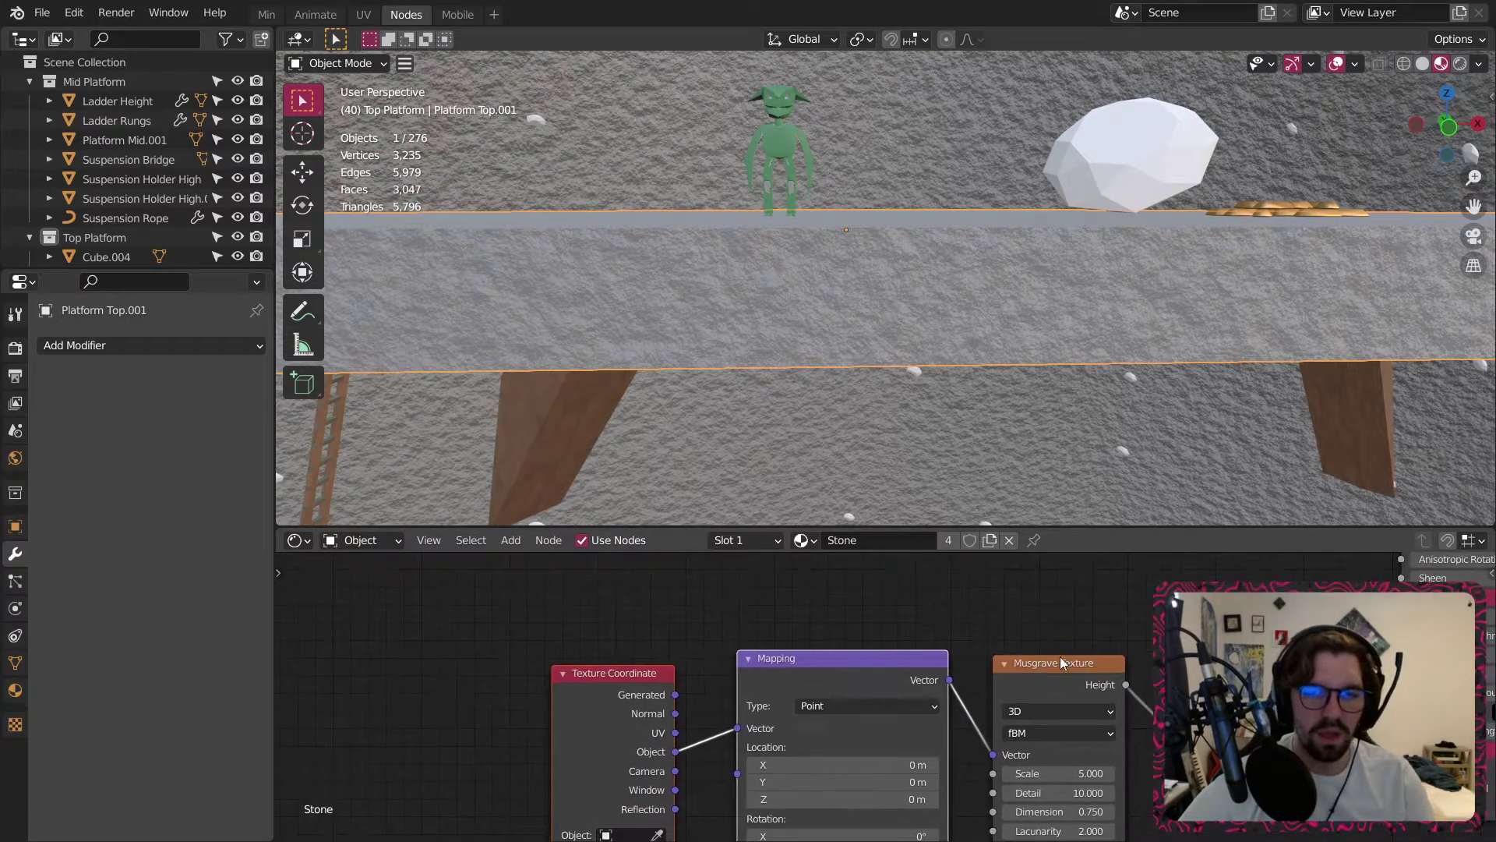
{"action": "left_click_drag", "start_coordinate": [1096, 626], "coordinate": [493, 771]}
{"action": "left_click_drag", "start_coordinate": [765, 672], "coordinate": [364, 669]}
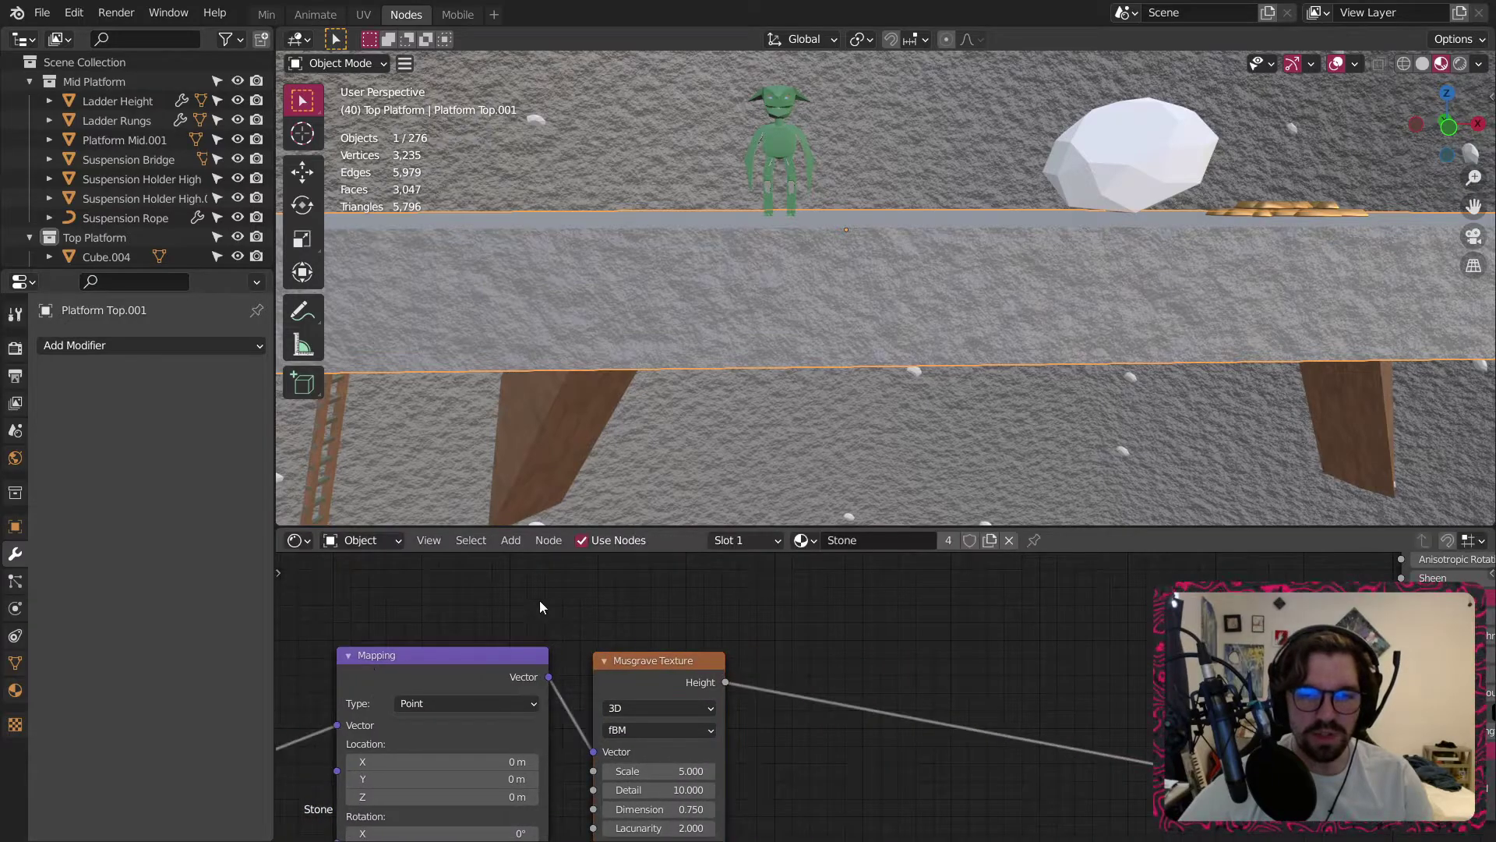
Insert a ColorRamp node on the link between the Musgrave Texture and the Bump node.
{"action": "left_click", "coordinate": [510, 540]}
{"action": "mouse_move", "coordinate": [546, 706]}
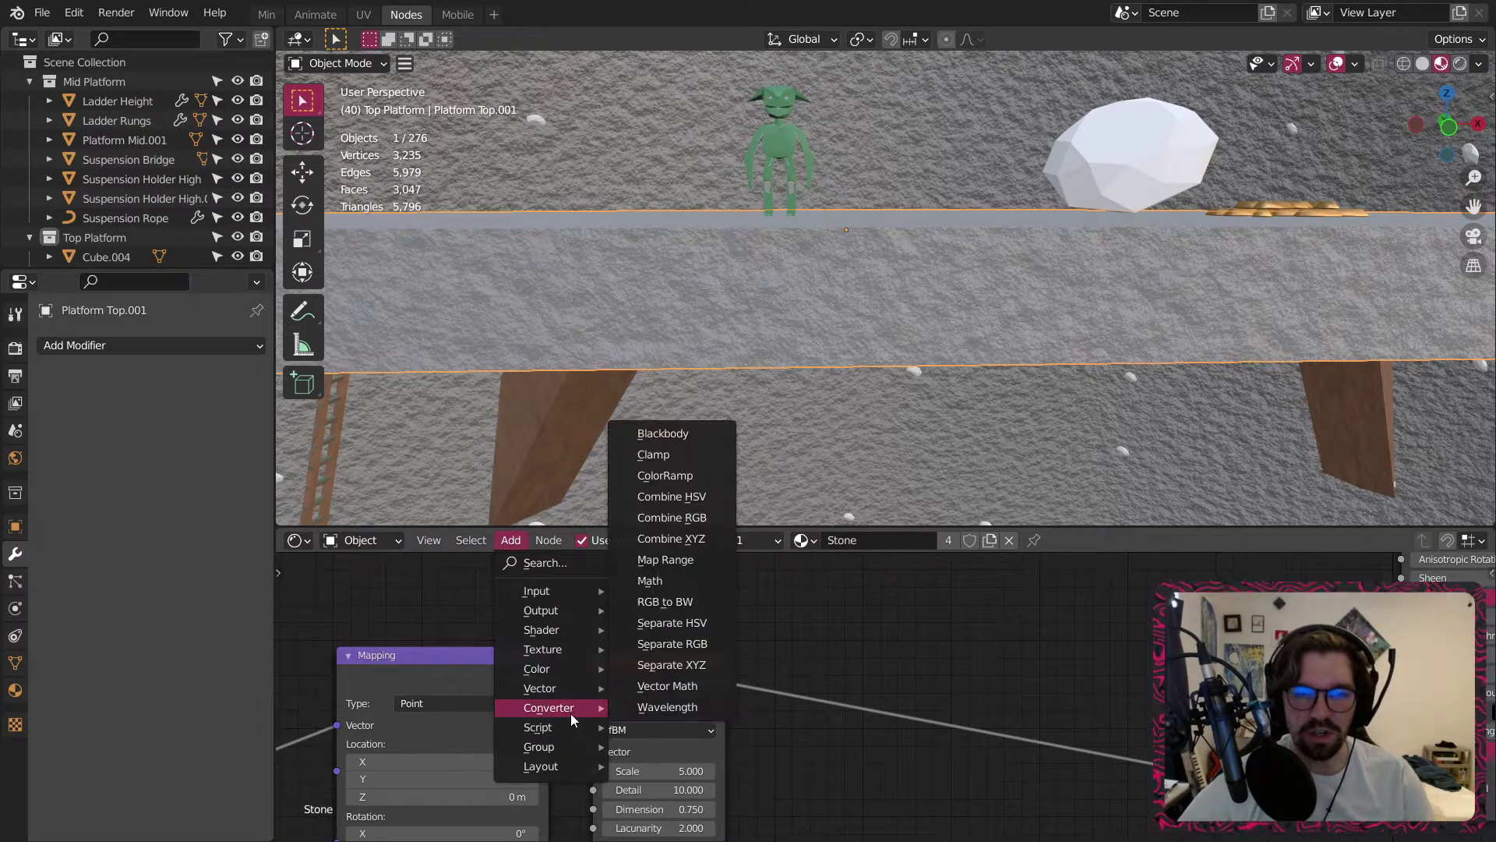
{"action": "left_click", "coordinate": [663, 489]}
{"action": "left_click", "coordinate": [833, 595]}
Move the ColorRamp's black stop to position 0.250 and check the bumps on the top platform.
{"action": "scroll", "coordinate": [857, 717], "scroll_direction": "up", "scroll_amount": 3}
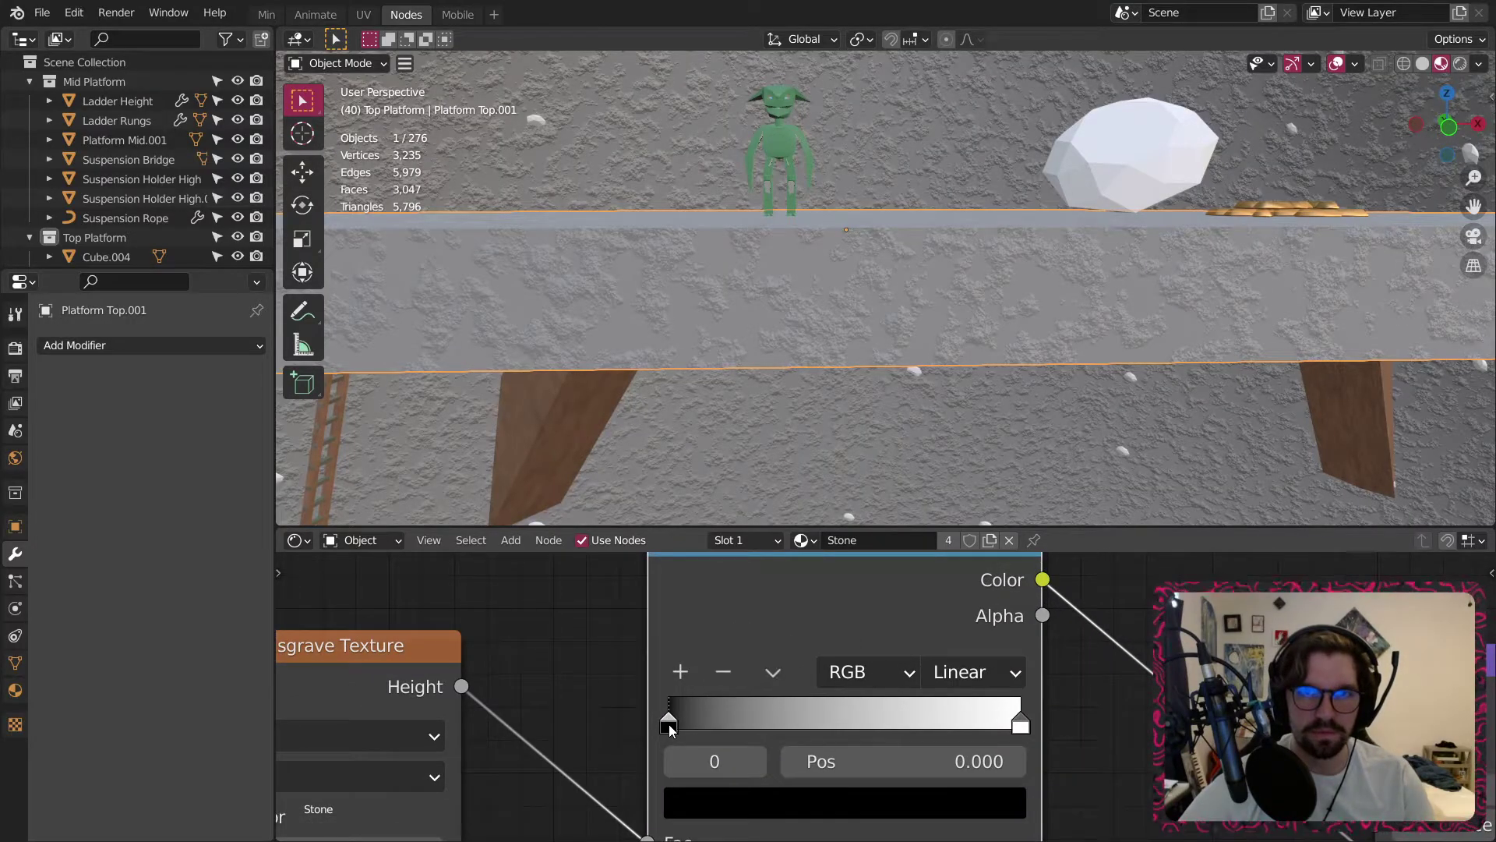
{"action": "left_click_drag", "start_coordinate": [670, 726], "coordinate": [757, 728]}
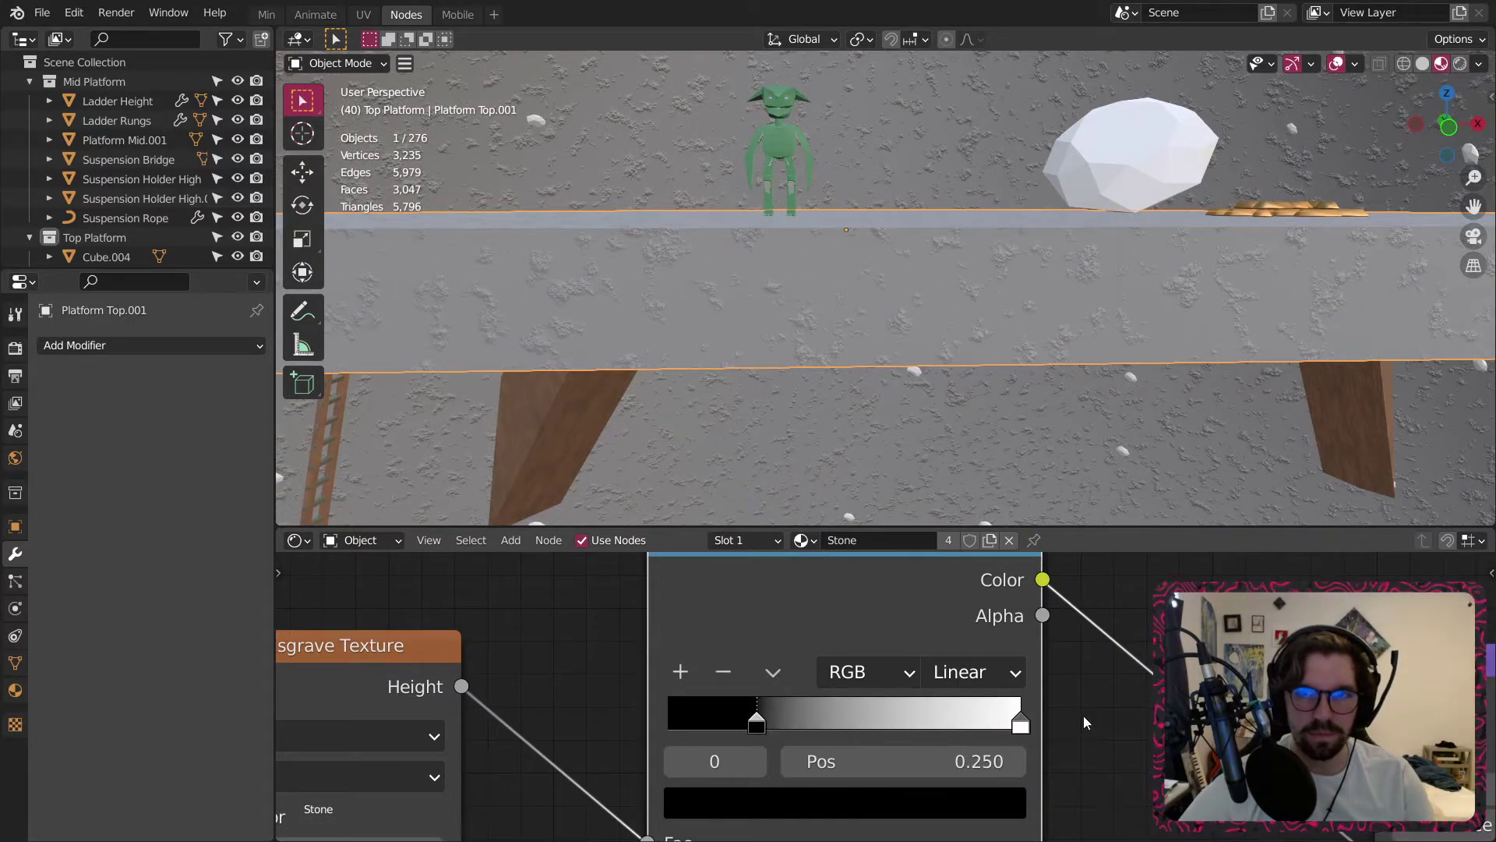
{"action": "middle_click_drag", "start_coordinate": [1086, 722], "coordinate": [950, 717]}
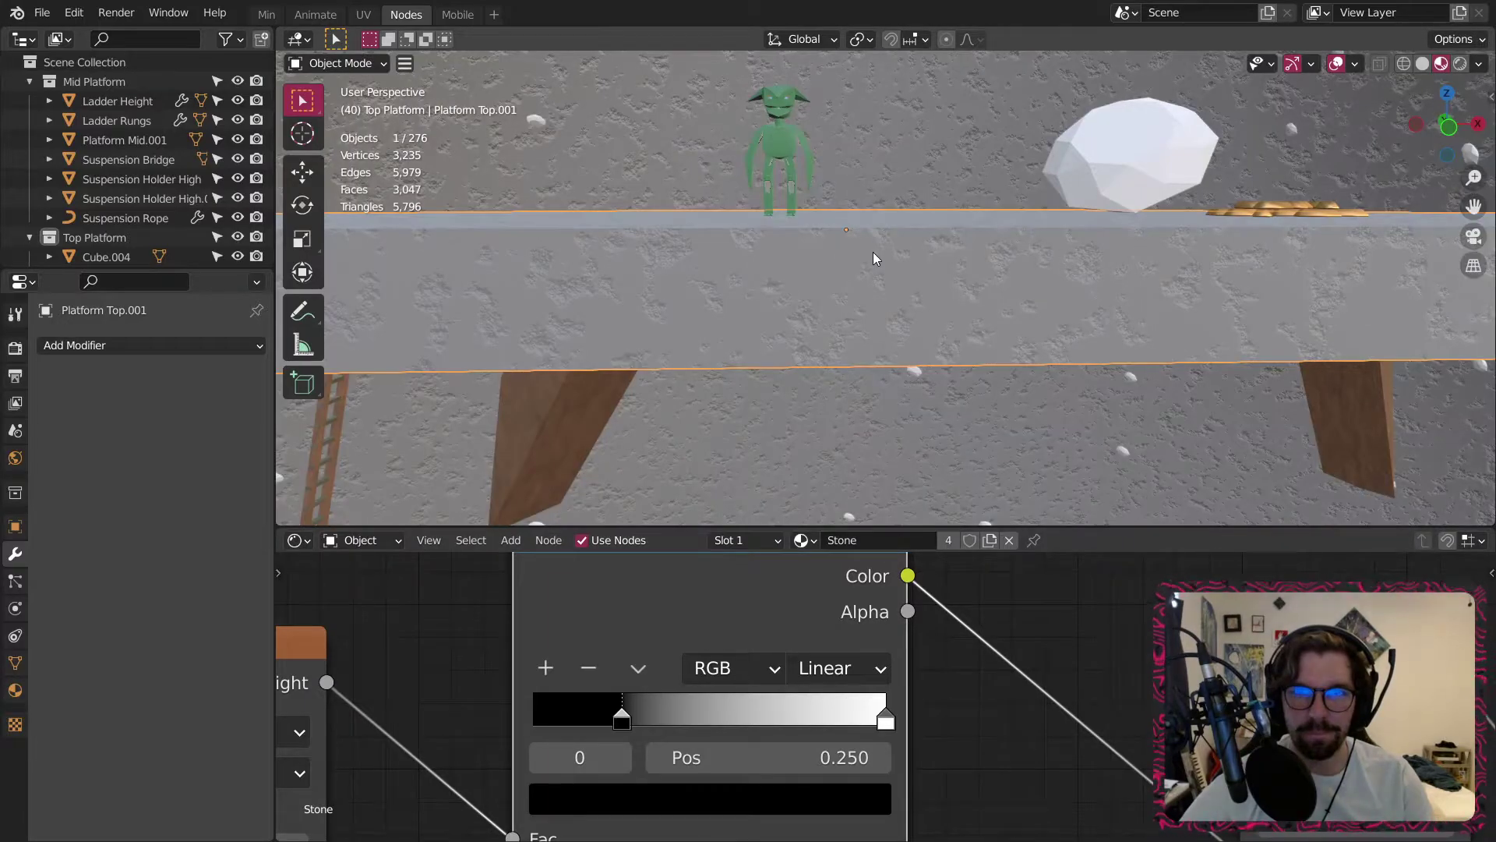
{"action": "scroll", "coordinate": [872, 251], "scroll_direction": "up", "scroll_amount": 3}
{"action": "scroll", "coordinate": [676, 721], "scroll_direction": "up", "scroll_amount": 1}
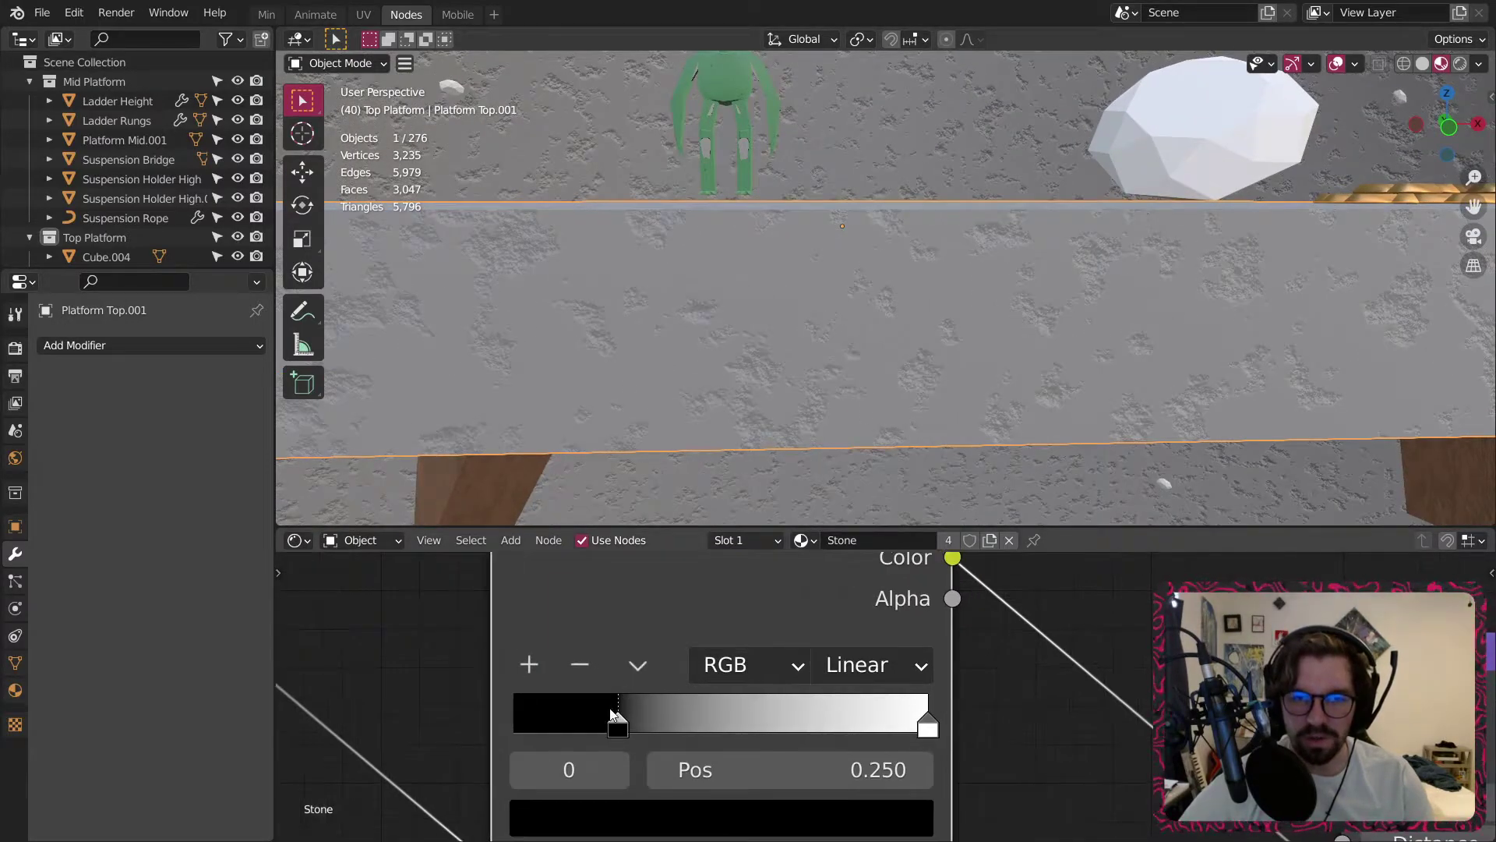
Move the ColorRamp's black stop to the start of the gradient and the white stop to position 0.435.
{"action": "left_click_drag", "start_coordinate": [670, 722], "coordinate": [483, 724]}
{"action": "left_click_drag", "start_coordinate": [923, 729], "coordinate": [694, 729]}
{"action": "scroll", "coordinate": [781, 342], "scroll_direction": "down", "scroll_amount": 4}
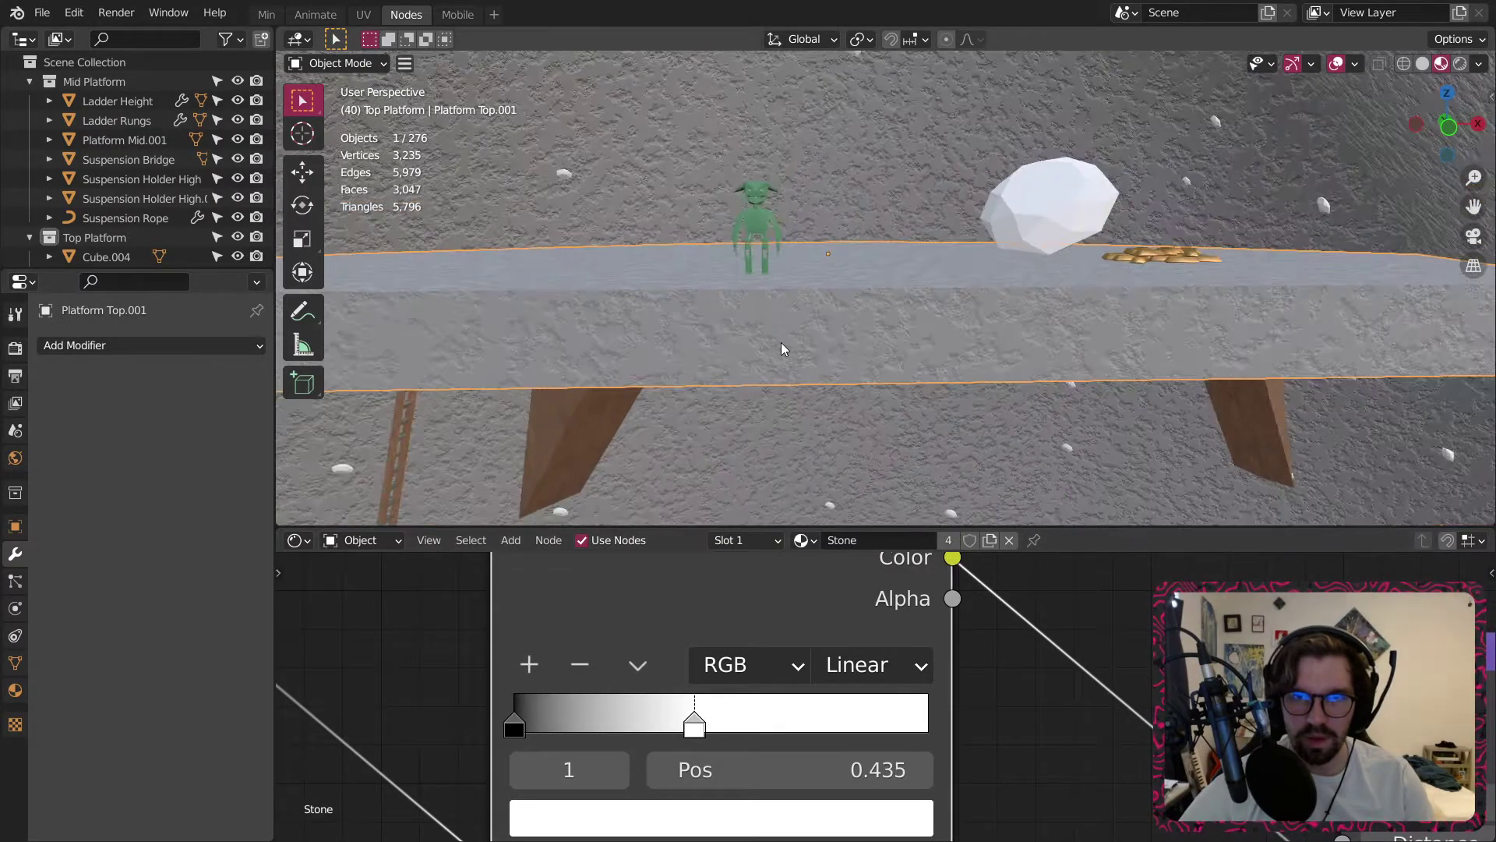
{"action": "middle_click_drag", "start_coordinate": [781, 343], "coordinate": [830, 318]}
{"action": "scroll", "coordinate": [815, 157], "scroll_direction": "up", "scroll_amount": 10}
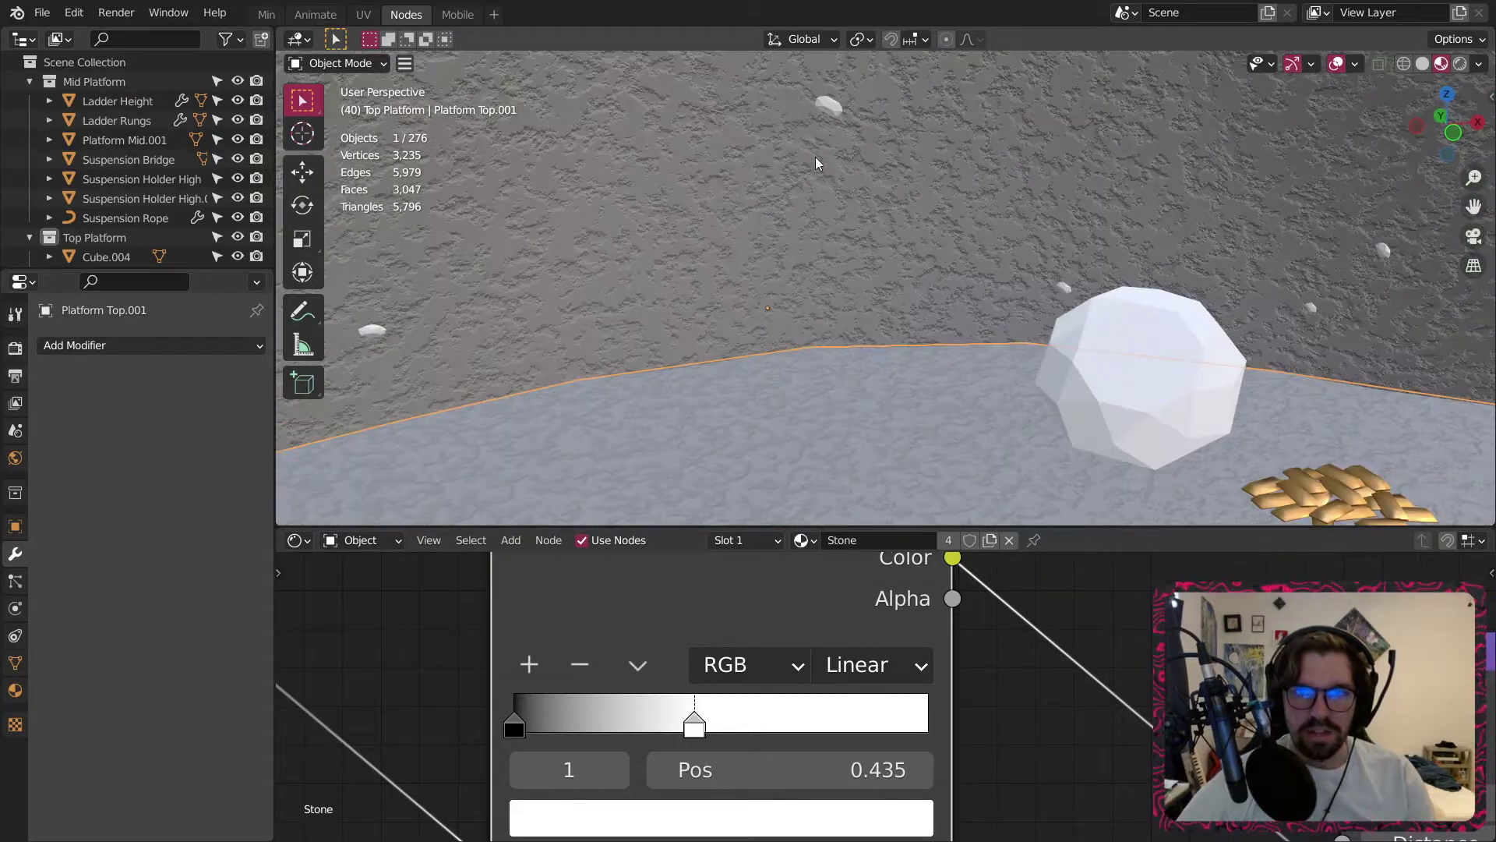
Set the Musgrave Texture's Scale to 2 in the Stone material and check the bumps on the mountain and top platform.
{"action": "middle_click_drag", "start_coordinate": [524, 653], "coordinate": [1024, 601]}
{"action": "middle_click_drag", "start_coordinate": [696, 784], "coordinate": [672, 738]}
{"action": "scroll", "coordinate": [672, 738], "scroll_direction": "up", "scroll_amount": 1}
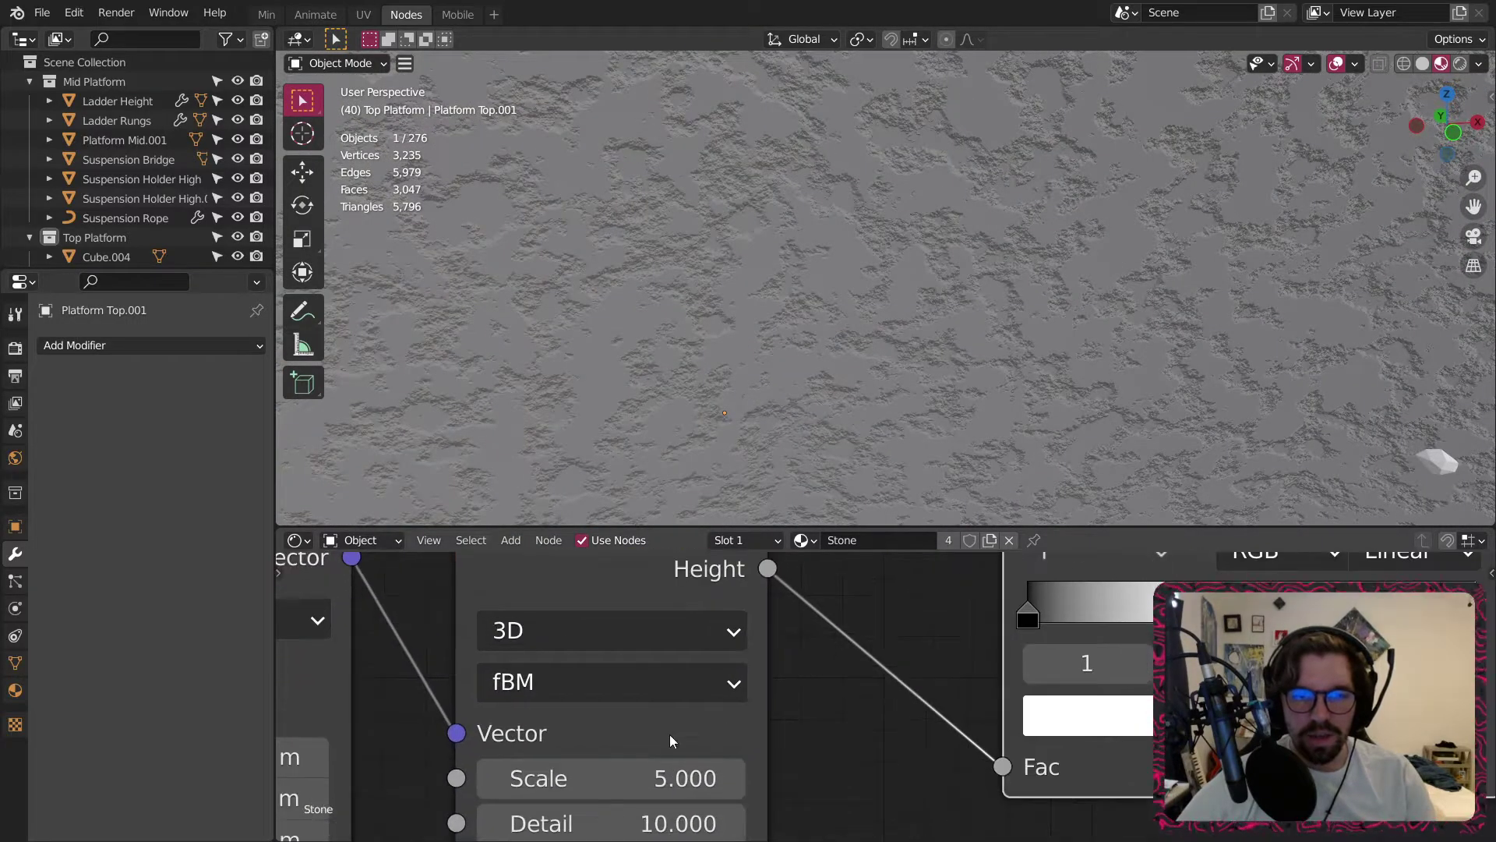
{"action": "left_click", "coordinate": [614, 765]}
{"action": "type", "text": "2"}
{"action": "key", "text": "Return"}
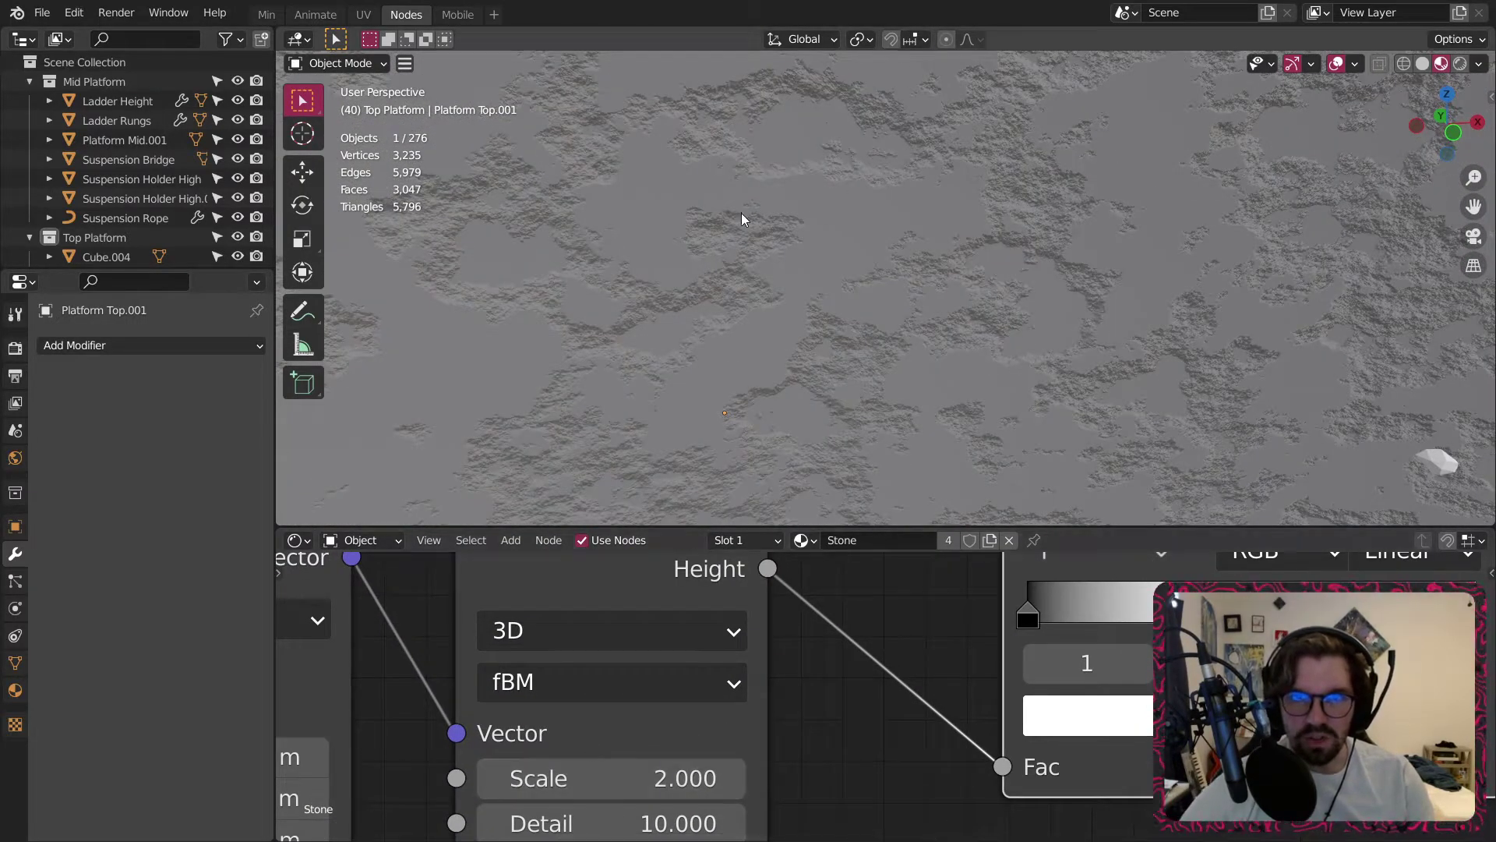
{"action": "scroll", "coordinate": [741, 212], "scroll_direction": "down", "scroll_amount": 5}
{"action": "middle_click_drag", "start_coordinate": [798, 228], "coordinate": [838, 243]}
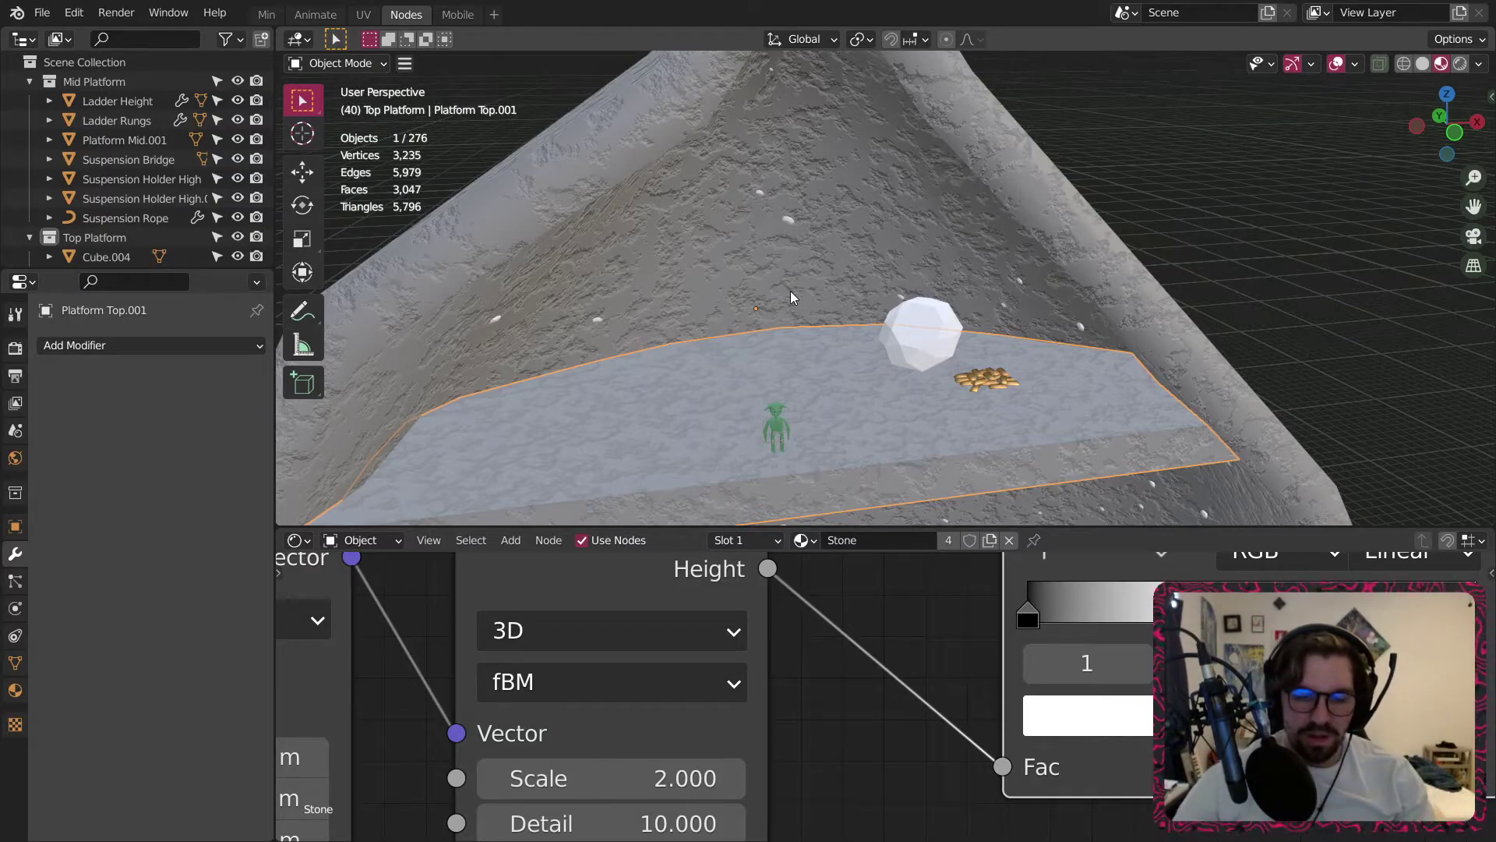
{"action": "middle_click_drag", "start_coordinate": [894, 390], "coordinate": [759, 276]}
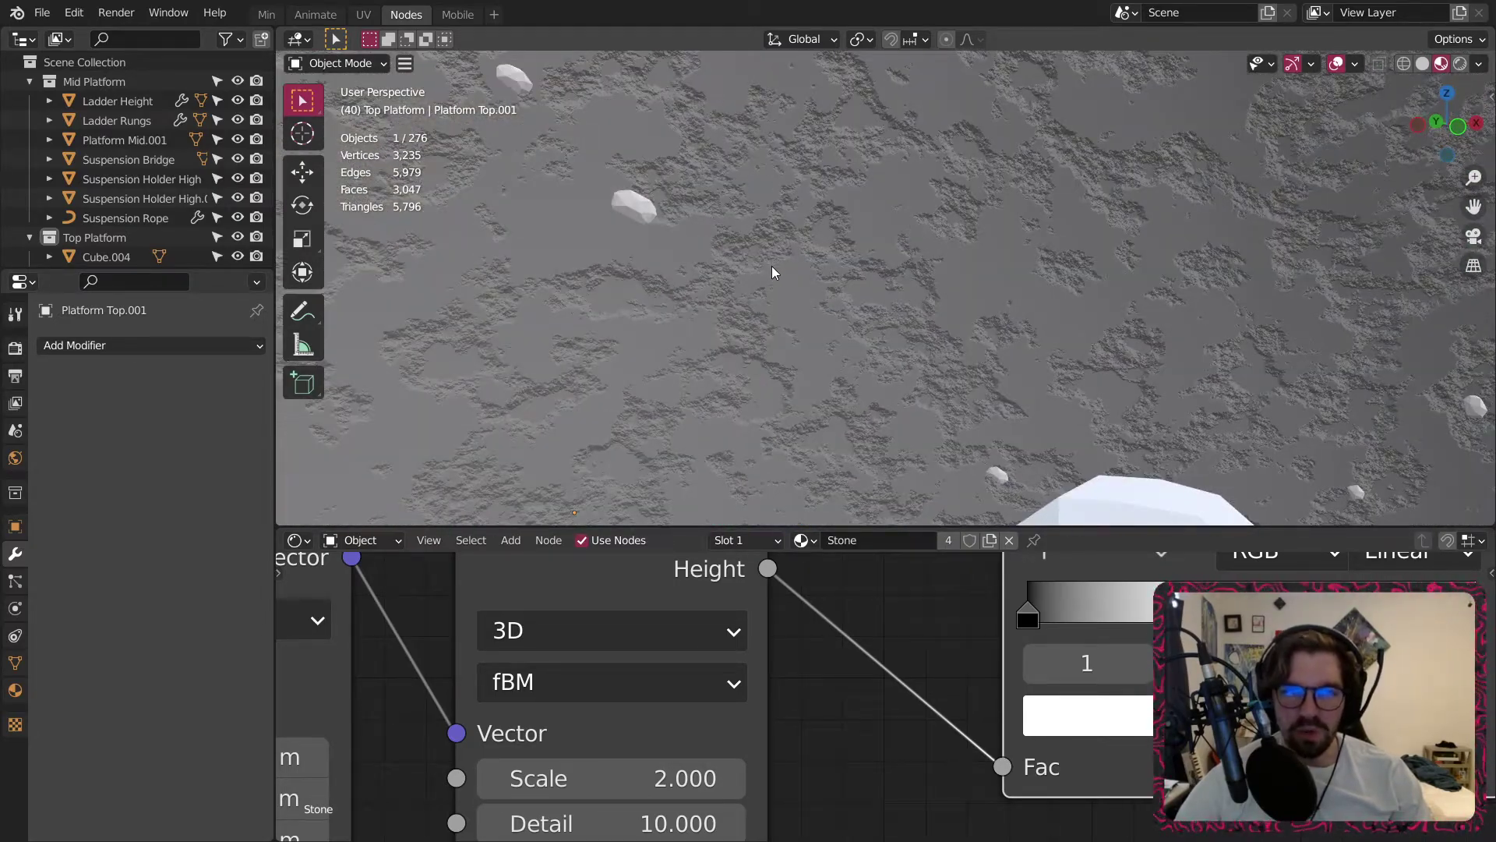
Move the ColorRamp closer to the Bump node, and the Texture Coordinate, Mapping and Musgrave Texture nodes closer to the ColorRamp.
{"action": "scroll", "coordinate": [896, 701], "scroll_direction": "down", "scroll_amount": 5}
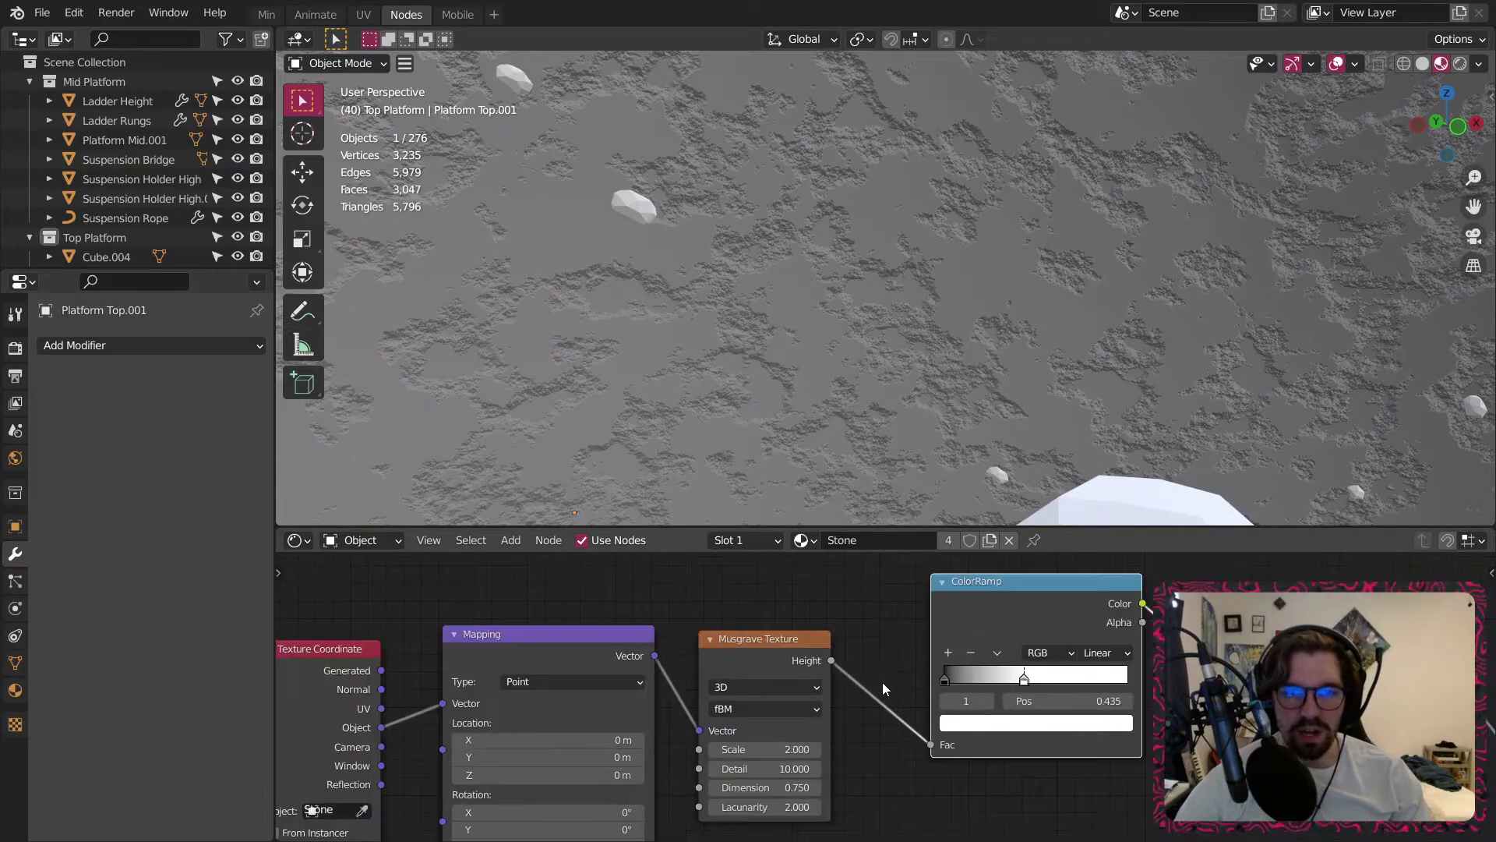
{"action": "middle_click_drag", "start_coordinate": [944, 650], "coordinate": [715, 679]}
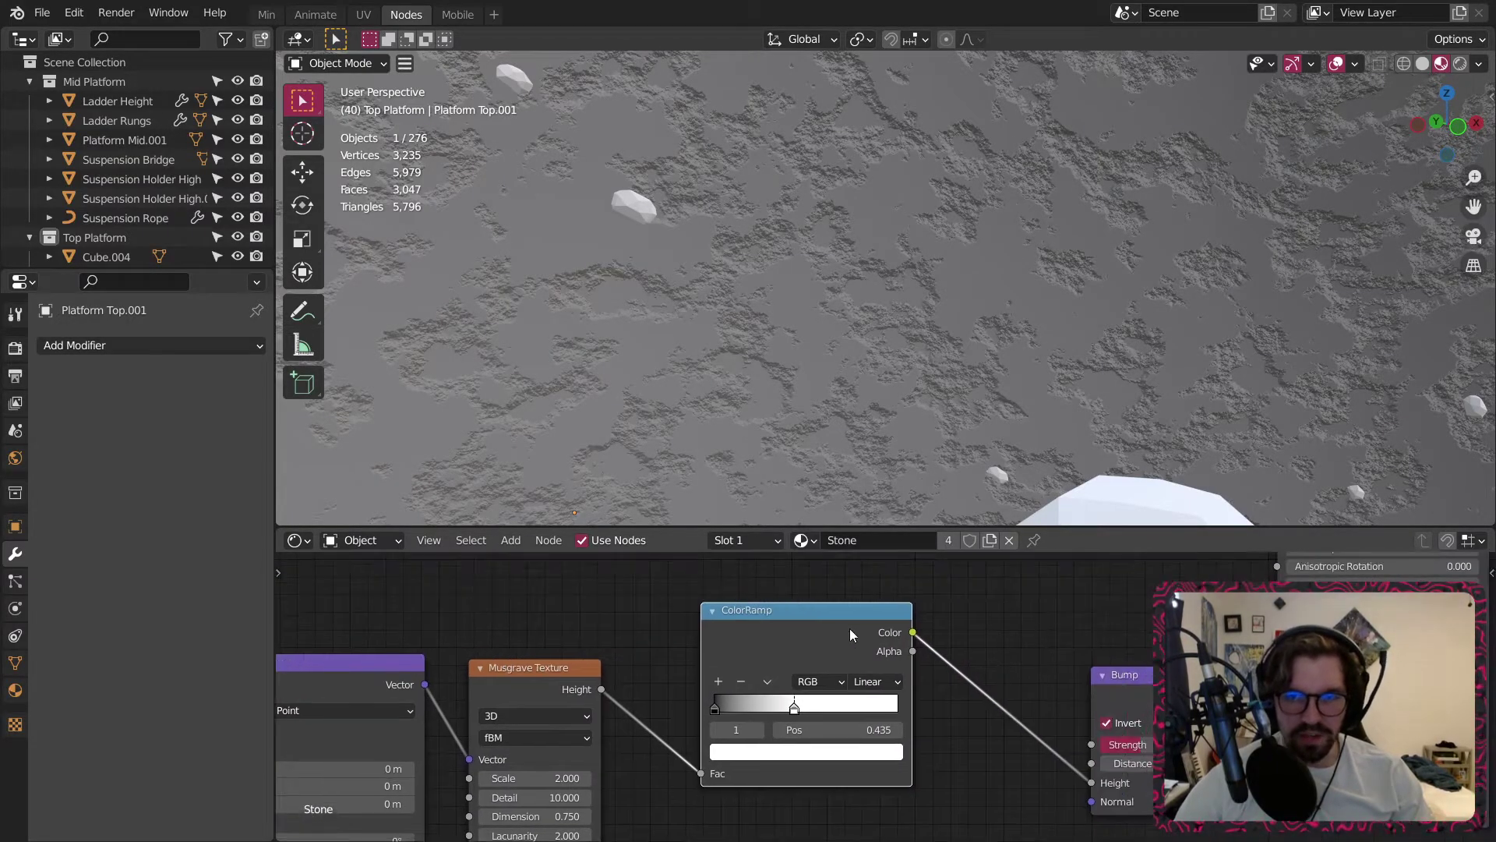
{"action": "left_click_drag", "start_coordinate": [841, 618], "coordinate": [935, 664]}
{"action": "left_click", "coordinate": [784, 652]}
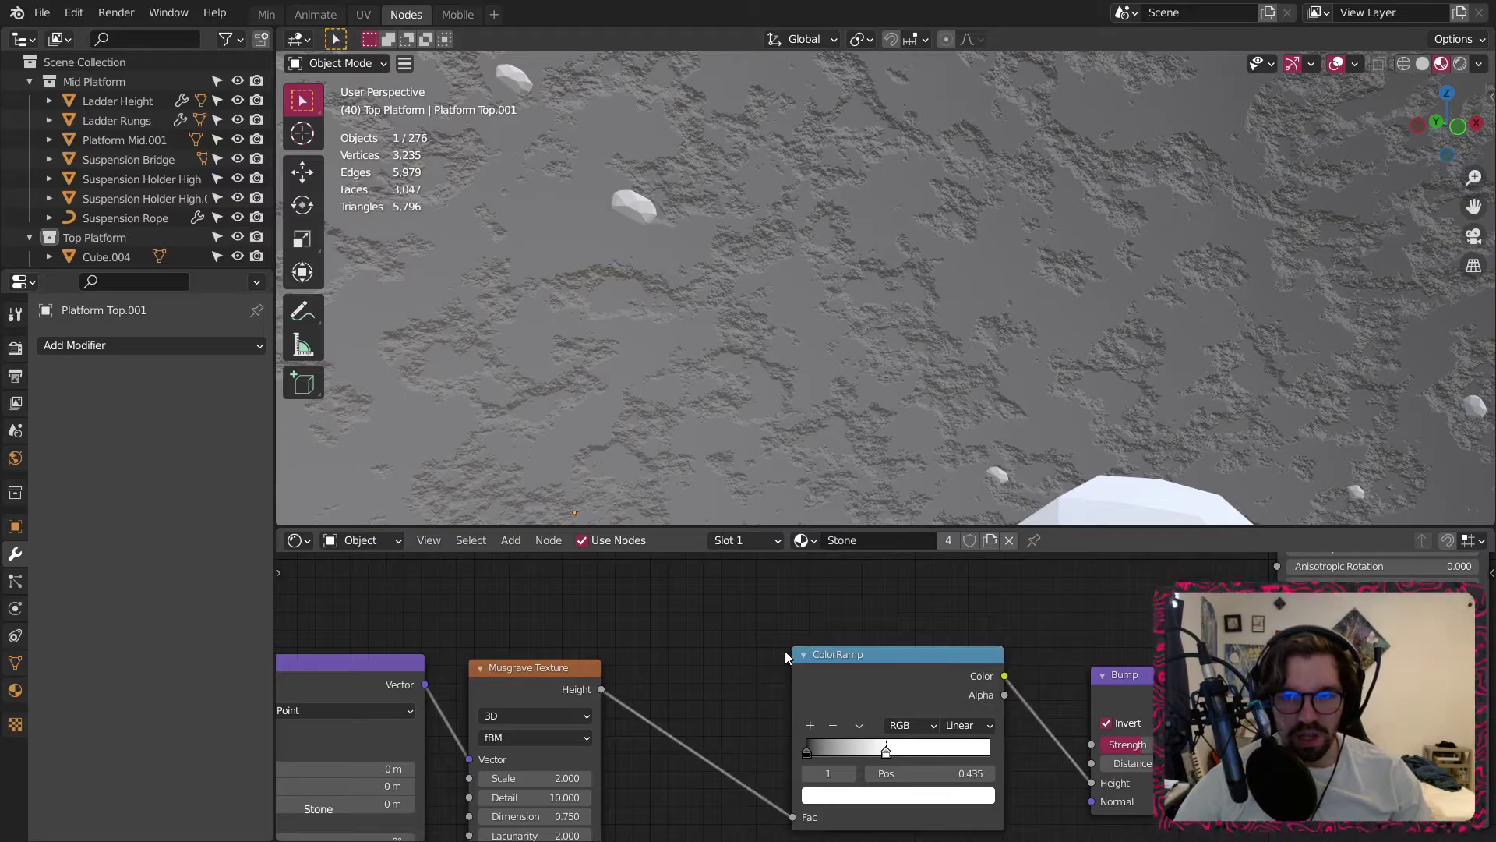
{"action": "scroll", "coordinate": [784, 652], "scroll_direction": "down", "scroll_amount": 3}
{"action": "middle_click_drag", "start_coordinate": [694, 657], "coordinate": [984, 587]}
{"action": "left_click_drag", "start_coordinate": [983, 587], "coordinate": [391, 789]}
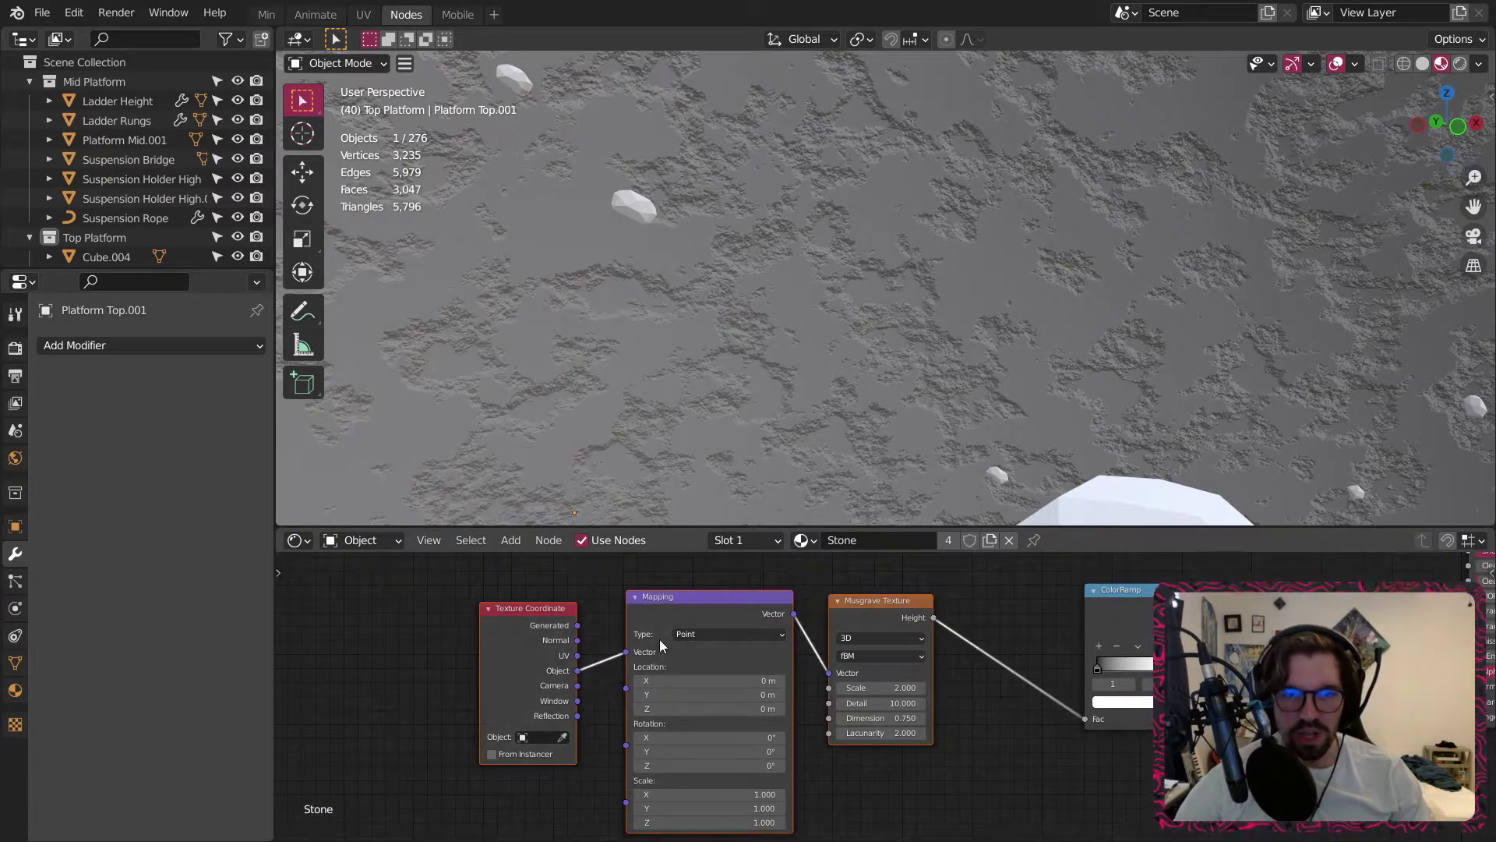
{"action": "left_click_drag", "start_coordinate": [686, 599], "coordinate": [778, 590]}
{"action": "left_click", "coordinate": [1064, 767]}
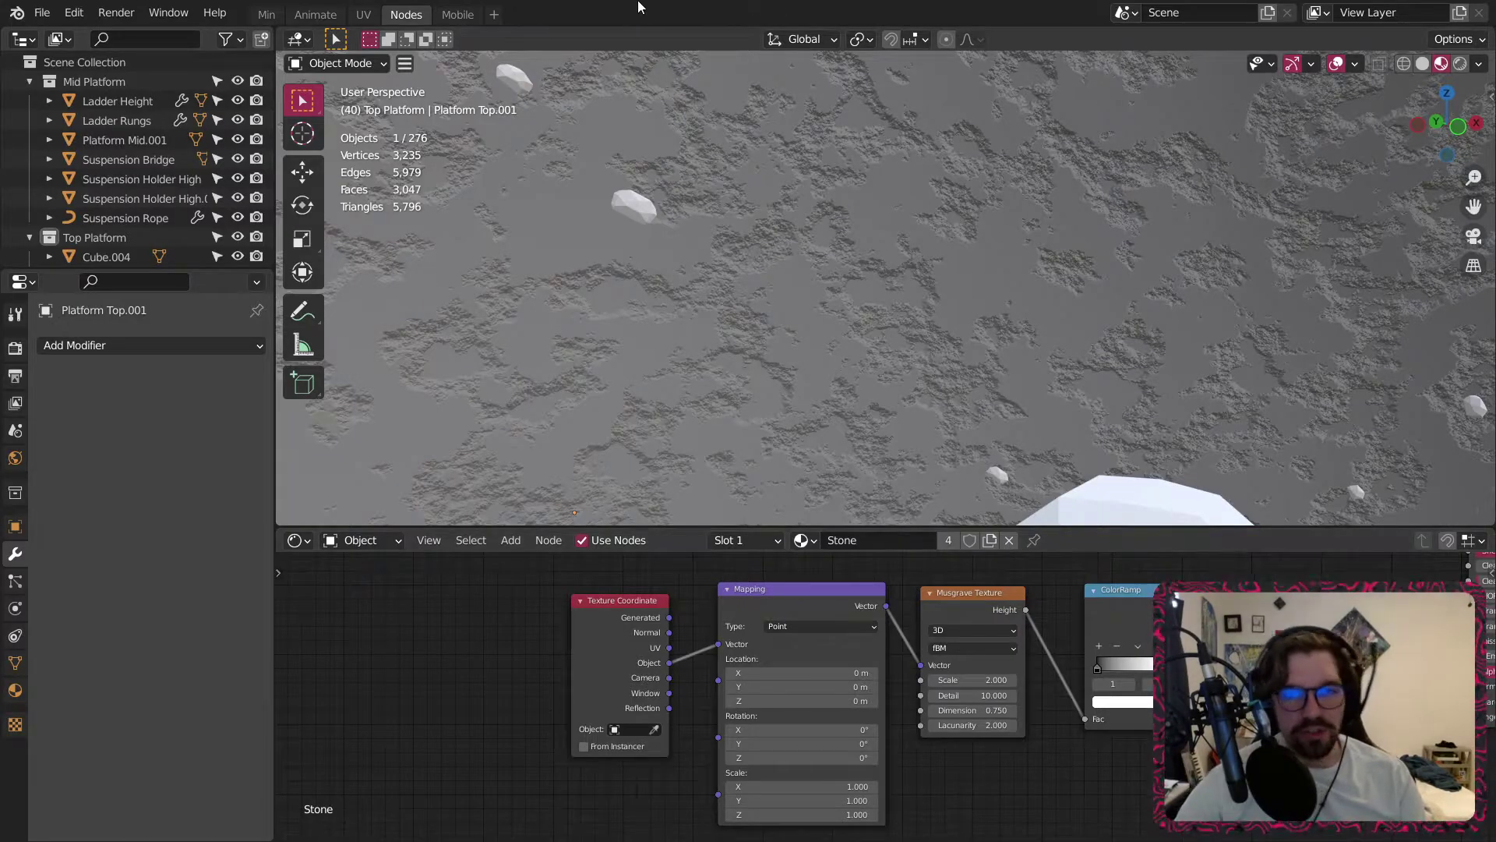
Select the large white gem on the top platform and create a new material for it.
{"action": "middle_click_drag", "start_coordinate": [759, 343], "coordinate": [707, 255]}
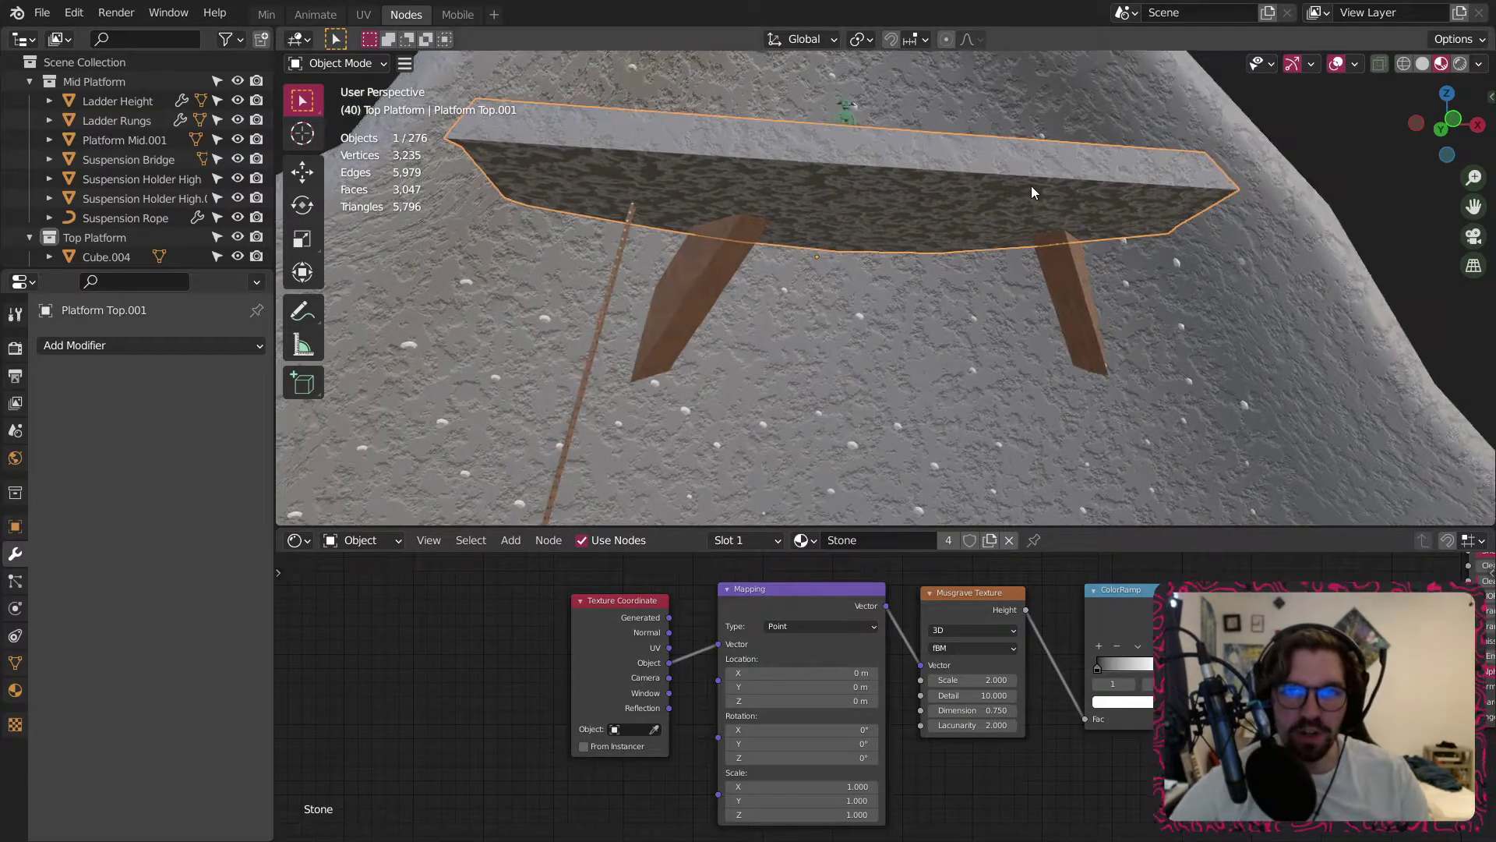
{"action": "middle_click_drag", "start_coordinate": [1031, 186], "coordinate": [854, 297]}
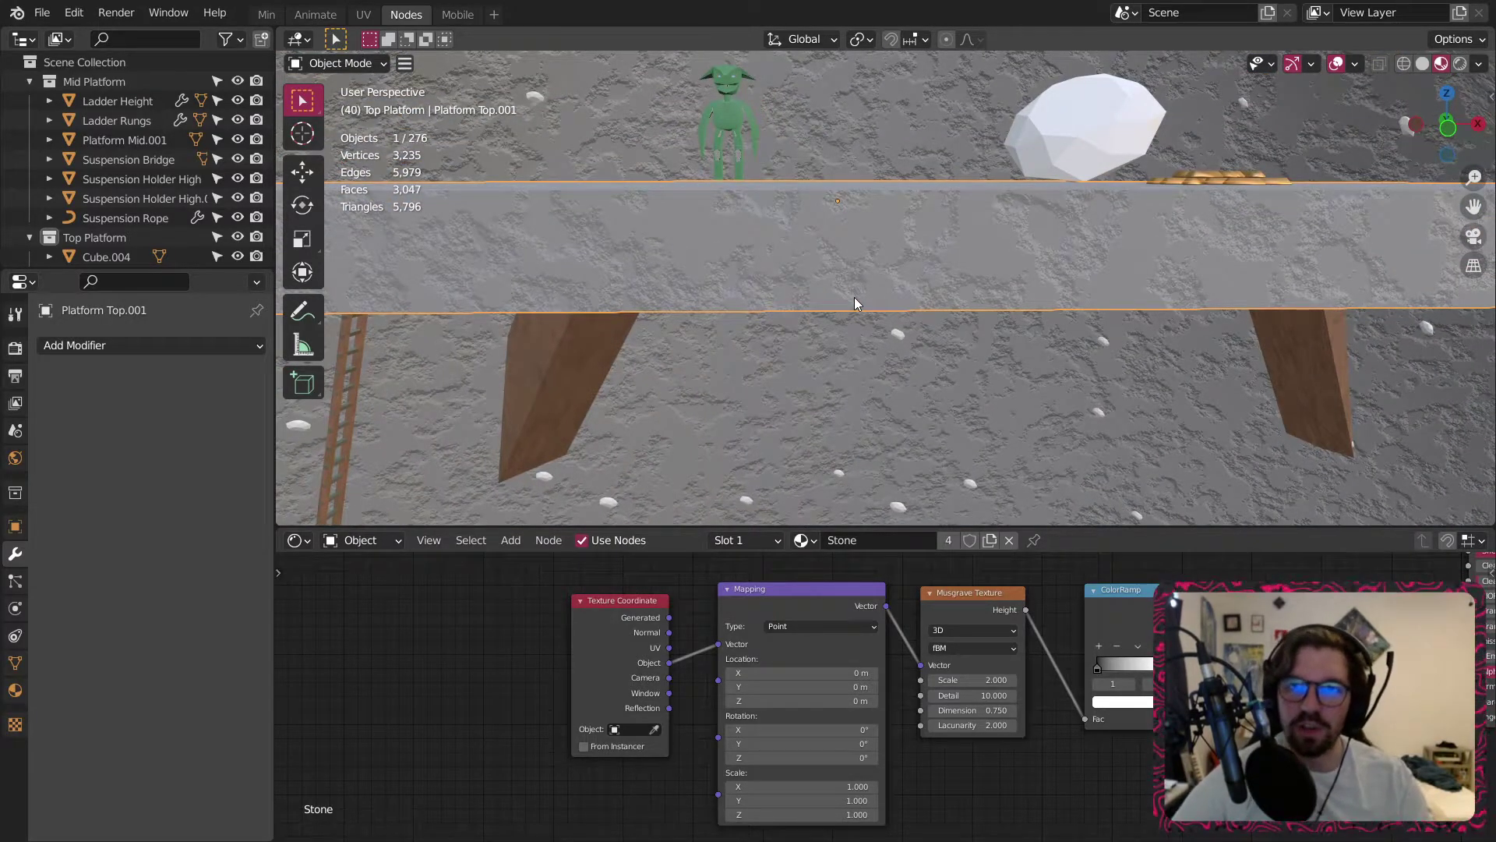
{"action": "middle_click_drag", "start_coordinate": [853, 297], "coordinate": [915, 573]}
{"action": "left_click", "coordinate": [1038, 135]}
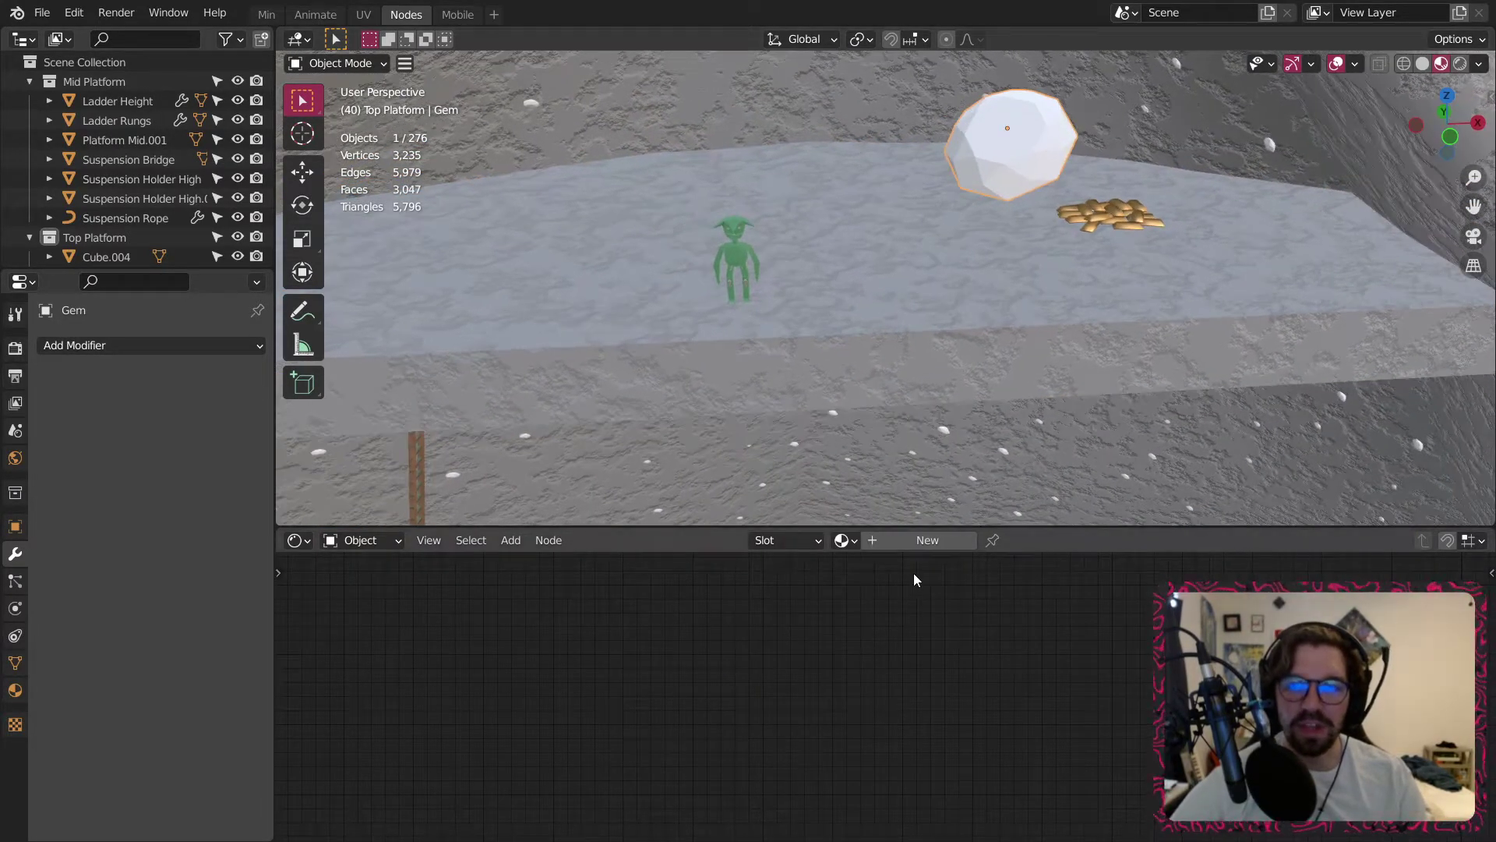
{"action": "middle_click_drag", "start_coordinate": [974, 697], "coordinate": [550, 821]}
{"action": "scroll", "coordinate": [771, 657], "scroll_direction": "down", "scroll_amount": 1}
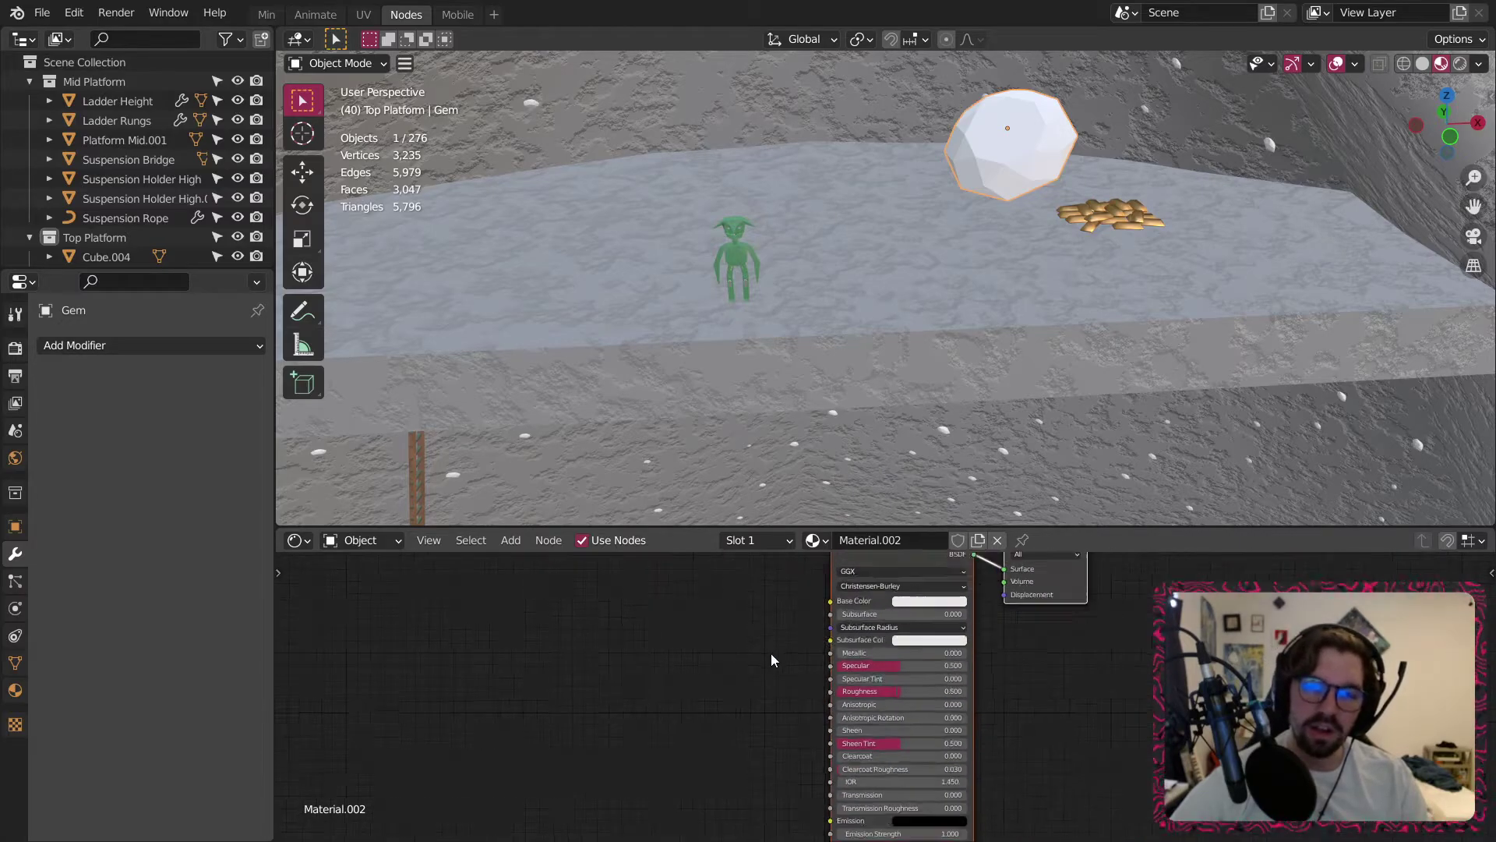
Add a ColorRamp node to the gem's material and connect its Color output to the Principled BSDF's Base Color.
{"action": "middle_click_drag", "start_coordinate": [772, 658], "coordinate": [902, 661]}
{"action": "scroll", "coordinate": [894, 611], "scroll_direction": "up", "scroll_amount": 1}
{"action": "scroll", "coordinate": [873, 647], "scroll_direction": "up", "scroll_amount": 3}
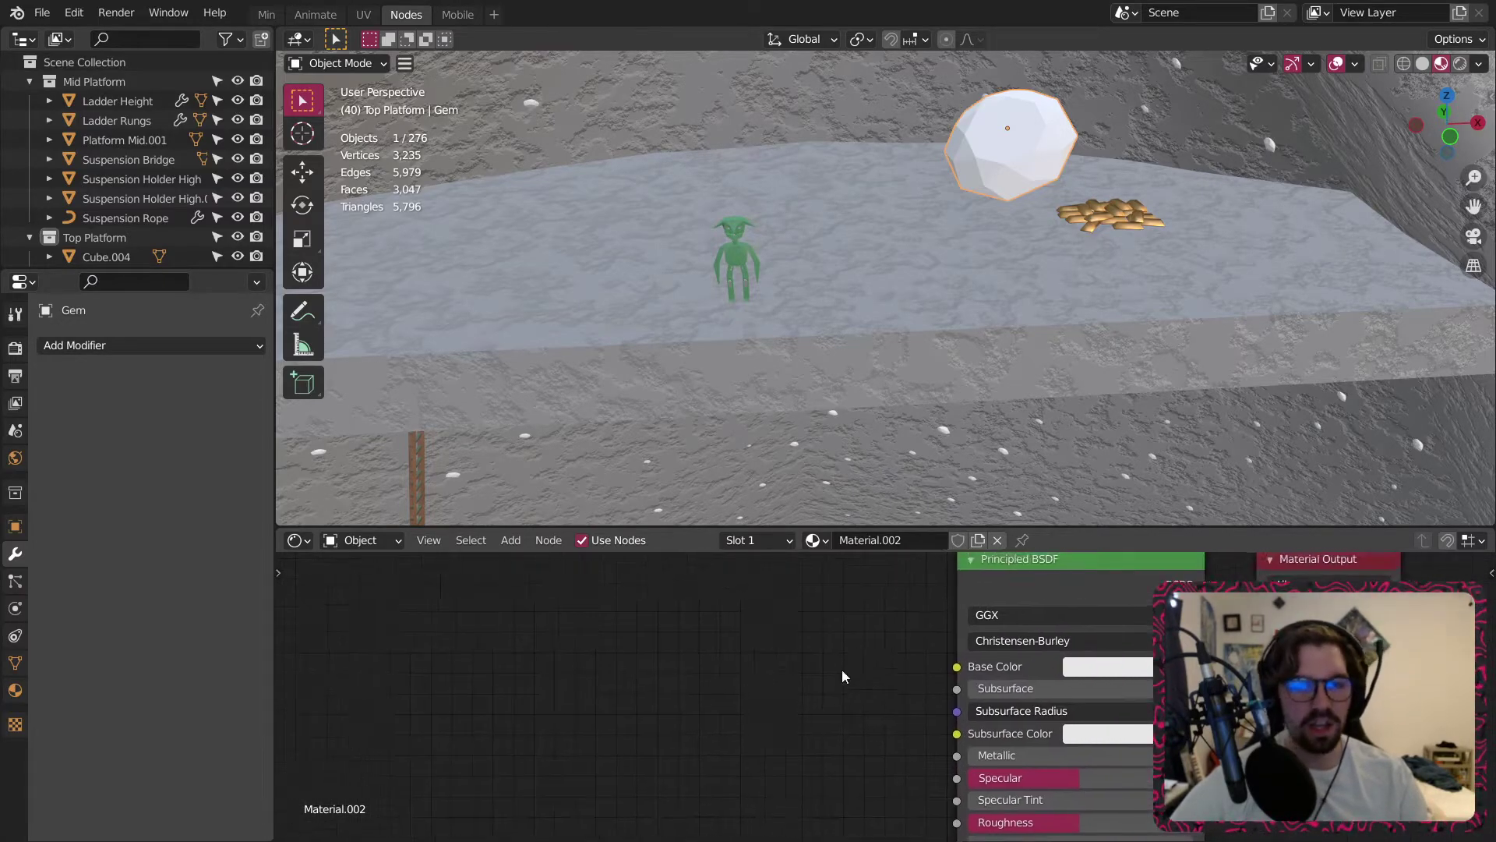
{"action": "left_click", "coordinate": [519, 537]}
{"action": "mouse_move", "coordinate": [592, 707]}
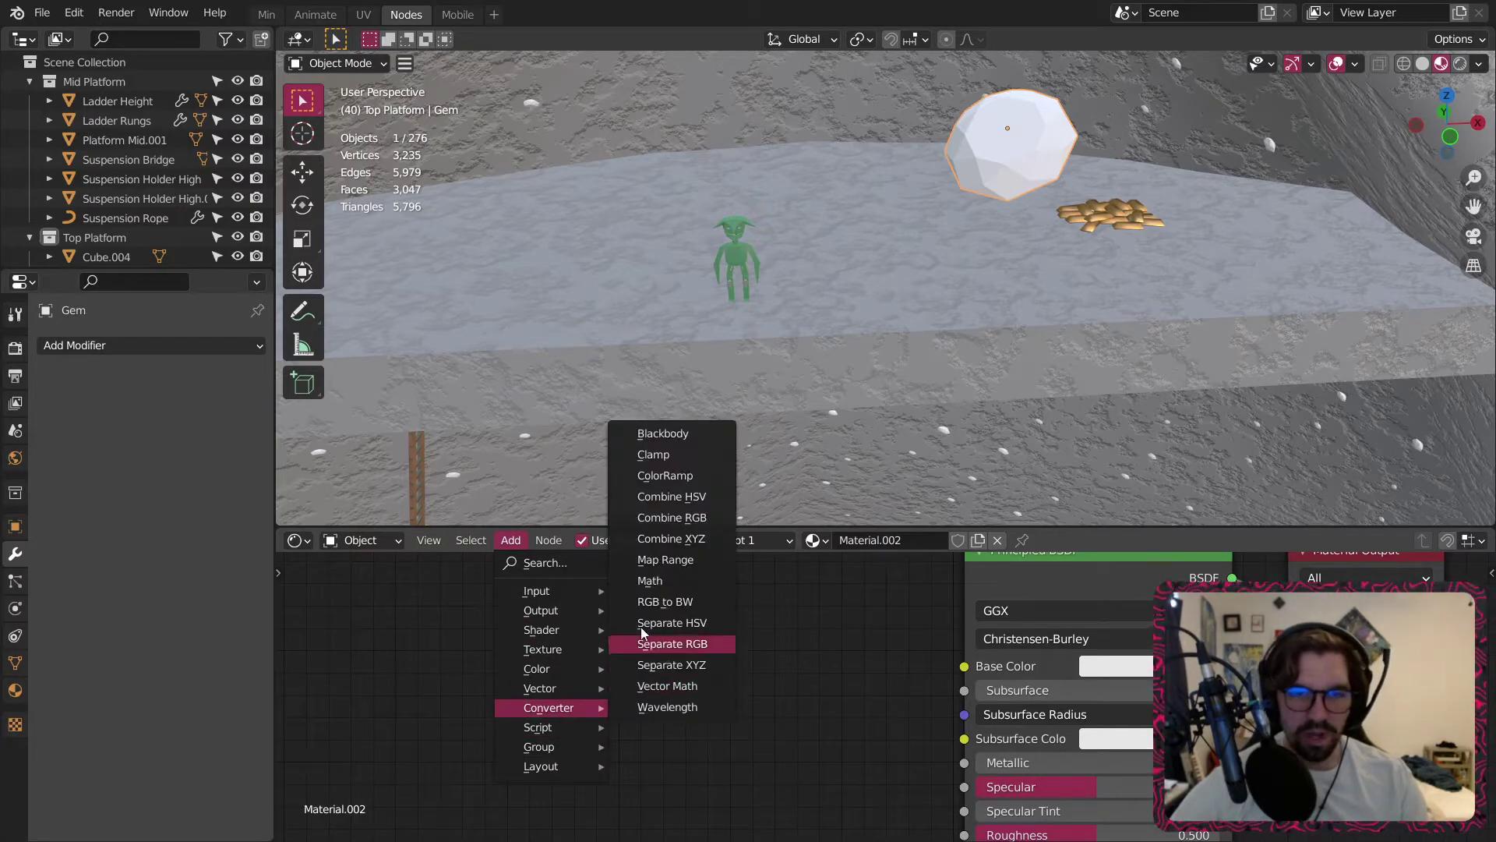
{"action": "left_click", "coordinate": [665, 475]}
{"action": "left_click", "coordinate": [860, 641]}
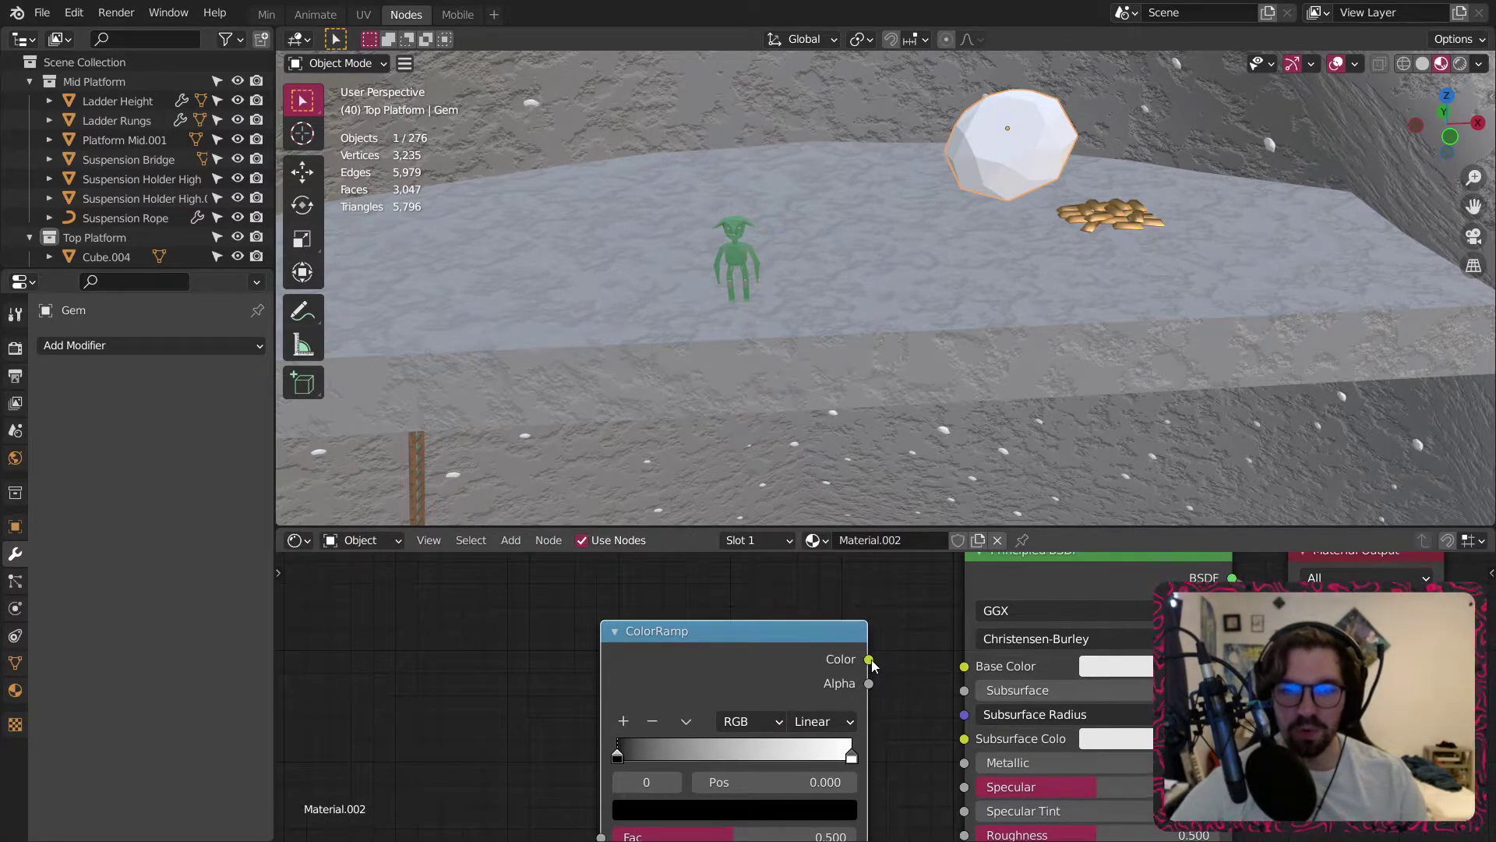
{"action": "middle_click_drag", "start_coordinate": [734, 770], "coordinate": [895, 718]}
{"action": "left_click", "coordinate": [624, 668]}
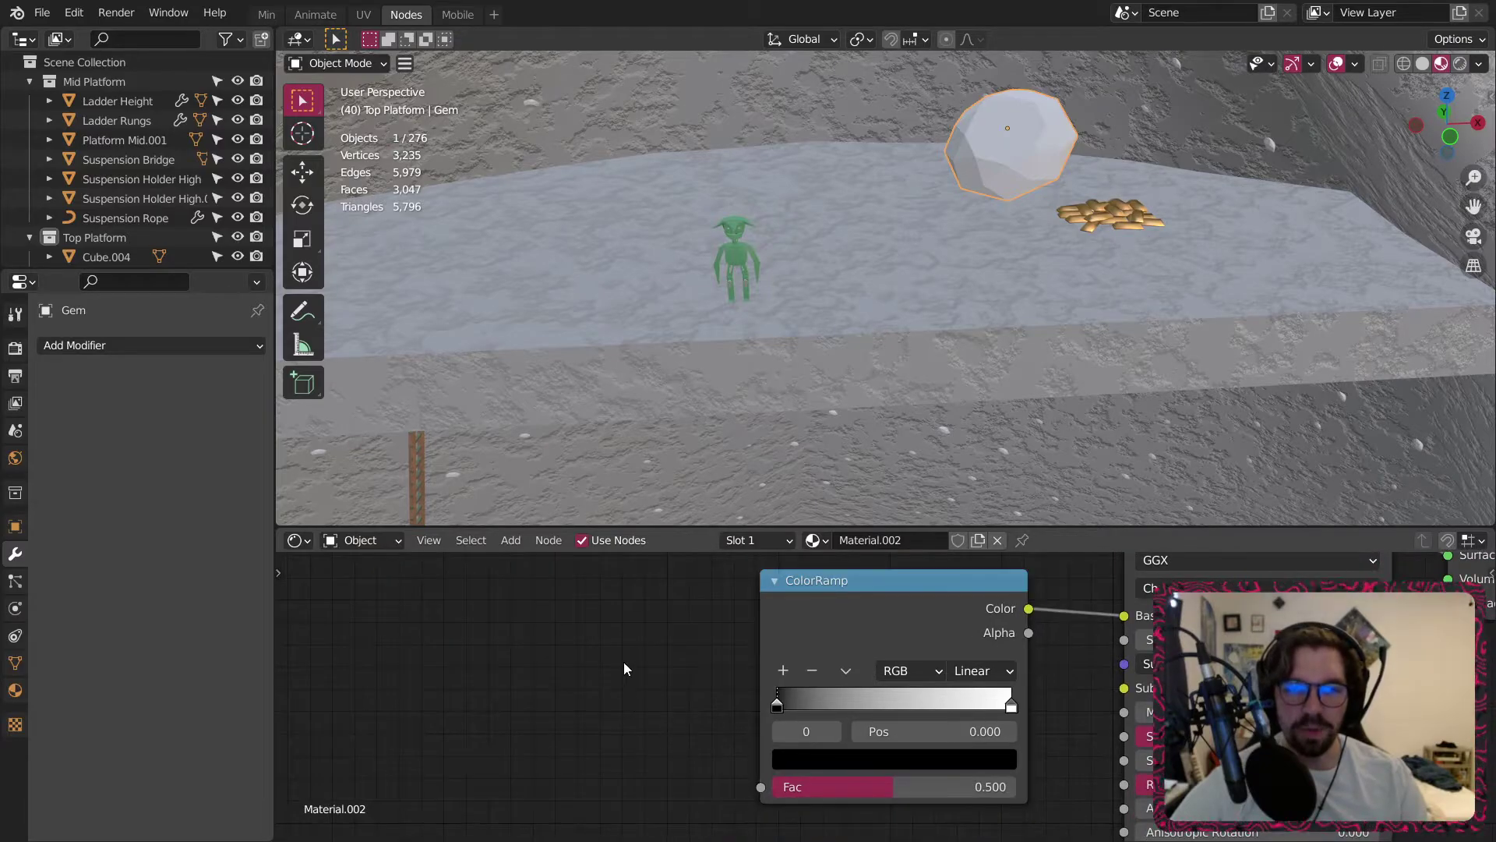
Add an Object Info node beside the ColorRamp and connect its Random output to the ColorRamp's Fac input.
{"action": "middle_click_drag", "start_coordinate": [554, 620], "coordinate": [783, 629]}
{"action": "left_click", "coordinate": [508, 540]}
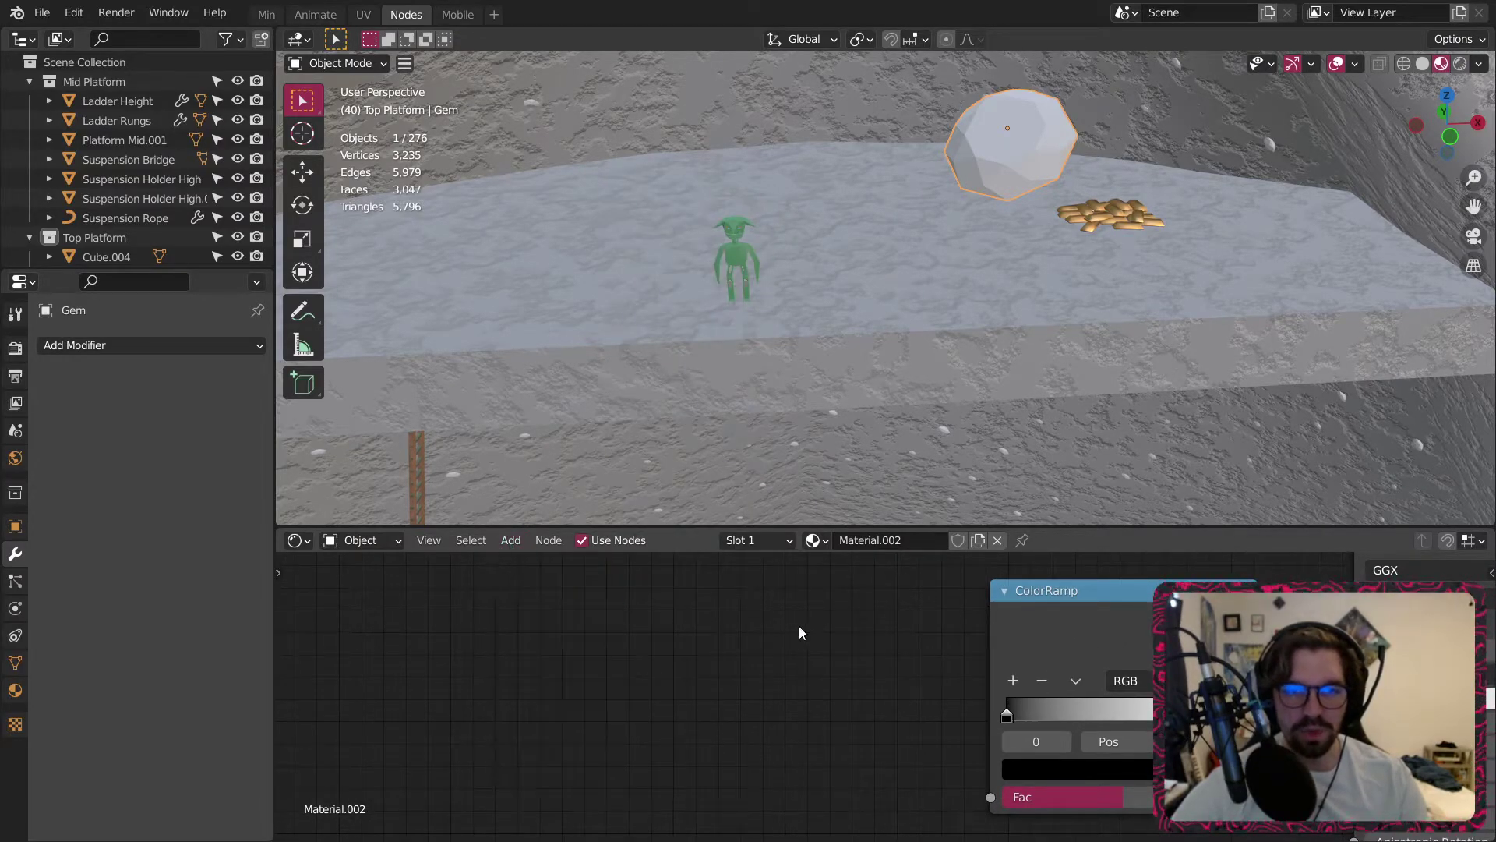
{"action": "left_click", "coordinate": [511, 541]}
{"action": "mouse_move", "coordinate": [564, 590]}
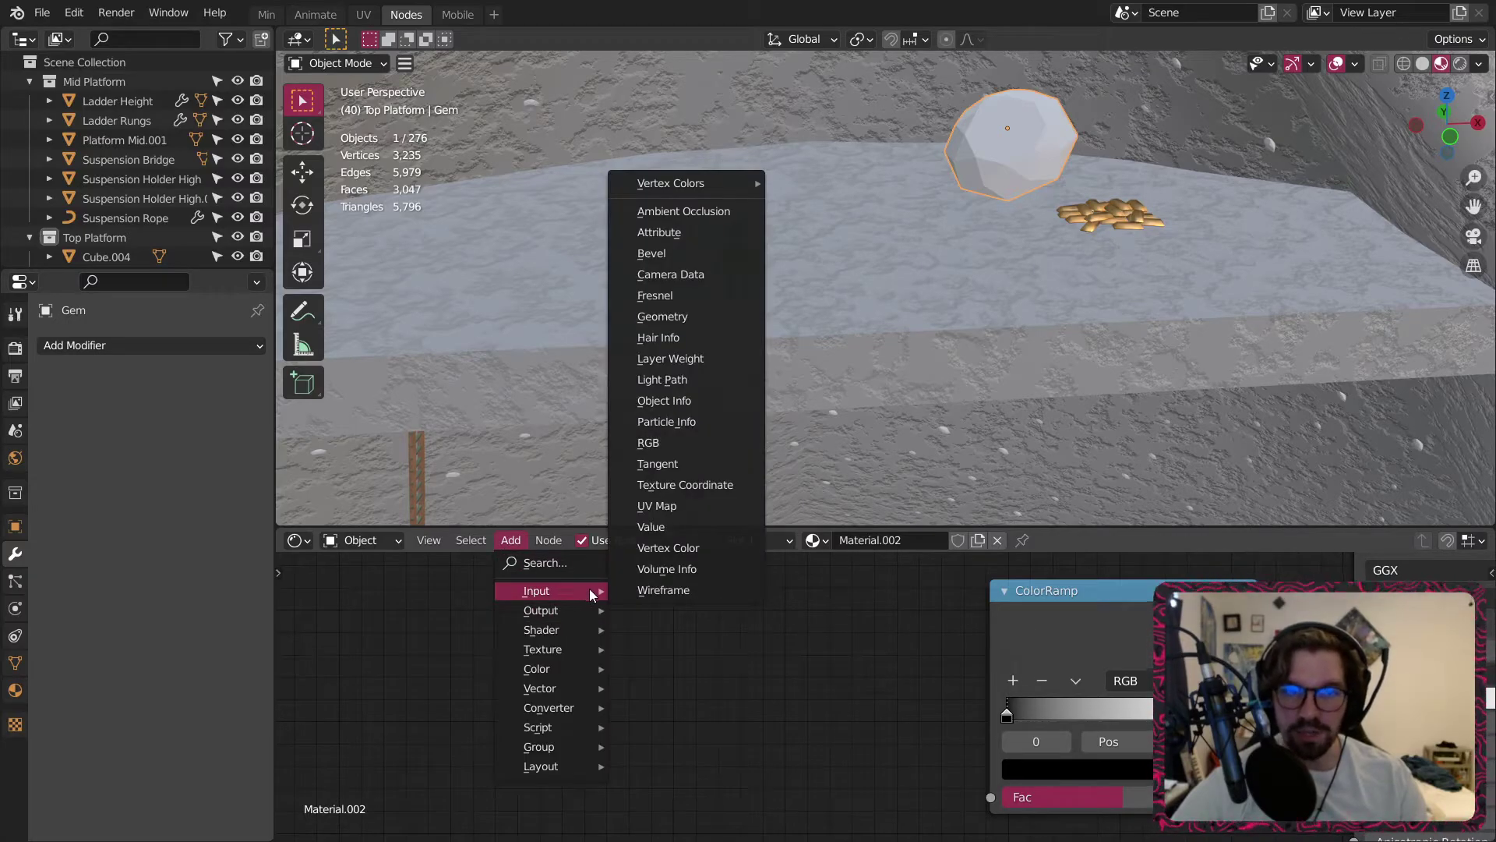
{"action": "left_click", "coordinate": [678, 400]}
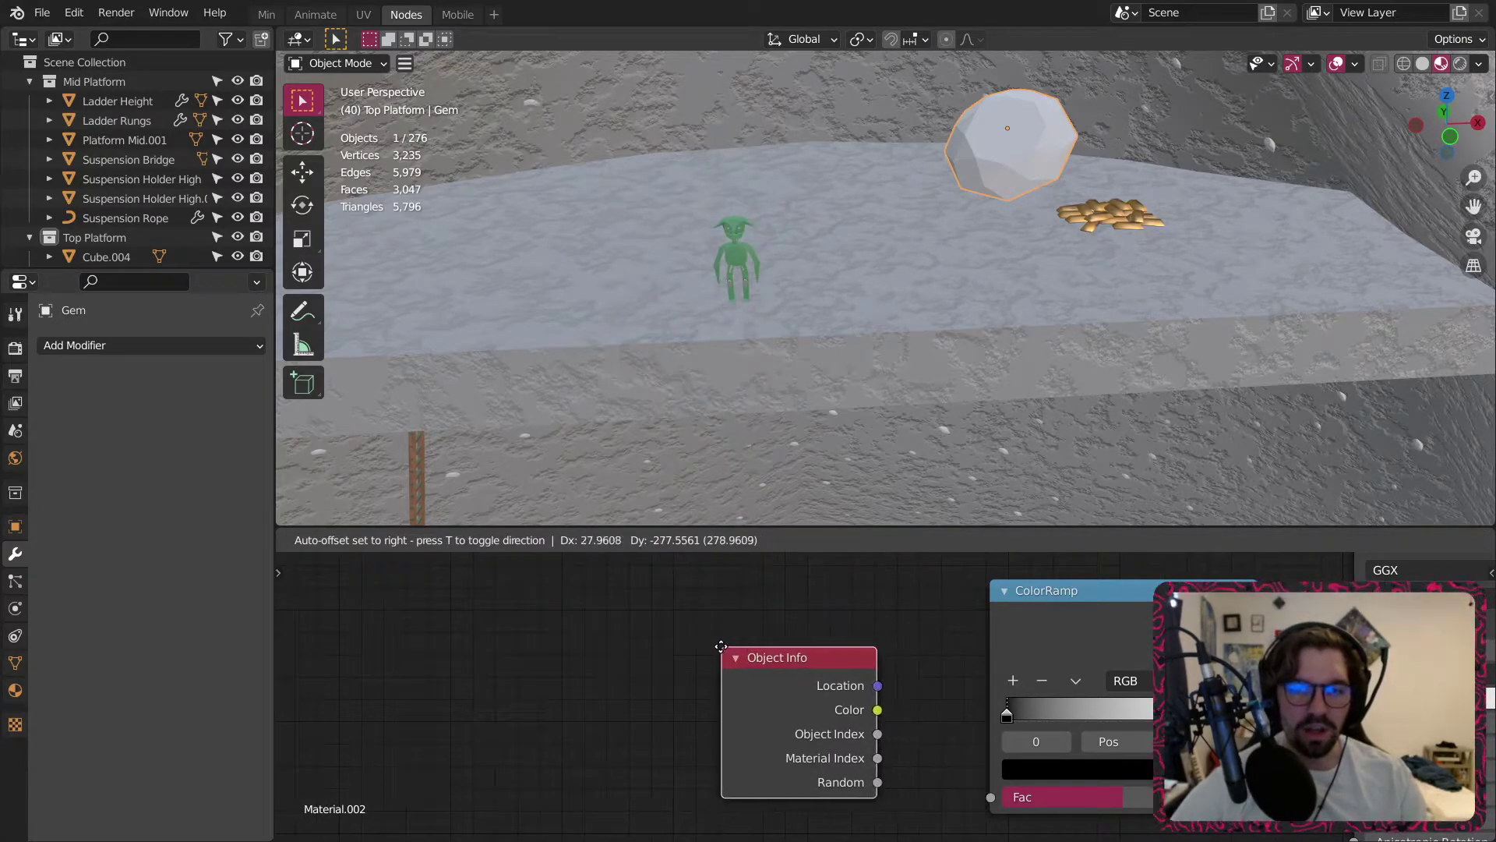
{"action": "left_click", "coordinate": [893, 758]}
{"action": "left_click_drag", "start_coordinate": [879, 782], "coordinate": [990, 796]}
{"action": "key", "text": "g"}
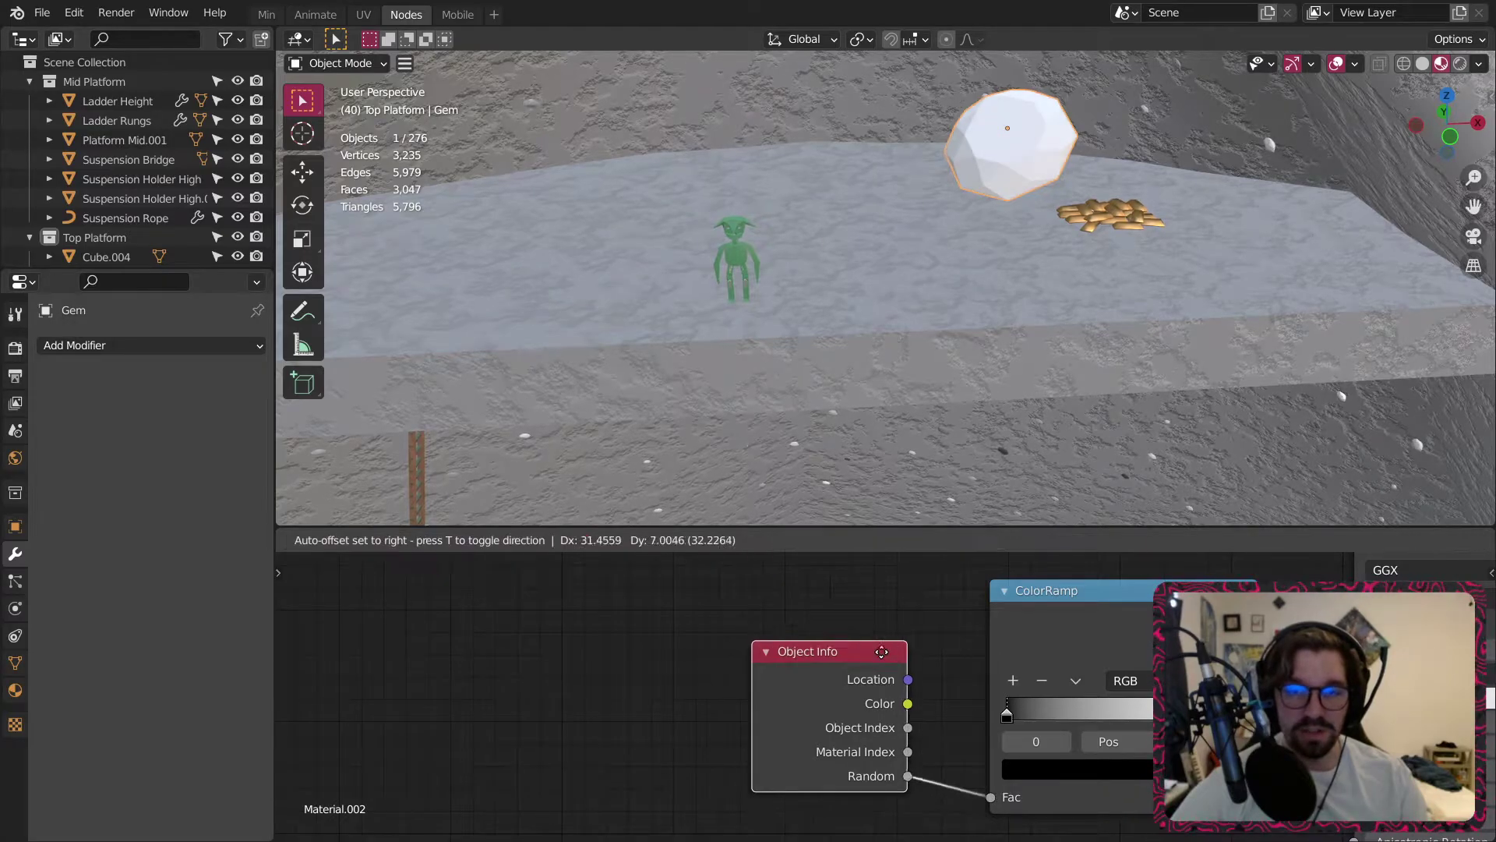
{"action": "left_click", "coordinate": [980, 648]}
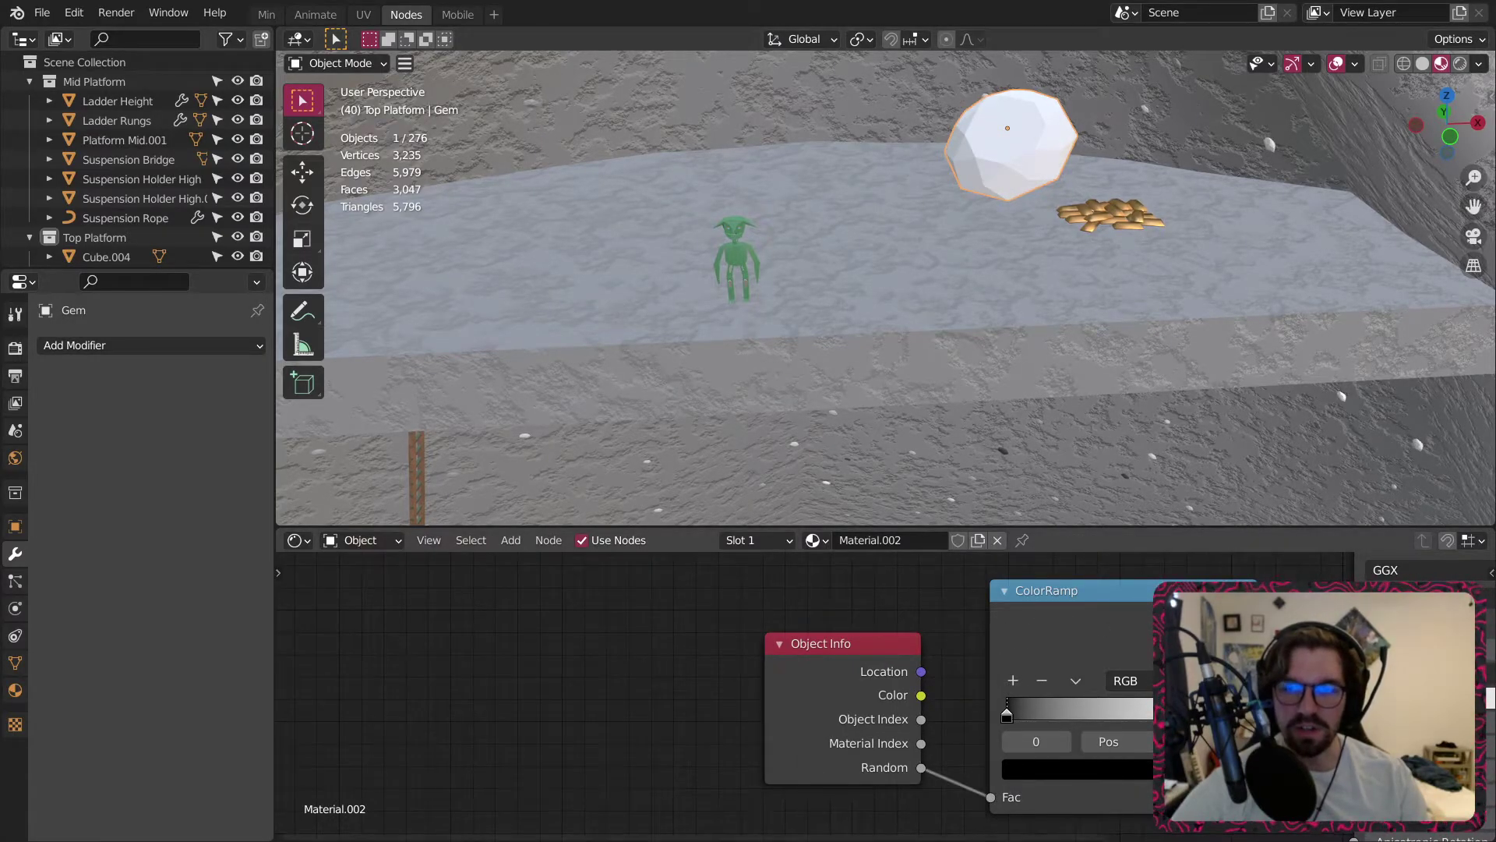
Set the Principled BSDF's Roughness to 0.2 in the gem's material.
{"action": "middle_click_drag", "start_coordinate": [1442, 725], "coordinate": [895, 671]}
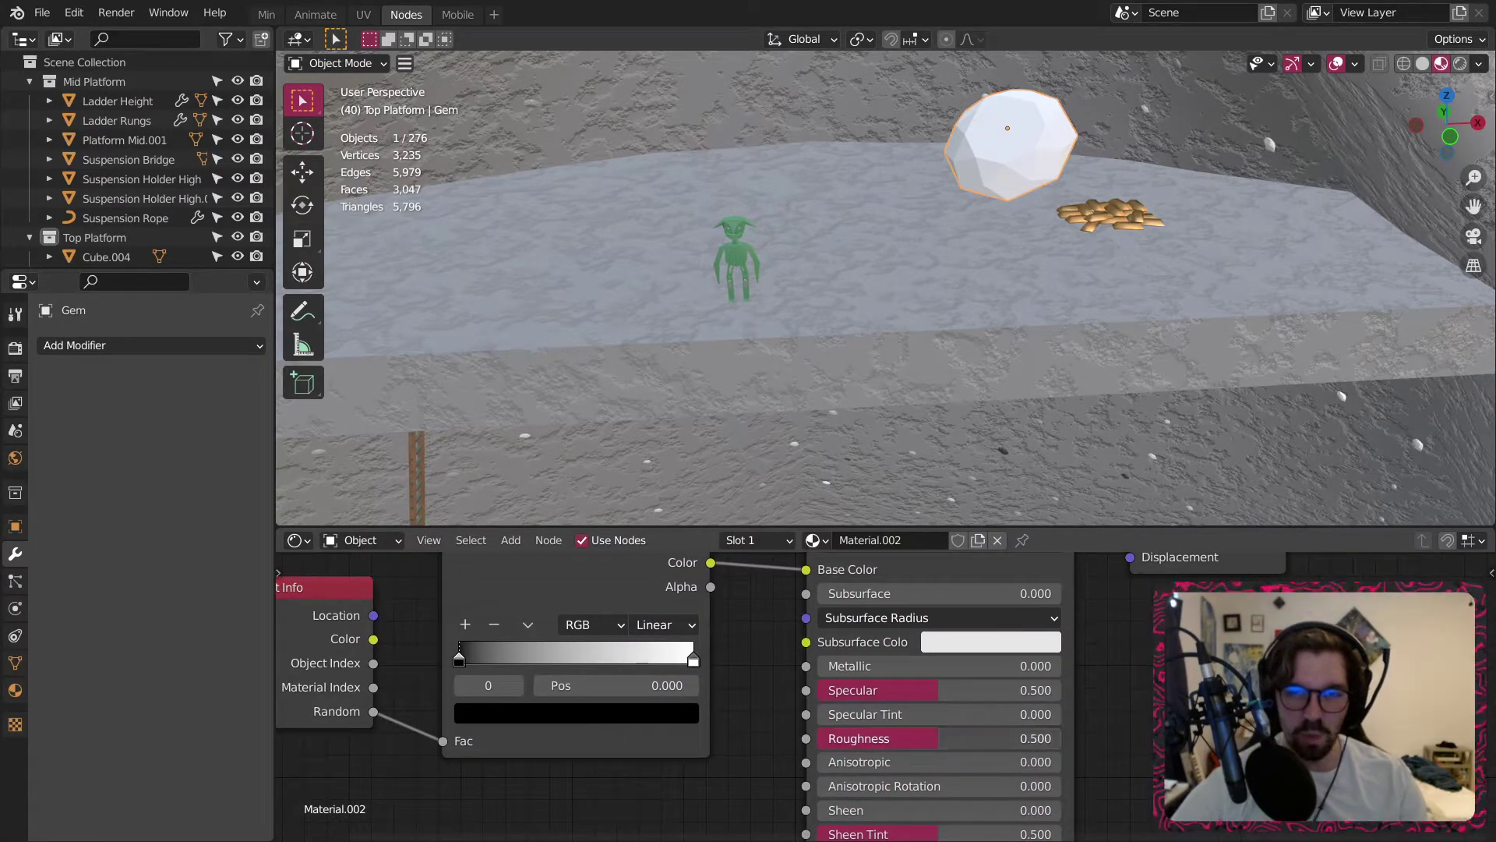
{"action": "key", "text": "Return"}
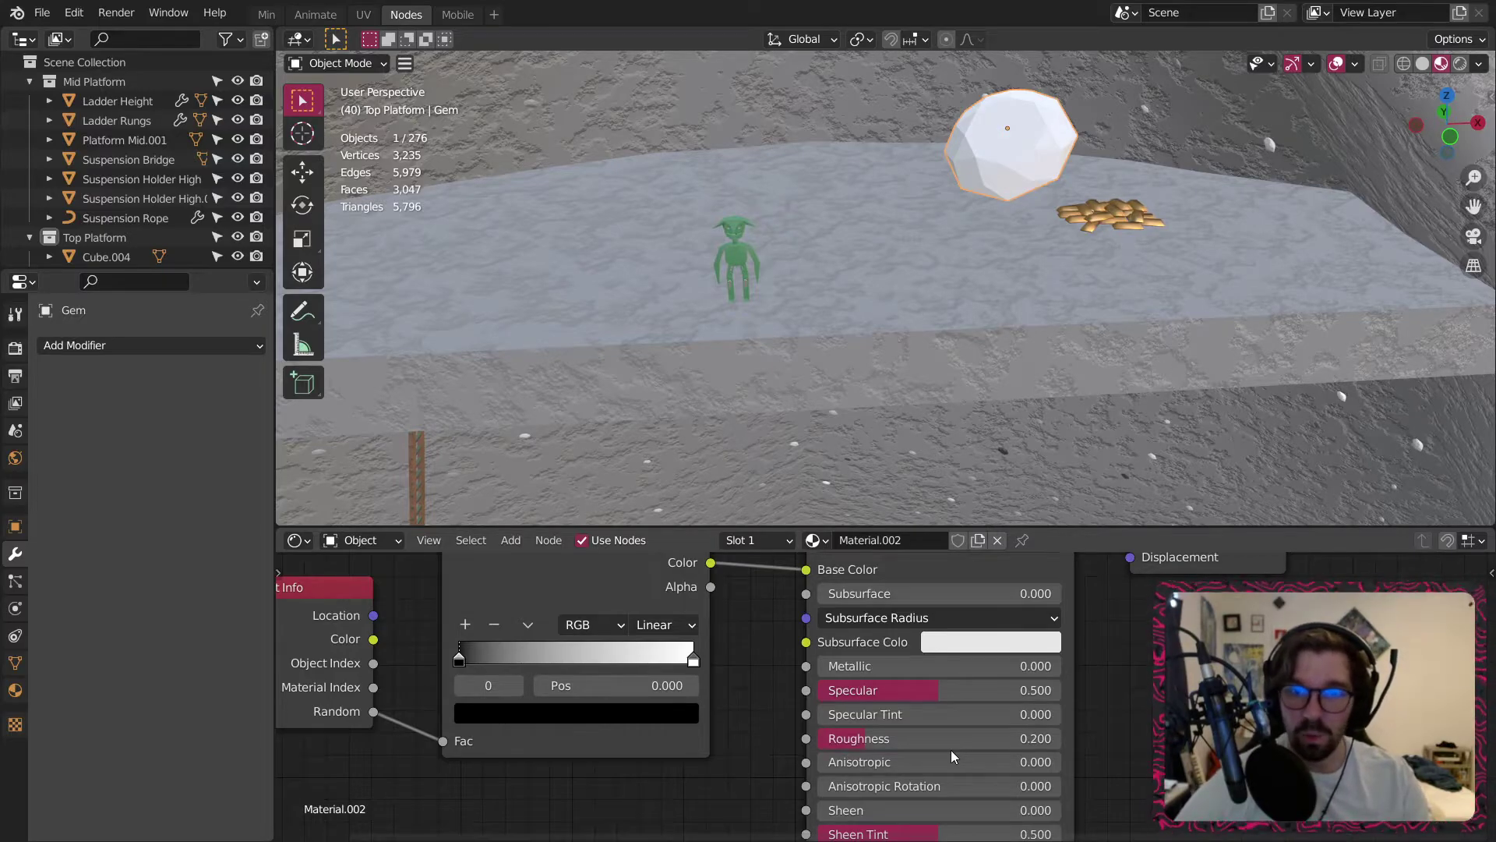
Set the gem material's roughness to 0.1 and its specular to 1.0.
{"action": "left_click", "coordinate": [943, 739]}
{"action": "type", "text": ".1"}
{"action": "key", "text": "Return"}
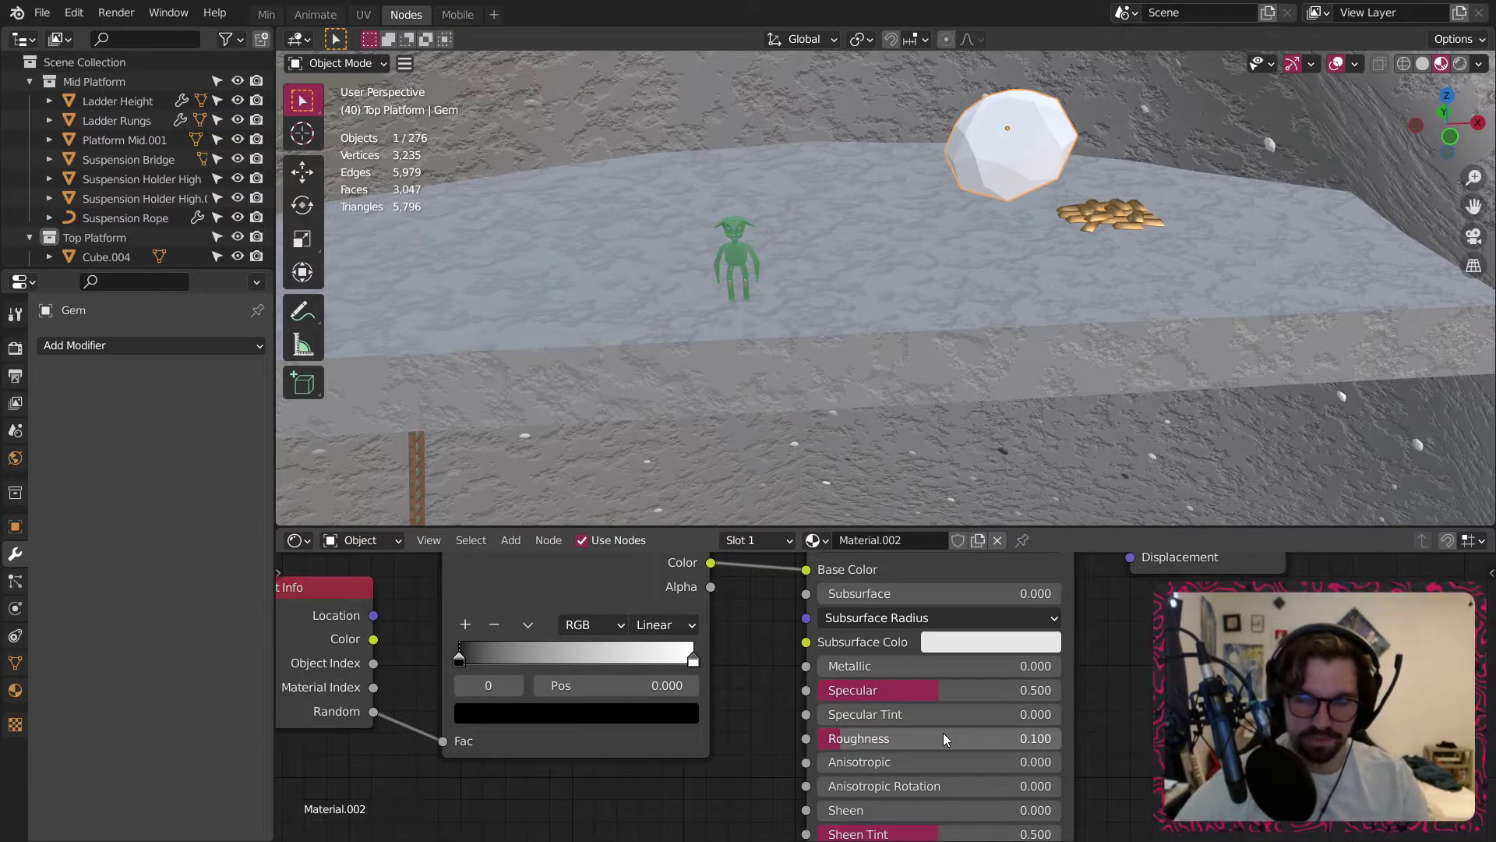
{"action": "left_click_drag", "start_coordinate": [939, 691], "coordinate": [1076, 691]}
Reduce the gem material's sheen tint and clearcoat roughness to 0.
{"action": "middle_click_drag", "start_coordinate": [1089, 755], "coordinate": [1045, 679]}
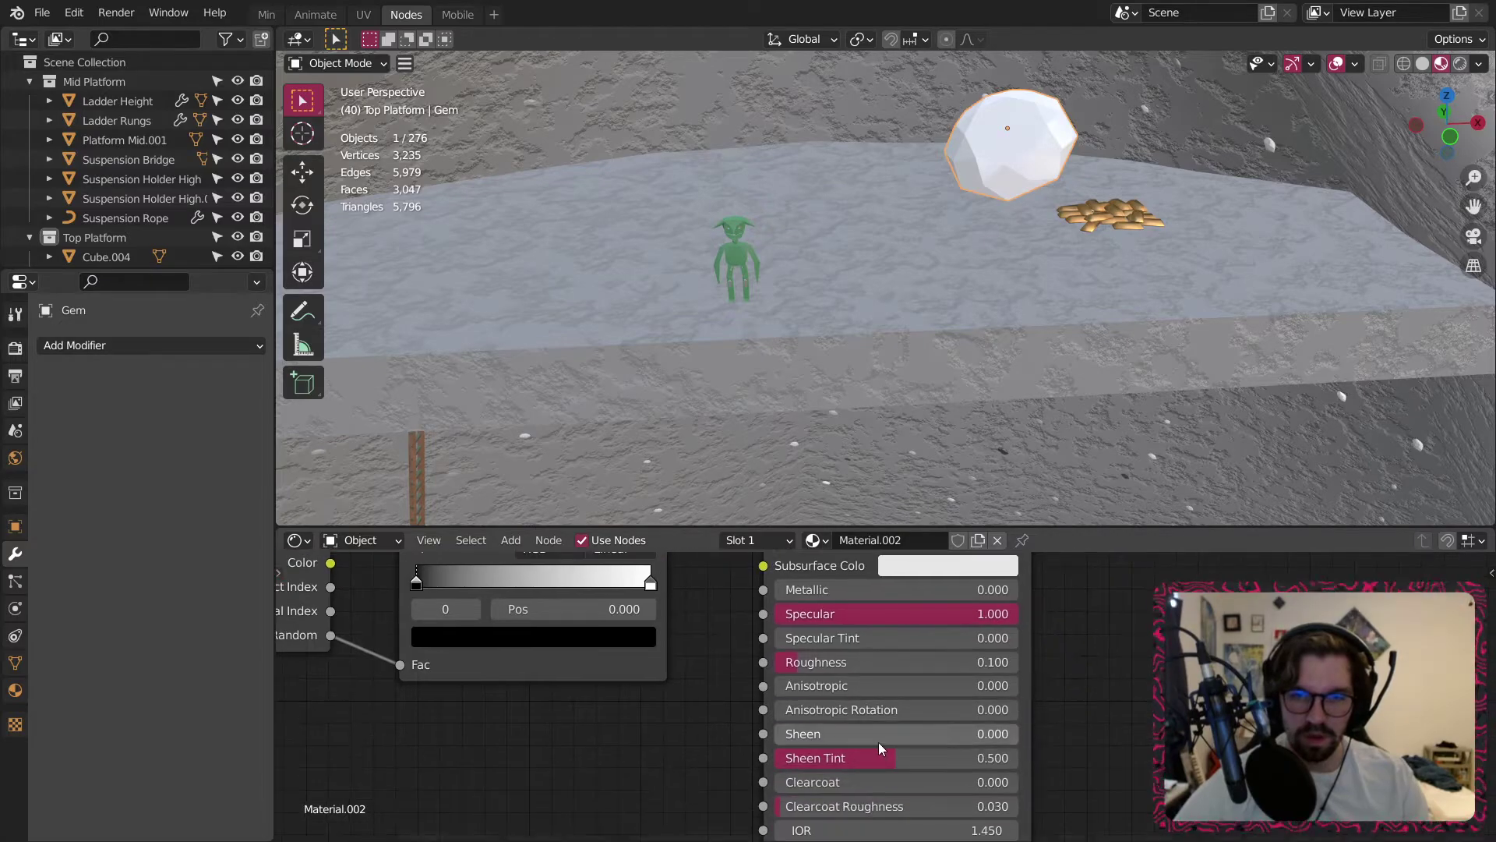
{"action": "left_click_drag", "start_coordinate": [872, 757], "coordinate": [774, 758]}
{"action": "left_click_drag", "start_coordinate": [801, 806], "coordinate": [774, 807]}
{"action": "middle_click_drag", "start_coordinate": [751, 745], "coordinate": [741, 602]}
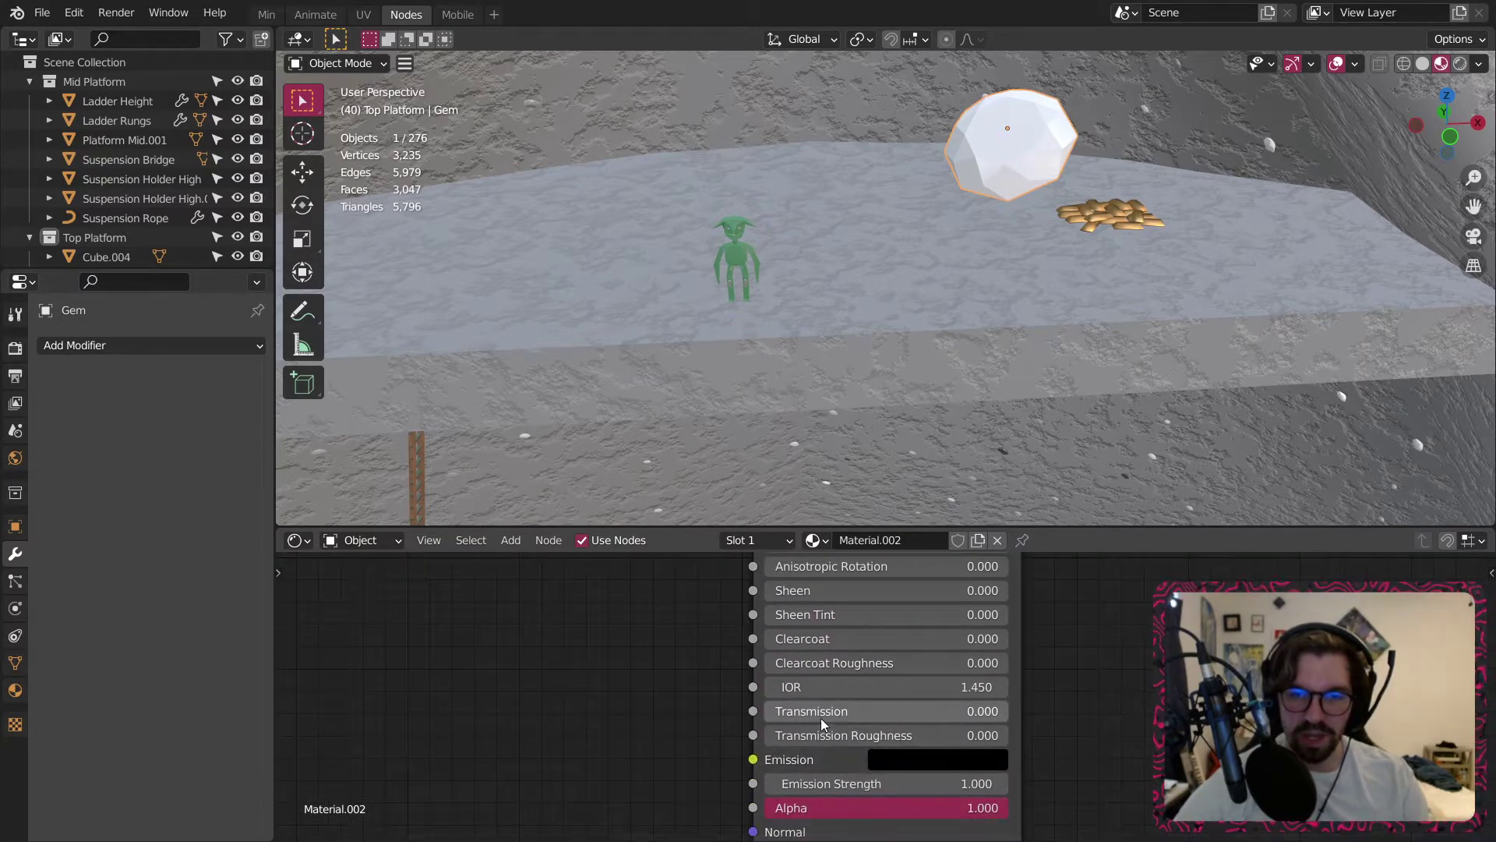
Set the gem material's transmission to 0.5.
{"action": "left_click_drag", "start_coordinate": [821, 718], "coordinate": [1009, 712]}
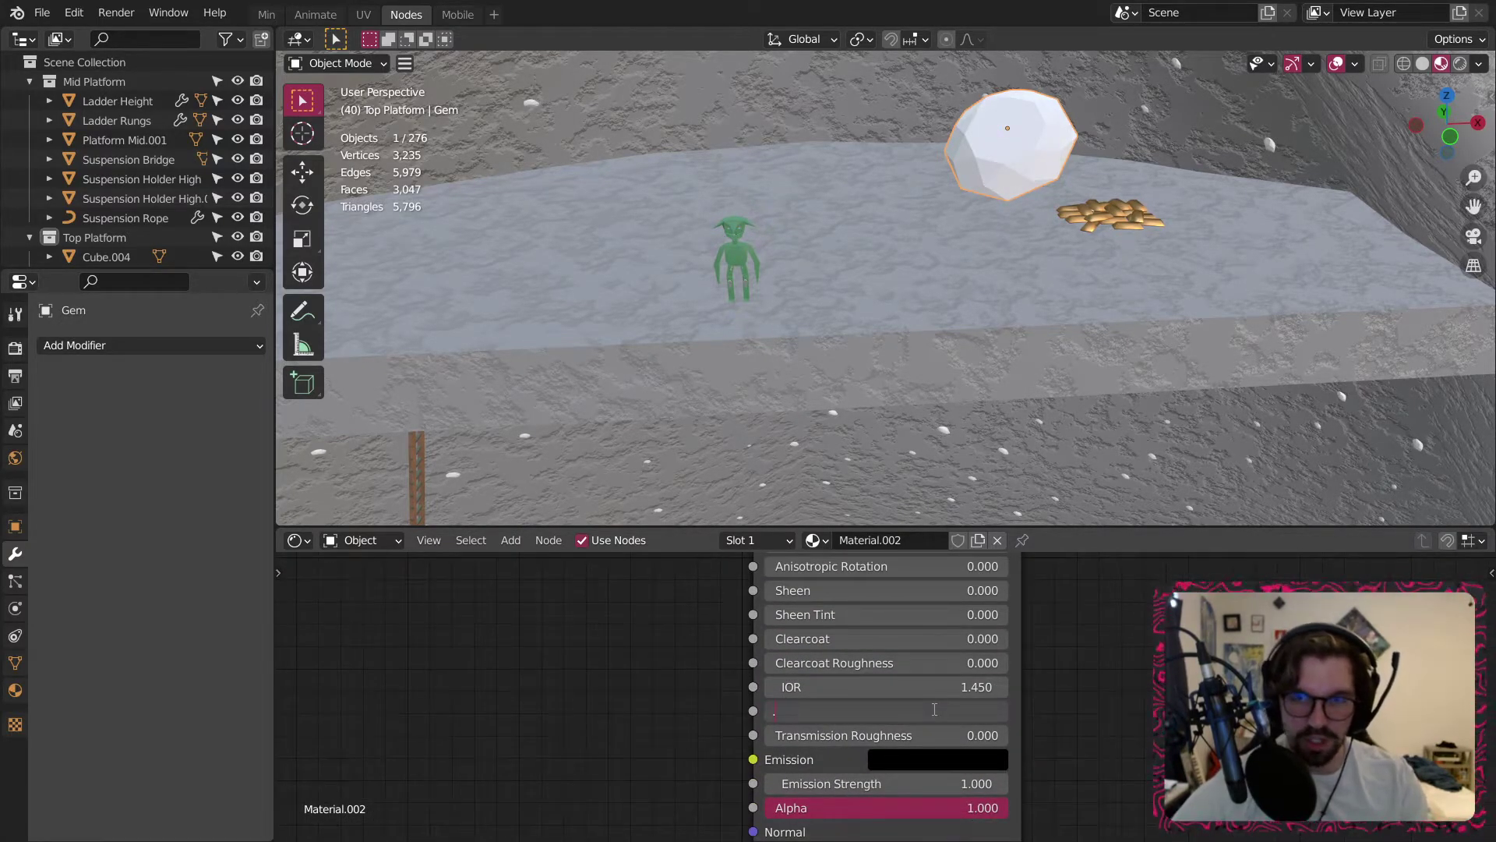
{"action": "type", "text": "5"}
{"action": "key", "text": "Return"}
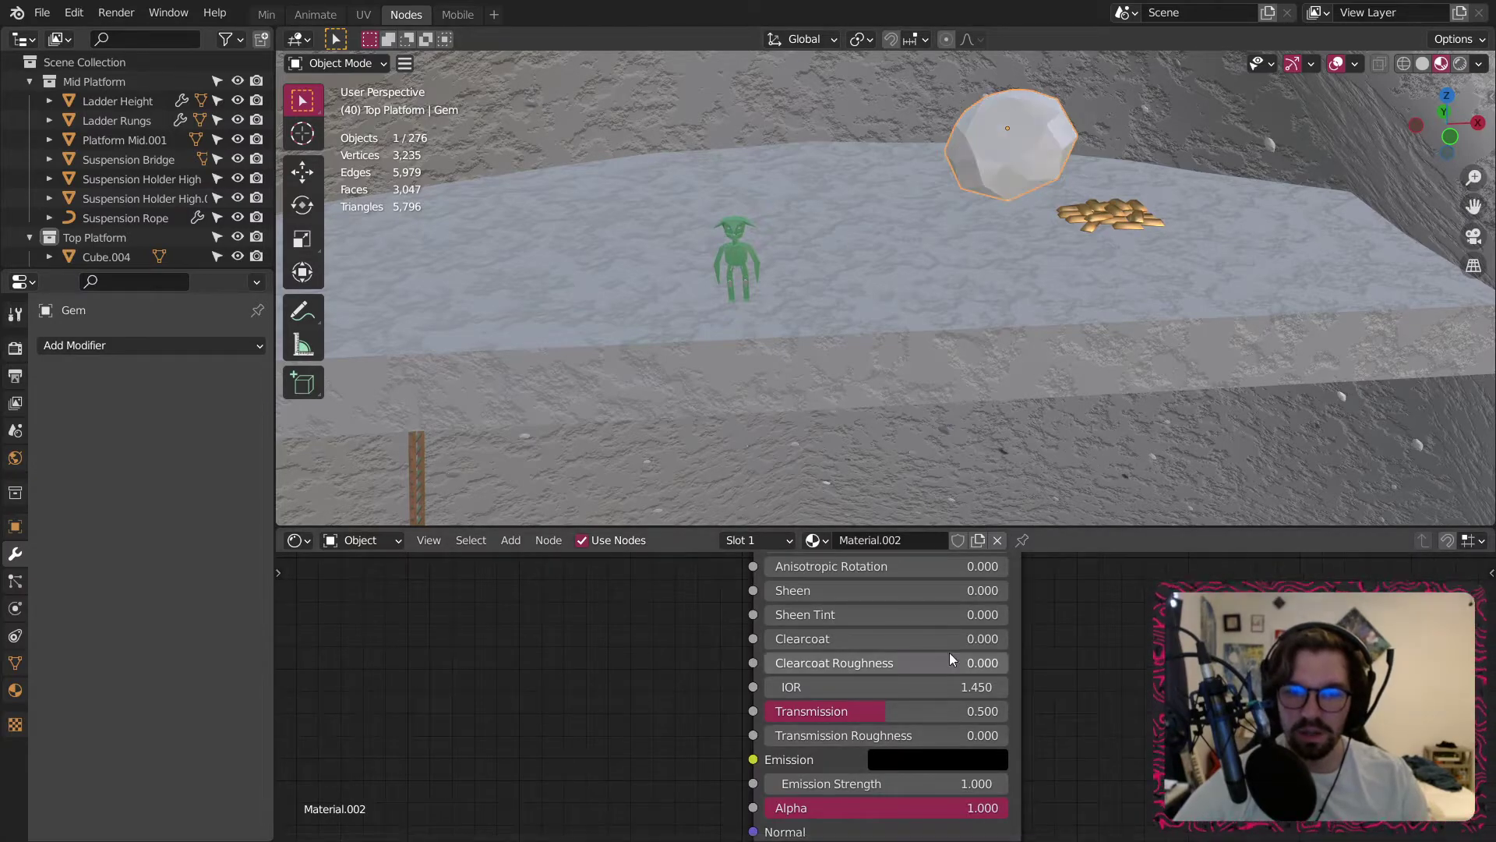
Set the gem material's roughness to 0.05.
{"action": "scroll", "coordinate": [1046, 152], "scroll_direction": "up", "scroll_amount": 3}
{"action": "mouse_move", "coordinate": [1036, 136]}
{"action": "middle_mouse_down"}
{"action": "mouse_move", "coordinate": [1049, 135]}
{"action": "mouse_move", "coordinate": [962, 145]}
{"action": "mouse_move", "coordinate": [1064, 131]}
{"action": "mouse_move", "coordinate": [1052, 156]}
{"action": "middle_mouse_up"}
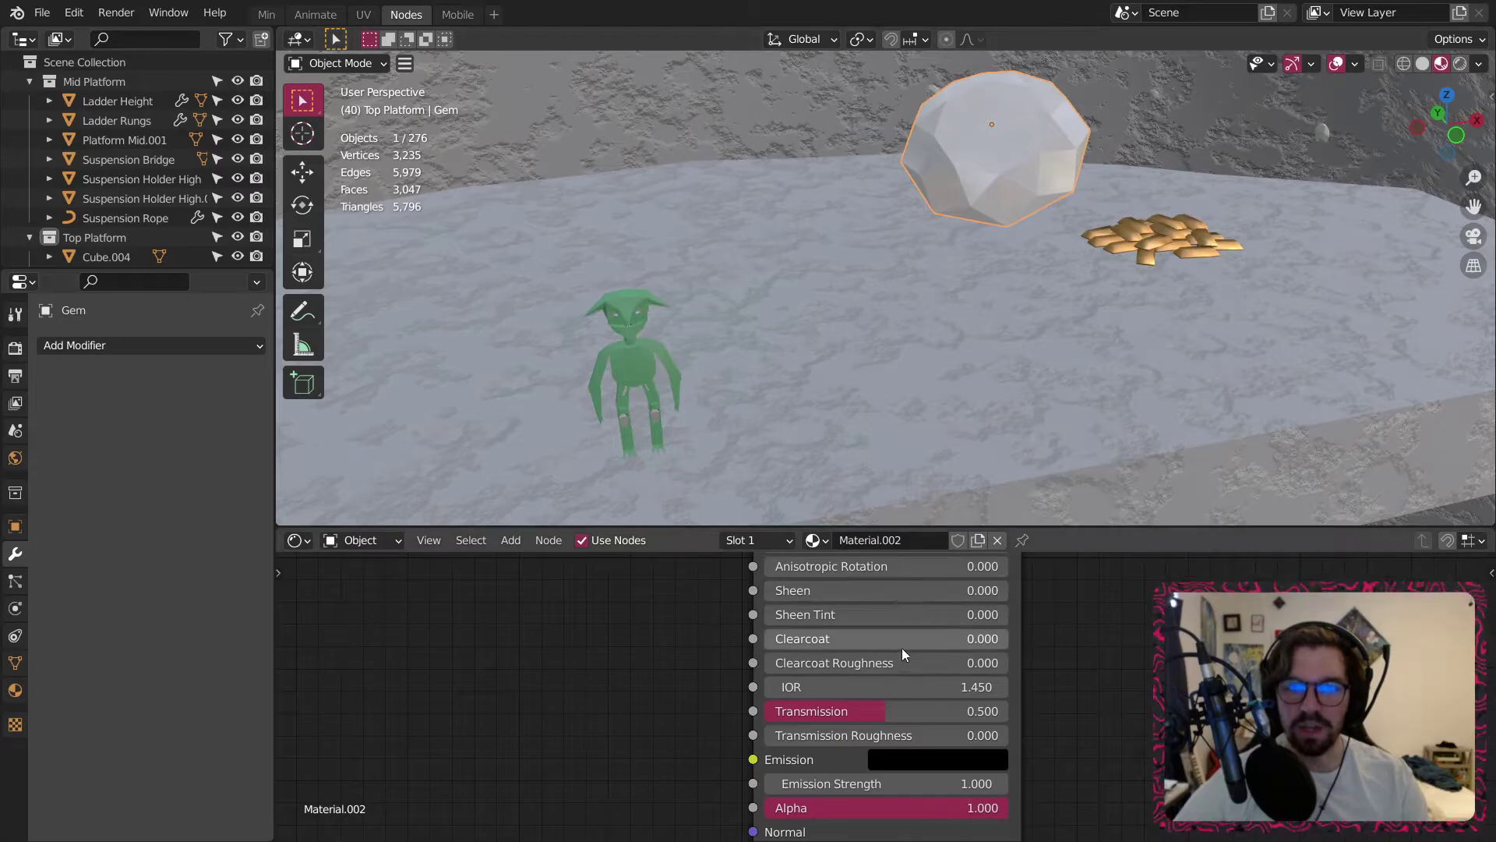
{"action": "scroll", "coordinate": [901, 648], "scroll_direction": "down", "scroll_amount": 2}
{"action": "left_click", "coordinate": [829, 594]}
{"action": "type", "text": "0"}
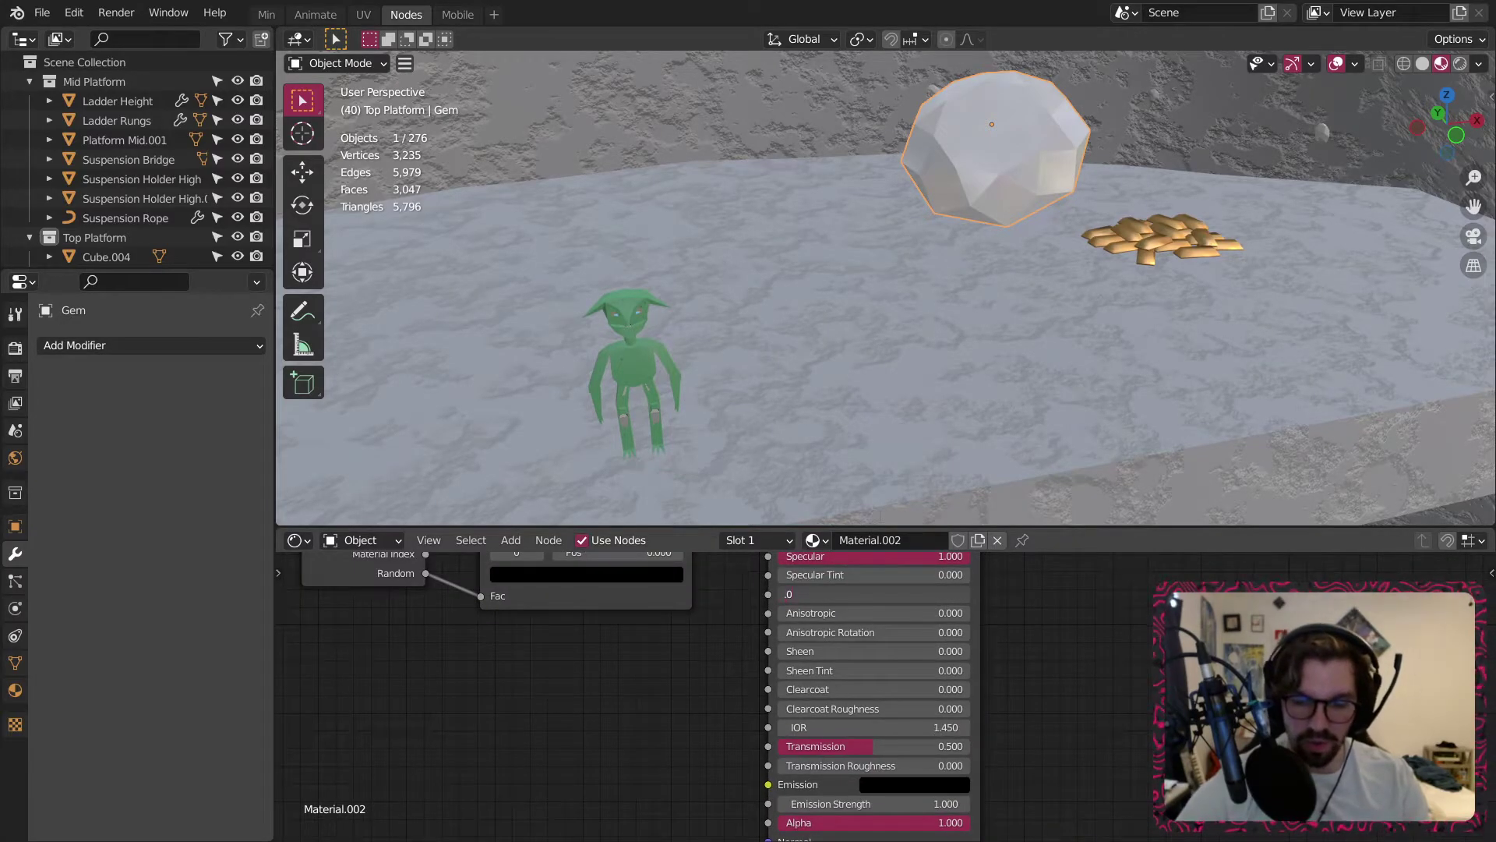
{"action": "type", "text": ".15"}
{"action": "key", "text": "Return"}
Switch the gem's color ramp to the HSV color mode and keep the gem selected.
{"action": "scroll", "coordinate": [1144, 238], "scroll_direction": "up", "scroll_amount": 4}
{"action": "mouse_move", "coordinate": [1064, 230]}
{"action": "middle_mouse_down"}
{"action": "mouse_move", "coordinate": [882, 145]}
{"action": "mouse_move", "coordinate": [1032, 178]}
{"action": "mouse_move", "coordinate": [1050, 226]}
{"action": "middle_mouse_up"}
{"action": "scroll", "coordinate": [731, 586], "scroll_direction": "down", "scroll_amount": 2}
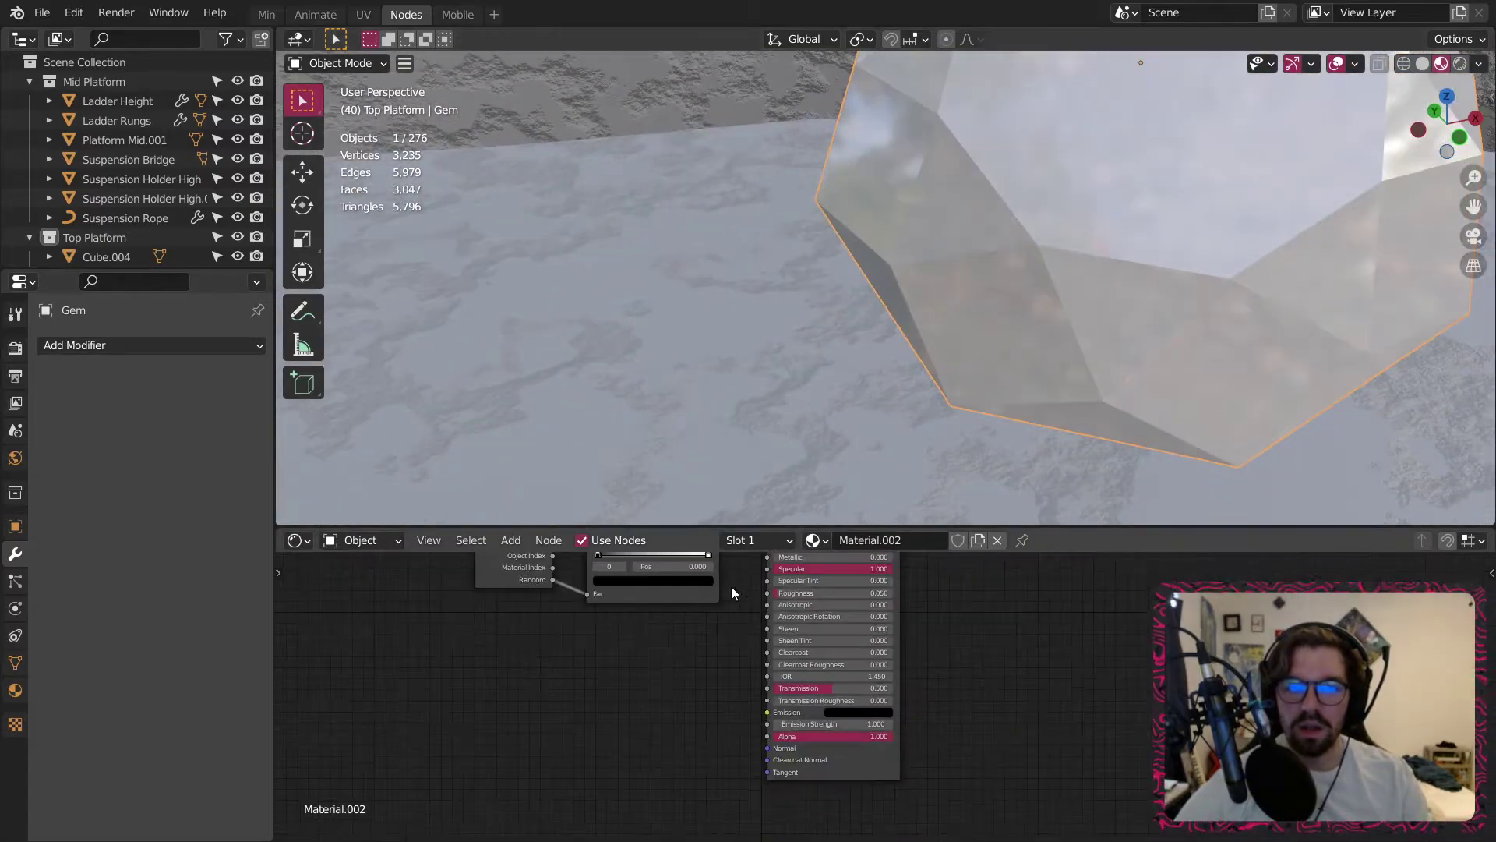
{"action": "scroll", "coordinate": [779, 667], "scroll_direction": "up", "scroll_amount": 4}
{"action": "scroll", "coordinate": [764, 656], "scroll_direction": "up", "scroll_amount": 2}
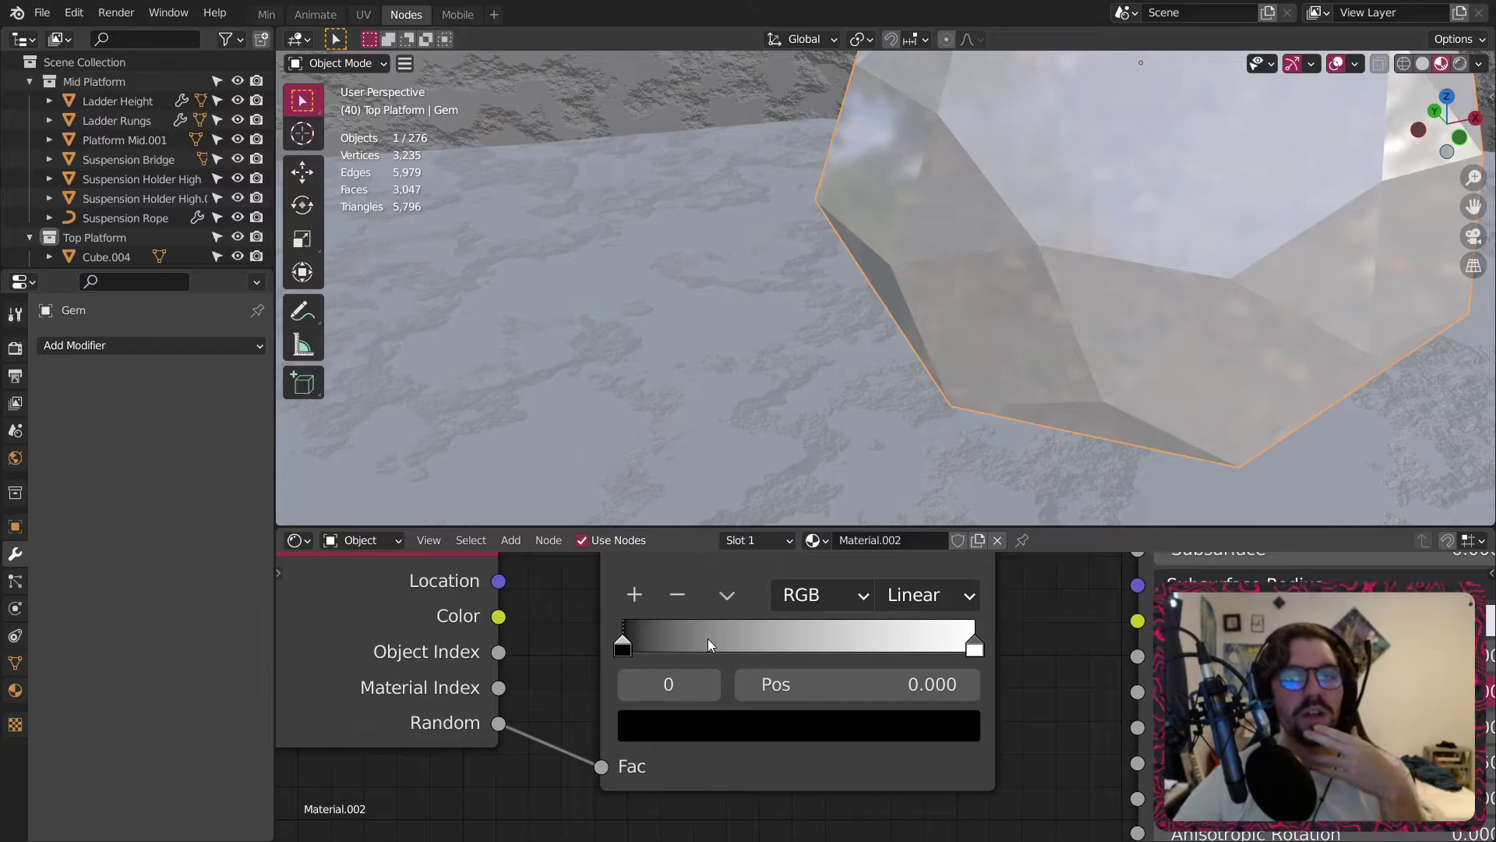
{"action": "left_click", "coordinate": [818, 595]}
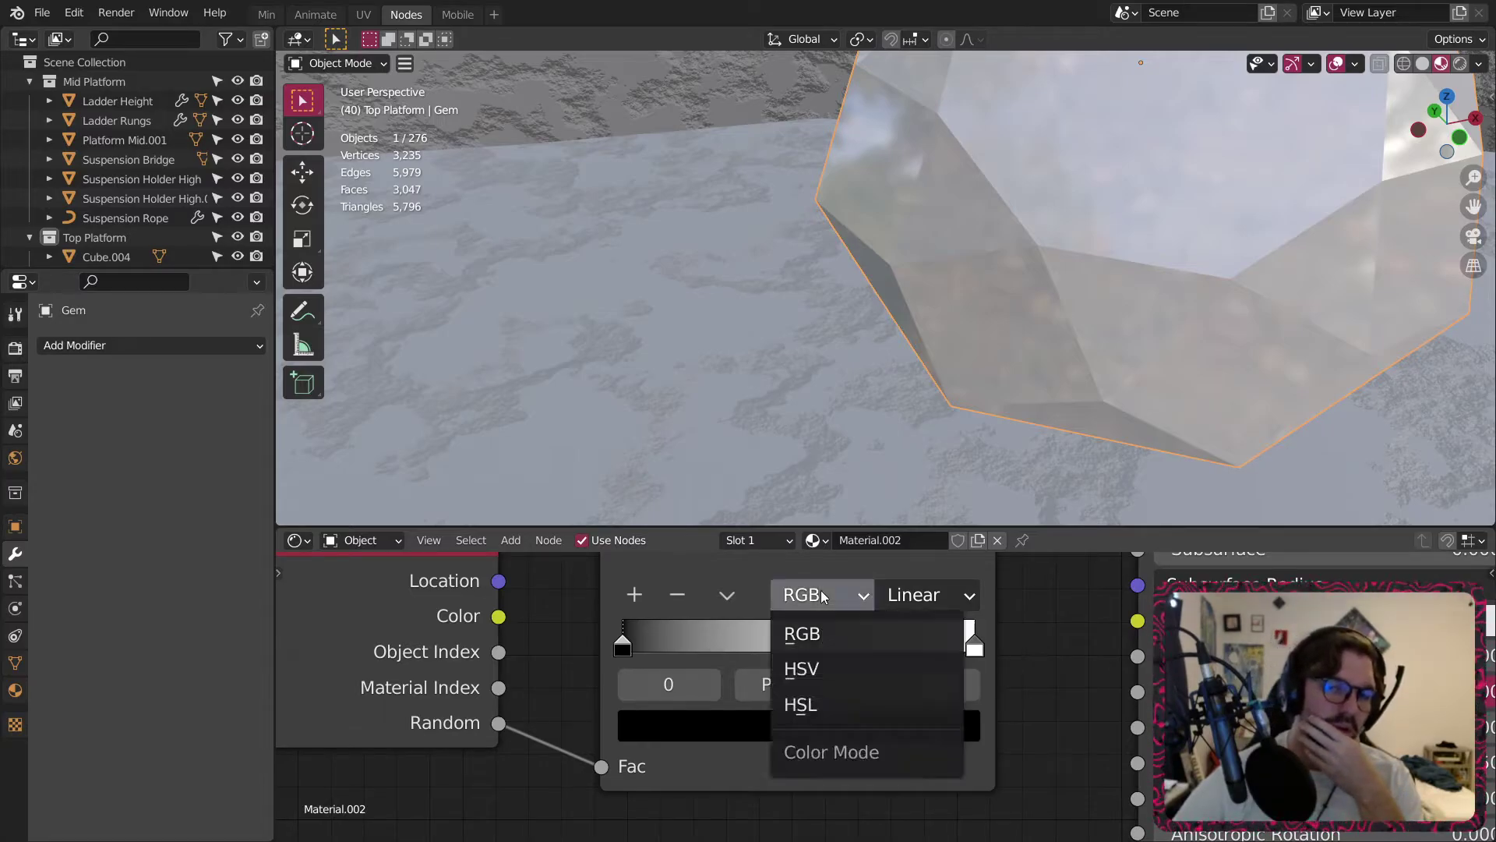
{"action": "left_click", "coordinate": [816, 672]}
{"action": "left_click", "coordinate": [838, 471]}
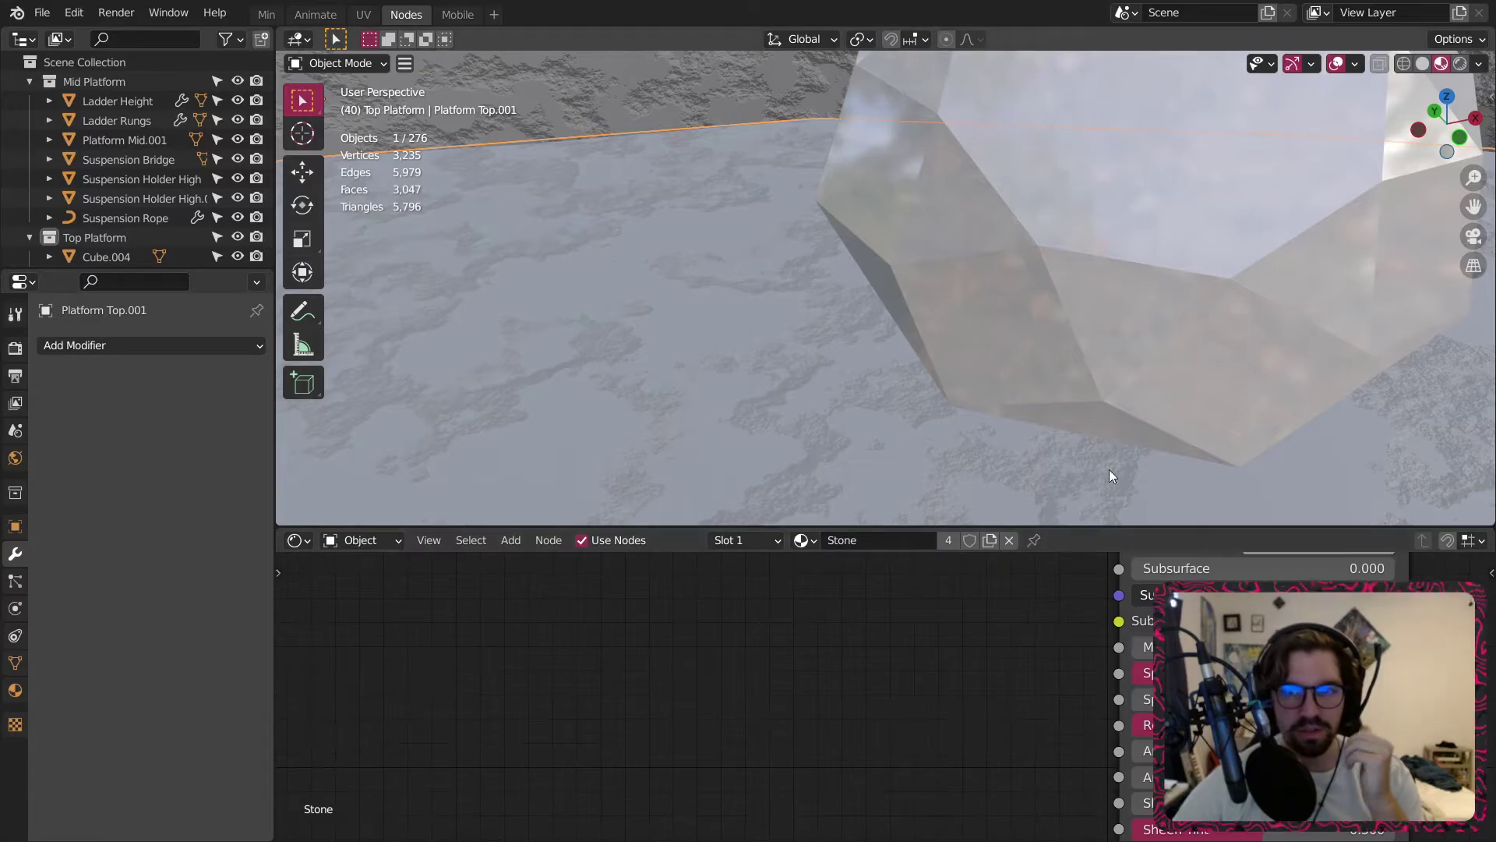
{"action": "left_click", "coordinate": [1163, 277]}
Make the ramp's black stop red with saturation 1 and lightness 0.5, and shift it slightly toward the white stop.
{"action": "scroll", "coordinate": [717, 690], "scroll_direction": "up", "scroll_amount": 3}
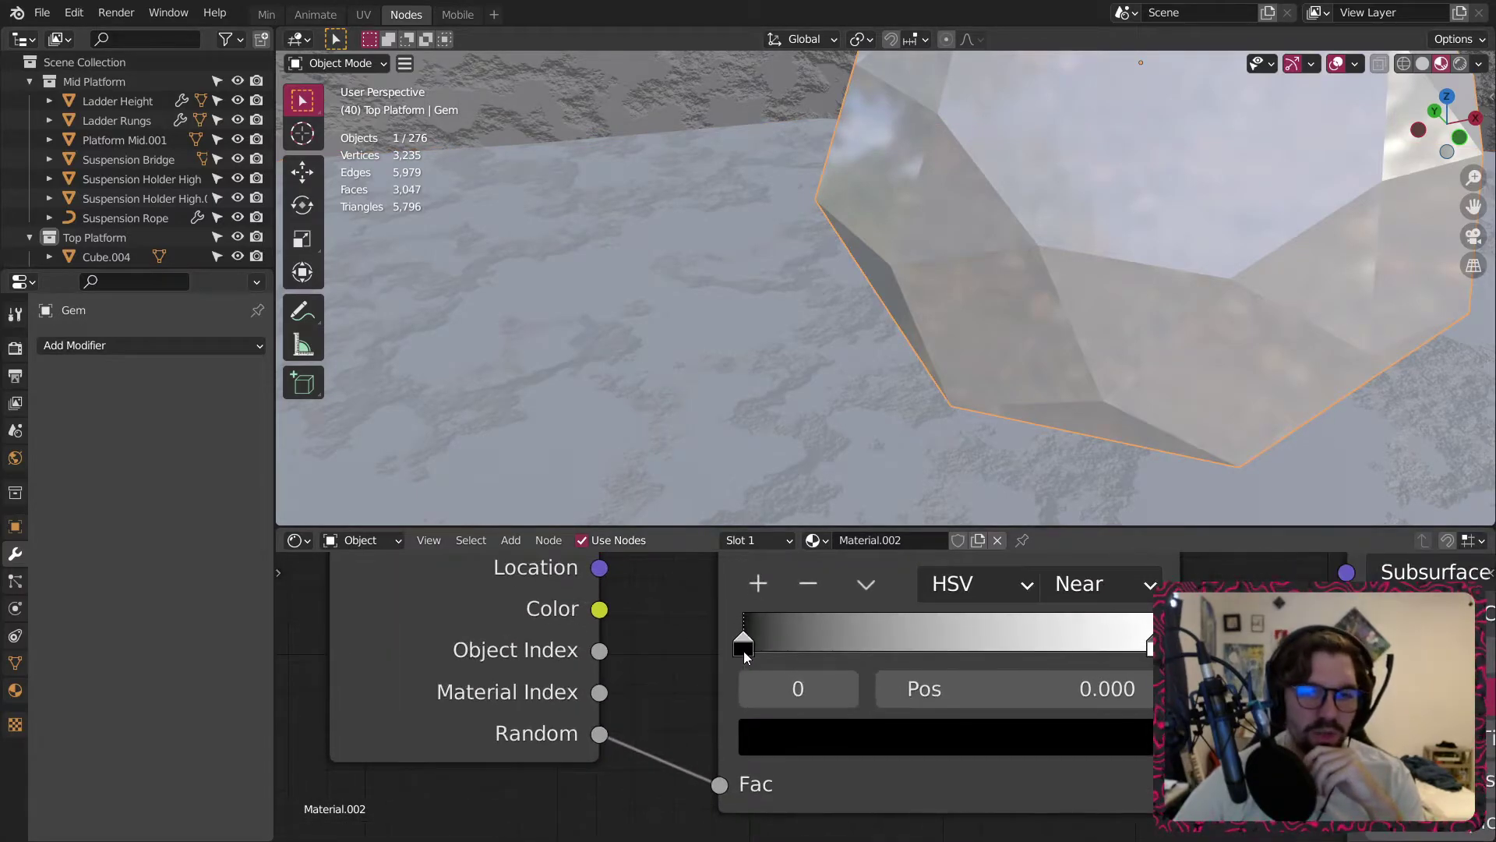
{"action": "left_click", "coordinate": [812, 737]}
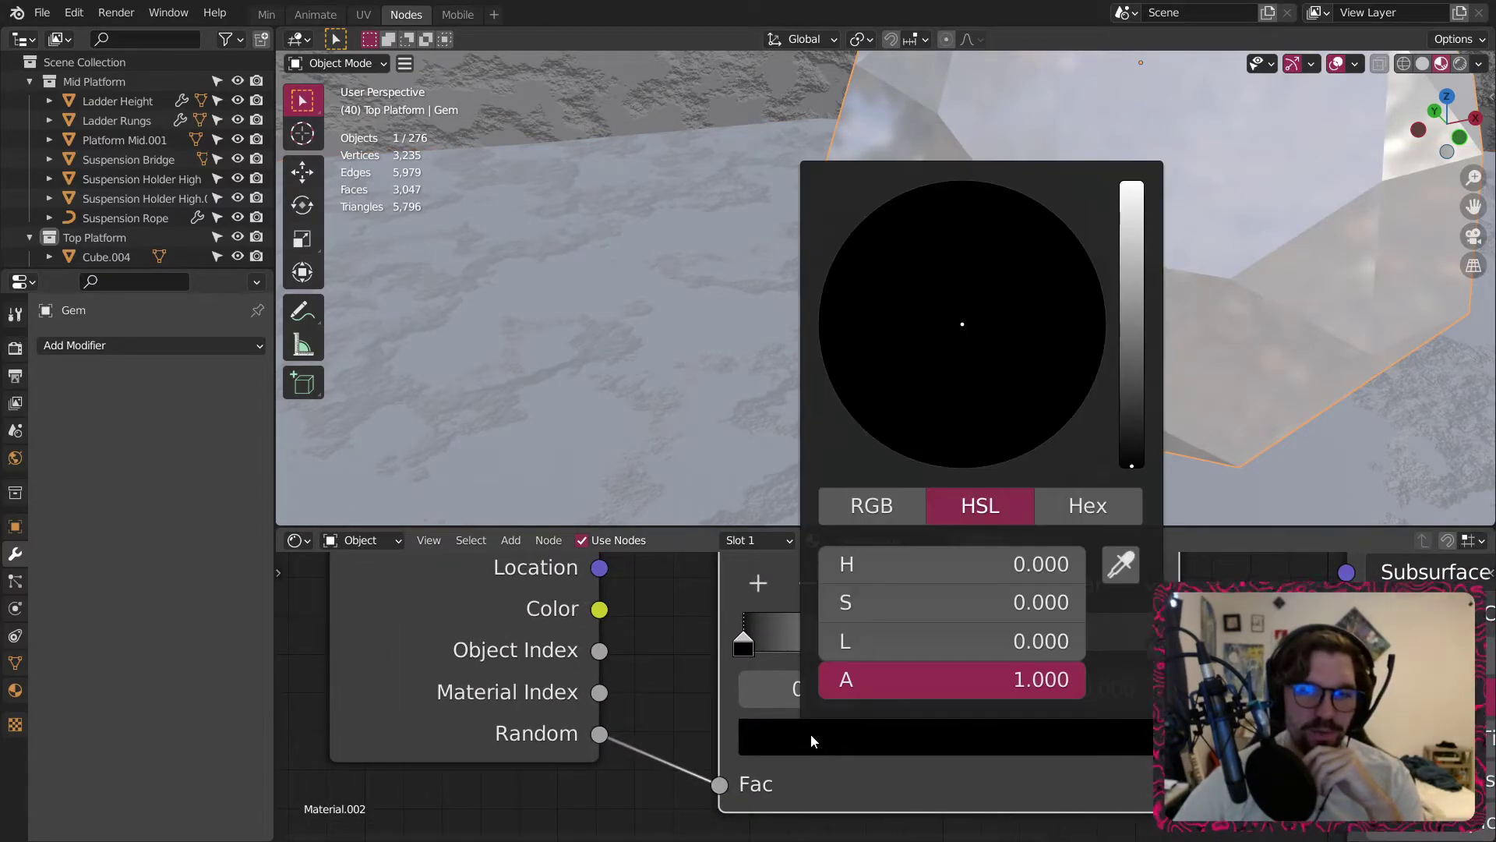
{"action": "left_click", "coordinate": [915, 604]}
{"action": "left_click", "coordinate": [901, 633]}
{"action": "type", "text": ".54"}
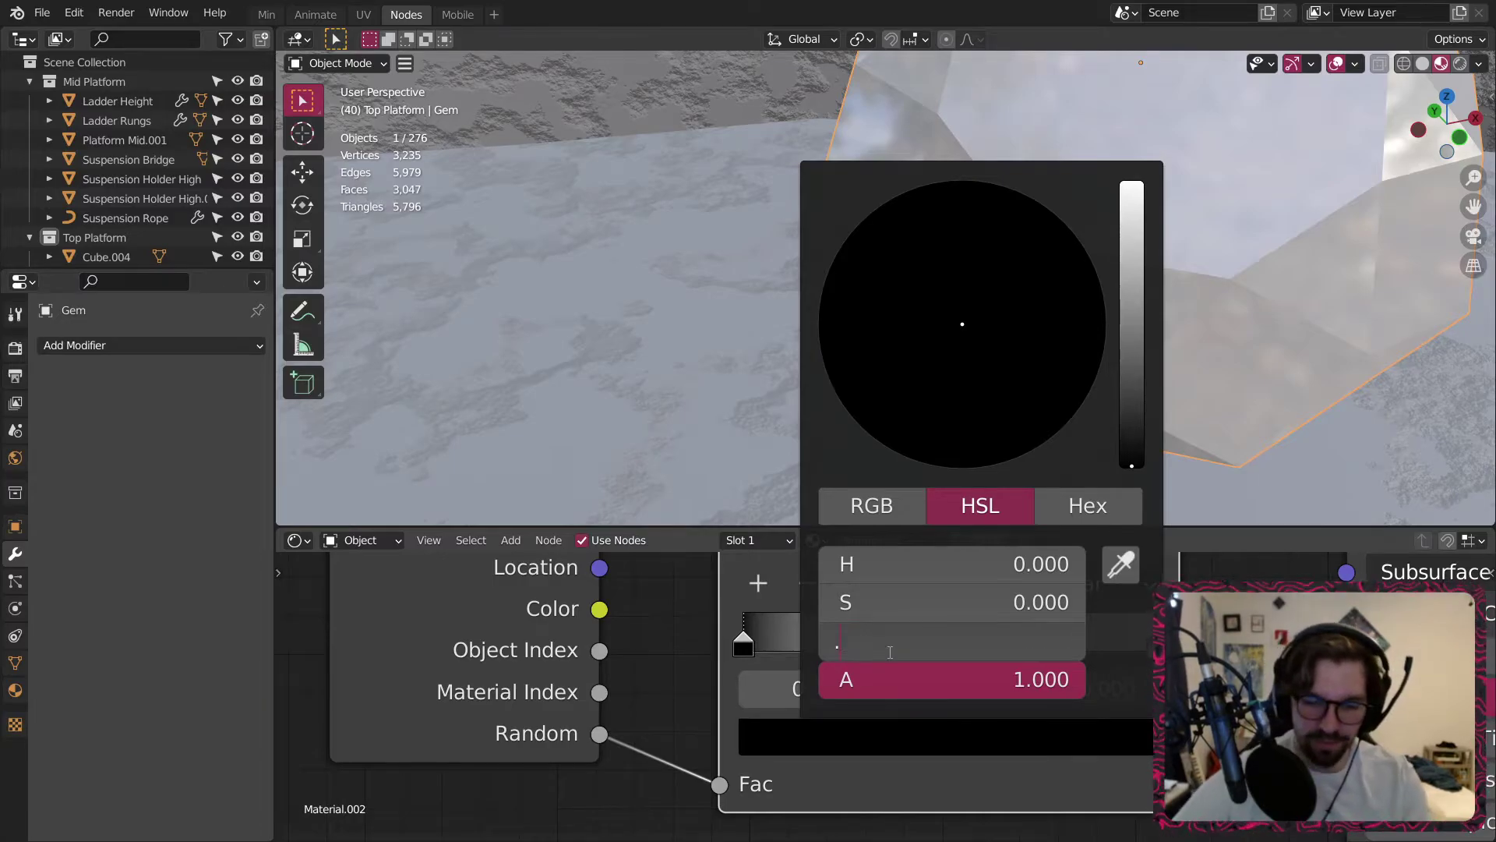
{"action": "key", "text": "Return"}
{"action": "left_click", "coordinate": [993, 634]}
{"action": "type", "text": ".5"}
{"action": "key", "text": "Return"}
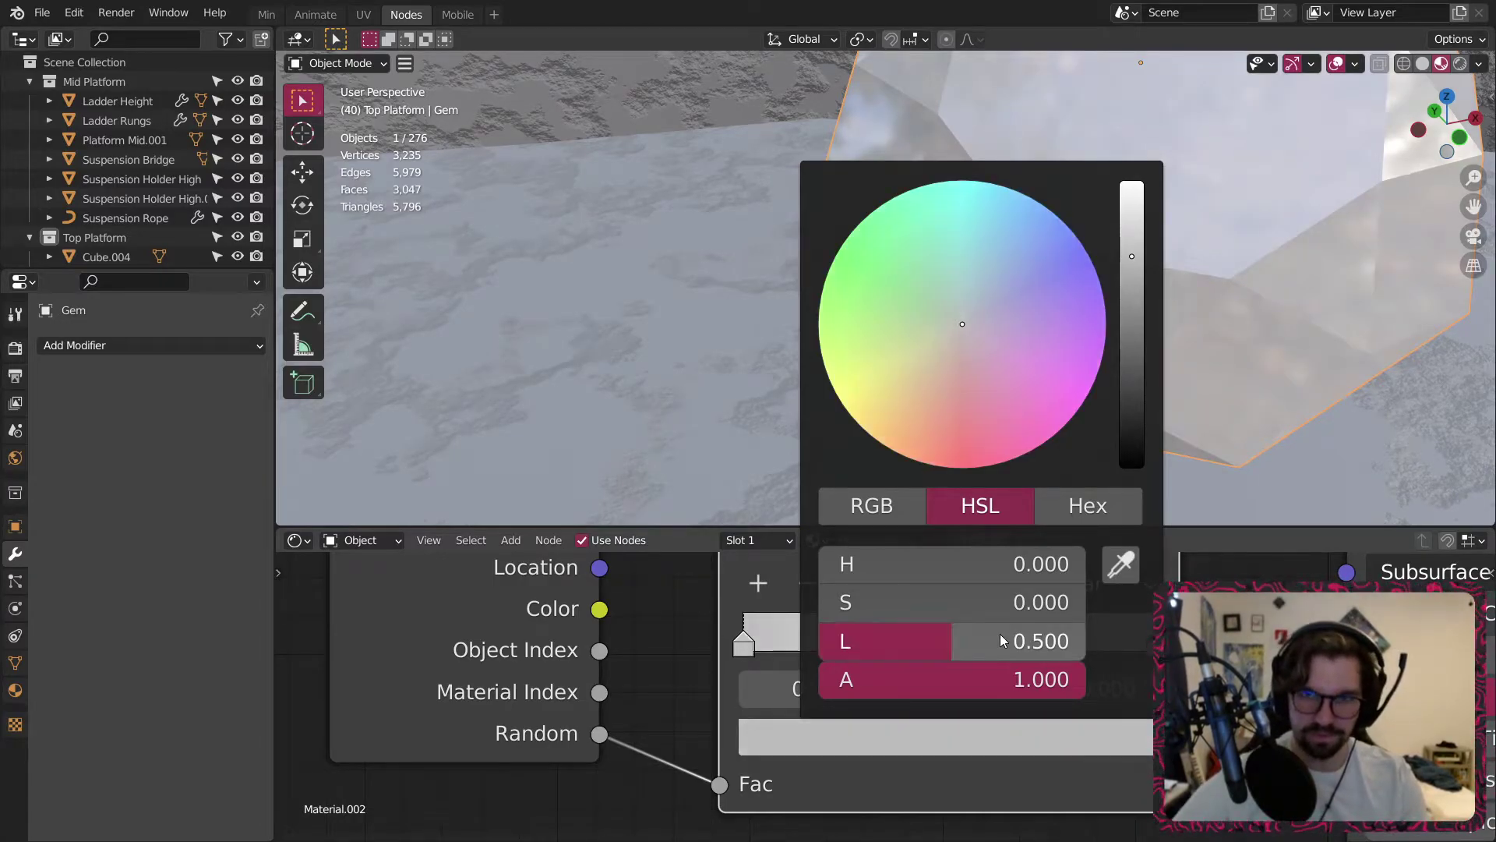
{"action": "left_click_drag", "start_coordinate": [953, 602], "coordinate": [1083, 602]}
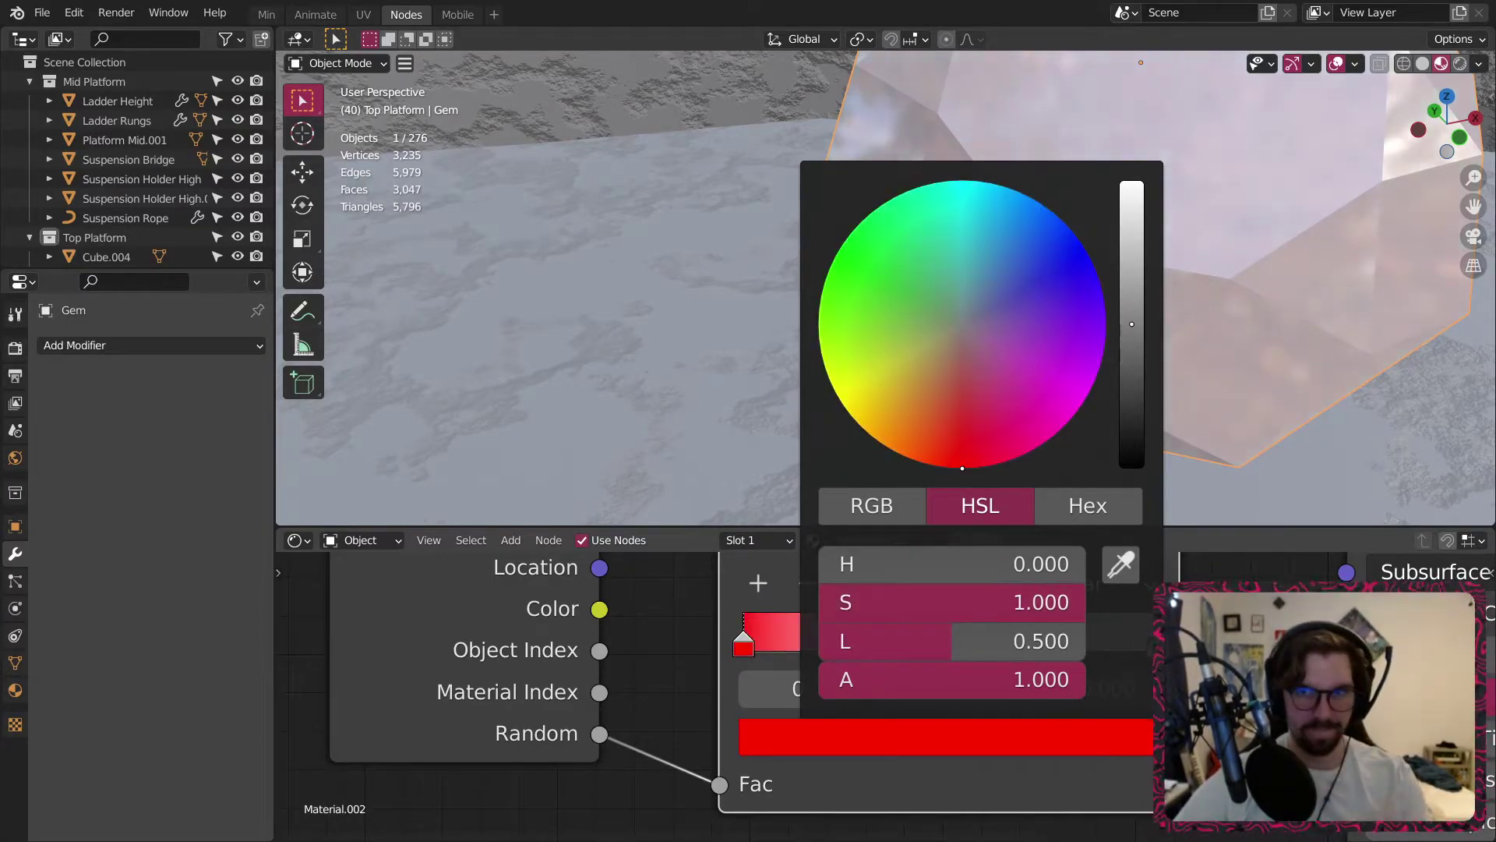
{"action": "left_click_drag", "start_coordinate": [746, 633], "coordinate": [799, 653]}
Recolor the ramp's white end stop to cyan with hue 0.5, saturation 1 and lightness 0.5.
{"action": "left_click", "coordinate": [1150, 643]}
{"action": "left_click", "coordinate": [1081, 731]}
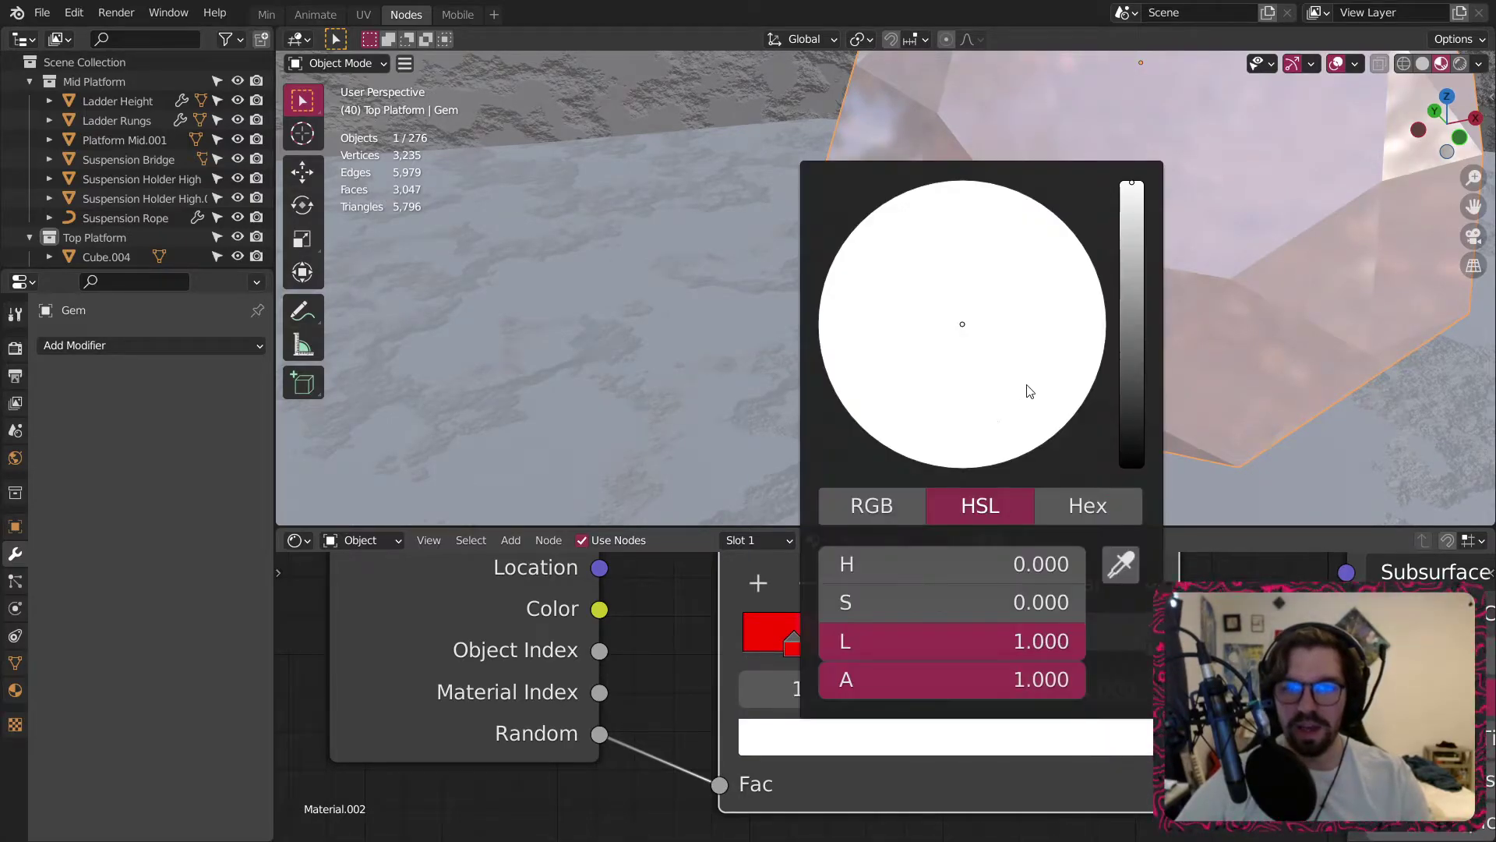
{"action": "left_click", "coordinate": [951, 547]}
{"action": "type", "text": "."}
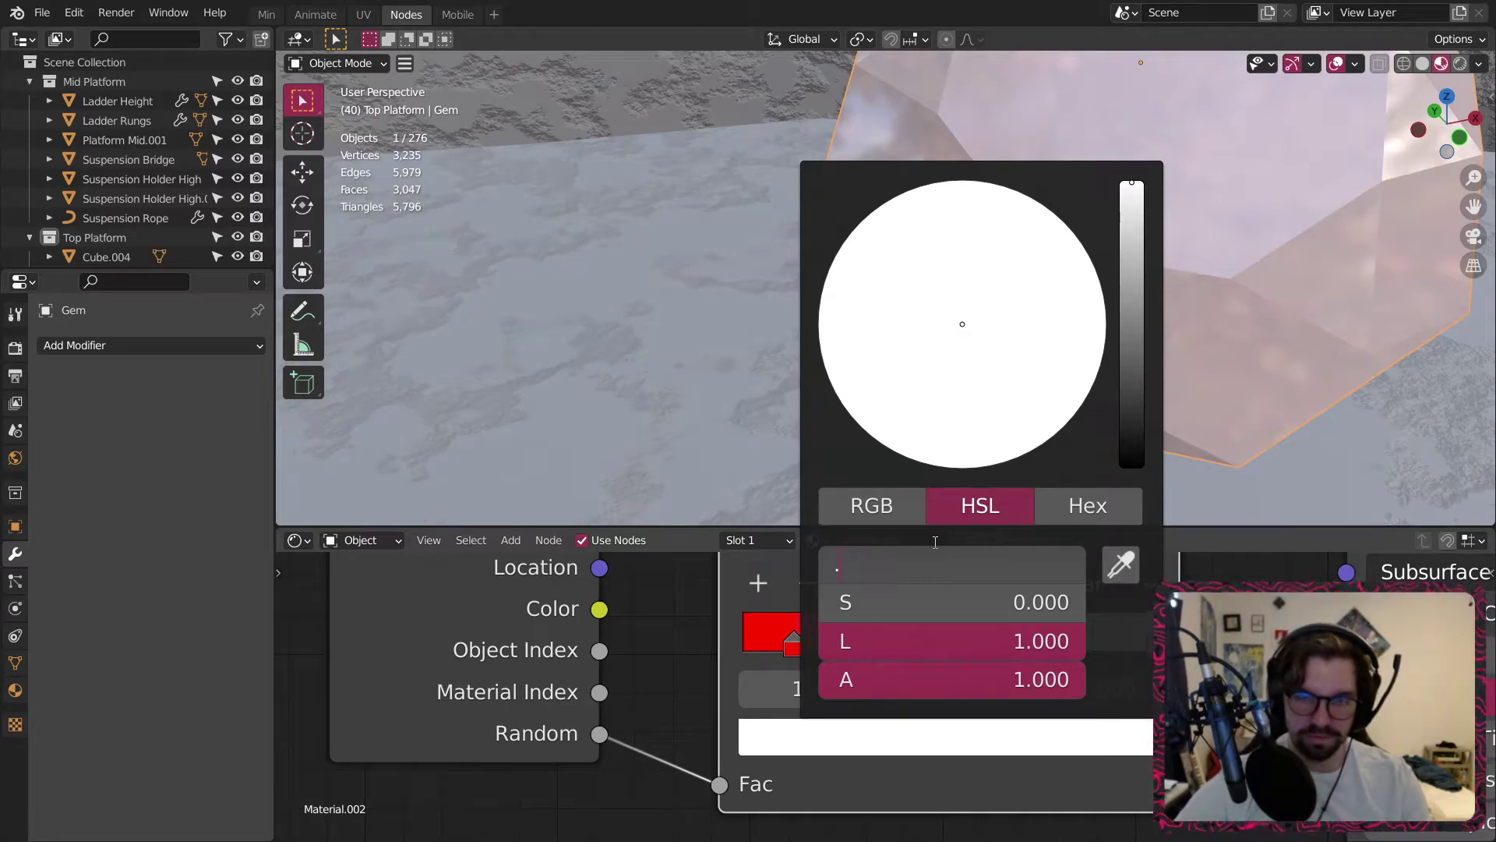
{"action": "type", "text": "5"}
{"action": "key", "text": "Return"}
{"action": "left_click", "coordinate": [956, 630]}
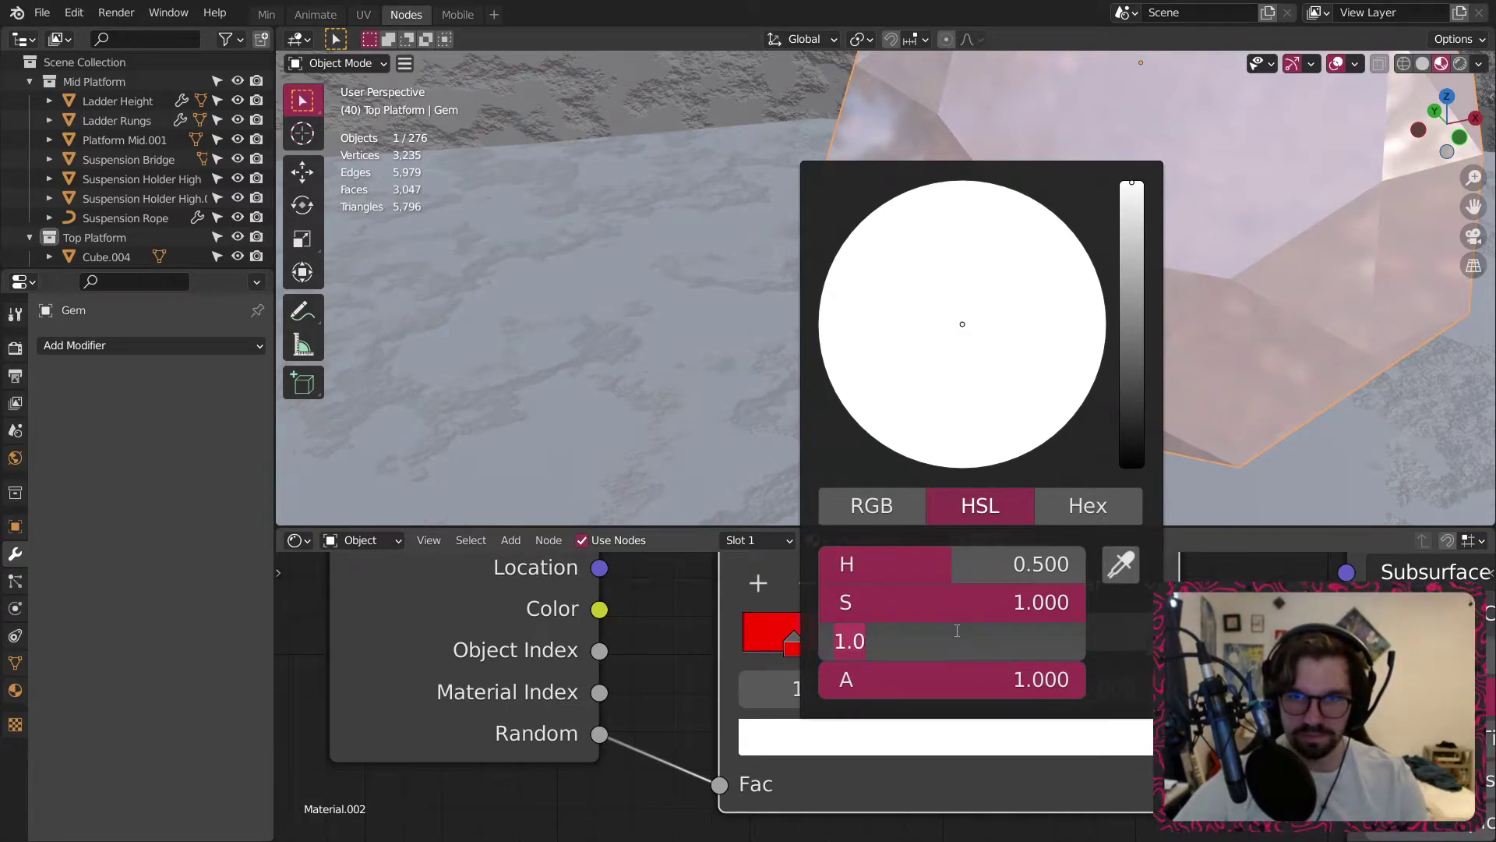
{"action": "key", "text": "BackSpace"}
{"action": "type", "text": "0.5"}
{"action": "key", "text": "Return"}
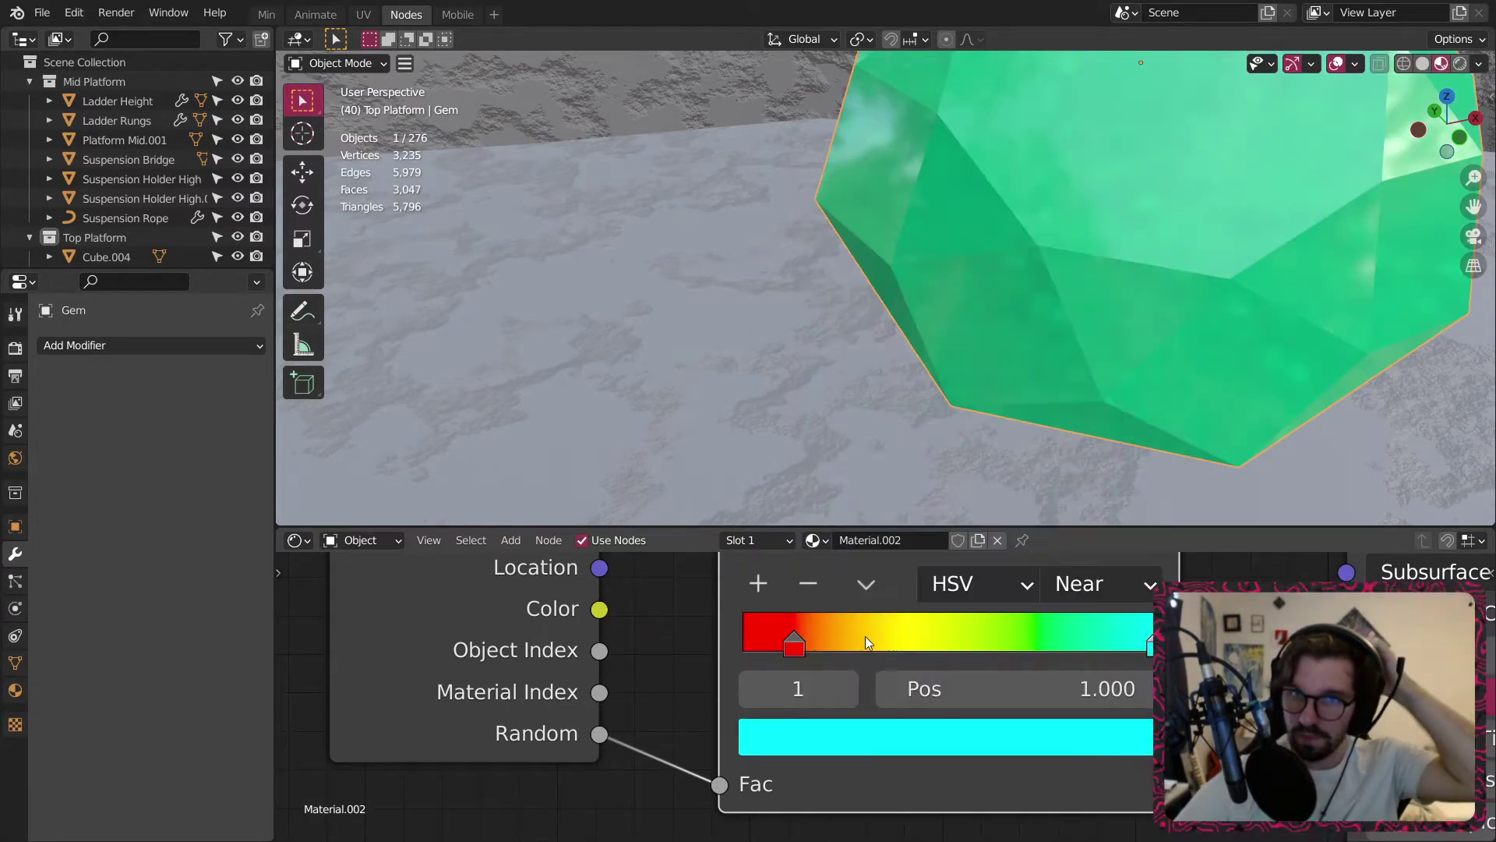
Set the hue of the ramp's cyan end stop to 0.55.
{"action": "left_click", "coordinate": [1011, 742]}
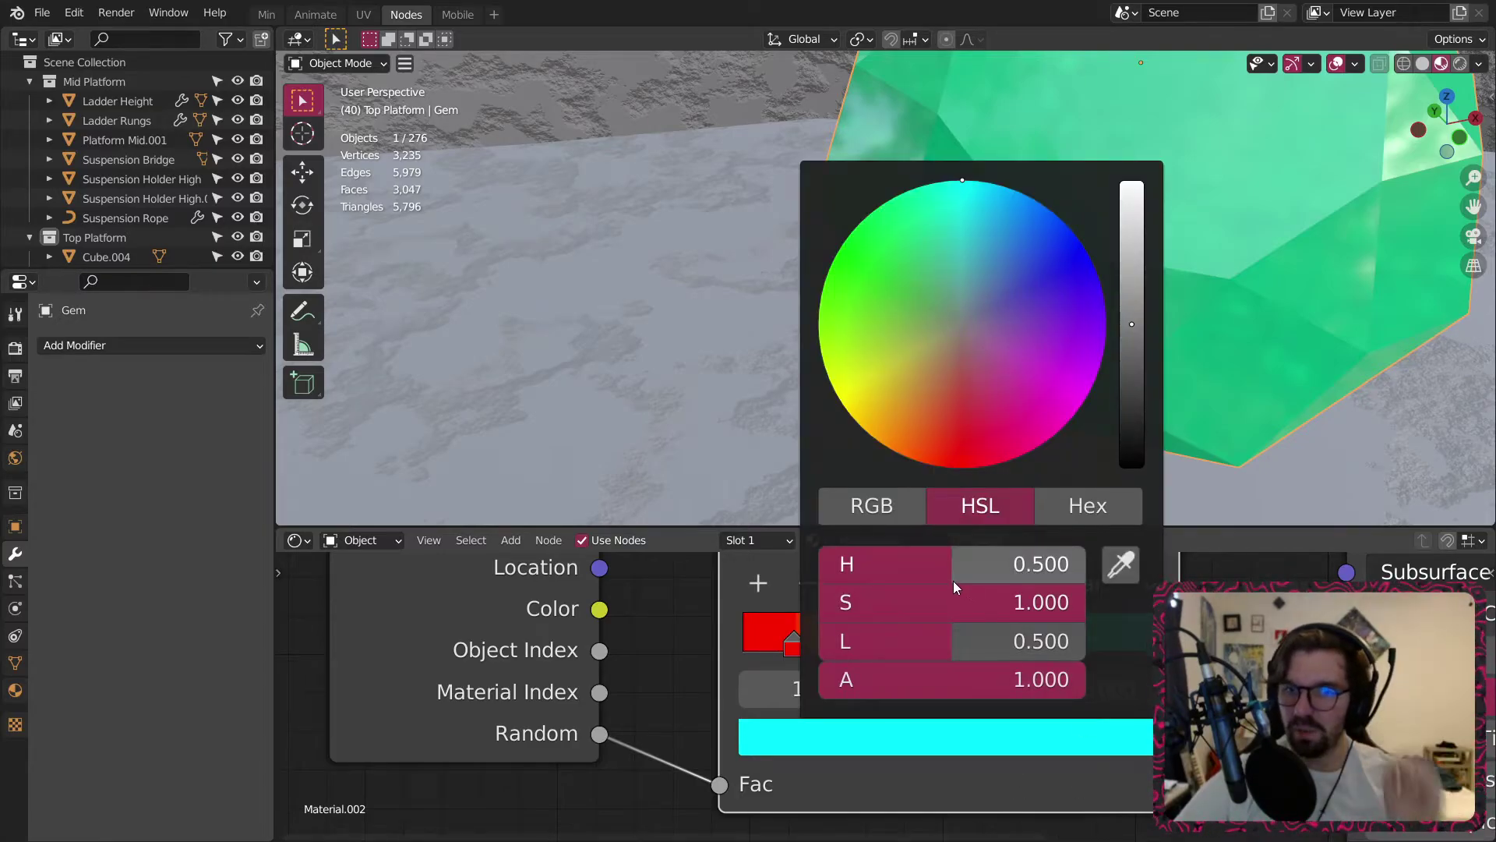
{"action": "left_click", "coordinate": [967, 576]}
{"action": "key", "text": "BackSpace"}
{"action": "type", "text": ".55"}
{"action": "key", "text": "Return"}
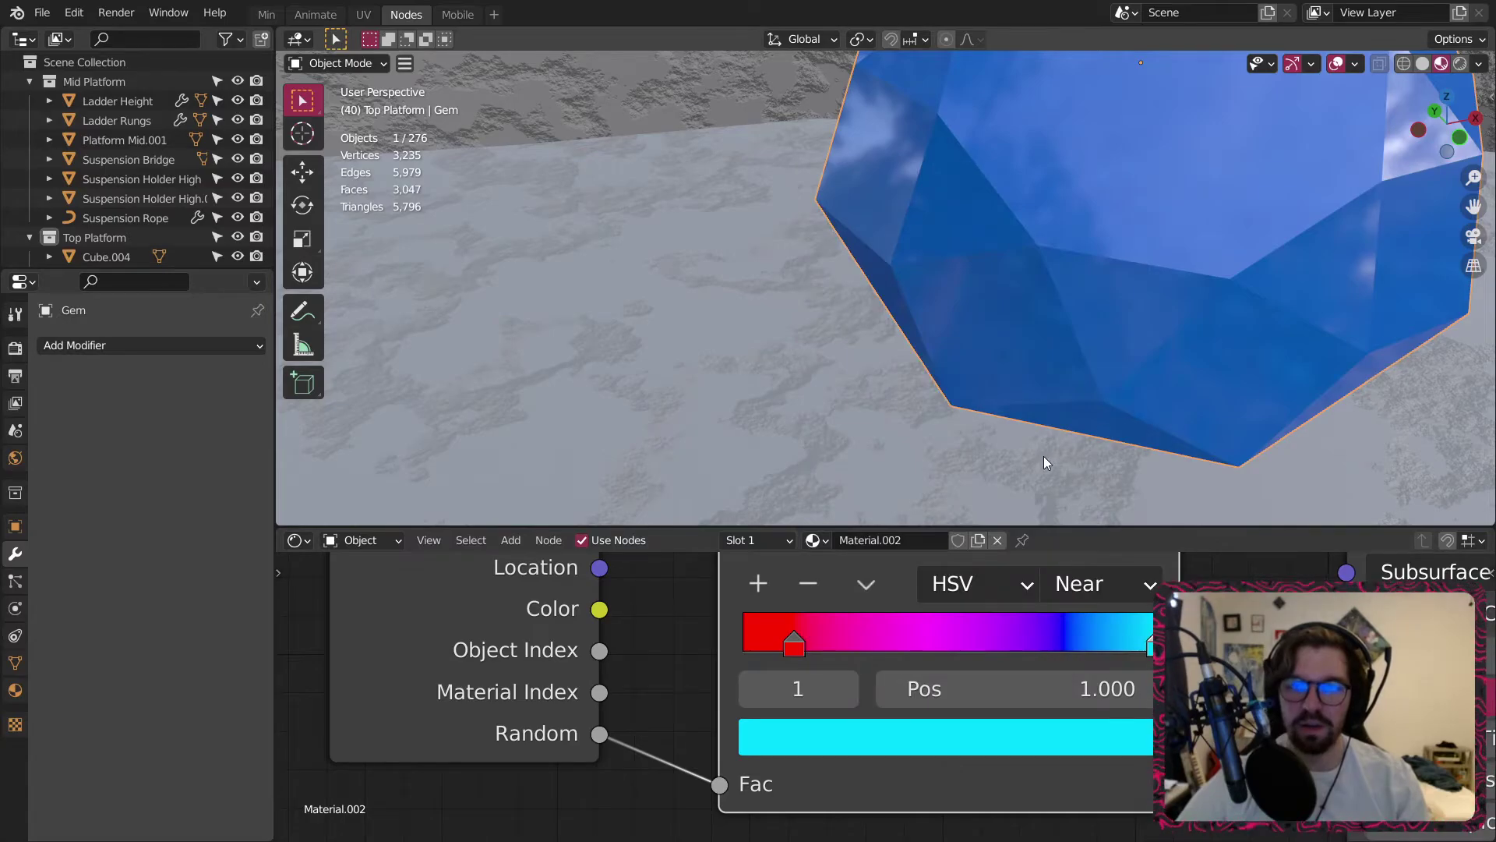
Set the hue of the ramp's end stop to 0.6.
{"action": "left_click", "coordinate": [999, 746]}
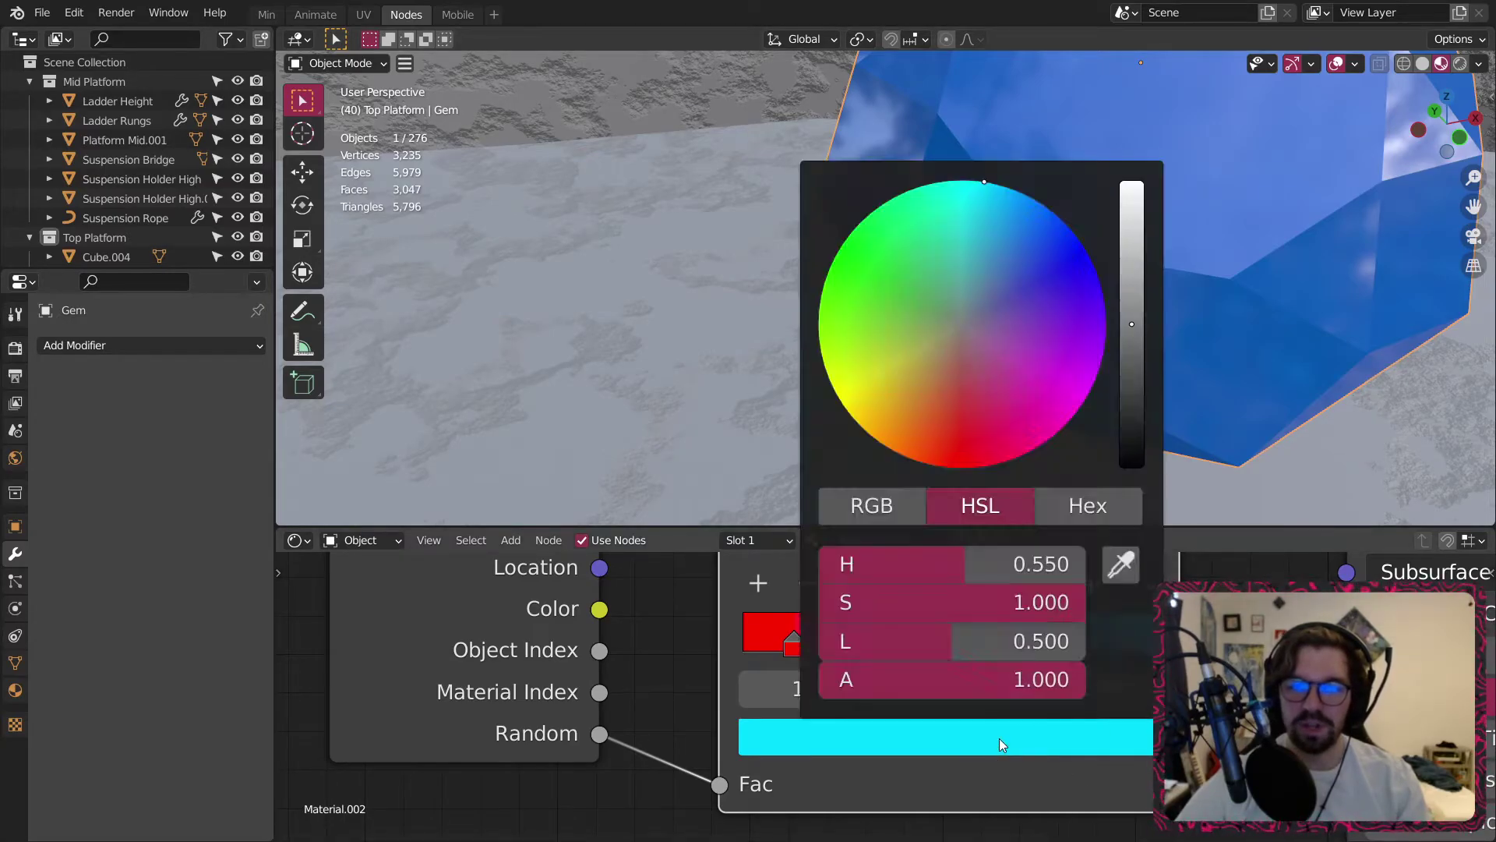
{"action": "left_click", "coordinate": [996, 573]}
{"action": "key", "text": "BackSpace"}
{"action": "type", "text": ".6"}
{"action": "key", "text": "Return"}
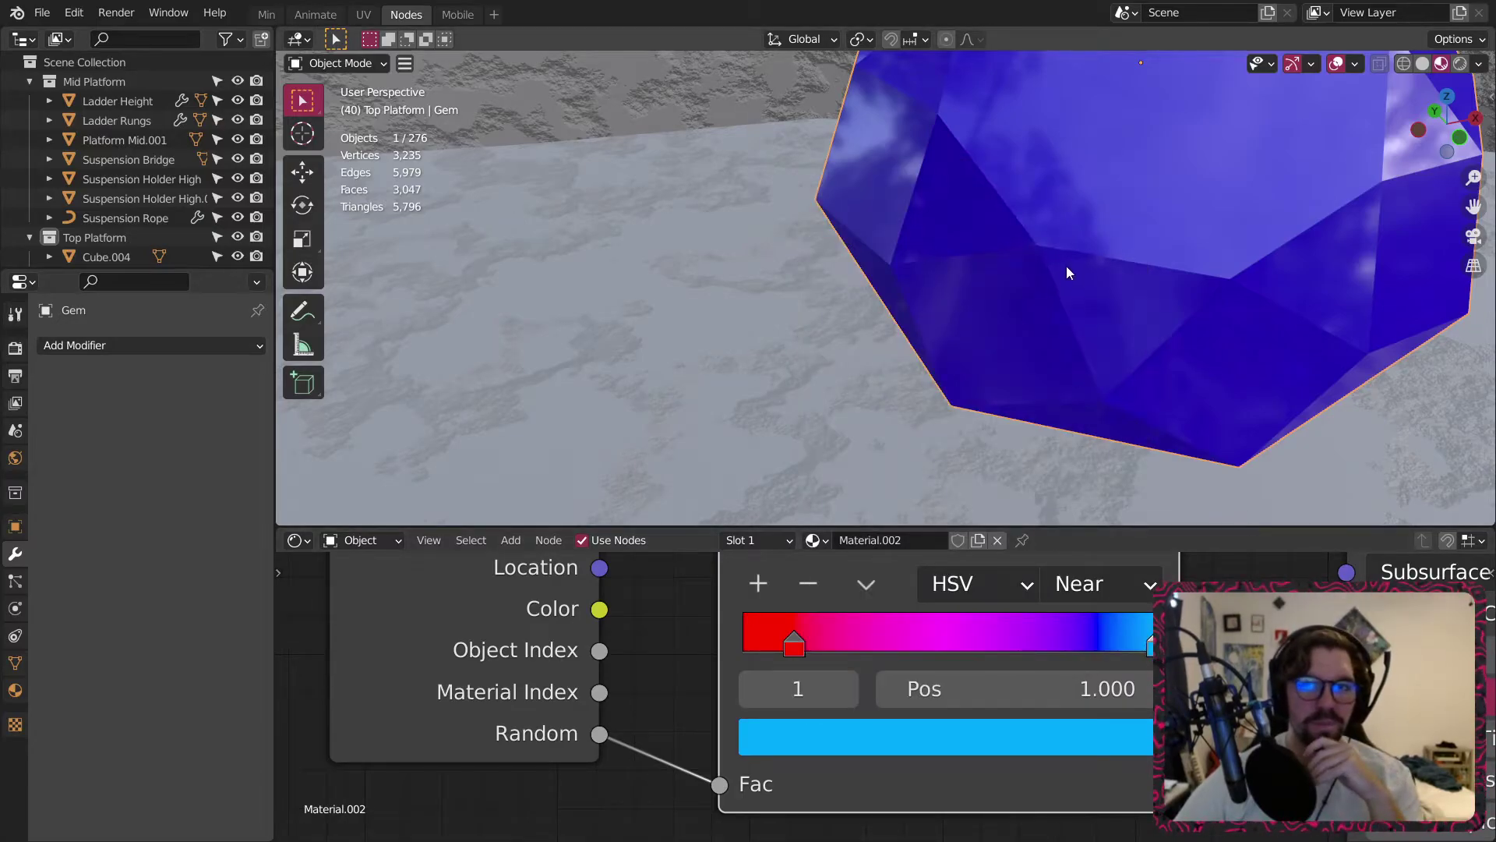
Move the ramp's blue end stop toward the red one, to position 0.283.
{"action": "scroll", "coordinate": [1066, 267], "scroll_direction": "down", "scroll_amount": 4}
{"action": "middle_click_drag", "start_coordinate": [1078, 289], "coordinate": [1215, 359]}
{"action": "left_click_drag", "start_coordinate": [1146, 647], "coordinate": [855, 657]}
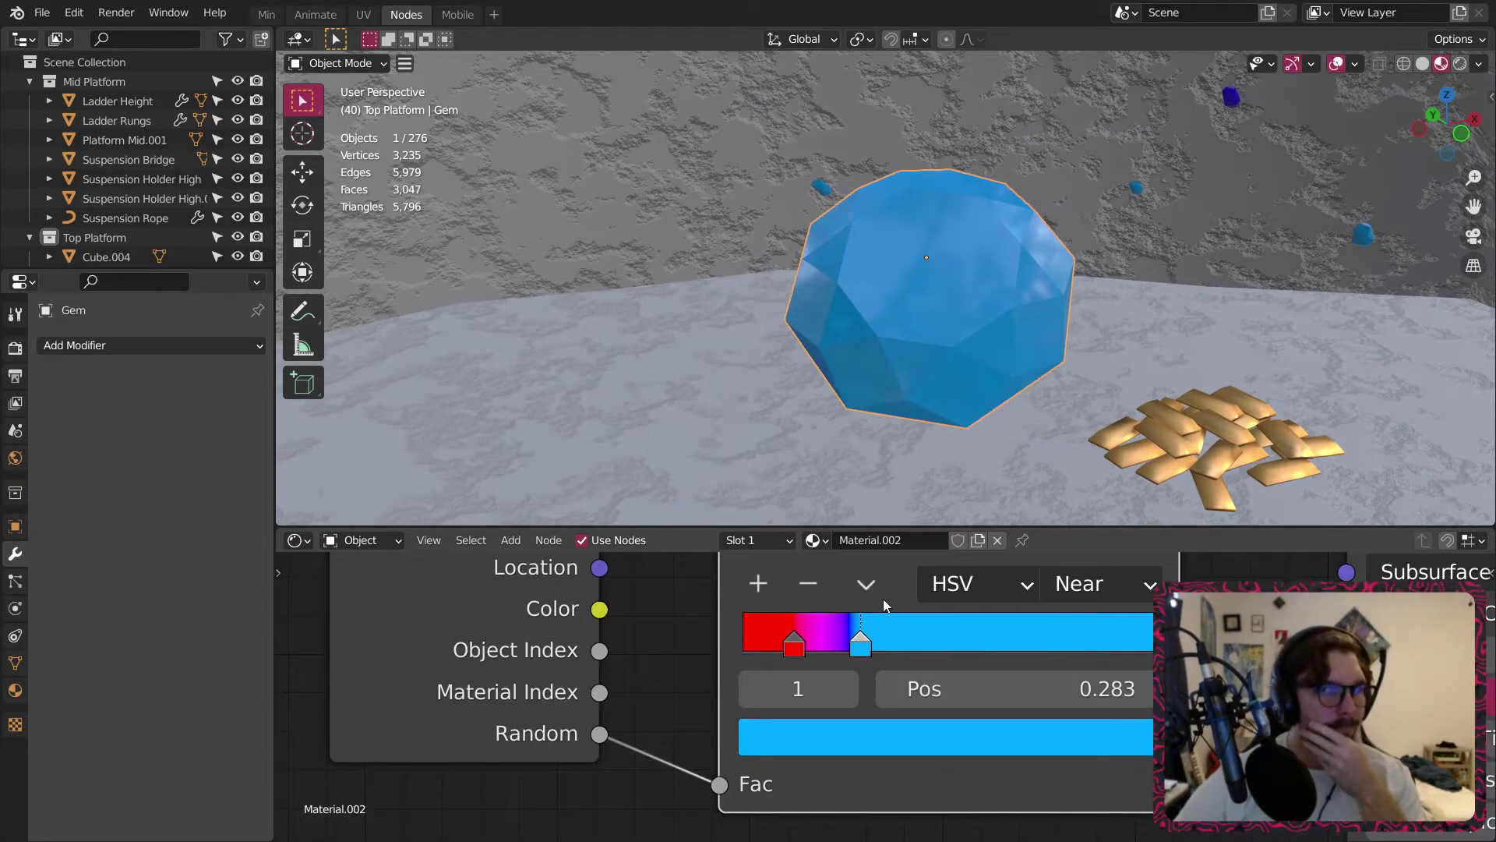
Set the hue of the ramp's blue stop to 0.7.
{"action": "scroll", "coordinate": [980, 360], "scroll_direction": "down", "scroll_amount": 4}
{"action": "mouse_move", "coordinate": [1009, 349]}
{"action": "middle_mouse_down"}
{"action": "mouse_move", "coordinate": [974, 347]}
{"action": "mouse_move", "coordinate": [1012, 329]}
{"action": "middle_mouse_up"}
{"action": "scroll", "coordinate": [901, 606], "scroll_direction": "up", "scroll_amount": 2}
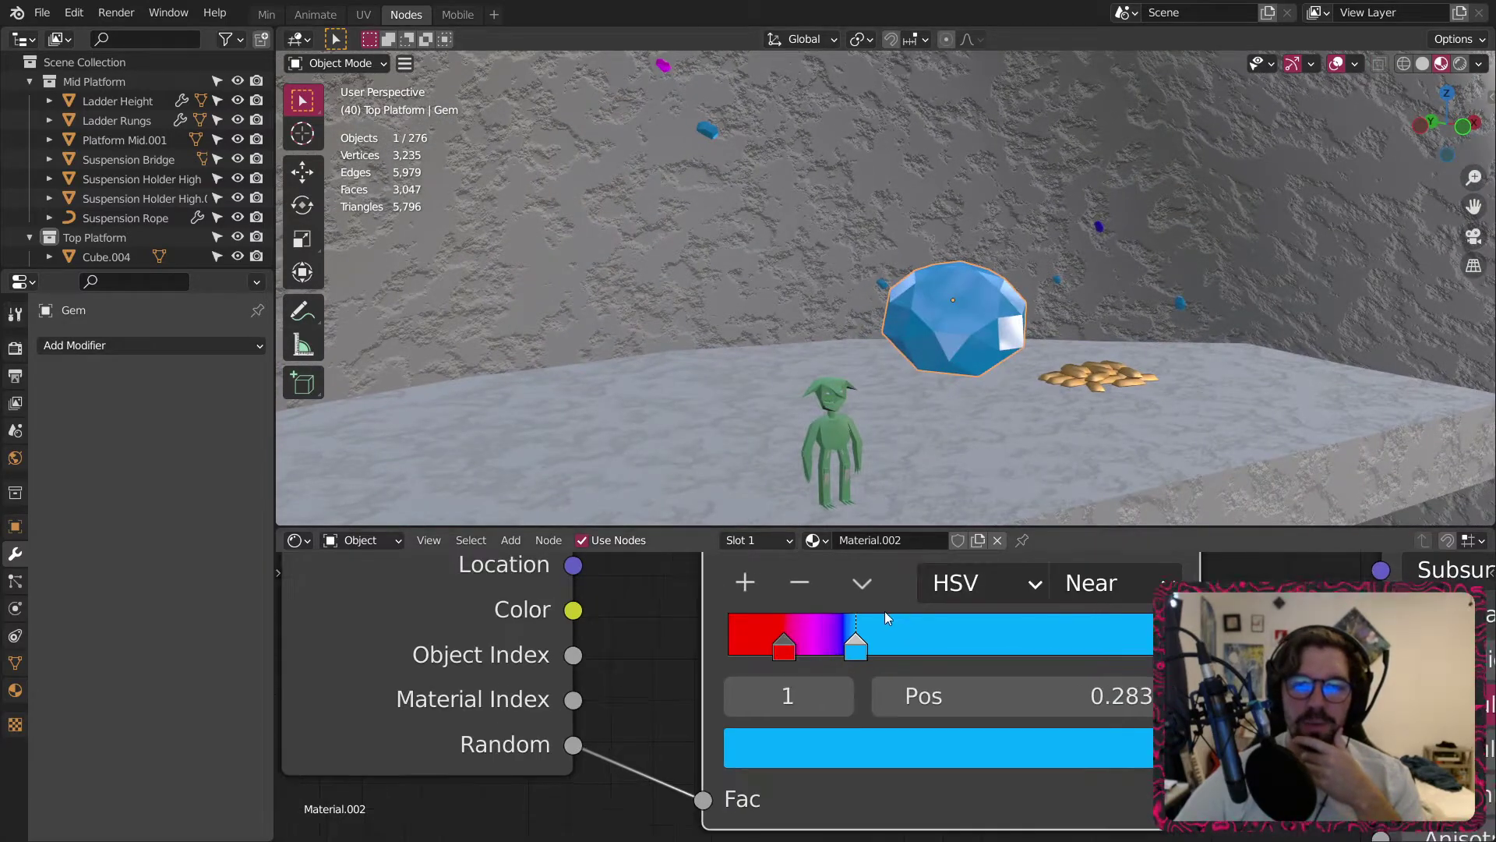
{"action": "left_click", "coordinate": [888, 770]}
{"action": "left_click", "coordinate": [1065, 555]}
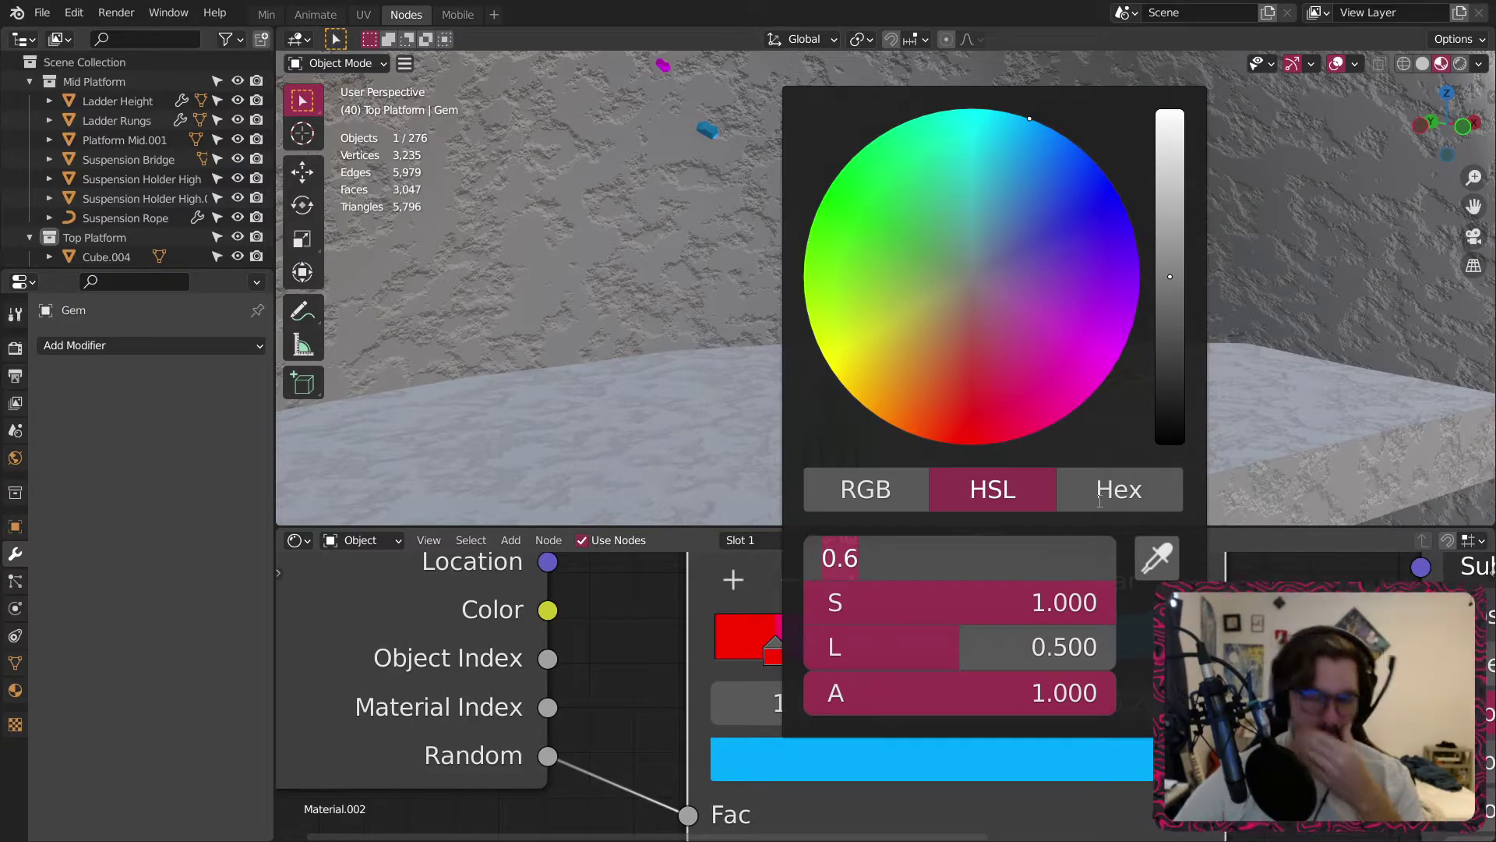
{"action": "key", "text": "BackSpace"}
{"action": "type", "text": ".7"}
{"action": "key", "text": "Return"}
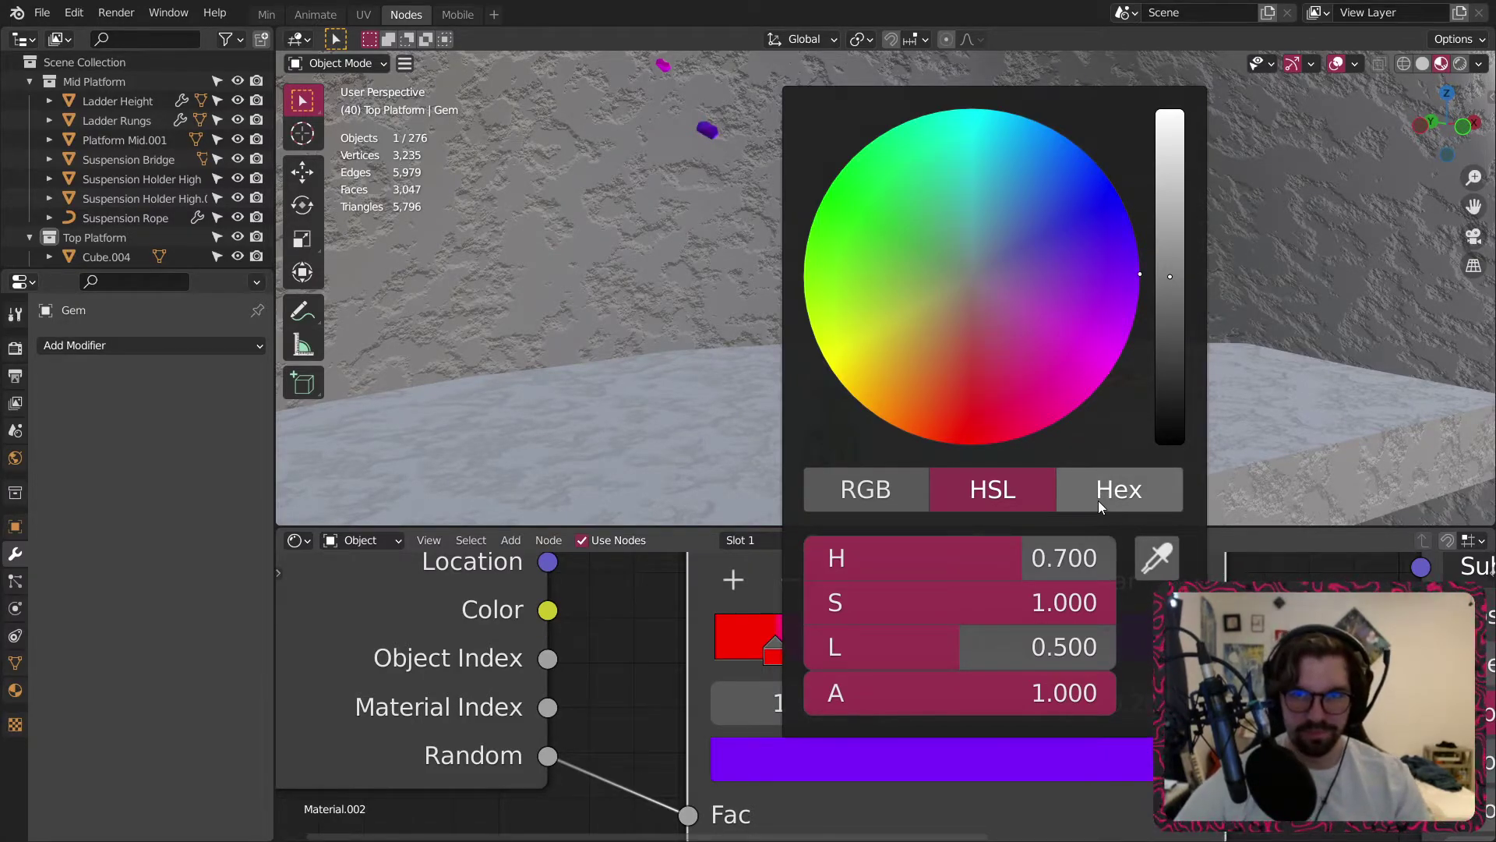
Set the stop's hue to 0.65 for a deeper blue.
{"action": "left_click", "coordinate": [1062, 567]}
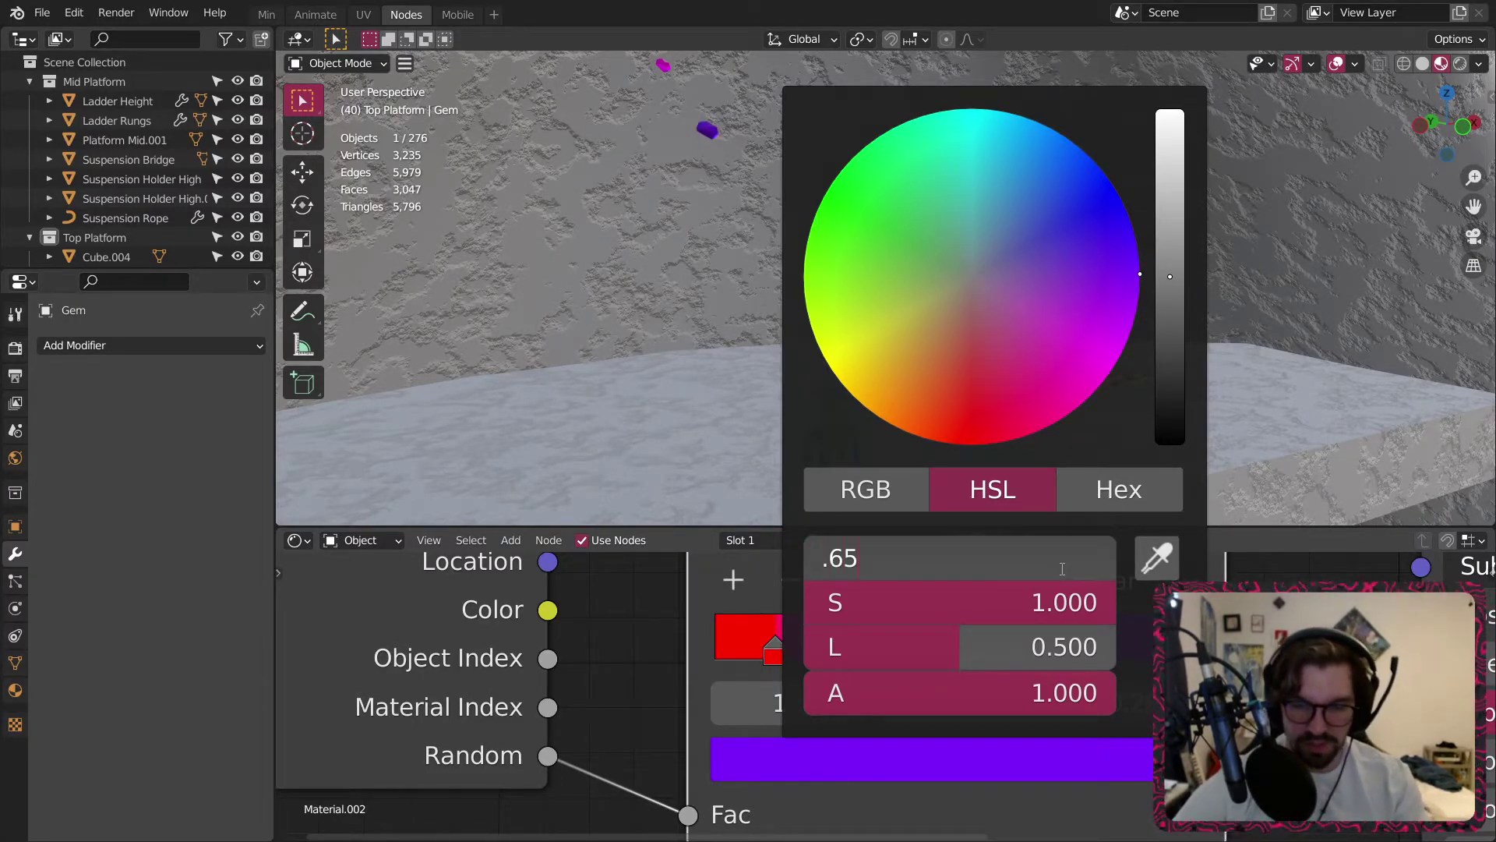
{"action": "type", "text": ".65"}
{"action": "key", "text": "Return"}
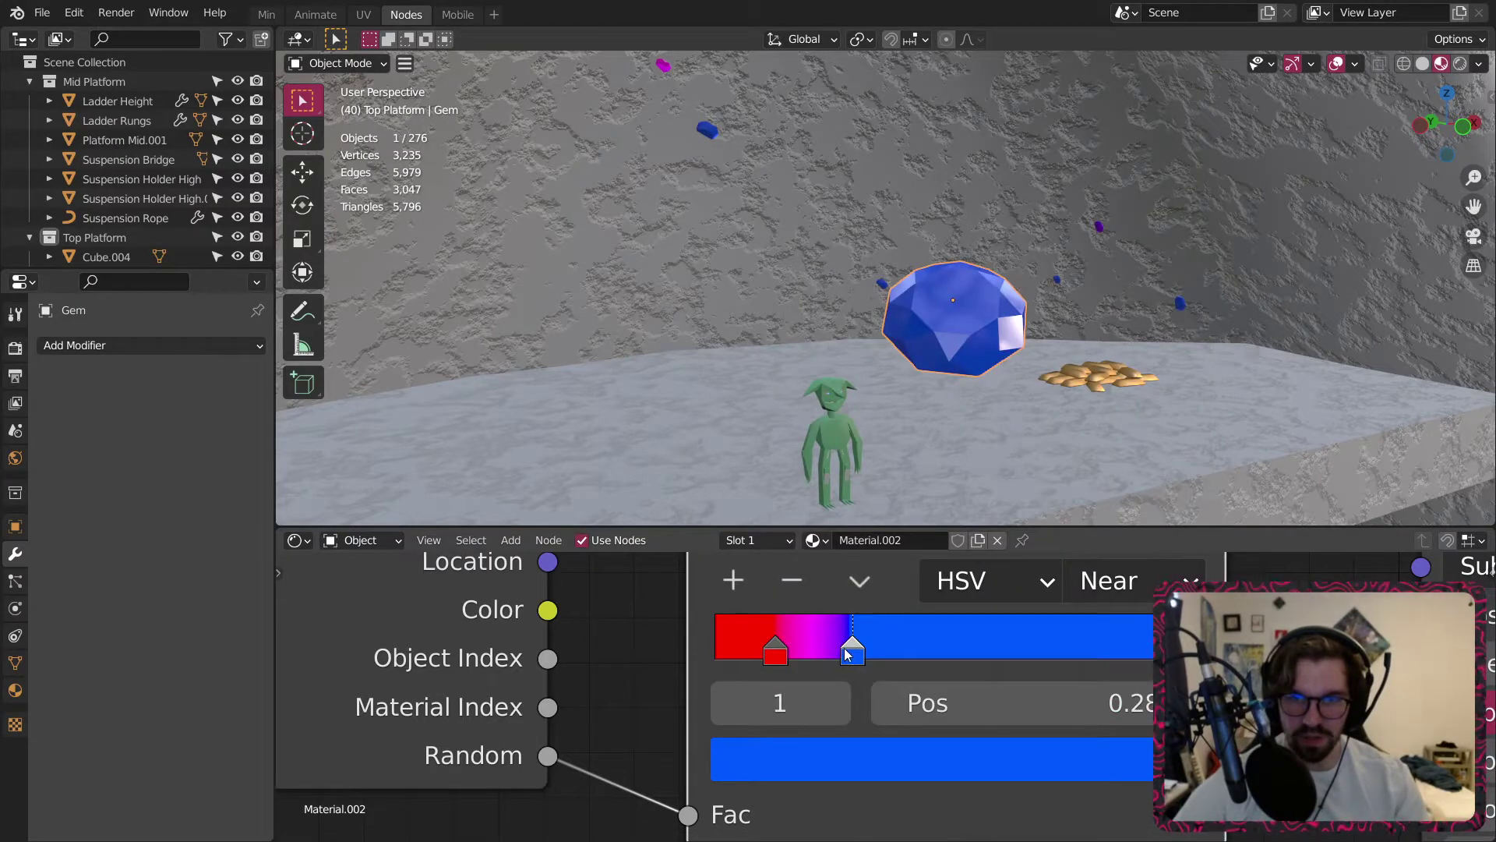
Add a ramp stop and arrange two matching blue stops at positions of about 0.25 and 0.34.
{"action": "left_click_drag", "start_coordinate": [848, 653], "coordinate": [883, 654]}
{"action": "left_click", "coordinate": [725, 580]}
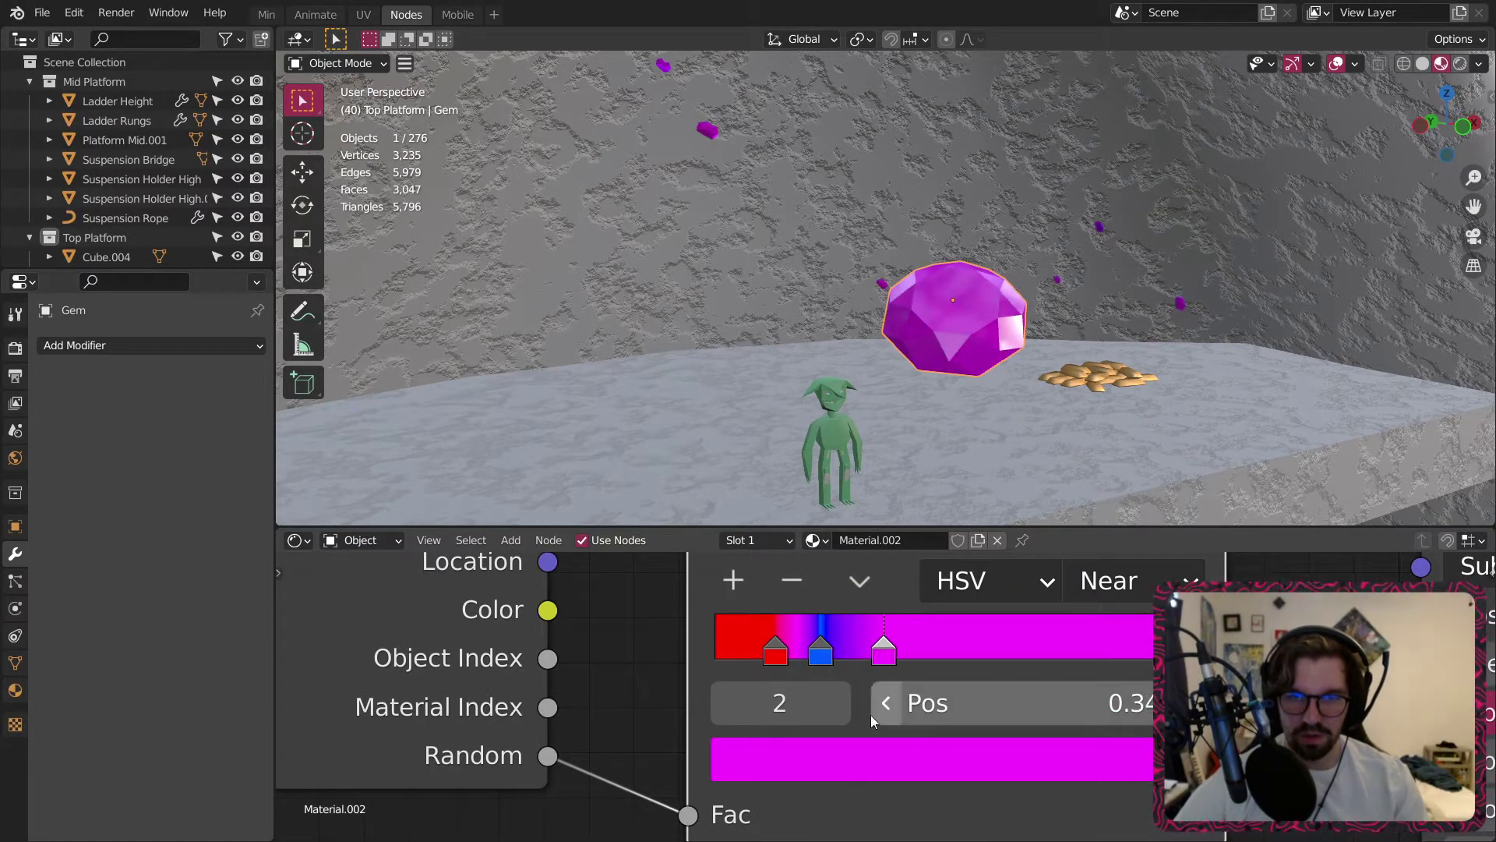
{"action": "left_click", "coordinate": [822, 656]}
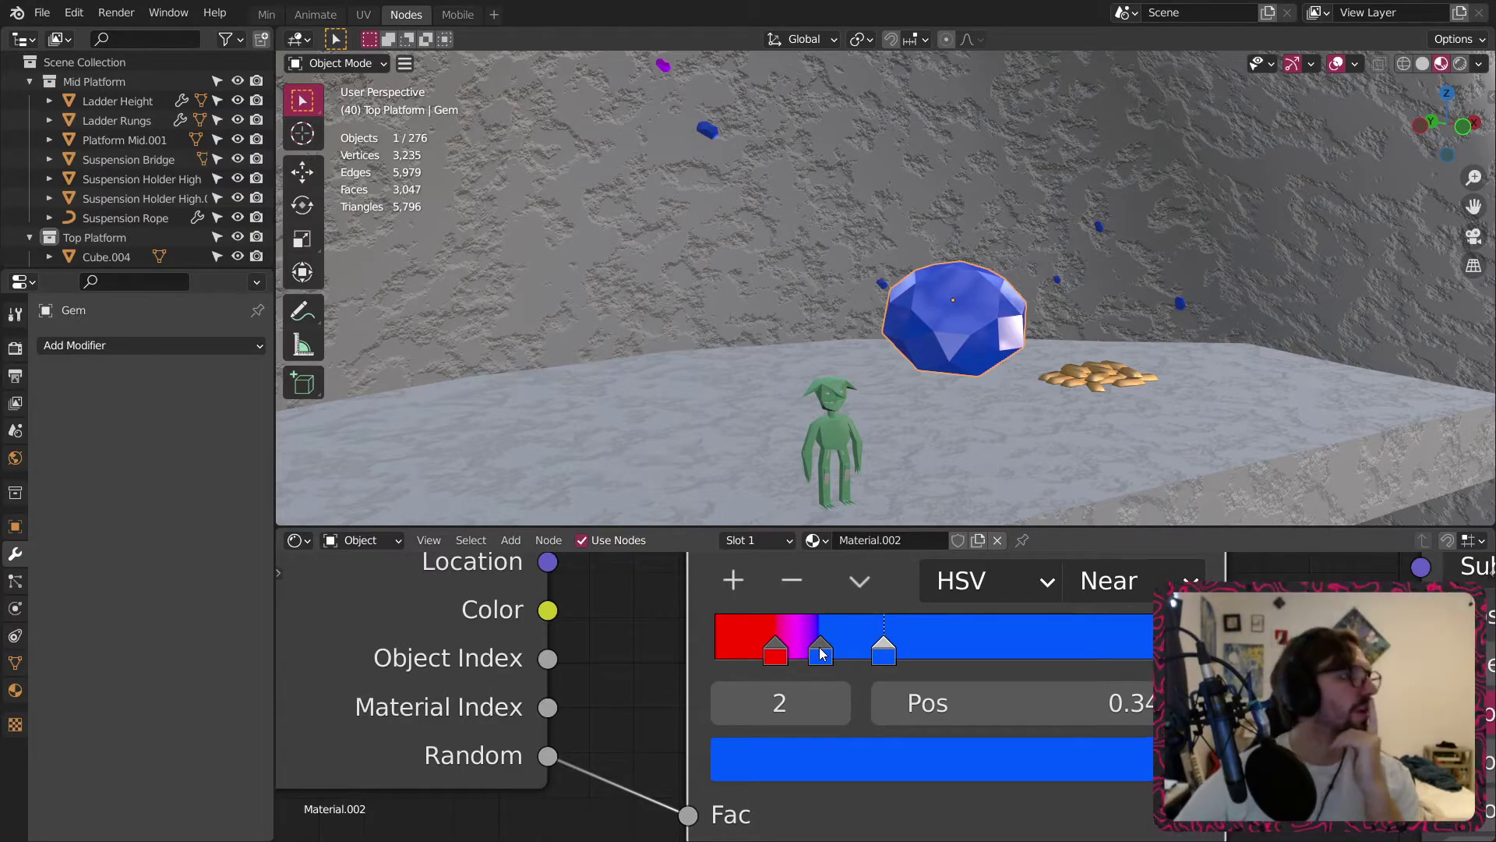
{"action": "left_click_drag", "start_coordinate": [820, 661], "coordinate": [840, 657]}
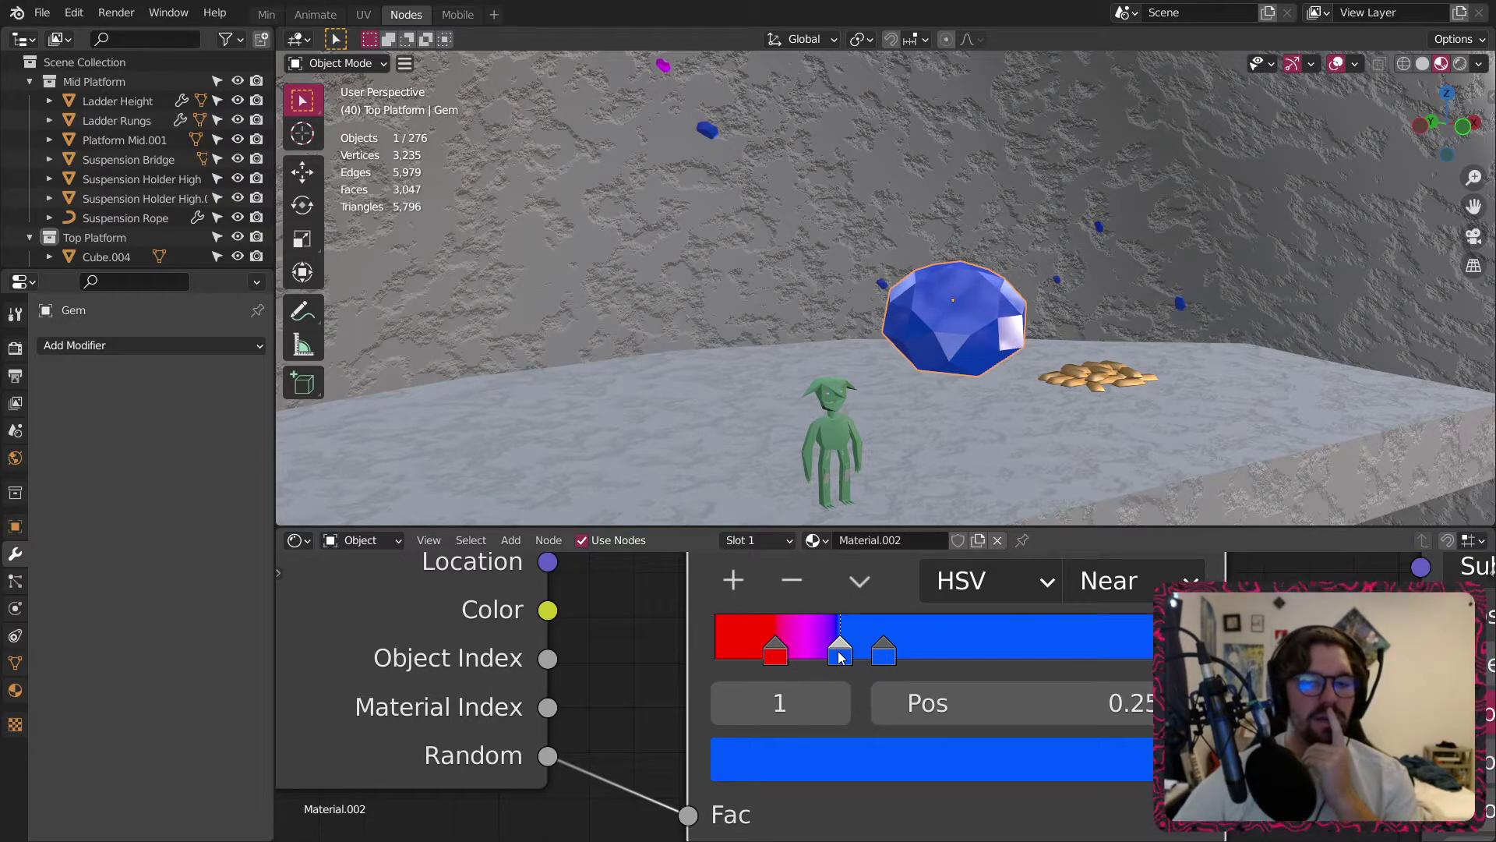
Add a magenta stop to the ramp and place it beyond the blue stops at about 0.50.
{"action": "left_click", "coordinate": [735, 583]}
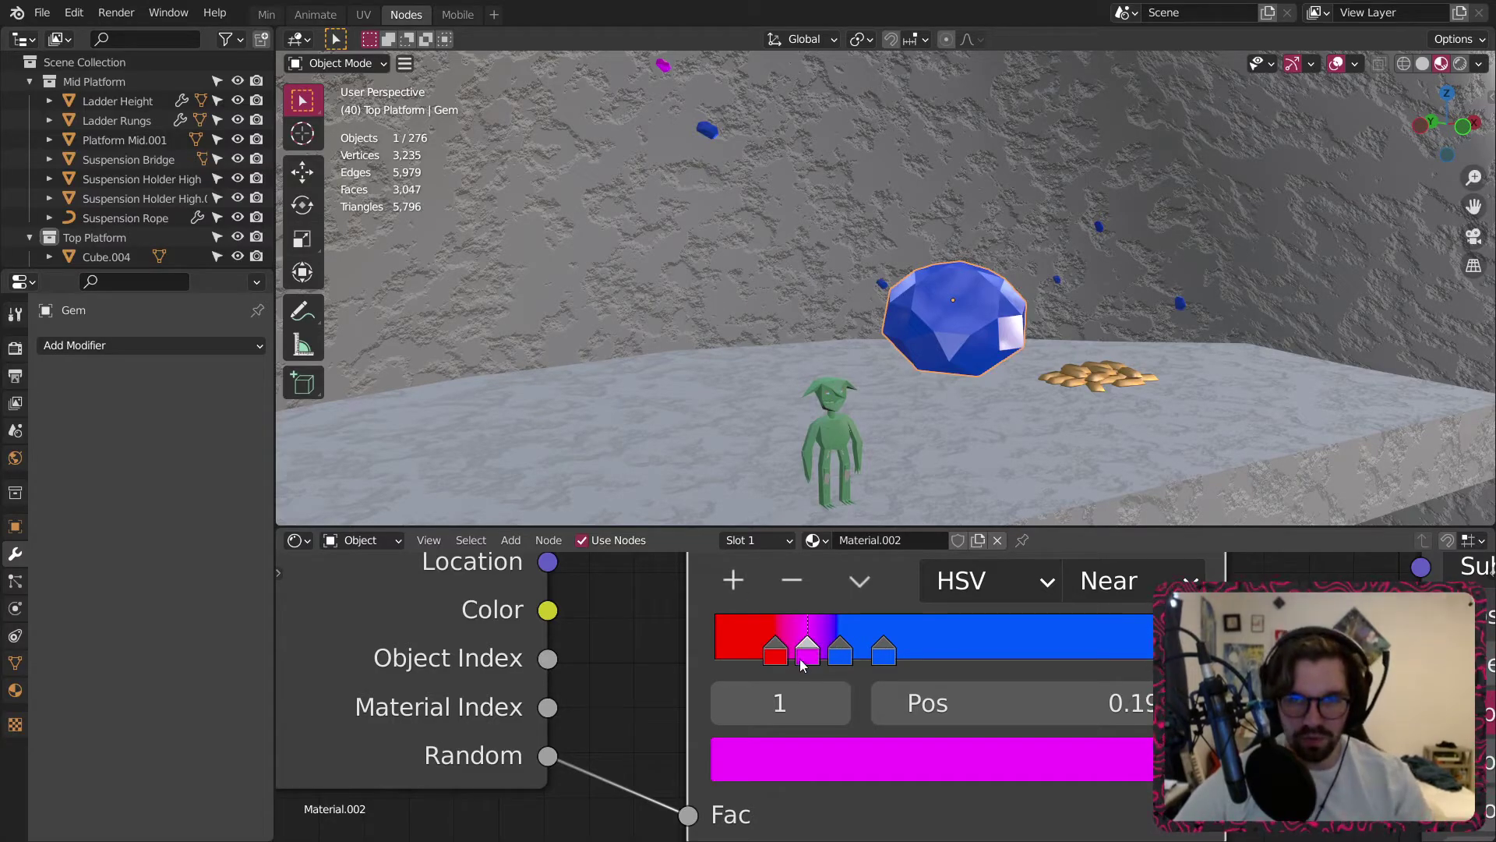
{"action": "left_click_drag", "start_coordinate": [800, 657], "coordinate": [962, 662]}
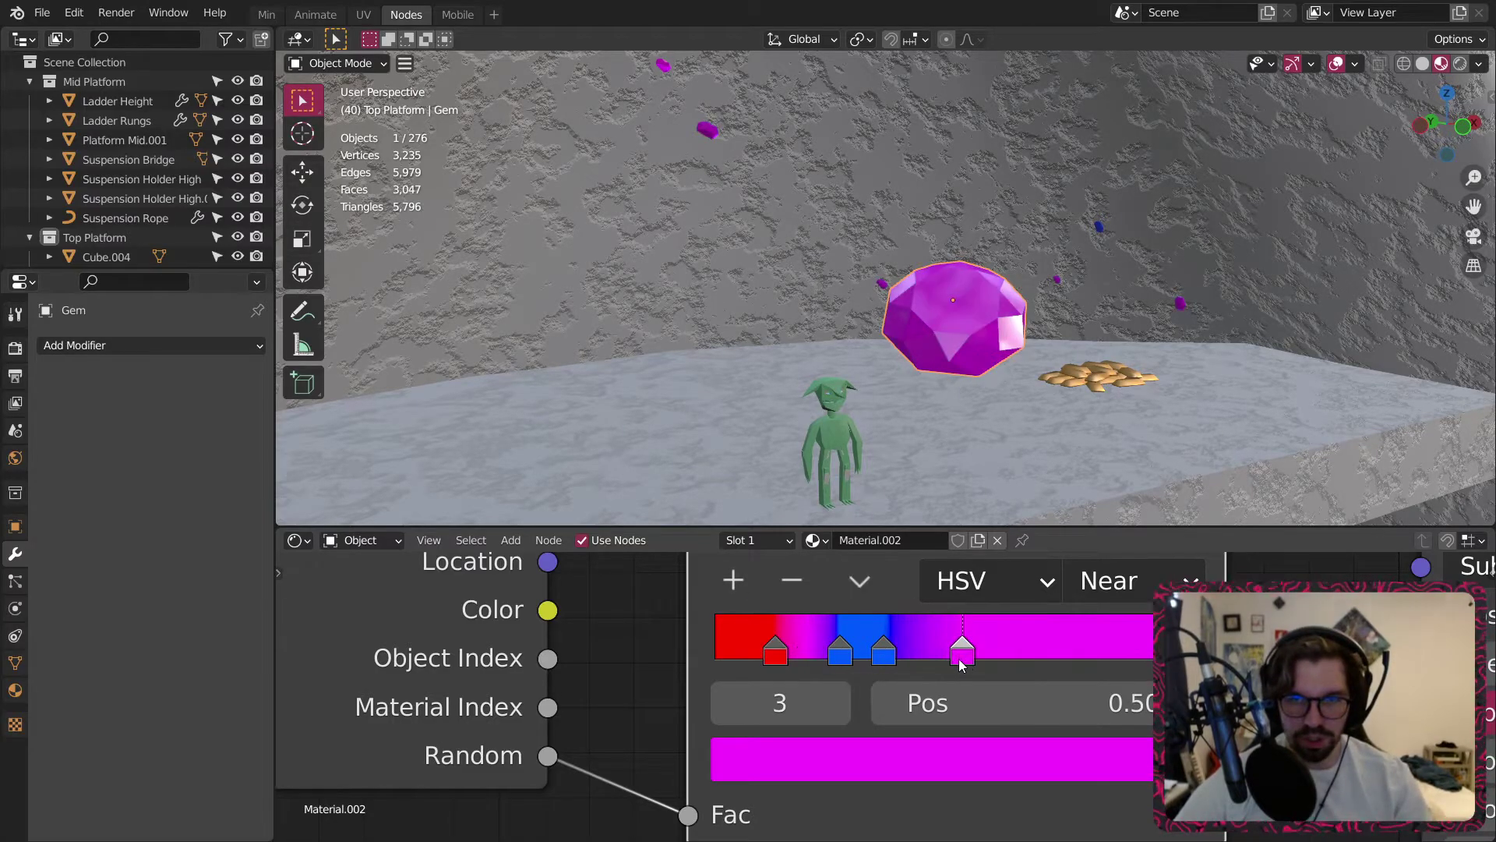
Recolor the ramp's magenta stop green at about 0.45 and add a matching green stop at about 0.56.
{"action": "left_click", "coordinate": [970, 760]}
{"action": "left_click_drag", "start_coordinate": [919, 190], "coordinate": [848, 162]}
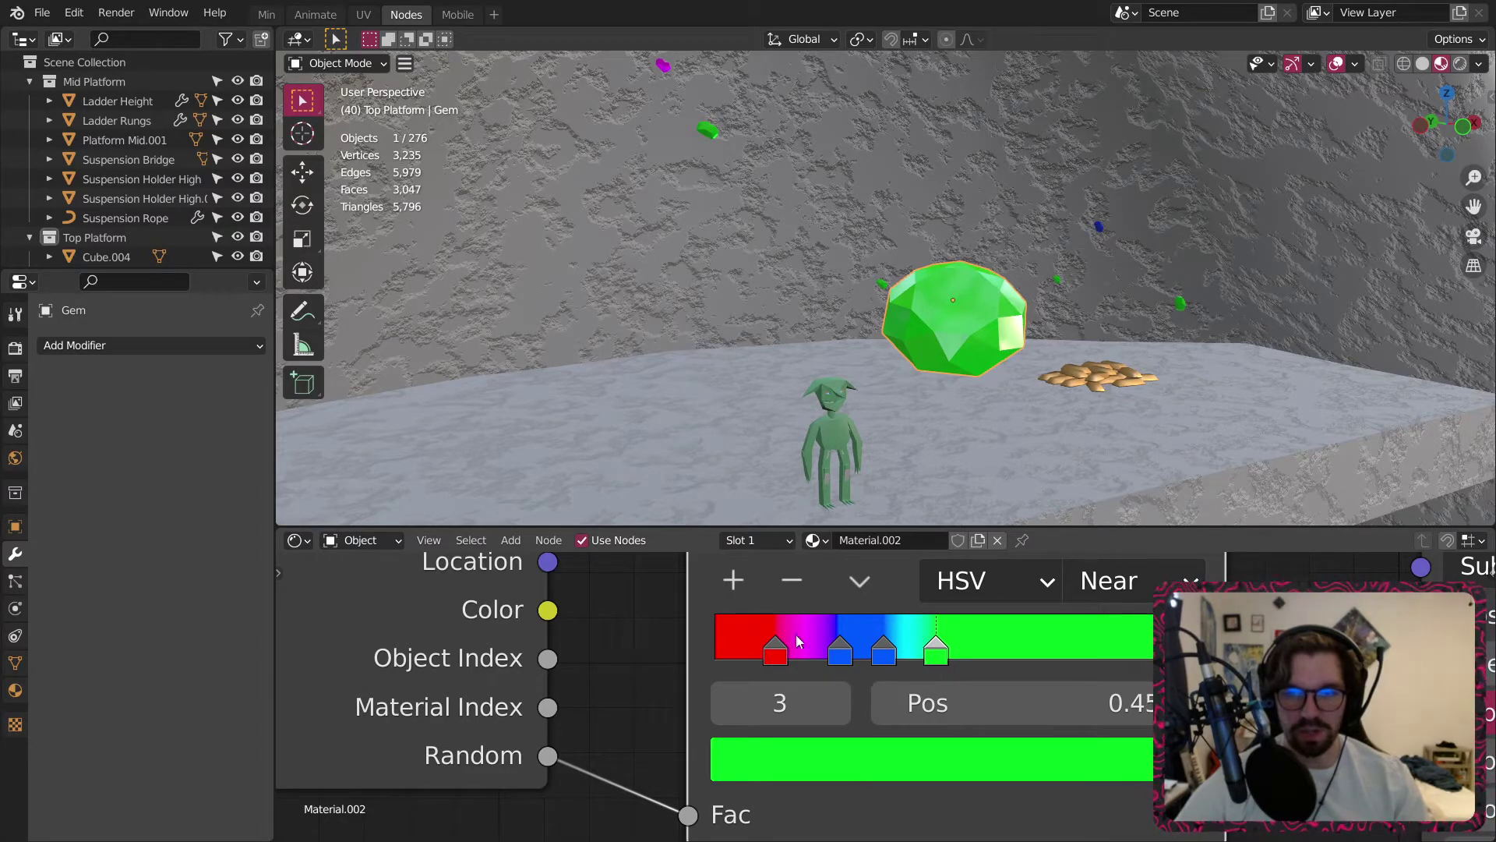
{"action": "left_click", "coordinate": [737, 582]}
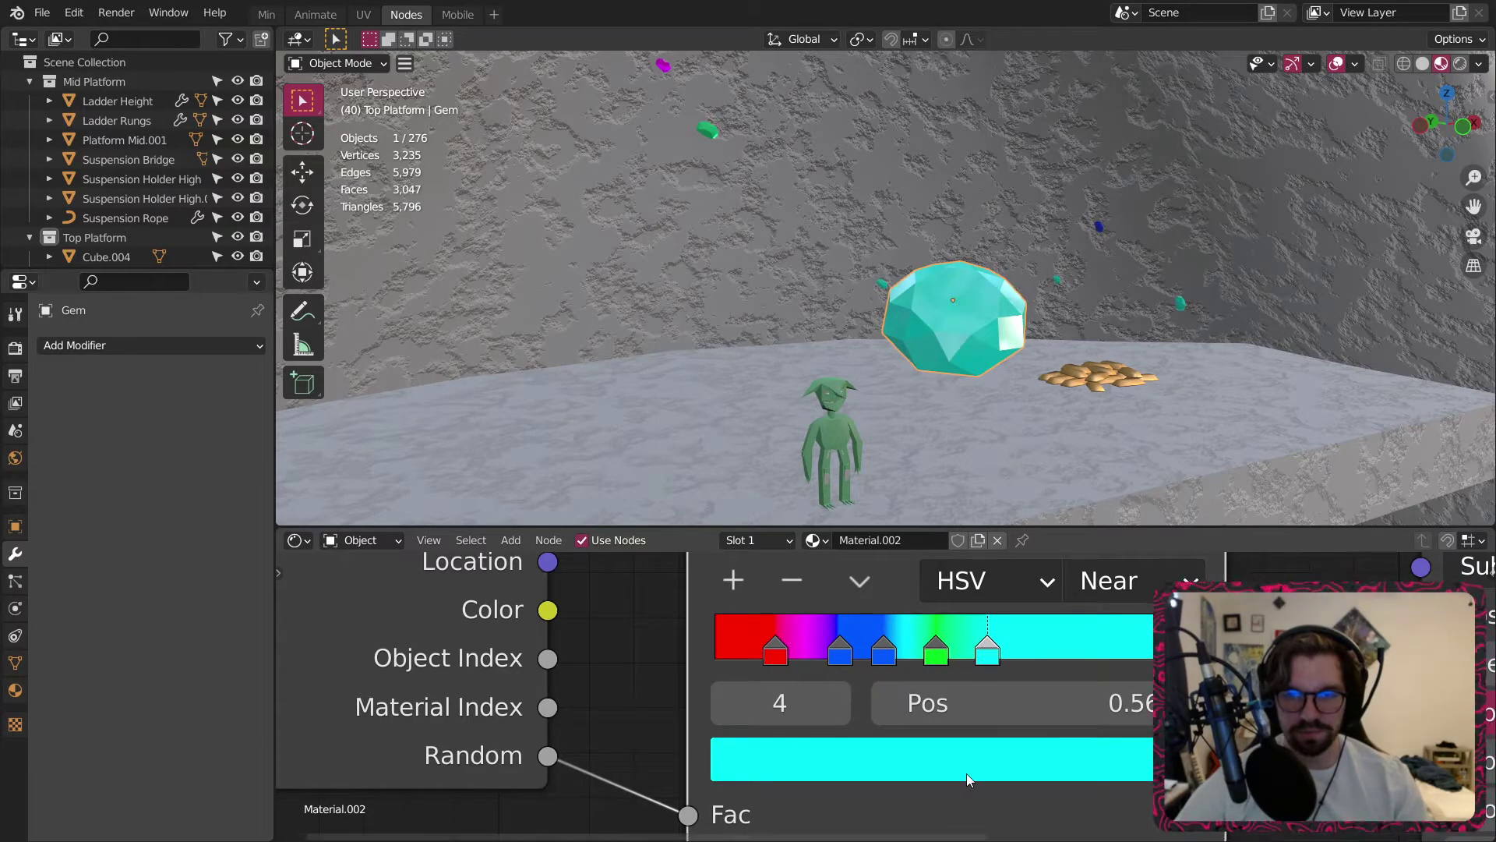
{"action": "left_click", "coordinate": [940, 644]}
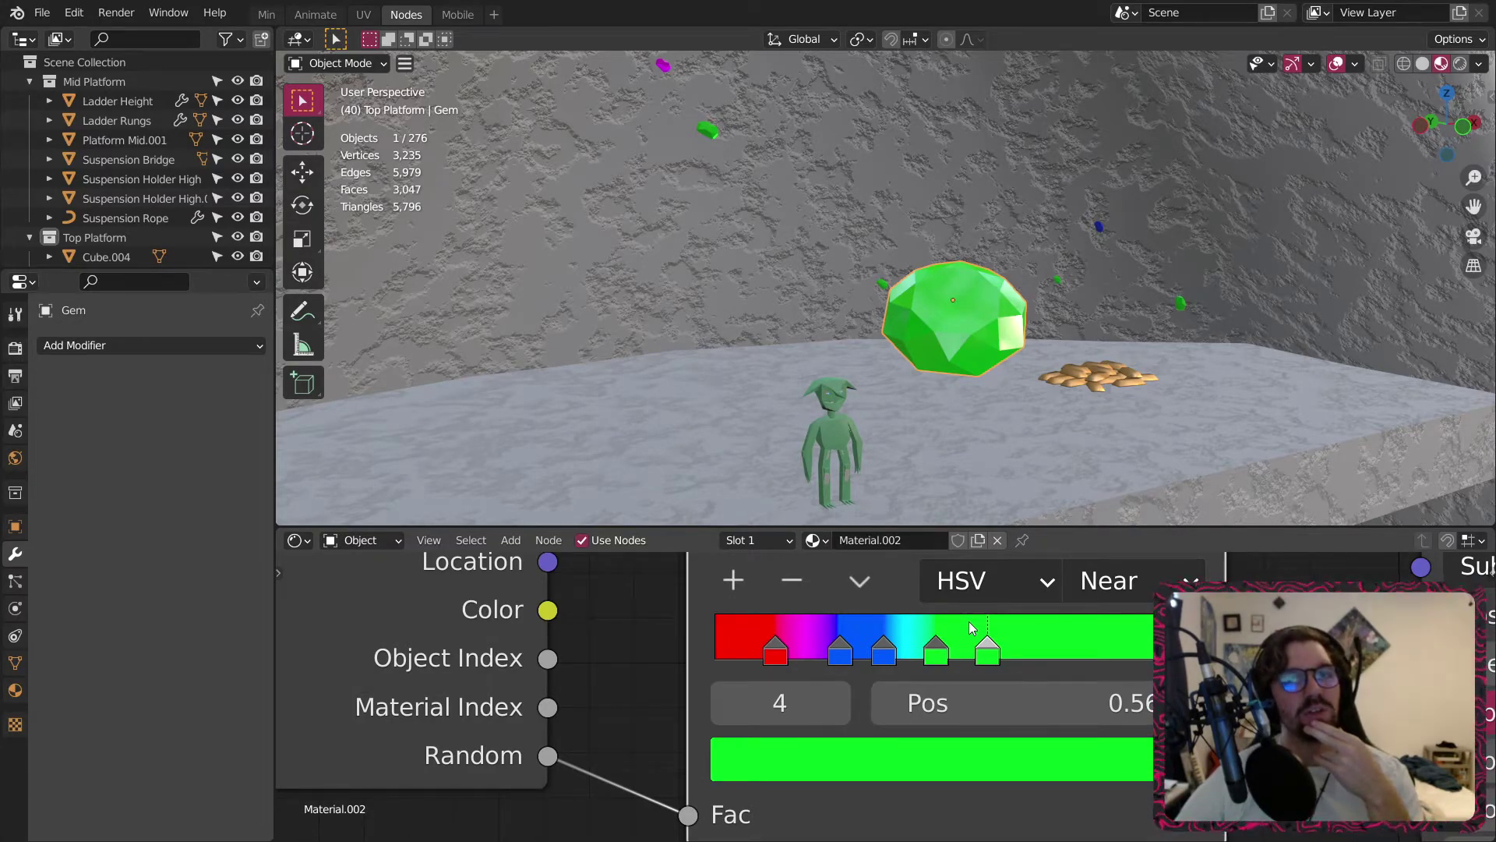
Add another ramp stop beyond the green ones, place it at about 0.69 and color it yellow.
{"action": "left_click", "coordinate": [731, 588]}
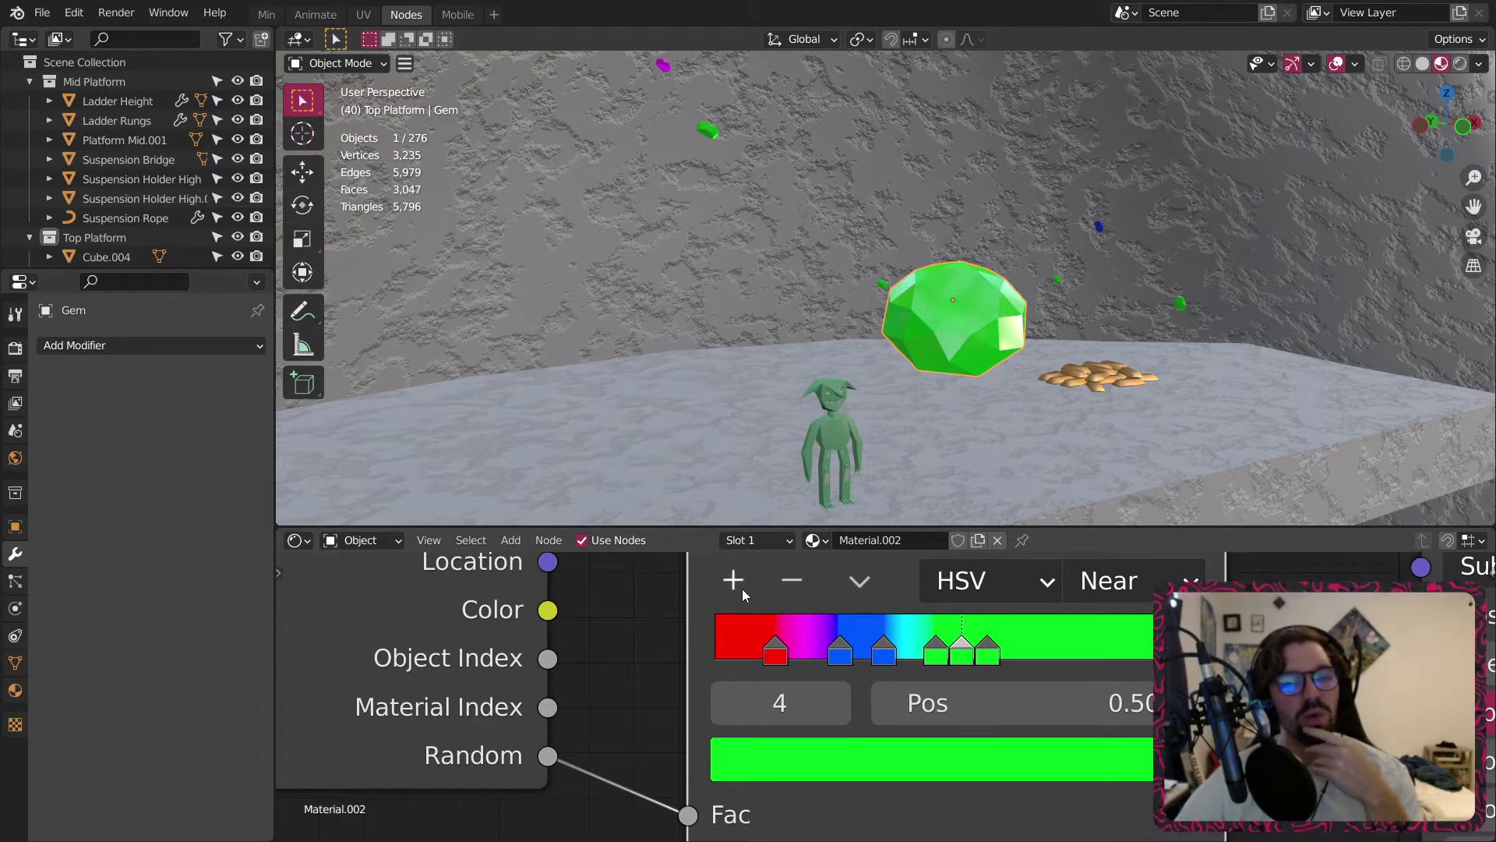
{"action": "mouse_move", "coordinate": [962, 662]}
{"action": "left_mouse_down"}
{"action": "mouse_move", "coordinate": [1056, 663]}
{"action": "mouse_move", "coordinate": [868, 659]}
{"action": "mouse_move", "coordinate": [970, 658]}
{"action": "left_mouse_up"}
{"action": "left_click", "coordinate": [970, 732]}
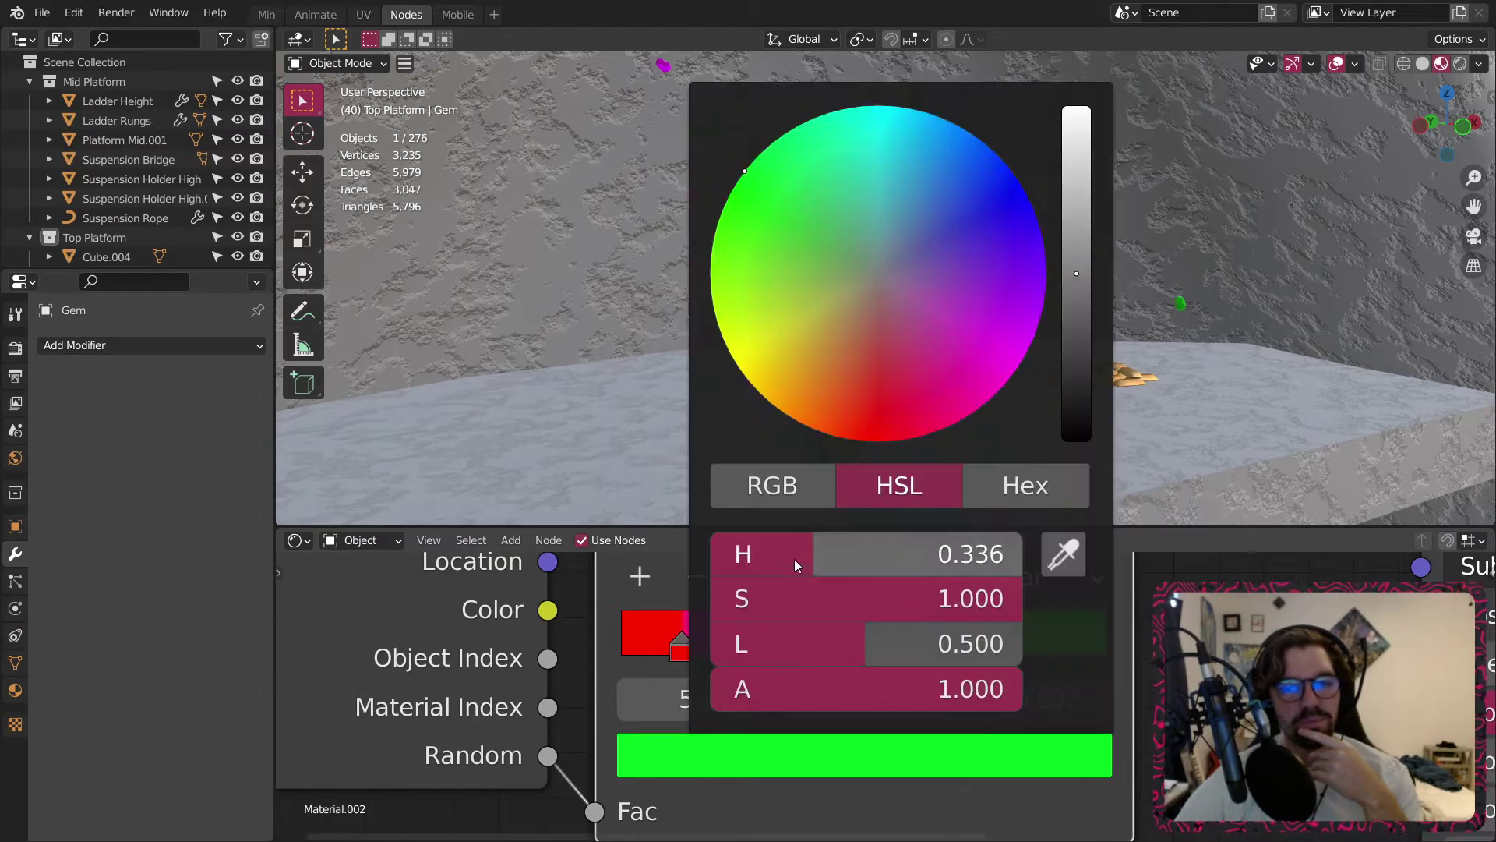
{"action": "left_click_drag", "start_coordinate": [793, 559], "coordinate": [741, 559]}
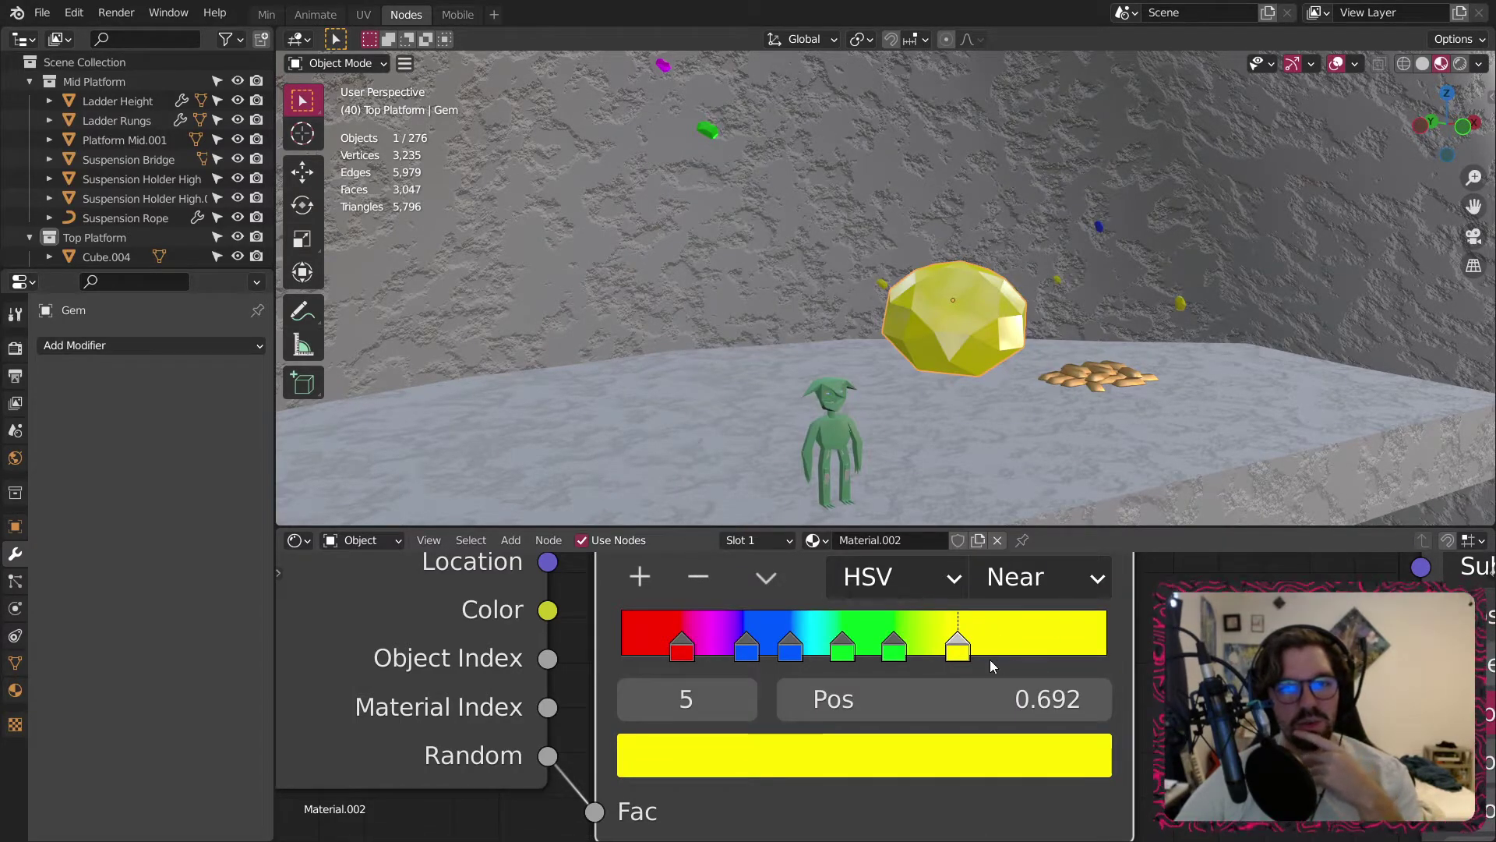
Add a ramp stop, move it to the end of the ramp at 1.000 and make it white.
{"action": "left_click", "coordinate": [641, 577]}
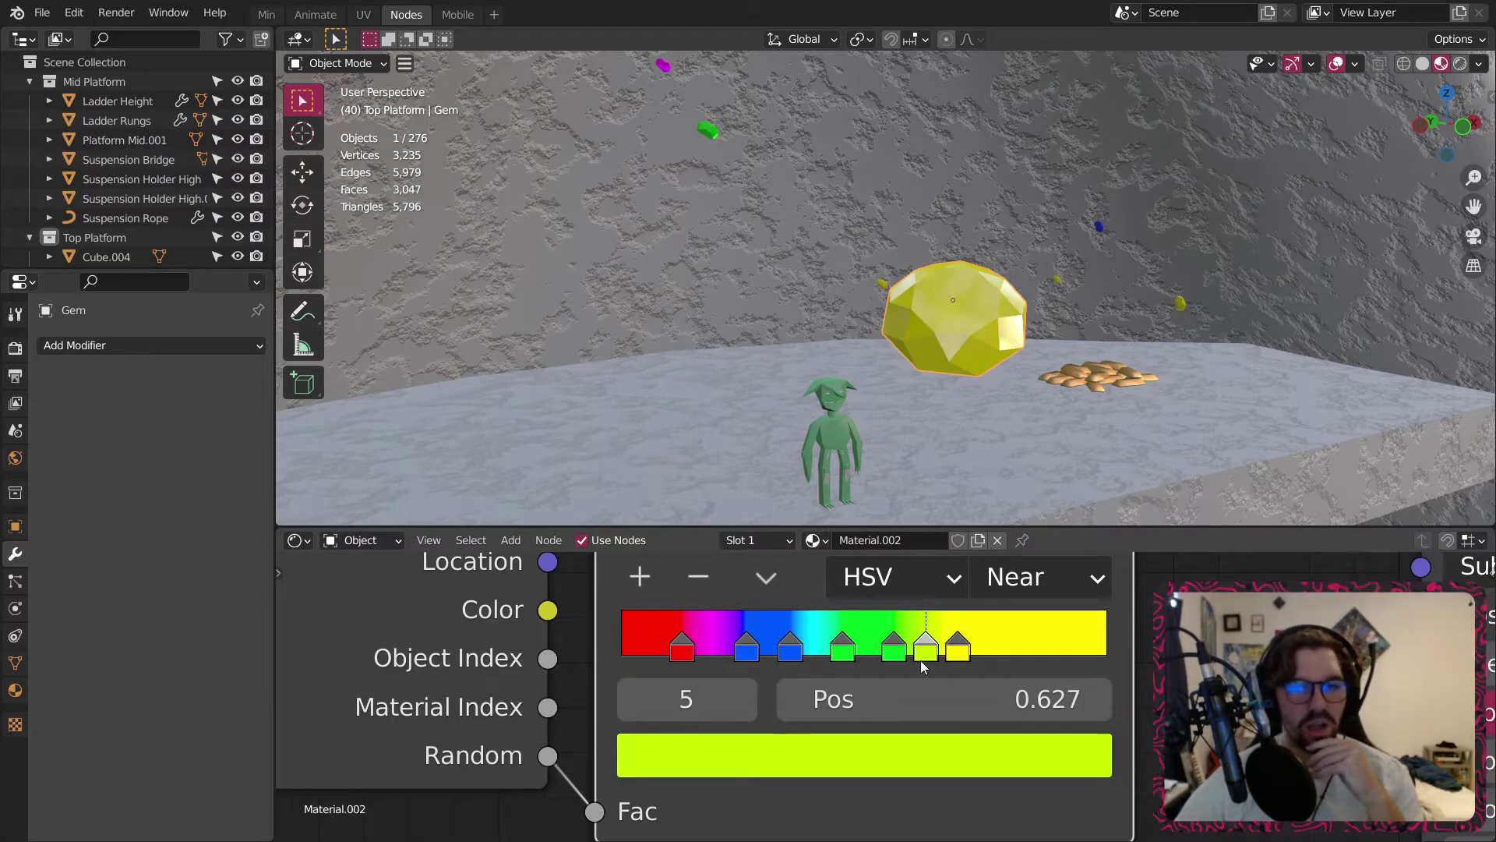
{"action": "left_click_drag", "start_coordinate": [929, 662], "coordinate": [1110, 659]}
{"action": "left_click", "coordinate": [962, 769]}
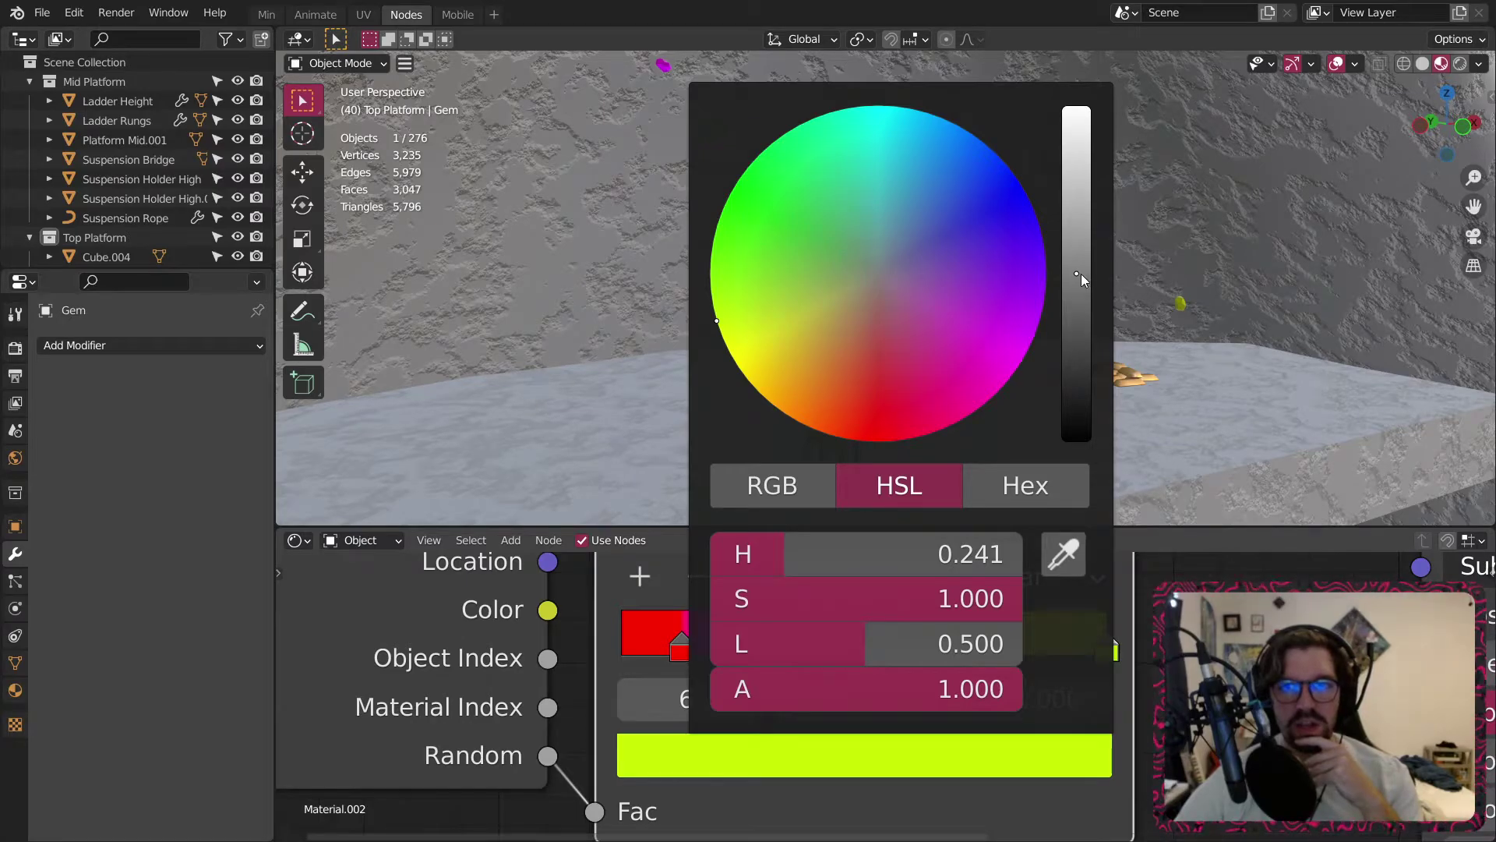
{"action": "left_click_drag", "start_coordinate": [1081, 274], "coordinate": [1078, 111]}
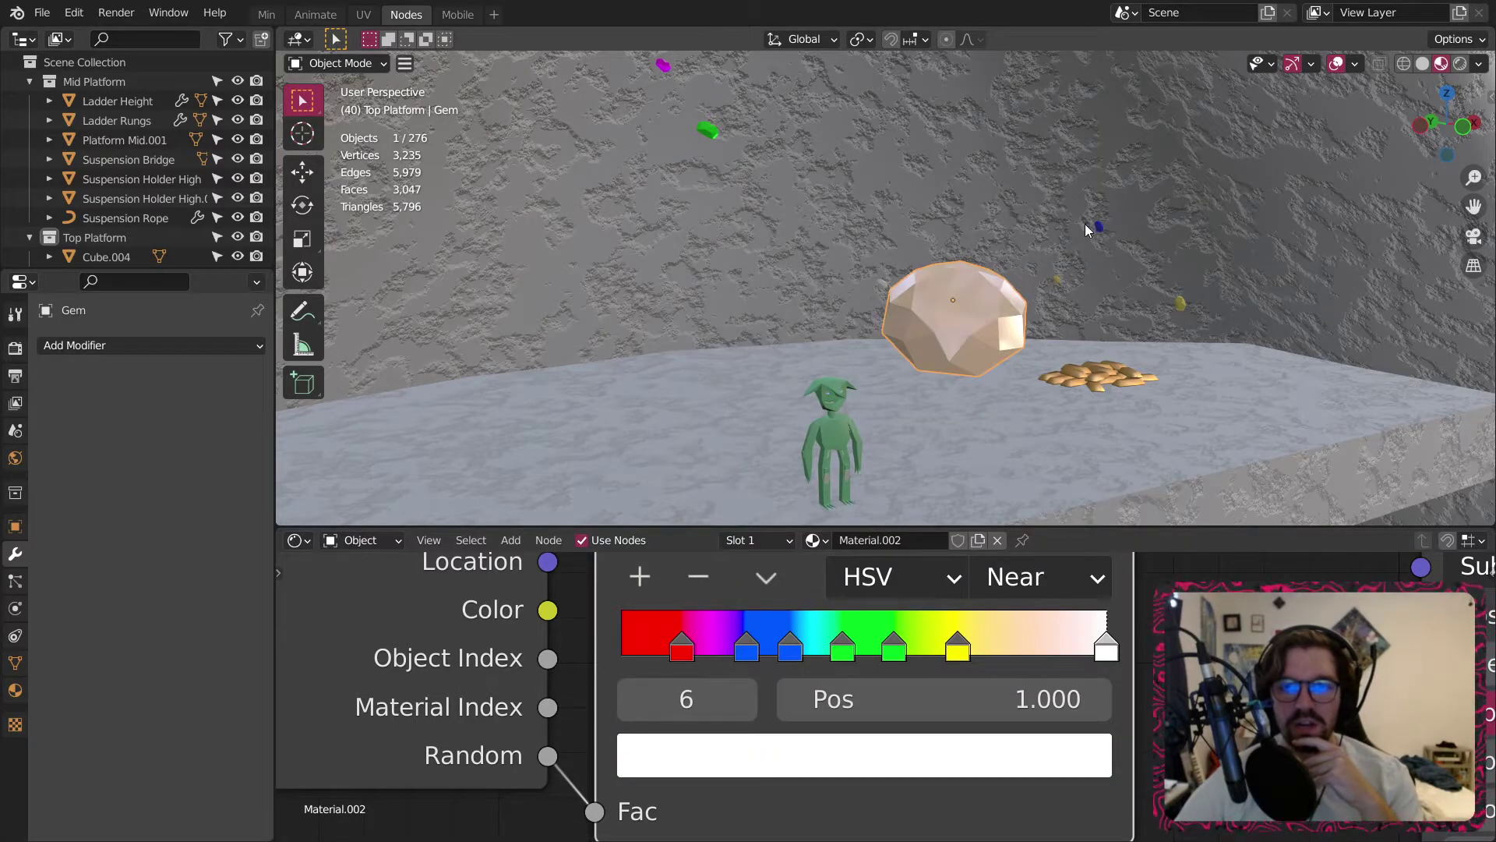
Try to give the white end stop a faint tint with a shifted hue and a saturation of 0.01.
{"action": "left_click", "coordinate": [902, 758]}
{"action": "left_click_drag", "start_coordinate": [793, 555], "coordinate": [935, 555]}
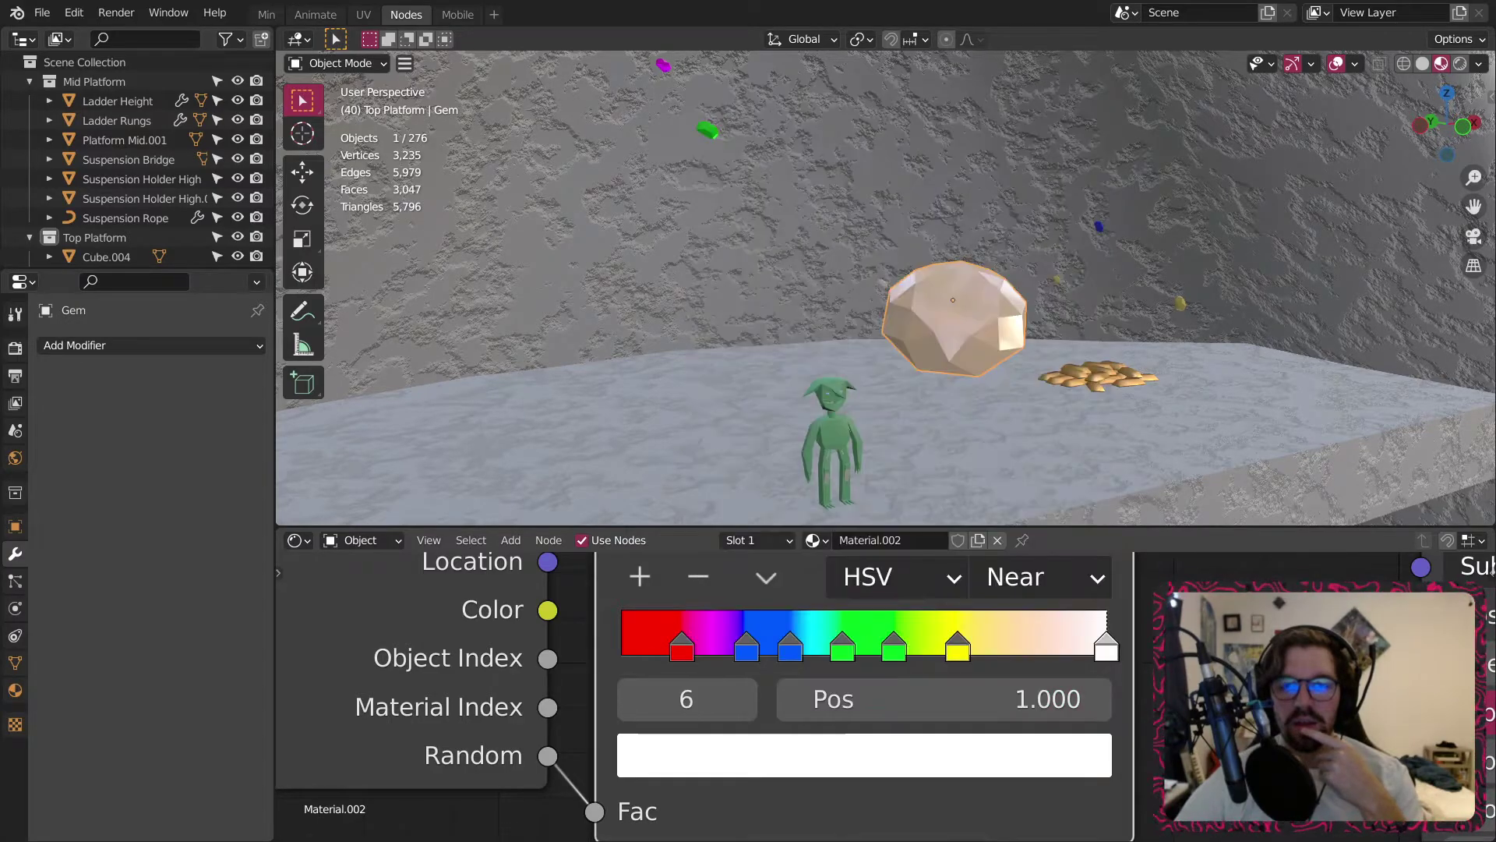
{"action": "left_click", "coordinate": [1027, 754]}
{"action": "left_click", "coordinate": [818, 600]}
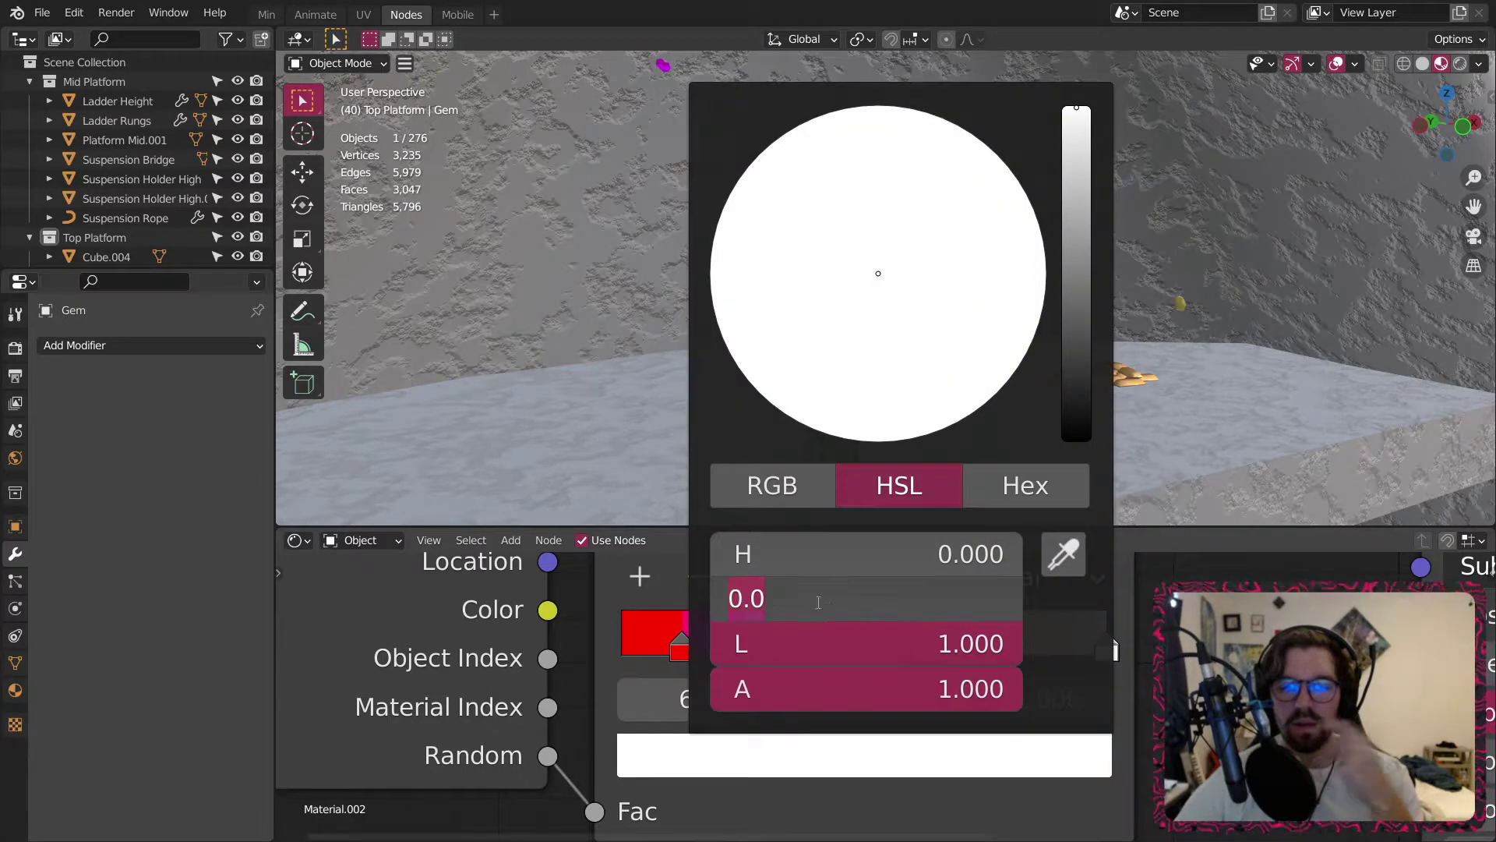
{"action": "type", "text": ".01"}
{"action": "key", "text": "Return"}
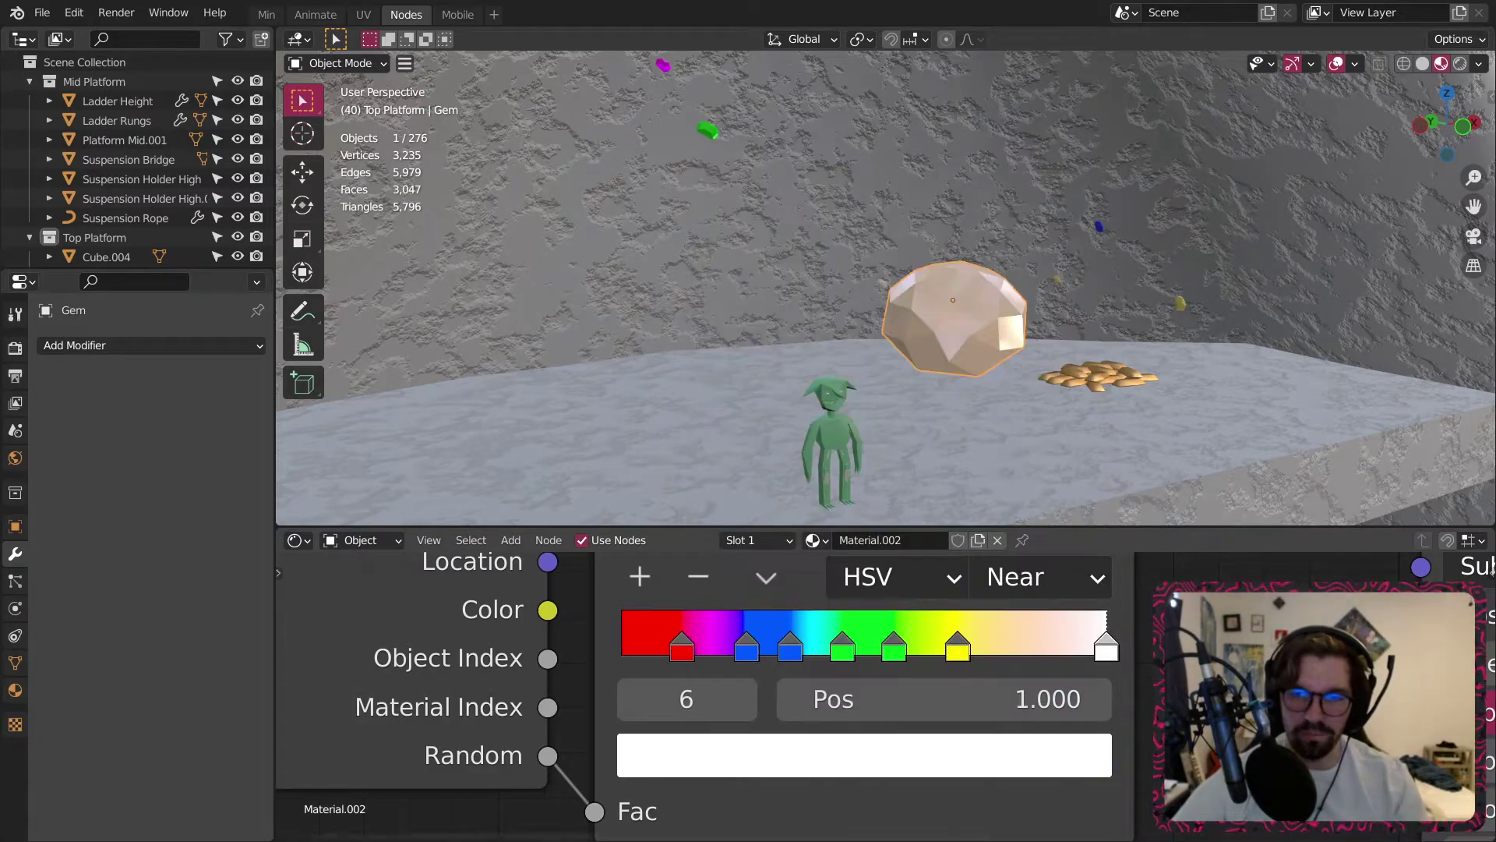
Try tinting the full-lightness white stop with hues of about 0.33 and 0.465 and a saturation of 0.1.
{"action": "left_click", "coordinate": [994, 770]}
{"action": "left_click_drag", "start_coordinate": [986, 551], "coordinate": [1068, 552]}
{"action": "left_click", "coordinate": [854, 600]}
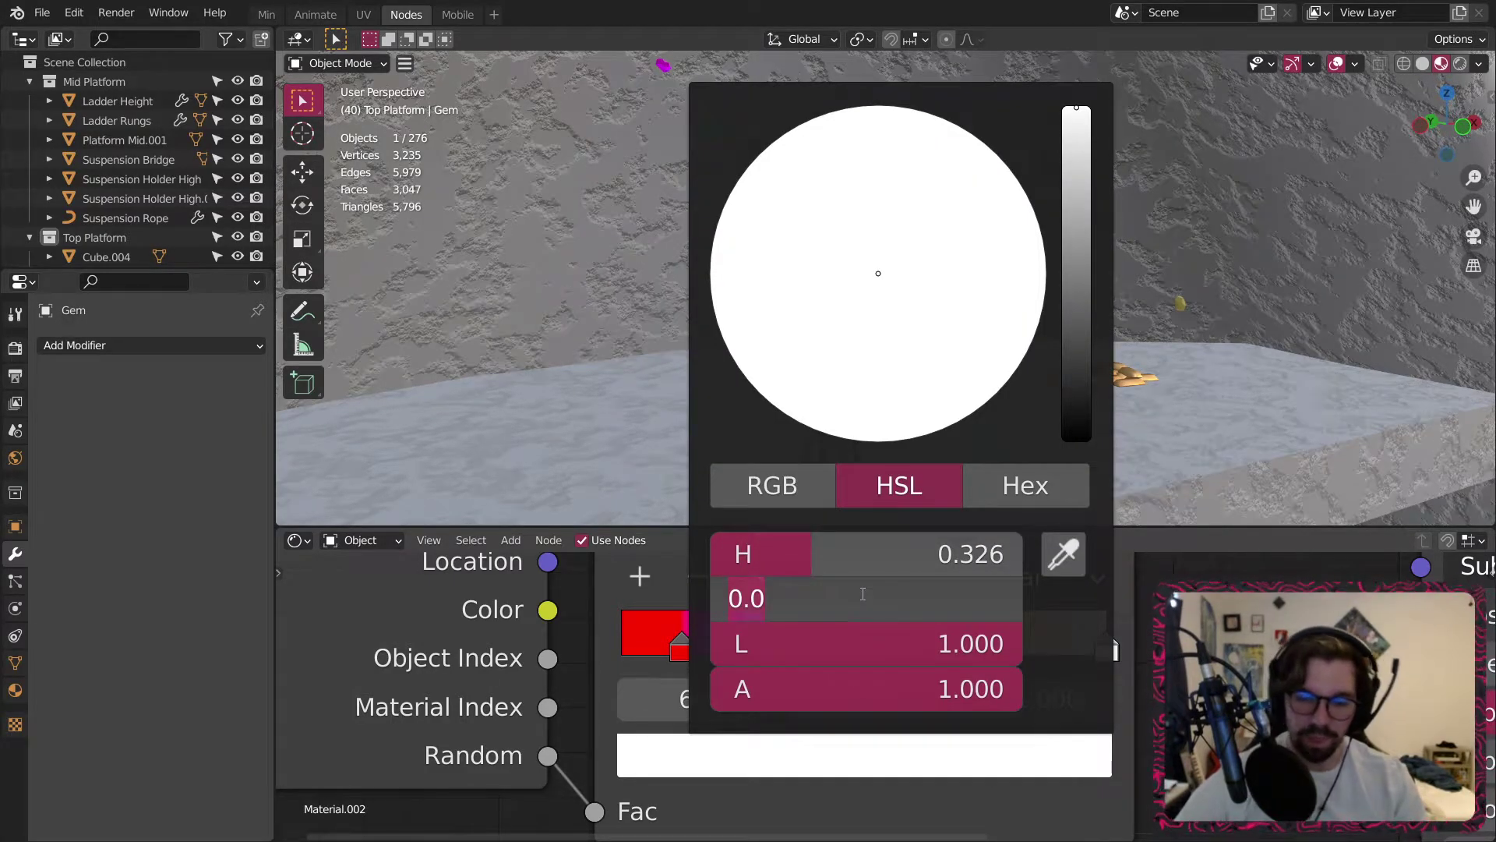
{"action": "type", "text": "."}
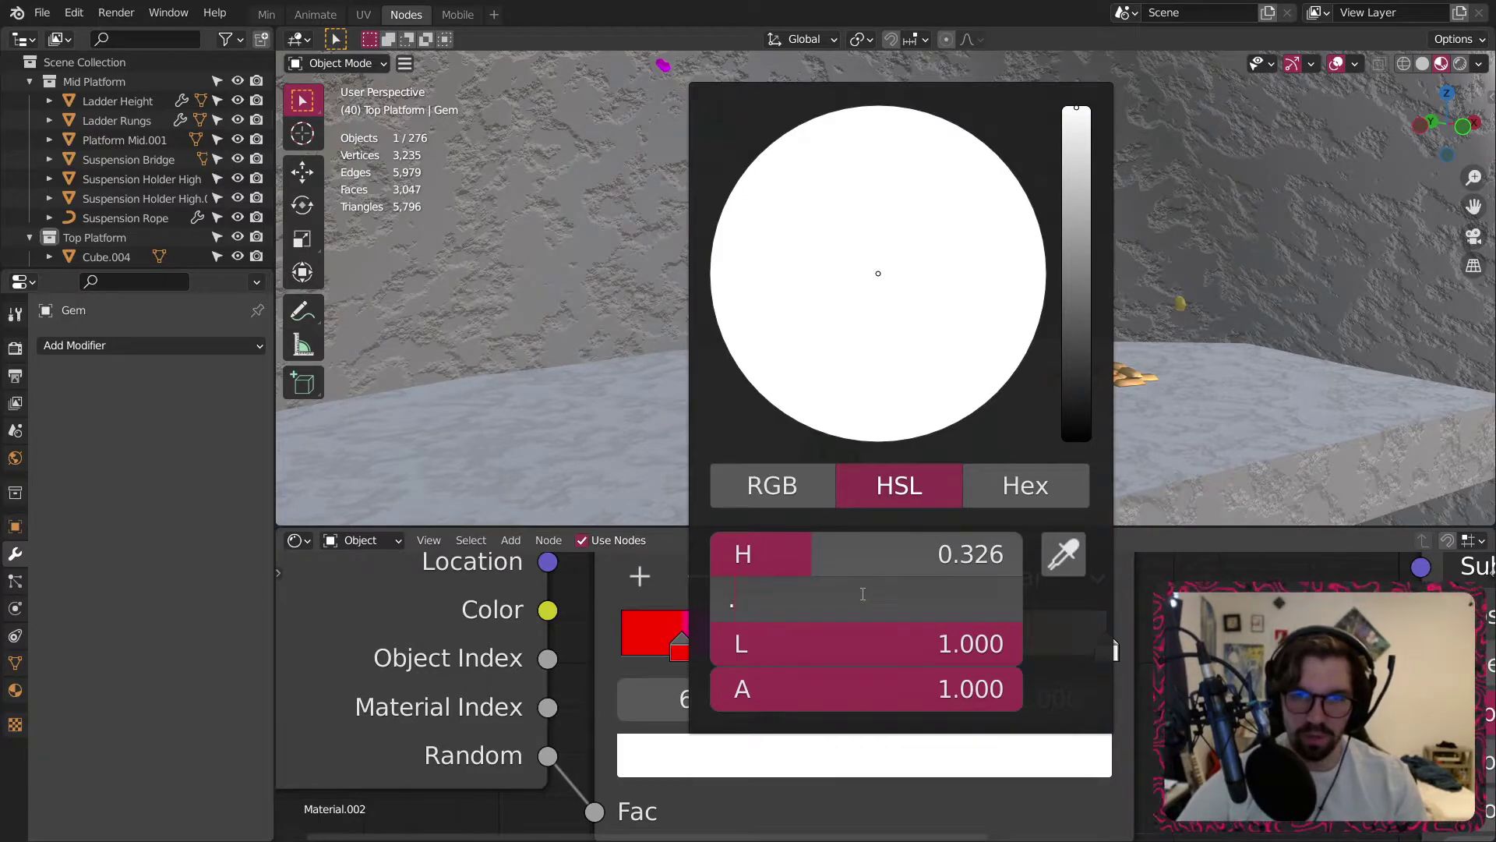
{"action": "type", "text": "1"}
{"action": "key", "text": "Return"}
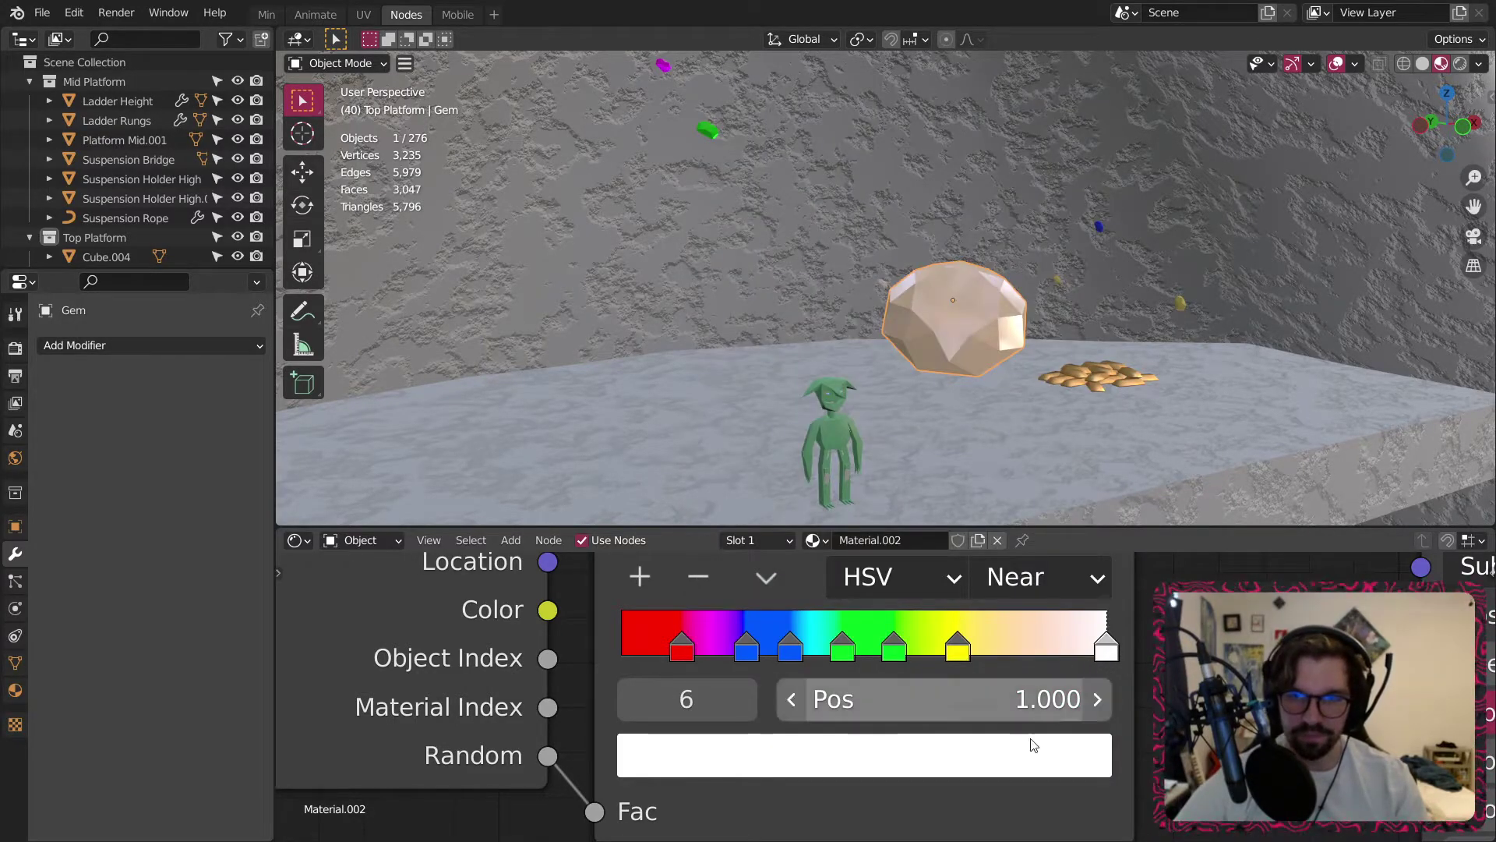
{"action": "left_click", "coordinate": [1033, 744]}
{"action": "left_click_drag", "start_coordinate": [819, 559], "coordinate": [965, 559]}
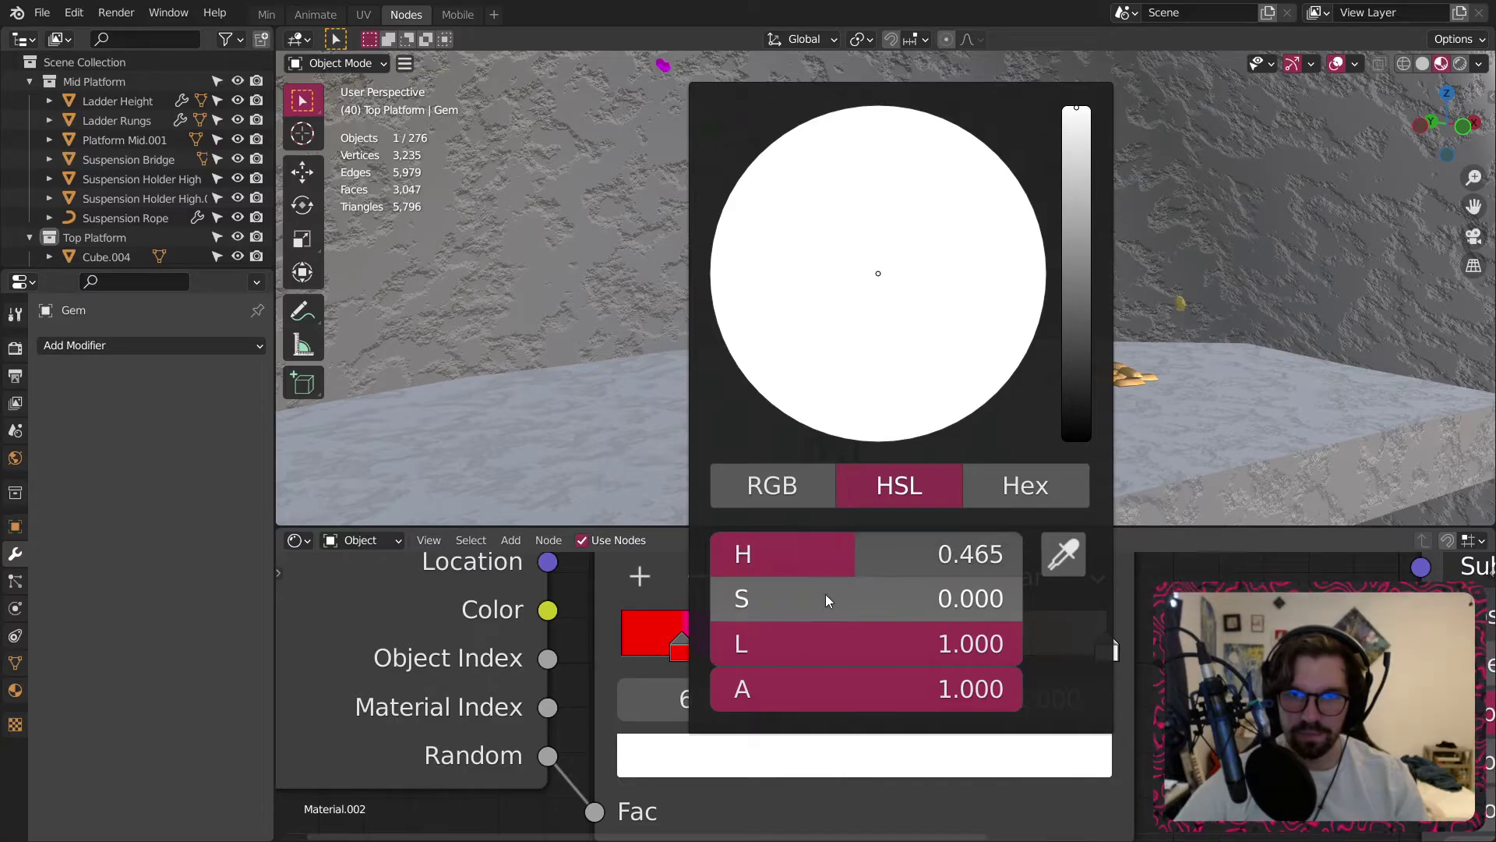
{"action": "left_click", "coordinate": [825, 594]}
{"action": "type", "text": ".1"}
{"action": "key", "text": "Return"}
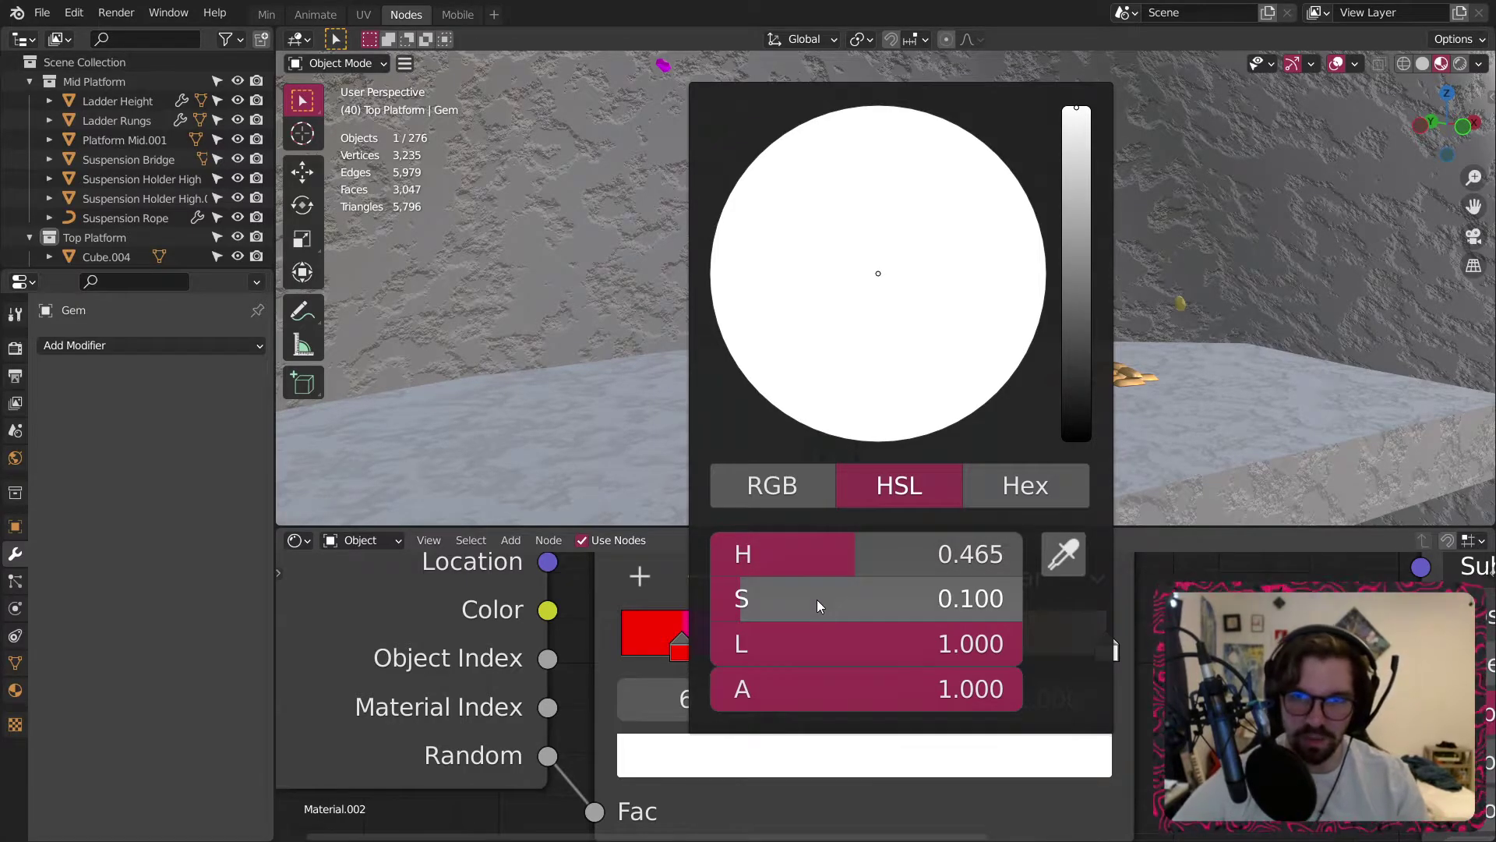
Set the white end stop's lightness to 0.9 and its saturation to 0.1.
{"action": "left_click", "coordinate": [1026, 756]}
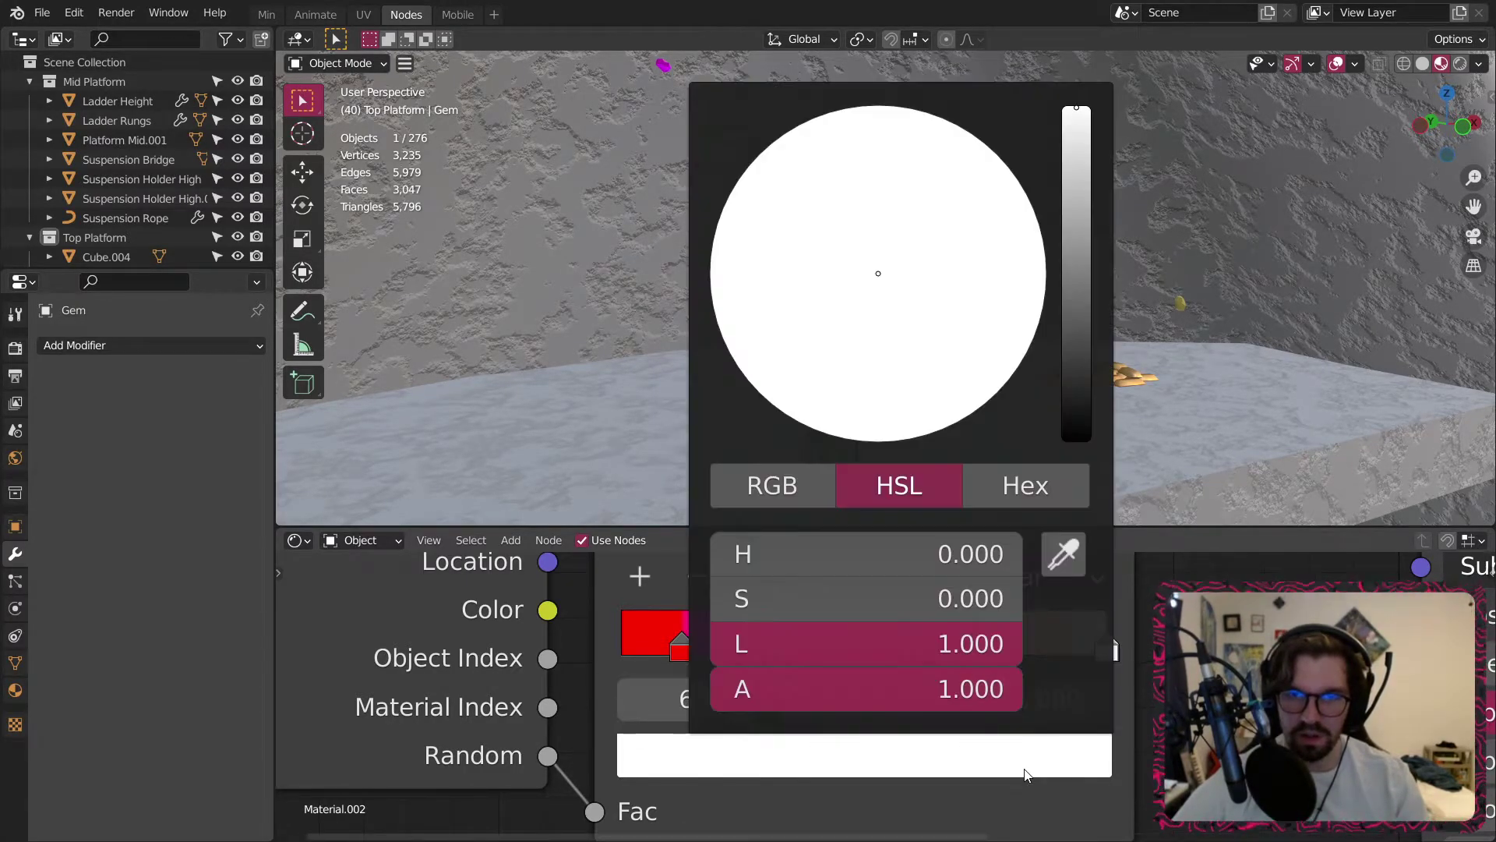
{"action": "left_click", "coordinate": [987, 643]}
{"action": "type", "text": "."}
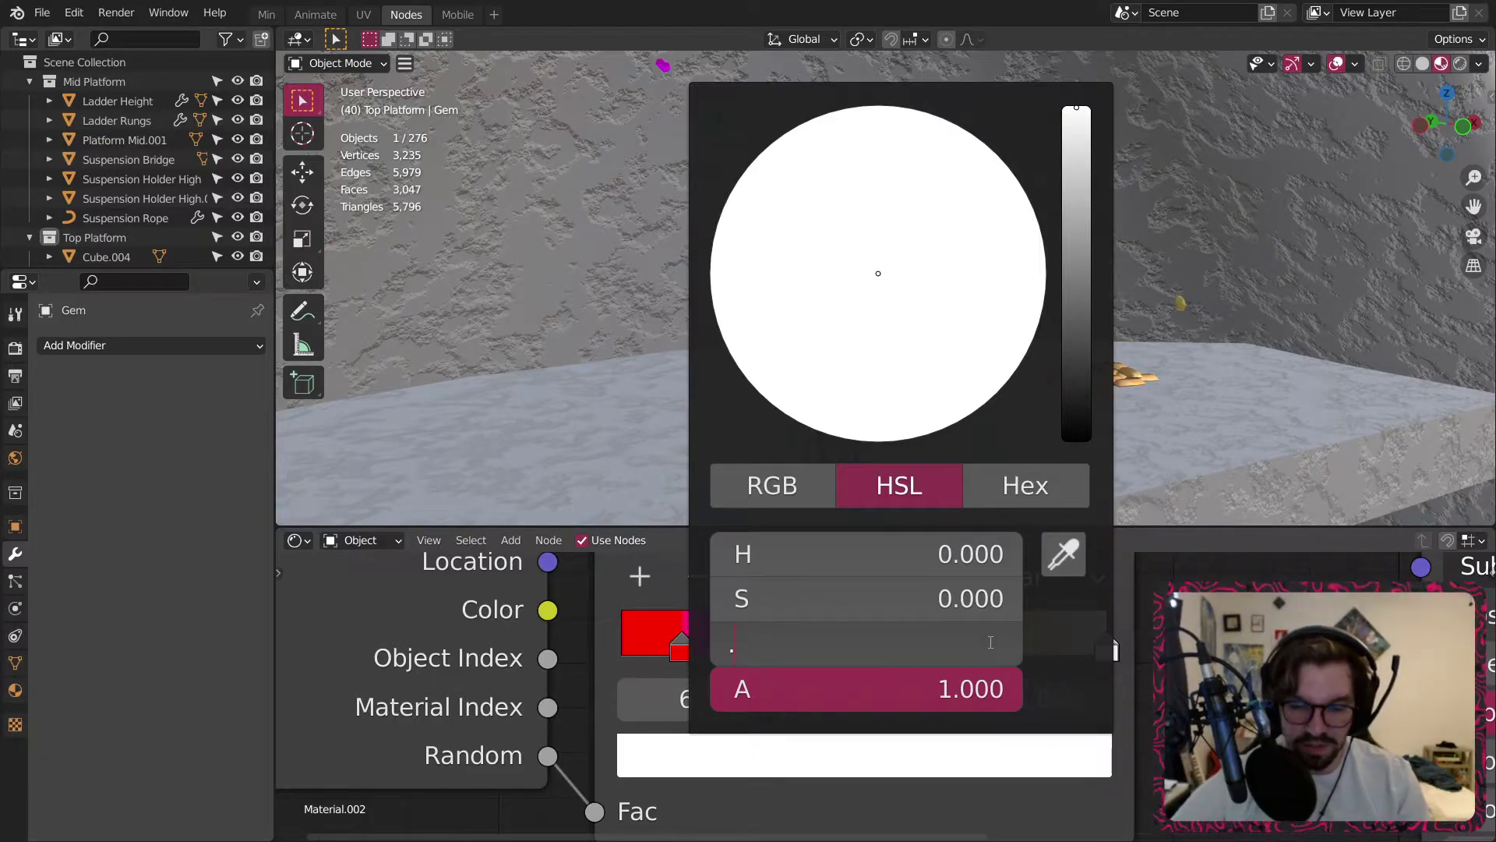
{"action": "type", "text": "9"}
{"action": "key", "text": "Return"}
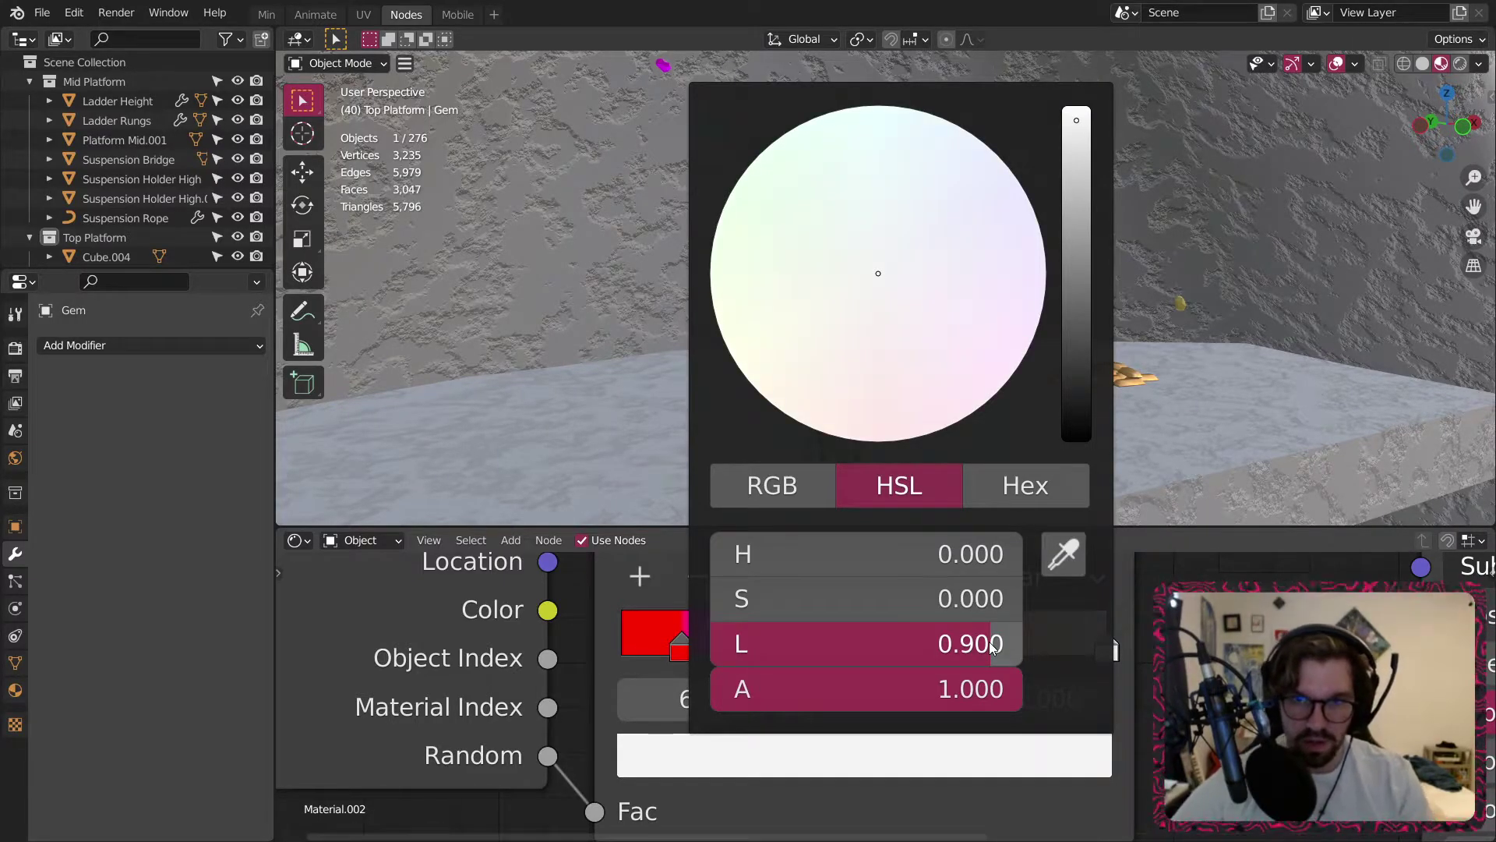
{"action": "left_click", "coordinate": [966, 598]}
{"action": "type", "text": ".1"}
{"action": "key", "text": "Return"}
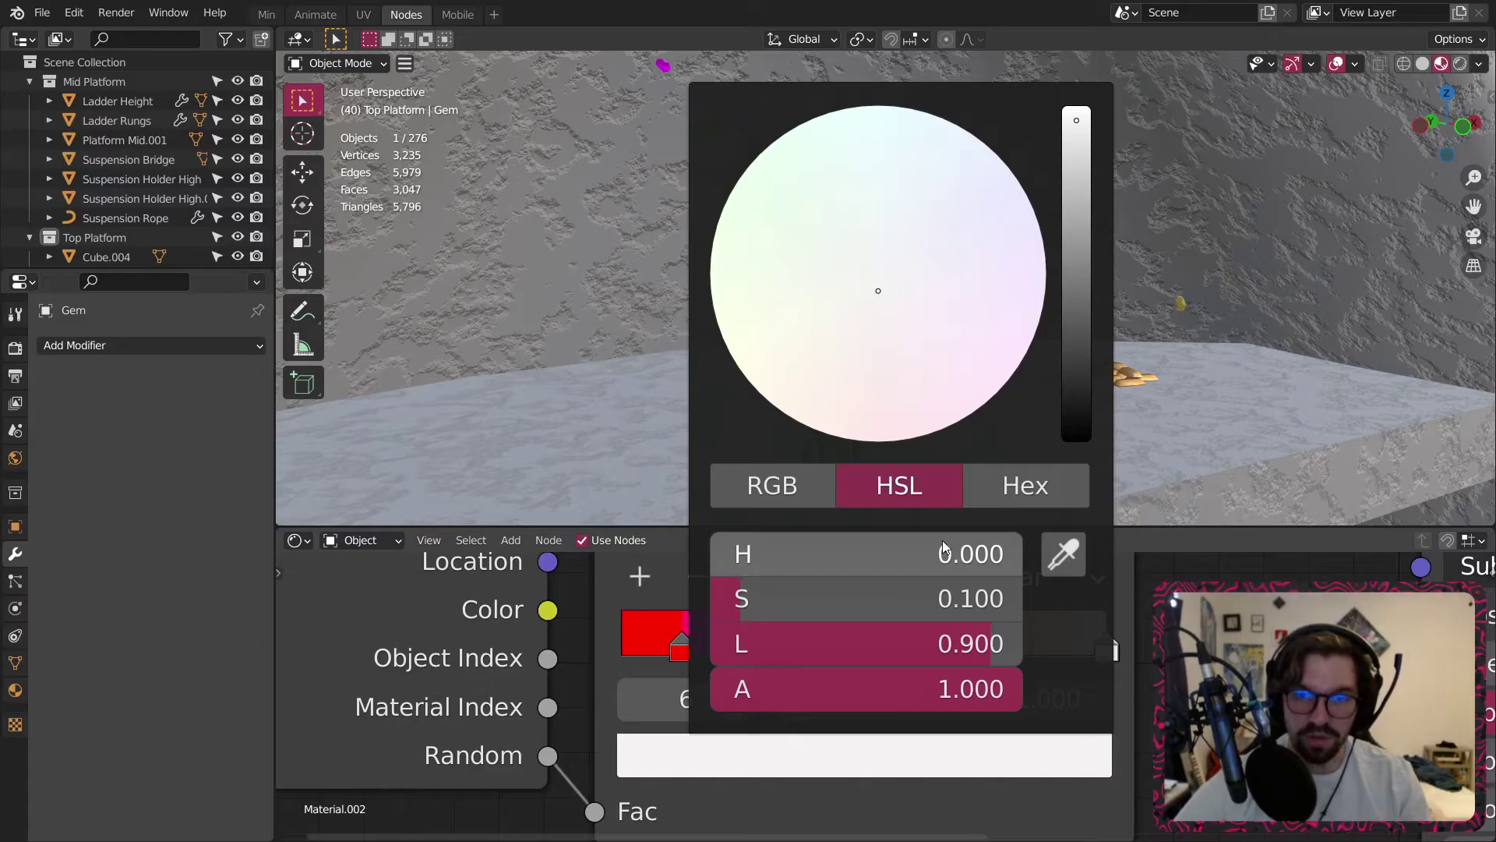
Shift the pale end stop's hue to about 0.77 for a faint violet-pink tint.
{"action": "left_click_drag", "start_coordinate": [740, 553], "coordinate": [893, 561]}
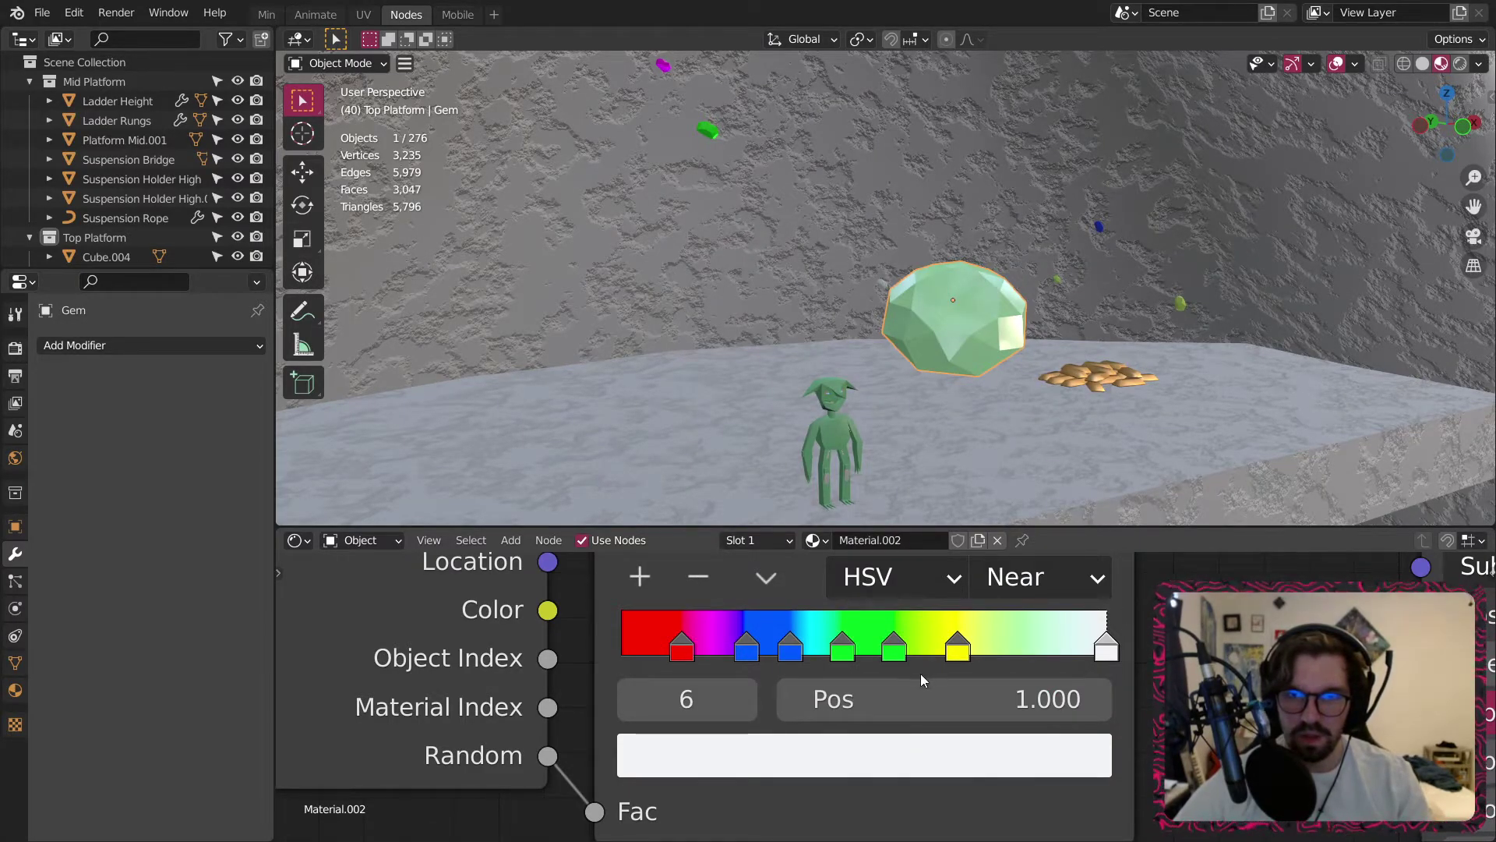
{"action": "left_click", "coordinate": [1031, 748]}
{"action": "left_click_drag", "start_coordinate": [881, 553], "coordinate": [947, 553]}
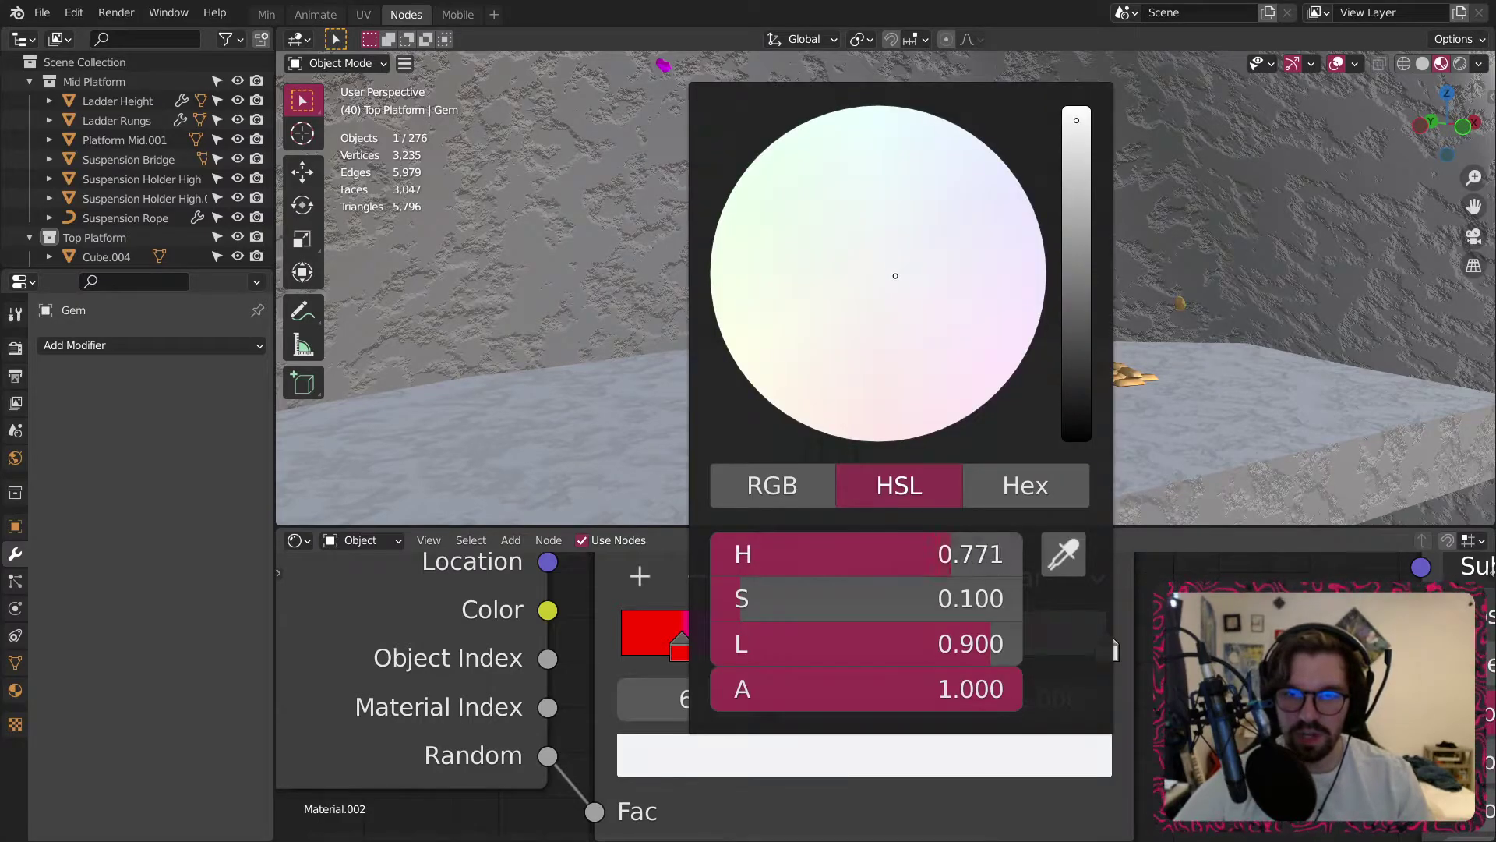
Respace the ramp stops: red at about 0.18, second blue 0.435, greens 0.59 and 0.70, and yellow 0.84.
{"action": "middle_click_drag", "start_coordinate": [958, 304], "coordinate": [1068, 633]}
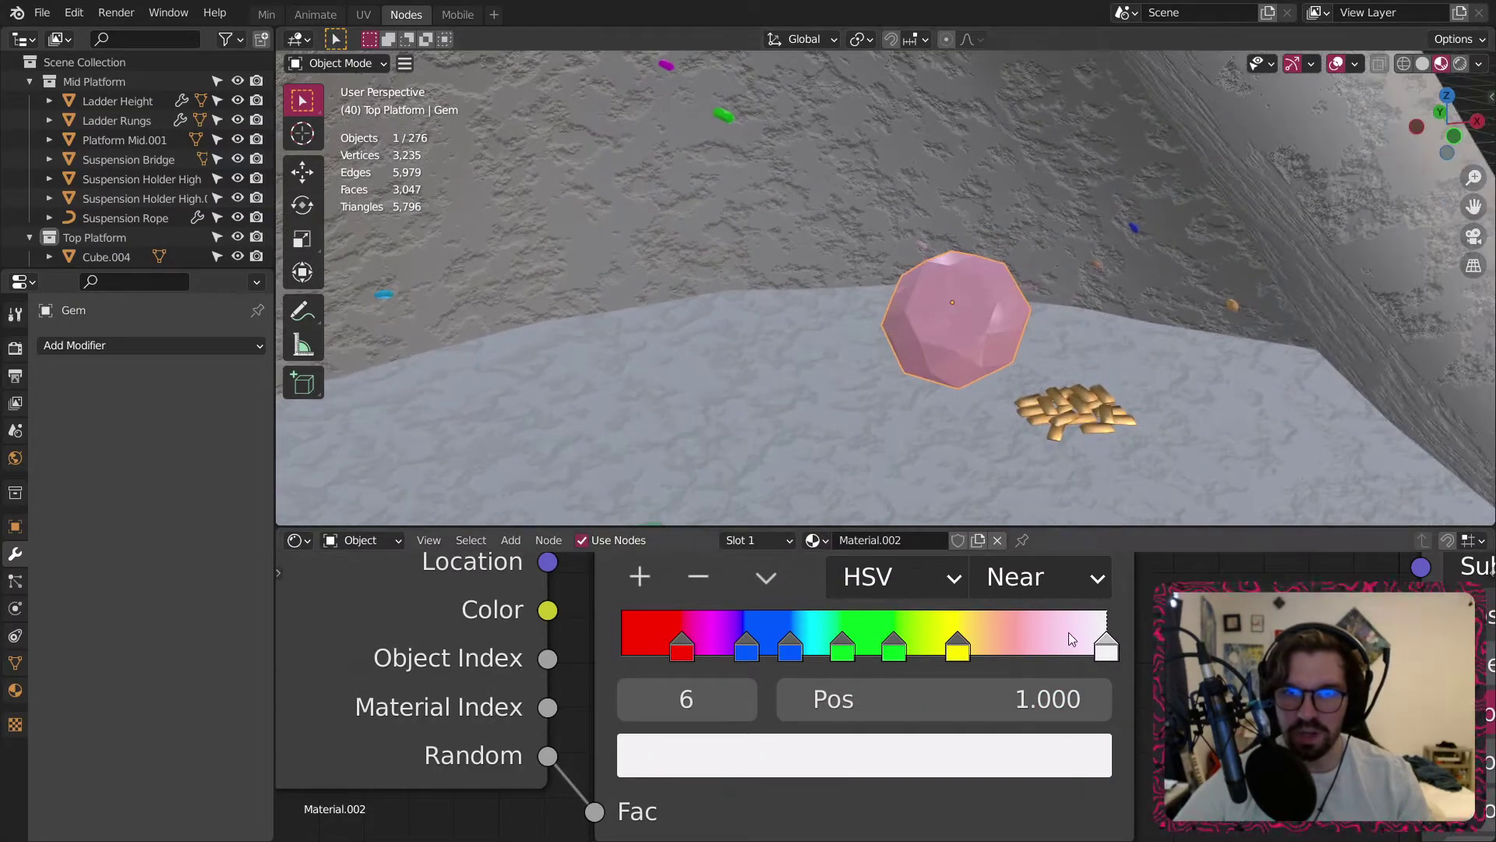
{"action": "left_click_drag", "start_coordinate": [979, 654], "coordinate": [1040, 632]}
{"action": "left_click_drag", "start_coordinate": [900, 638], "coordinate": [970, 637]}
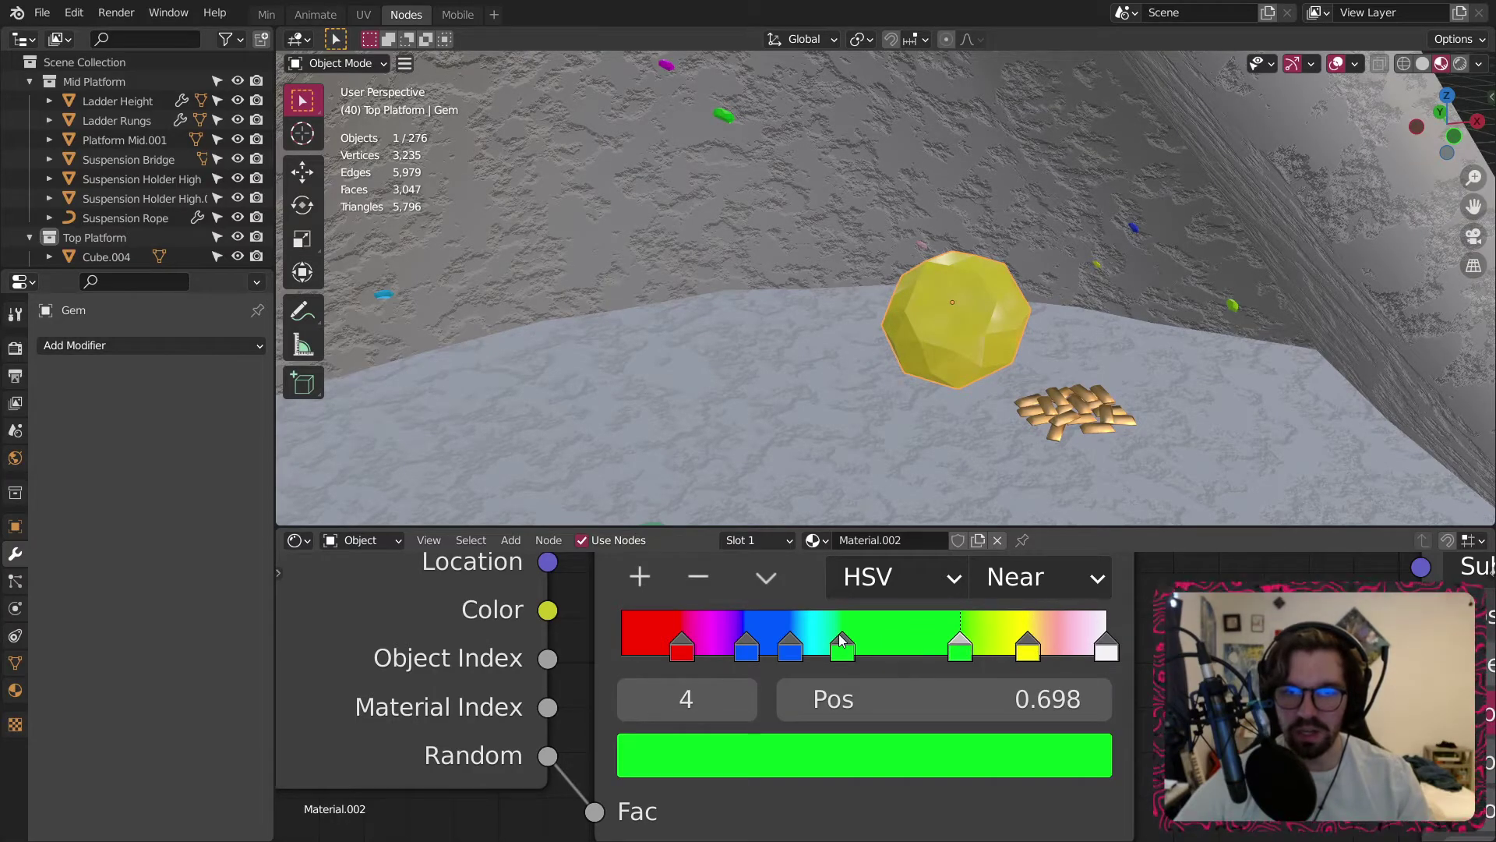
{"action": "left_click_drag", "start_coordinate": [845, 645], "coordinate": [907, 645]}
{"action": "left_click_drag", "start_coordinate": [792, 653], "coordinate": [834, 651]}
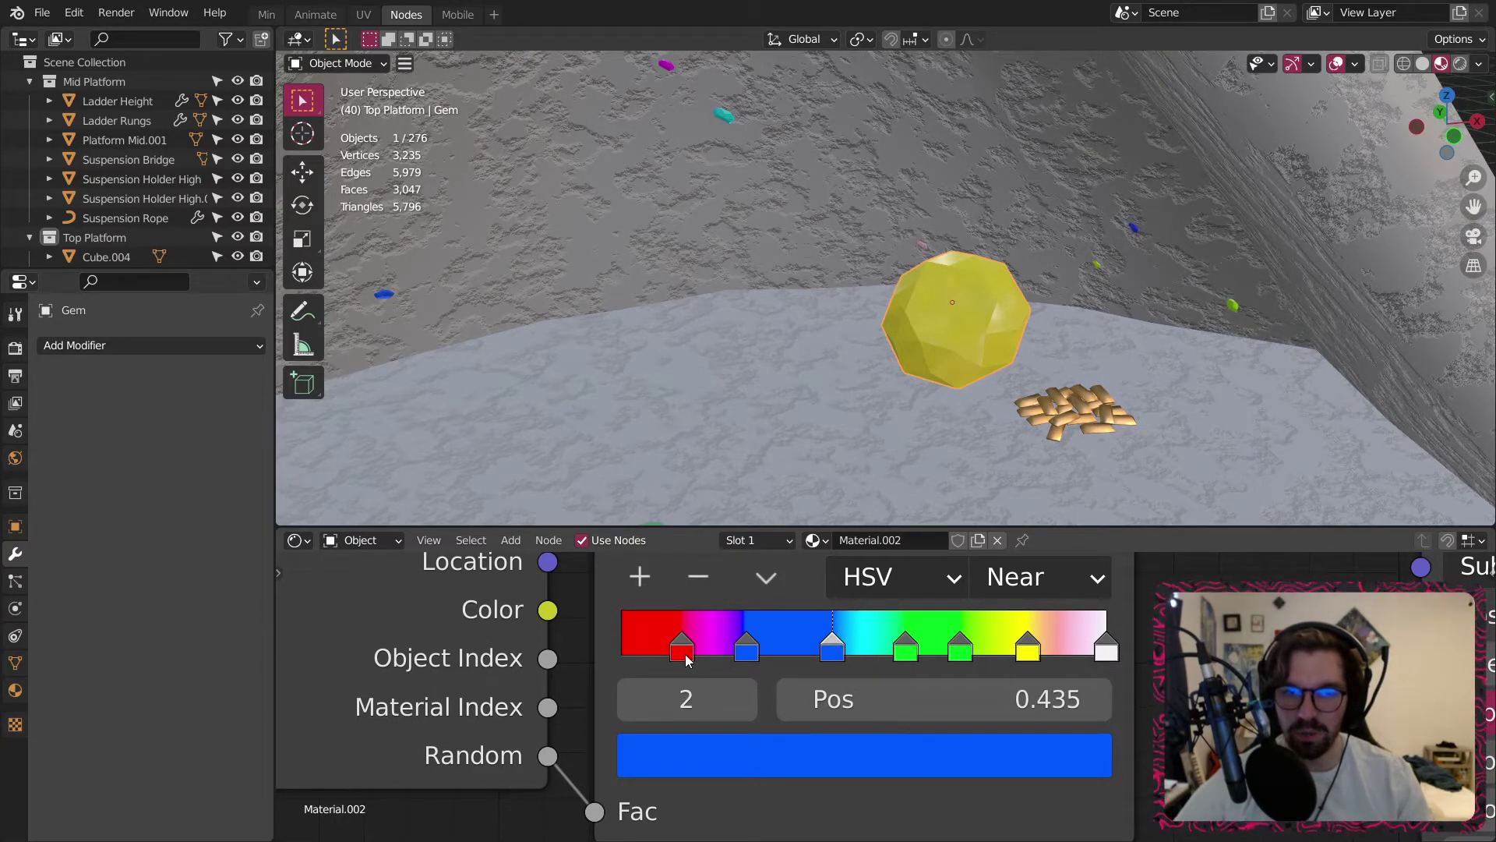
{"action": "left_click_drag", "start_coordinate": [683, 650], "coordinate": [713, 651]}
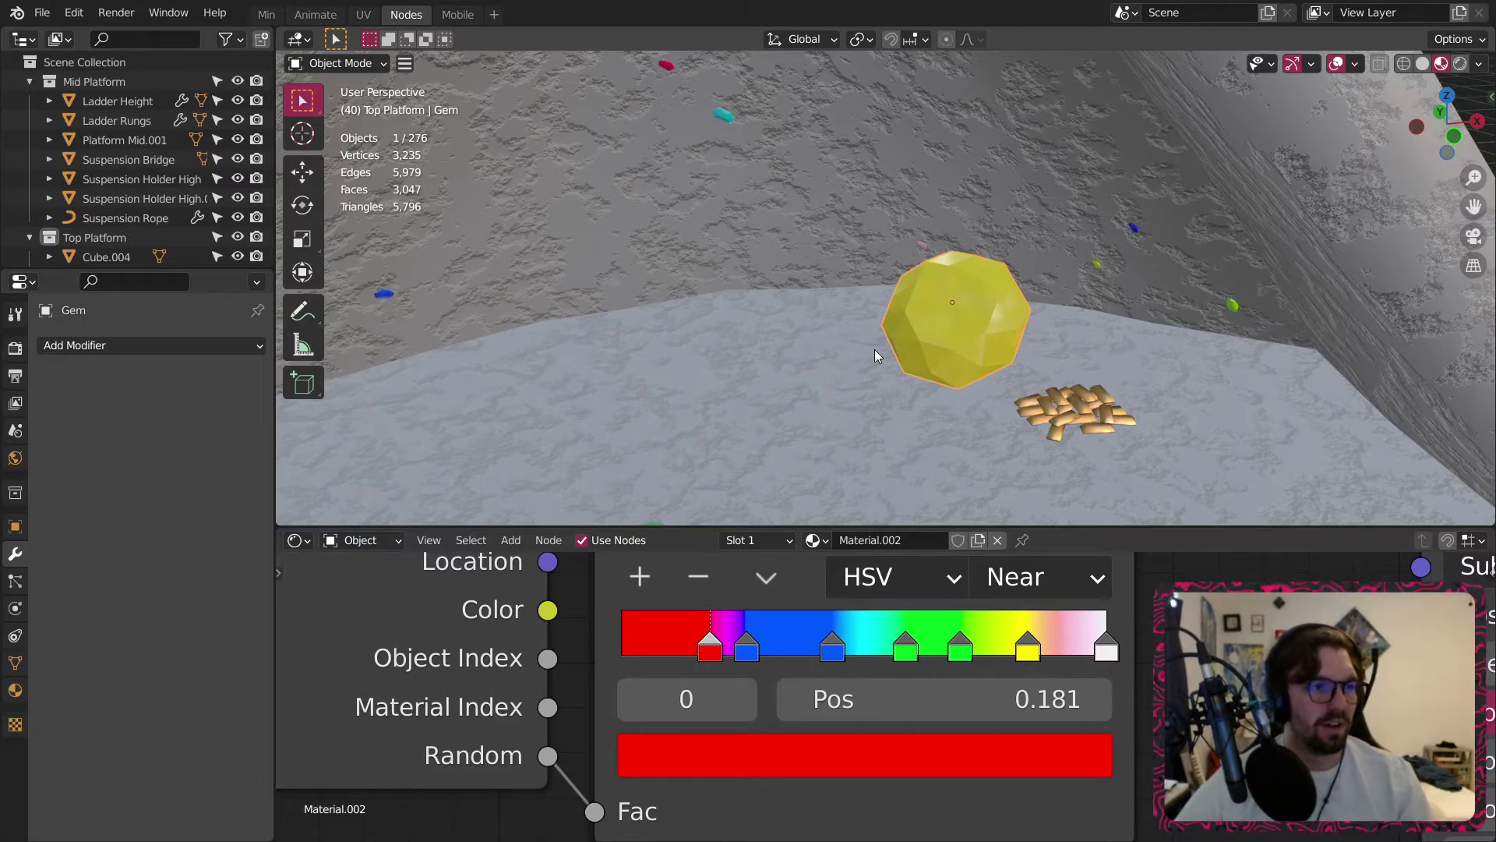
Darken the ramp's red stop by lowering its lightness in two small adjustments, judging it against the gems on the cave wall.
{"action": "scroll", "coordinate": [874, 349], "scroll_direction": "down", "scroll_amount": 8}
{"action": "middle_click_drag", "start_coordinate": [811, 334], "coordinate": [898, 299]}
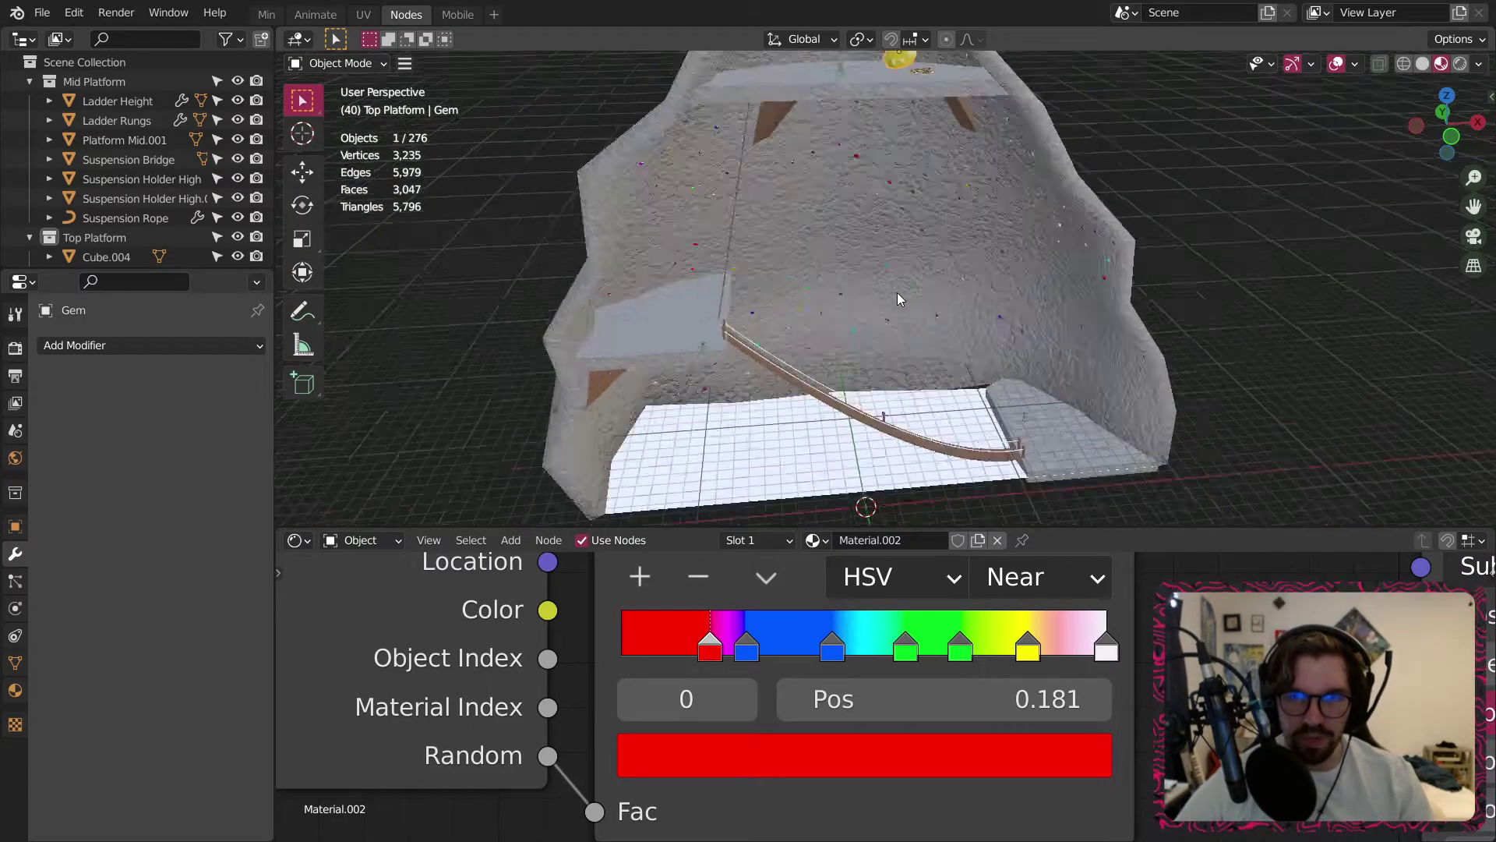
{"action": "scroll", "coordinate": [897, 293], "scroll_direction": "up", "scroll_amount": 10}
{"action": "scroll", "coordinate": [870, 265], "scroll_direction": "down", "scroll_amount": 3}
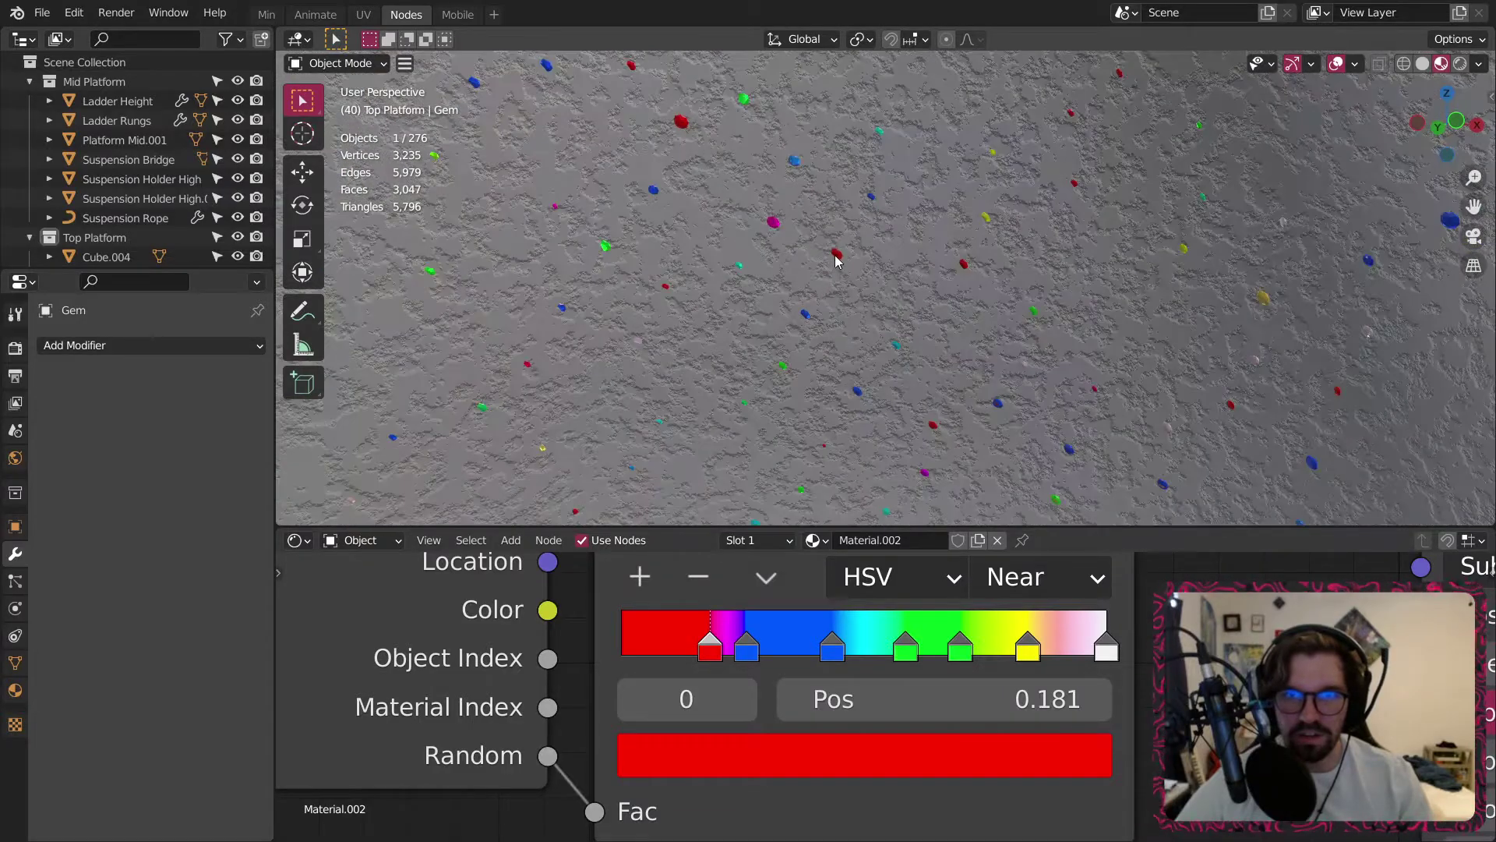
{"action": "scroll", "coordinate": [833, 256], "scroll_direction": "up", "scroll_amount": 3}
{"action": "left_click", "coordinate": [714, 748]}
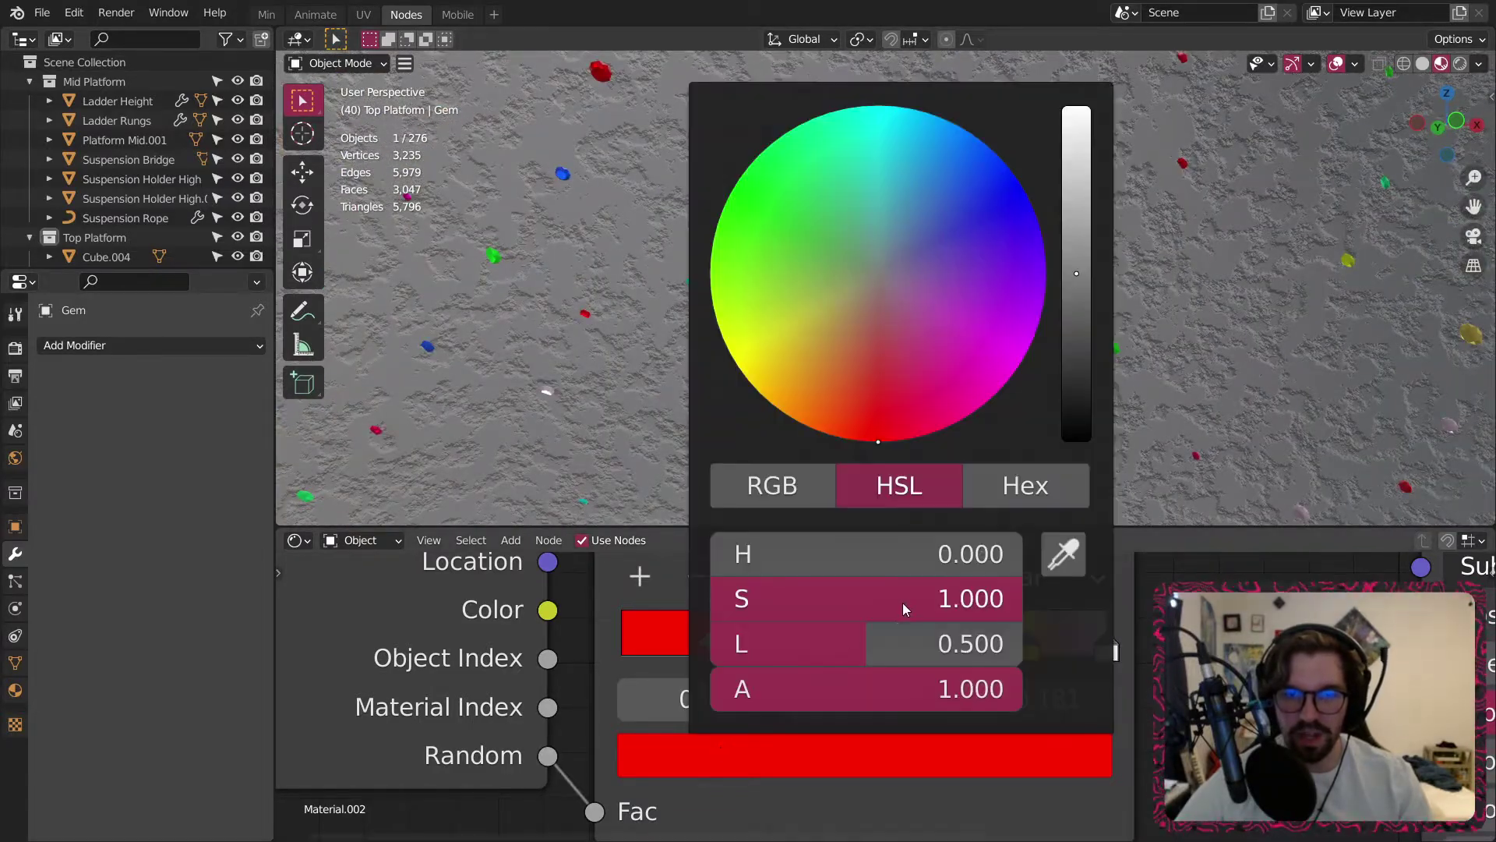
{"action": "left_click", "coordinate": [871, 660]}
{"action": "type", "text": "0.4"}
{"action": "key", "text": "Return"}
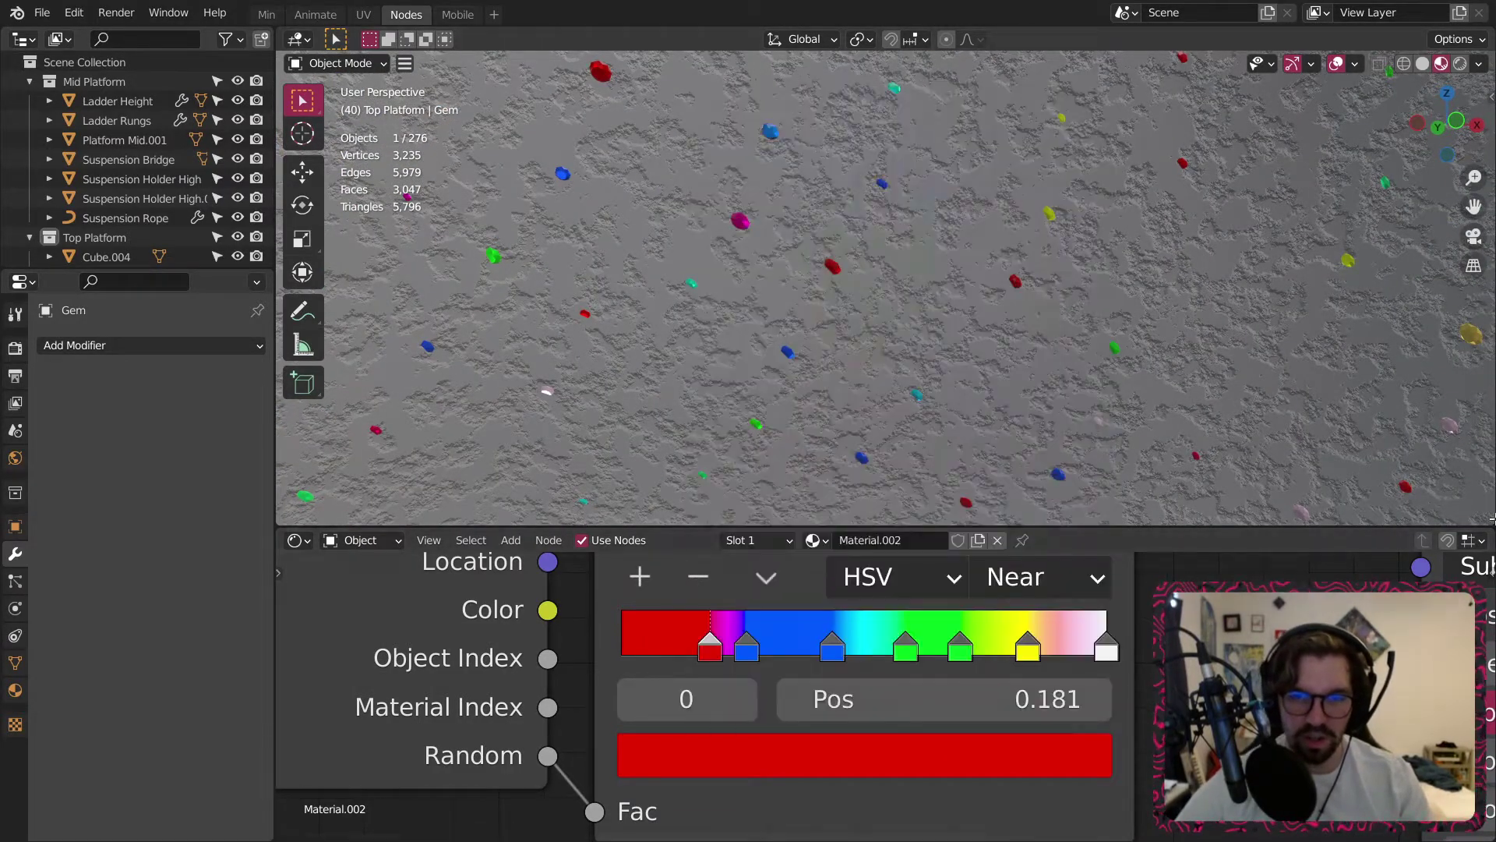
{"action": "left_click", "coordinate": [889, 757]}
{"action": "left_click", "coordinate": [796, 663]}
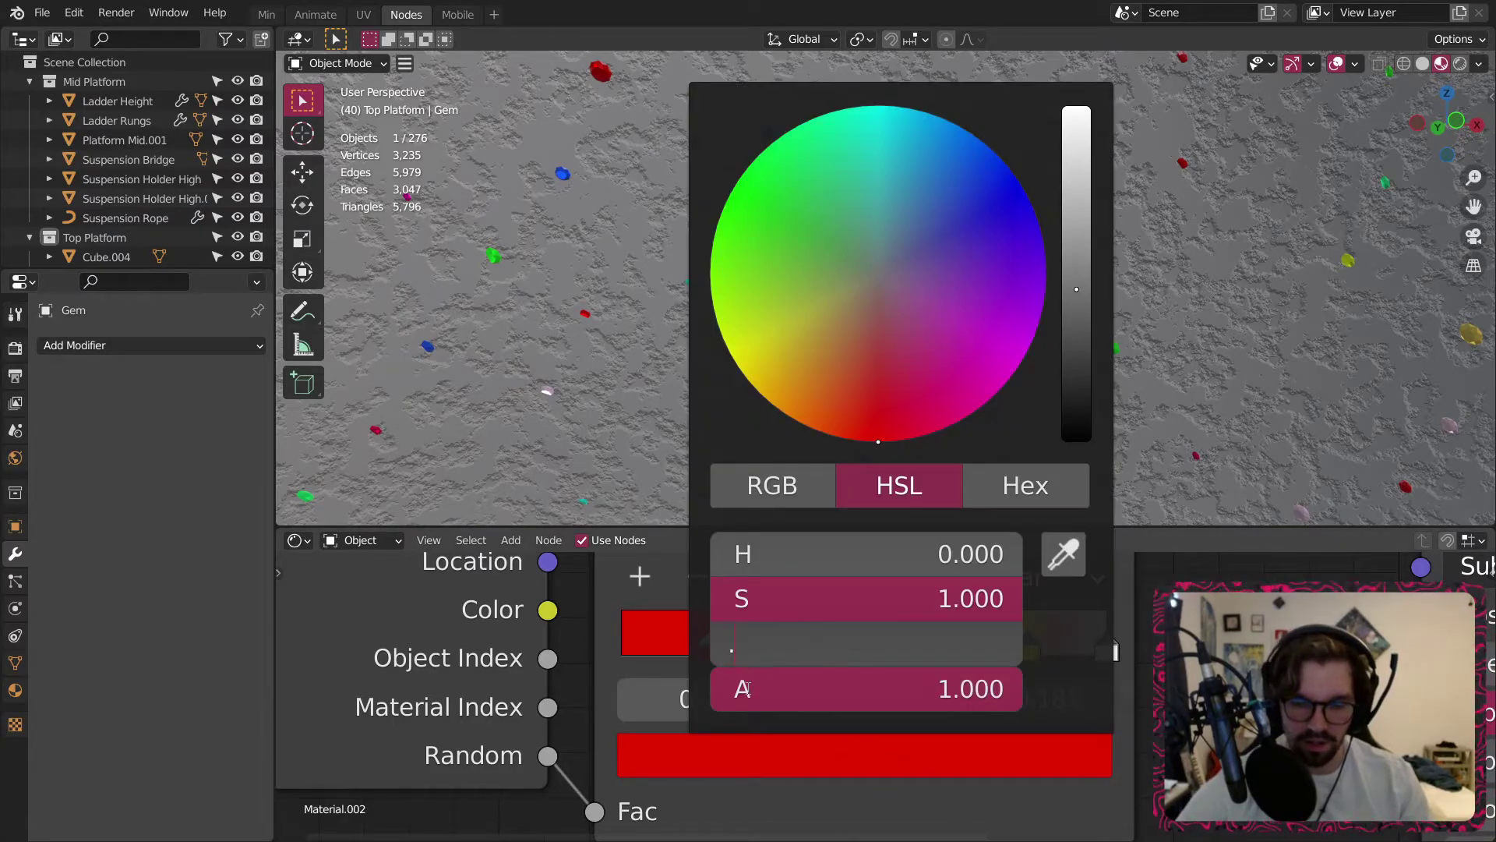
{"action": "key", "text": "Return"}
Inspect the gem colors across the cave wall, switch the viewport to rendered shading and review the whole cave.
{"action": "scroll", "coordinate": [896, 234], "scroll_direction": "down", "scroll_amount": 5}
{"action": "middle_click_drag", "start_coordinate": [896, 233], "coordinate": [839, 374]}
{"action": "scroll", "coordinate": [873, 219], "scroll_direction": "up", "scroll_amount": 4}
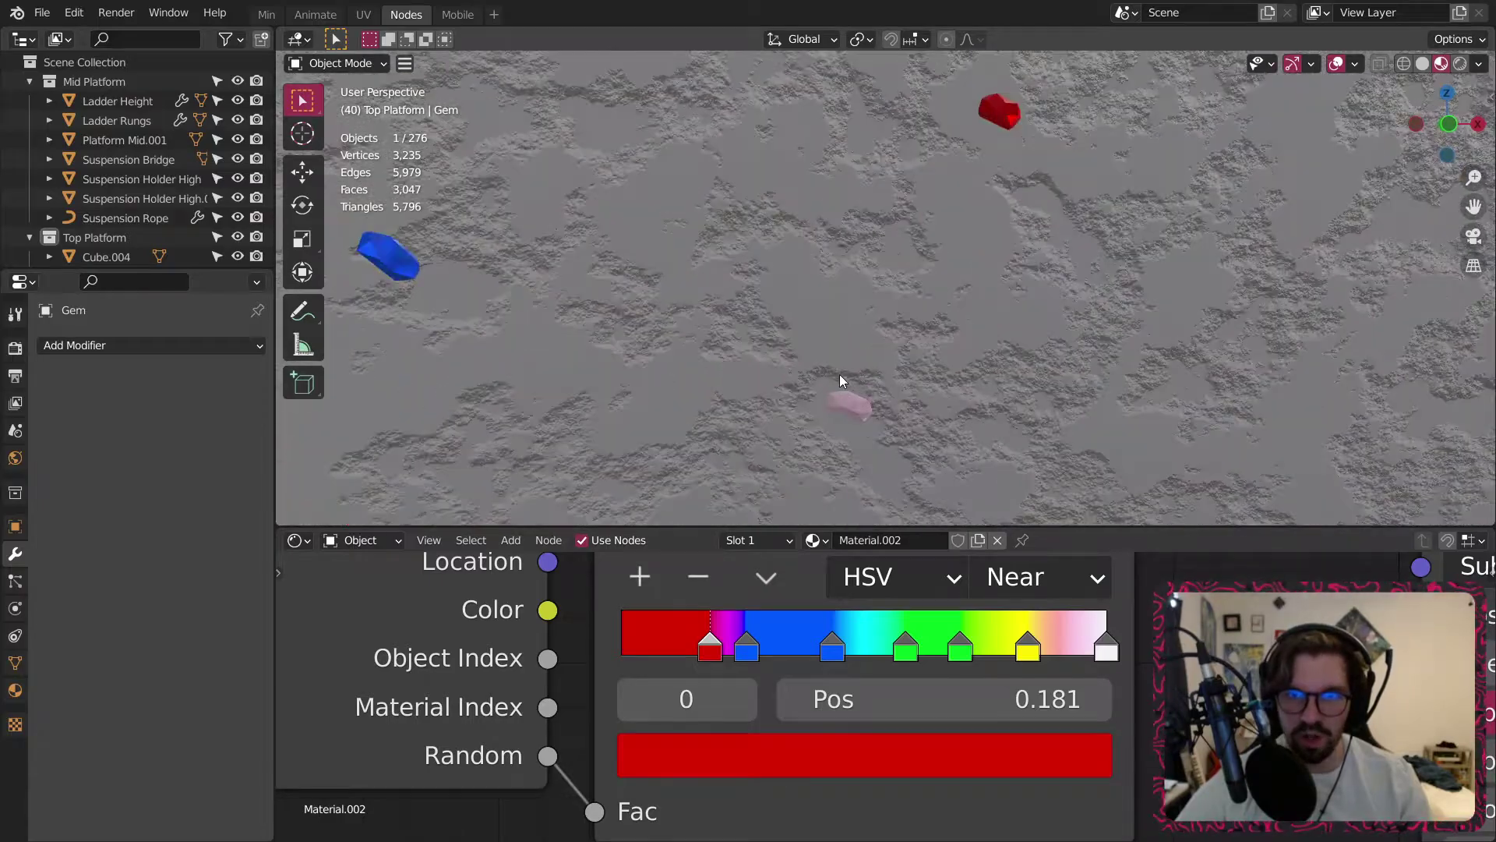
{"action": "scroll", "coordinate": [913, 320], "scroll_direction": "down", "scroll_amount": 5}
{"action": "scroll", "coordinate": [914, 320], "scroll_direction": "up", "scroll_amount": 5}
{"action": "left_click", "coordinate": [1460, 64]}
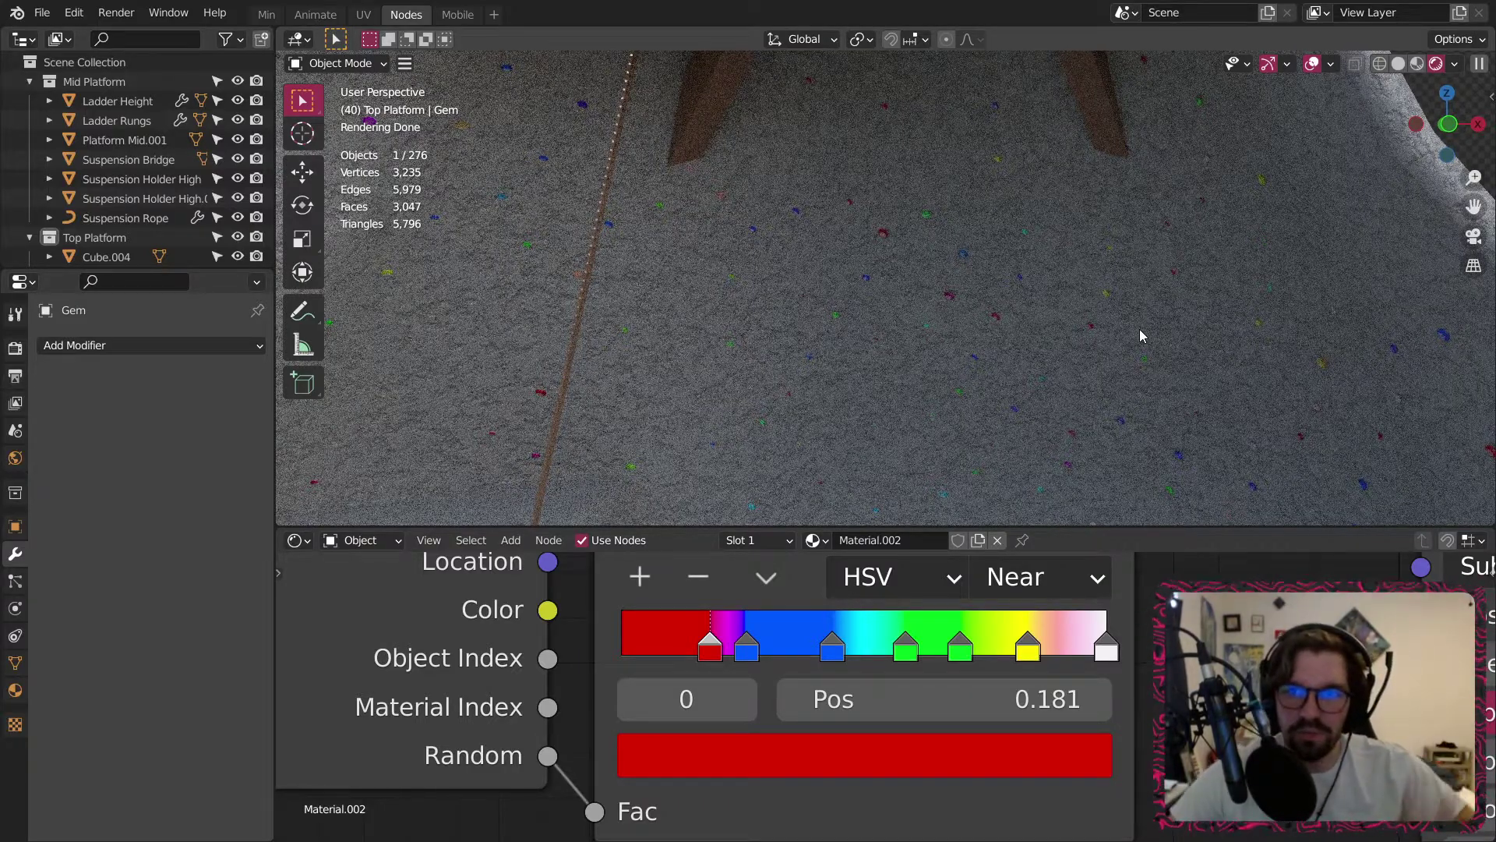
{"action": "scroll", "coordinate": [699, 615], "scroll_direction": "down", "scroll_amount": 1}
{"action": "scroll", "coordinate": [843, 229], "scroll_direction": "down", "scroll_amount": 5}
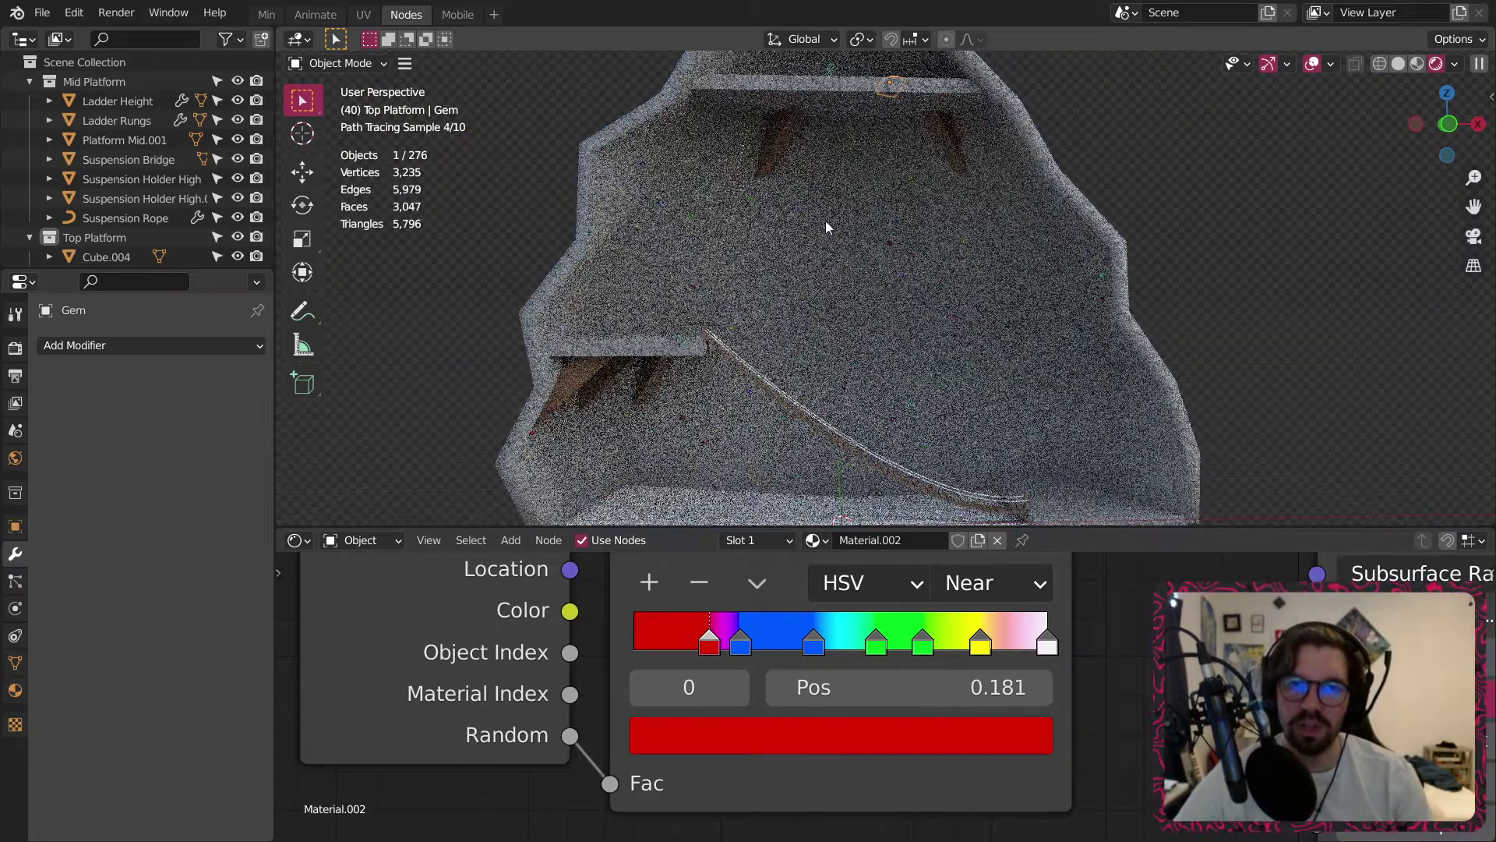
Move the Object Info and ColorRamp nodes lower and away from the Principled BSDF, and rename the material Gem.
{"action": "scroll", "coordinate": [815, 203], "scroll_direction": "up", "scroll_amount": 3}
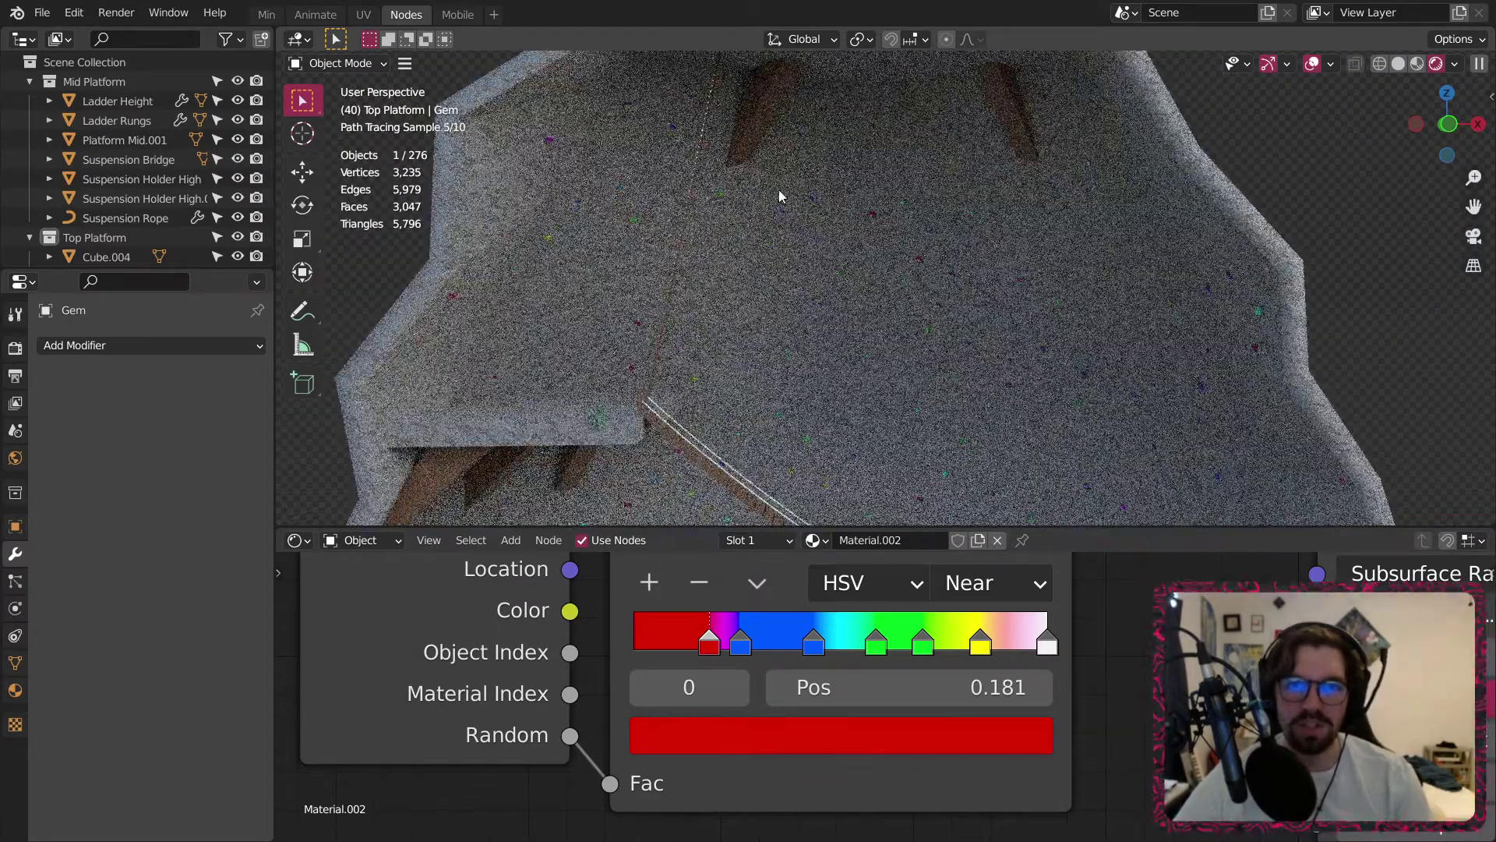
{"action": "scroll", "coordinate": [957, 649], "scroll_direction": "down", "scroll_amount": 7}
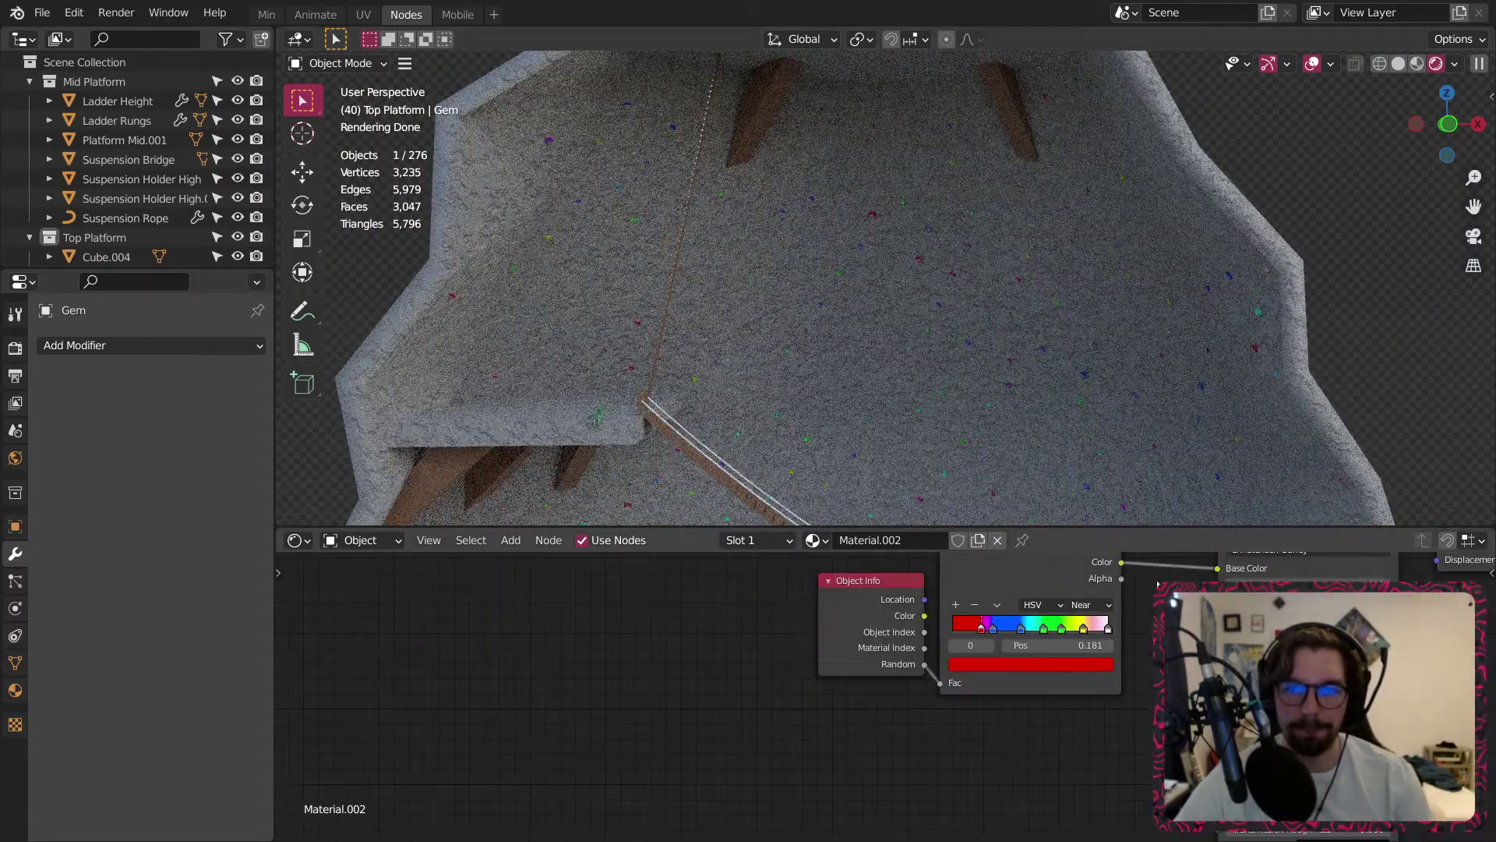
{"action": "middle_click_drag", "start_coordinate": [956, 649], "coordinate": [818, 636]}
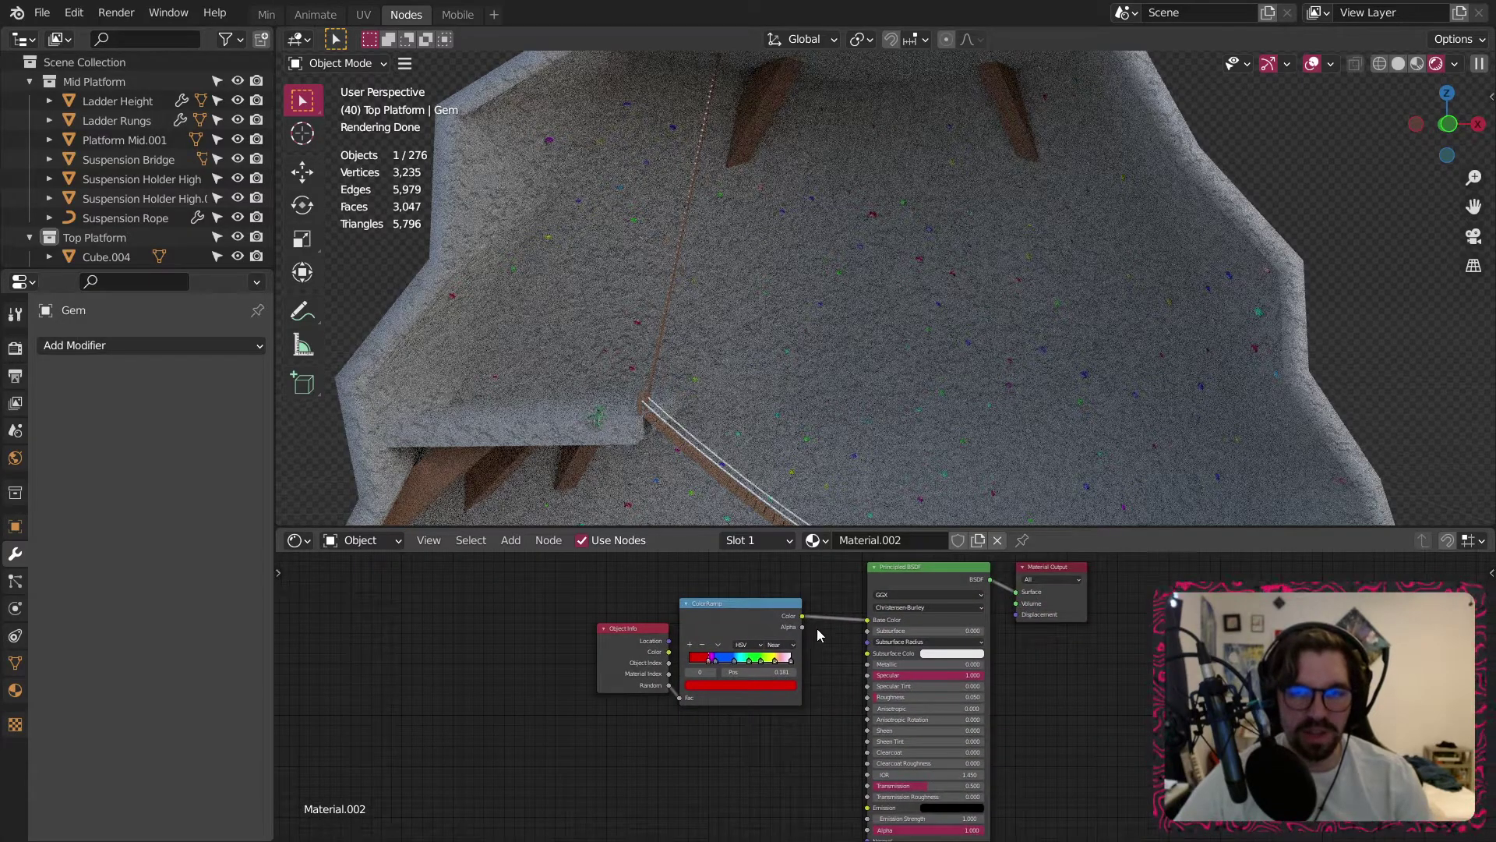
{"action": "scroll", "coordinate": [870, 707], "scroll_direction": "up", "scroll_amount": 8}
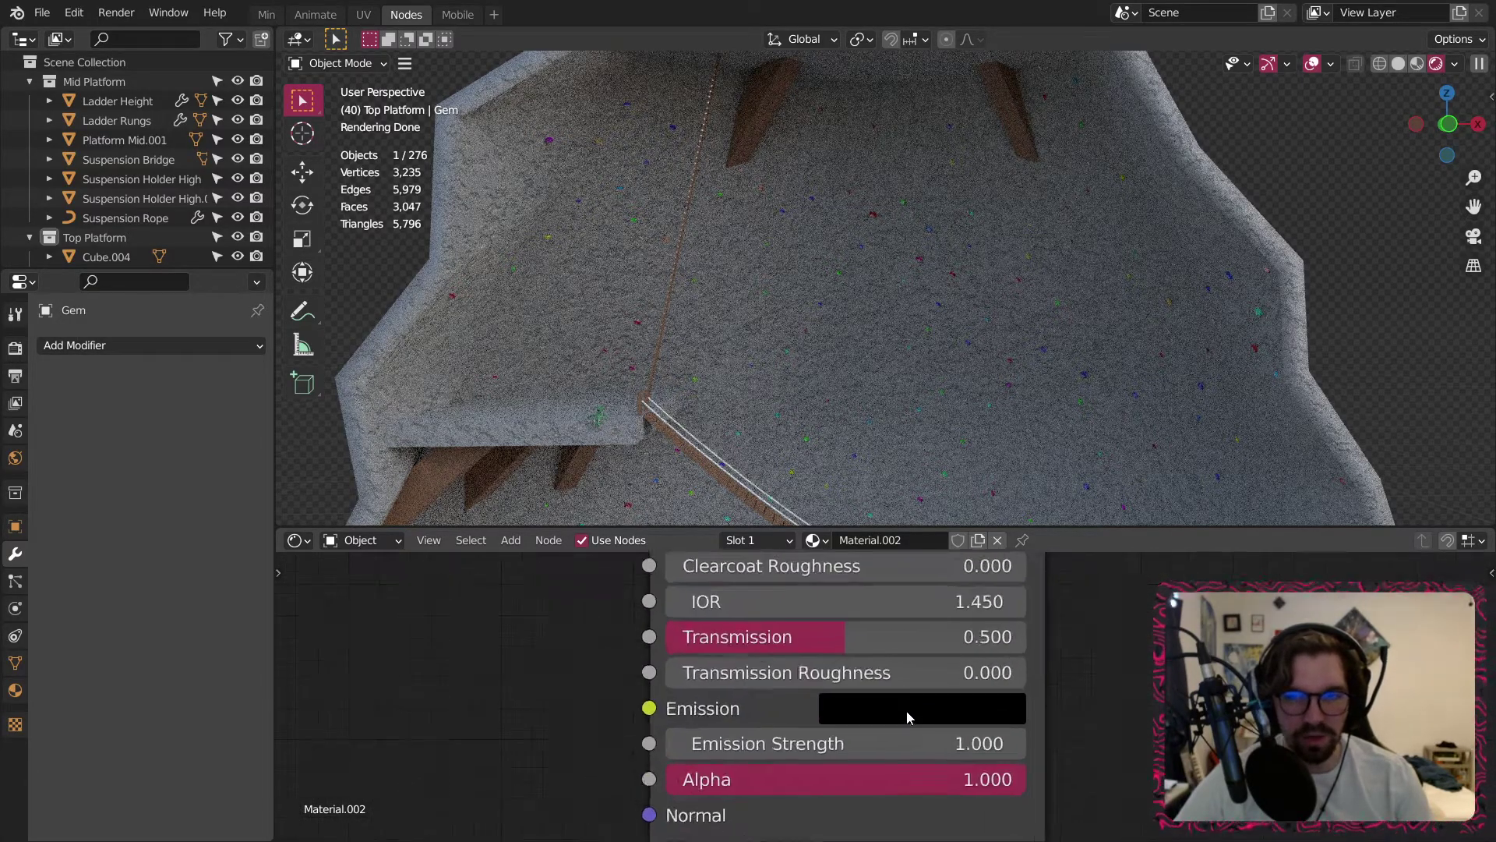
{"action": "scroll", "coordinate": [855, 725], "scroll_direction": "down", "scroll_amount": 6}
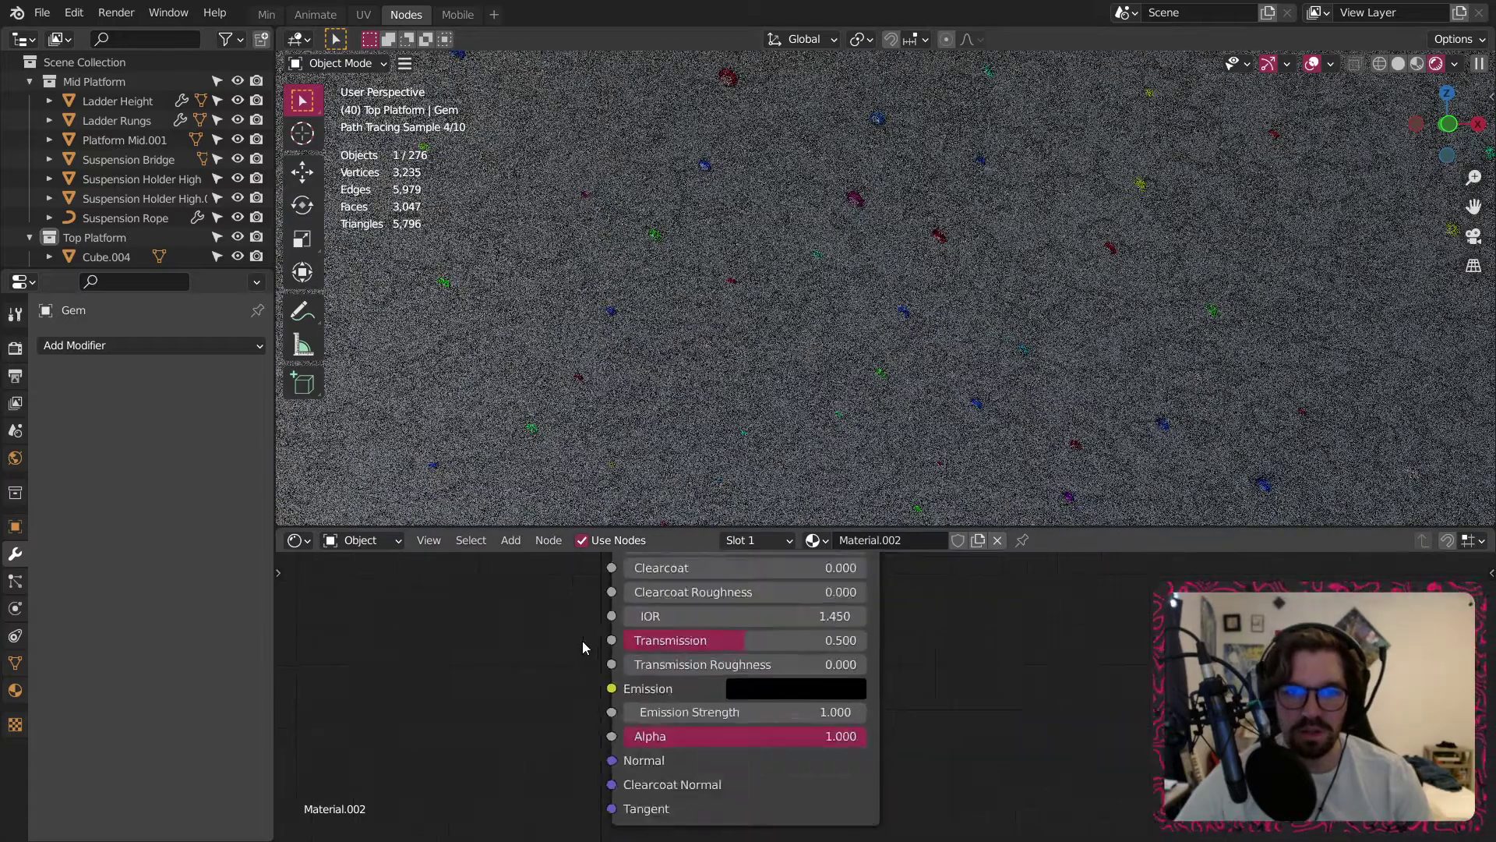
{"action": "scroll", "coordinate": [853, 725], "scroll_direction": "down", "scroll_amount": 4}
{"action": "middle_click_drag", "start_coordinate": [853, 724], "coordinate": [922, 768]}
{"action": "left_click_drag", "start_coordinate": [900, 588], "coordinate": [619, 743]}
{"action": "left_click_drag", "start_coordinate": [818, 623], "coordinate": [714, 721]}
{"action": "type", "text": "Ge"}
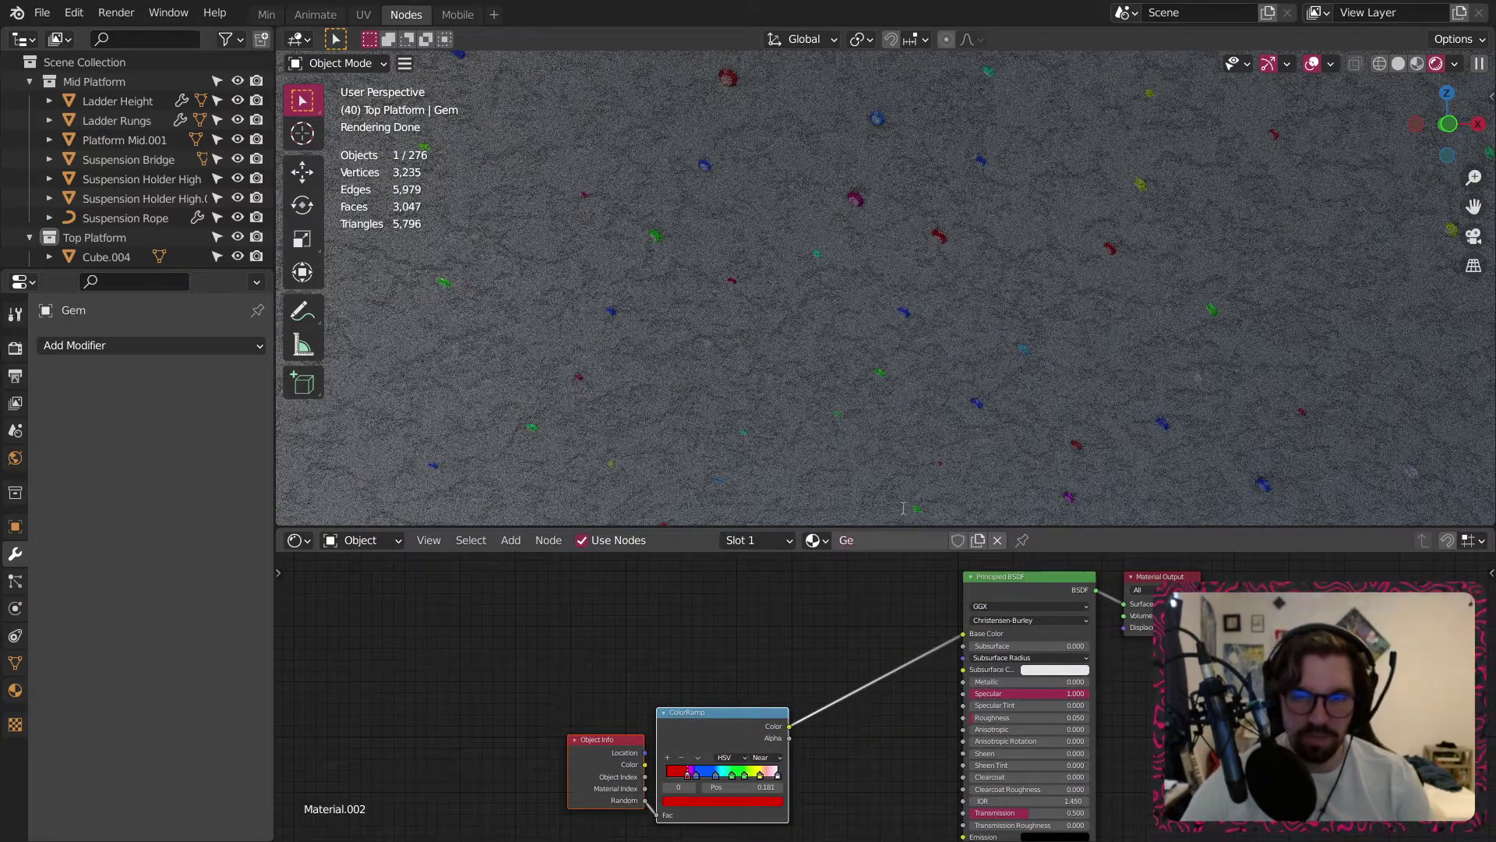
{"action": "type", "text": "m"}
{"action": "key", "text": "Return"}
Feed the ColorRamp's color into the Gem shader's Emission input and set the emission strength to 0.1.
{"action": "scroll", "coordinate": [632, 607], "scroll_direction": "up", "scroll_amount": 5}
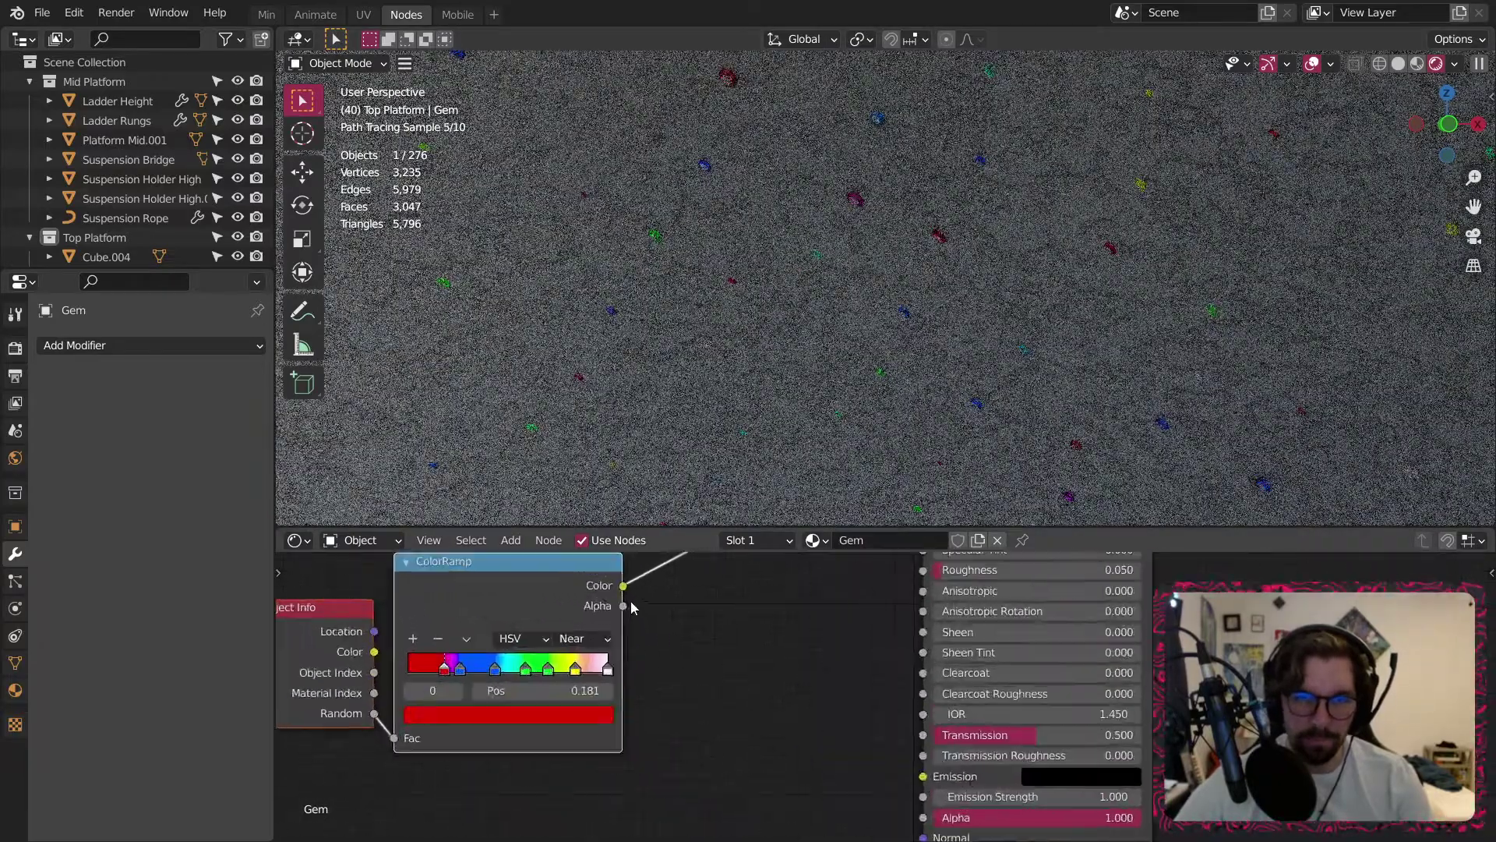
{"action": "left_click_drag", "start_coordinate": [797, 758], "coordinate": [923, 776]}
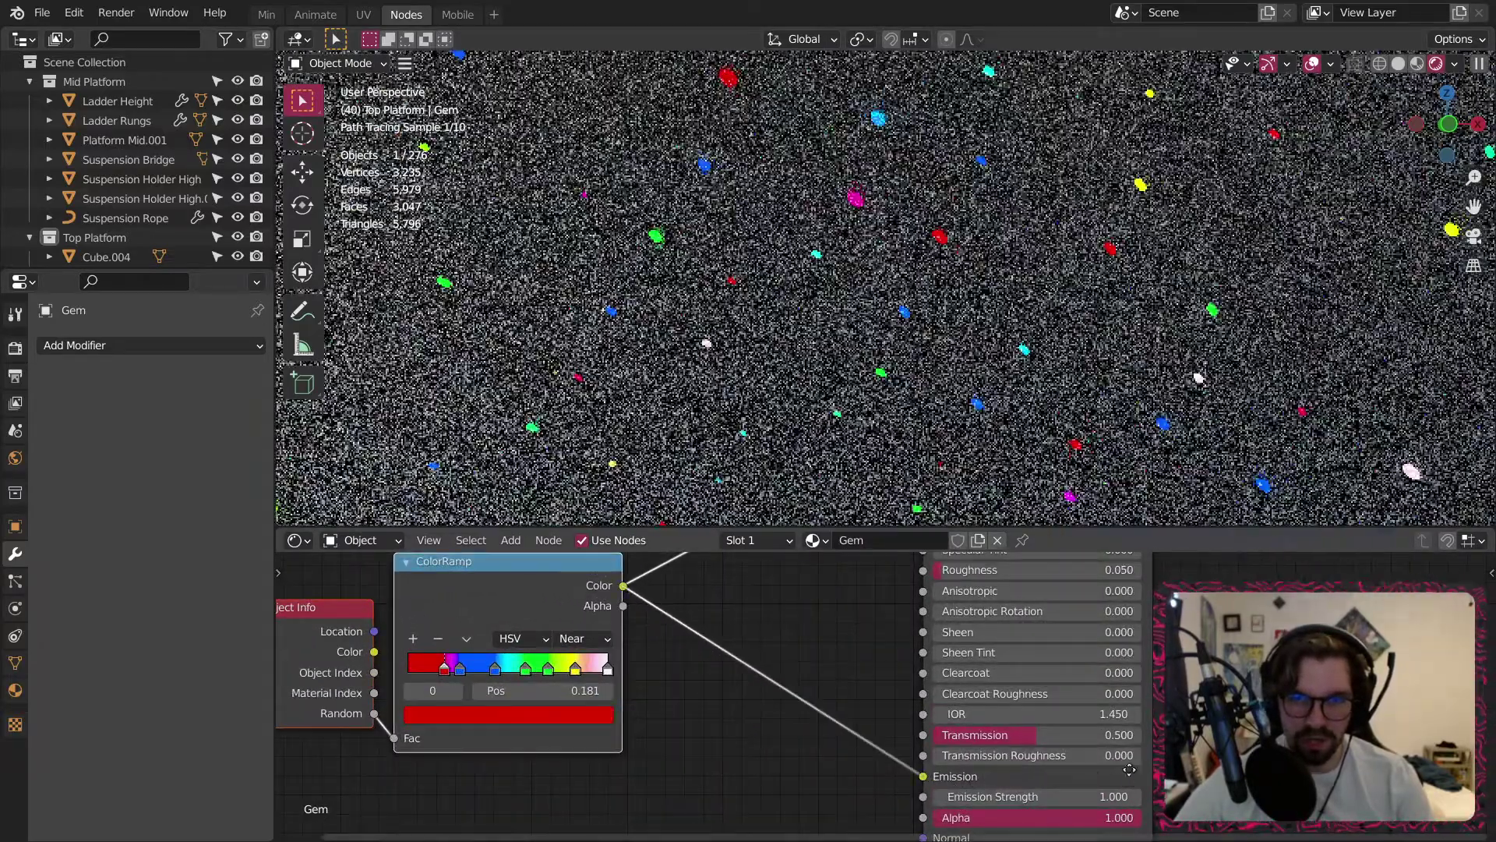
{"action": "scroll", "coordinate": [943, 723], "scroll_direction": "up", "scroll_amount": 3}
{"action": "scroll", "coordinate": [943, 723], "scroll_direction": "up", "scroll_amount": 1}
{"action": "left_click", "coordinate": [899, 764]}
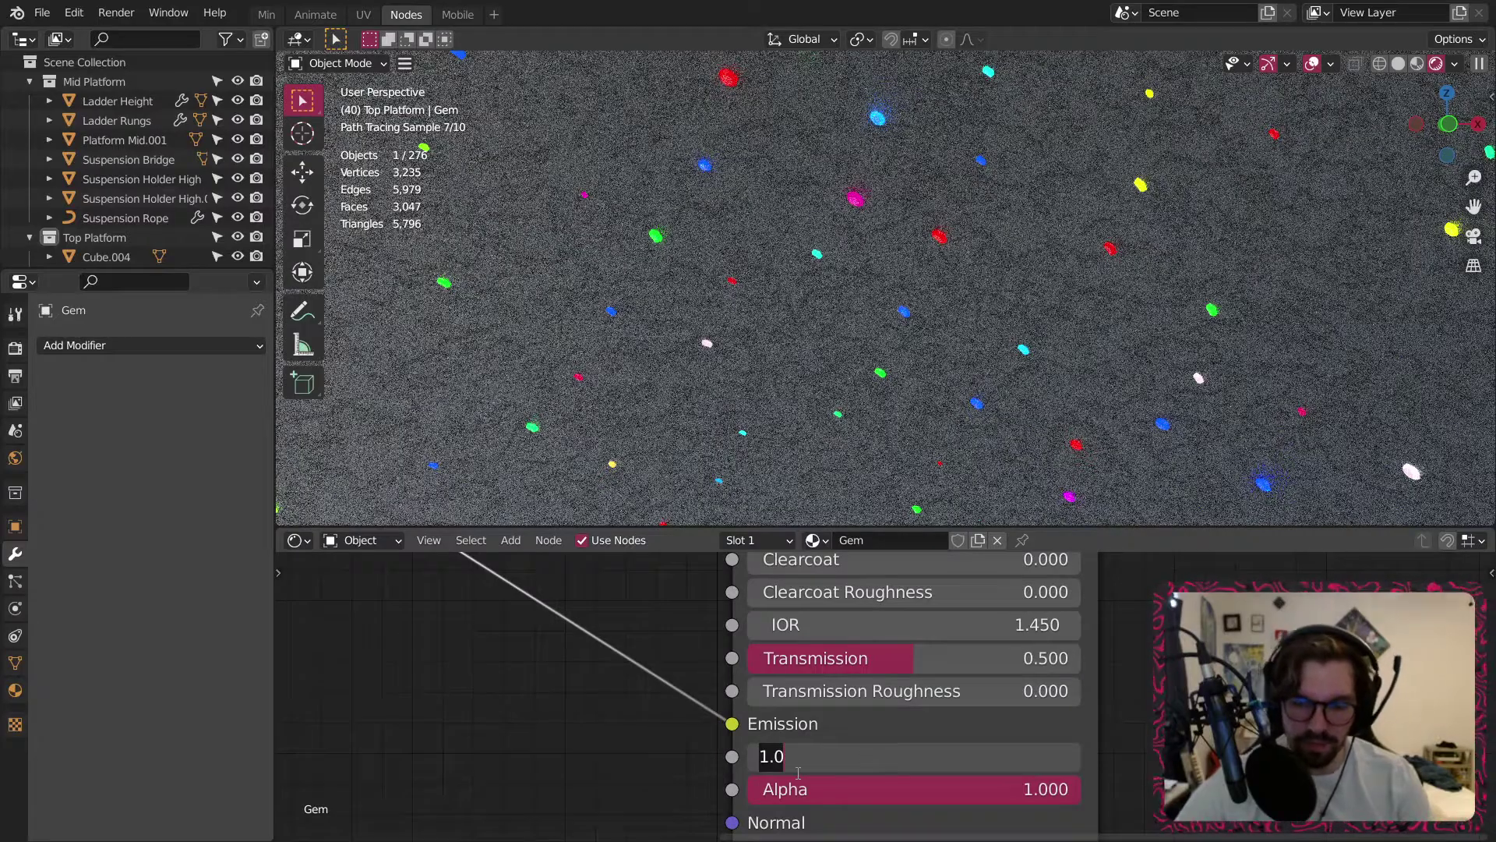
{"action": "type", "text": ".1"}
{"action": "key", "text": "Return"}
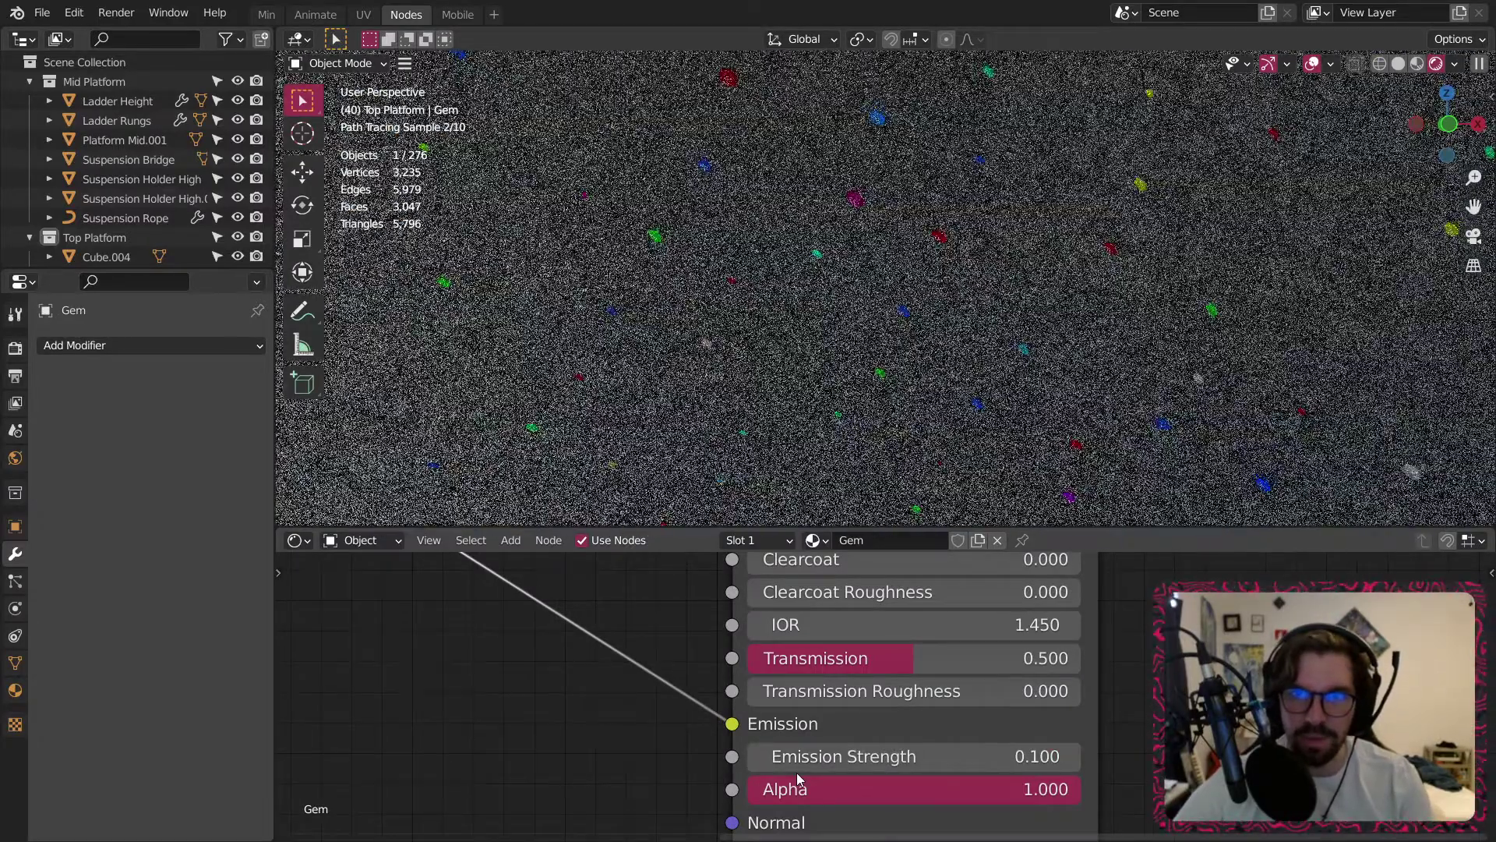
Deselect the gem and examine the glowing gems across the cave wall and top platform, from near and far.
{"action": "scroll", "coordinate": [912, 303], "scroll_direction": "down", "scroll_amount": 6}
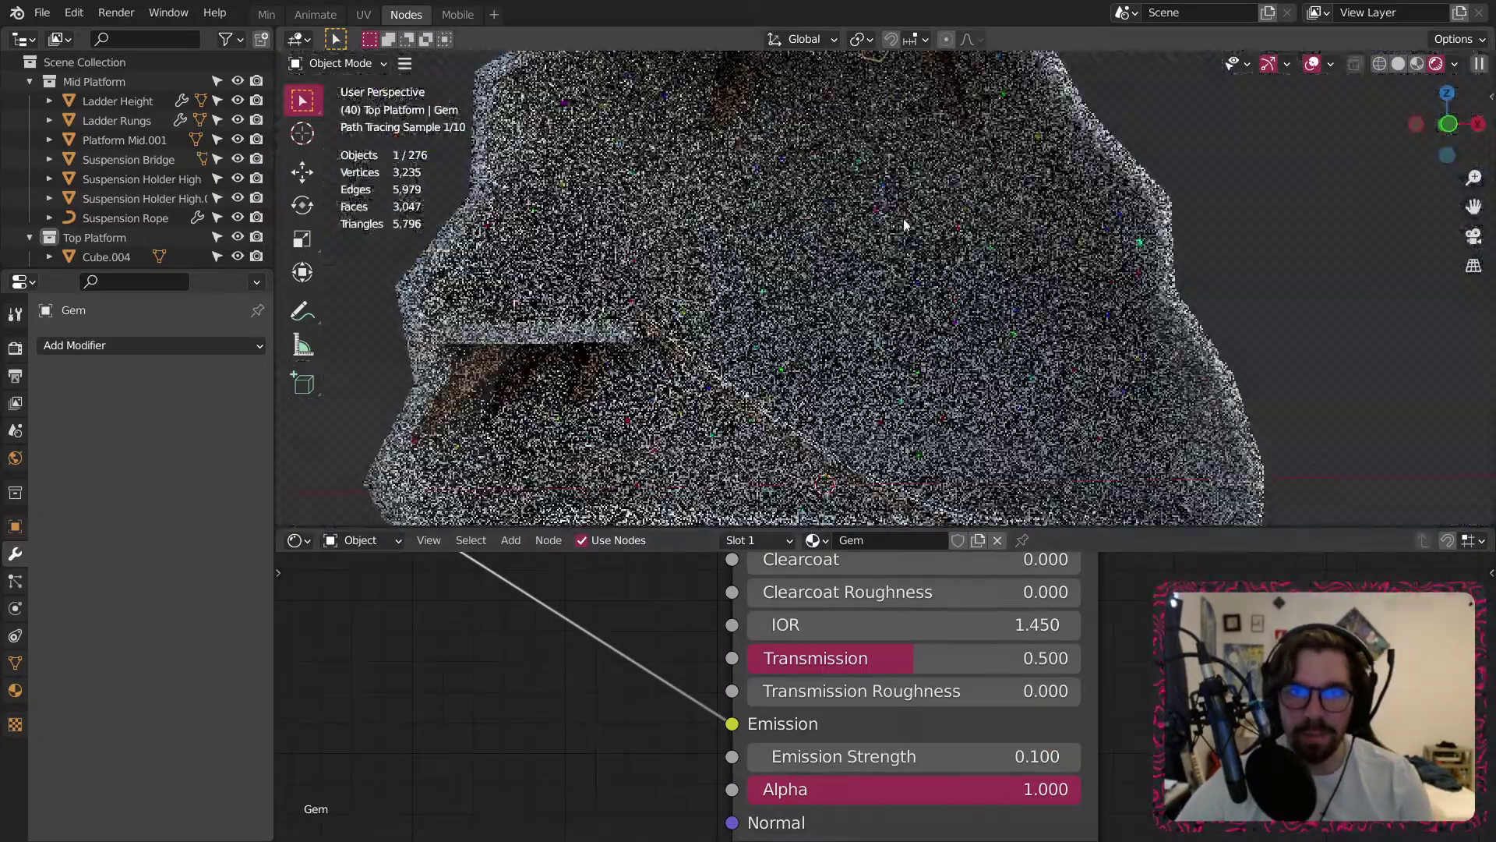
{"action": "left_click", "coordinate": [1243, 175]}
{"action": "scroll", "coordinate": [840, 200], "scroll_direction": "up", "scroll_amount": 3}
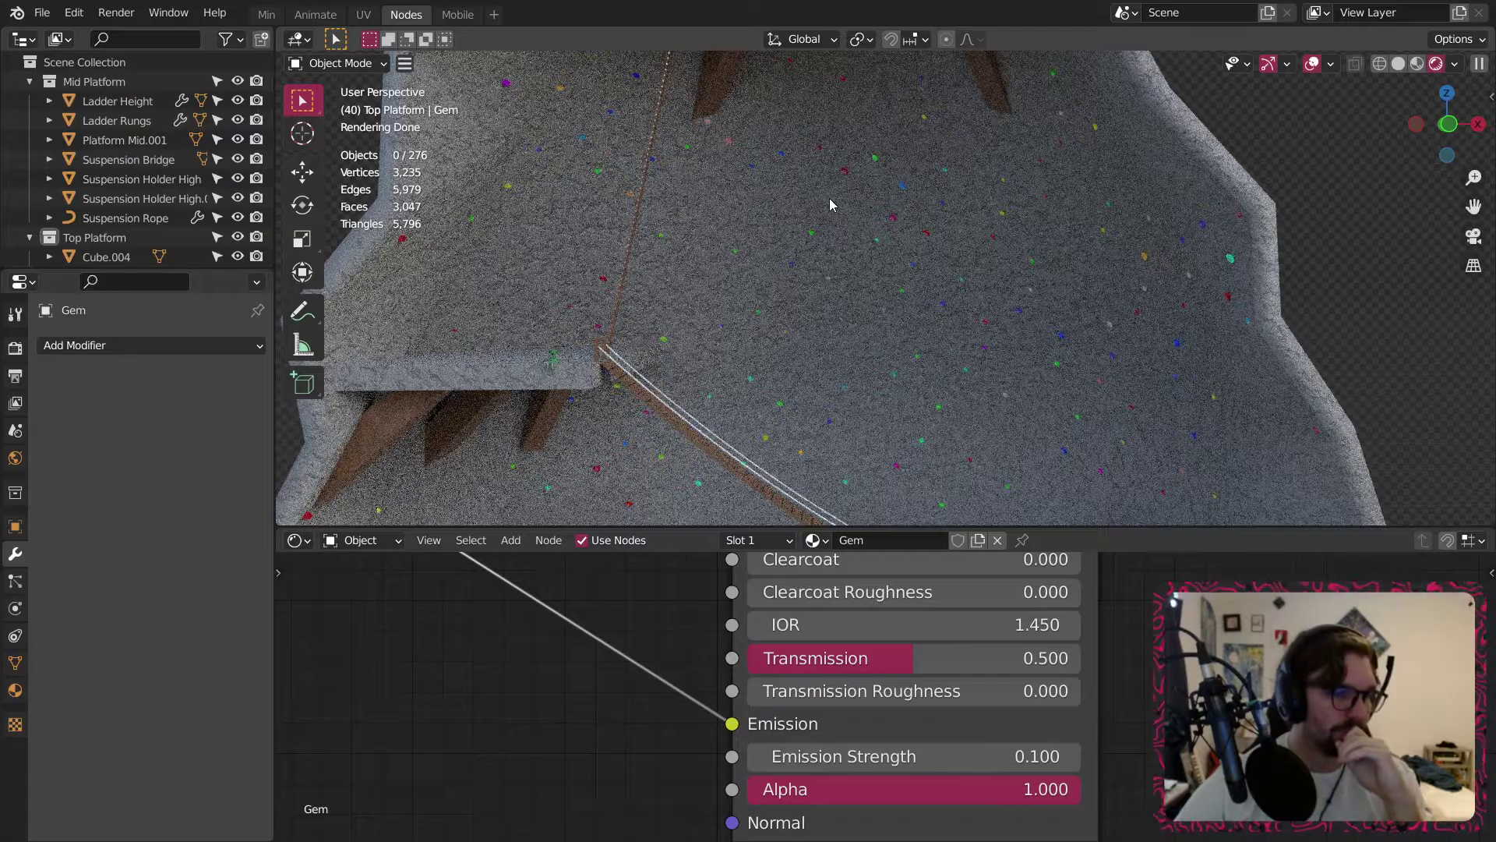
{"action": "scroll", "coordinate": [831, 204], "scroll_direction": "down", "scroll_amount": 5}
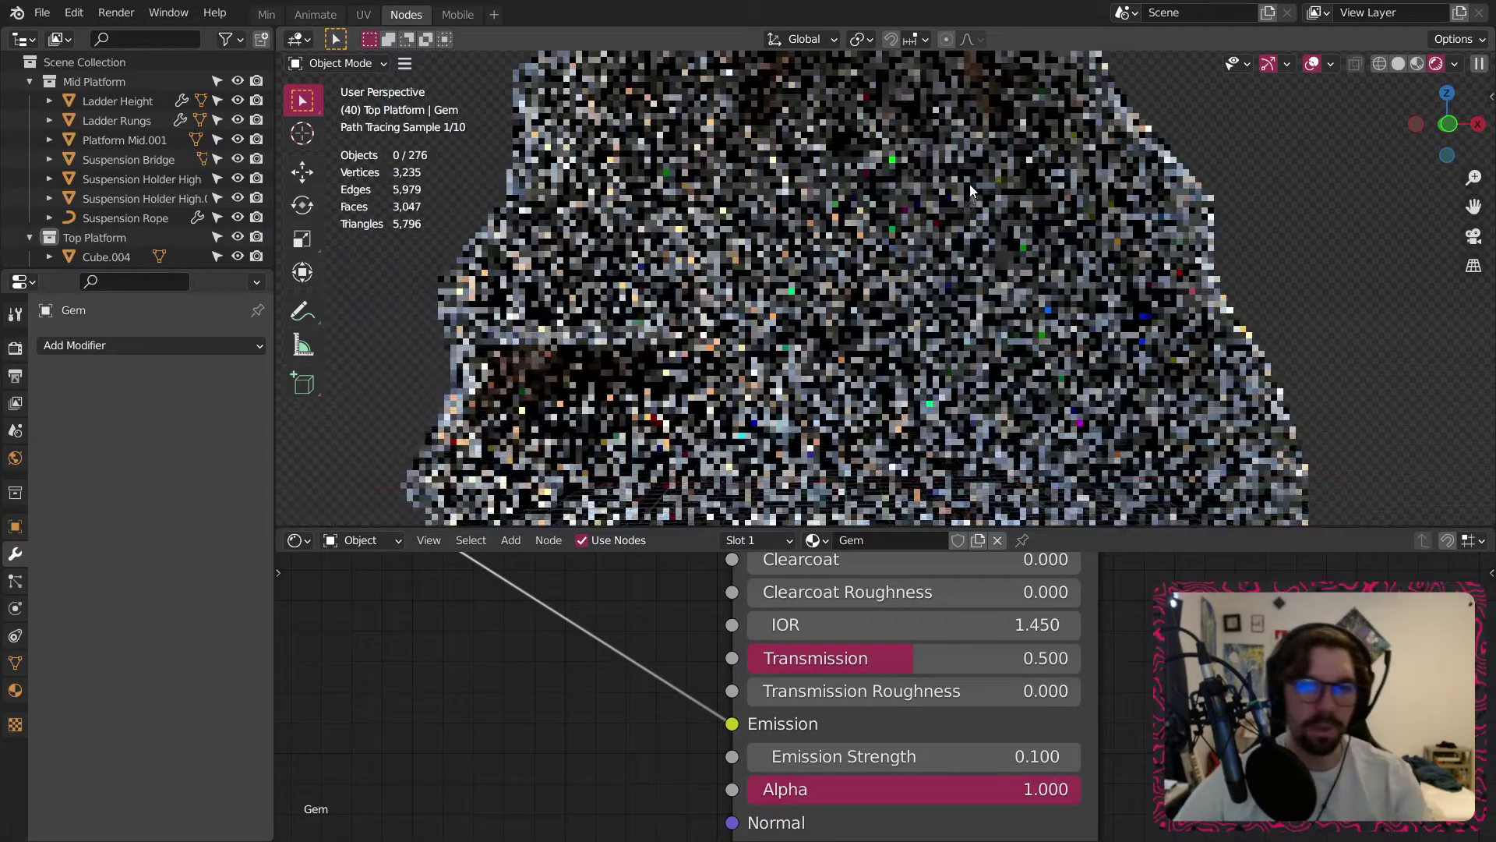
{"action": "scroll", "coordinate": [908, 210], "scroll_direction": "up", "scroll_amount": 4}
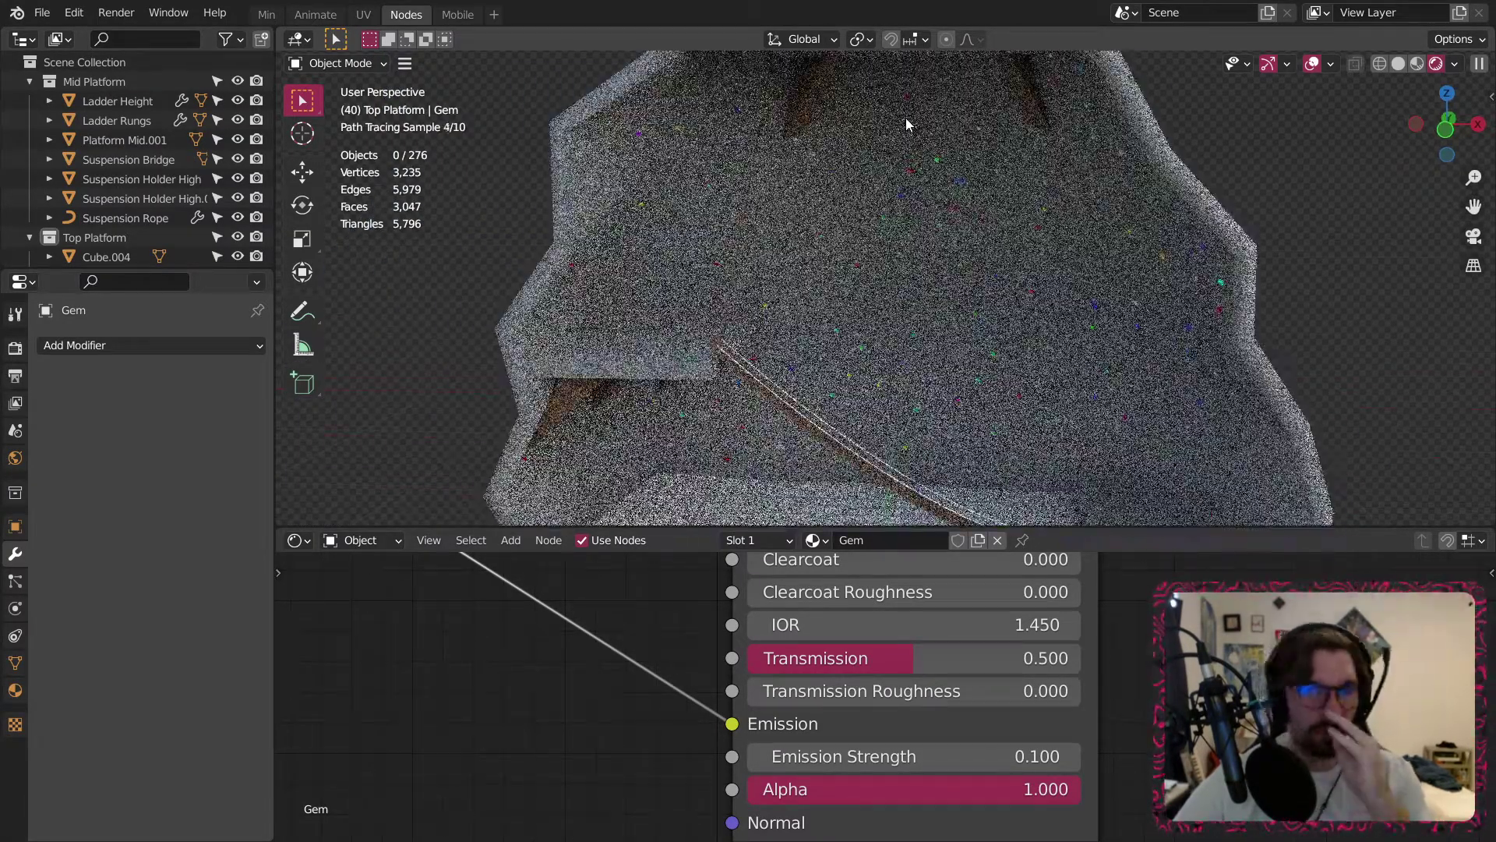
{"action": "middle_click_drag", "start_coordinate": [909, 144], "coordinate": [902, 188]}
{"action": "scroll", "coordinate": [902, 188], "scroll_direction": "up", "scroll_amount": 2}
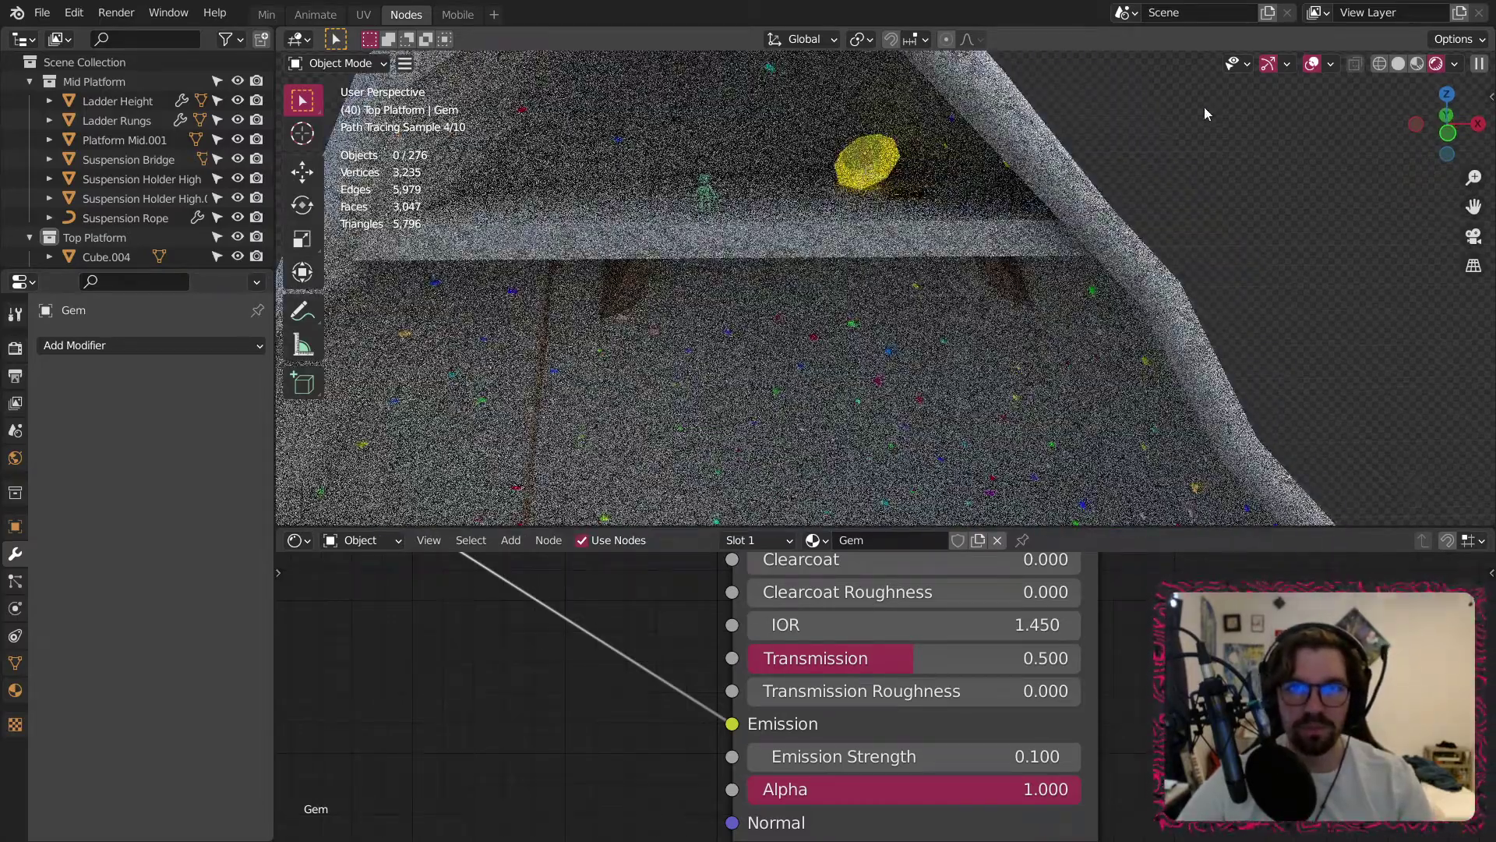
{"action": "scroll", "coordinate": [967, 166], "scroll_direction": "down", "scroll_amount": 5}
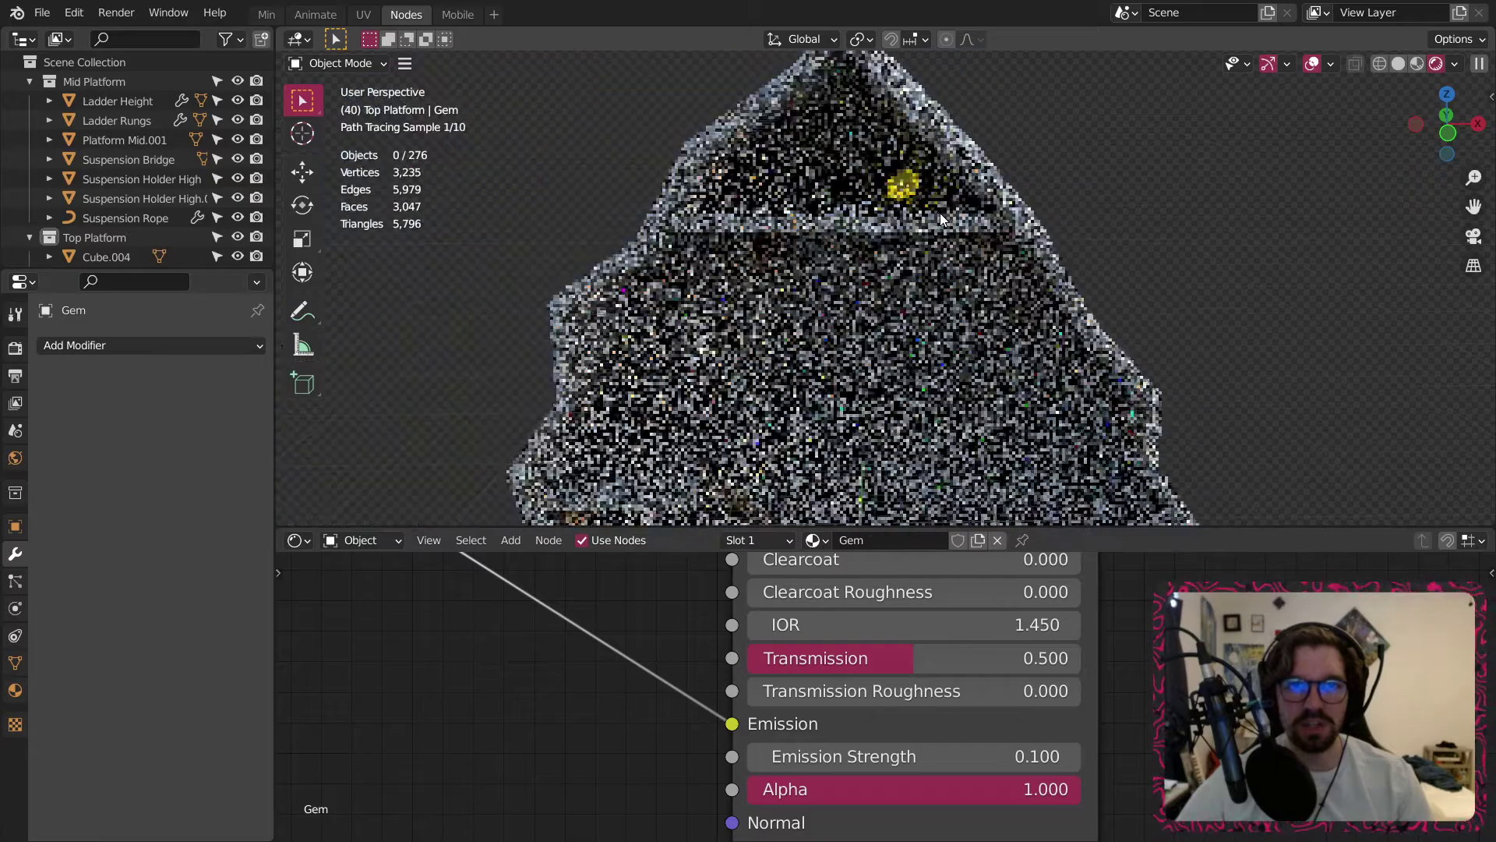
{"action": "middle_click_drag", "start_coordinate": [908, 279], "coordinate": [883, 283]}
{"action": "middle_click_drag", "start_coordinate": [904, 371], "coordinate": [885, 260], "text": "shift"}
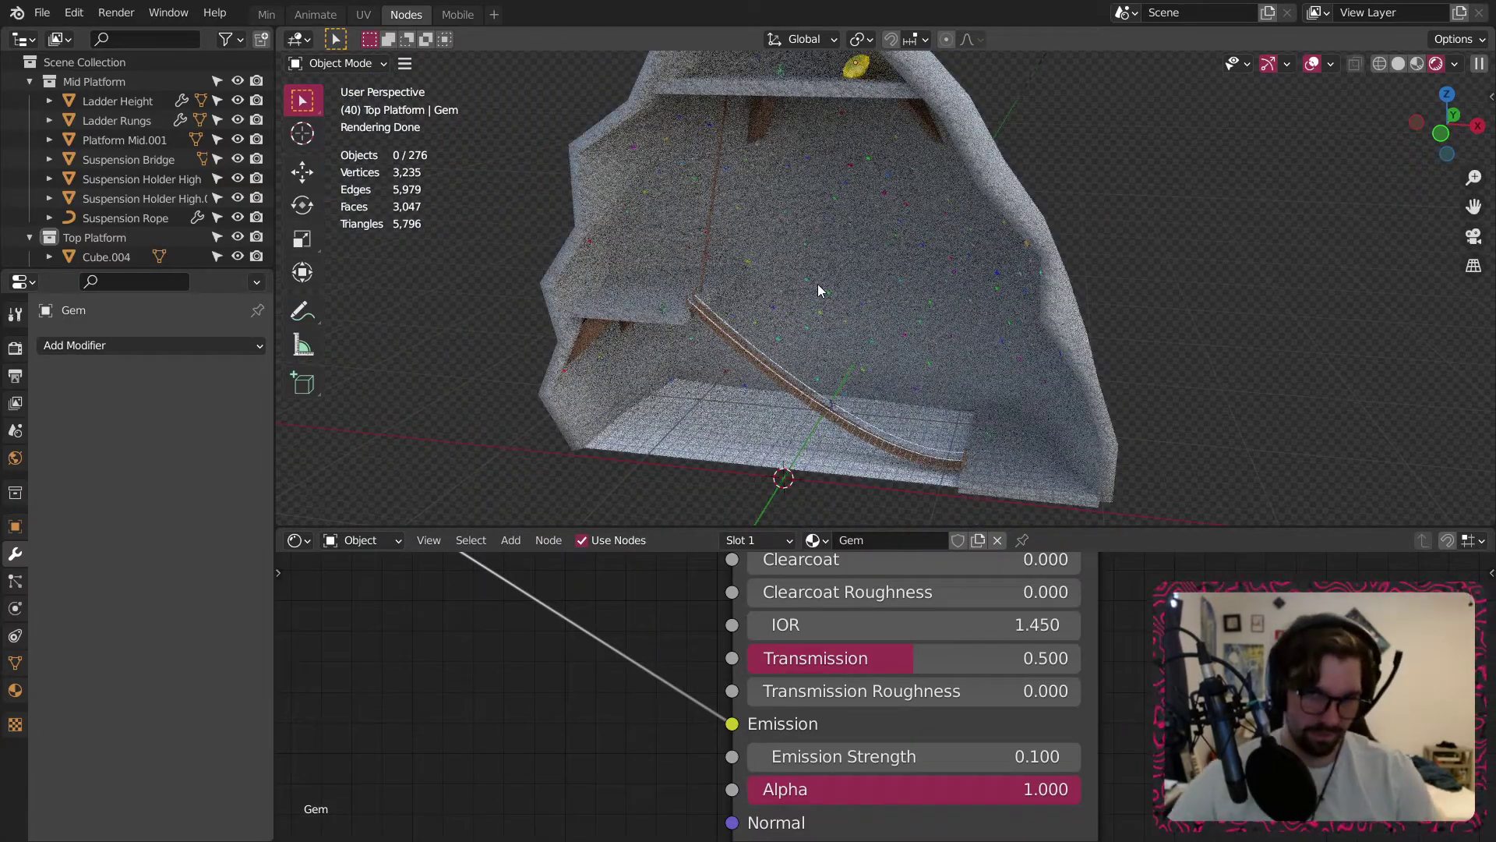
Select the lava plane on the cave floor and give it a new material named Lava.
{"action": "left_click", "coordinate": [718, 438]}
{"action": "key", "text": "KP_Decimal"}
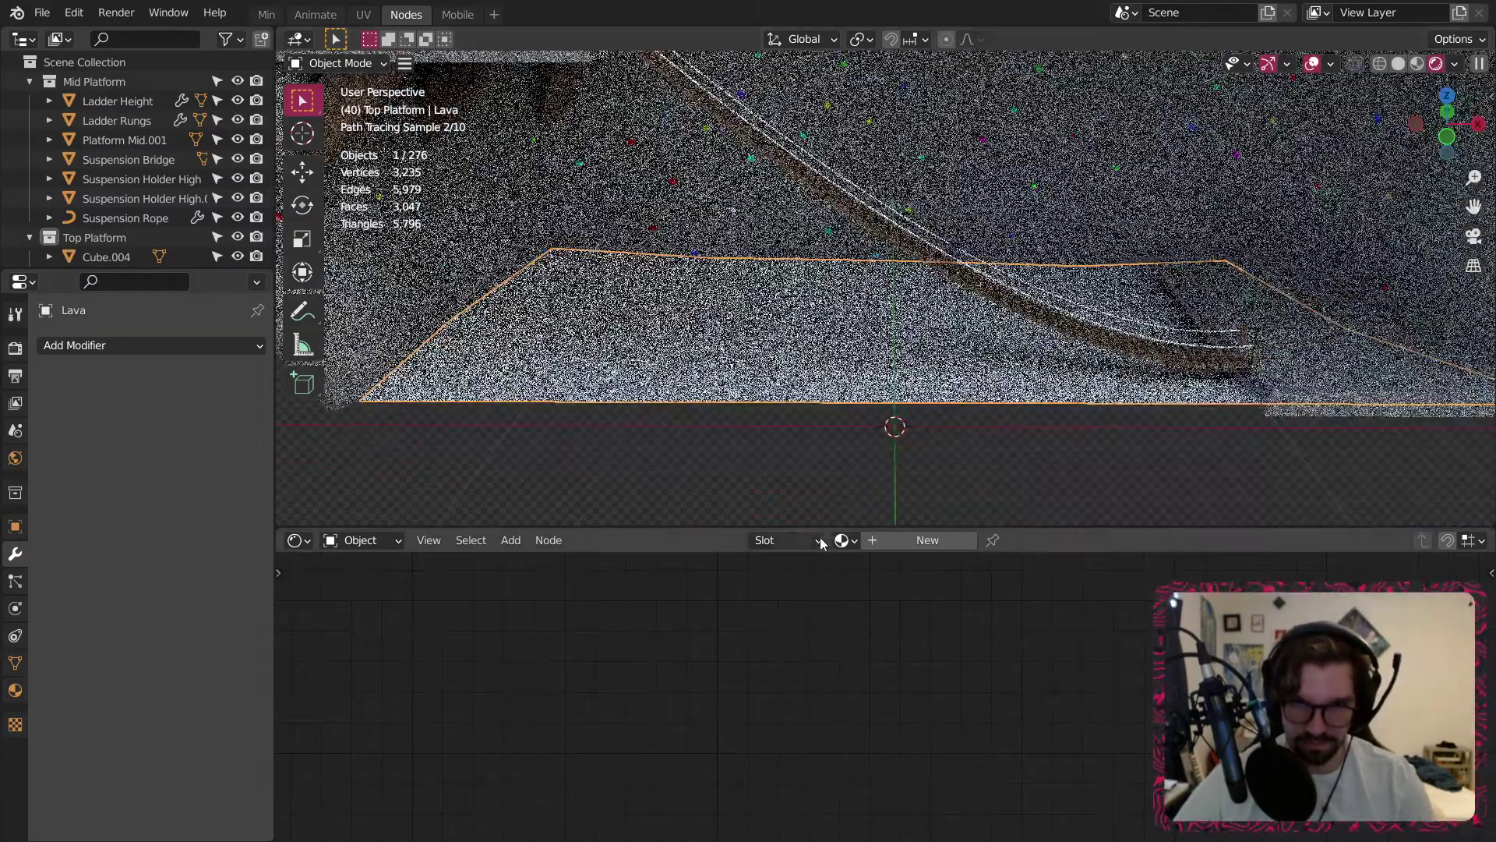
{"action": "left_click", "coordinate": [876, 540]}
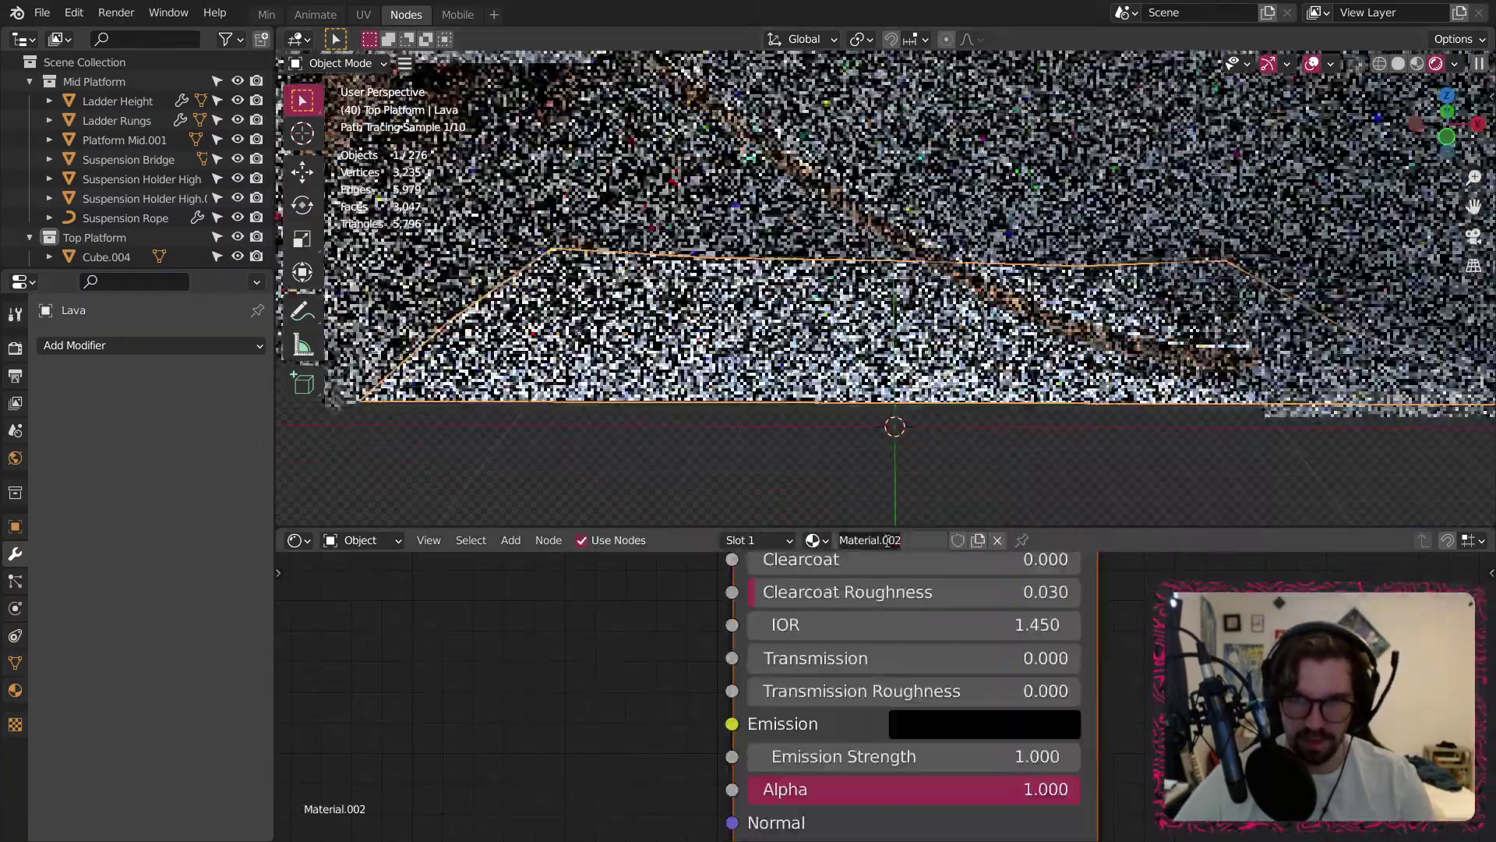
{"action": "double_click", "coordinate": [939, 540]}
{"action": "type", "text": "Lava"}
{"action": "key", "text": "Return"}
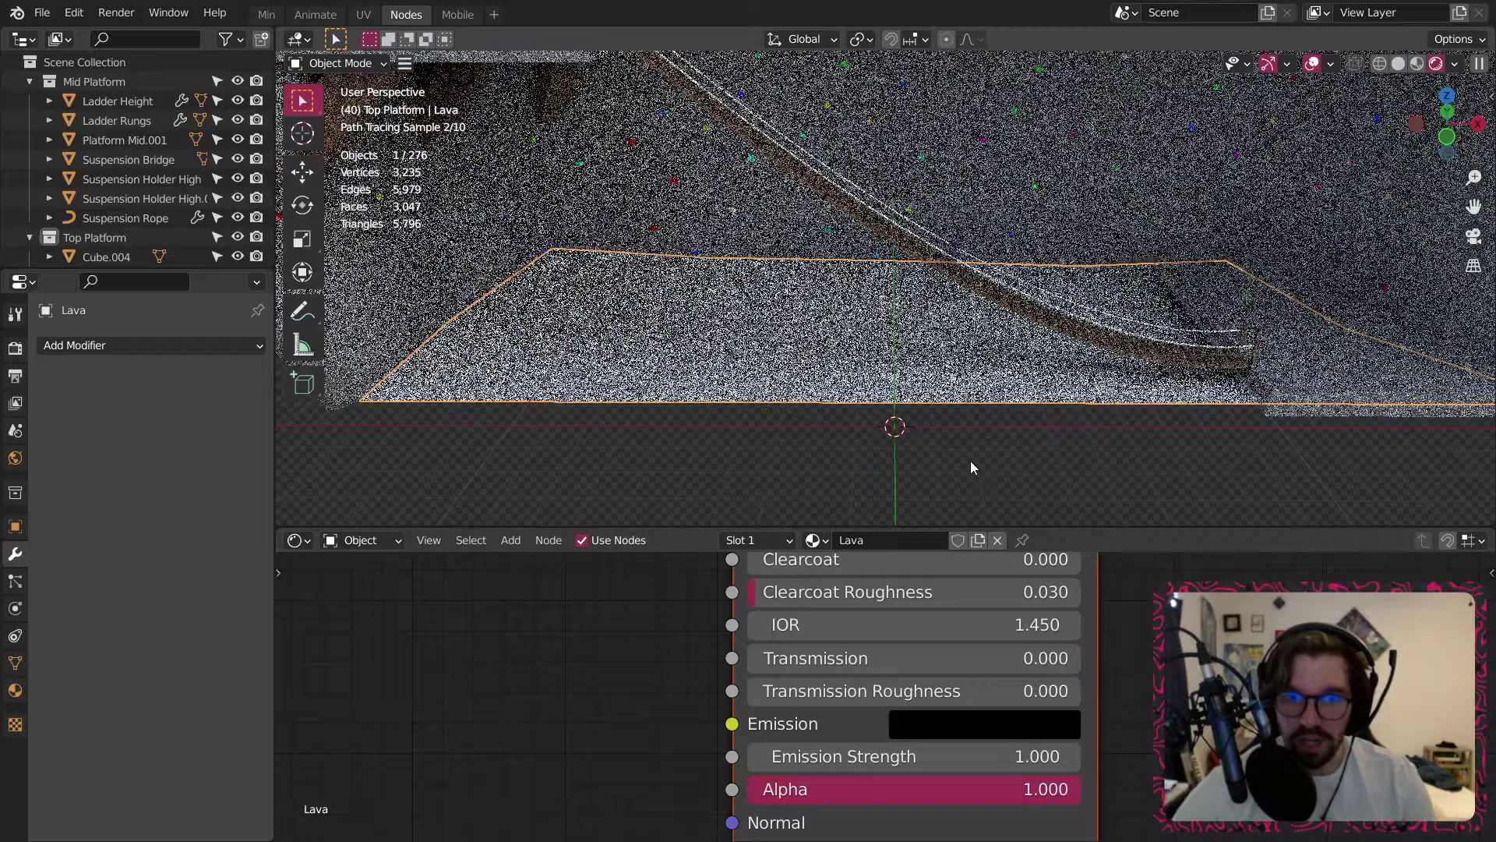
Add a ColorRamp node to the Lava material and connect its color output to the Principled BSDF's Base Color.
{"action": "scroll", "coordinate": [680, 593], "scroll_direction": "down", "scroll_amount": 8}
{"action": "middle_click_drag", "start_coordinate": [639, 584], "coordinate": [892, 722]}
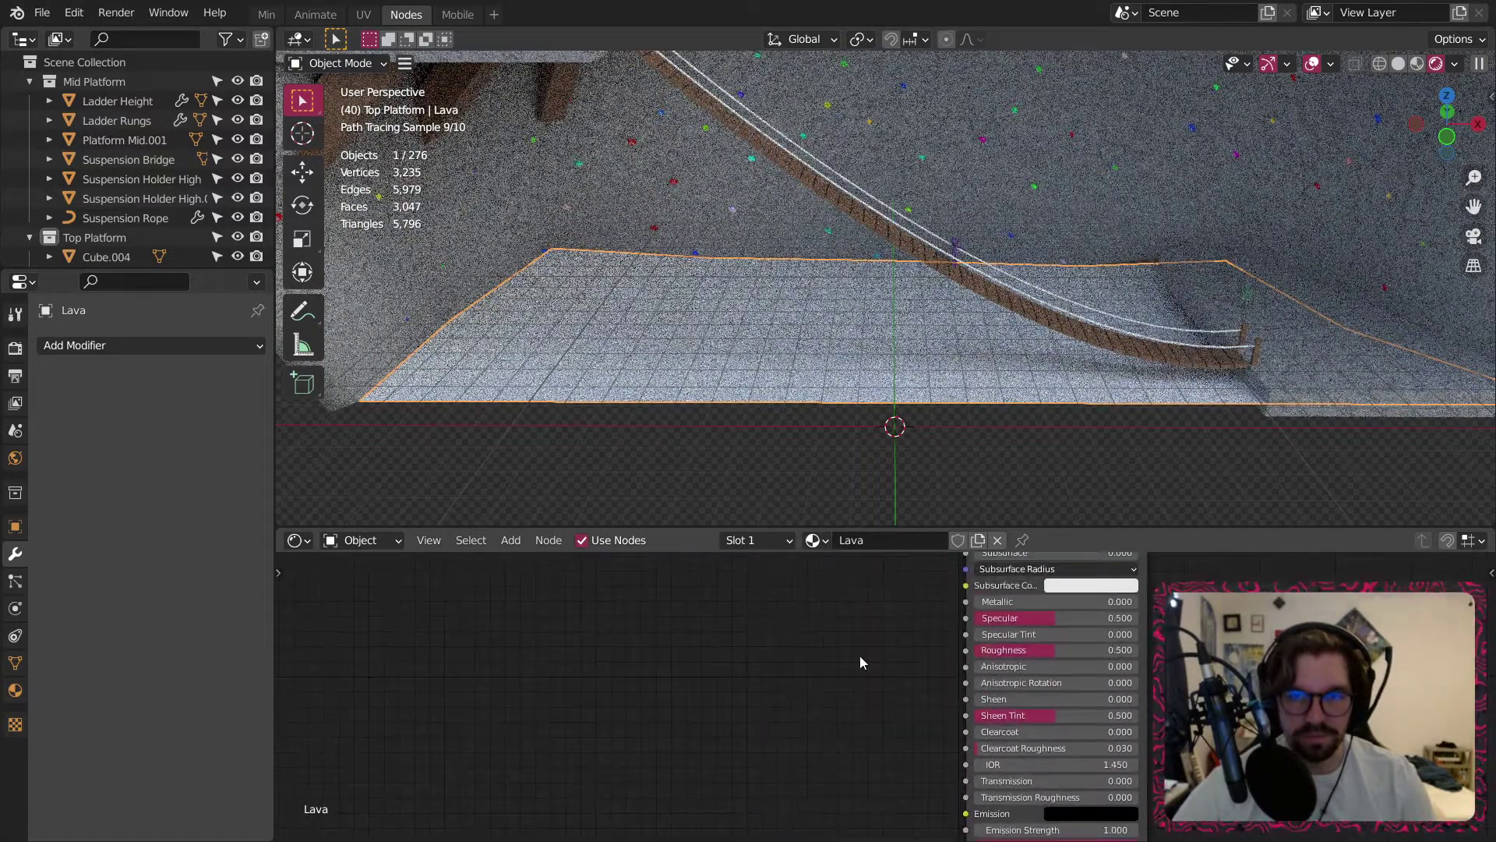
{"action": "scroll", "coordinate": [873, 624], "scroll_direction": "down", "scroll_amount": 2}
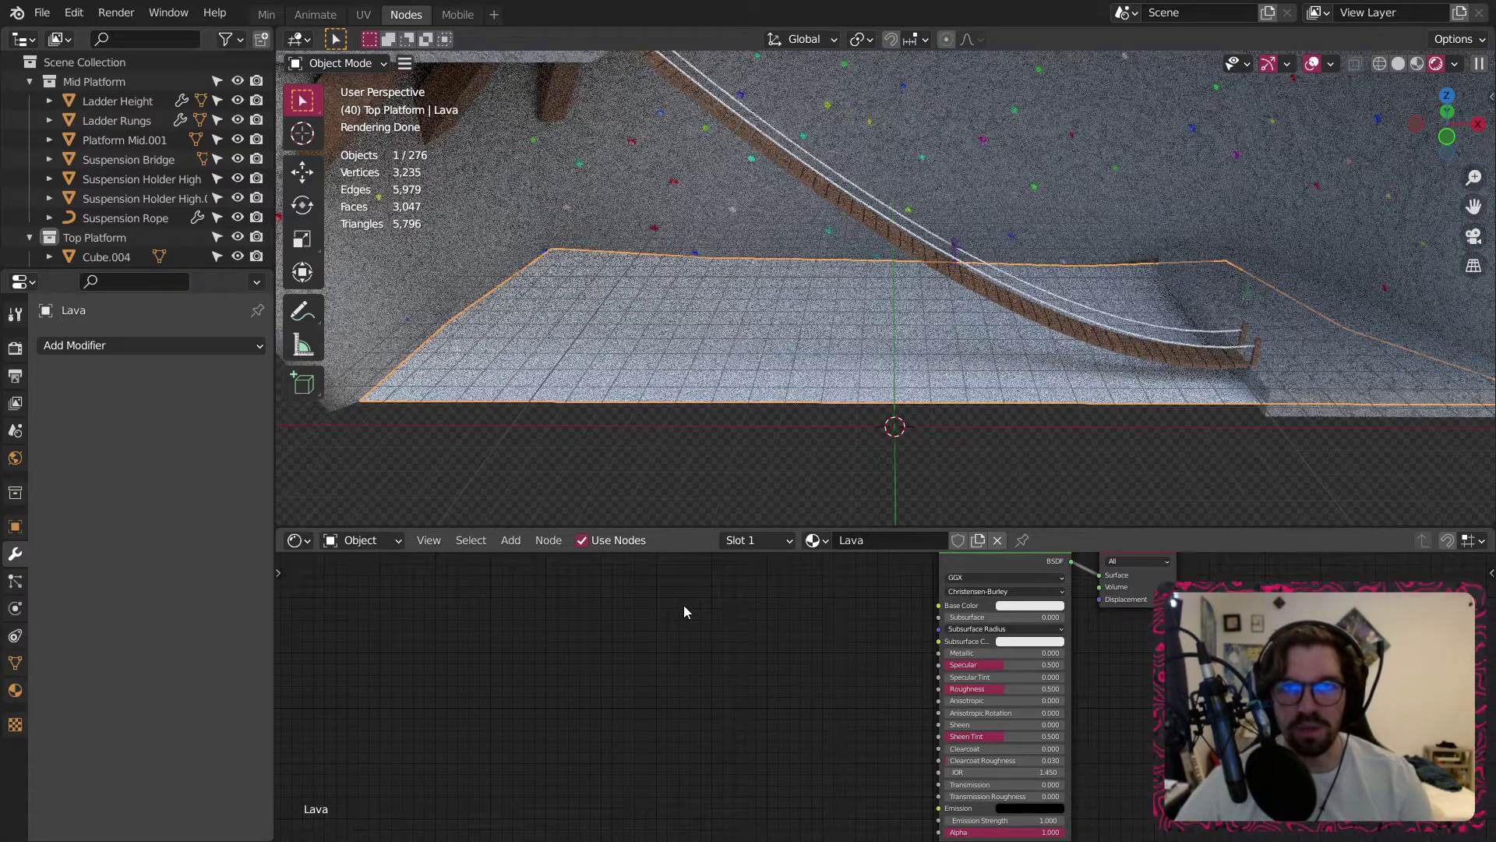
{"action": "left_click", "coordinate": [511, 540]}
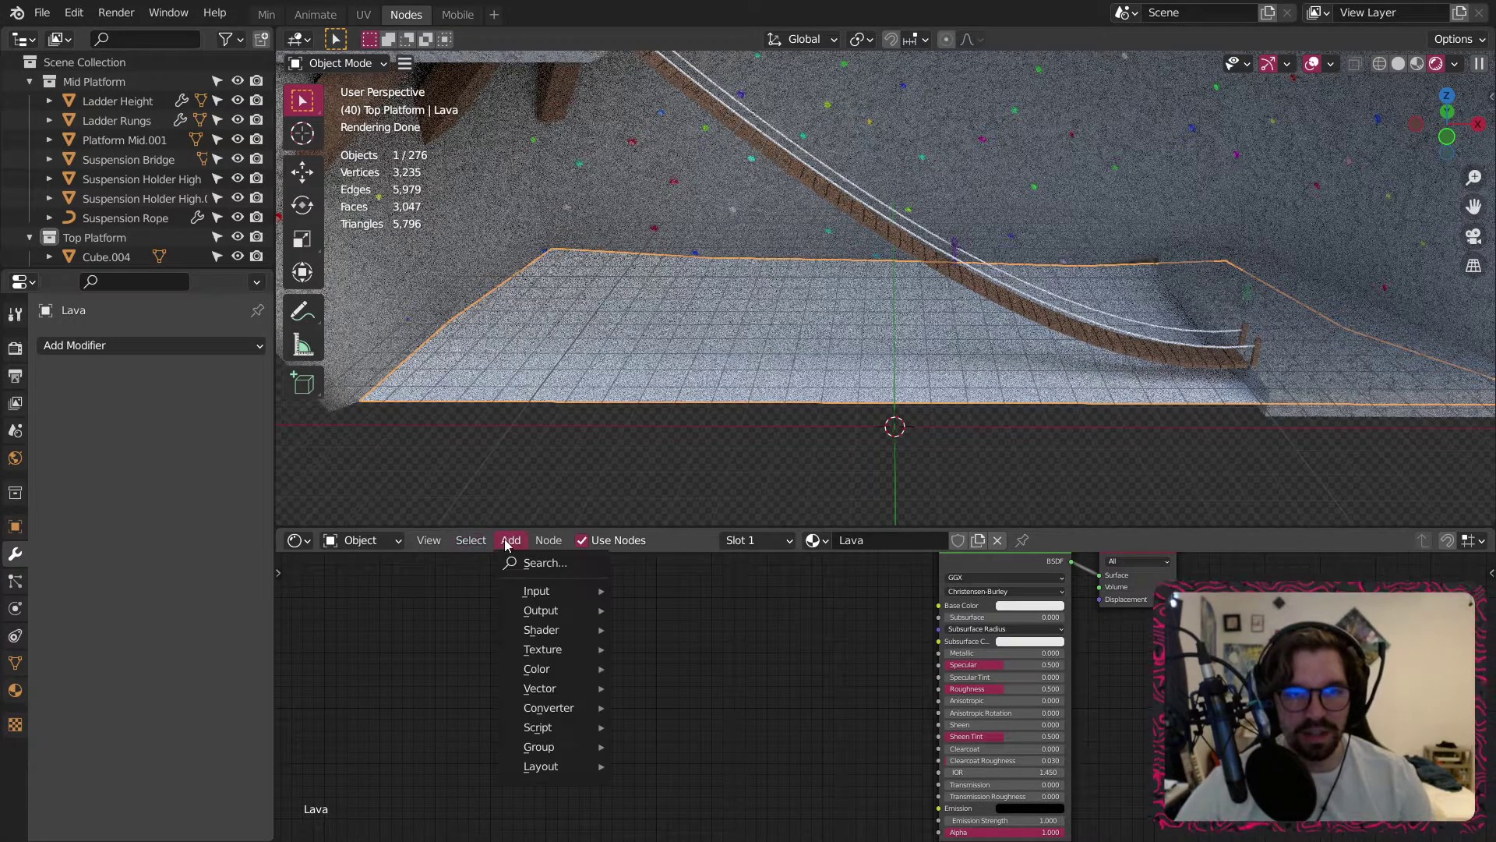
{"action": "mouse_move", "coordinate": [544, 600]}
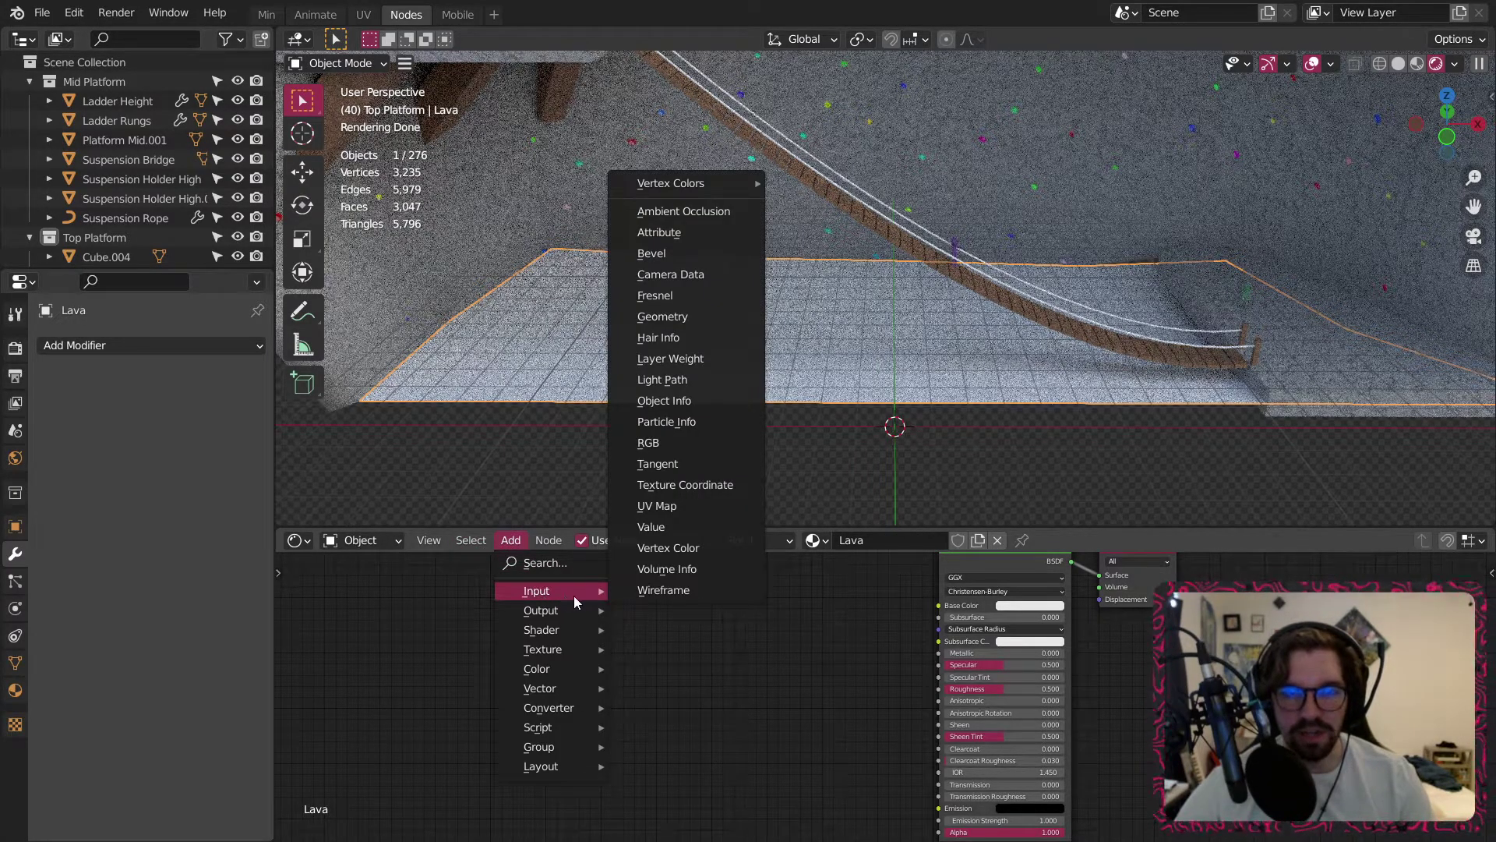
{"action": "mouse_move", "coordinate": [590, 672]}
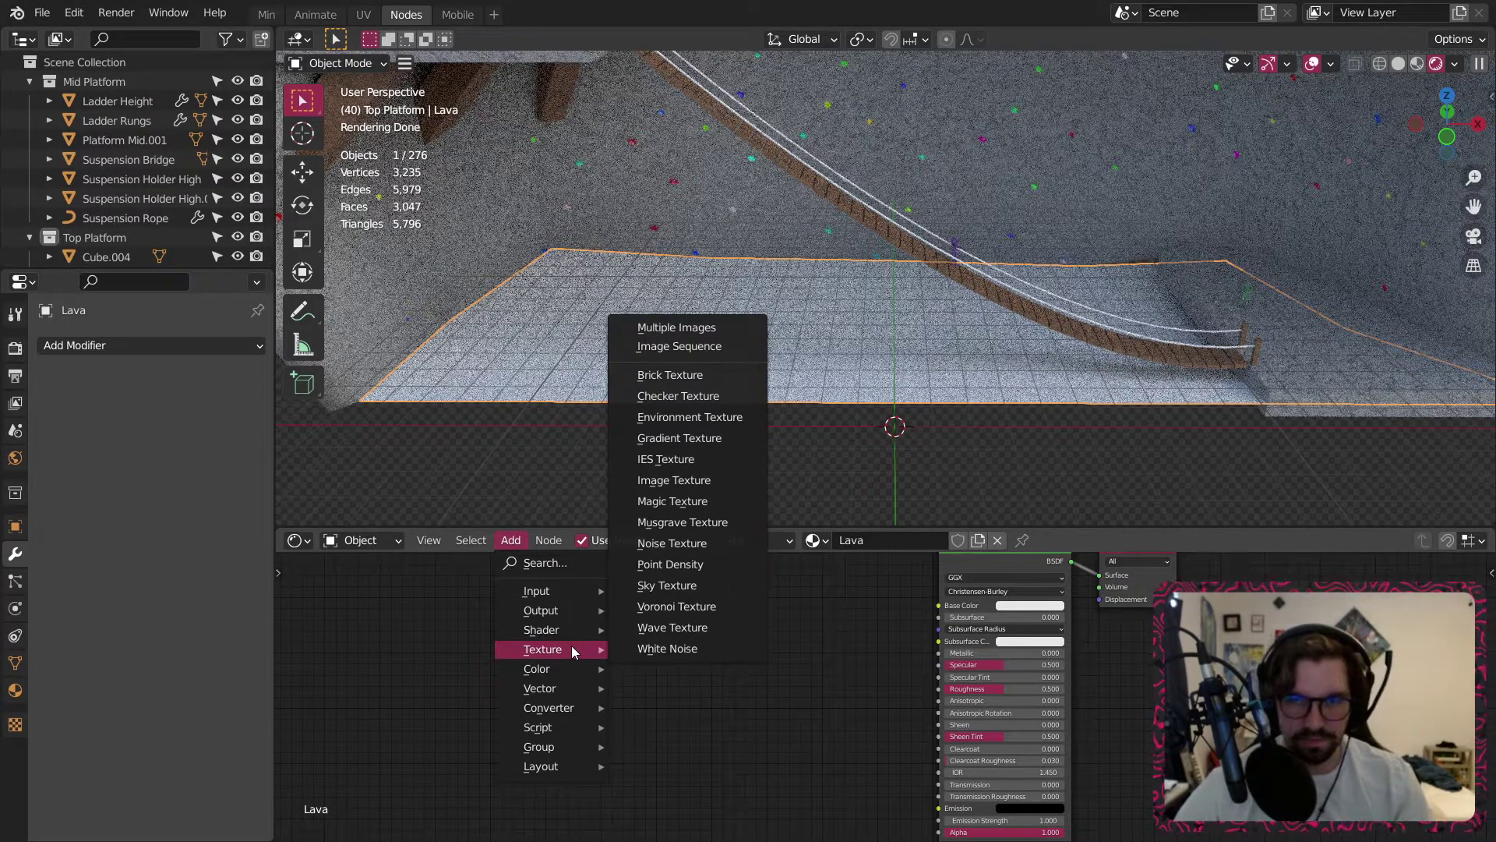
{"action": "mouse_move", "coordinate": [580, 707]}
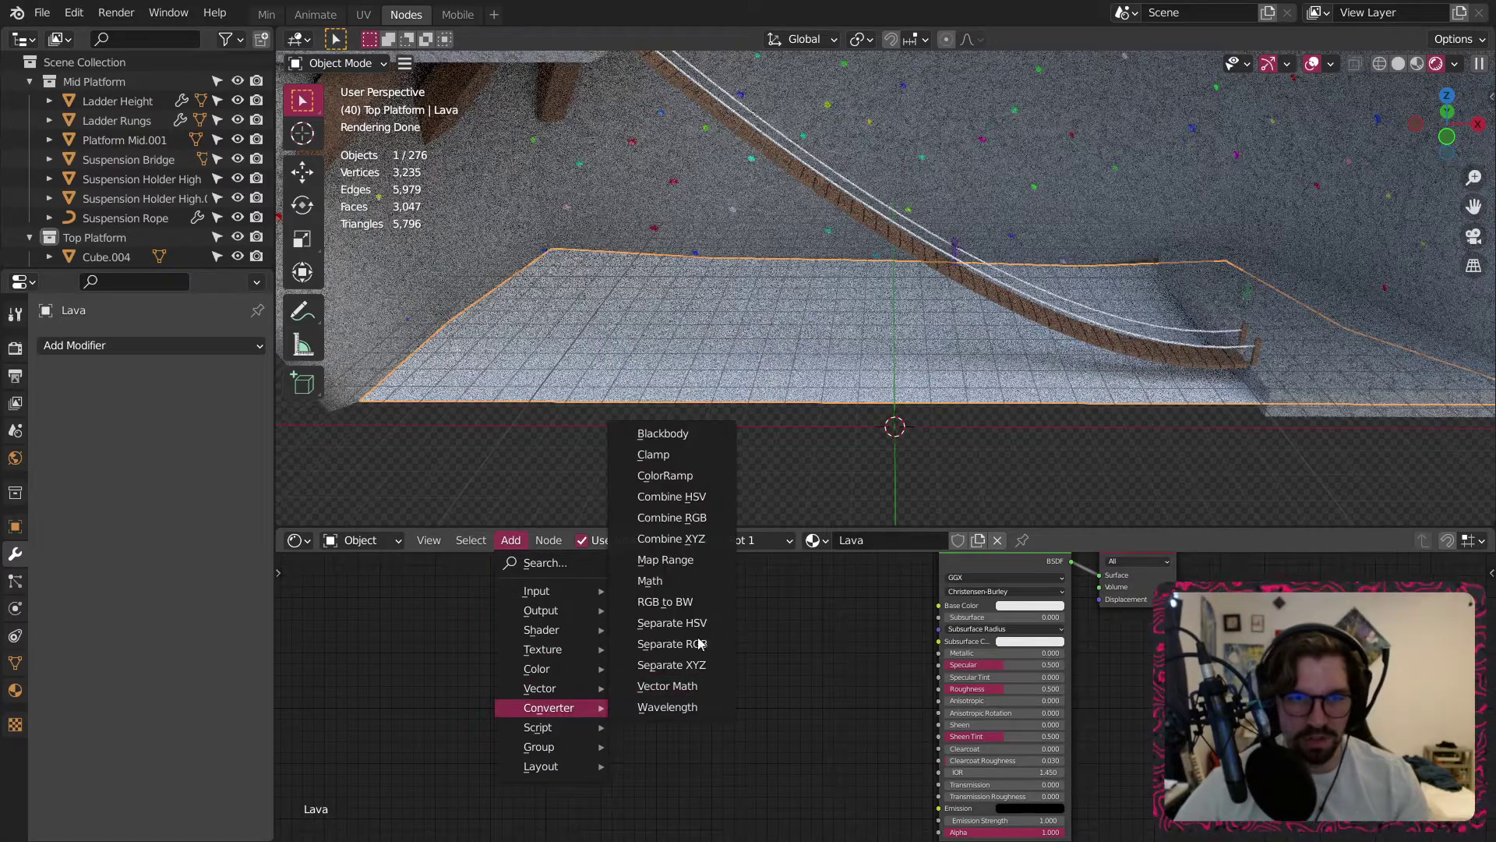
{"action": "left_click", "coordinate": [697, 483]}
{"action": "left_click", "coordinate": [871, 620]}
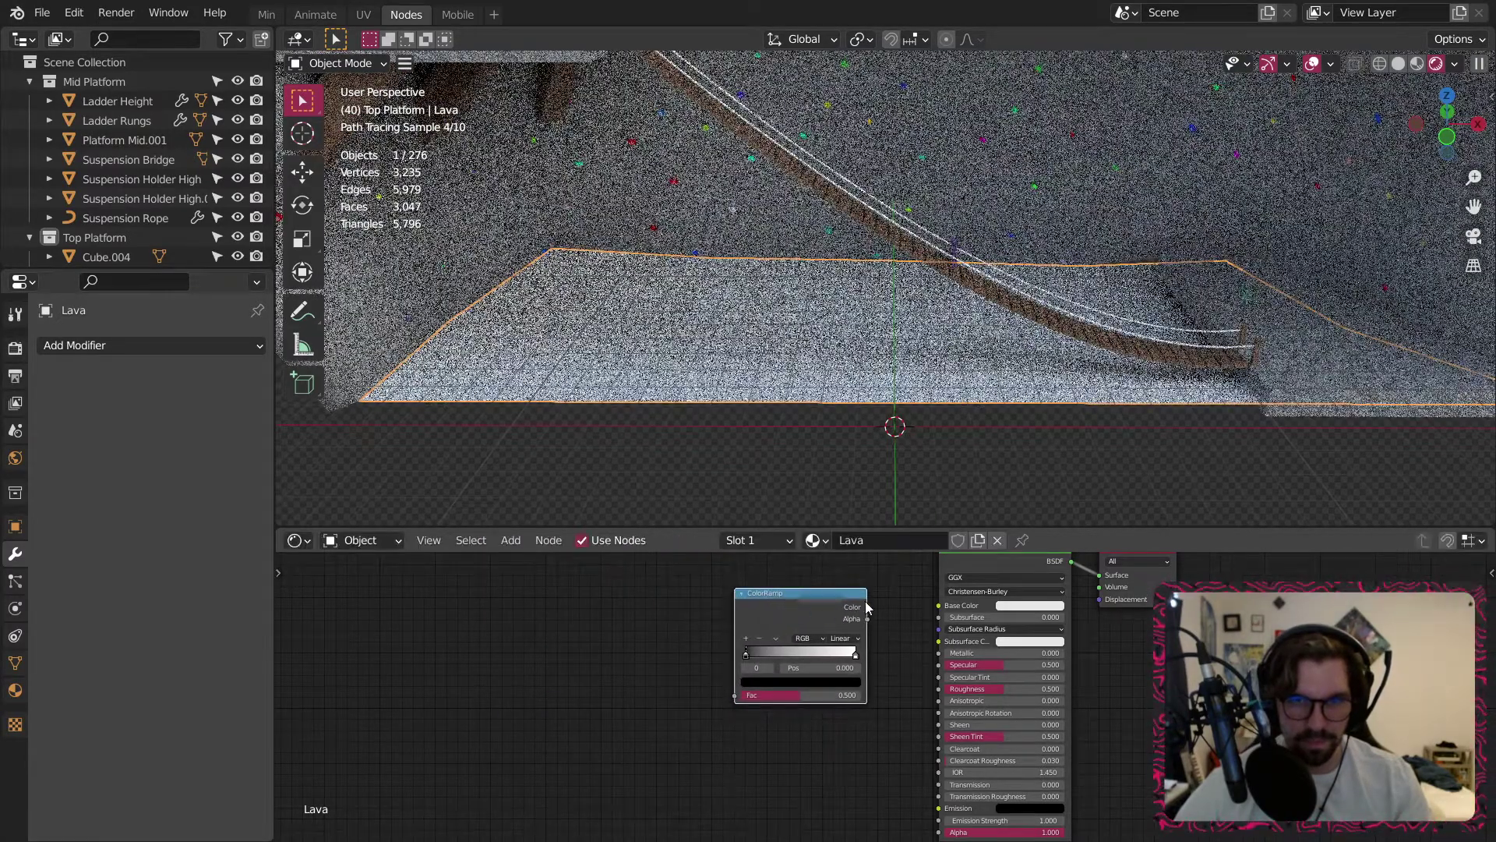
{"action": "scroll", "coordinate": [873, 625], "scroll_direction": "up", "scroll_amount": 4}
{"action": "left_click_drag", "start_coordinate": [863, 615], "coordinate": [1018, 610]}
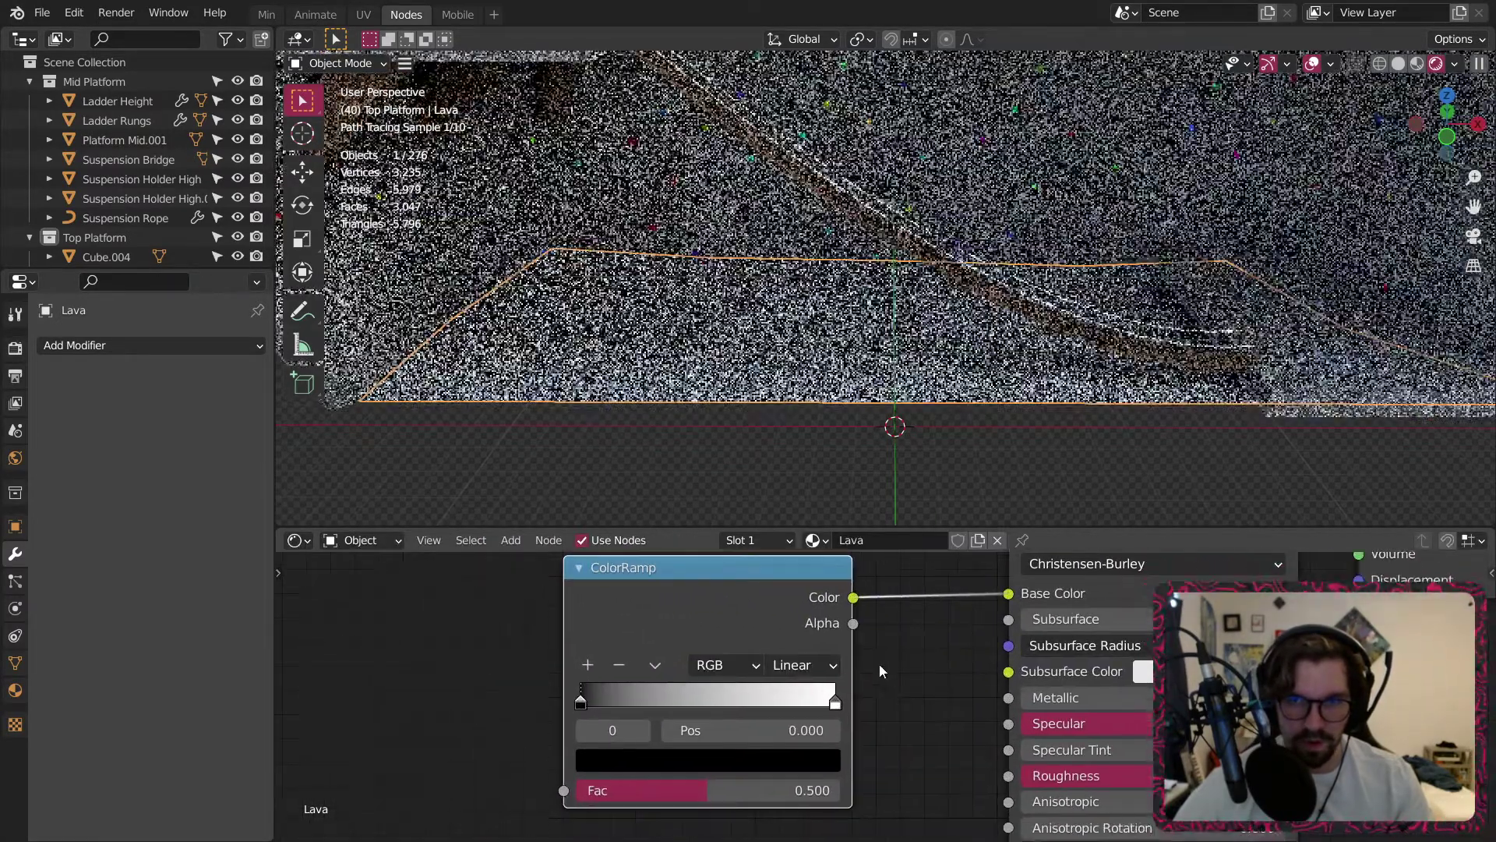
Move the lava ramp's white stop to about 0.207 in bright red, and add a stop between it and black at 0.103.
{"action": "scroll", "coordinate": [847, 709], "scroll_direction": "up", "scroll_amount": 3}
{"action": "scroll", "coordinate": [843, 735], "scroll_direction": "up", "scroll_amount": 1}
{"action": "middle_click_drag", "start_coordinate": [843, 735], "coordinate": [880, 685]}
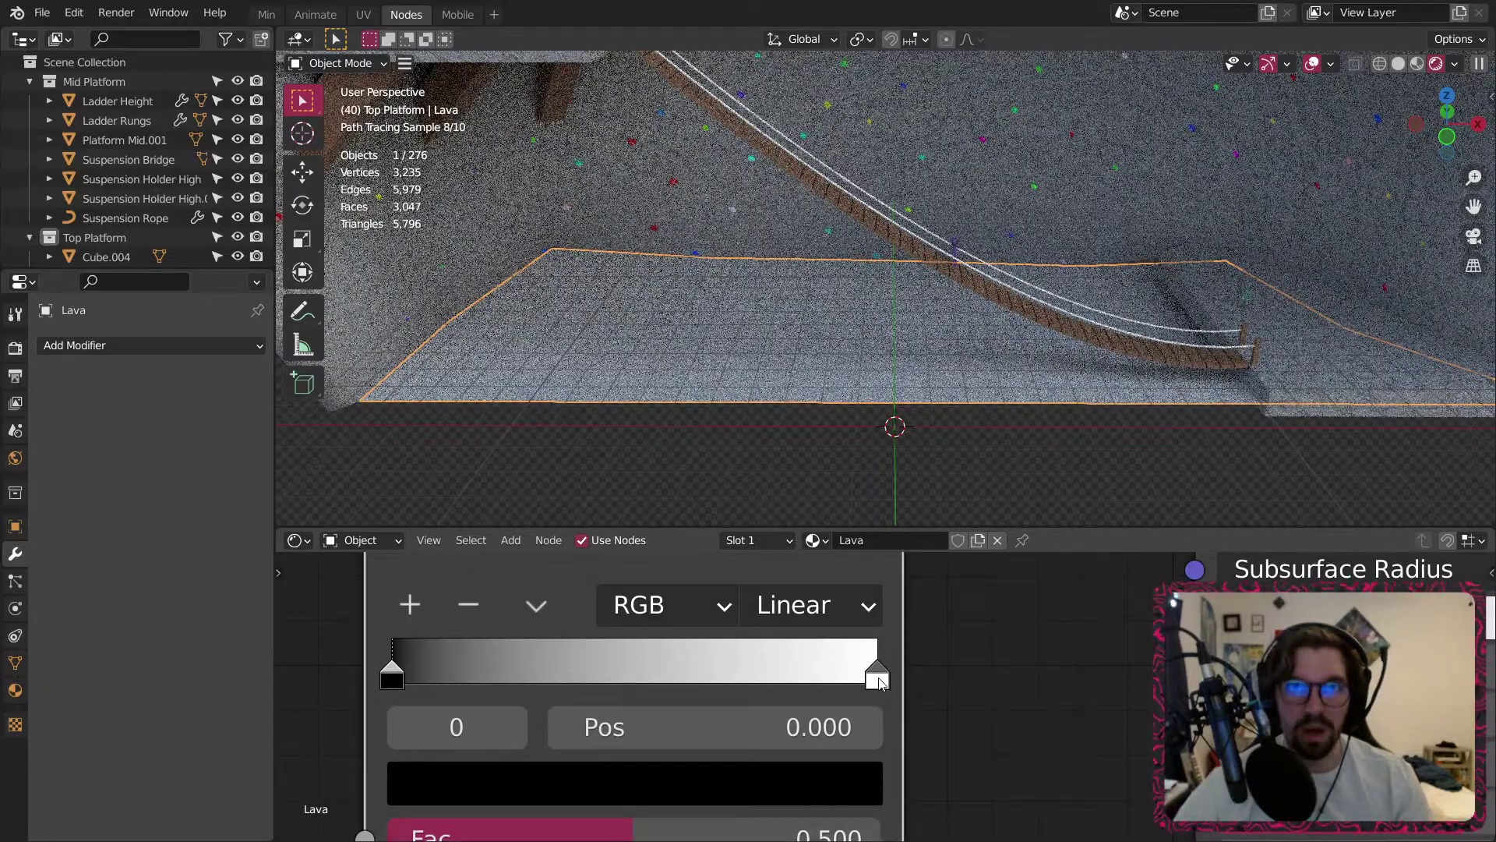
{"action": "left_click_drag", "start_coordinate": [877, 675], "coordinate": [494, 675]}
{"action": "left_click", "coordinate": [517, 781]}
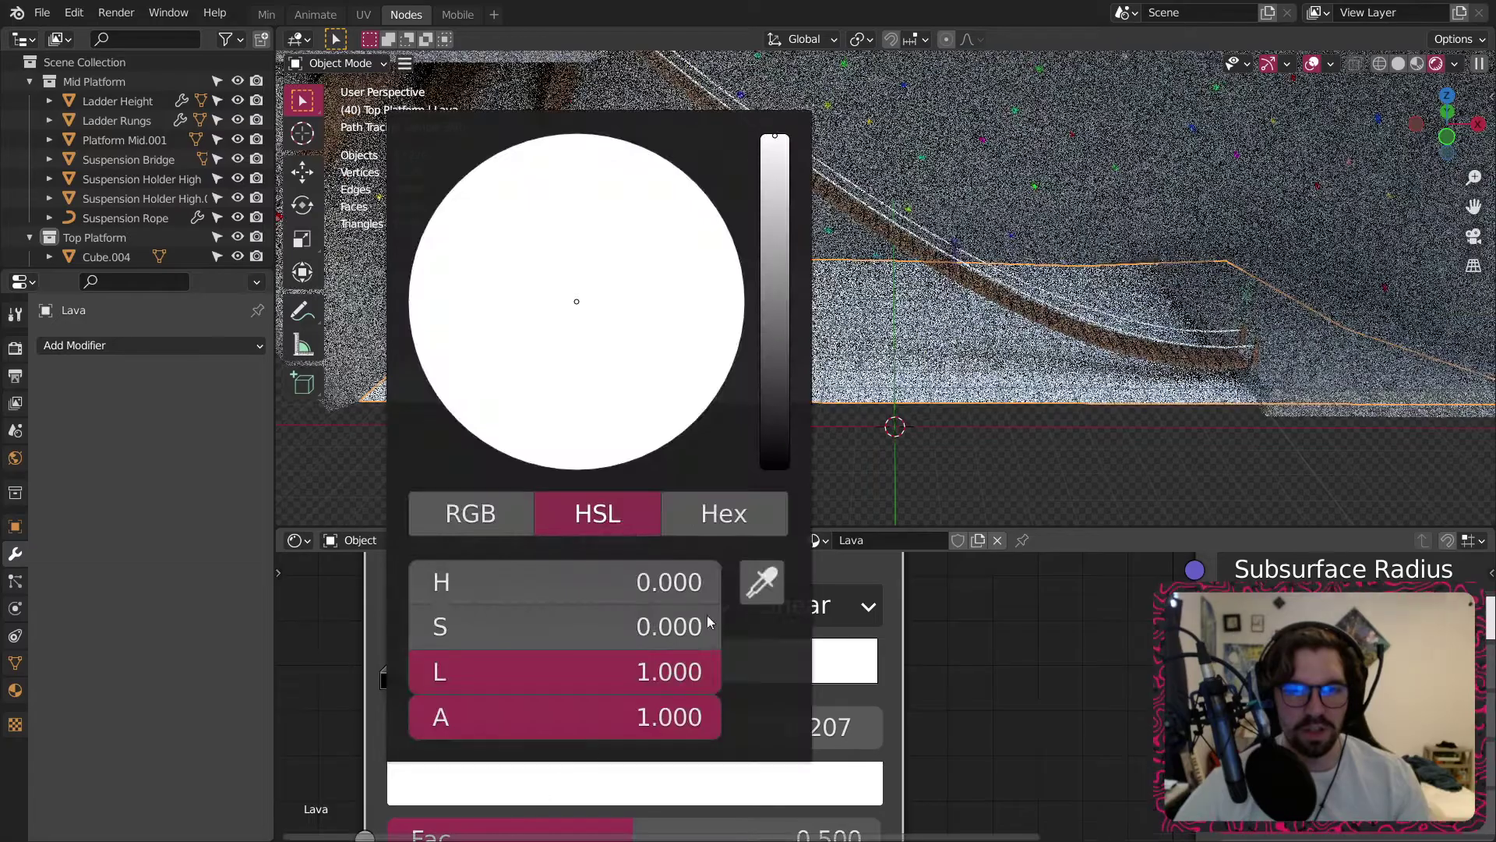
{"action": "left_click", "coordinate": [773, 273]}
{"action": "left_click_drag", "start_coordinate": [591, 313], "coordinate": [576, 469]}
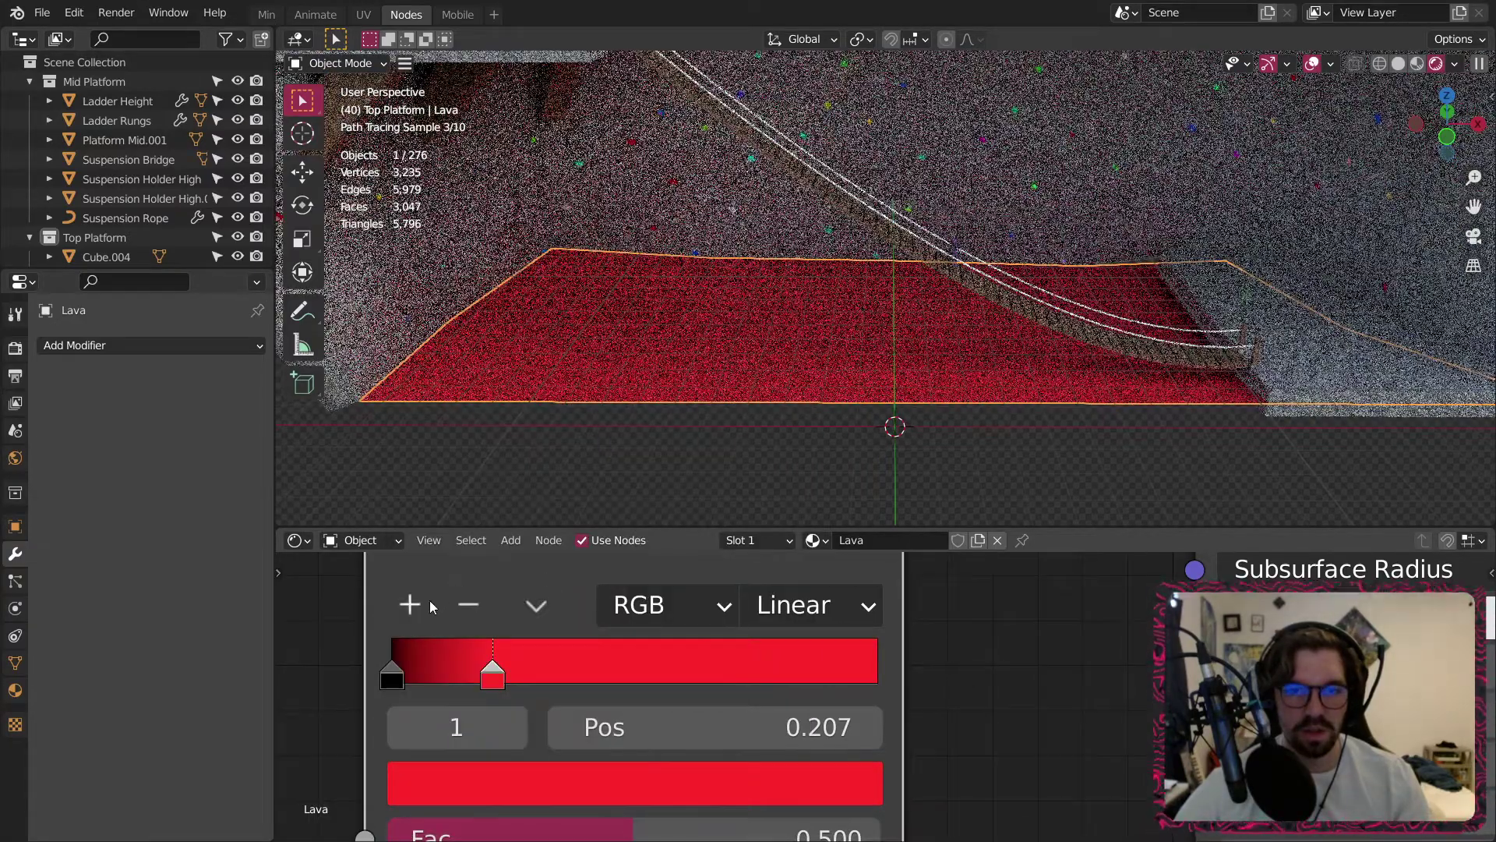
{"action": "left_click", "coordinate": [423, 606]}
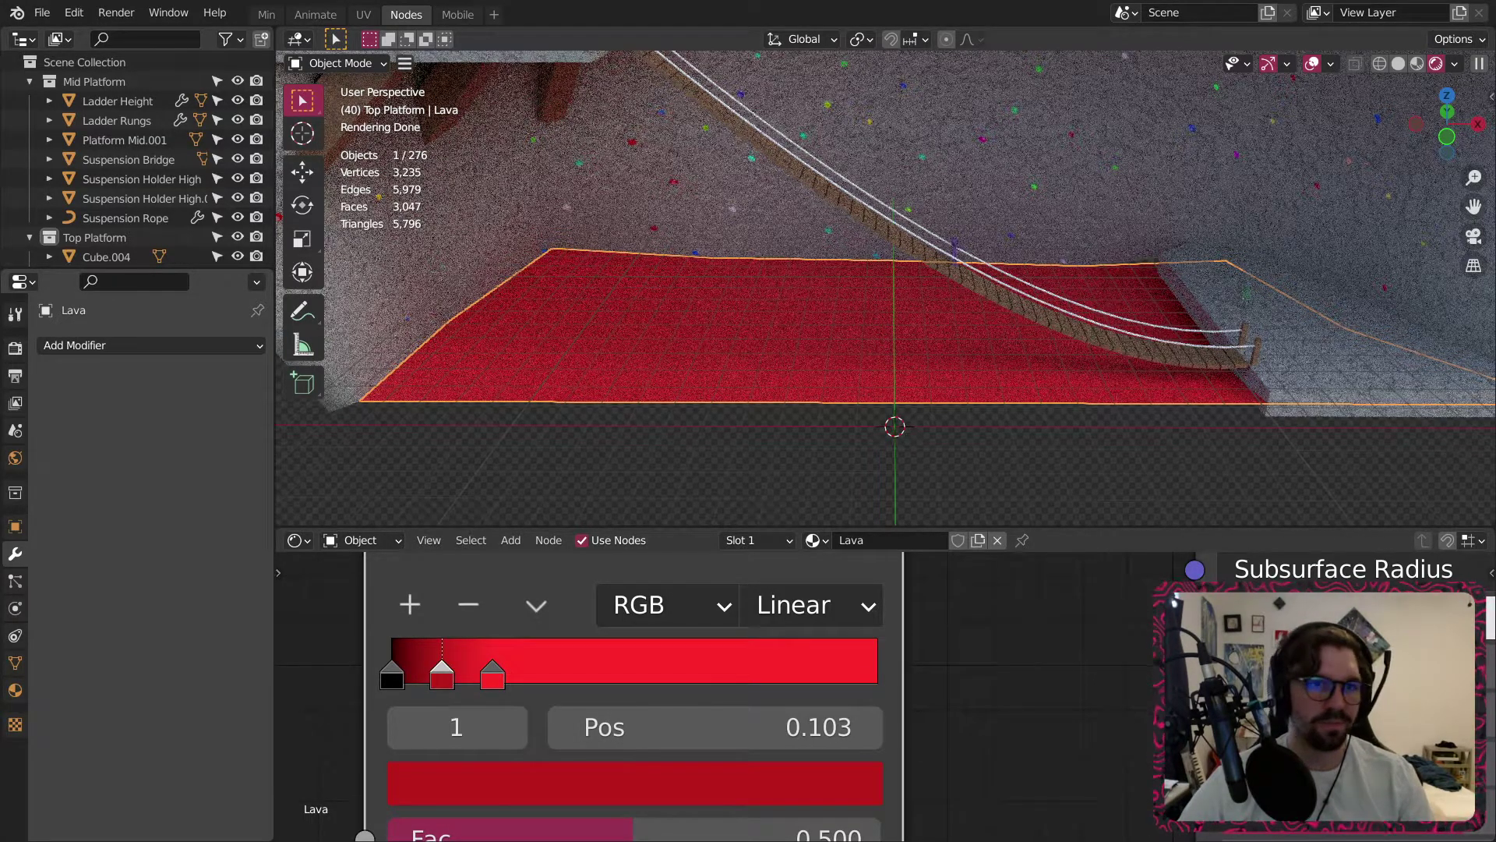
Switch to the Firefox browser, search Google Images for "richard williams art" and look through the results.
{"action": "key", "text": "alt+Tab"}
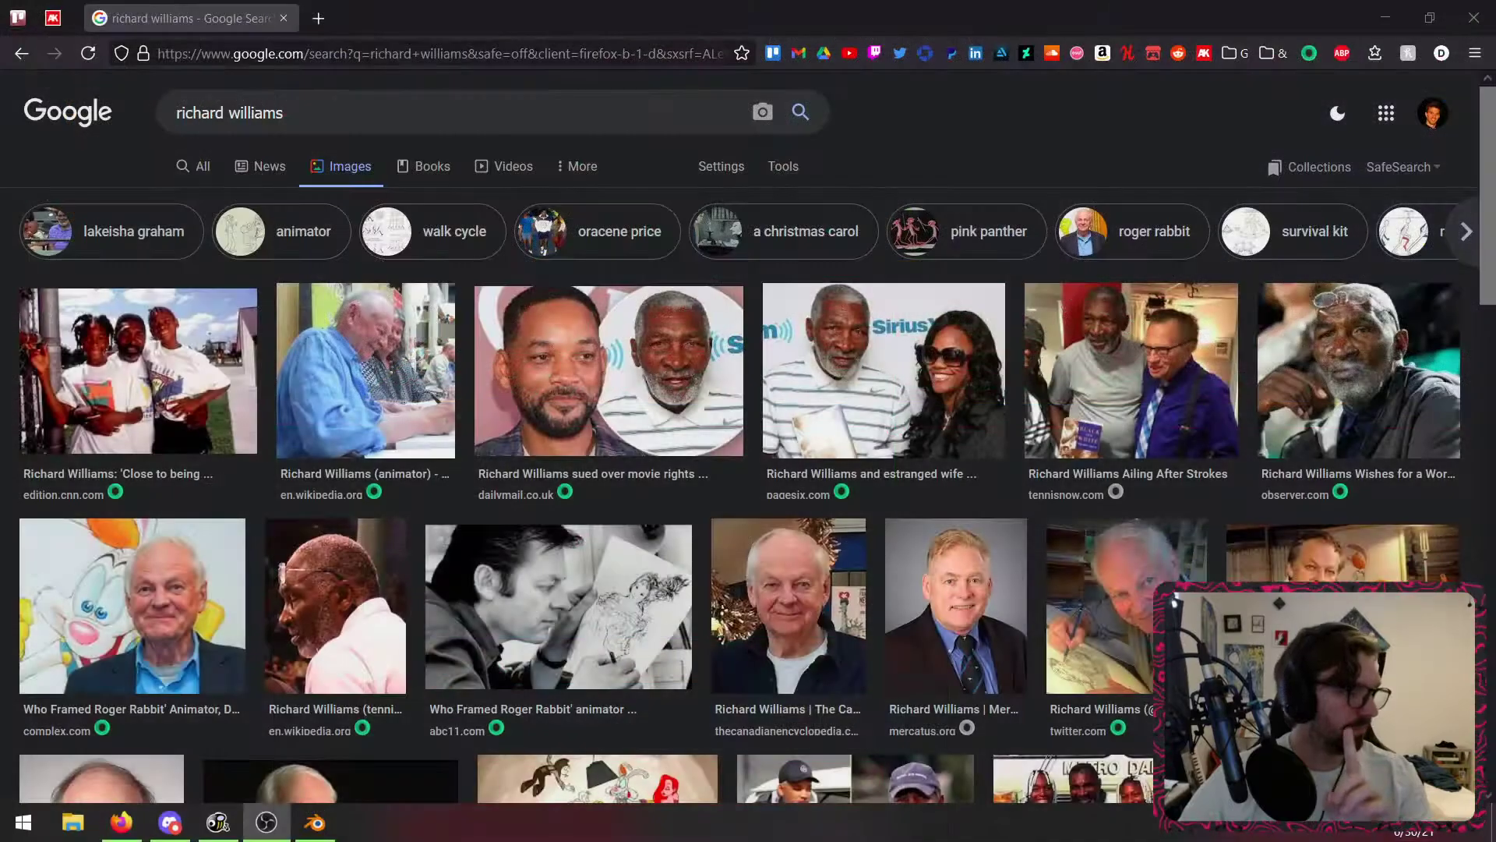
{"action": "left_click", "coordinate": [387, 114]}
{"action": "type", "text": "art"}
{"action": "key", "text": "Return"}
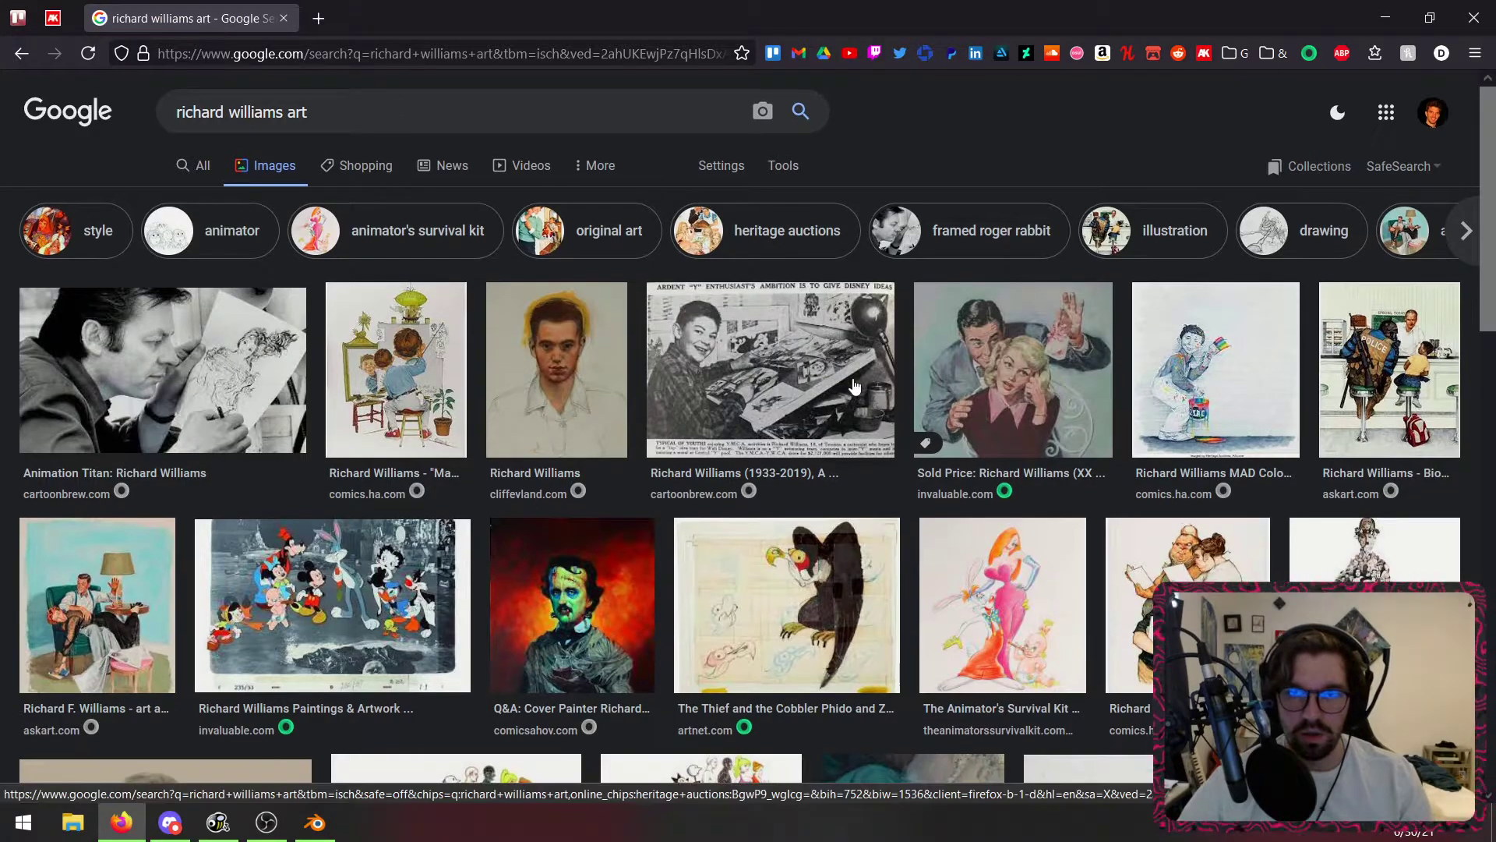
{"action": "scroll", "coordinate": [833, 366], "scroll_direction": "down", "scroll_amount": 2}
{"action": "scroll", "coordinate": [841, 361], "scroll_direction": "down", "scroll_amount": 2}
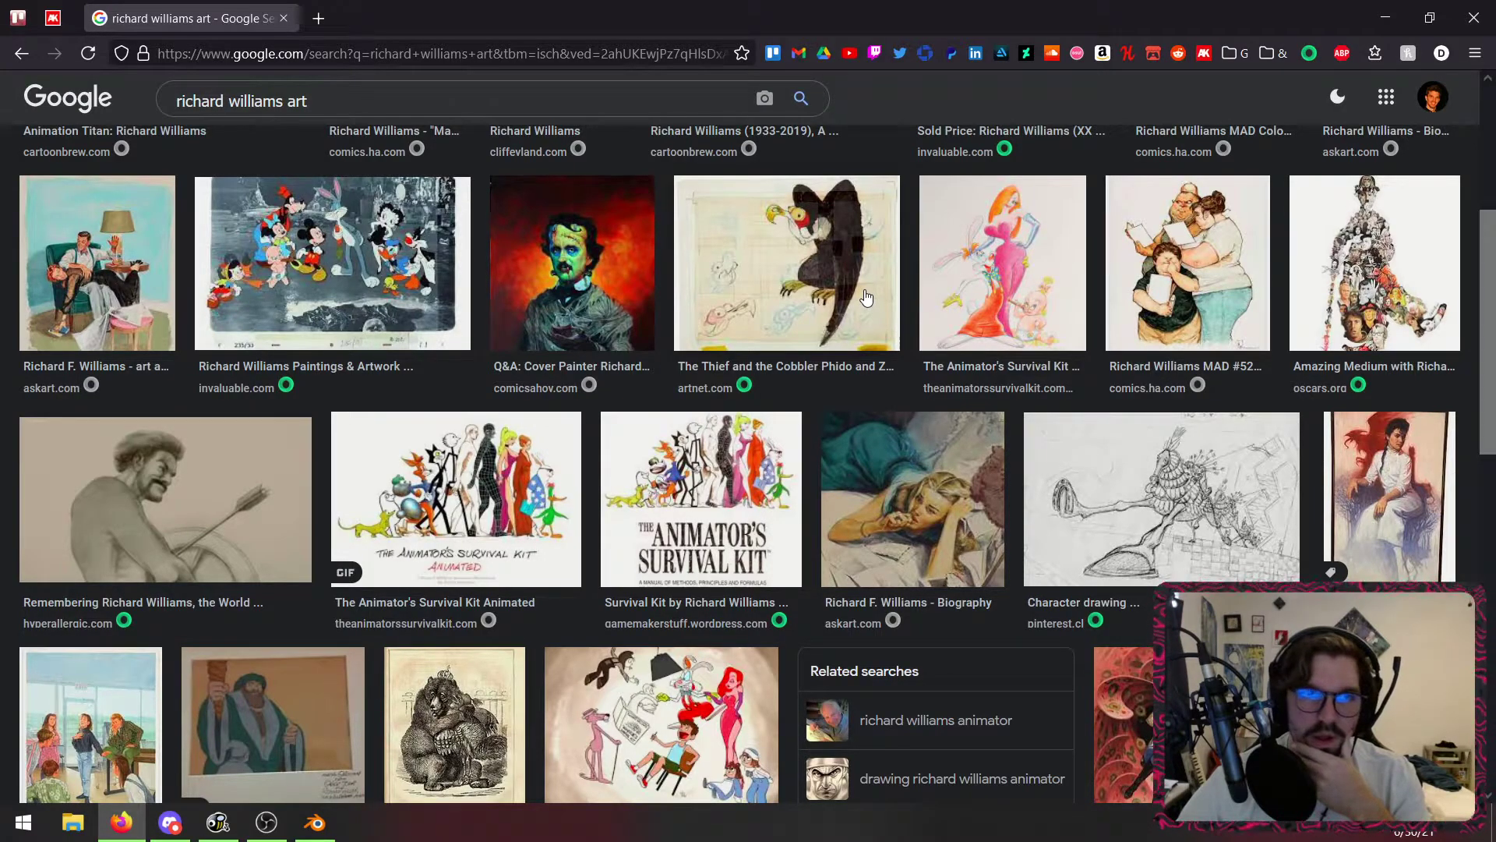
Look further through the richard williams art image results, and switch back to Blender.
{"action": "scroll", "coordinate": [874, 296], "scroll_direction": "down", "scroll_amount": 3}
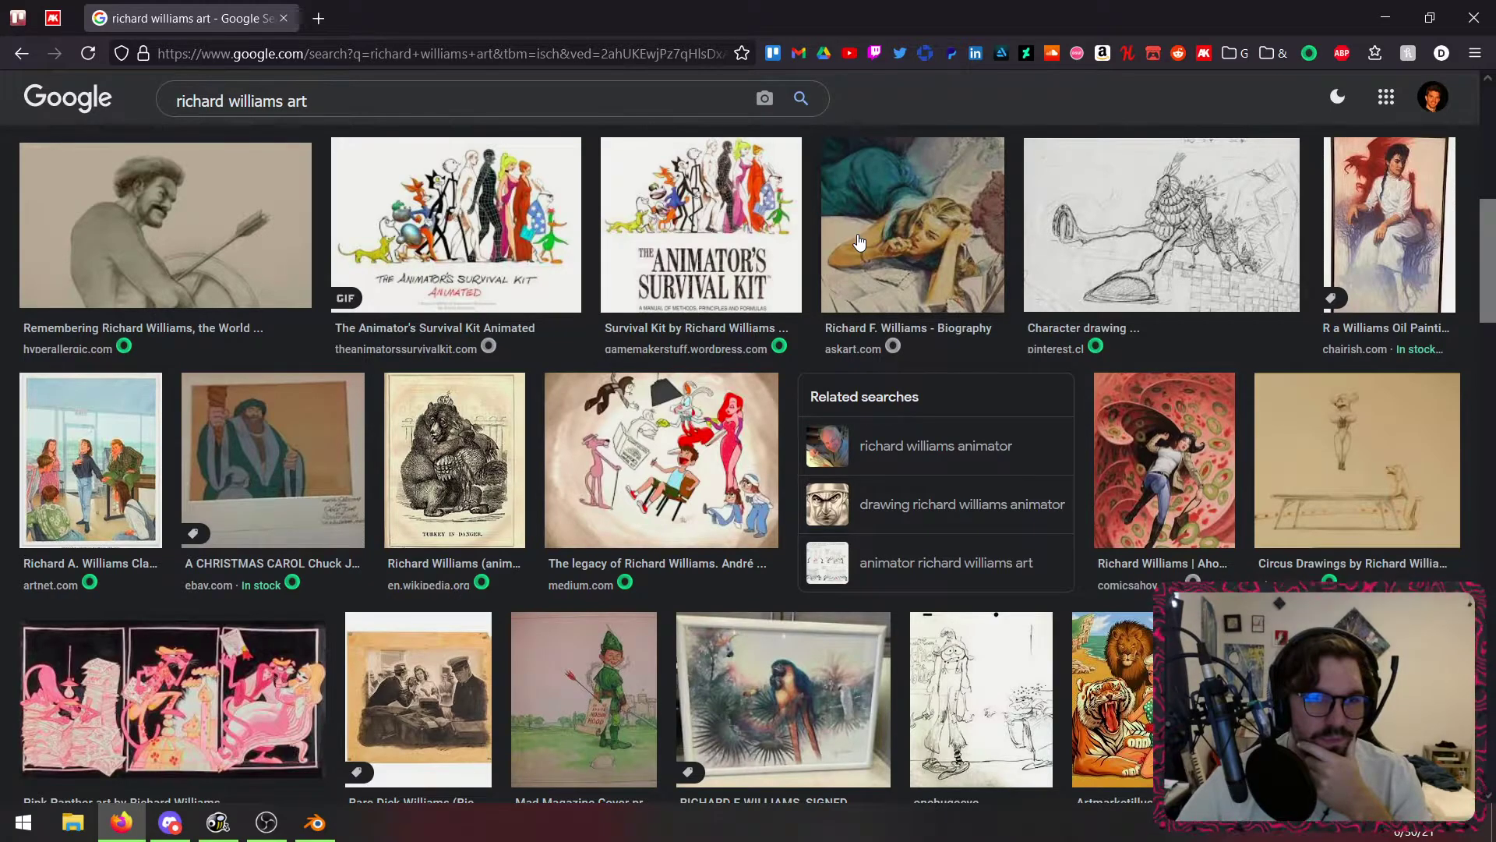
{"action": "scroll", "coordinate": [859, 243], "scroll_direction": "down", "scroll_amount": 2}
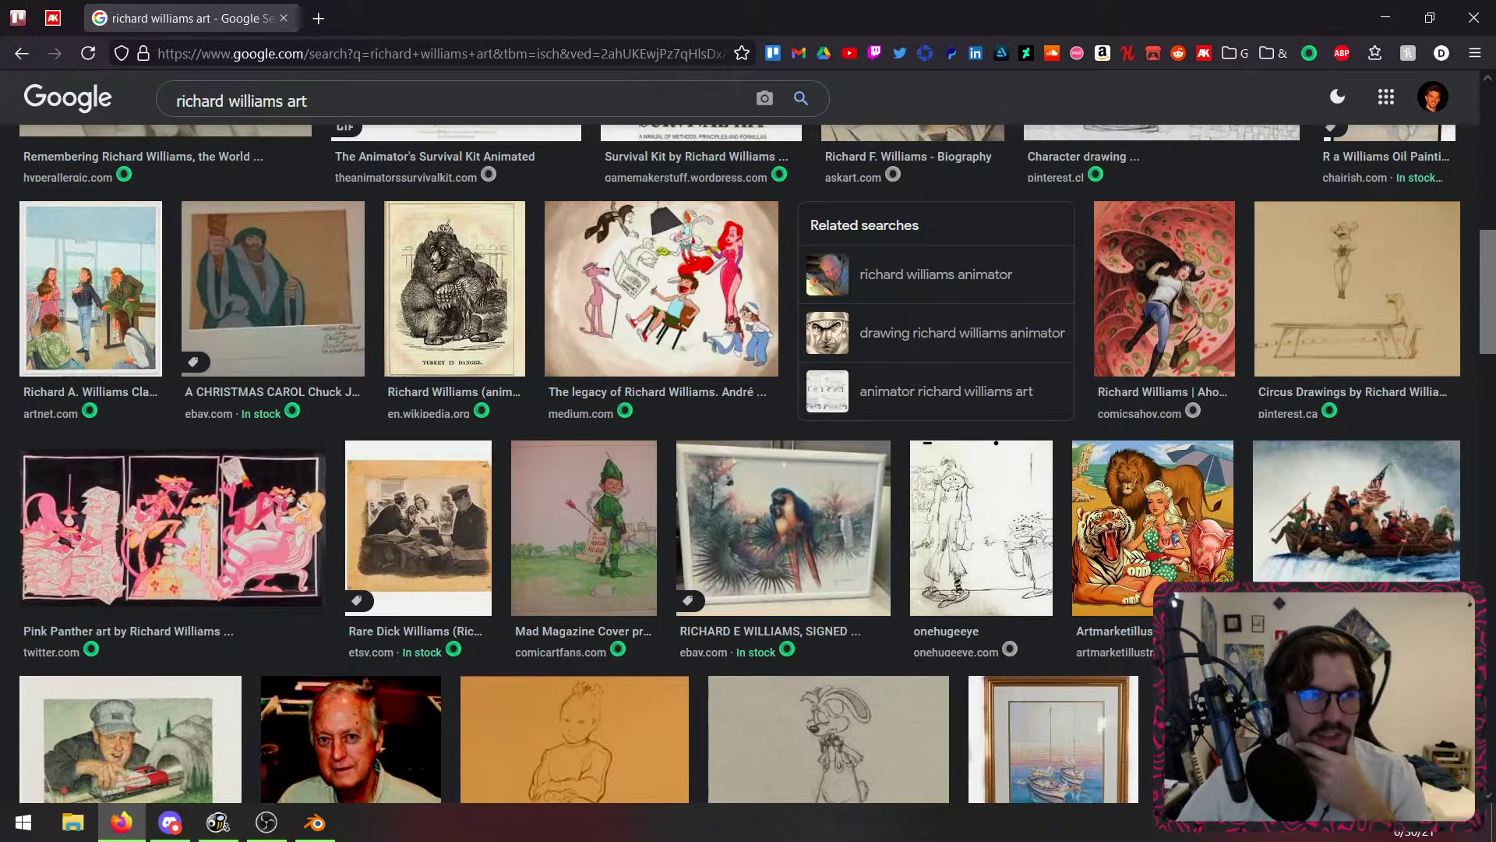
{"action": "key", "text": "alt+Tab"}
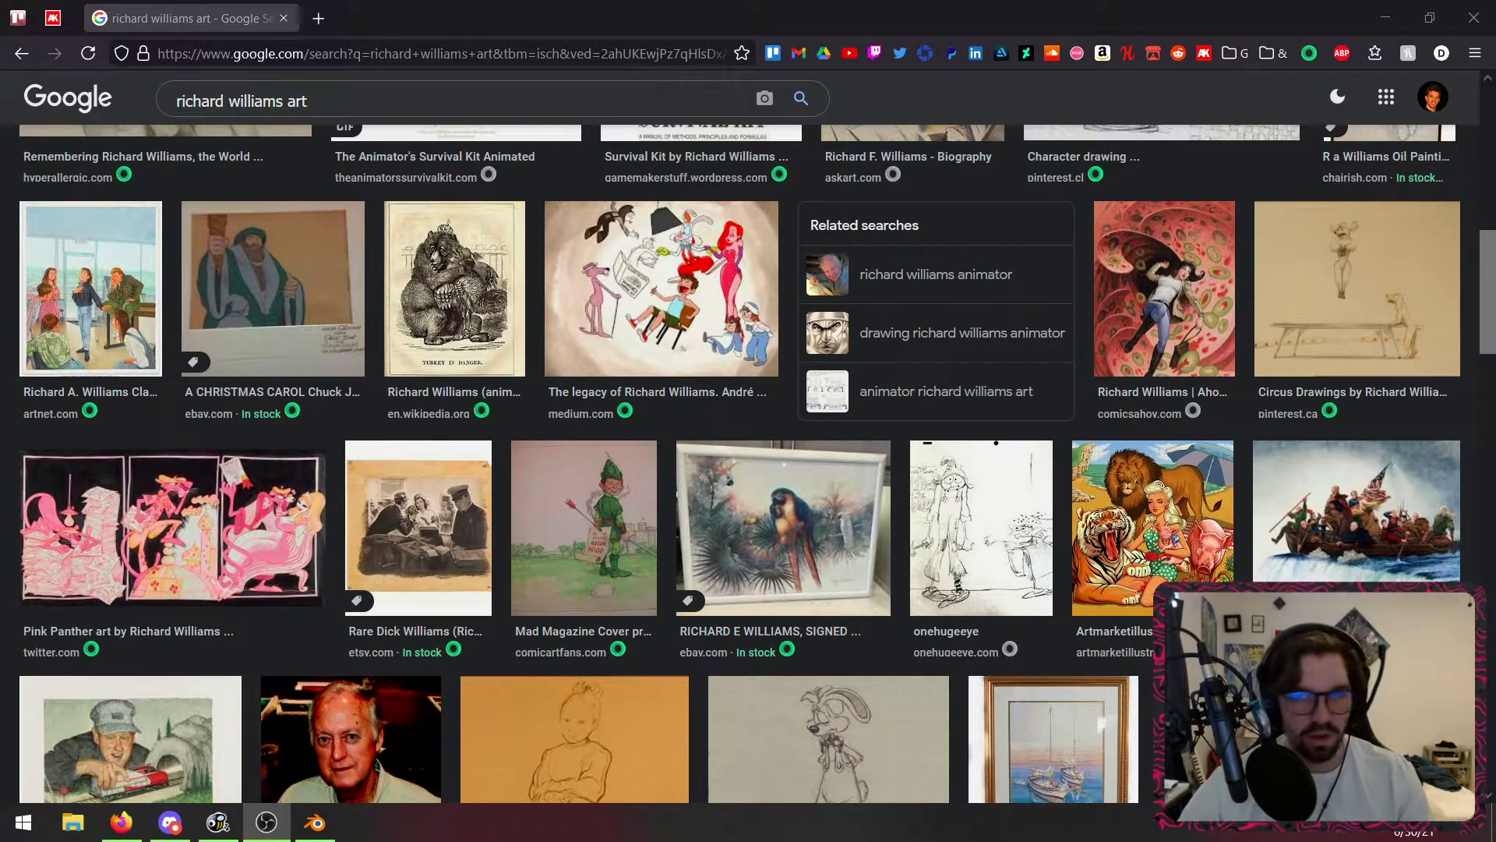
{"action": "scroll", "coordinate": [543, 350], "scroll_direction": "down", "scroll_amount": 3}
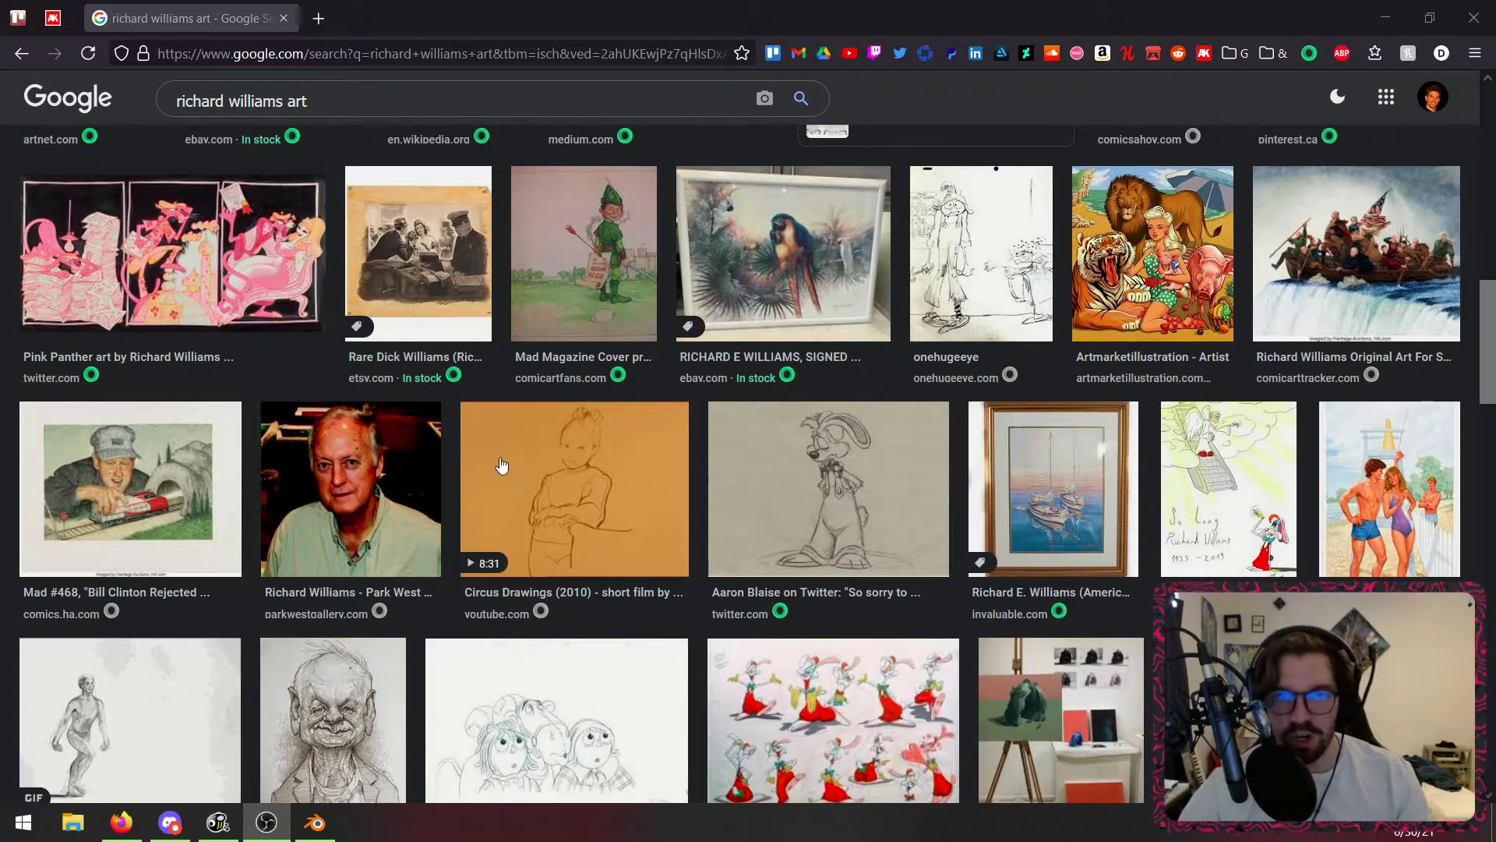
{"action": "scroll", "coordinate": [727, 343], "scroll_direction": "down", "scroll_amount": 6}
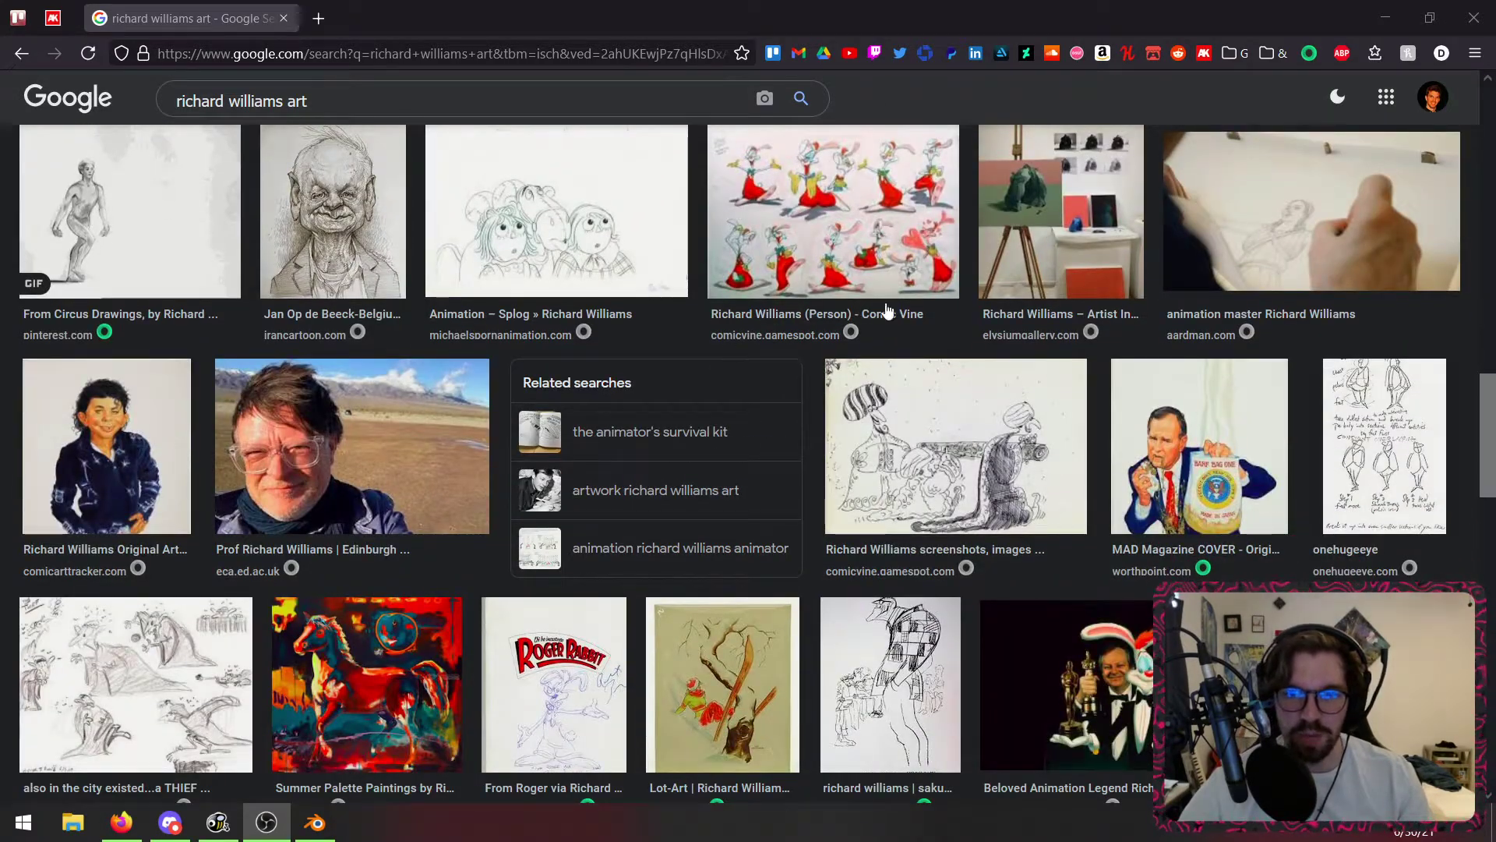
{"action": "scroll", "coordinate": [806, 454], "scroll_direction": "up", "scroll_amount": 10}
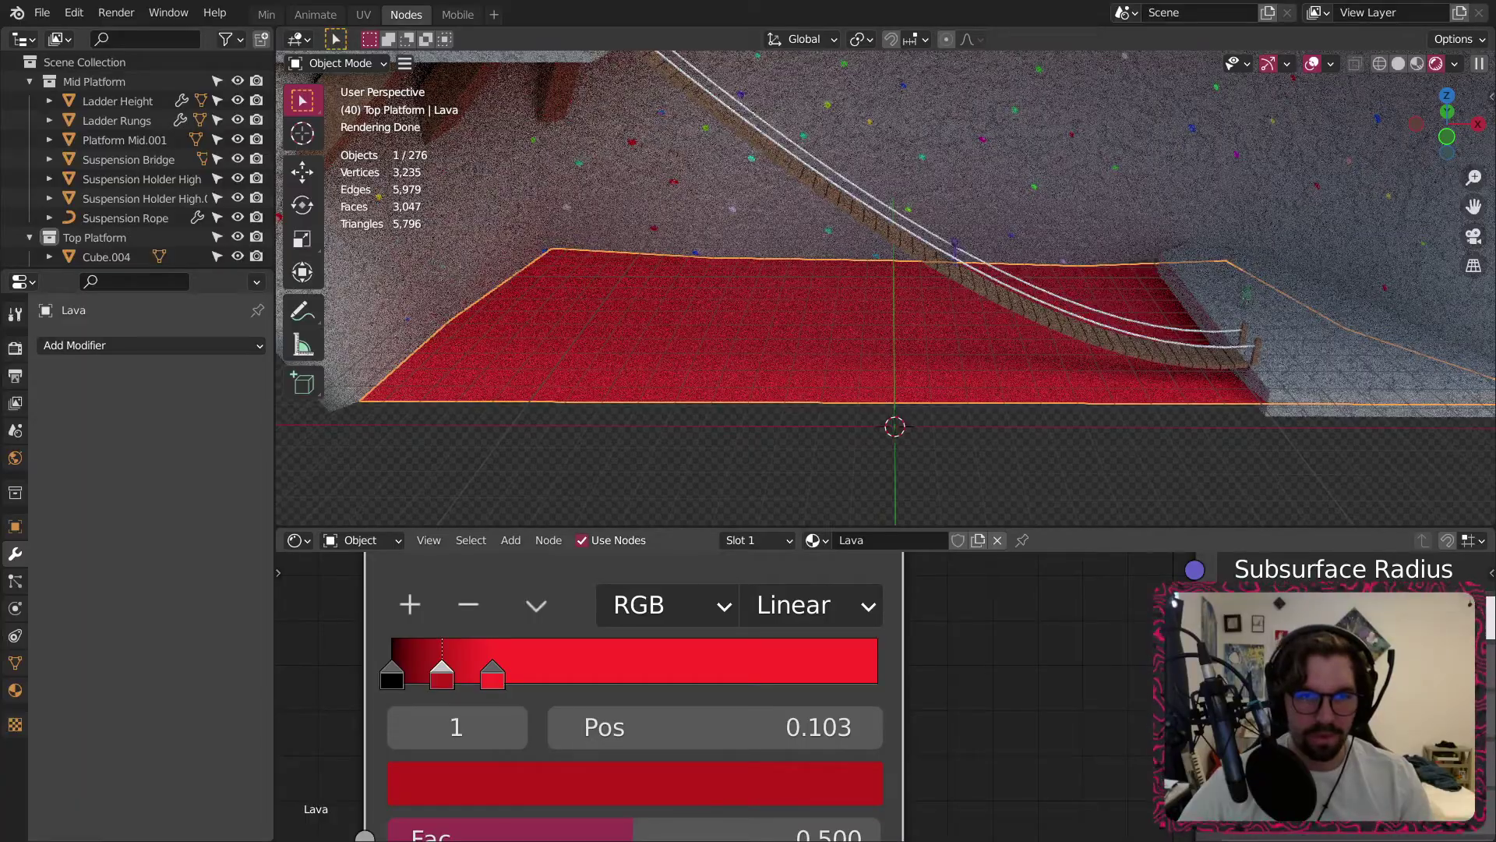
Move the lava ramp's bright red stop to 1.000 in yellow, and shift the dark red and black stops toward it, black at 0.181.
{"action": "left_click_drag", "start_coordinate": [491, 675], "coordinate": [878, 675]}
{"action": "left_click", "coordinate": [787, 781]}
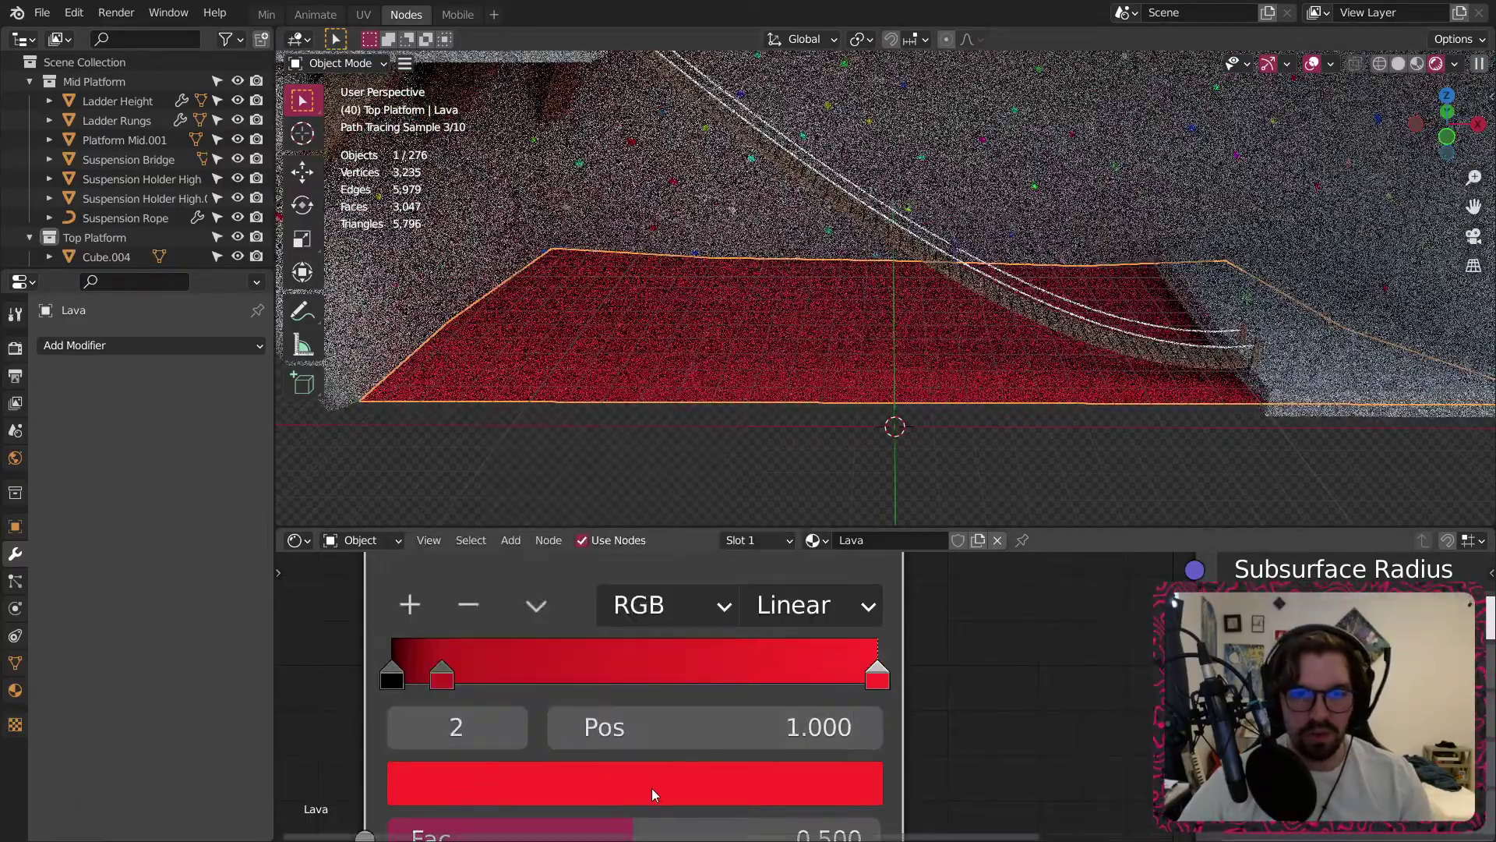
{"action": "left_click", "coordinate": [652, 788]}
{"action": "left_click_drag", "start_coordinate": [496, 428], "coordinate": [450, 413]}
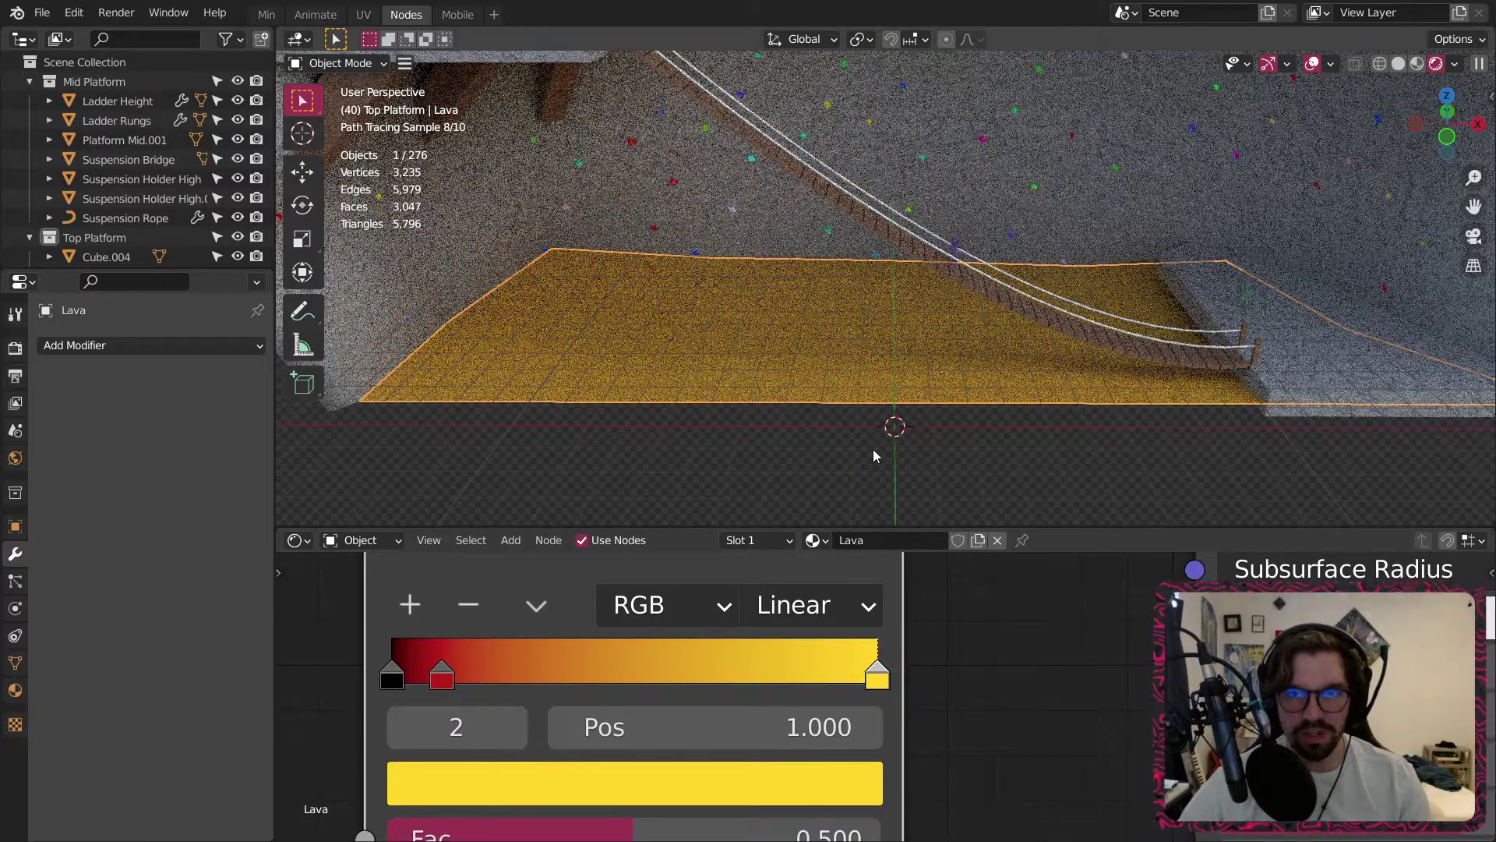
{"action": "left_click_drag", "start_coordinate": [441, 675], "coordinate": [543, 685]}
{"action": "left_click_drag", "start_coordinate": [392, 676], "coordinate": [479, 684]}
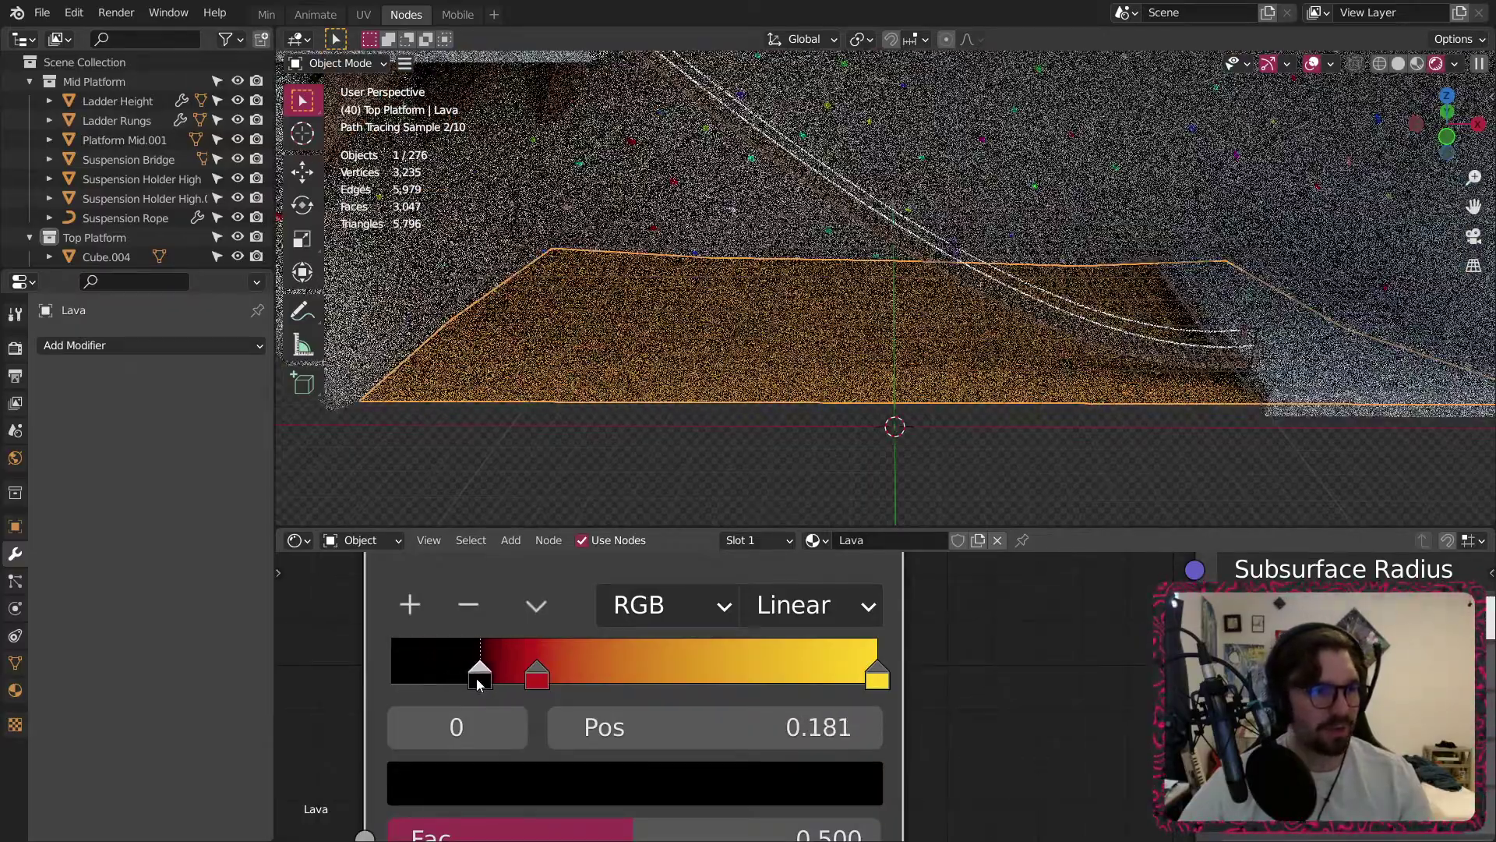
Move the ColorRamp node closer to the Principled BSDF node in the Lava material.
{"action": "scroll", "coordinate": [483, 679], "scroll_direction": "down", "scroll_amount": 4}
{"action": "middle_click_drag", "start_coordinate": [565, 667], "coordinate": [925, 718]}
{"action": "scroll", "coordinate": [865, 678], "scroll_direction": "down", "scroll_amount": 3}
{"action": "middle_click_drag", "start_coordinate": [986, 607], "coordinate": [823, 641]}
{"action": "left_click_drag", "start_coordinate": [816, 610], "coordinate": [916, 604]}
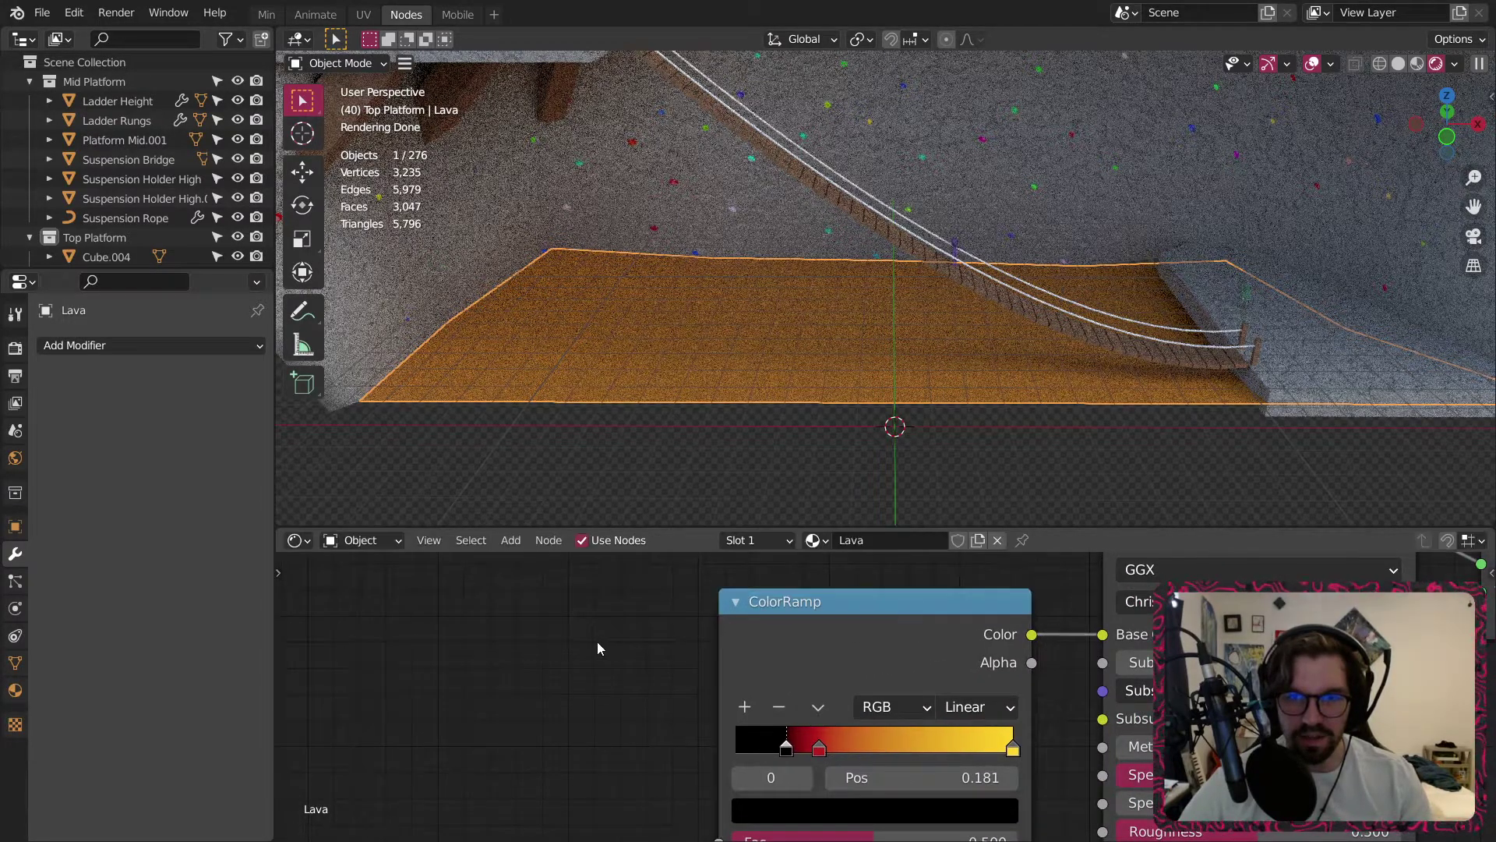
Add a Musgrave Texture node to the Lava material and connect its Height output to the ColorRamp's Fac input.
{"action": "middle_click_drag", "start_coordinate": [607, 681], "coordinate": [686, 664]}
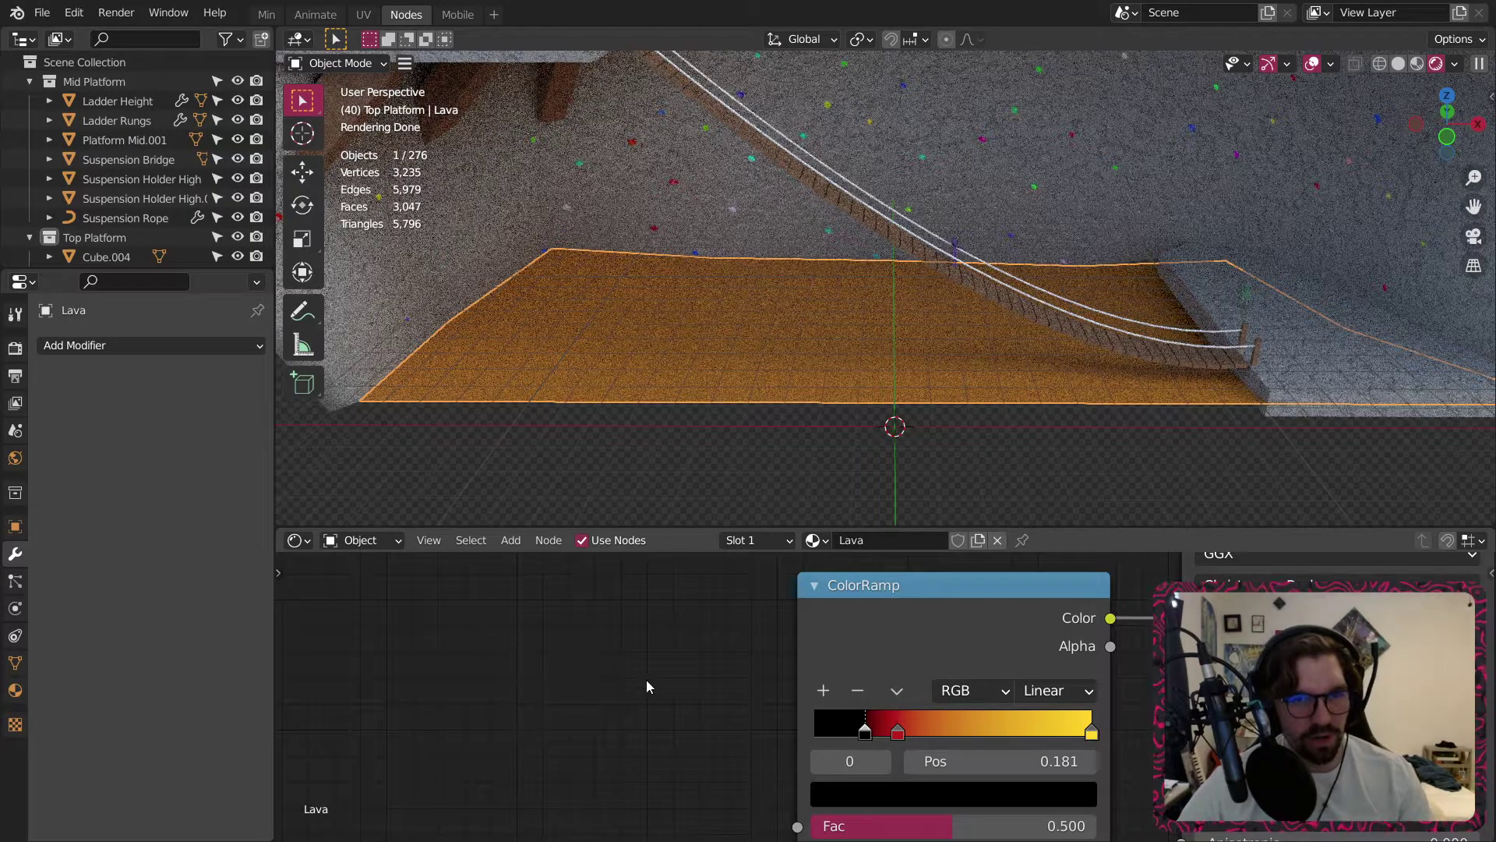
{"action": "scroll", "coordinate": [908, 364], "scroll_direction": "down", "scroll_amount": 4}
{"action": "middle_click_drag", "start_coordinate": [913, 363], "coordinate": [818, 332], "text": "shift"}
{"action": "middle_click_drag", "start_coordinate": [817, 332], "coordinate": [830, 351]}
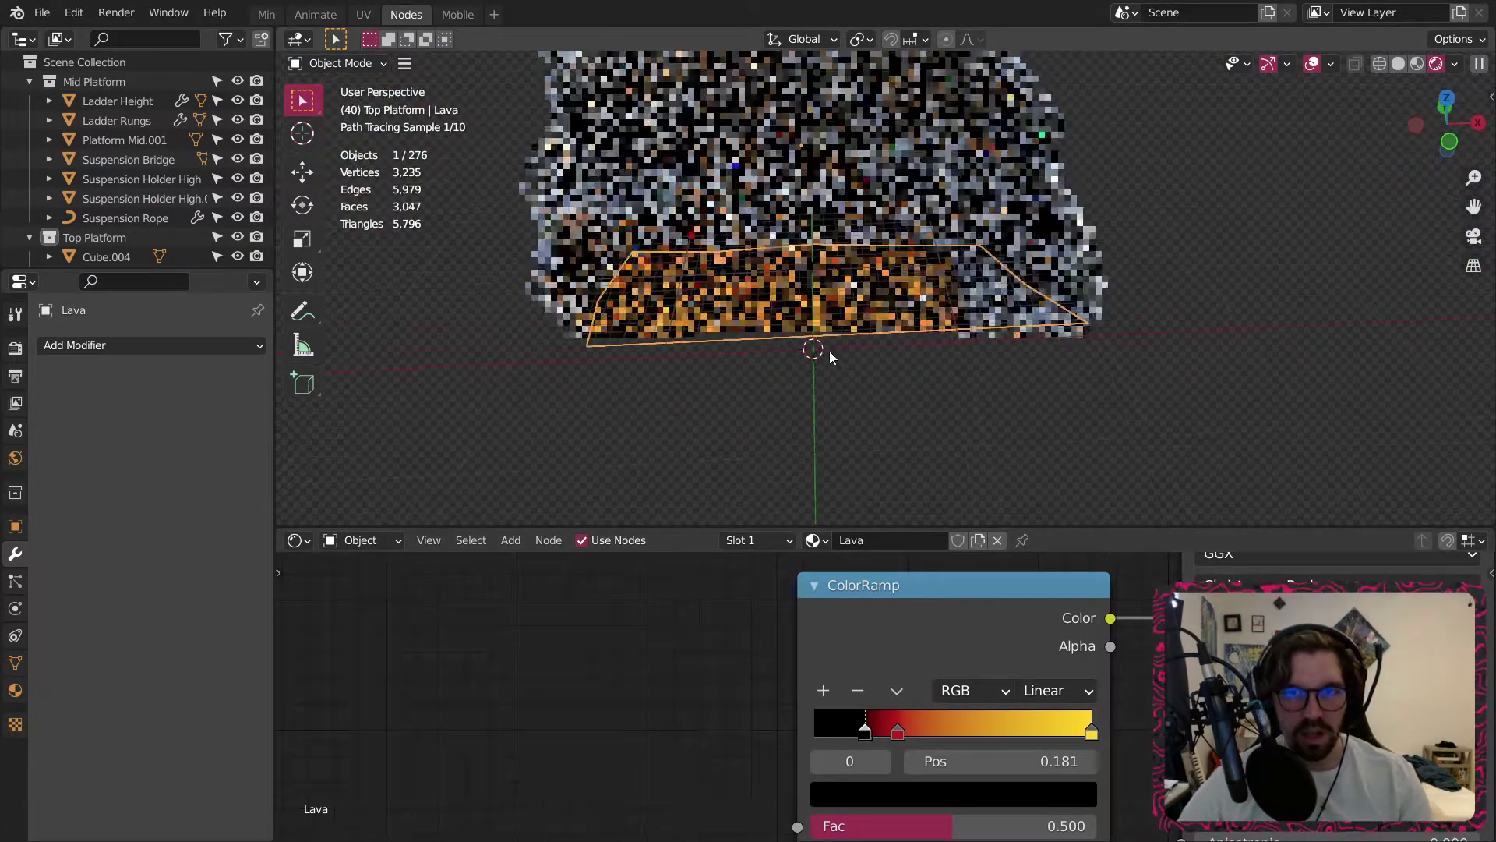
{"action": "scroll", "coordinate": [831, 351], "scroll_direction": "up", "scroll_amount": 5}
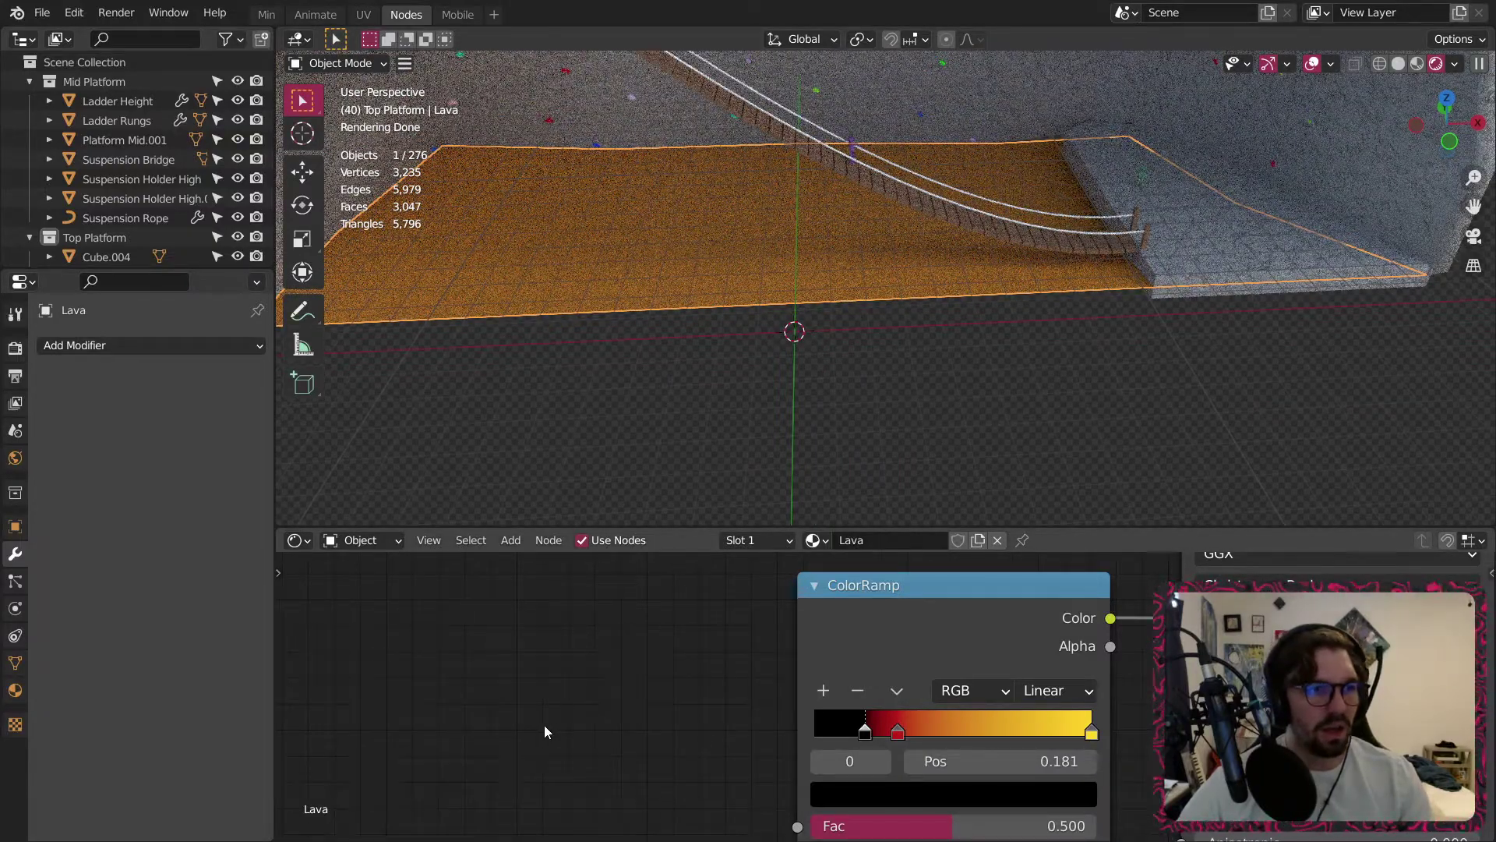
{"action": "middle_click_drag", "start_coordinate": [628, 703], "coordinate": [647, 609]}
{"action": "left_click", "coordinate": [511, 540]}
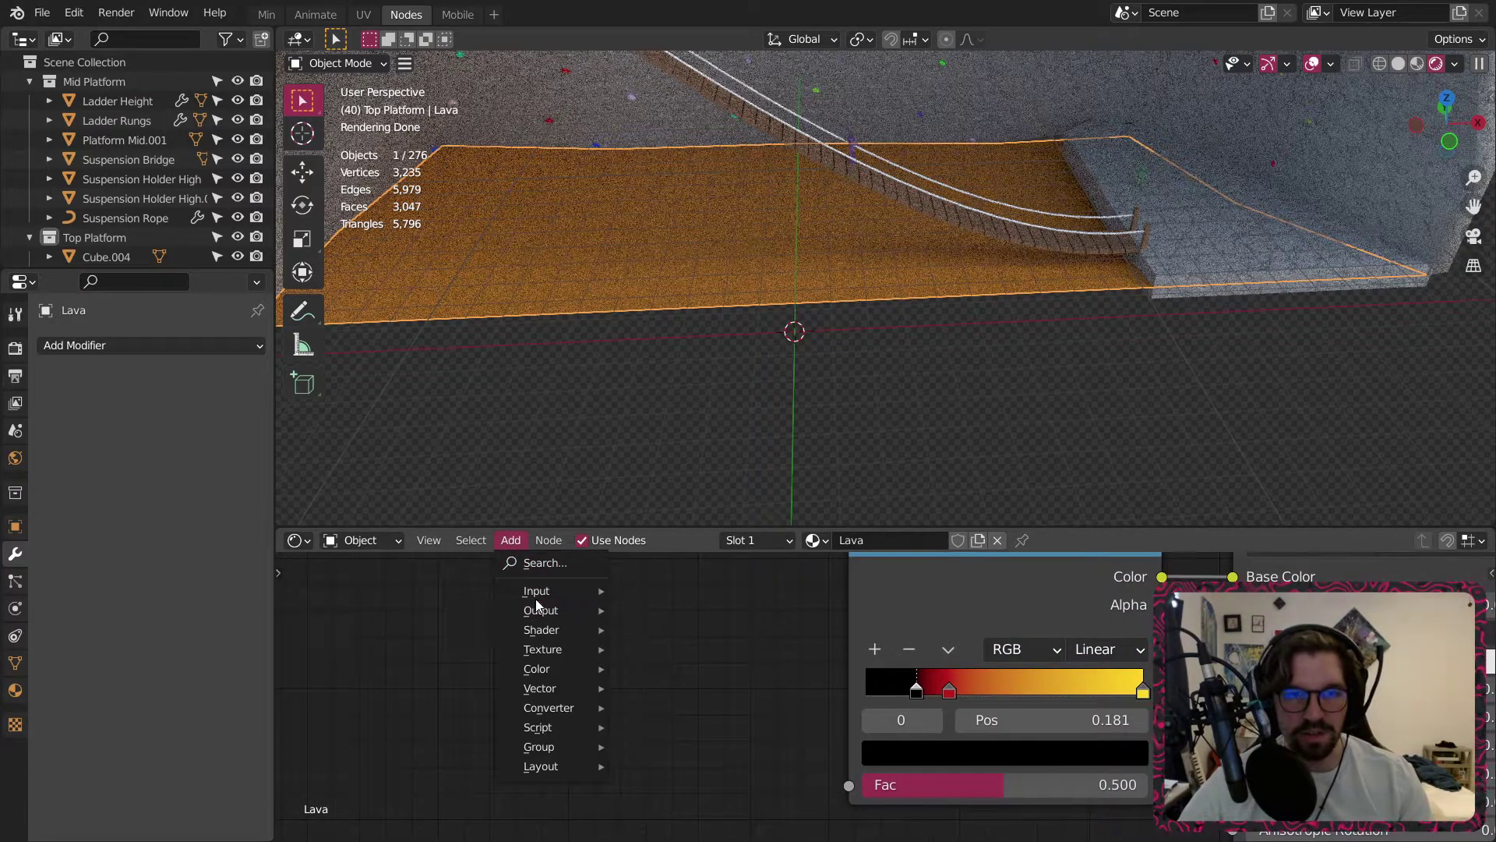
{"action": "mouse_move", "coordinate": [556, 654]}
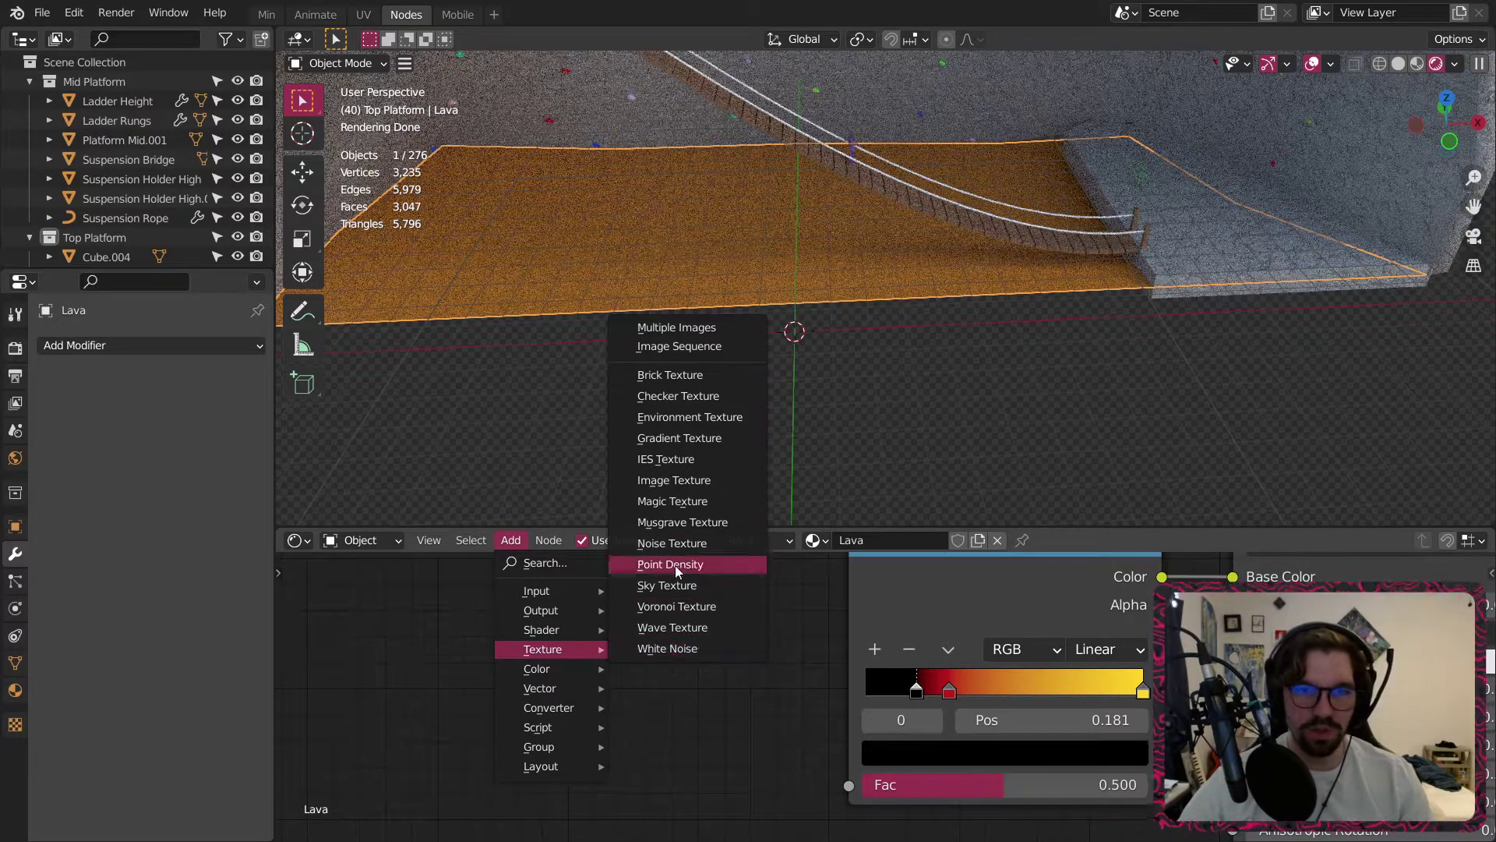
{"action": "left_click", "coordinate": [689, 522]}
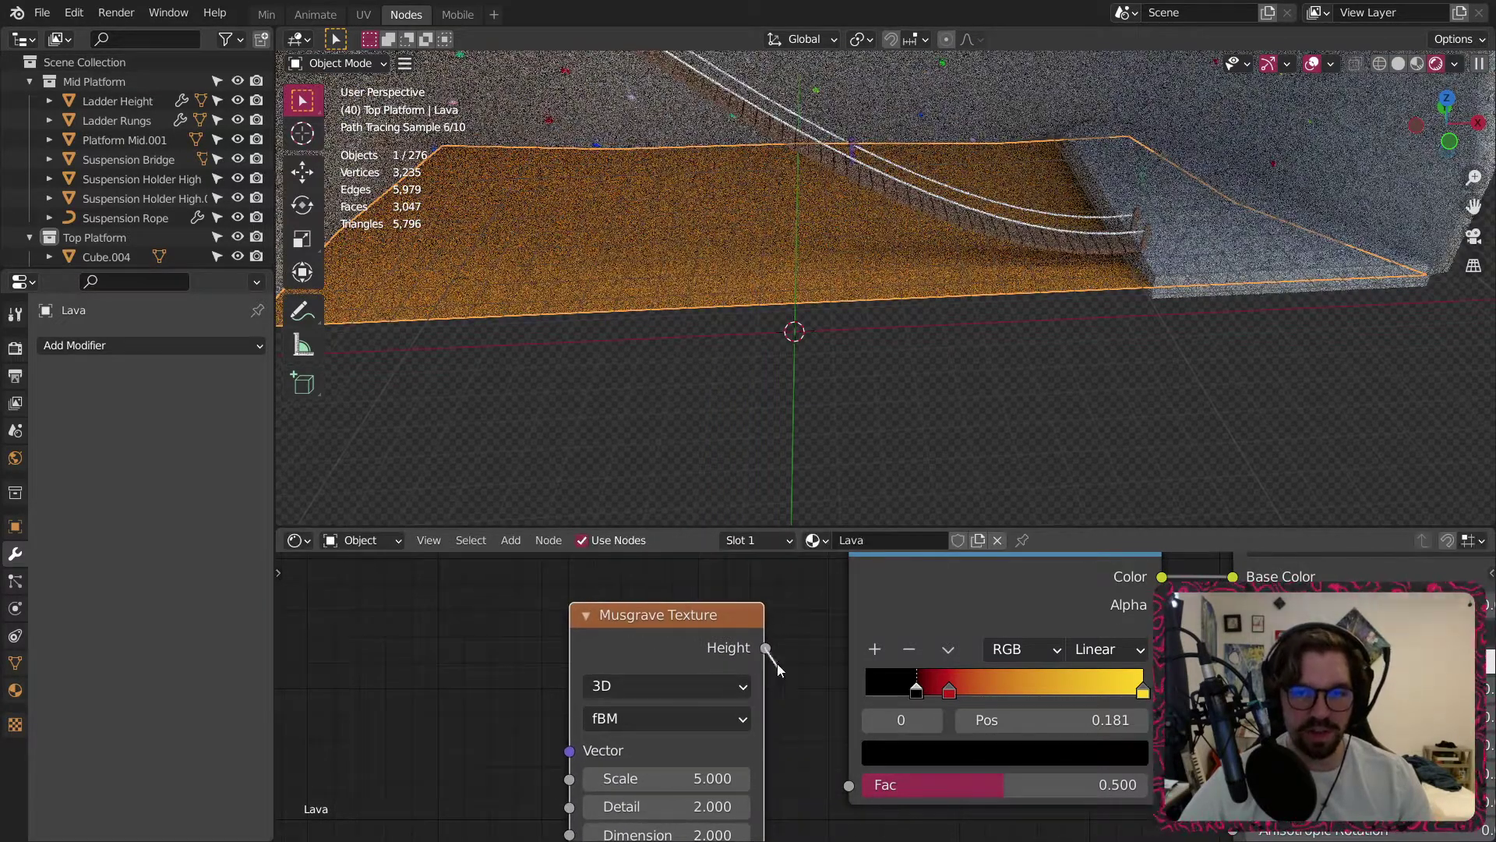
{"action": "left_click_drag", "start_coordinate": [777, 666], "coordinate": [849, 785]}
{"action": "middle_click_drag", "start_coordinate": [473, 628], "coordinate": [728, 611]}
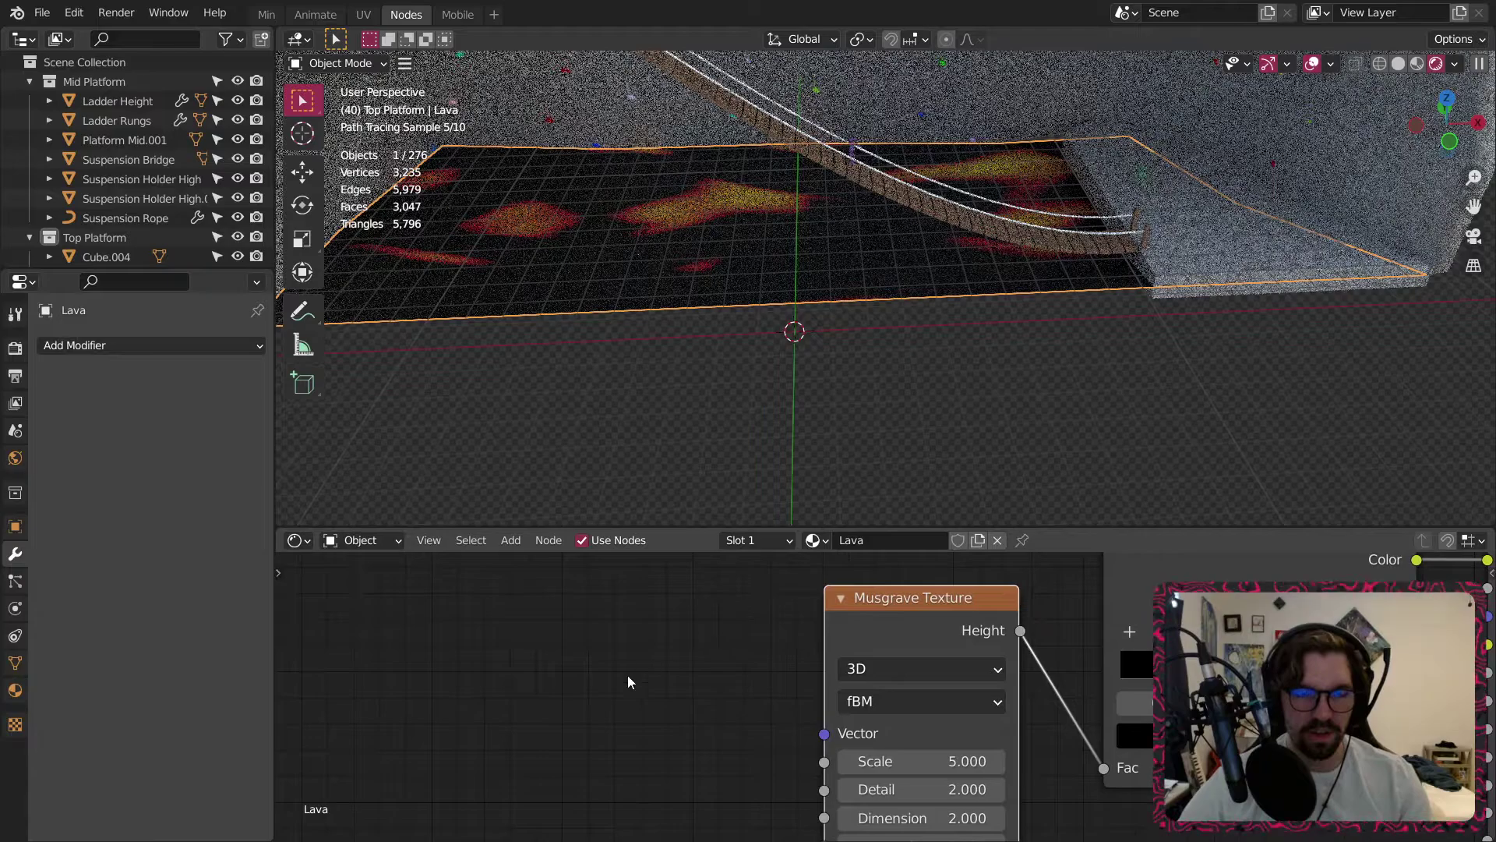
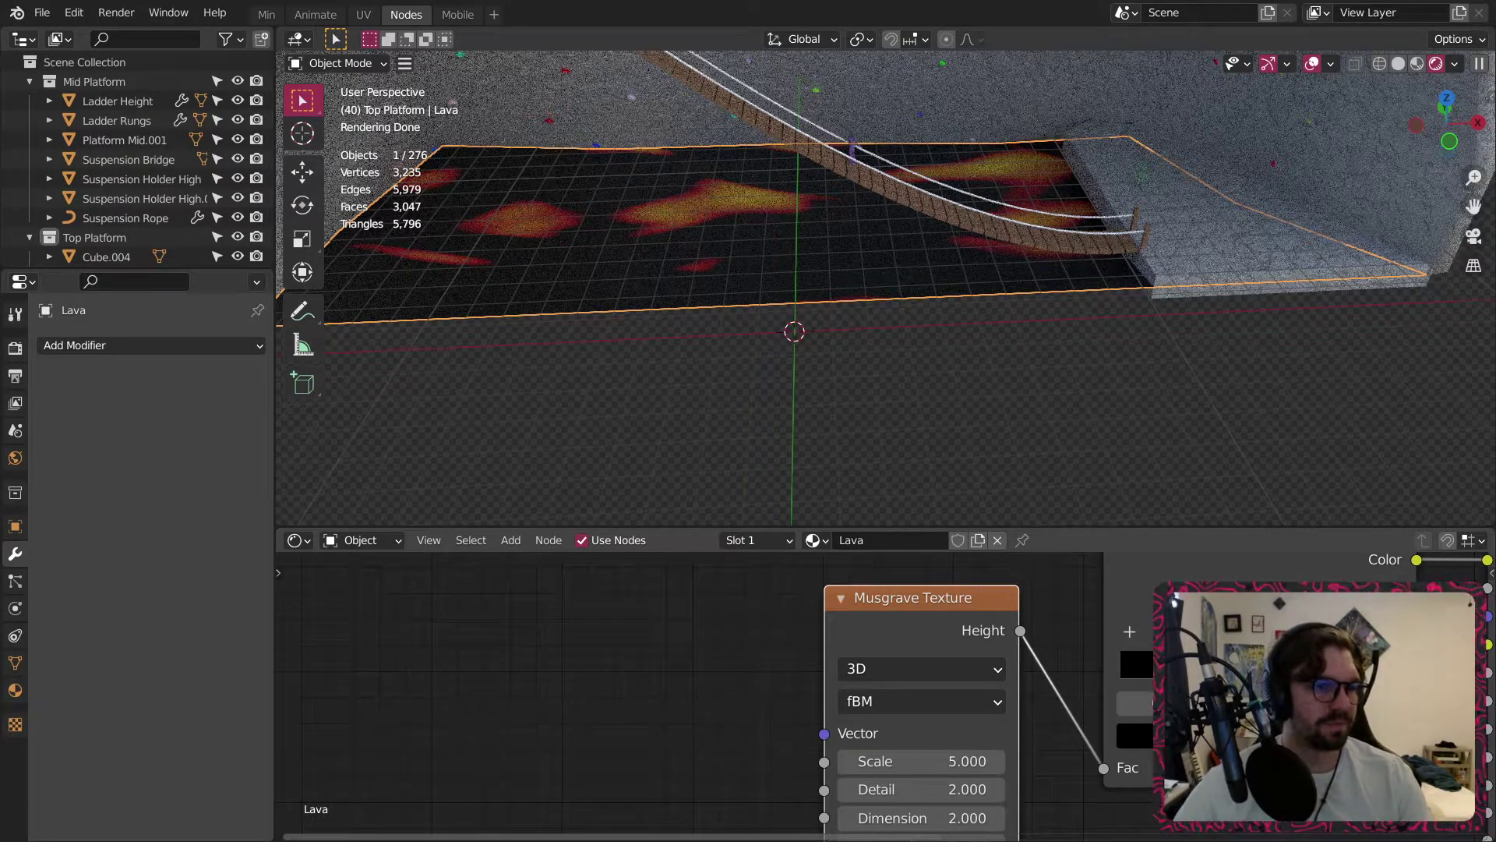
Set the Musgrave Texture's Detail to 10 and its Dimension to 0.5.
{"action": "scroll", "coordinate": [691, 213], "scroll_direction": "up", "scroll_amount": 2}
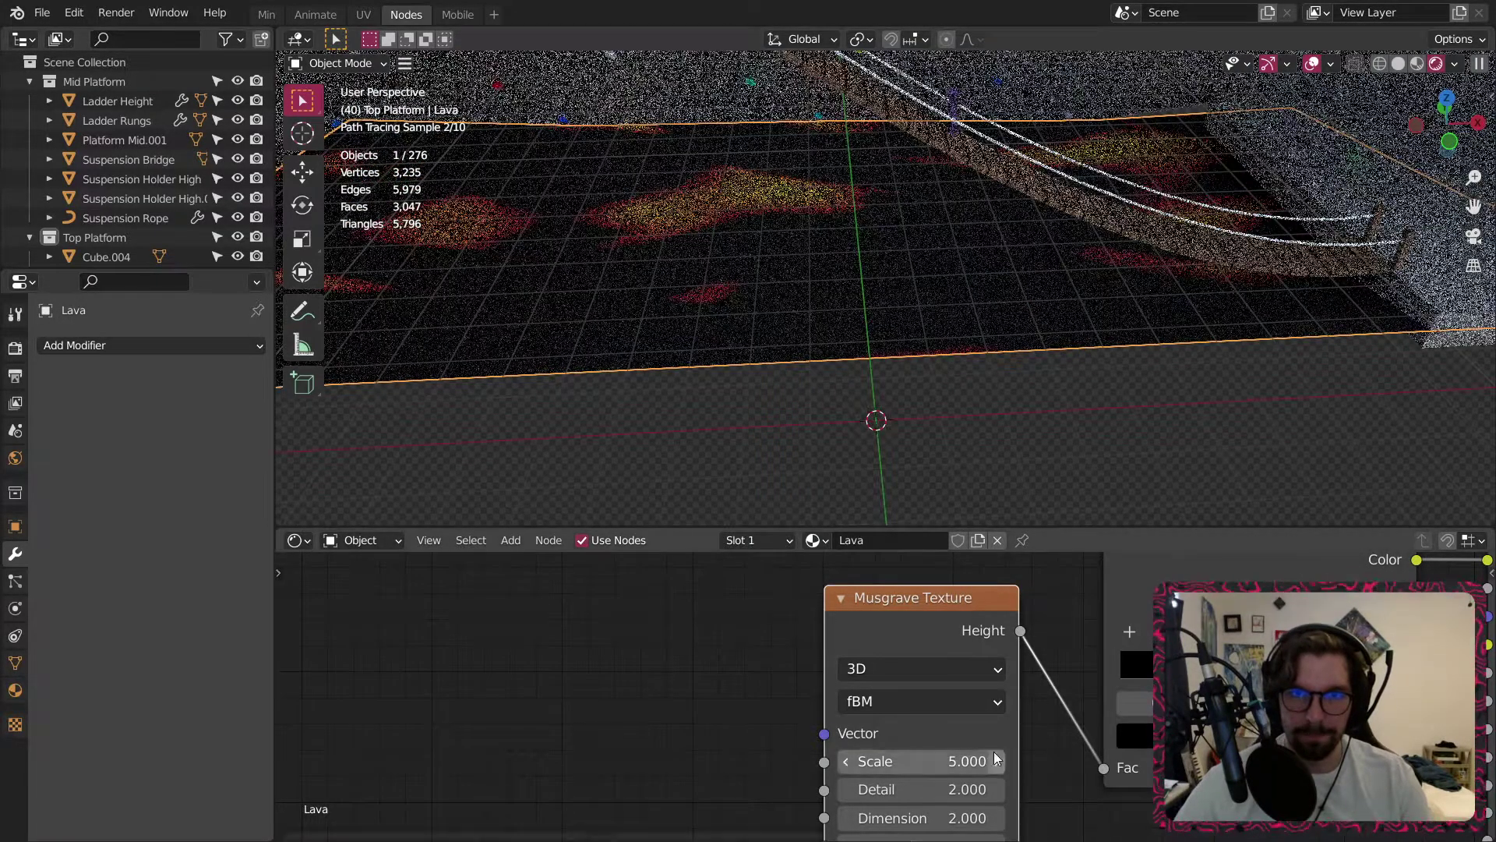
{"action": "left_click", "coordinate": [792, 655]}
{"action": "middle_click_drag", "start_coordinate": [1084, 756], "coordinate": [998, 681]}
{"action": "scroll", "coordinate": [999, 683], "scroll_direction": "up", "scroll_amount": 2}
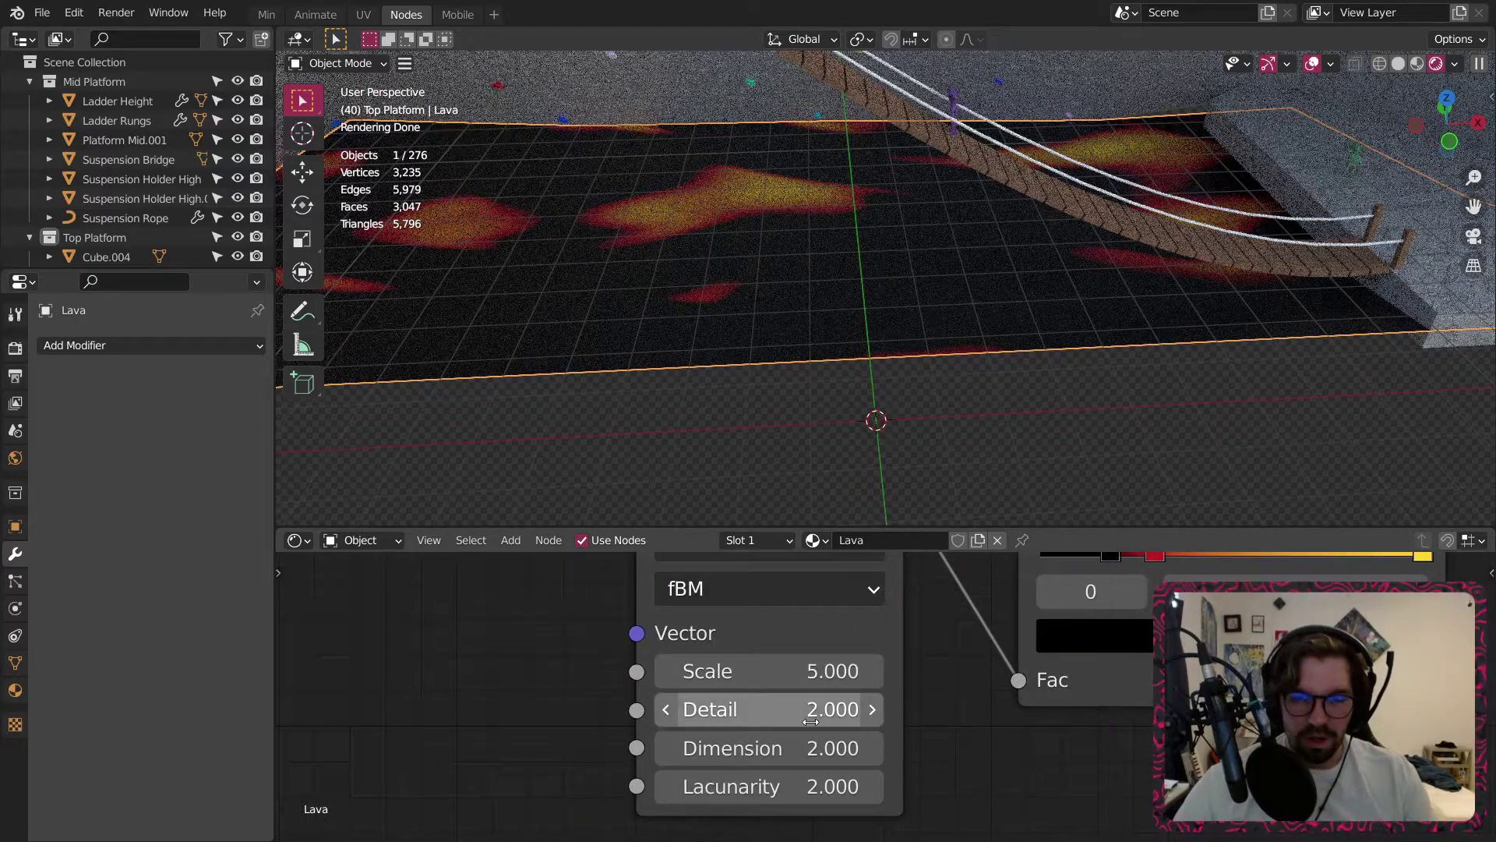
{"action": "left_click", "coordinate": [810, 718]}
{"action": "type", "text": "10"}
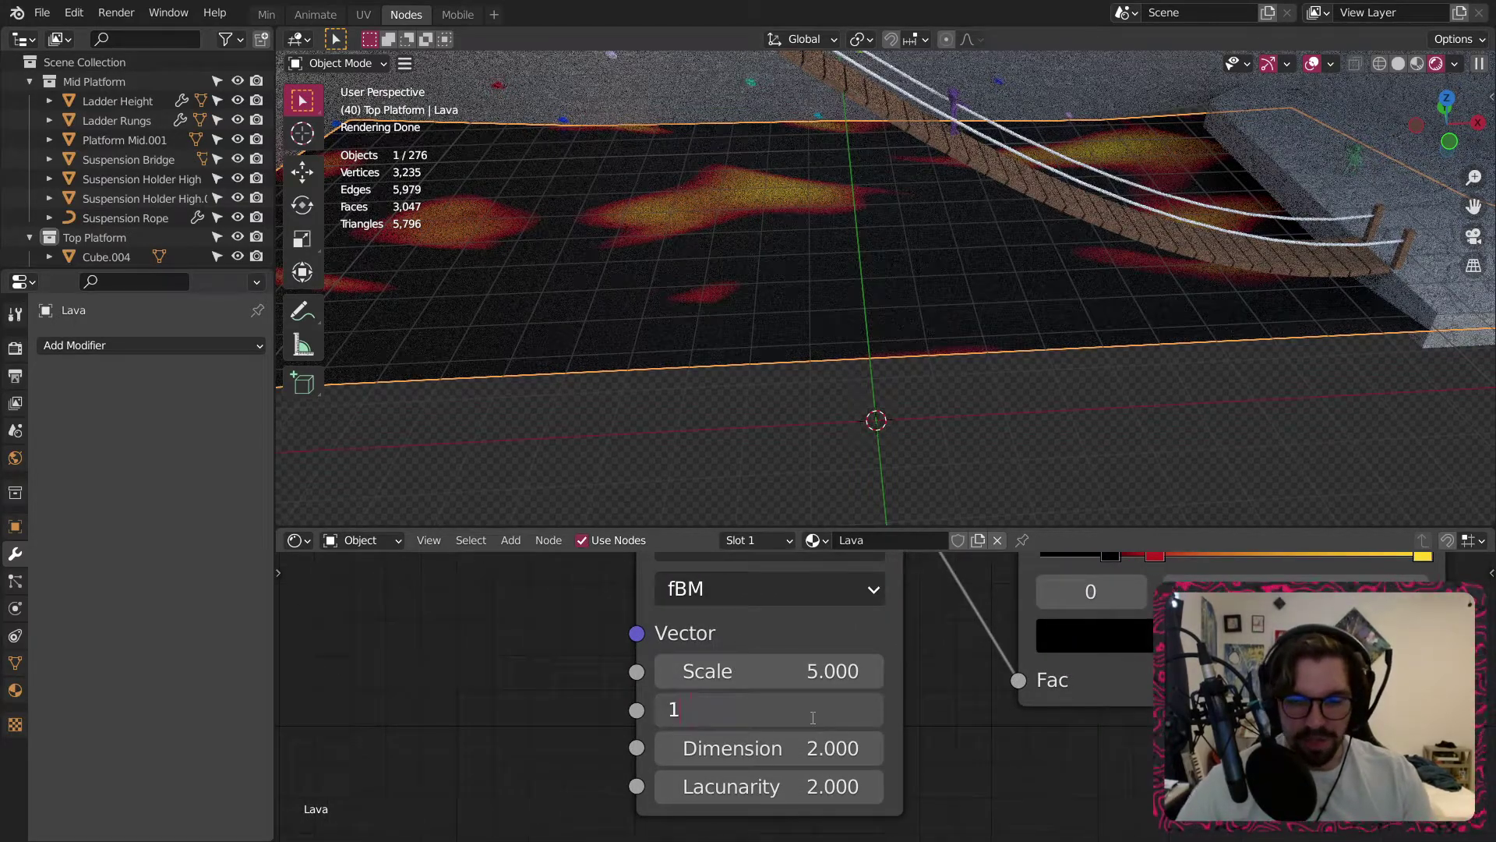
{"action": "key", "text": "Return"}
{"action": "left_click", "coordinate": [808, 747]}
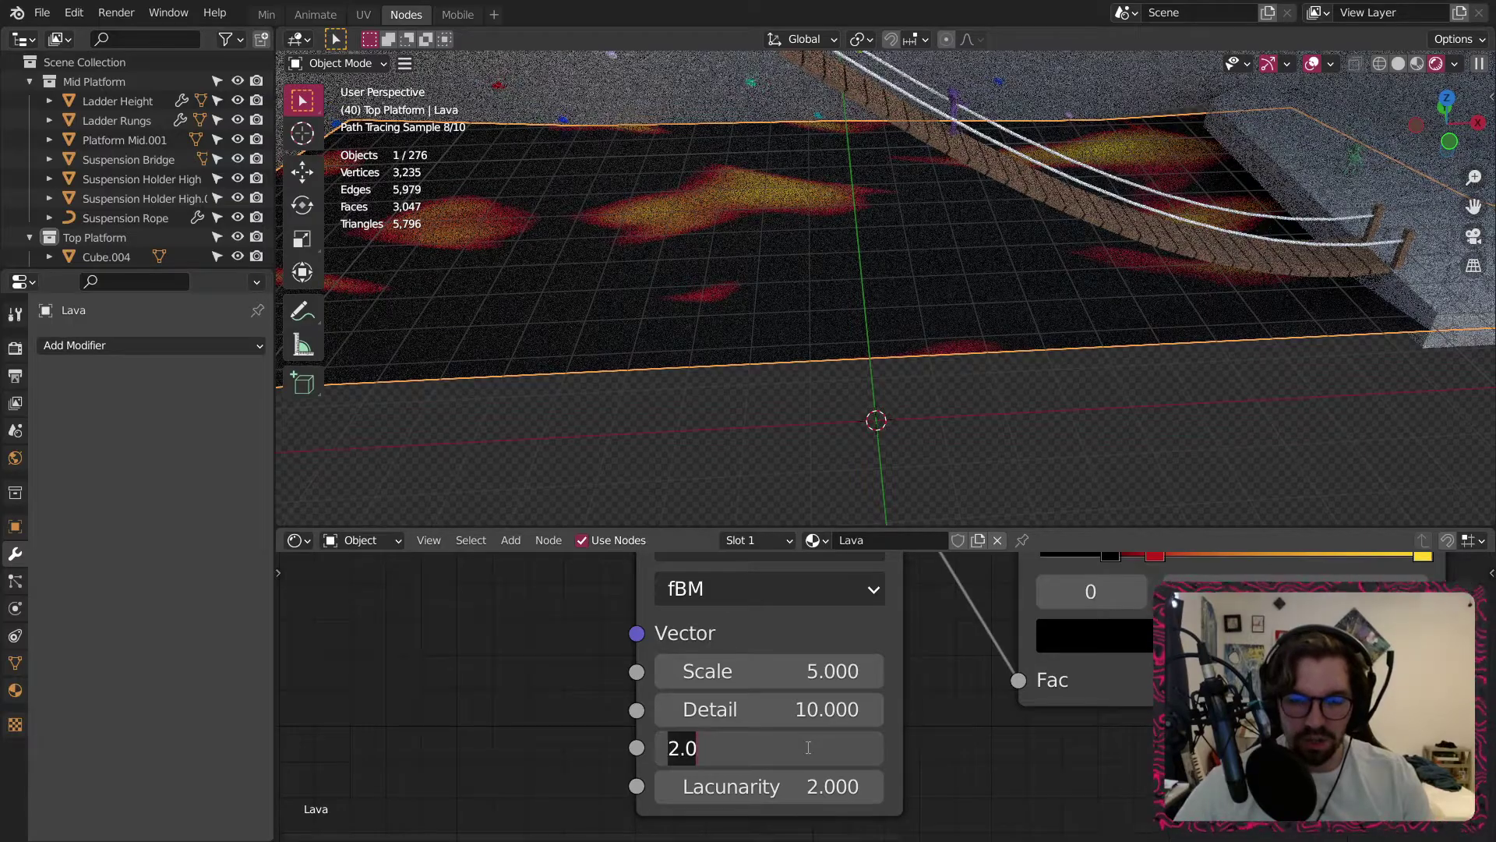
{"action": "type", "text": ".5"}
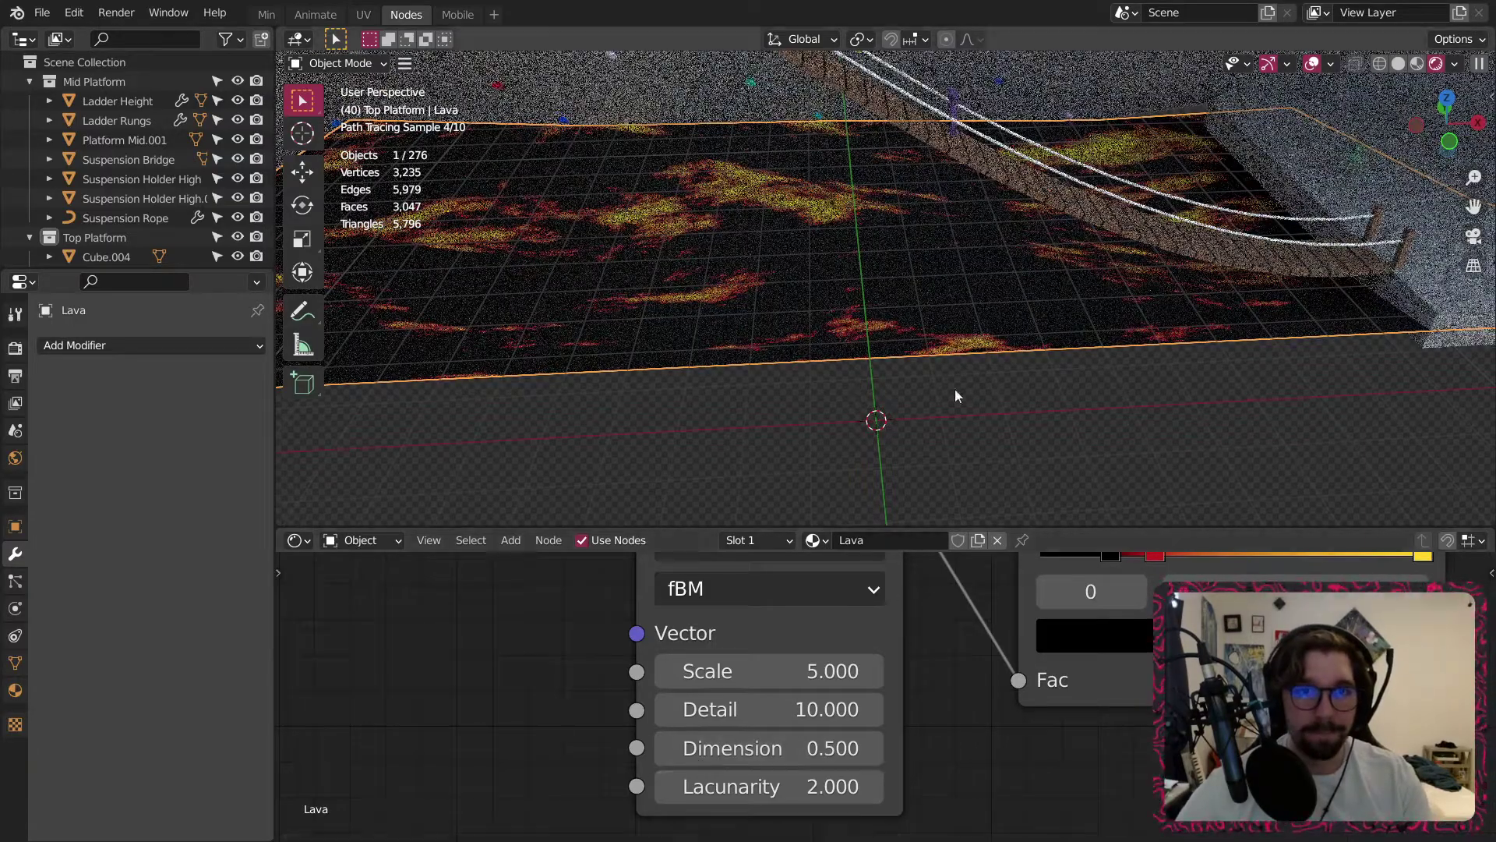
Move the lava ramp's black stop back to the ramp's start and bring the dark red stop closer to it.
{"action": "middle_click_drag", "start_coordinate": [1130, 585], "coordinate": [898, 706]}
{"action": "scroll", "coordinate": [896, 693], "scroll_direction": "up", "scroll_amount": 1}
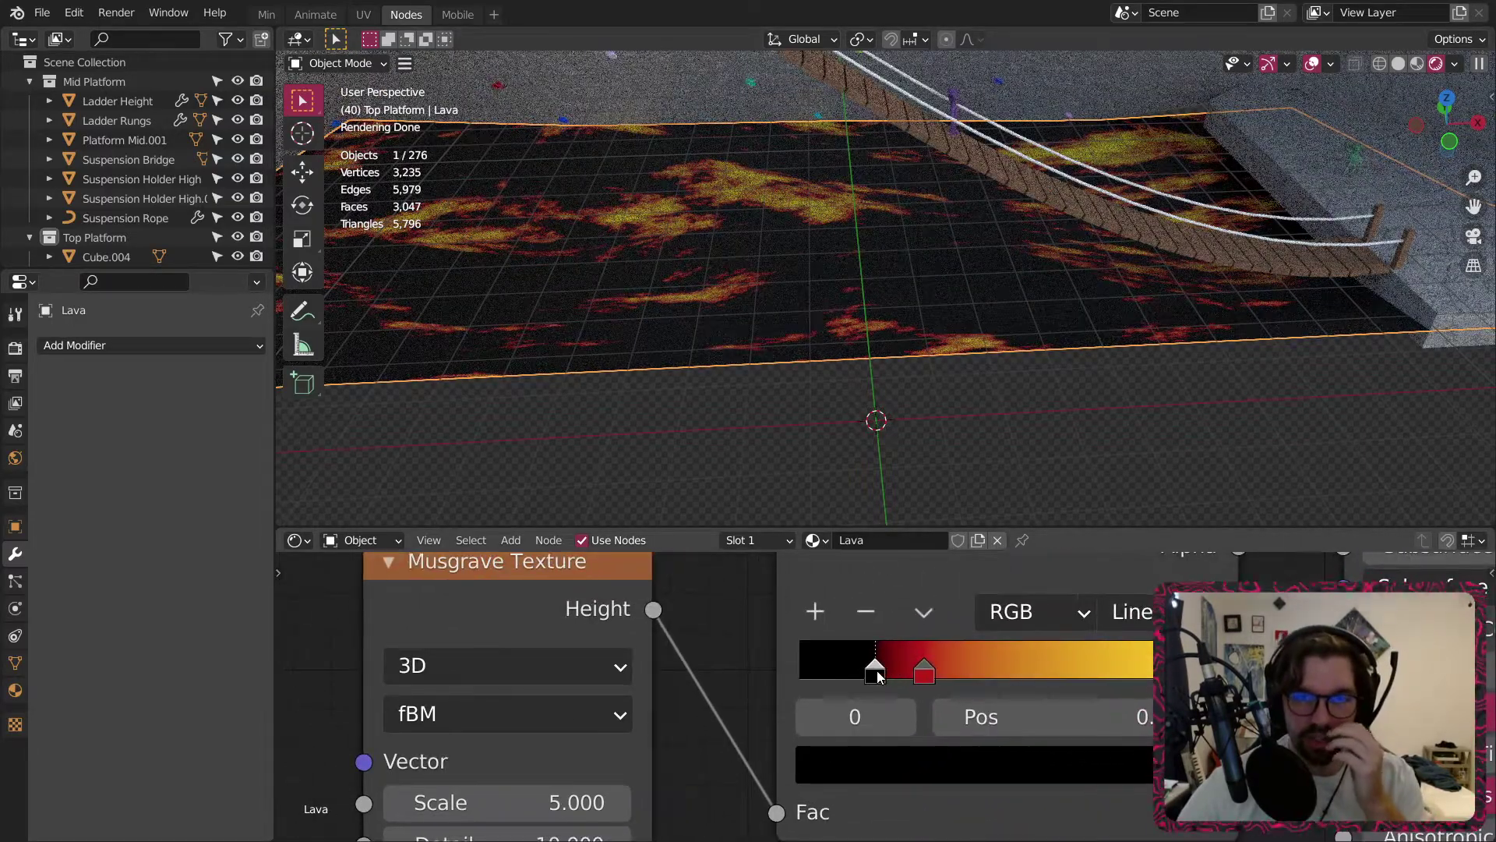
{"action": "left_click_drag", "start_coordinate": [876, 675], "coordinate": [799, 681]}
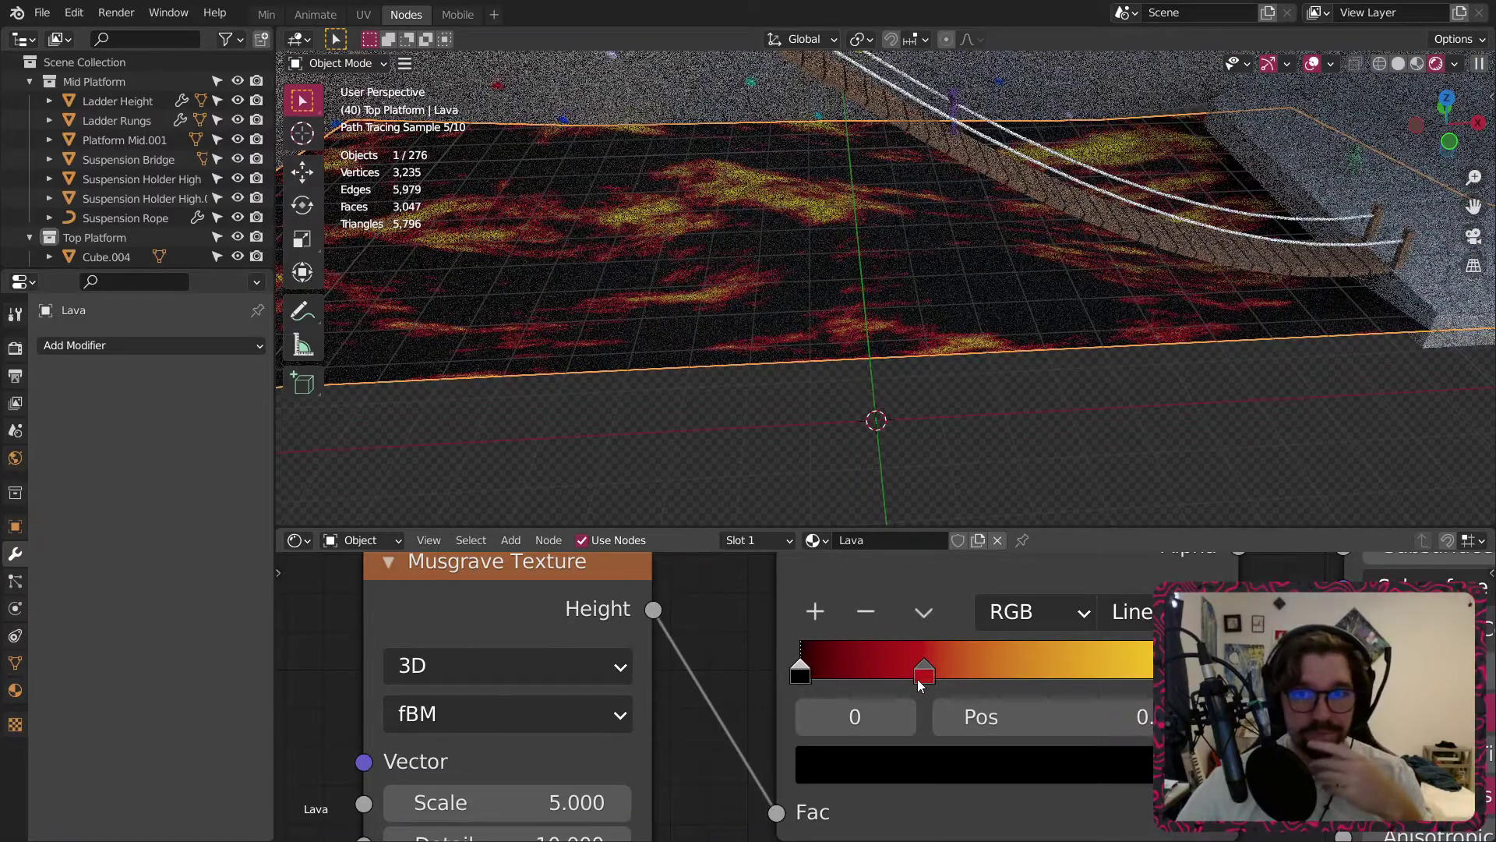
{"action": "left_click_drag", "start_coordinate": [921, 685], "coordinate": [865, 676]}
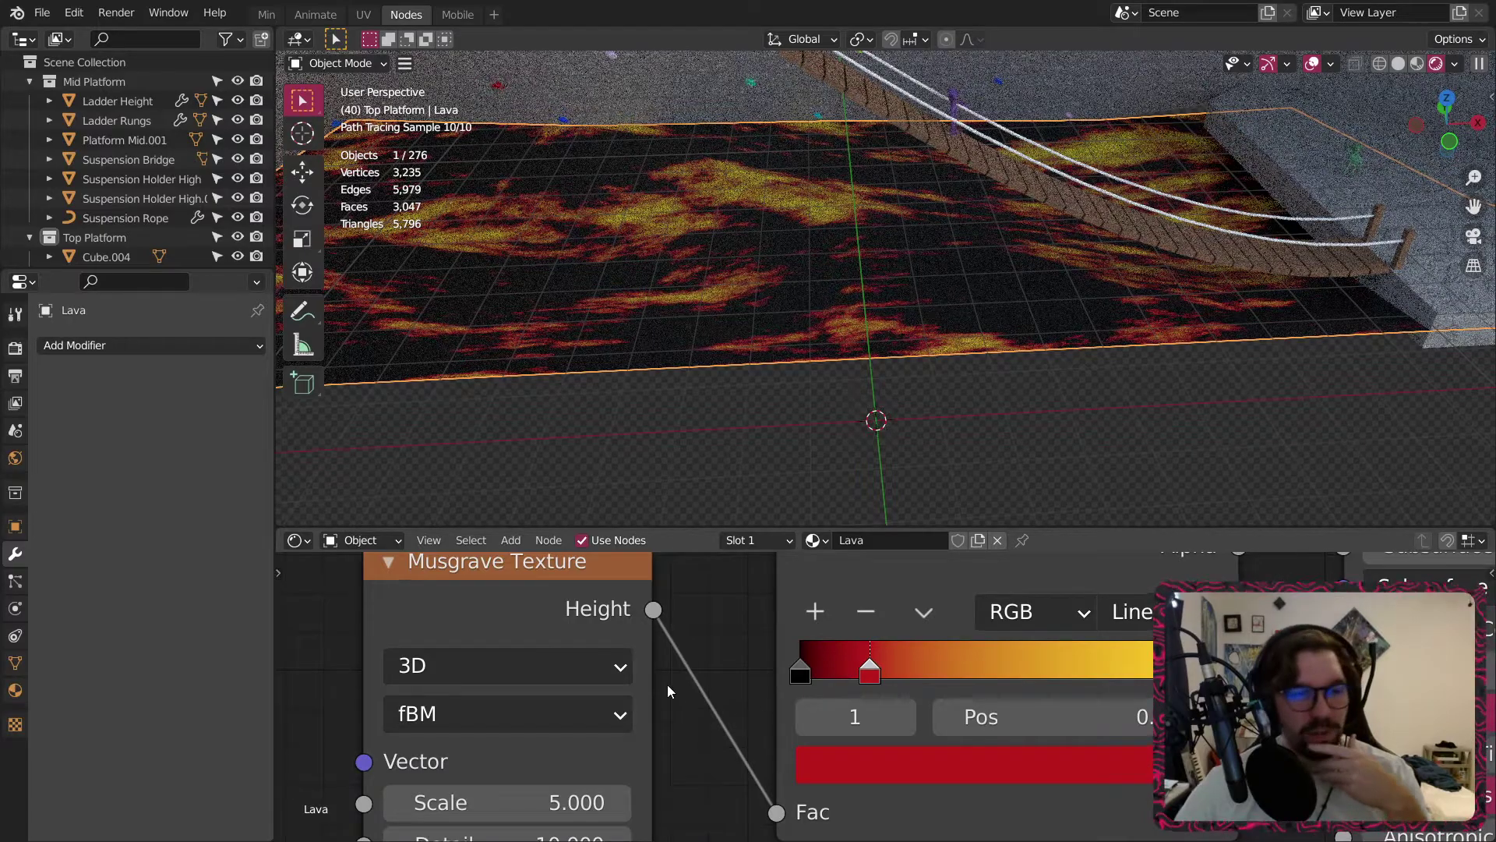
Set the Musgrave Texture's Scale to 50.
{"action": "middle_click_drag", "start_coordinate": [667, 684], "coordinate": [820, 610]}
{"action": "double_click", "coordinate": [741, 728]}
{"action": "type", "text": "5"}
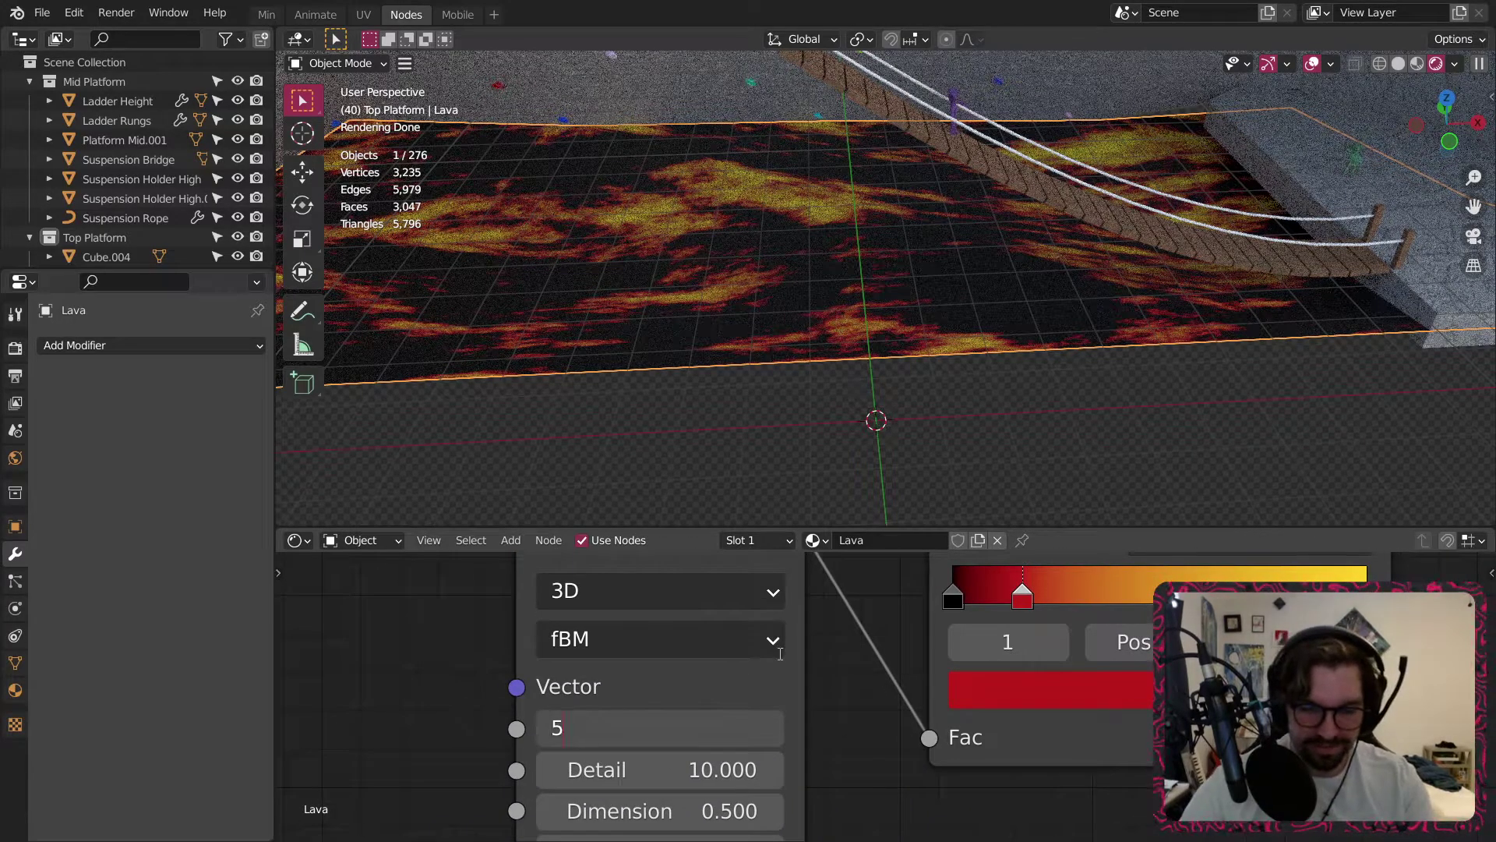
{"action": "type", "text": "0"}
{"action": "key", "text": "Return"}
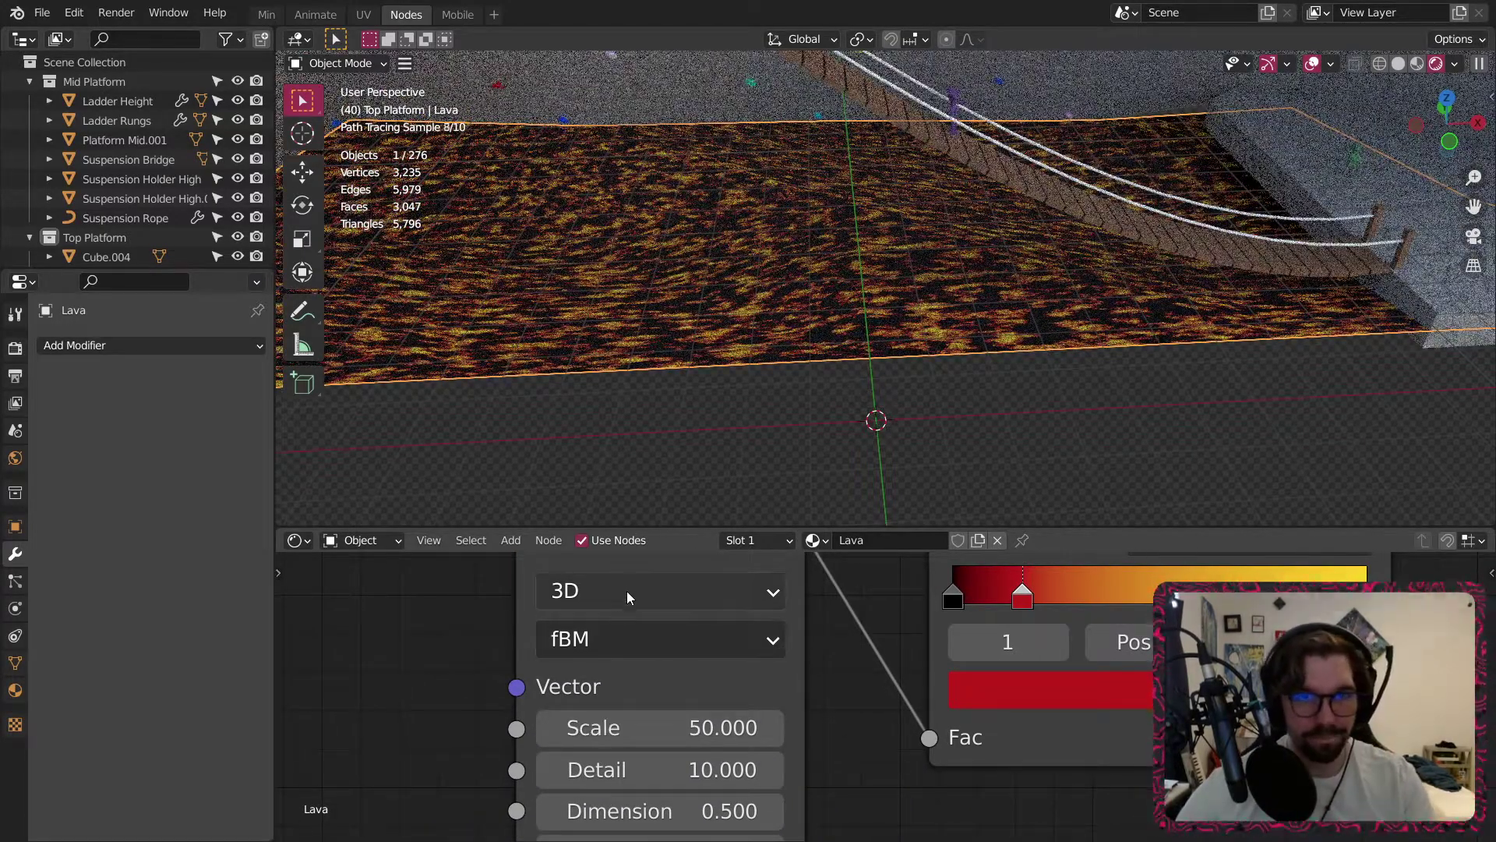
Add Texture Coordinate and Mapping nodes to the Musgrave Texture, and connect the Object output to the Mapping node's Vector input.
{"action": "scroll", "coordinate": [627, 591], "scroll_direction": "down", "scroll_amount": 1}
{"action": "middle_click_drag", "start_coordinate": [838, 658], "coordinate": [922, 774]}
{"action": "left_click", "coordinate": [759, 612]}
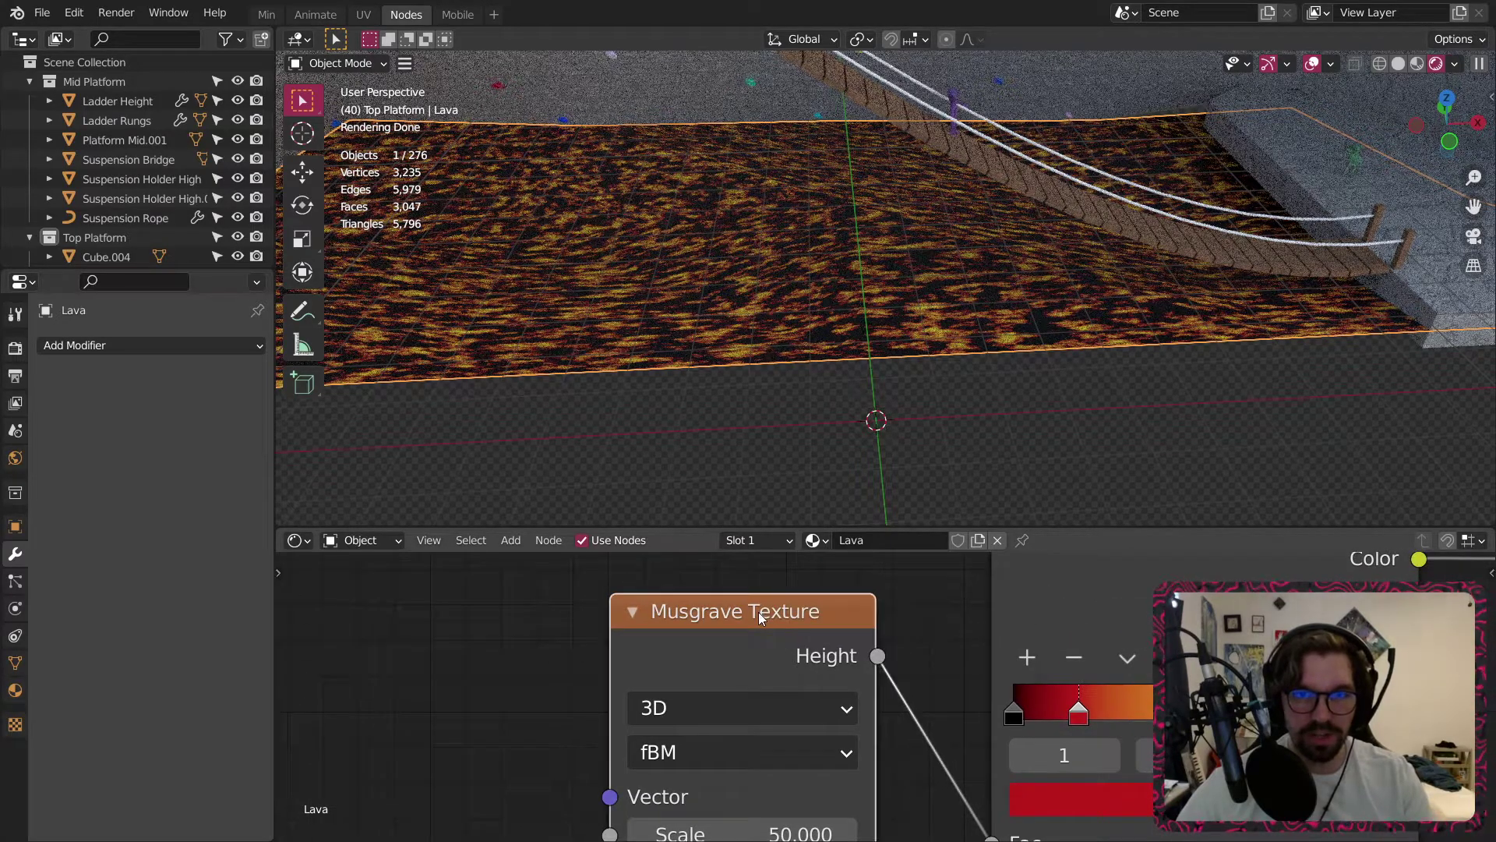
{"action": "key", "text": "ctrl+t"}
{"action": "middle_click_drag", "start_coordinate": [535, 728], "coordinate": [1071, 603]}
{"action": "left_click_drag", "start_coordinate": [627, 622], "coordinate": [630, 619]}
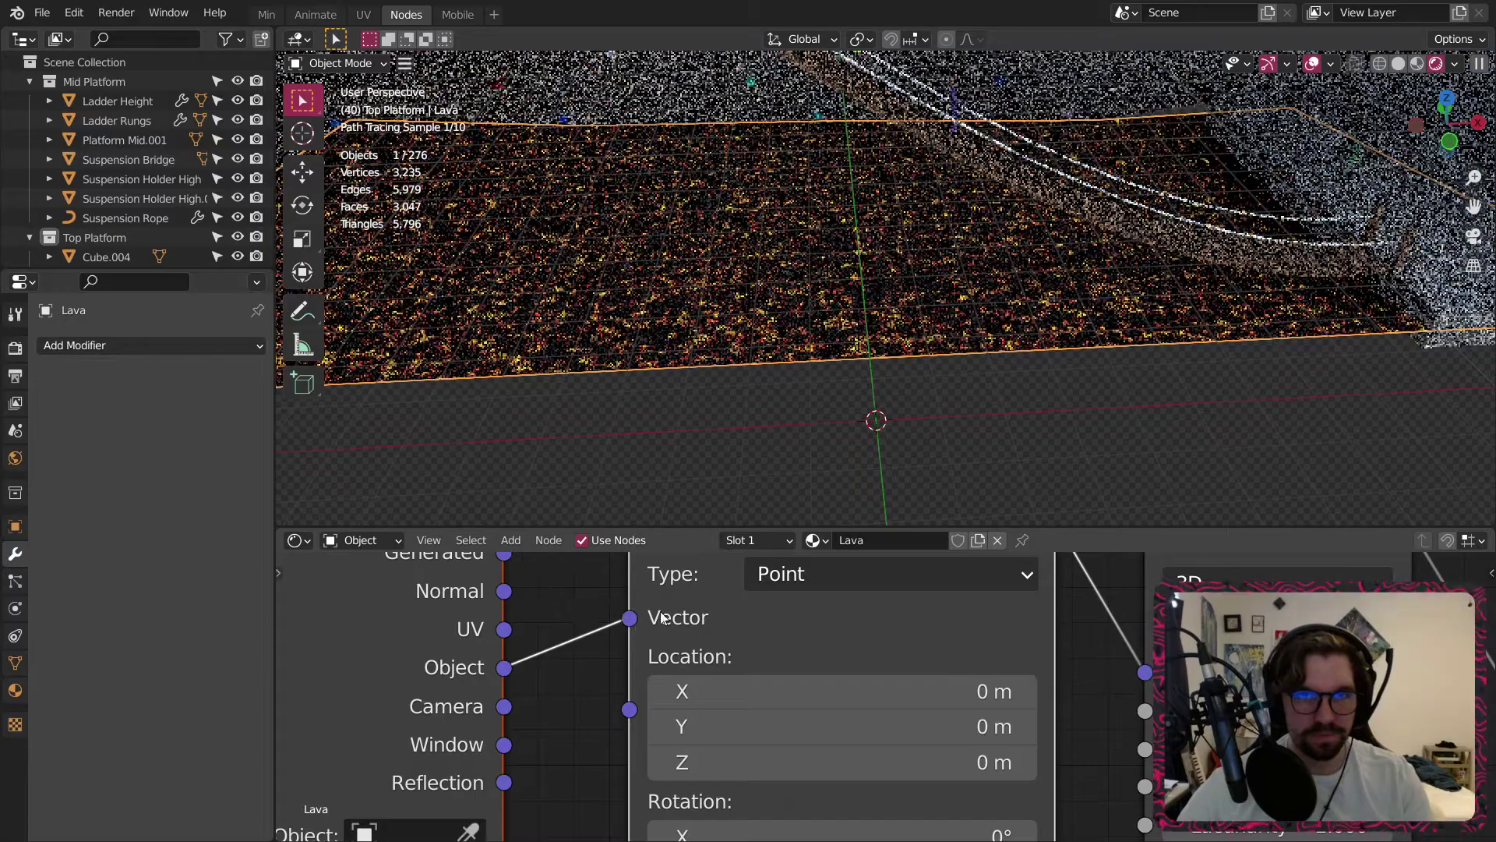
Move the lava ramp's dark red stop to 0.121 and check the pattern on the cave floor.
{"action": "middle_click_drag", "start_coordinate": [824, 358], "coordinate": [824, 284], "text": "ctrl"}
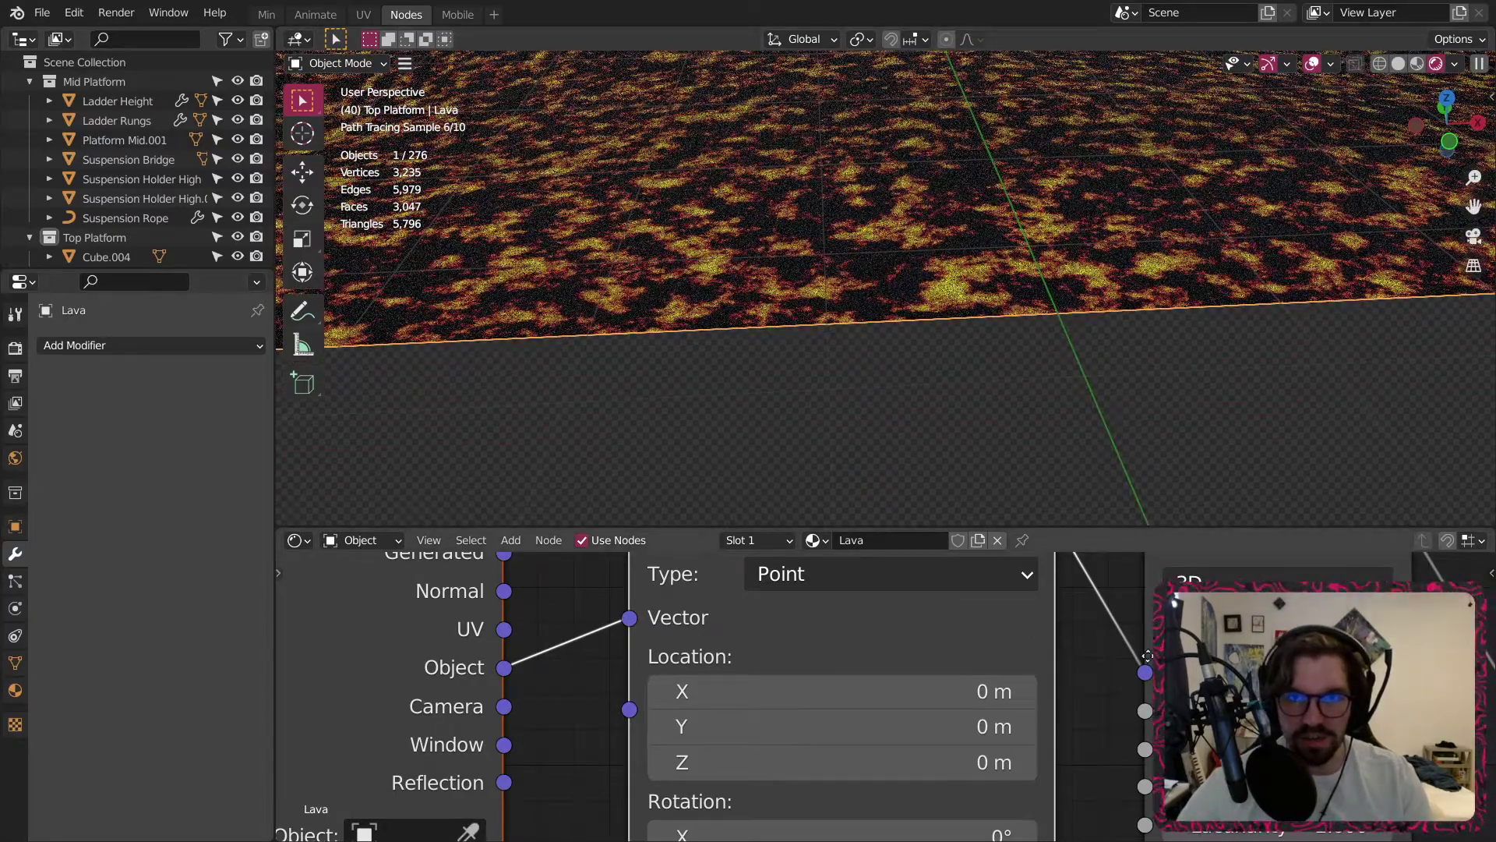
{"action": "middle_click_drag", "start_coordinate": [1143, 648], "coordinate": [700, 748]}
{"action": "middle_click_drag", "start_coordinate": [1169, 672], "coordinate": [896, 723]}
{"action": "scroll", "coordinate": [896, 723], "scroll_direction": "up", "scroll_amount": 3}
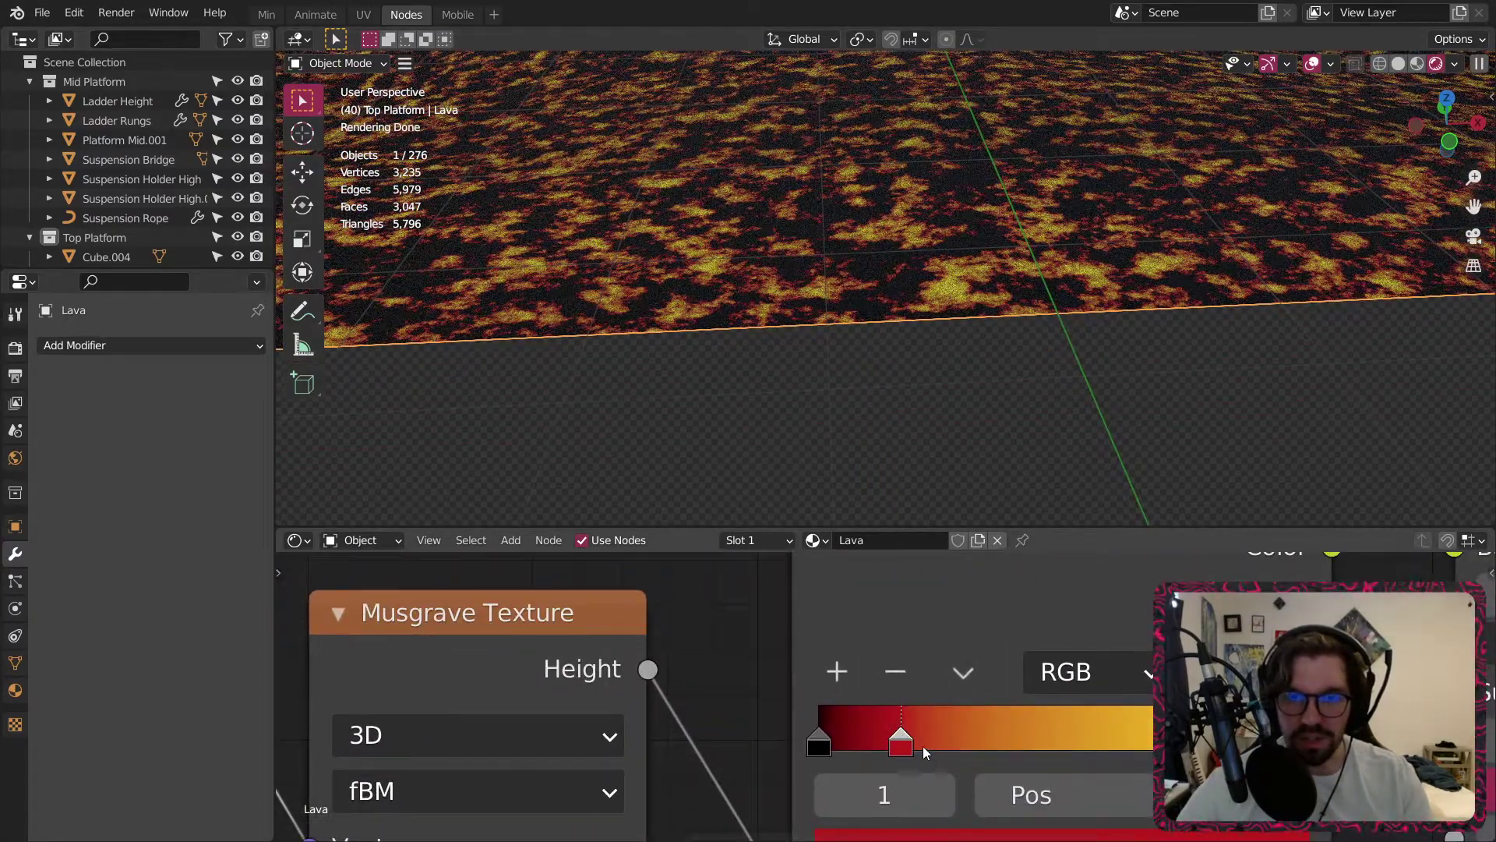
{"action": "mouse_move", "coordinate": [900, 740]}
{"action": "left_mouse_down"}
{"action": "mouse_move", "coordinate": [840, 745]}
{"action": "mouse_move", "coordinate": [877, 744]}
{"action": "left_mouse_up"}
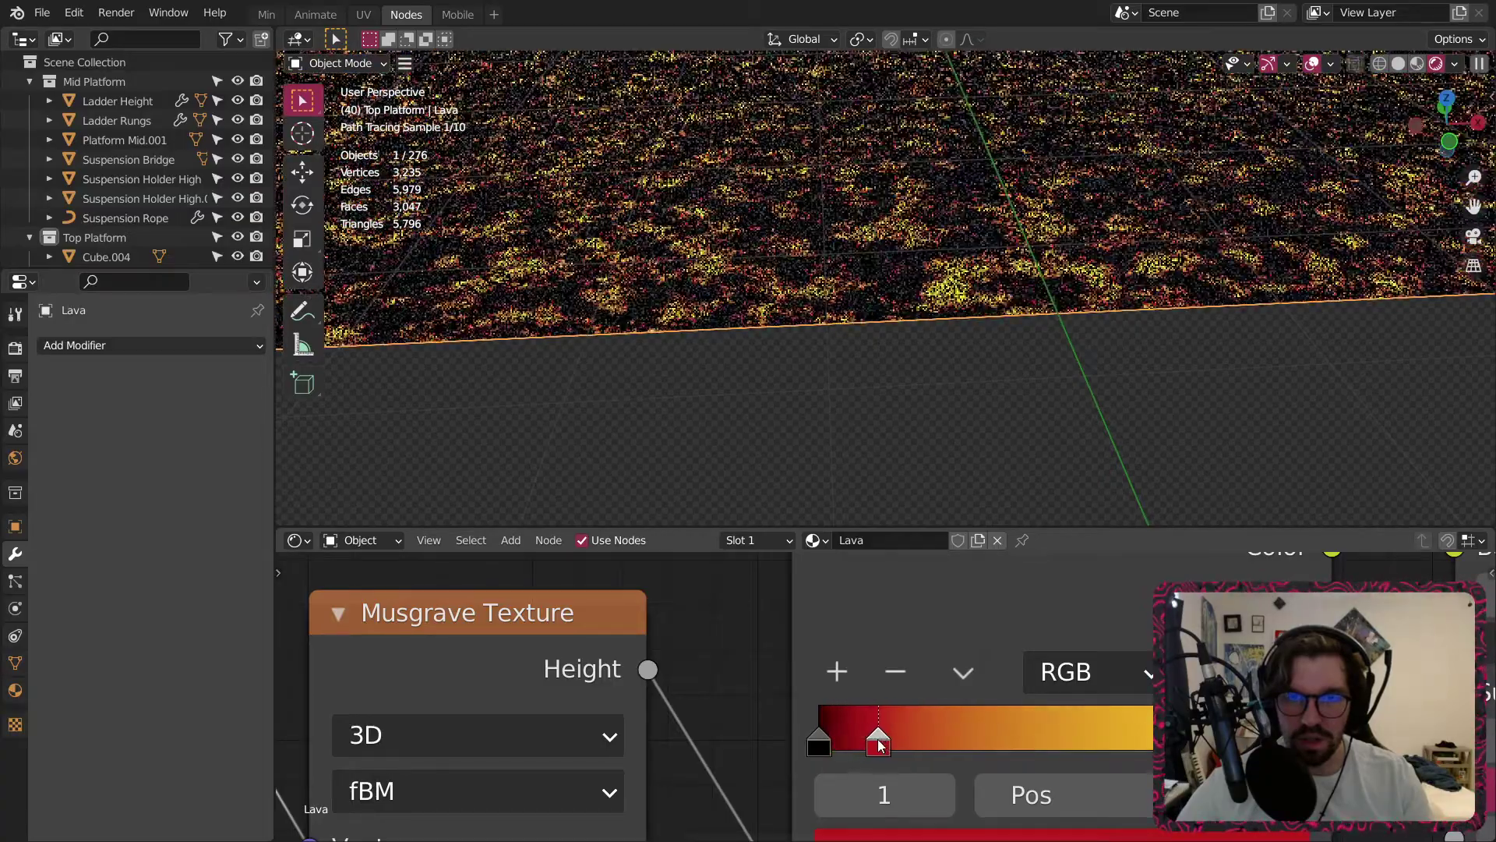
{"action": "scroll", "coordinate": [920, 199], "scroll_direction": "down", "scroll_amount": 3}
{"action": "scroll", "coordinate": [920, 199], "scroll_direction": "up", "scroll_amount": 5}
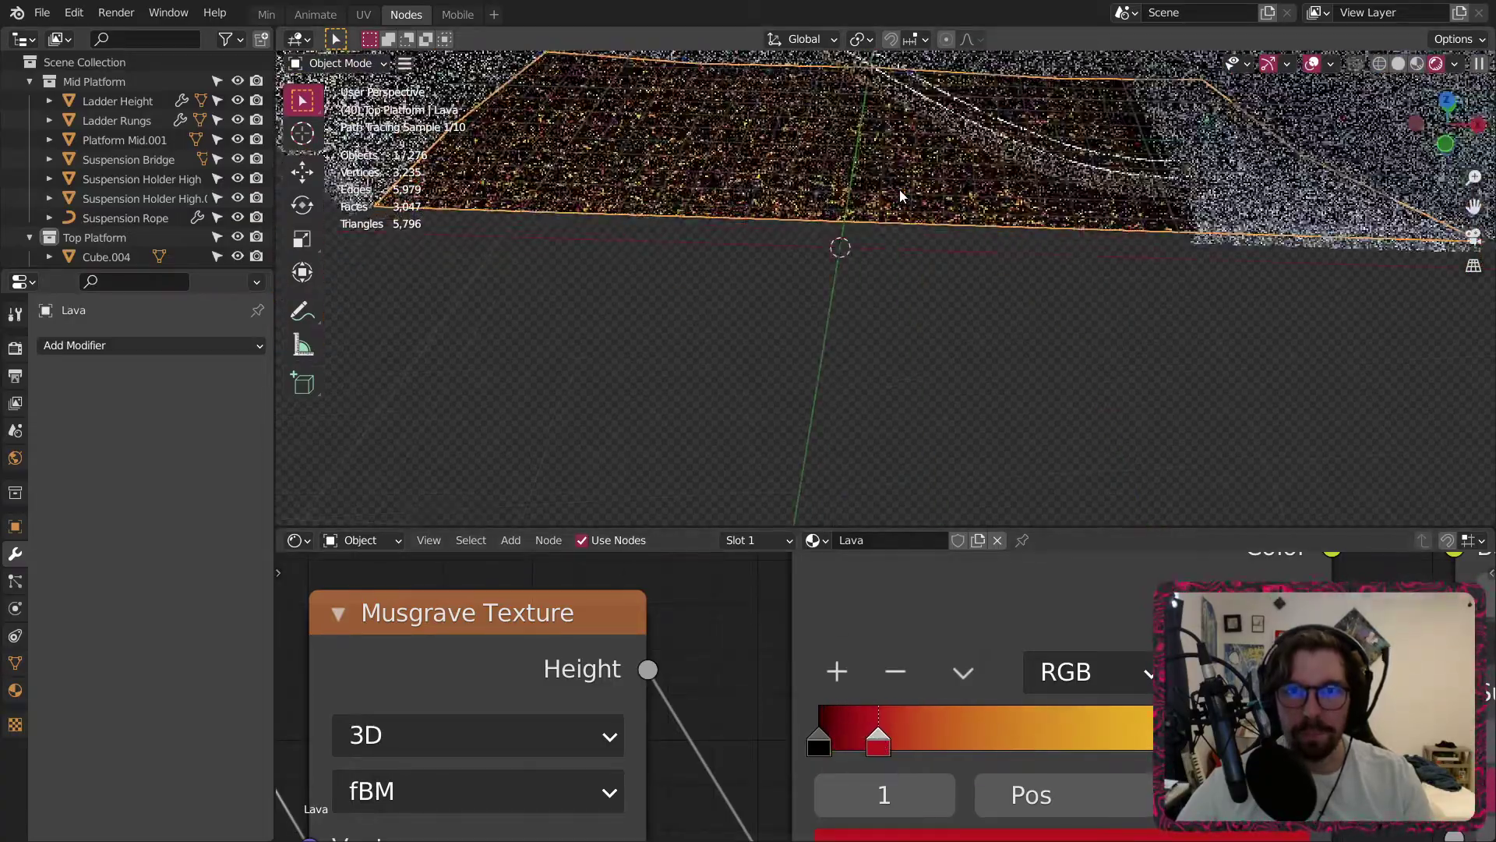
{"action": "scroll", "coordinate": [745, 643], "scroll_direction": "down", "scroll_amount": 2}
{"action": "scroll", "coordinate": [744, 645], "scroll_direction": "down", "scroll_amount": 1}
{"action": "middle_click_drag", "start_coordinate": [746, 729], "coordinate": [829, 561]}
{"action": "scroll", "coordinate": [761, 703], "scroll_direction": "down", "scroll_amount": 3}
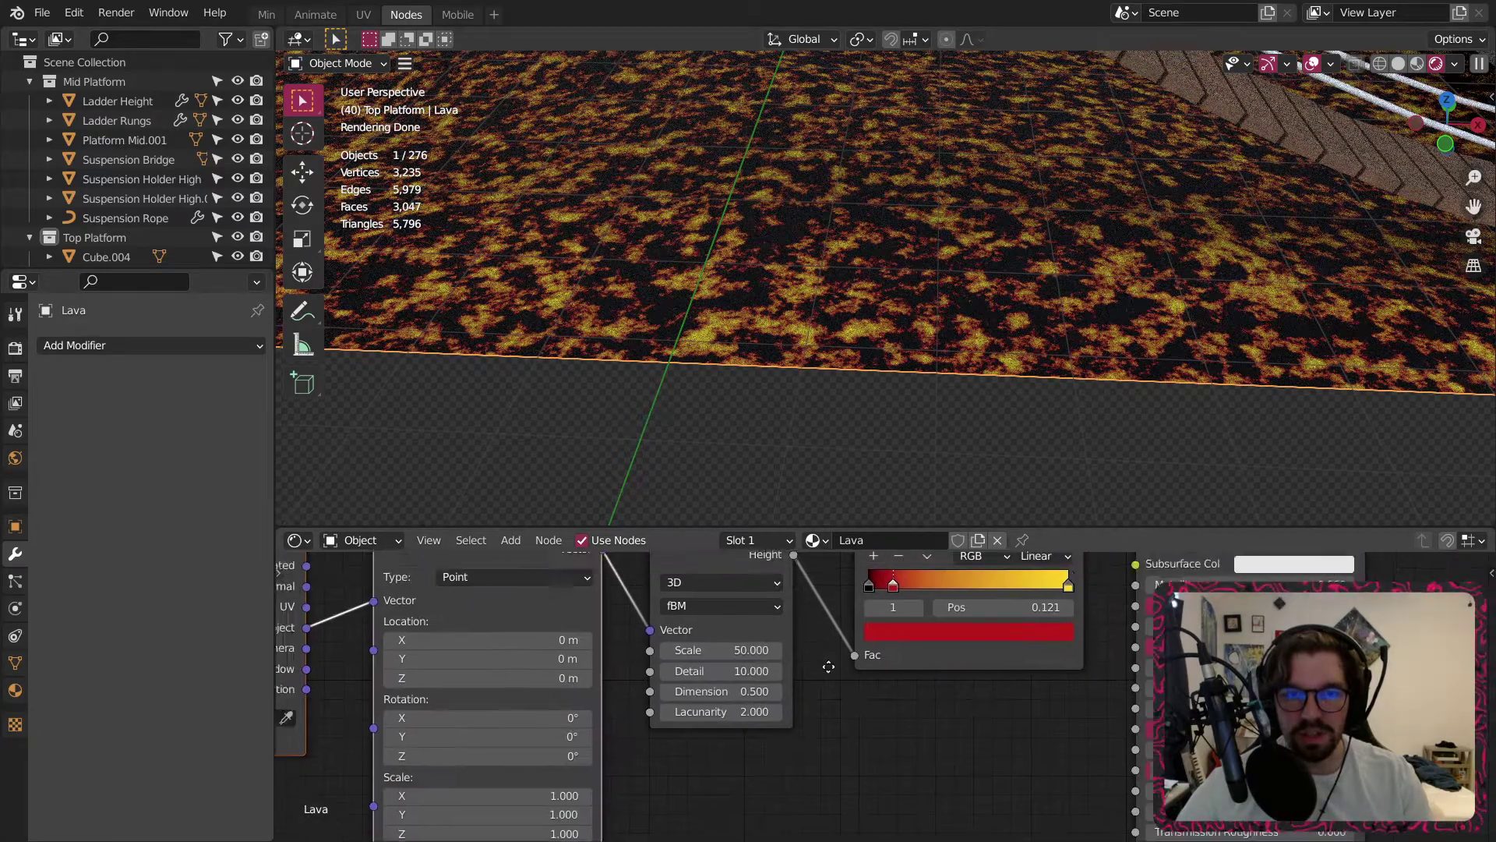
Spread the Lava nodes apart and insert a Voronoi Texture between the Mapping node and the Musgrave Texture.
{"action": "middle_click_drag", "start_coordinate": [567, 659], "coordinate": [789, 621]}
{"action": "left_click_drag", "start_coordinate": [647, 642], "coordinate": [398, 635]}
{"action": "left_click_drag", "start_coordinate": [557, 633], "coordinate": [370, 654]}
{"action": "left_click", "coordinate": [510, 540]}
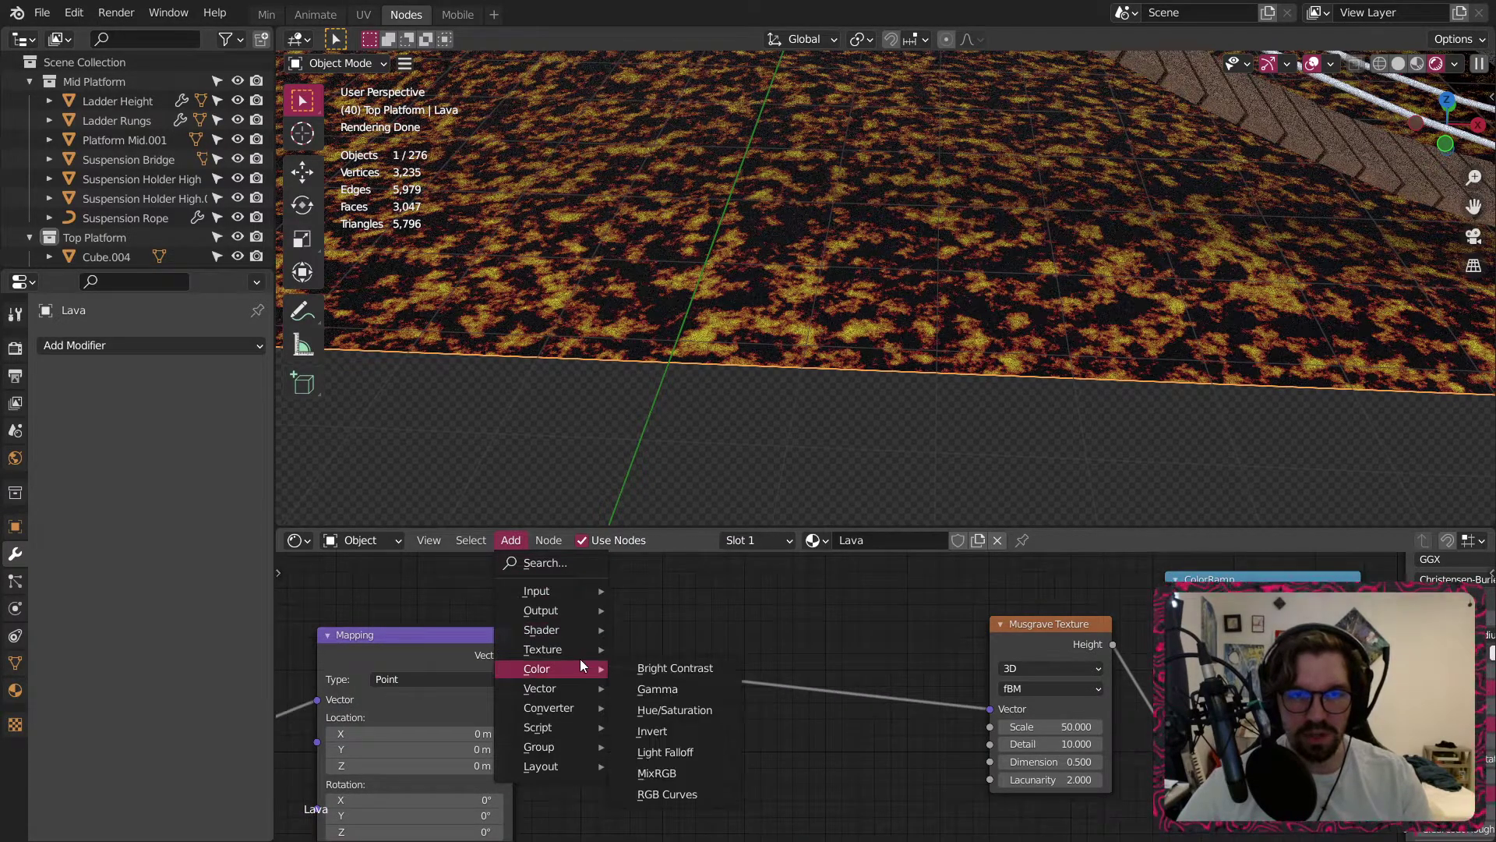
{"action": "mouse_move", "coordinate": [565, 647]}
{"action": "left_click", "coordinate": [731, 607]}
{"action": "left_click", "coordinate": [736, 624]}
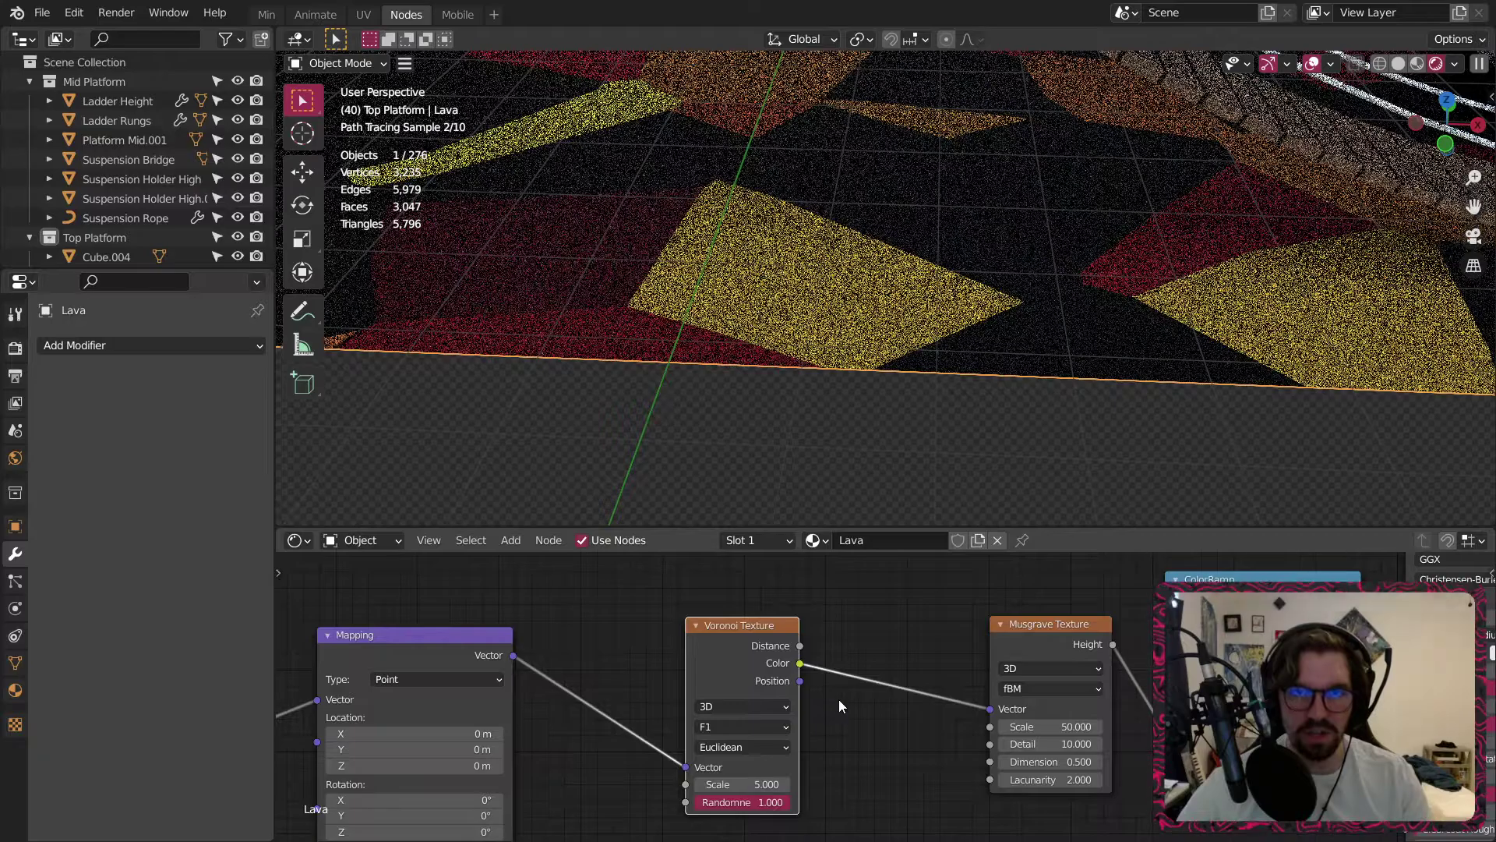
Try the Voronoi Texture's Position and Distance outputs in the Musgrave Texture's Vector input and inspect the floor pattern.
{"action": "scroll", "coordinate": [810, 678], "scroll_direction": "up", "scroll_amount": 2}
{"action": "left_click_drag", "start_coordinate": [803, 679], "coordinate": [1062, 718]}
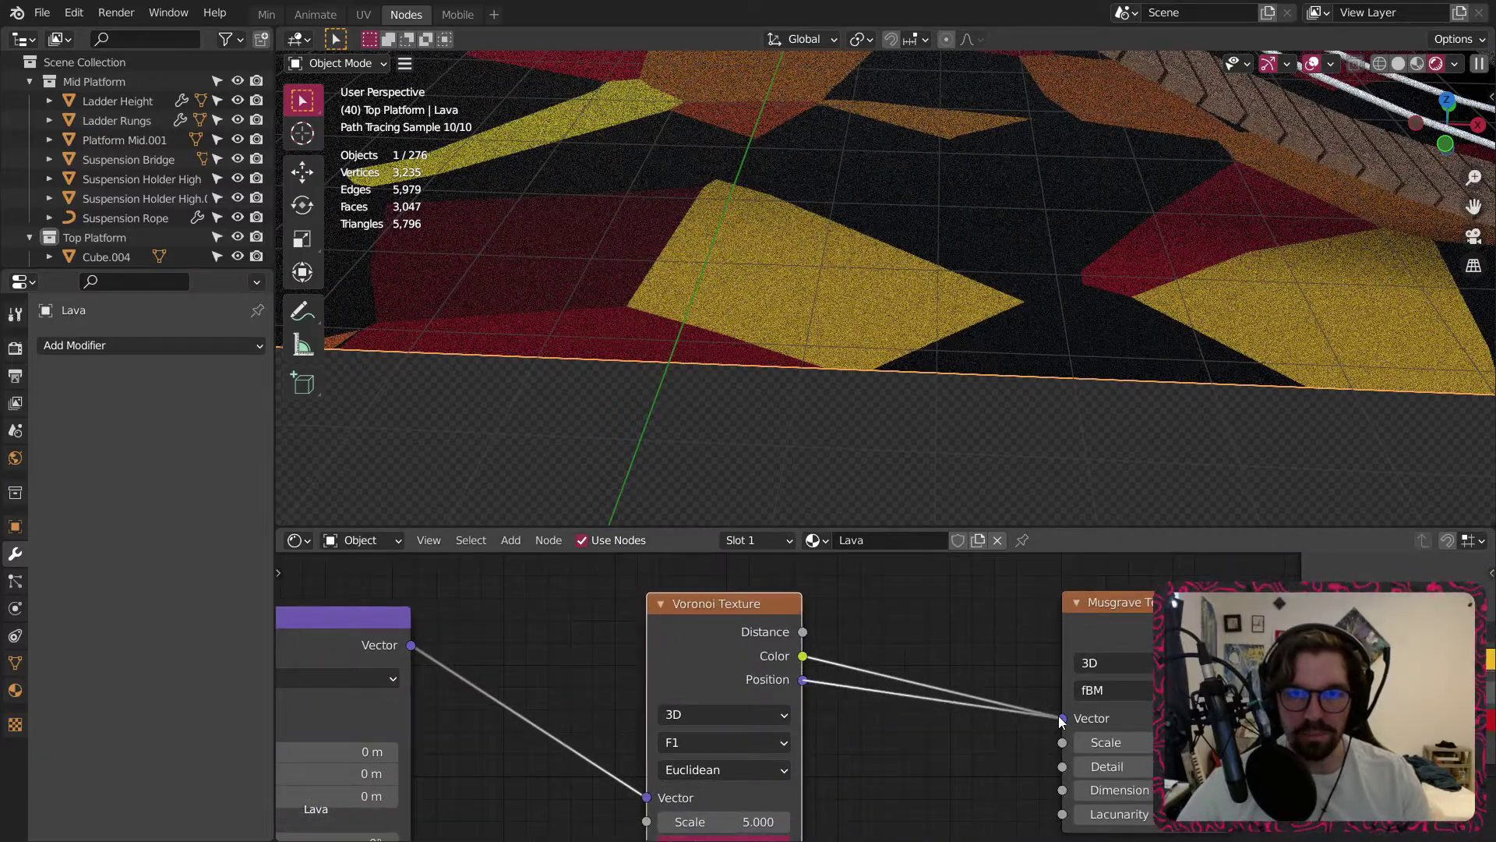
{"action": "left_click_drag", "start_coordinate": [803, 631], "coordinate": [1082, 720]}
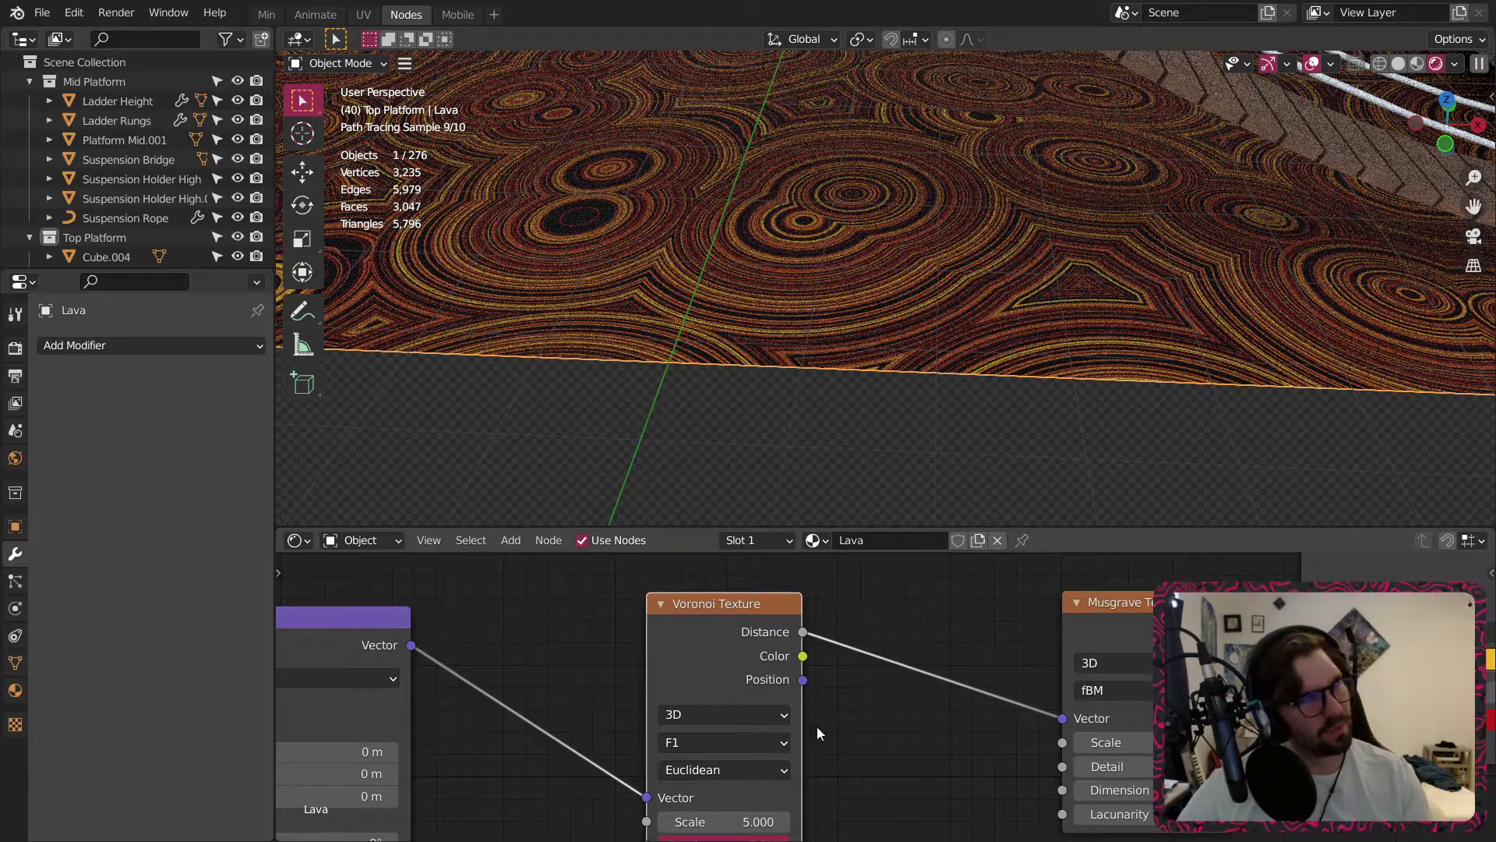
{"action": "scroll", "coordinate": [709, 134], "scroll_direction": "down", "scroll_amount": 6}
{"action": "scroll", "coordinate": [757, 180], "scroll_direction": "up", "scroll_amount": 4}
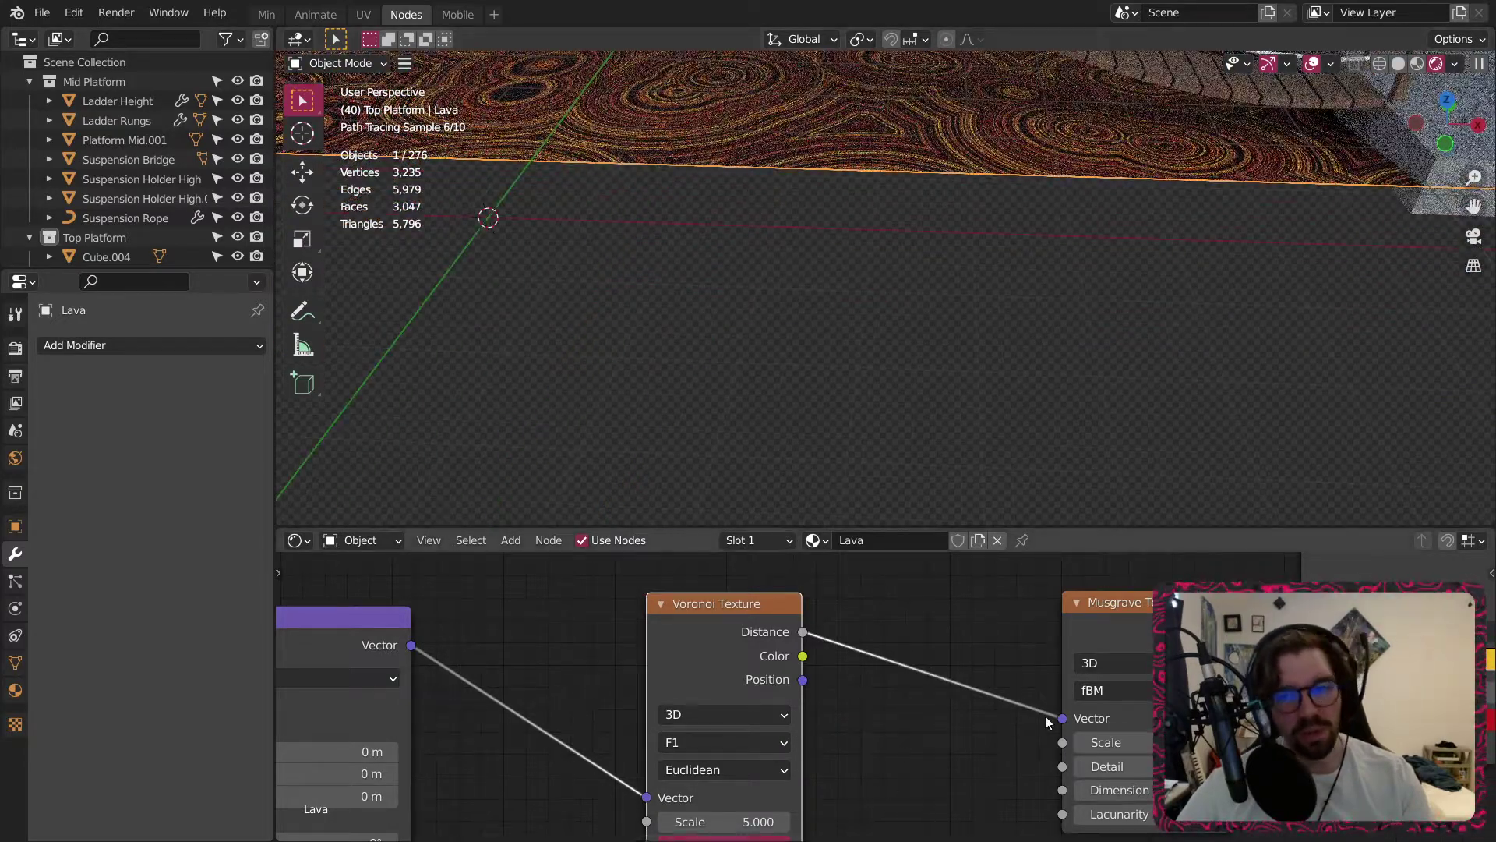
Delete the Voronoi Texture, reconnect Mapping's Vector output to the Musgrave Texture's Vector input, and place the Musgrave node beside Mapping.
{"action": "key", "text": "x"}
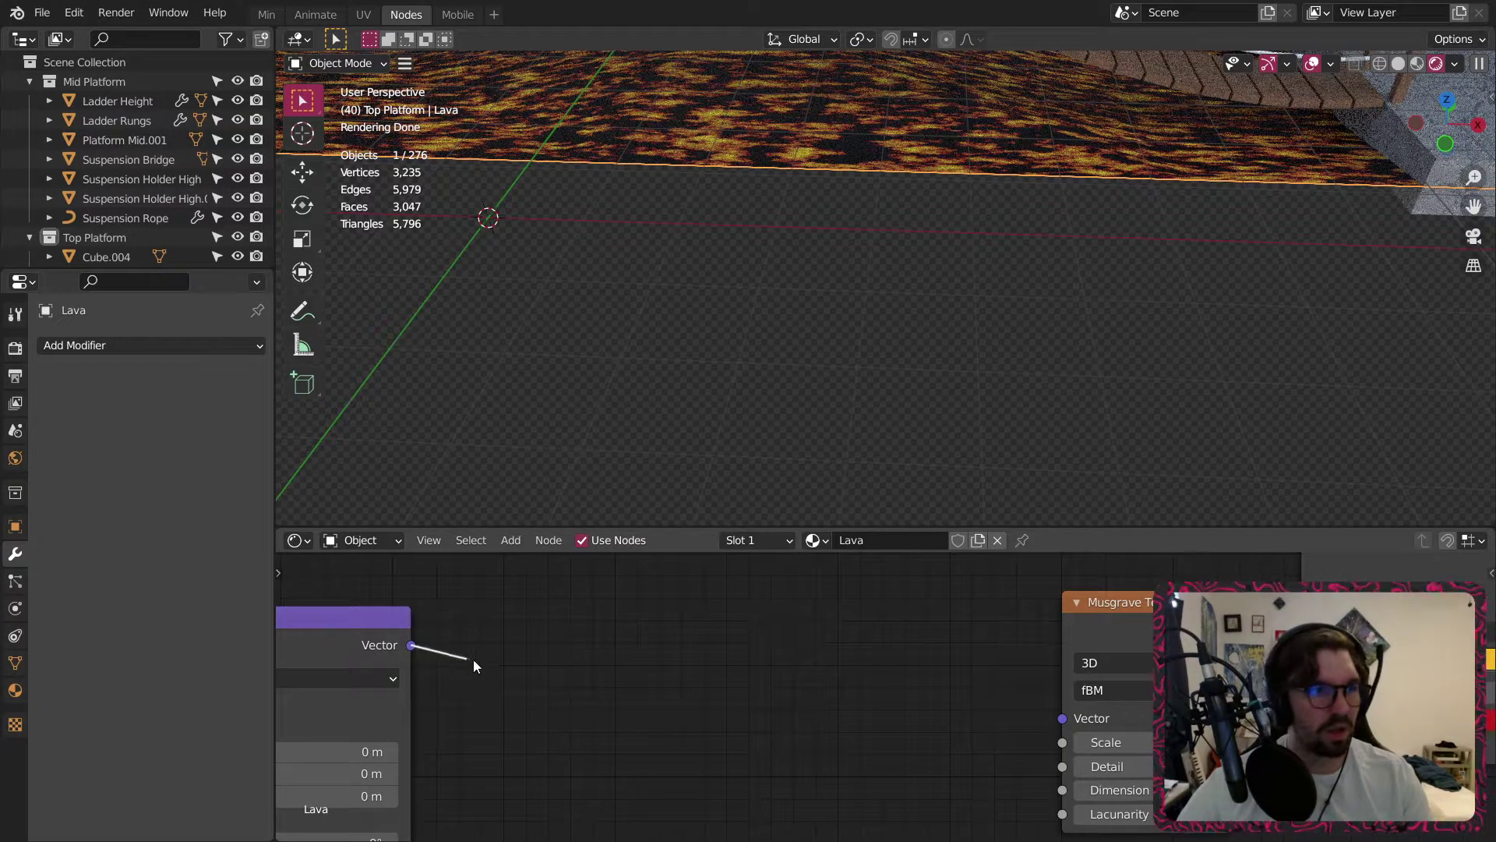
{"action": "left_click_drag", "start_coordinate": [633, 689], "coordinate": [1065, 717]}
{"action": "left_click_drag", "start_coordinate": [1126, 586], "coordinate": [547, 605]}
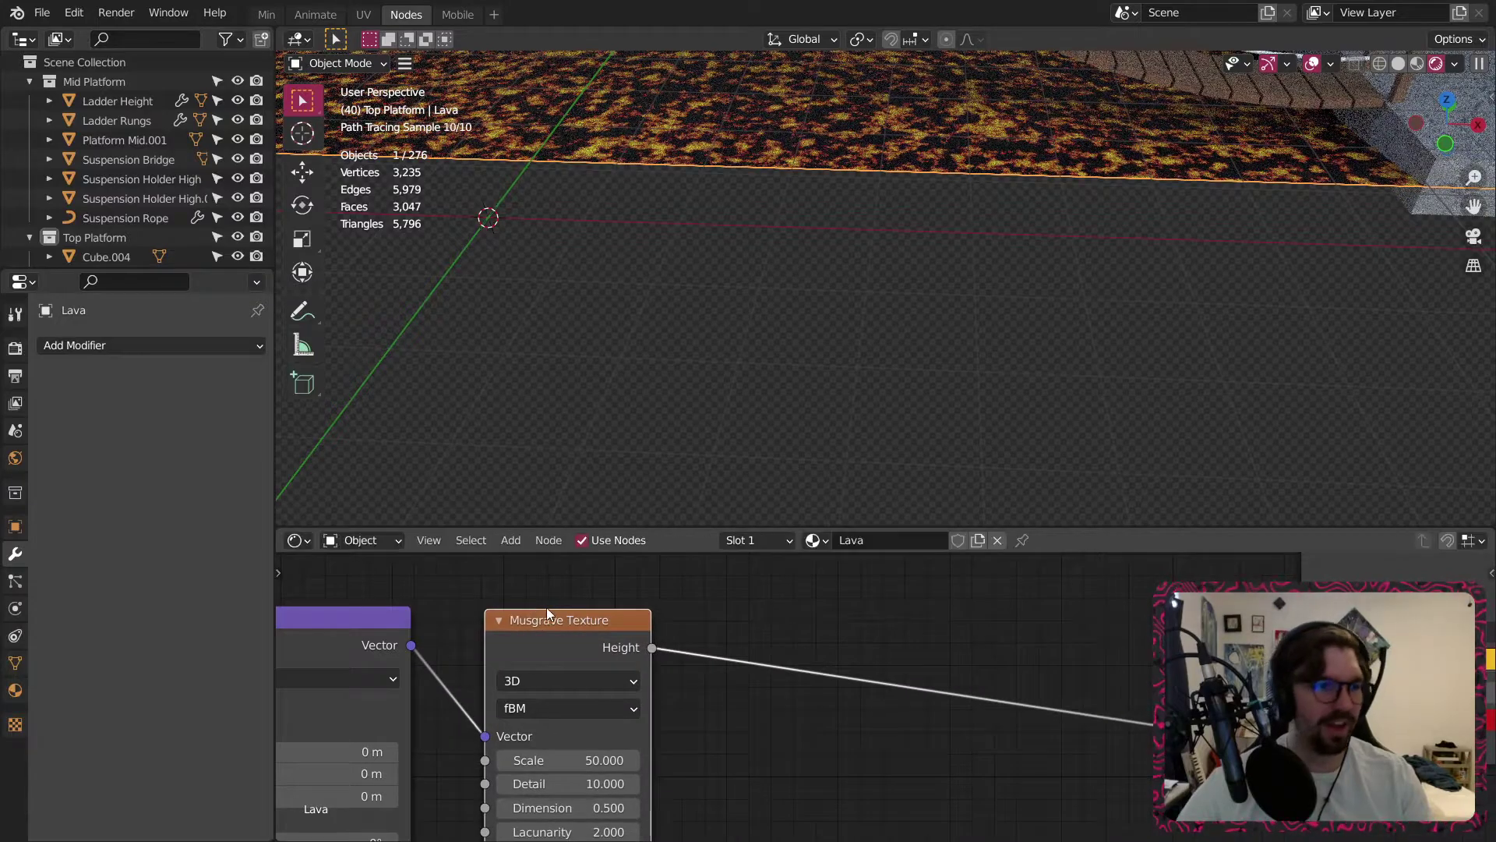
{"action": "left_click", "coordinate": [845, 719]}
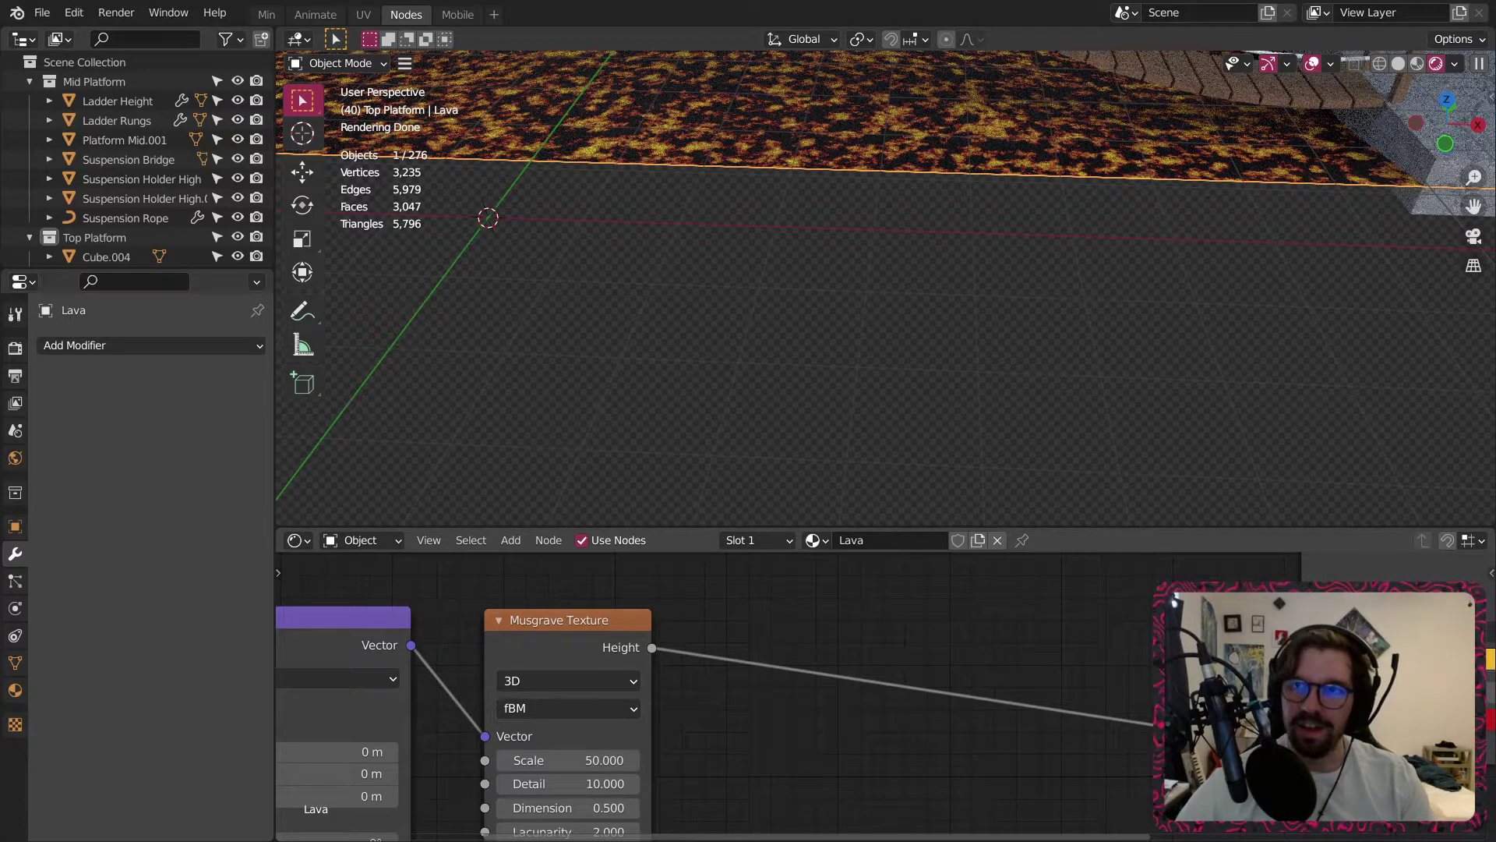
Insert a Noise Texture on the link between the Musgrave Texture and the lava color ramp, and inspect the cave floor.
{"action": "left_click", "coordinate": [511, 542]}
{"action": "mouse_move", "coordinate": [586, 713]}
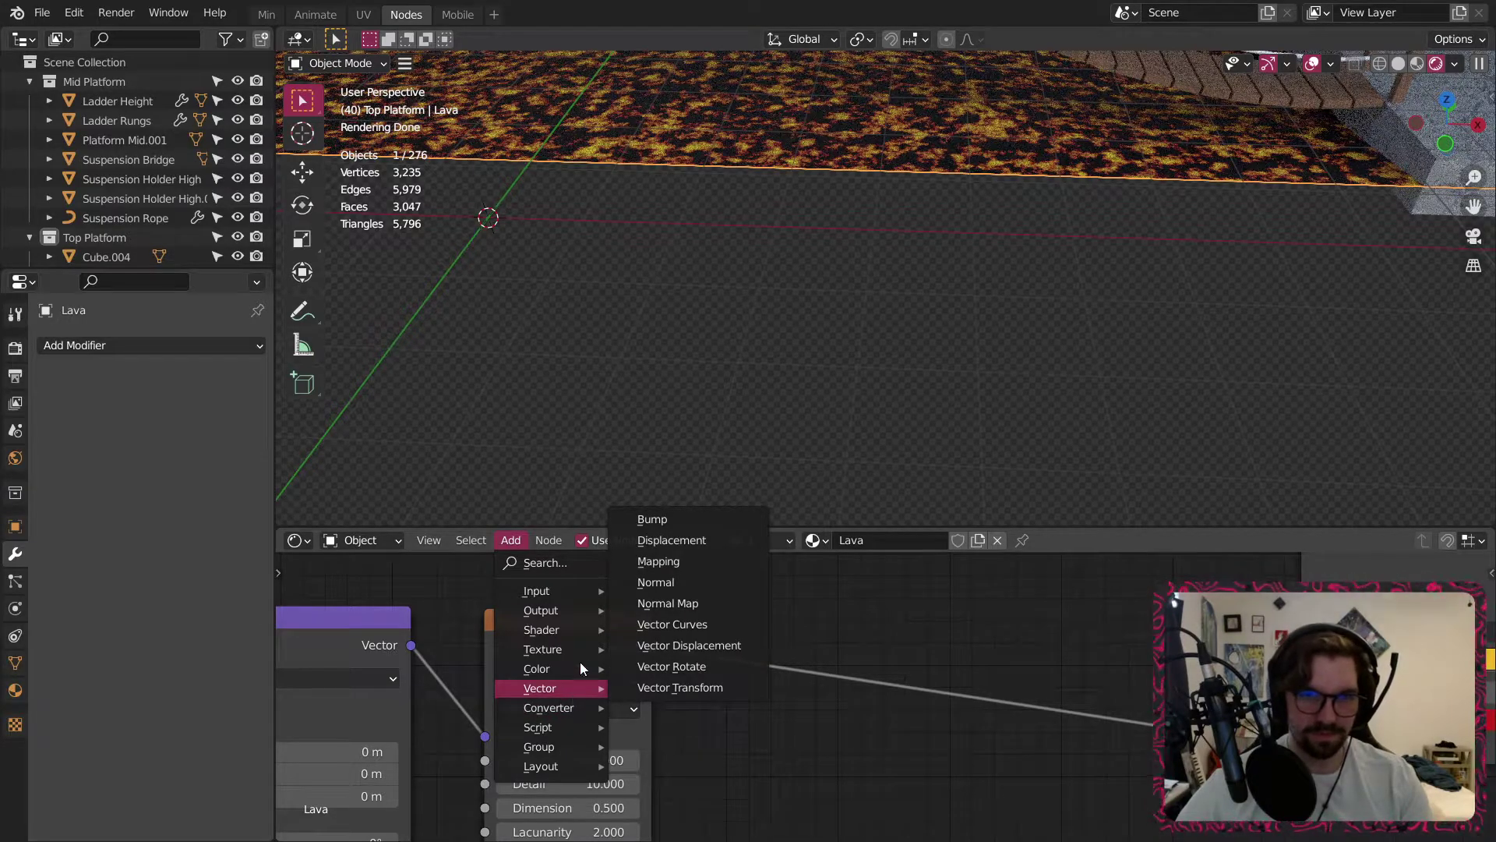
{"action": "mouse_move", "coordinate": [553, 647]}
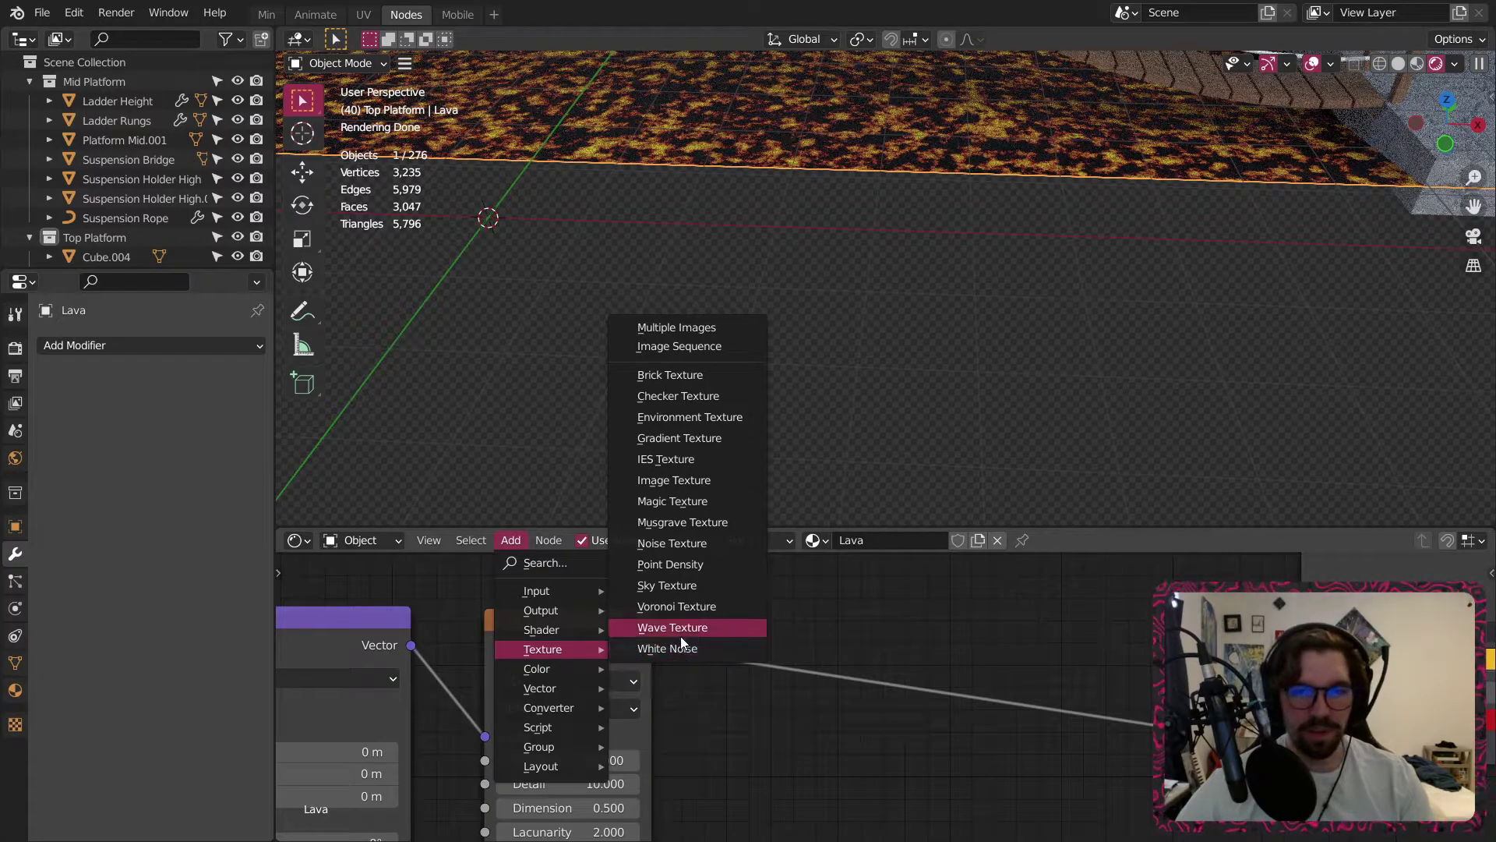
{"action": "scroll", "coordinate": [965, 173], "scroll_direction": "down", "scroll_amount": 7}
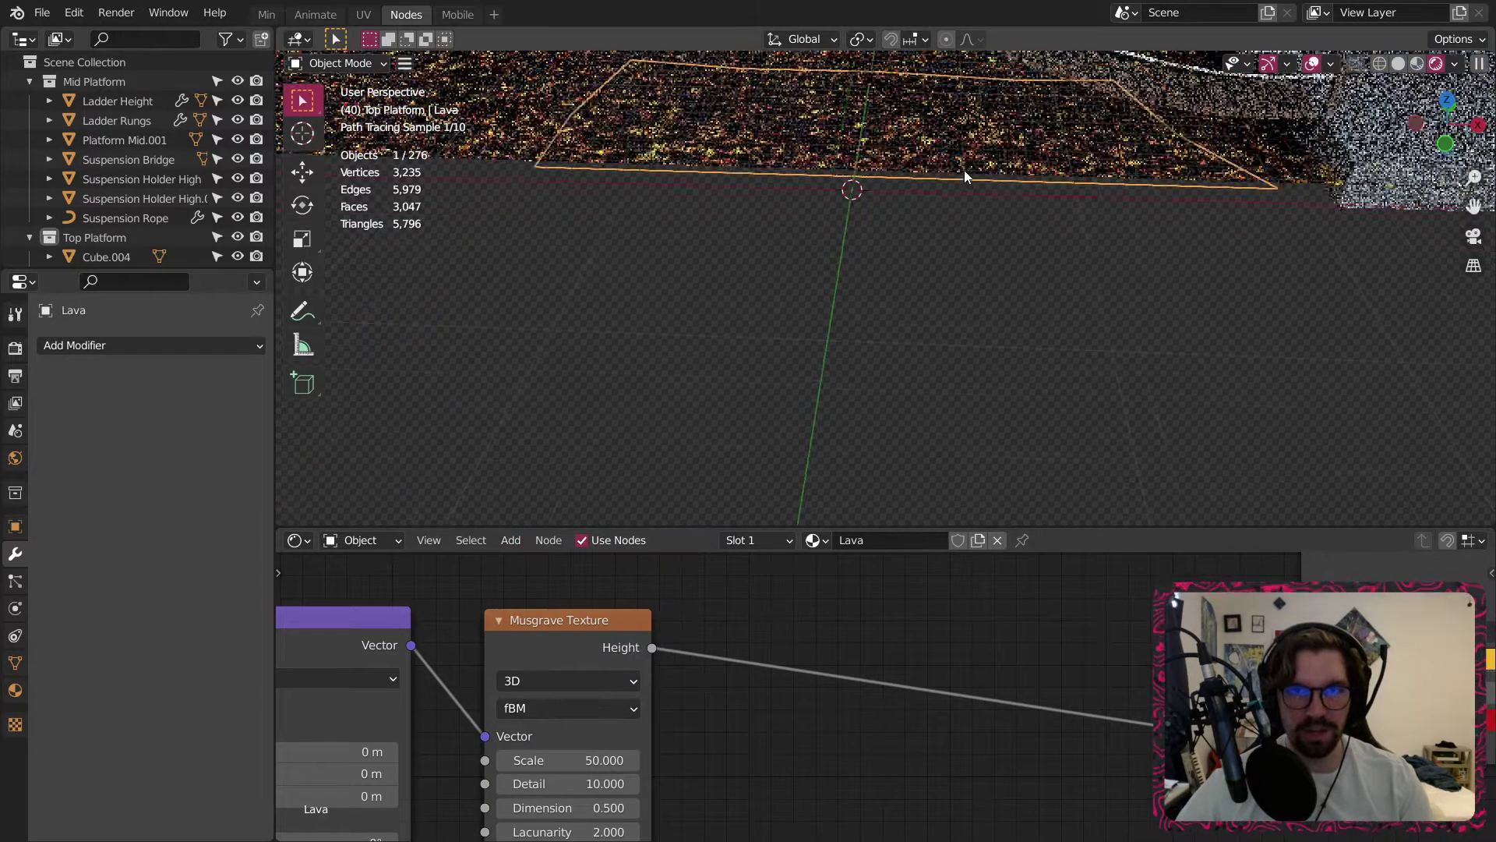
{"action": "middle_click_drag", "start_coordinate": [965, 173], "coordinate": [955, 474], "text": "shift"}
{"action": "middle_click_drag", "start_coordinate": [910, 249], "coordinate": [896, 187]}
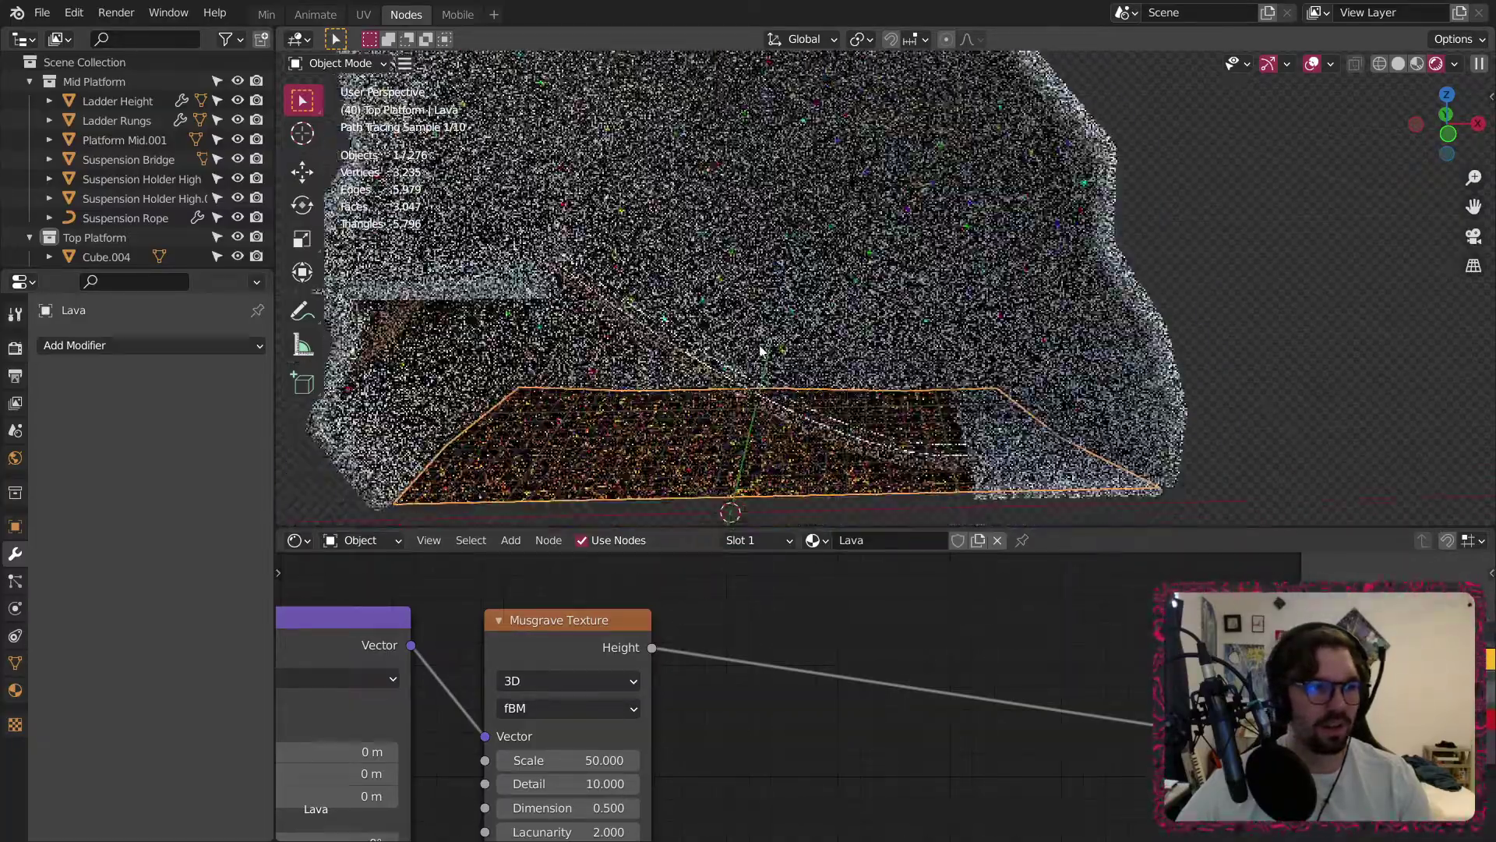
{"action": "middle_click_drag", "start_coordinate": [761, 347], "coordinate": [760, 358]}
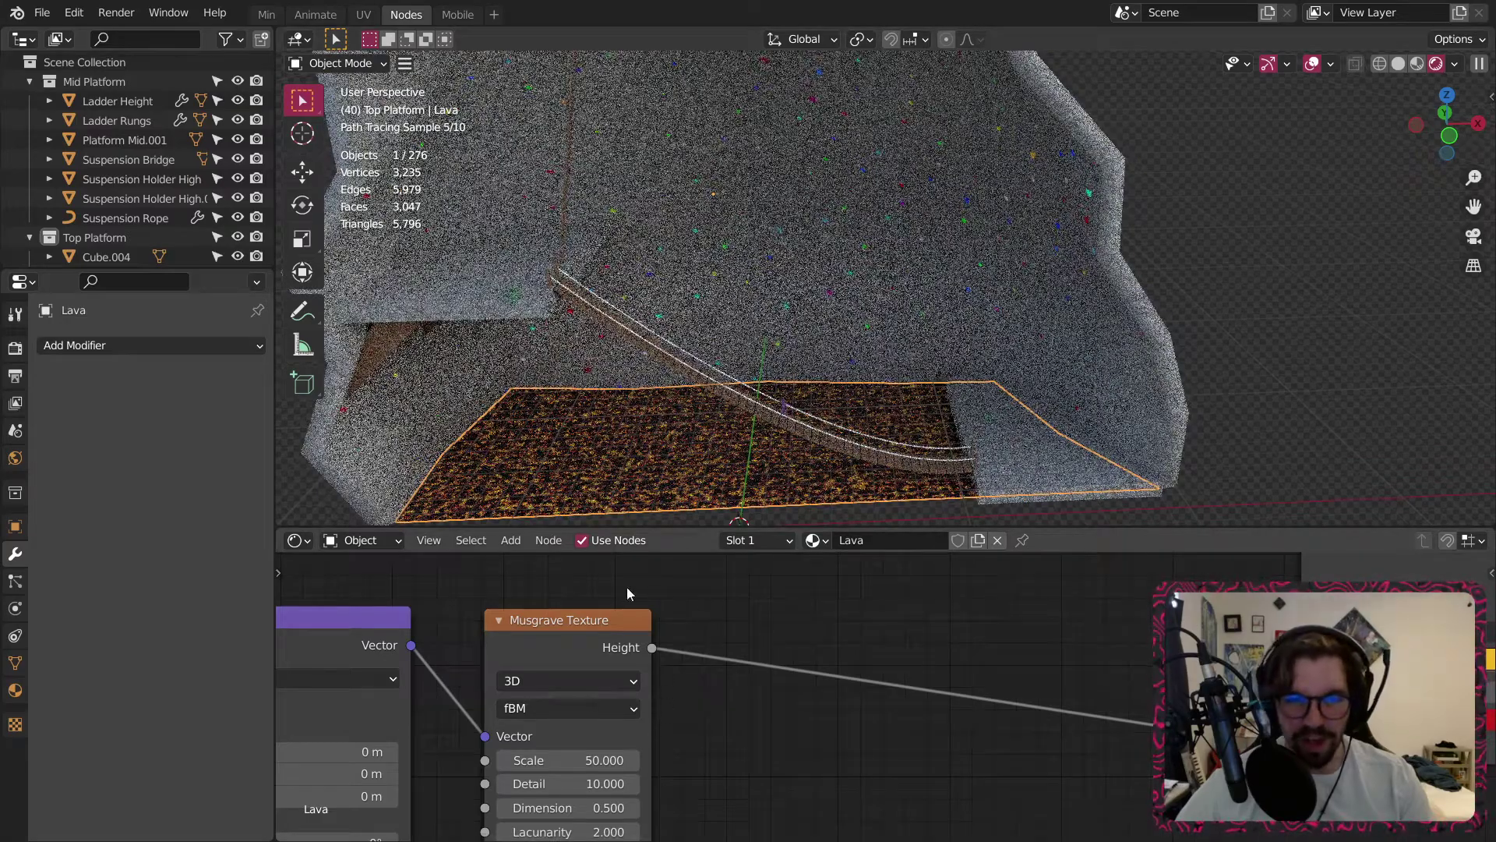
{"action": "left_click", "coordinate": [511, 540]}
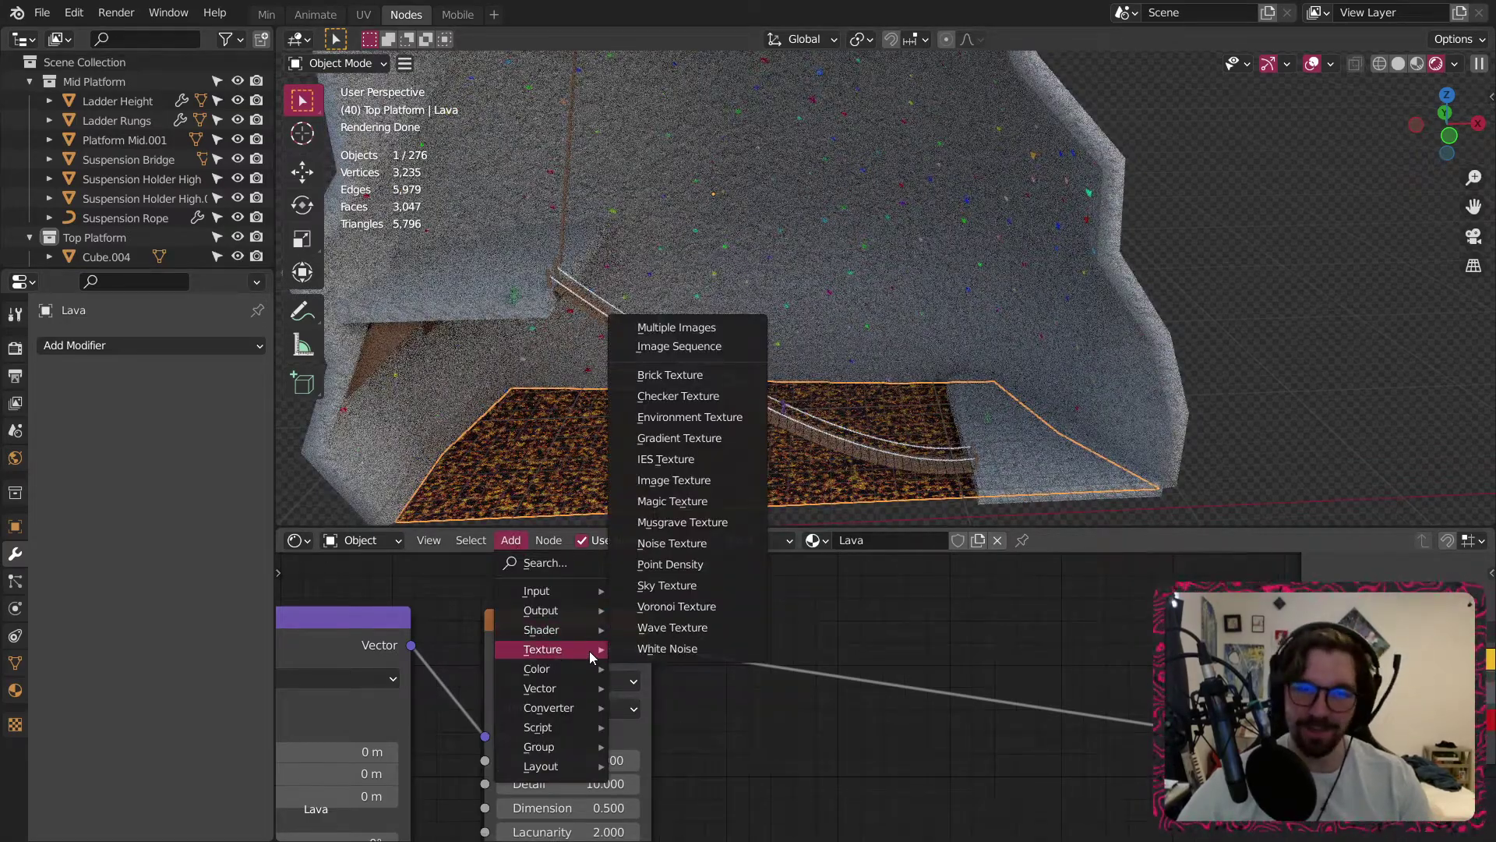
{"action": "left_click", "coordinate": [691, 543]}
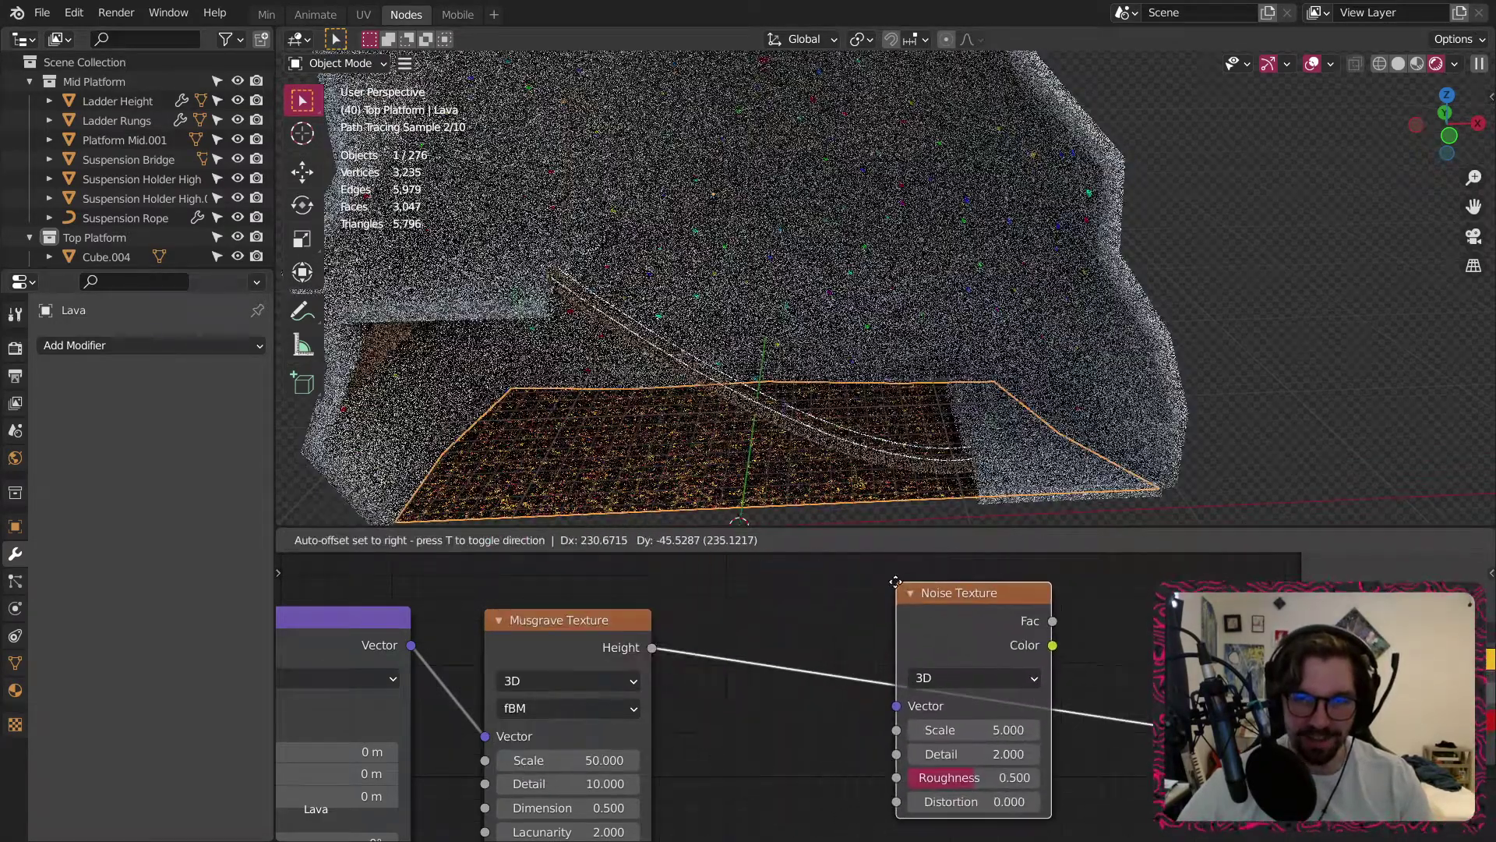
{"action": "left_click", "coordinate": [896, 581]}
{"action": "scroll", "coordinate": [773, 470], "scroll_direction": "up", "scroll_amount": 4}
{"action": "scroll", "coordinate": [771, 472], "scroll_direction": "up", "scroll_amount": 6}
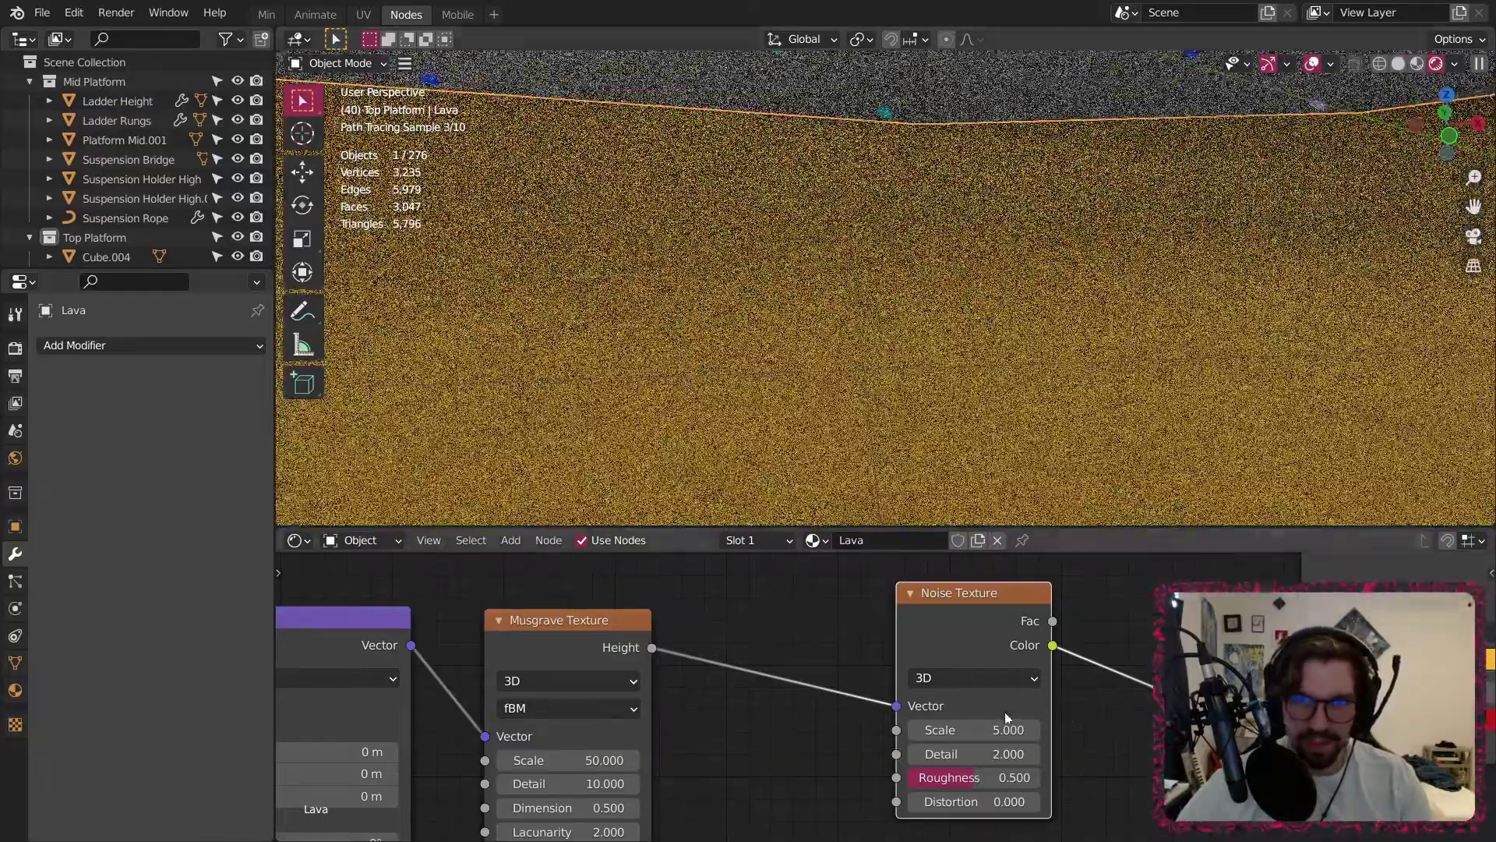
Set the Noise Texture's Scale to 1 and its Distortion to 2.
{"action": "left_click", "coordinate": [974, 729]}
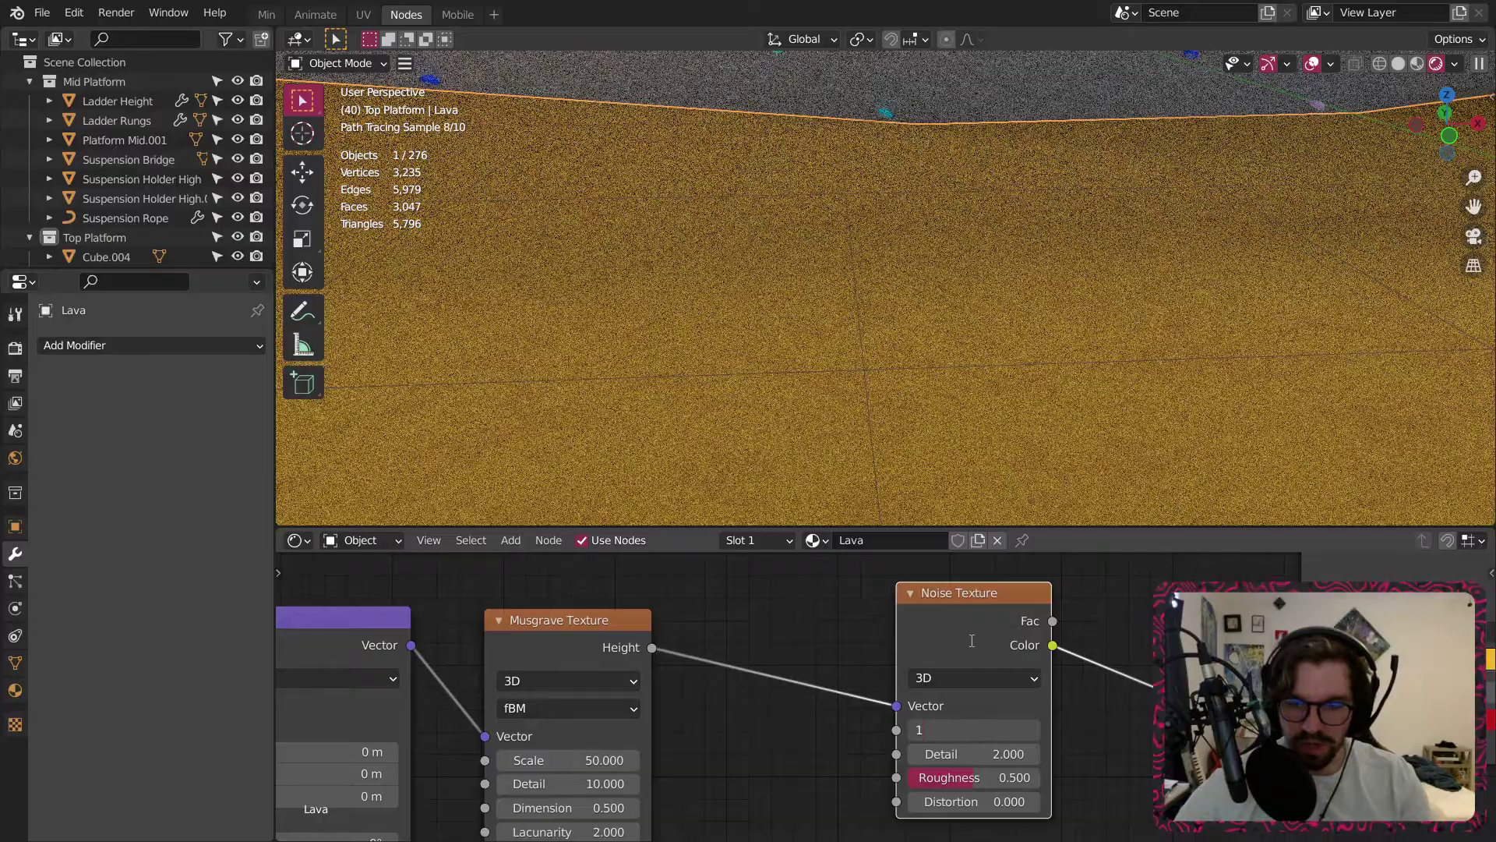
{"action": "type", "text": "1"}
{"action": "key", "text": "Return"}
{"action": "middle_click_drag", "start_coordinate": [971, 639], "coordinate": [809, 589]}
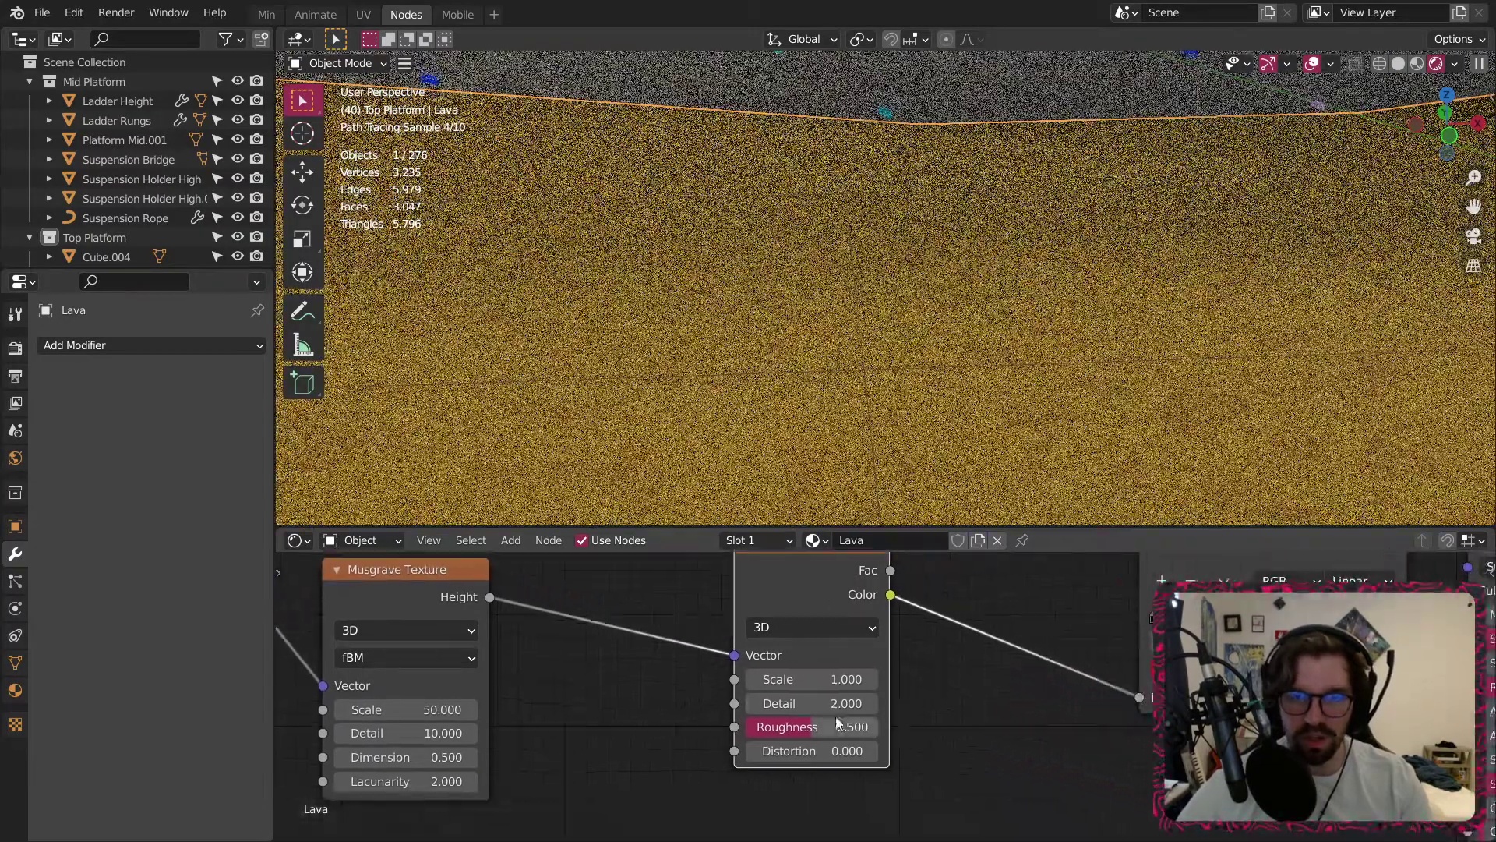
{"action": "scroll", "coordinate": [838, 725], "scroll_direction": "up", "scroll_amount": 3}
{"action": "left_click", "coordinate": [824, 767]}
{"action": "type", "text": "2"}
{"action": "key", "text": "Return"}
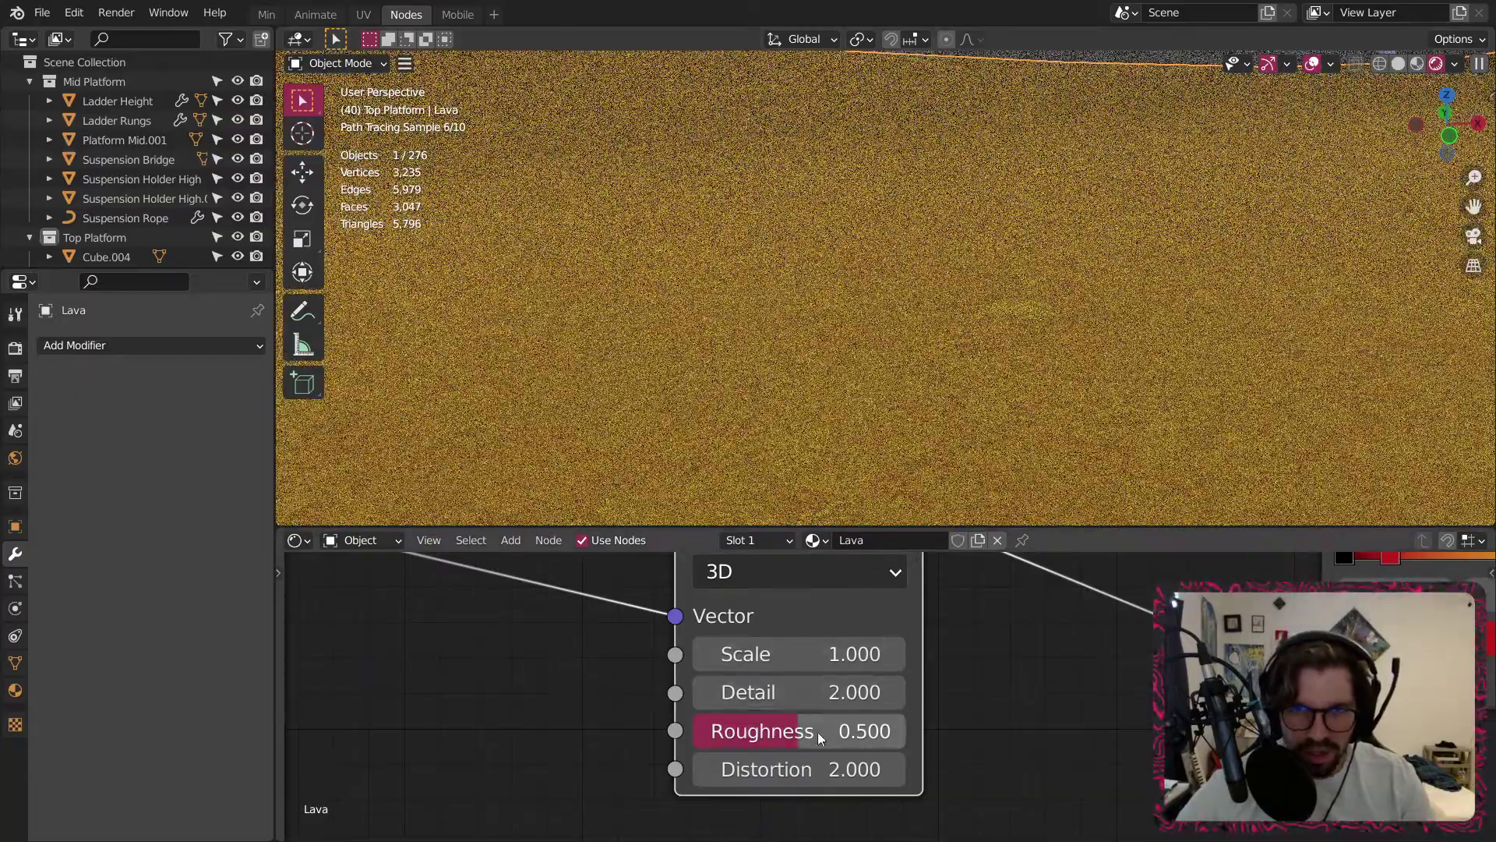
Set the Noise Texture's Roughness to 1 and Detail to 10, and check the cave floor.
{"action": "mouse_move", "coordinate": [821, 738]}
{"action": "left_mouse_down"}
{"action": "mouse_move", "coordinate": [710, 736]}
{"action": "mouse_move", "coordinate": [919, 733]}
{"action": "left_mouse_up"}
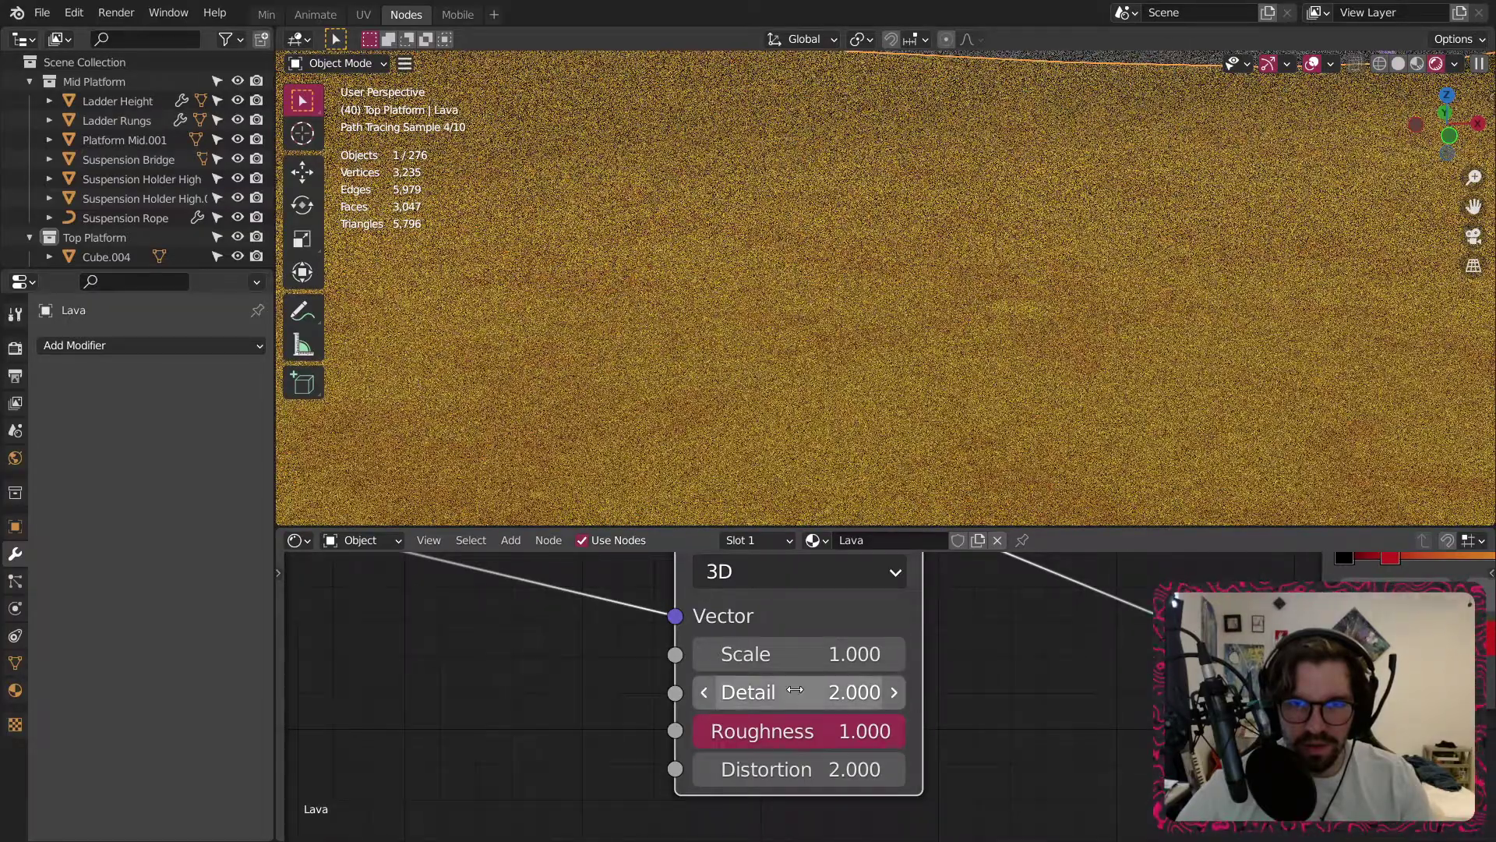
{"action": "left_click", "coordinate": [787, 692]}
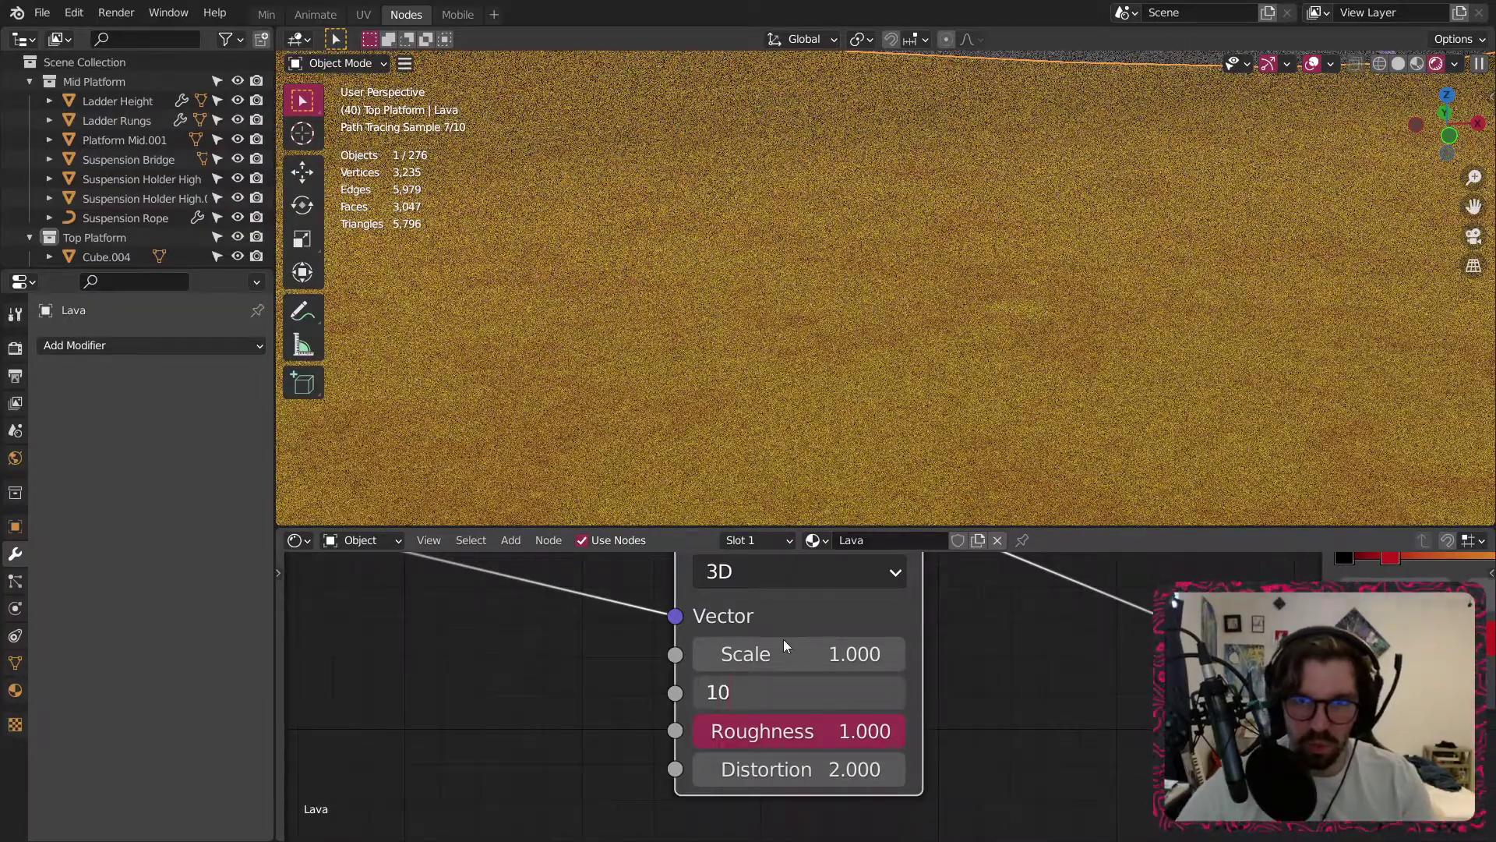
{"action": "type", "text": "10"}
{"action": "key", "text": "Return"}
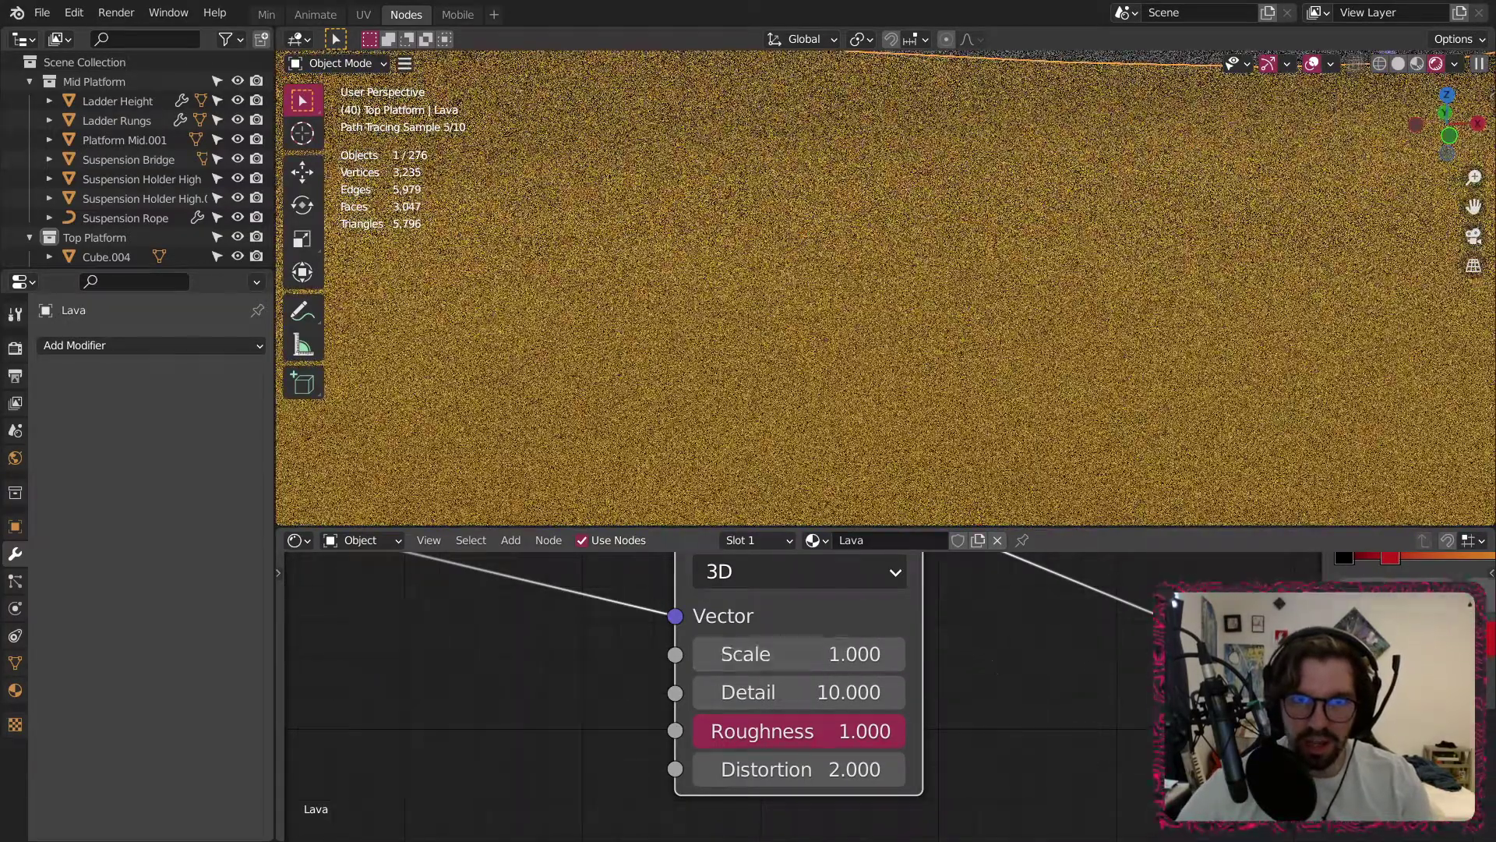
{"action": "scroll", "coordinate": [992, 365], "scroll_direction": "down", "scroll_amount": 2}
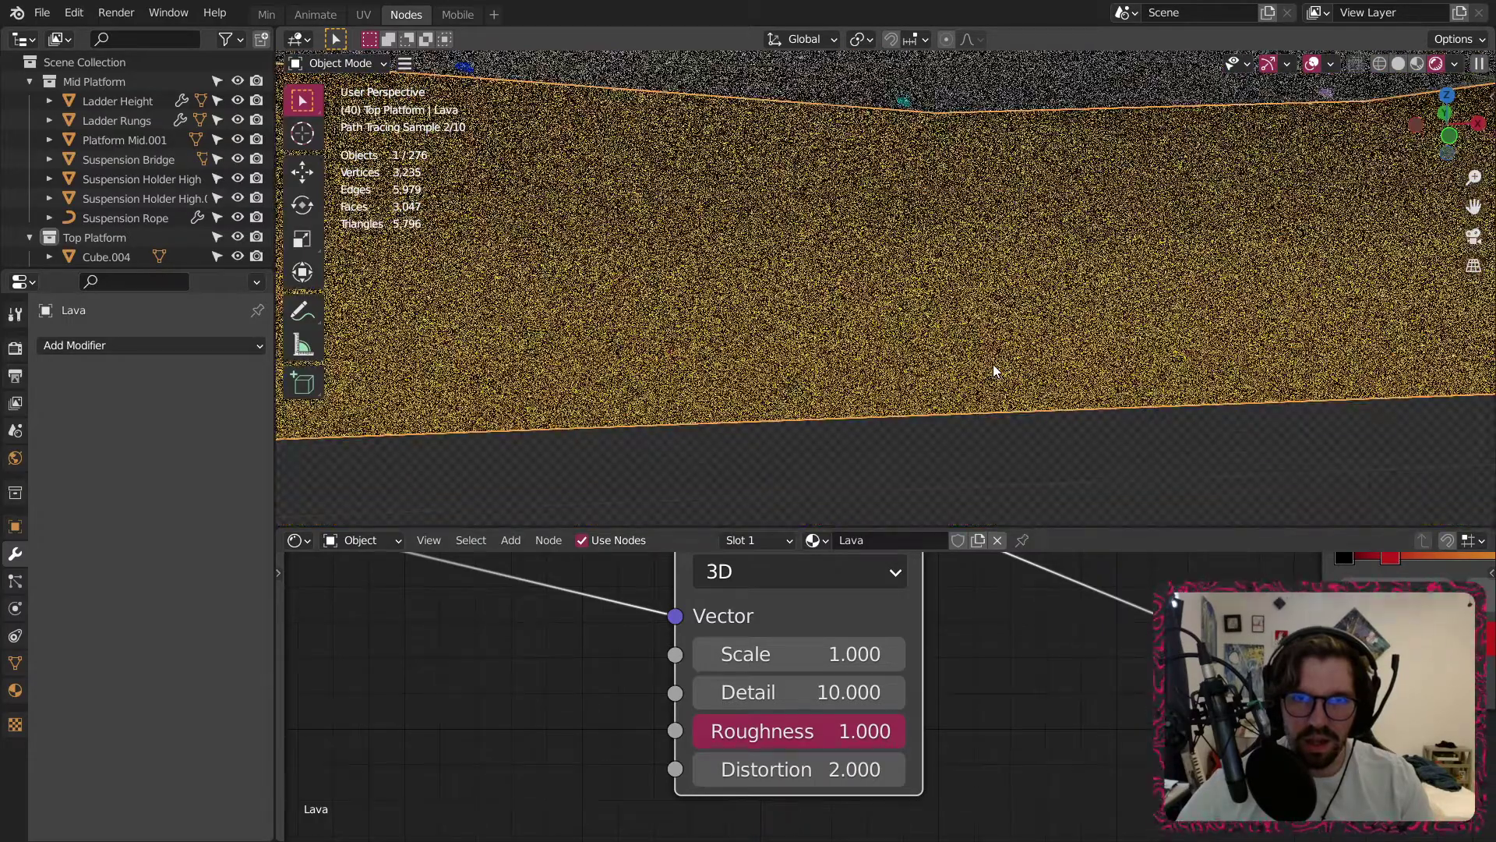
Delete the Noise Texture and connect the Musgrave Texture's Height output to the color ramp's Fac input.
{"action": "middle_click_drag", "start_coordinate": [549, 612], "coordinate": [639, 756]}
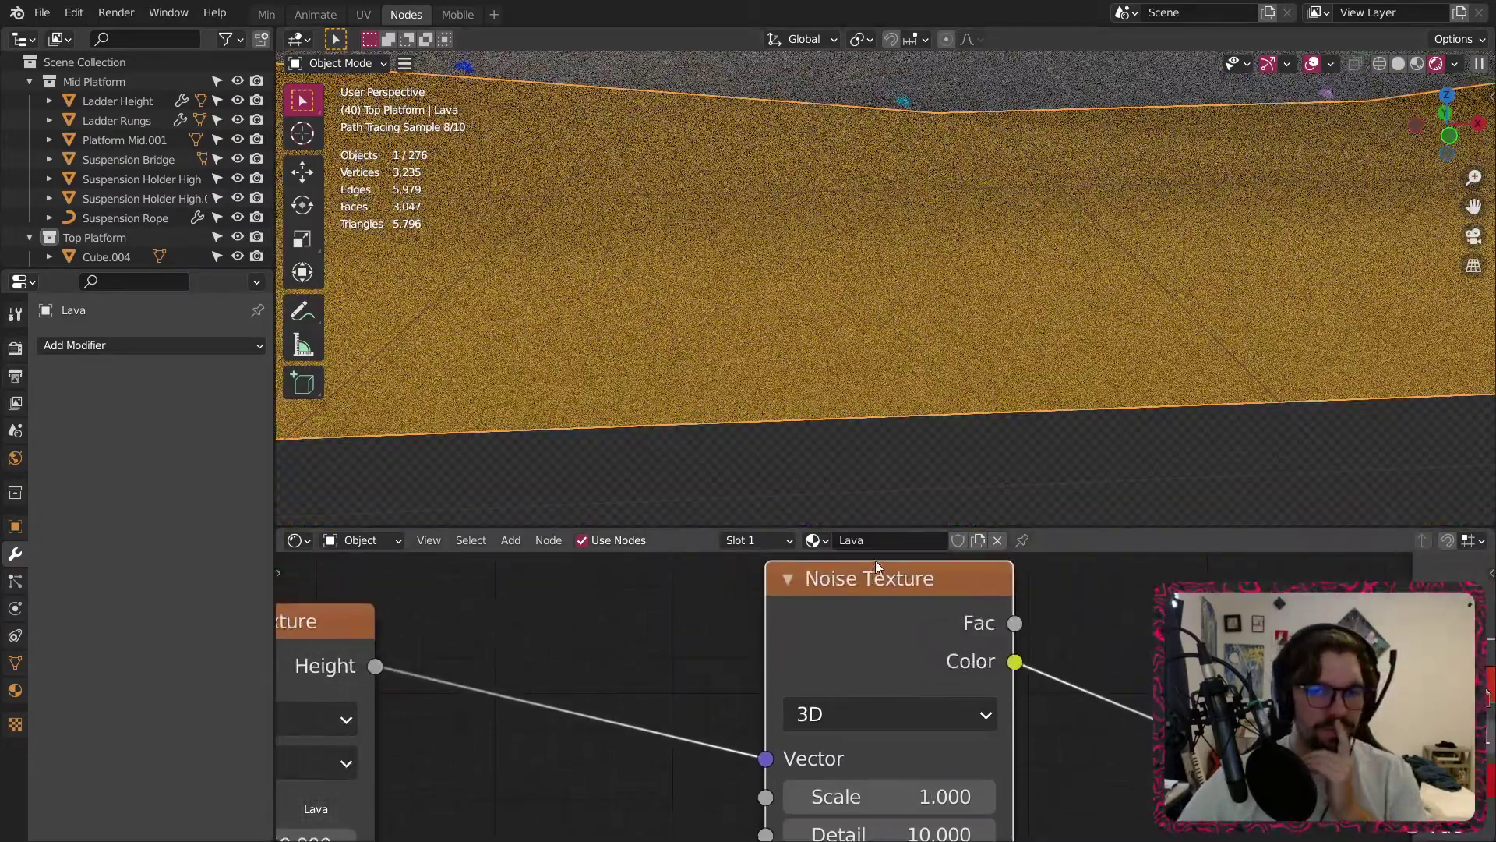
{"action": "key", "text": "x"}
{"action": "mouse_move", "coordinate": [375, 666]}
{"action": "left_mouse_down"}
{"action": "mouse_move", "coordinate": [1434, 835]}
{"action": "mouse_move", "coordinate": [1413, 828]}
{"action": "left_mouse_up"}
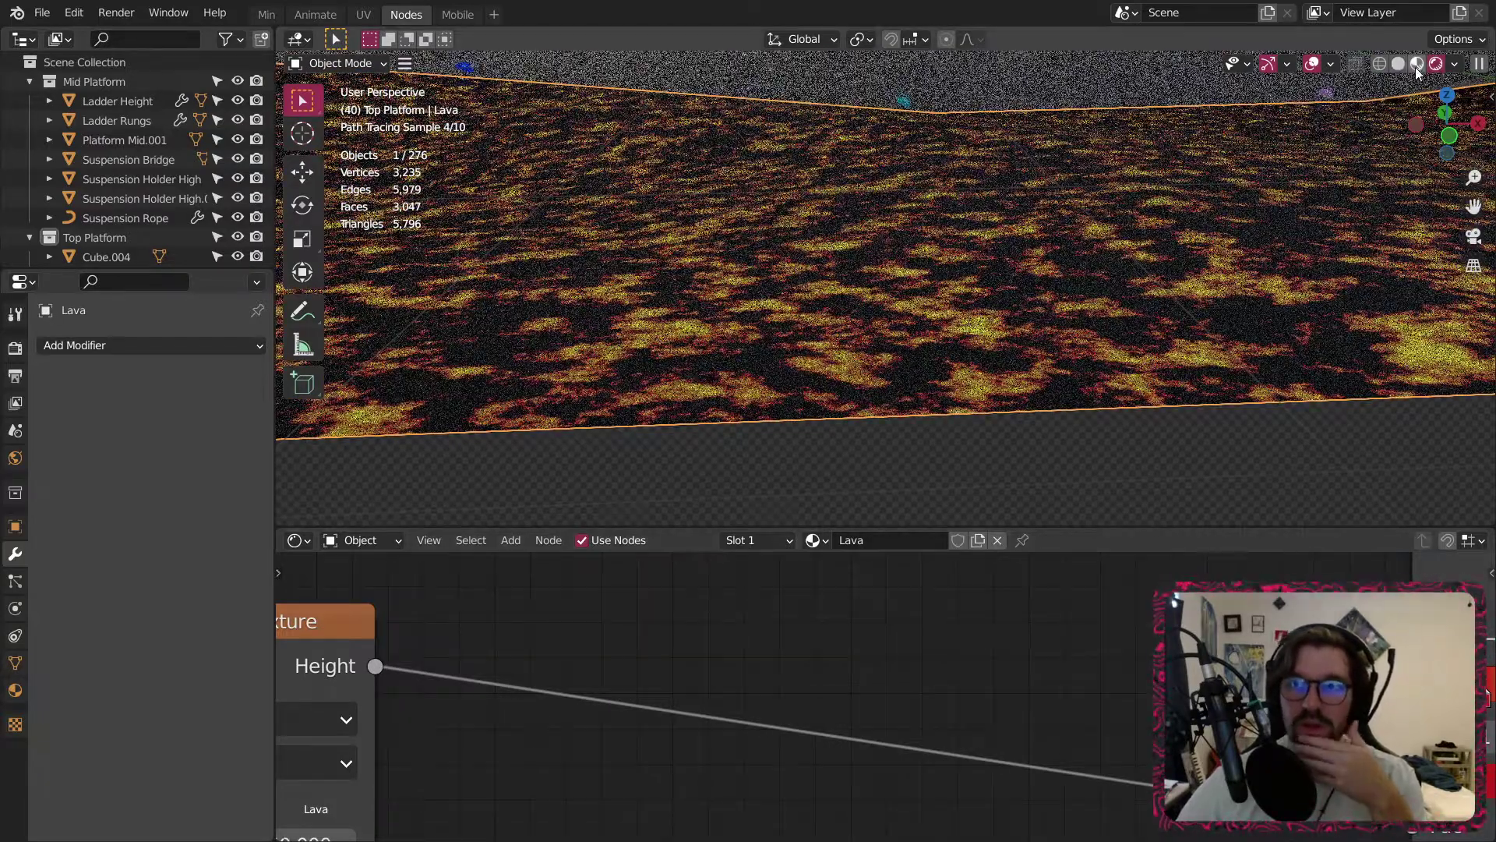
Switch the viewport shading to Material Preview and inspect the lava pattern up close.
{"action": "left_click", "coordinate": [1417, 64]}
{"action": "mouse_move", "coordinate": [984, 230]}
{"action": "middle_mouse_down"}
{"action": "mouse_move", "coordinate": [994, 277]}
{"action": "mouse_move", "coordinate": [981, 275]}
{"action": "middle_mouse_up"}
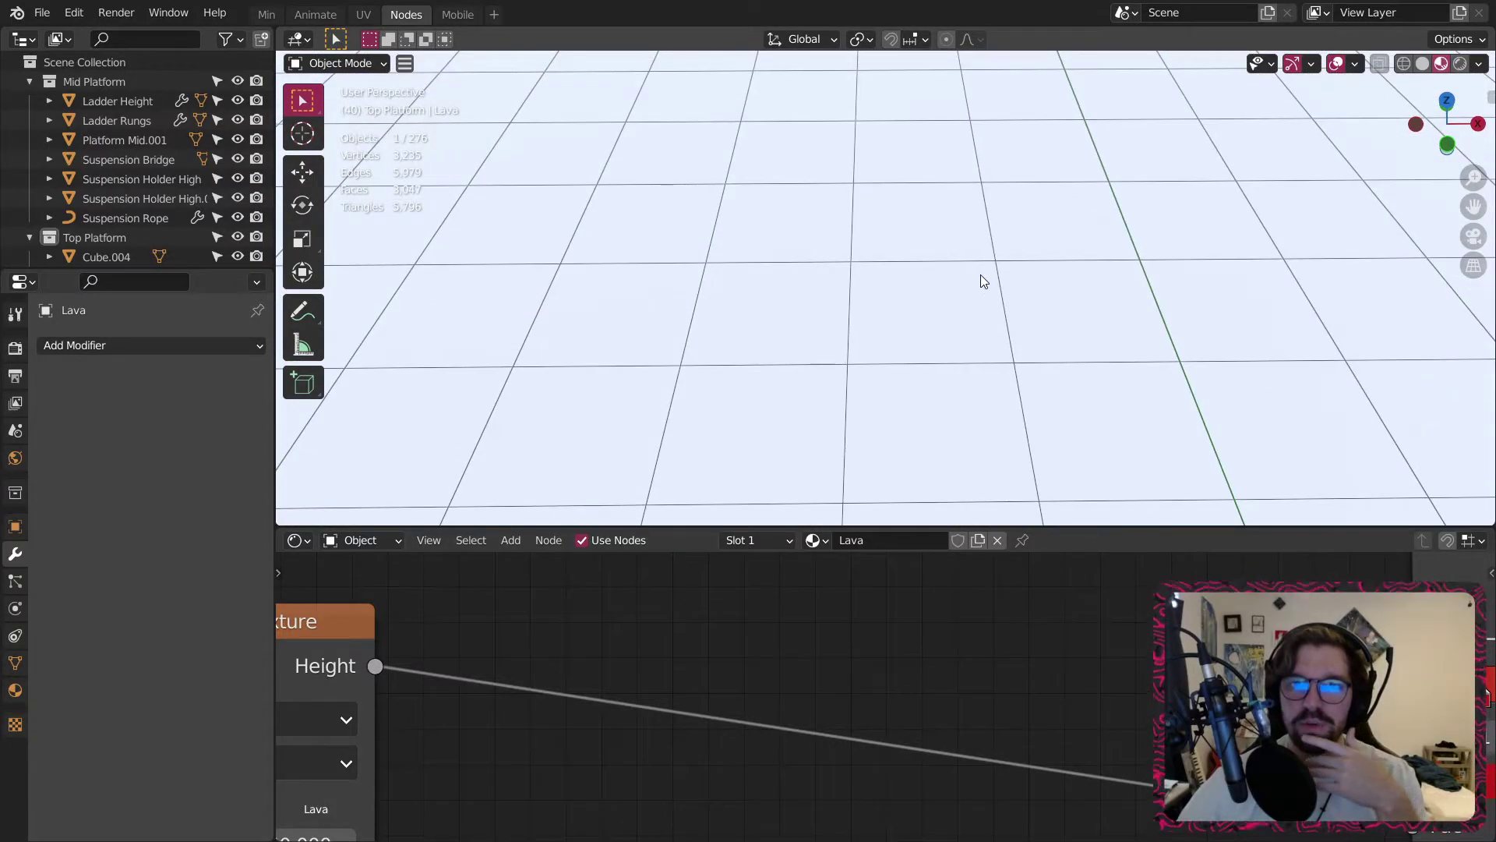
{"action": "scroll", "coordinate": [981, 274], "scroll_direction": "down", "scroll_amount": 5}
{"action": "scroll", "coordinate": [918, 330], "scroll_direction": "up", "scroll_amount": 6}
{"action": "middle_click_drag", "start_coordinate": [918, 330], "coordinate": [918, 348]}
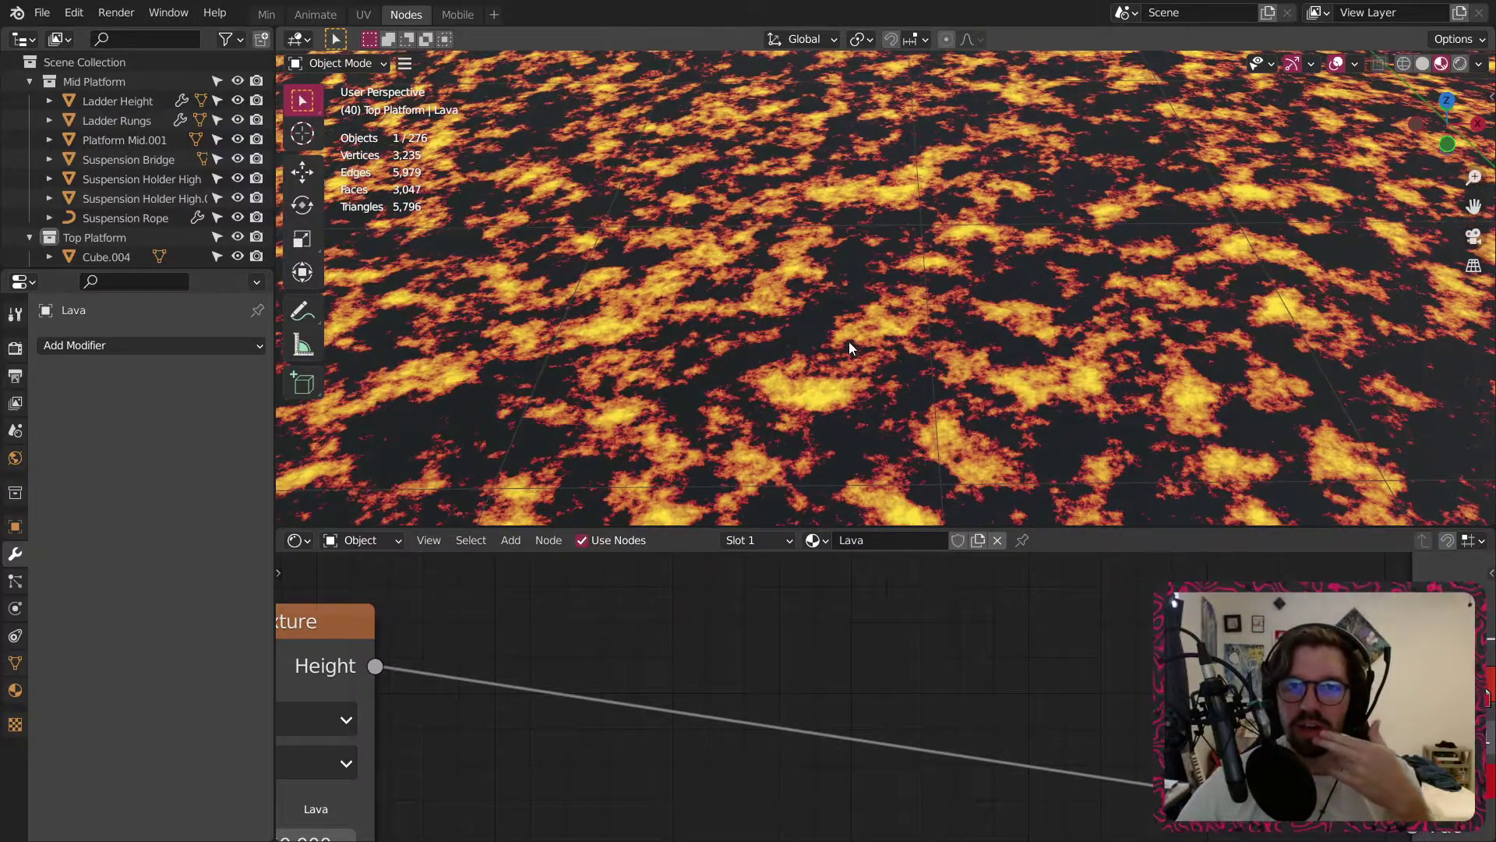
{"action": "scroll", "coordinate": [853, 335], "scroll_direction": "up", "scroll_amount": 2}
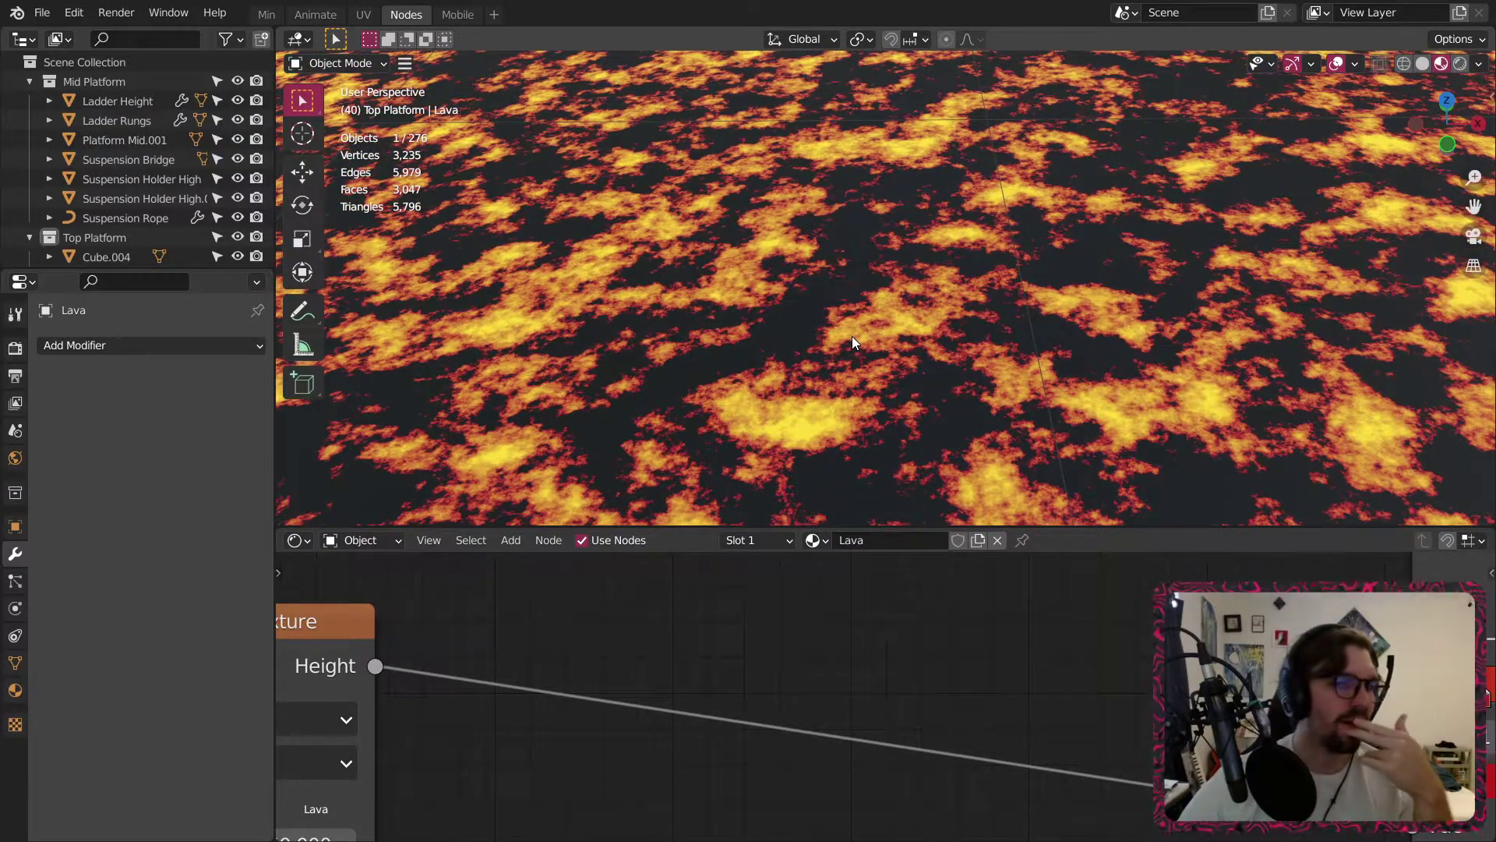
Reverse the lava ramp's stop order, with yellow at the start, dark red in between and black at the end.
{"action": "scroll", "coordinate": [1042, 719], "scroll_direction": "down", "scroll_amount": 10}
{"action": "middle_click_drag", "start_coordinate": [1289, 722], "coordinate": [922, 684]}
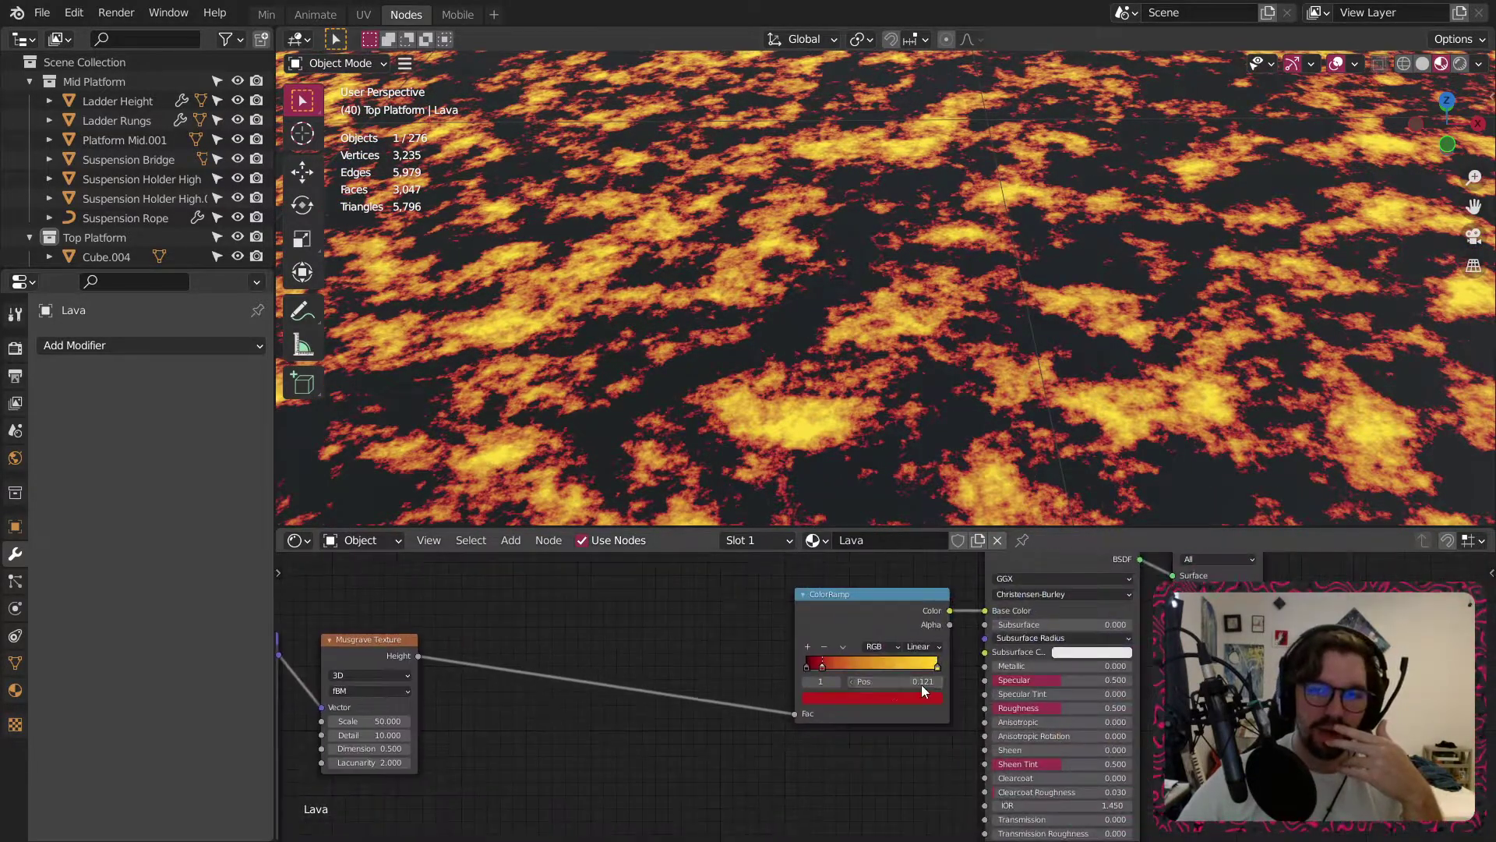
{"action": "scroll", "coordinate": [922, 684], "scroll_direction": "up", "scroll_amount": 10}
{"action": "left_click_drag", "start_coordinate": [961, 647], "coordinate": [784, 647]}
{"action": "left_click_drag", "start_coordinate": [635, 647], "coordinate": [1022, 639]}
{"action": "left_click_drag", "start_coordinate": [787, 643], "coordinate": [819, 644]}
{"action": "left_click_drag", "start_coordinate": [690, 646], "coordinate": [596, 634]}
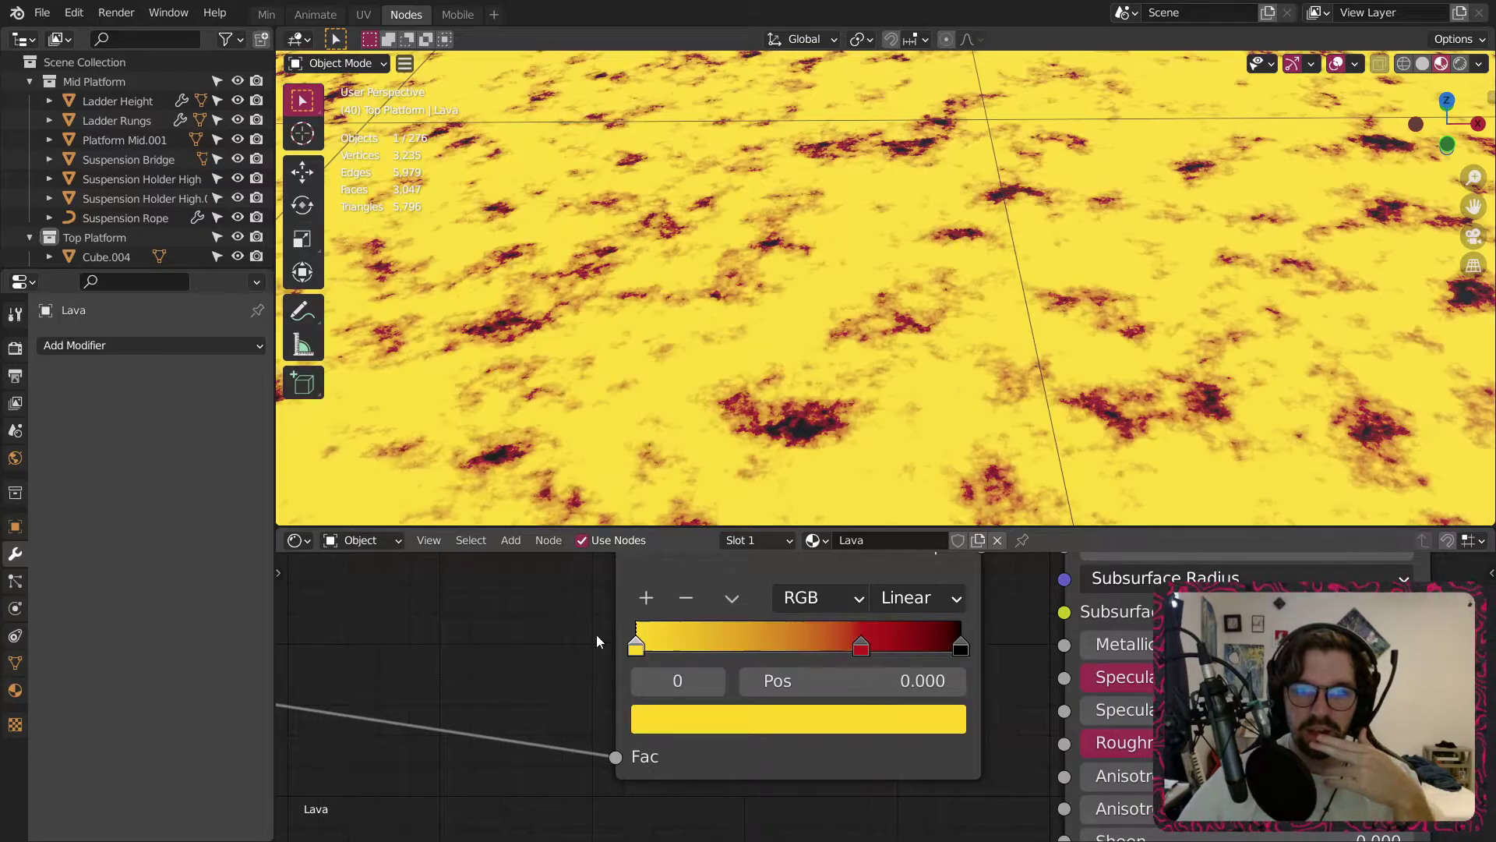
Move the lava ramp's dark red stop to 0.310 and check the floor pattern.
{"action": "left_click_drag", "start_coordinate": [862, 647], "coordinate": [733, 655]}
{"action": "scroll", "coordinate": [759, 318], "scroll_direction": "down", "scroll_amount": 3}
{"action": "scroll", "coordinate": [759, 317], "scroll_direction": "down", "scroll_amount": 3}
{"action": "scroll", "coordinate": [773, 316], "scroll_direction": "up", "scroll_amount": 6}
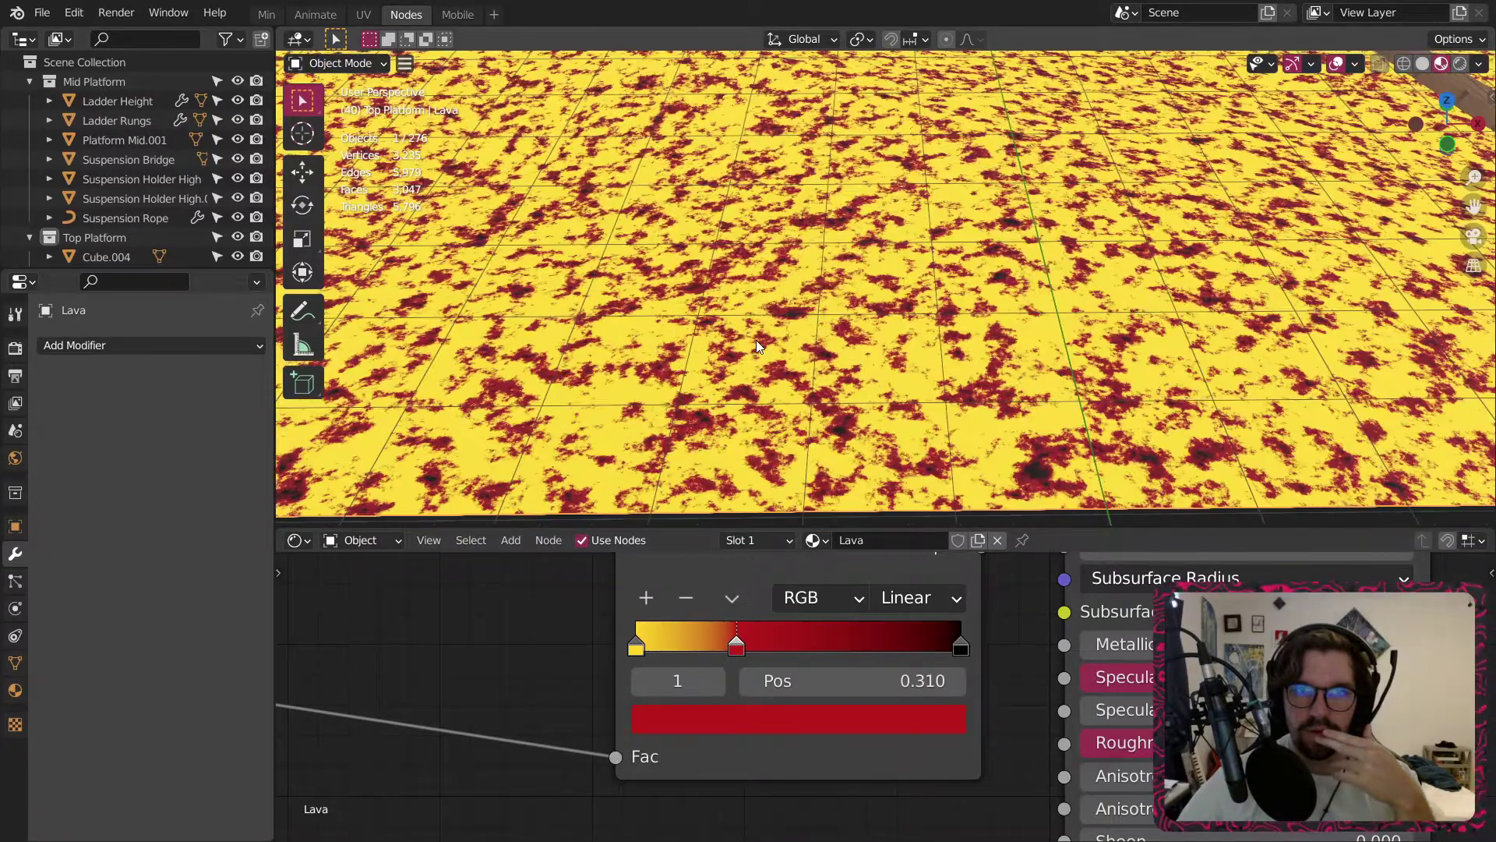
{"action": "scroll", "coordinate": [743, 390], "scroll_direction": "up", "scroll_amount": 4}
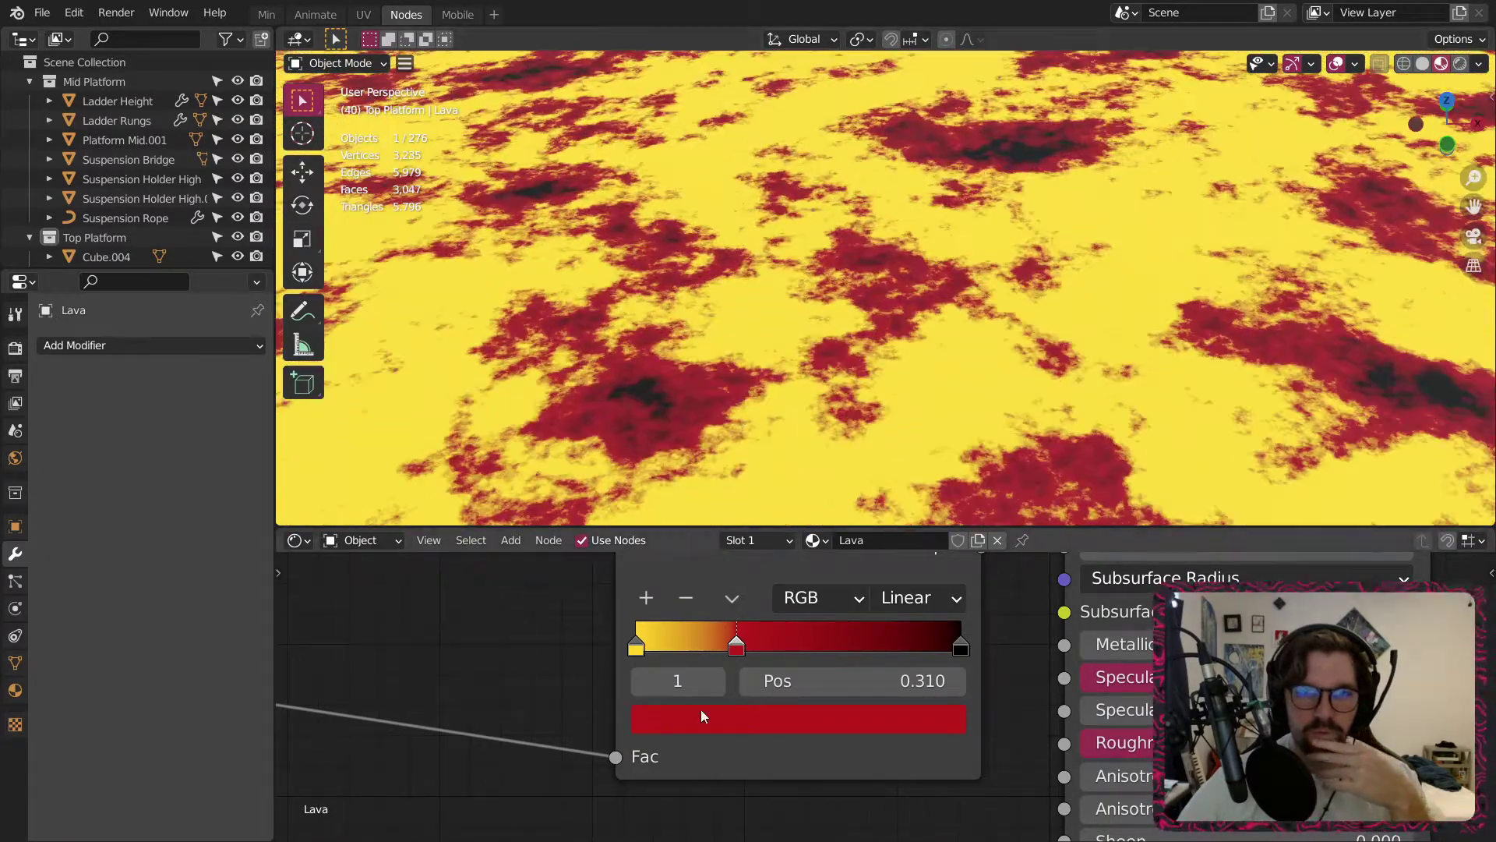
Darken the lava ramp's yellow stop to a deep amber and move the dark red stop to 0.520.
{"action": "left_click", "coordinate": [647, 652]}
{"action": "left_click", "coordinate": [659, 719]}
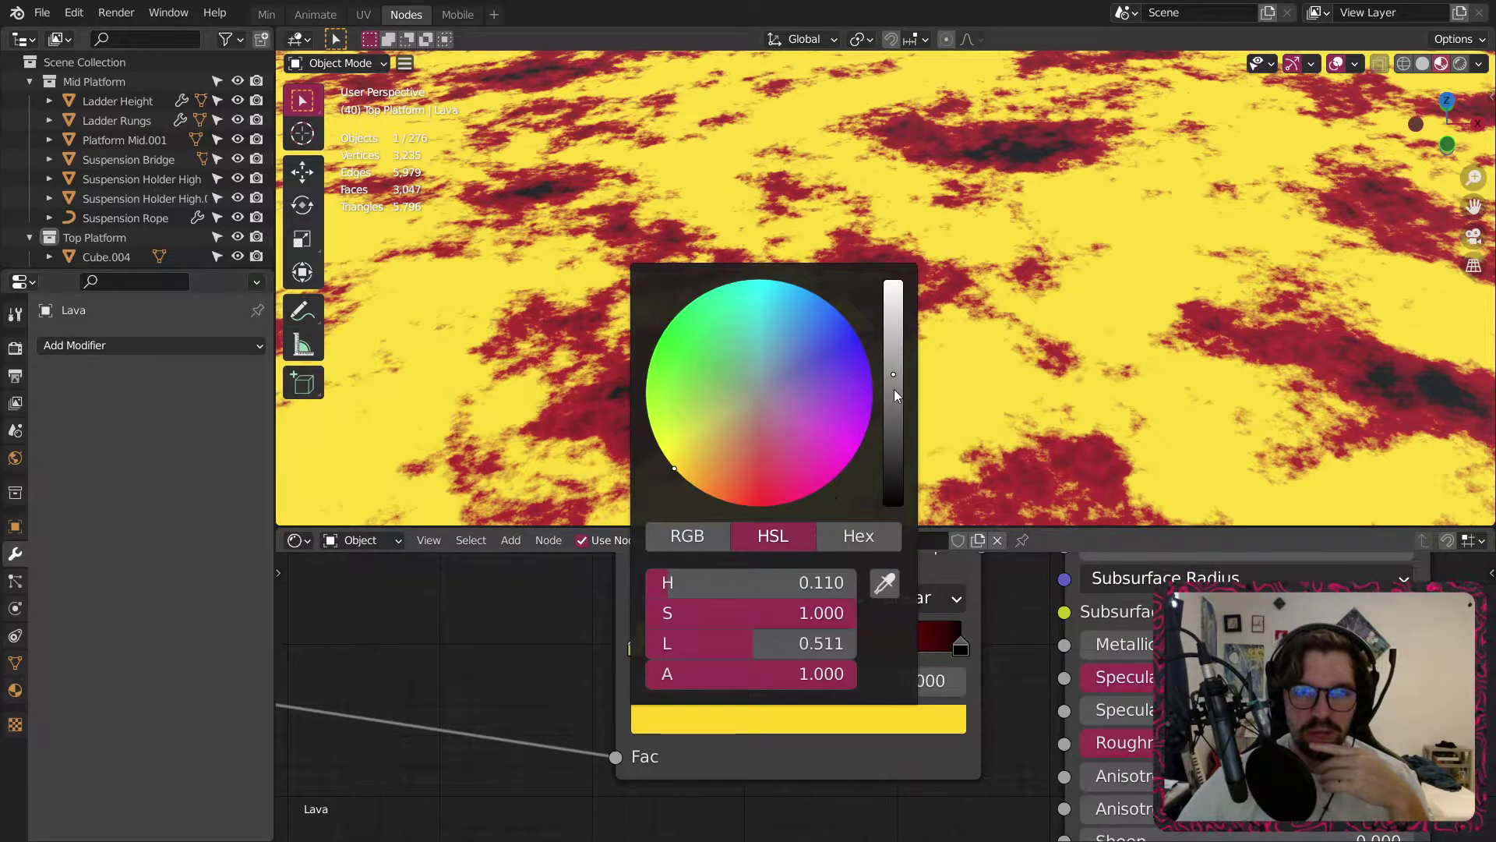
{"action": "left_click_drag", "start_coordinate": [895, 390], "coordinate": [884, 423]}
{"action": "left_click_drag", "start_coordinate": [684, 474], "coordinate": [684, 476]}
{"action": "scroll", "coordinate": [807, 243], "scroll_direction": "down", "scroll_amount": 6}
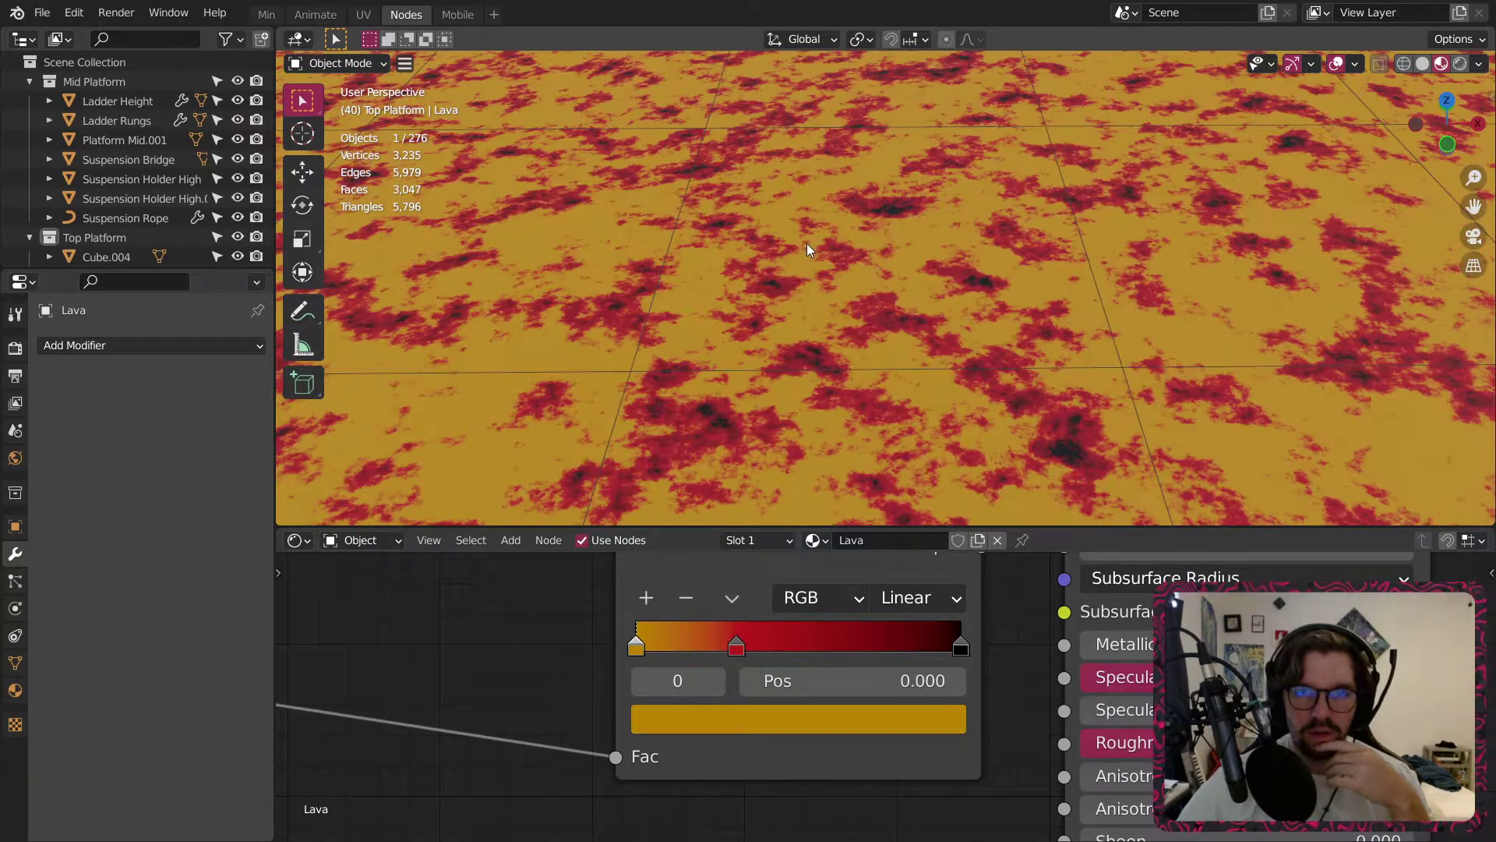
{"action": "left_click_drag", "start_coordinate": [735, 647], "coordinate": [806, 653]}
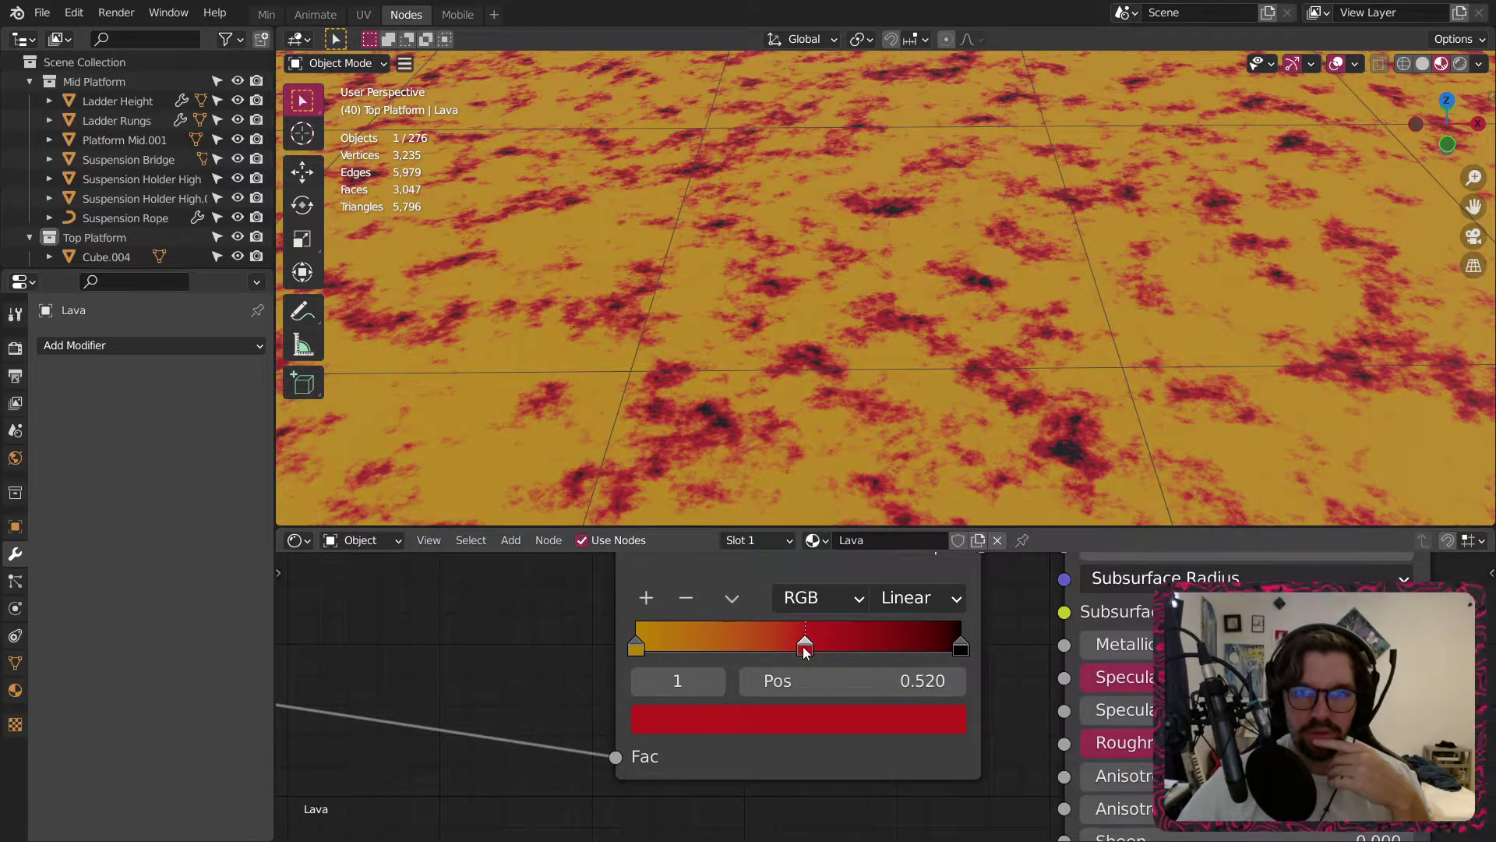
Move the lava ramp's black stop slightly inward and the dark red stop to 0.335, and check the floor pattern.
{"action": "scroll", "coordinate": [826, 322], "scroll_direction": "down", "scroll_amount": 8}
{"action": "scroll", "coordinate": [827, 323], "scroll_direction": "up", "scroll_amount": 4}
{"action": "scroll", "coordinate": [946, 640], "scroll_direction": "up", "scroll_amount": 5}
{"action": "left_click_drag", "start_coordinate": [960, 652], "coordinate": [896, 652]}
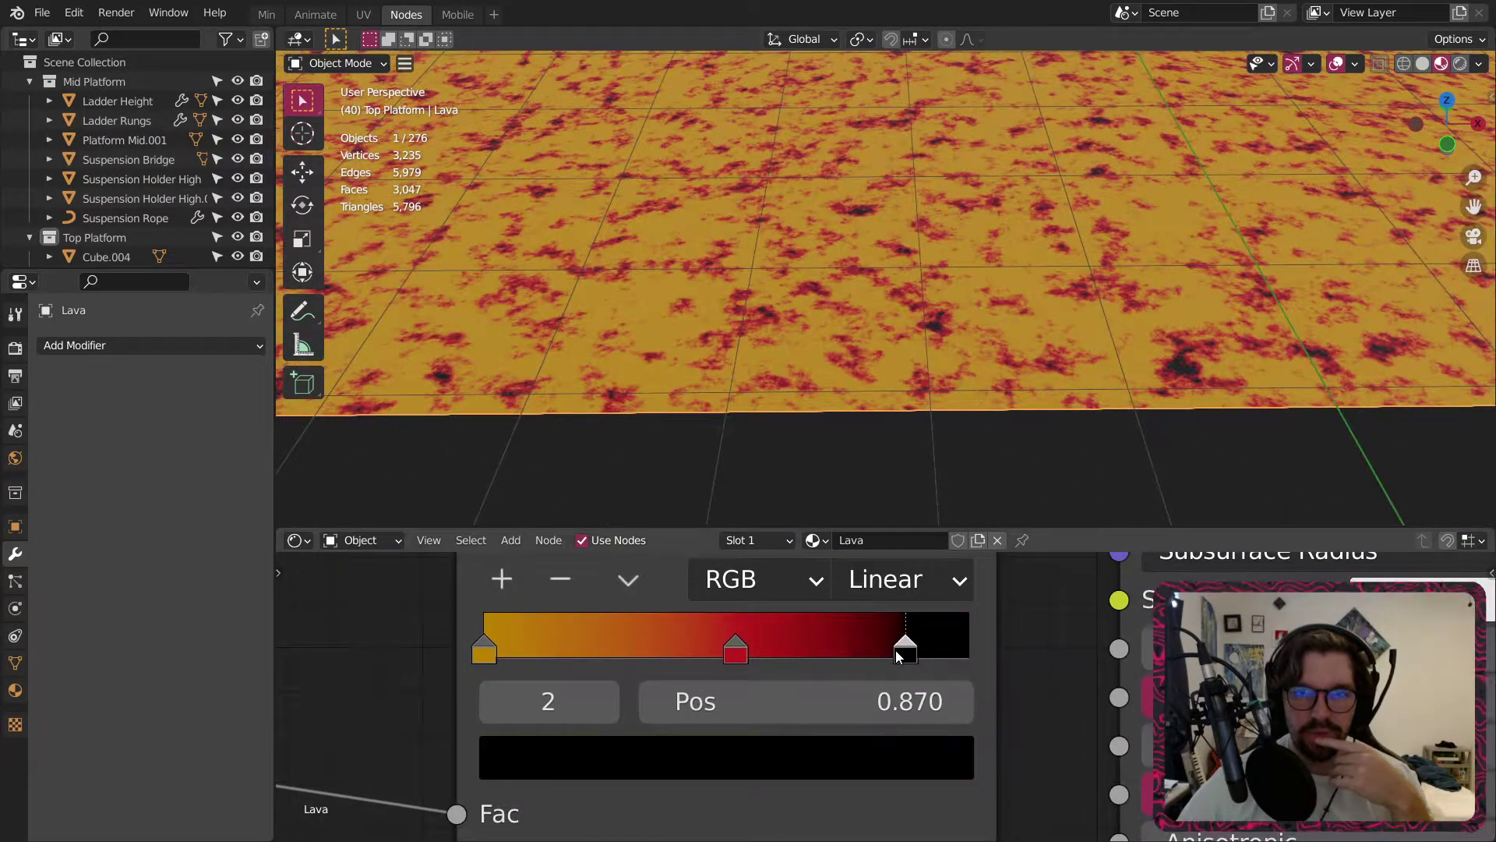
{"action": "left_click_drag", "start_coordinate": [735, 646], "coordinate": [644, 639]}
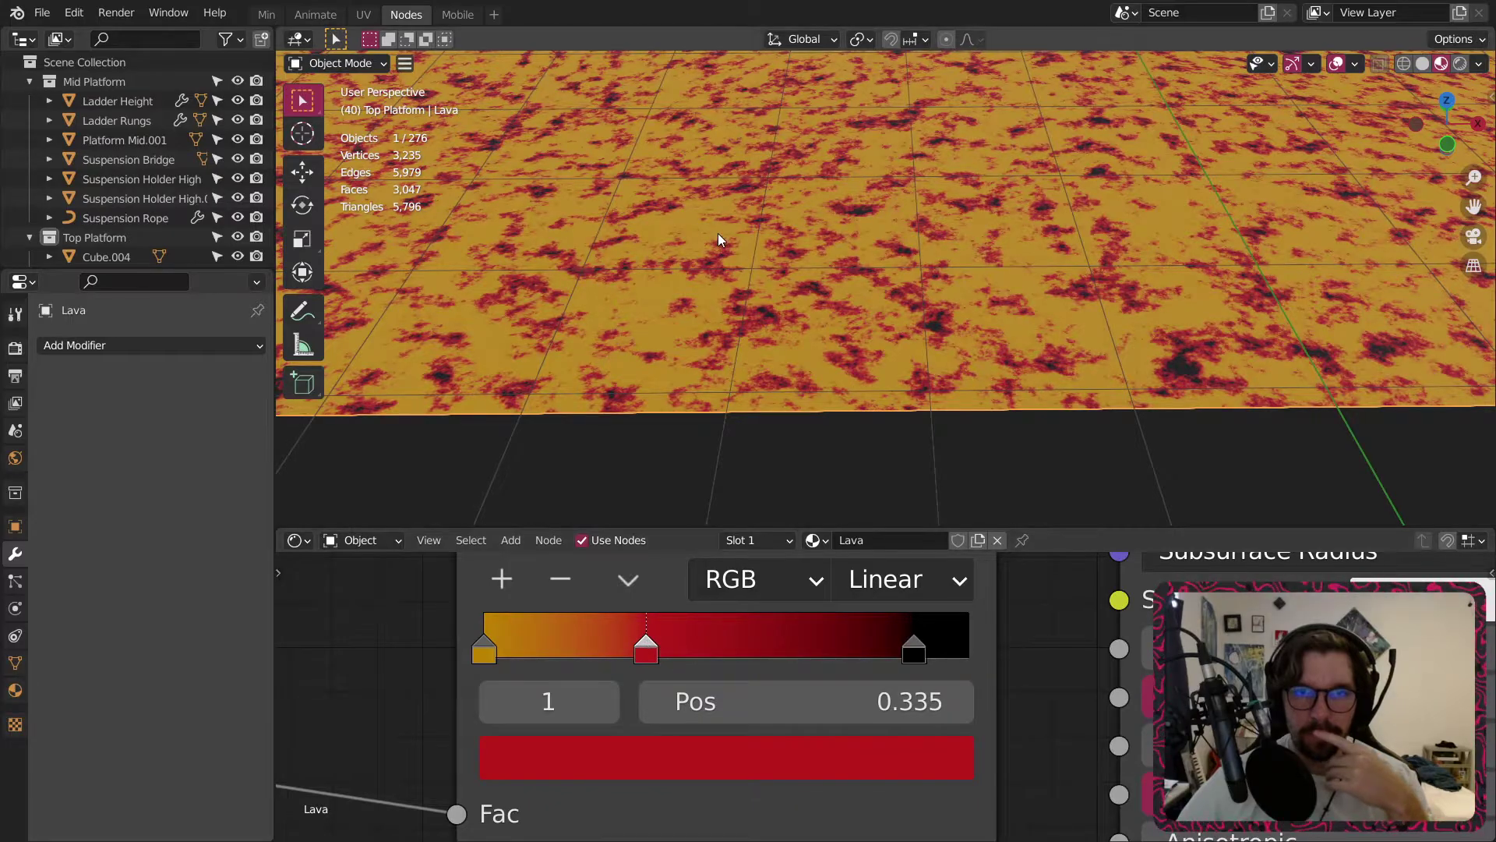
{"action": "scroll", "coordinate": [729, 262], "scroll_direction": "down", "scroll_amount": 4}
{"action": "scroll", "coordinate": [731, 258], "scroll_direction": "up", "scroll_amount": 5}
{"action": "scroll", "coordinate": [731, 256], "scroll_direction": "down", "scroll_amount": 5}
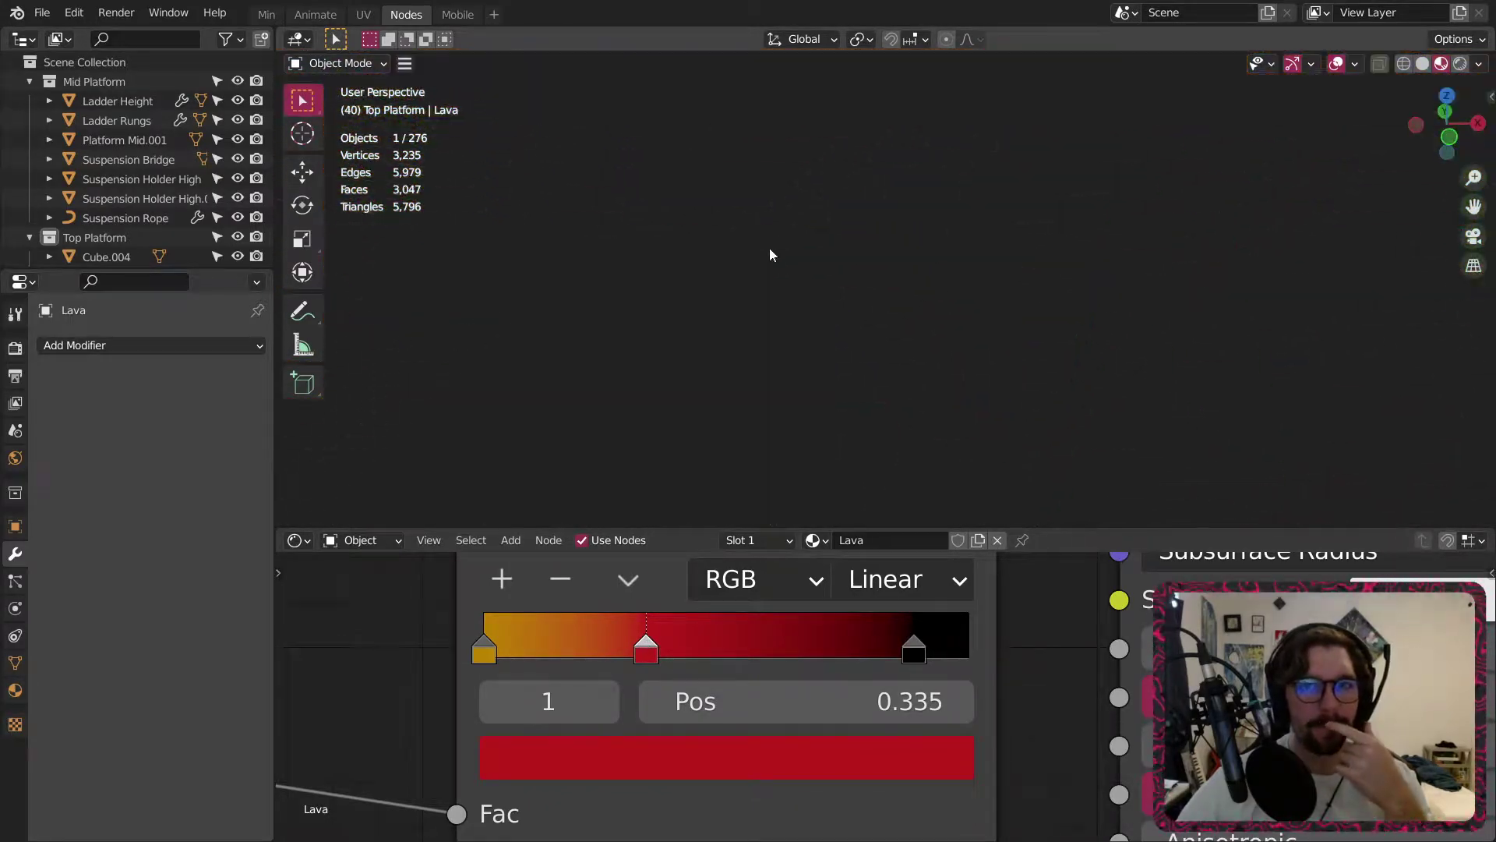
{"action": "scroll", "coordinate": [841, 269], "scroll_direction": "up", "scroll_amount": 4}
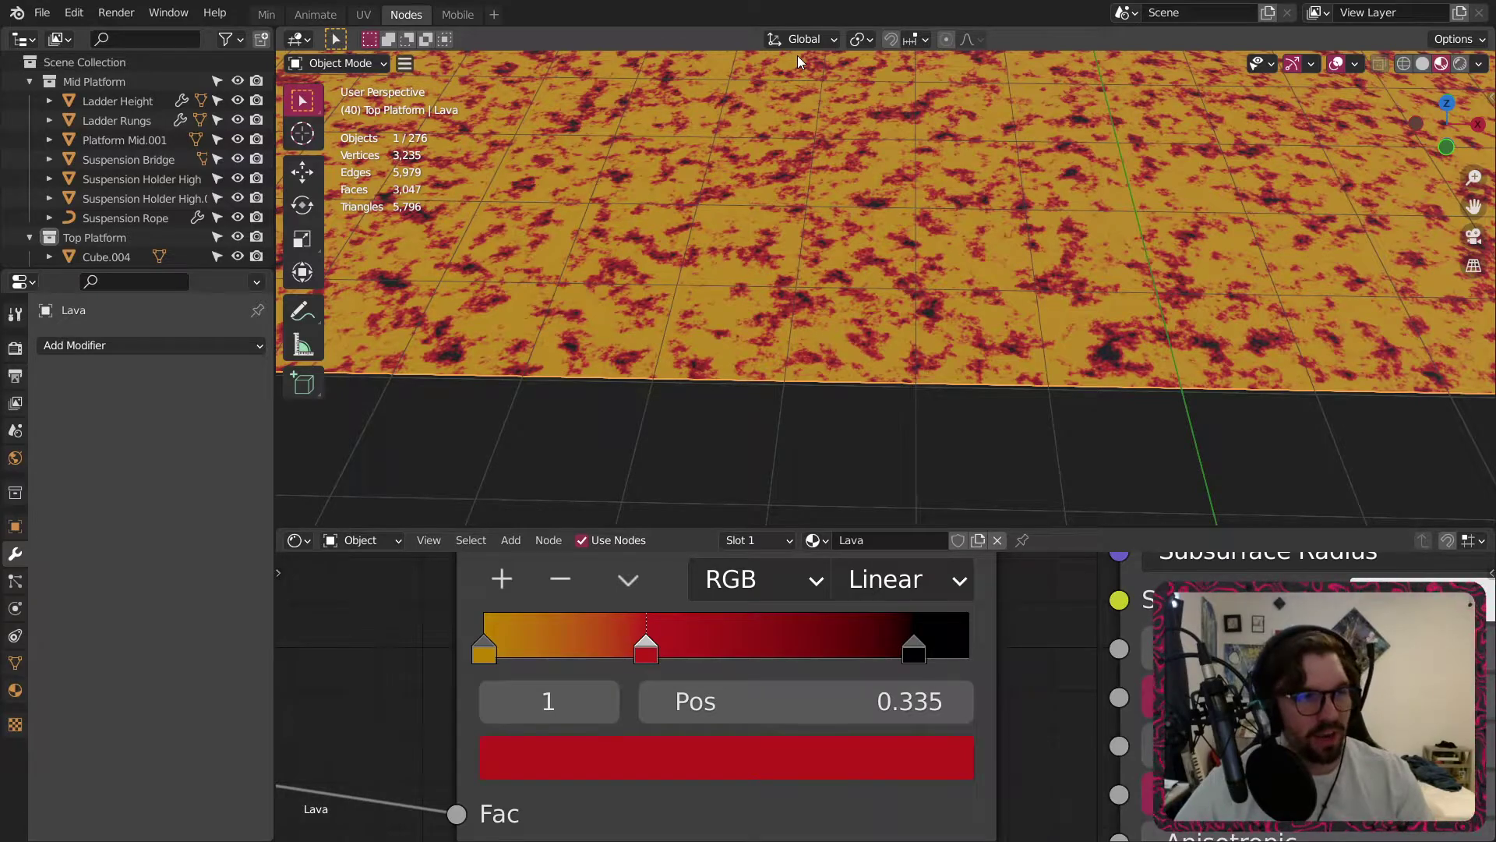
{"action": "middle_click_drag", "start_coordinate": [759, 324], "coordinate": [736, 355]}
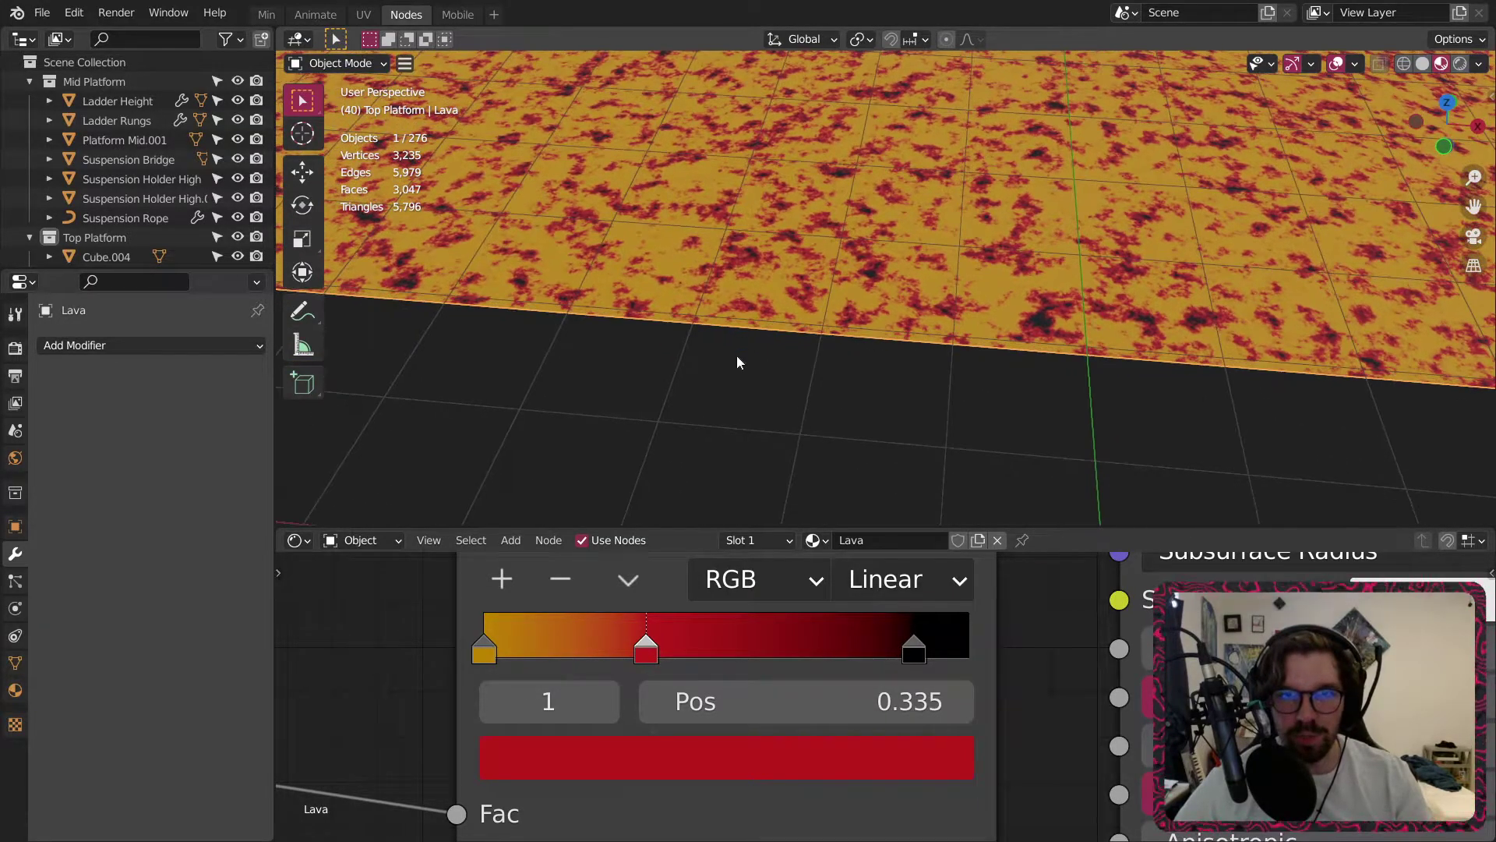
Insert a MixRGB node between the Musgrave Texture and the ColorRamp, and space out the neighbouring nodes.
{"action": "scroll", "coordinate": [493, 683], "scroll_direction": "down", "scroll_amount": 6}
{"action": "middle_click_drag", "start_coordinate": [512, 637], "coordinate": [588, 596]}
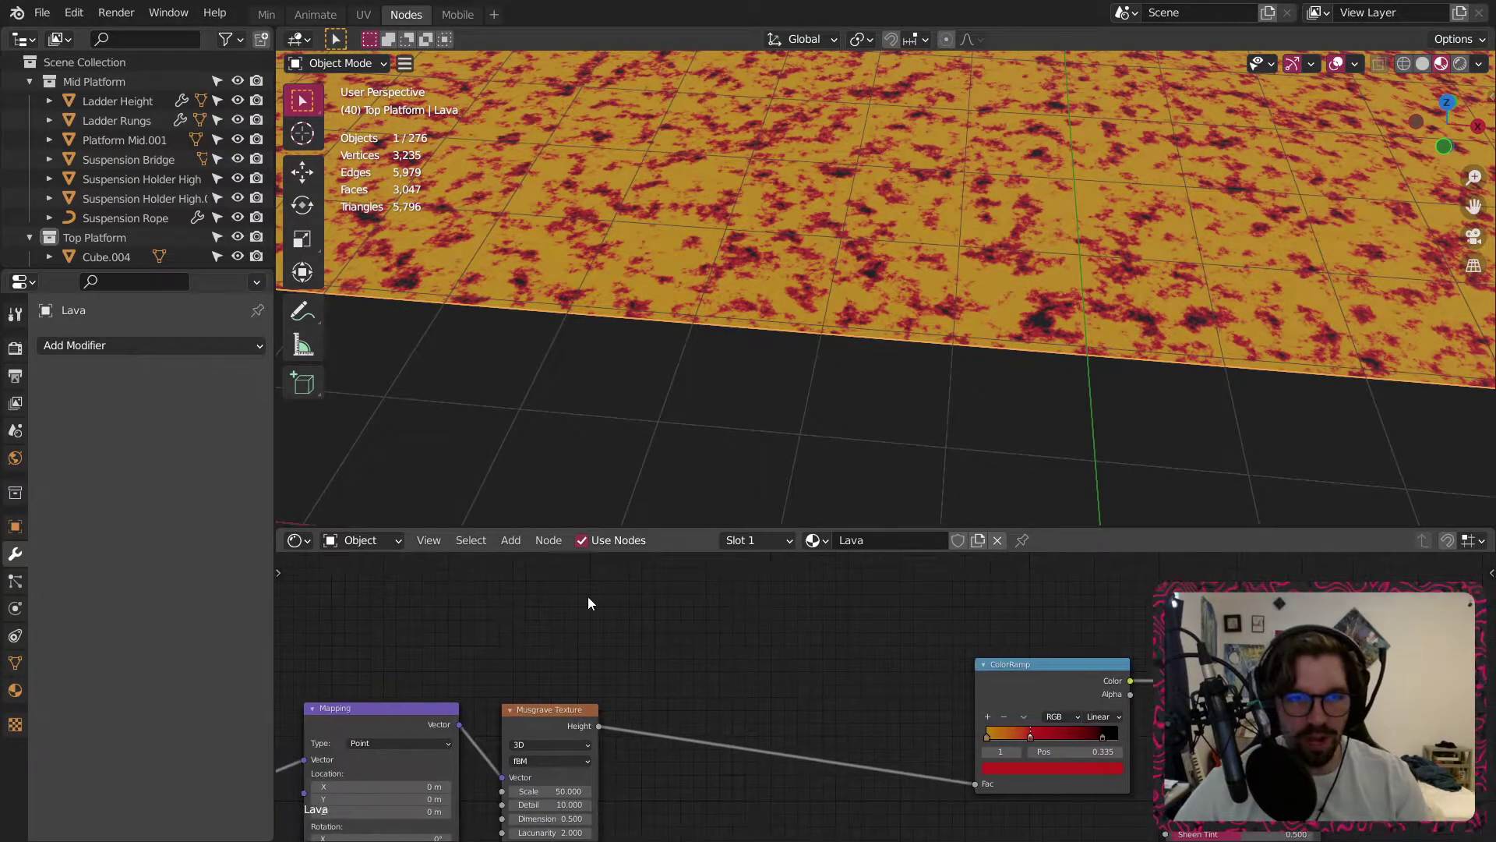
{"action": "left_click", "coordinate": [511, 540]}
{"action": "mouse_move", "coordinate": [552, 668]}
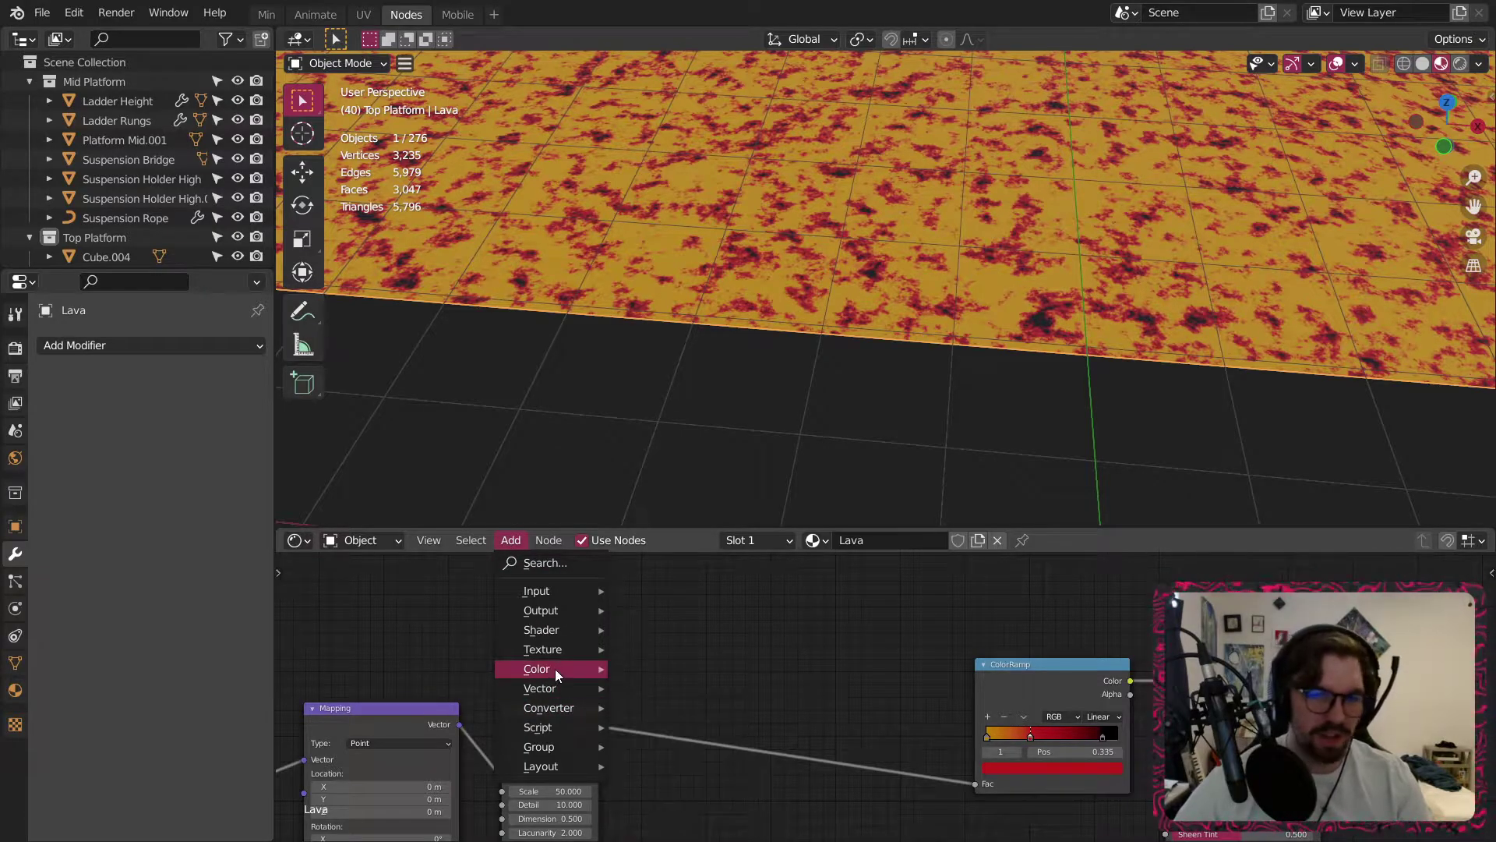
{"action": "left_click", "coordinate": [661, 775]}
{"action": "left_click", "coordinate": [736, 658]}
{"action": "middle_click_drag", "start_coordinate": [841, 707], "coordinate": [858, 647]}
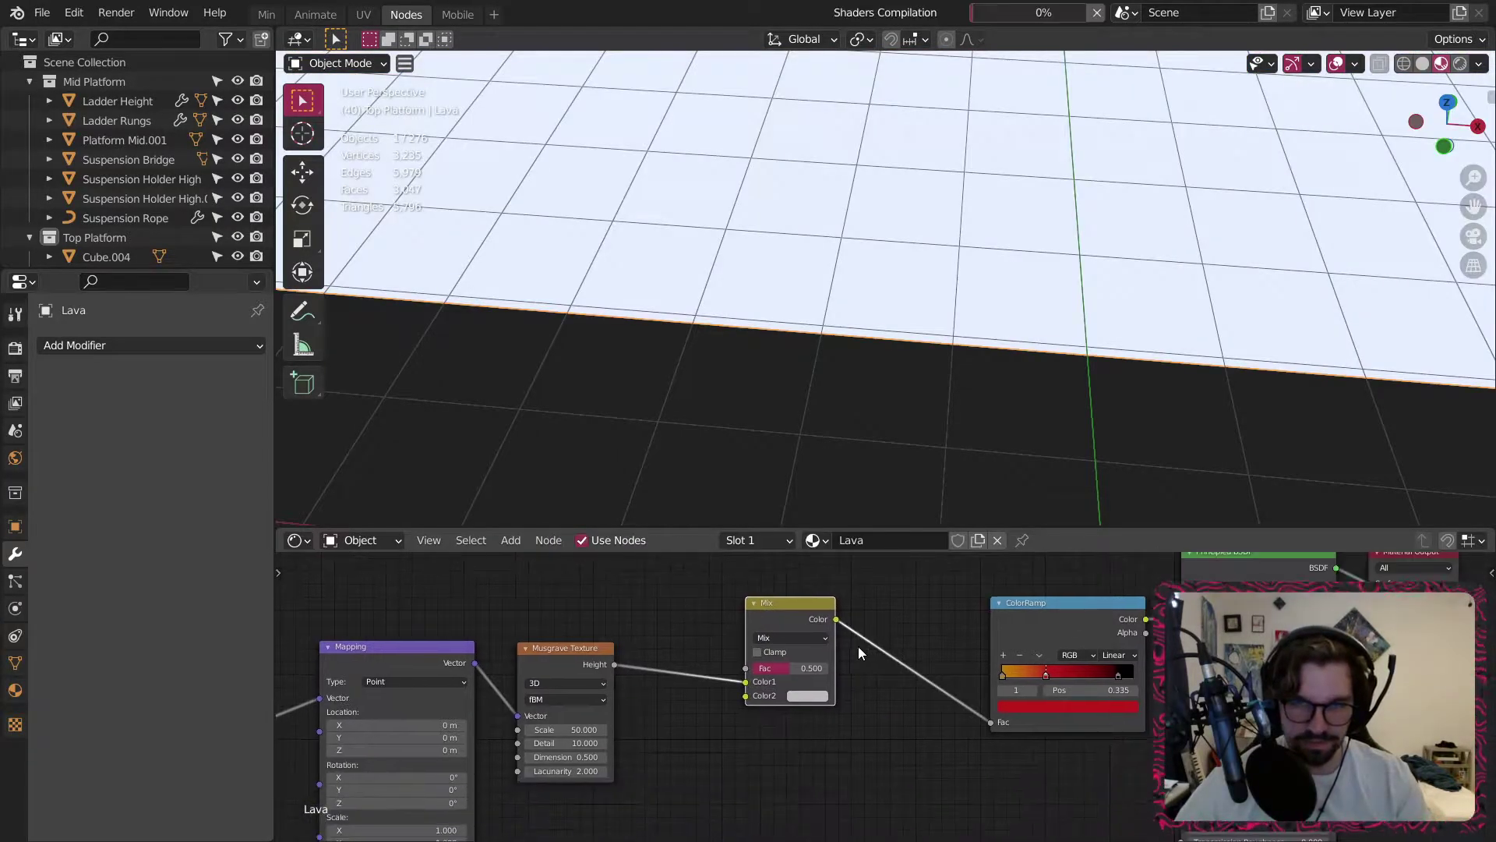
{"action": "left_click_drag", "start_coordinate": [807, 604], "coordinate": [847, 610]}
{"action": "left_click_drag", "start_coordinate": [581, 647], "coordinate": [626, 705]}
{"action": "middle_click_drag", "start_coordinate": [617, 647], "coordinate": [735, 696]}
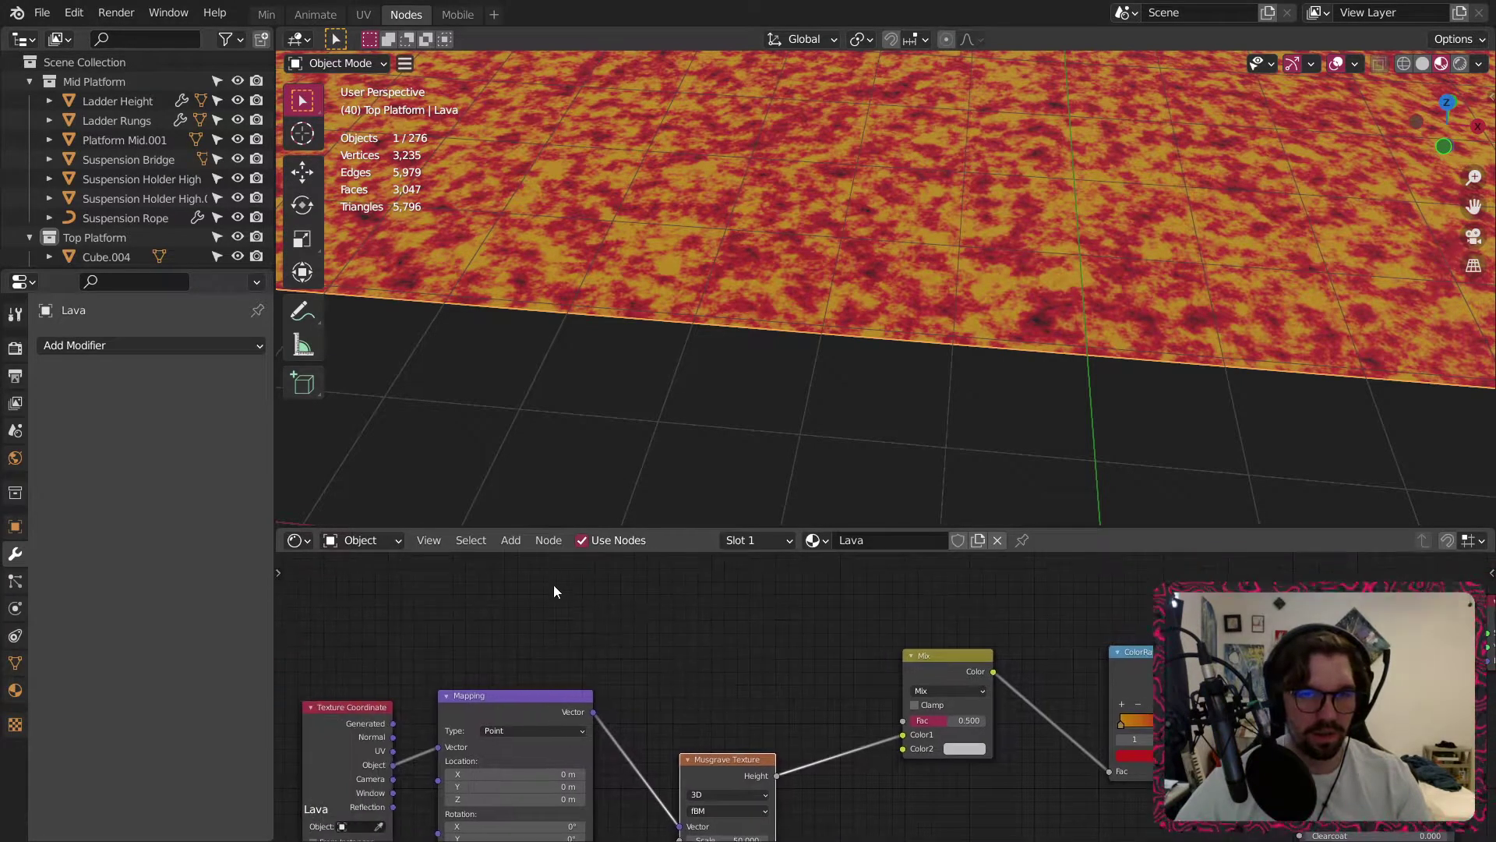
{"action": "left_click", "coordinate": [511, 540]}
{"action": "mouse_move", "coordinate": [553, 650]}
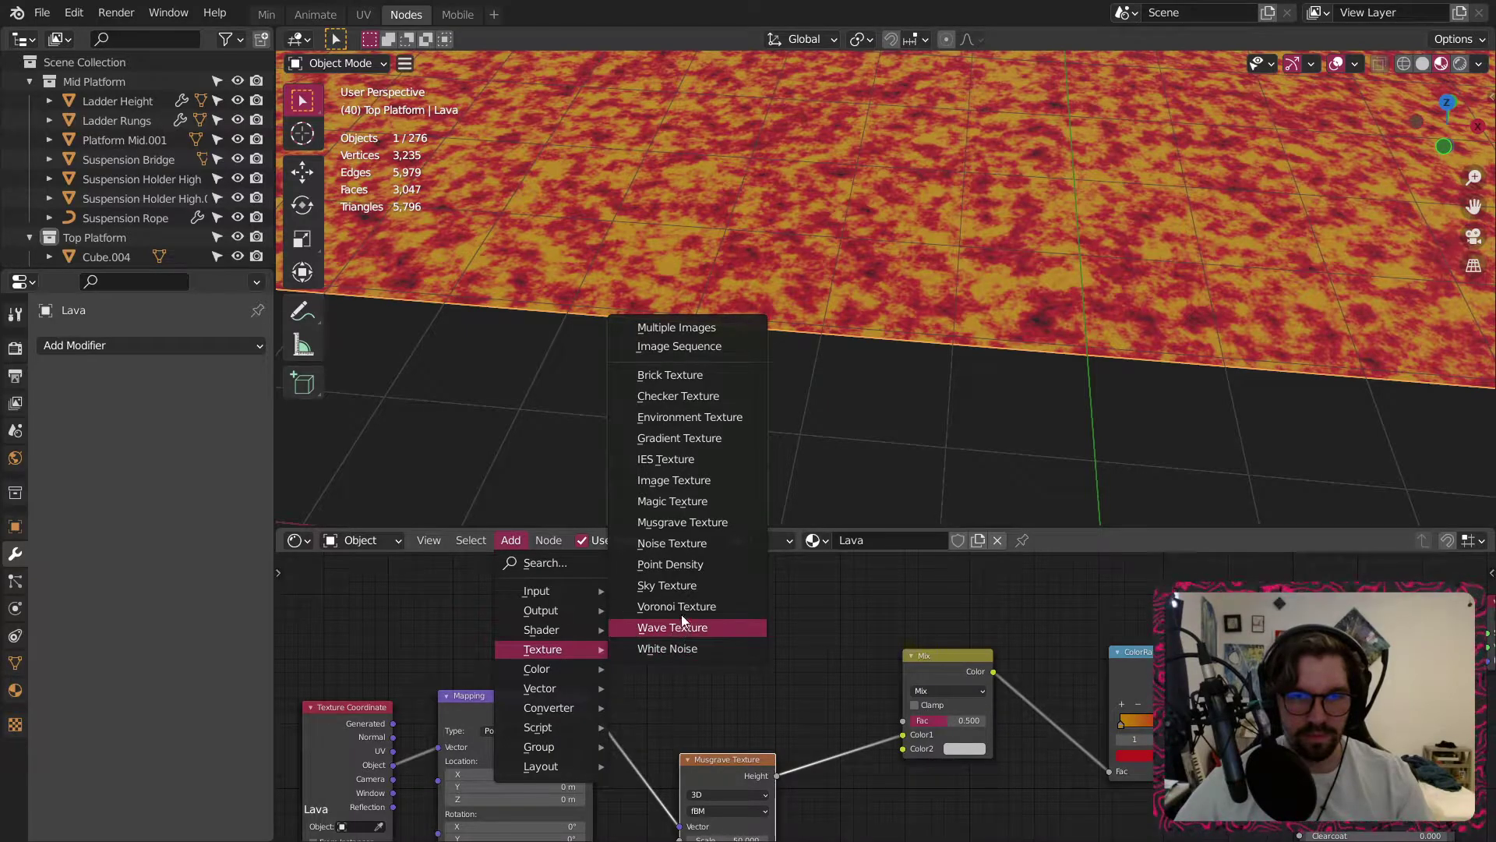
{"action": "left_click", "coordinate": [672, 564]}
{"action": "left_click", "coordinate": [639, 581]}
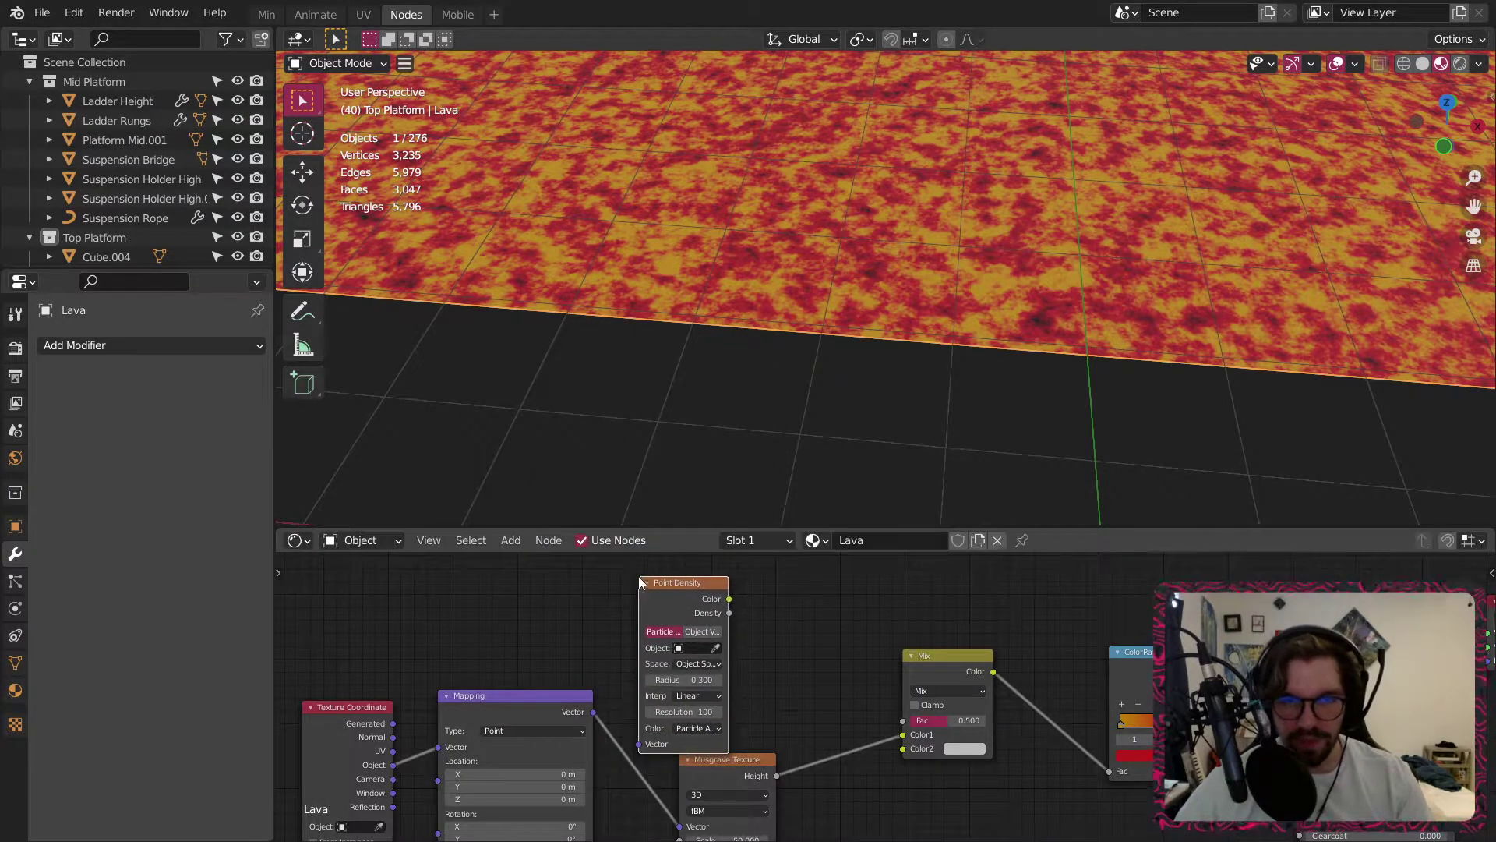
{"action": "key", "text": "x"}
Add a Noise Texture node just above the Musgrave Texture in the Lava material.
{"action": "left_click", "coordinate": [512, 539]}
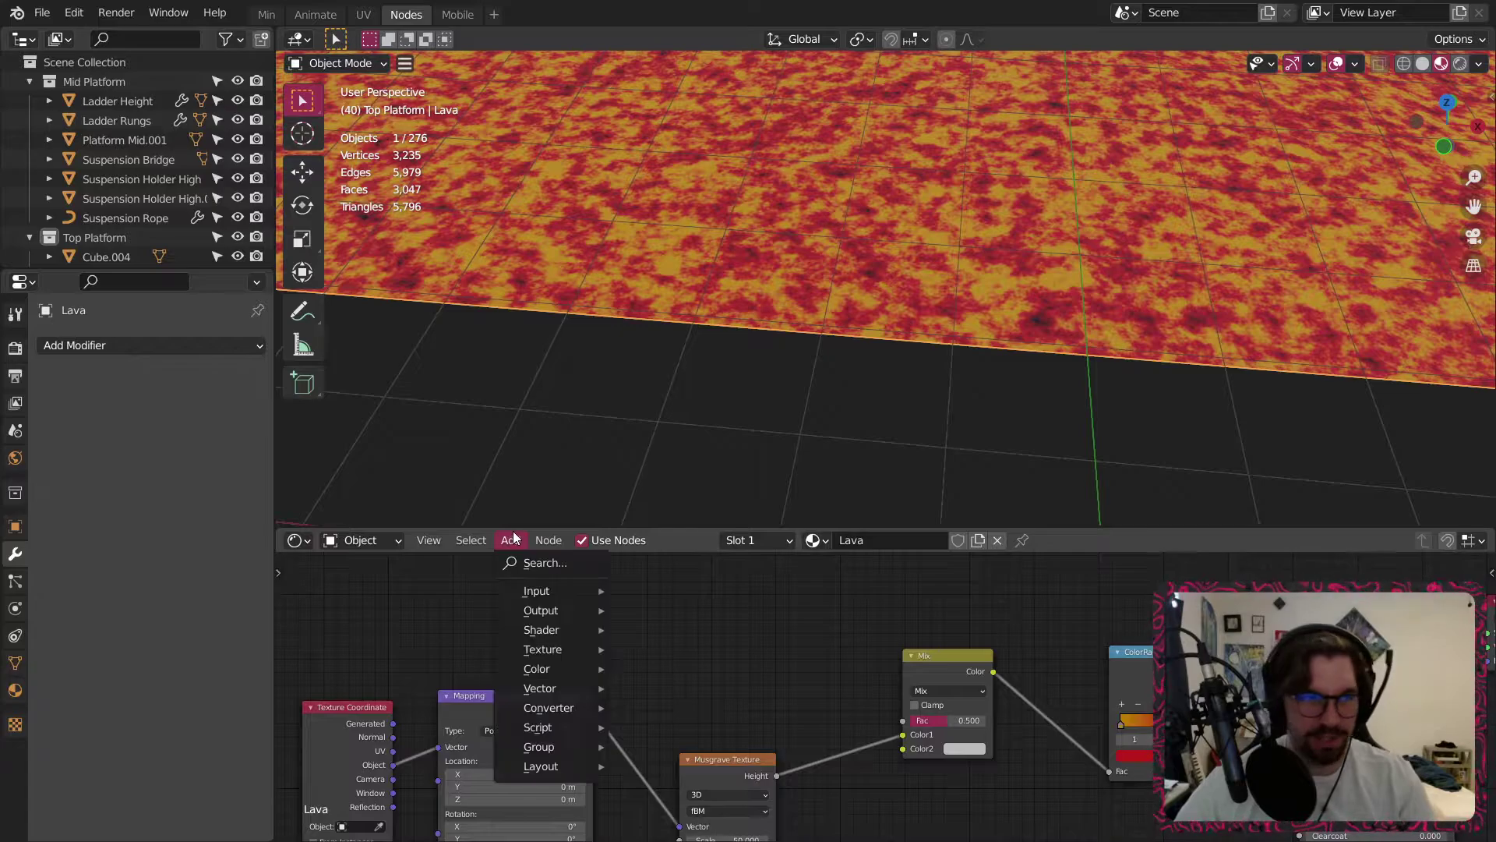
{"action": "mouse_move", "coordinate": [564, 647]}
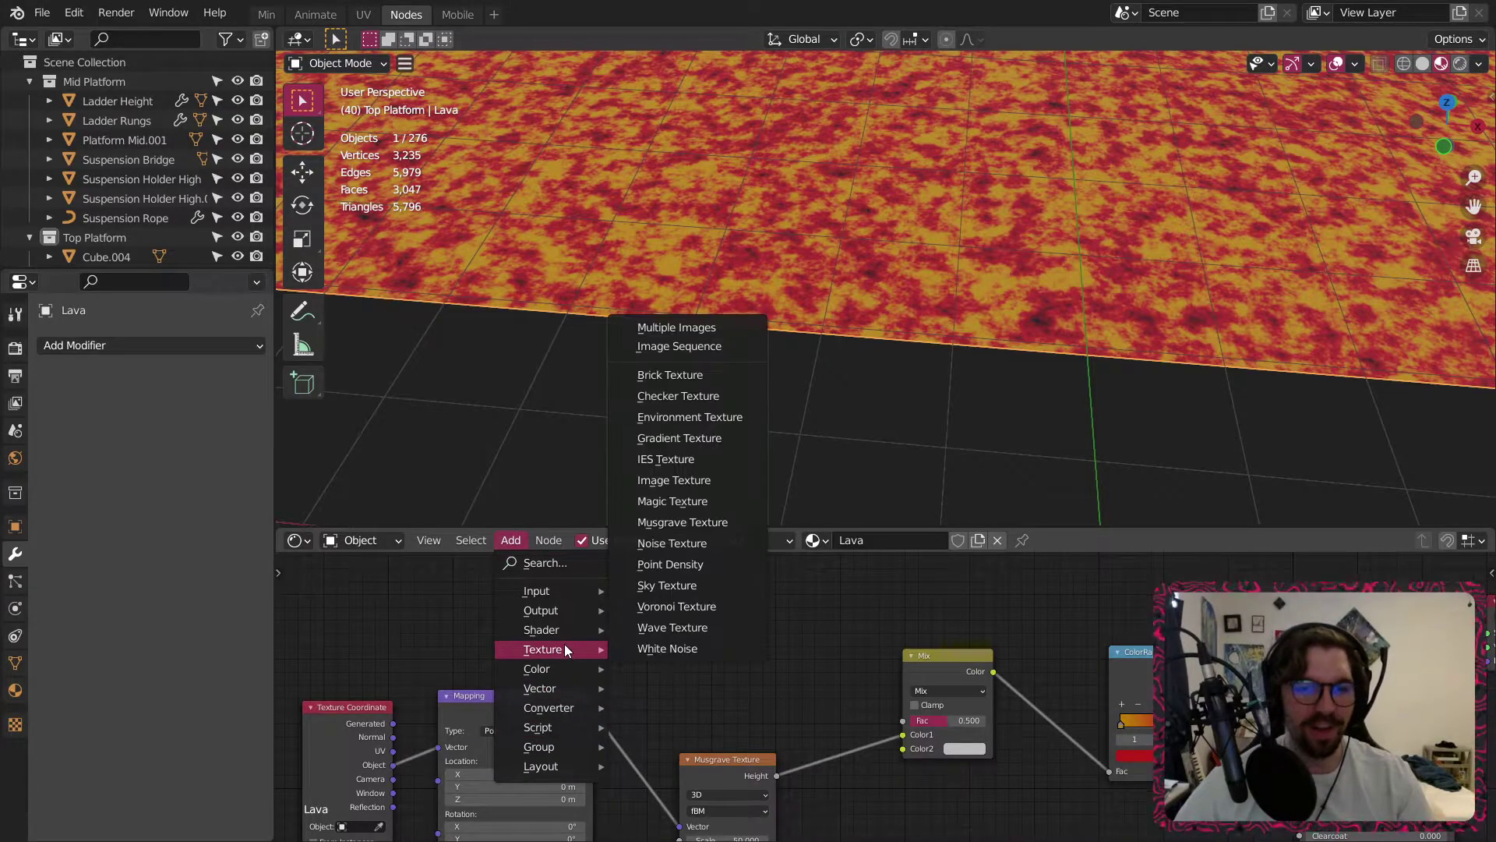
{"action": "left_click", "coordinate": [674, 541]}
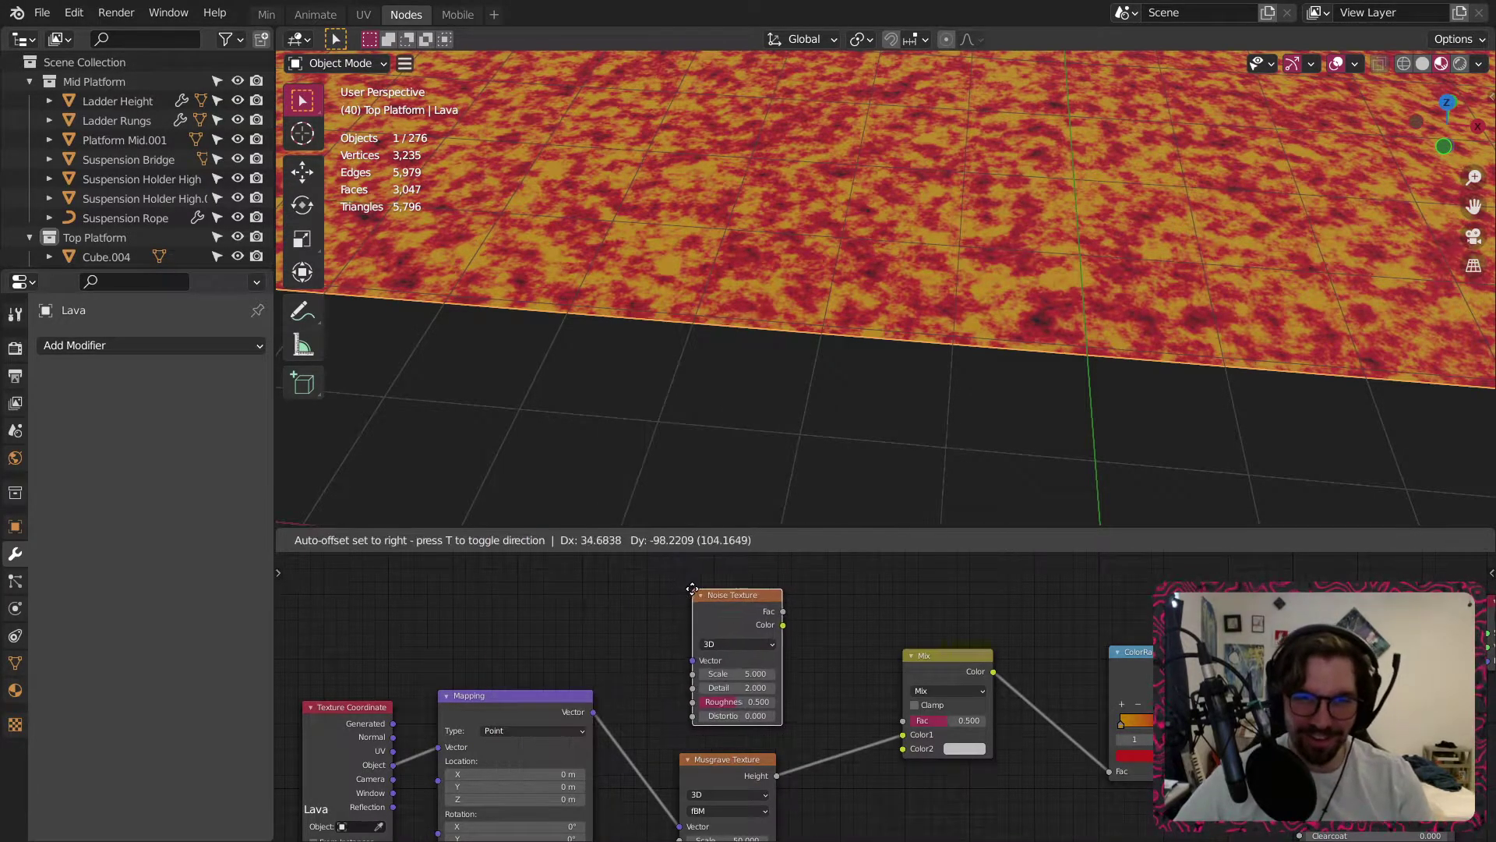
{"action": "left_click", "coordinate": [680, 609]}
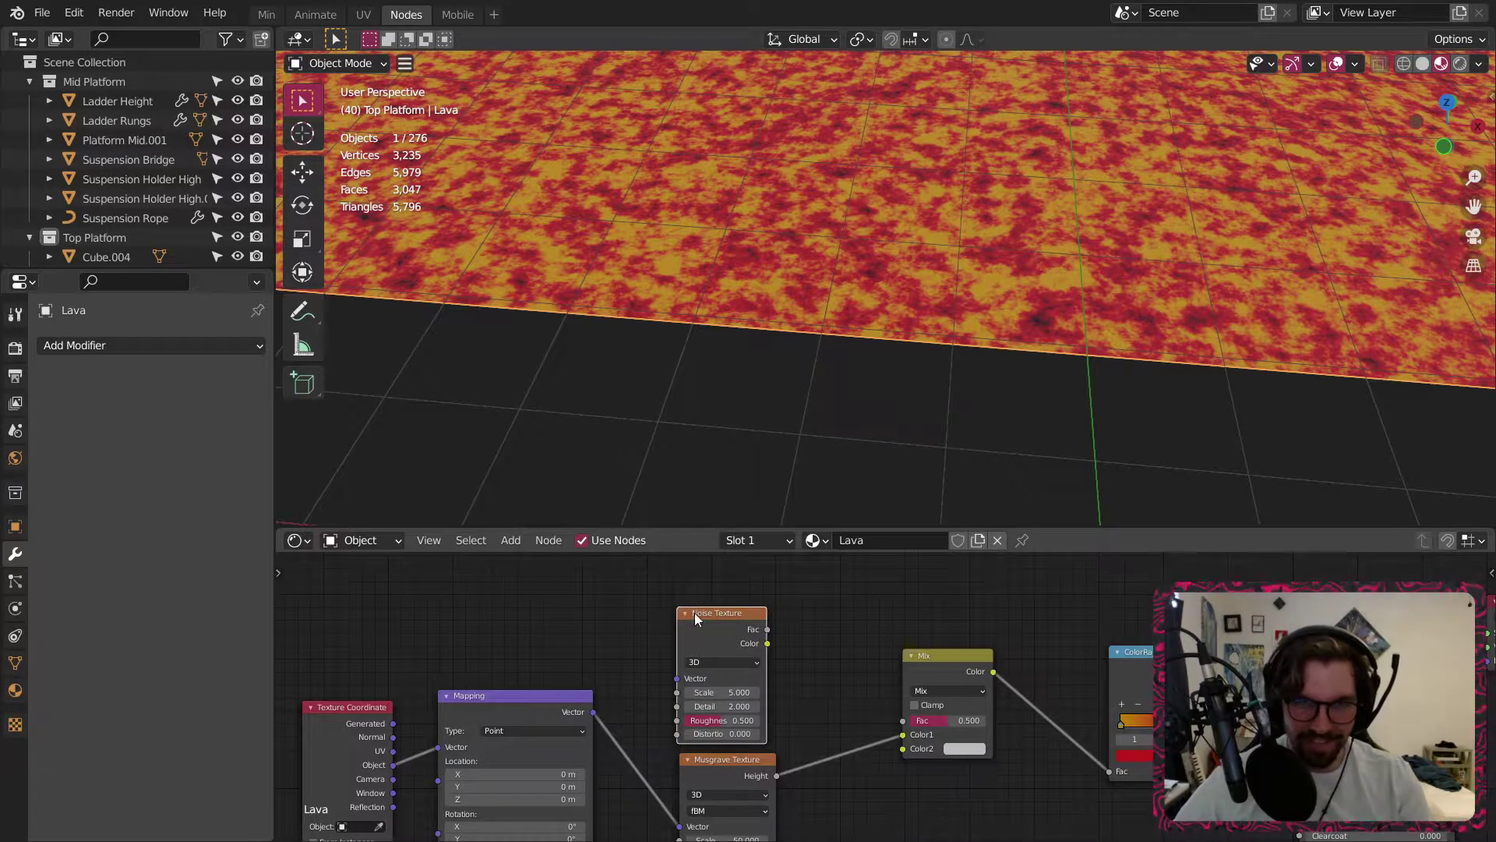
{"action": "left_click_drag", "start_coordinate": [694, 613], "coordinate": [700, 614]}
Connect the Mapping vector to the Noise Texture and its Color output to the Mix node's Color2, and check the floor.
{"action": "scroll", "coordinate": [592, 711], "scroll_direction": "up", "scroll_amount": 2}
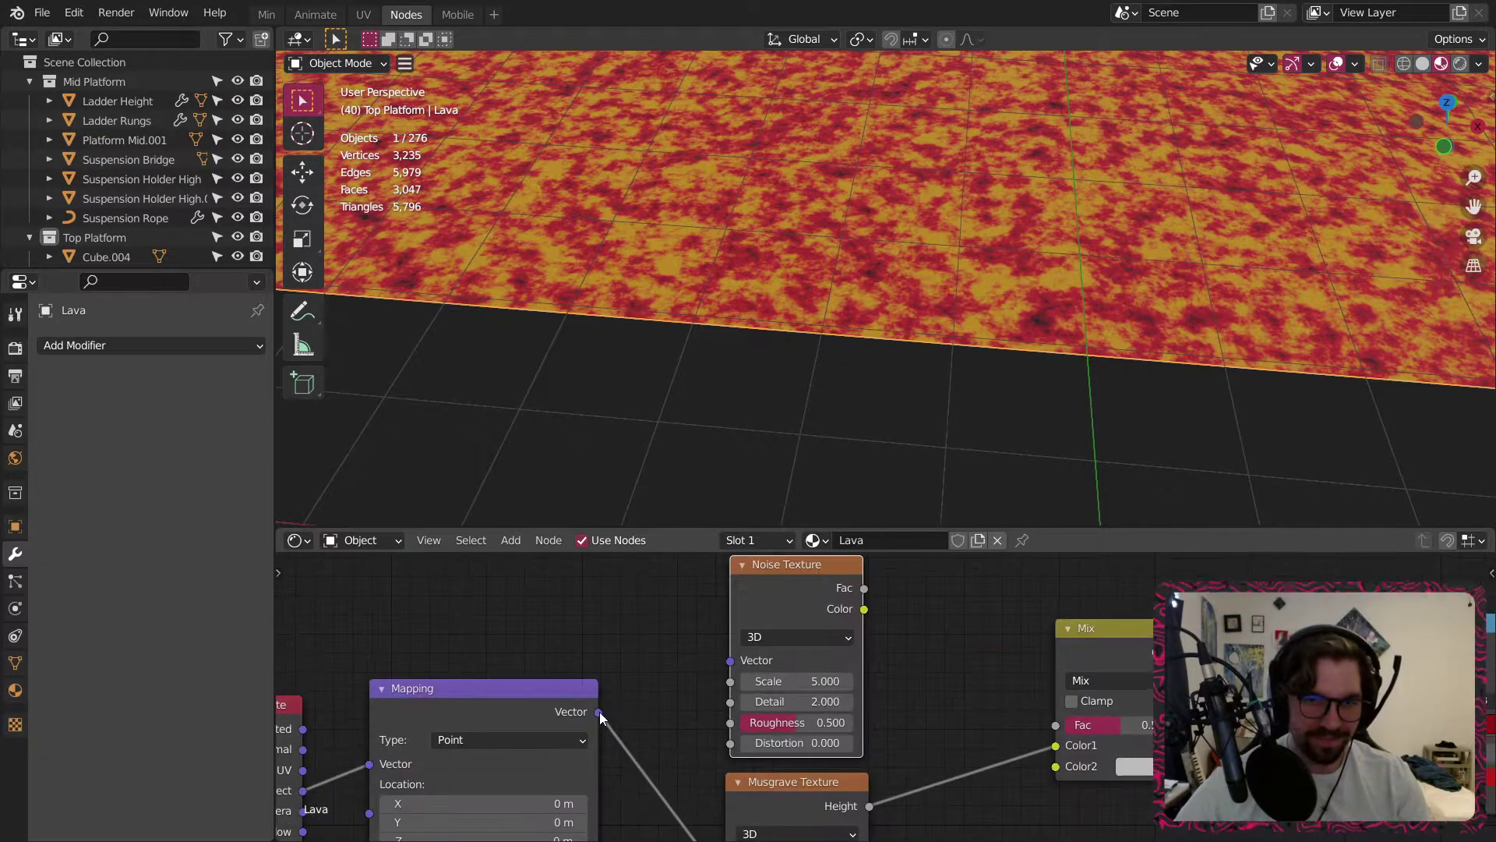
{"action": "middle_click_drag", "start_coordinate": [903, 627], "coordinate": [751, 596]}
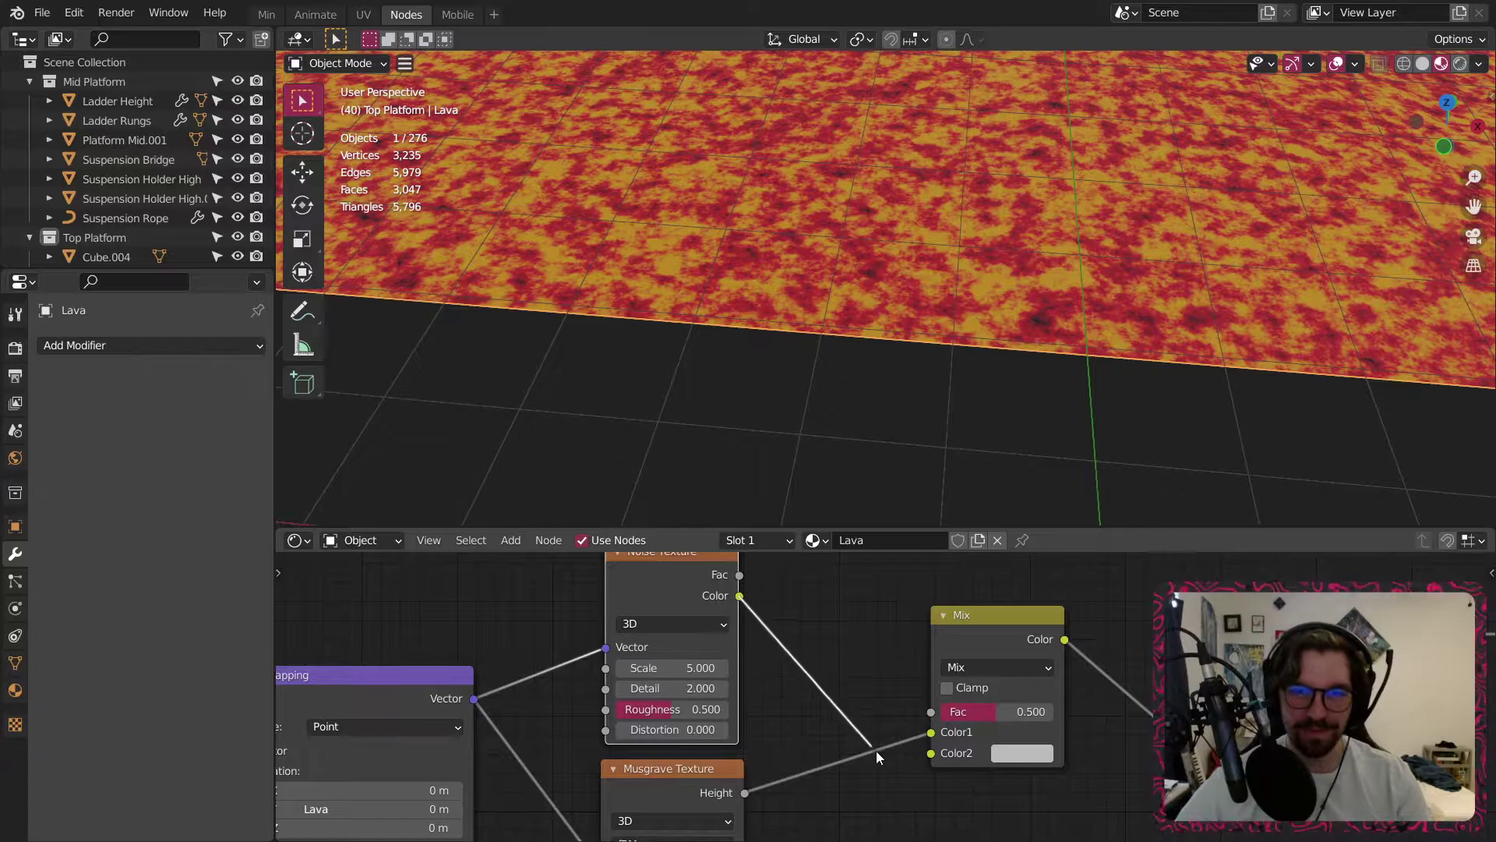
{"action": "left_click_drag", "start_coordinate": [876, 750], "coordinate": [1011, 689]}
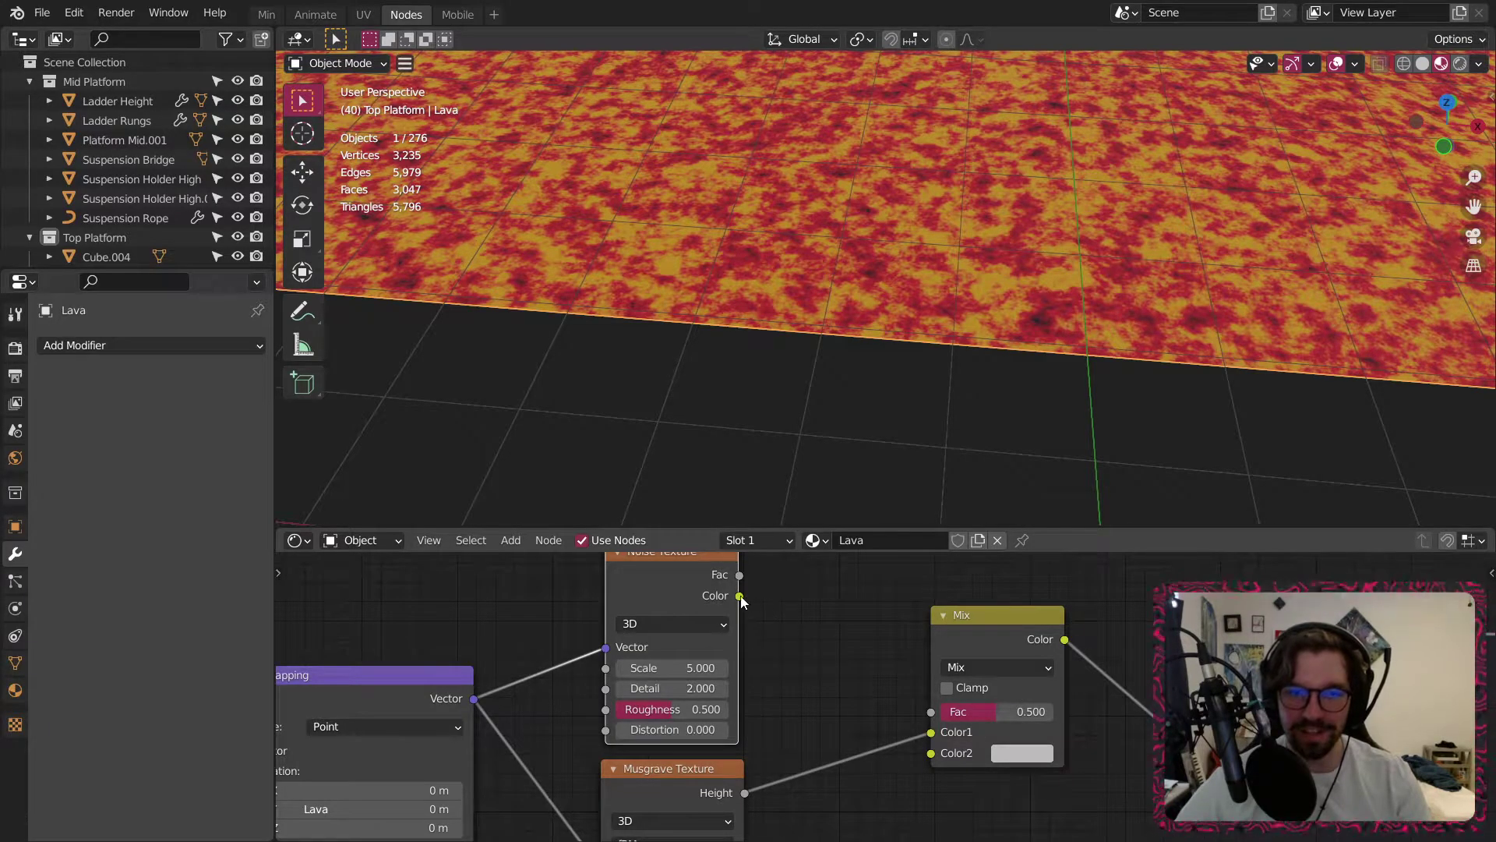
{"action": "left_click_drag", "start_coordinate": [740, 596], "coordinate": [938, 754]}
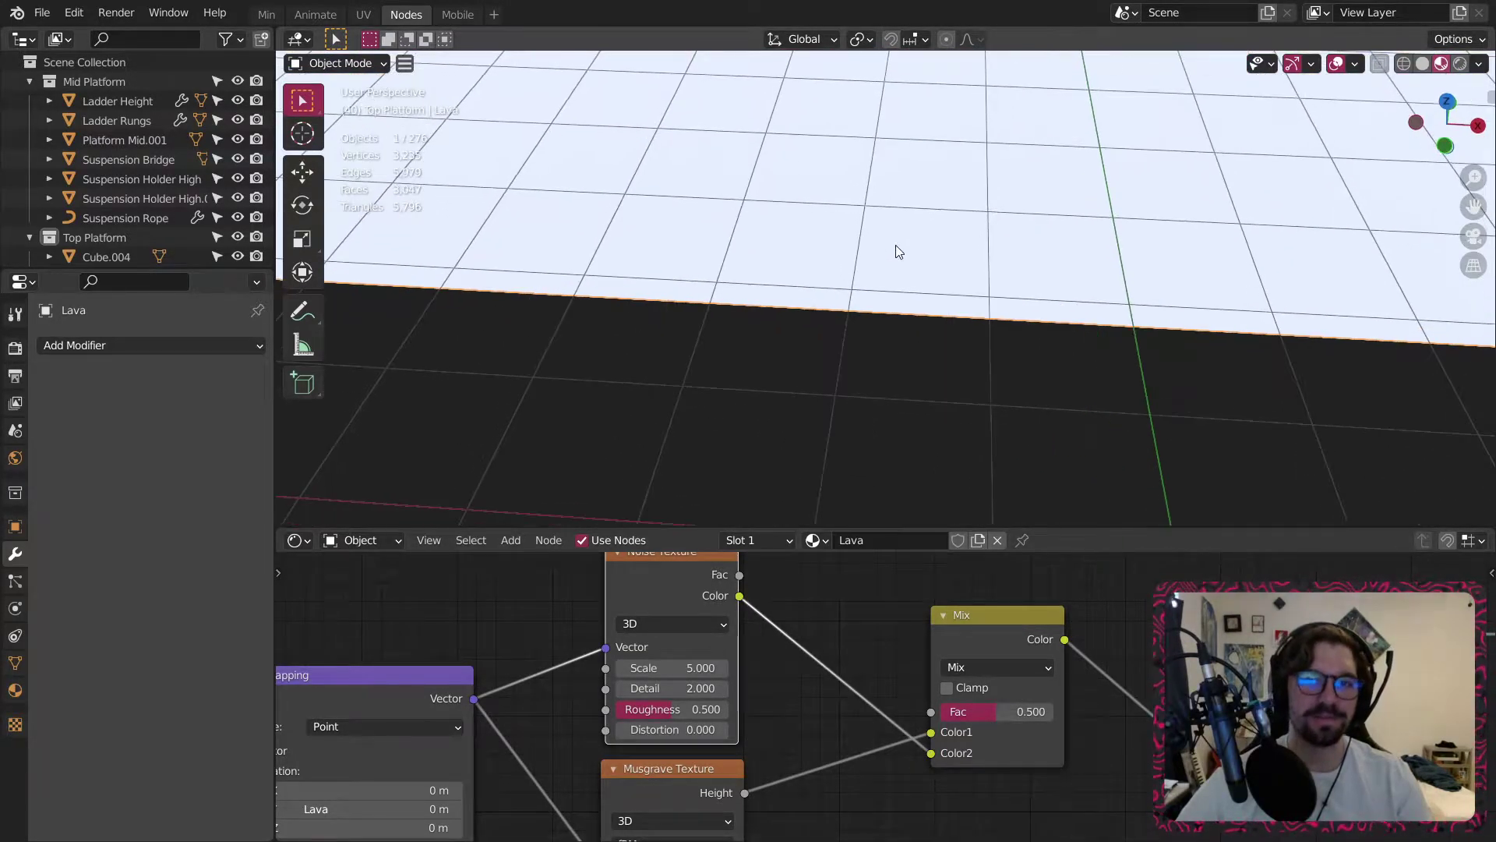
{"action": "mouse_move", "coordinate": [895, 245]}
{"action": "middle_mouse_down"}
{"action": "mouse_move", "coordinate": [1031, 239]}
{"action": "mouse_move", "coordinate": [839, 399]}
{"action": "mouse_move", "coordinate": [889, 326]}
{"action": "middle_mouse_up"}
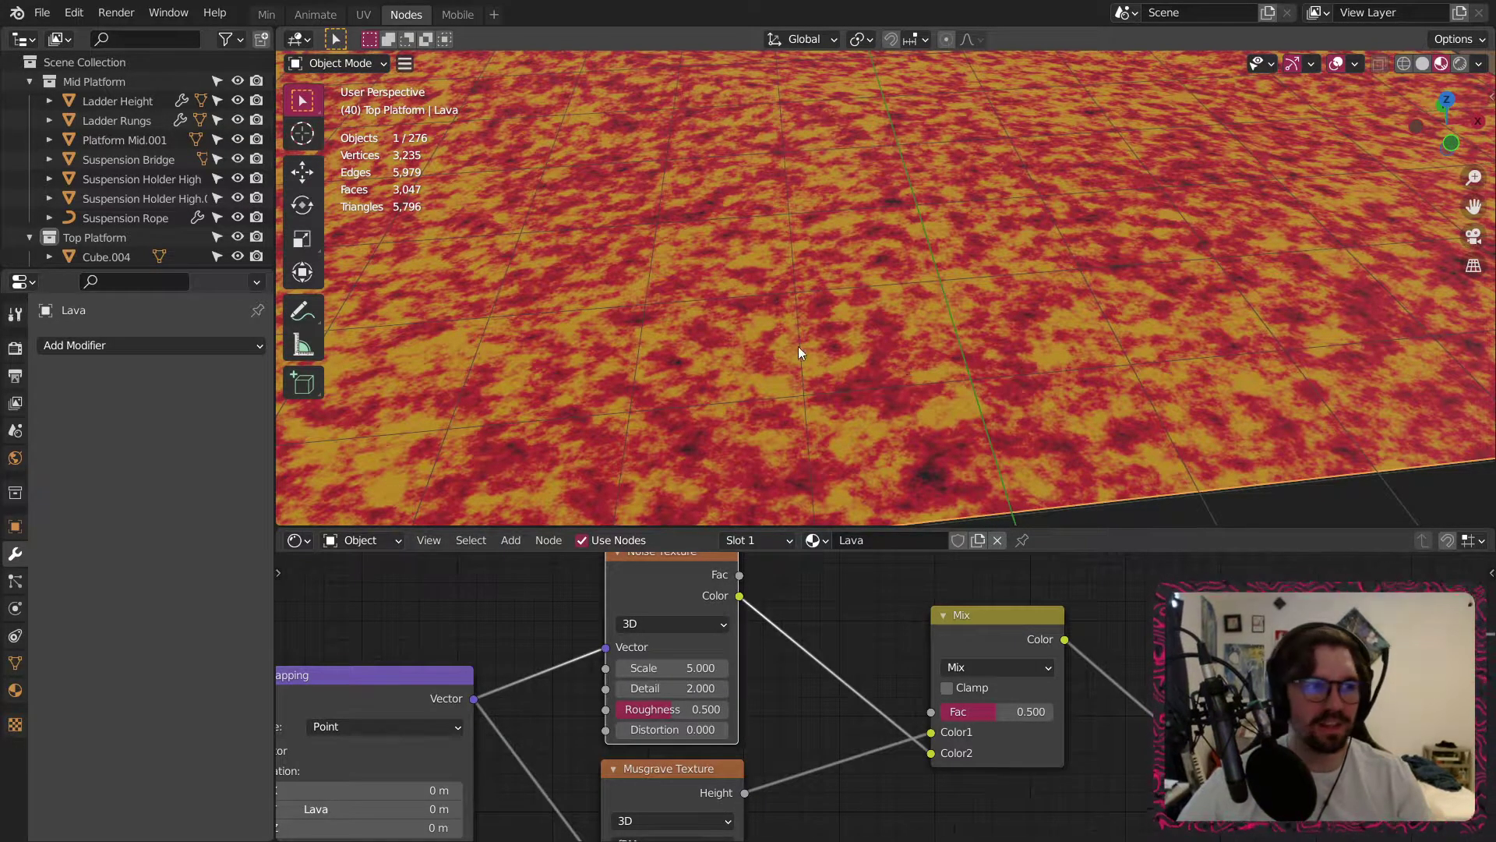
Set the Noise Texture's Distortion to 20.
{"action": "scroll", "coordinate": [719, 727], "scroll_direction": "up", "scroll_amount": 2}
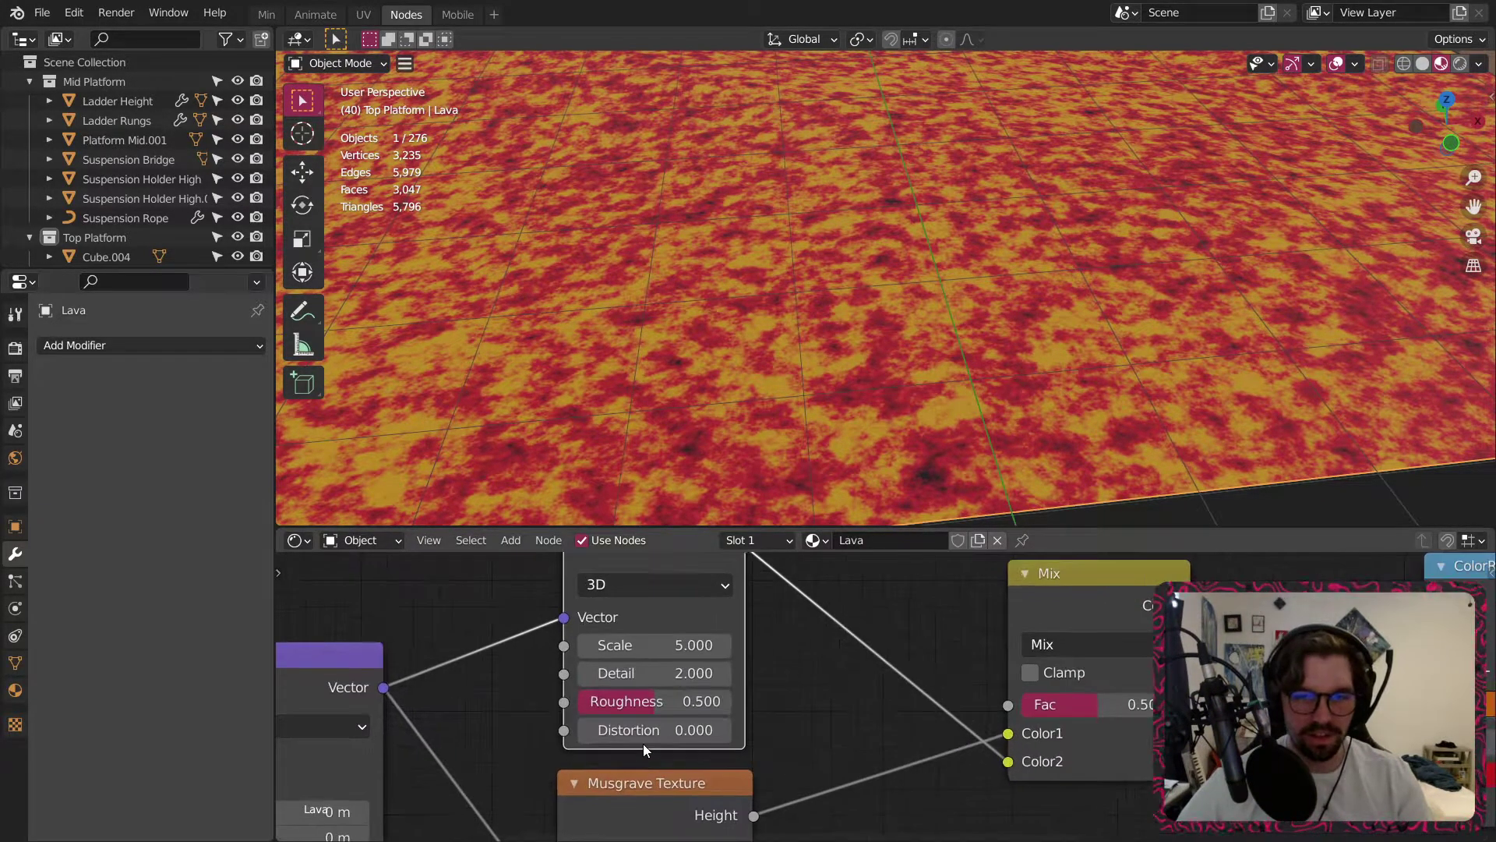
{"action": "double_click", "coordinate": [650, 737]}
{"action": "type", "text": "2"}
{"action": "key", "text": "Return"}
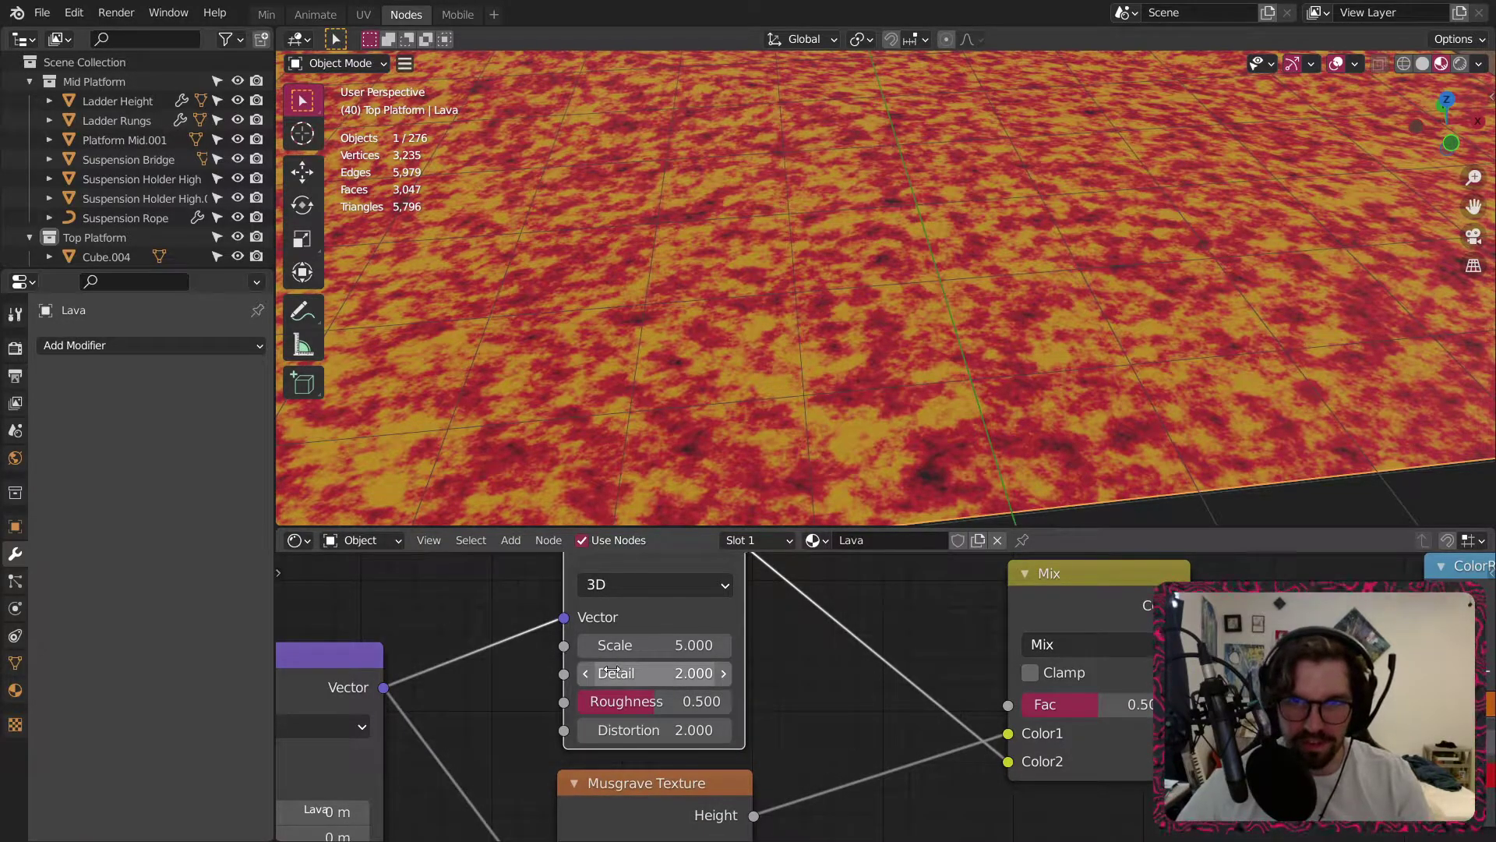
{"action": "left_click_drag", "start_coordinate": [624, 730], "coordinate": [675, 716]}
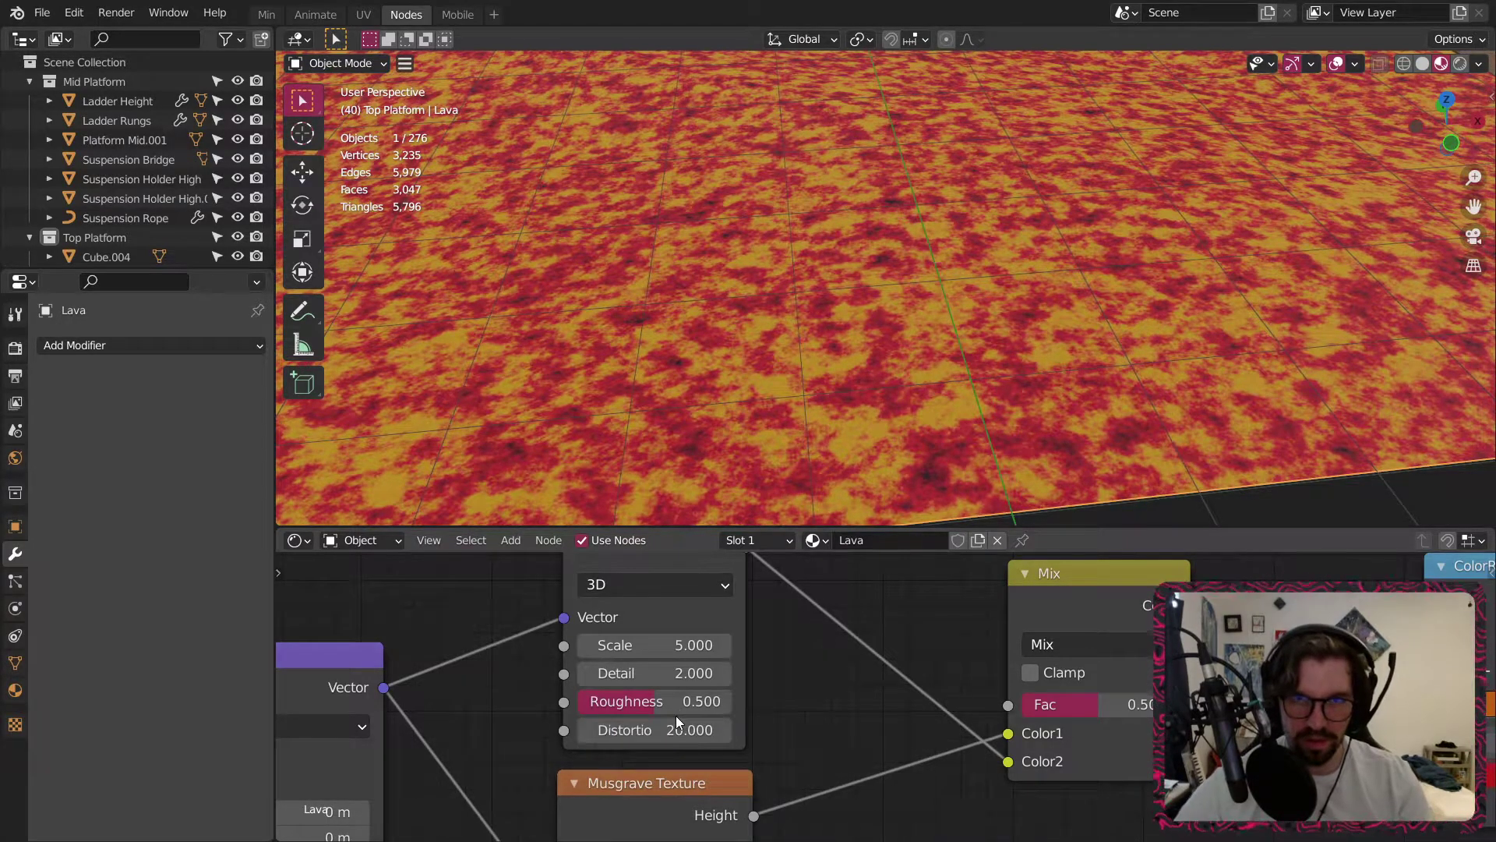
Try the Overlay and Linear Light blending modes on the Mix node and raise its Fac to 1.000.
{"action": "left_click", "coordinate": [1121, 653]}
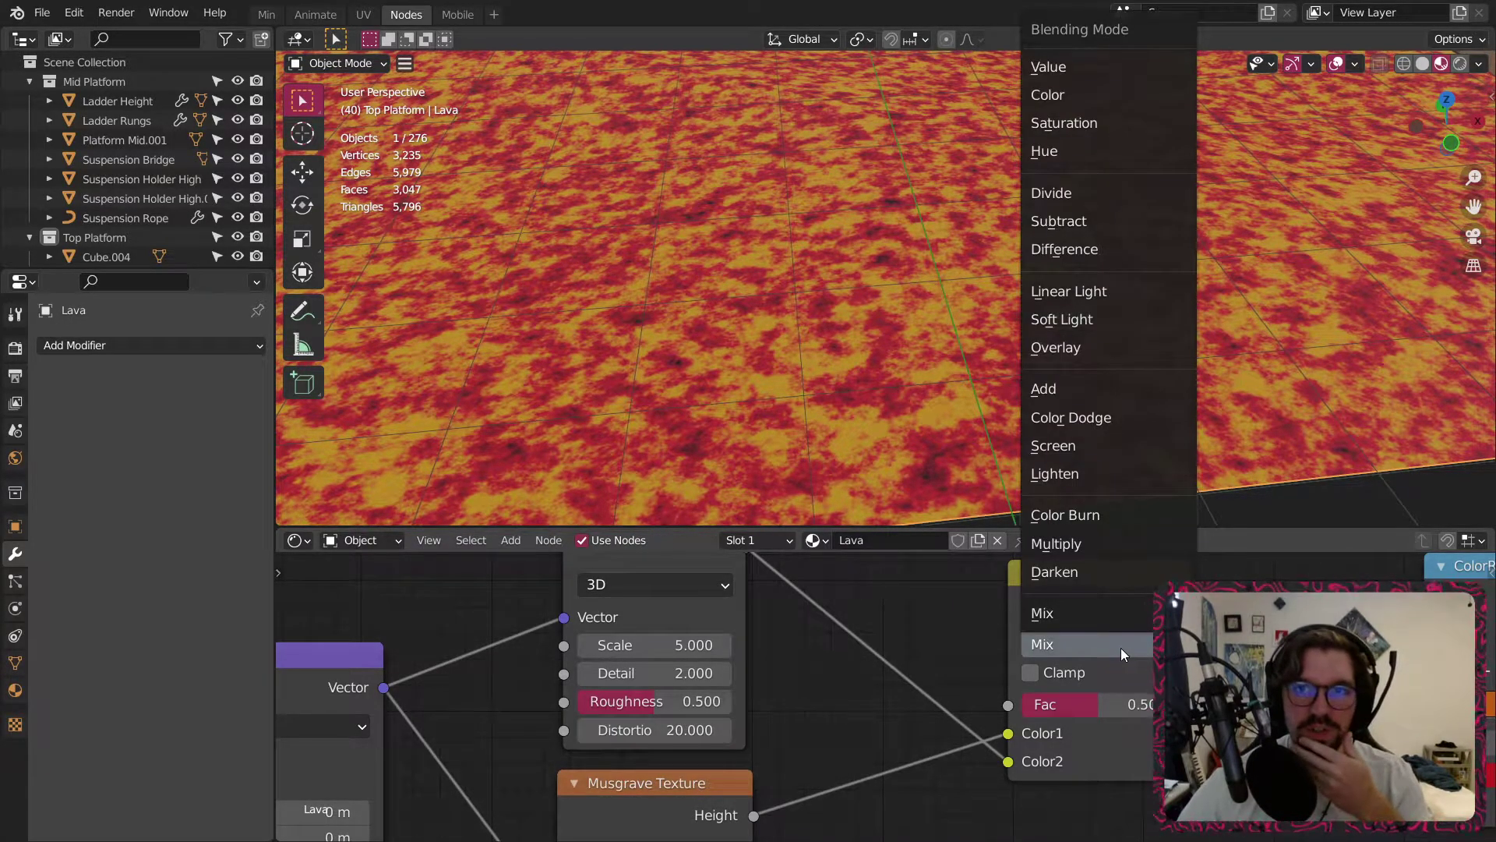
{"action": "left_click", "coordinate": [1101, 352]}
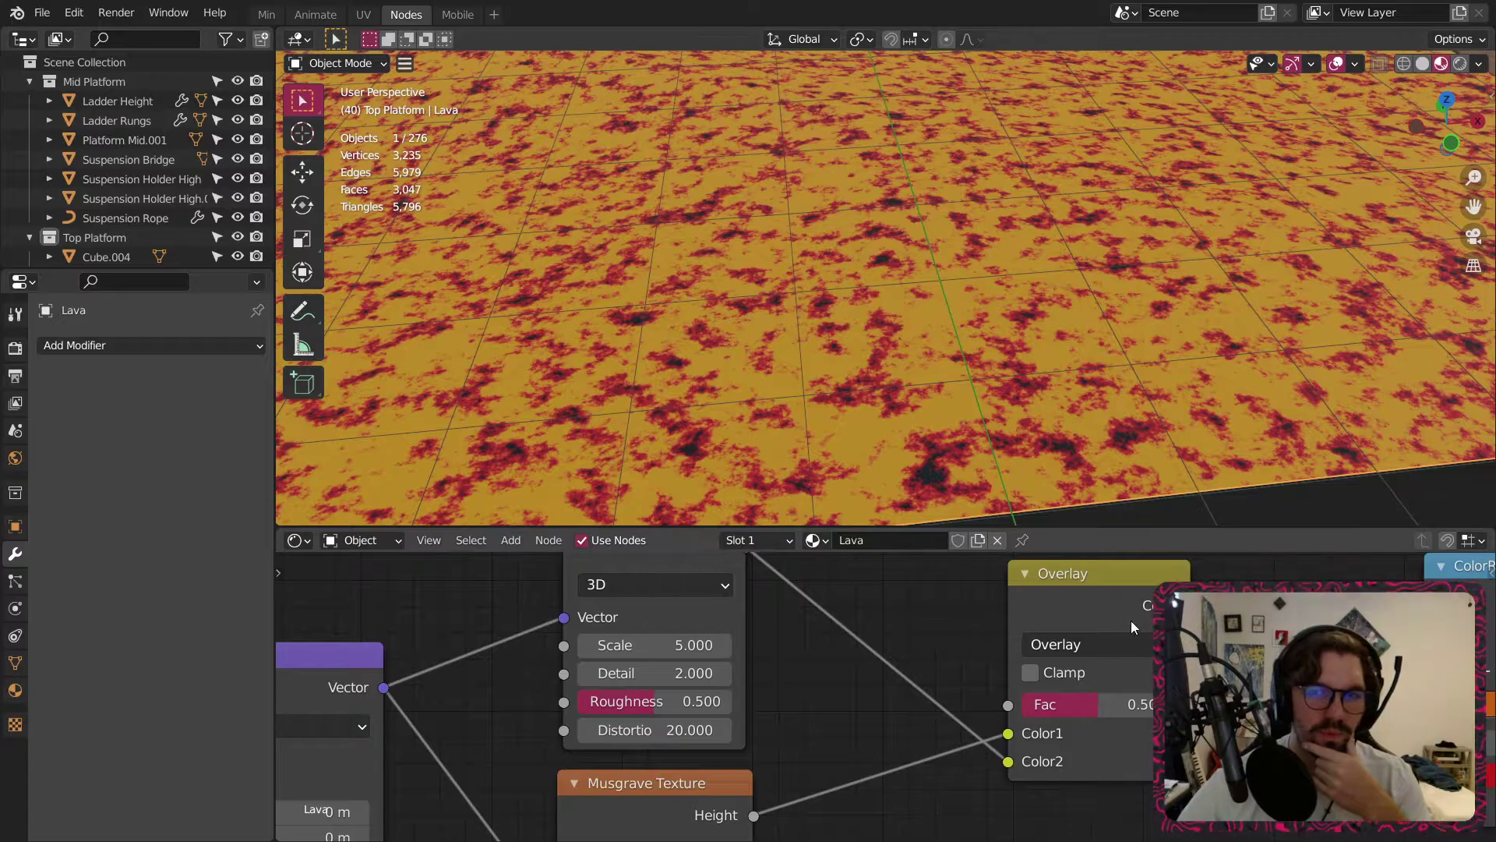
{"action": "left_click", "coordinate": [1122, 644]}
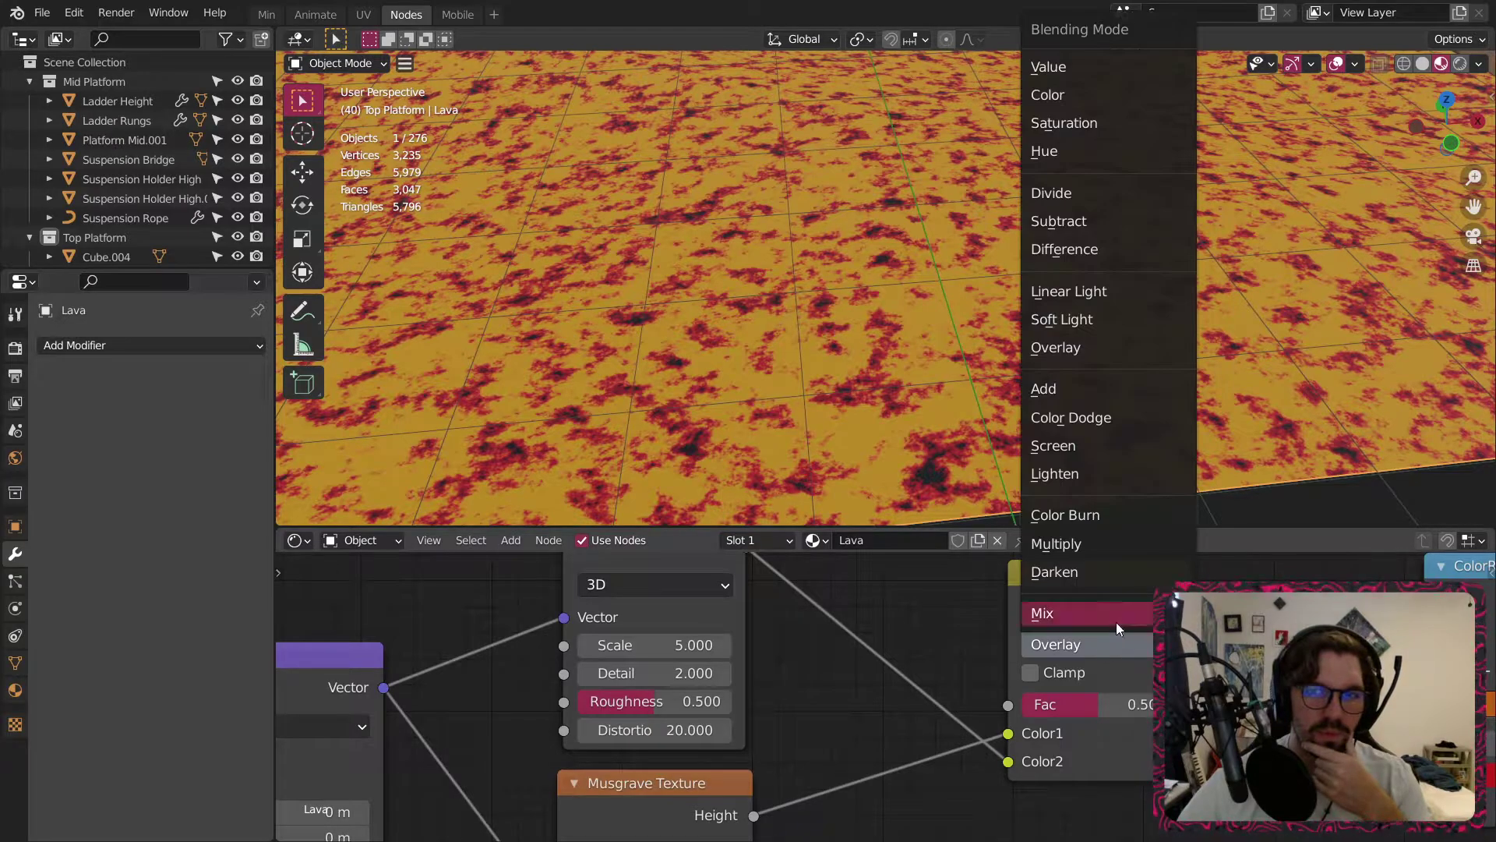
{"action": "left_click", "coordinate": [1075, 293]}
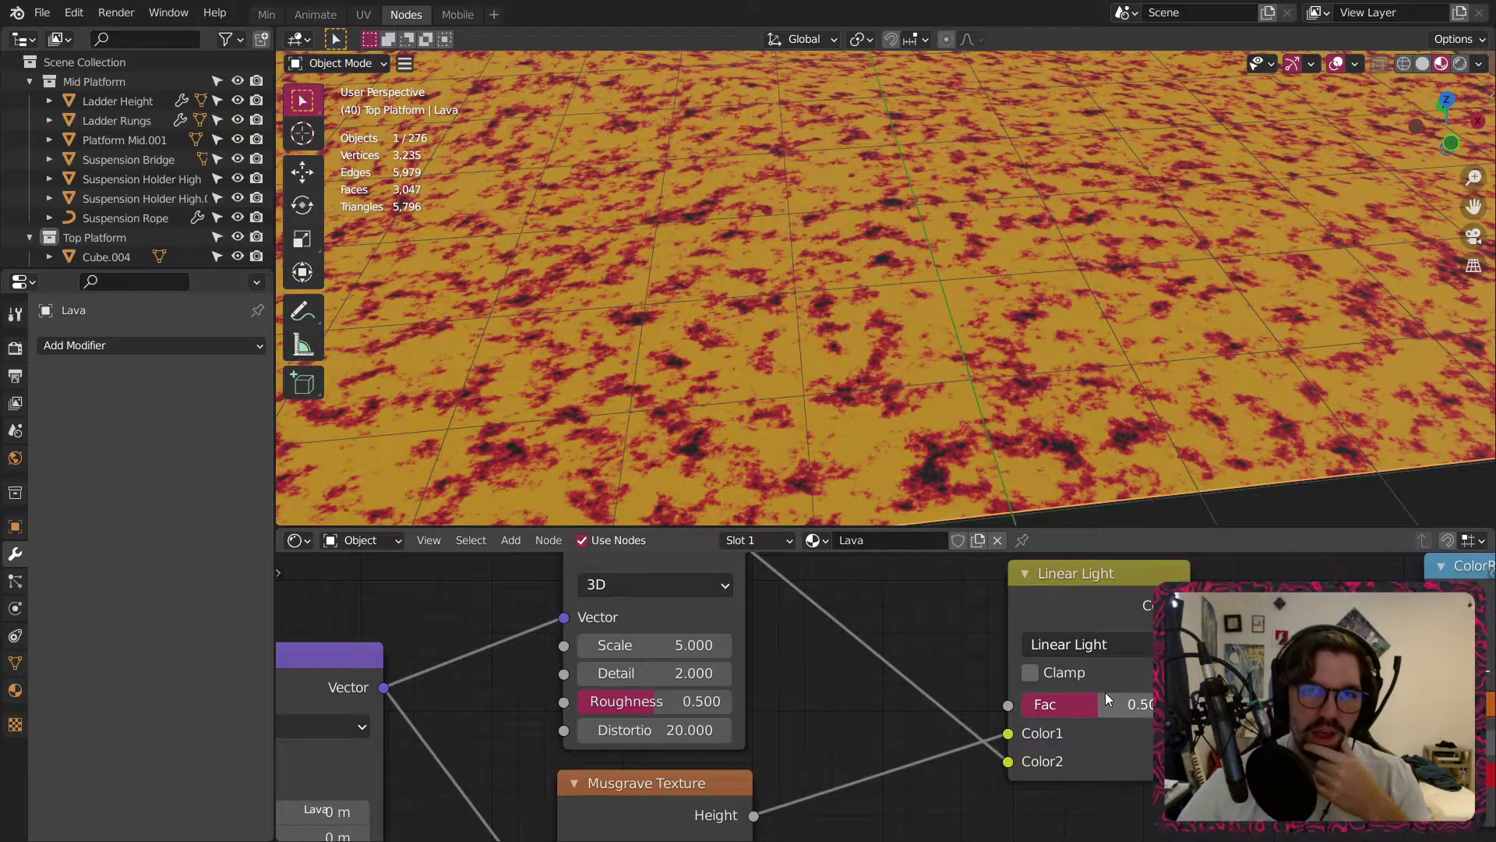
{"action": "left_click_drag", "start_coordinate": [1105, 692], "coordinate": [1176, 694]}
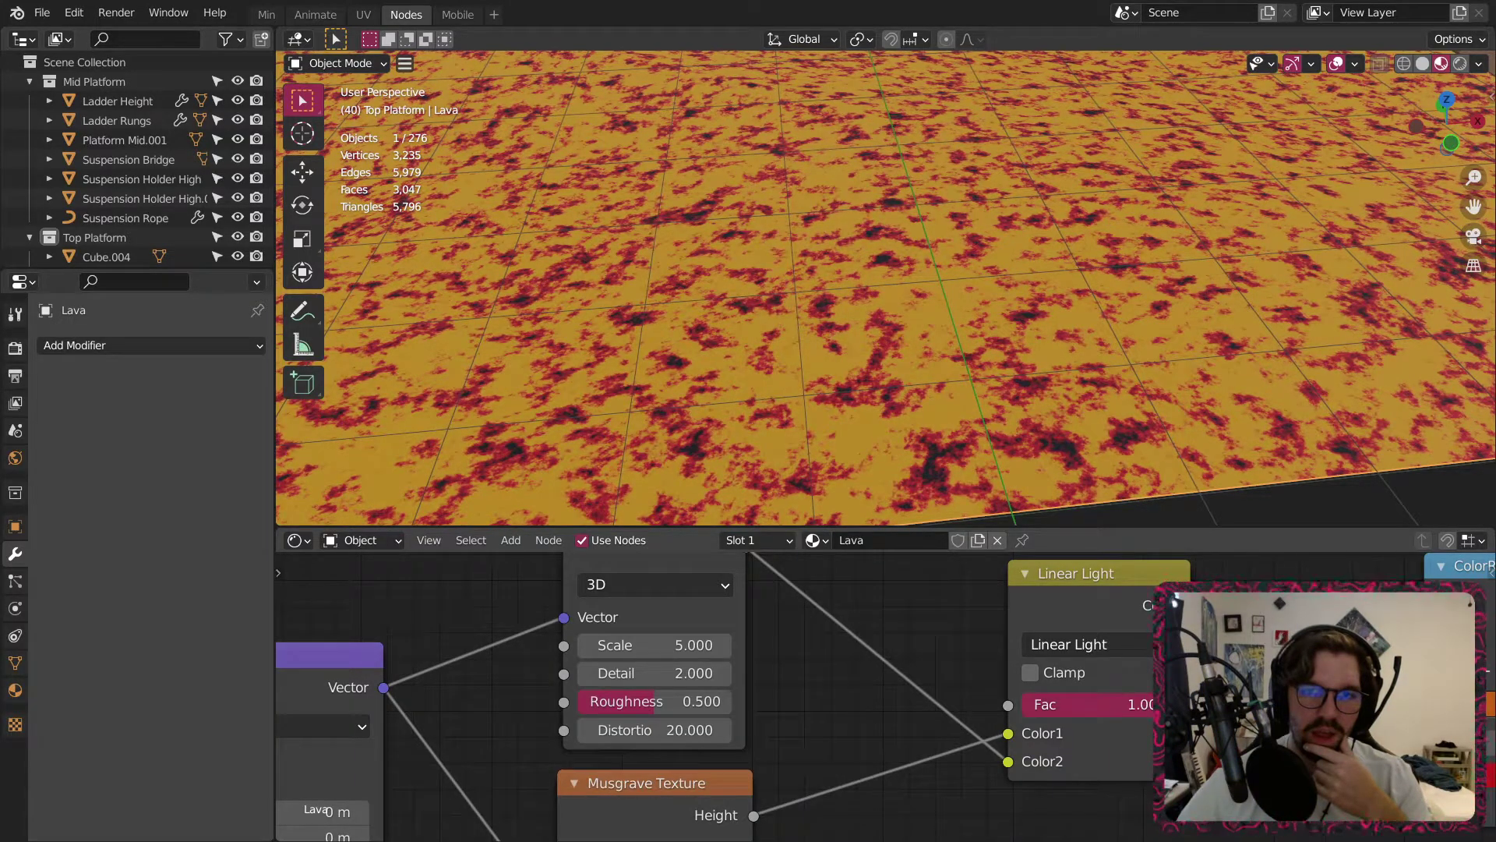
Try the Soft Light and Multiply blending modes on the node that mixes the noise and Musgrave textures.
{"action": "left_click", "coordinate": [1120, 638]}
{"action": "left_click", "coordinate": [1094, 312]}
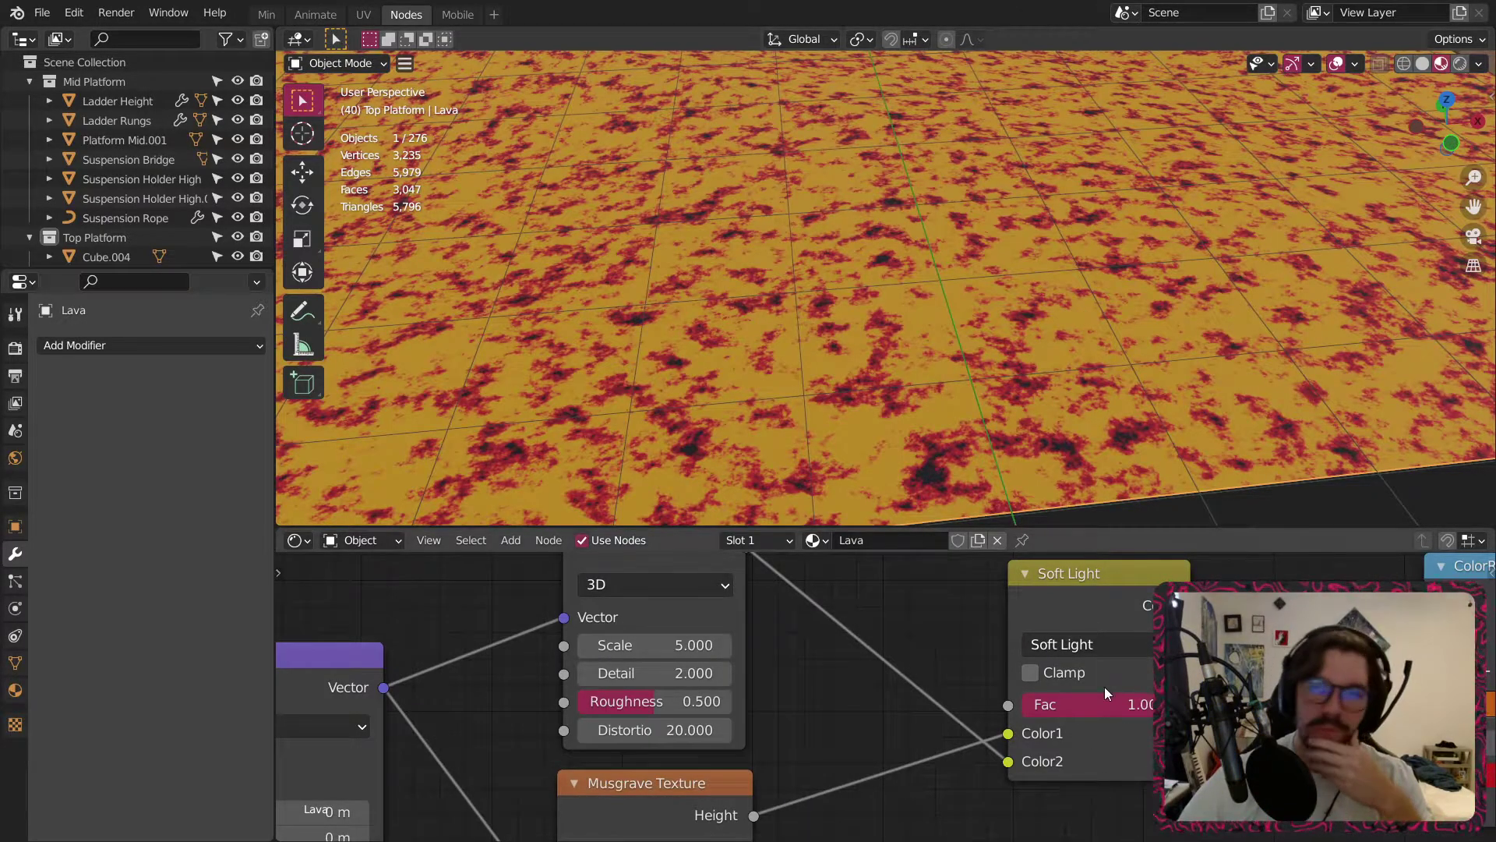
{"action": "left_click", "coordinate": [1130, 643]}
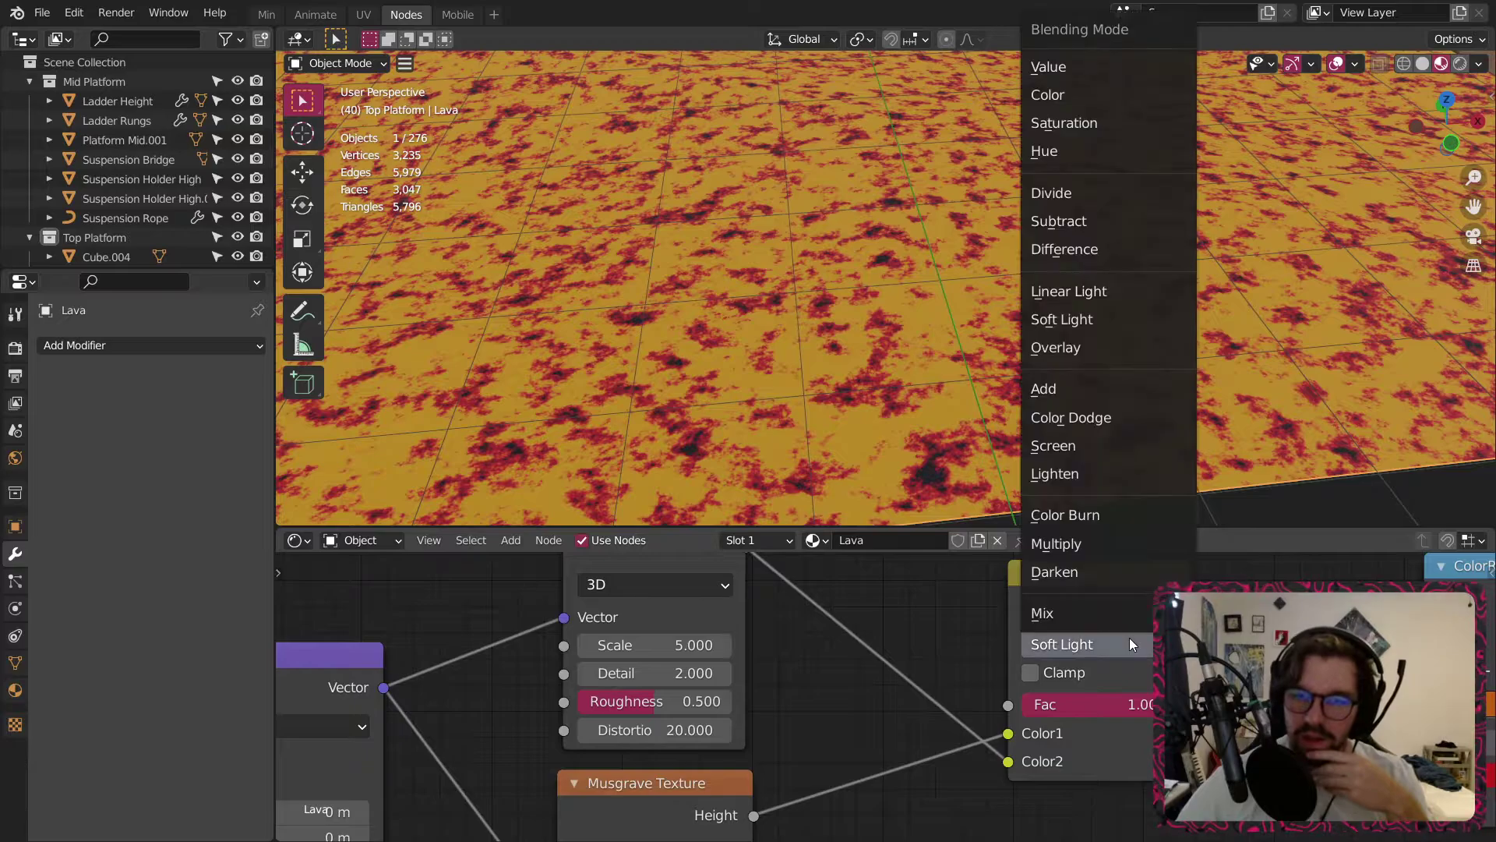
{"action": "left_click", "coordinate": [1090, 553]}
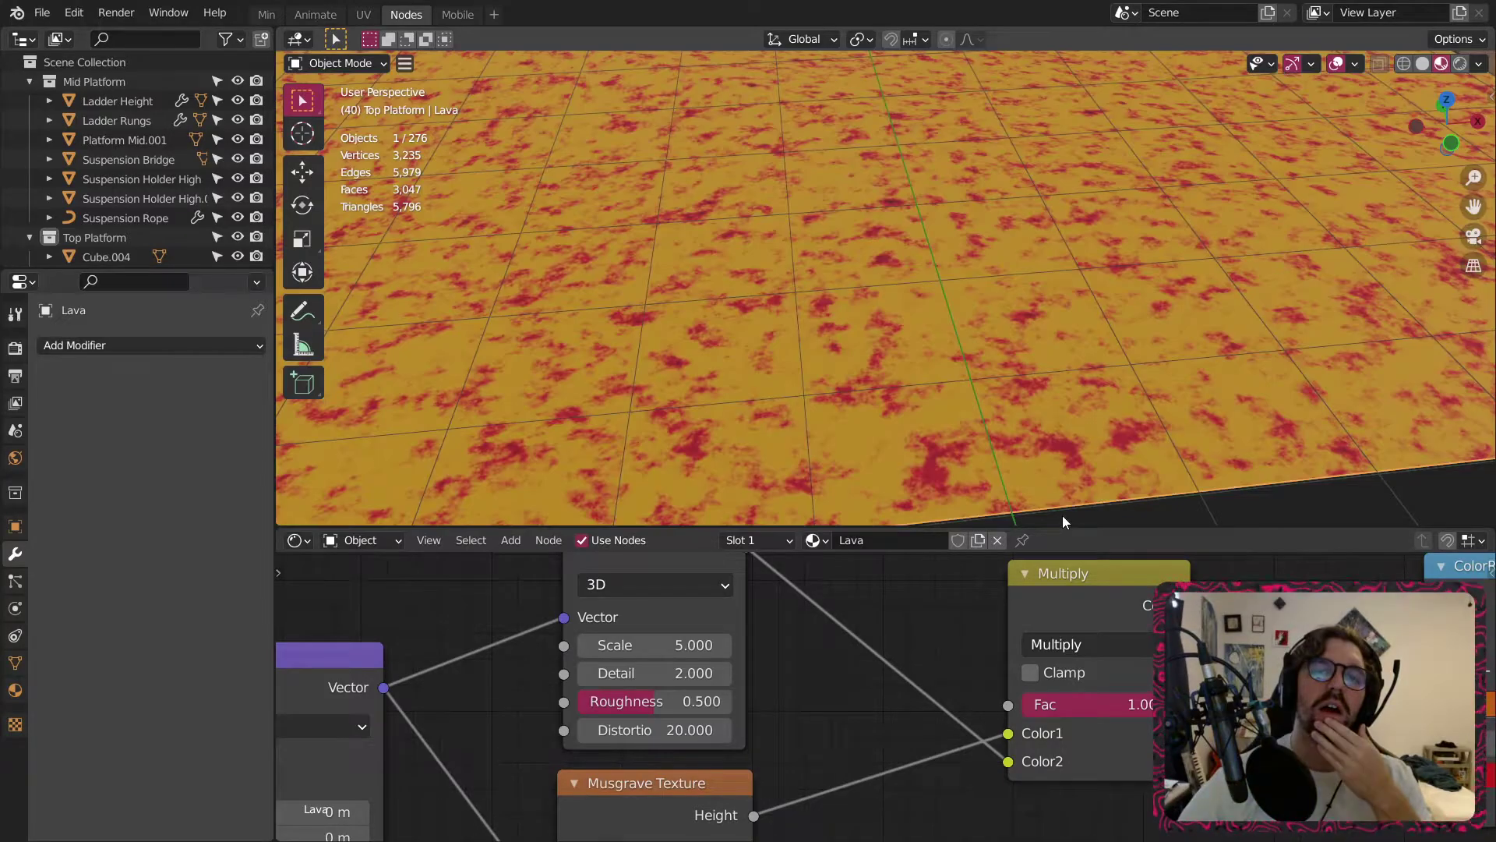
Set the mixing node's blending mode to Divide and raise the Noise Texture's Roughness to 1.000.
{"action": "left_click", "coordinate": [1095, 643]}
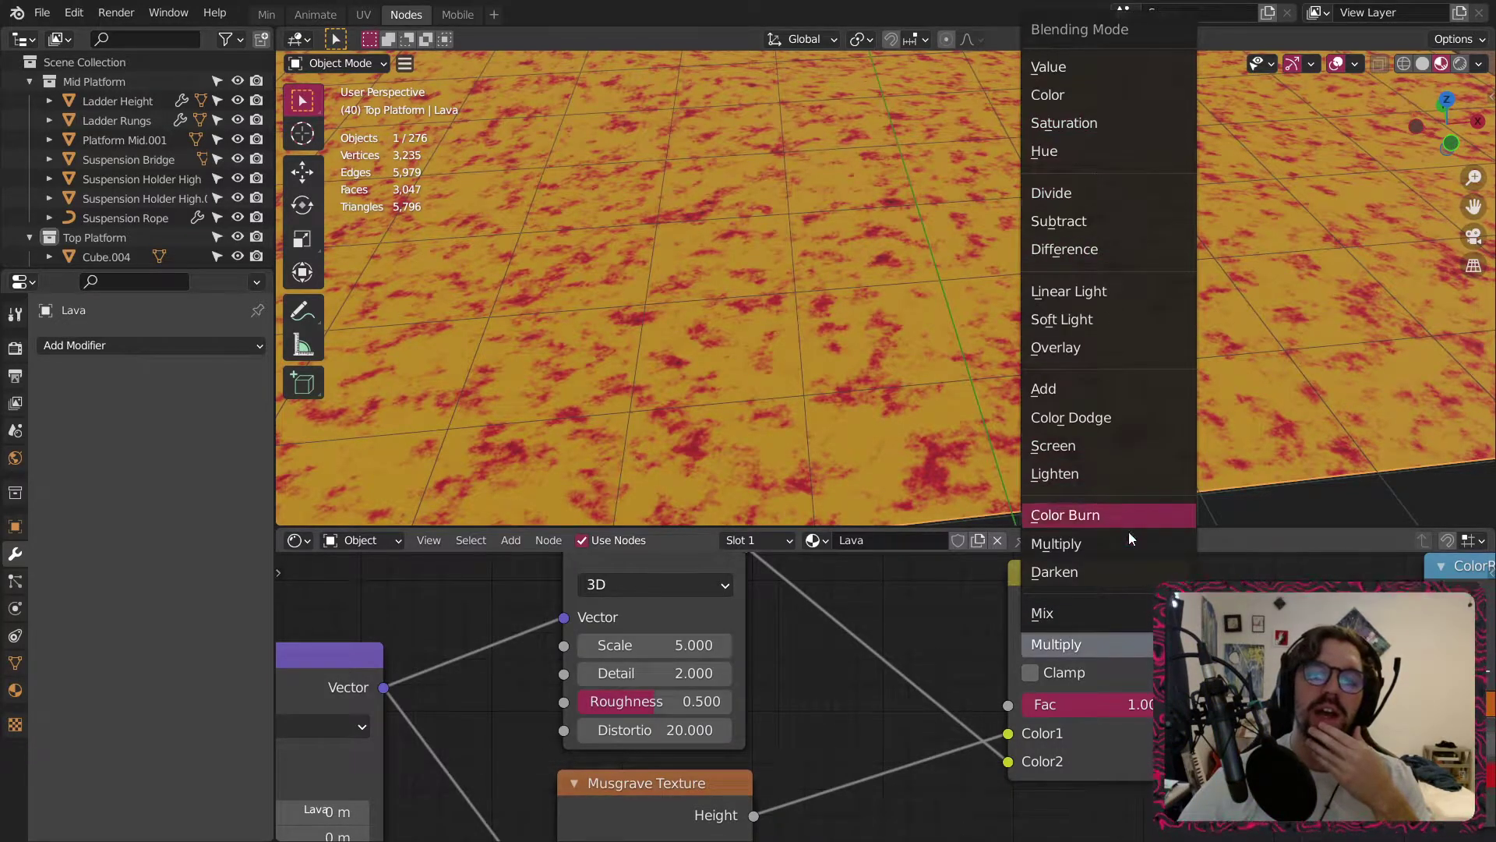
{"action": "left_click", "coordinate": [1088, 203]}
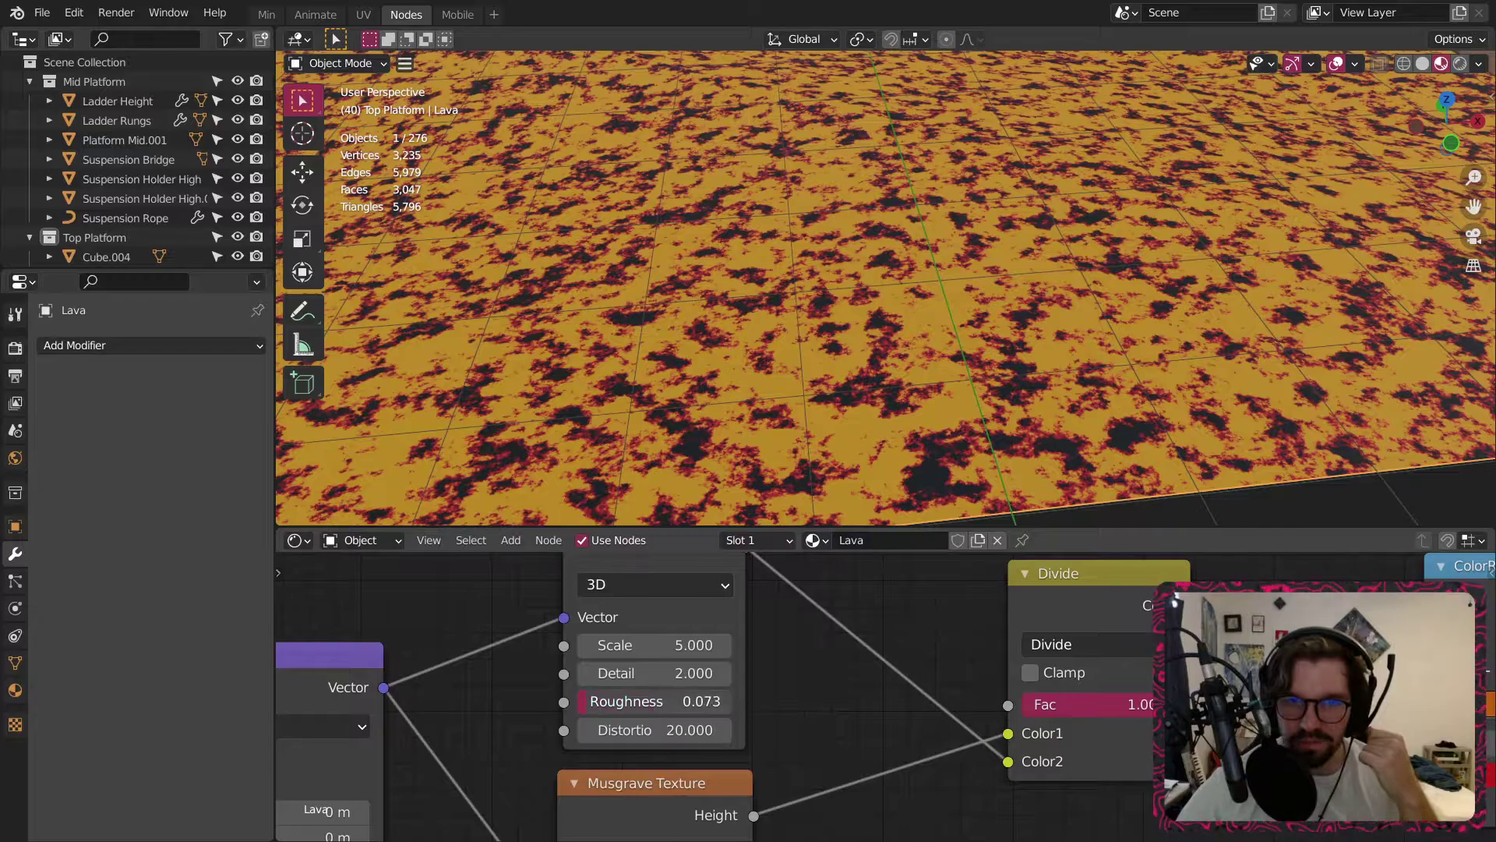
{"action": "left_click_drag", "start_coordinate": [640, 701], "coordinate": [717, 702]}
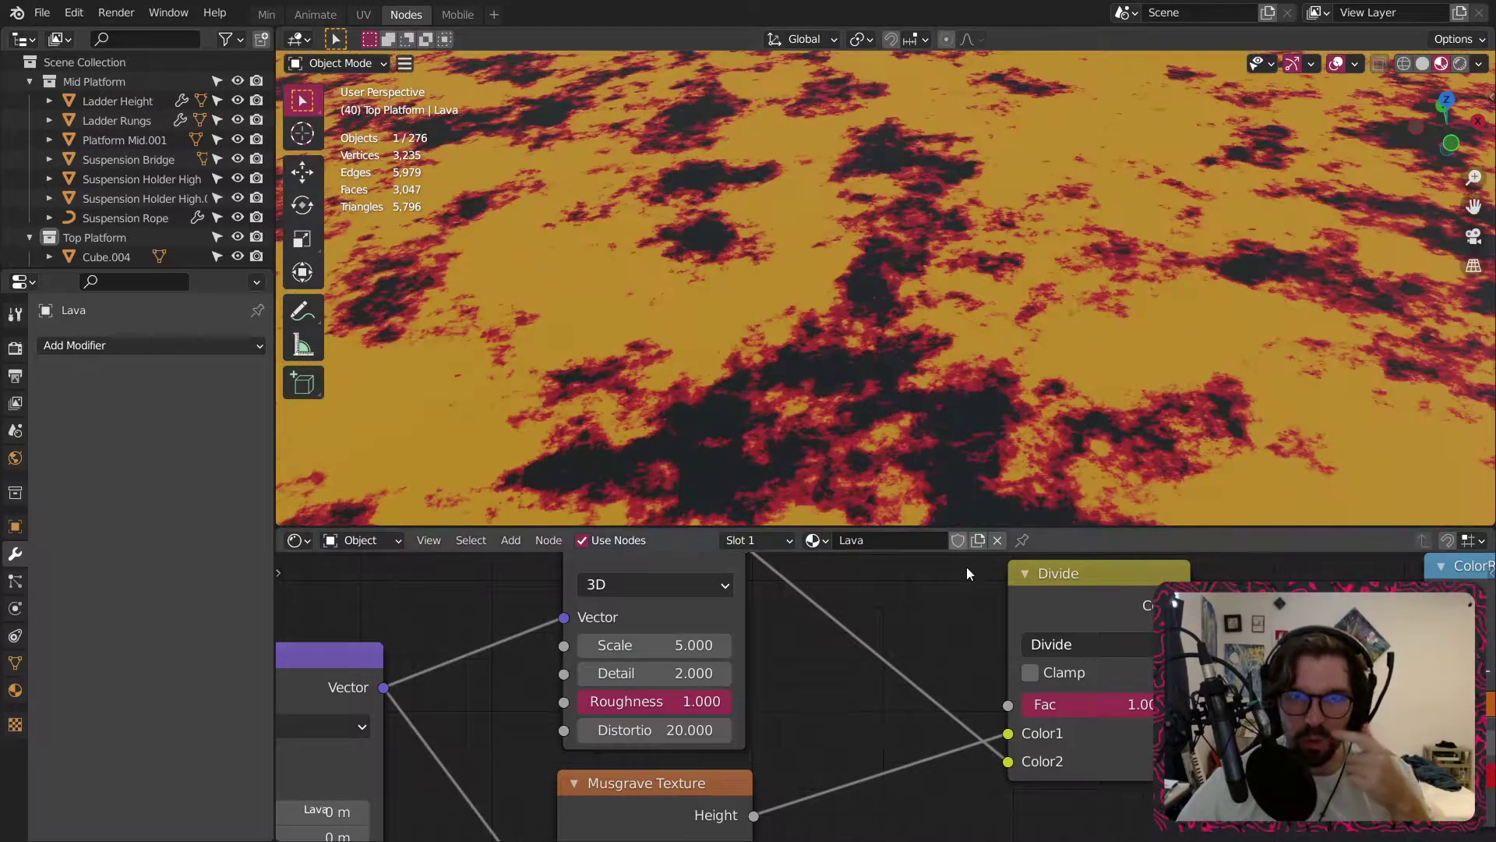
Move the lava ramp's black stop to 1.000 and check the floor pattern from farther away.
{"action": "middle_click_drag", "start_coordinate": [1291, 740], "coordinate": [492, 785]}
{"action": "left_click", "coordinate": [885, 760]}
{"action": "scroll", "coordinate": [767, 293], "scroll_direction": "down", "scroll_amount": 5}
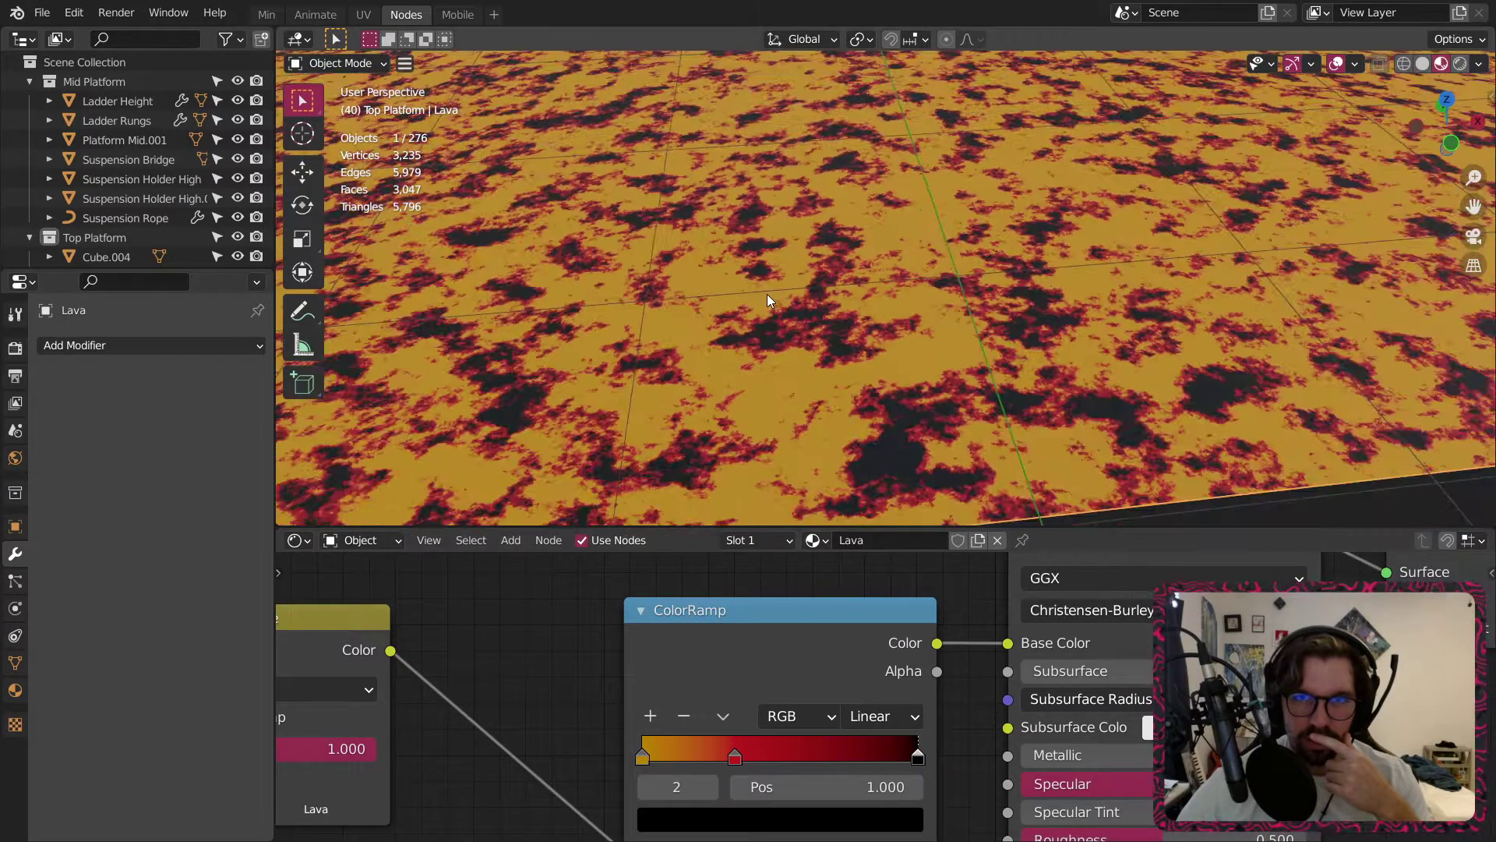
Set the Noise Texture's Detail to 10.000 and Scale to 1.000, and nudge the node slightly away from the Musgrave Texture.
{"action": "scroll", "coordinate": [826, 353], "scroll_direction": "up", "scroll_amount": 5}
{"action": "middle_click_drag", "start_coordinate": [518, 774], "coordinate": [1157, 642]}
{"action": "middle_click_drag", "start_coordinate": [604, 619], "coordinate": [739, 715]}
{"action": "left_click", "coordinate": [628, 686]}
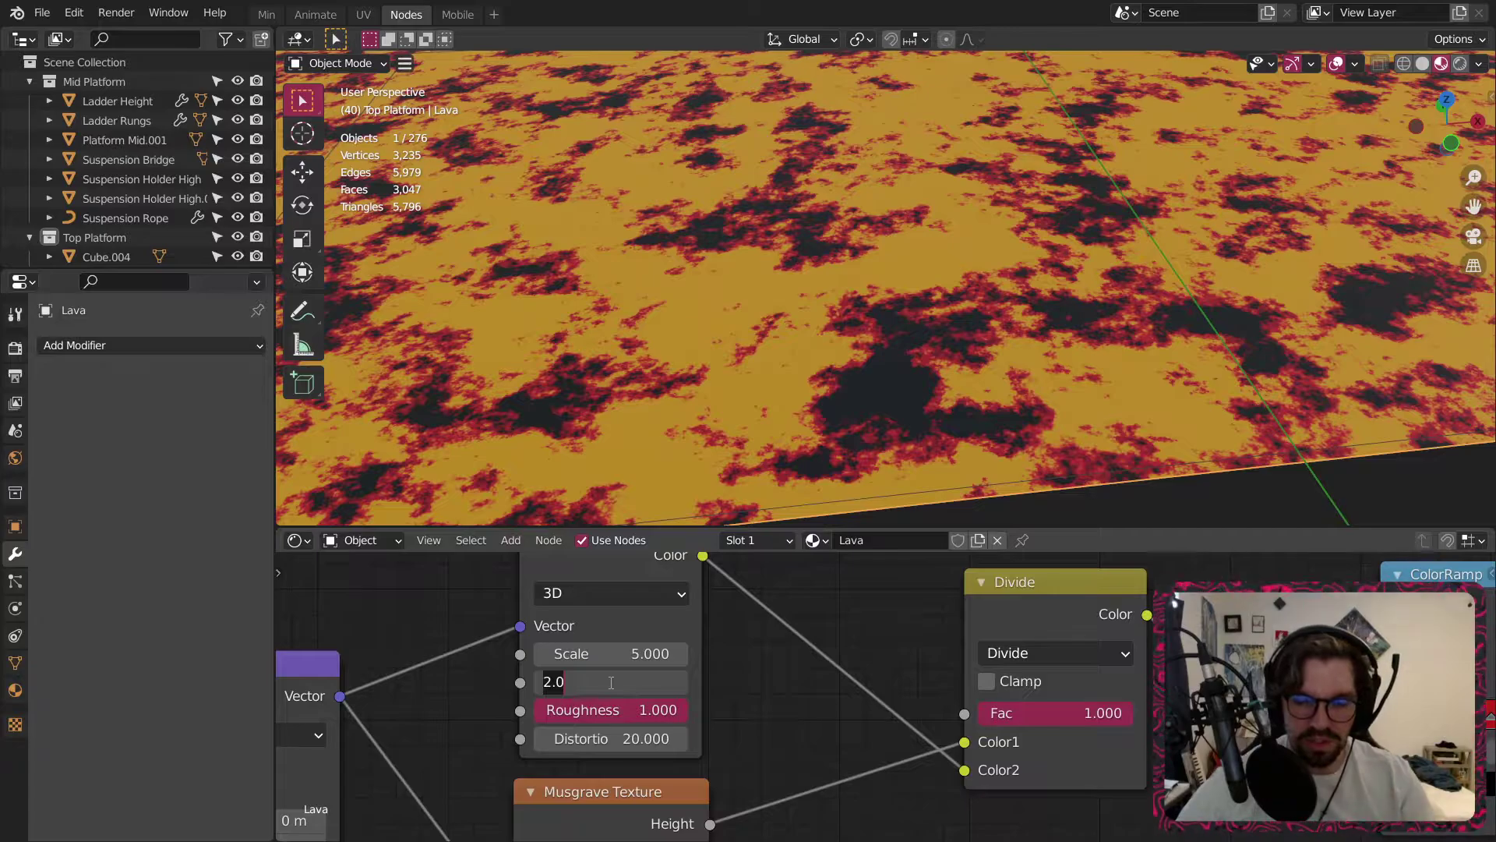
{"action": "key", "text": "Return"}
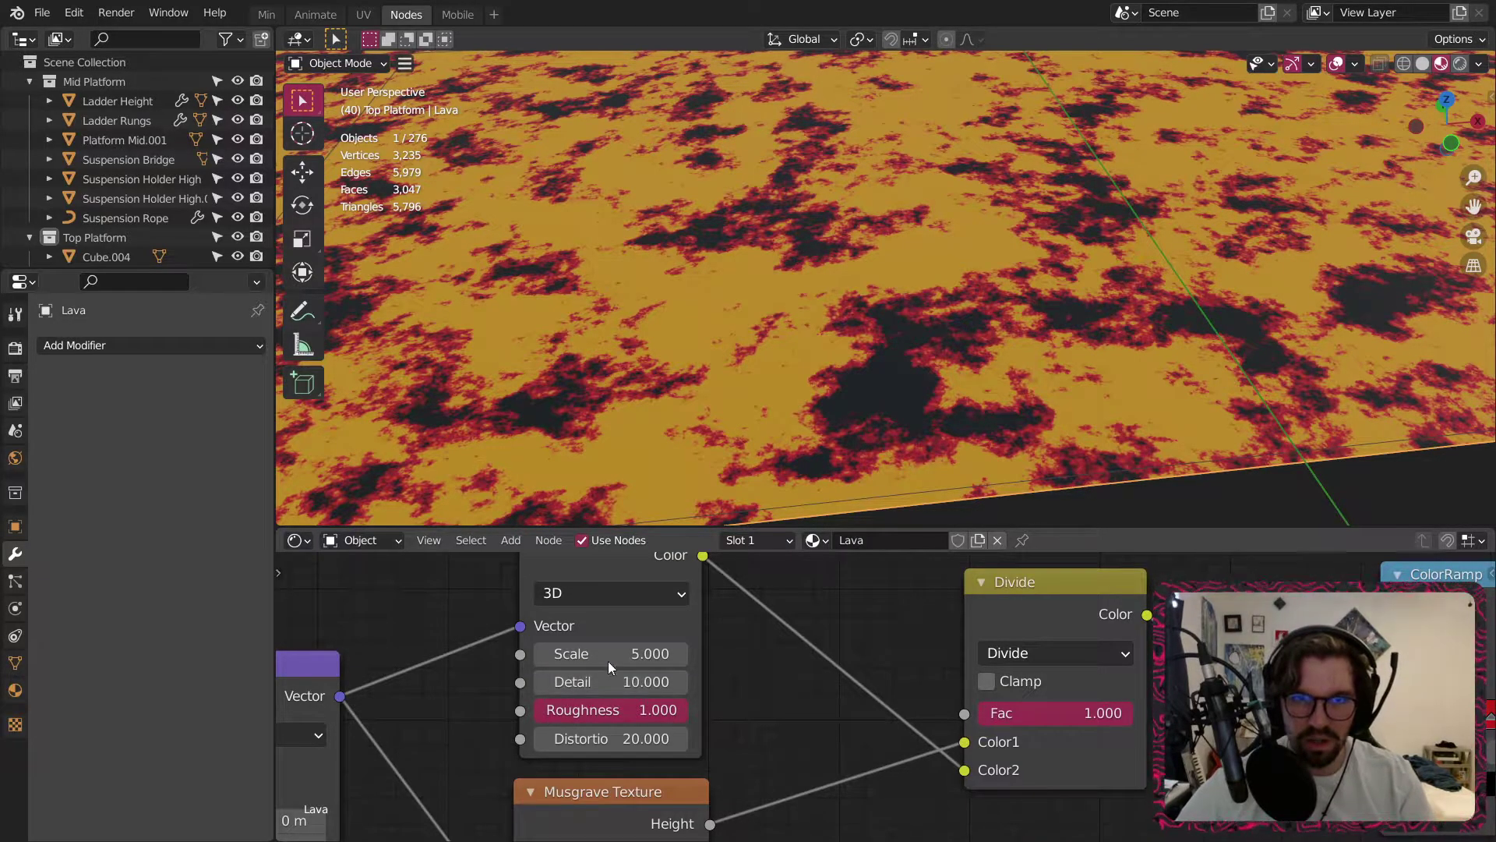
{"action": "double_click", "coordinate": [623, 654]}
{"action": "type", "text": "1"}
{"action": "key", "text": "Return"}
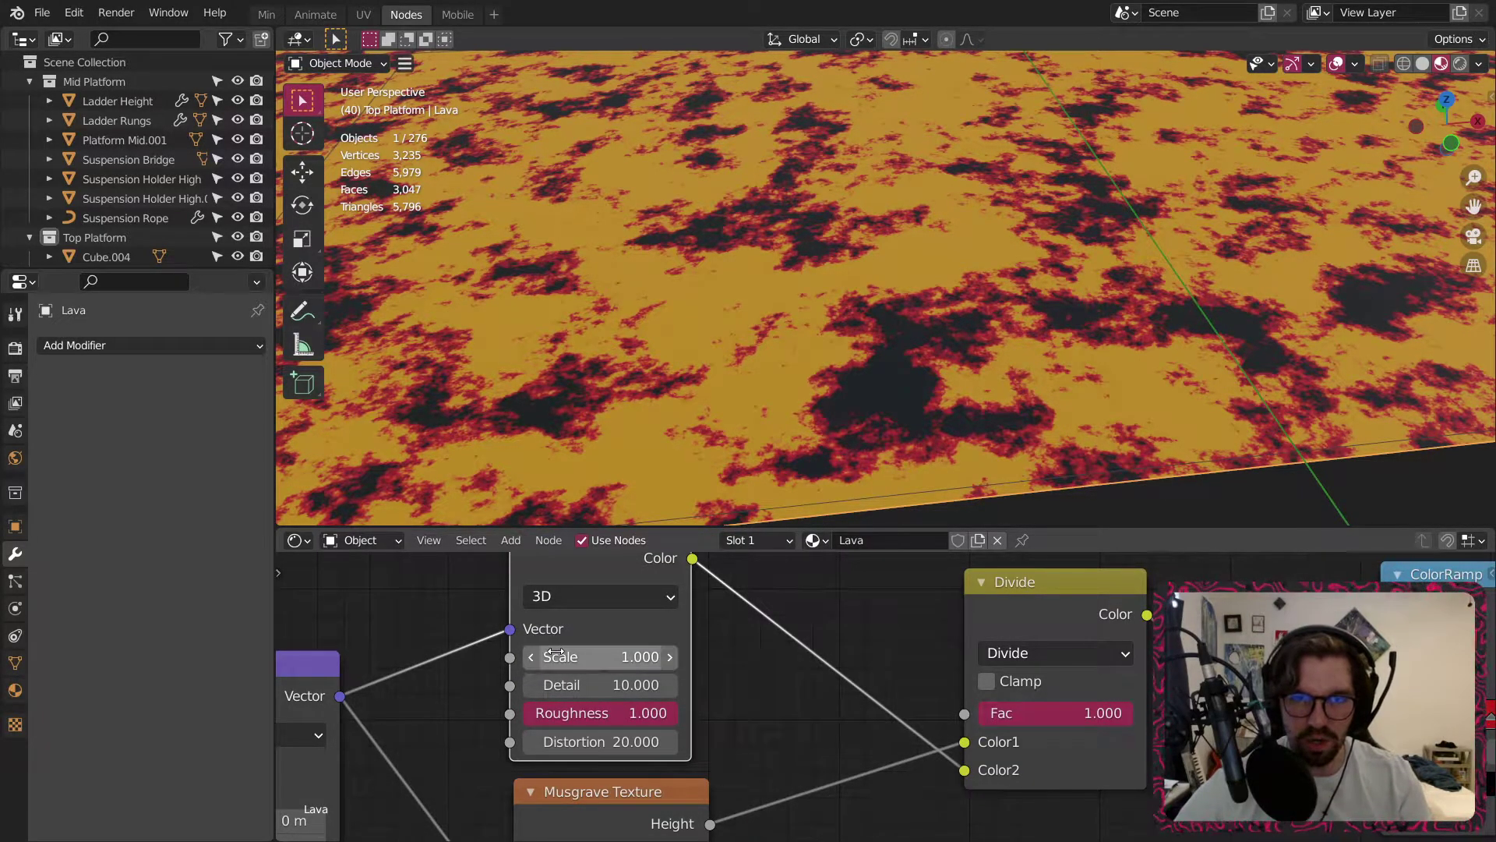
{"action": "scroll", "coordinate": [764, 583], "scroll_direction": "down", "scroll_amount": 3}
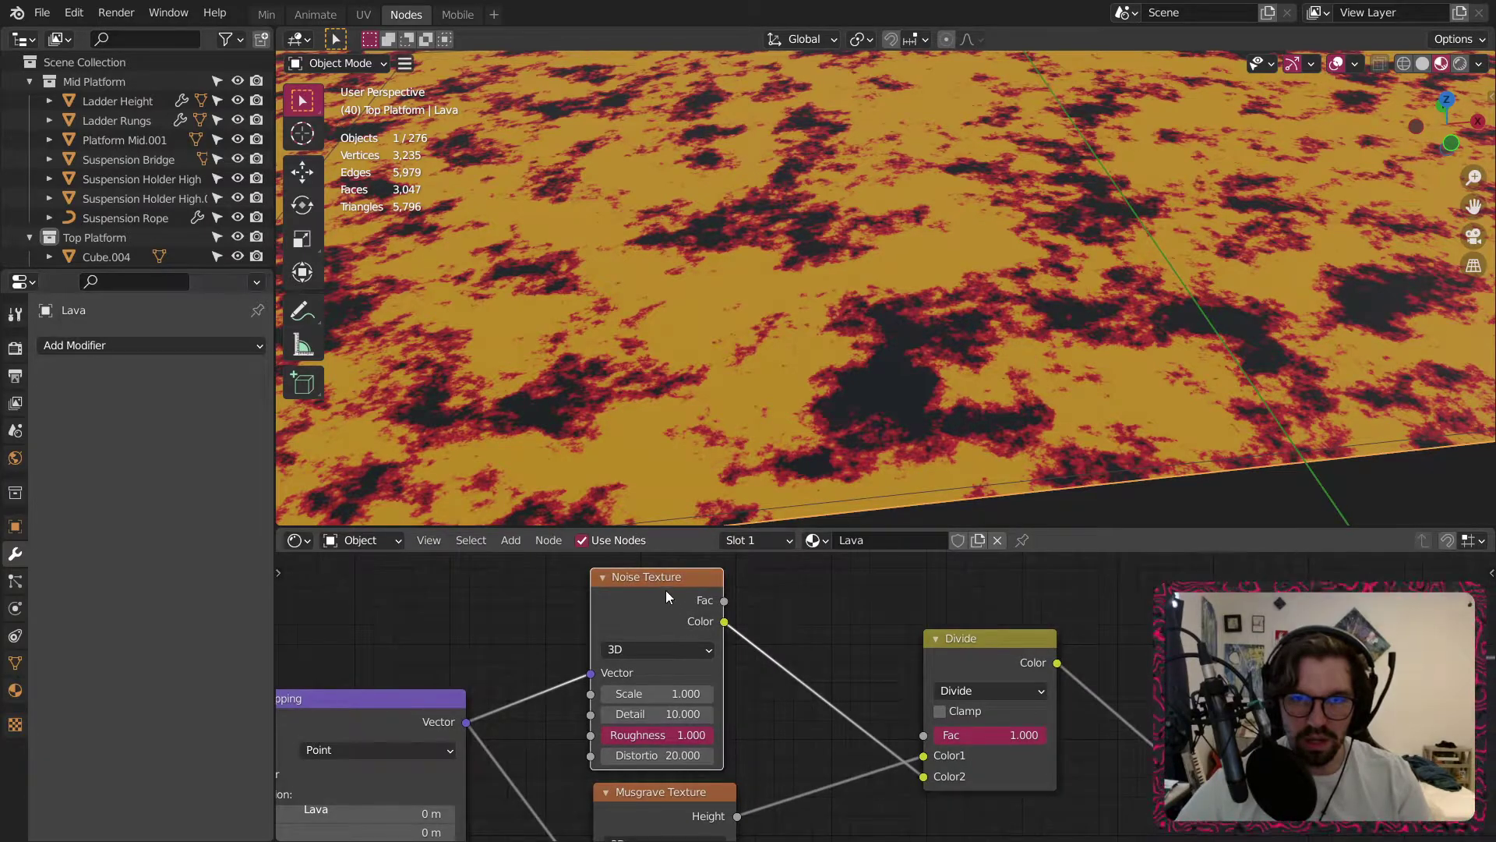
{"action": "left_click_drag", "start_coordinate": [666, 592], "coordinate": [686, 578]}
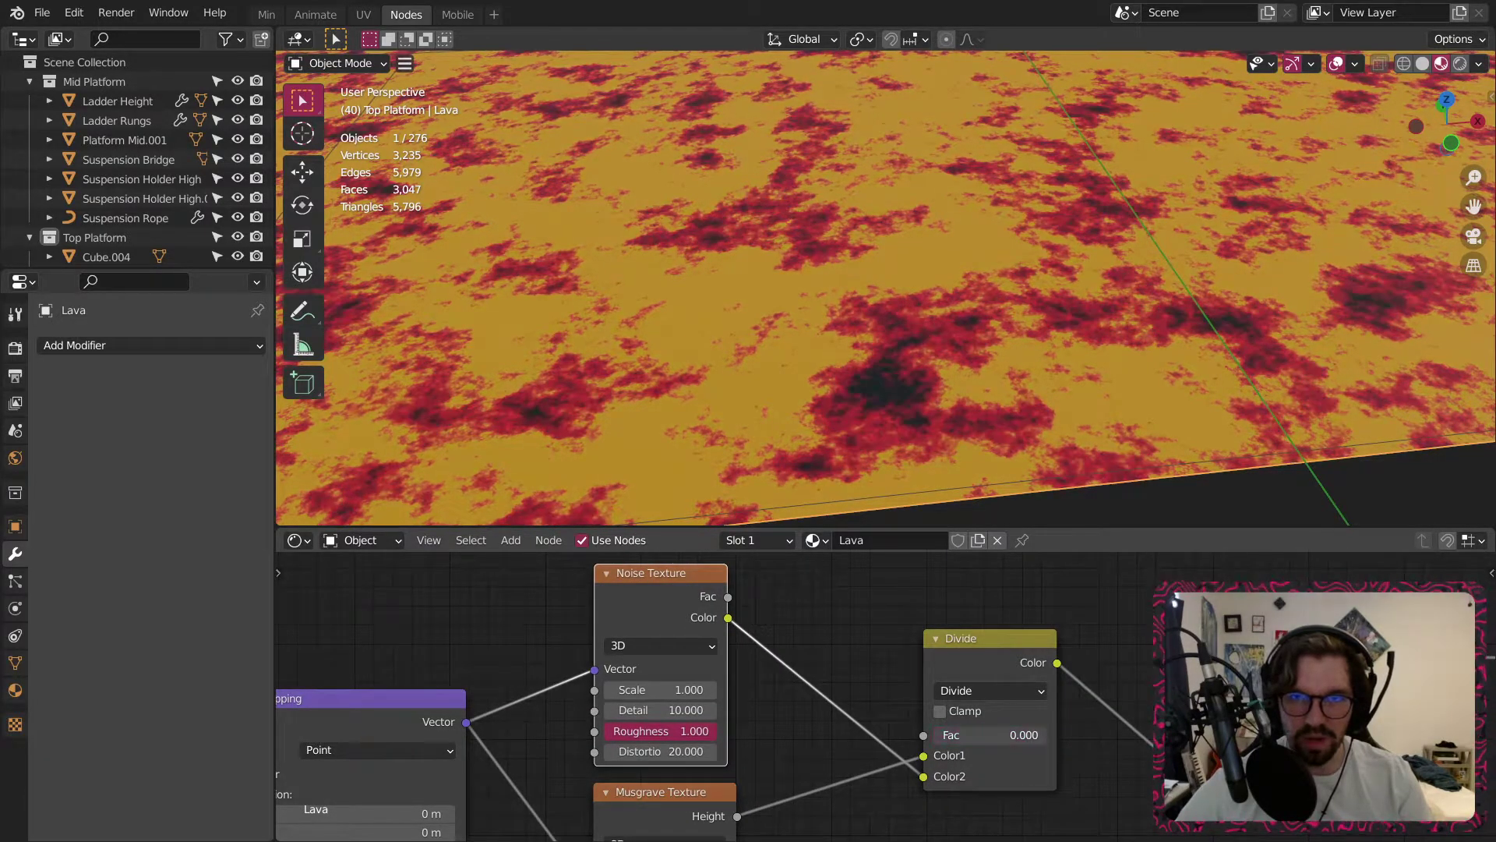
Set the Divide node's Fac to 0.613 and check the lava pattern from near and far.
{"action": "left_click_drag", "start_coordinate": [1016, 735], "coordinate": [1003, 735]}
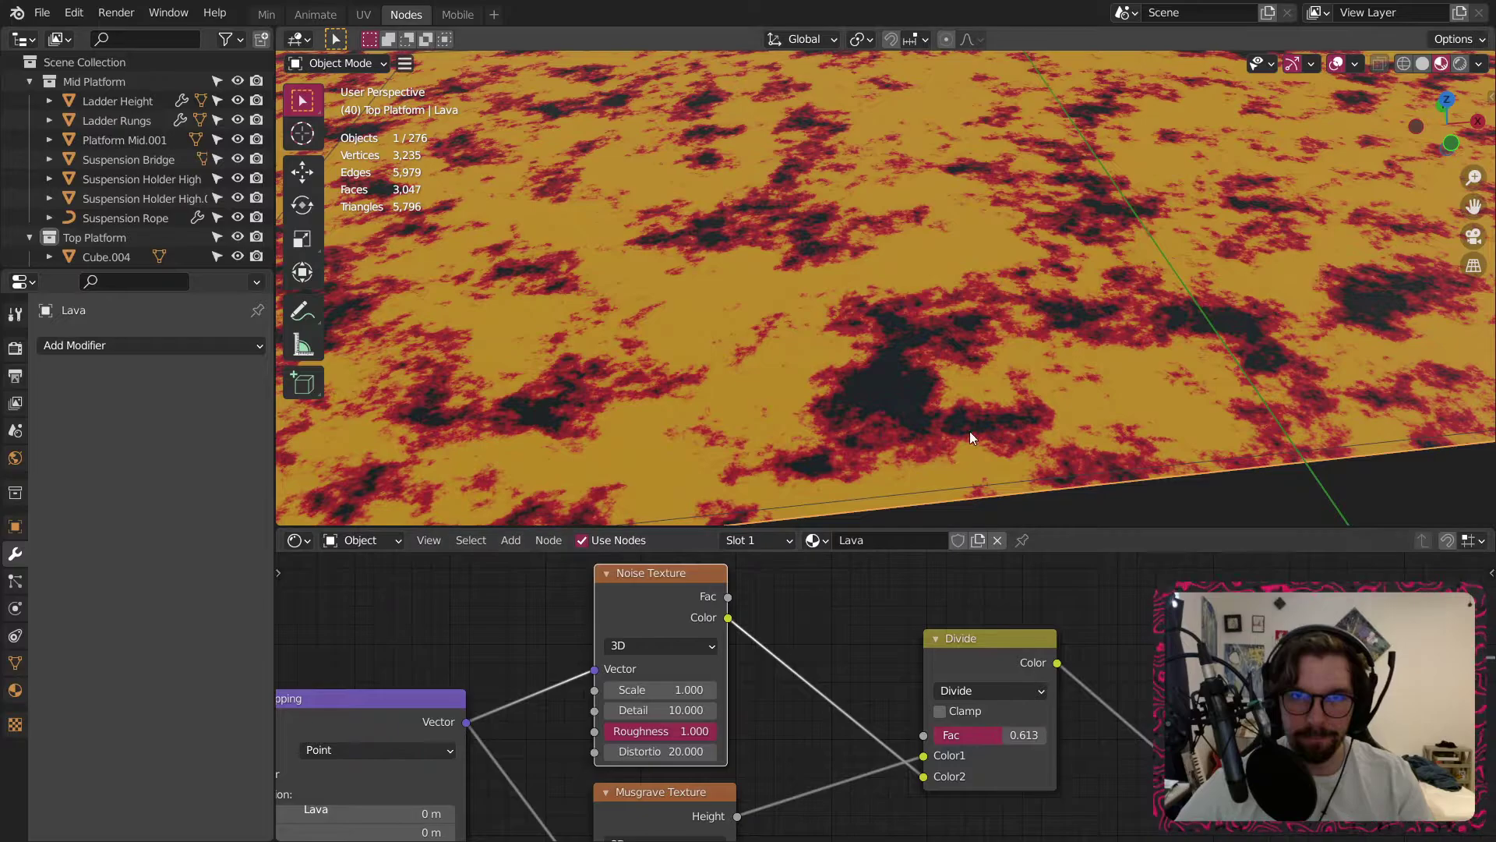
{"action": "scroll", "coordinate": [916, 383], "scroll_direction": "down", "scroll_amount": 8}
{"action": "middle_click_drag", "start_coordinate": [863, 334], "coordinate": [872, 340]}
{"action": "scroll", "coordinate": [1293, 788], "scroll_direction": "up", "scroll_amount": 9}
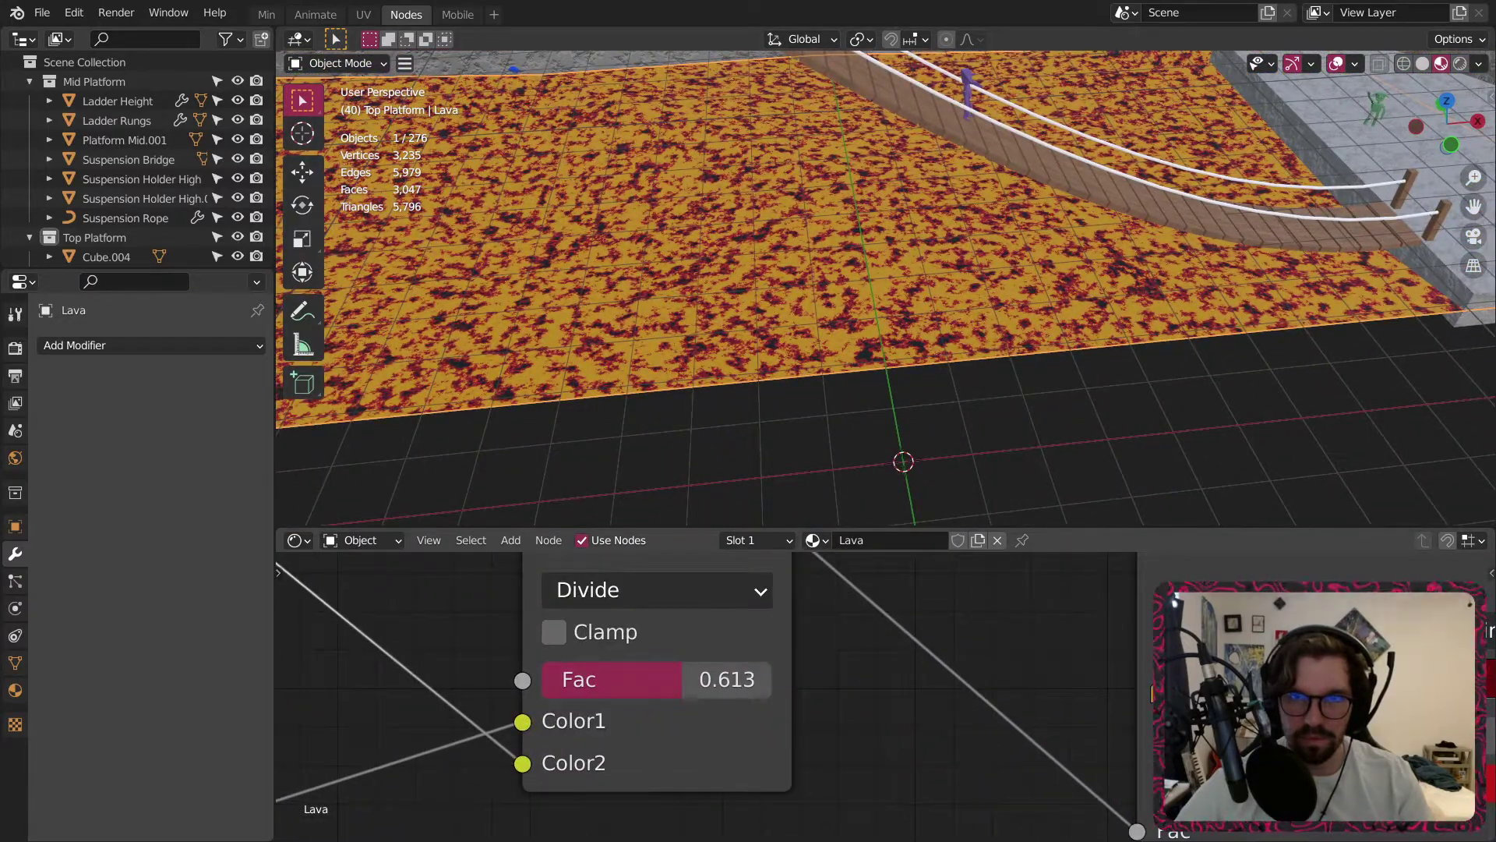
{"action": "scroll", "coordinate": [864, 324], "scroll_direction": "up", "scroll_amount": 4}
{"action": "scroll", "coordinate": [901, 349], "scroll_direction": "down", "scroll_amount": 5}
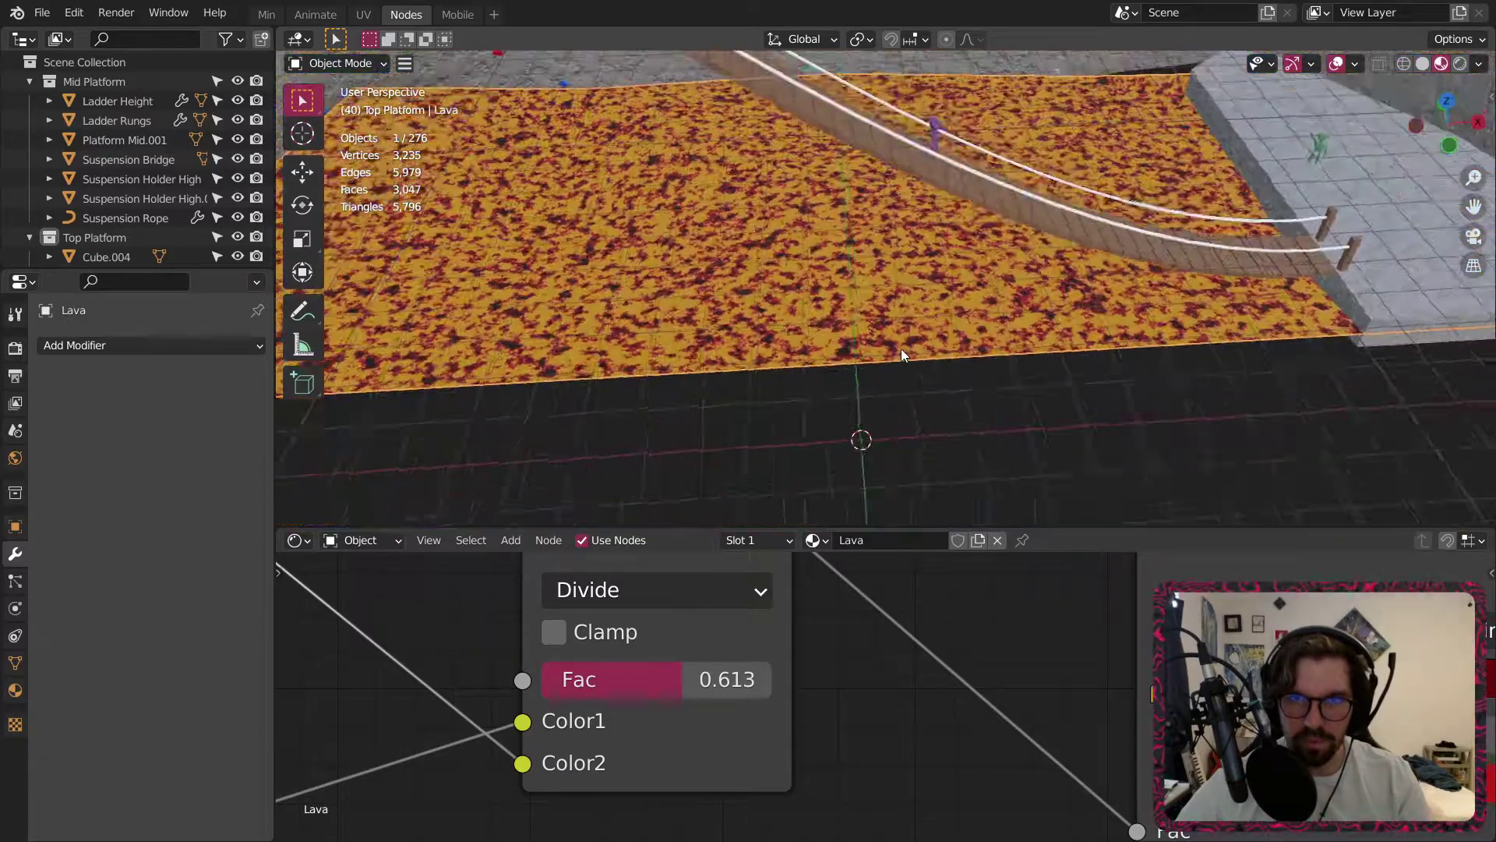
{"action": "scroll", "coordinate": [850, 299], "scroll_direction": "up", "scroll_amount": 4}
{"action": "scroll", "coordinate": [851, 316], "scroll_direction": "down", "scroll_amount": 2}
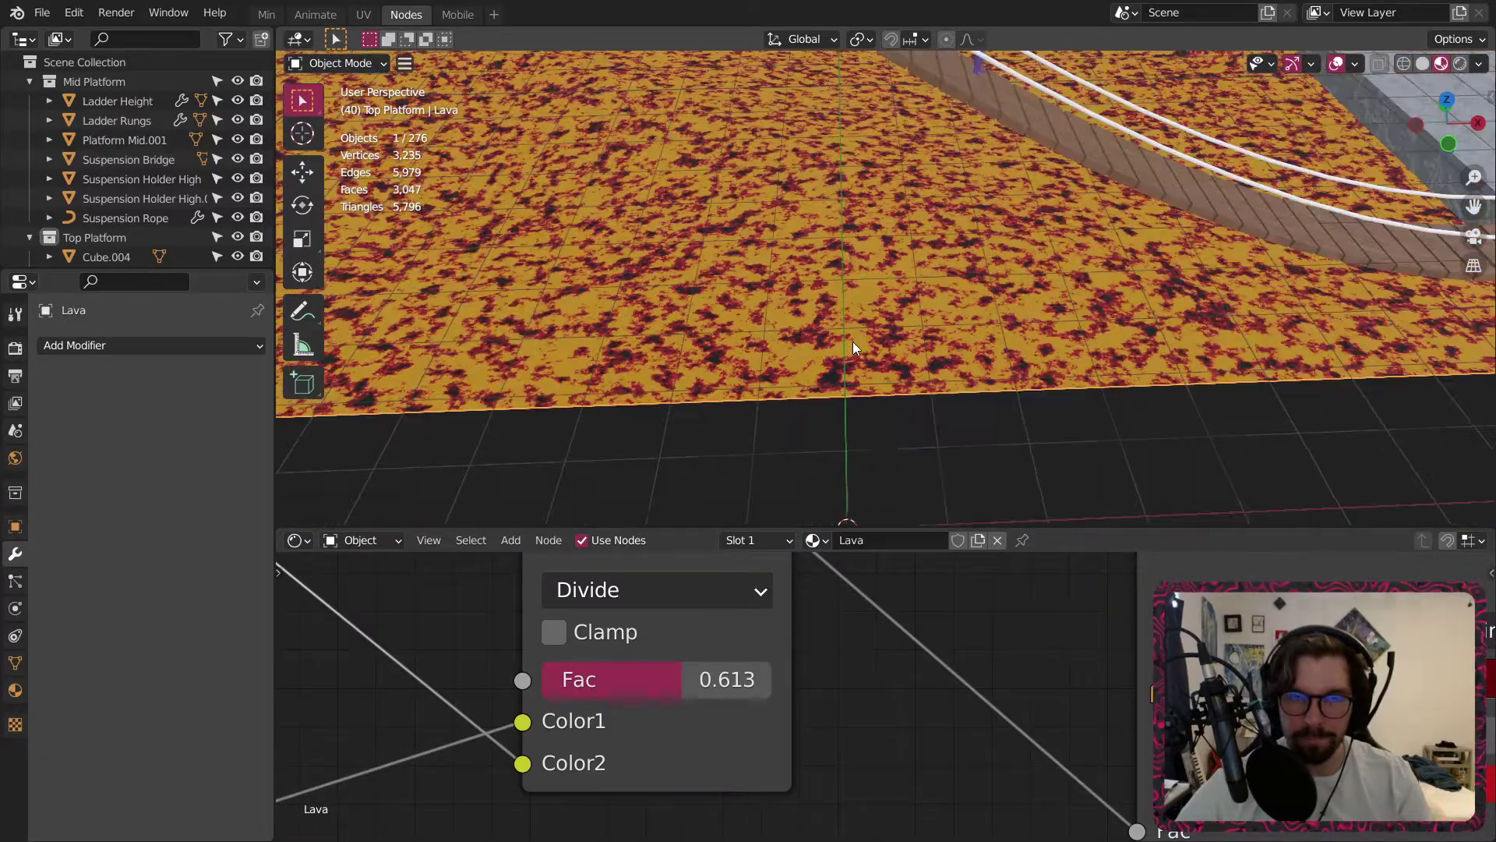
{"action": "scroll", "coordinate": [853, 367], "scroll_direction": "up", "scroll_amount": 2}
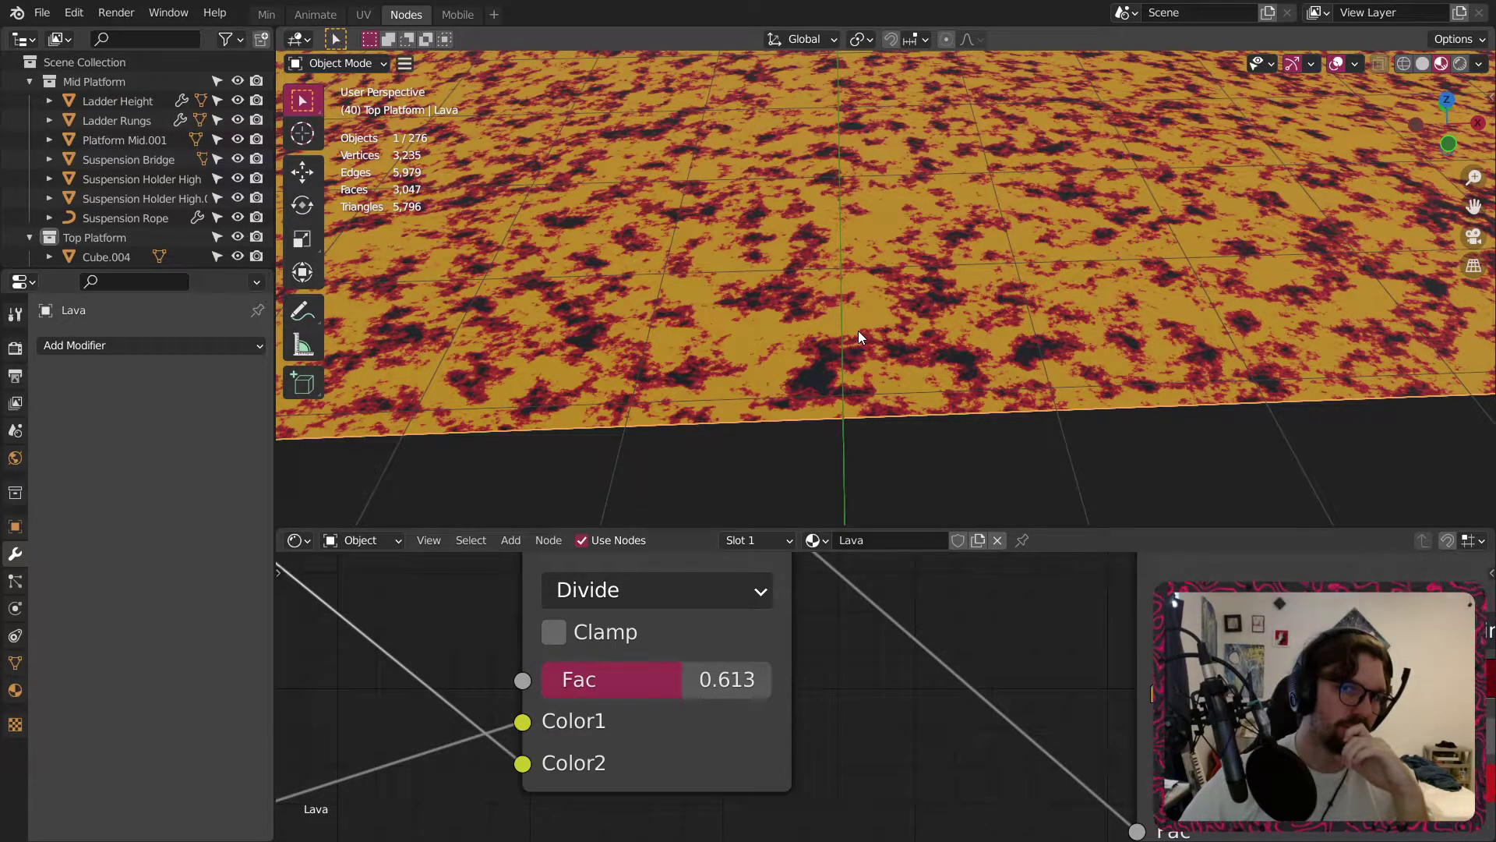
Raise the Divide node's Fac to 0.773.
{"action": "middle_click_drag", "start_coordinate": [862, 774], "coordinate": [1039, 788]}
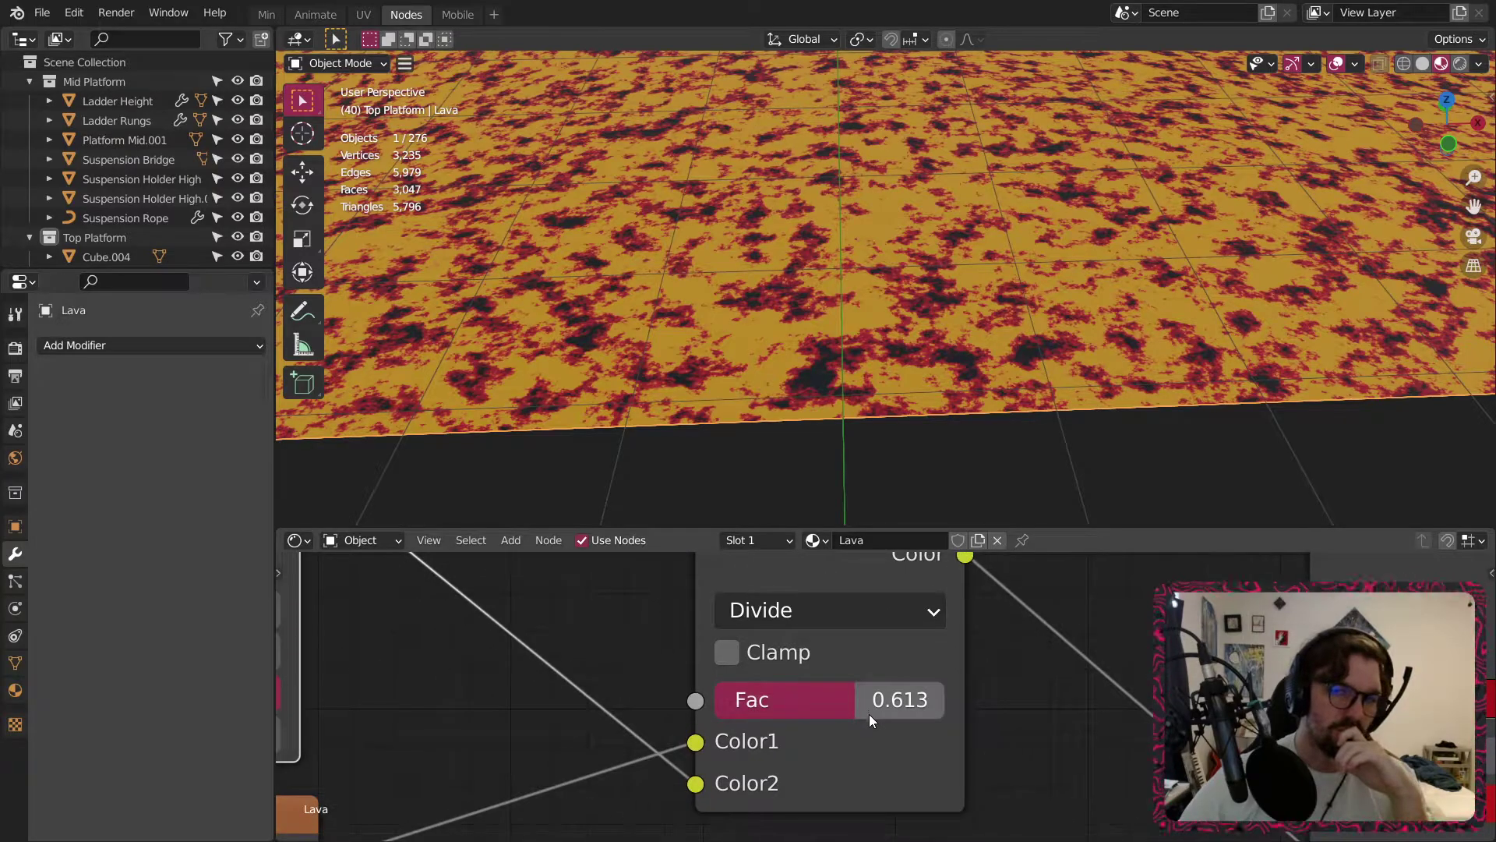
{"action": "left_click_drag", "start_coordinate": [872, 714], "coordinate": [942, 714]}
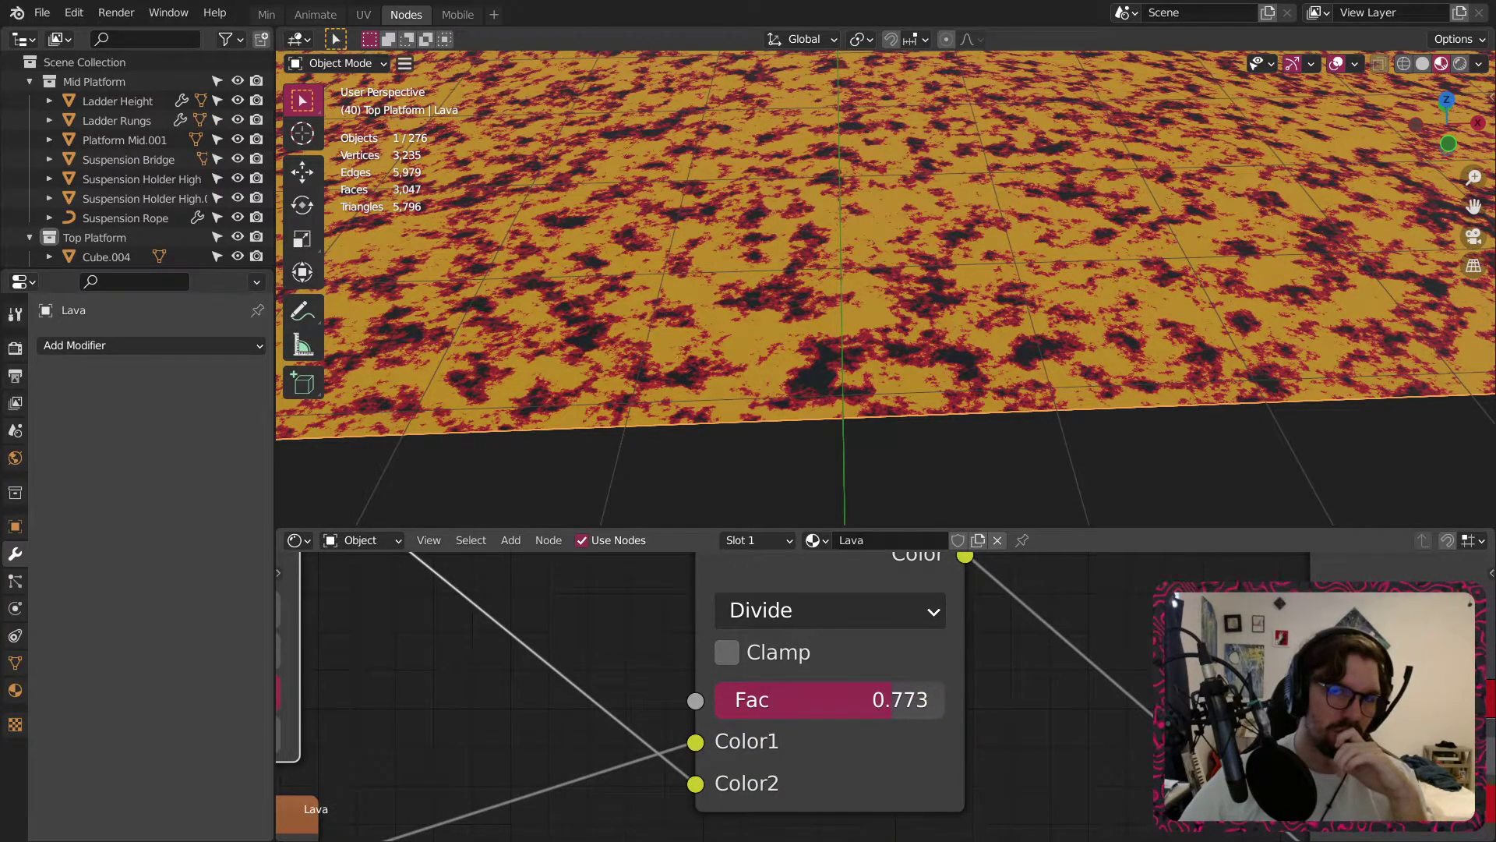
{"action": "scroll", "coordinate": [1006, 698], "scroll_direction": "down", "scroll_amount": 5}
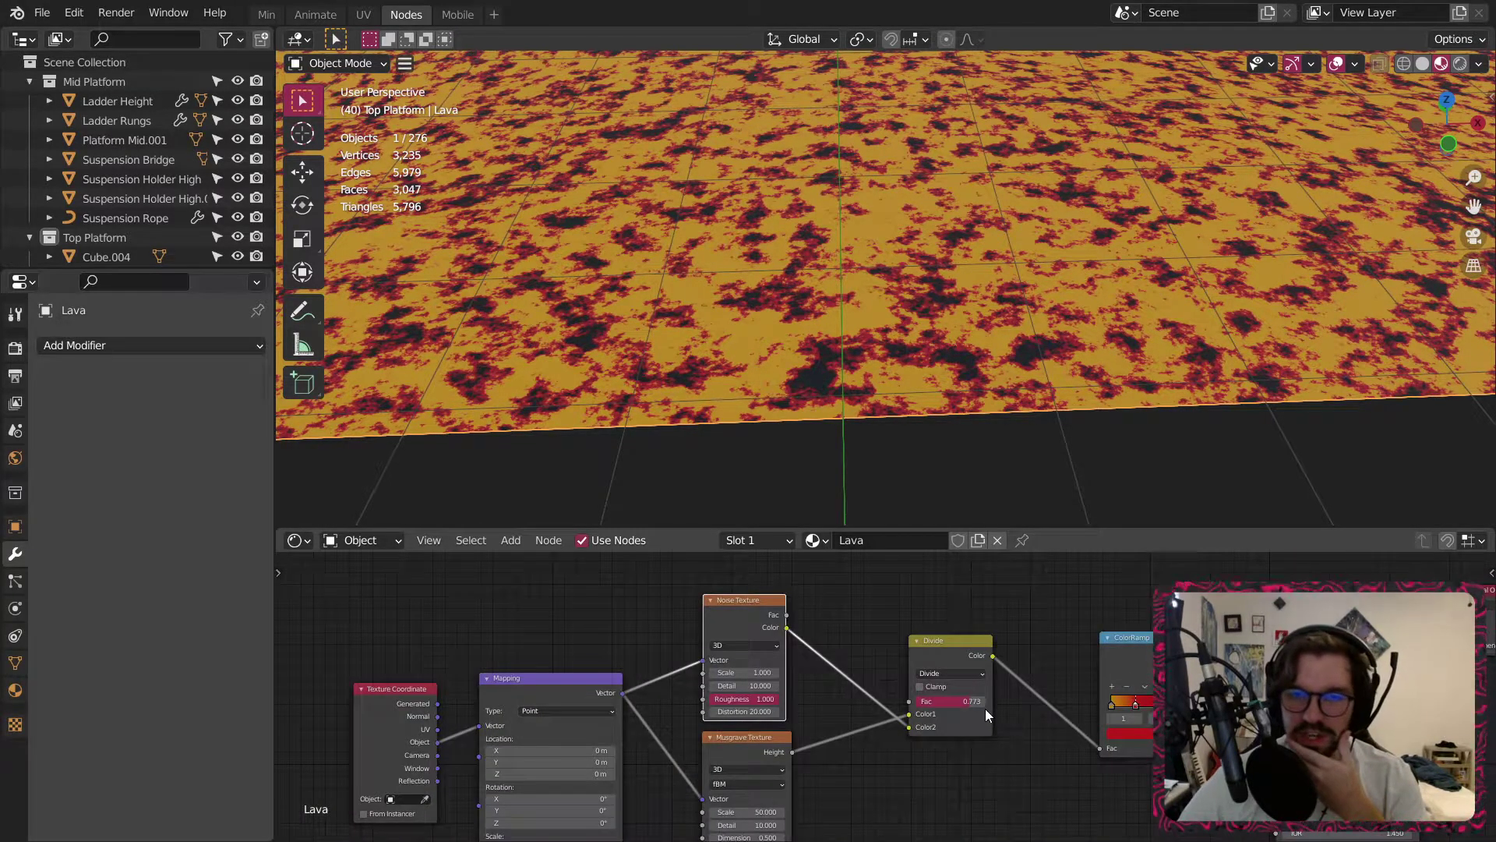
Connect the Noise Texture's Color to the Divide node's Fac and remove its link to Color2.
{"action": "scroll", "coordinate": [798, 610], "scroll_direction": "up", "scroll_amount": 3}
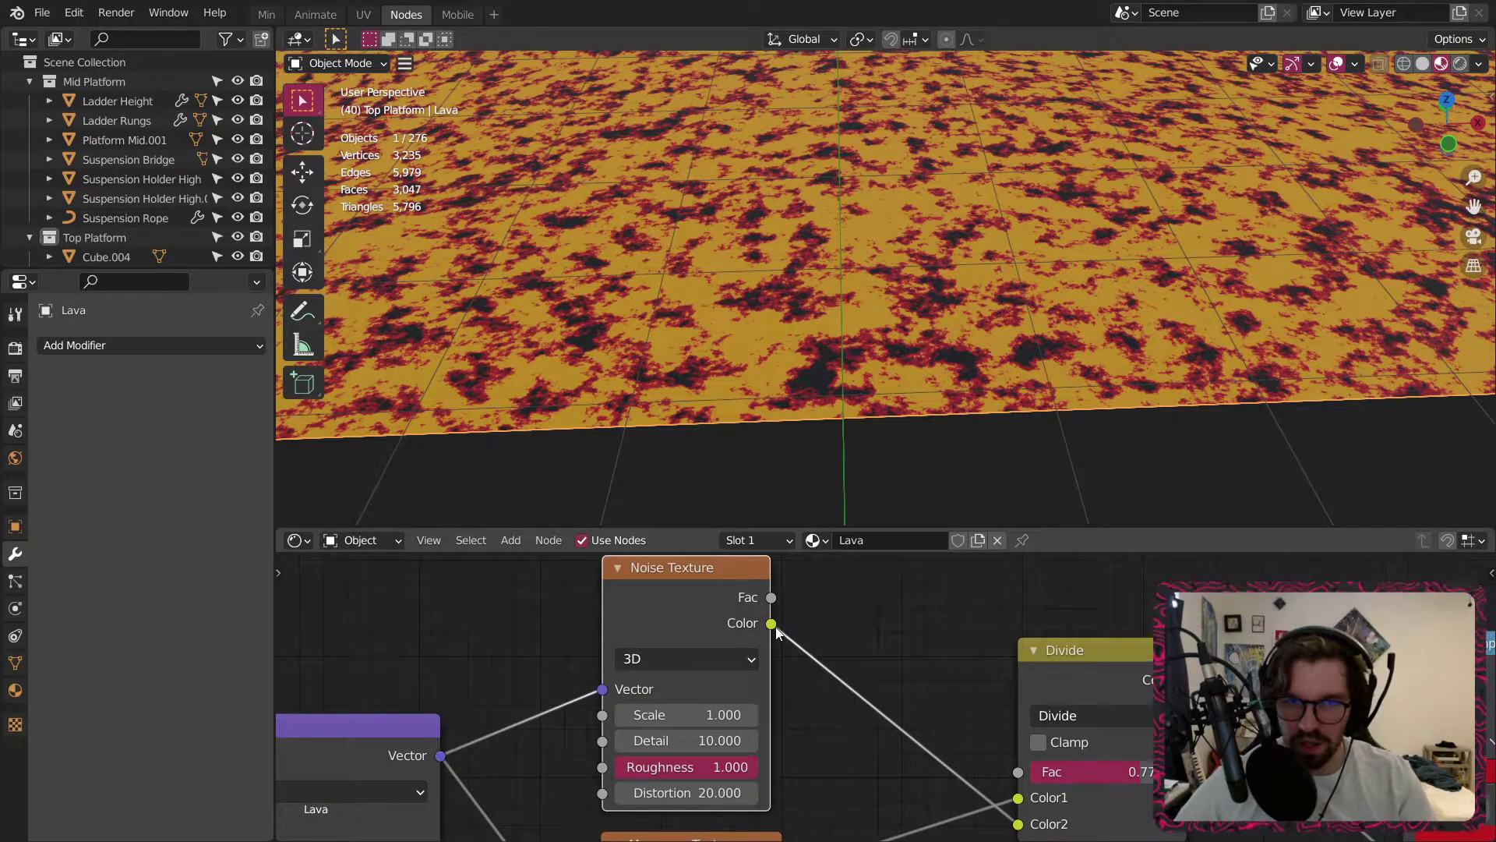
{"action": "left_click_drag", "start_coordinate": [1005, 747], "coordinate": [1019, 773]}
{"action": "middle_click_drag", "start_coordinate": [1036, 831], "coordinate": [909, 745]}
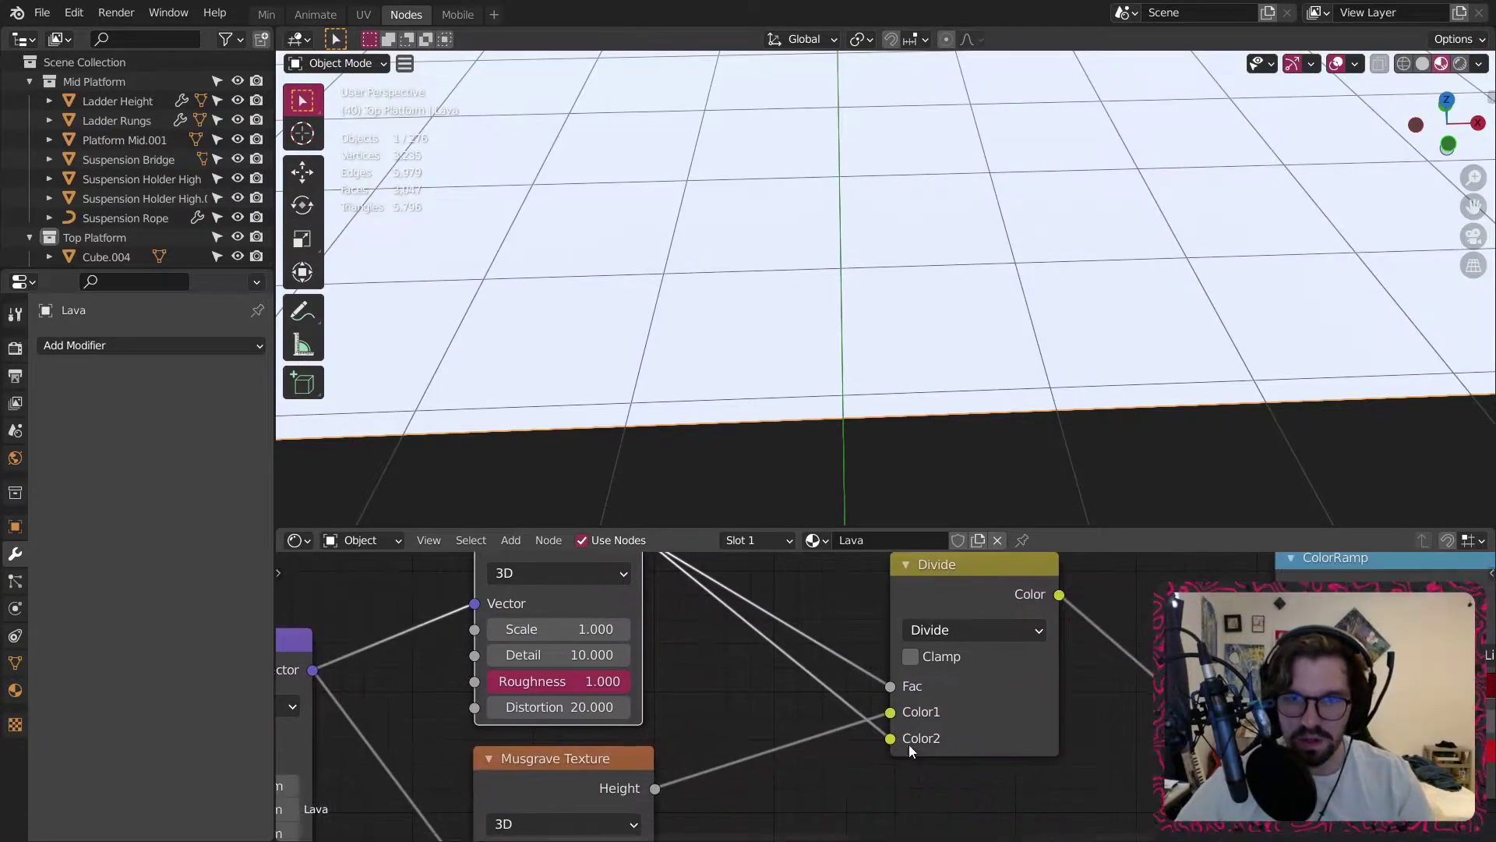
{"action": "left_click_drag", "start_coordinate": [892, 739], "coordinate": [793, 665]}
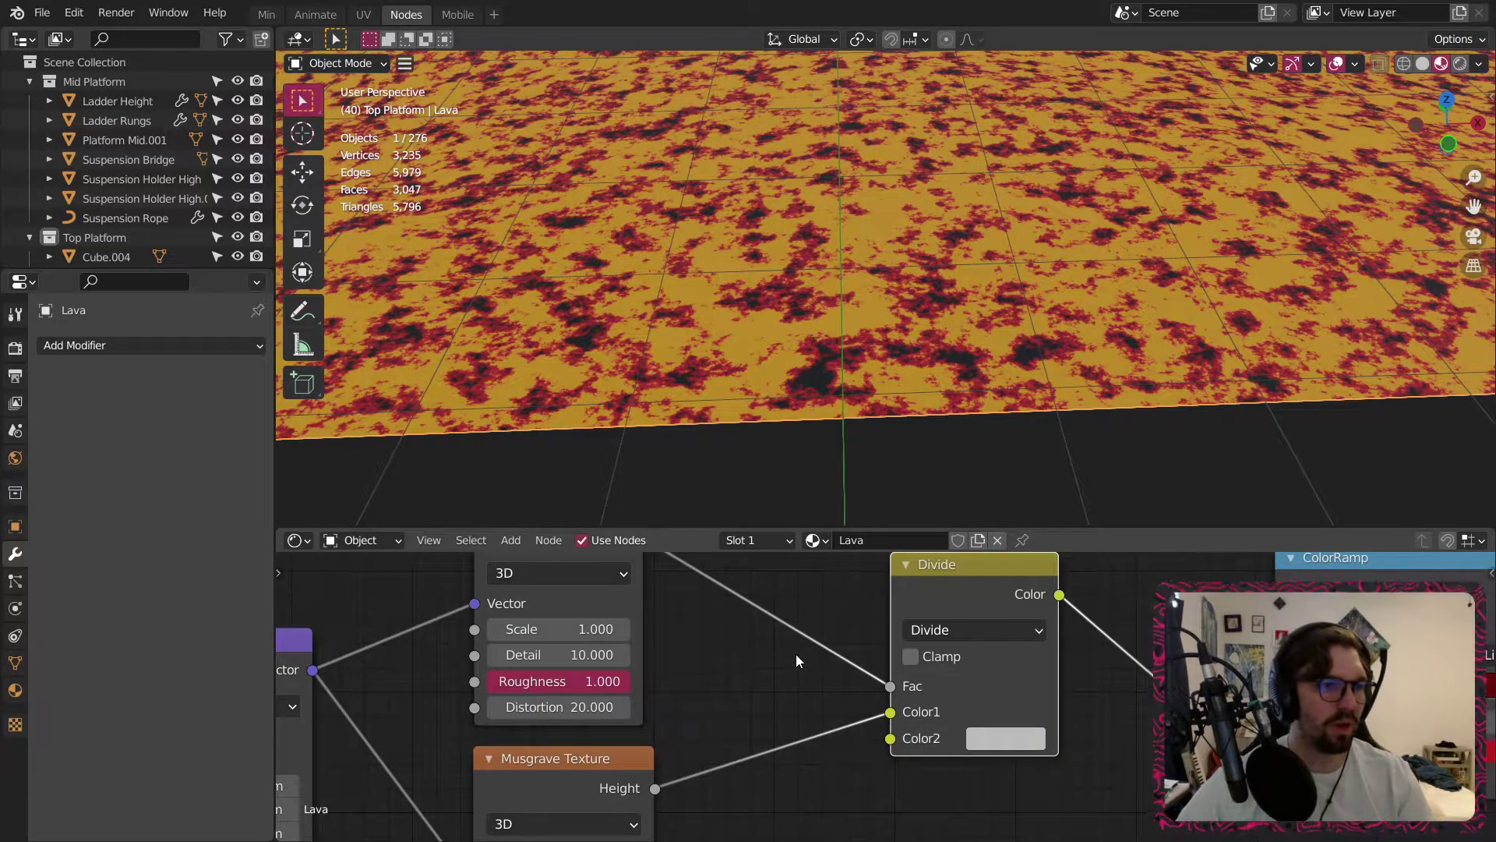
Set the Divide node's Color2 to pure white with lightness 1.000 and check the floor at different distances.
{"action": "scroll", "coordinate": [952, 318], "scroll_direction": "up", "scroll_amount": 5}
{"action": "left_click", "coordinate": [1012, 728]}
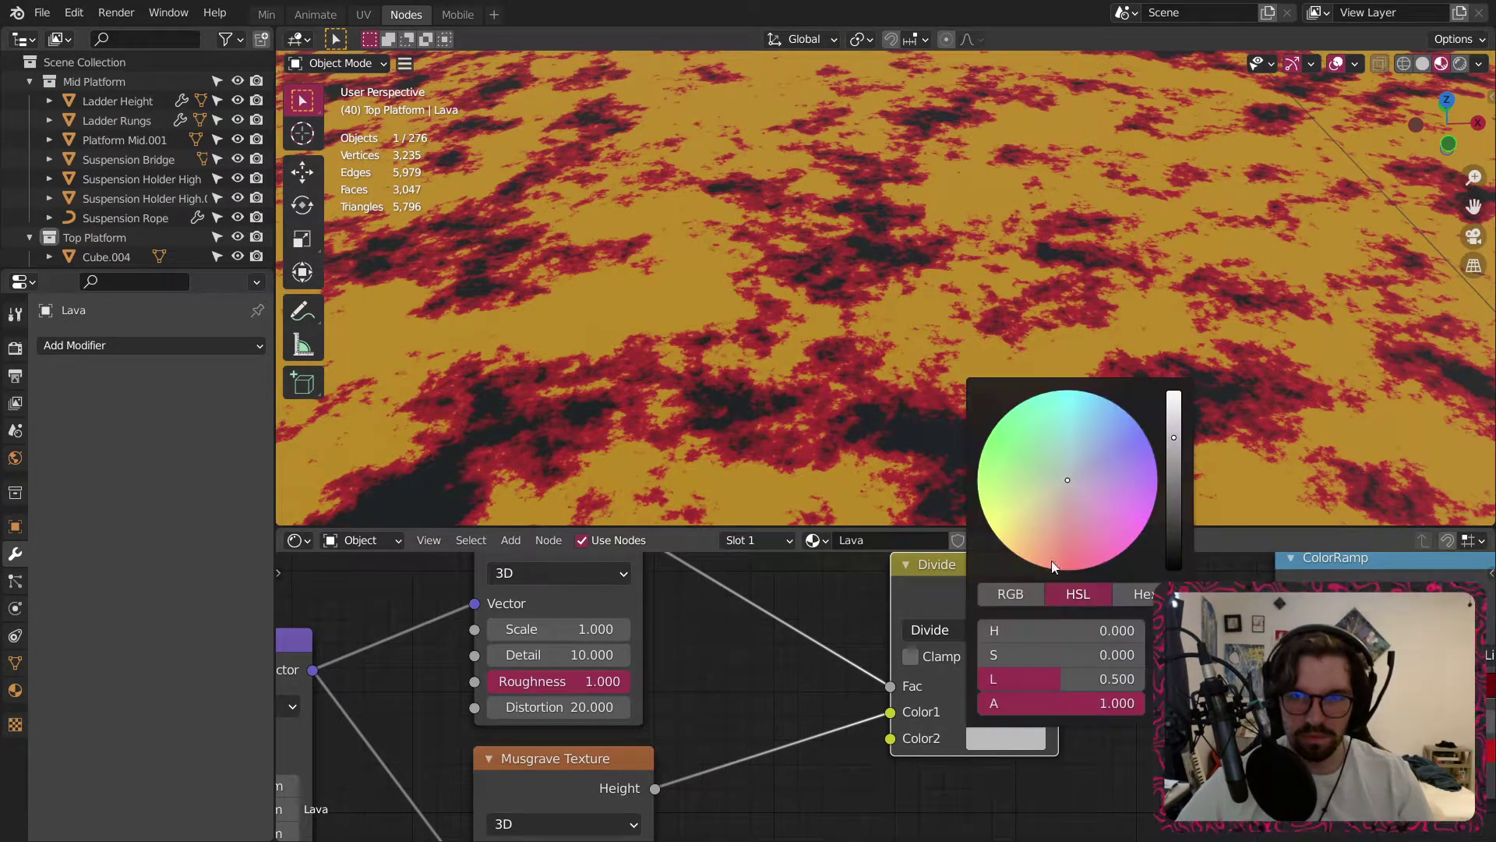
{"action": "left_click_drag", "start_coordinate": [1175, 469], "coordinate": [1175, 393]}
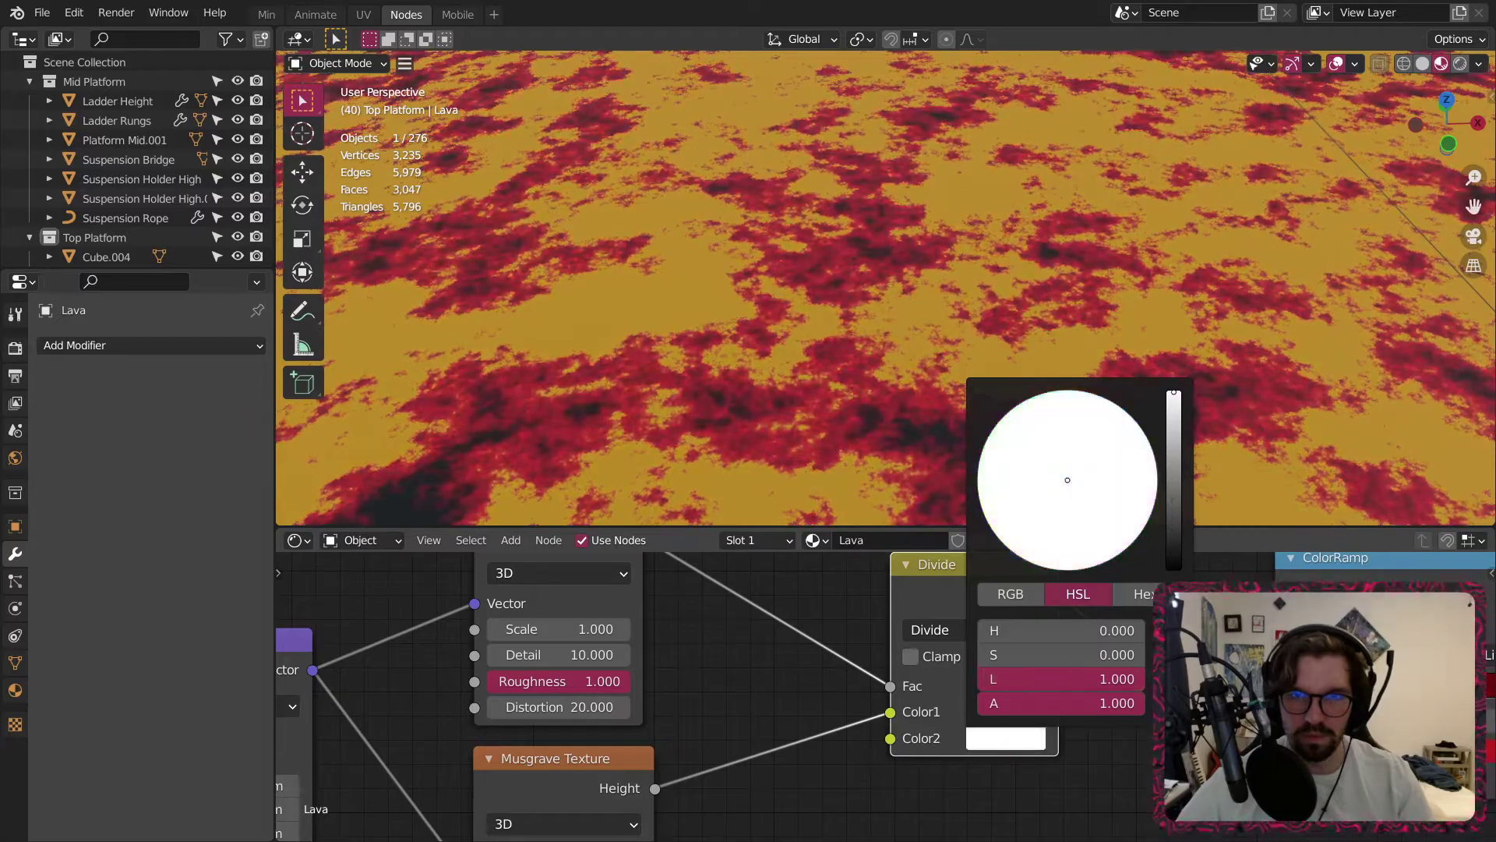
{"action": "scroll", "coordinate": [867, 175], "scroll_direction": "down", "scroll_amount": 5}
{"action": "scroll", "coordinate": [889, 204], "scroll_direction": "up", "scroll_amount": 5}
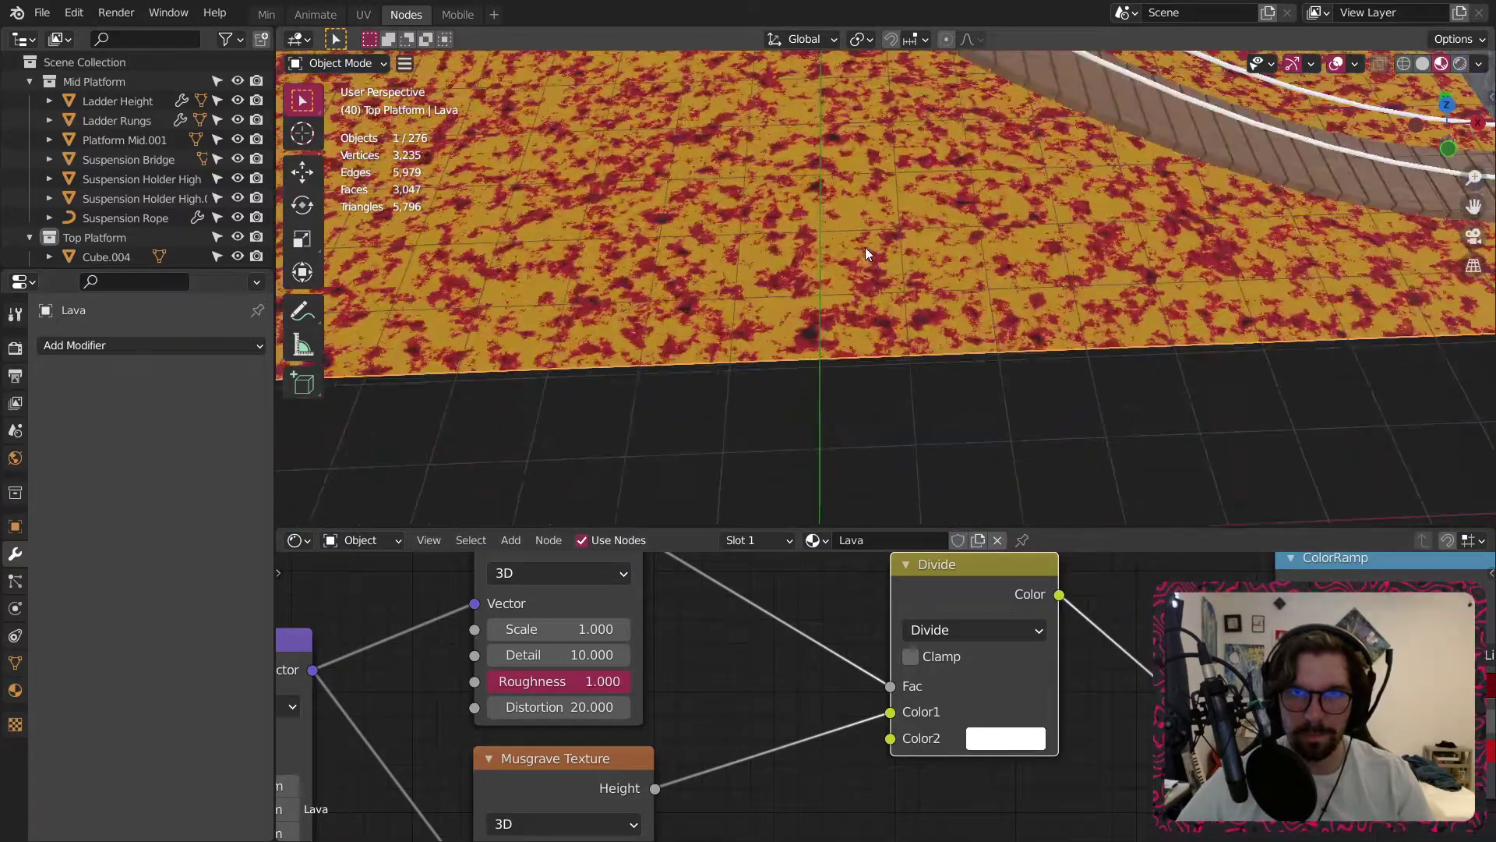
{"action": "scroll", "coordinate": [904, 333], "scroll_direction": "down", "scroll_amount": 3}
{"action": "scroll", "coordinate": [1124, 731], "scroll_direction": "up", "scroll_amount": 2}
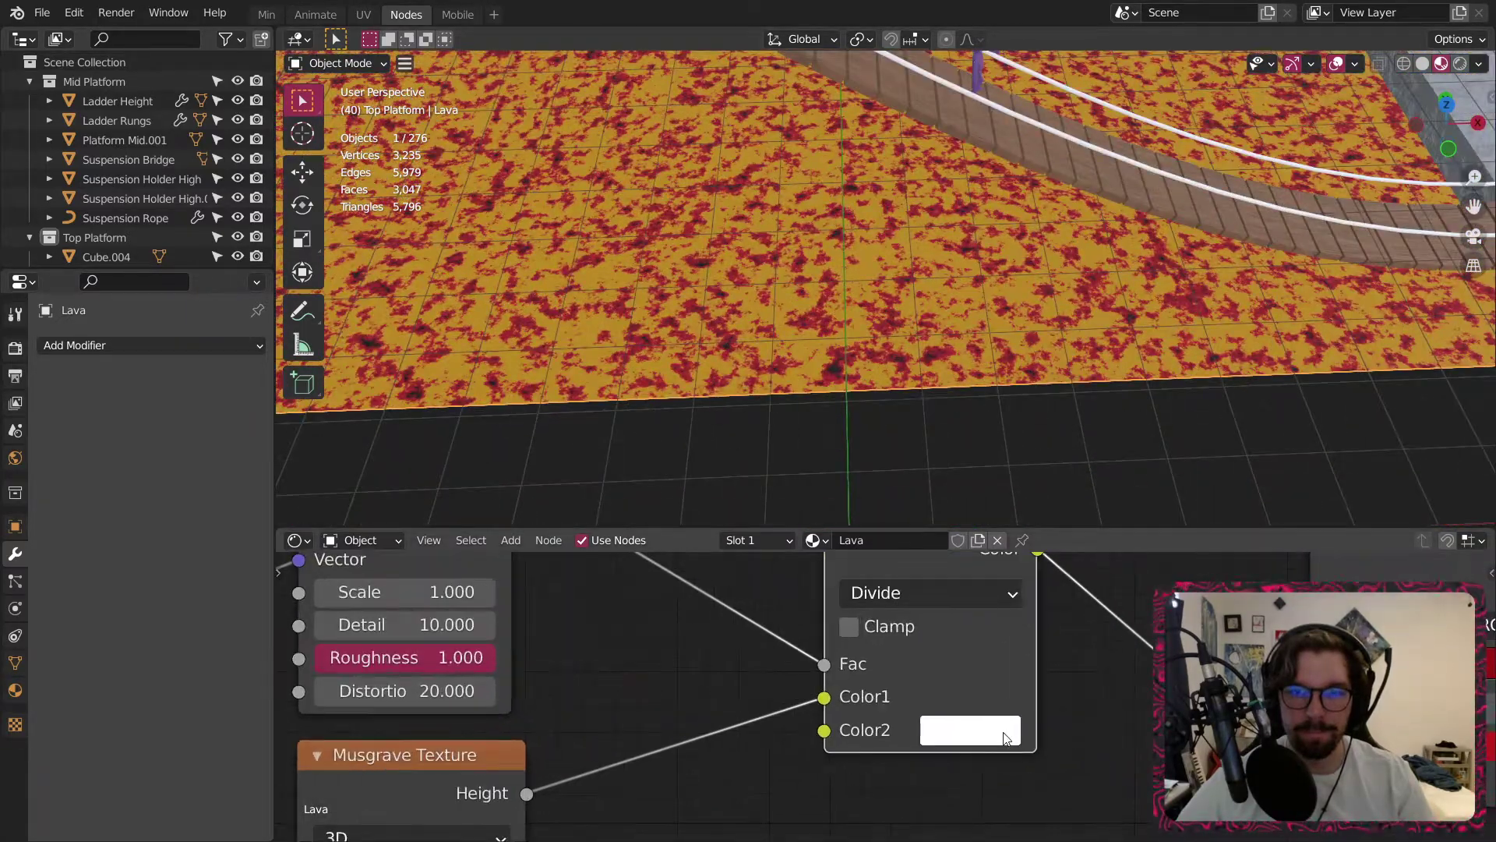
Dim the Divide node's Color2 to a light grey and check the lava together with the bridge and platform.
{"action": "left_click", "coordinate": [1002, 731]}
{"action": "mouse_move", "coordinate": [1182, 326]}
{"action": "left_mouse_down"}
{"action": "mouse_move", "coordinate": [1182, 363]}
{"action": "mouse_move", "coordinate": [1183, 325]}
{"action": "left_mouse_up"}
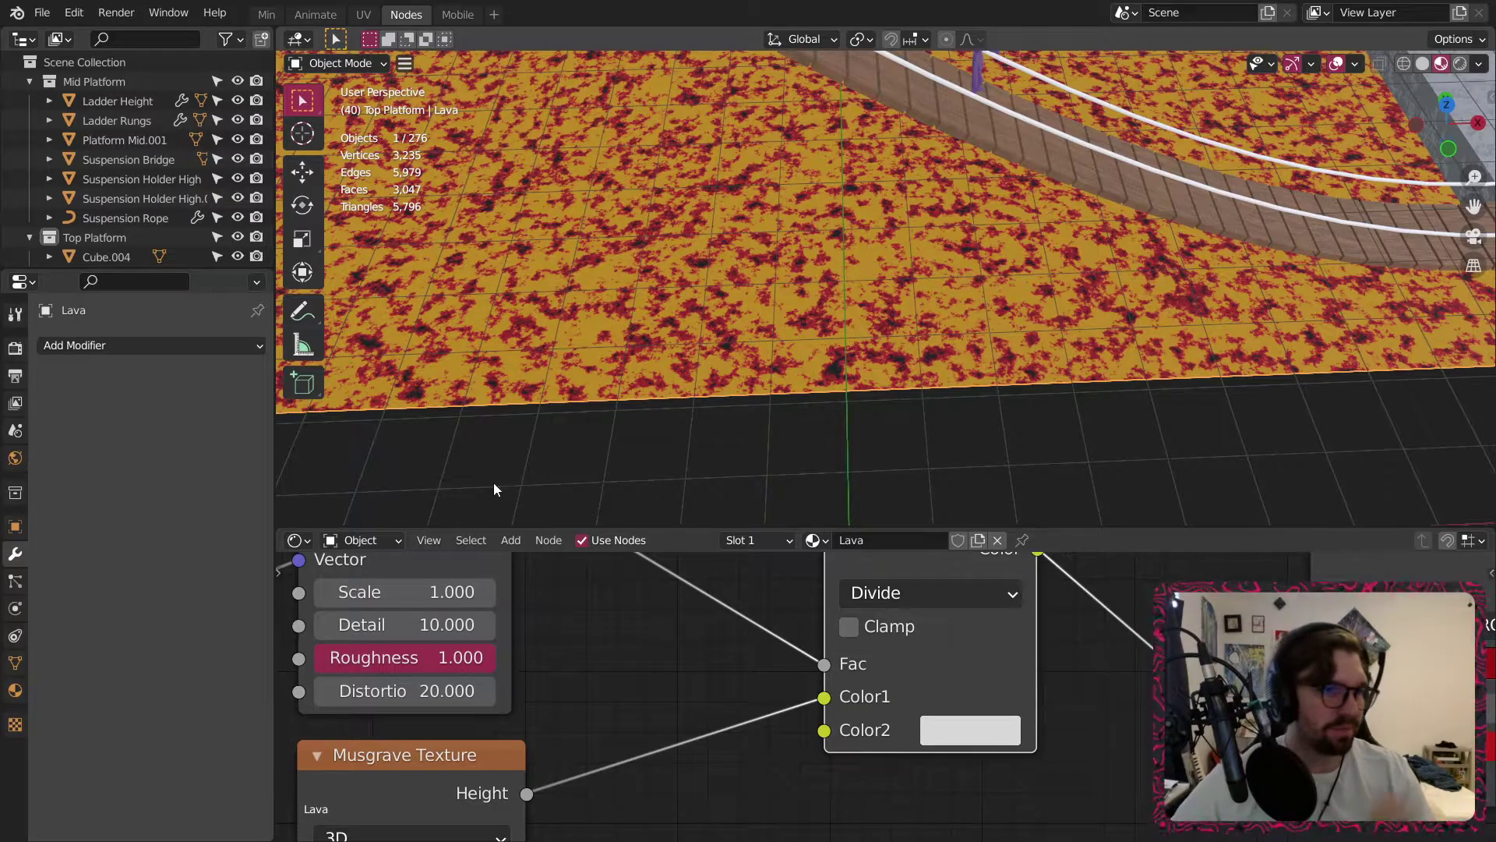
{"action": "scroll", "coordinate": [776, 388], "scroll_direction": "down", "scroll_amount": 6}
{"action": "middle_click_drag", "start_coordinate": [847, 371], "coordinate": [891, 405]}
{"action": "scroll", "coordinate": [840, 289], "scroll_direction": "up", "scroll_amount": 2}
{"action": "scroll", "coordinate": [657, 732], "scroll_direction": "down", "scroll_amount": 8}
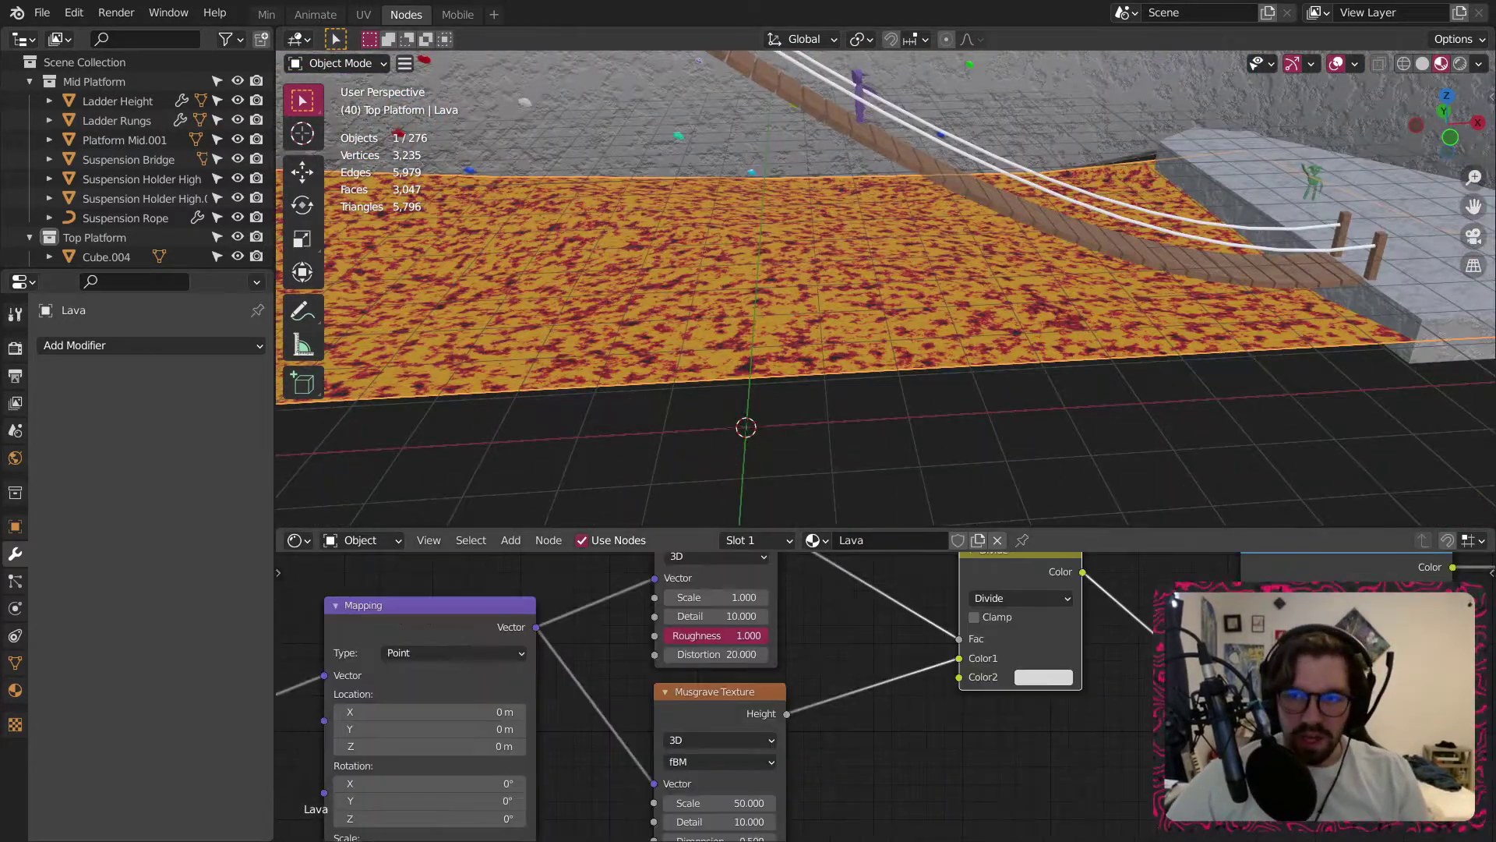
Select the texture, mapping, Divide and ColorRamp nodes and move them farther from the Principled BSDF.
{"action": "middle_click_drag", "start_coordinate": [832, 650], "coordinate": [871, 644]}
{"action": "left_click_drag", "start_coordinate": [784, 628], "coordinate": [295, 748]}
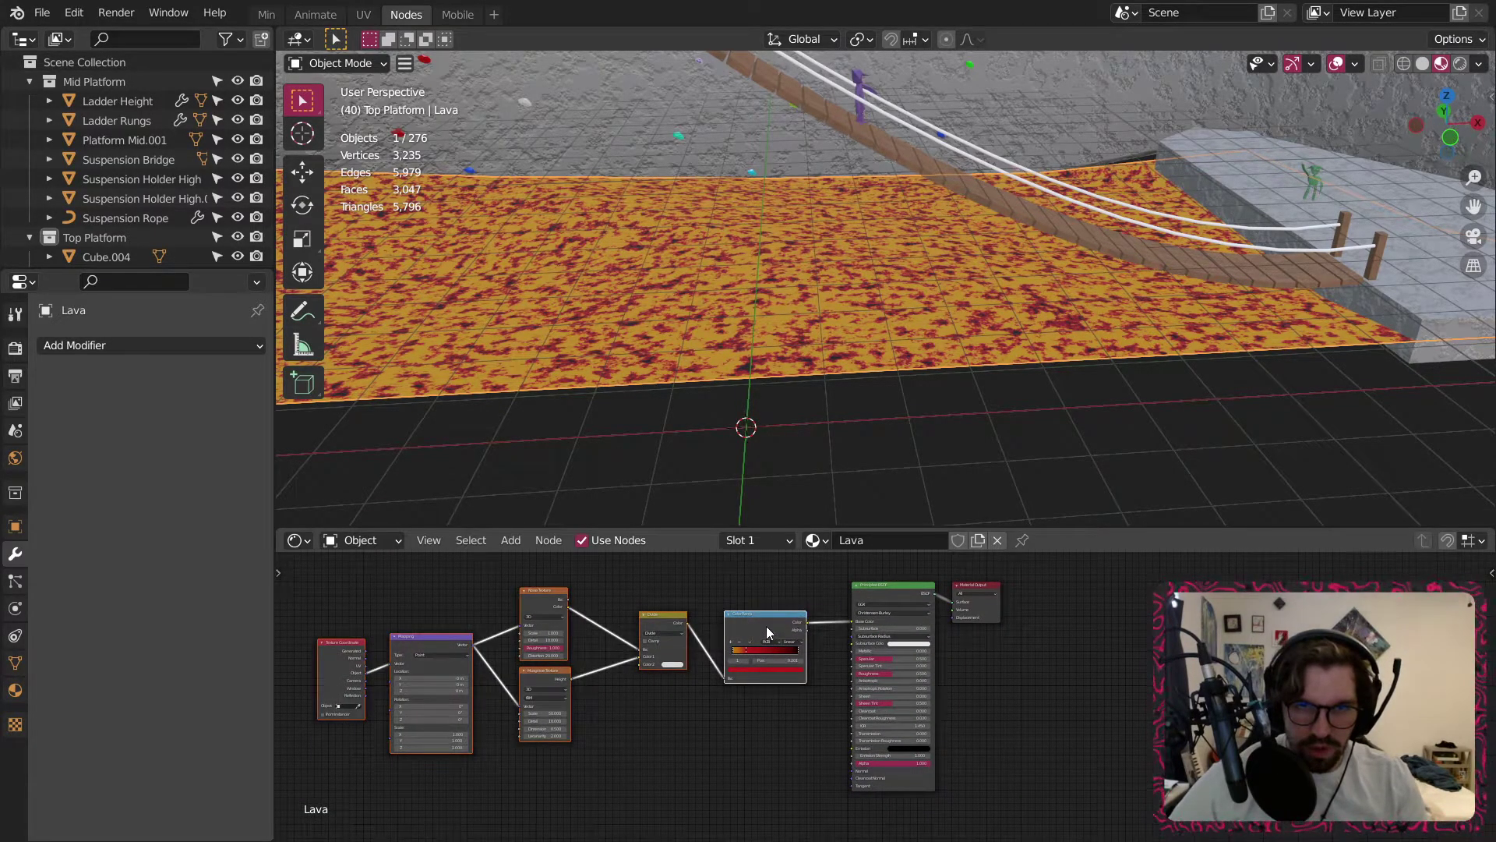
{"action": "left_click_drag", "start_coordinate": [765, 625], "coordinate": [716, 699]}
Connect the ColorRamp's Color to the Principled BSDF's Emission input and preview the scene in rendered shading.
{"action": "scroll", "coordinate": [787, 726], "scroll_direction": "up", "scroll_amount": 3}
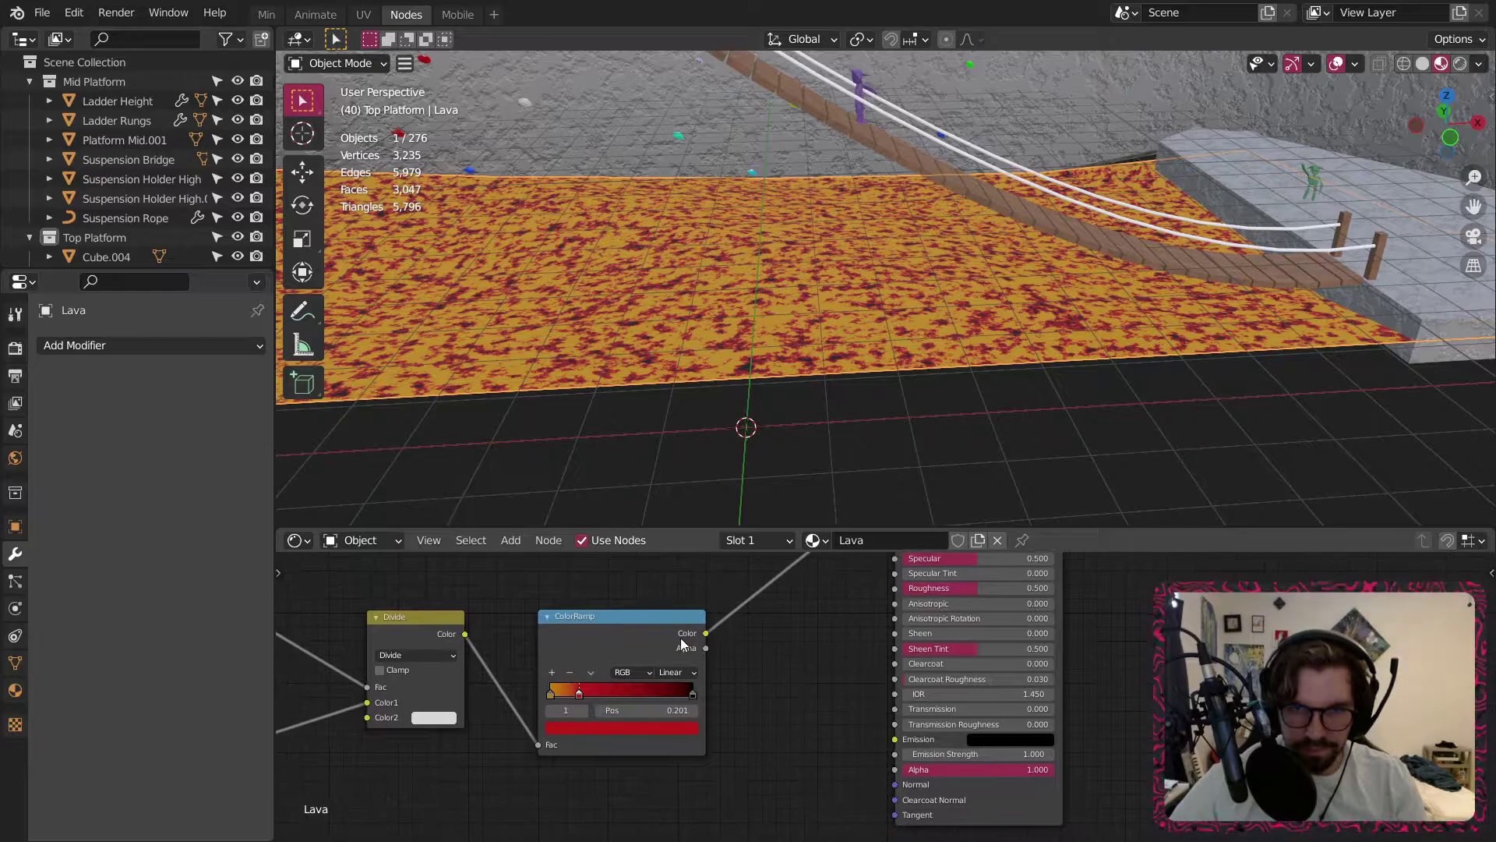
{"action": "left_click_drag", "start_coordinate": [905, 795], "coordinate": [896, 740]}
{"action": "left_click", "coordinate": [1461, 63]}
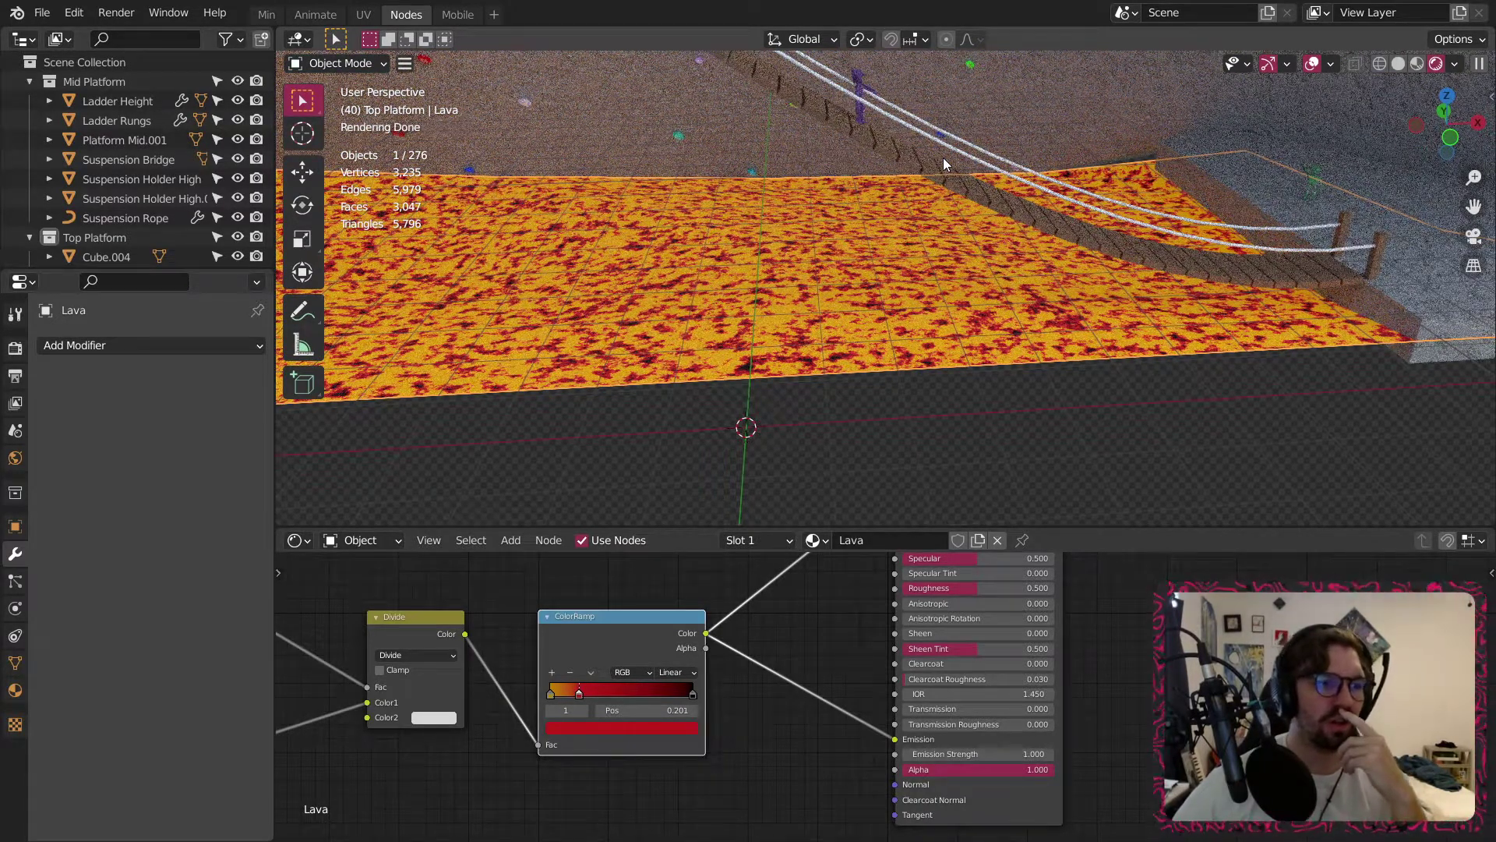
Set the hue of the lava ramp's amber stop to 0.030.
{"action": "middle_click_drag", "start_coordinate": [590, 682], "coordinate": [795, 658]}
{"action": "scroll", "coordinate": [795, 659], "scroll_direction": "up", "scroll_amount": 5}
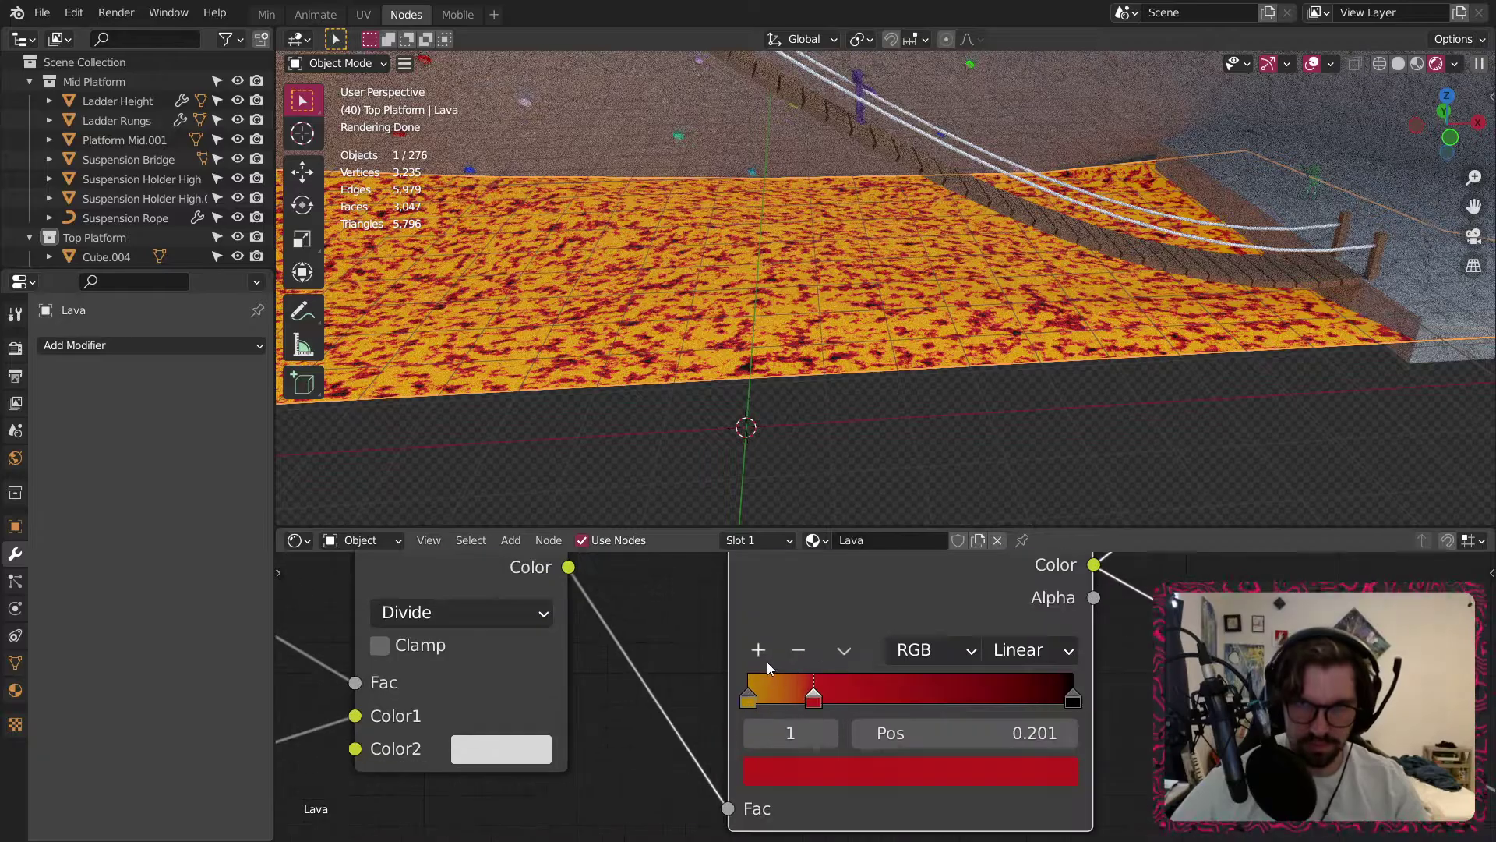
{"action": "left_click", "coordinate": [741, 722]}
{"action": "left_click", "coordinate": [801, 806]}
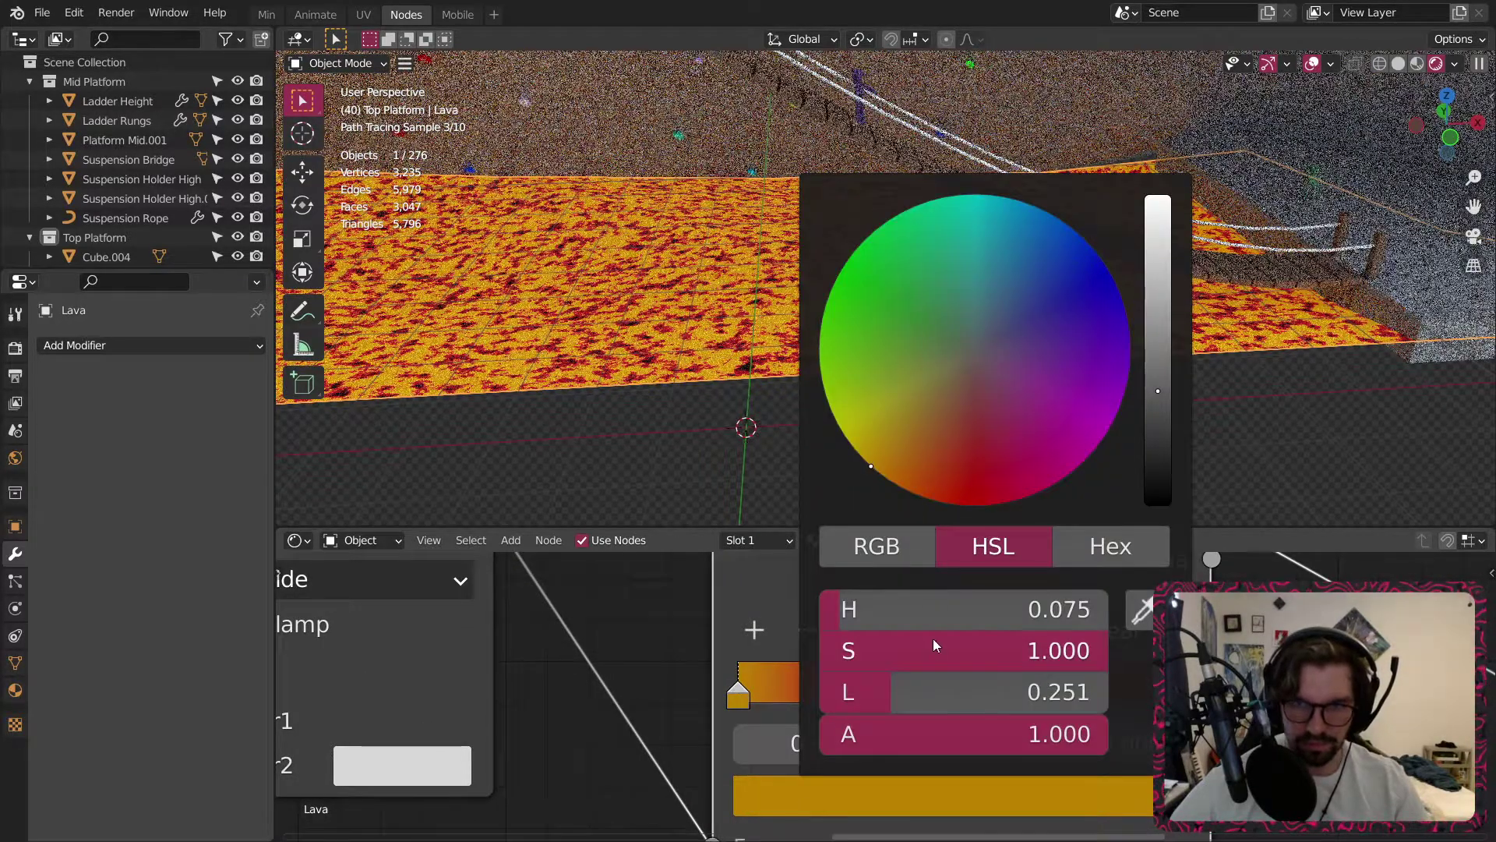
{"action": "left_click", "coordinate": [925, 610]}
{"action": "type", "text": ".0"}
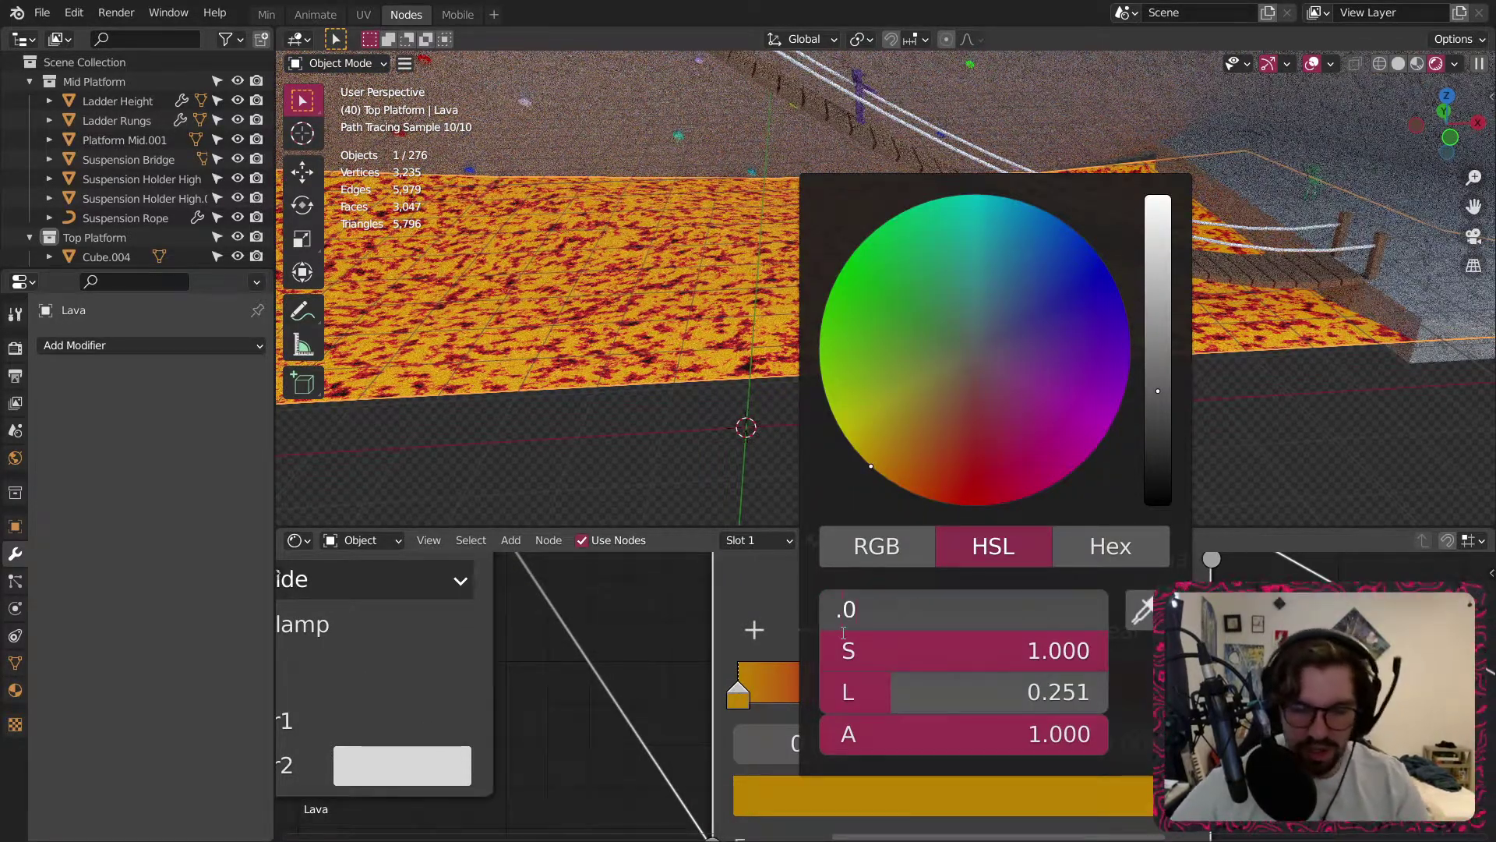
{"action": "type", "text": "3"}
{"action": "key", "text": "Return"}
Set the hue of the lava ramp's first stop to 0.040.
{"action": "left_click", "coordinate": [1001, 795]}
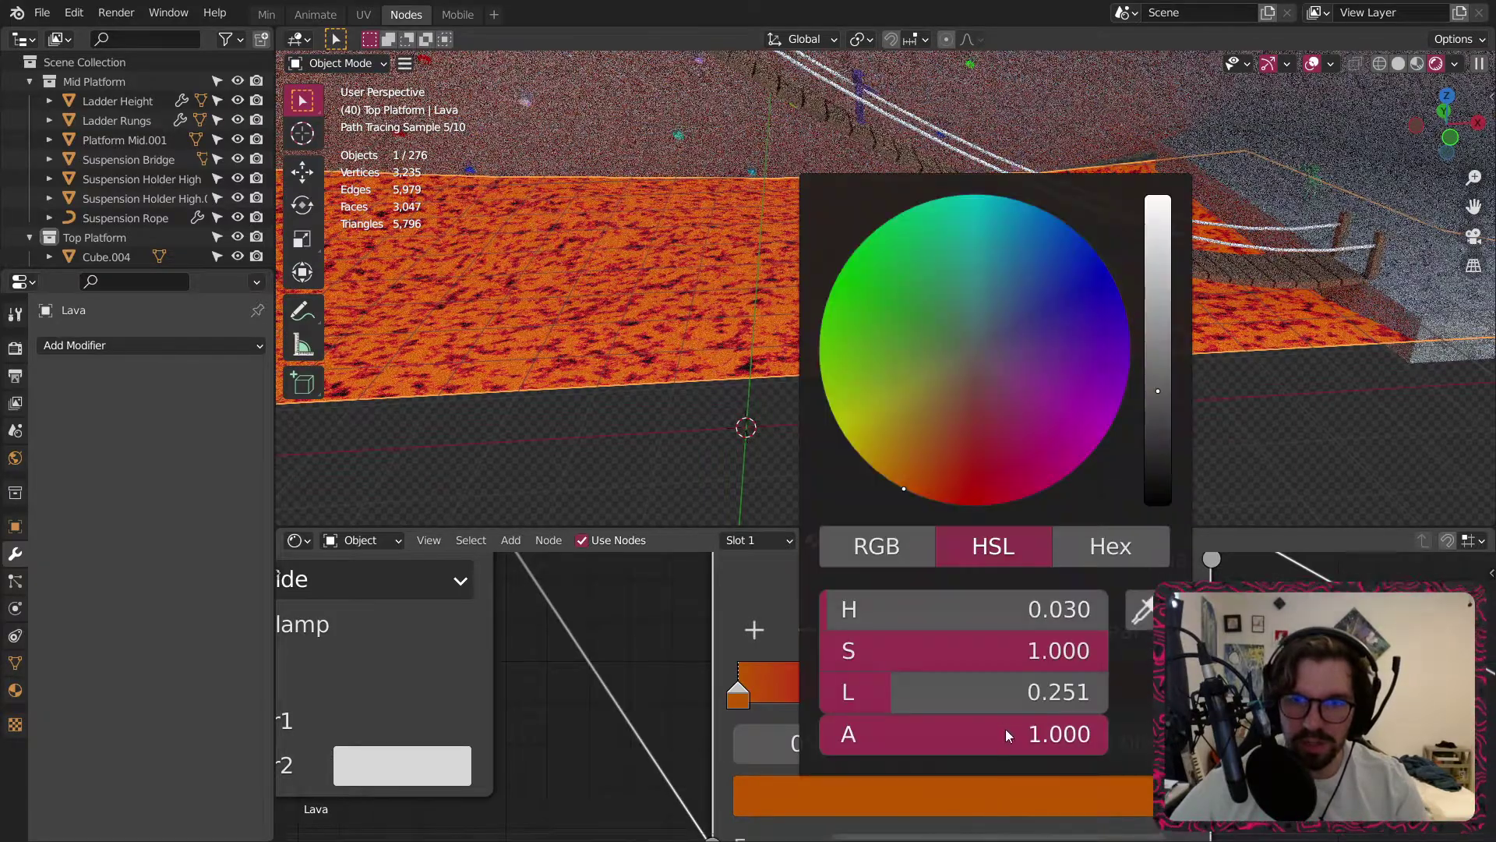
{"action": "left_click", "coordinate": [1029, 610]}
{"action": "type", "text": ".04"}
{"action": "key", "text": "Return"}
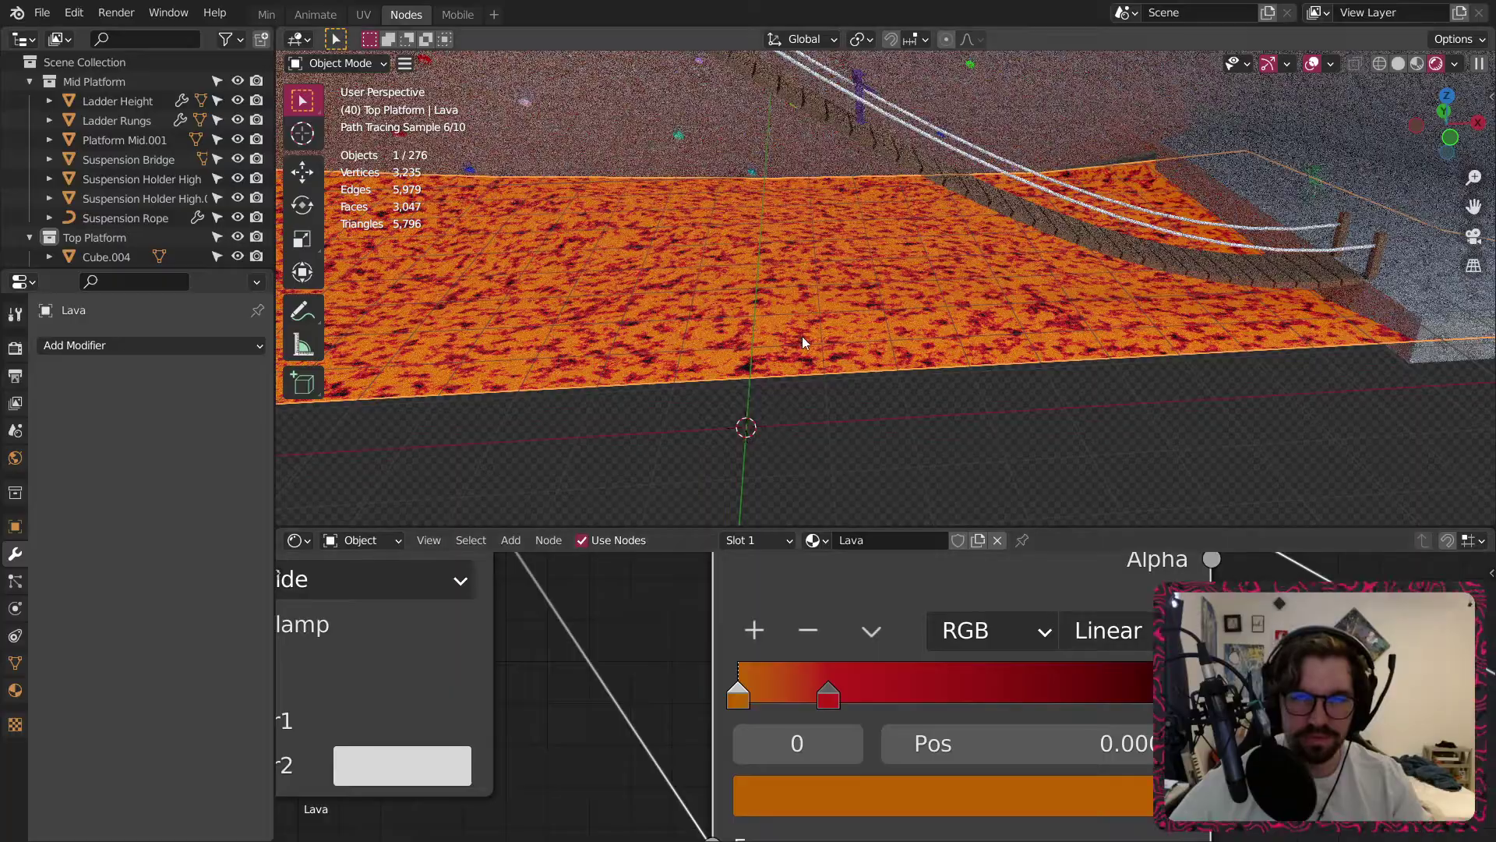
Move the lava ramp's black stop closer to the red one and set the red stop's position to about 0.176.
{"action": "scroll", "coordinate": [795, 337], "scroll_direction": "up", "scroll_amount": 3}
{"action": "middle_click_drag", "start_coordinate": [837, 366], "coordinate": [848, 424]}
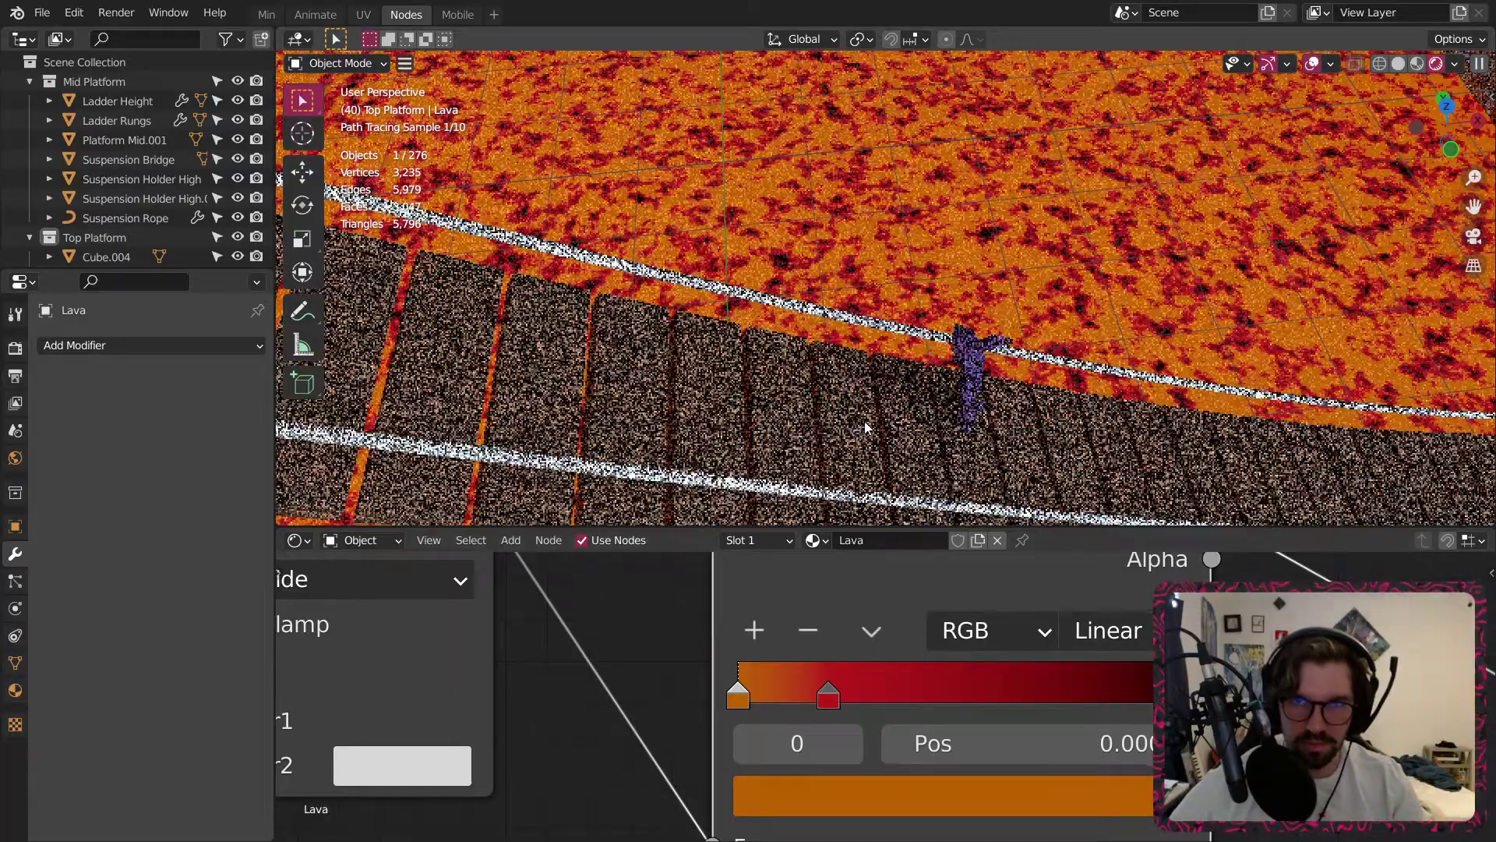
{"action": "left_click_drag", "start_coordinate": [1185, 692], "coordinate": [1048, 689]}
{"action": "left_click", "coordinate": [828, 694]}
{"action": "mouse_move", "coordinate": [827, 699]}
{"action": "left_mouse_down"}
{"action": "mouse_move", "coordinate": [792, 698]}
{"action": "mouse_move", "coordinate": [817, 697]}
{"action": "left_mouse_up"}
Examine the glowing lava in the whole cave and near the bridge, deselect the floor and return to material preview shading.
{"action": "scroll", "coordinate": [896, 314], "scroll_direction": "down", "scroll_amount": 8}
{"action": "scroll", "coordinate": [895, 314], "scroll_direction": "down", "scroll_amount": 4}
{"action": "middle_click_drag", "start_coordinate": [895, 314], "coordinate": [881, 222]}
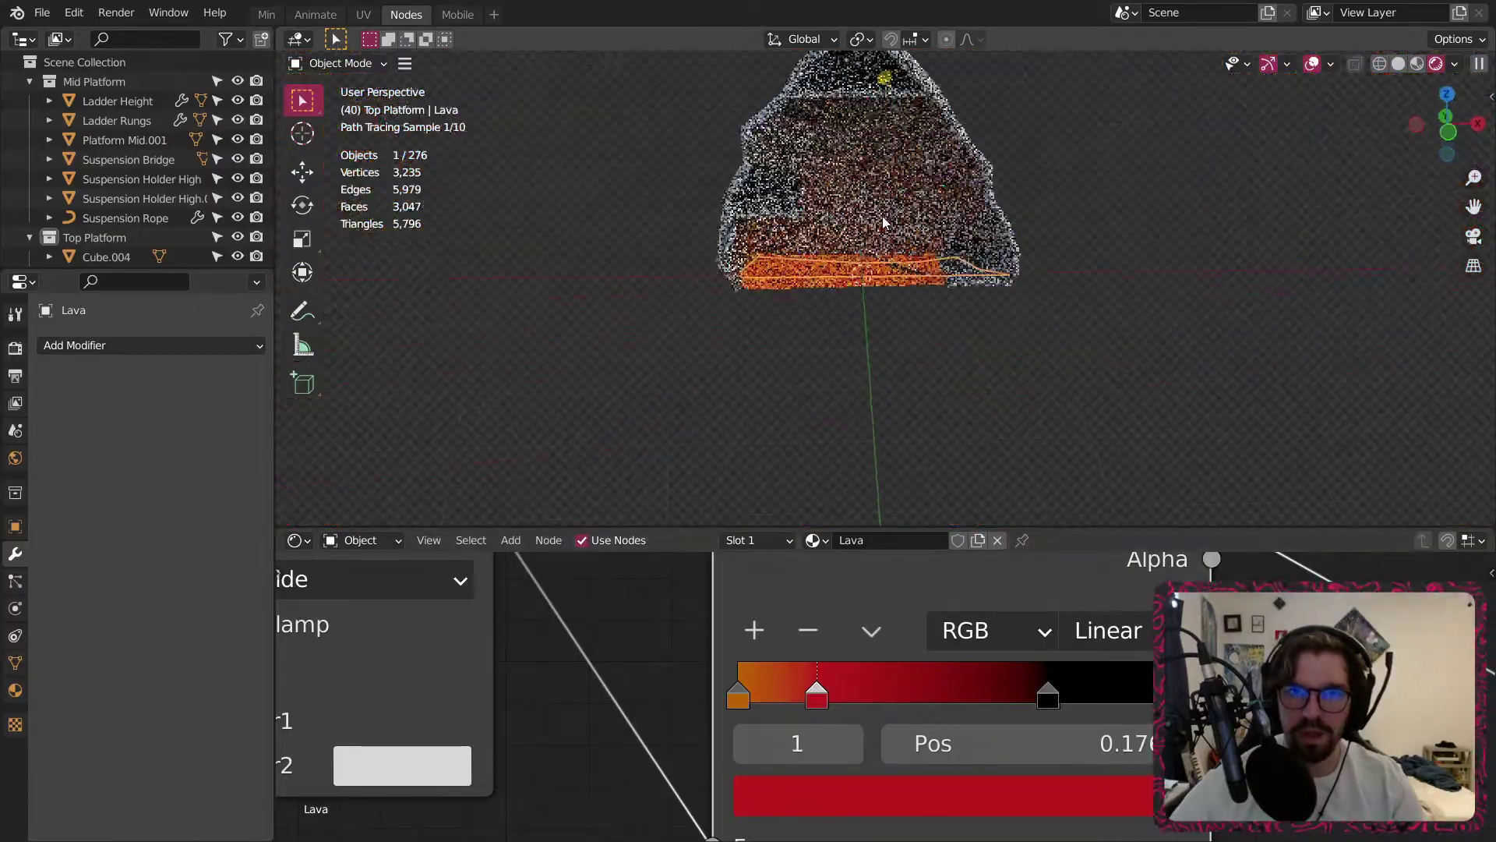
{"action": "scroll", "coordinate": [911, 284], "scroll_direction": "up", "scroll_amount": 4}
{"action": "left_click", "coordinate": [923, 359]}
{"action": "middle_click_drag", "start_coordinate": [942, 287], "coordinate": [946, 339]}
{"action": "scroll", "coordinate": [951, 292], "scroll_direction": "up", "scroll_amount": 4}
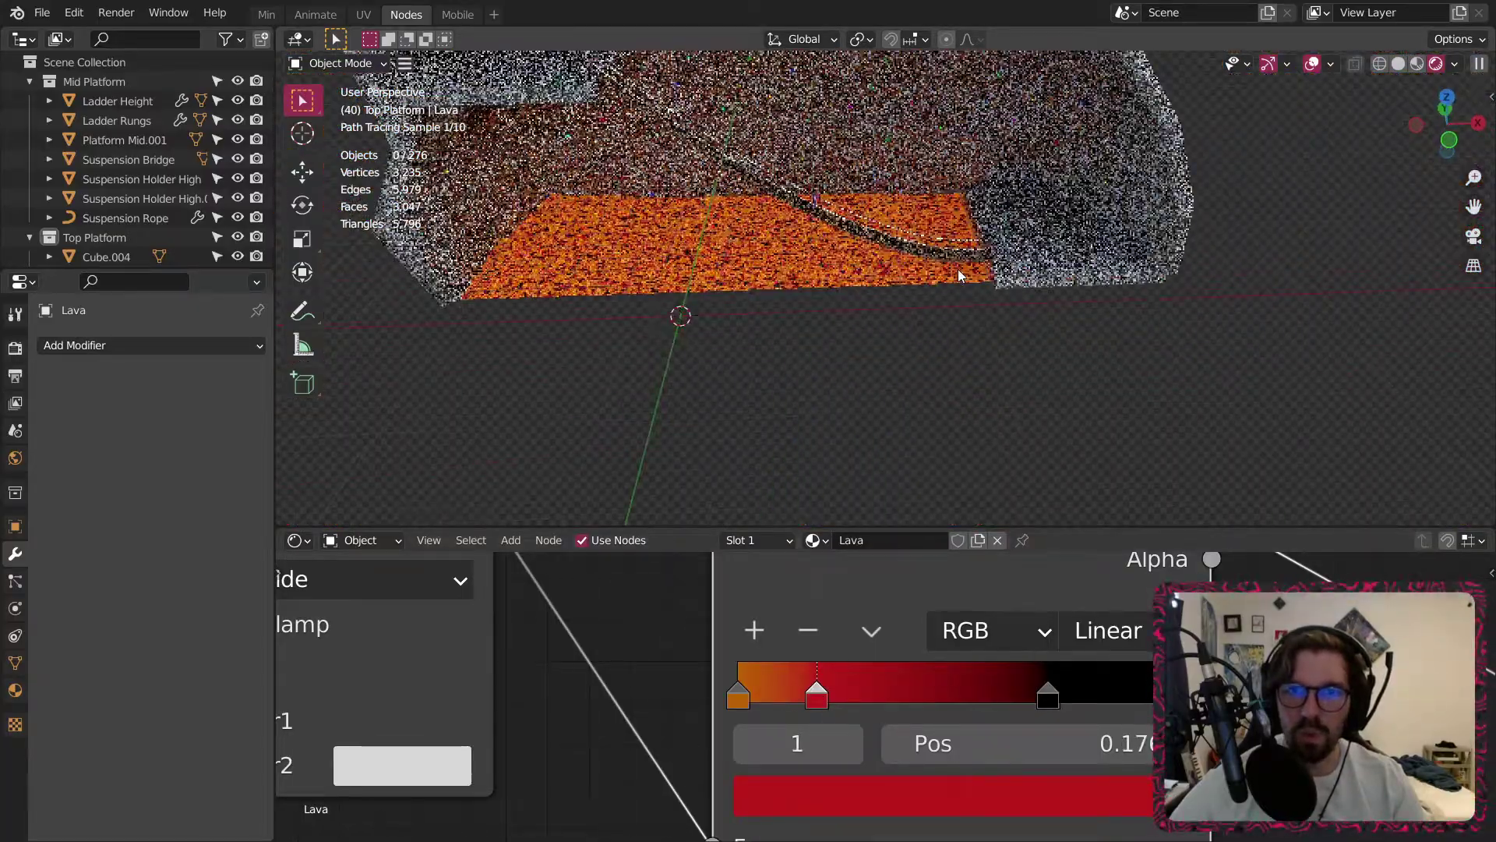
{"action": "scroll", "coordinate": [926, 234], "scroll_direction": "up", "scroll_amount": 5}
{"action": "scroll", "coordinate": [923, 291], "scroll_direction": "up", "scroll_amount": 3}
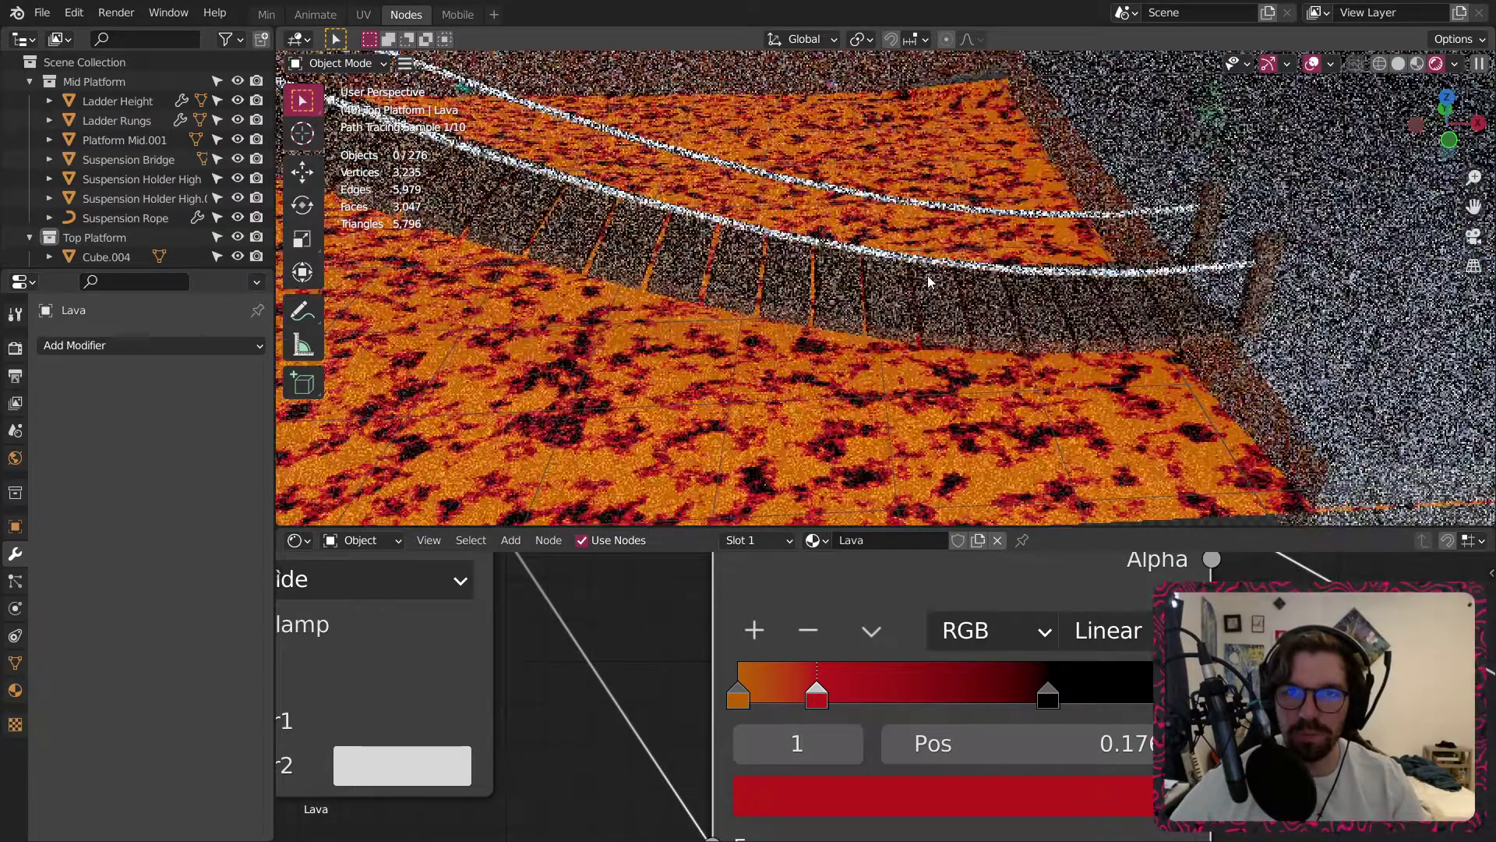
{"action": "left_click", "coordinate": [1417, 64]}
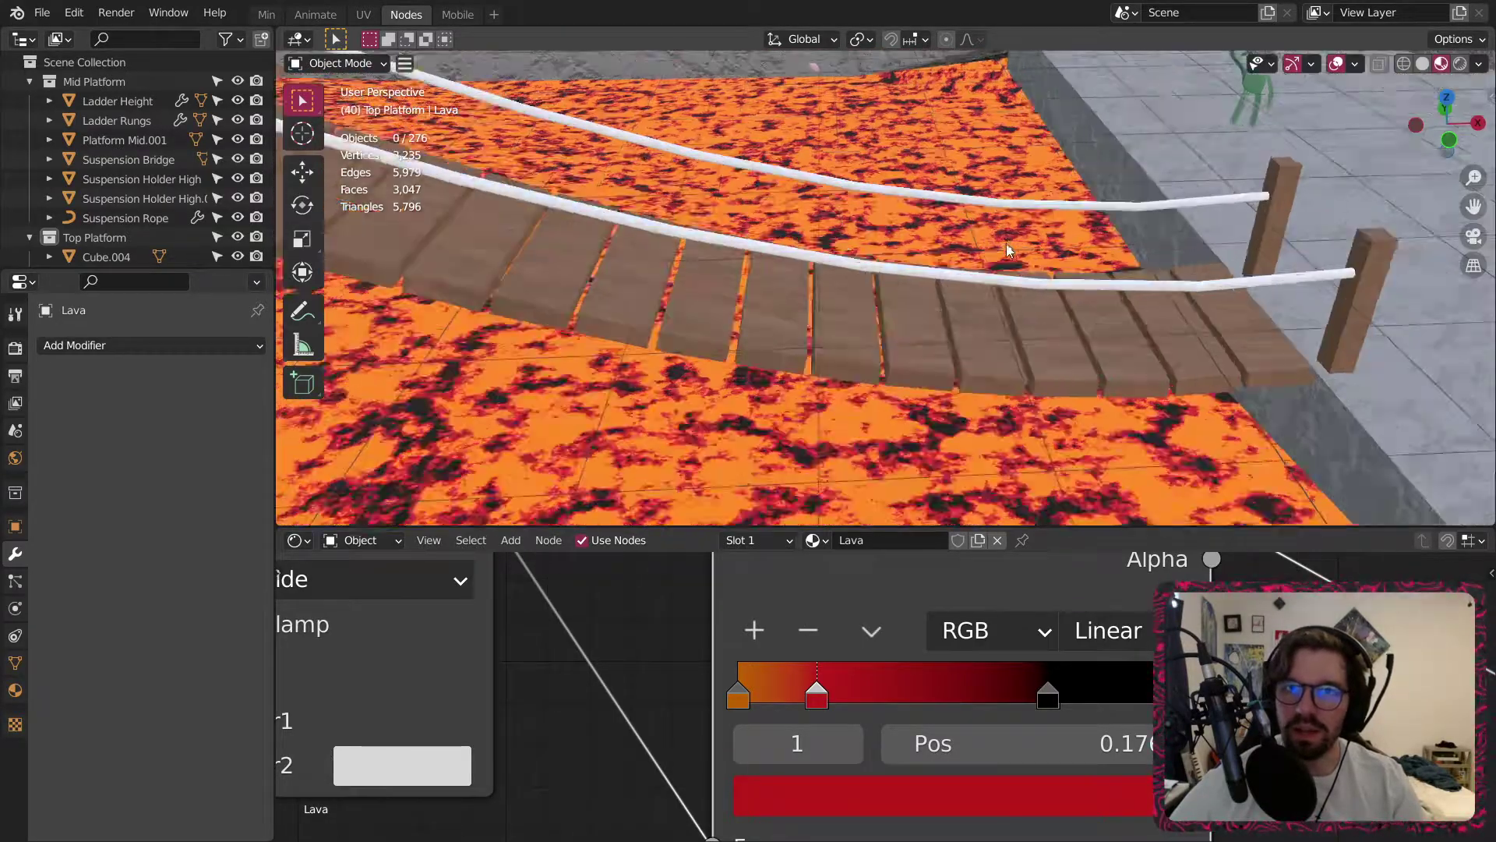
Select the bridge's suspension rope, create a new material for it and apply the rope's scale.
{"action": "scroll", "coordinate": [974, 293], "scroll_direction": "up", "scroll_amount": 3}
{"action": "left_click", "coordinate": [974, 294]}
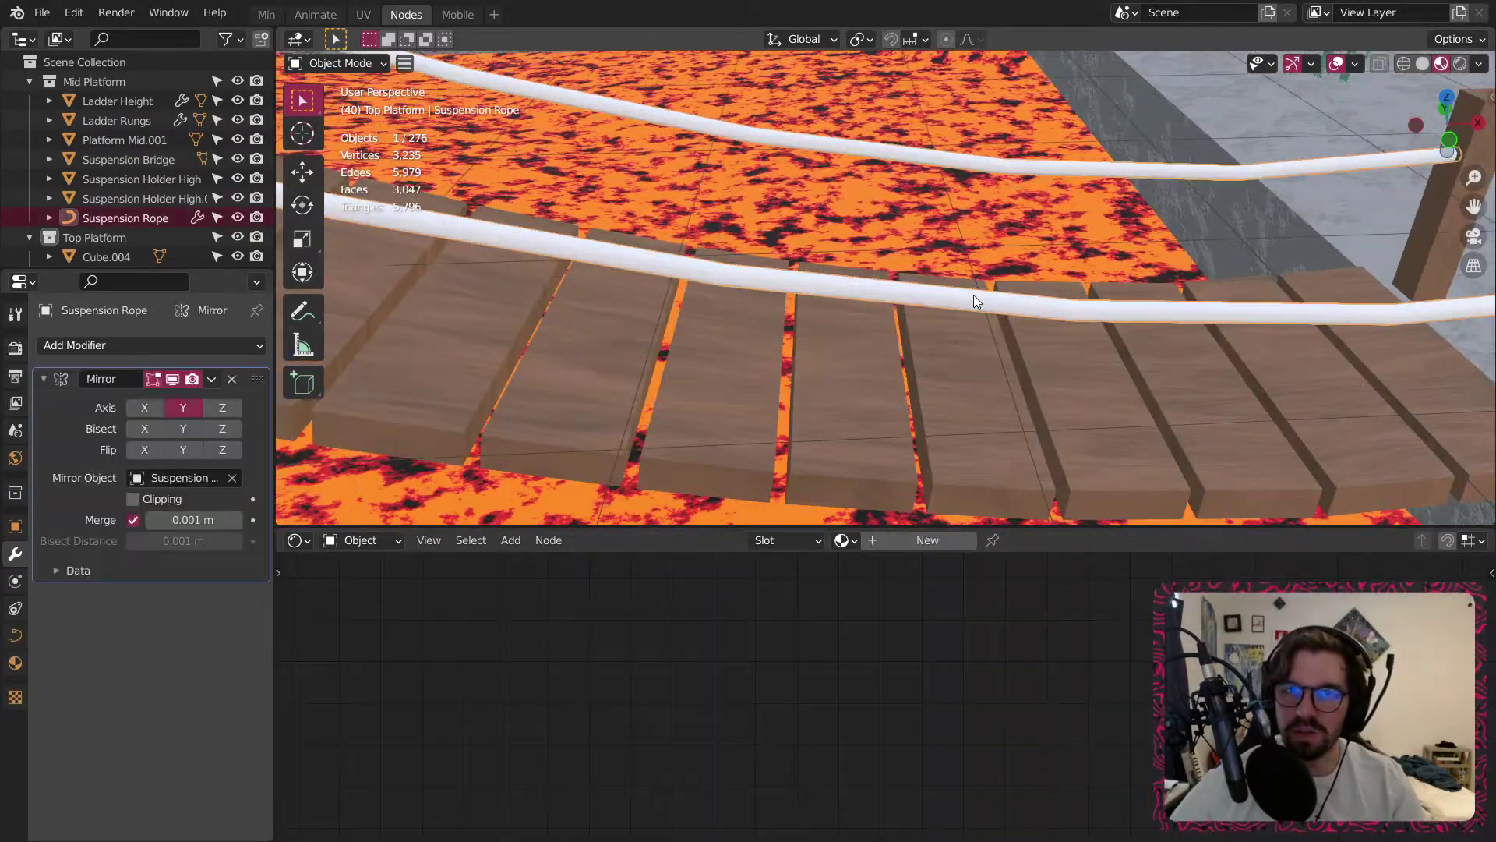
{"action": "left_click", "coordinate": [884, 545]}
{"action": "middle_click_drag", "start_coordinate": [1278, 654], "coordinate": [954, 772]}
{"action": "middle_click_drag", "start_coordinate": [845, 661], "coordinate": [881, 724]}
{"action": "key", "text": "ctrl+a"}
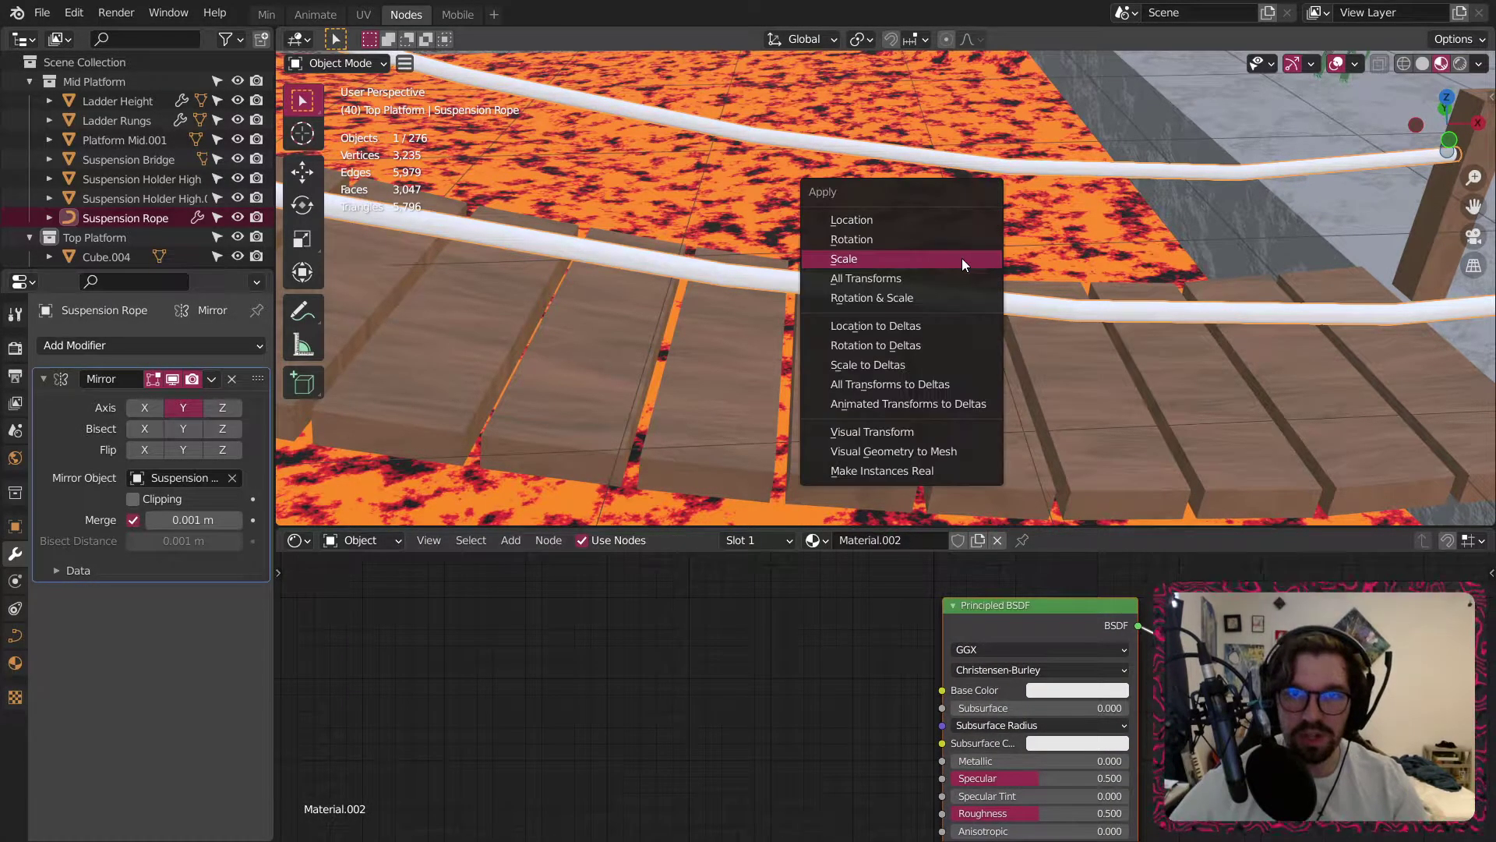
{"action": "left_click", "coordinate": [962, 259]}
Add a ColorRamp node to the rope material and connect its Color output to the Principled BSDF's Base Color.
{"action": "middle_click_drag", "start_coordinate": [764, 645], "coordinate": [863, 644]}
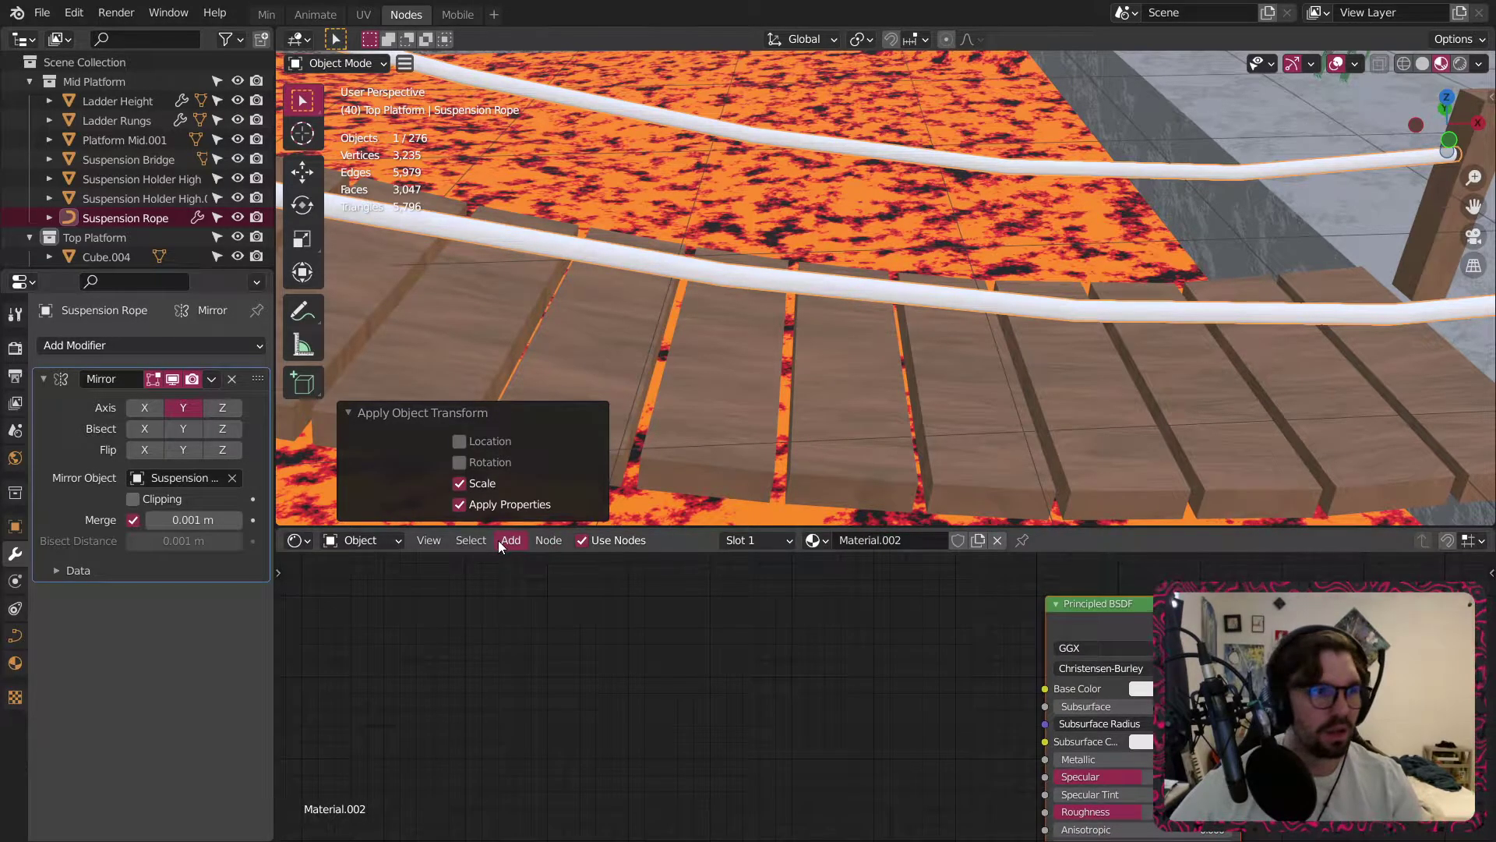
{"action": "left_click", "coordinate": [501, 540]}
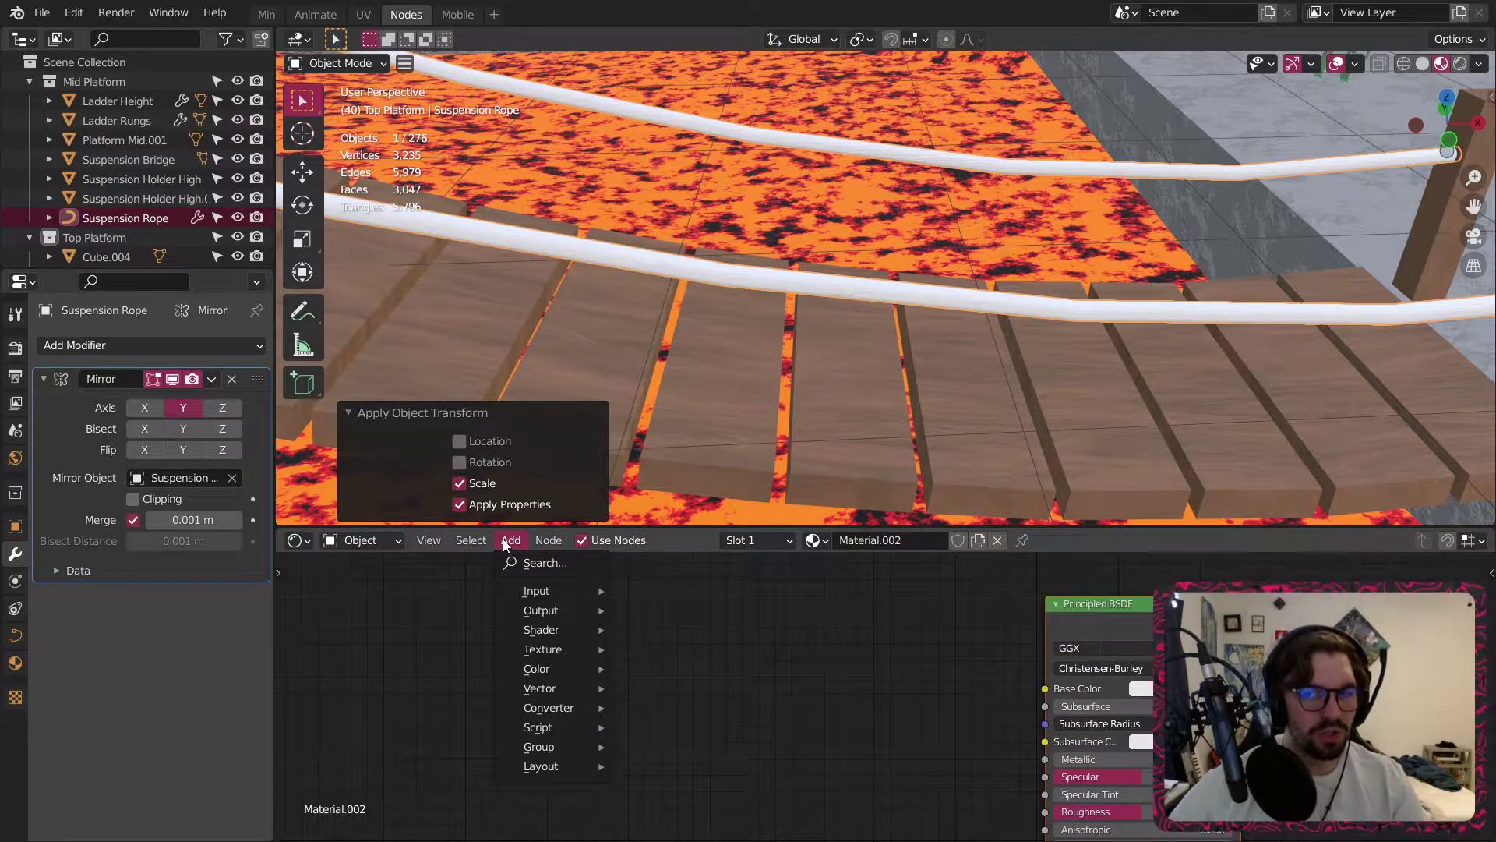
{"action": "mouse_move", "coordinate": [562, 714]}
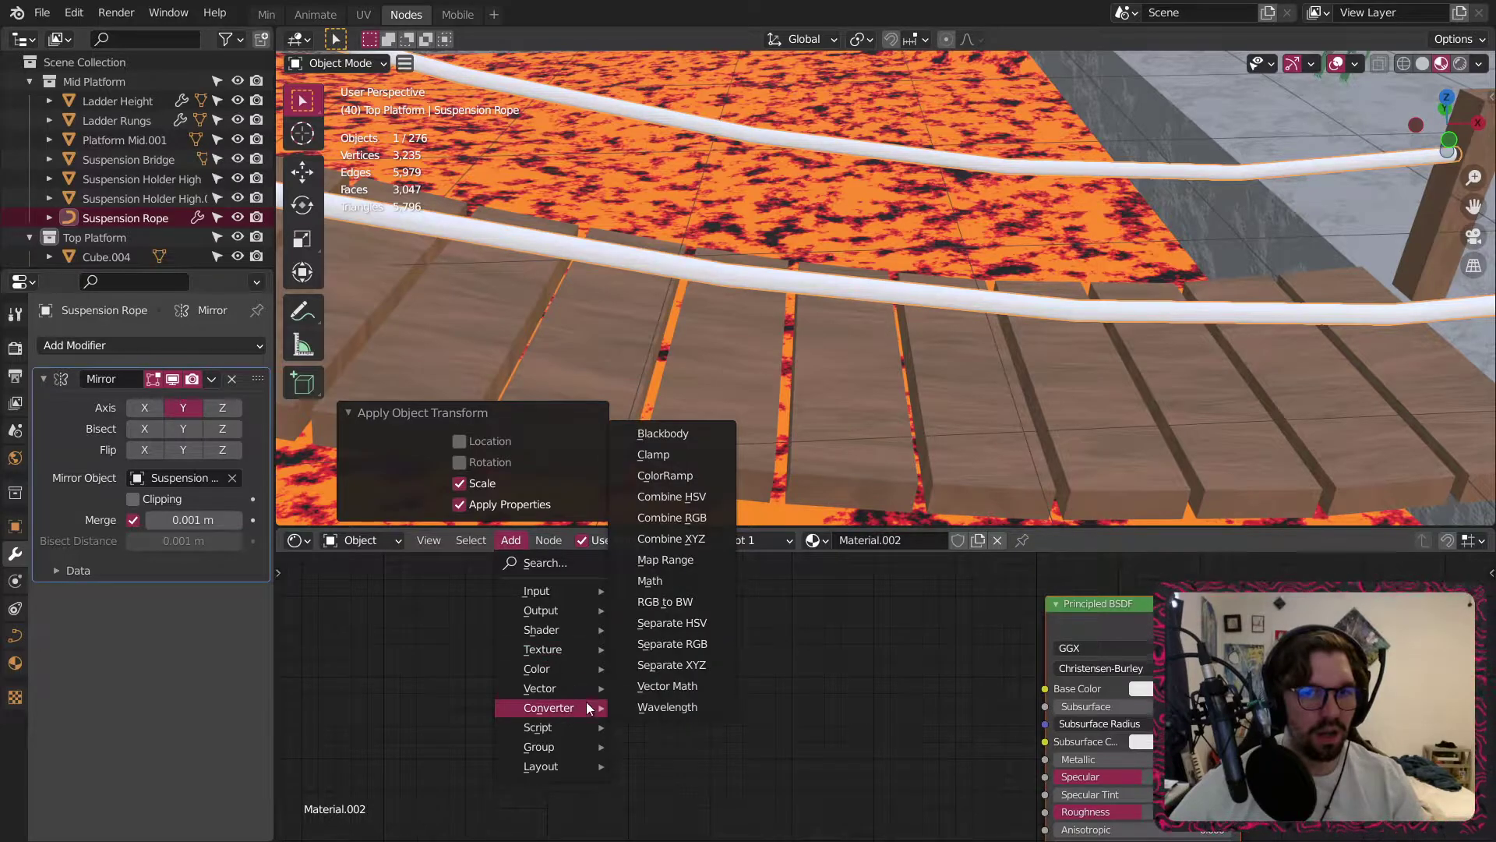
{"action": "left_click", "coordinate": [686, 475]}
{"action": "left_click", "coordinate": [929, 661]}
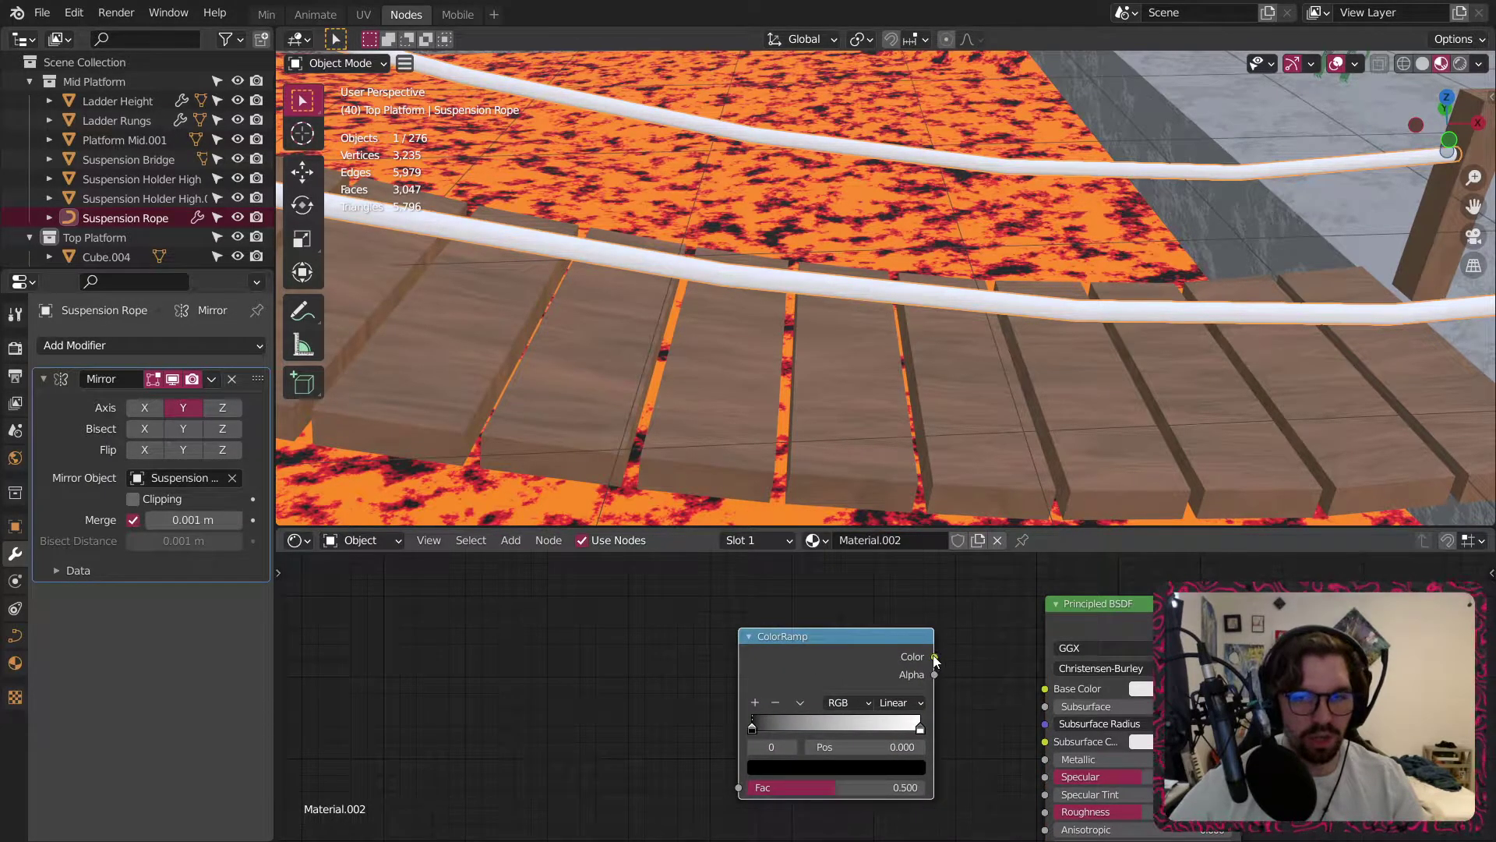
{"action": "left_click_drag", "start_coordinate": [1057, 690], "coordinate": [1052, 689]}
{"action": "left_click_drag", "start_coordinate": [902, 636], "coordinate": [879, 673]}
Set the rope ramp's black stop to brown with hue 0.091, saturation 0.479 and lightness 0.155.
{"action": "scroll", "coordinate": [748, 680], "scroll_direction": "up", "scroll_amount": 10}
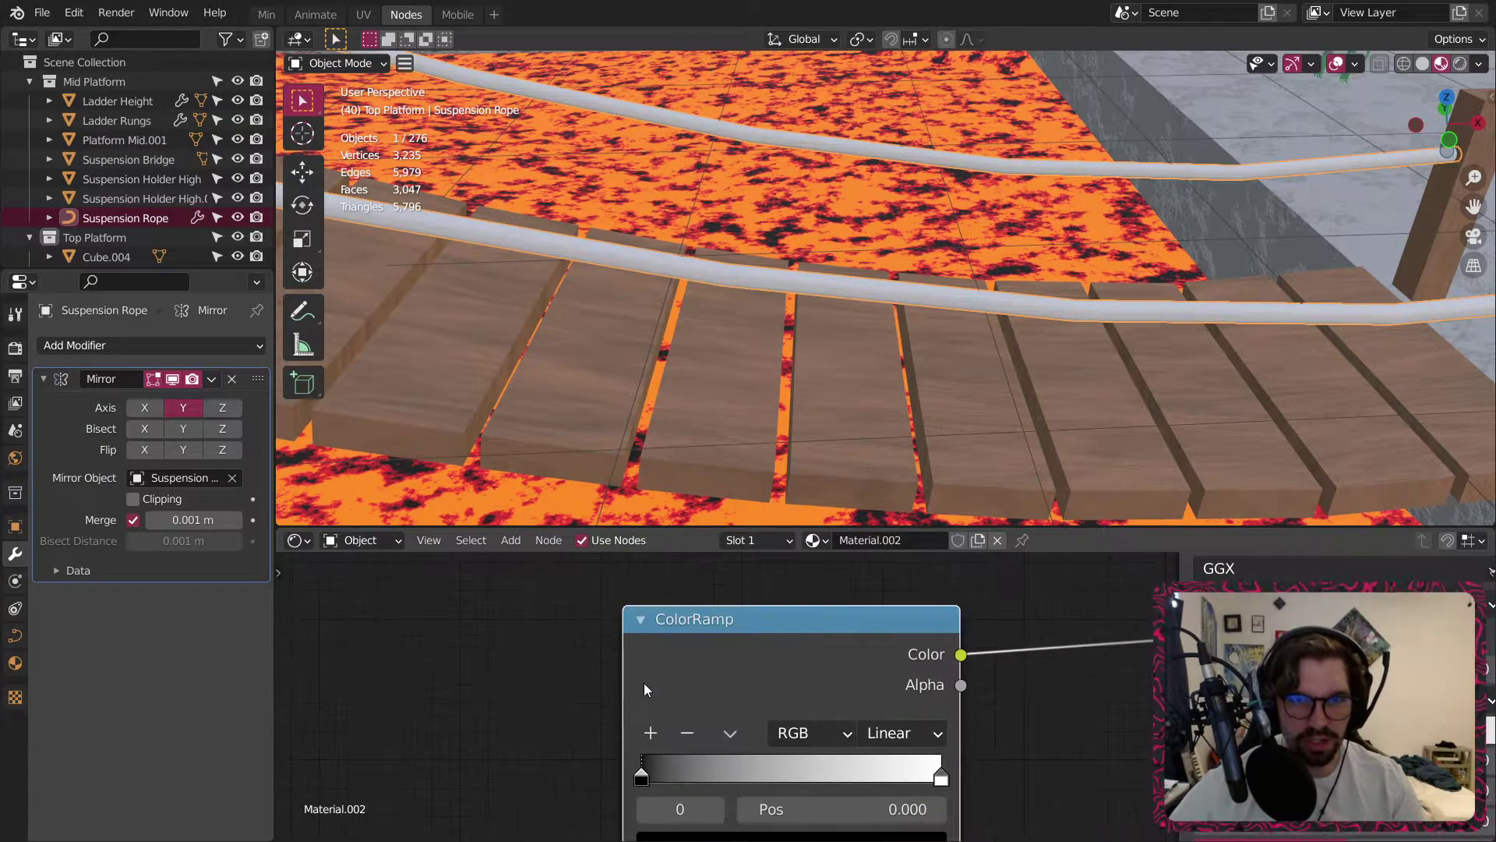
{"action": "middle_click_drag", "start_coordinate": [733, 762], "coordinate": [770, 672]}
{"action": "left_click", "coordinate": [734, 800]}
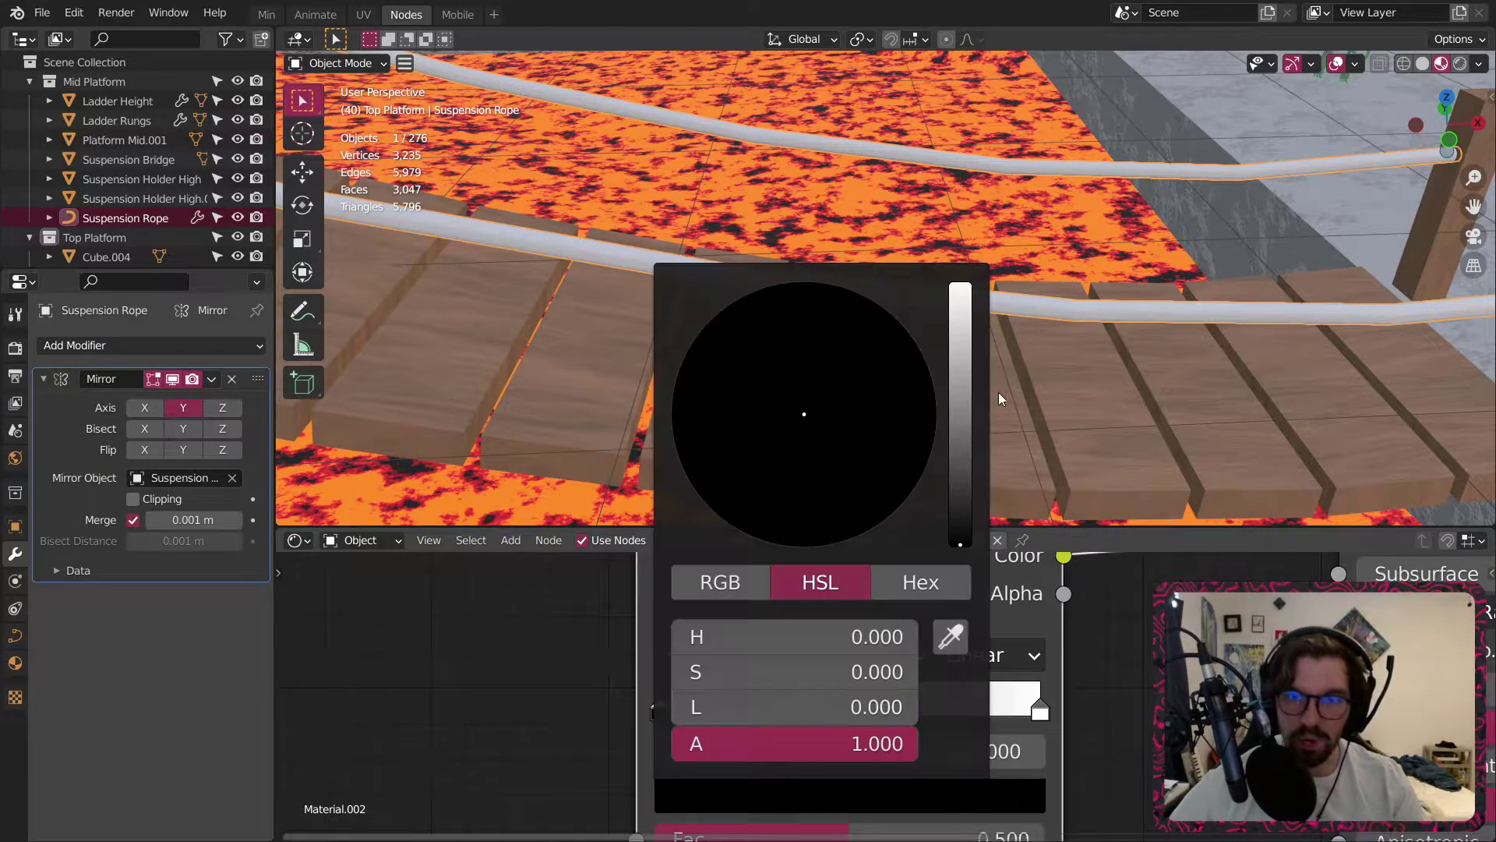
{"action": "left_click_drag", "start_coordinate": [960, 392], "coordinate": [960, 437]}
{"action": "left_click_drag", "start_coordinate": [778, 449], "coordinate": [773, 455]}
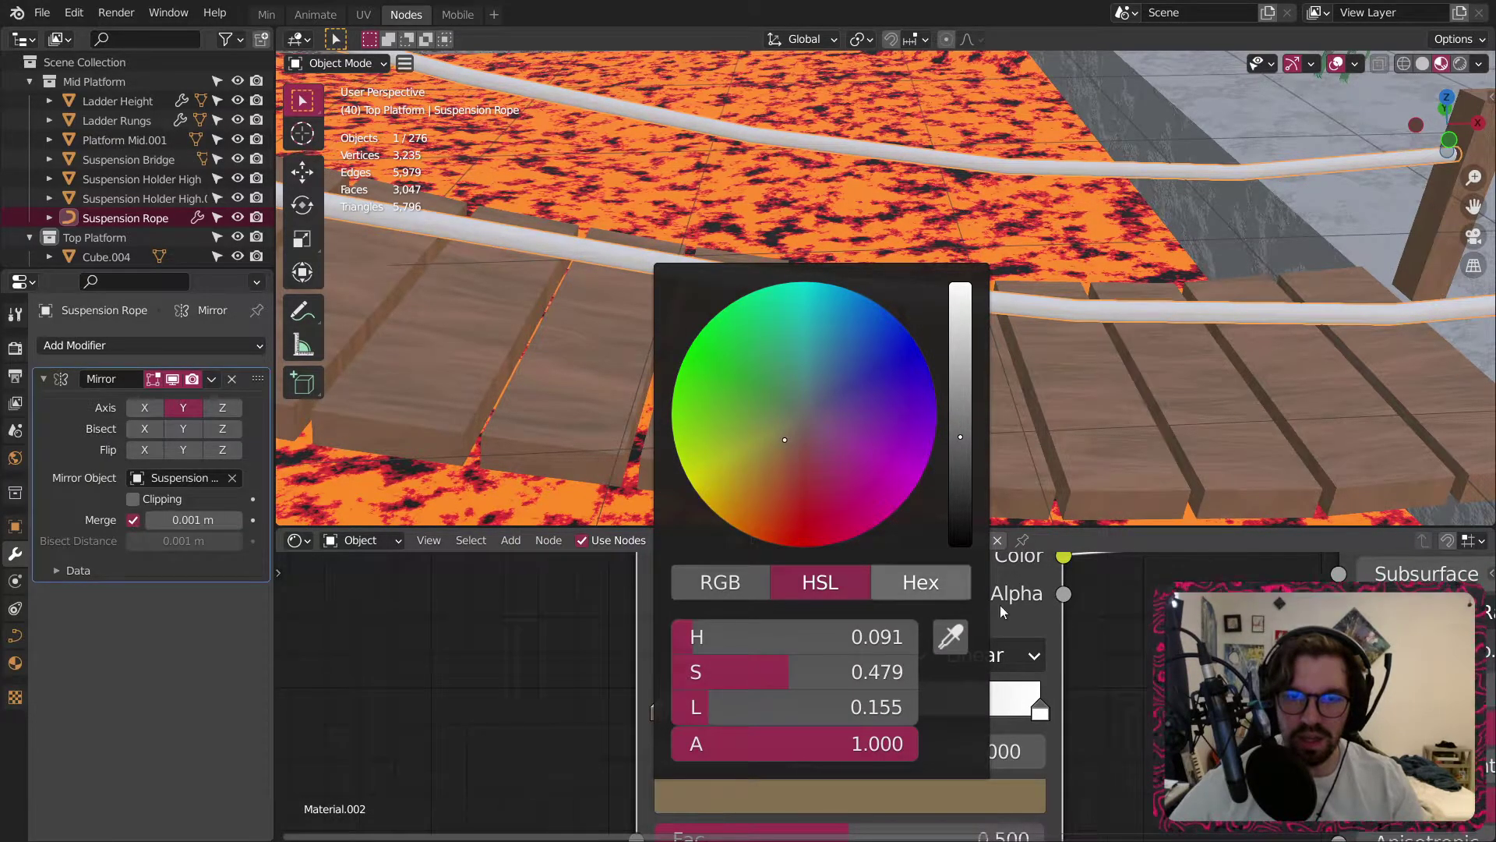
Change the rope ramp's white stop to a pale cream with lightness 0.672.
{"action": "left_click", "coordinate": [1040, 712]}
{"action": "left_click", "coordinate": [979, 791]}
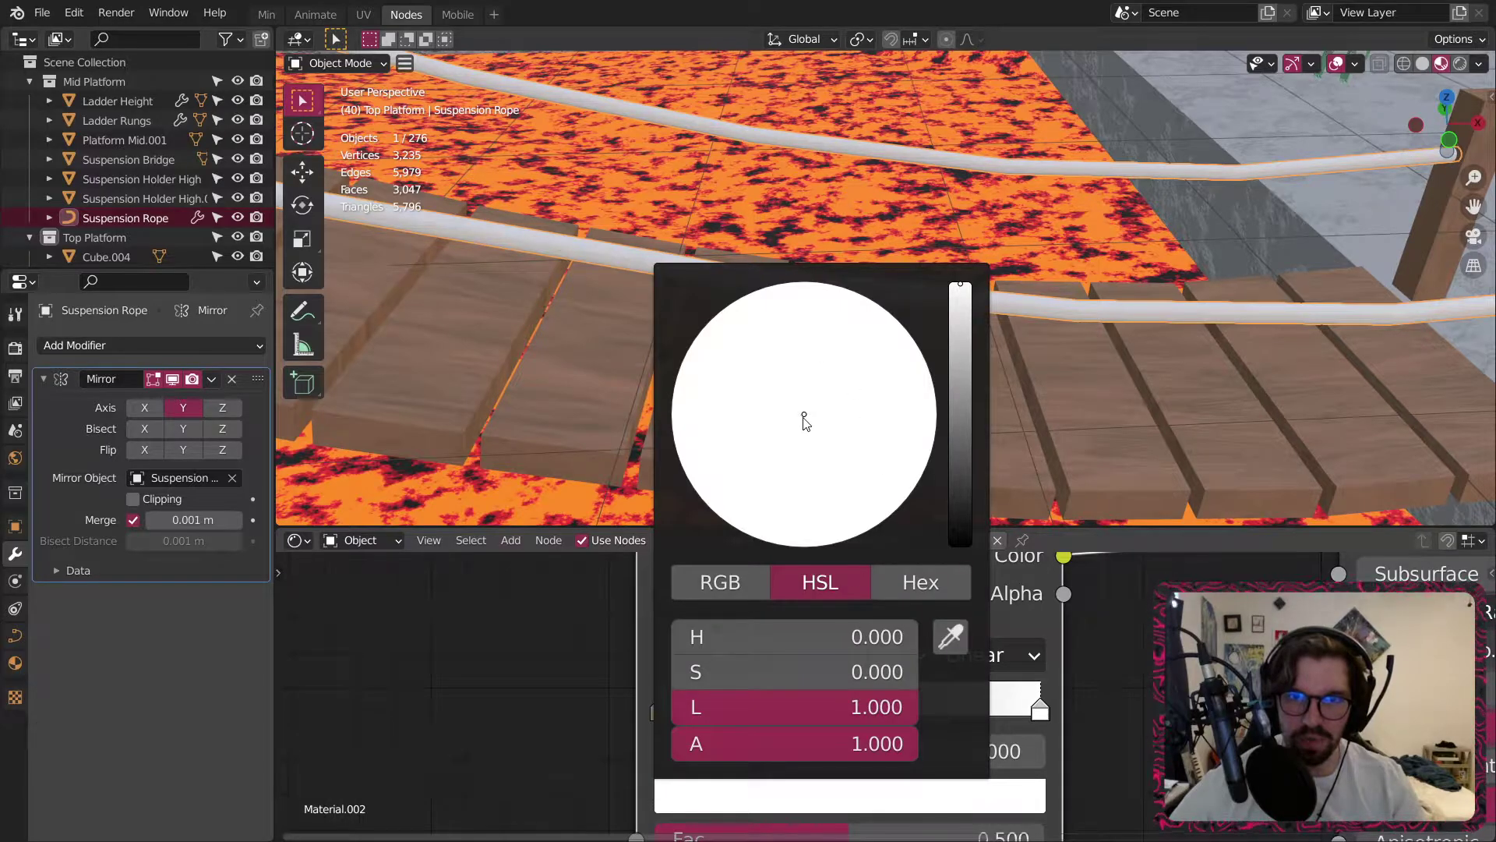
{"action": "left_click_drag", "start_coordinate": [950, 339], "coordinate": [961, 323]}
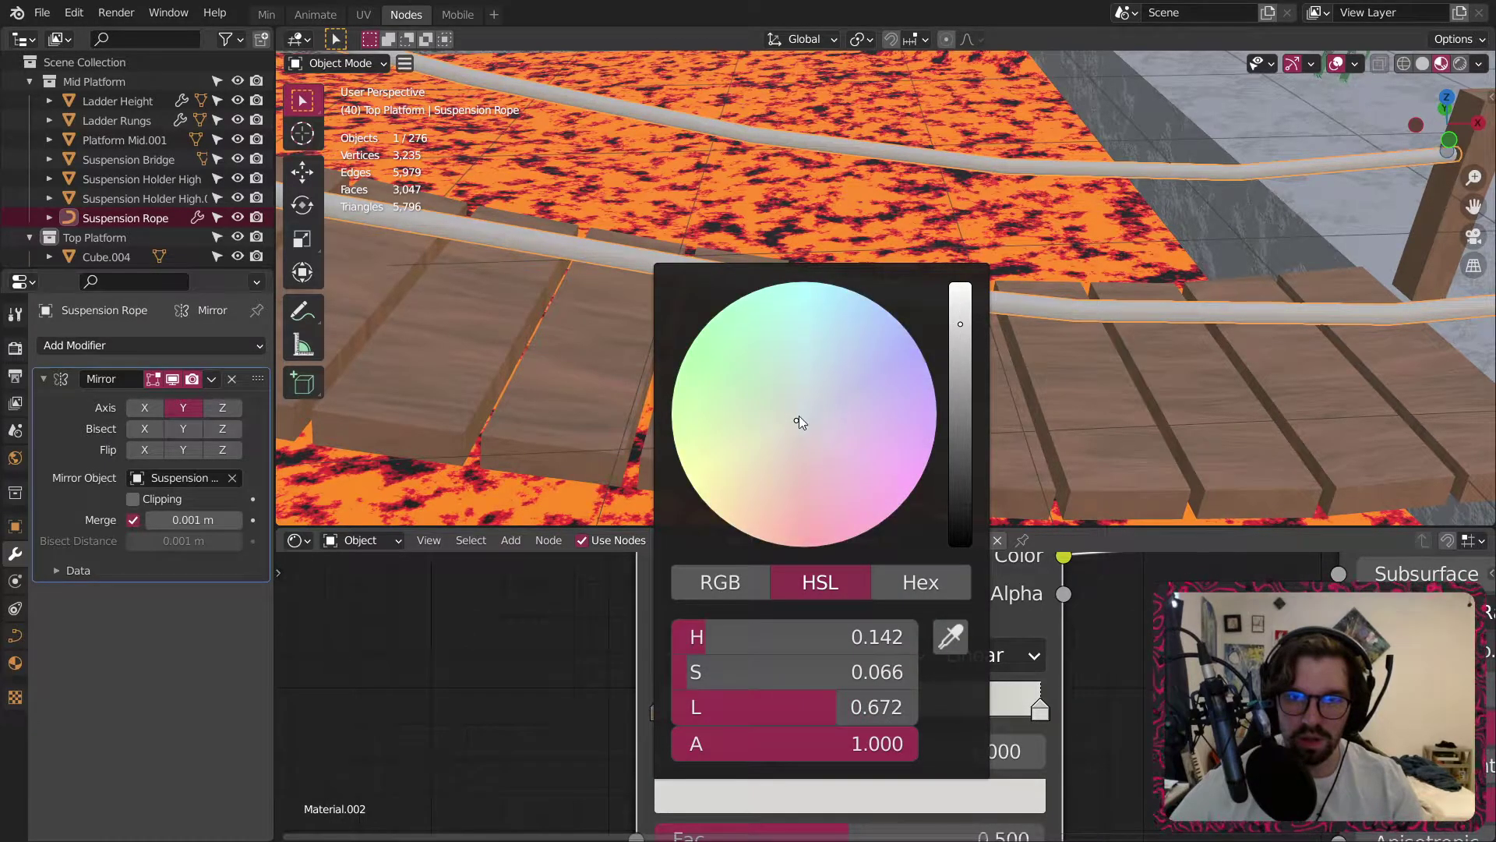
{"action": "left_click_drag", "start_coordinate": [801, 421], "coordinate": [785, 428]}
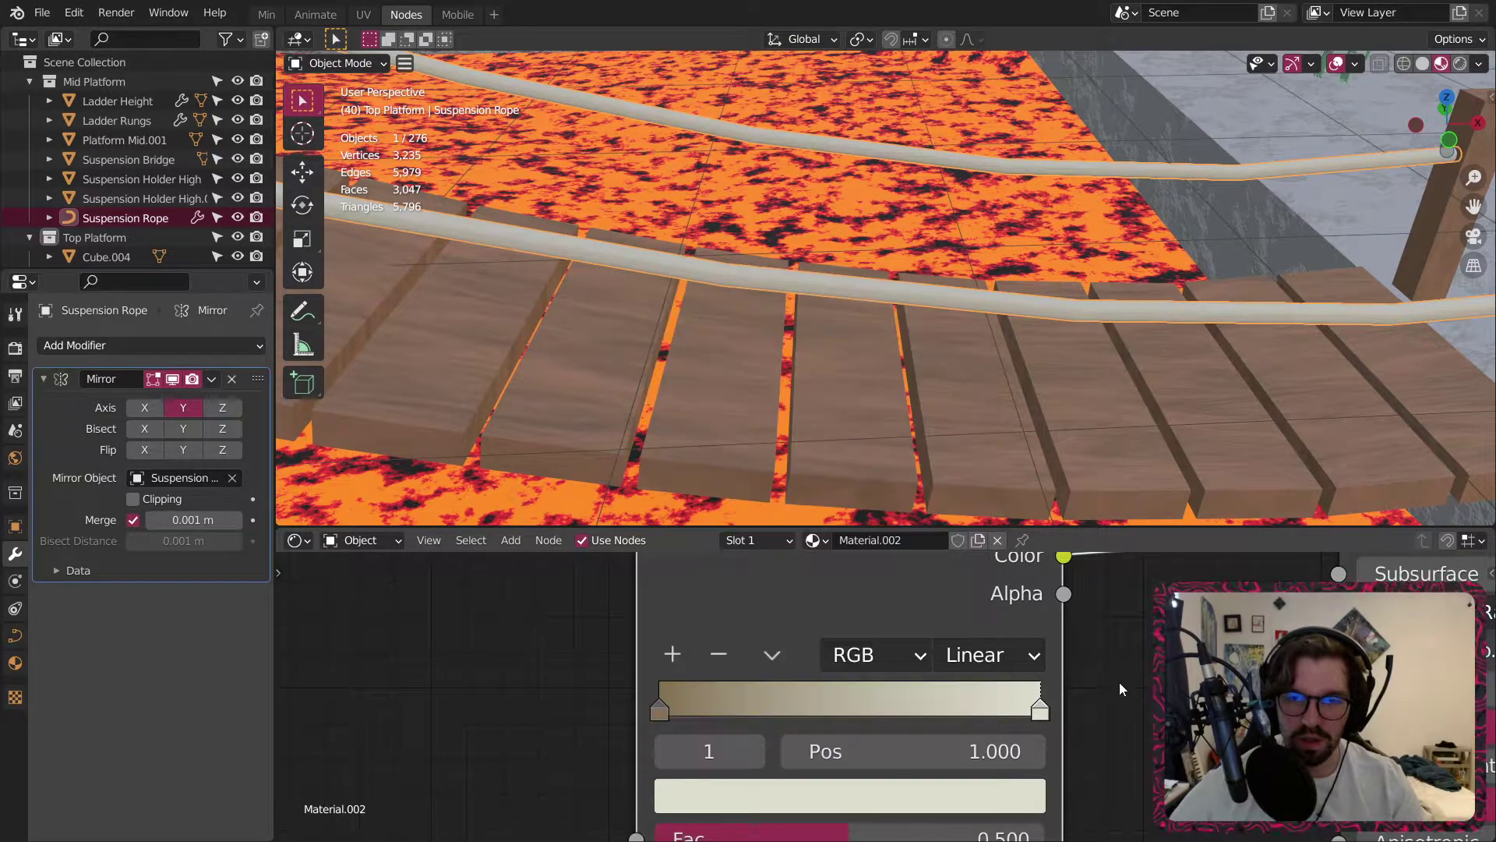
Add a Wave Texture before the rope's ColorRamp and connect its Color output to the ramp's Fac input.
{"action": "scroll", "coordinate": [637, 686], "scroll_direction": "down", "scroll_amount": 2}
{"action": "middle_click_drag", "start_coordinate": [573, 667], "coordinate": [845, 637]}
{"action": "scroll", "coordinate": [764, 637], "scroll_direction": "down", "scroll_amount": 2}
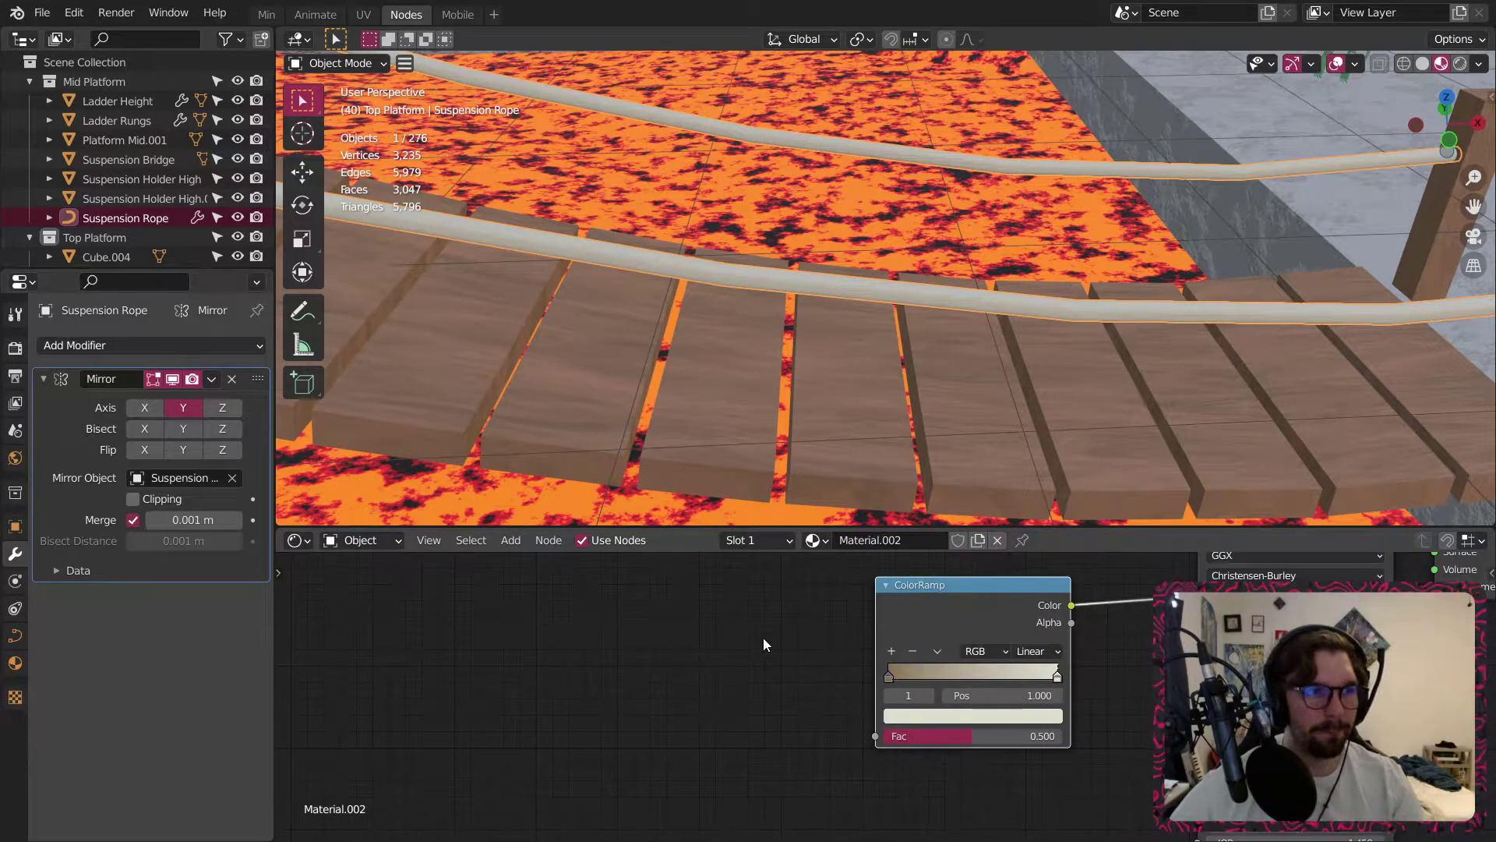
{"action": "left_click", "coordinate": [509, 540]}
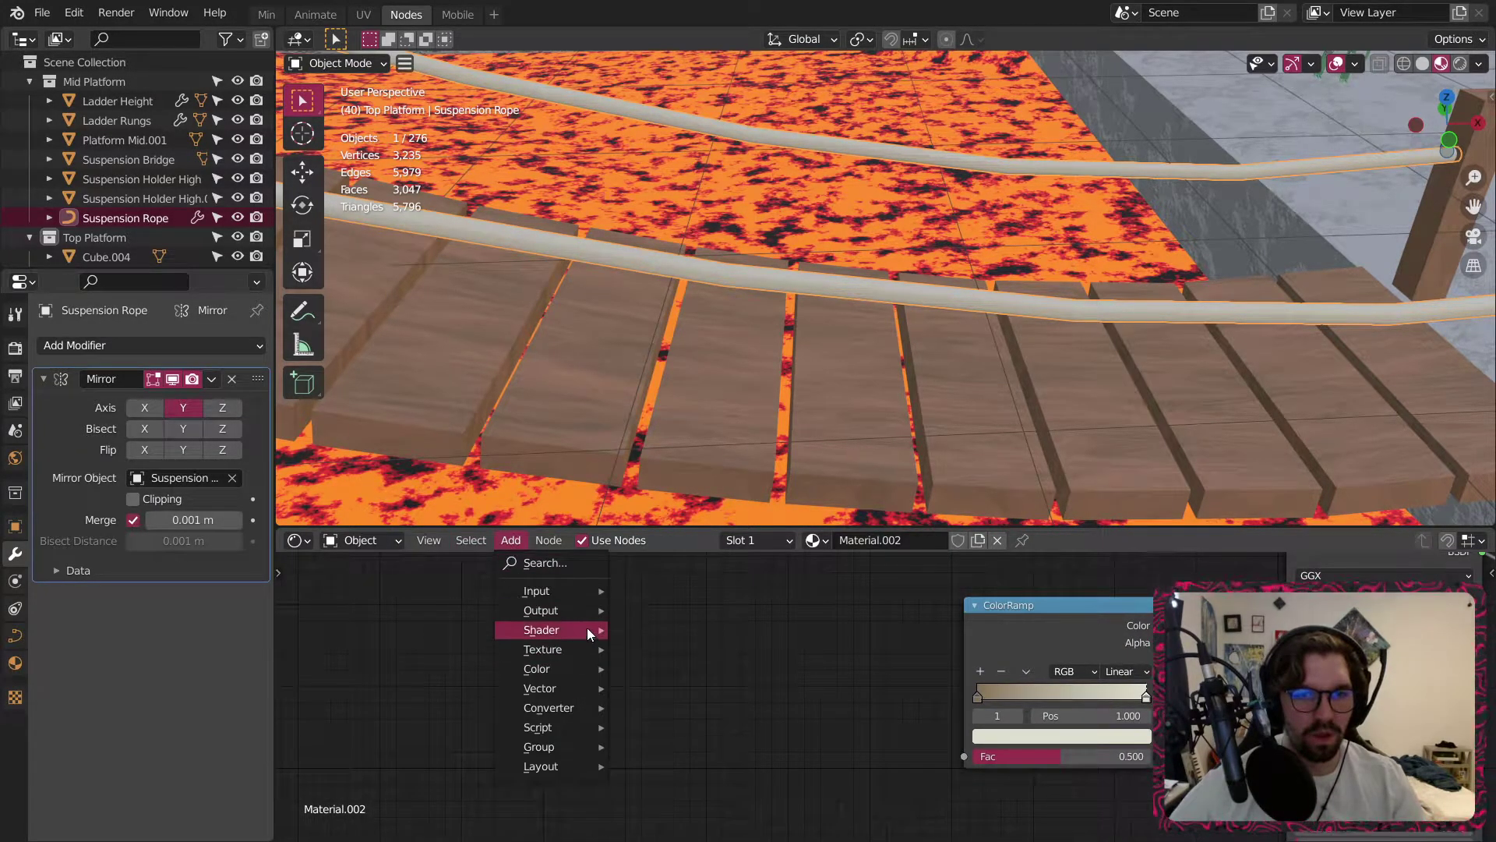
{"action": "mouse_move", "coordinate": [561, 652]}
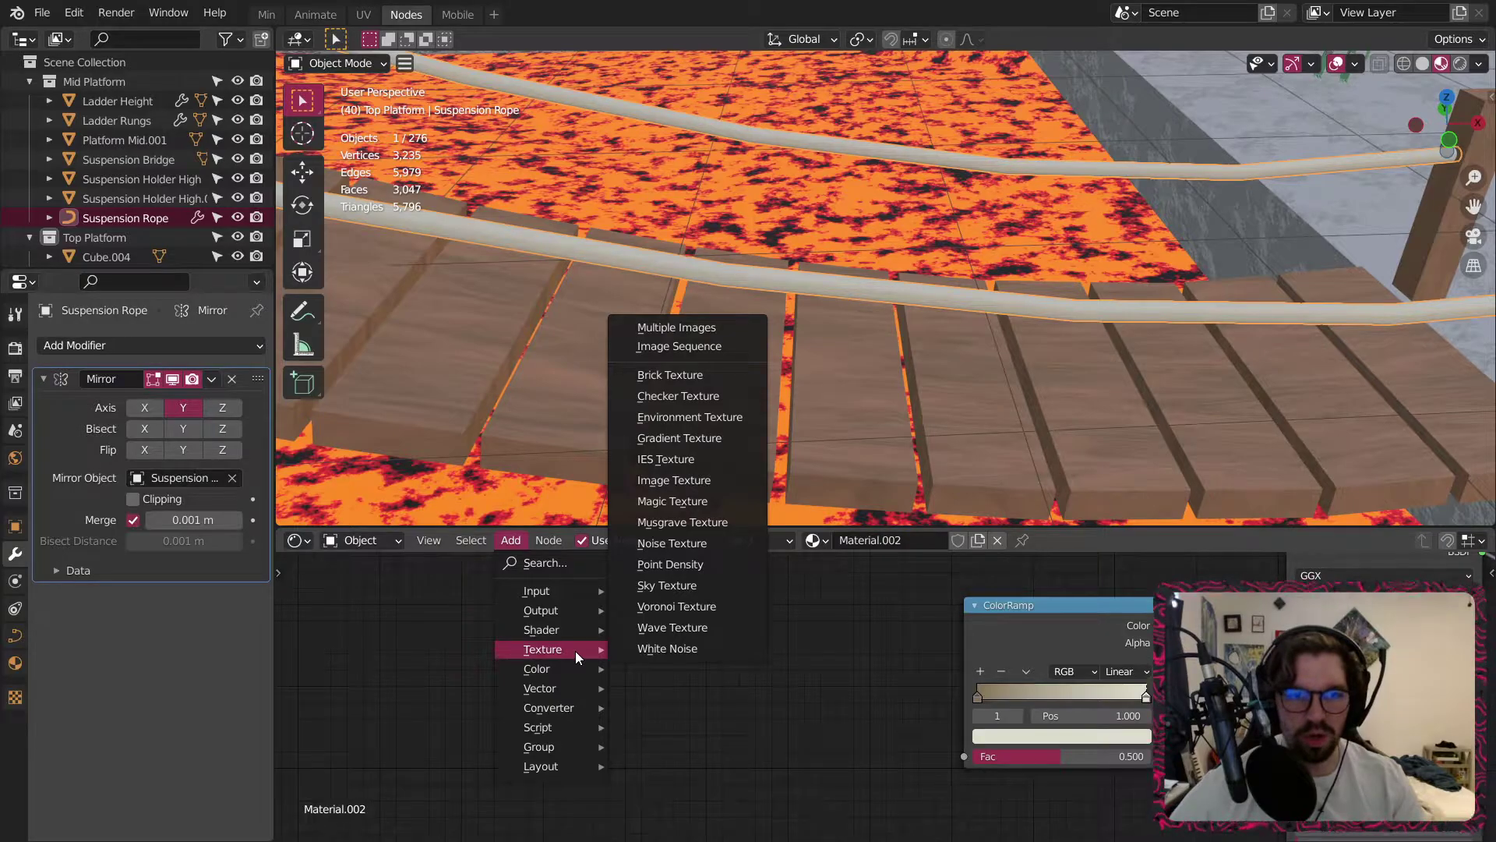
{"action": "left_click", "coordinate": [671, 628]}
{"action": "left_click", "coordinate": [754, 618]}
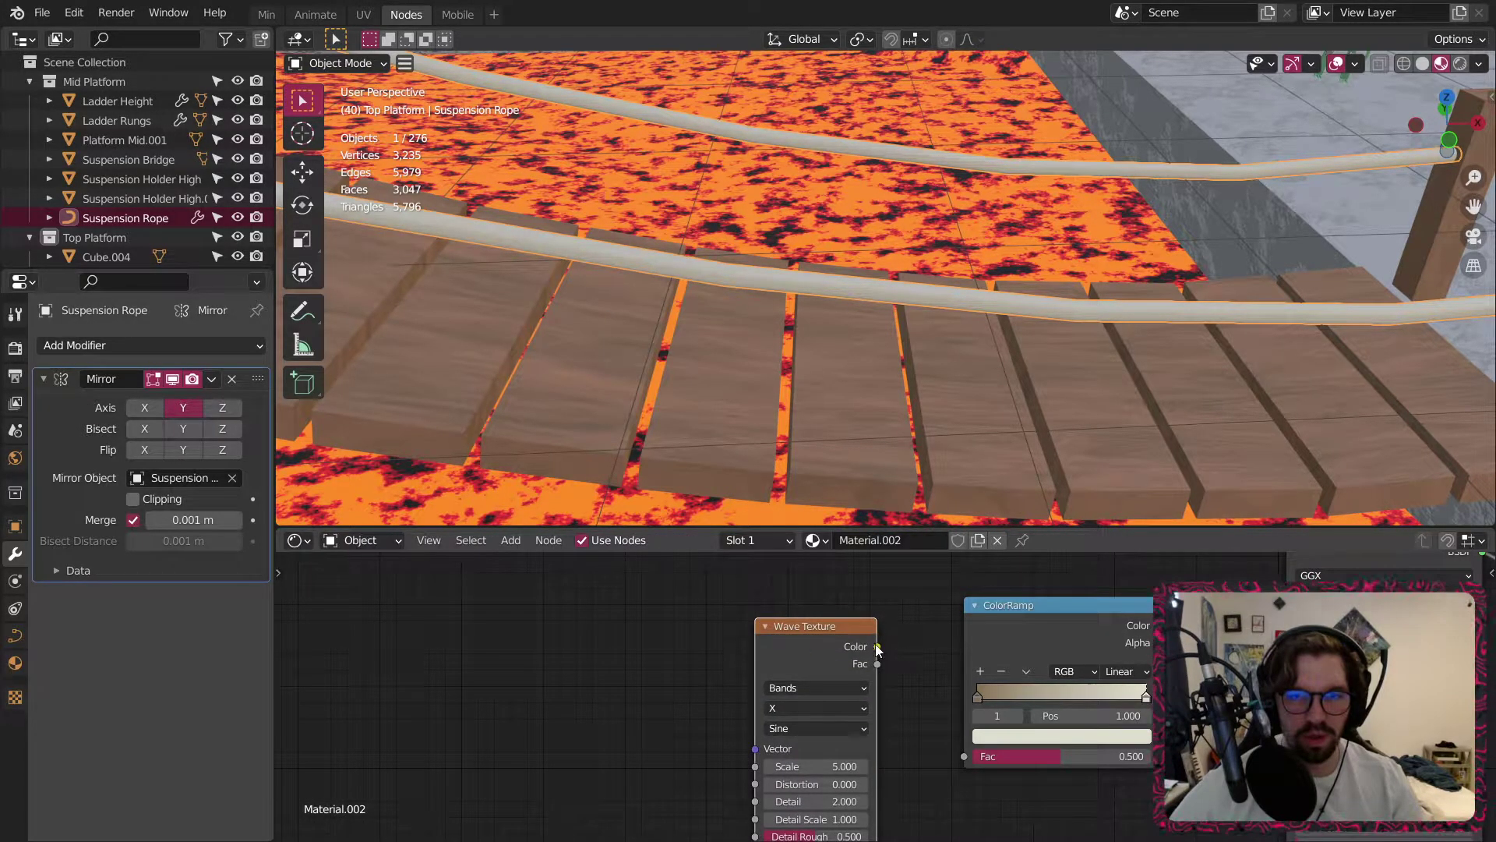
{"action": "left_click_drag", "start_coordinate": [966, 752], "coordinate": [965, 755]}
{"action": "left_click_drag", "start_coordinate": [848, 626], "coordinate": [861, 642]}
{"action": "left_click", "coordinate": [920, 654]}
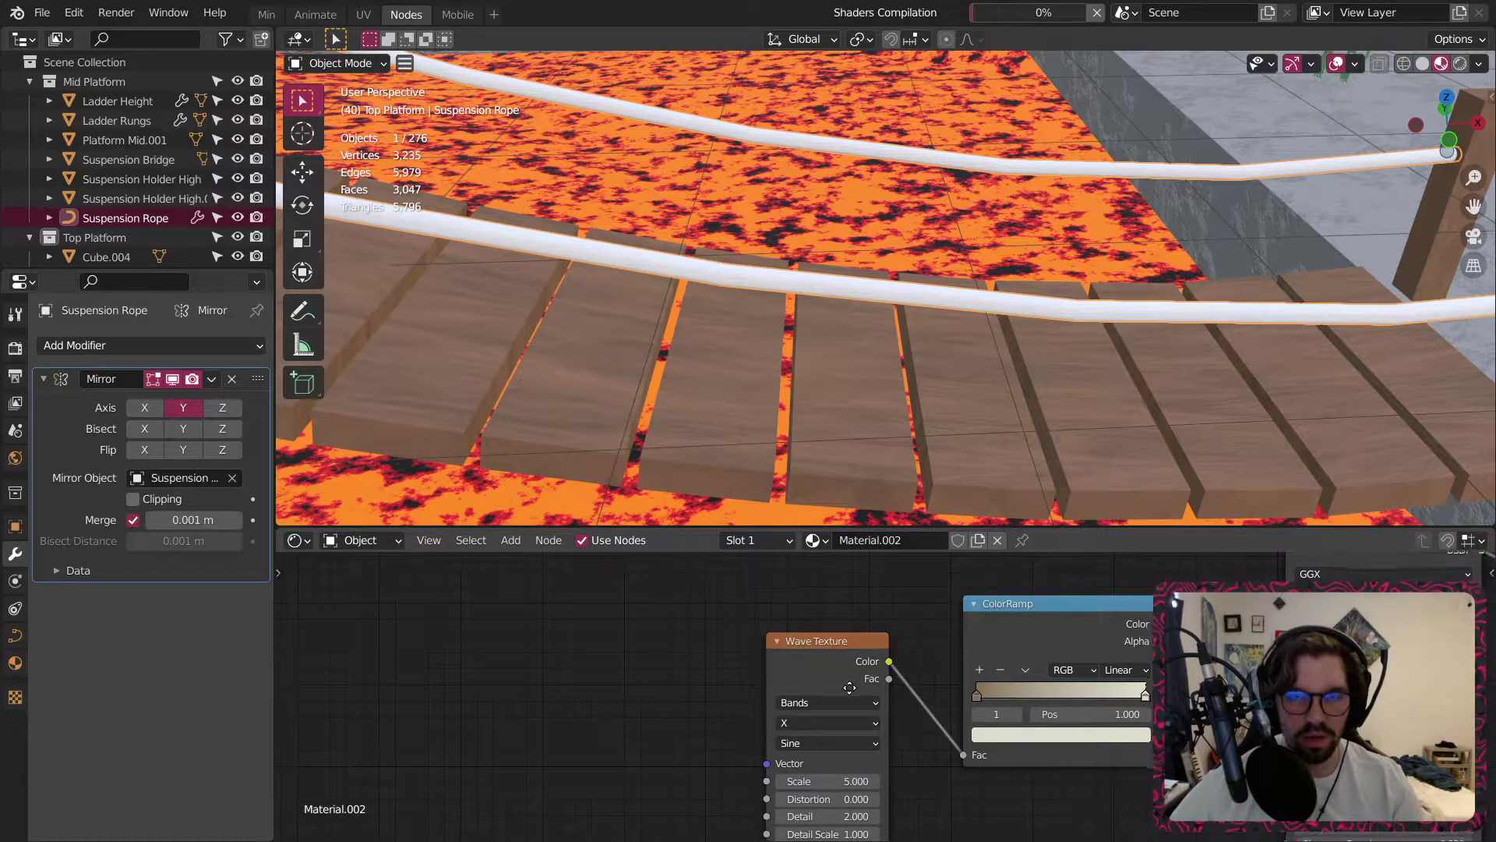
Add Mapping and Texture Coordinate nodes to the Wave Texture and drive the mapping with Object coordinates.
{"action": "middle_click_drag", "start_coordinate": [727, 736], "coordinate": [808, 635]}
{"action": "scroll", "coordinate": [787, 626], "scroll_direction": "up", "scroll_amount": 2}
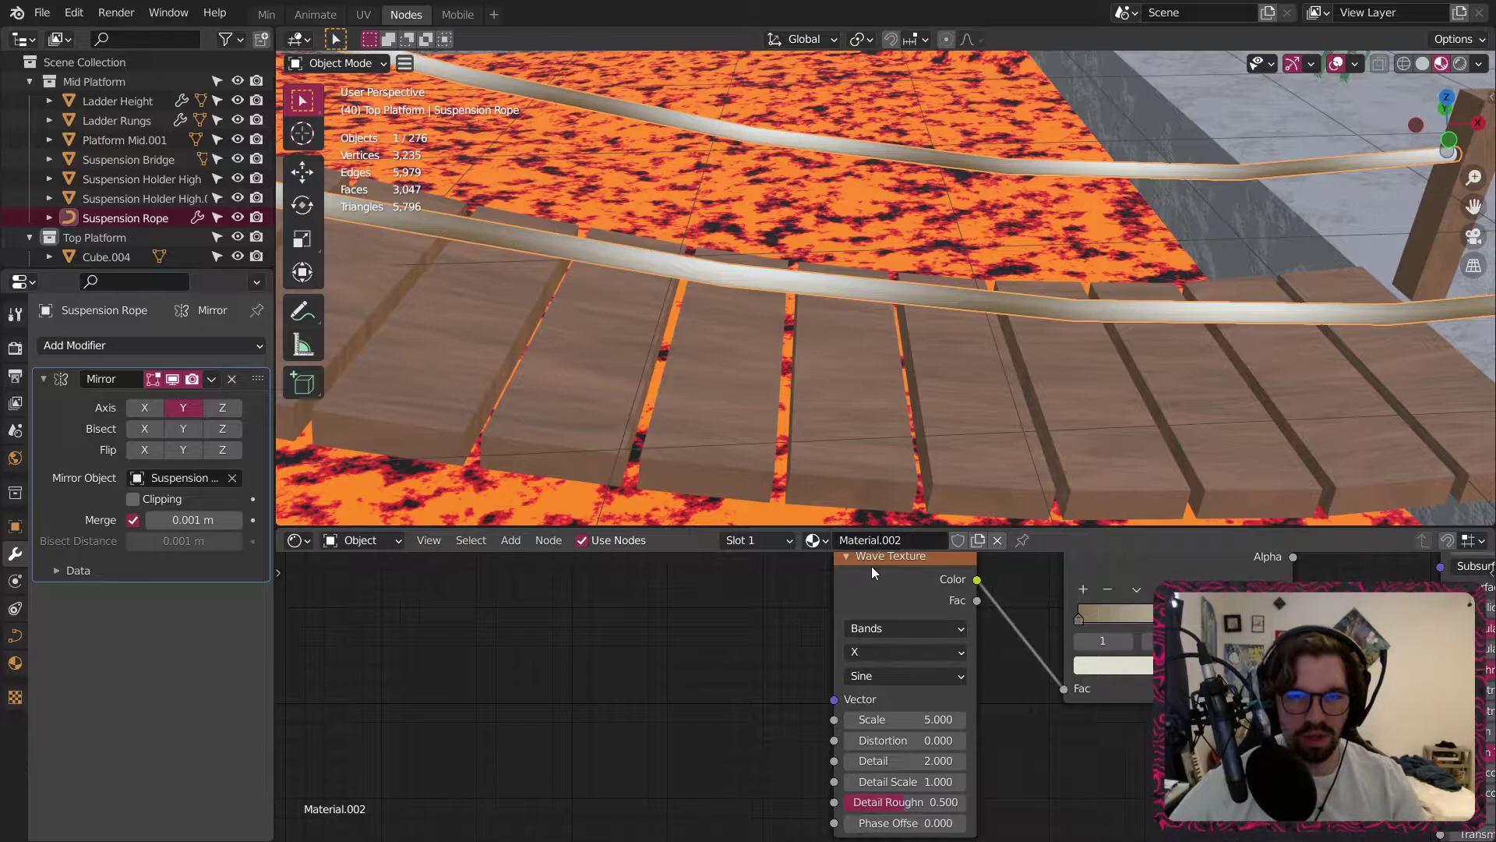
{"action": "key", "text": "ctrl+t"}
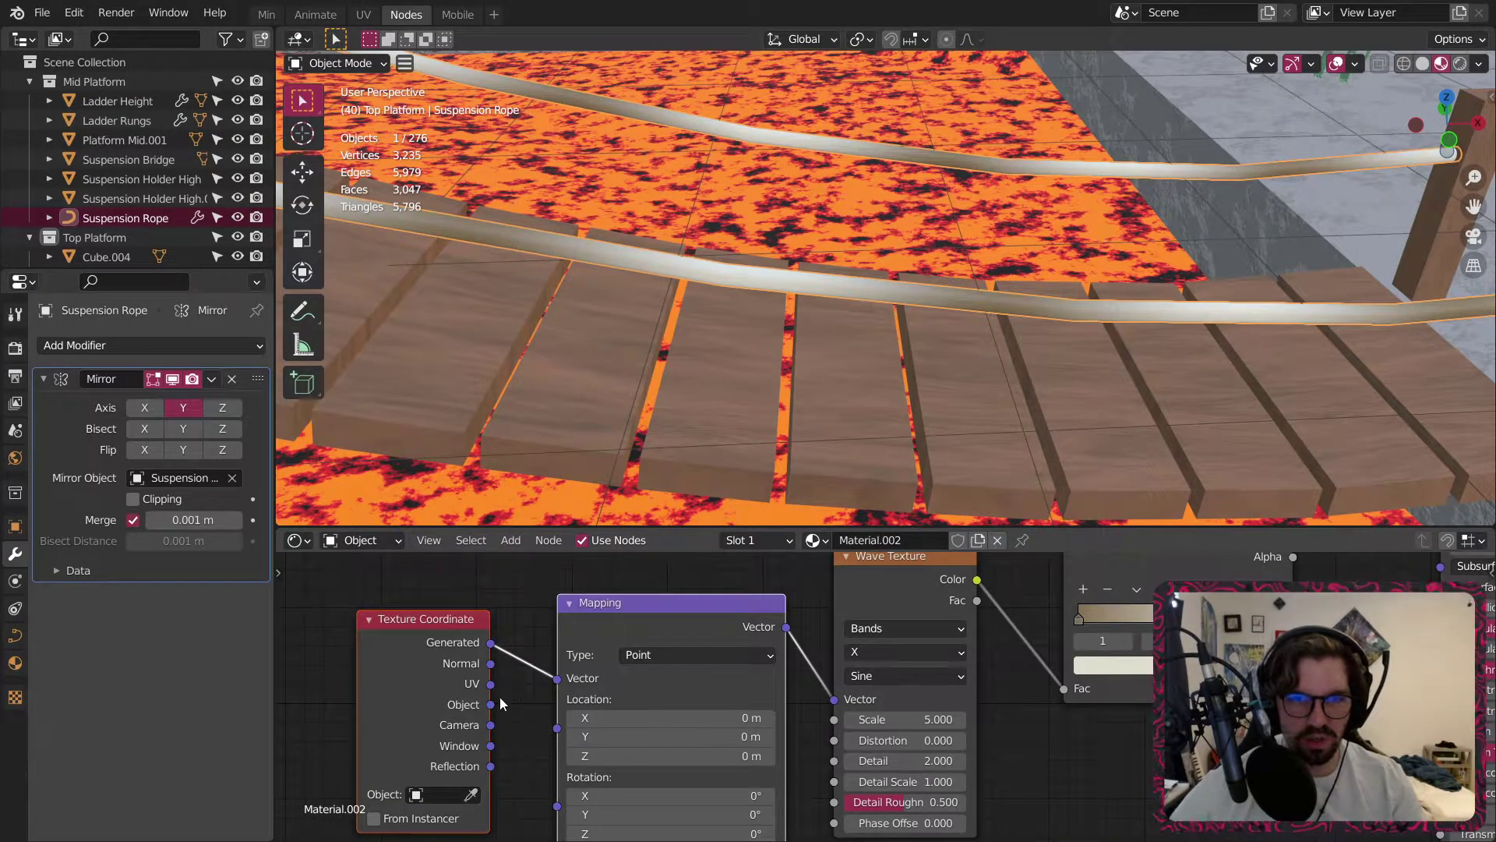
{"action": "left_click_drag", "start_coordinate": [490, 704], "coordinate": [556, 677]}
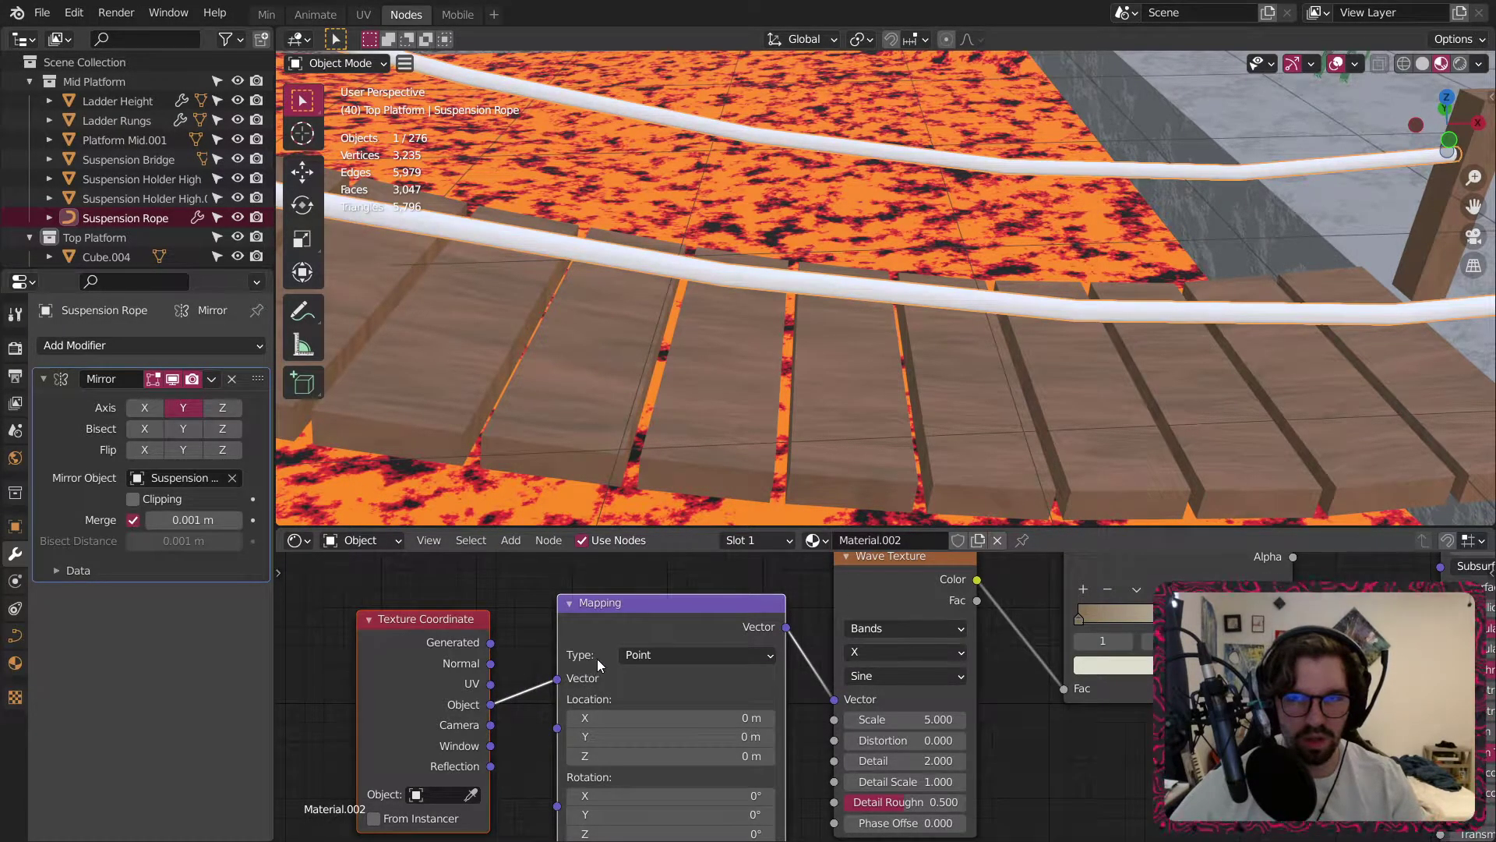
Set the distortion of the rope's Wave Texture to 5.
{"action": "scroll", "coordinate": [611, 284], "scroll_direction": "down", "scroll_amount": 7}
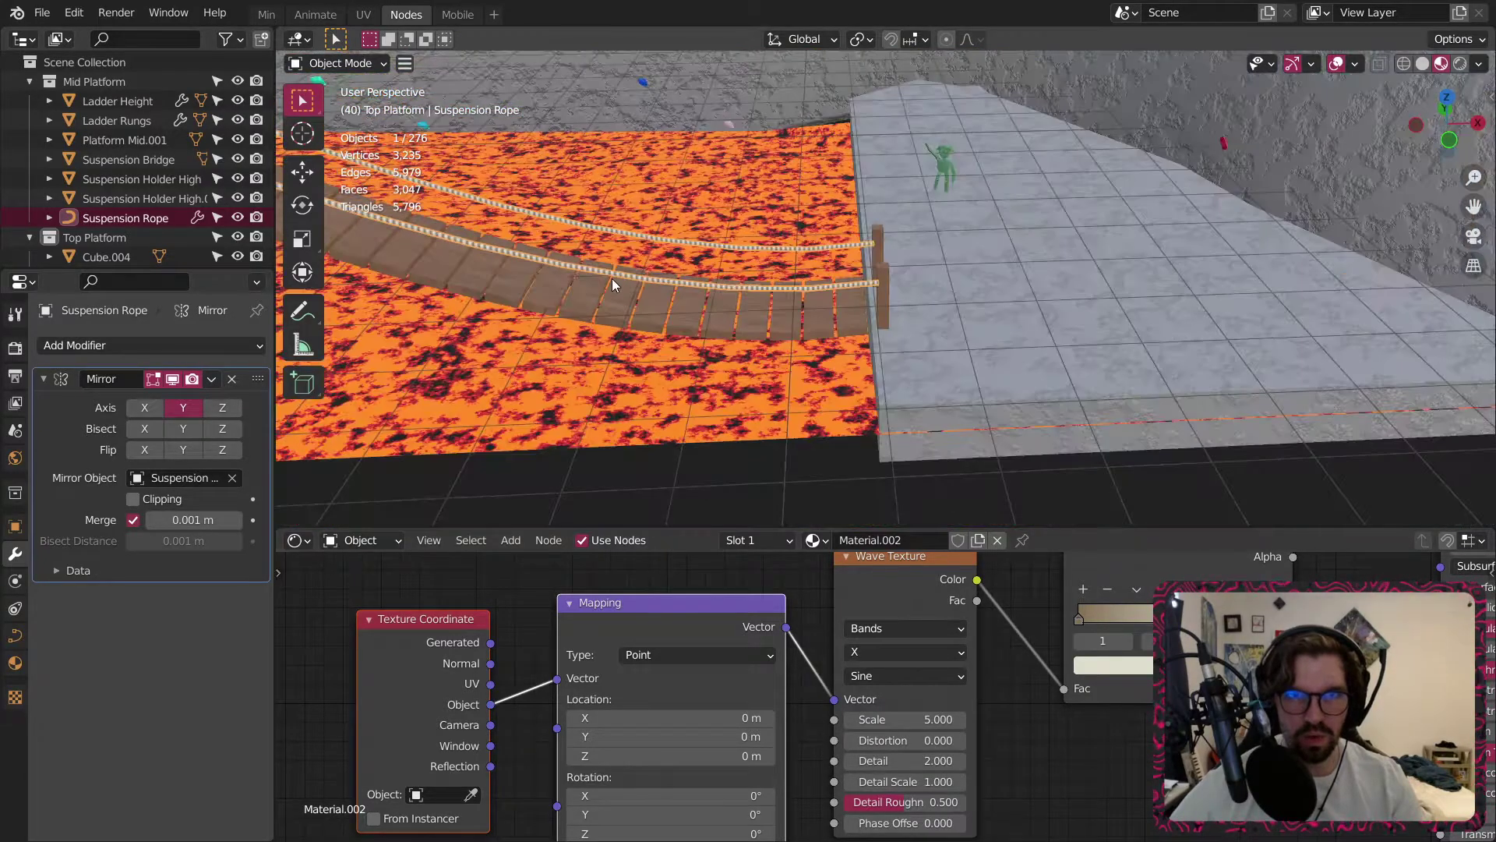
{"action": "middle_click_drag", "start_coordinate": [611, 284], "coordinate": [733, 237]}
{"action": "scroll", "coordinate": [733, 237], "scroll_direction": "up", "scroll_amount": 7}
{"action": "scroll", "coordinate": [733, 237], "scroll_direction": "up", "scroll_amount": 1}
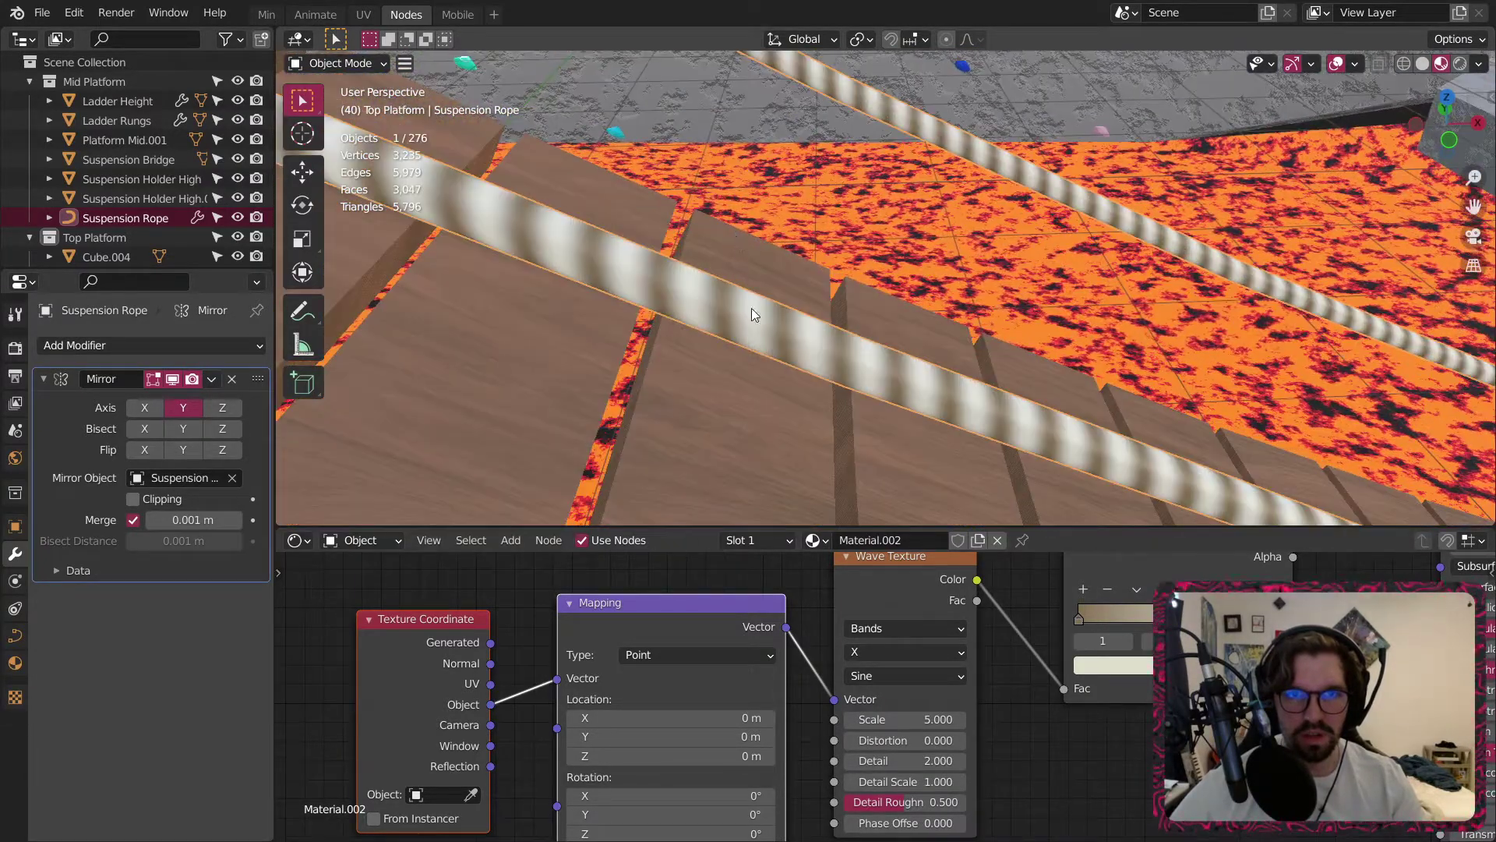
{"action": "left_click", "coordinate": [904, 739]}
{"action": "type", "text": "5"}
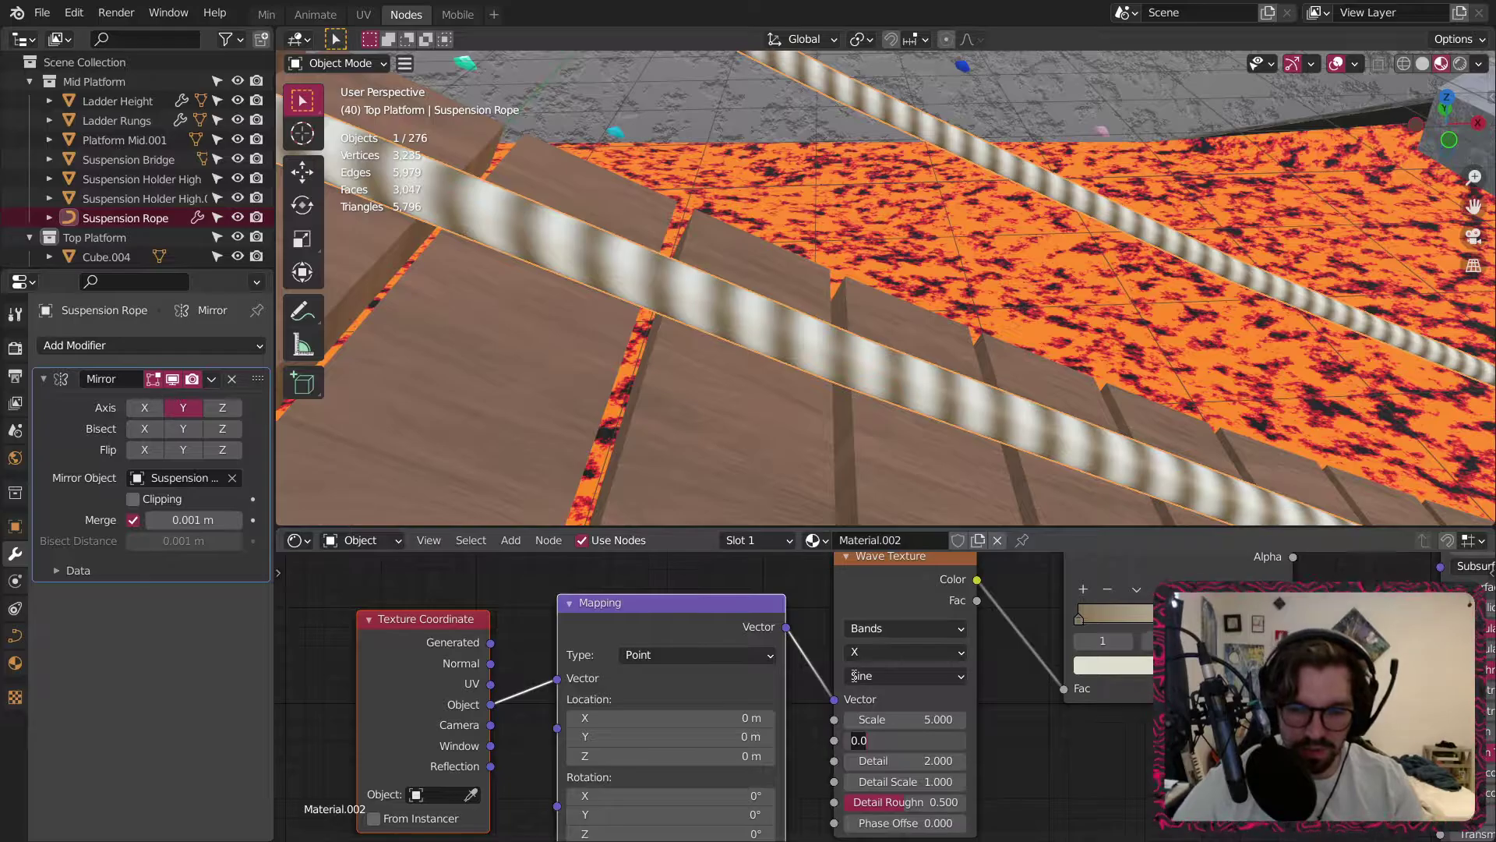
{"action": "key", "text": "Return"}
Recolour the rope ramp's cream stop to tan with hue 0.092, saturation 0.335 and lightness 0.289.
{"action": "scroll", "coordinate": [460, 232], "scroll_direction": "down", "scroll_amount": 6}
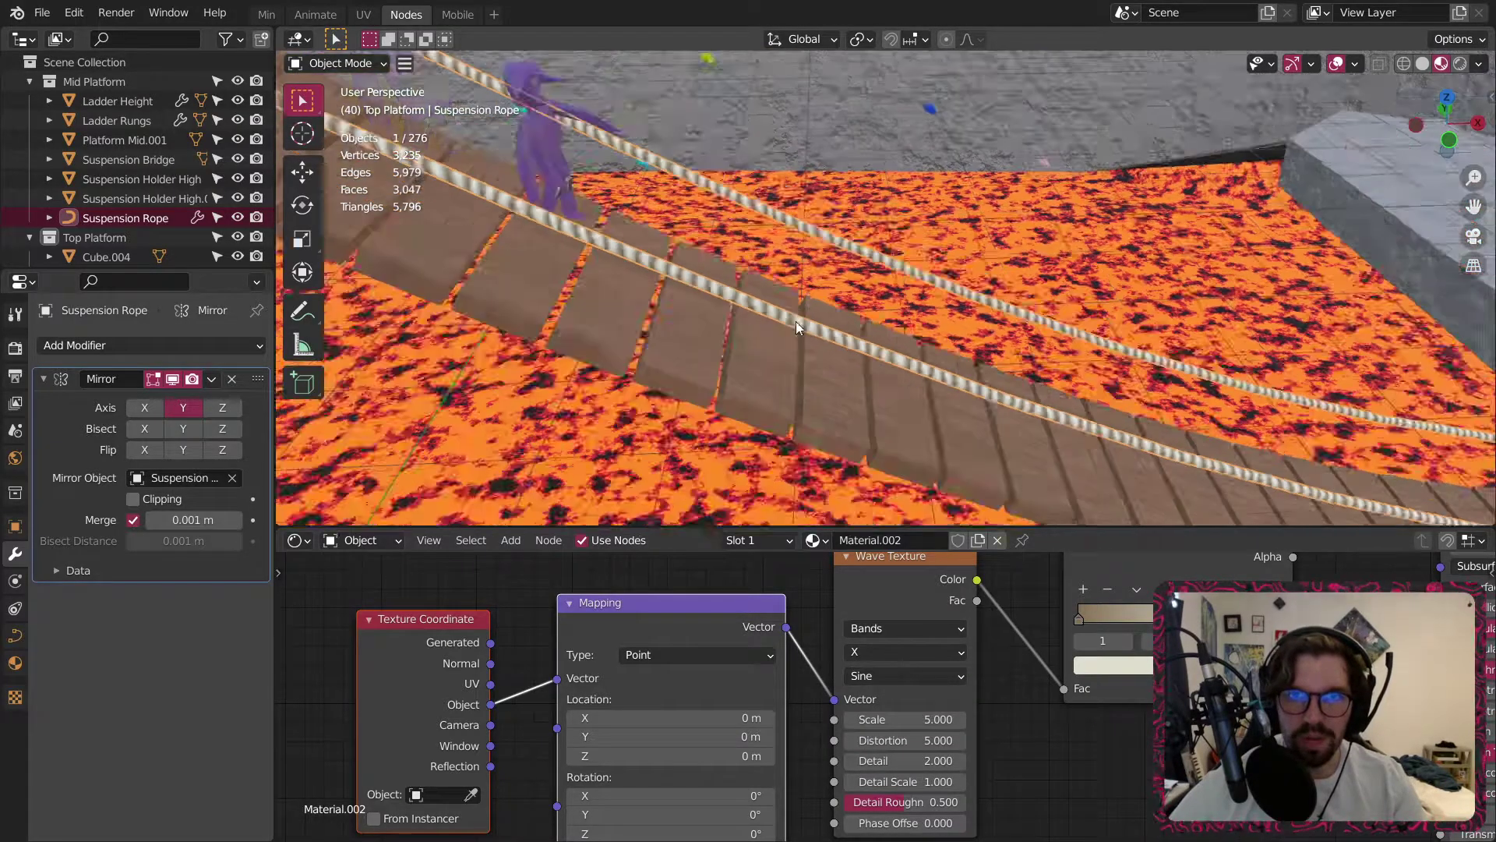
{"action": "middle_click_drag", "start_coordinate": [460, 232], "coordinate": [974, 241], "text": "shift"}
{"action": "scroll", "coordinate": [897, 300], "scroll_direction": "up", "scroll_amount": 6}
{"action": "middle_click_drag", "start_coordinate": [1113, 671], "coordinate": [907, 702]}
{"action": "scroll", "coordinate": [1078, 664], "scroll_direction": "up", "scroll_amount": 3}
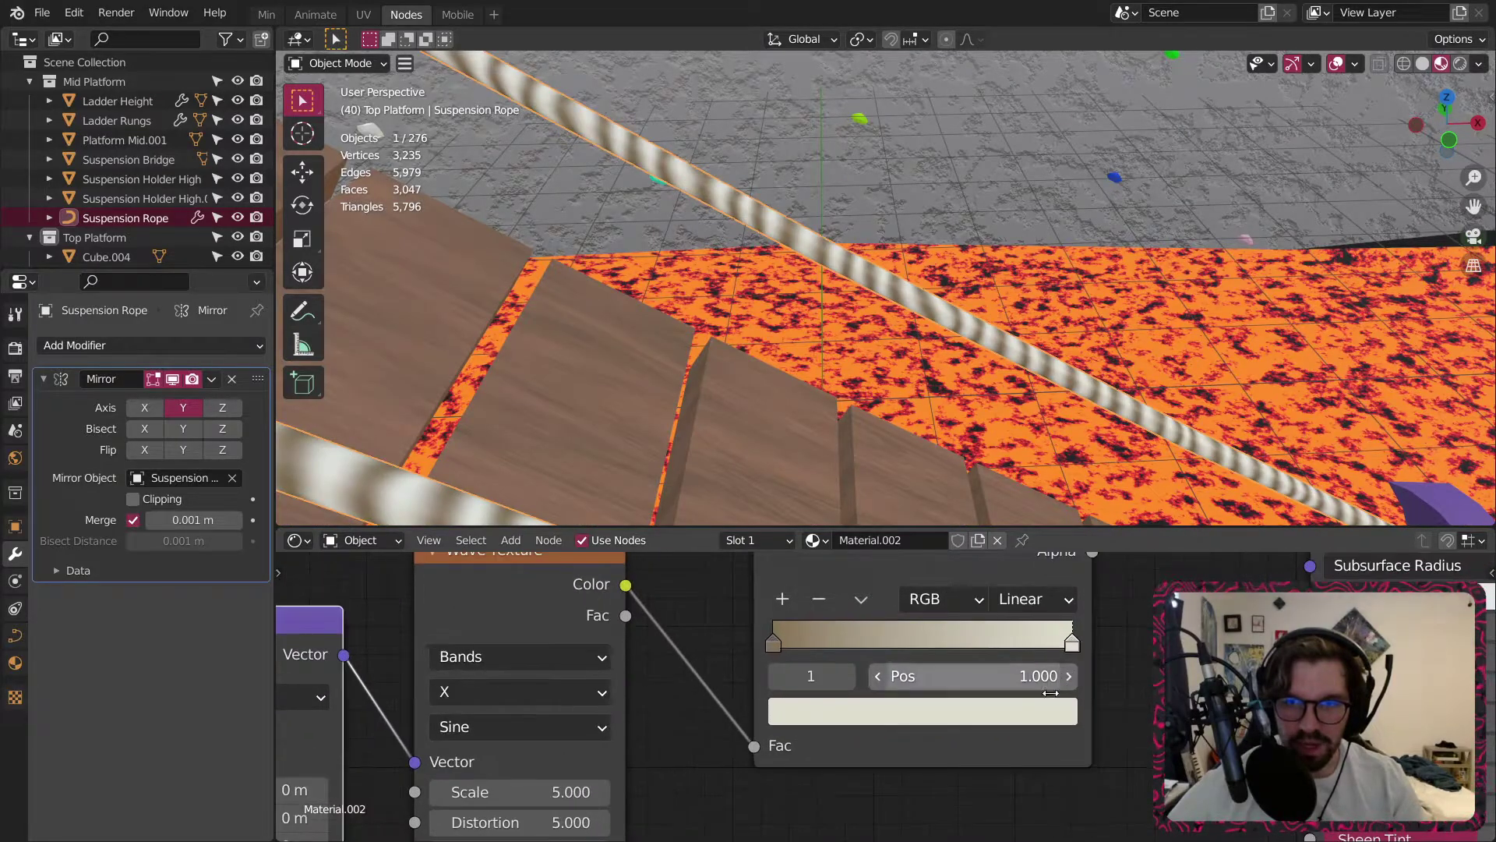
{"action": "left_click", "coordinate": [950, 711]}
{"action": "left_click_drag", "start_coordinate": [1016, 357], "coordinate": [1012, 396]}
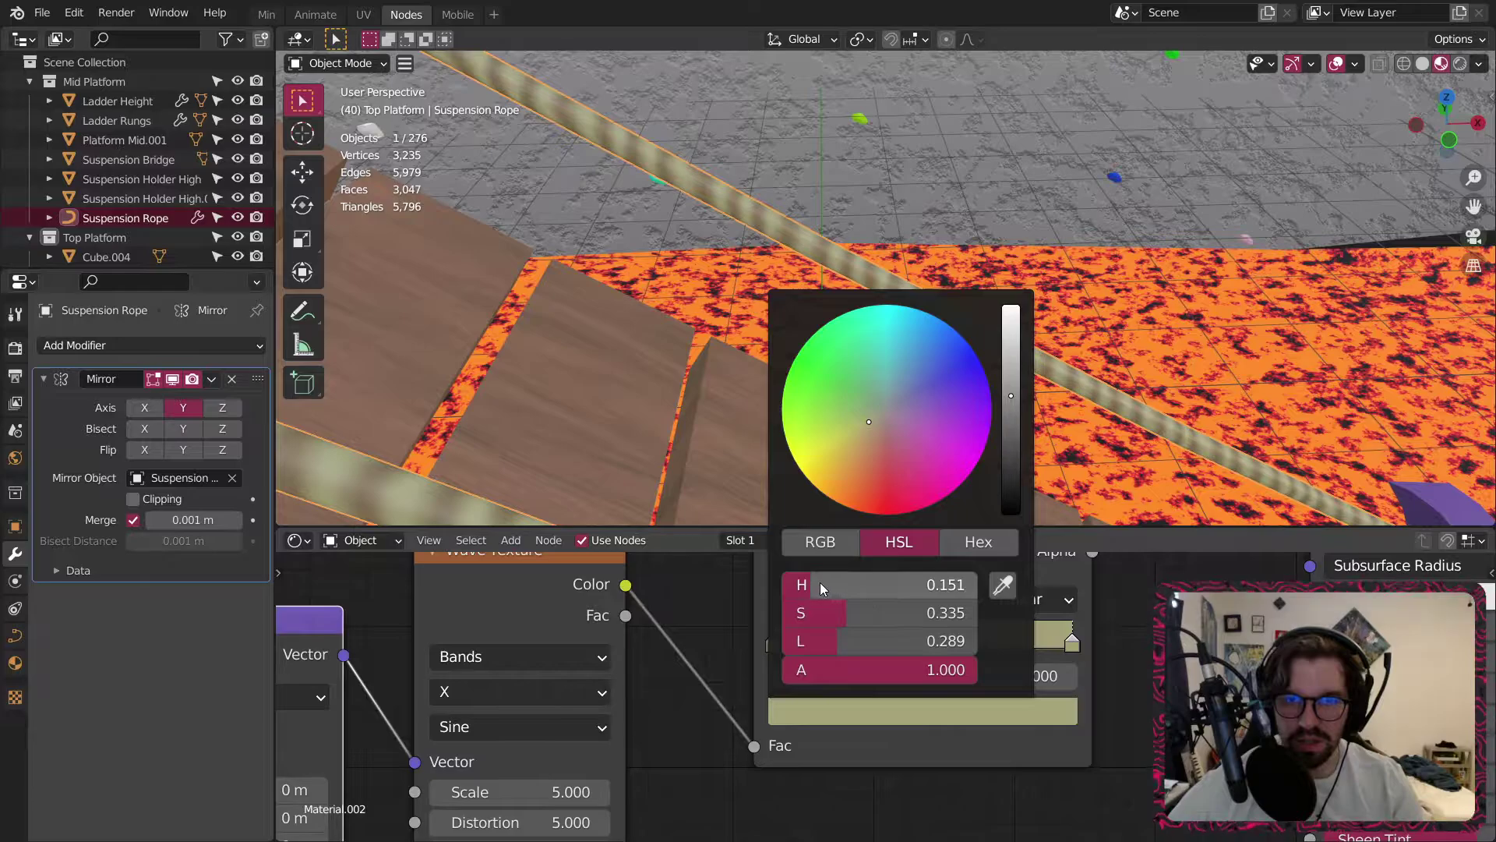
{"action": "left_click_drag", "start_coordinate": [820, 584], "coordinate": [803, 584]}
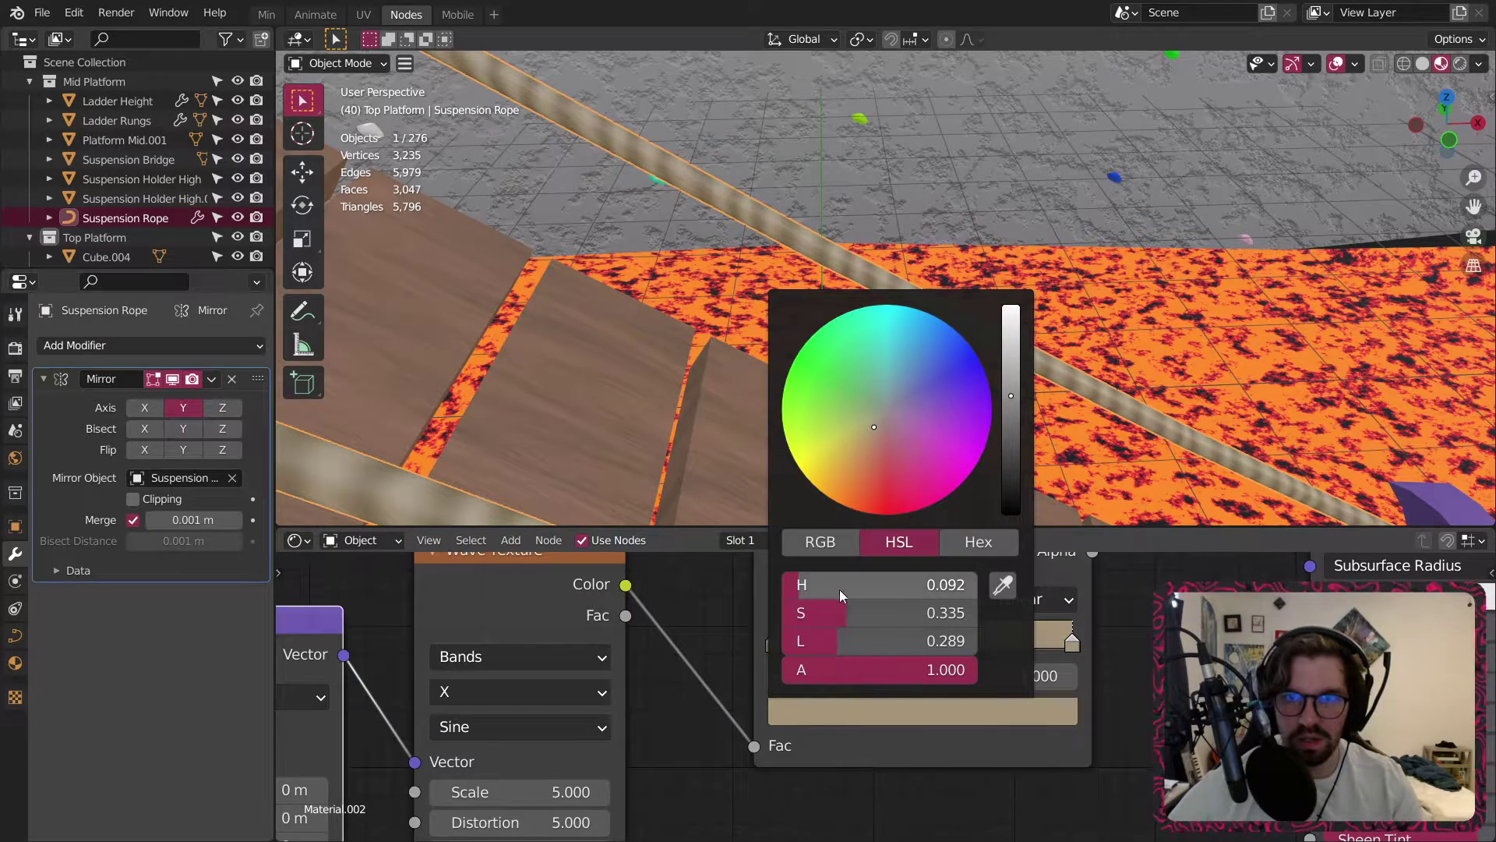
Try moving the rope ramp's two stops closer together and return them to positions 0 and 1.
{"action": "left_click_drag", "start_coordinate": [1057, 646], "coordinate": [969, 639]}
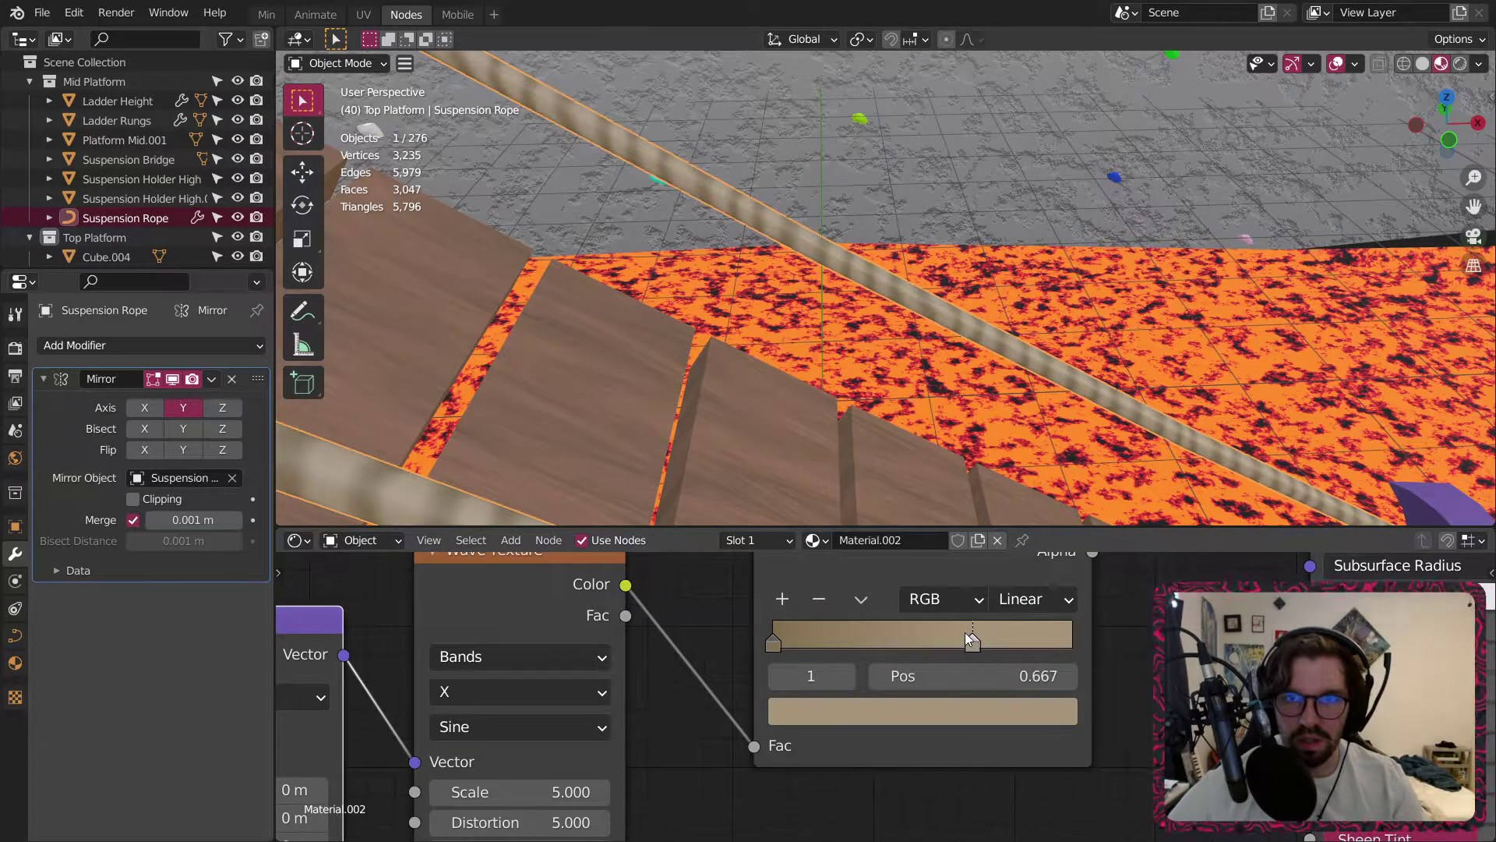
{"action": "left_click_drag", "start_coordinate": [776, 639], "coordinate": [866, 636]}
{"action": "left_click_drag", "start_coordinate": [1002, 633], "coordinate": [1090, 646]}
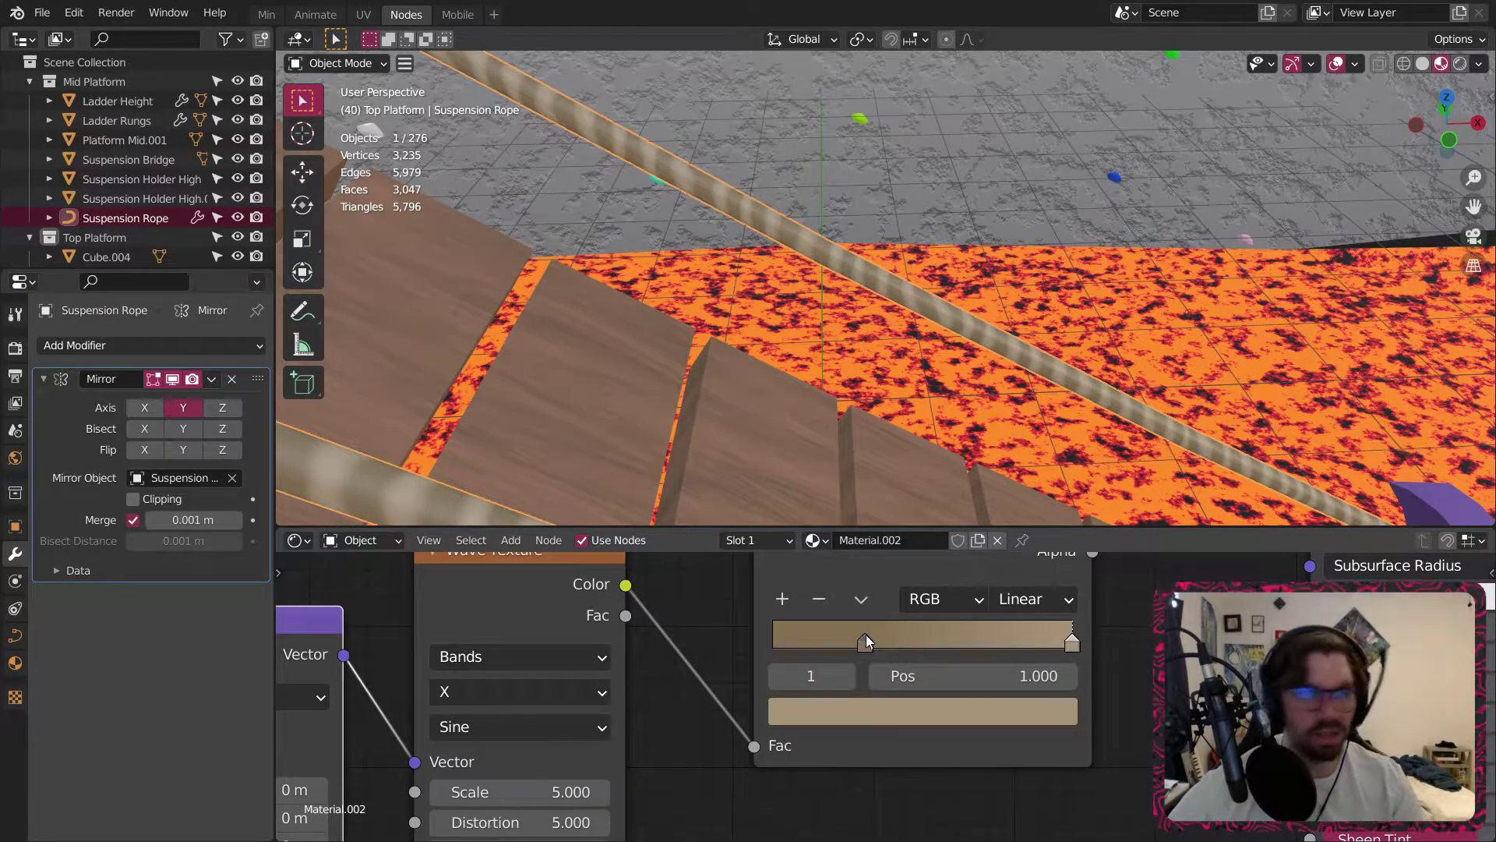
{"action": "left_click_drag", "start_coordinate": [867, 634], "coordinate": [685, 625]}
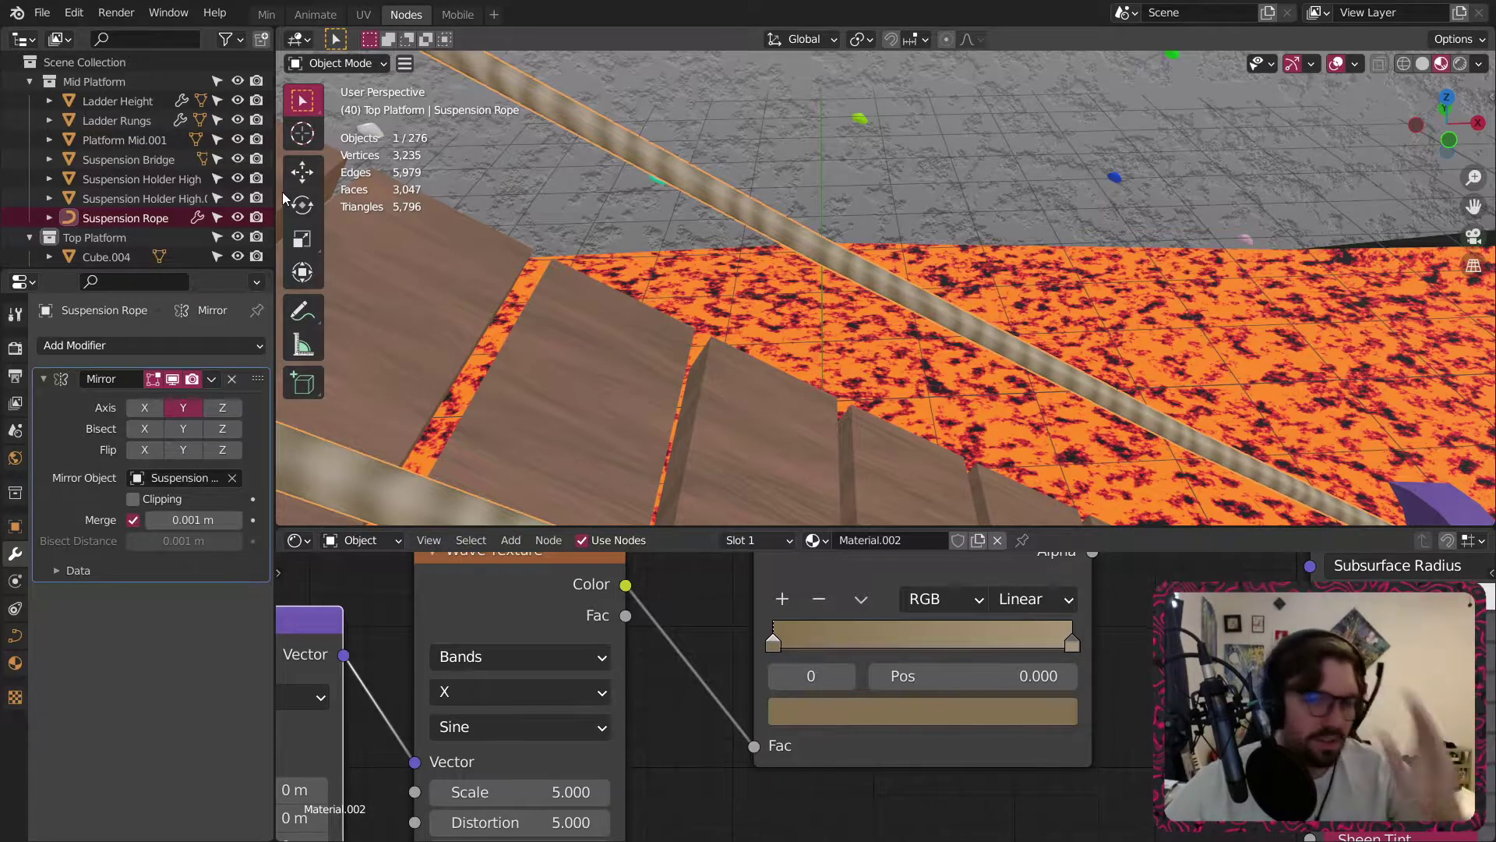
Examine the striped rope material along the suspension bridge from afar and up close.
{"action": "scroll", "coordinate": [868, 250], "scroll_direction": "down", "scroll_amount": 5}
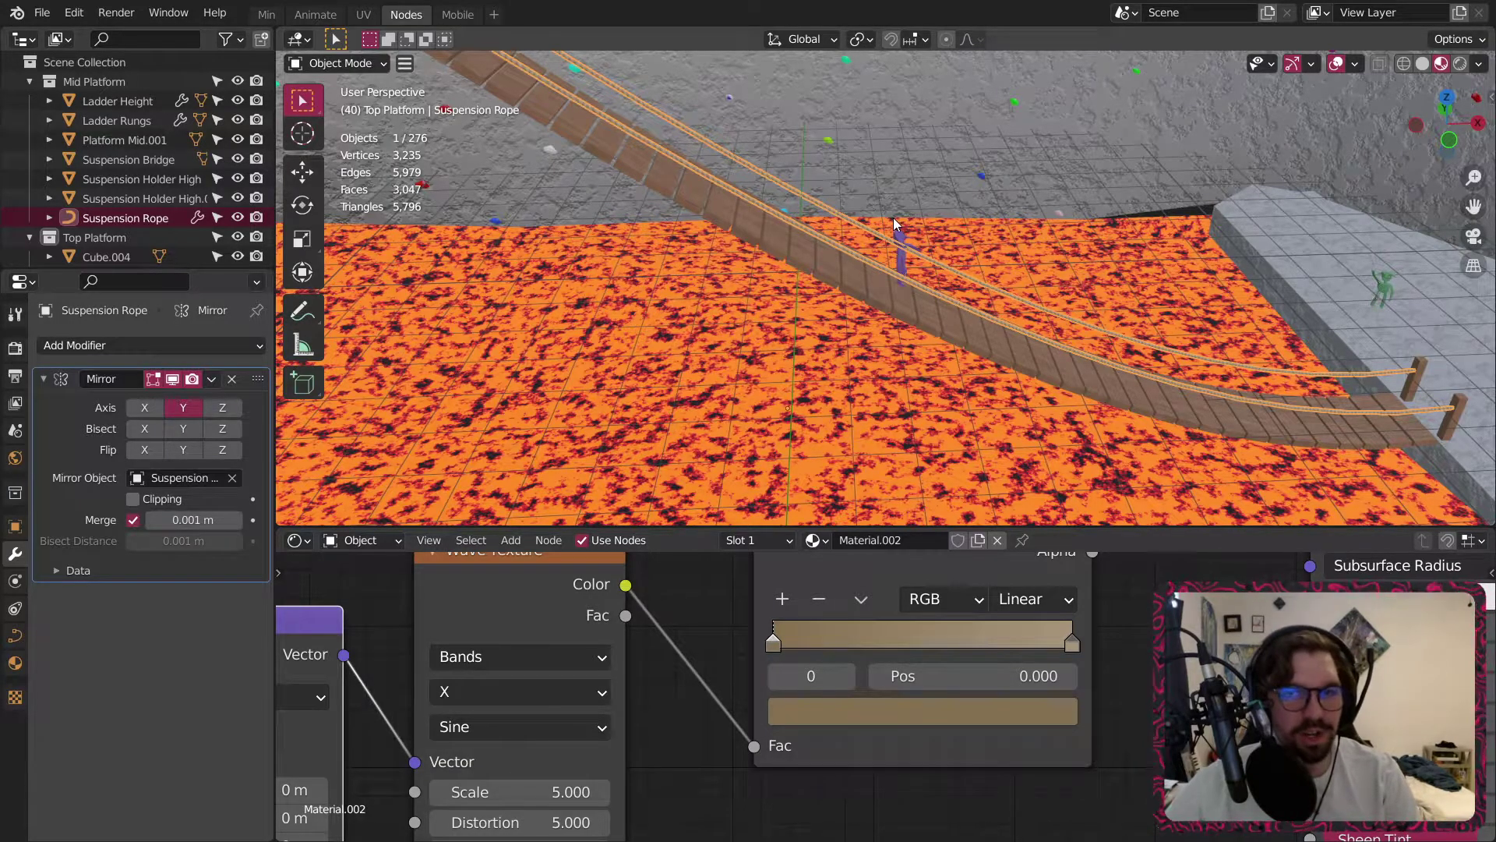
{"action": "scroll", "coordinate": [894, 218], "scroll_direction": "up", "scroll_amount": 8}
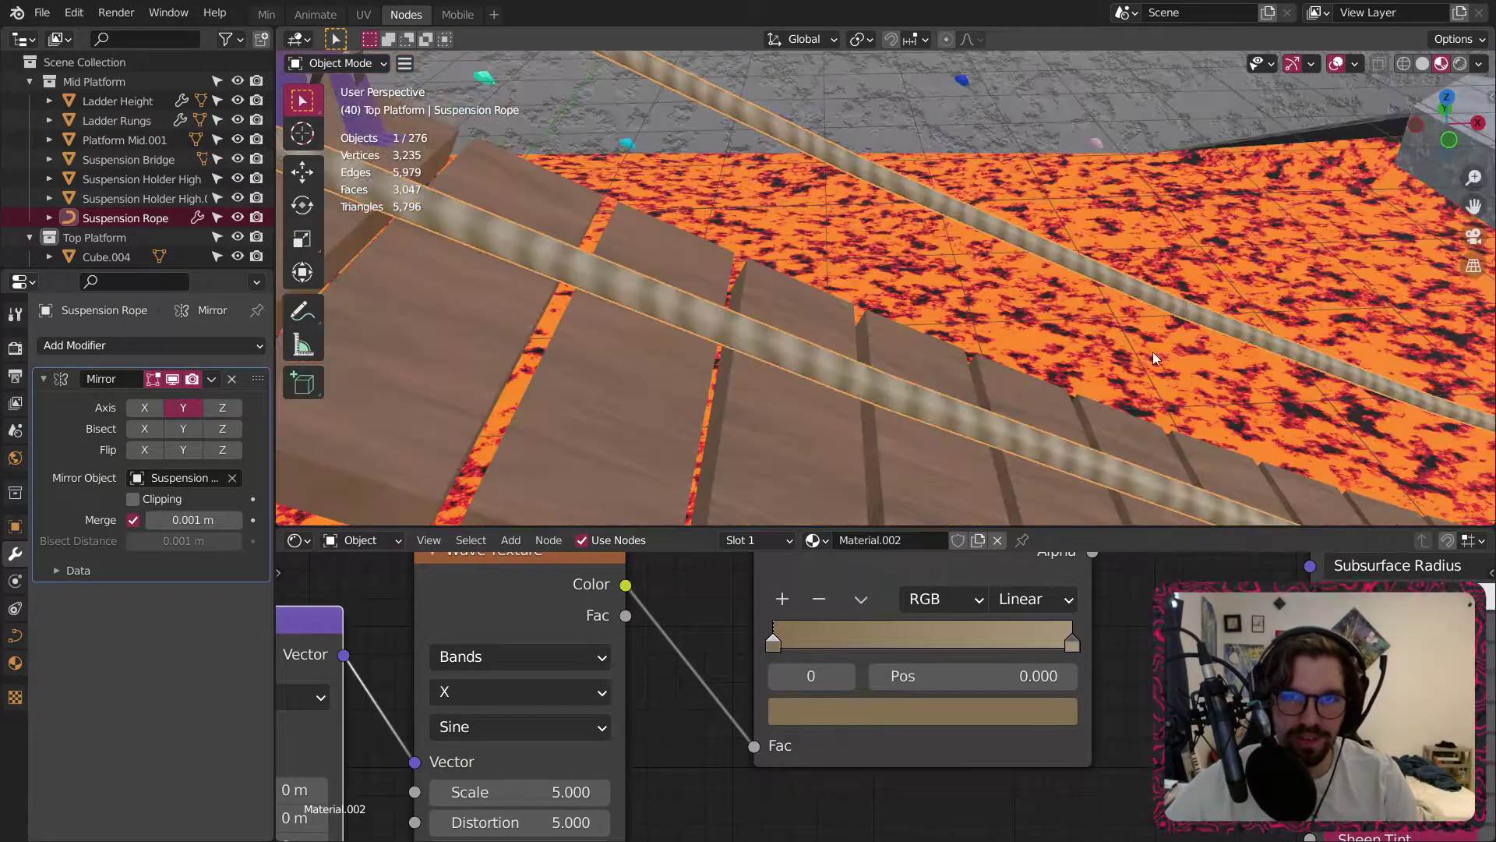
{"action": "scroll", "coordinate": [779, 387], "scroll_direction": "down", "scroll_amount": 4}
{"action": "scroll", "coordinate": [882, 324], "scroll_direction": "up", "scroll_amount": 3}
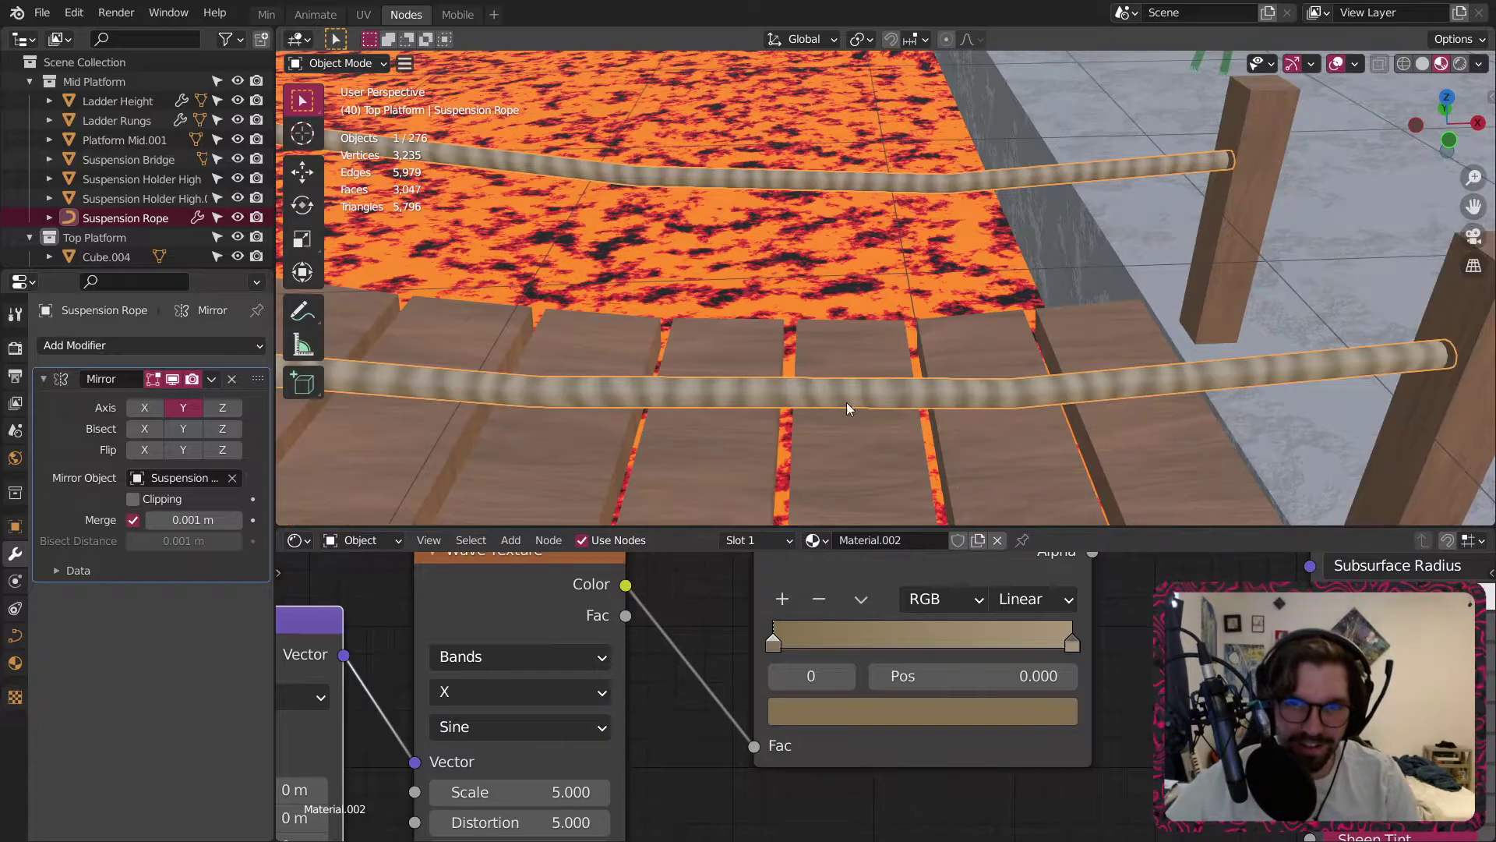
{"action": "middle_click_drag", "start_coordinate": [691, 708], "coordinate": [947, 625]}
{"action": "scroll", "coordinate": [671, 341], "scroll_direction": "down", "scroll_amount": 3}
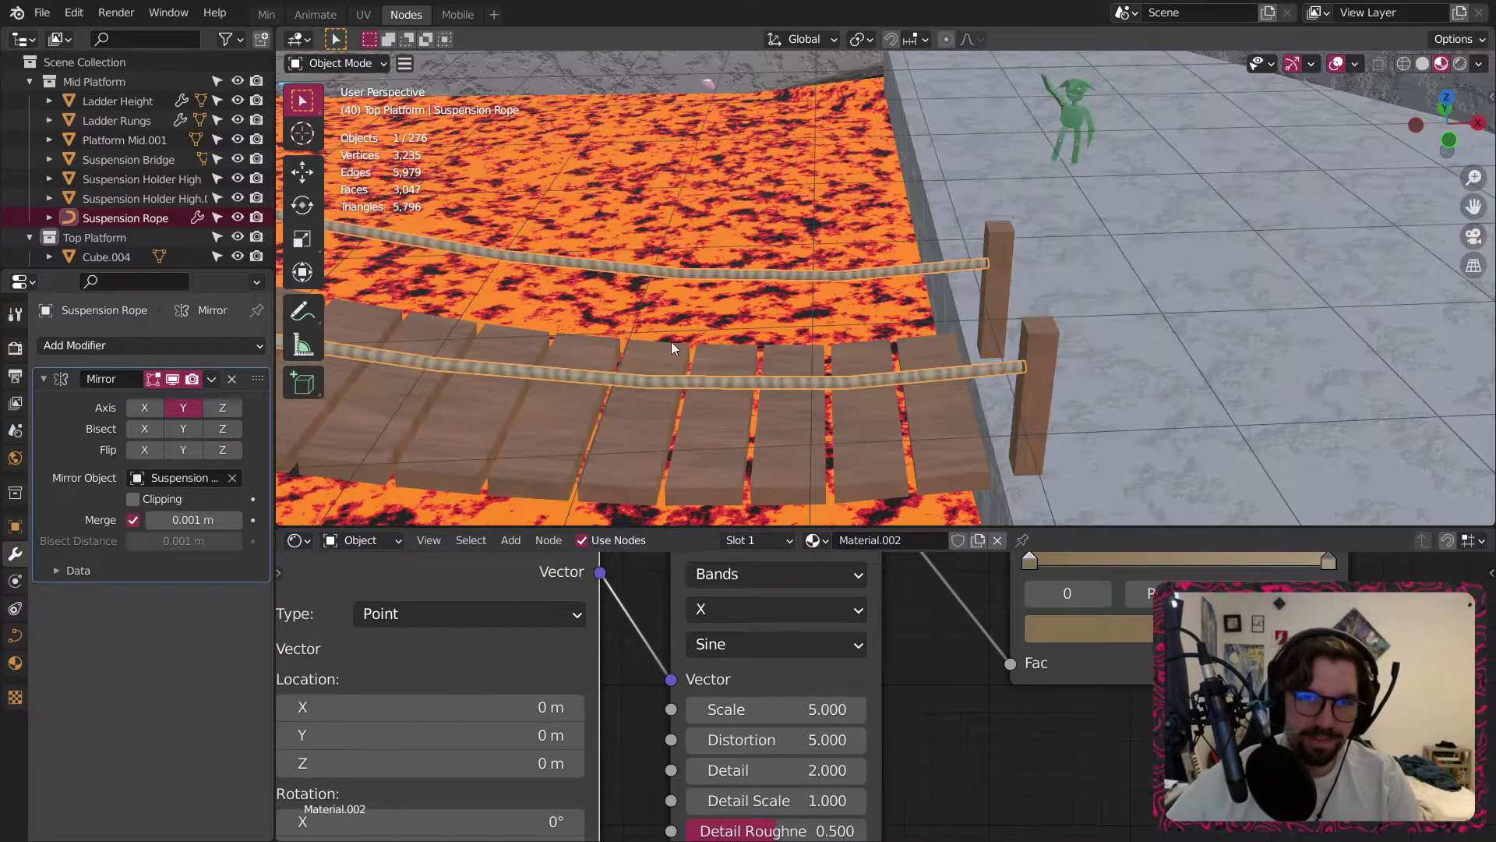
{"action": "scroll", "coordinate": [1005, 382], "scroll_direction": "up", "scroll_amount": 6}
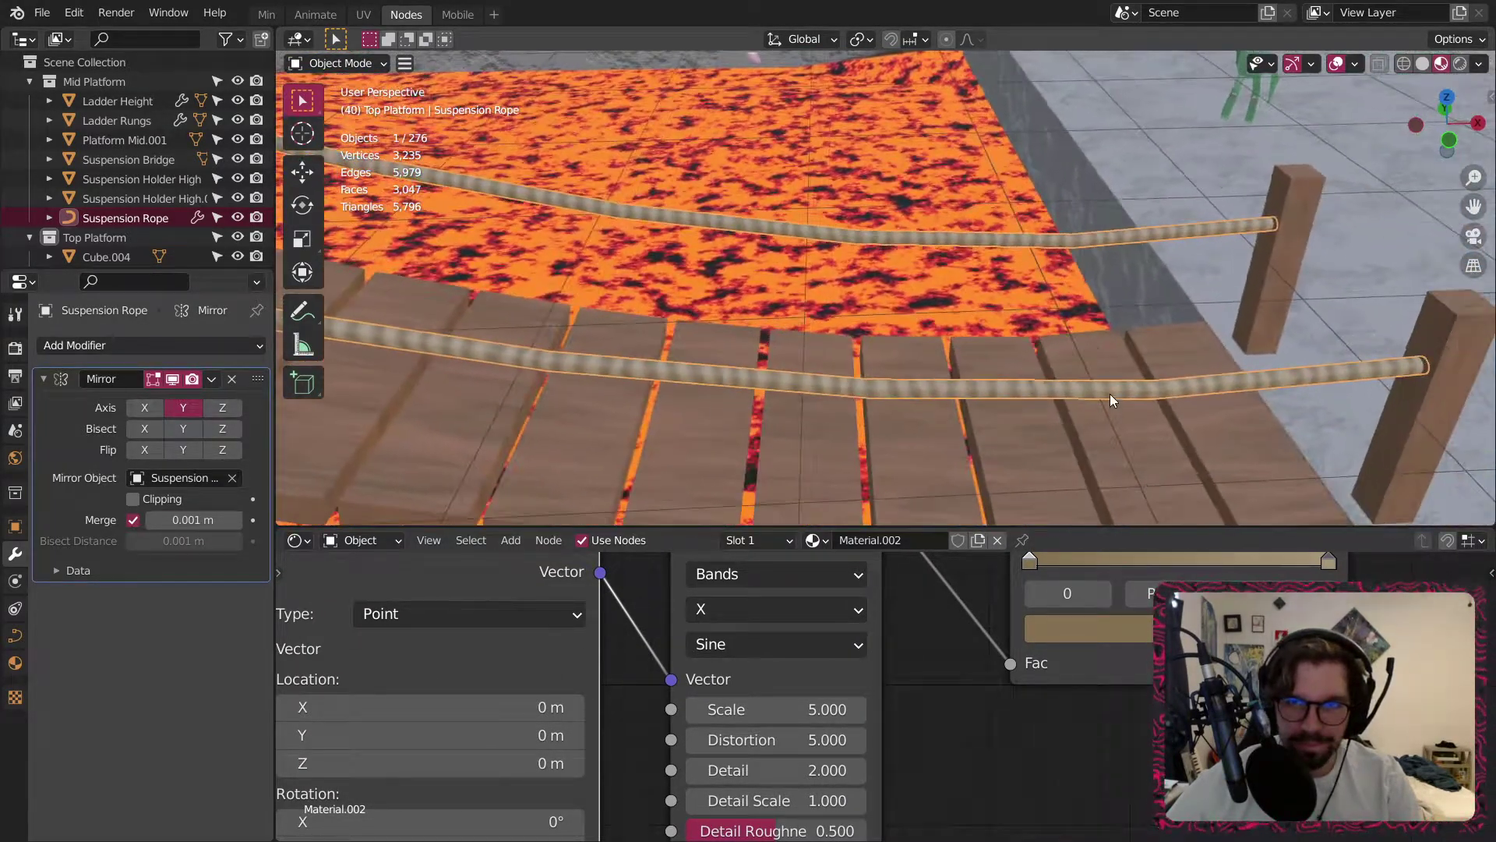
Set the roughness of the rope material's Principled BSDF to 0.7.
{"action": "scroll", "coordinate": [1110, 394], "scroll_direction": "up", "scroll_amount": 3}
{"action": "middle_click_drag", "start_coordinate": [965, 772], "coordinate": [1267, 711]}
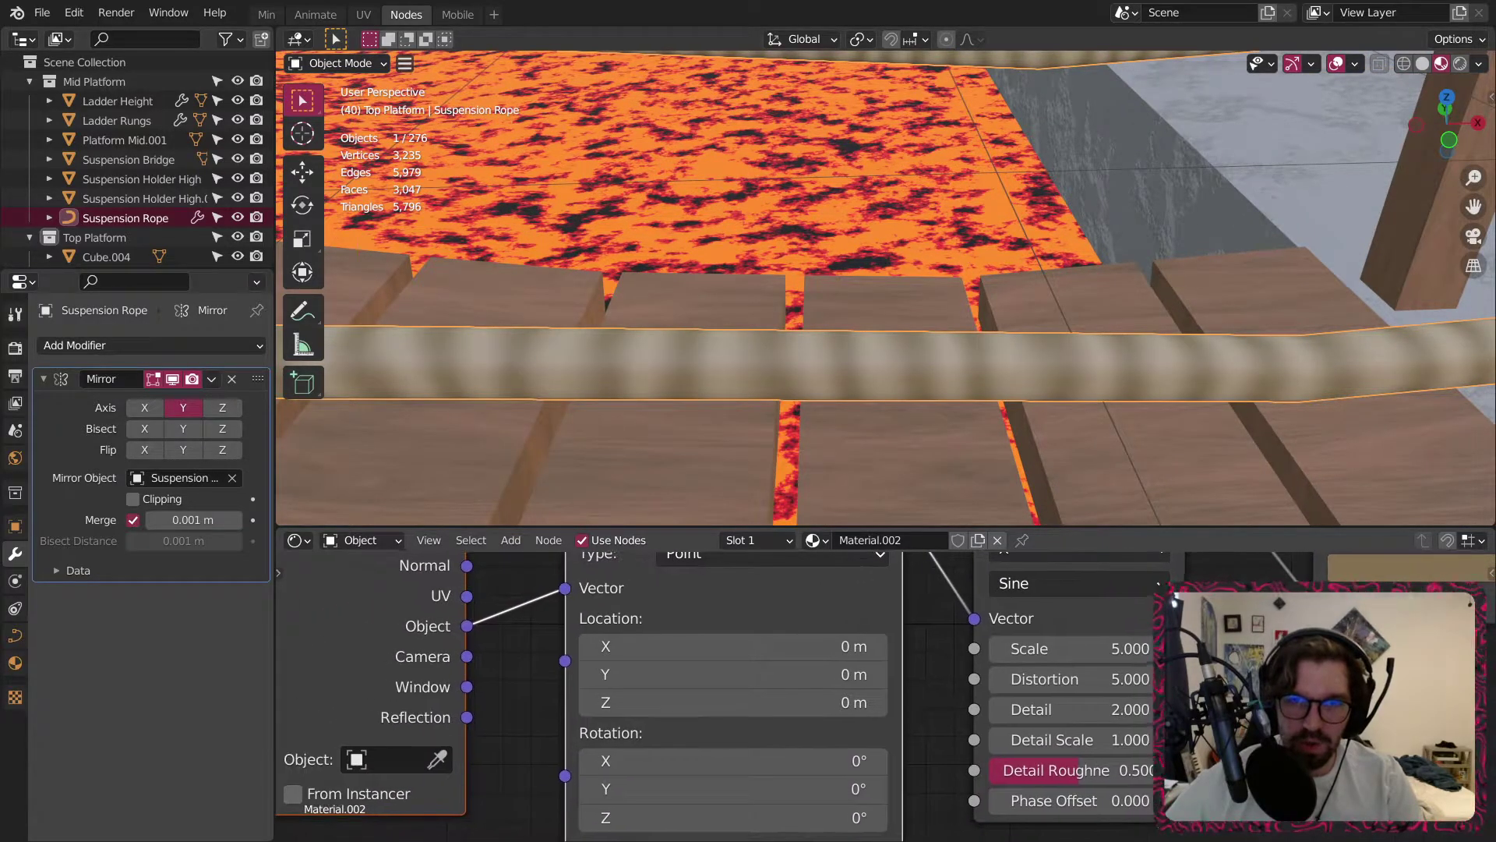
{"action": "middle_click_drag", "start_coordinate": [935, 707], "coordinate": [864, 618]}
{"action": "mouse_move", "coordinate": [623, 671]}
{"action": "left_mouse_down"}
{"action": "mouse_move", "coordinate": [686, 671]}
{"action": "mouse_move", "coordinate": [635, 671]}
{"action": "left_mouse_up"}
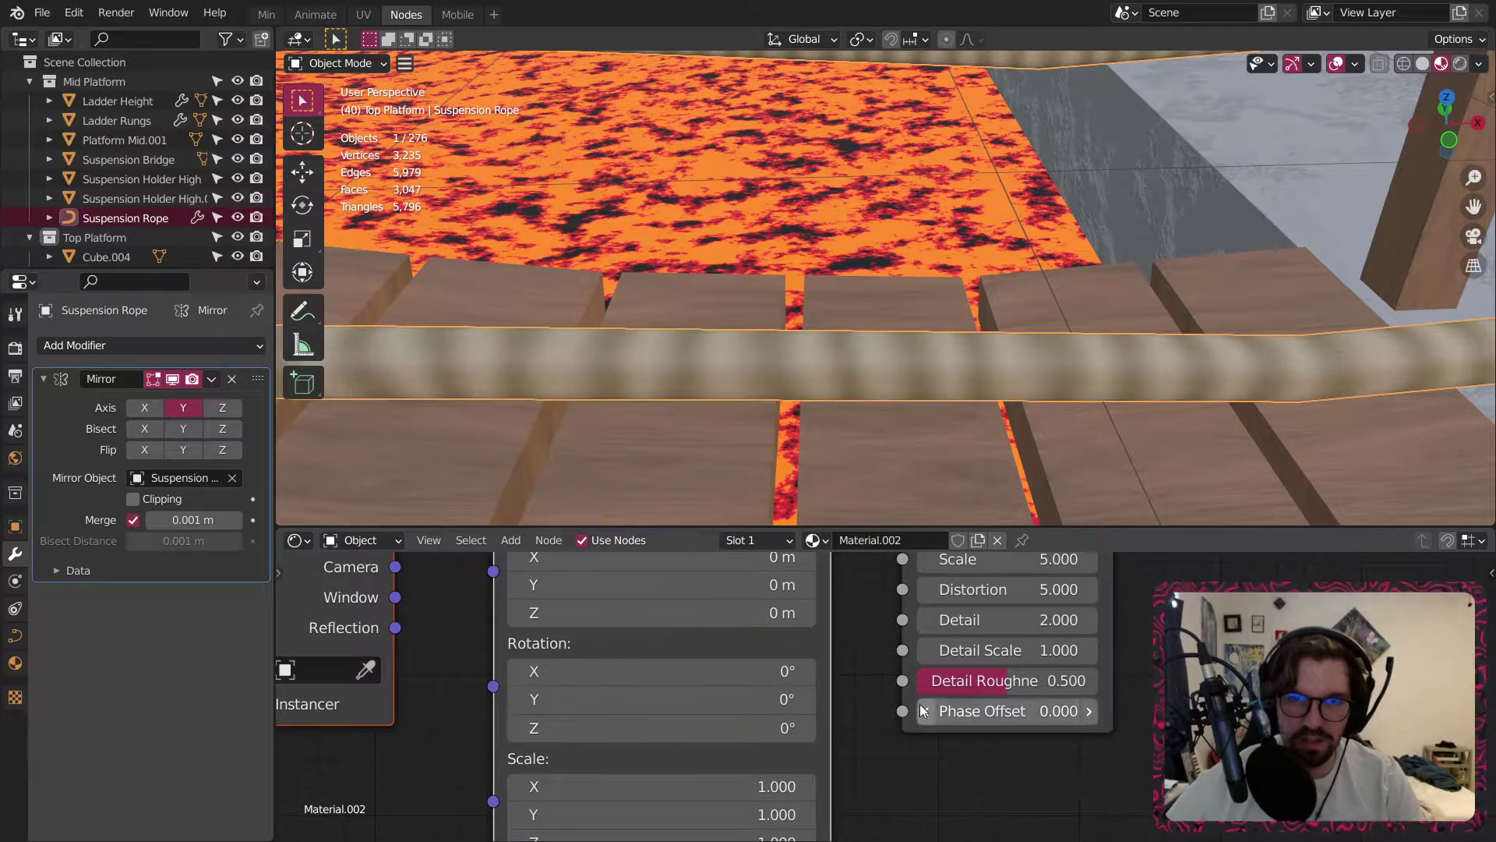
{"action": "scroll", "coordinate": [952, 655], "scroll_direction": "down", "scroll_amount": 2}
{"action": "scroll", "coordinate": [954, 656], "scroll_direction": "down", "scroll_amount": 5}
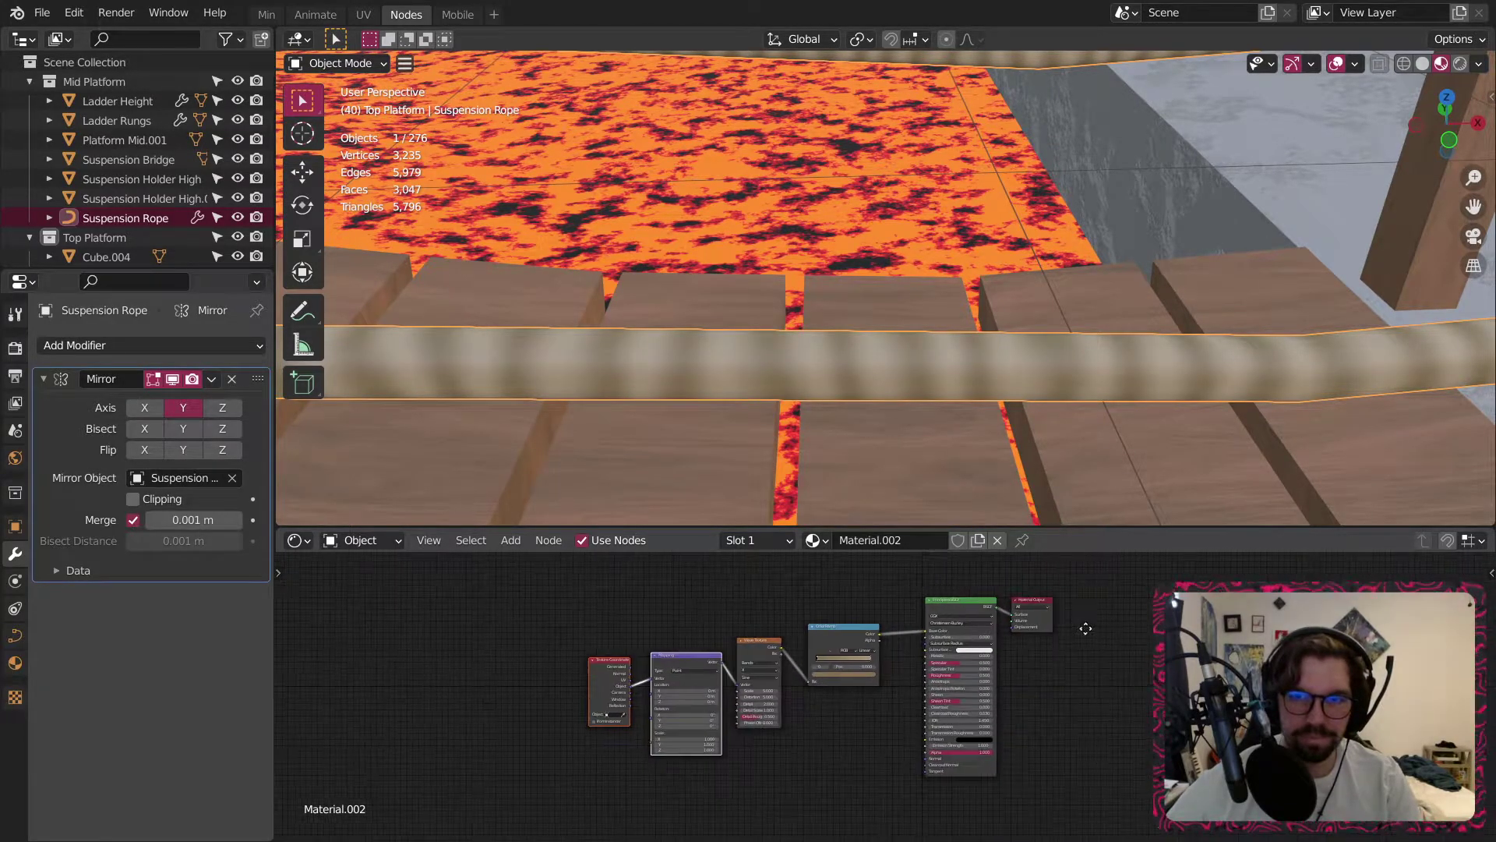
{"action": "scroll", "coordinate": [1064, 356], "scroll_direction": "down", "scroll_amount": 4}
{"action": "scroll", "coordinate": [1064, 355], "scroll_direction": "down", "scroll_amount": 3}
{"action": "scroll", "coordinate": [1064, 360], "scroll_direction": "up", "scroll_amount": 8}
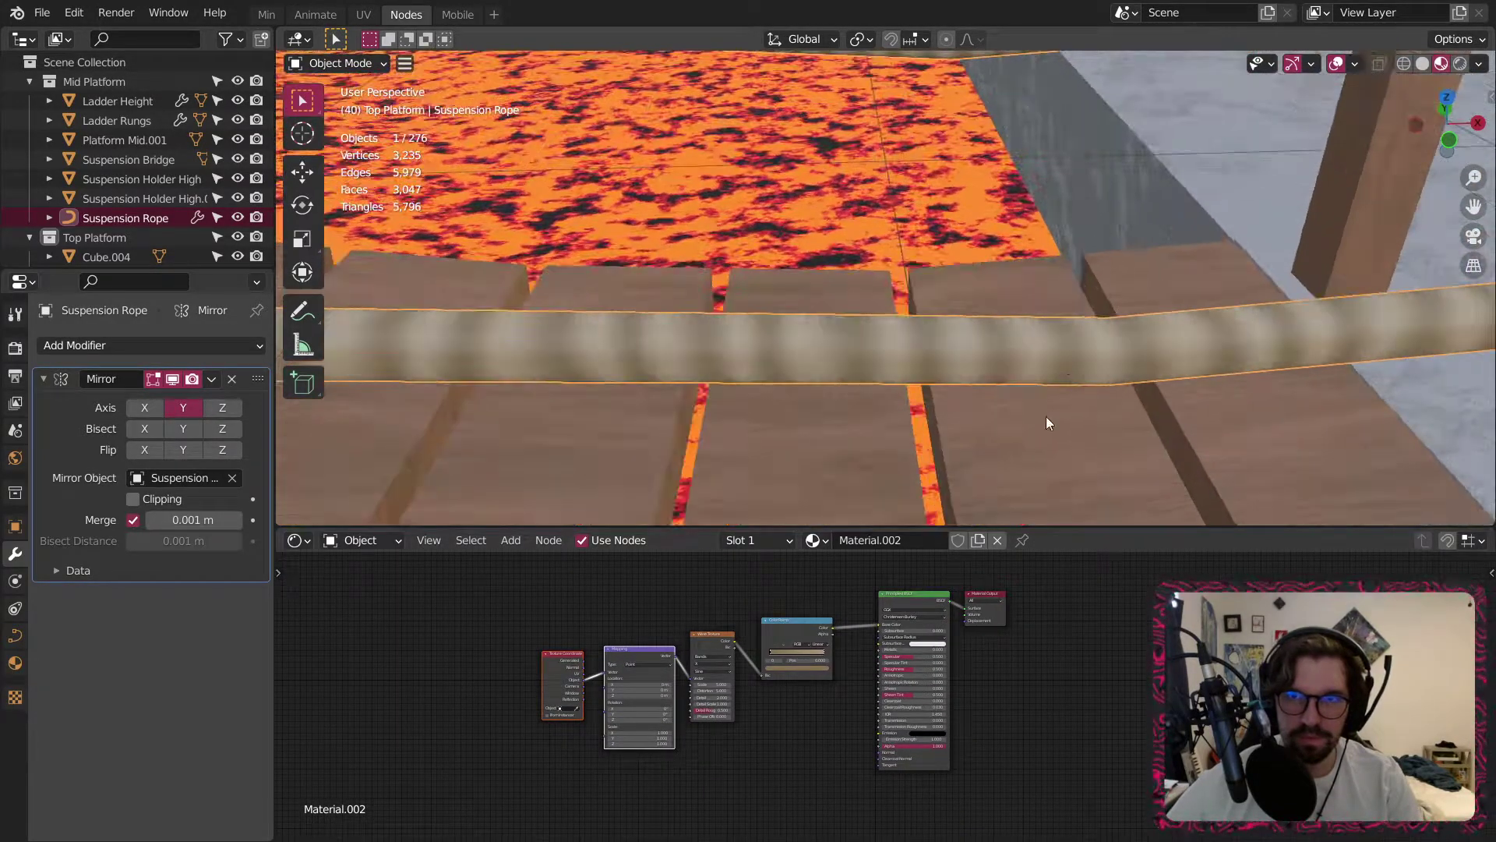
{"action": "scroll", "coordinate": [952, 652], "scroll_direction": "up", "scroll_amount": 2}
{"action": "scroll", "coordinate": [952, 652], "scroll_direction": "up", "scroll_amount": 6}
{"action": "left_click_drag", "start_coordinate": [815, 680], "coordinate": [888, 680]}
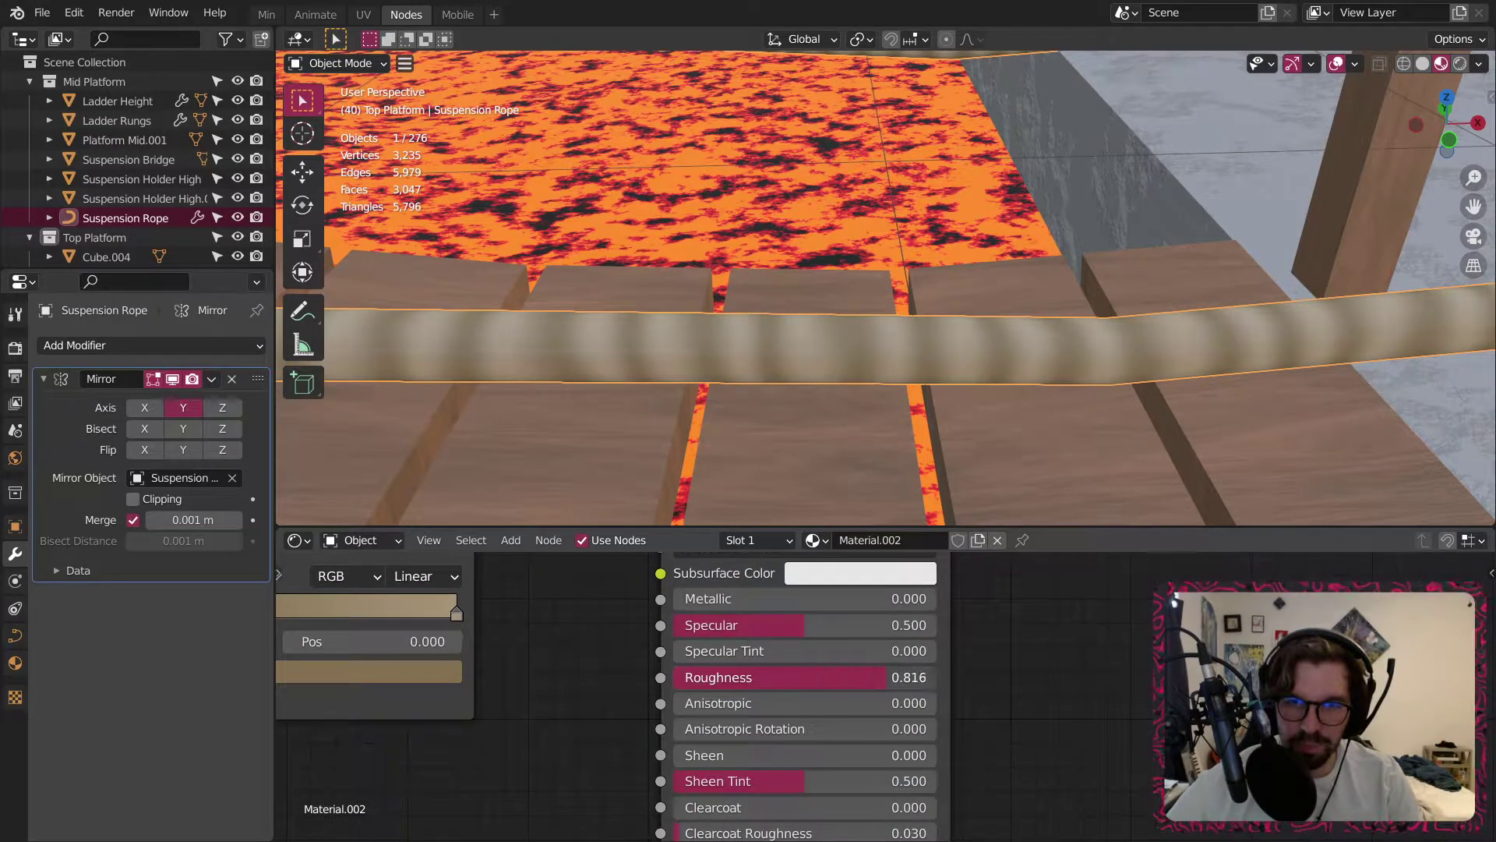
{"action": "type", "text": "7"}
{"action": "key", "text": "Return"}
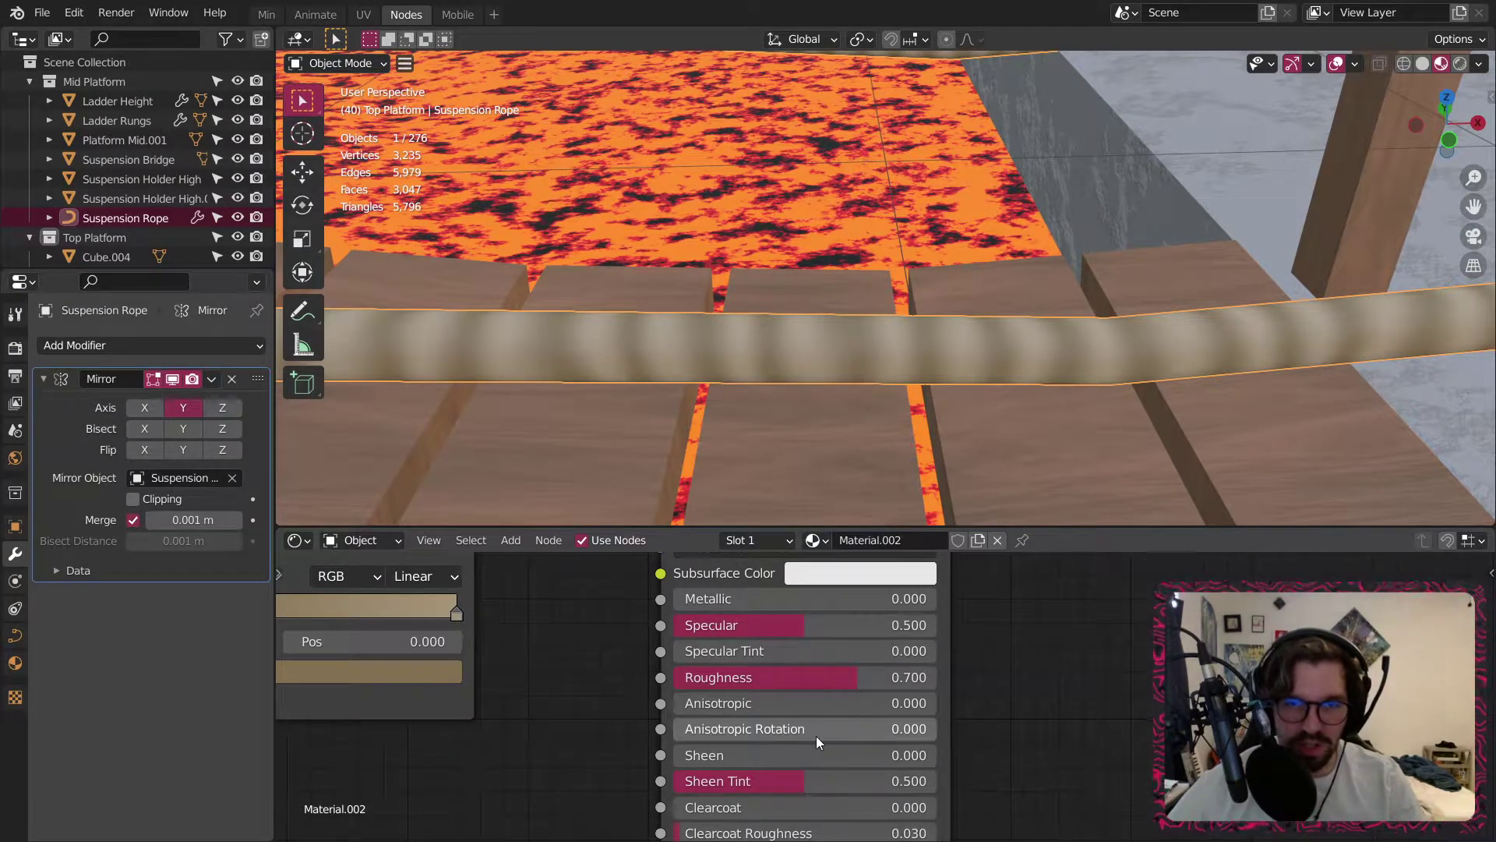
Set the rope shader's sheen to 1, sheen tint to 0.25 and specular to 0.25.
{"action": "left_click_drag", "start_coordinate": [706, 753], "coordinate": [928, 755]}
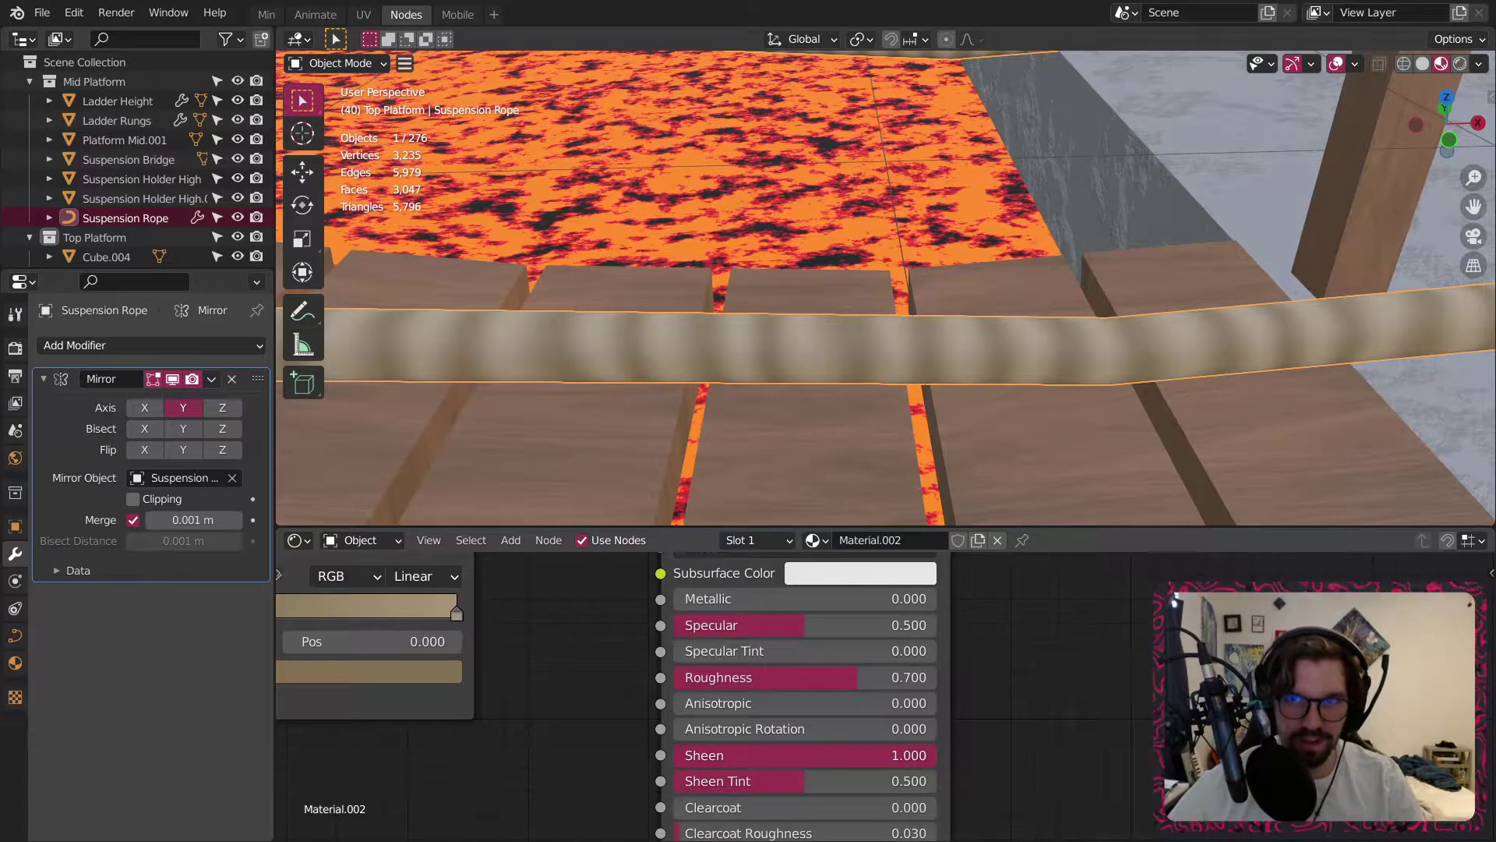
{"action": "left_click", "coordinate": [807, 782]}
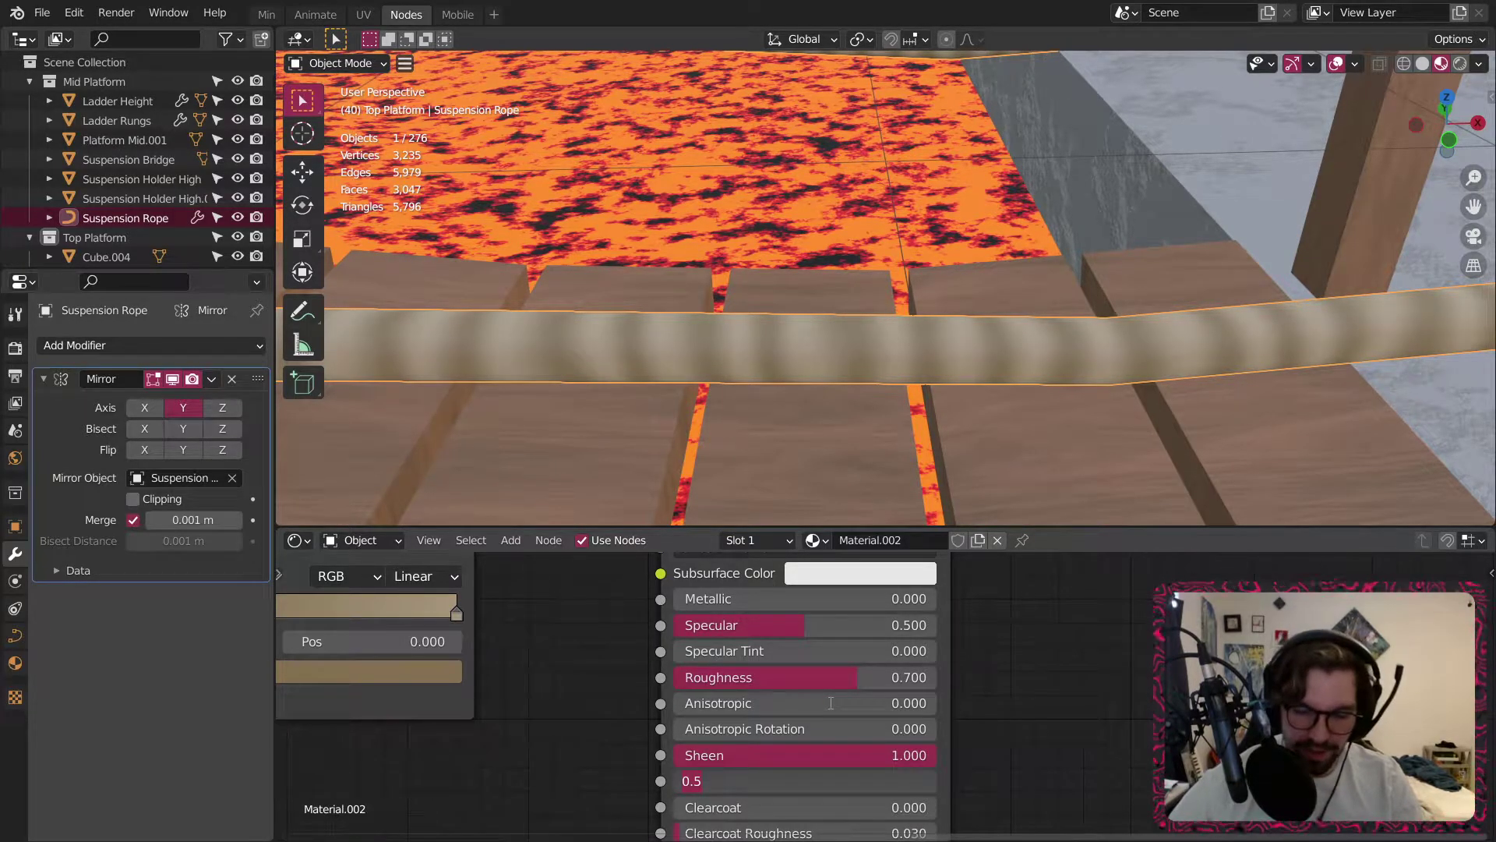
{"action": "type", "text": ".25"}
{"action": "key", "text": "Return"}
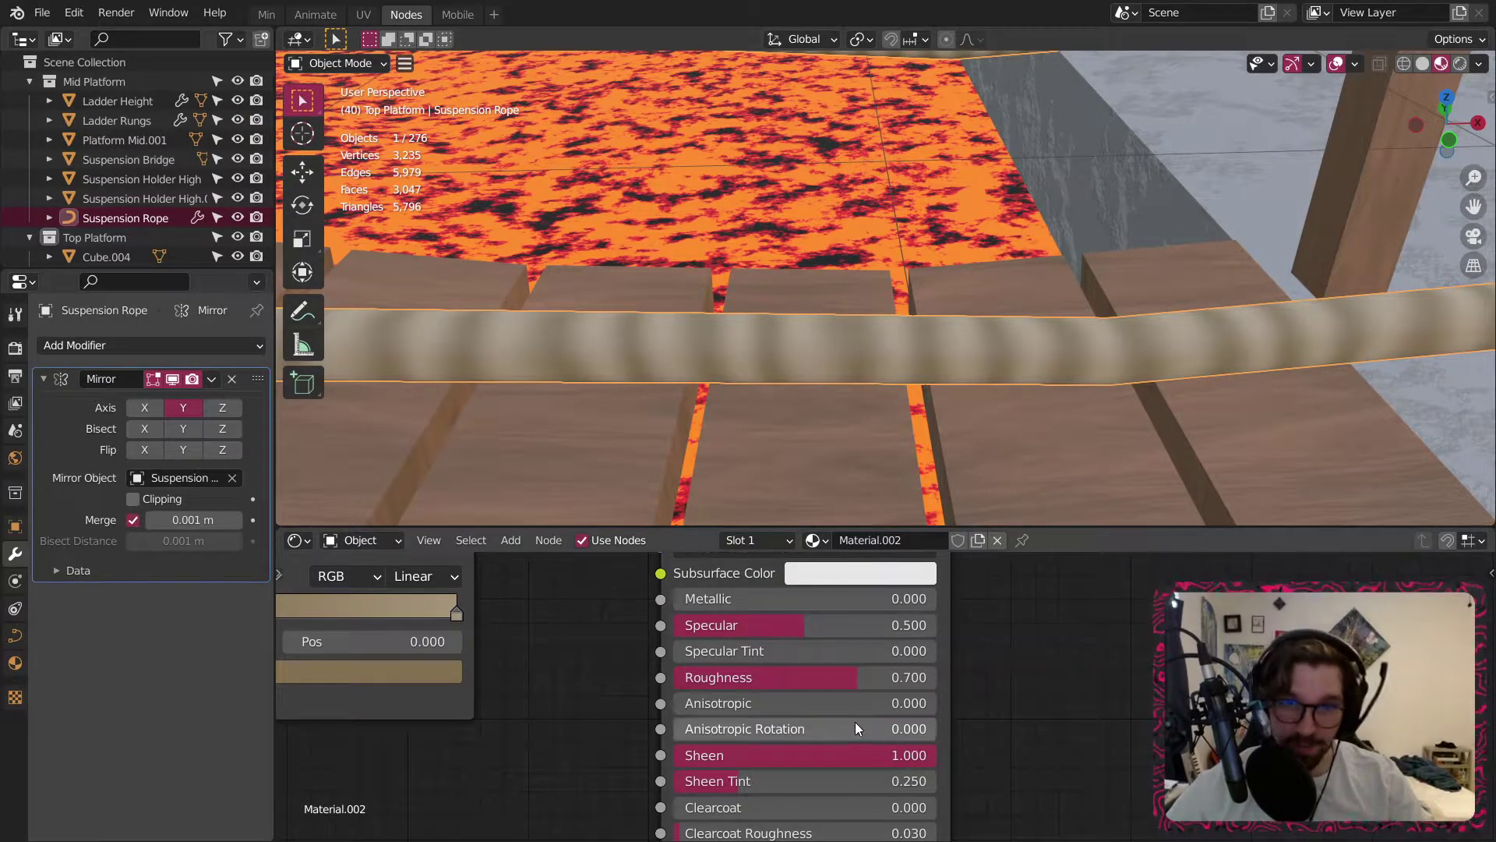
{"action": "left_click_drag", "start_coordinate": [828, 625], "coordinate": [770, 625]}
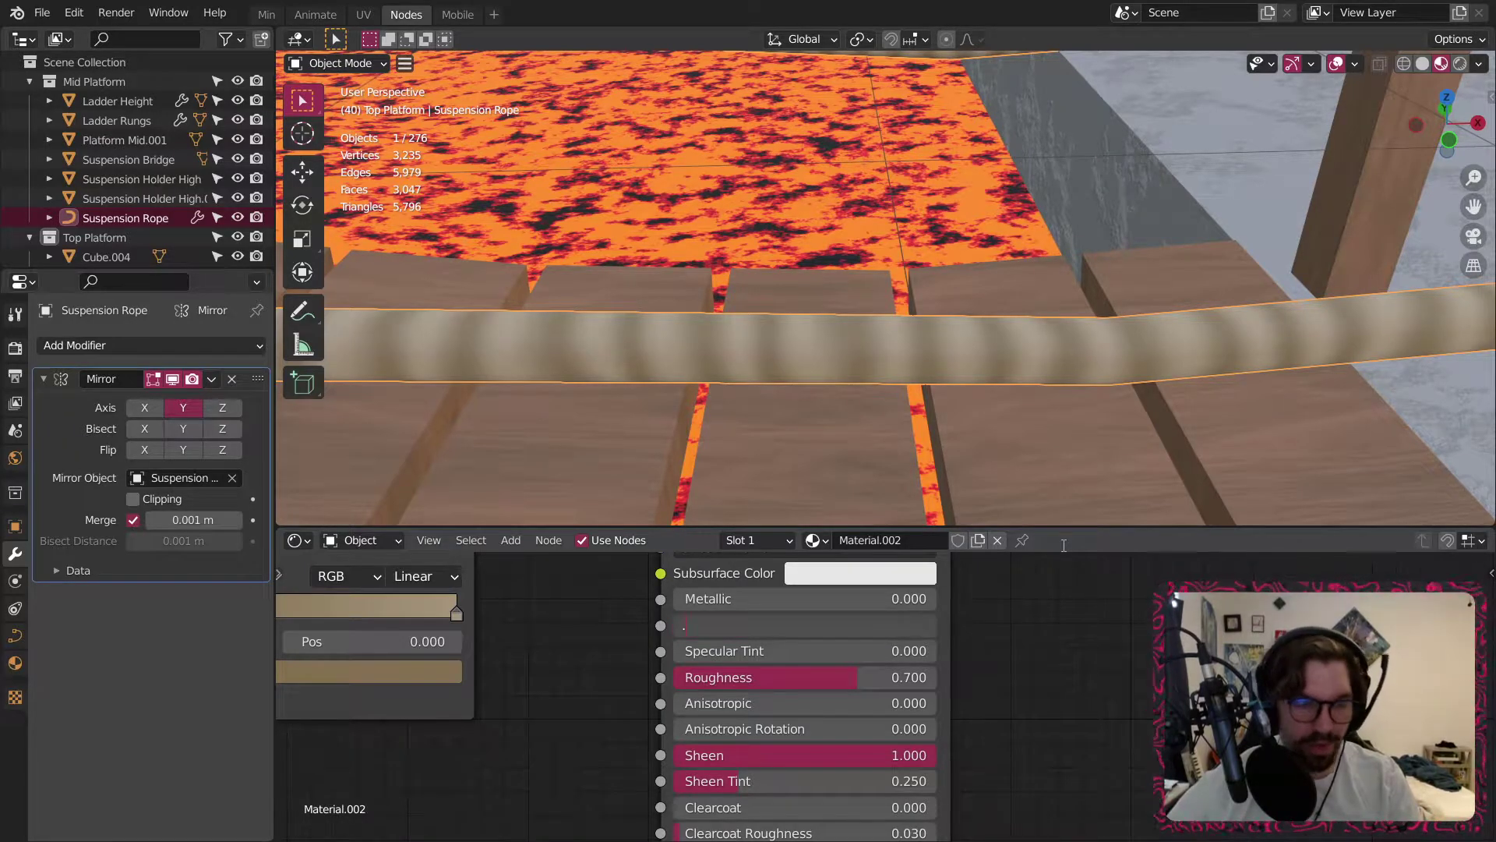
{"action": "key", "text": "Return"}
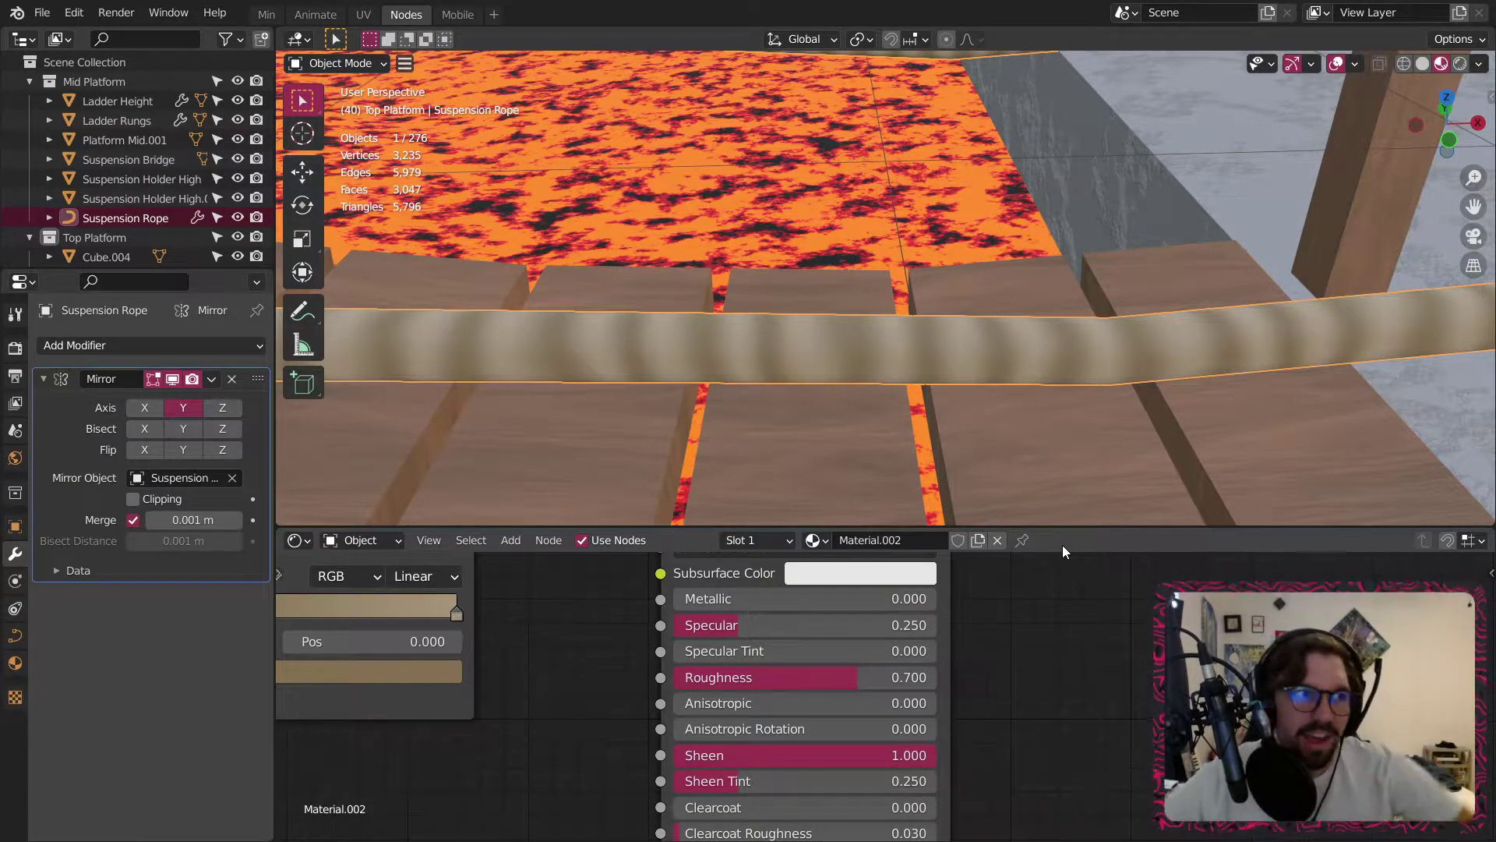
Examine the rope material along the suspension bridge and the lava's edge from beneath the cave.
{"action": "scroll", "coordinate": [1035, 321], "scroll_direction": "down", "scroll_amount": 6}
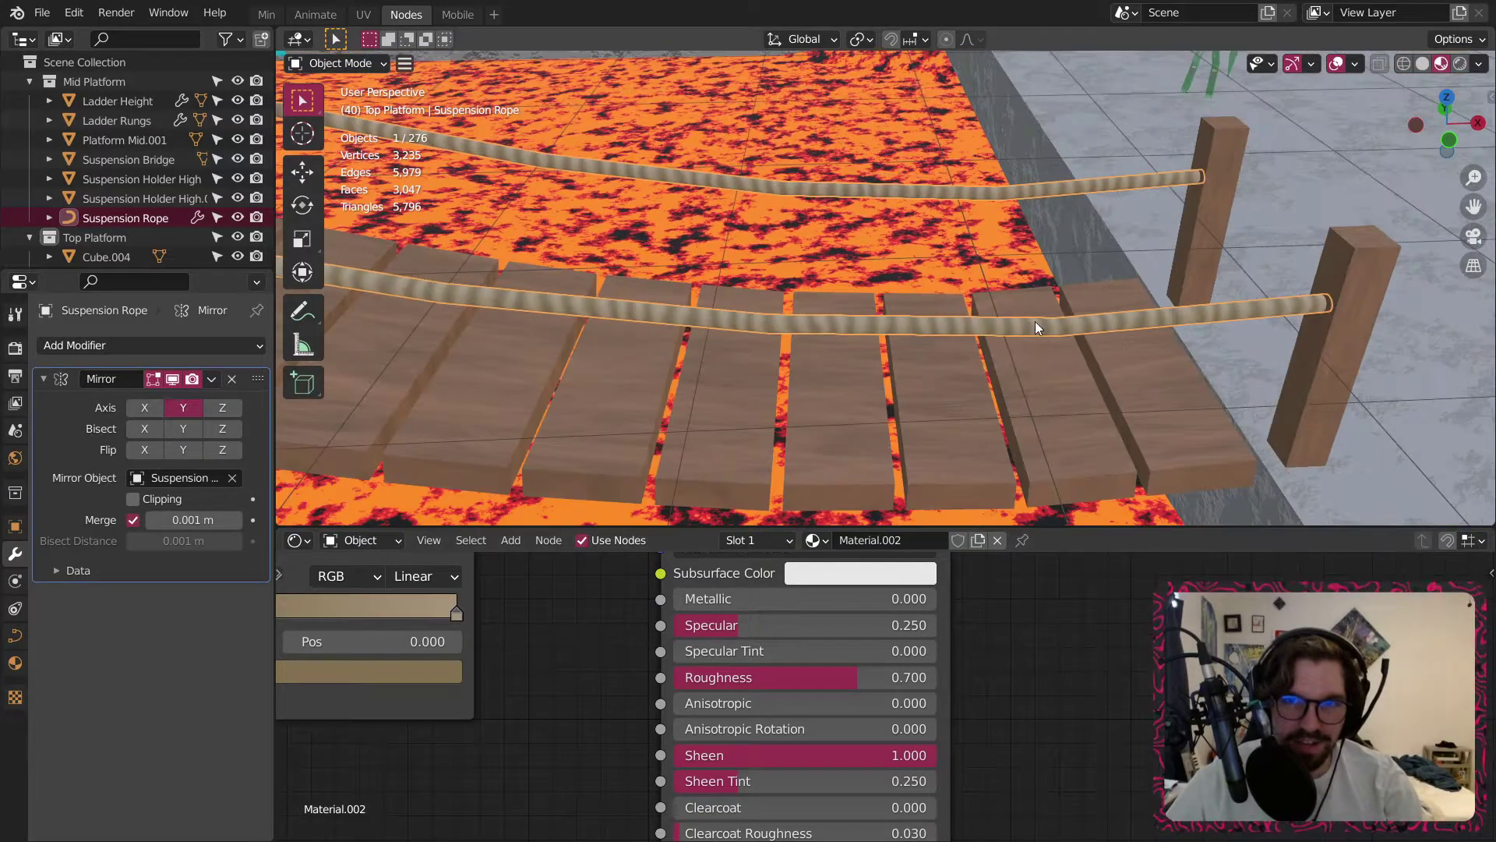
{"action": "scroll", "coordinate": [1017, 348], "scroll_direction": "up", "scroll_amount": 3}
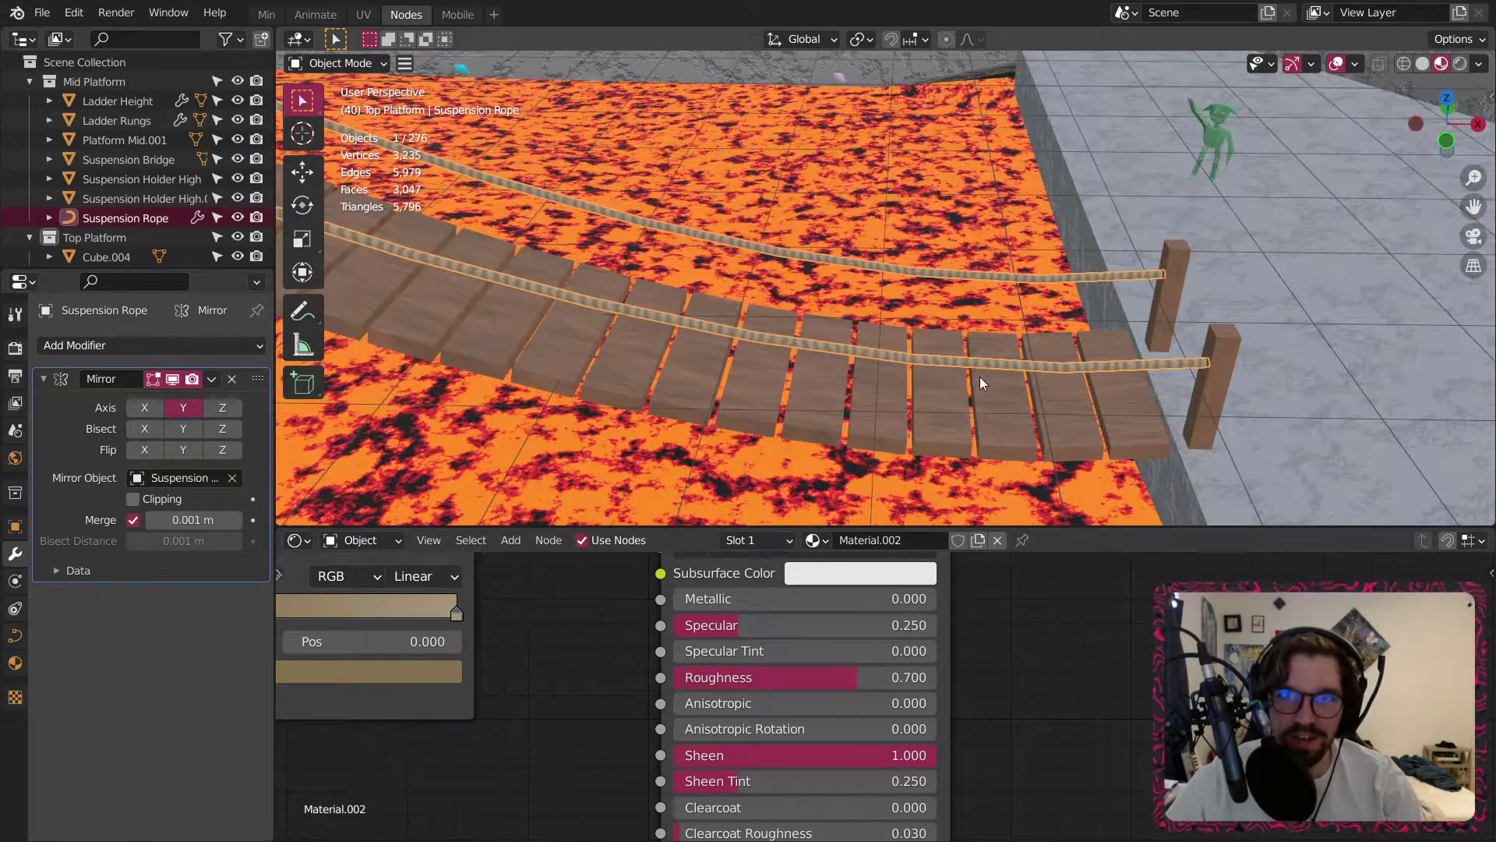
{"action": "middle_click_drag", "start_coordinate": [980, 376], "coordinate": [869, 200]}
{"action": "scroll", "coordinate": [869, 201], "scroll_direction": "down", "scroll_amount": 10}
{"action": "scroll", "coordinate": [858, 340], "scroll_direction": "up", "scroll_amount": 8}
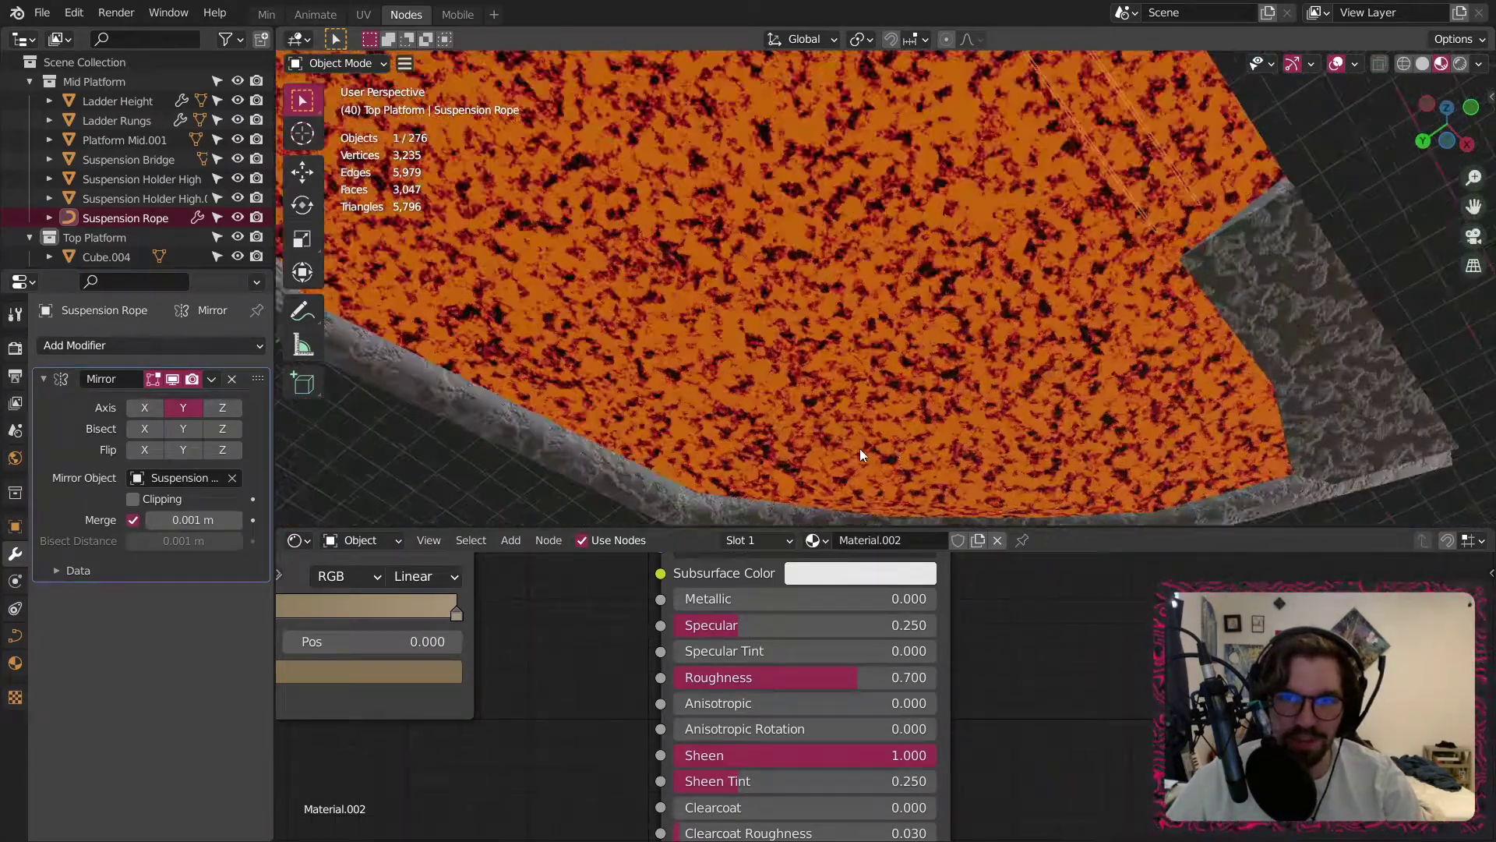
{"action": "middle_click_drag", "start_coordinate": [859, 448], "coordinate": [911, 483]}
Move the lava mesh's corner vertex beneath the low platform about -0.22 m in X, 0.87 m in Y and 0.31 m in Z.
{"action": "left_click", "coordinate": [807, 306]}
{"action": "scroll", "coordinate": [677, 555], "scroll_direction": "down", "scroll_amount": 2}
{"action": "middle_click_drag", "start_coordinate": [677, 507], "coordinate": [788, 168]}
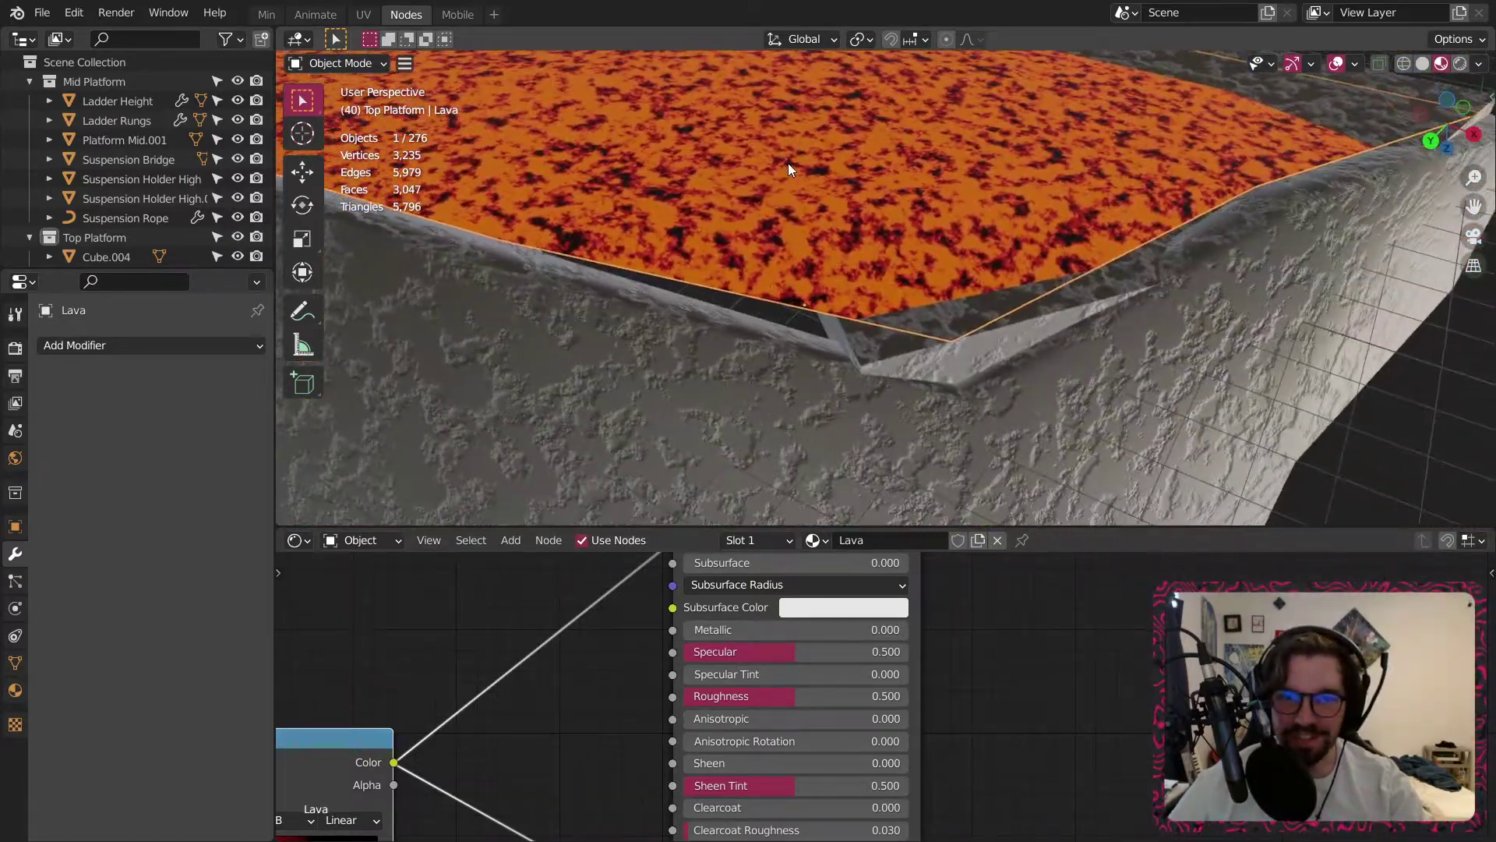
{"action": "key", "text": "Tab"}
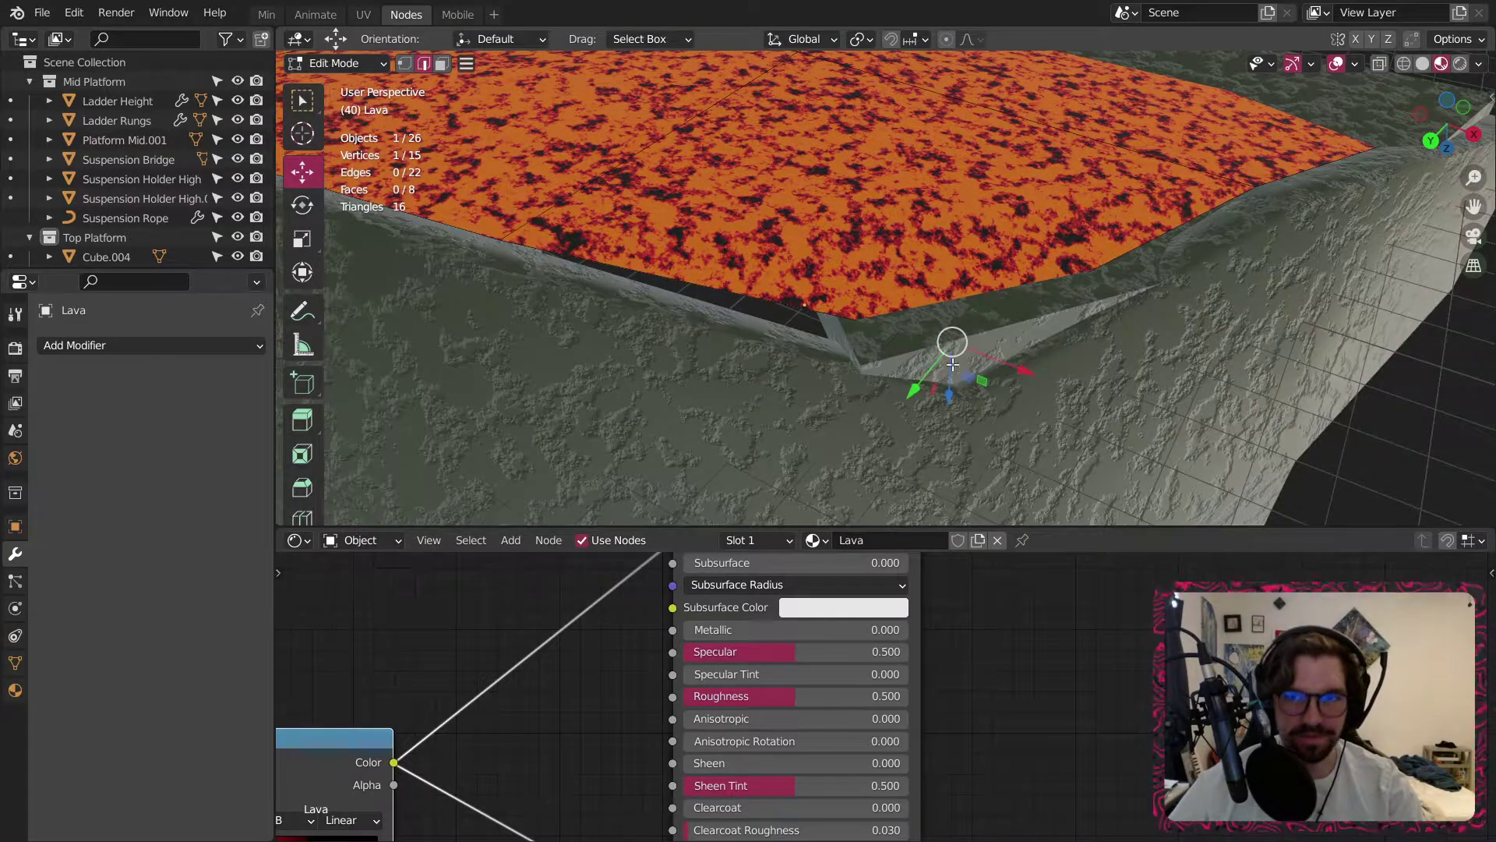
{"action": "middle_click_drag", "start_coordinate": [953, 363], "coordinate": [926, 413]}
{"action": "left_click_drag", "start_coordinate": [949, 395], "coordinate": [893, 427]}
{"action": "mouse_move", "coordinate": [927, 403]}
{"action": "middle_mouse_down"}
{"action": "mouse_move", "coordinate": [928, 332]}
{"action": "mouse_move", "coordinate": [917, 381]}
{"action": "middle_mouse_up"}
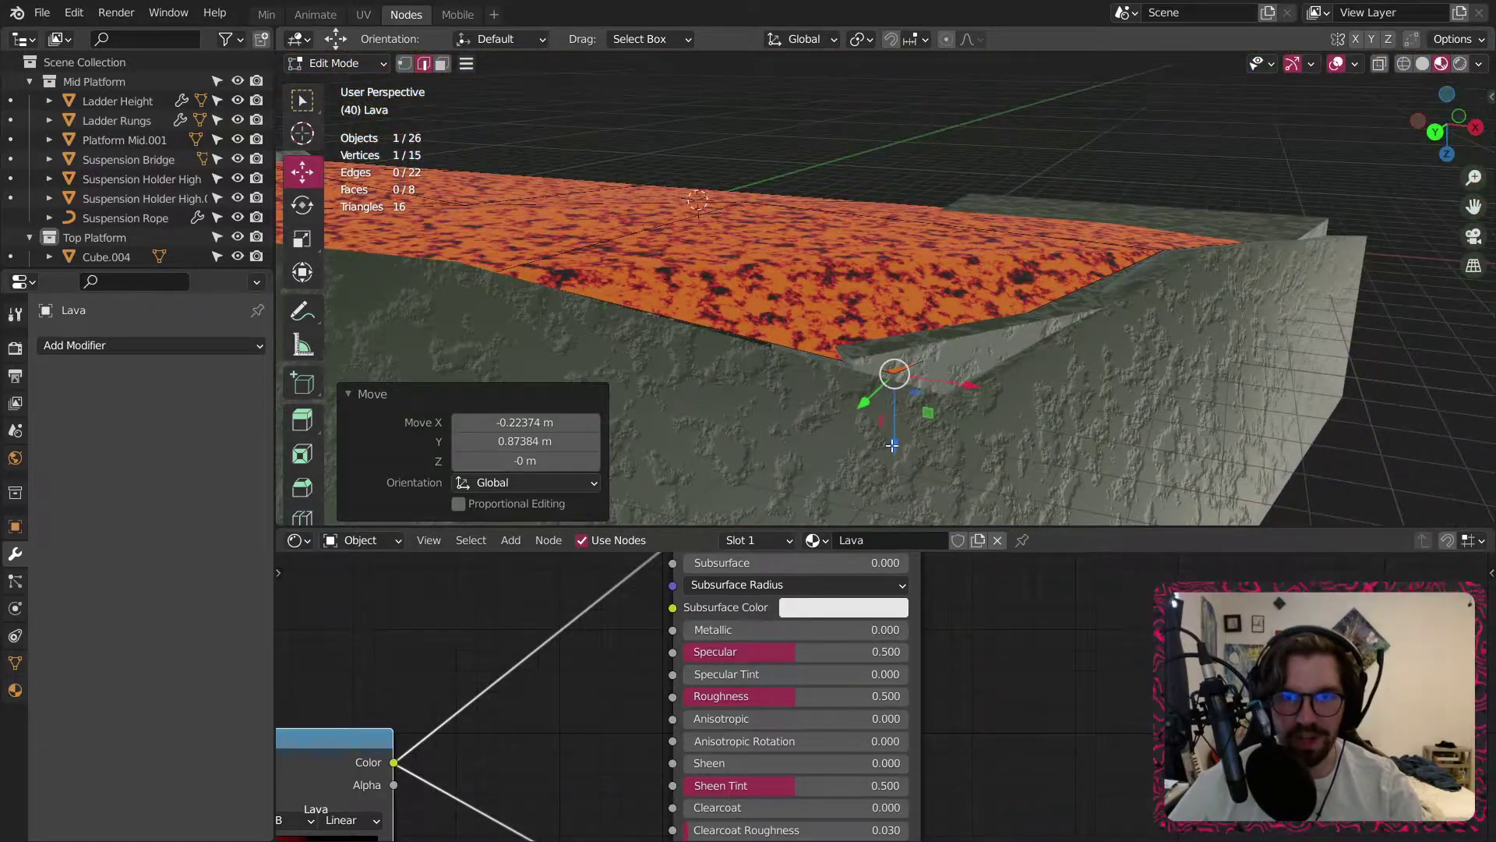
{"action": "left_click_drag", "start_coordinate": [892, 445], "coordinate": [894, 465]}
{"action": "middle_click_drag", "start_coordinate": [905, 350], "coordinate": [855, 364]}
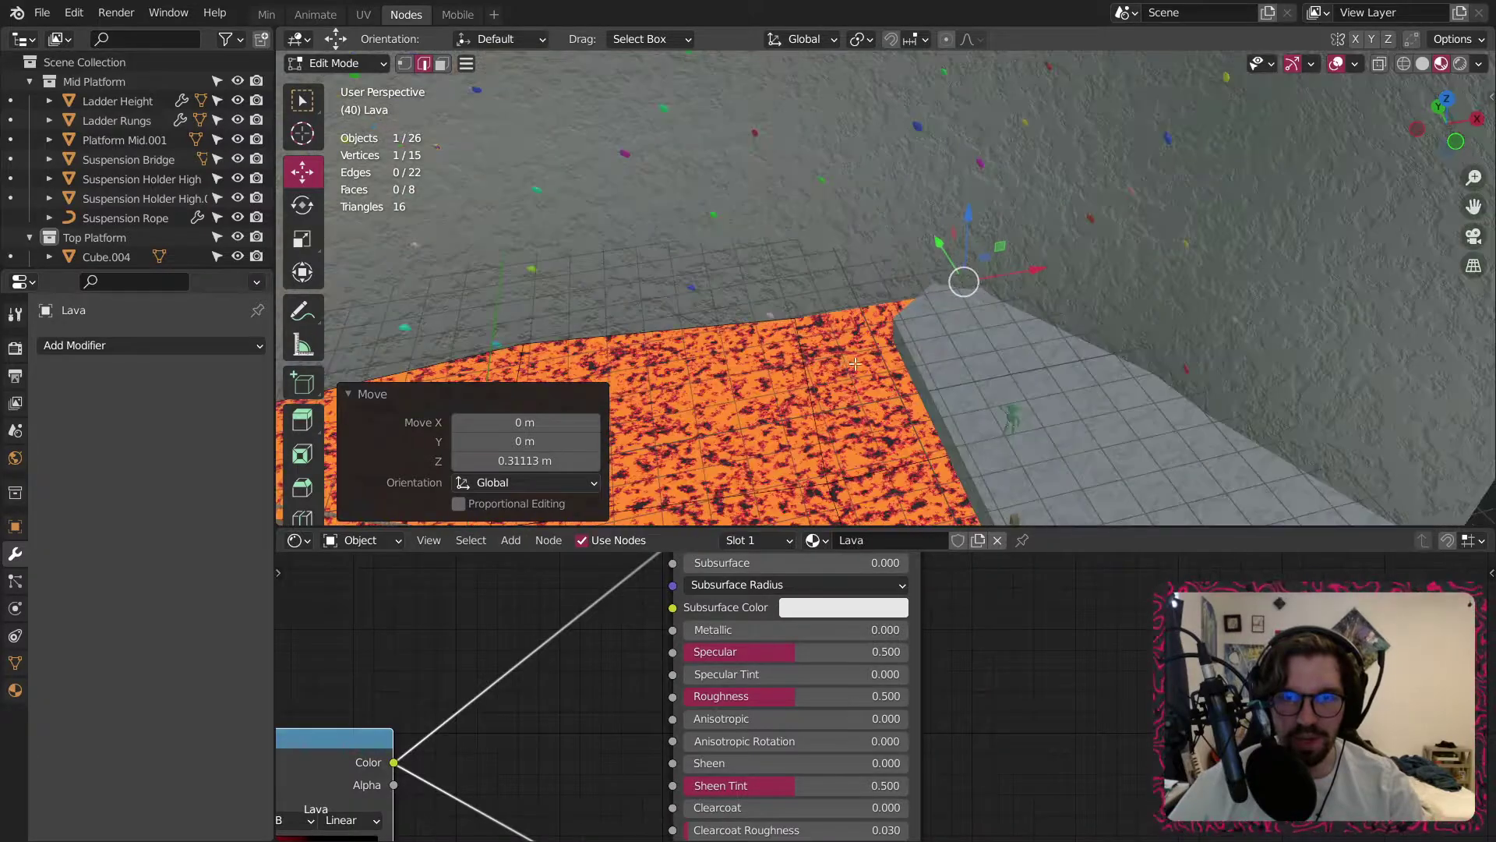
{"action": "scroll", "coordinate": [855, 364], "scroll_direction": "up", "scroll_amount": 2}
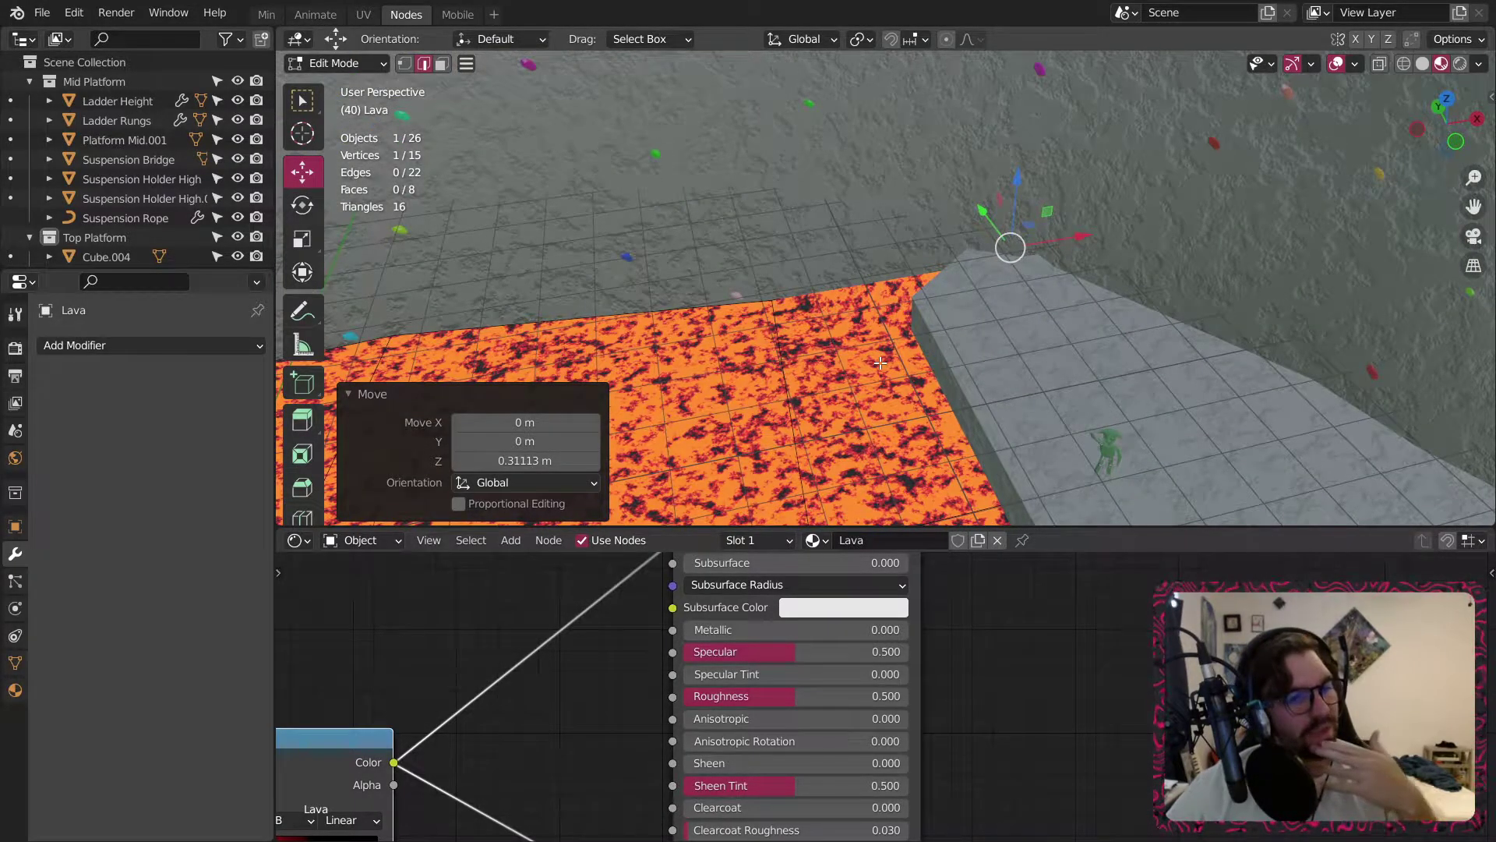
{"action": "middle_click_drag", "start_coordinate": [883, 364], "coordinate": [988, 259]}
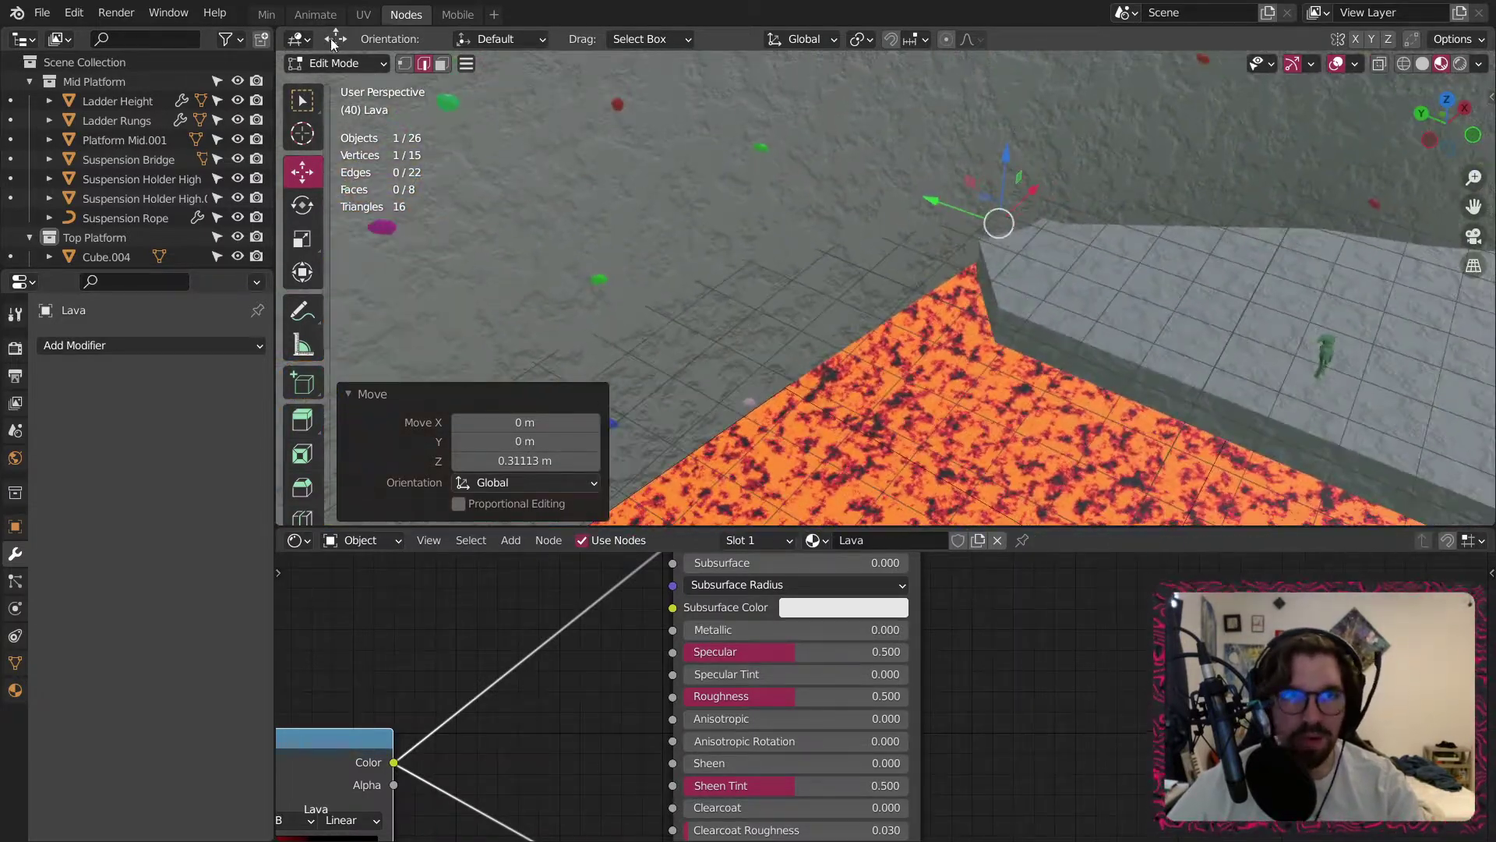
{"action": "left_click", "coordinate": [335, 63]}
{"action": "left_click", "coordinate": [337, 83]}
Move the low platform's vertical corner edge facing the lava about 0.53 m in X and -1.14 m in Y.
{"action": "scroll", "coordinate": [857, 269], "scroll_direction": "up", "scroll_amount": 5}
{"action": "left_click", "coordinate": [903, 277]}
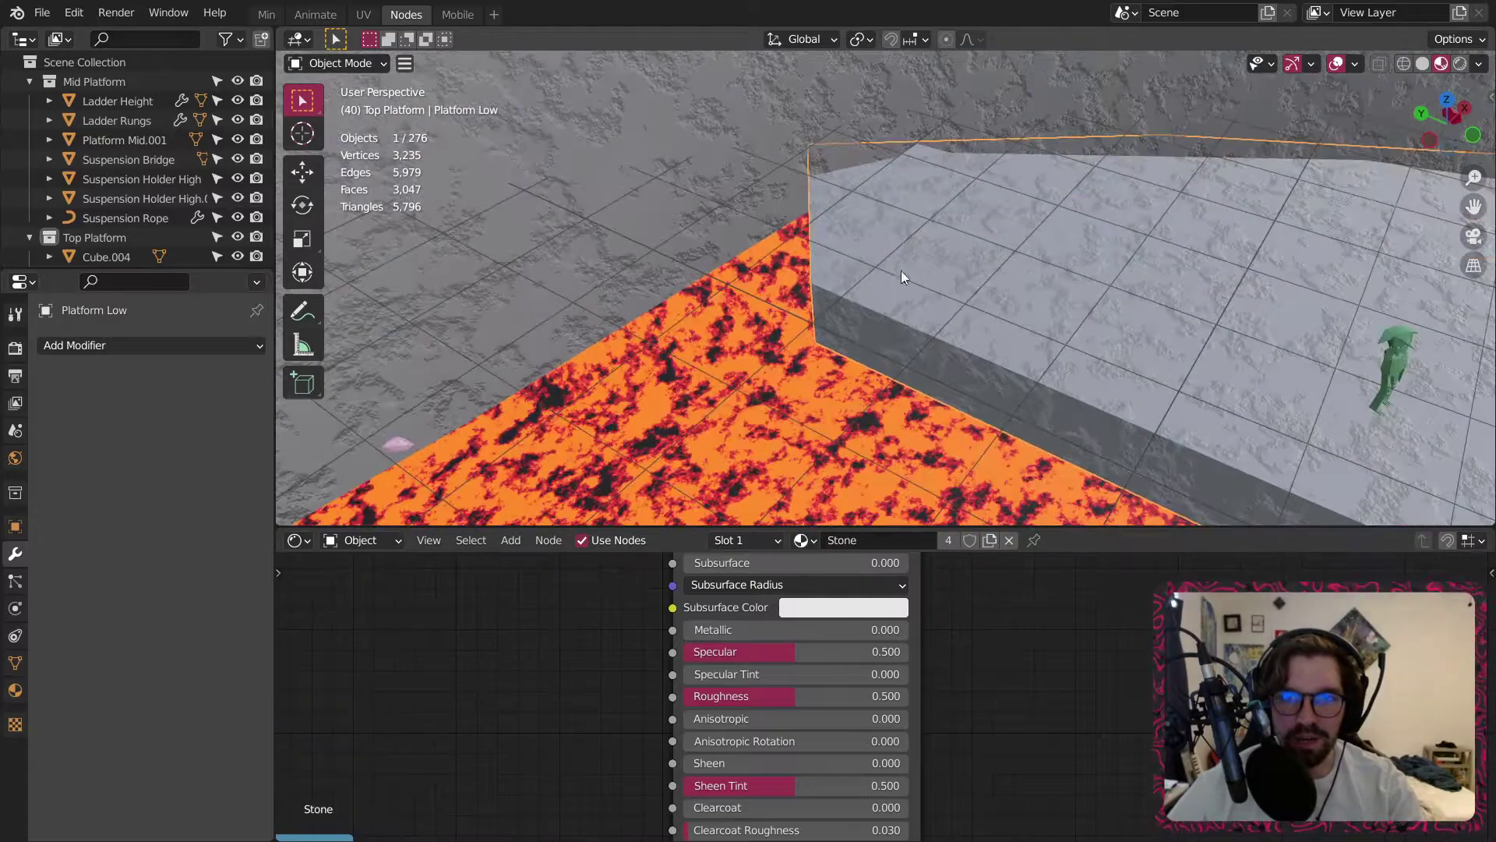
{"action": "left_click", "coordinate": [337, 63]}
{"action": "left_click", "coordinate": [337, 103]}
{"action": "middle_click_drag", "start_coordinate": [912, 312], "coordinate": [922, 282]}
{"action": "middle_click_drag", "start_coordinate": [826, 304], "coordinate": [757, 363]}
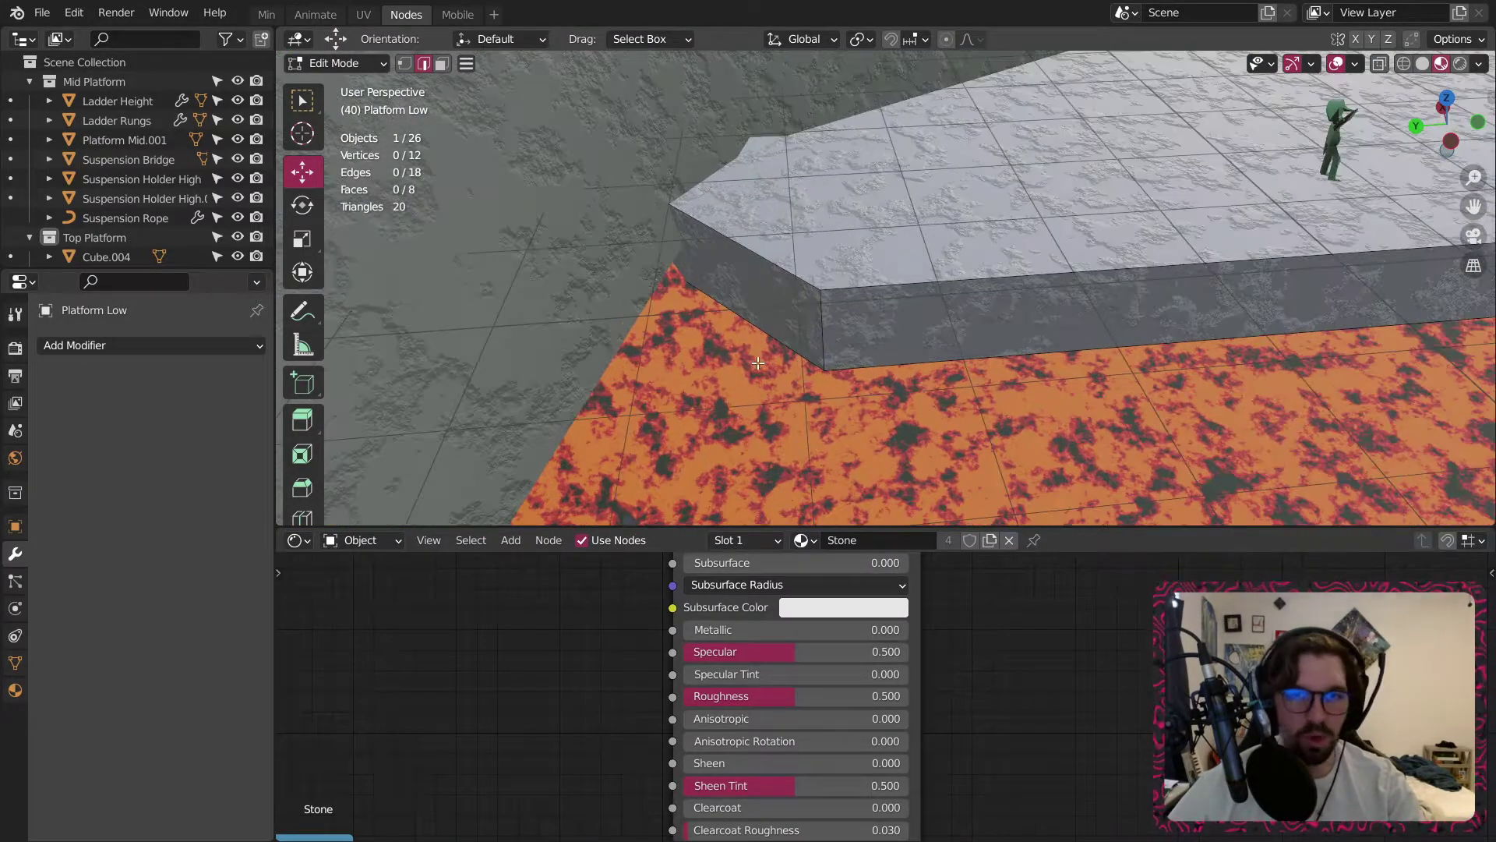
{"action": "left_click", "coordinate": [844, 320]}
{"action": "middle_click_drag", "start_coordinate": [844, 320], "coordinate": [836, 375]}
{"action": "key", "text": "g"}
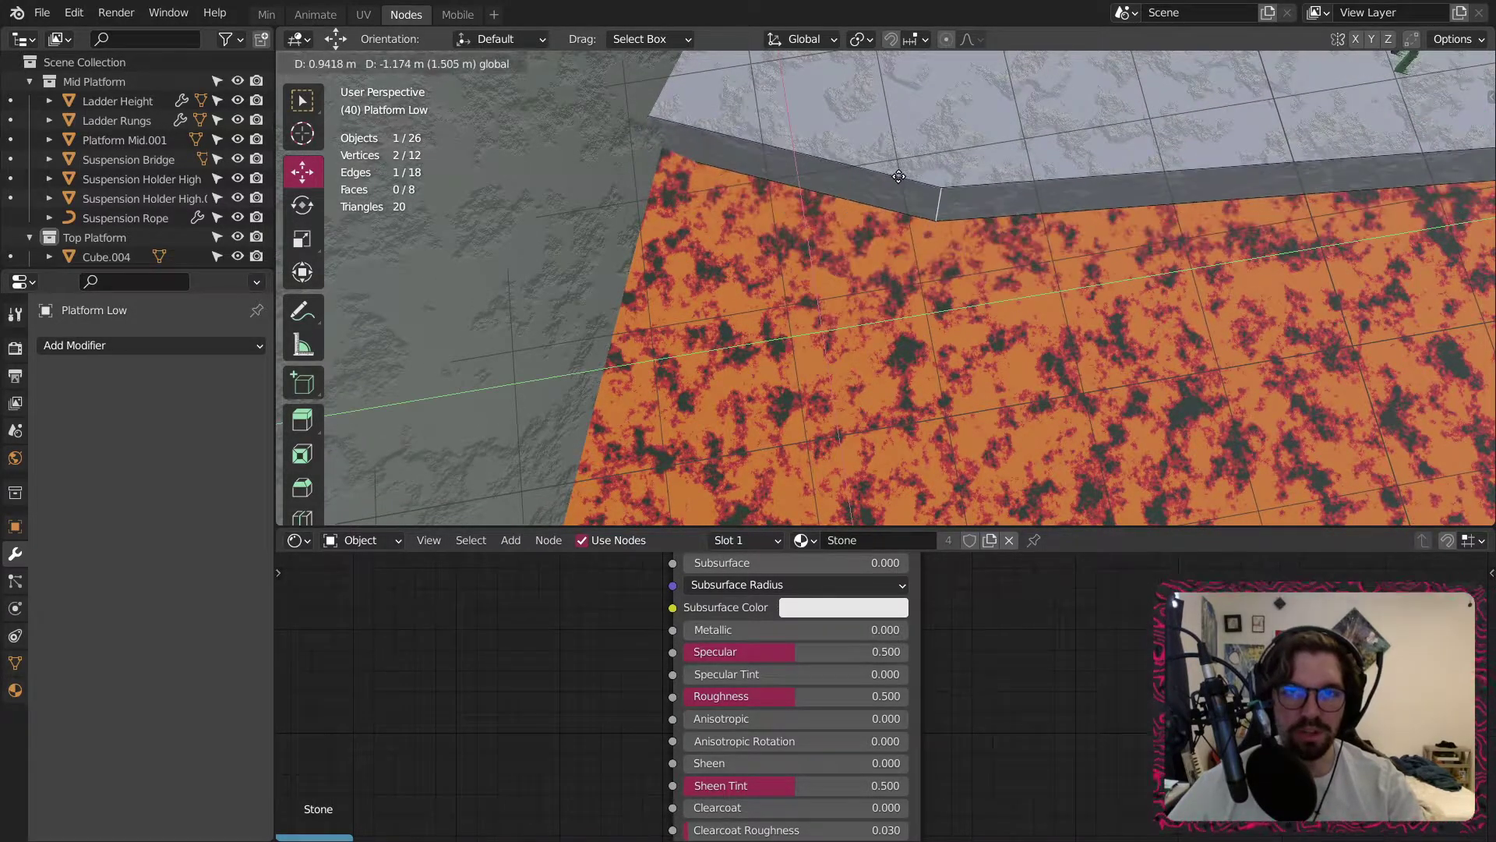
{"action": "left_click", "coordinate": [903, 221]}
{"action": "key", "text": "KP_Decimal"}
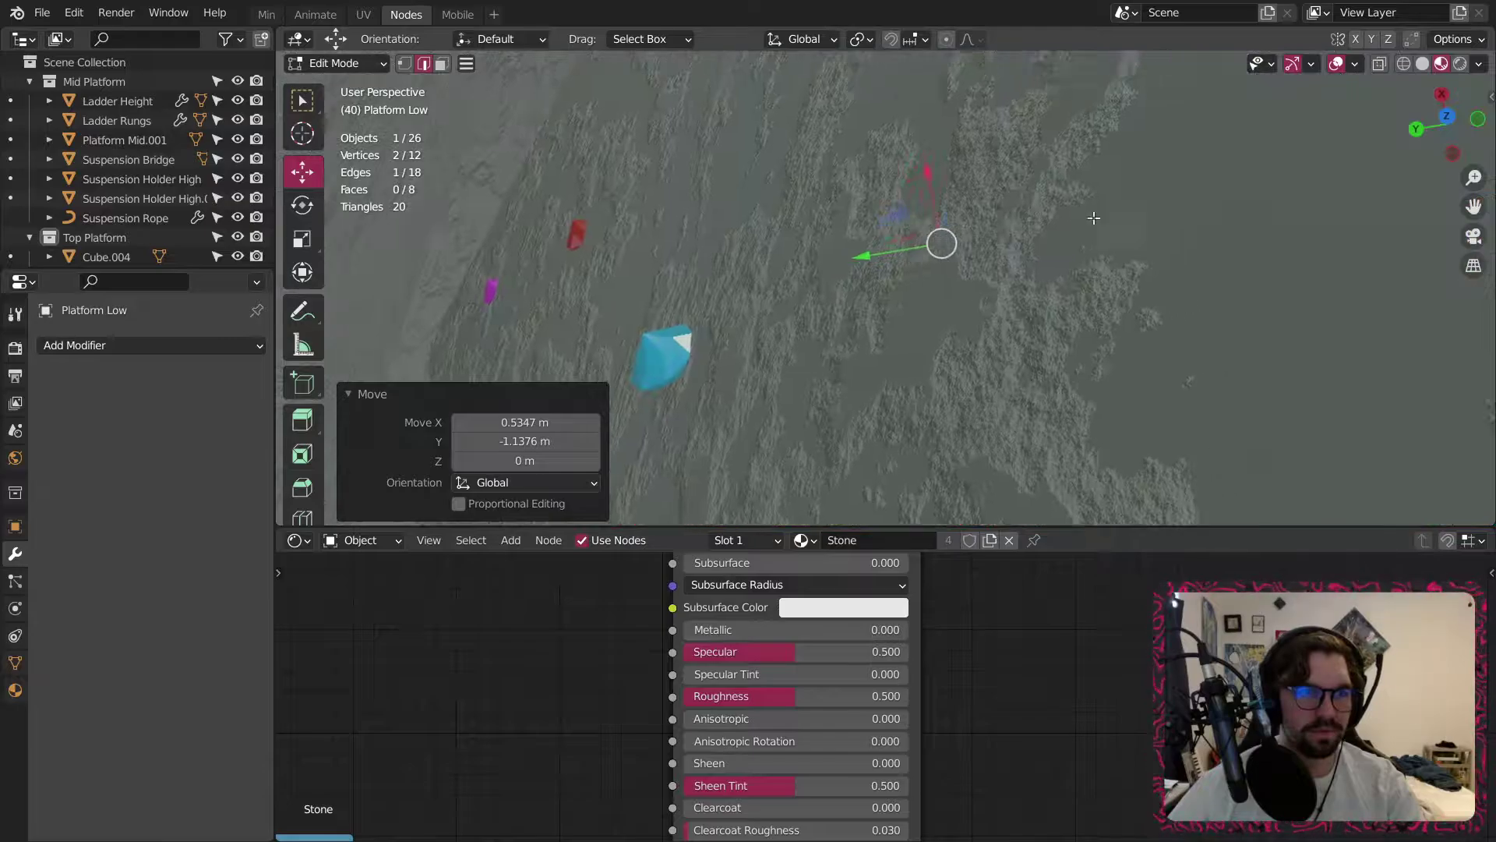
Shift the same low platform edge farther towards the suspension bridge and clear the selection.
{"action": "scroll", "coordinate": [896, 234], "scroll_direction": "up", "scroll_amount": 1}
{"action": "middle_click_drag", "start_coordinate": [885, 210], "coordinate": [630, 233], "text": "shift"}
{"action": "scroll", "coordinate": [629, 234], "scroll_direction": "up", "scroll_amount": 3}
{"action": "key", "text": "g"}
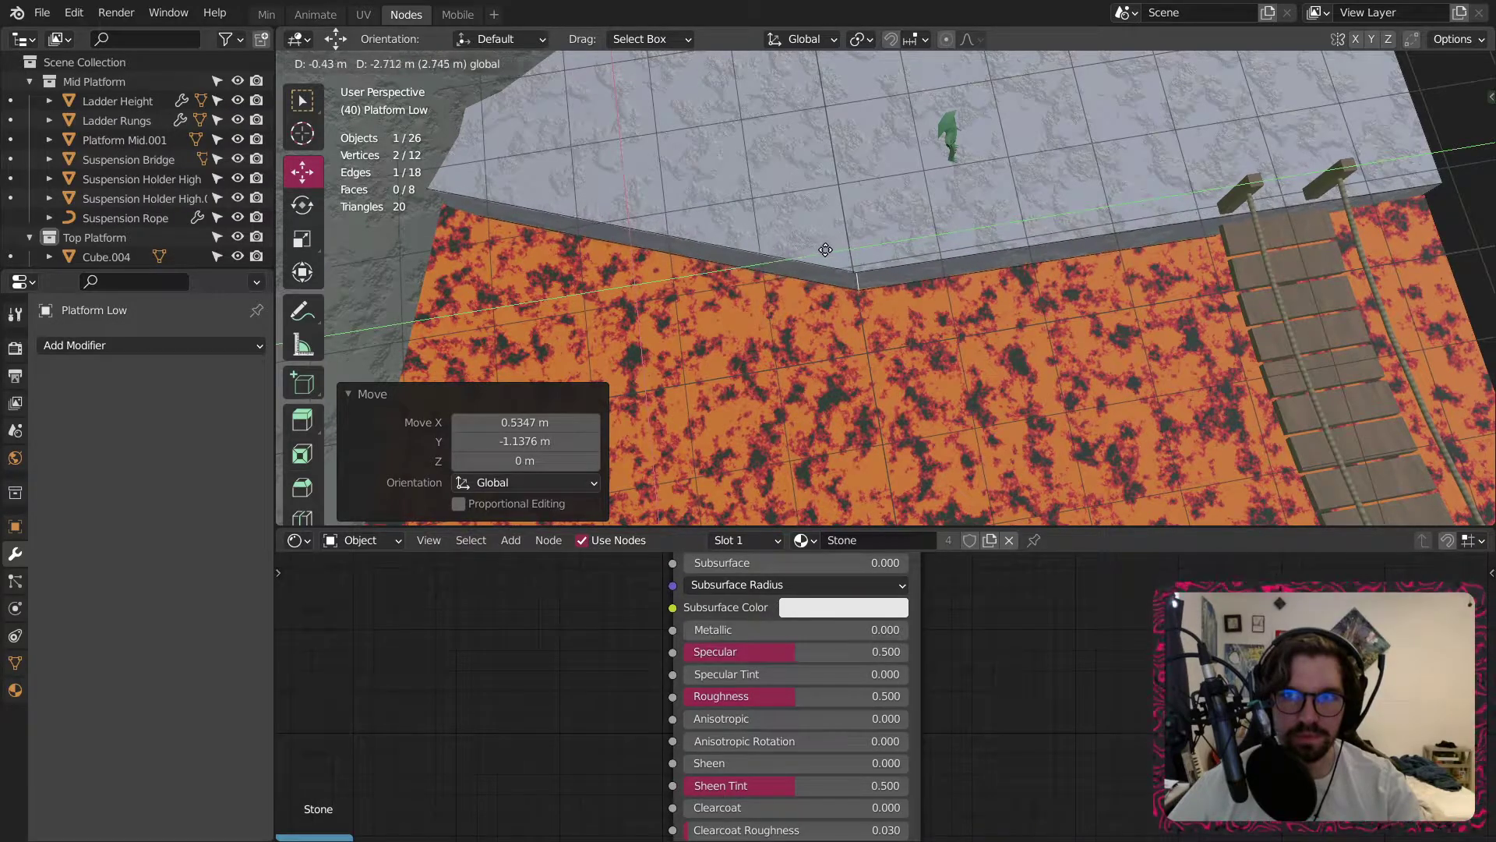
{"action": "left_click", "coordinate": [897, 245]}
{"action": "middle_click_drag", "start_coordinate": [897, 245], "coordinate": [699, 173]}
{"action": "left_click", "coordinate": [1256, 468]}
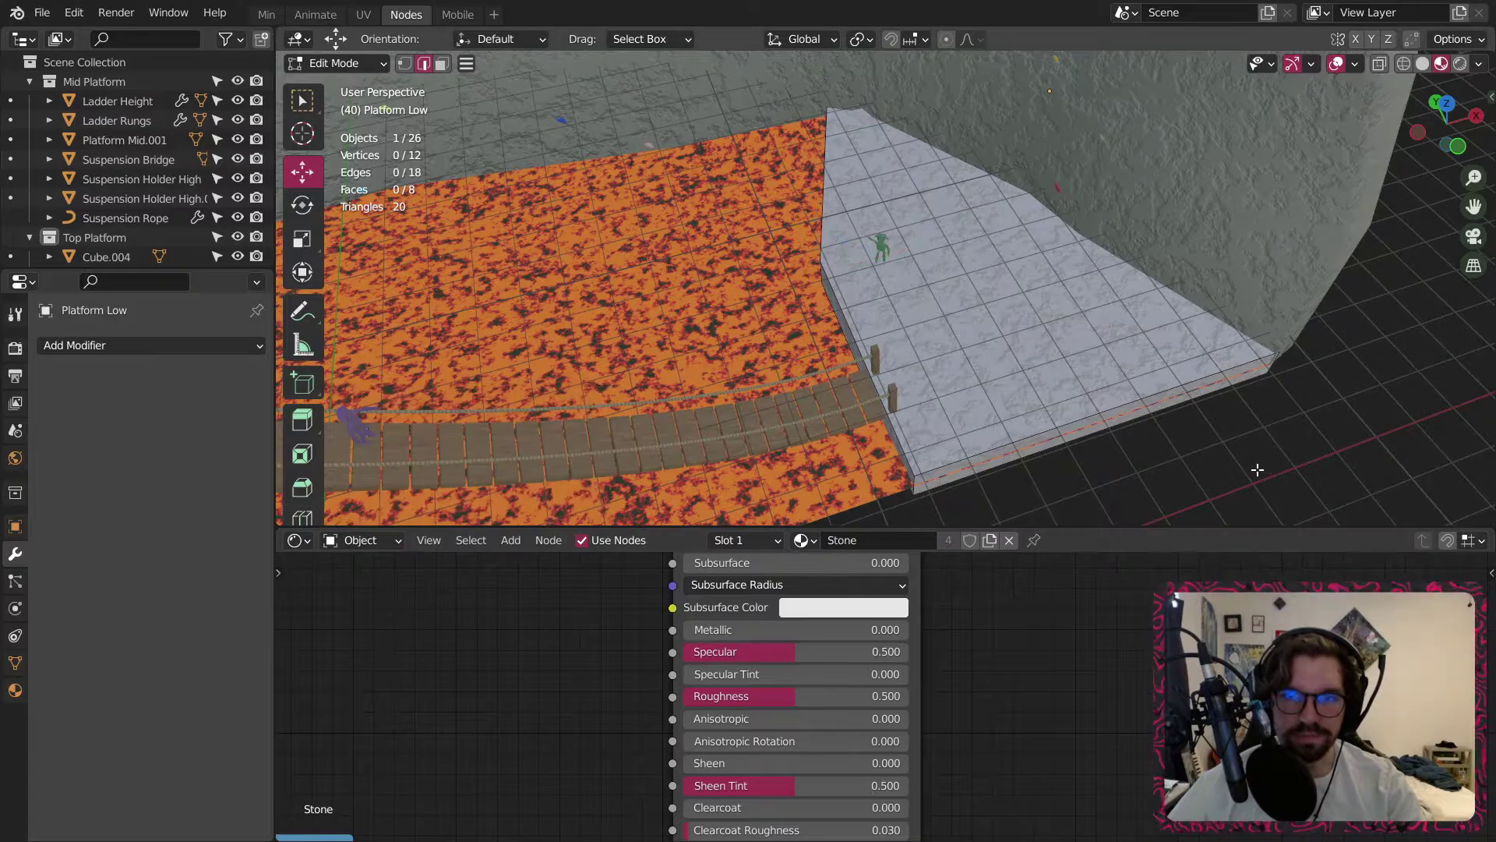
Check the reshaped low platform, the bridge and the mid platform, and return to Object Mode.
{"action": "scroll", "coordinate": [1255, 468], "scroll_direction": "down", "scroll_amount": 3}
{"action": "middle_click_drag", "start_coordinate": [1020, 335], "coordinate": [946, 343]}
{"action": "middle_click_drag", "start_coordinate": [584, 102], "coordinate": [772, 249], "text": "shift"}
{"action": "scroll", "coordinate": [772, 229], "scroll_direction": "up", "scroll_amount": 3}
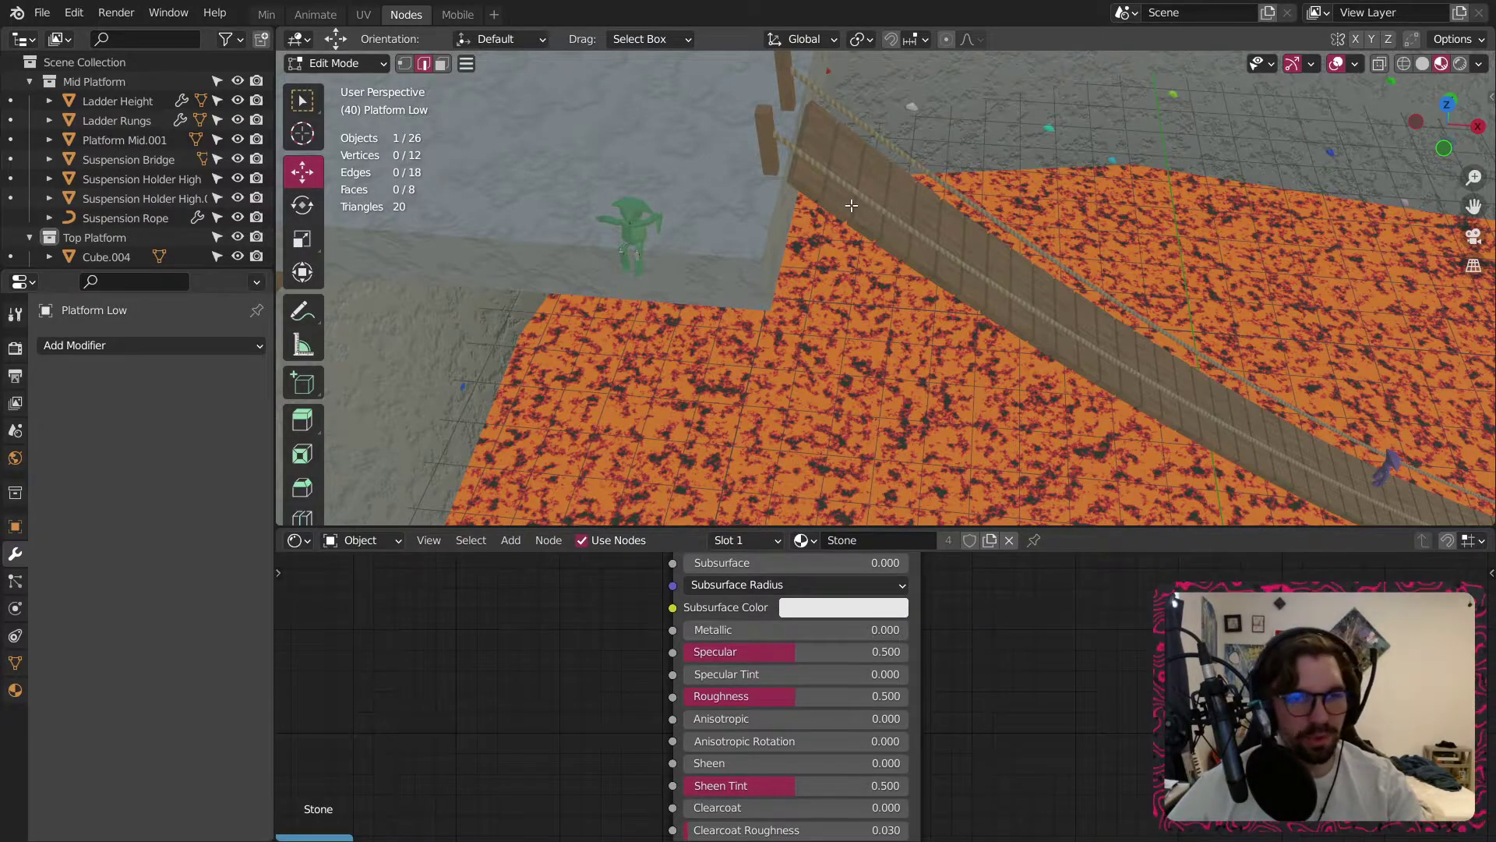
{"action": "scroll", "coordinate": [851, 206], "scroll_direction": "down", "scroll_amount": 4}
{"action": "middle_click_drag", "start_coordinate": [852, 206], "coordinate": [803, 304]}
{"action": "scroll", "coordinate": [841, 172], "scroll_direction": "down", "scroll_amount": 3}
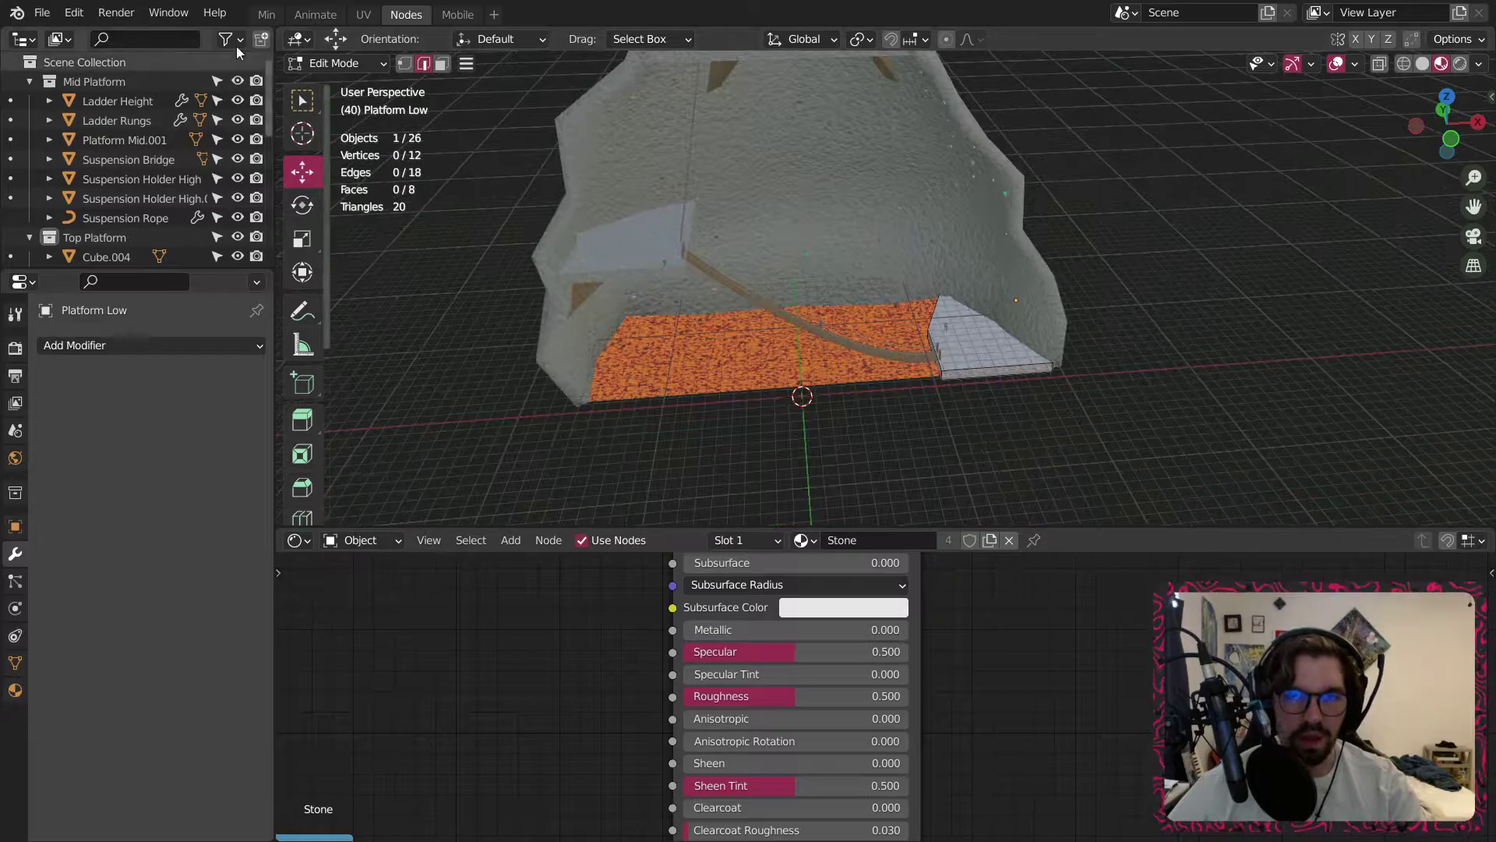
{"action": "left_click", "coordinate": [333, 66]}
{"action": "left_click", "coordinate": [335, 83]}
Examine the cave interior from several angles, closing in on the gem-studded stone wall.
{"action": "middle_click_drag", "start_coordinate": [857, 461], "coordinate": [756, 368]}
{"action": "scroll", "coordinate": [744, 243], "scroll_direction": "up", "scroll_amount": 4}
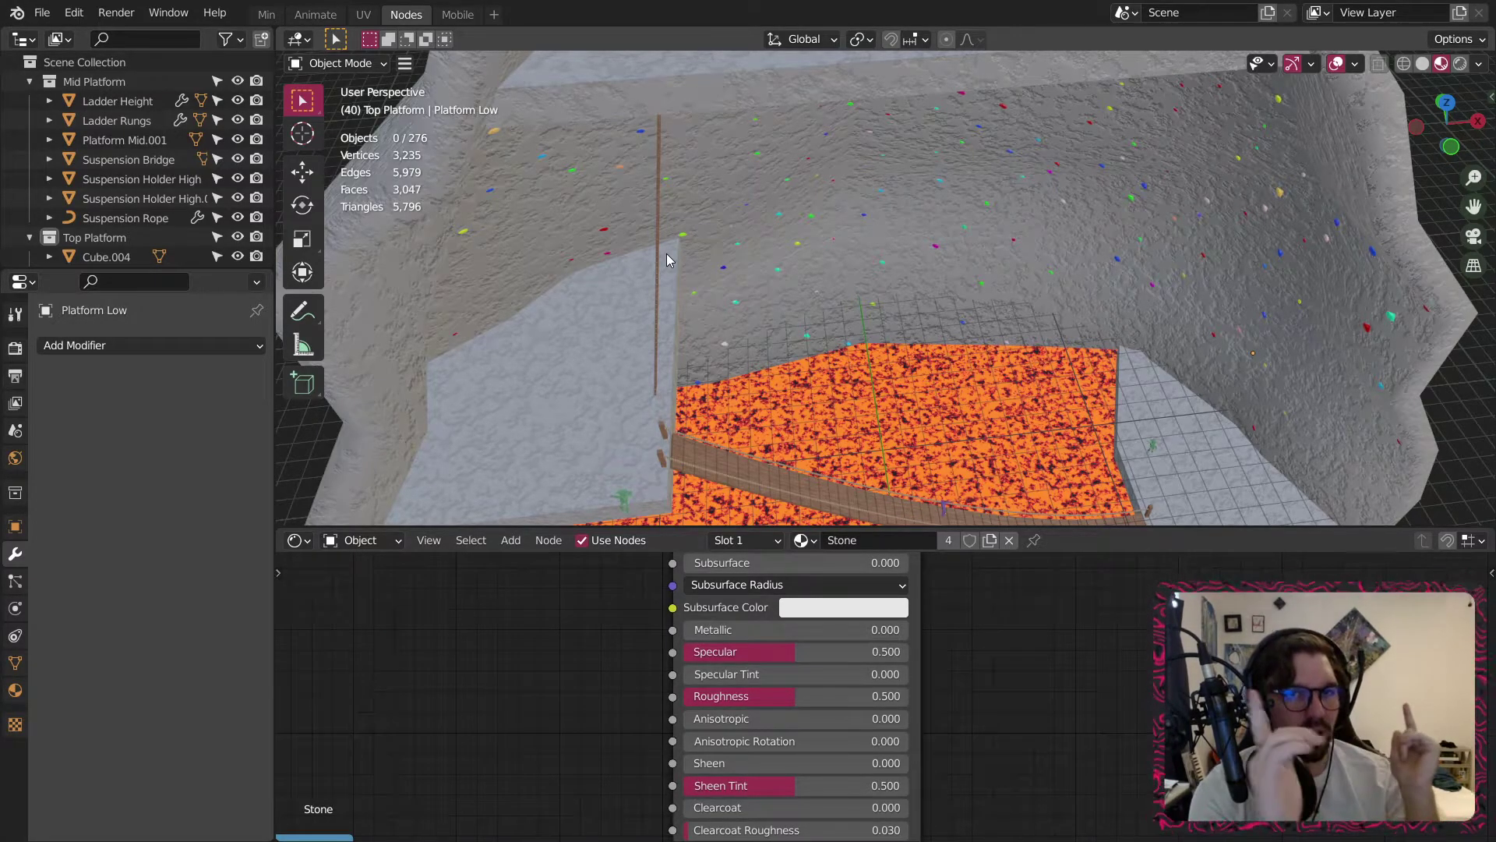
{"action": "scroll", "coordinate": [667, 254], "scroll_direction": "down", "scroll_amount": 3}
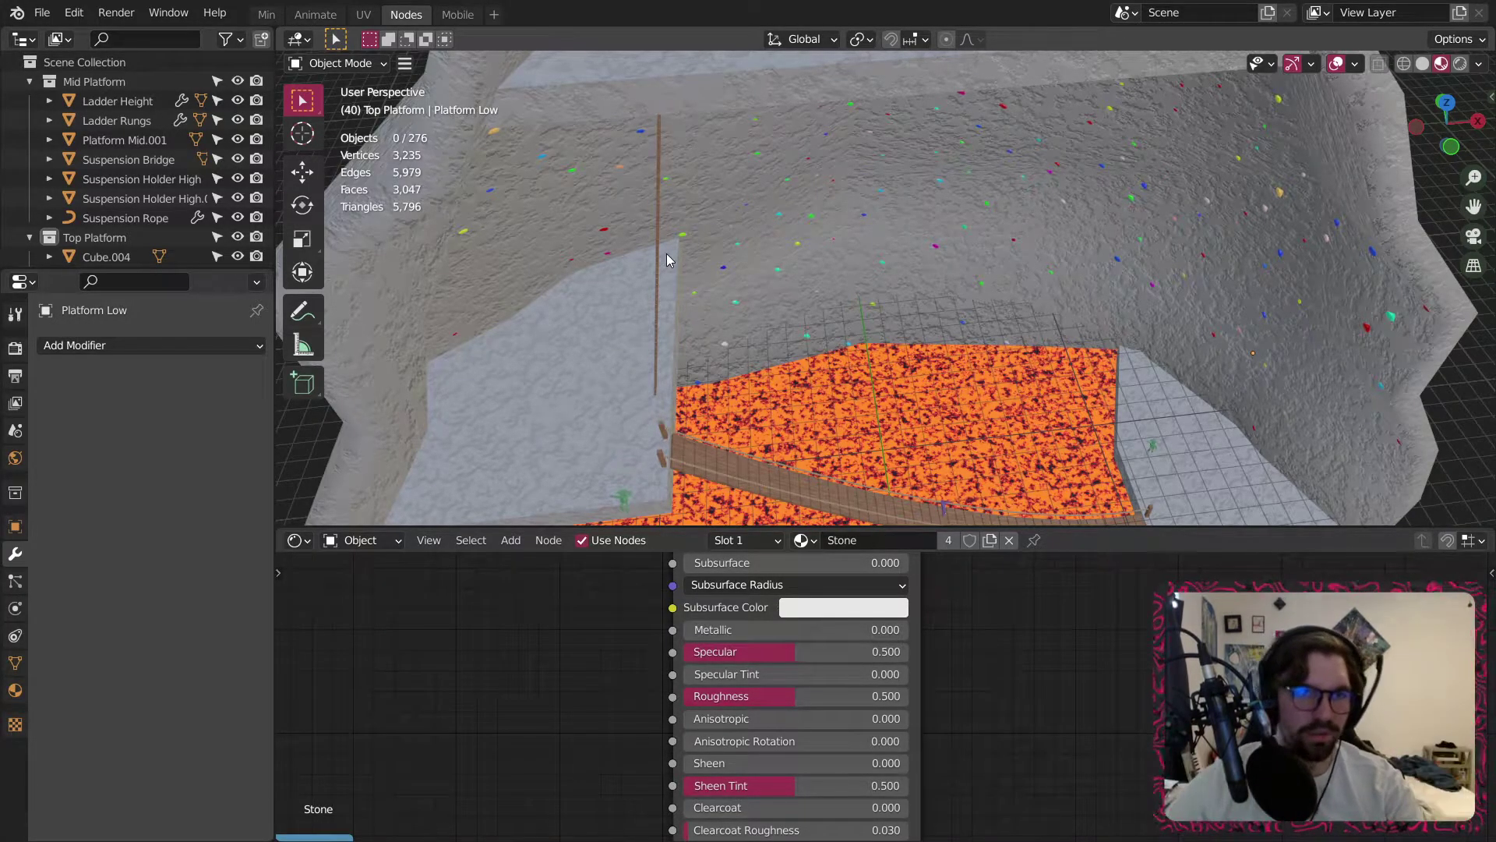
{"action": "scroll", "coordinate": [688, 311], "scroll_direction": "down", "scroll_amount": 5}
{"action": "middle_click_drag", "start_coordinate": [717, 358], "coordinate": [711, 222]}
{"action": "scroll", "coordinate": [792, 260], "scroll_direction": "up", "scroll_amount": 5}
{"action": "scroll", "coordinate": [804, 271], "scroll_direction": "up", "scroll_amount": 3}
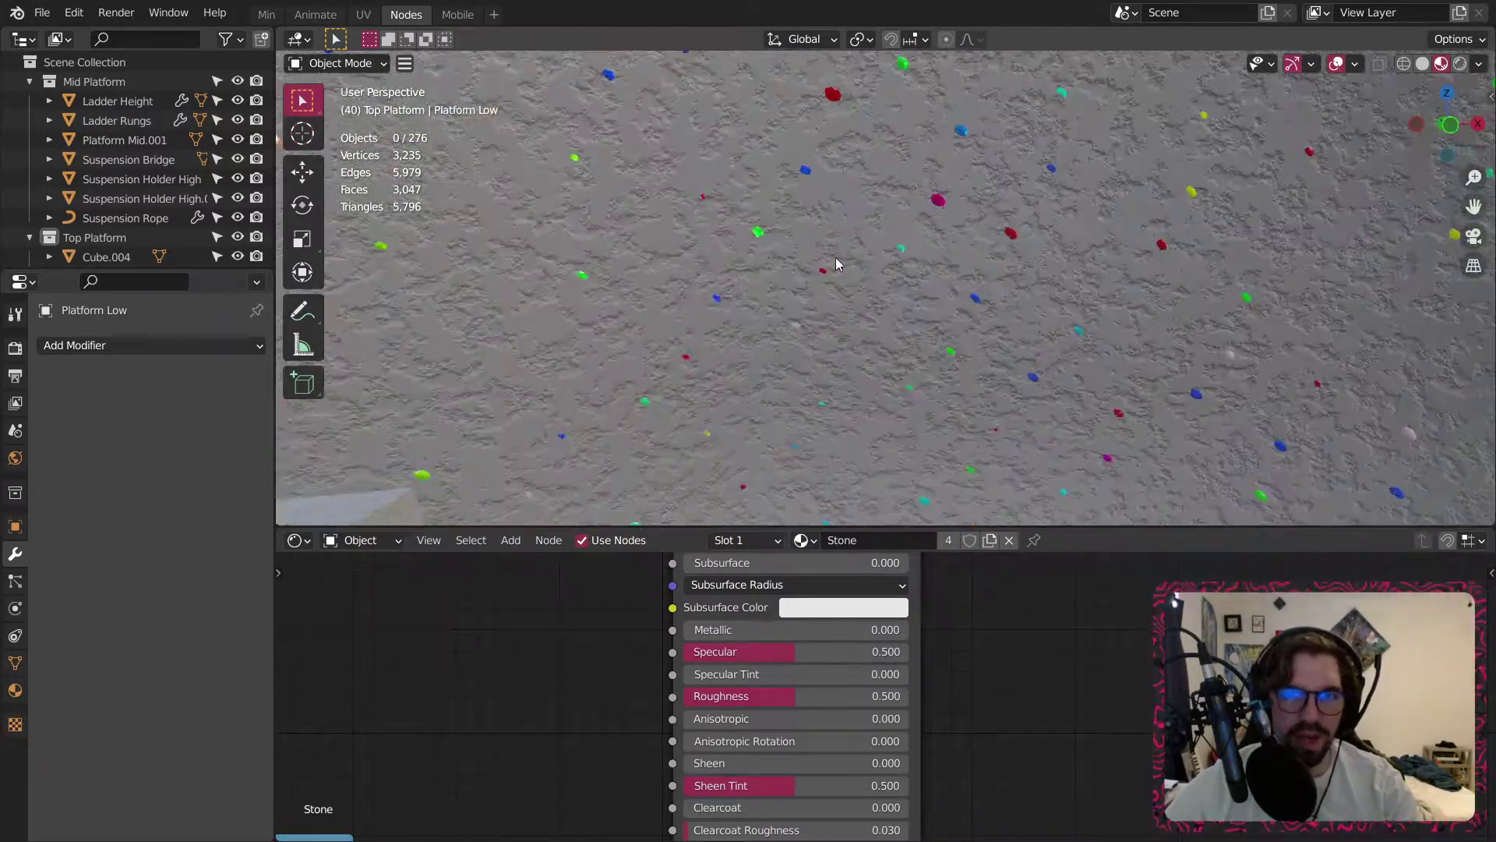
Select the mountain and move the Stone material's texture nodes away from the Bump node to make room.
{"action": "left_click", "coordinate": [849, 262]}
{"action": "scroll", "coordinate": [844, 234], "scroll_direction": "up", "scroll_amount": 2}
{"action": "scroll", "coordinate": [789, 699], "scroll_direction": "down", "scroll_amount": 10}
{"action": "middle_click_drag", "start_coordinate": [784, 649], "coordinate": [938, 577]}
{"action": "middle_click_drag", "start_coordinate": [824, 623], "coordinate": [850, 653]}
{"action": "left_click_drag", "start_coordinate": [834, 655], "coordinate": [374, 837]}
{"action": "key", "text": "g"}
{"action": "left_click", "coordinate": [813, 664]}
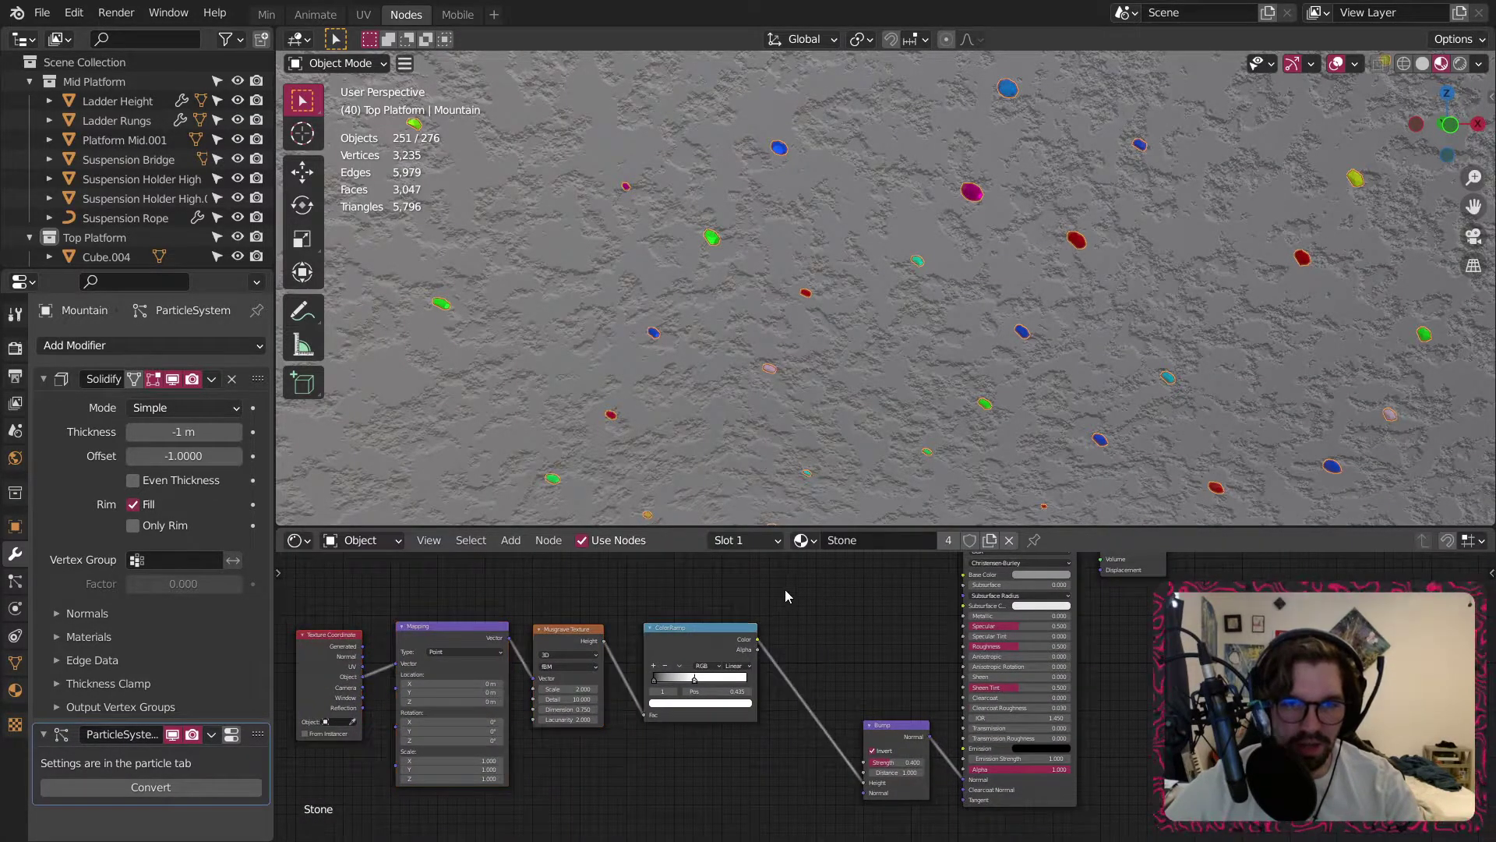
Connect the Stone ColorRamp's color to the Principled BSDF's Base Color and place a duplicate ColorRamp above the original.
{"action": "scroll", "coordinate": [761, 667], "scroll_direction": "up", "scroll_amount": 3}
{"action": "left_click_drag", "start_coordinate": [670, 709], "coordinate": [1021, 602]}
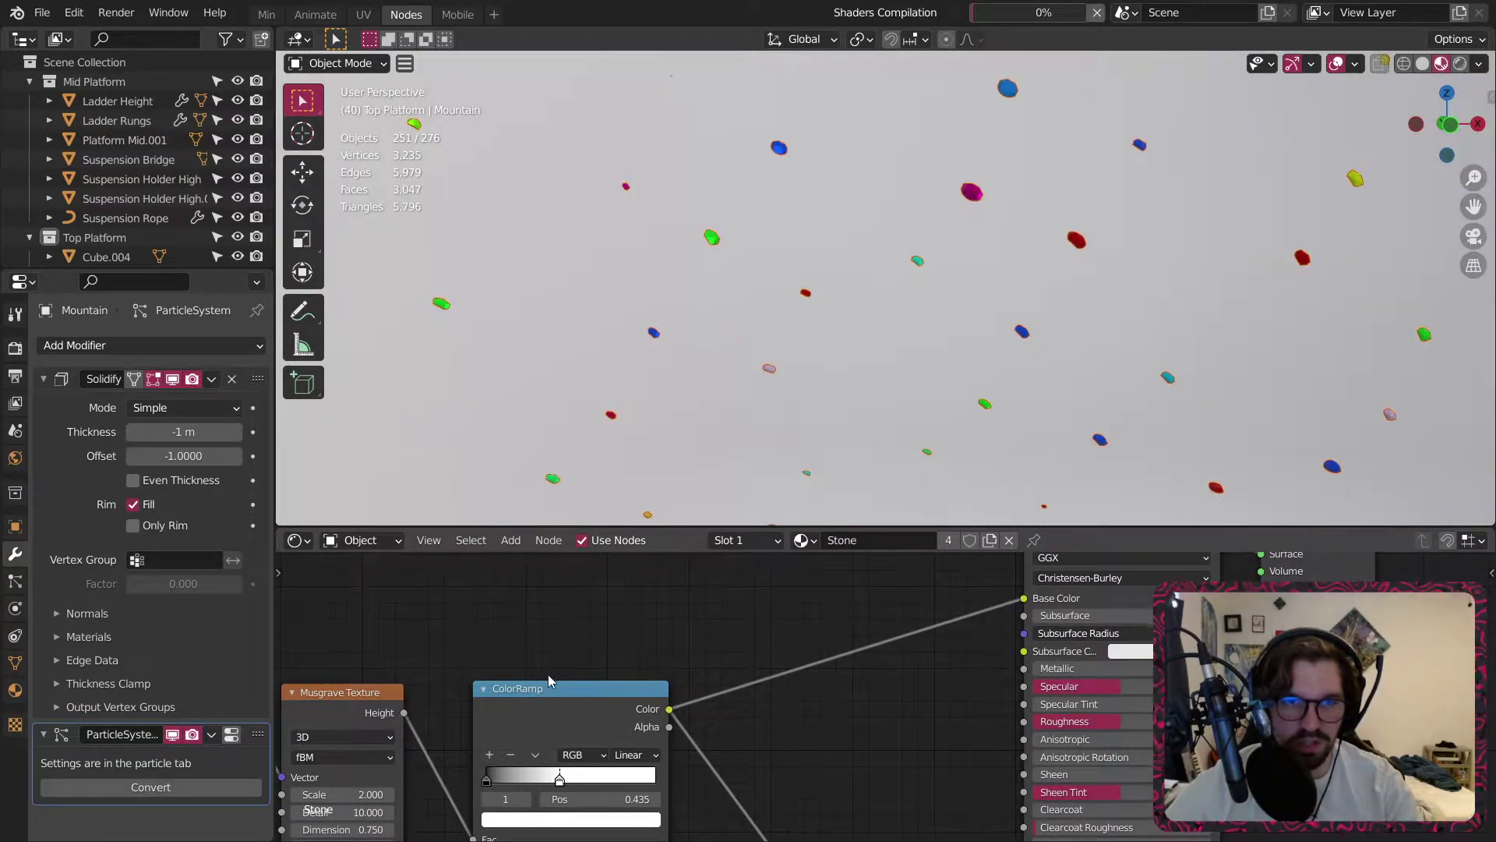
{"action": "left_click", "coordinate": [554, 693]}
{"action": "key", "text": "shift+d"}
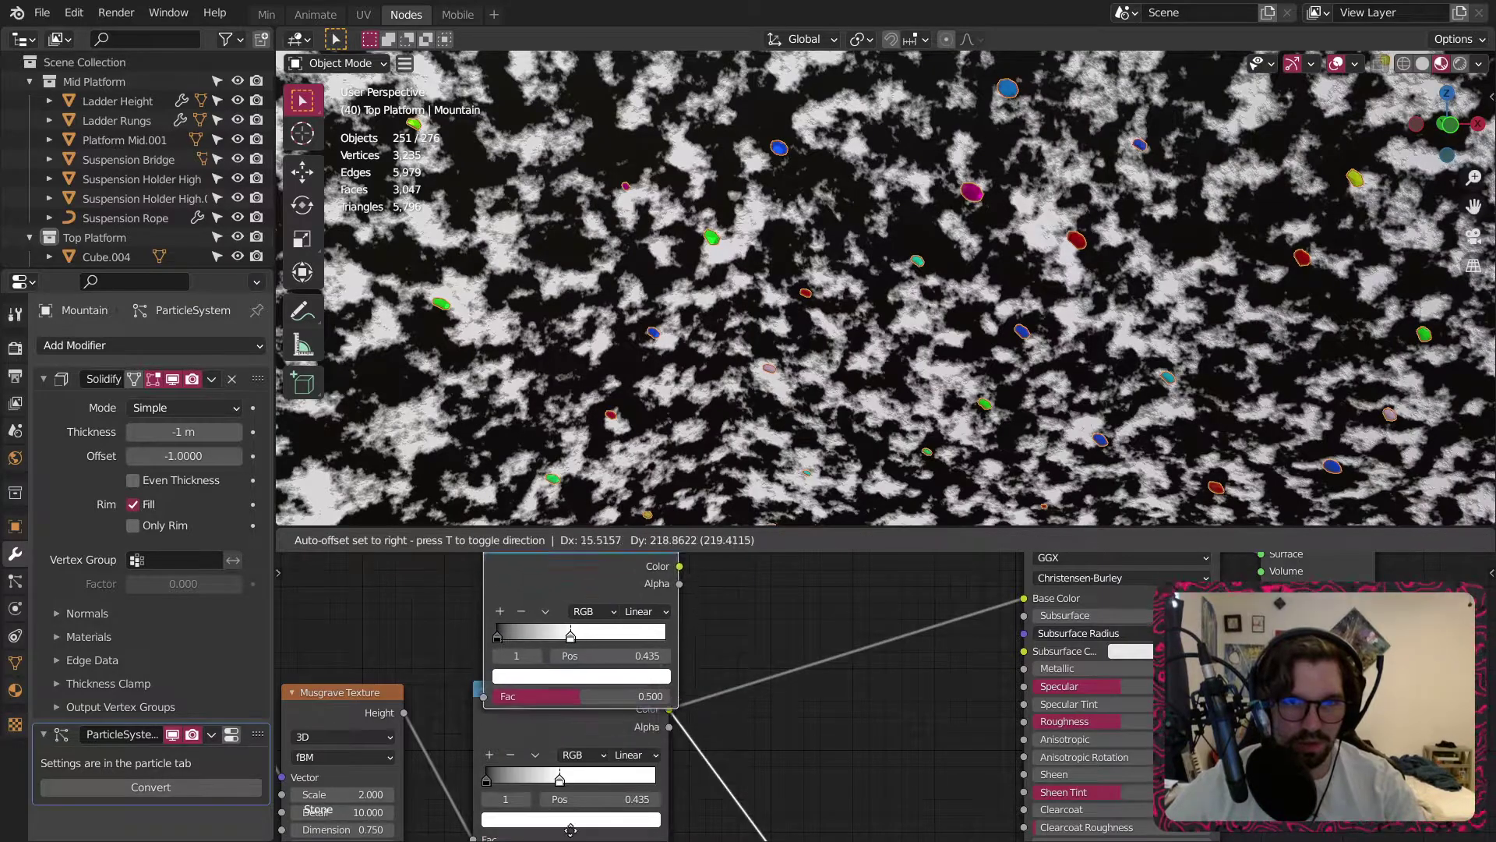
{"action": "left_click", "coordinate": [557, 500]}
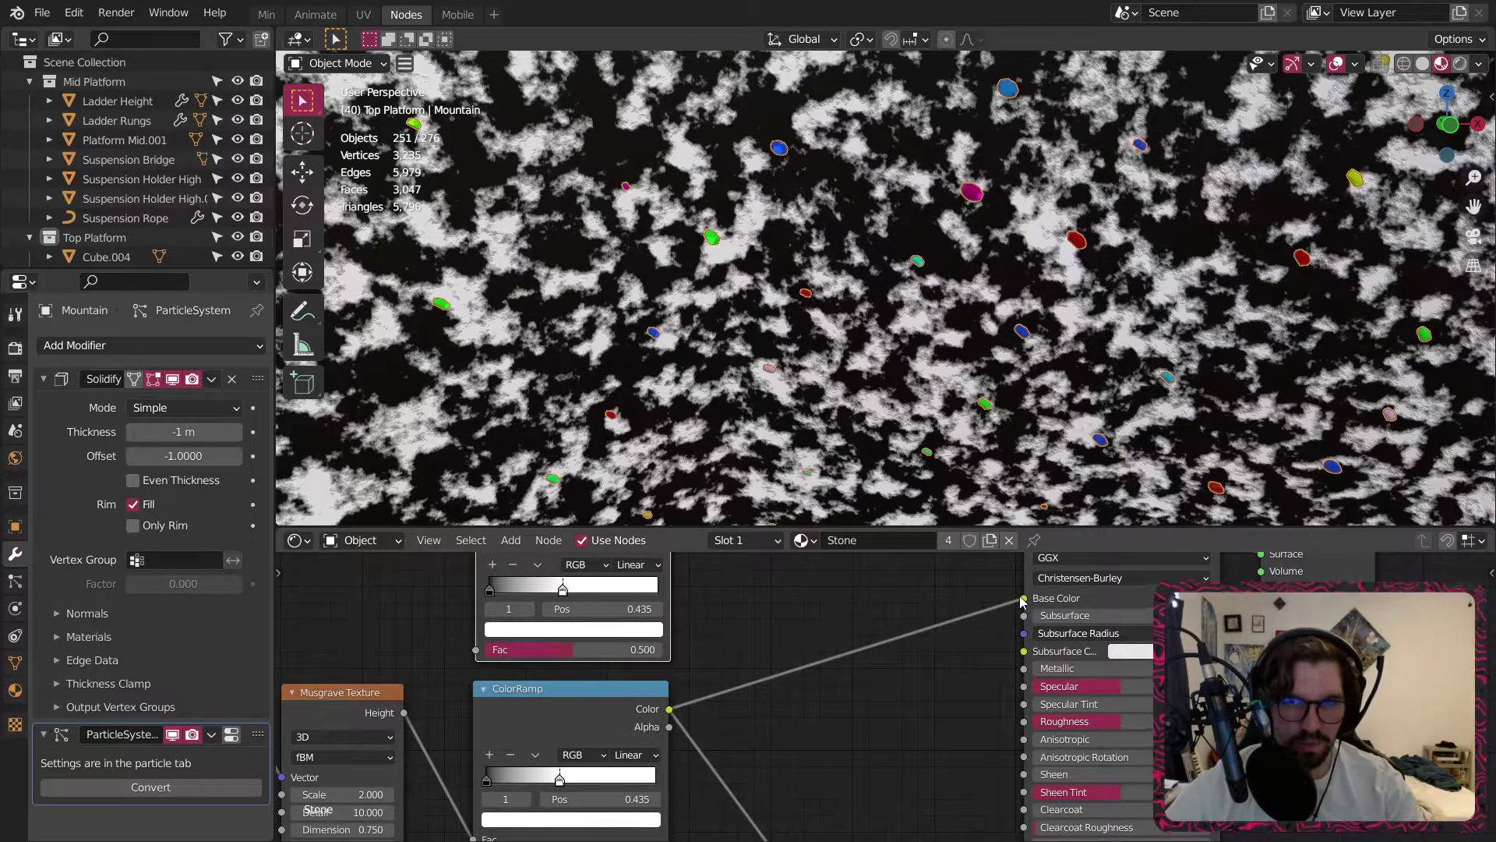
Detach the original ColorRamp from Base Color and wire the duplicate ColorRamp between the Musgrave Height output and Base Color.
{"action": "left_click_drag", "start_coordinate": [1021, 600], "coordinate": [896, 646]}
{"action": "middle_click_drag", "start_coordinate": [651, 713], "coordinate": [850, 735]}
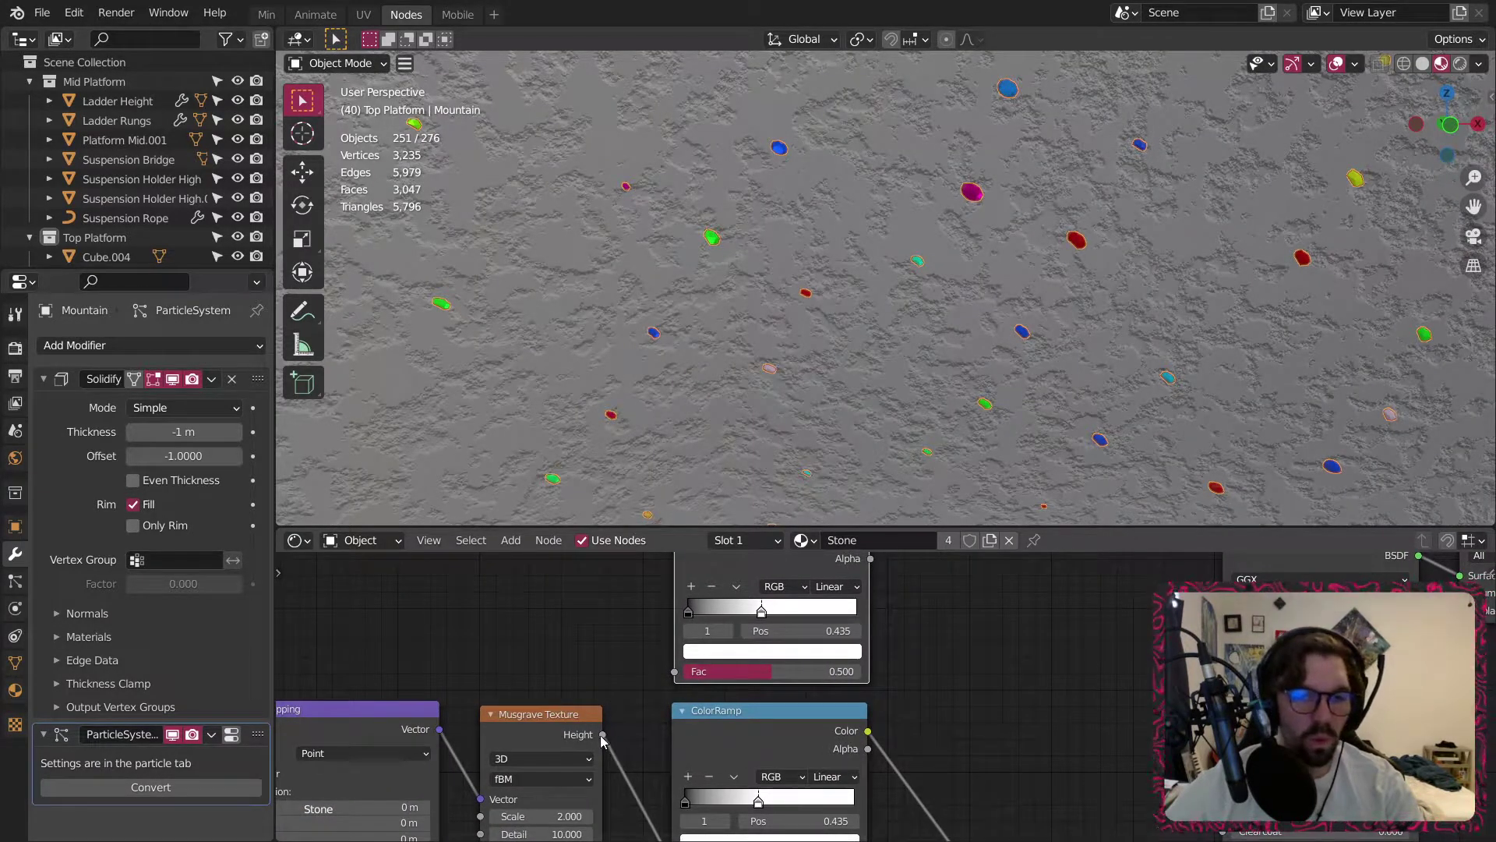
{"action": "middle_click_drag", "start_coordinate": [956, 654], "coordinate": [704, 711]}
{"action": "mouse_move", "coordinate": [621, 607]}
{"action": "left_mouse_down"}
{"action": "mouse_move", "coordinate": [975, 721]}
{"action": "mouse_move", "coordinate": [974, 685]}
{"action": "left_mouse_up"}
Select the Stone texture nodes together with both ColorRamps and move them closer to the Bump and Principled BSDF nodes.
{"action": "scroll", "coordinate": [770, 726], "scroll_direction": "down", "scroll_amount": 3}
{"action": "middle_click_drag", "start_coordinate": [742, 729], "coordinate": [908, 692]}
{"action": "left_click_drag", "start_coordinate": [856, 590], "coordinate": [545, 770]}
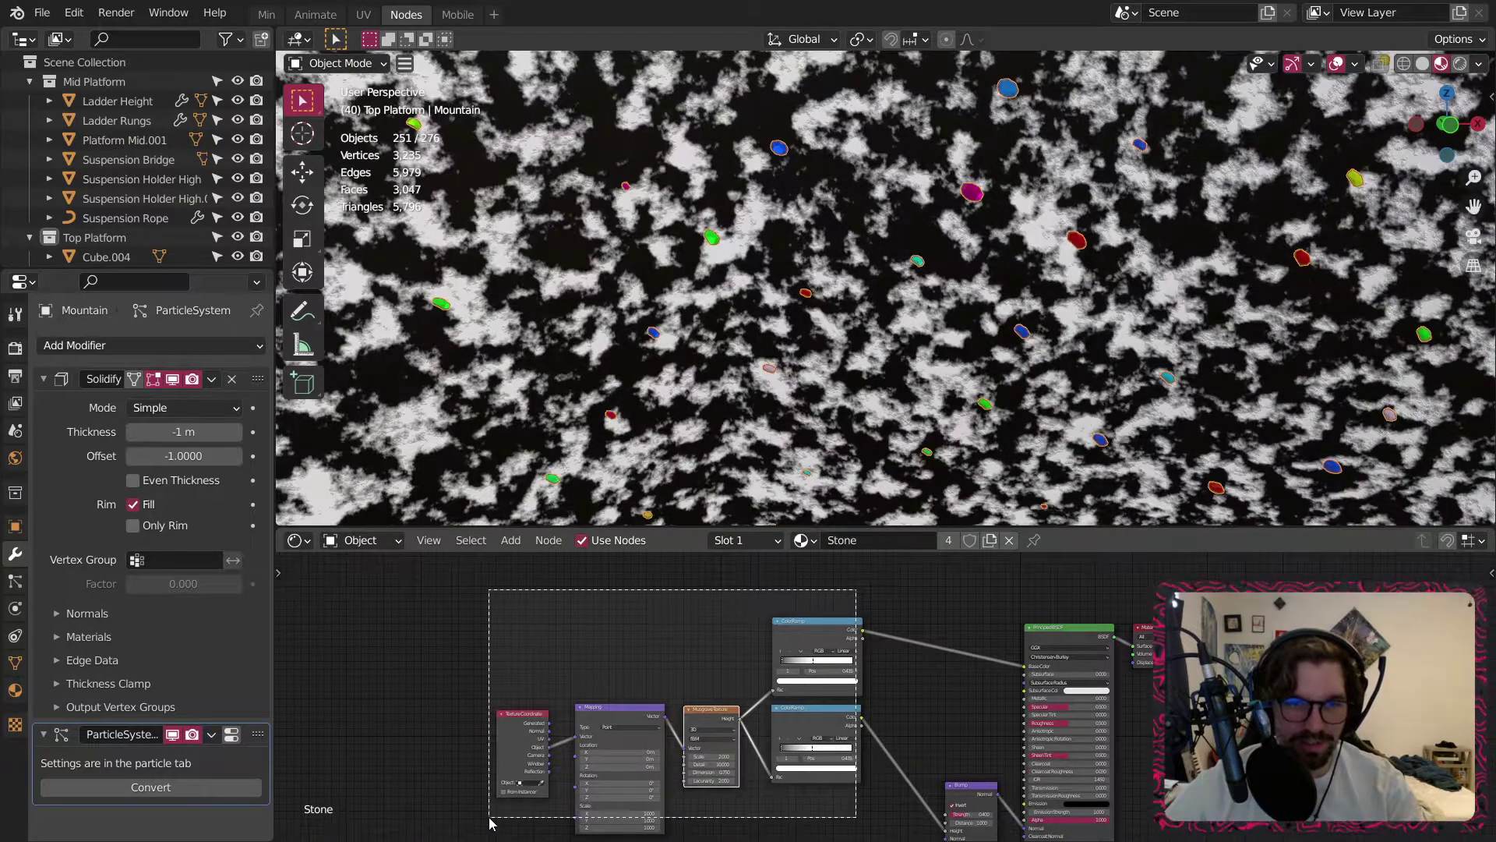
{"action": "left_click_drag", "start_coordinate": [805, 717], "coordinate": [854, 773]}
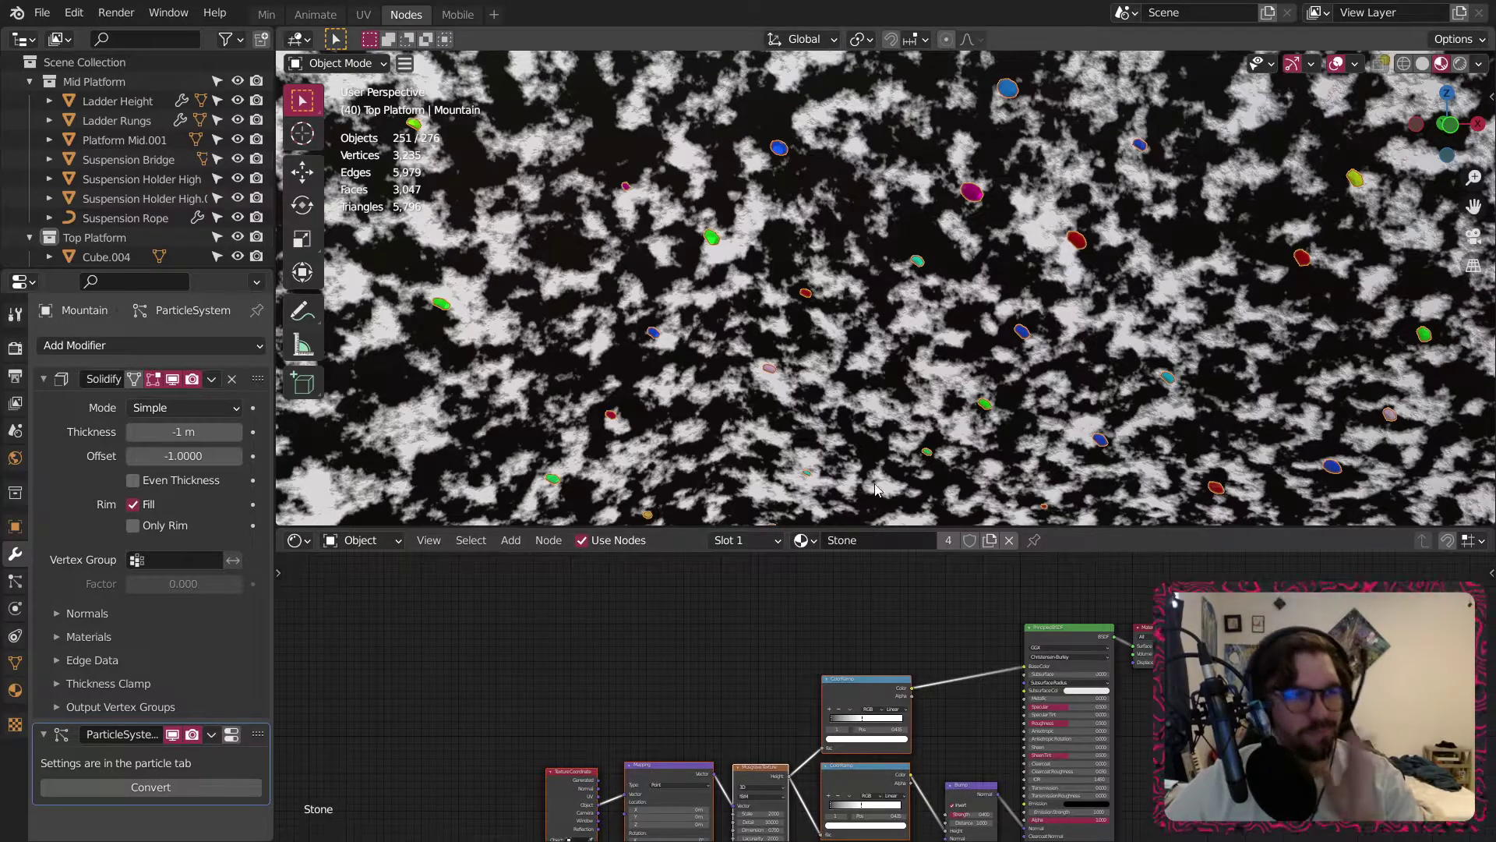
Set the Stone Principled BSDF's Roughness to 0.8 and raise its Specular to 1.000.
{"action": "scroll", "coordinate": [991, 756], "scroll_direction": "up", "scroll_amount": 13}
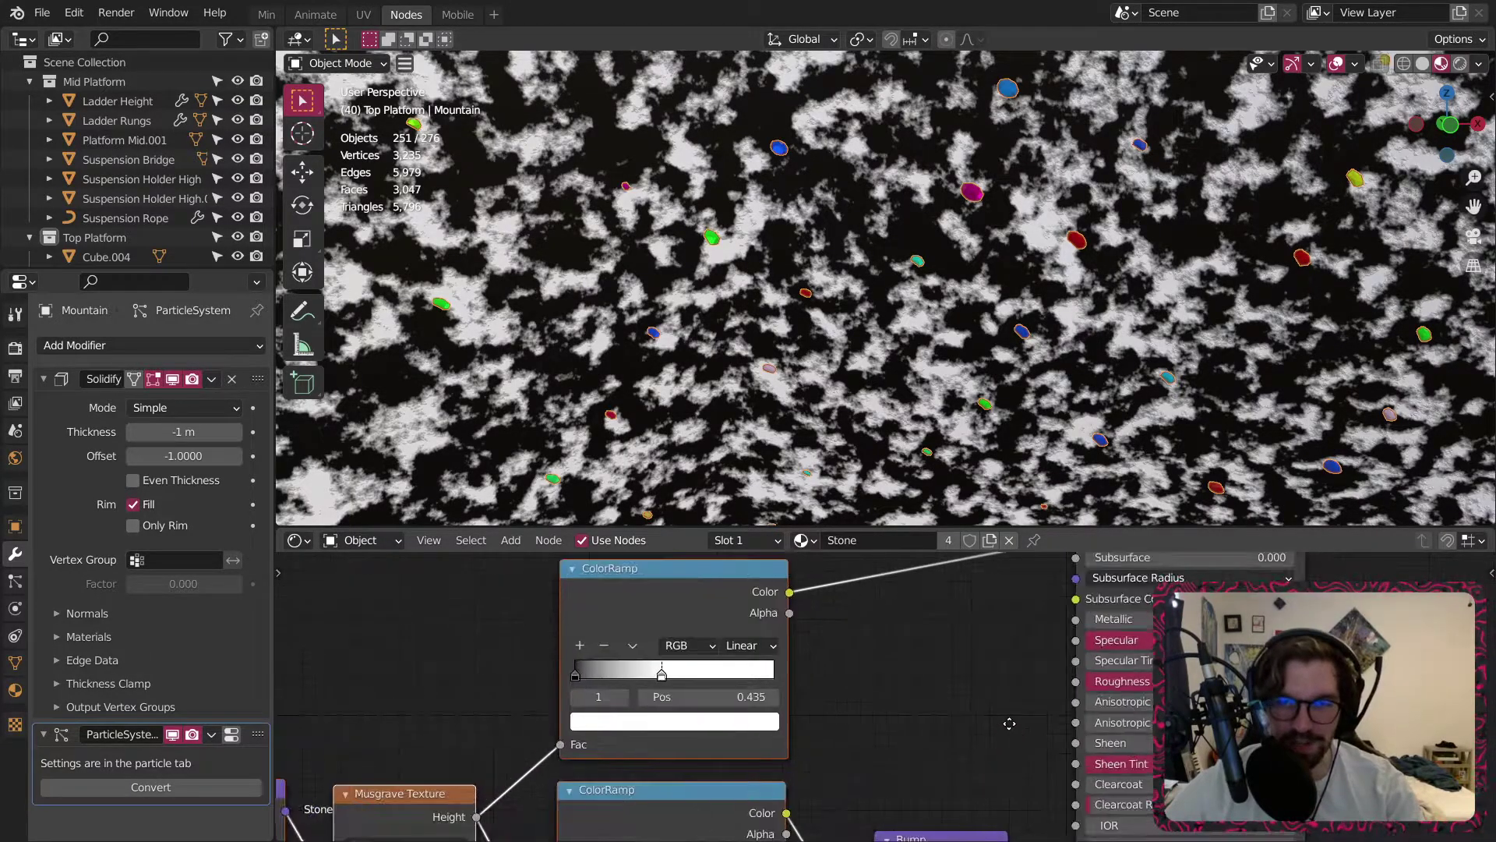
{"action": "middle_click_drag", "start_coordinate": [1117, 708], "coordinate": [684, 698]}
{"action": "scroll", "coordinate": [684, 696], "scroll_direction": "up", "scroll_amount": 2}
{"action": "left_click", "coordinate": [938, 655]}
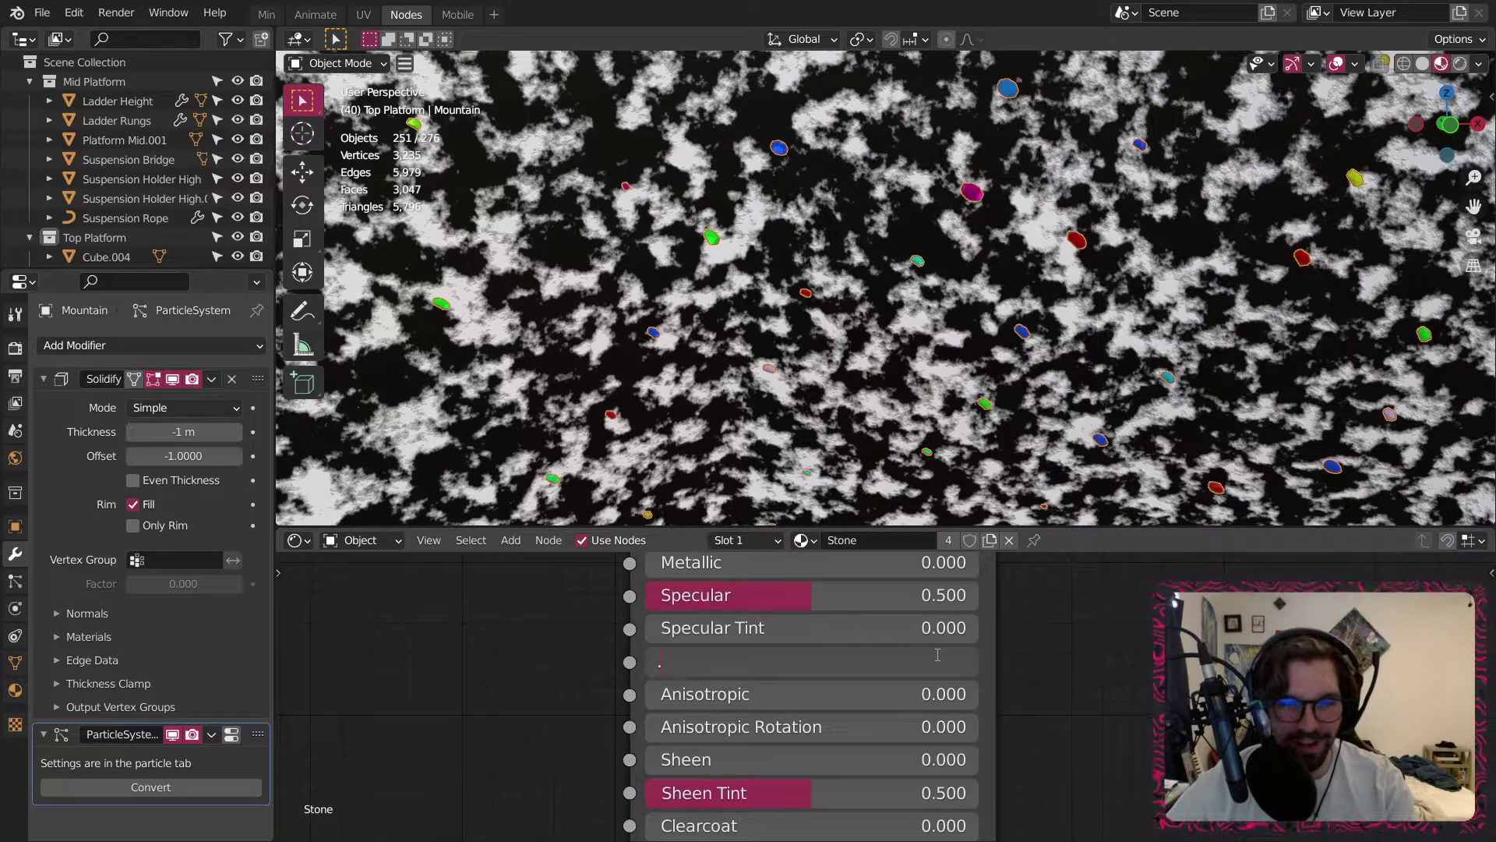
{"action": "type", "text": ".8"}
{"action": "key", "text": "Return"}
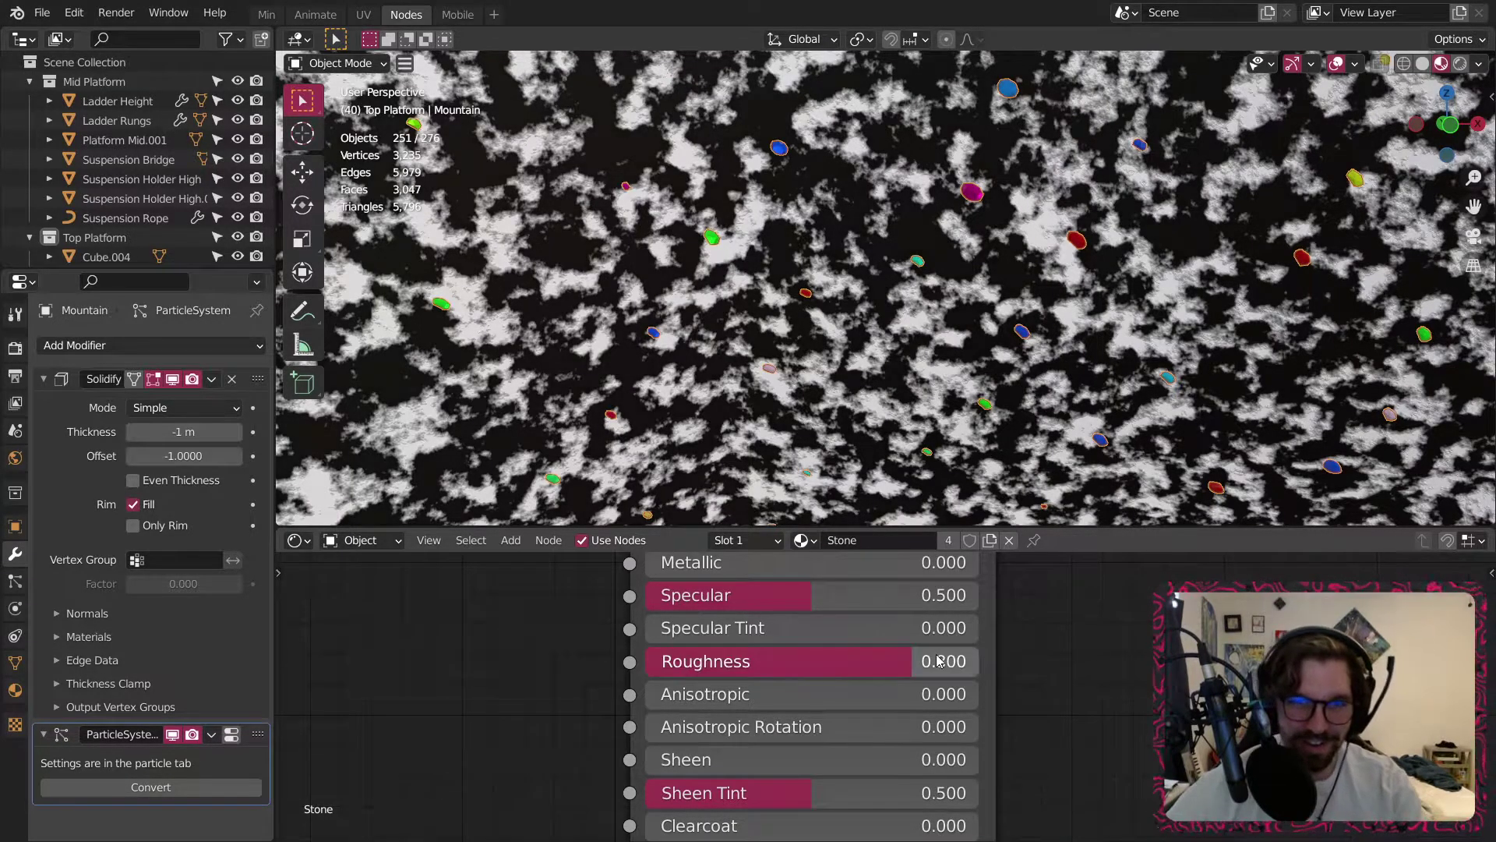
{"action": "left_click_drag", "start_coordinate": [826, 595], "coordinate": [928, 594]}
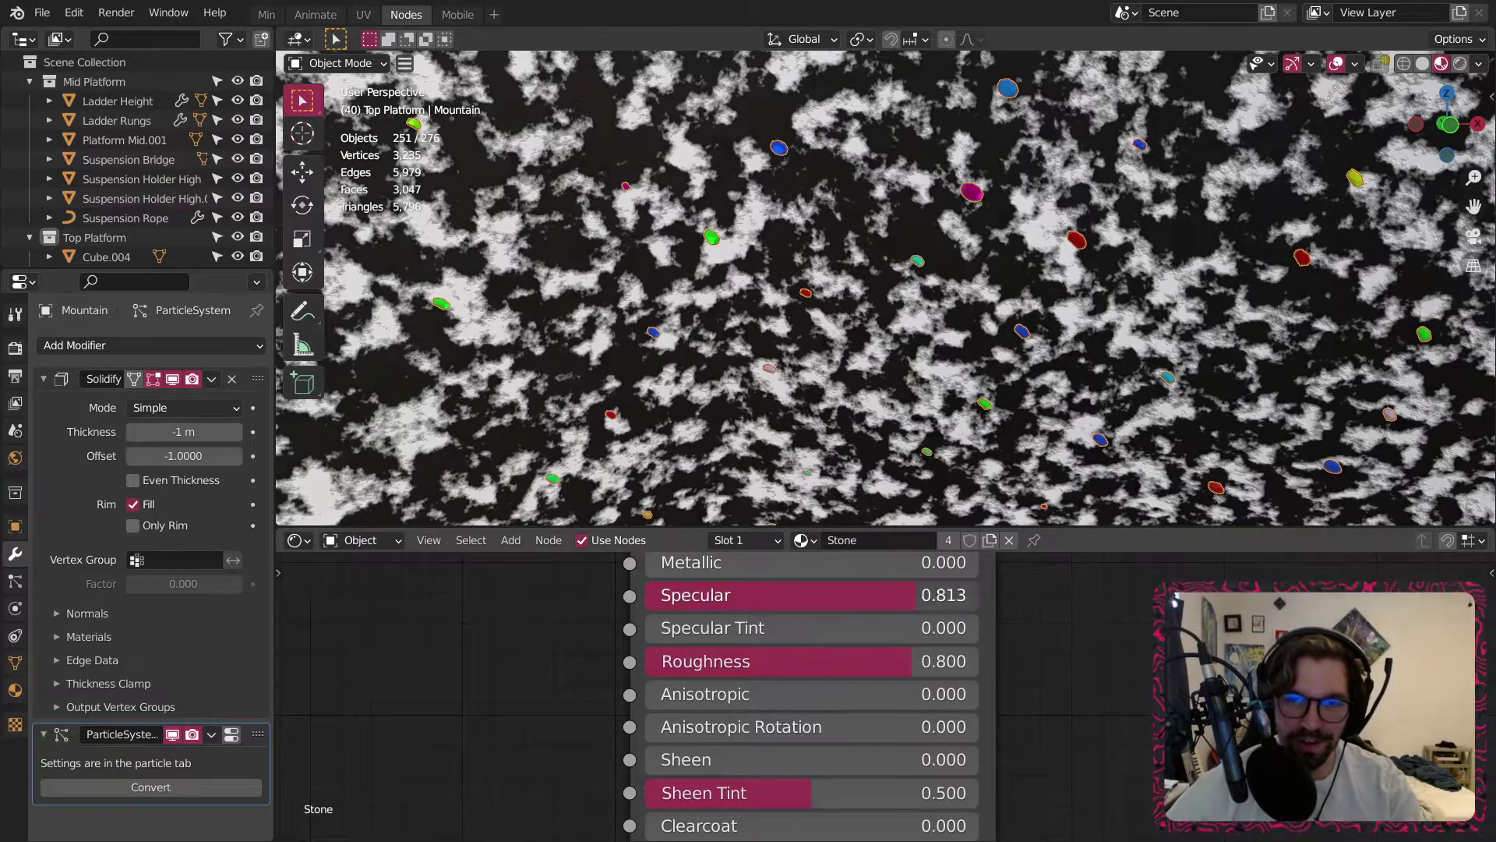
{"action": "middle_click_drag", "start_coordinate": [1067, 730], "coordinate": [1034, 624]}
{"action": "middle_click_drag", "start_coordinate": [703, 678], "coordinate": [354, 675]}
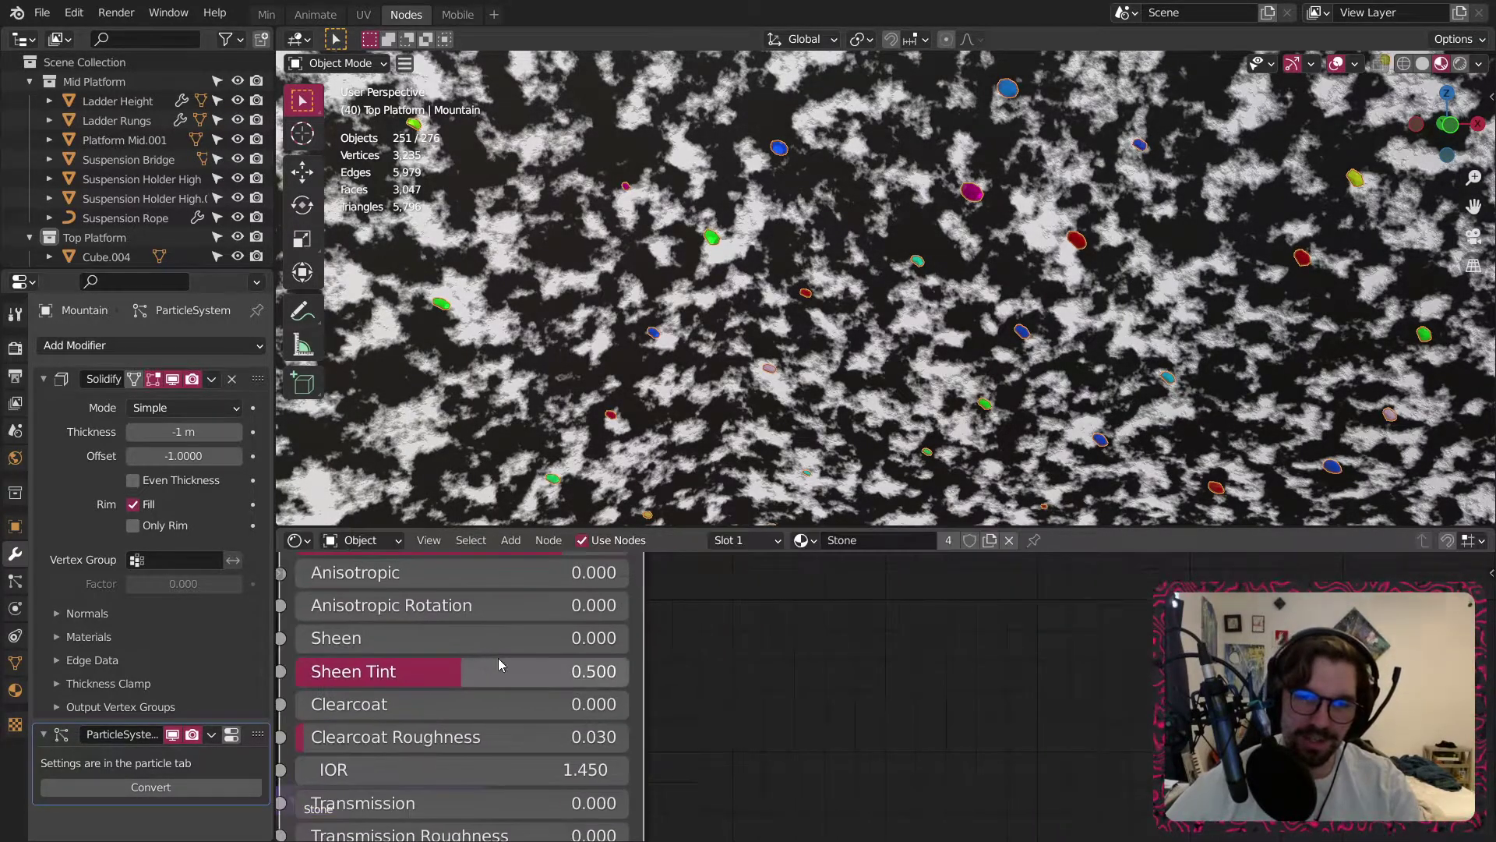
{"action": "scroll", "coordinate": [810, 623], "scroll_direction": "down", "scroll_amount": 4}
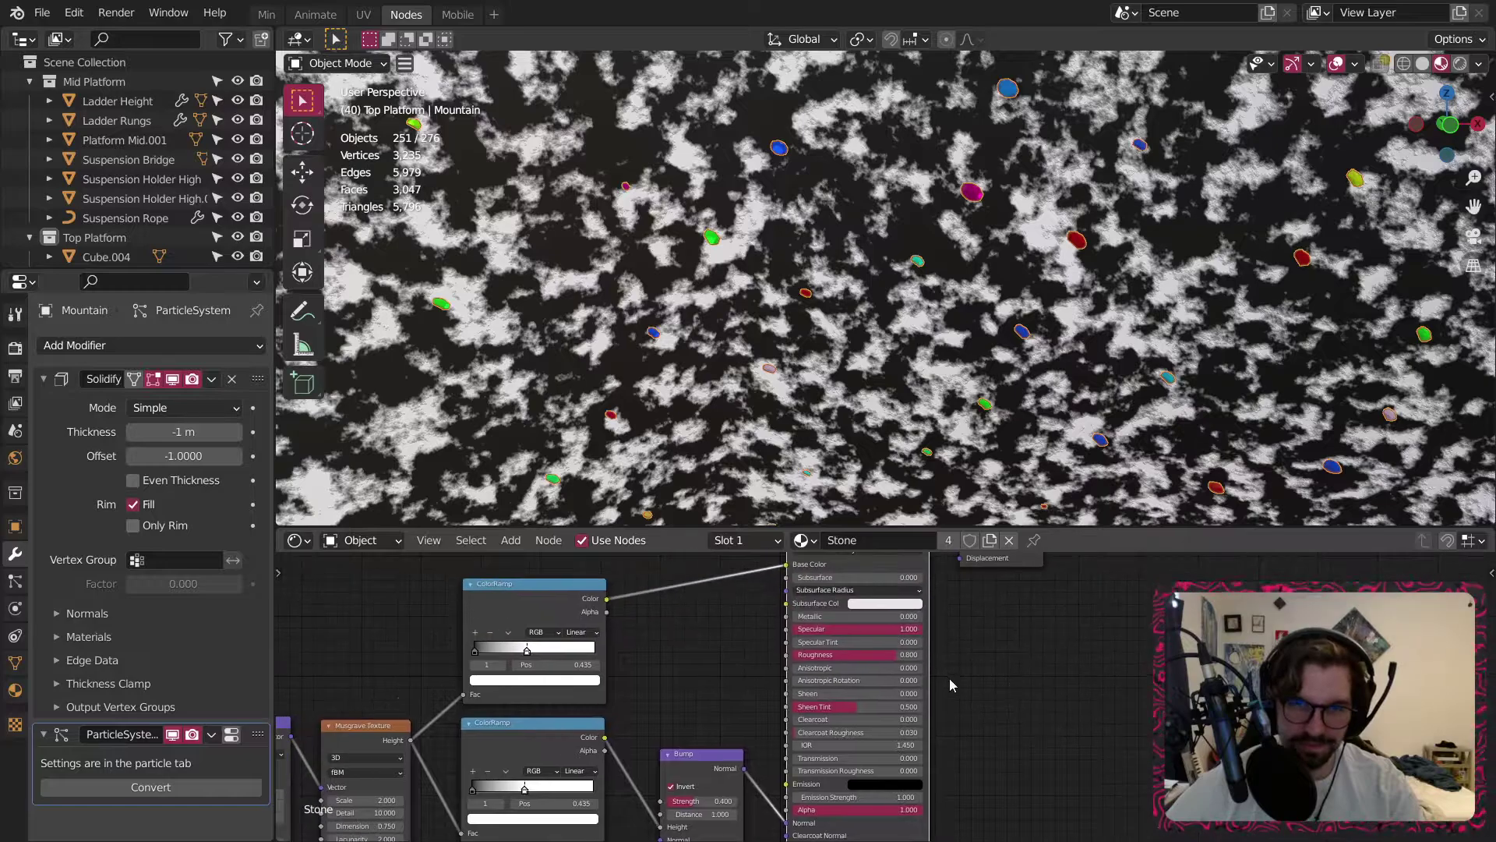
{"action": "scroll", "coordinate": [826, 706], "scroll_direction": "up", "scroll_amount": 2}
{"action": "left_click_drag", "start_coordinate": [812, 709], "coordinate": [706, 713]}
Change the first stop of the ColorRamp feeding Base Color from black to a dark grey.
{"action": "middle_click_drag", "start_coordinate": [638, 612], "coordinate": [868, 841]}
{"action": "middle_click_drag", "start_coordinate": [800, 765], "coordinate": [858, 575]}
{"action": "scroll", "coordinate": [561, 704], "scroll_direction": "up", "scroll_amount": 8}
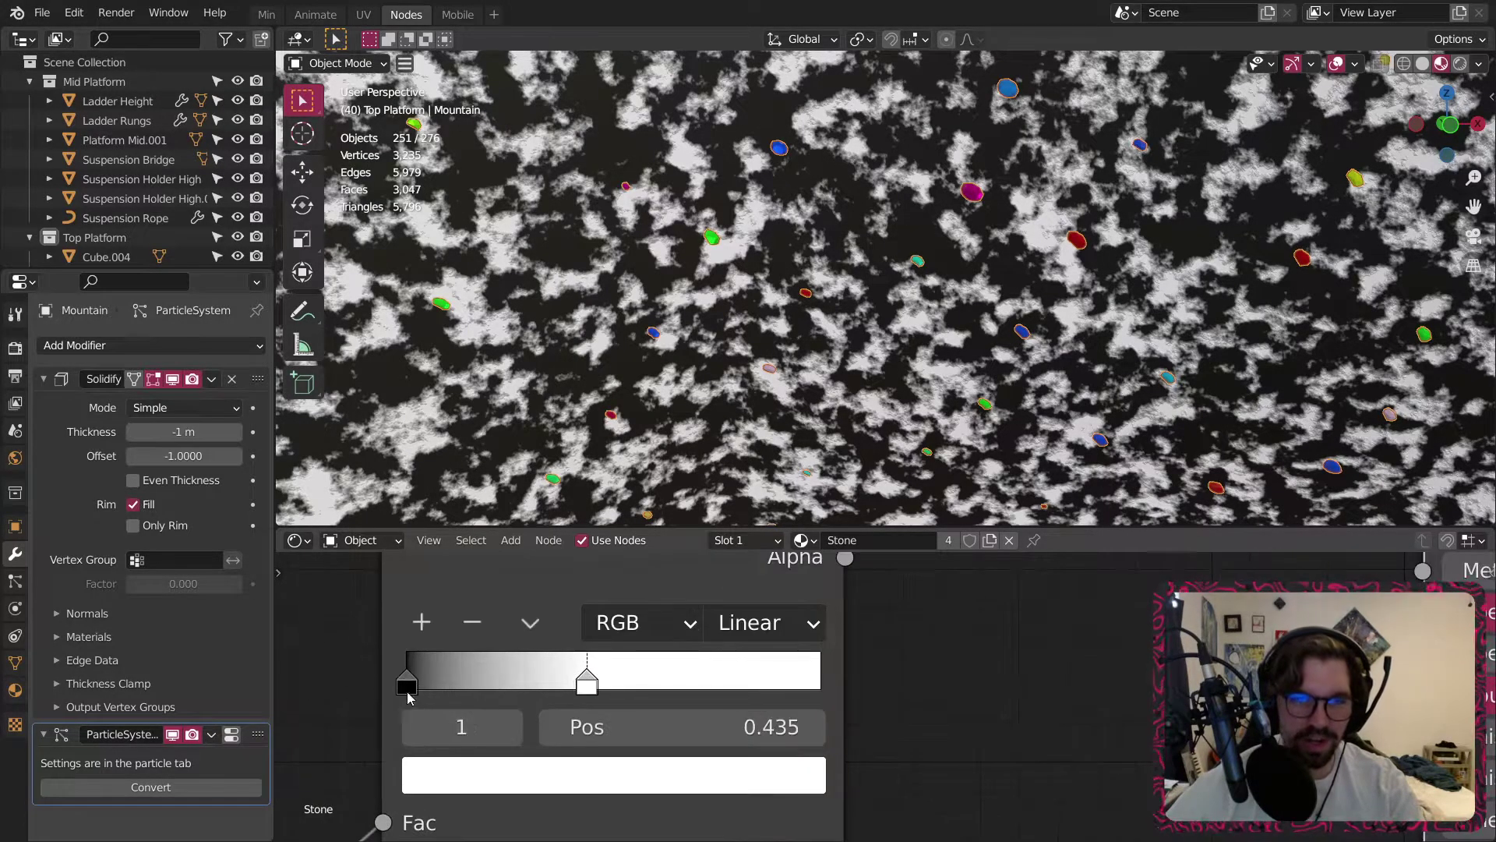
{"action": "left_click", "coordinate": [403, 688]}
{"action": "left_click", "coordinate": [459, 770]}
{"action": "left_click_drag", "start_coordinate": [740, 375], "coordinate": [733, 395]}
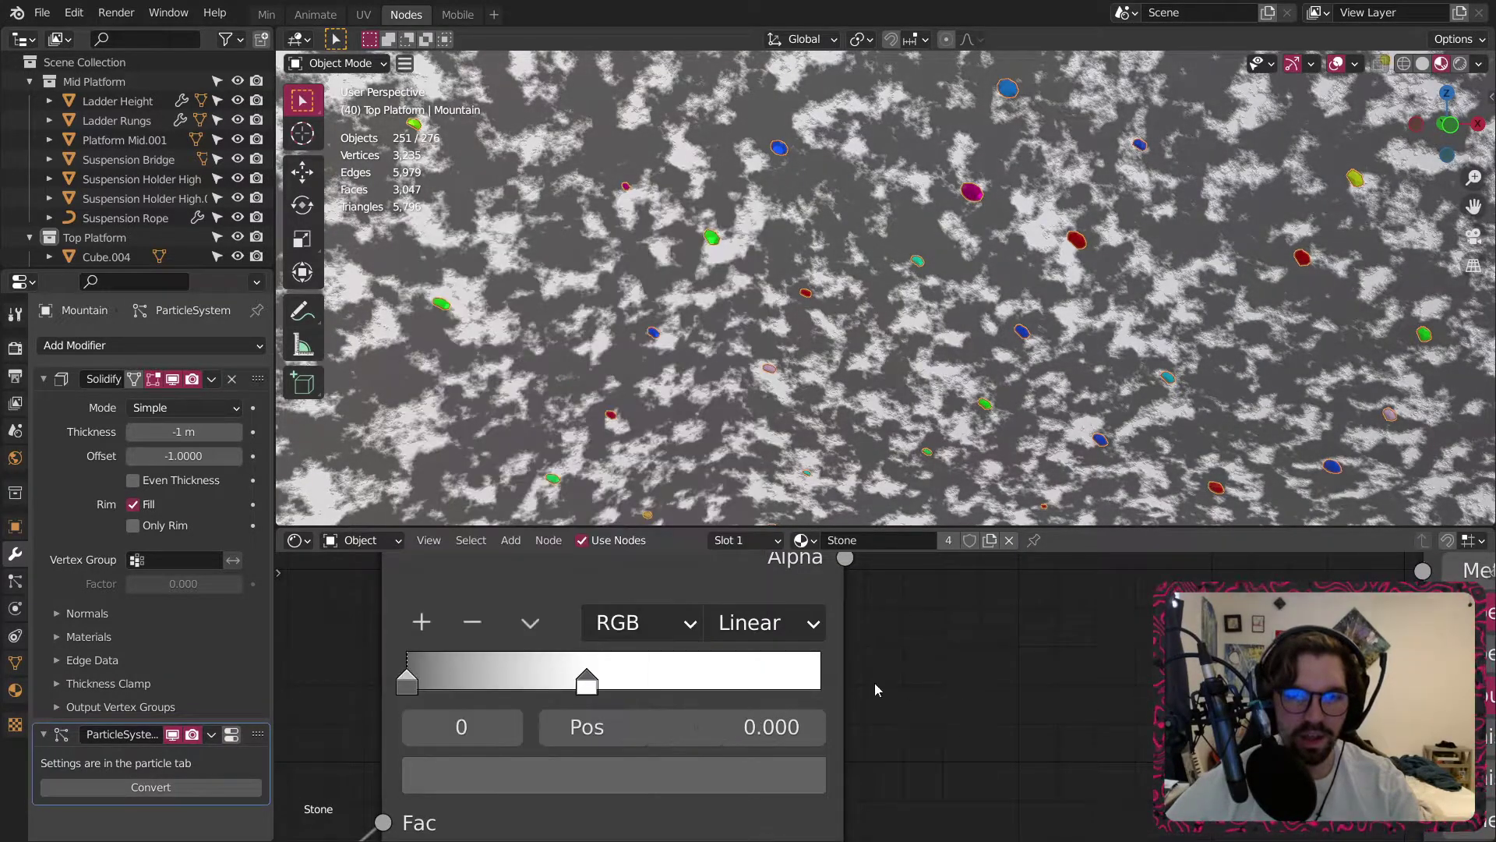
Darken the white stop of the Base Color ColorRamp to a grey with lightness about 0.21.
{"action": "left_click", "coordinate": [584, 681]}
{"action": "left_click", "coordinate": [614, 775]}
{"action": "left_click_drag", "start_coordinate": [735, 293], "coordinate": [734, 367]}
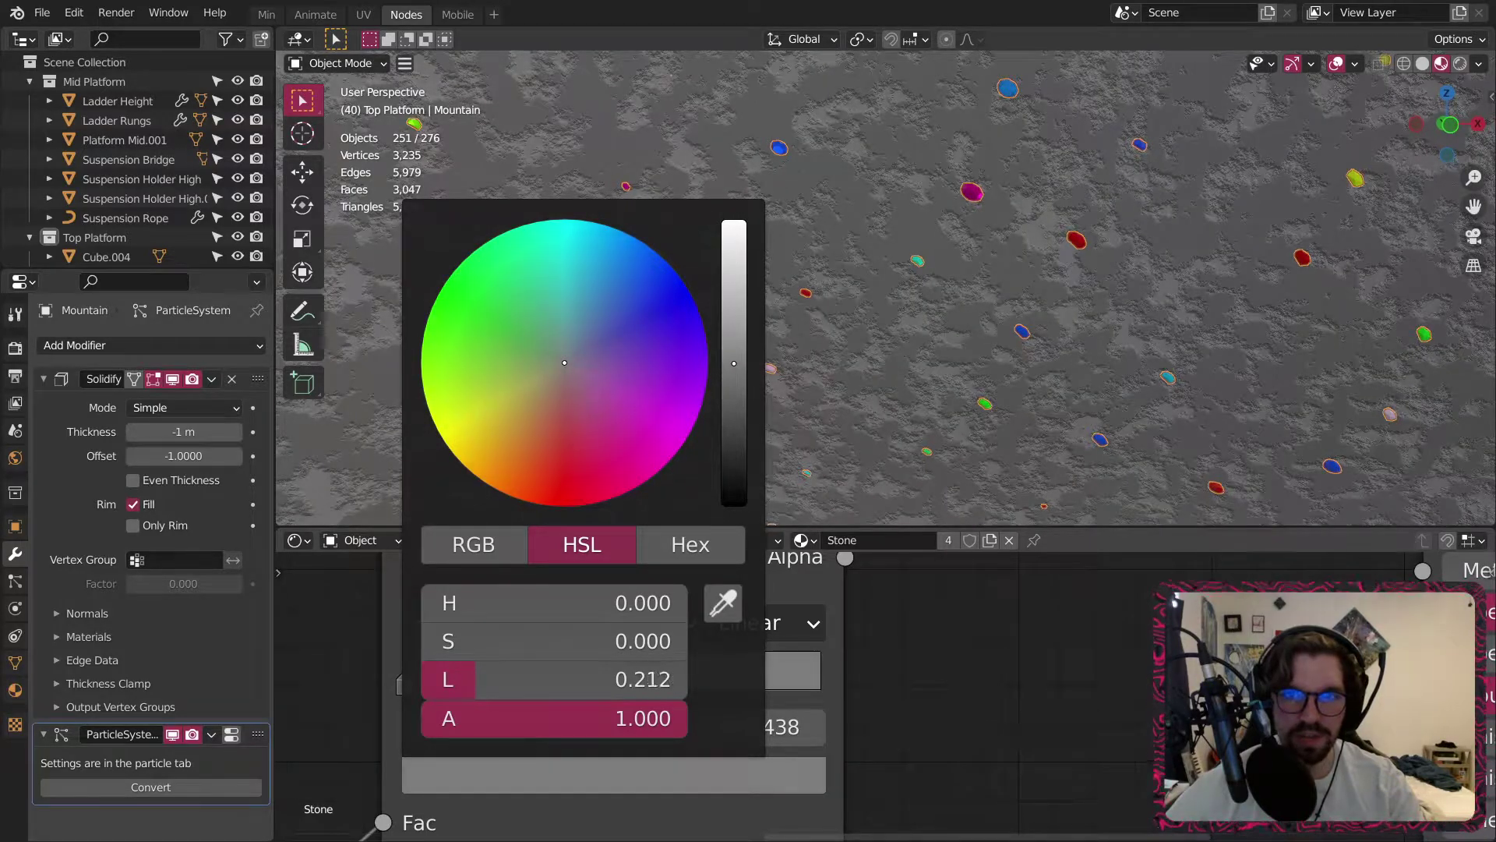
Add a stop at position 0.726 to the Base Color ColorRamp and darken it to a lightness of about 0.08.
{"action": "left_click", "coordinate": [413, 619]}
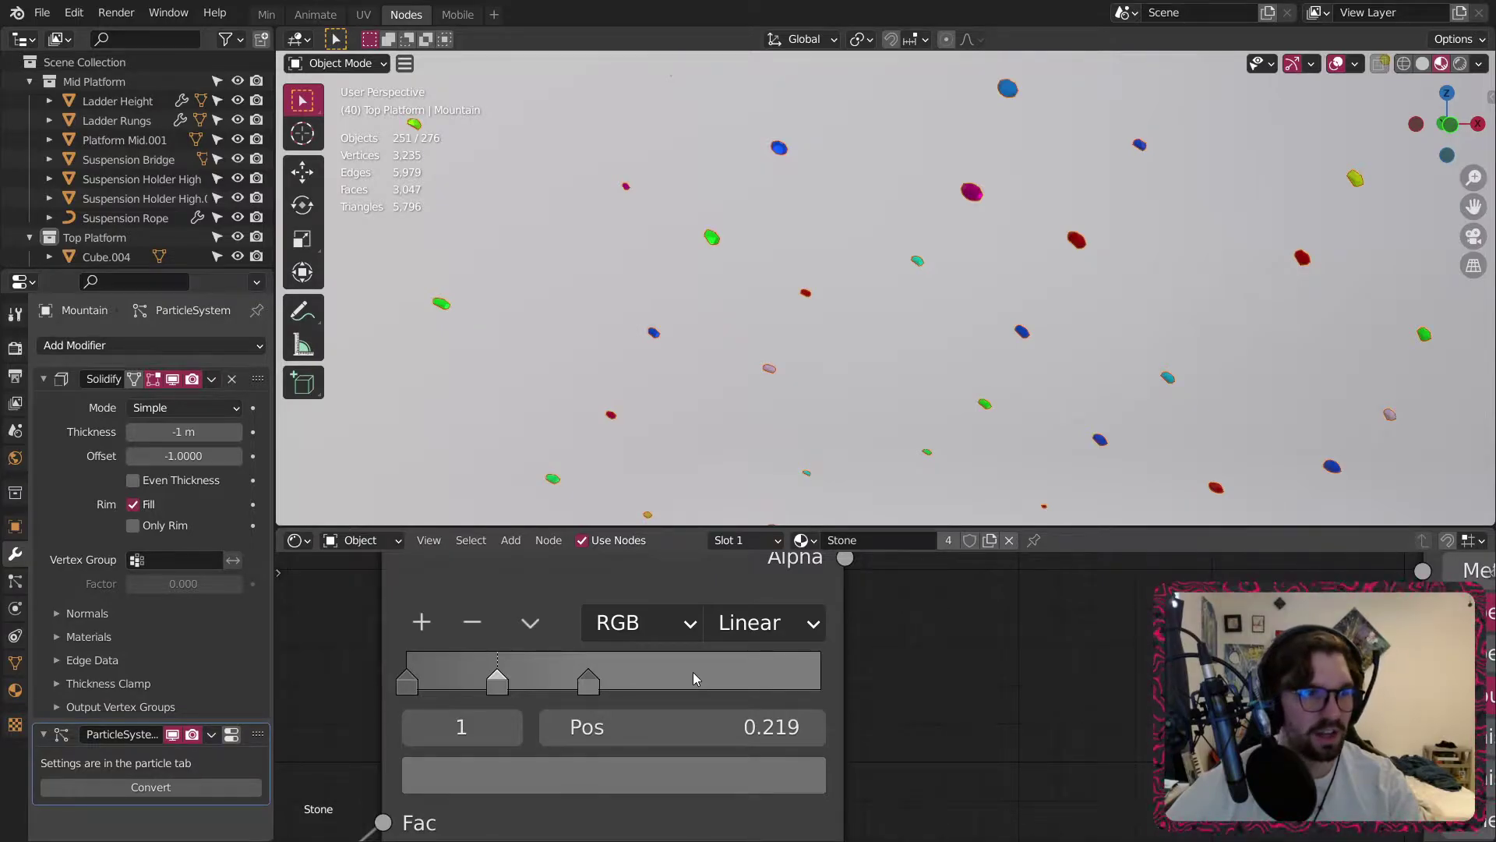
{"action": "left_click_drag", "start_coordinate": [693, 672], "coordinate": [705, 682]}
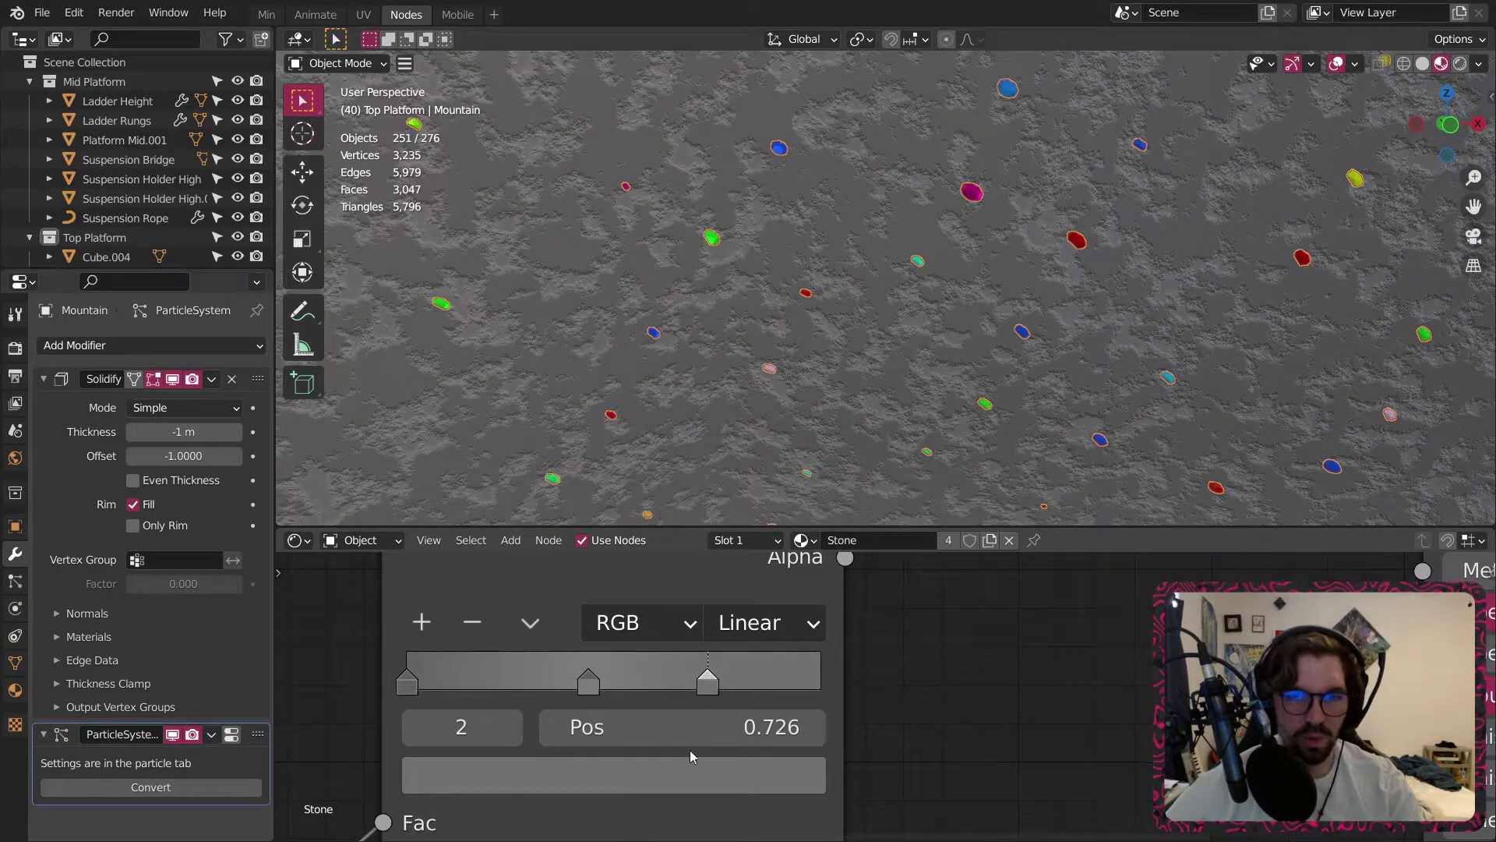
{"action": "left_click", "coordinate": [721, 787]}
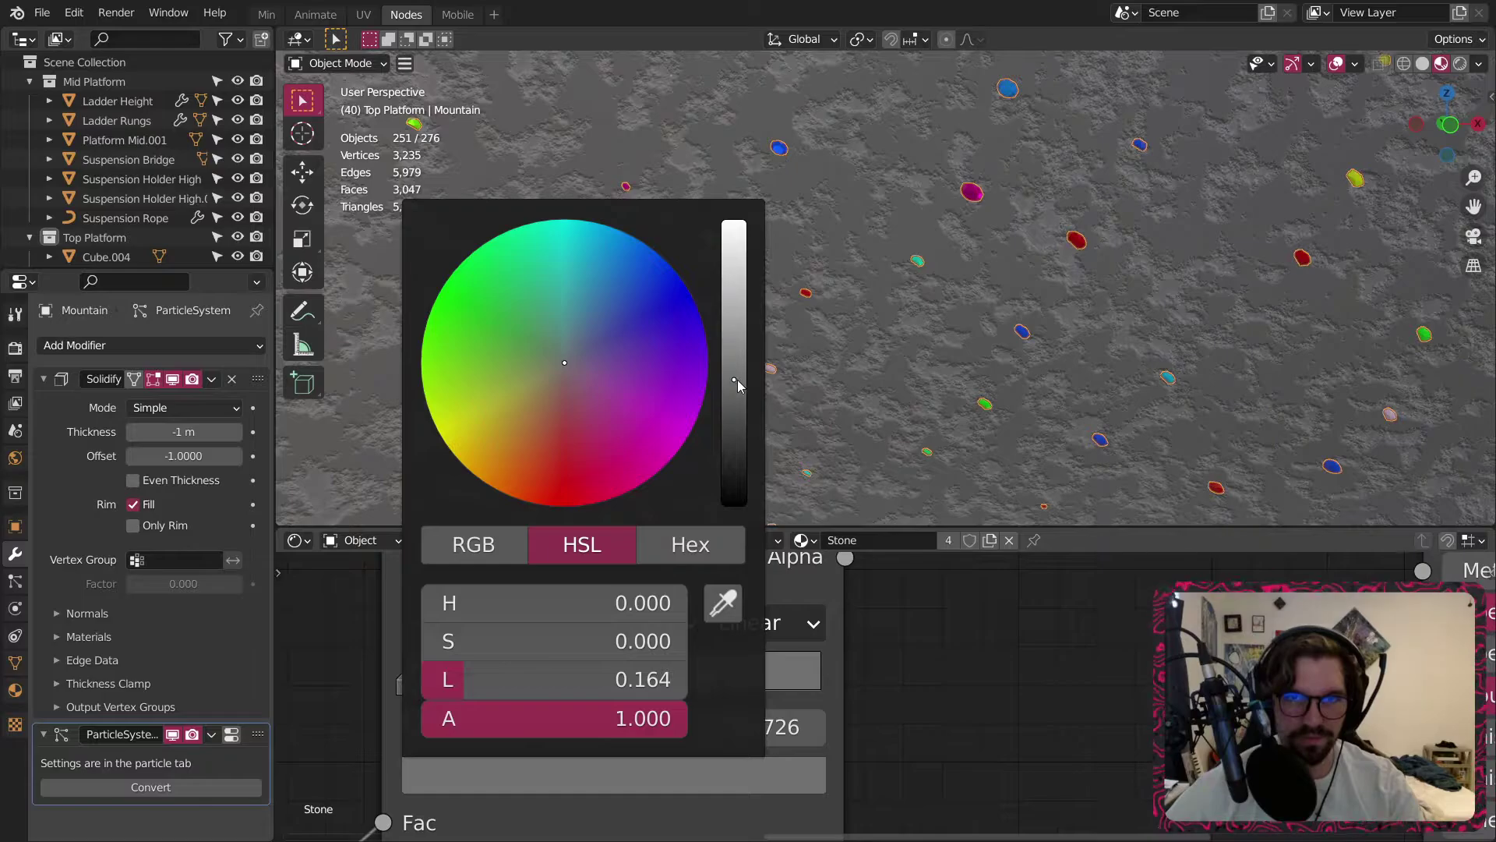
{"action": "left_click_drag", "start_coordinate": [737, 385], "coordinate": [735, 418]}
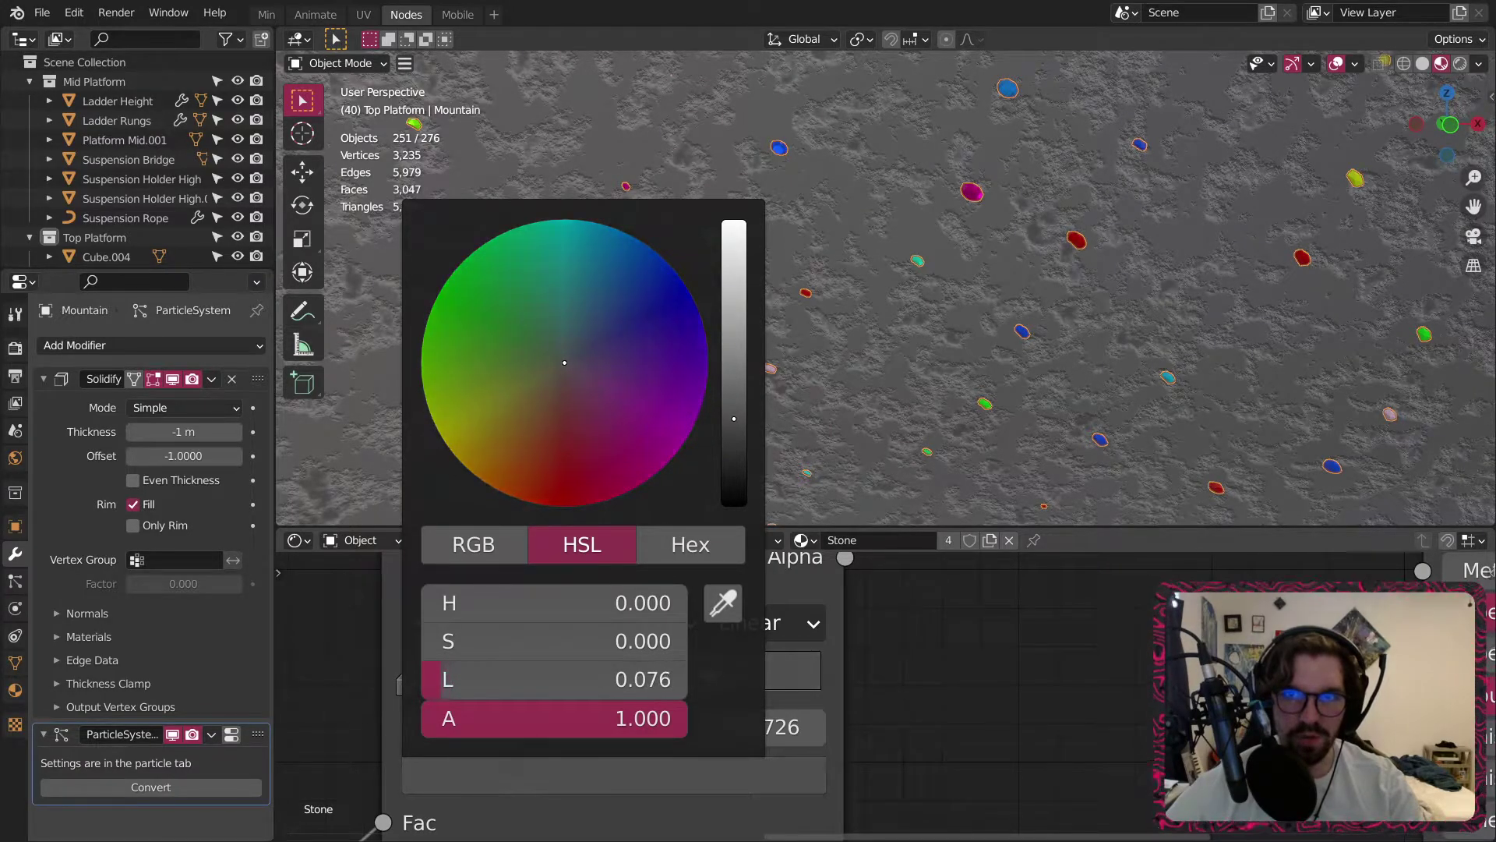
Inspect the stone surface up close and lighten the stop at position 0.726 to a lightness of about 0.108.
{"action": "scroll", "coordinate": [915, 371], "scroll_direction": "up", "scroll_amount": 10}
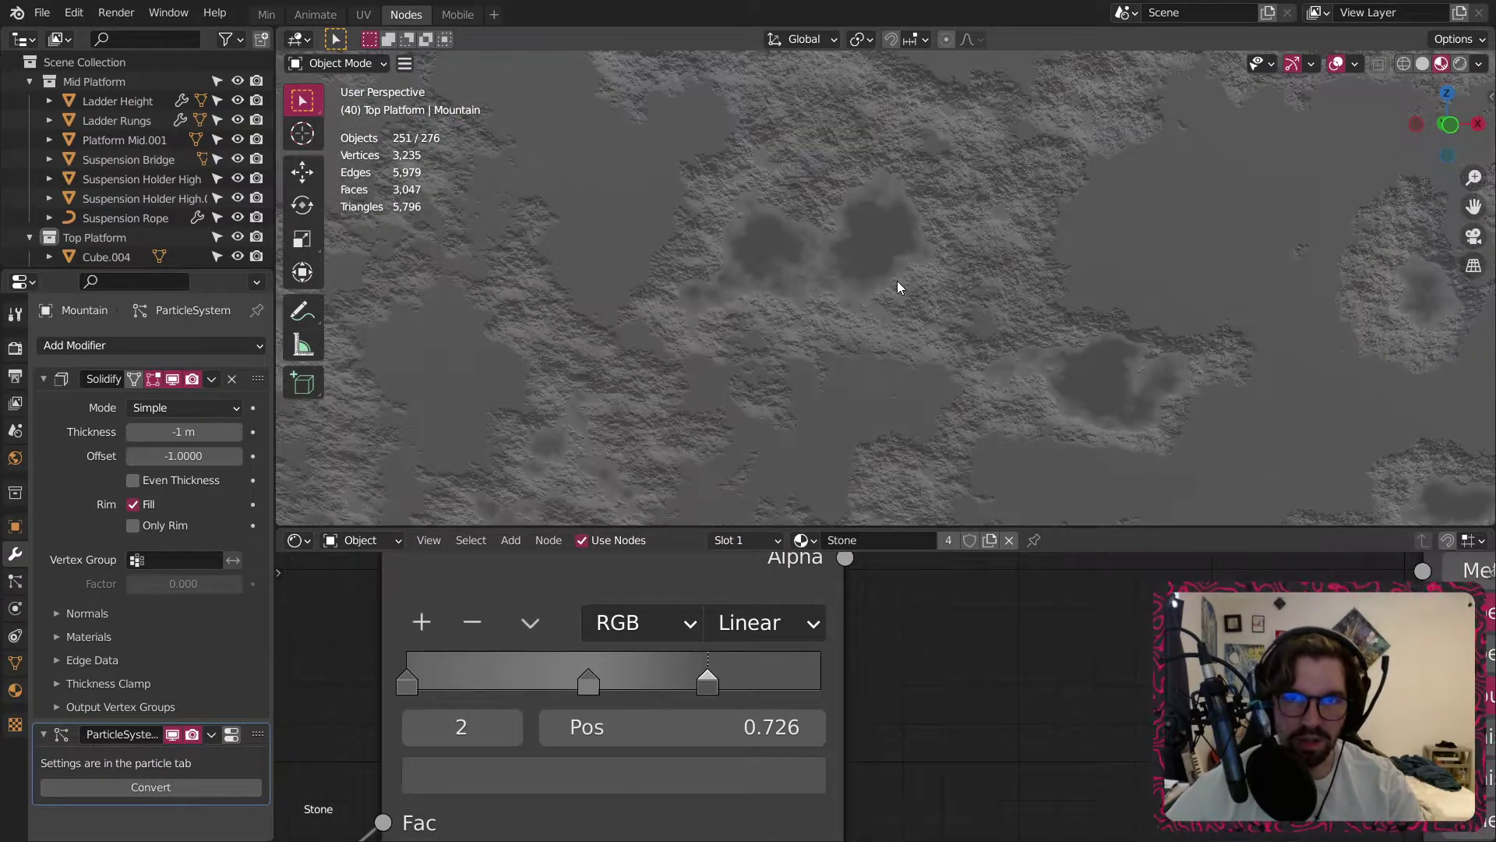
{"action": "middle_click_drag", "start_coordinate": [896, 280], "coordinate": [810, 227]}
{"action": "scroll", "coordinate": [811, 227], "scroll_direction": "up", "scroll_amount": 4}
{"action": "left_click", "coordinate": [714, 771]}
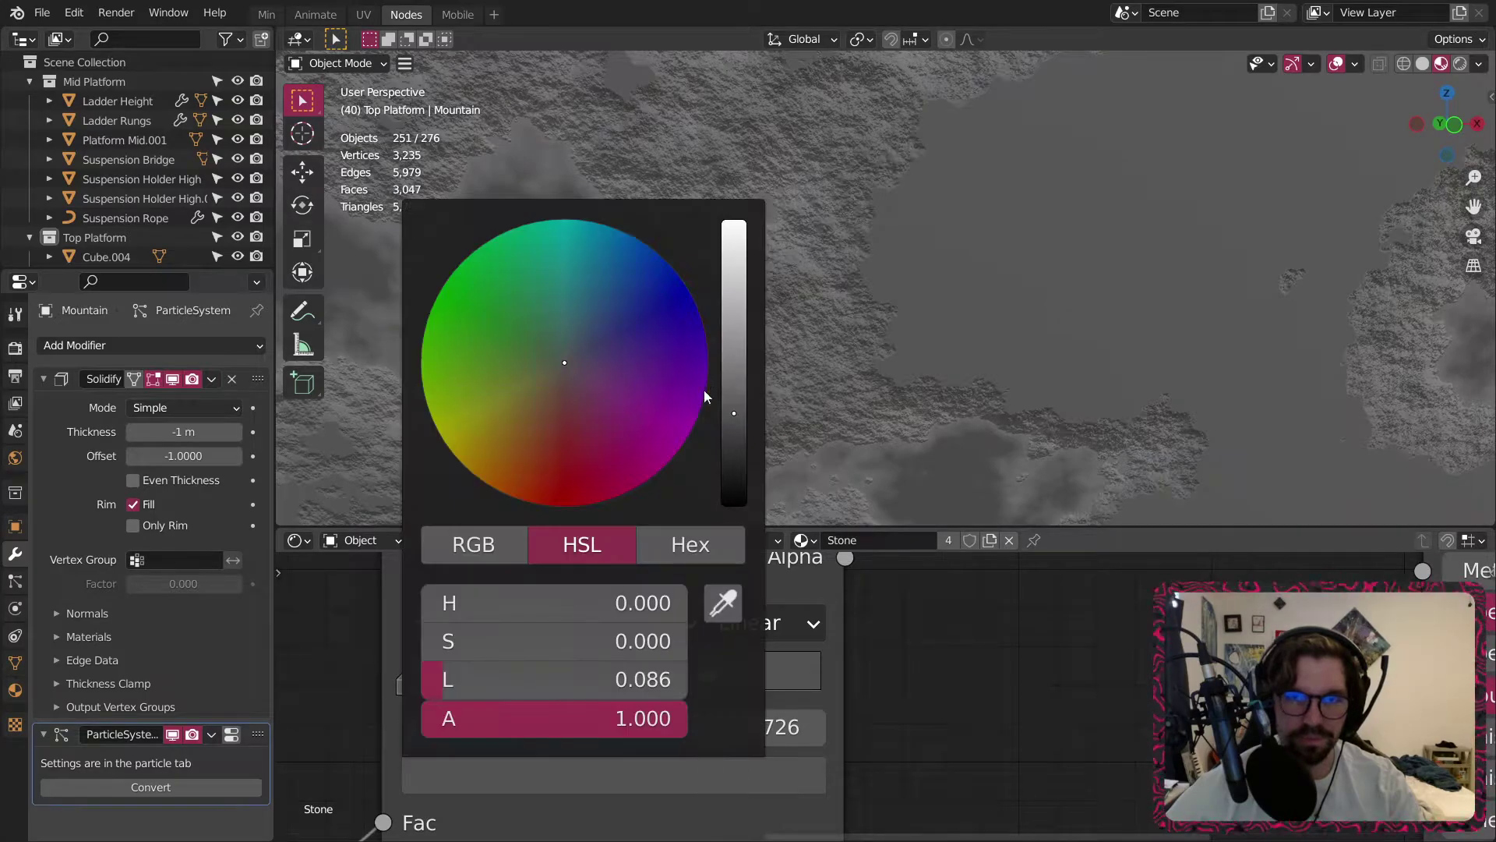
{"action": "left_click_drag", "start_coordinate": [734, 413], "coordinate": [734, 405]}
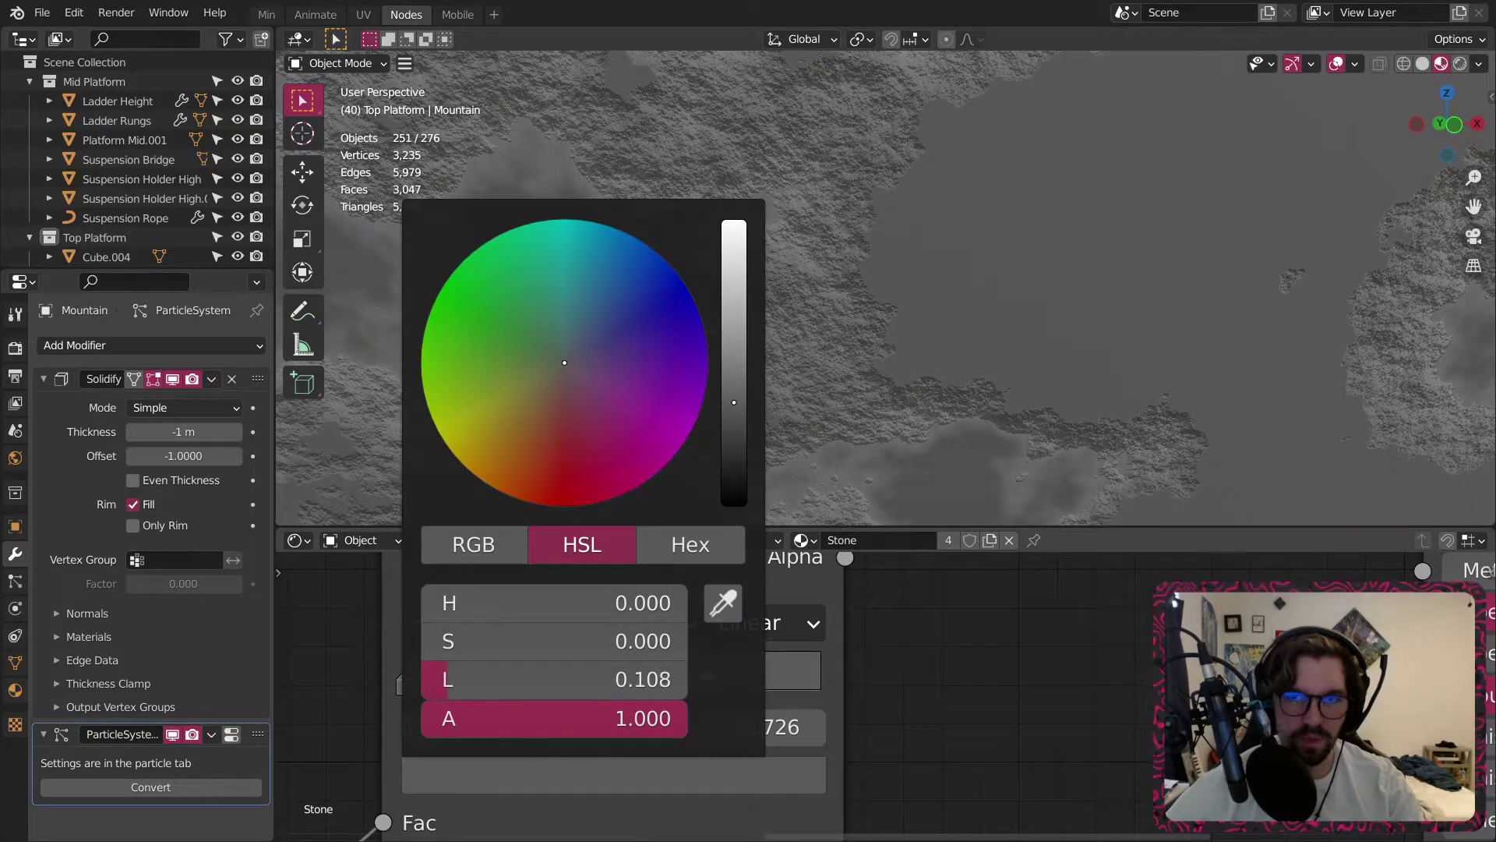
Add another ColorRamp stop at position 0.115 and darken its grey to a lightness of about 0.104.
{"action": "left_click", "coordinate": [421, 622]}
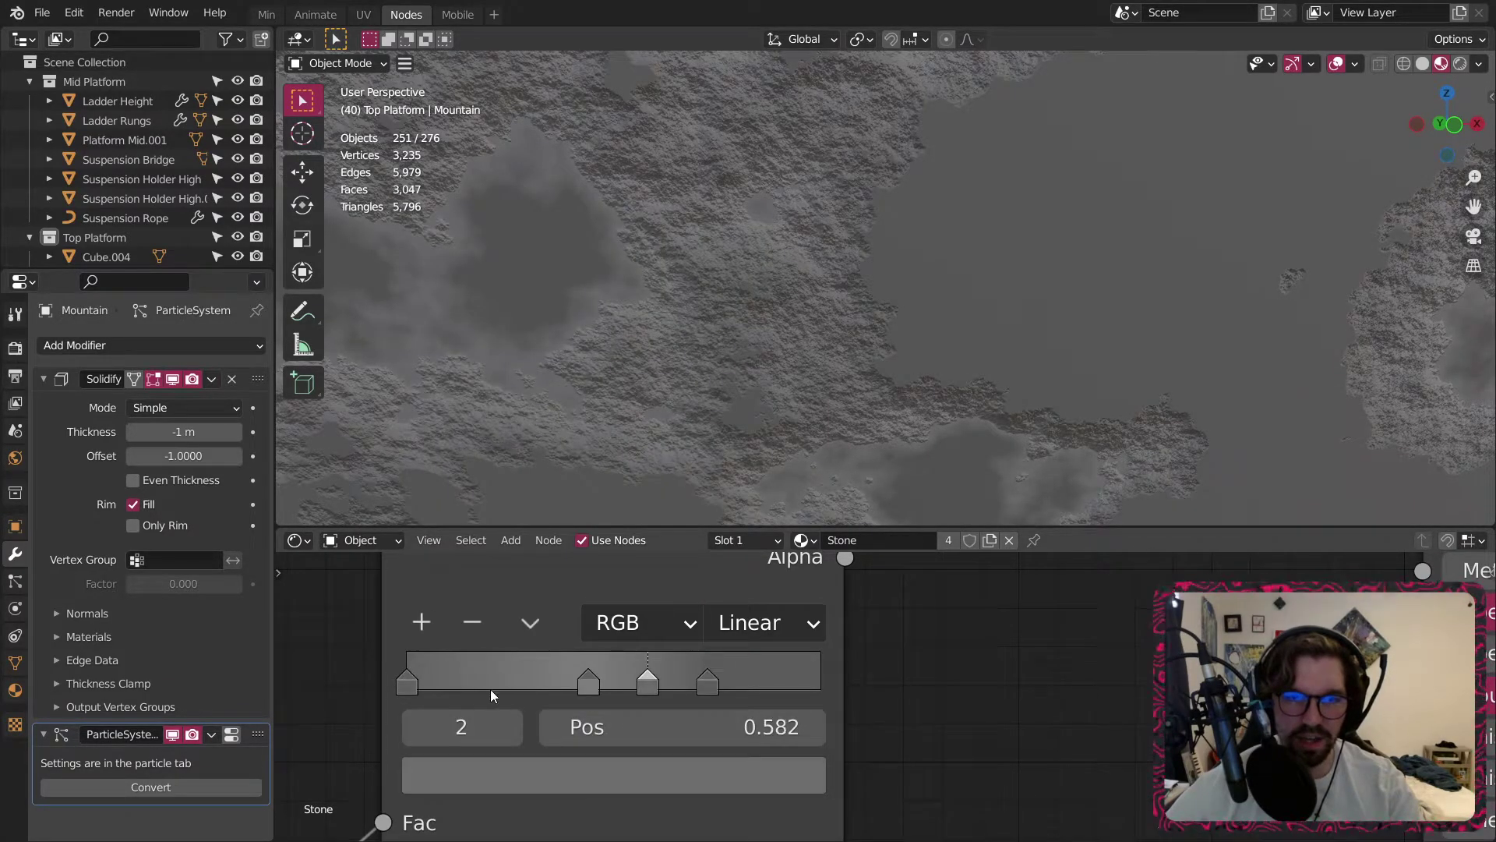
{"action": "left_click_drag", "start_coordinate": [459, 685], "coordinate": [455, 685]}
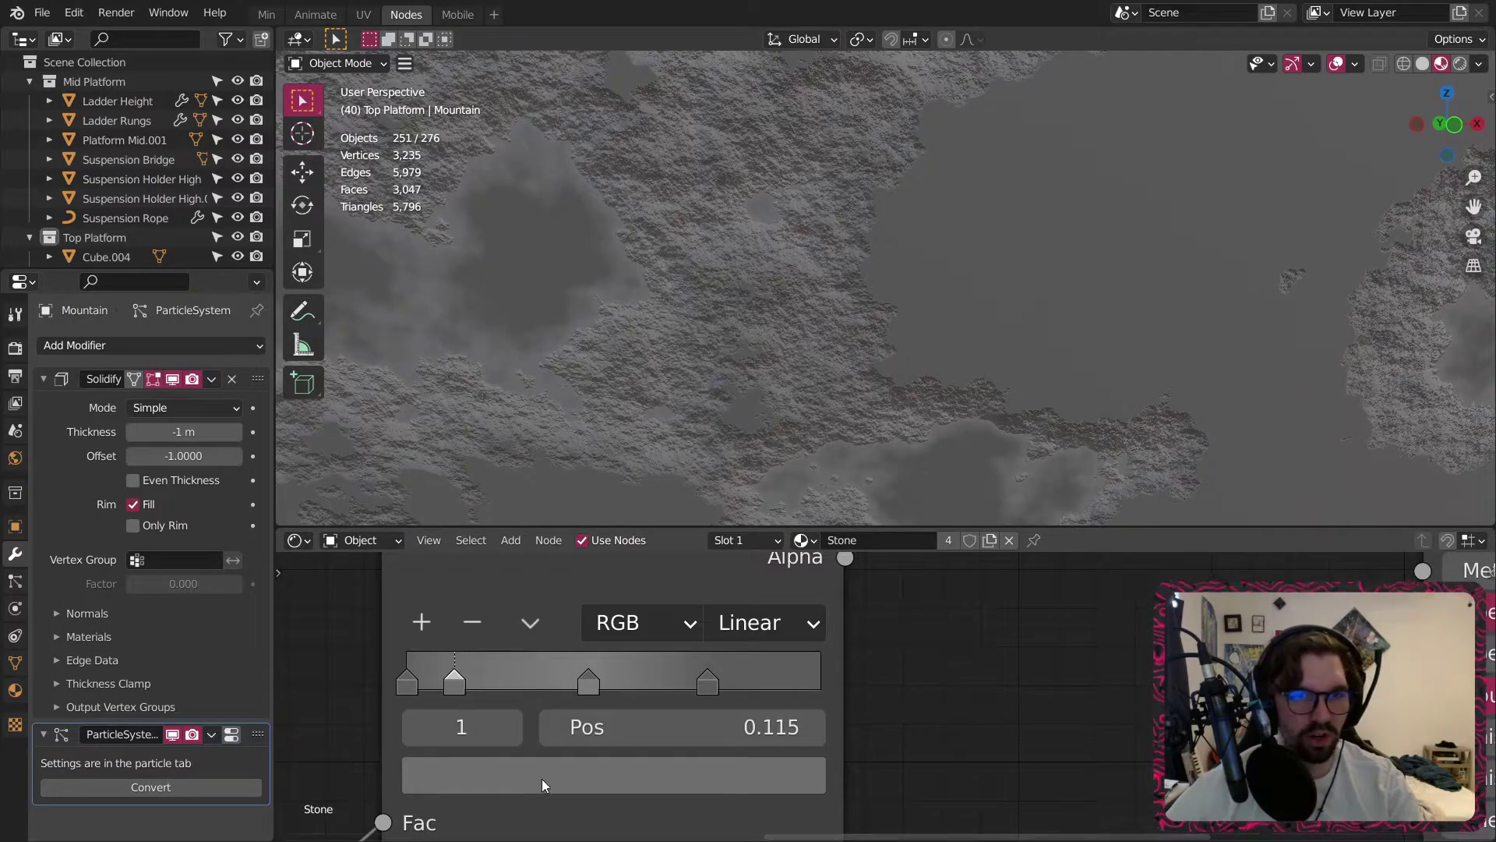
{"action": "left_click", "coordinate": [541, 778]}
{"action": "left_click_drag", "start_coordinate": [732, 380], "coordinate": [734, 407]}
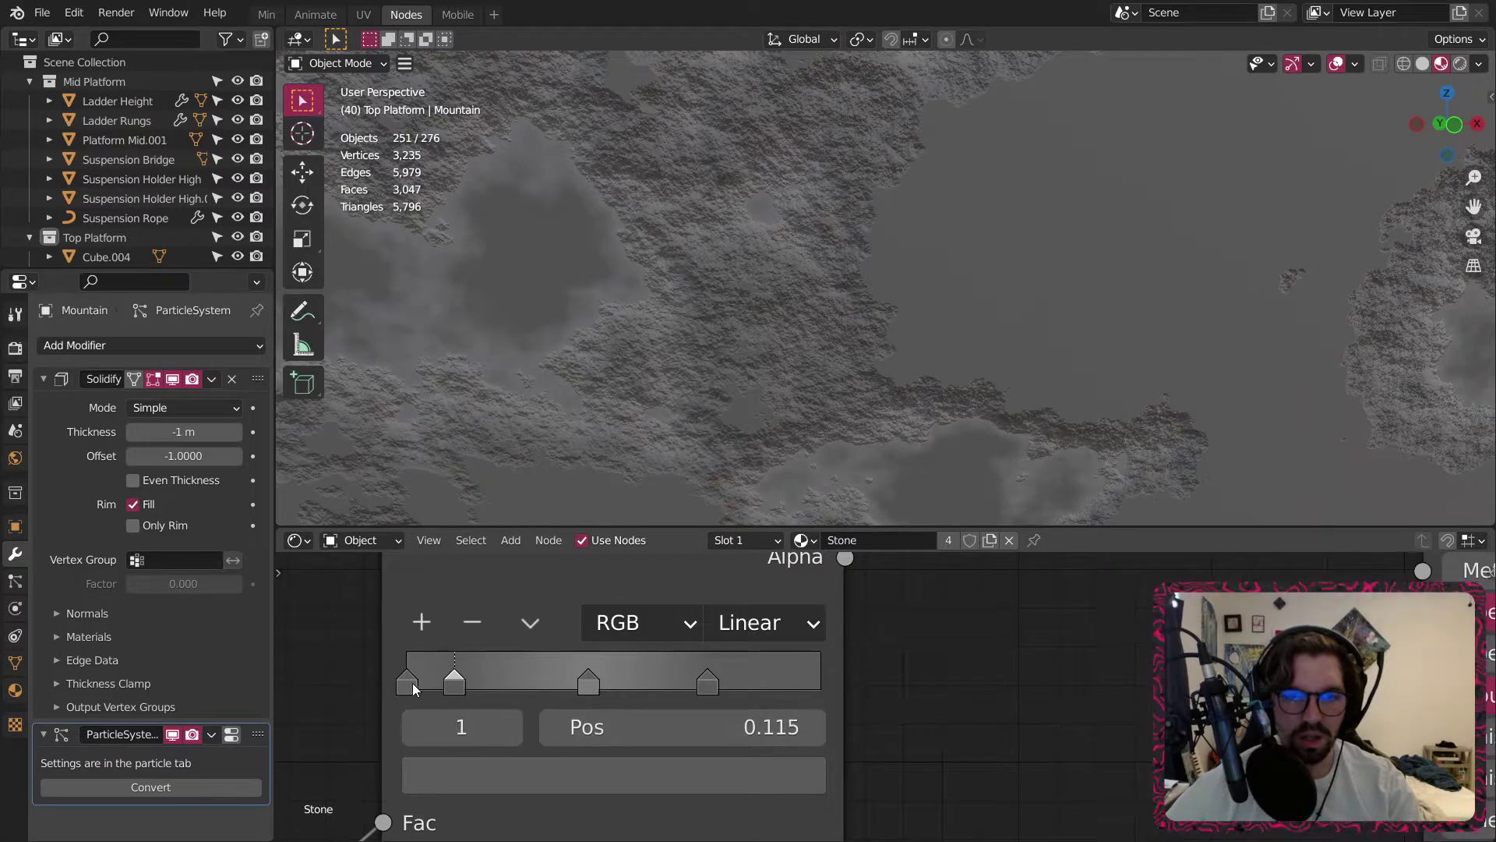
Replace the ColorRamp stop at position 0.726 with a new dark grey stop at position 1.000.
{"action": "scroll", "coordinate": [840, 227], "scroll_direction": "down", "scroll_amount": 5}
{"action": "scroll", "coordinate": [839, 231], "scroll_direction": "down", "scroll_amount": 9}
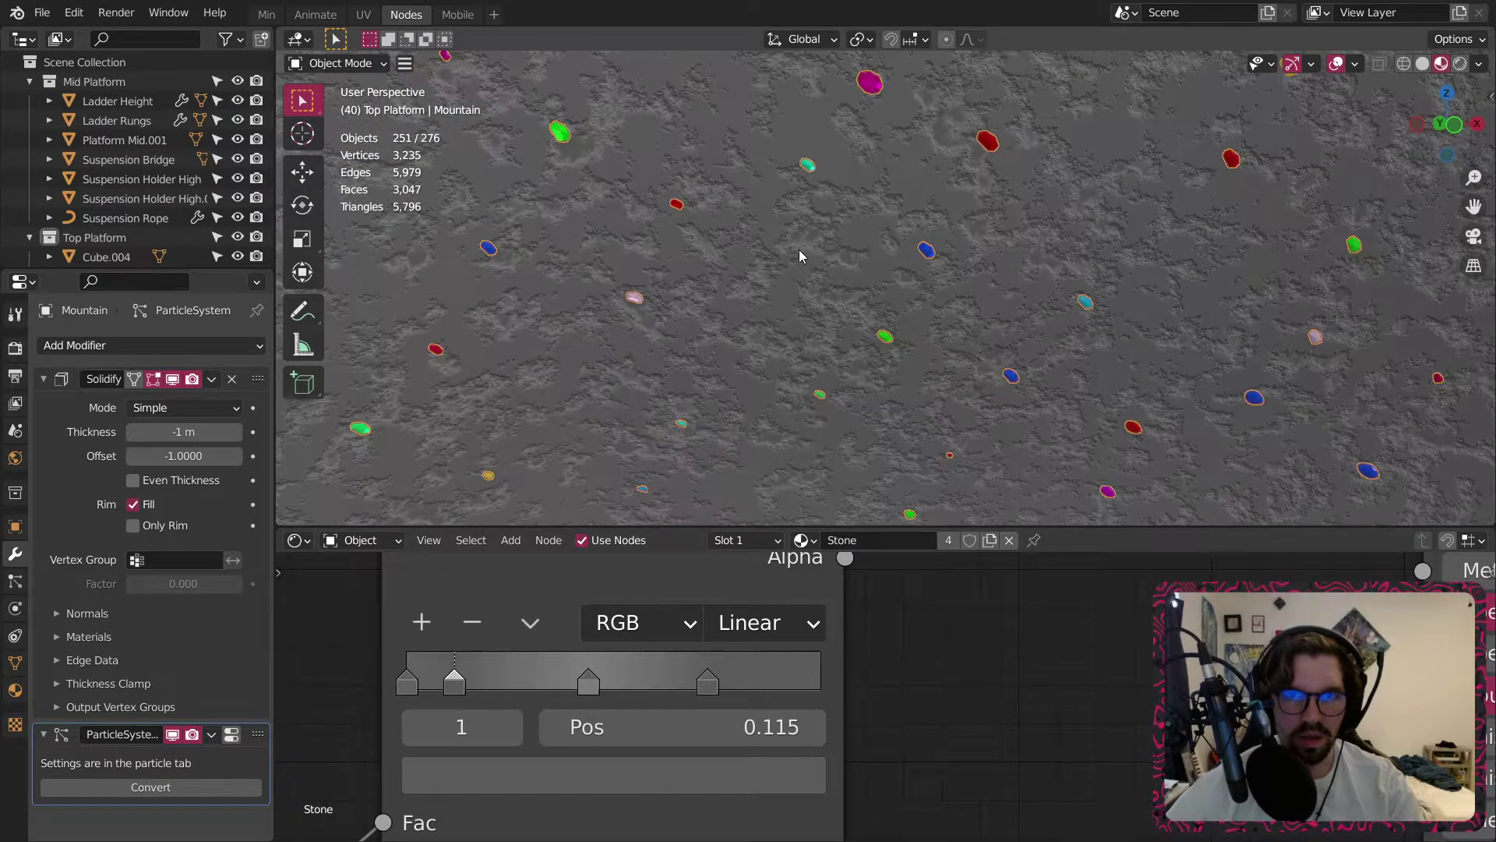
{"action": "scroll", "coordinate": [798, 249], "scroll_direction": "up", "scroll_amount": 7}
{"action": "left_click", "coordinate": [471, 614]}
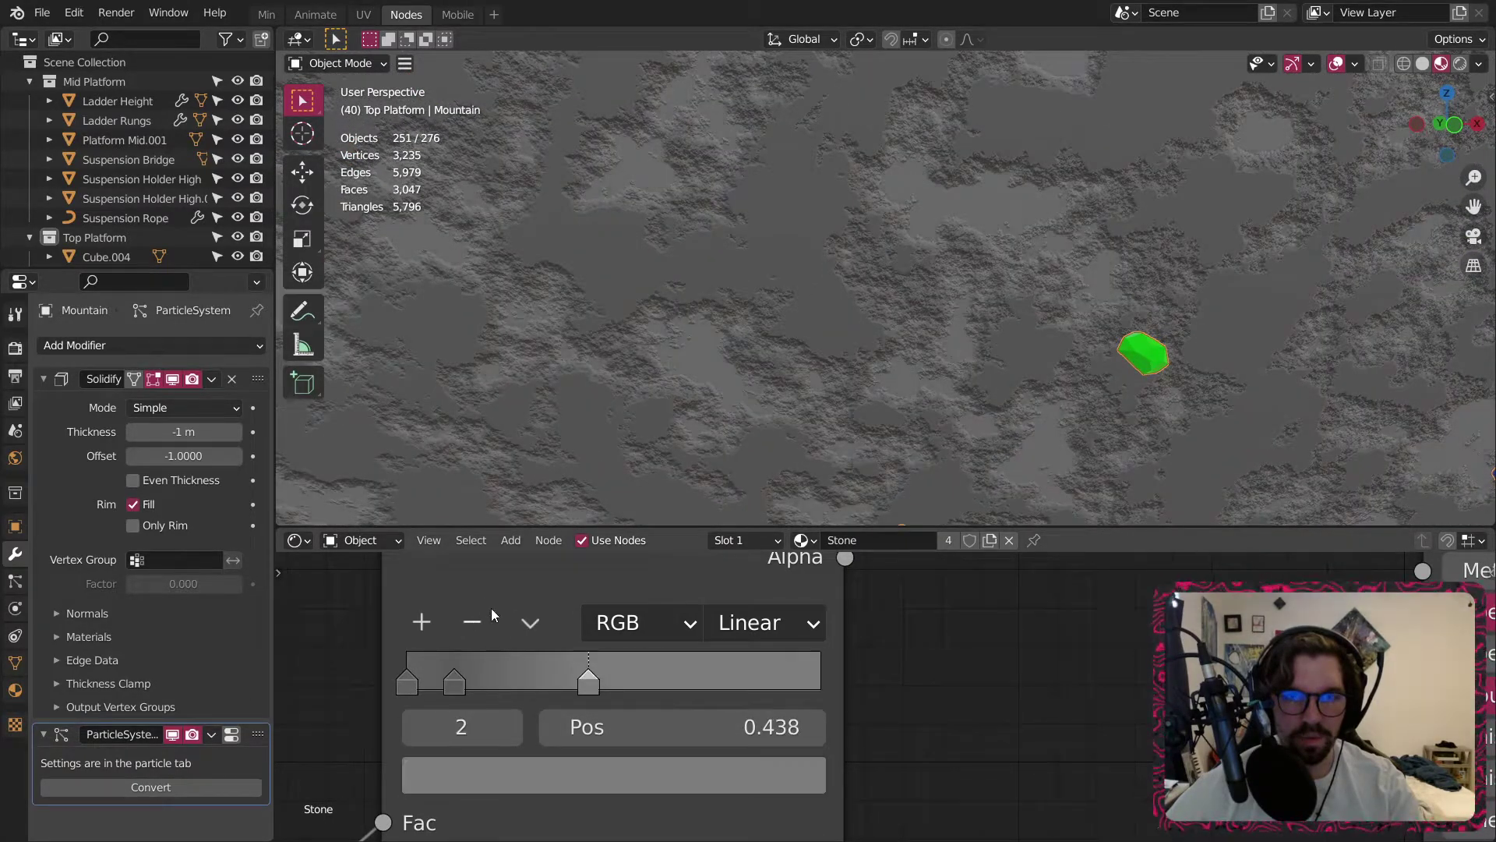
{"action": "left_click", "coordinate": [421, 621]}
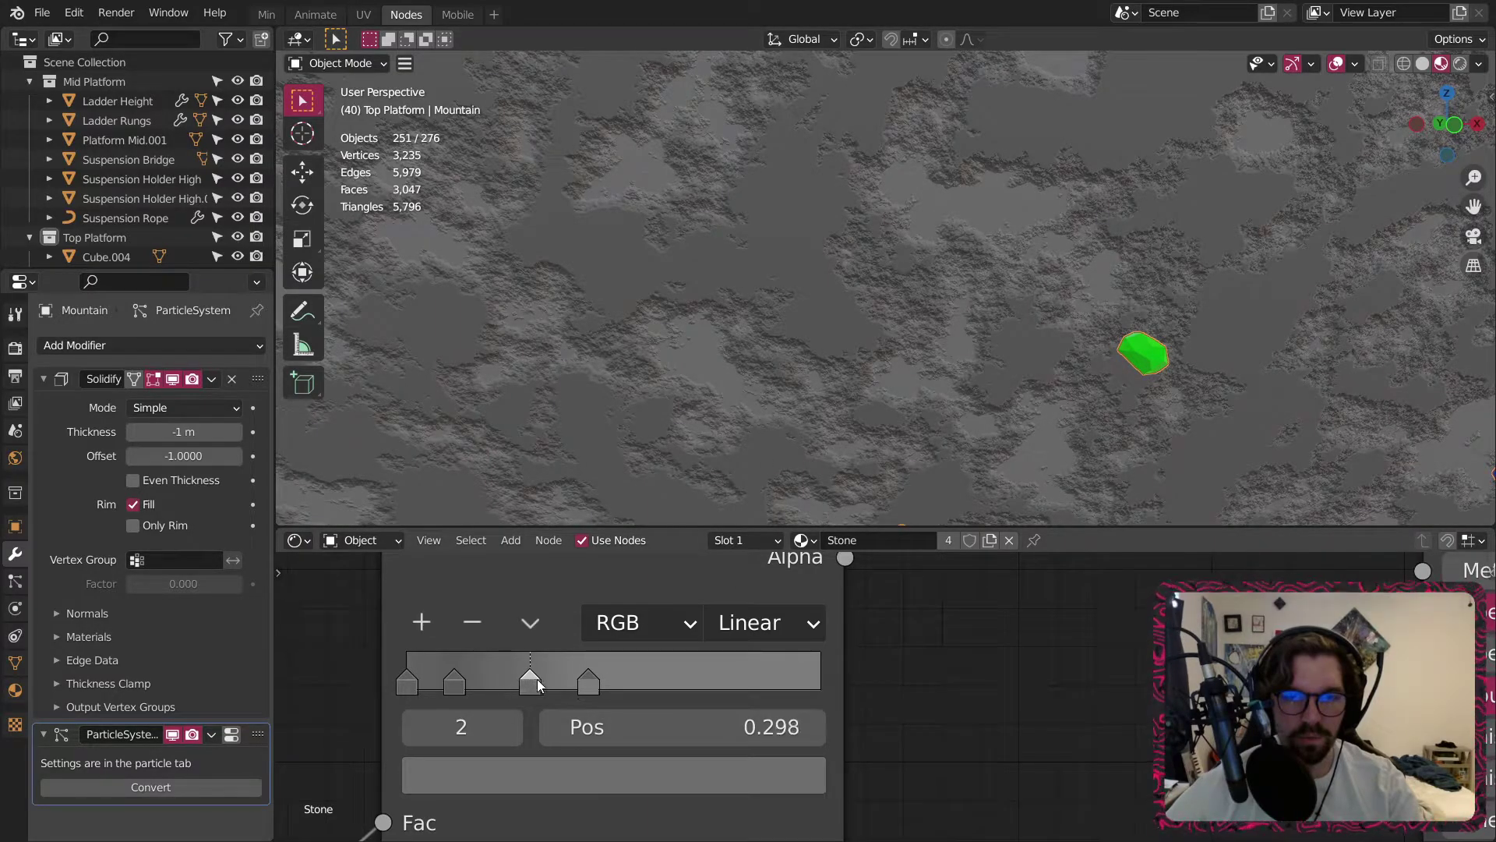
{"action": "left_click_drag", "start_coordinate": [536, 679], "coordinate": [822, 682]}
{"action": "left_click", "coordinate": [733, 775]}
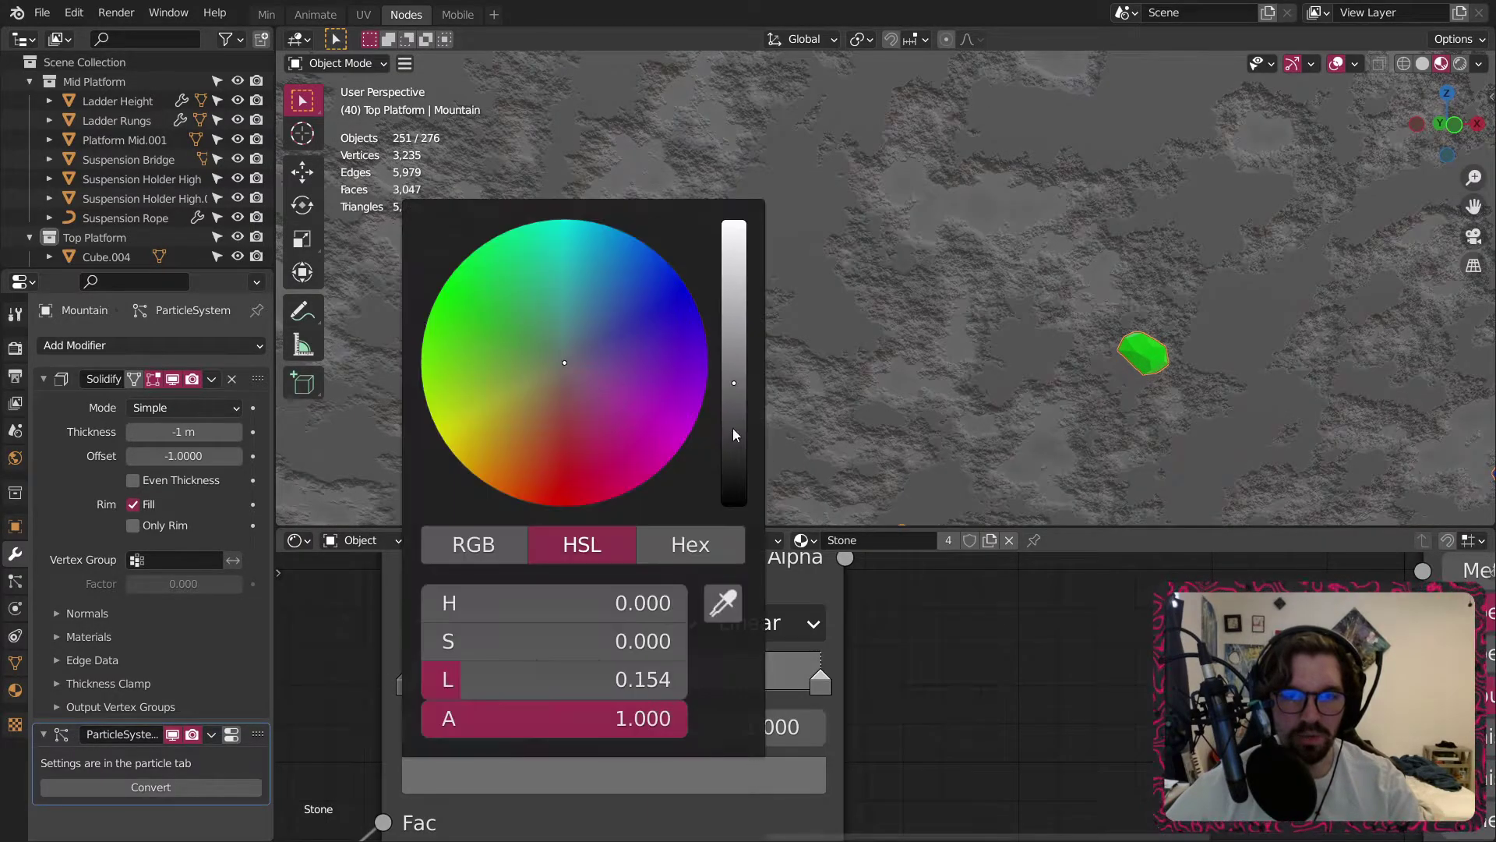
{"action": "left_click_drag", "start_coordinate": [733, 428], "coordinate": [733, 447]}
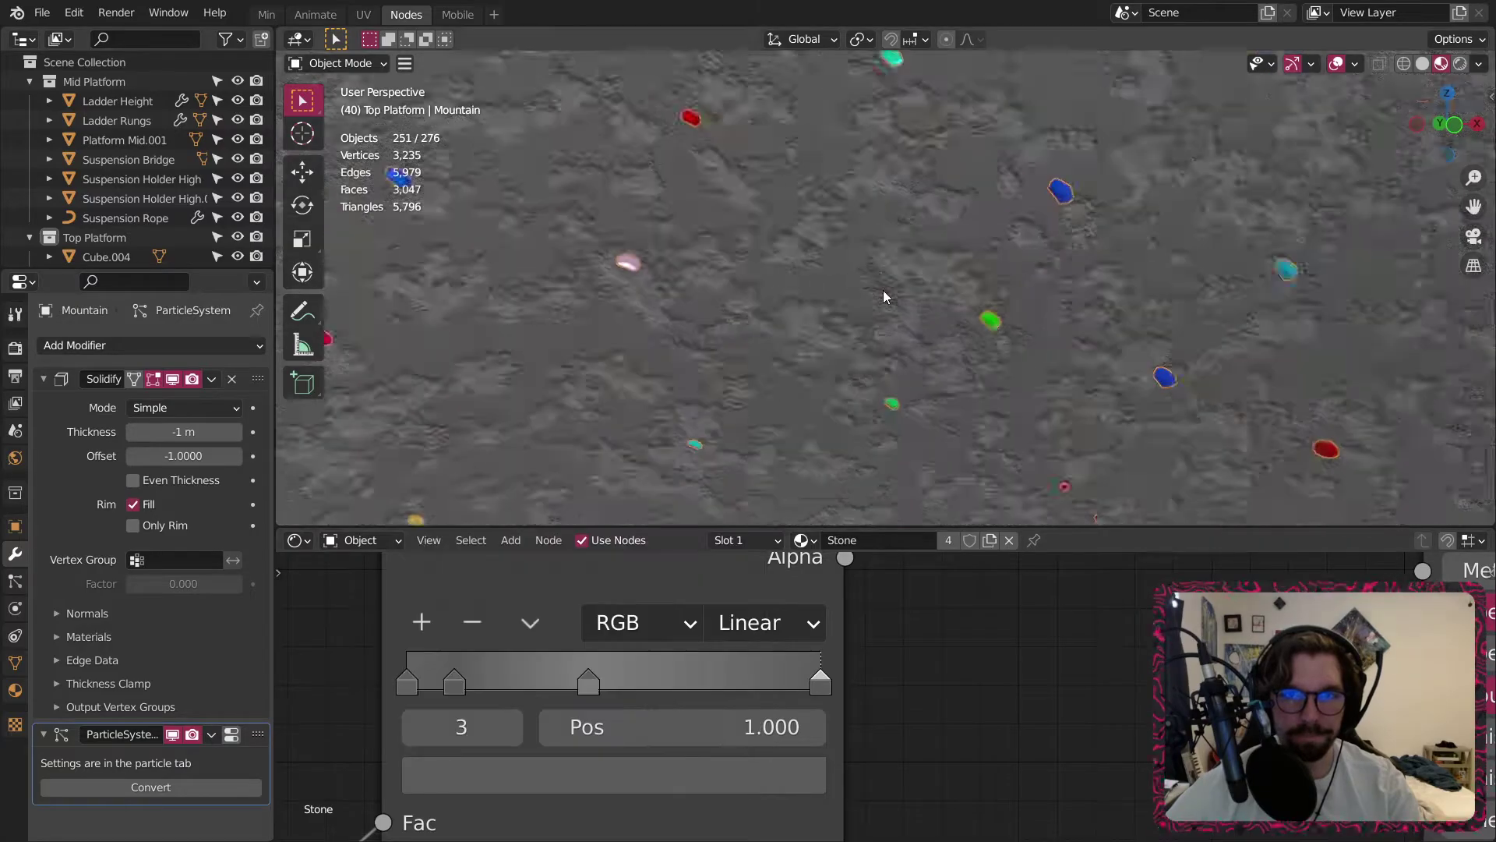
Check the stone surface up close and set the first ColorRamp stop's lightness to 0.1.
{"action": "middle_click_drag", "start_coordinate": [756, 253], "coordinate": [750, 339]}
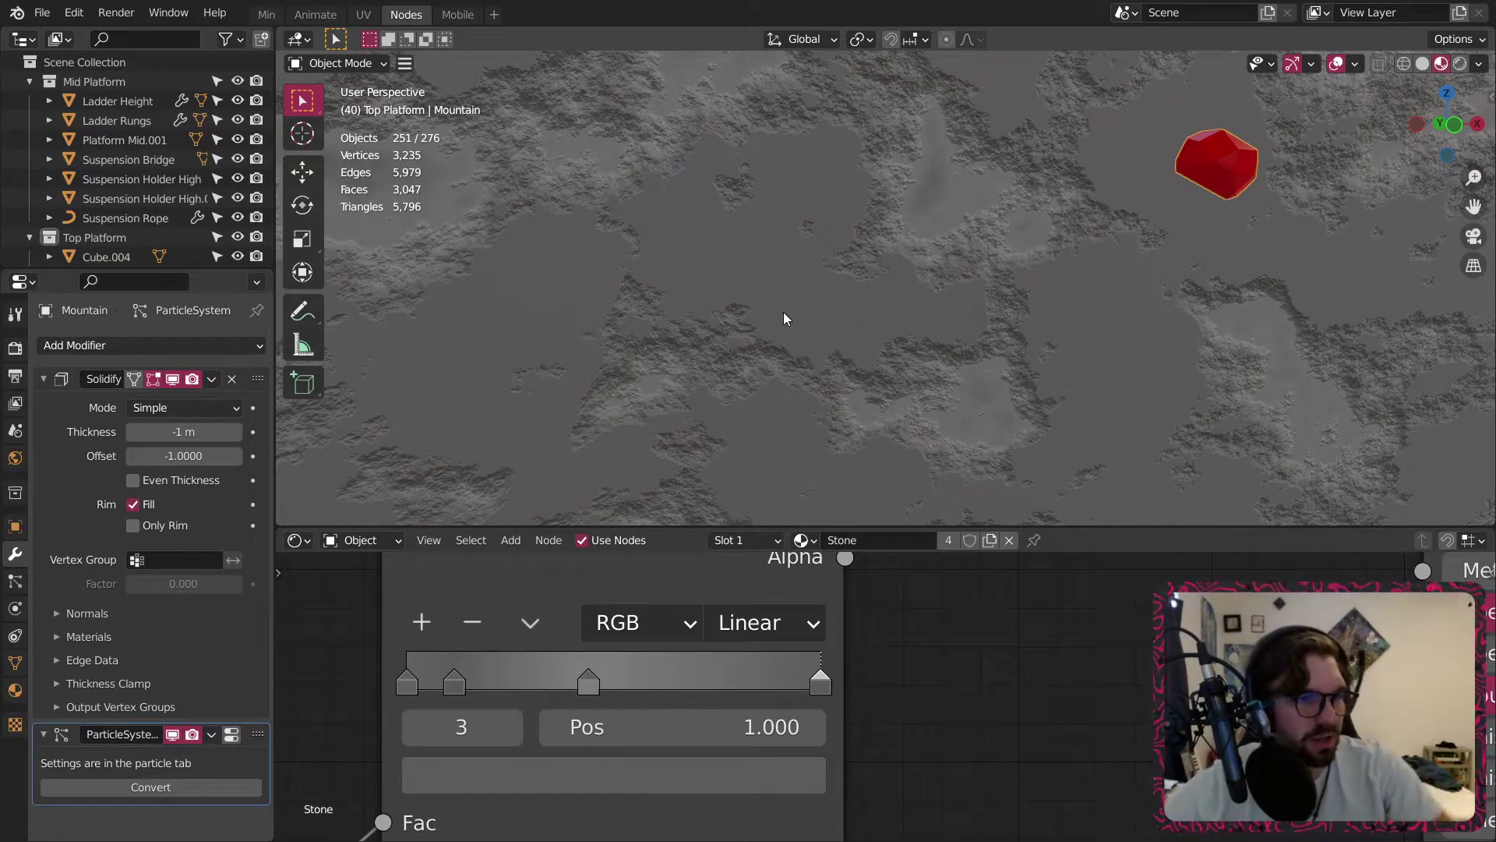
{"action": "scroll", "coordinate": [935, 177], "scroll_direction": "up", "scroll_amount": 5}
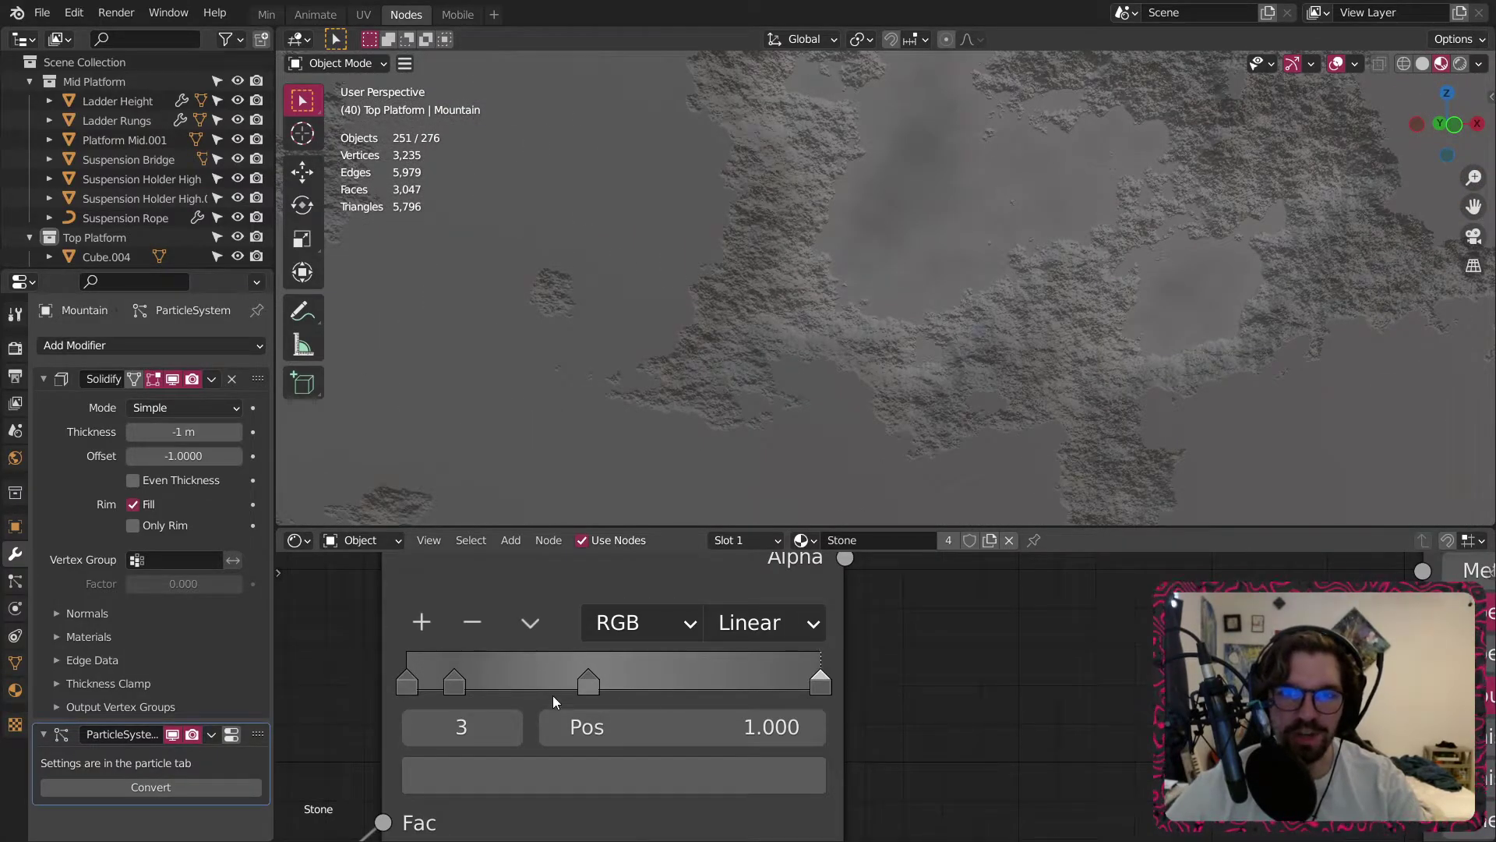
{"action": "left_click", "coordinate": [545, 772]}
{"action": "left_click", "coordinate": [659, 663]}
{"action": "type", "text": "."}
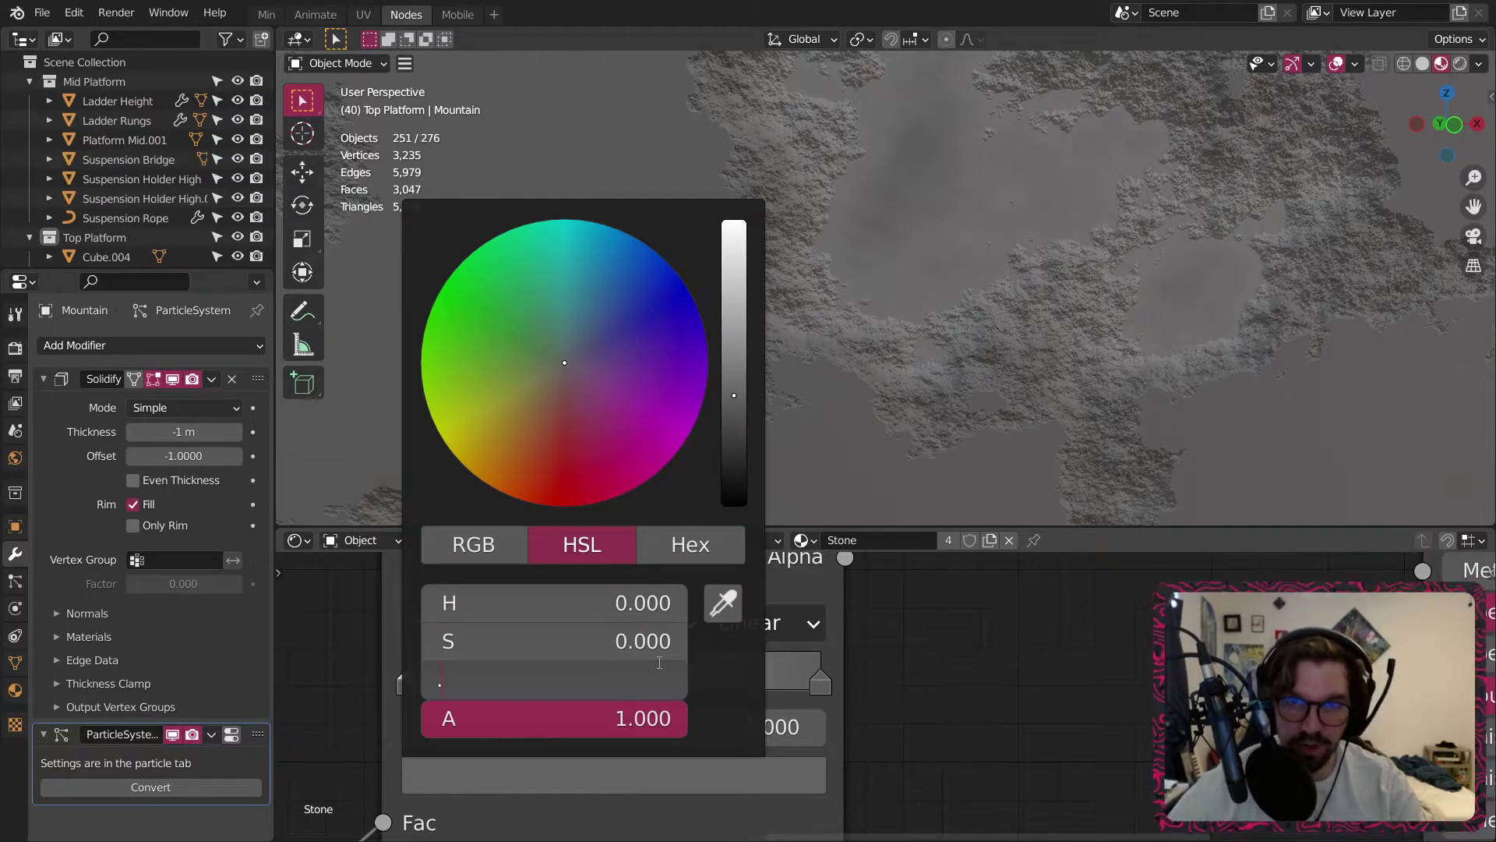
{"action": "type", "text": "1"}
{"action": "key", "text": "Return"}
Set the lightness of the ColorRamp stop at position 0.115 to 0.08.
{"action": "left_click", "coordinate": [455, 683]}
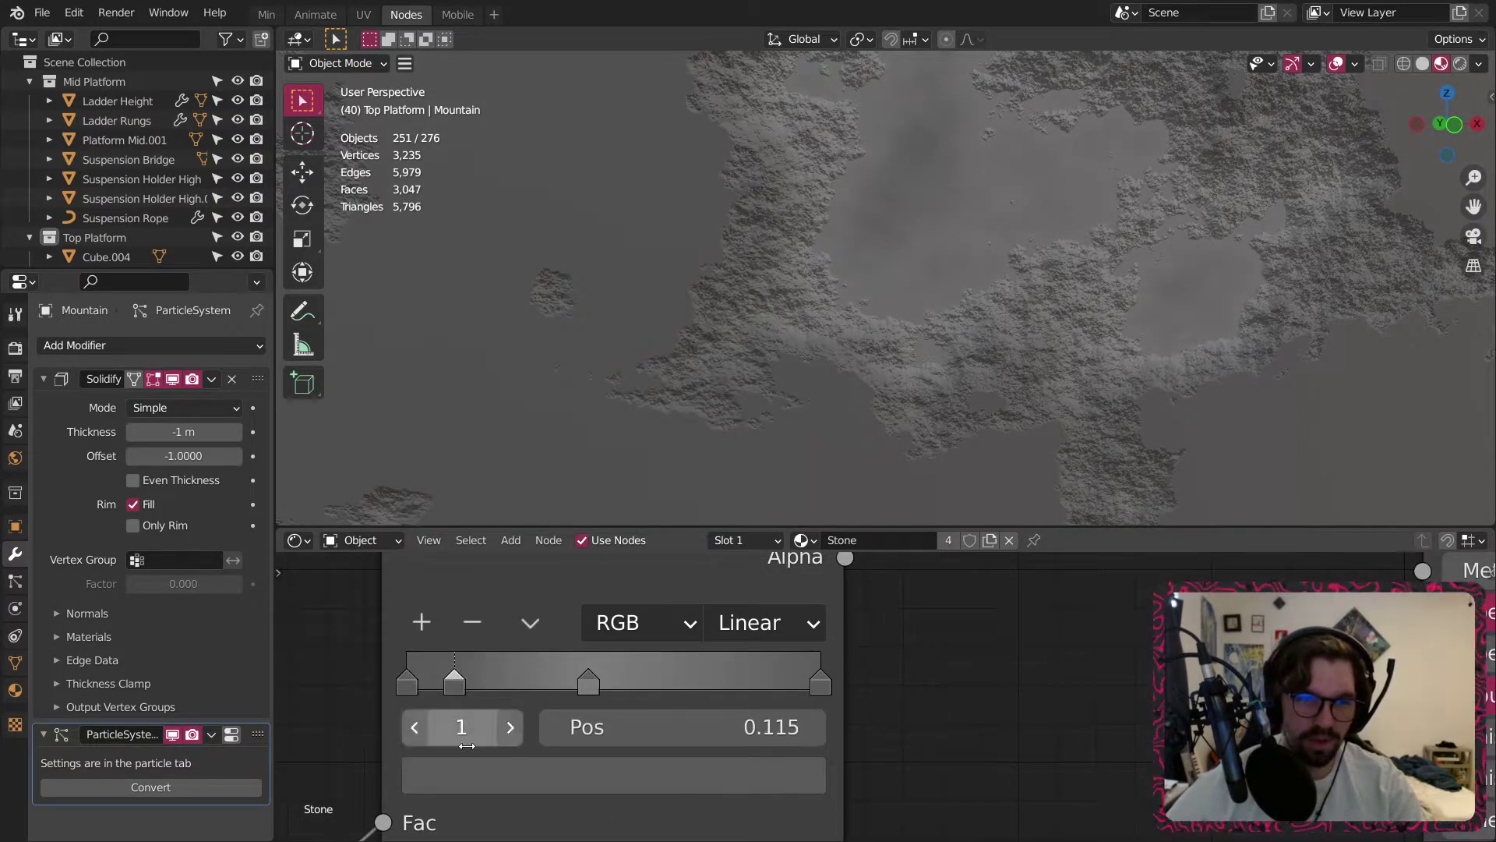
{"action": "left_click", "coordinate": [484, 779]}
{"action": "left_click", "coordinate": [590, 682]}
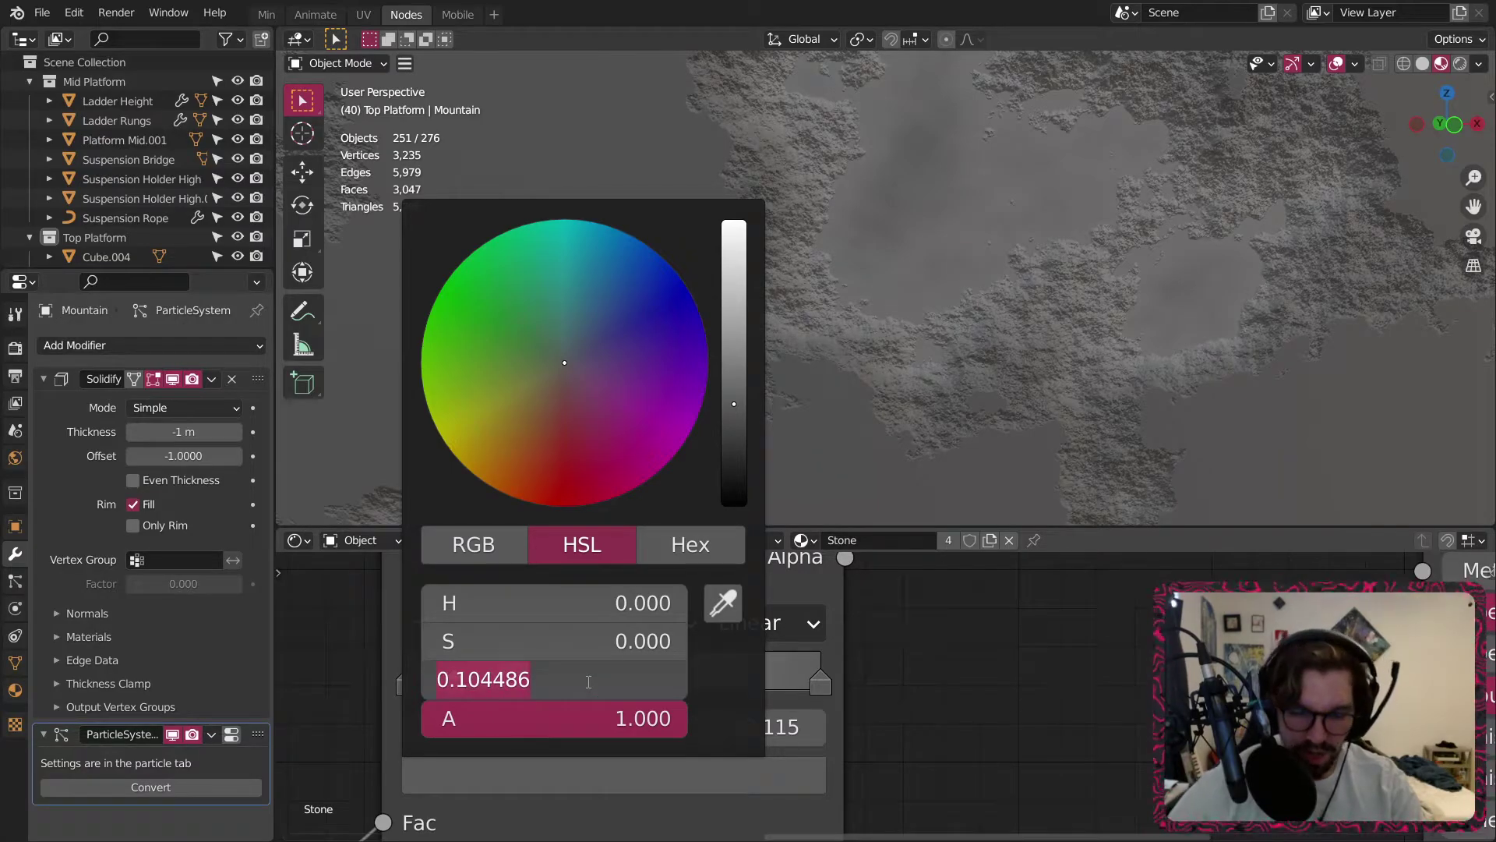
{"action": "type", "text": ".08"}
{"action": "key", "text": "Return"}
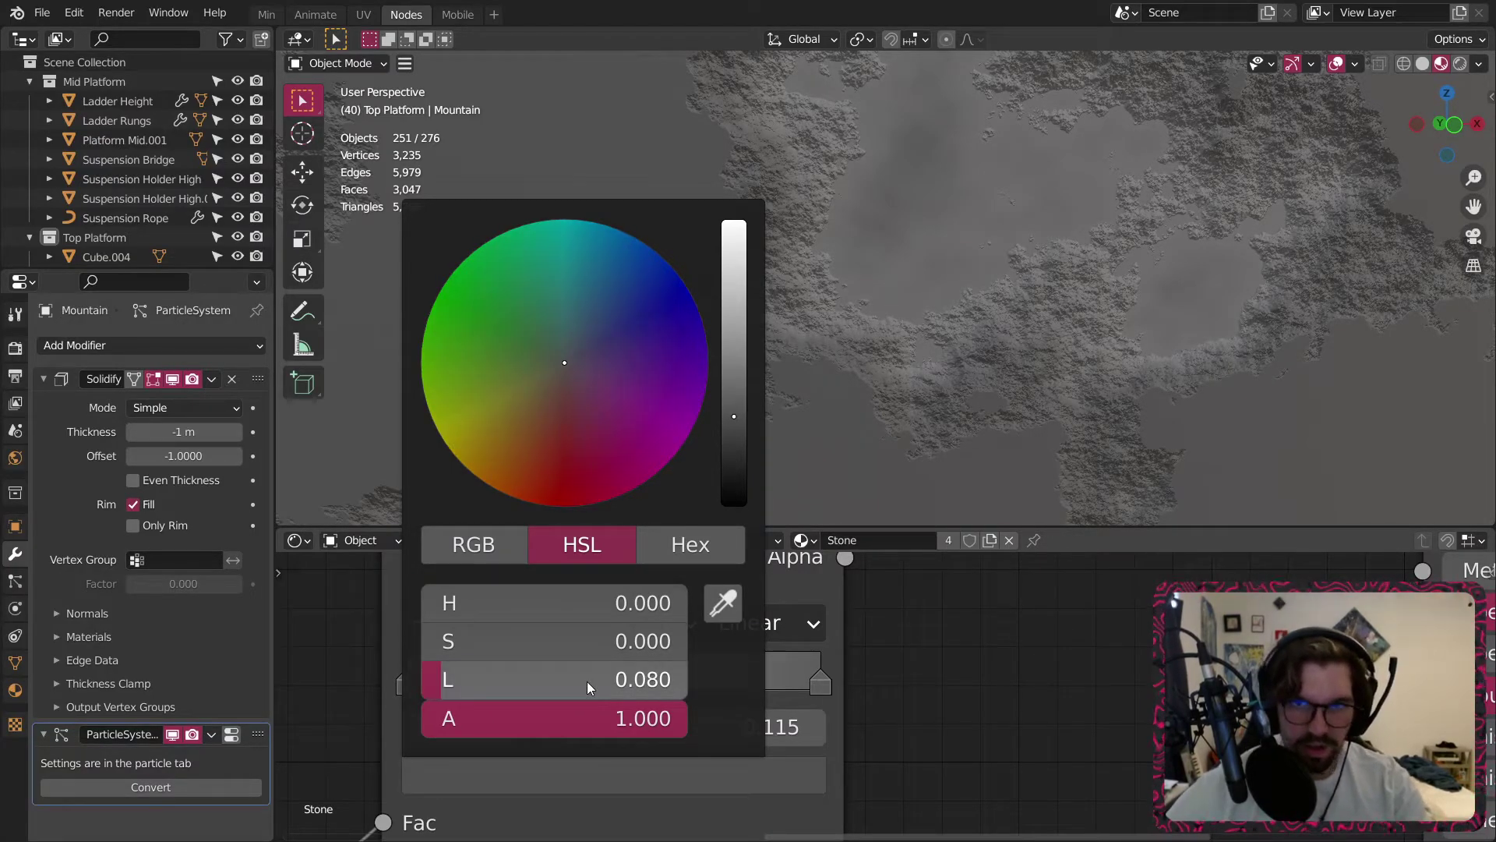
Set the lightness of the ColorRamp stop at position 0.438 to 0.15.
{"action": "left_click", "coordinate": [589, 683]}
{"action": "left_click", "coordinate": [602, 779]}
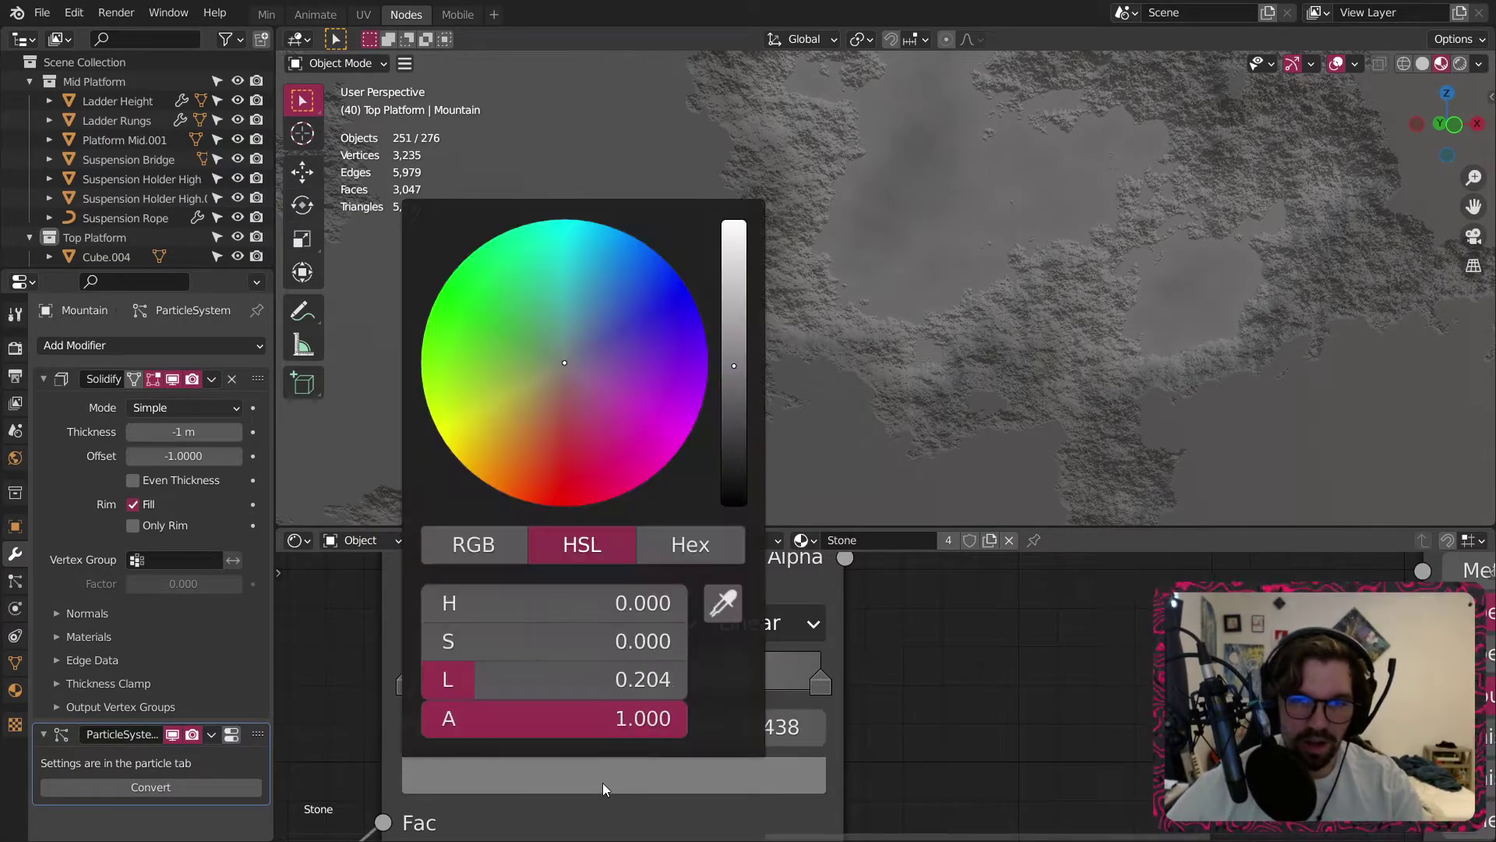
{"action": "left_click", "coordinate": [550, 678]}
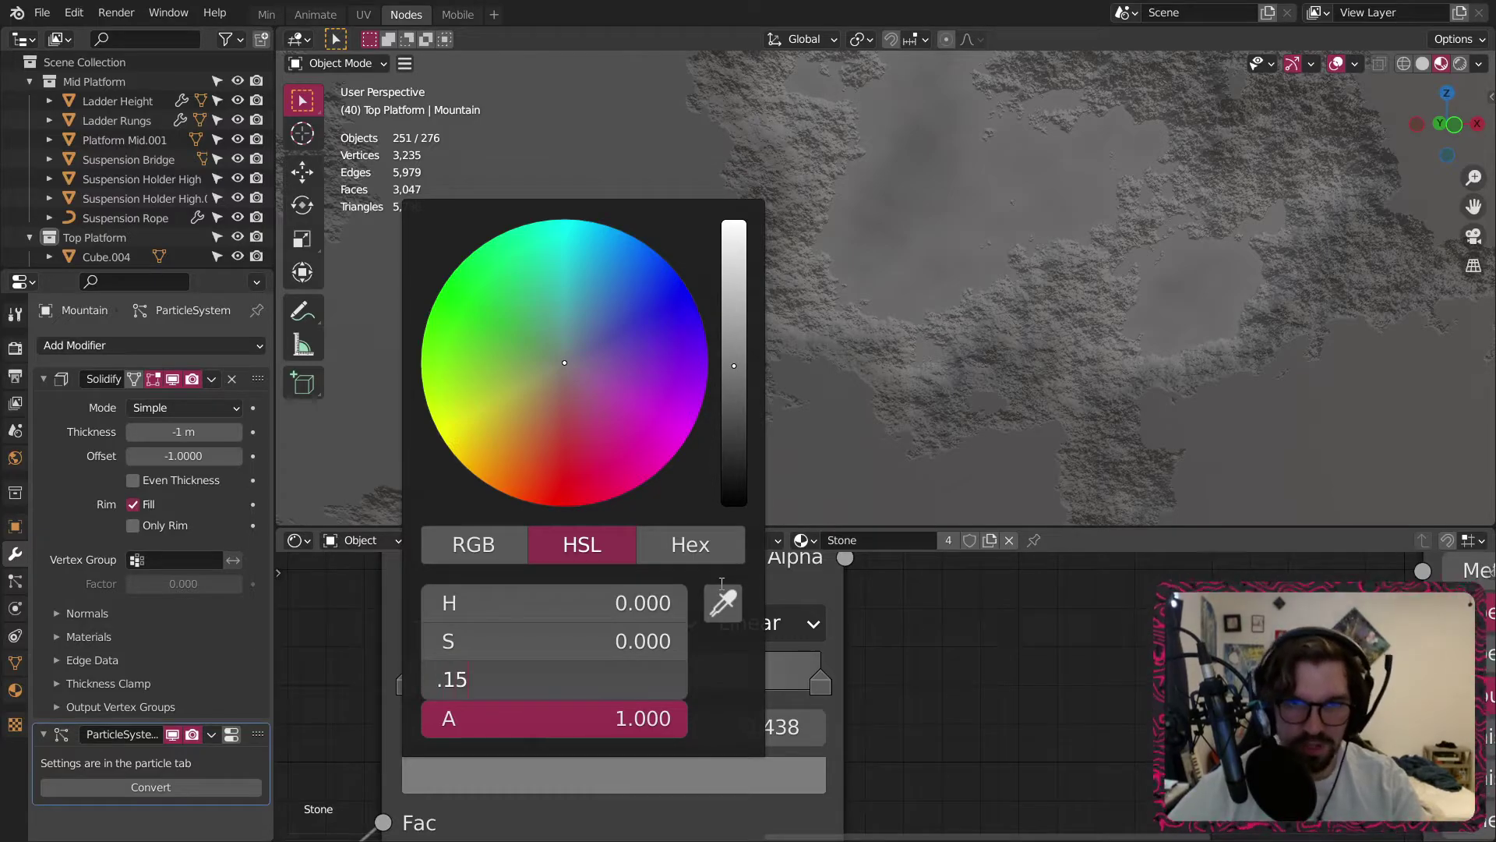
{"action": "key", "text": "Return"}
Set the lightness of the last ColorRamp stop, at position 1.000, to 0.08.
{"action": "left_click", "coordinate": [818, 676]}
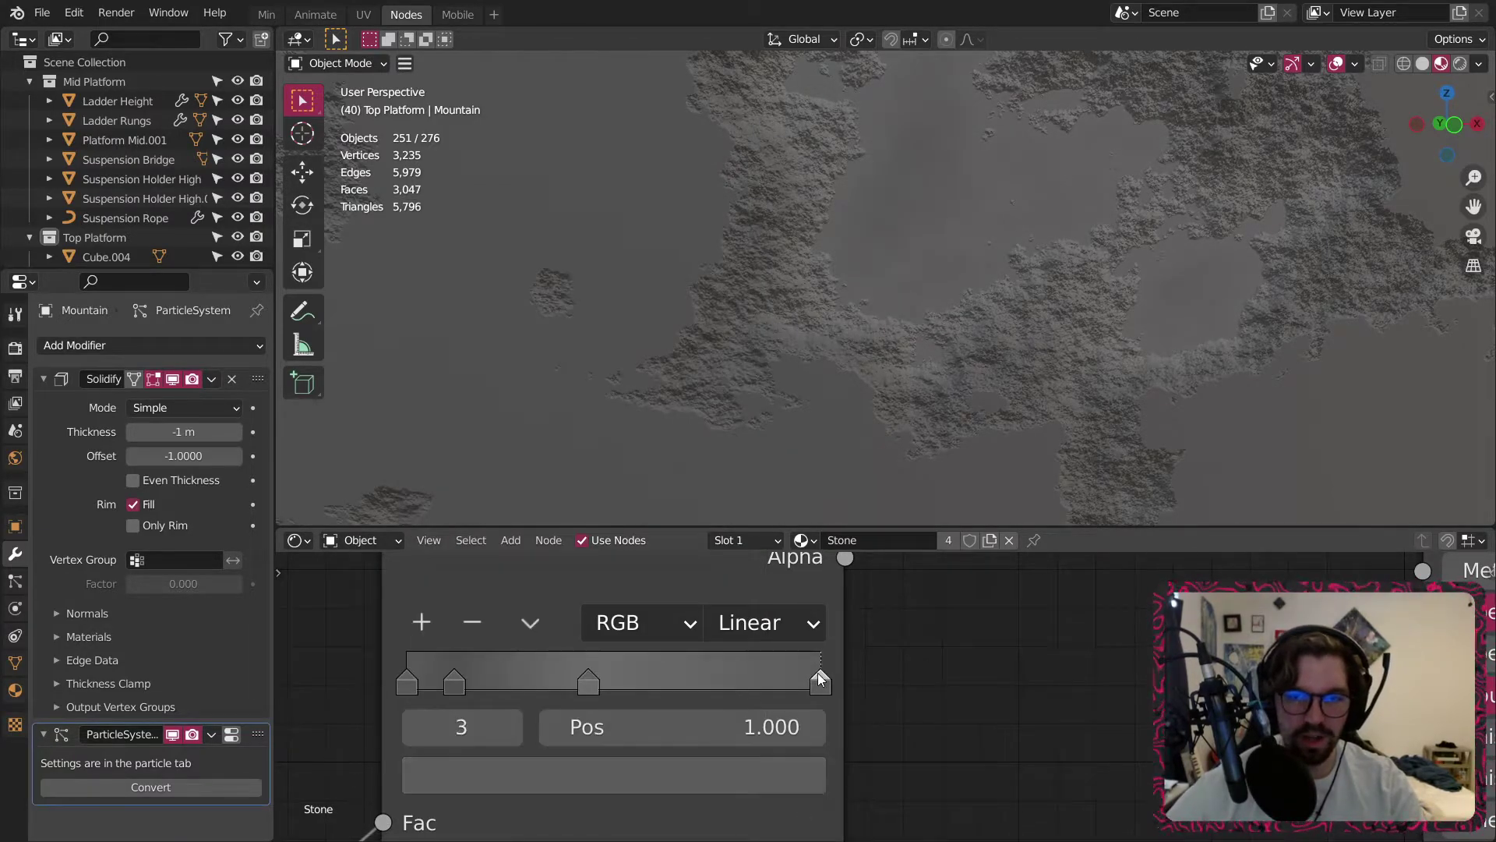
{"action": "left_click", "coordinate": [769, 773]}
{"action": "left_click", "coordinate": [668, 681]}
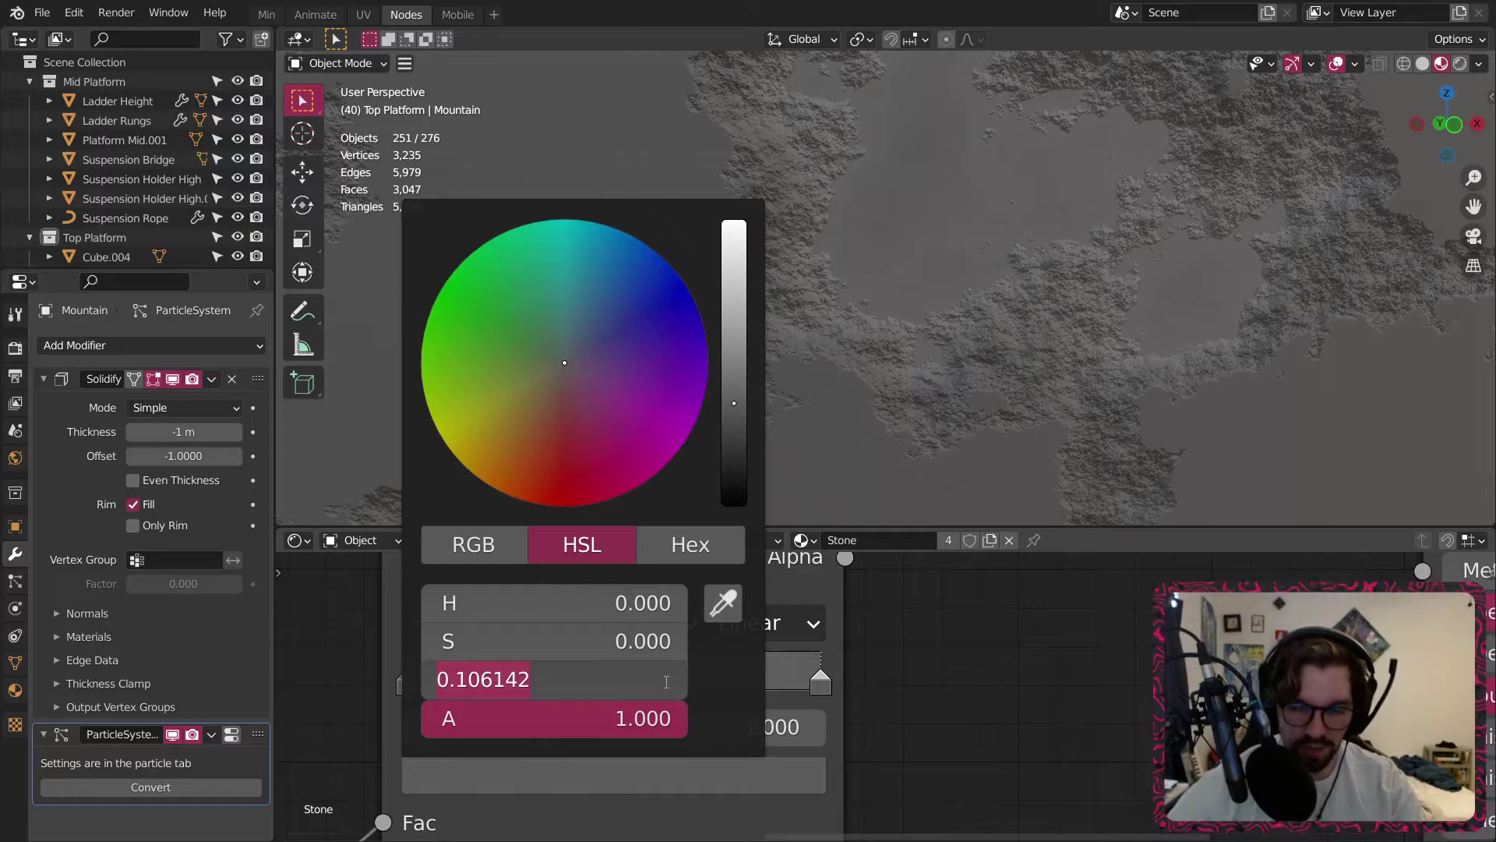
{"action": "type", "text": ".0"}
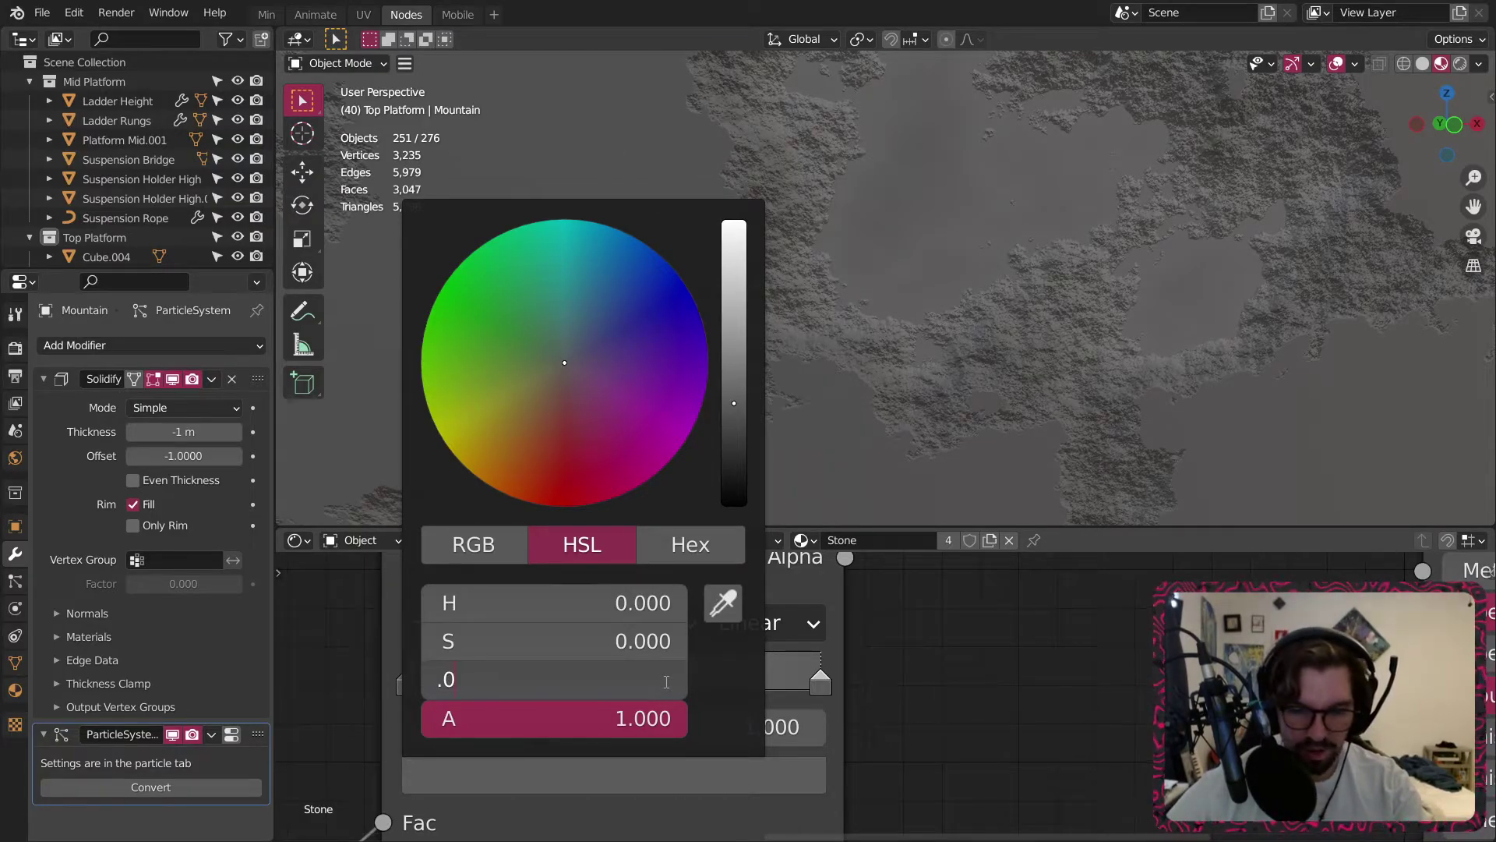
{"action": "type", "text": "8"}
{"action": "key", "text": "Return"}
Deselect everything and examine the stone's colour variation up close on the cave wall.
{"action": "scroll", "coordinate": [722, 162], "scroll_direction": "down", "scroll_amount": 4}
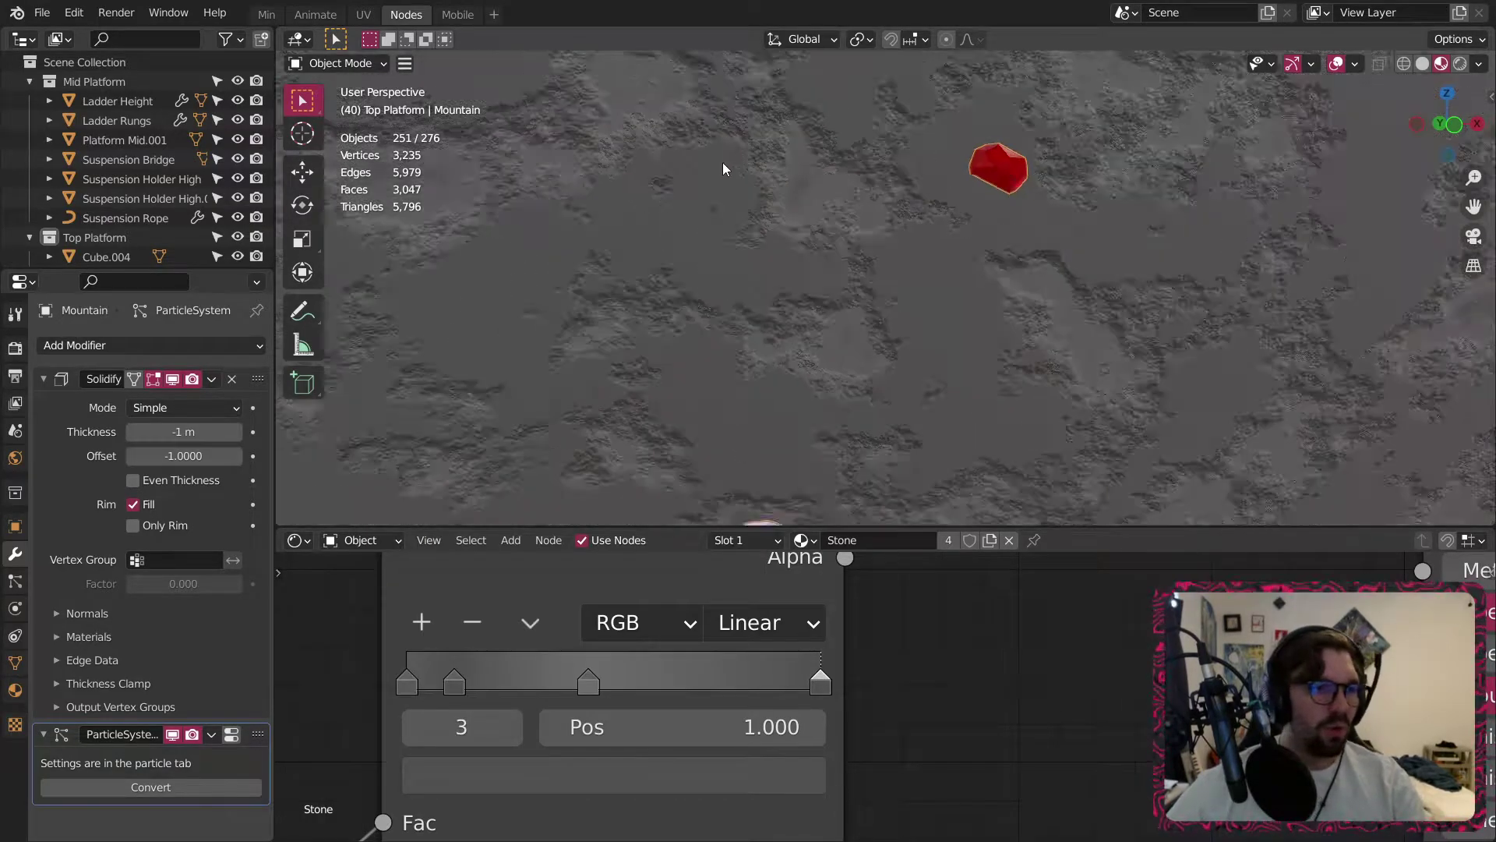
{"action": "scroll", "coordinate": [723, 162], "scroll_direction": "down", "scroll_amount": 5}
{"action": "middle_click_drag", "start_coordinate": [723, 162], "coordinate": [810, 285]}
{"action": "key", "text": "alt+a"}
{"action": "scroll", "coordinate": [726, 341], "scroll_direction": "up", "scroll_amount": 9}
{"action": "middle_click_drag", "start_coordinate": [856, 214], "coordinate": [804, 203]}
{"action": "scroll", "coordinate": [805, 203], "scroll_direction": "up", "scroll_amount": 6}
{"action": "middle_click_drag", "start_coordinate": [771, 287], "coordinate": [794, 343]}
{"action": "scroll", "coordinate": [773, 305], "scroll_direction": "up", "scroll_amount": 4}
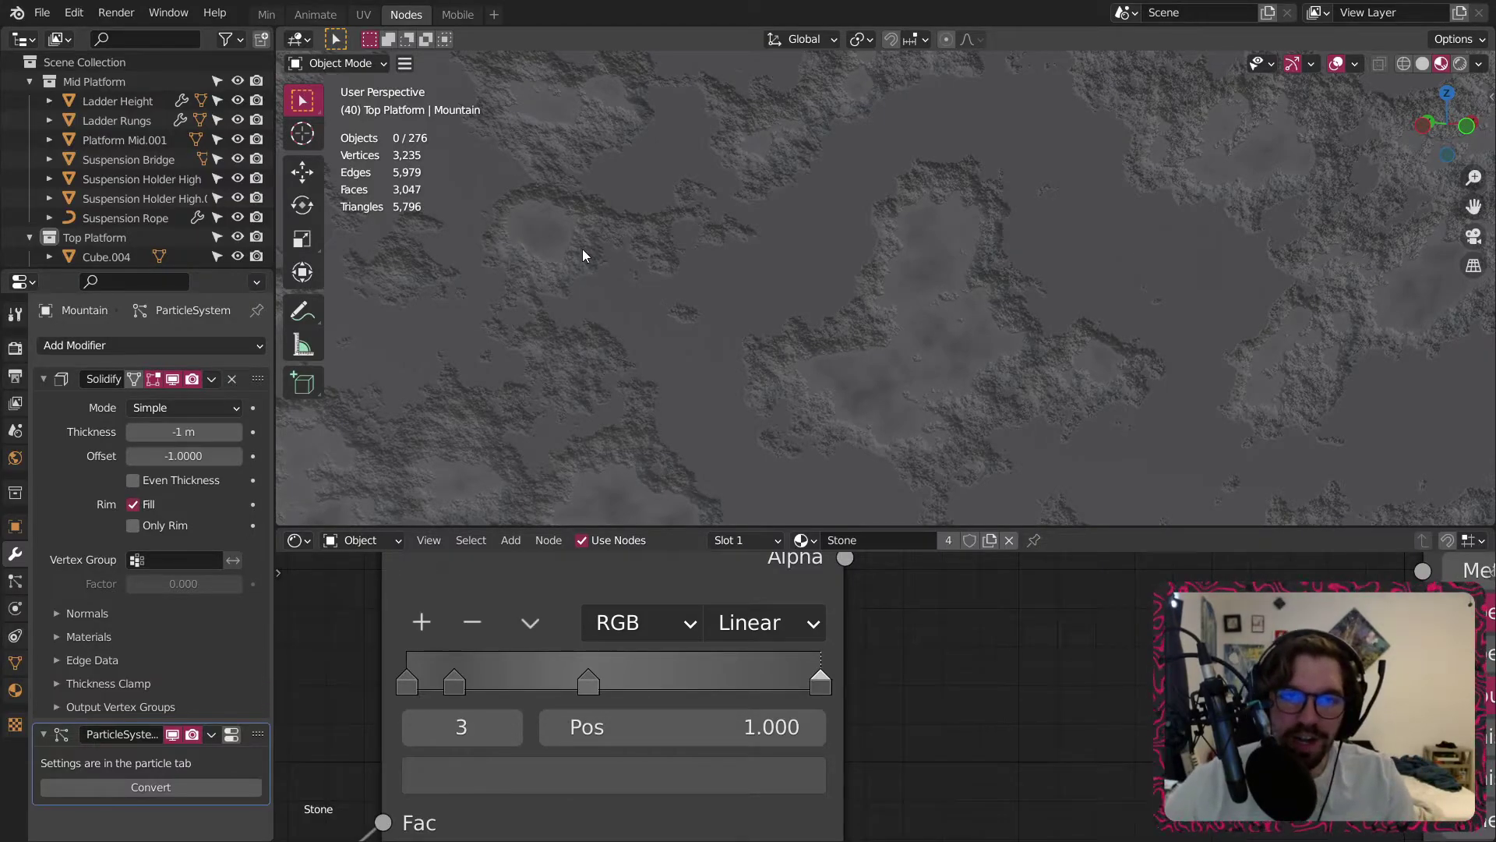
Examine the stone material and scattered gems across the cave walls and platforms from several distances and angles.
{"action": "scroll", "coordinate": [583, 249], "scroll_direction": "down", "scroll_amount": 8}
{"action": "middle_click_drag", "start_coordinate": [908, 200], "coordinate": [932, 217]}
{"action": "scroll", "coordinate": [932, 218], "scroll_direction": "up", "scroll_amount": 6}
{"action": "middle_click_drag", "start_coordinate": [862, 278], "coordinate": [1142, 327]}
{"action": "middle_click_drag", "start_coordinate": [909, 284], "coordinate": [844, 300]}
{"action": "scroll", "coordinate": [886, 286], "scroll_direction": "down", "scroll_amount": 8}
{"action": "scroll", "coordinate": [794, 270], "scroll_direction": "down", "scroll_amount": 4}
{"action": "scroll", "coordinate": [822, 285], "scroll_direction": "up", "scroll_amount": 6}
{"action": "scroll", "coordinate": [797, 216], "scroll_direction": "down", "scroll_amount": 6}
{"action": "scroll", "coordinate": [807, 165], "scroll_direction": "up", "scroll_amount": 7}
{"action": "scroll", "coordinate": [807, 166], "scroll_direction": "up", "scroll_amount": 4}
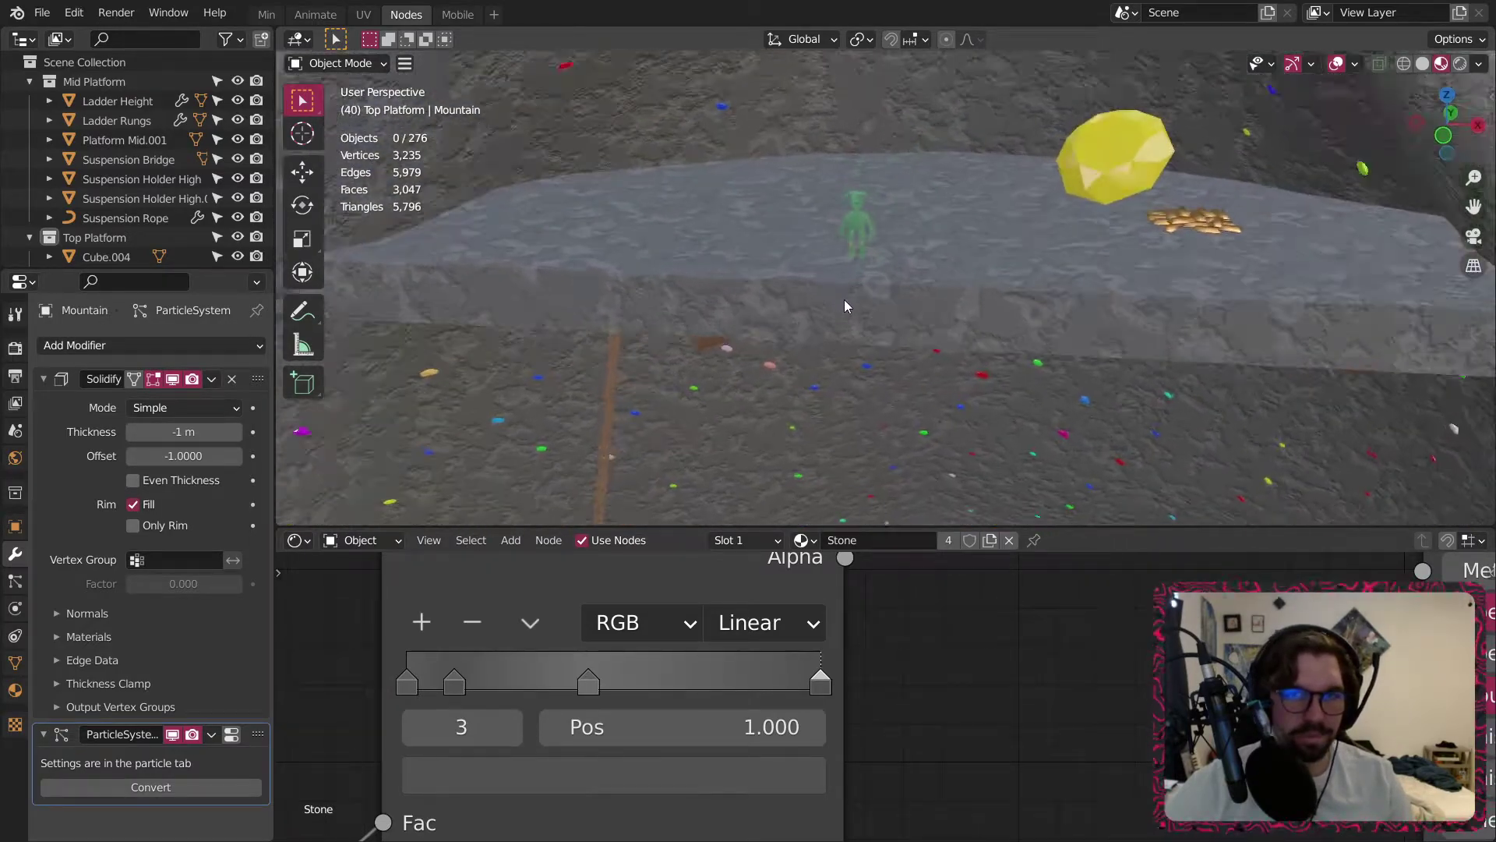
{"action": "scroll", "coordinate": [844, 299], "scroll_direction": "down", "scroll_amount": 9}
{"action": "middle_click_drag", "start_coordinate": [920, 395], "coordinate": [830, 224], "text": "shift"}
{"action": "scroll", "coordinate": [849, 293], "scroll_direction": "up", "scroll_amount": 3}
{"action": "scroll", "coordinate": [818, 214], "scroll_direction": "up", "scroll_amount": 5}
{"action": "scroll", "coordinate": [792, 195], "scroll_direction": "down", "scroll_amount": 5}
{"action": "scroll", "coordinate": [792, 194], "scroll_direction": "up", "scroll_amount": 6}
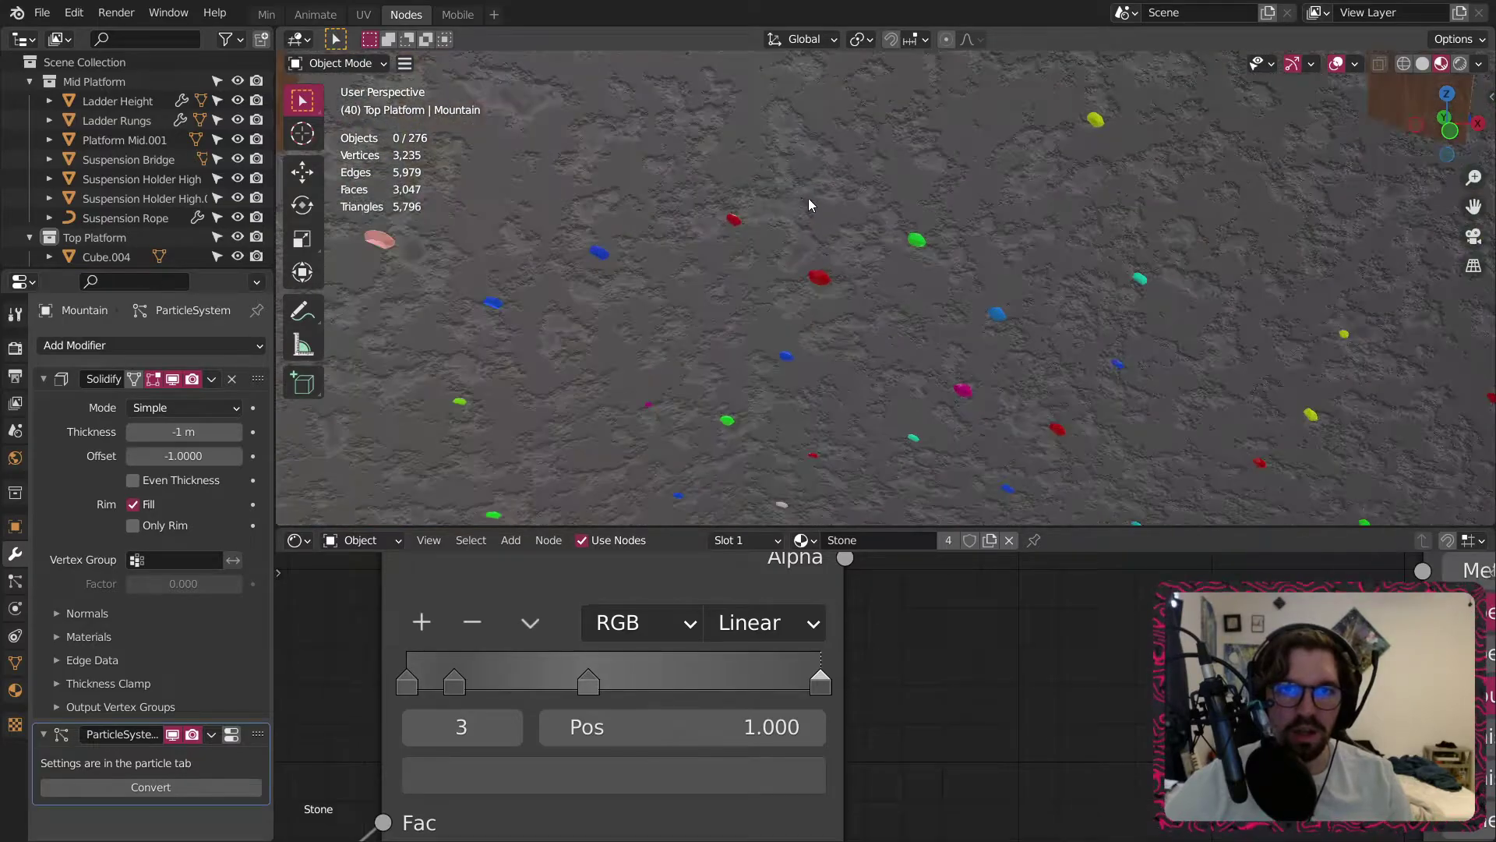
Select all objects and, in the Mountain's particle render settings, try a gem scale of 0.01 before setting it to 0.1.
{"action": "key", "text": "a"}
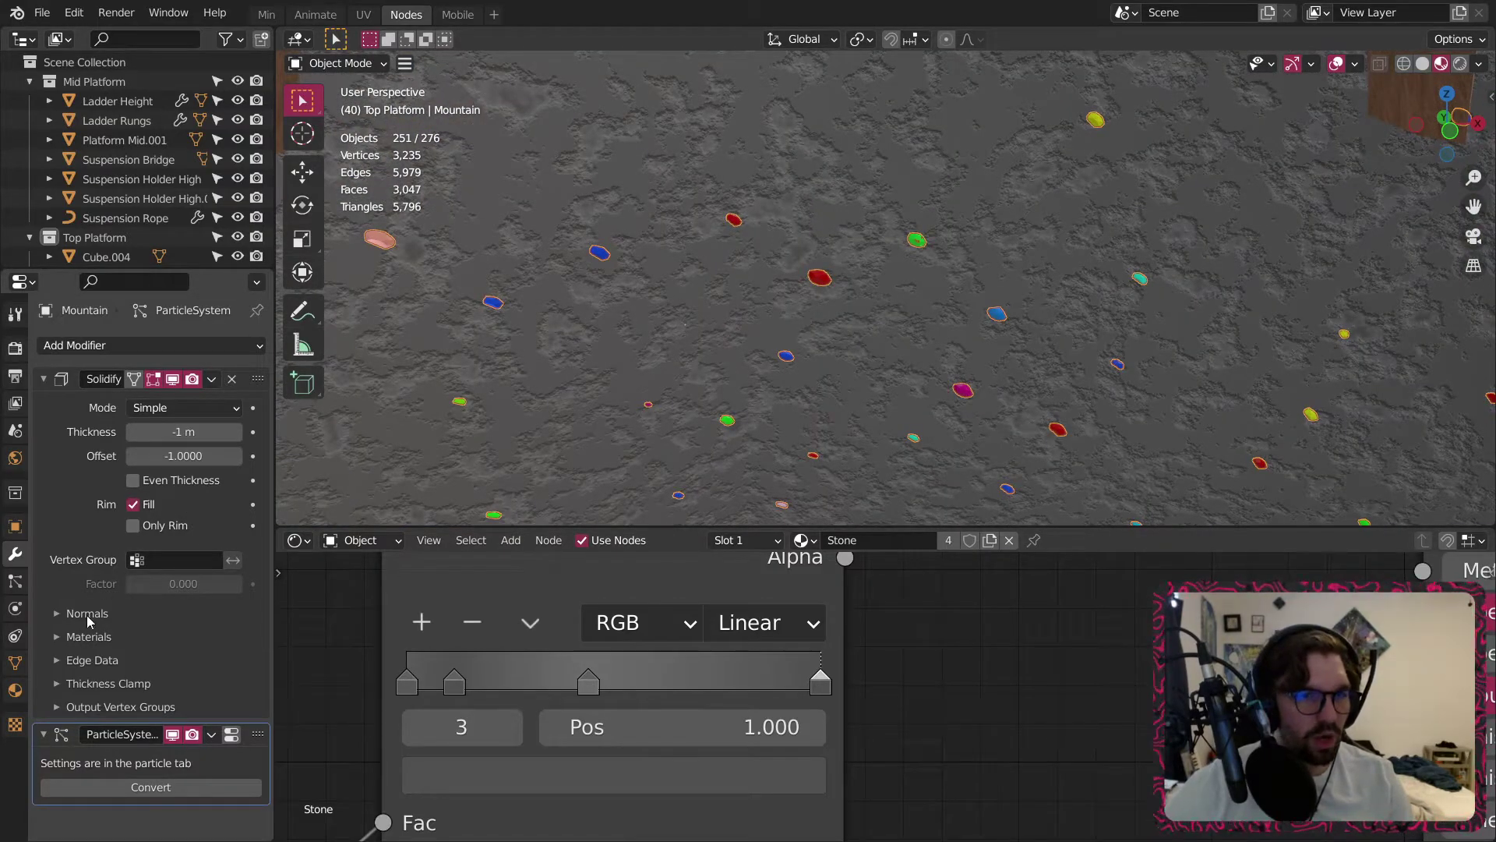
{"action": "left_click", "coordinate": [14, 582]}
{"action": "scroll", "coordinate": [78, 623], "scroll_direction": "down", "scroll_amount": 1}
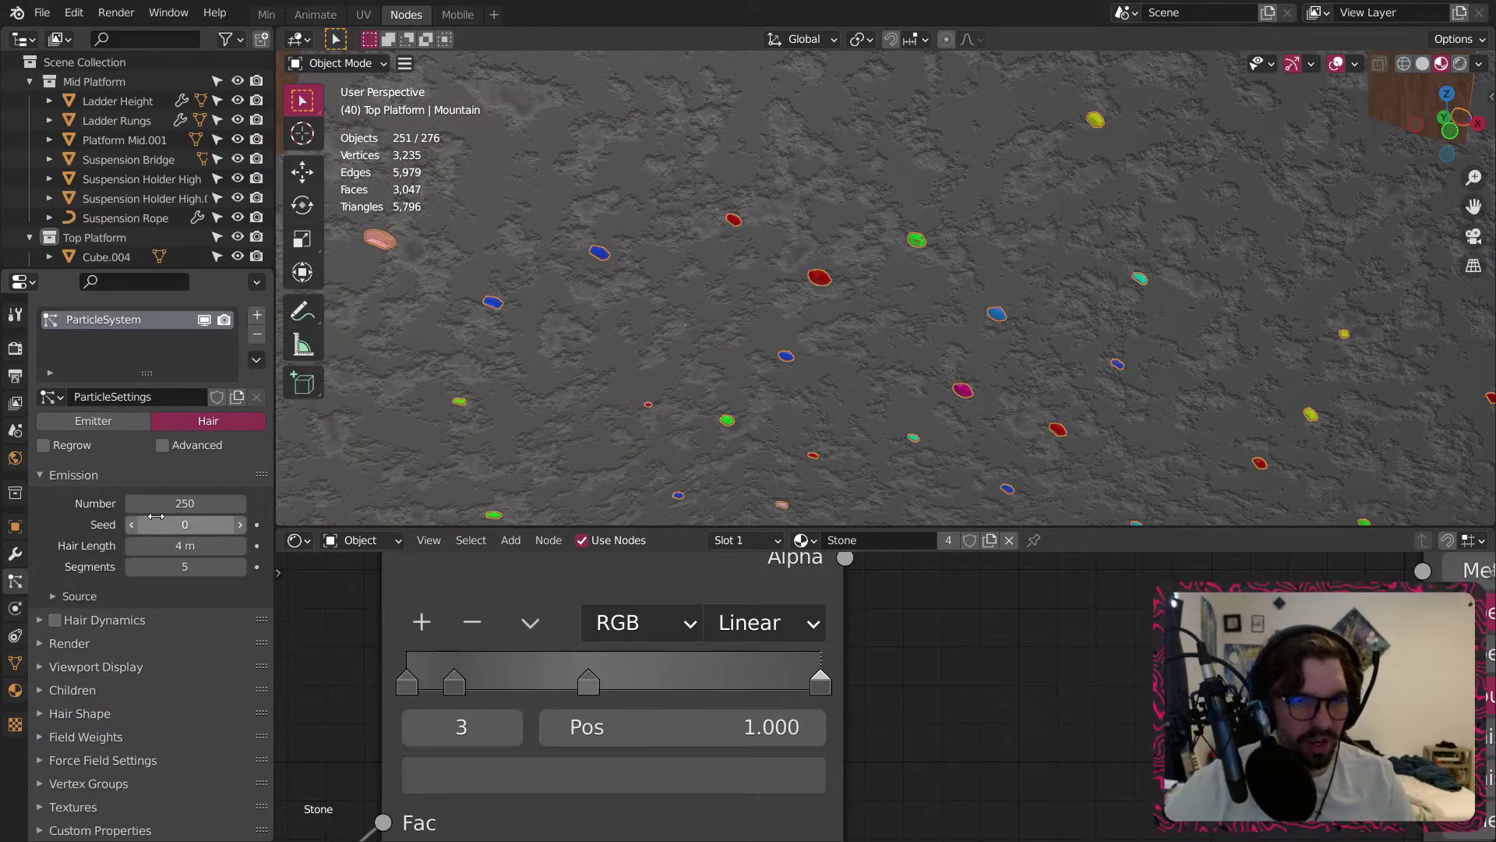
{"action": "left_click", "coordinate": [44, 644]}
{"action": "scroll", "coordinate": [136, 685], "scroll_direction": "down", "scroll_amount": 4}
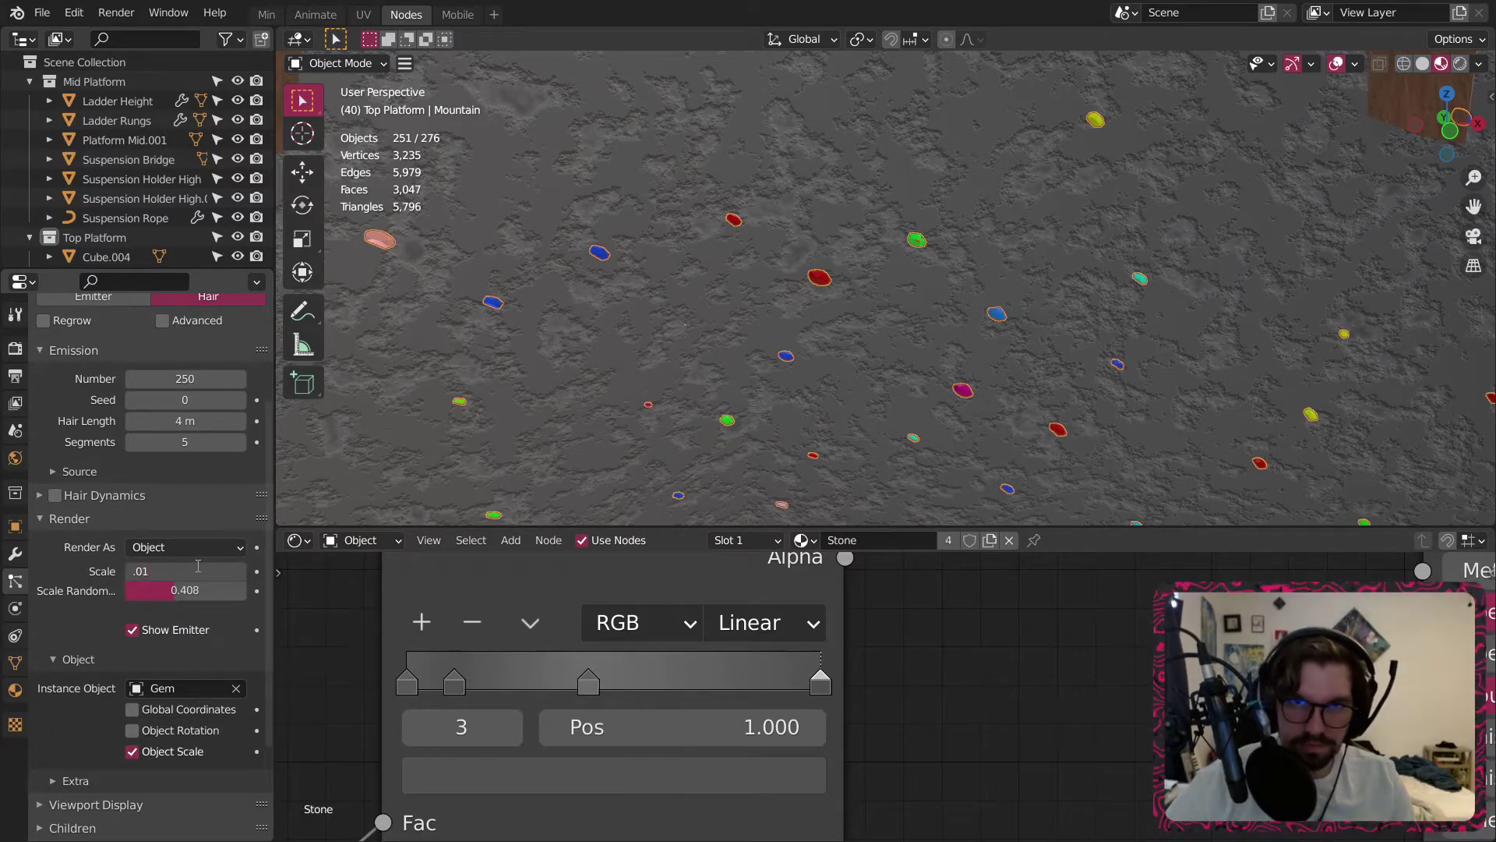
{"action": "key", "text": "Return"}
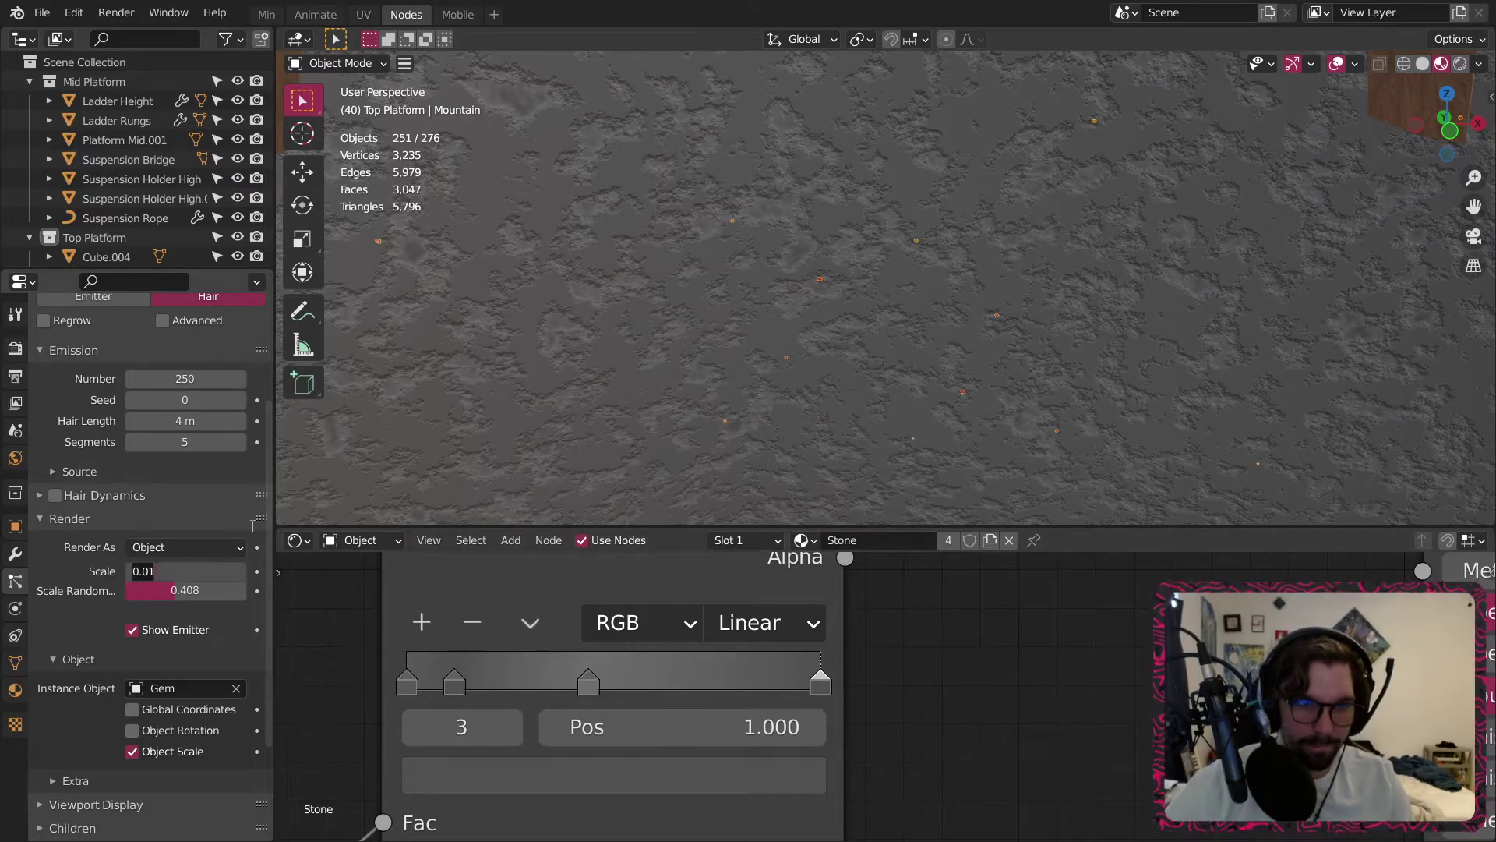
{"action": "type", "text": ".1"}
{"action": "key", "text": "Return"}
Increase the gem particles' scale randomness to 0.764.
{"action": "scroll", "coordinate": [862, 217], "scroll_direction": "down", "scroll_amount": 9}
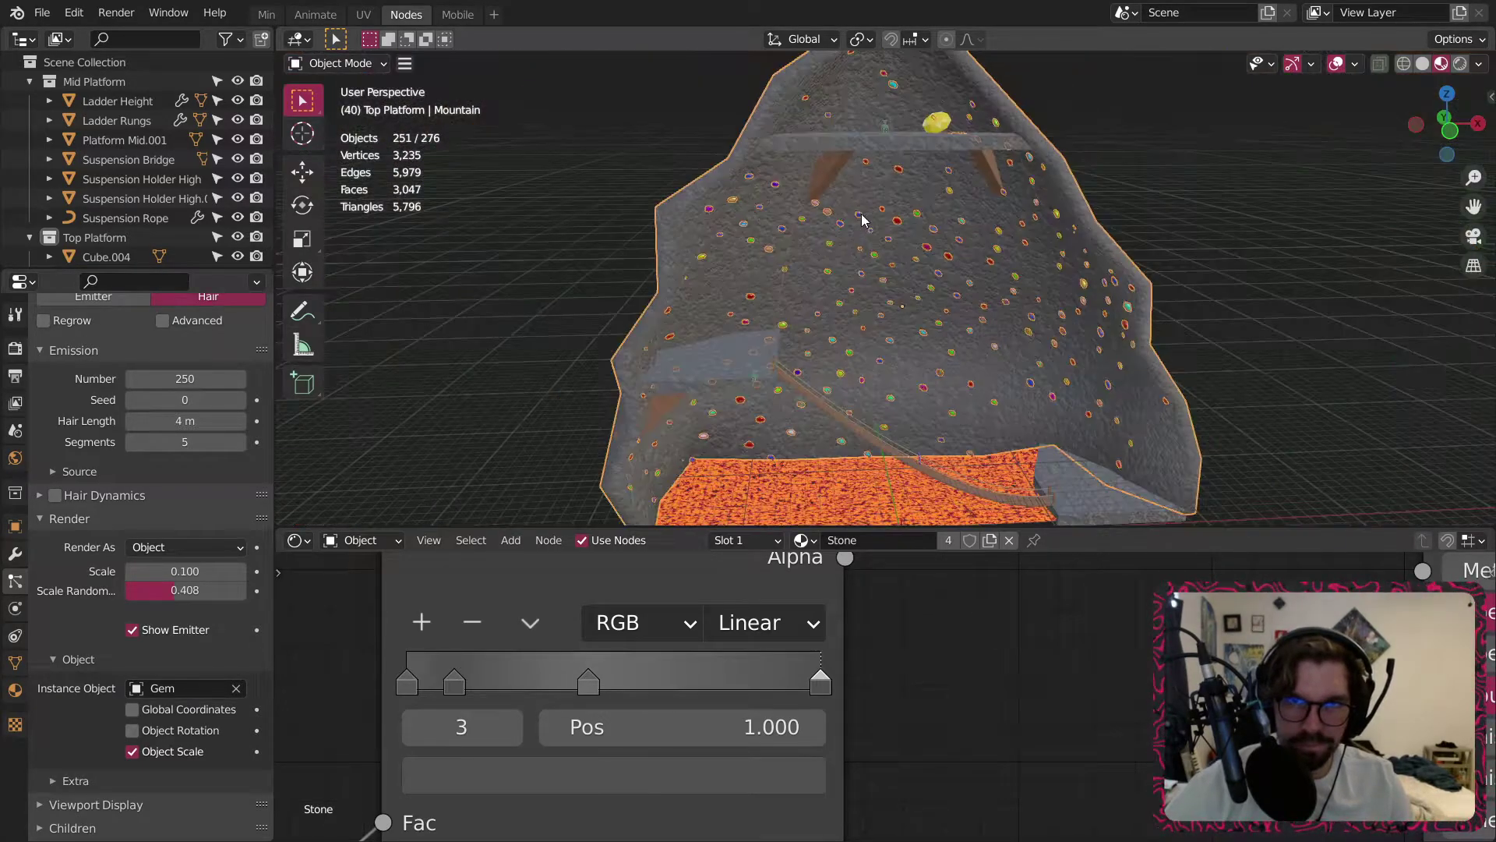
{"action": "middle_click_drag", "start_coordinate": [901, 310], "coordinate": [992, 267]}
{"action": "scroll", "coordinate": [886, 281], "scroll_direction": "up", "scroll_amount": 4}
{"action": "scroll", "coordinate": [992, 267], "scroll_direction": "up", "scroll_amount": 2}
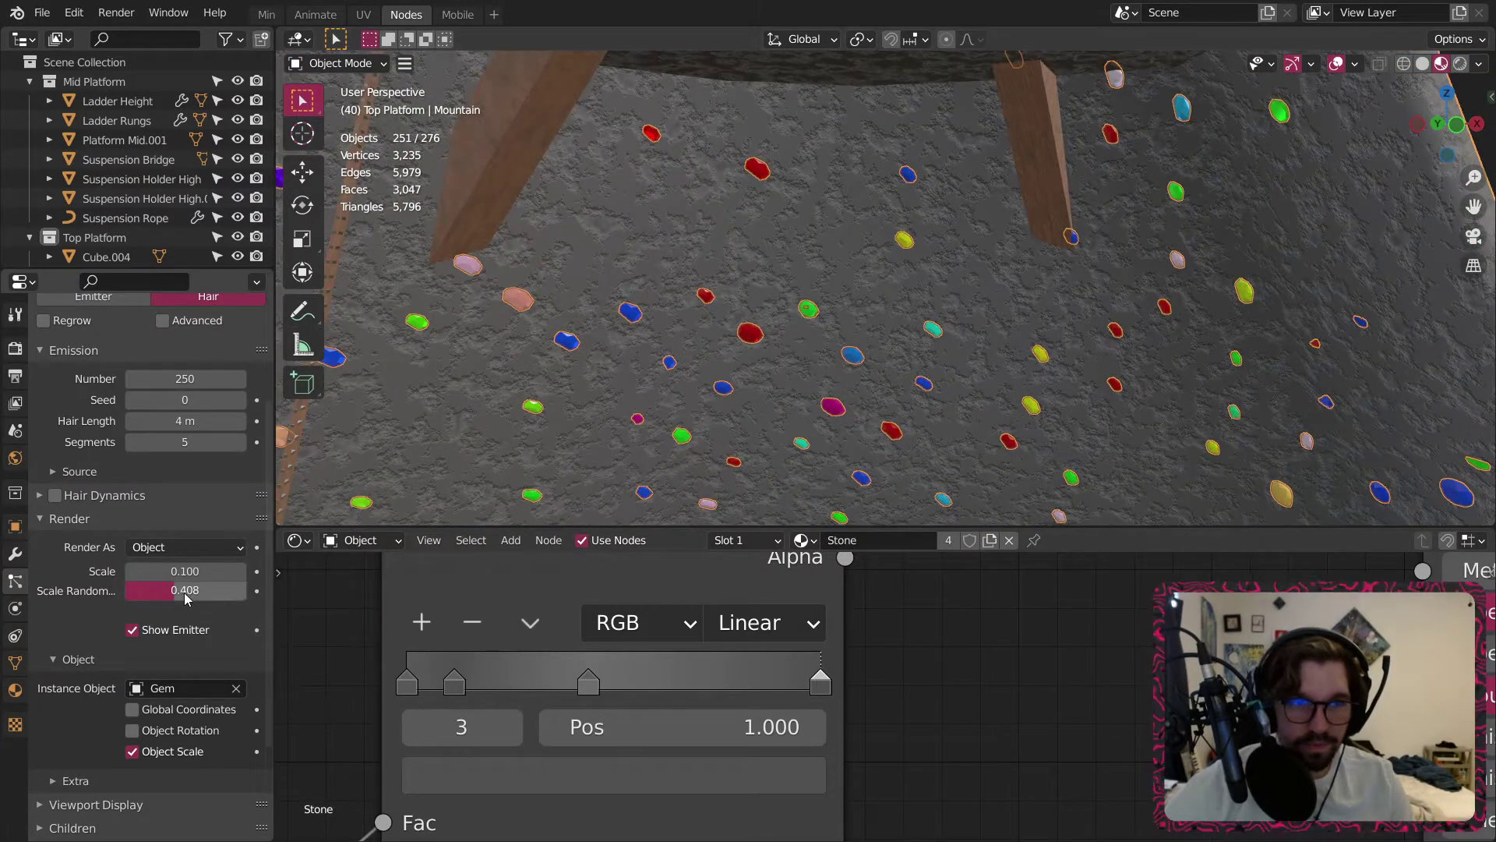
{"action": "mouse_move", "coordinate": [187, 591]}
{"action": "left_mouse_down"}
{"action": "mouse_move", "coordinate": [260, 591]}
{"action": "mouse_move", "coordinate": [205, 590]}
{"action": "left_mouse_up"}
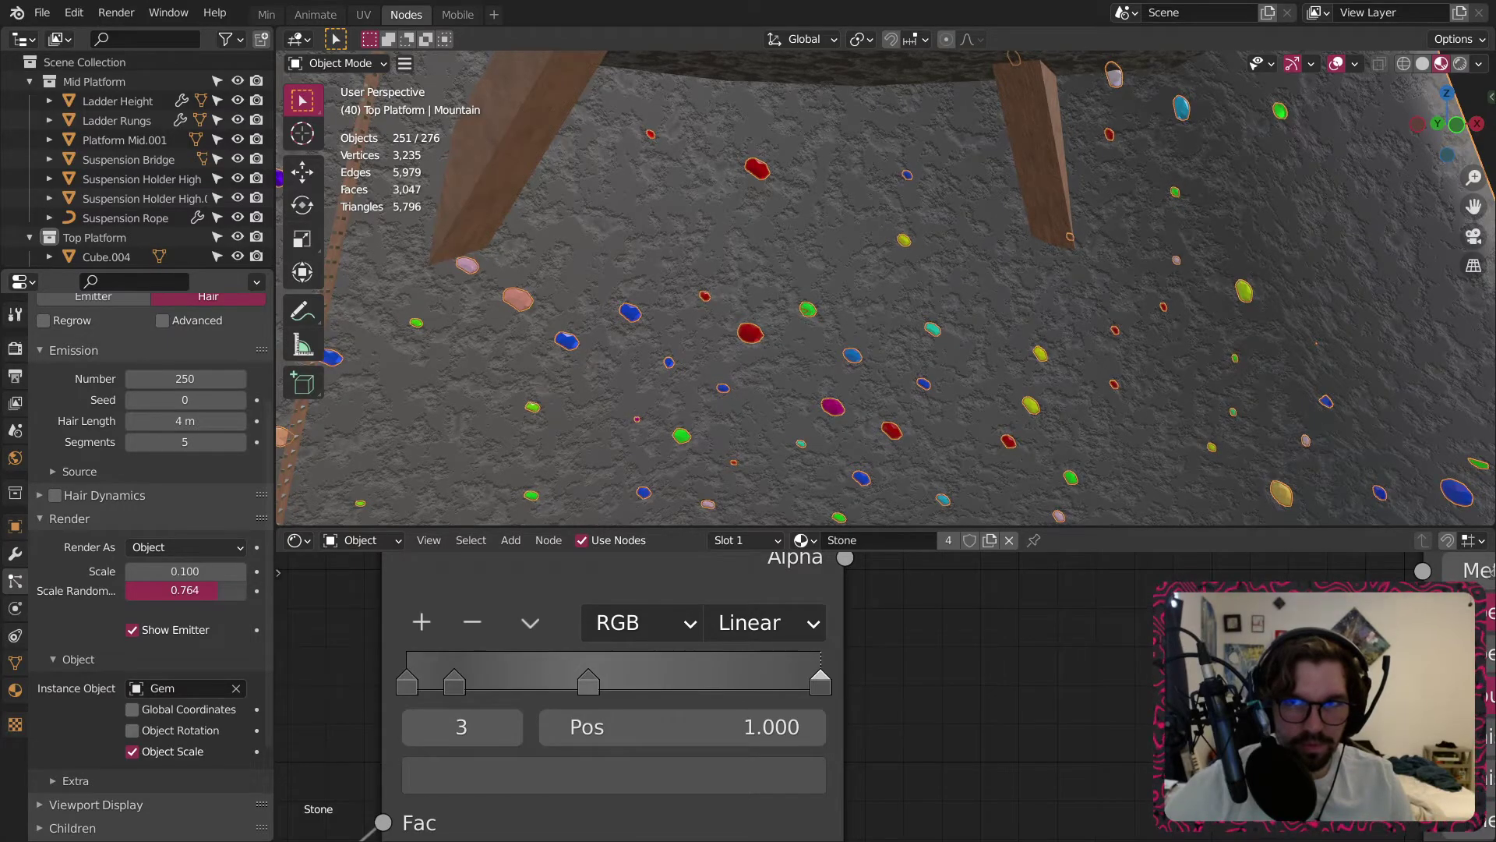
Deselect everything and reduce the gem particles' render scale to 0.08.
{"action": "scroll", "coordinate": [1022, 168], "scroll_direction": "down", "scroll_amount": 4}
{"action": "left_click", "coordinate": [1345, 162]}
{"action": "middle_click_drag", "start_coordinate": [1077, 218], "coordinate": [998, 215]}
{"action": "left_click", "coordinate": [185, 570]}
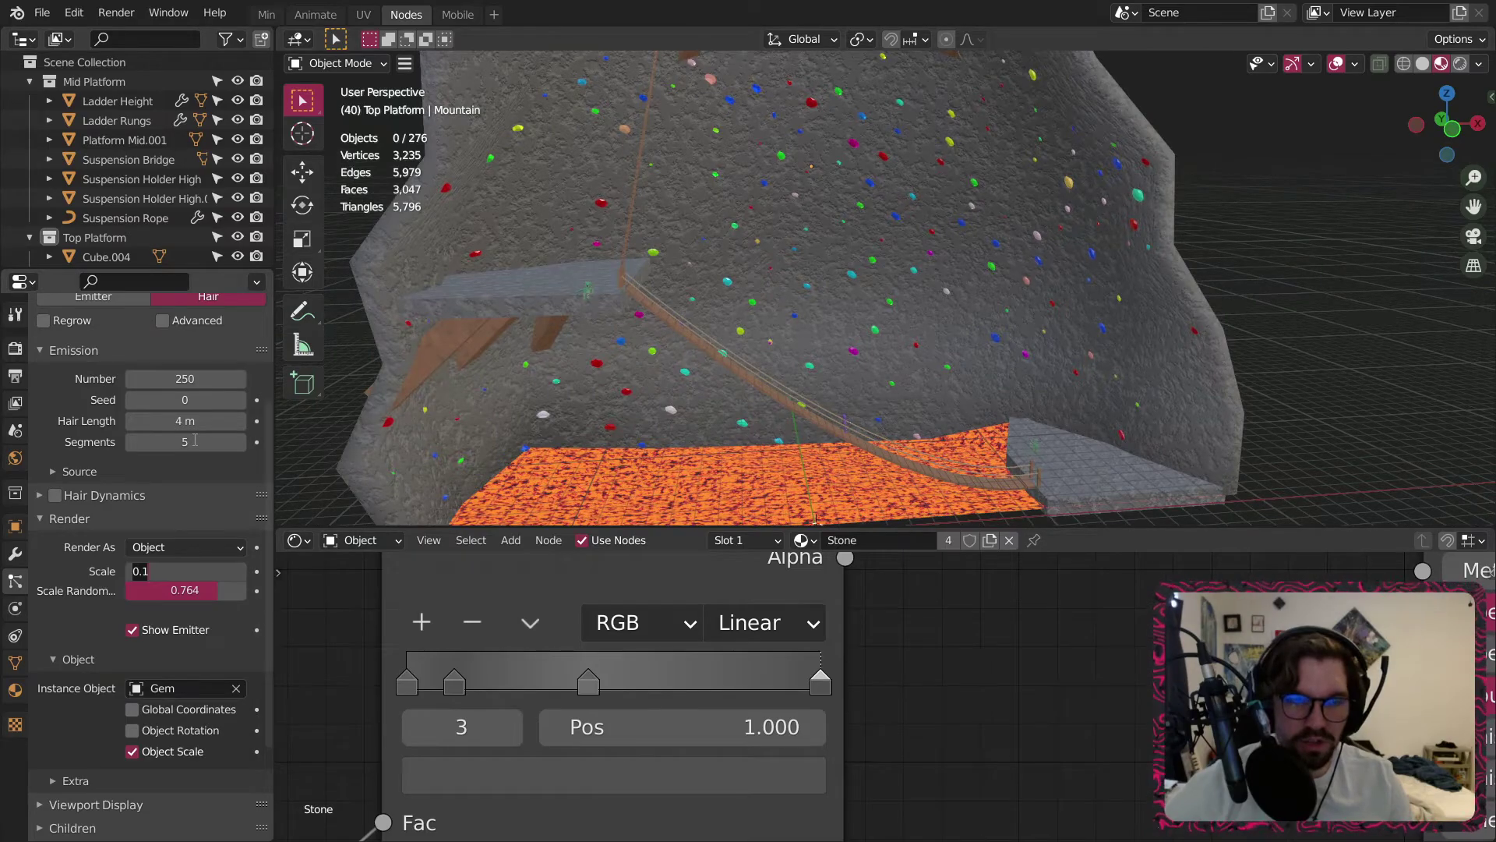
{"action": "type", "text": ".08"}
{"action": "key", "text": "Return"}
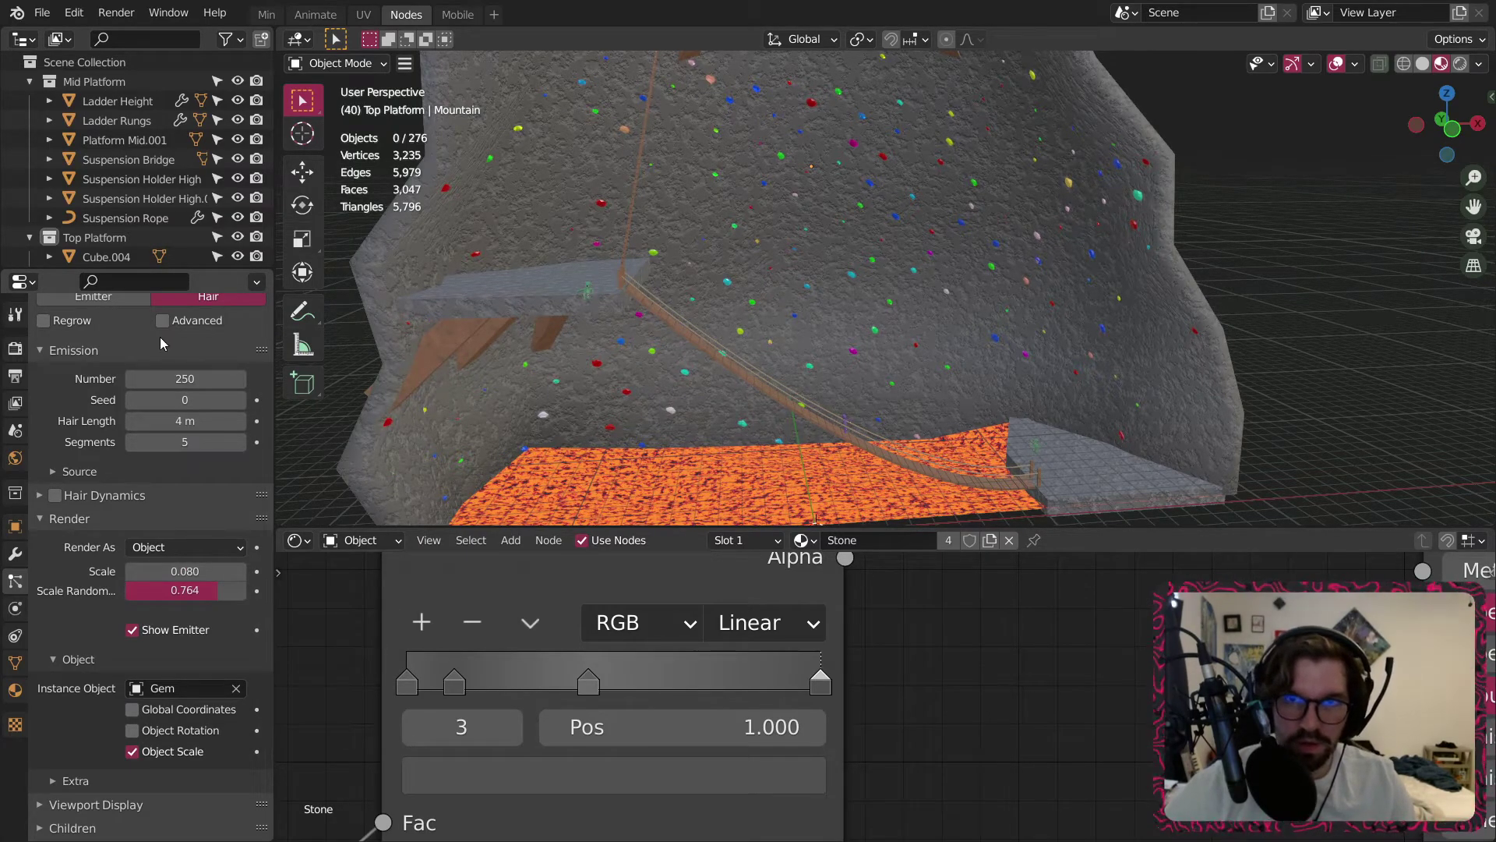
Check the smaller gems across the whole cave and save the file.
{"action": "scroll", "coordinate": [970, 183], "scroll_direction": "down", "scroll_amount": 2}
{"action": "middle_click_drag", "start_coordinate": [969, 167], "coordinate": [985, 262]}
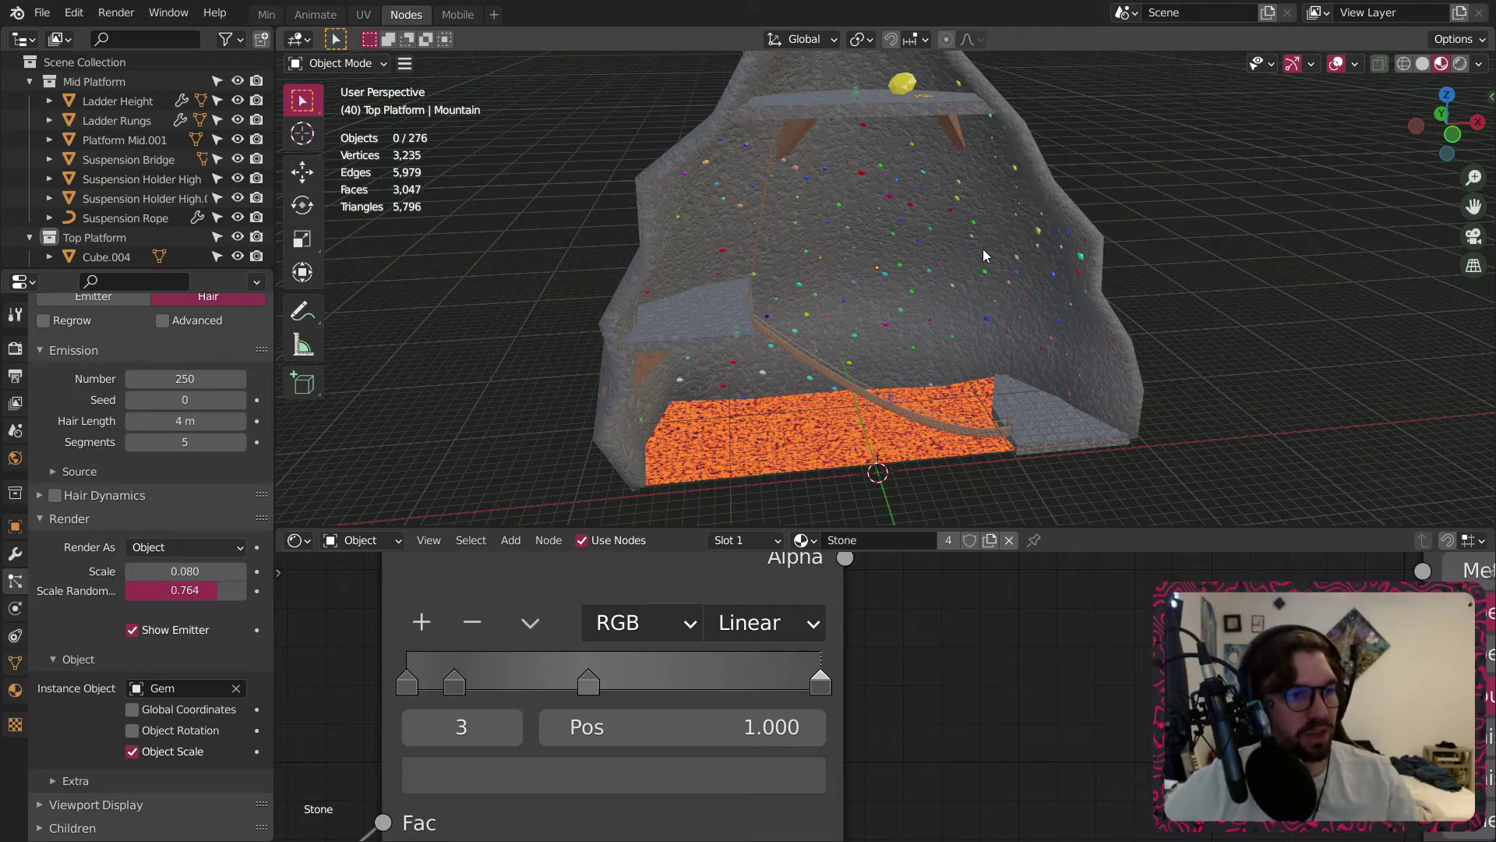
{"action": "scroll", "coordinate": [833, 191], "scroll_direction": "up", "scroll_amount": 3}
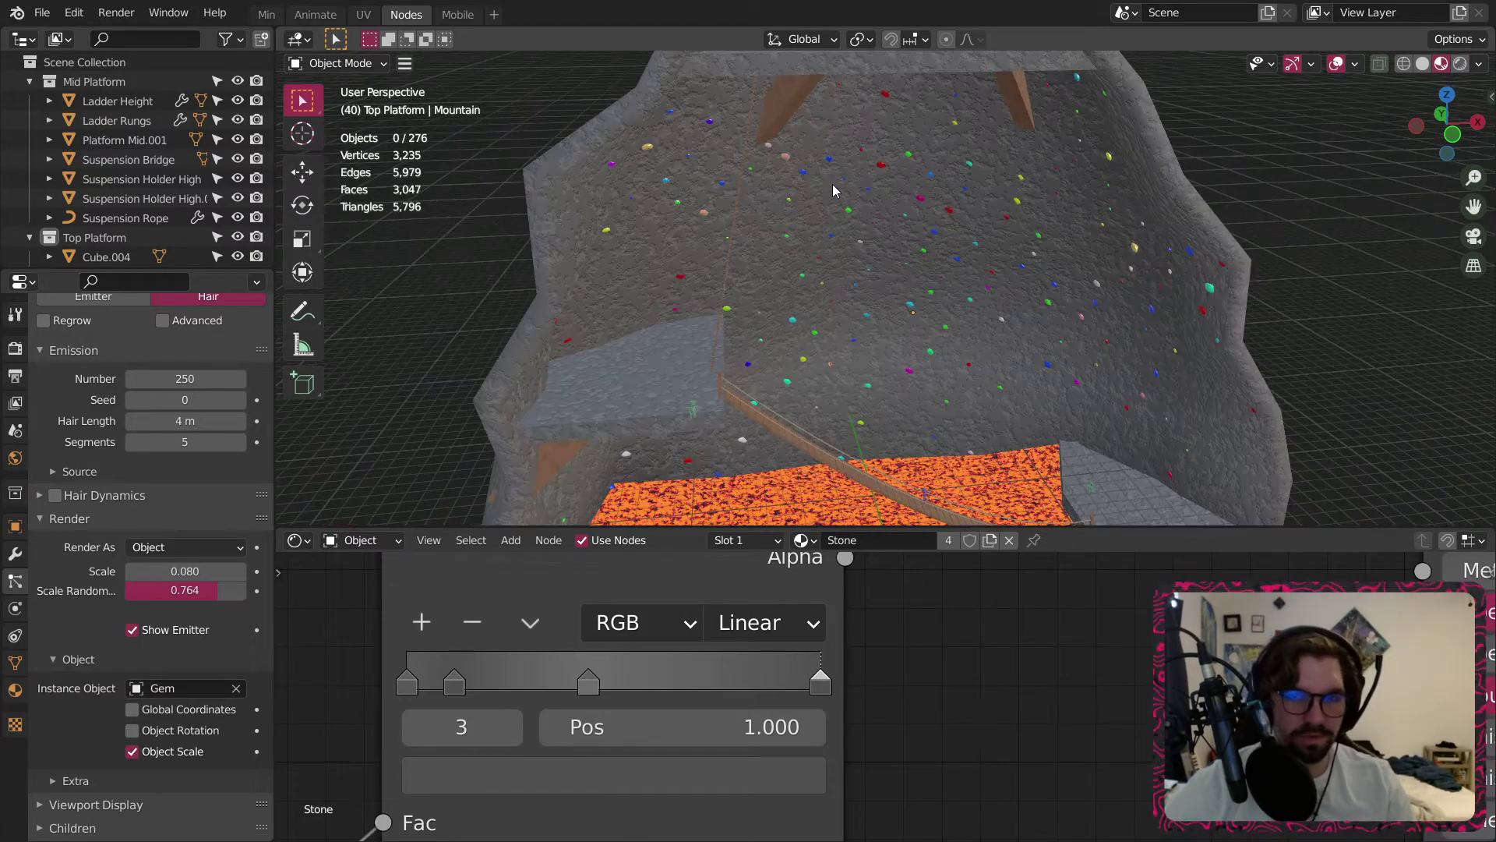
{"action": "key", "text": "ctrl+s"}
Examine the outer back and side of the mountain, including where the wooden supports poke through.
{"action": "scroll", "coordinate": [843, 187], "scroll_direction": "down", "scroll_amount": 6}
{"action": "middle_click_drag", "start_coordinate": [843, 187], "coordinate": [1171, 262]}
{"action": "scroll", "coordinate": [868, 329], "scroll_direction": "up", "scroll_amount": 8}
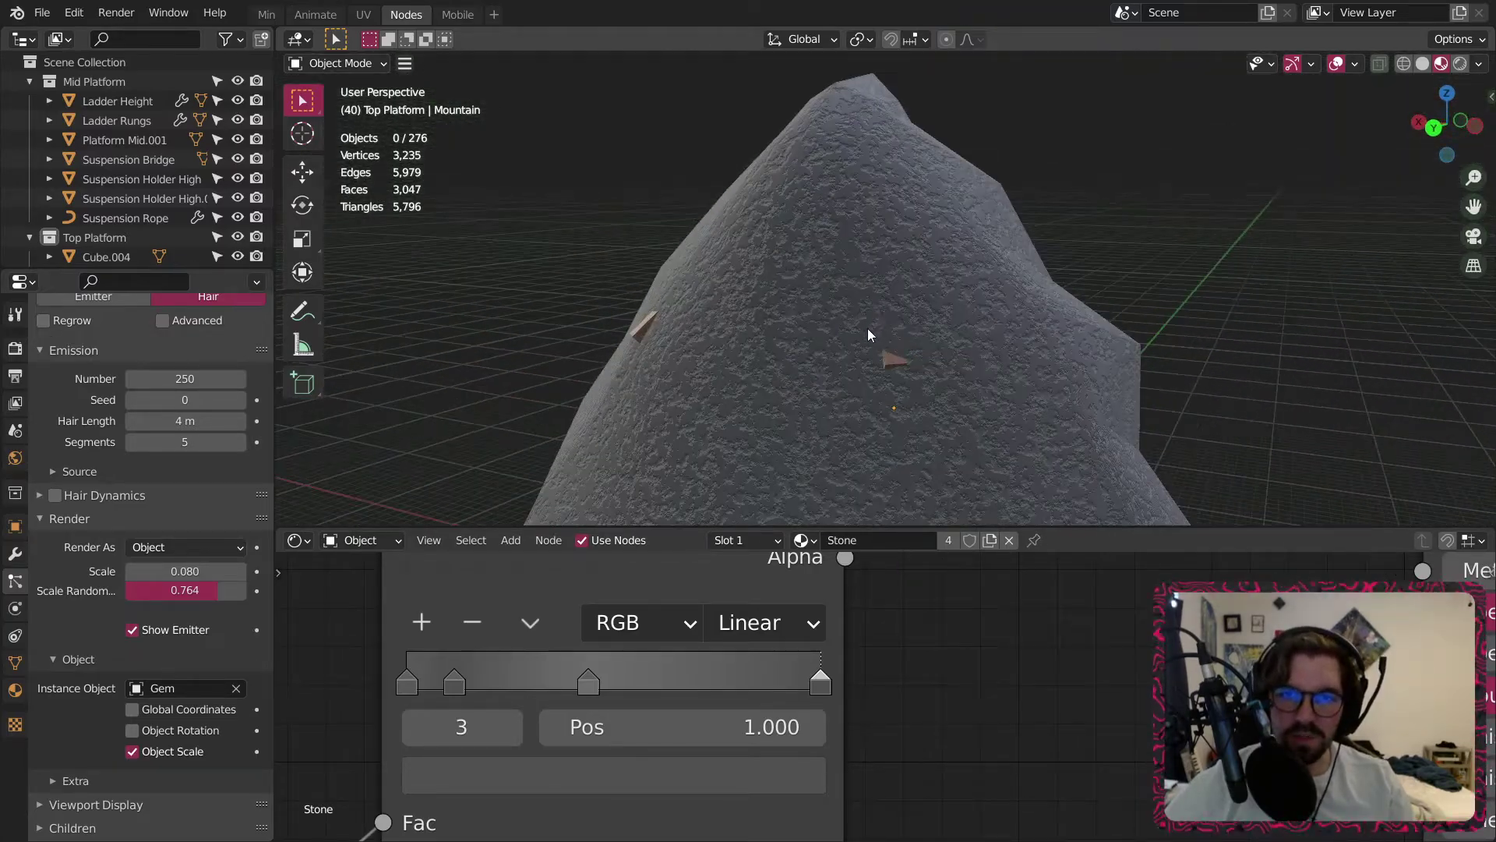
{"action": "scroll", "coordinate": [905, 400], "scroll_direction": "down", "scroll_amount": 6}
{"action": "middle_click_drag", "start_coordinate": [824, 361], "coordinate": [908, 279]}
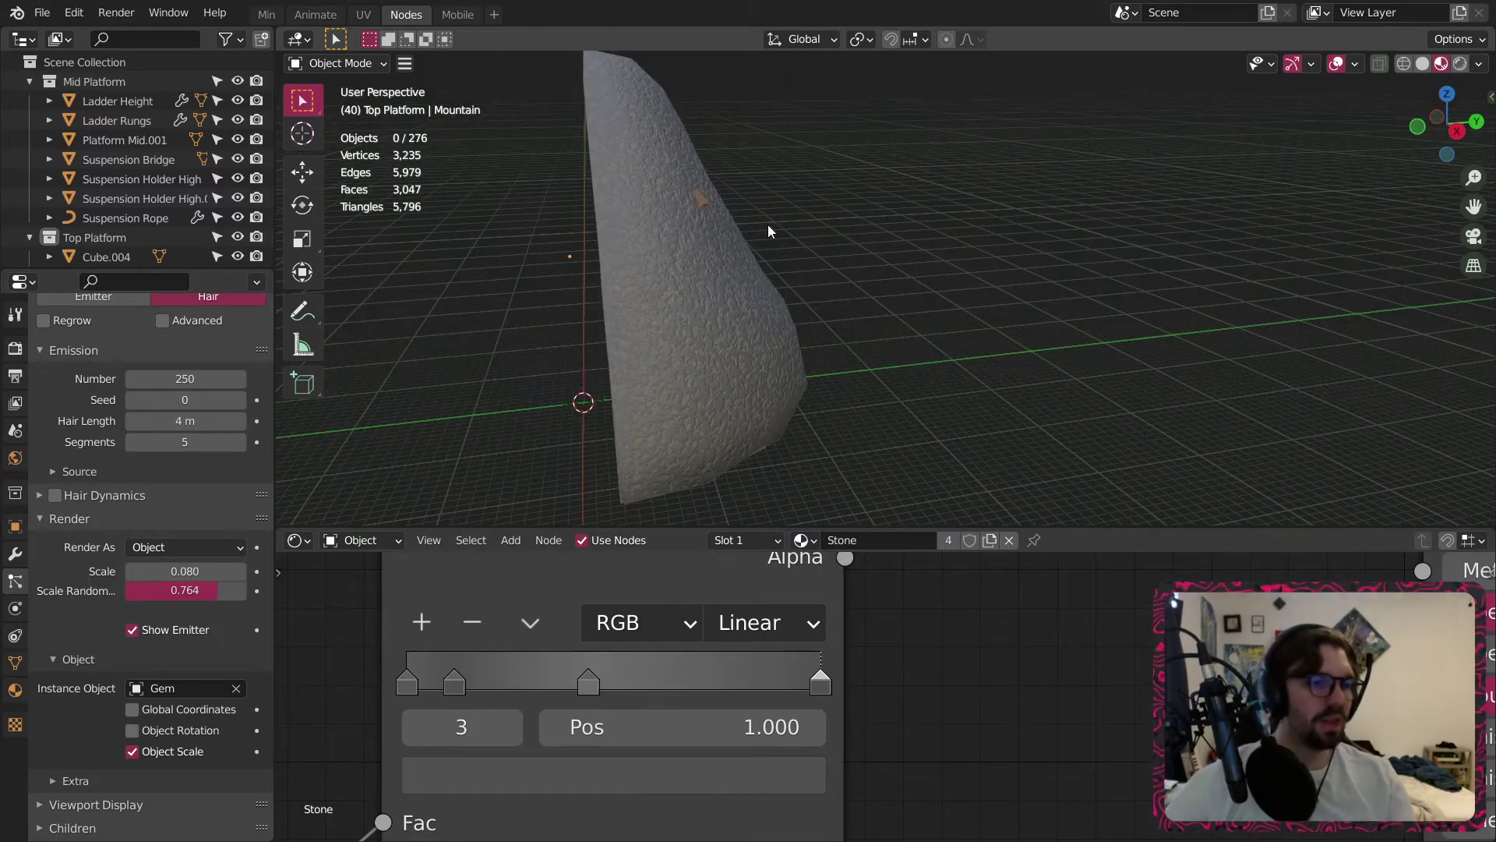